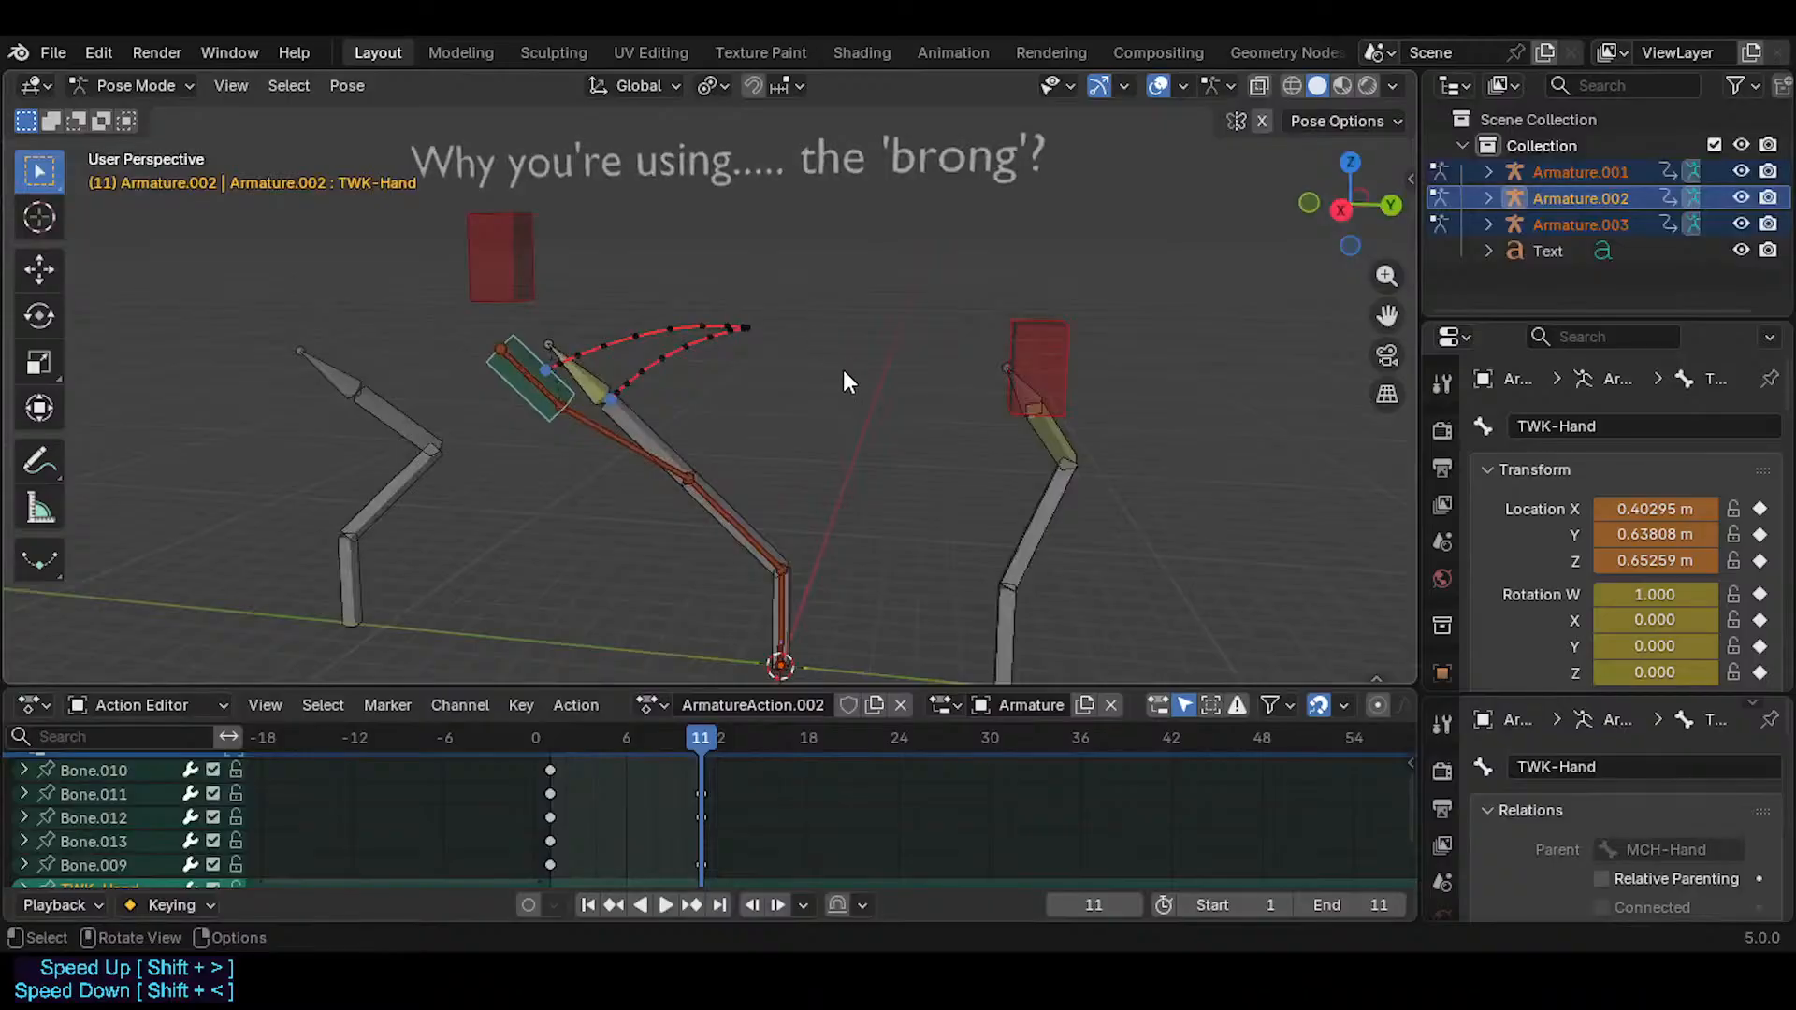
- Enlarge the 3D viewport by lowering its border with the Action Editor
middle_click_drag(836, 363, 789, 433)
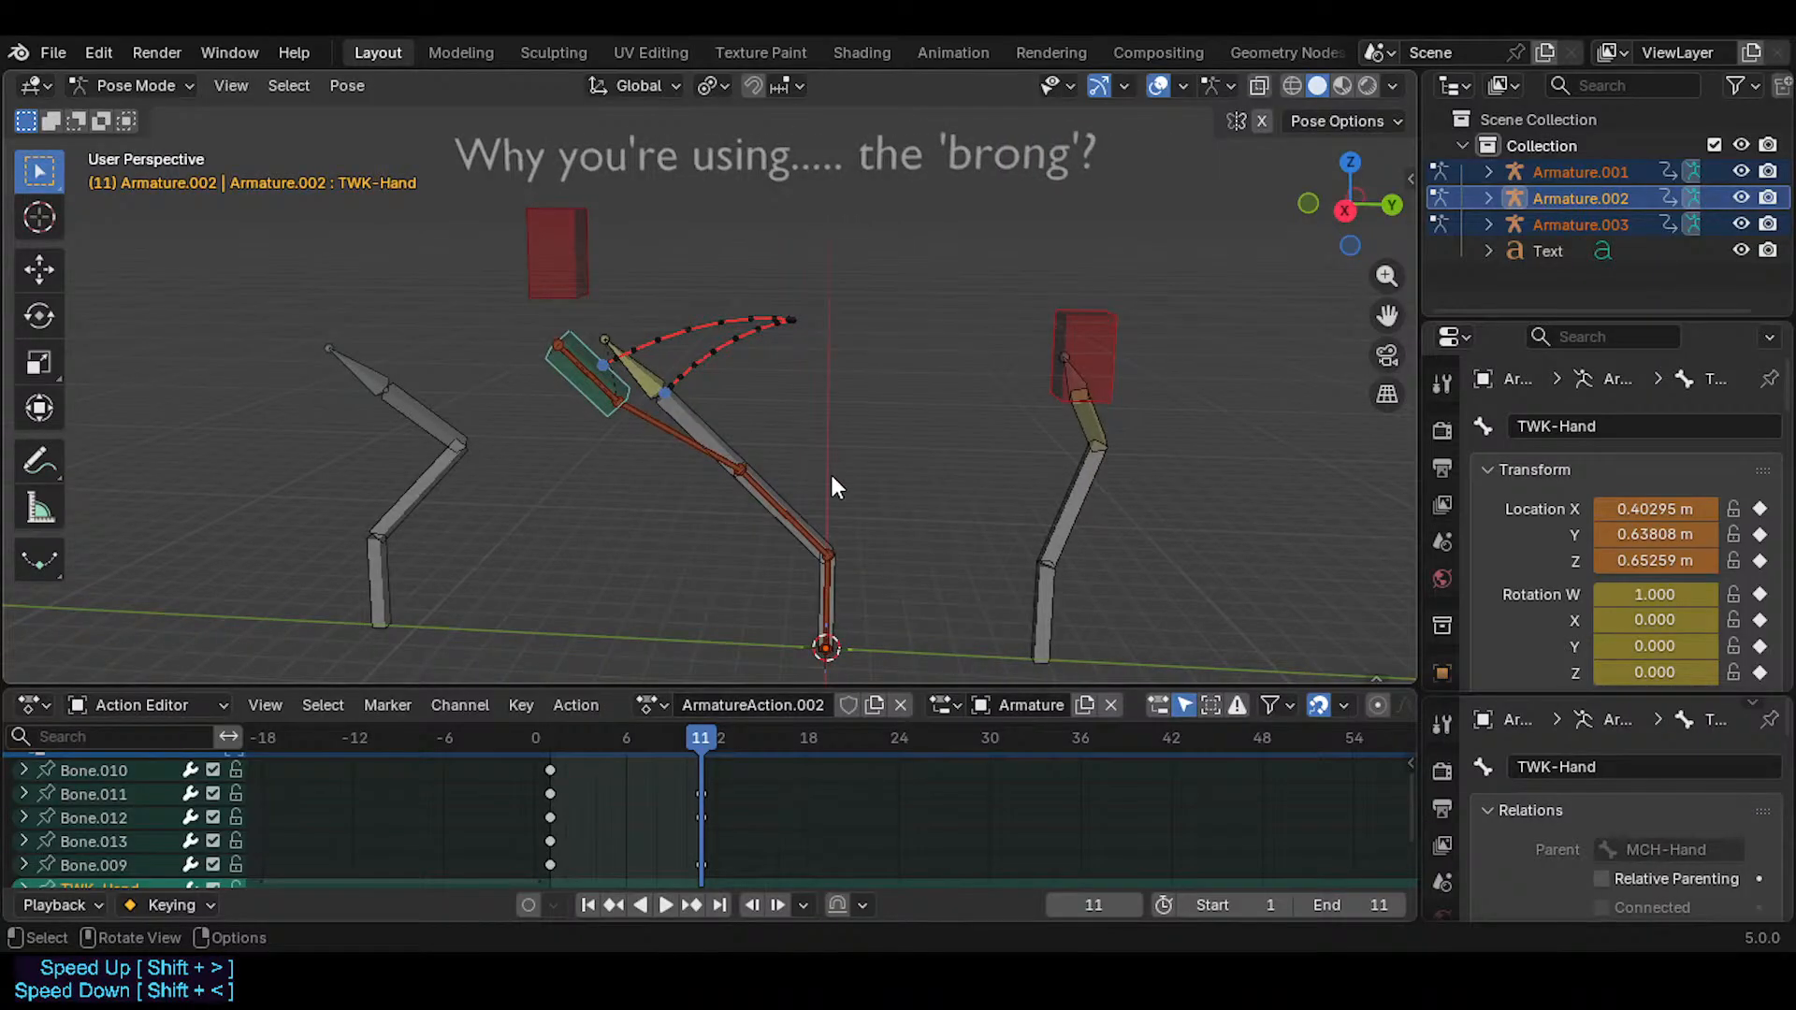
left_click_drag(828, 691, 824, 756)
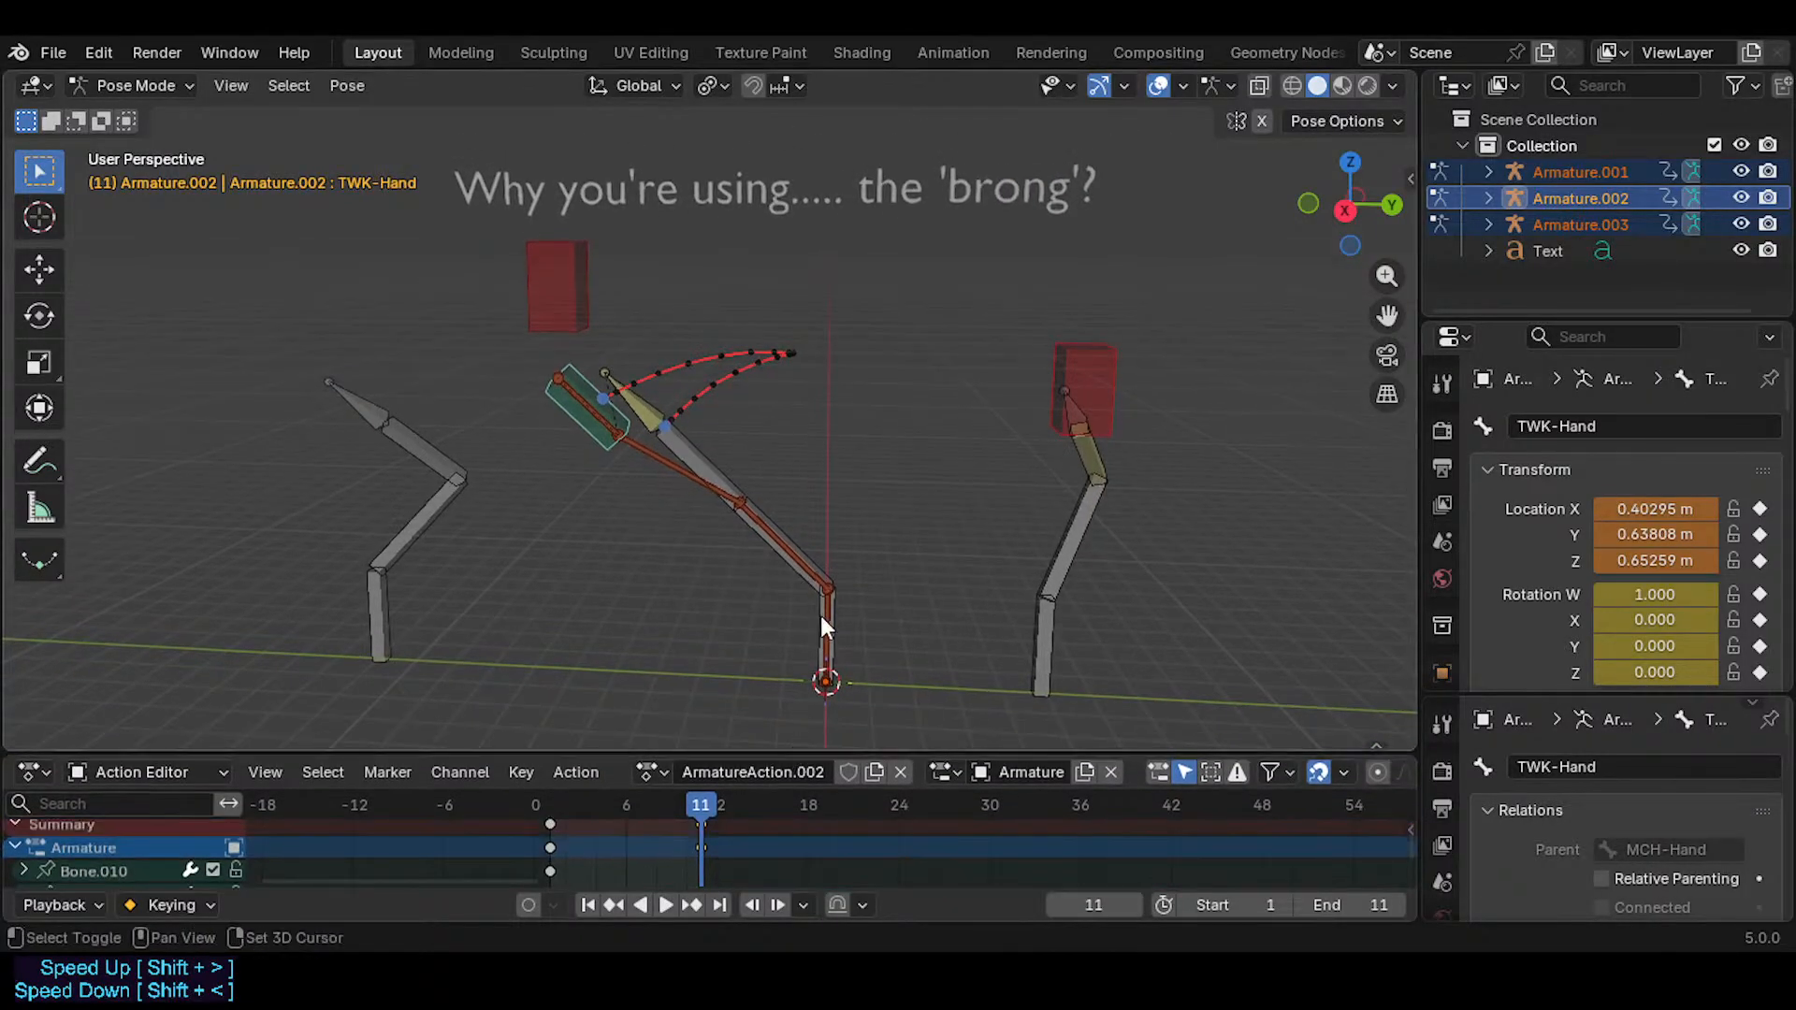
middle_click_drag(801, 600, 739, 513)
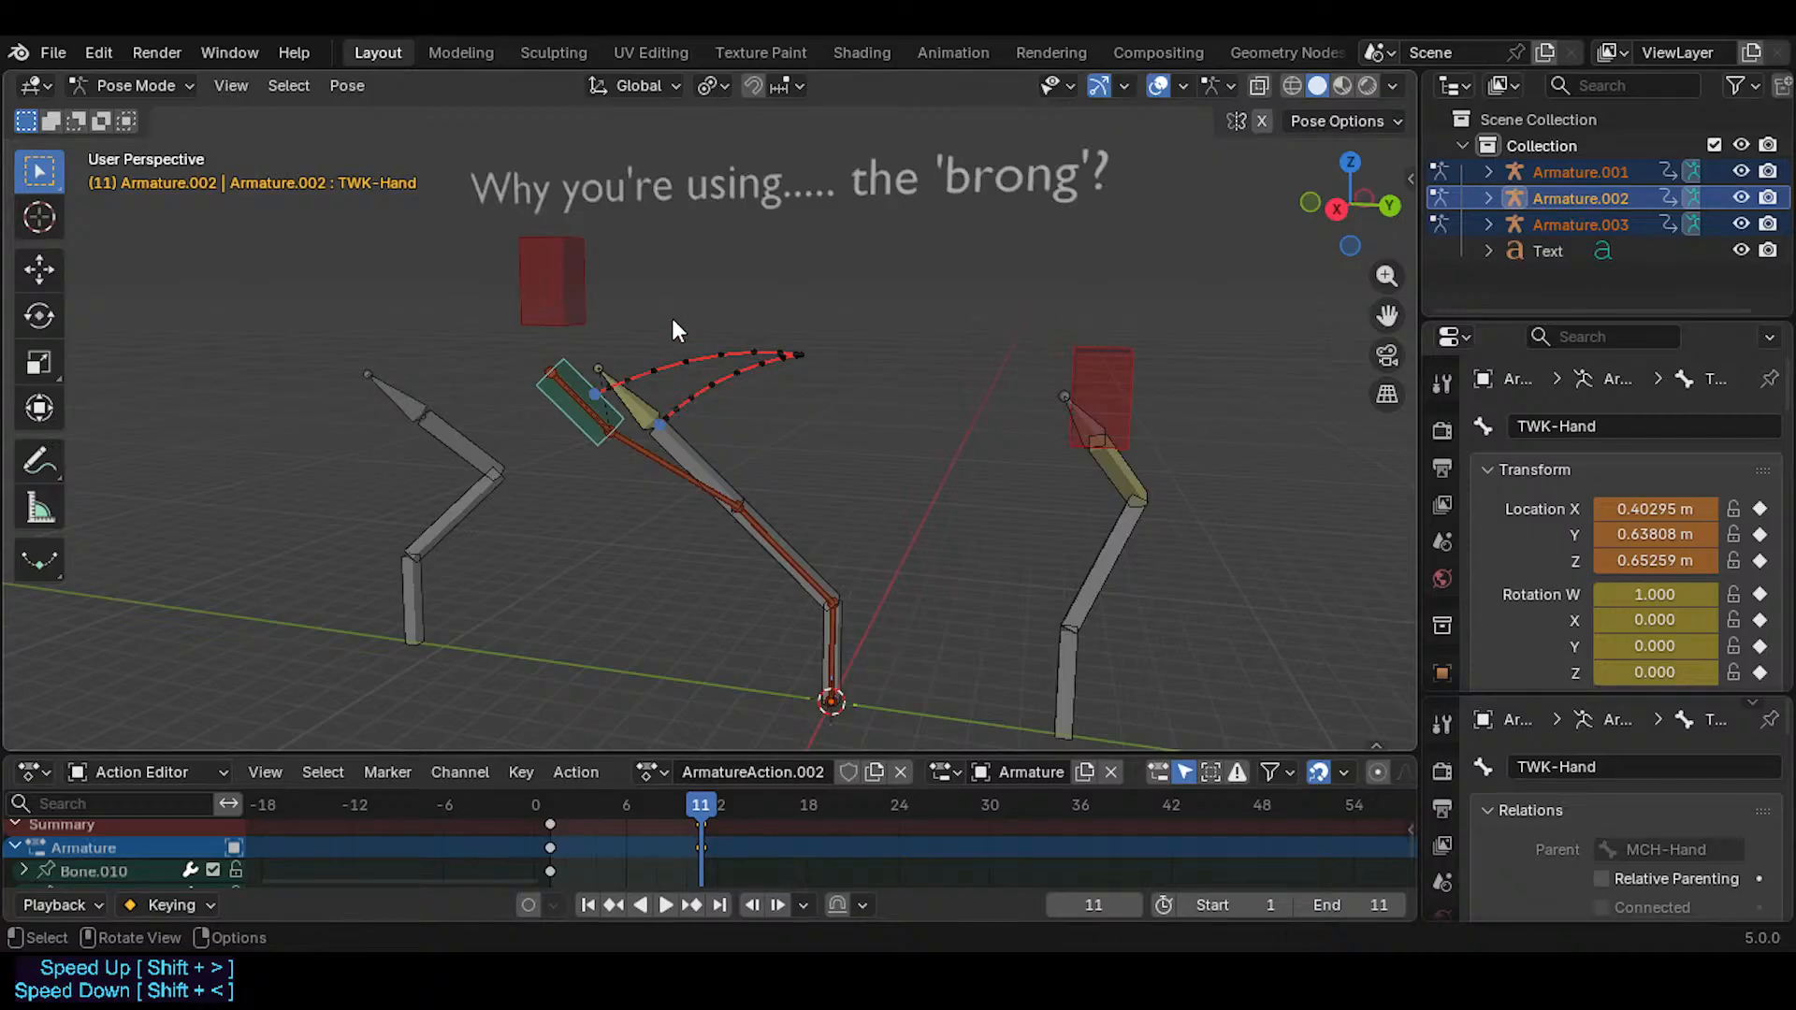
- Switch to Object Mode and delete the title text object above the armatures
key("ctrl+Tab")
left_click(715, 176)
key("x")
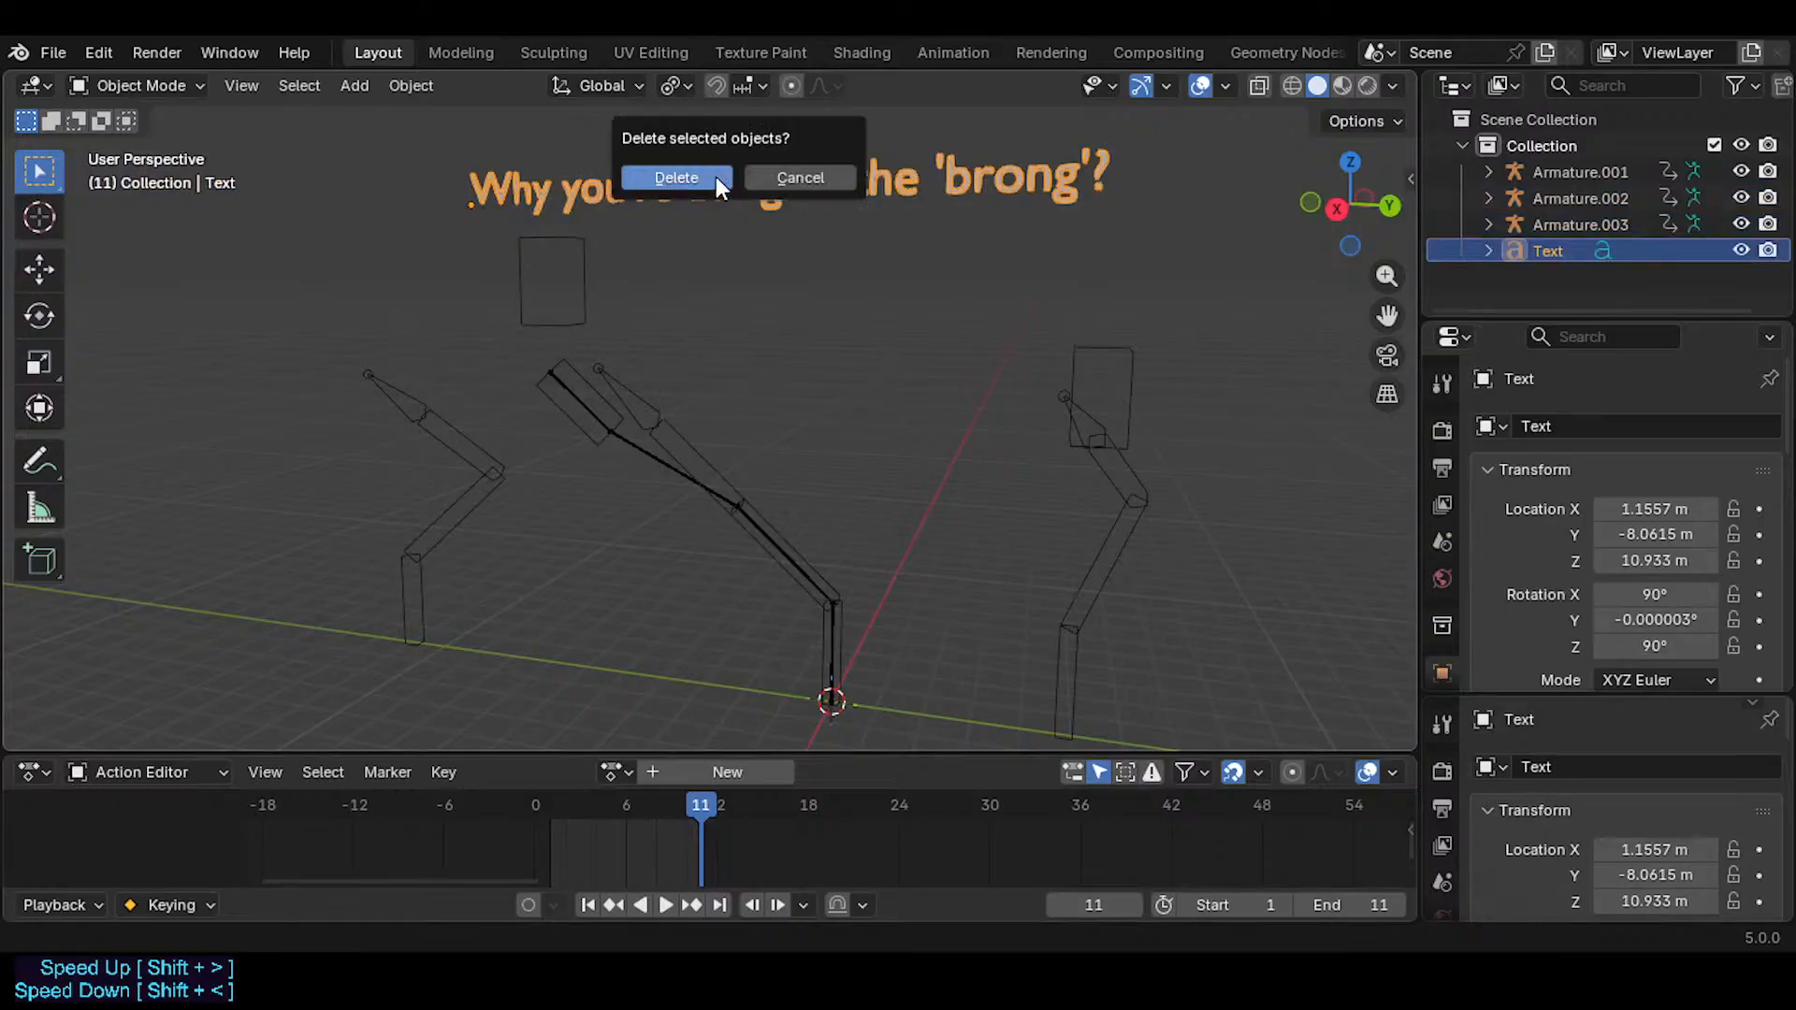
left_click(716, 177)
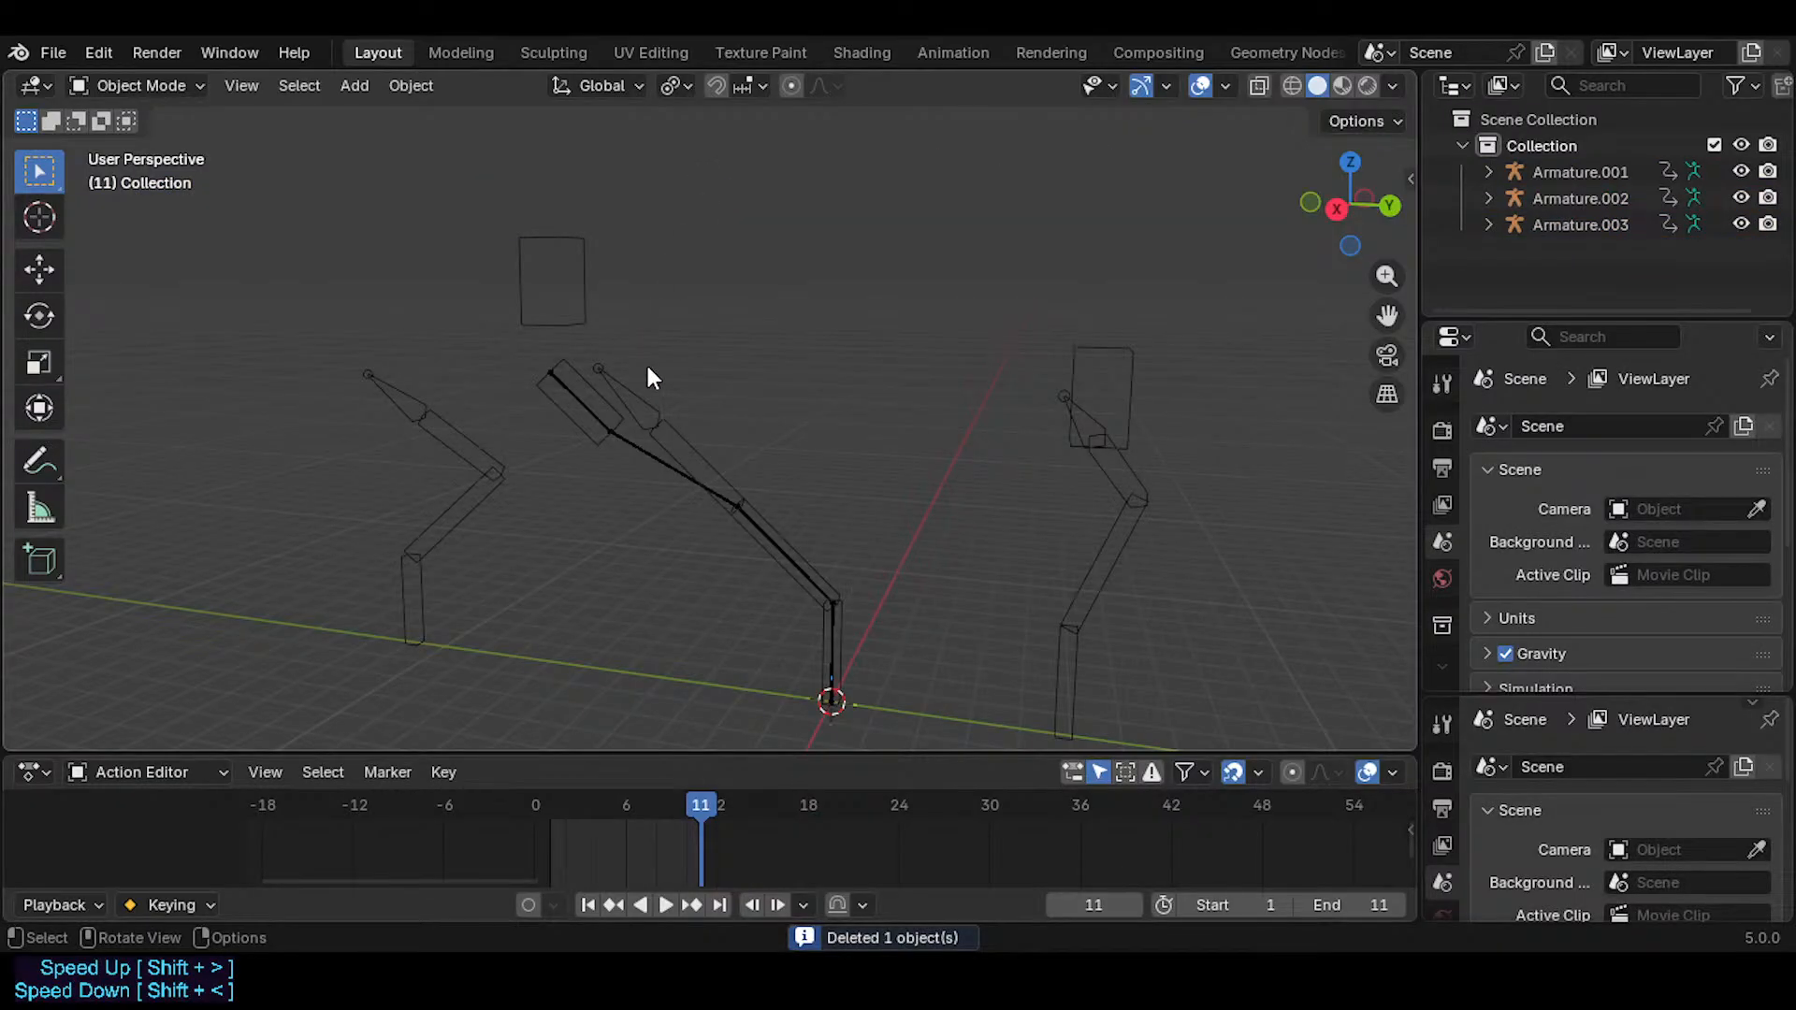
- Select Armature.001, Armature.002 and Armature.003 together and put all three in Pose Mode
mouse_move(648, 366)
middle_mouse_down()
mouse_move(574, 377)
mouse_move(653, 396)
middle_mouse_up()
left_click(670, 413)
key("ctrl+Tab")
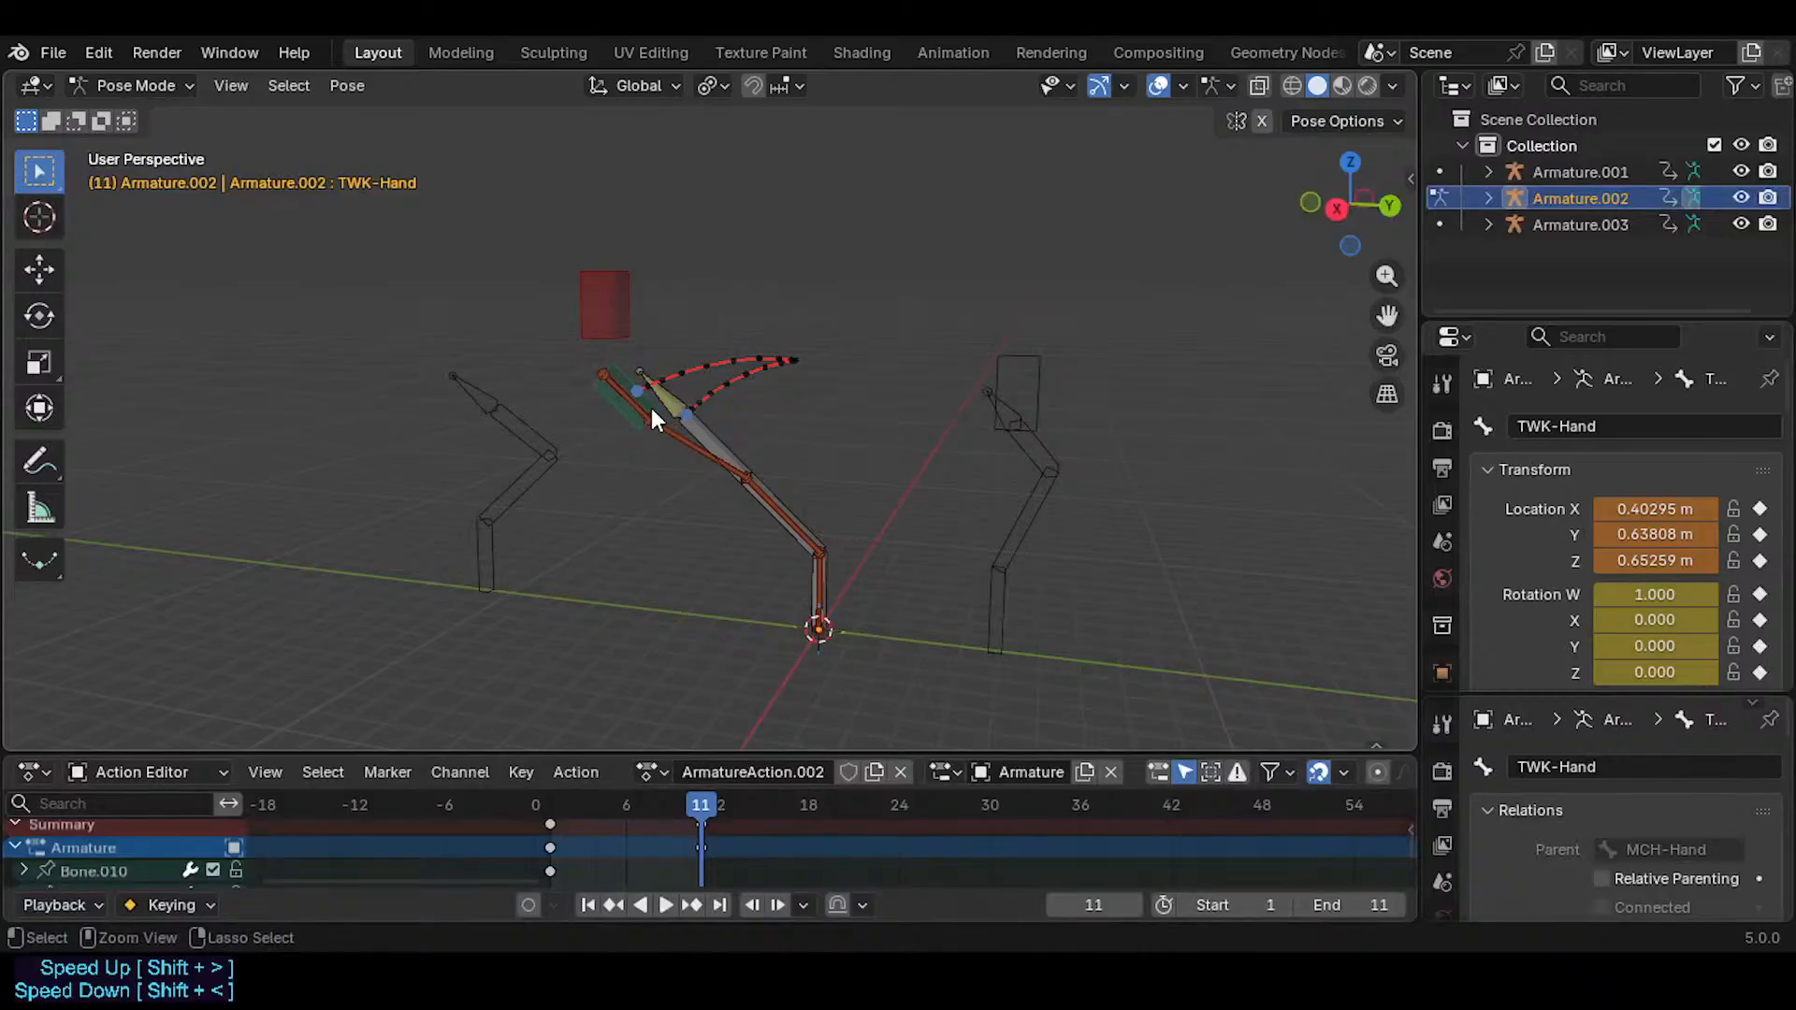
key("ctrl+Tab")
left_click(490, 411)
left_click(657, 421, "shift")
left_click(991, 421, "shift")
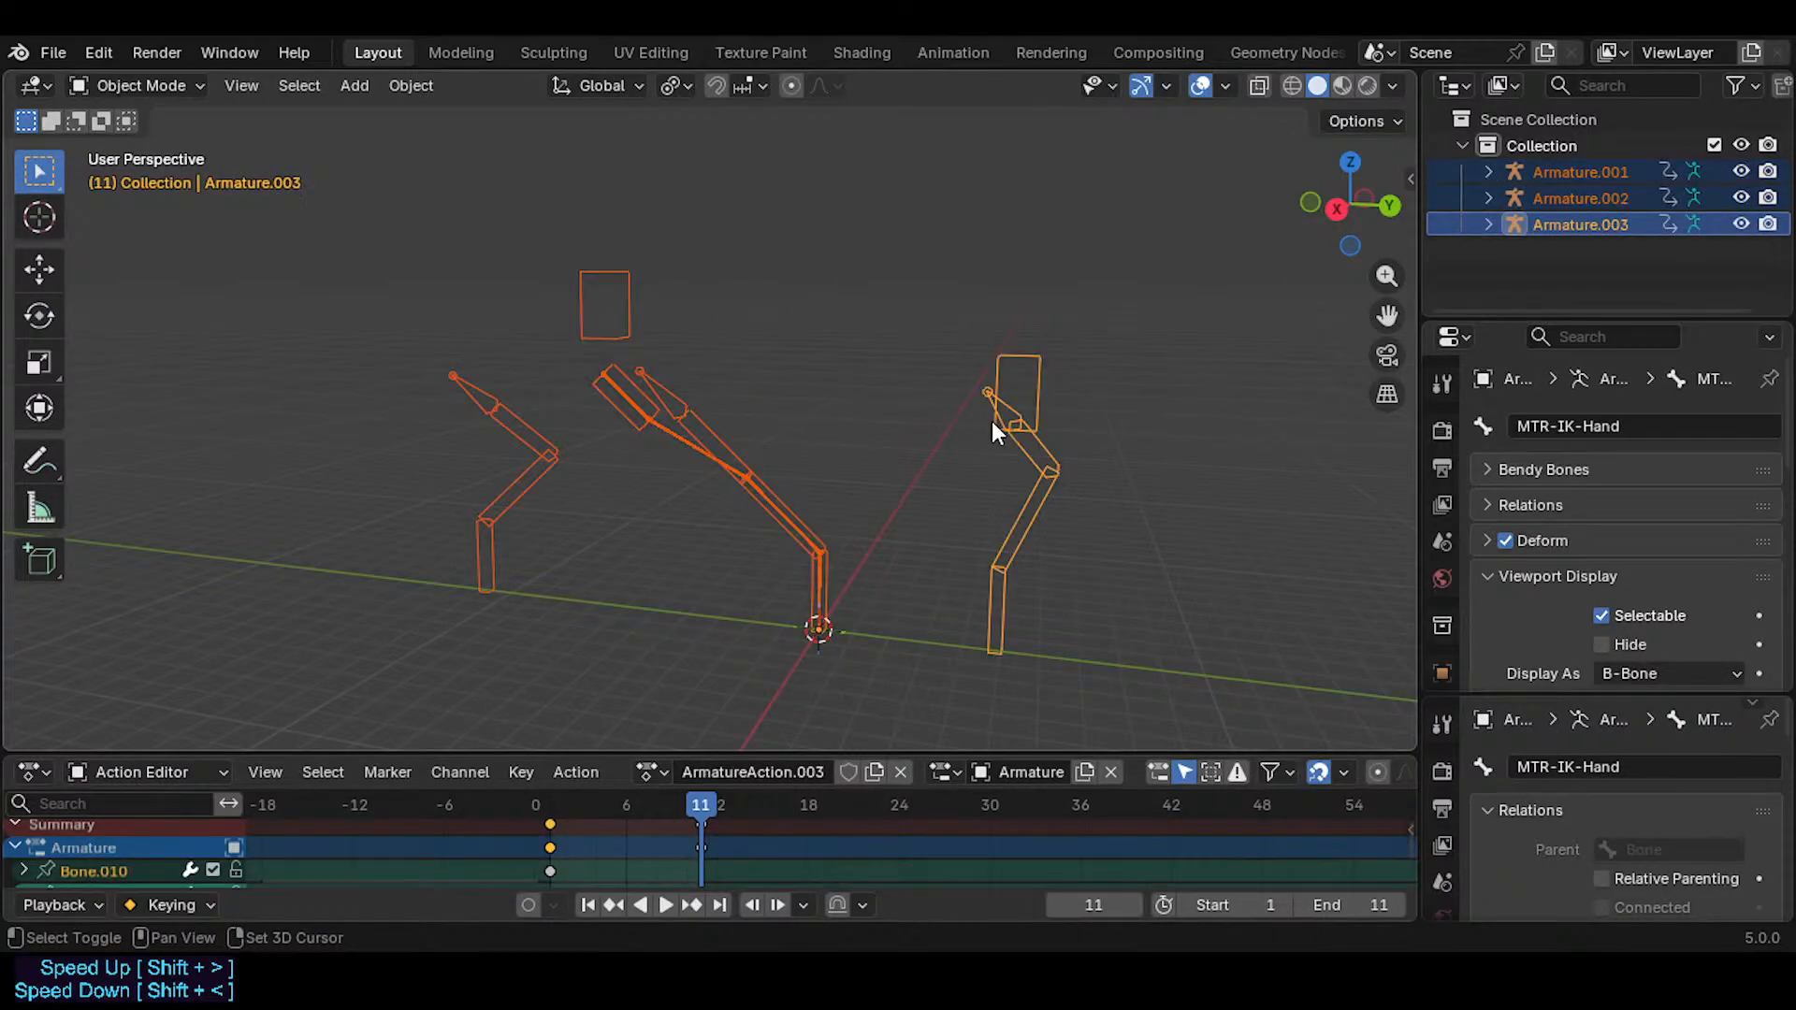
key("ctrl+Tab")
middle_click_drag(748, 481, 713, 383)
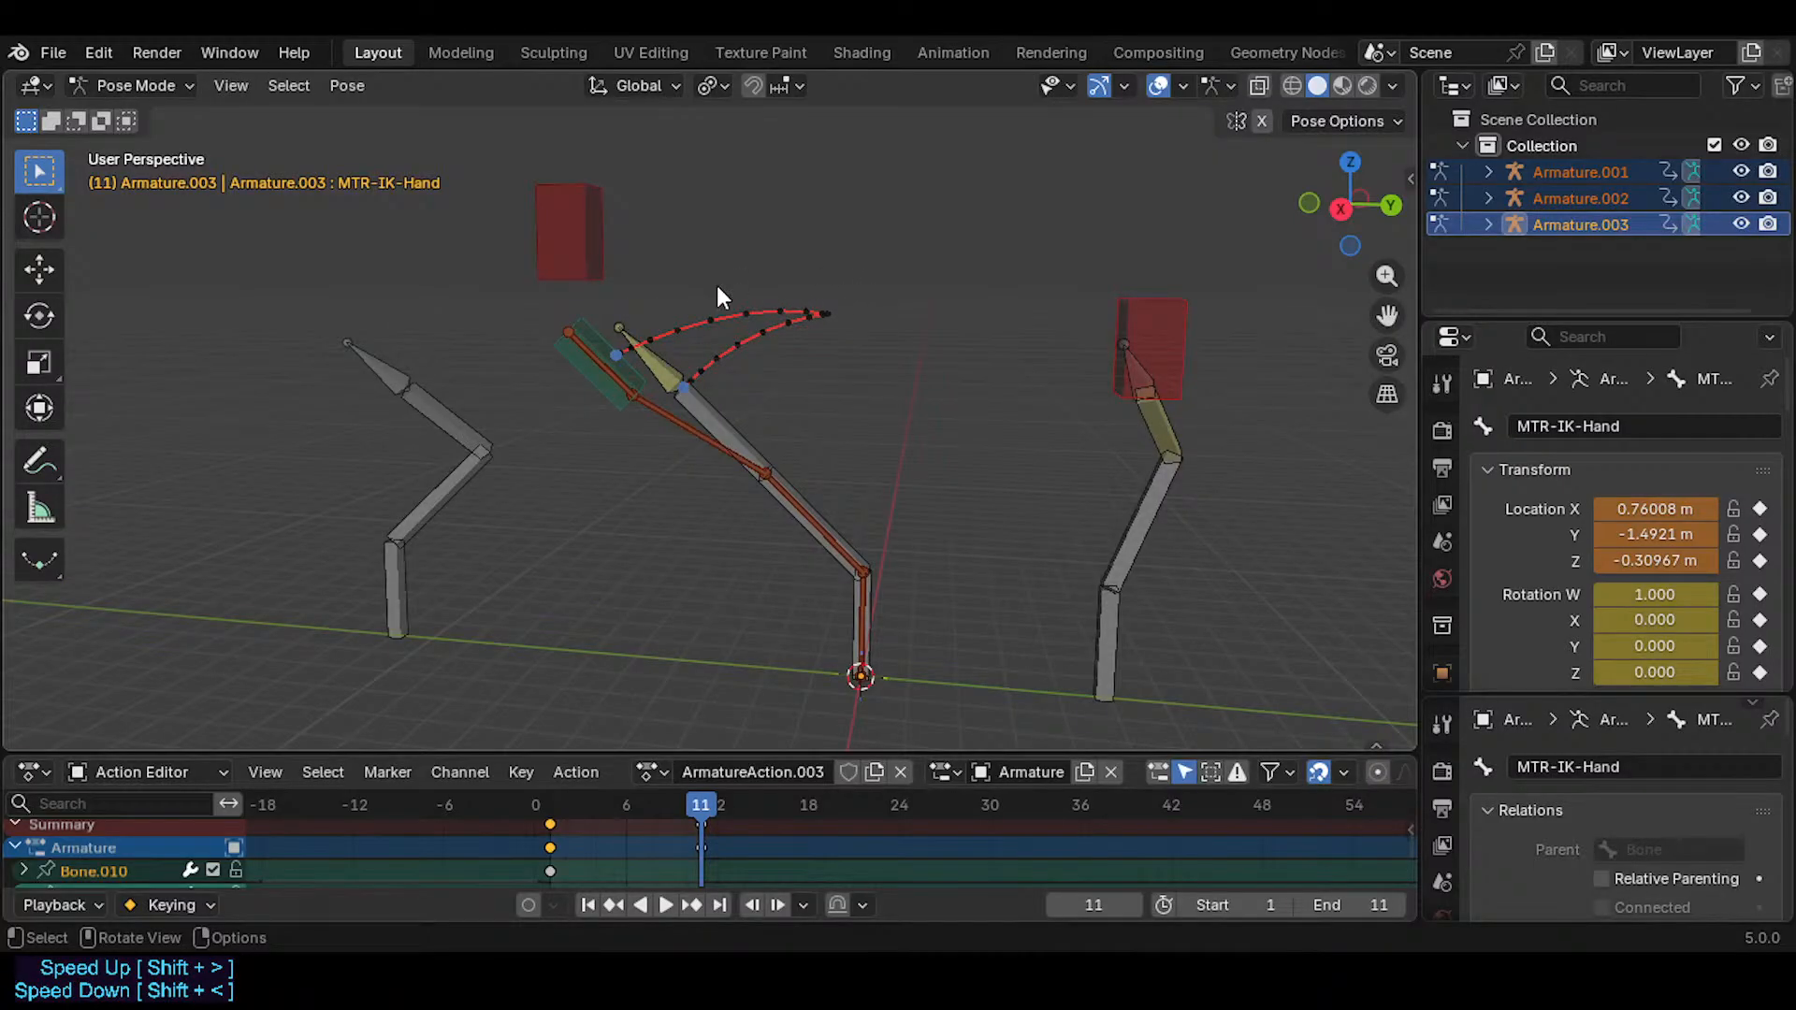
- Scrub the animation forward to frame 13 and back to frame 11 to examine the three arm poses
left_click_drag(686, 795, 730, 806)
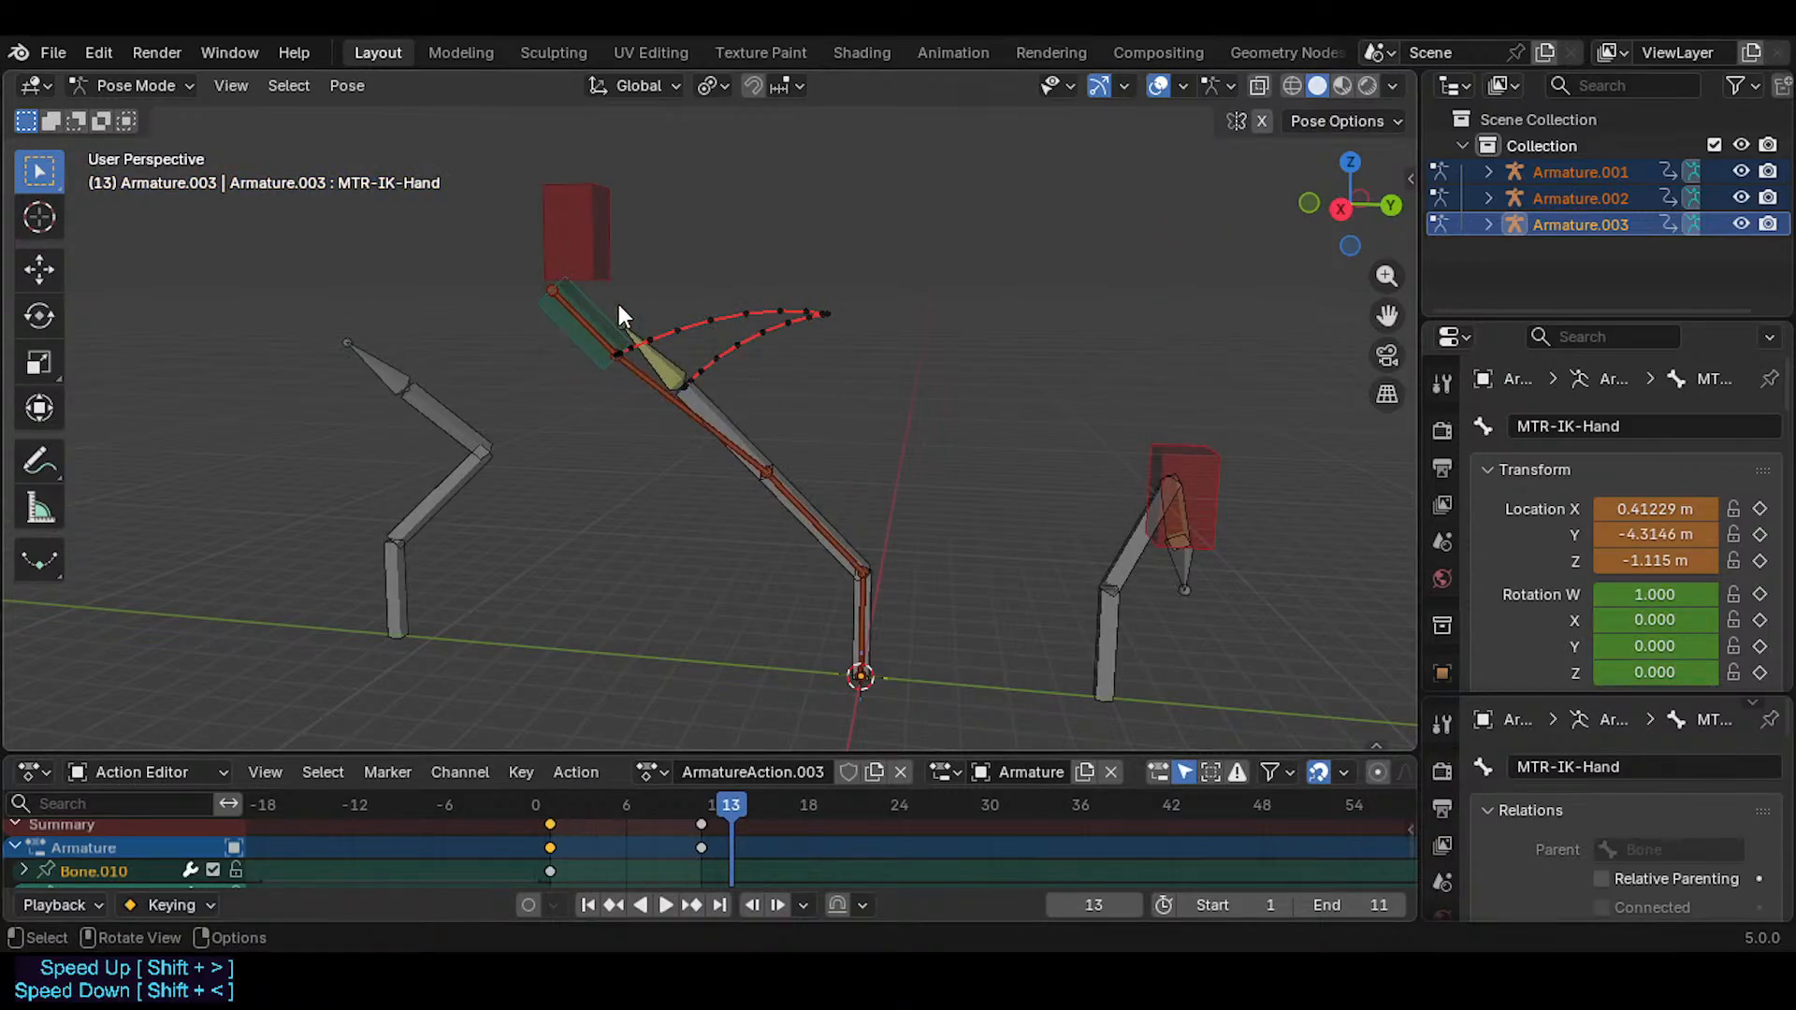
left_click_drag(718, 801, 699, 810)
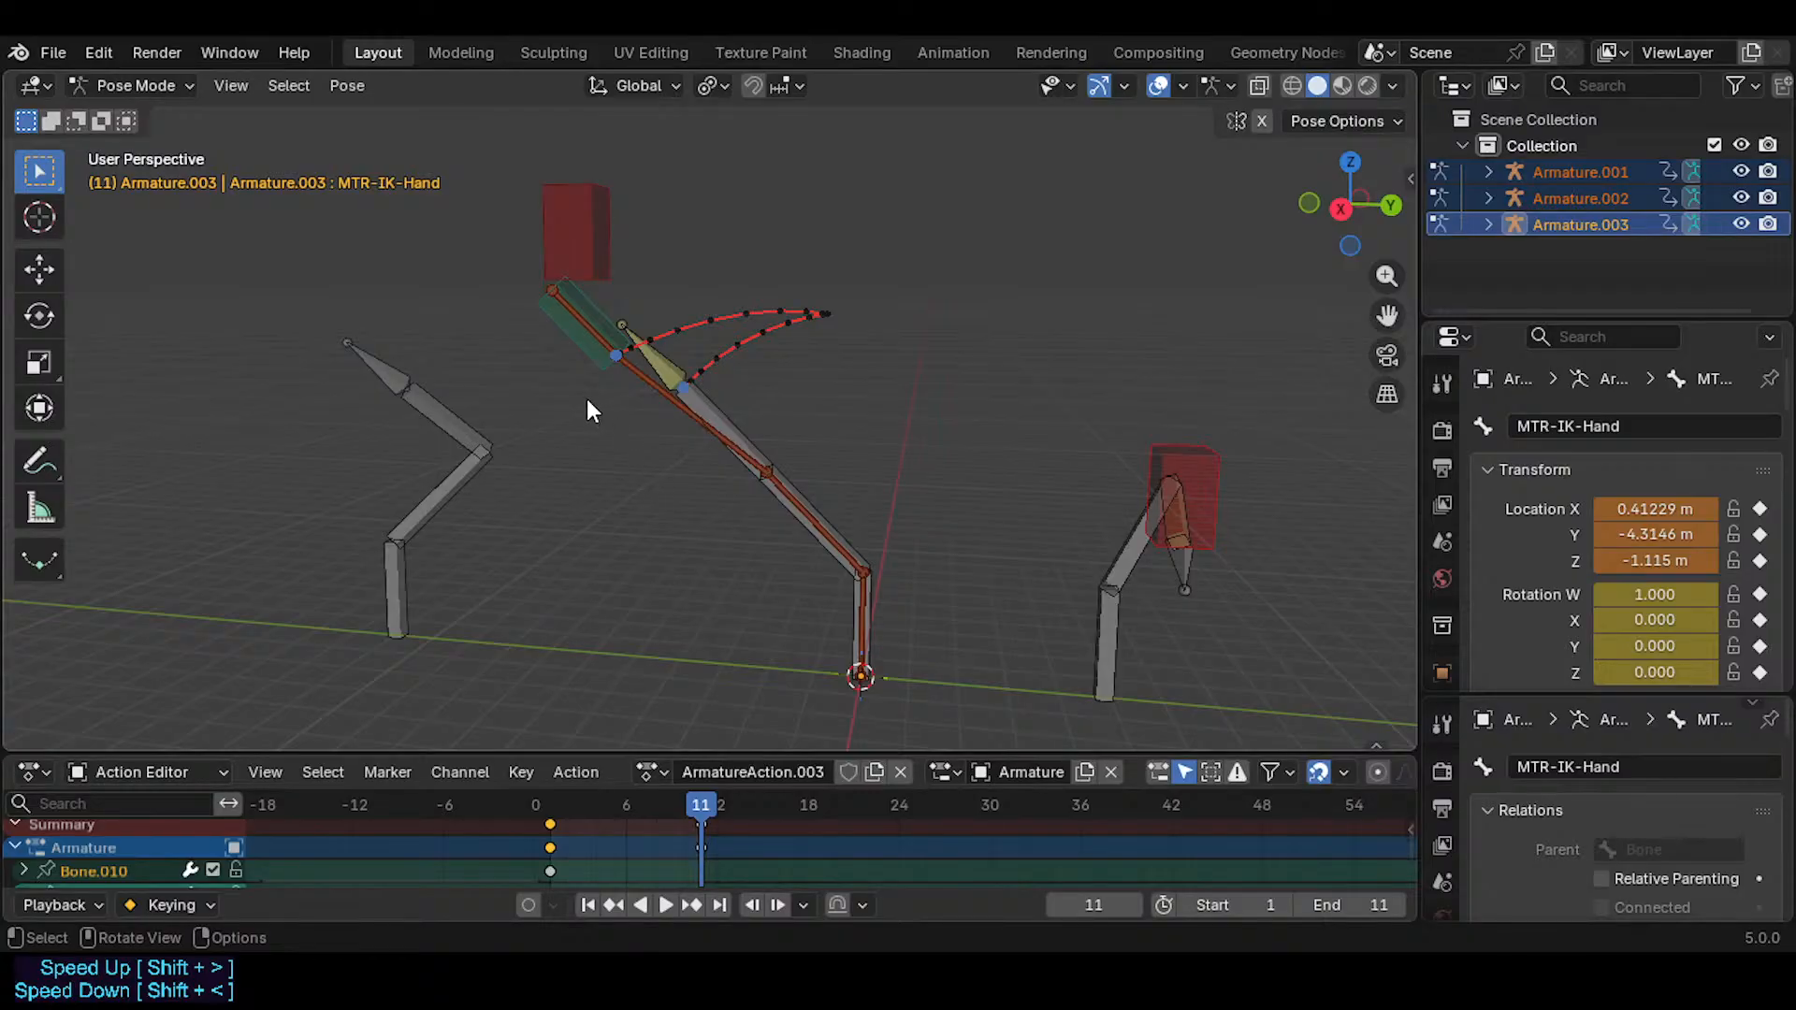
mouse_move(592, 402)
middle_mouse_down()
mouse_move(609, 388)
mouse_move(604, 408)
mouse_move(545, 404)
mouse_move(596, 404)
middle_mouse_up()
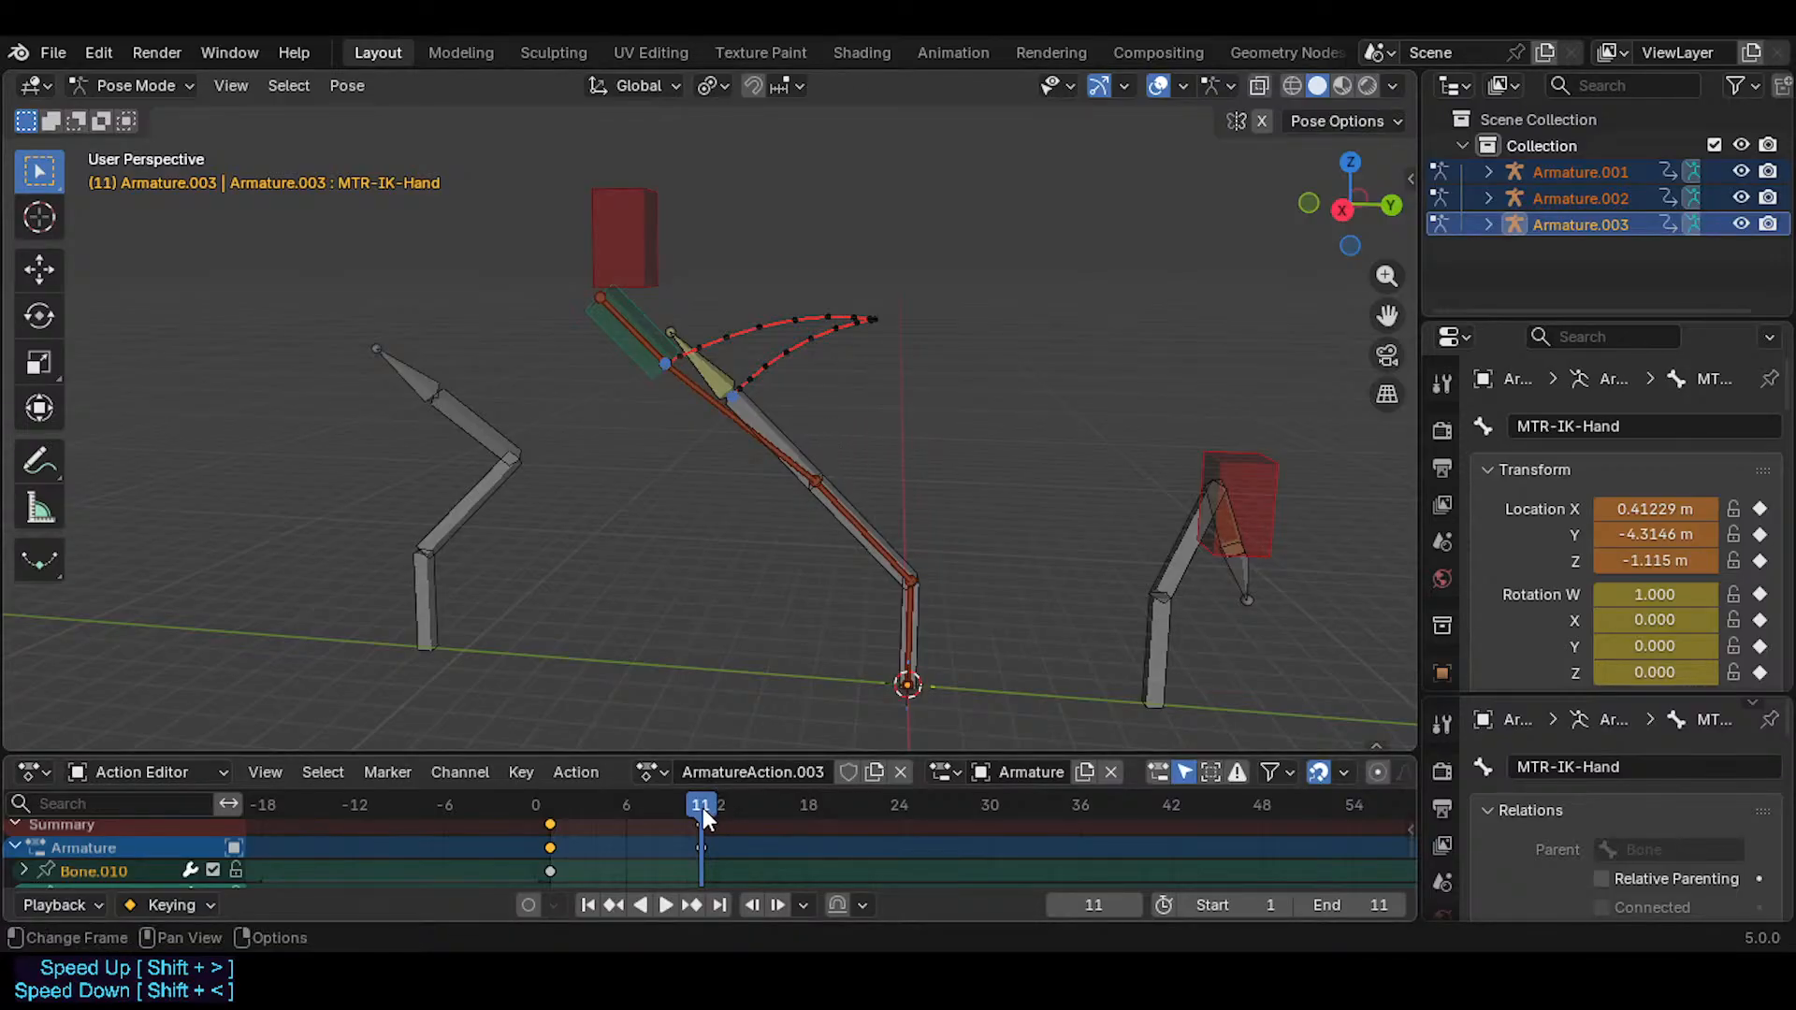
mouse_move(703, 810)
left_mouse_down()
mouse_move(554, 810)
mouse_move(674, 814)
mouse_move(705, 839)
mouse_move(553, 810)
mouse_move(707, 819)
mouse_move(550, 807)
mouse_move(703, 816)
left_mouse_up()
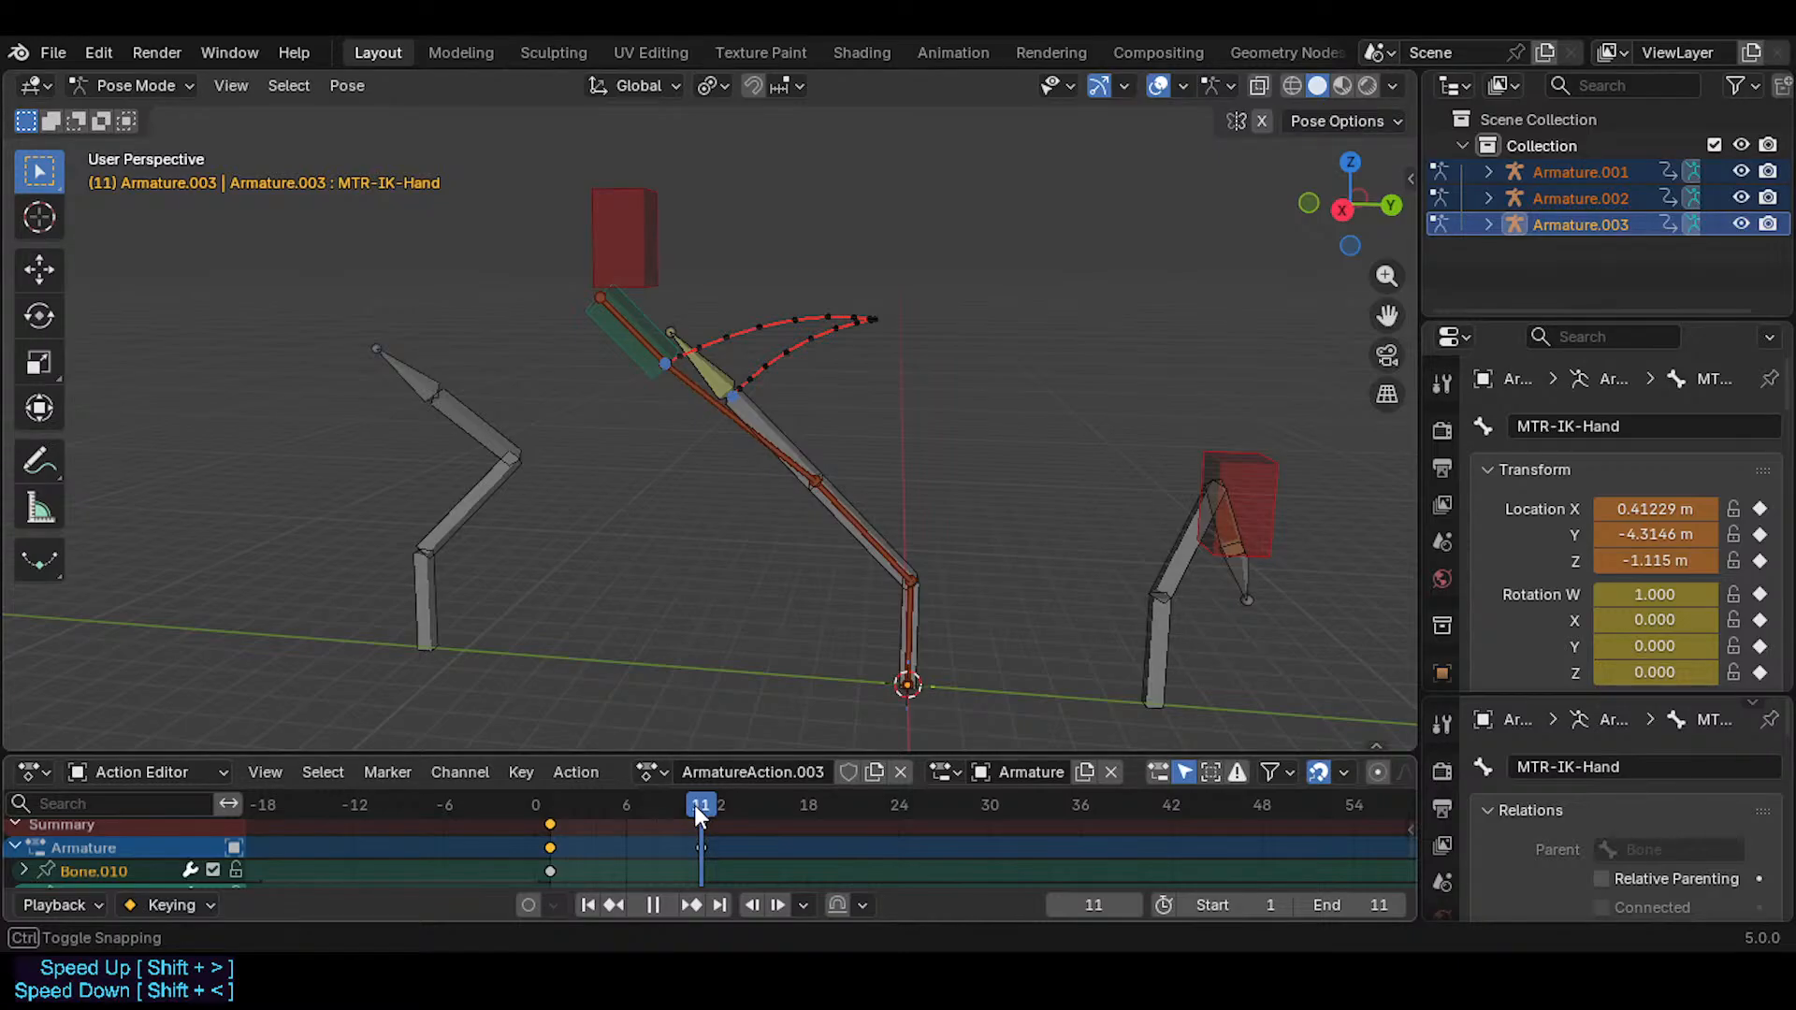
key("space")
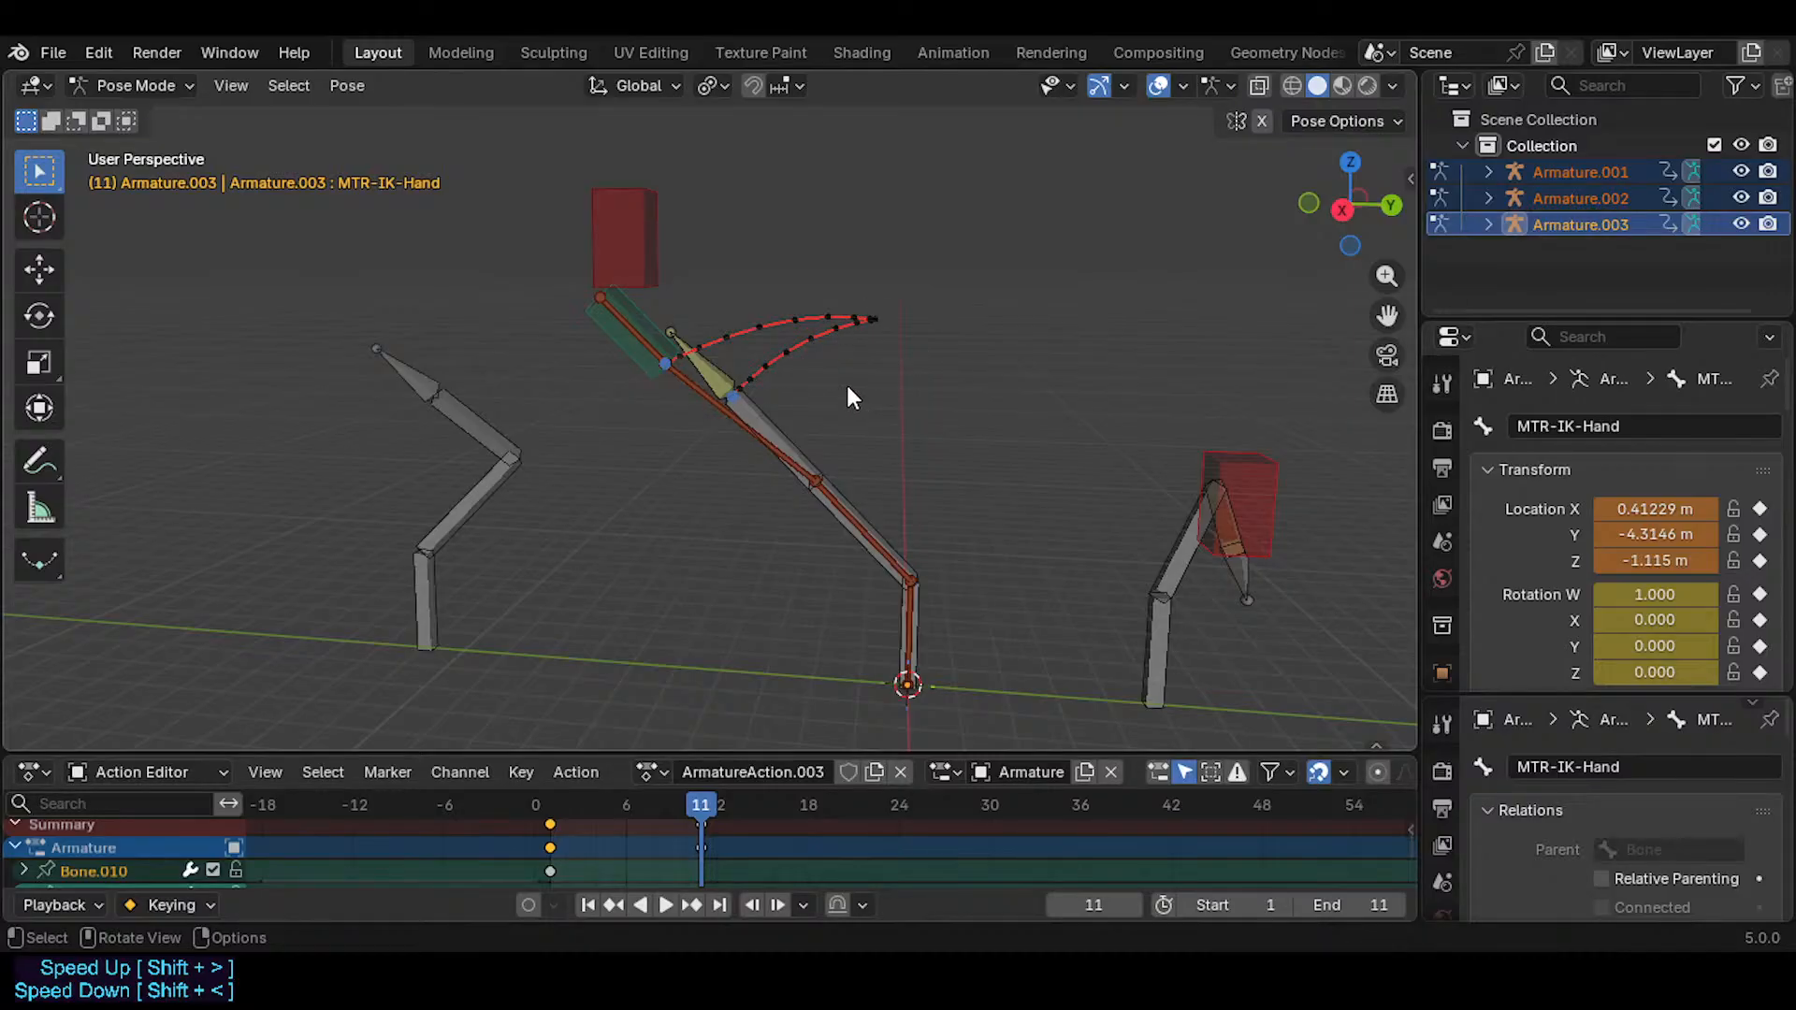
- Select the MTR-IK-Hand bone of Armature.002, view its rest position in Edit Mode and return to Pose Mode
left_click(625, 198)
middle_click_drag(593, 201, 574, 230, "shift")
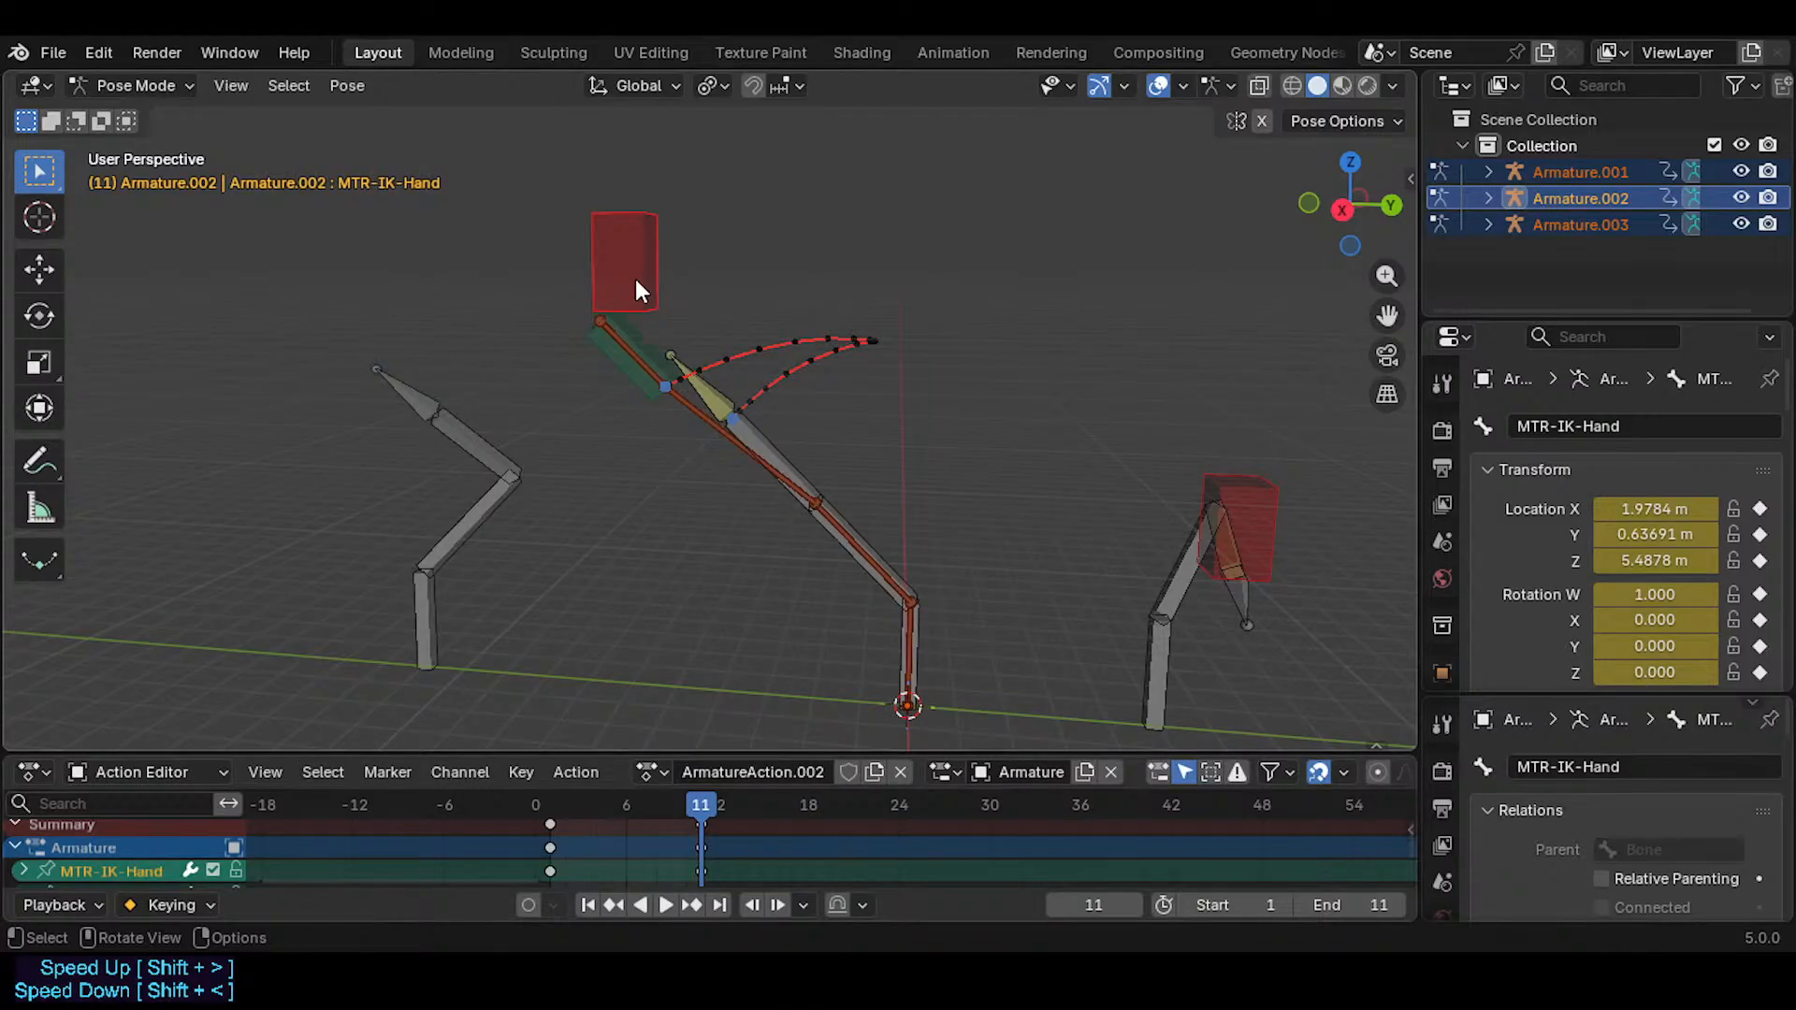
key("Tab")
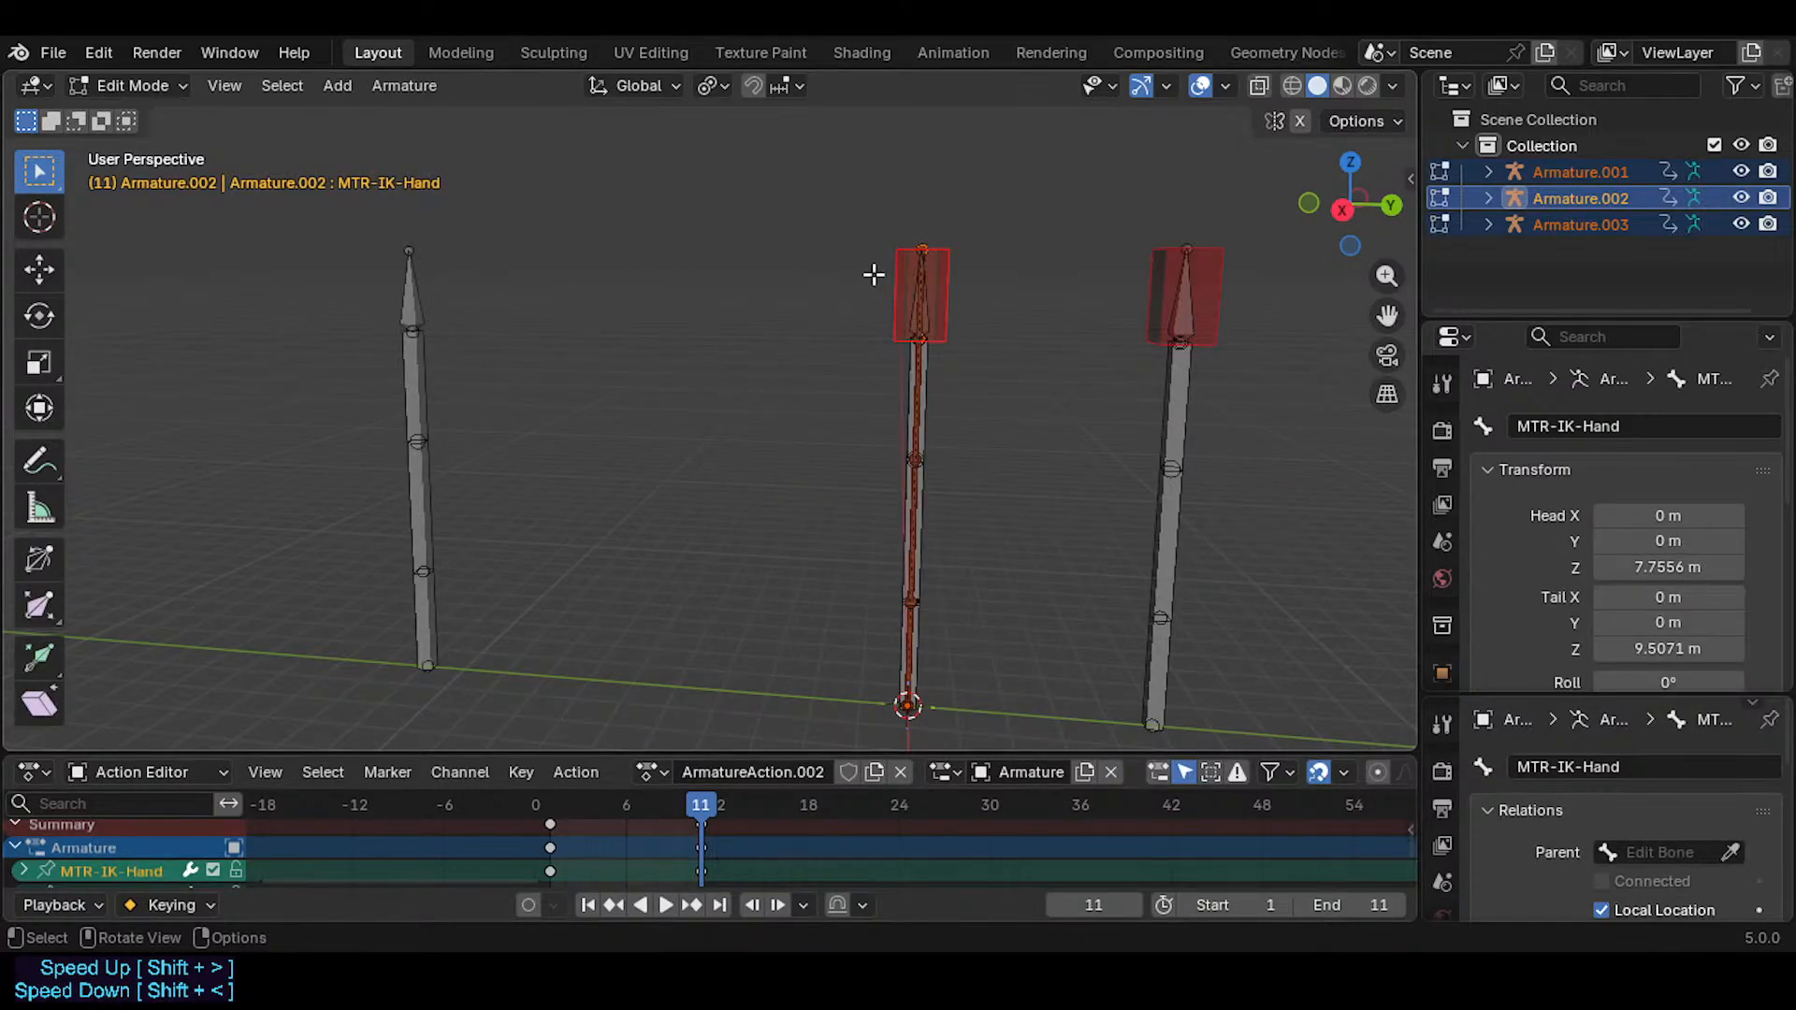
key("ctrl+Tab")
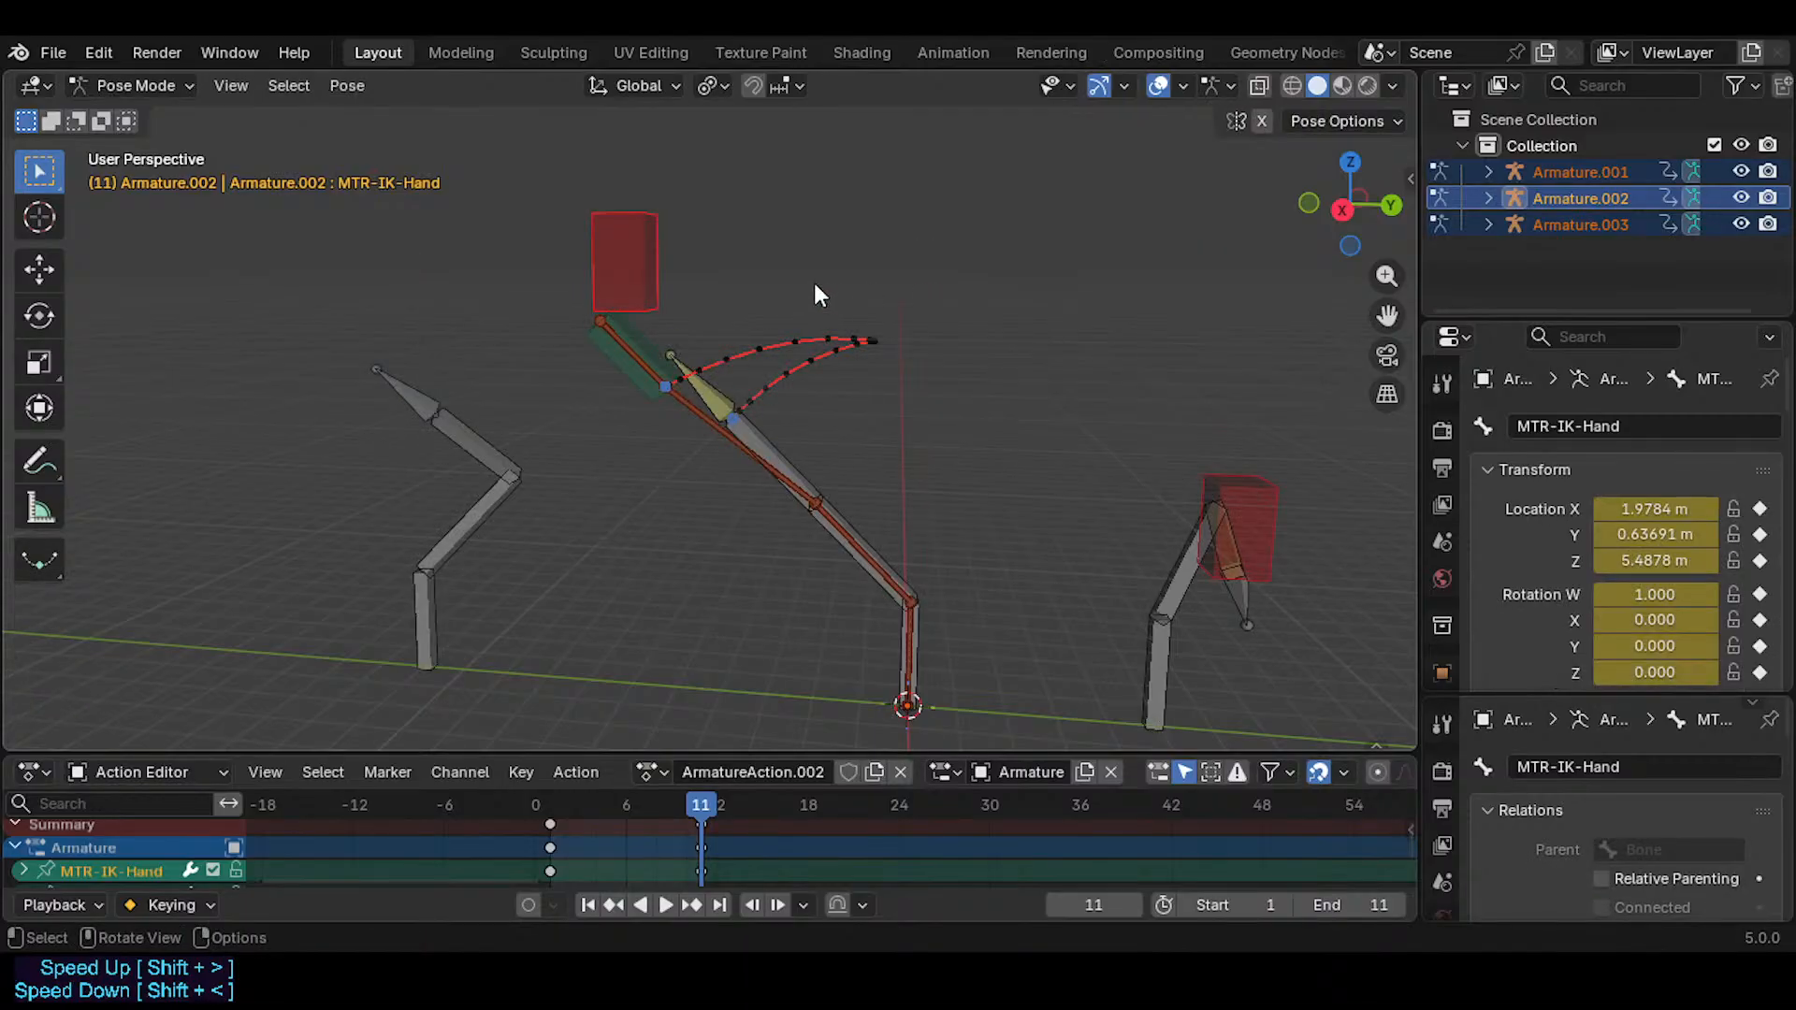
- Move the MTR-IK-Hand bone of Armature.002 around to pose the arm, leaving it at about X 2.04, Y 0.74, Z 5.91 m
key("g")
left_click(589, 241)
key("g")
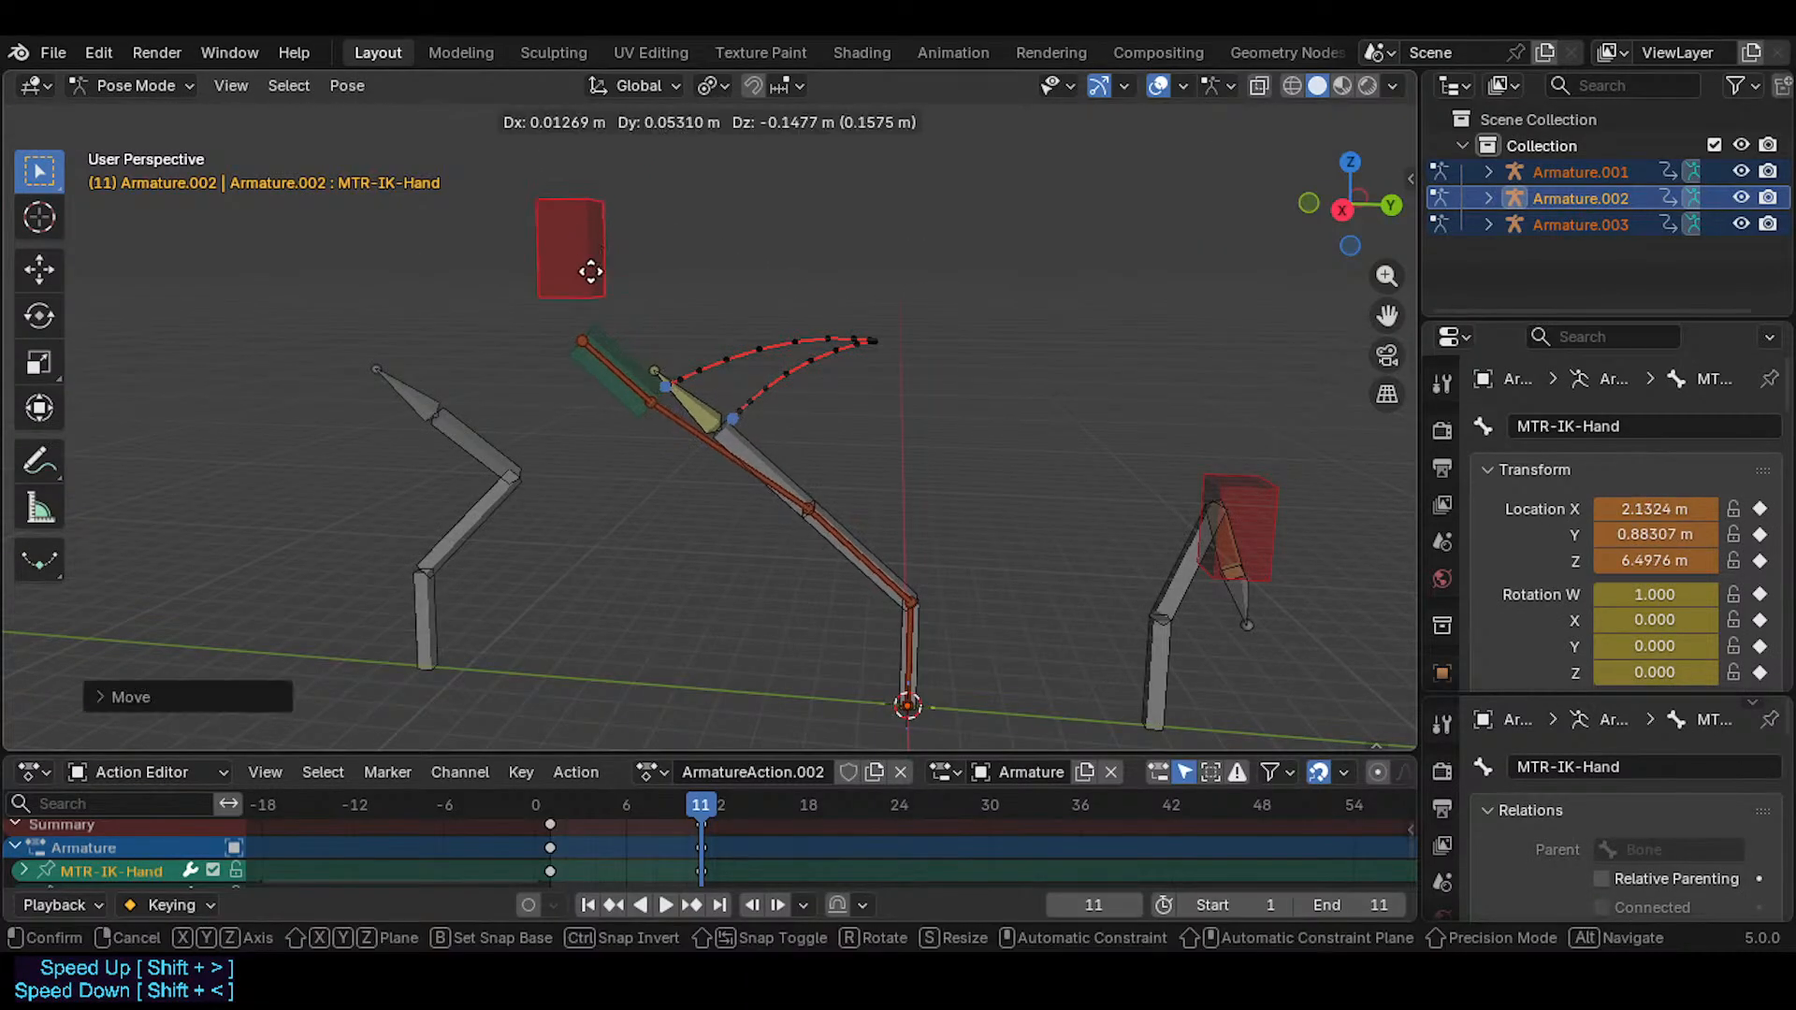
left_click(530, 339)
key("g")
left_click(576, 278)
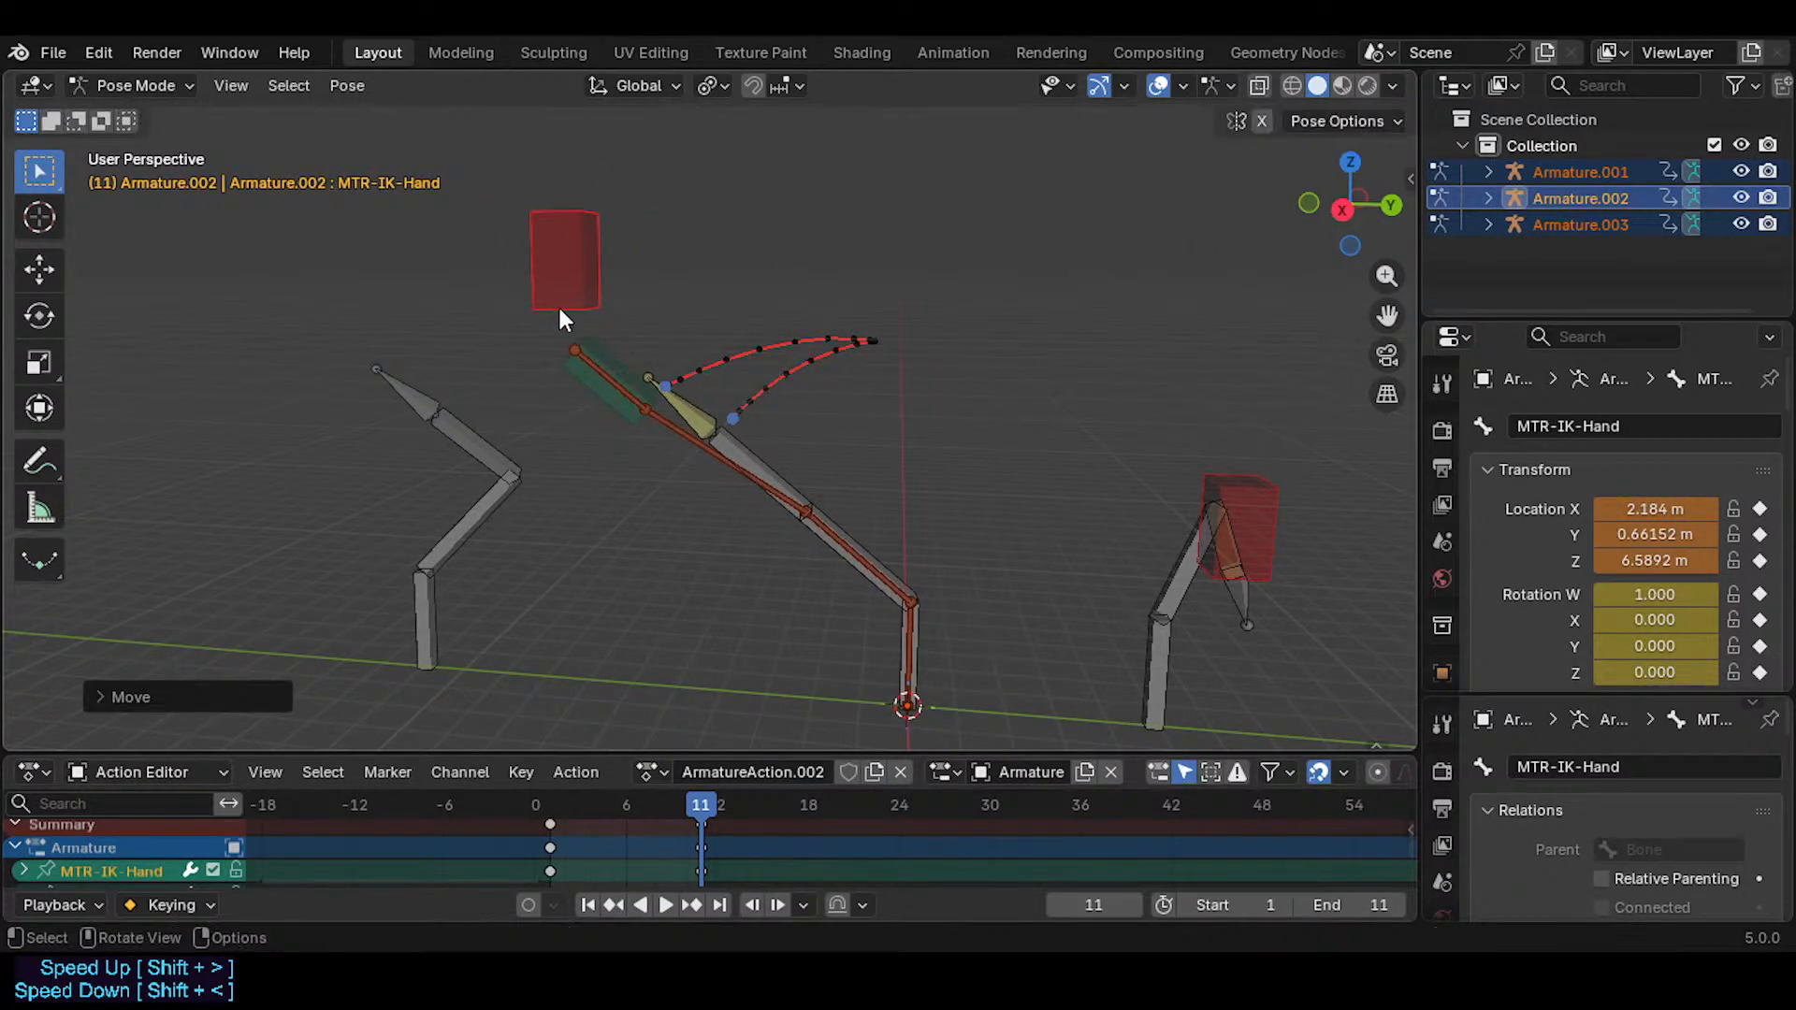
key("g")
left_click(687, 271)
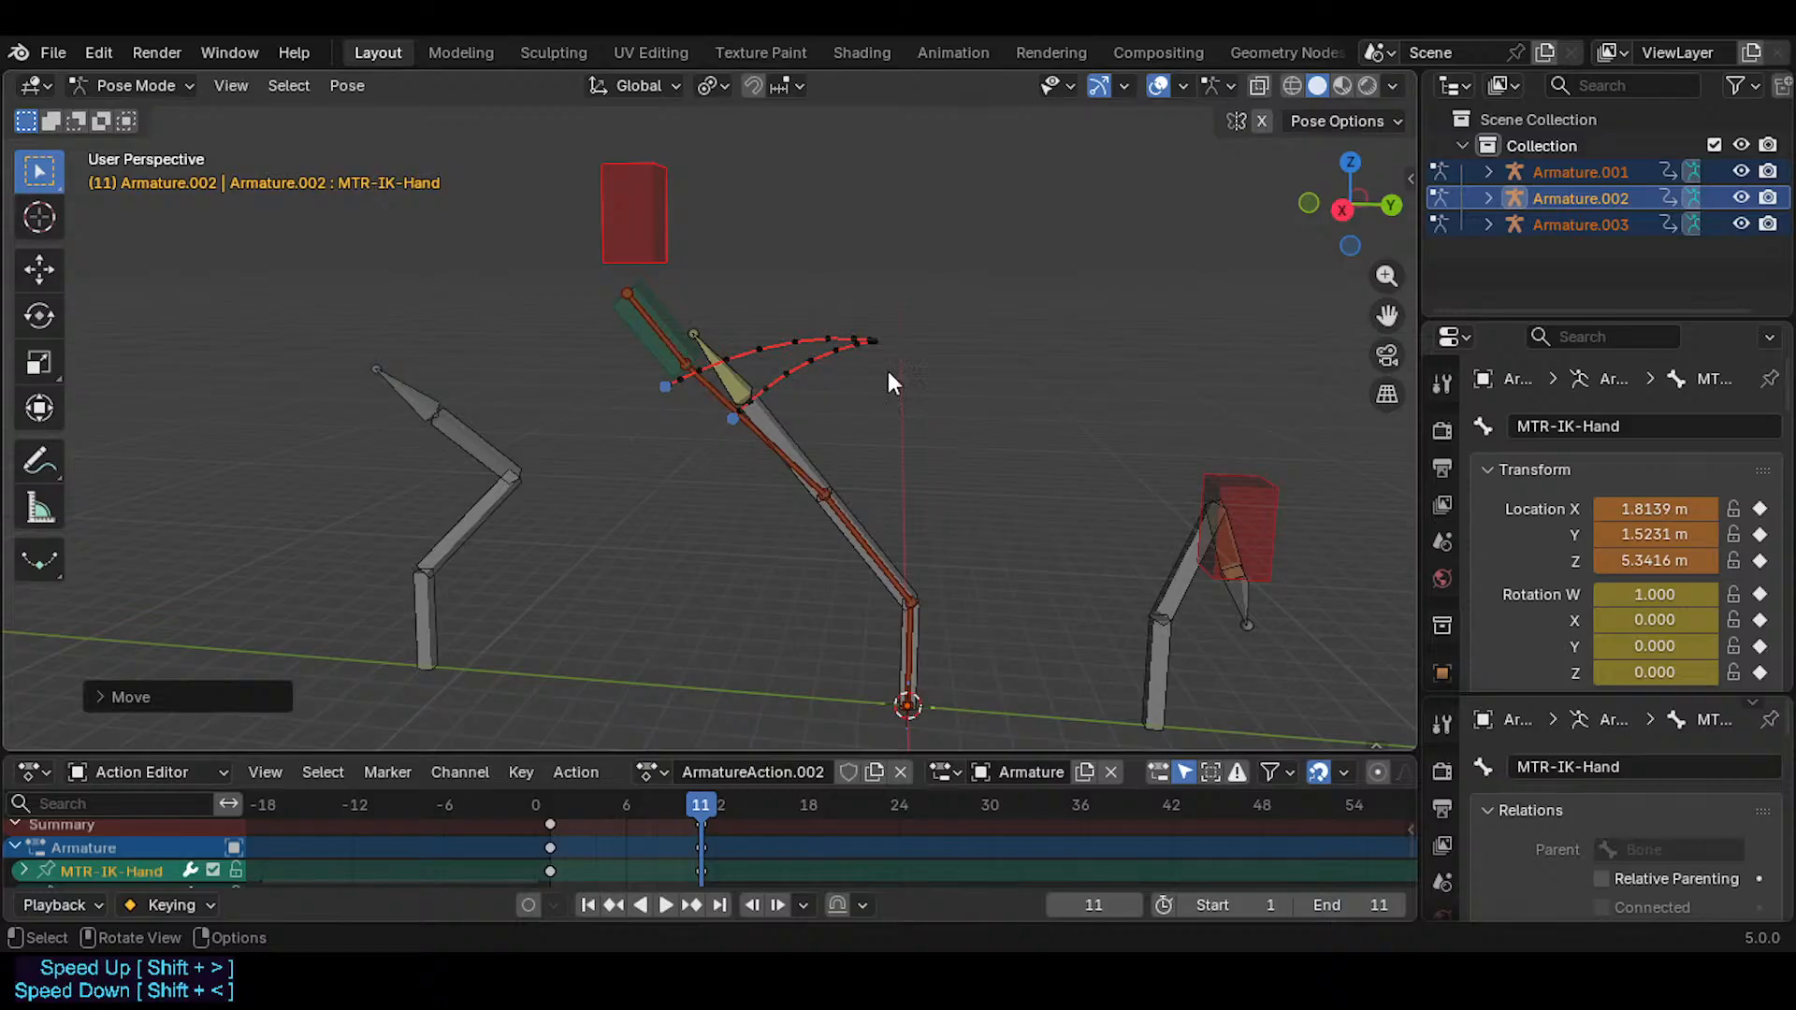
middle_click_drag(777, 296, 819, 309, "shift")
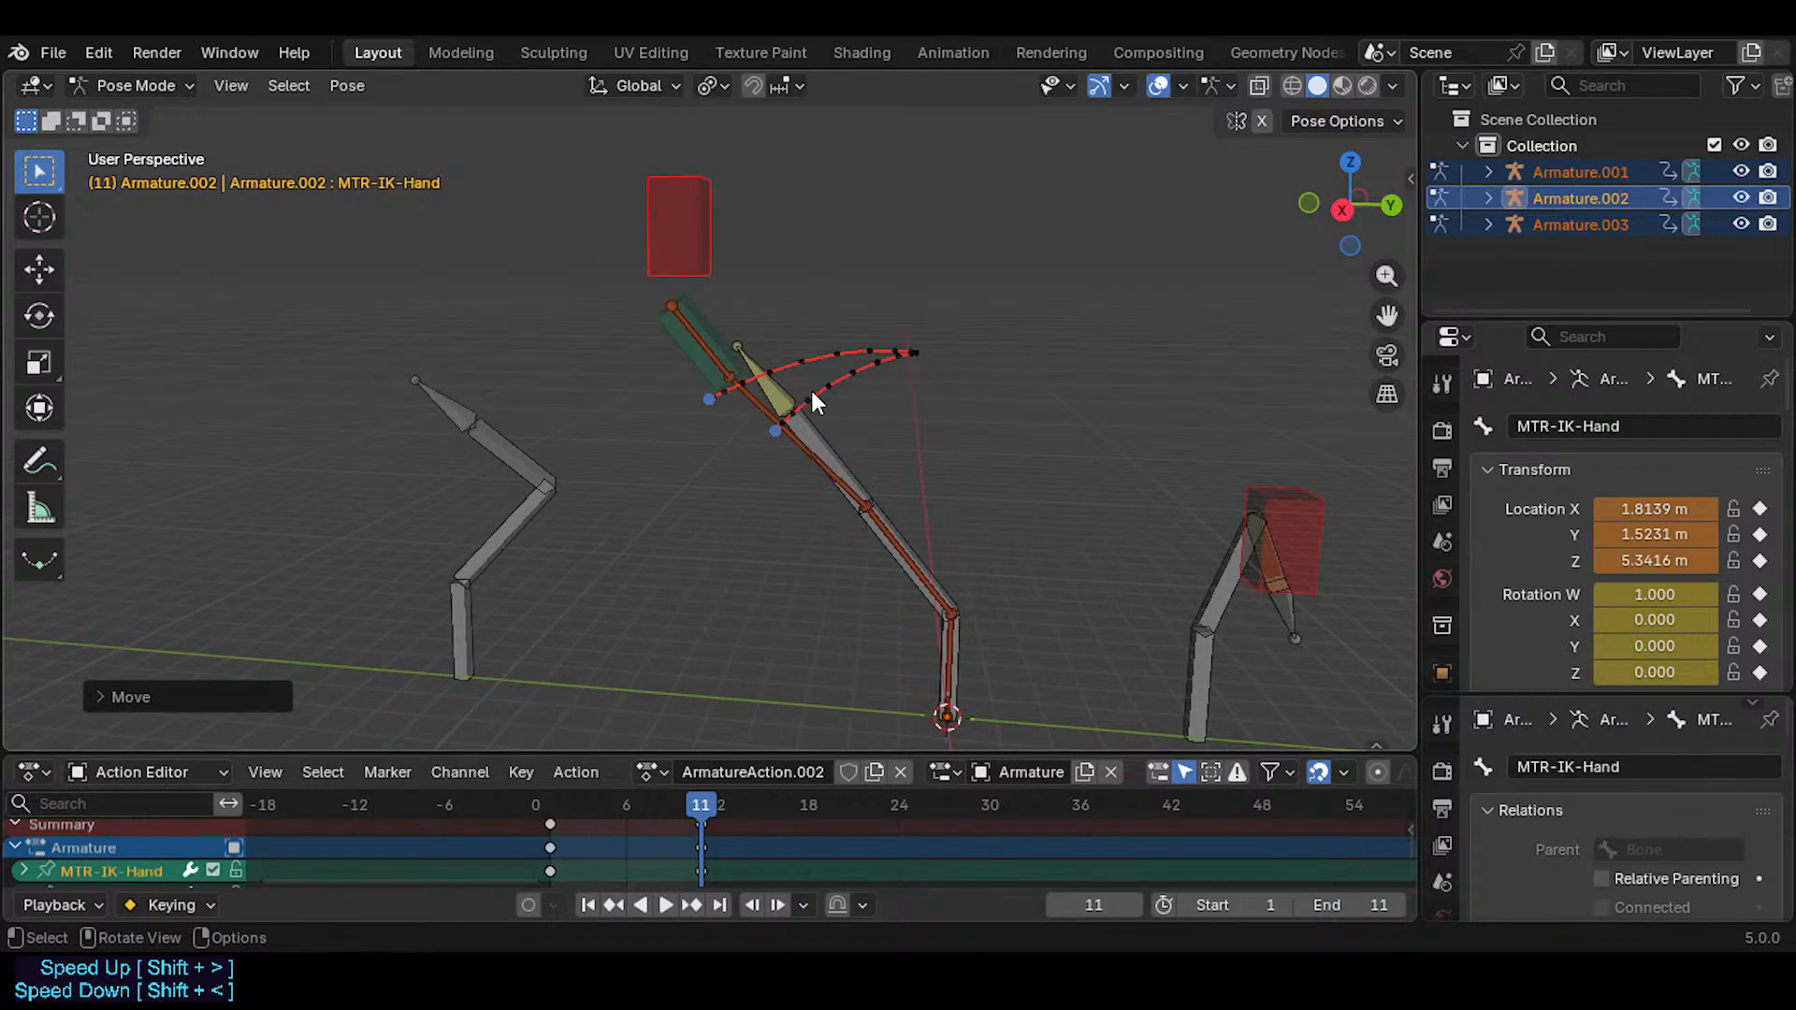
key("g")
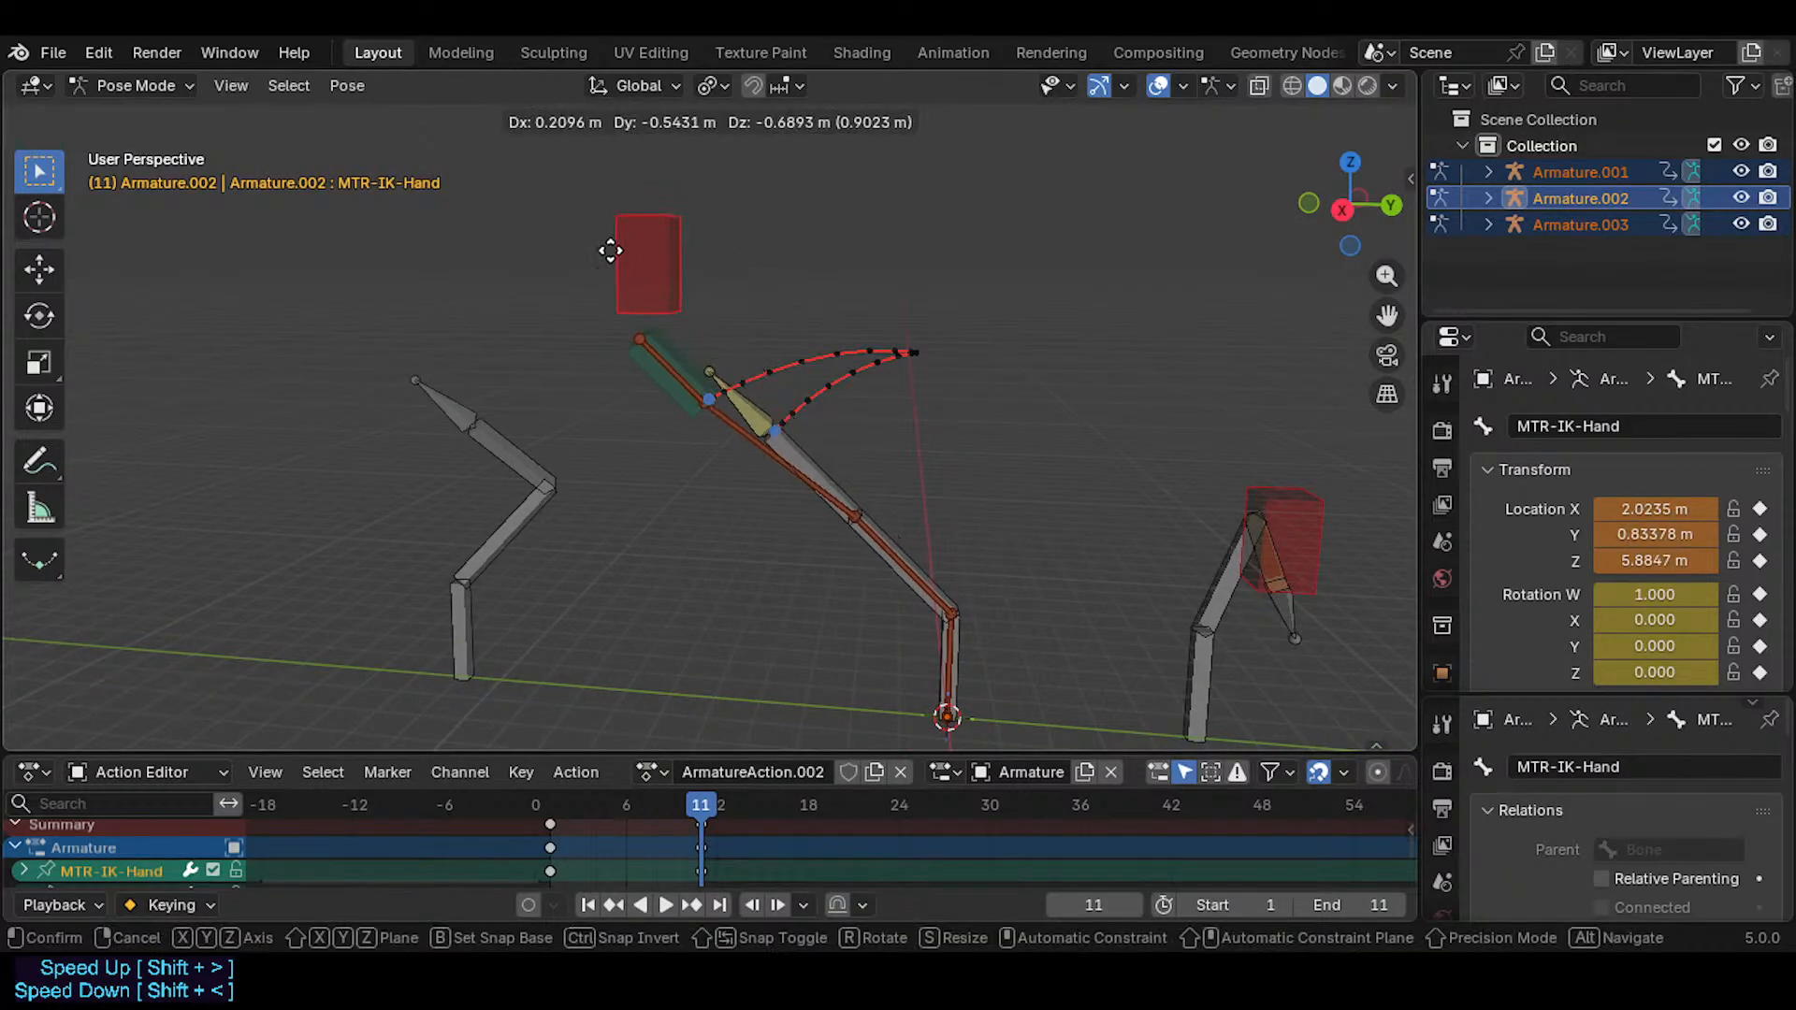
left_click(610, 252)
- Inspect the arm chain of Armature.002 by selecting its shoulder bone and its CTL-UpperArm bone
middle_click_drag(598, 468, 1047, 344, "shift")
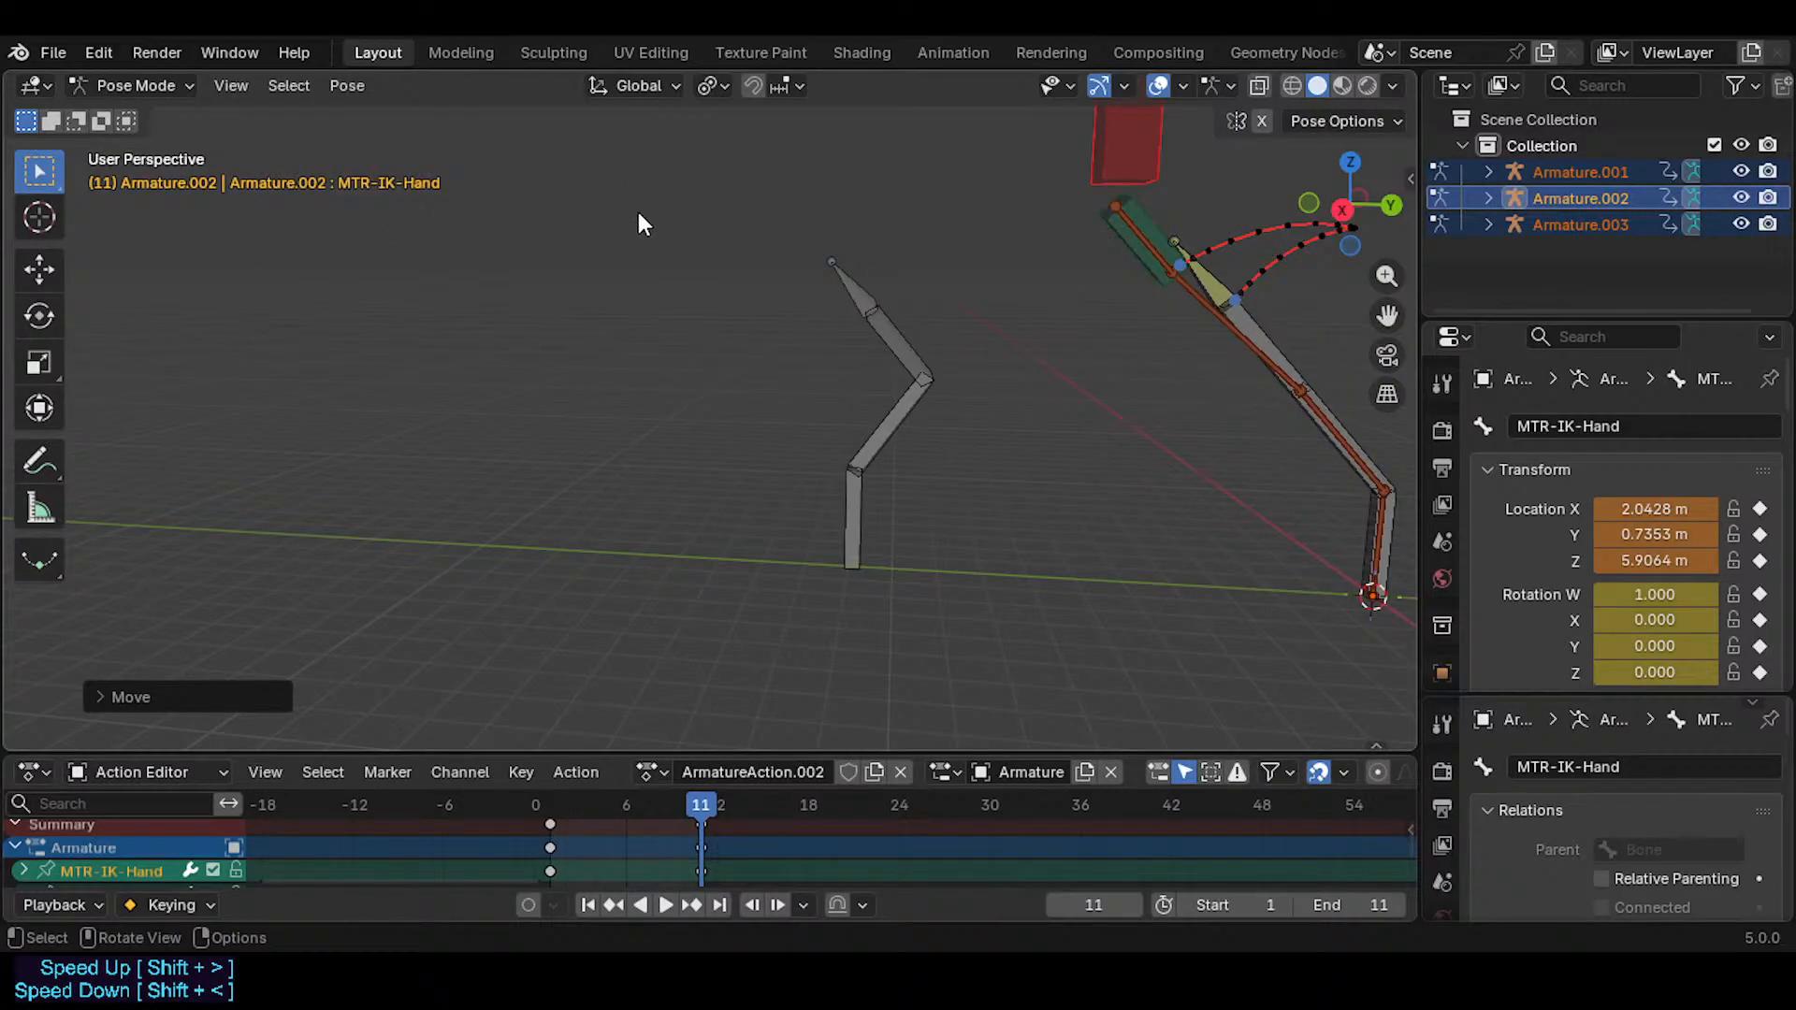
middle_click_drag(638, 223, 718, 375, "shift")
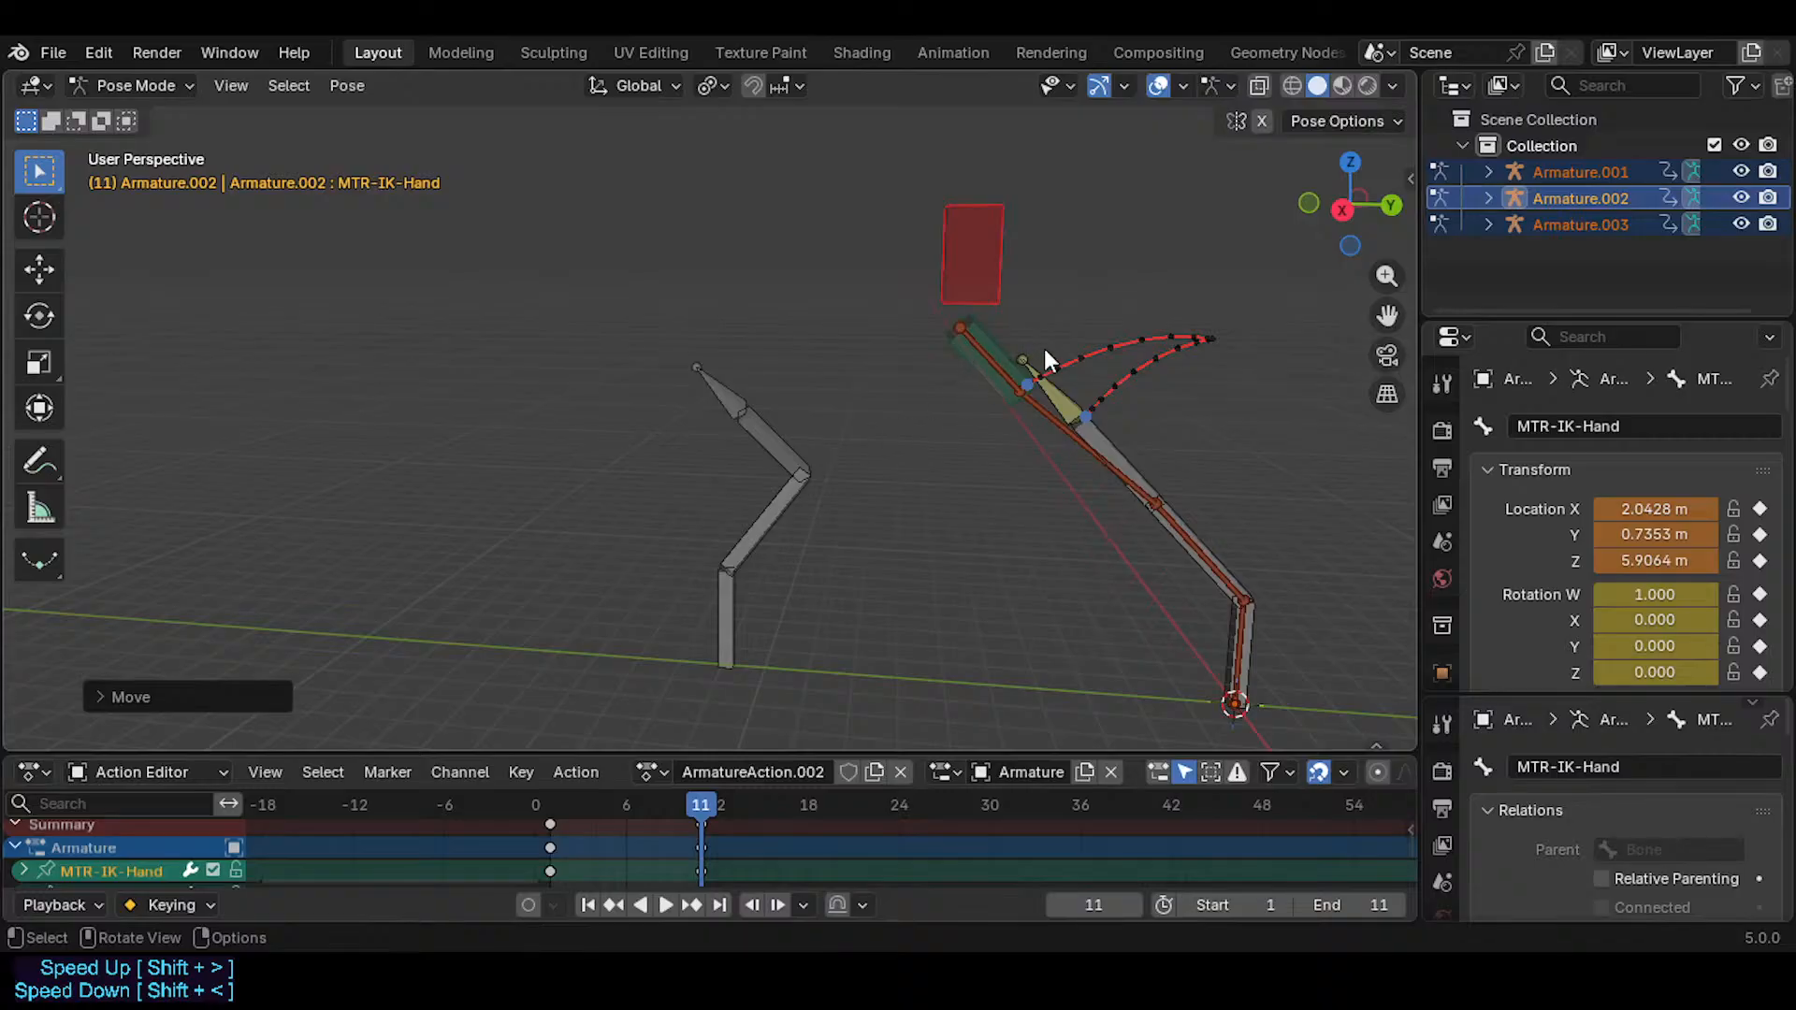
left_click(1250, 672)
left_click(1160, 485)
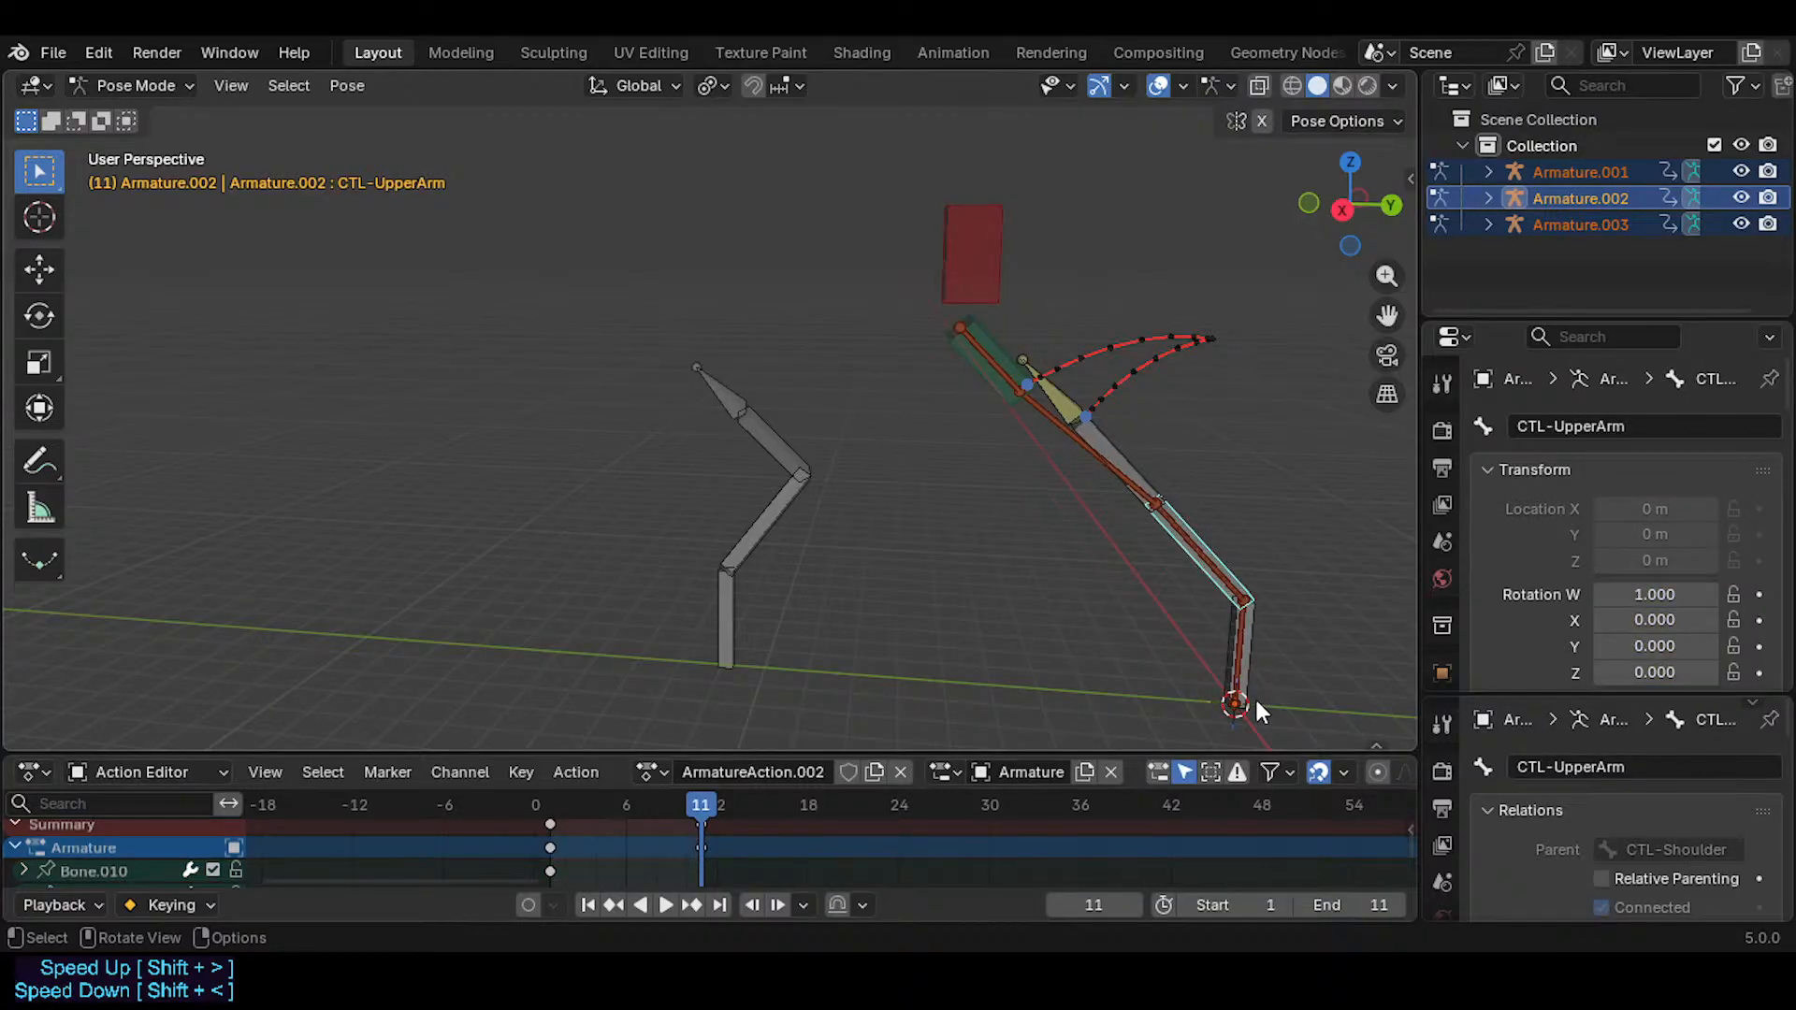
middle_click_drag(1052, 278, 889, 275, "shift")
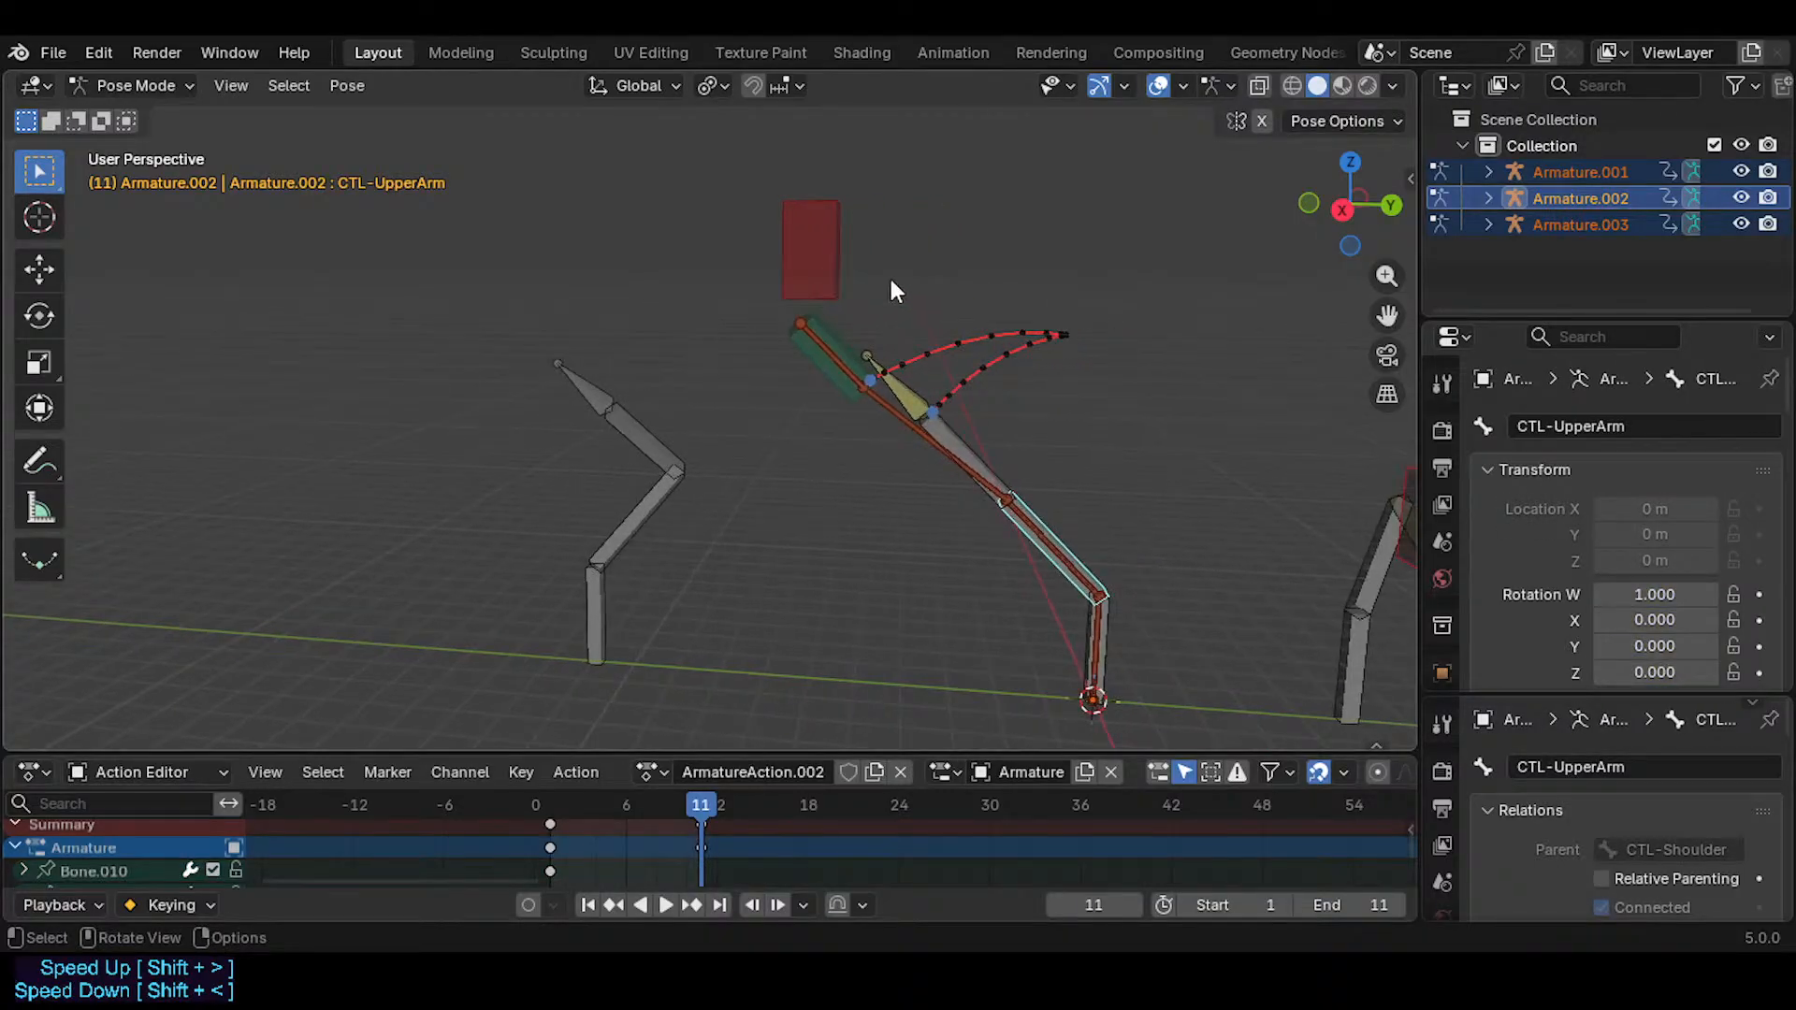
- Straighten the arm of Armature.002 by moving its MTR-IK-Hand bone to about X 1.37, Y 0.44, Z 1.88 m
left_click(810, 236)
key("g")
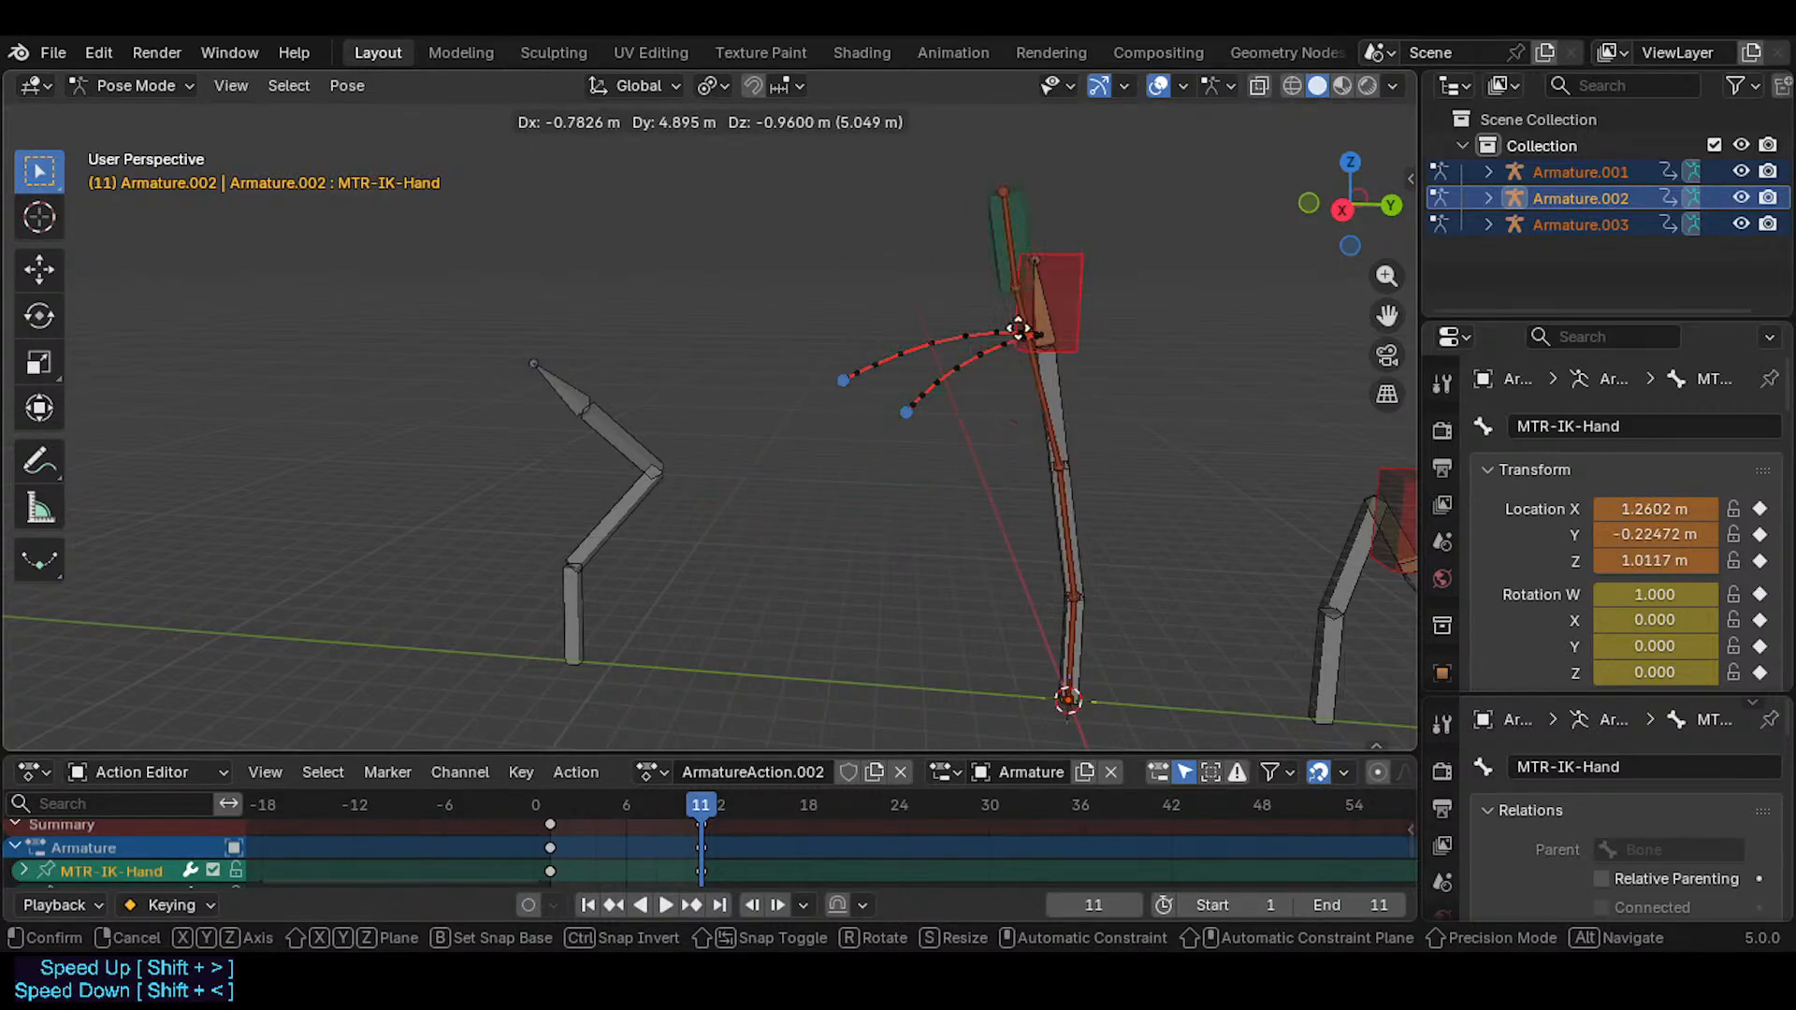
left_click(943, 362)
middle_click_drag(943, 362, 859, 419, "shift")
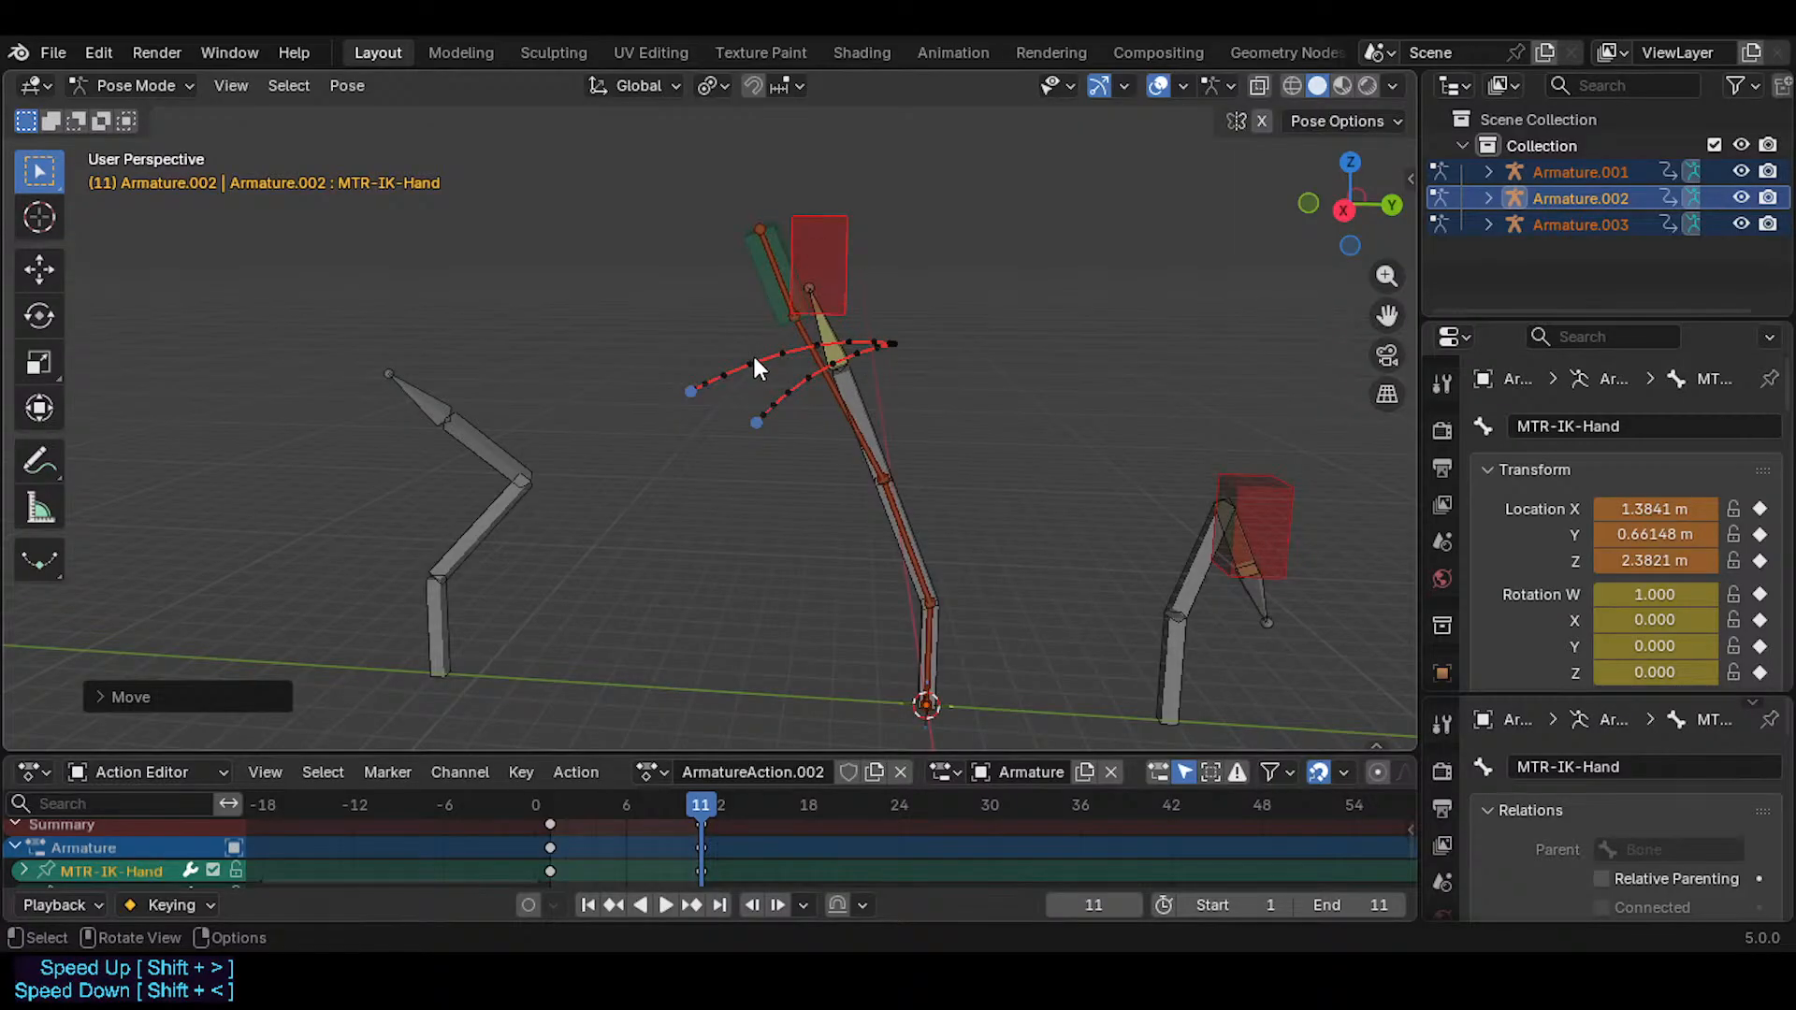
mouse_move(772, 408)
middle_mouse_down()
mouse_move(784, 429)
mouse_move(787, 412)
middle_mouse_up()
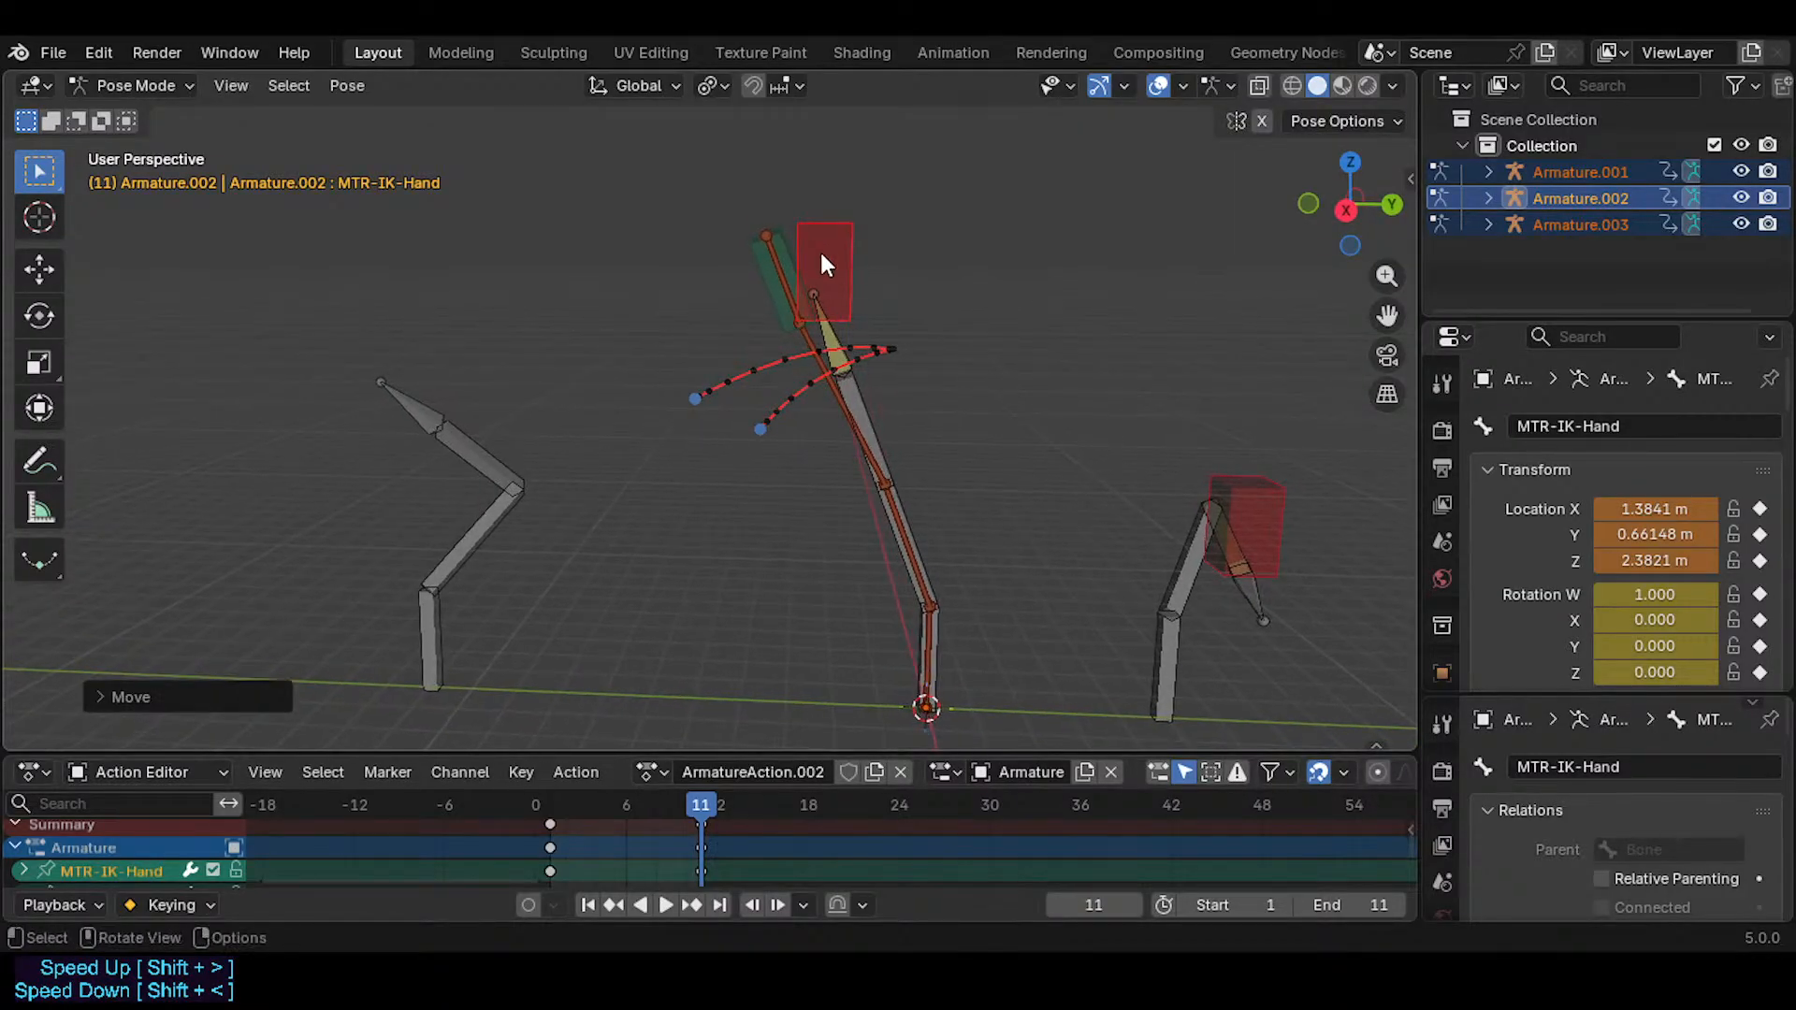
key("g")
left_click(867, 275)
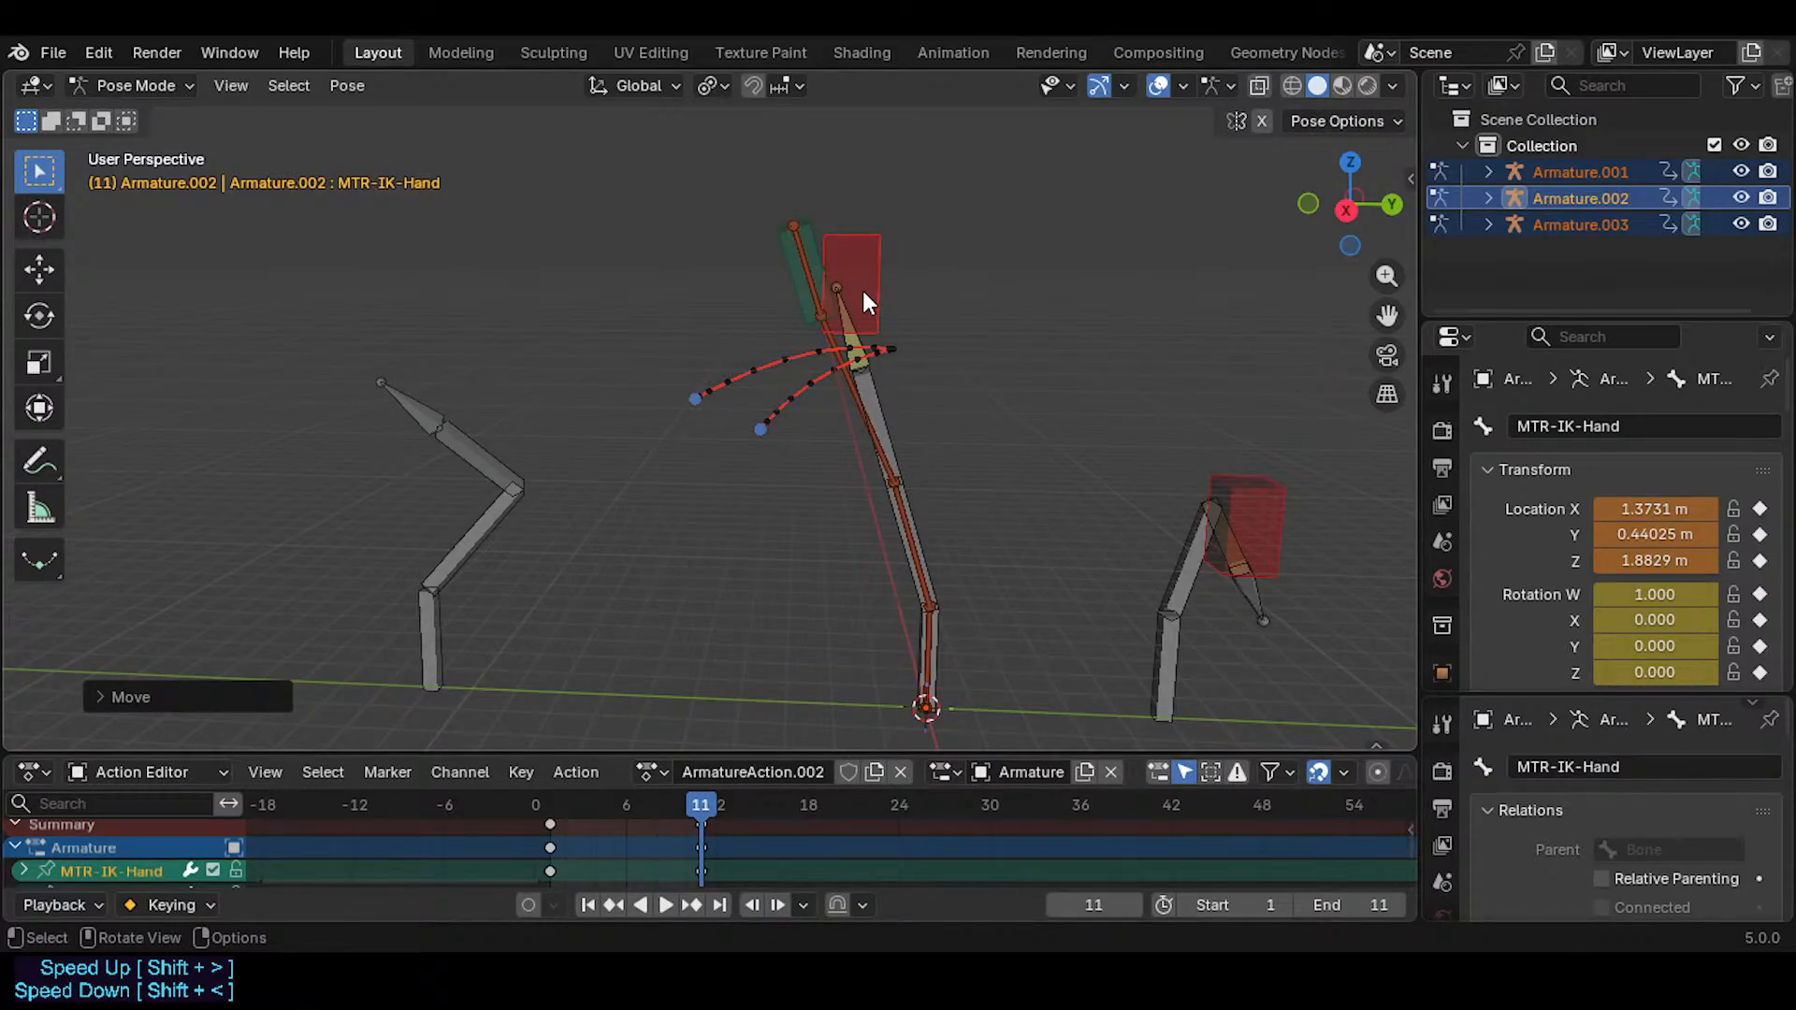
- Try rotating the MCH-Hand bone of Armature.001, and select its CTL-ForeArm bone
left_click(417, 406)
key("r")
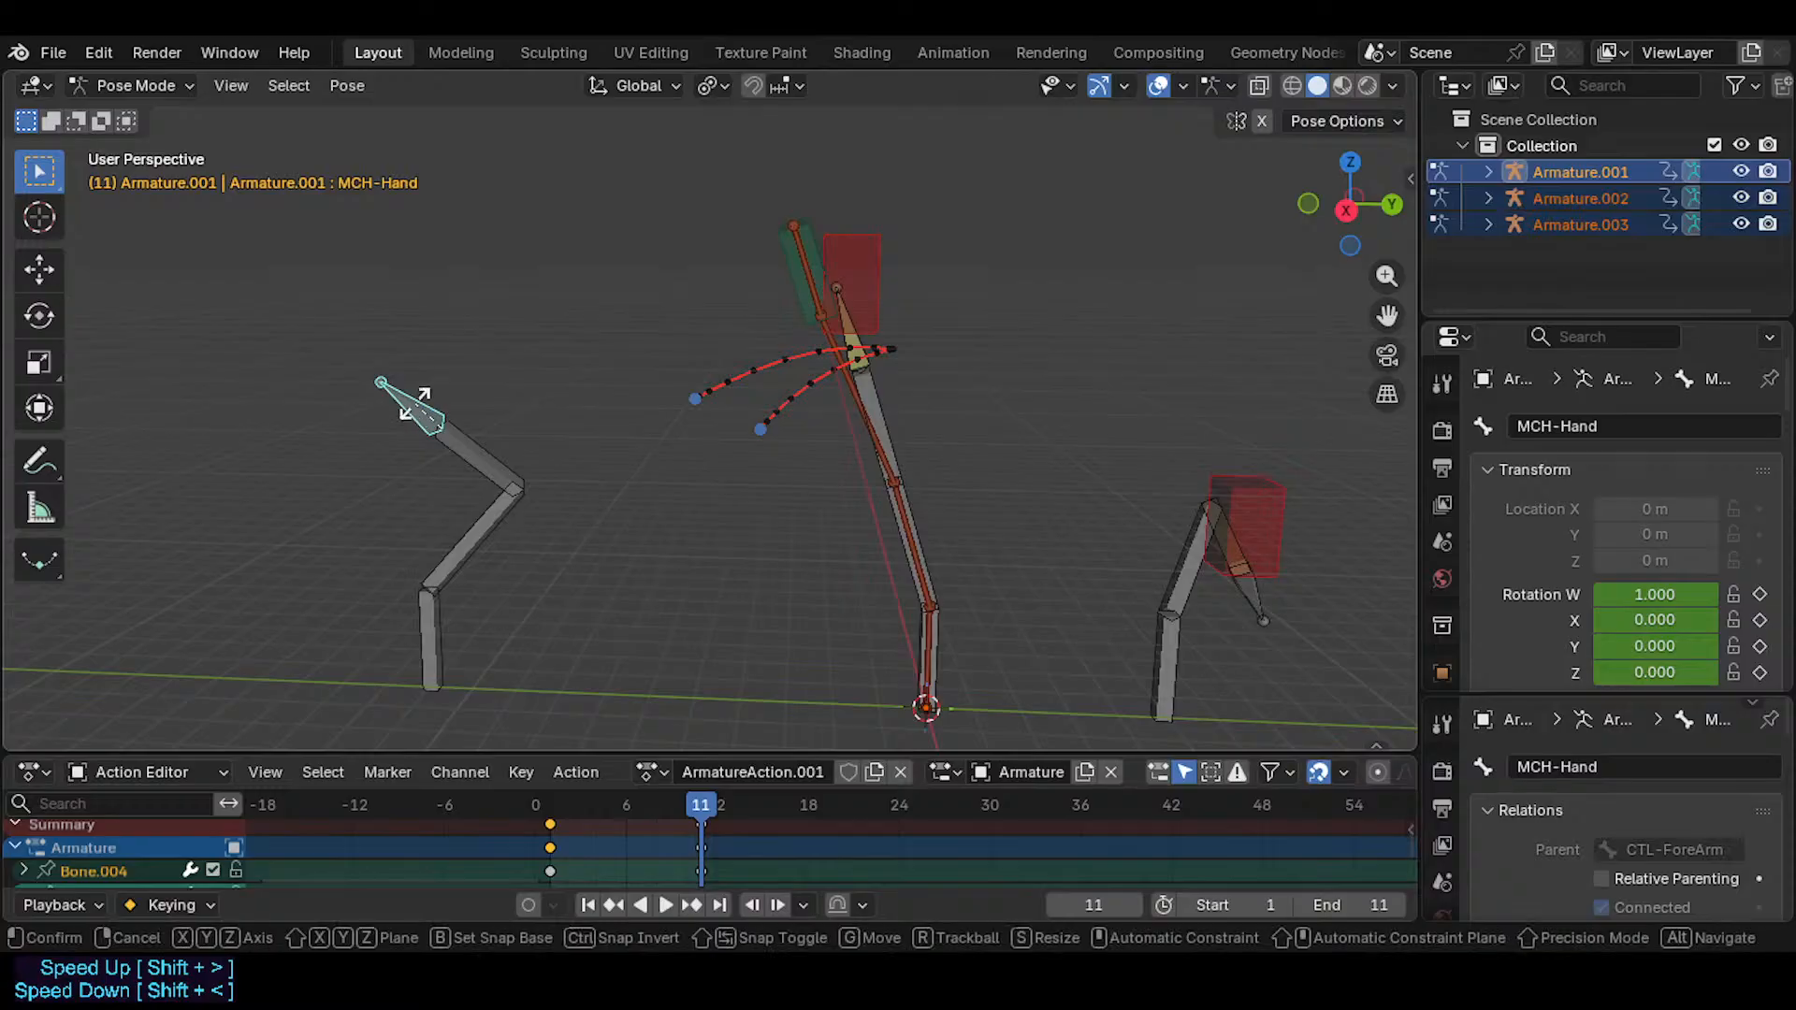
left_click(420, 411)
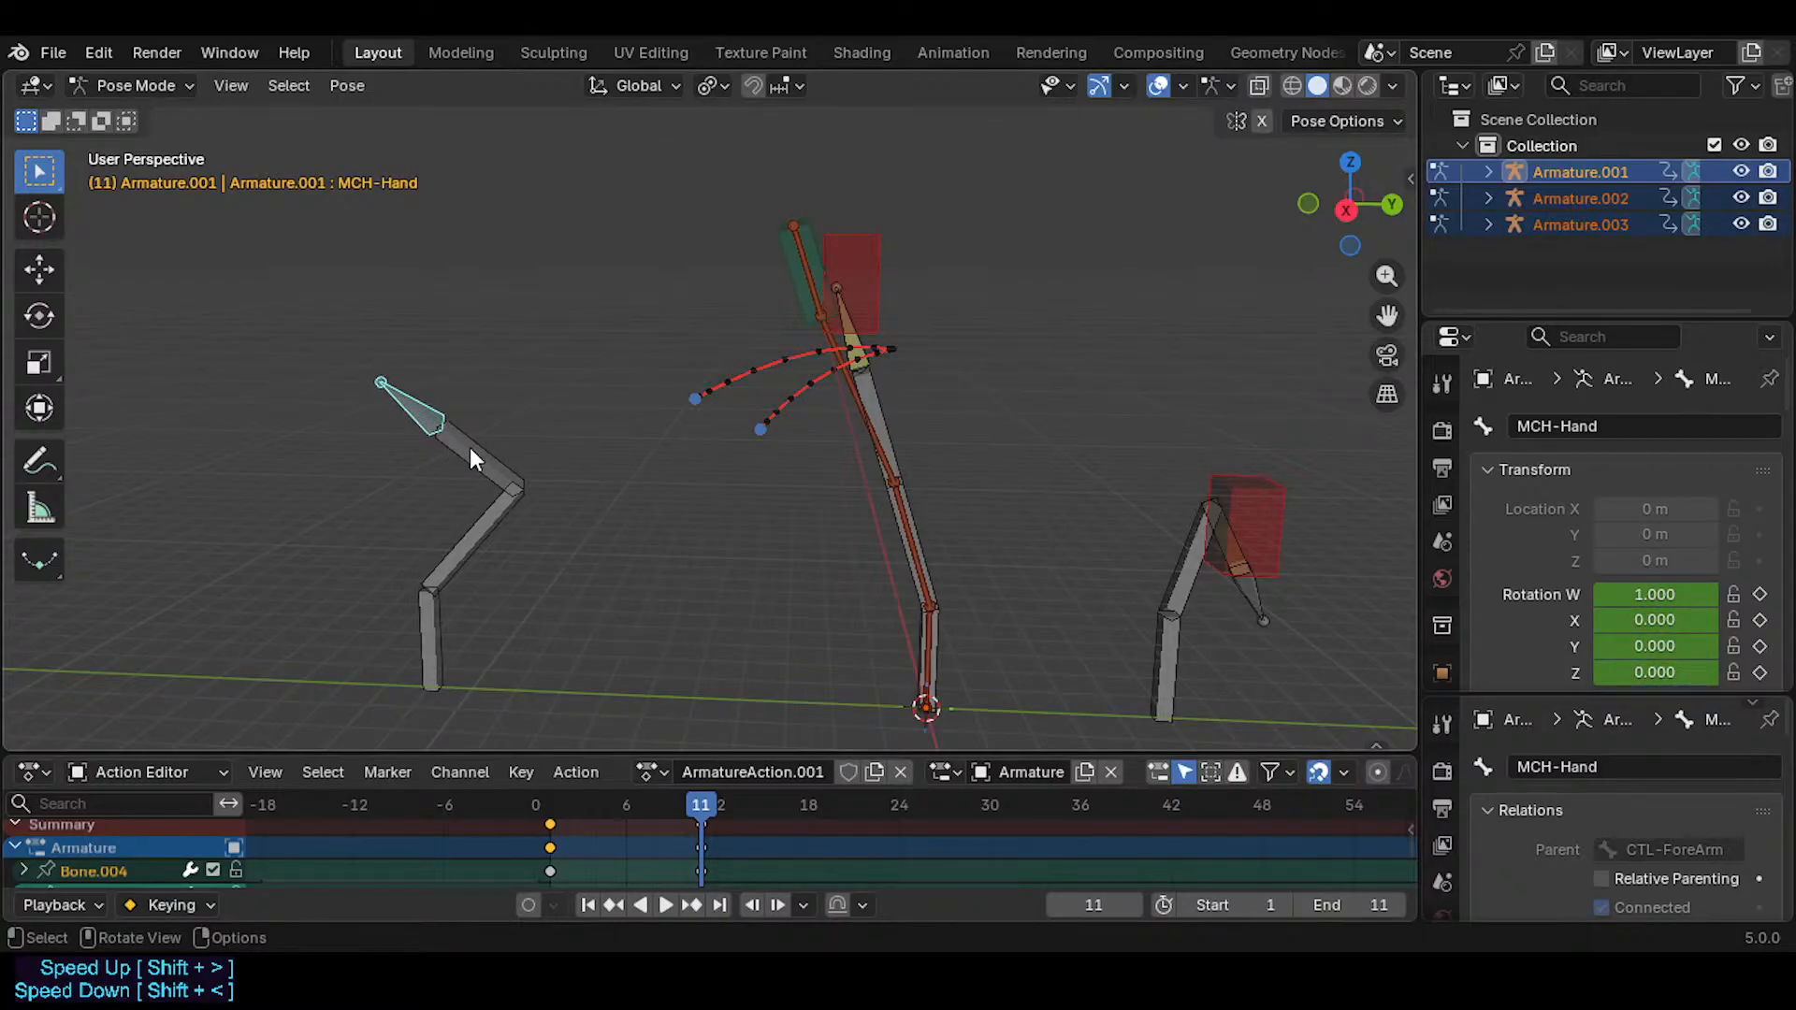
left_click(470, 447)
middle_click_drag(895, 363, 928, 421, "shift")
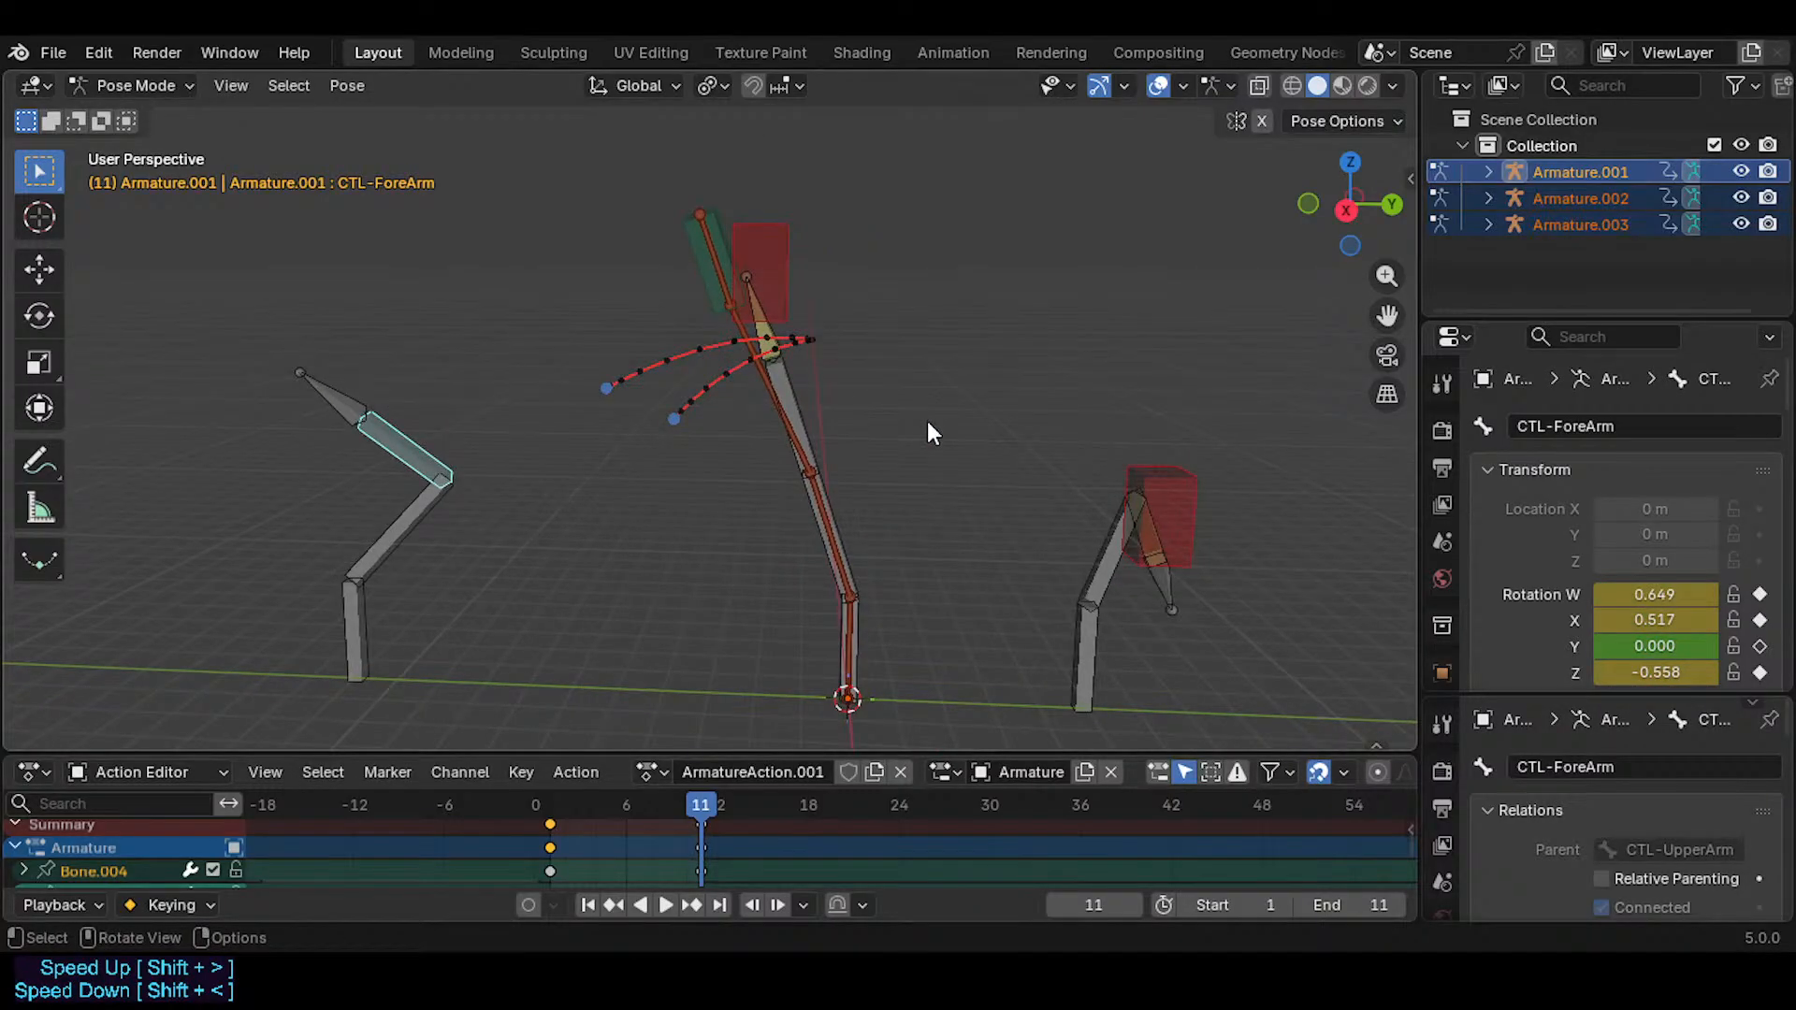
- Select the MTR-IK-Hand bone of Armature.002 and move it to about X 1.52, Y -0.62, Z 1.57 m to bend the arm
left_click(700, 264)
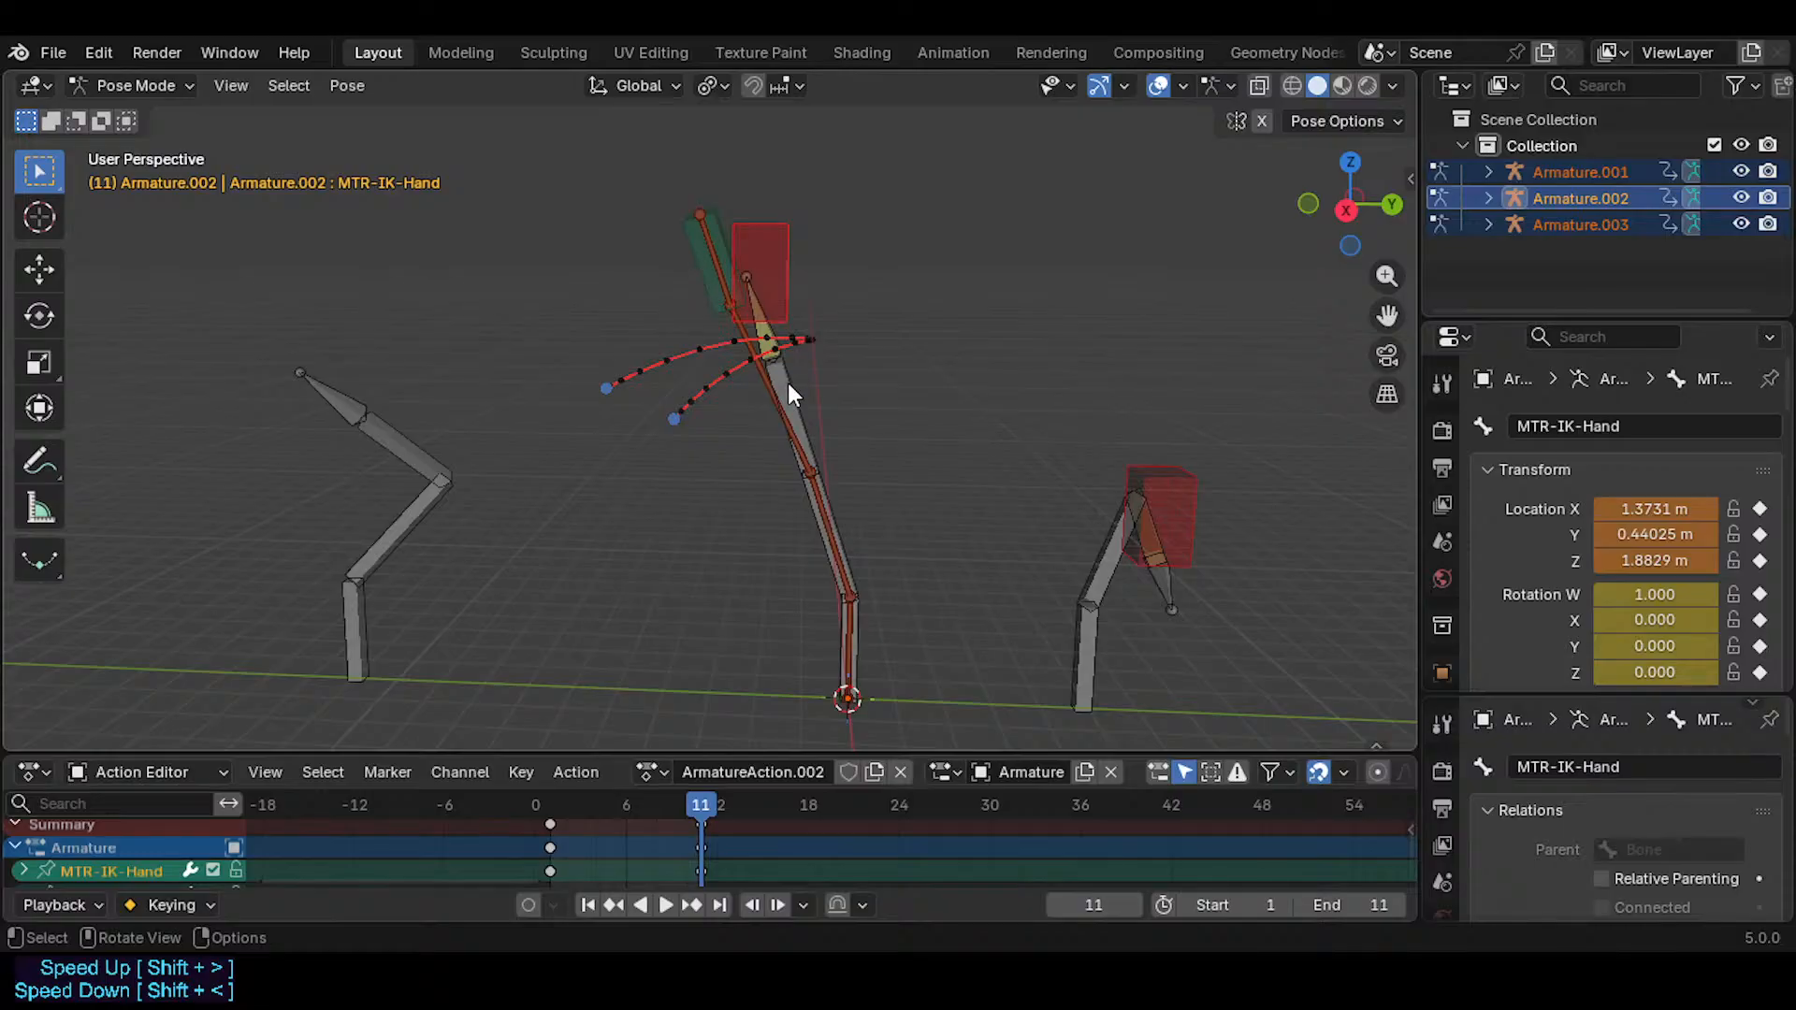
scroll(787, 383, "up", 4)
scroll(715, 355, "down", 5)
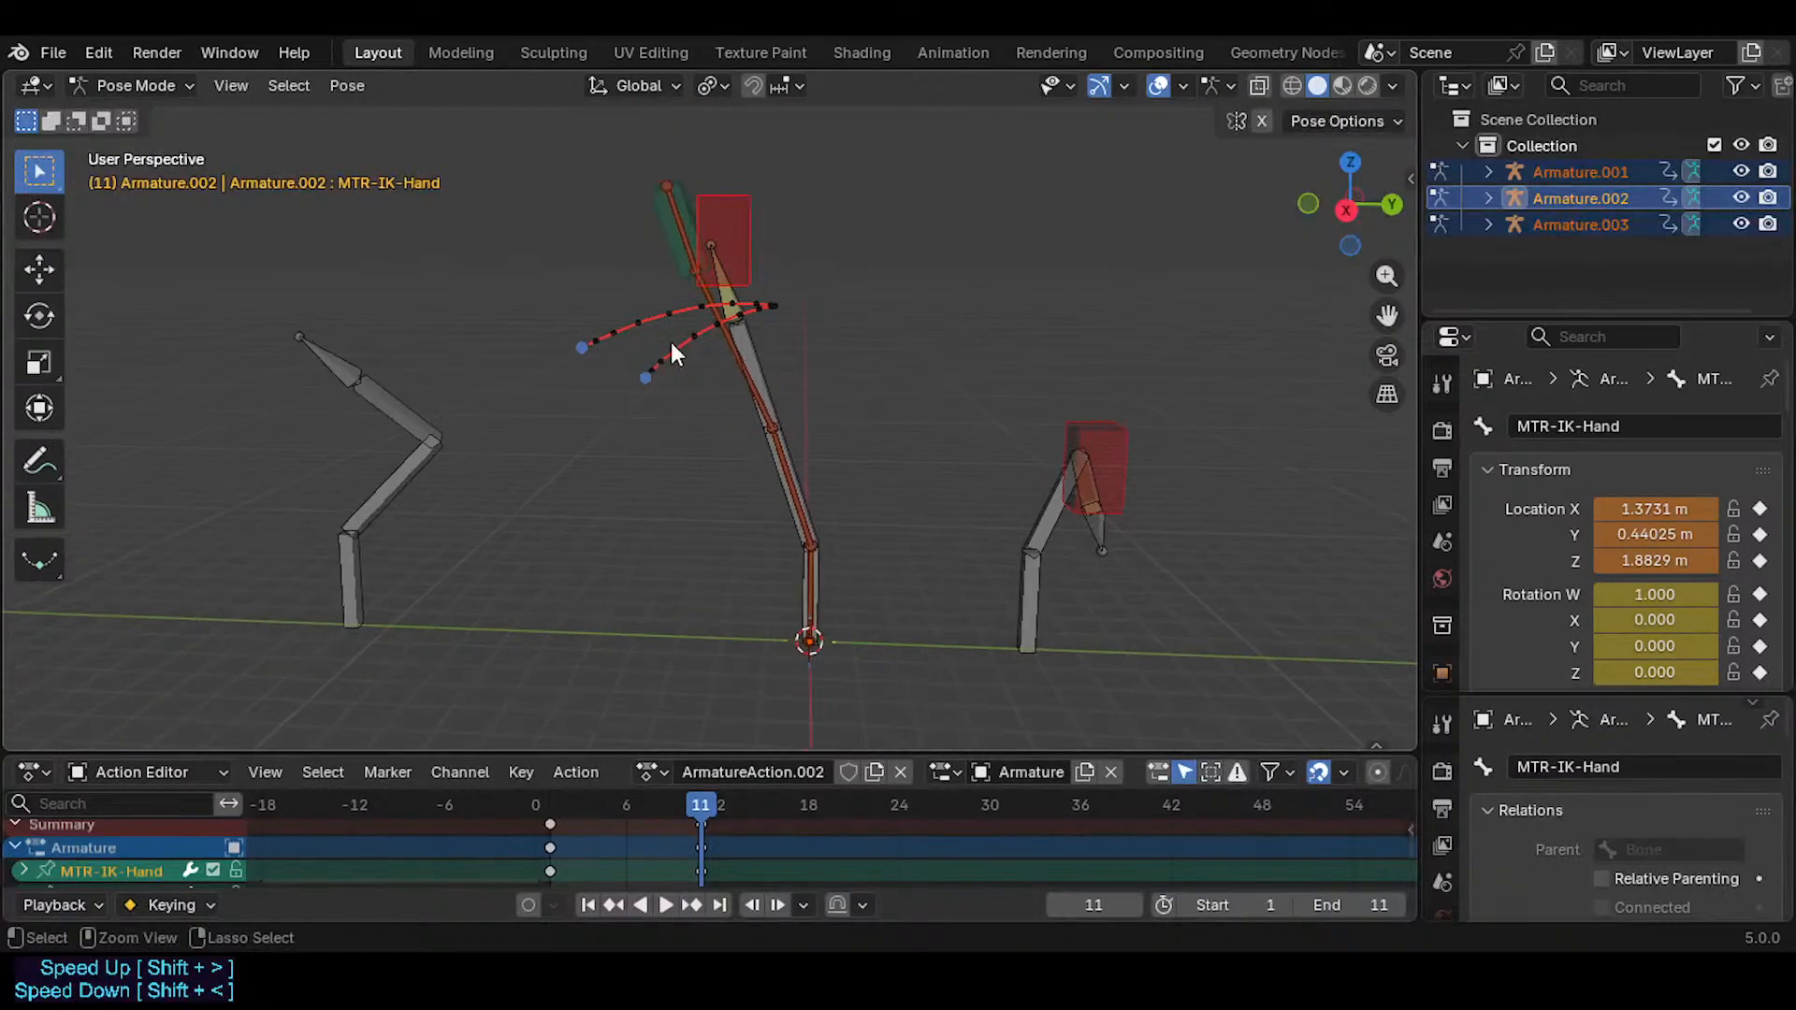
key("g")
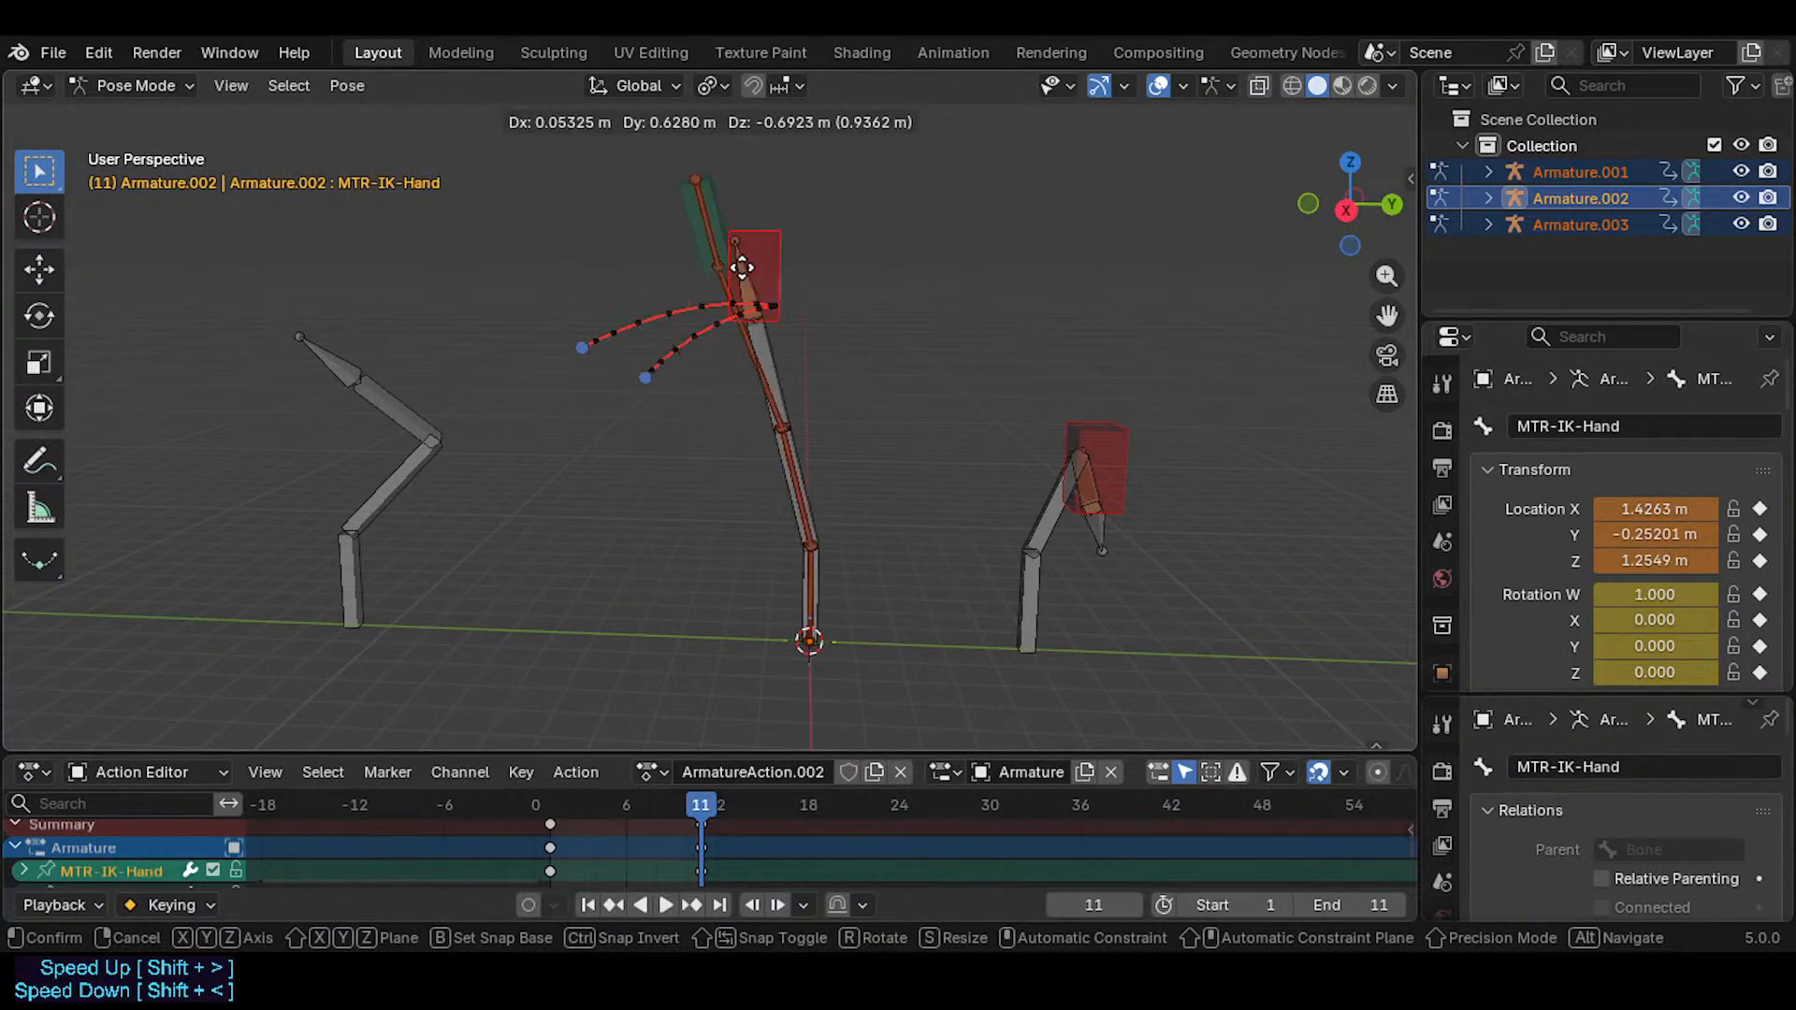
left_click(724, 284)
scroll(736, 369, "up", 2)
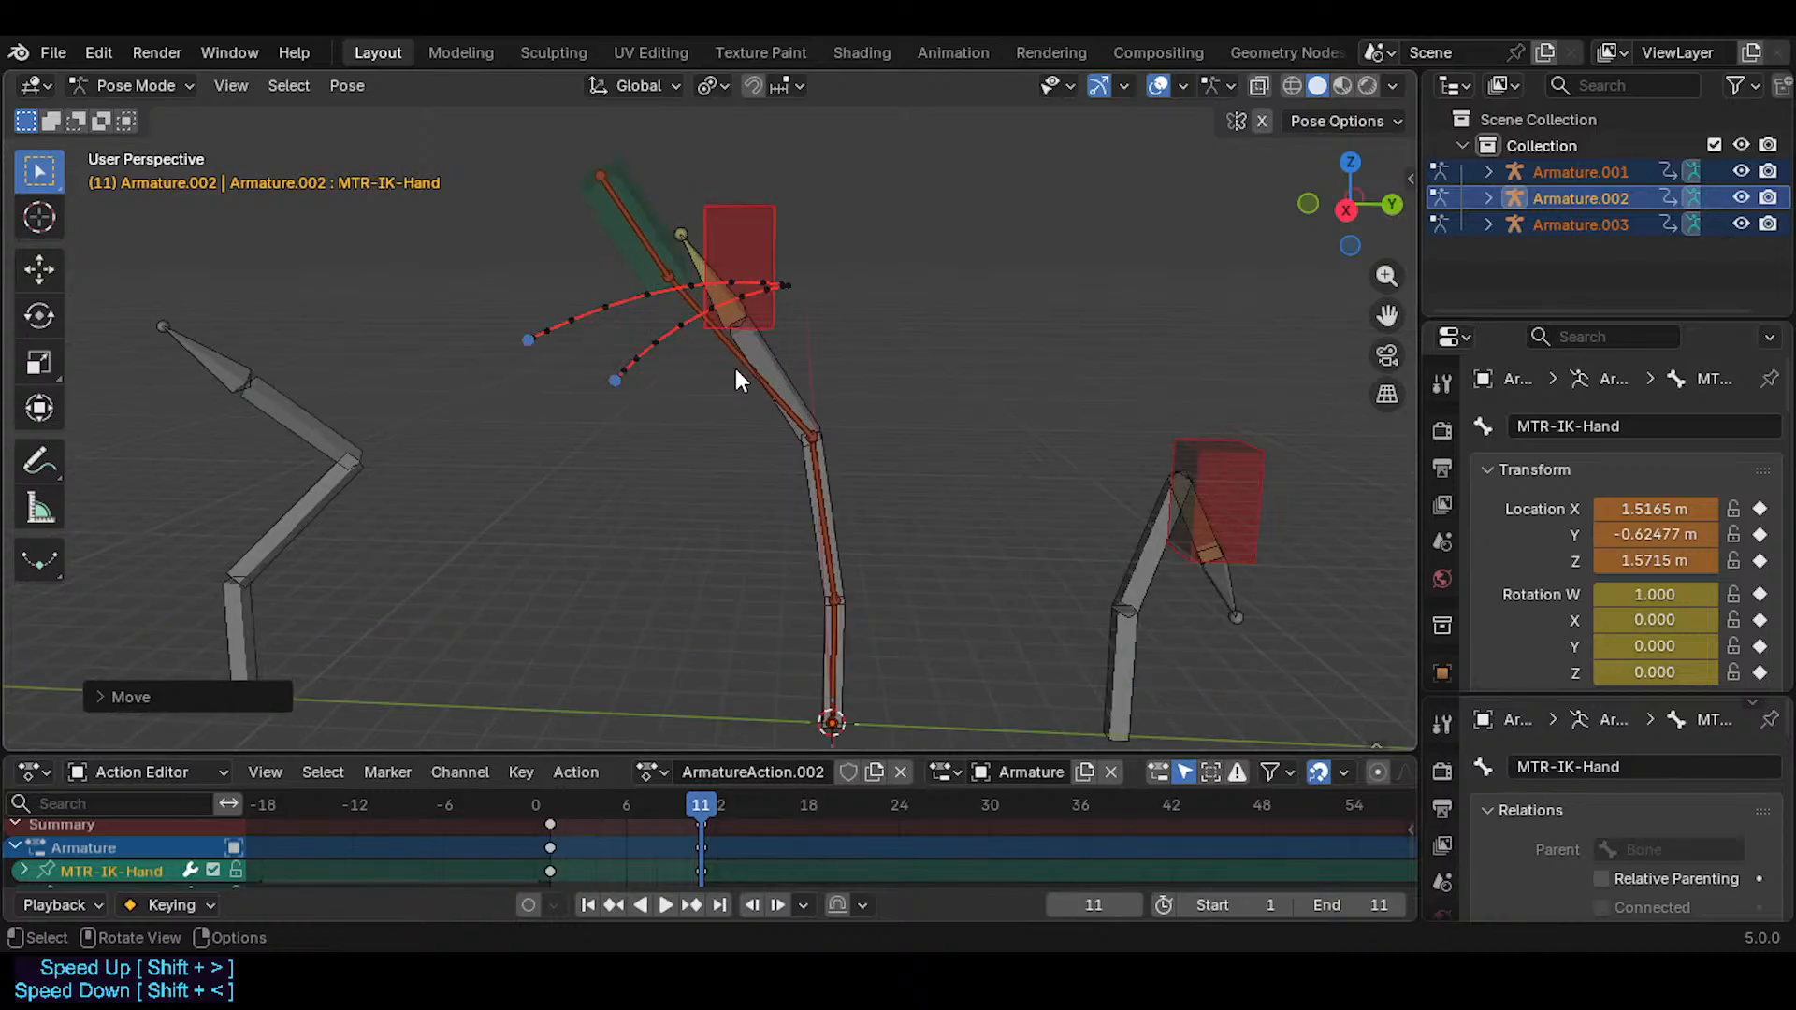
scroll(735, 368, "down", 2)
scroll(780, 515, "up", 2)
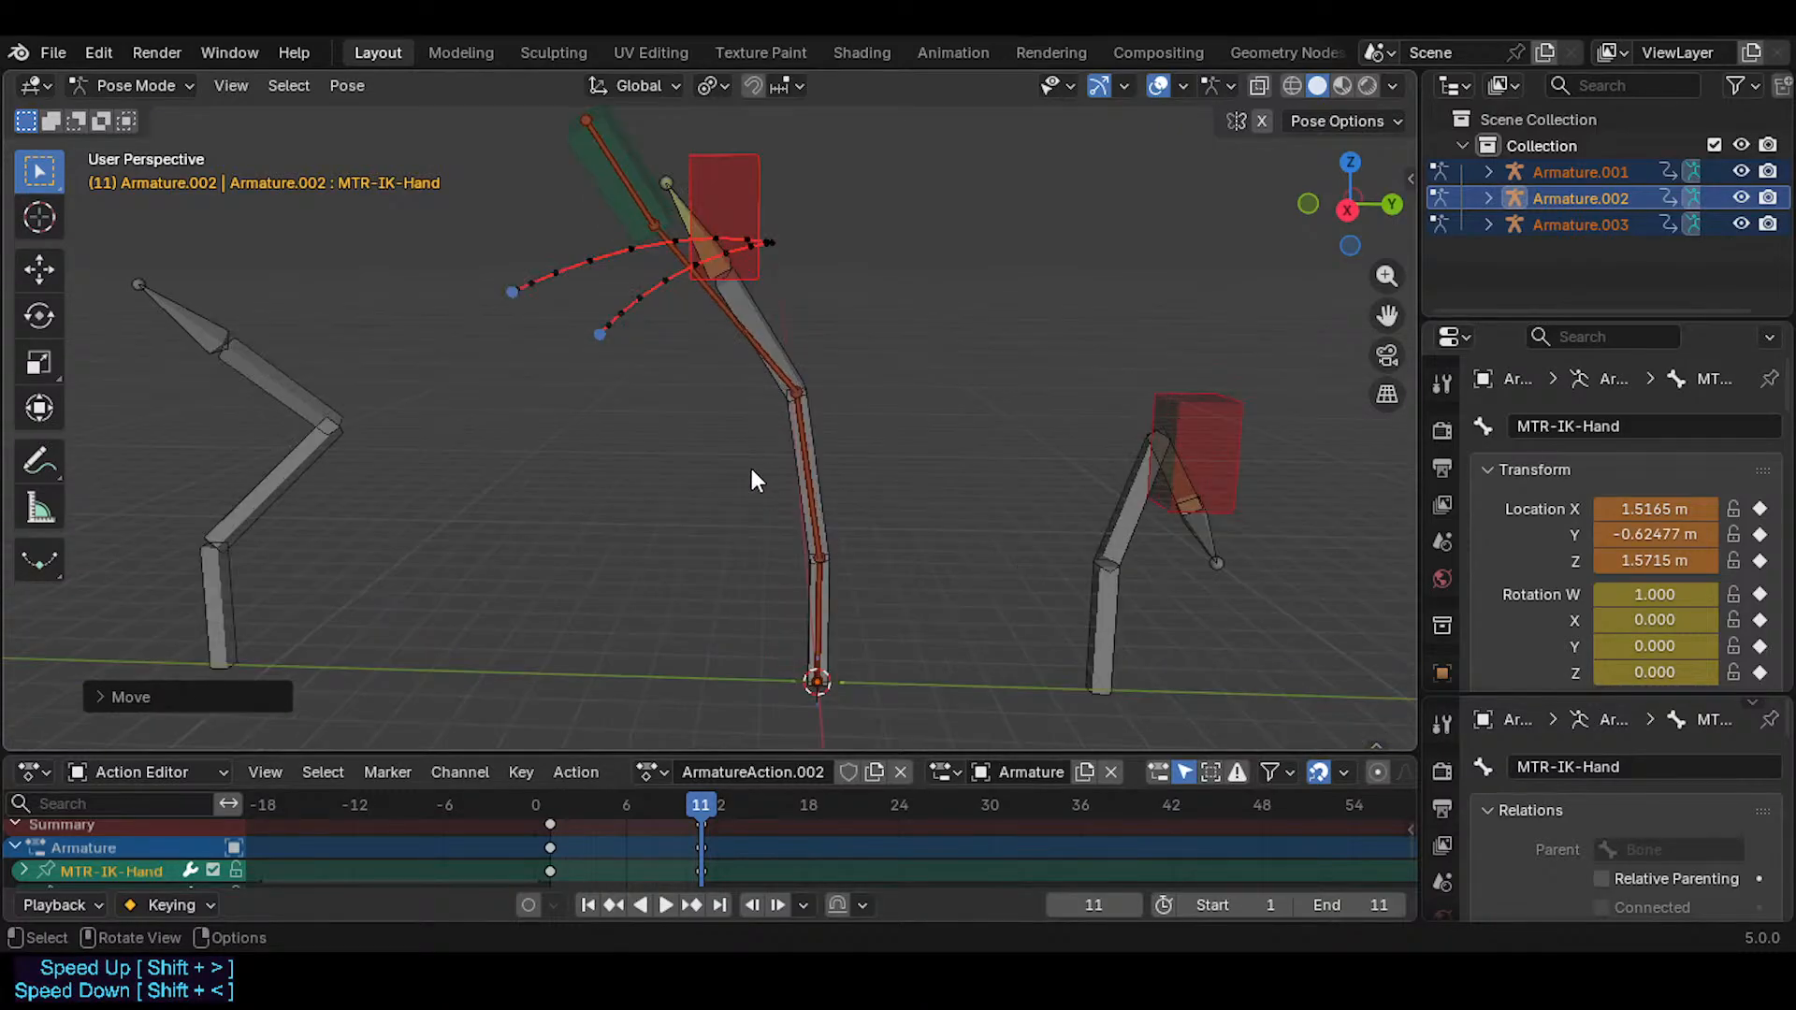
- Clear the motion paths and delete all keyframes shown in the Action Editor
key("alt+m")
key("a")
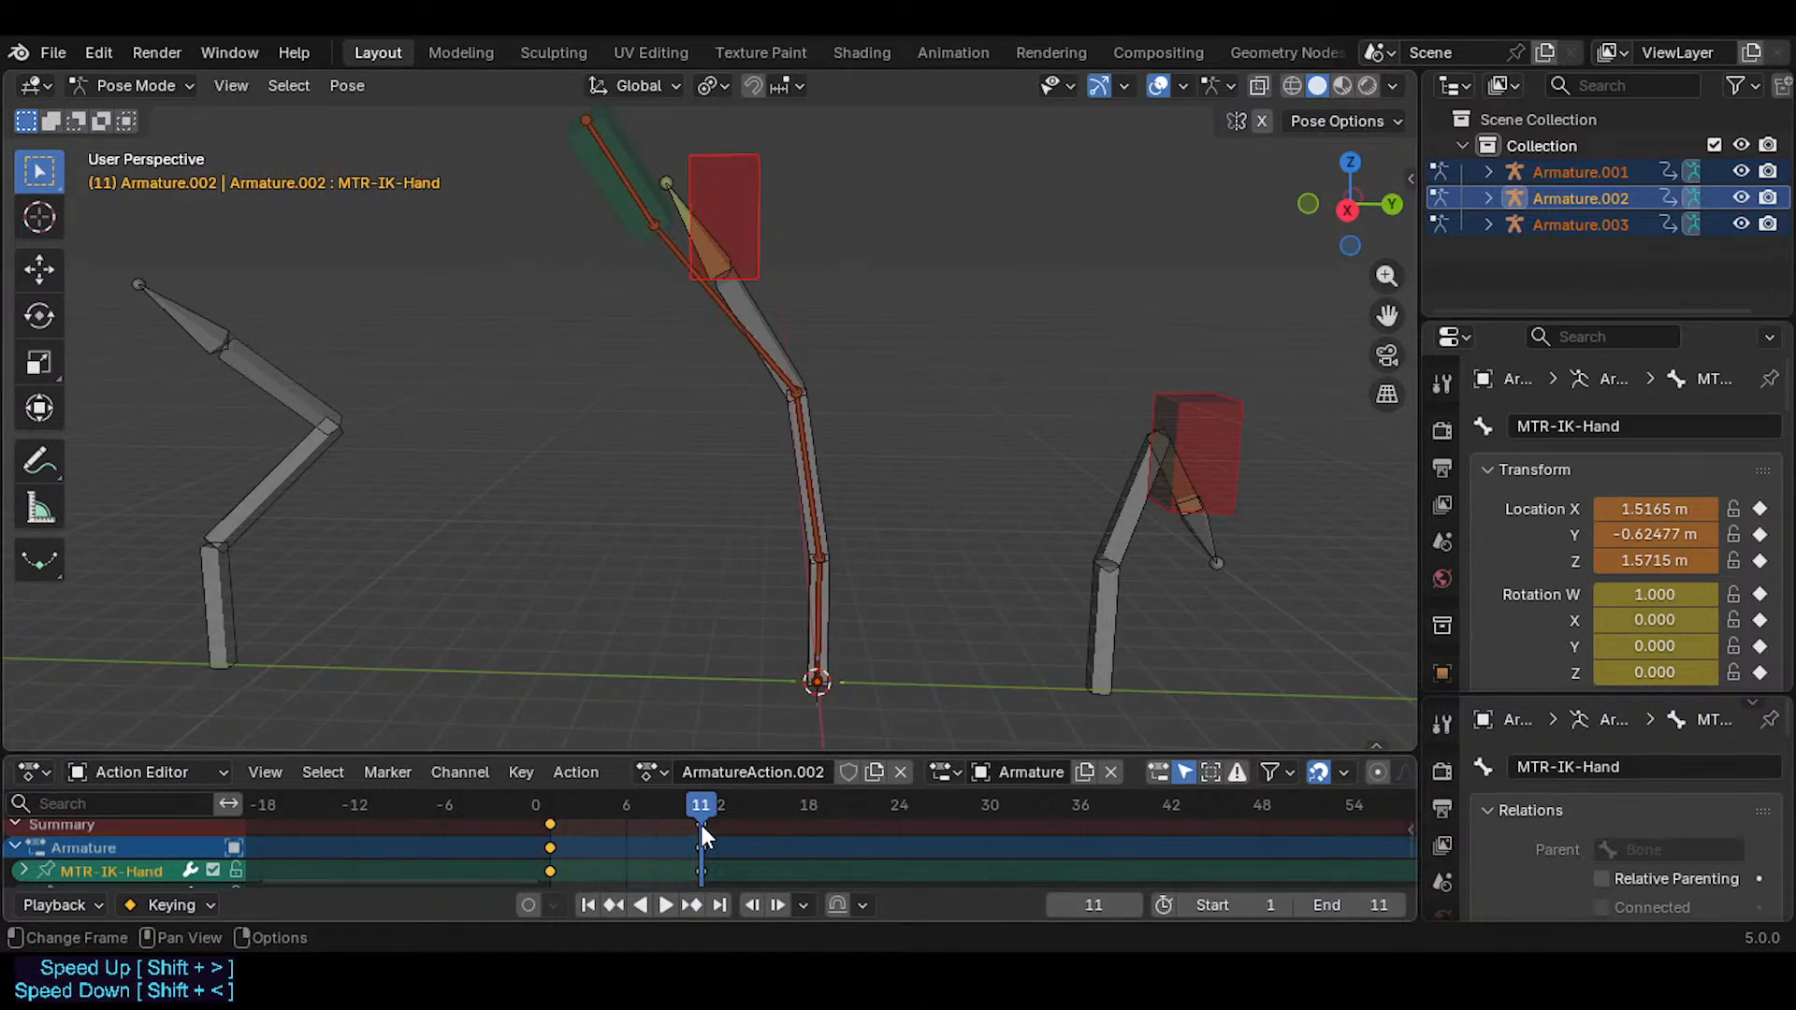
key("x")
left_click(702, 828)
- Reset the location and rotation of all bones in the three armatures to straighten the arms
key("a")
key("alt+g")
key("alt+r")
middle_click_drag(791, 449, 774, 494, "shift")
- Try rotating the CTL-ForeArm bone of Armature.002
left_click(813, 645)
left_click(808, 372)
key("r")
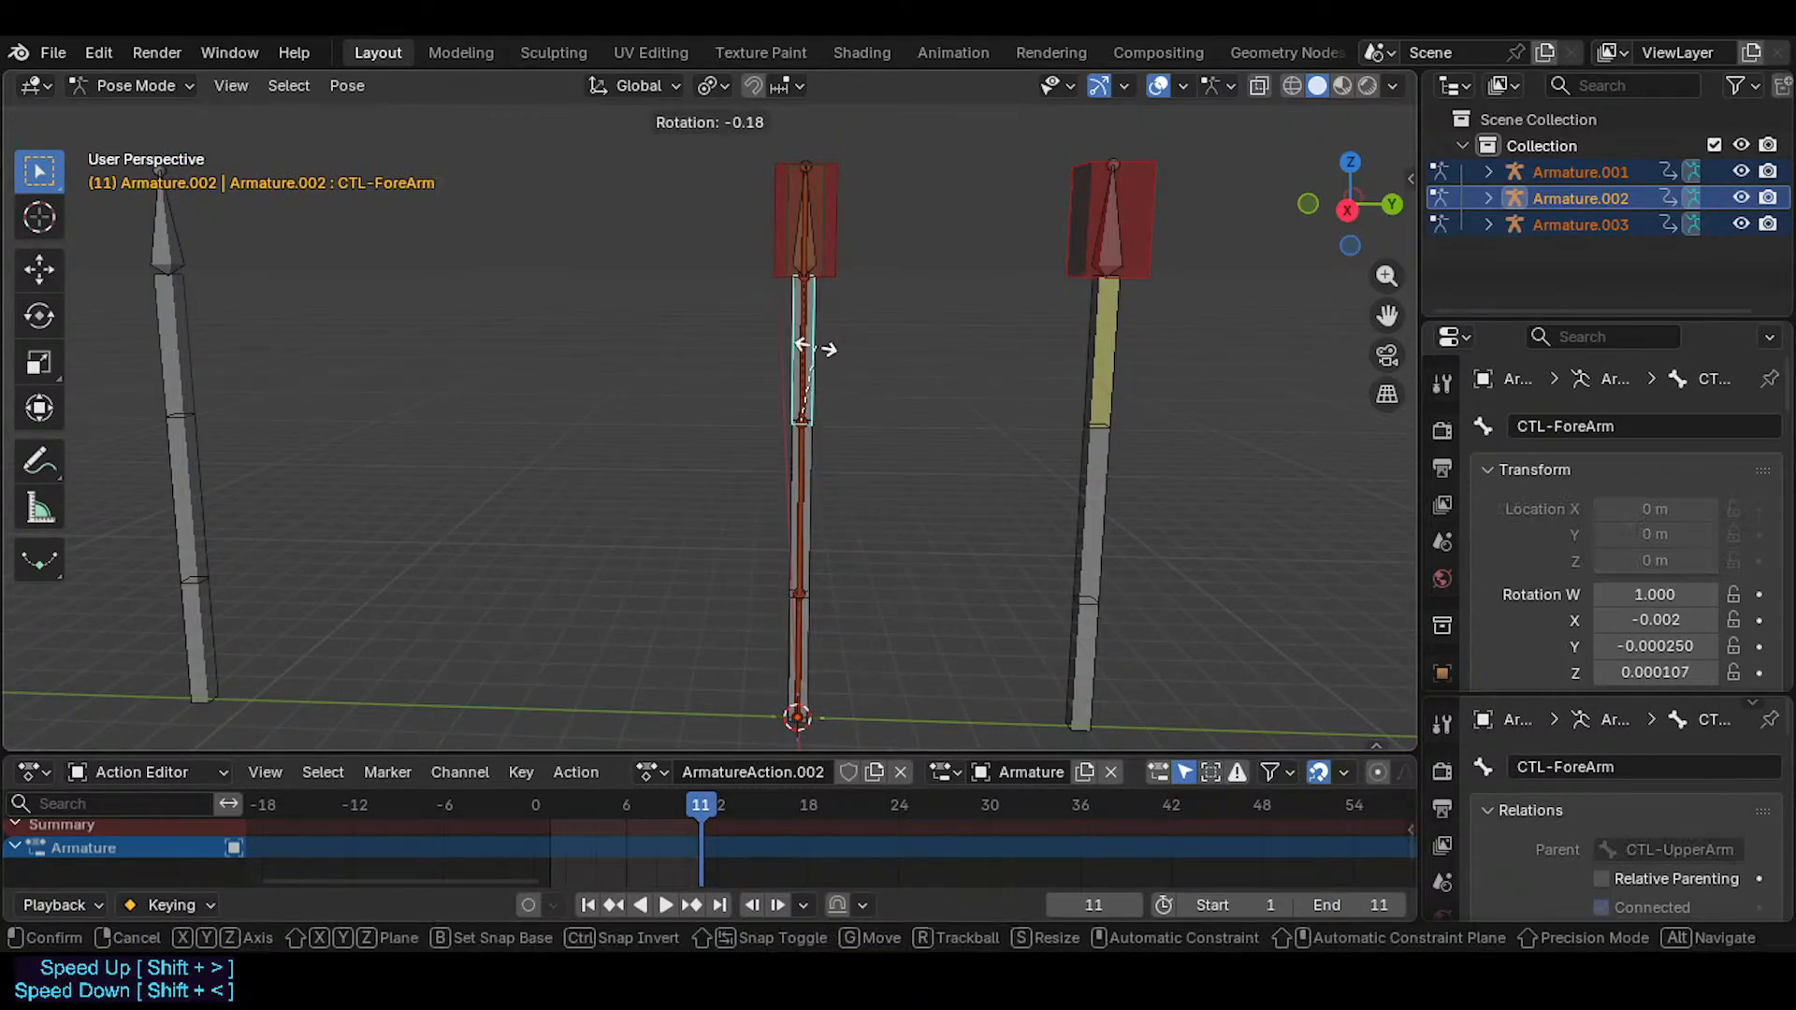
right_click(827, 273)
- Inspect the overlapping hand bones of Armature.002 by selecting its MTR-IK-Hand and TWK-Hand bones
left_click(801, 238)
left_click(806, 257)
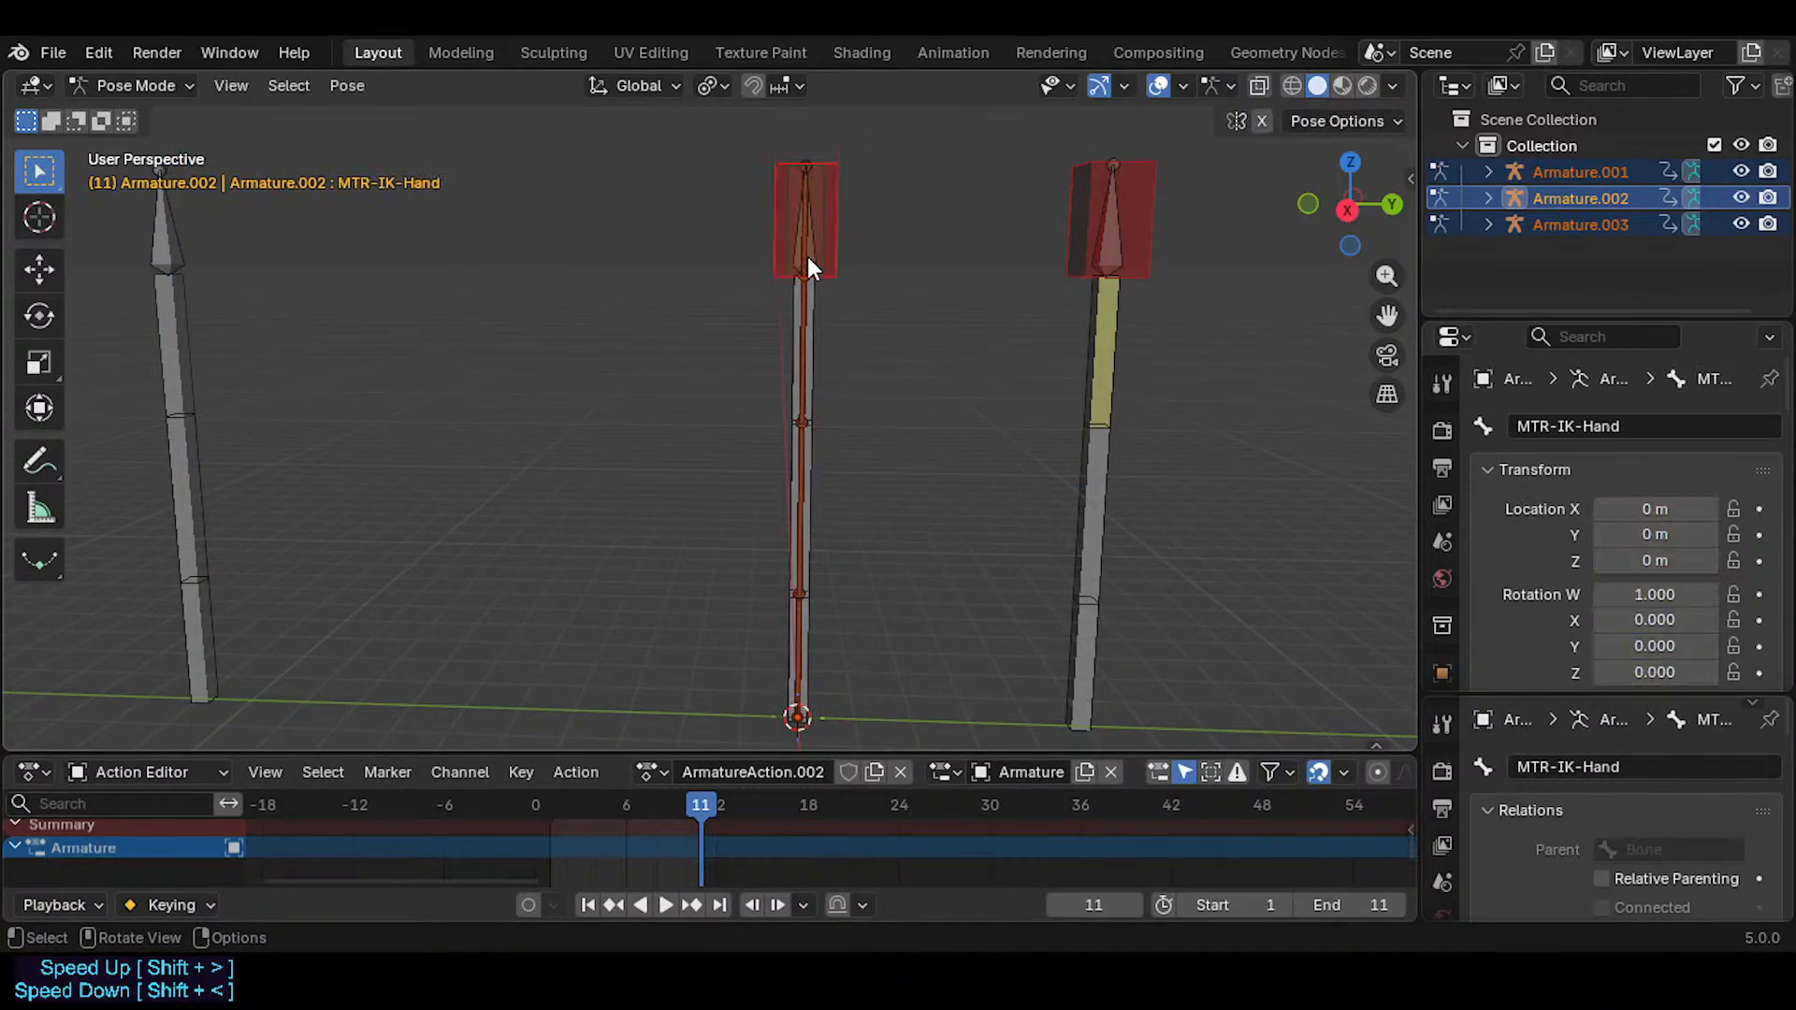
middle_click_drag(807, 256, 750, 355, "shift")
left_click(969, 334)
left_click(691, 237)
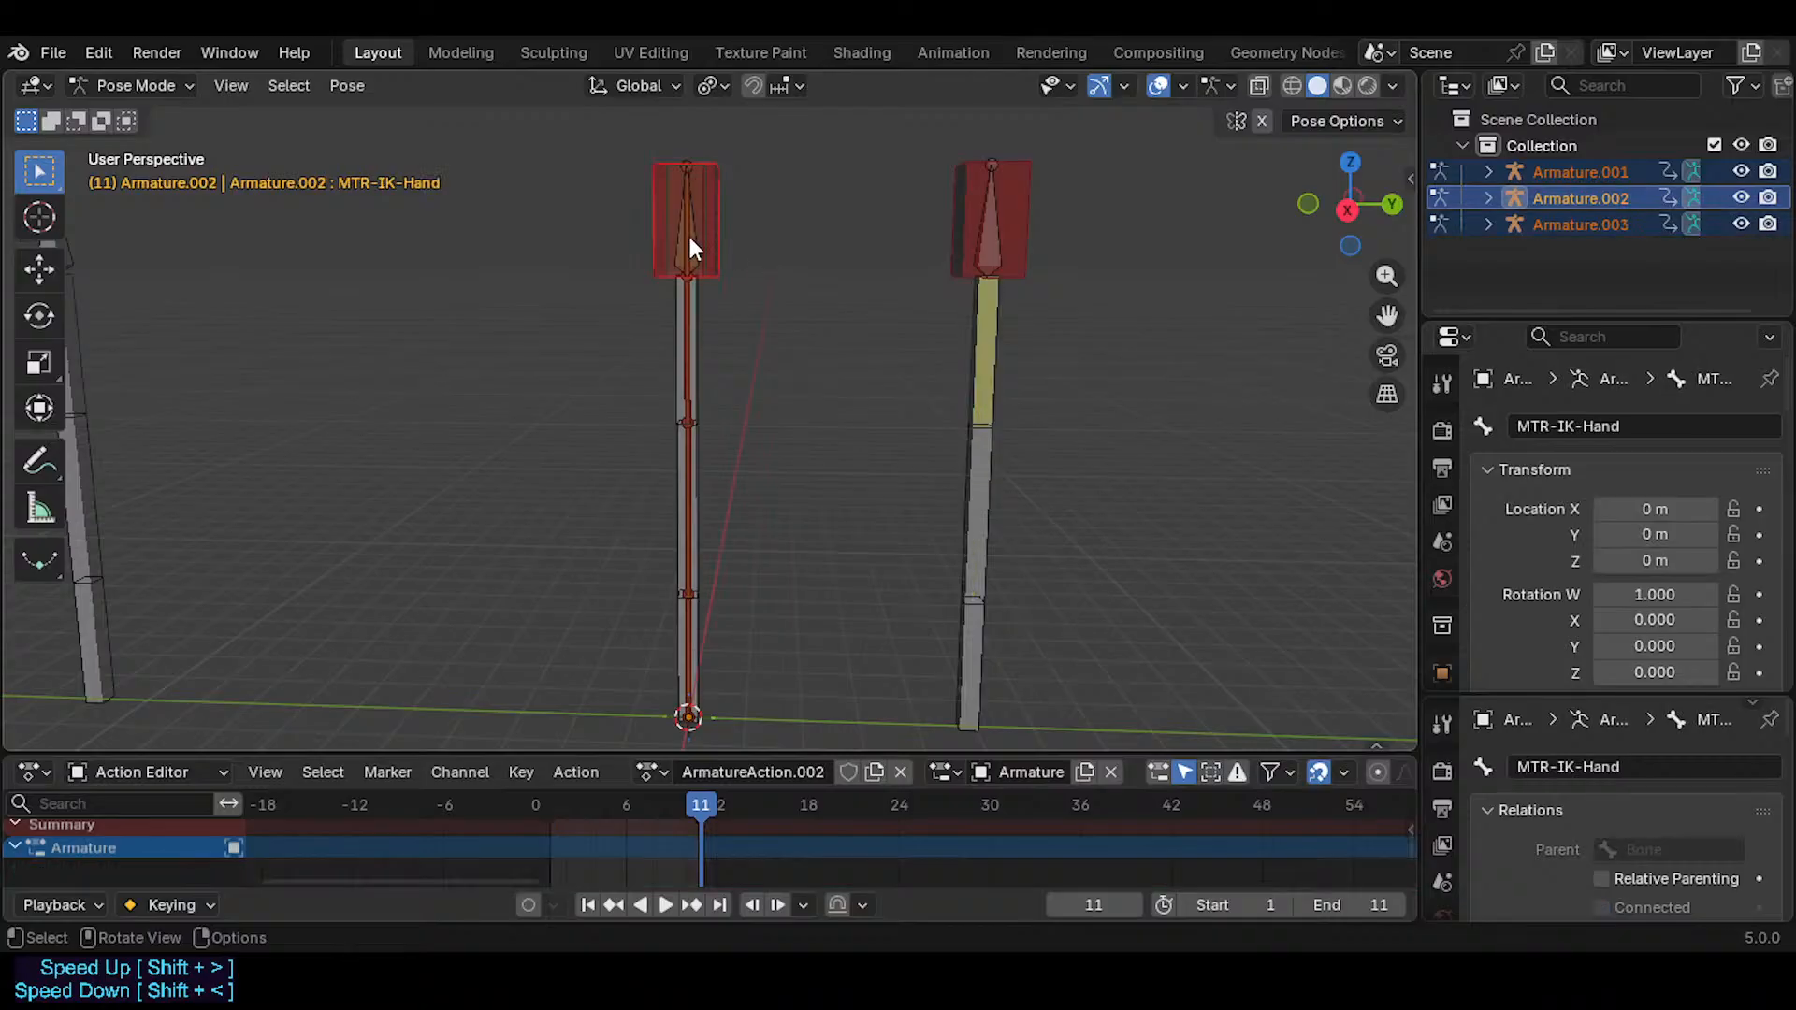
left_click(691, 293)
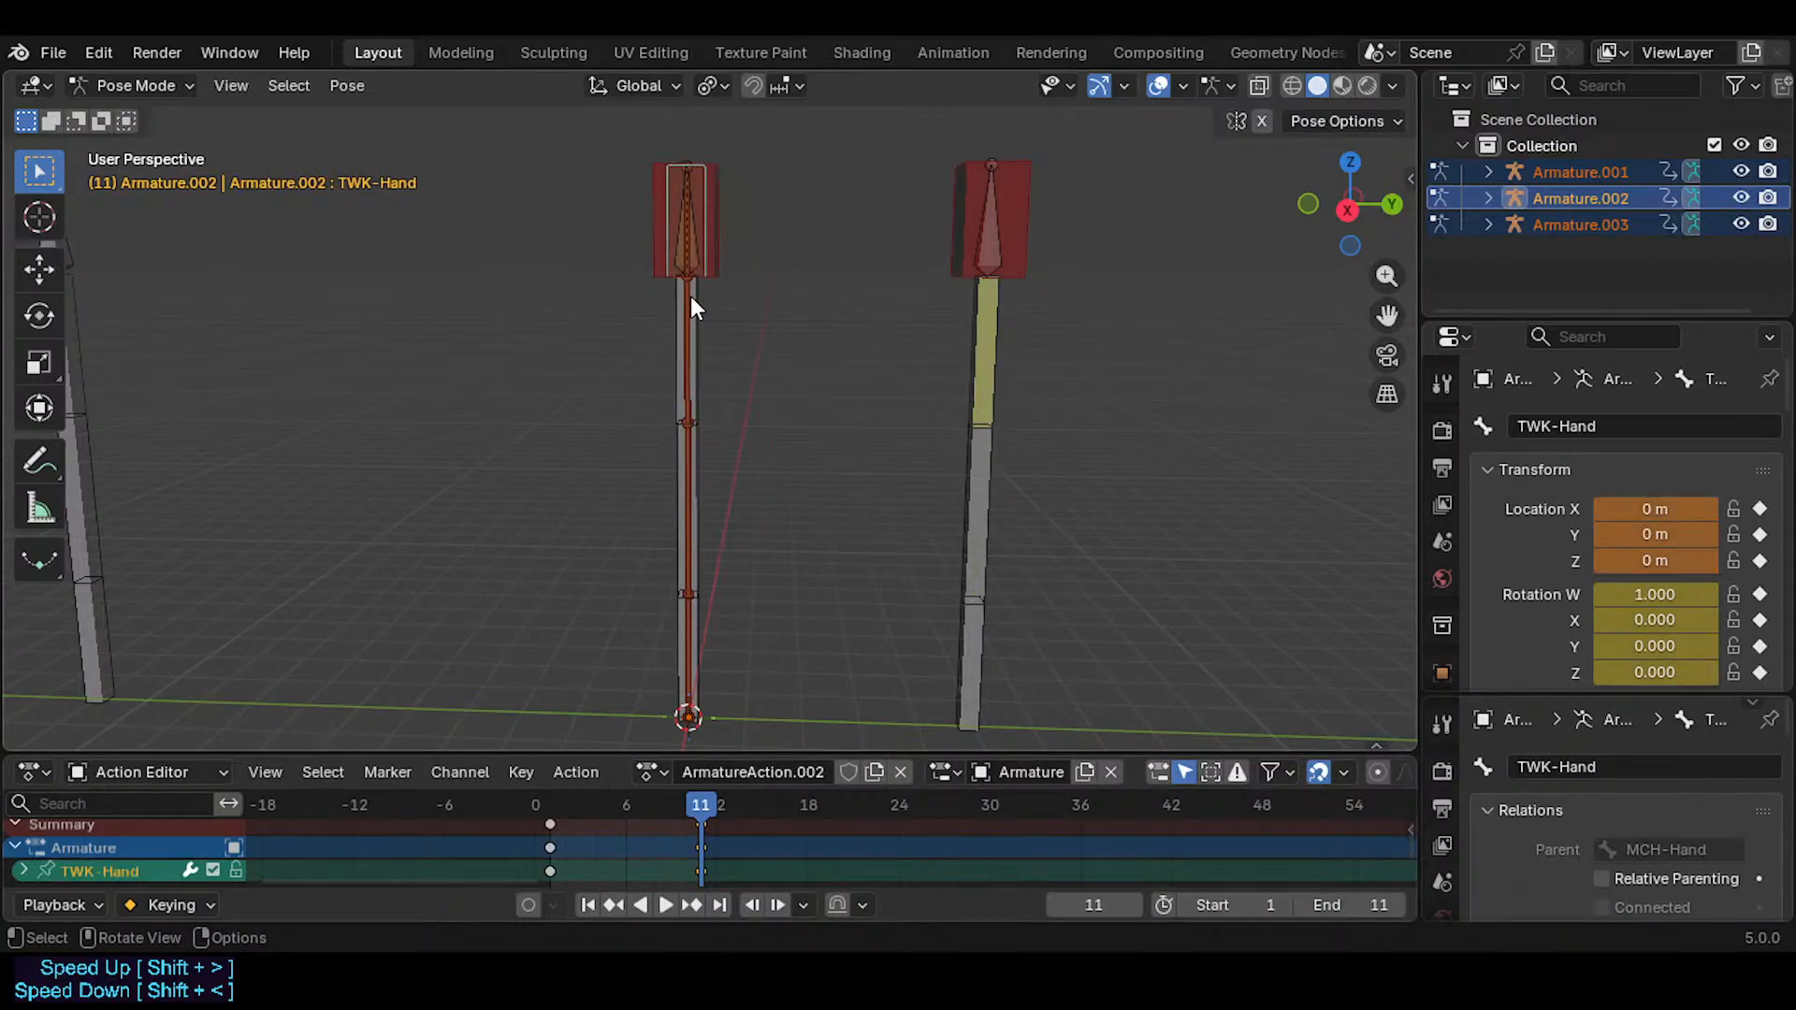
- Select the DEF bones of Armature.002 that are grouped with DEF-ForeArm
left_click(690, 300)
left_click(691, 299)
key("shift+g")
left_click(690, 301)
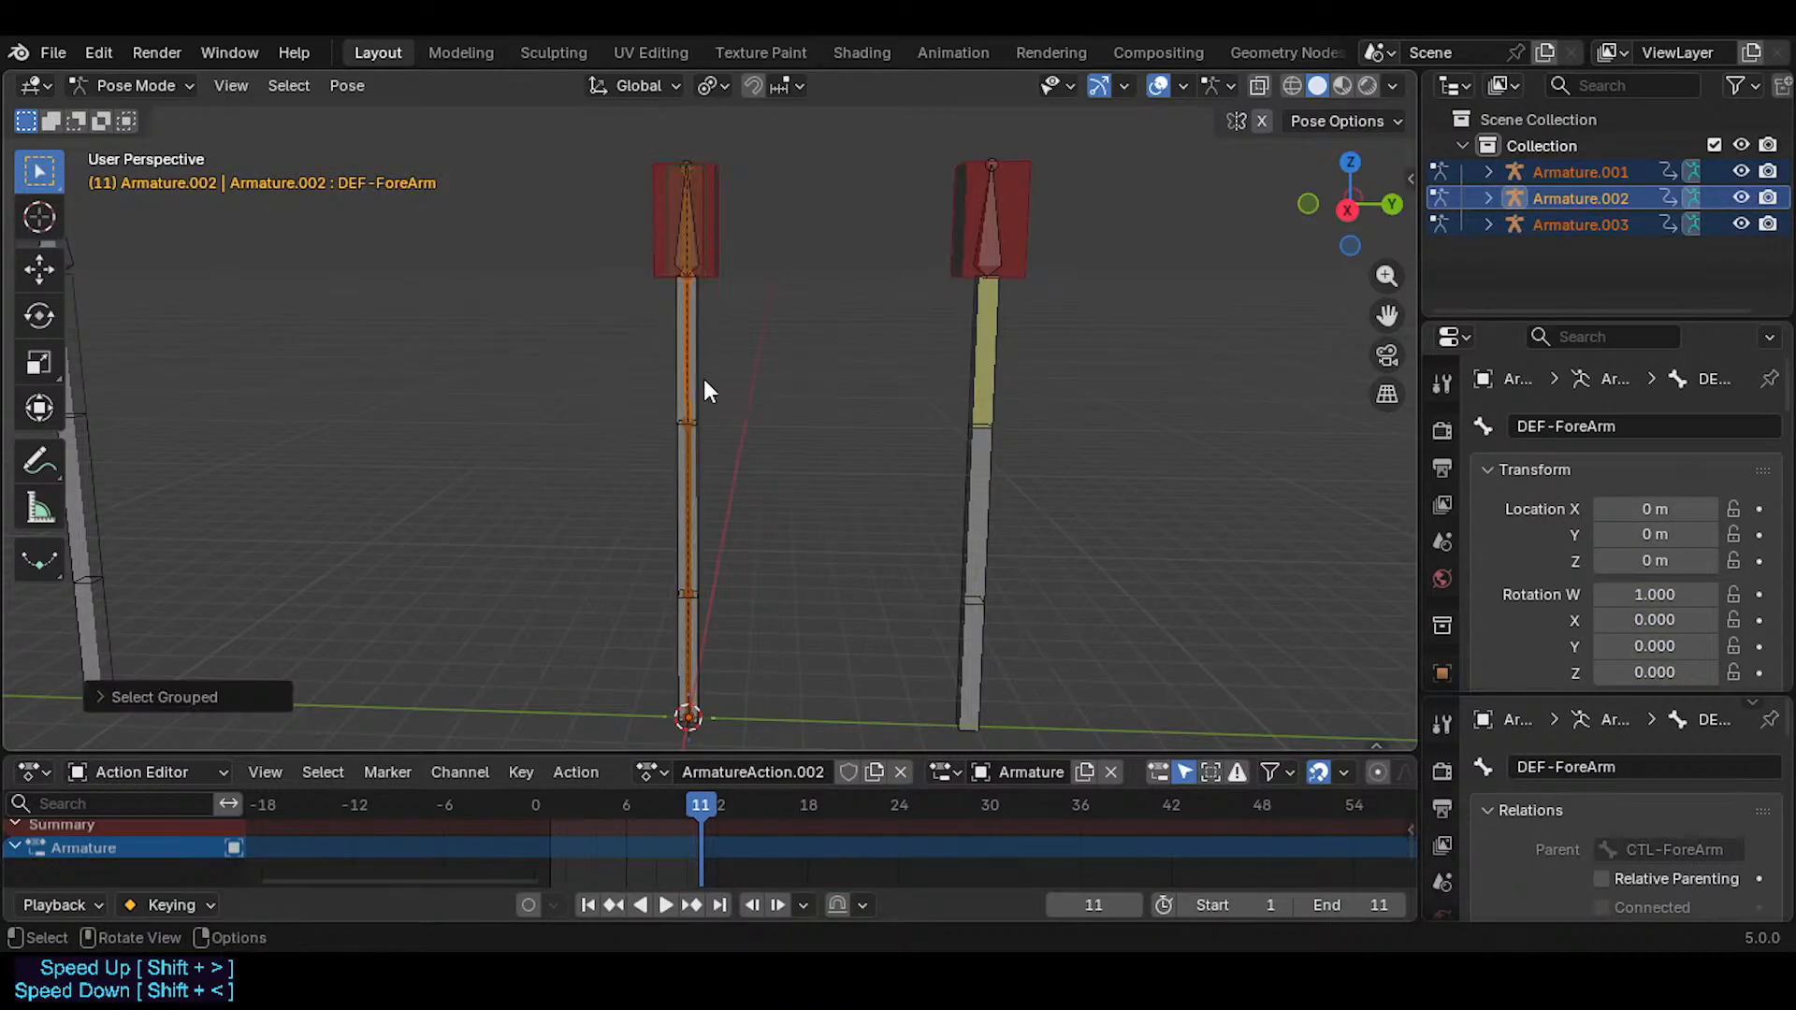
- Isolate the selected DEF bones to examine them with bone names displayed, and reveal all hidden bones again
key("h")
key("ctrl+z")
key("h")
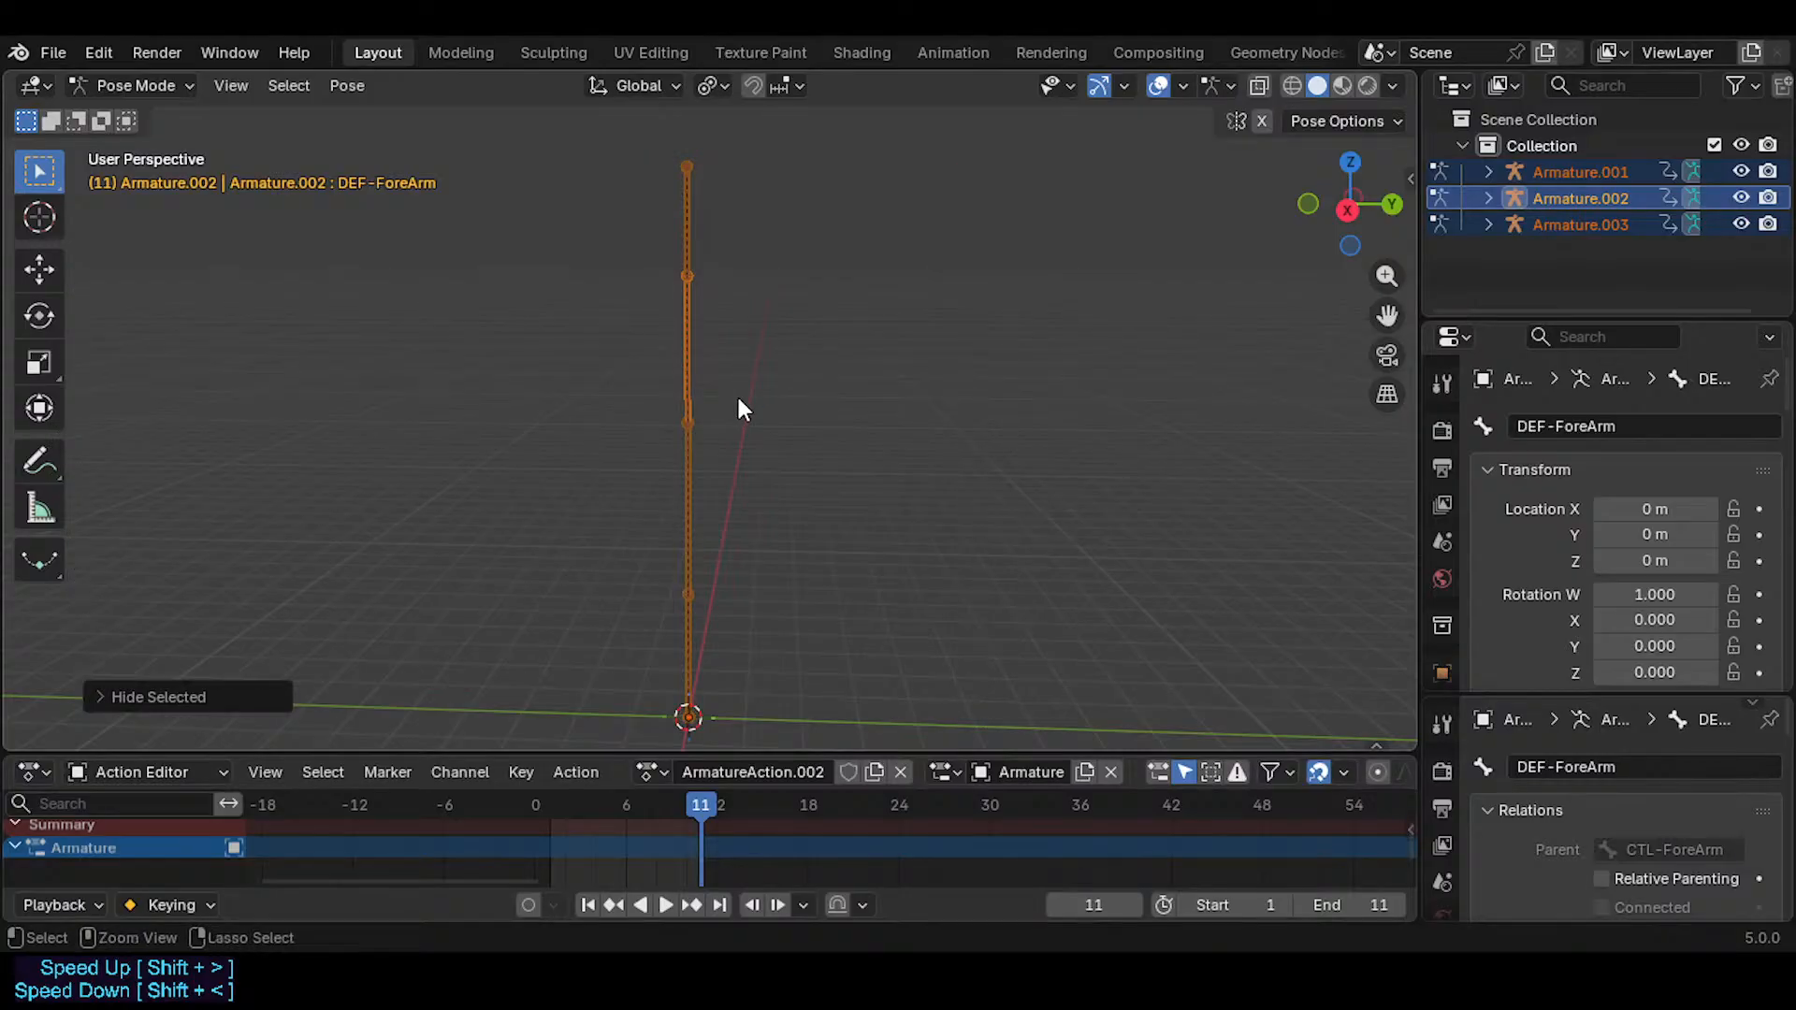
key("ctrl+z")
key("ctrl+z")
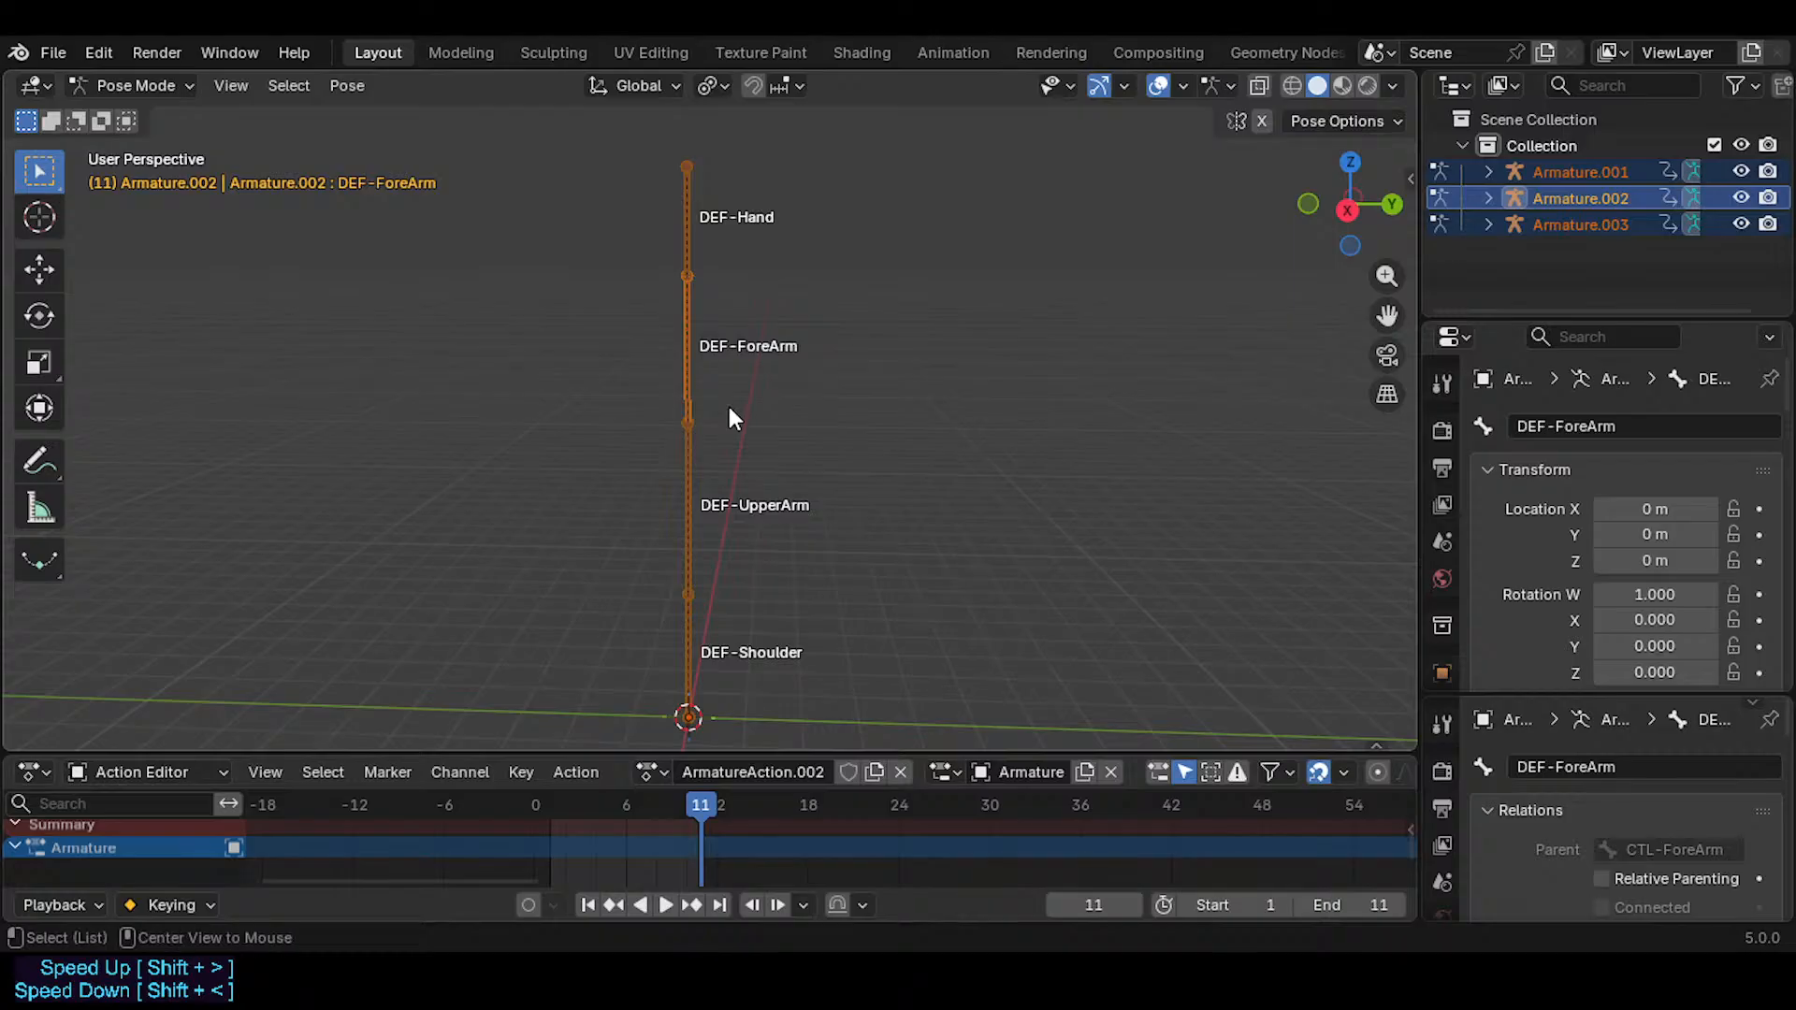
key("alt+h")
- Move the TWK-Hand bone of Armature.002 to about X 0.41, Y -0.69, Z 2.48 m and rotate it about 26 degrees
left_click(700, 216)
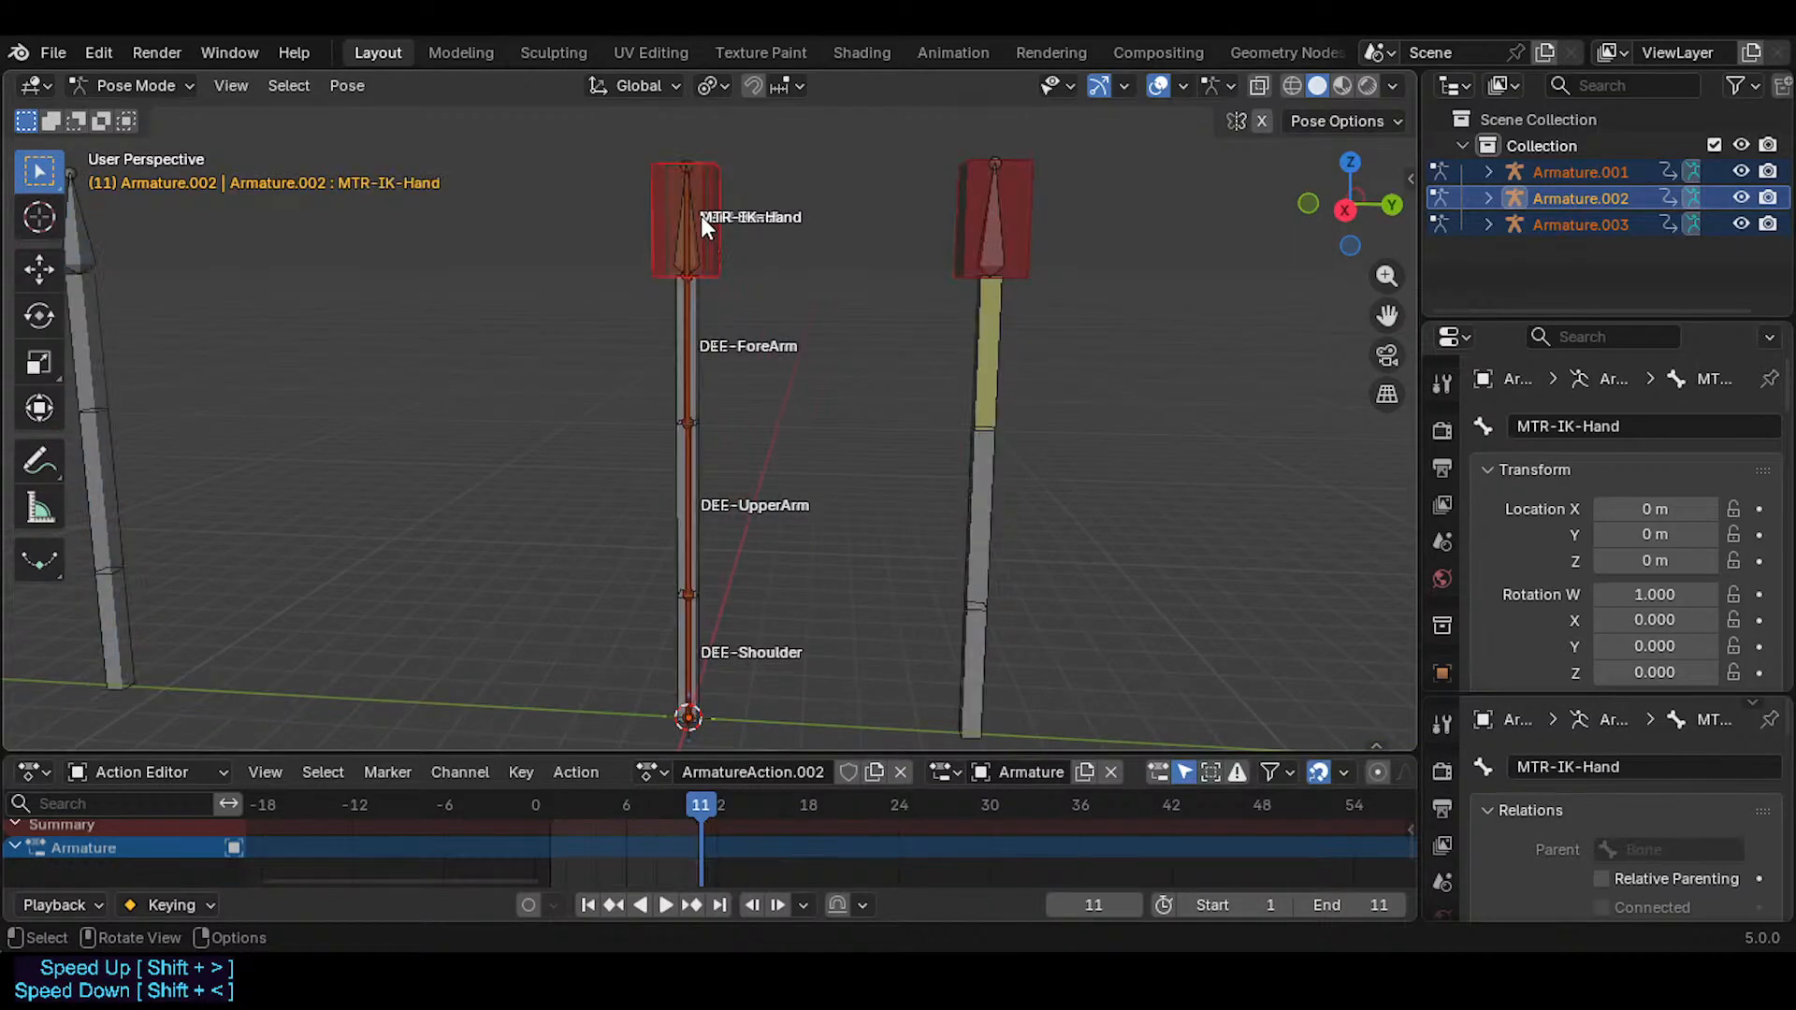
left_click(699, 215)
key("g")
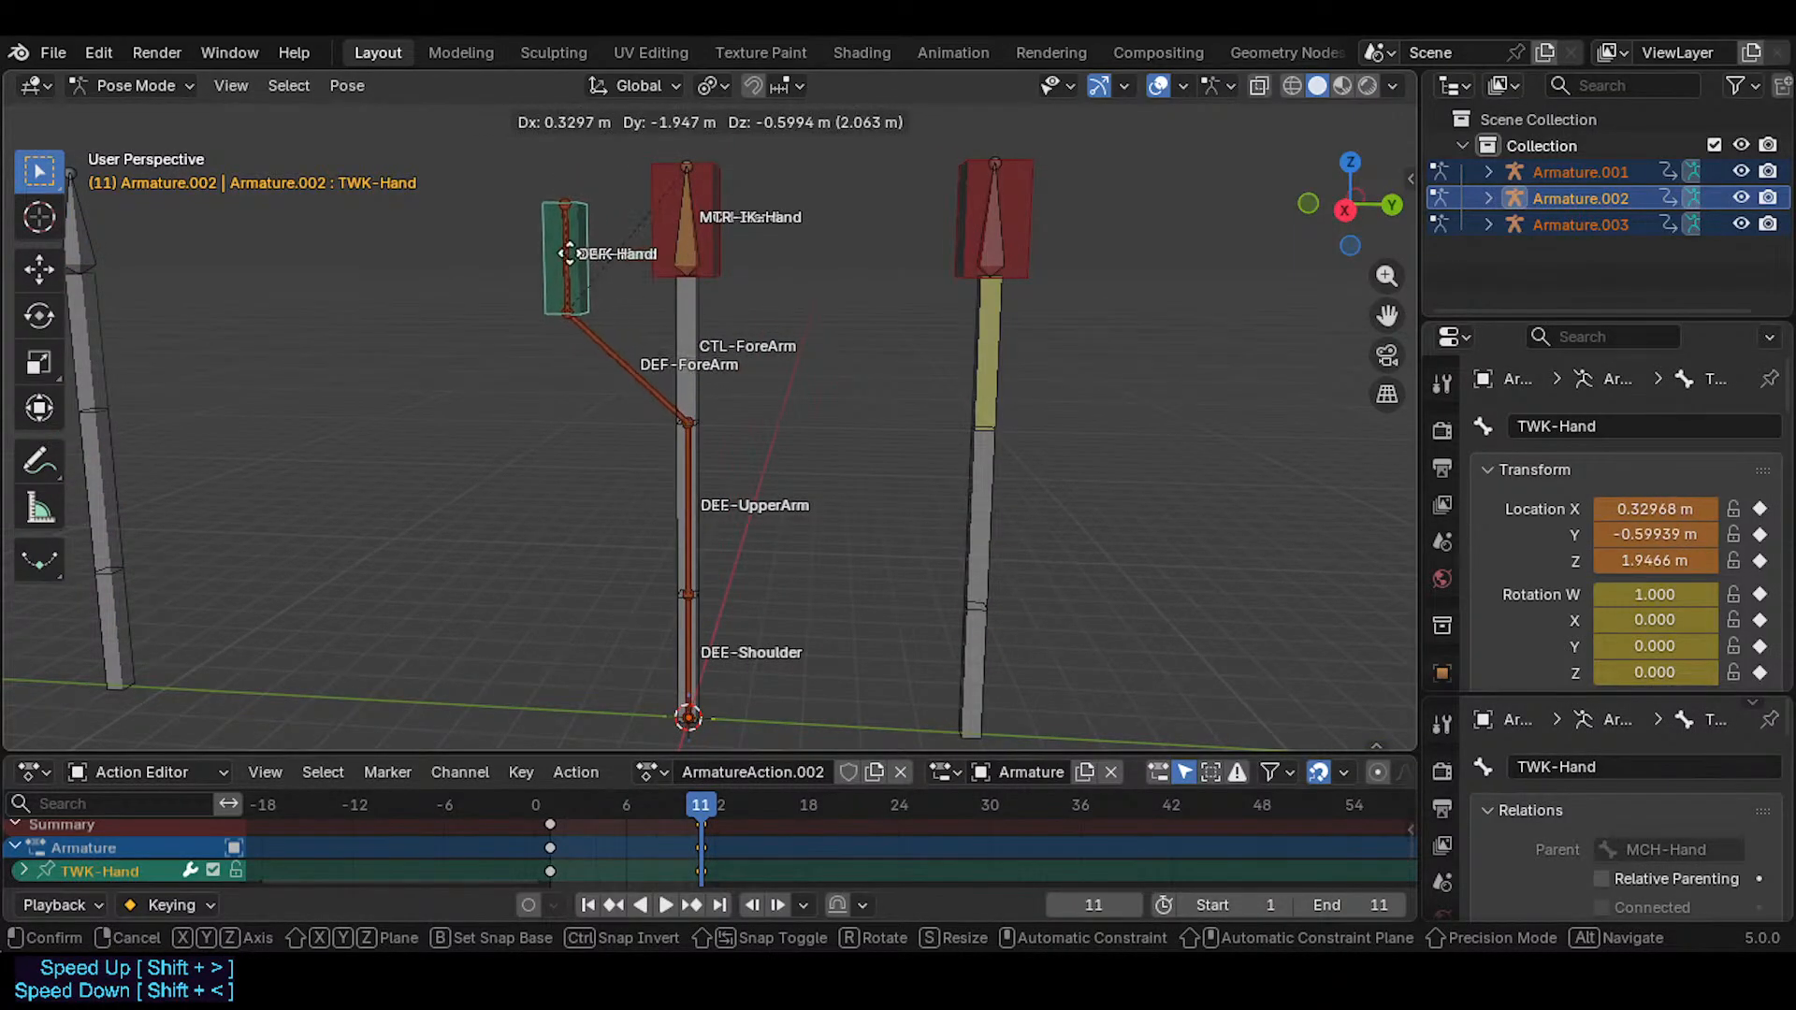
left_click(555, 270)
key("r")
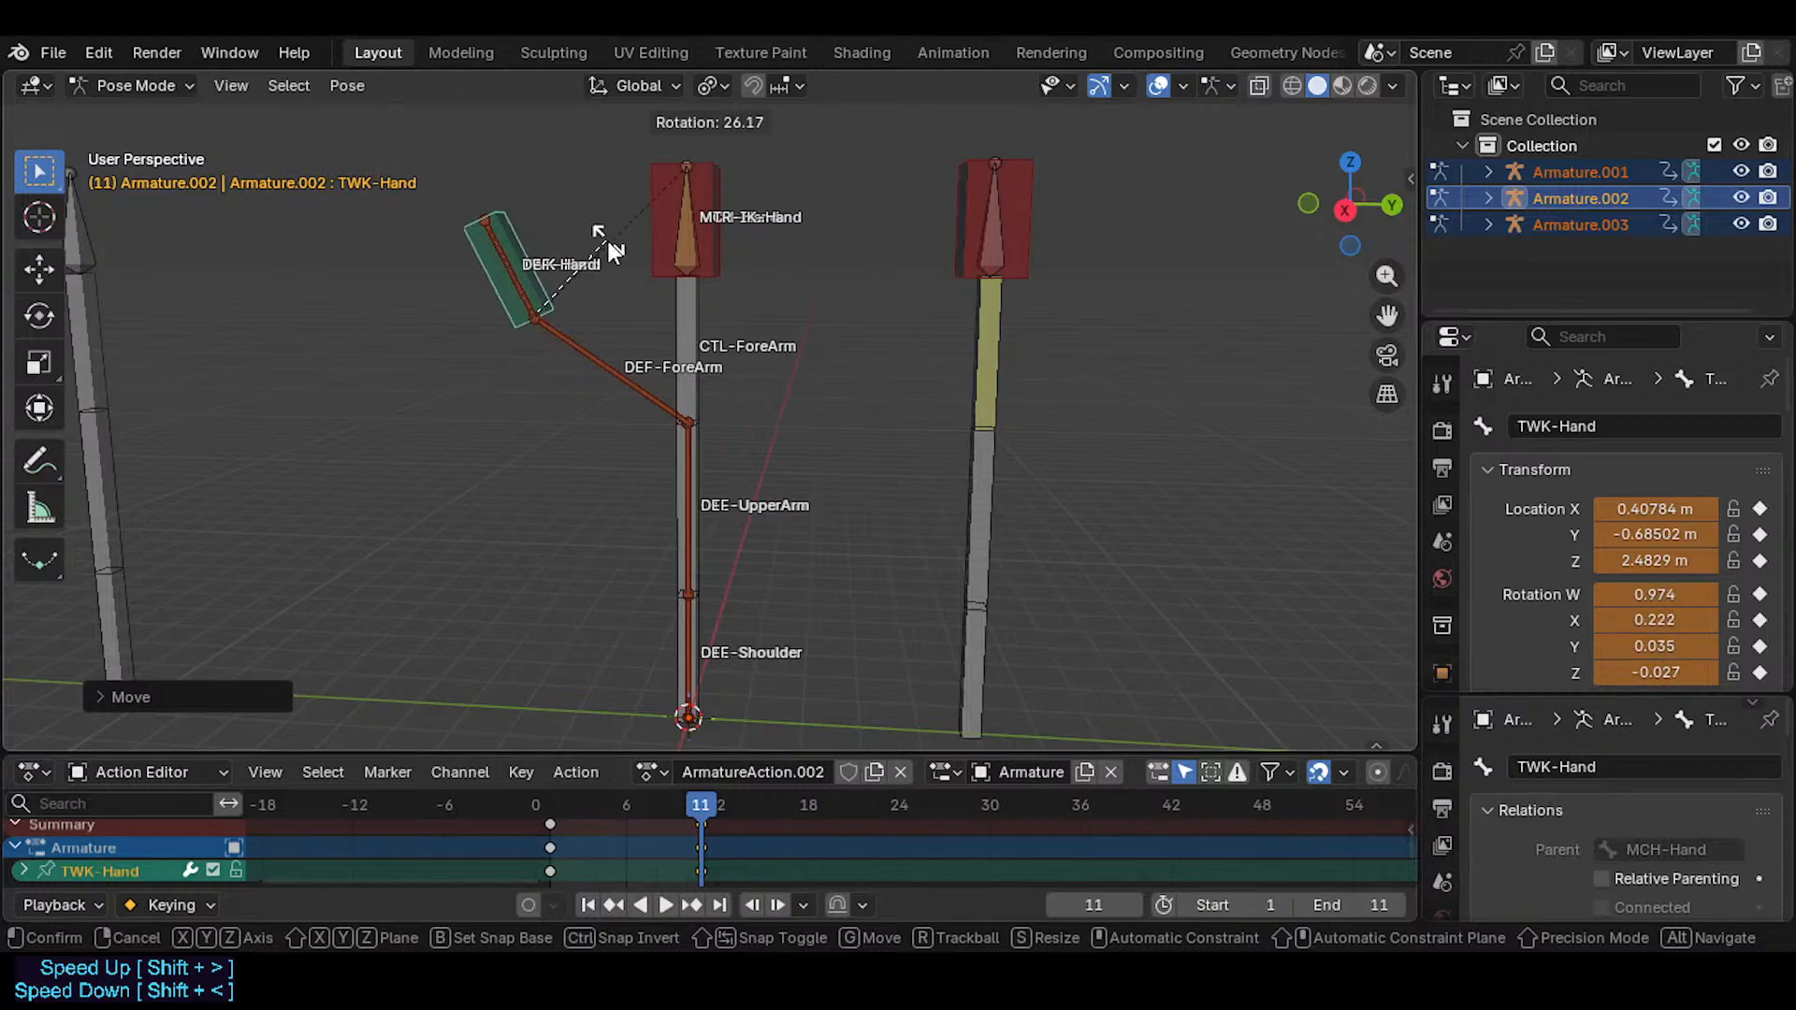
left_click(608, 248)
- Reposition the tilted TWK-Hand bone closer to the red IK hand control, keeping the forearm stretched toward it
key("g")
left_click(576, 261)
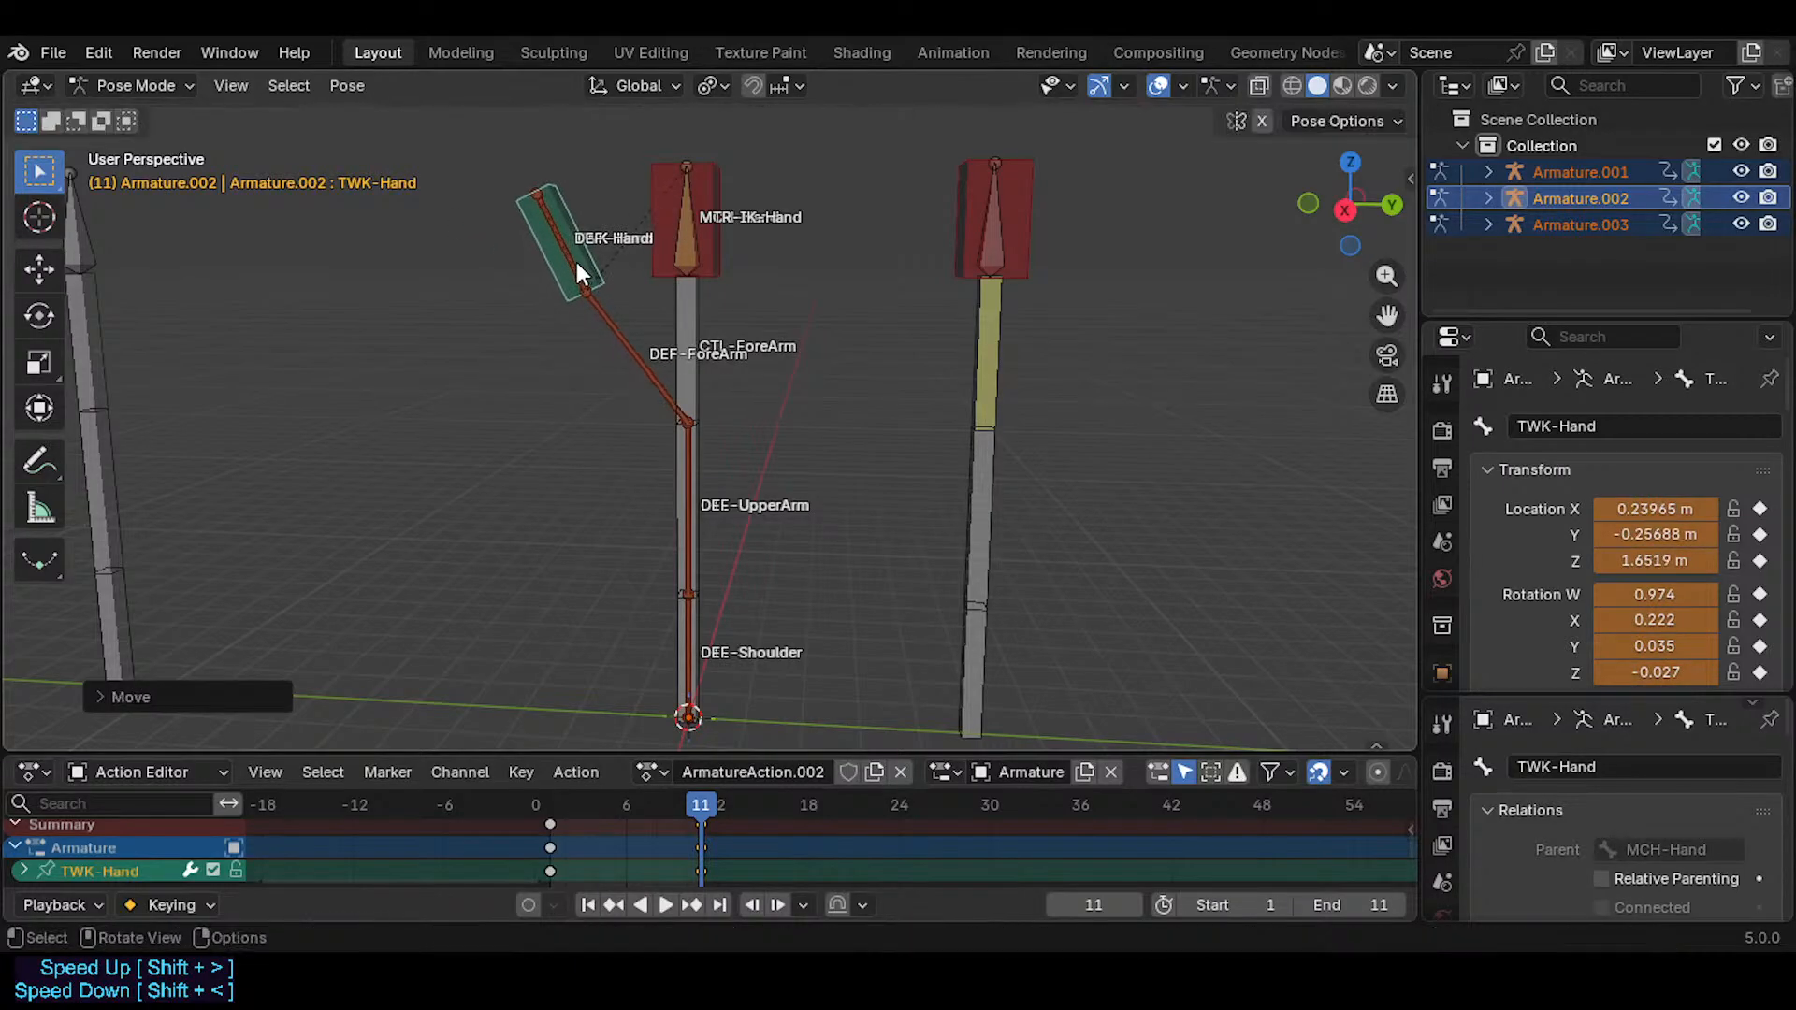
key("g")
left_click(589, 271)
- Examine the Stretch To constraint settings of the DEF-ForeArm bone, including its TWK-Hand target
left_click(634, 359)
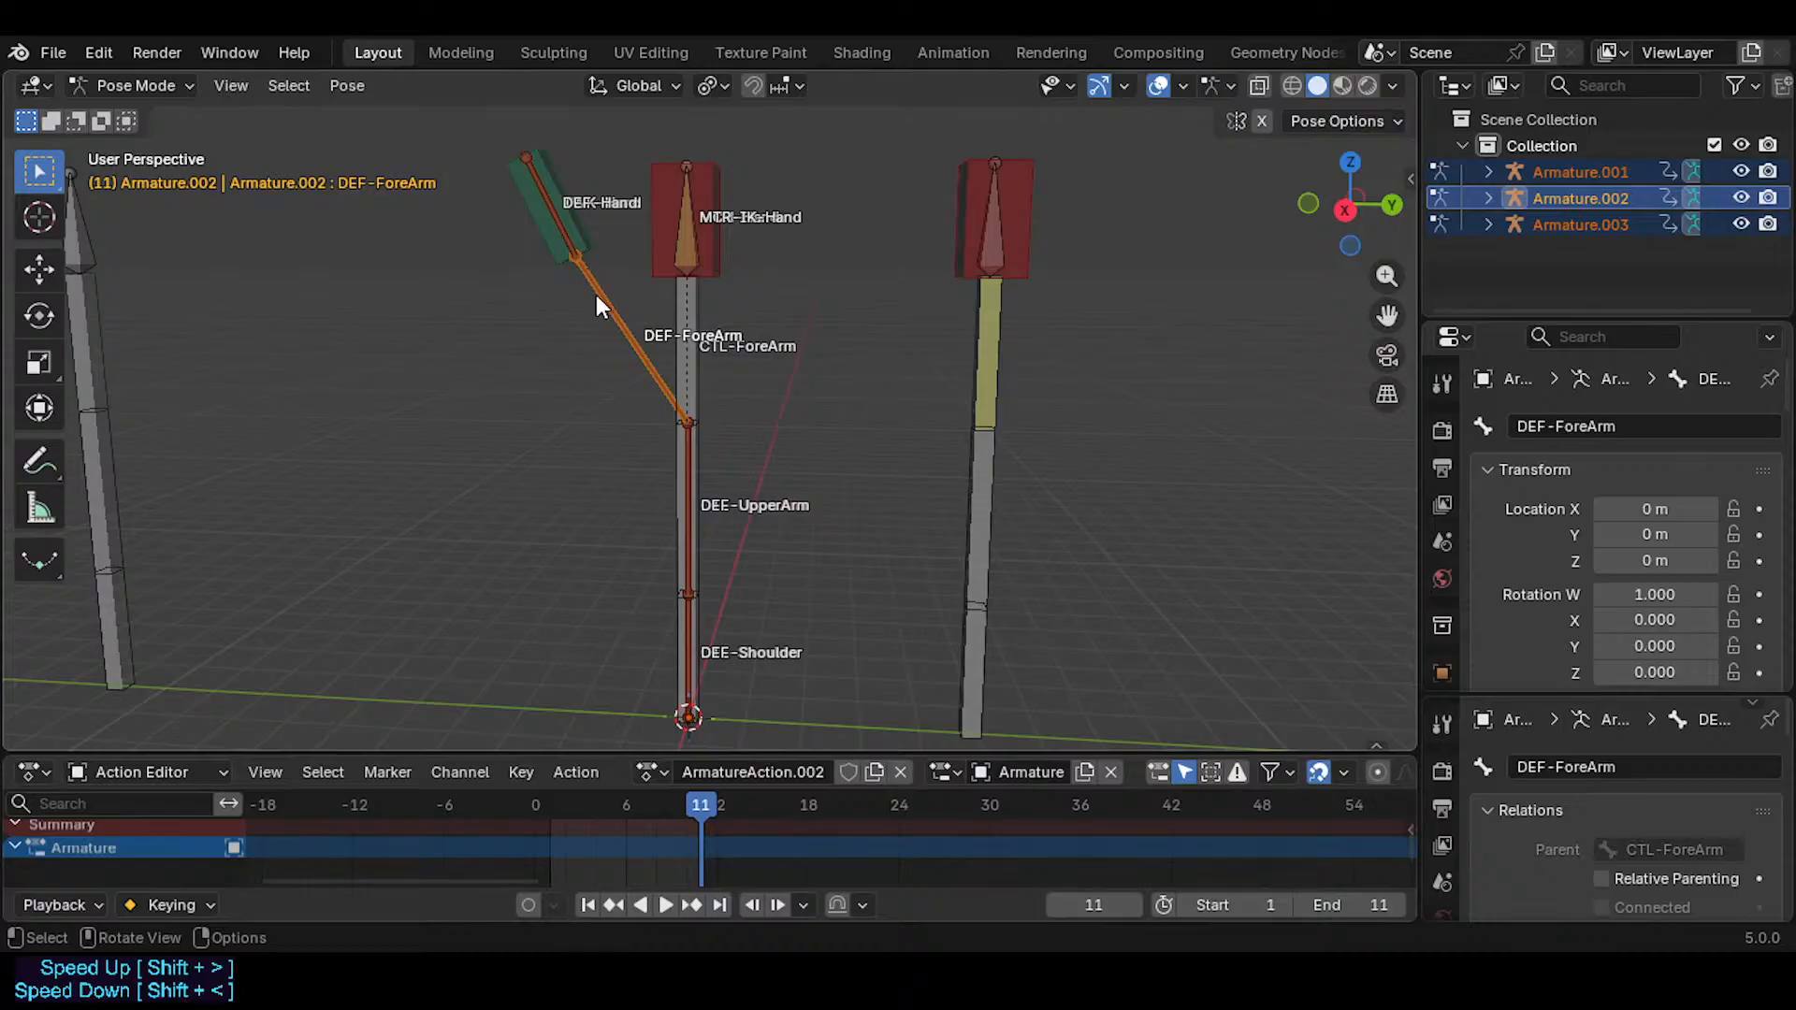
scroll(1433, 665, "down", 3)
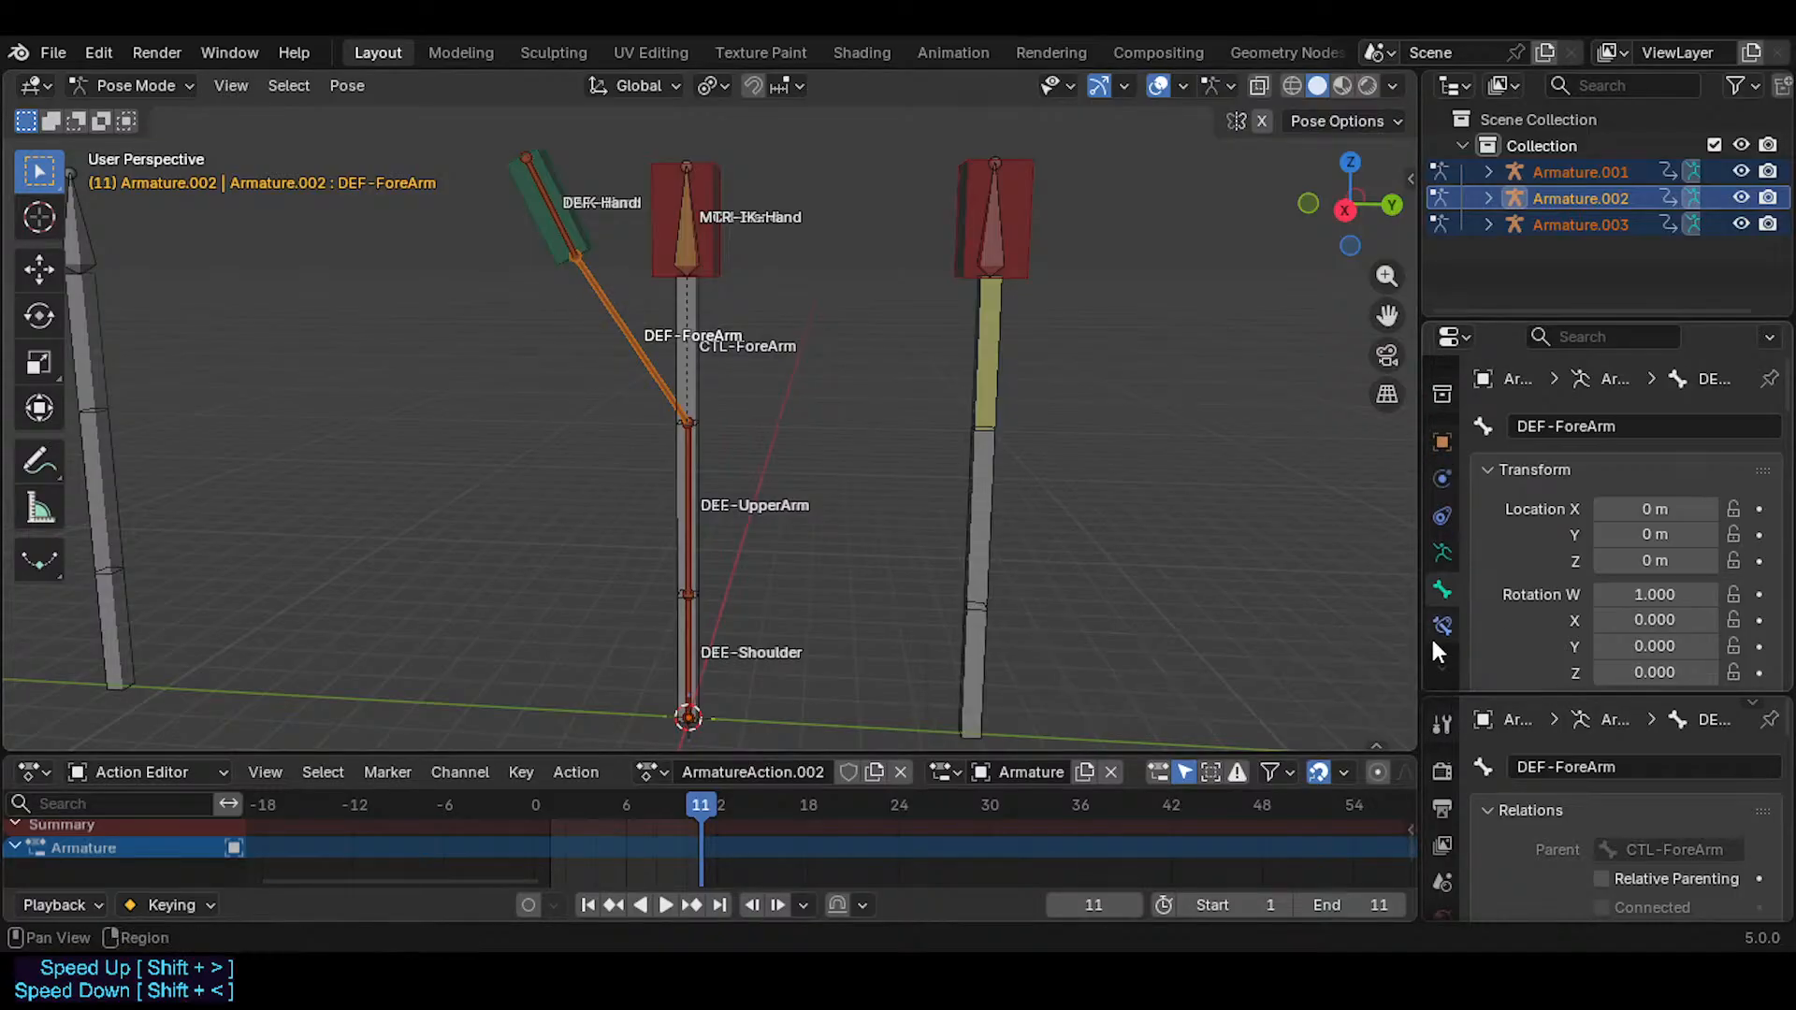
left_click(1442, 626)
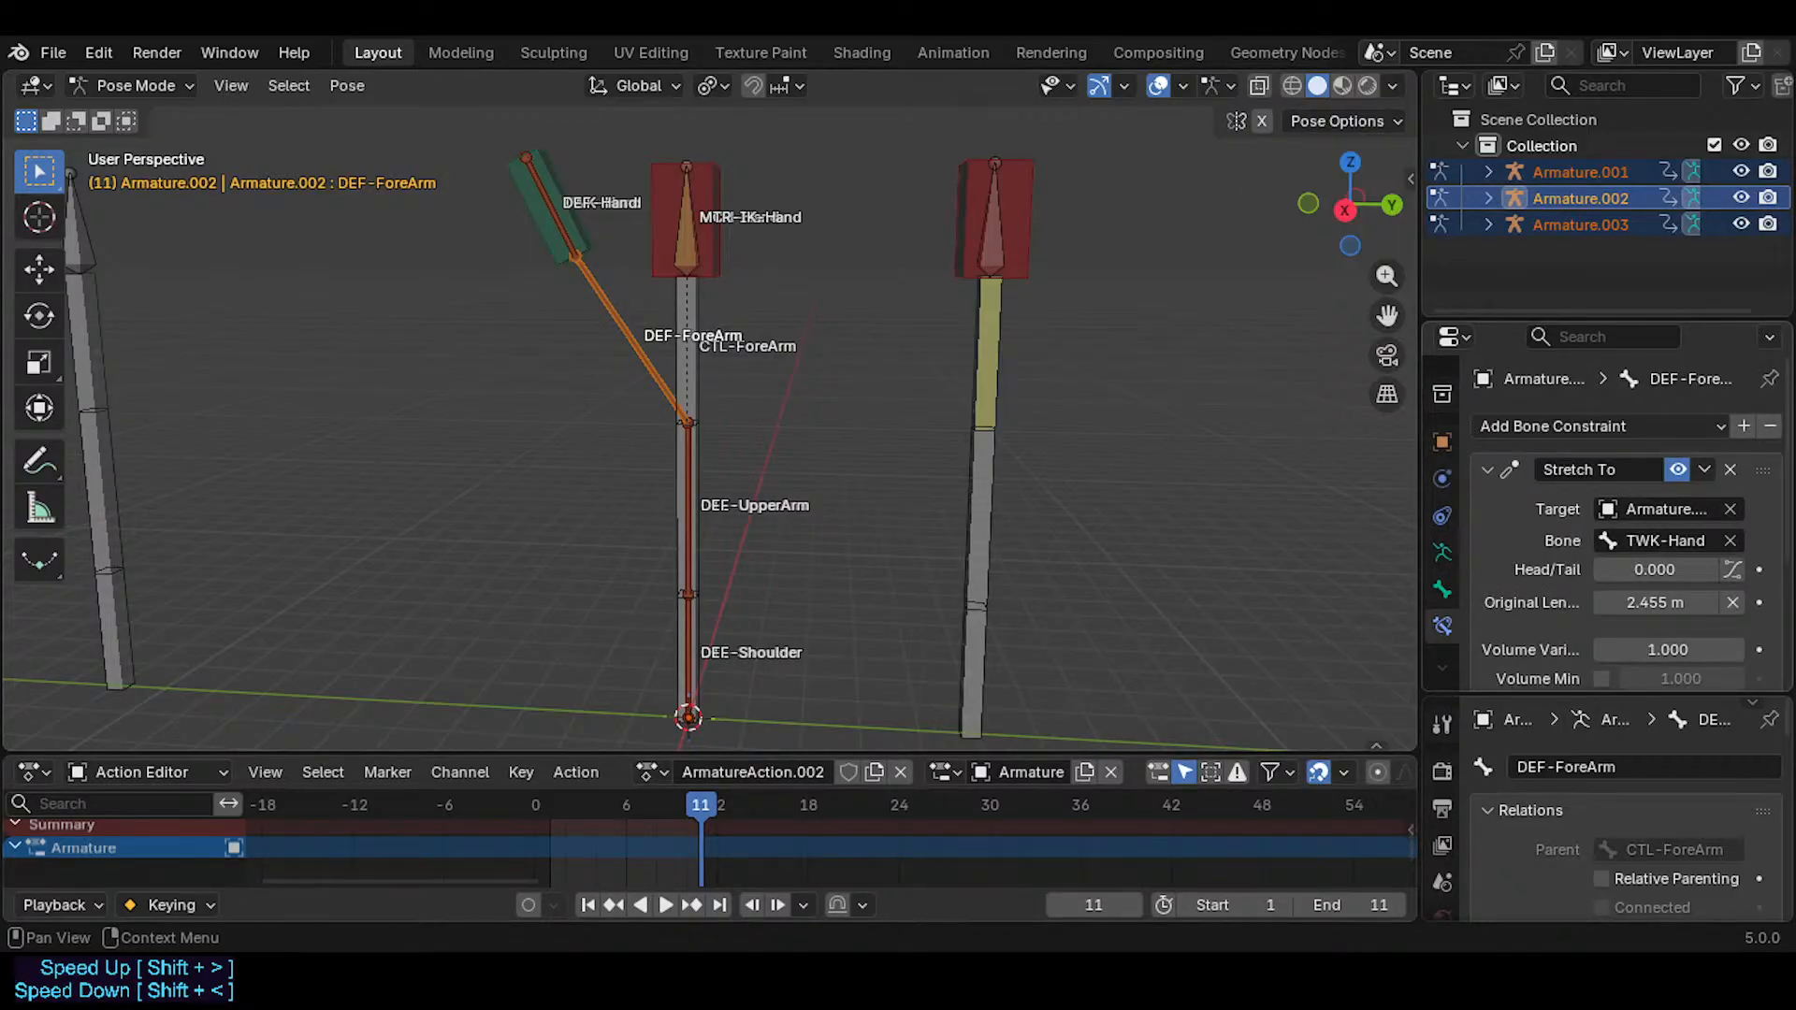
scroll(1629, 523, "down", 2)
left_click_drag(1555, 319, 1555, 209)
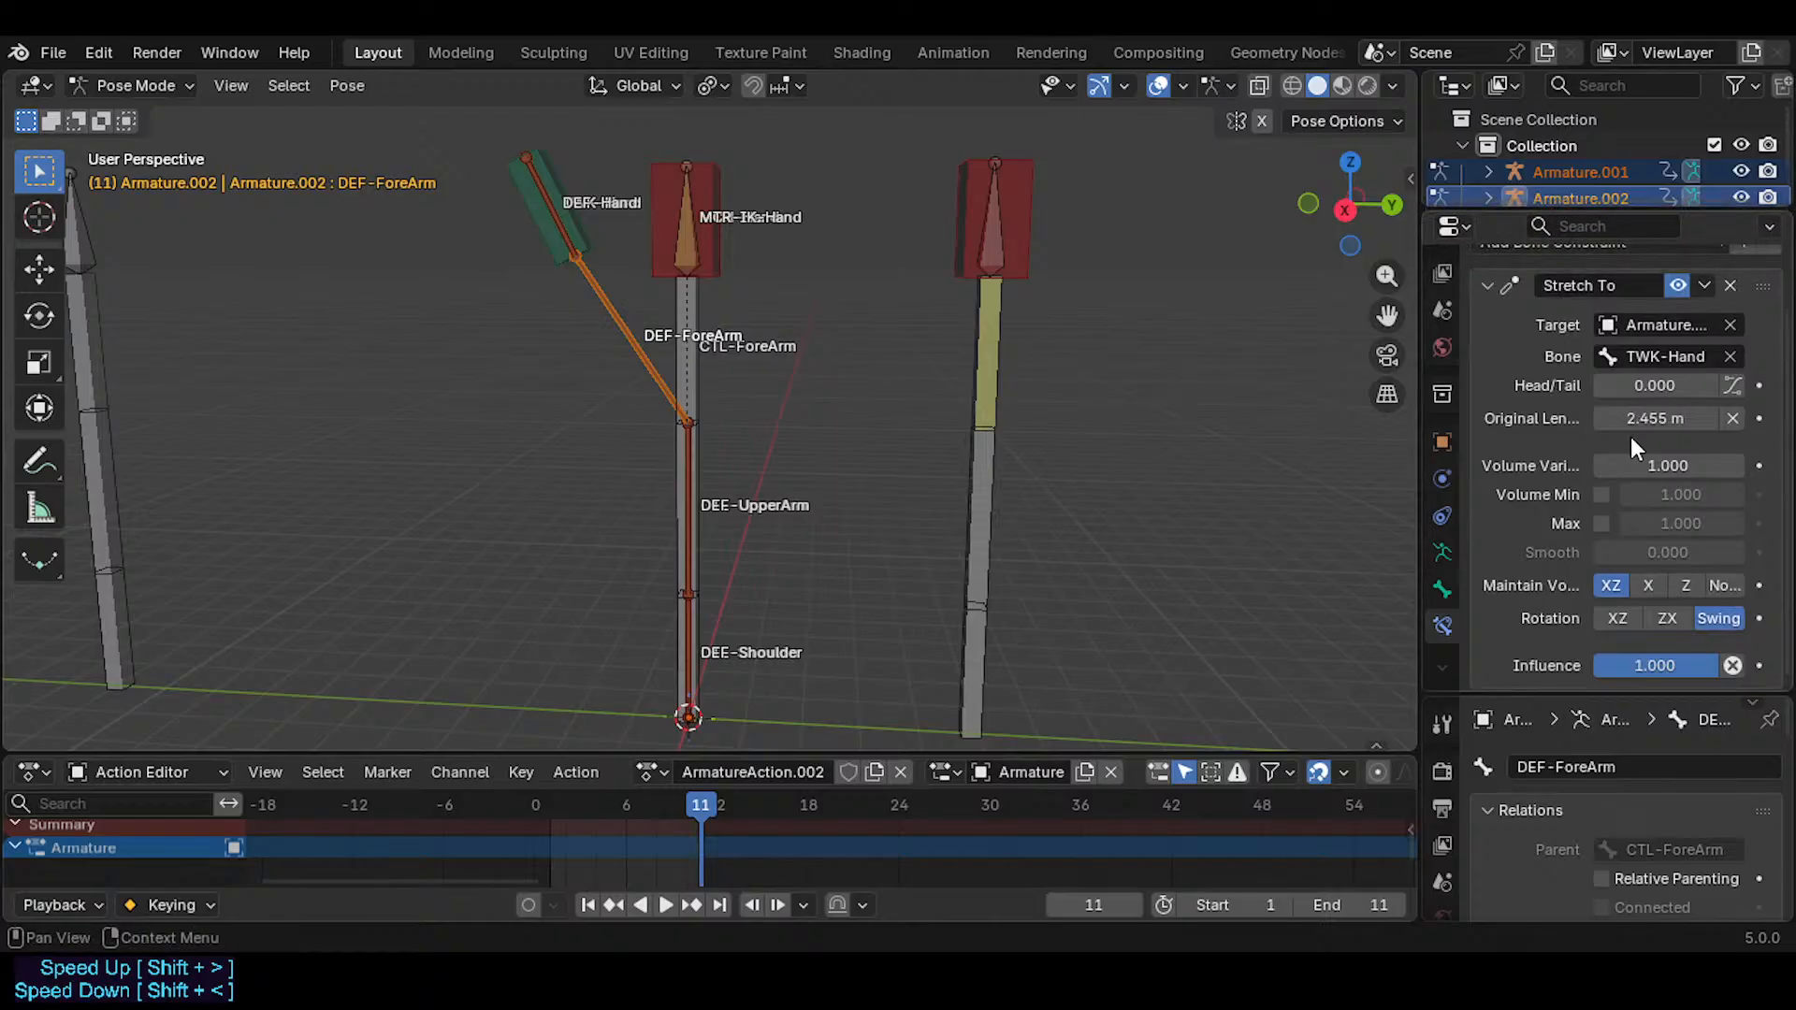
scroll(1618, 408, "up", 2)
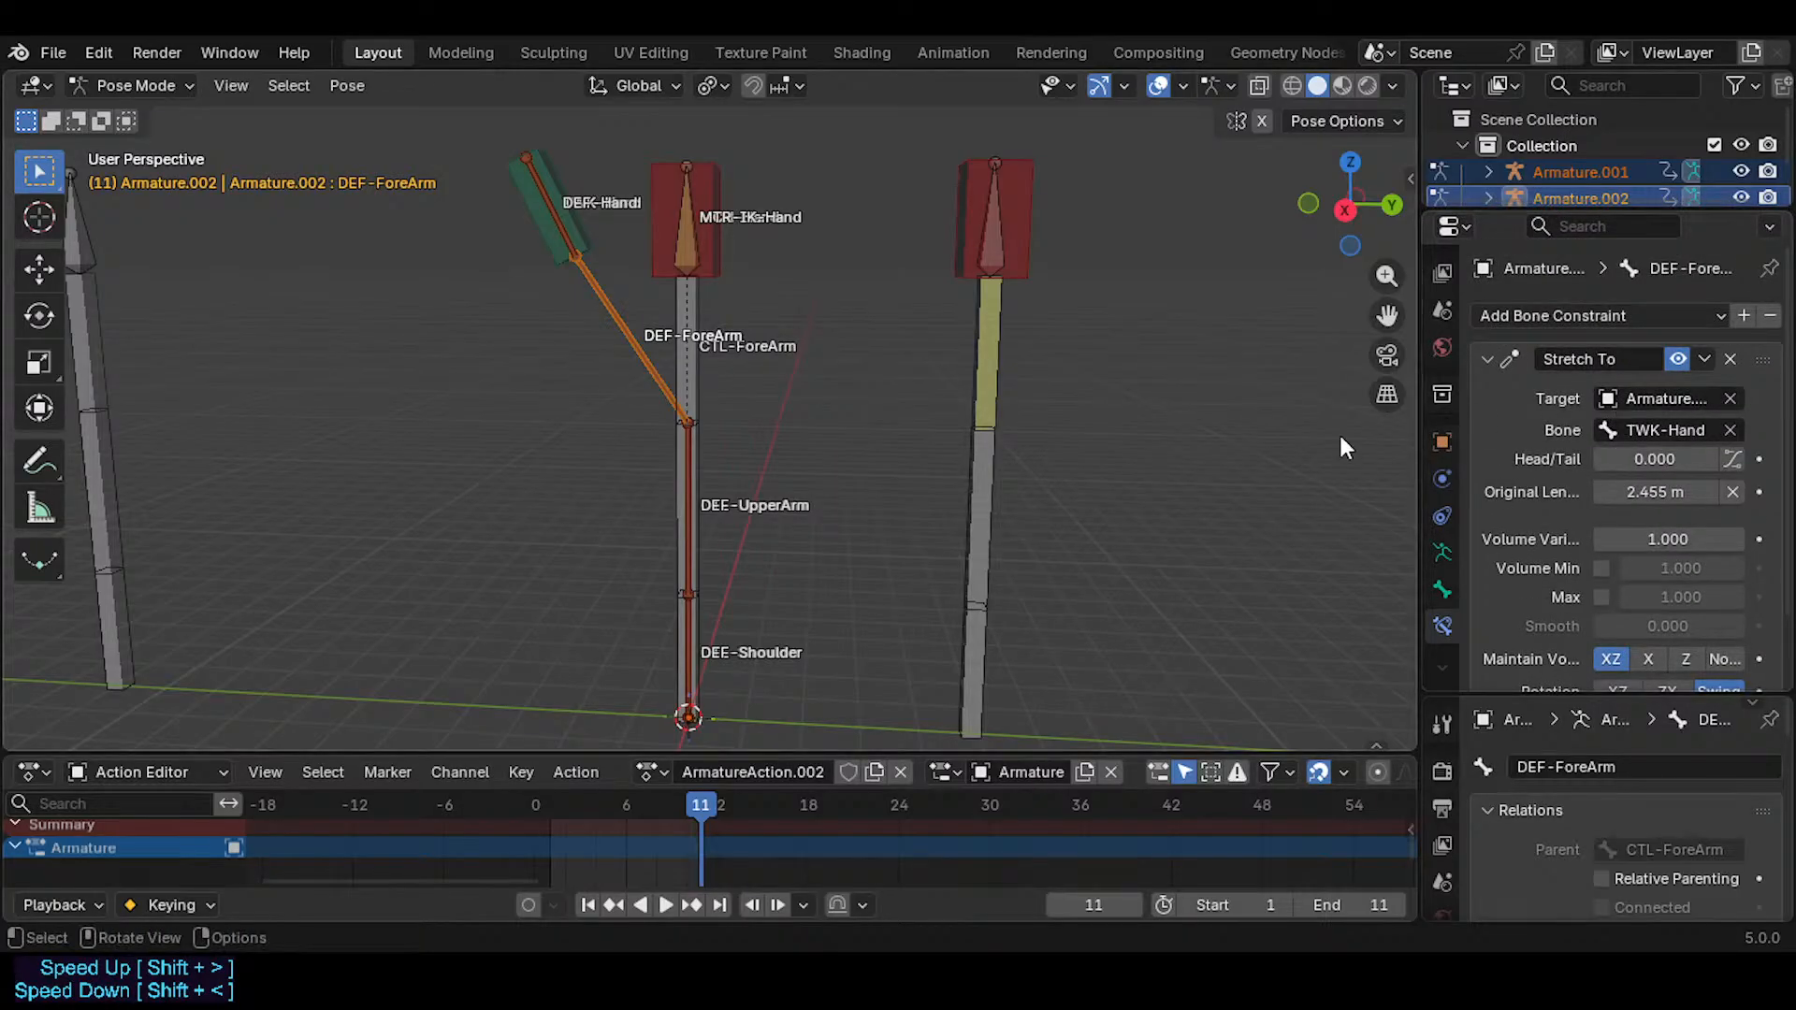
- Select the CTL-ForeArm bone of Armature.002 and turn off the bone name display
left_click(687, 334)
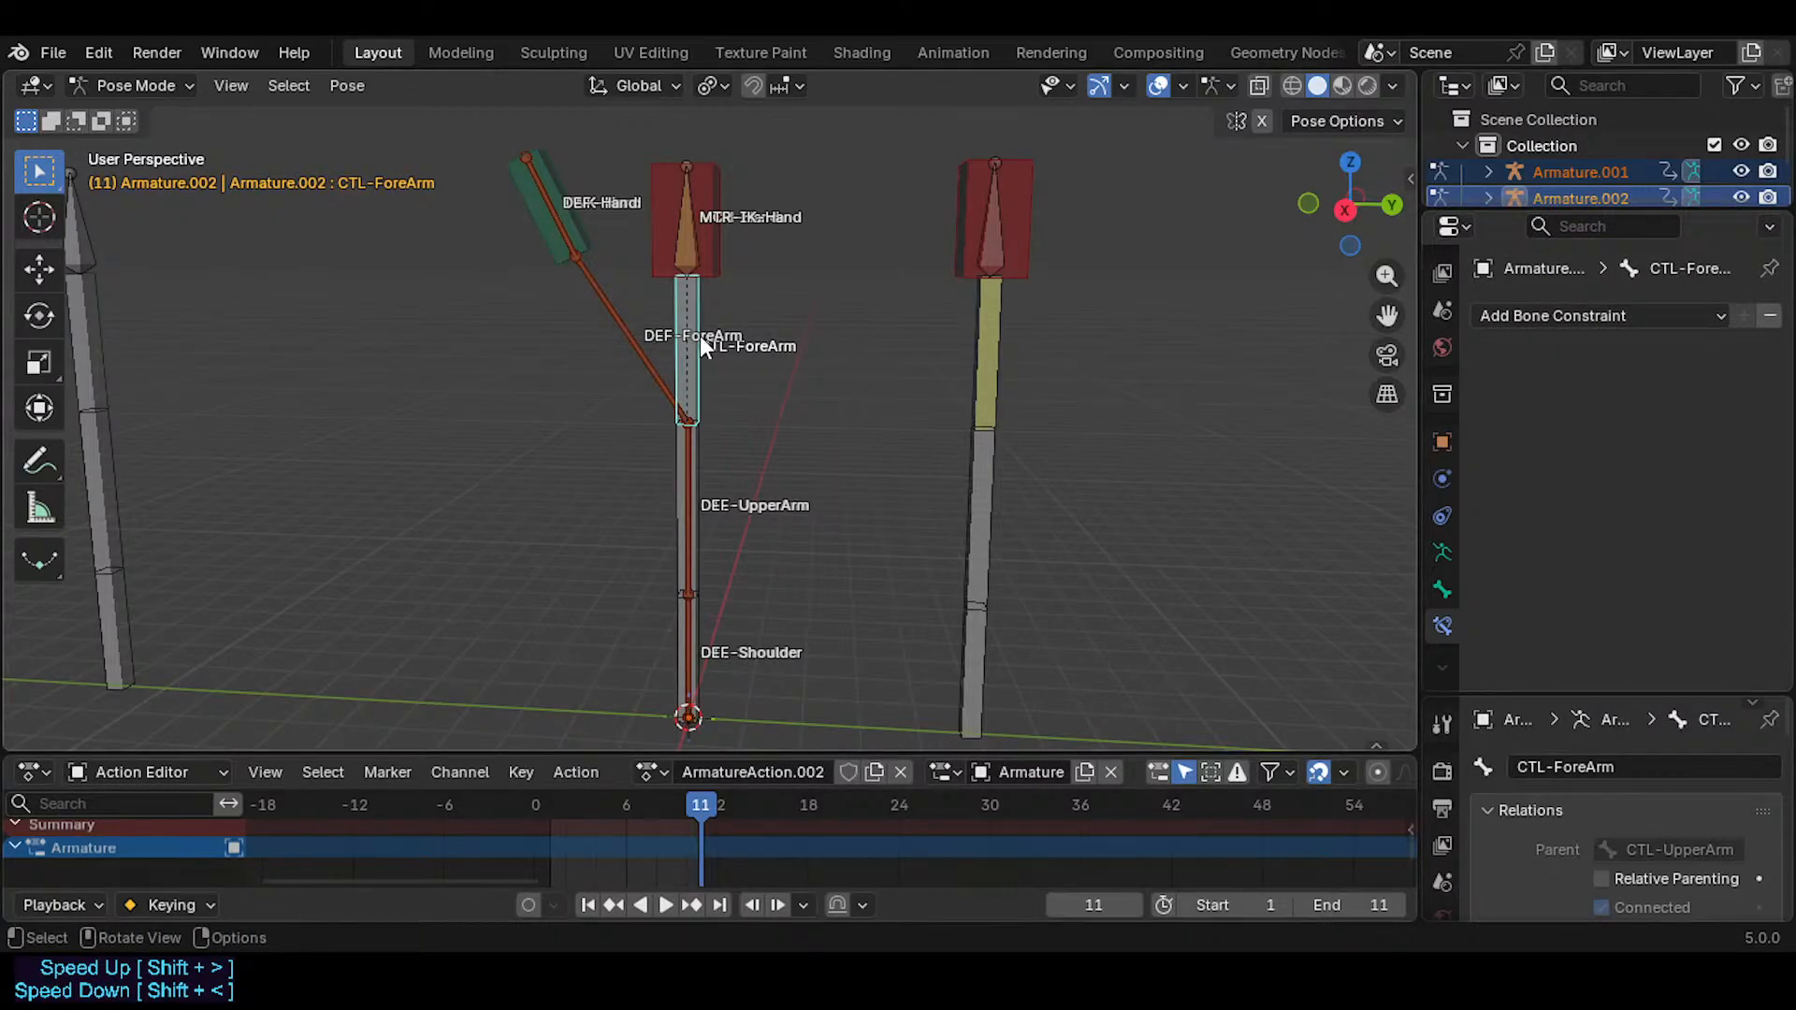
middle_click_drag(699, 335, 603, 383)
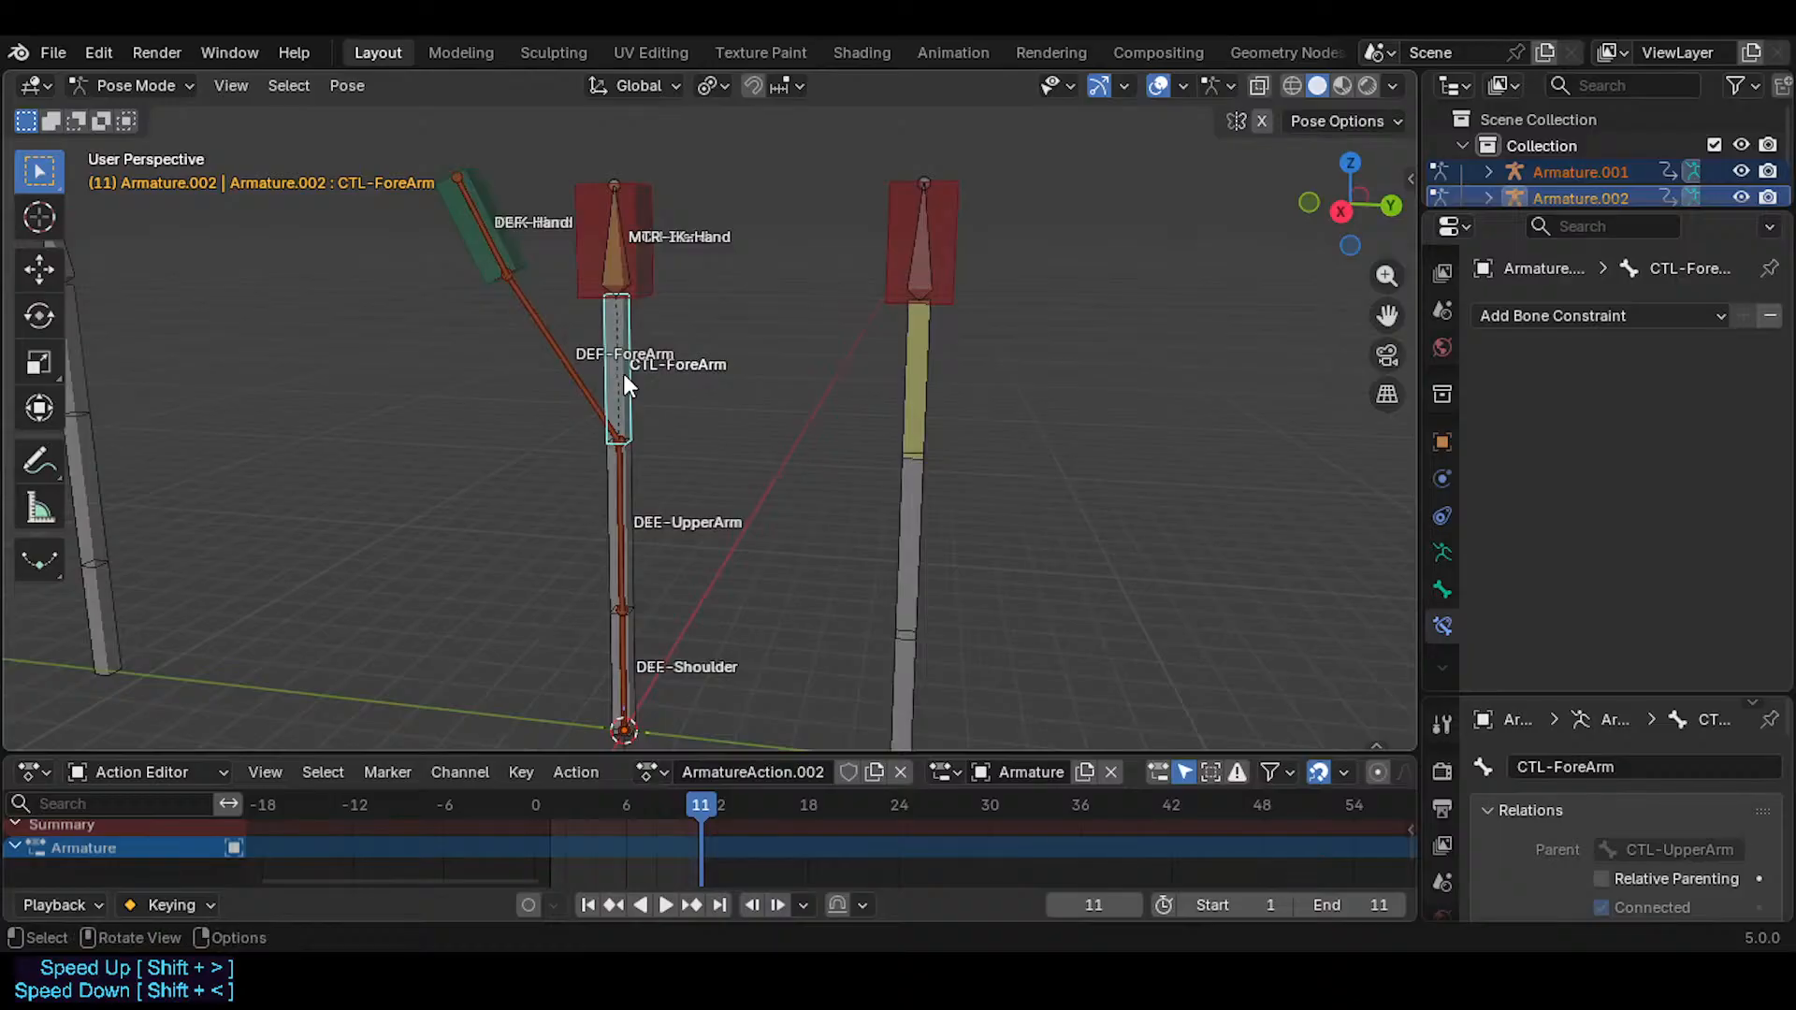
key("ctrl+z")
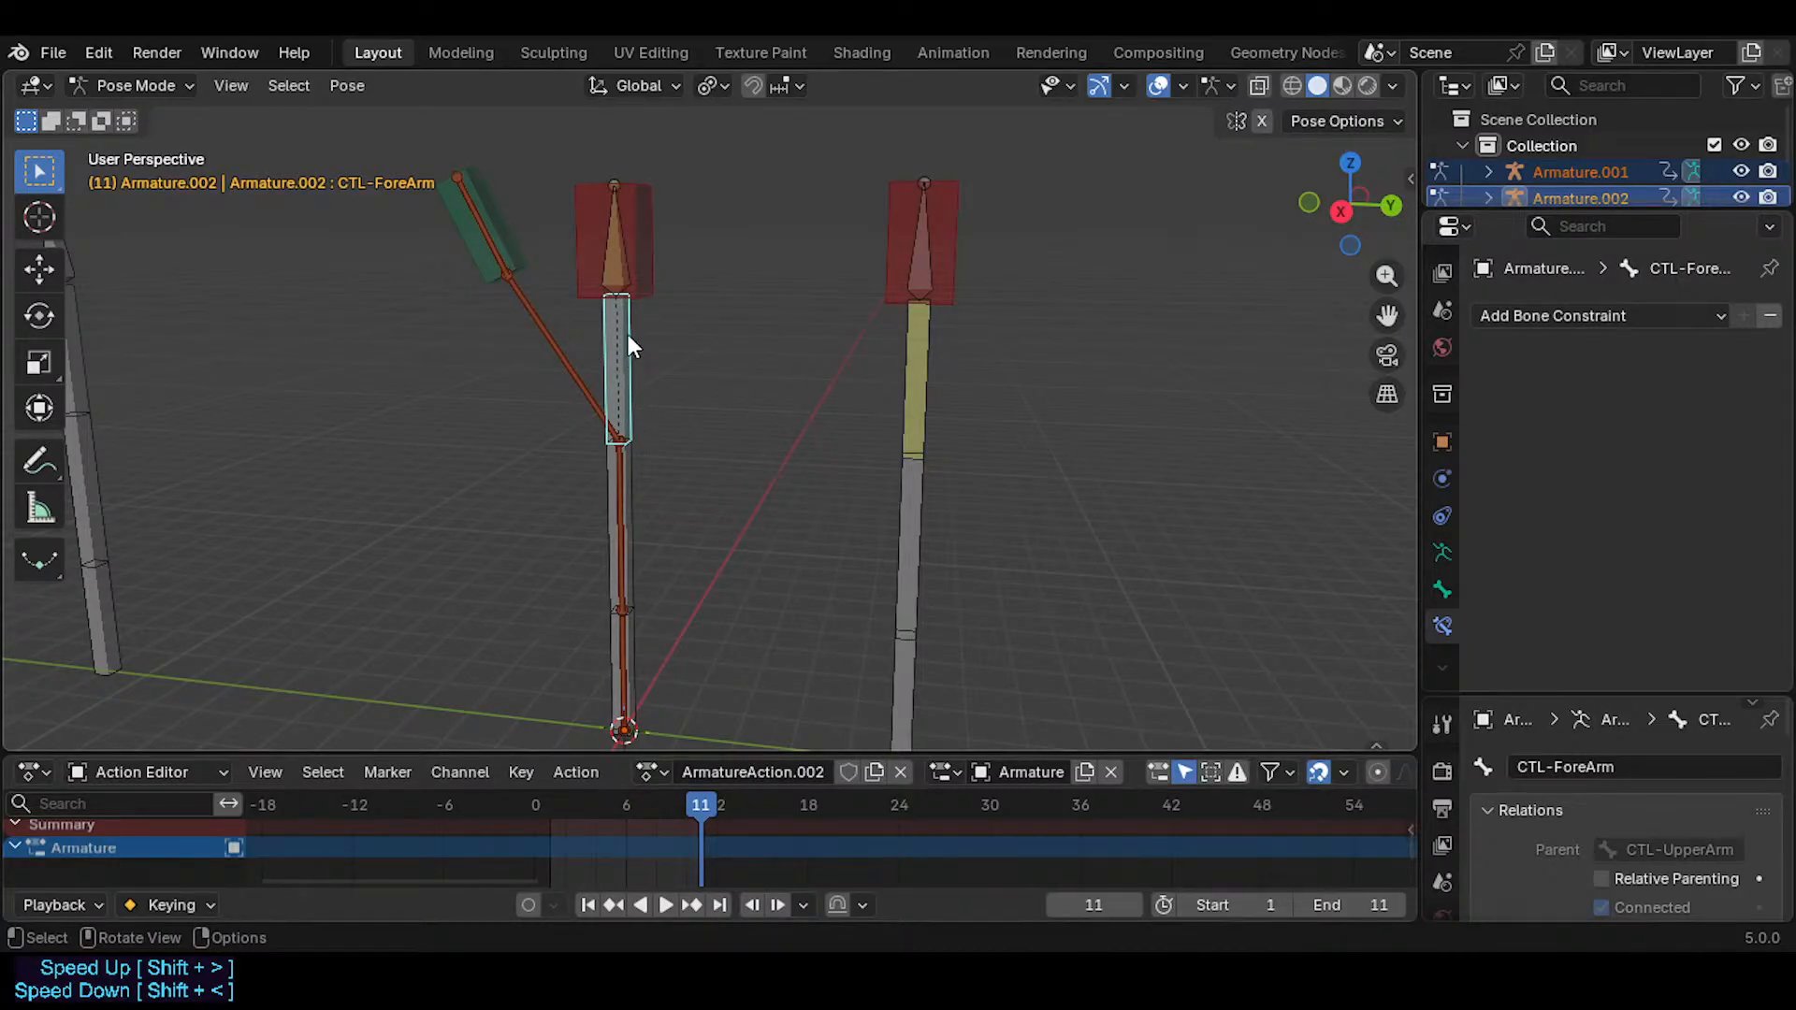
- Try moving the MTR-IK-Hand bone of Armature.002 away from the straight arm
left_click(649, 269)
key("g")
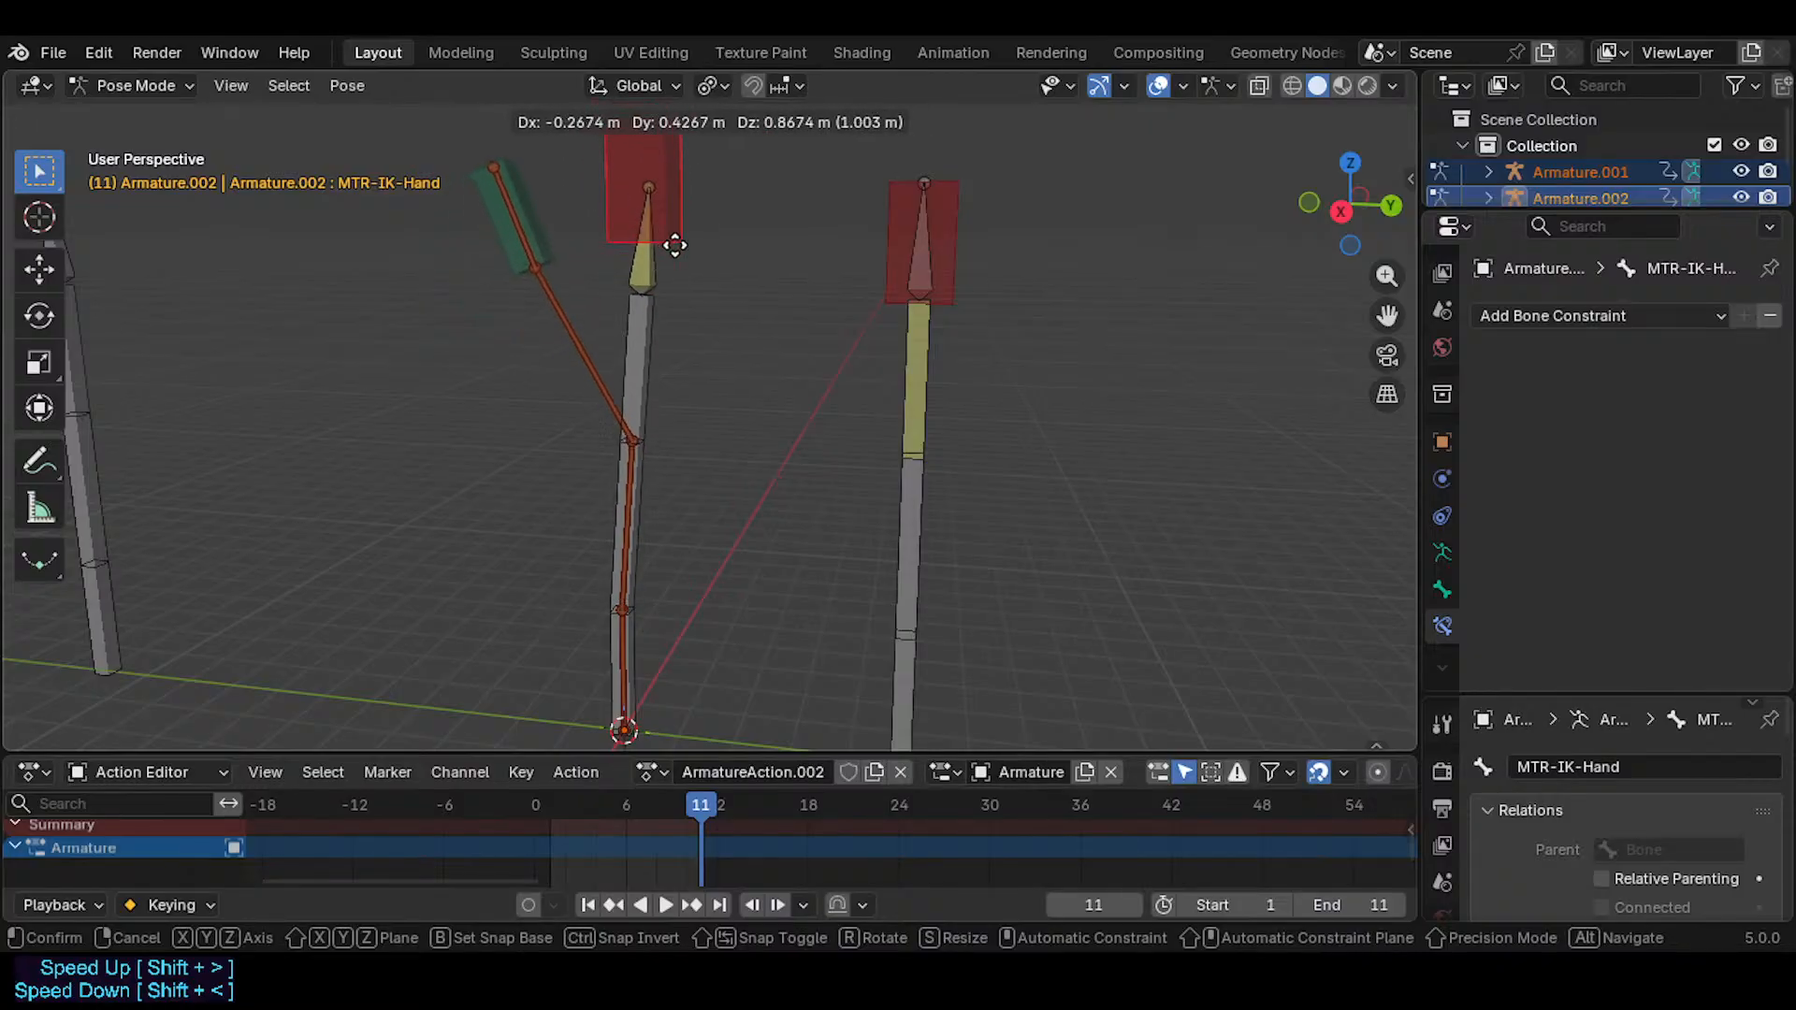
left_click(649, 264)
- Compare the CTL-ForeArm and MTR-IK-Hand bones of Armature.002 by selecting each and checking its bone constraints
left_click(630, 344)
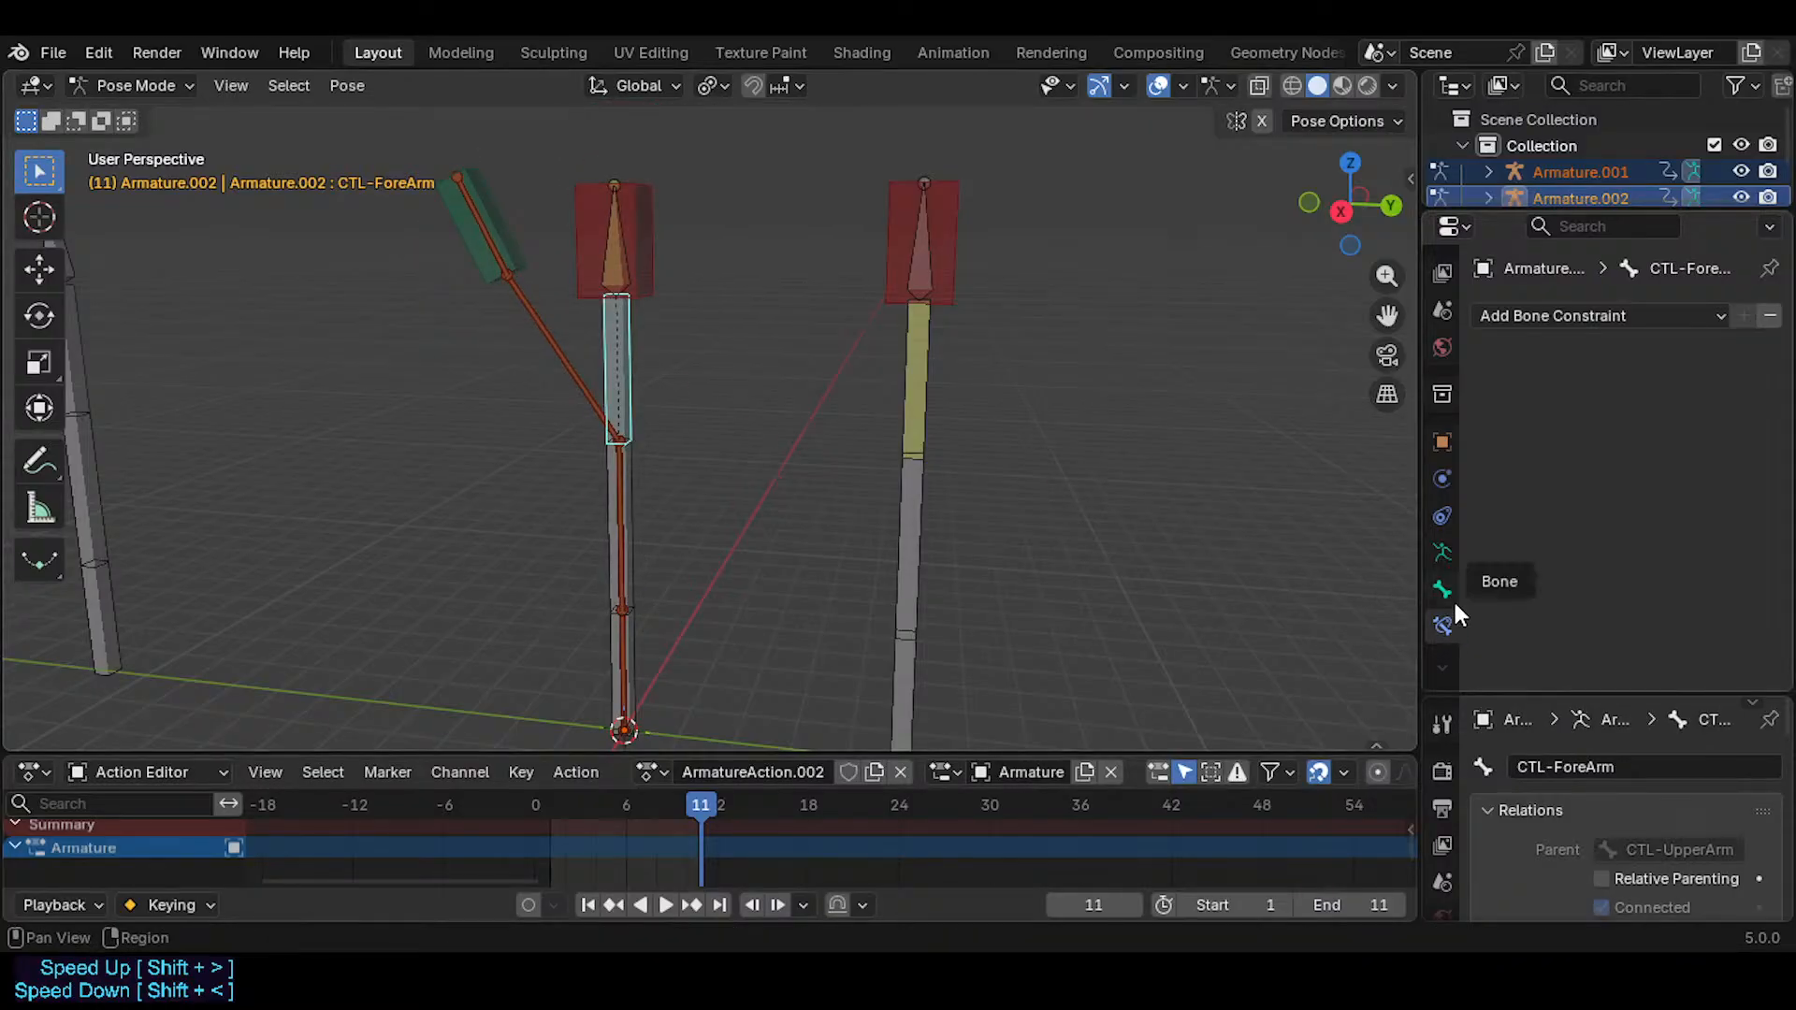
scroll(449, 383, "down", 3)
middle_click_drag(110, 309, 204, 337, "shift")
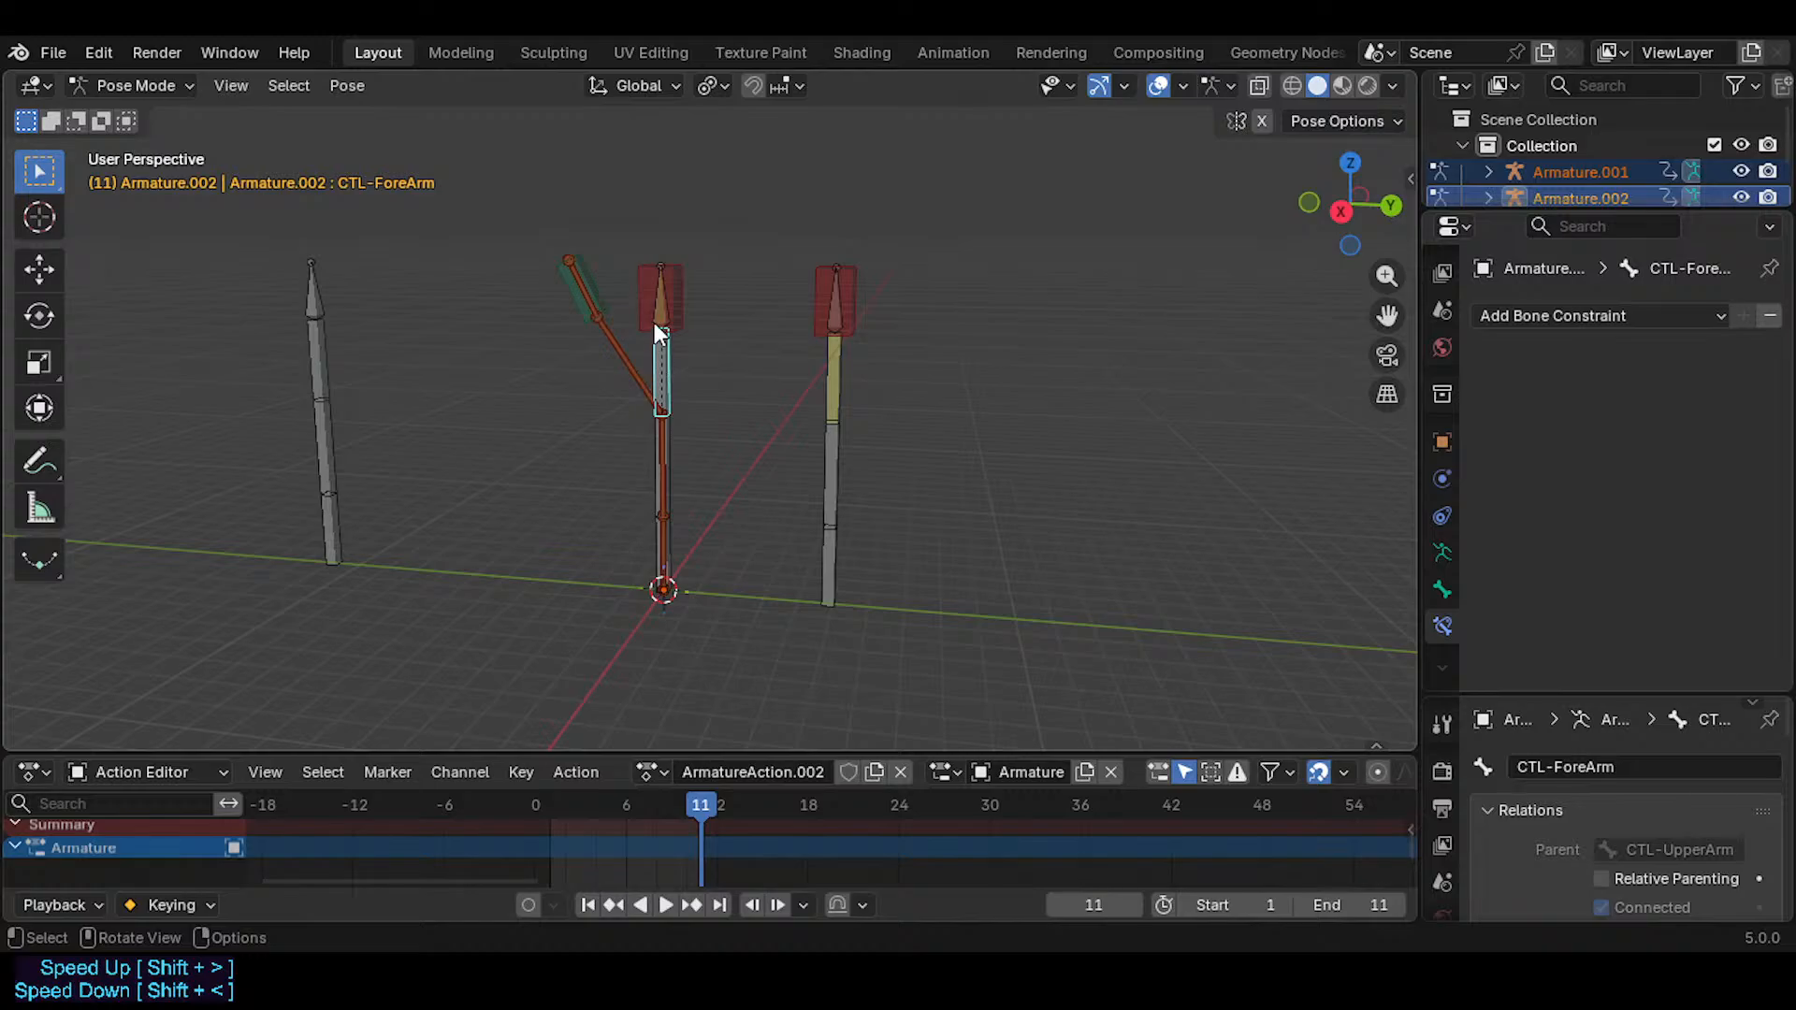
scroll(665, 361, "up", 2)
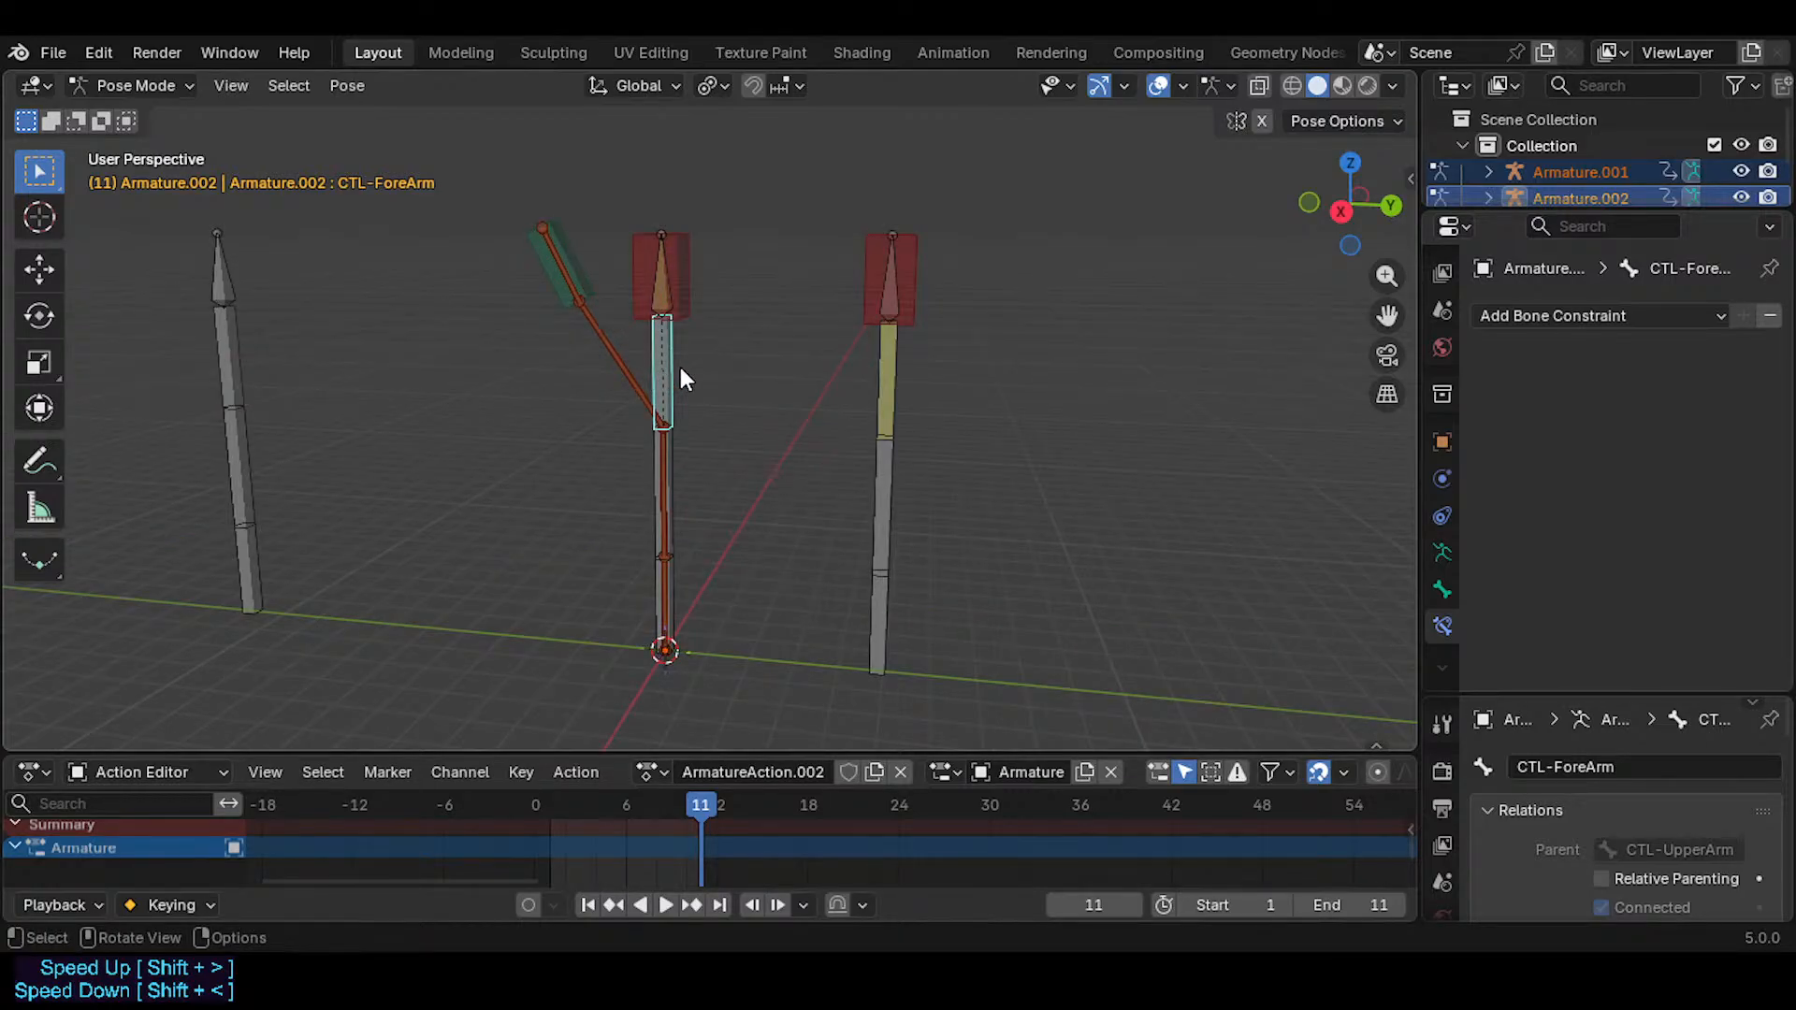
left_click(677, 278)
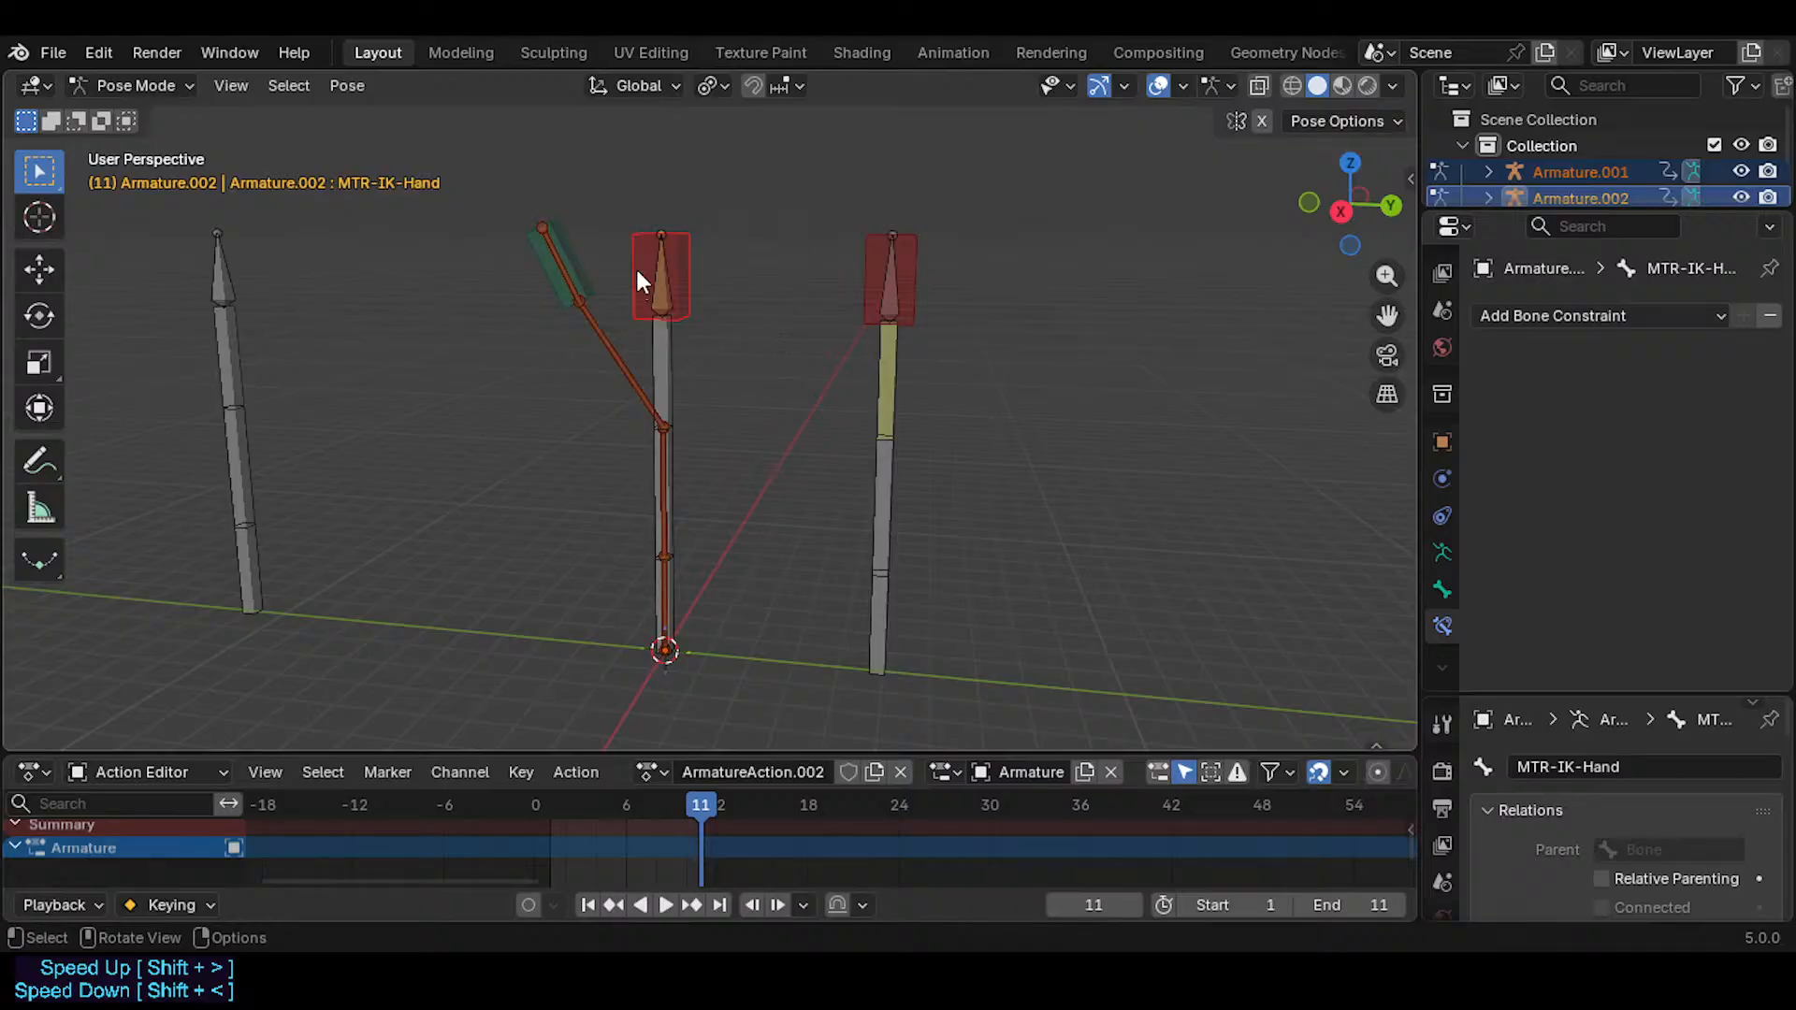
left_click(678, 376)
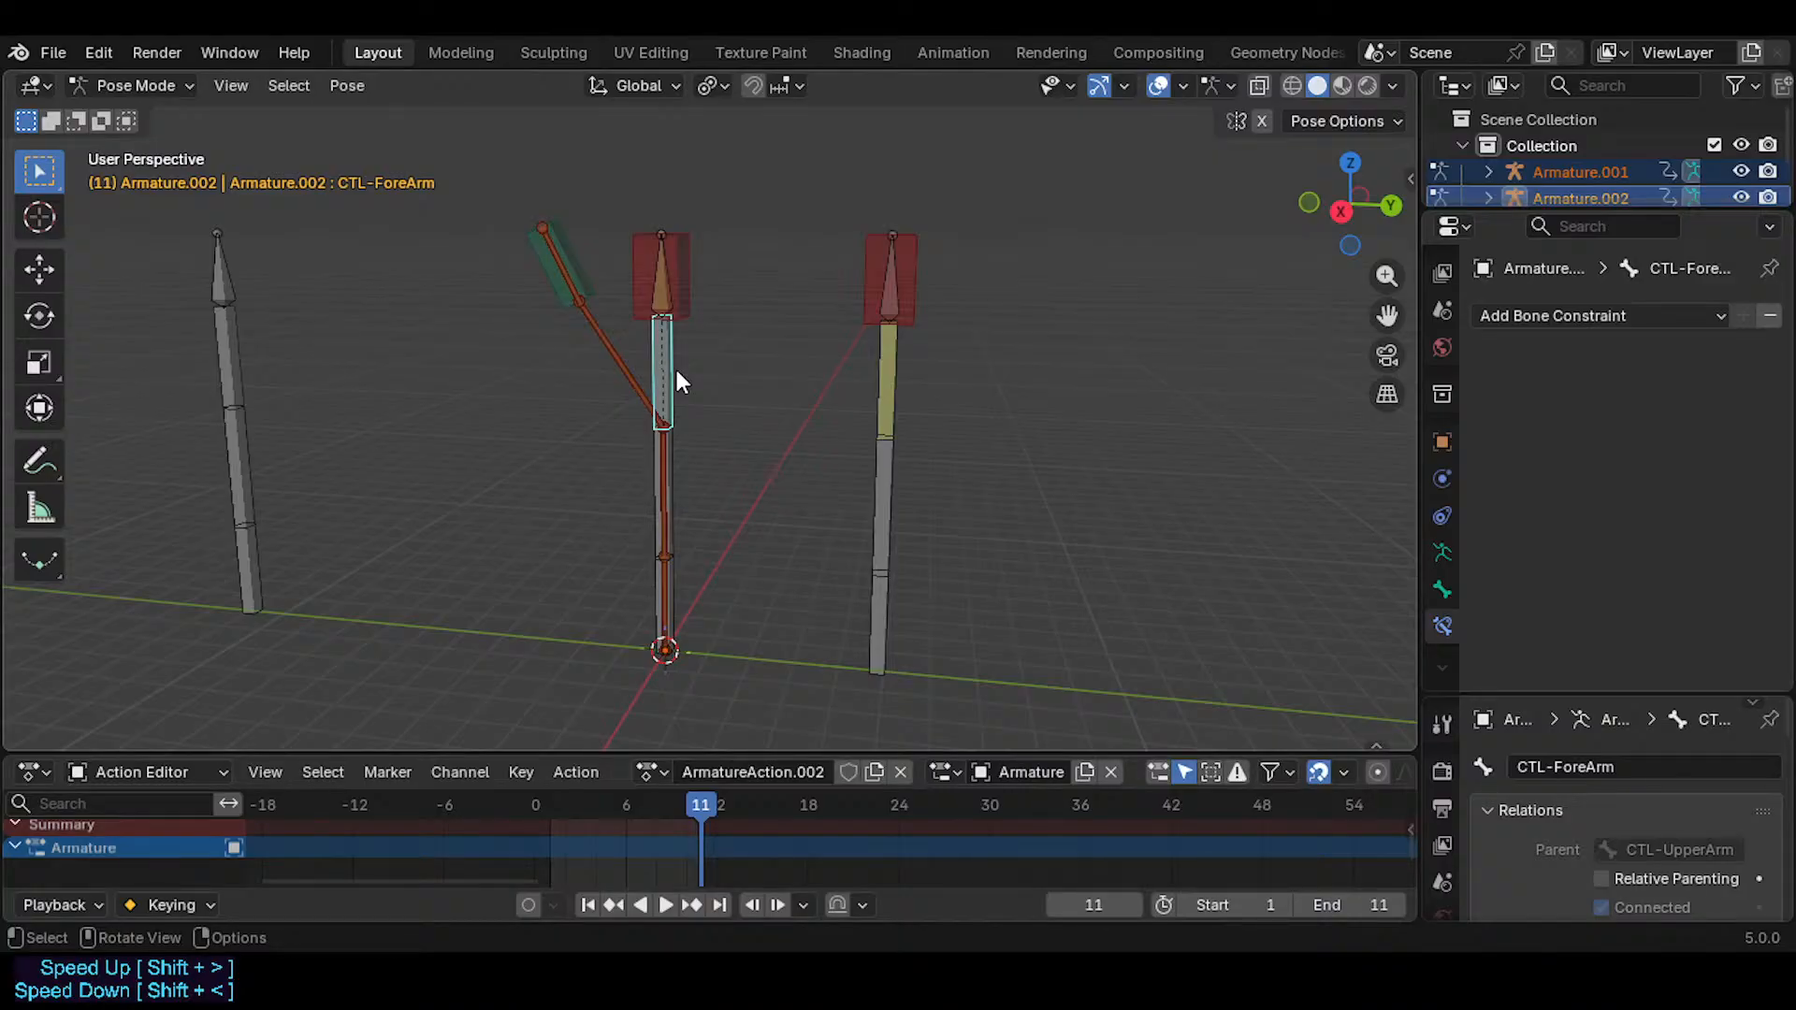
- Try moving the MTR-IK-Hand bone of Armature.002 to see how the tweaked arm follows
left_click(691, 288)
key("g")
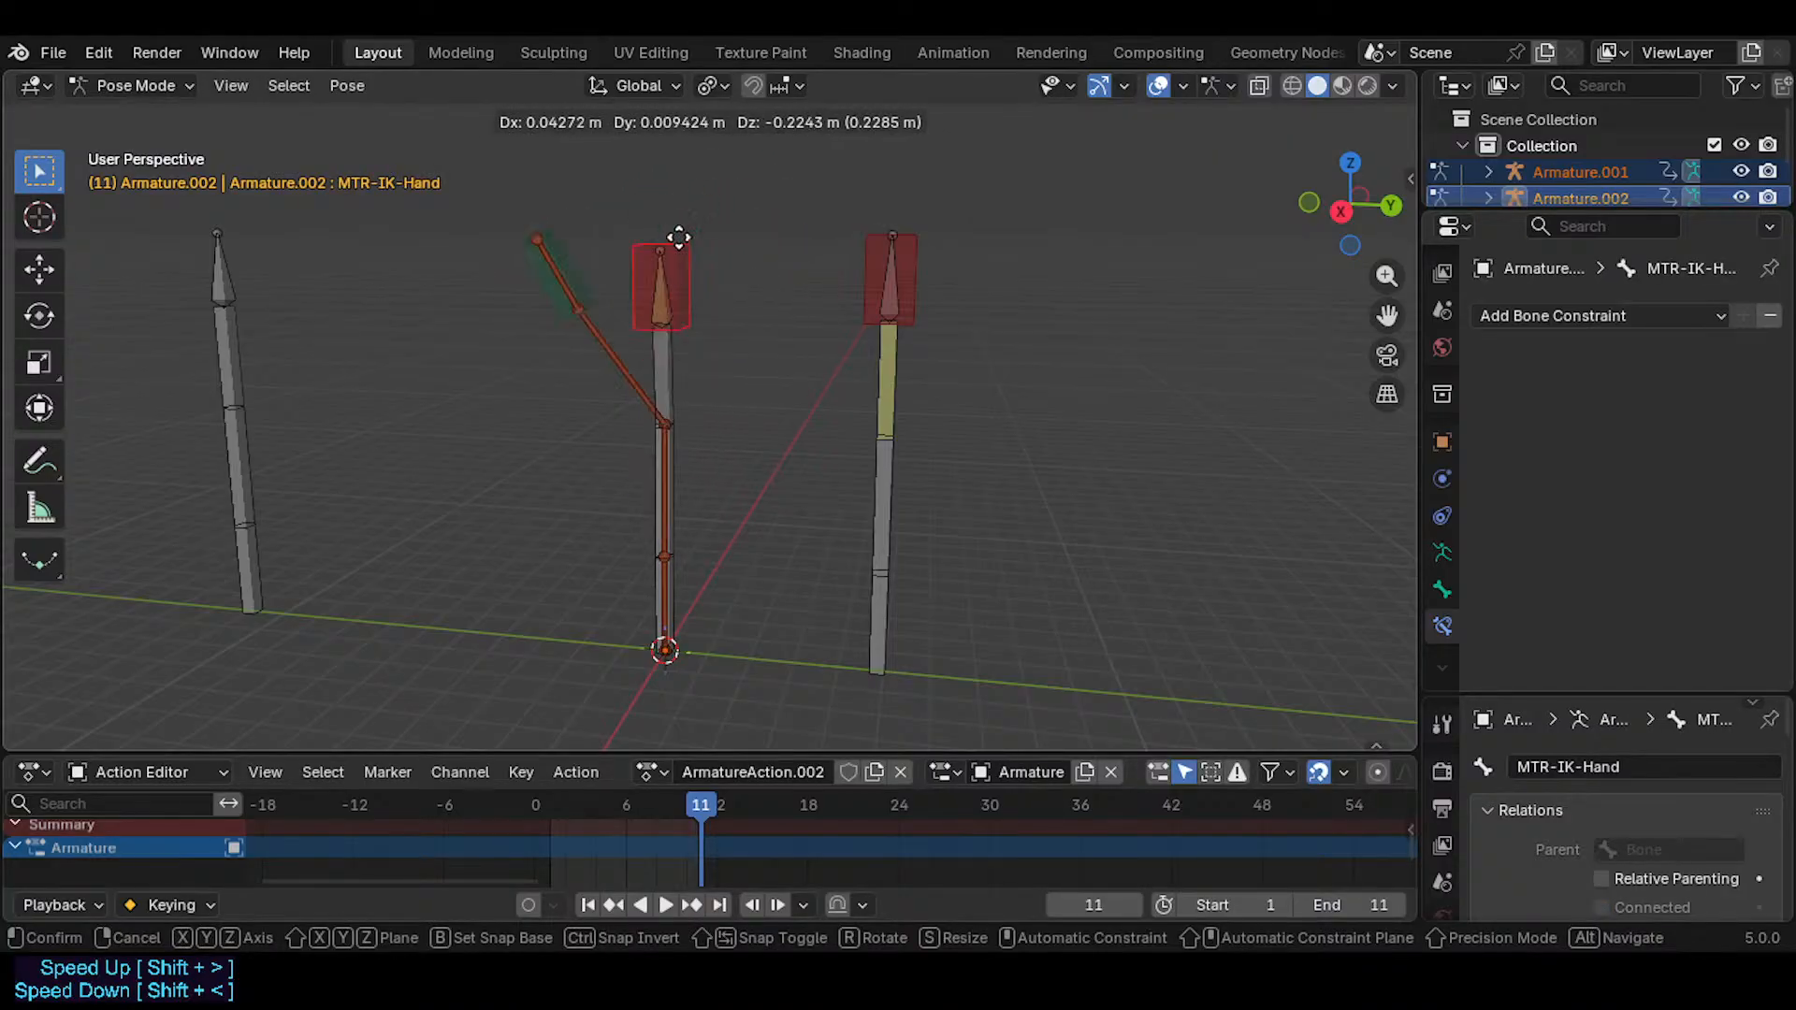
right_click(669, 292)
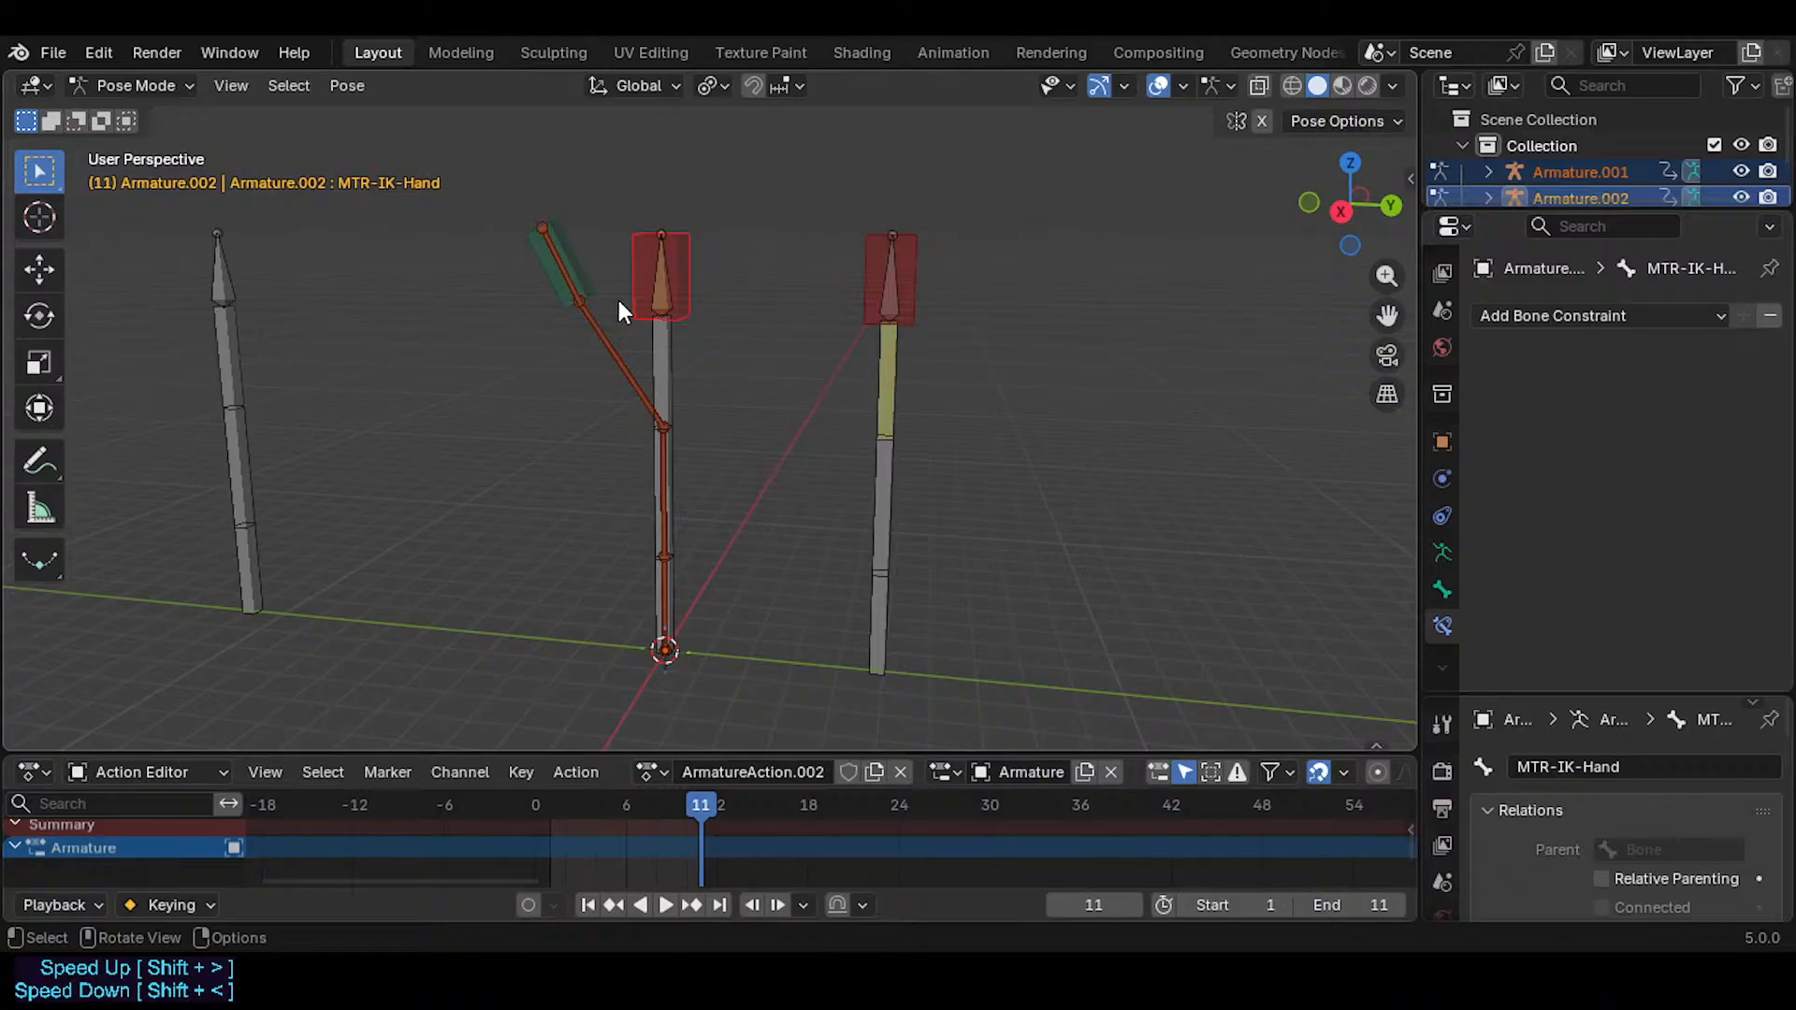
scroll(619, 300, "up", 2)
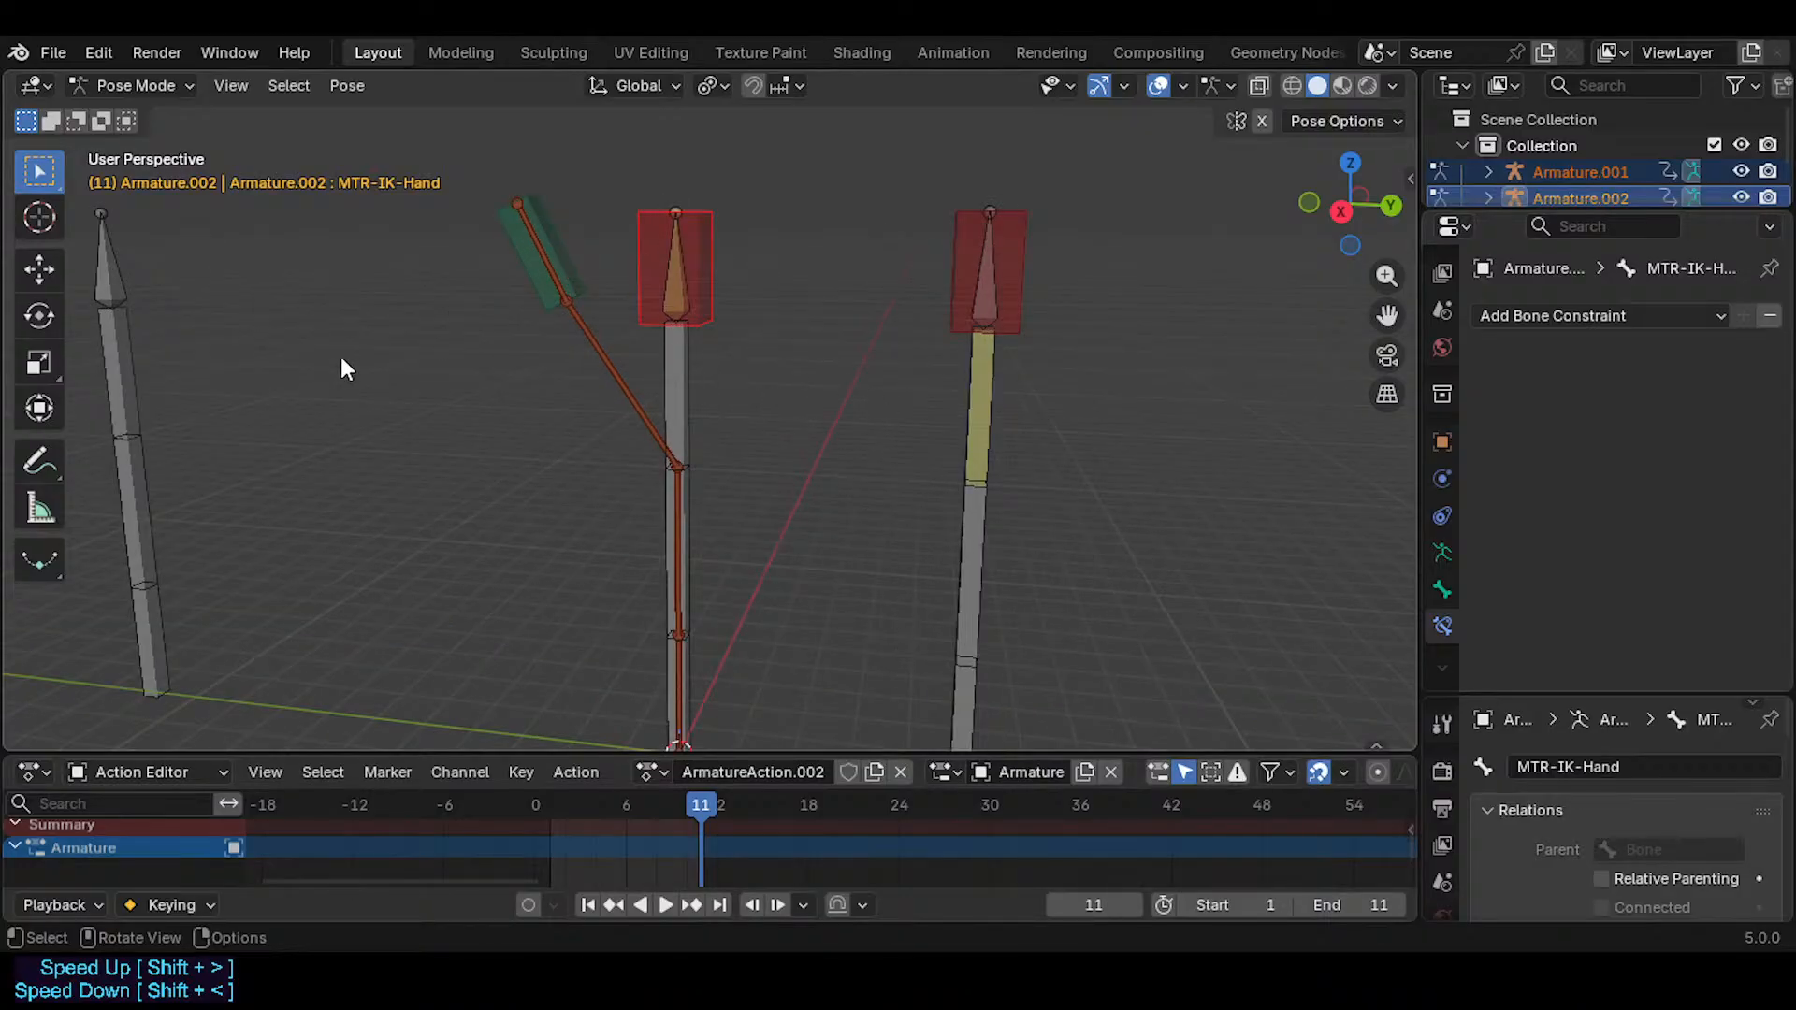
scroll(660, 384, "down", 2)
middle_click_drag(699, 497, 705, 425, "ctrl")
middle_click_drag(659, 335, 651, 346, "ctrl")
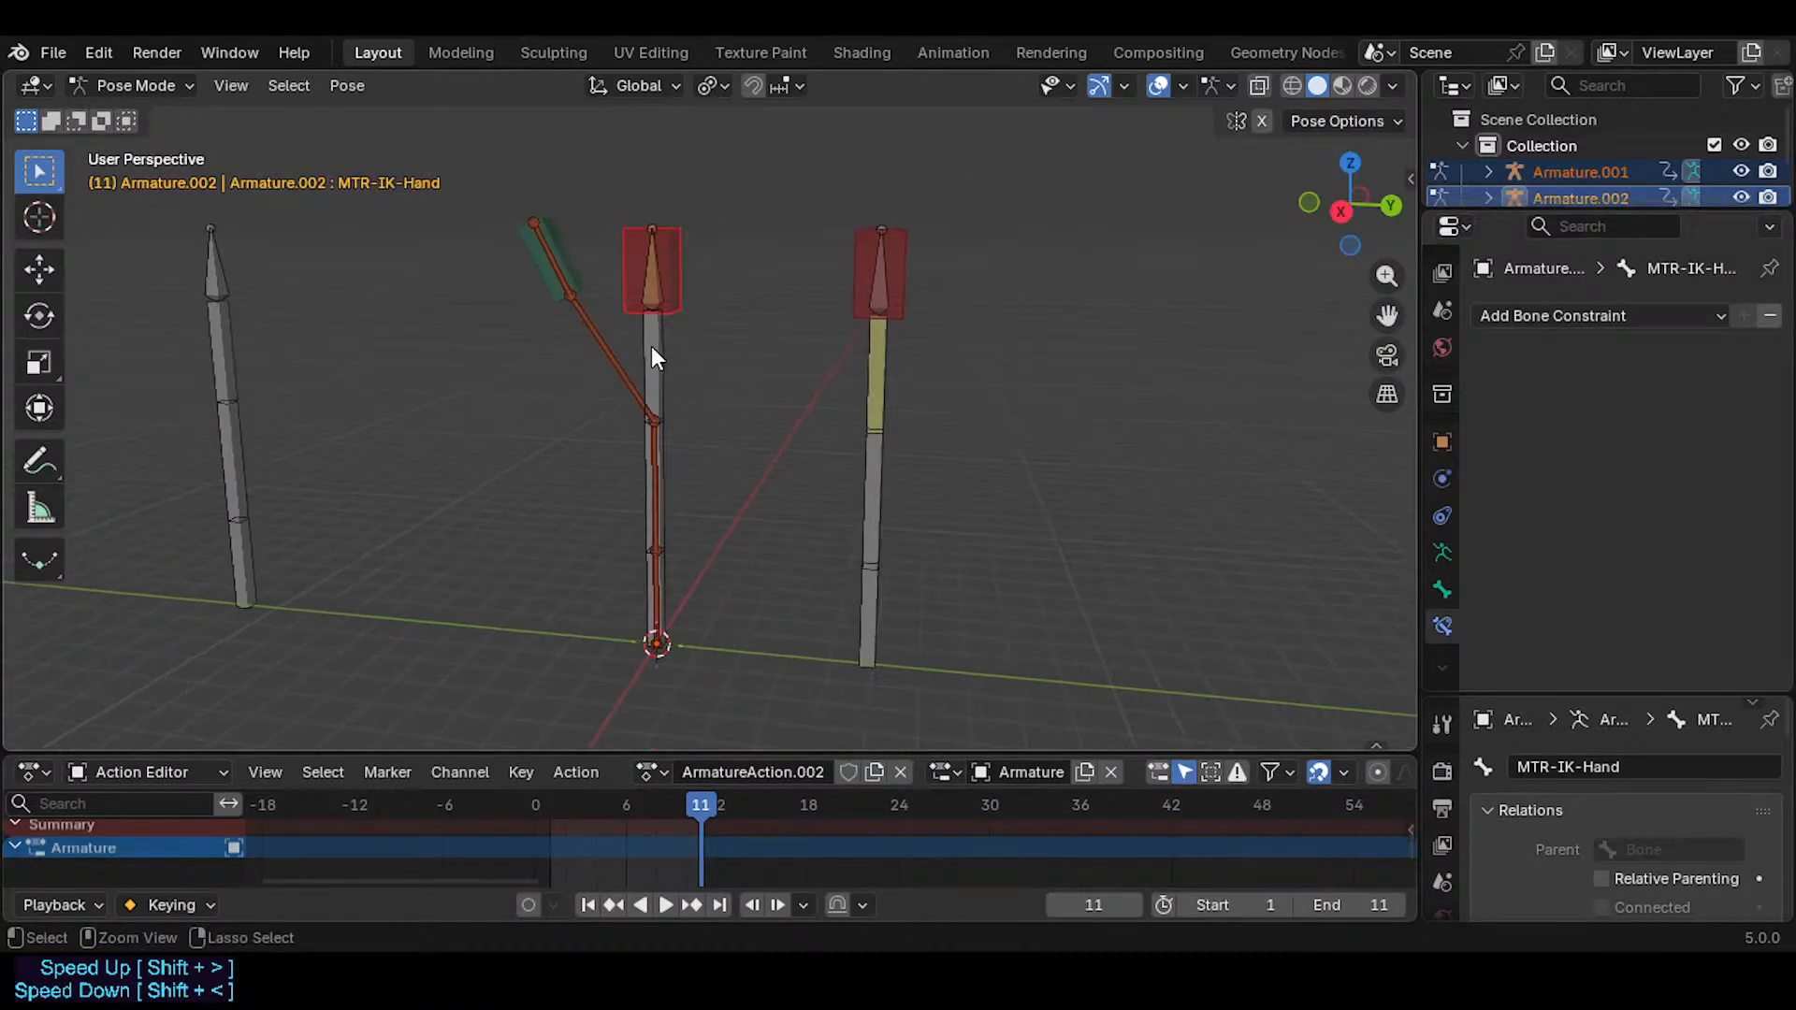
- Try moving the MTR-IK-Hand bone of Armature.002 away from the straight arm, and reset the location of all bones
left_click(658, 355)
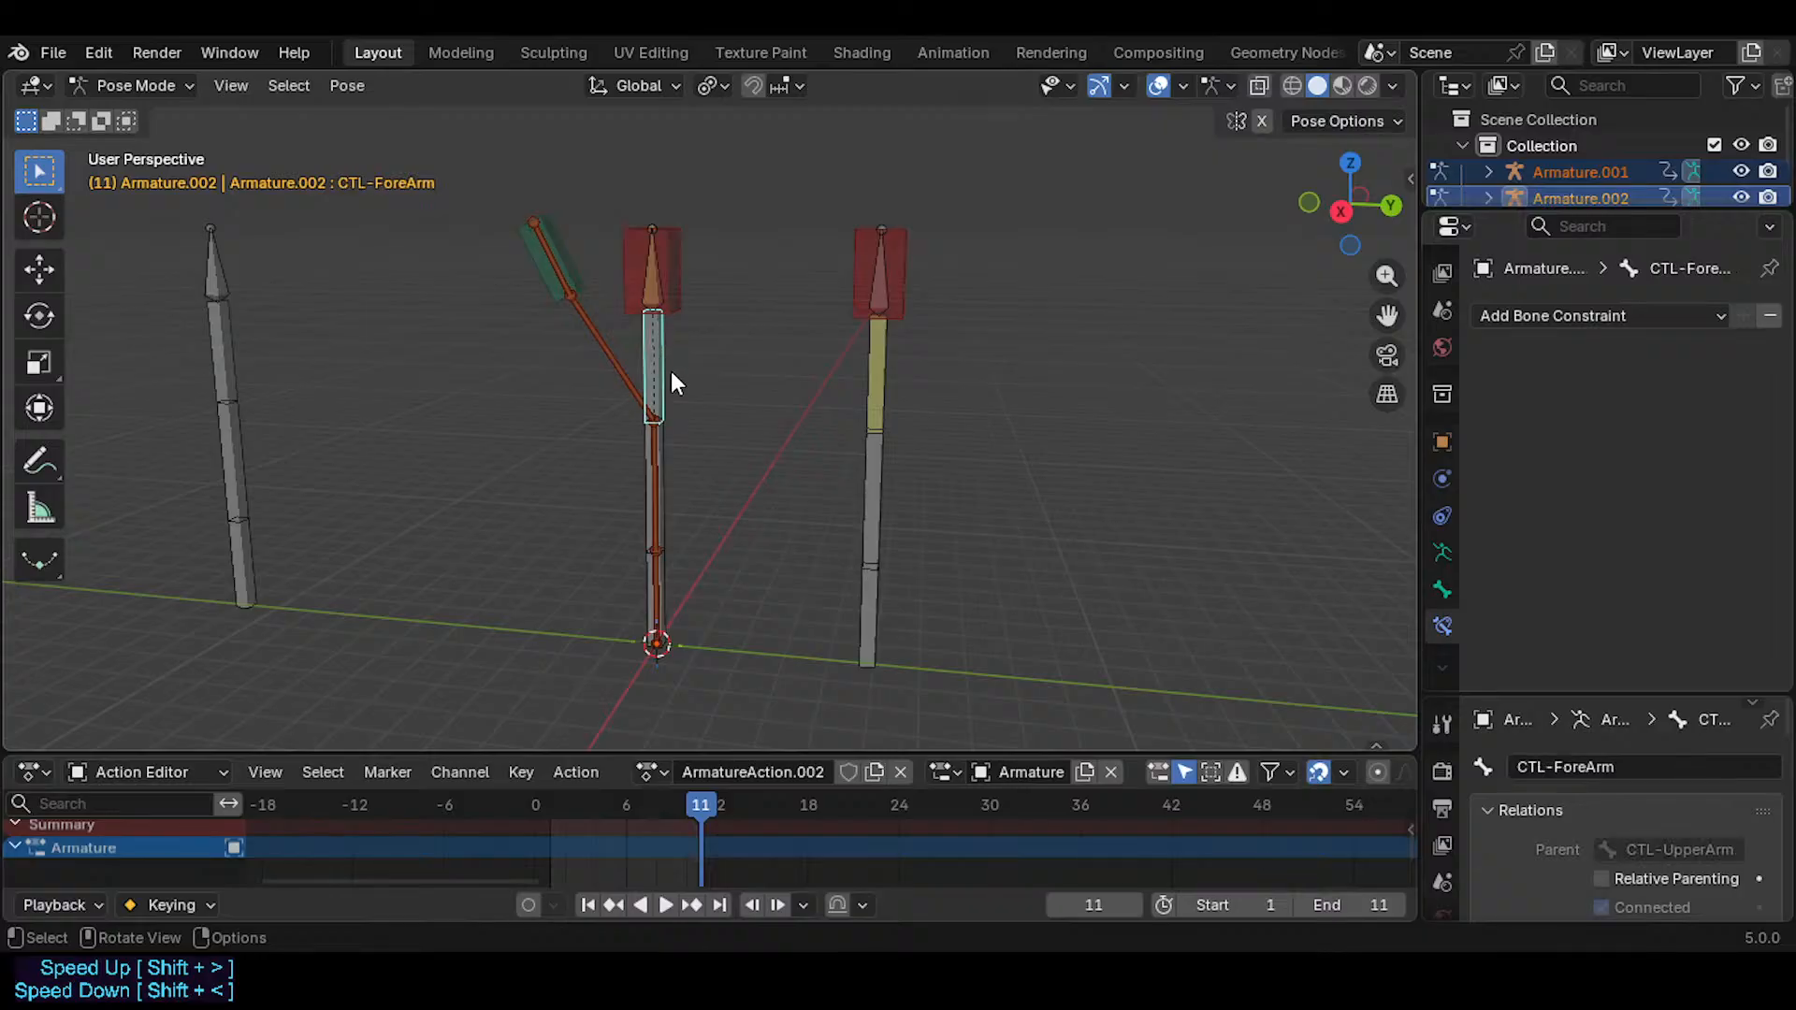
key("r")
key("Escape")
left_click(675, 245)
key("g")
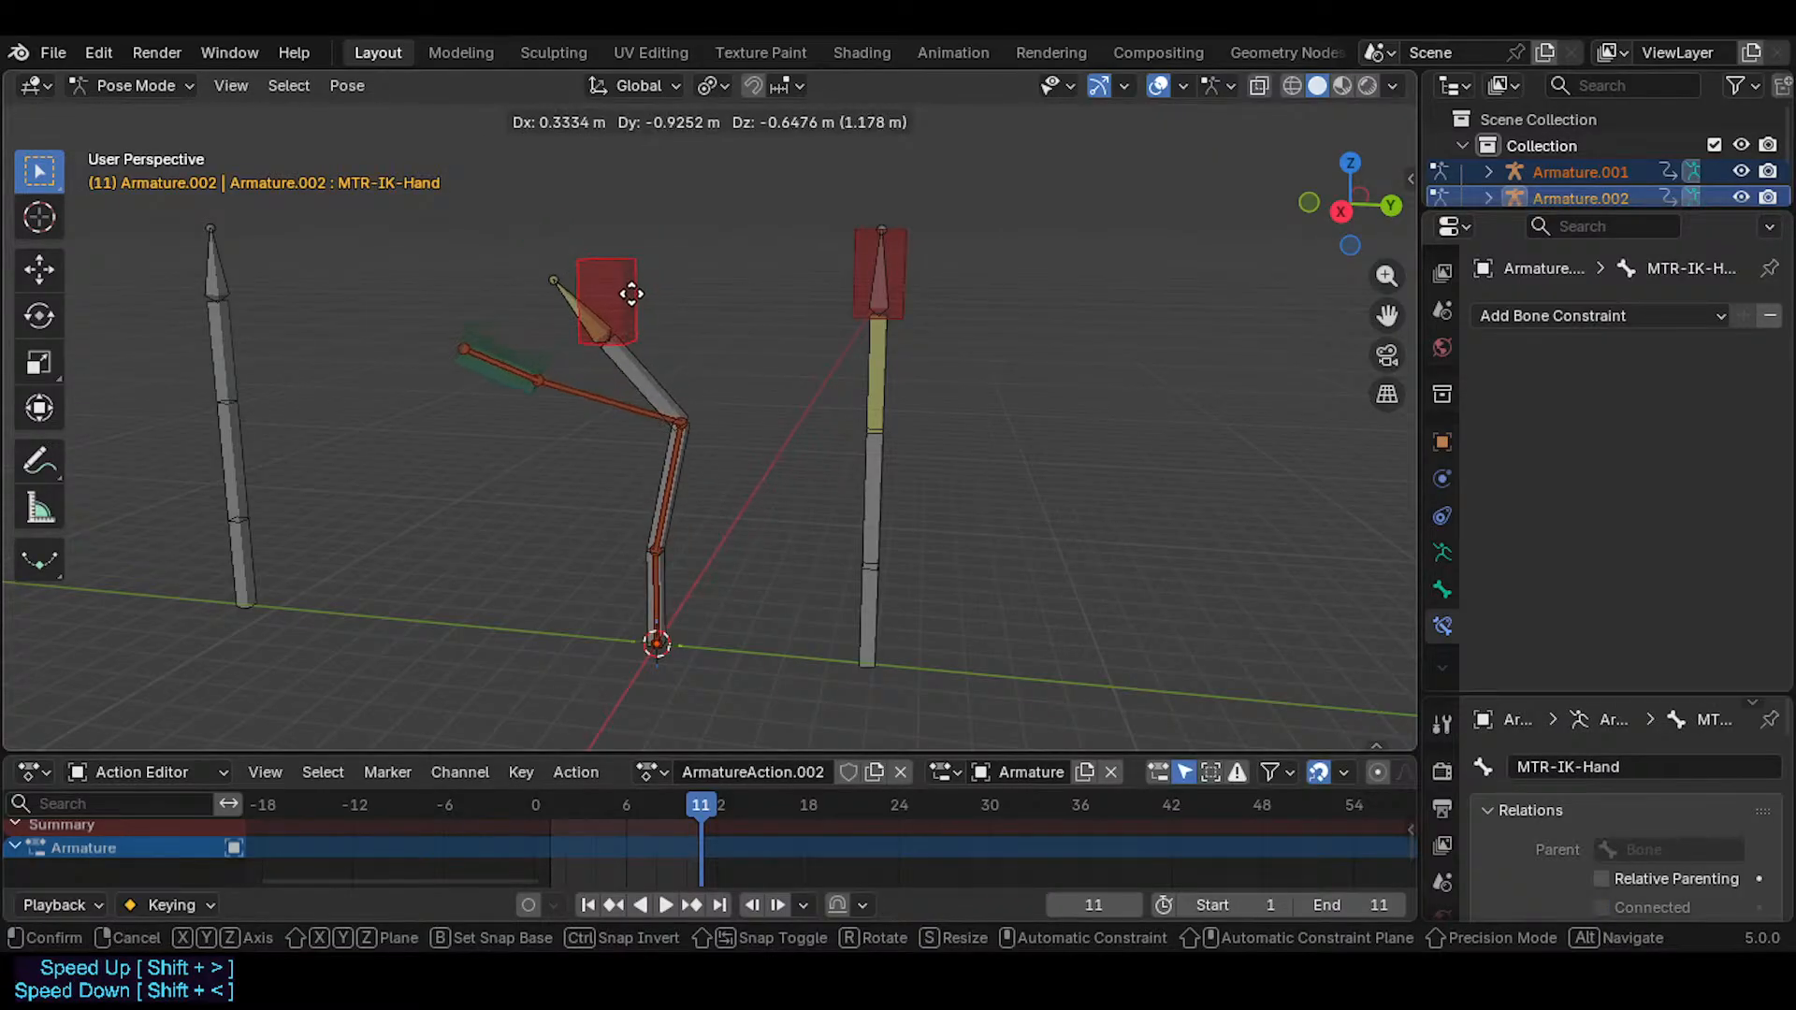
left_click(648, 267)
key("g")
left_click(644, 284)
key("a")
key("alt+g")
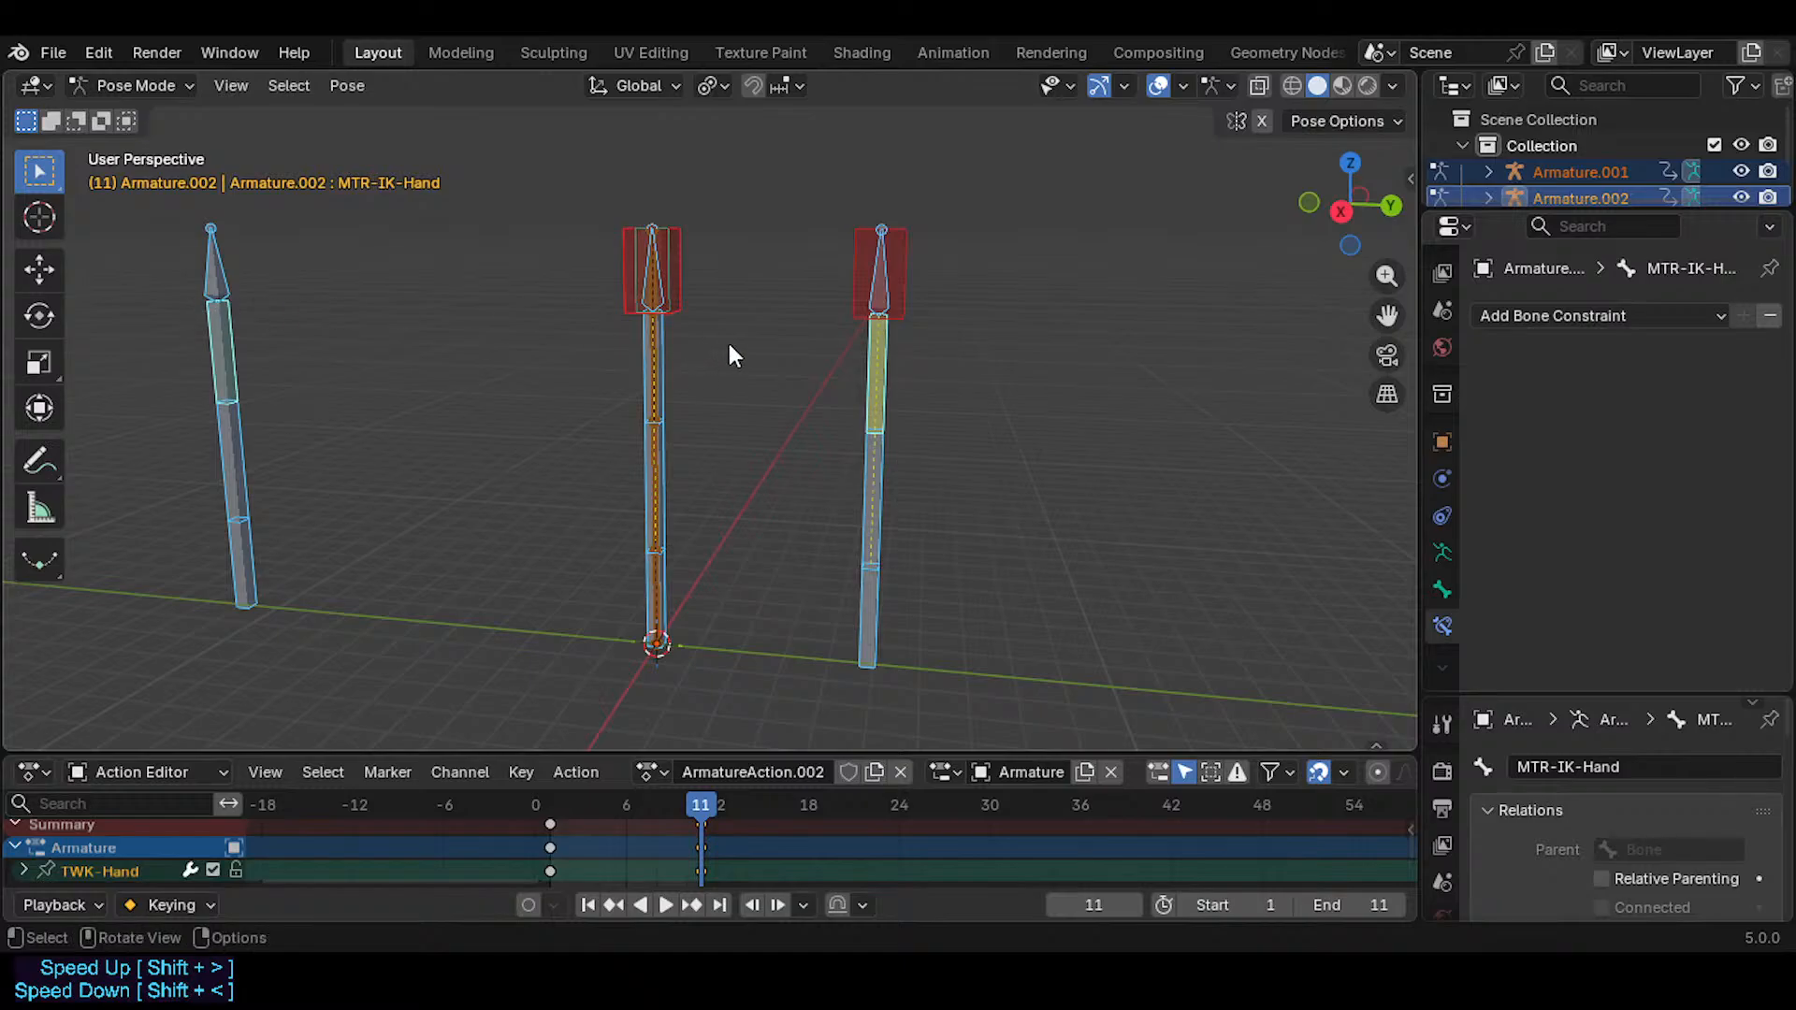
- Bend the arm of Armature.003 by moving its MTR-IK-Hand bone, and examine the IK constraint on its CTL-ForeArm bone
left_click(890, 276)
key("g")
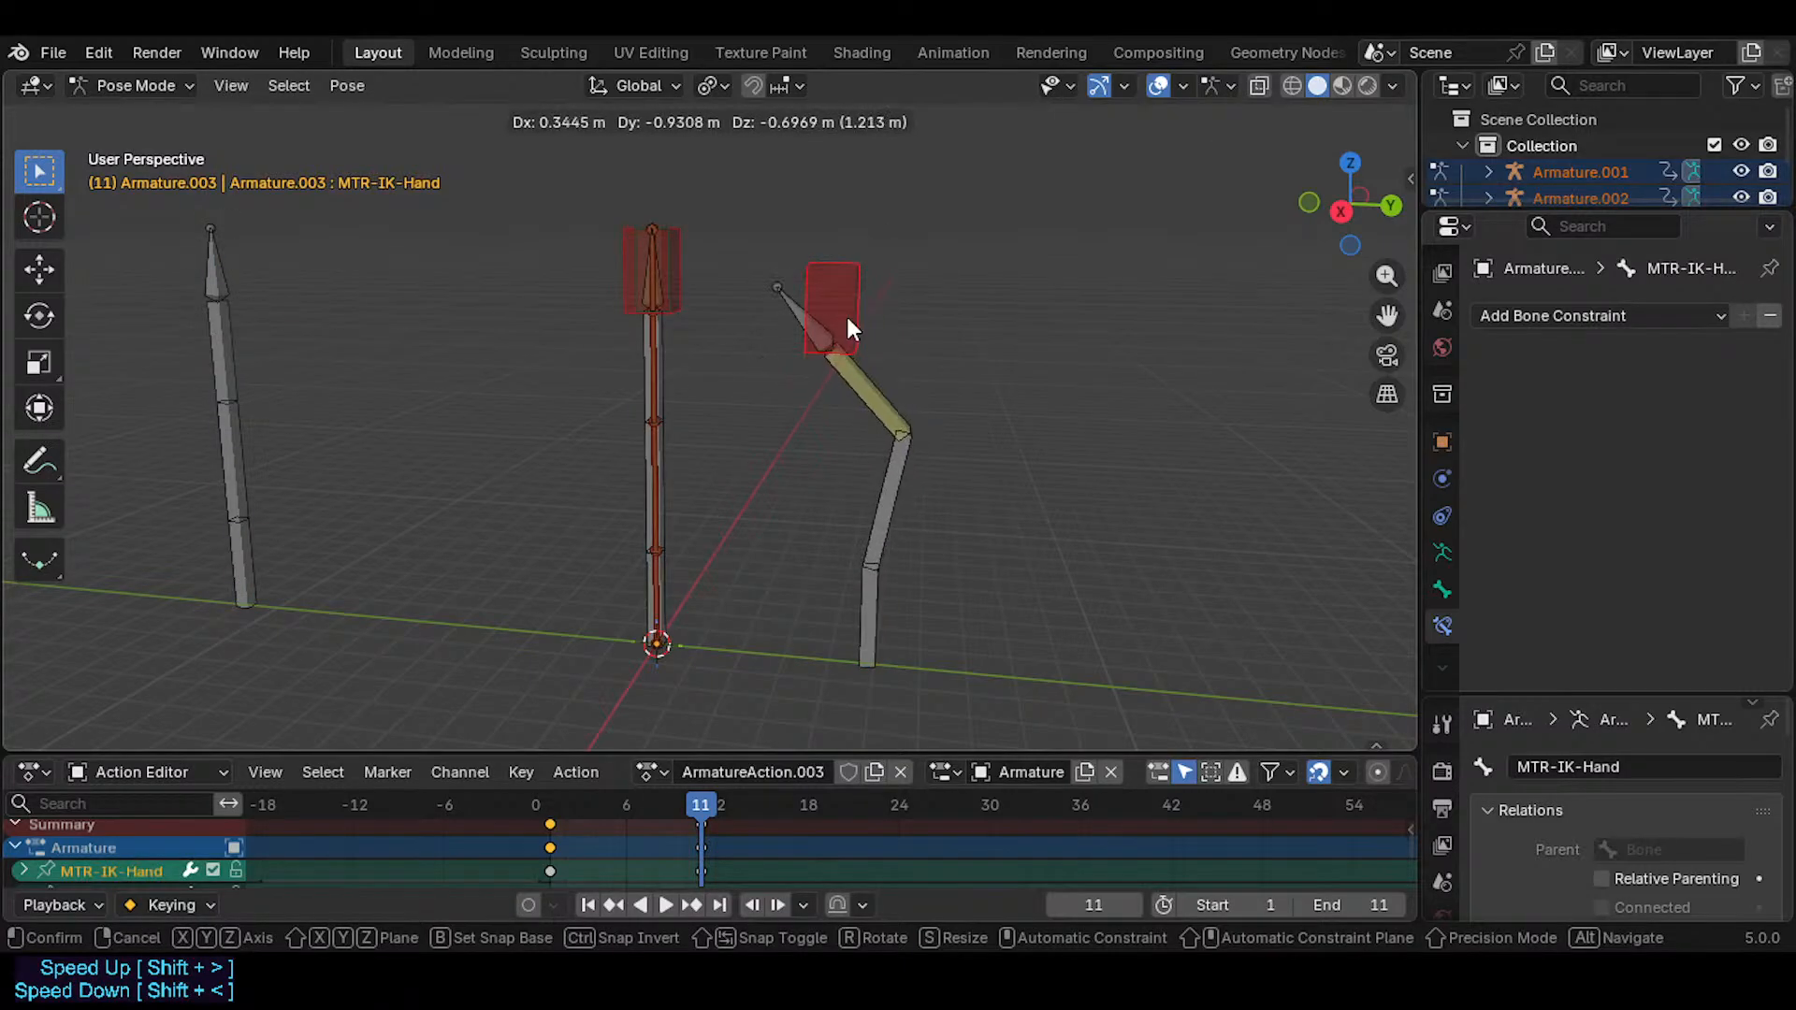
left_click(849, 325)
left_click(863, 401)
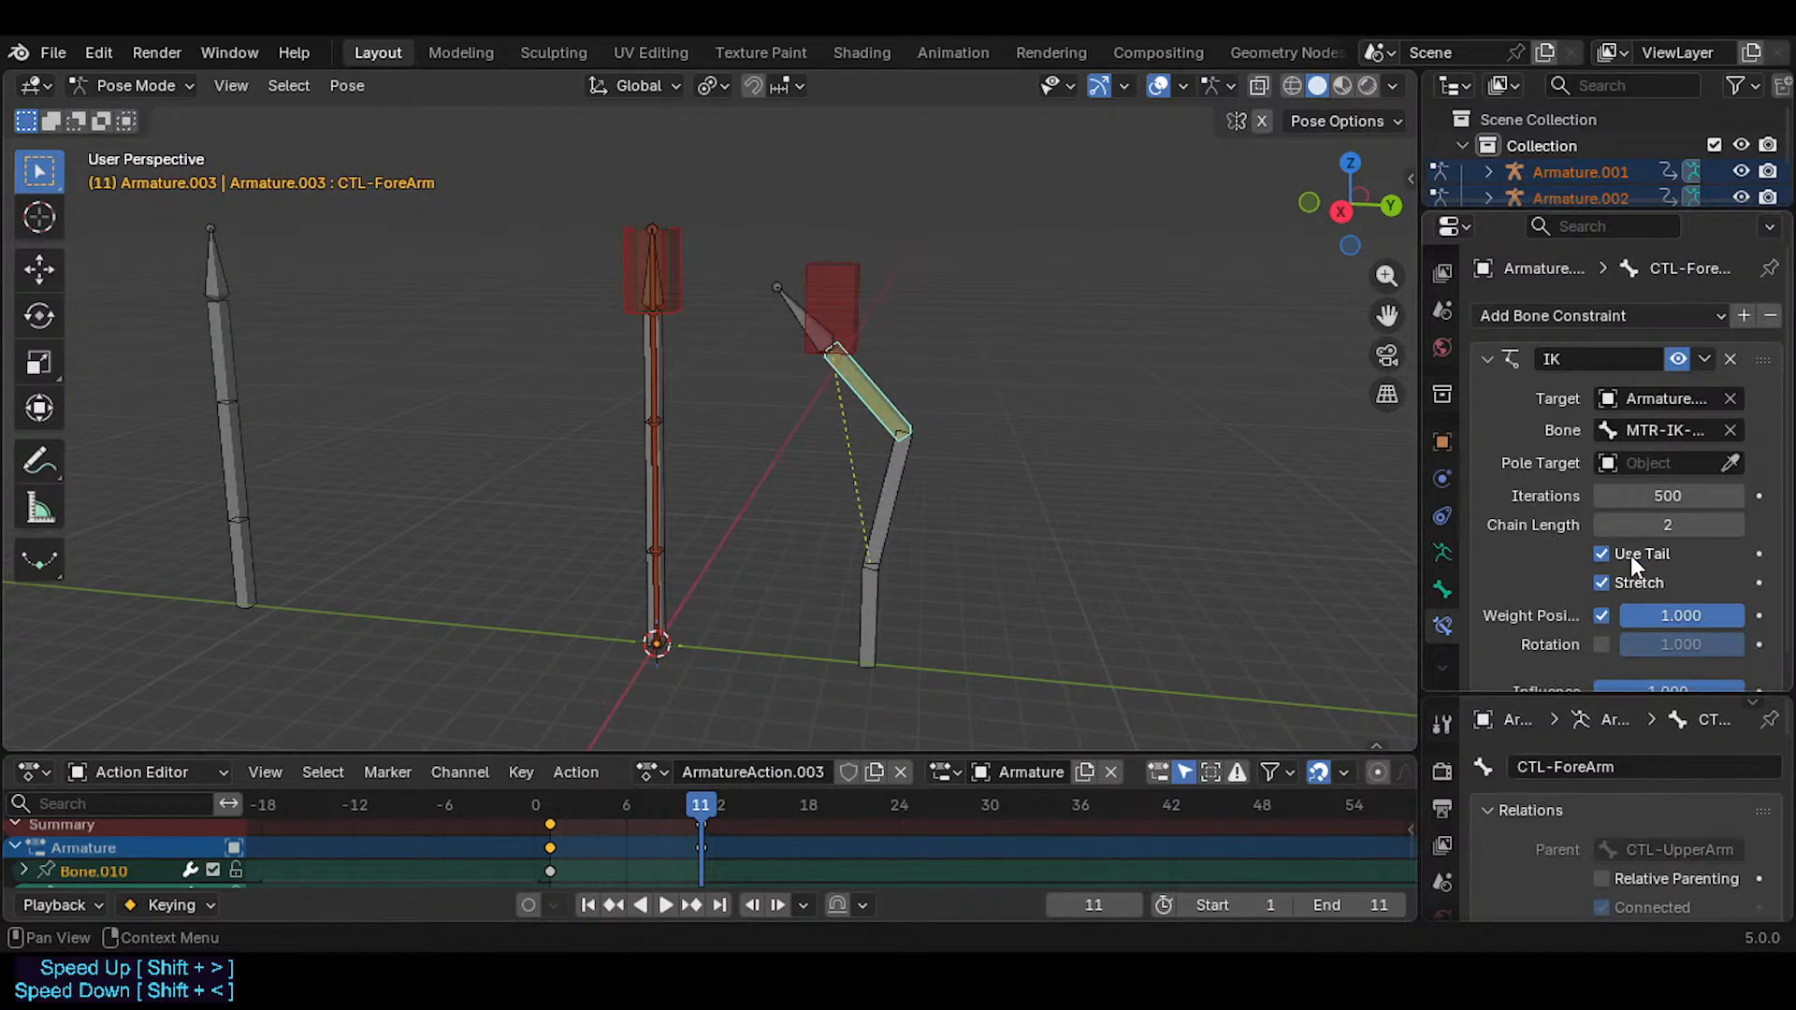
middle_click_drag(827, 404, 798, 392, "shift")
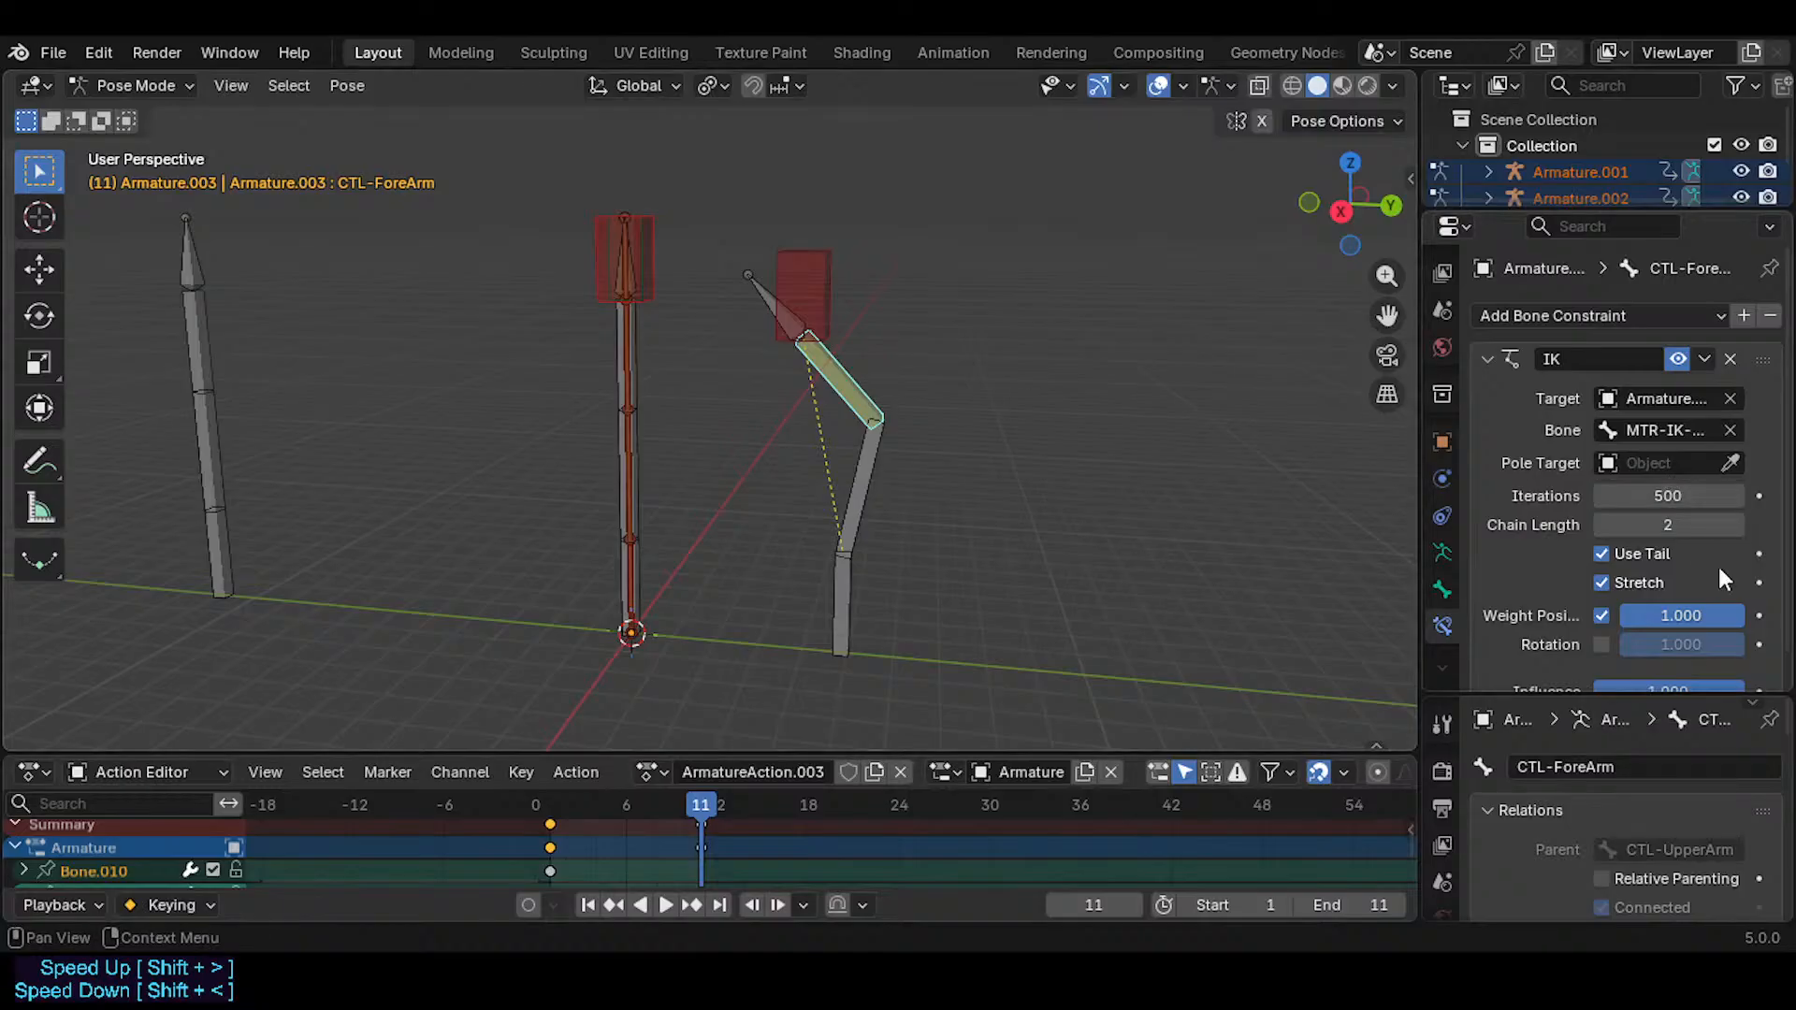
scroll(1720, 577, "down", 1)
scroll(1720, 577, "up", 1)
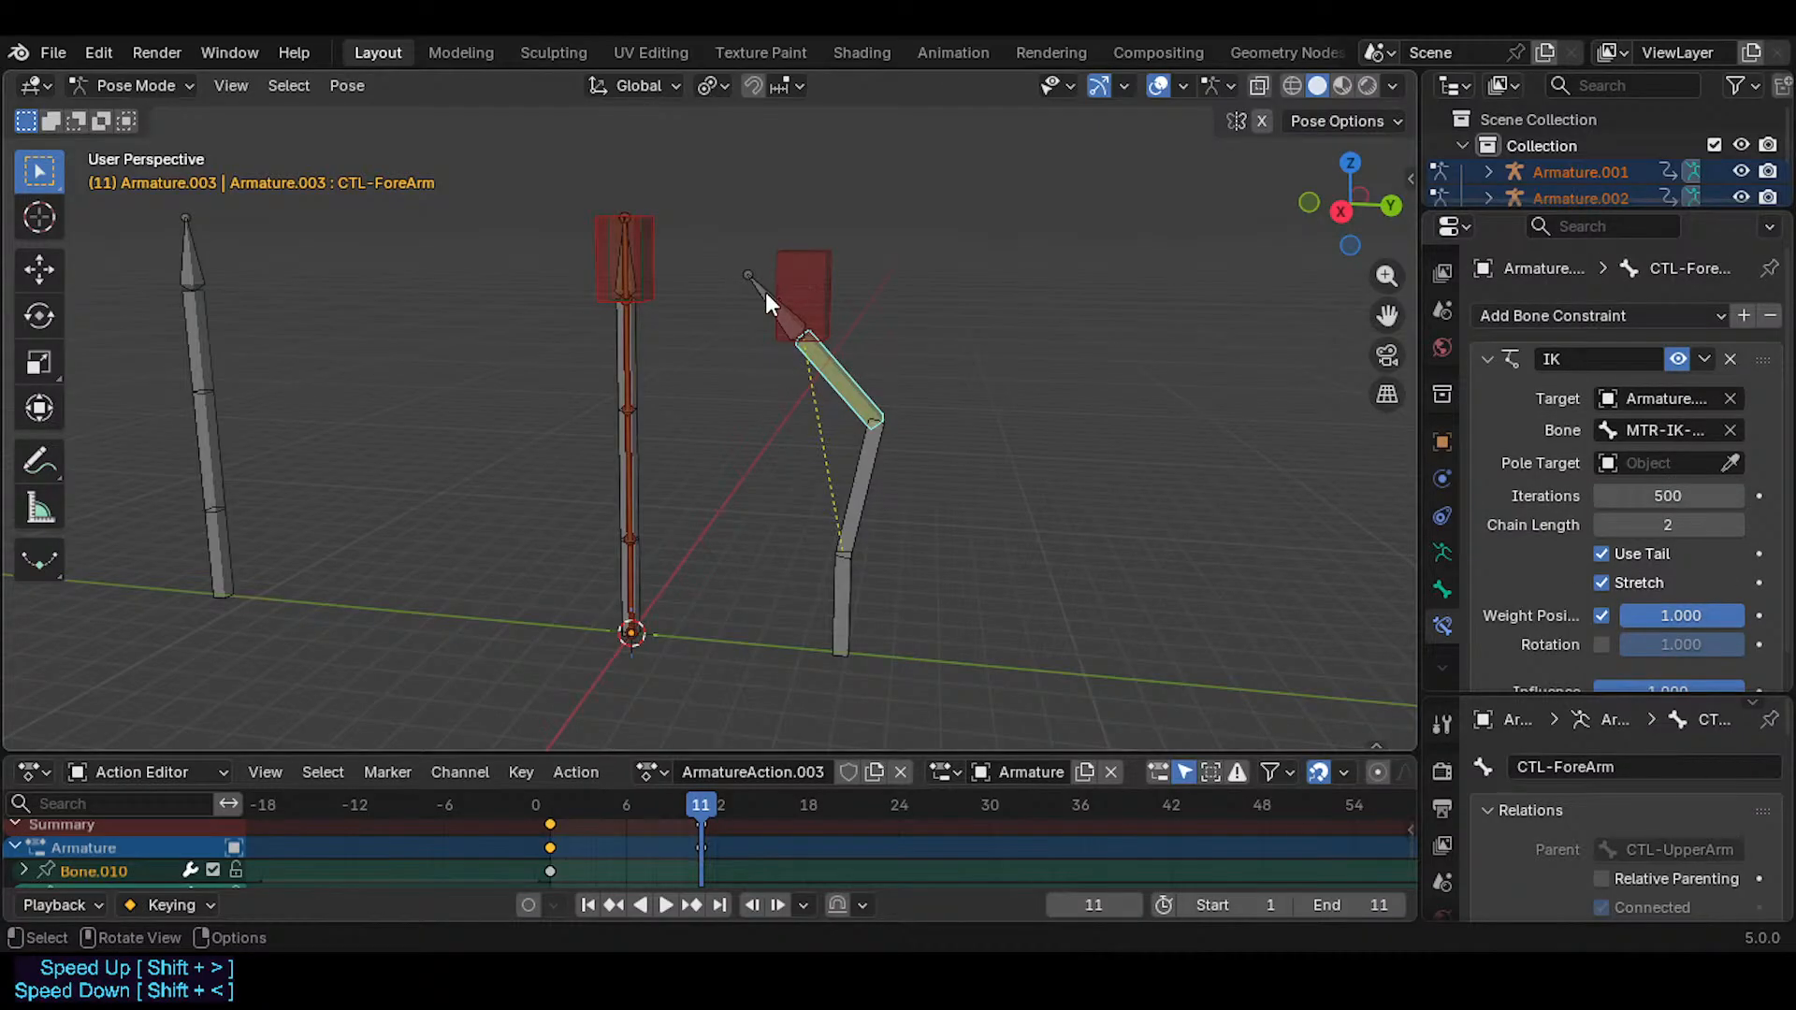
- Try moving the MTR-IK-Hand bone of Armature.003 through several arm poses, and reset the location of all bones
left_click(765, 292)
key("r")
right_click(806, 288)
left_click(819, 286)
key("g")
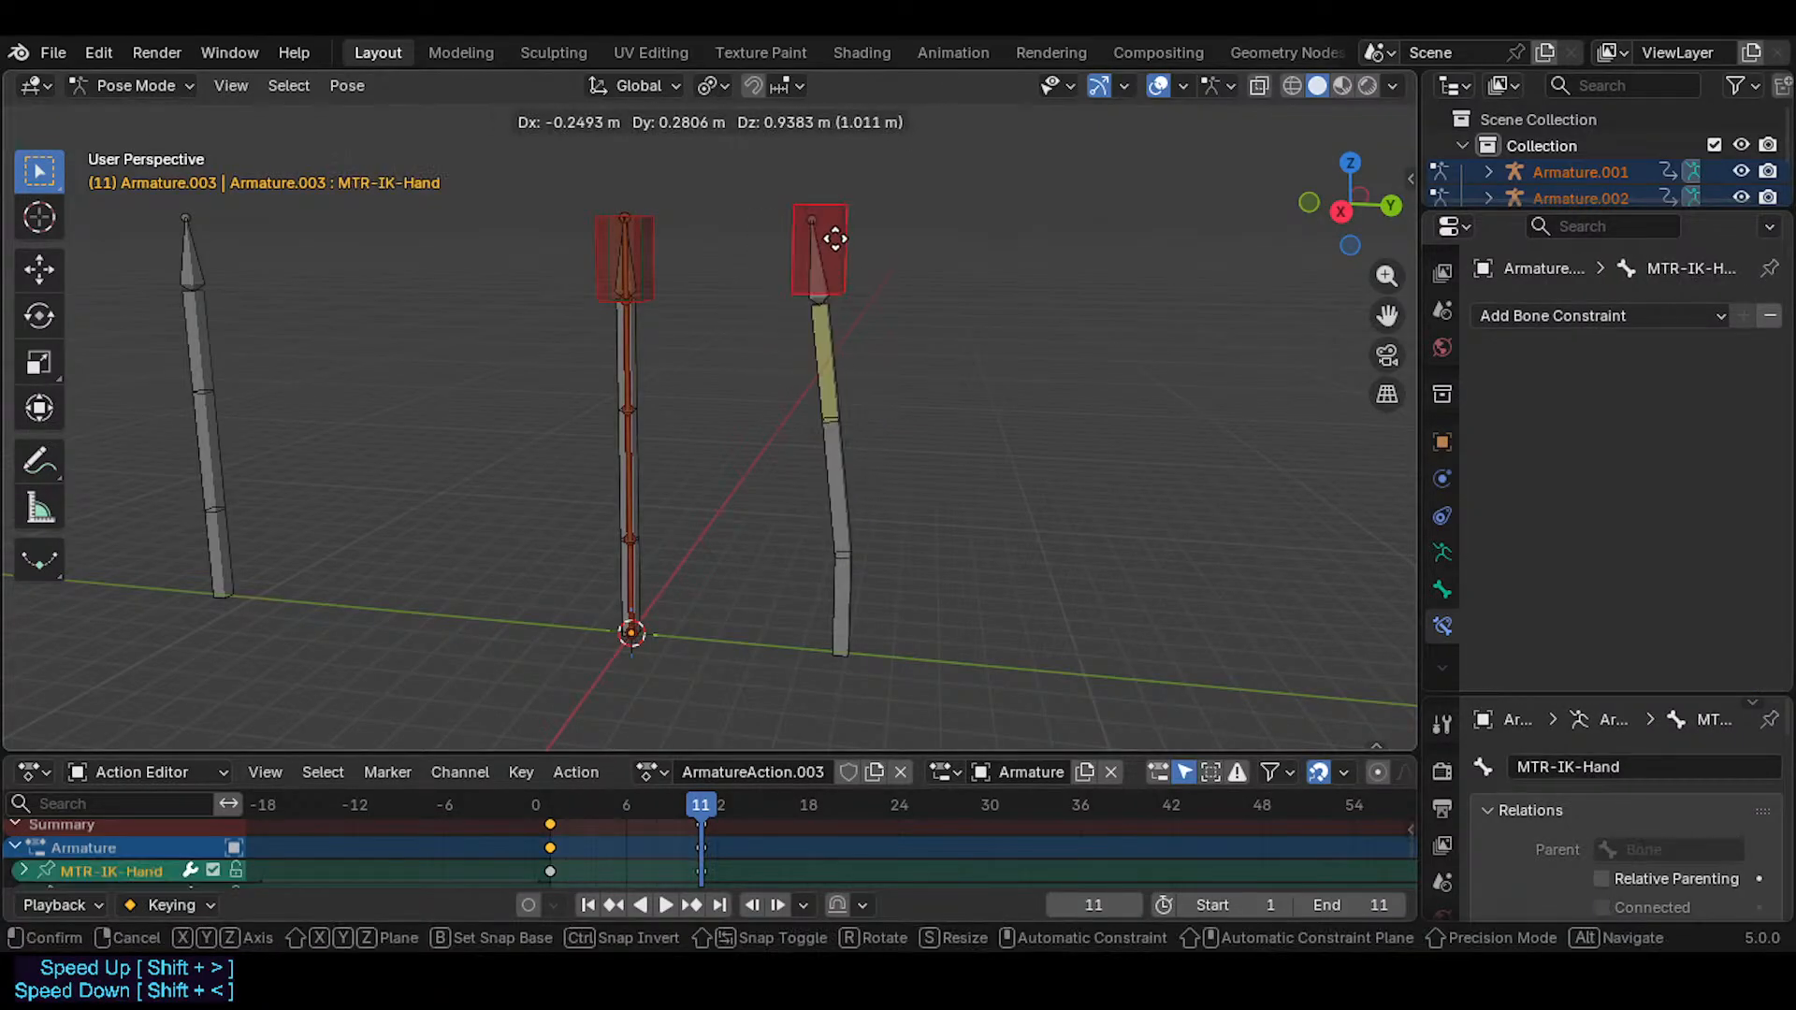
left_click(828, 294)
middle_click_drag(835, 336, 808, 336, "shift")
key("g")
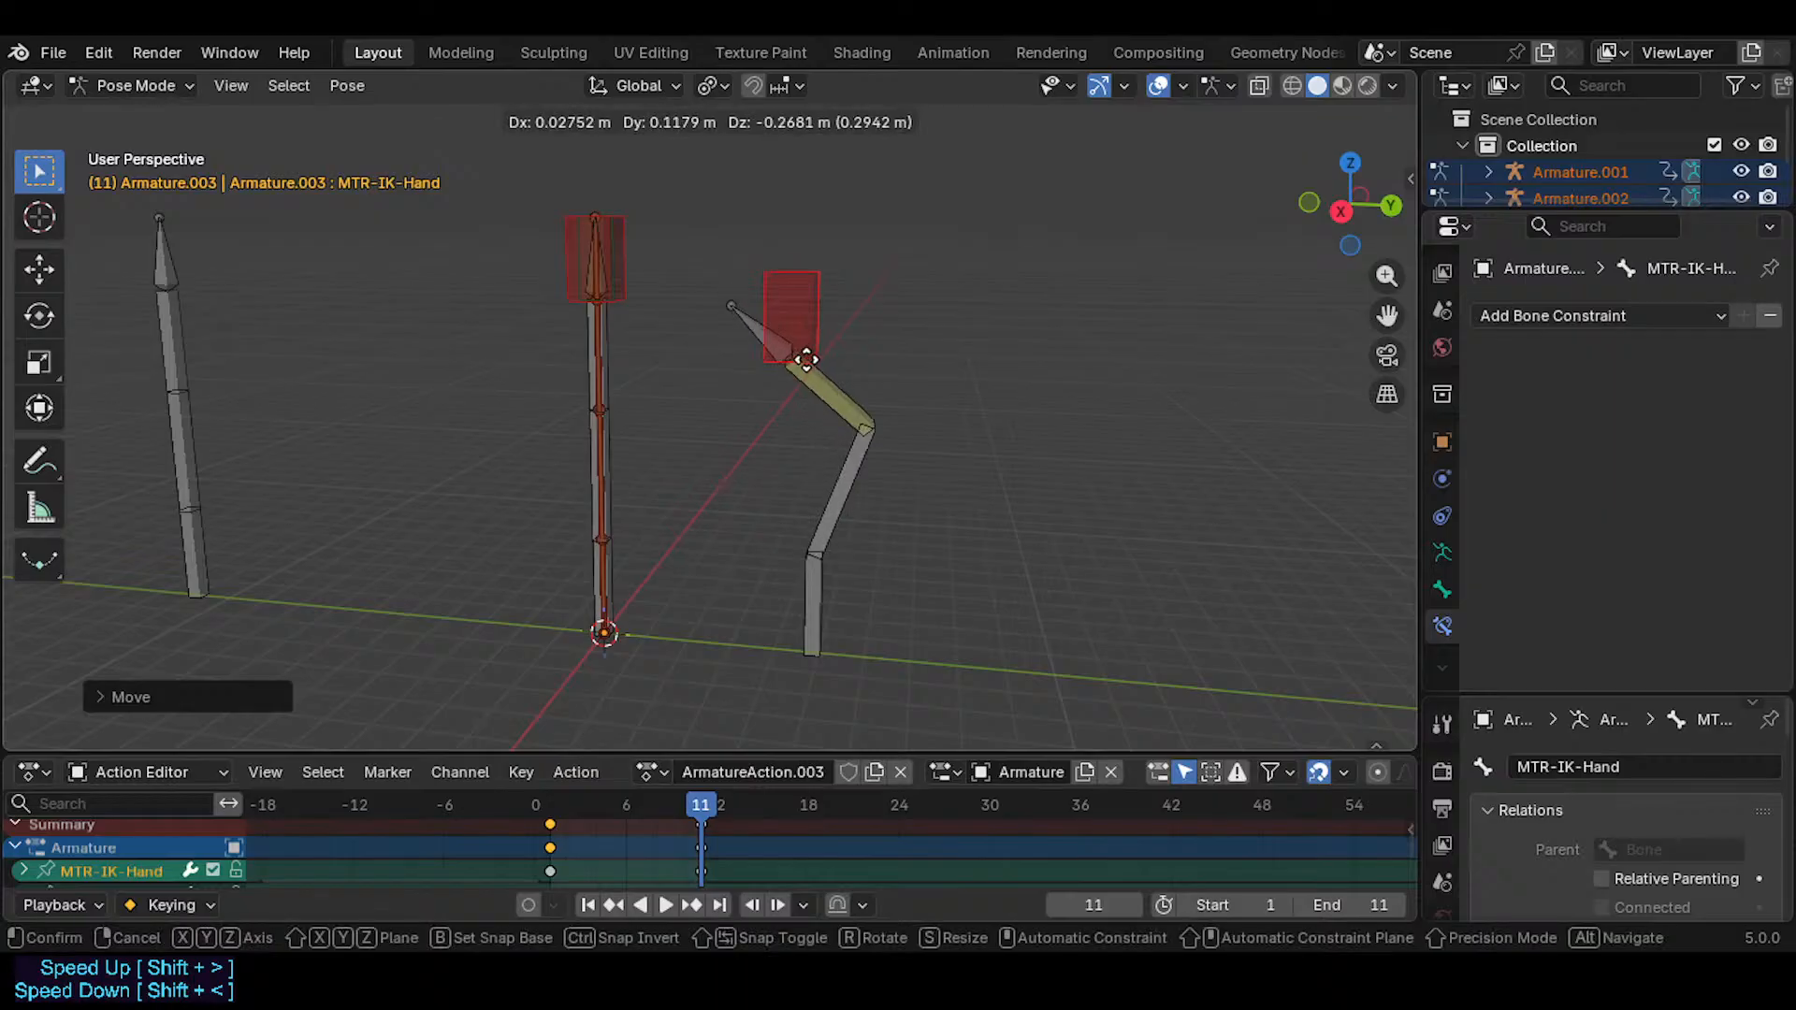
left_click(811, 379)
key("a")
key("alt+g")
- Go to frame 1 and delete the existing keyframes from the Armature.003 action
left_click(819, 540)
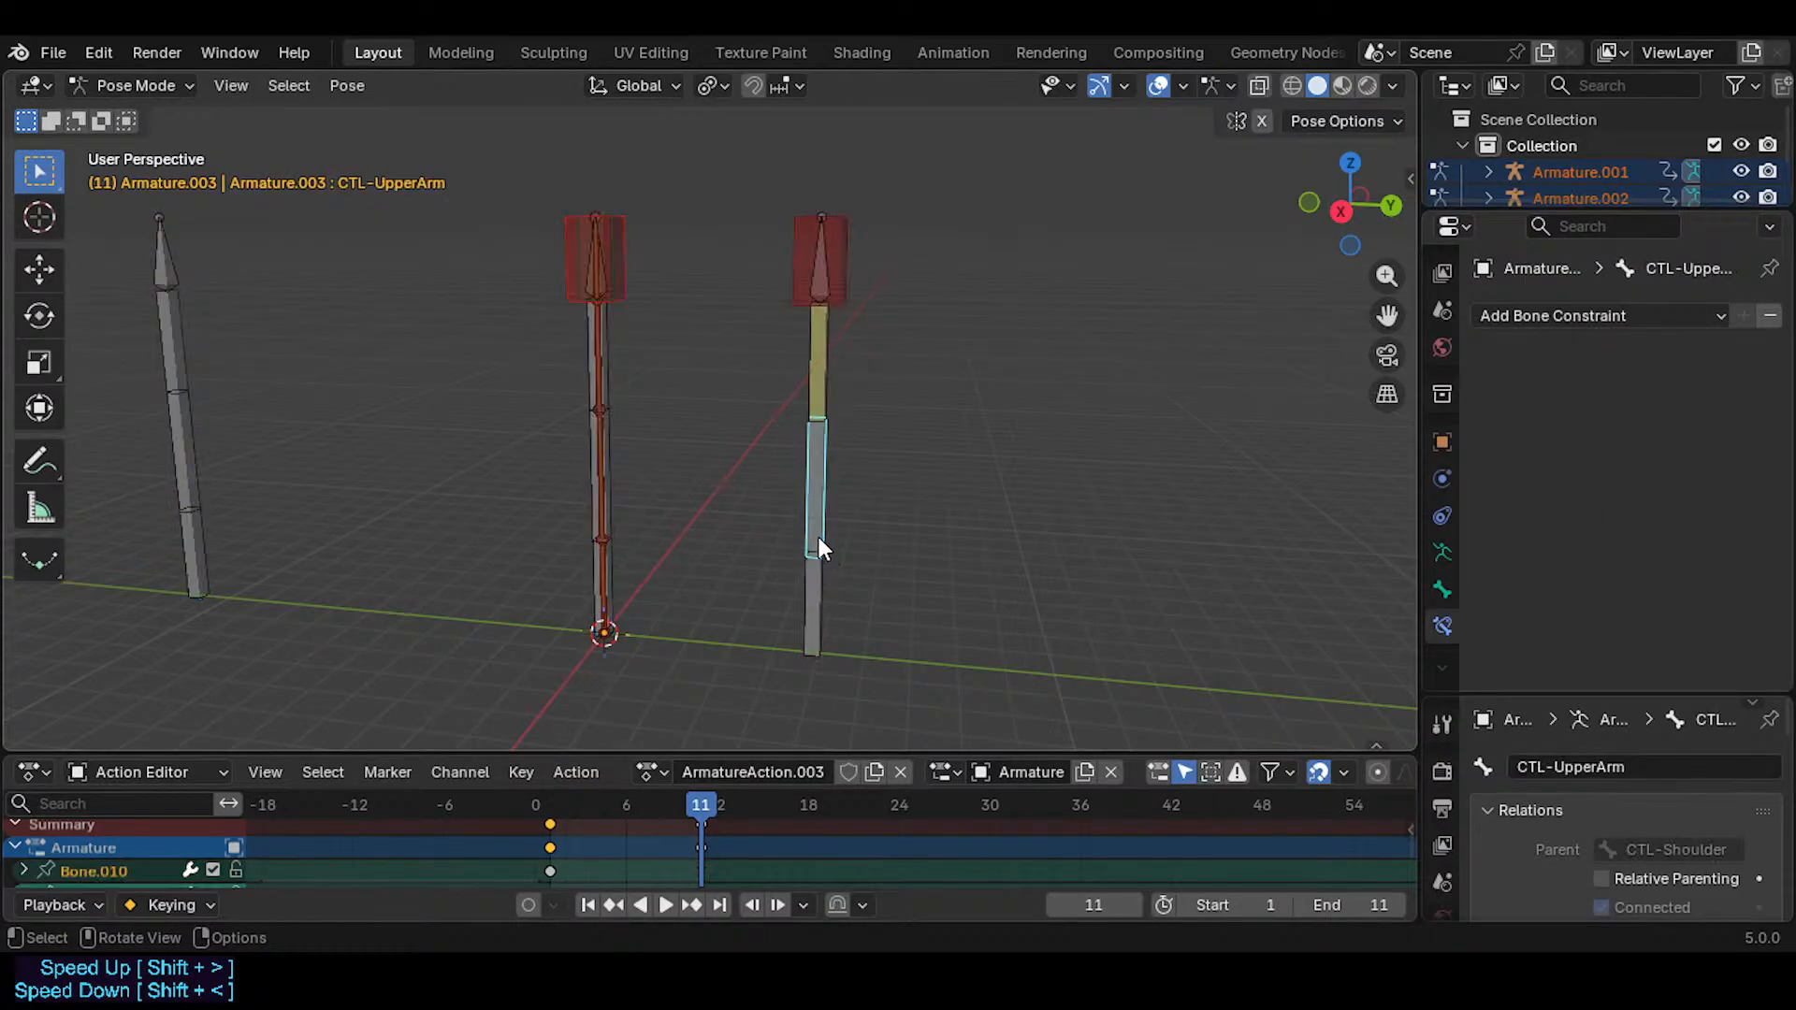
key("x")
left_click(654, 838)
key("shift+Left")
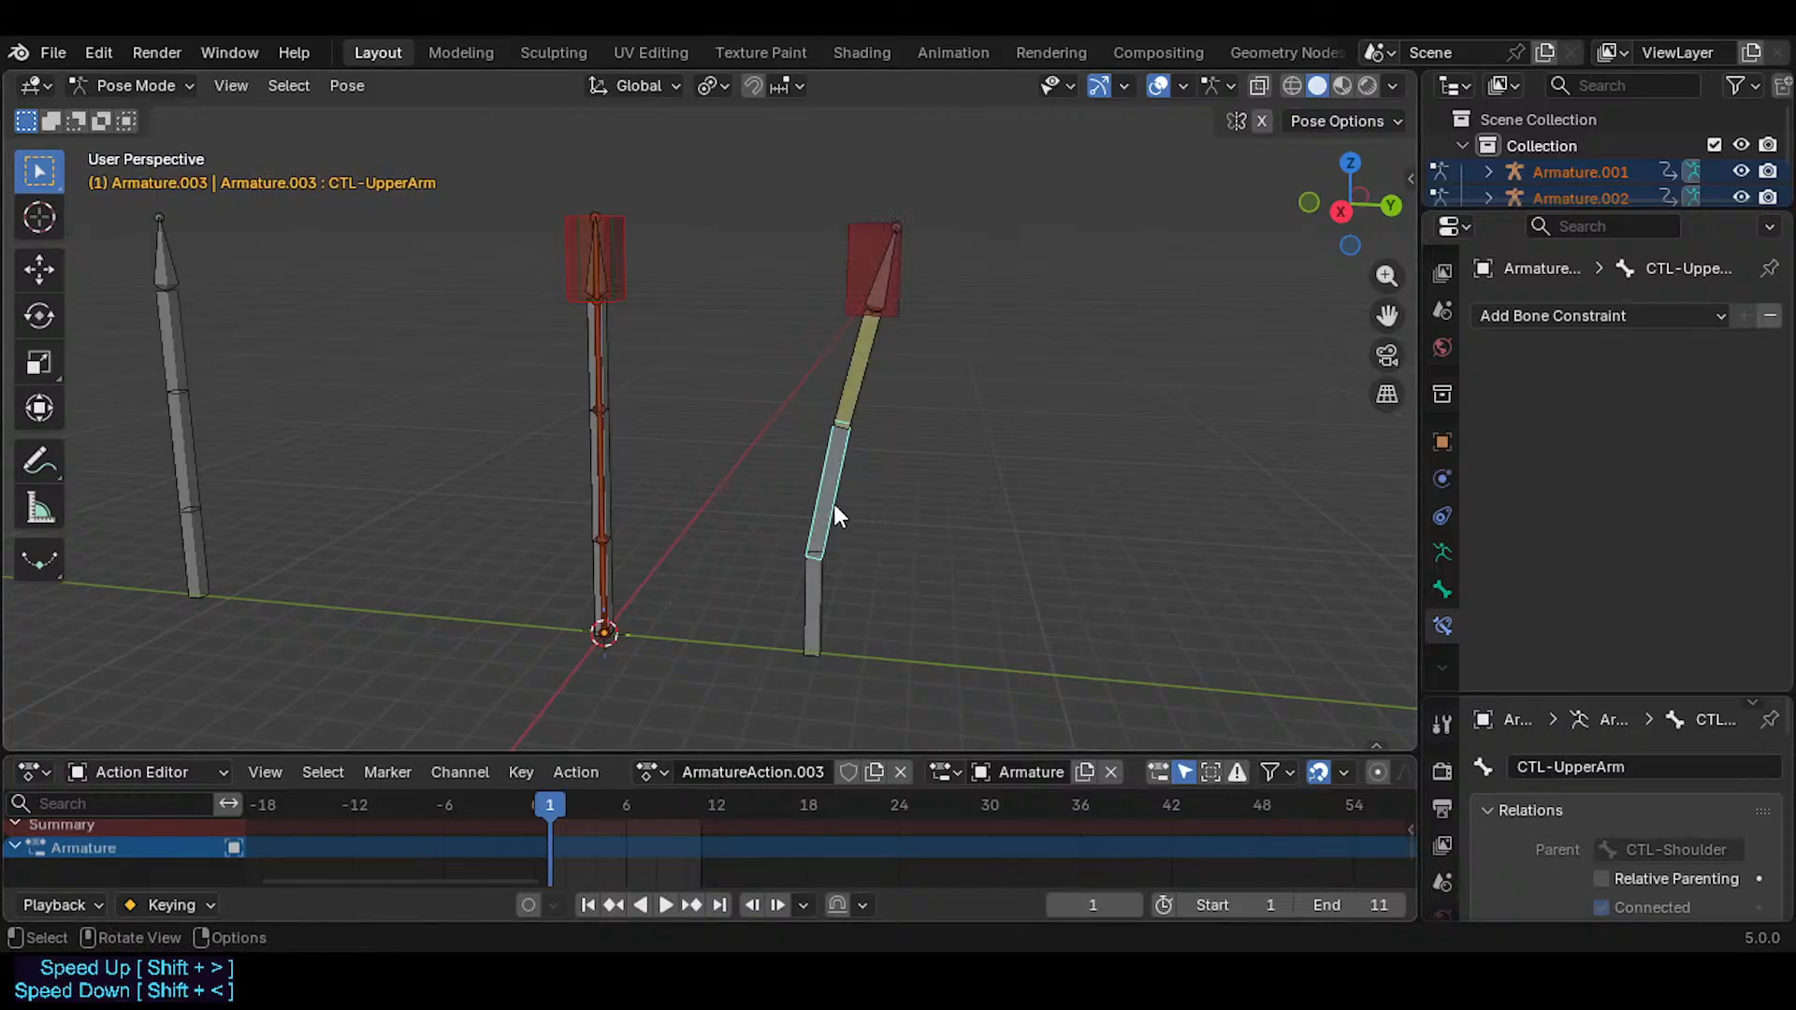
key("ctrl+z")
key("ctrl+z")
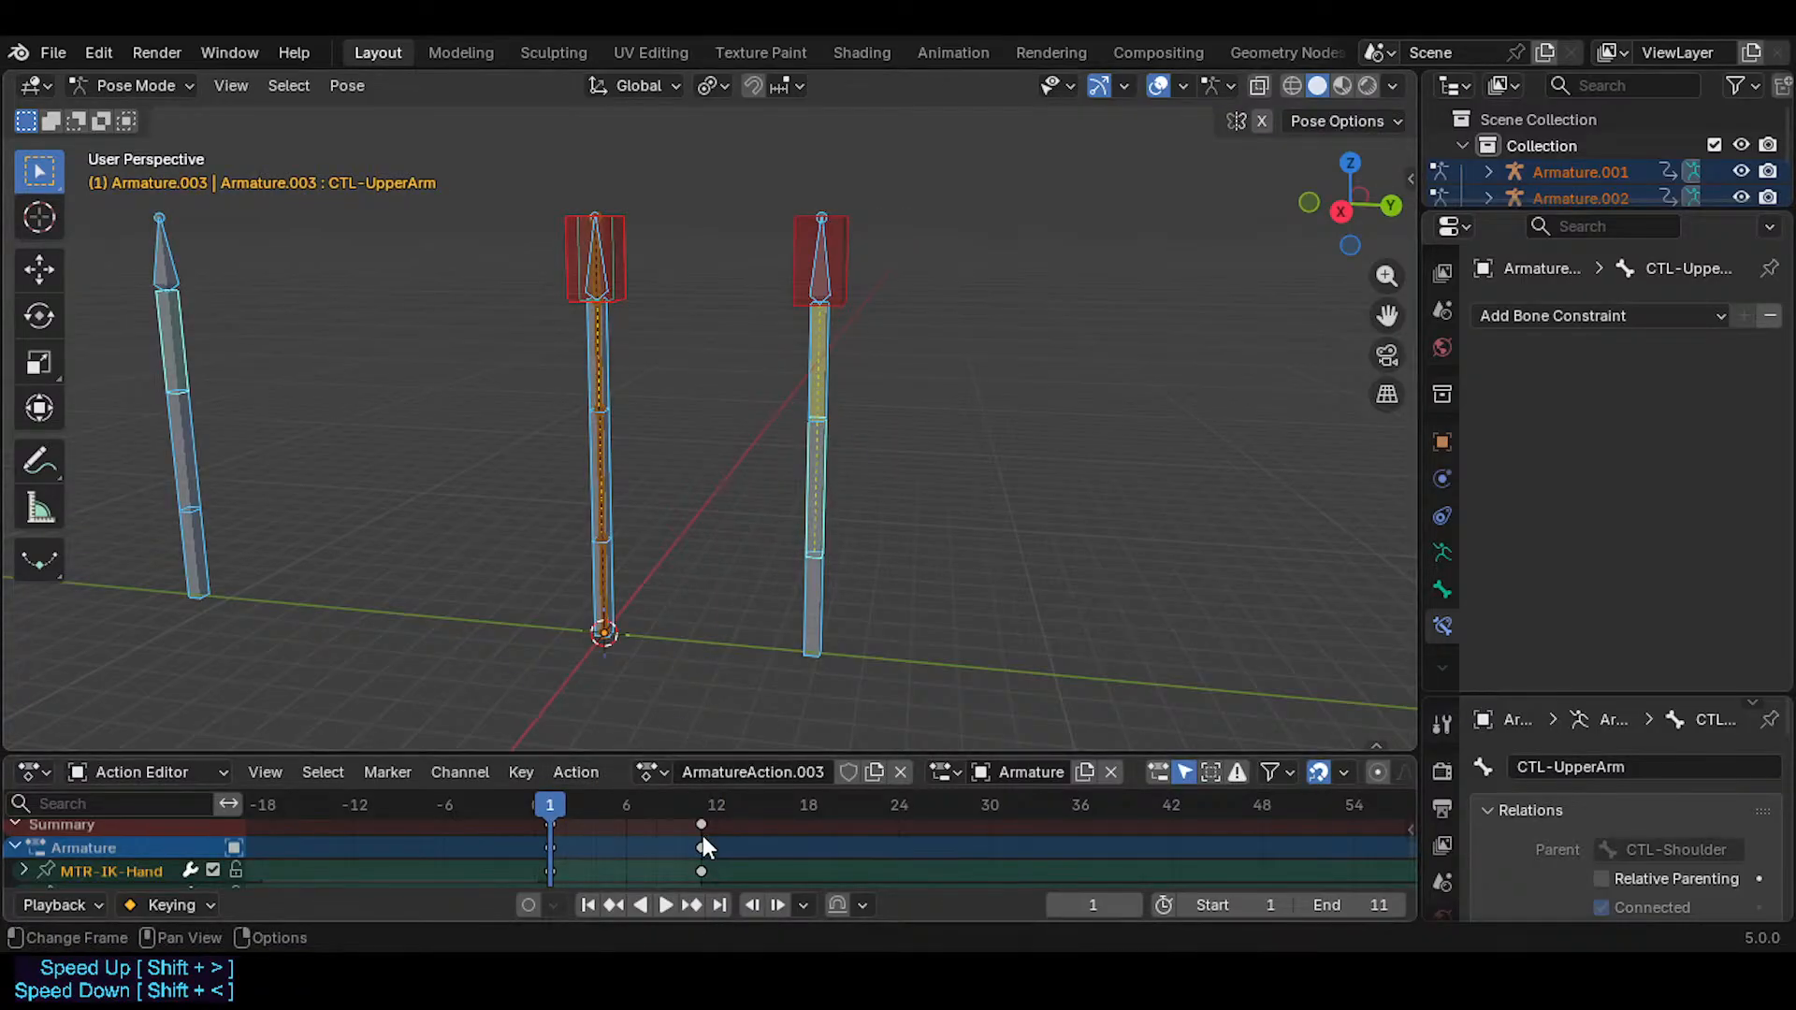
key("x")
left_click(660, 838)
left_click(856, 447)
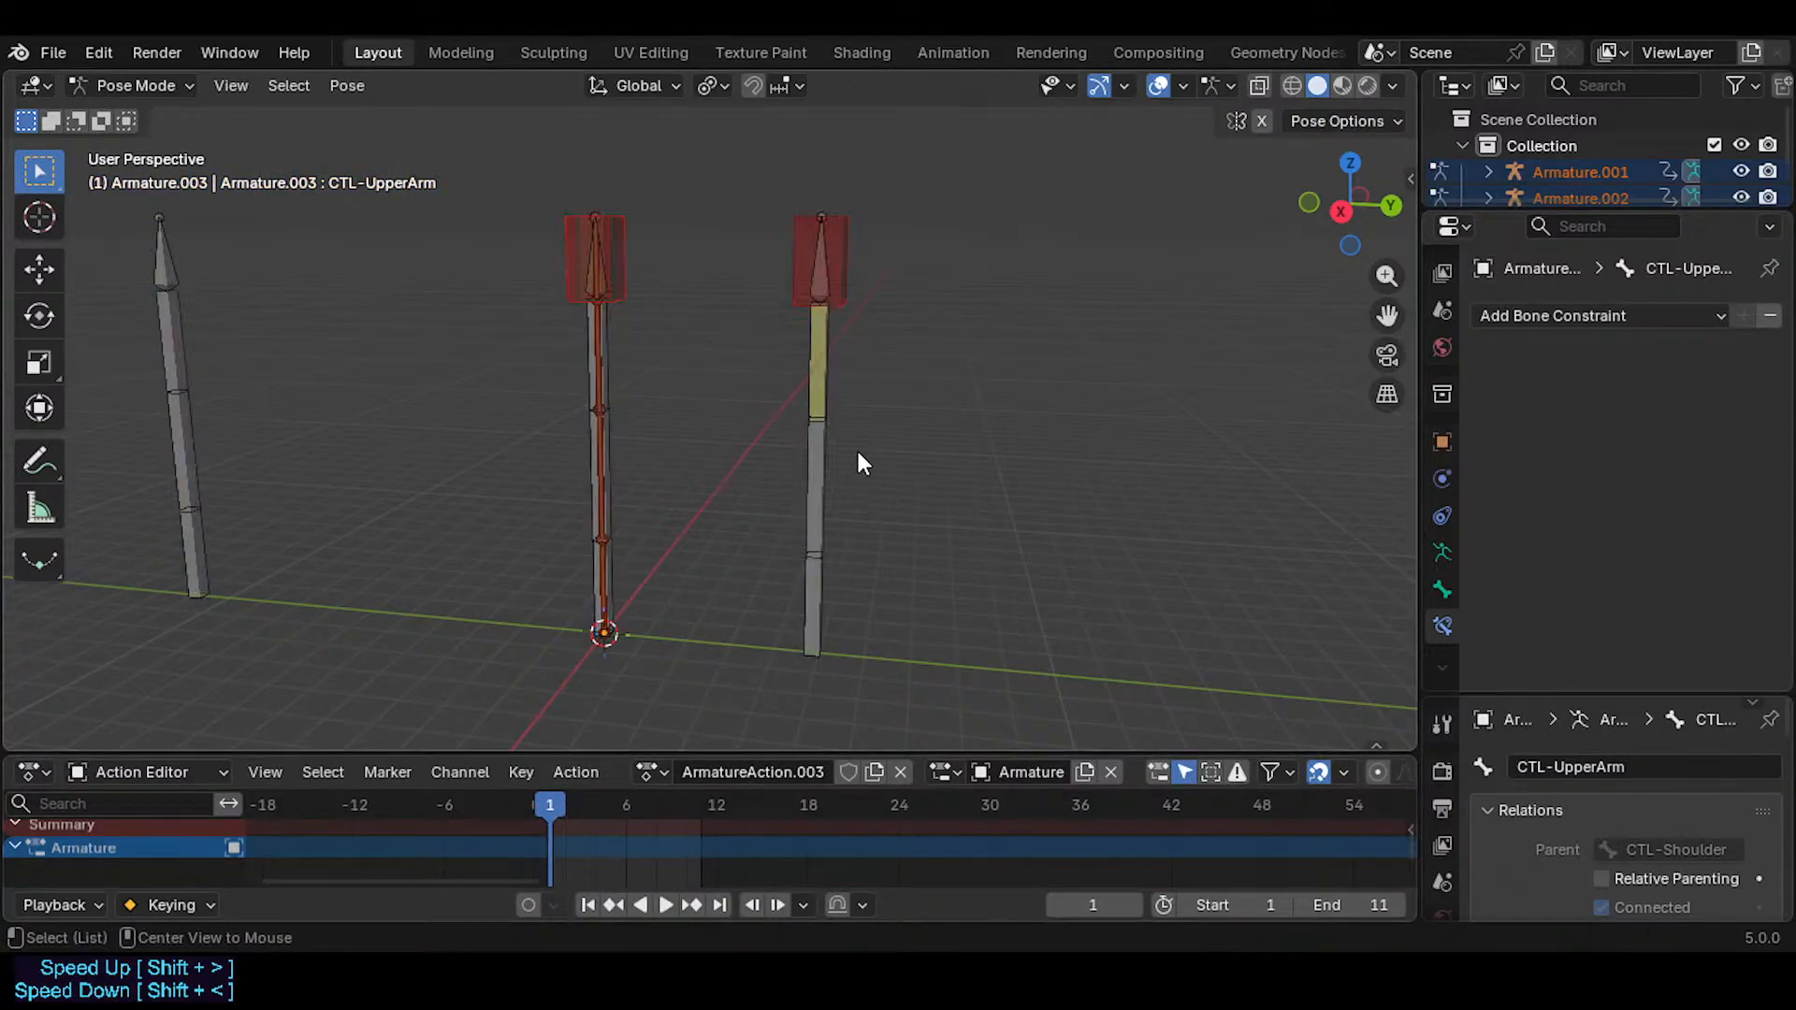
left_click_drag(730, 673, 877, 197)
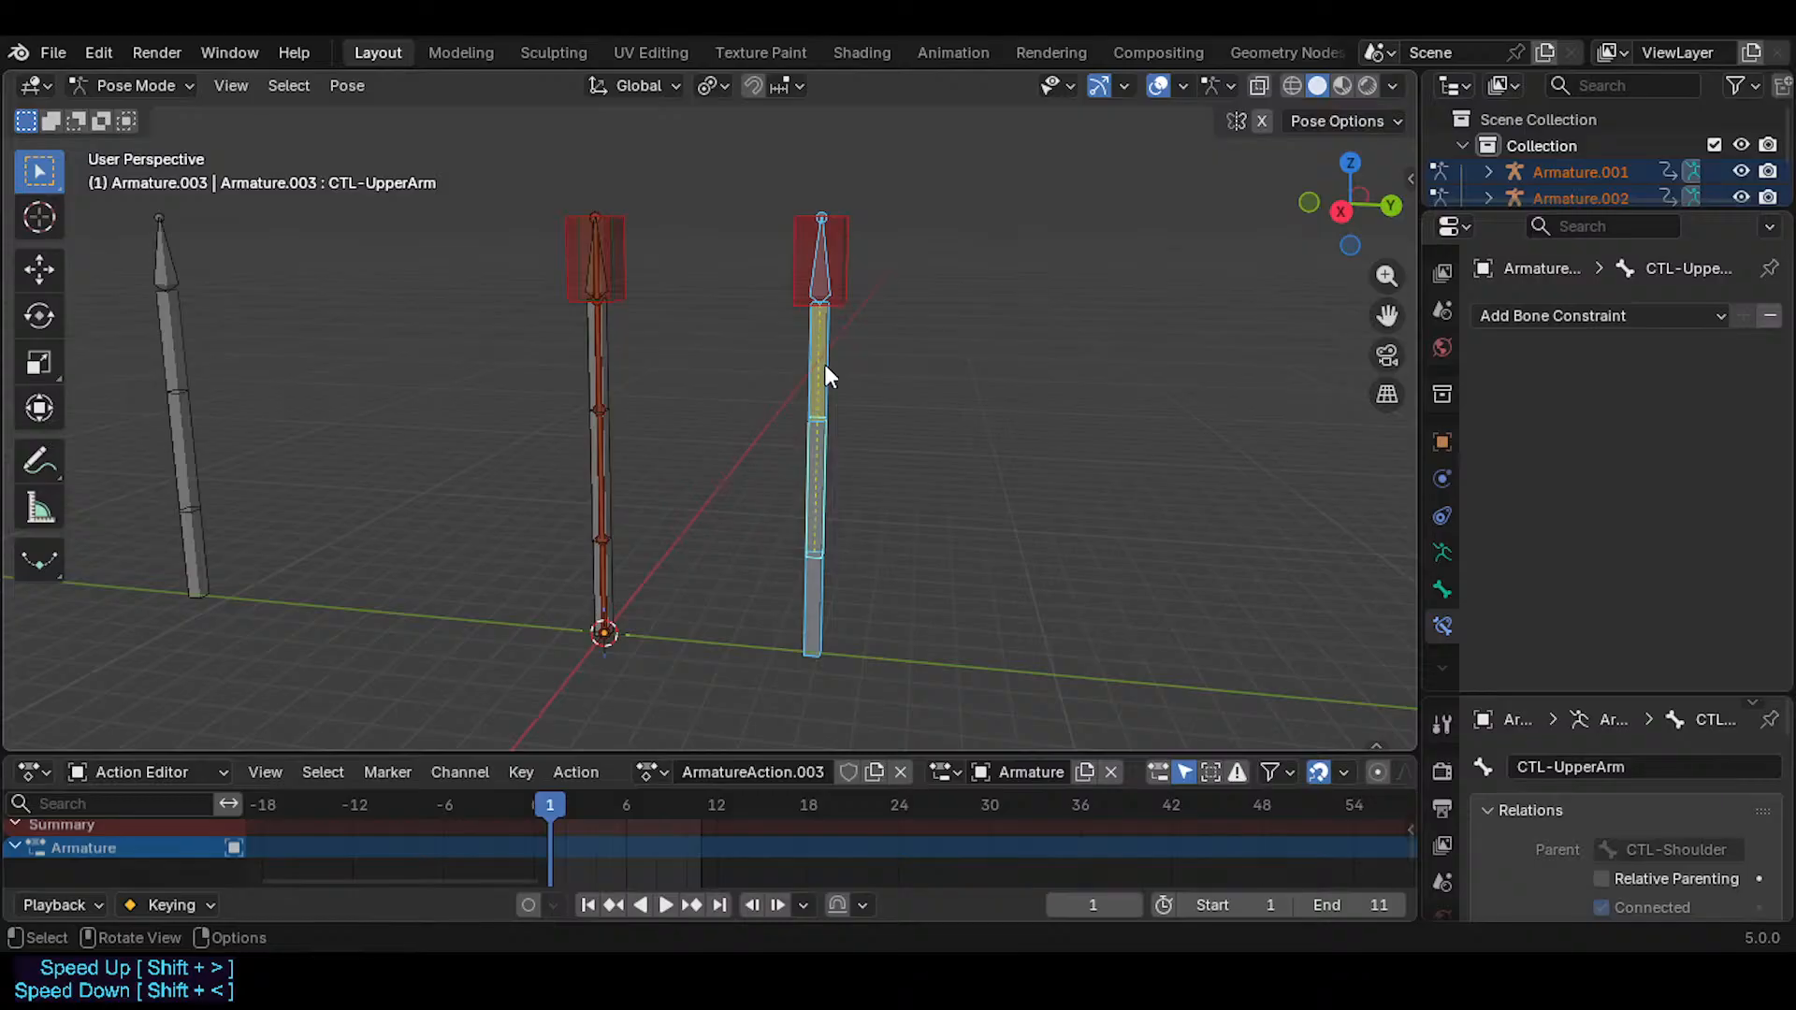
- Insert a keyframe for the MTR-IK-Hand bone of Armature.003 at frame 1 with the arm straight
left_click(842, 245)
key("a")
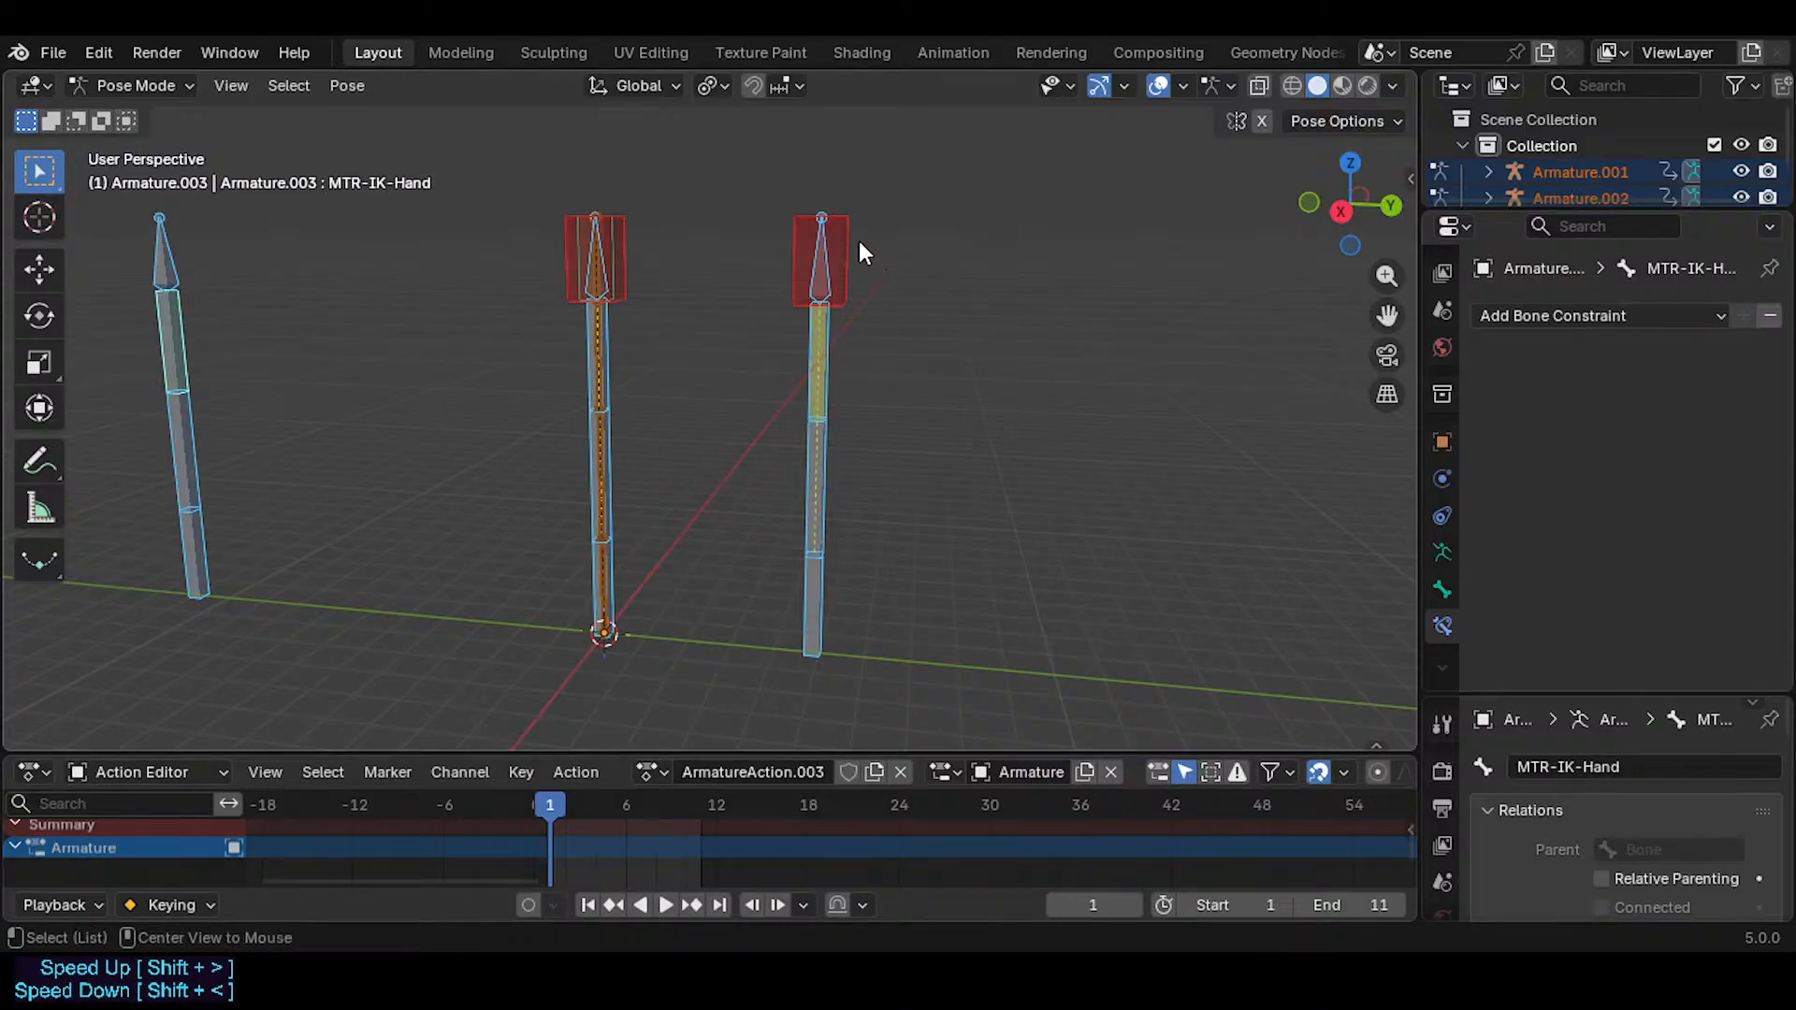
key("alt+a")
key("i")
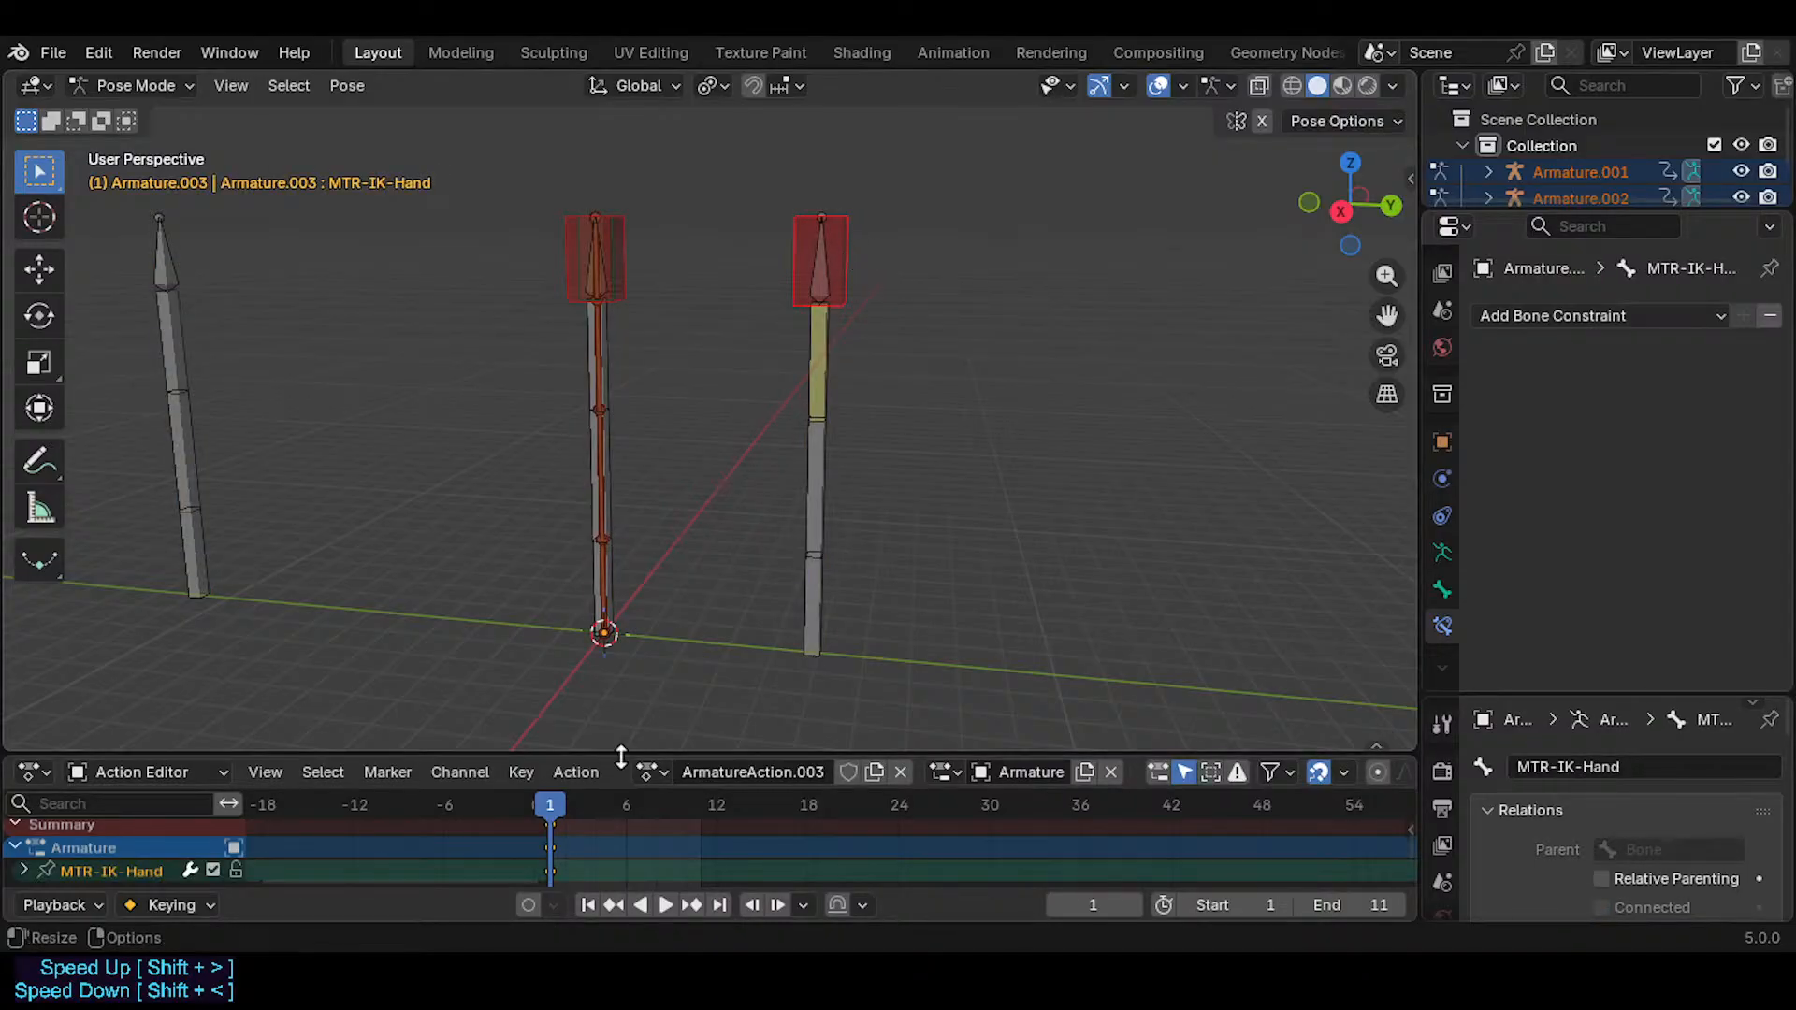
- Move the MTR-IK-Hand bone of Armature.003 at frame 11 to bend the arm, and insert a keyframe for that pose
left_click_drag(557, 806, 698, 806)
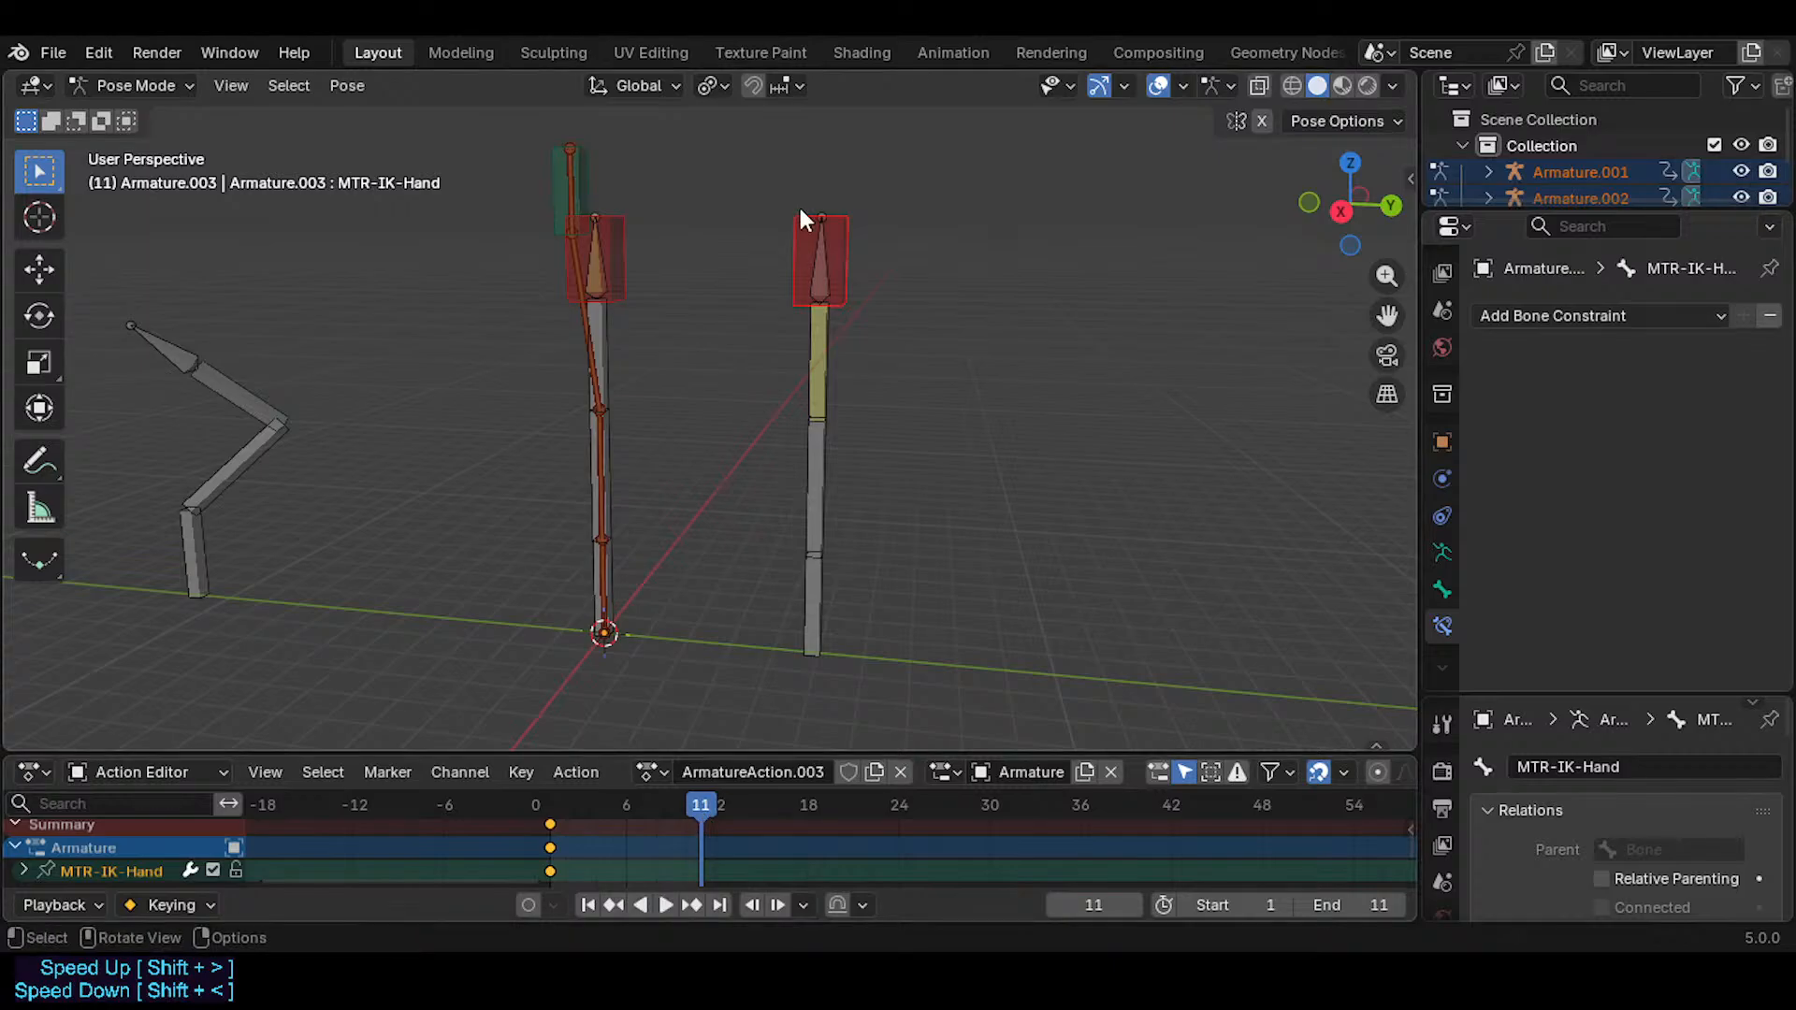
left_click(849, 217)
key("g")
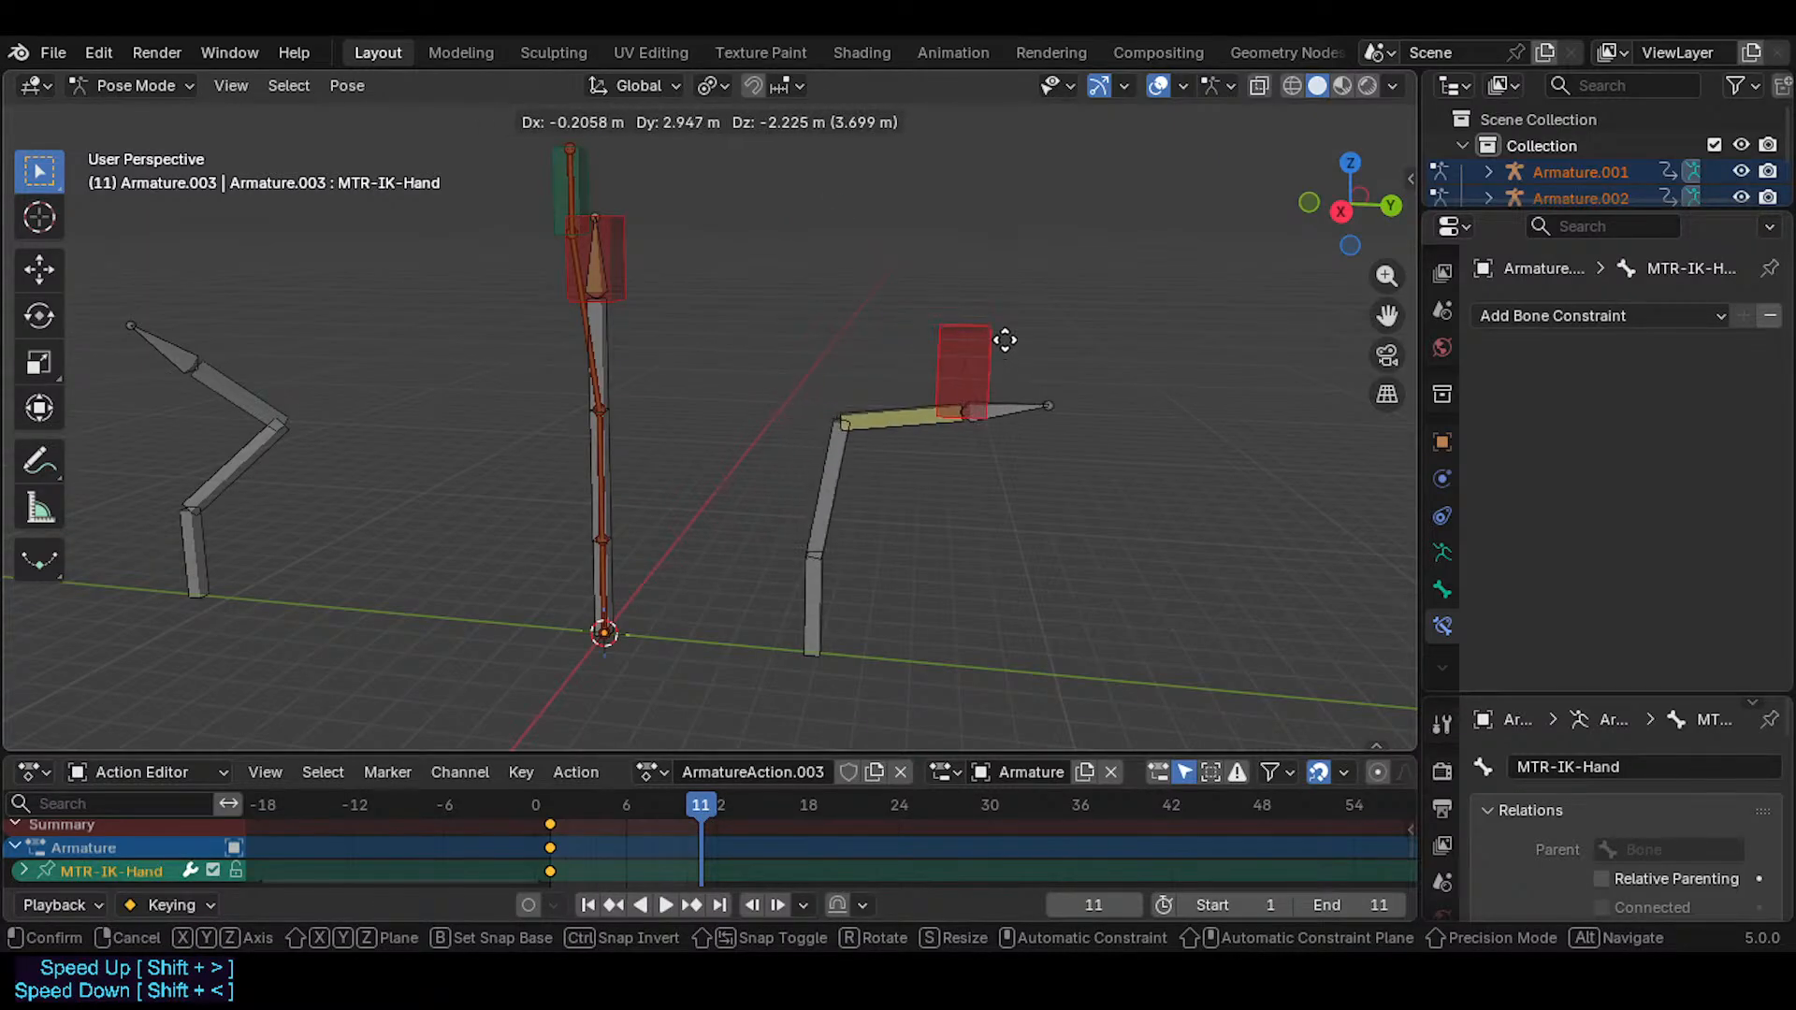
left_click(1004, 344)
key("g")
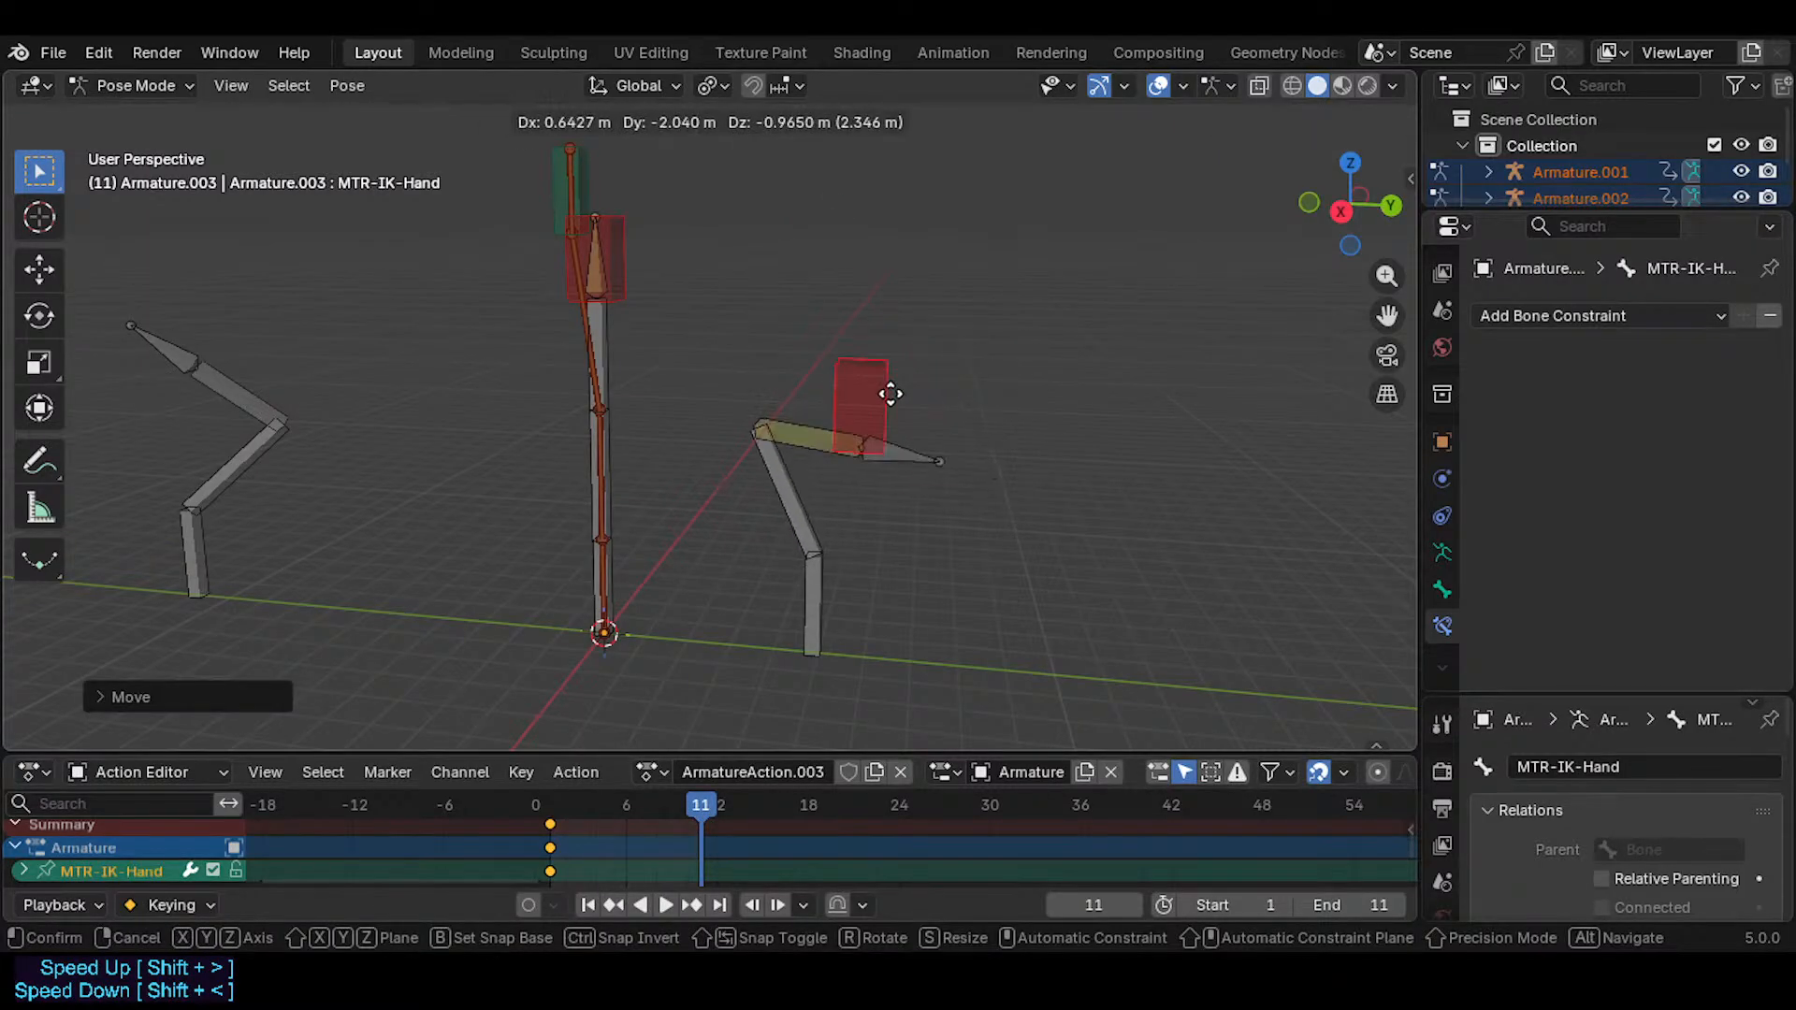
left_click(890, 322)
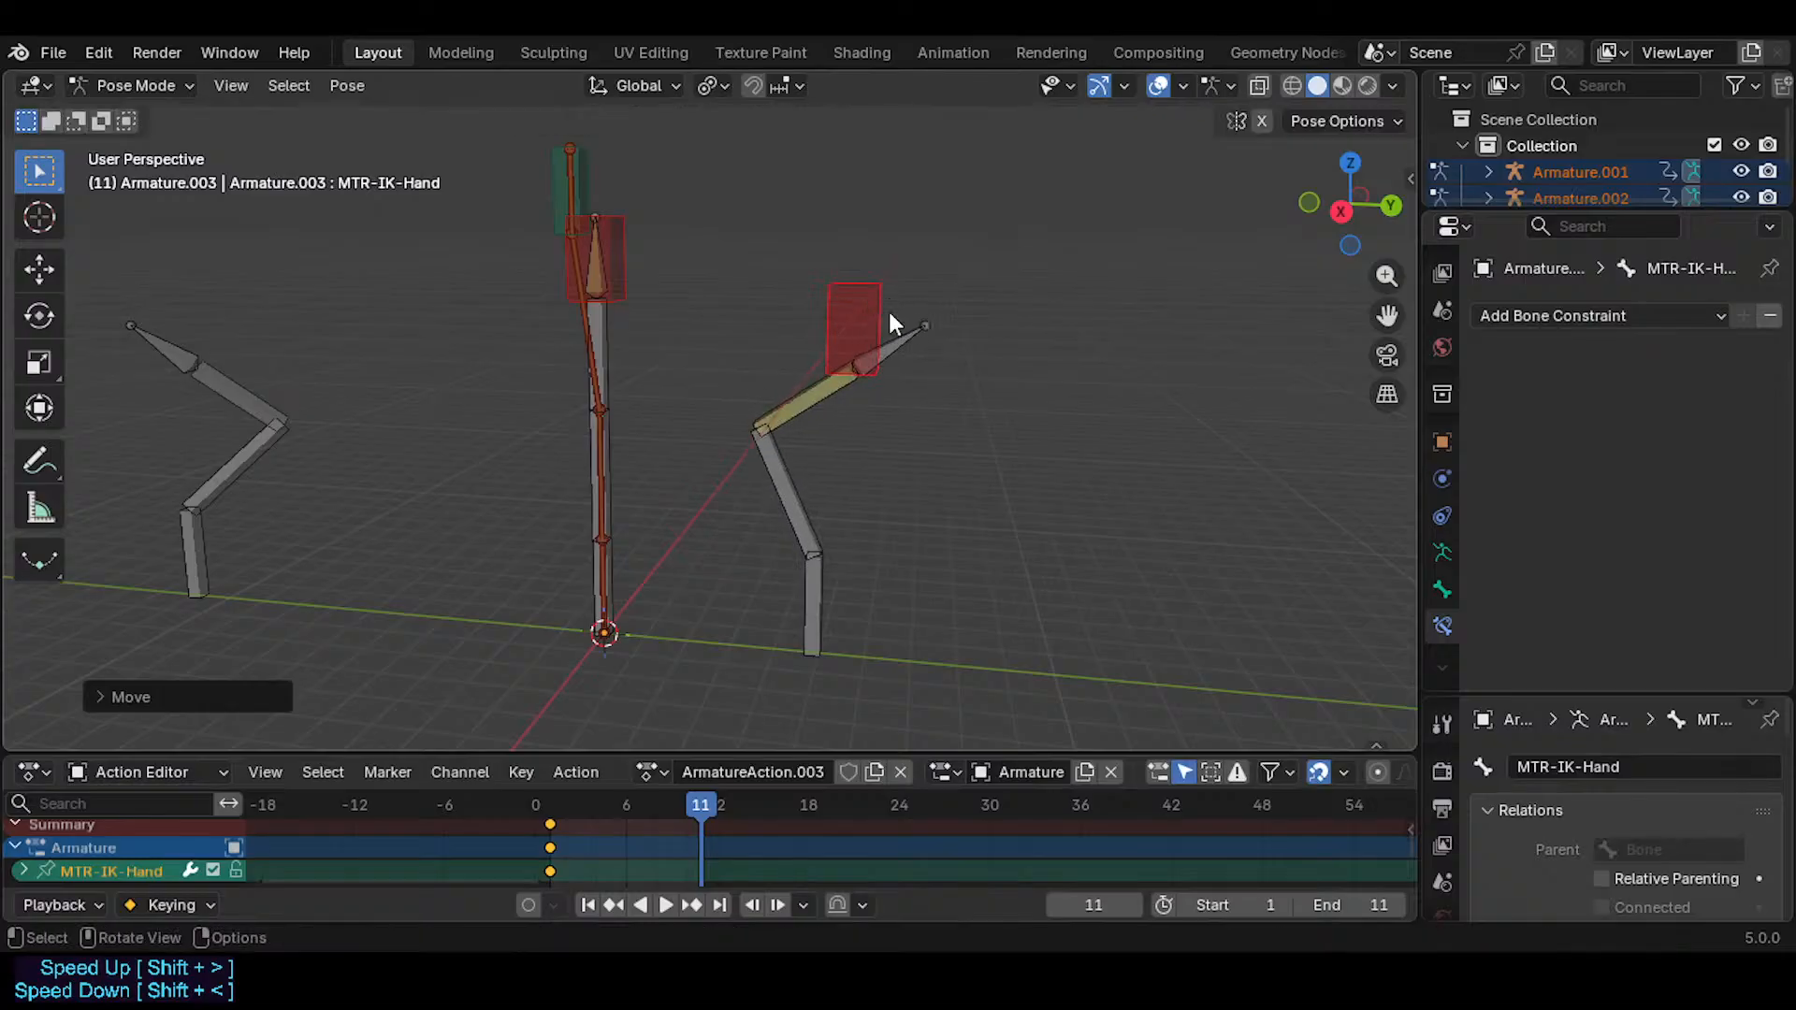
key("i")
left_click_drag(687, 801, 549, 827)
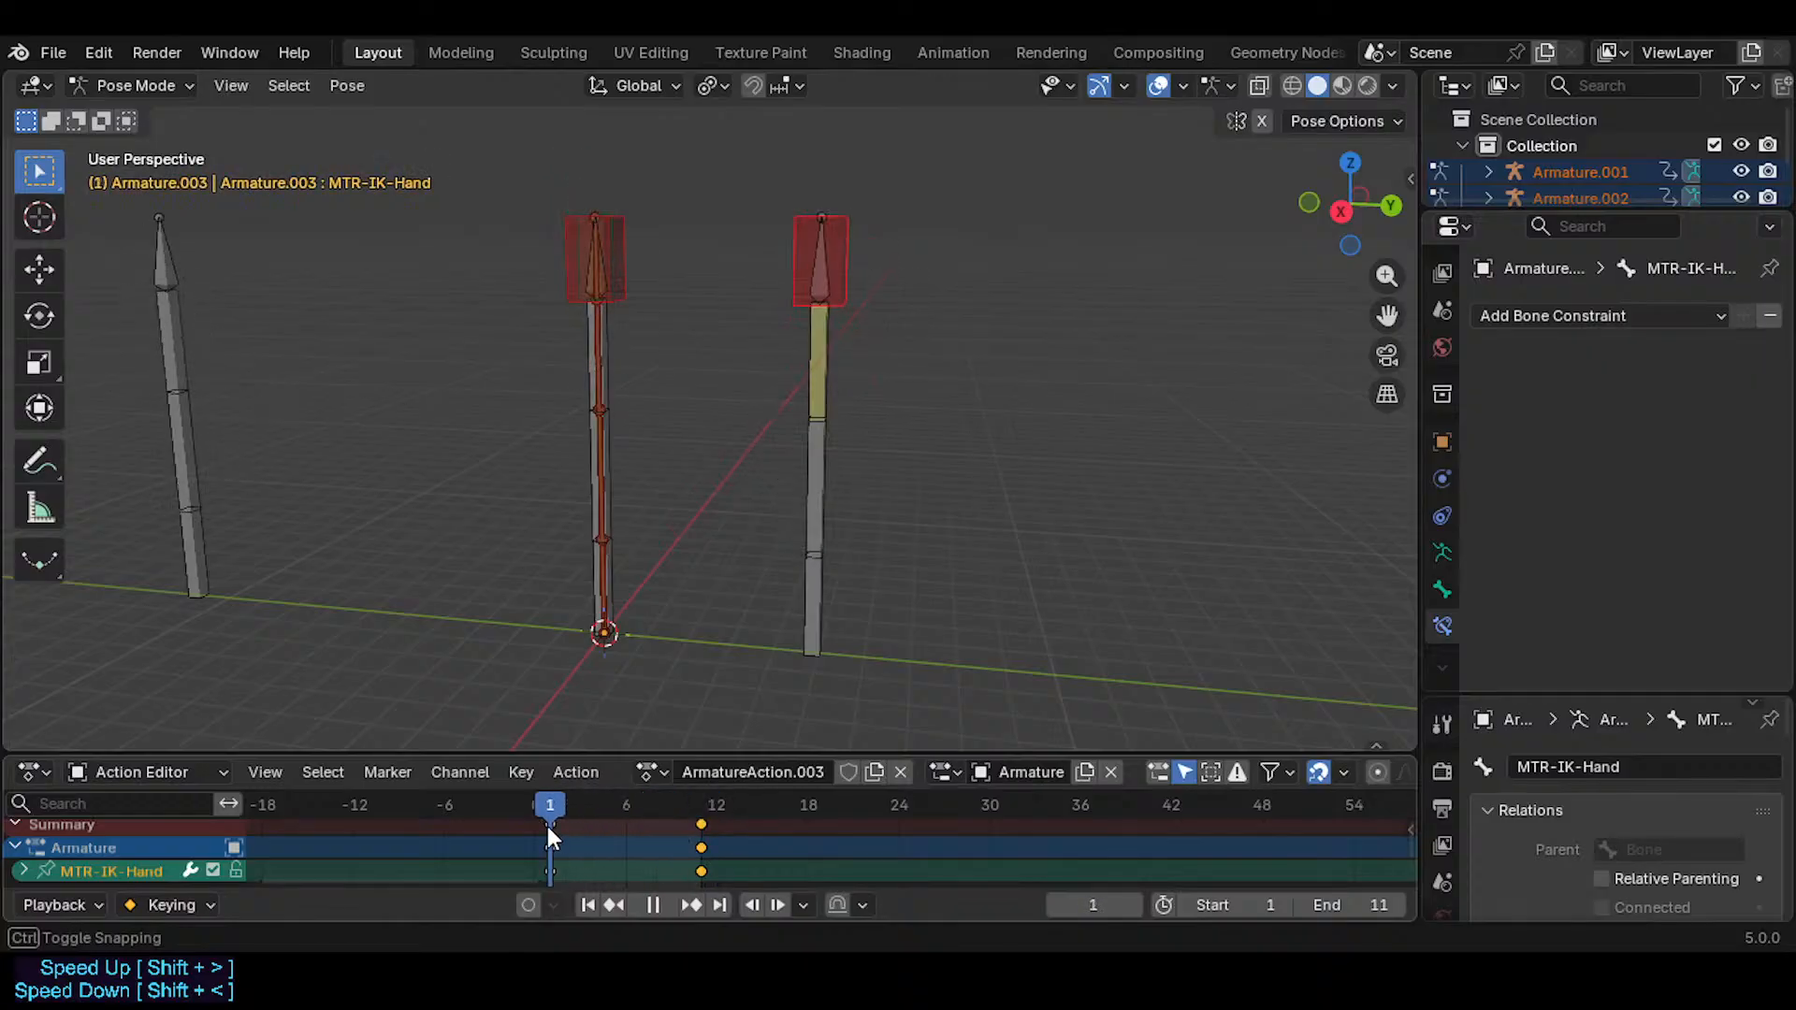
- Calculate the motion path of Armature.003's CTL-UpperArm bone over the scene frame range, using In Range display and baking at the heads
left_click(802, 505)
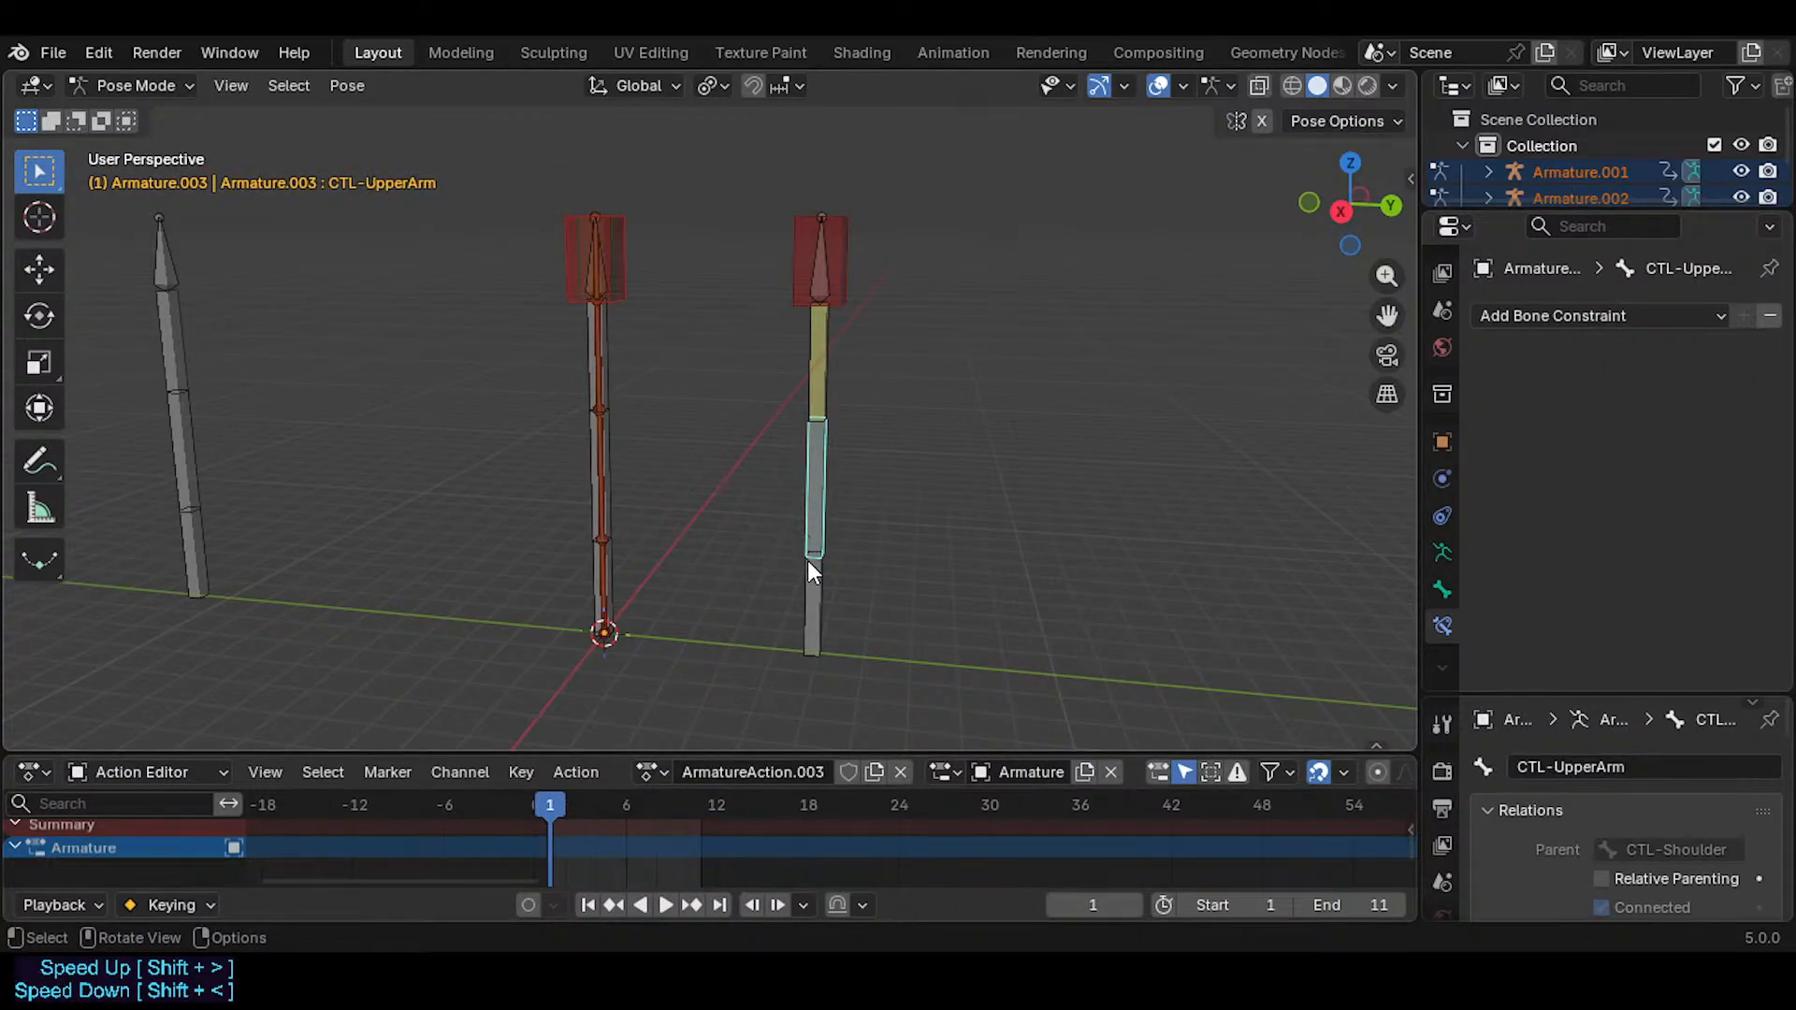
key("q")
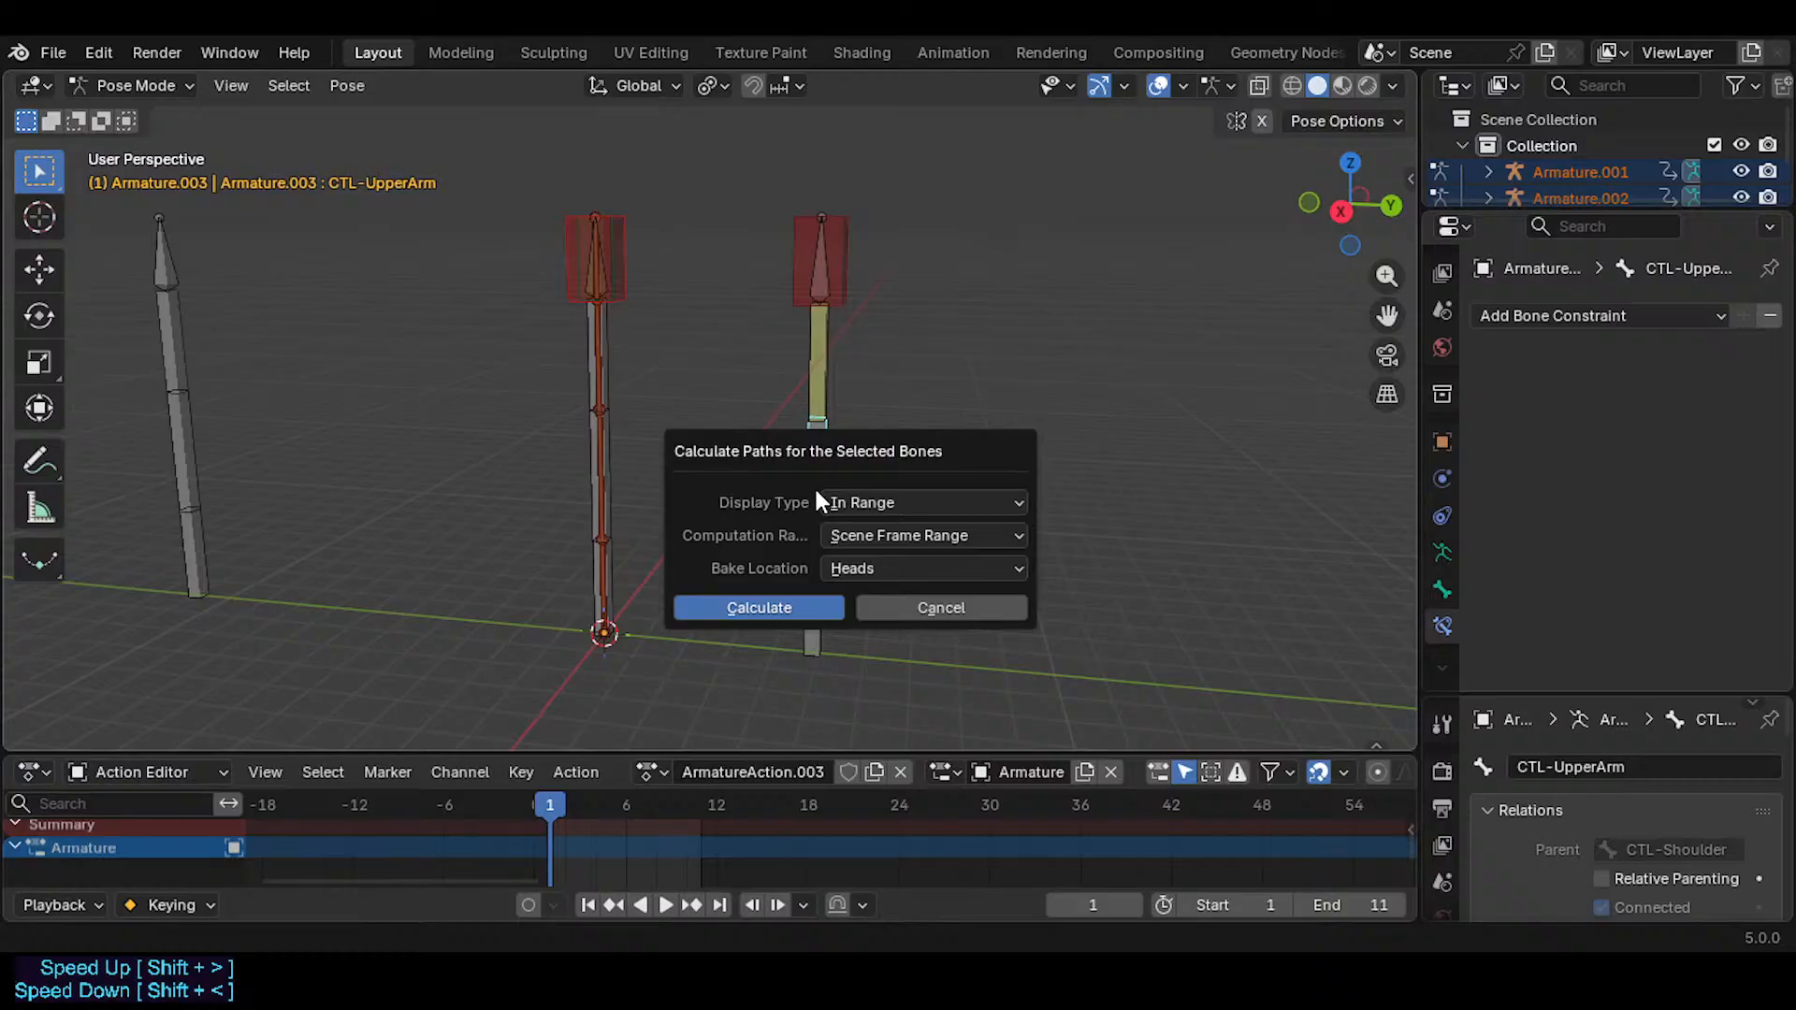
left_click(792, 606)
left_click_drag(538, 804, 576, 805)
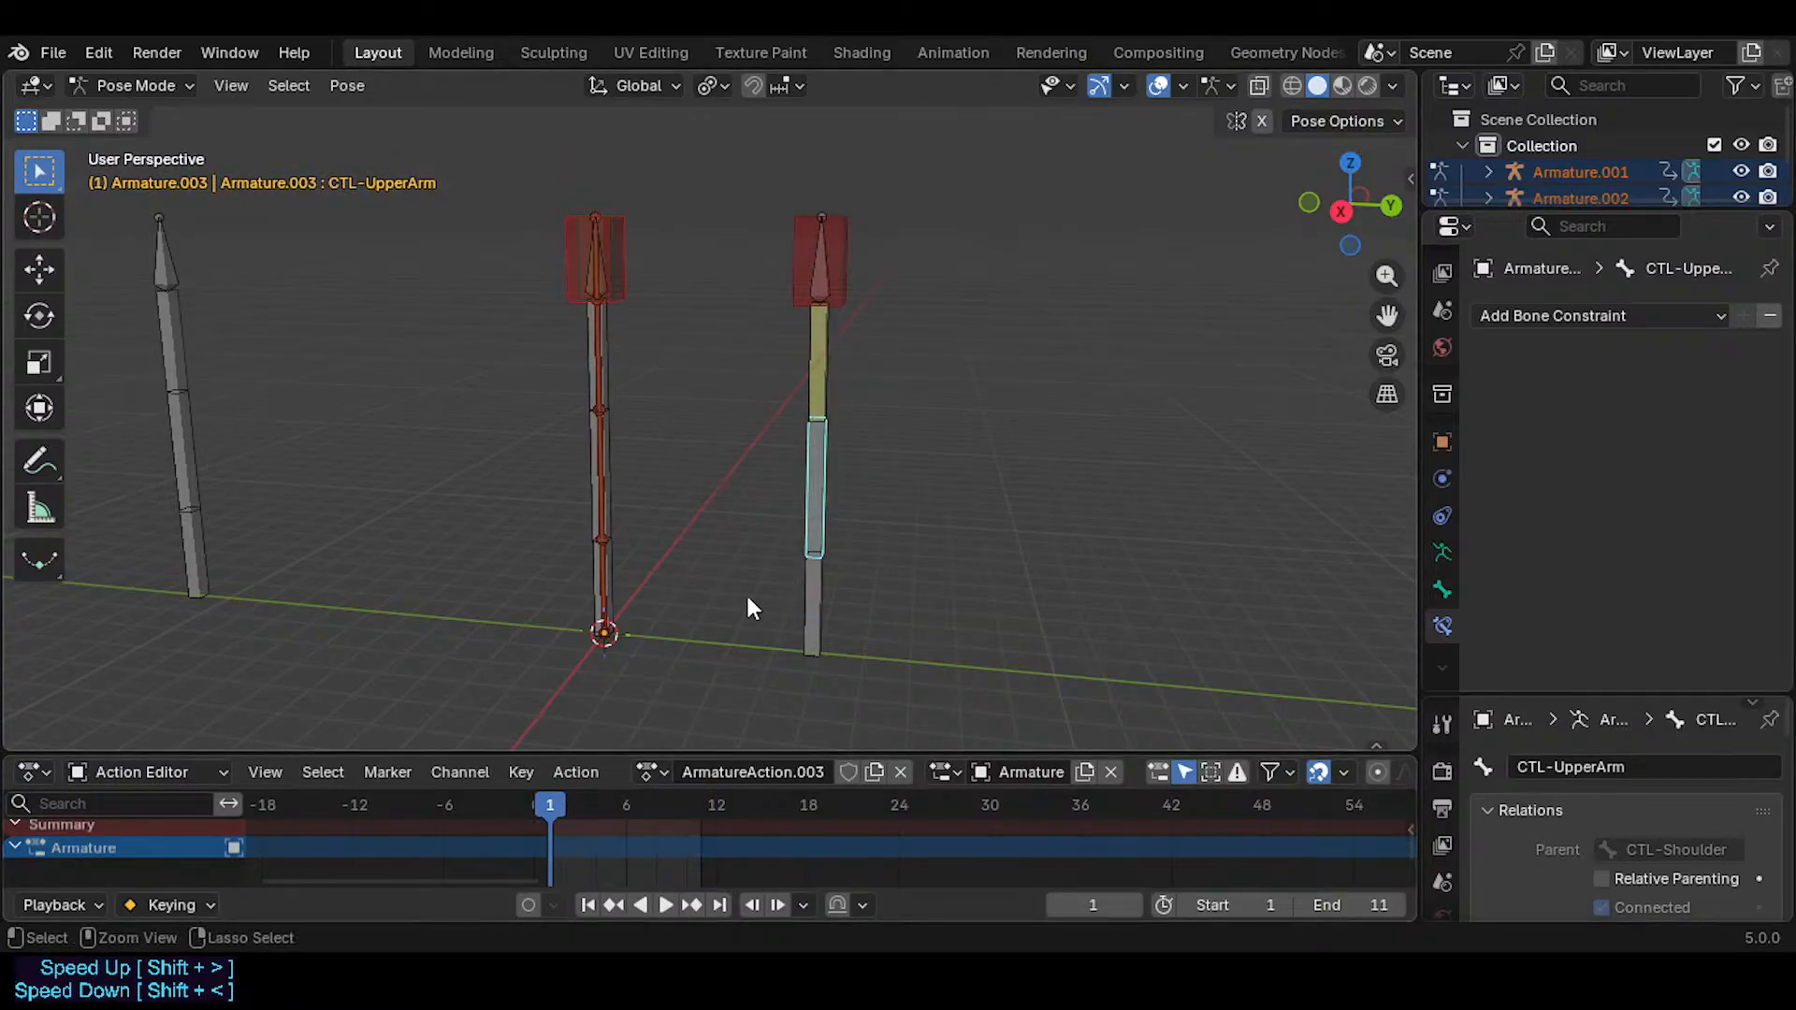
- Calculate the motion path of Armature.003's CTL-ForeArm bone over the scene frame range, using In Range display and baking at the heads
left_click(832, 385)
key("q")
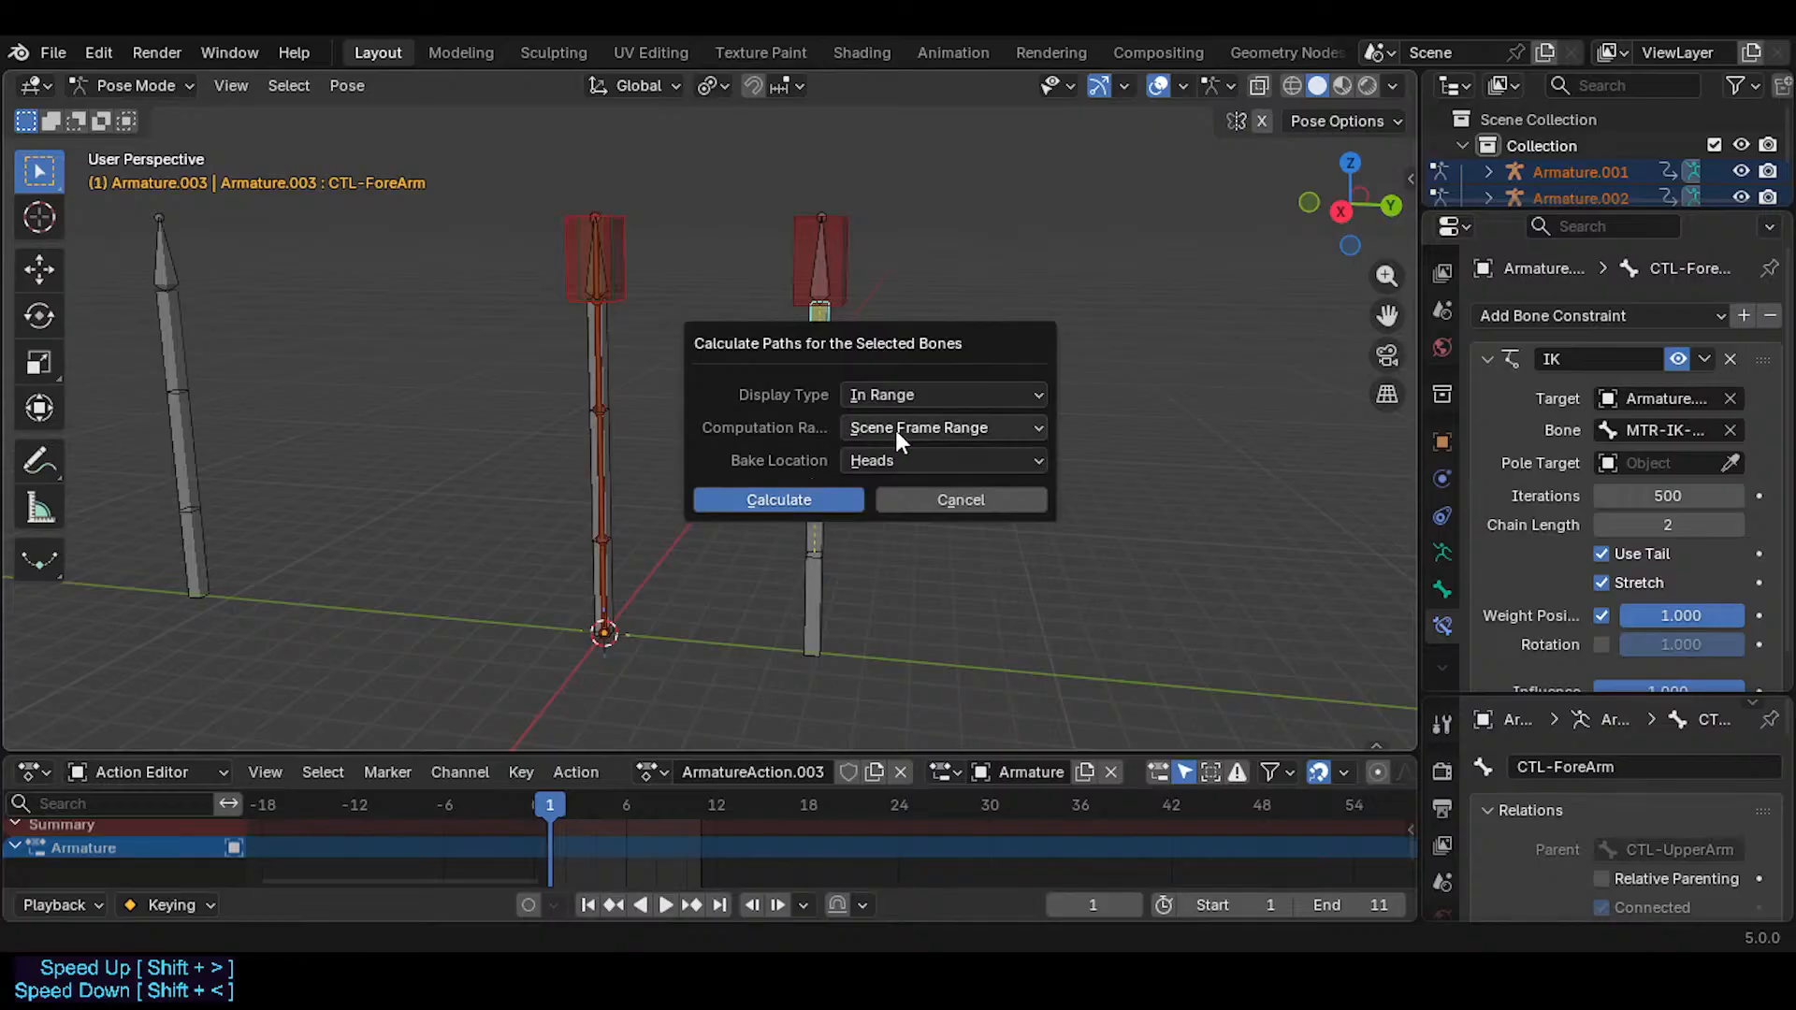
left_click(846, 495)
mouse_move(547, 807)
left_mouse_down()
mouse_move(717, 810)
mouse_move(534, 810)
left_mouse_up()
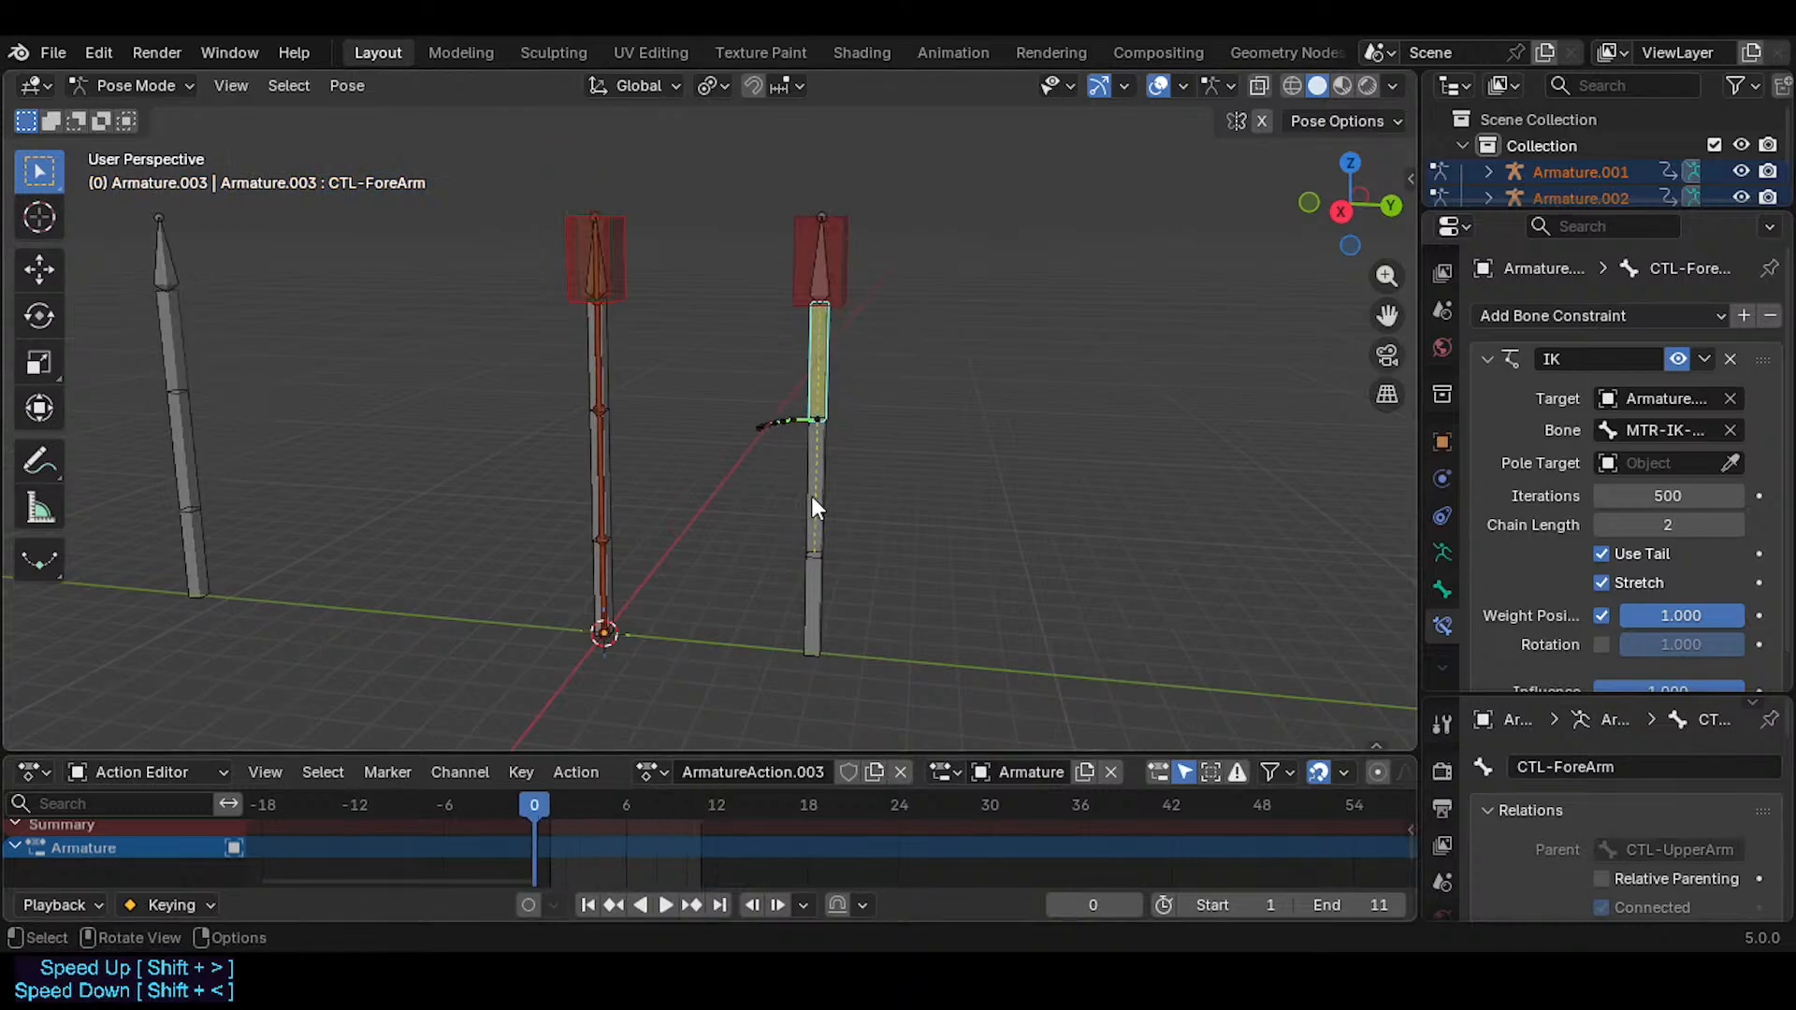
- Compare the CTL-UpperArm and CTL-ForeArm bones of the straight Armature.003 by selecting them alternately around the elbow motion path
left_click(815, 458)
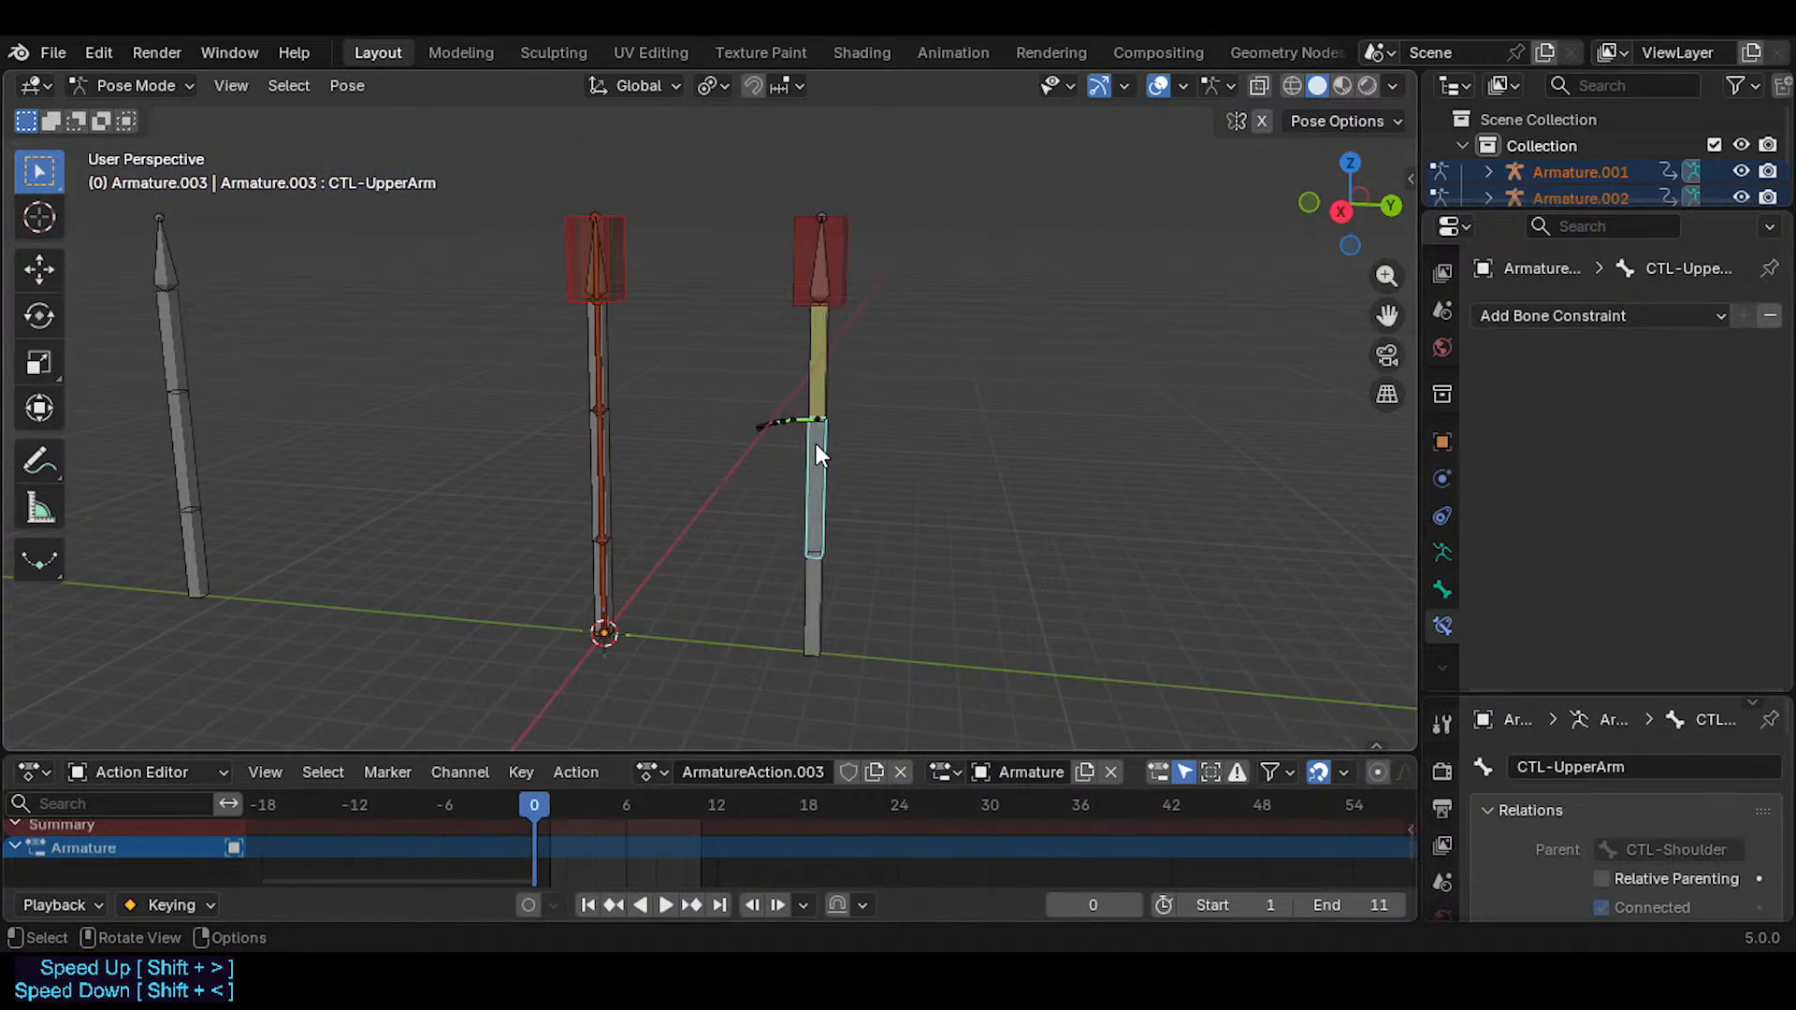
left_click(813, 364)
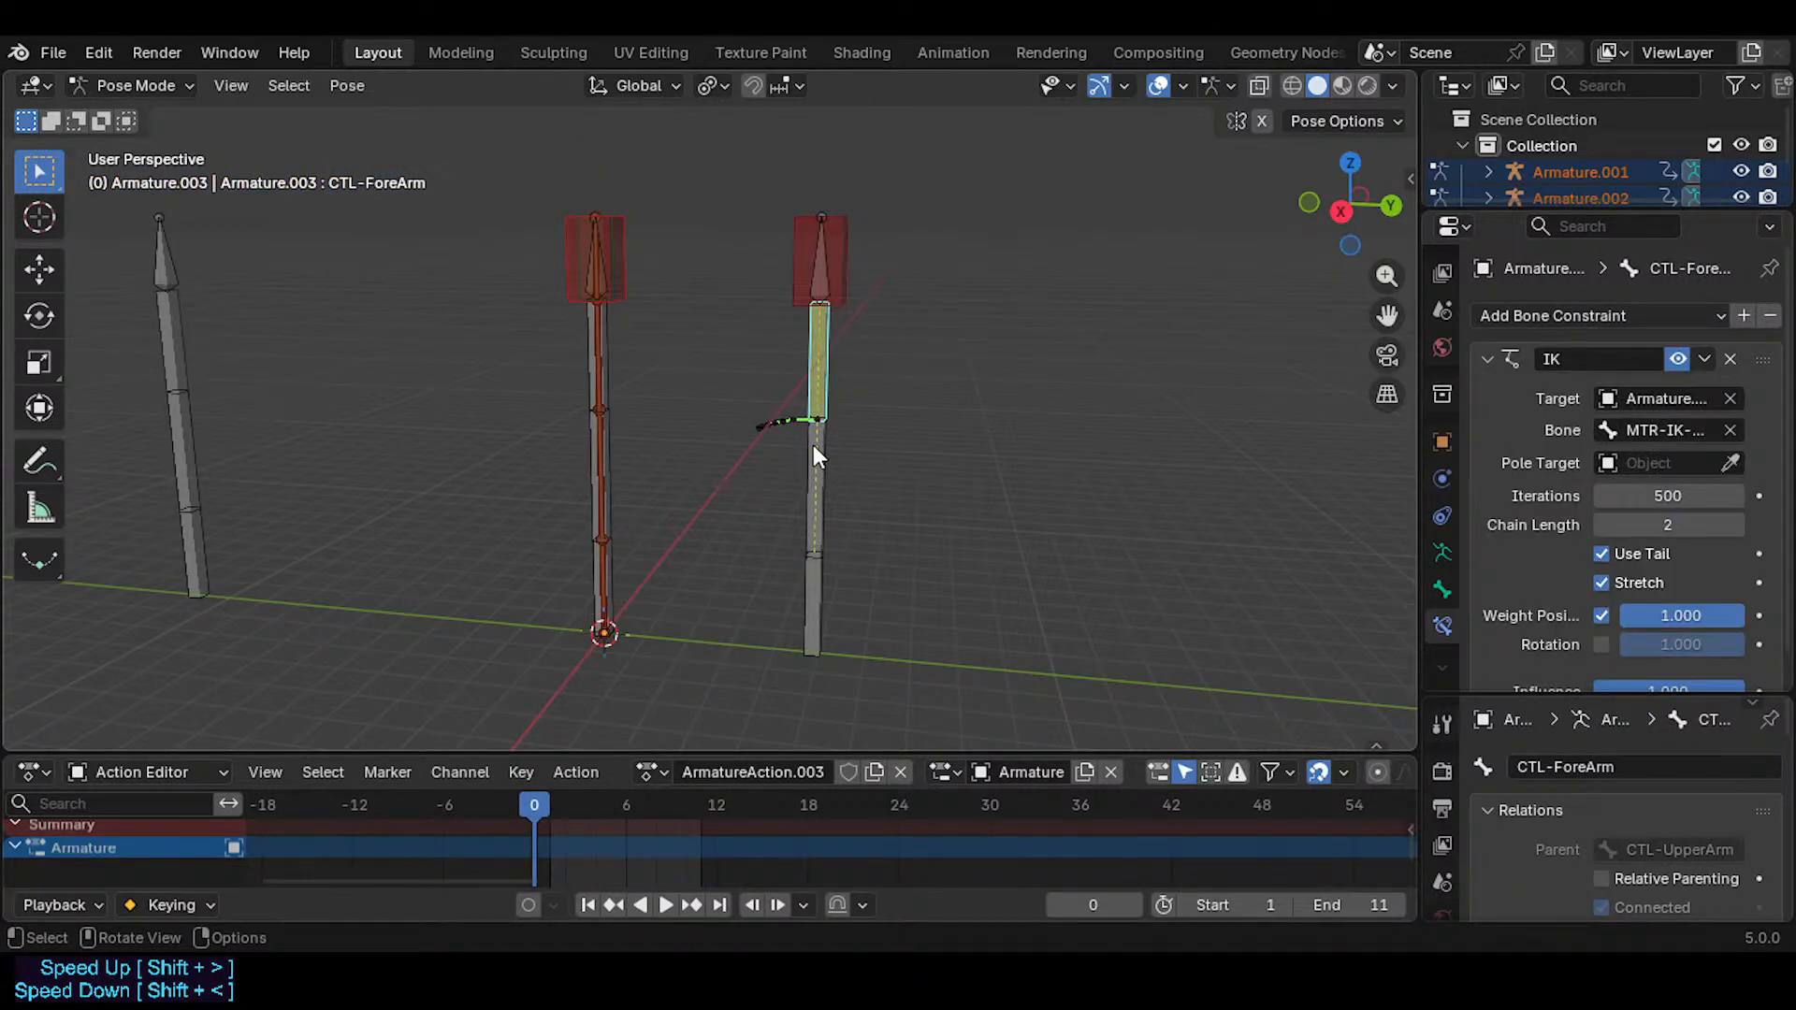
left_click(812, 447)
left_click(812, 391)
left_click(812, 454)
left_click(812, 377)
left_click(812, 464)
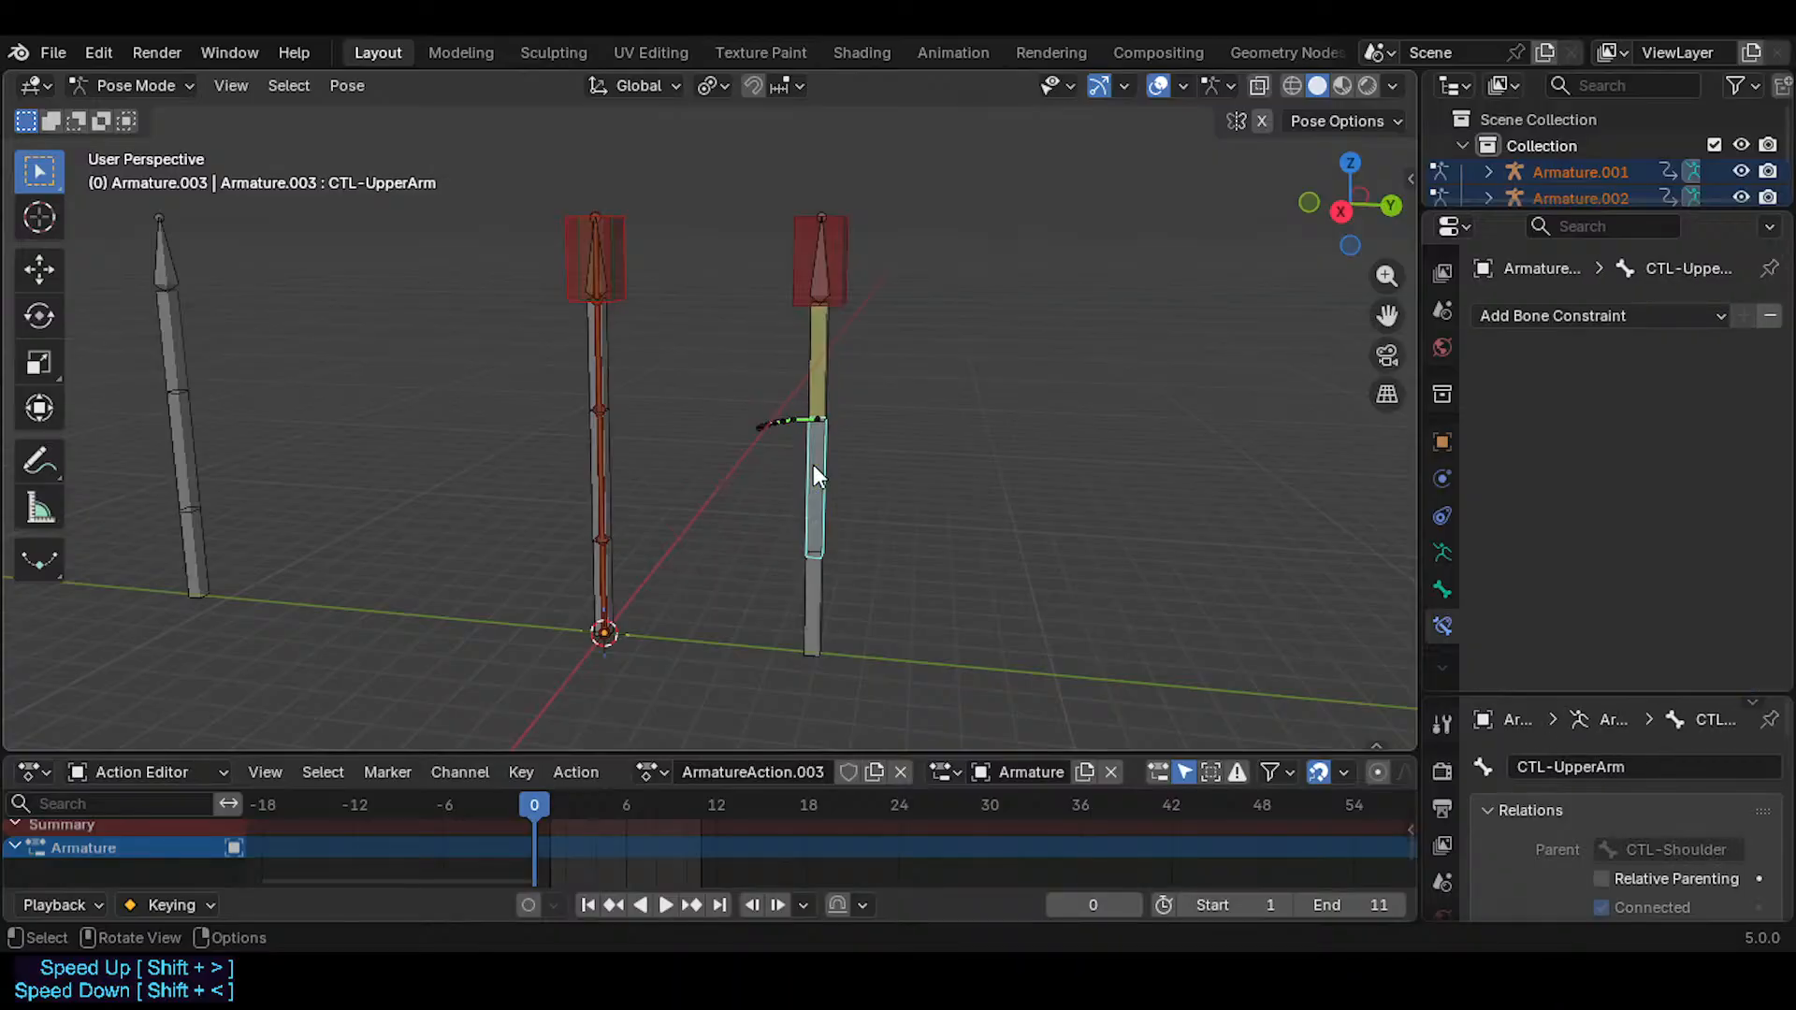
left_click(816, 394)
left_click(813, 479)
left_click(810, 367)
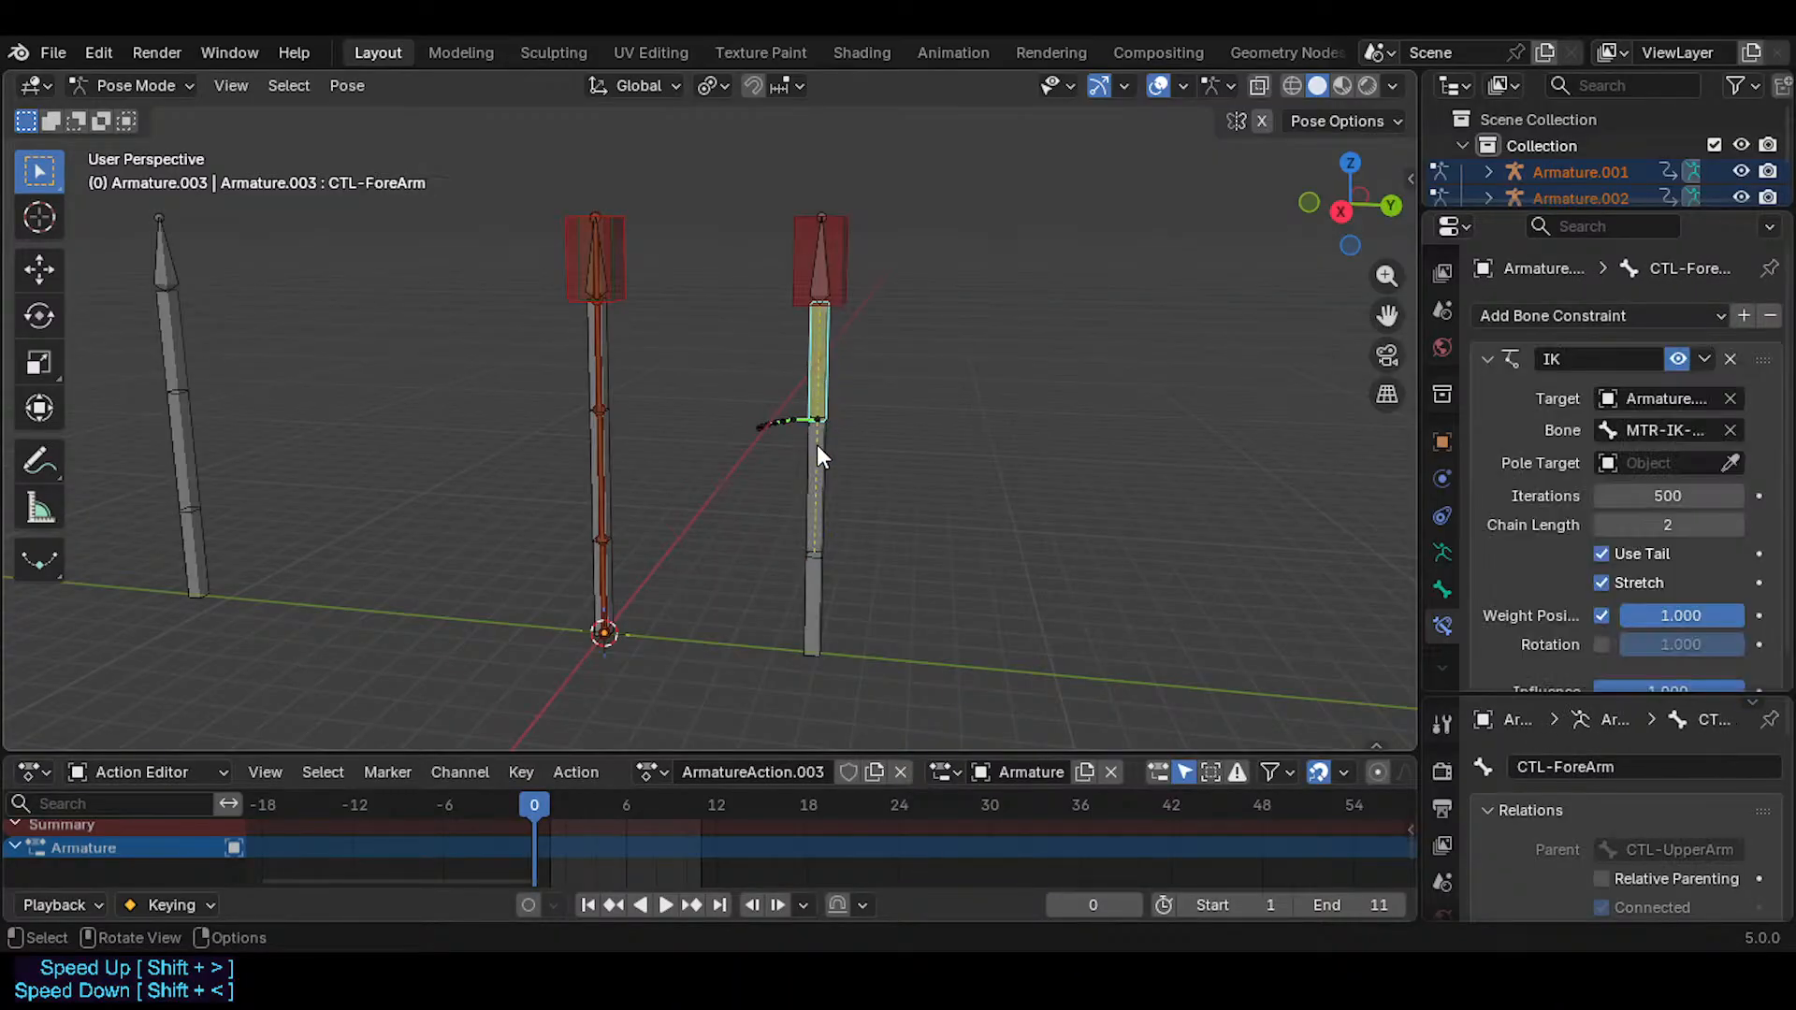
left_click(817, 445)
left_click(806, 373)
- Go to frame 6 and examine where the CTL-UpperArm and CTL-ForeArm bones of Armature.003 meet on the elbow path
scroll(1624, 891, "down", 2)
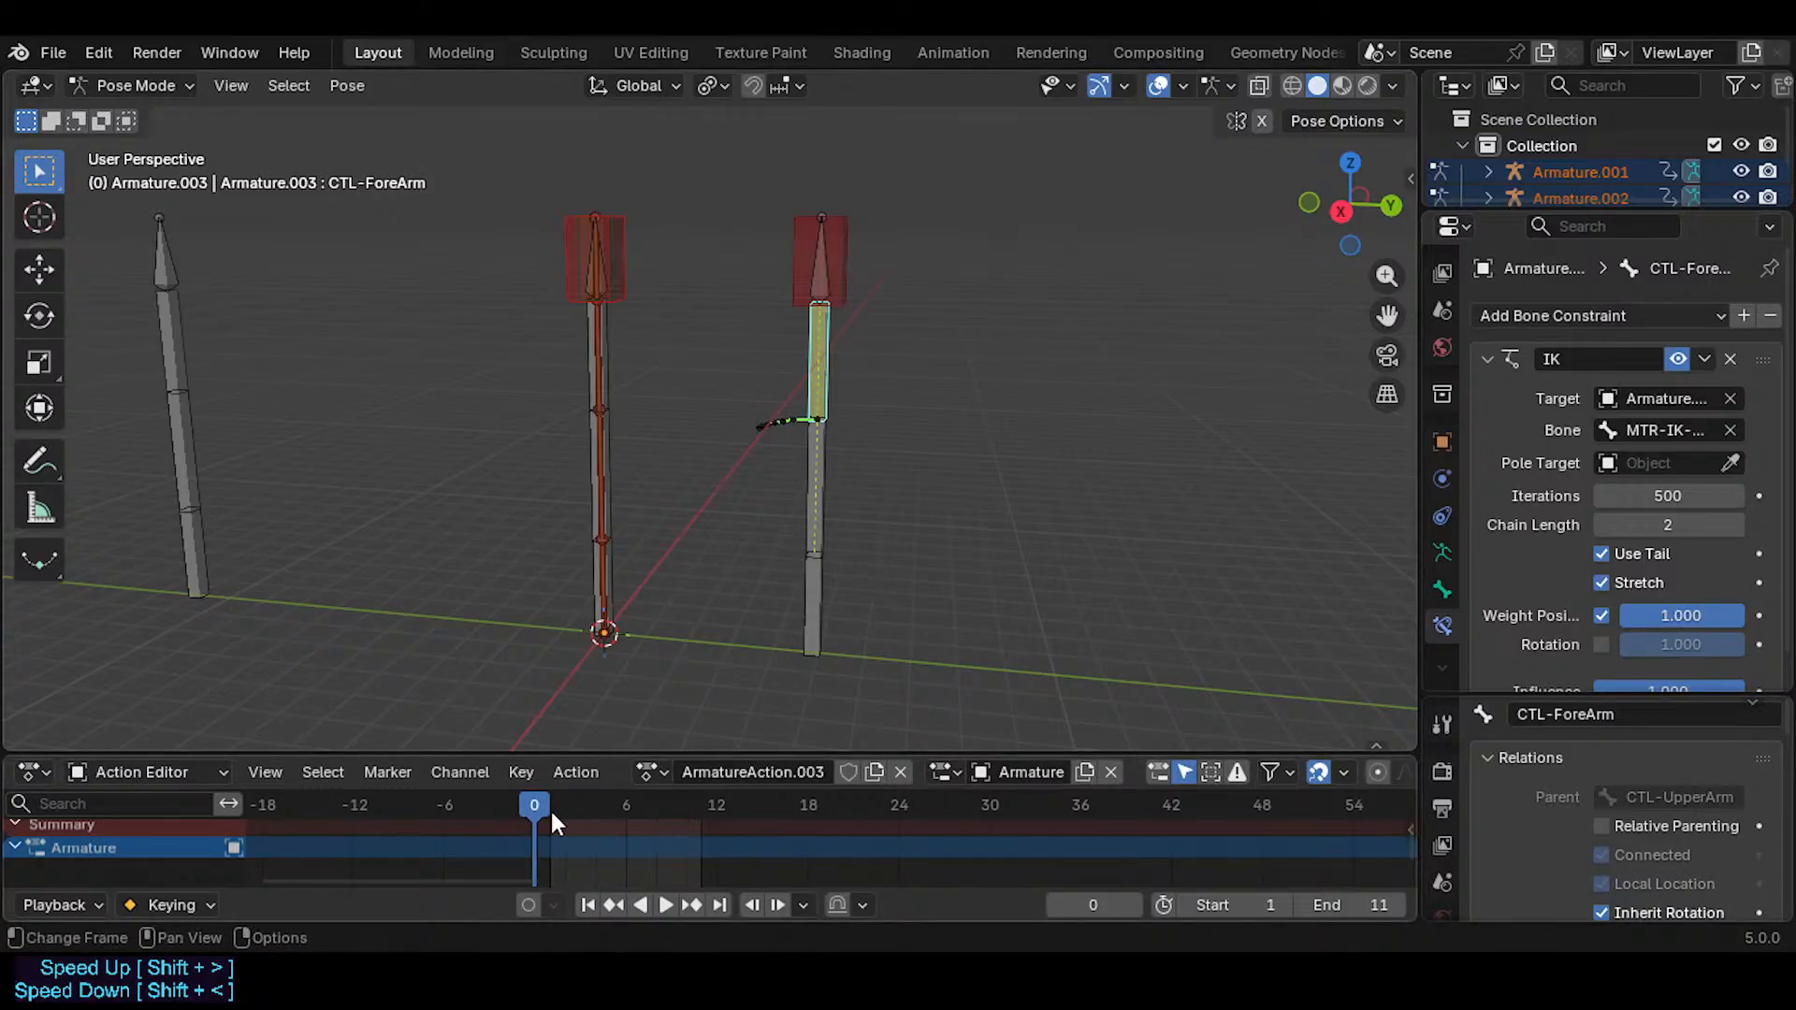
left_click_drag(552, 813, 625, 804)
scroll(821, 418, "up", 5)
scroll(821, 419, "down", 5)
left_click(716, 467)
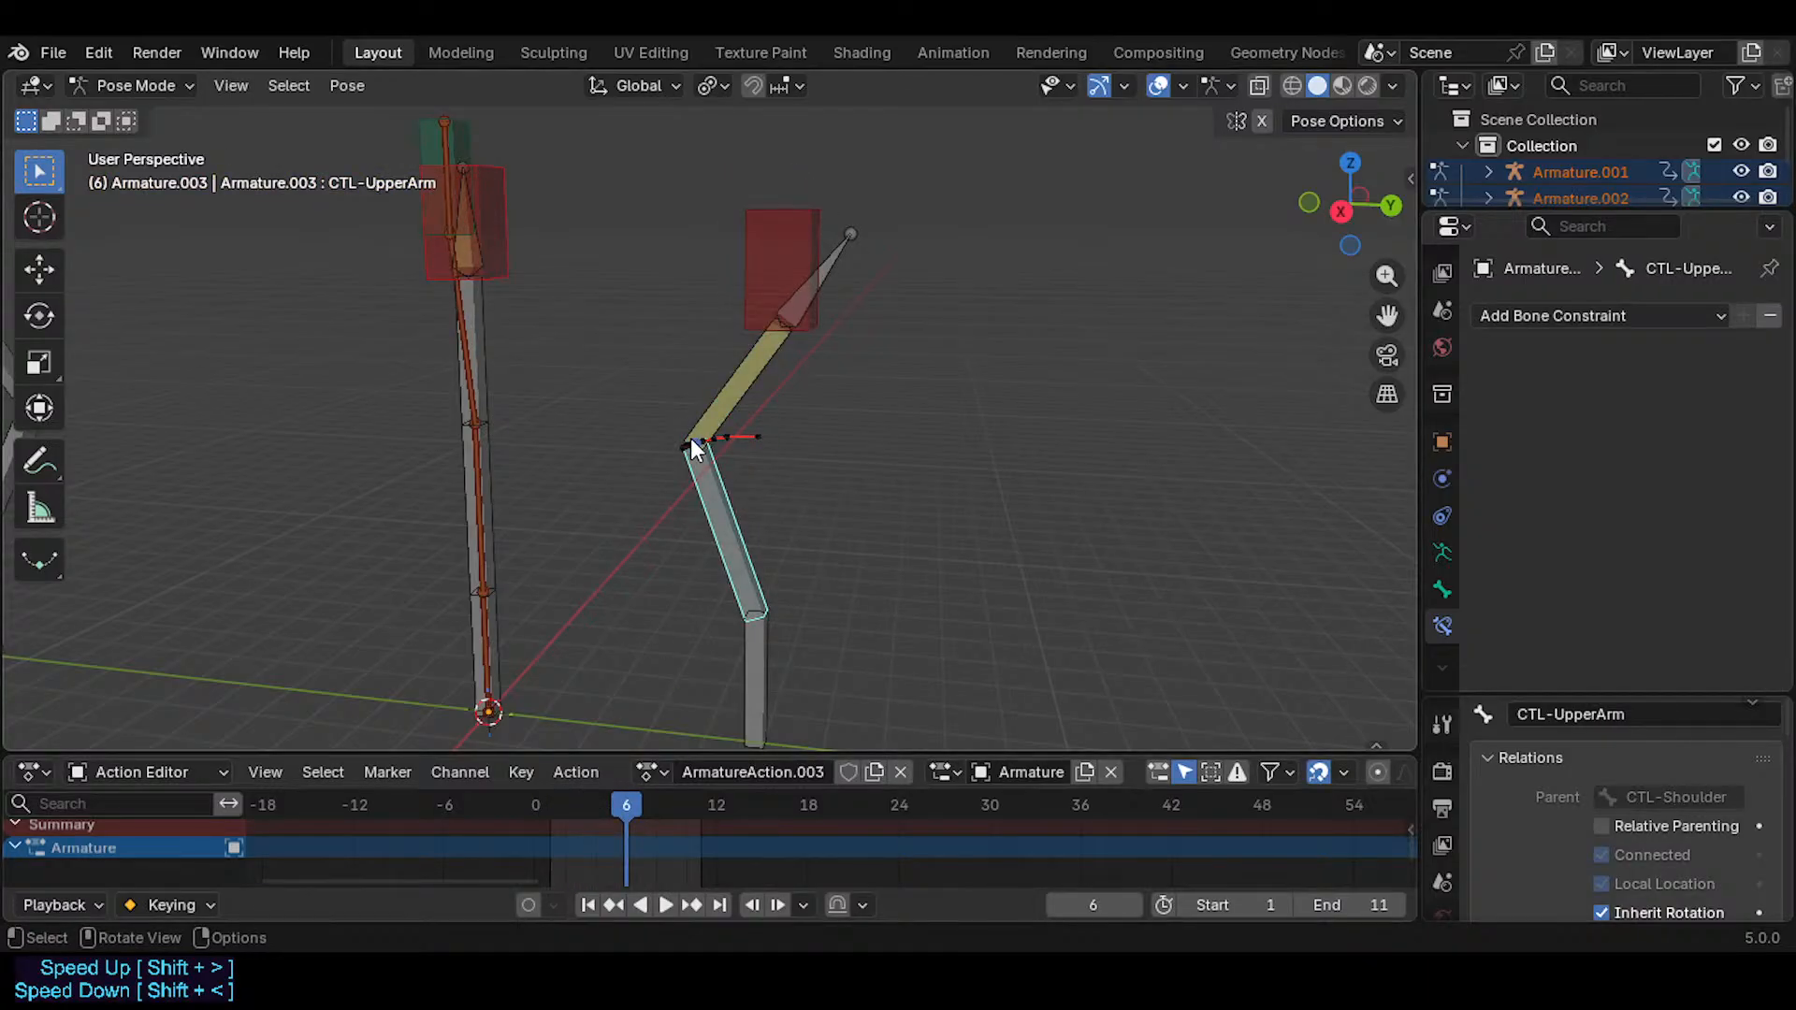
left_click(719, 384)
left_click(703, 452)
left_click(748, 360)
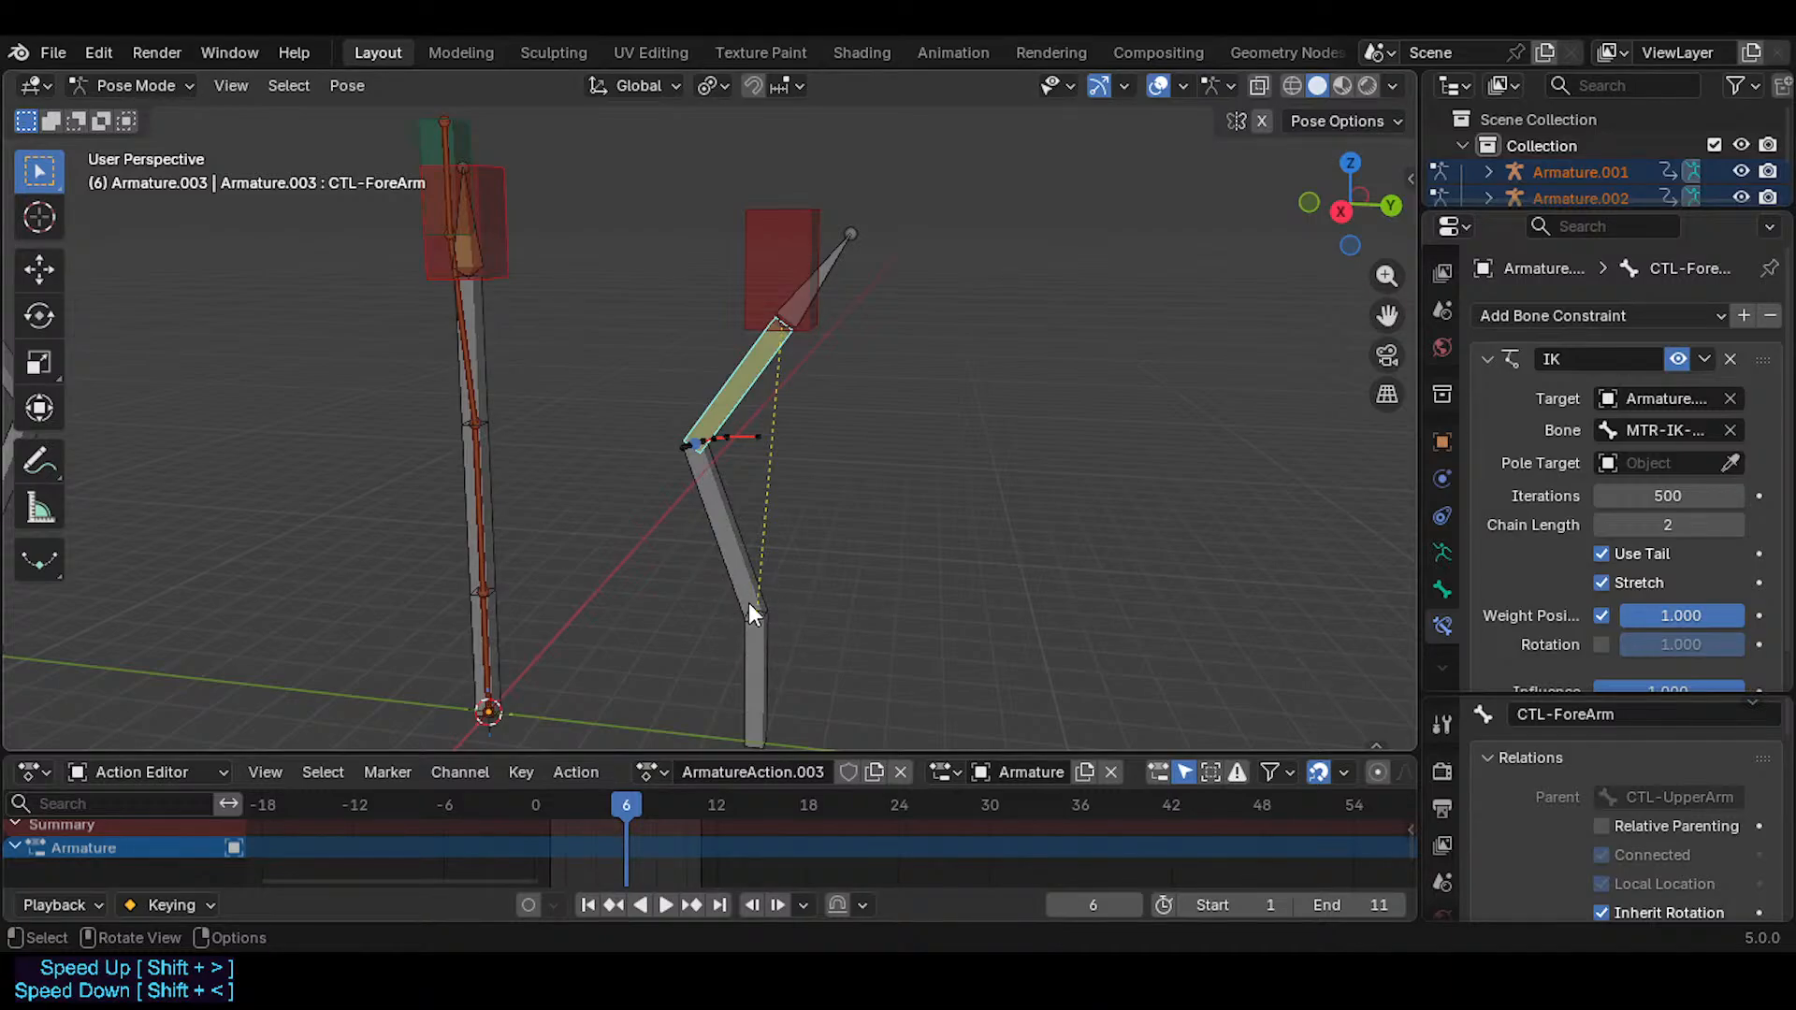
- Inspect the head and tail of Armature.003's CTL-UpperArm bone against the CTL-ForeArm bone in the bent pose
left_click(734, 533)
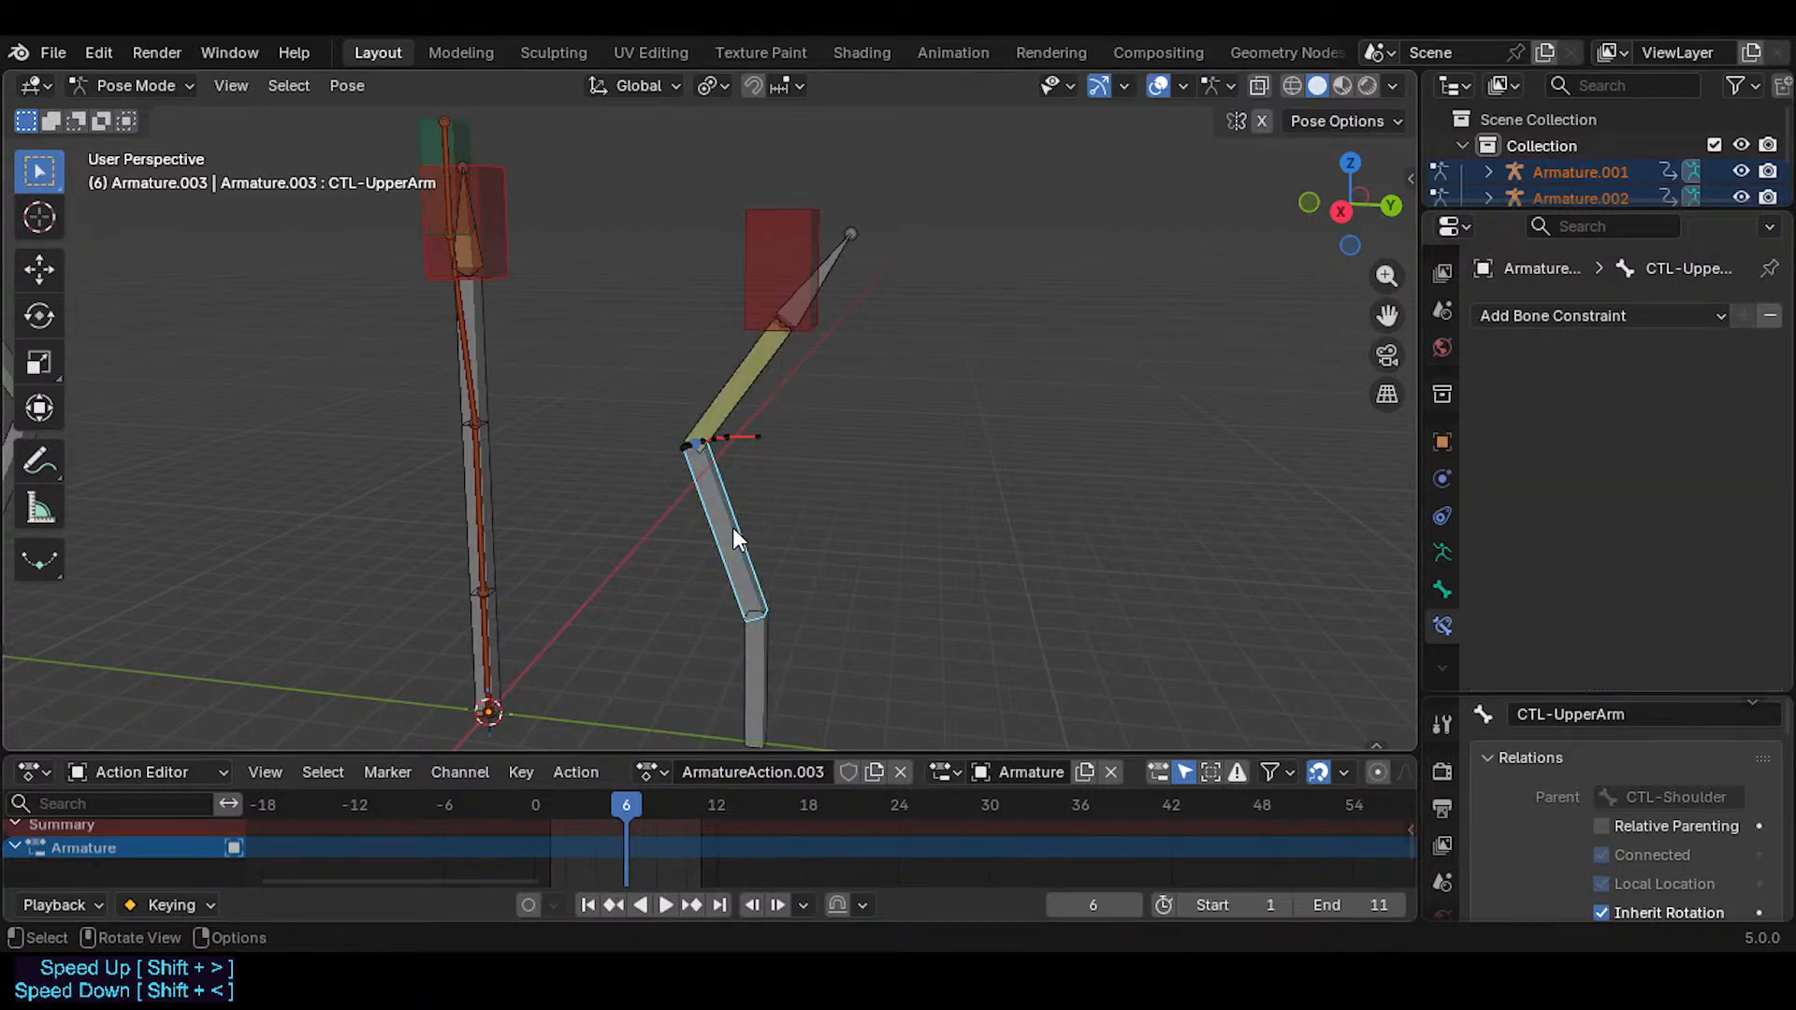
key("ctrl+n")
key("ctrl+n")
left_click(700, 447)
left_click(745, 619)
left_click(712, 402)
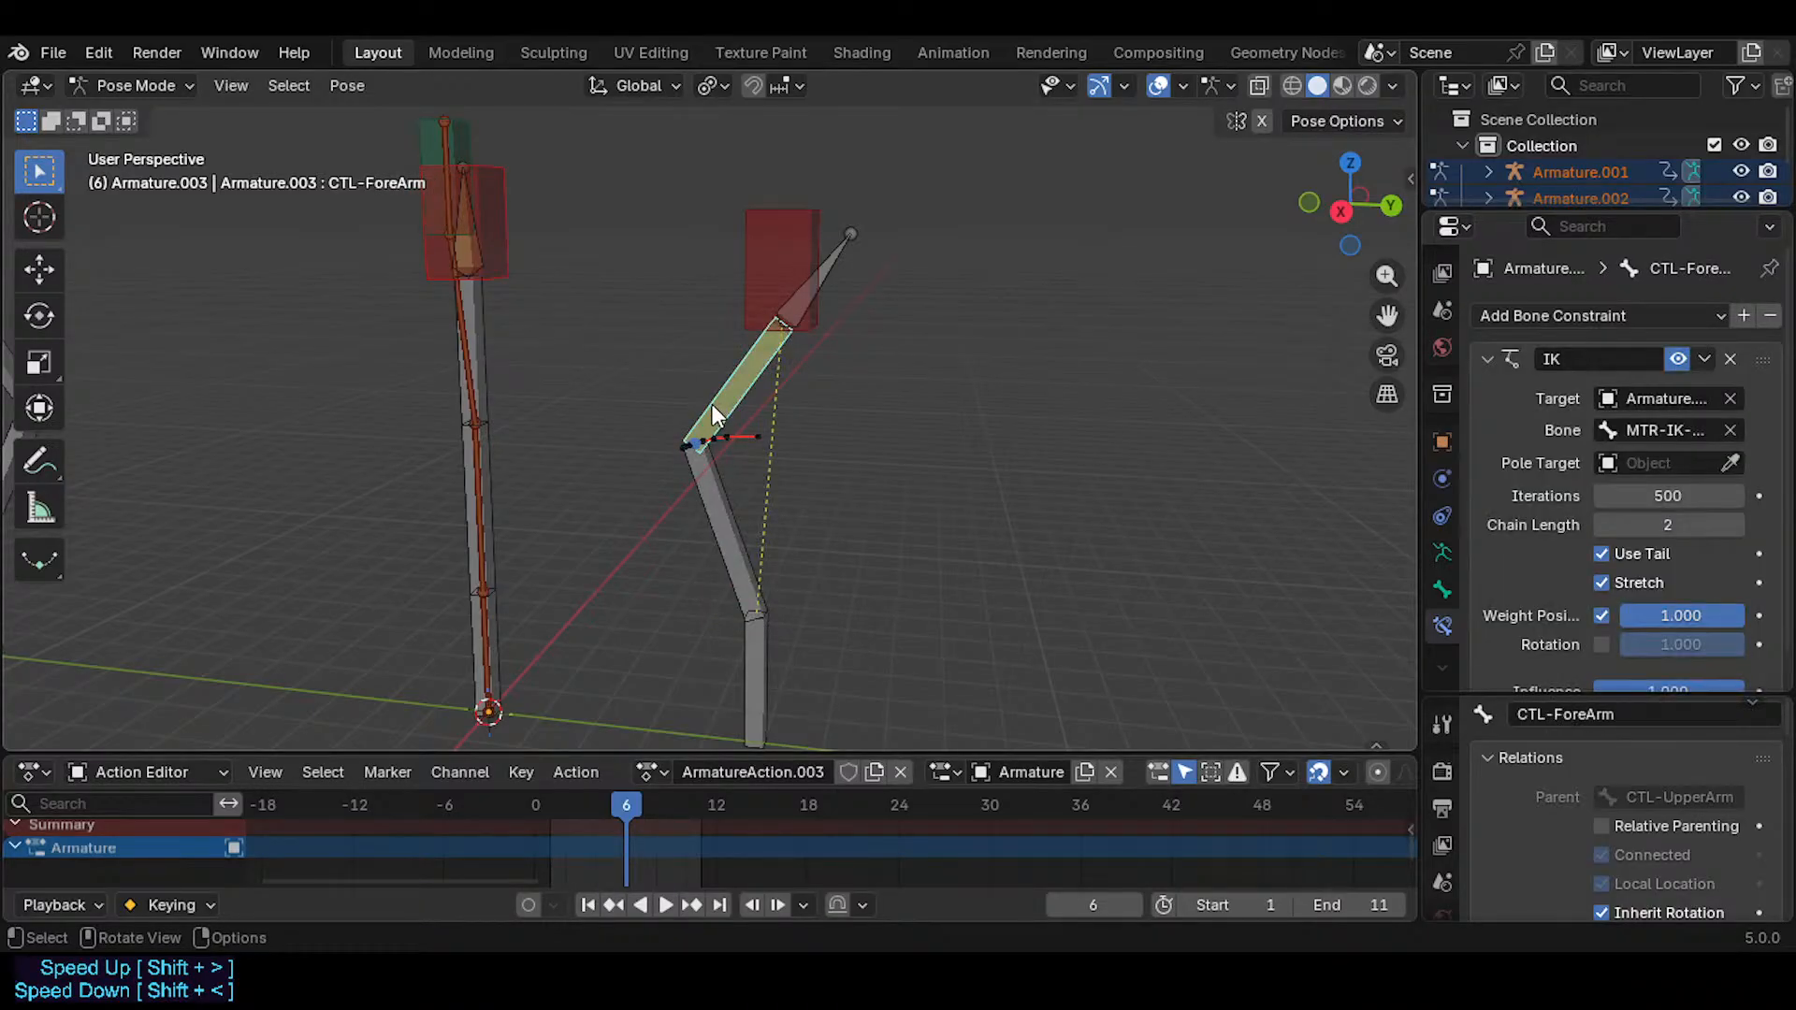
- Select Armature.003's MTR-IK-Hand, CTL-ForeArm and CTL-UpperArm bones in turn to inspect the IK chain and the forearm's tail
left_click(772, 268)
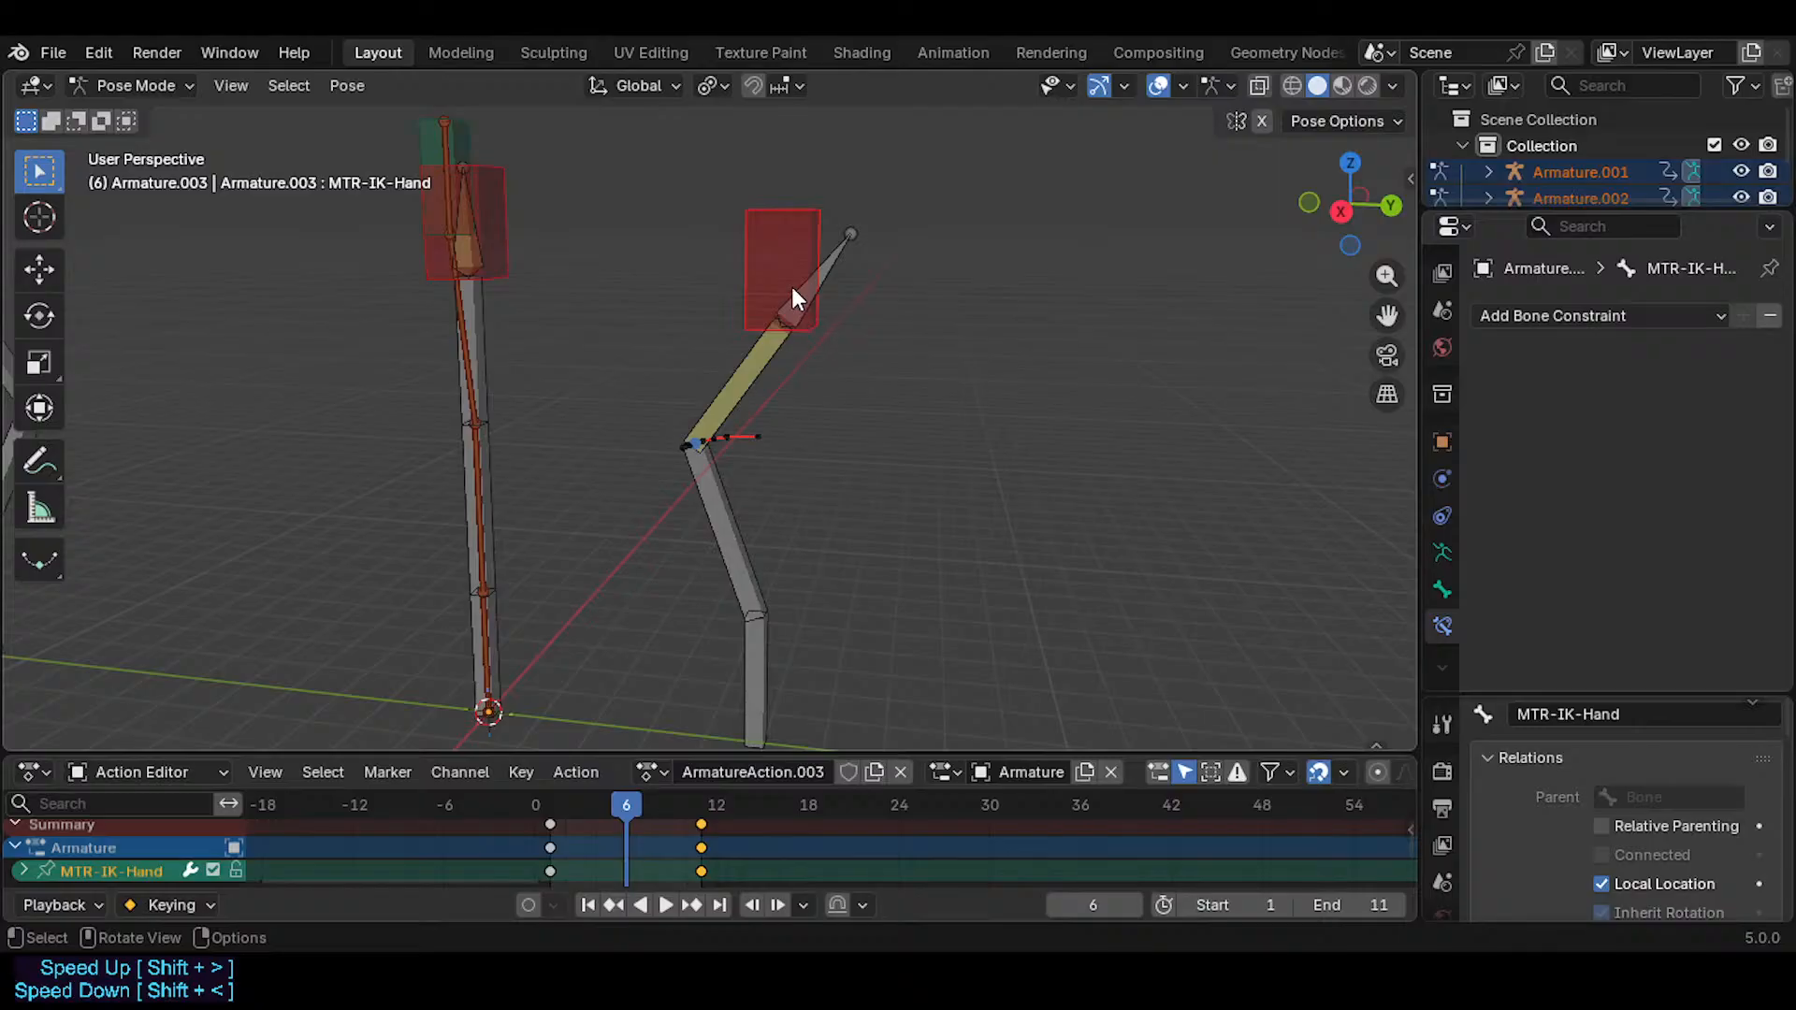
left_click(761, 366)
left_click(715, 536)
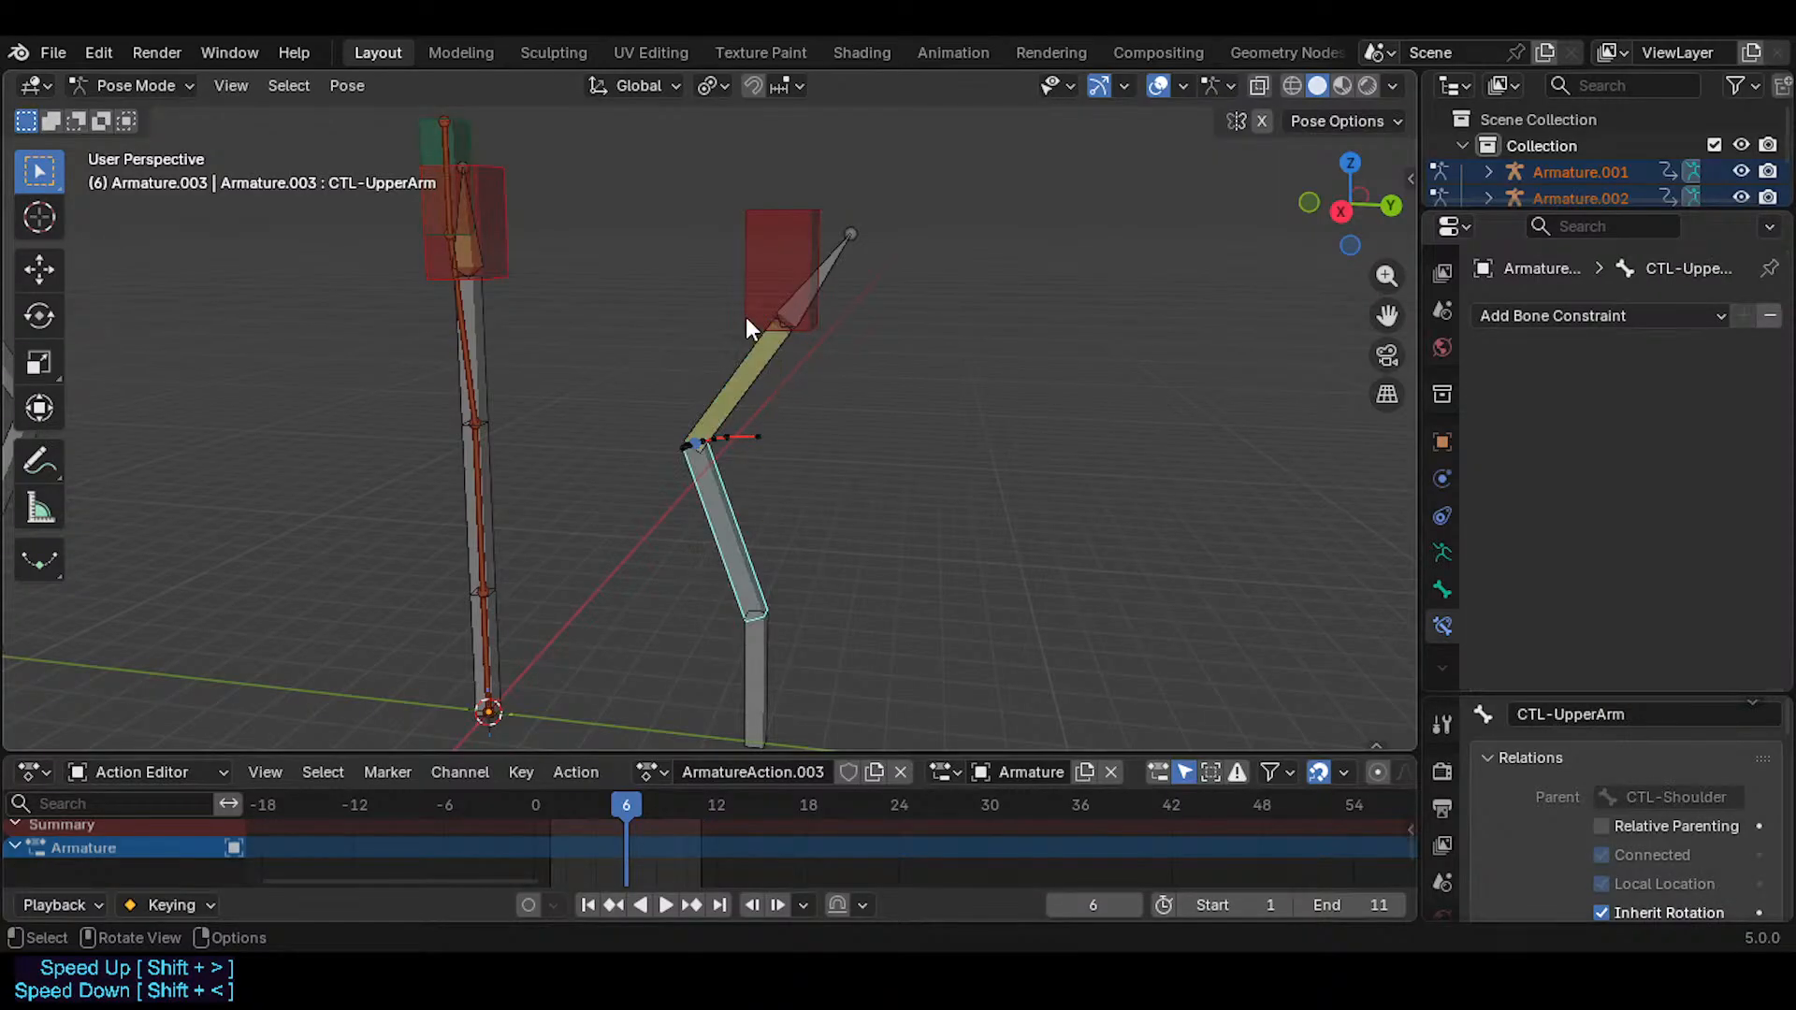
left_click(748, 318)
left_click(739, 395)
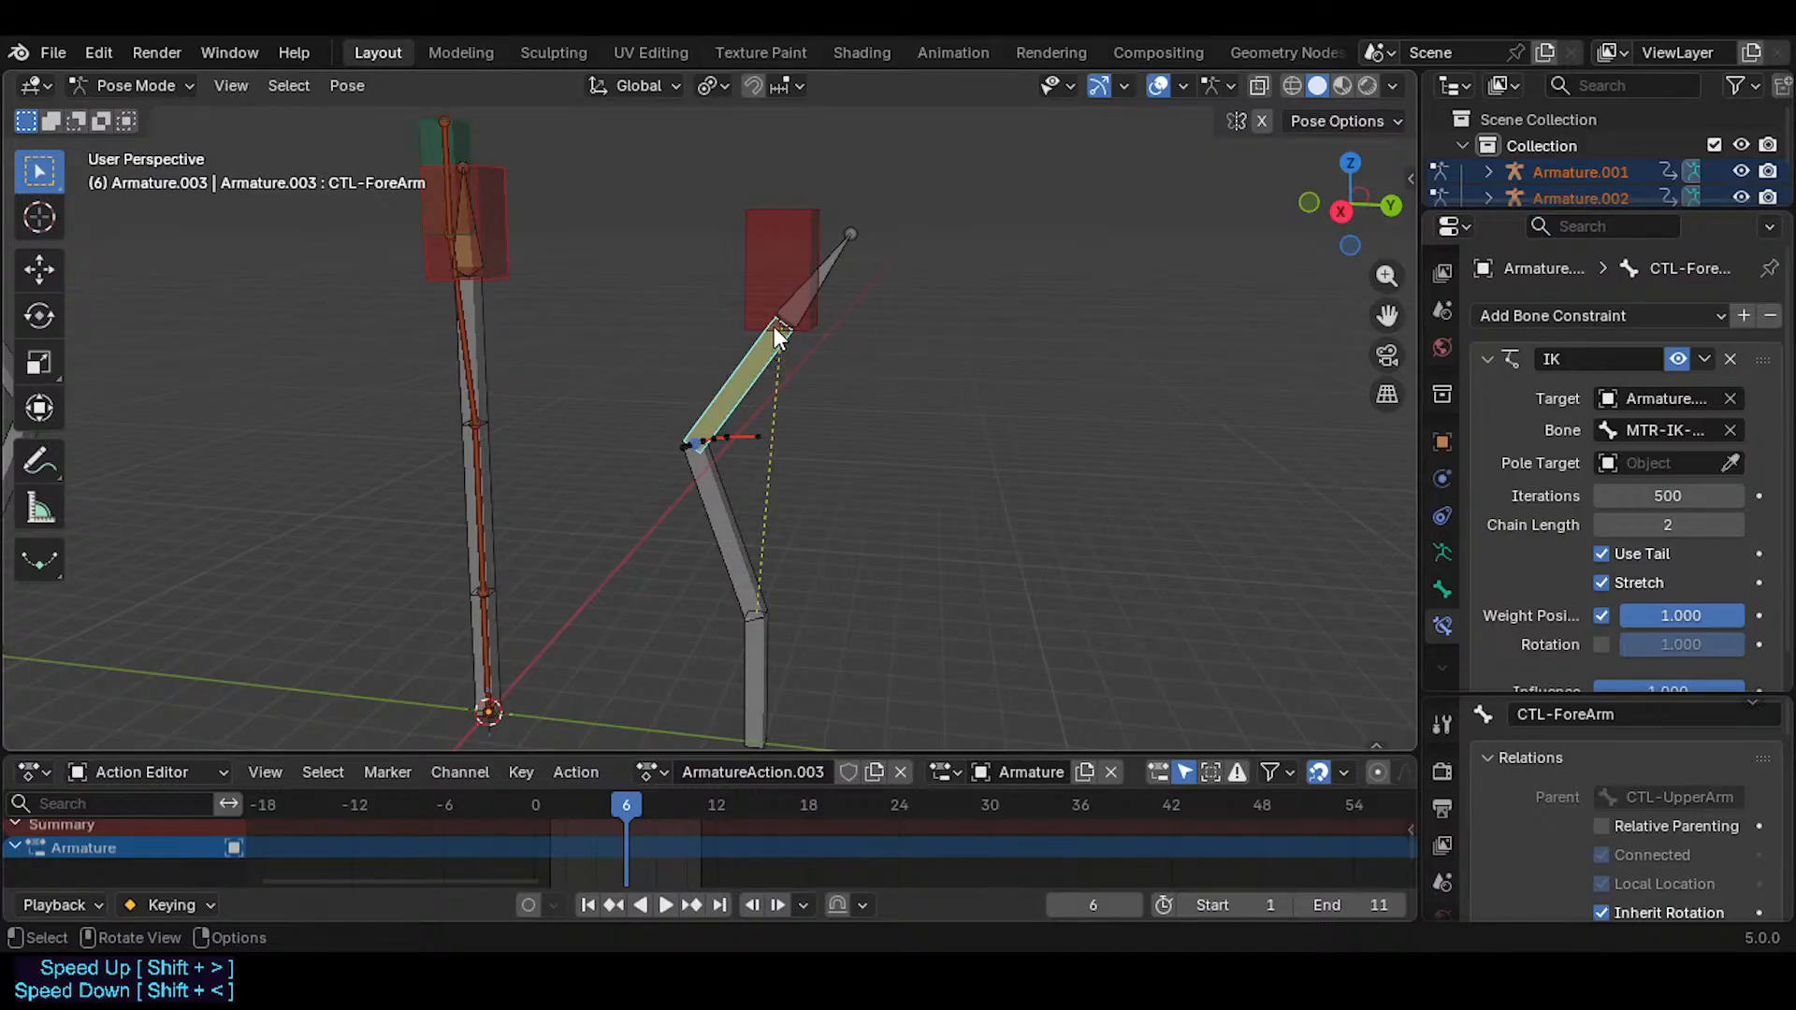
key("c")
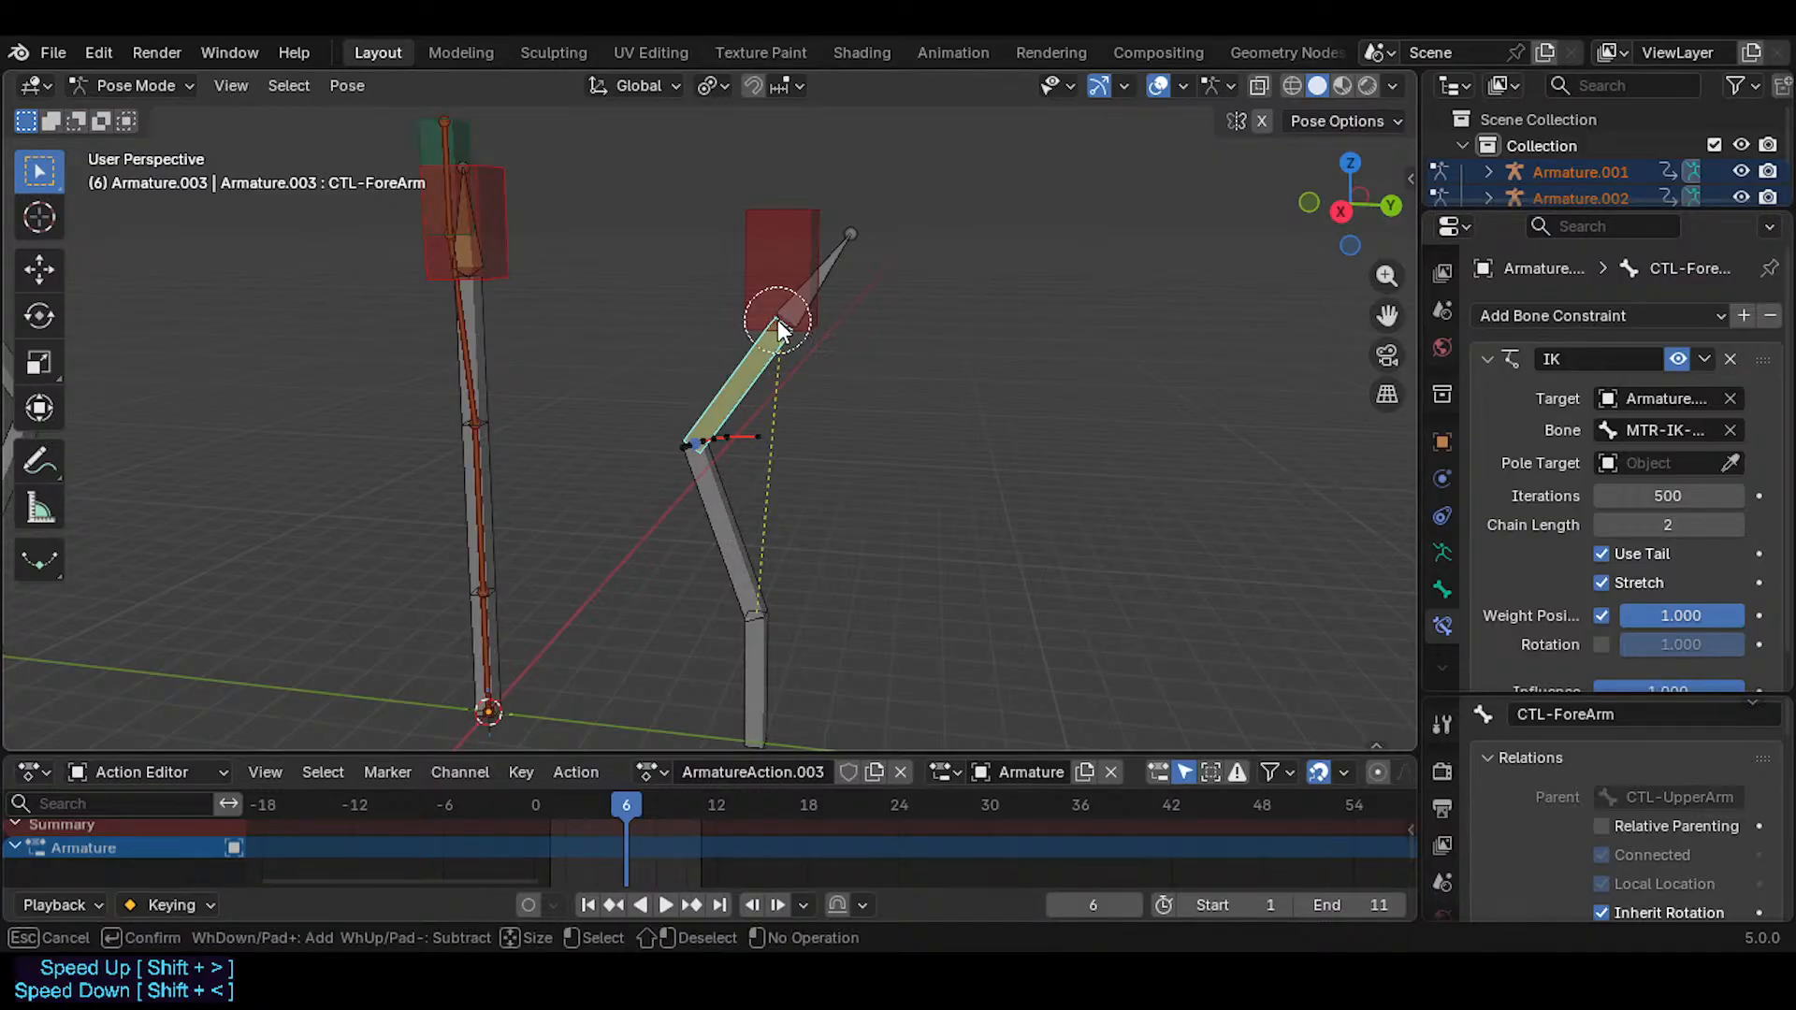
key("Escape")
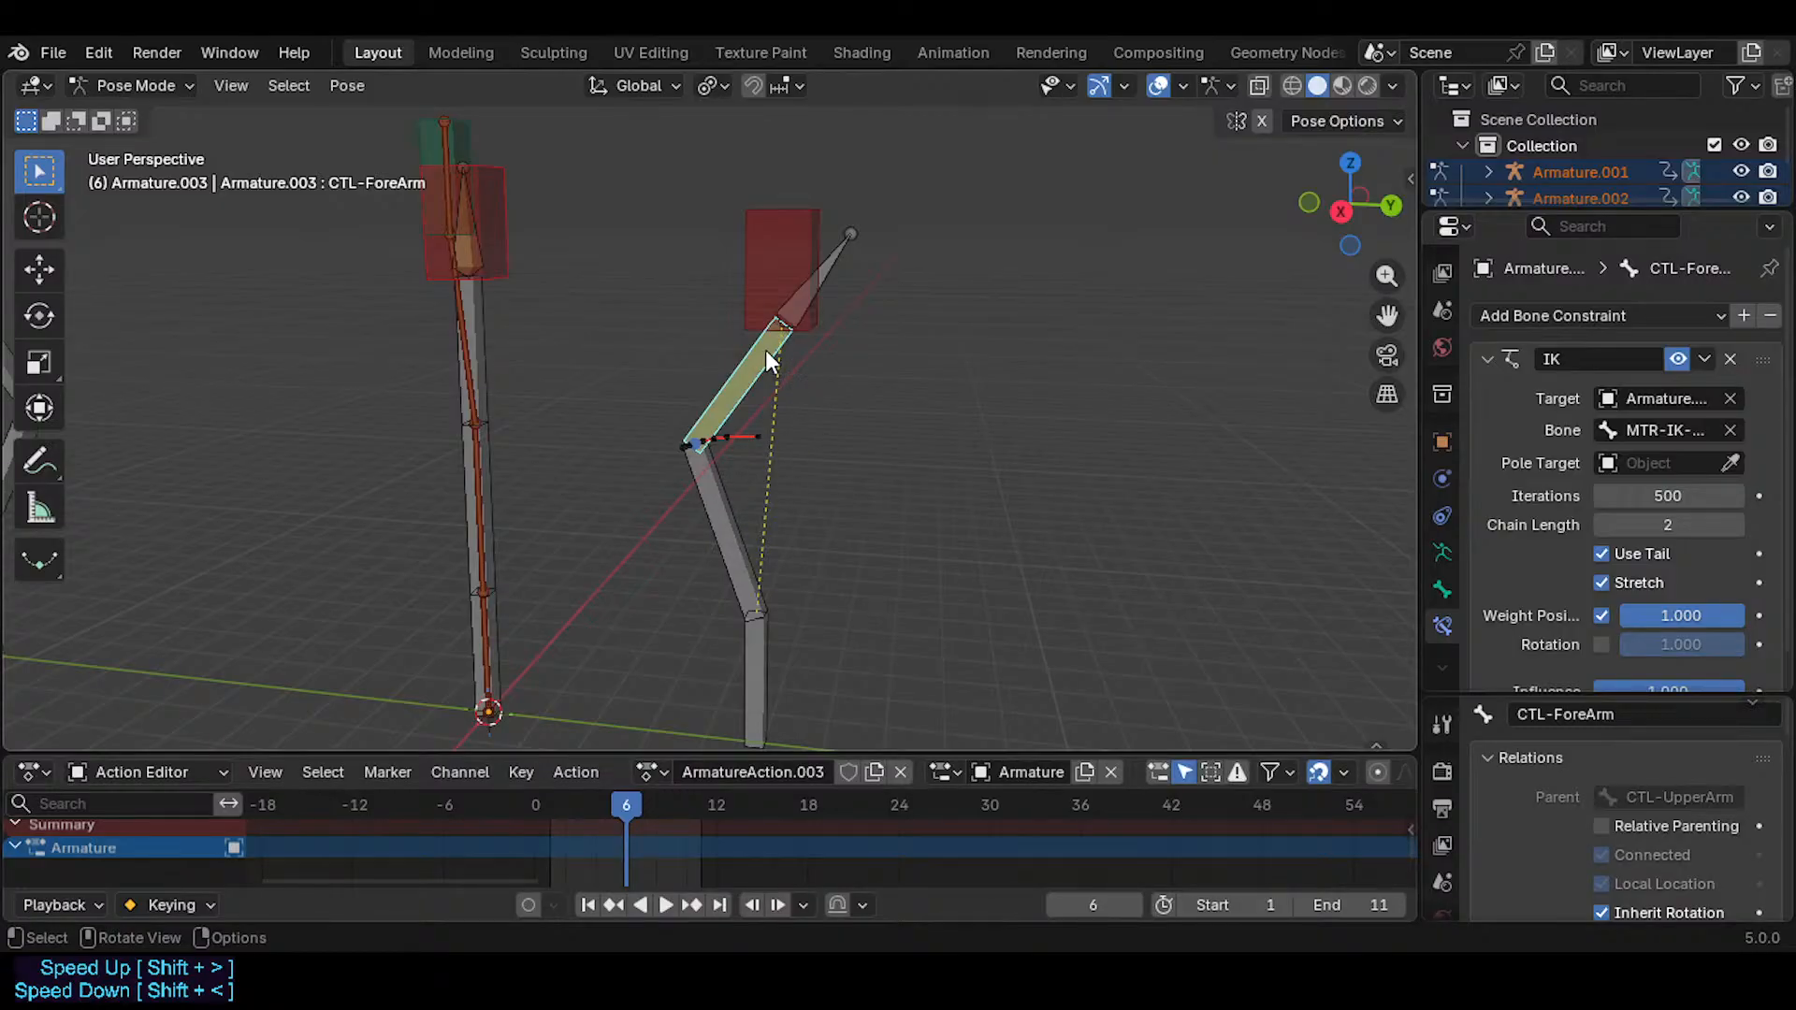
- Recalculate CTL-ForeArm's motion path and calculate one for MCH-Hand over the scene frame range, displayed In Range and baked at the heads
left_click(737, 463)
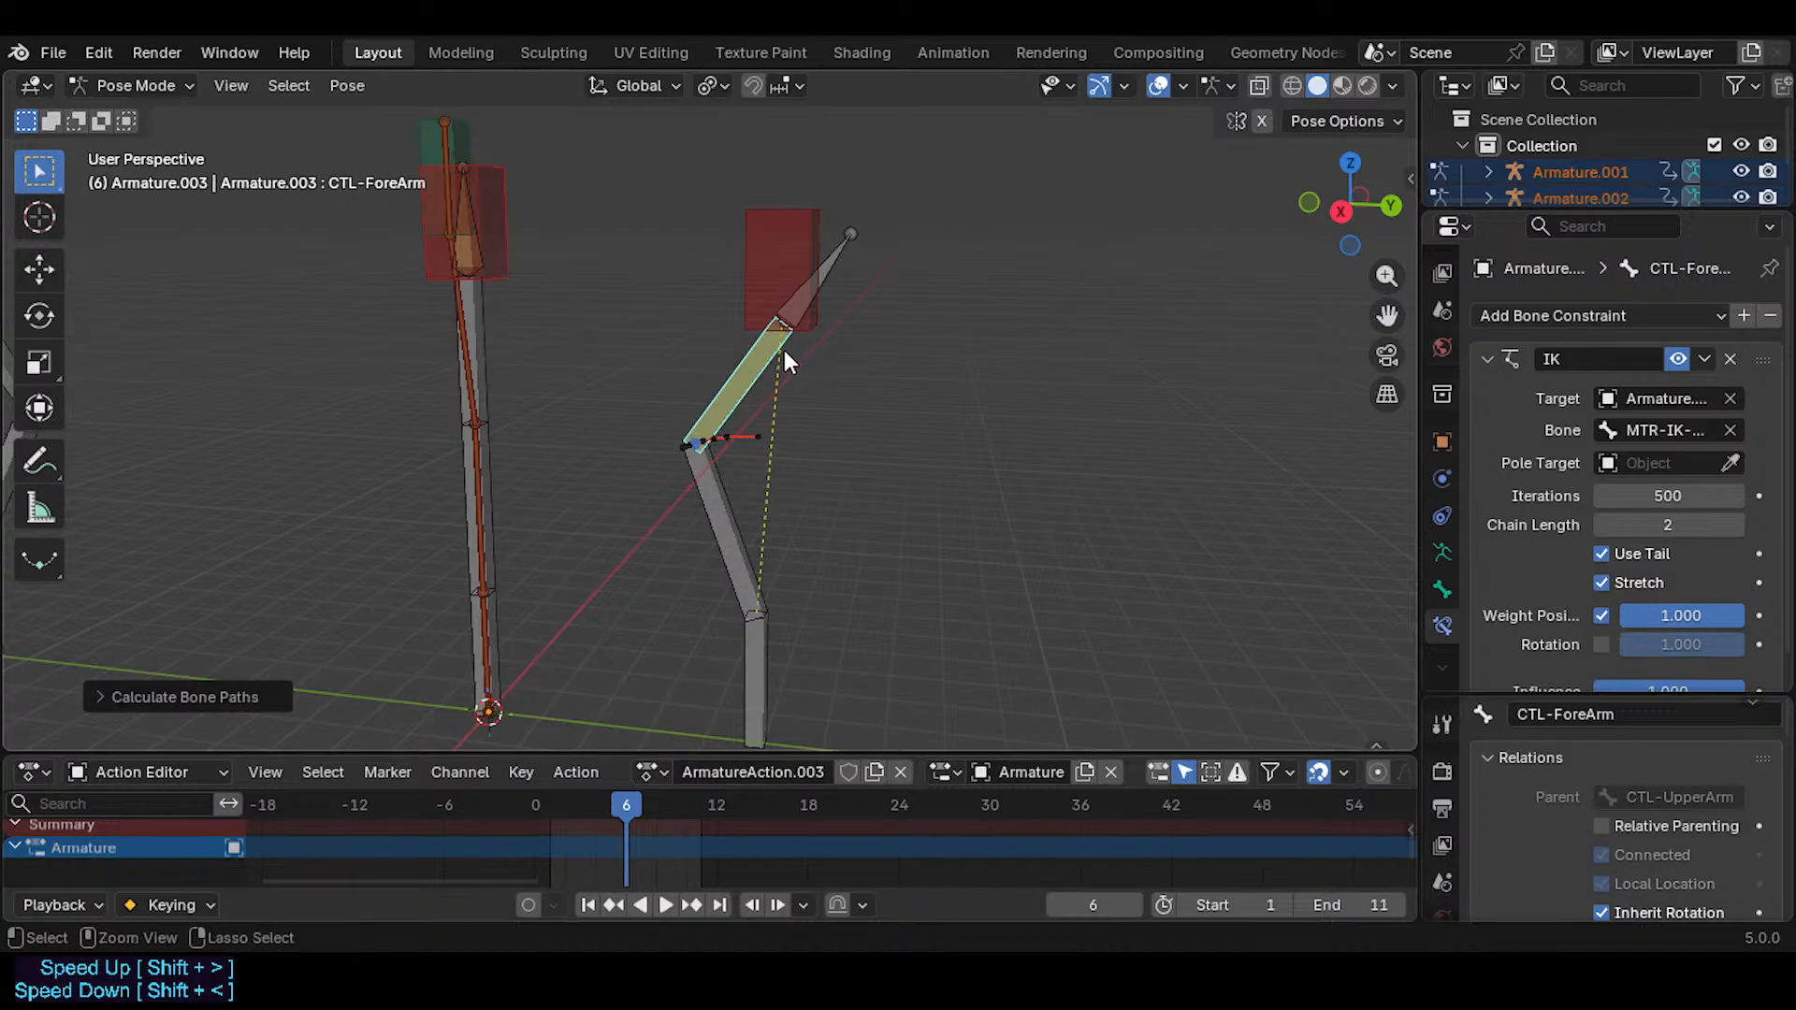
left_click(829, 293)
right_click(829, 294)
left_click(829, 294)
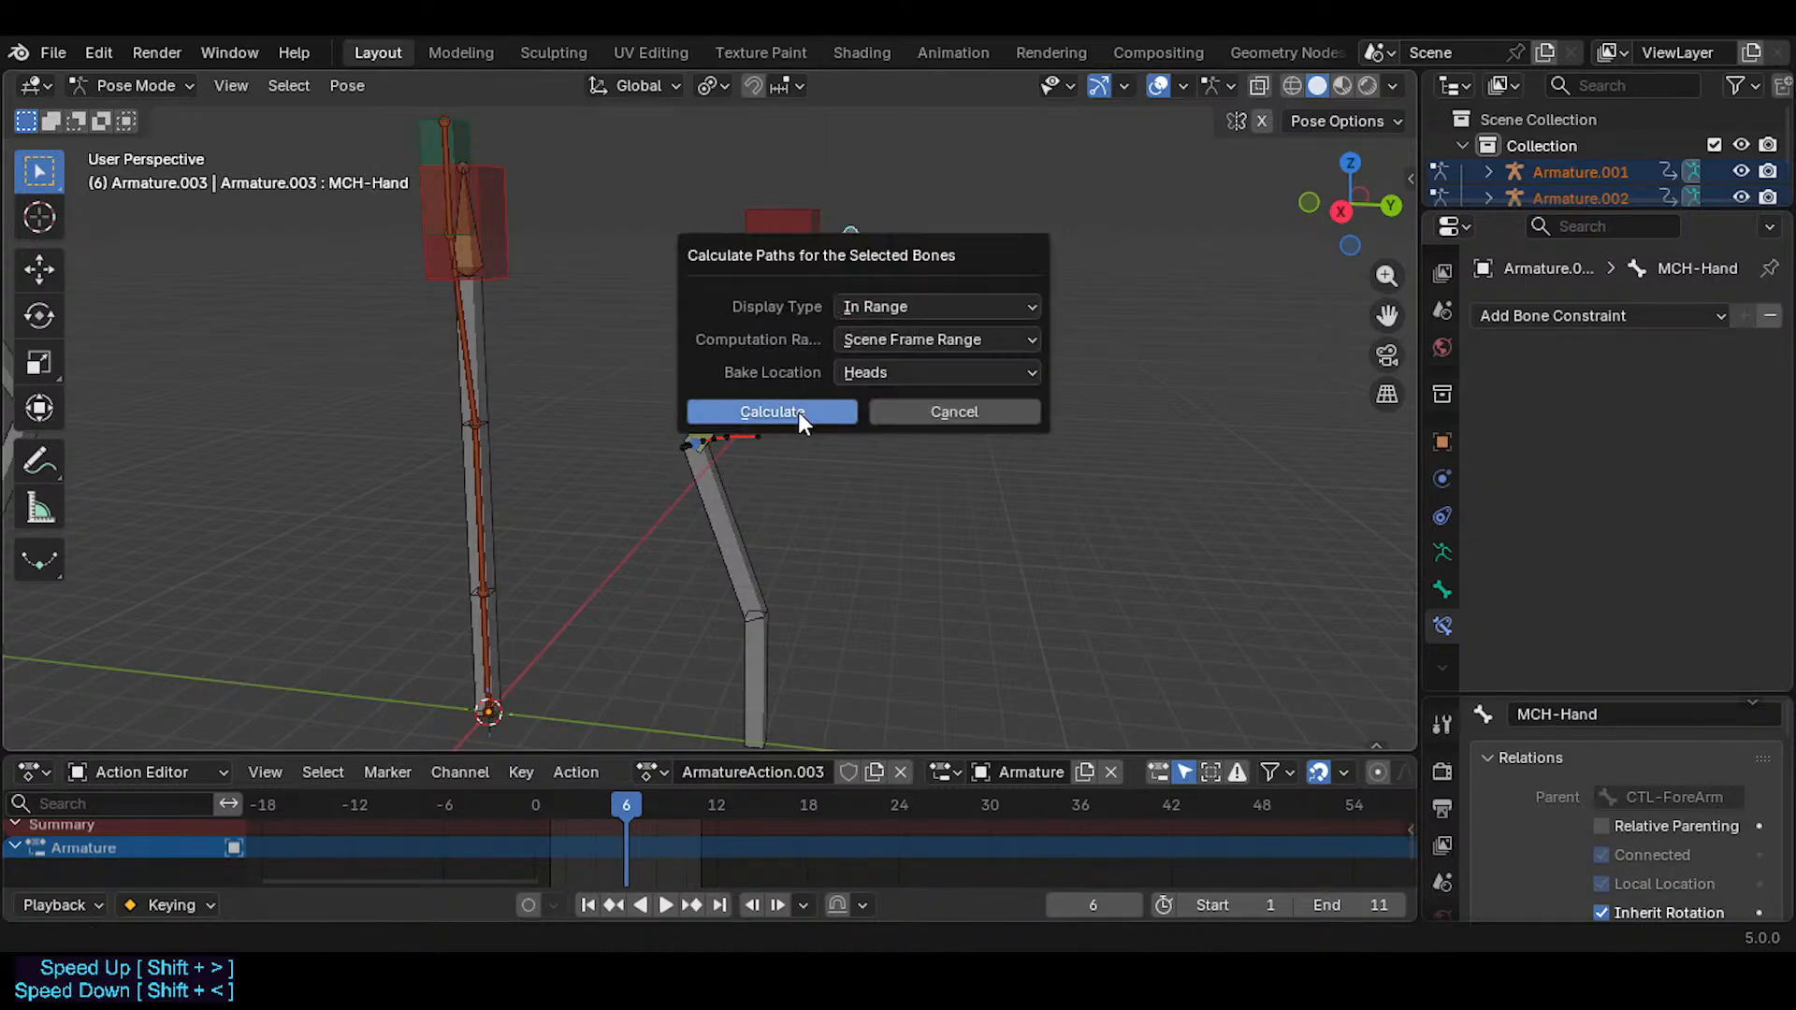
left_click(798, 413)
- Scrub to frame 10 and examine the MCH-Hand bone's head on its motion path
left_click_drag(613, 804, 684, 843)
key("space")
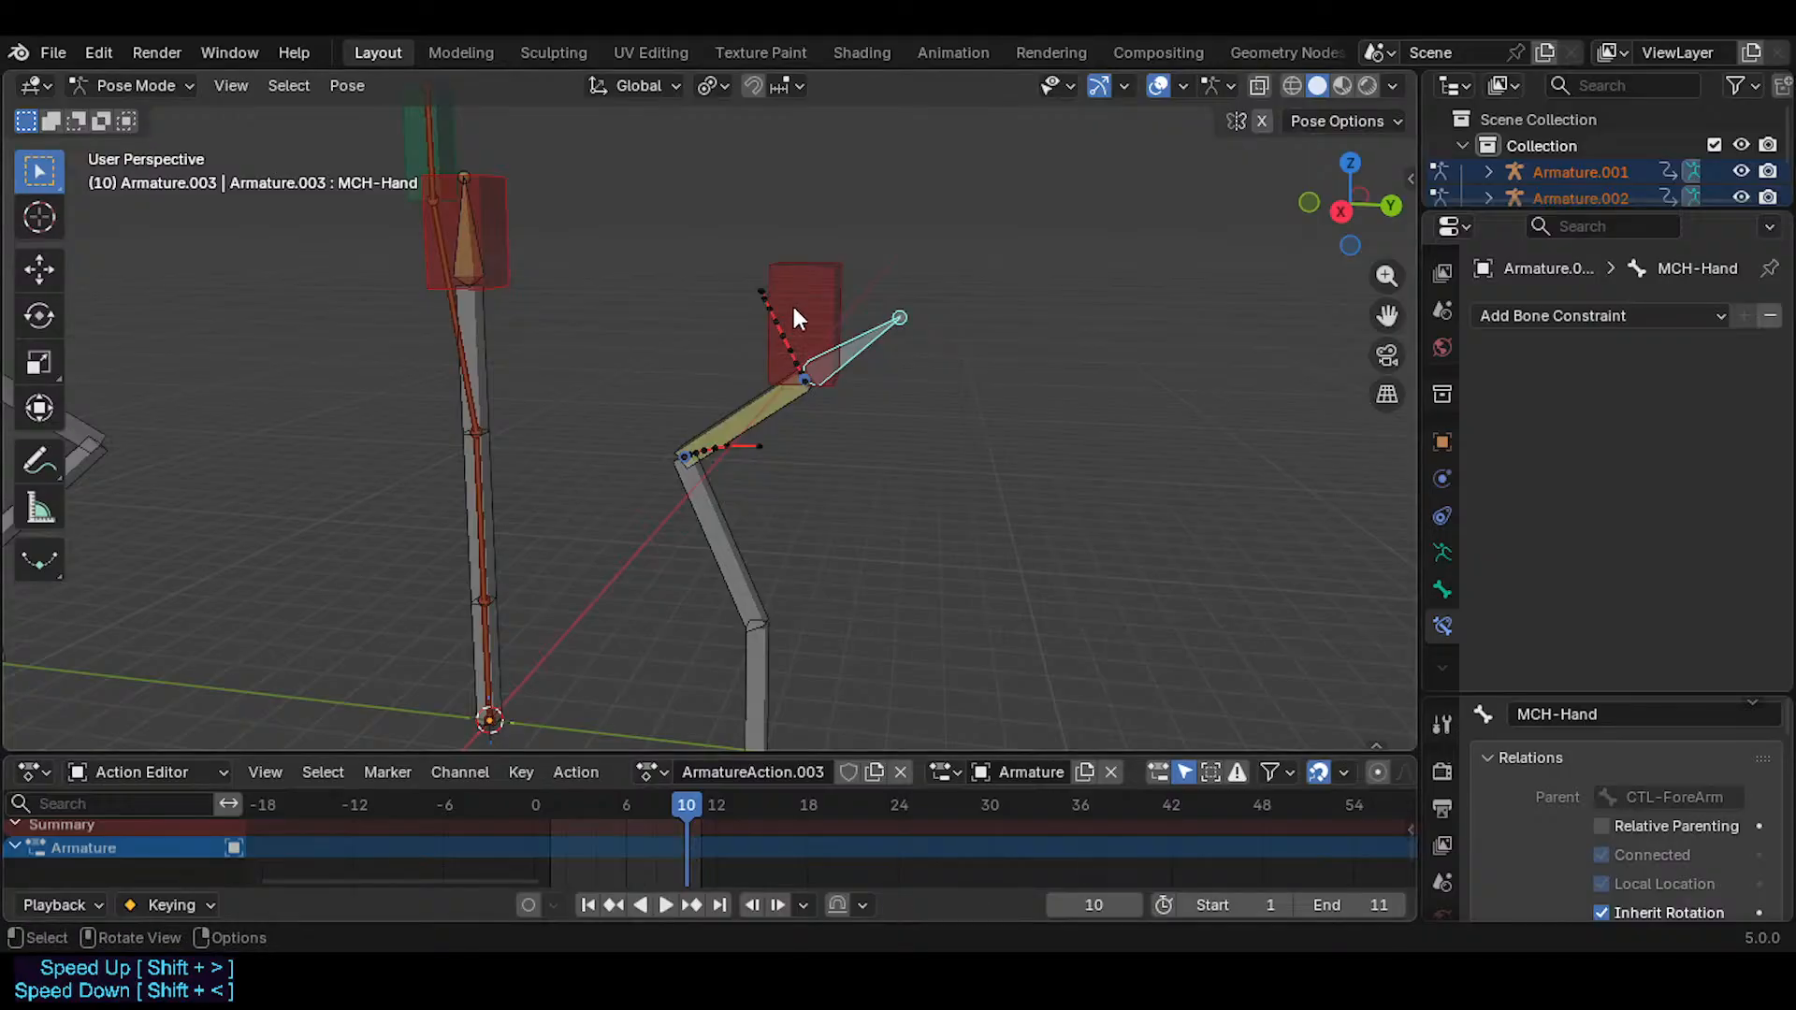
scroll(778, 317, "up", 2)
scroll(786, 351, "up", 2)
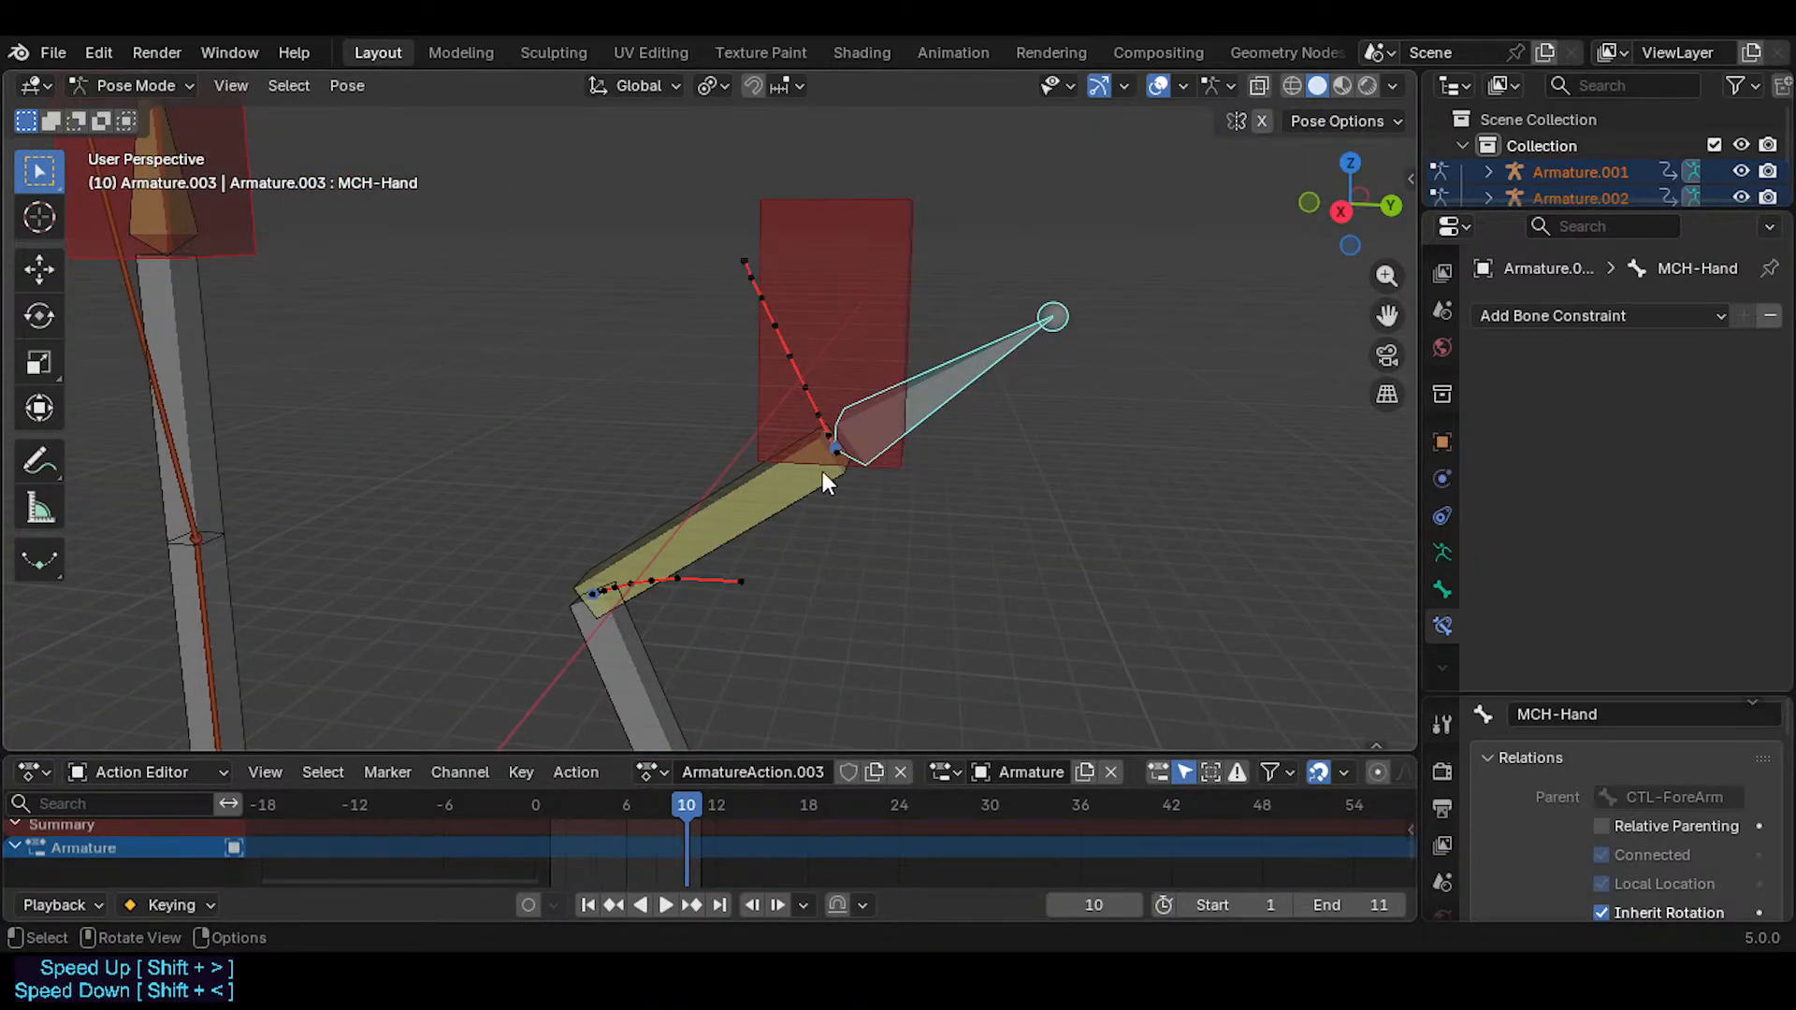
left_click(884, 419)
left_click(898, 424)
- Return to frame 0, select MTR-IK-Hand and advance to frame 6 to compare the hand and elbow paths
left_click_drag(681, 805, 575, 821)
key("Escape")
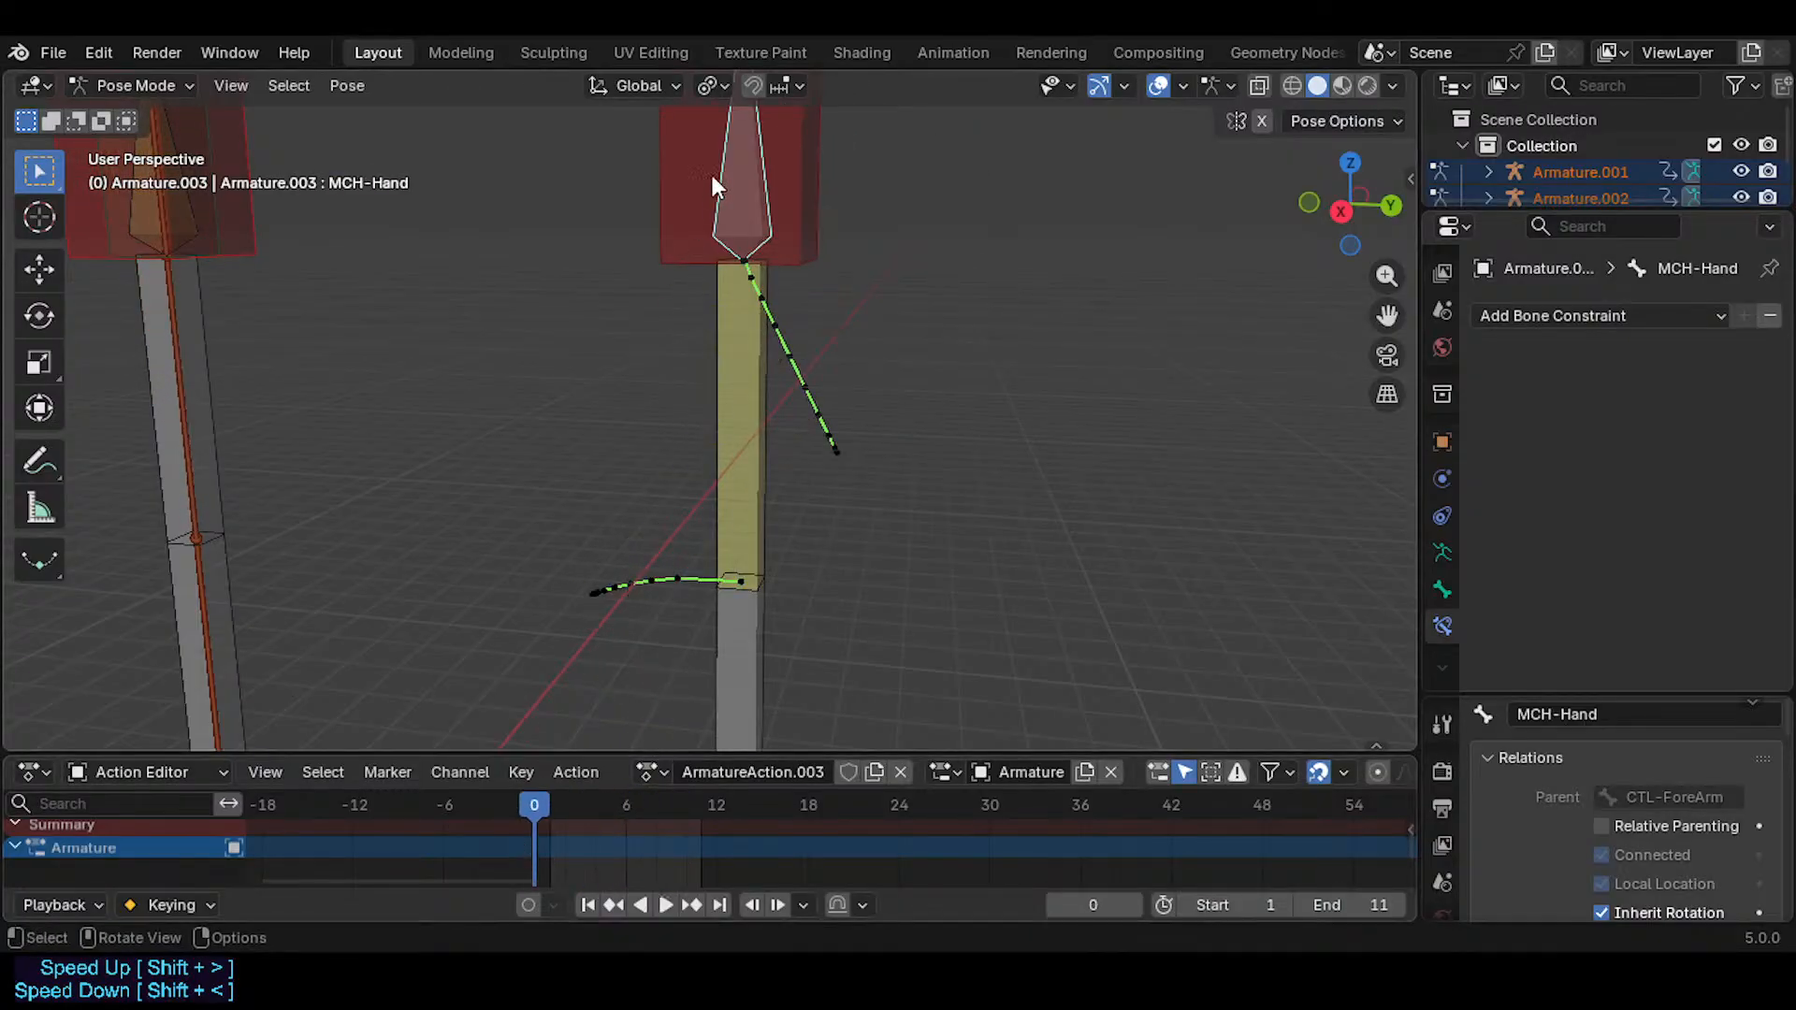
left_click(710, 175)
scroll(797, 196, "down", 2)
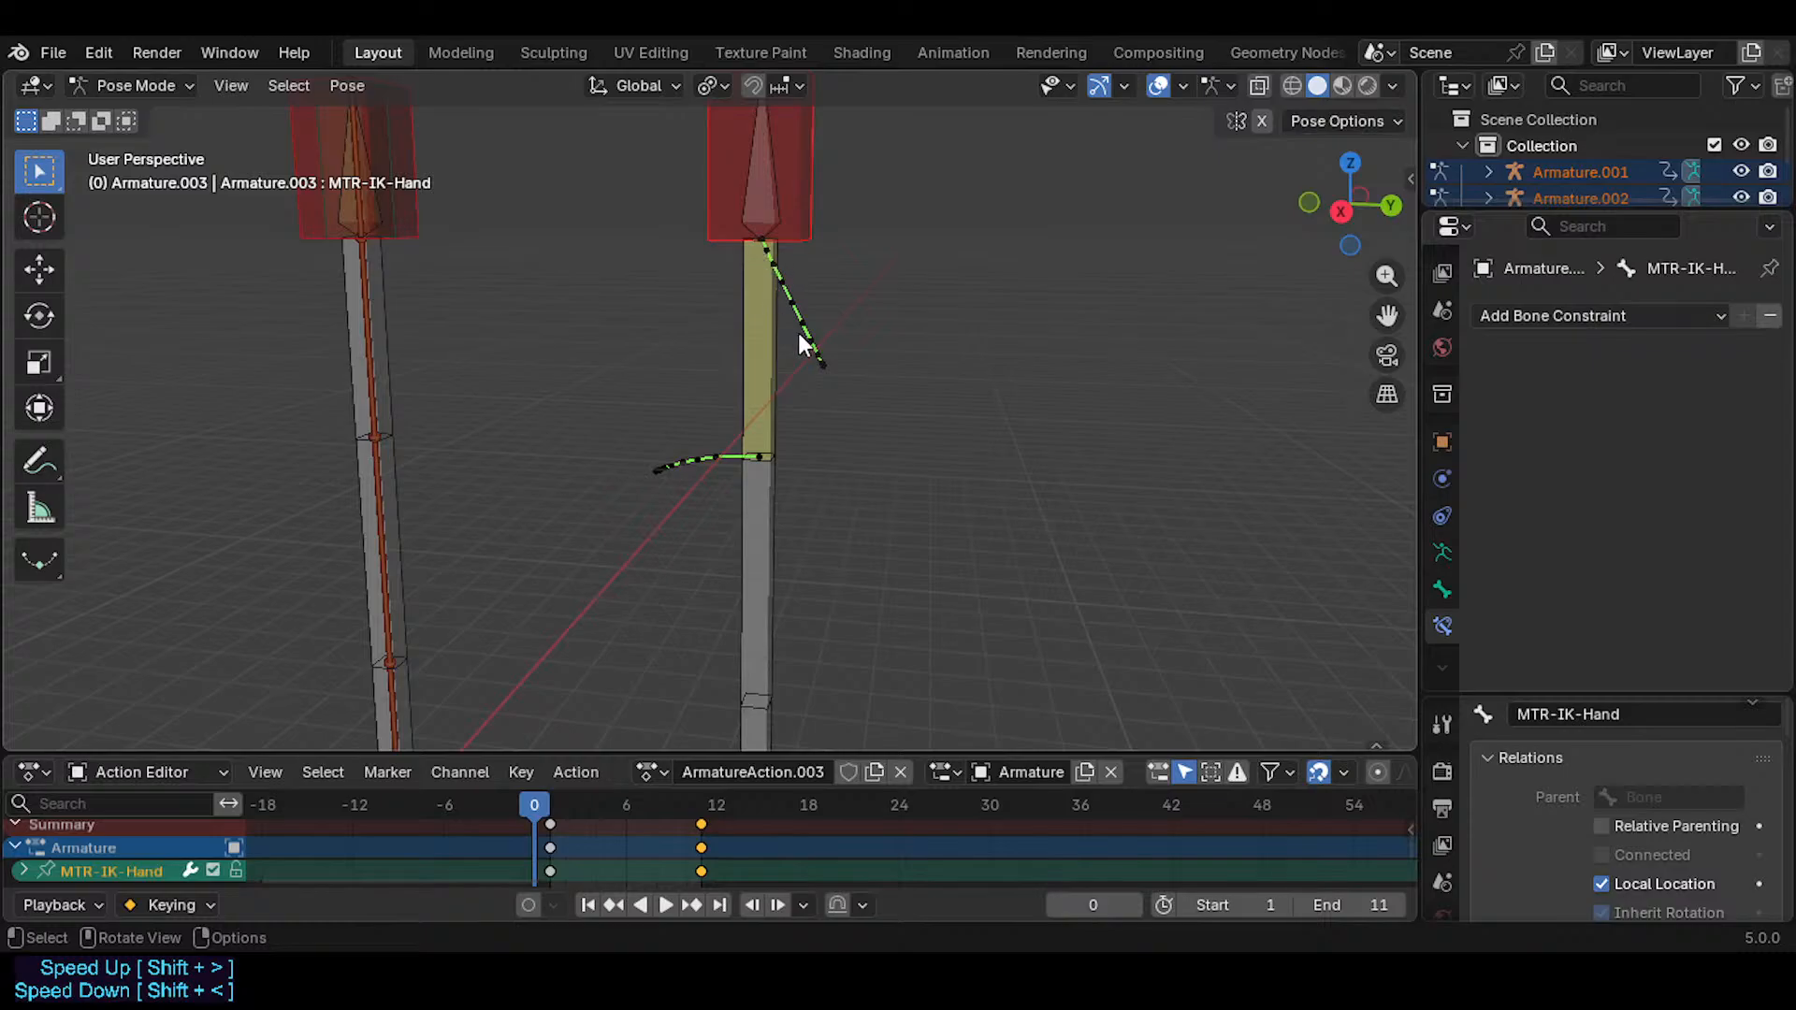
left_click_drag(522, 804, 627, 793)
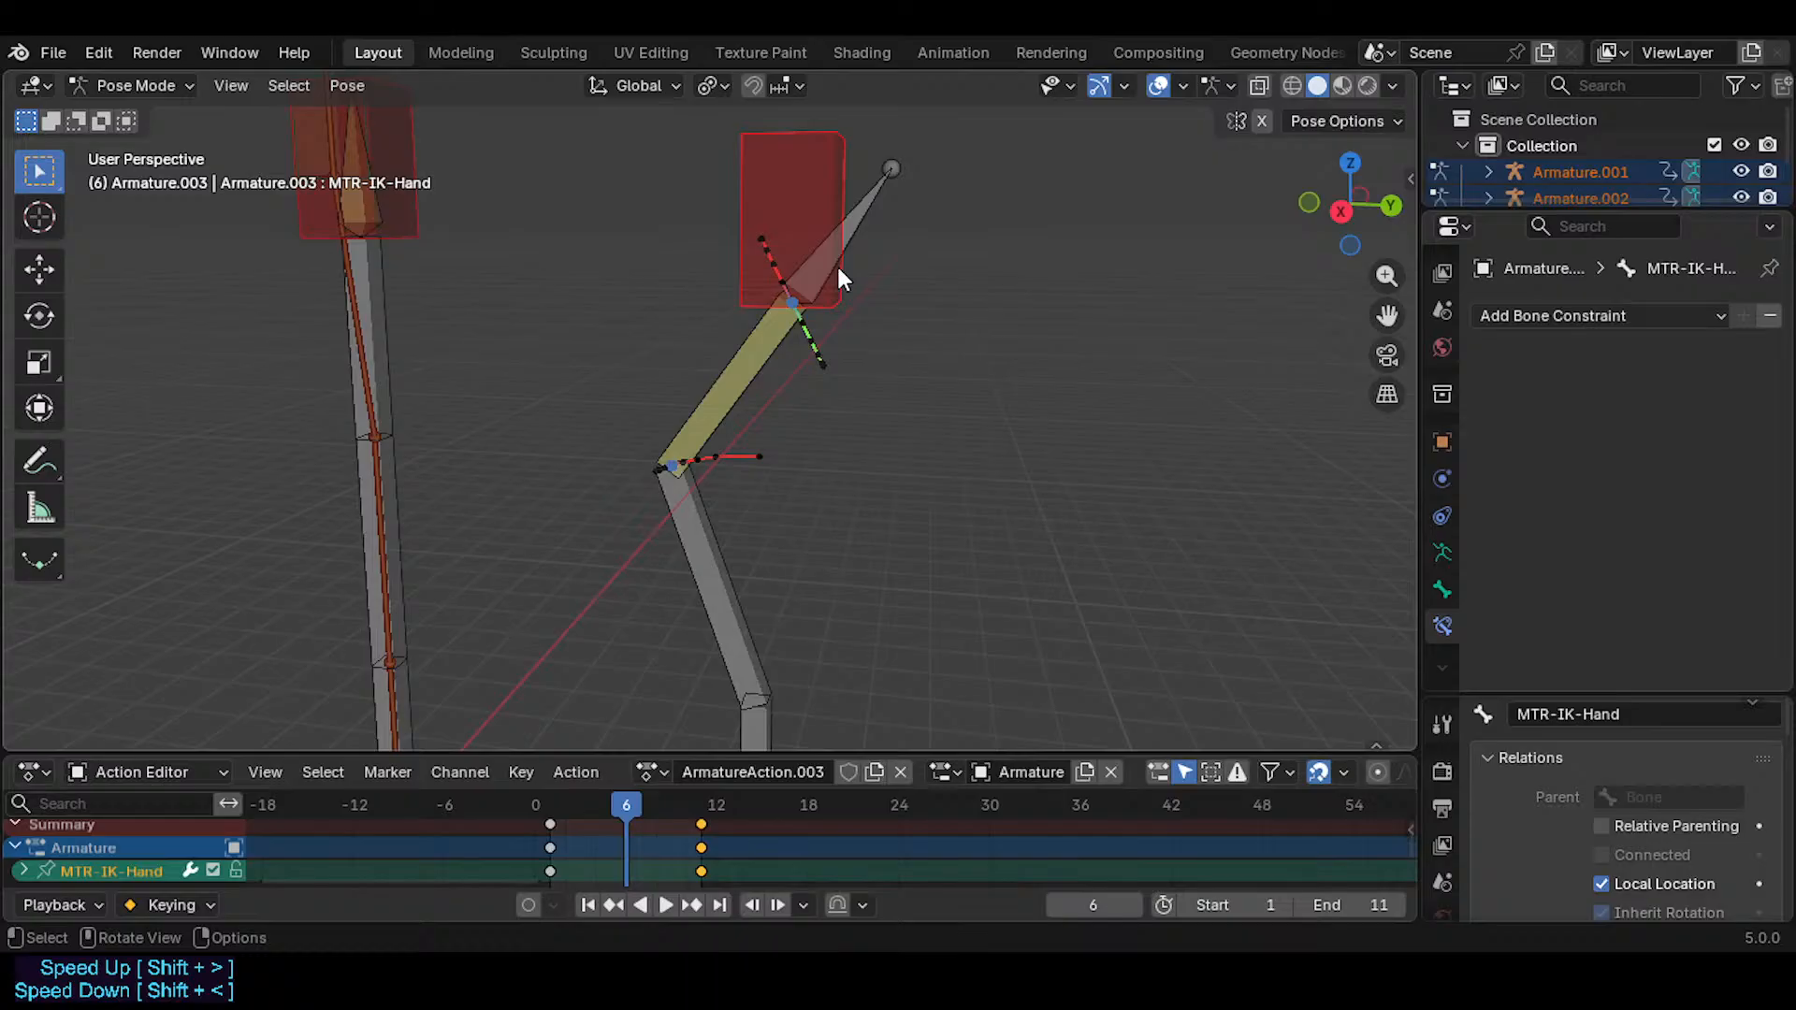
- Inspect the Inverse Kinematics settings in the bone properties of CTL-ForeArm
left_click(778, 334)
left_click(1441, 589)
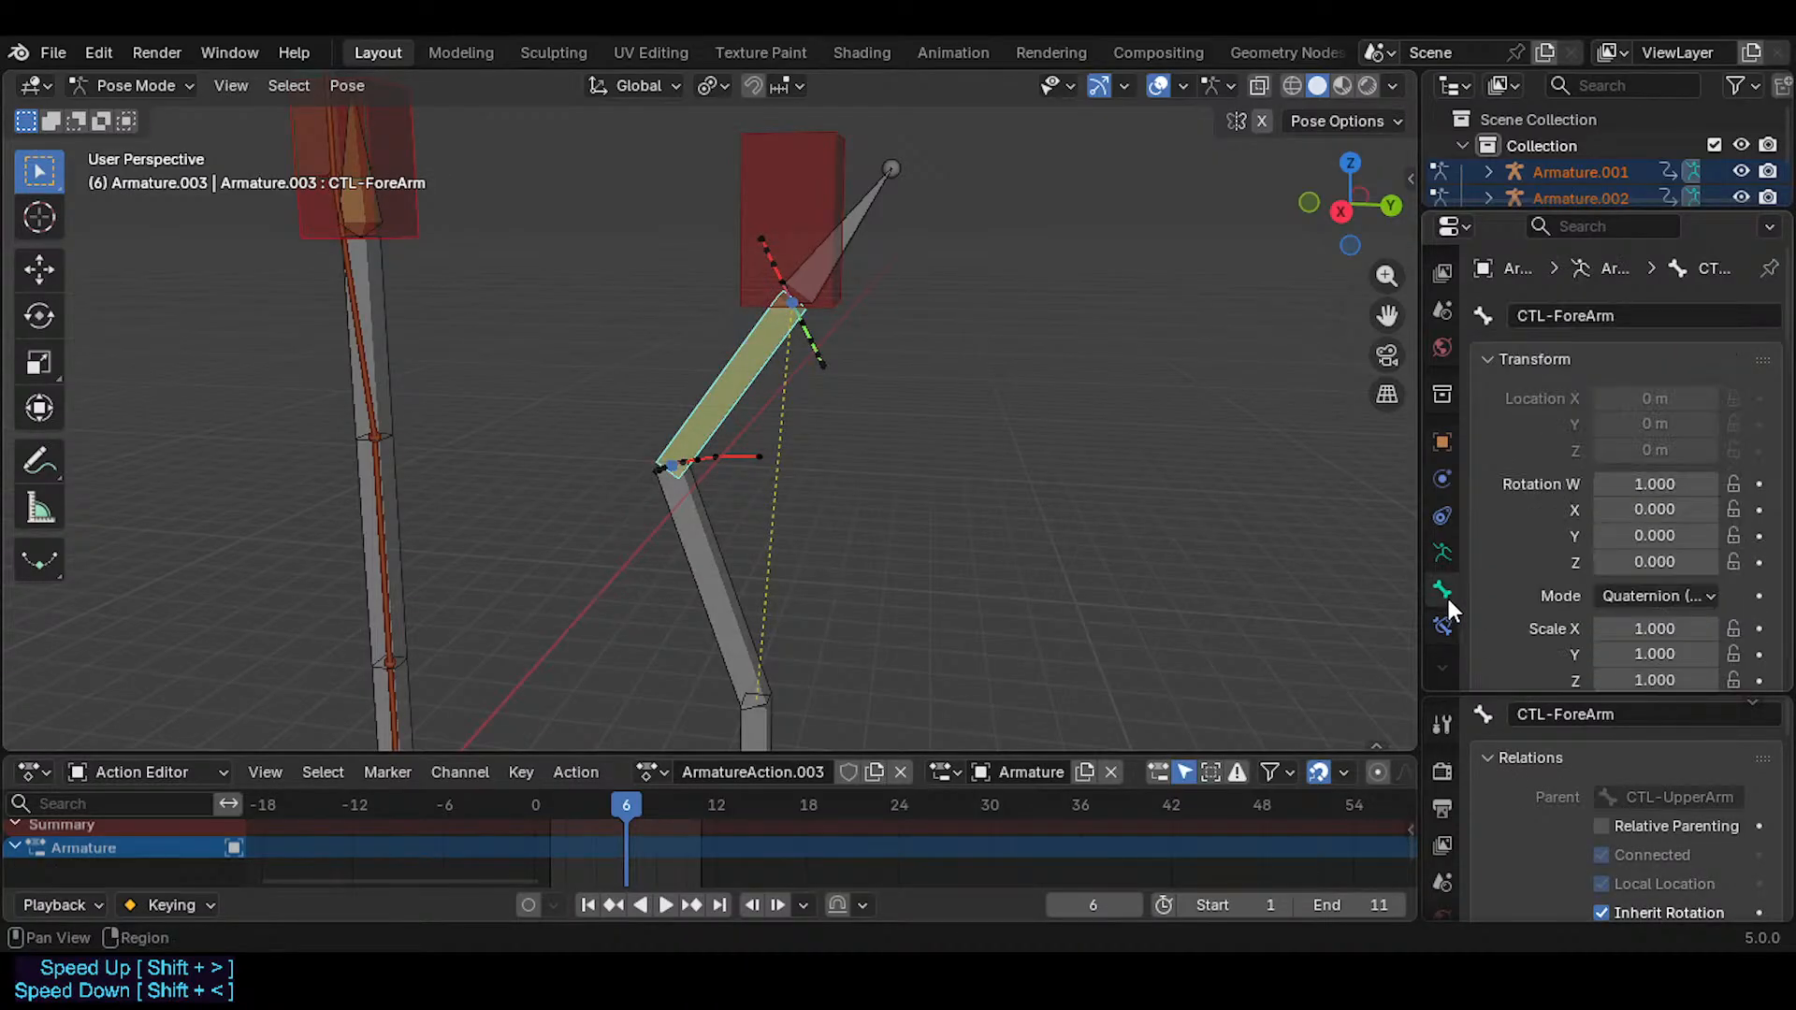
scroll(1635, 524, "down", 10)
scroll(1663, 522, "up", 4)
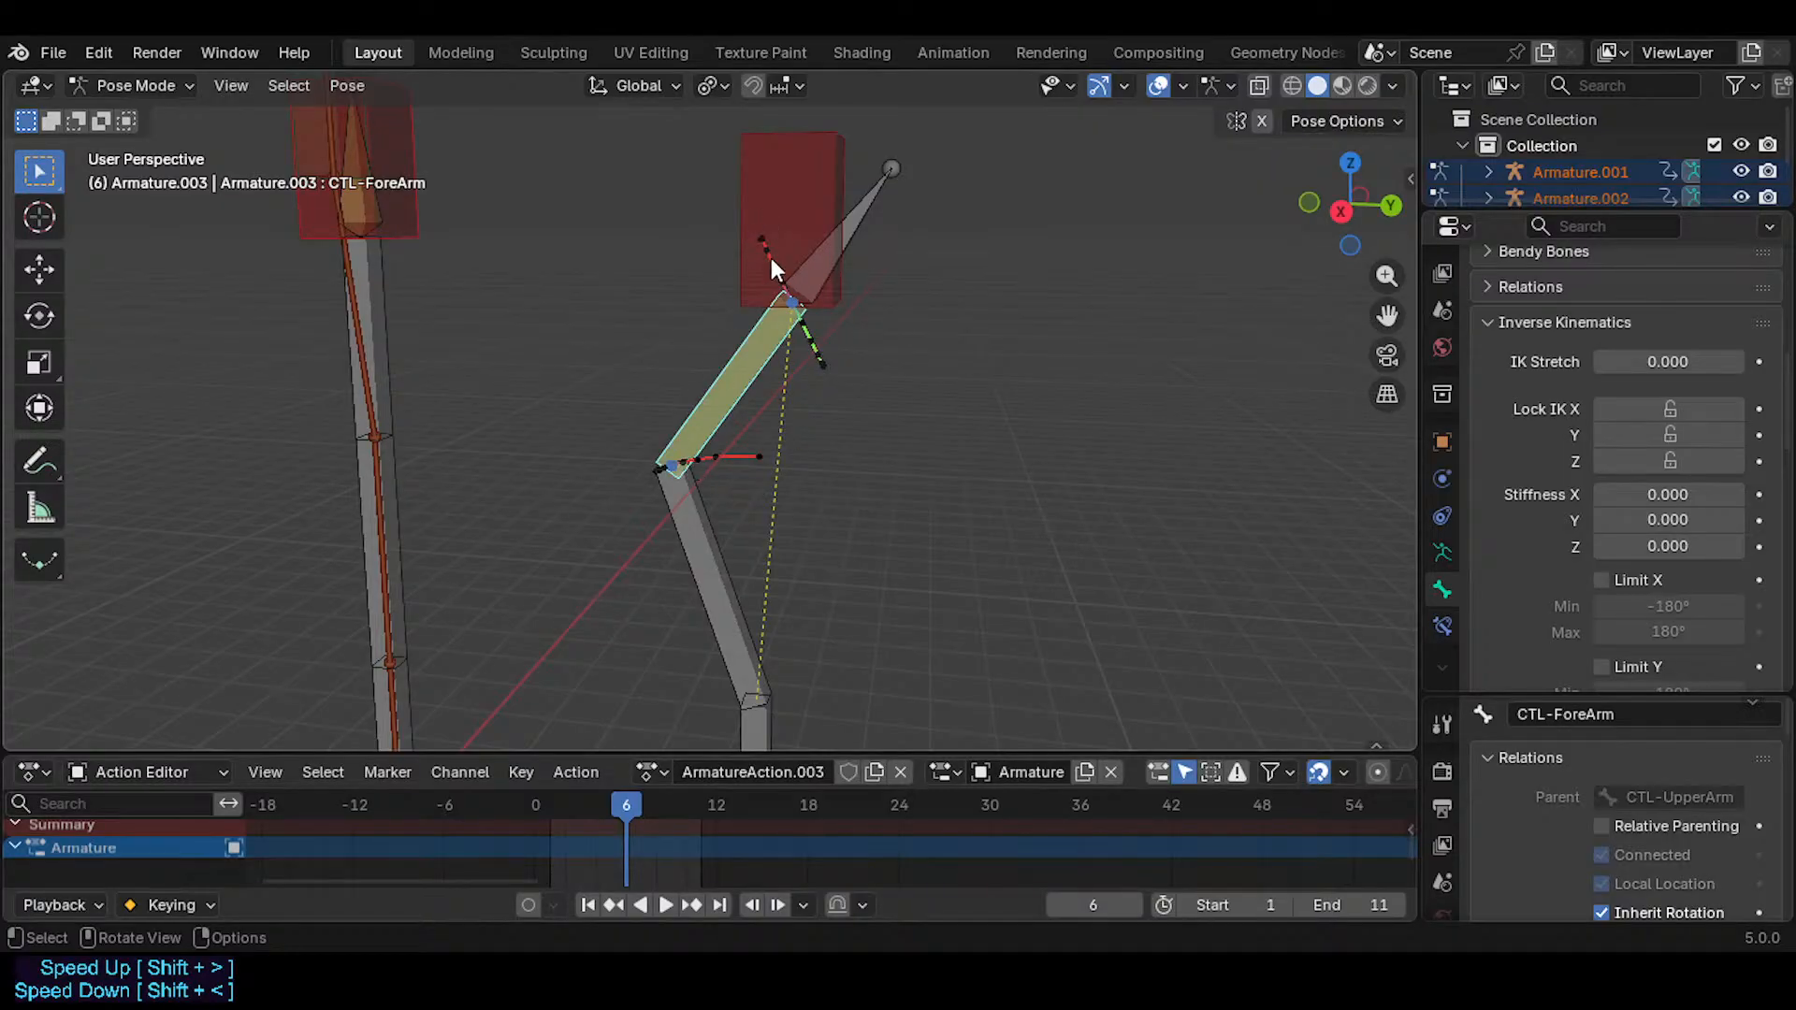
- Insert a keyframe for MTR-IK-Hand at frame 6 and try moving the bone off the hand's path
left_click(783, 224)
key("g")
right_click(794, 321)
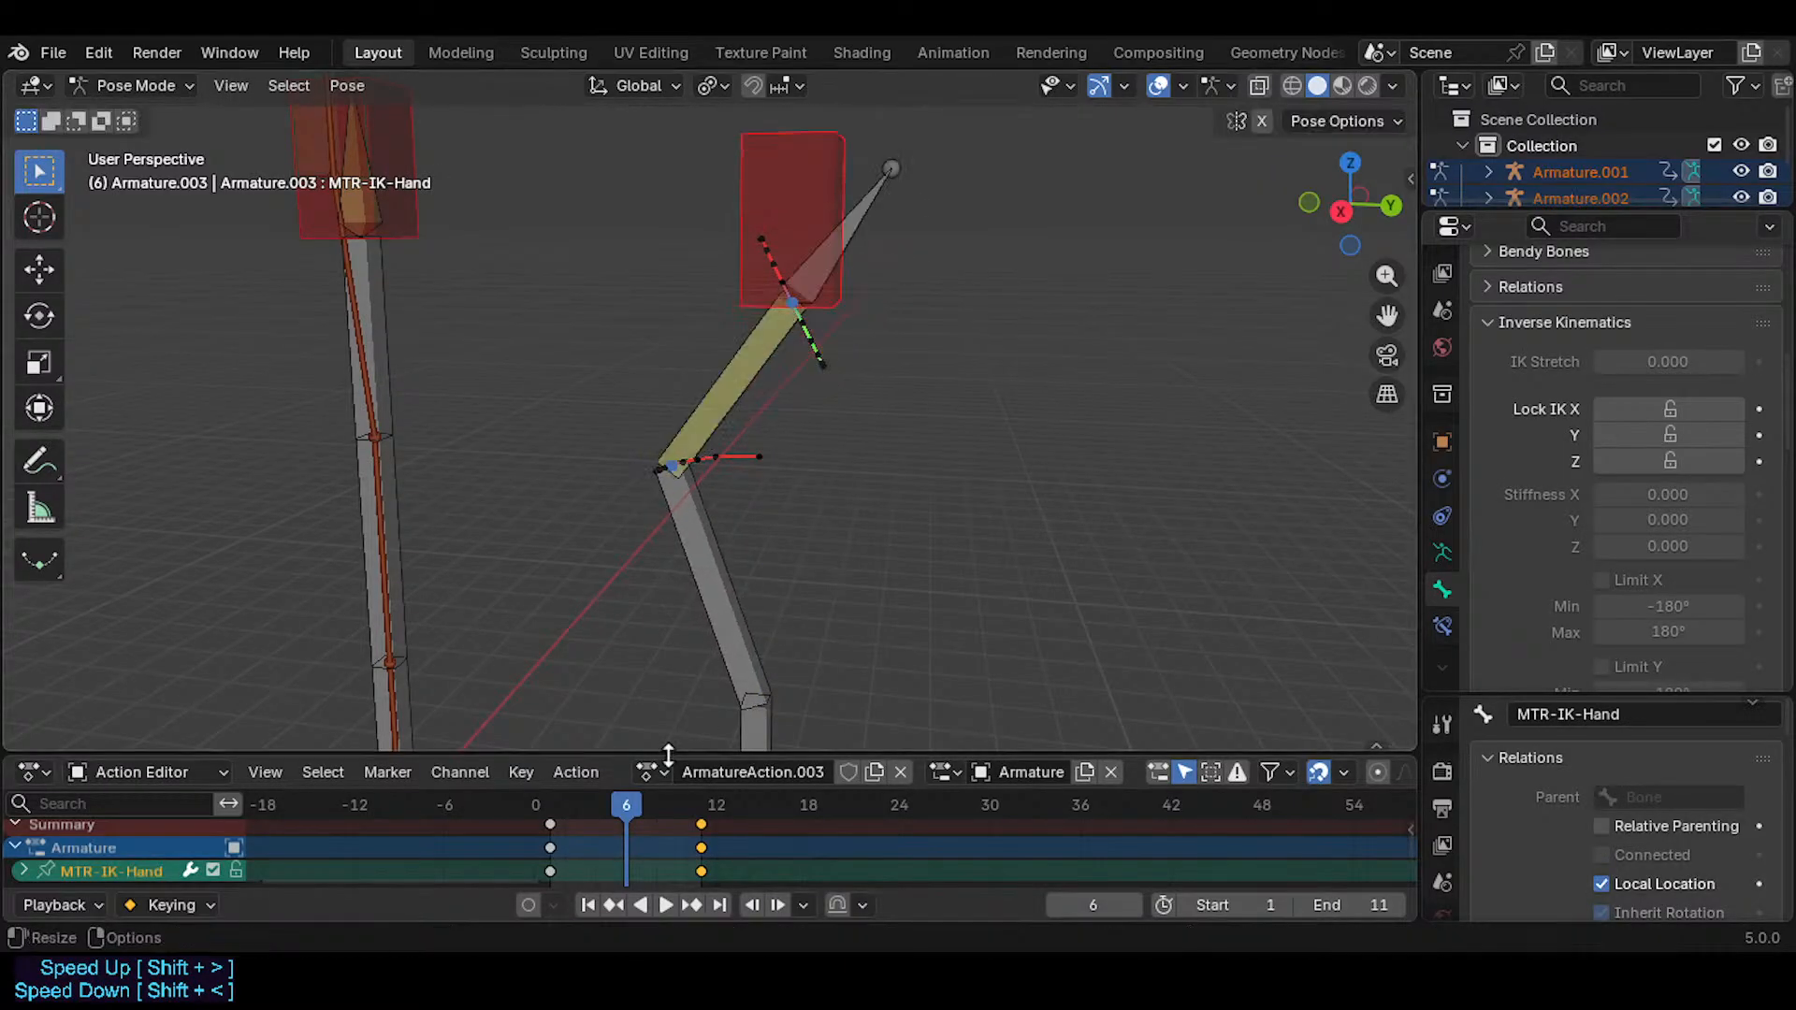
mouse_move(625, 806)
left_mouse_down()
mouse_move(602, 812)
mouse_move(627, 820)
left_mouse_up()
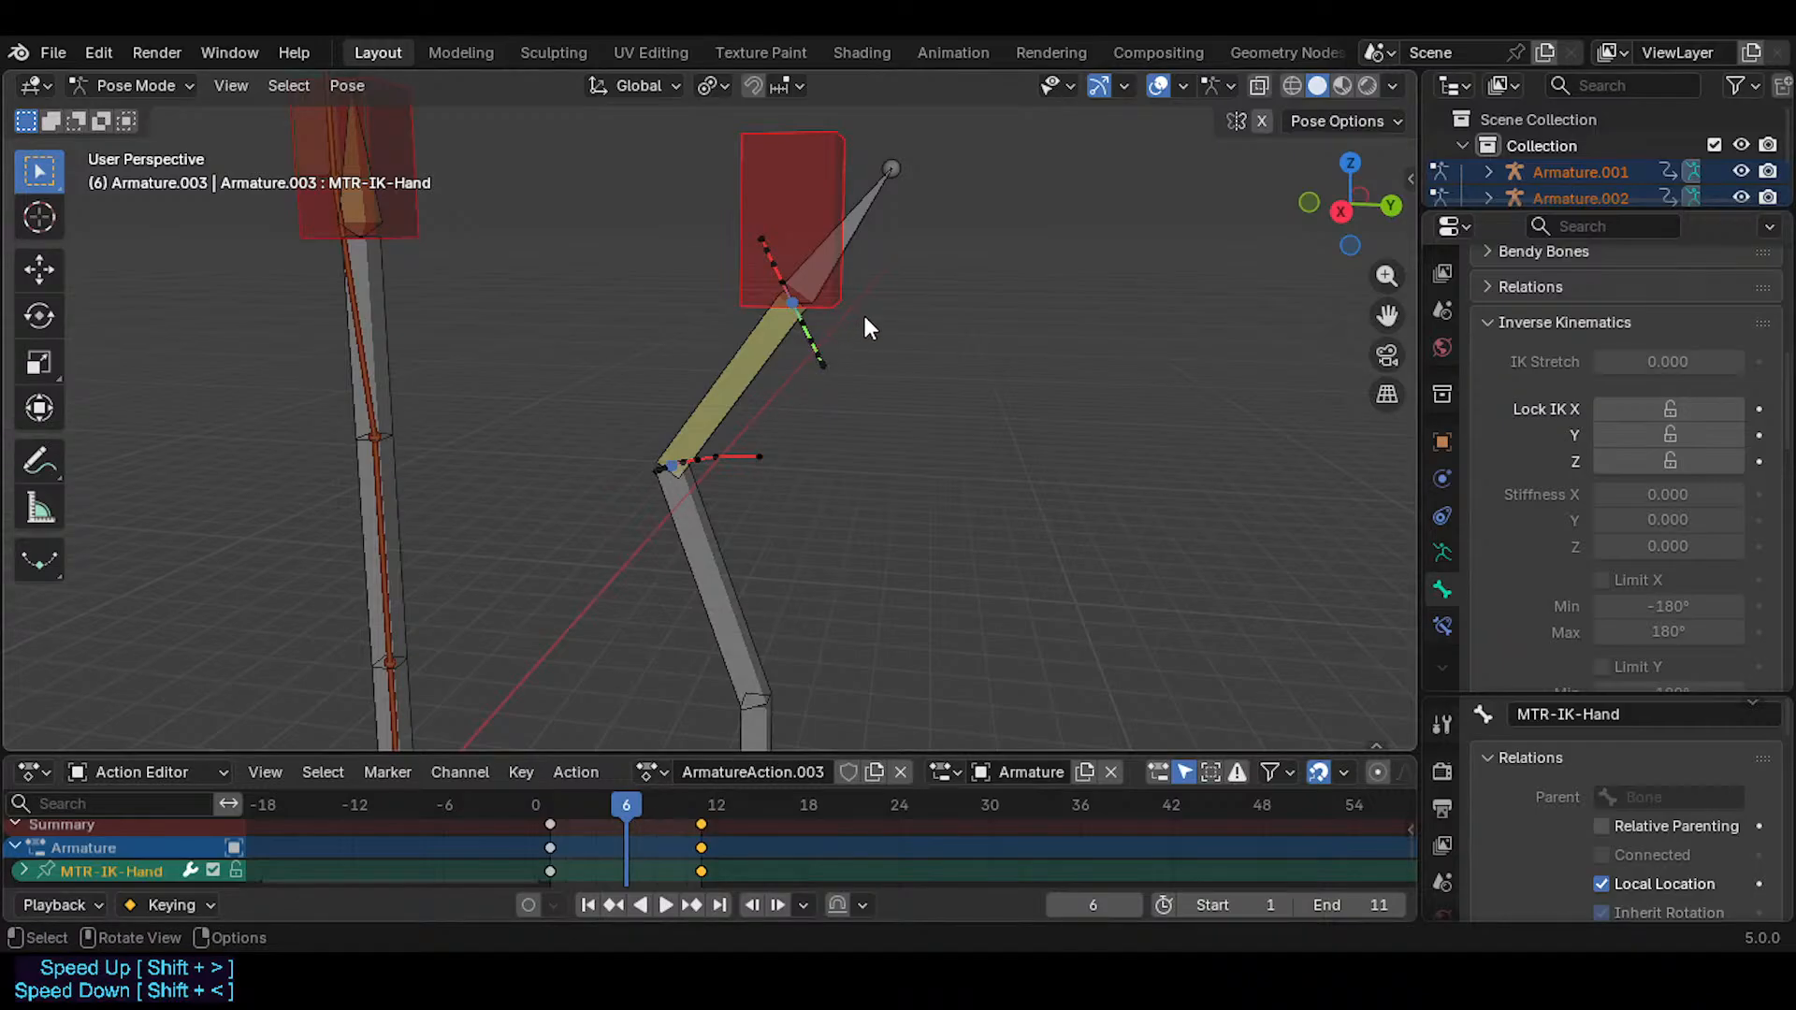
key("i")
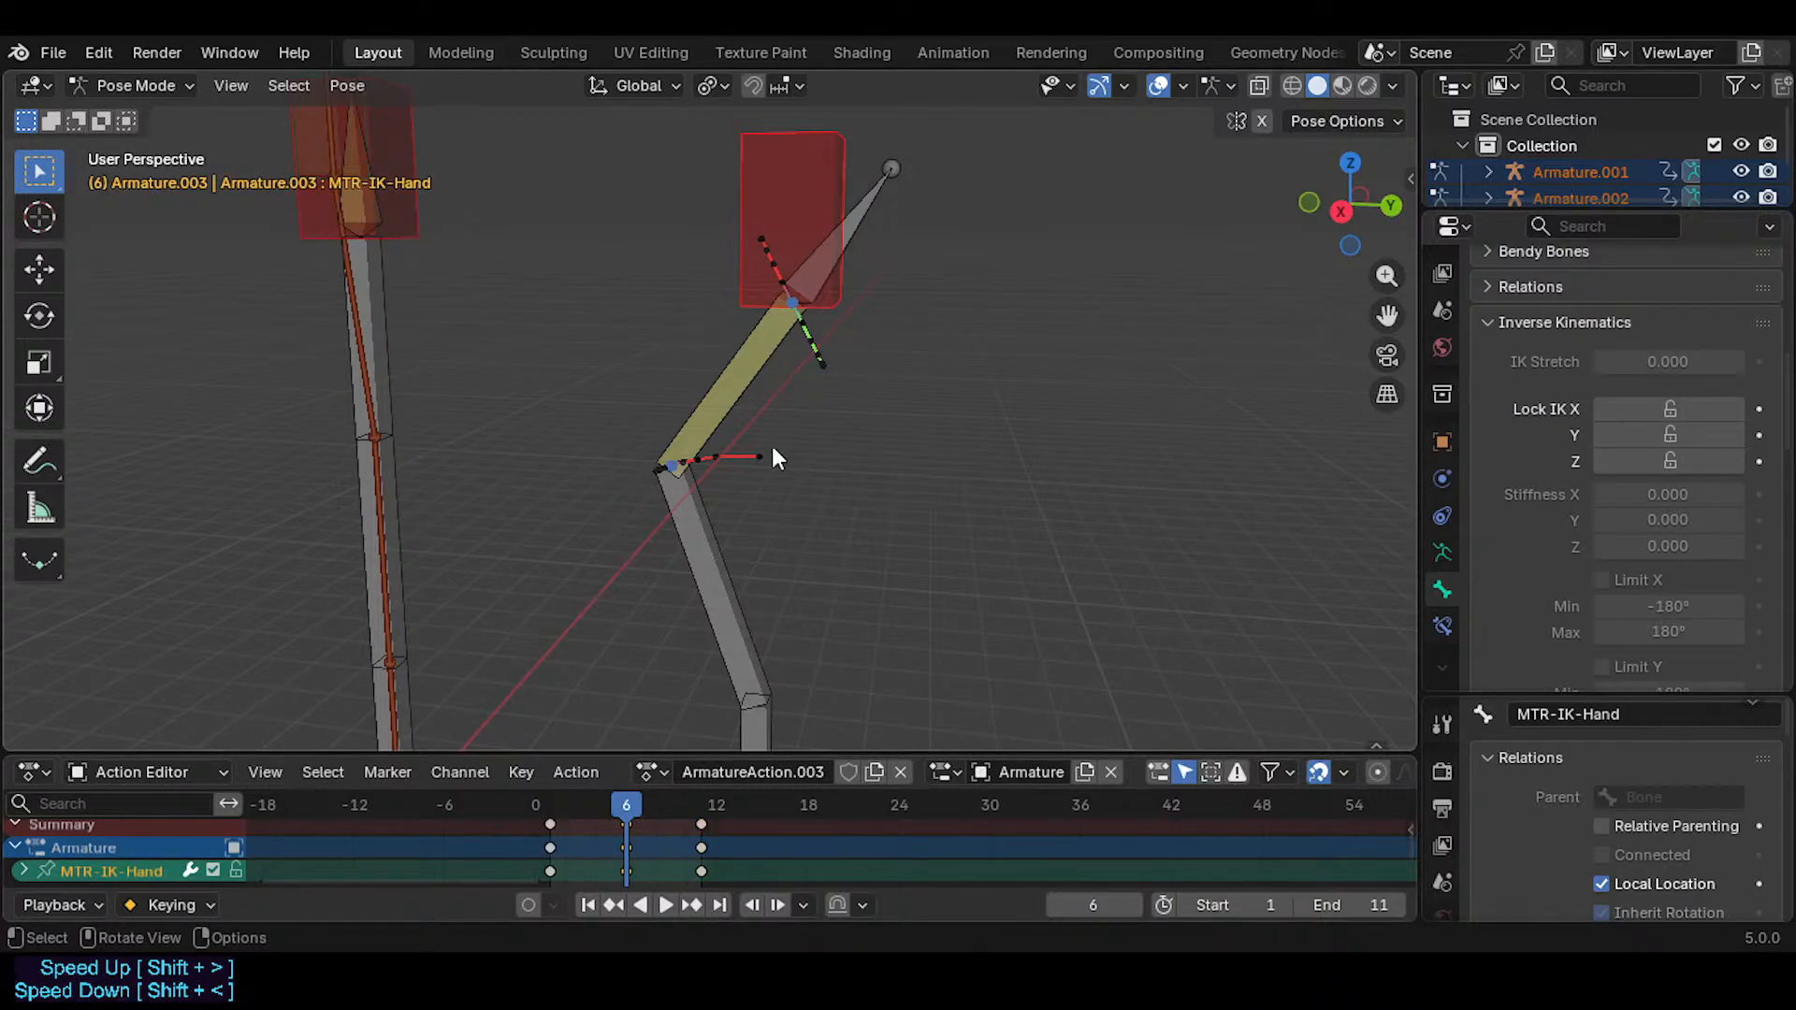
key("g")
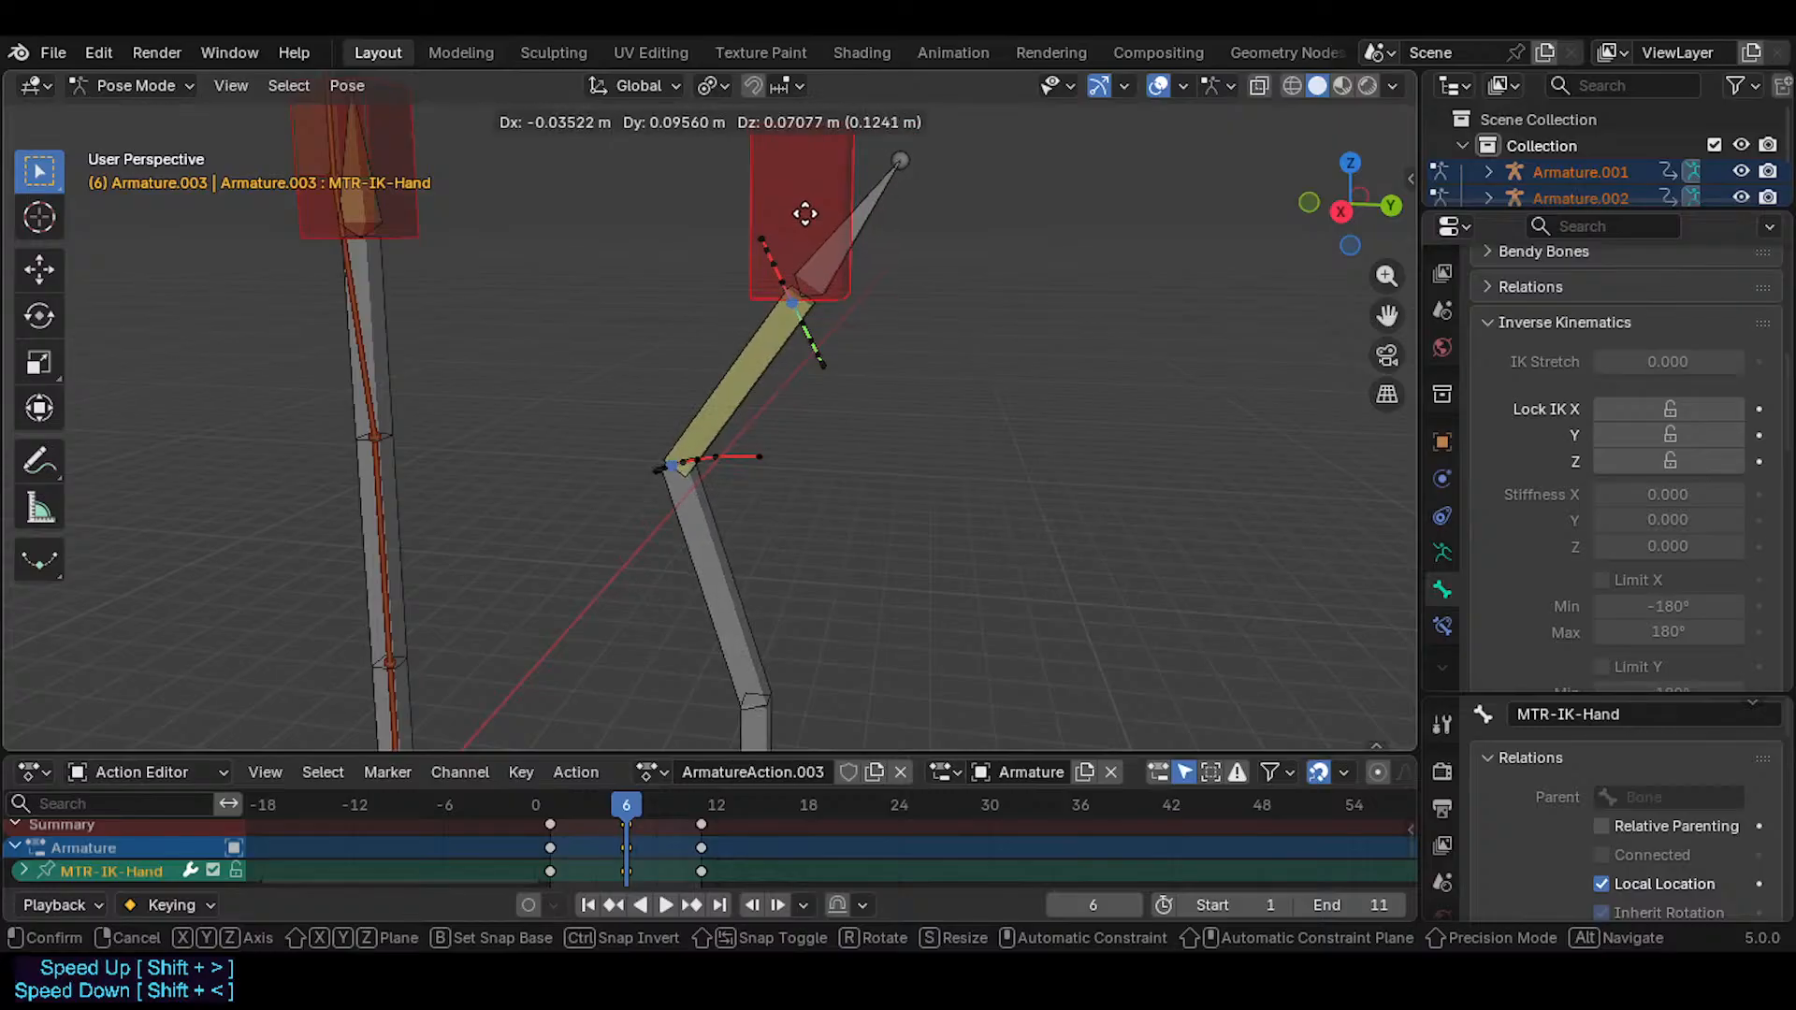
left_click(826, 212)
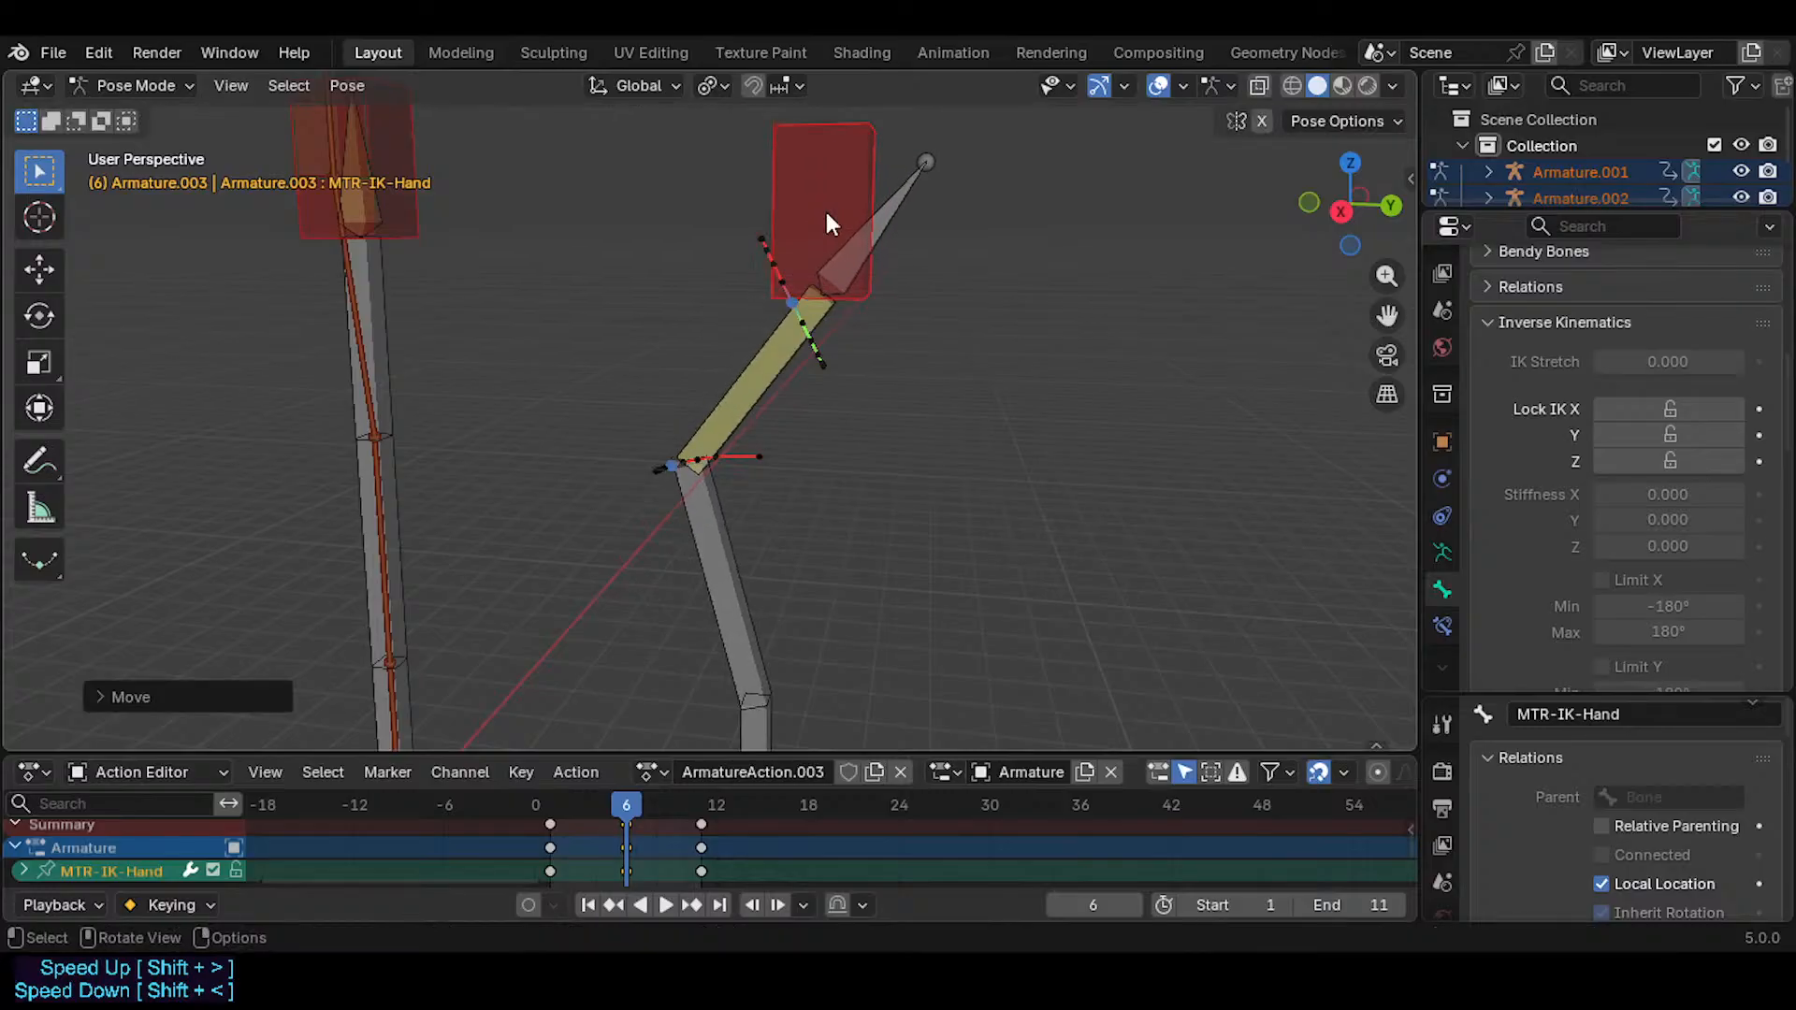
- Calculate the motion path of MTR-IK-Hand and clear the forearm and MCH-Hand paths at frame 6
key("q")
left_click(776, 471)
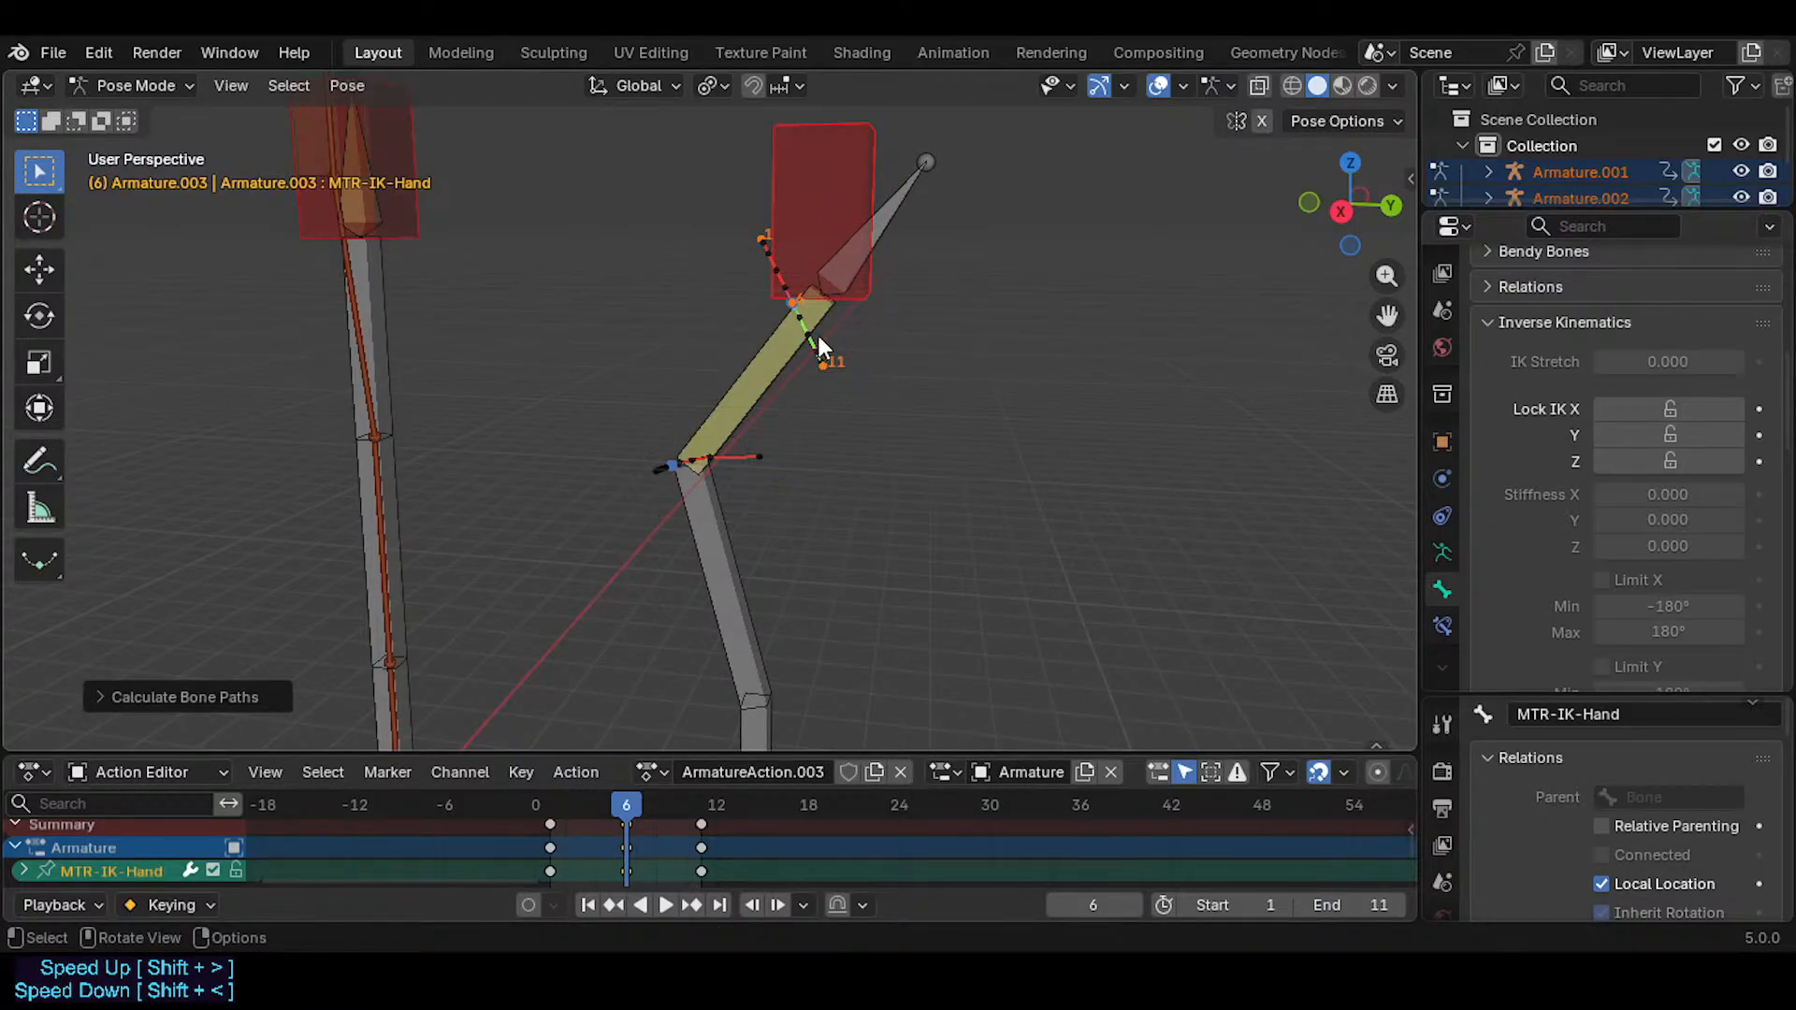
mouse_move(626, 805)
left_mouse_down()
mouse_move(565, 808)
mouse_move(636, 827)
mouse_move(535, 819)
mouse_move(626, 816)
left_mouse_up()
key("q")
left_click(793, 343)
middle_click_drag(849, 355, 739, 503)
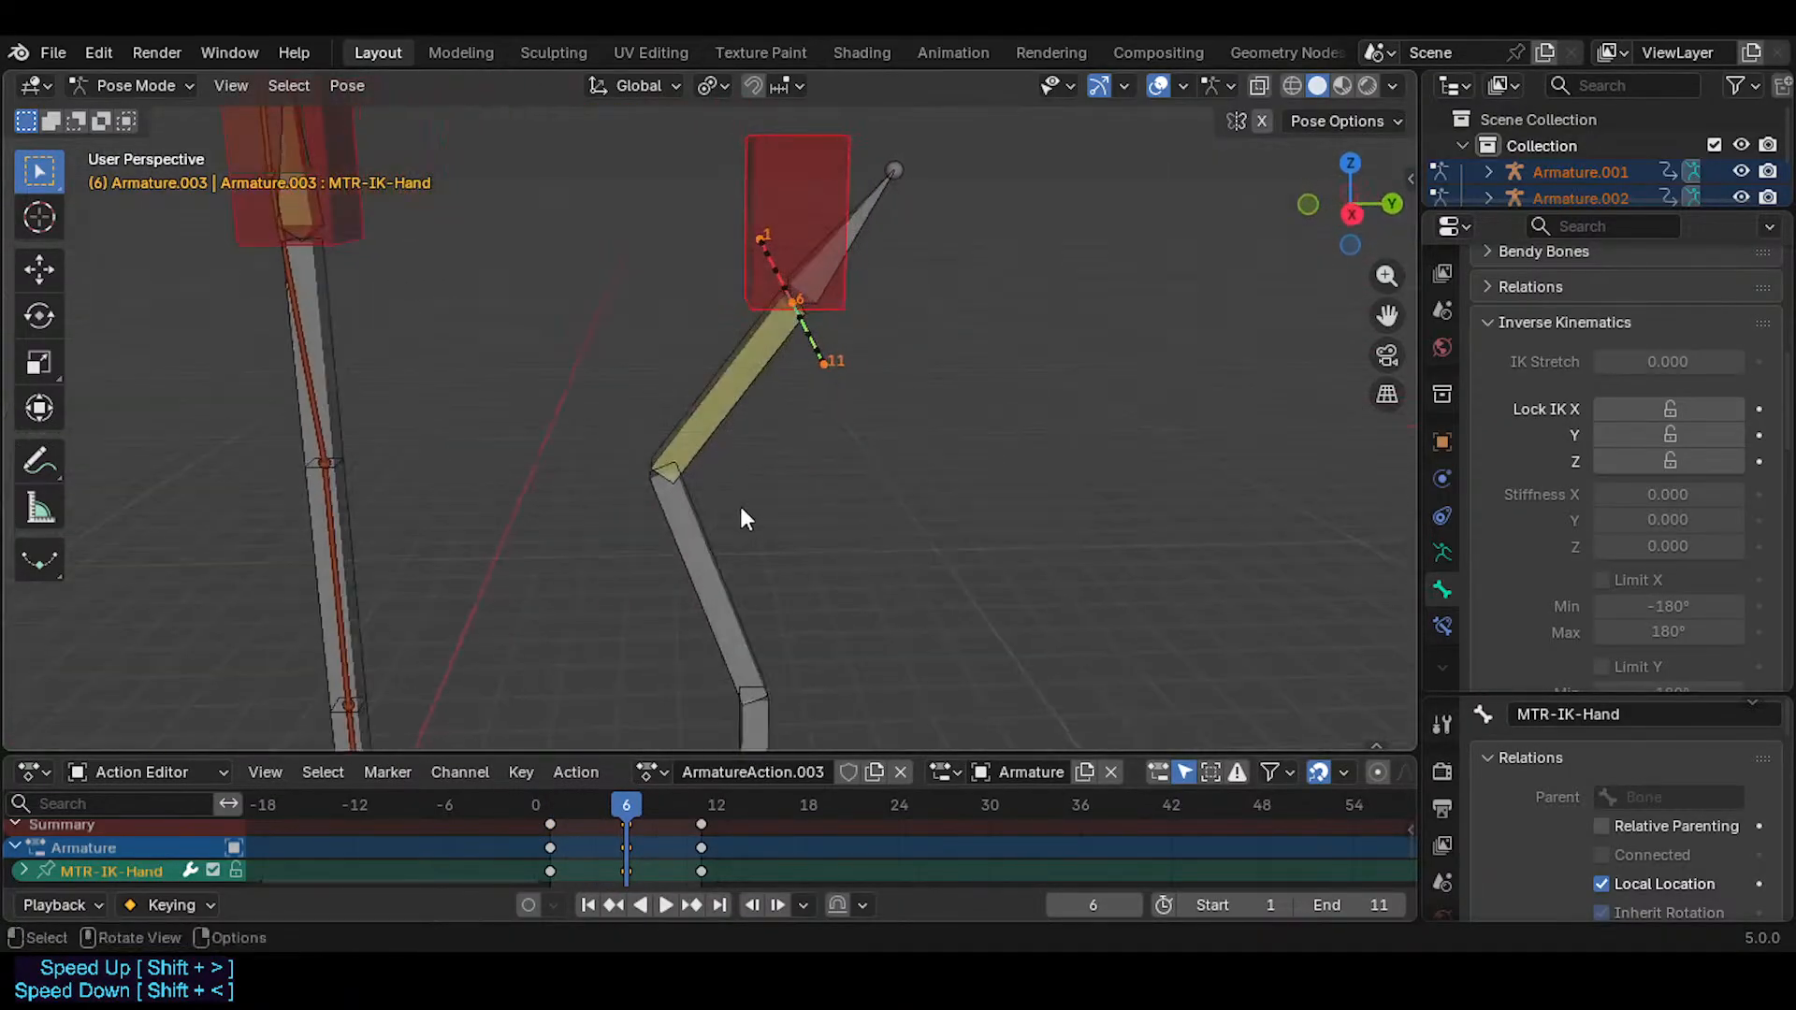
- Delete the MTR-IK-Hand keyframe at frame 6
left_click(626, 825)
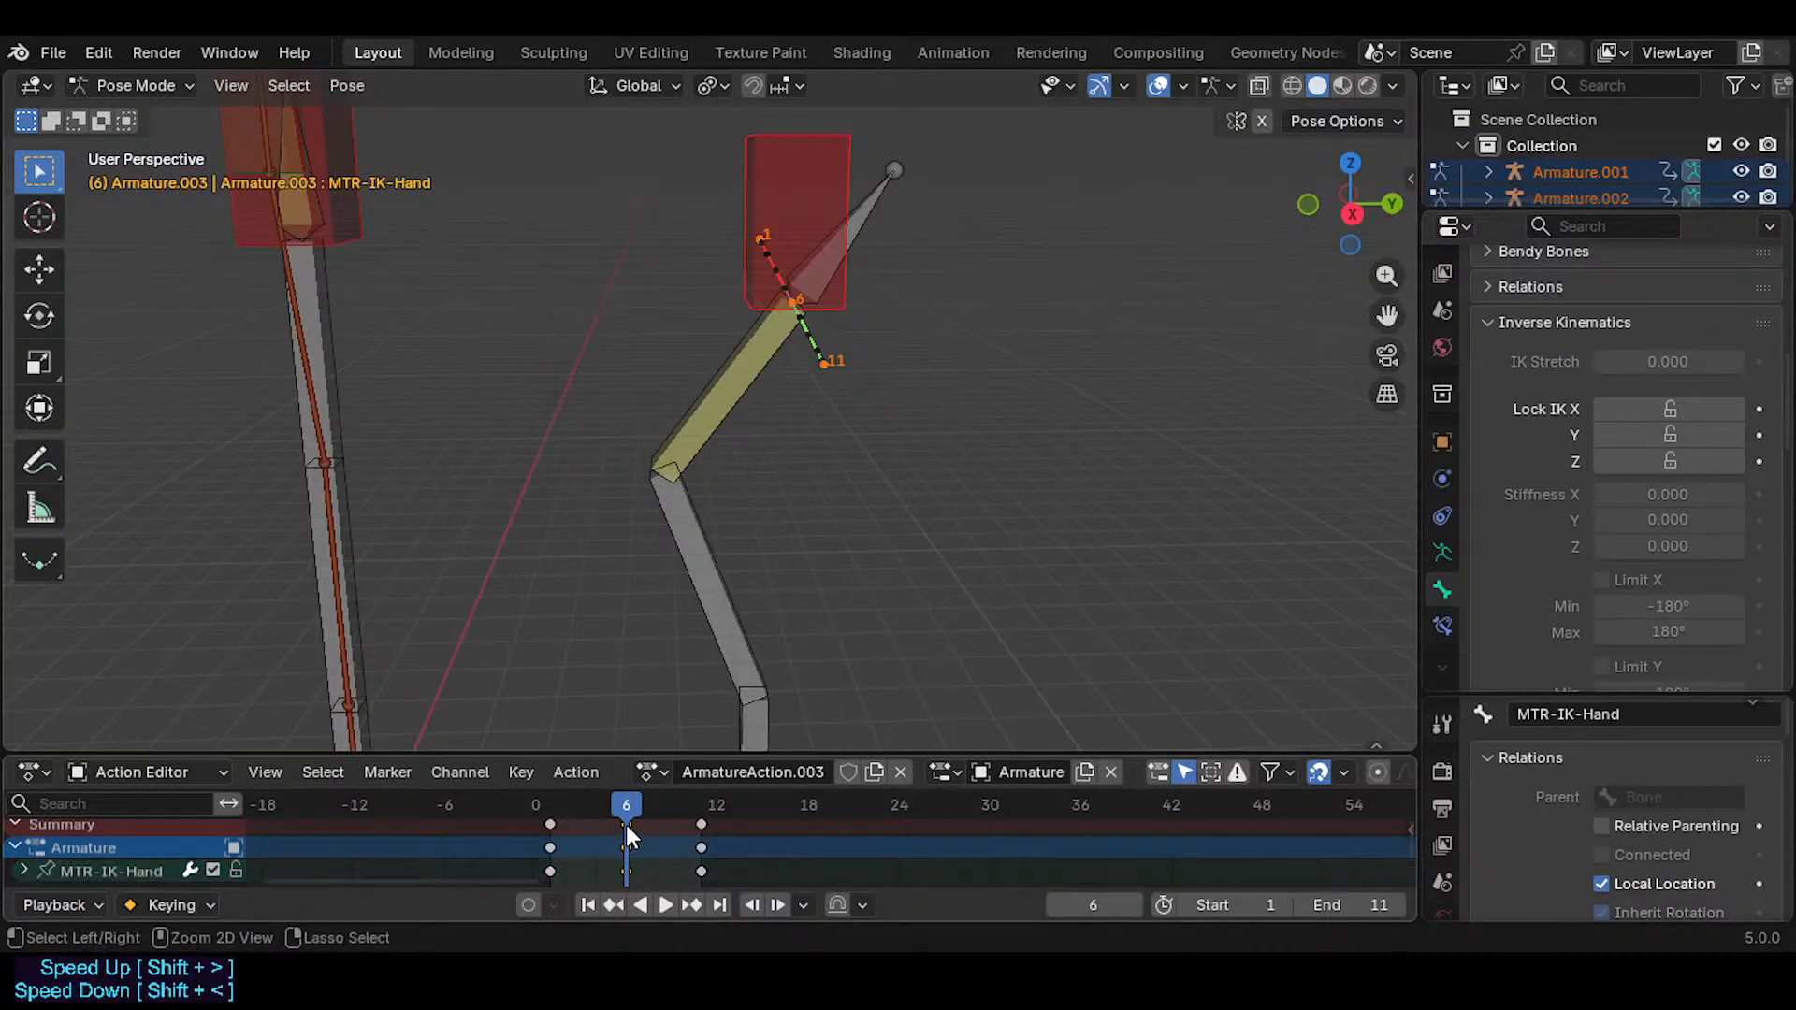
key("x")
left_click(625, 821)
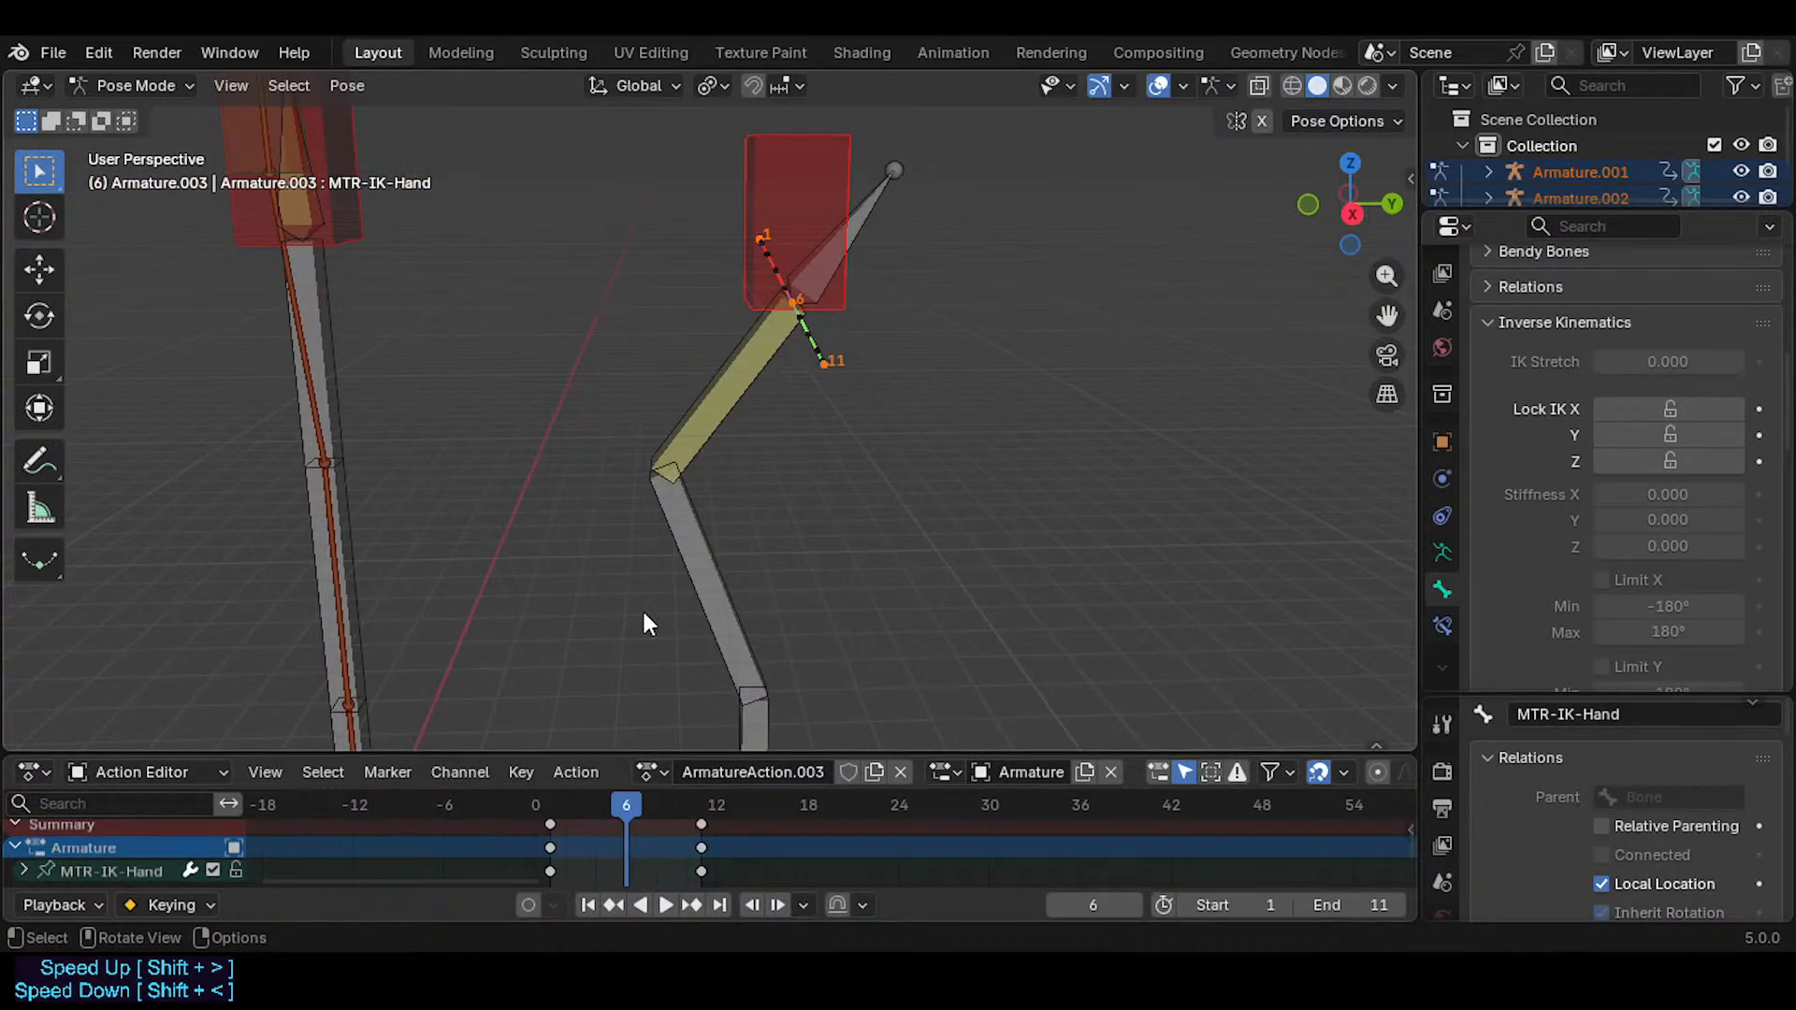
- Move MTR-IK-Hand outward along positive Y and slightly upward at frame 6, and keyframe the new pose
middle_click_drag(954, 372, 928, 384)
key("g")
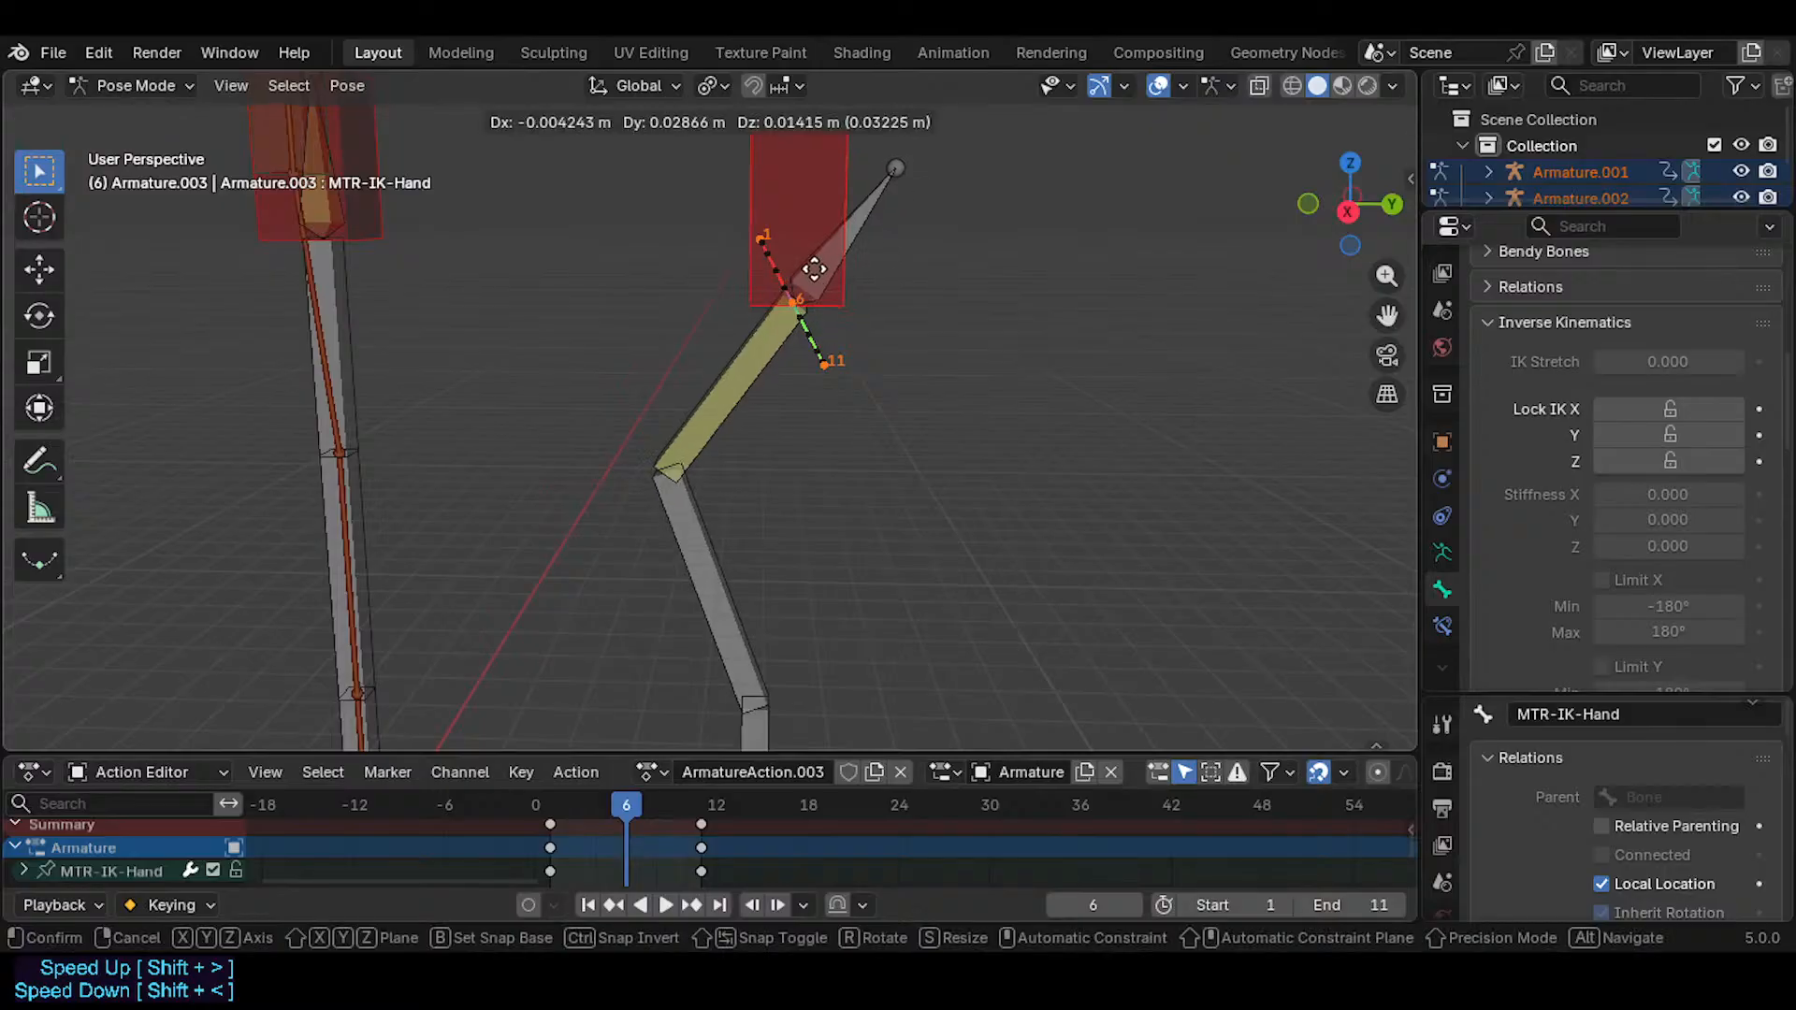
left_click(836, 267)
key("i")
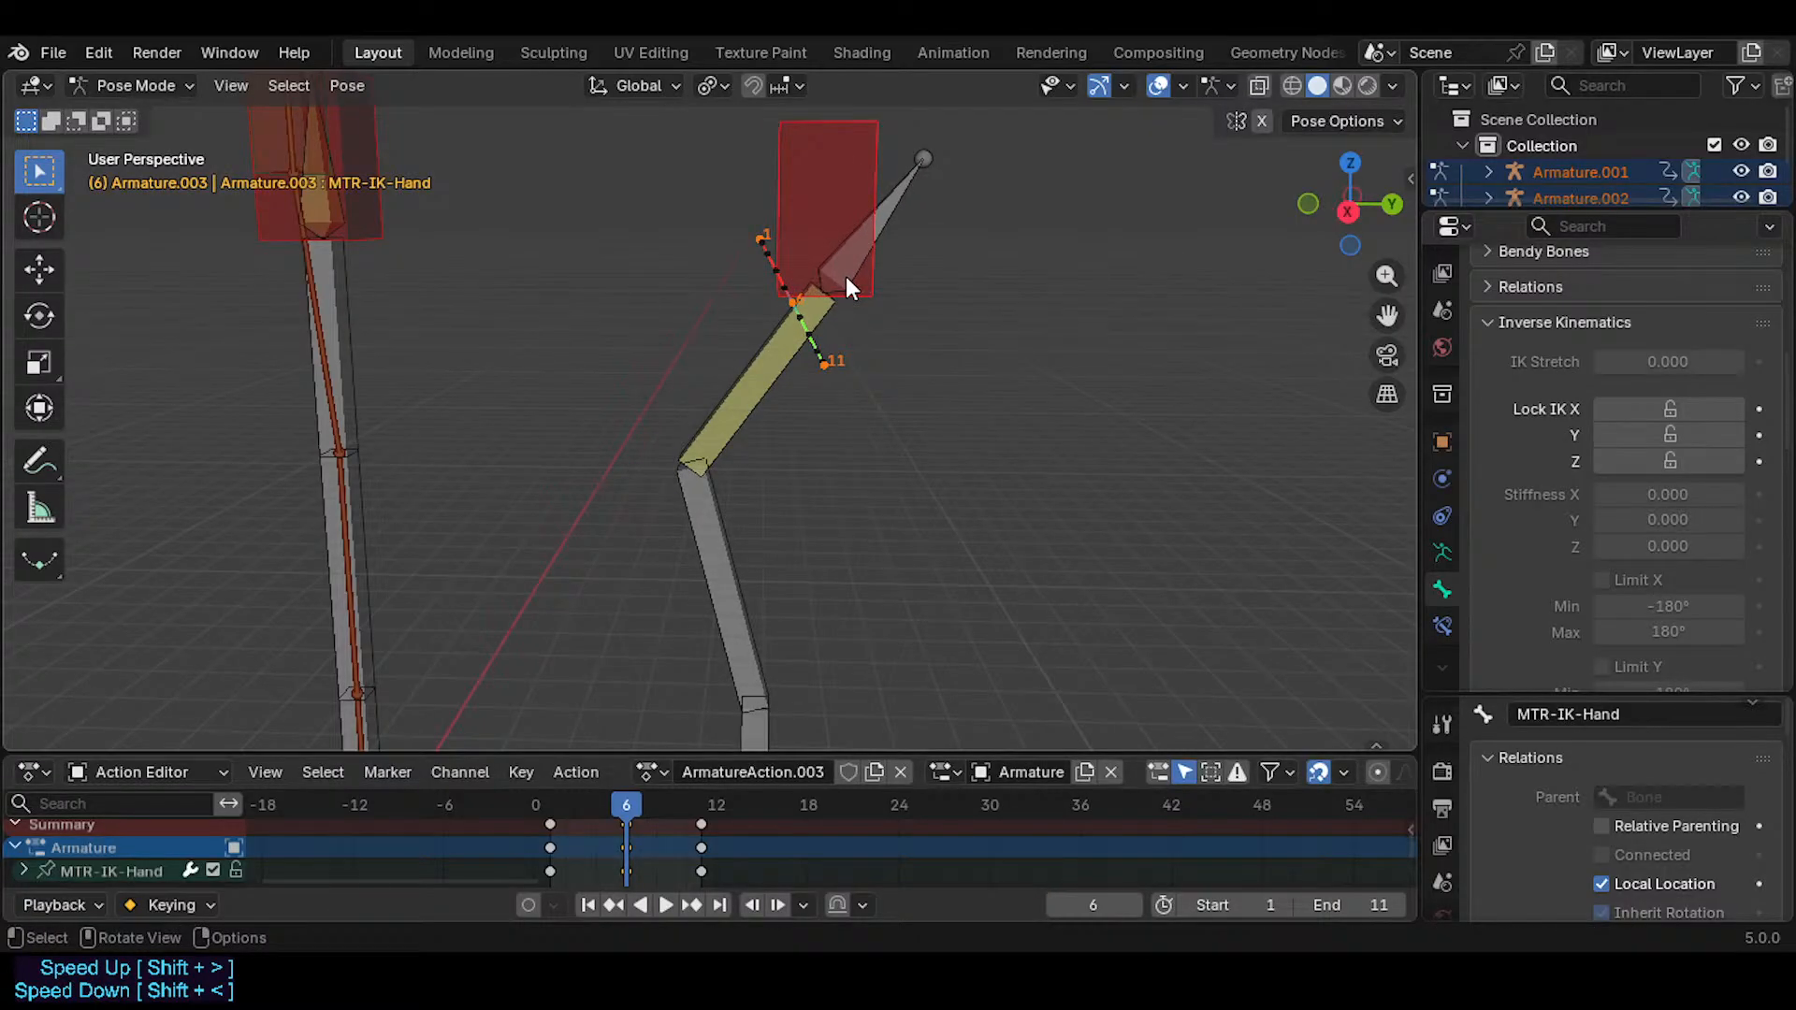
- Clear the existing bone paths, calculate a new motion path for MTR-IK-Hand and scrub through the frames to check it
key("alt+p")
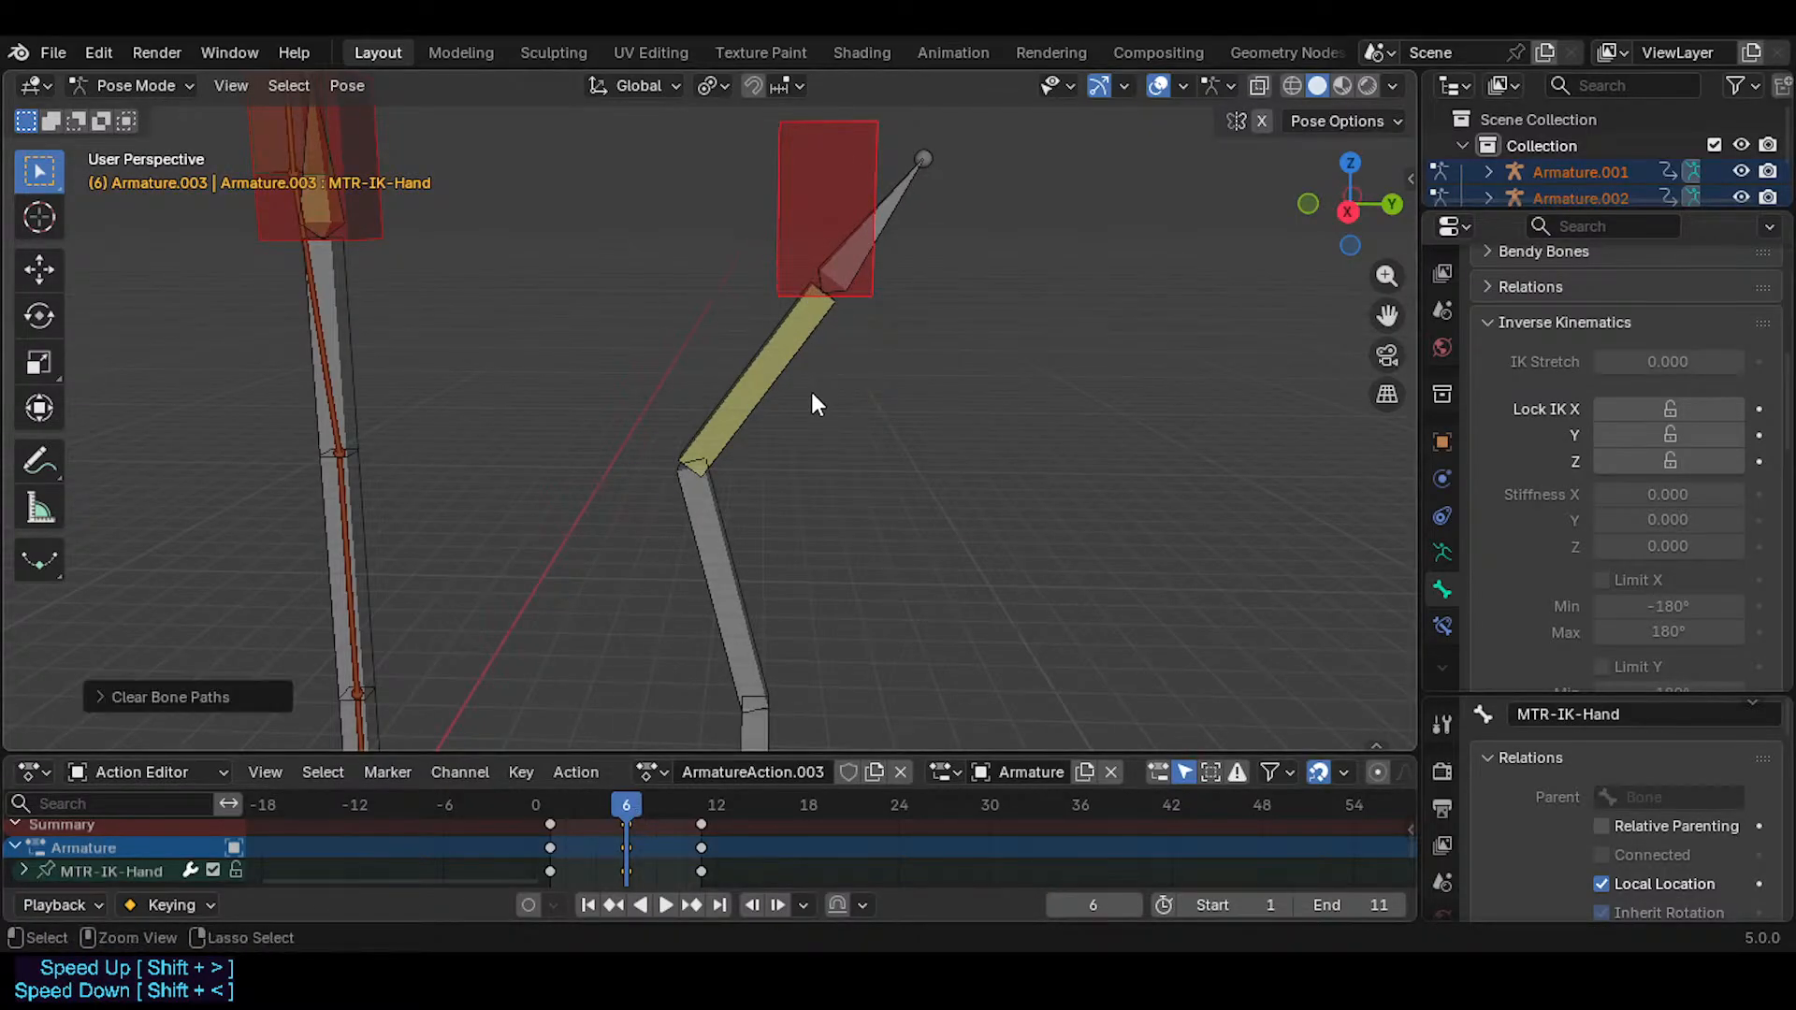
key("p")
left_click(759, 510)
mouse_move(616, 805)
left_mouse_down()
mouse_move(537, 807)
mouse_move(694, 816)
mouse_move(542, 825)
mouse_move(713, 832)
mouse_move(599, 835)
left_mouse_up()
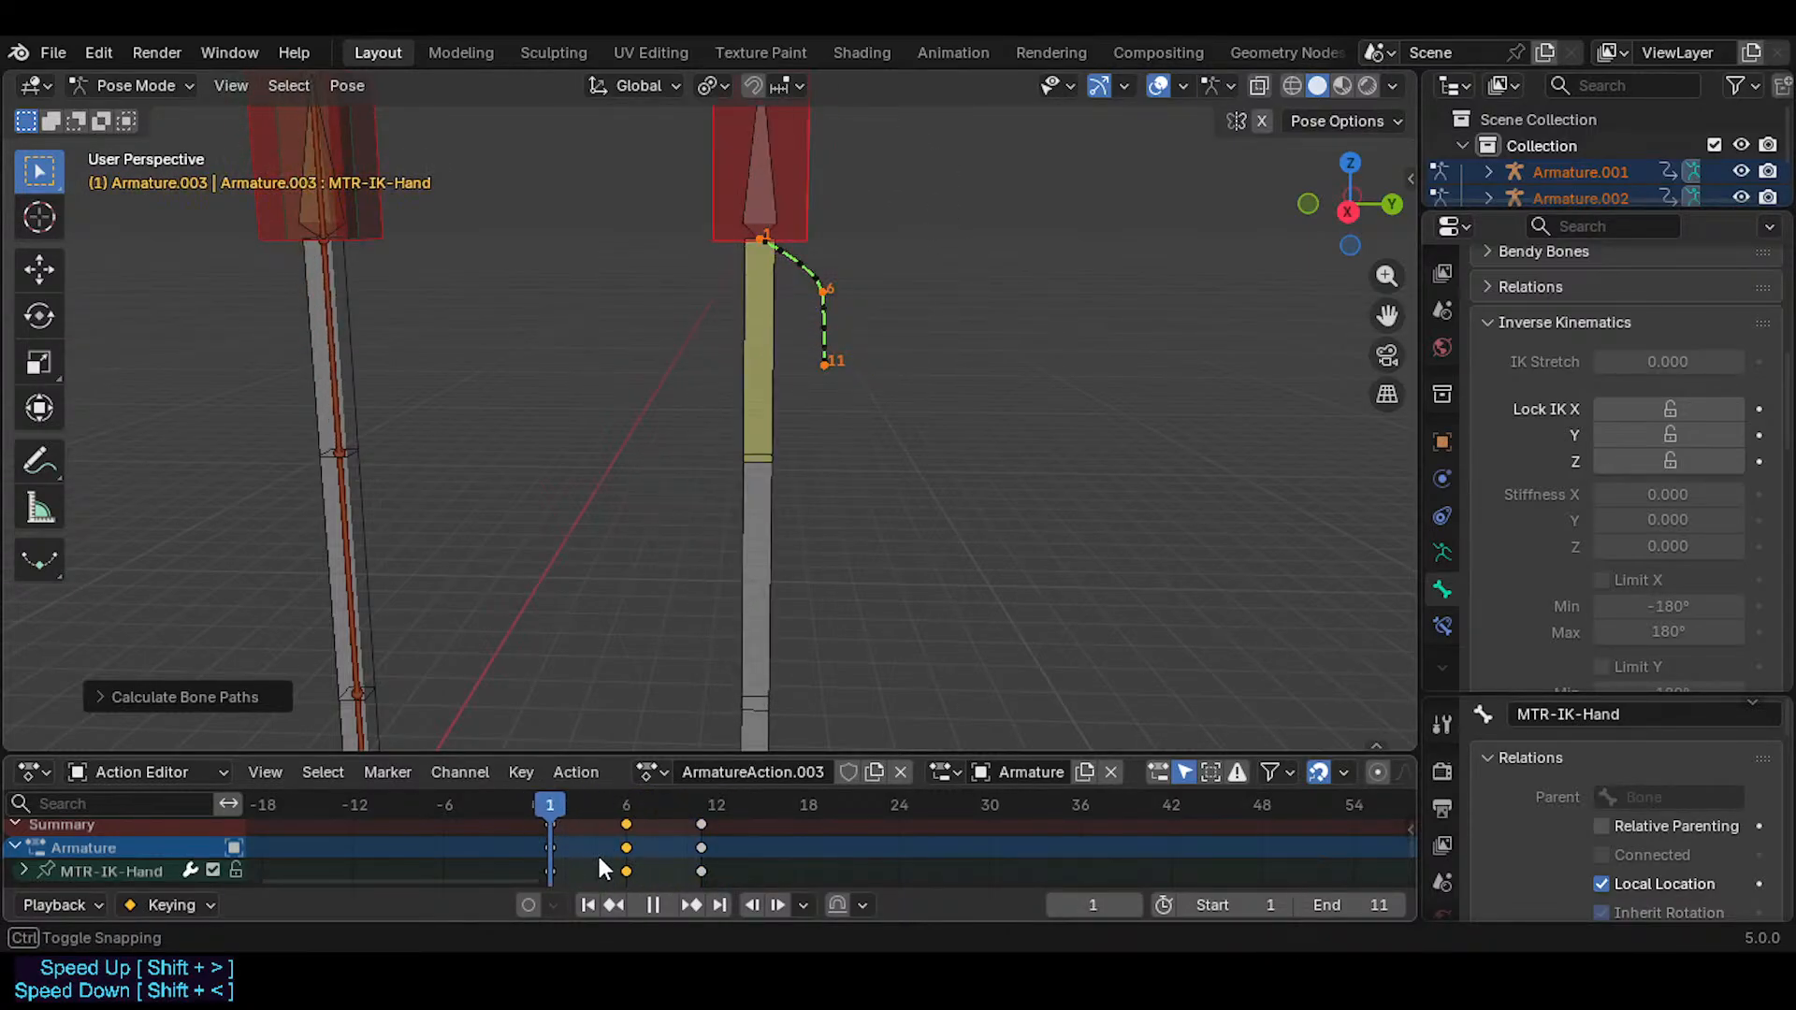
key("Escape")
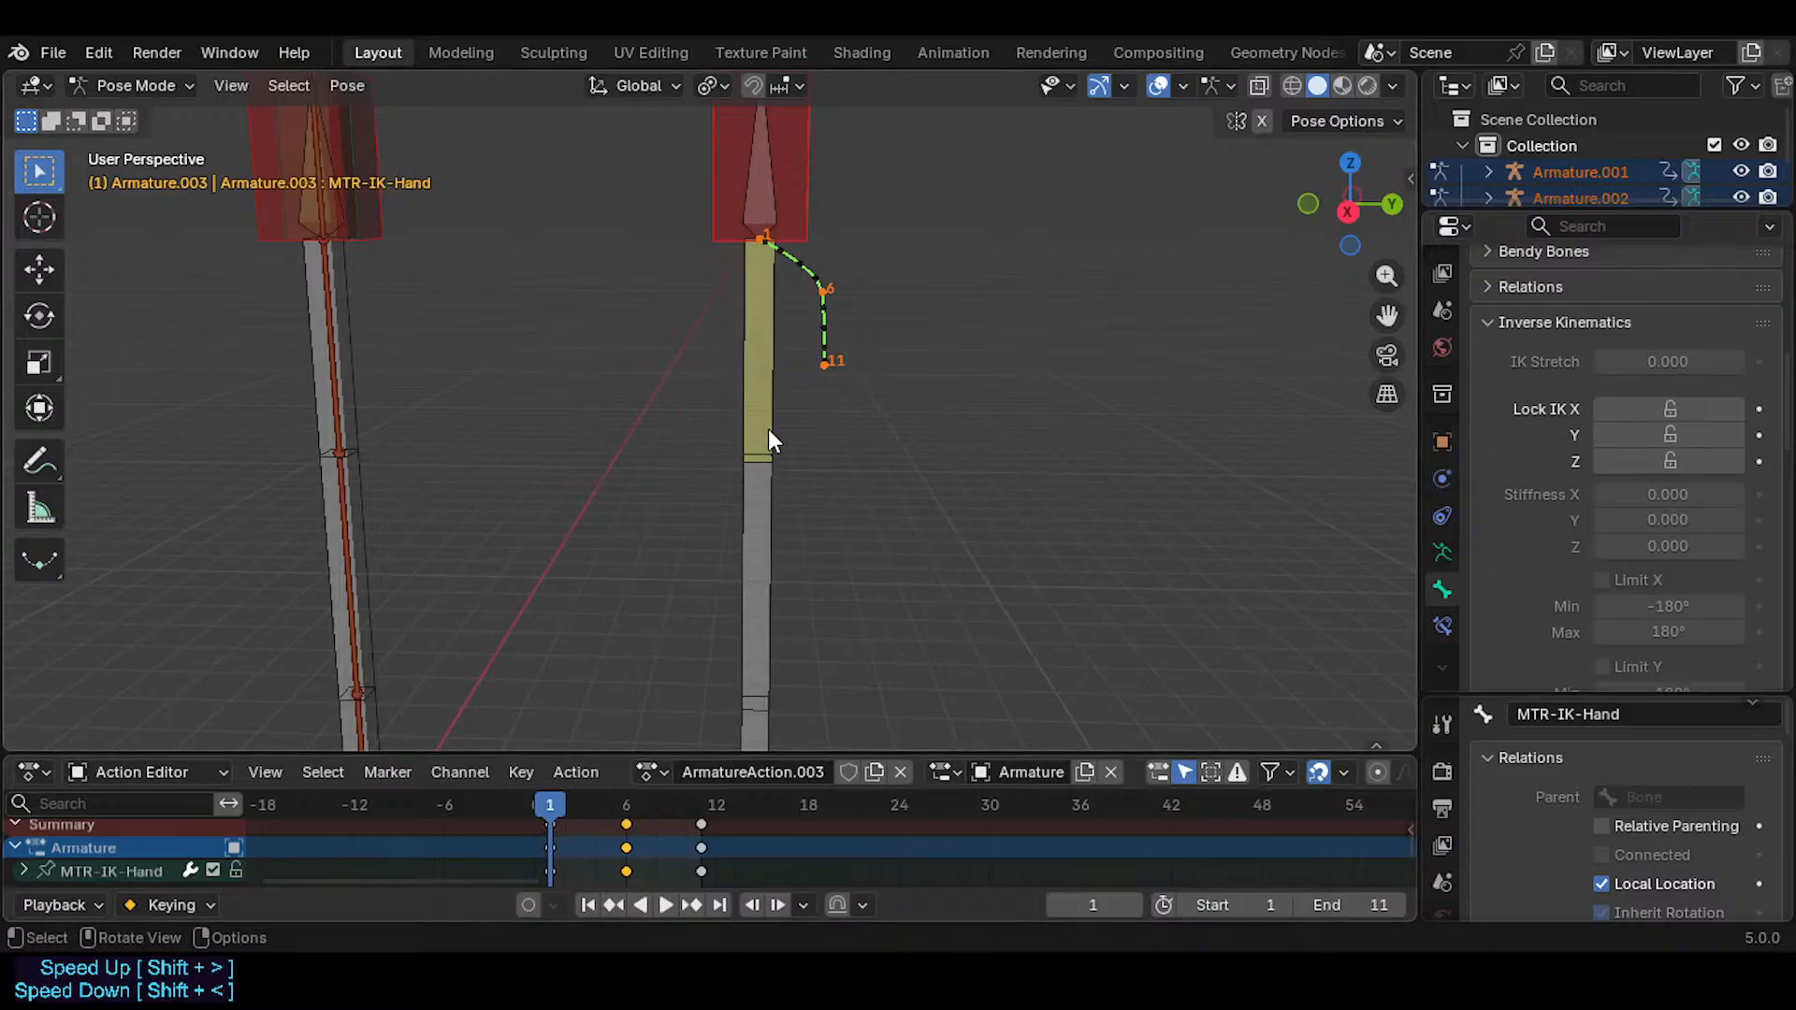
- Calculate CTL-ForeArm's motion path over the scene frame range, using In Range display and baking at the heads
left_click(767, 428)
key("ctrl+shift+m")
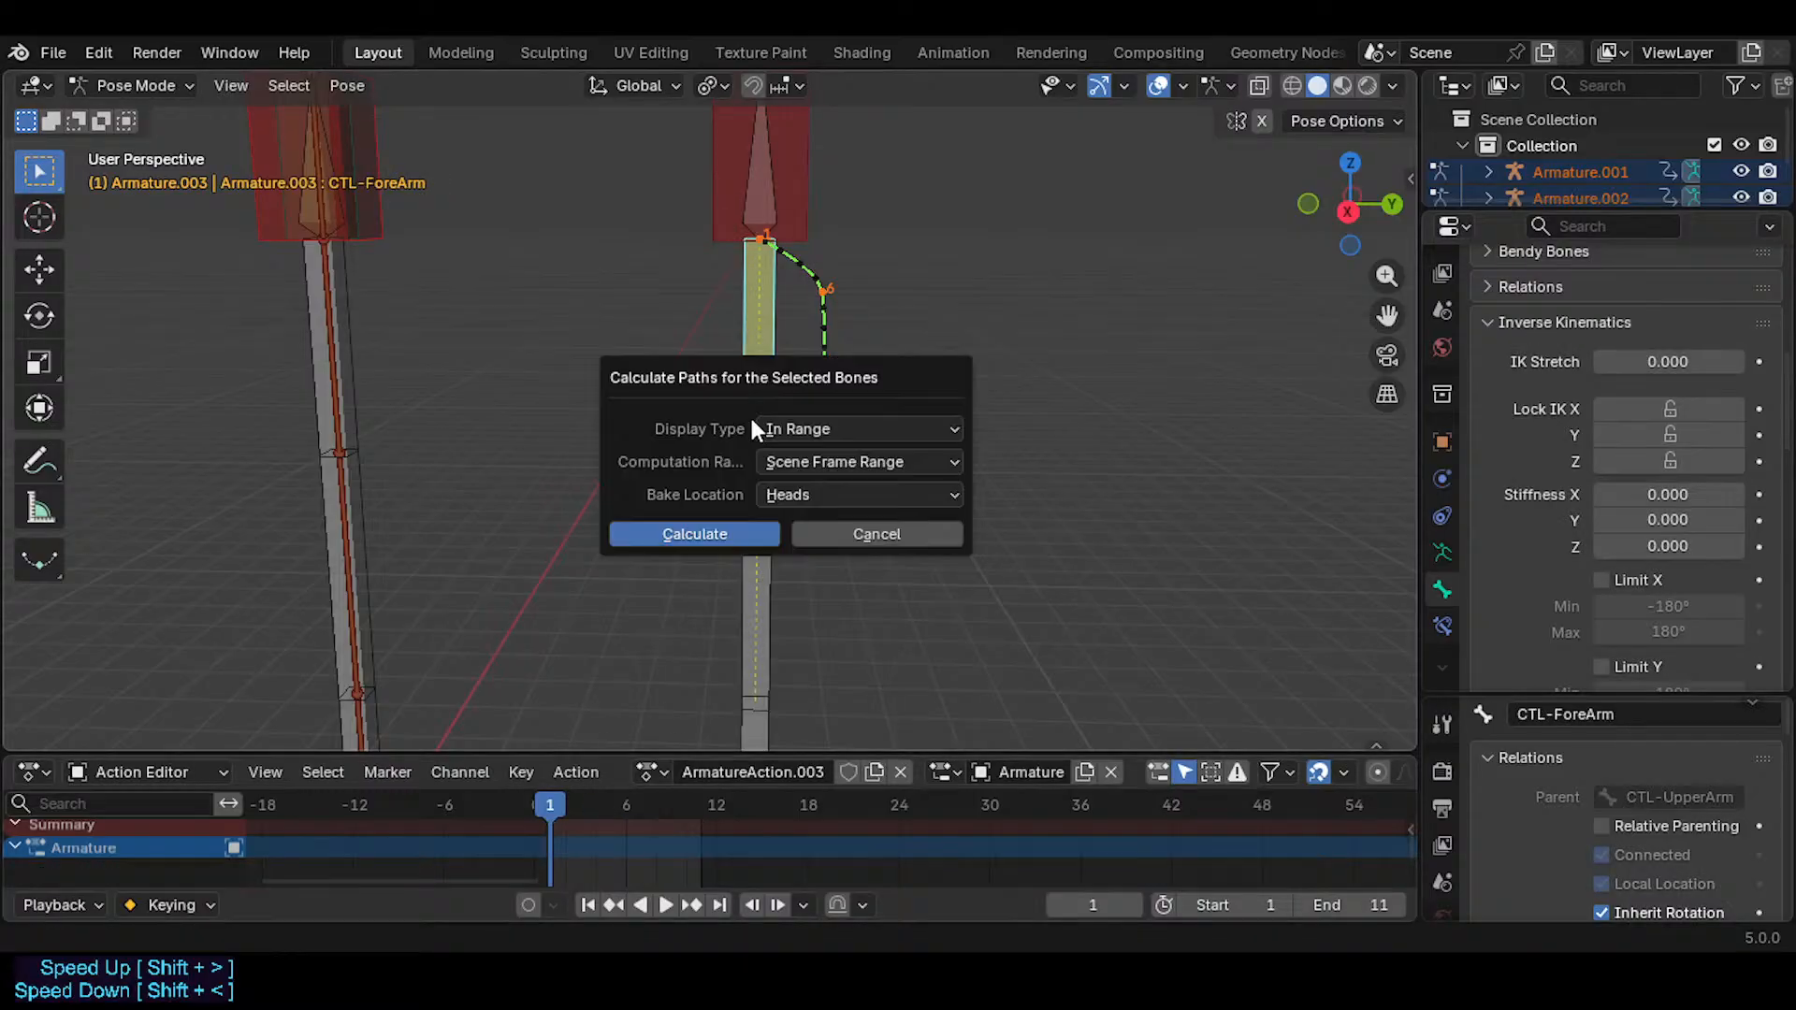
left_click(722, 535)
- Scrub the animation and compare the shapes of the MTR-IK-Hand and CTL-ForeArm motion paths from frame 1
mouse_move(549, 806)
left_mouse_down()
mouse_move(722, 807)
mouse_move(526, 795)
mouse_move(658, 805)
mouse_move(535, 795)
mouse_move(707, 844)
mouse_move(509, 802)
mouse_move(699, 850)
mouse_move(525, 812)
mouse_move(699, 835)
mouse_move(558, 793)
mouse_move(681, 821)
mouse_move(621, 788)
mouse_move(642, 787)
mouse_move(535, 766)
mouse_move(722, 801)
mouse_move(539, 752)
left_mouse_up()
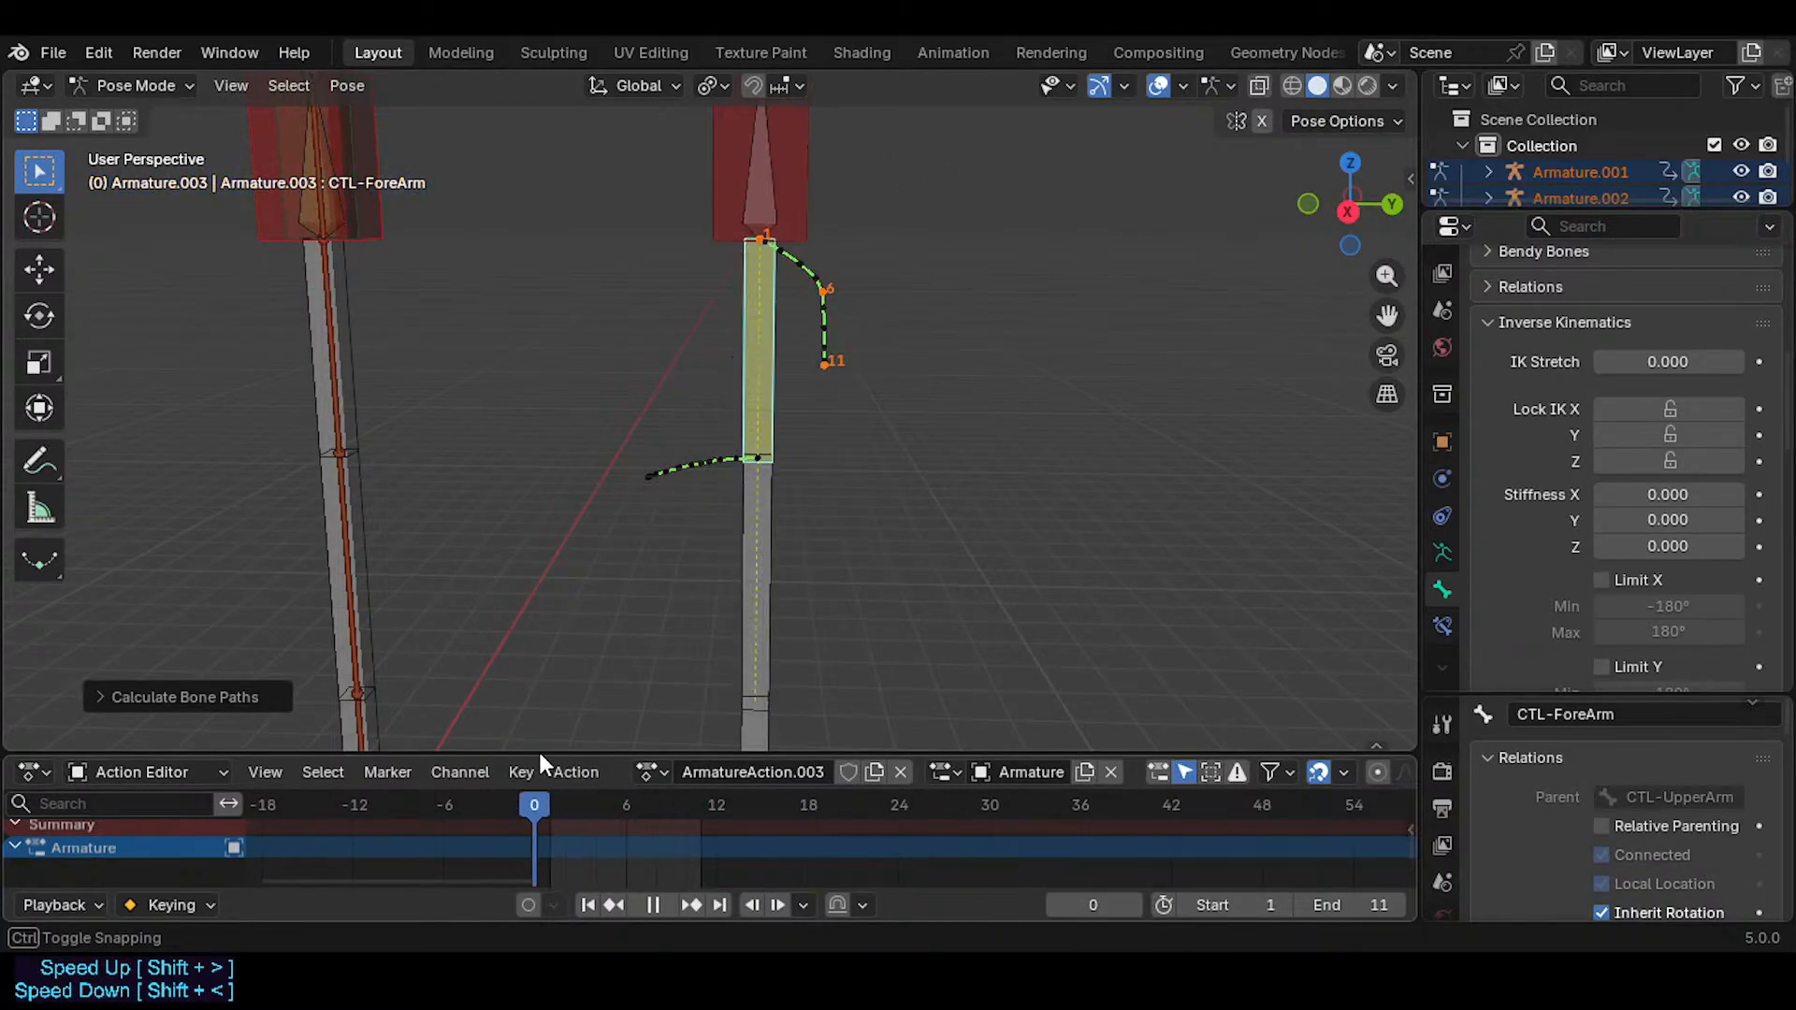
scroll(776, 552, "down", 2)
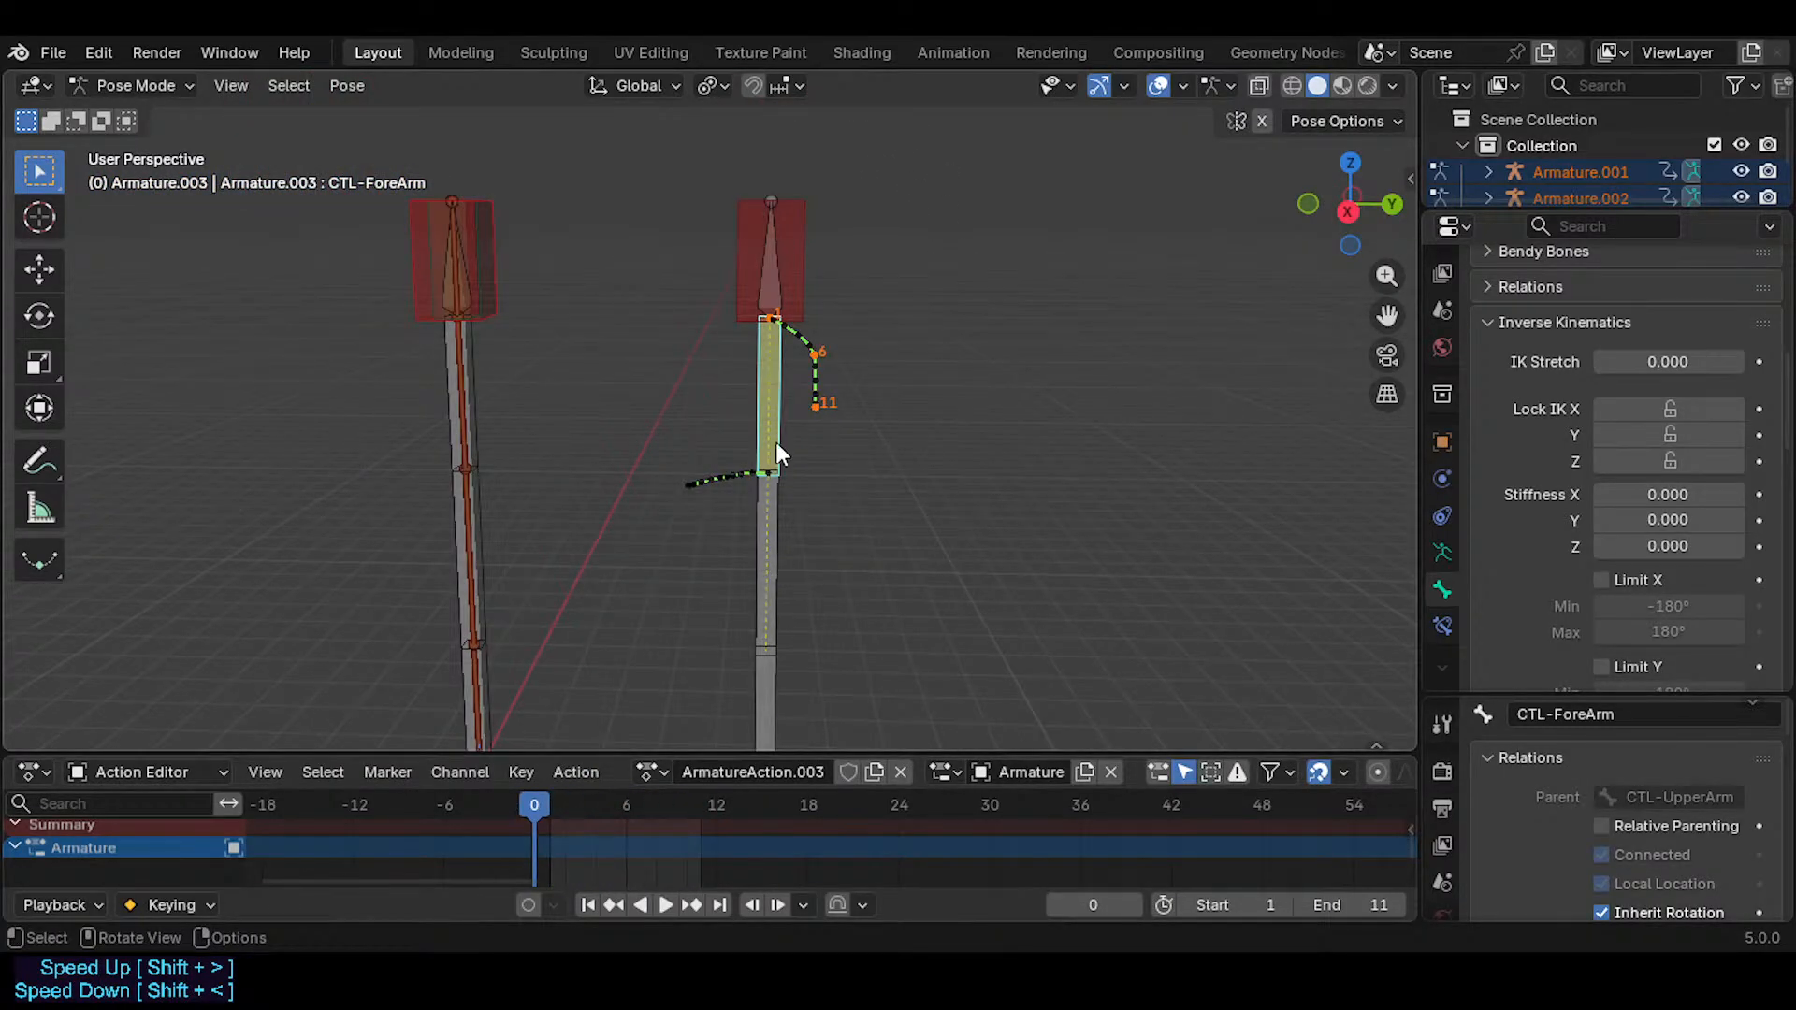
key("shift+Left")
scroll(787, 419, "up", 7)
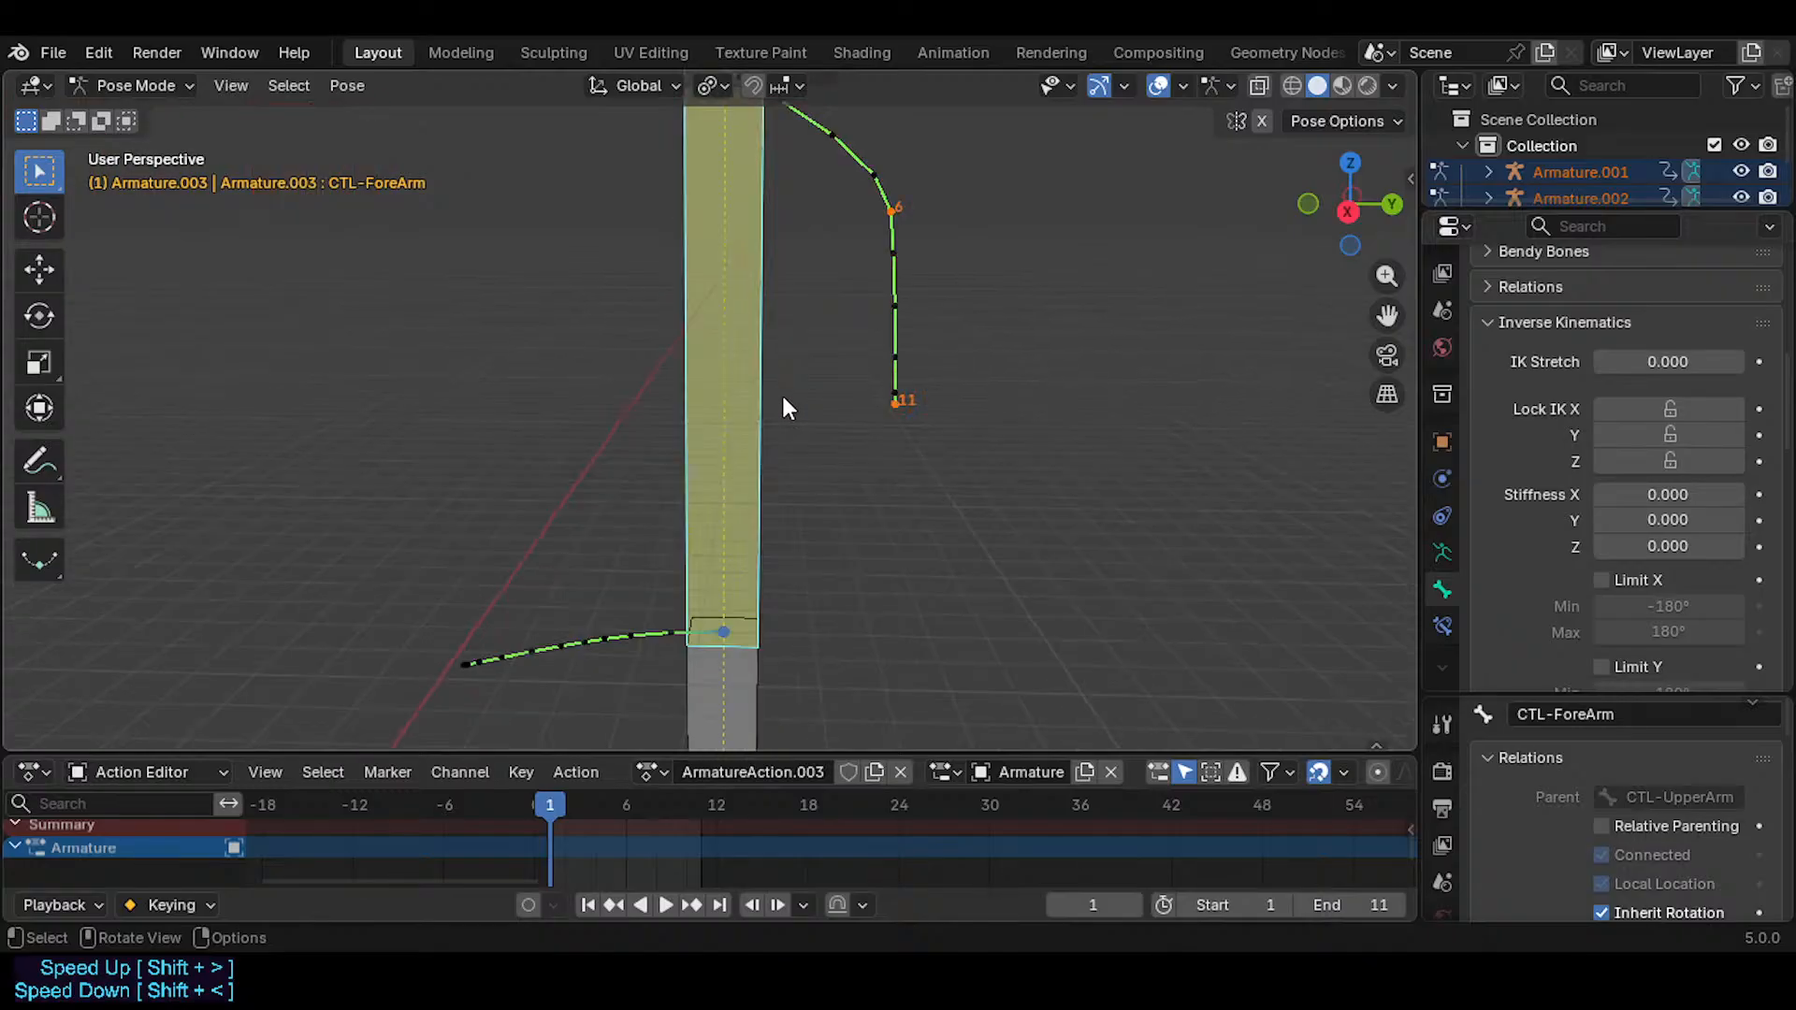
scroll(782, 391, "down", 5)
middle_click_drag(784, 396, 765, 427, "shift")
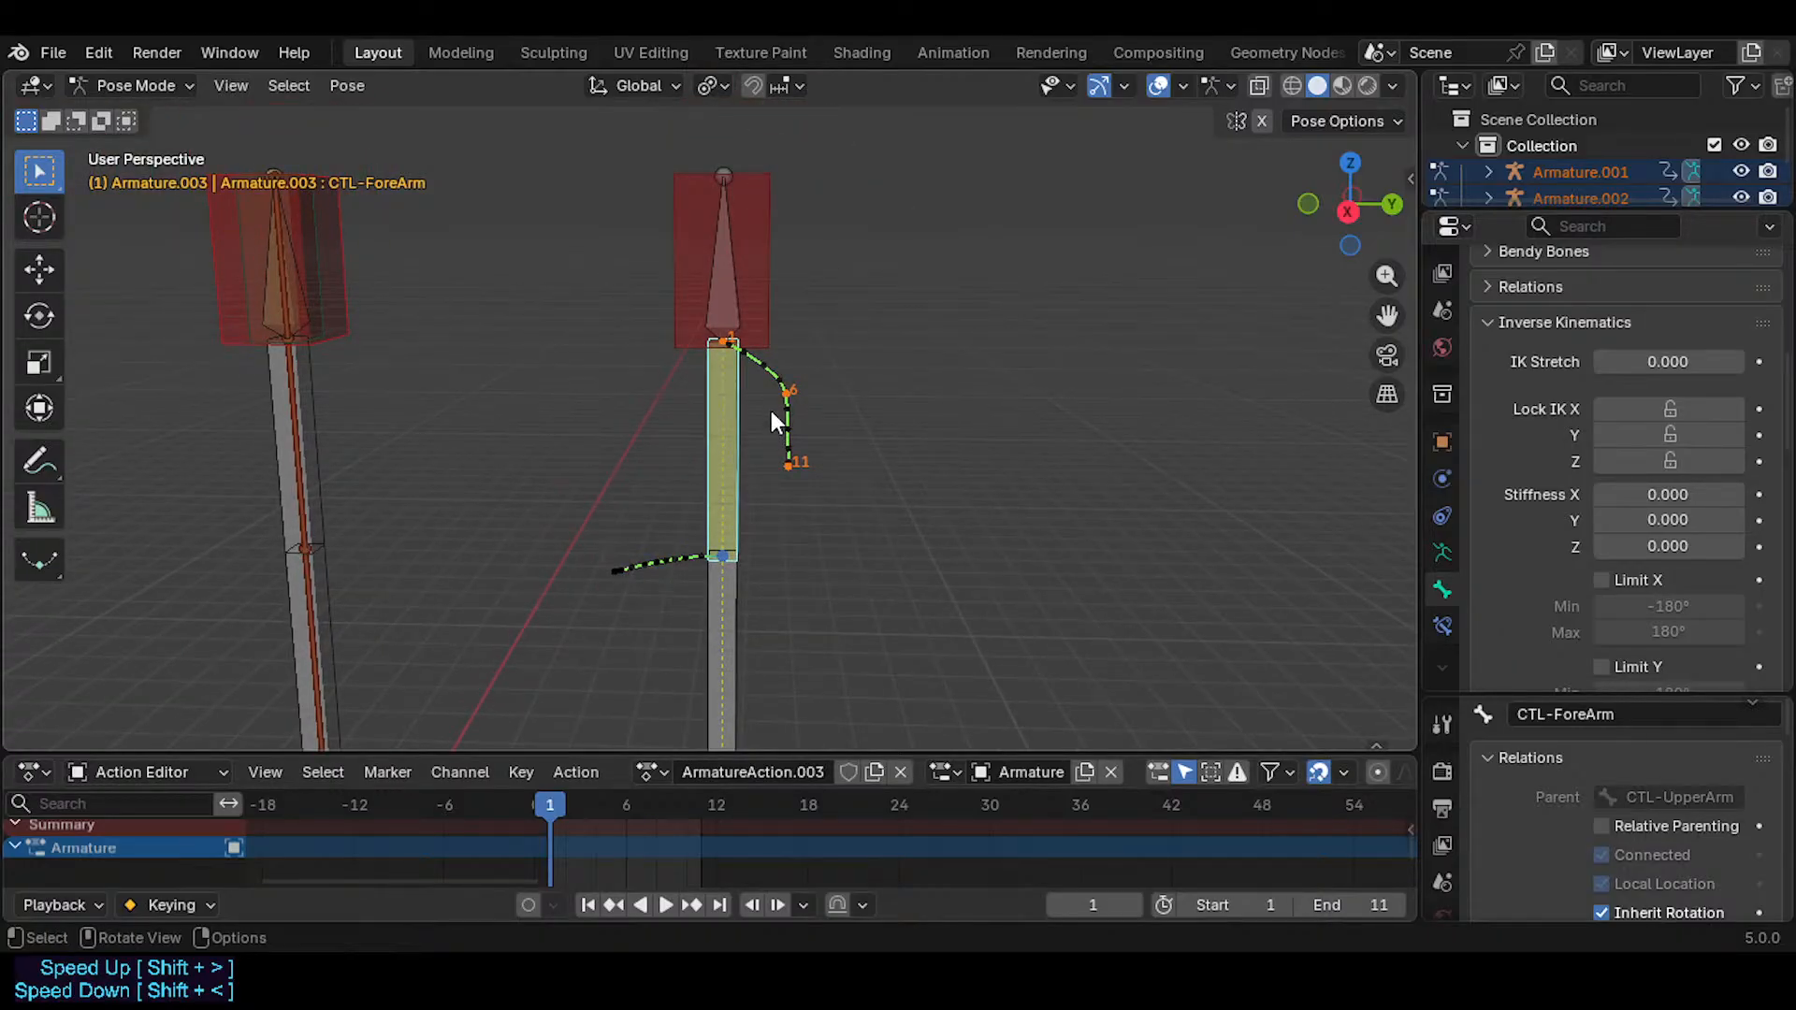
scroll(776, 555, "up", 2)
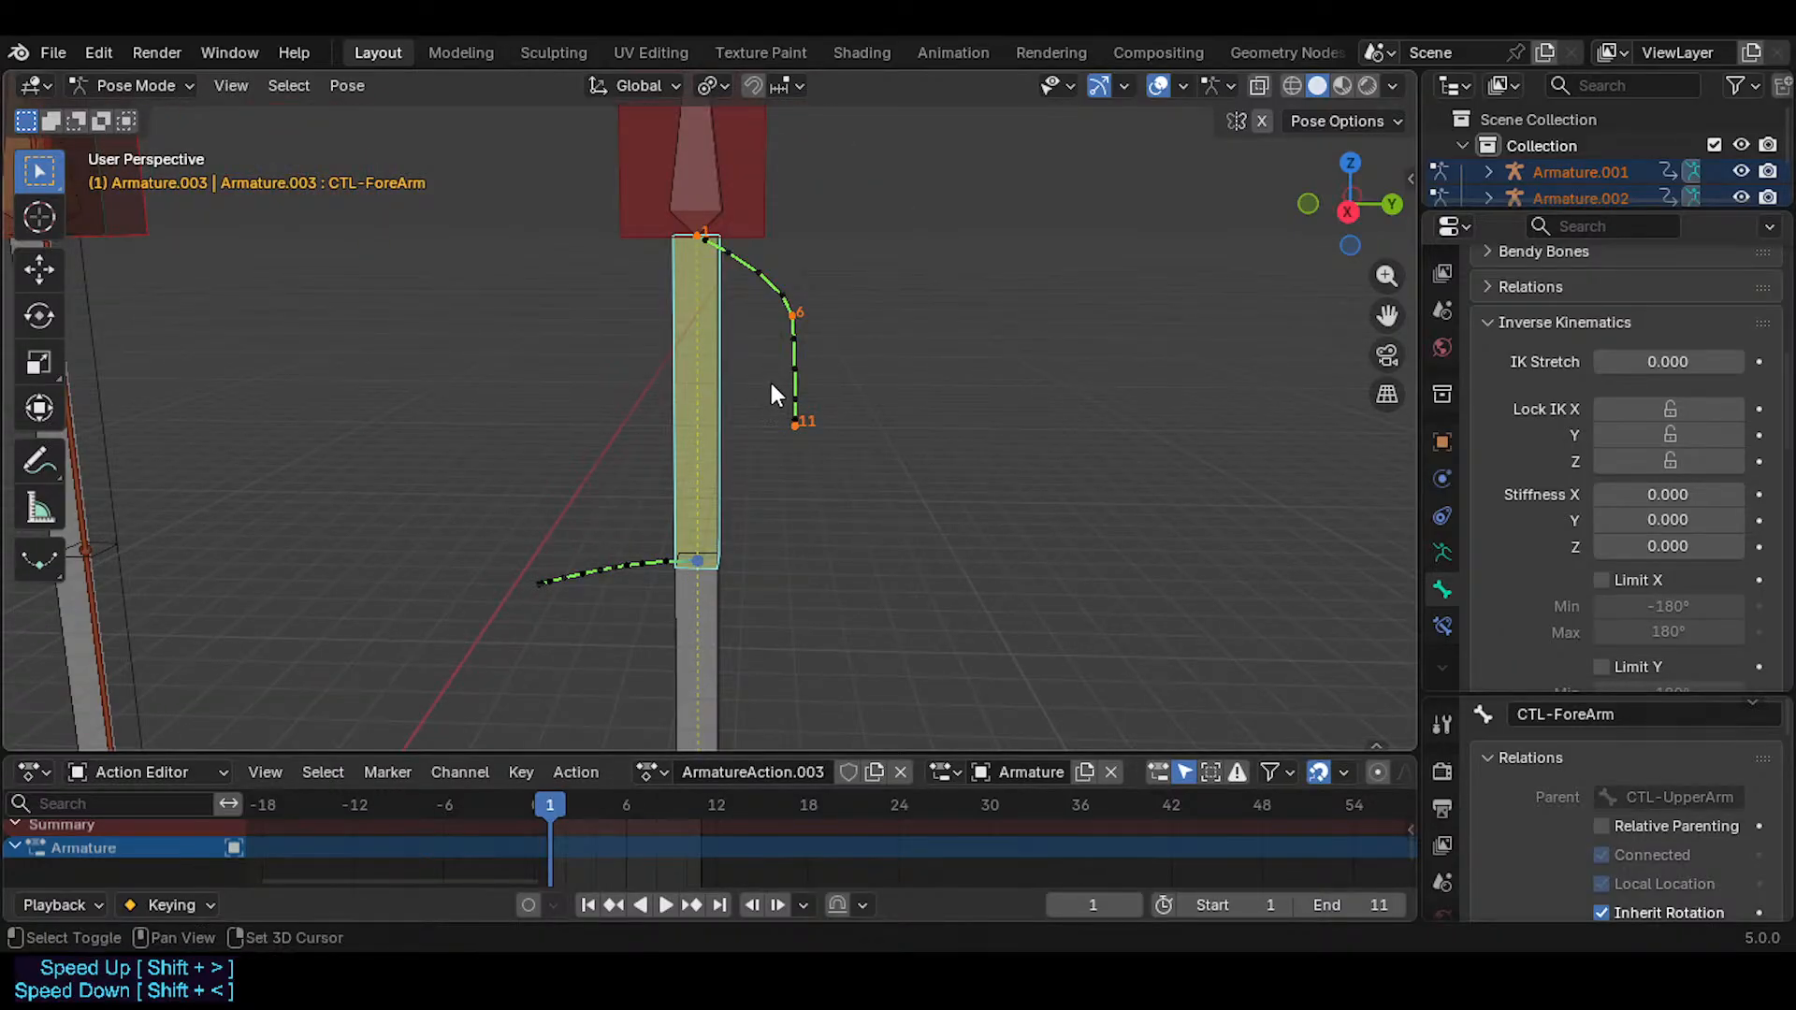
middle_click_drag(770, 387, 827, 417, "shift")
mouse_move(814, 486)
middle_mouse_down("ctrl")
mouse_move(815, 520)
mouse_move(798, 490)
middle_mouse_up("ctrl")
middle_click_drag(777, 284, 776, 363, "ctrl")
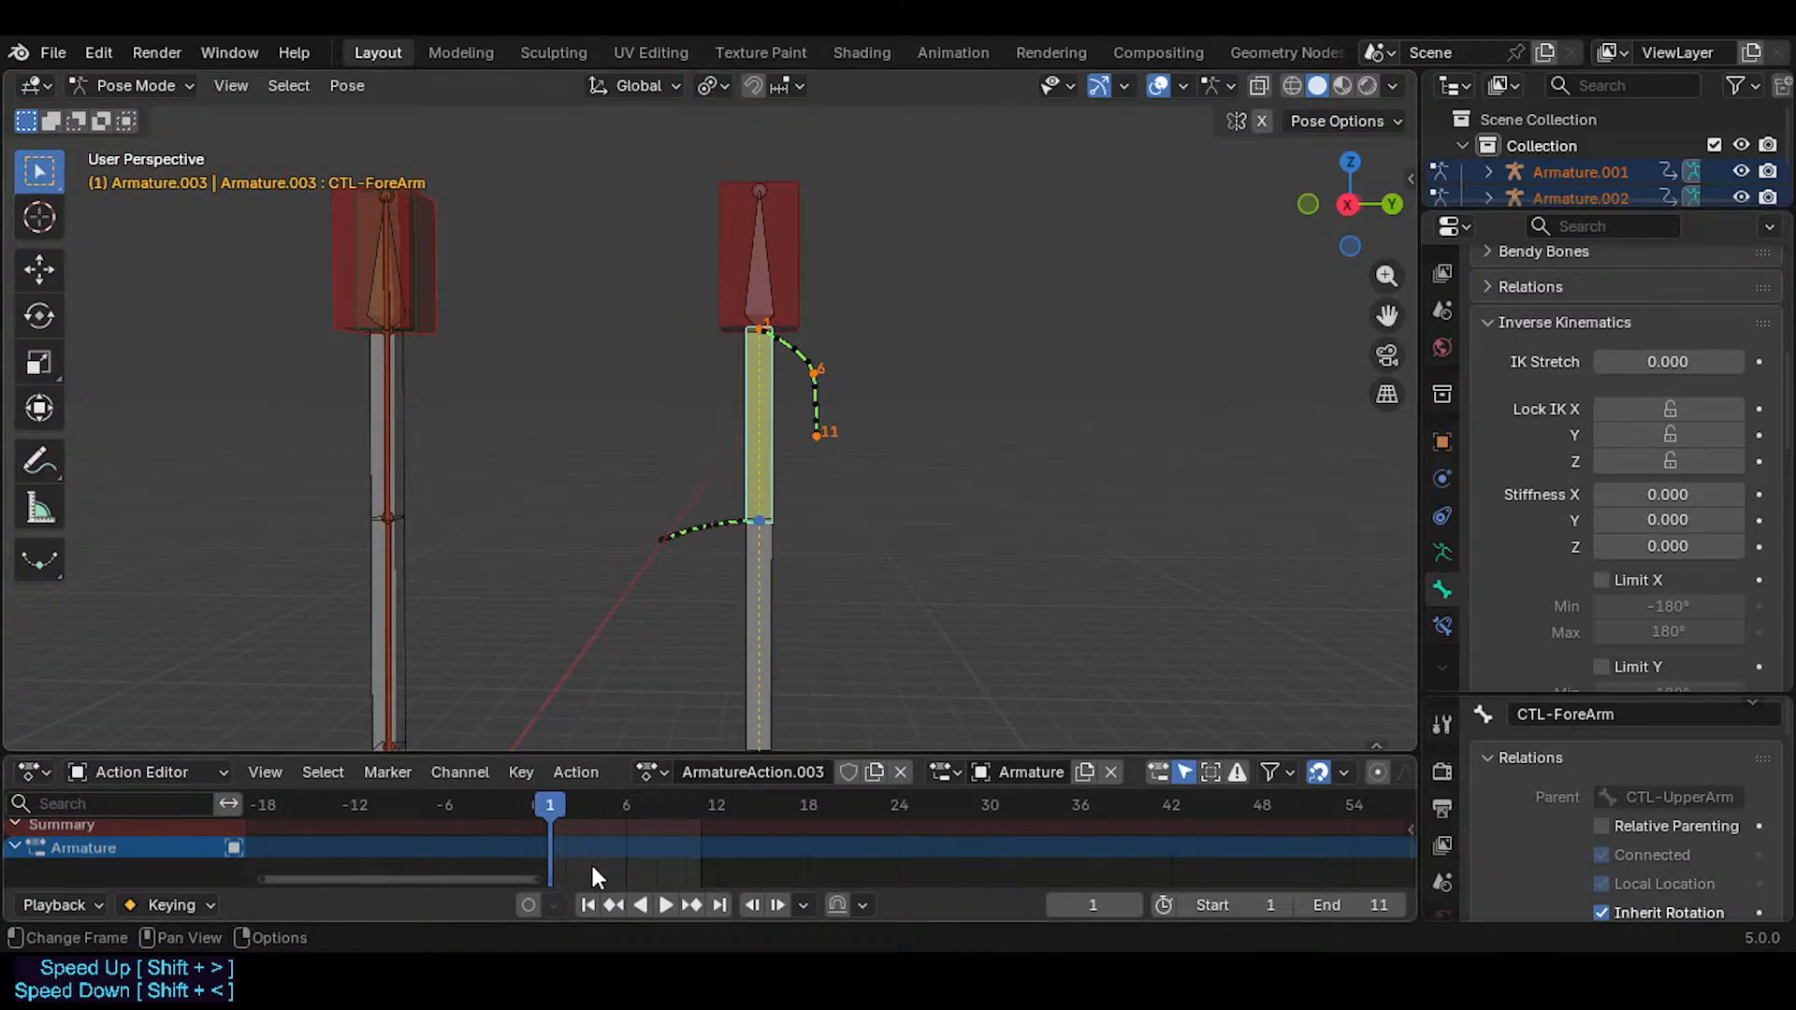
- Delete MTR-IK-Hand's keyframes at frame 6 on the rightmost armature and clear the bone motion paths
left_click(782, 305)
left_click(753, 384)
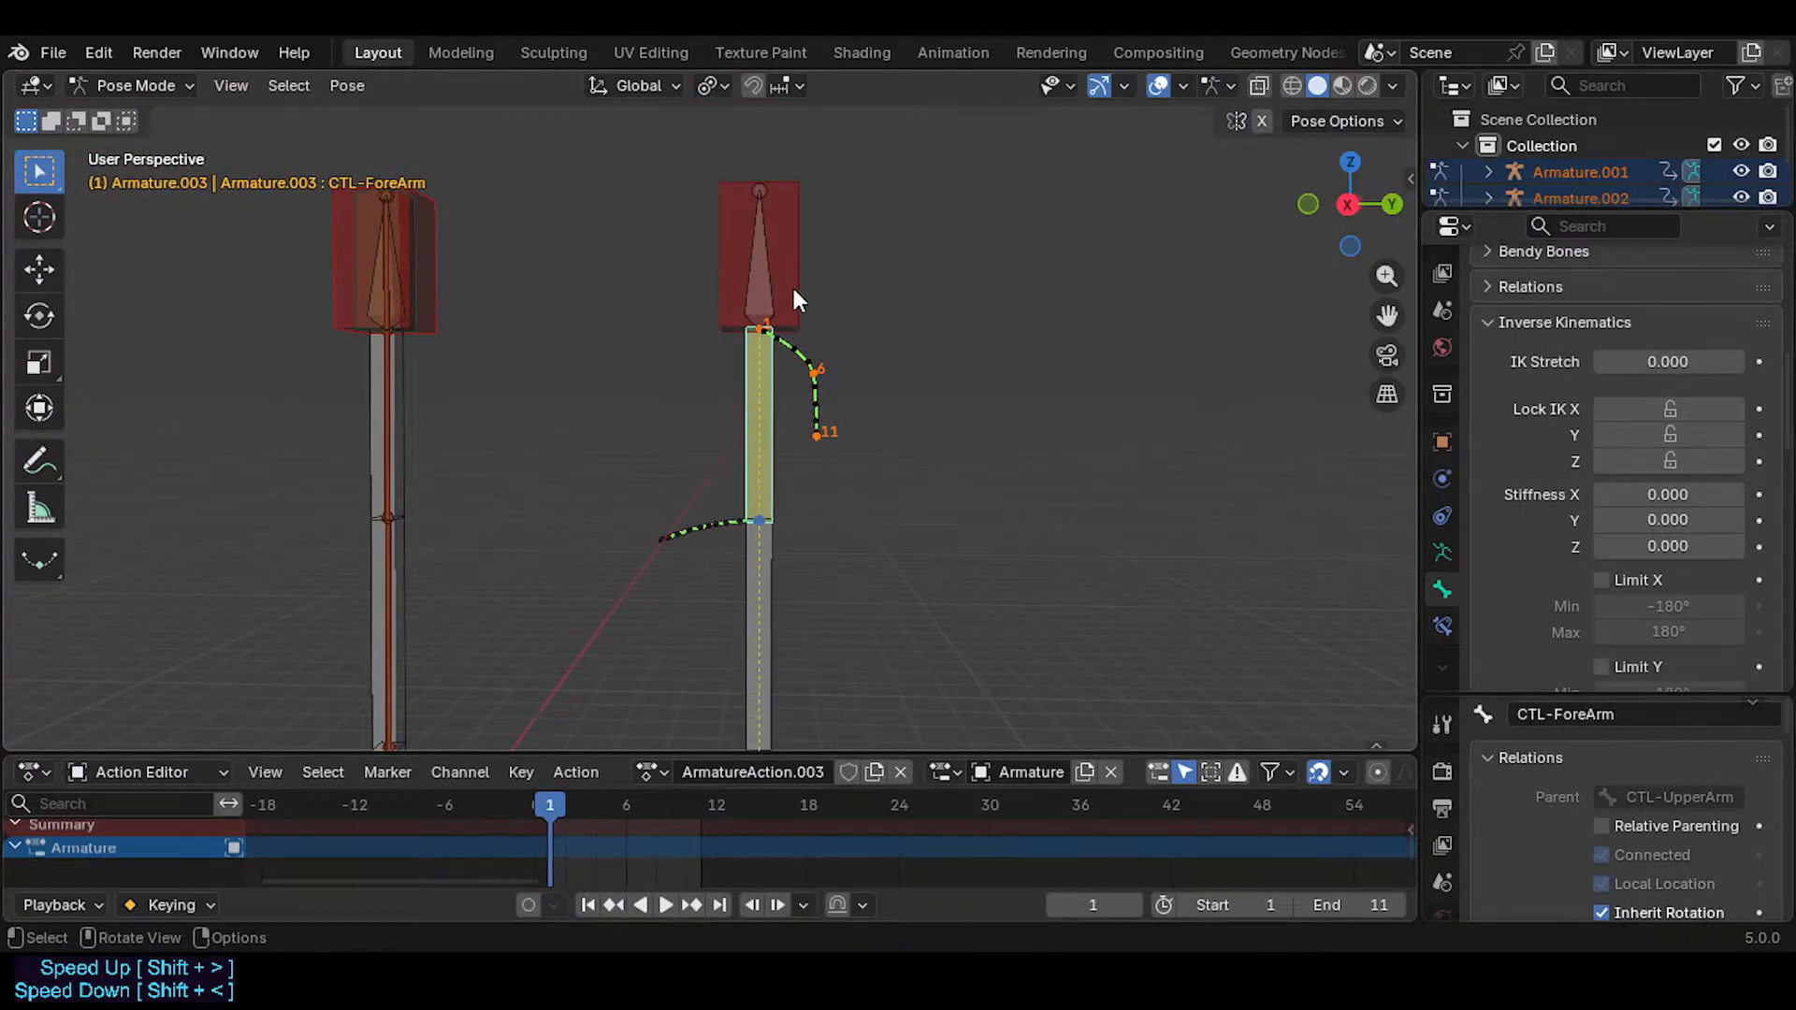
left_click(793, 299)
left_click(627, 806)
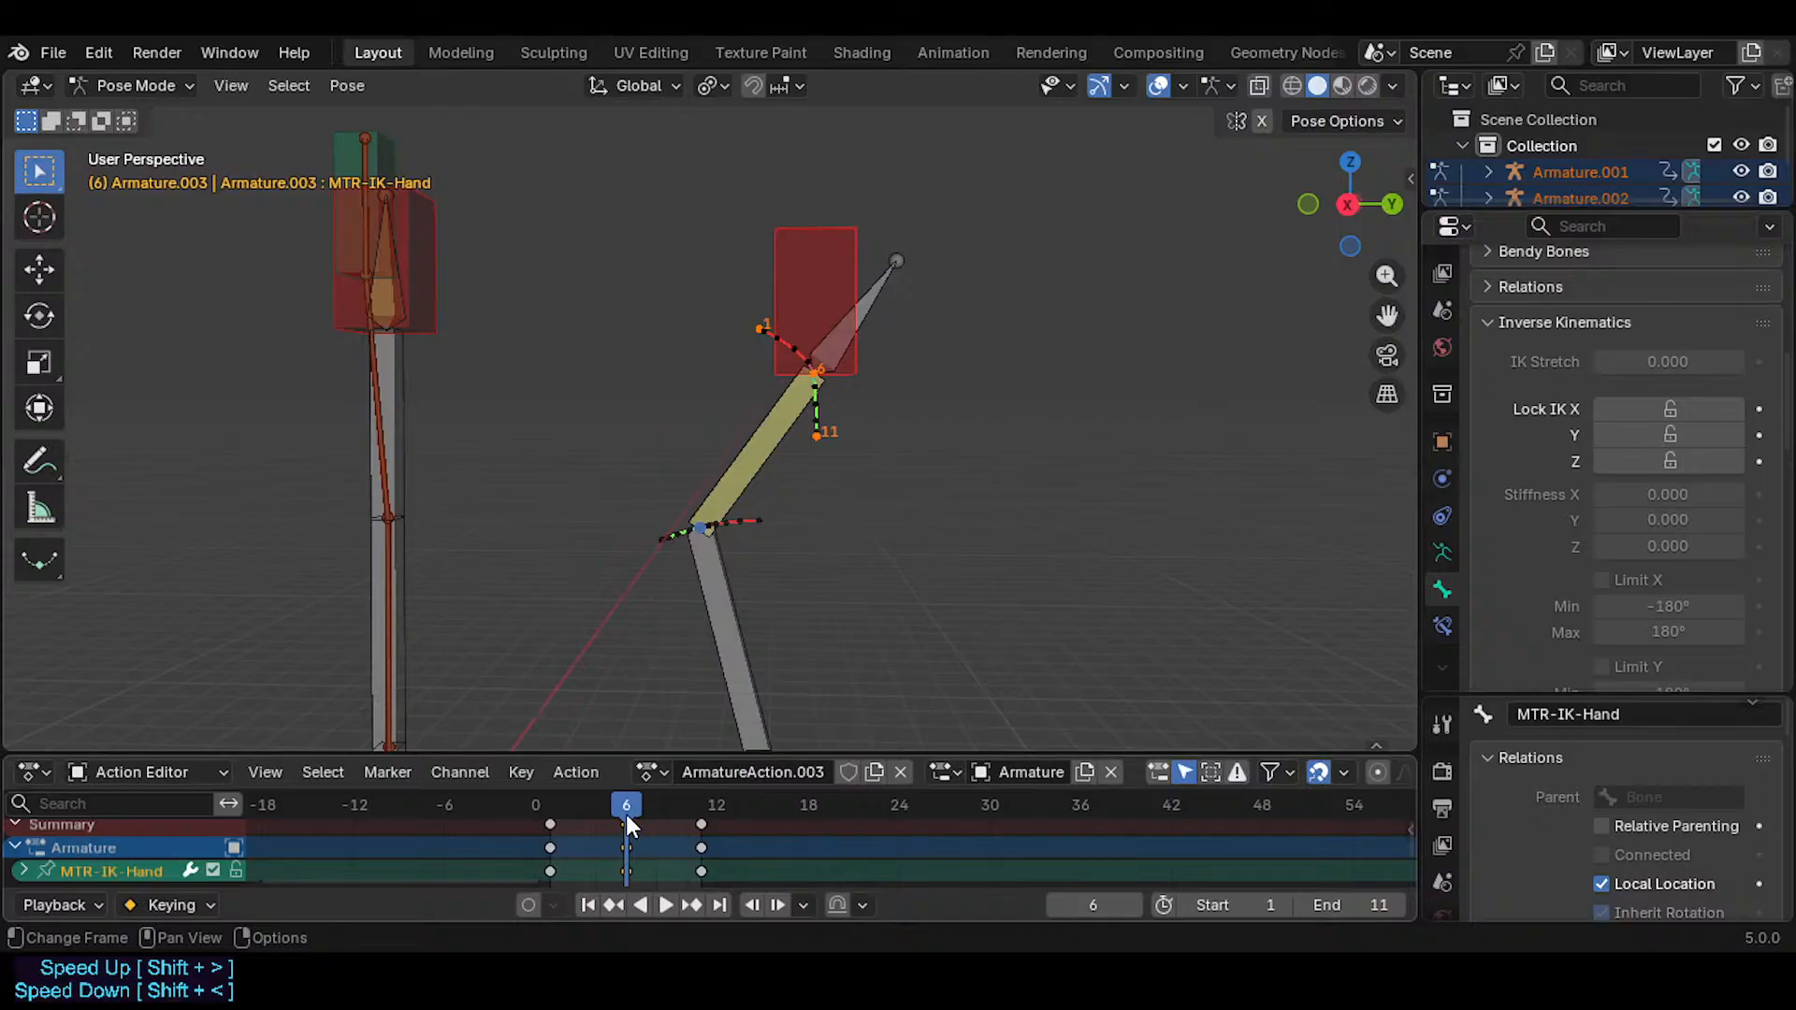
key("x")
left_click(625, 821)
scroll(749, 435, "up", 2)
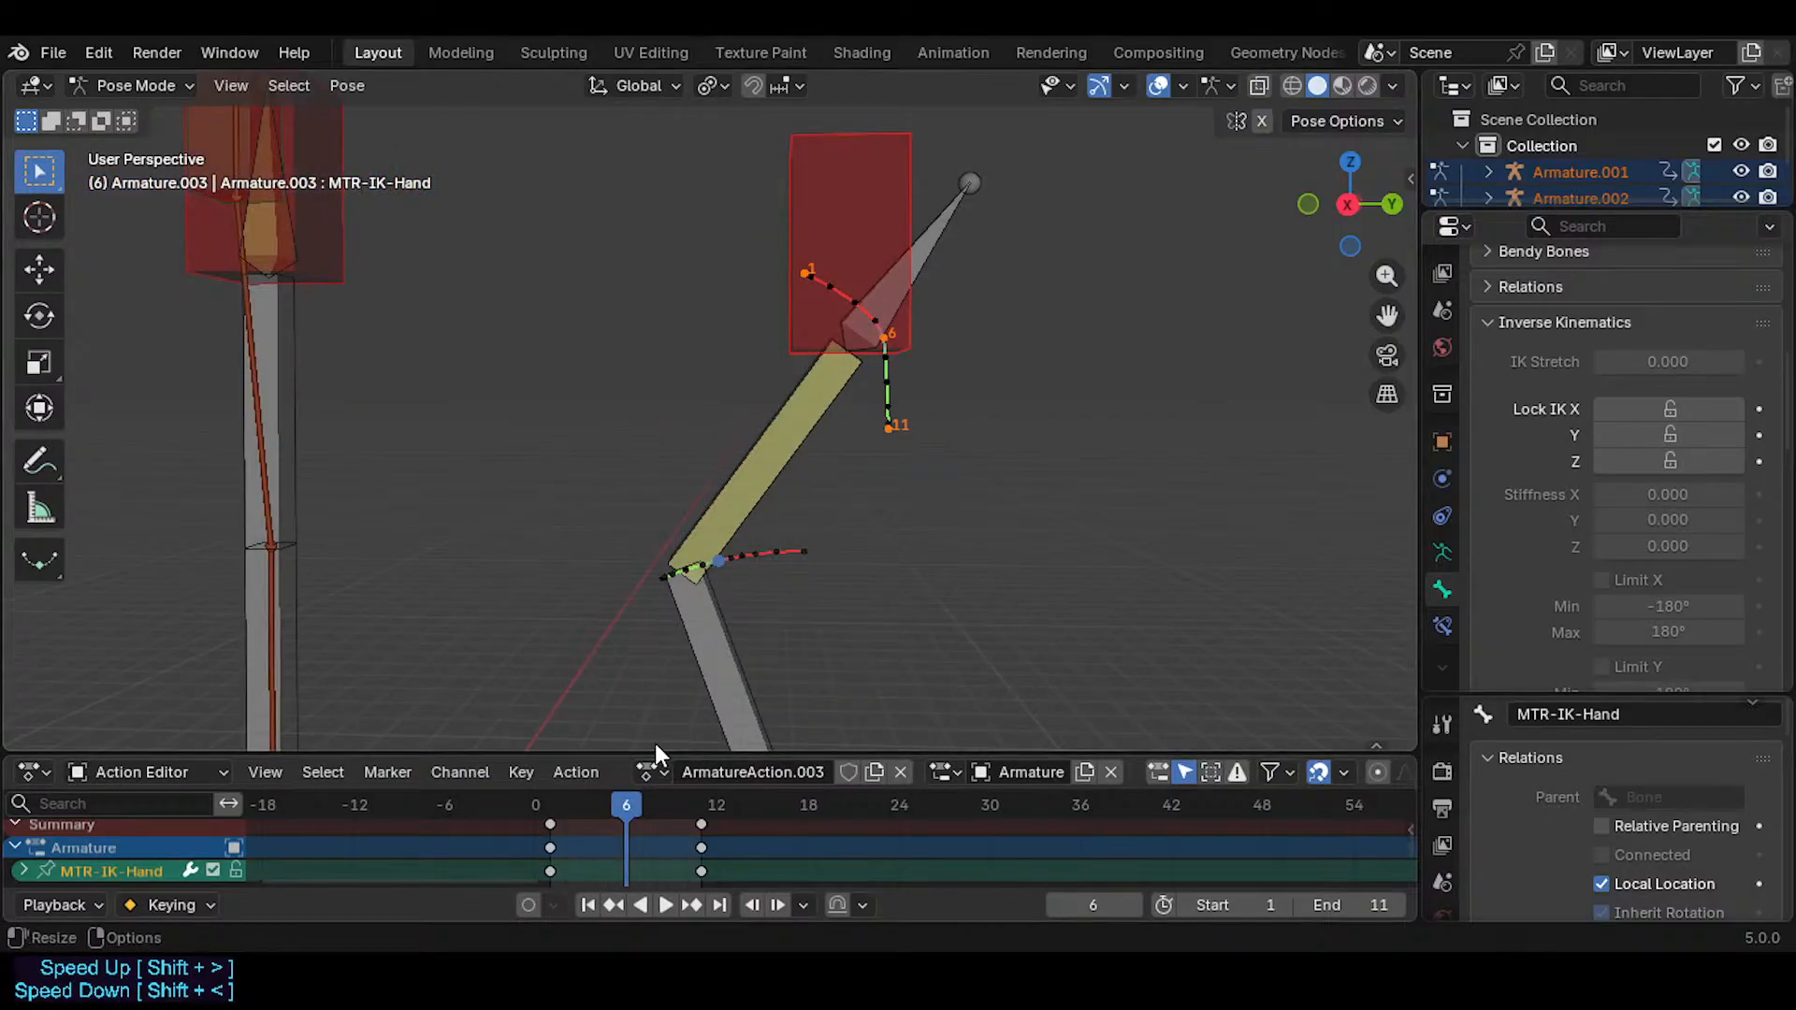
key("alt+m")
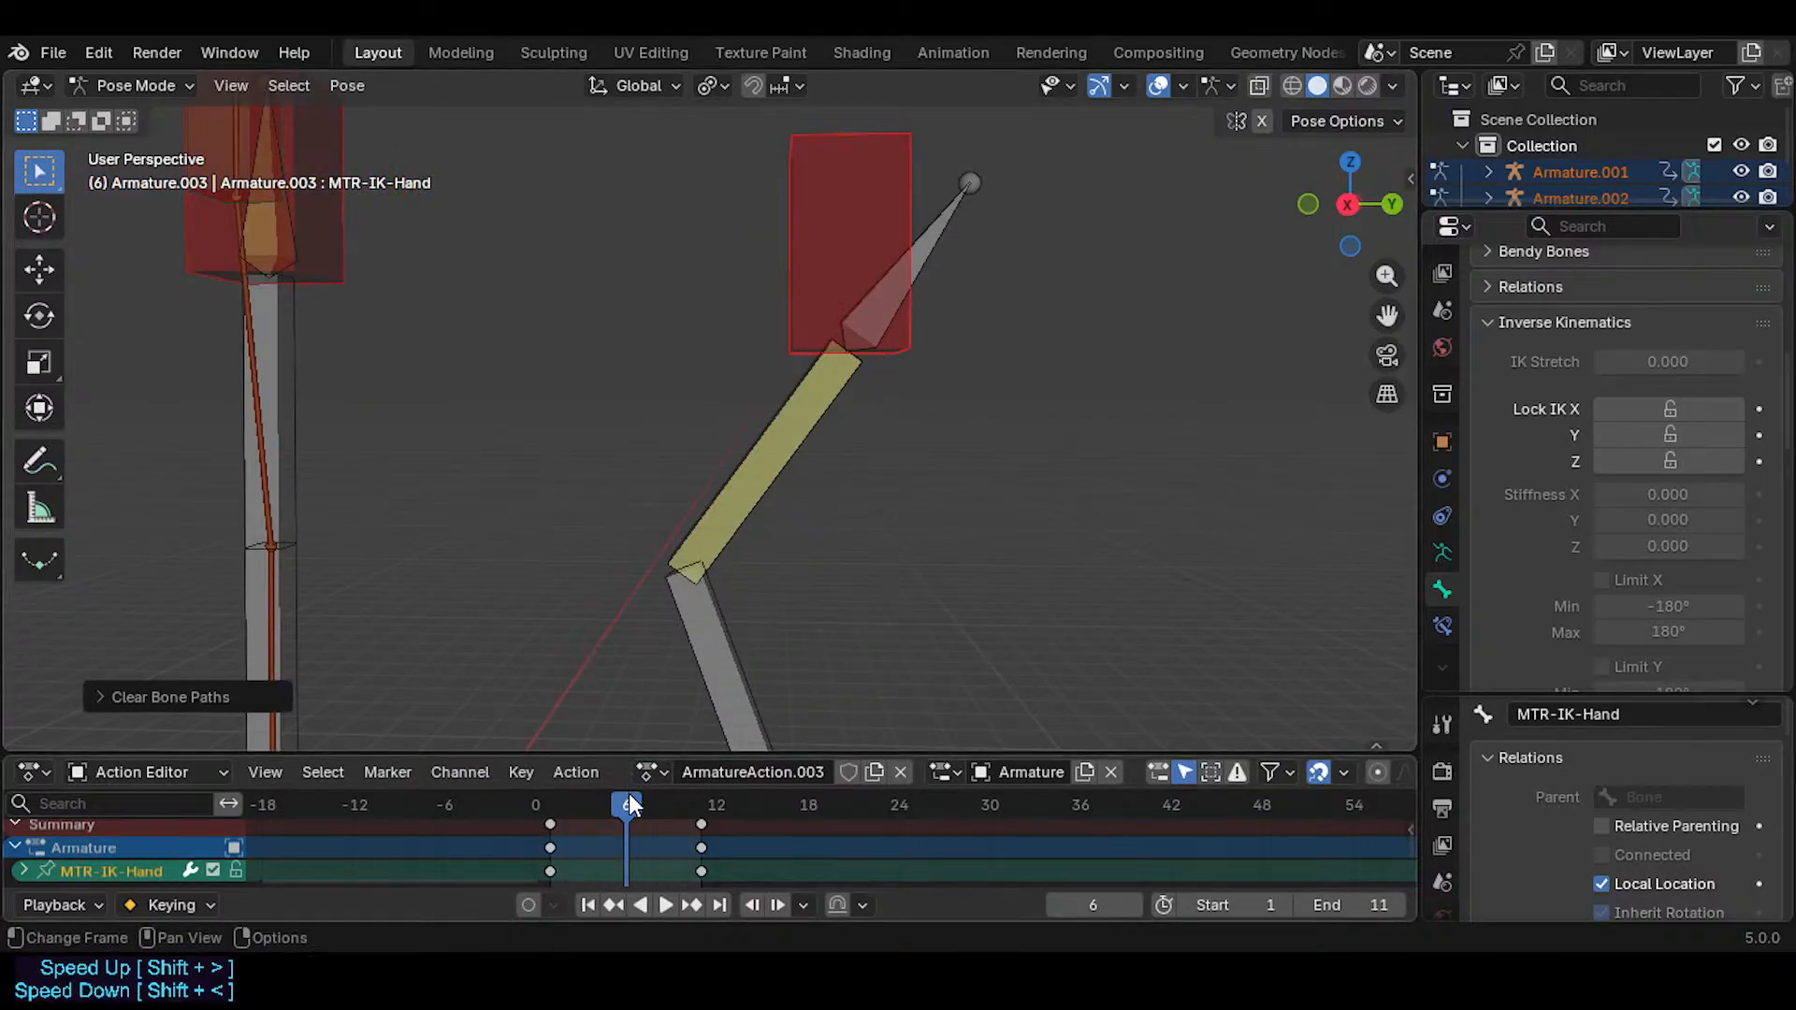
- Inspect CTL-ForeArm's axes and elbow bend by scrubbing between frames 1 and 6
left_click_drag(629, 793, 548, 825)
scroll(564, 836, "up", 2)
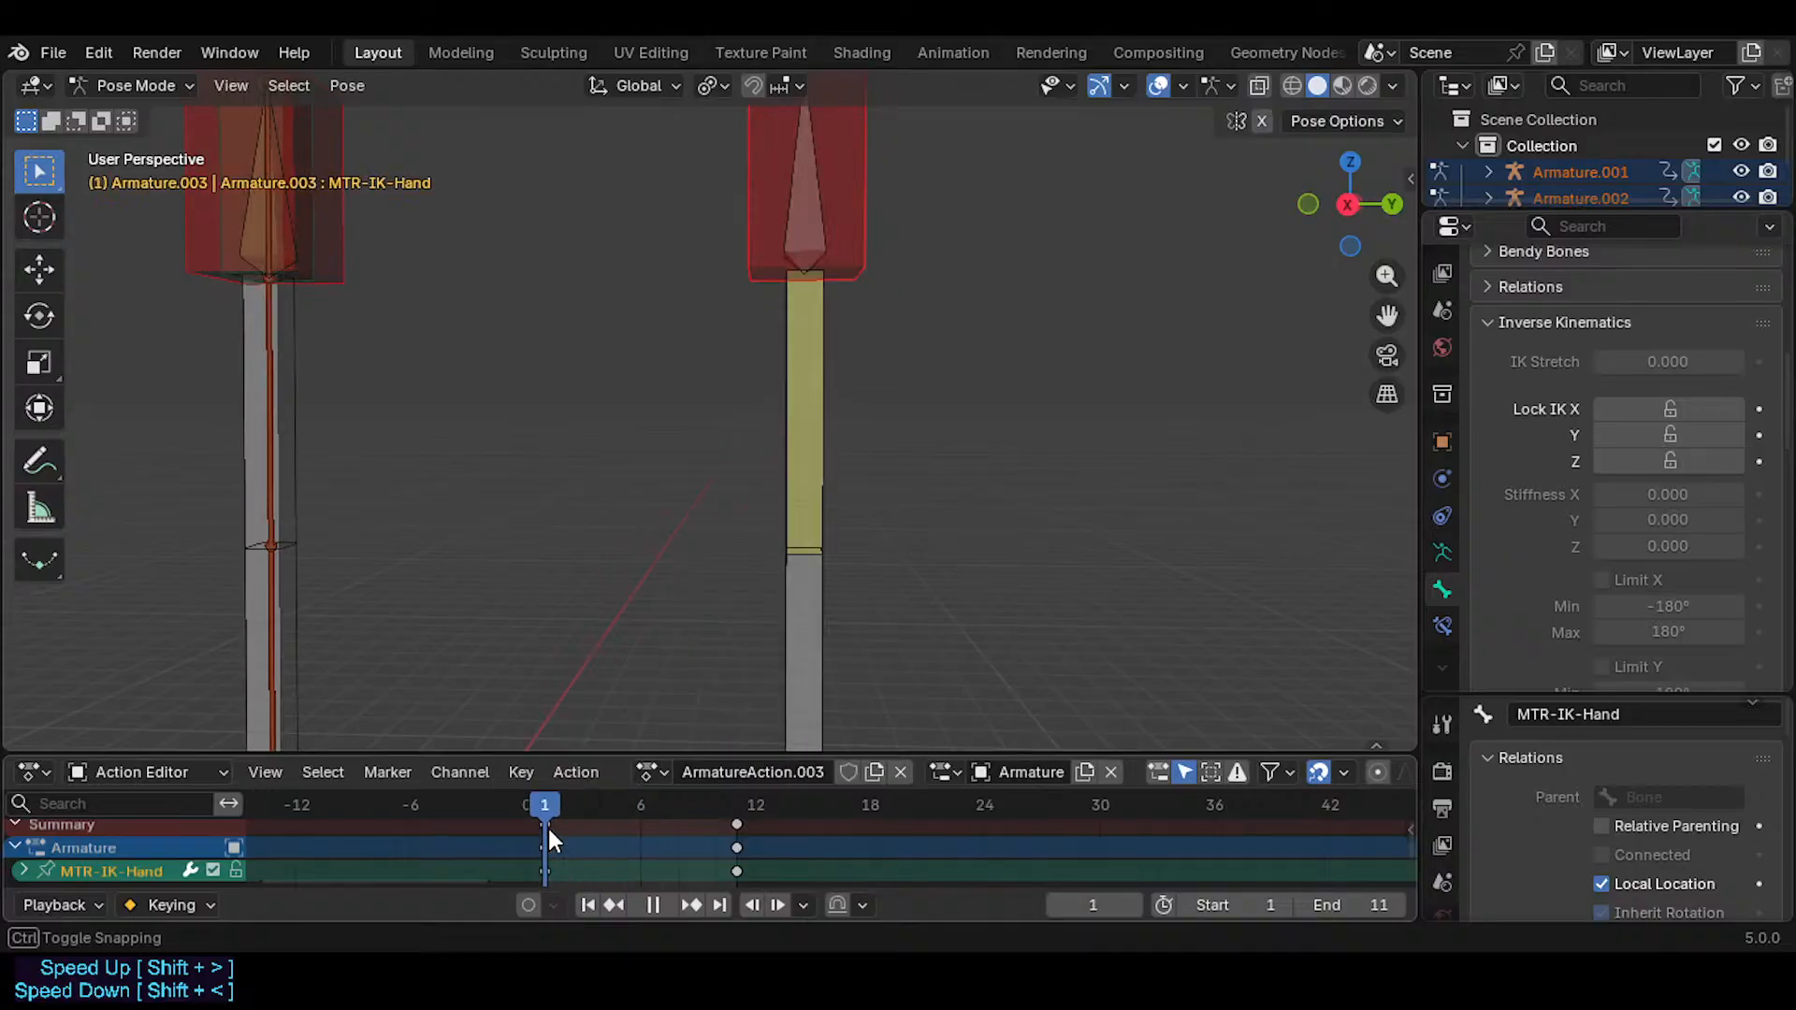
left_click(795, 493)
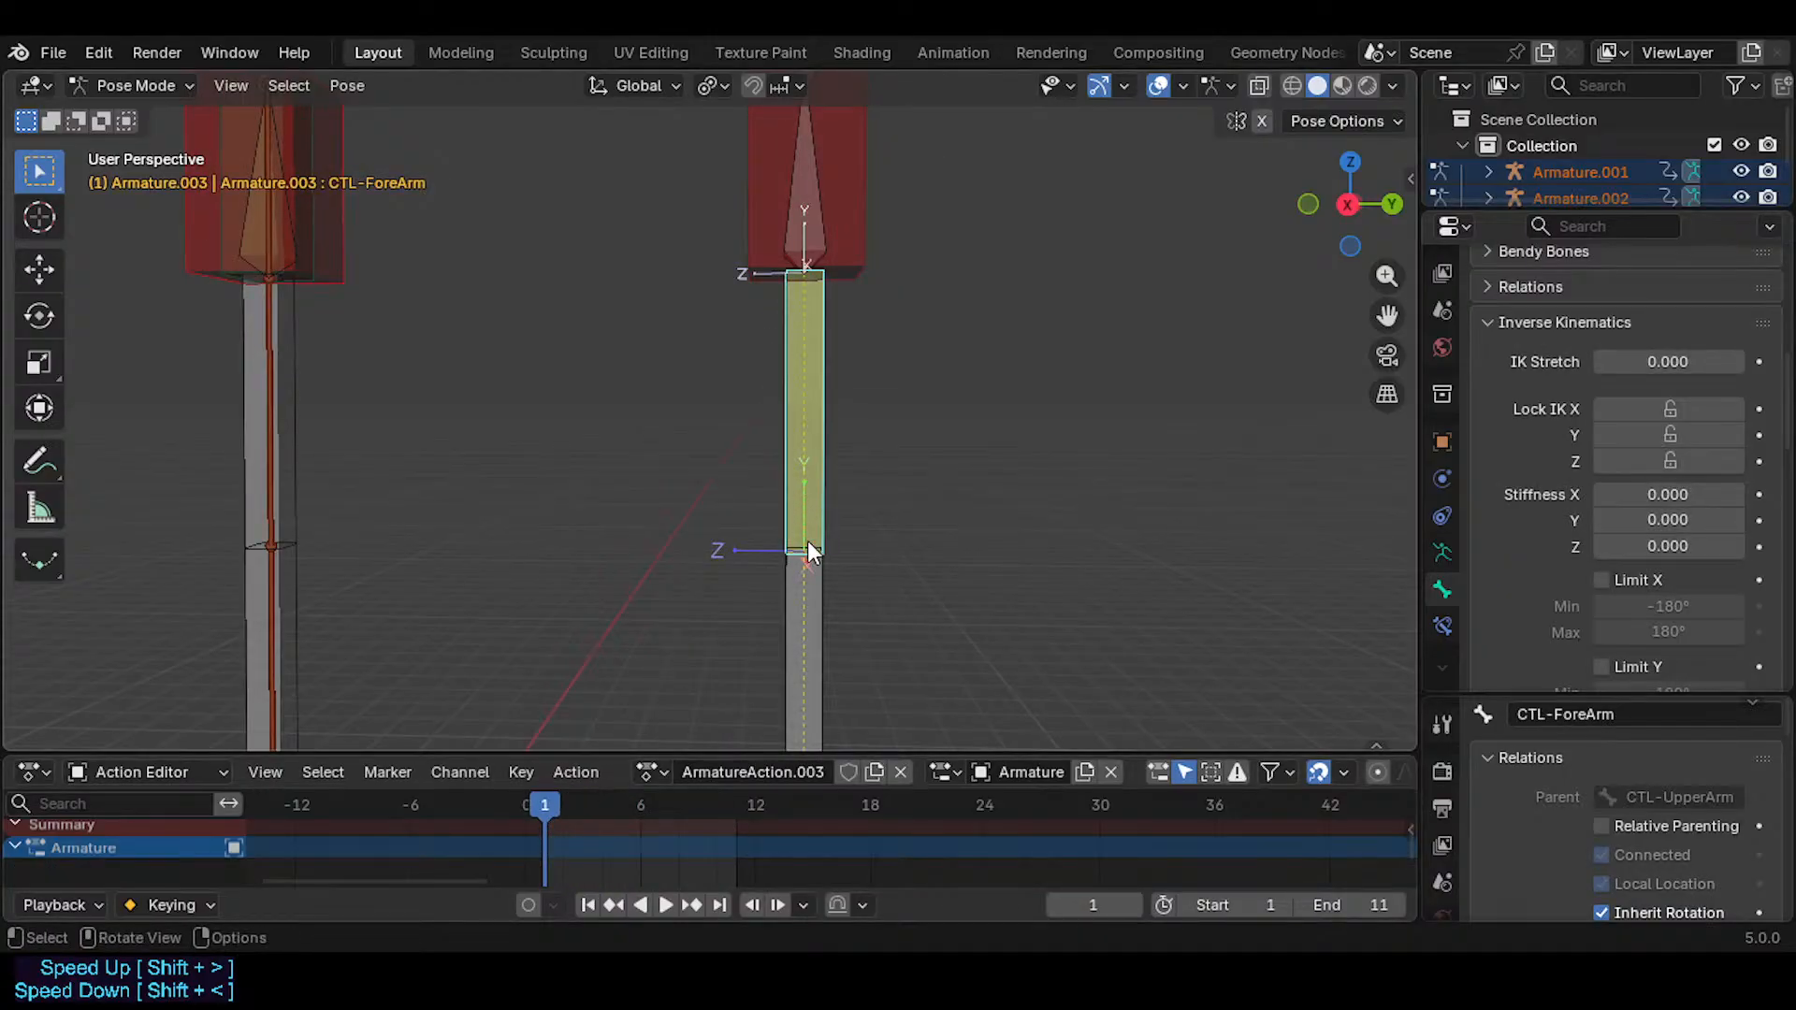
key("ctrl+s")
left_click_drag(565, 816, 640, 810)
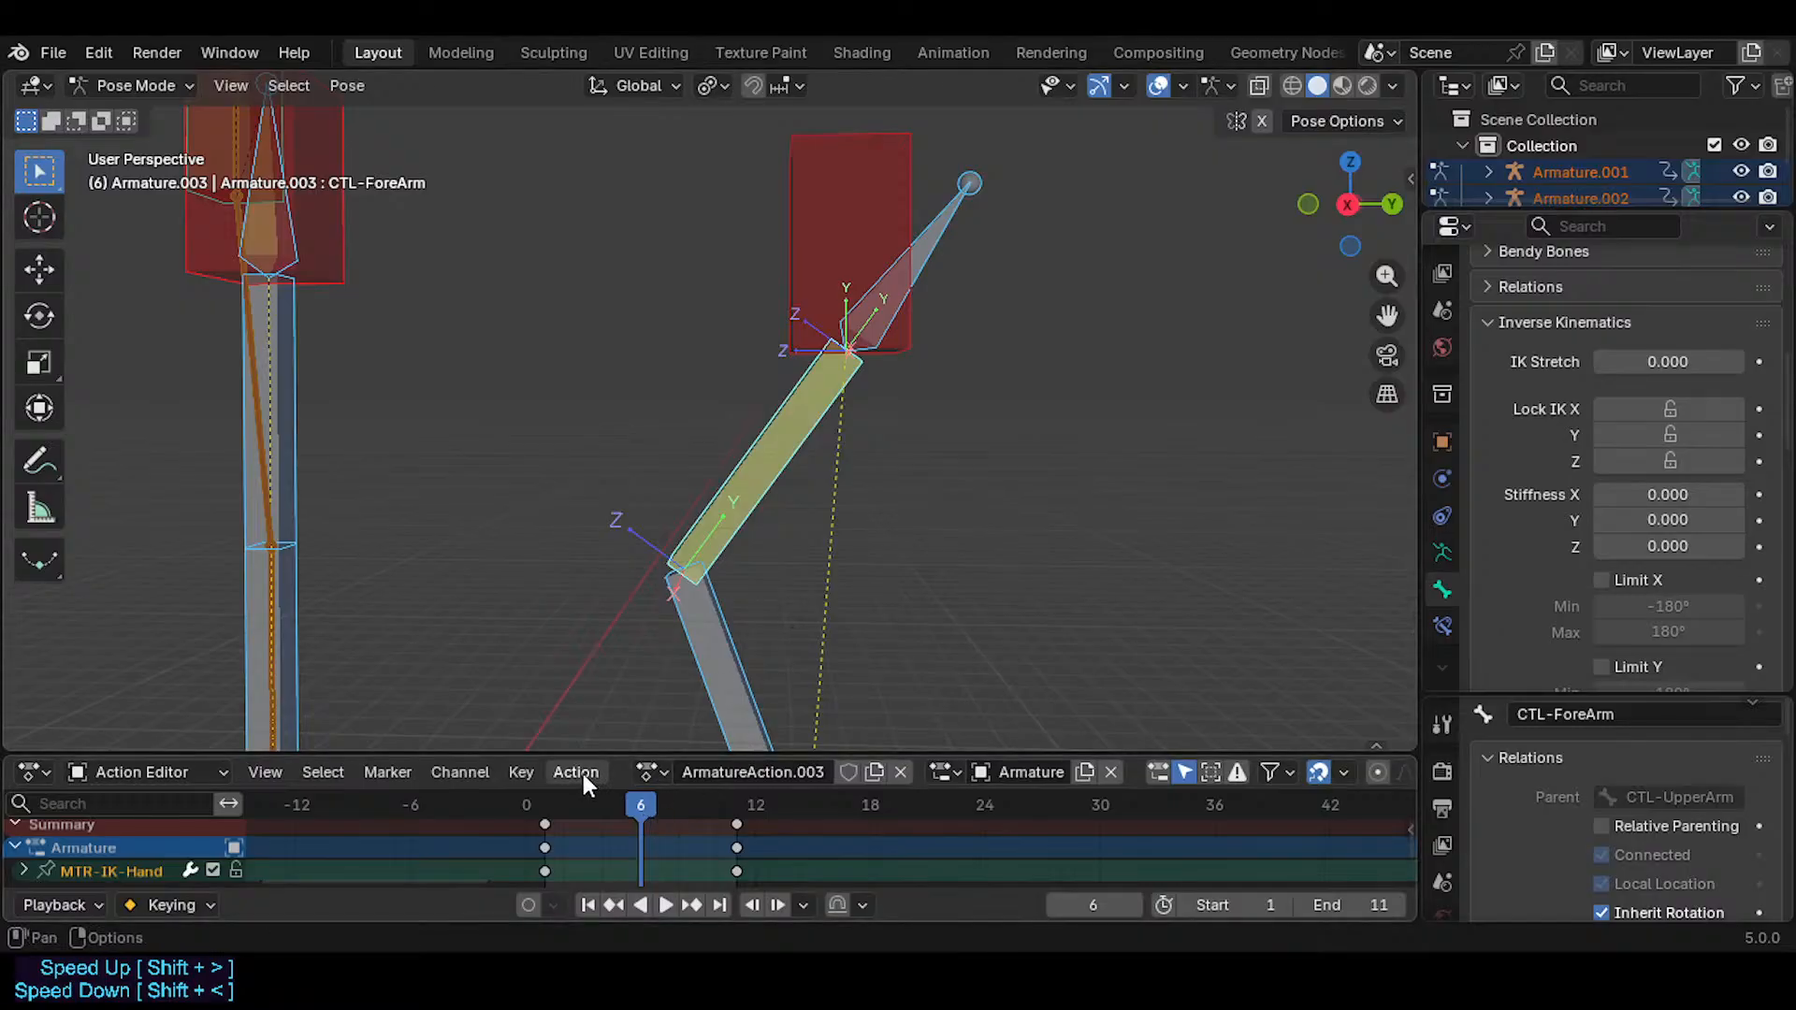
left_click(547, 818)
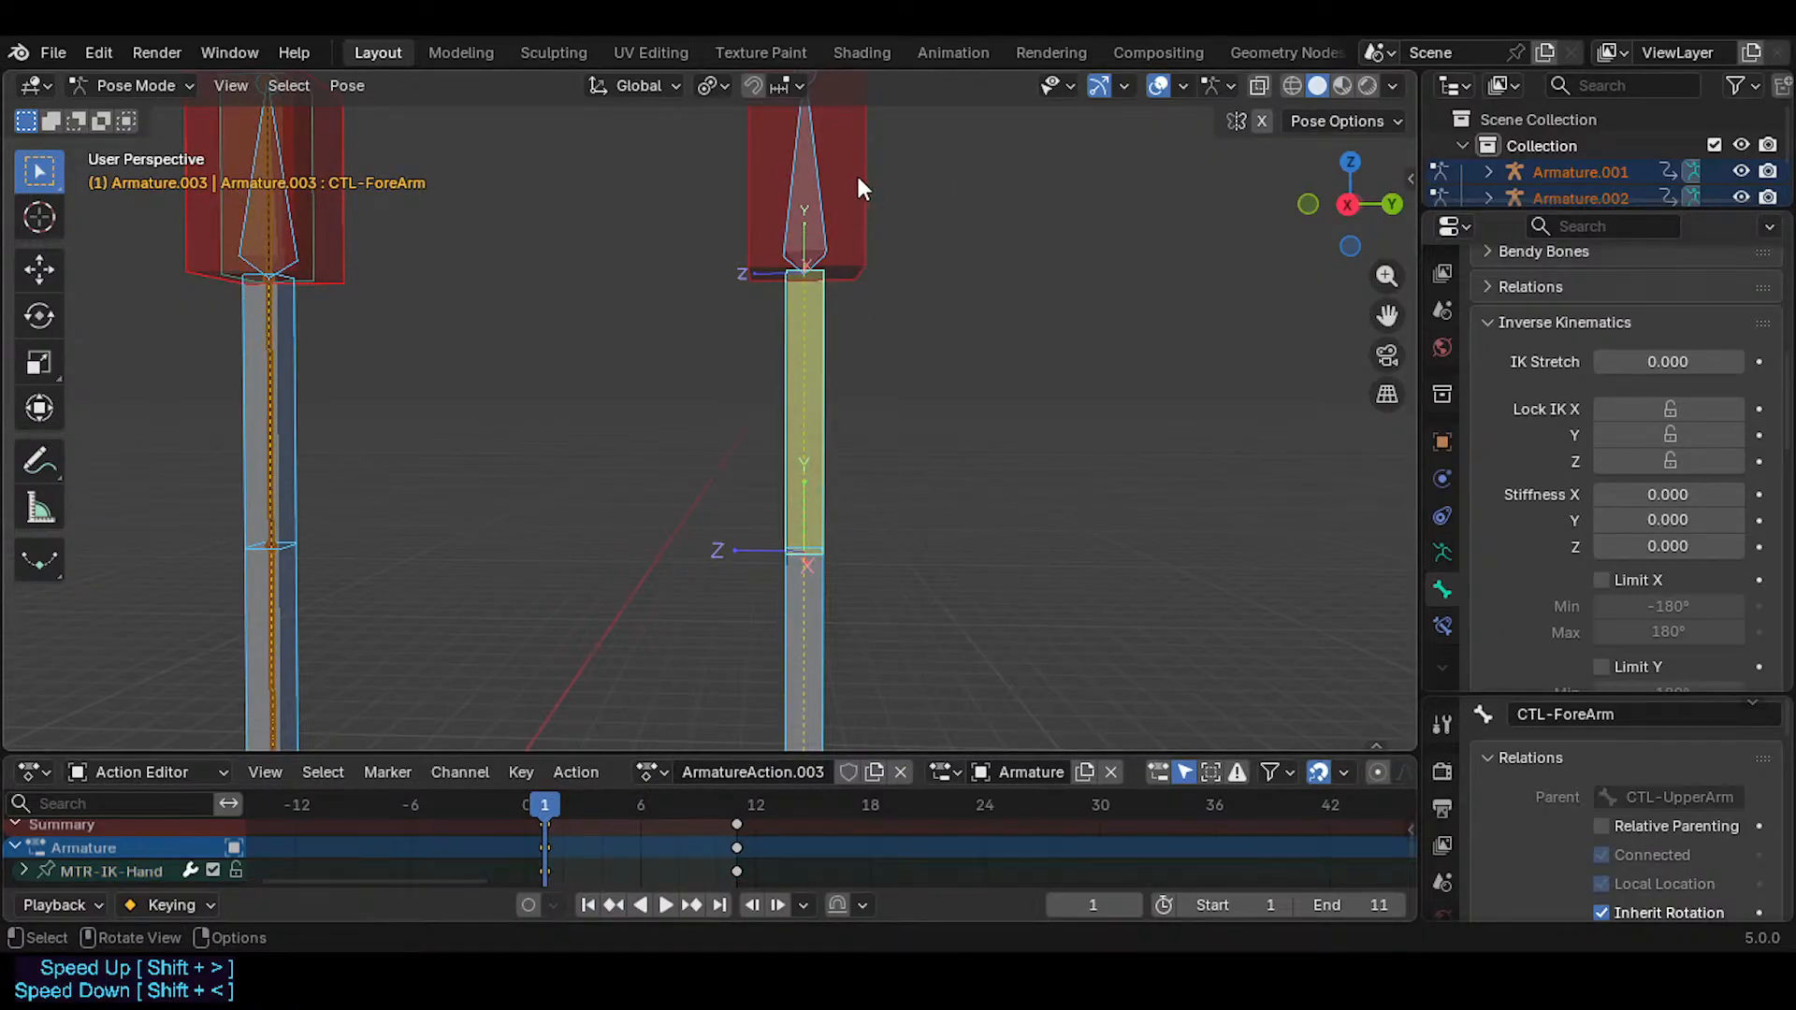
- Duplicate MTR-IK-Hand's frame 1 keyframes to frame 6 and enable auto keying
left_click(728, 547)
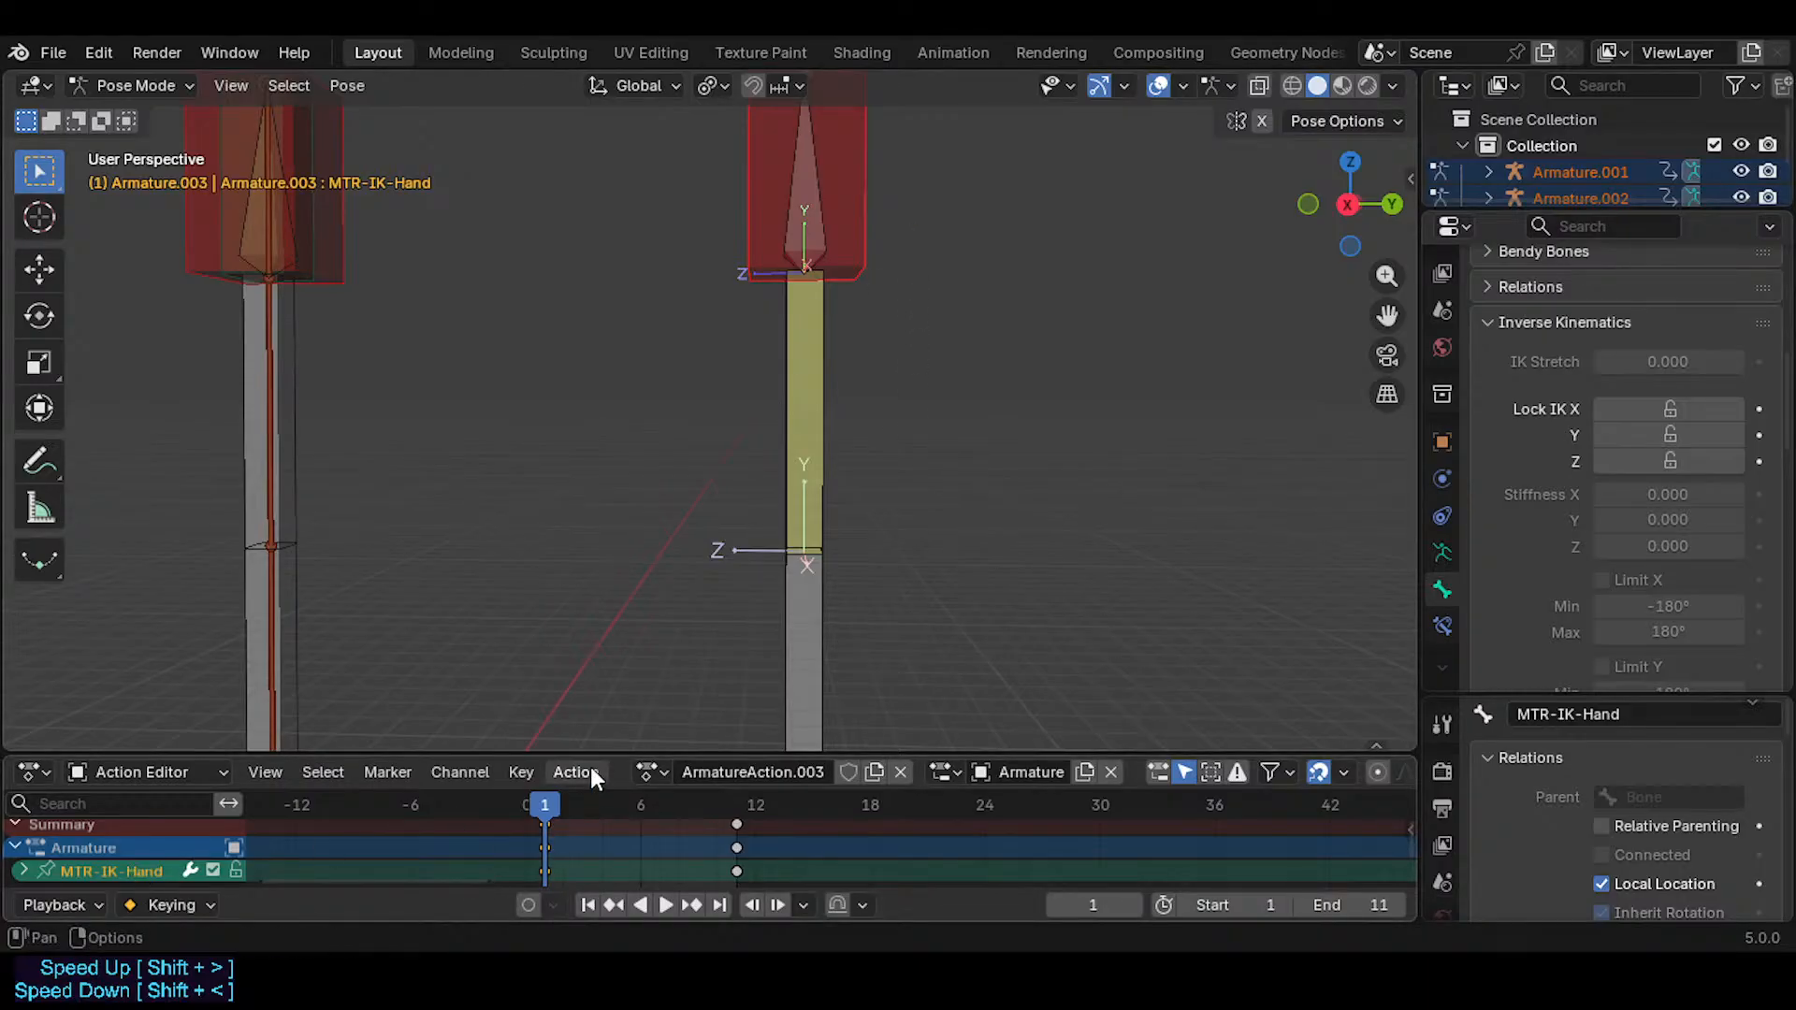
left_click_drag(552, 824, 647, 827)
left_click(646, 827)
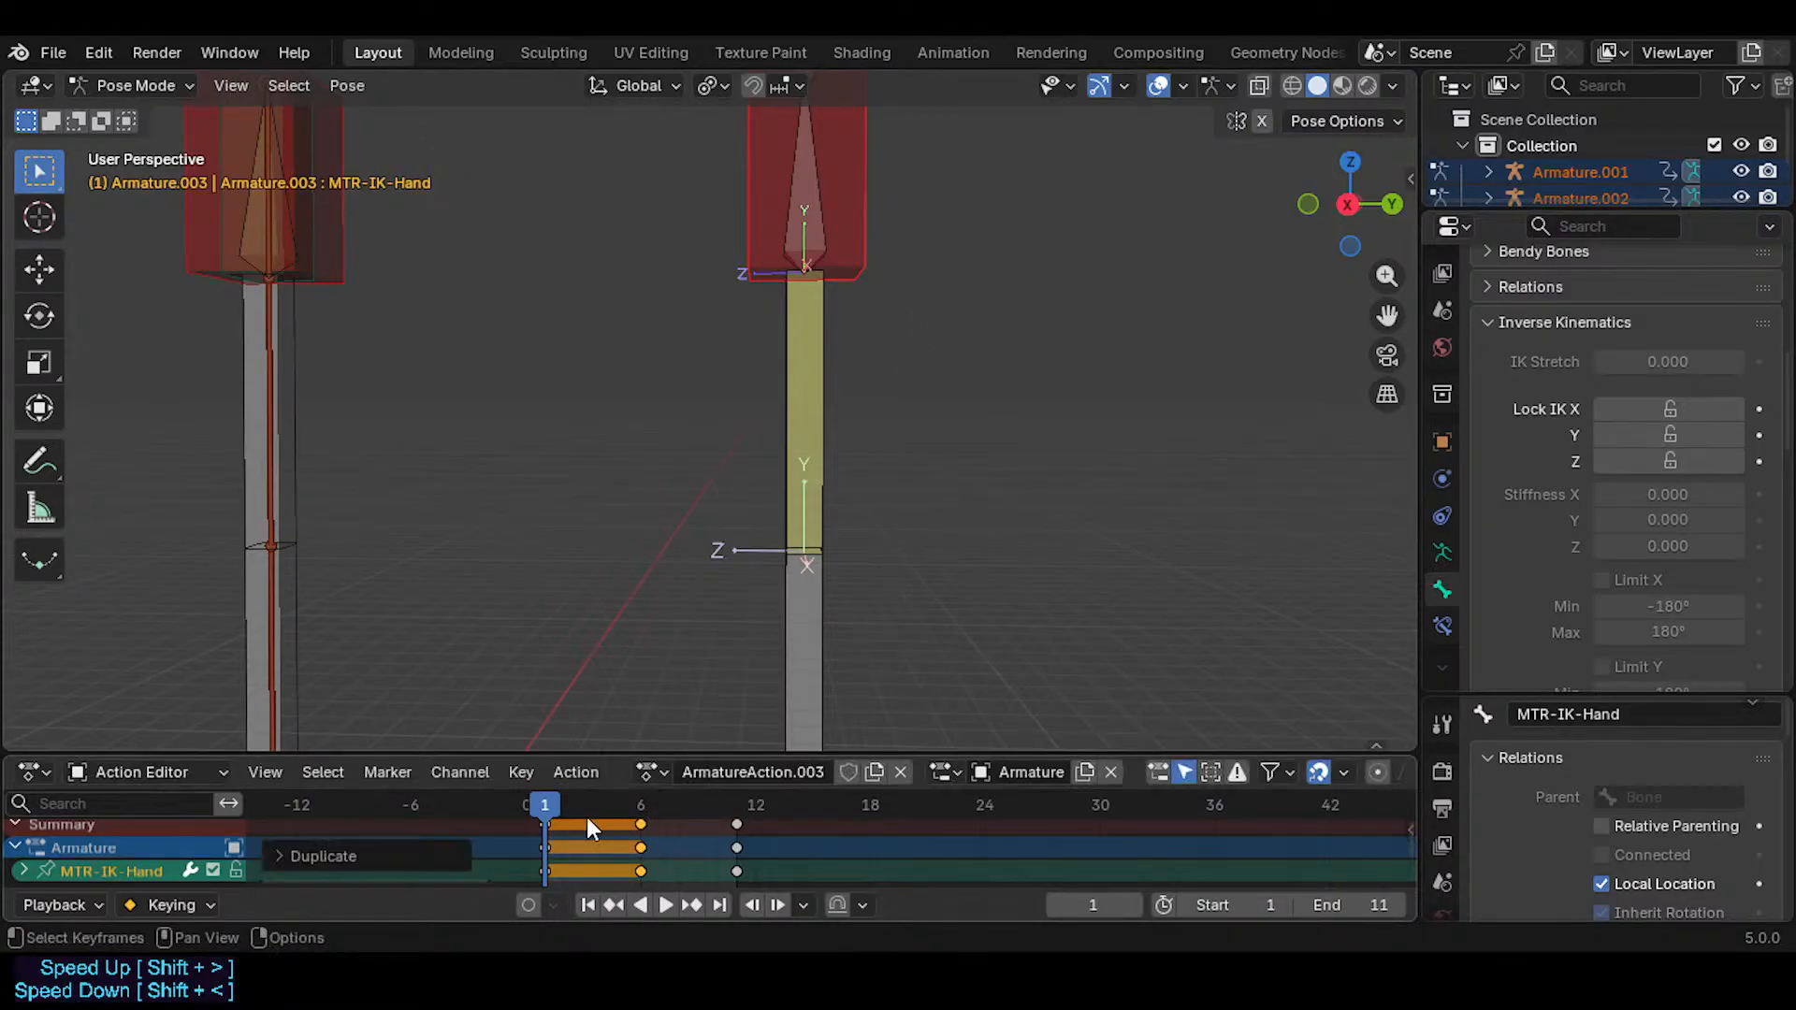
left_click(637, 803)
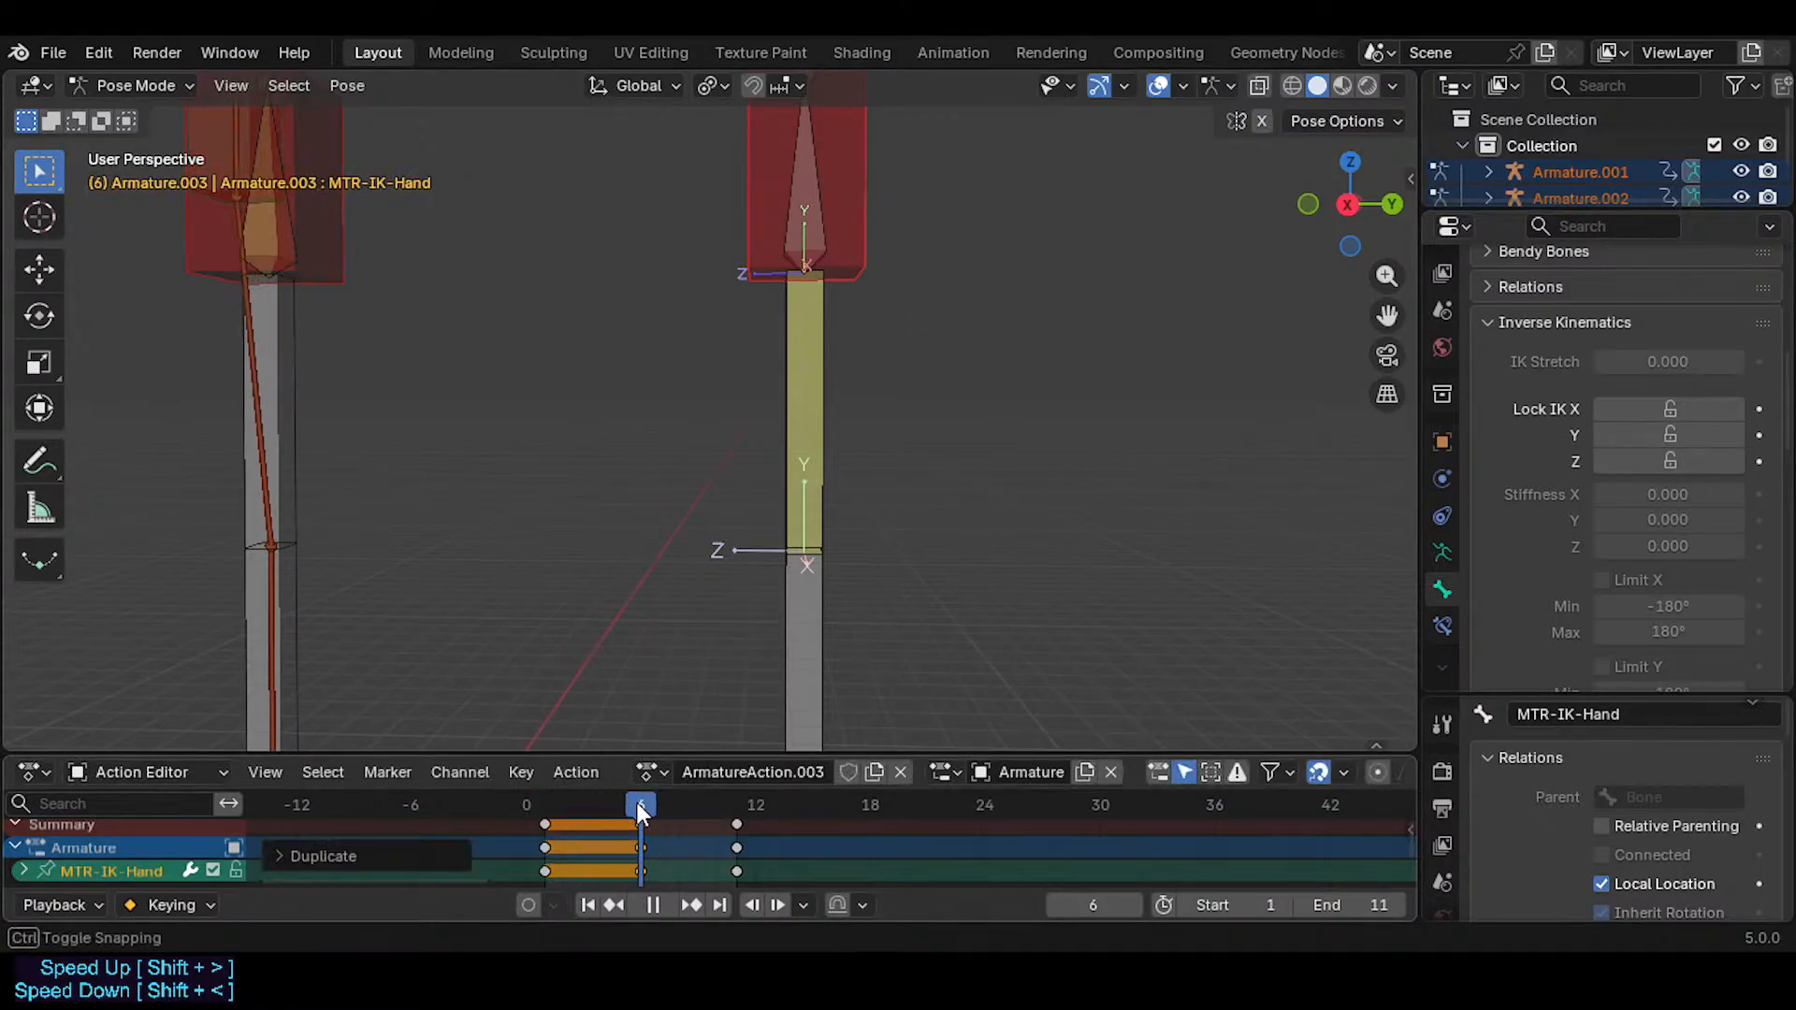
left_click(529, 905)
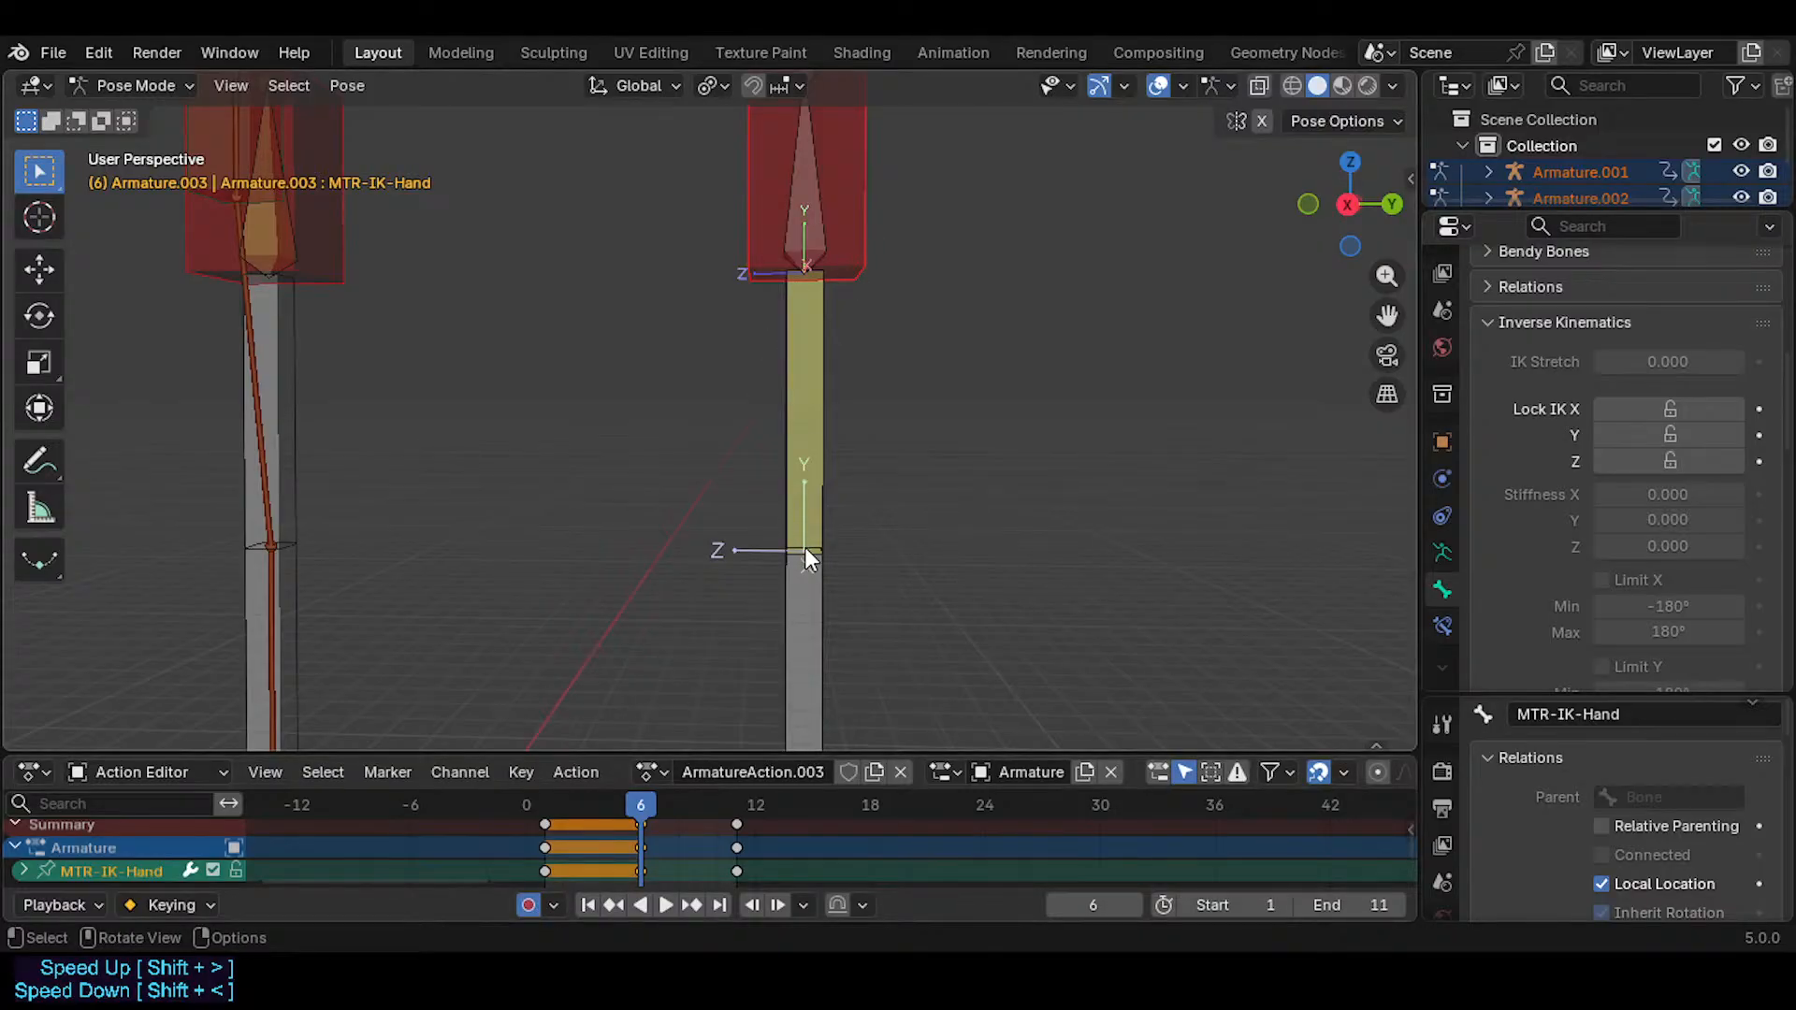
- Place the 3D cursor at CTL-ForeArm's elbow on frame 11, set the pivot point to 3D Cursor and return to frame 6
mouse_move(631, 800)
left_mouse_down()
mouse_move(537, 802)
mouse_move(632, 827)
mouse_move(744, 823)
mouse_move(567, 820)
mouse_move(641, 827)
left_mouse_up()
right_click(744, 823)
left_click(735, 806)
left_click(668, 584)
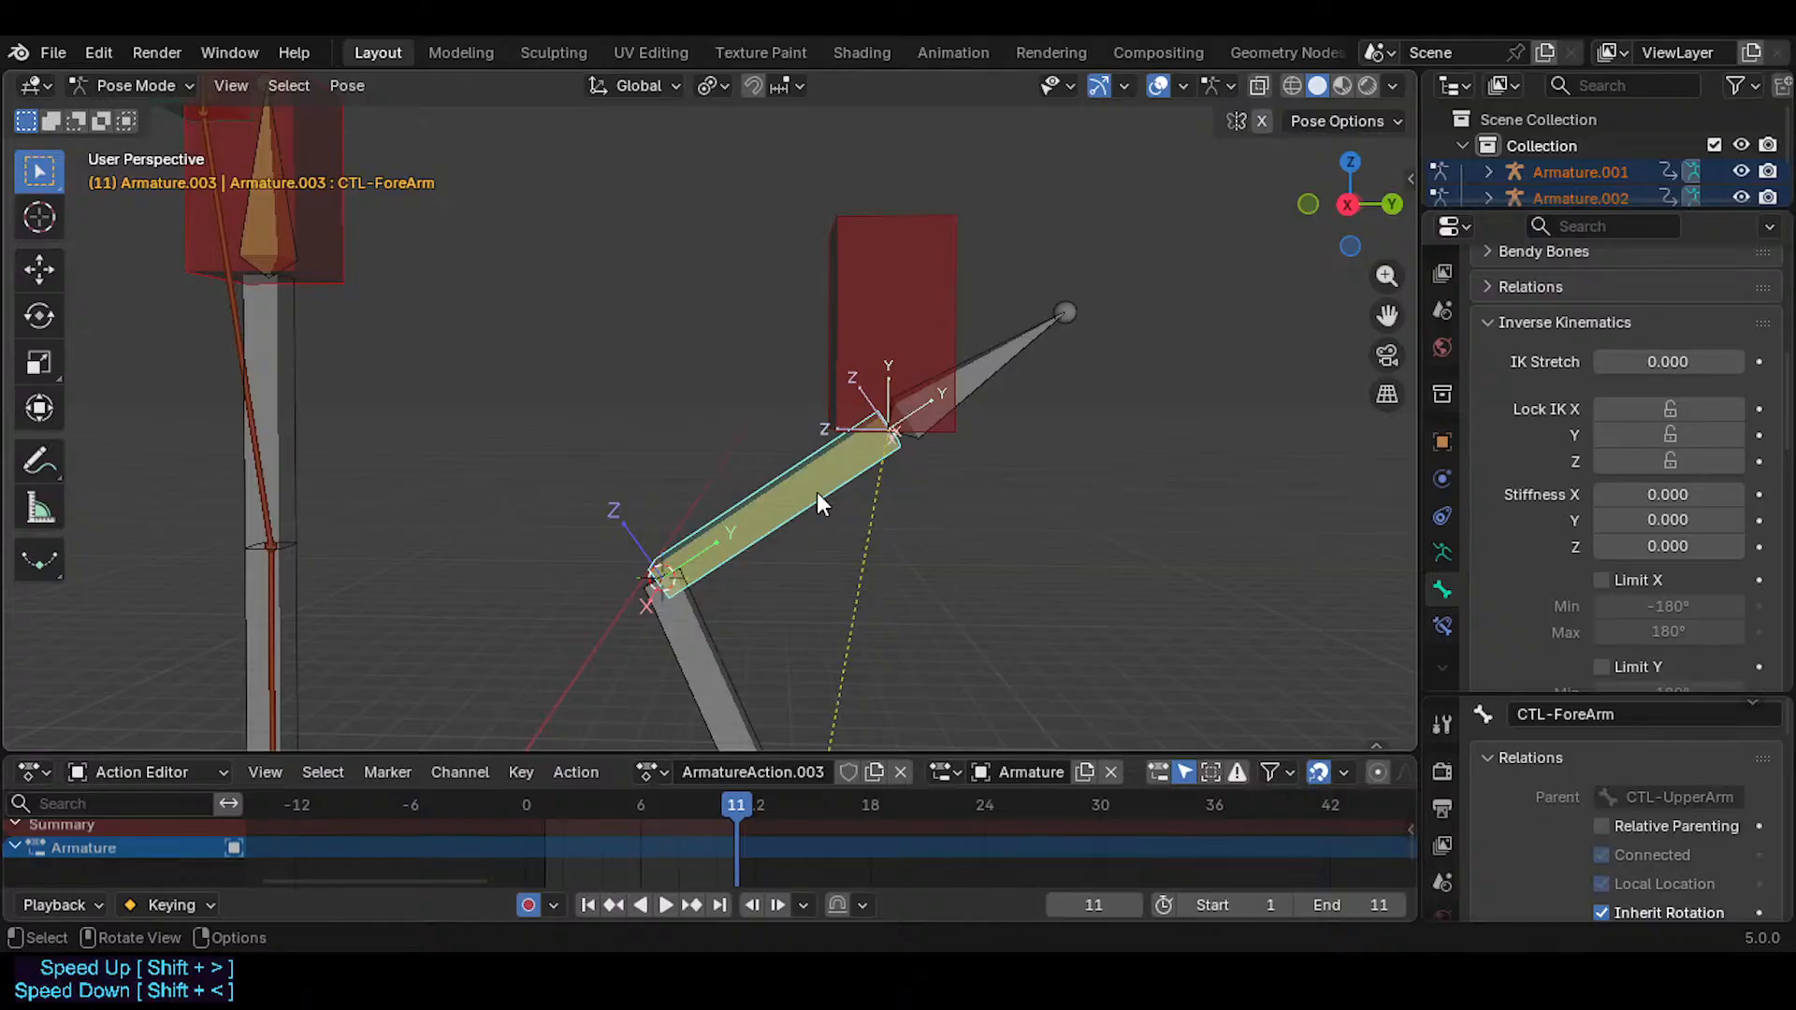
key("period")
left_click(782, 512)
left_click(657, 806)
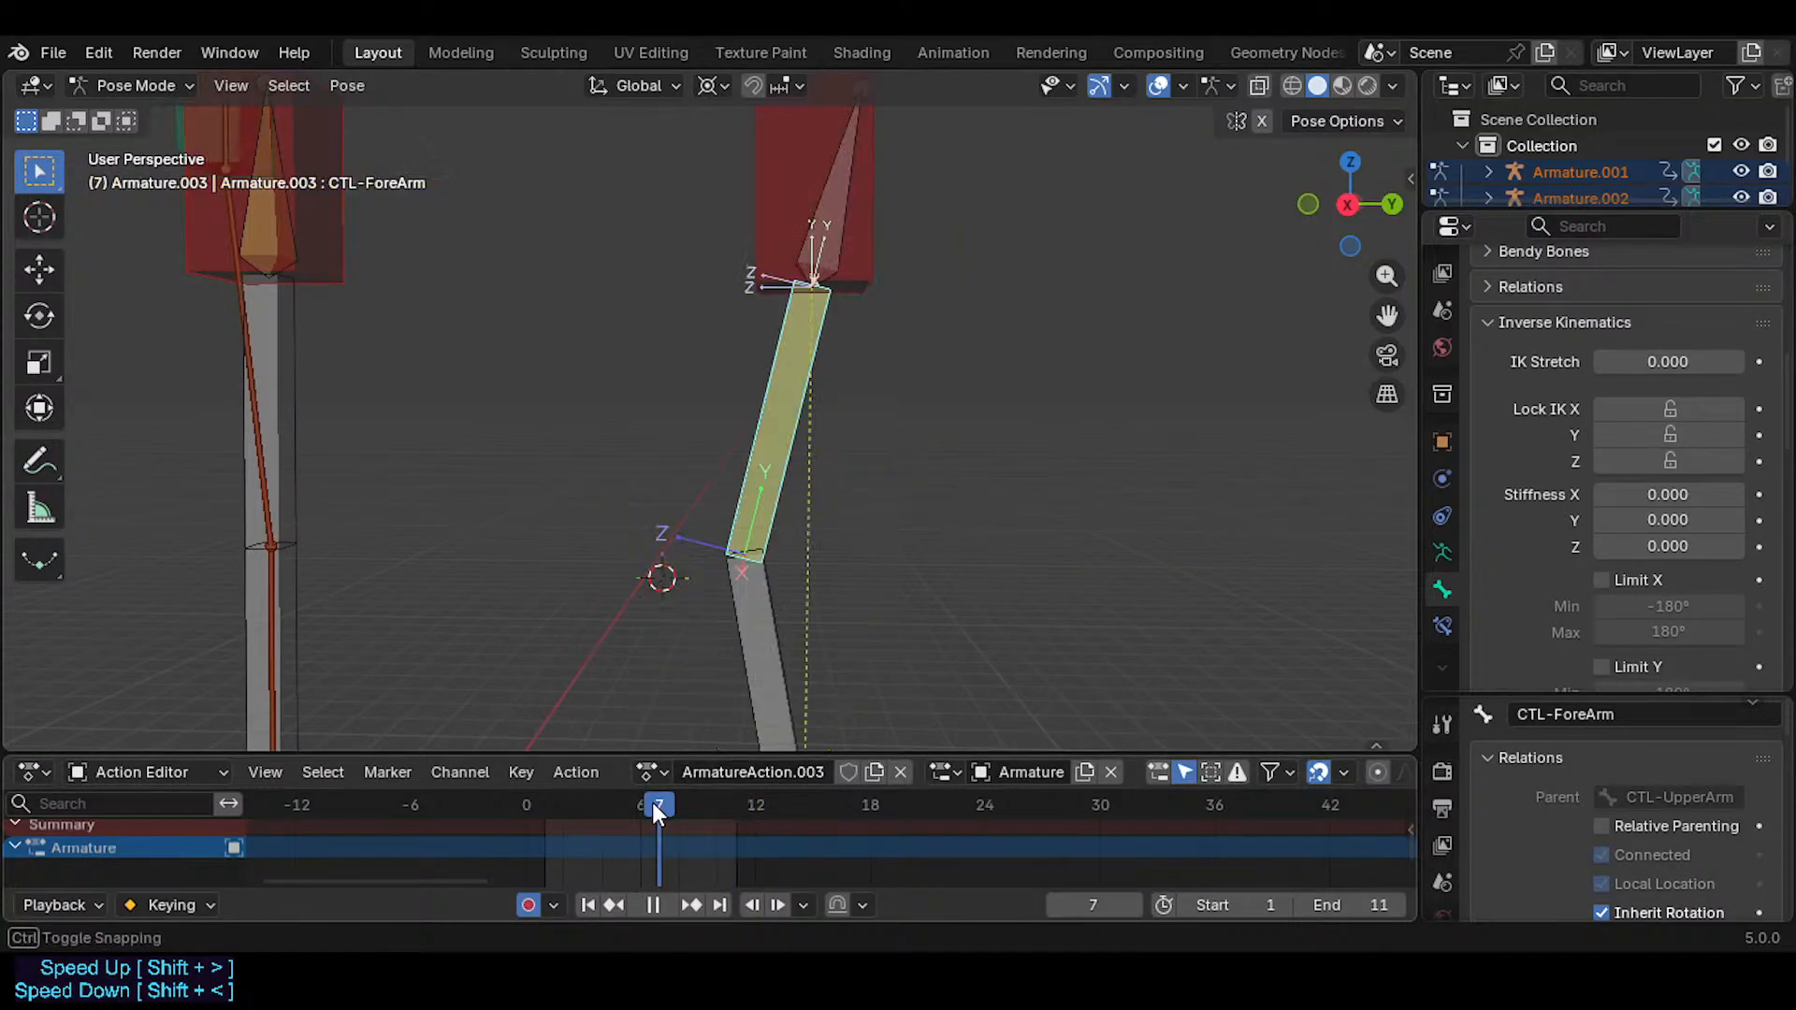
left_click_drag(655, 805, 648, 802)
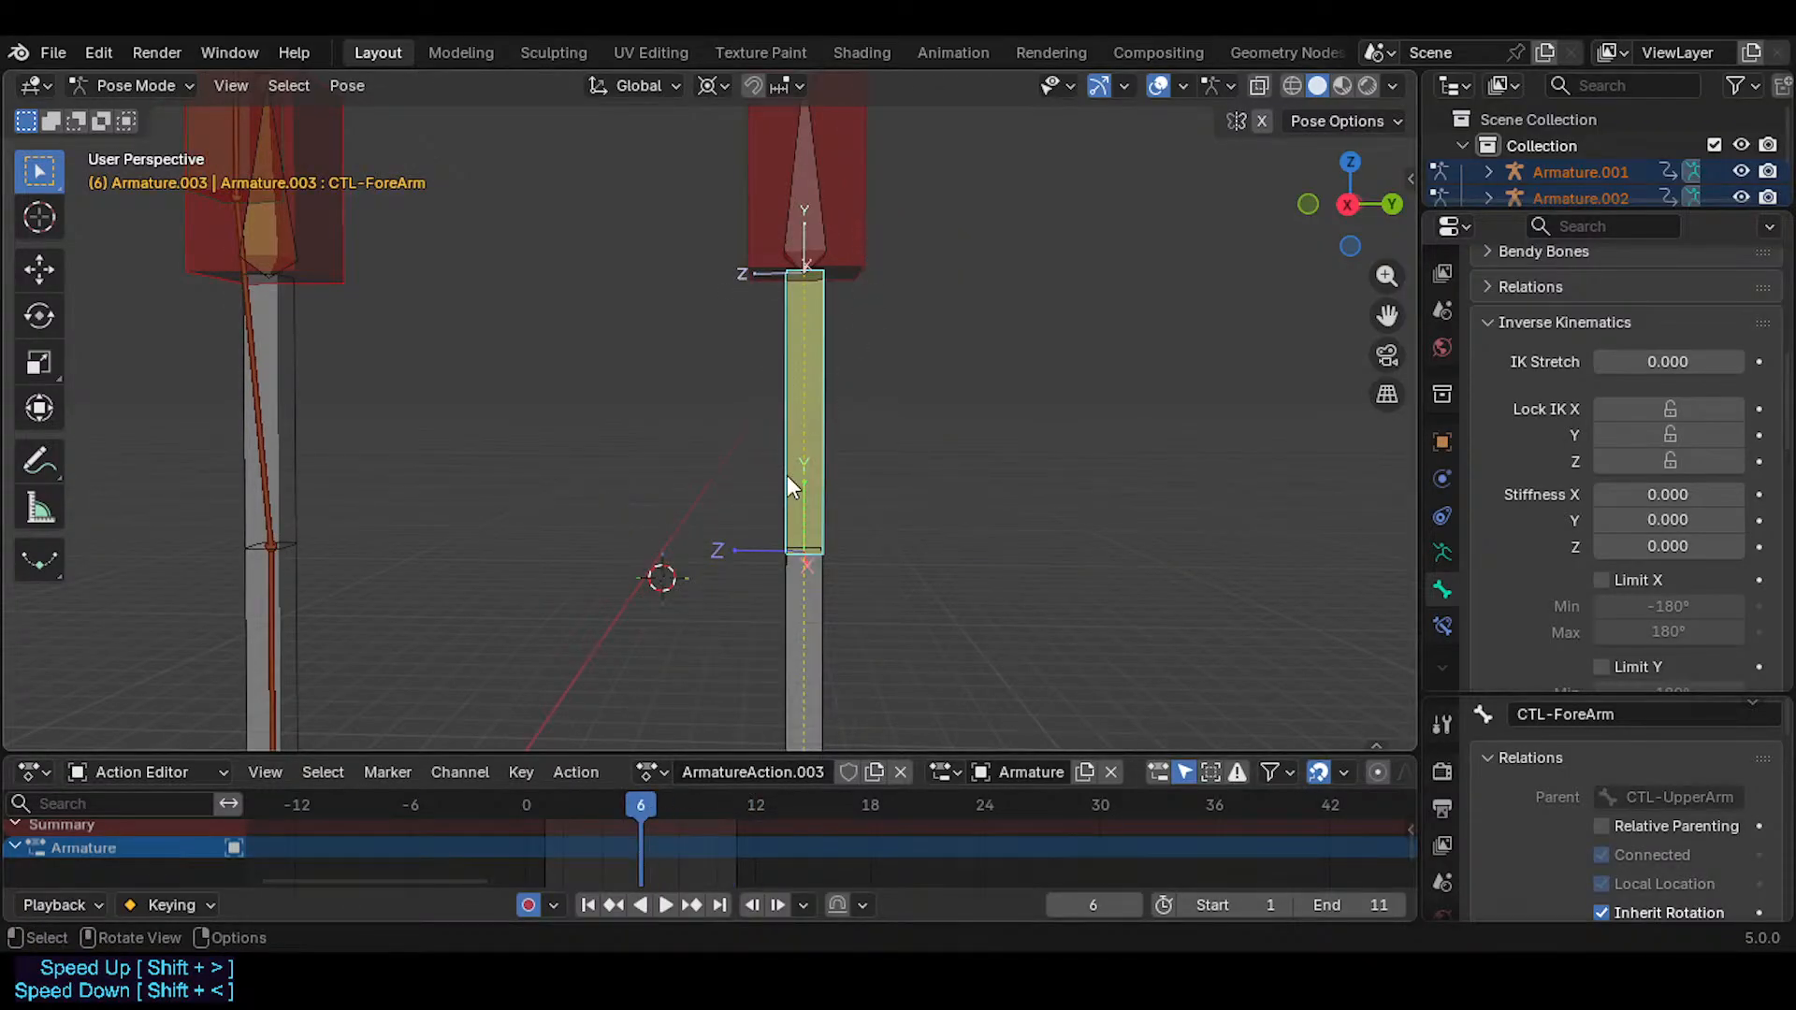
- Move the 3D cursor to the straight arm's elbow at frame 6 and try rotating MTR-IK-Hand around it
right_click(805, 556, "shift")
key("r")
right_click(755, 258)
left_click(835, 196)
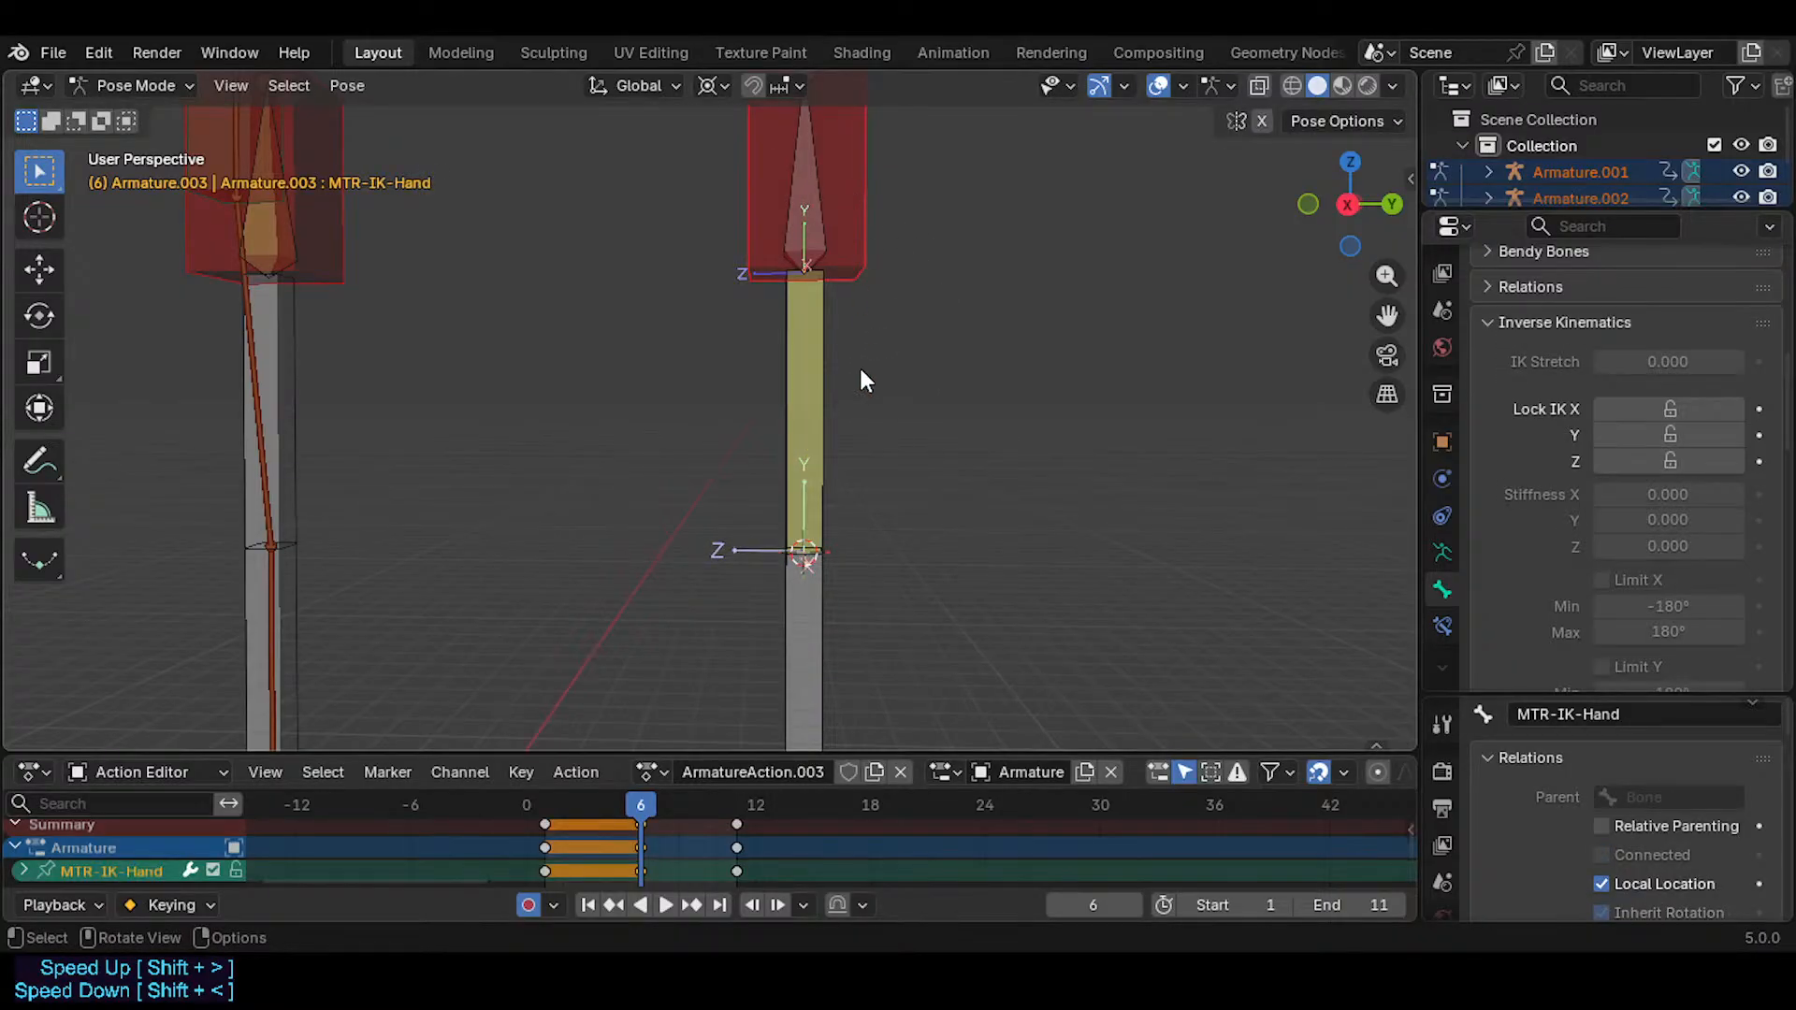
key("r")
right_click(901, 411)
key("r")
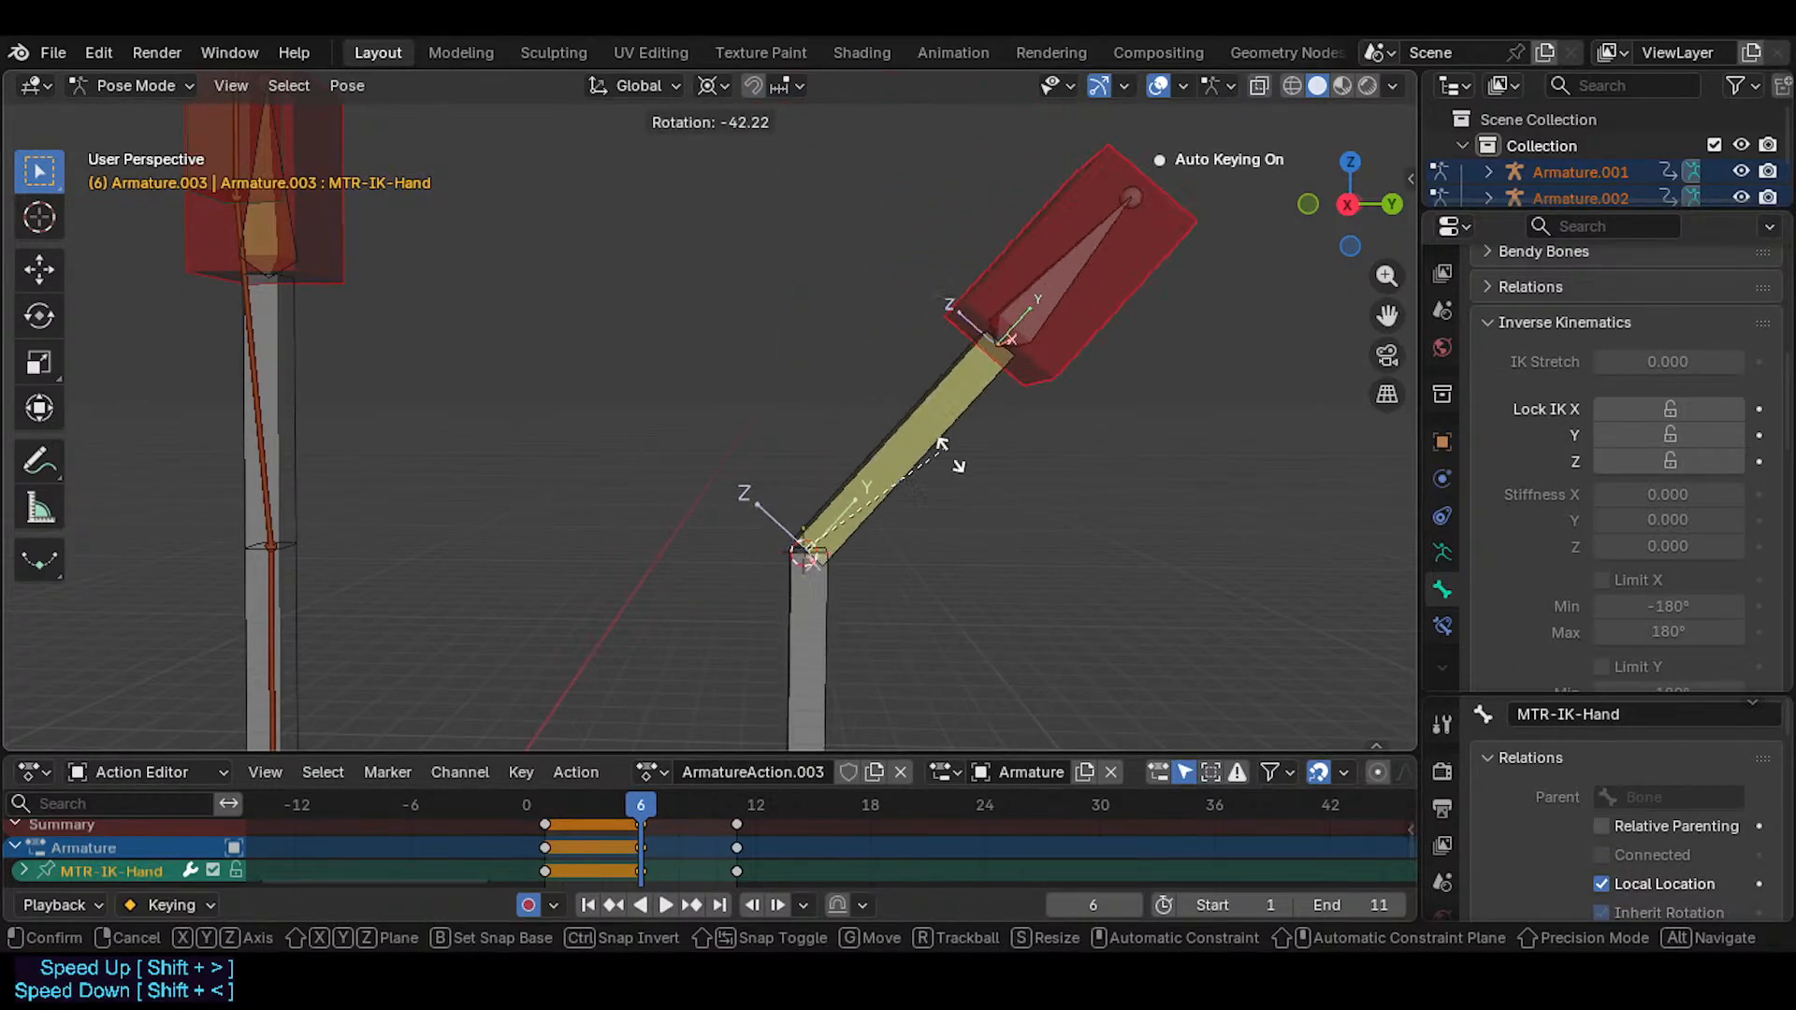
right_click(949, 455)
key("r")
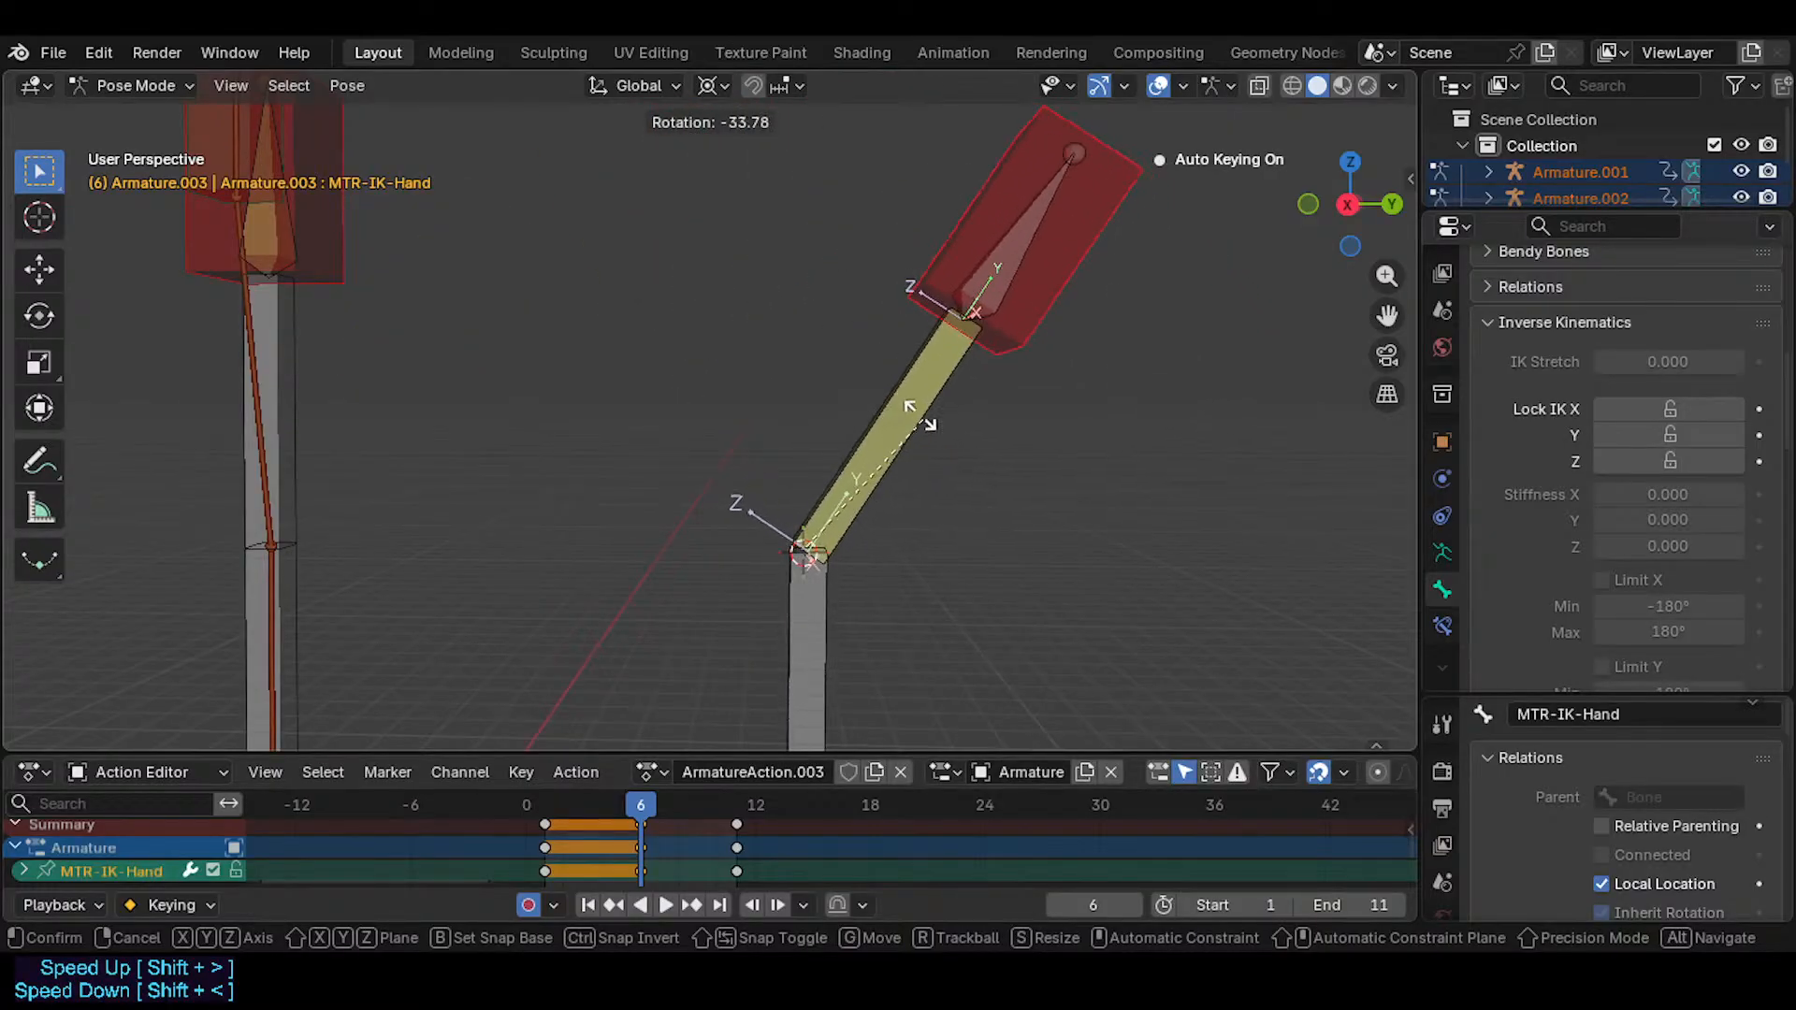
right_click(931, 423)
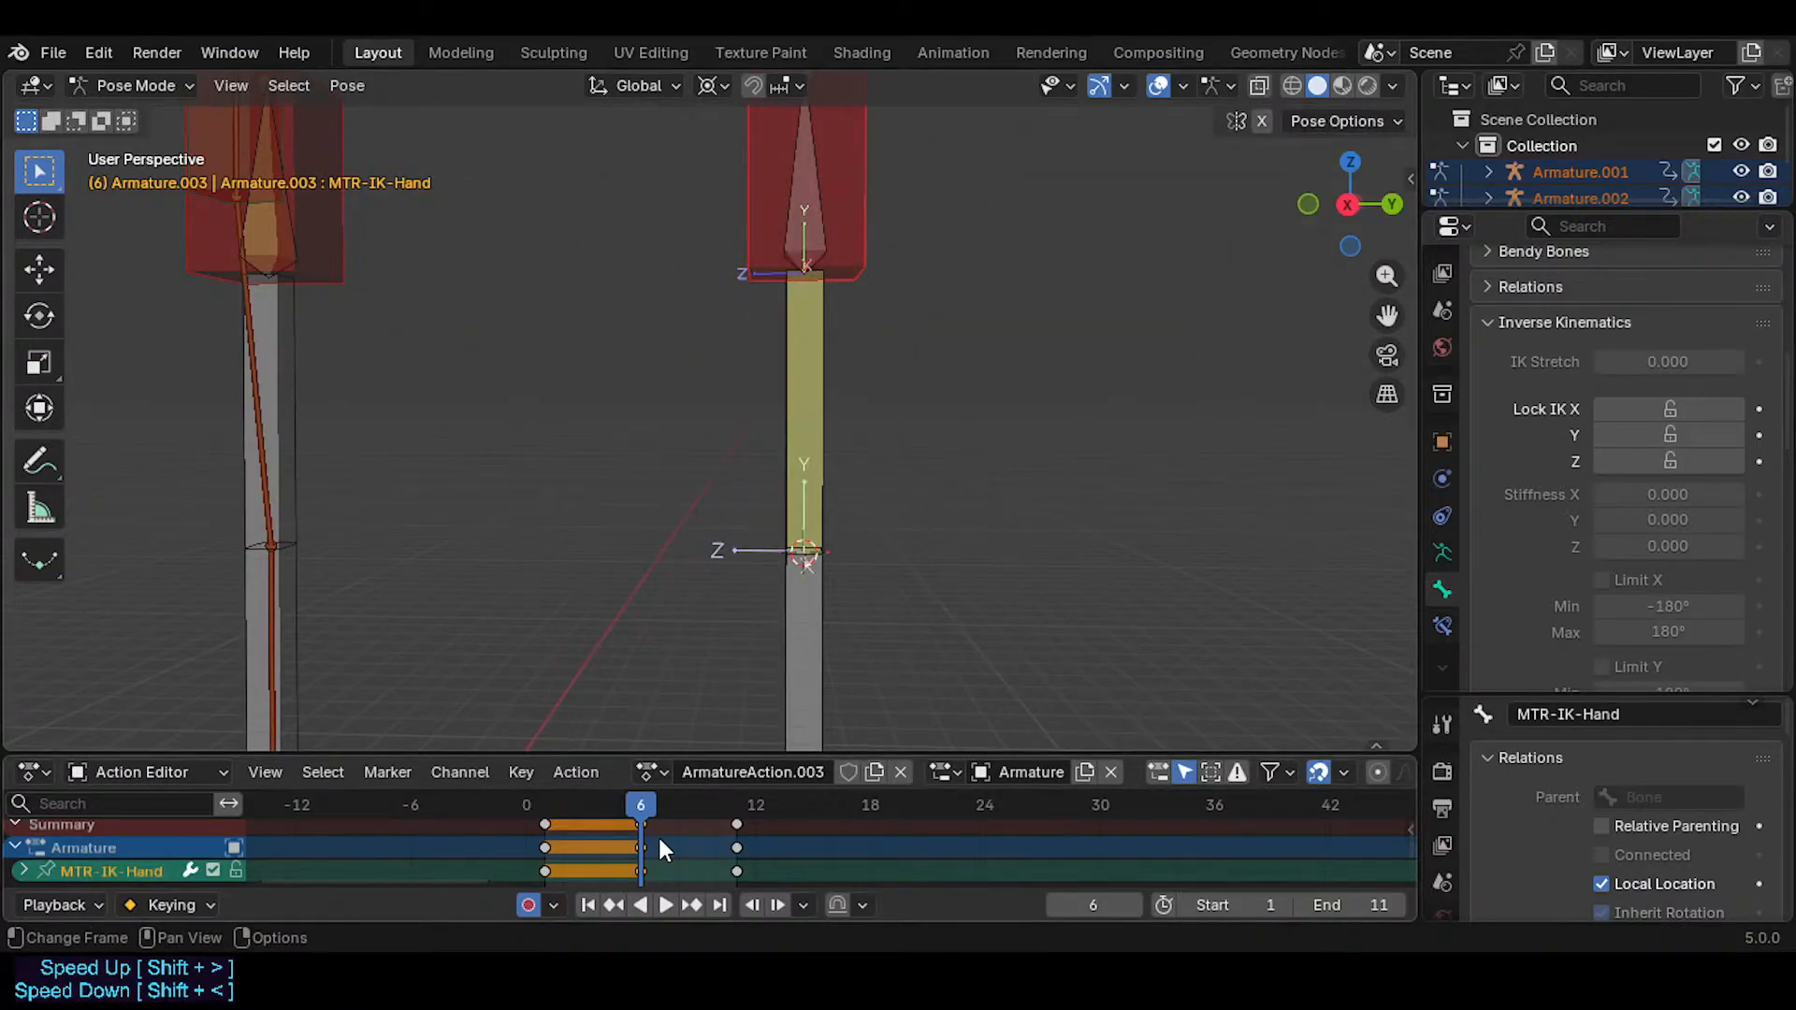
- Snap the 3D cursor to CTL-ForeArm's elbow at frame 11 and test rotating MTR-IK-Hand around it
left_click(737, 805)
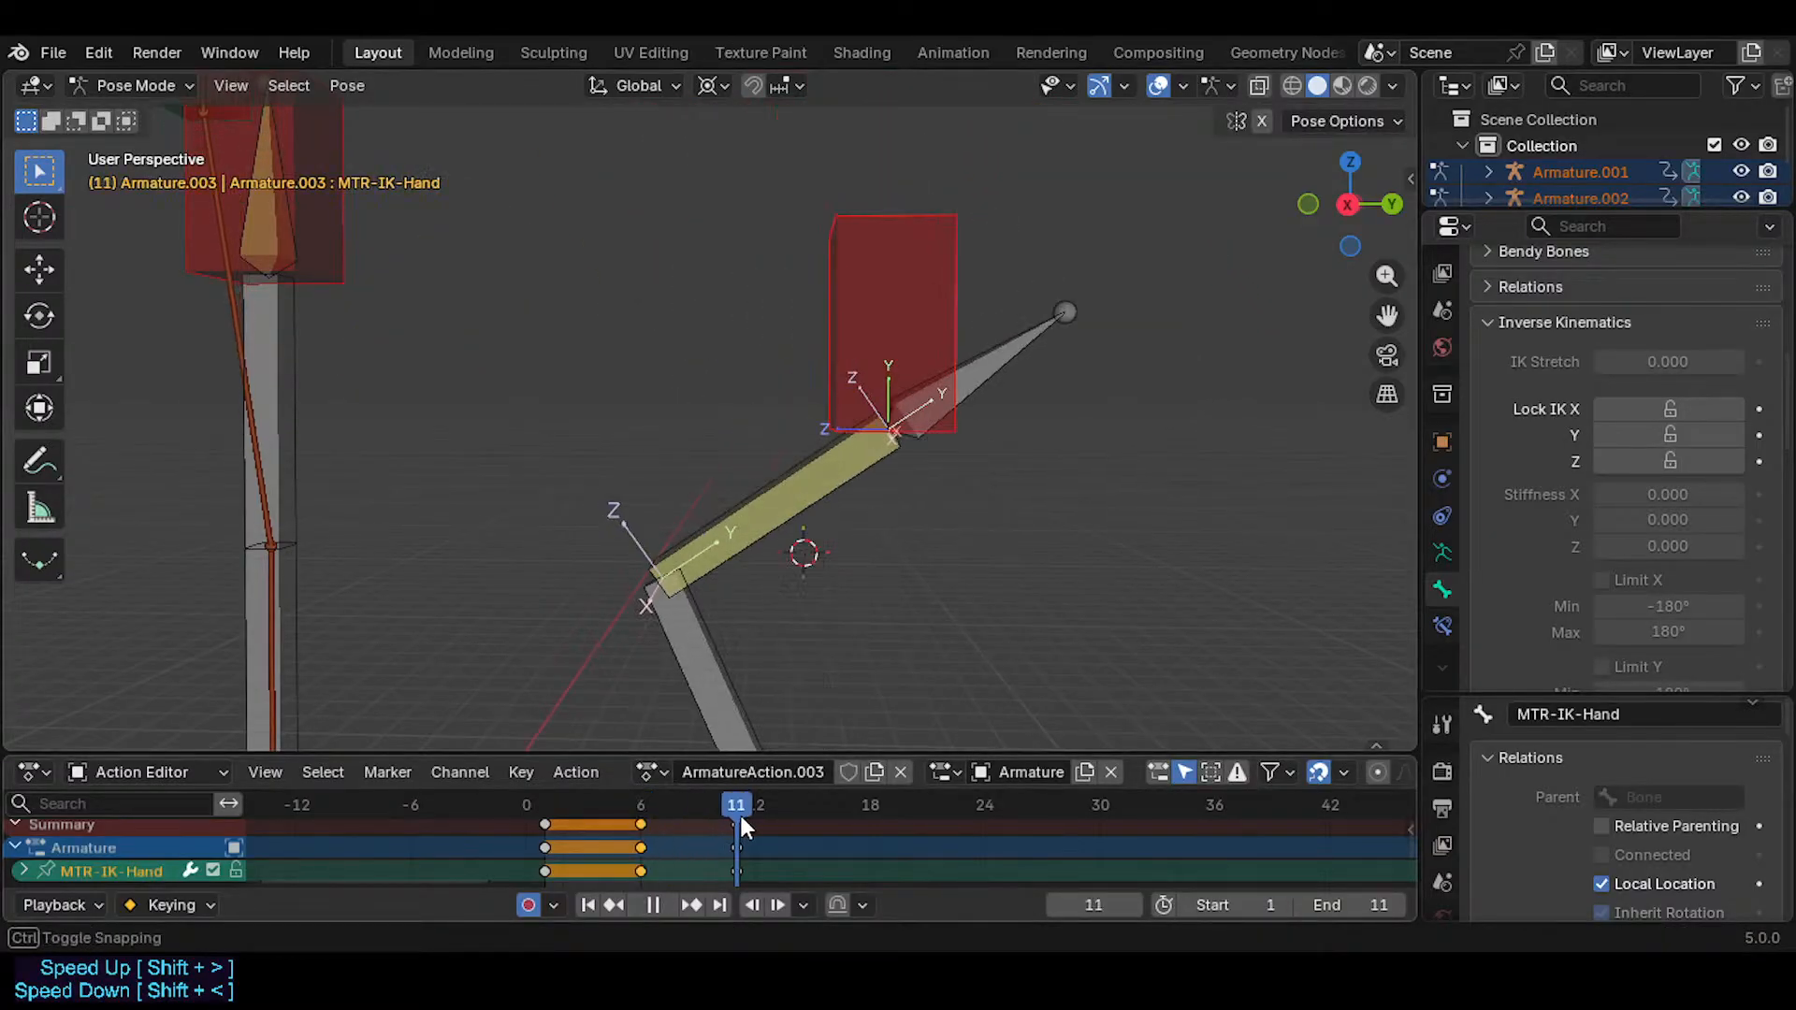
left_click(677, 557)
key("shift+s")
left_click(661, 709)
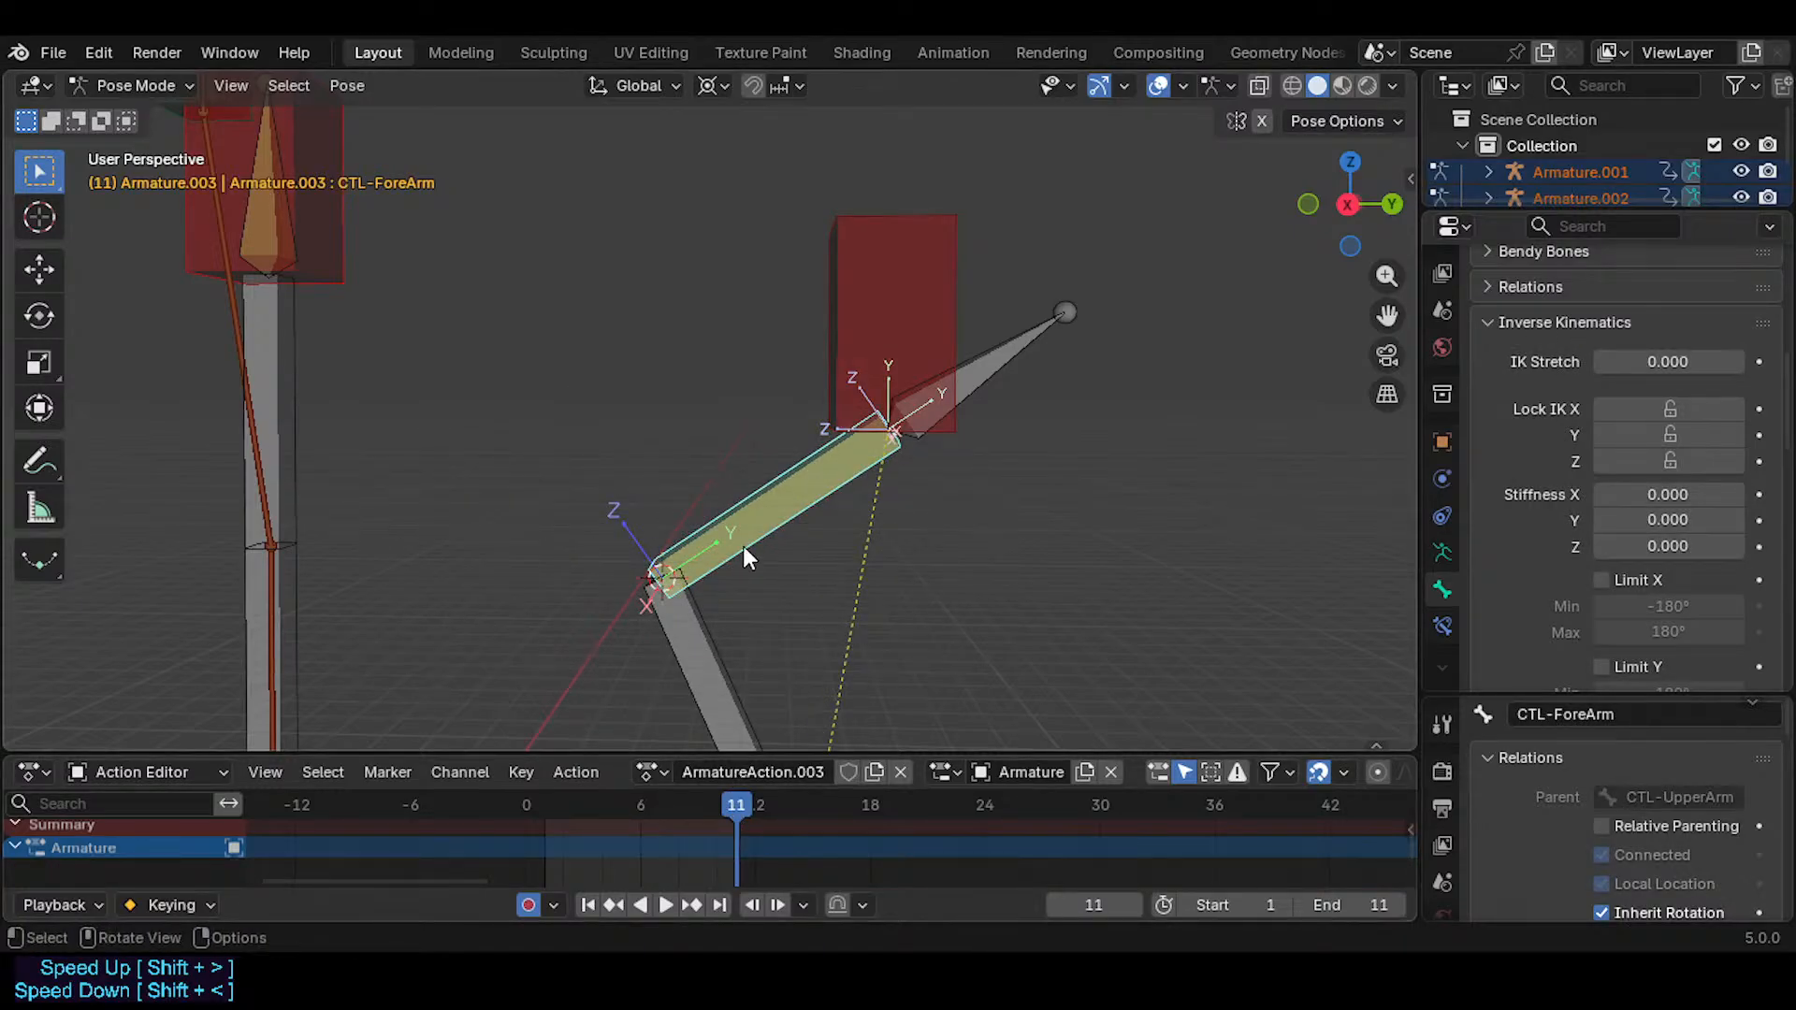
mouse_move(736, 804)
left_mouse_down()
mouse_move(636, 800)
mouse_move(731, 806)
left_mouse_up()
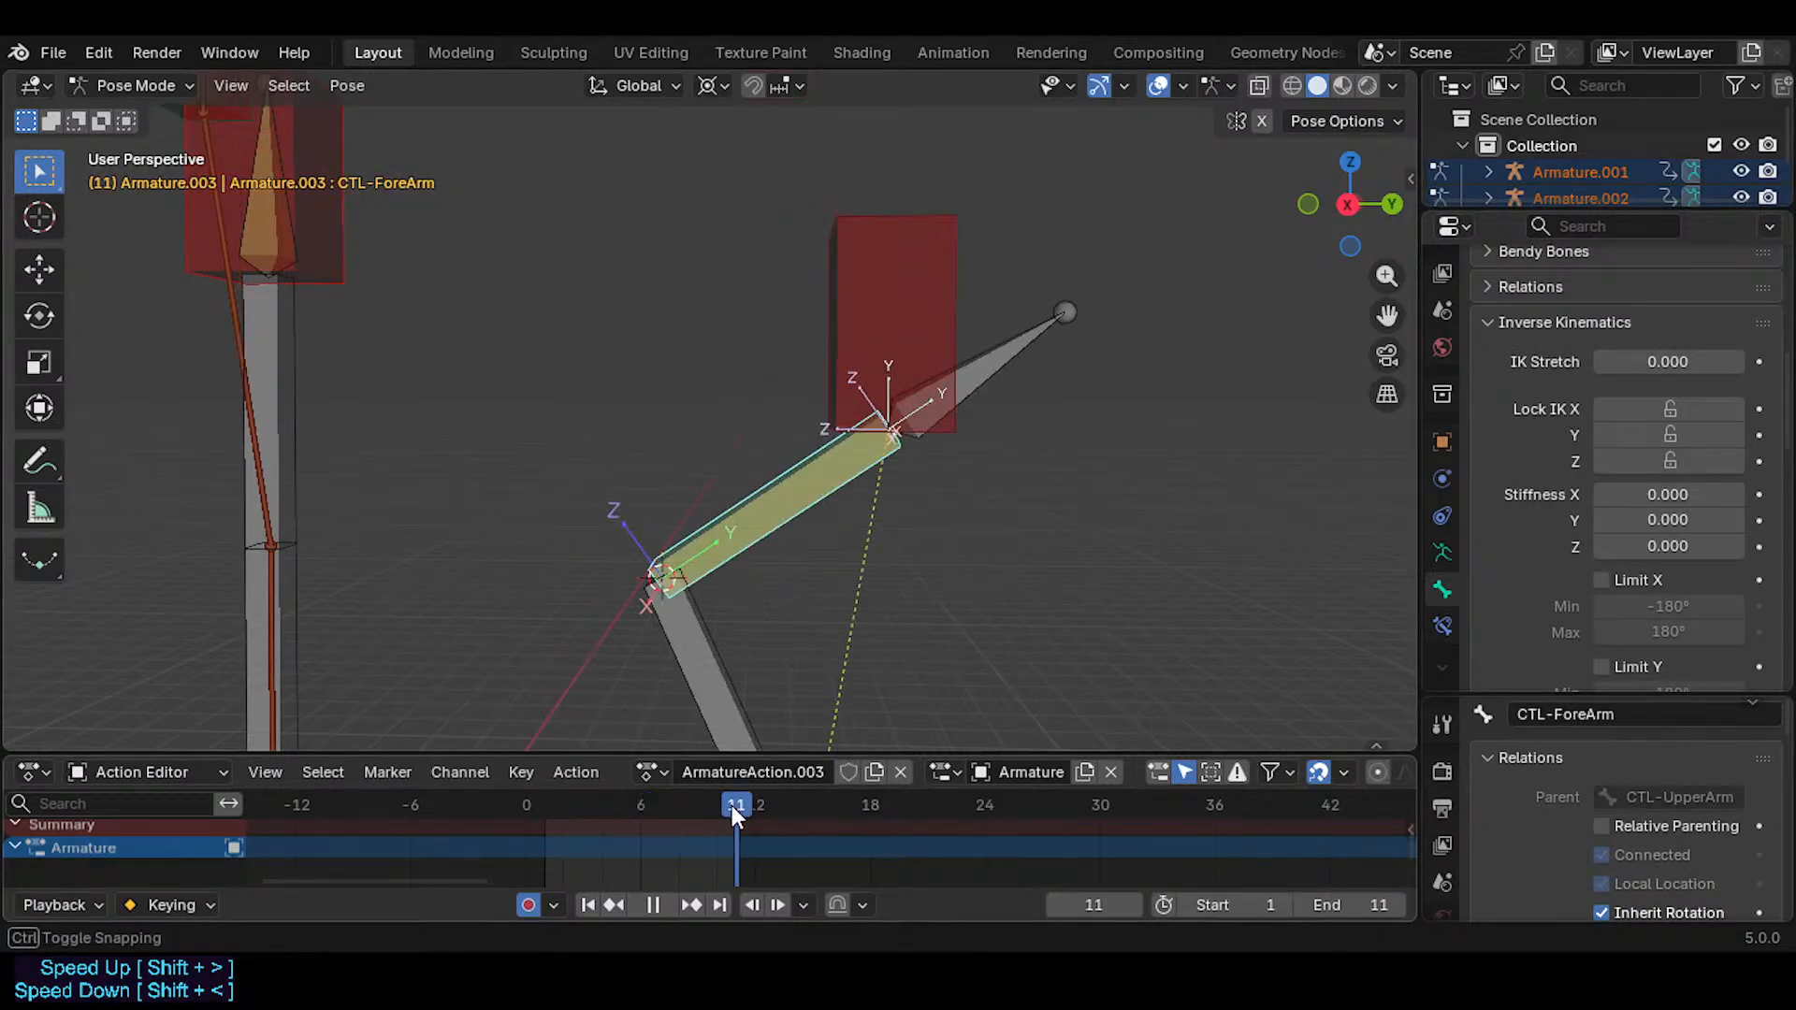
left_click(847, 370)
key("r")
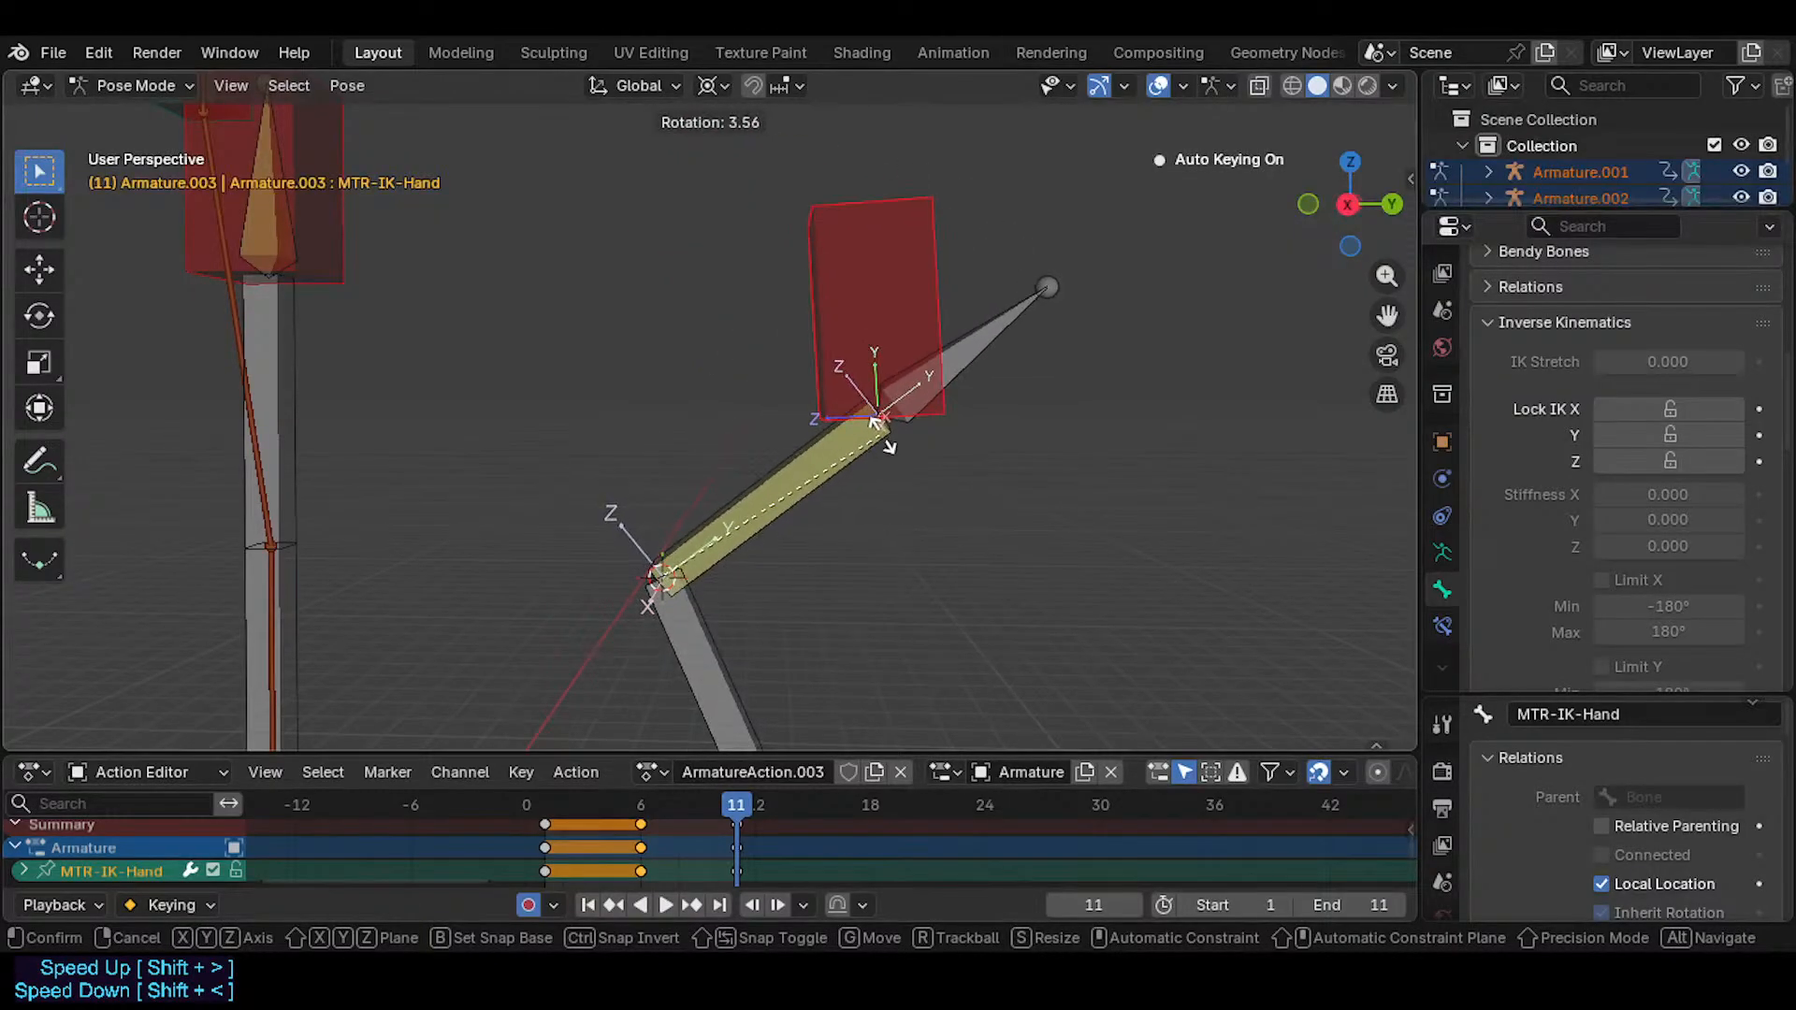
left_click(883, 432)
- Rotate MTR-IK-Hand about -28.5° around the 3D cursor at frame 6 and calculate its In Range motion path over the scene frame range at heads
left_click(643, 802)
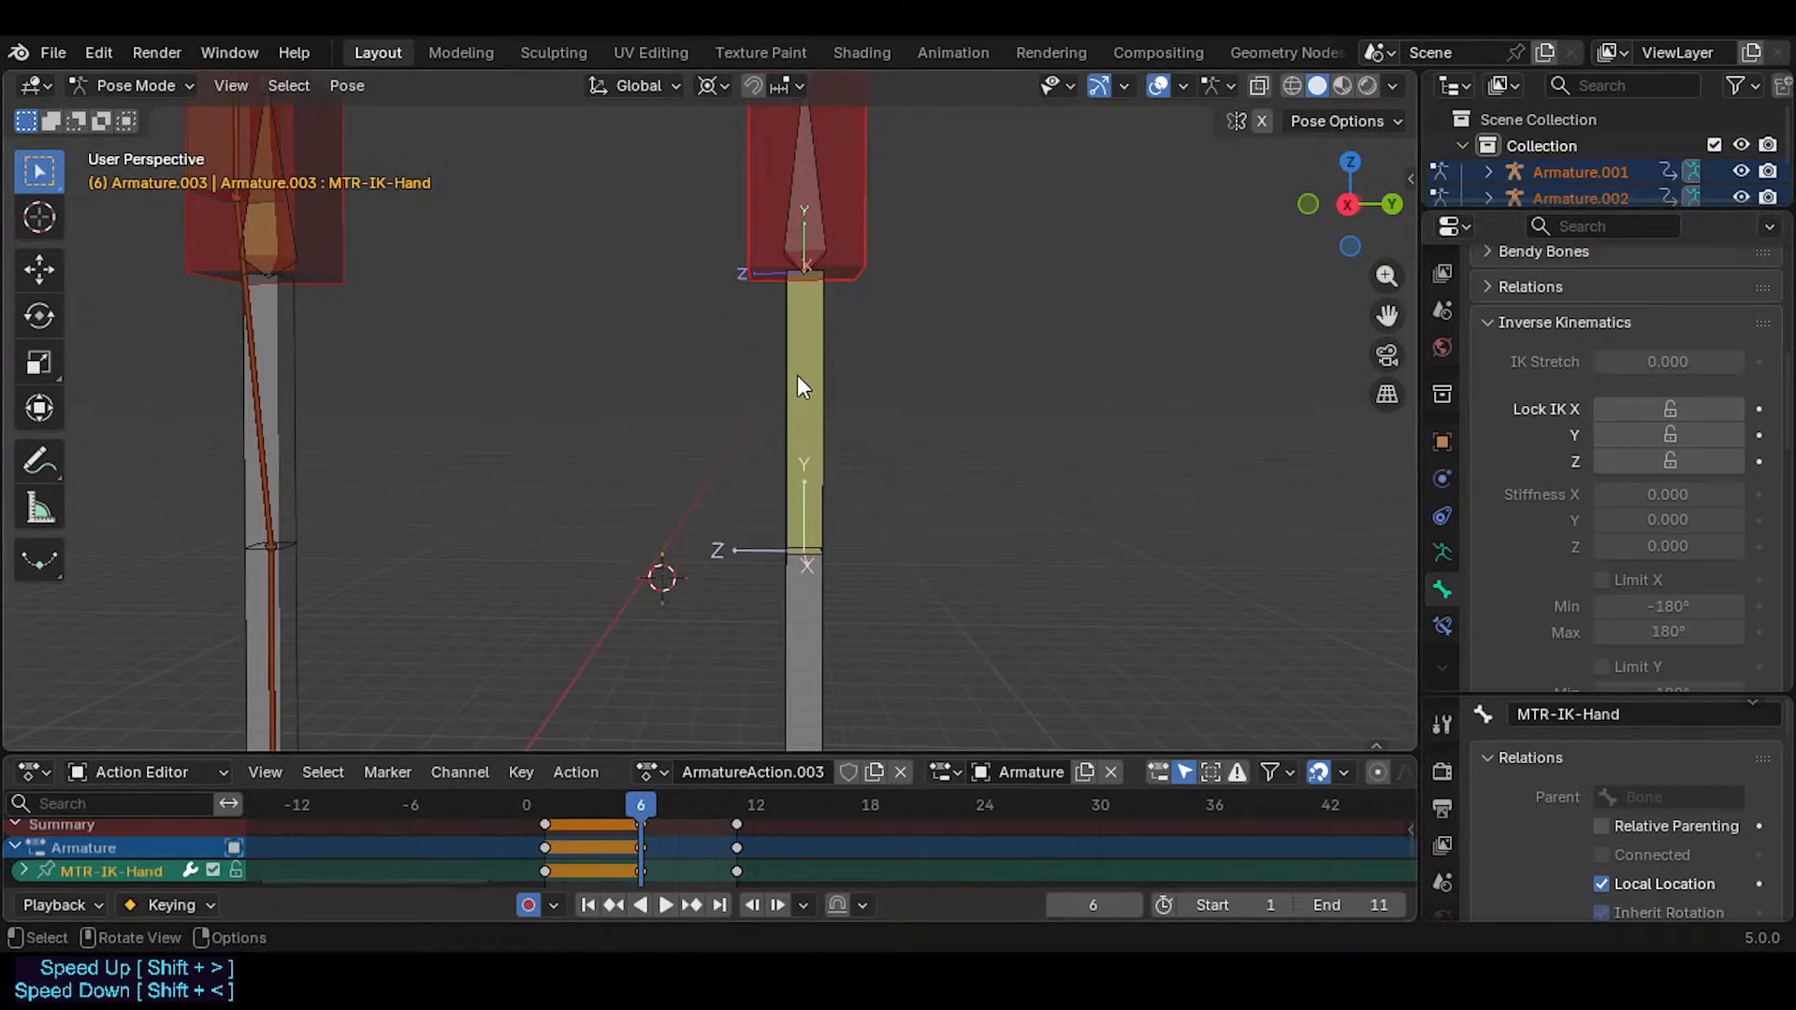
key("r")
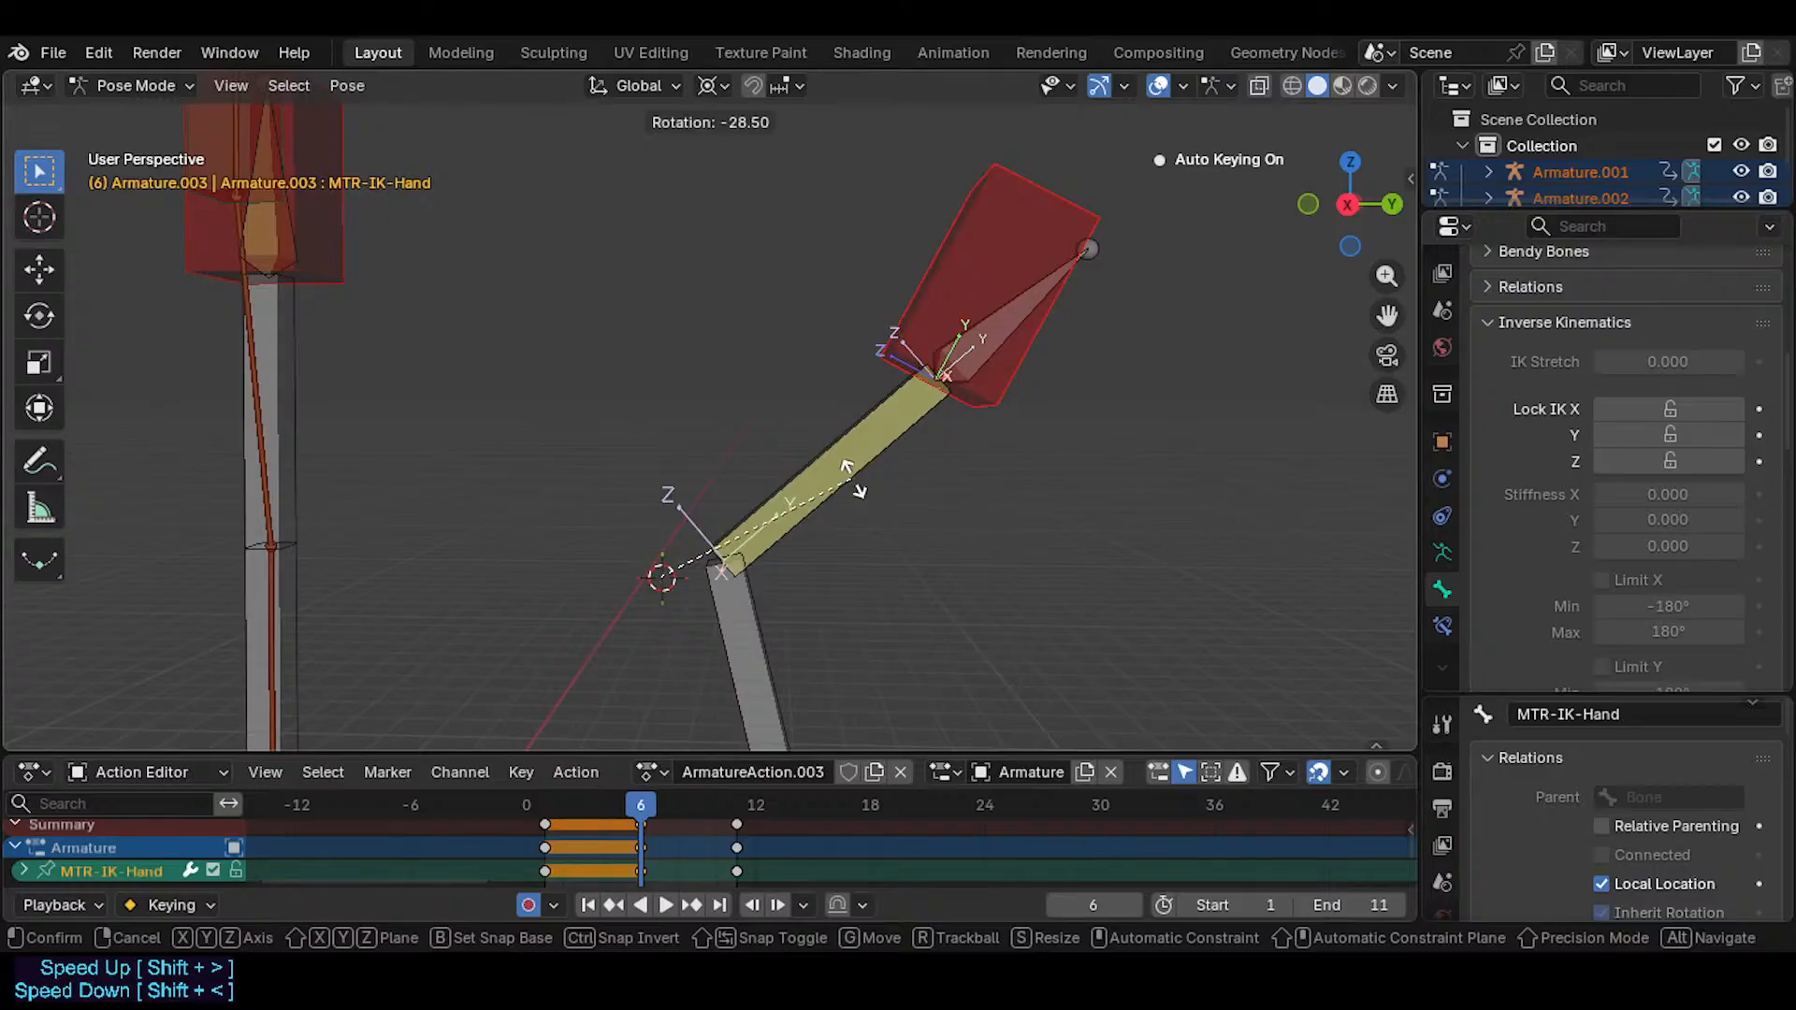
left_click(852, 479)
key("q")
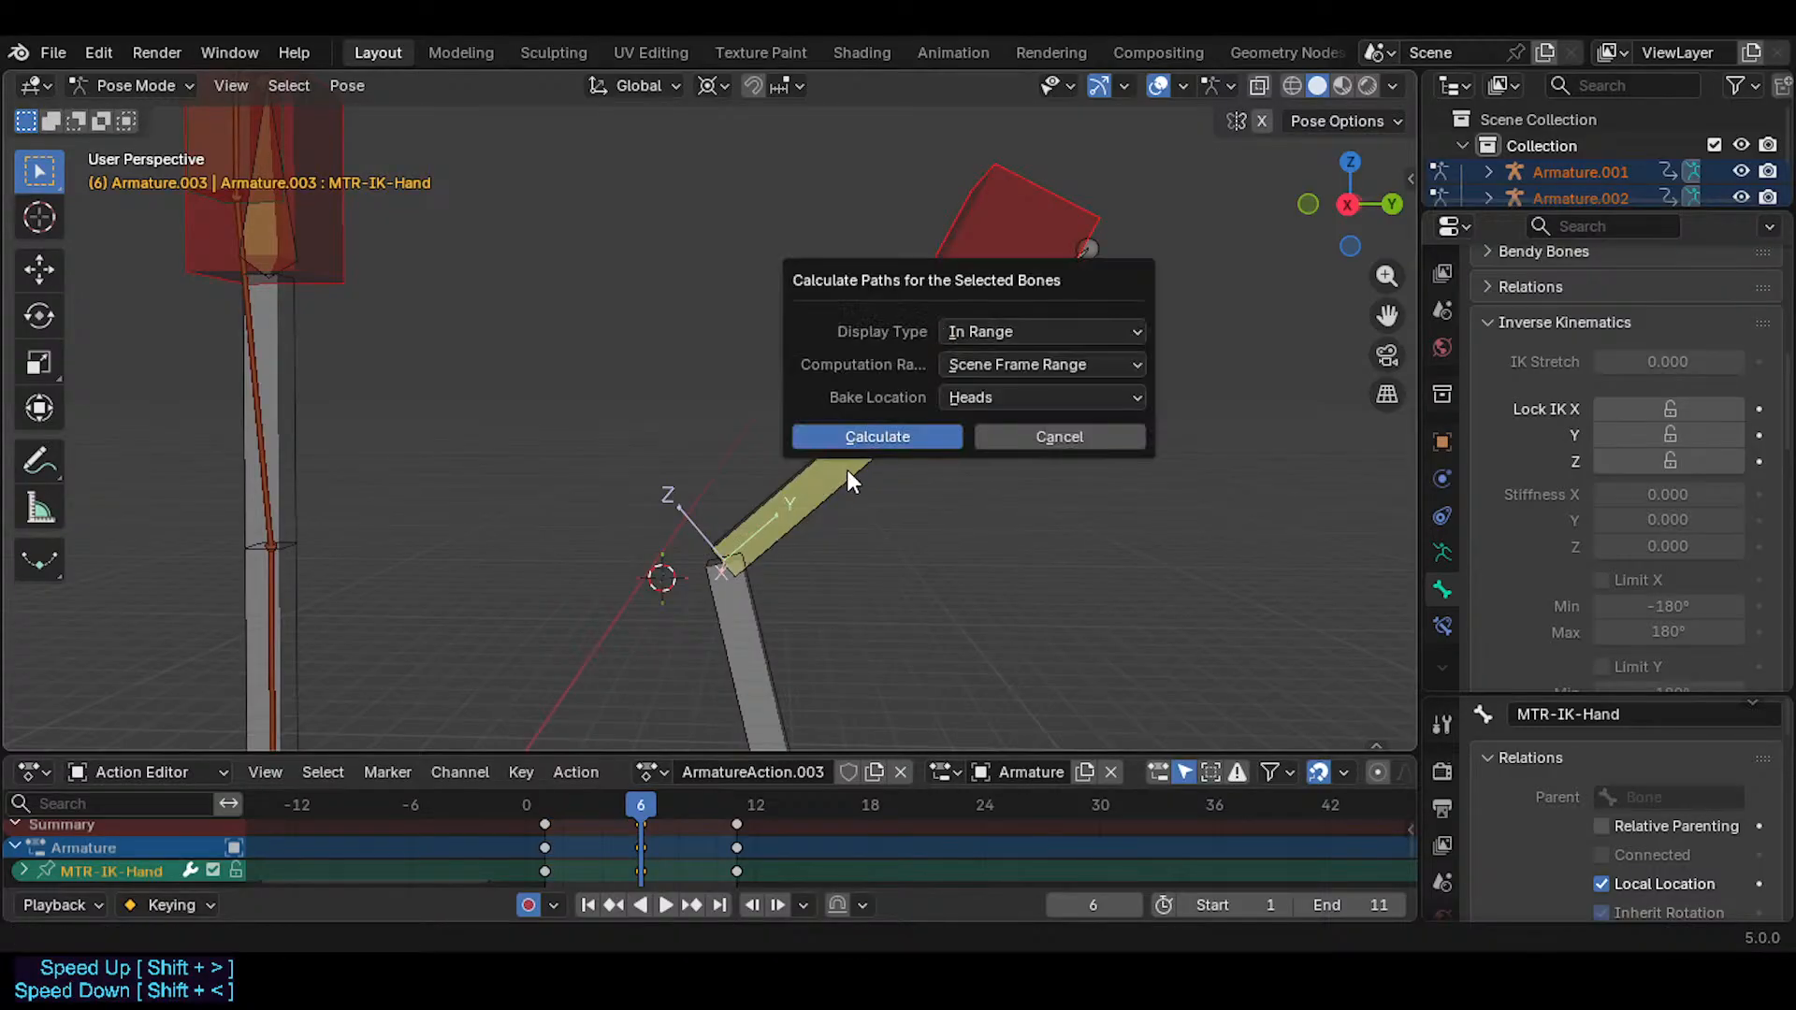
left_click(872, 437)
mouse_move(655, 793)
left_mouse_down()
mouse_move(526, 802)
mouse_move(635, 814)
mouse_move(564, 810)
mouse_move(622, 810)
mouse_move(625, 846)
mouse_move(709, 843)
mouse_move(604, 841)
mouse_move(716, 862)
mouse_move(522, 838)
mouse_move(643, 854)
mouse_move(660, 810)
left_mouse_up()
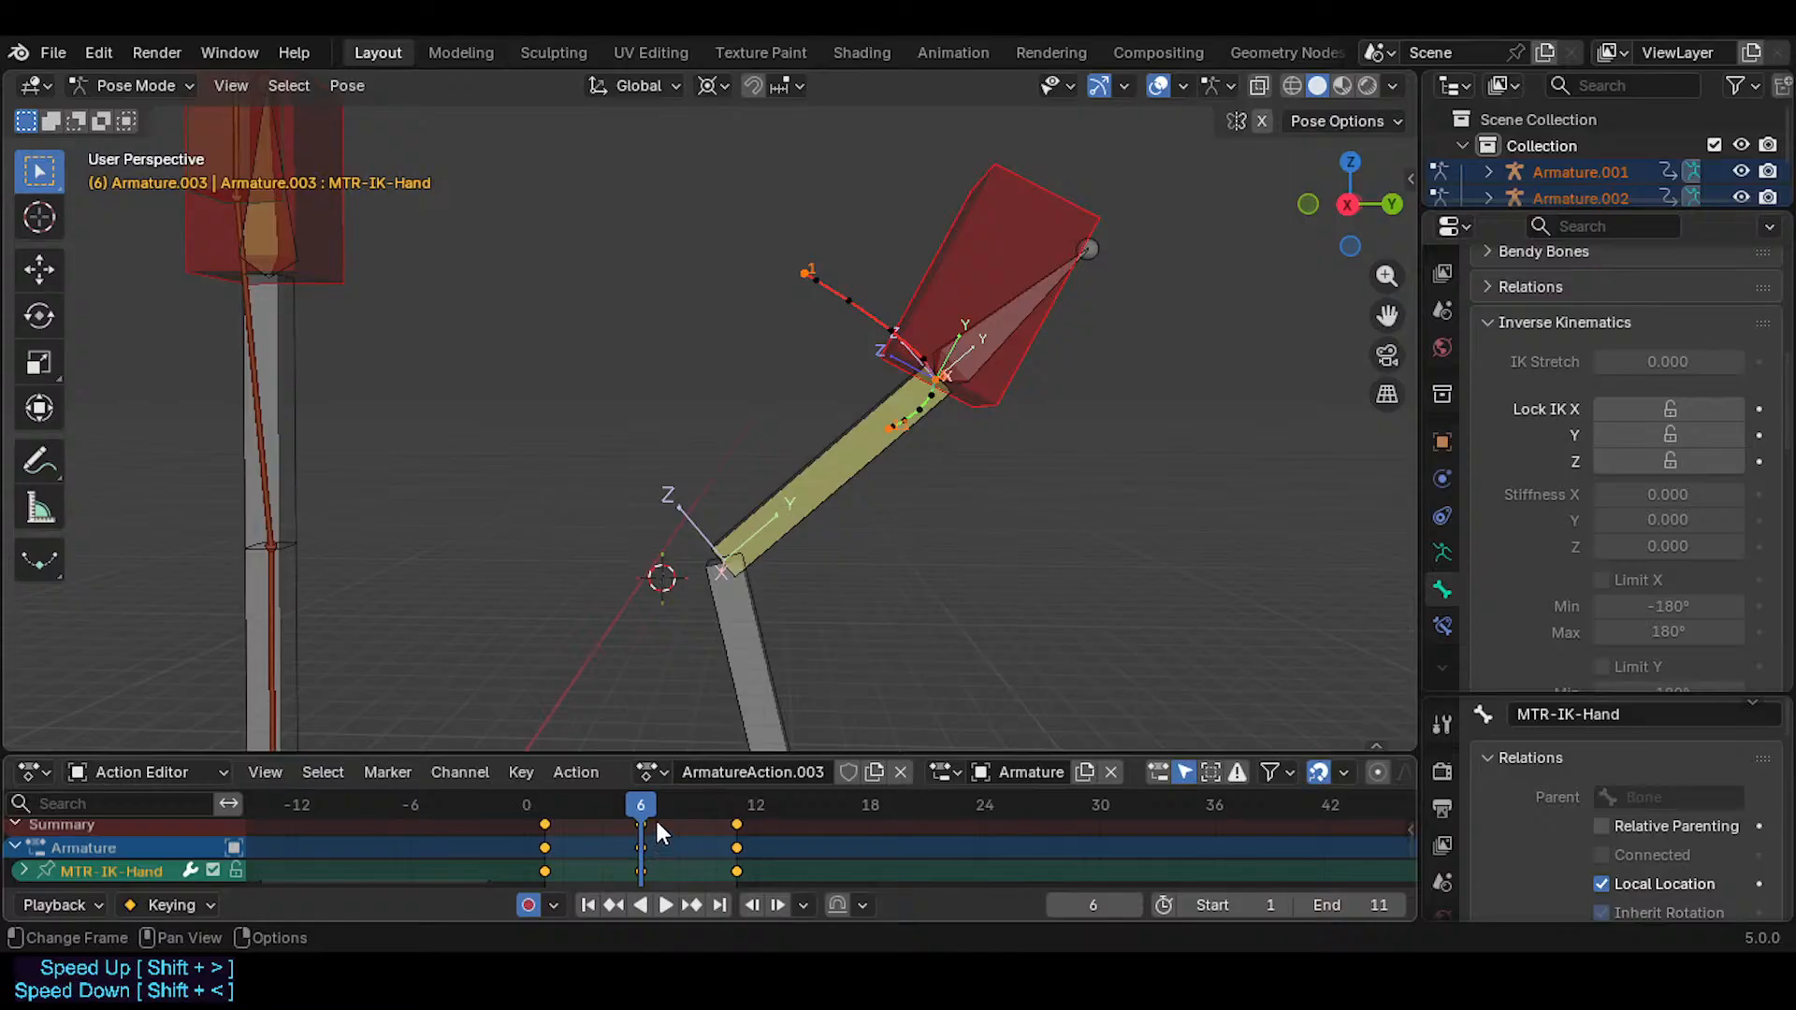
- Delete MTR-IK-Hand's frame 6 keyframes and clear its motion path
key("x")
mouse_move(728, 562)
middle_mouse_down("shift")
mouse_move(839, 475)
mouse_move(834, 504)
mouse_move(898, 491)
mouse_move(734, 550)
middle_mouse_up("shift")
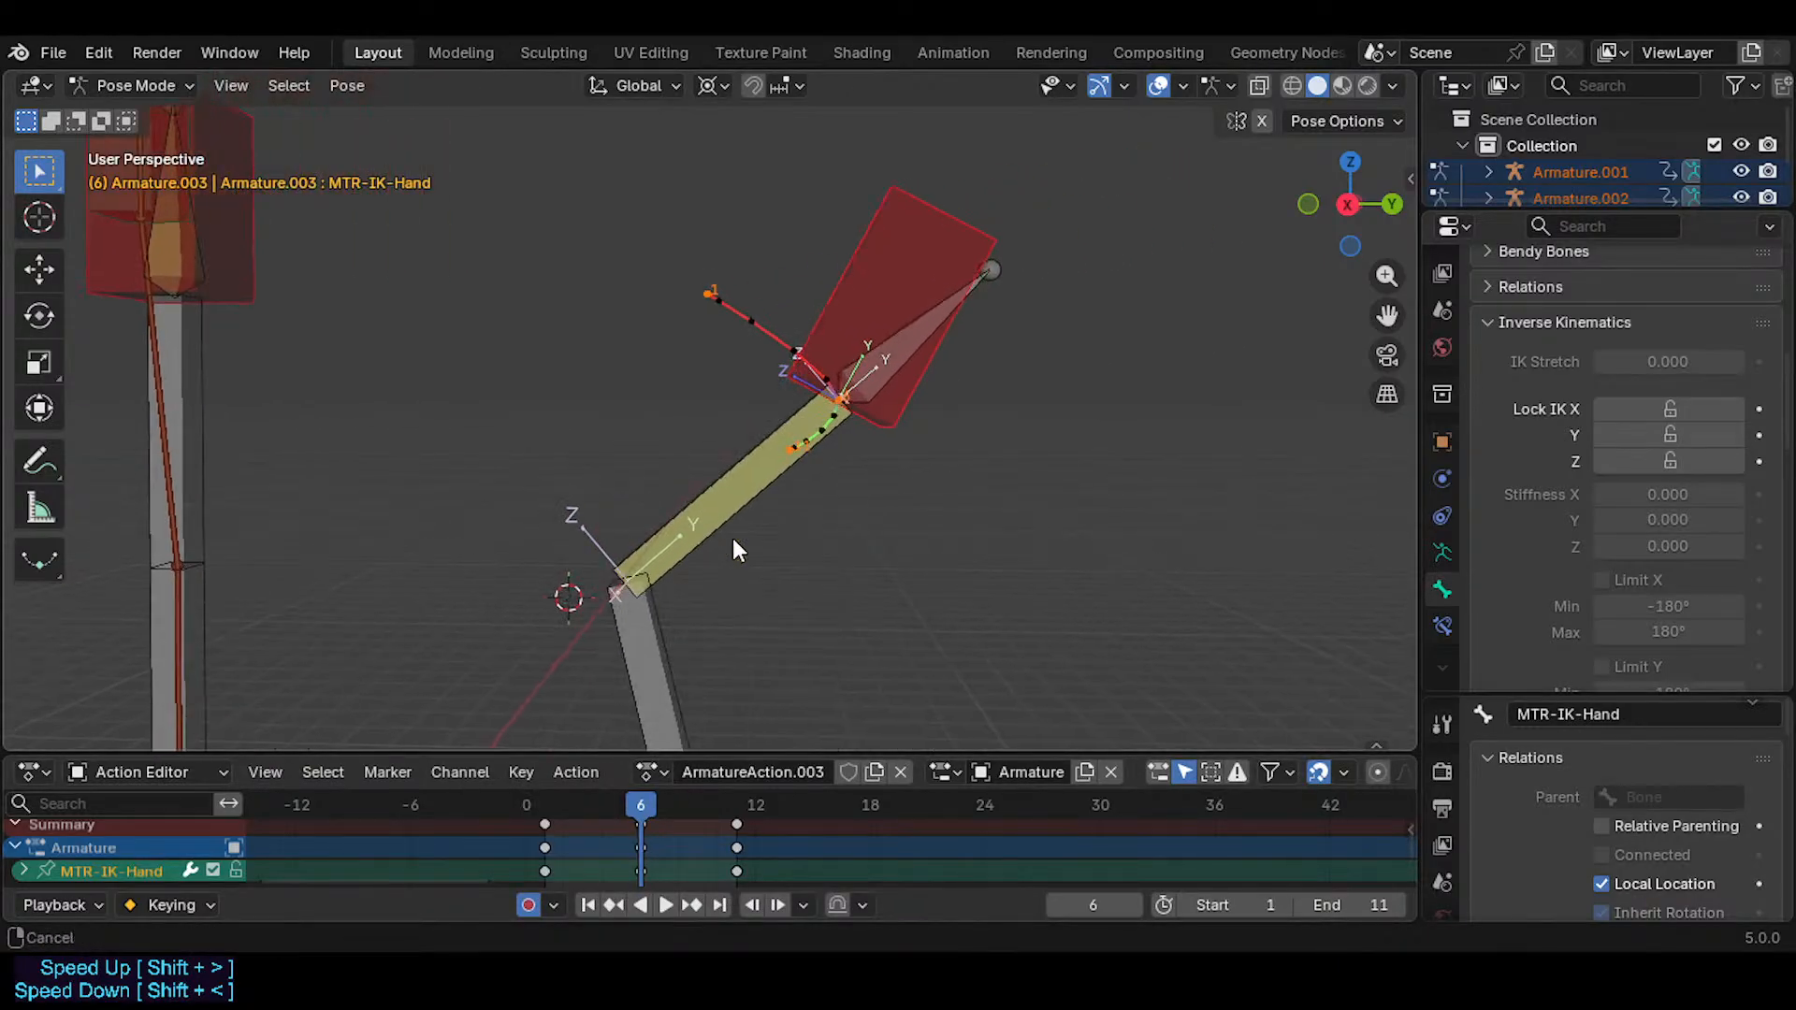
left_click(643, 822)
key("x")
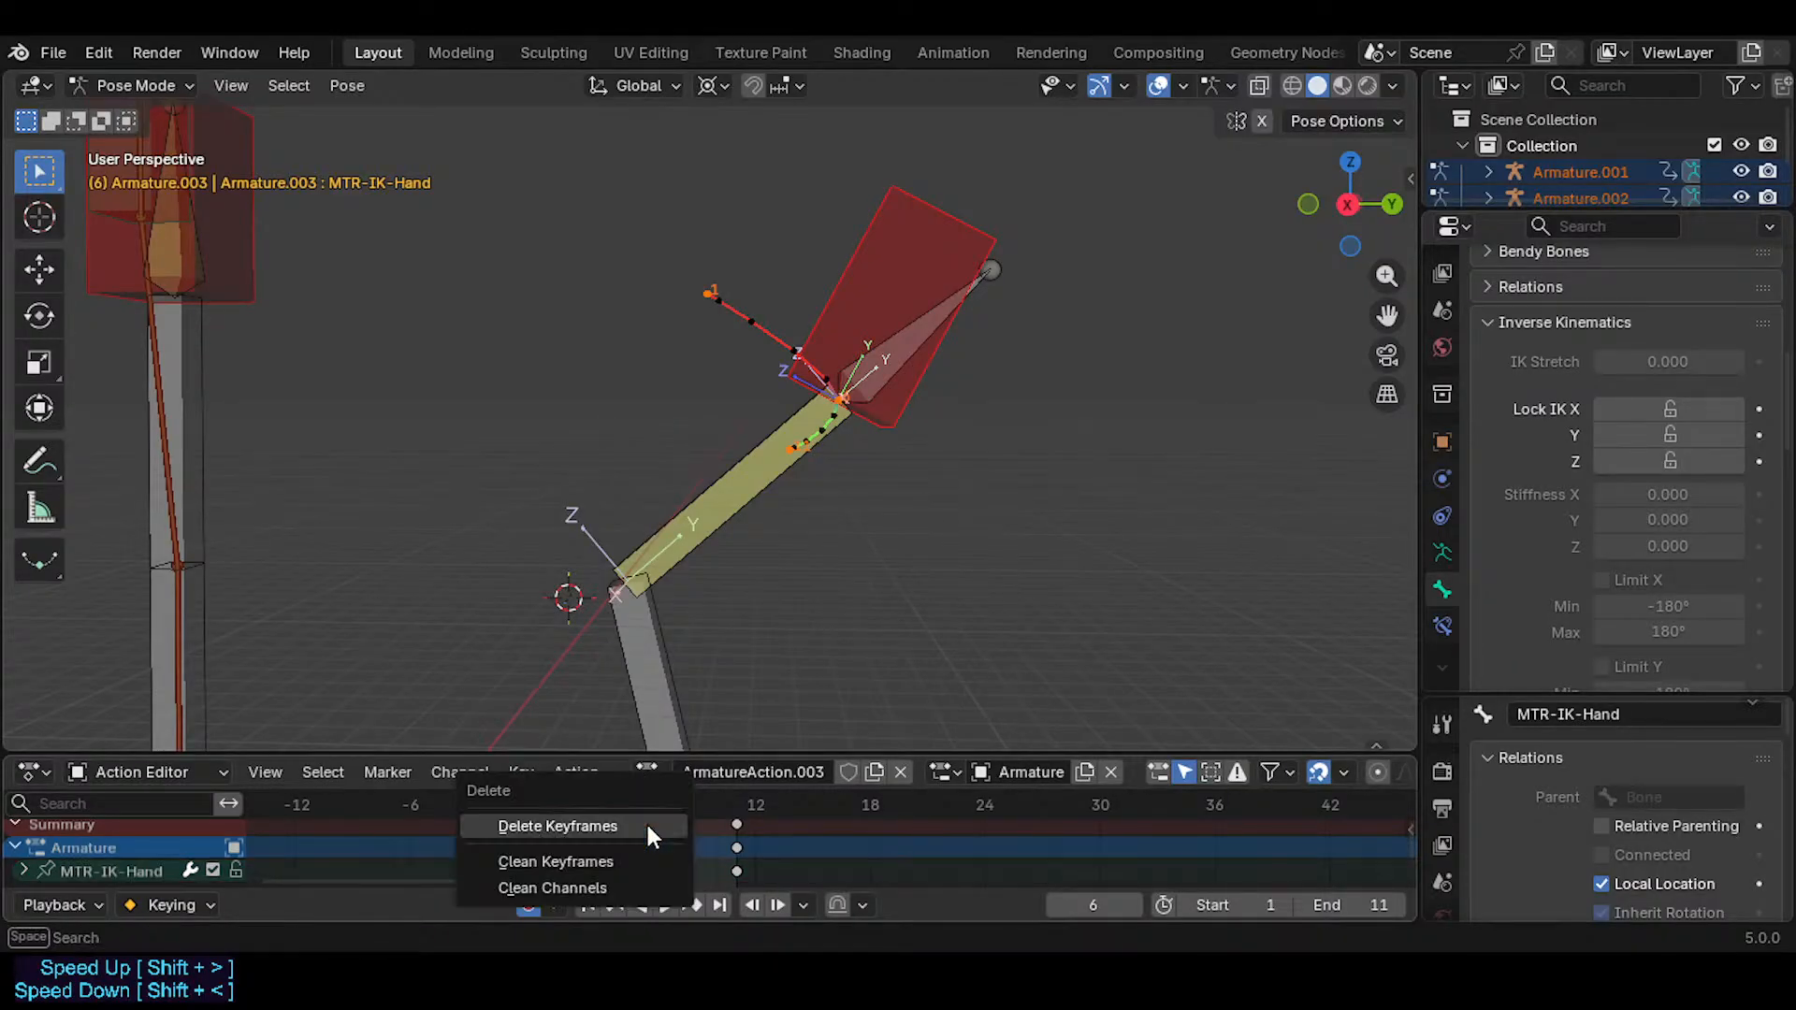
left_click(646, 823)
mouse_move(648, 808)
left_mouse_down()
mouse_move(793, 816)
mouse_move(679, 806)
left_mouse_up()
key("alt+m")
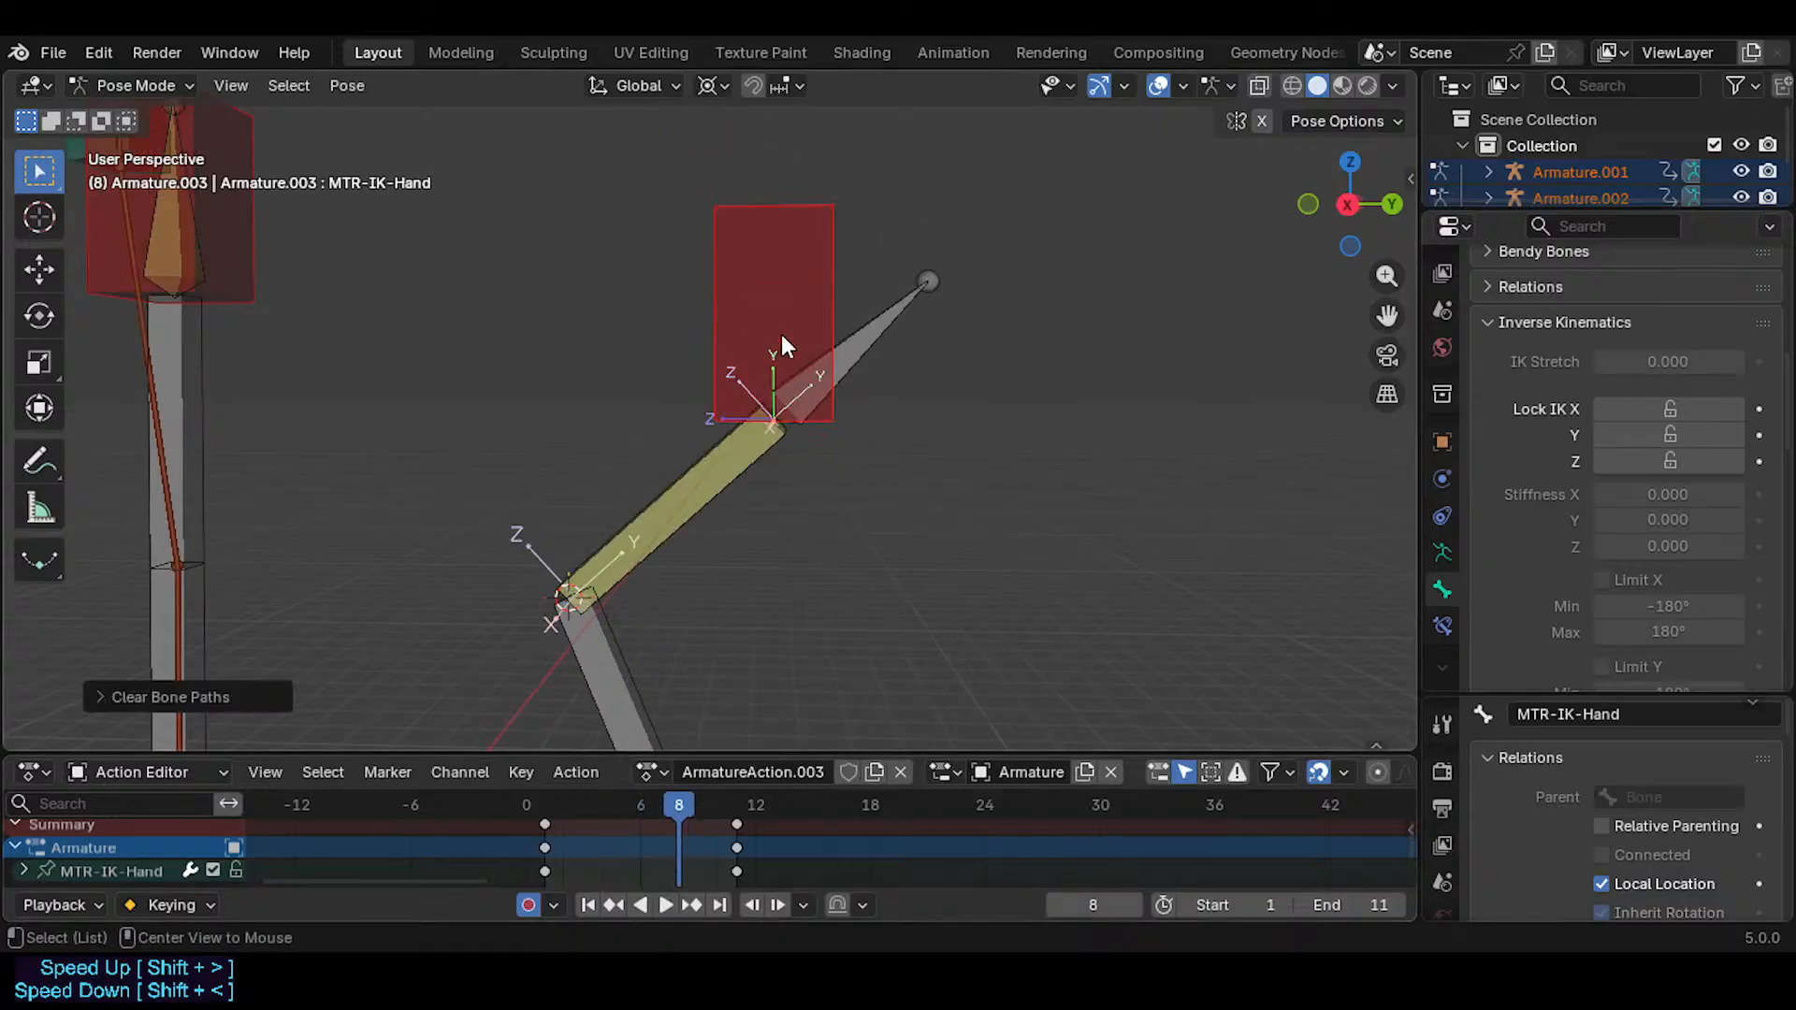
- Select all bones and reset their poses to the rest position at frame 8
scroll(742, 587, "down", 2)
middle_click_drag(742, 590, 765, 525, "shift")
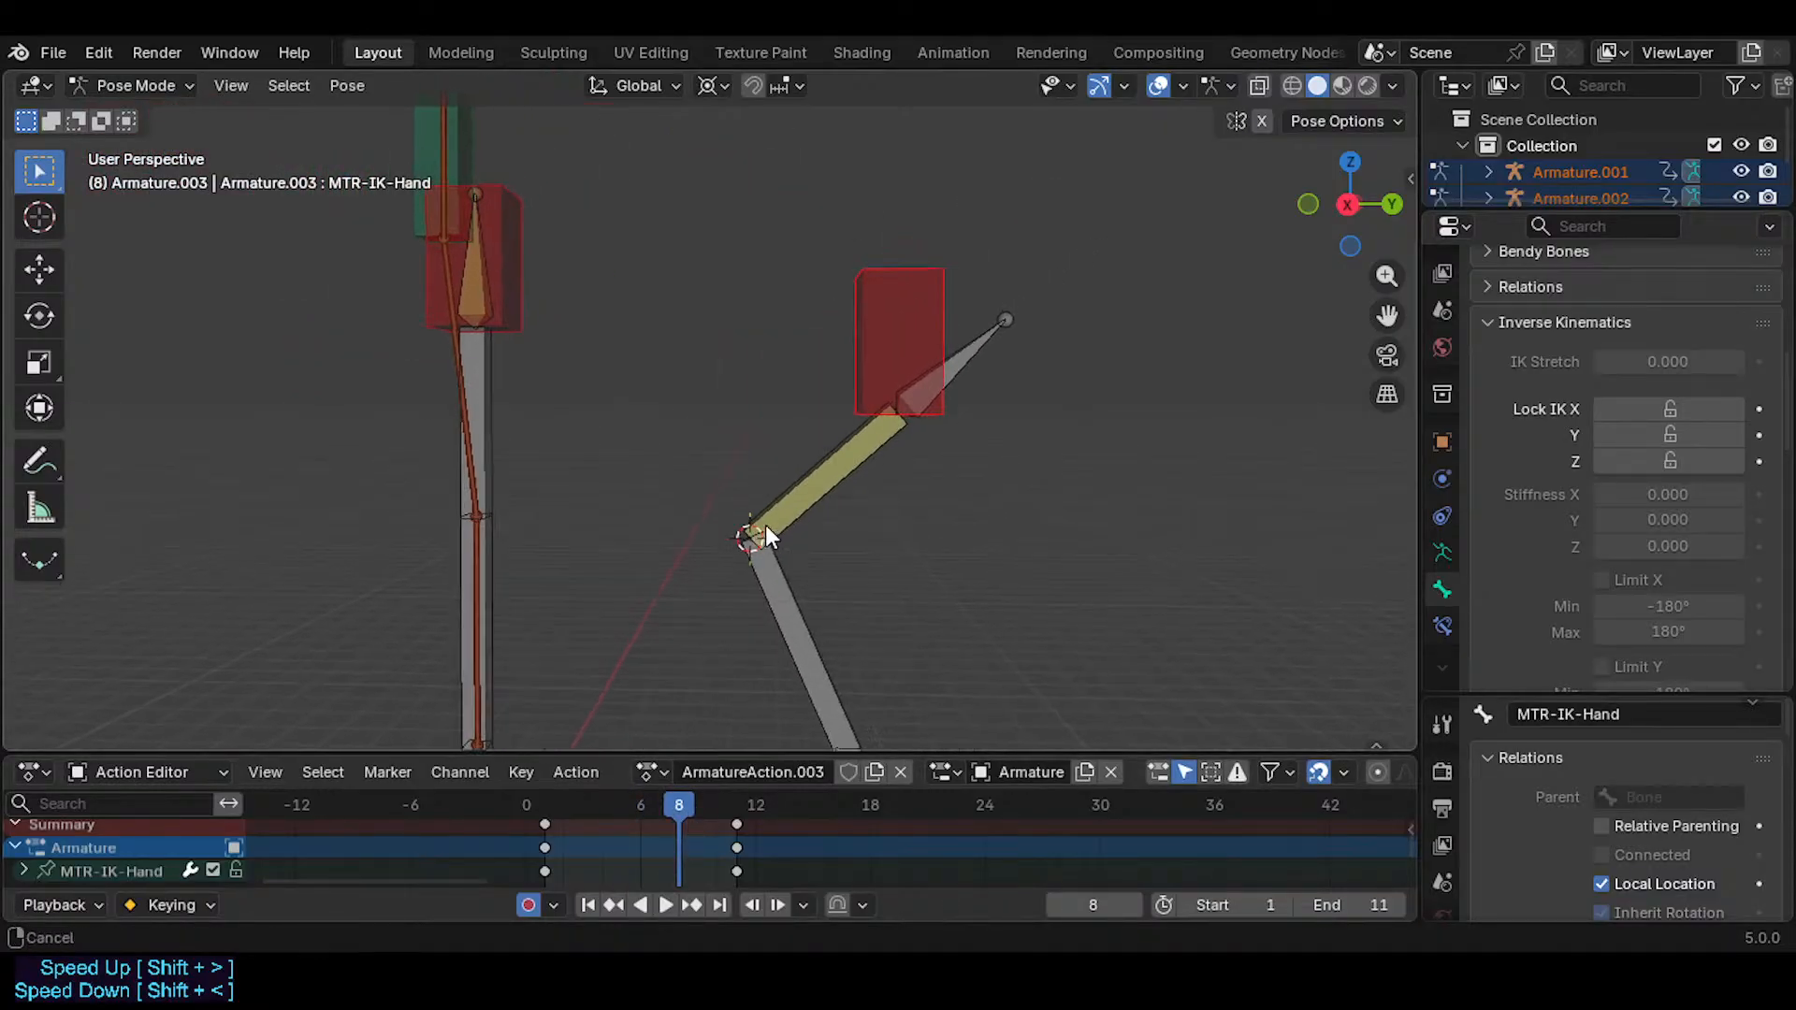
key("a")
key("space")
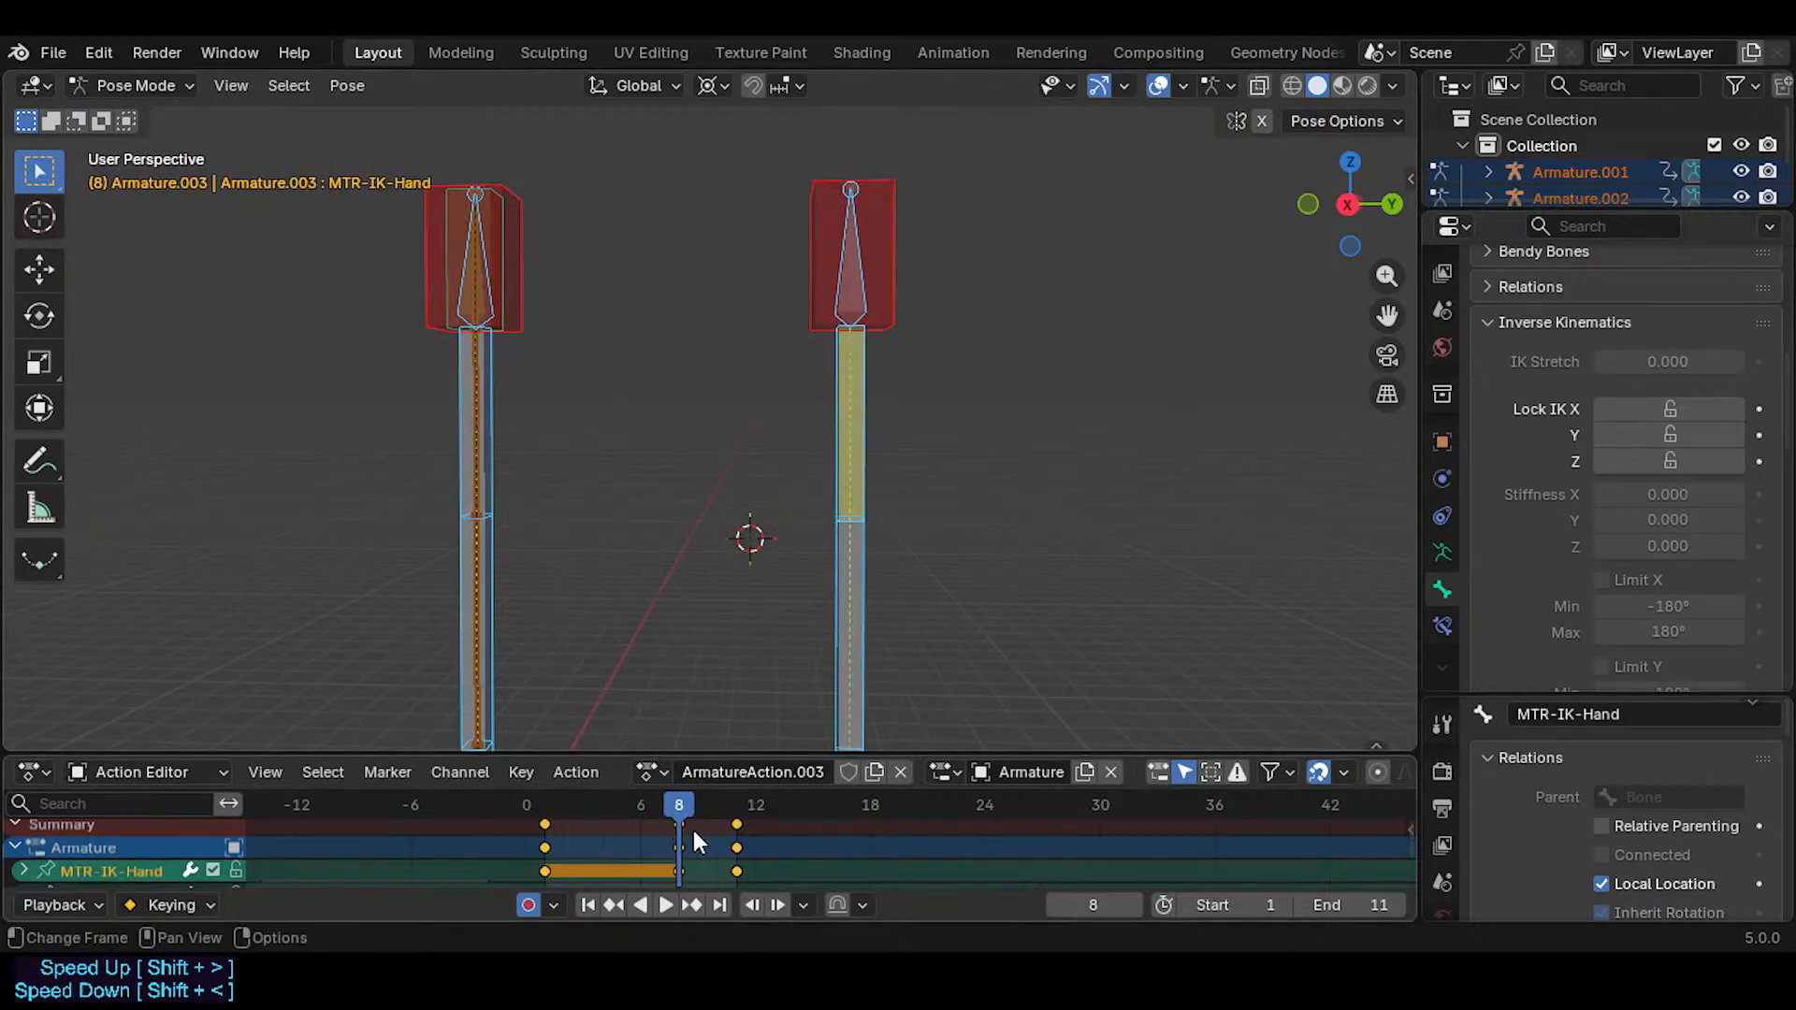
- Delete MTR-IK-Hand's frame 8 keyframes on the rightmost armature and go to frame 11
key("x")
key("Escape")
left_click(681, 823)
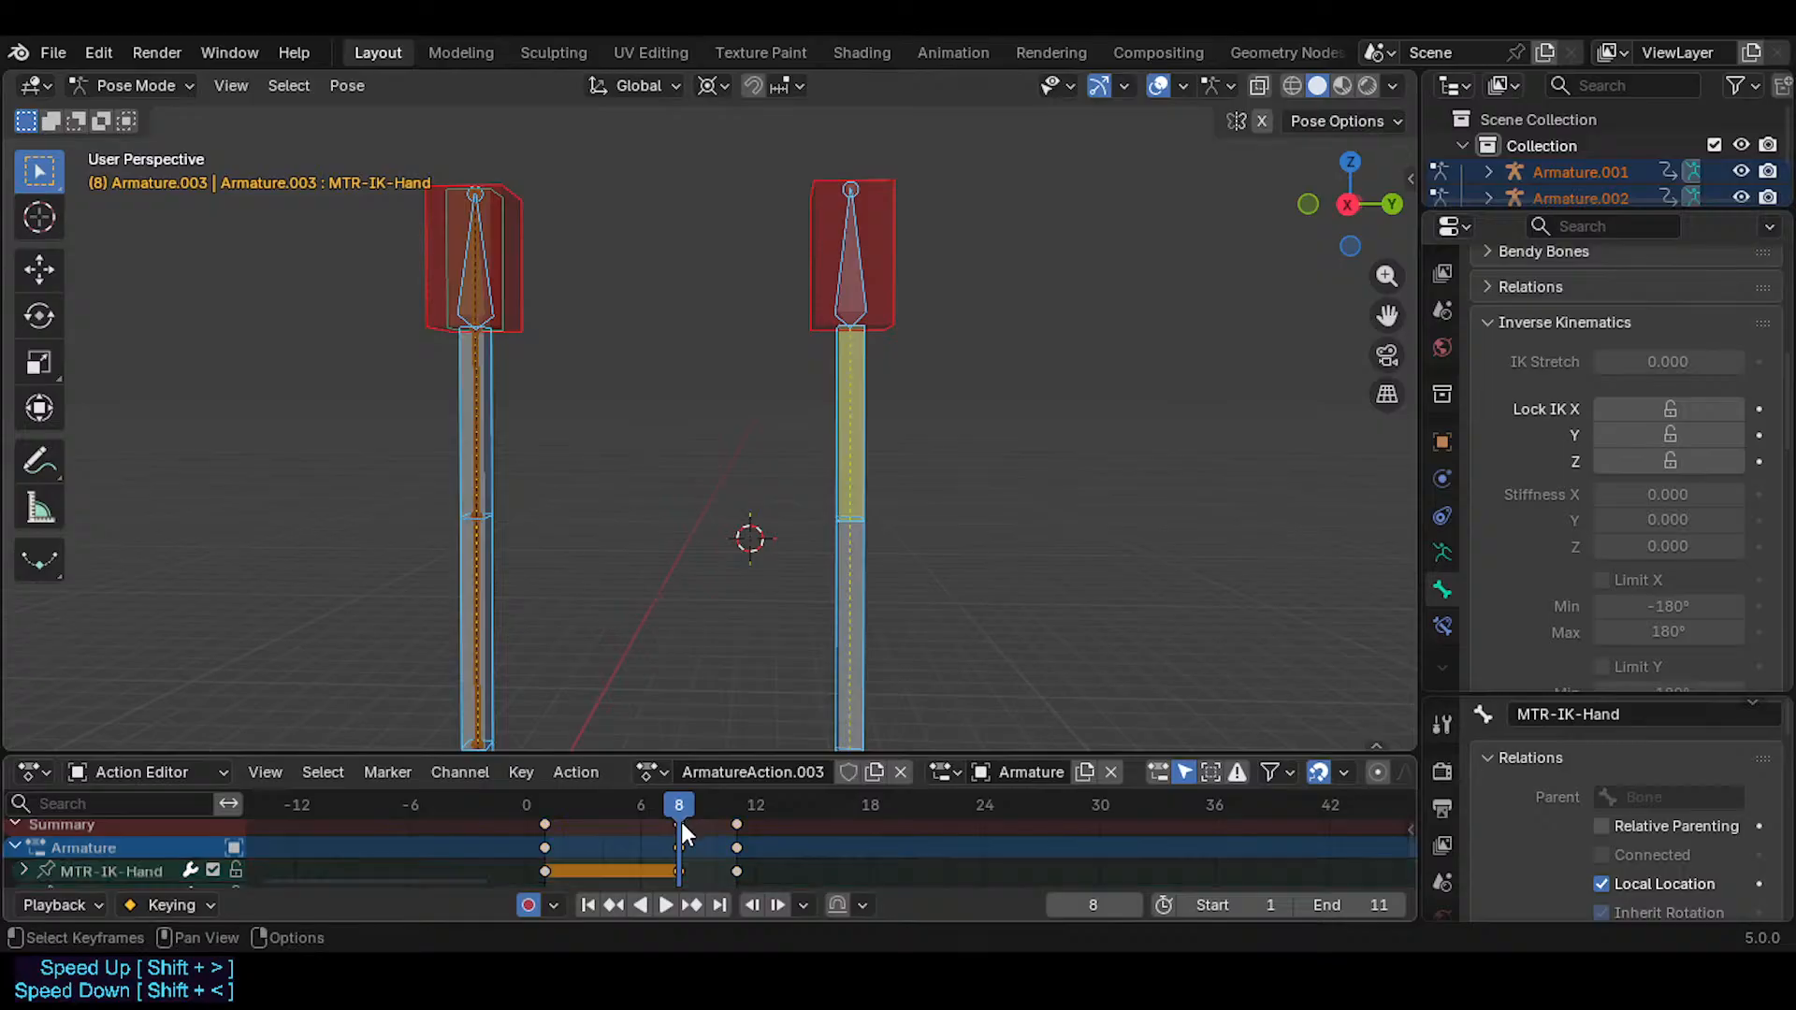
key("x")
left_click(681, 823)
left_click_drag(681, 822, 736, 832)
- Examine MTR-IK-Hand on the middle arm at frame 11 alongside the rightmost arm's bent pose
left_click(933, 377)
scroll(934, 377, "down", 3)
middle_click_drag(731, 514, 857, 544, "shift")
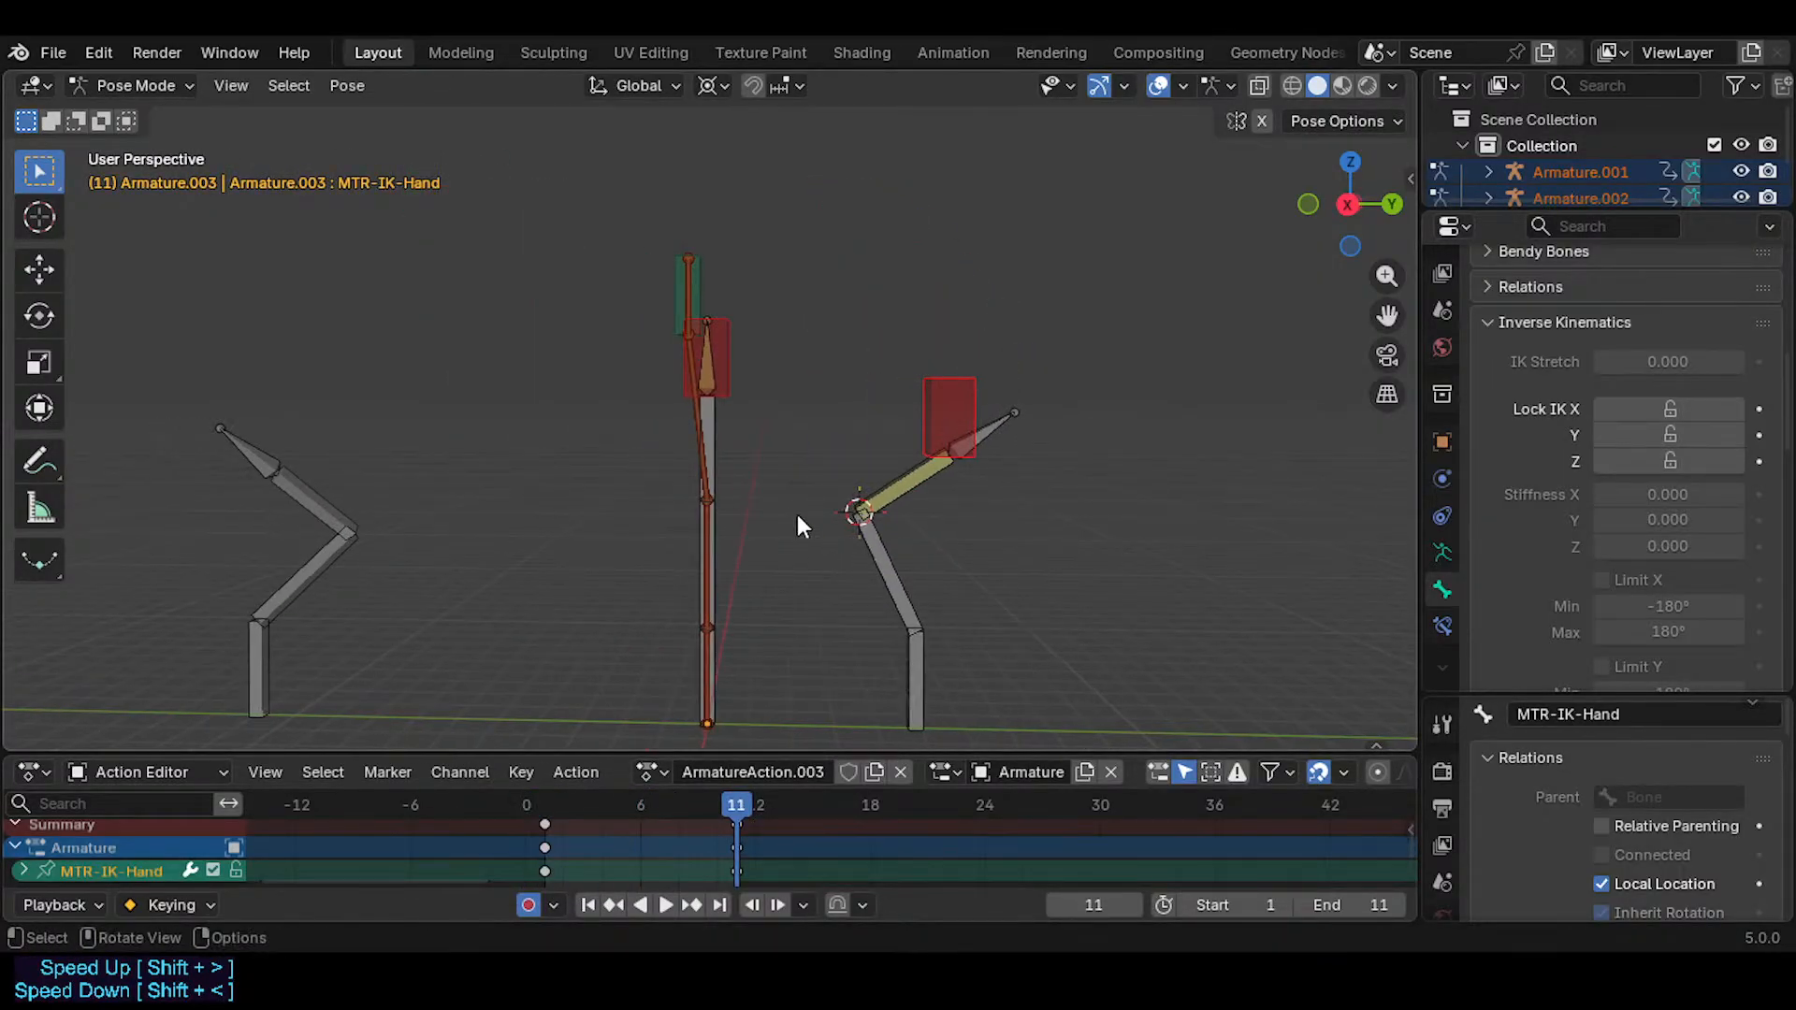
left_click(729, 352)
scroll(730, 398, "up", 6)
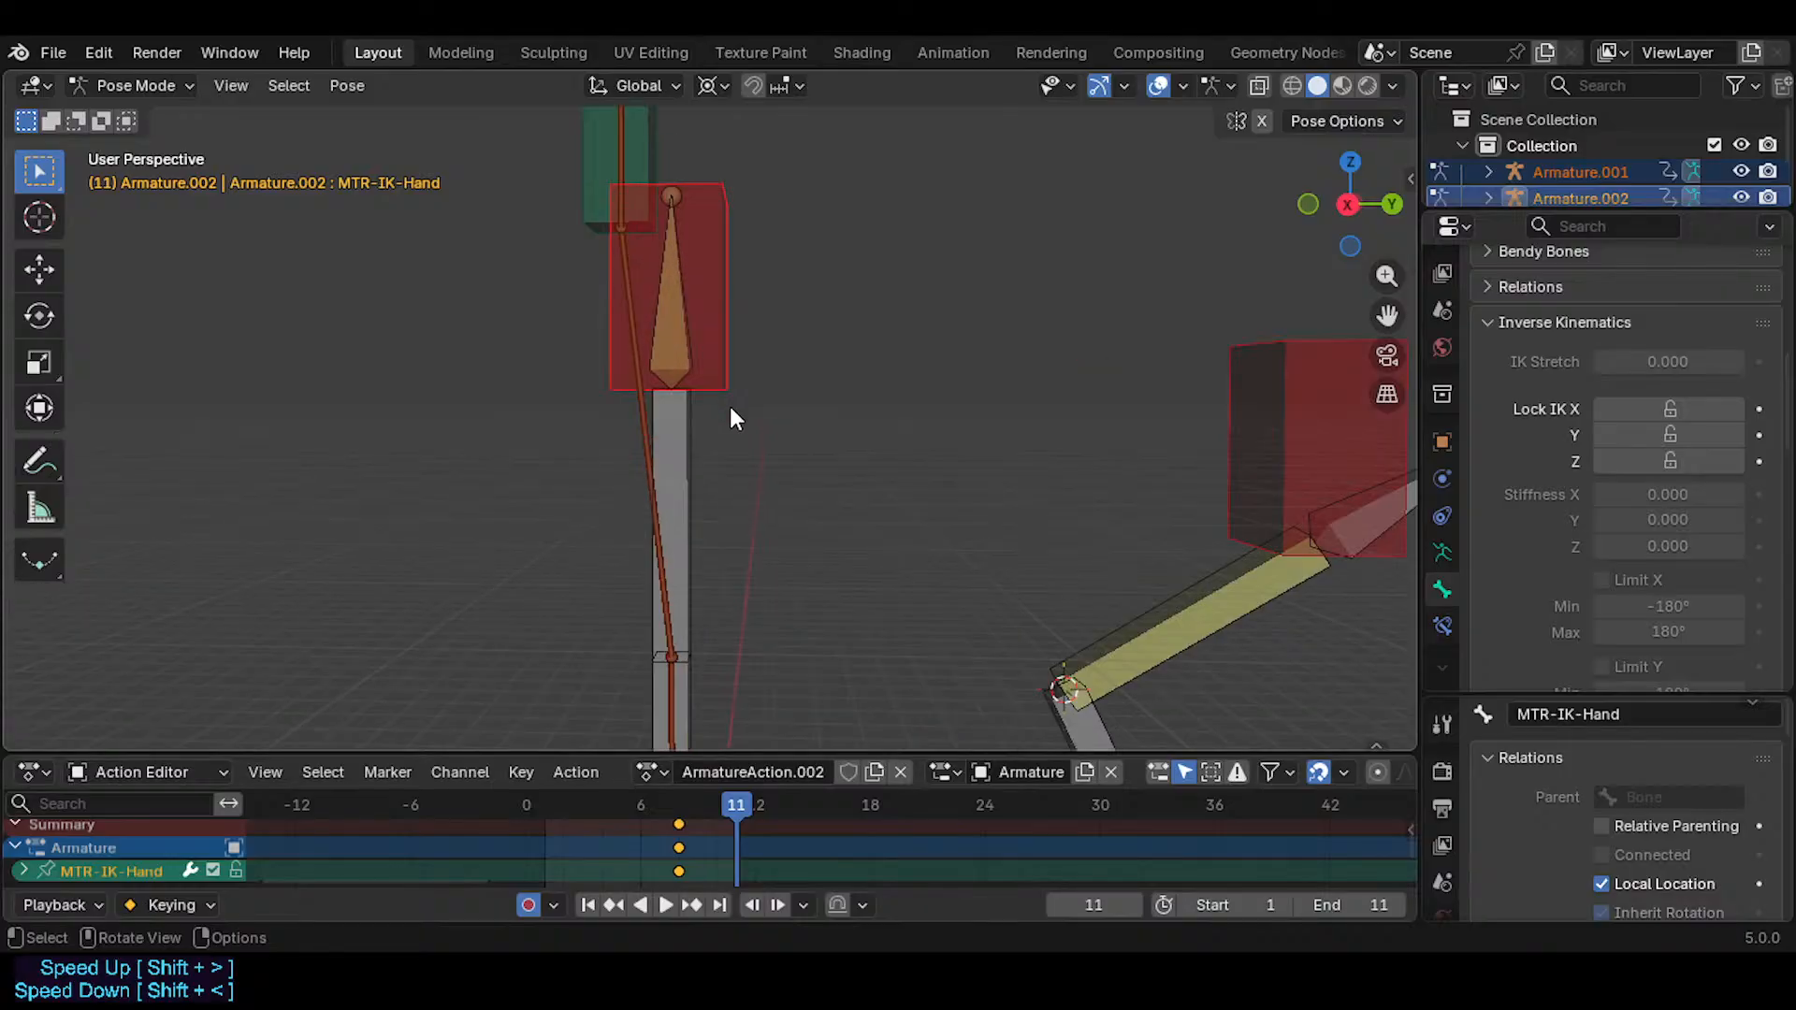
scroll(729, 406, "down", 4)
mouse_move(496, 491)
middle_mouse_down("shift")
mouse_move(660, 459)
mouse_move(492, 515)
mouse_move(482, 491)
middle_mouse_up("shift")
scroll(660, 458, "down", 2)
scroll(615, 473, "up", 6)
left_click(616, 474)
- Select all bones and reset their poses to the rest position at frame 11
scroll(615, 473, "down", 6)
middle_click_drag(732, 586, 921, 398, "shift")
middle_click_drag(301, 511, 680, 522, "shift")
left_click(597, 409)
left_click(597, 408)
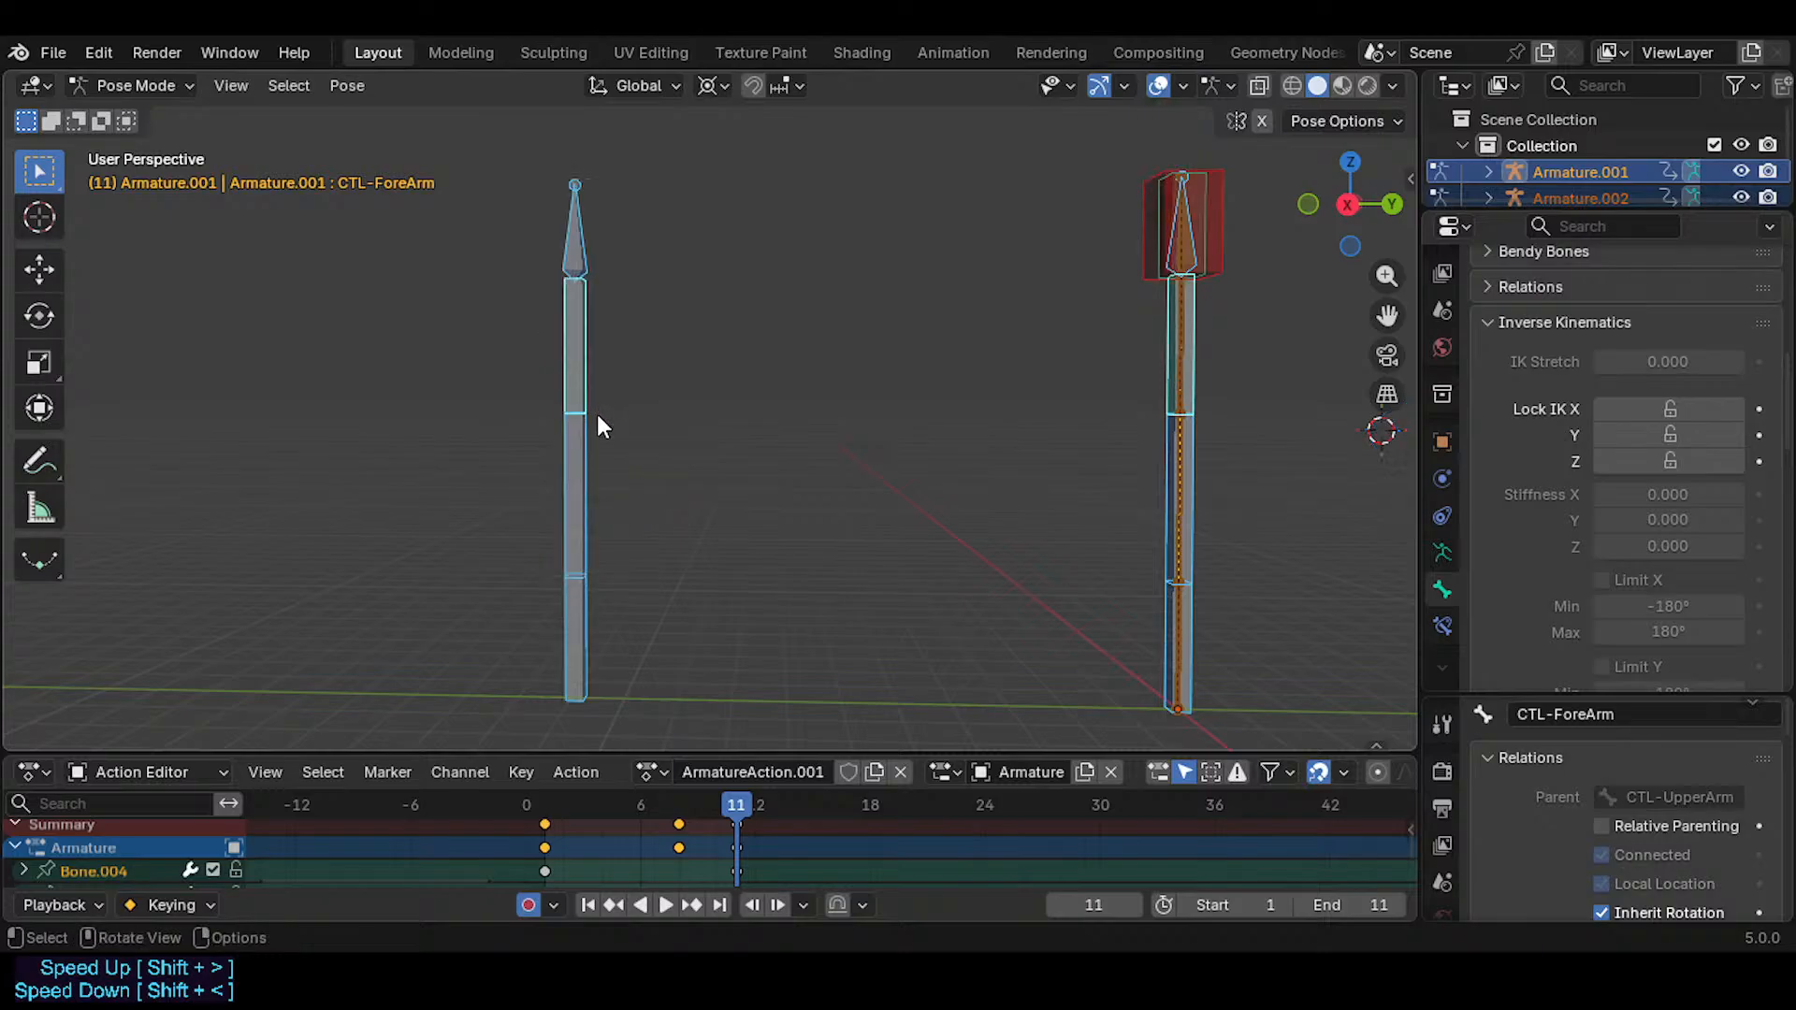
- Bend the leftmost arm by moving its MCH-Hand bone twice with Auto IK at frame 10
left_click(599, 257)
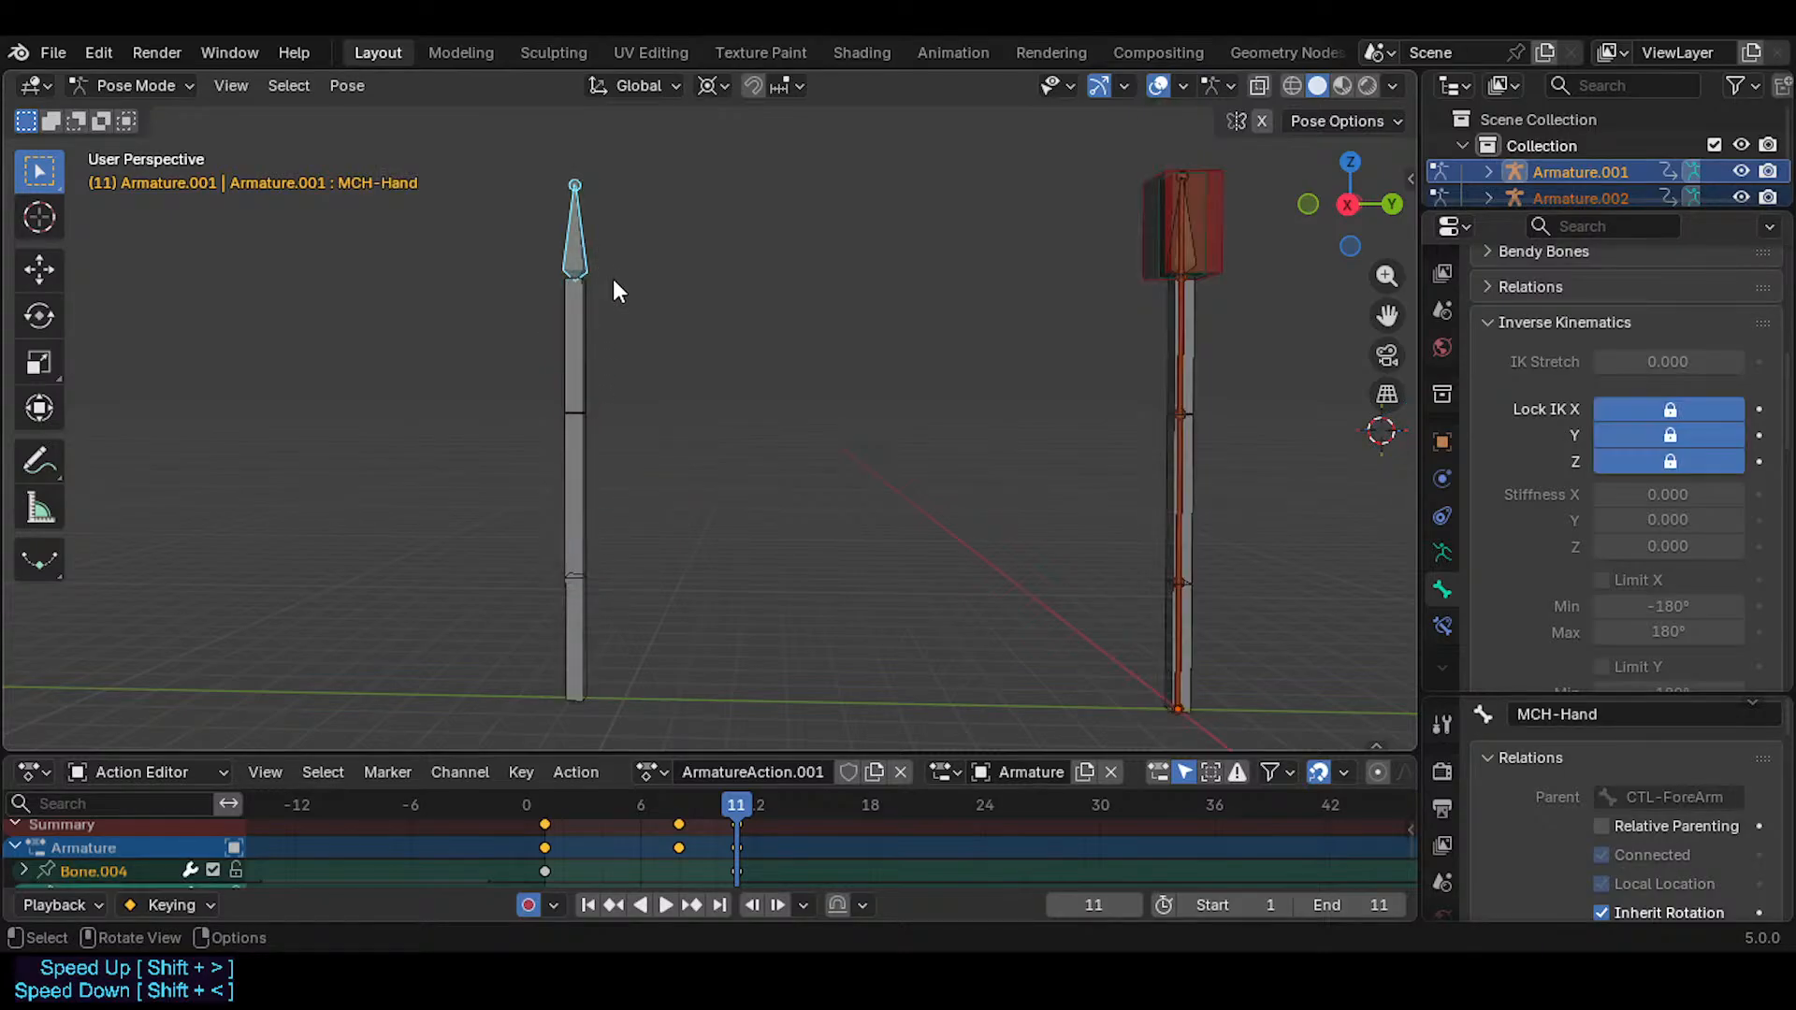
left_click_drag(762, 800, 719, 812)
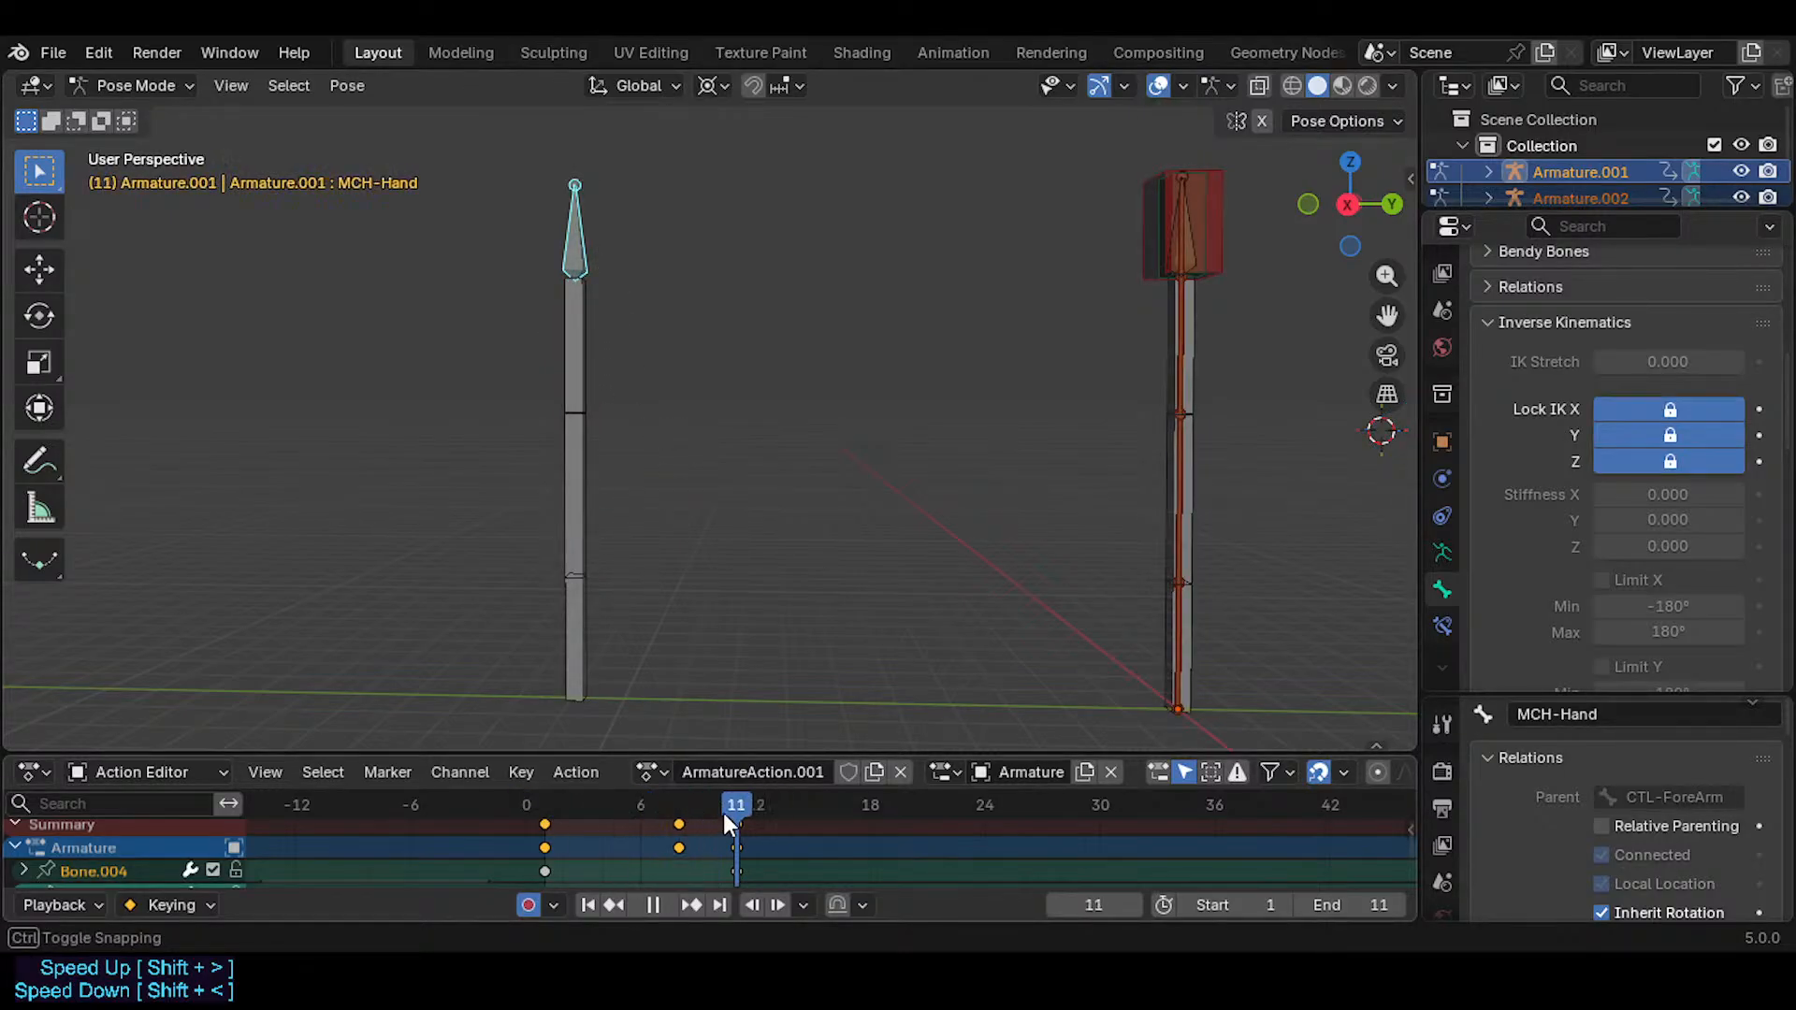
key("r")
key("Escape")
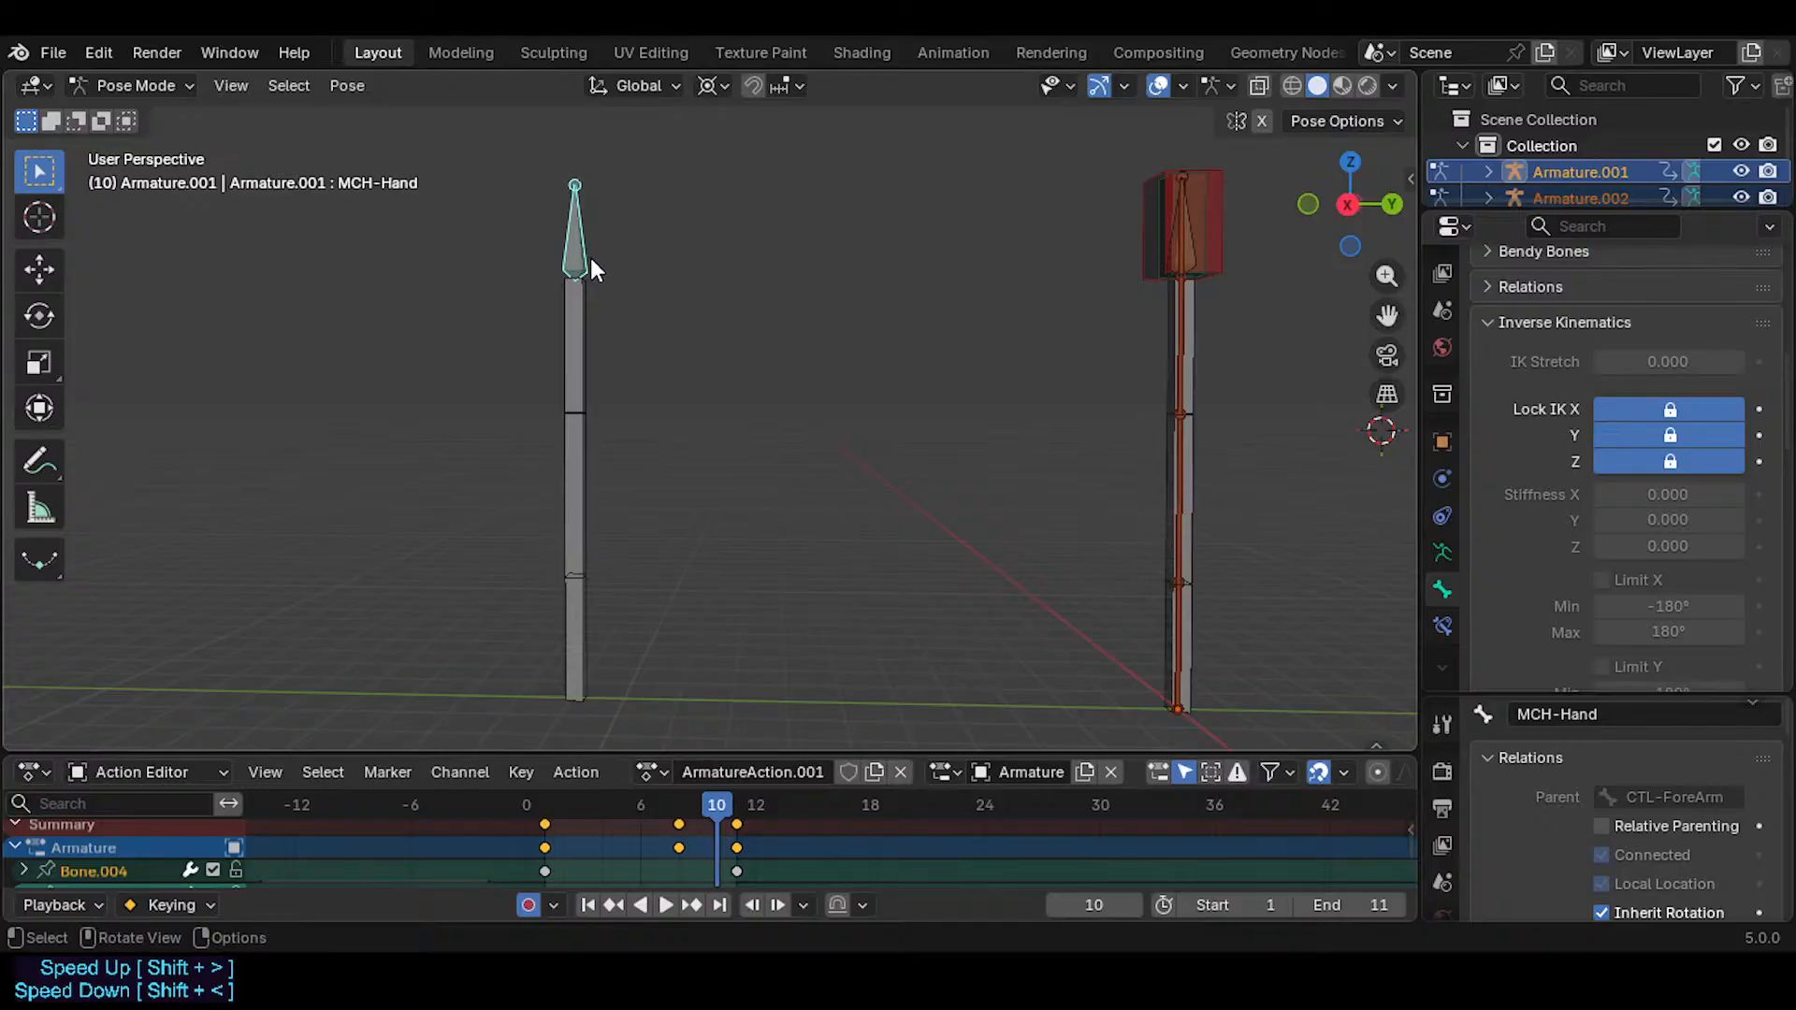
key("g")
left_click(610, 316)
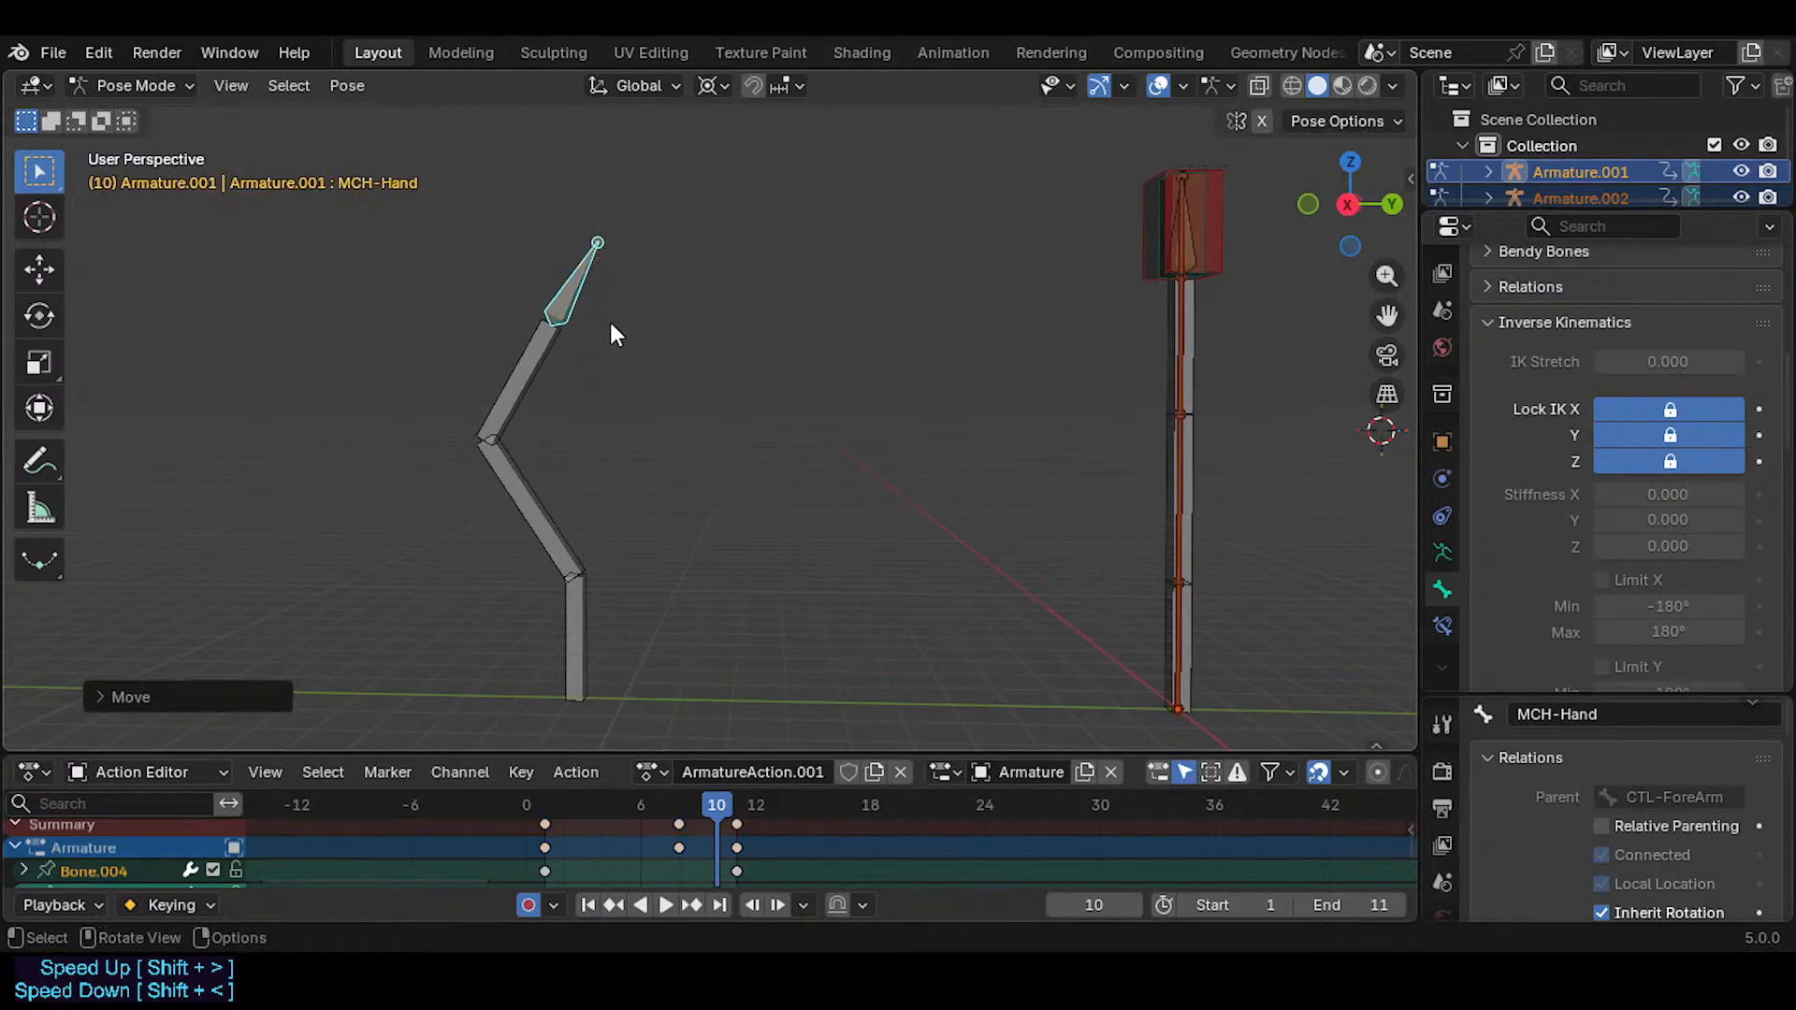
key("g")
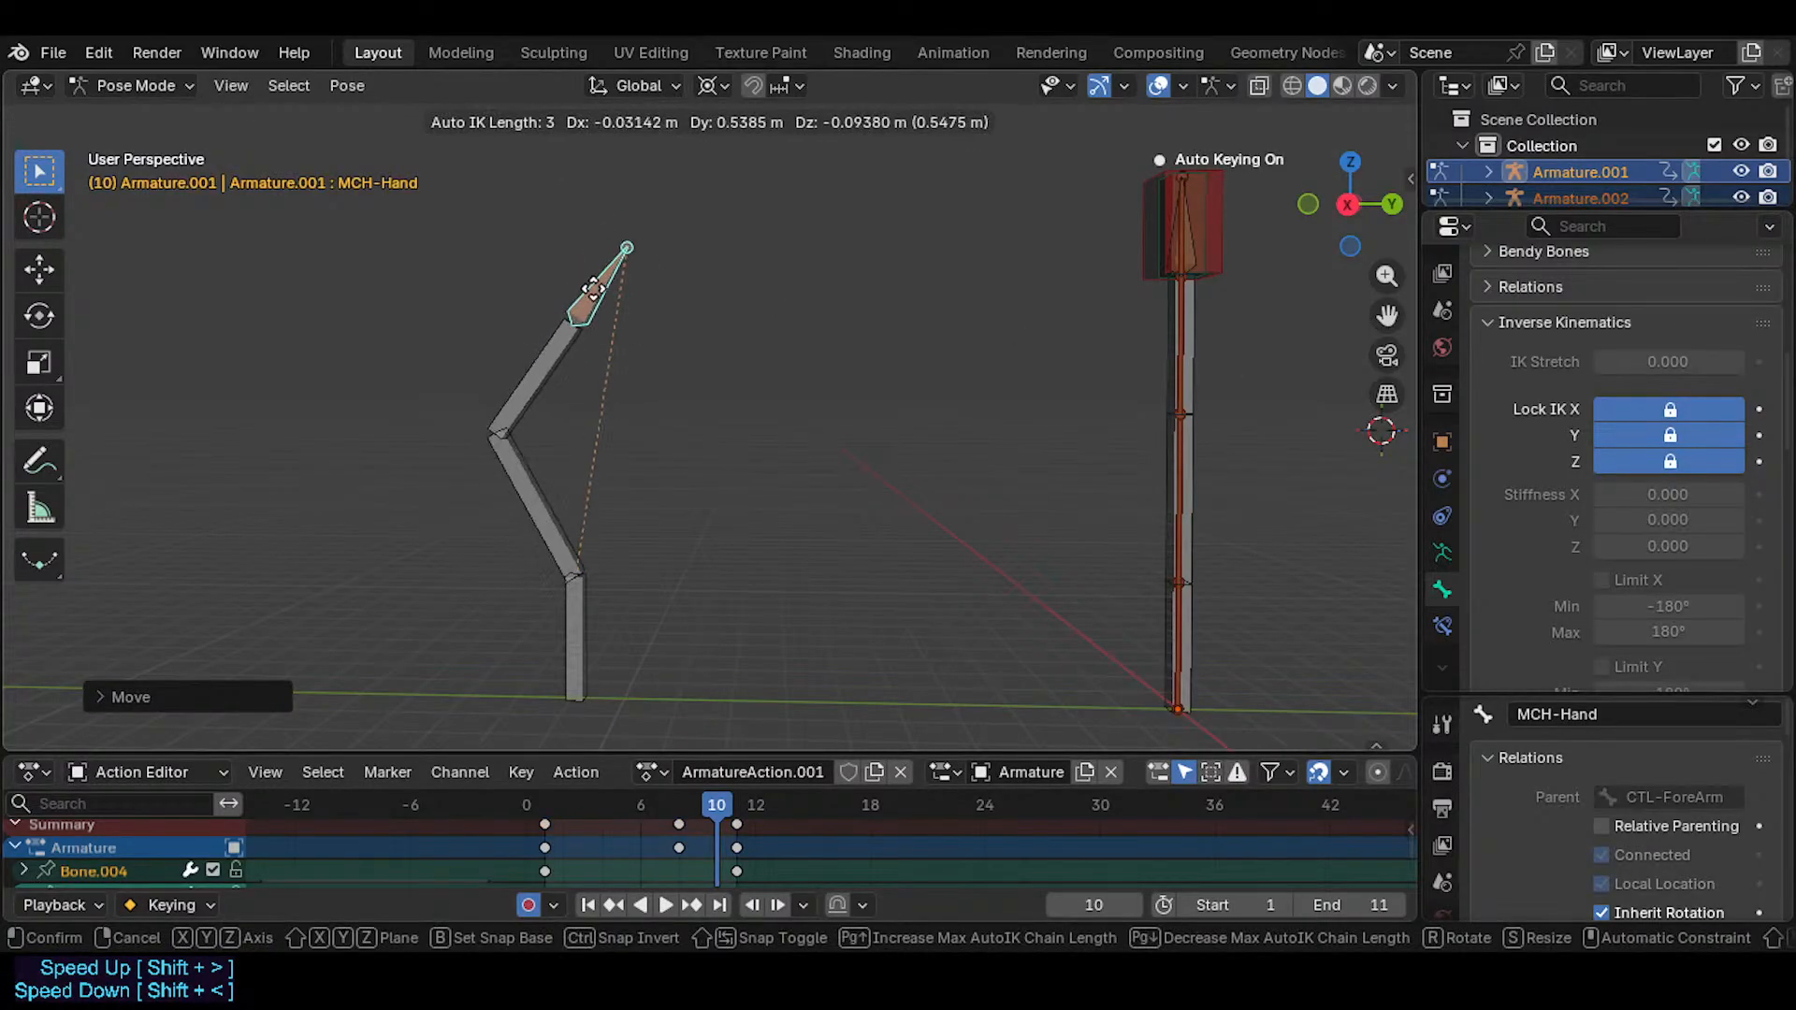
left_click(603, 297)
left_click(548, 376)
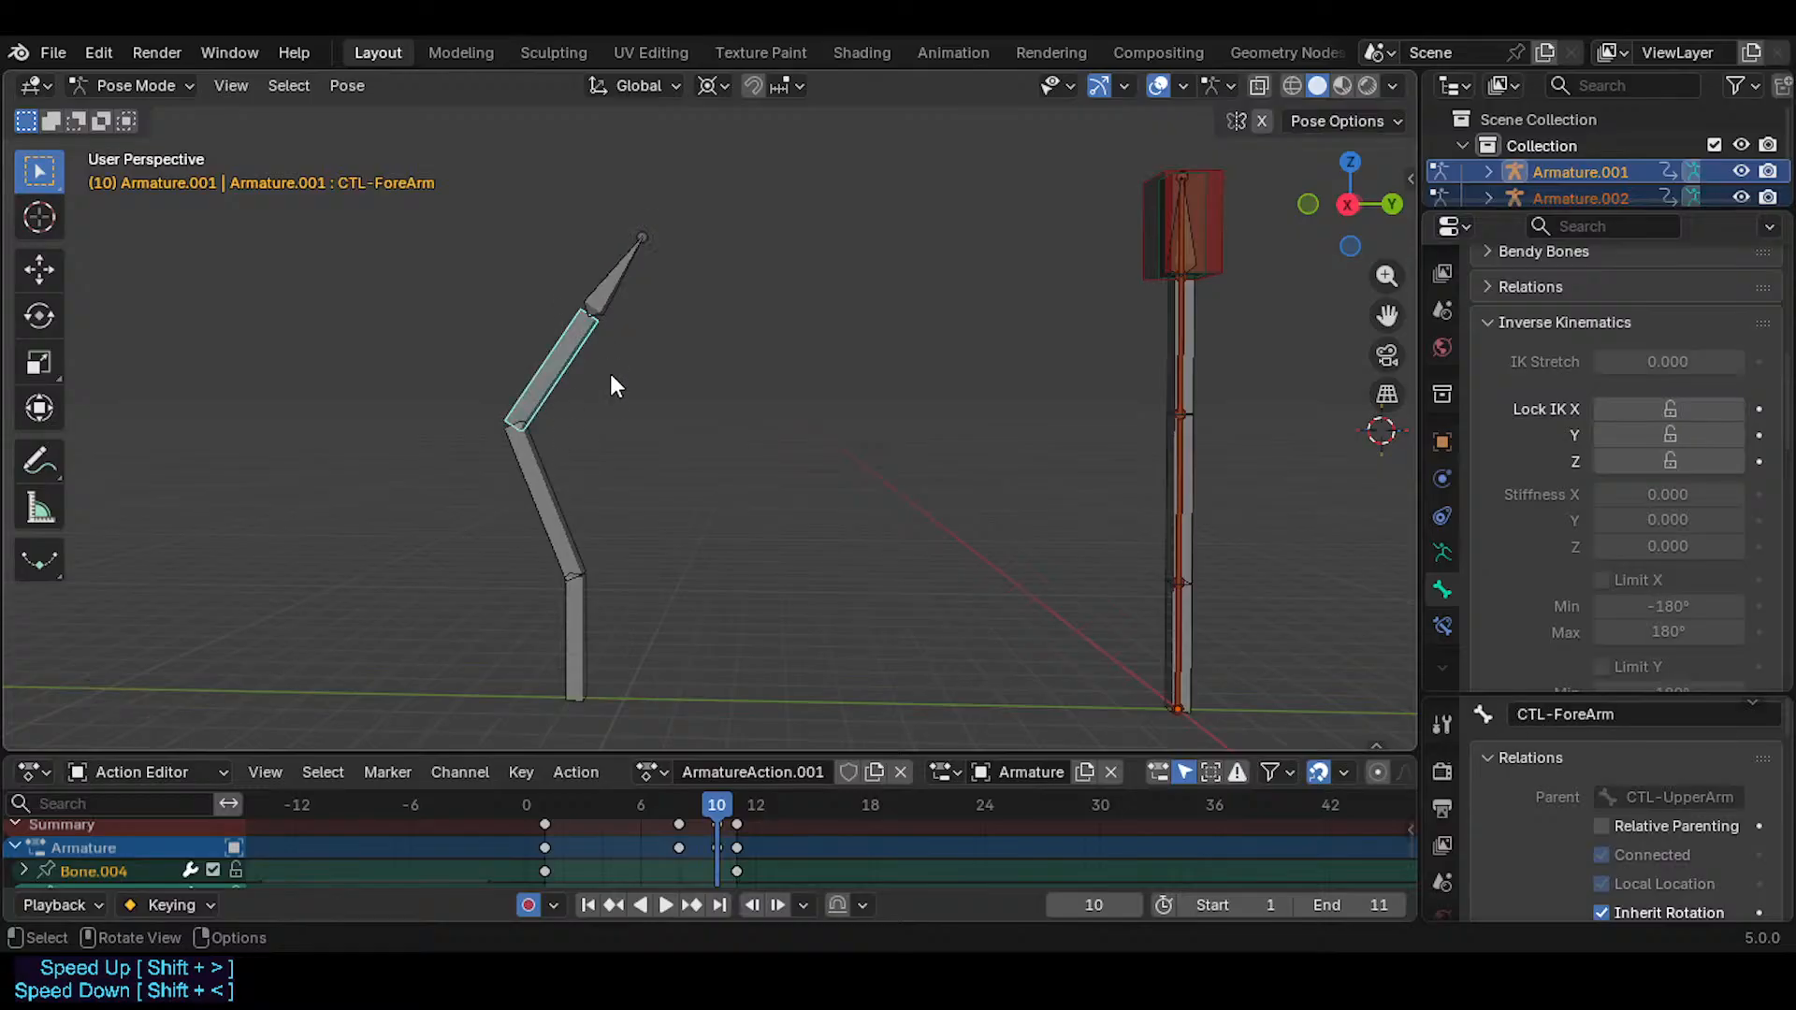
- Clear the rotation of all bones, delete the leftmost armature's keyframes and go to frame 1
key("a")
key("alt+r")
key("x")
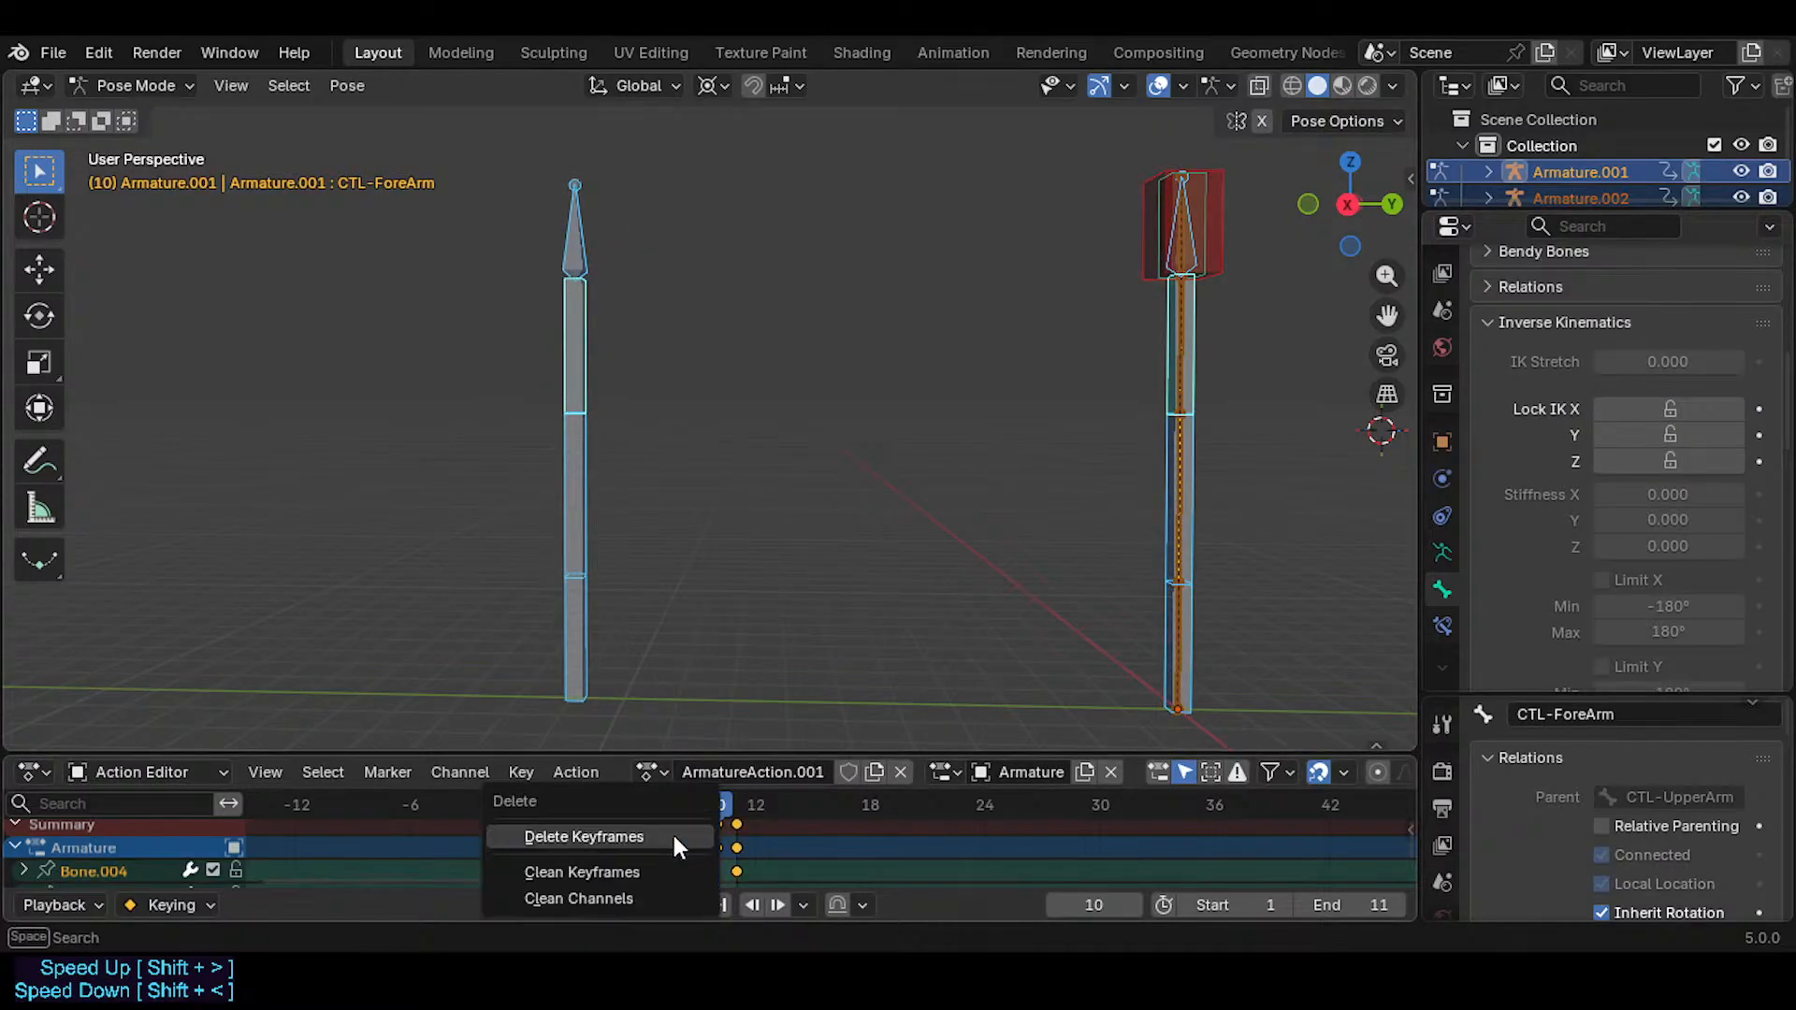
left_click(673, 835)
left_click_drag(671, 806, 544, 806)
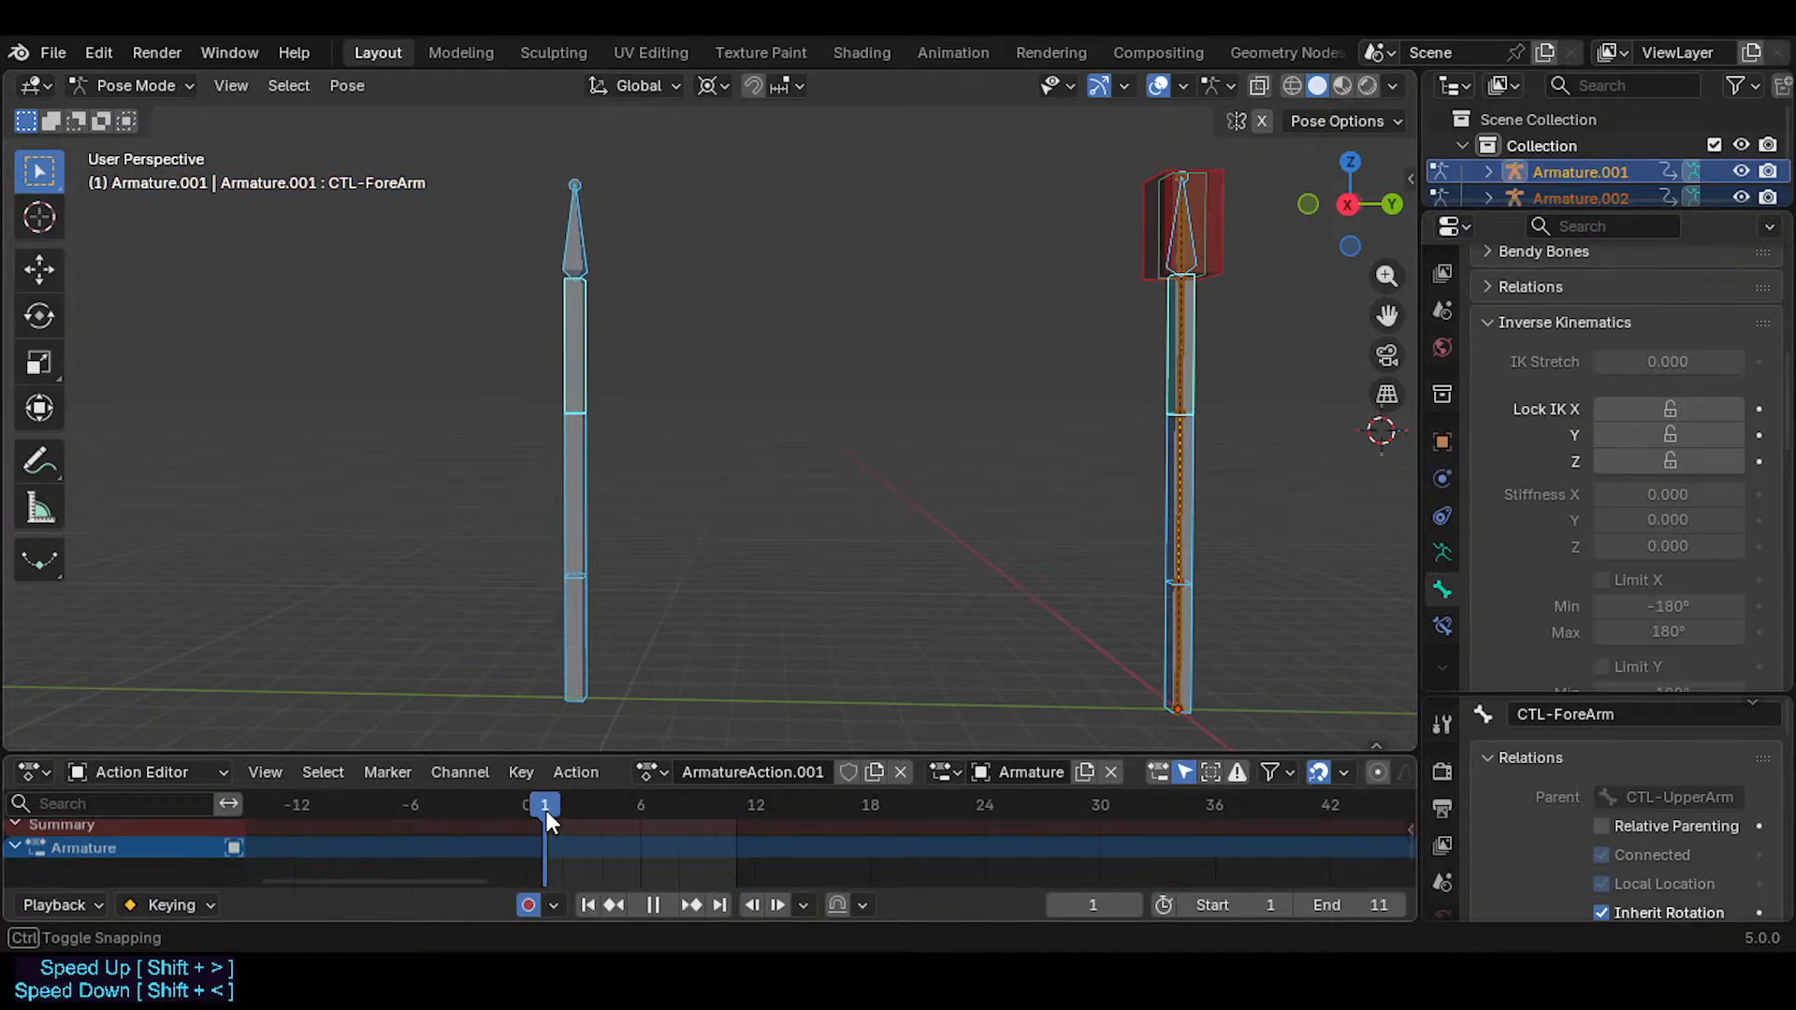
- Display the Auto IK pose option for the leftmost armature
left_click(584, 229)
left_click(580, 318)
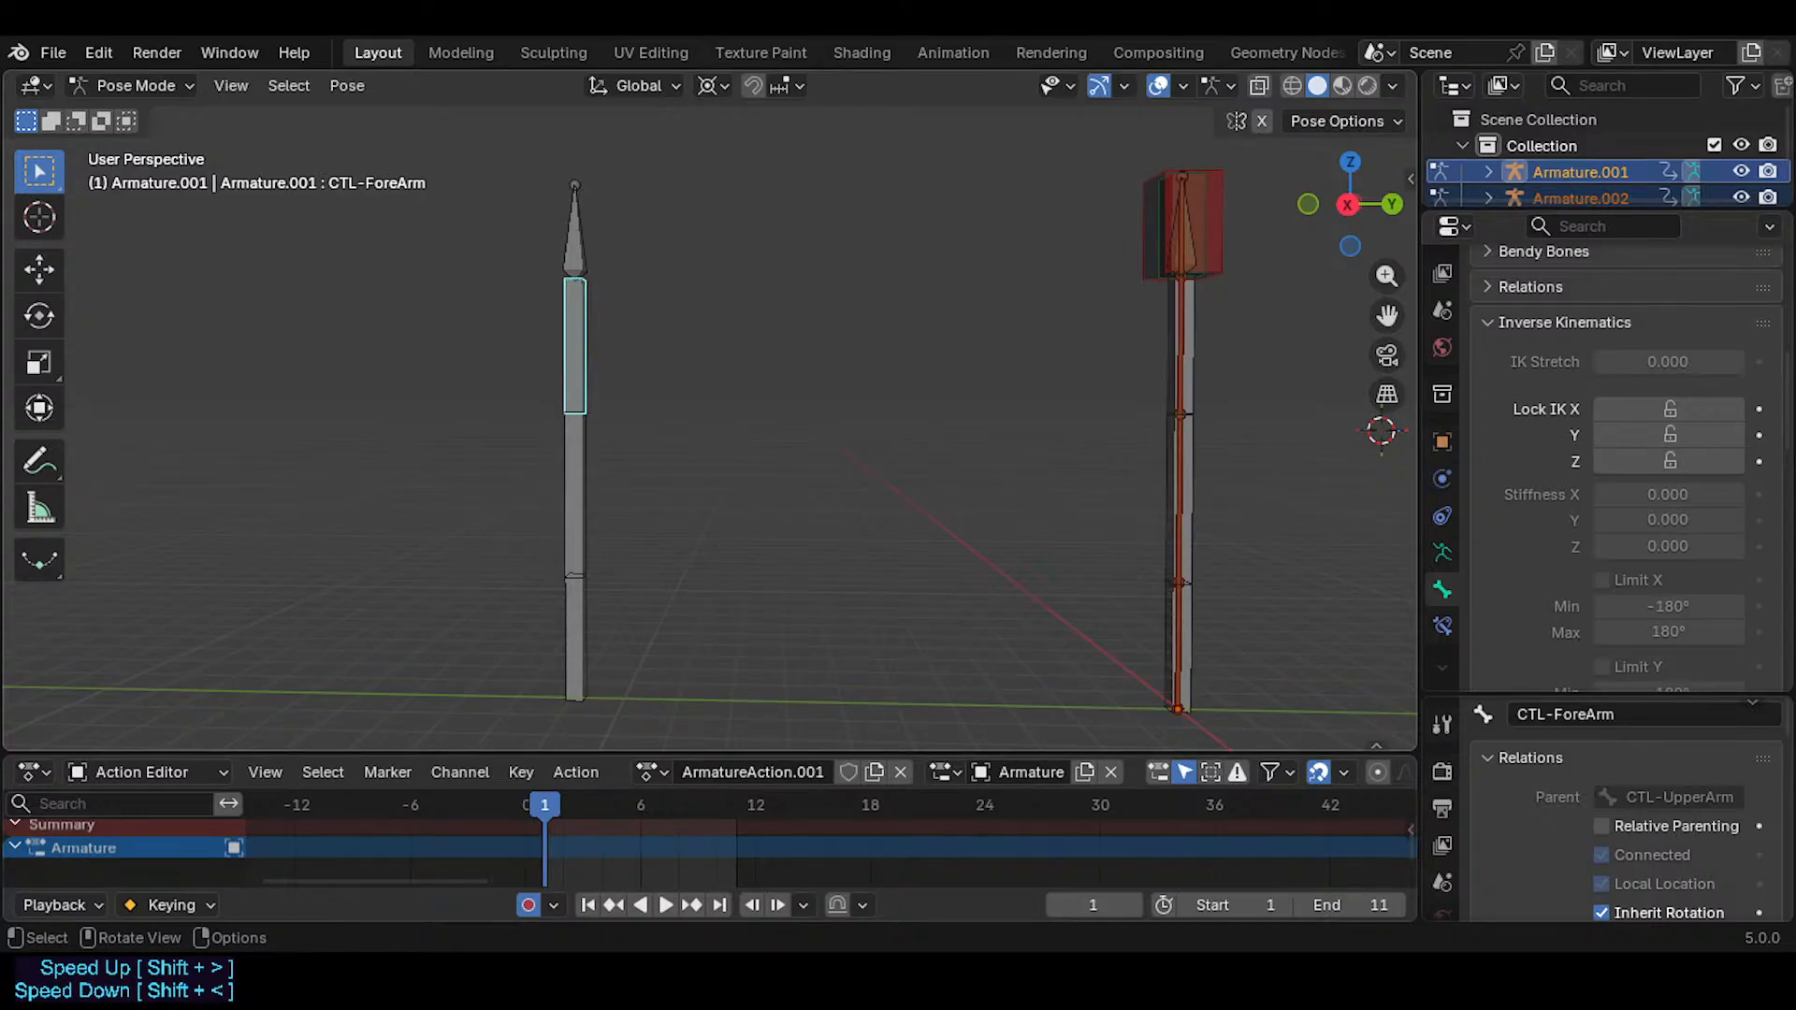
key("n")
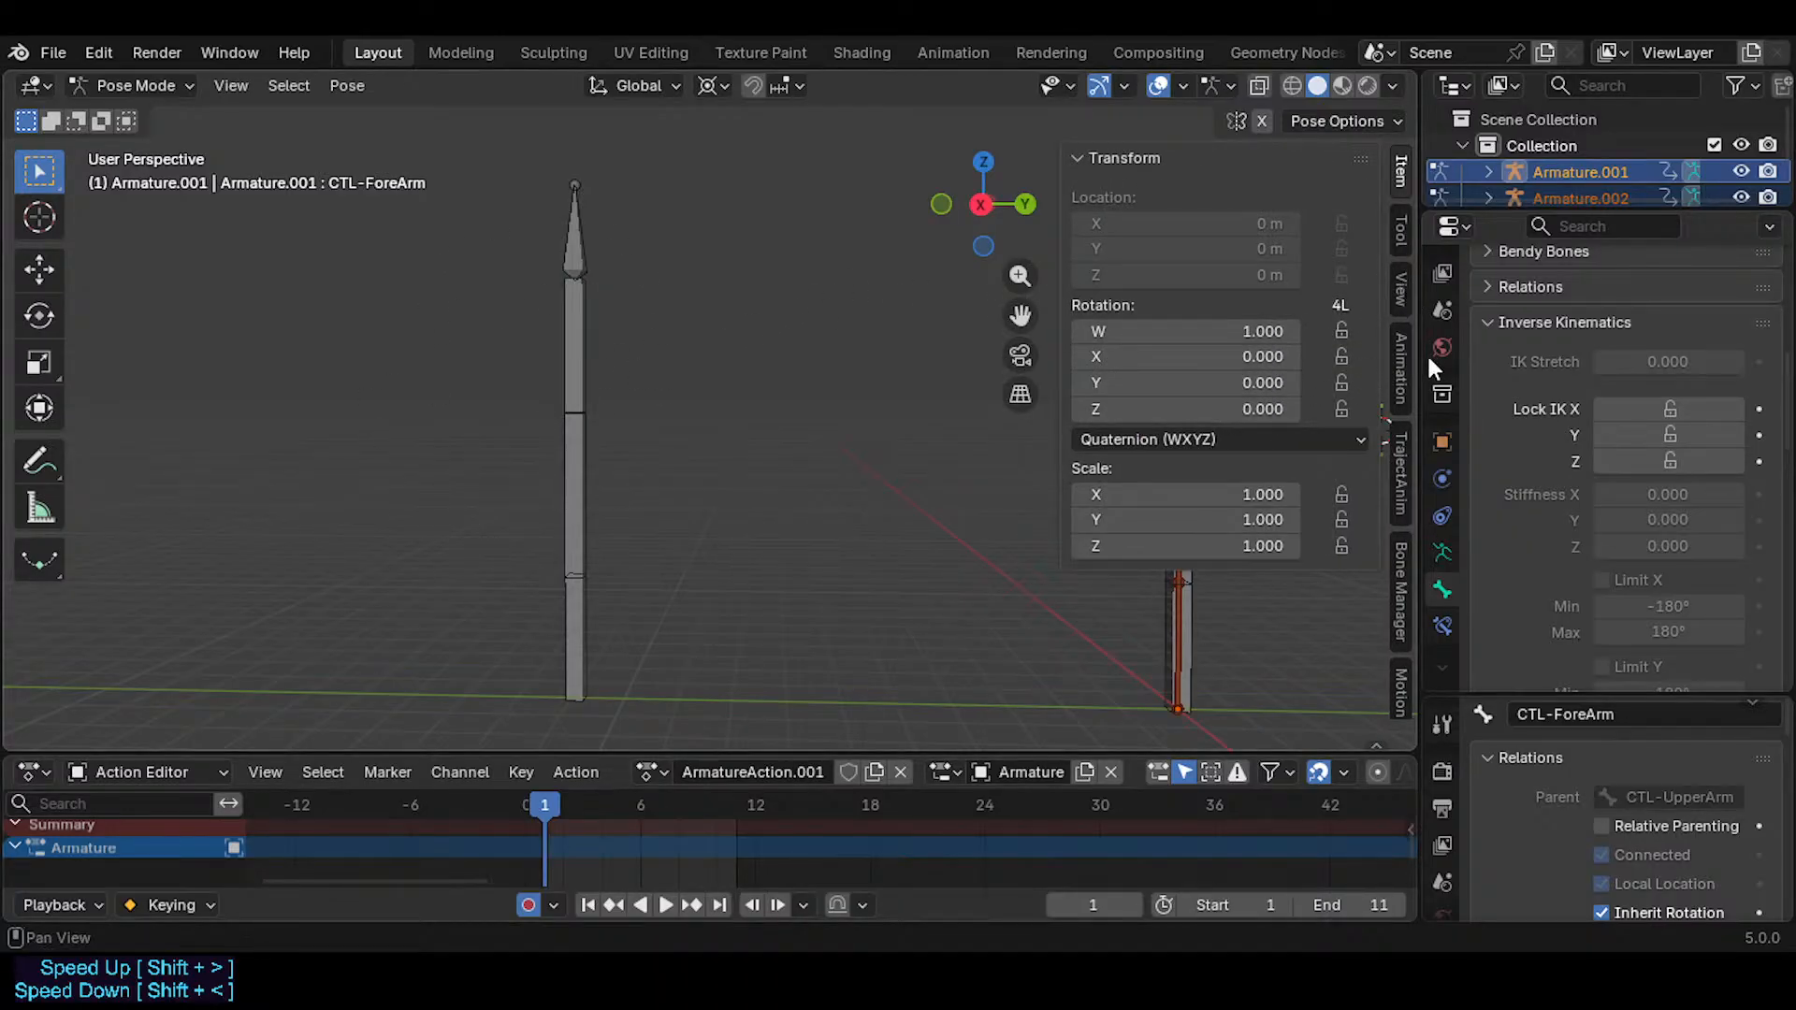
left_click(1400, 229)
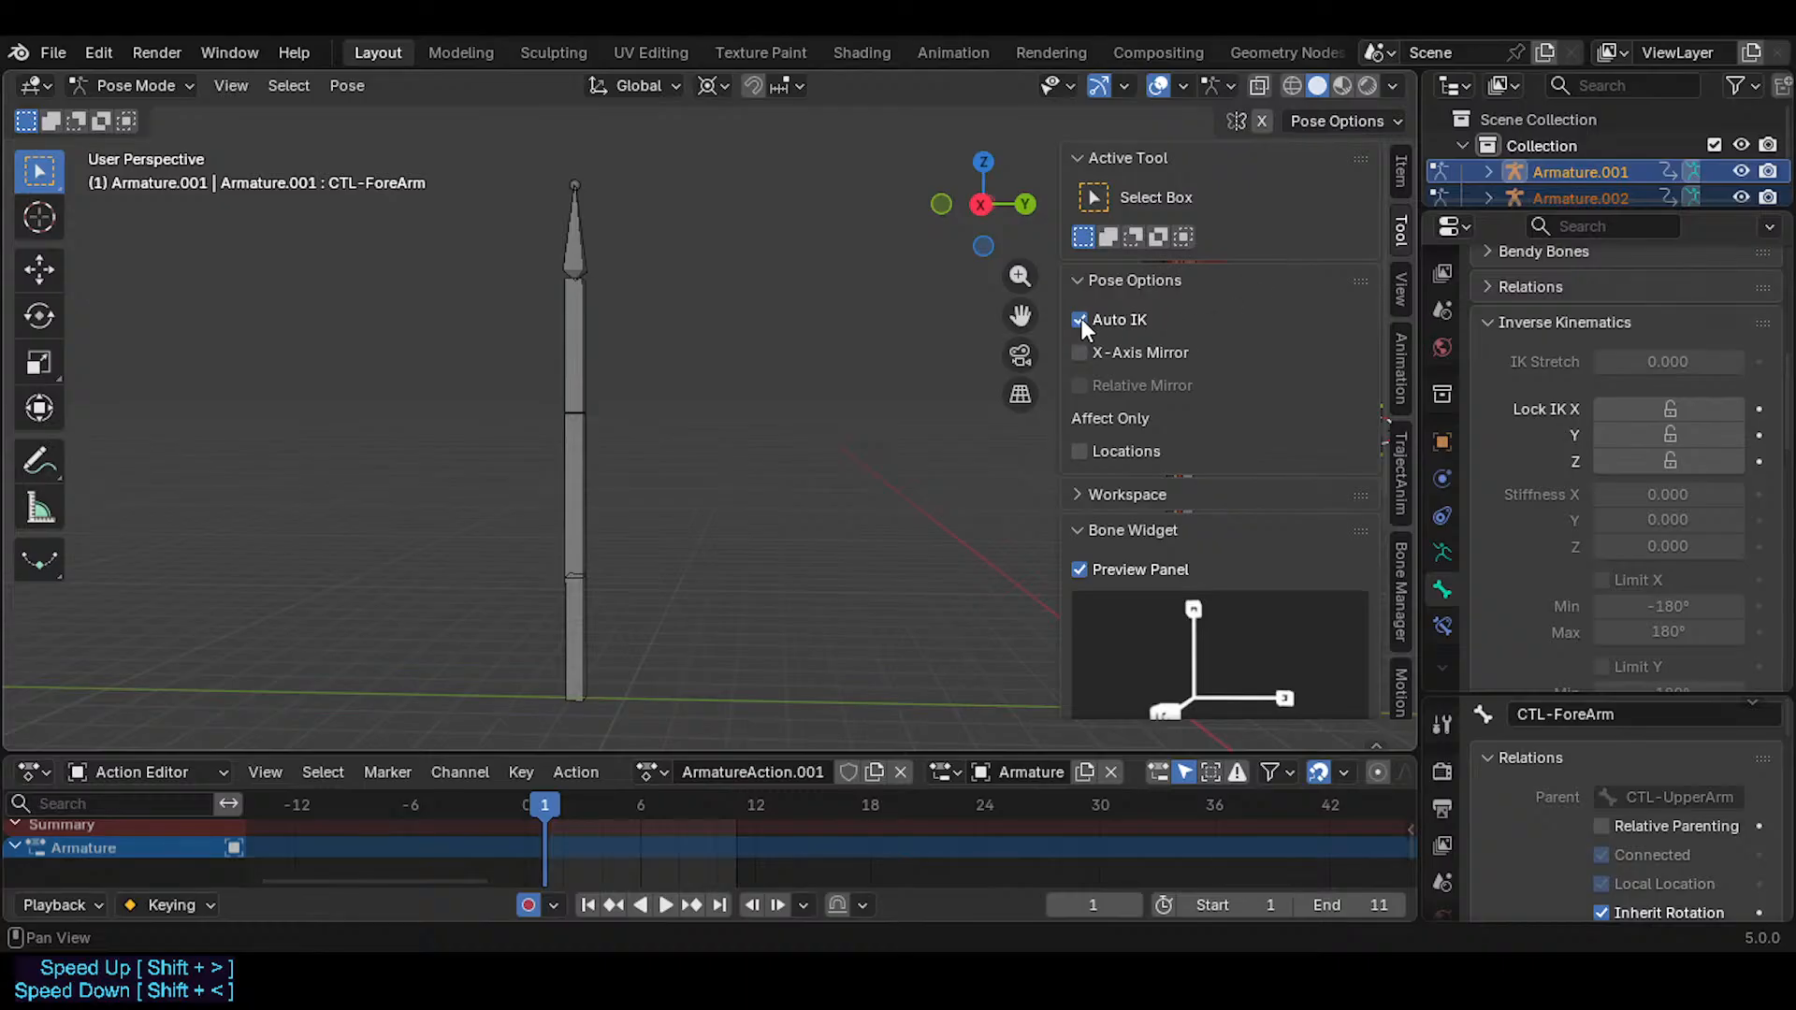
- Try moving MCH-Hand with Auto IK while switching the chain length between 2 and 3, and cancel the move
left_click(561, 228)
key("g")
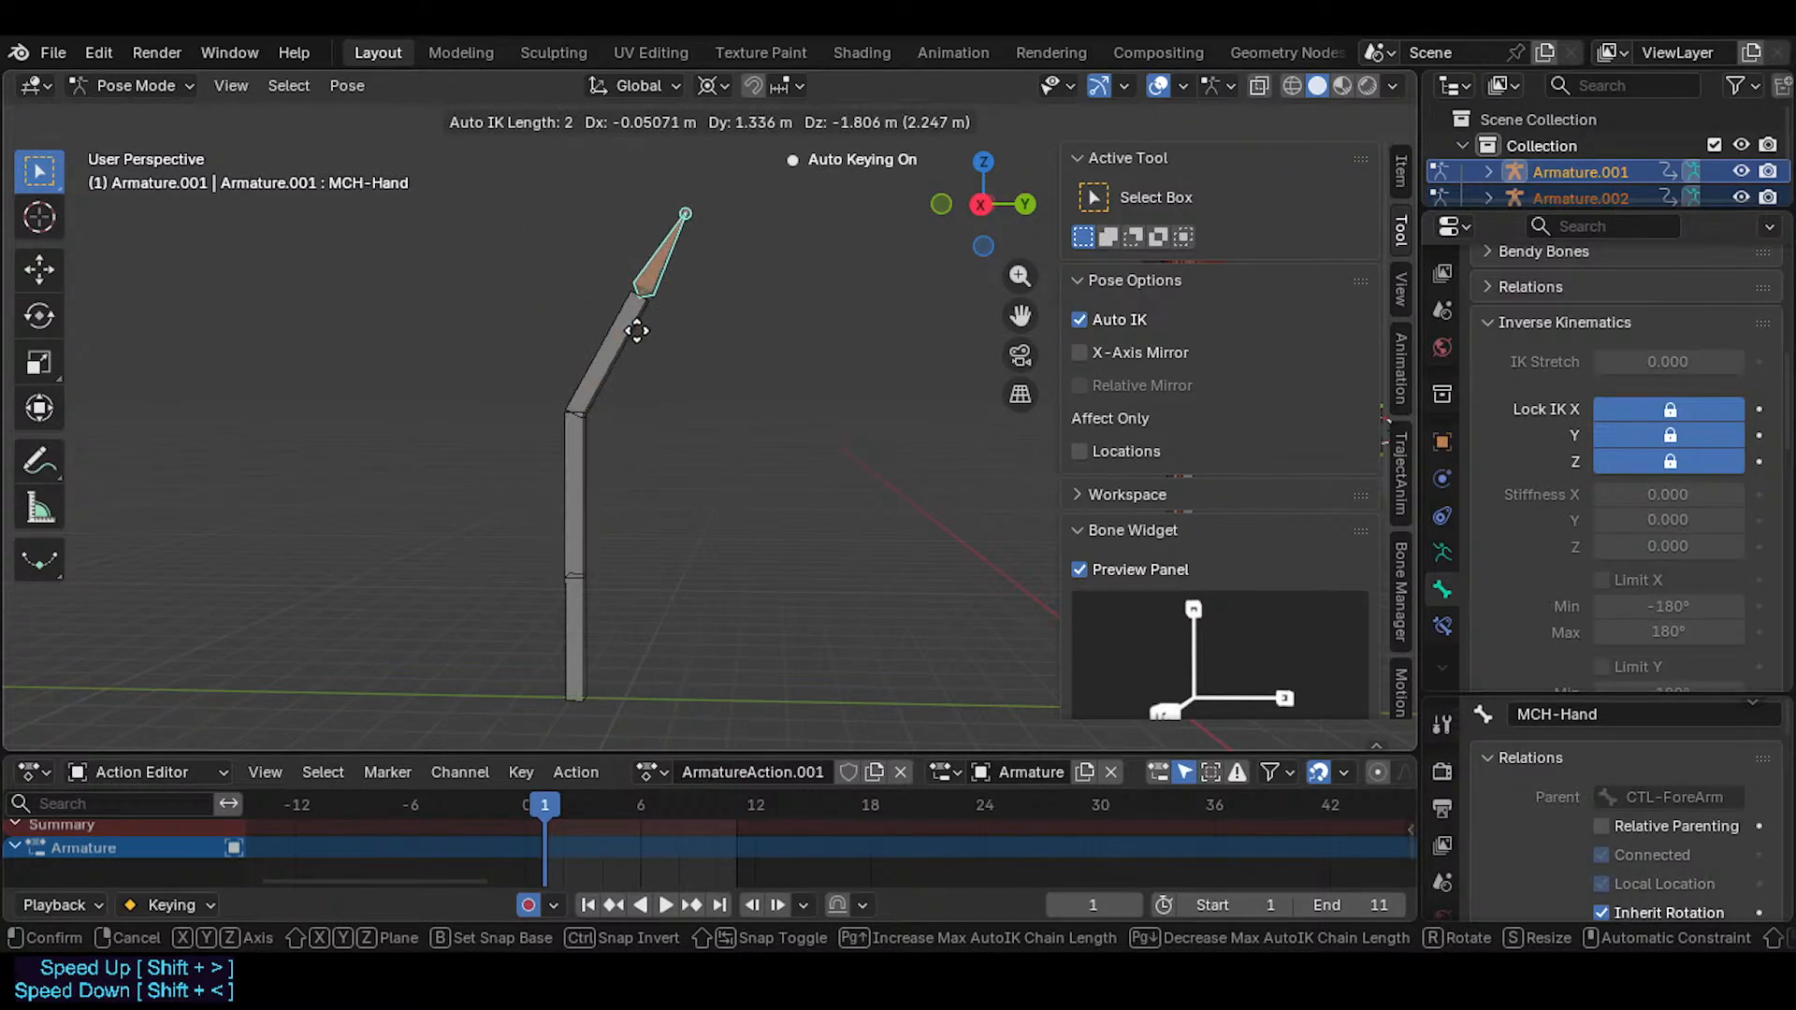
key("Page_Up")
key("Page_Down")
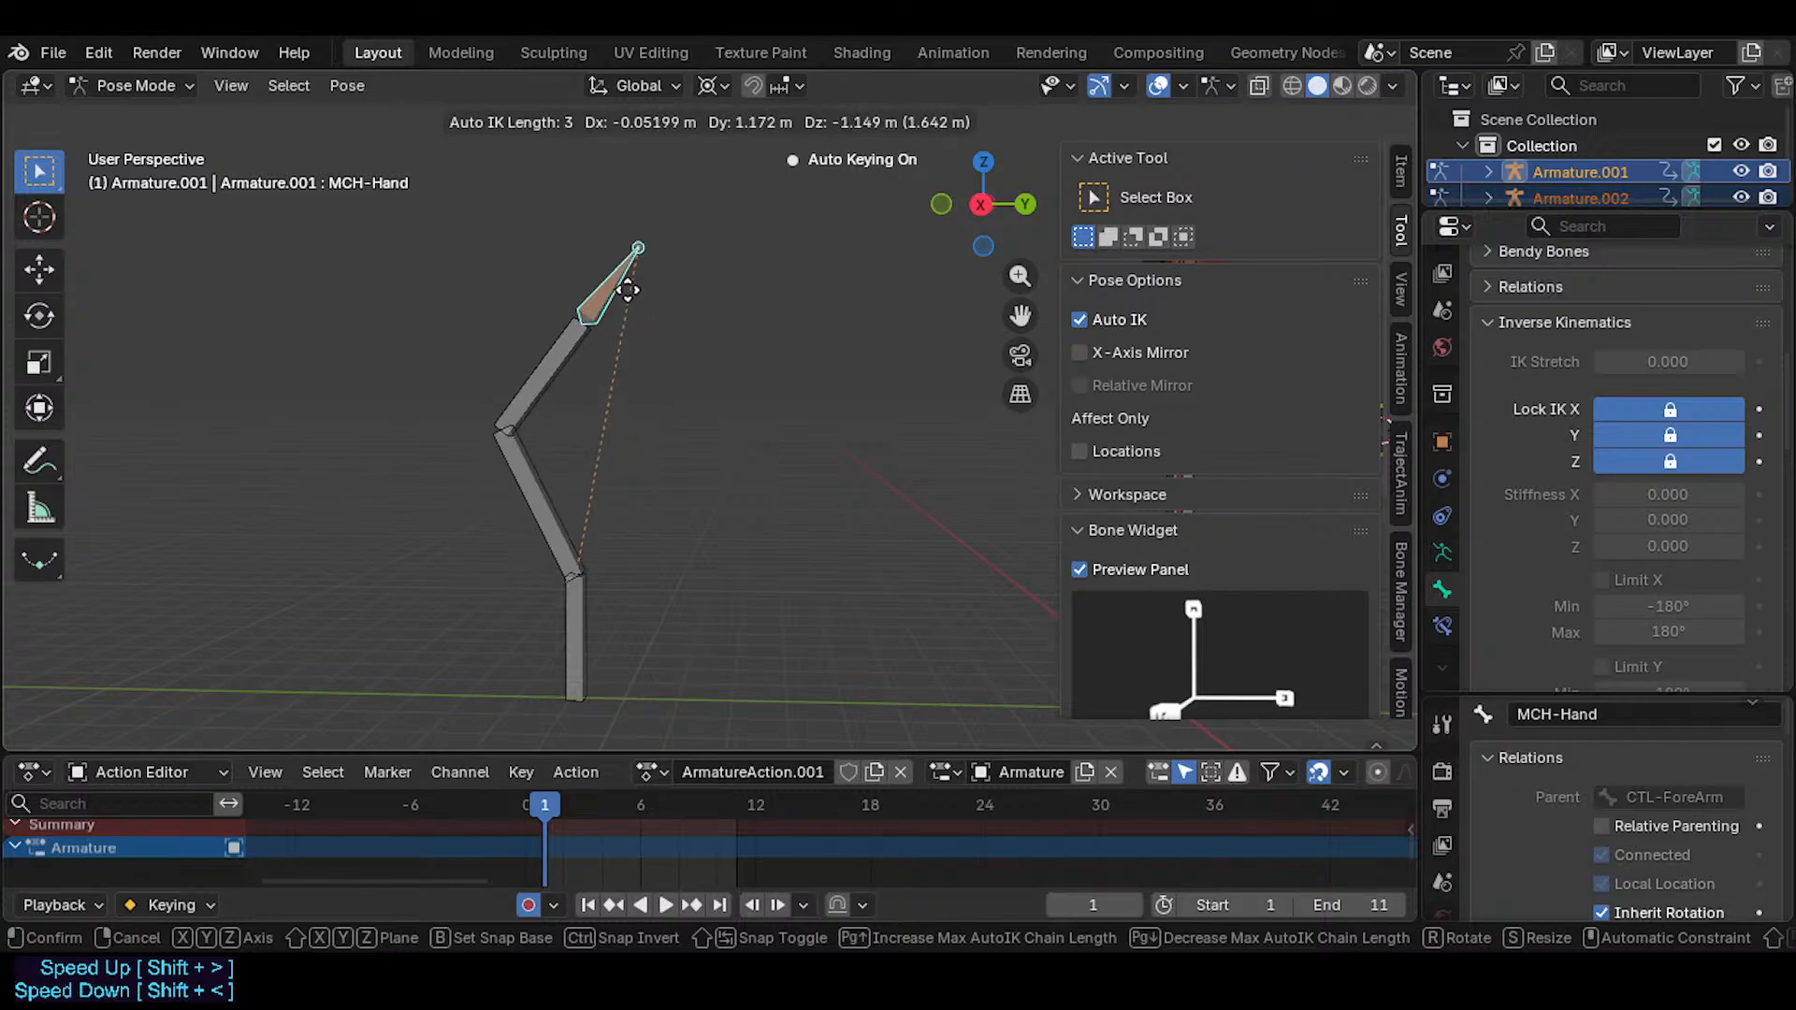
key("Escape")
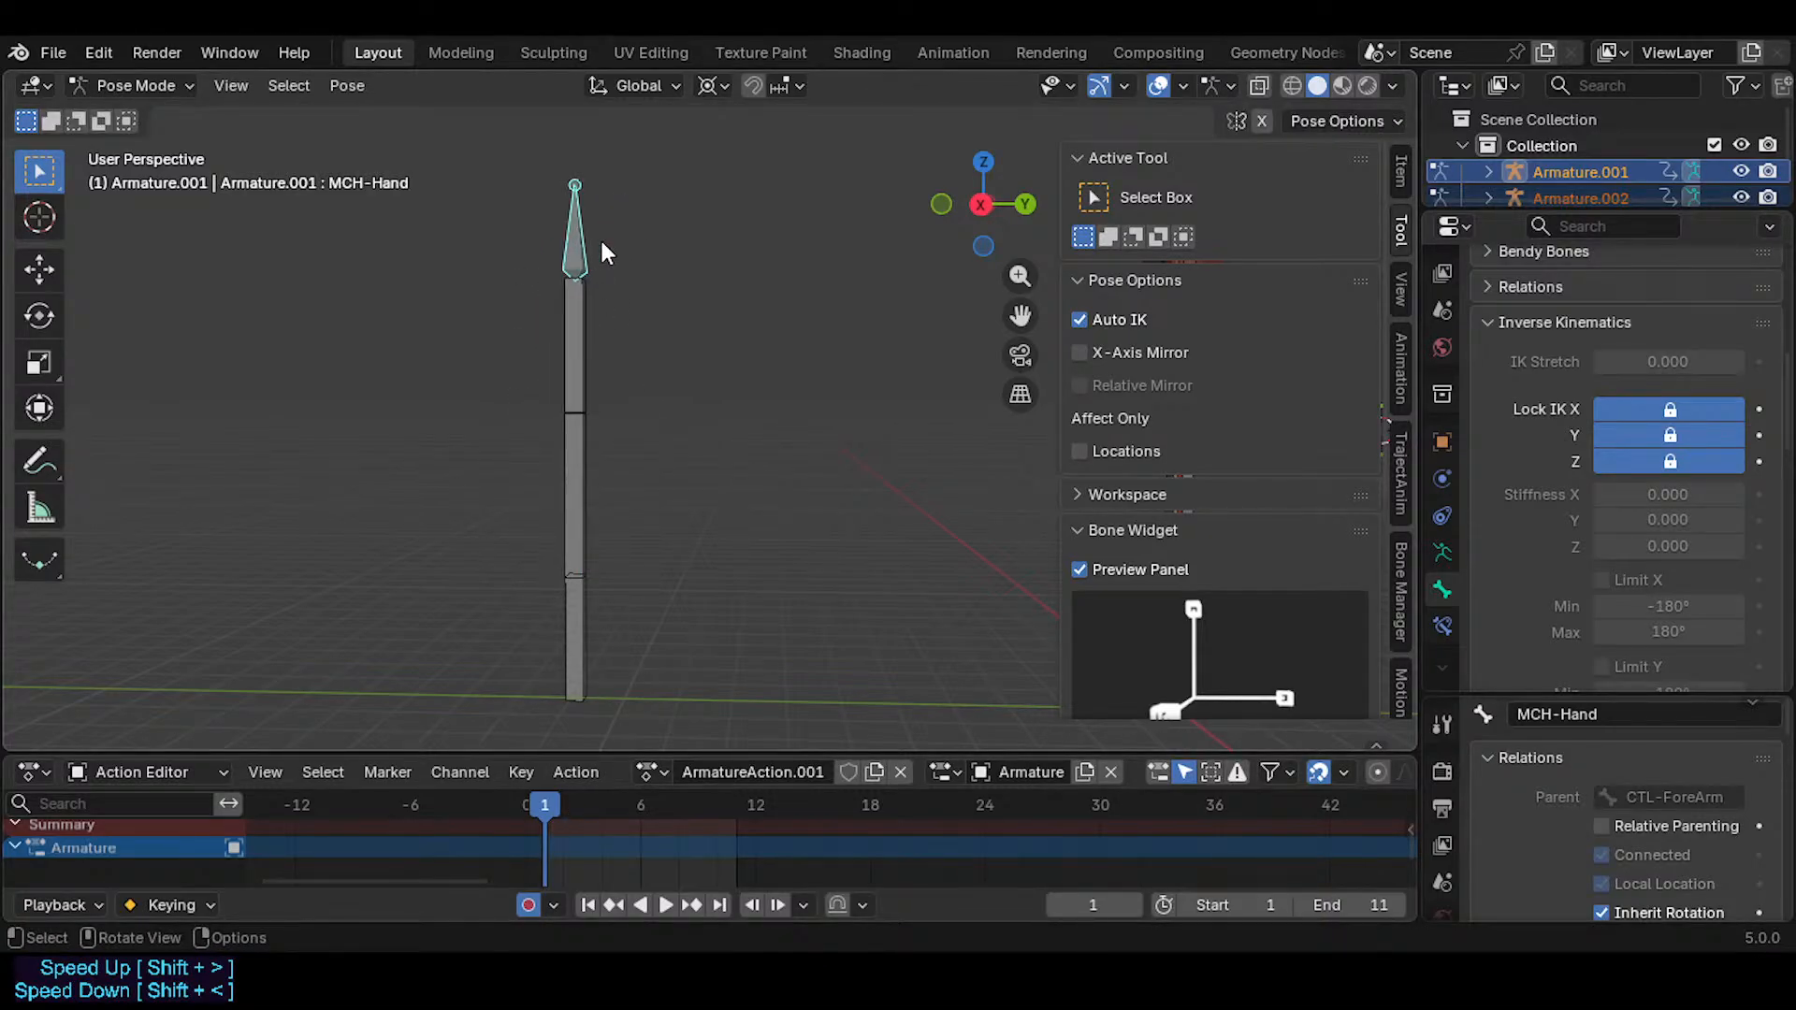
- Keyframe MCH-Hand at frame 1 and move it about 2.9 m with Auto IK length 3 at frame 11
key("i")
left_click_drag(556, 820, 737, 810)
key("g")
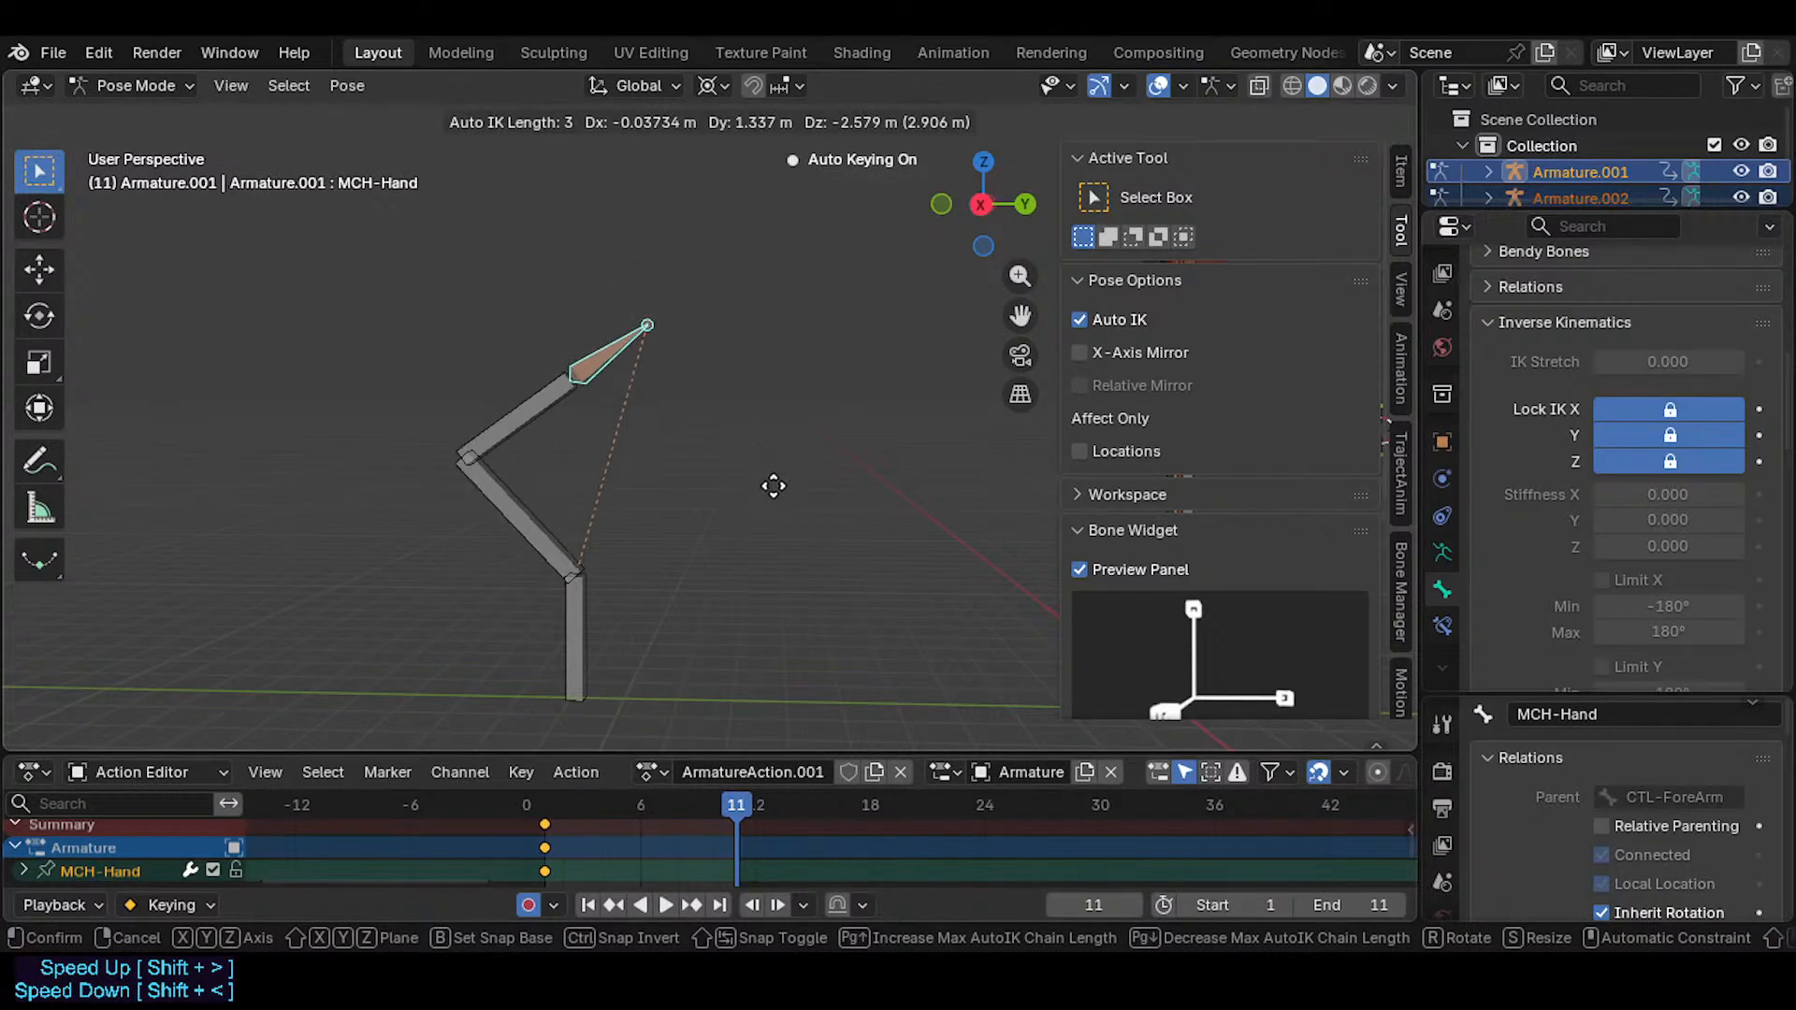
left_click(774, 485)
- Calculate CTL-ForeArm's In Range motion path over the scene frame range at heads, and return to frame 1
left_click(541, 556)
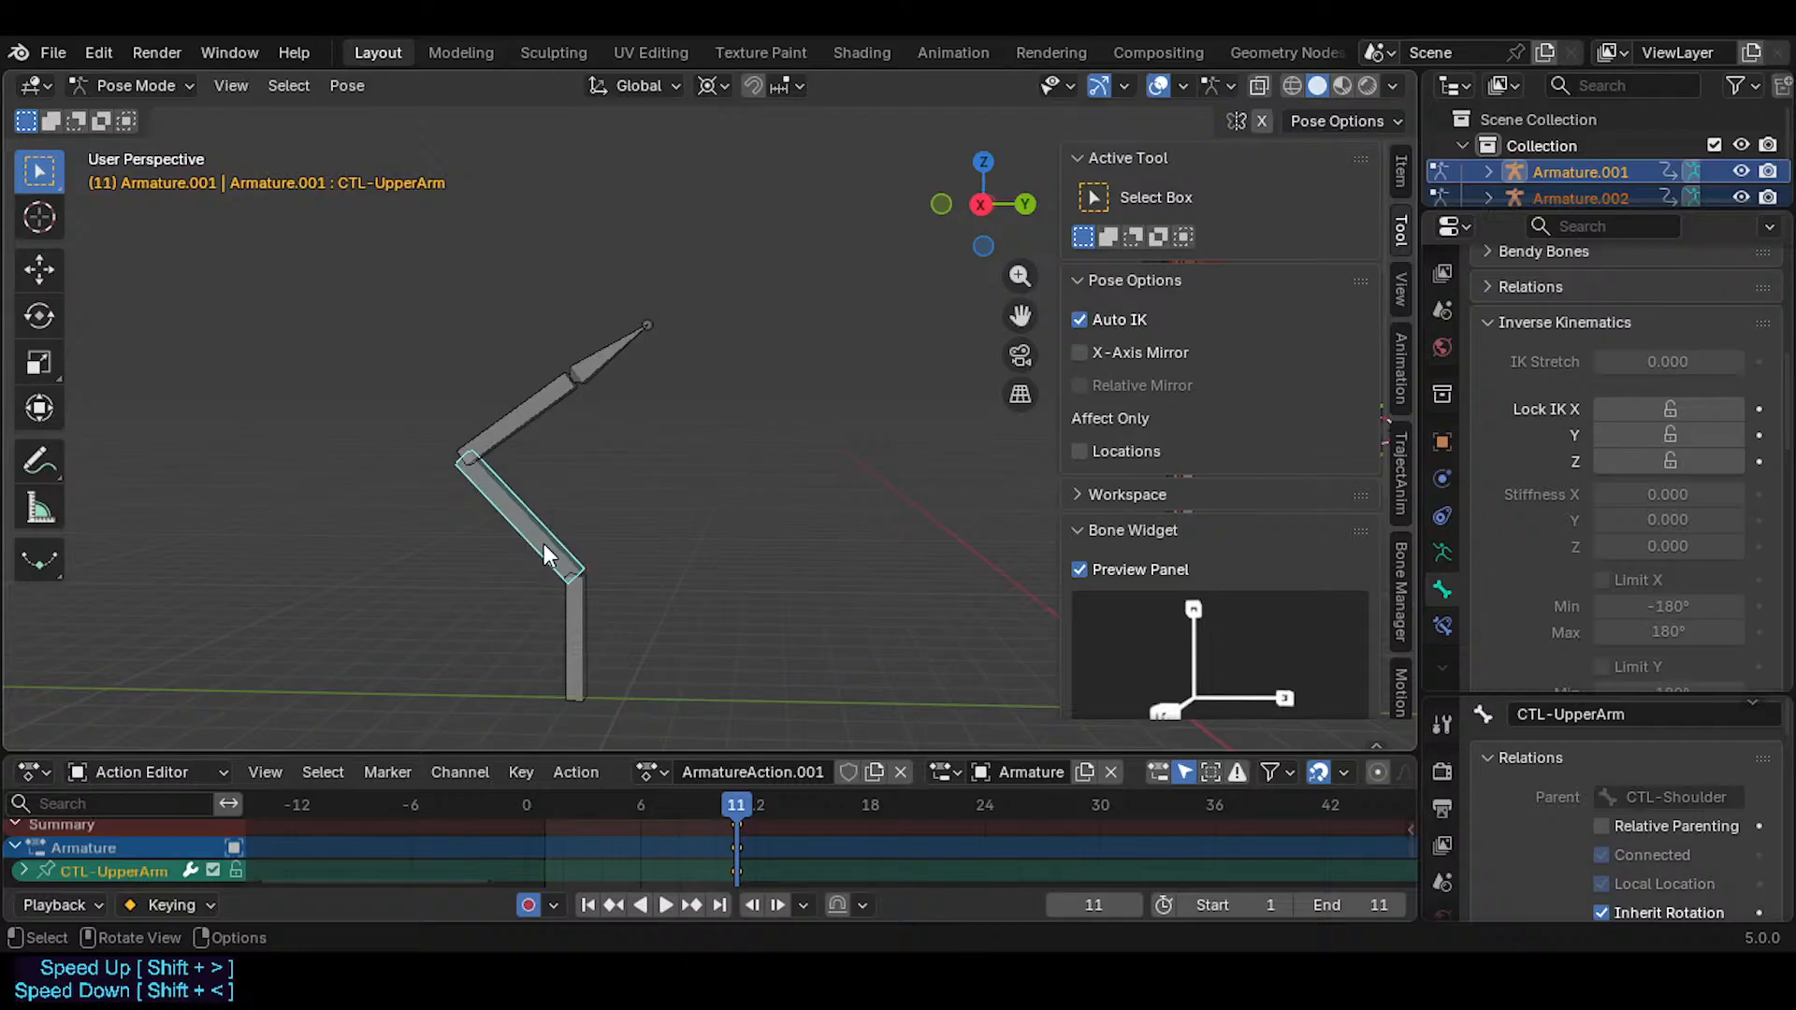
left_click(513, 430)
key("q")
left_click(530, 610)
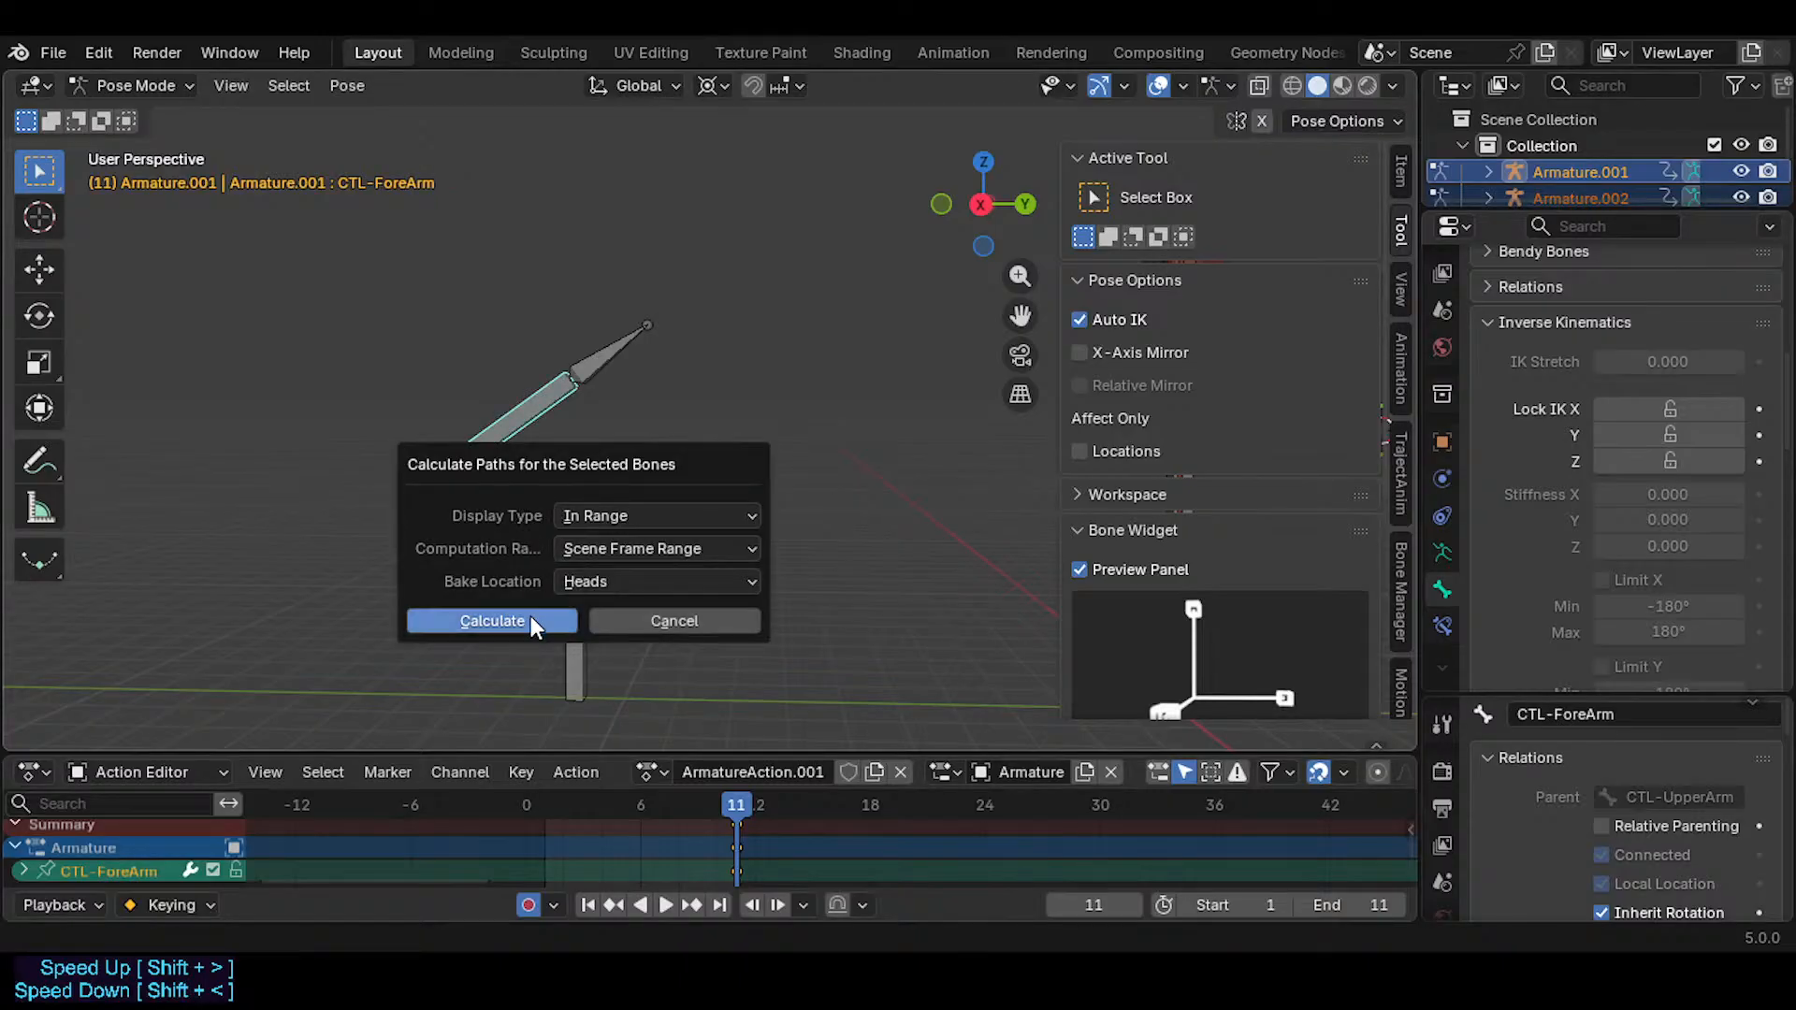
left_click_drag(732, 806, 544, 805)
- Keyframe MCH-Hand at frame 1 again and clear the rotation of all bones at that frame
left_click(598, 353)
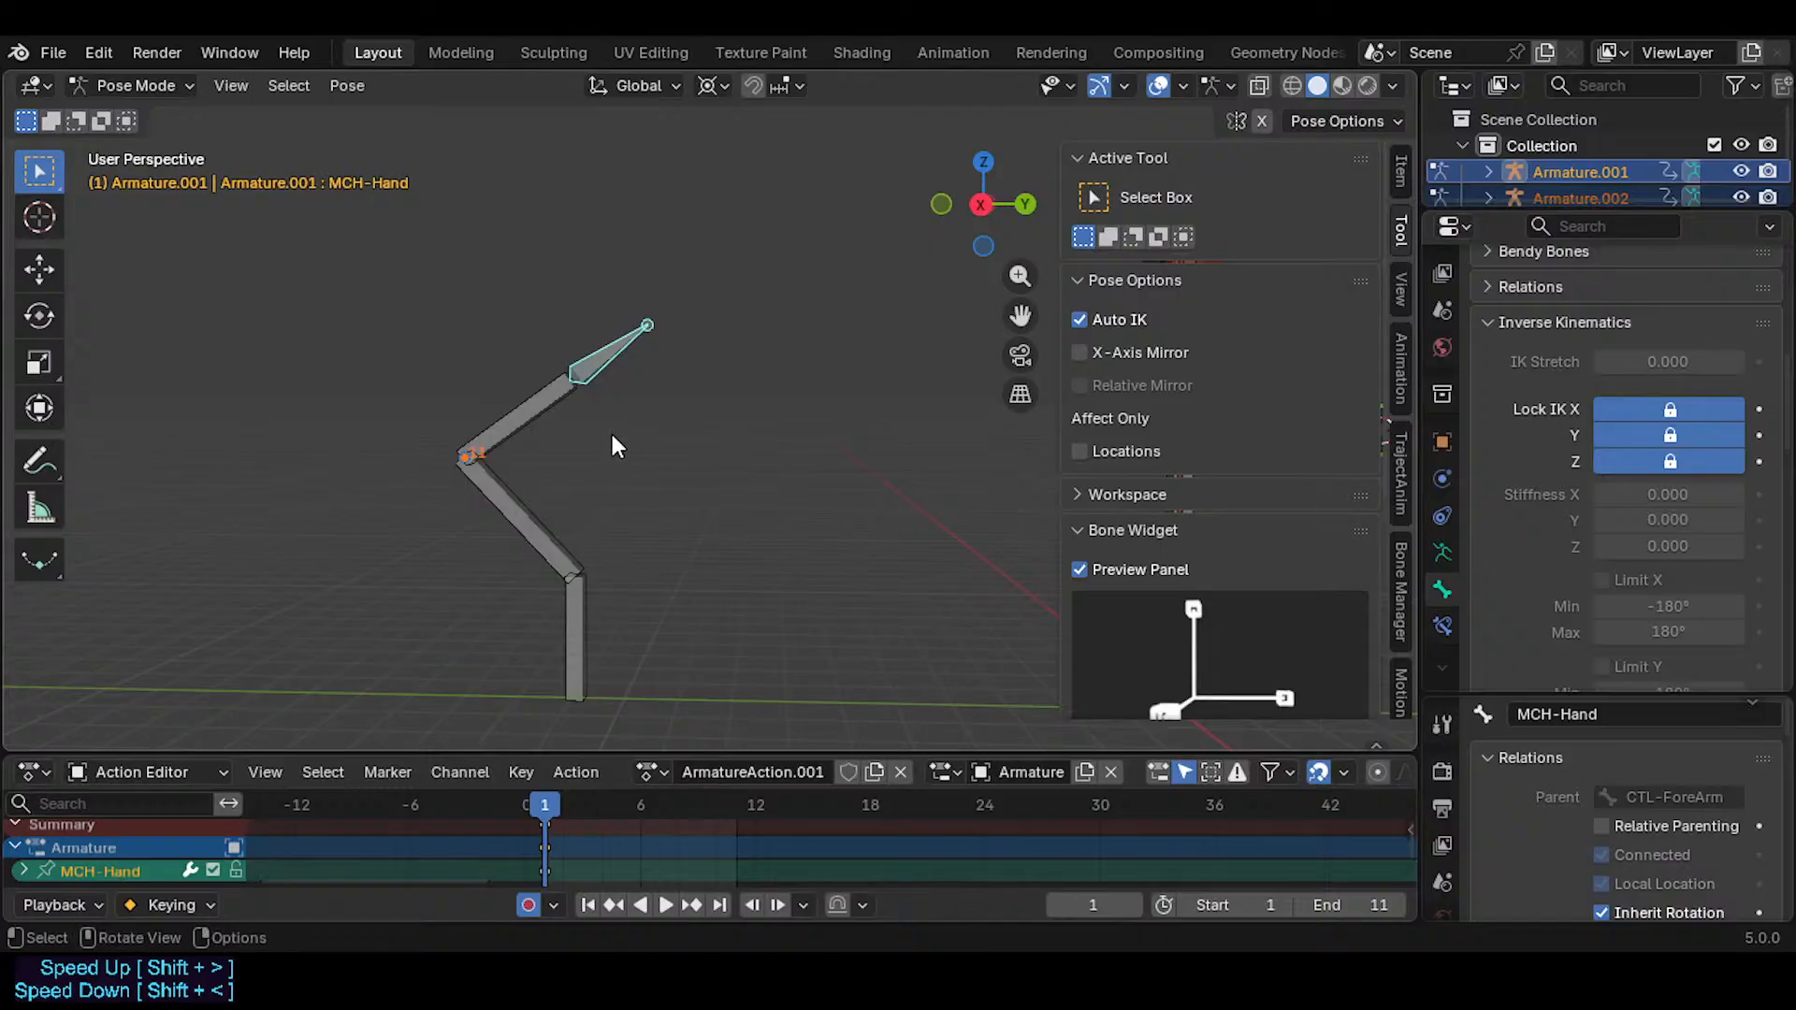
key("i")
left_click_drag(561, 807, 736, 807)
key("a")
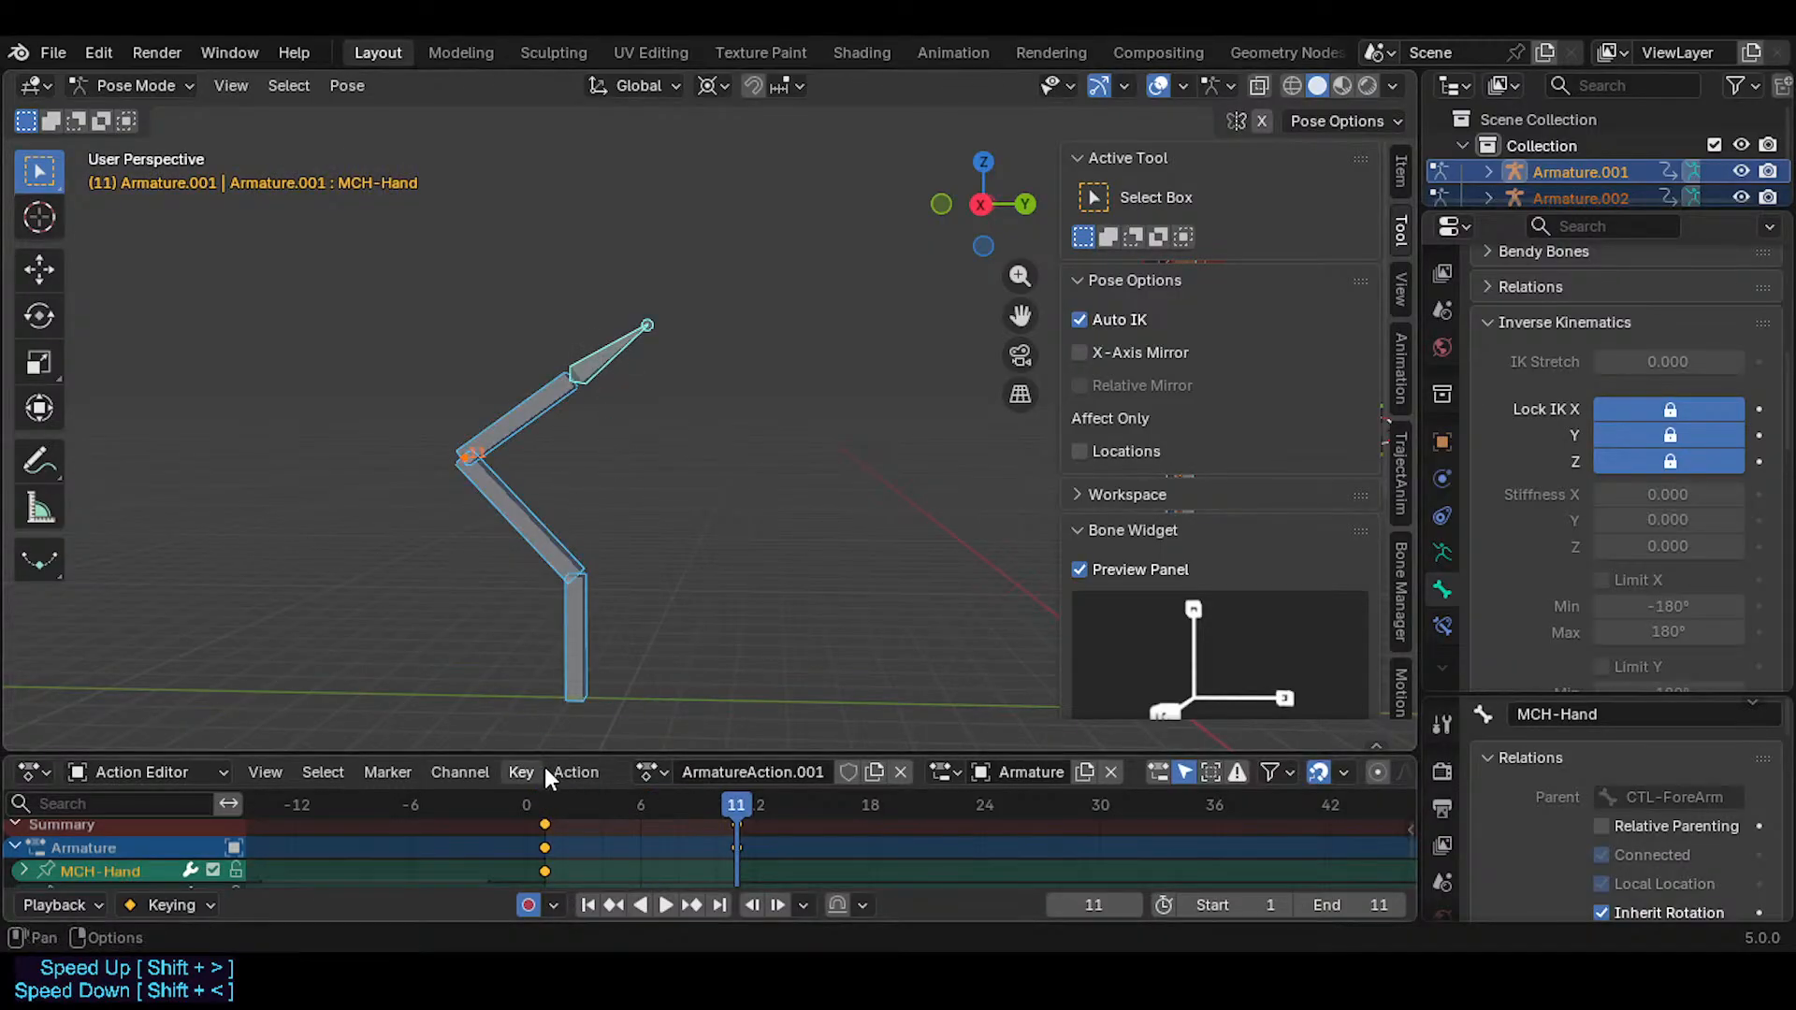
left_click(546, 803)
key("alt+r")
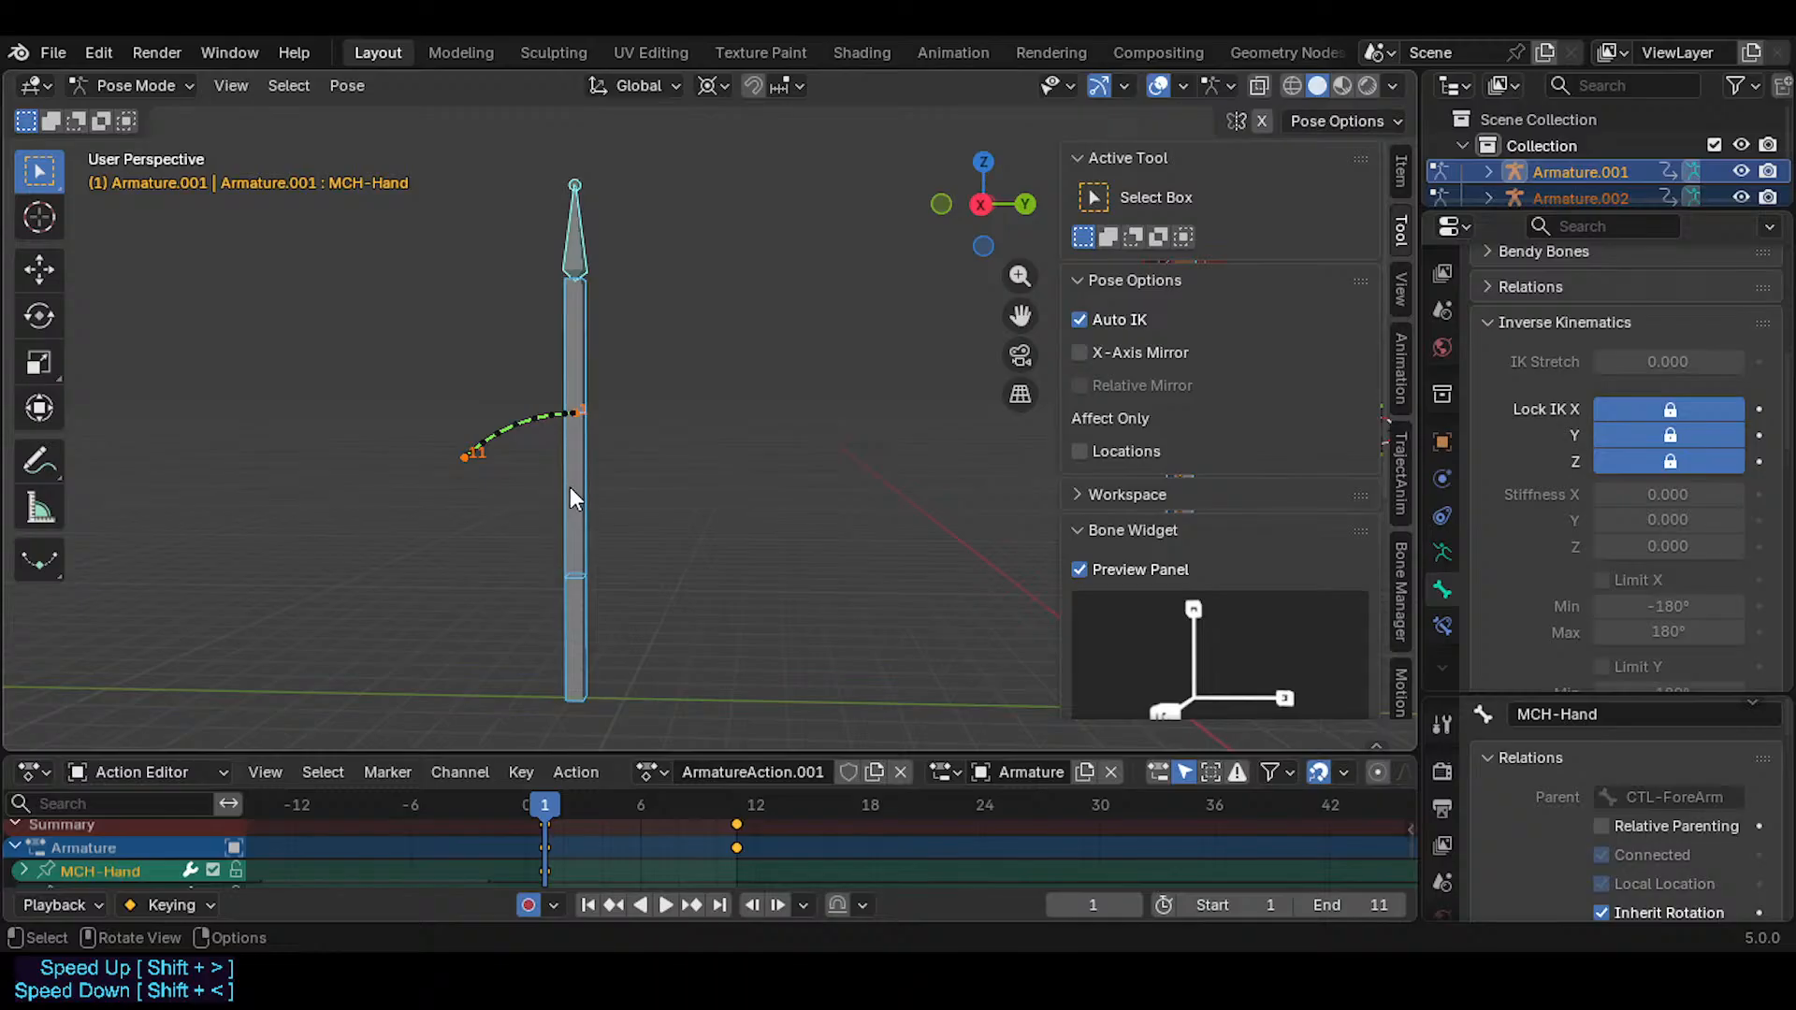
- Clear the elbow's motion path and delete the leftmost armature's keyframes
key("alt+w")
key("x")
left_click(587, 856)
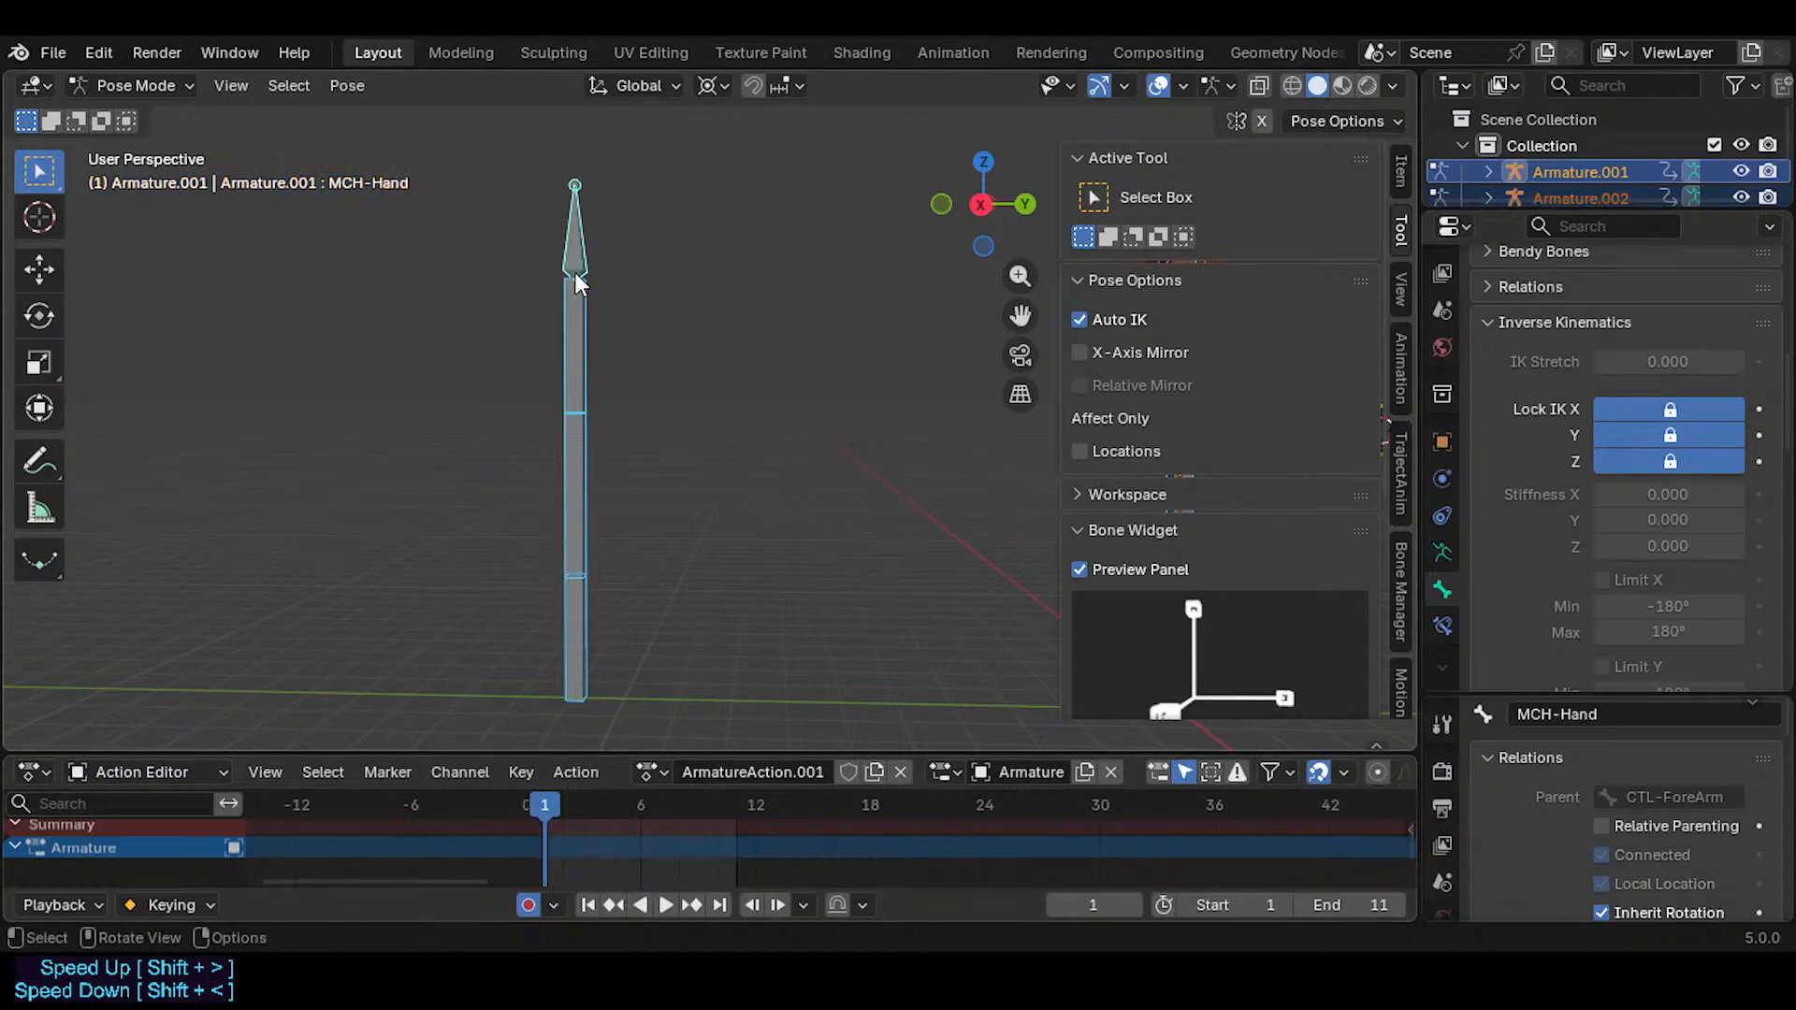
- Keyframe MCH-Hand at frame 1, bend the arm with Auto IK at frame 11 and keyframe MCH-Hand there
left_click(576, 281)
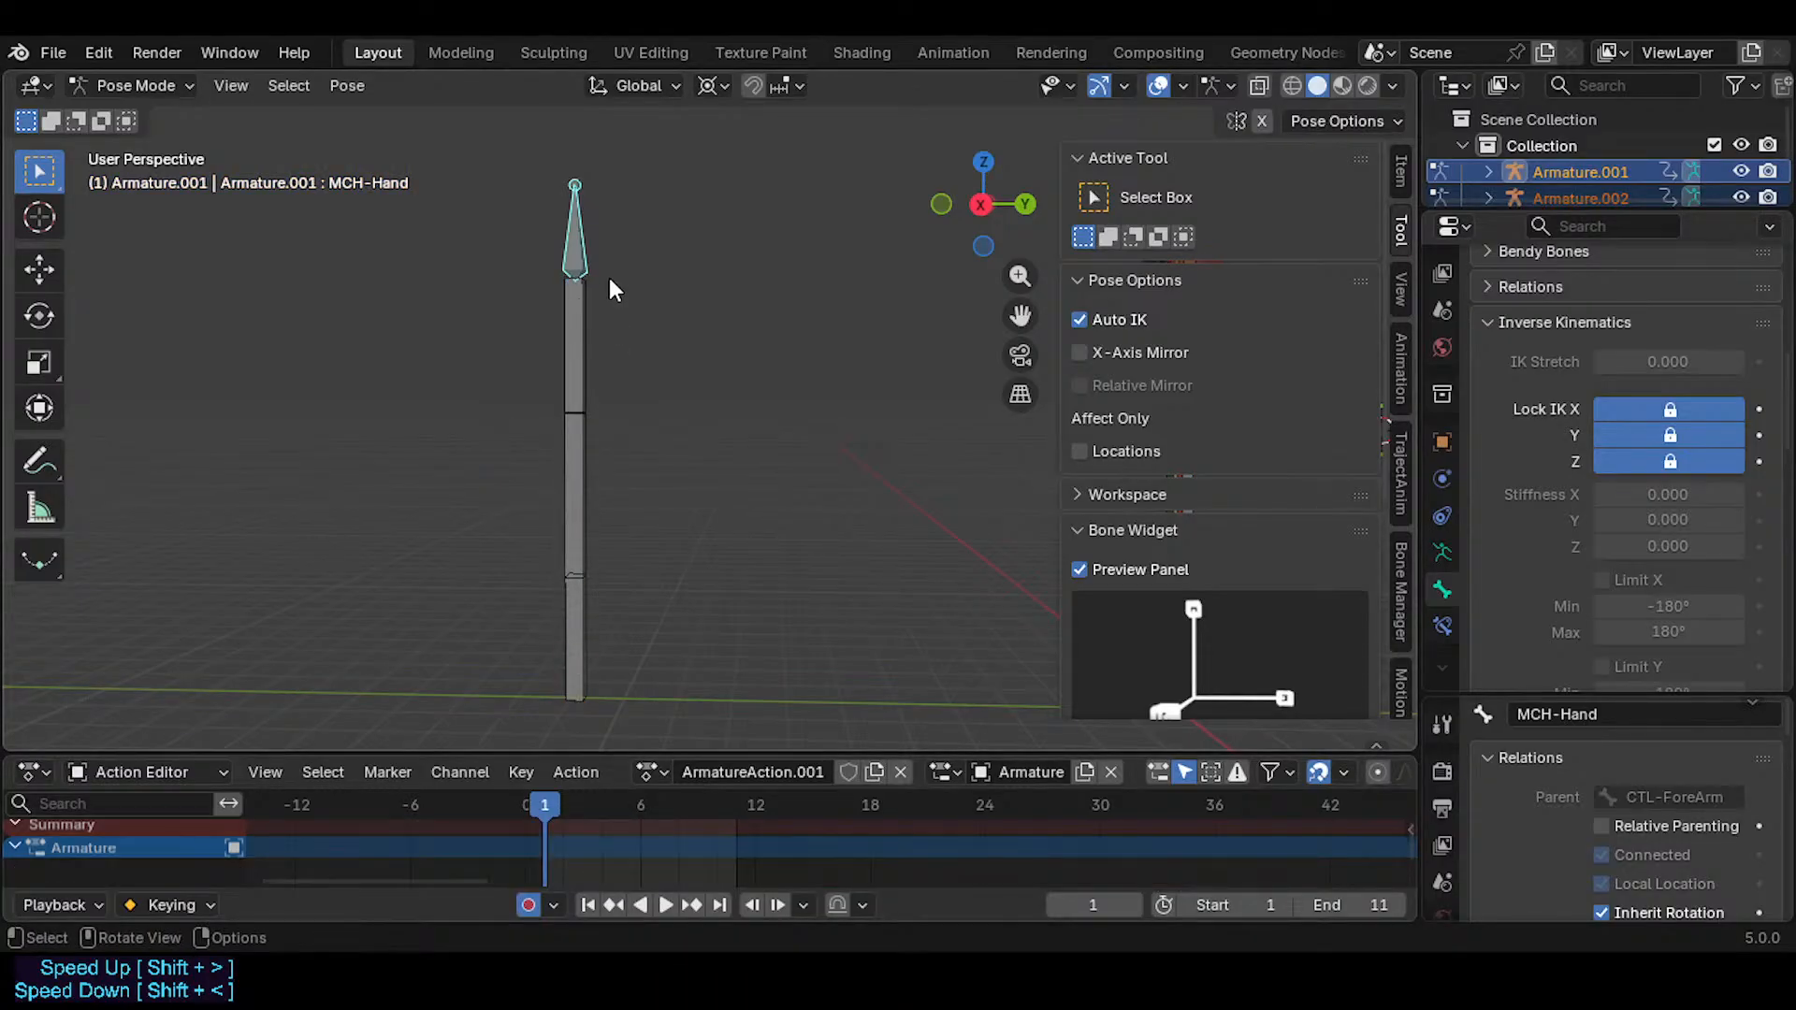
key("i")
left_click_drag(561, 805, 730, 817)
key("g")
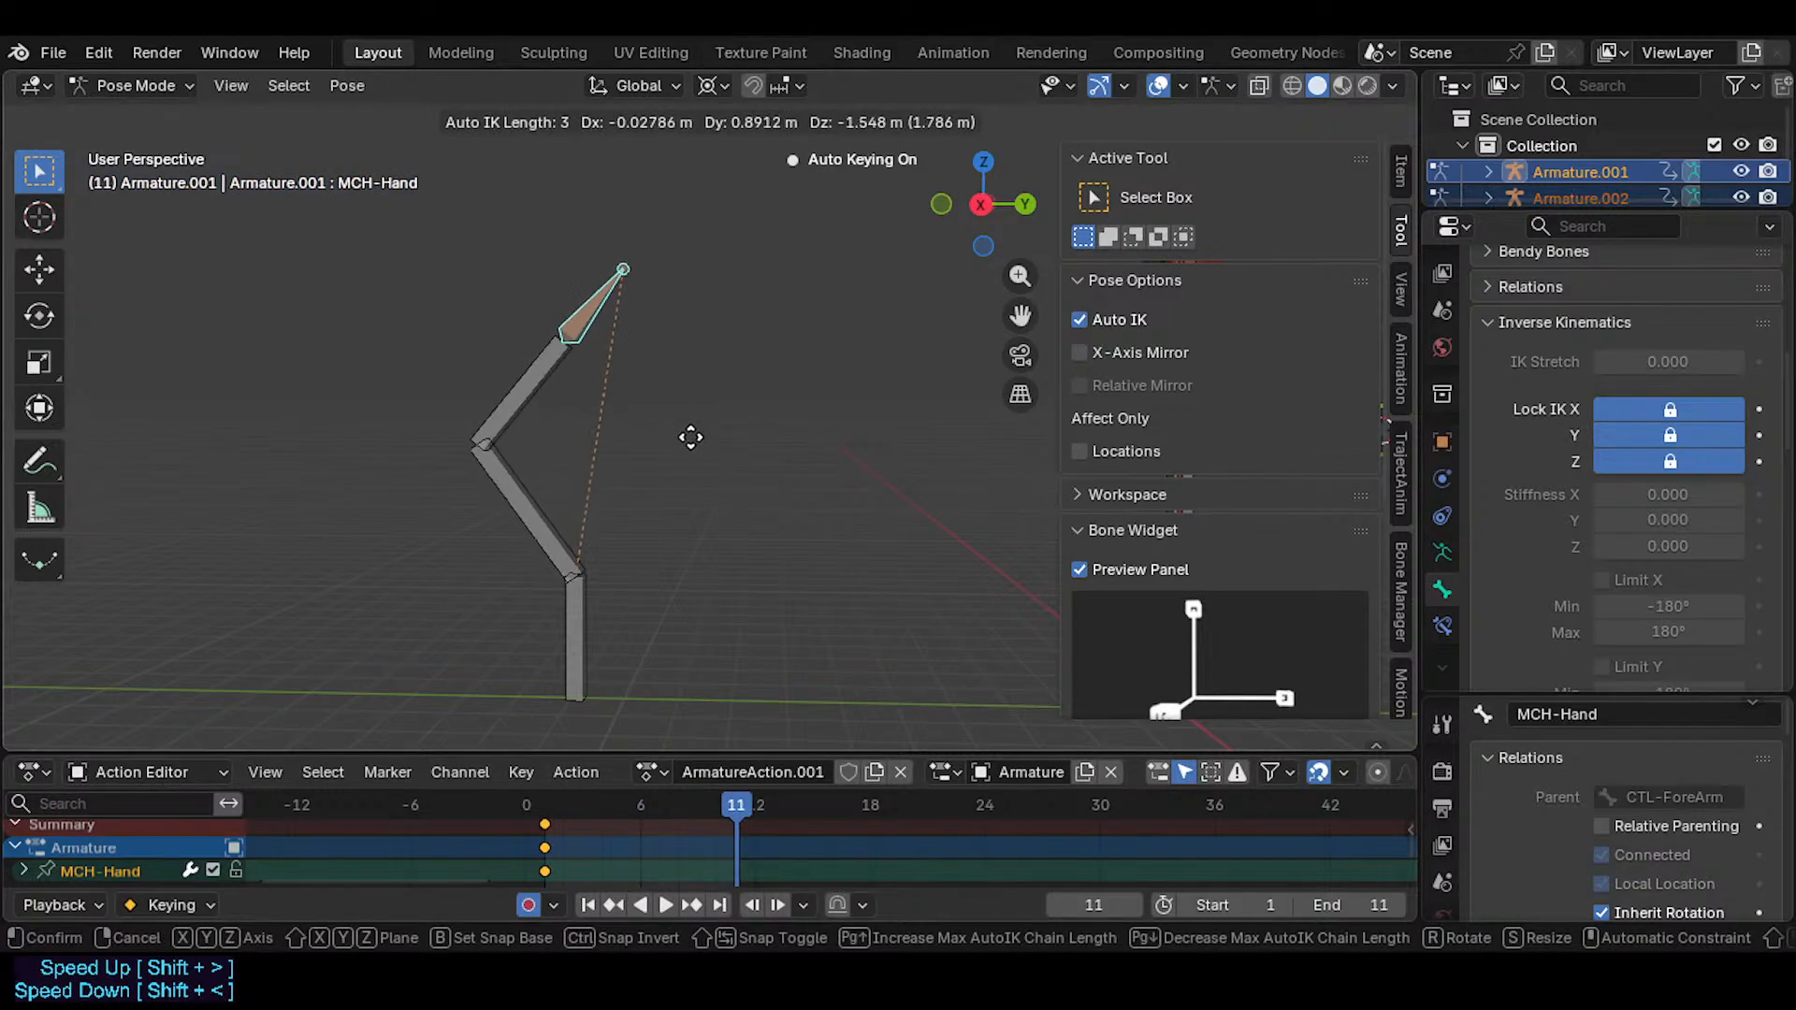
left_click(709, 531)
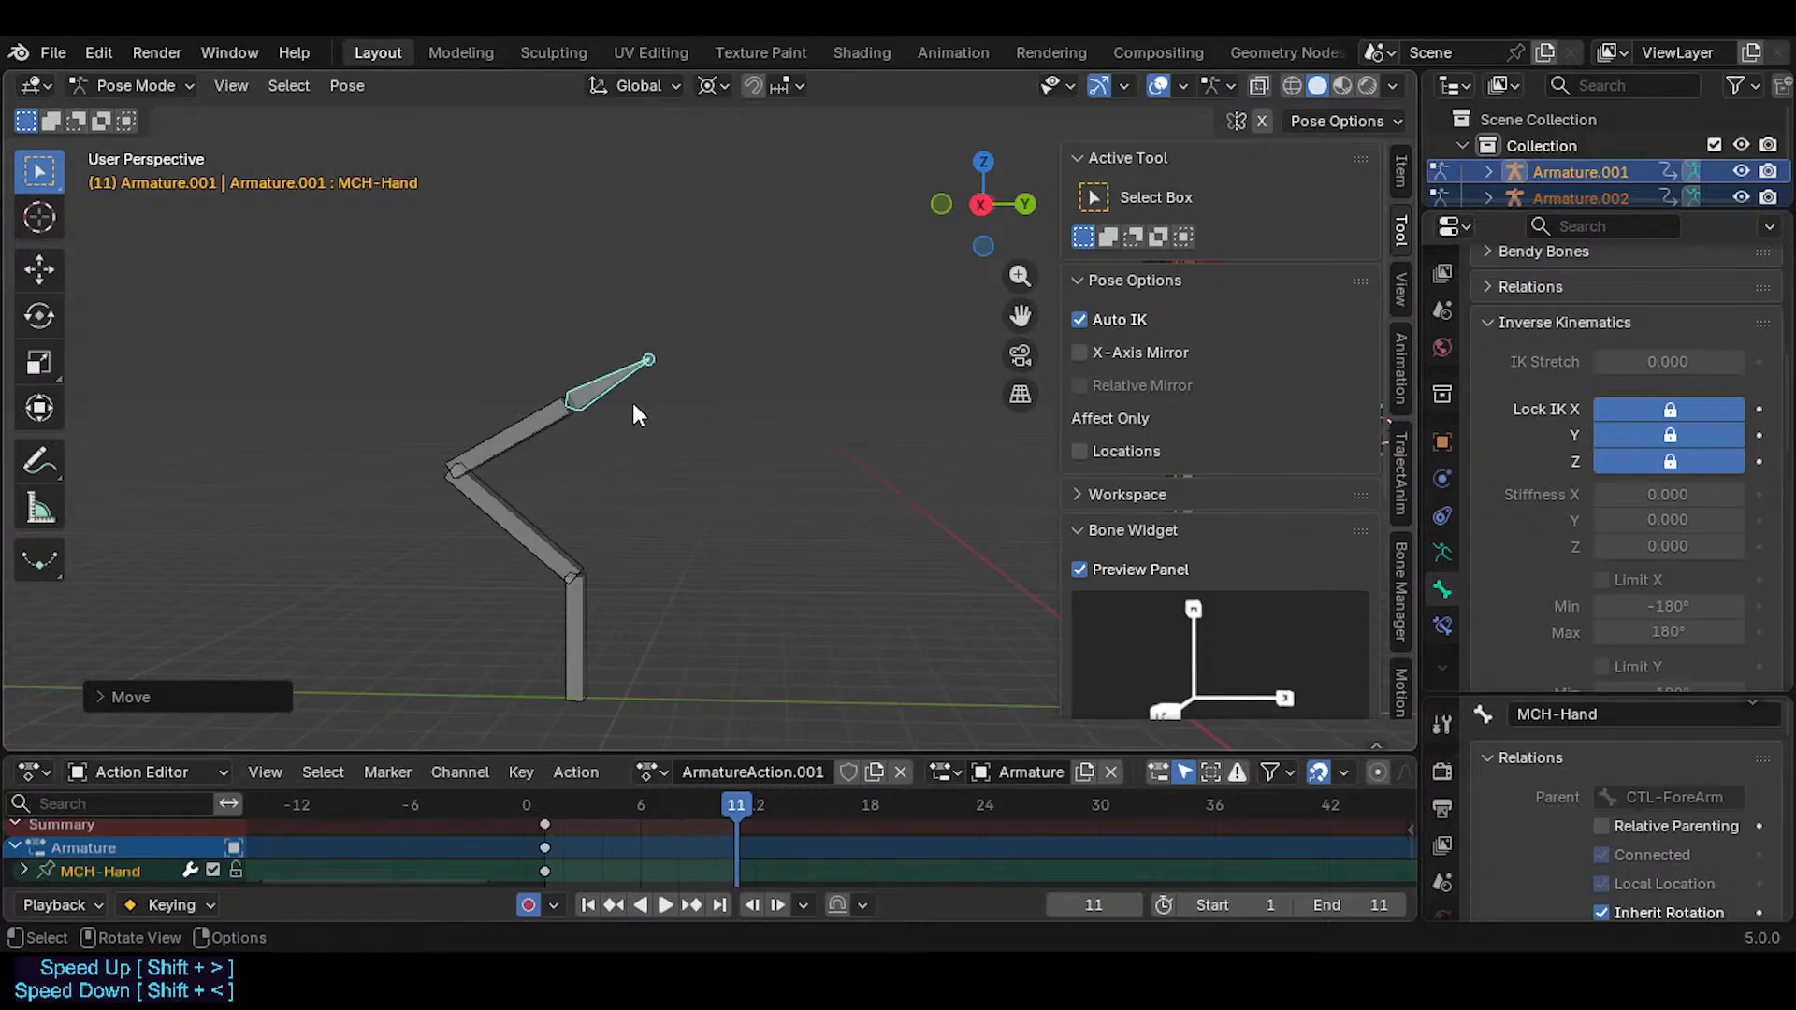
scroll(509, 832, "down", 1)
key("i")
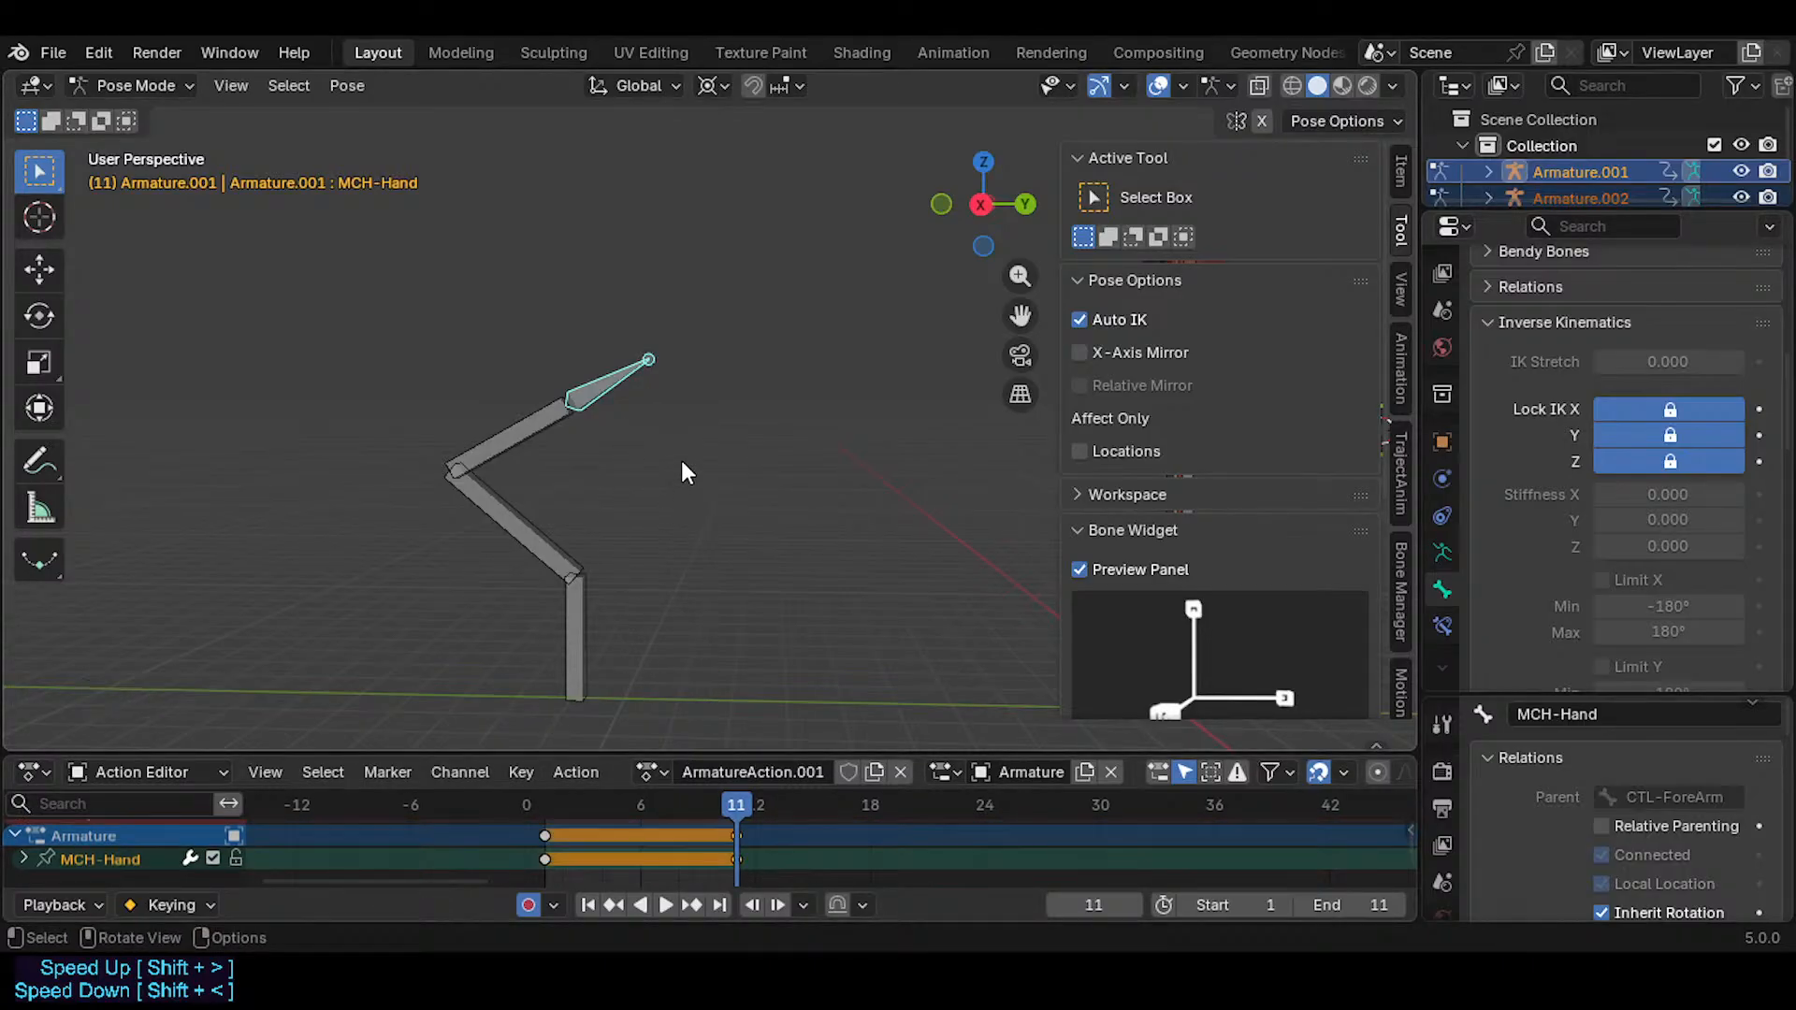
- Return to frame 1 and check MCH-Hand's location, rotation and scale values
left_click(528, 905)
left_click_drag(720, 795, 544, 829)
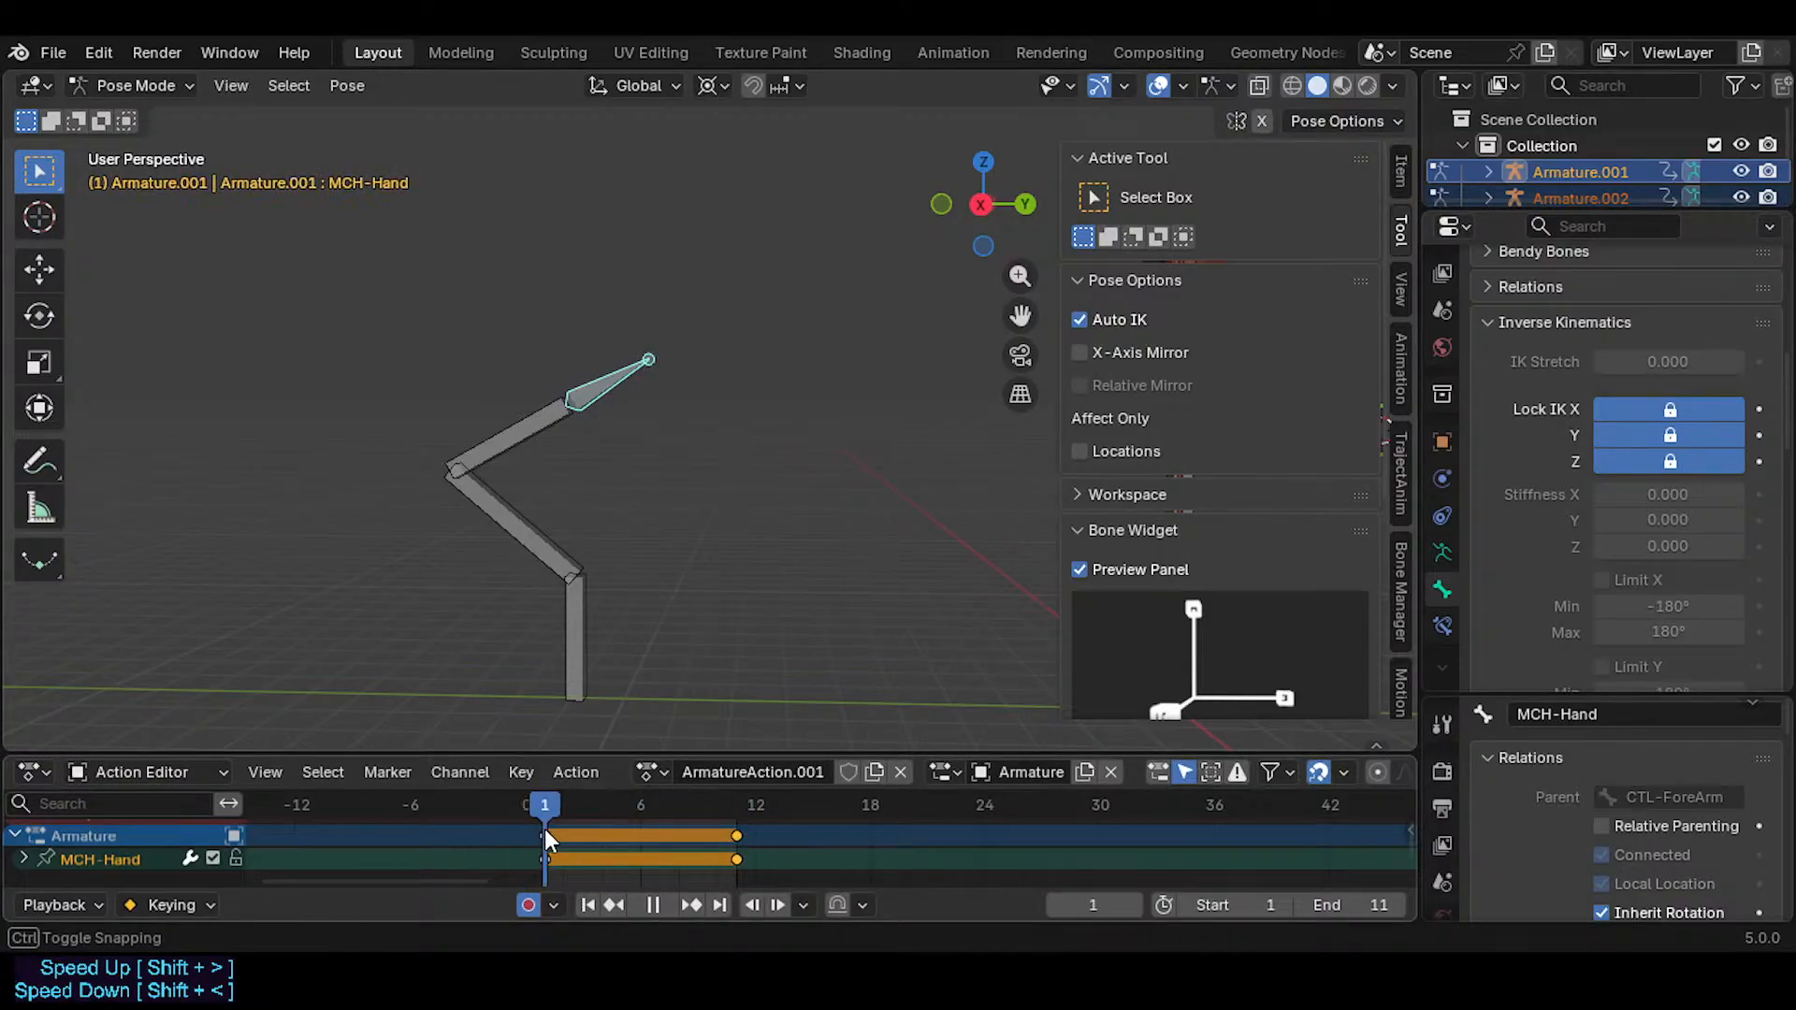
left_click(589, 401)
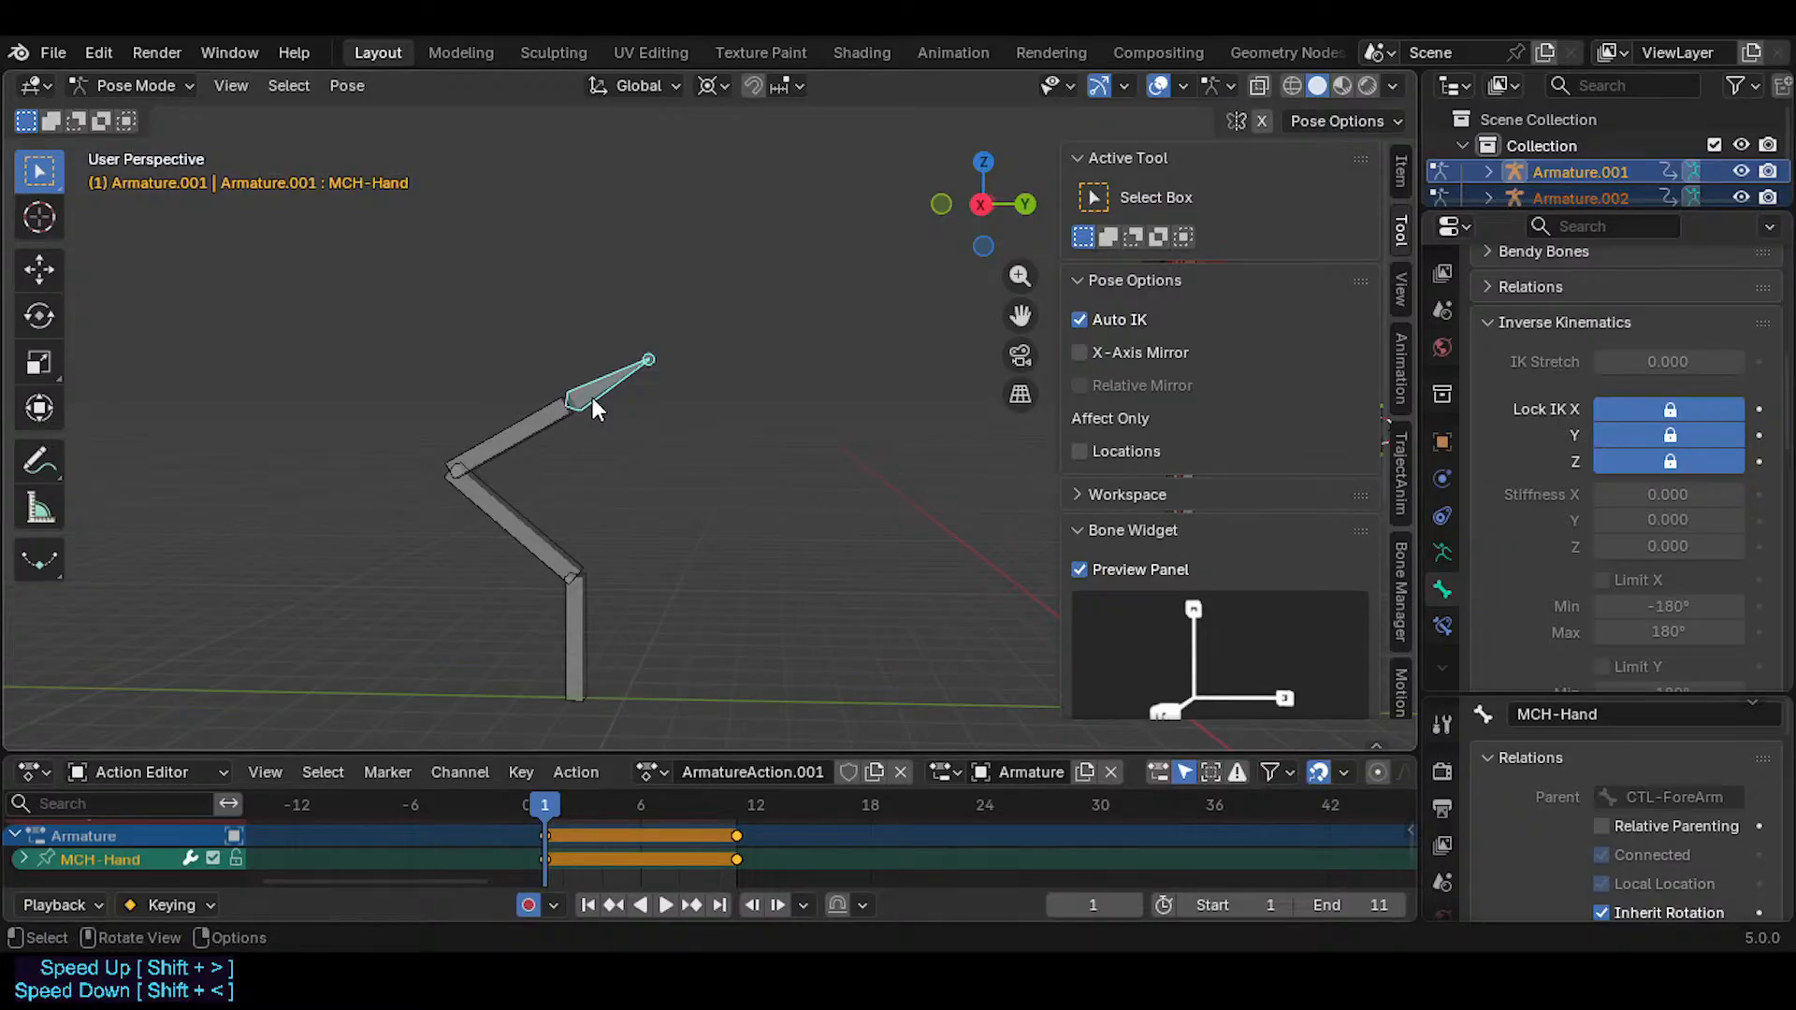
left_click(1401, 170)
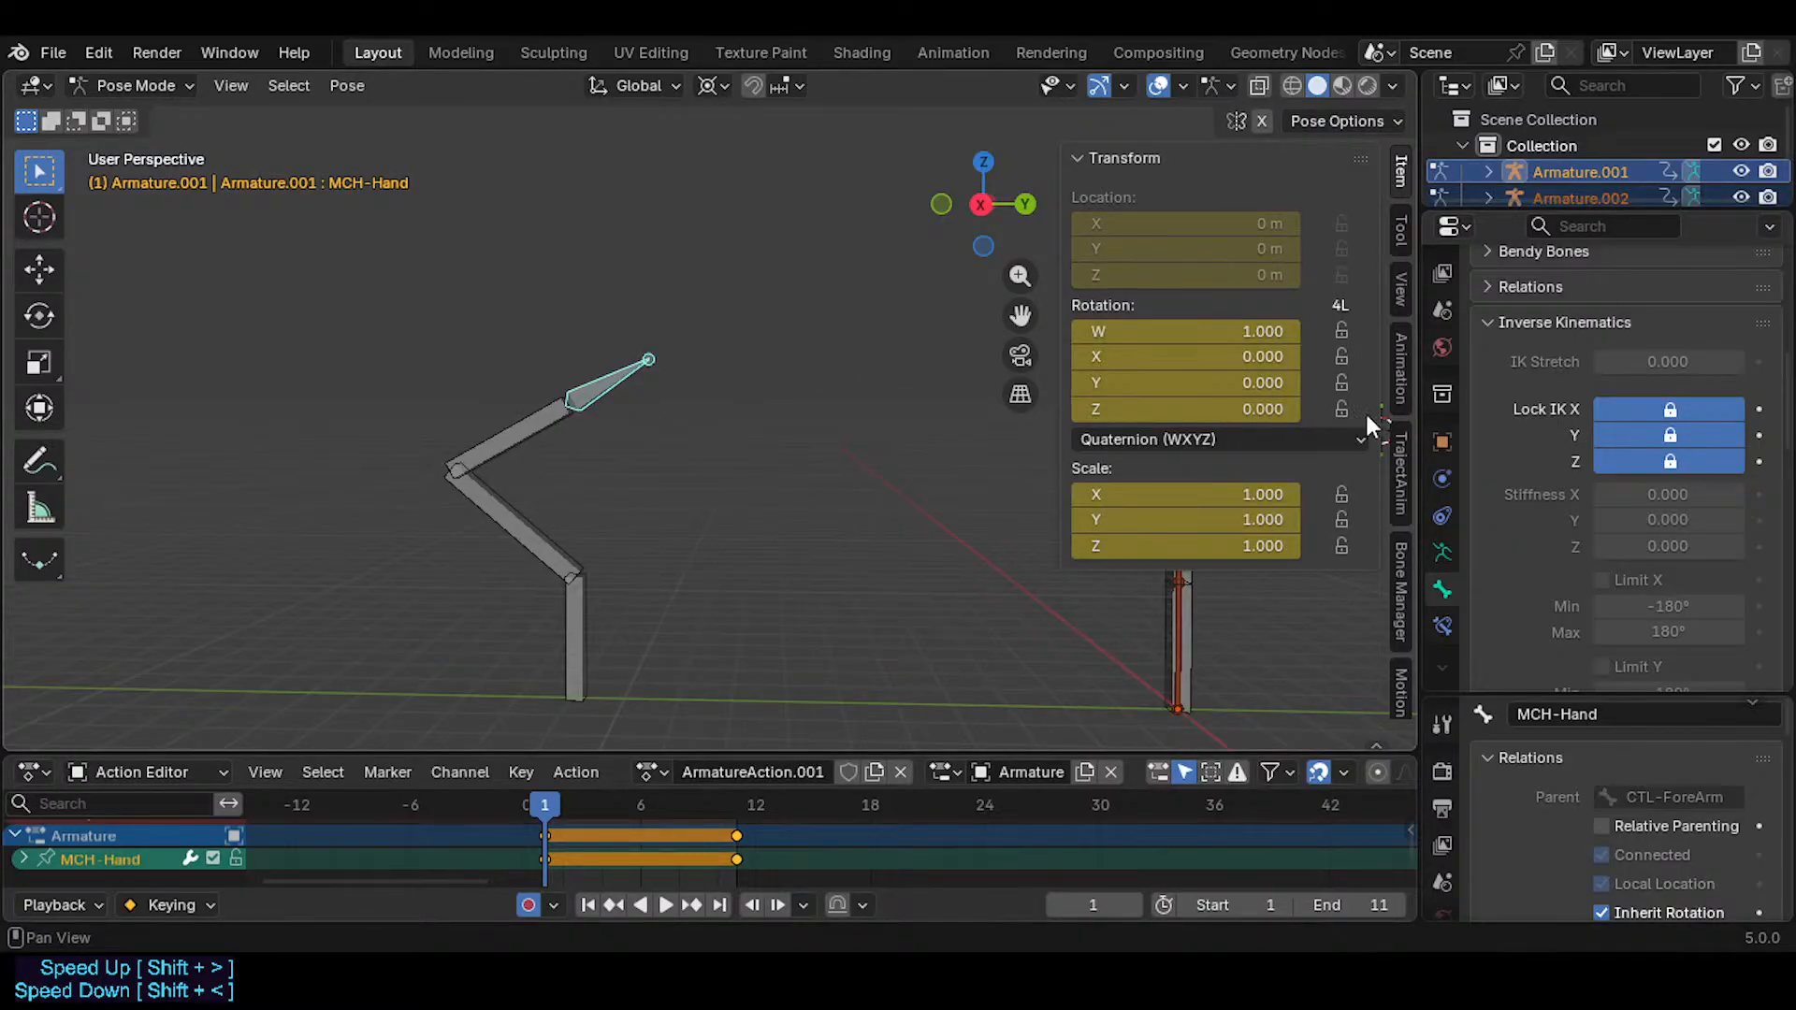
key("n")
- Move MCH-Hand upward at frame 1 to straighten the arm, and try clearing its location
left_click_drag(614, 389, 582, 250)
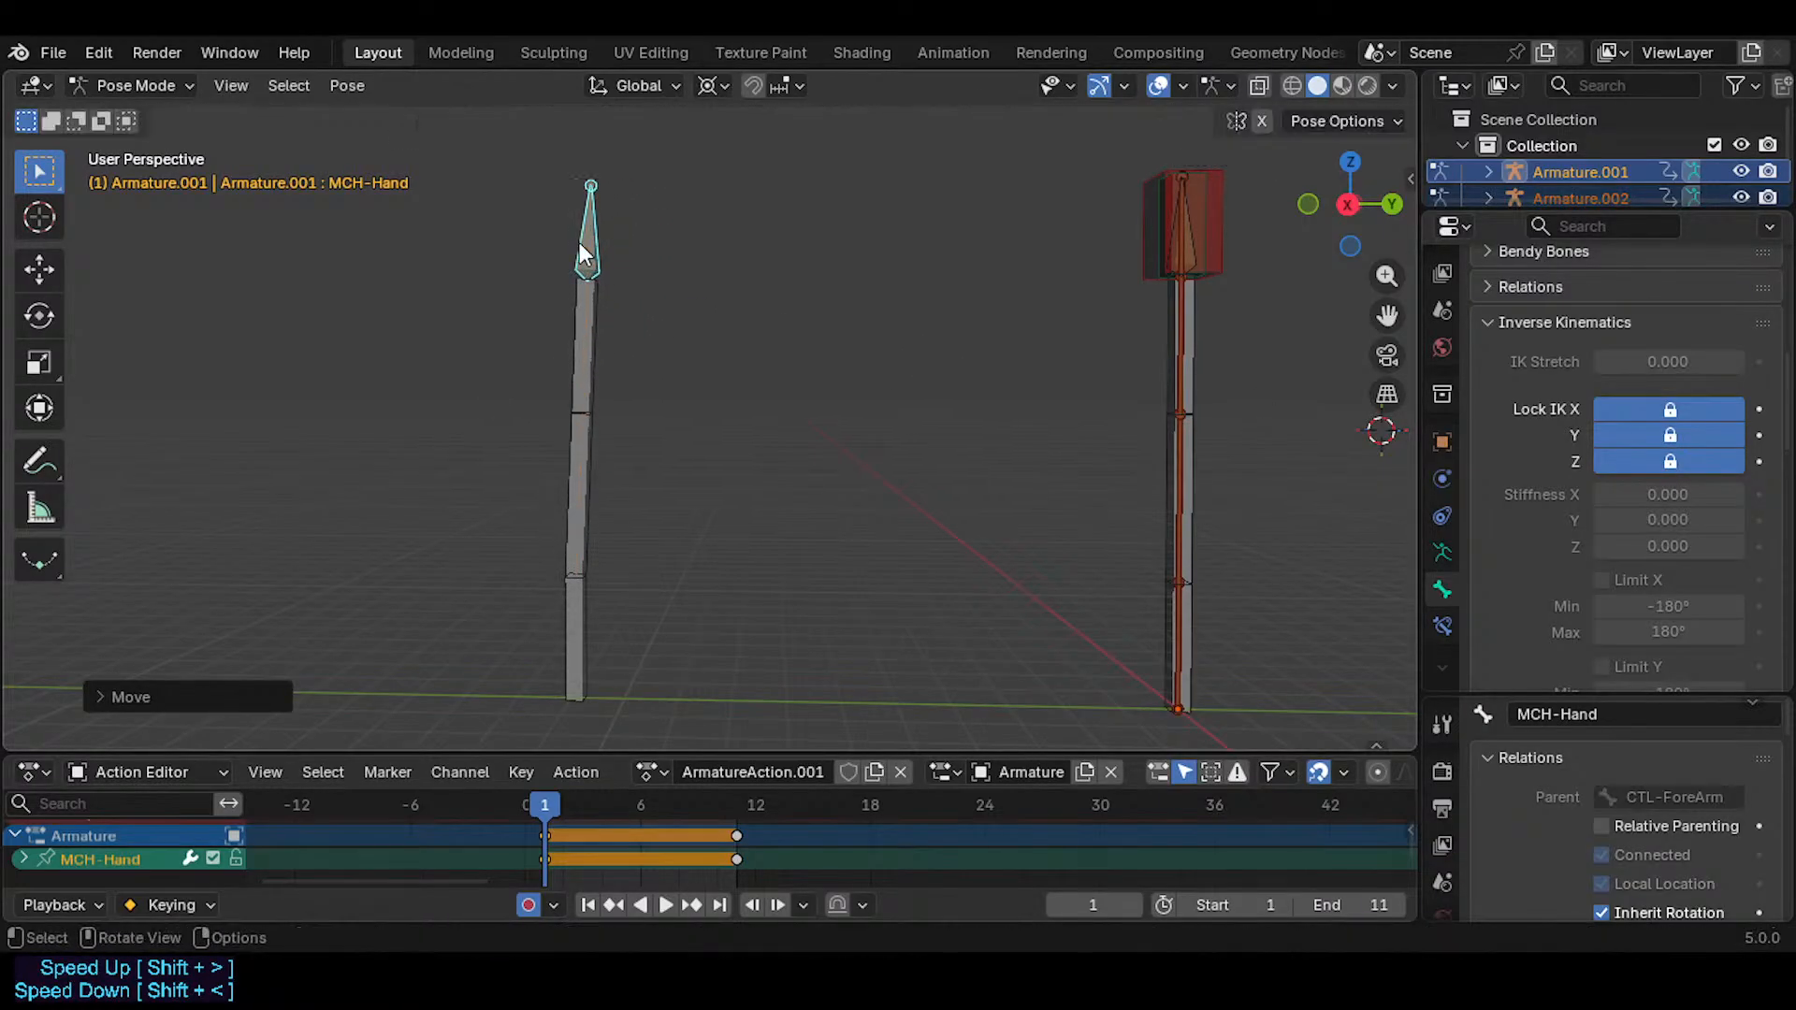
key("alt+g")
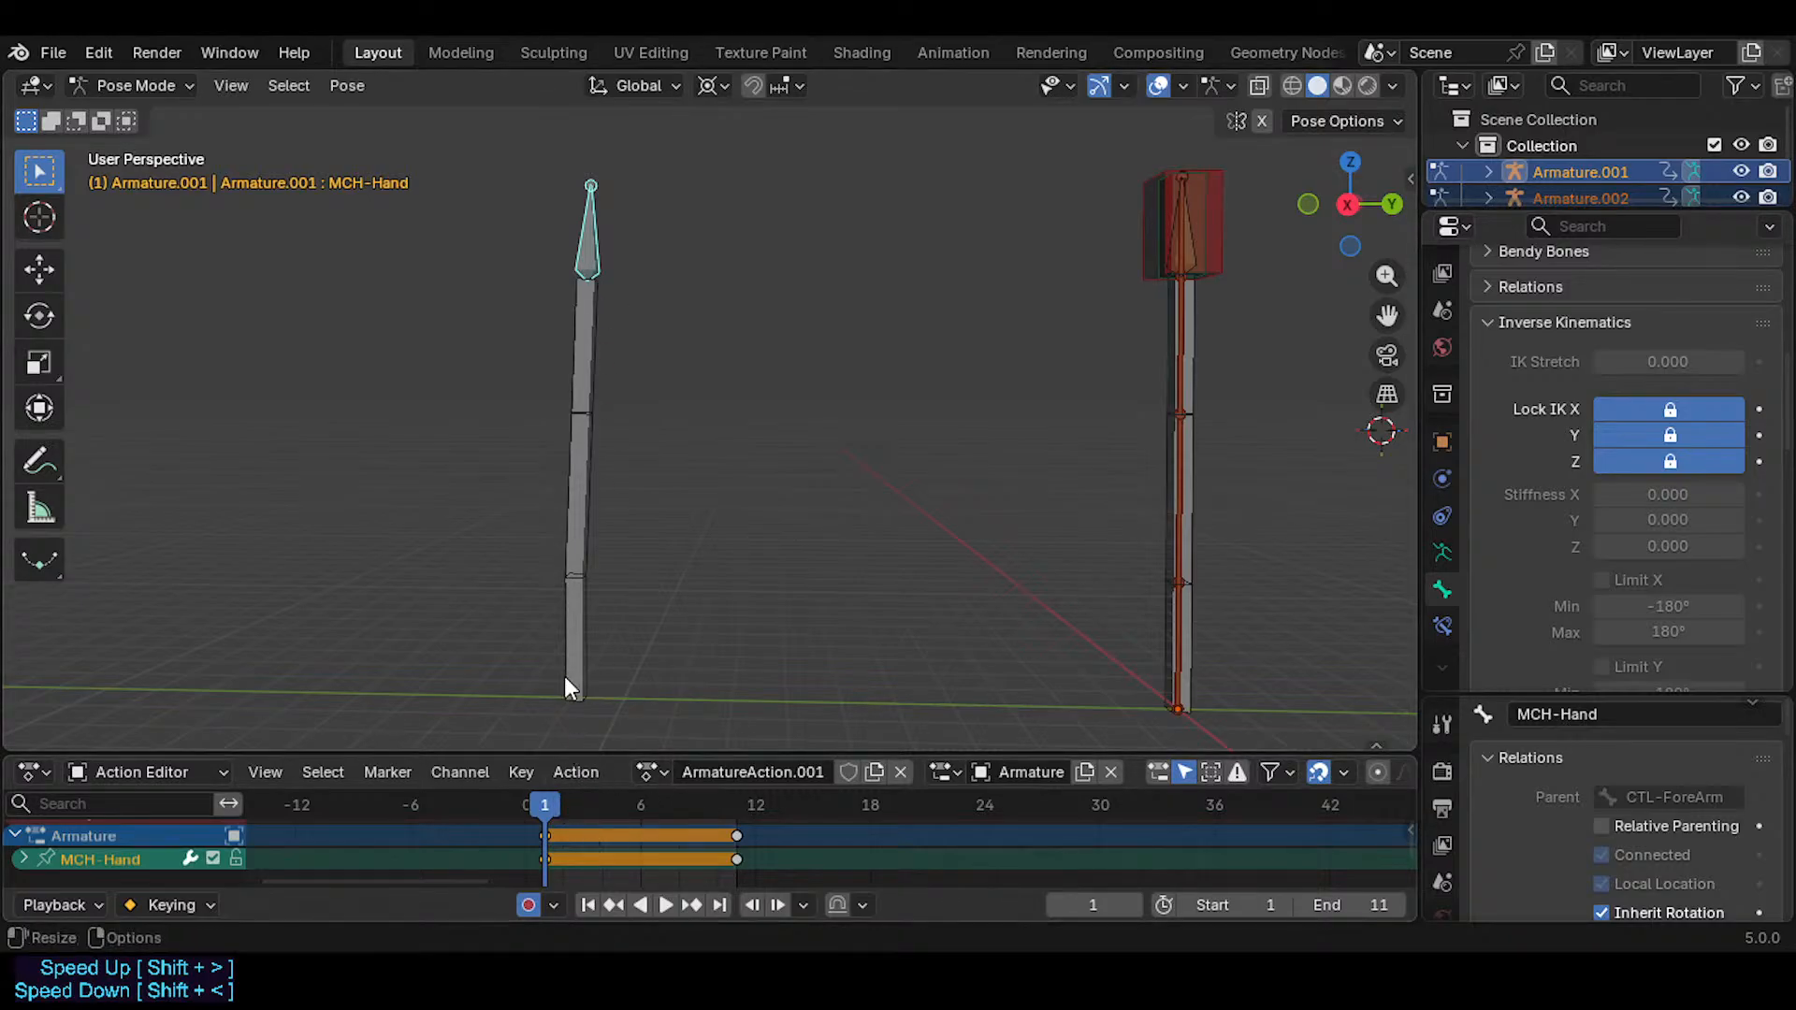
left_click(585, 290)
left_click(606, 227)
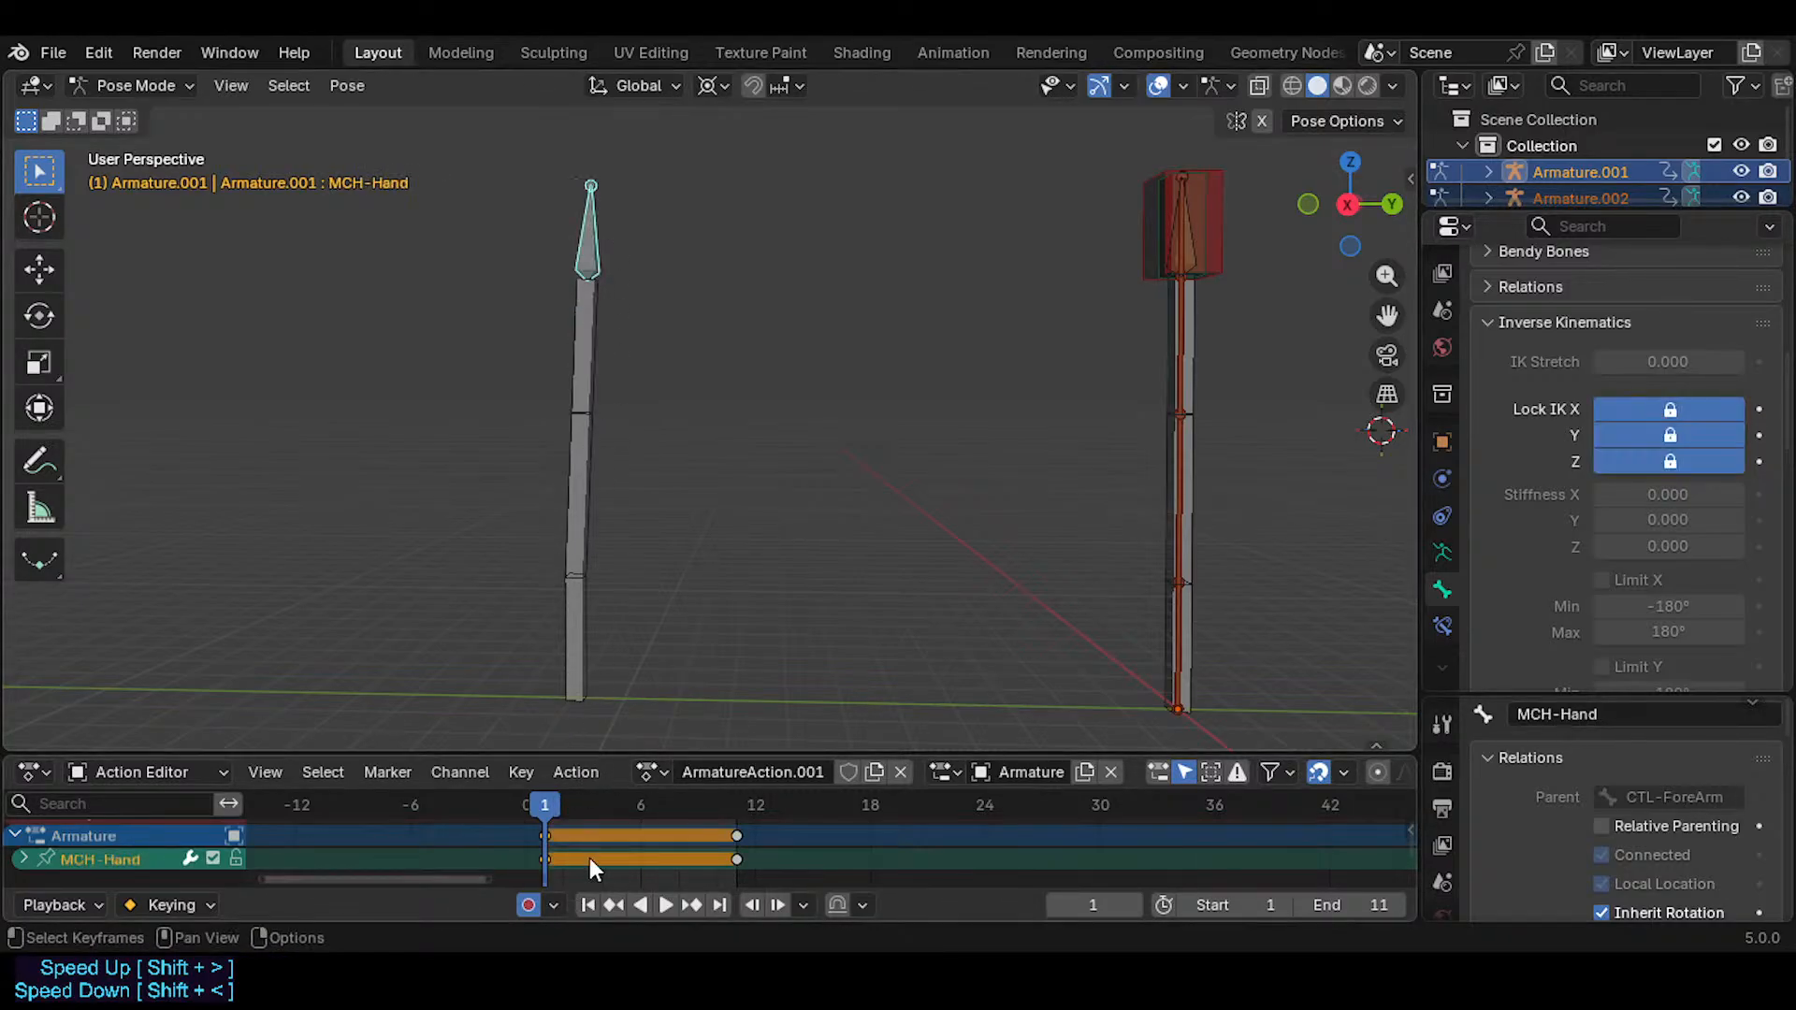
- Delete MCH-Hand's keyframes, select all bones and reset them to the rest pose at frame 1
key("x")
left_click(613, 827)
key("a")
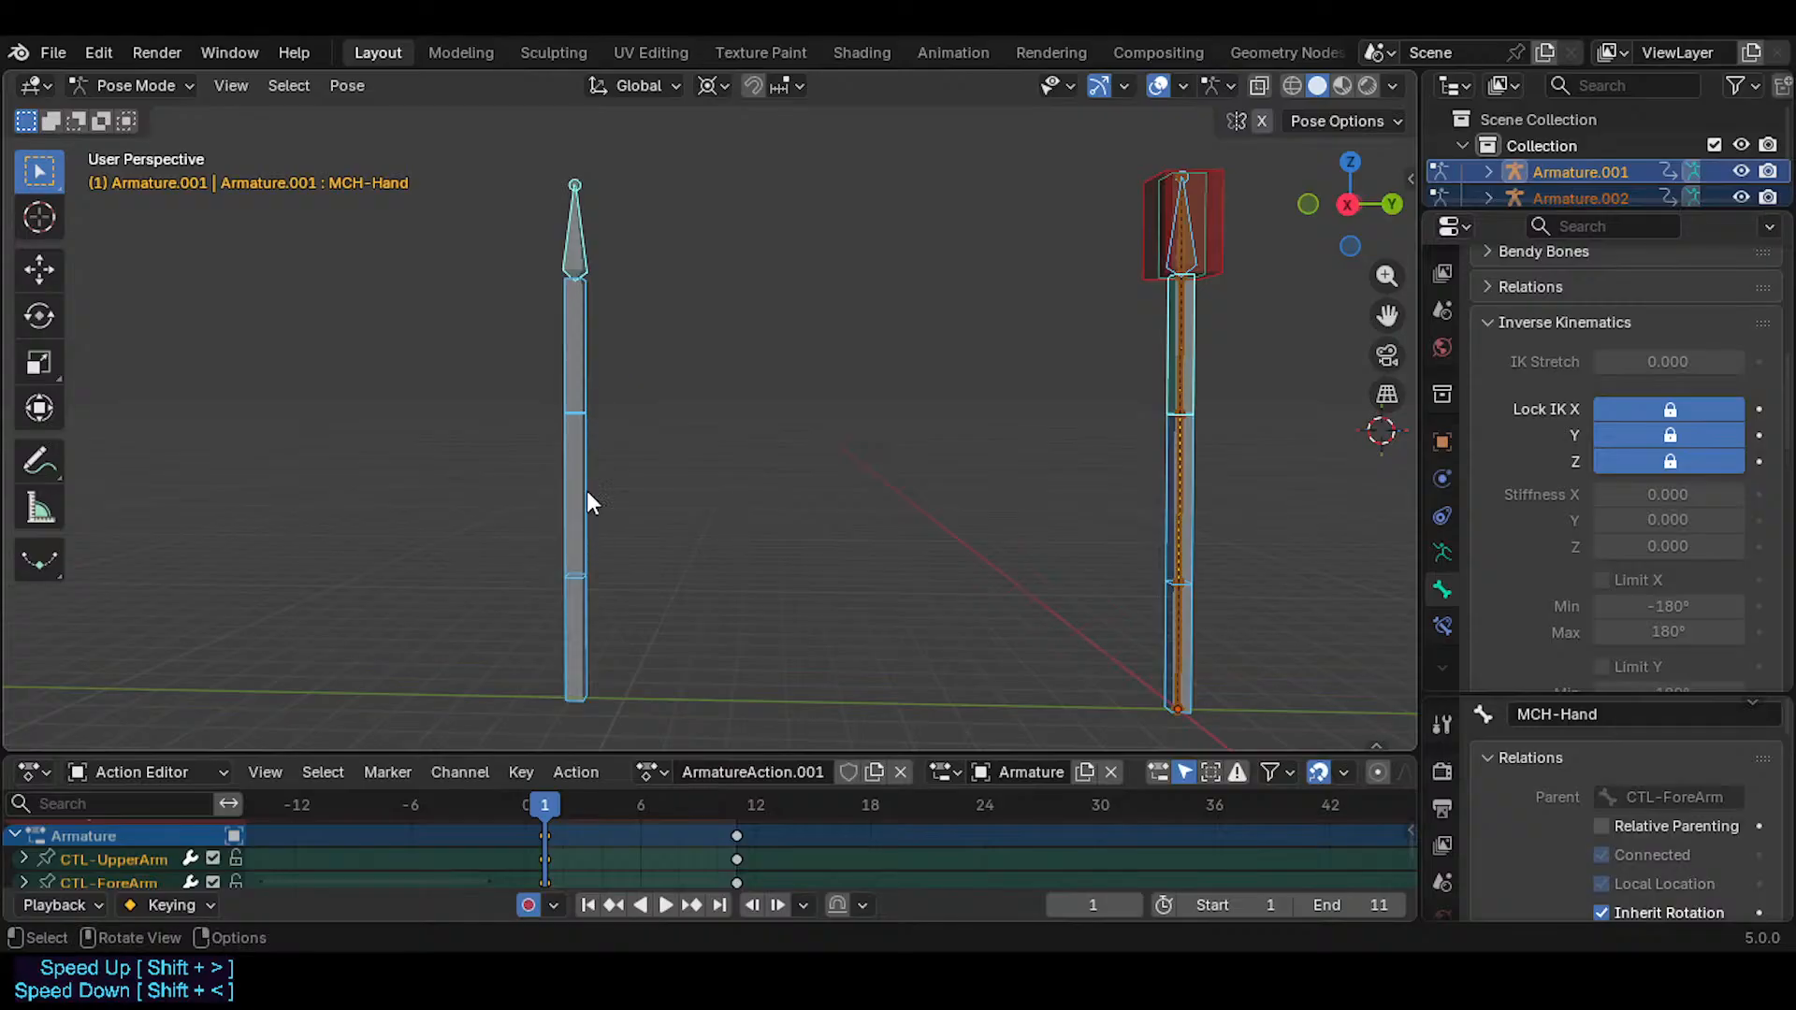
- Delete the keyframes of the selected bones, and auto-key CTL-ForeArm alone at frame 1 in its straight pose
key("x")
left_click(609, 860)
left_click(565, 356)
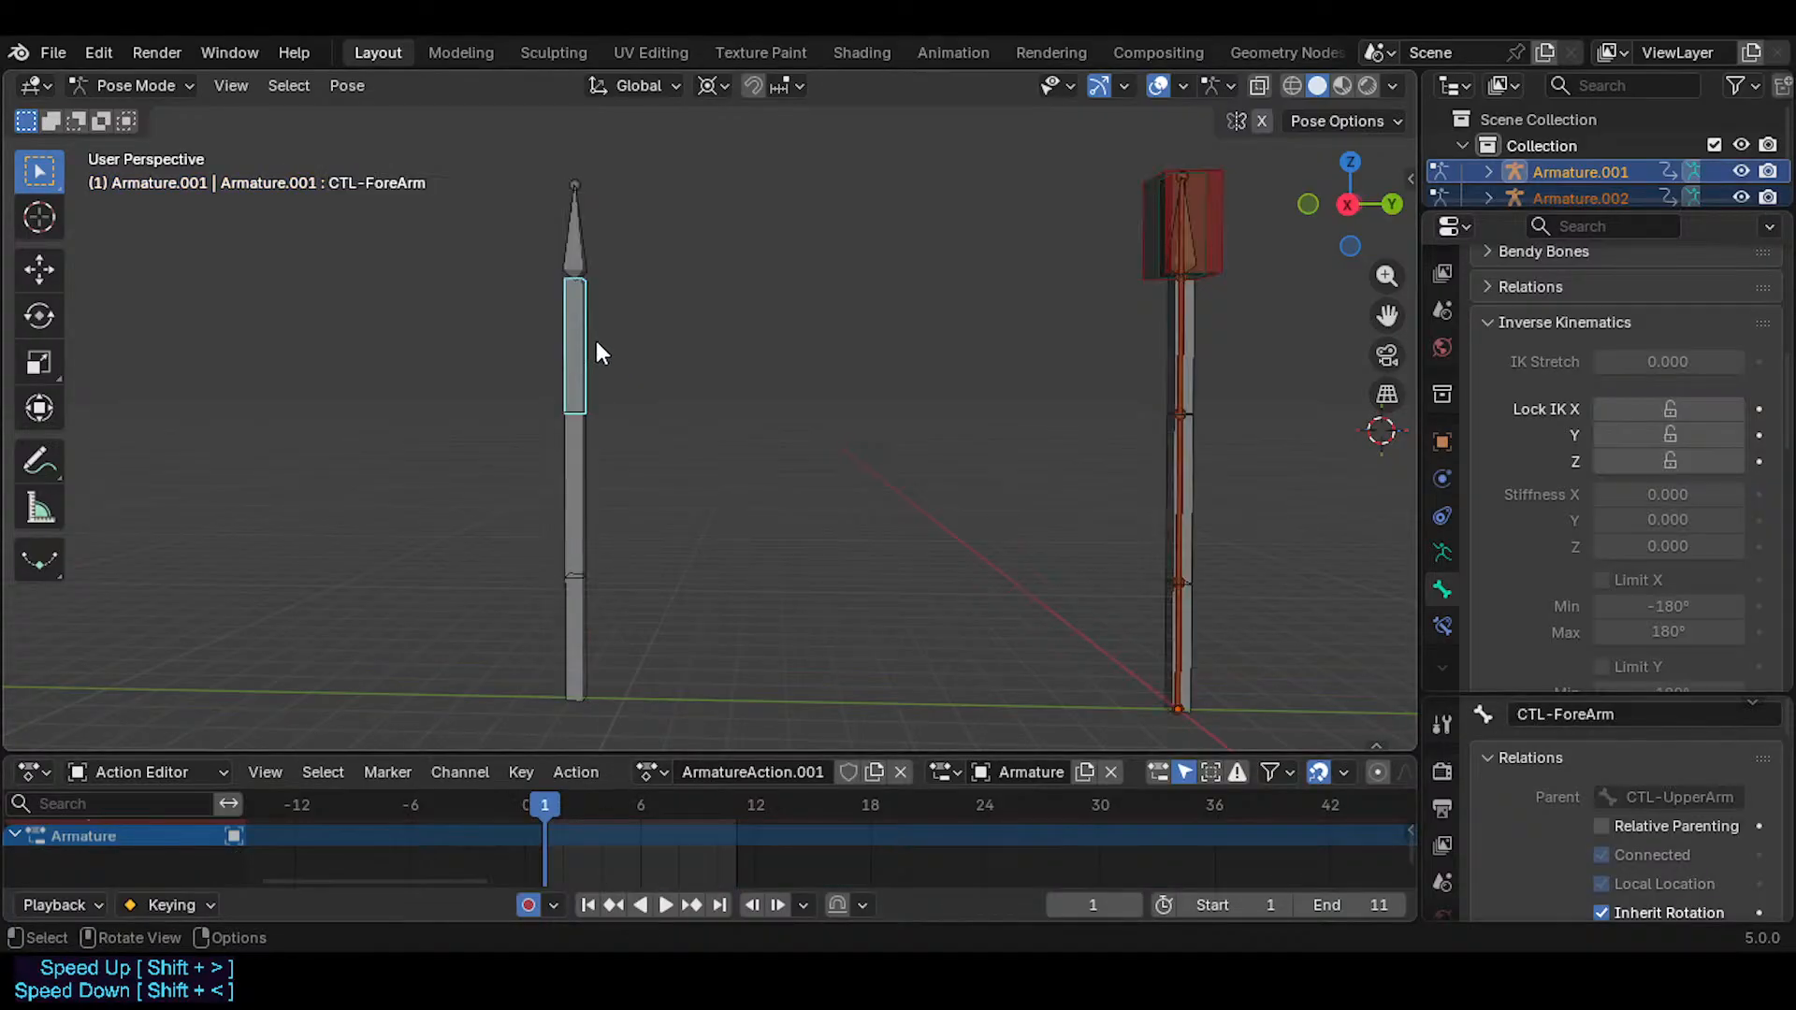
key("g")
left_click(587, 327)
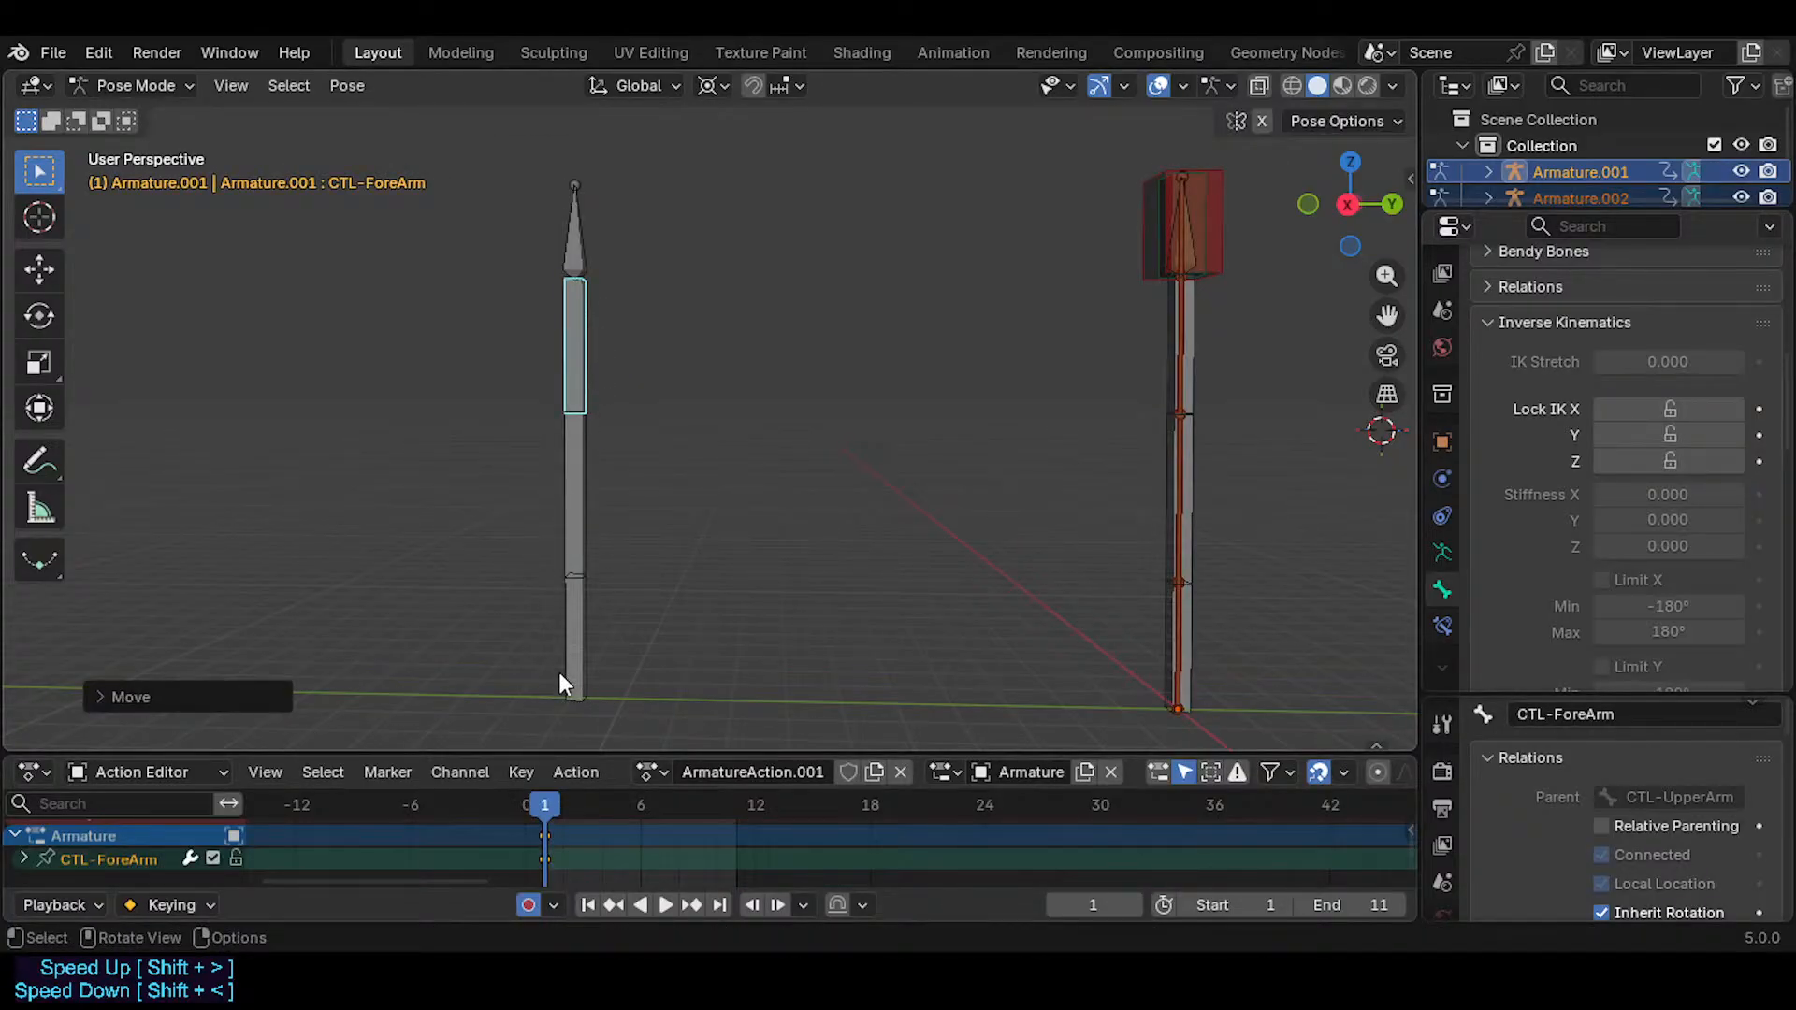
- Move CTL-ForeArm at frame 11 with an Auto IK length of 2 to bend the arm at the elbow
left_click(738, 812)
key("g")
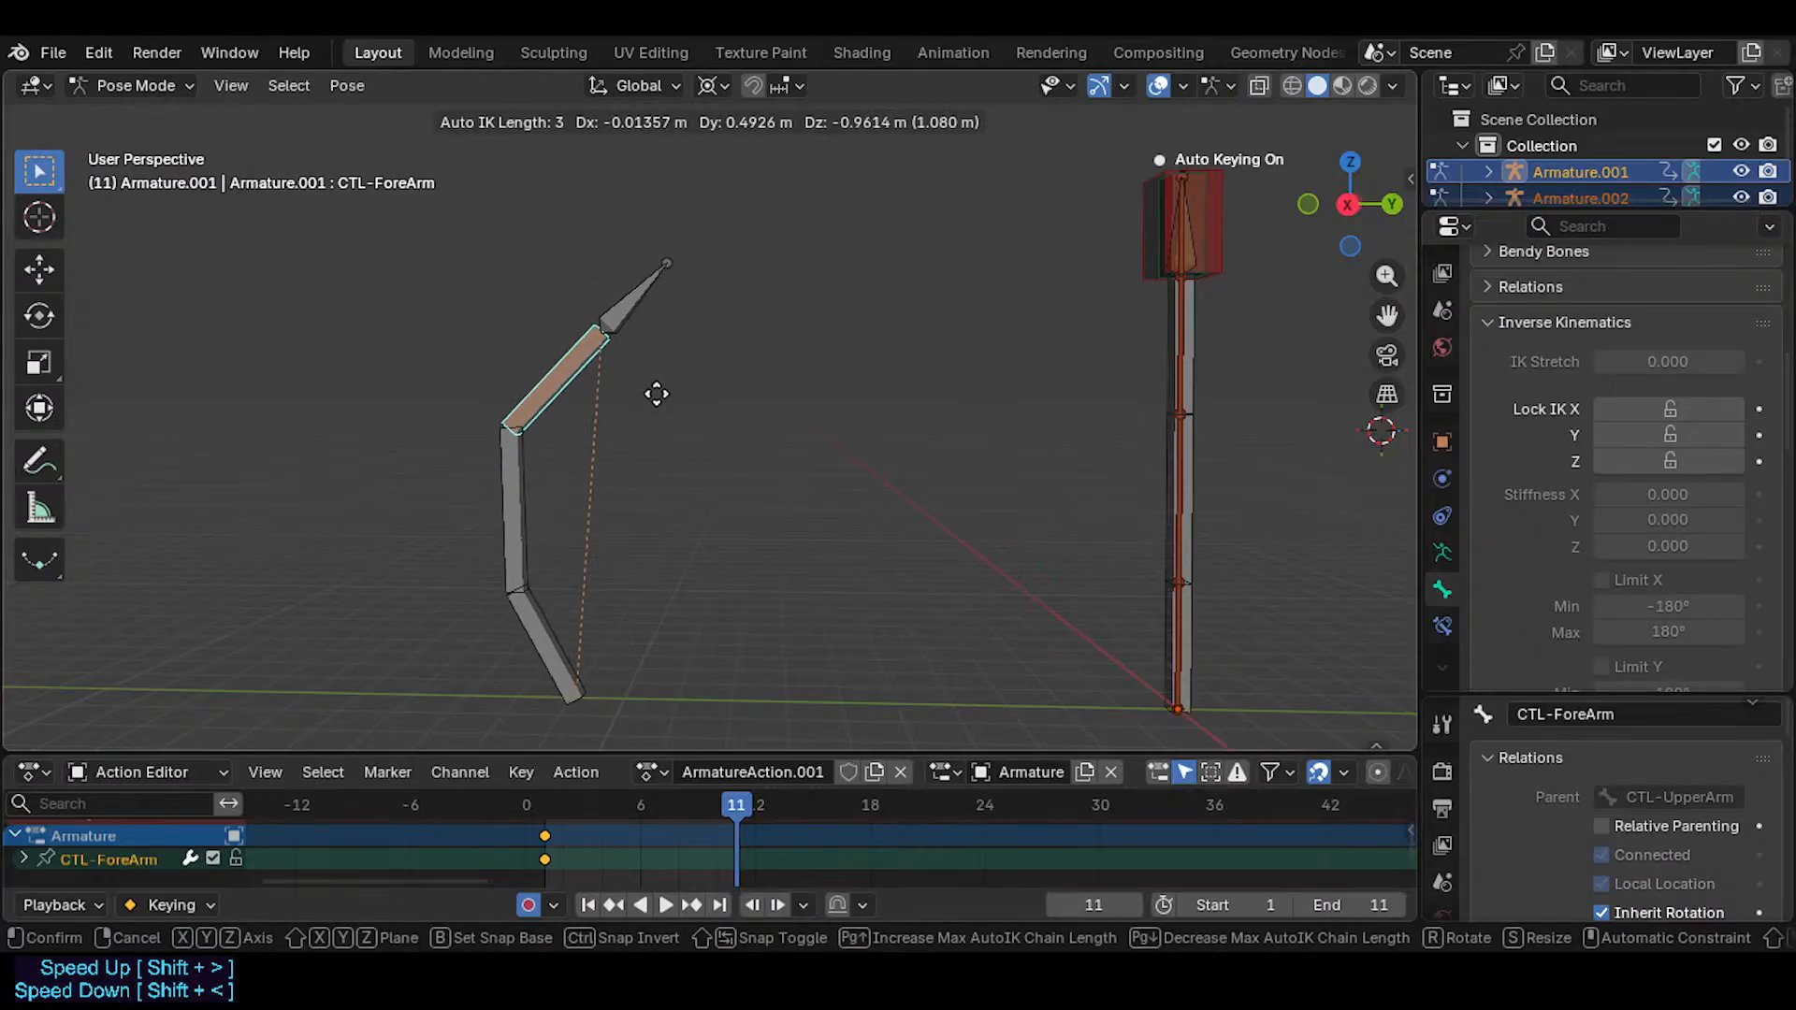
key("Page_Down")
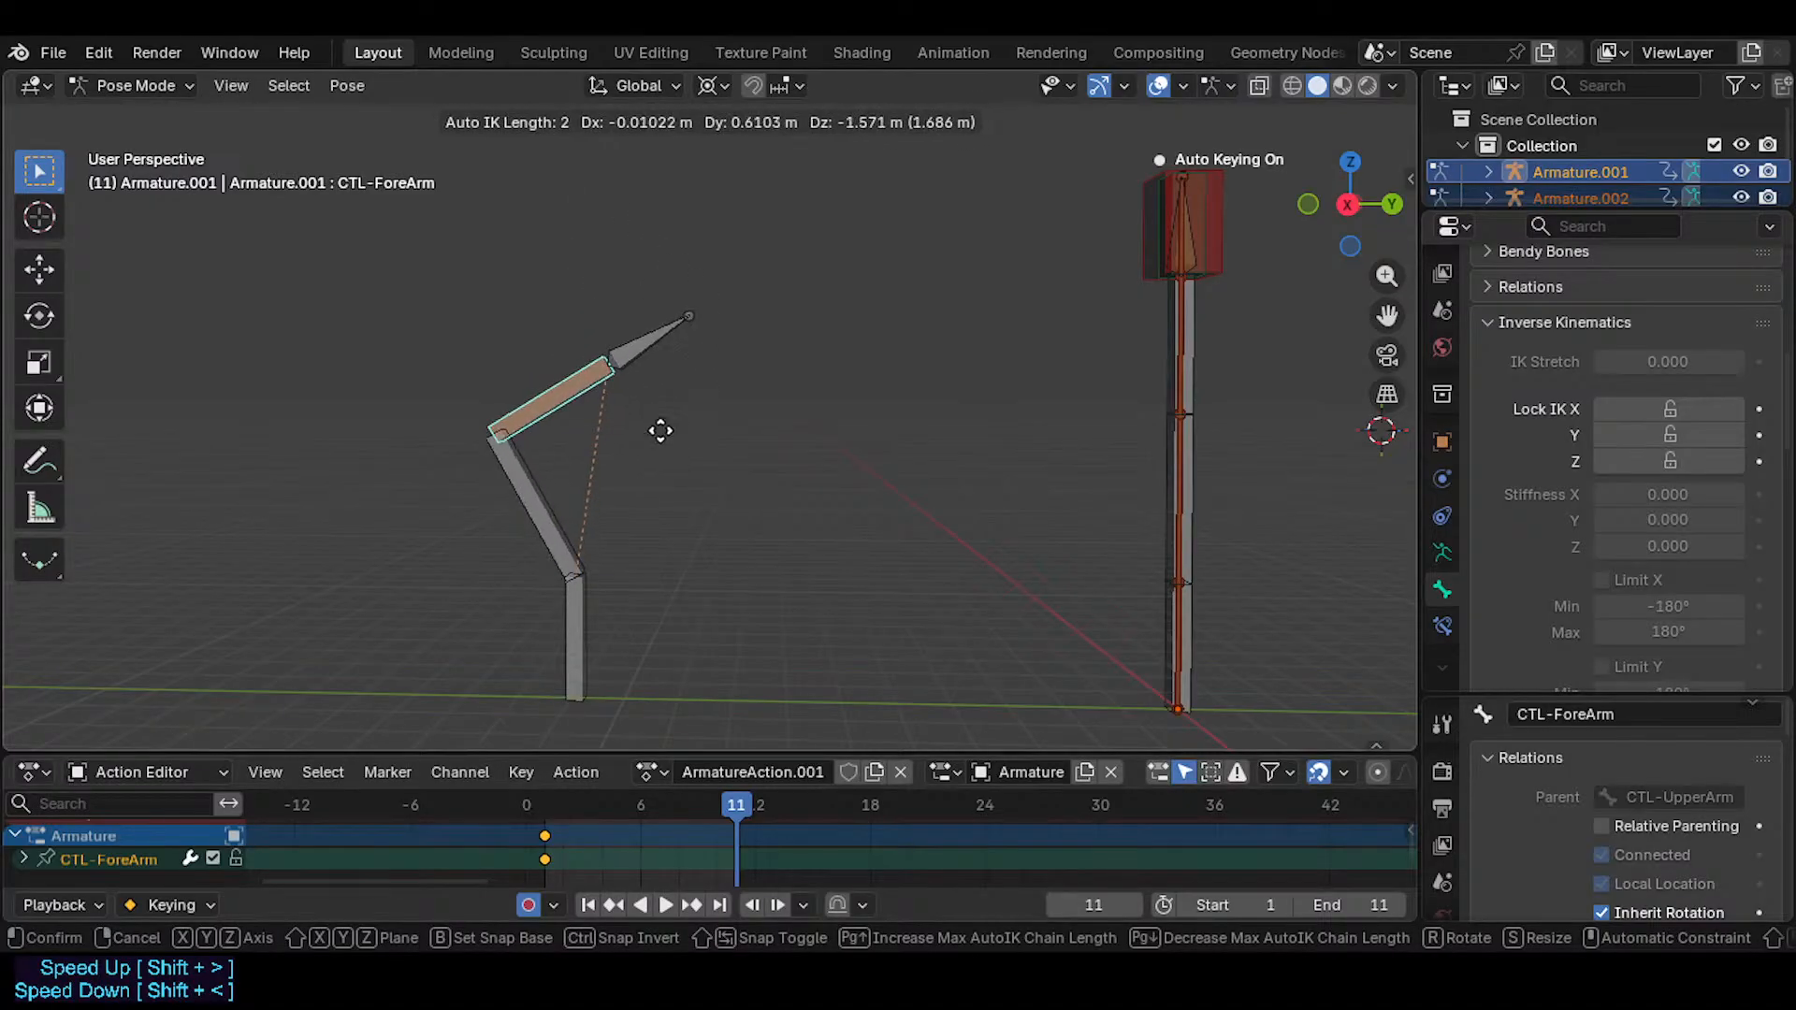
left_click(666, 440)
- Return to frame 1 and calculate CTL-ForeArm's motion path over the scene frame range with Heads as bake location
left_click_drag(739, 806, 548, 821)
left_click(580, 496)
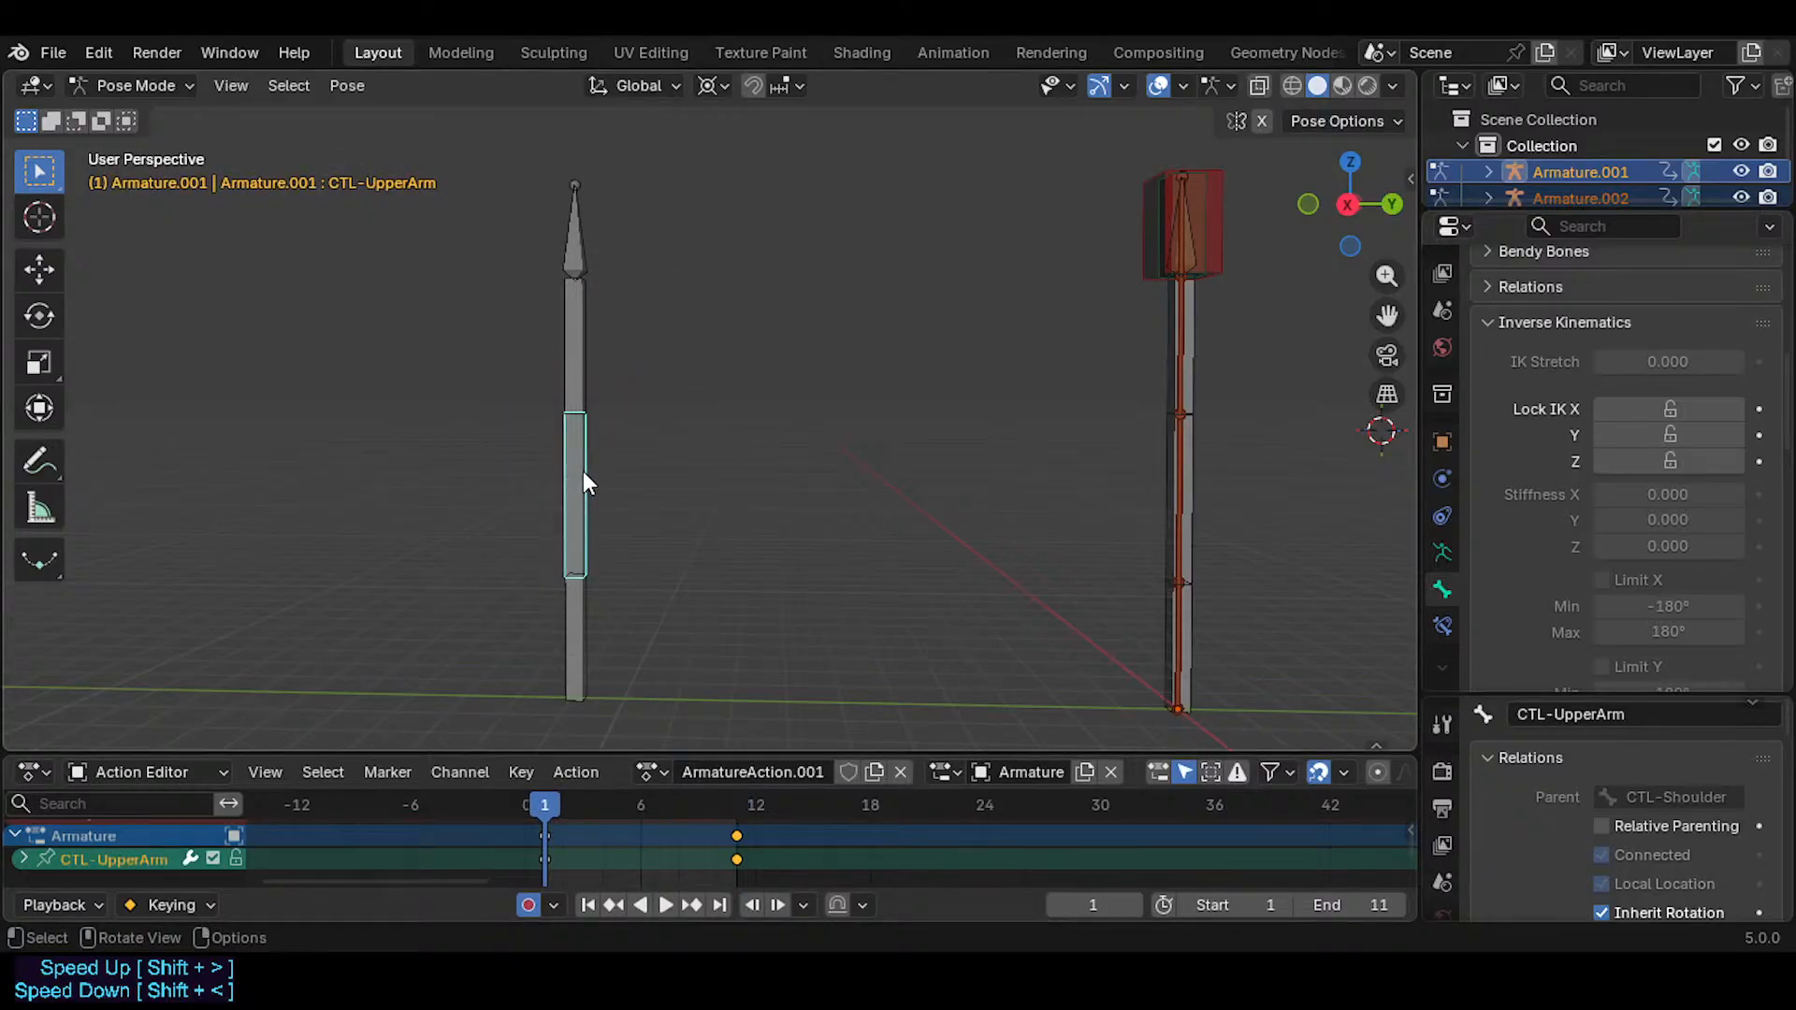
left_click(570, 378)
key("q")
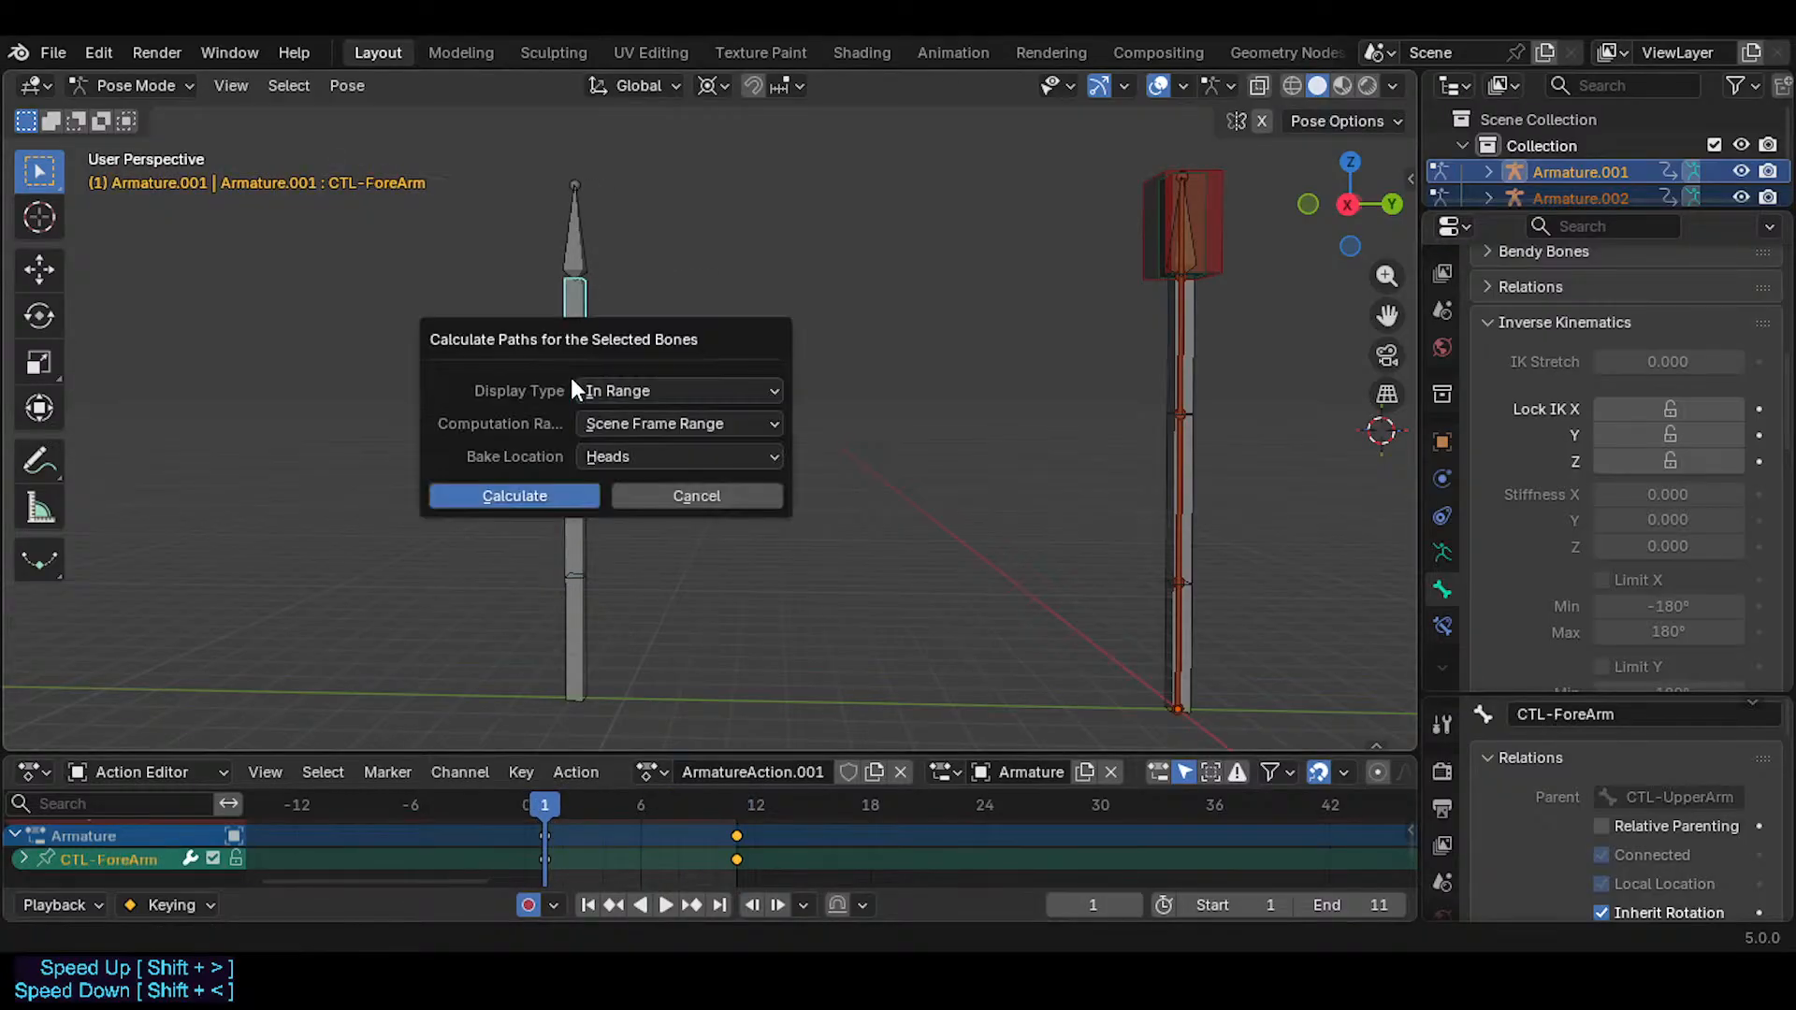
left_click(575, 490)
- Calculate MCH-Hand's motion path from its head over the scene frame range, and review the motion back to frame 1
left_click_drag(546, 816, 550, 763)
left_click(574, 254)
key("q")
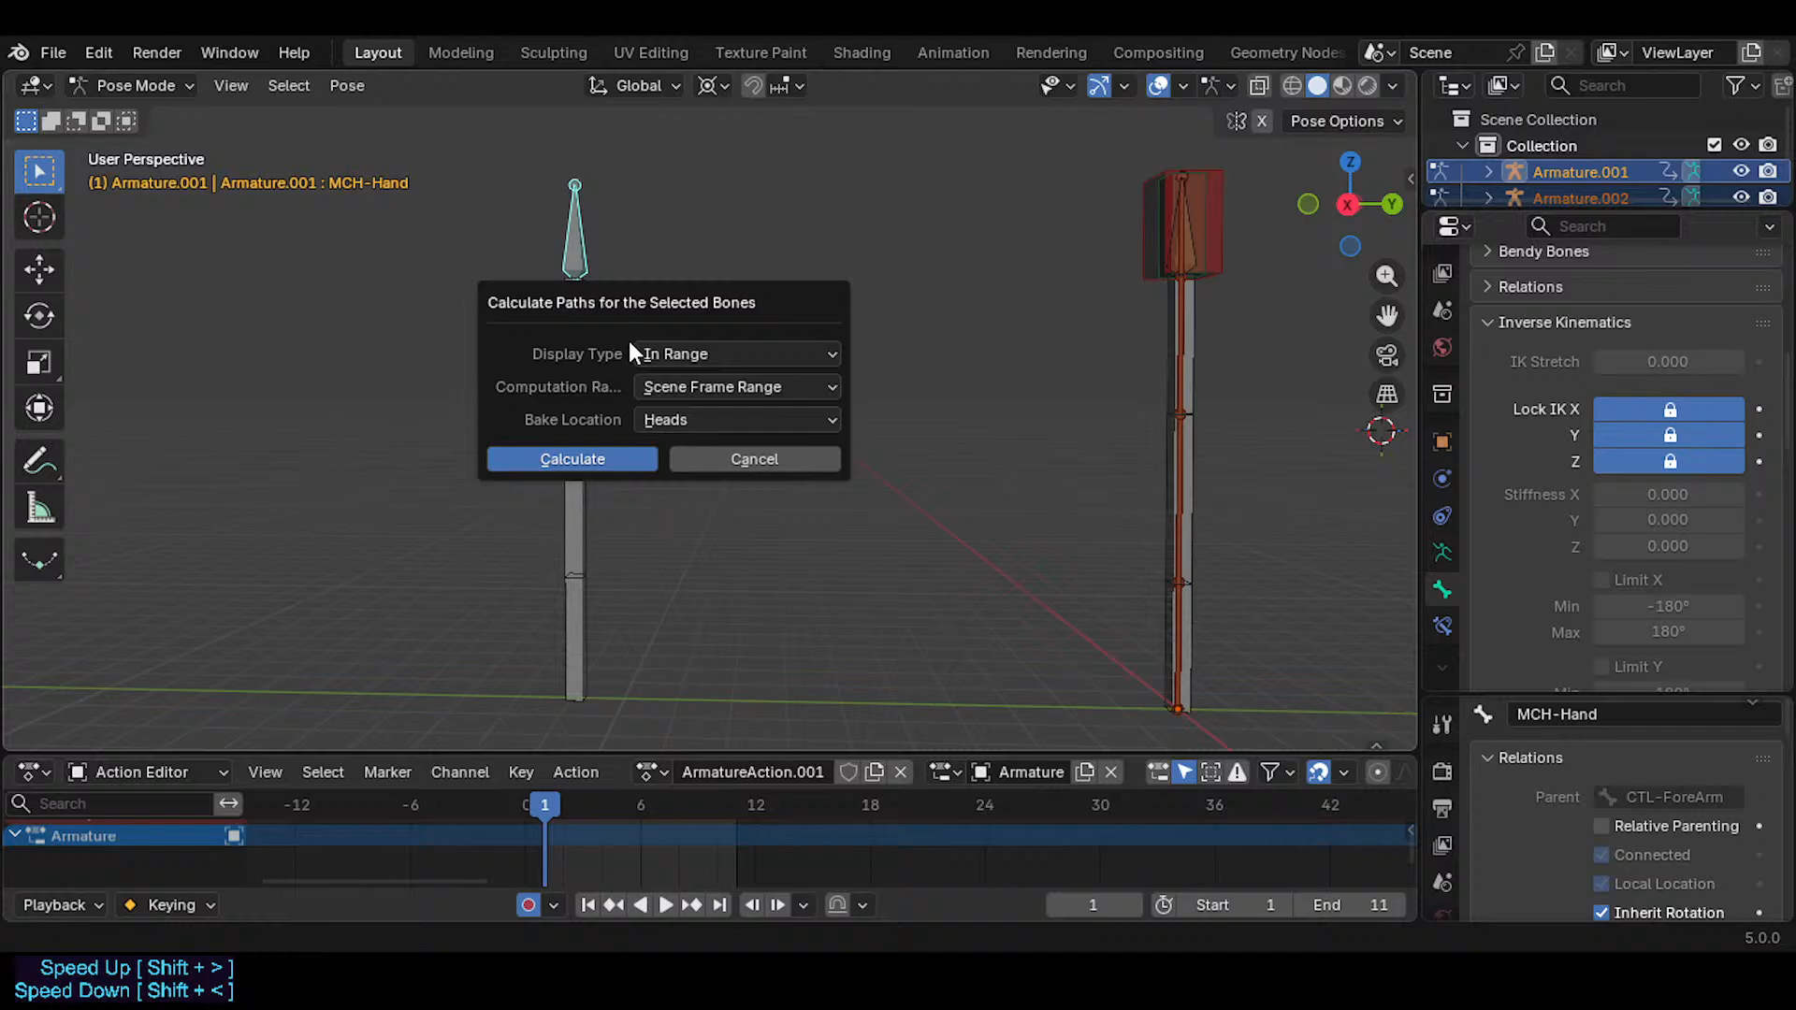
left_click(618, 458)
left_click(597, 810)
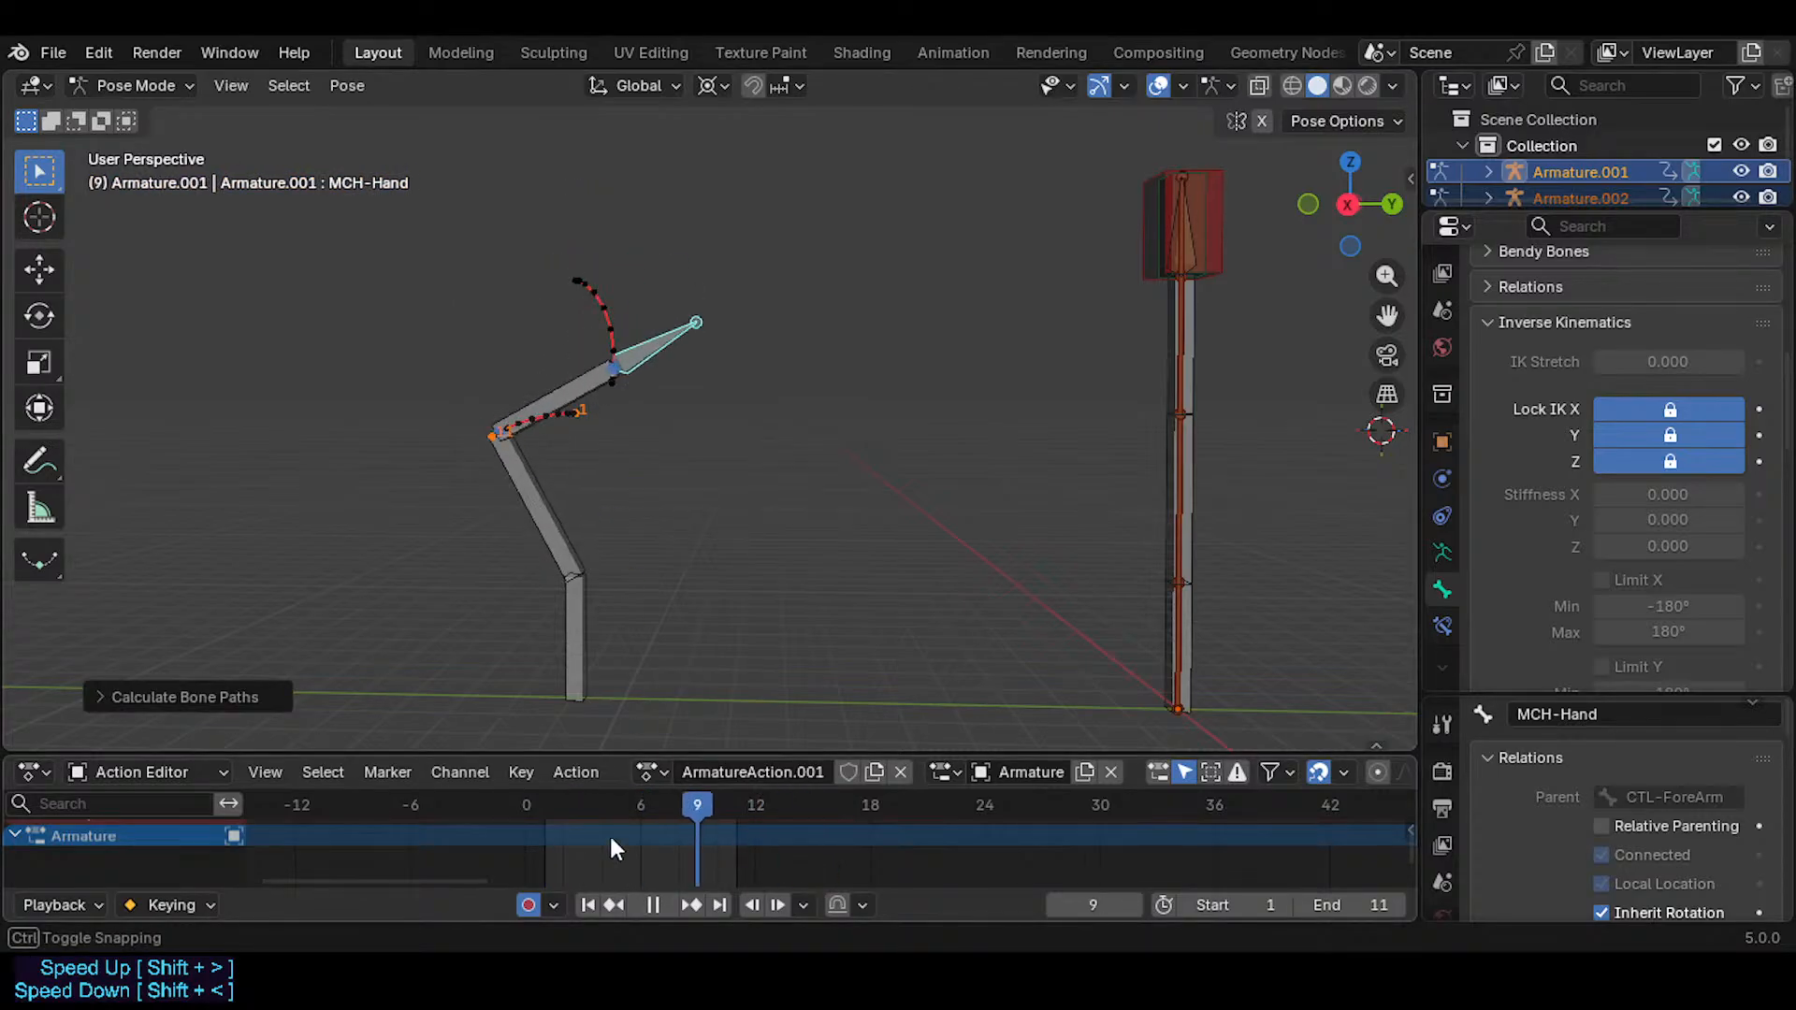
left_click_drag(648, 821, 544, 804)
- Box-select the whole arm of Armature.001 and examine its bones' keyframe channels and motion paths at frame 1
left_click(581, 281)
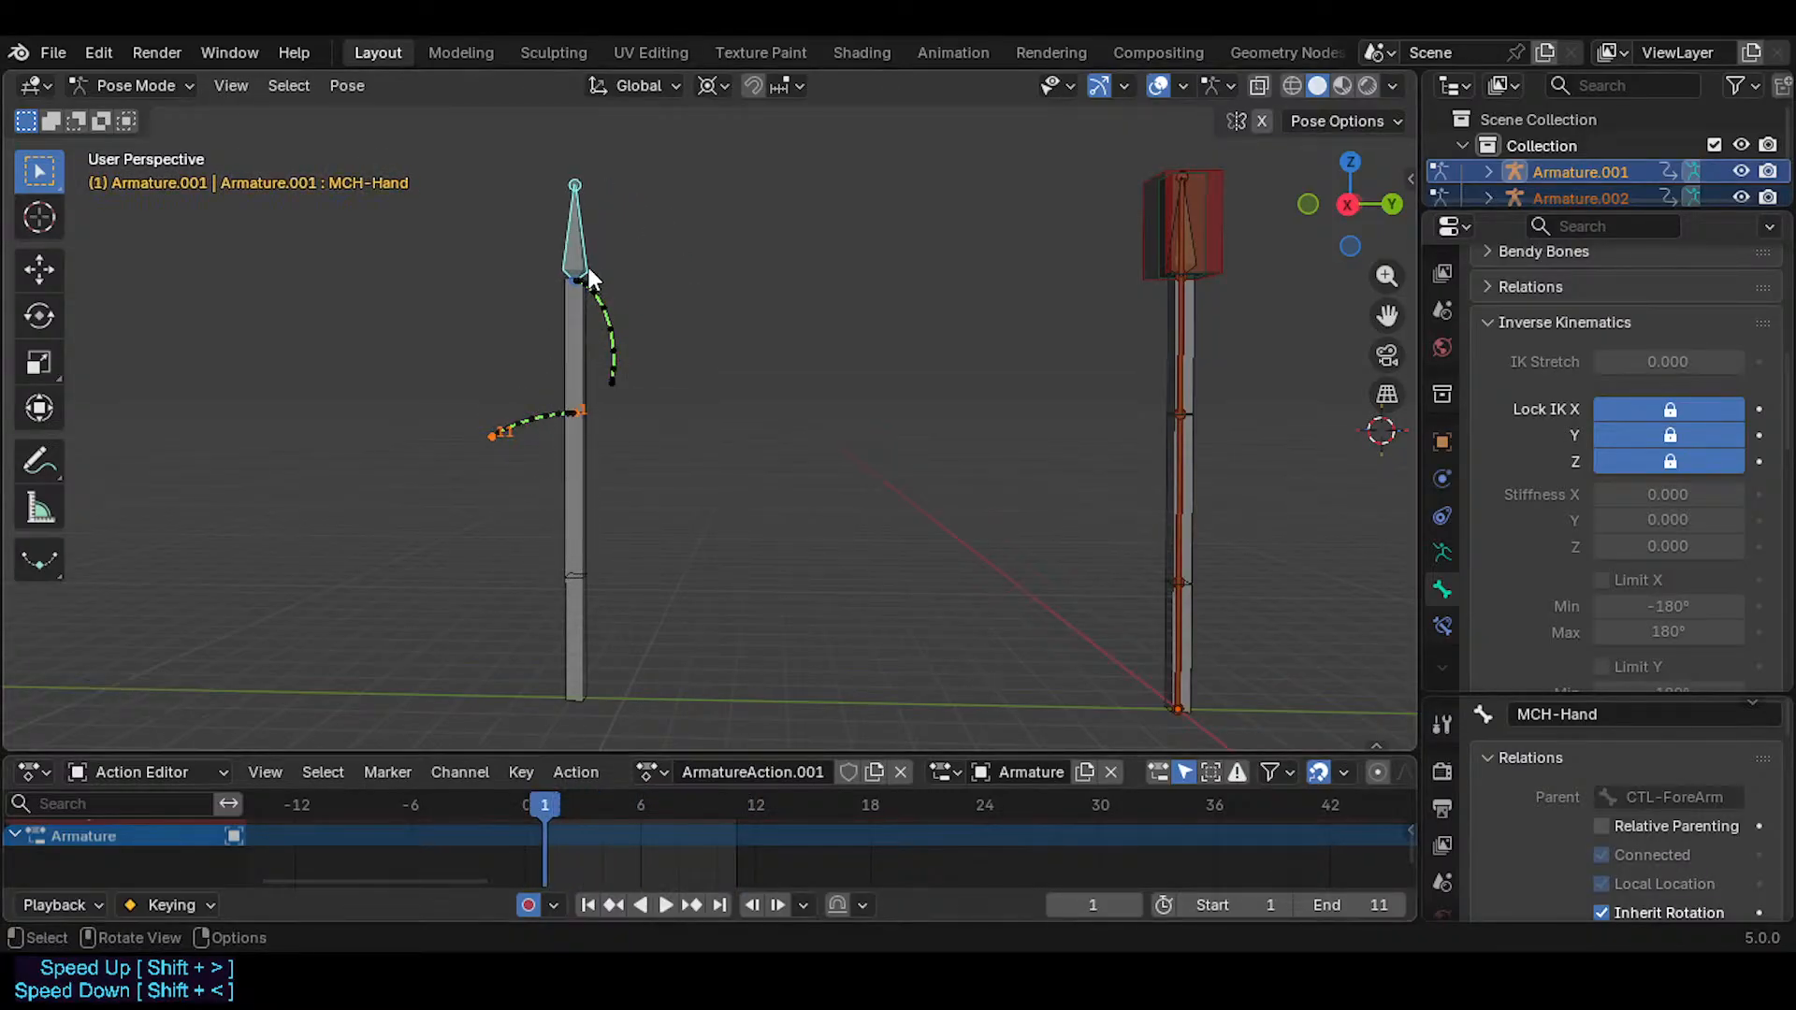
left_click_drag(496, 727, 641, 176)
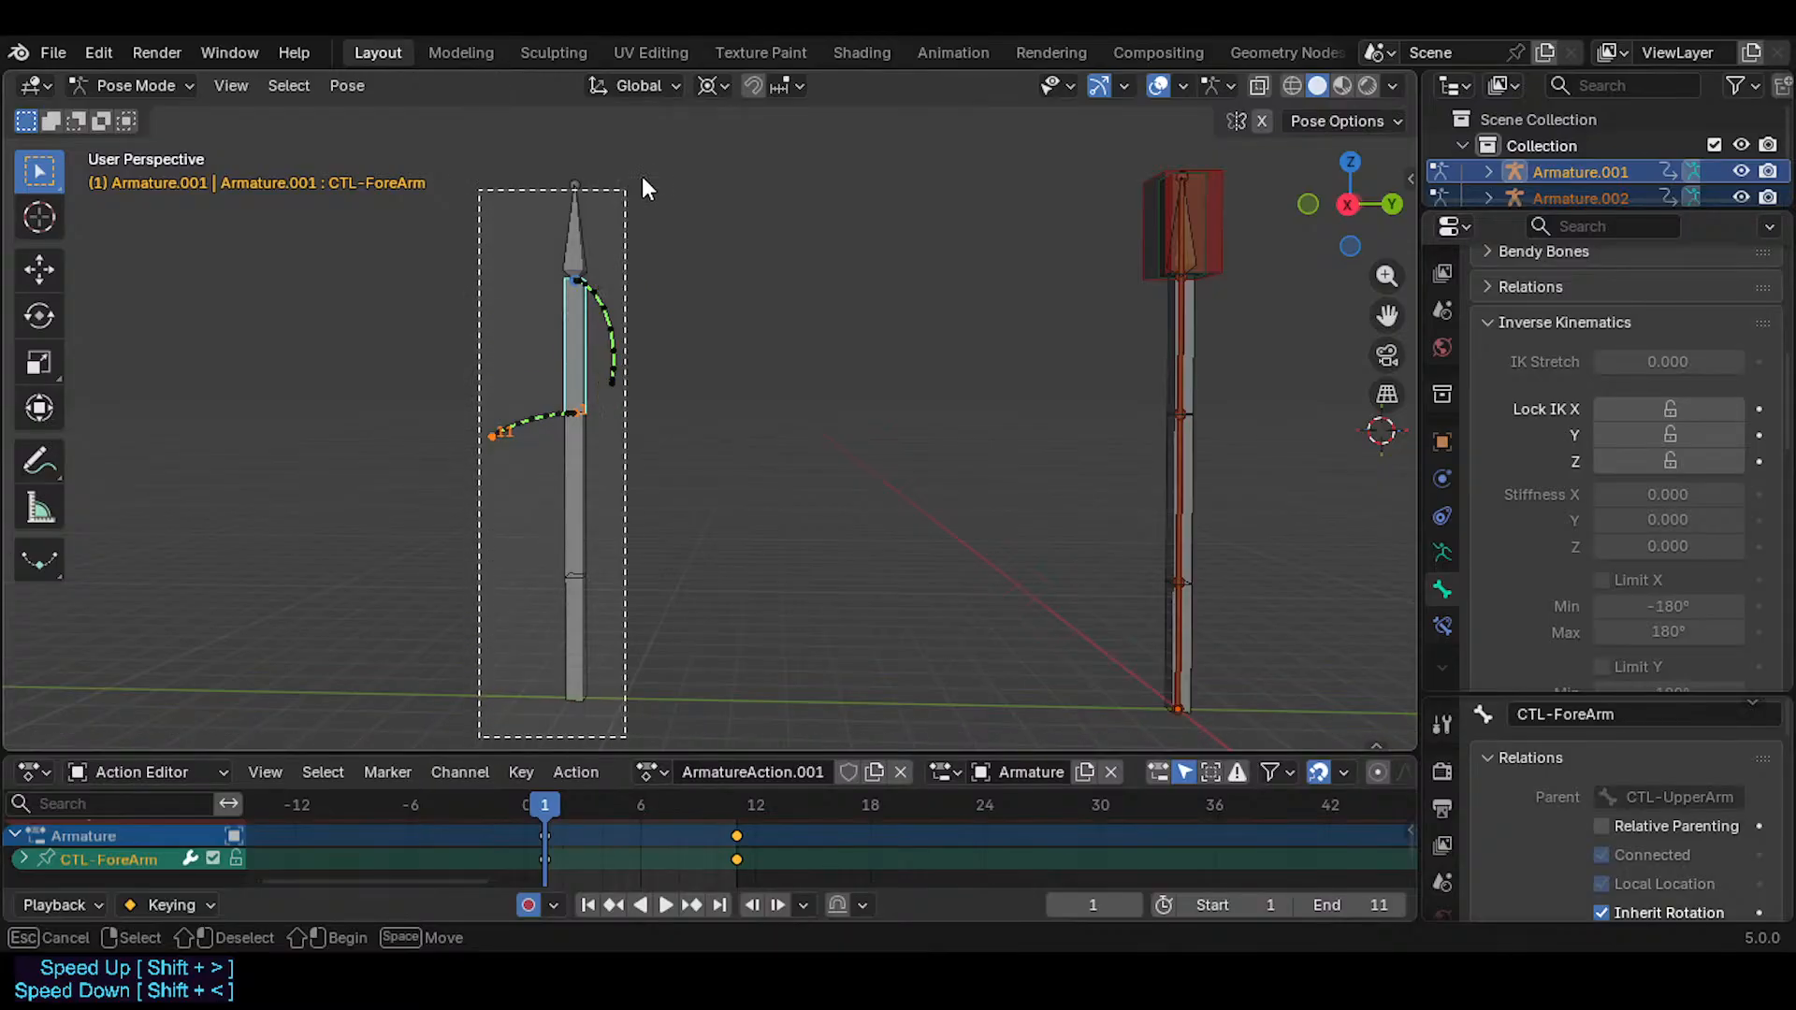
middle_click_drag(430, 374, 497, 414)
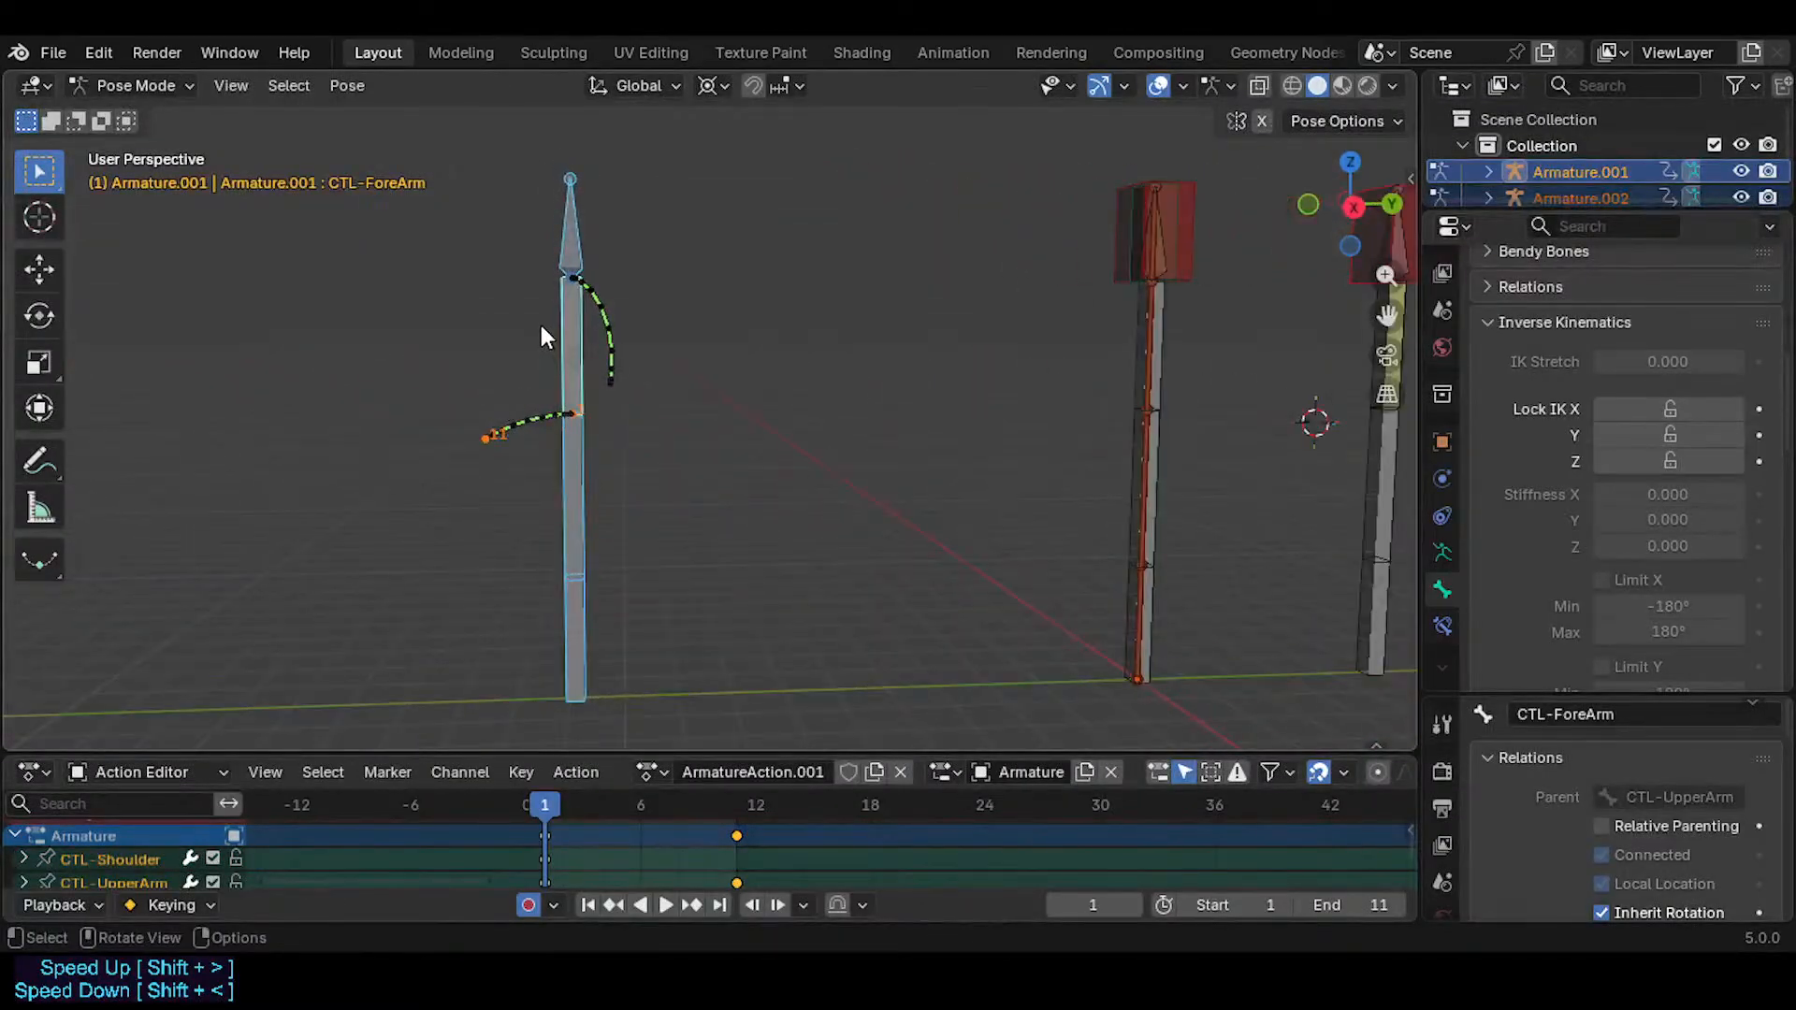
left_click(435, 690)
key("b")
left_click_drag(421, 713, 667, 152)
- Select MCH-Hand, CTL-ForeArm and CTL-UpperArm in turn to compare which bones have keyframes in the action
left_click(593, 236)
left_click(574, 234)
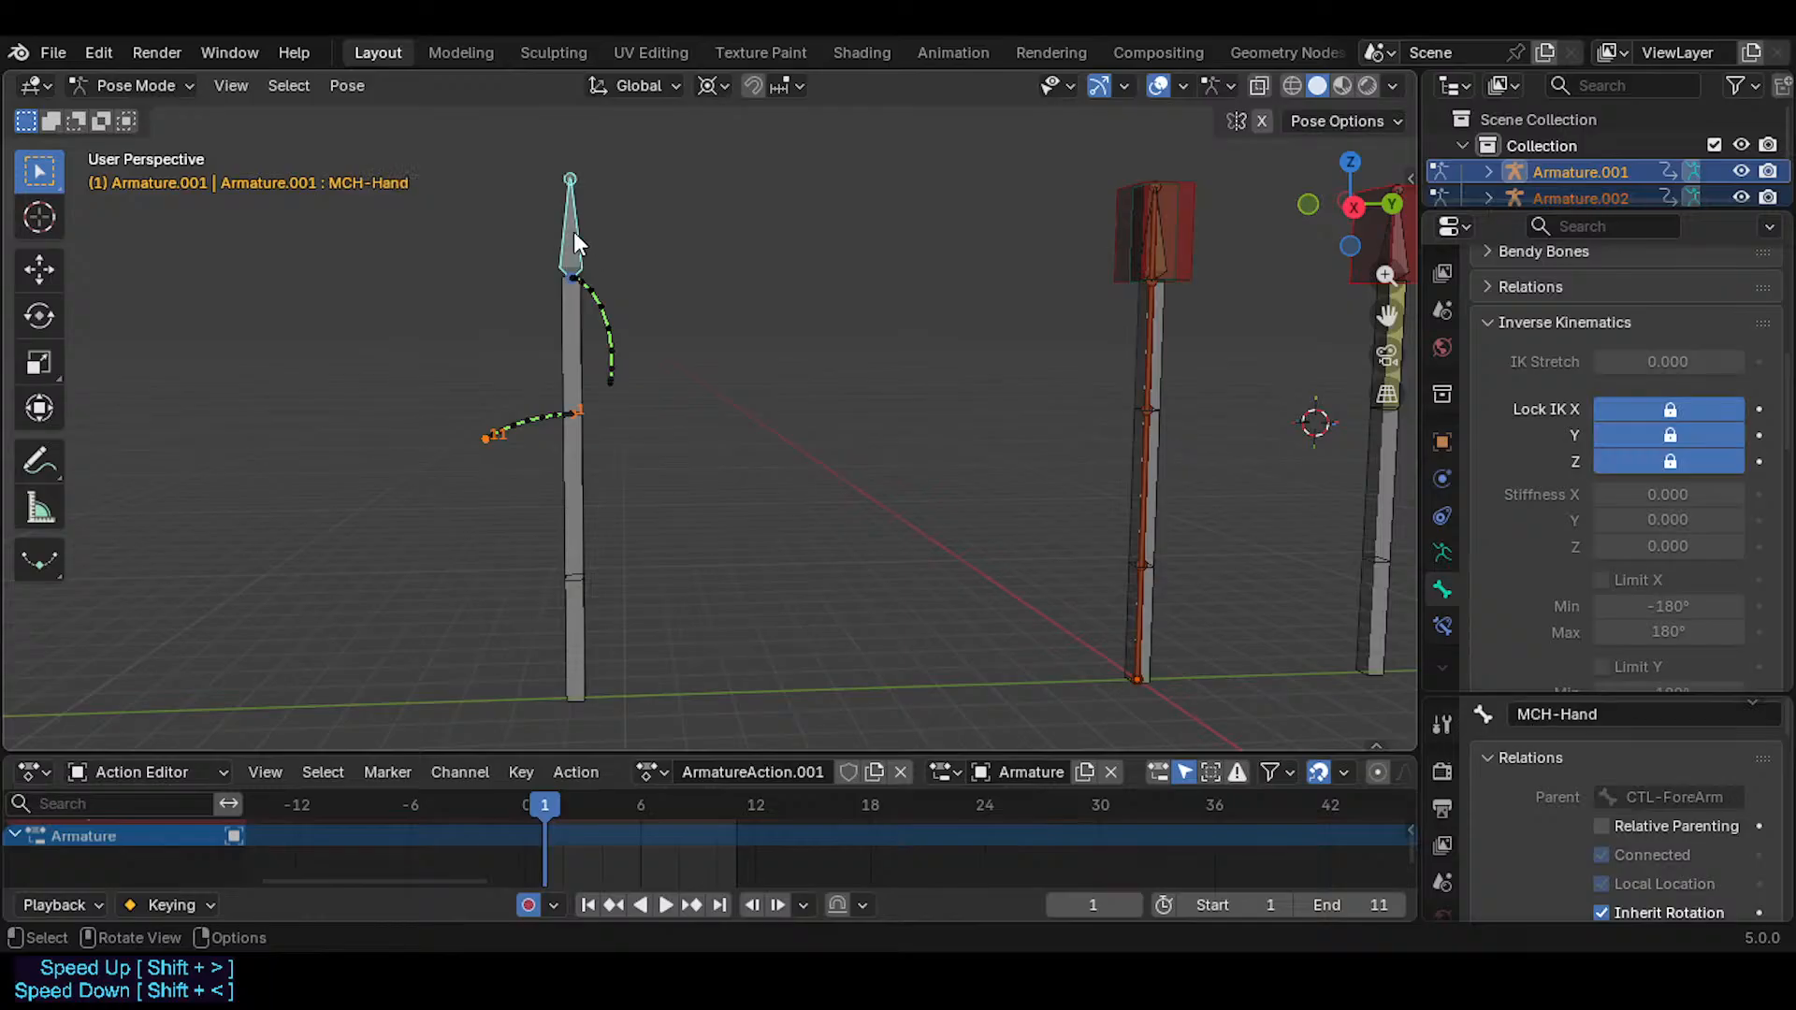
left_click(557, 339)
left_click(564, 204)
left_click(579, 295)
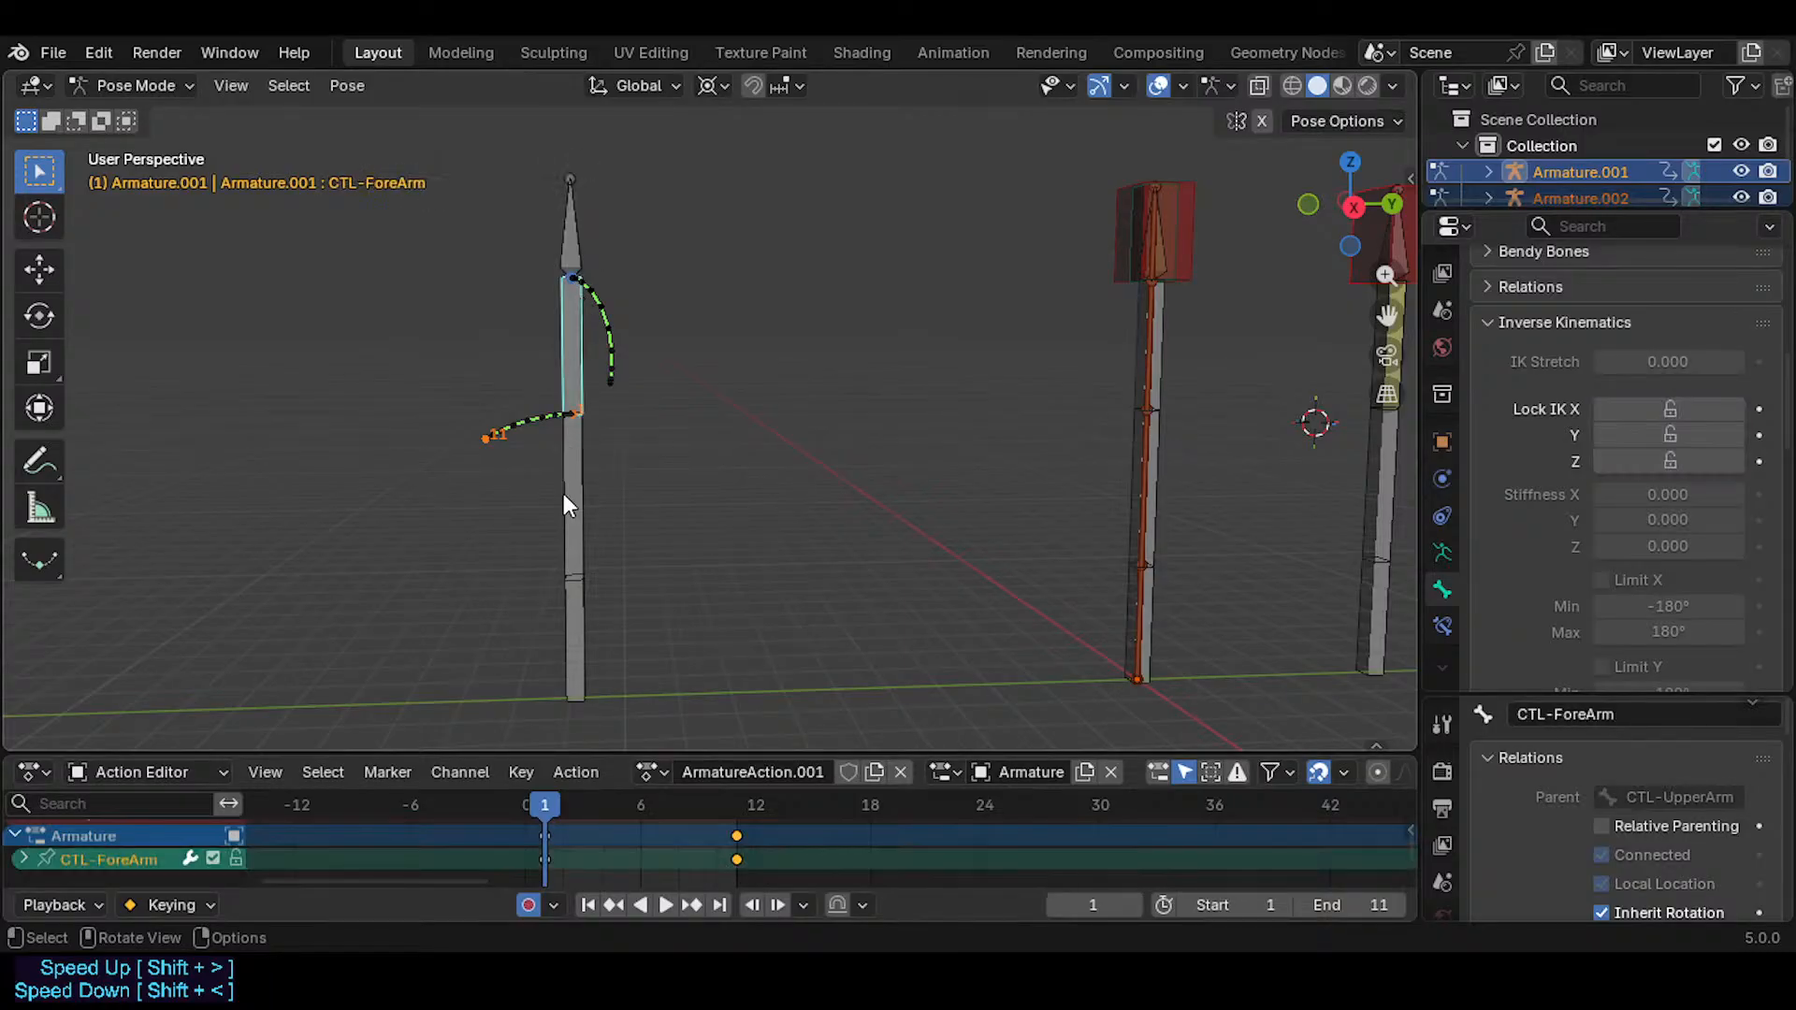
left_click(564, 497)
left_click(576, 204)
left_click(569, 347)
left_click(564, 483)
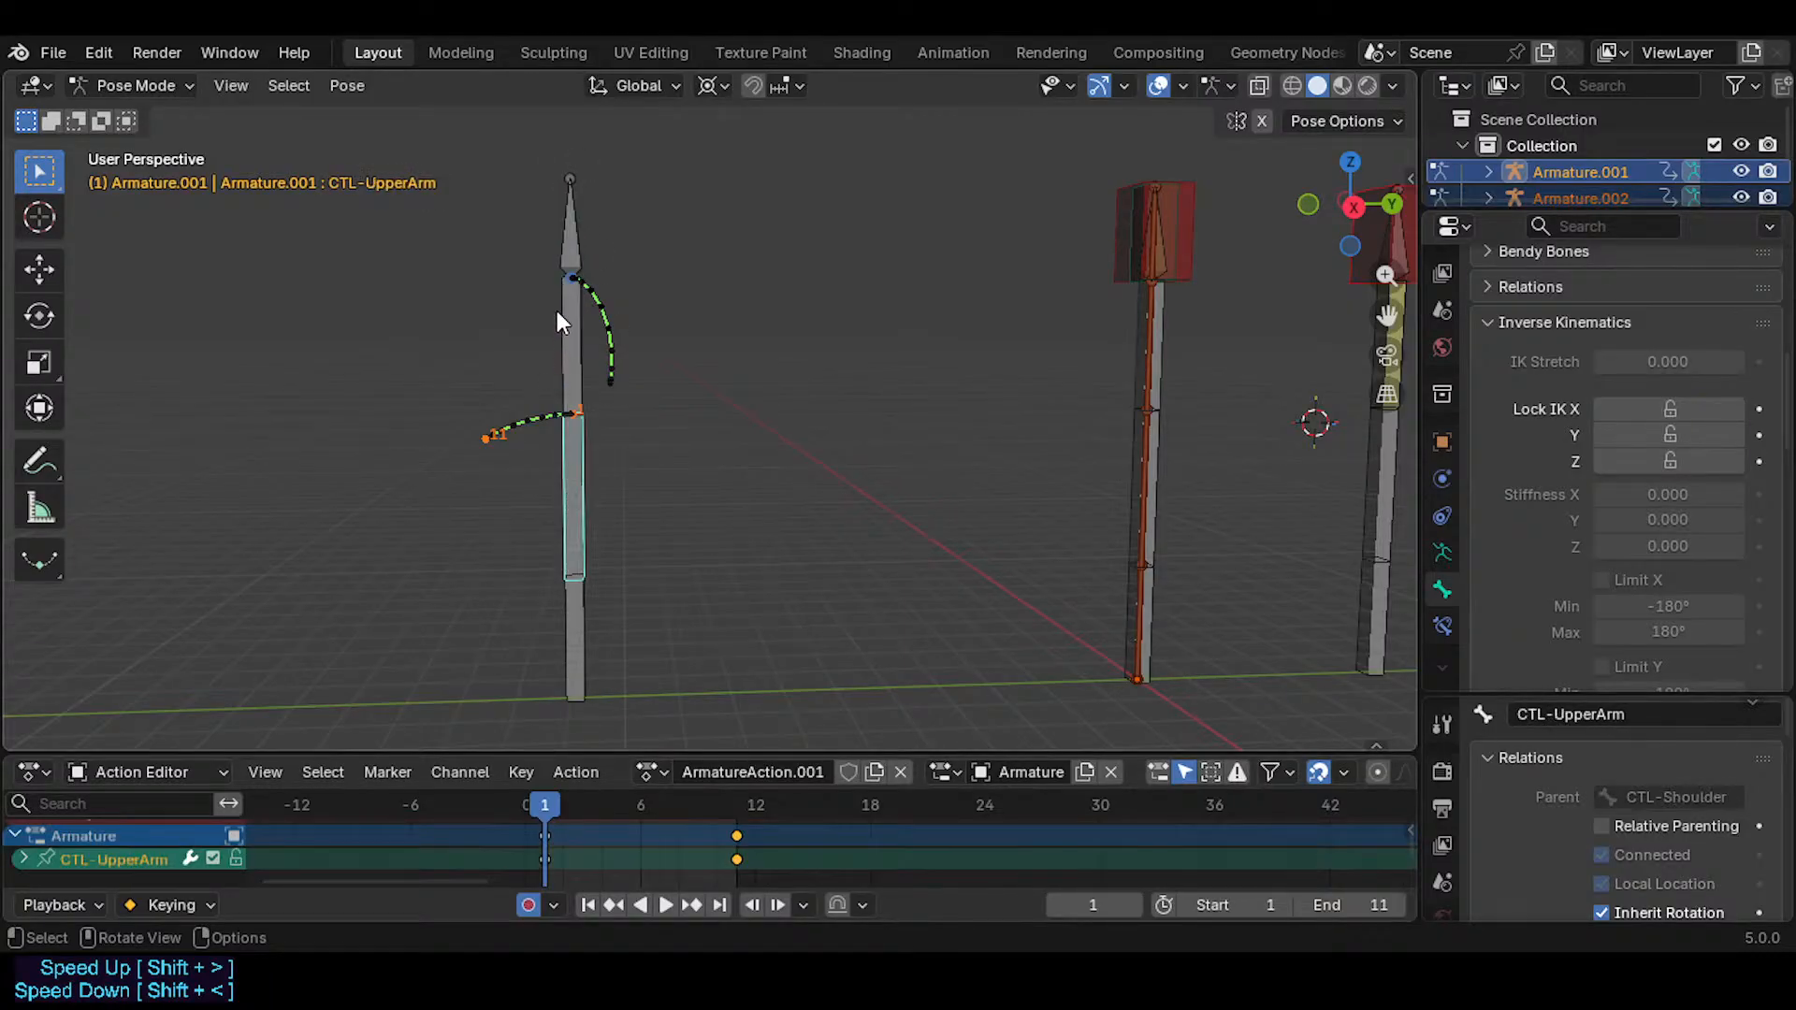
left_click(567, 267)
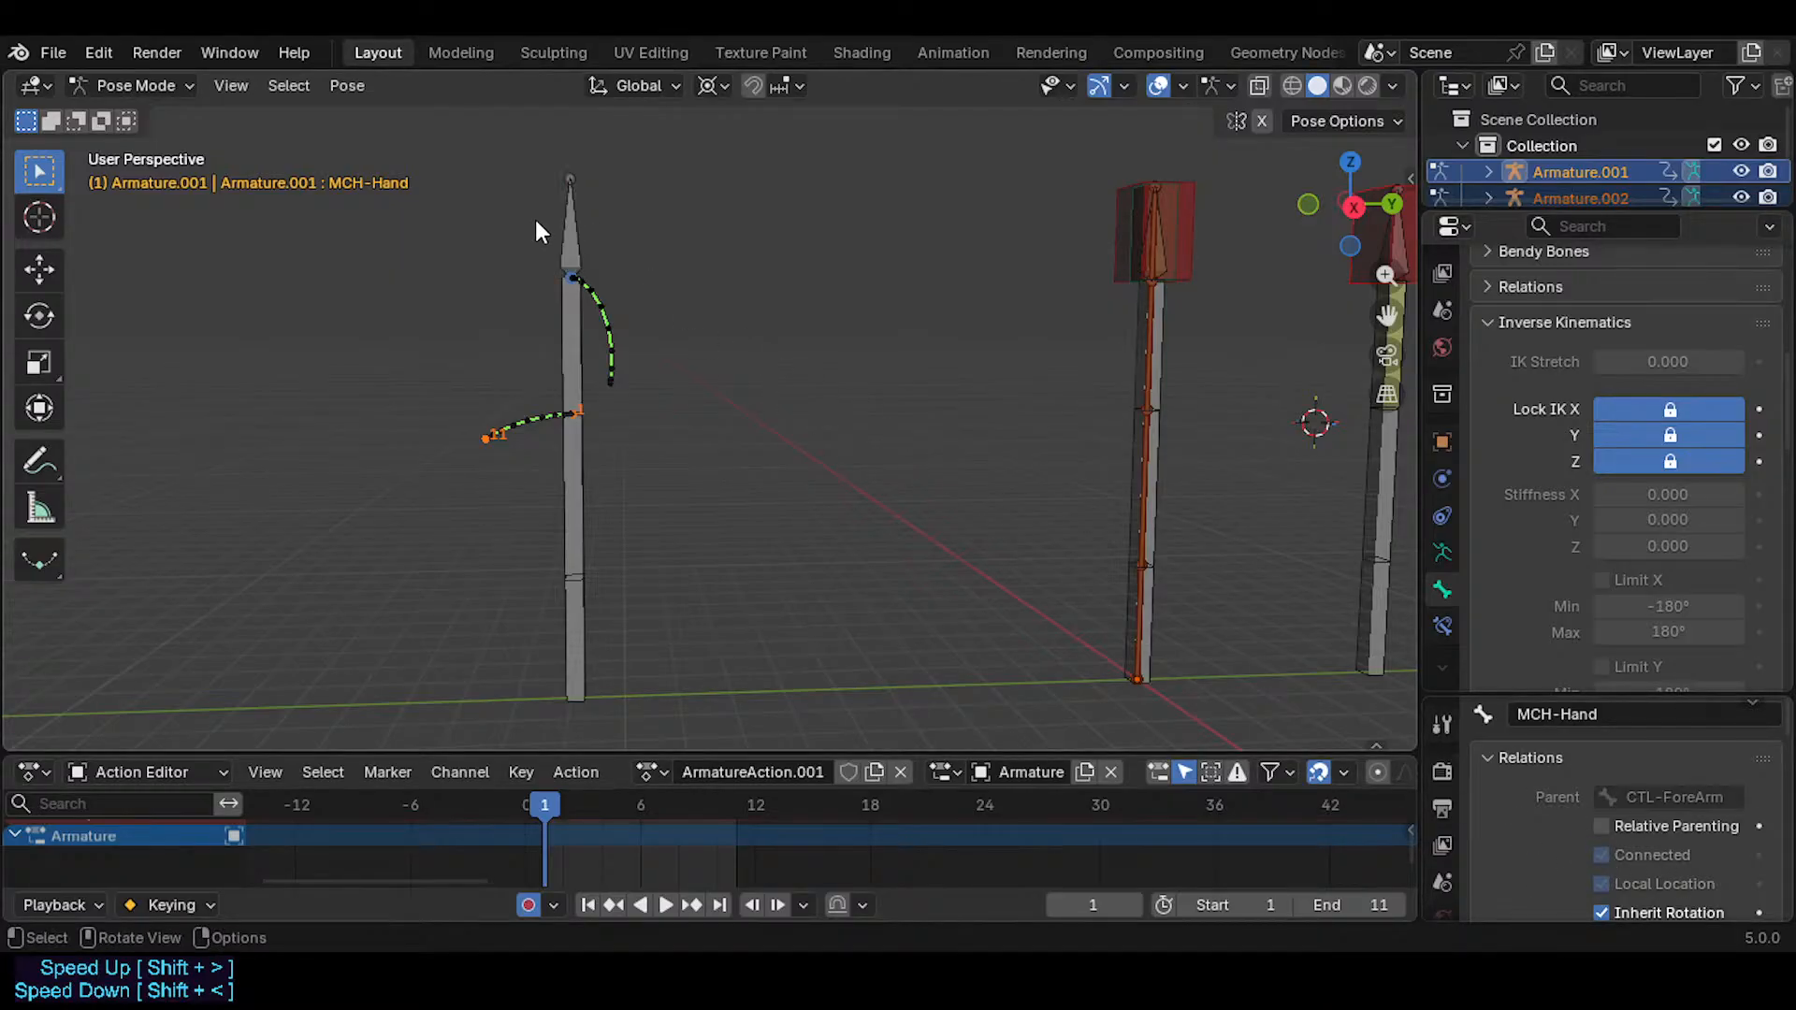
- Scrub to frame 8 and select CTL-UpperArm to inspect its keyframes in the bent pose
left_click(550, 307)
left_click_drag(553, 804, 678, 805)
left_click(552, 484)
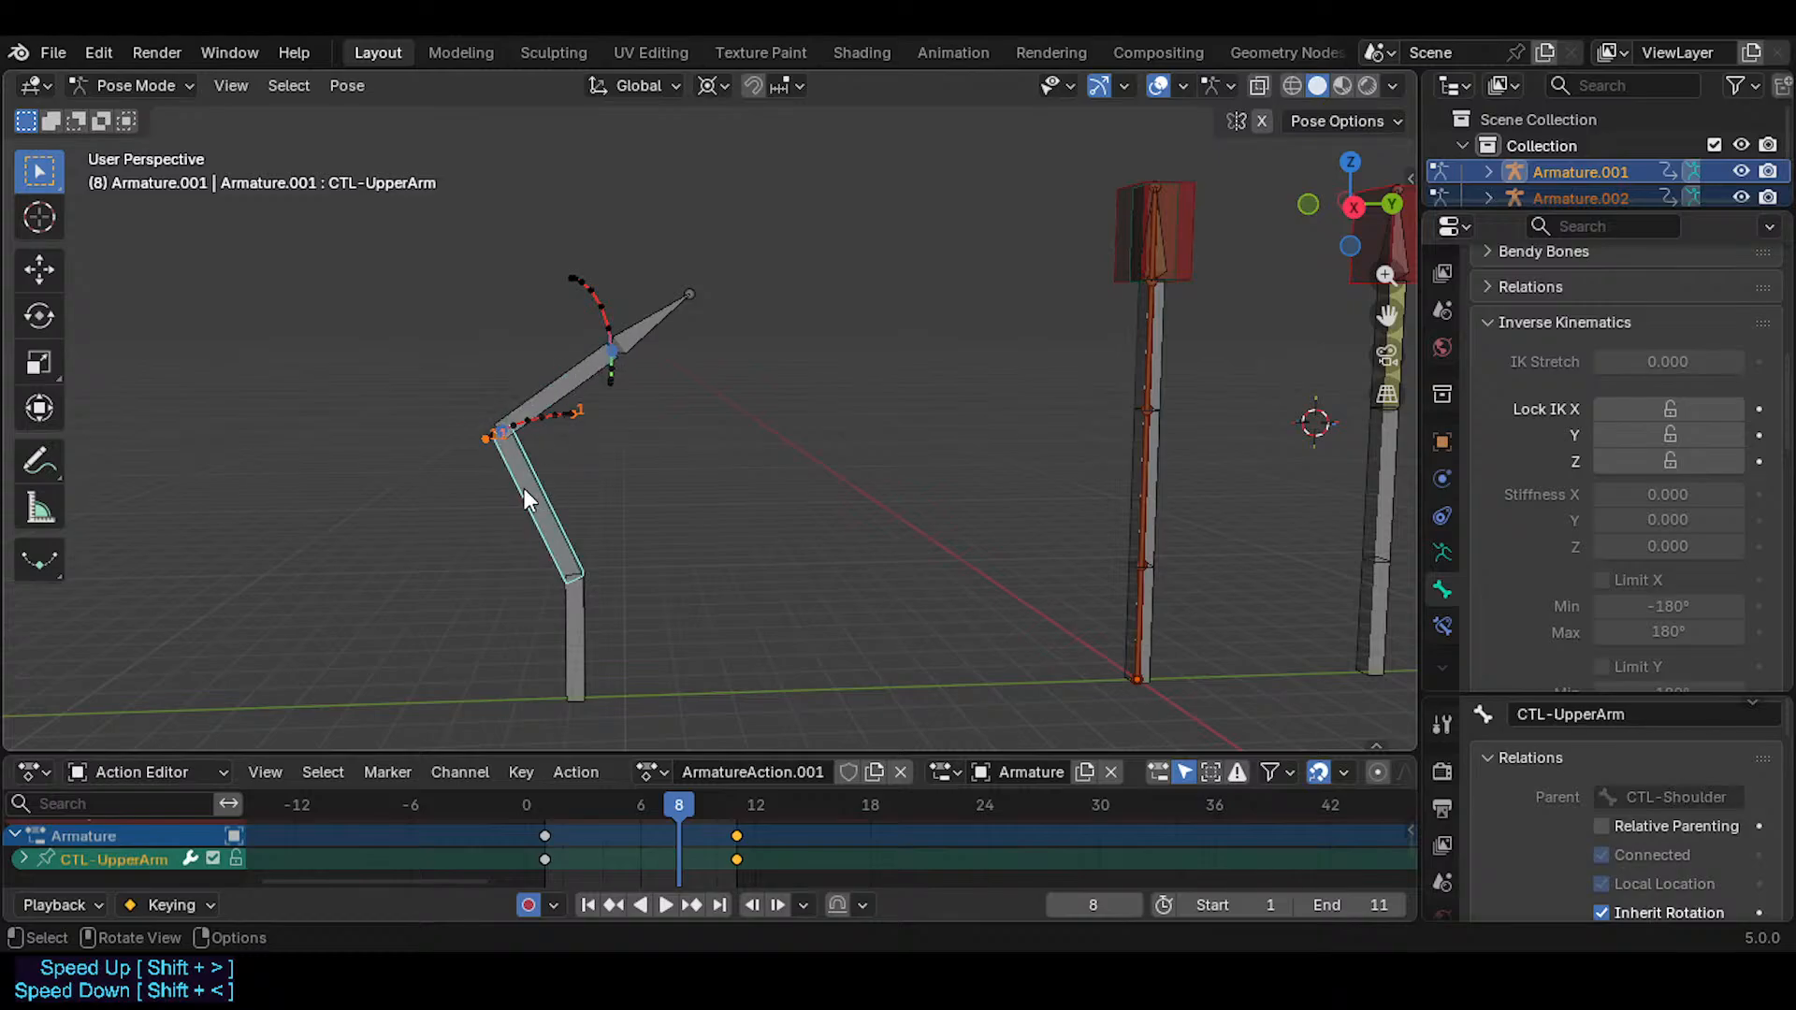
left_click(522, 480)
left_click(522, 480)
- Disconnect MCH-Hand from CTL-ForeArm in Edit Mode while keeping it as the parent, and return to Pose Mode
left_click(632, 334)
key("Tab")
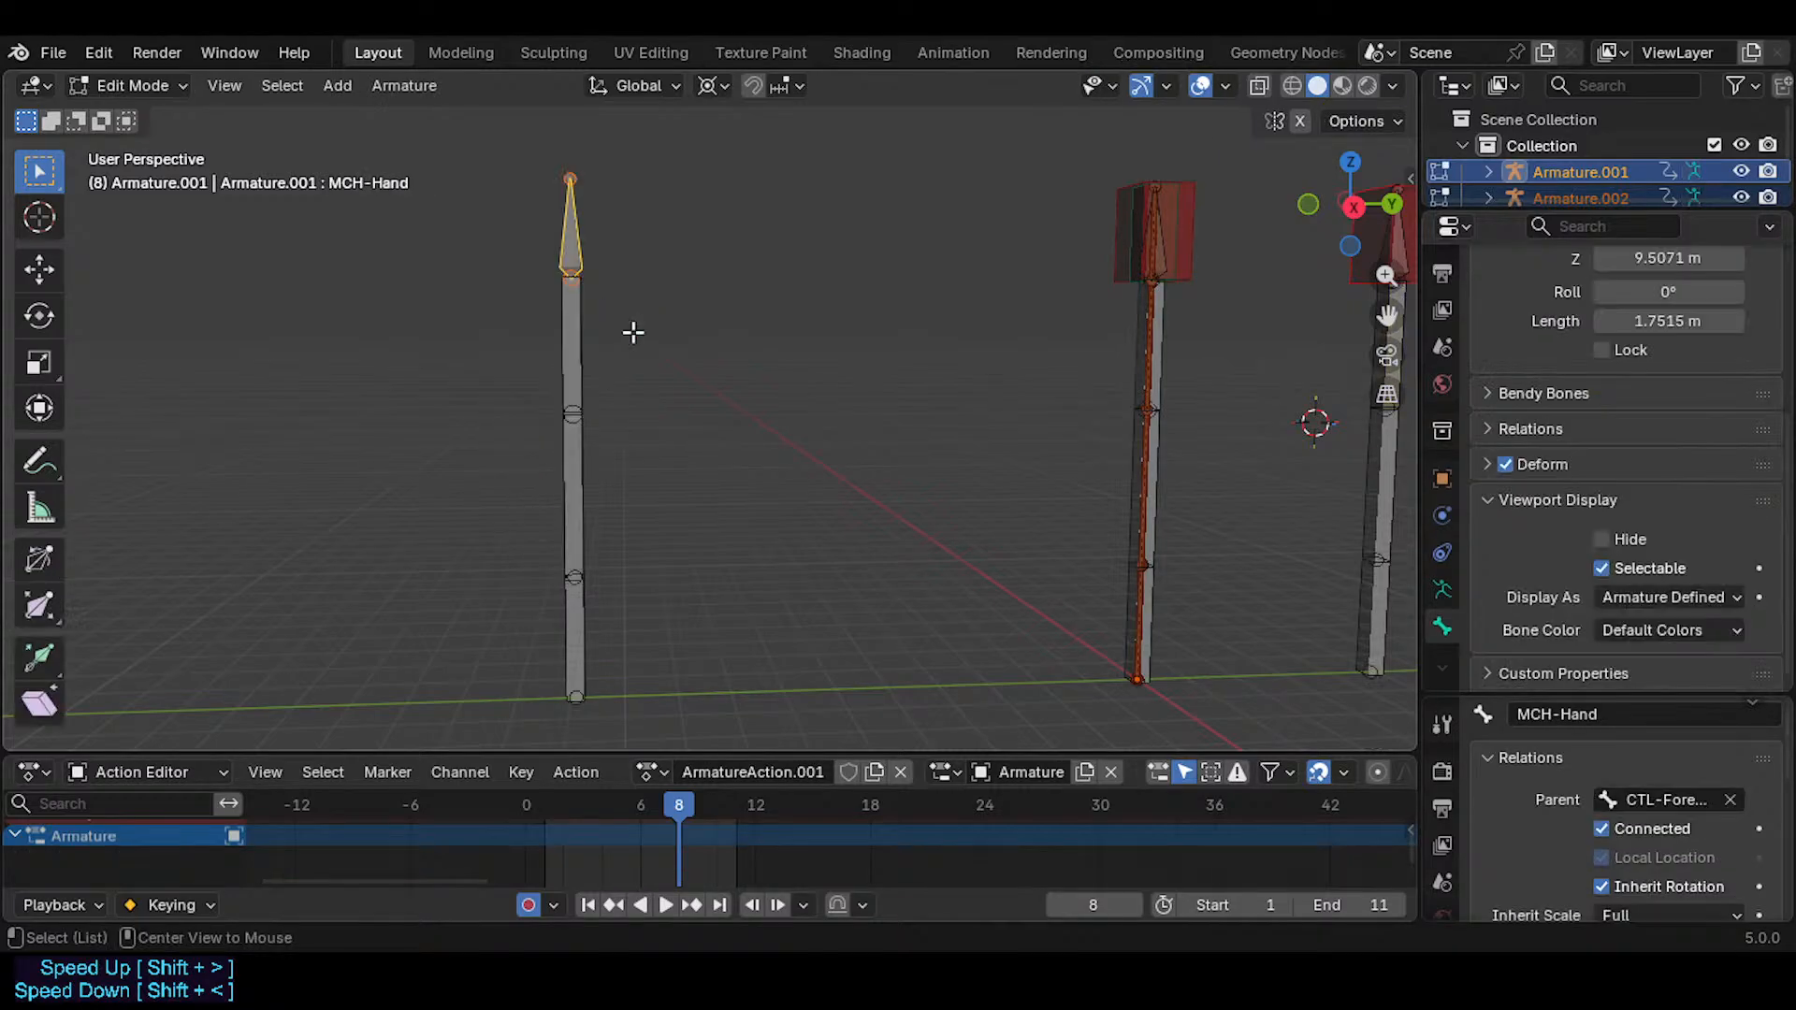
key("alt+p")
left_click(632, 333)
key("Tab")
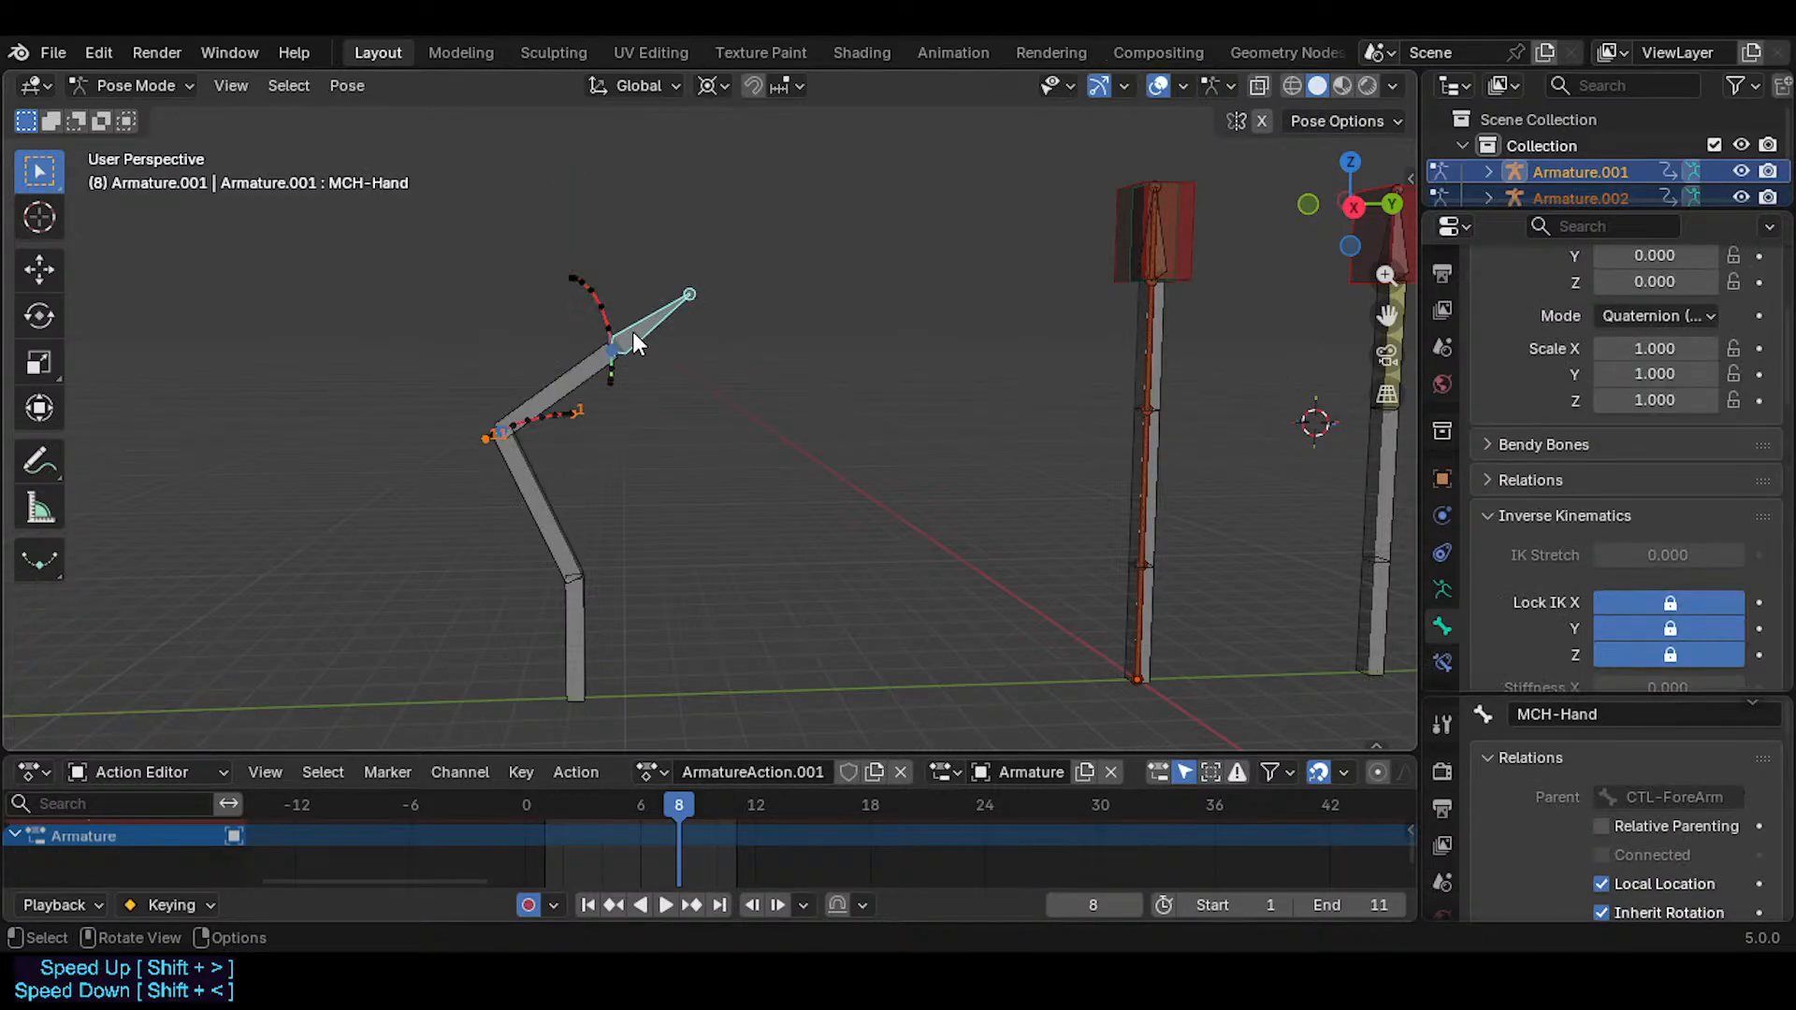
- Clear the bone paths, recalculate them for MCH-Hand and CTL-ForeArm over the scene frame range, and scrub to frame 11
key("alt+m")
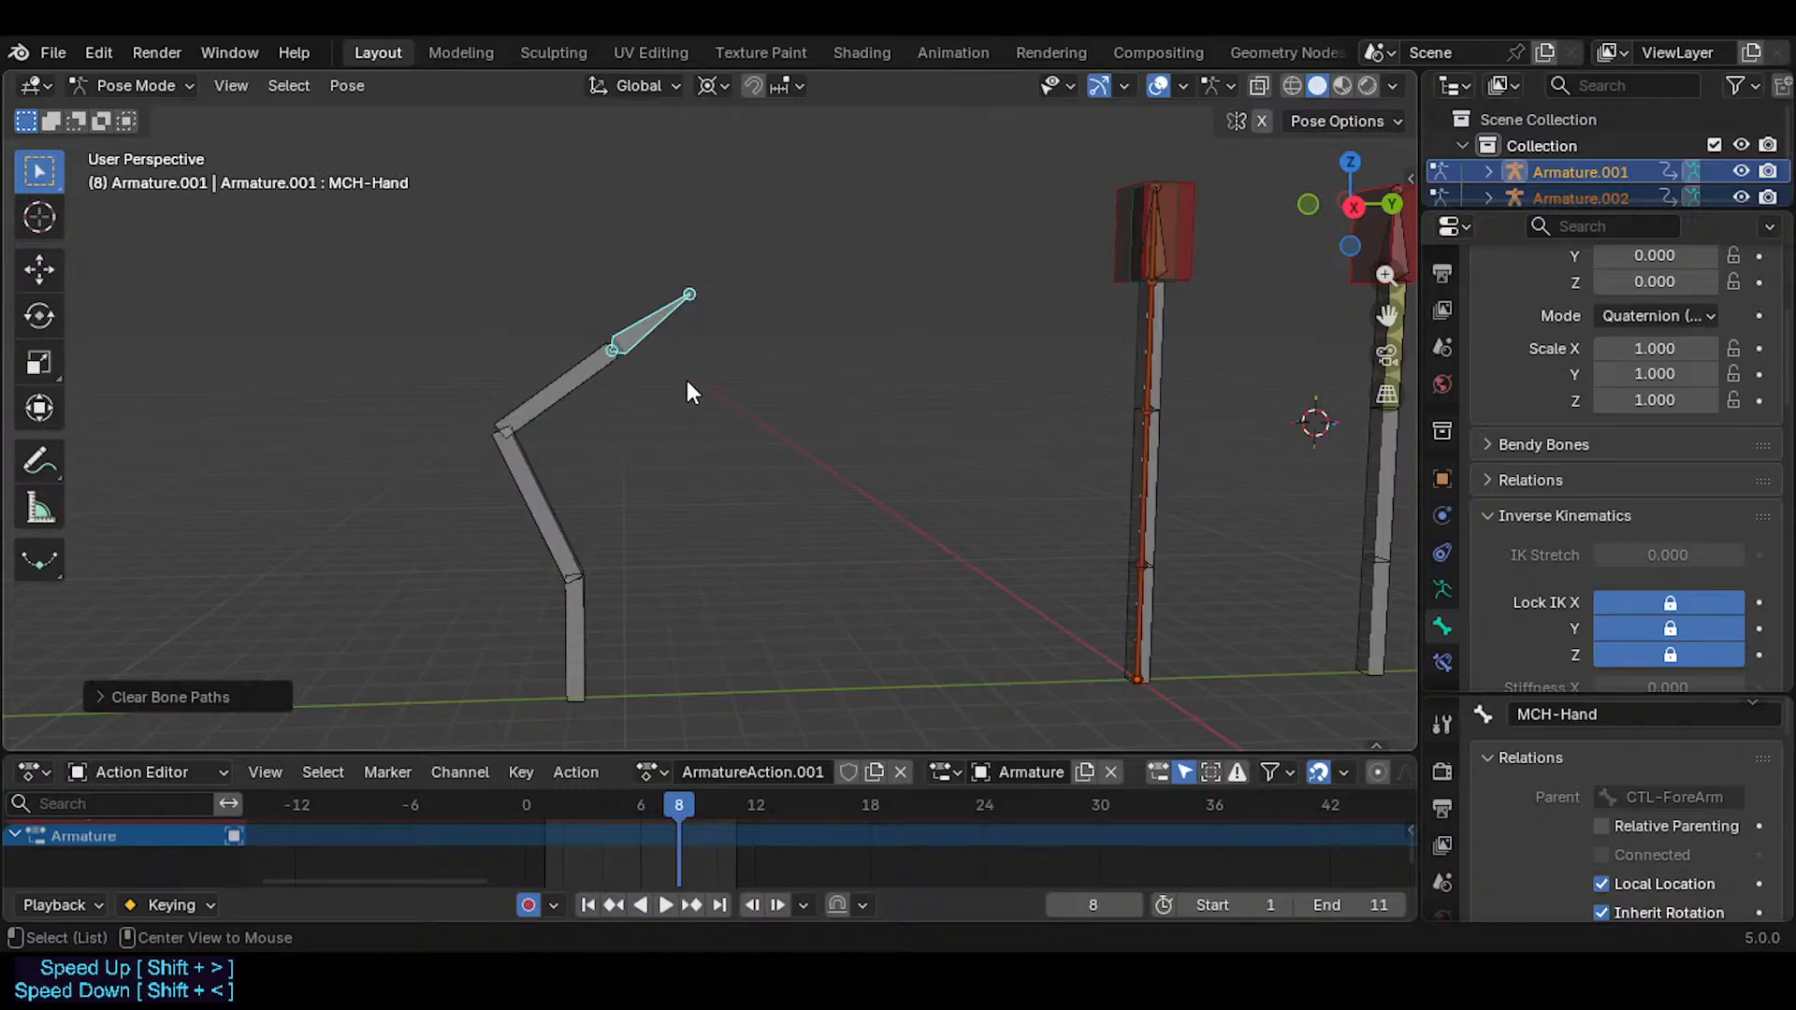
left_click(595, 366, "shift")
key("m")
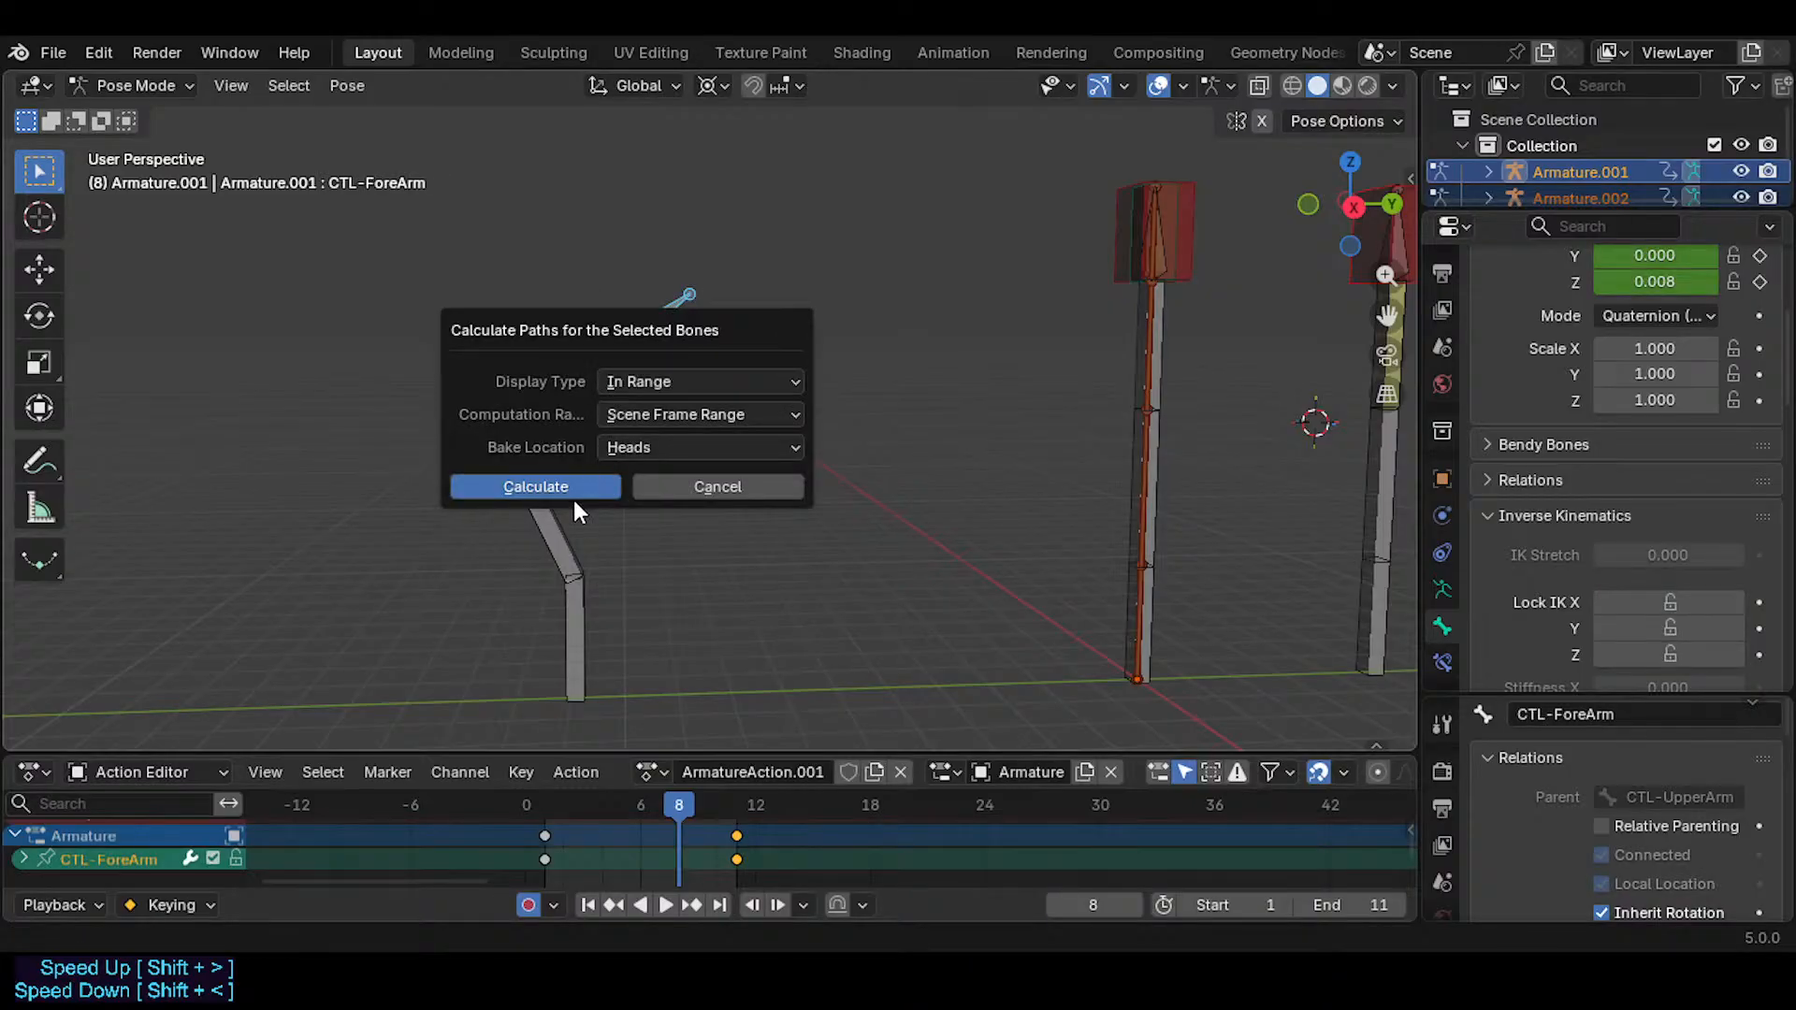
left_click(574, 488)
left_click_drag(671, 810, 736, 843)
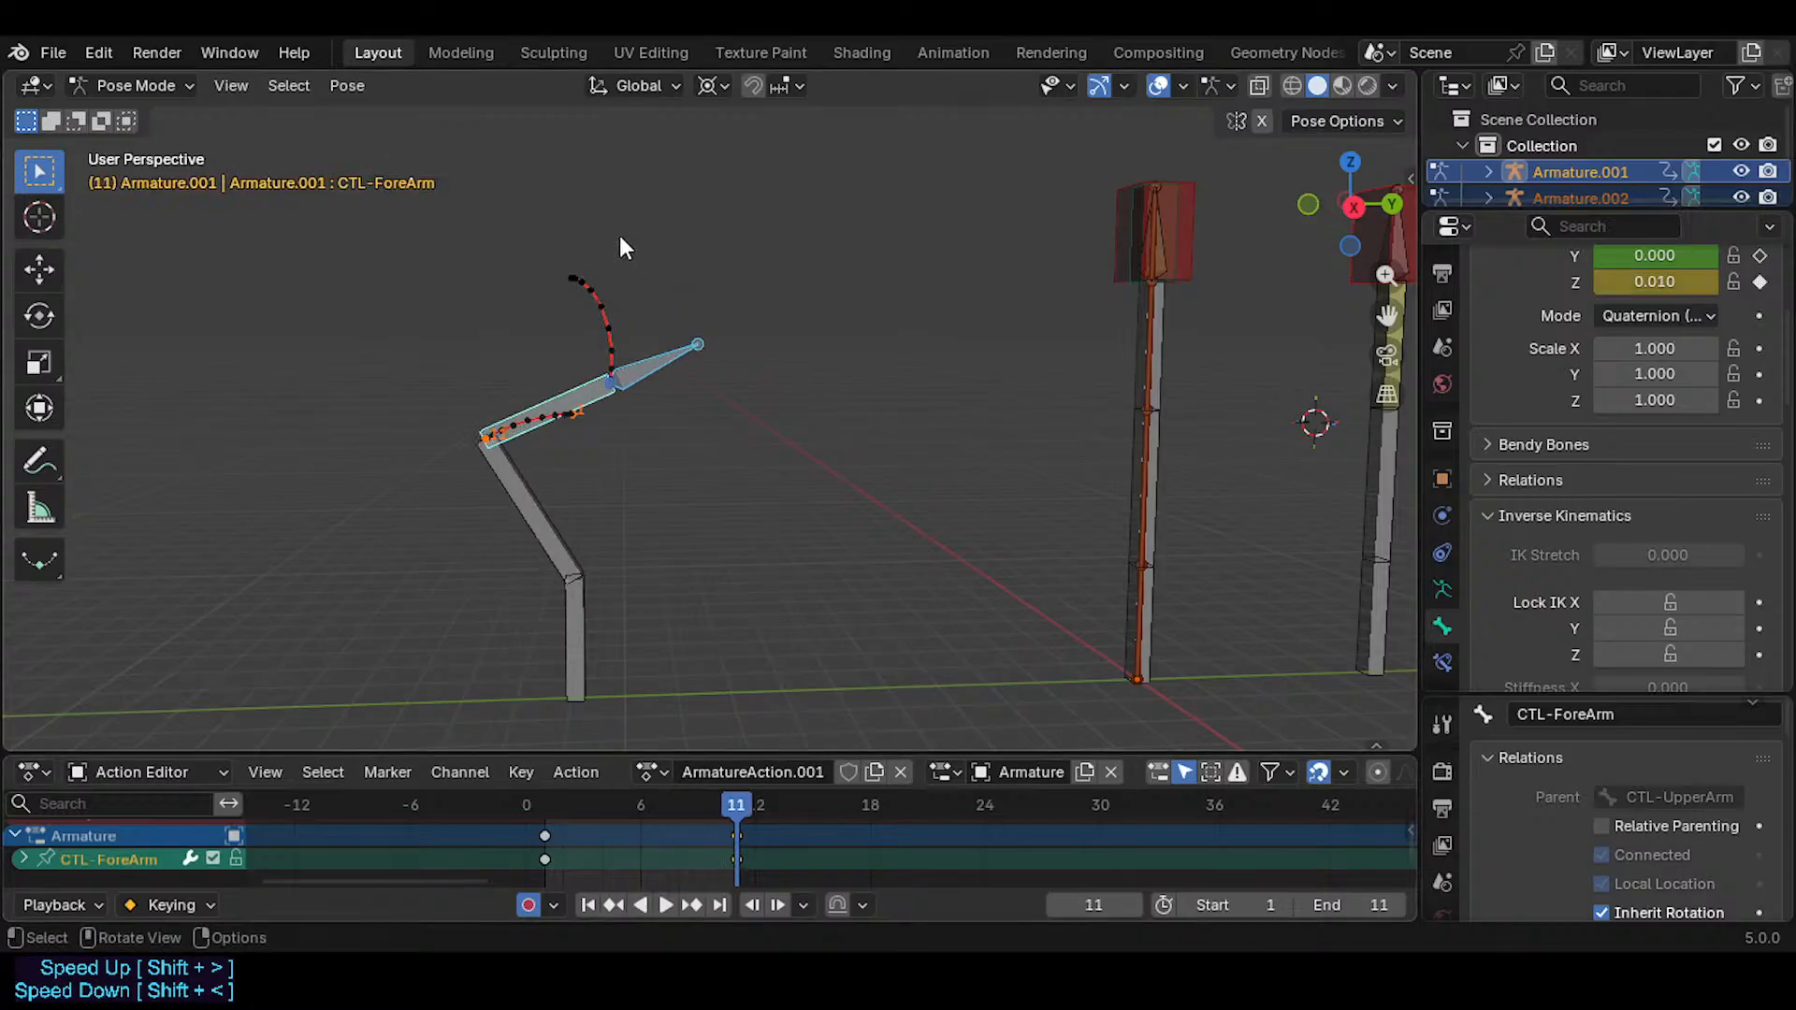
- Parent MCH-Hand to CTL-ForeArm again in Edit Mode, and scrub back to frame 1 in Pose Mode
left_click(664, 350)
left_click(577, 391, "shift")
key("Tab")
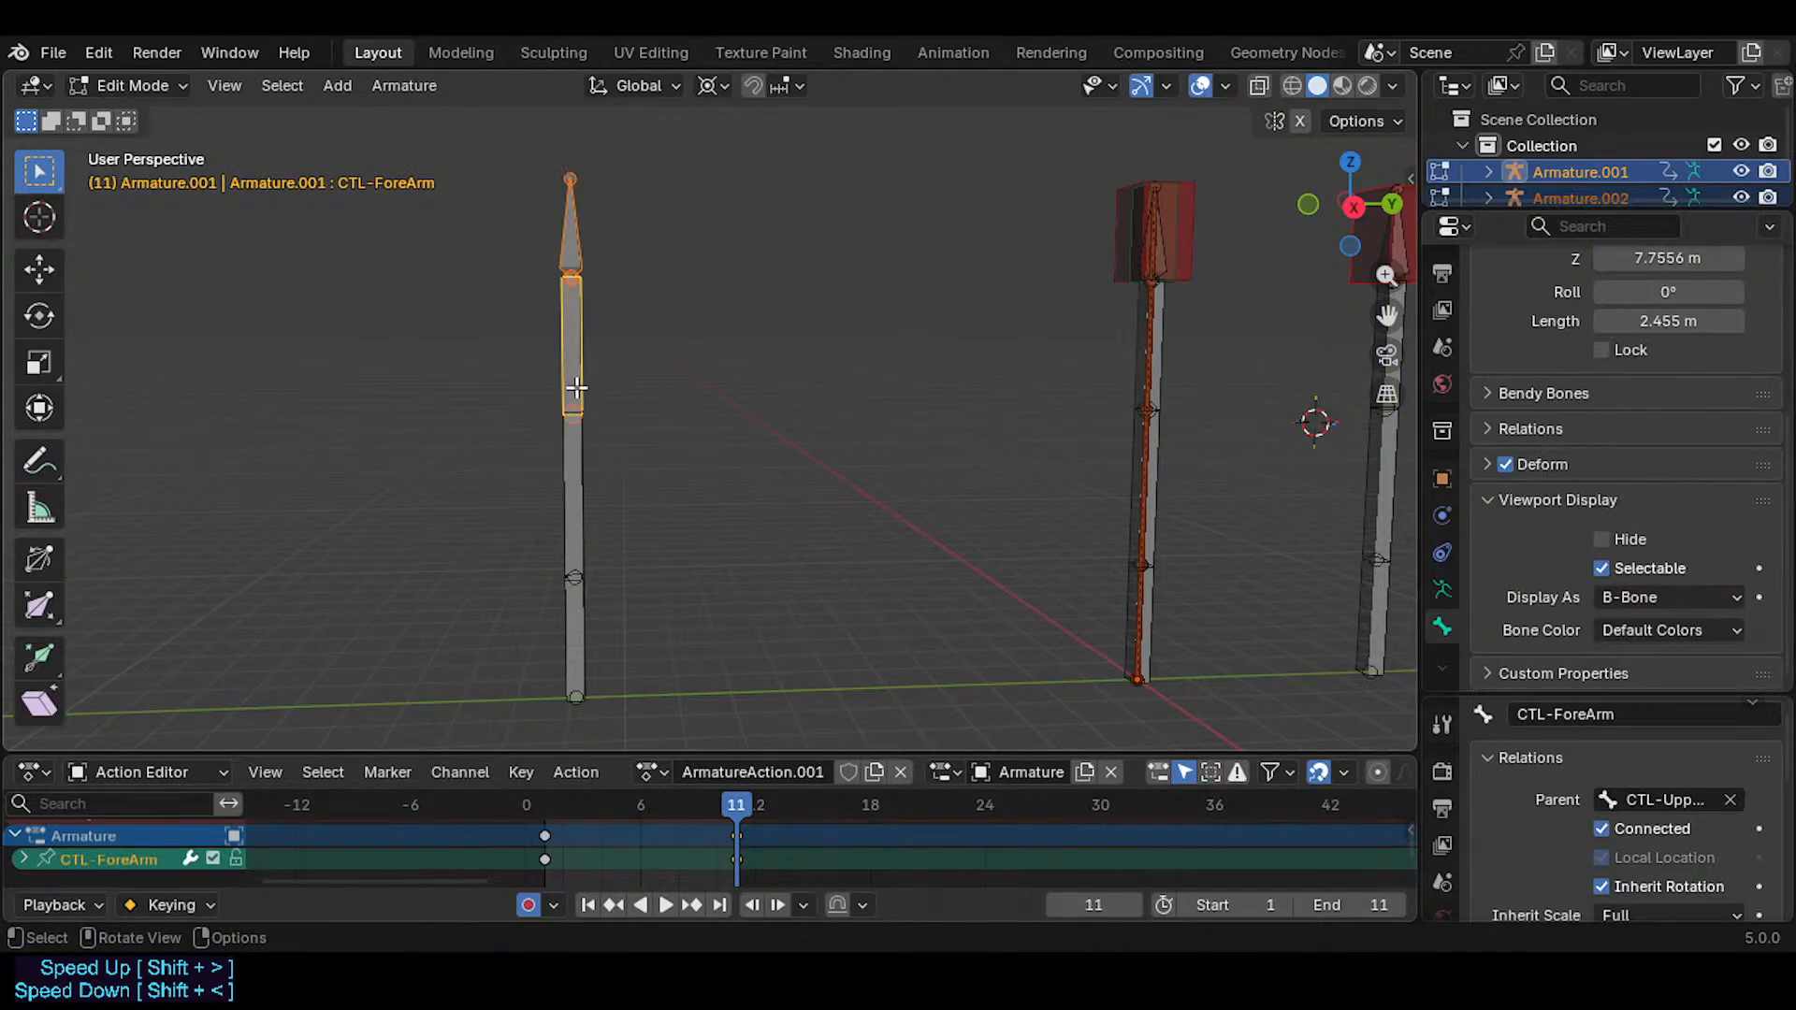
key("ctrl+p")
left_click(574, 383)
key("Tab")
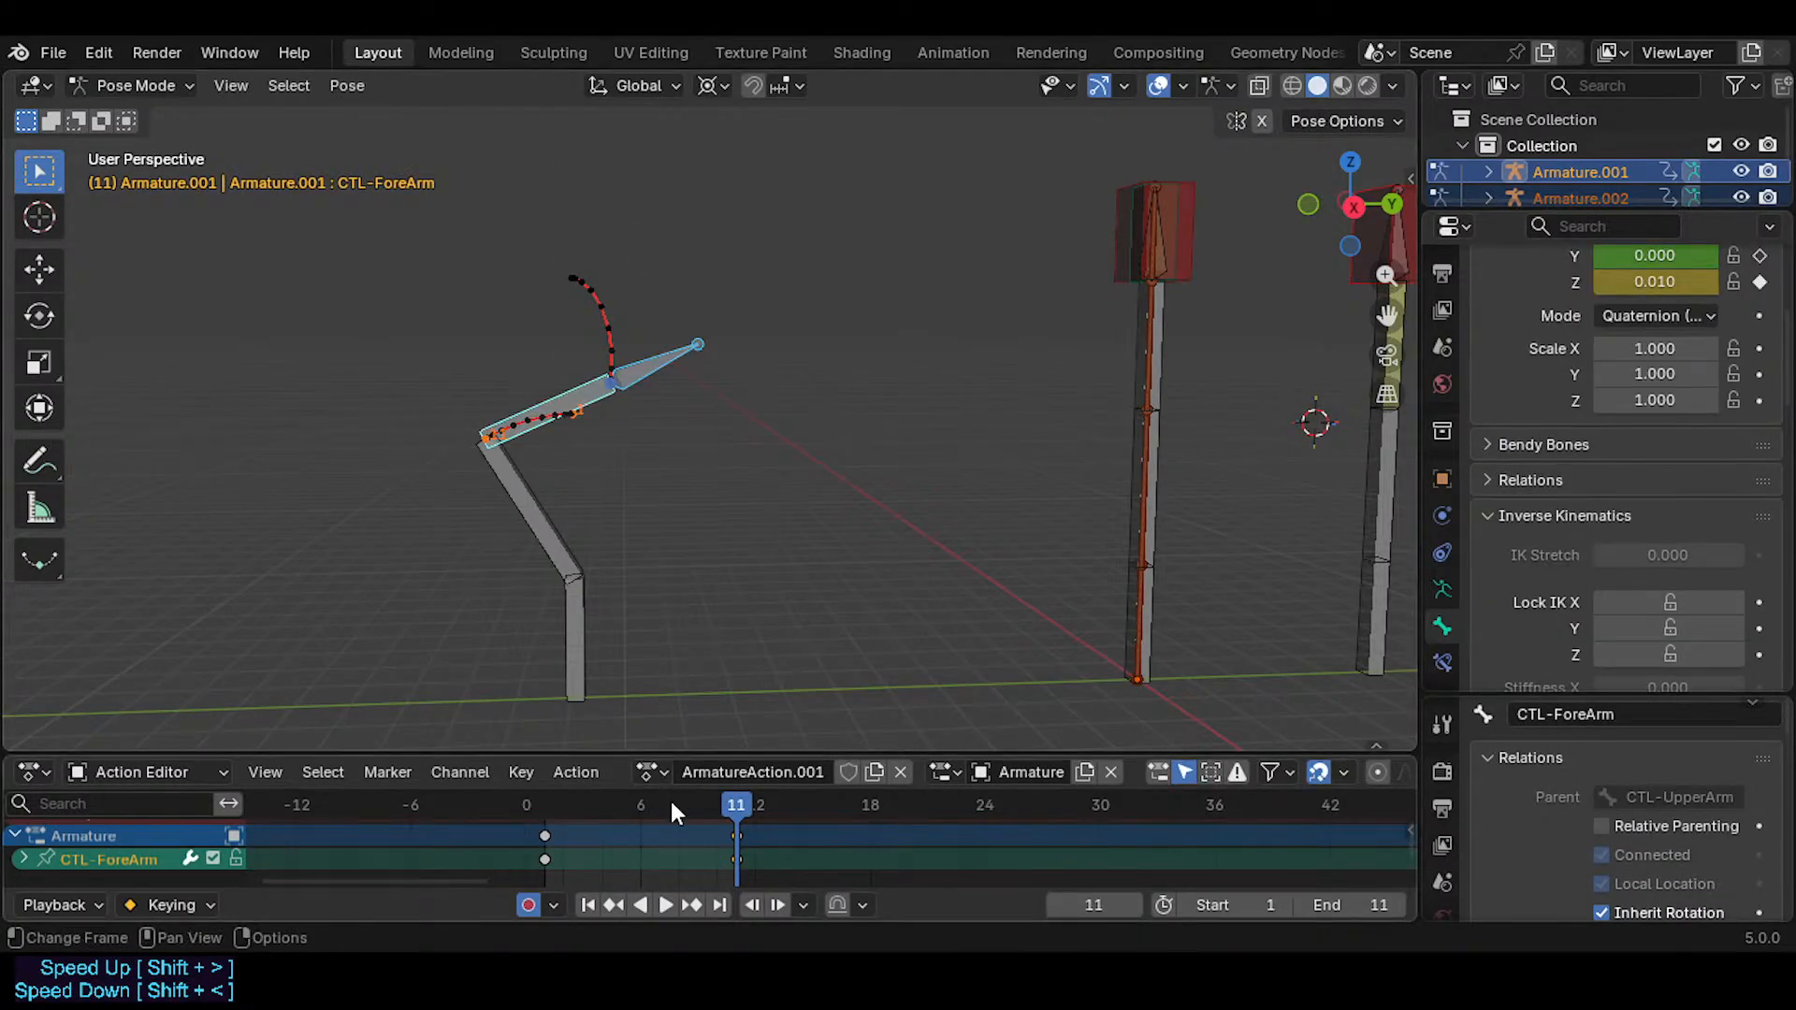
left_click_drag(706, 796, 544, 752)
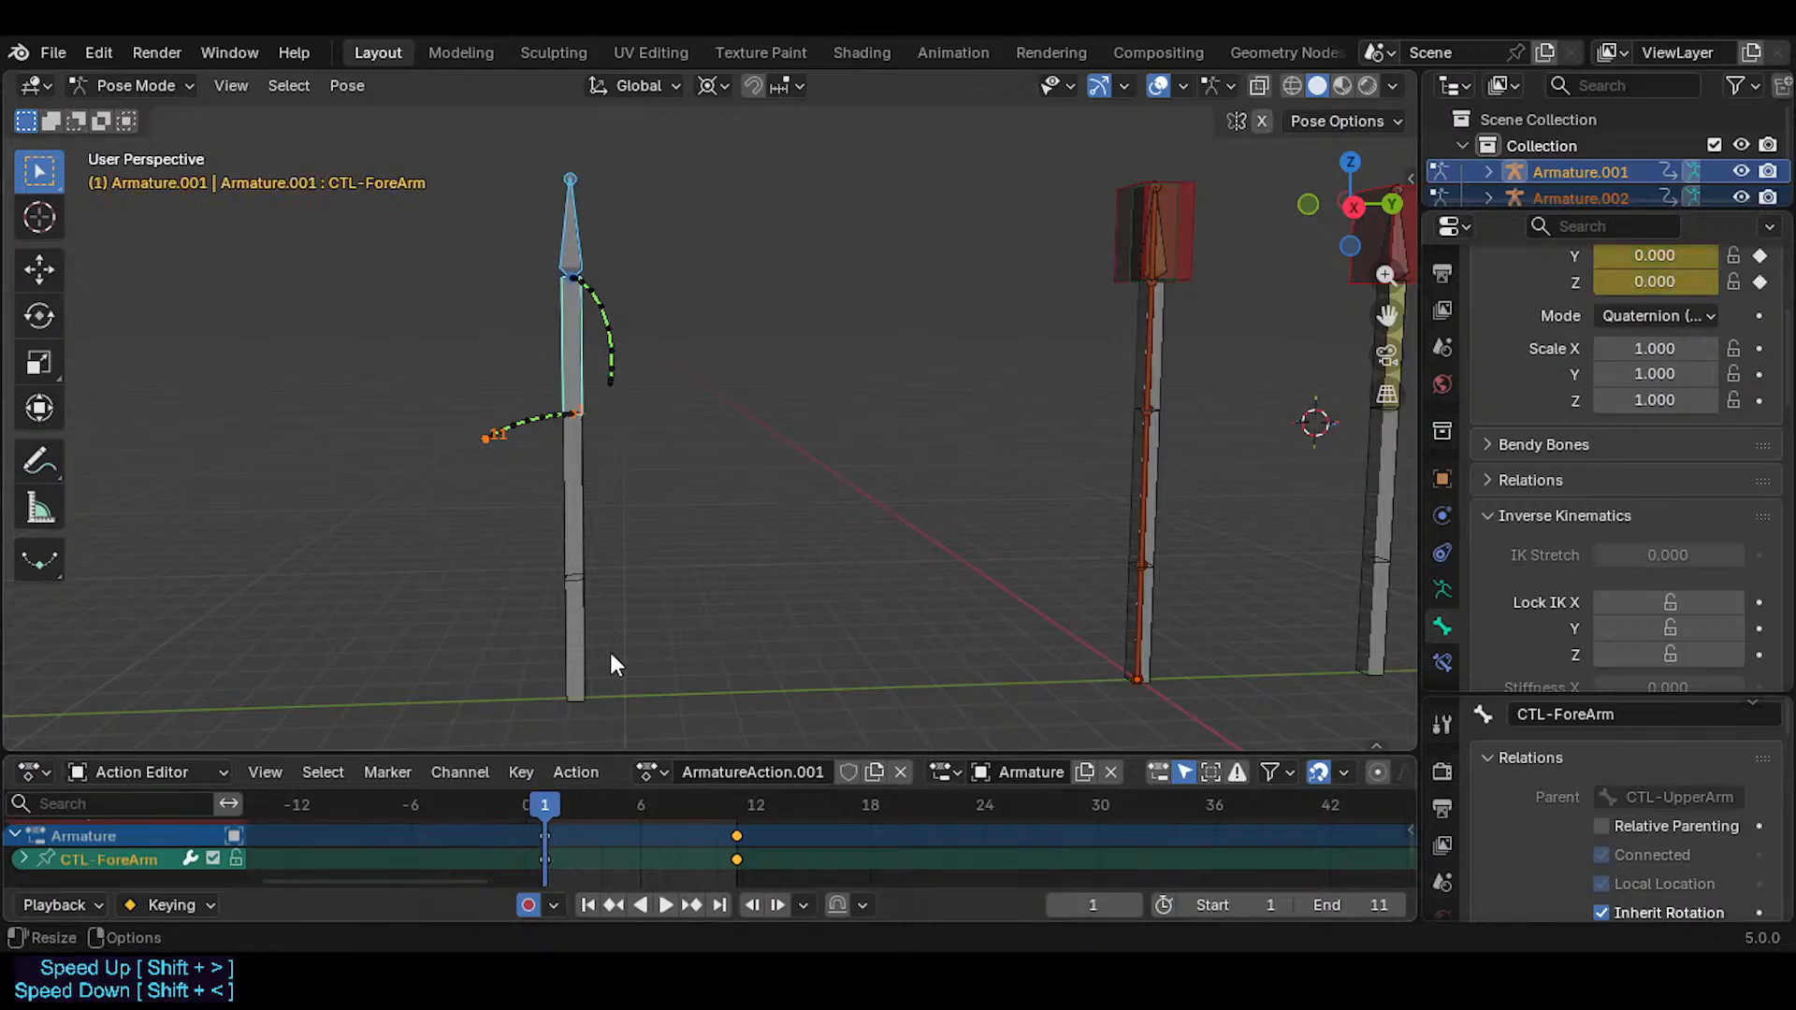
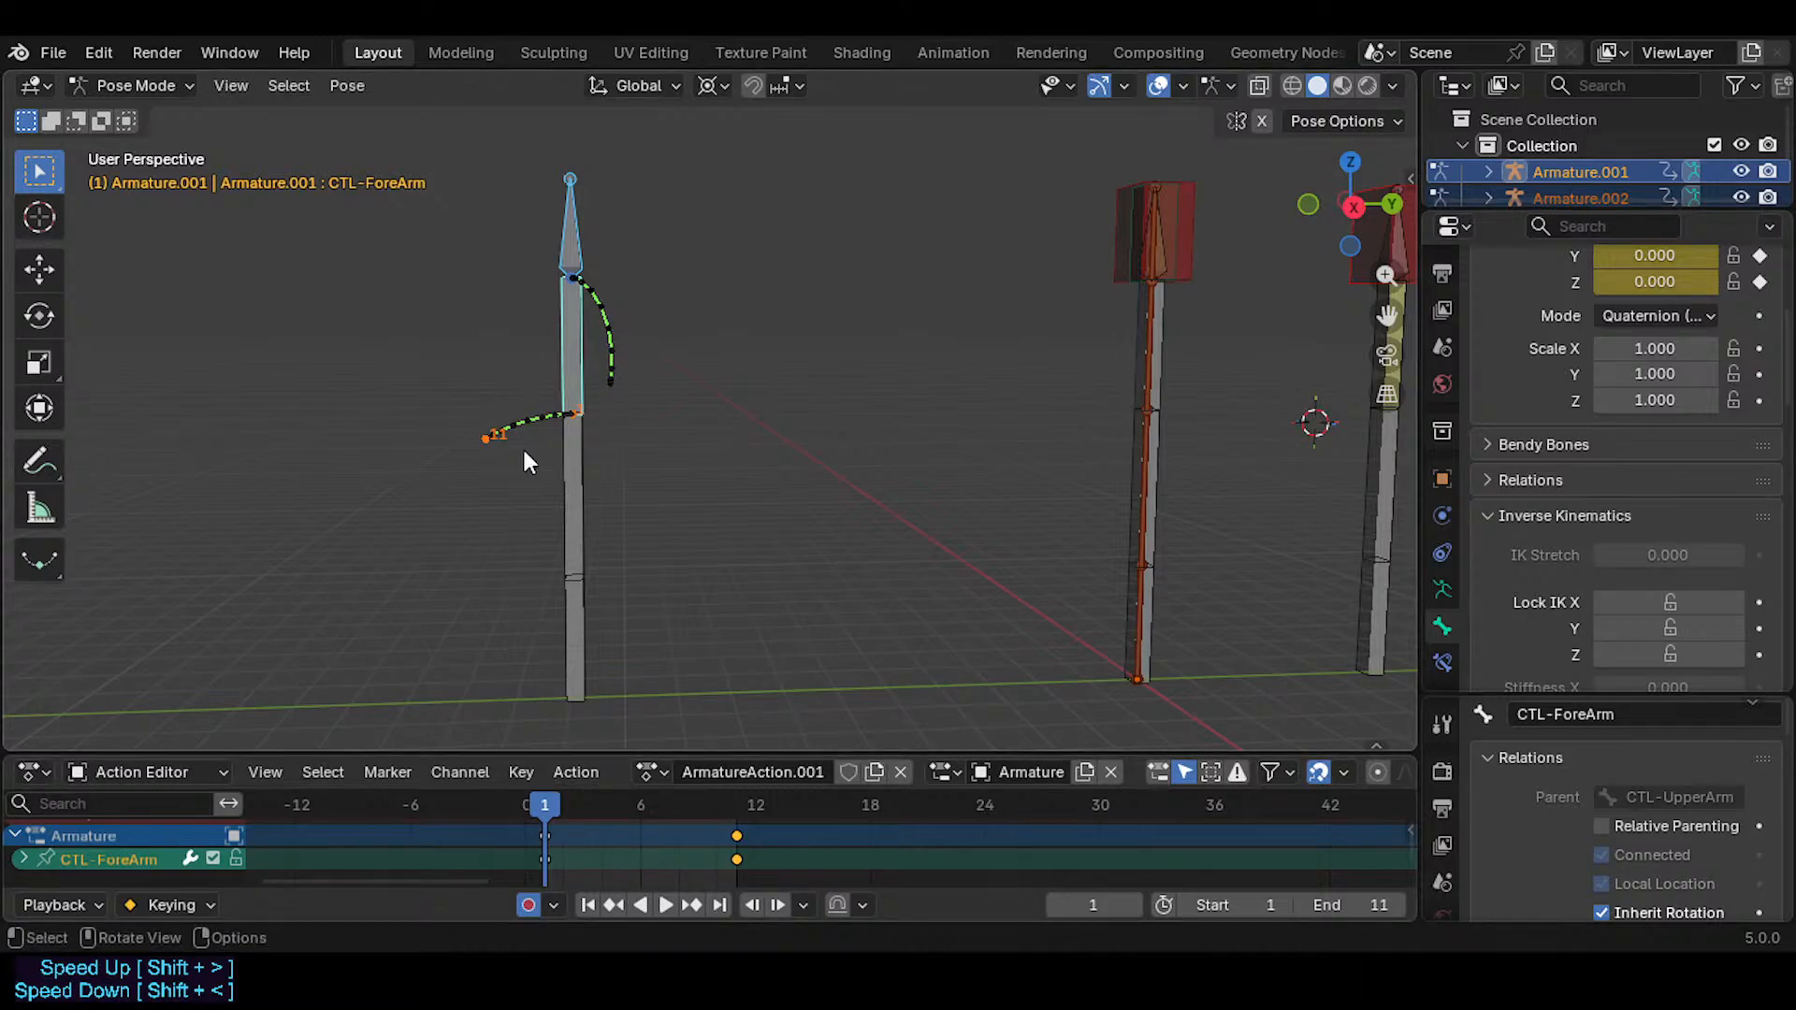
- Scrub to frame 11 and try rotating CTL-UpperArm from the shoulder joint
left_click_drag(545, 804, 737, 803)
scroll(463, 458, "up", 4)
left_click(665, 673)
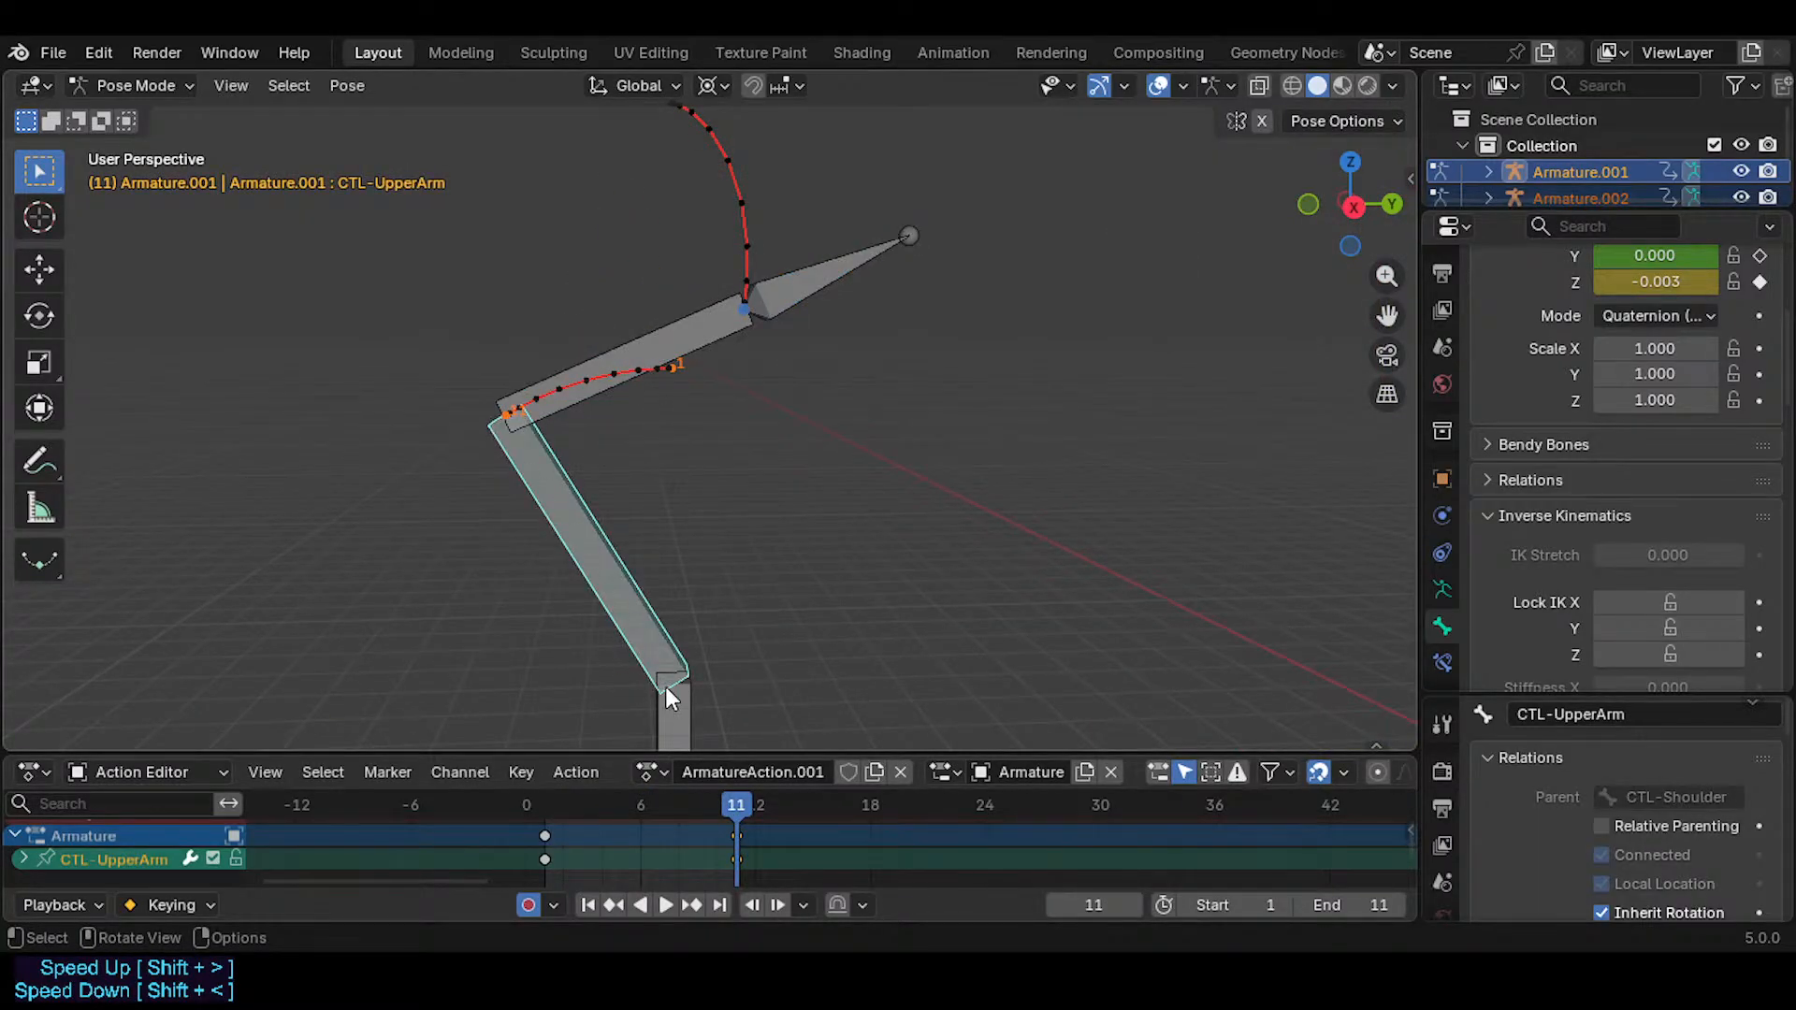
left_click(665, 689)
left_click(581, 552)
key("r")
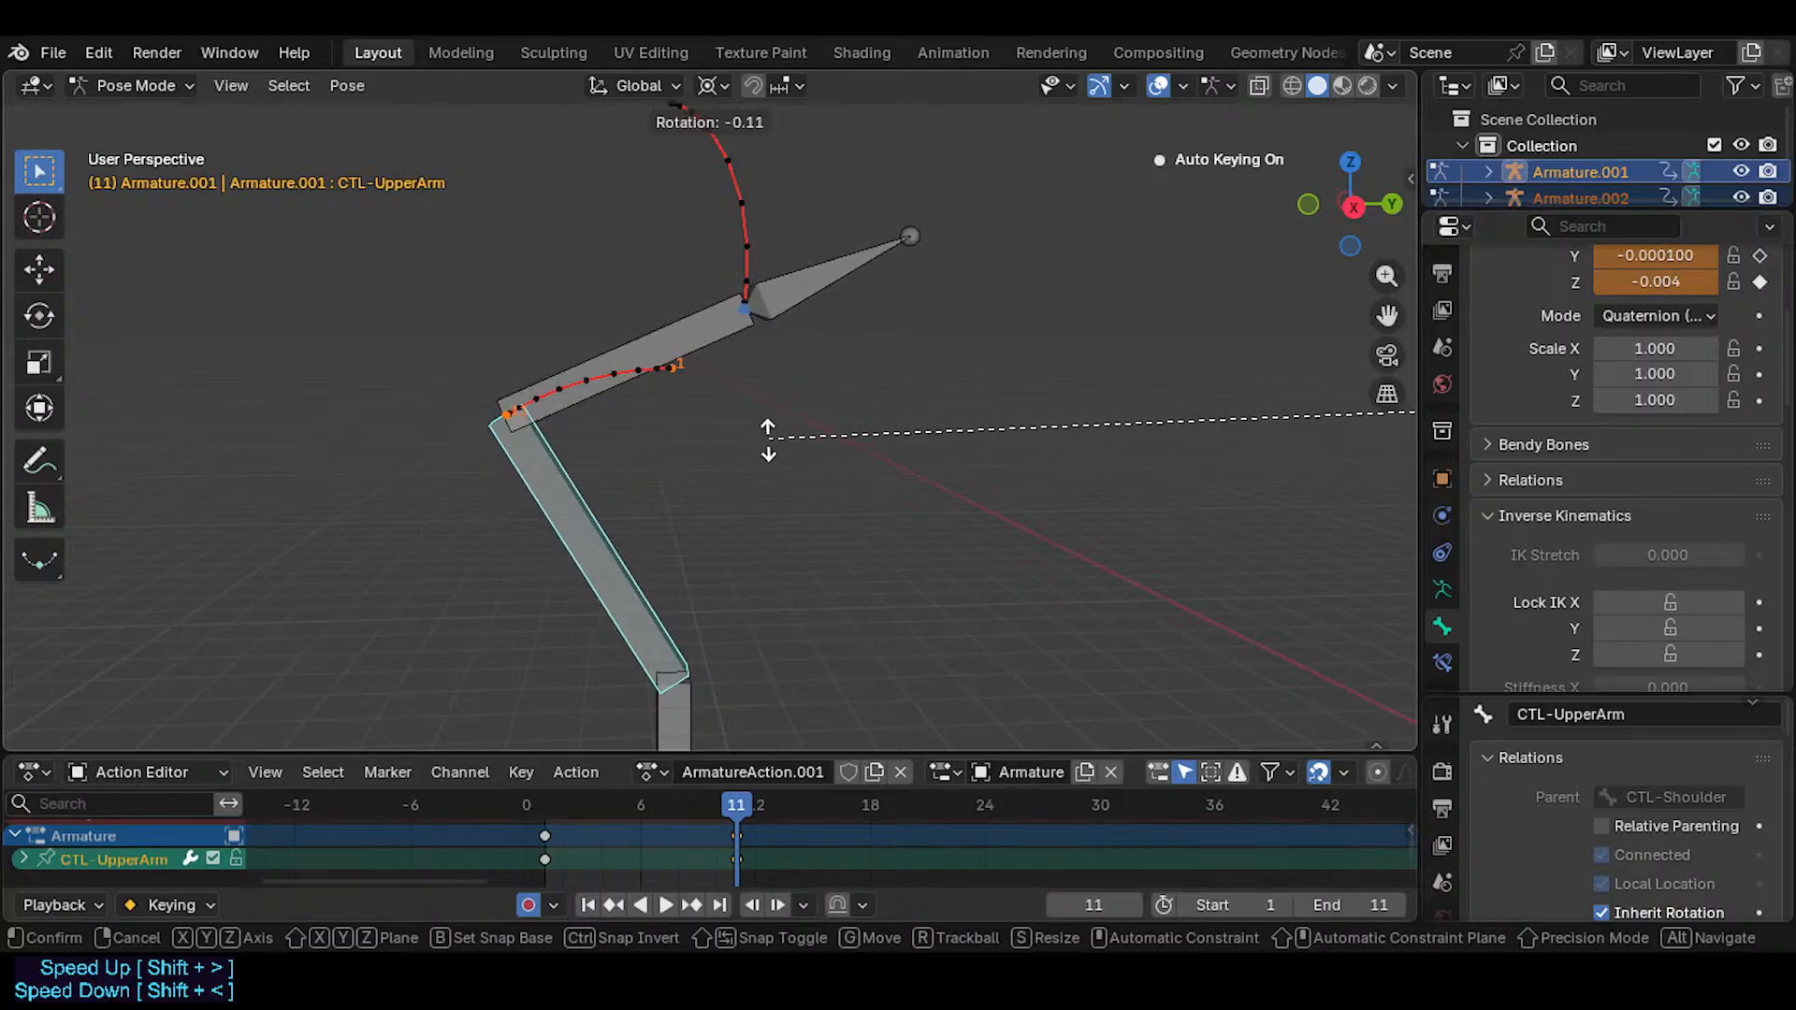
left_click(615, 453)
- Place the 3D cursor at CTL-UpperArm's base at frame 1, and inspect CTL-ForeArm in the bent pose at frame 12
scroll(650, 606, "down", 2)
left_click(545, 805)
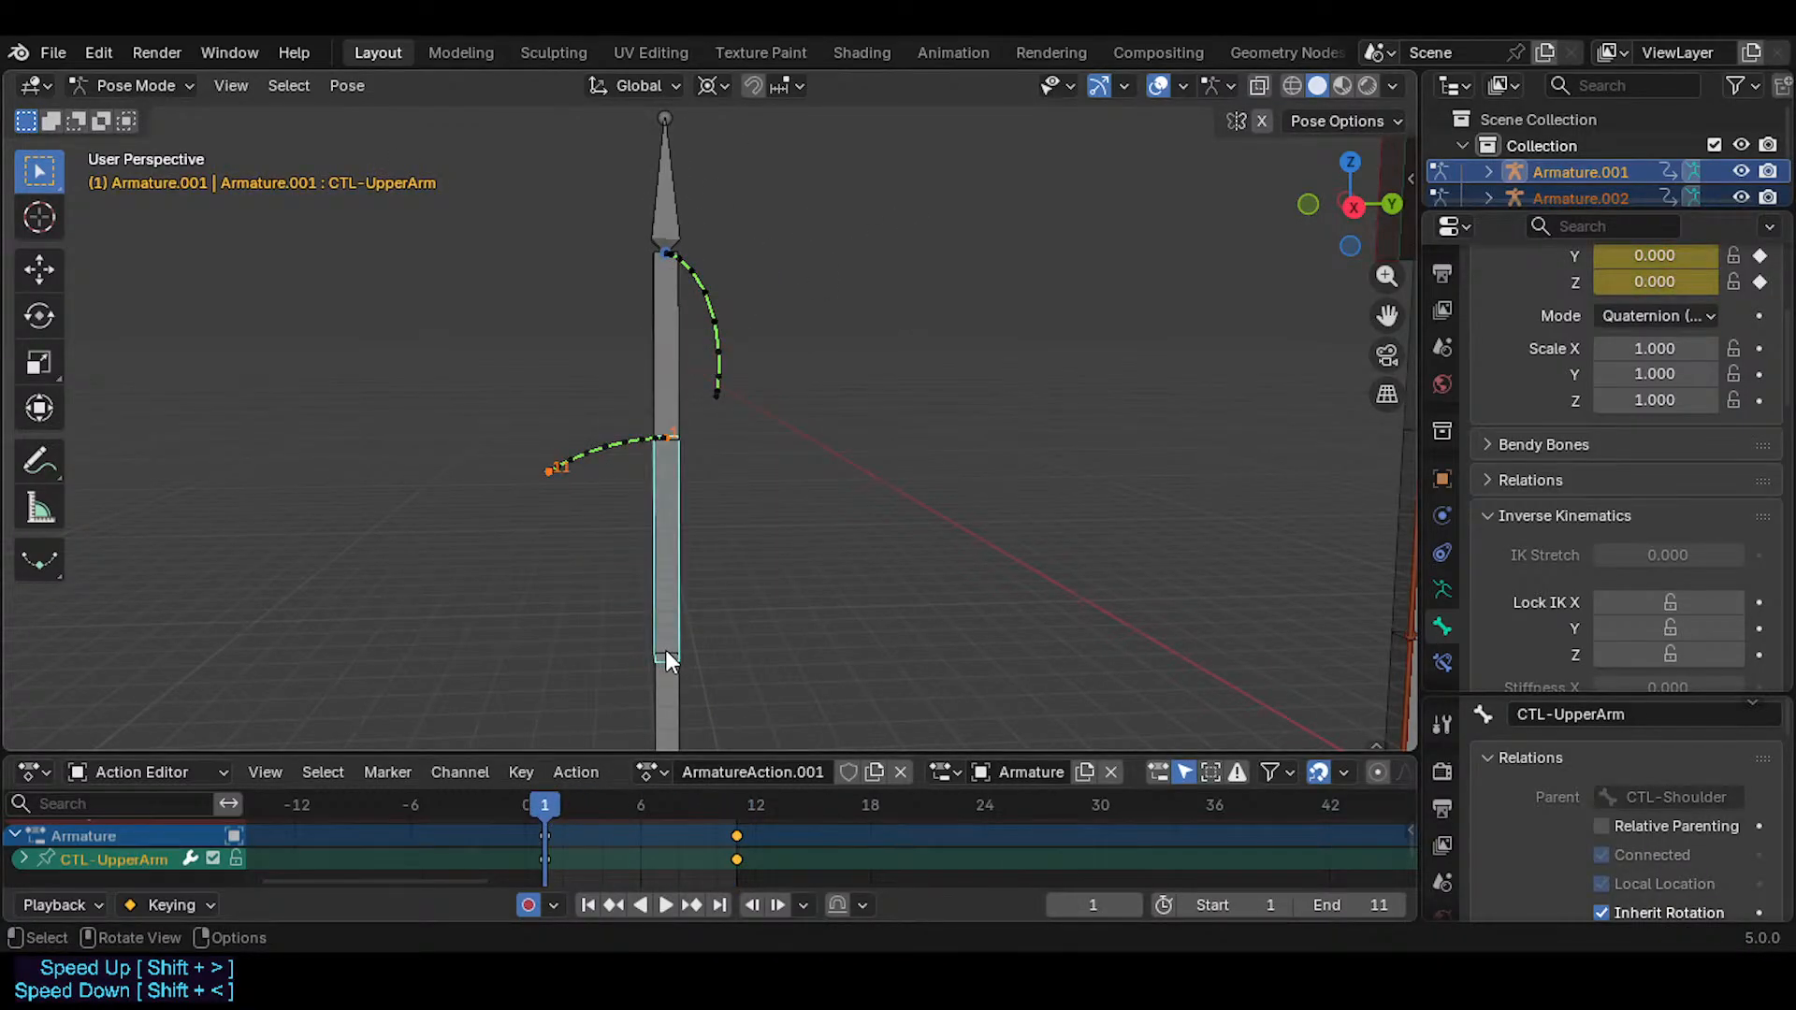
key("space")
left_click_drag(625, 810, 752, 809)
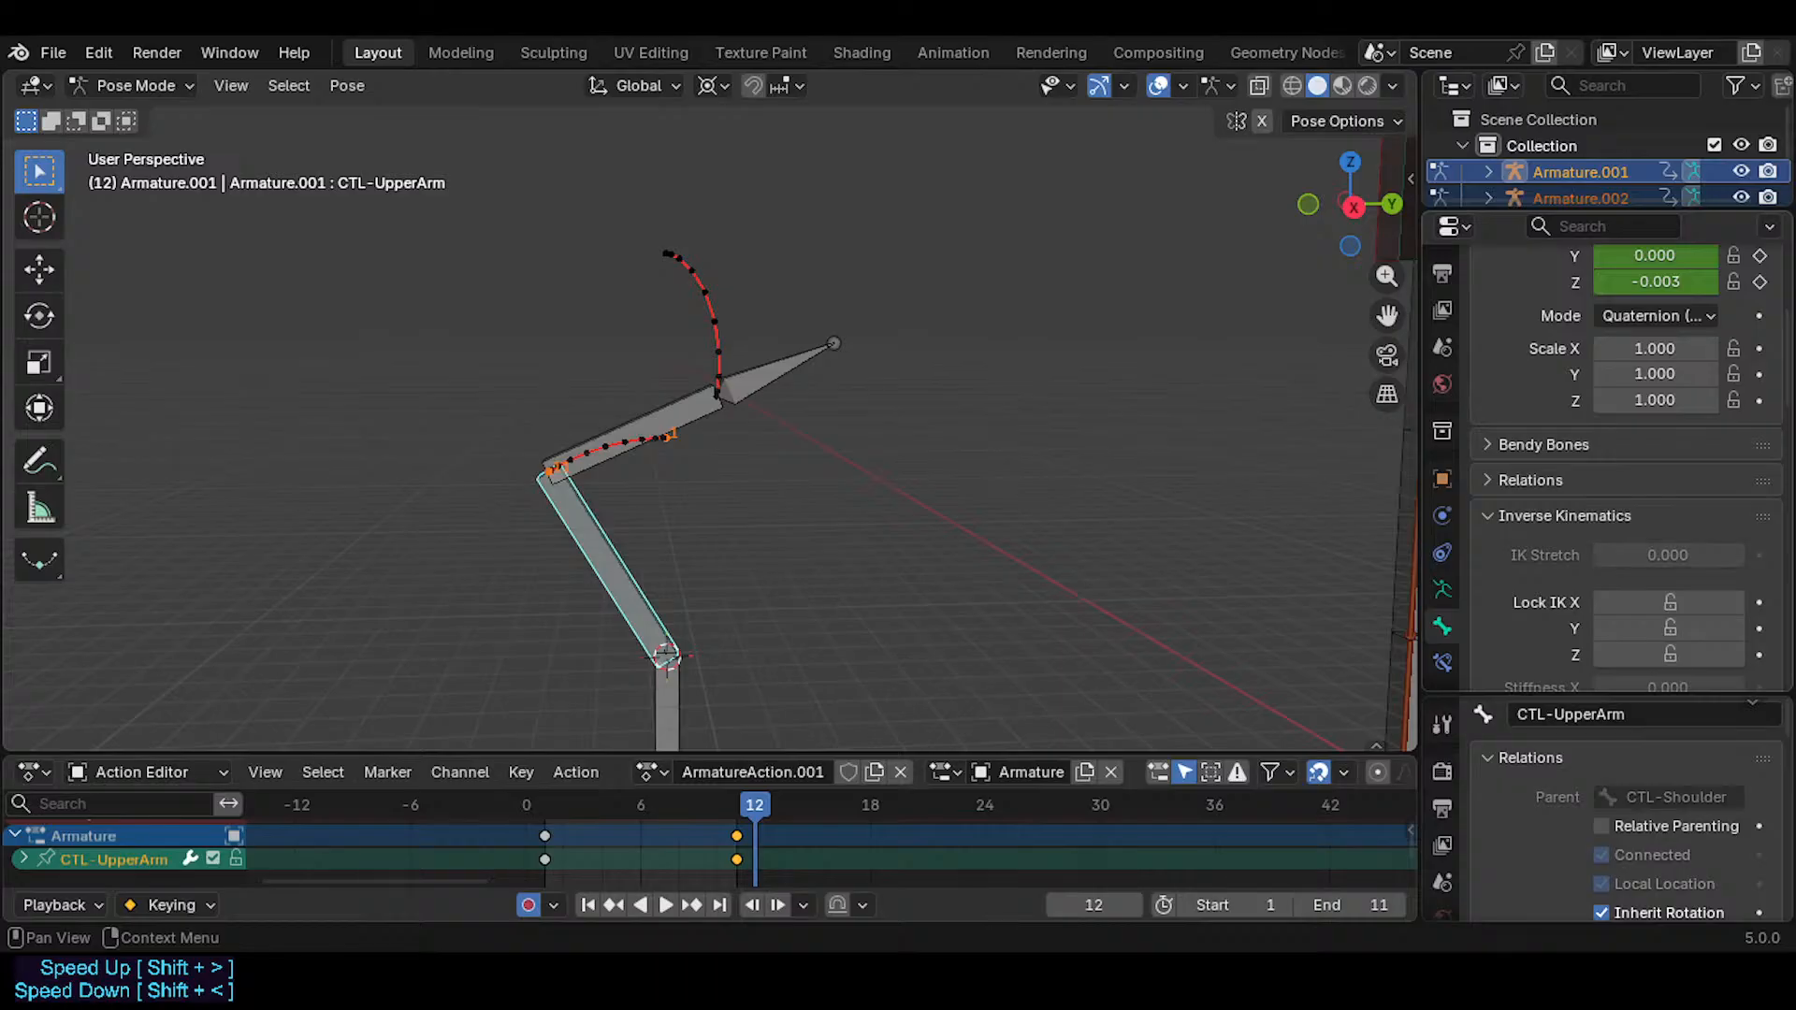
left_click(643, 431)
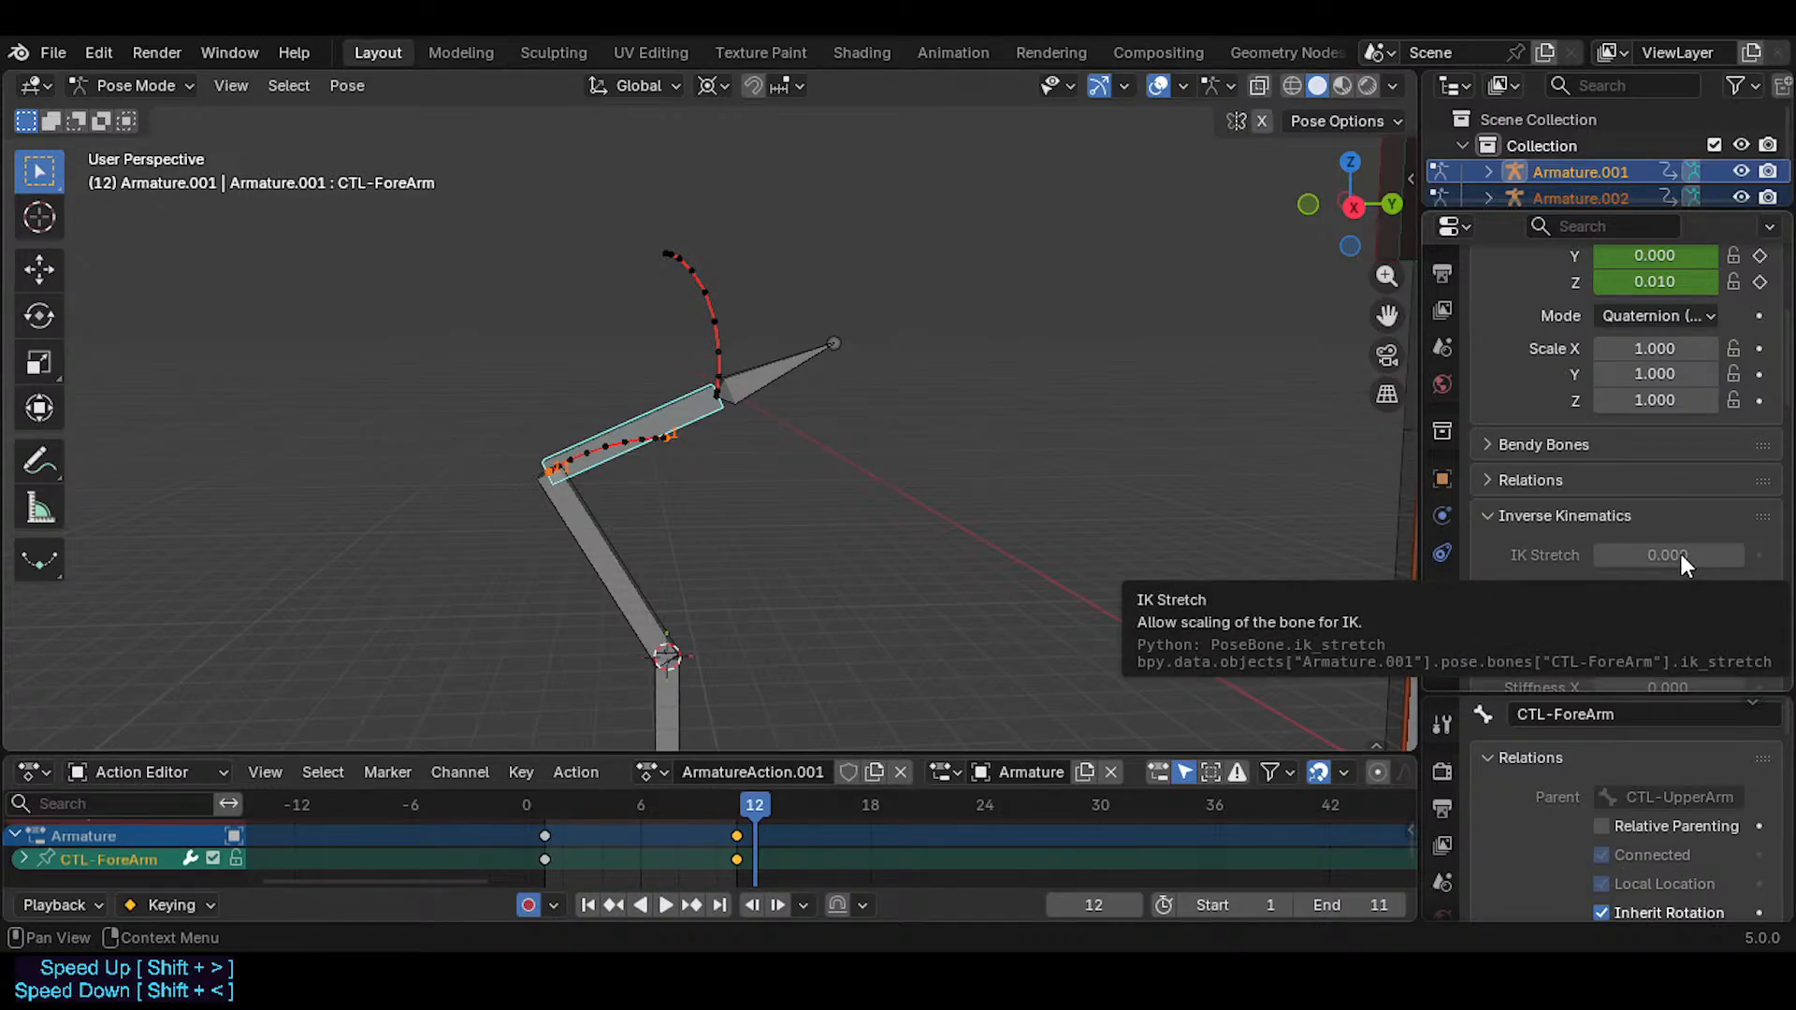
- Bring the other two armatures into view and select the MTR-IK-Hand control of Armature.002
scroll(776, 421, "down", 2)
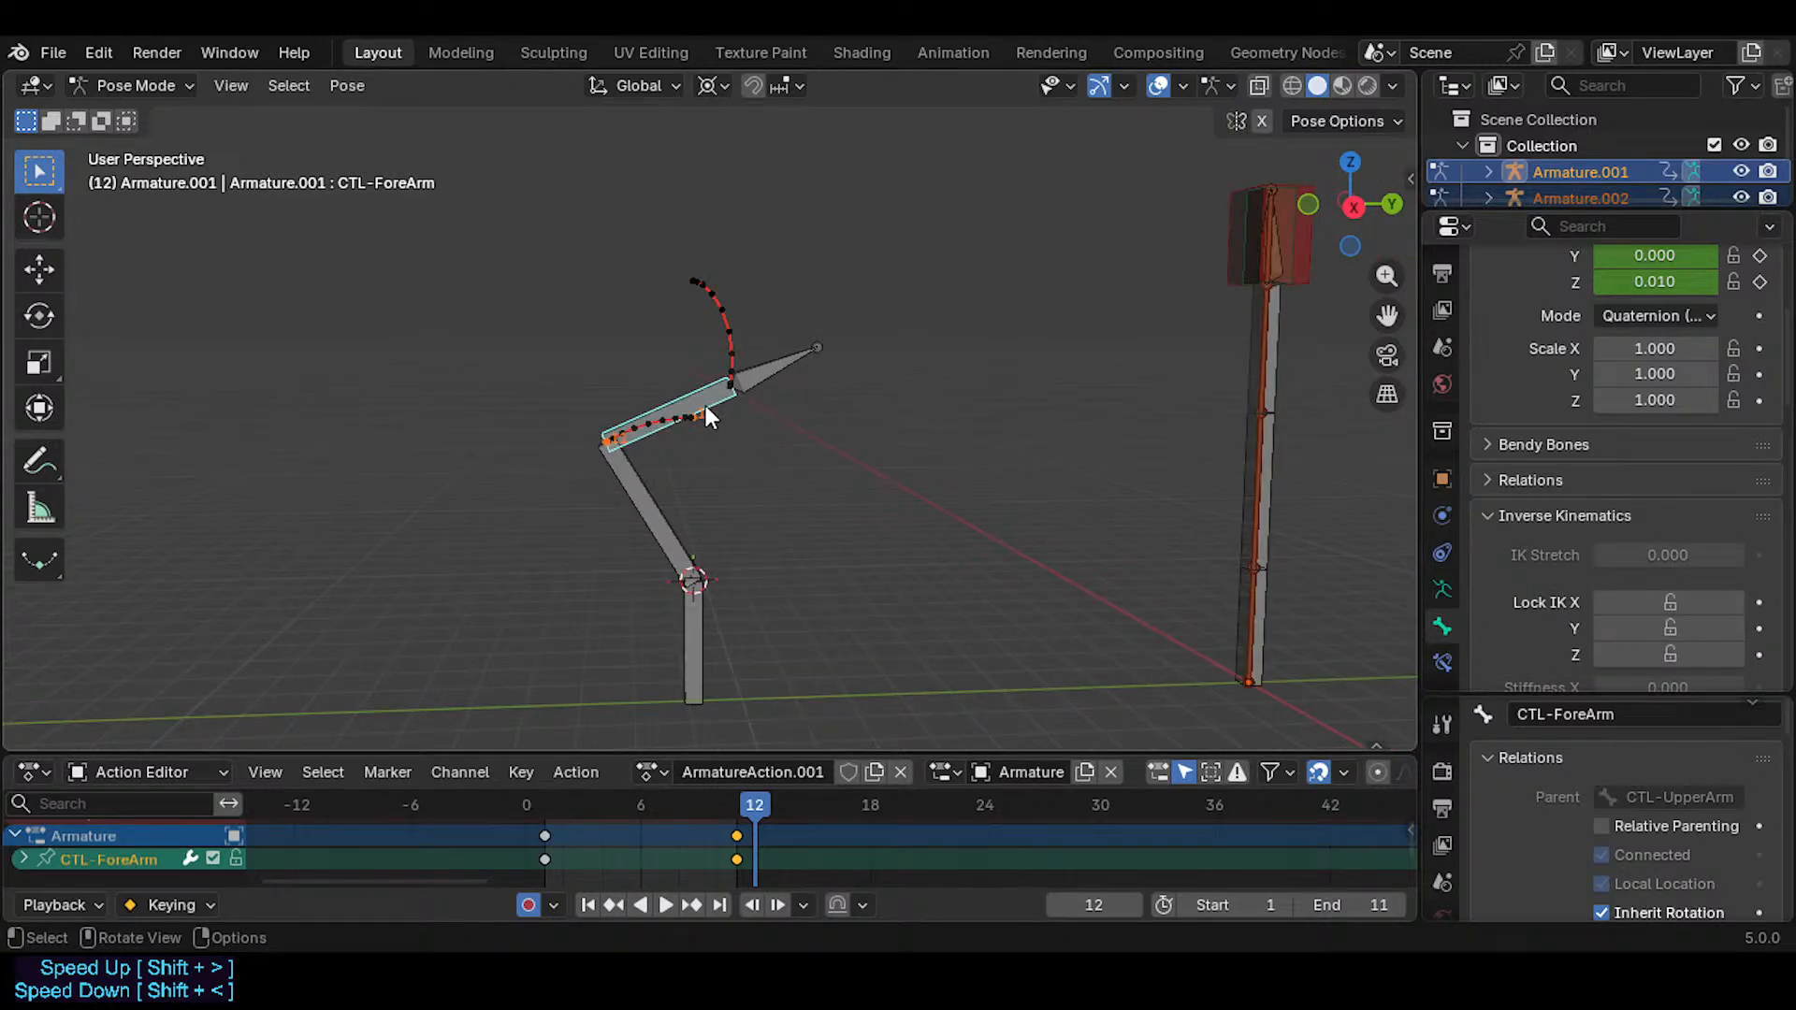
middle_click_drag(769, 243, 561, 250, "shift")
scroll(567, 299, "down", 1)
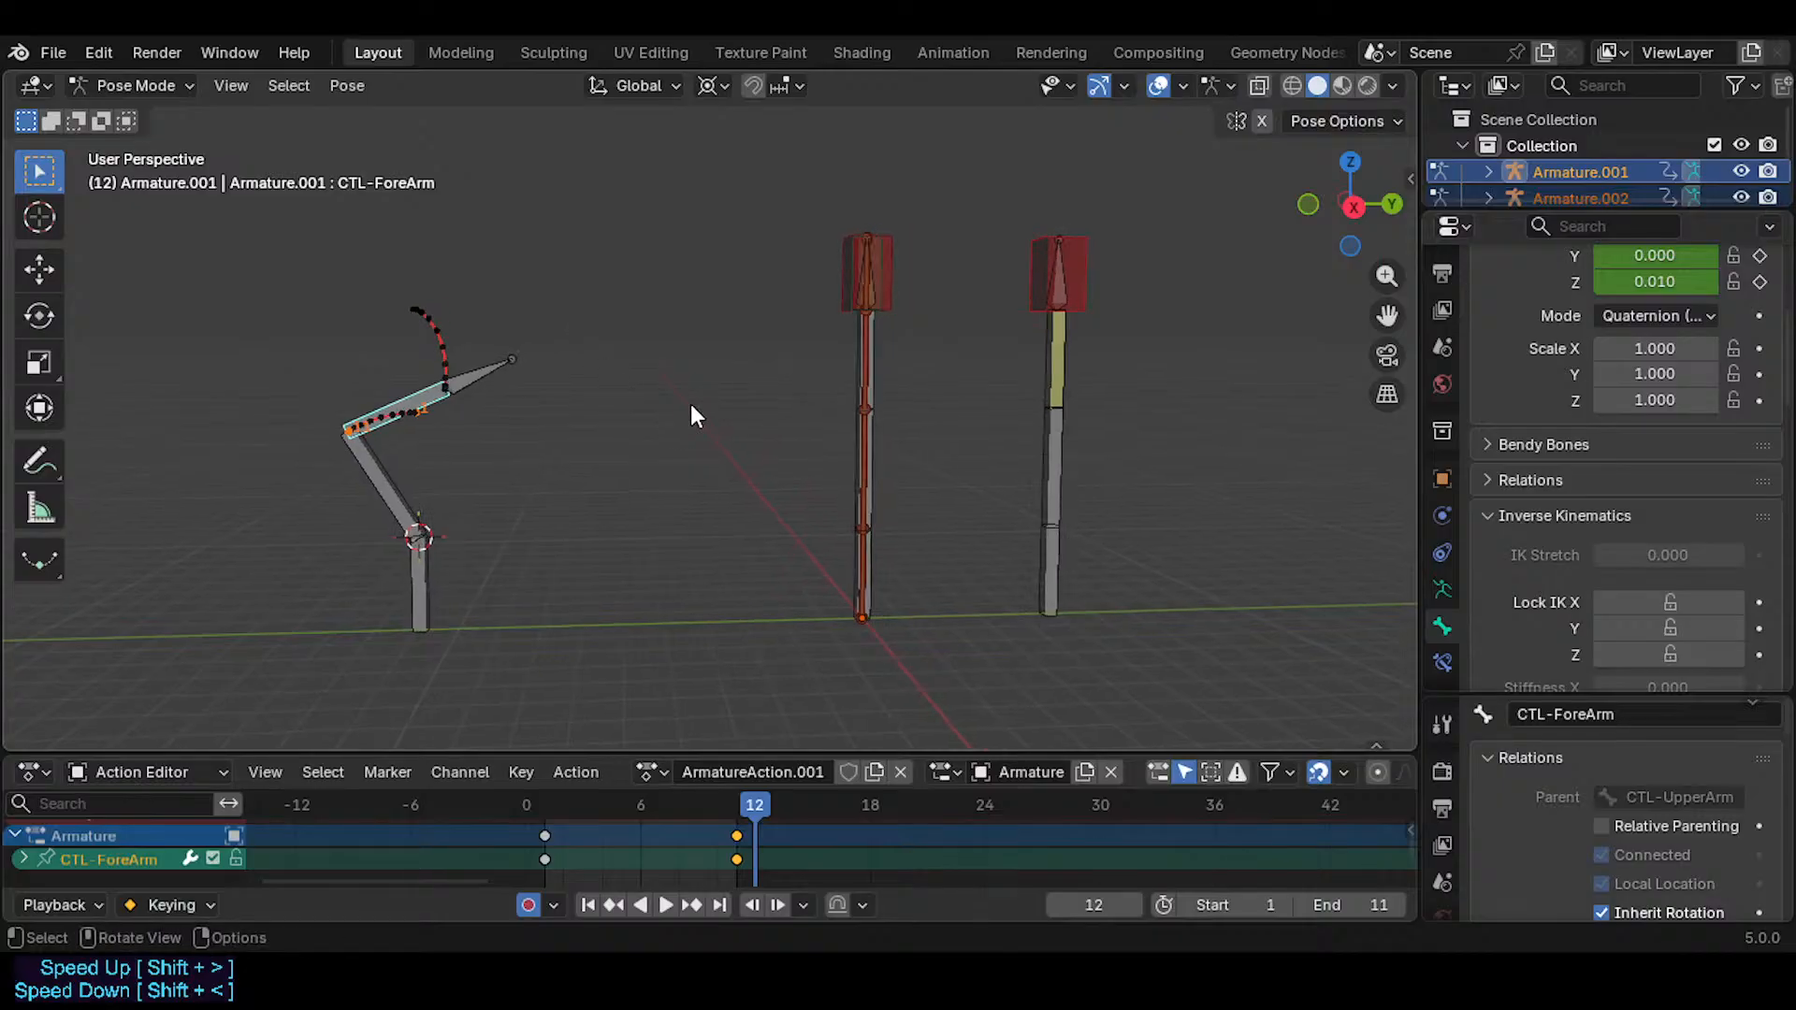
middle_click_drag(690, 404, 524, 379, "shift")
left_click(755, 251)
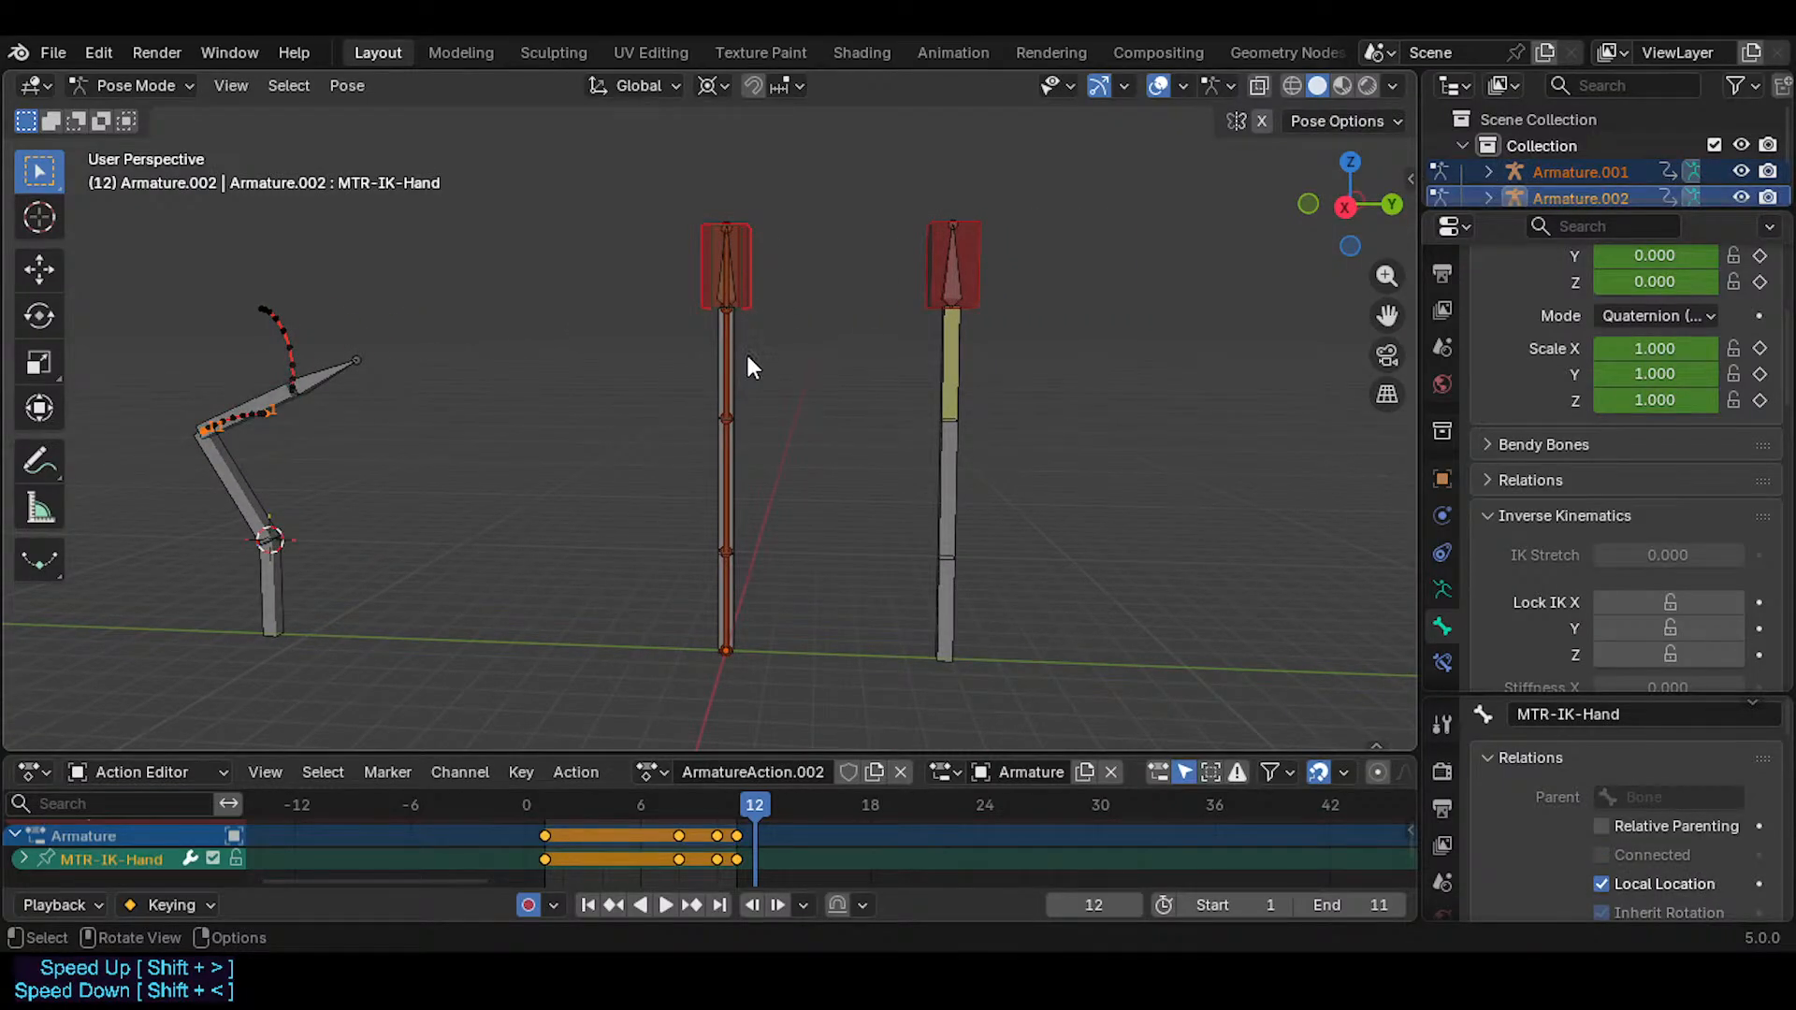
- Try box-selecting the bones of Armature.002, and reselect only its MTR-IK-Hand control
left_click_drag(645, 664, 801, 224)
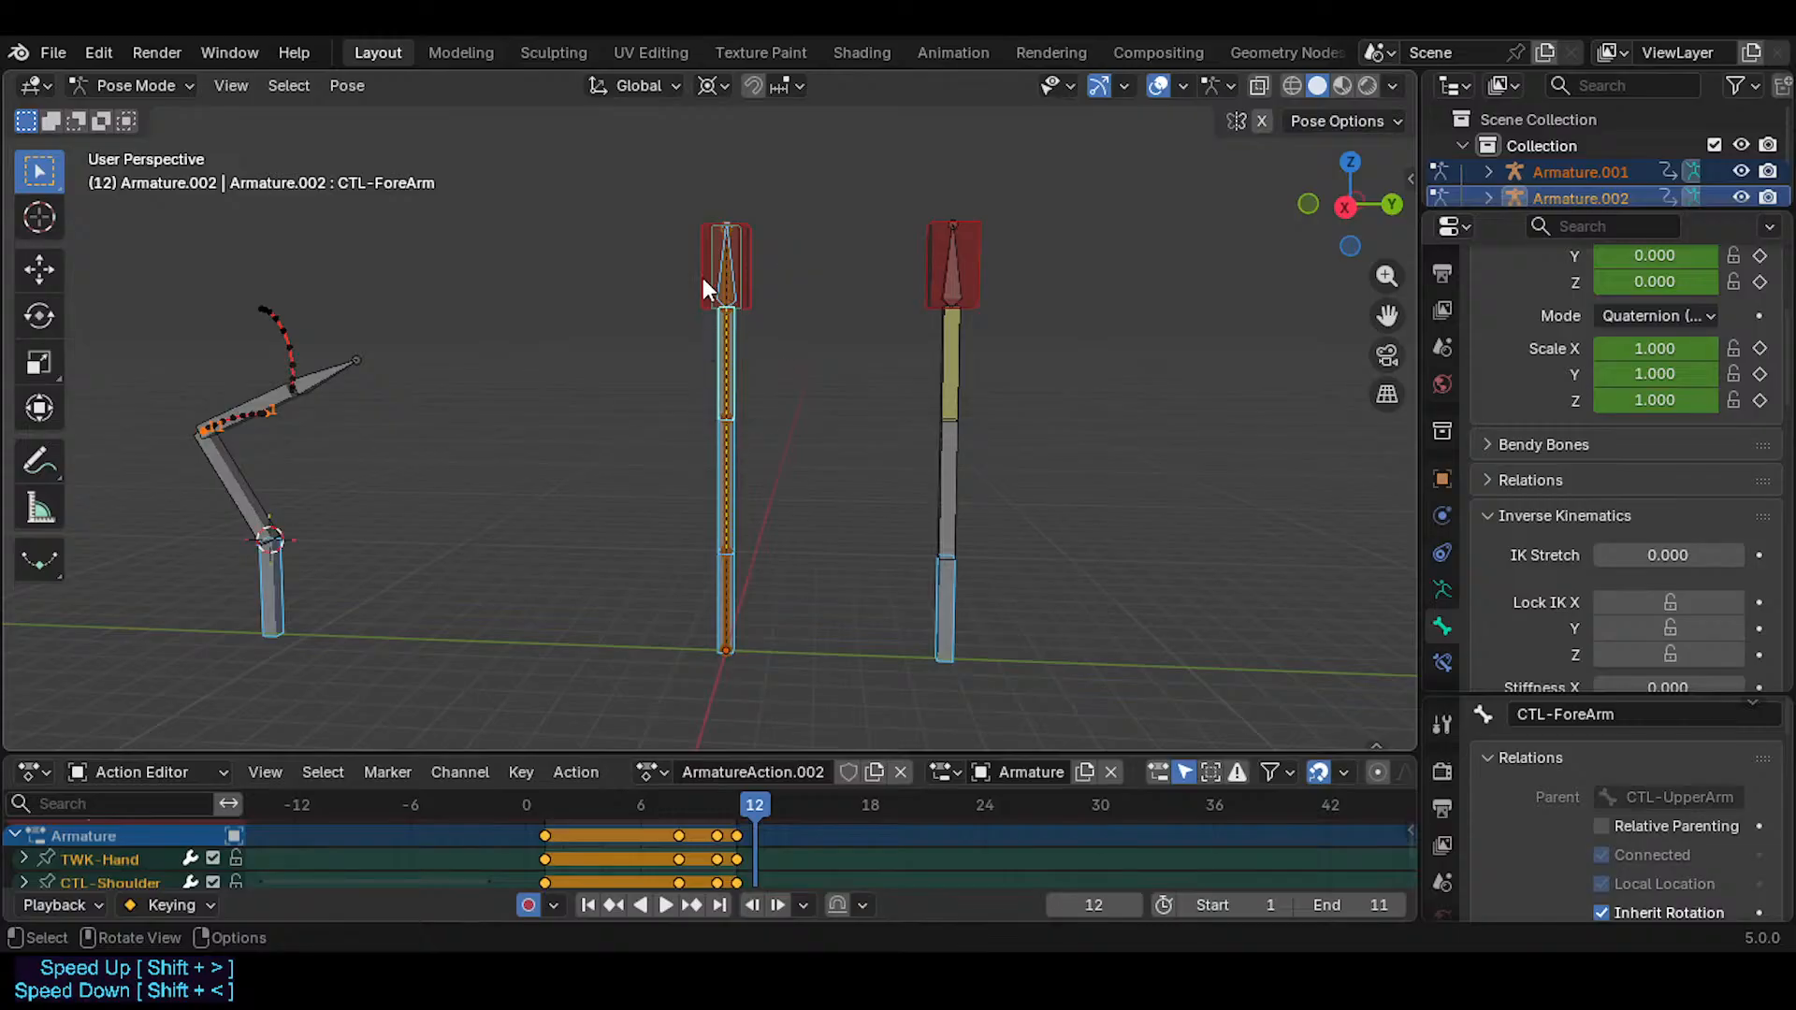
key("alt+a")
left_click_drag(681, 176, 776, 652)
key("b")
left_click_drag(636, 150, 978, 734)
left_click(749, 261)
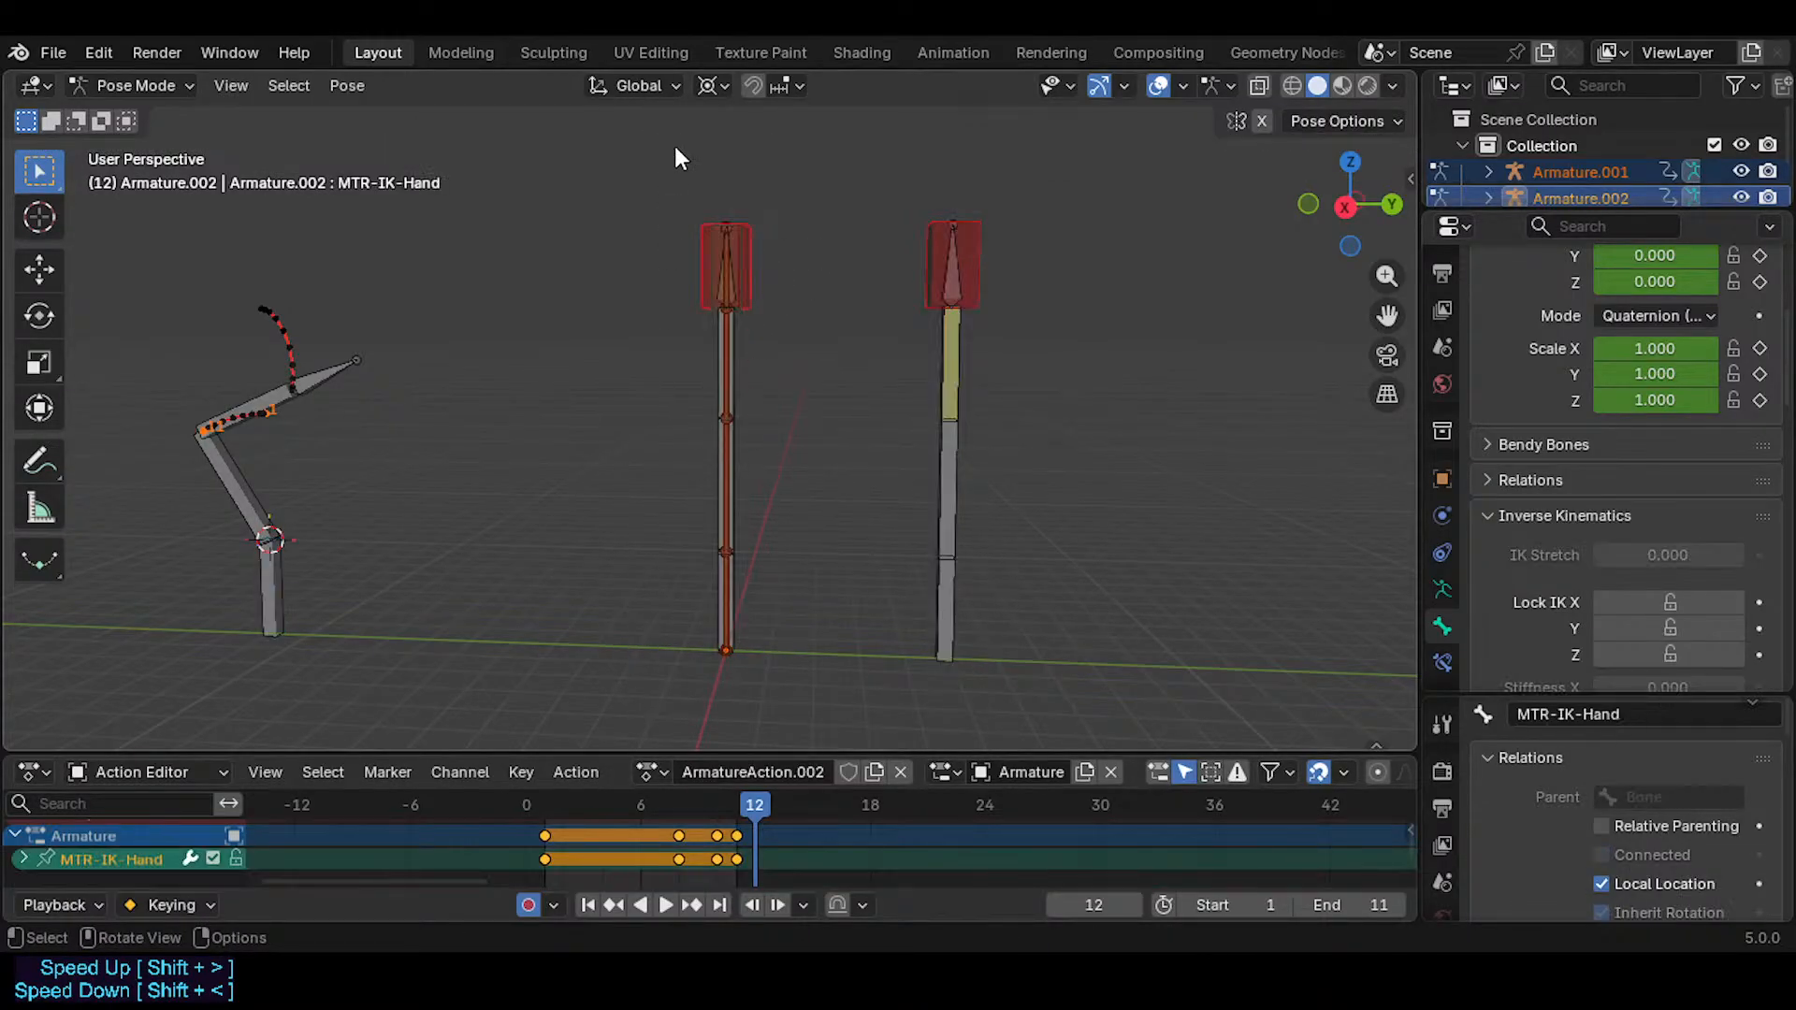
- Select the MTR-IK-Hand control of Armature.003, and select MCH-Hand on the bent arm of Armature.001
left_click_drag(676, 146, 778, 666)
key("alt+a")
left_click(928, 279)
middle_click_drag(290, 335, 671, 342, "shift")
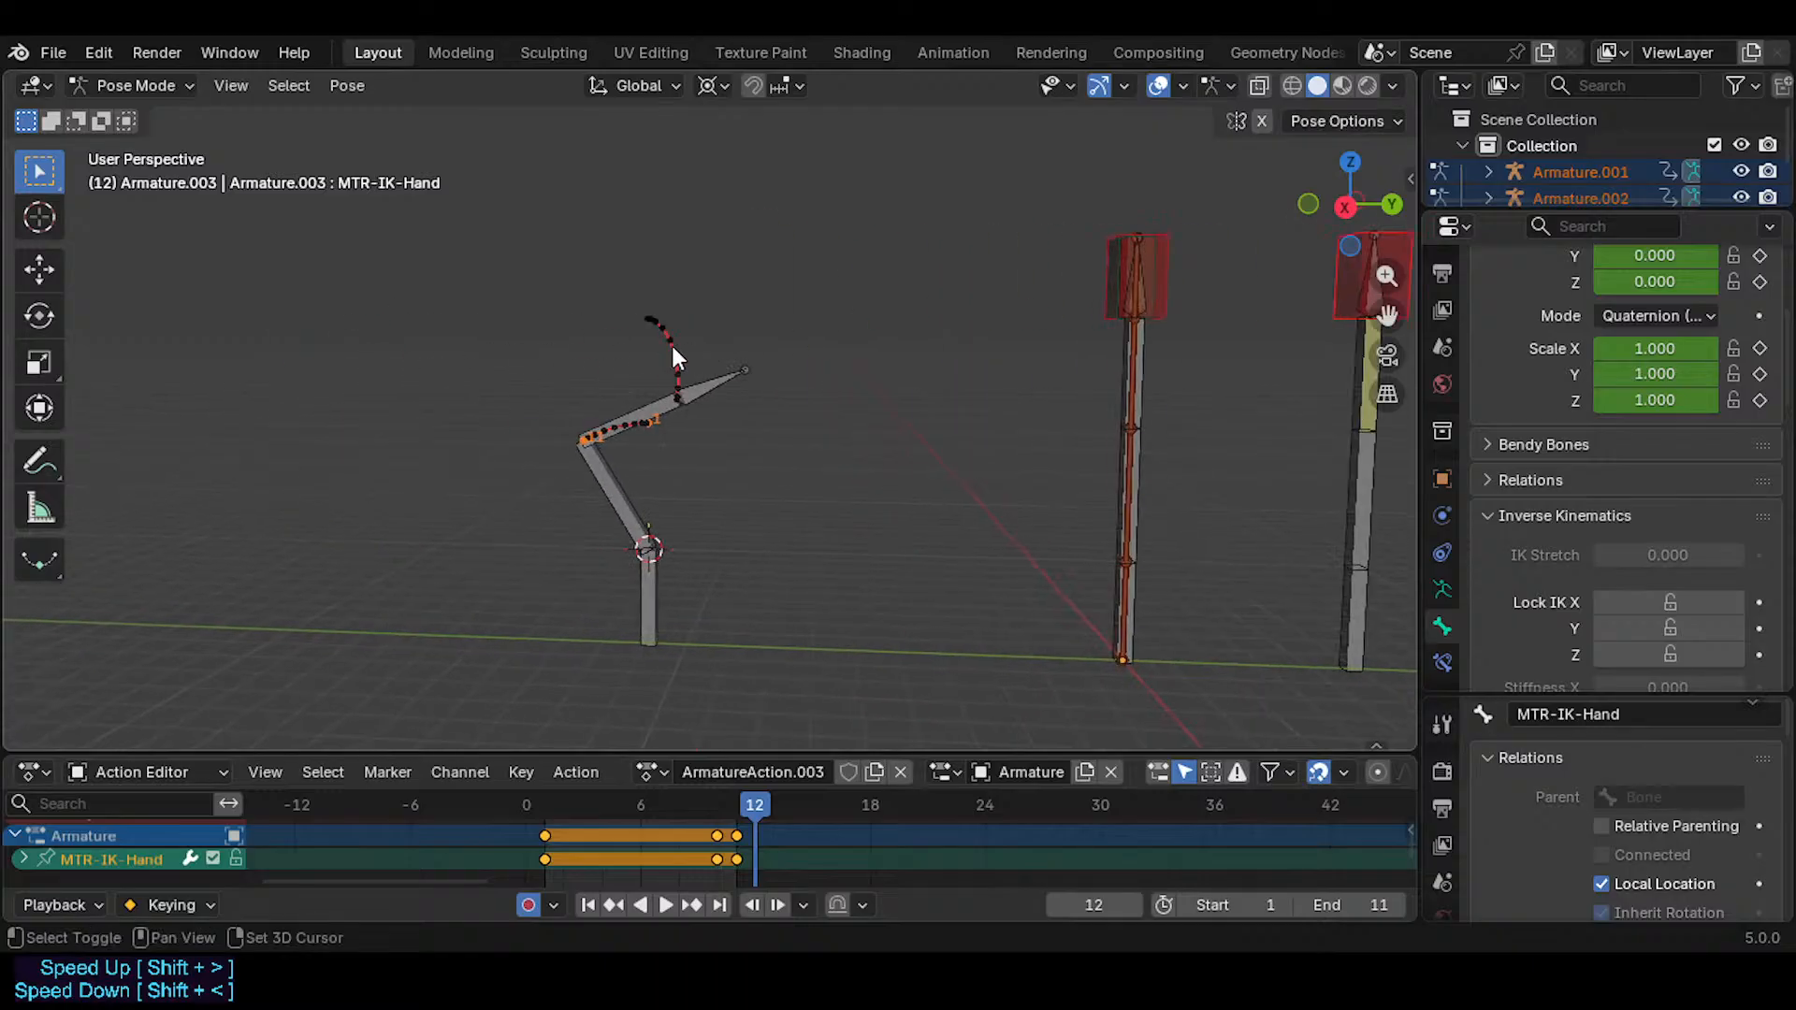
middle_click_drag(619, 402, 636, 411)
scroll(642, 412, "up", 2)
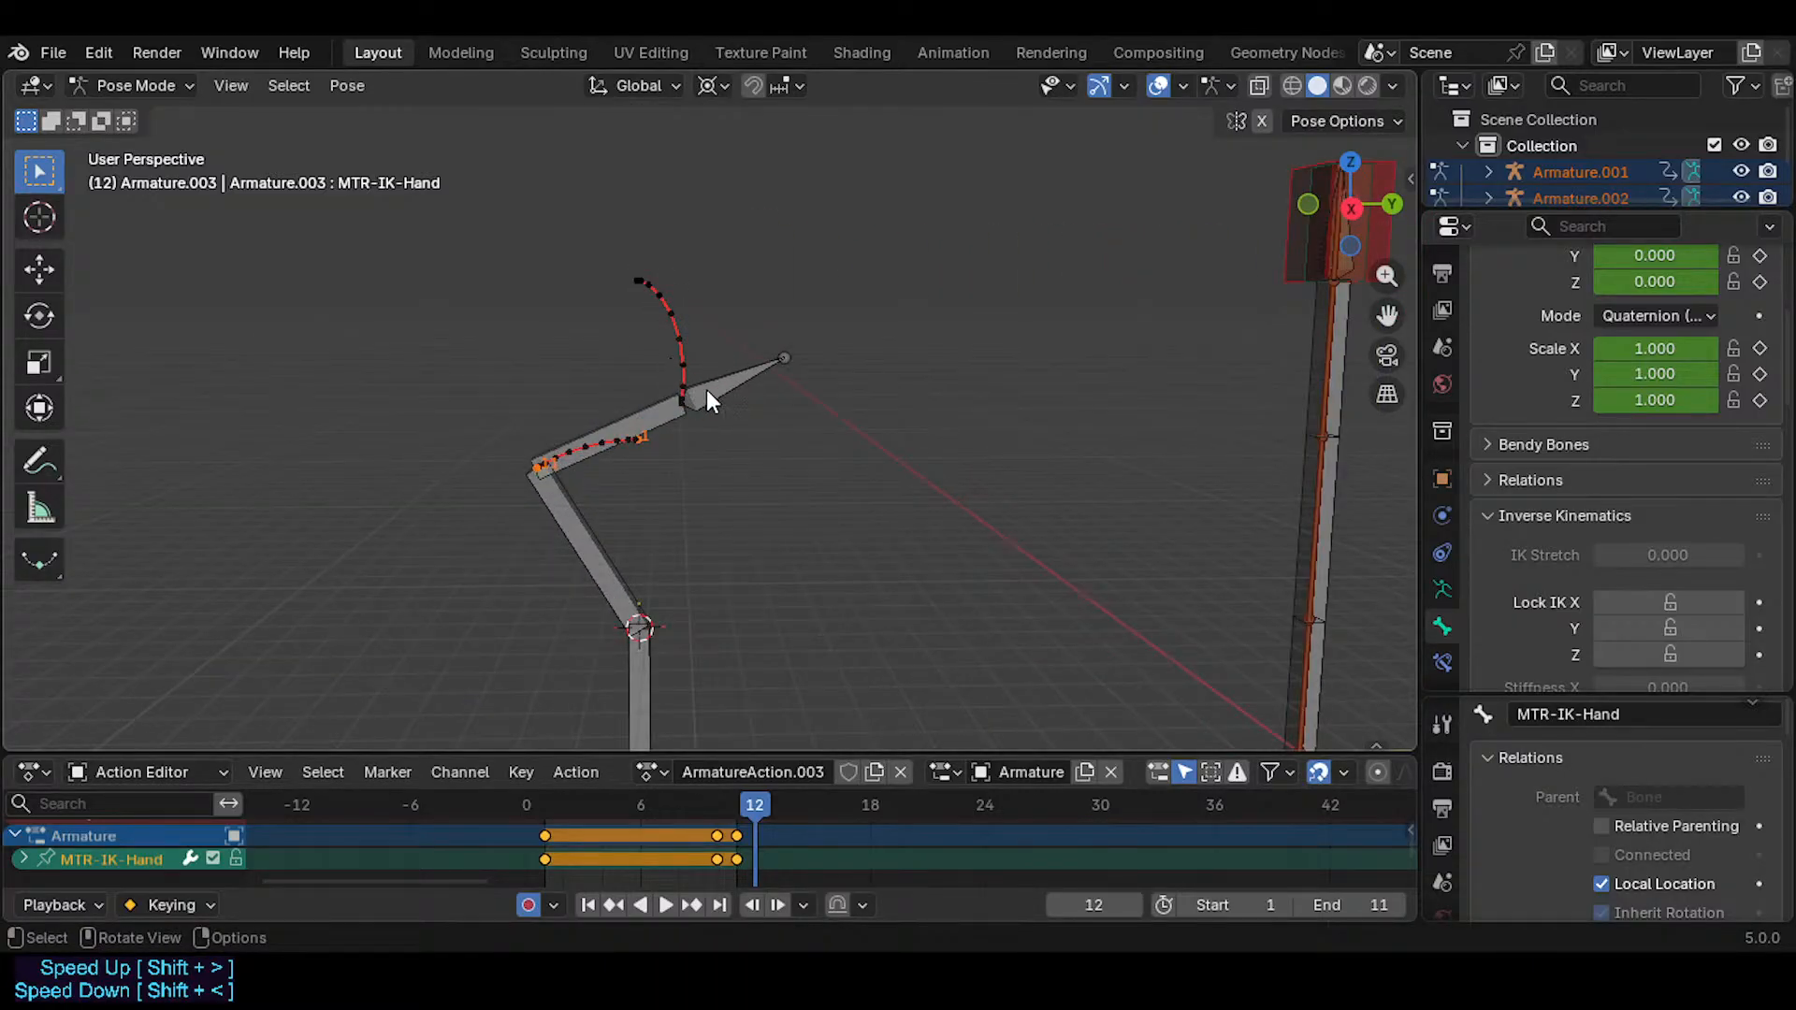
left_click(707, 400)
key("Home")
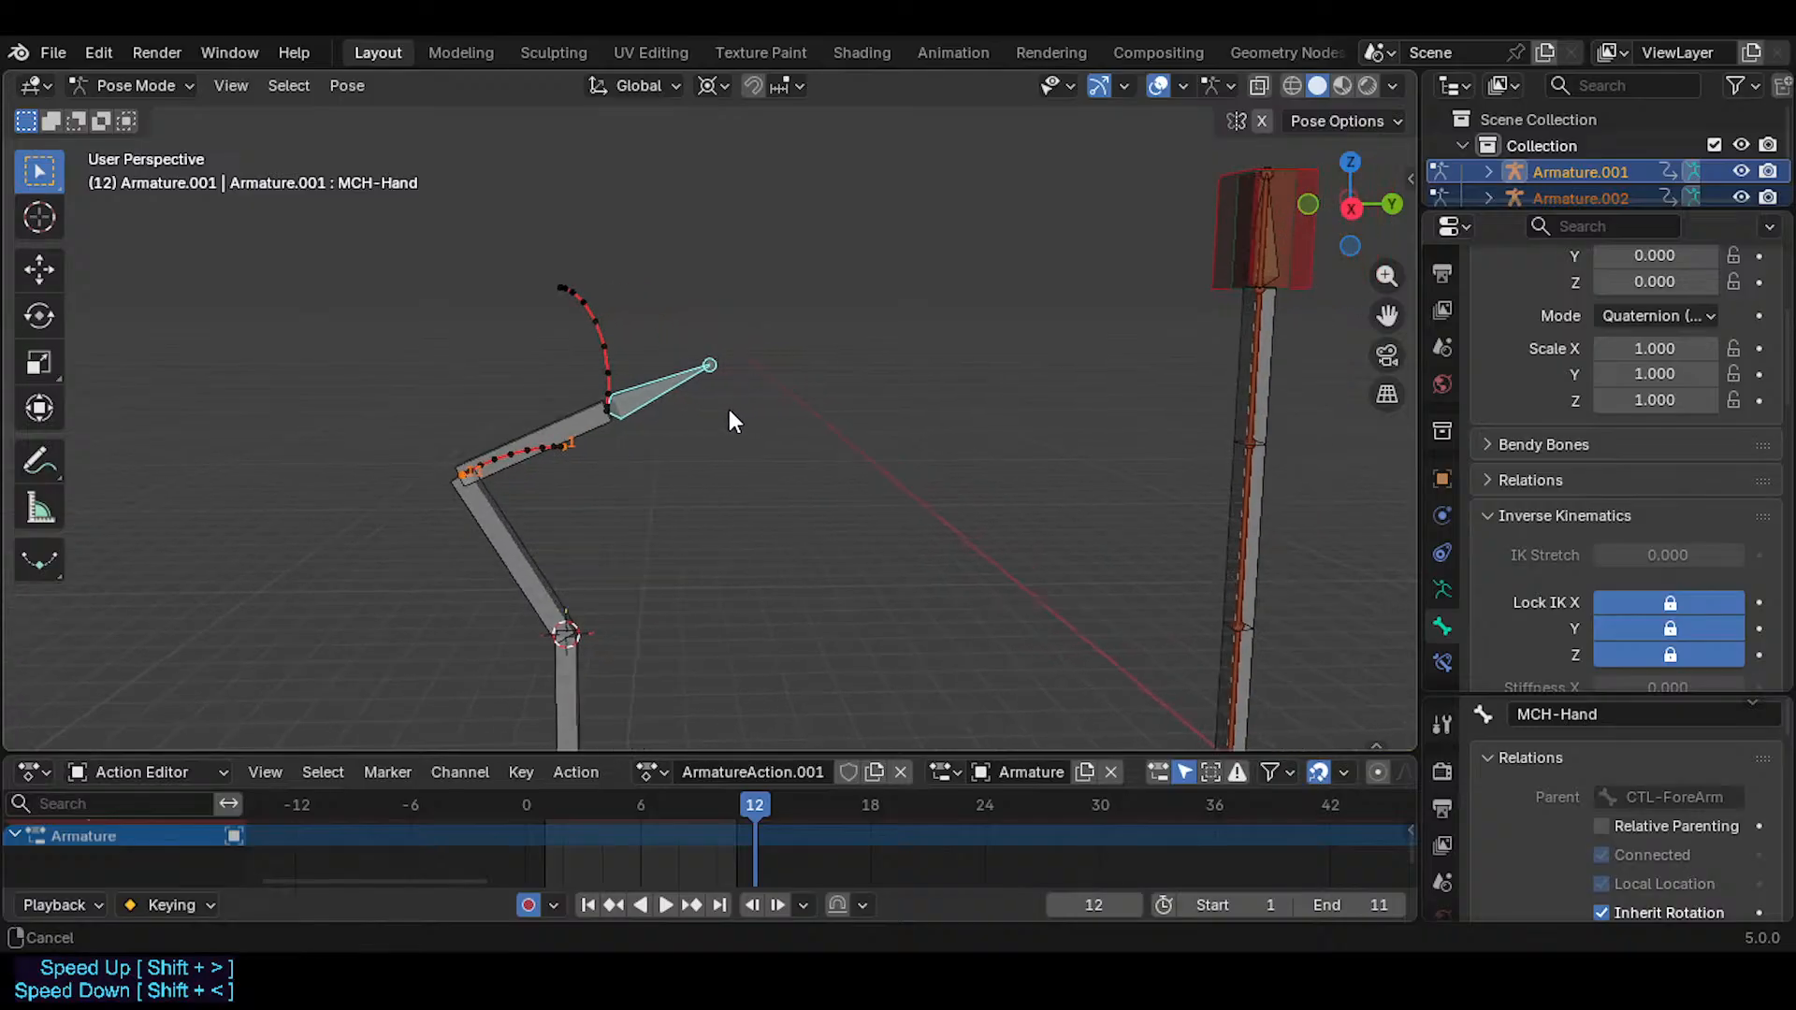
- Compare the bent arm with the two straight arms, and select CTL-ForeArm of Armature.001
middle_click_drag(635, 421, 489, 456, "shift")
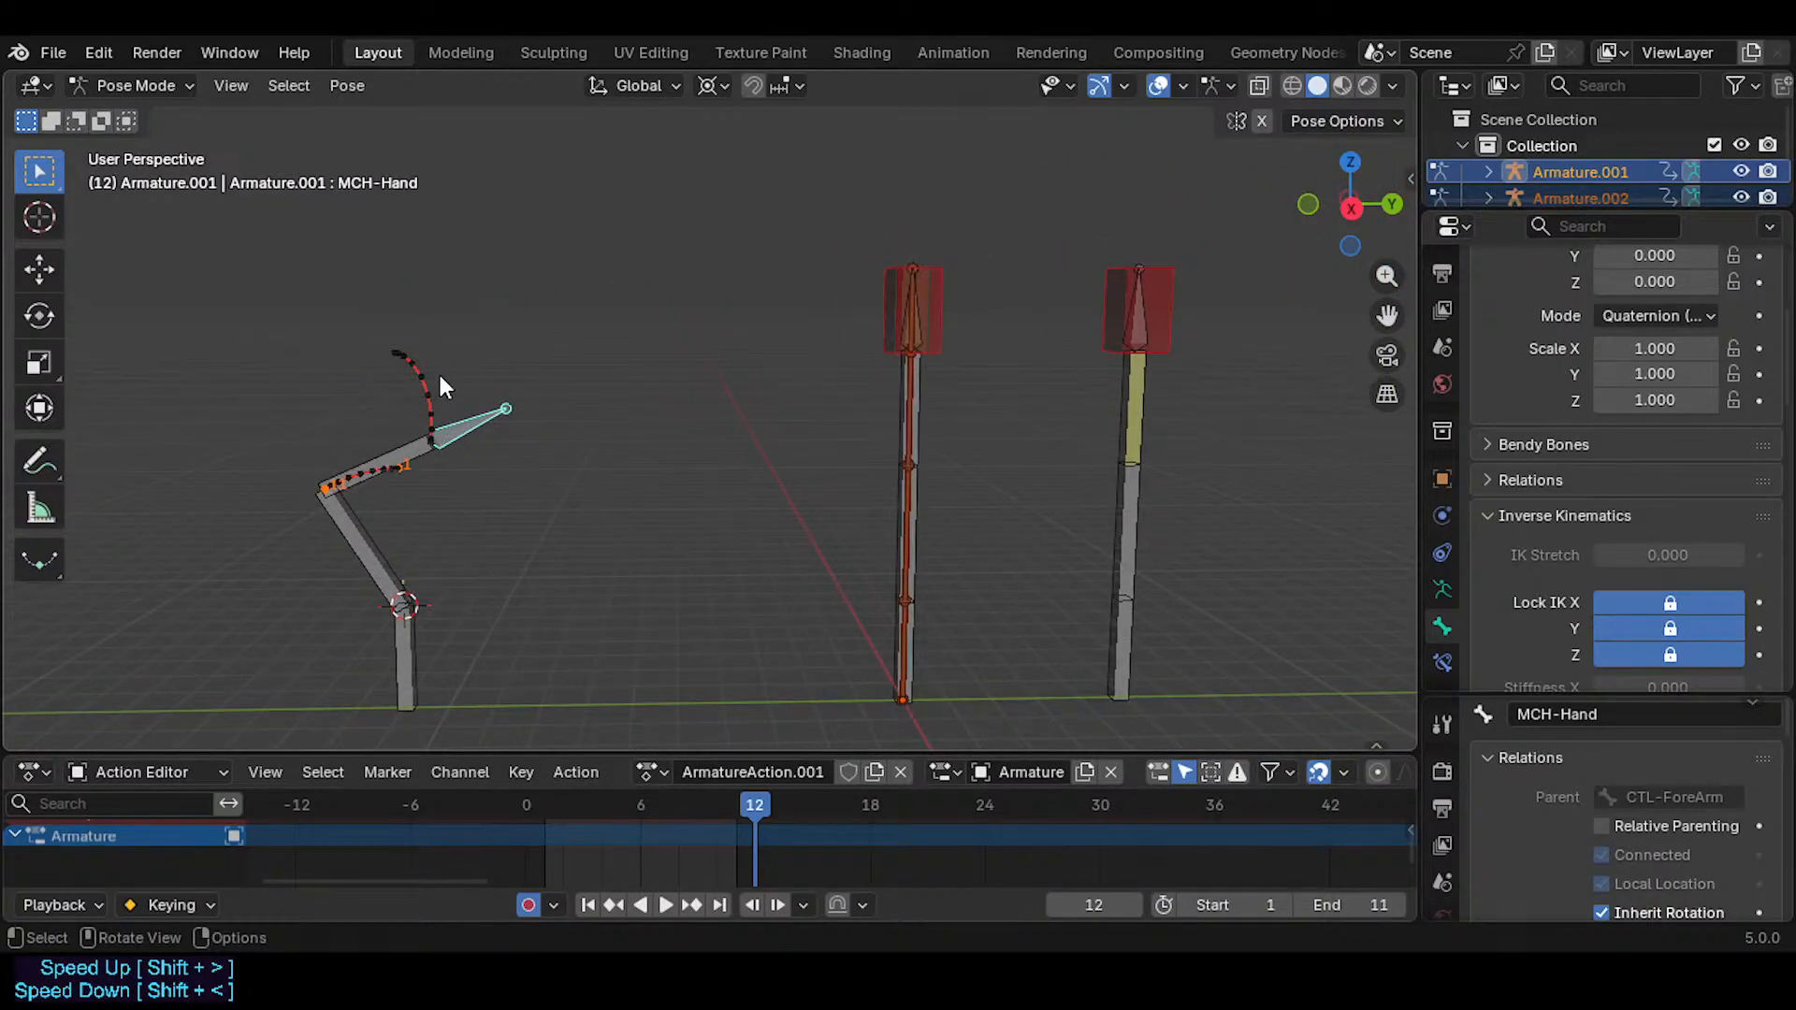
middle_click_drag(288, 521, 473, 497, "shift")
left_click_drag(425, 183, 766, 752)
left_click(666, 392)
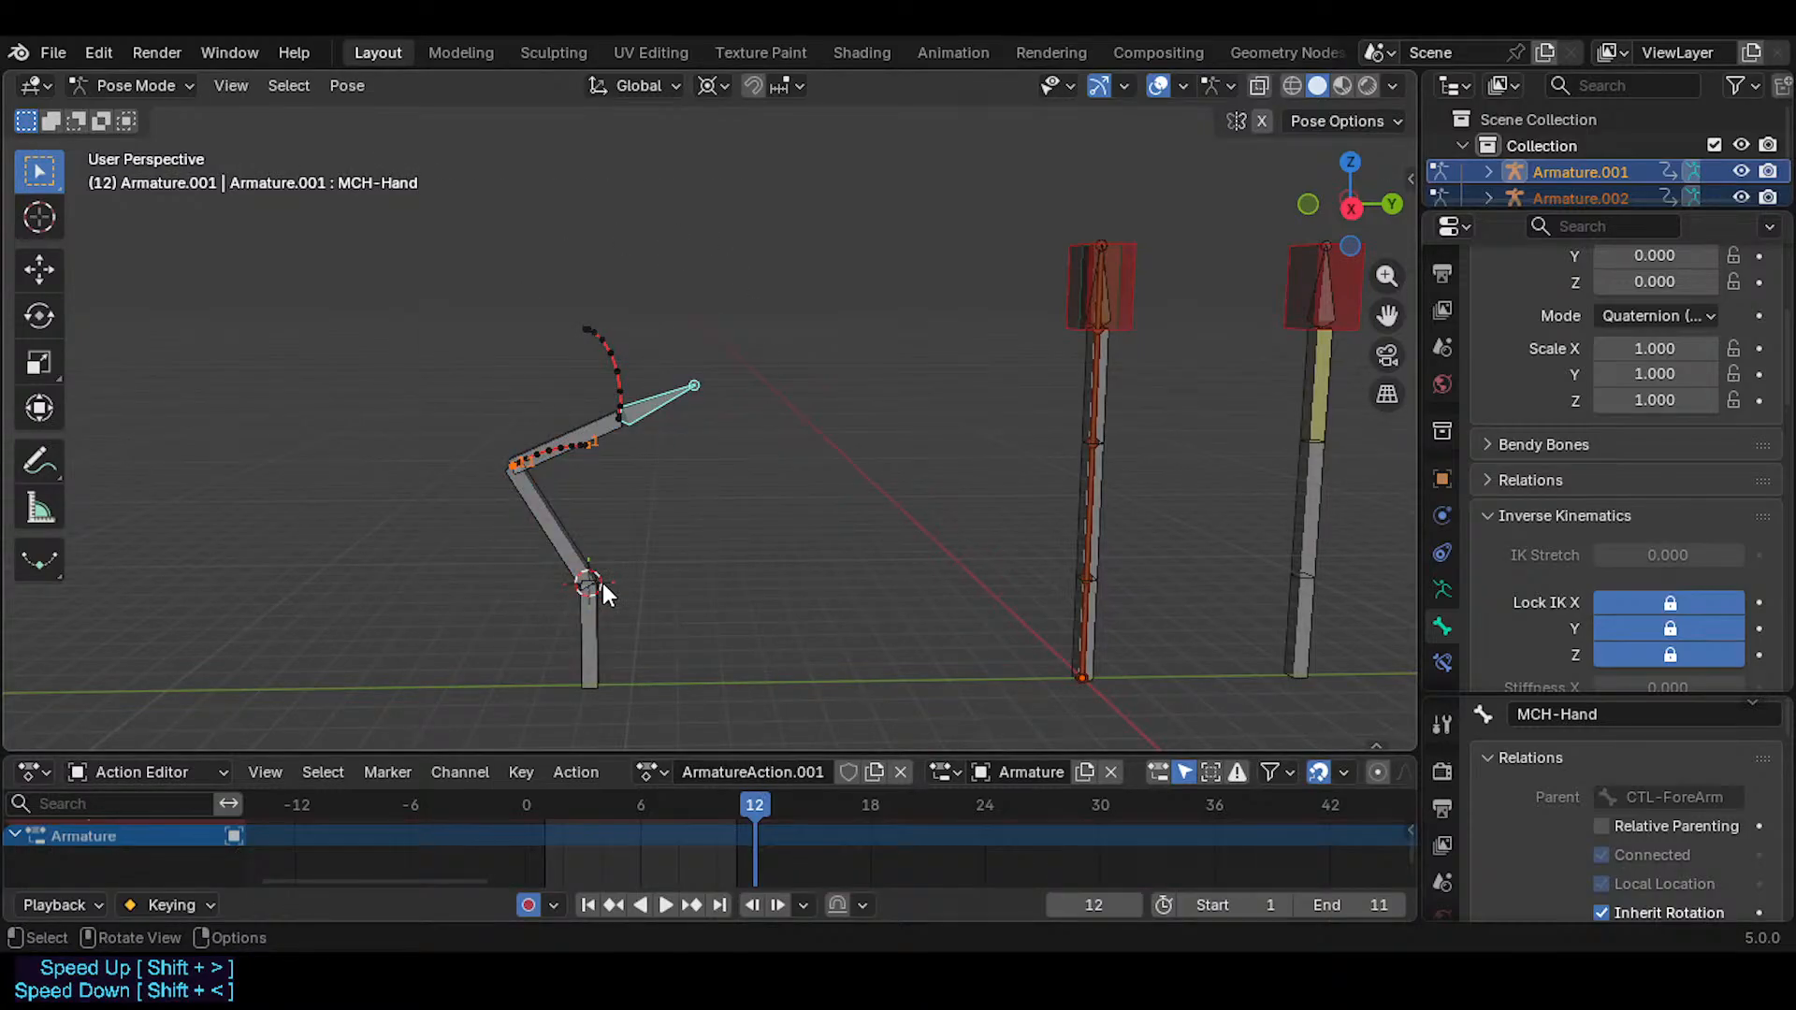
left_click(597, 419)
left_click(598, 418)
left_click(595, 423)
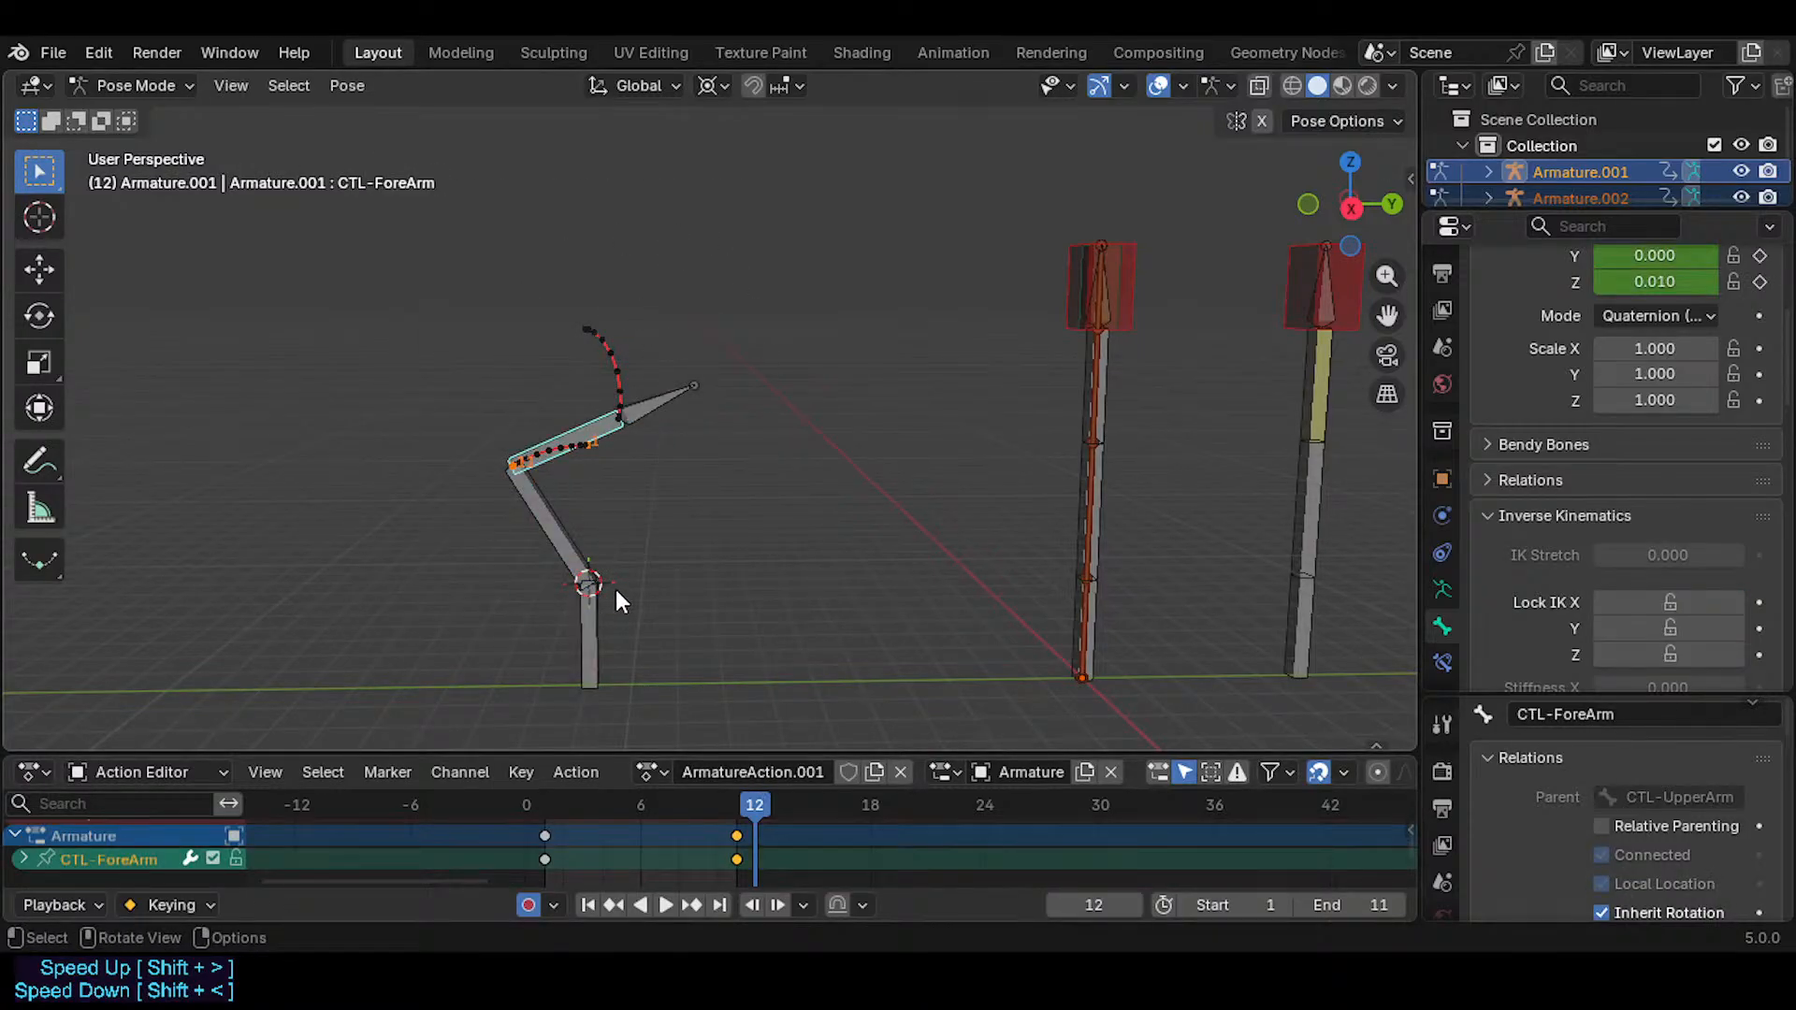
- Return to Object Mode and place a duplicate of Armature.003 about 11.9 m away along negative global Y, beside Armature.001
middle_click_drag(690, 575, 593, 565, "shift")
key("ctrl+Tab")
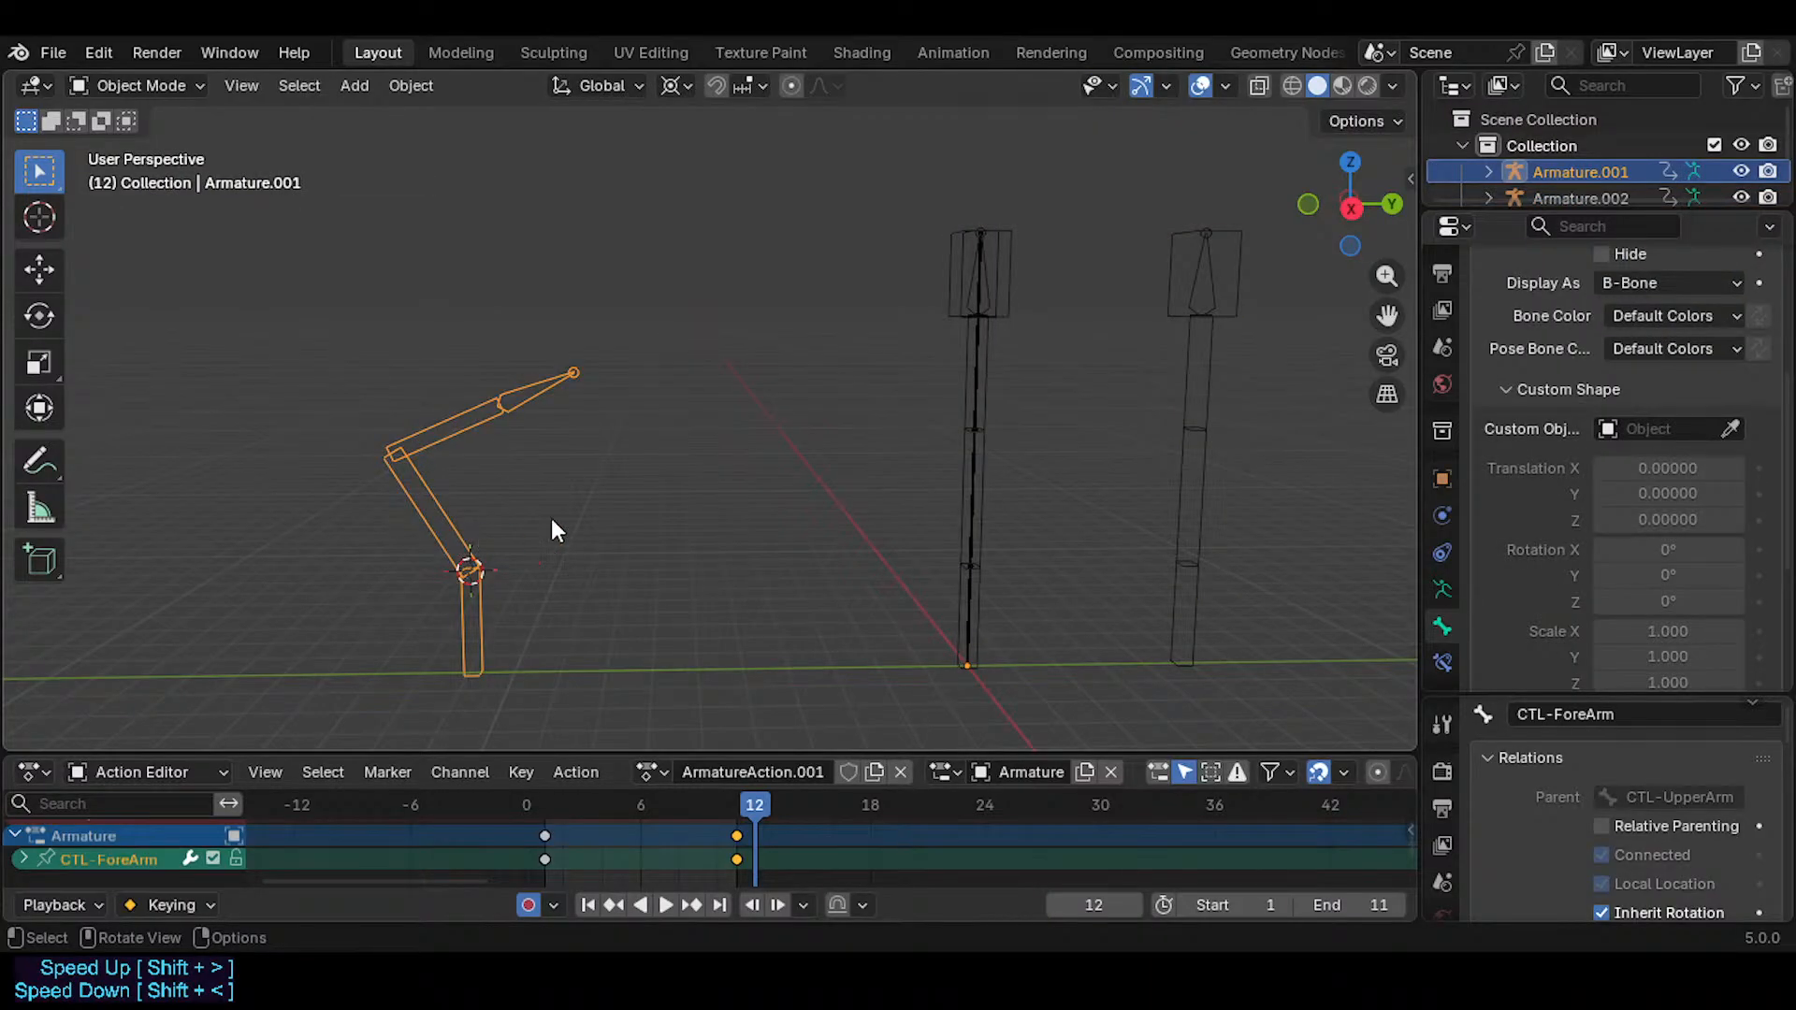
middle_click_drag(552, 518, 542, 506, "shift")
left_click(970, 458)
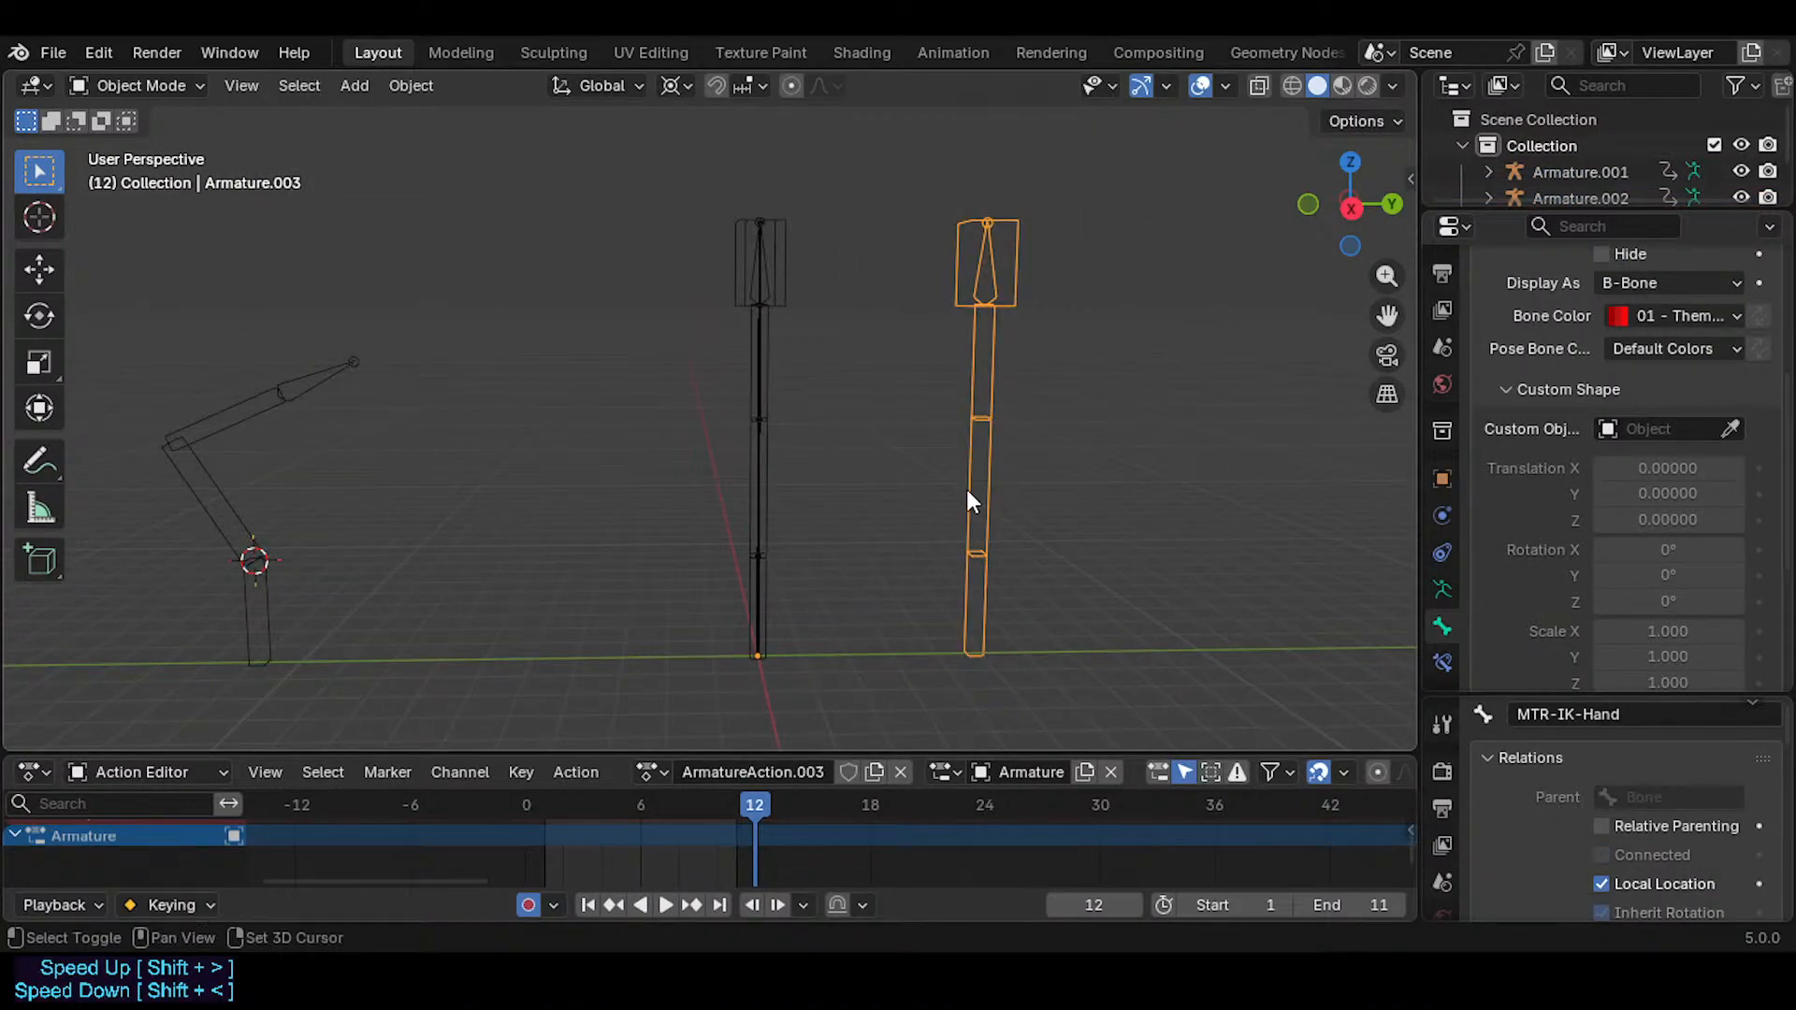
key("g")
key("x")
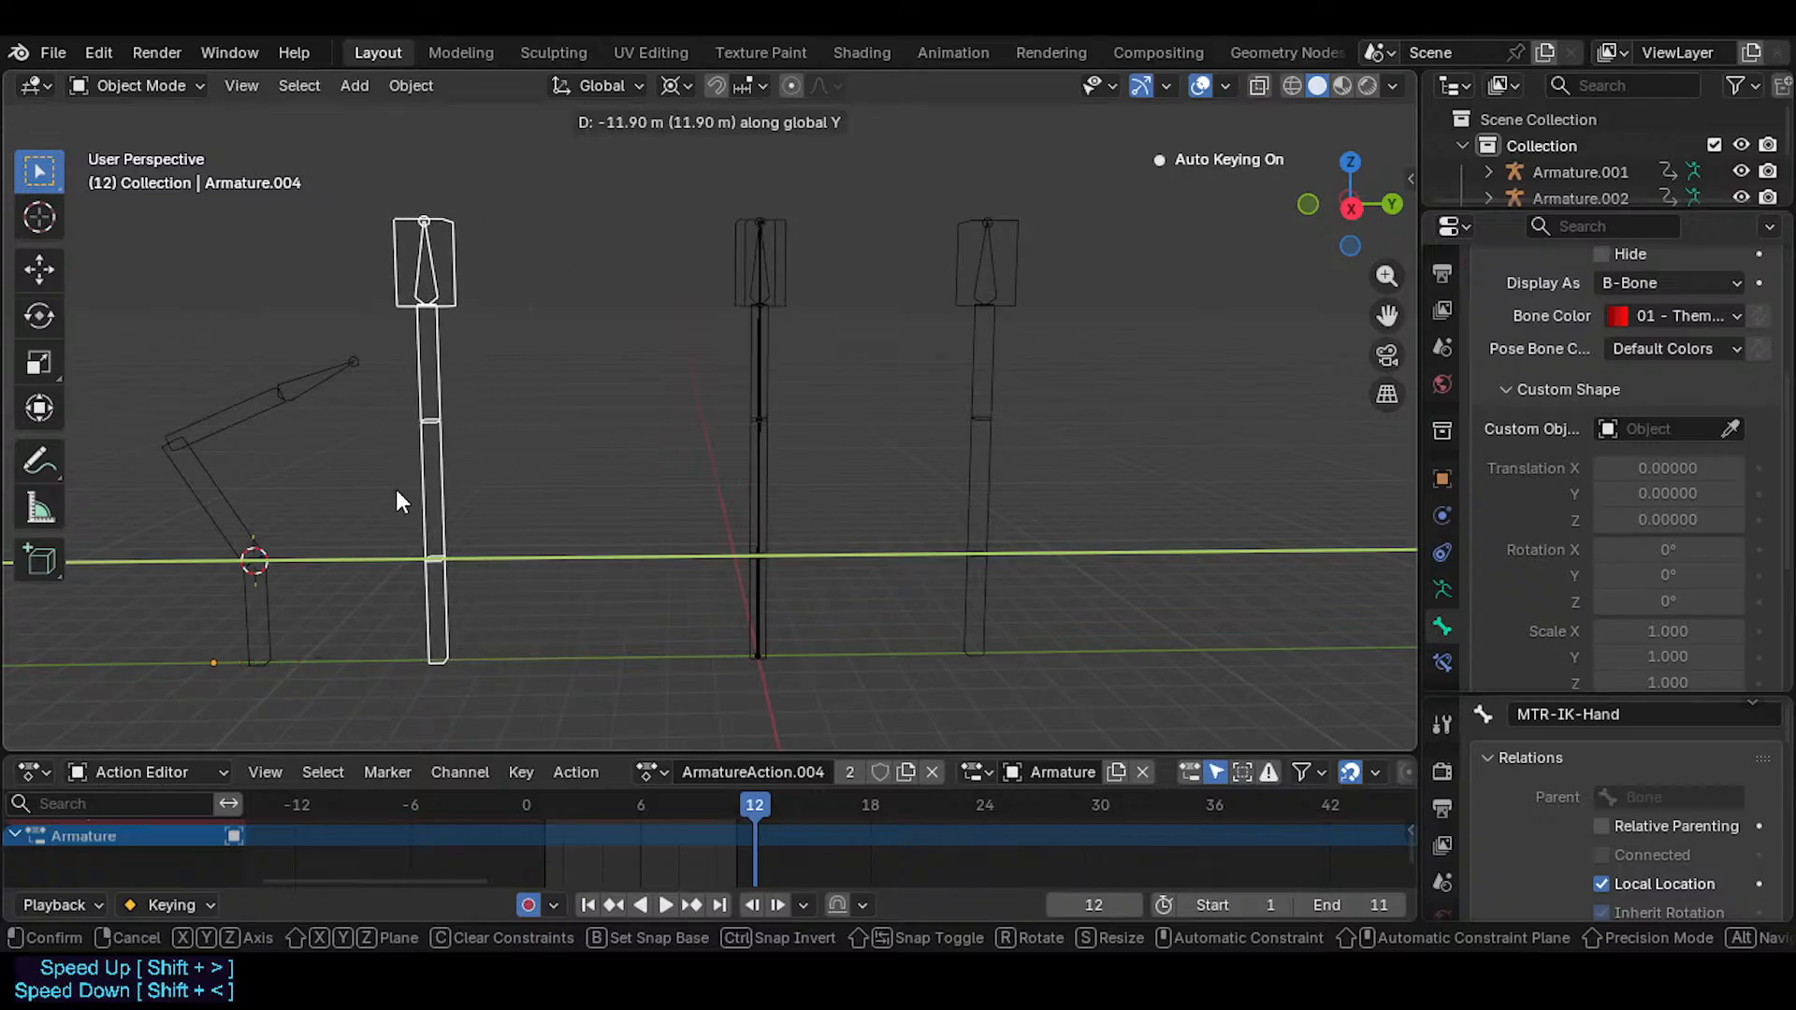
left_click(395, 490)
- Check Armature.001 in Pose Mode, and return to Object Mode at frame 1
left_click(268, 376)
key("ctrl+Tab")
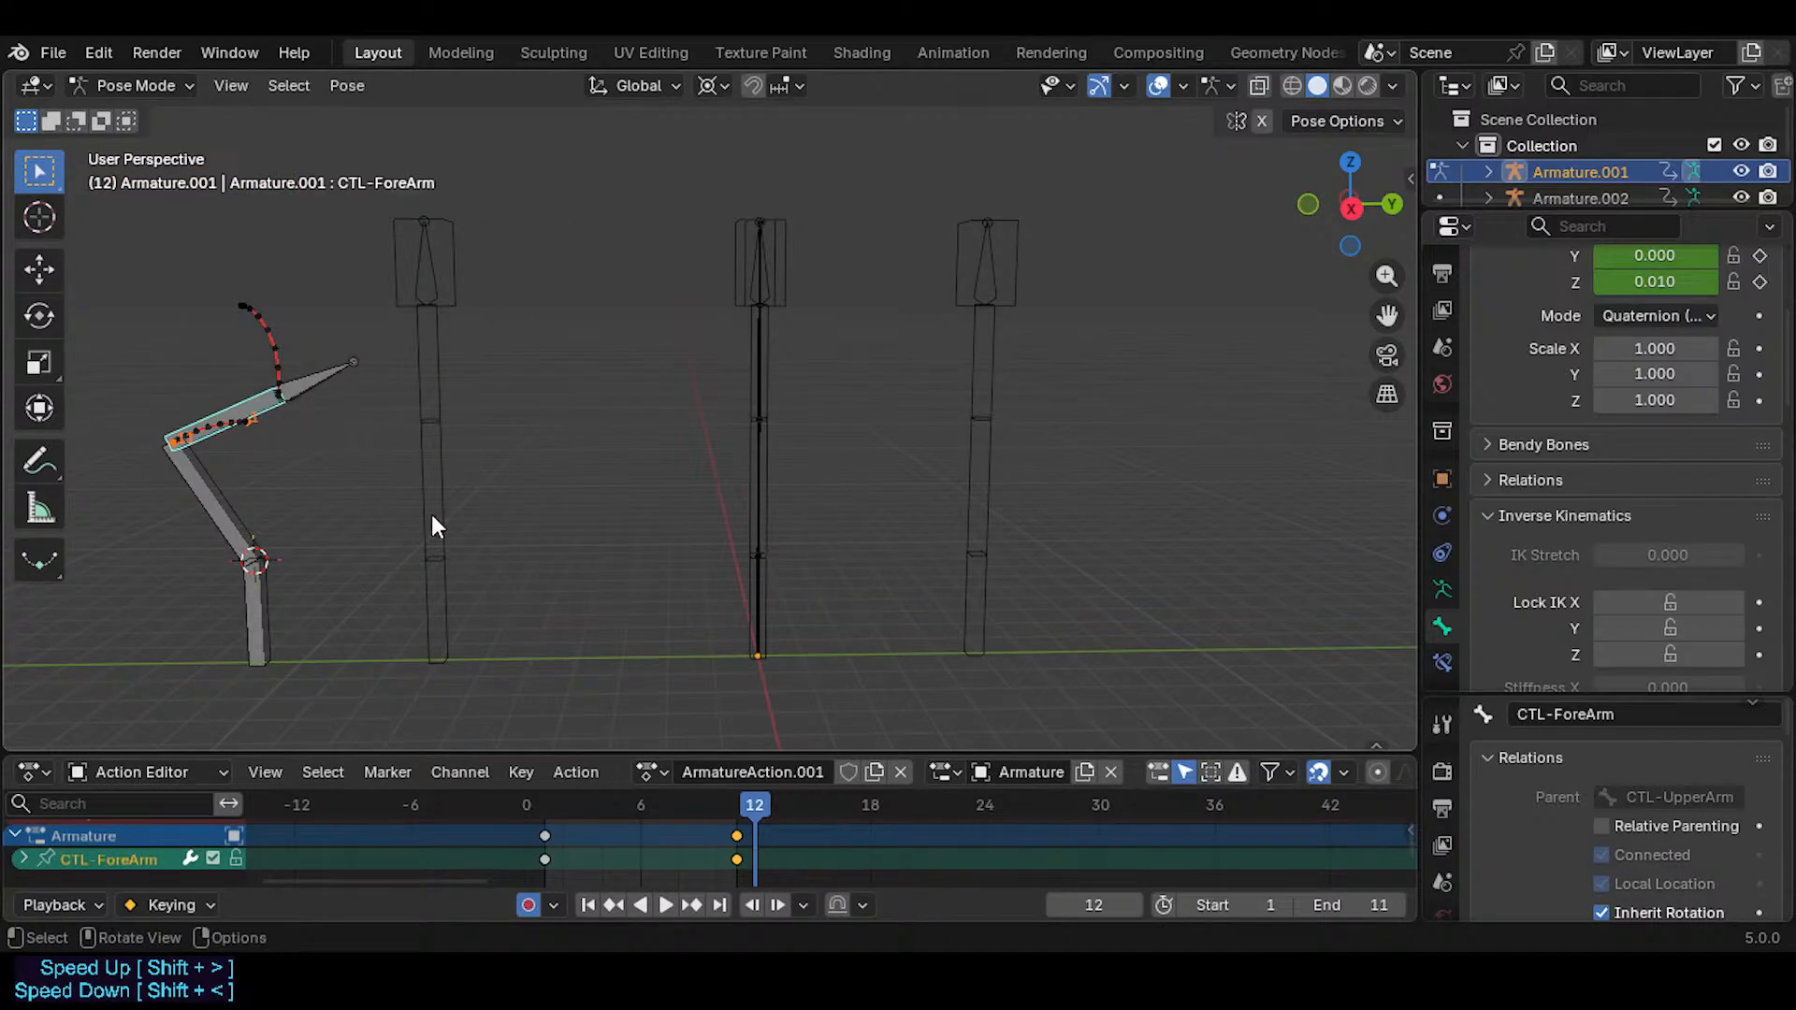
key("ctrl+Tab")
left_click(544, 805)
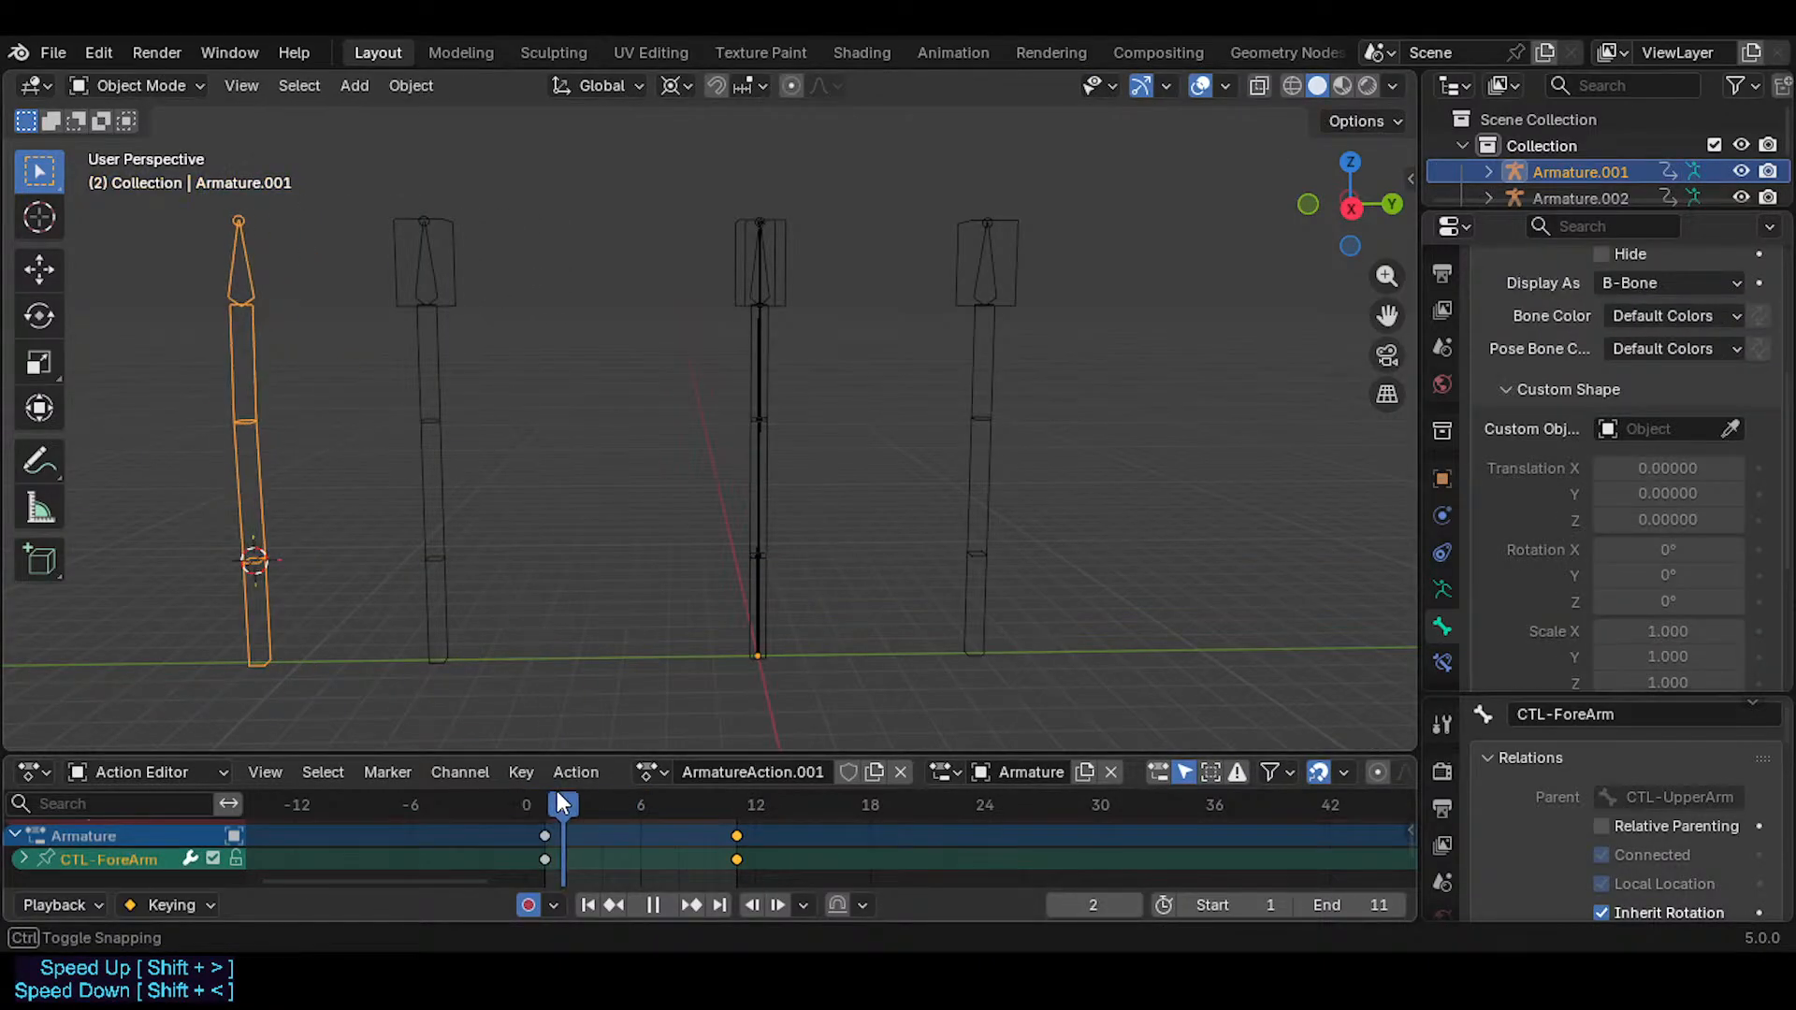
- Inspect the forearm and hand bones of Armature.004 in Edit Mode, and select its CTL-ForeArm in Pose Mode
left_click(424, 490)
key("Tab")
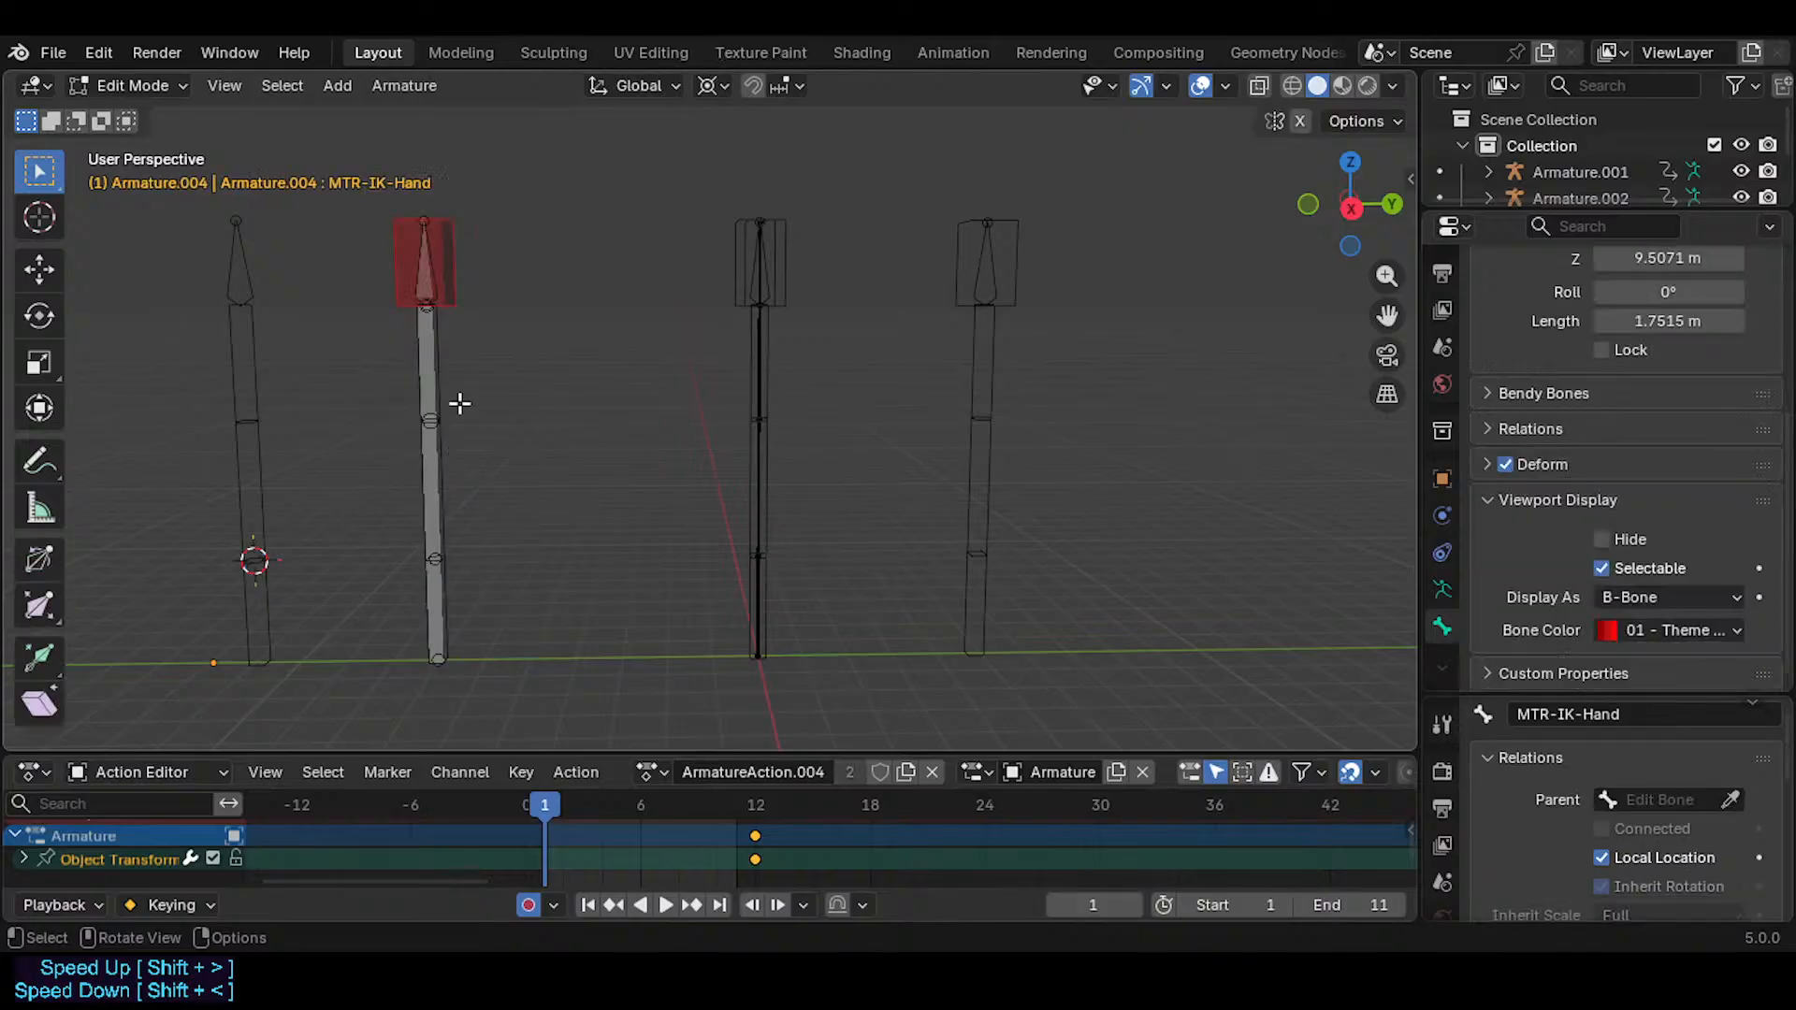
left_click(443, 374)
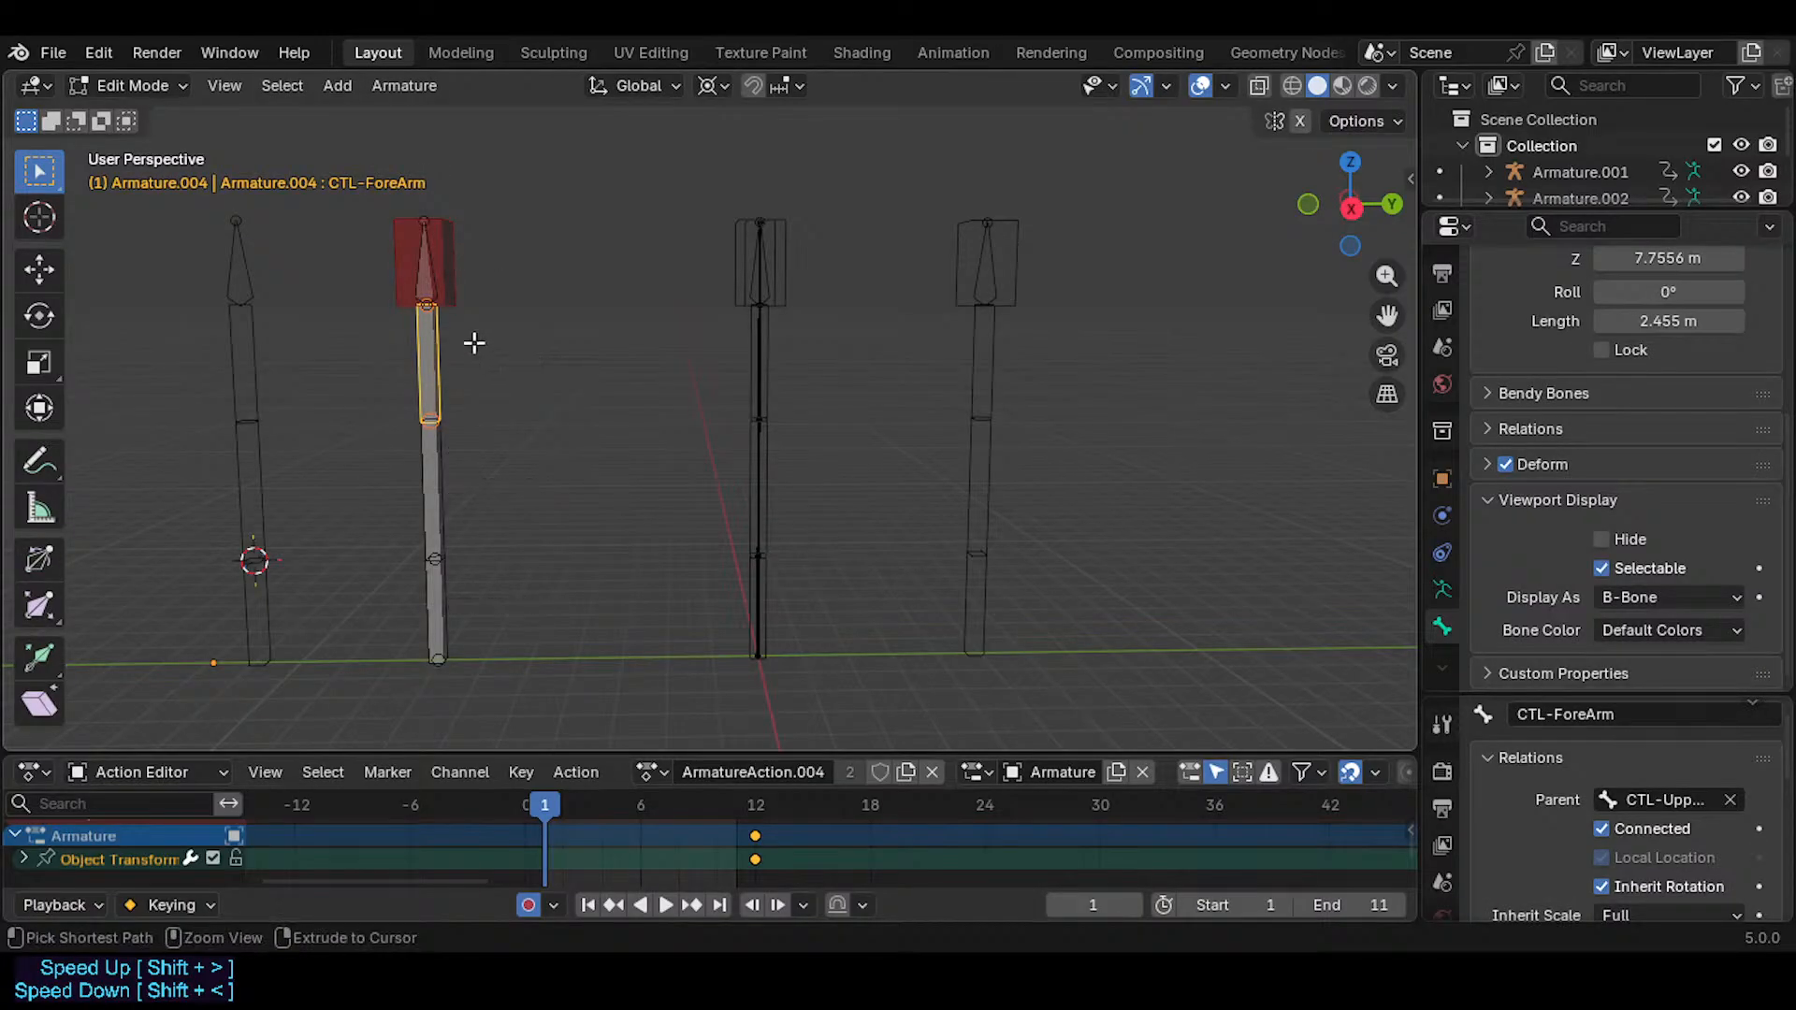
left_click(470, 267)
left_click(442, 274)
key("ctrl+Tab")
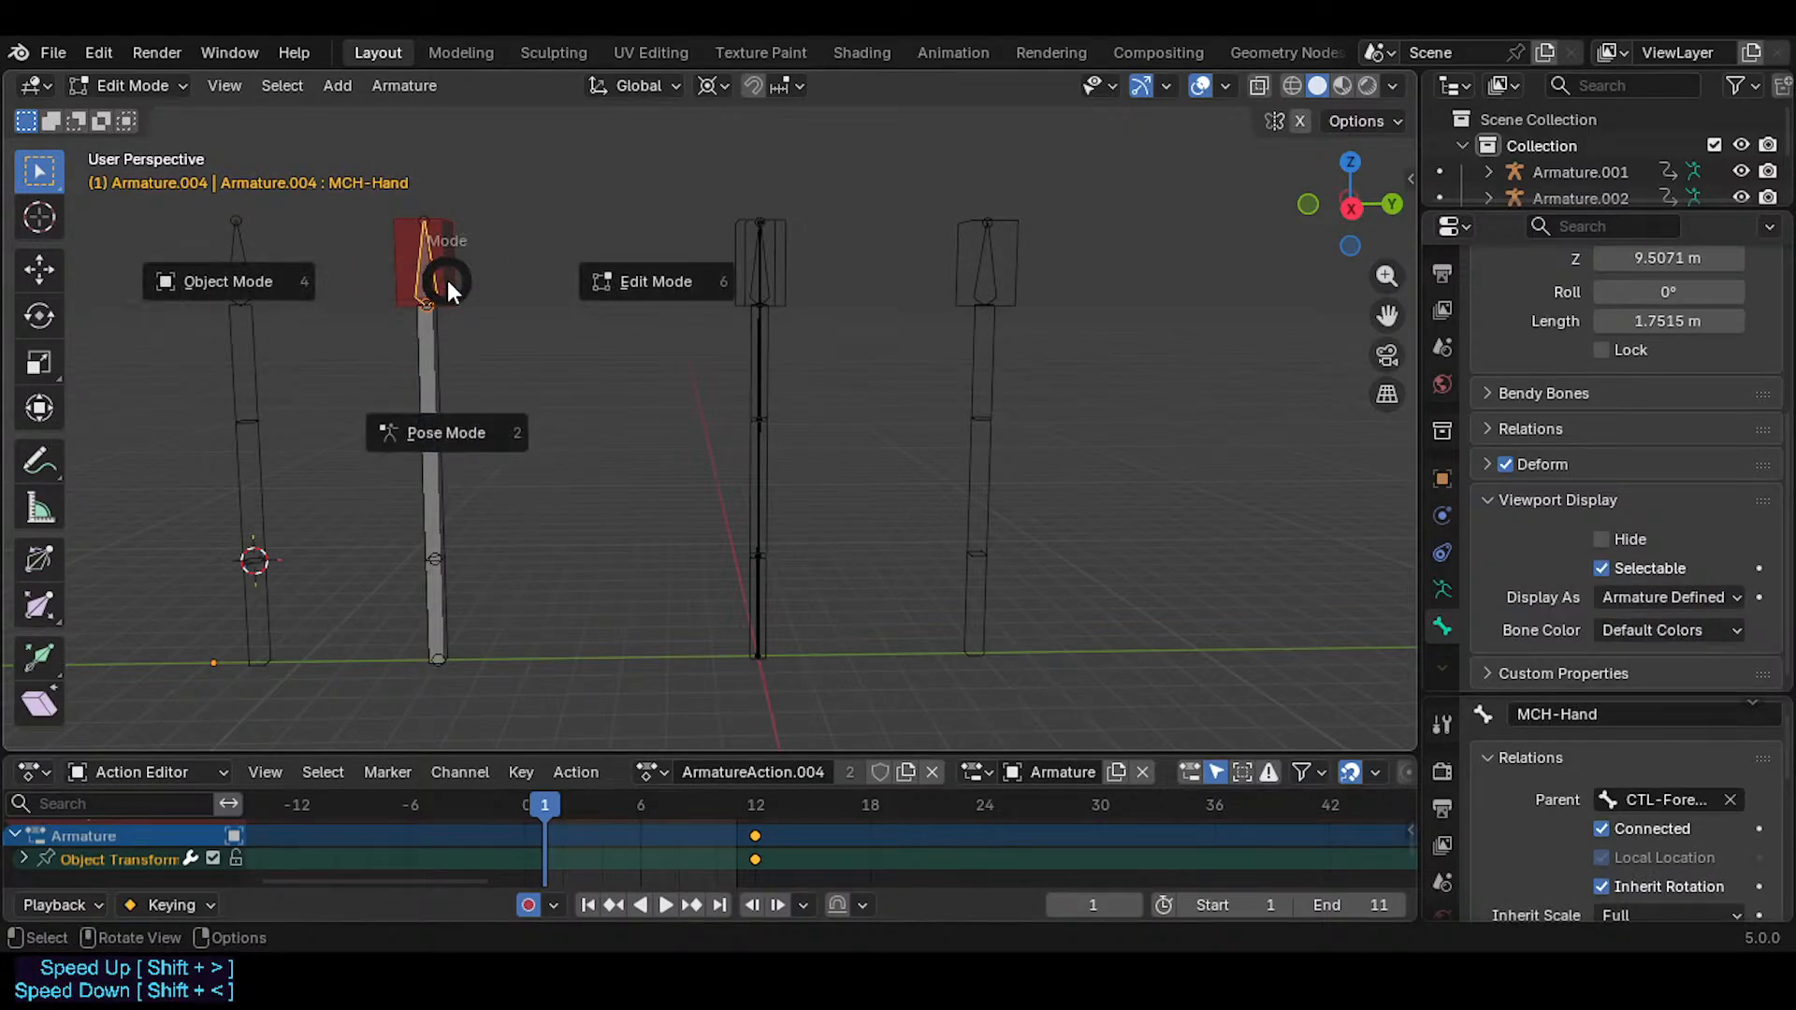
left_click(428, 351)
middle_click_drag(429, 350, 529, 369, "shift")
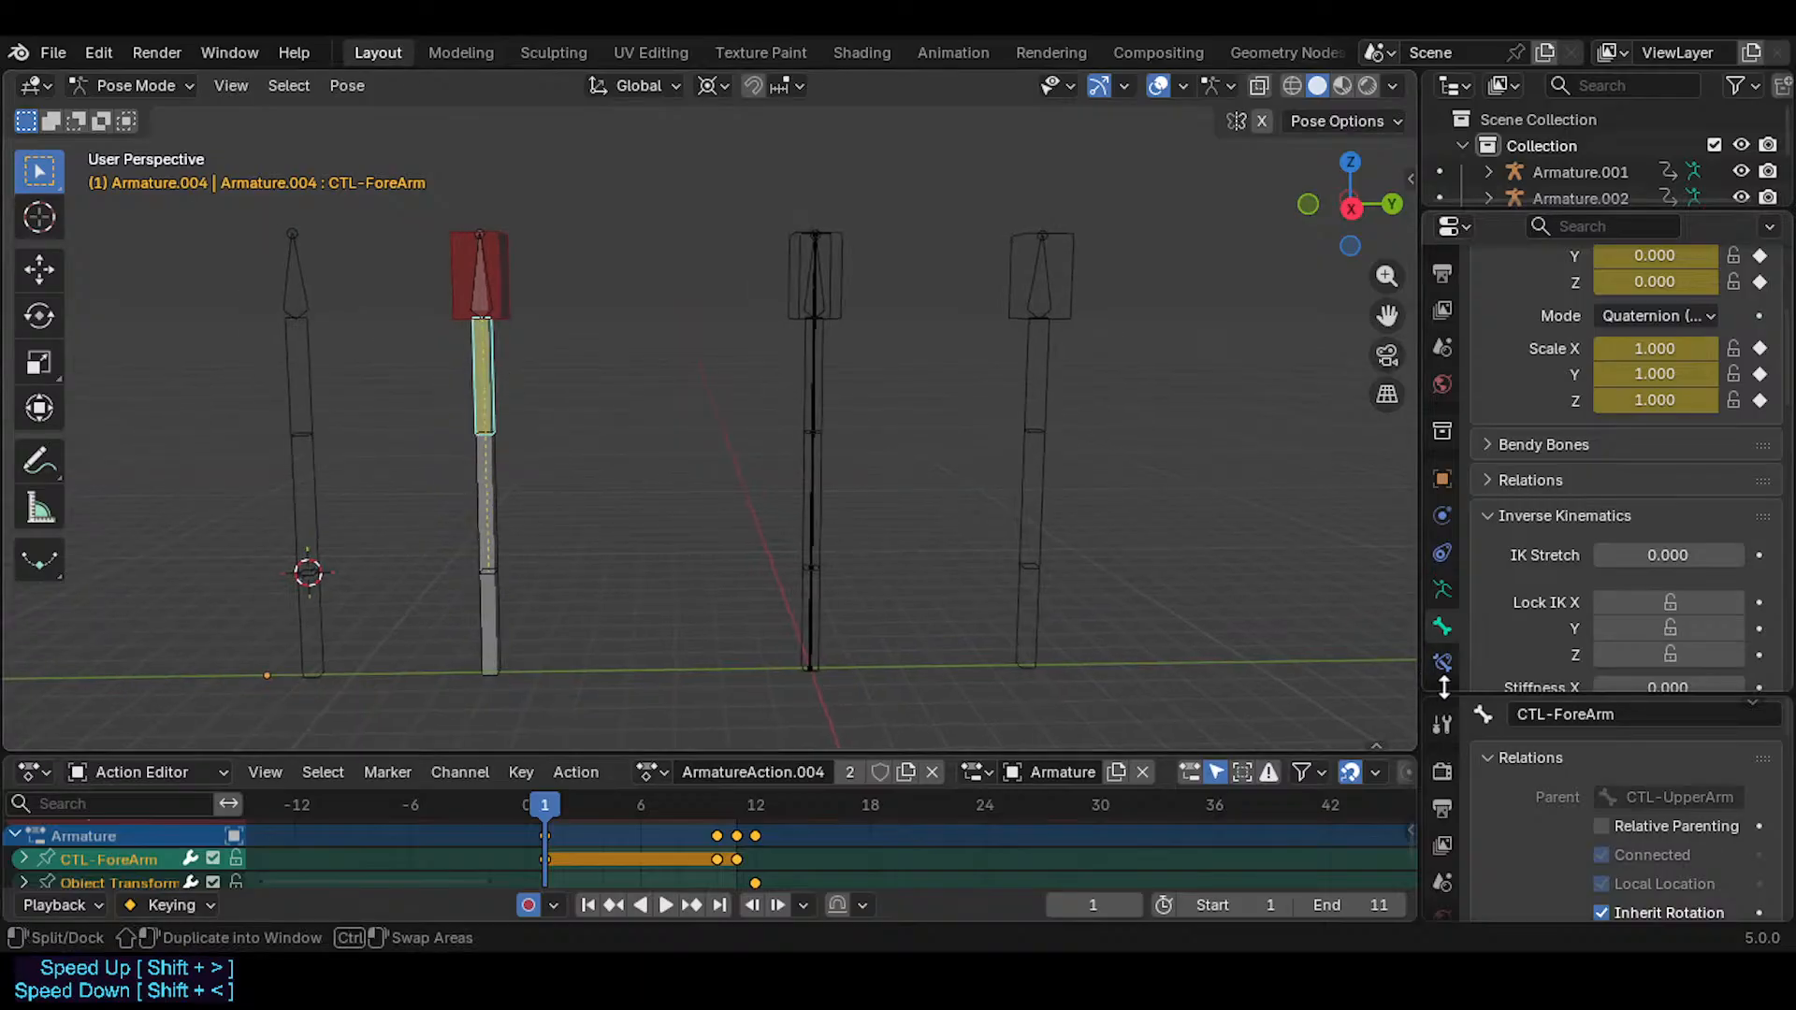
- Duplicate Armature.004 in Object Mode and place the copy about 2.8 m away along global Y
key("ctrl+Tab")
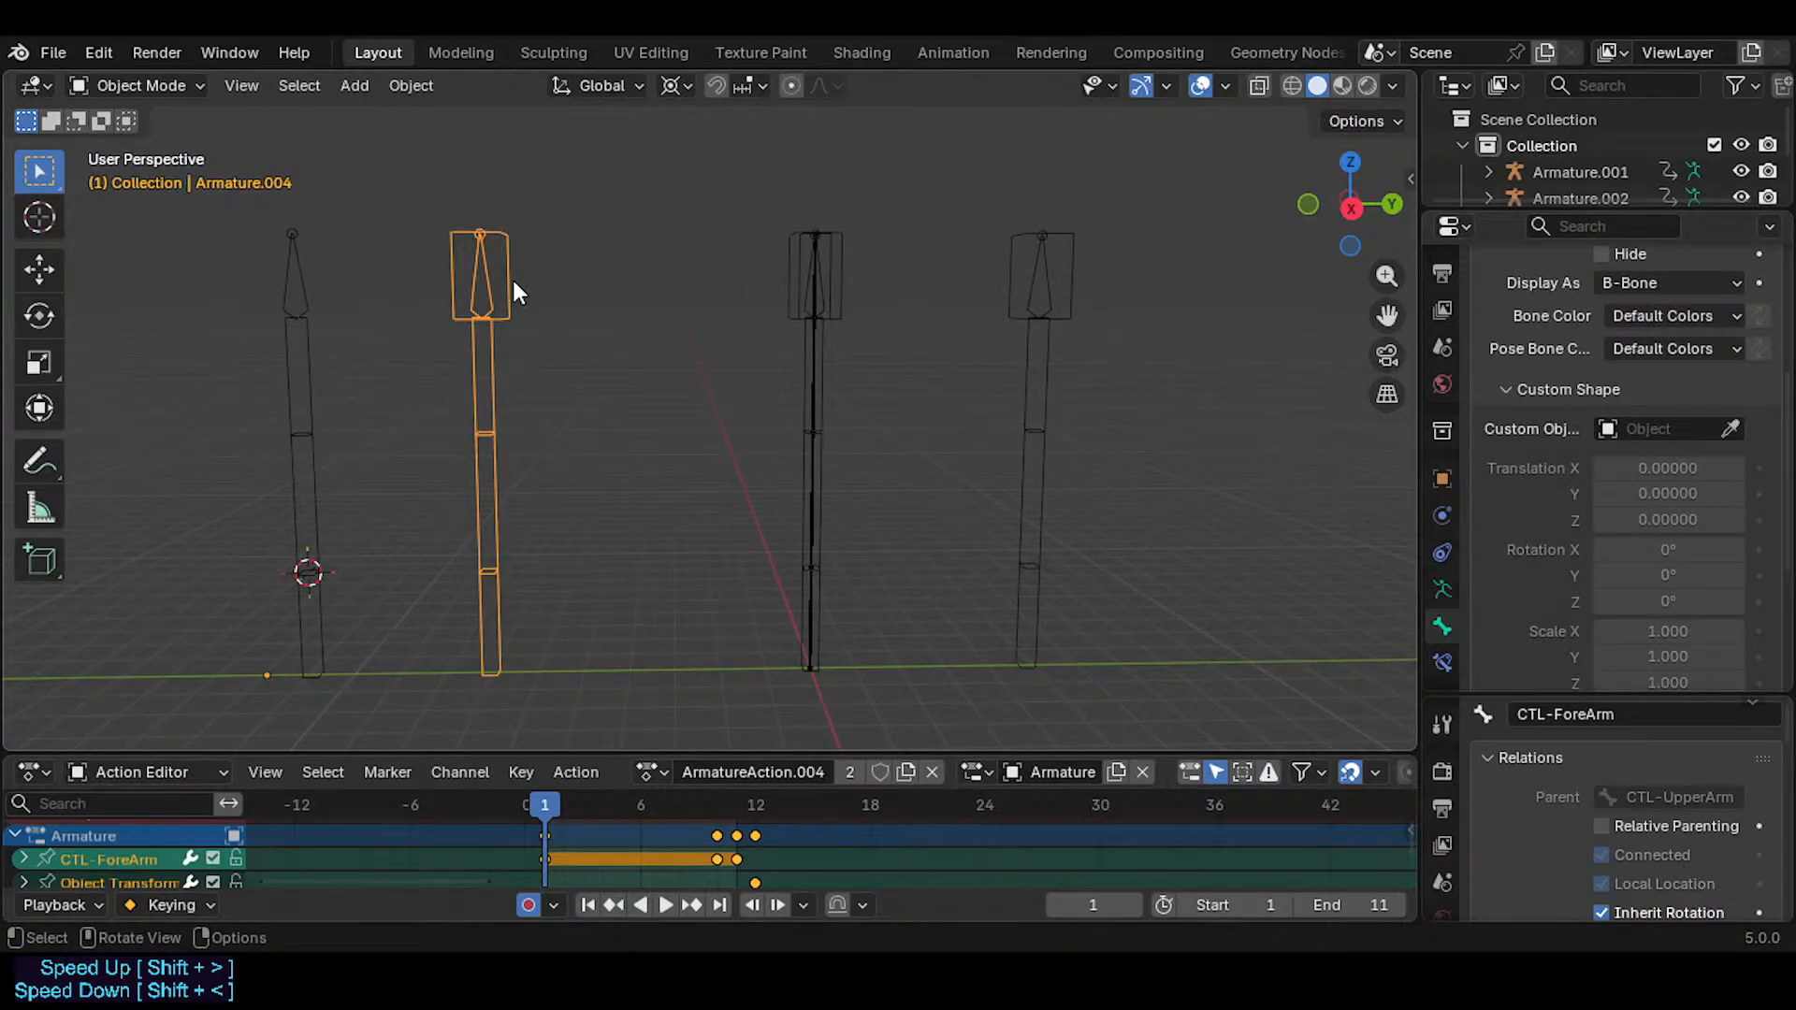
key("Tab")
key("Tab")
key("shift+d")
key("y")
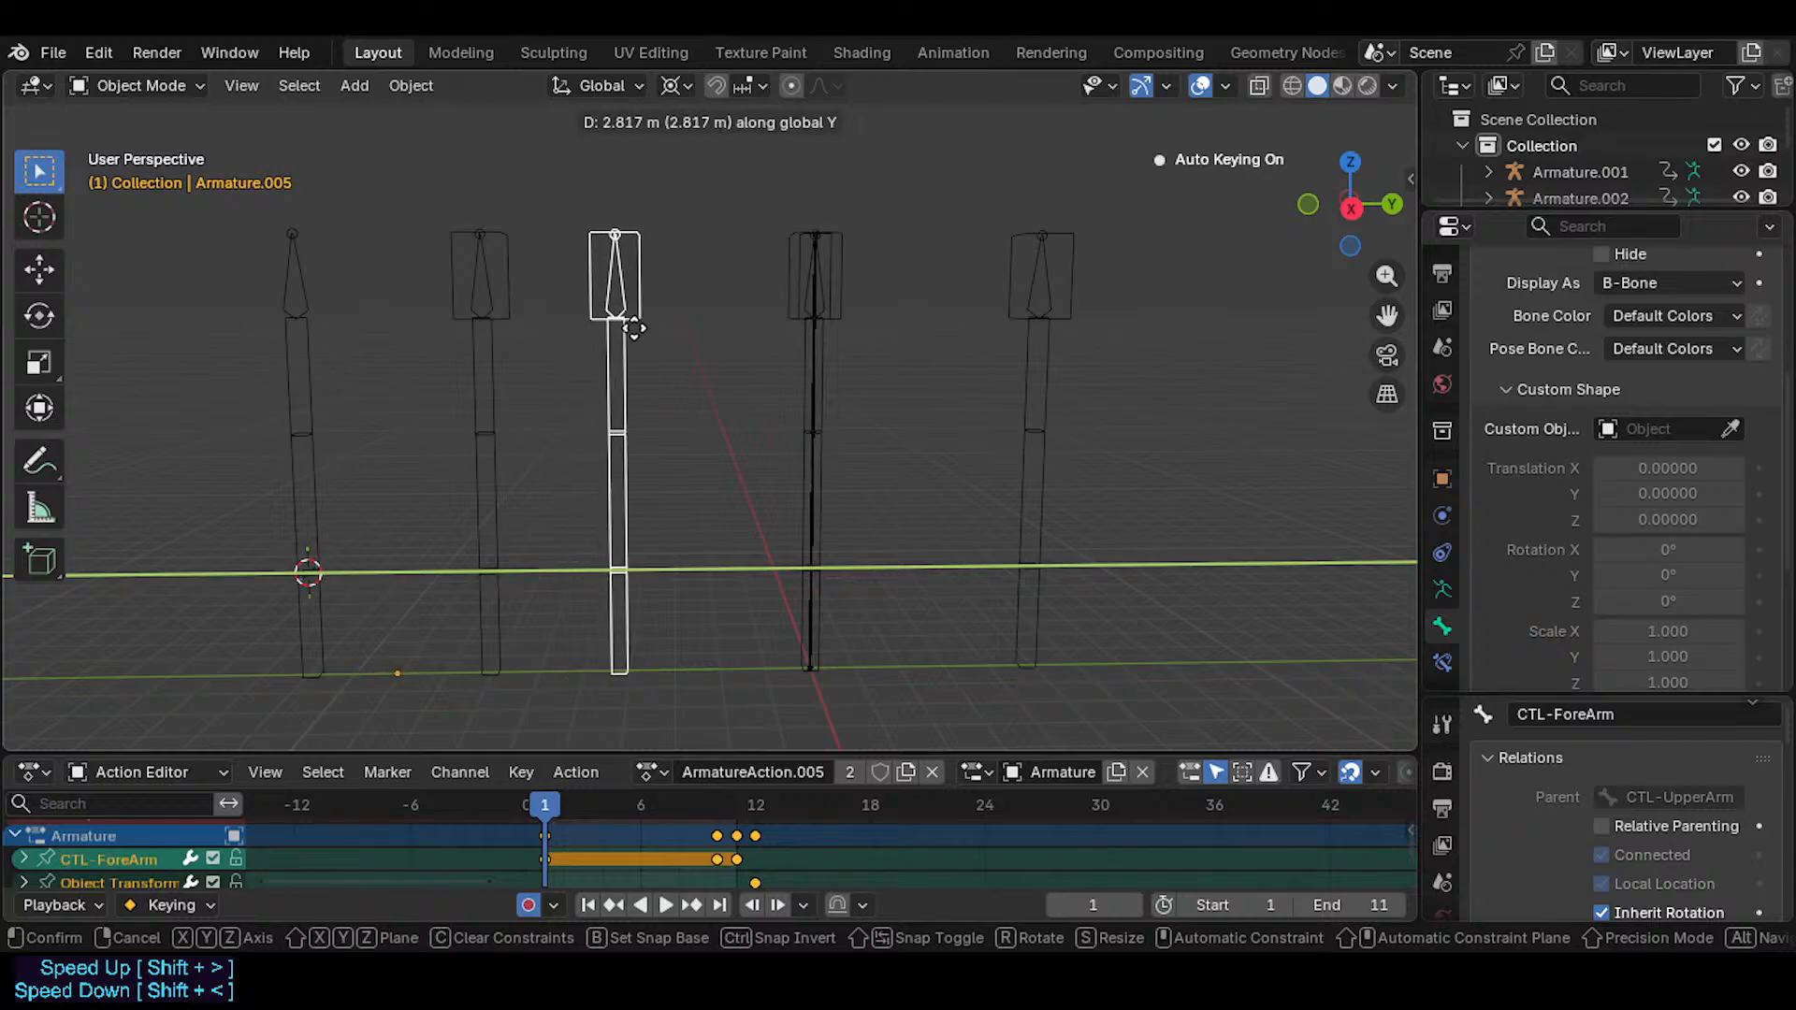
left_click(634, 327)
- Copy the IK constraint from CTL-ForeArm to MCH-Hand in Armature.005, and delete it from CTL-ForeArm
key("ctrl+Tab")
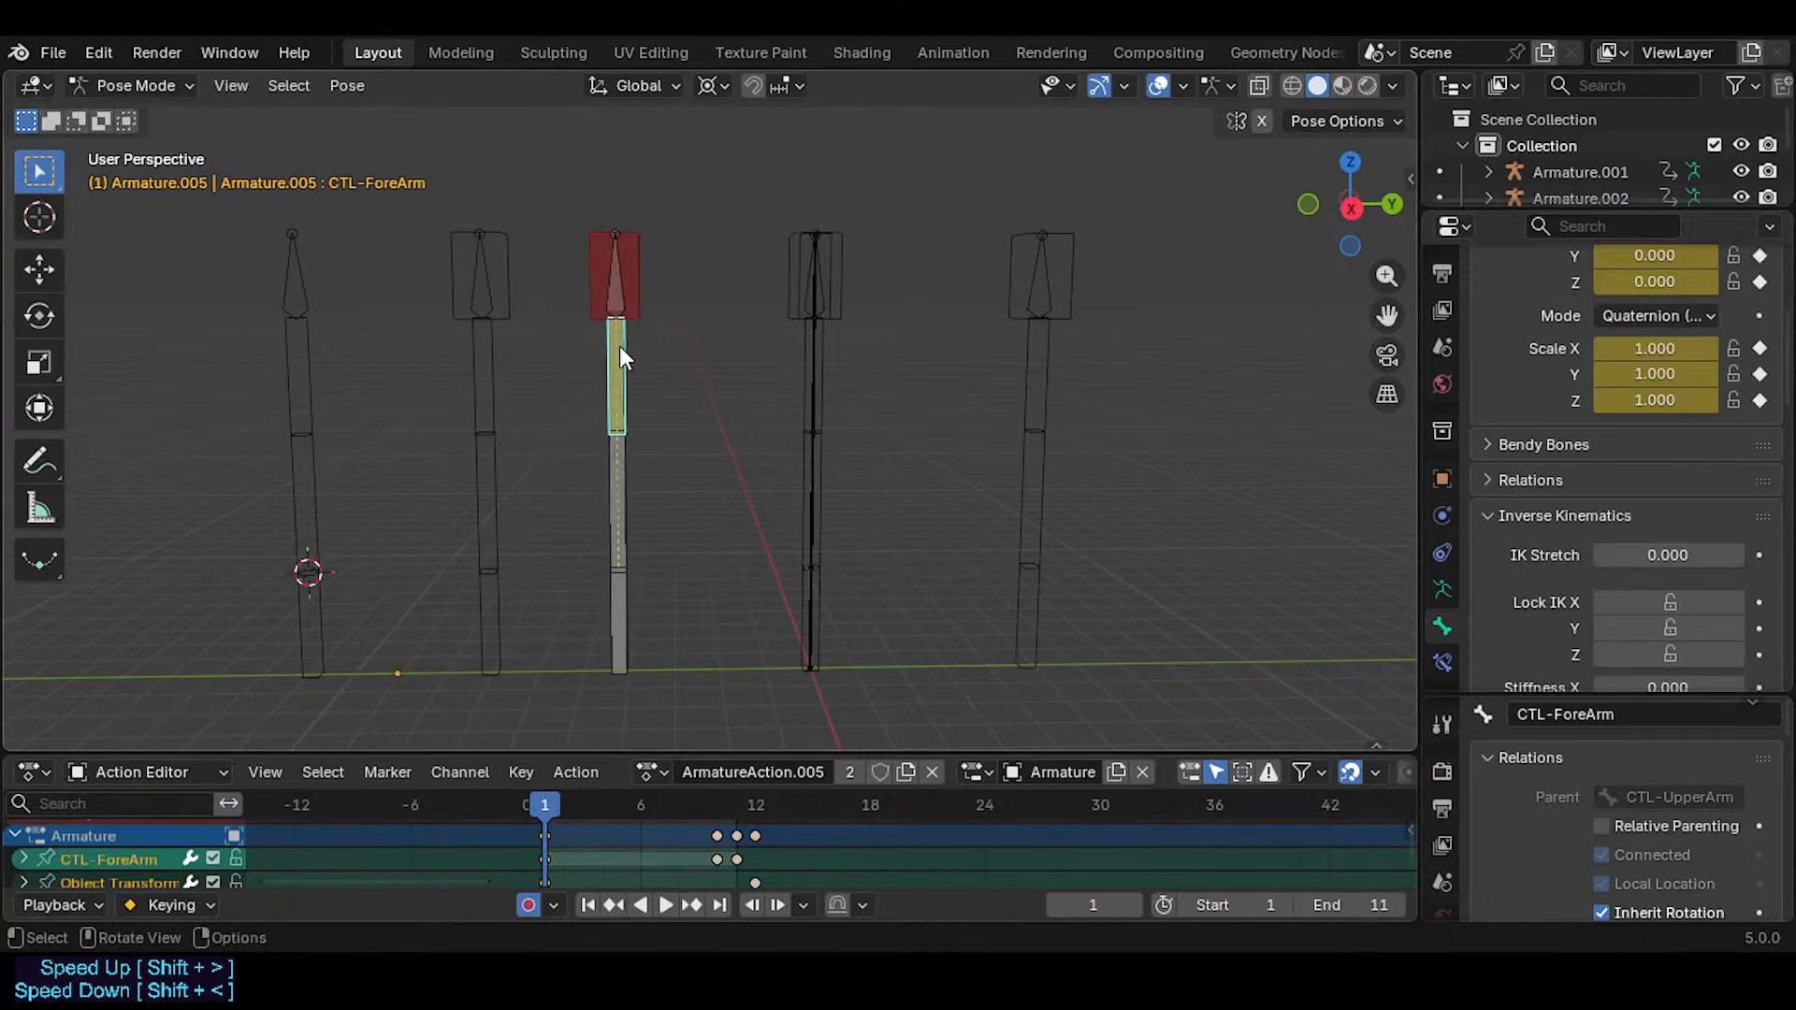
left_click(1442, 662)
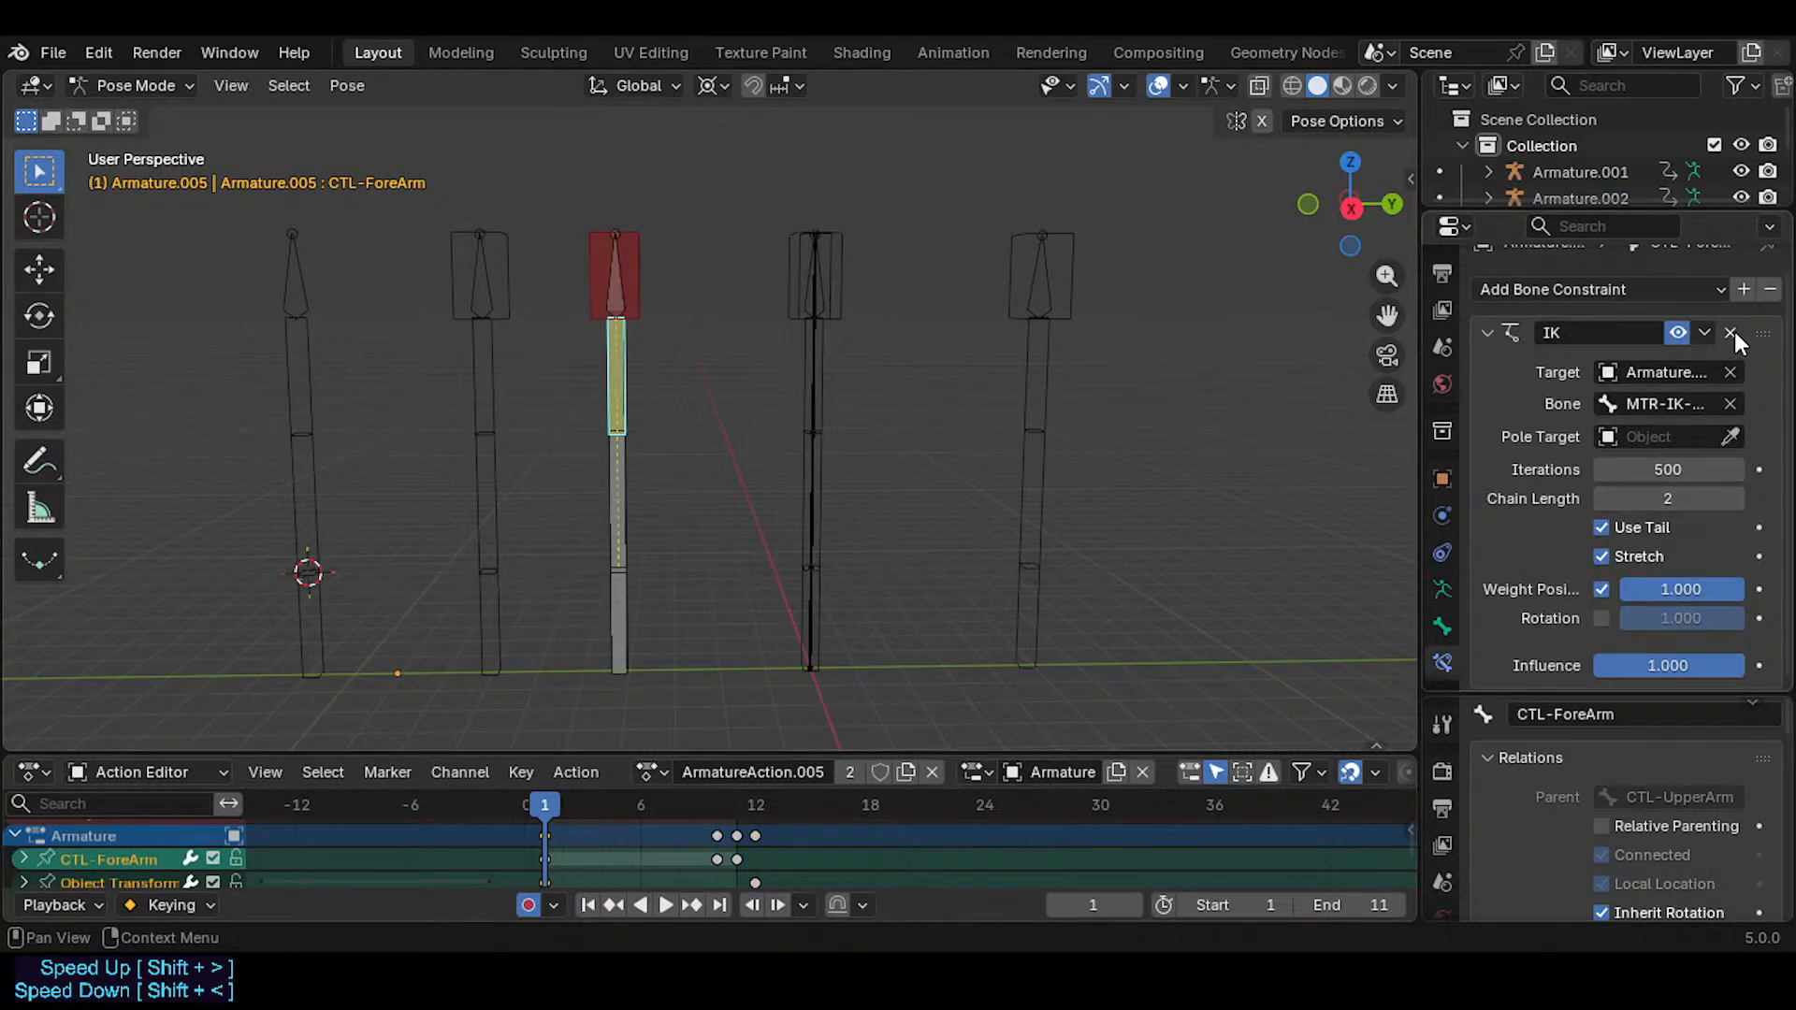
left_click(609, 289)
left_click(618, 365)
left_click(621, 301, "shift")
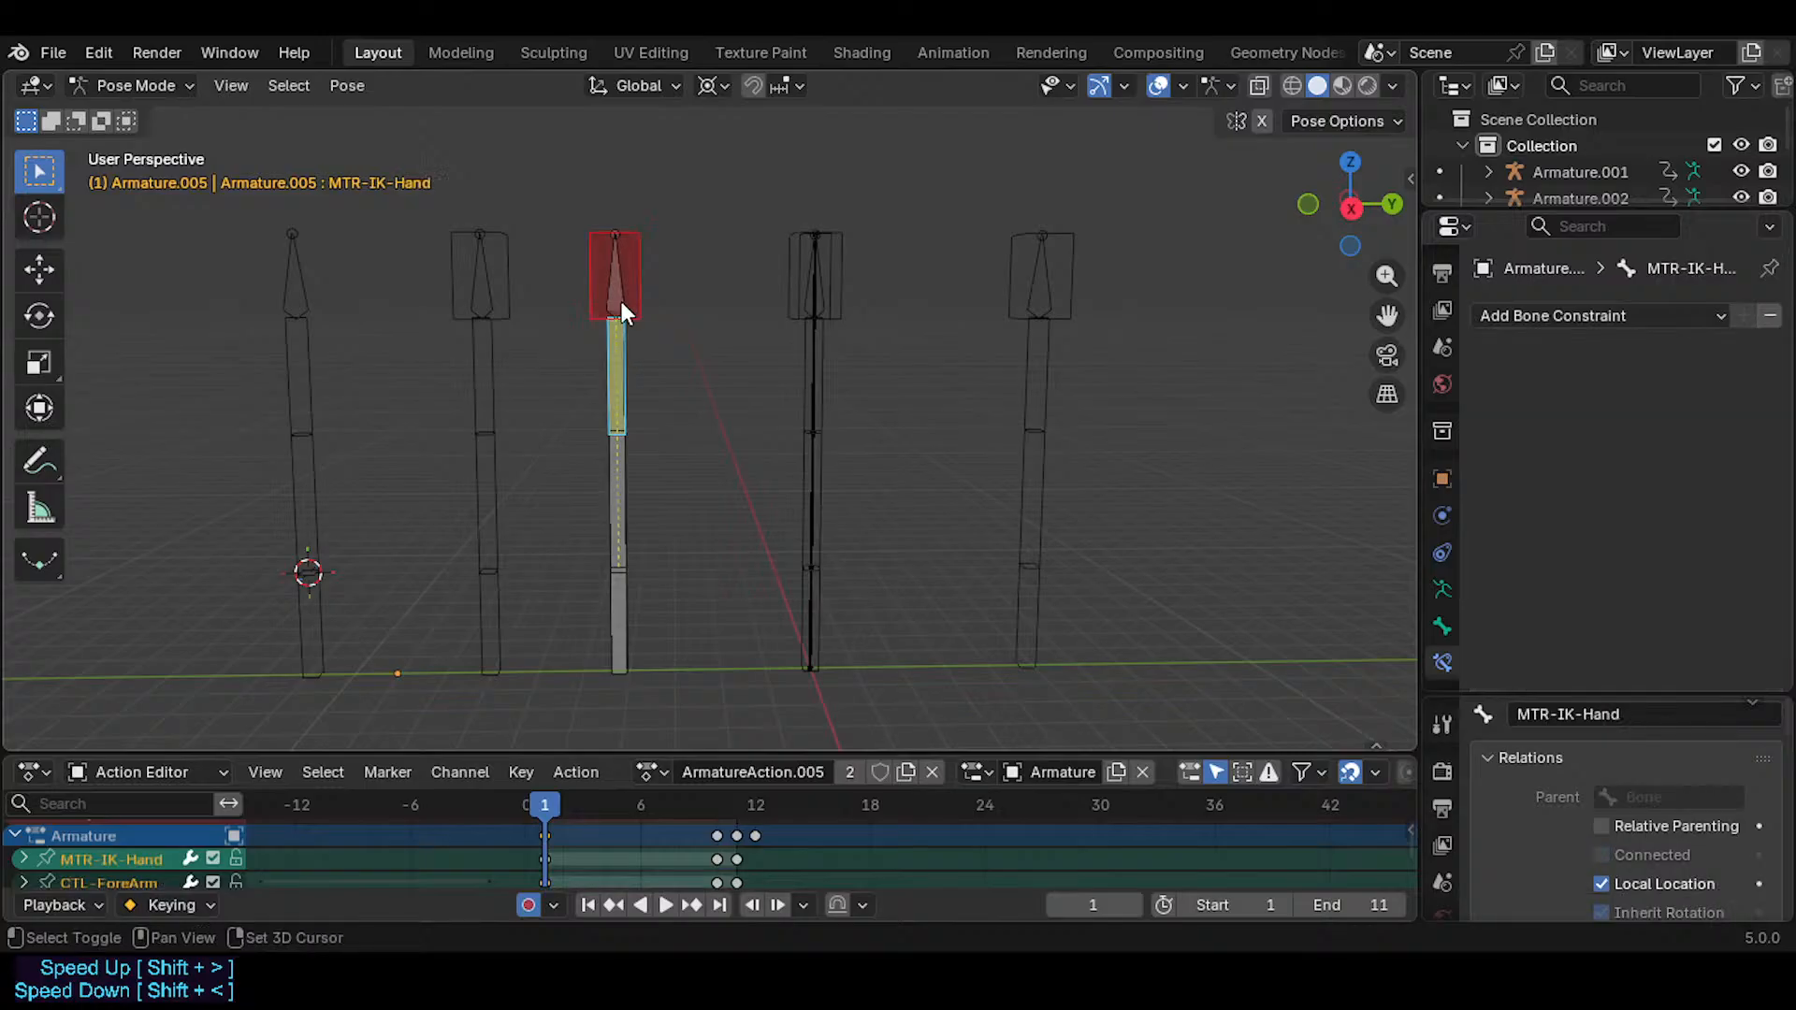
left_click(621, 301, "shift")
left_click(636, 285, "shift")
left_click(625, 374)
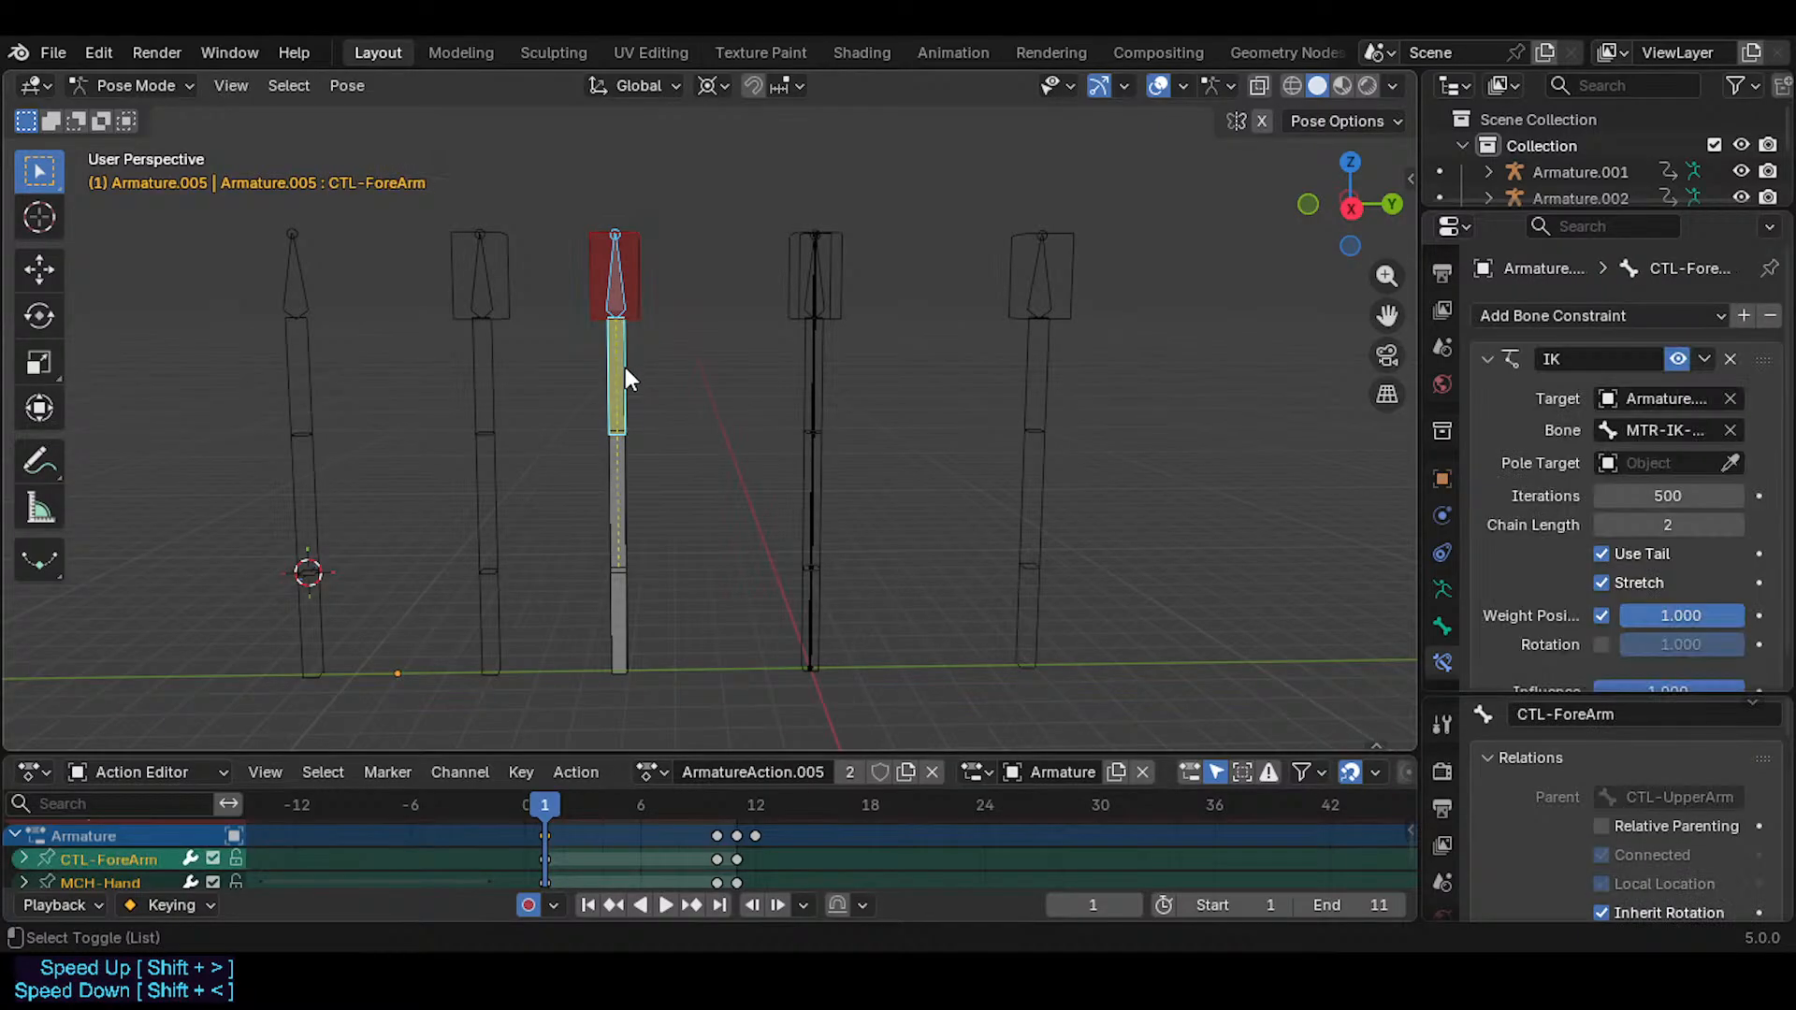
left_click(1731, 359)
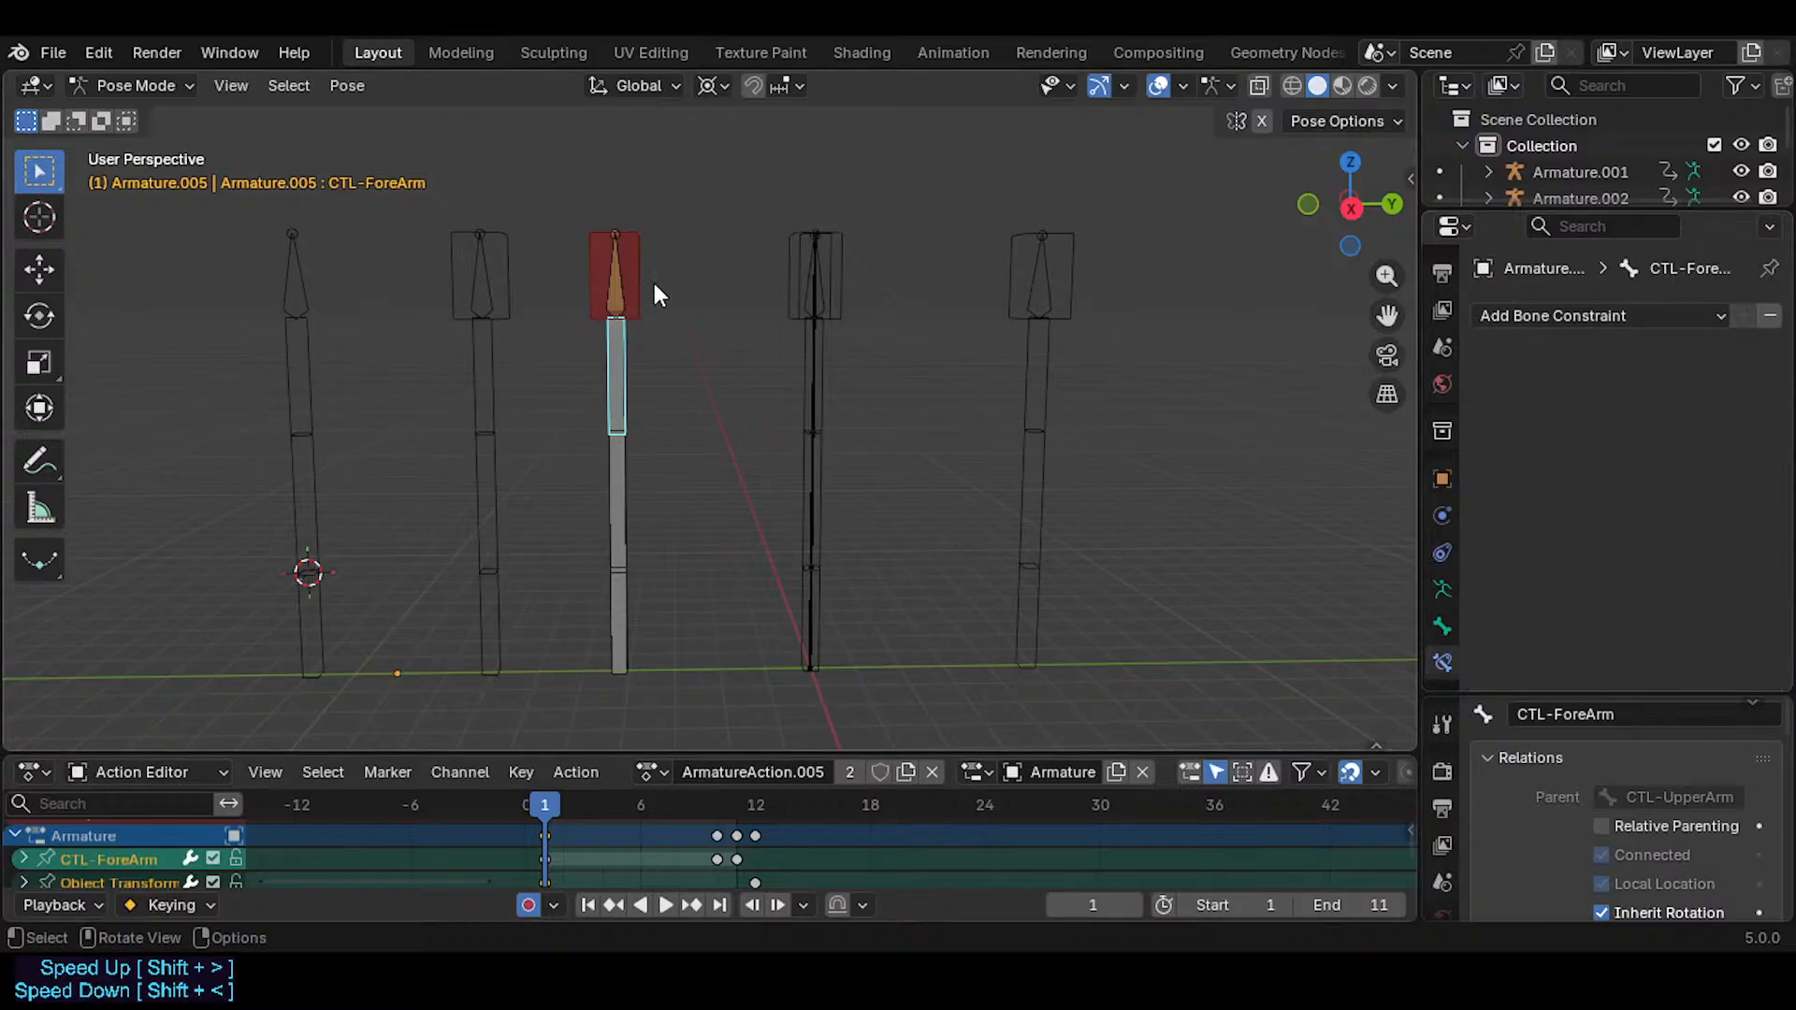
- Turn off Use Tail in the IK constraint of Armature.005's MCH-Hand, and try moving its MTR-IK-Hand control
left_click(615, 279)
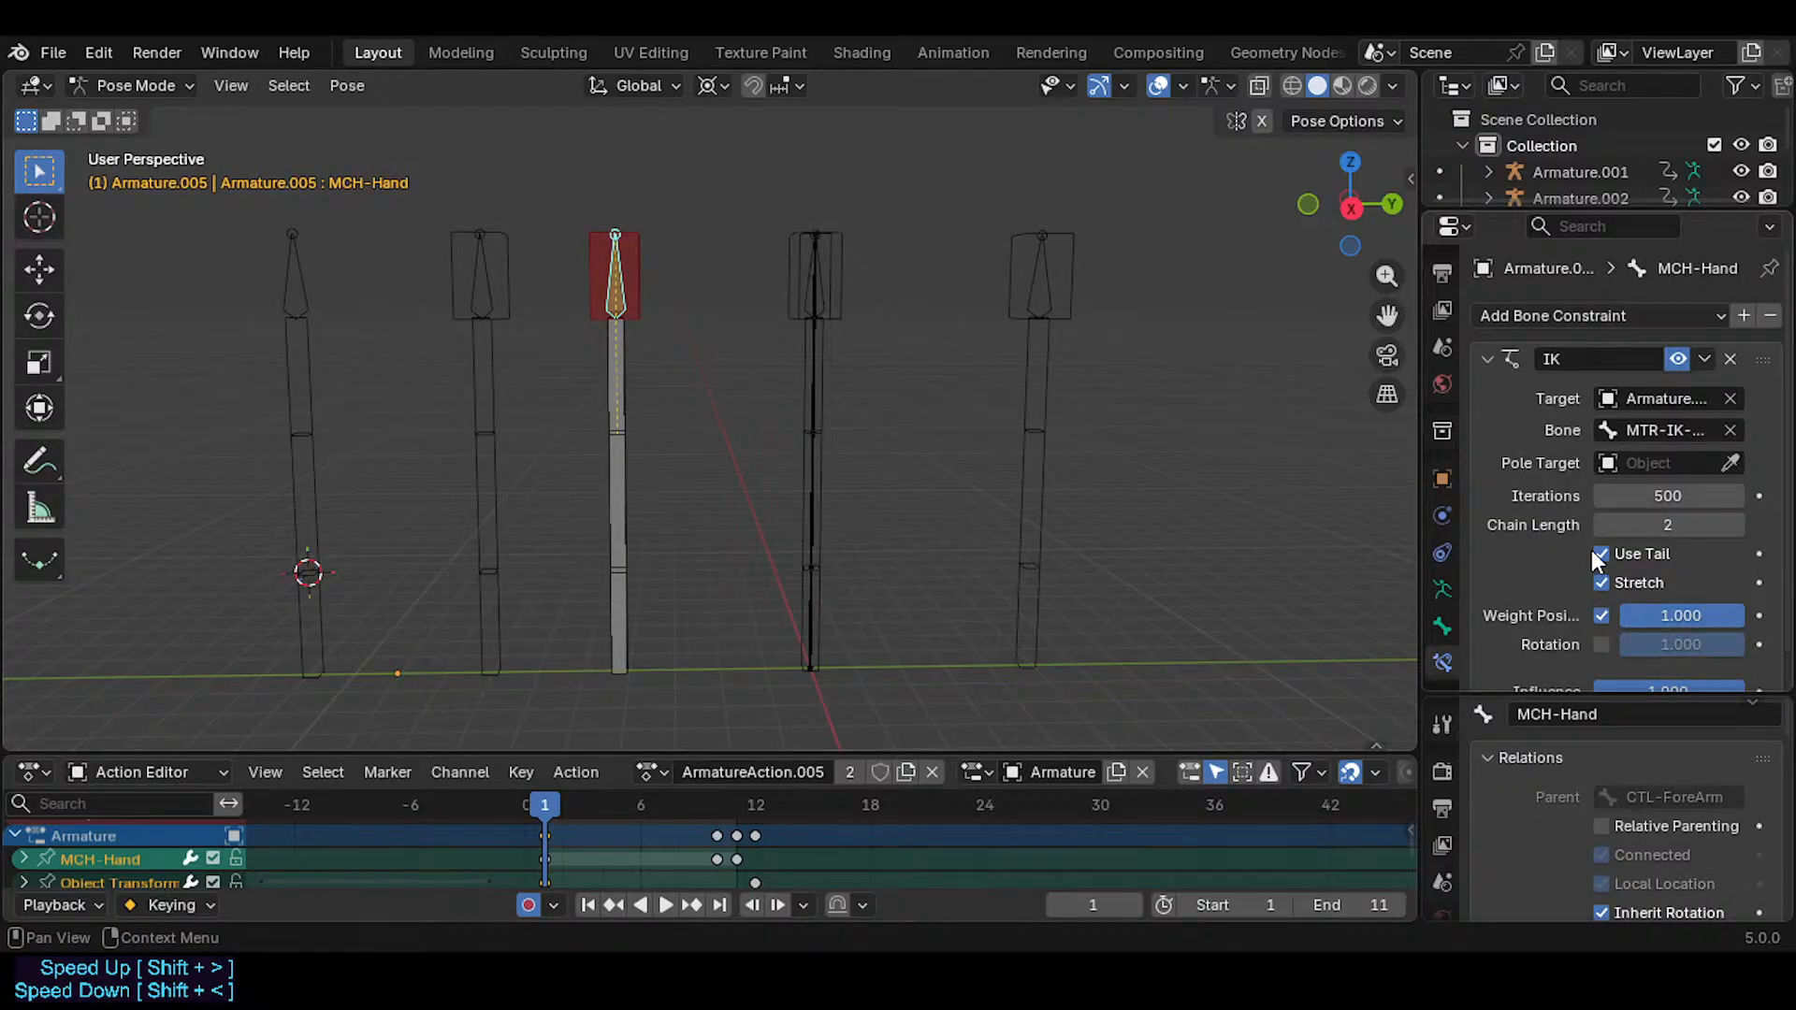
left_click(625, 252)
key("g")
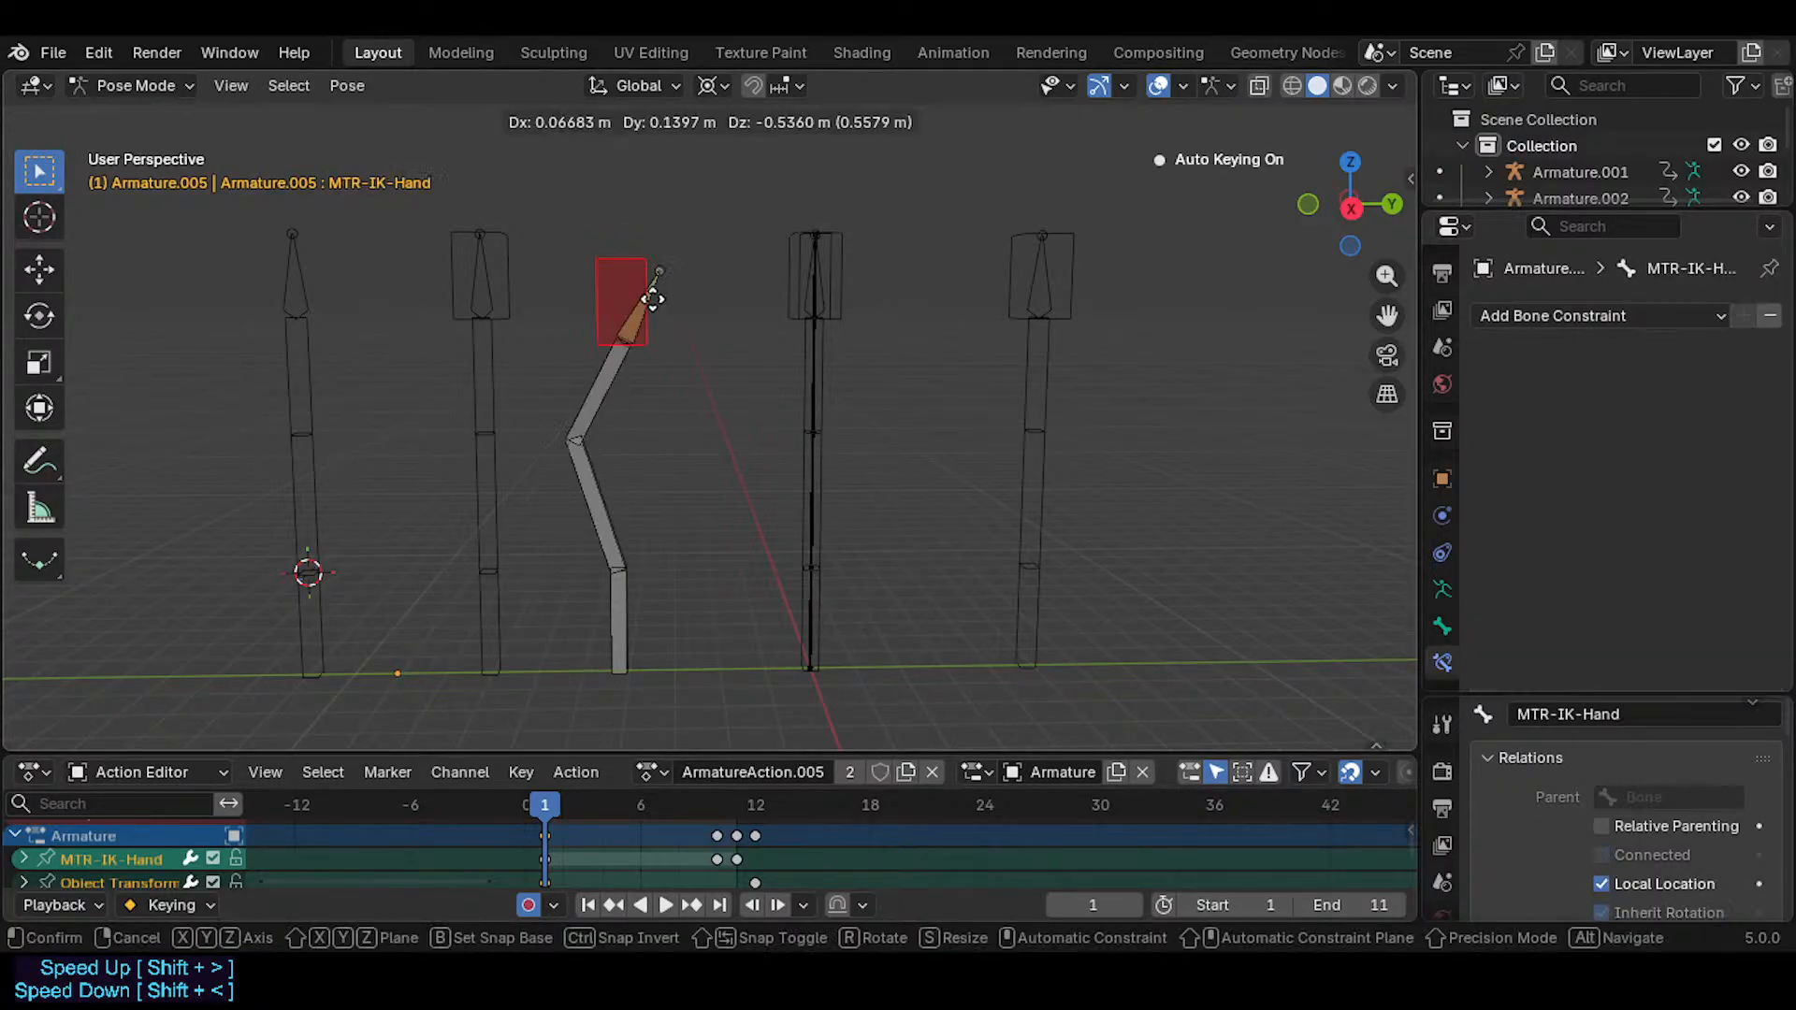
key("Escape")
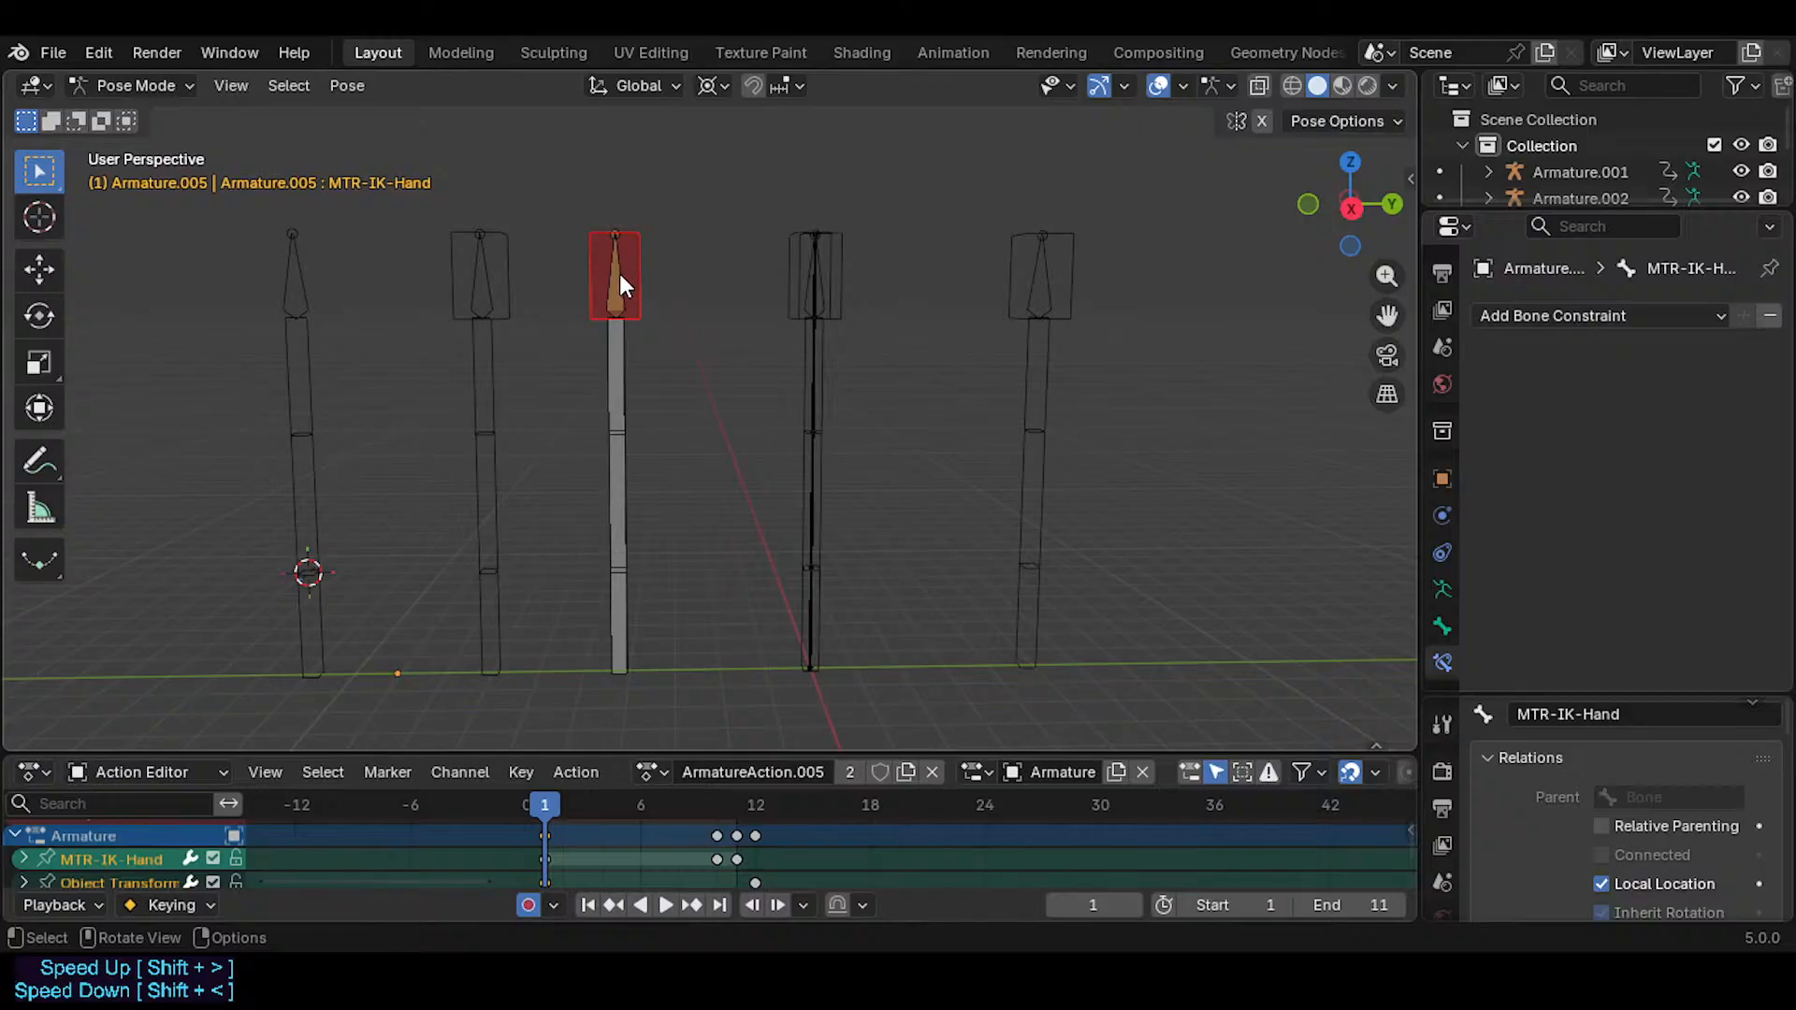
left_click(619, 276)
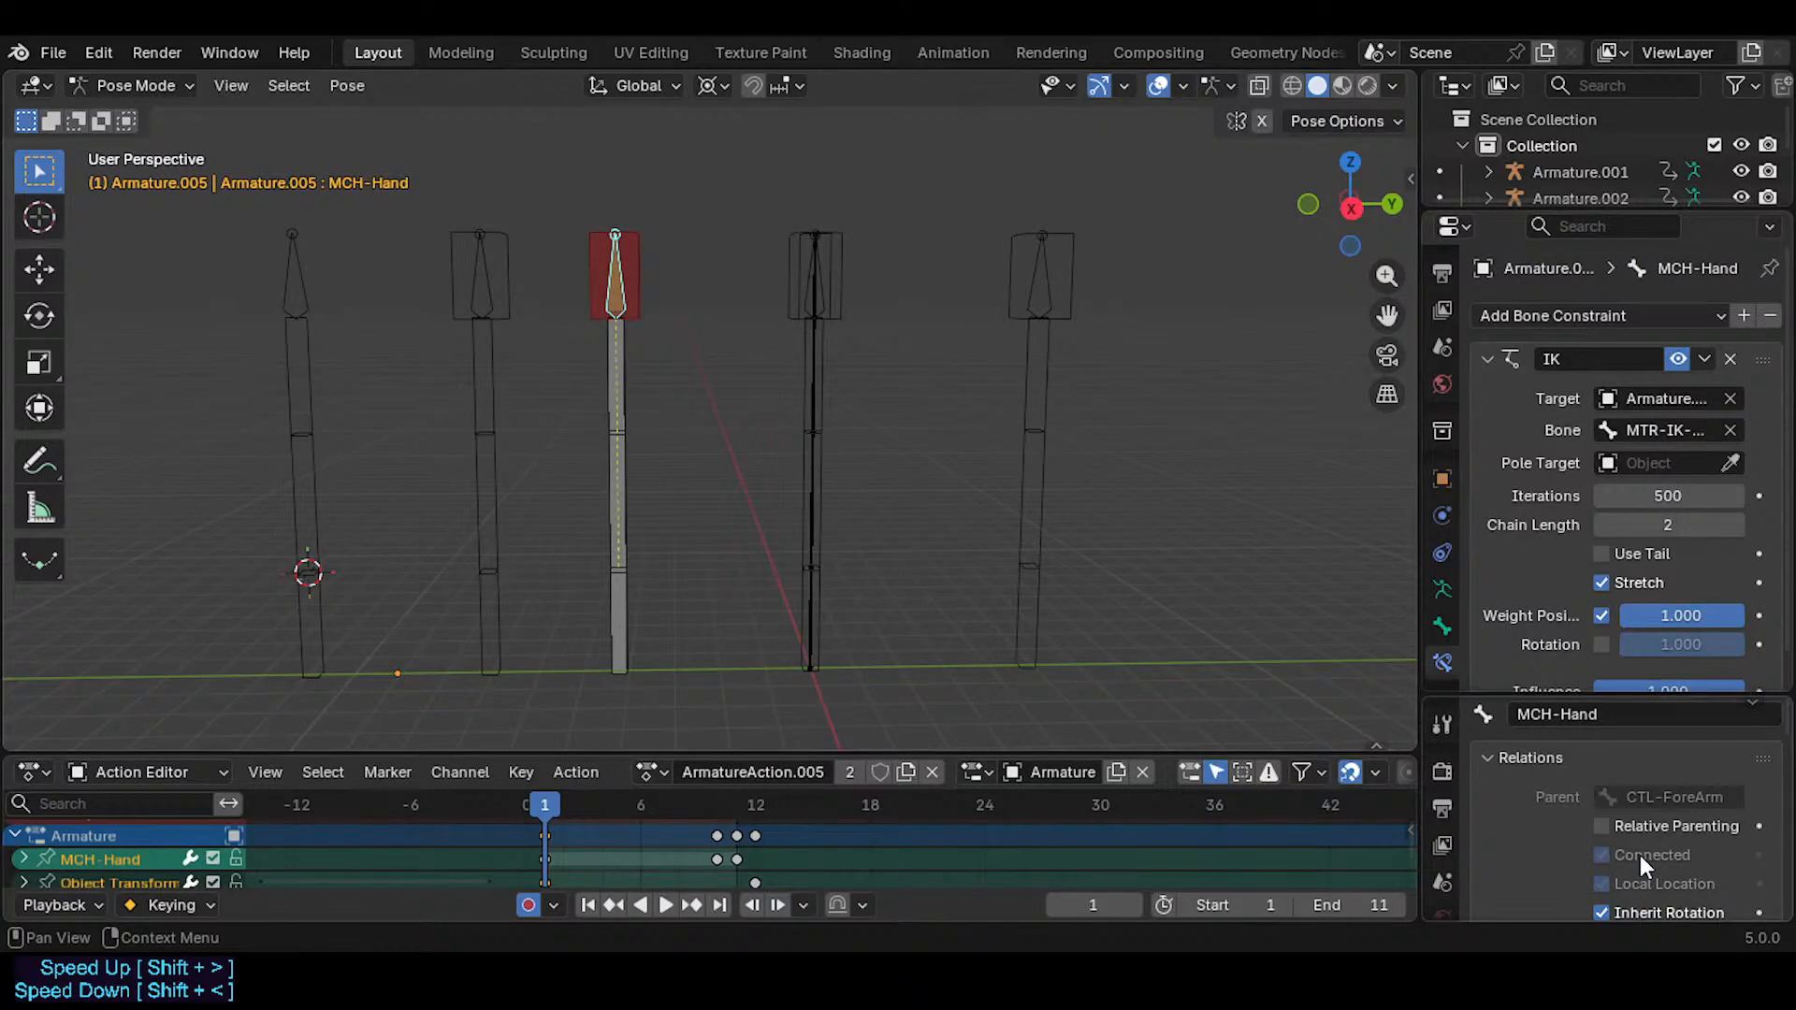
- Switch to Armature.004 in Pose Mode and check its MCH-Hand bone for constraints
key("ctrl+Tab")
left_click(479, 275)
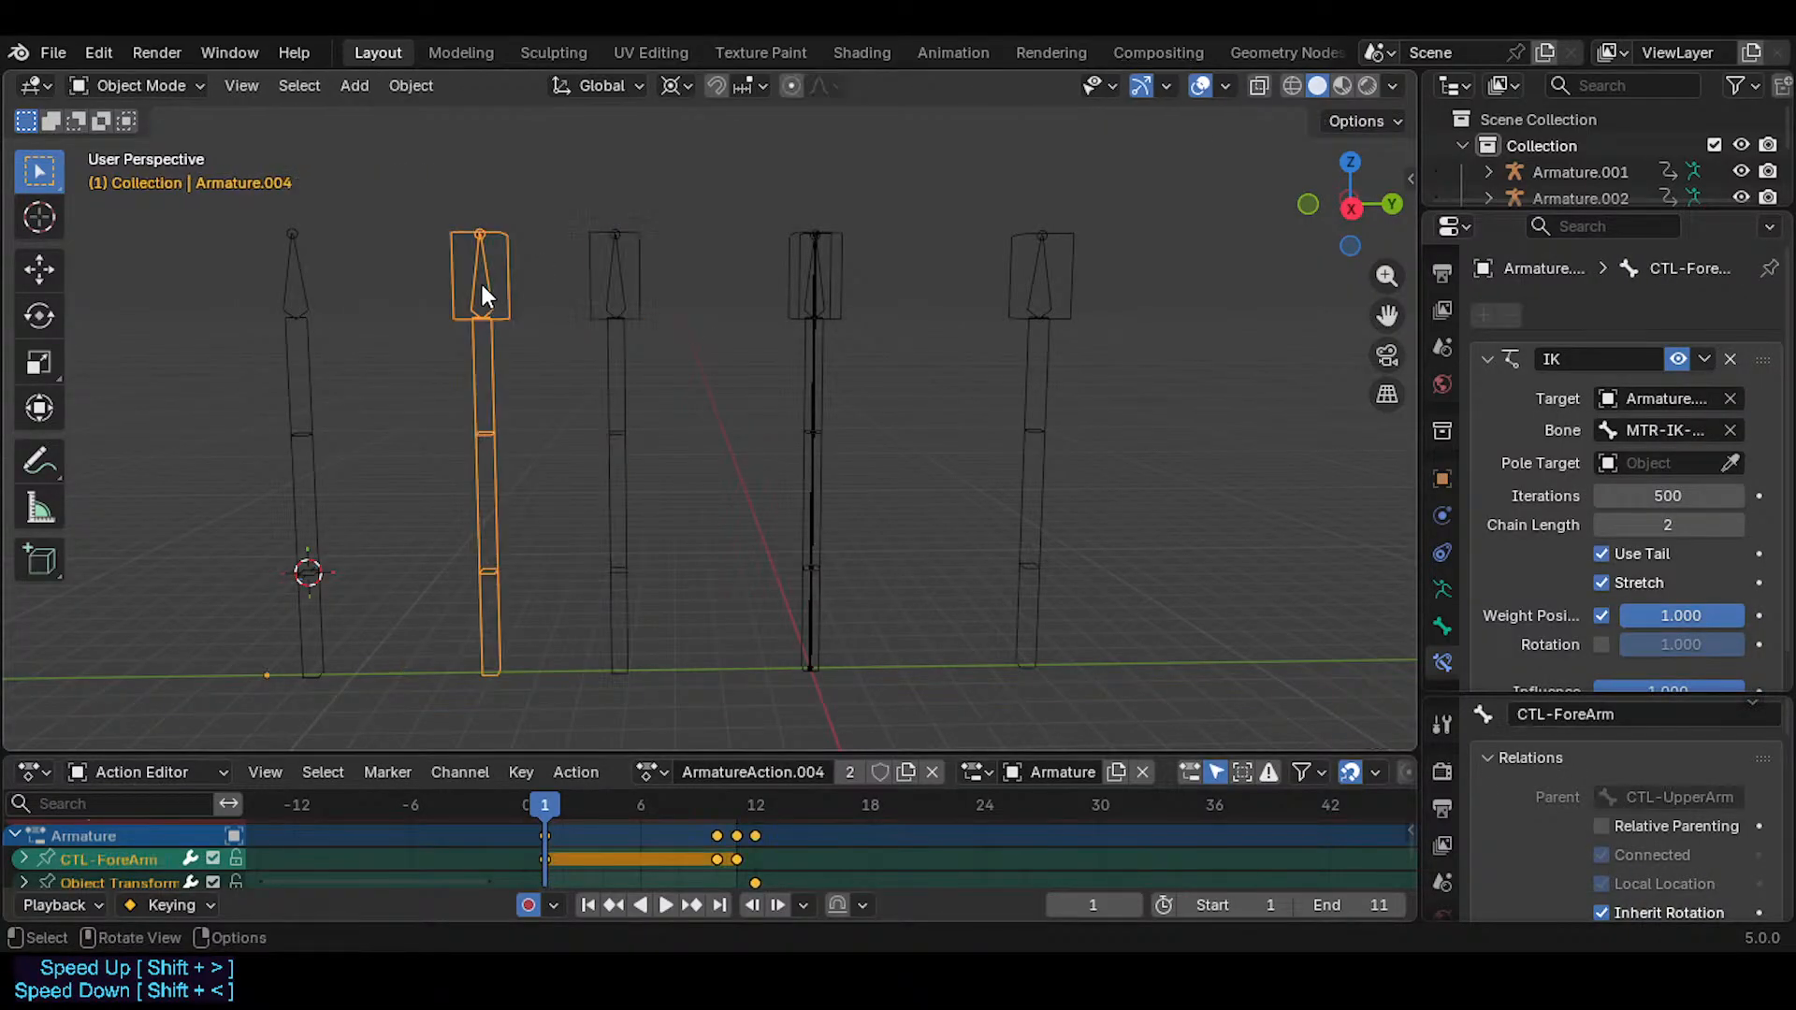
key("ctrl+Tab")
left_click(483, 282)
left_click(490, 297)
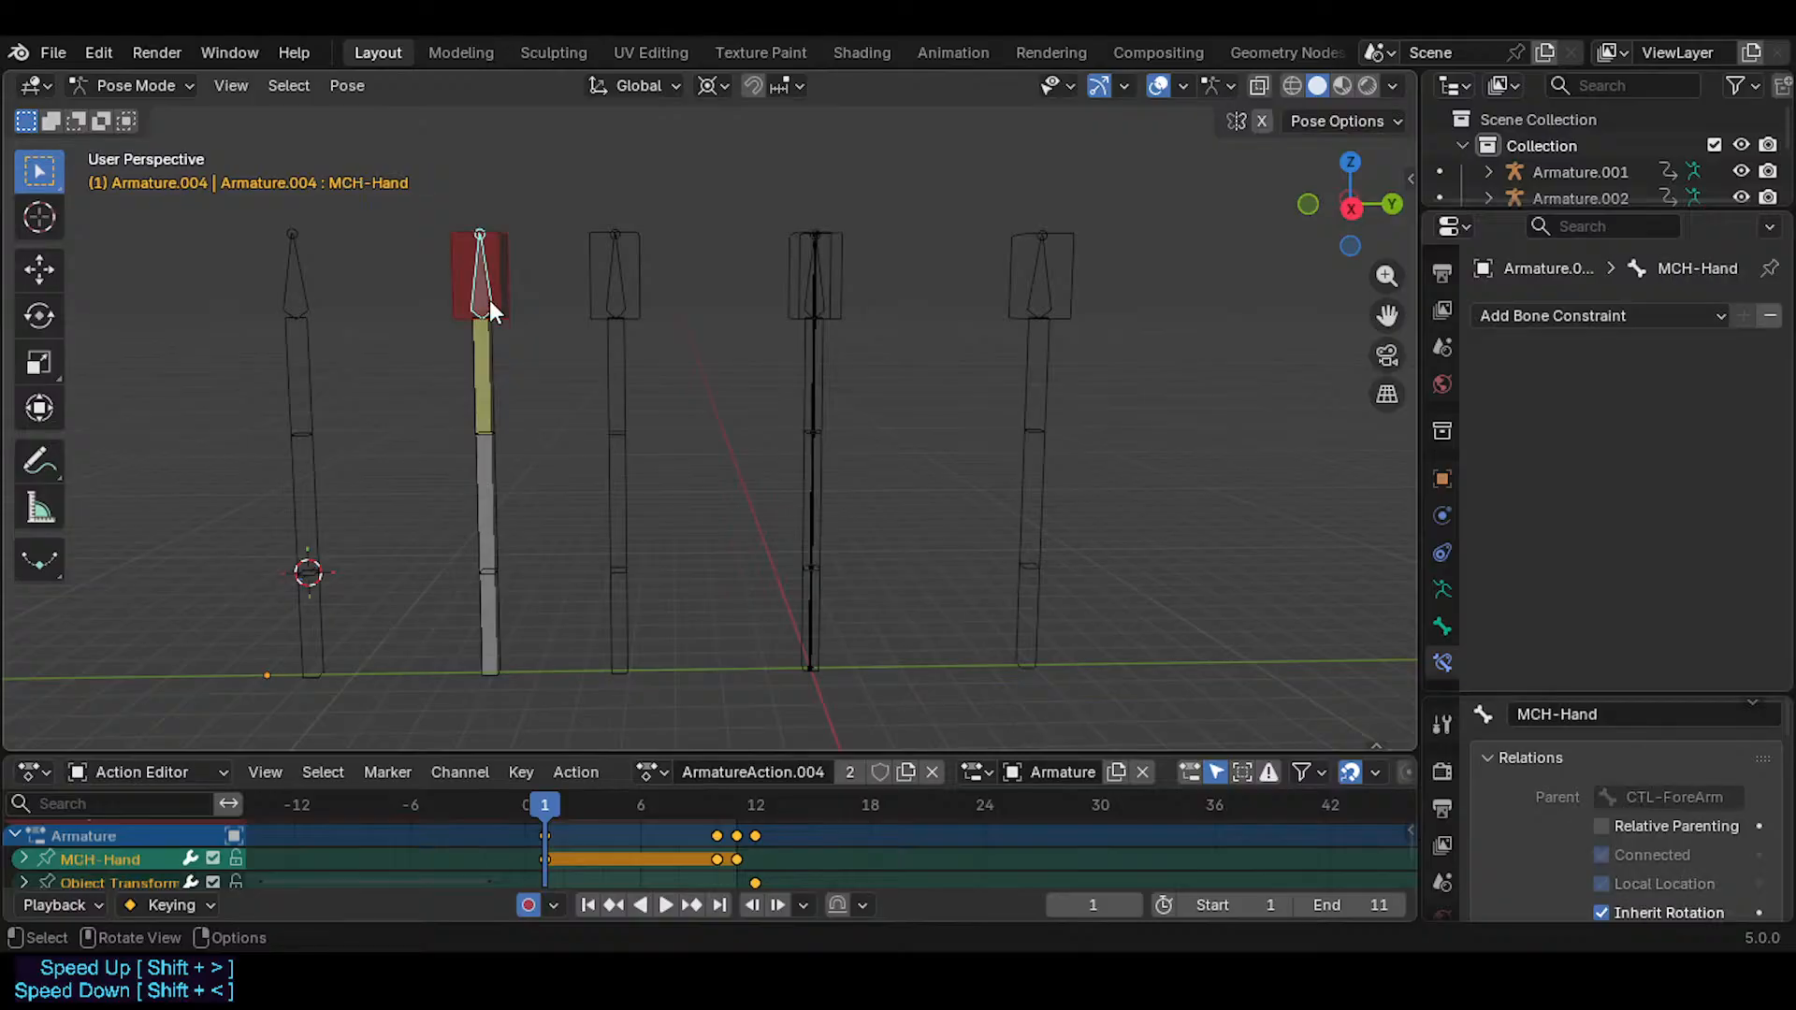
- Compare the IK setups of Armature.004 and Armature.005 together in Pose Mode, and return to Object Mode
key("ctrl+Tab")
left_click(632, 286)
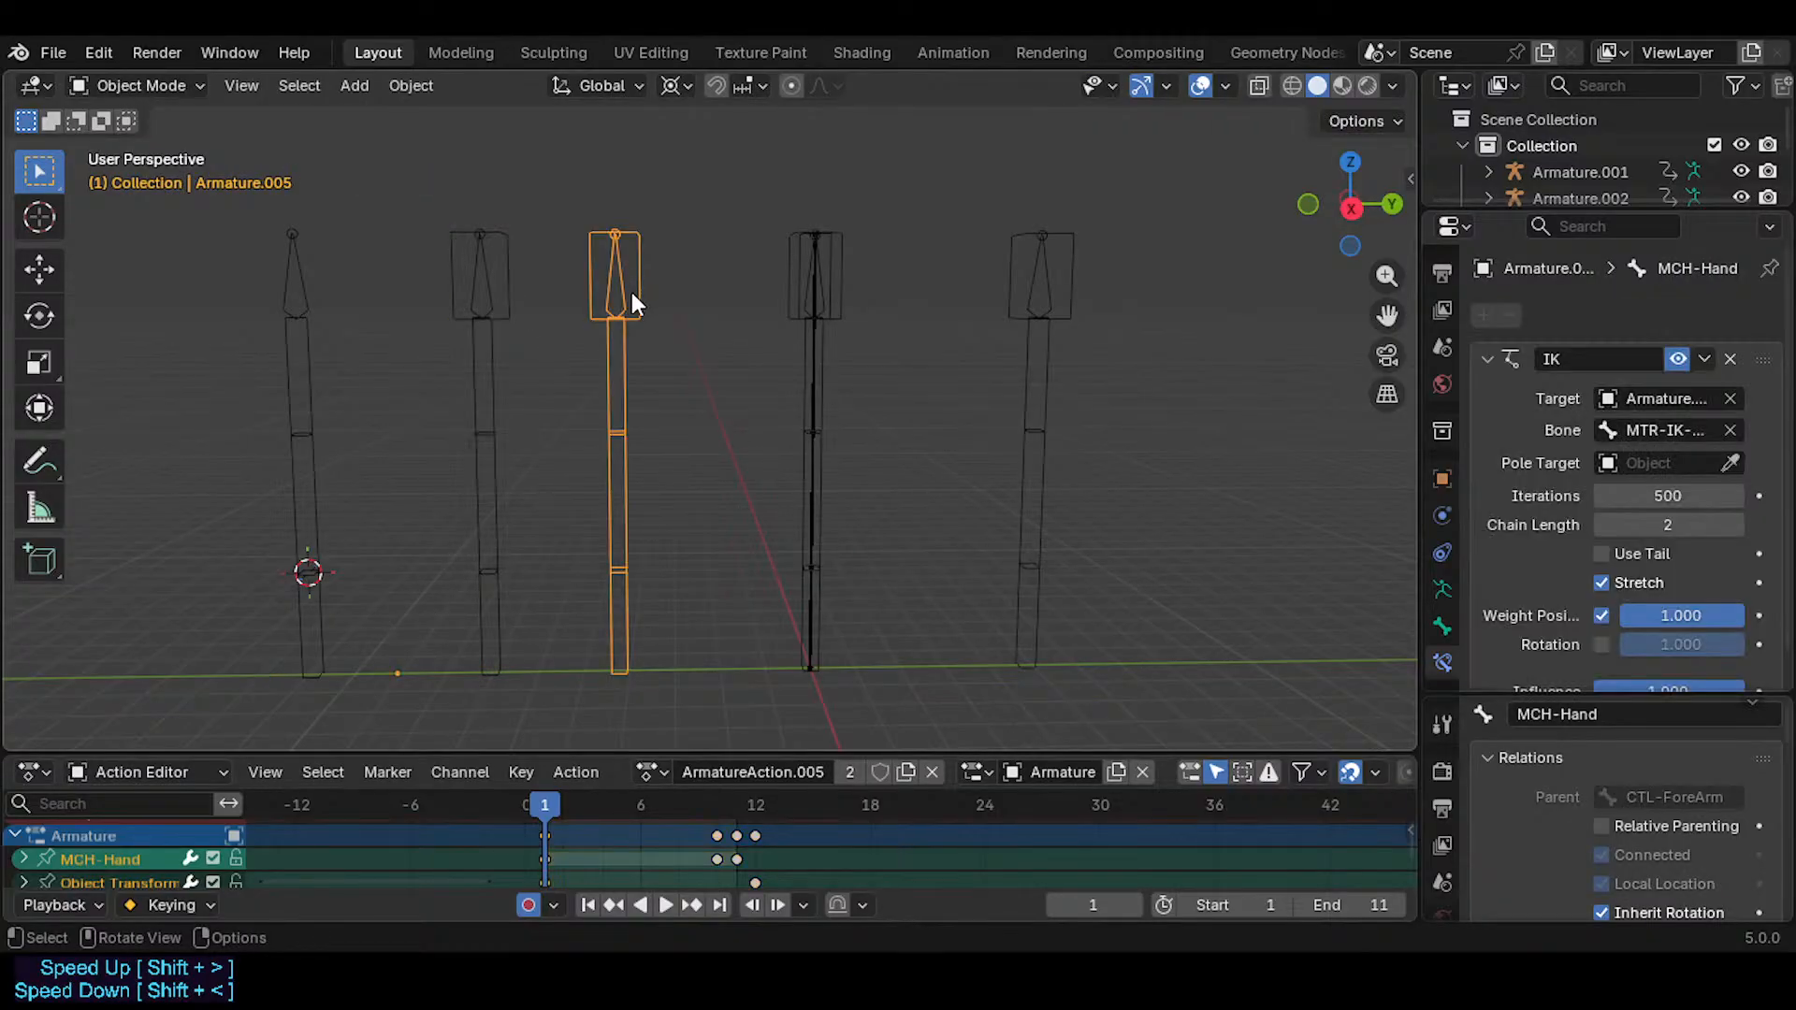
key("ctrl+Tab")
key("ctrl+Tab")
left_click(502, 291, "shift")
key("ctrl+Tab")
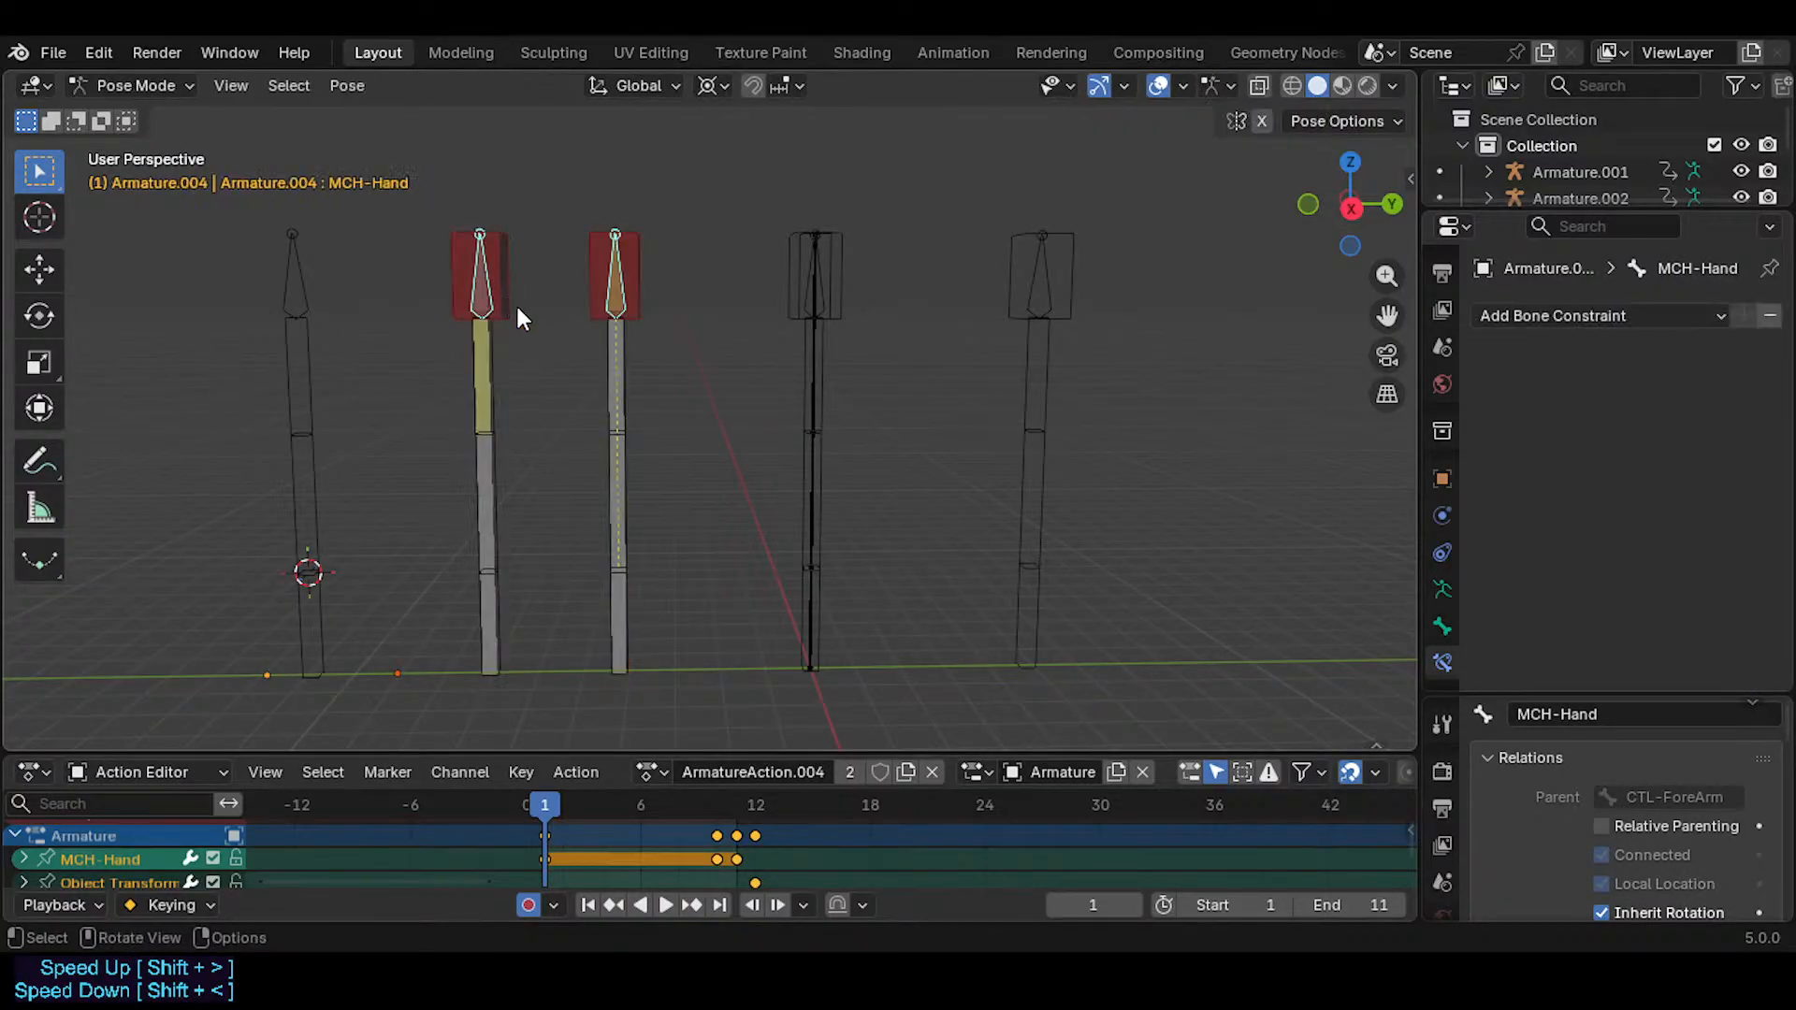
scroll(616, 376, "down", 3)
key("ctrl+Tab")
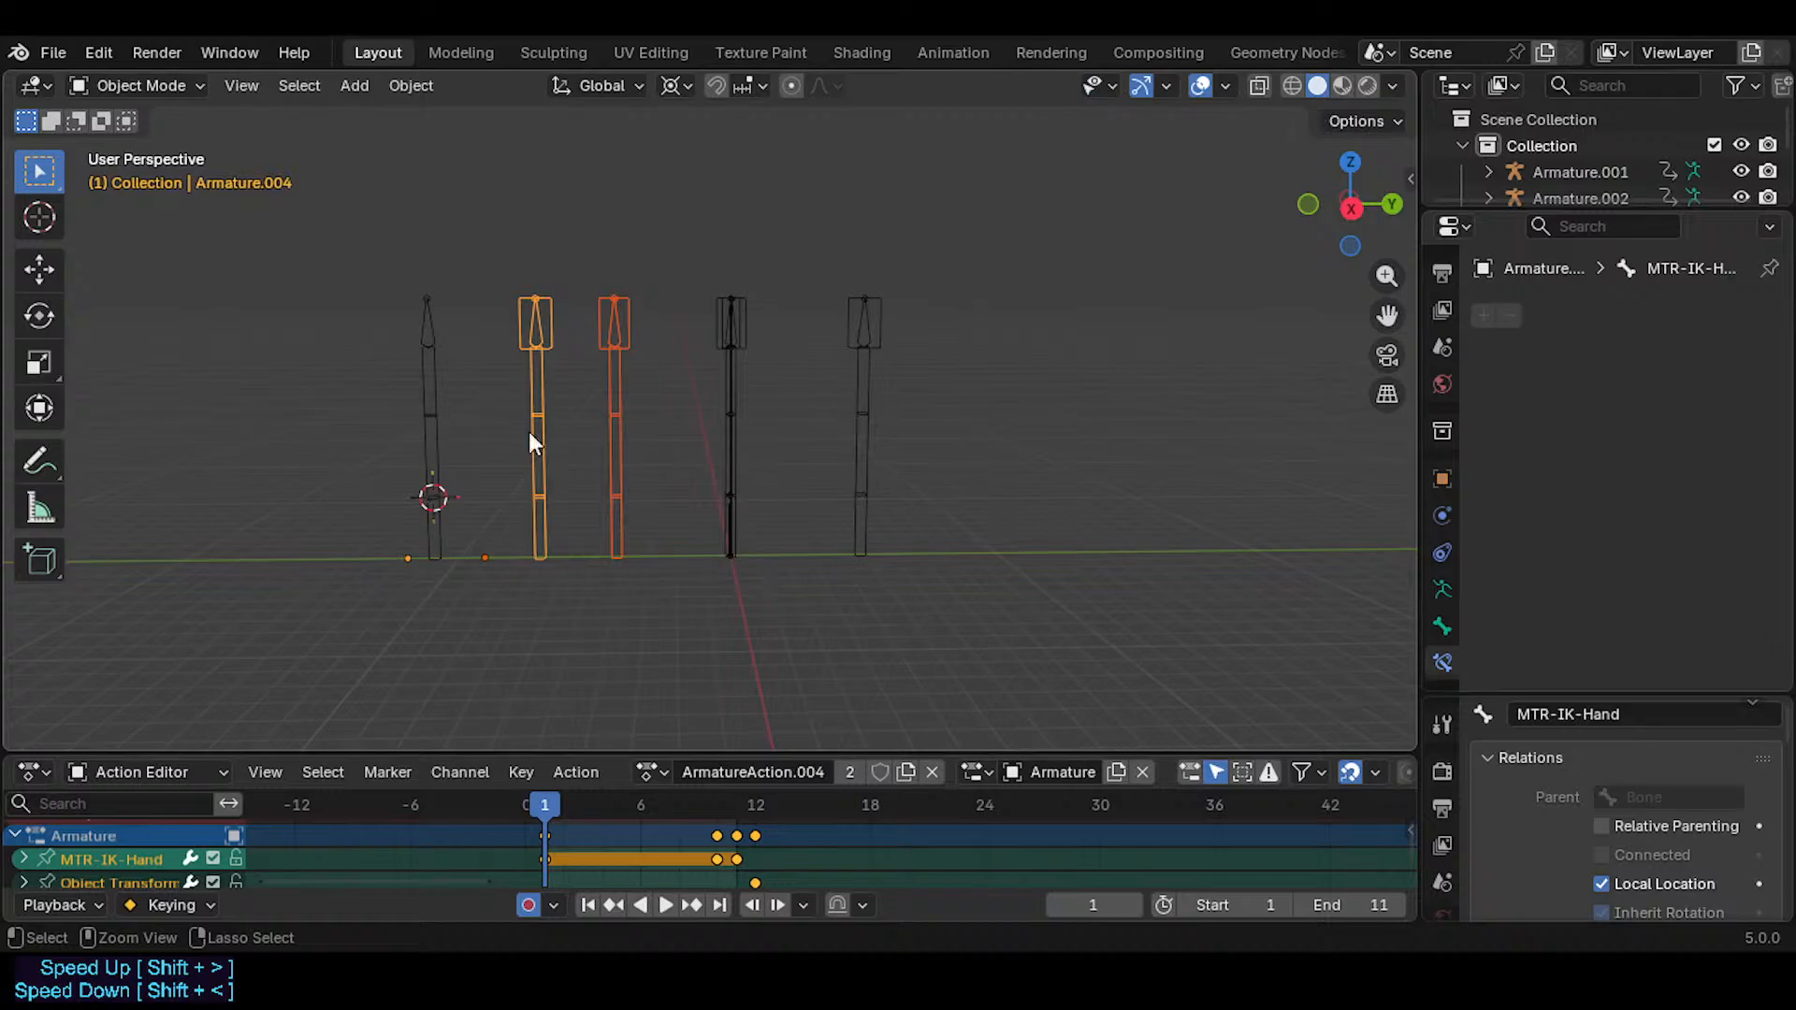
- Move Armature.001 about 4.7 m along negative global Y, away from the other armatures
left_click(434, 428)
key("g")
key("x")
right_click(301, 456)
key("g")
key("y")
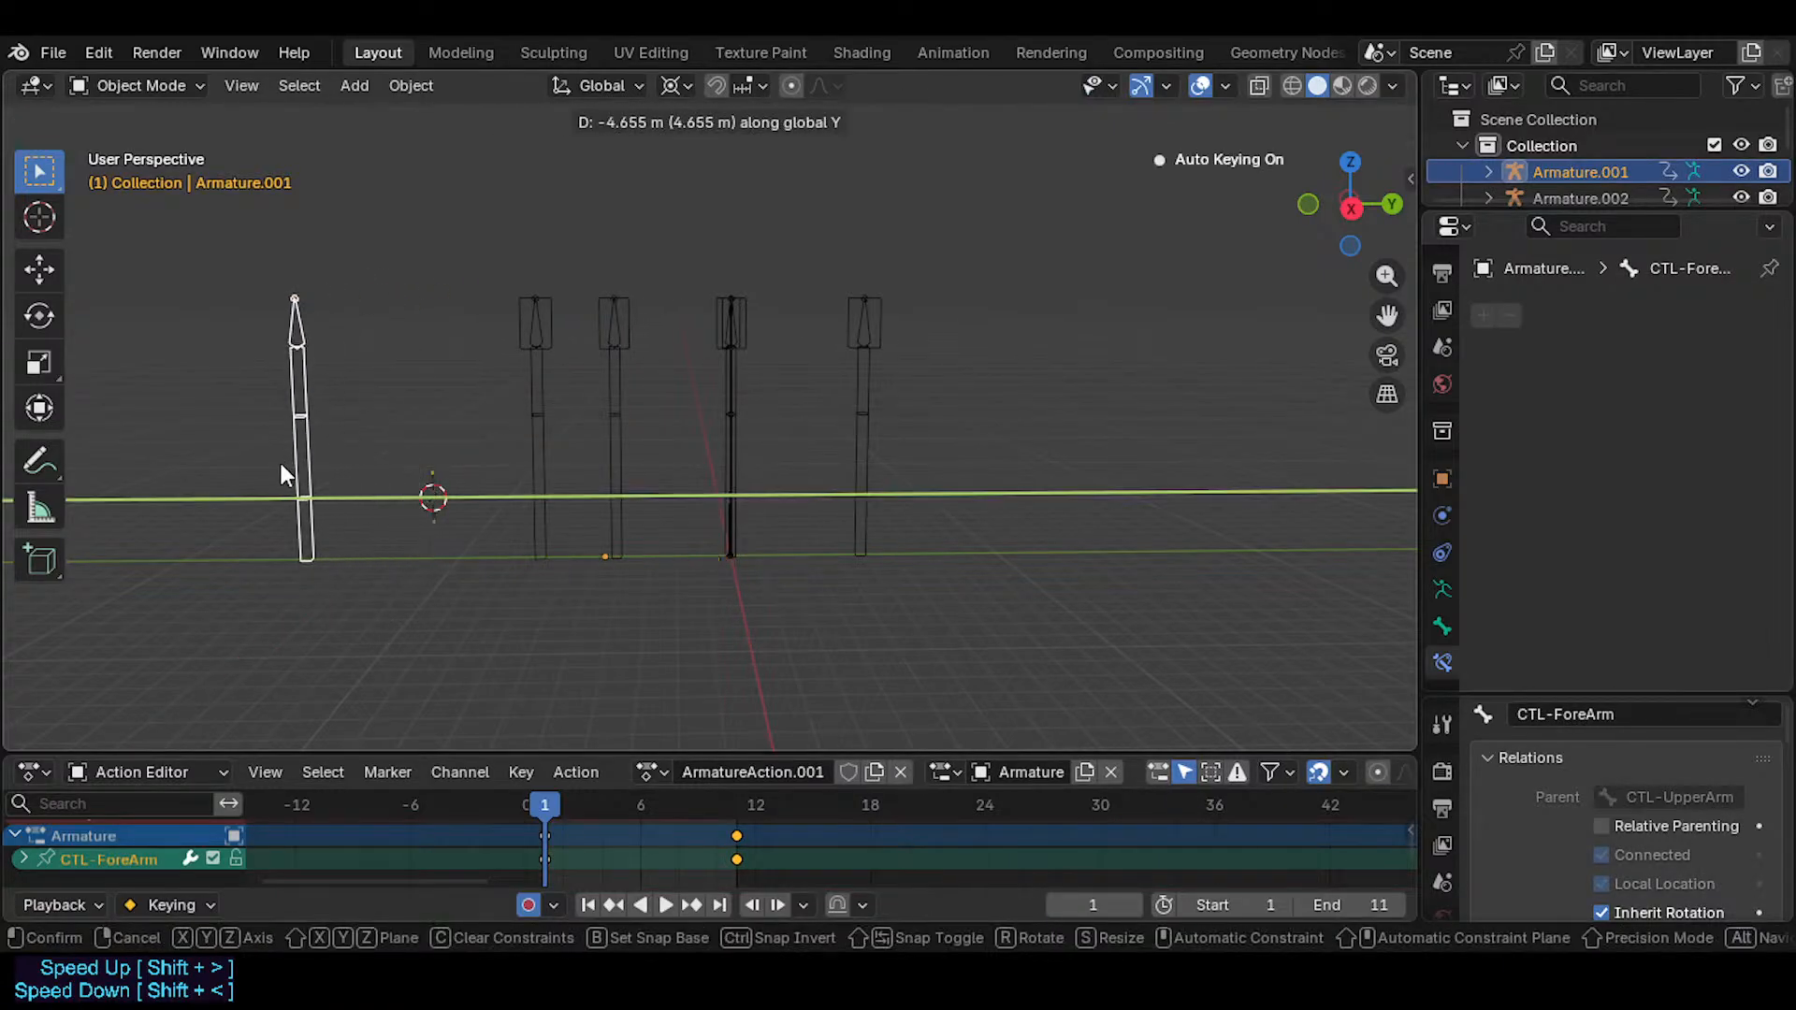
left_click(281, 473)
- Move Armature.002 and Armature.003 together along positive global Y, away from Armature.005
middle_click_drag(736, 463, 671, 463, "shift")
left_click(681, 417)
left_click(804, 416, "shift")
key("g")
key("x")
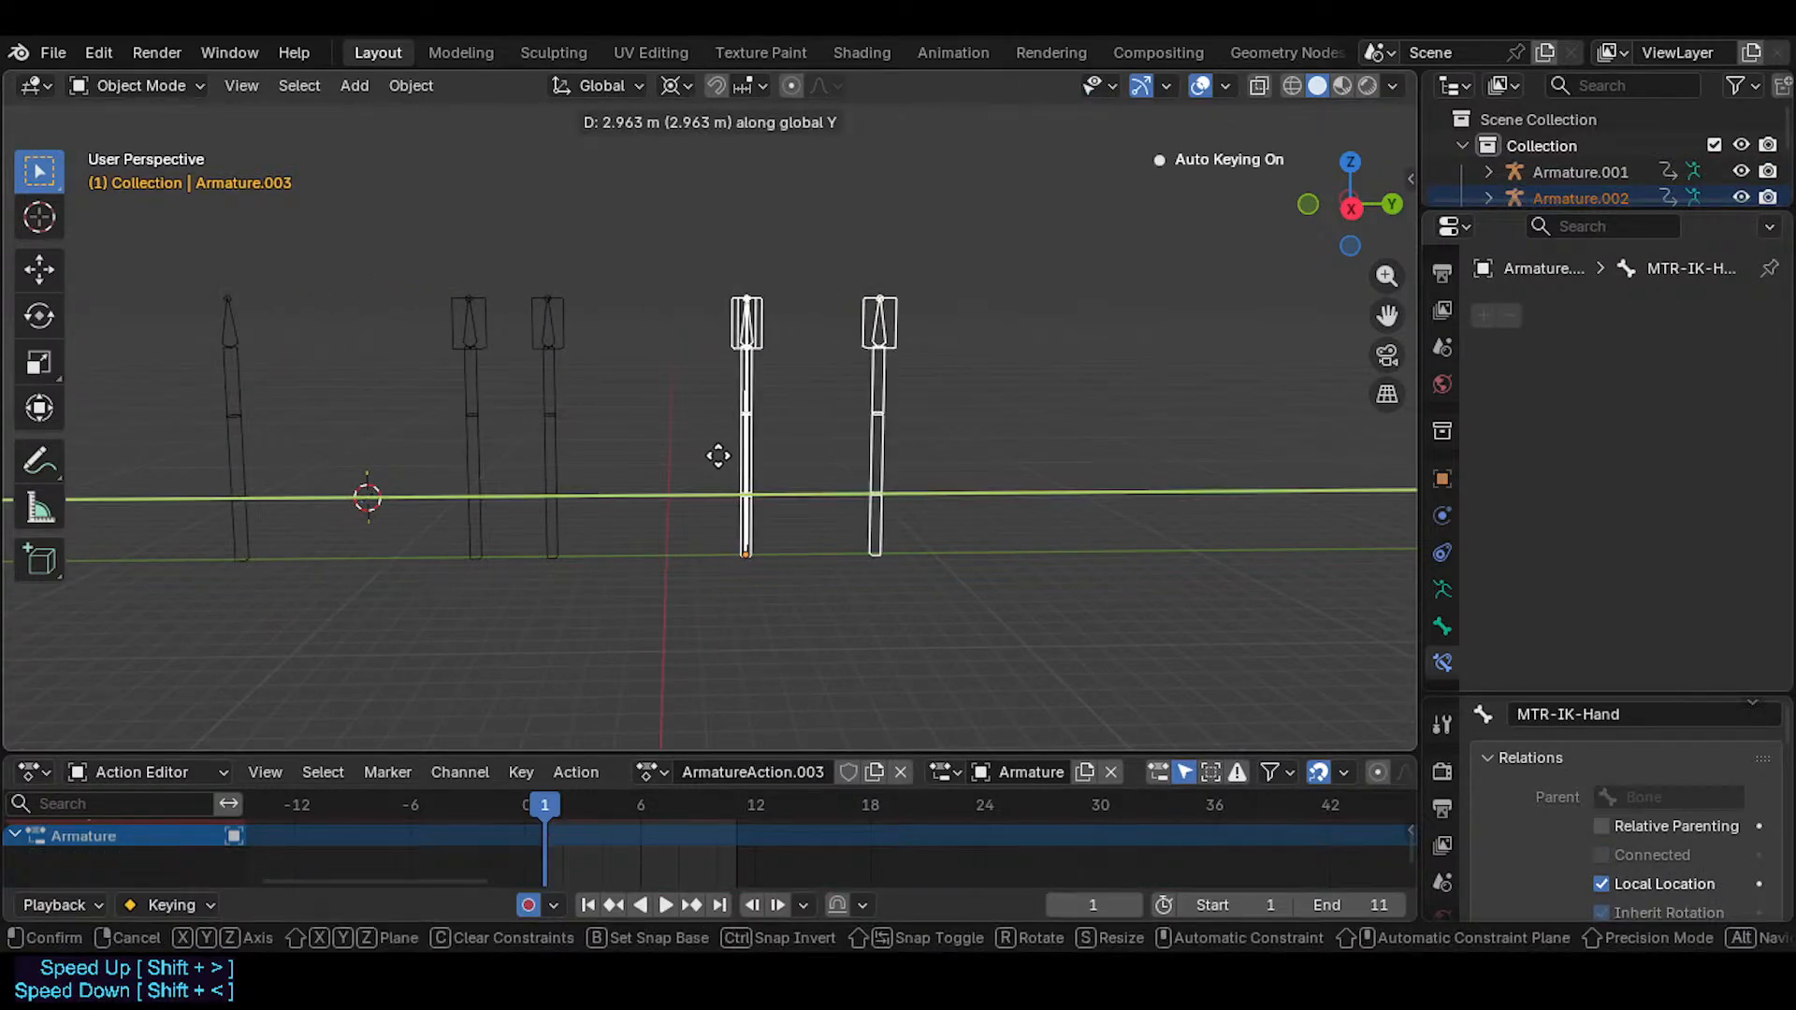
left_click(766, 451)
- Move Armature.005 about 2.5 m along positive global Y, into the gap before Armature.002
middle_click_drag(485, 412, 531, 409, "shift")
left_click(592, 412)
key("g")
key("y")
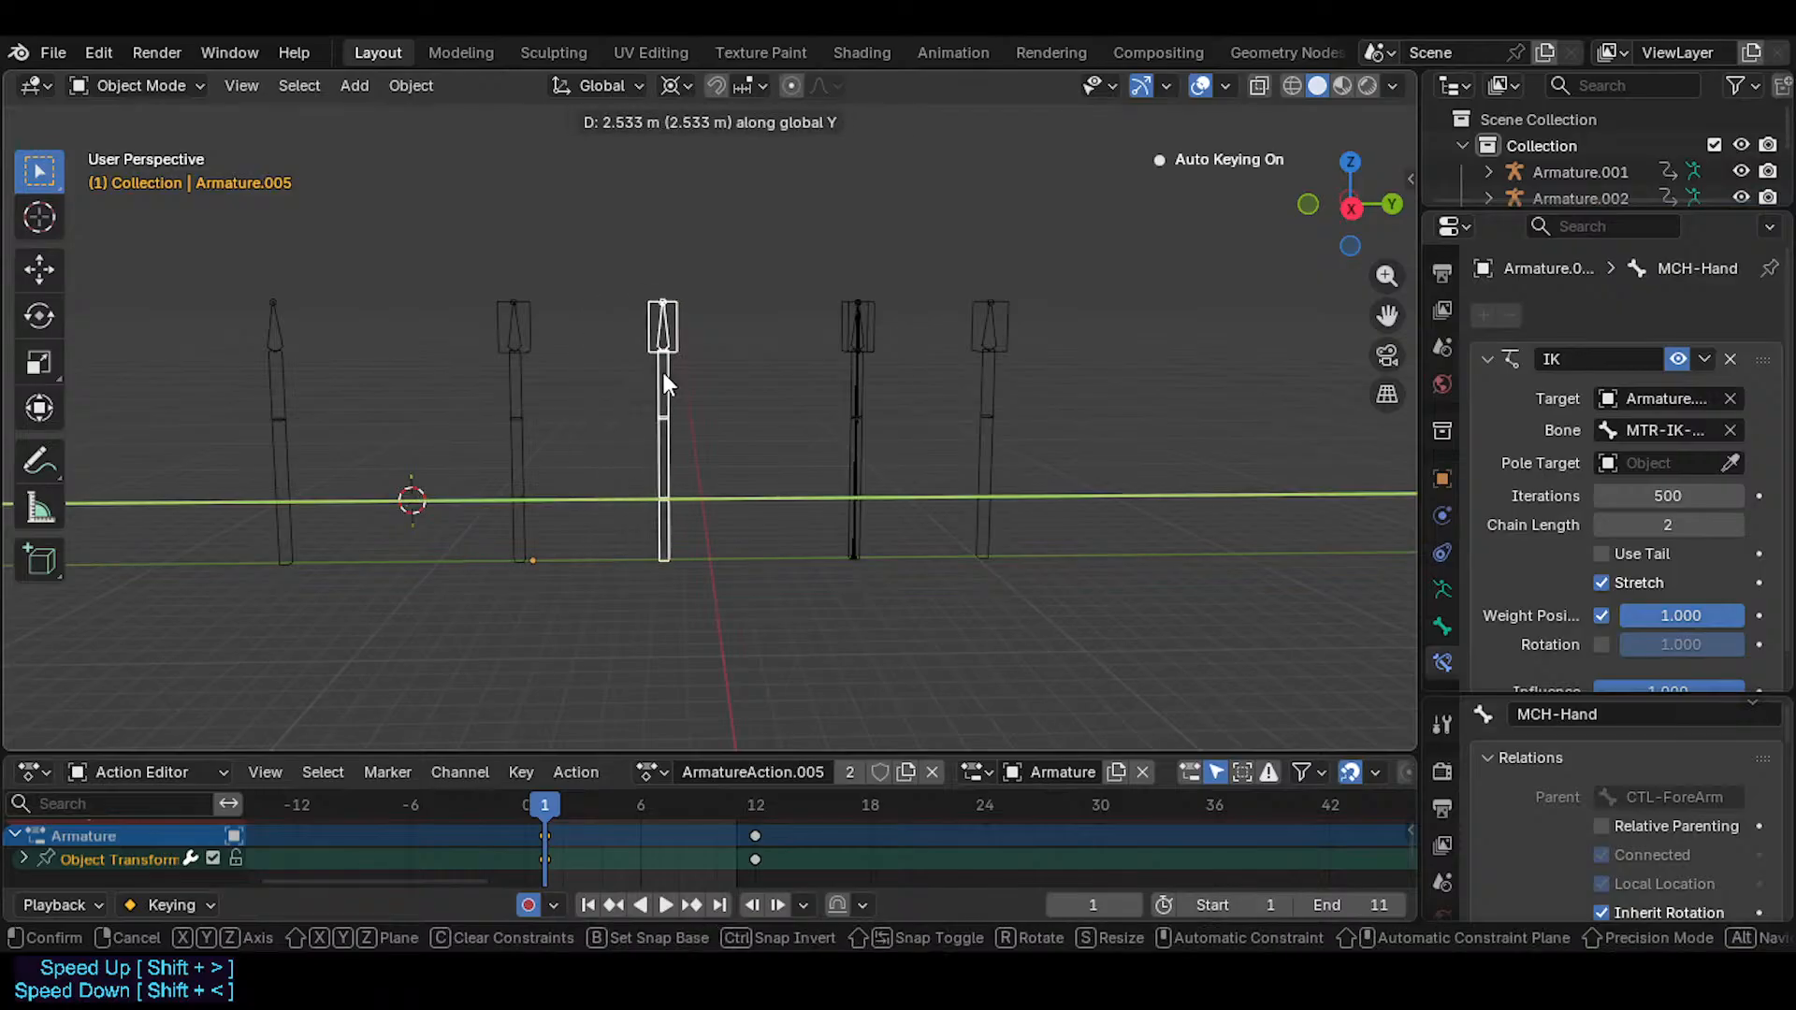
left_click(664, 373)
- Move Armature.004 slightly along negative global Y to even out the spacing between Armature.001 and Armature.005
left_click(514, 391)
key("g")
key("y")
left_click(477, 397)
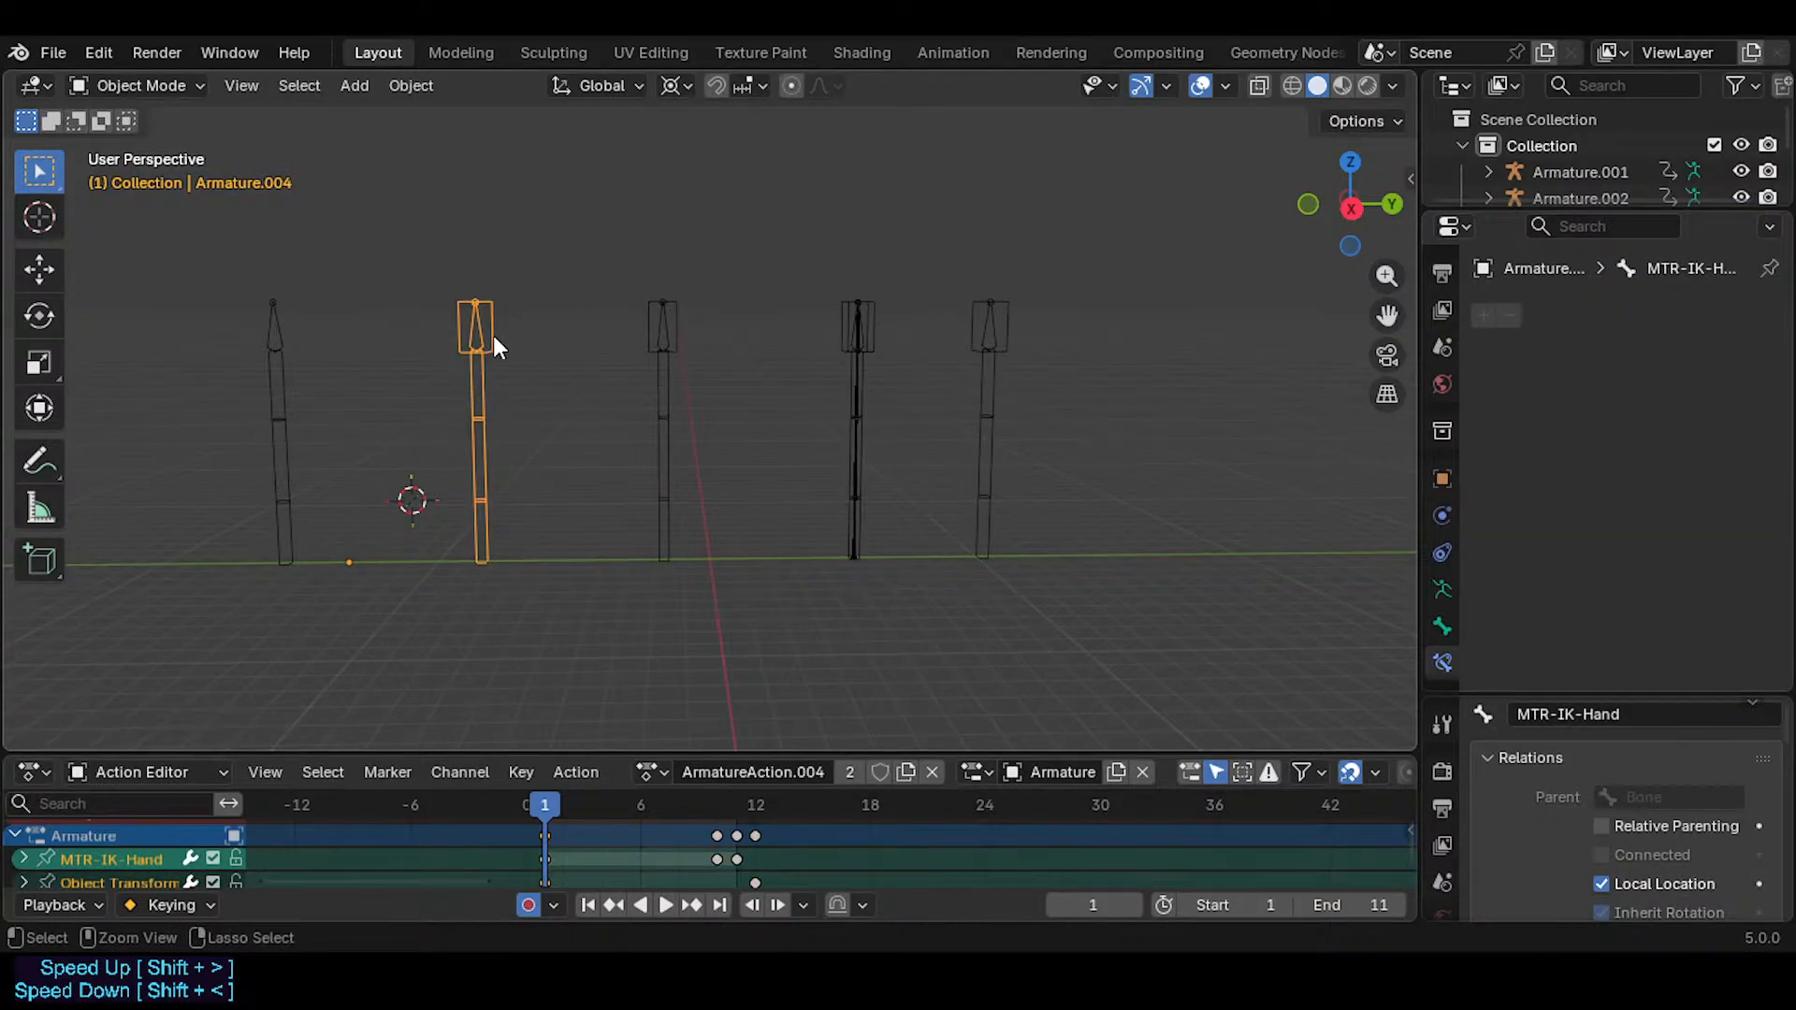
- Select Armature.005 together with Armature.004, keep Armature.004 active, and put both into Pose Mode
key("ctrl+Tab")
middle_click_drag(481, 406, 513, 406, "shift")
key("ctrl+Tab")
left_click(689, 352, "shift")
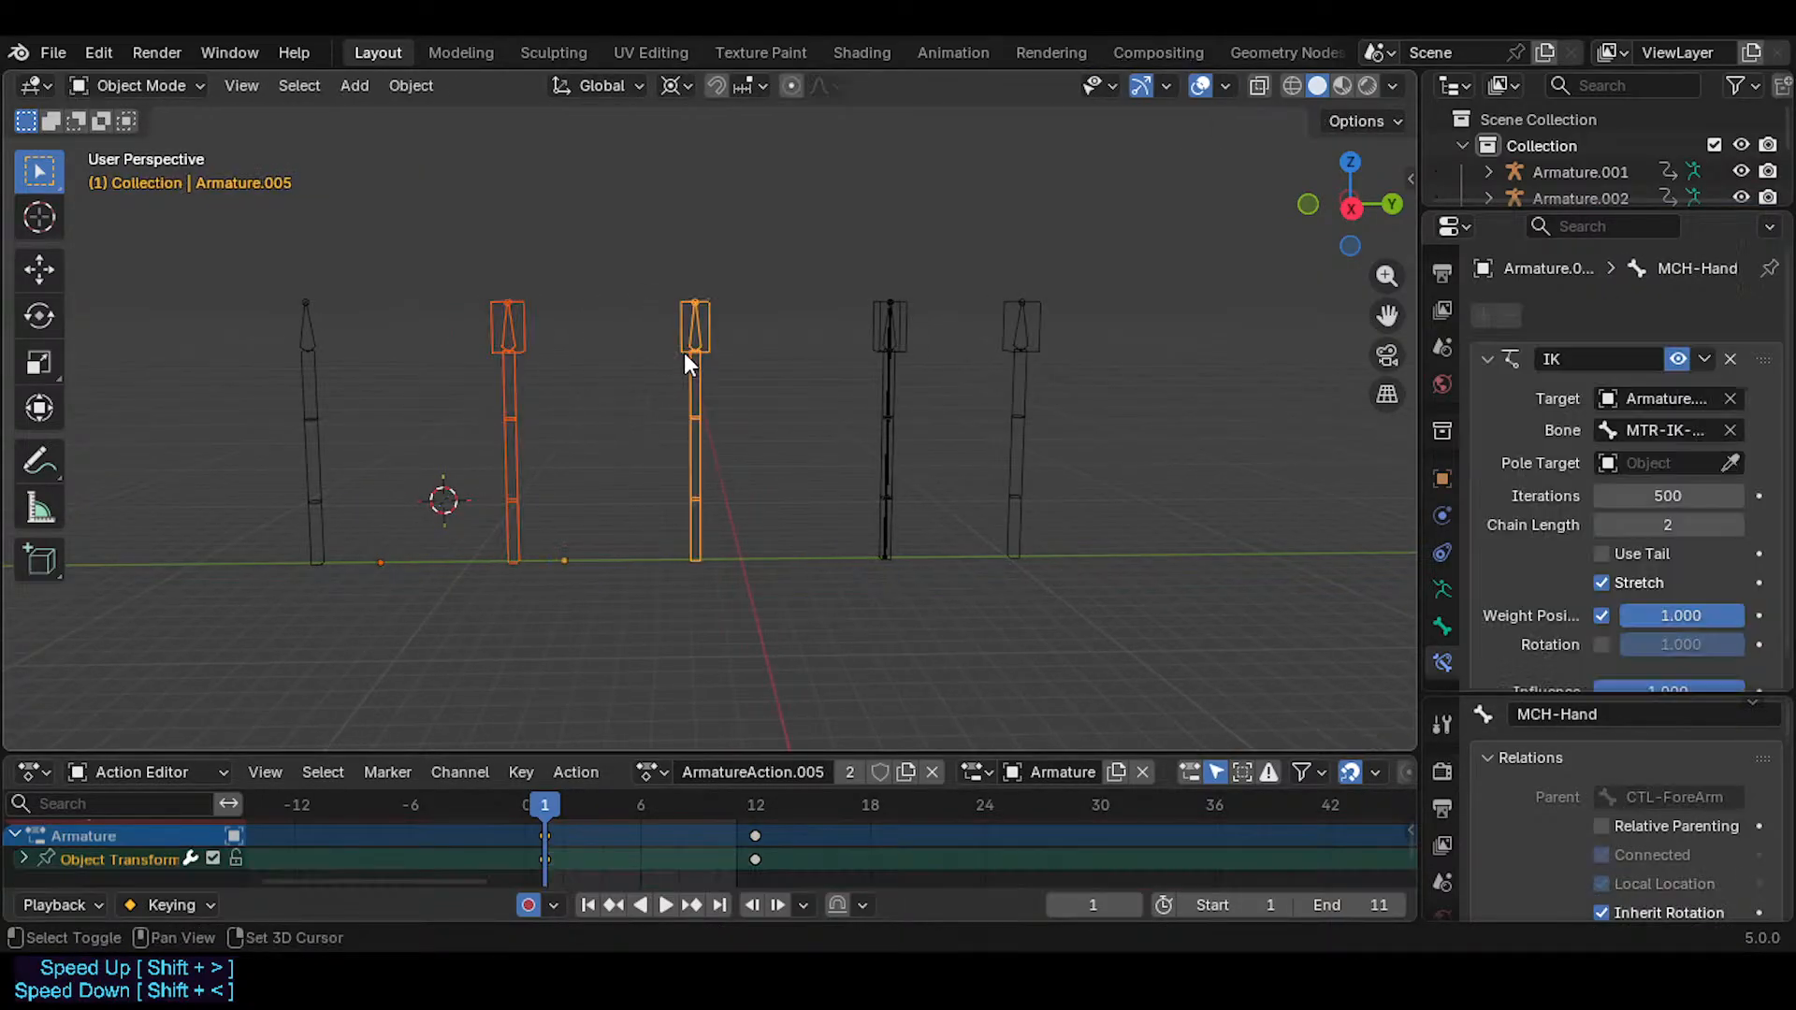
left_click(501, 361, "shift")
key("ctrl+Tab")
scroll(515, 374, "up", 2)
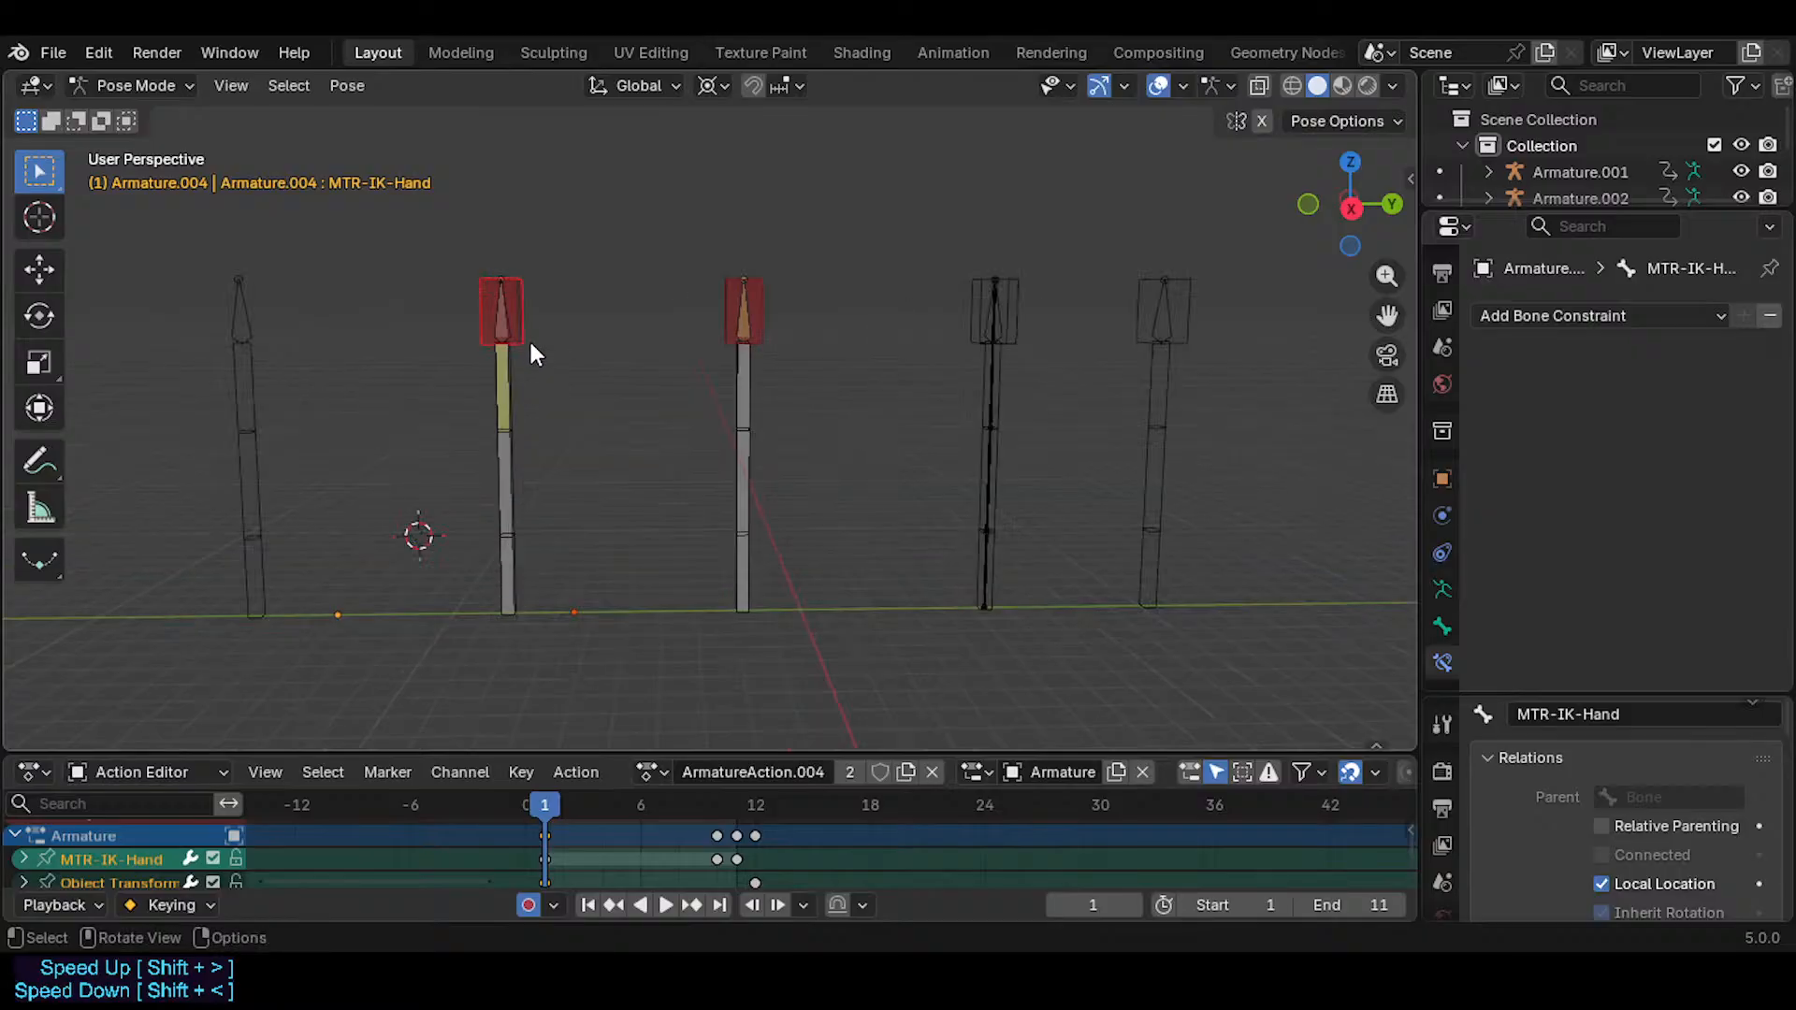
- Try moving the MTR-IK-Hand bones of Armature.004 and Armature.005, cancelling each move
key("g")
left_click(525, 318)
key("g")
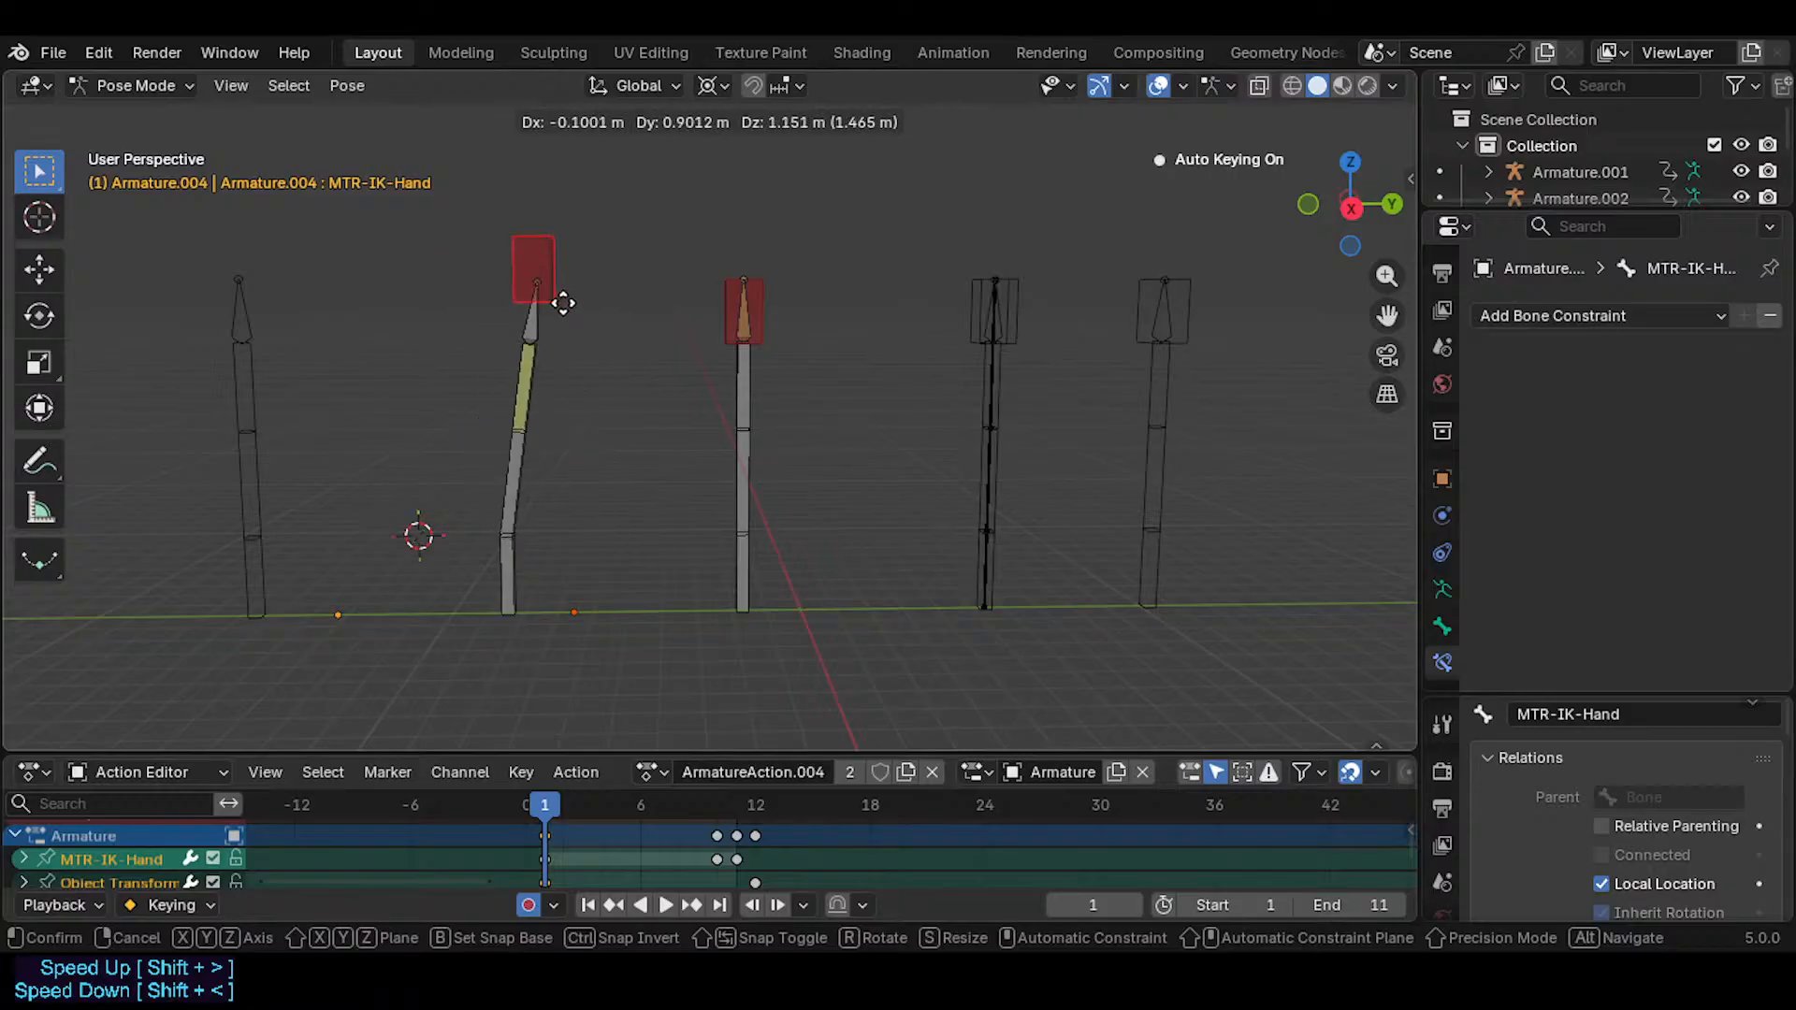
left_click(556, 285)
left_click(754, 284)
key("g")
right_click(817, 373)
left_click(525, 316)
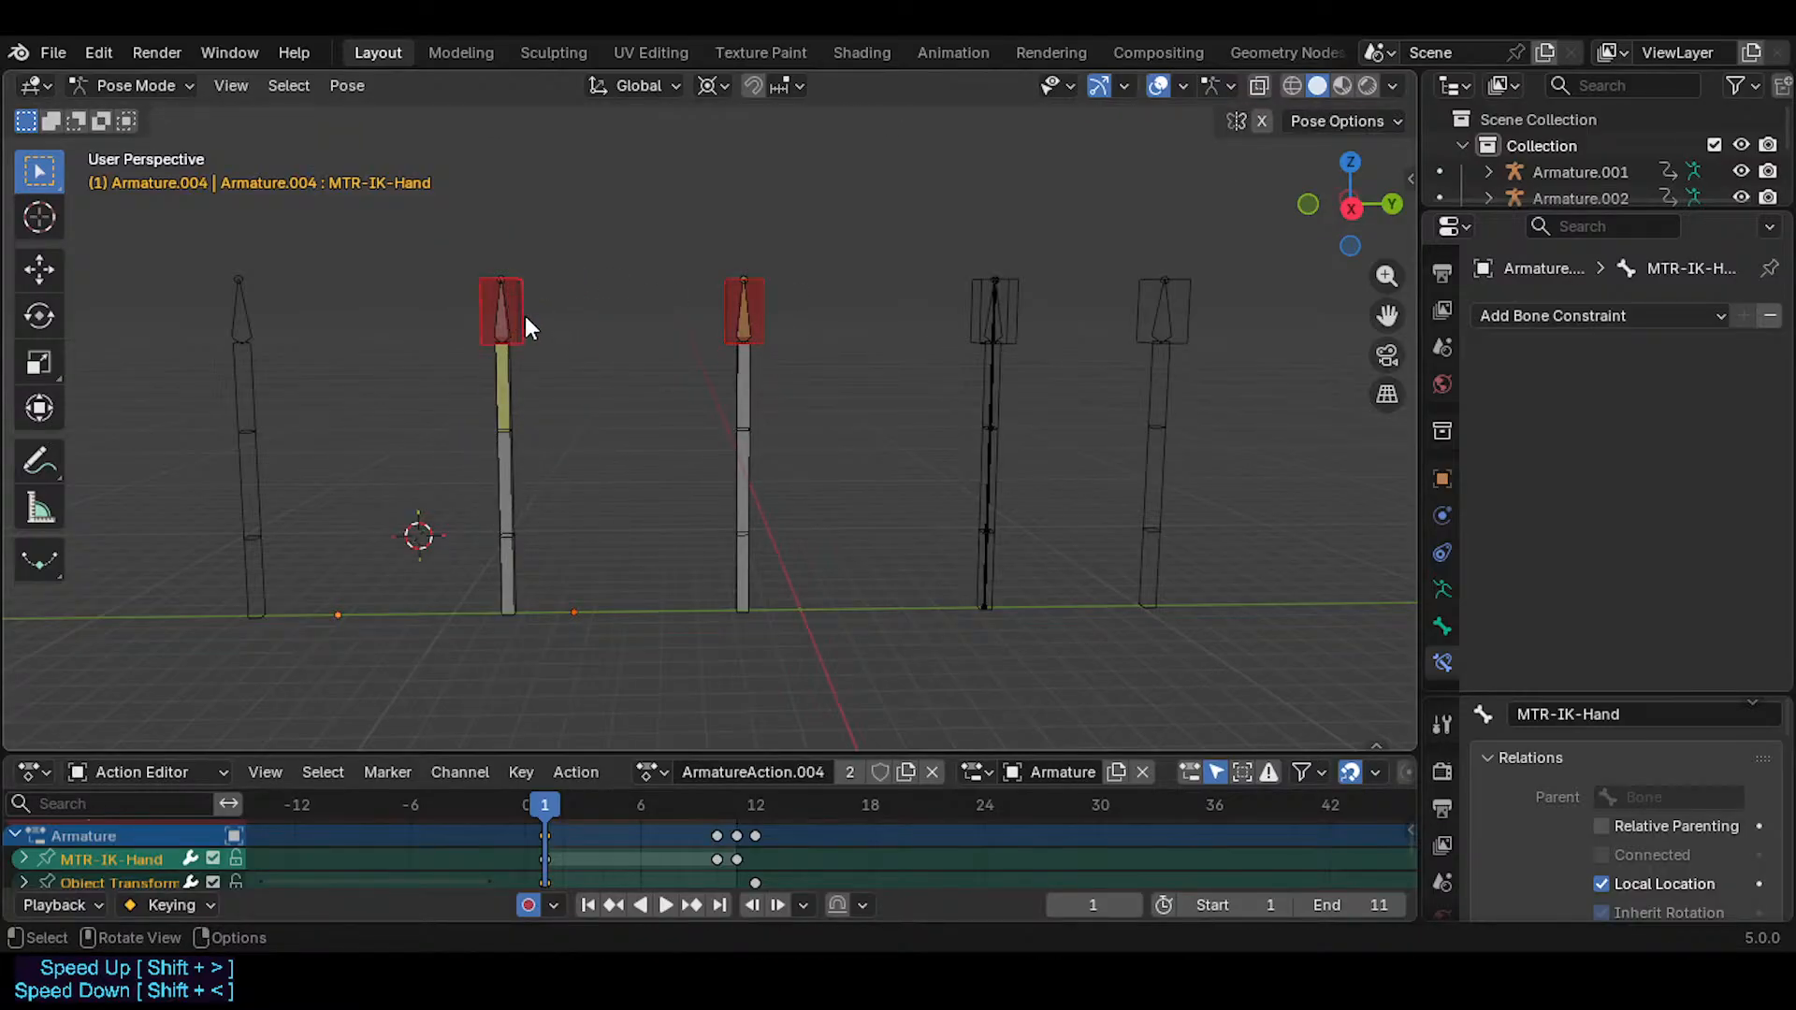
- Try rotating the CTL-Shoulder and CTL-UpperArm bones of Armature.004, cancelling each rotation
left_click(509, 561)
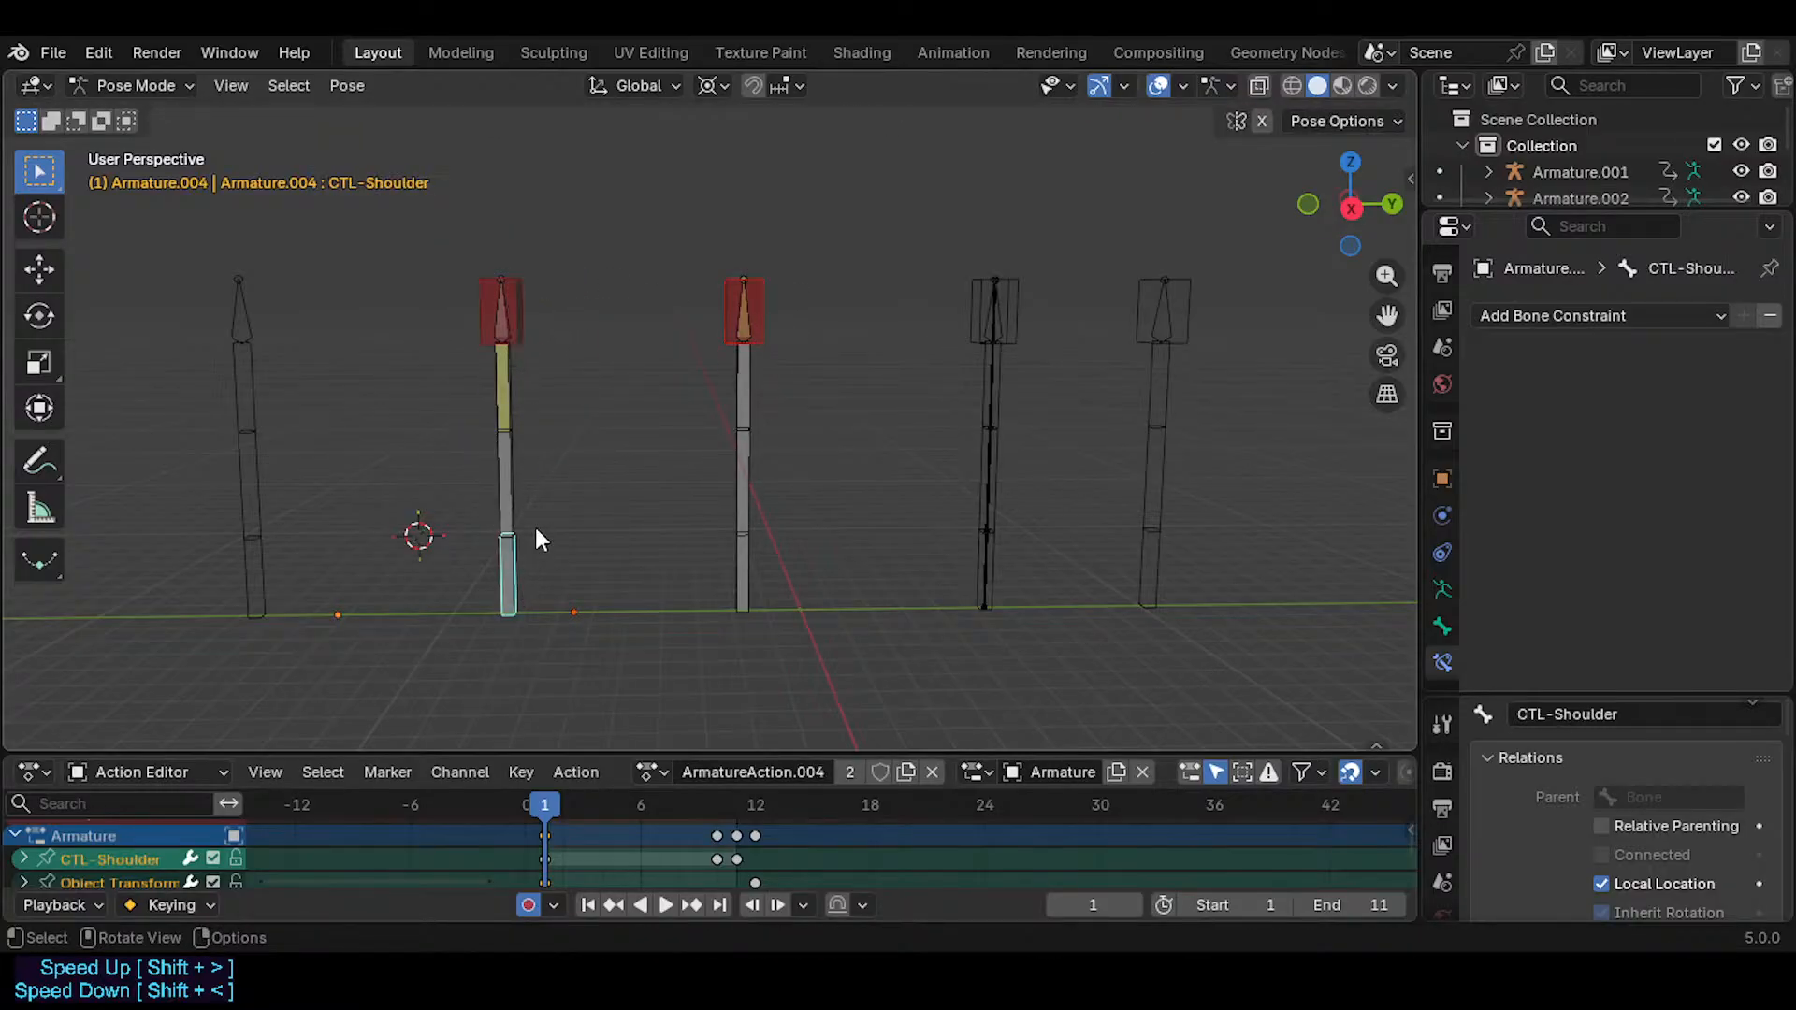
right_click(587, 463)
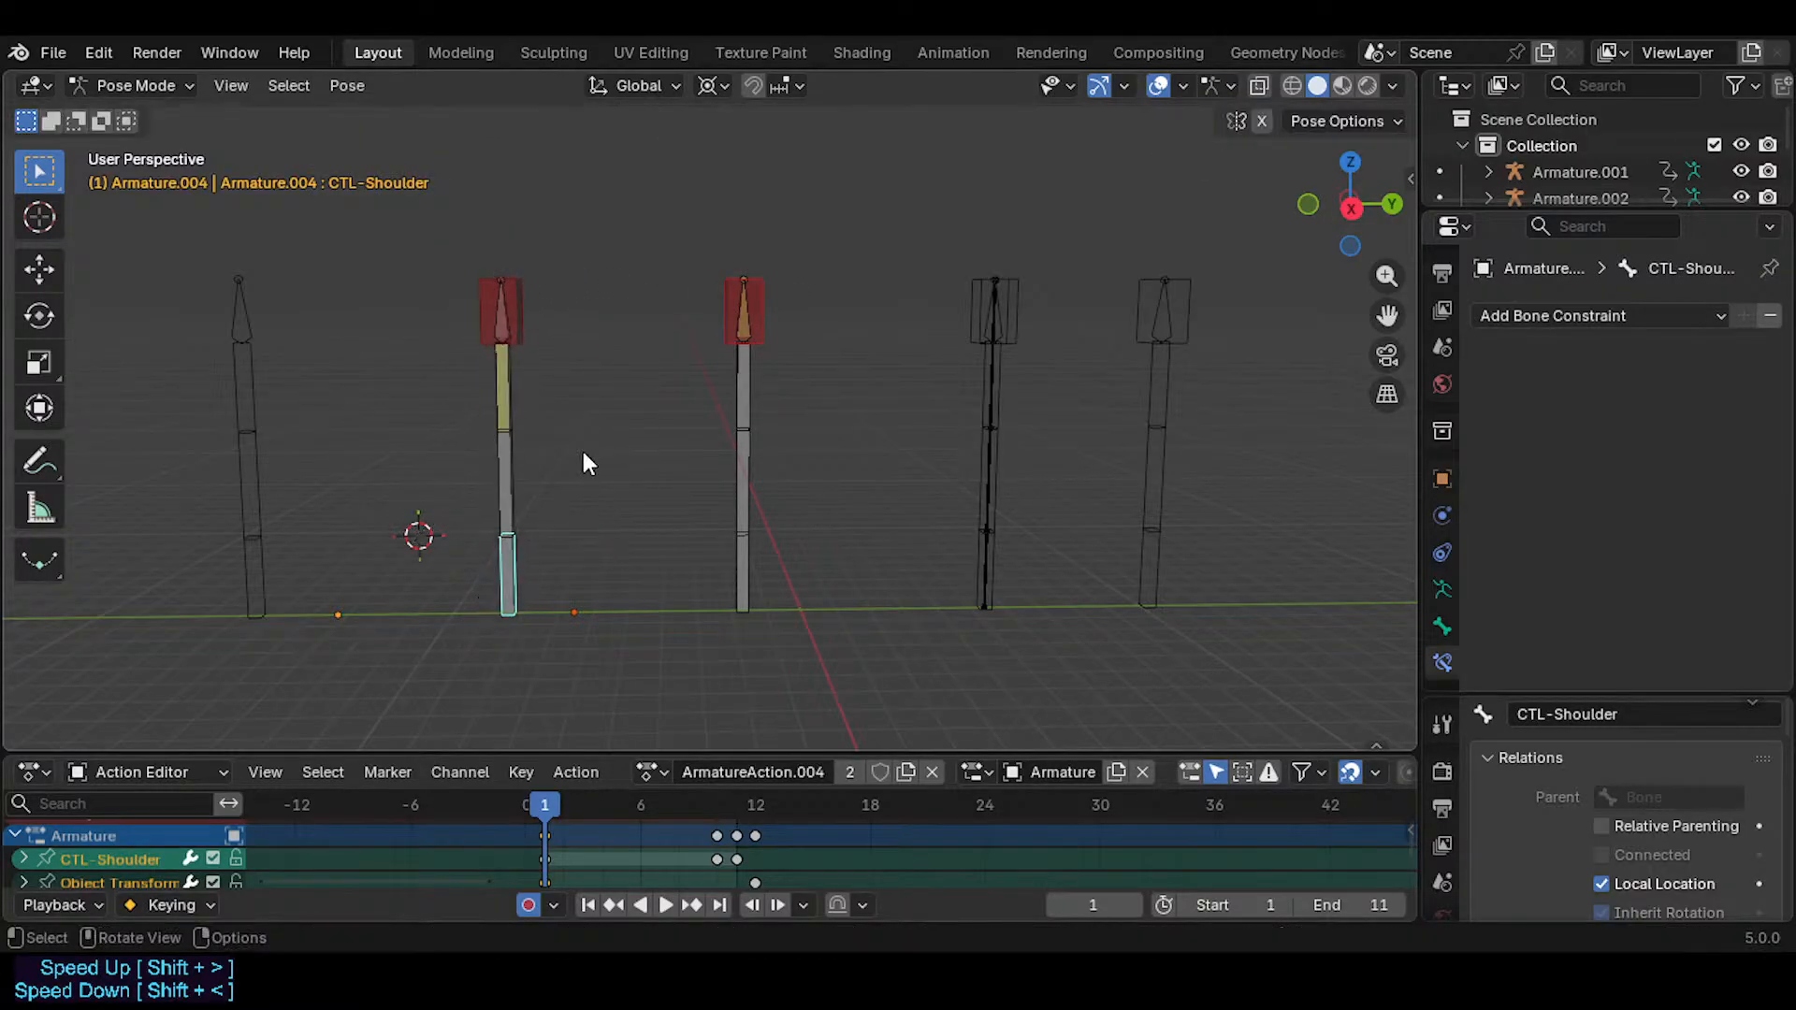
key("r")
right_click(521, 500)
left_click(518, 488)
key("r")
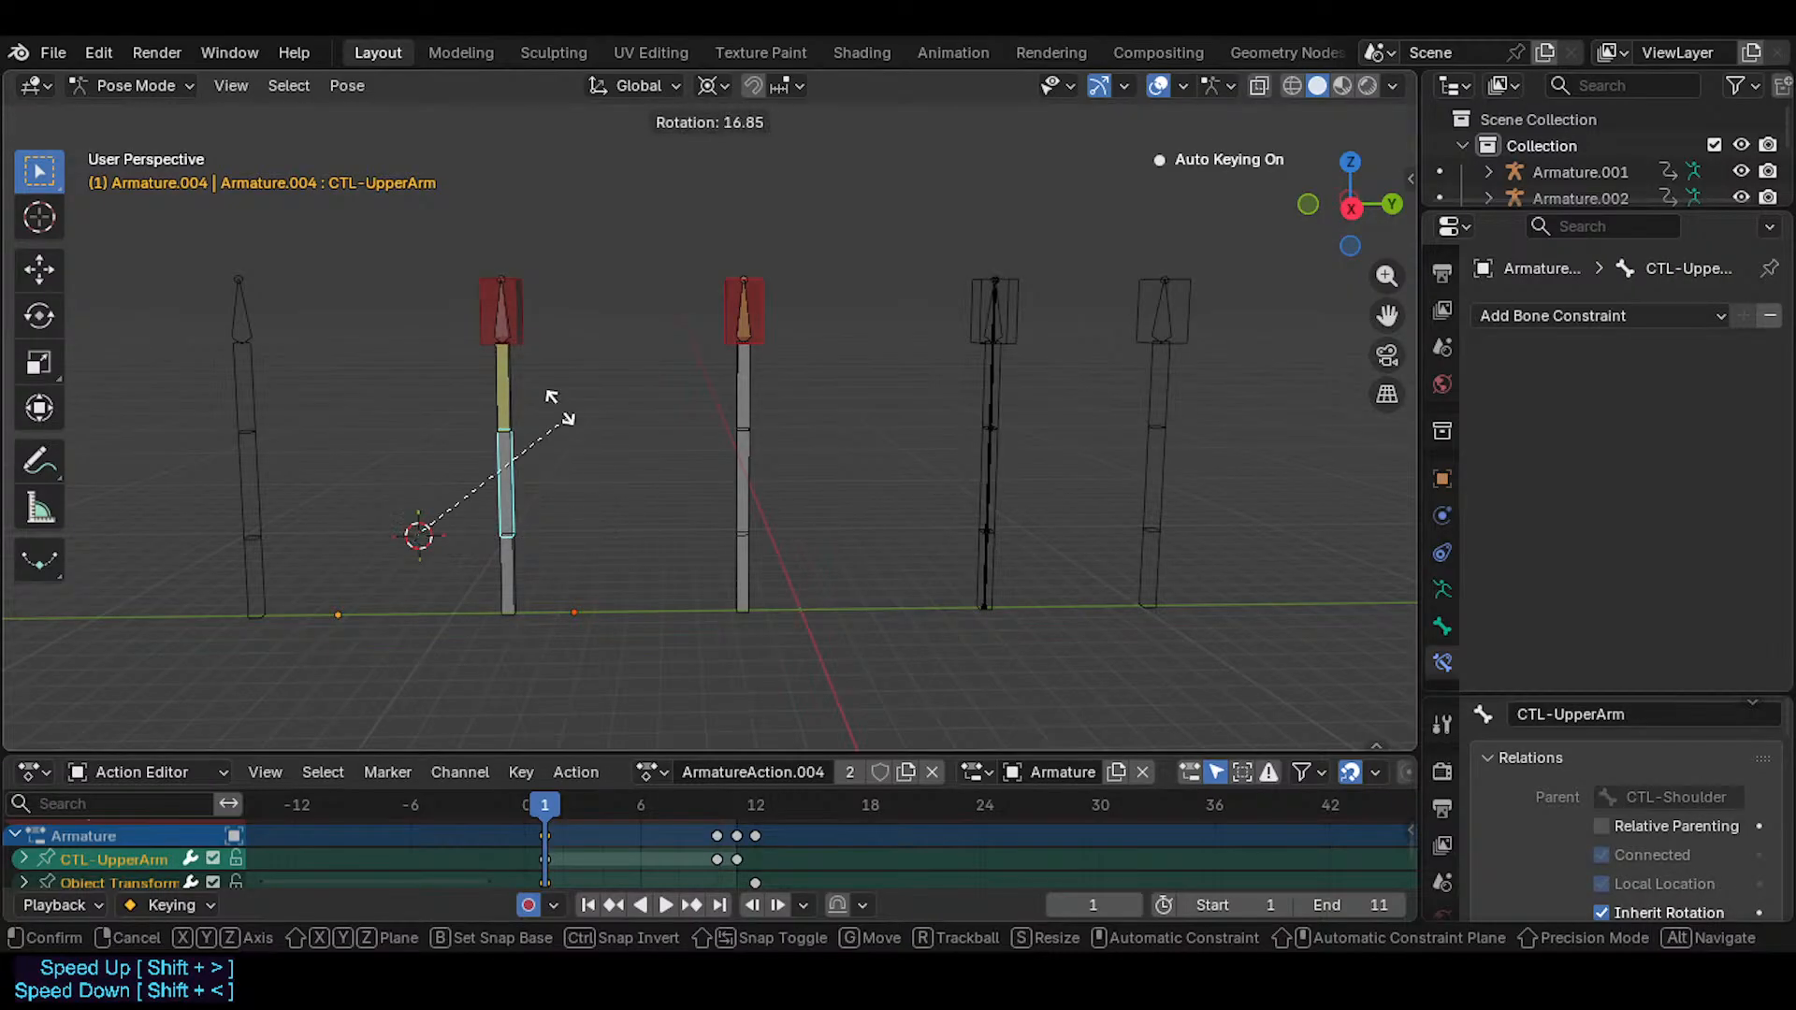
right_click(552, 396)
left_click(513, 561)
key("r")
right_click(535, 322)
- Try moving Armature.004's MTR-IK-Hand bone on its own and cancel the move
left_click(527, 321)
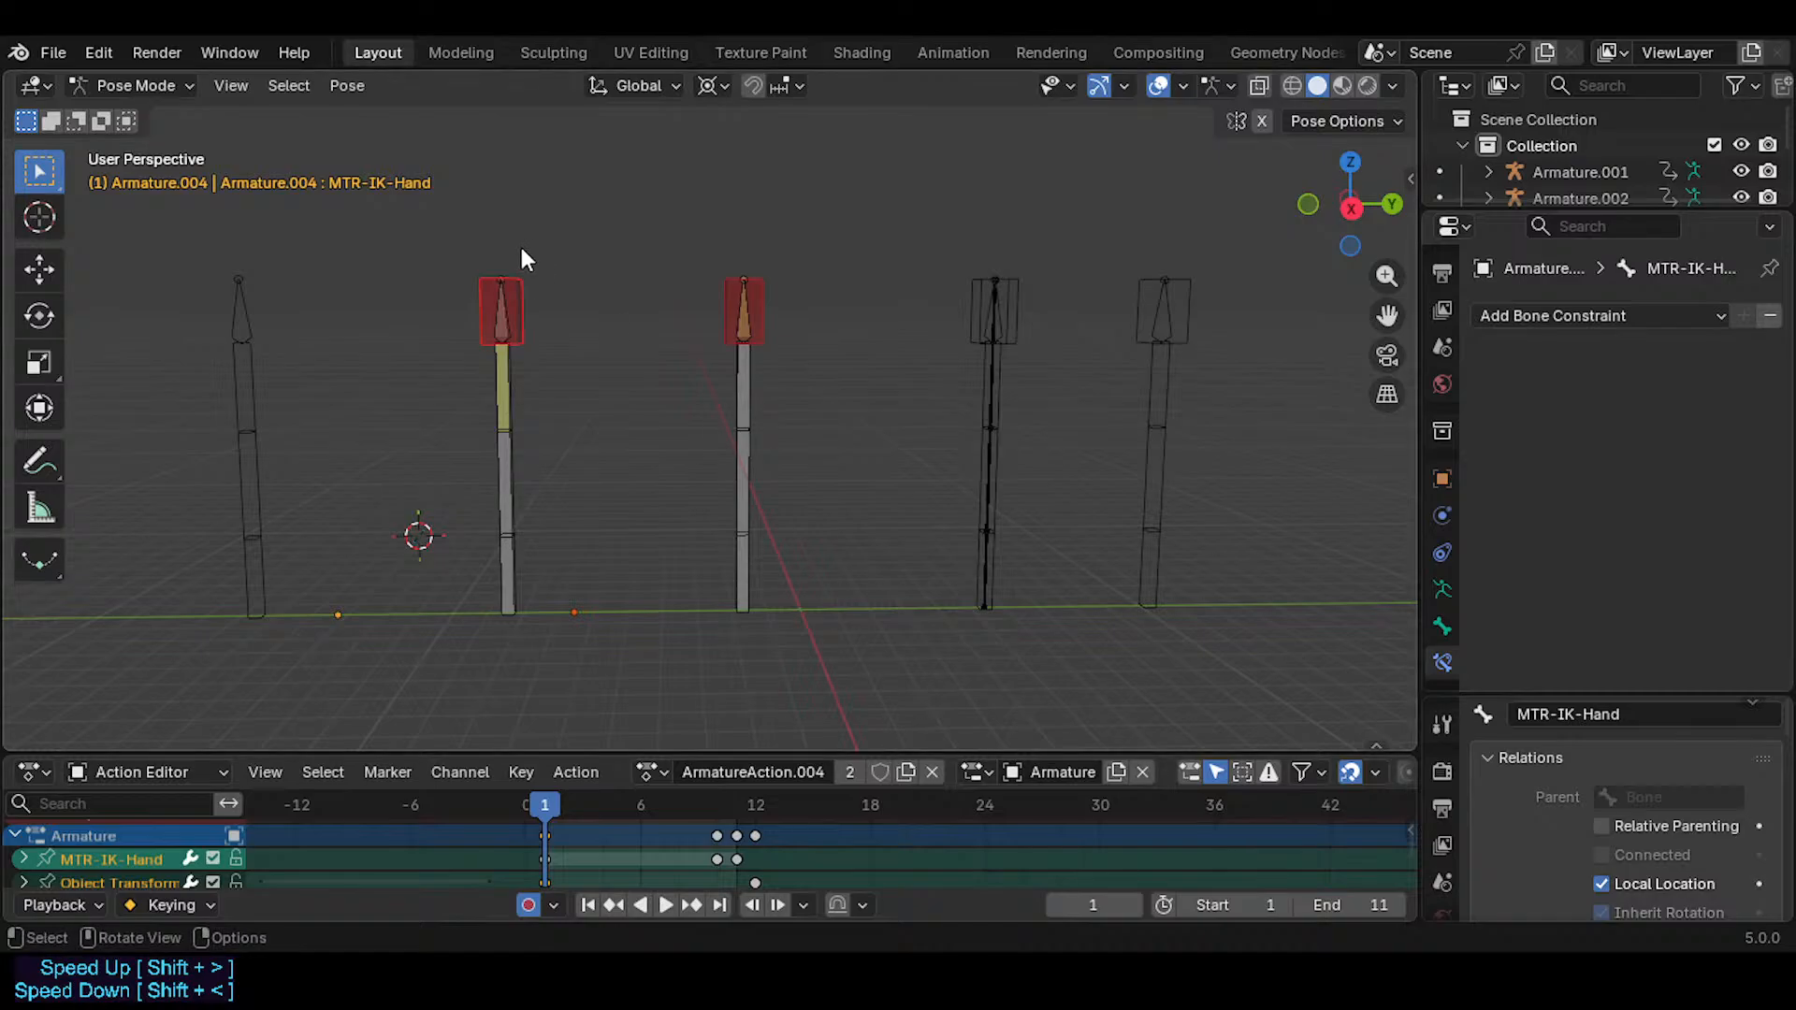
key("g")
right_click(552, 449)
- Snap the 3D cursor to the base of Armature.004's CTL-Shoulder bone
left_click(514, 608)
key("shift+s")
left_click(543, 754)
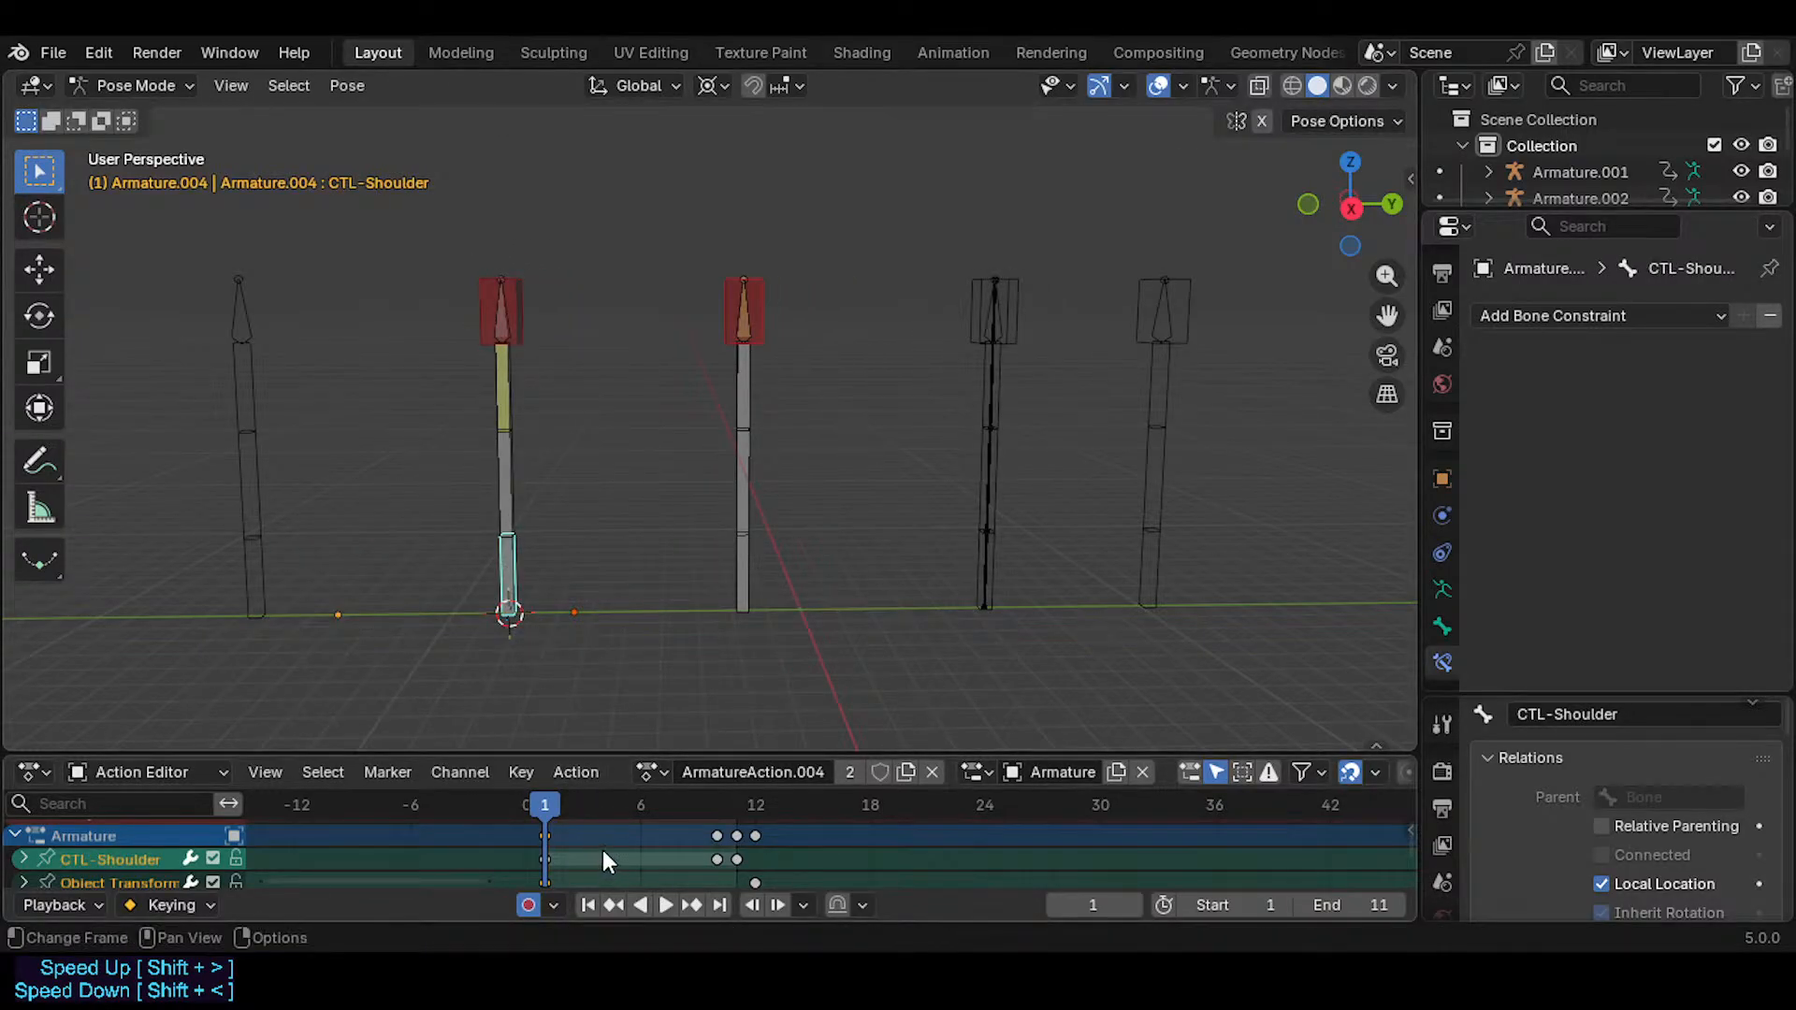
- Select all bones and delete every keyframe from Armature.004's action, ArmatureAction.004
key("a")
key("a")
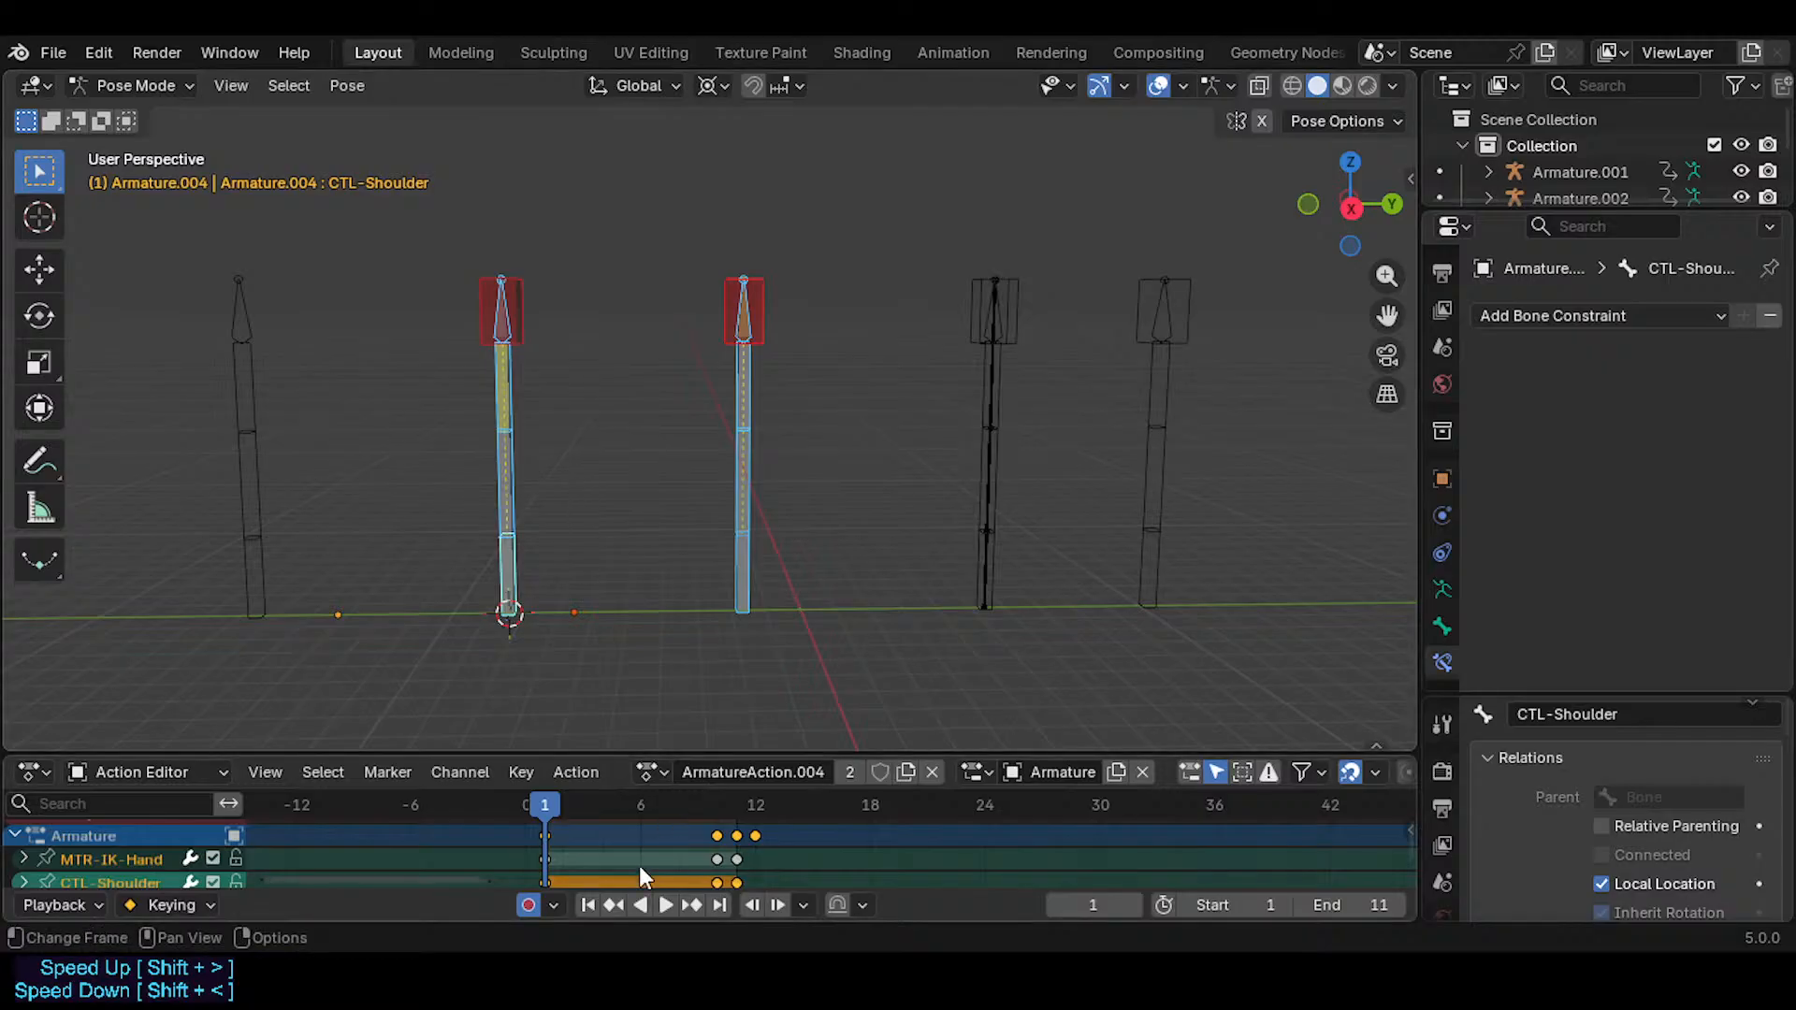
key("x")
left_click(622, 862)
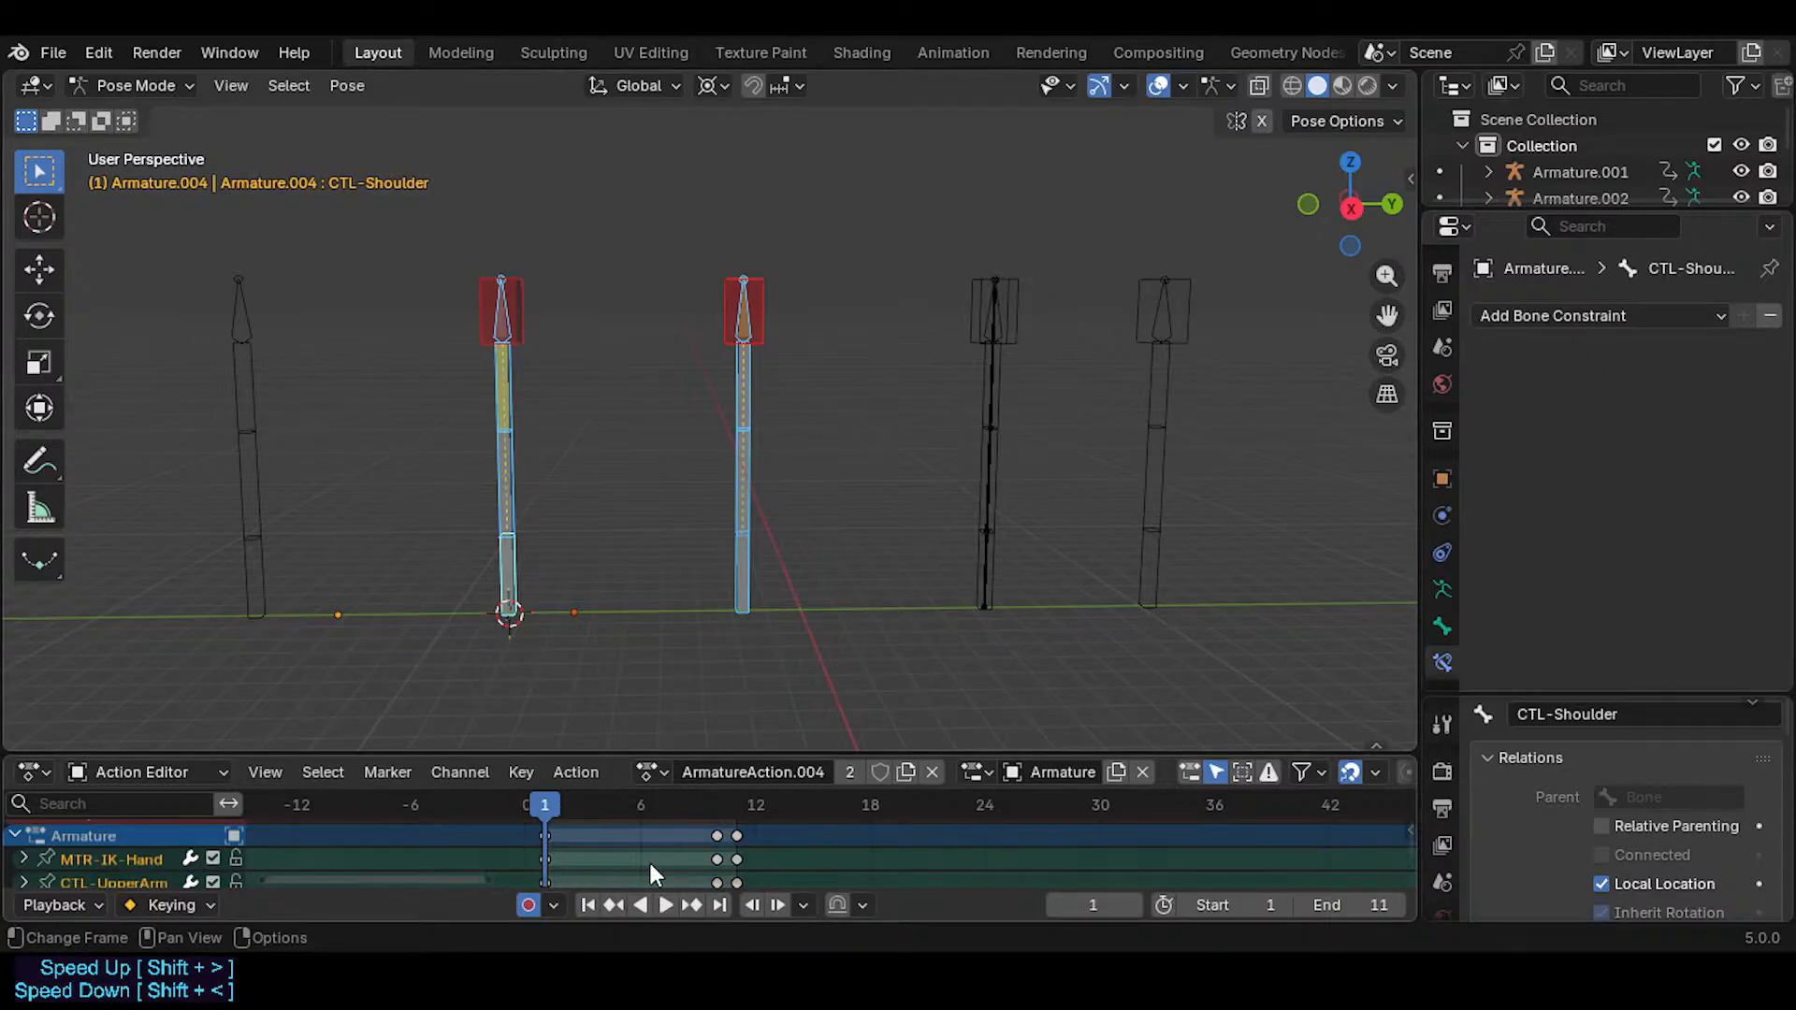
key("a")
key("x")
left_click(650, 853)
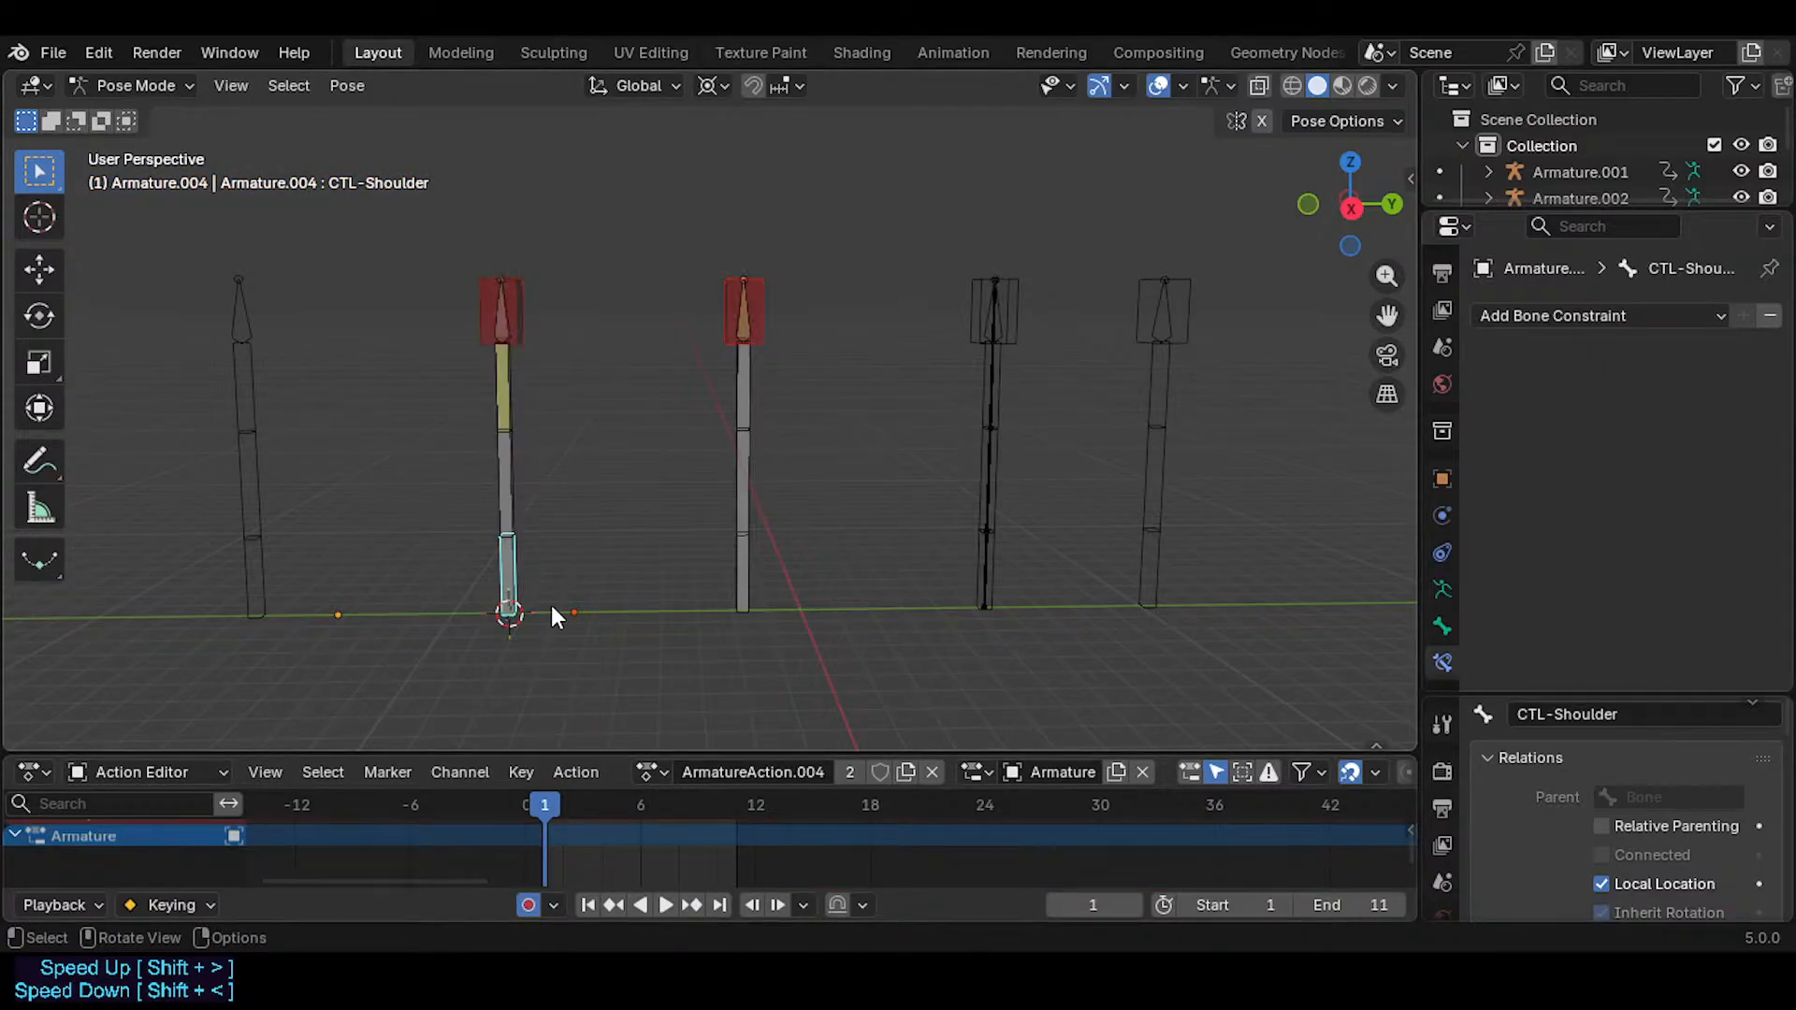
- Check Armature.004's shoulder and upper-arm bones, and try moving its MTR-IK-Hand bone outward and down
left_click(520, 573)
left_click(514, 507)
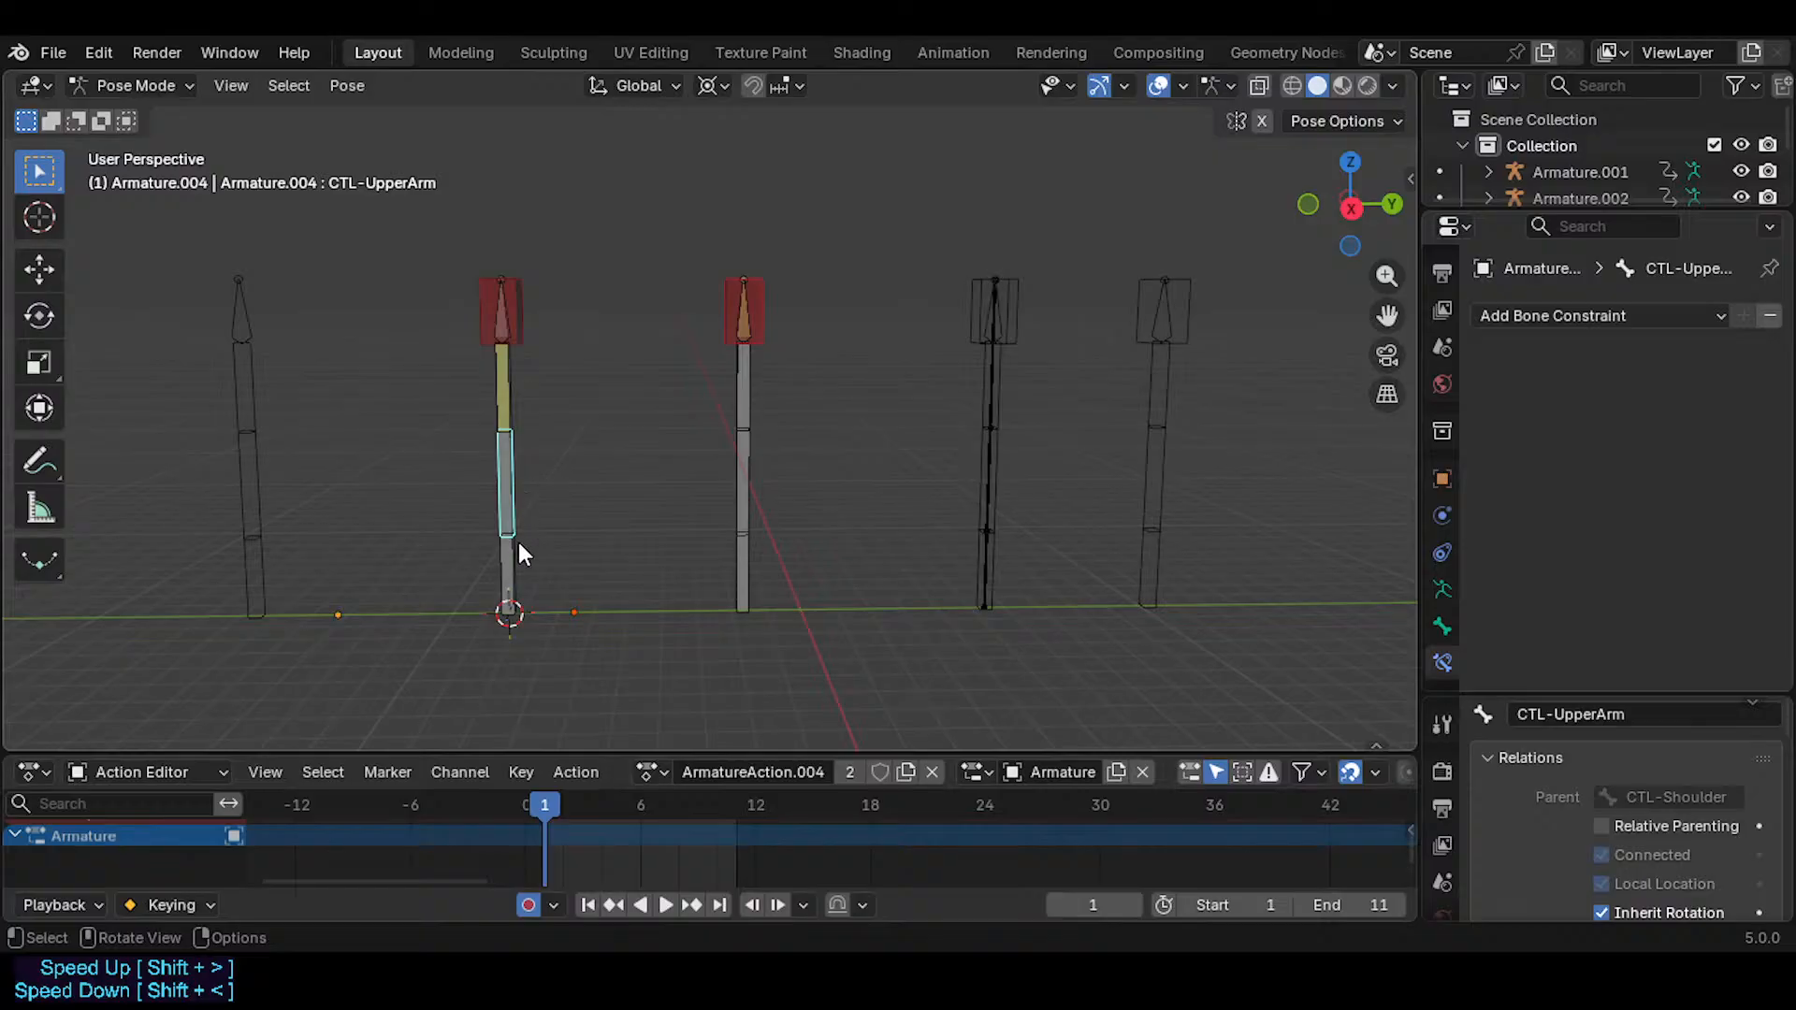
left_click(520, 552)
left_click(514, 316)
key("g")
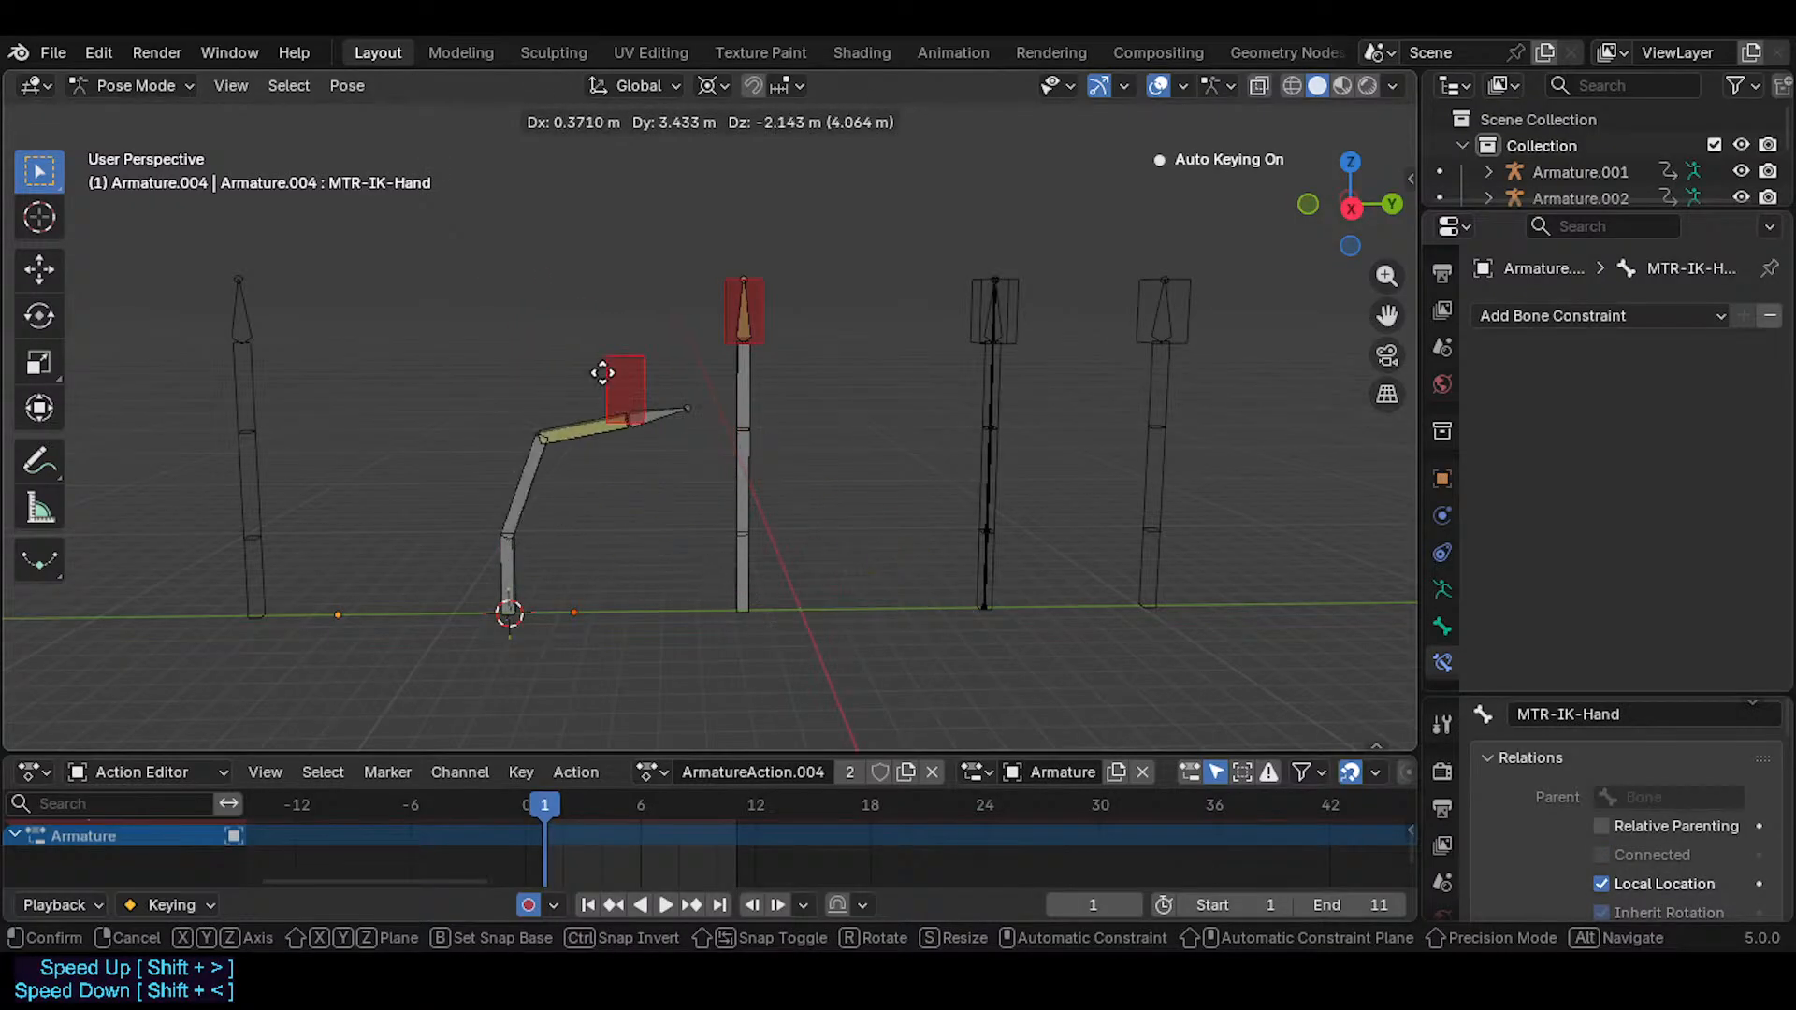
left_click(480, 272)
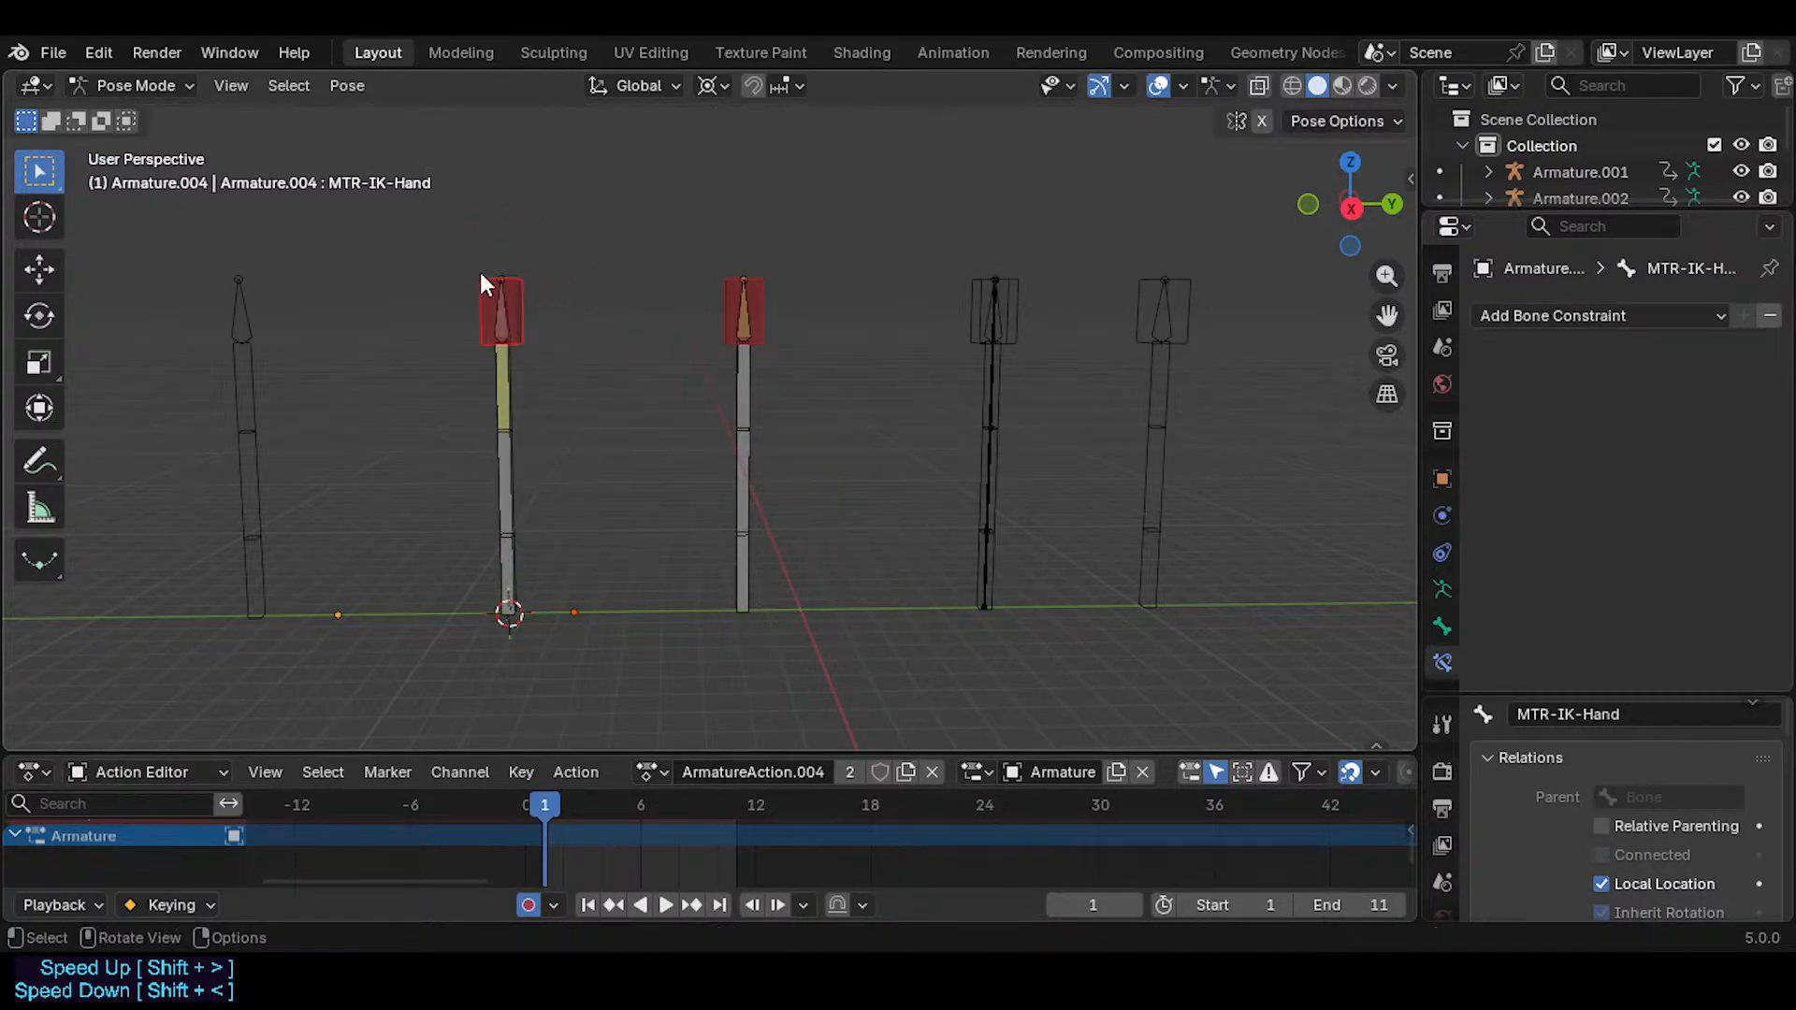
- Move the MTR-IK-Hand bones of Armature.004 and Armature.005 down along positive Y until both arms extend horizontally, about 9.4 m for Armature.005
key("g")
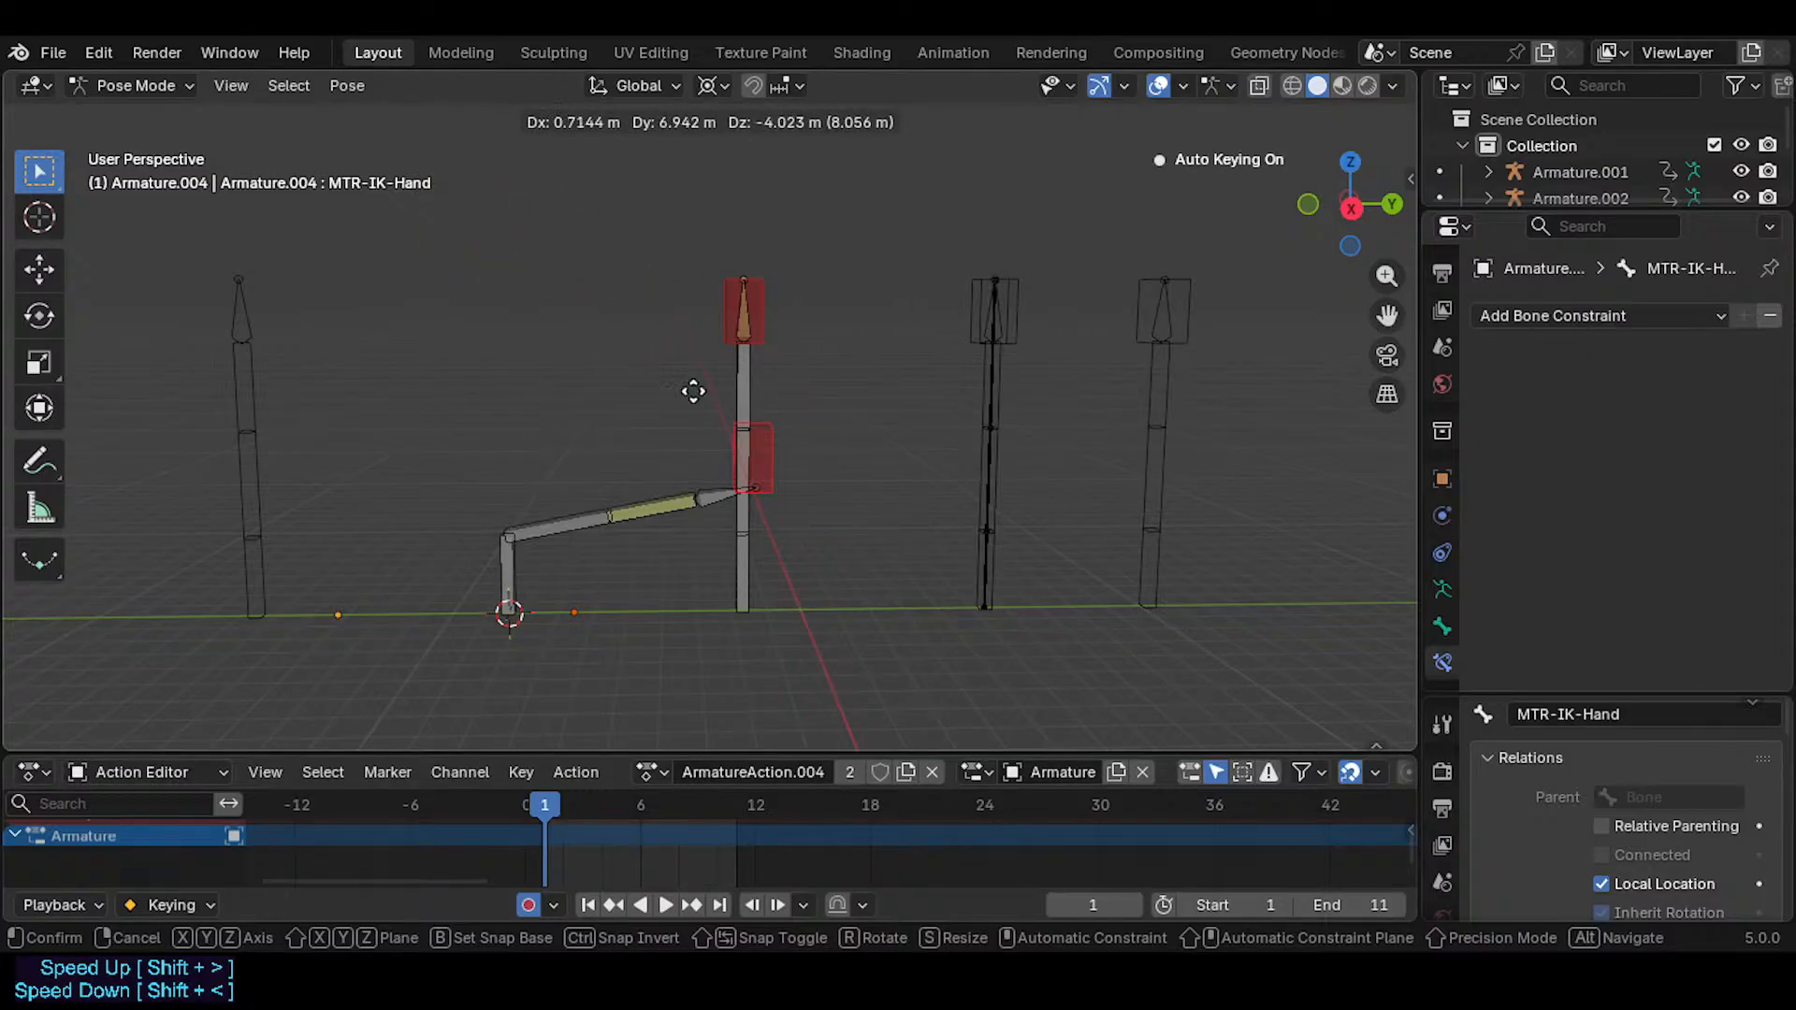
left_click(757, 473)
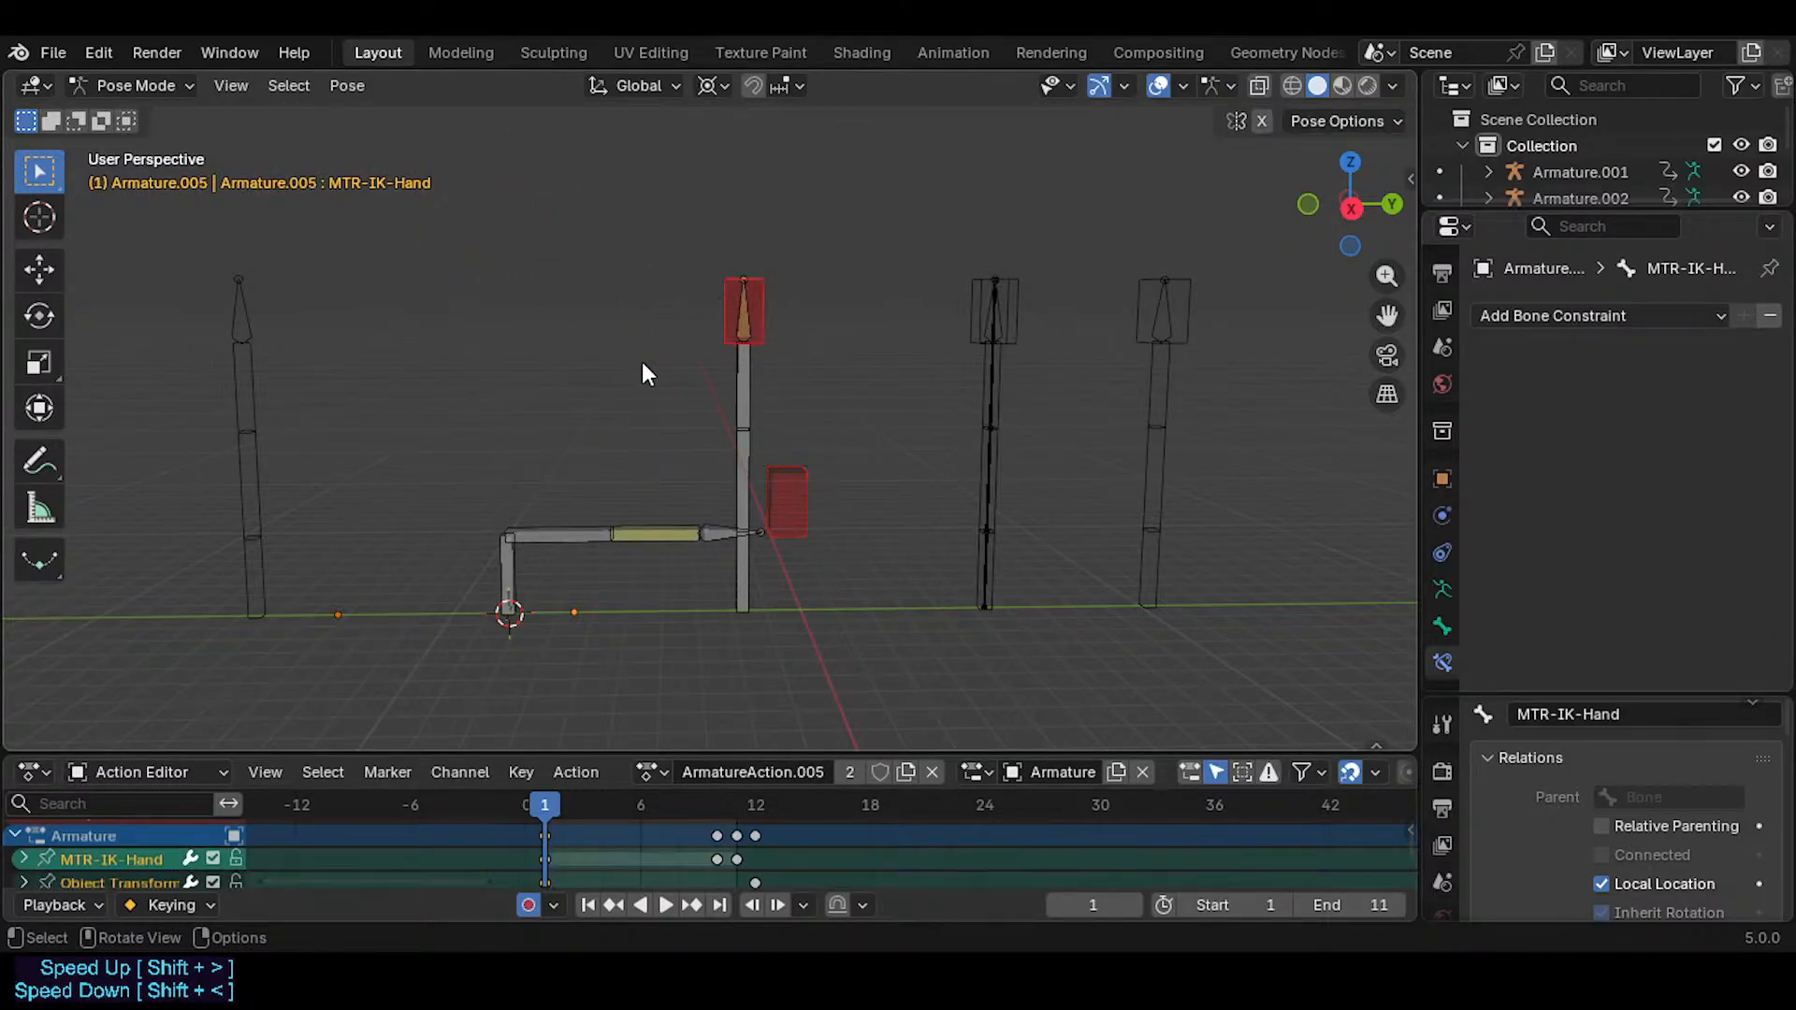
key("g")
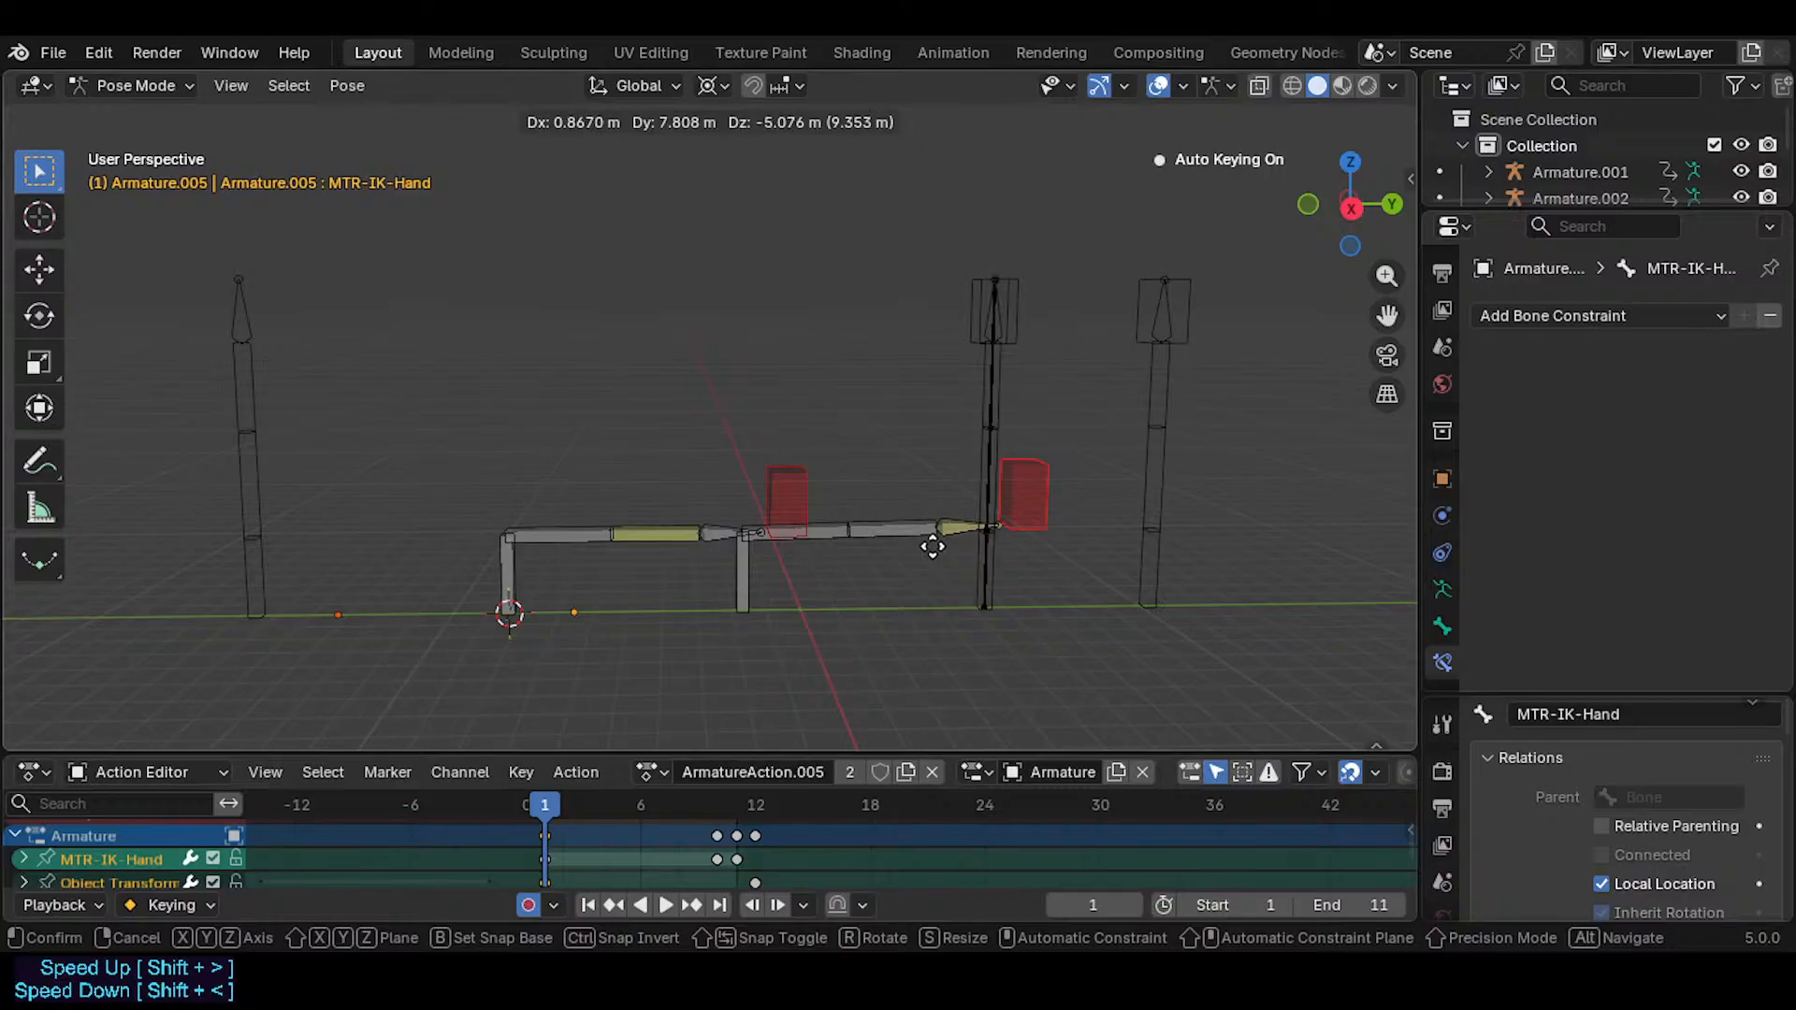
left_click(932, 547)
- Compare which bones the IK constraint affects on Armature.004's CTL-ForeArm and Armature.005's MCH-Hand
left_click(660, 531)
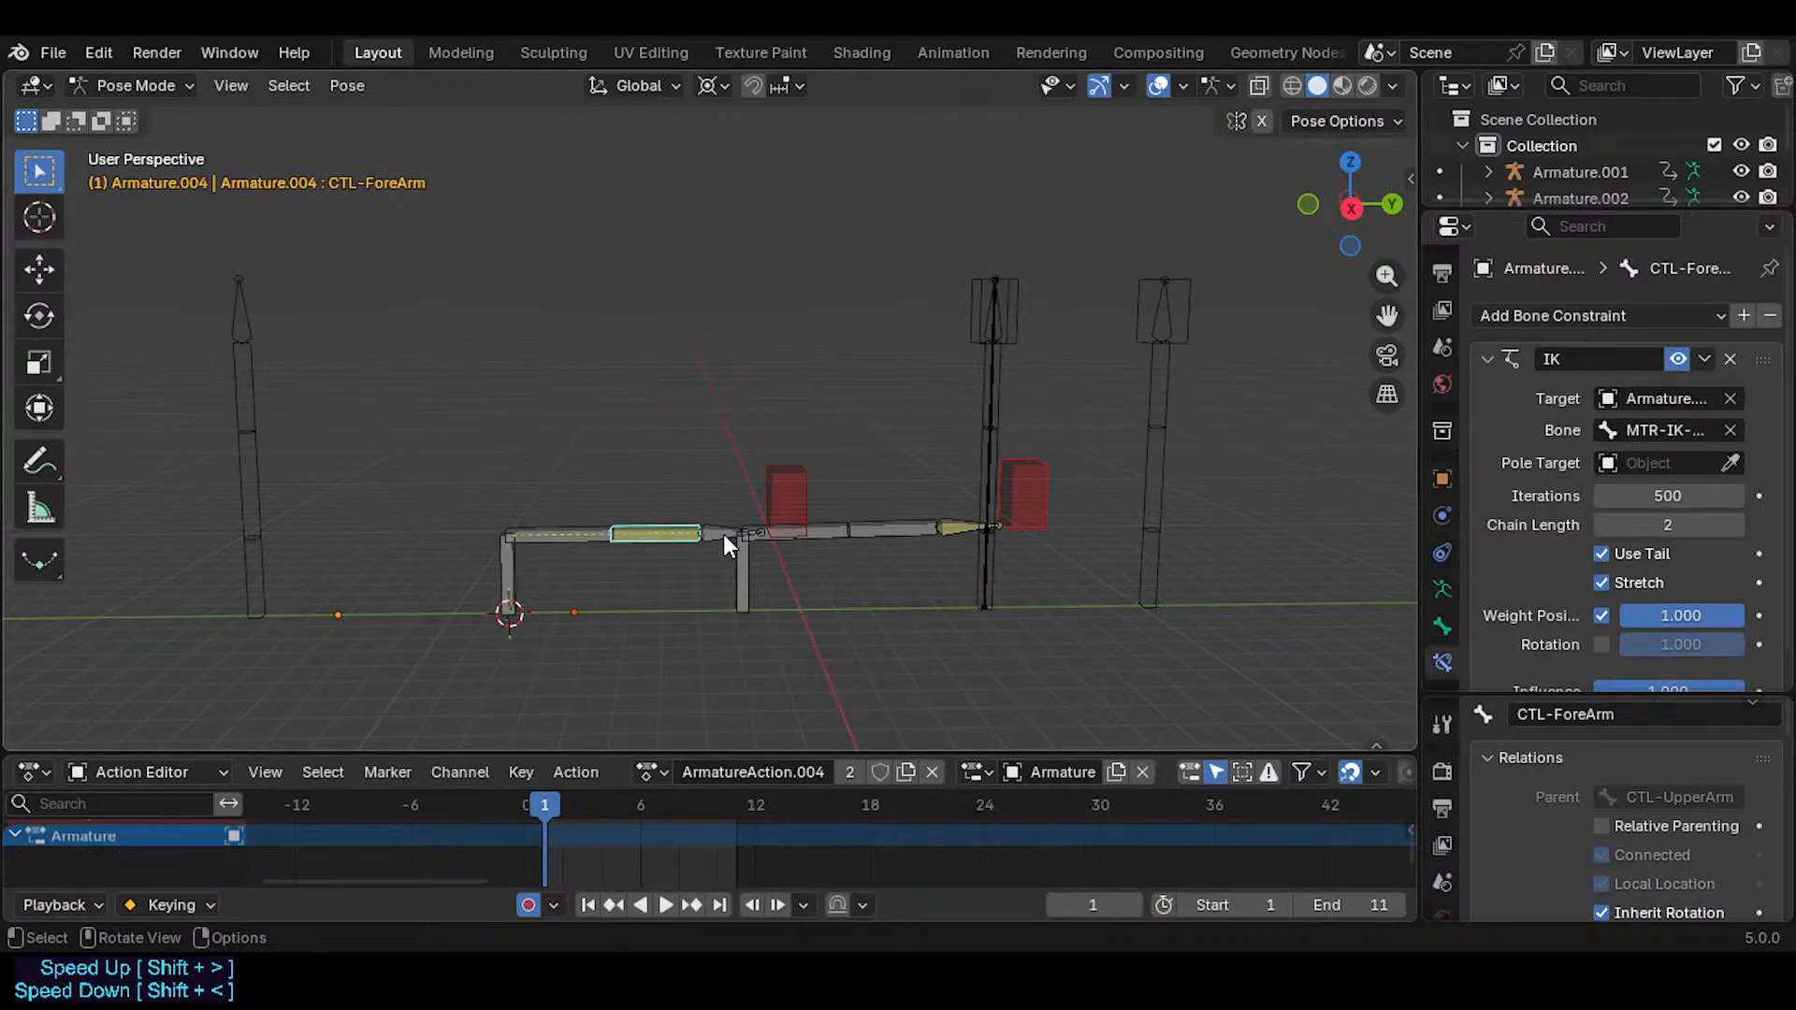
left_click(570, 532)
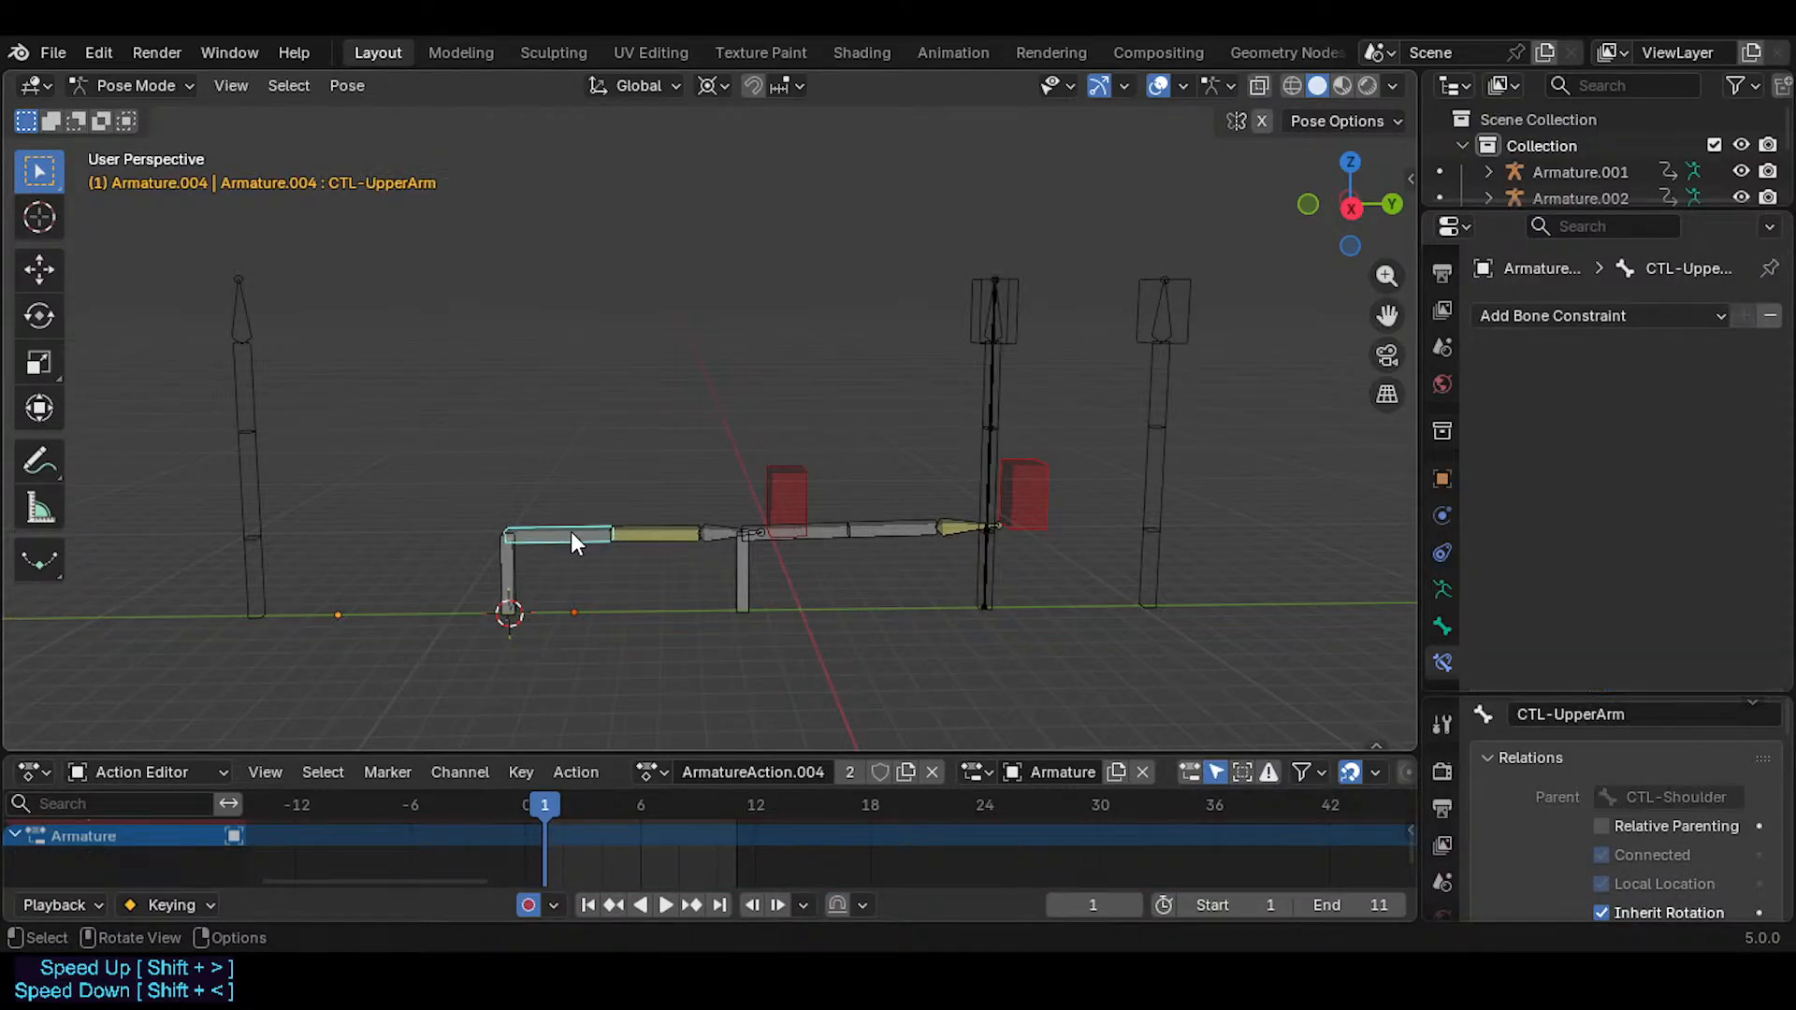
left_click(650, 532)
left_click(586, 535)
left_click(666, 531)
left_click(575, 535)
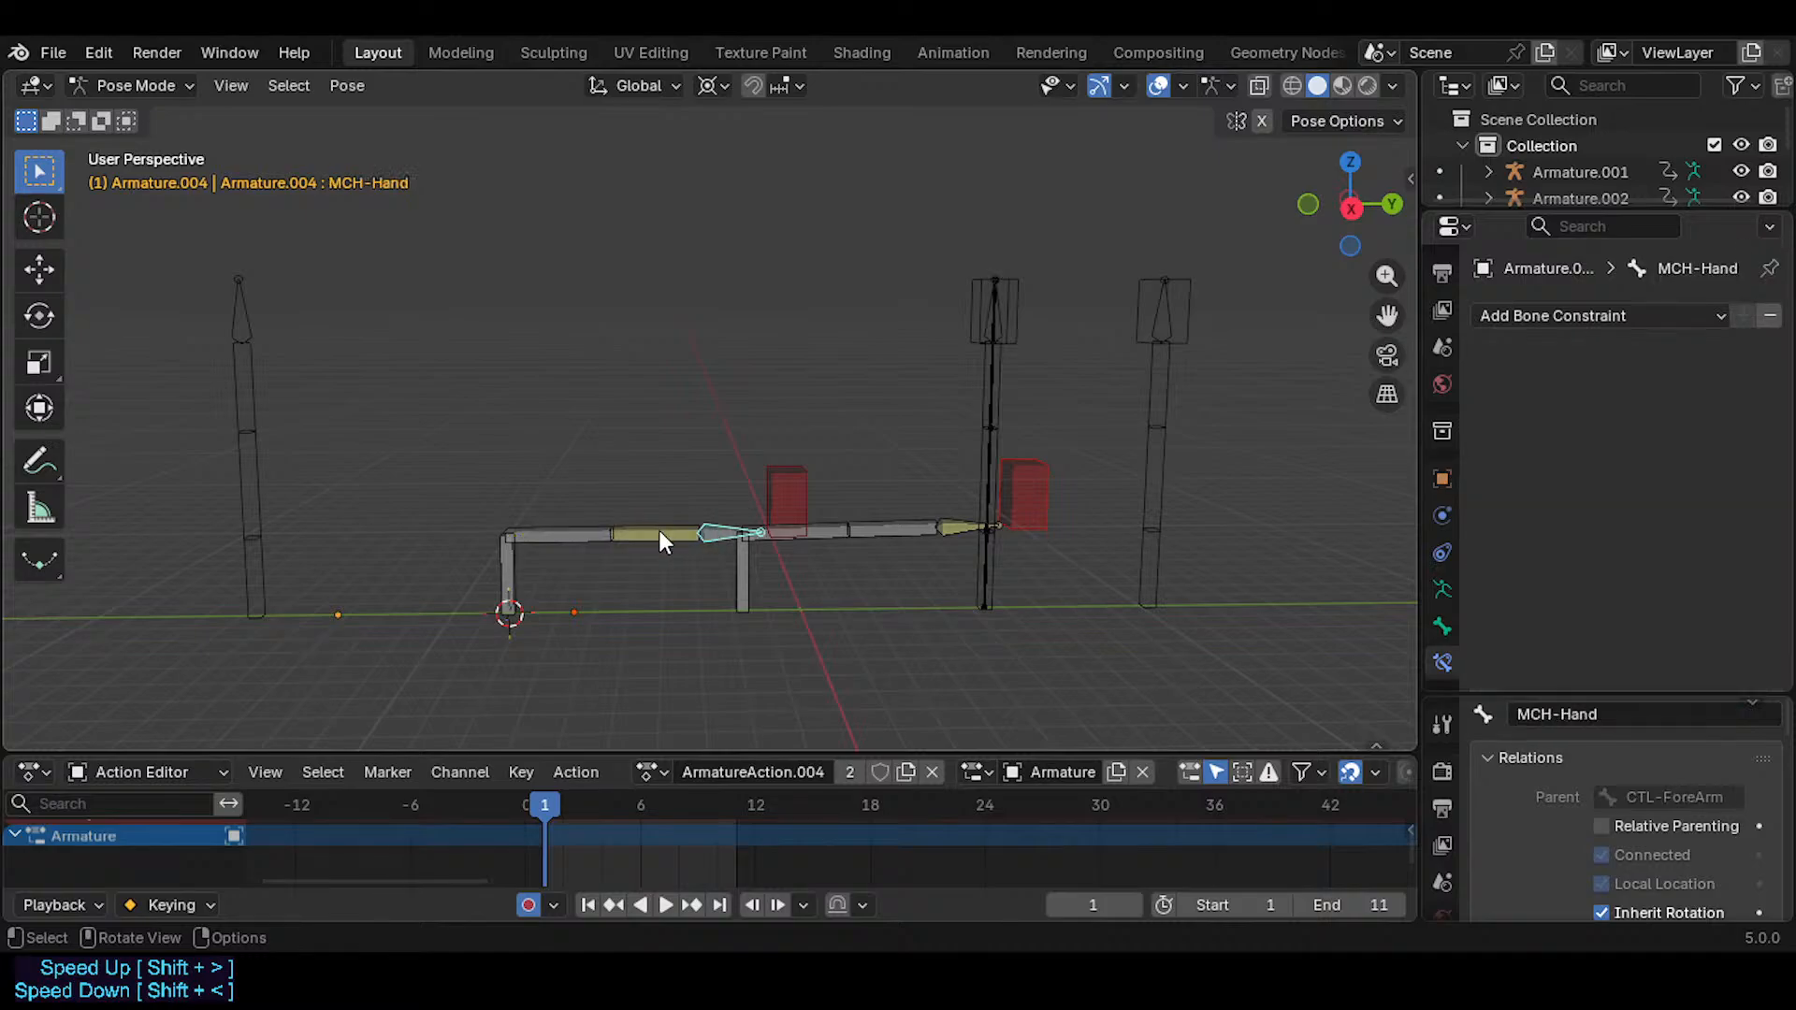
left_click(659, 531)
left_click(570, 539)
left_click(934, 528)
left_click(952, 530)
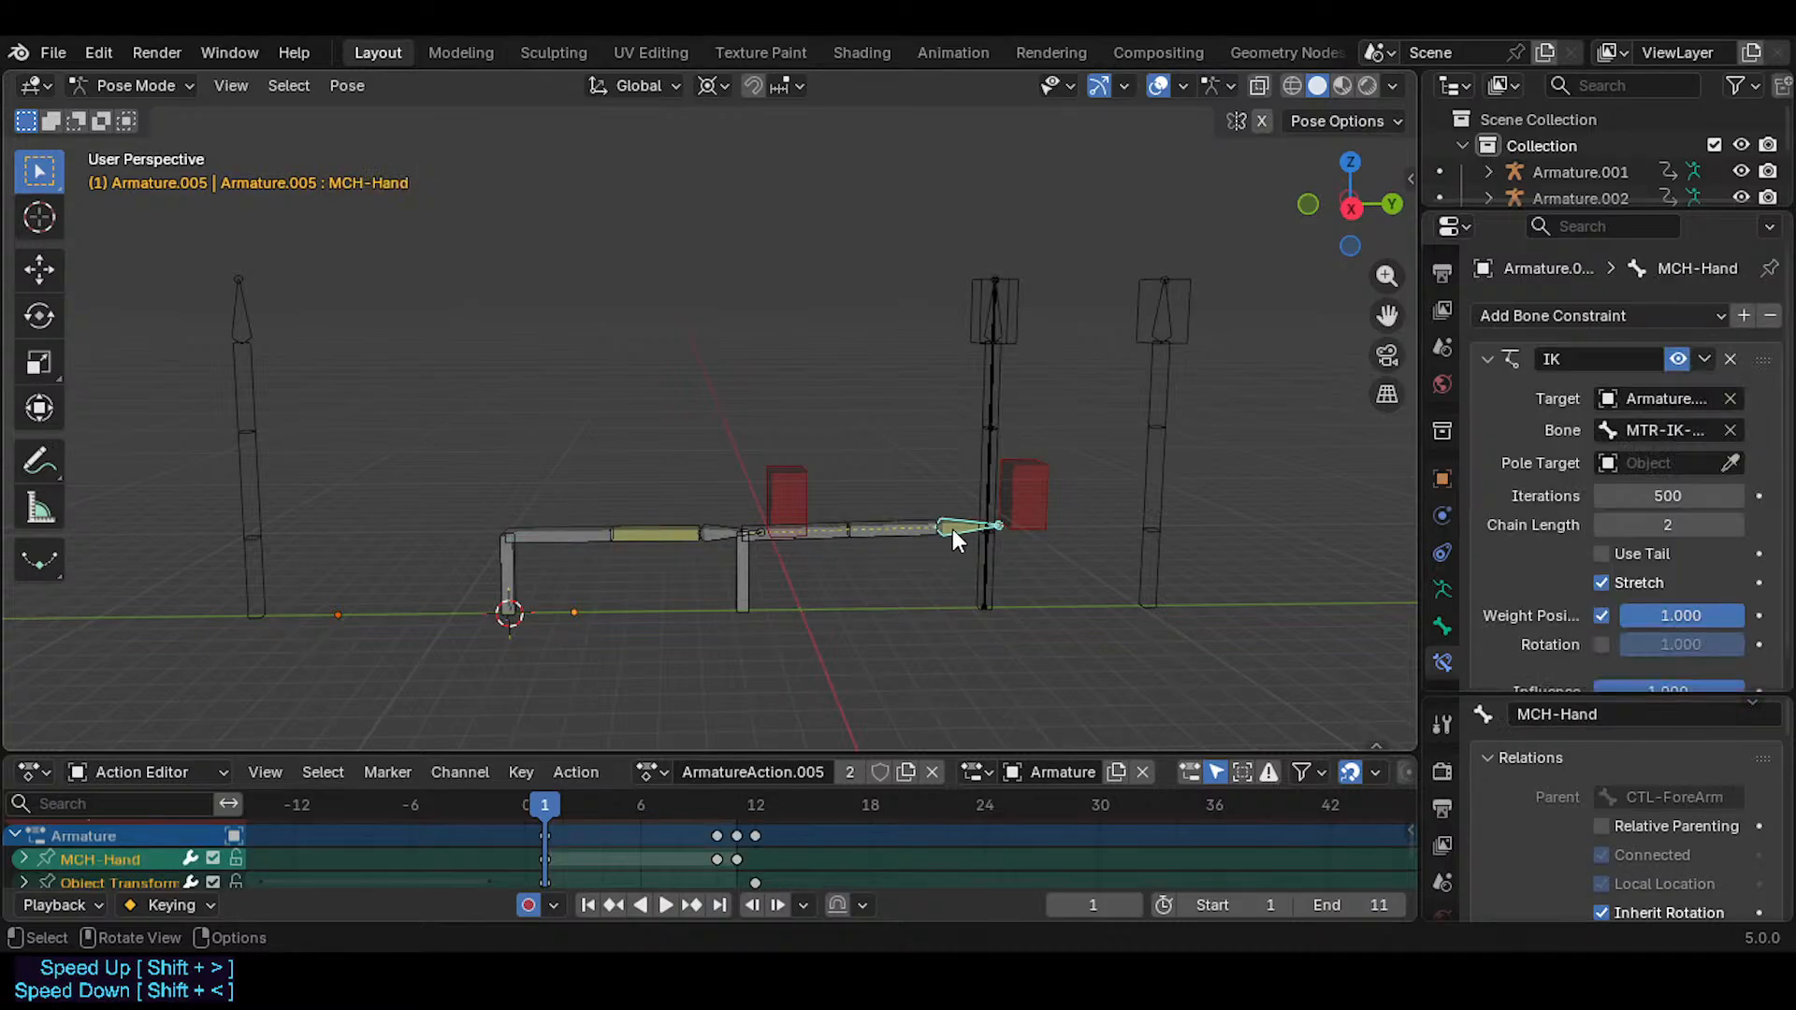
left_click(816, 533)
- Raise the MTR-IK-Hand bones of Armature.004 and Armature.005 so both extended arms tilt upward
left_click(788, 497)
left_click_drag(790, 495, 825, 443)
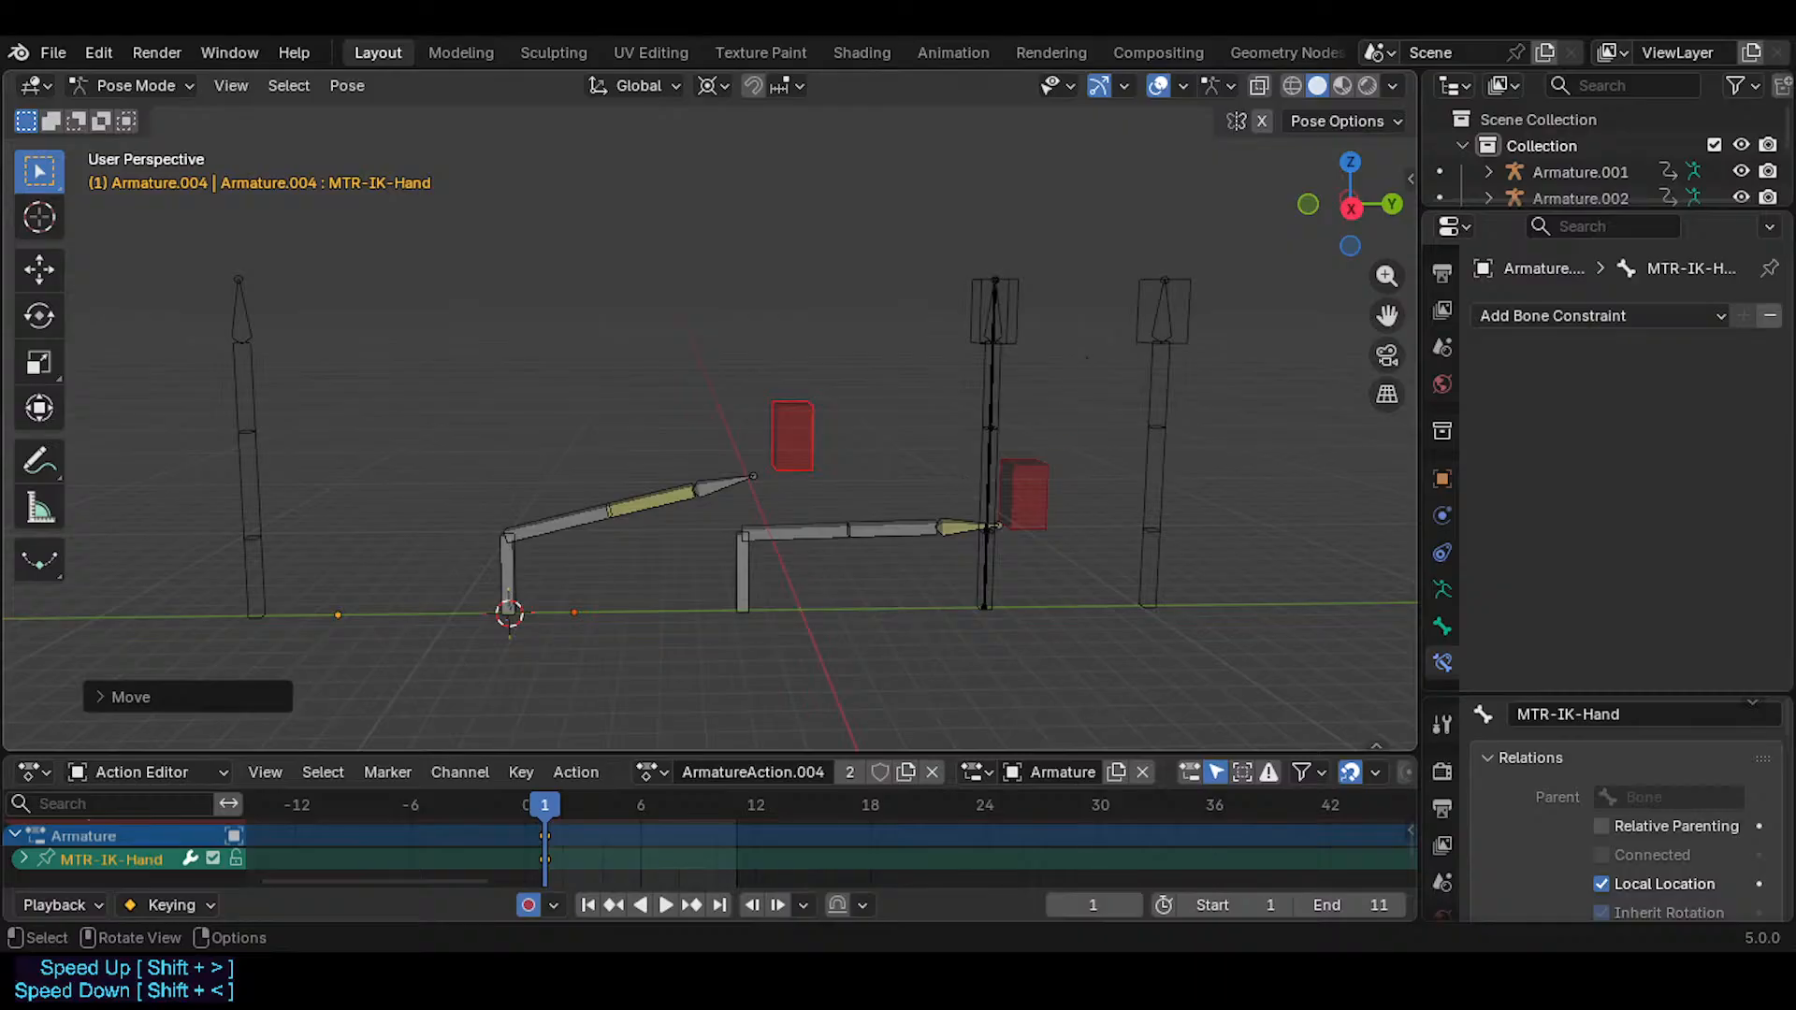
mouse_move(1001, 486)
left_mouse_down()
mouse_move(1006, 413)
mouse_move(999, 458)
left_mouse_up()
- Examine the upper arm, forearm and MCH-Hand bones of Armature.004 to see how its forearm IK chain runs
left_click(552, 523)
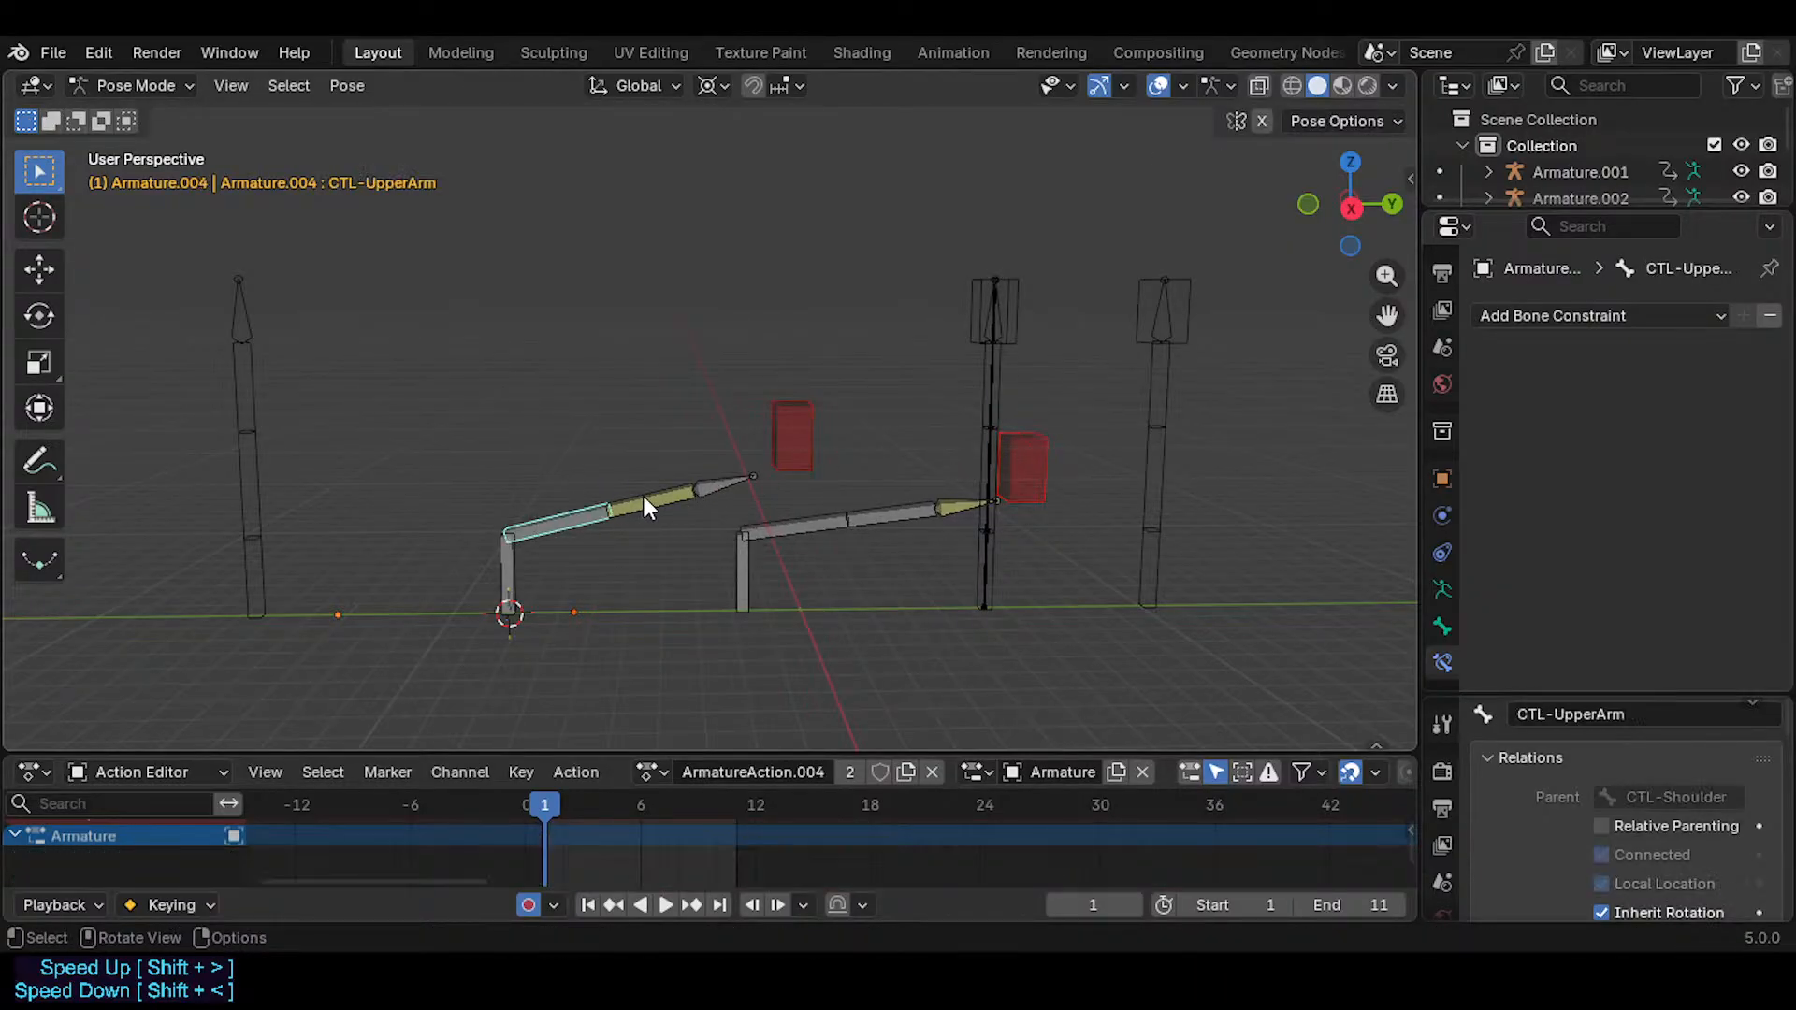
left_click(645, 501)
left_click(712, 484)
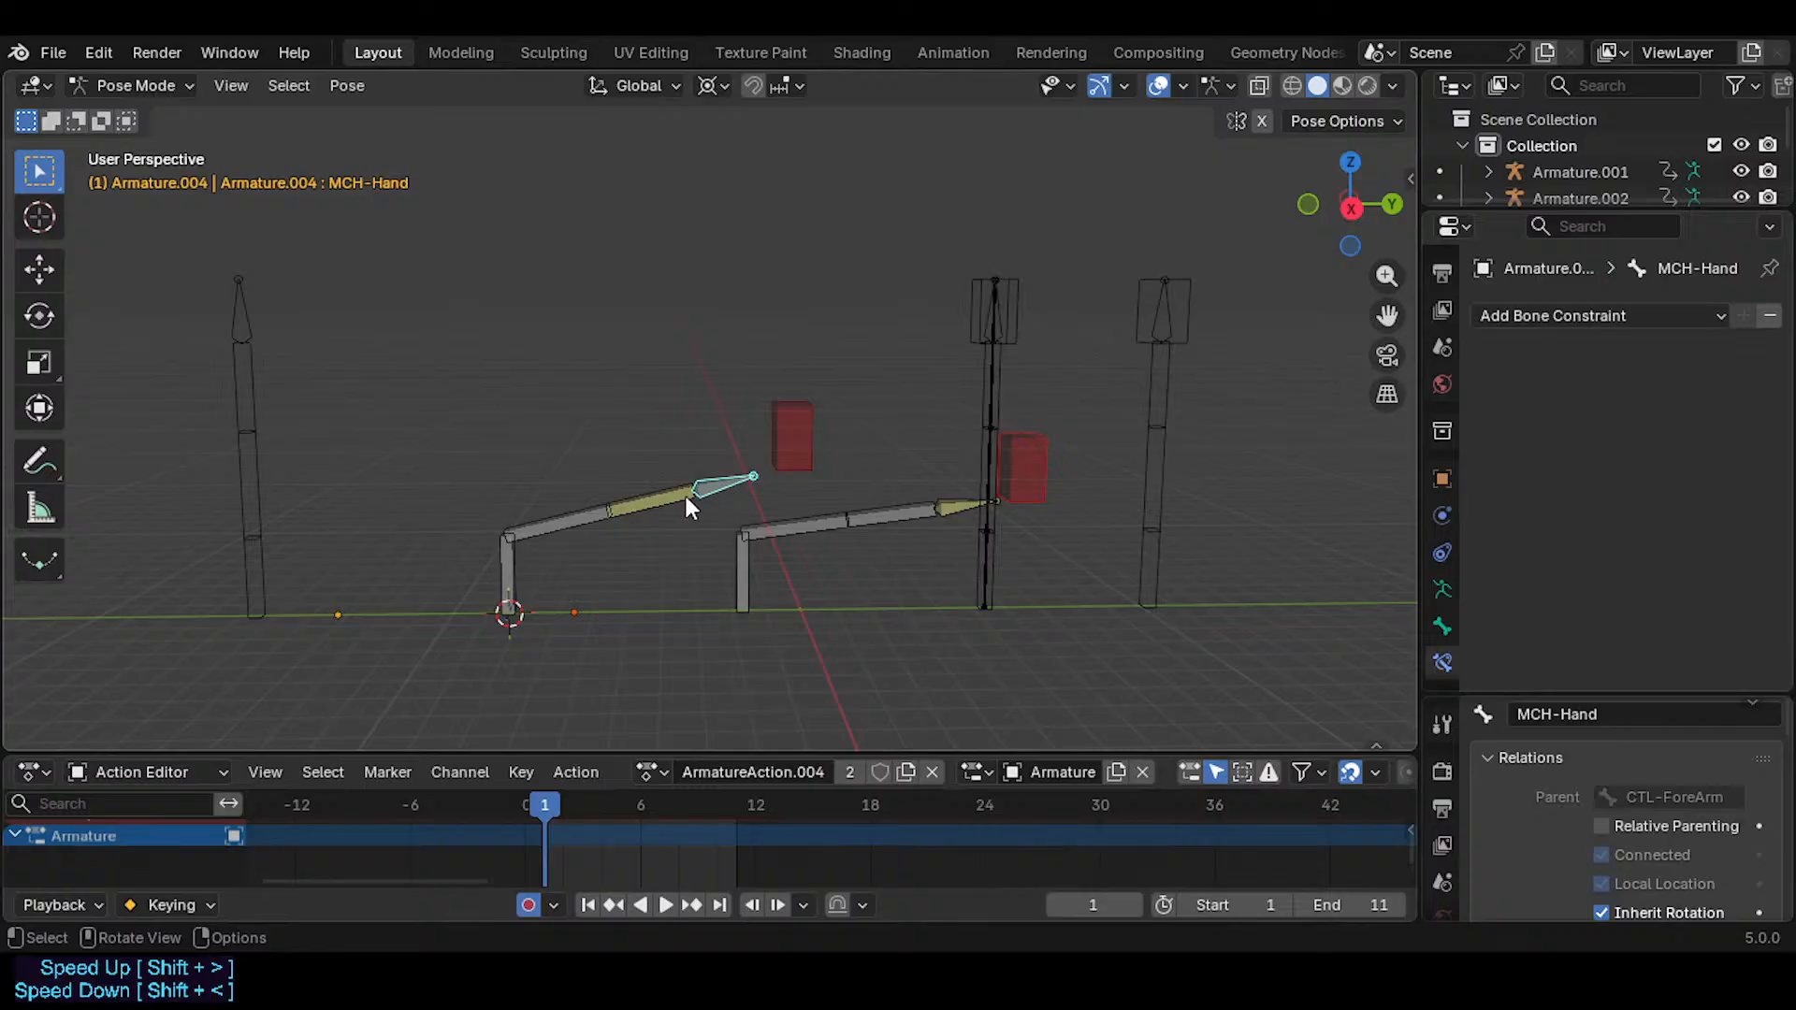
left_click(699, 488)
left_click(566, 529)
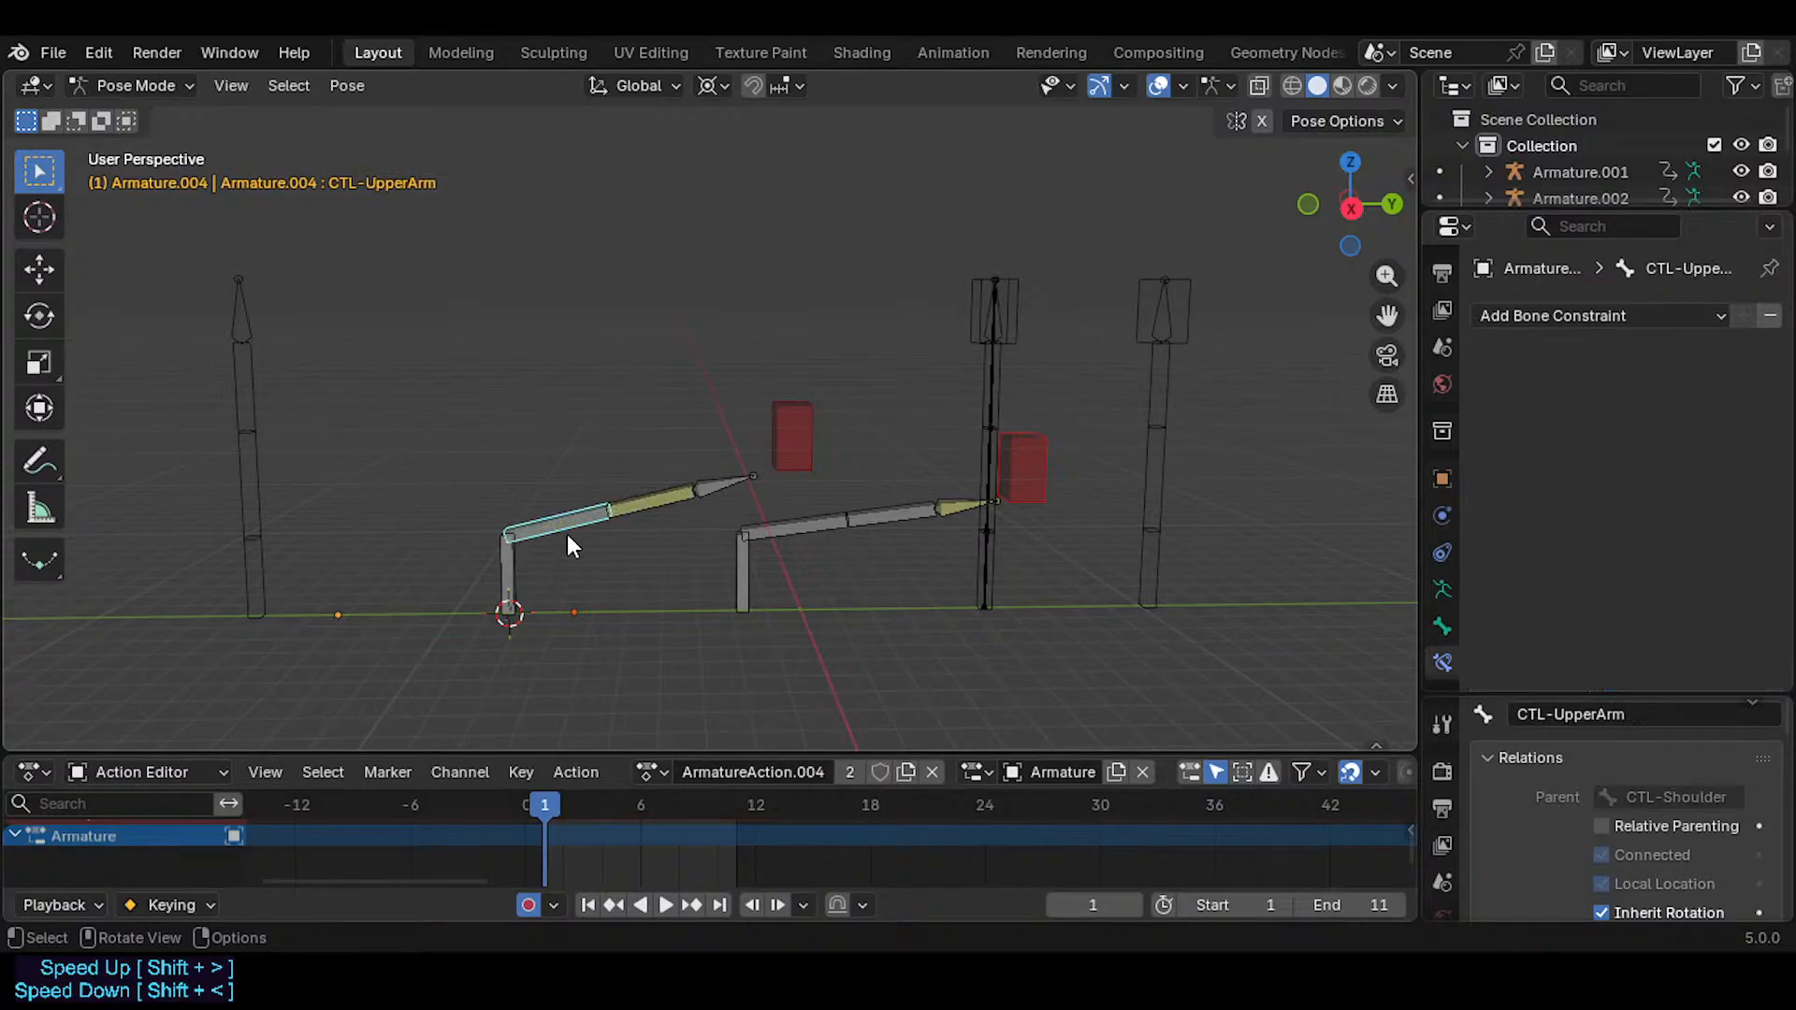
left_click(703, 488)
left_click(704, 488)
left_click(679, 491)
left_click(525, 525)
left_click(707, 475)
left_click(655, 505)
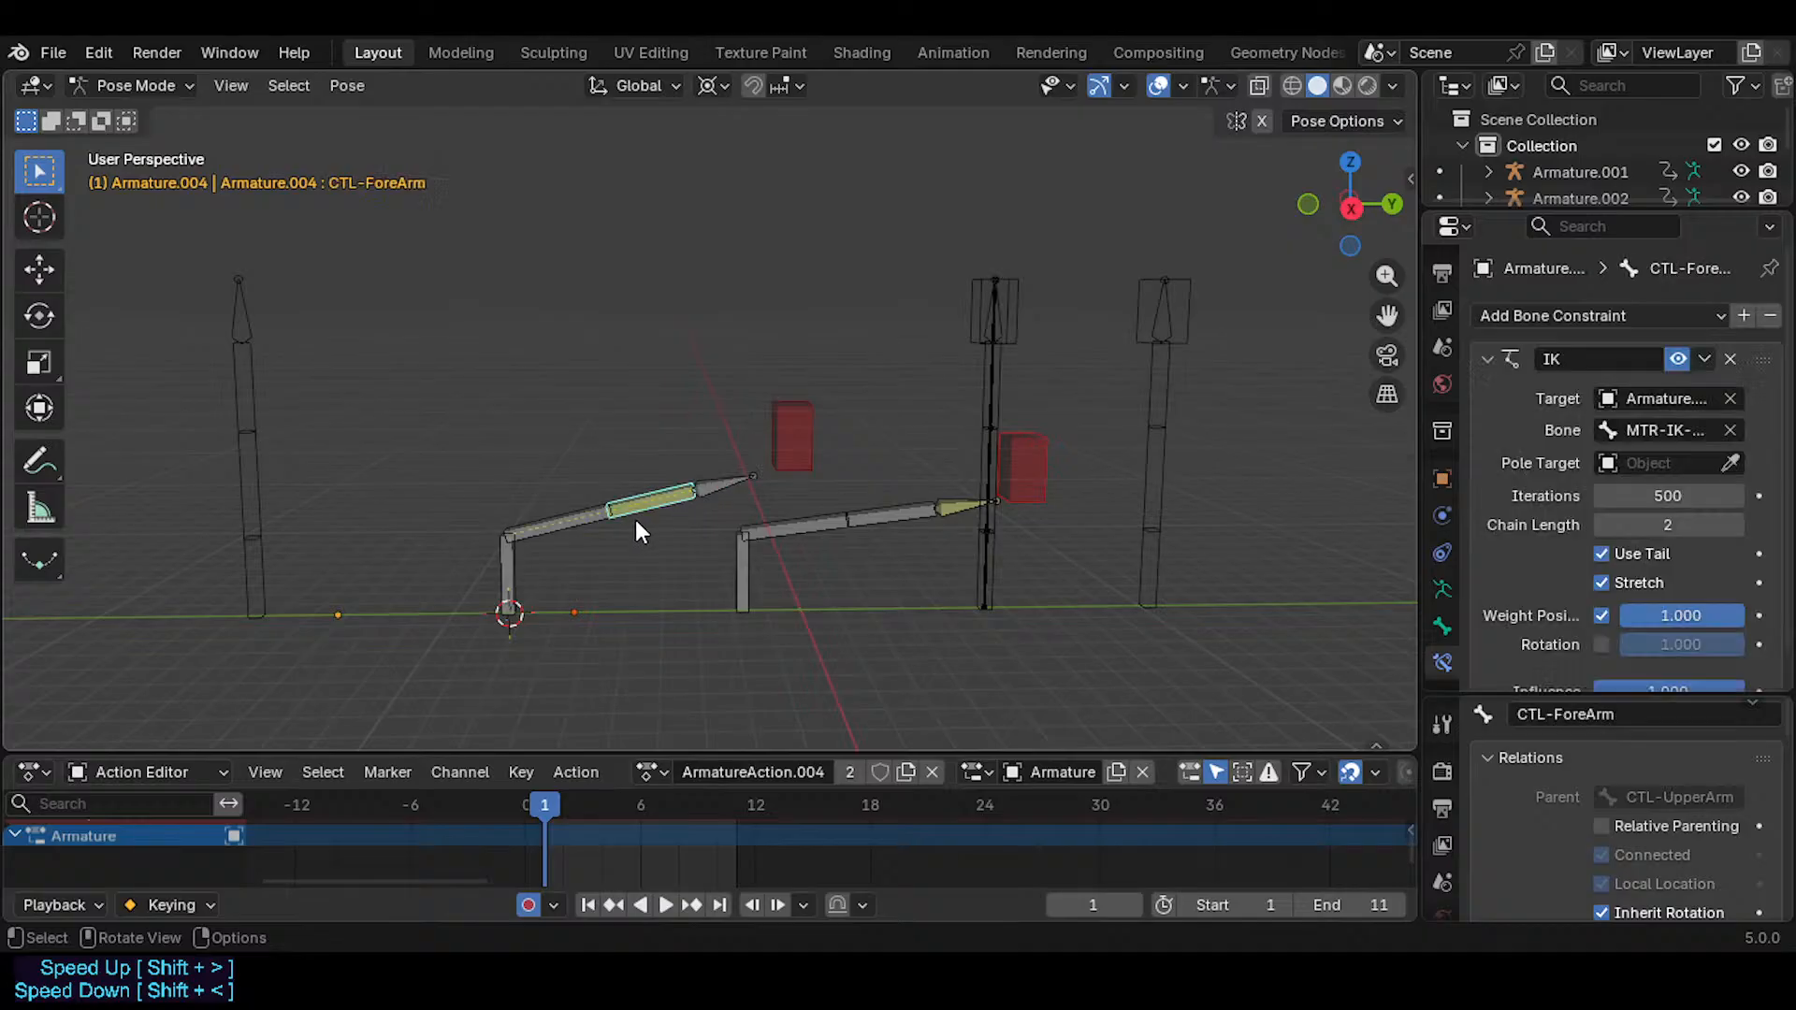
left_click(541, 535)
left_click(651, 505)
left_click(732, 489)
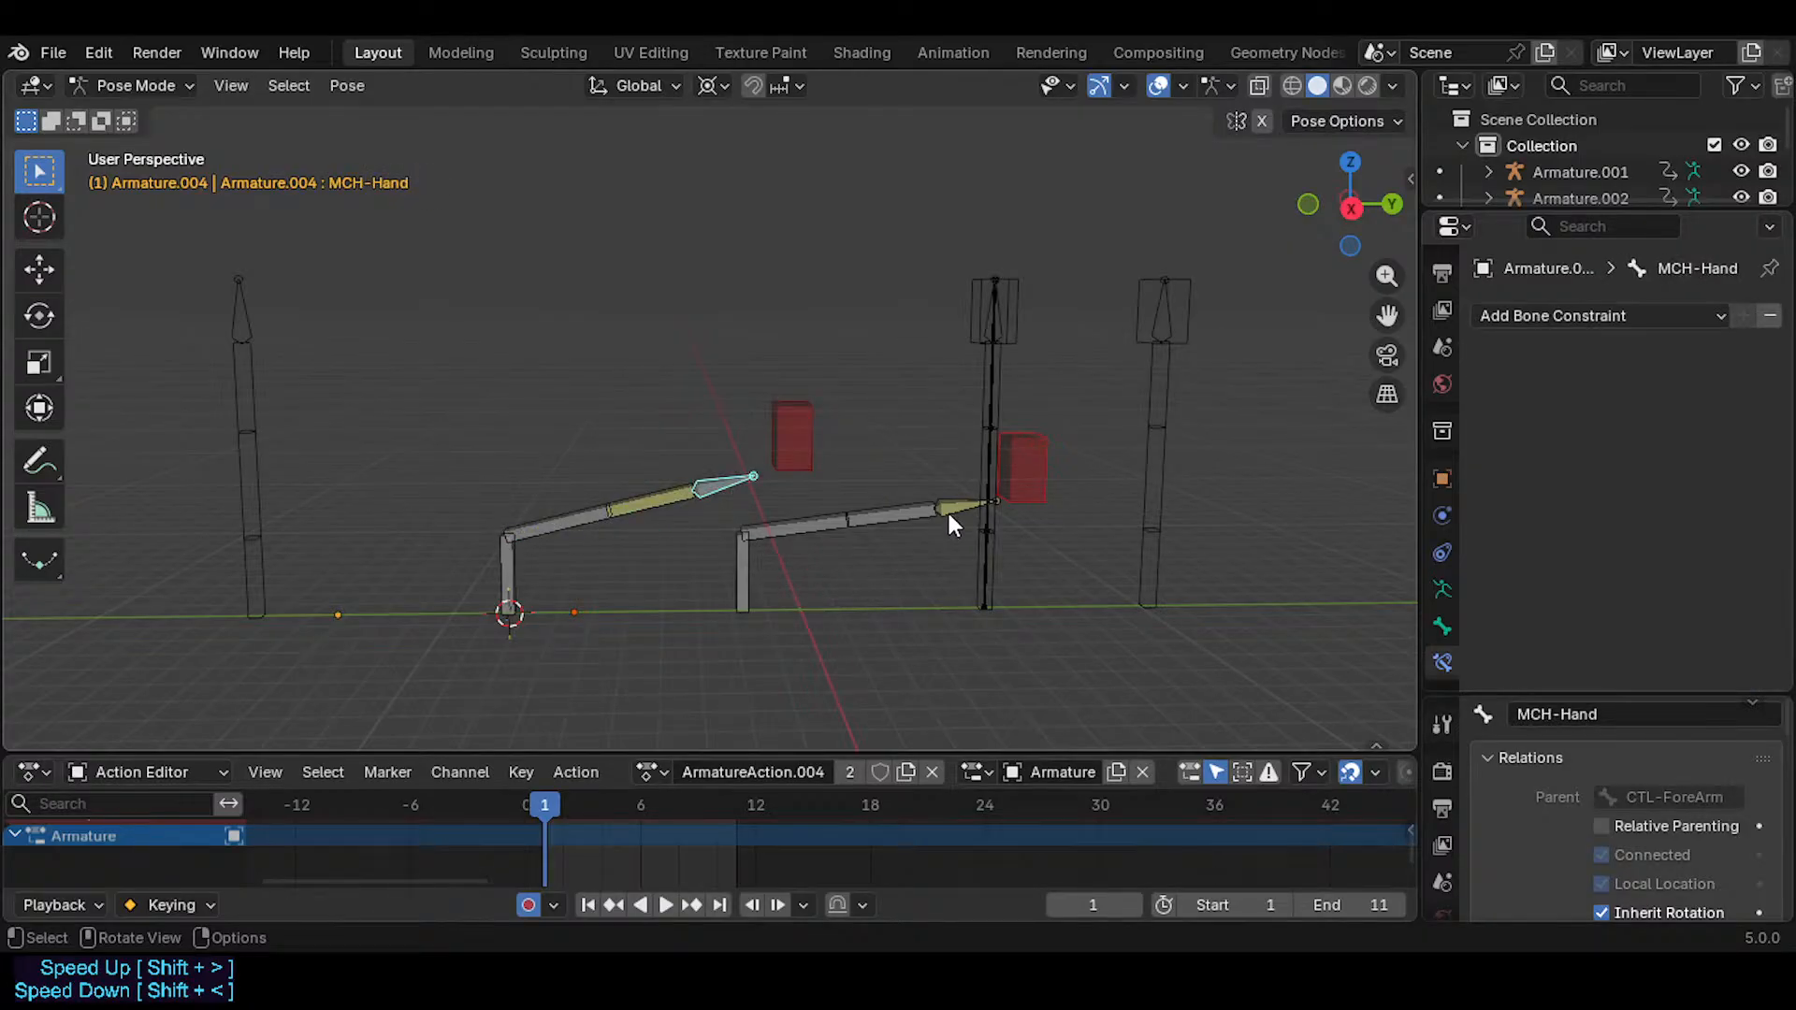
- Examine the upper arm and forearm bones of Armature.005 for comparison with the other IK chain
left_click(893, 514)
left_click(840, 529)
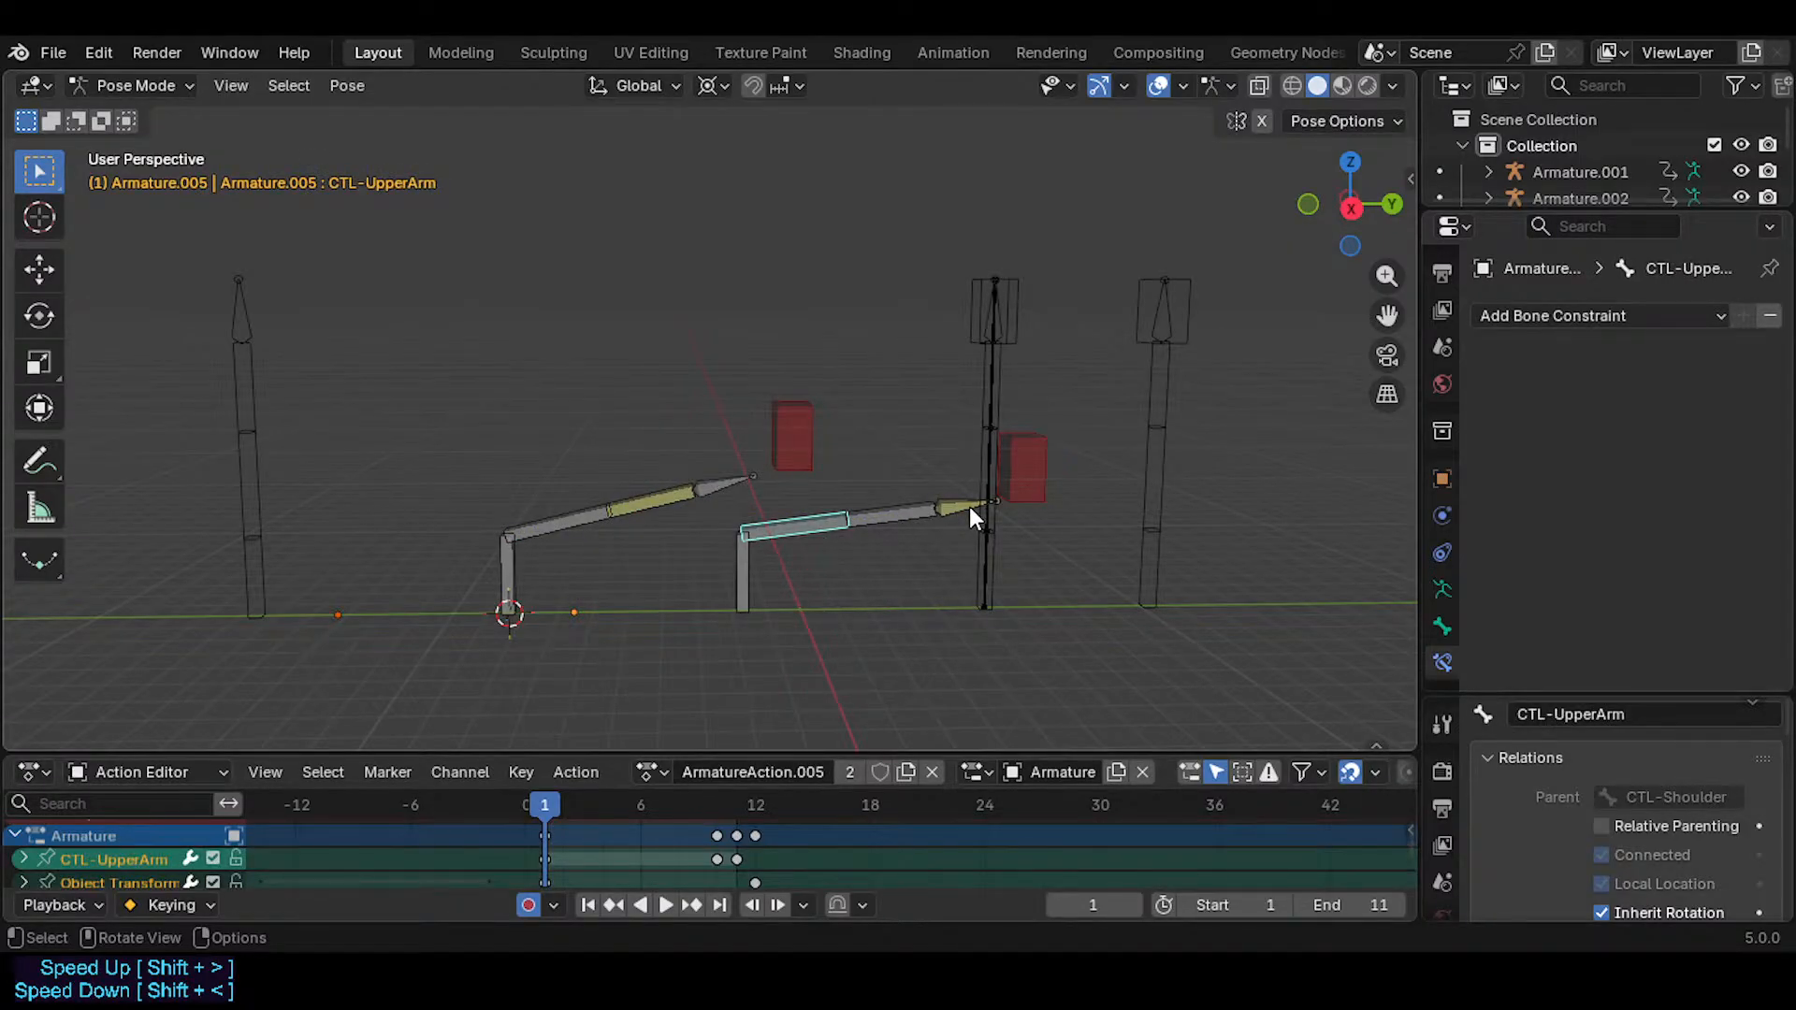
left_click(851, 512)
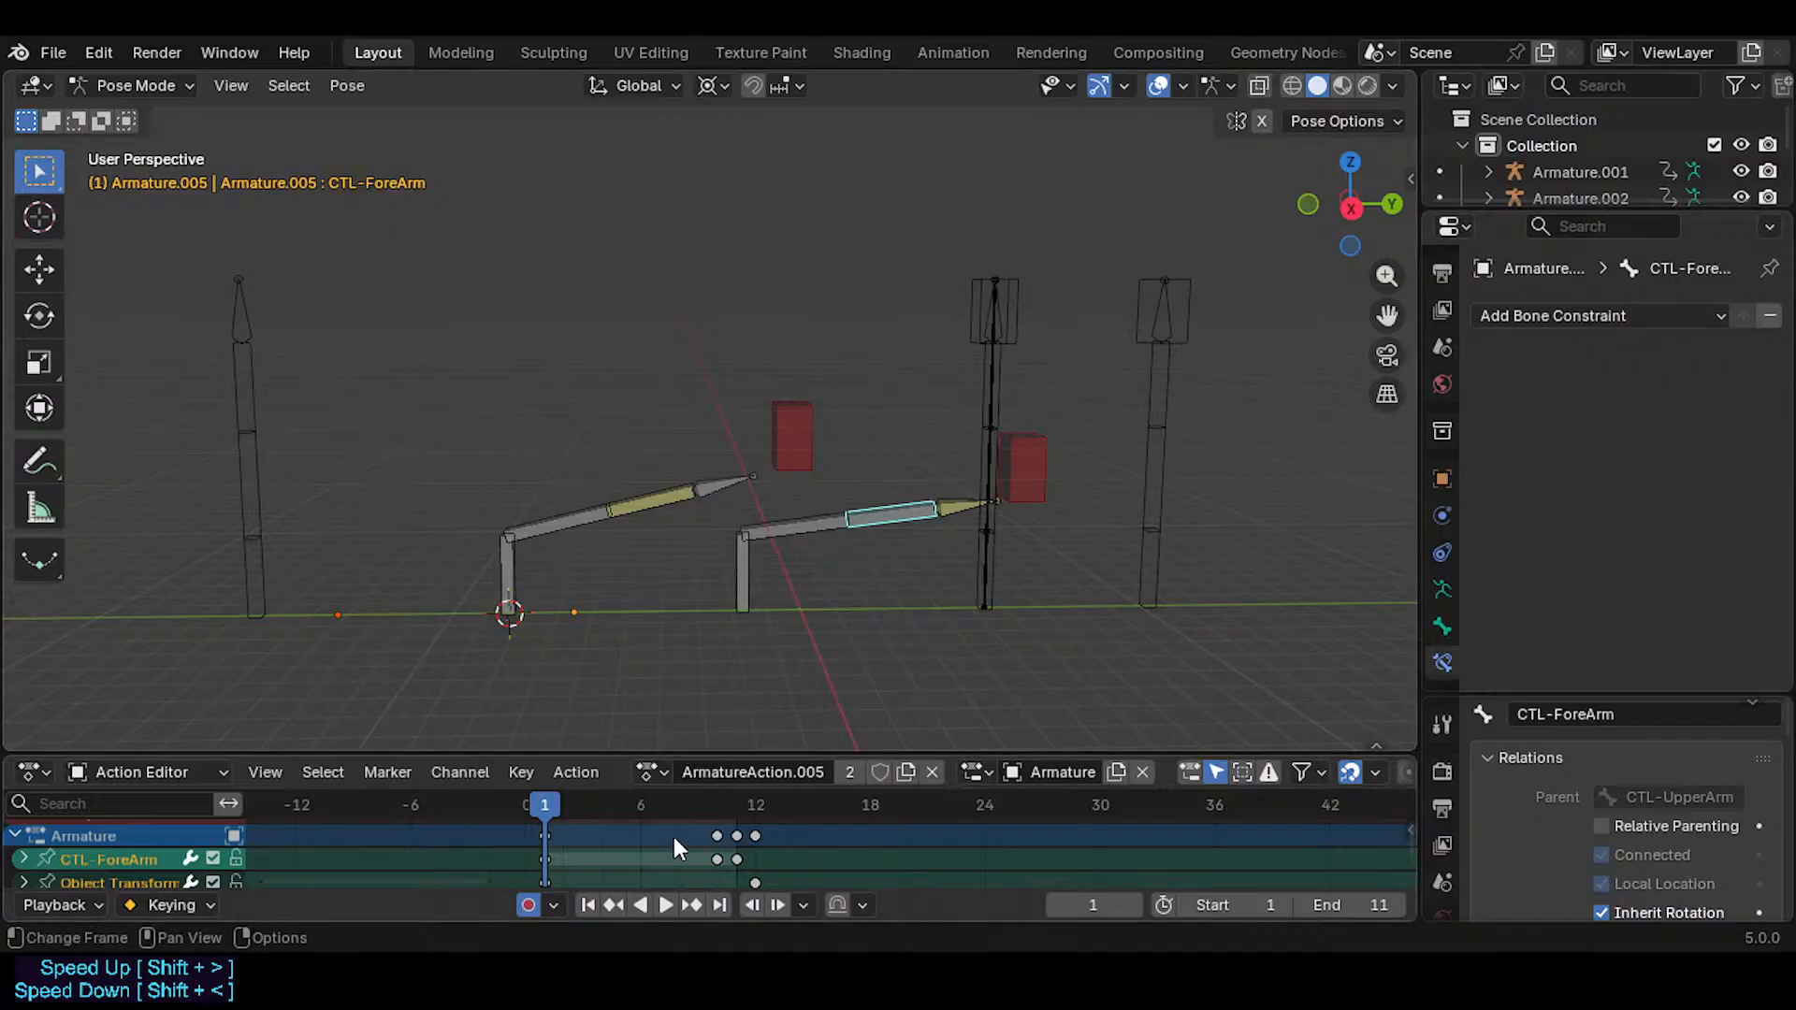
- Raise Armature.004's MTR-IK-Hand bone about 2.6 m, and move Armature.005's MTR-IK-Hand bone up and slightly inward
left_click(790, 434)
key("g")
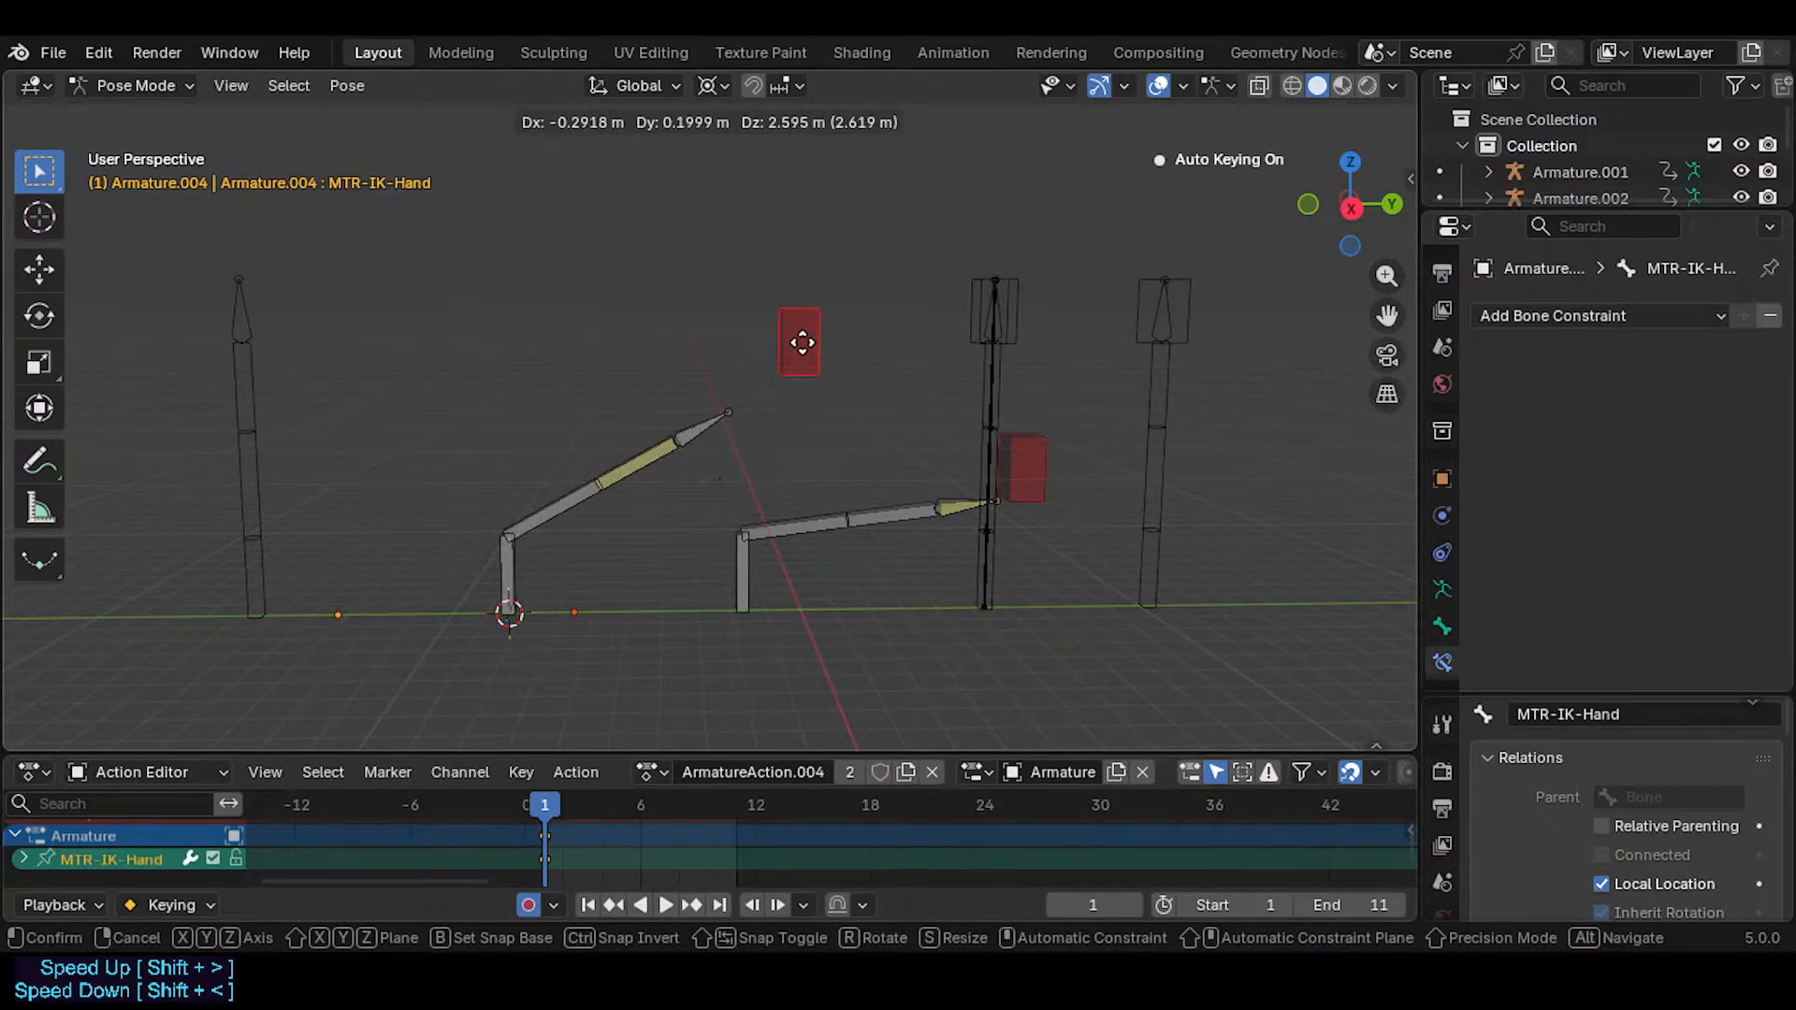
left_click(782, 325)
left_click(1009, 445)
key("g")
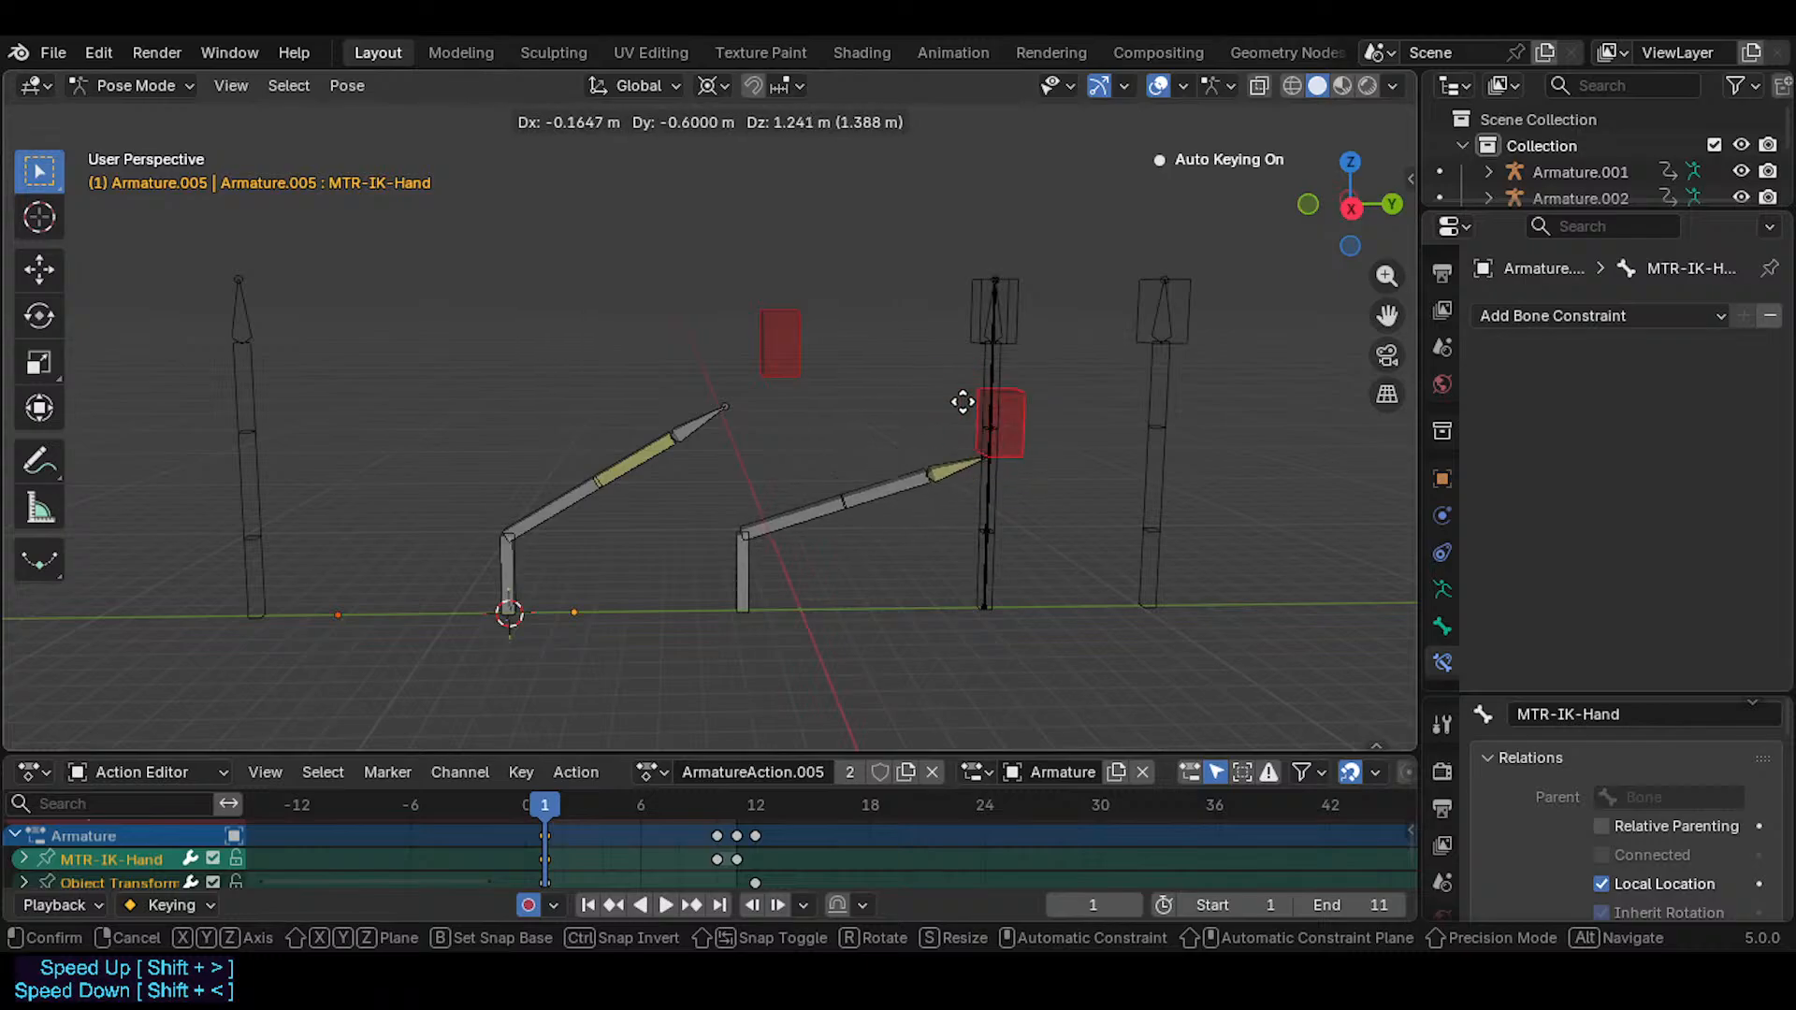
left_click(979, 427)
- Shift both MTR-IK-Hand bones outward and slightly down, and select Armature.004's CTL-ForeArm bone to view its IK constraint
left_click(759, 327)
key("g")
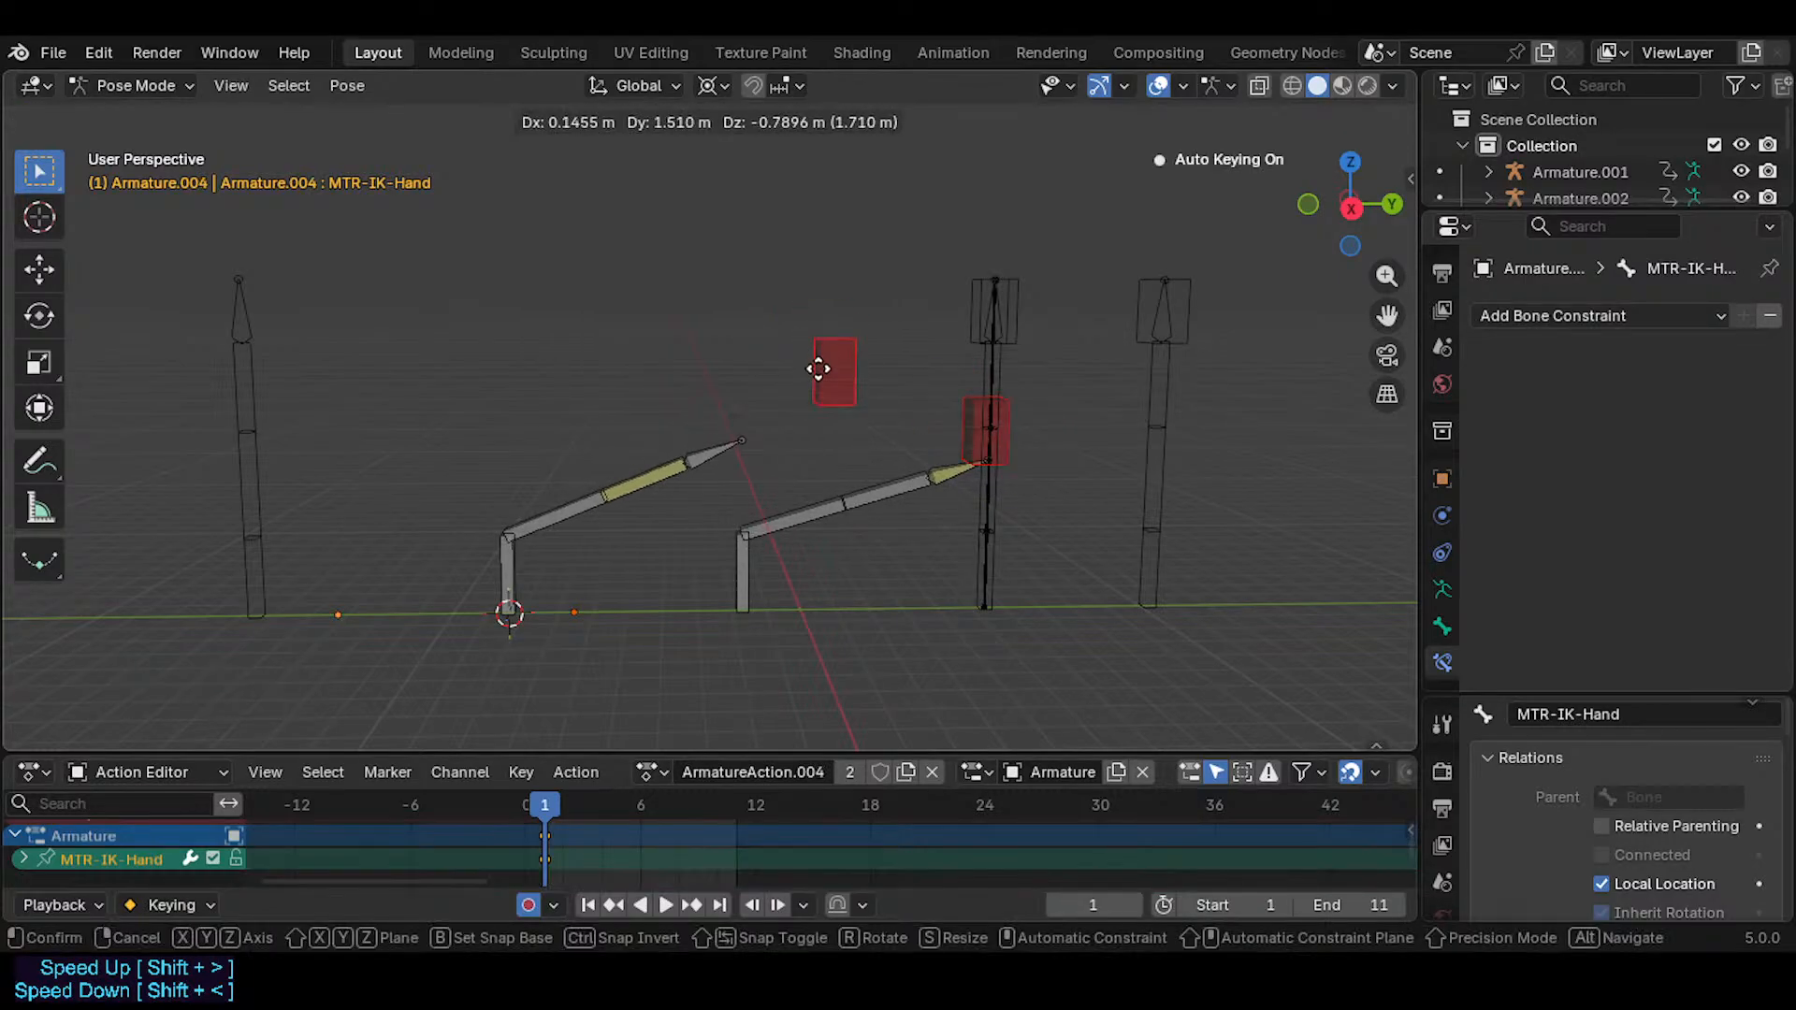
left_click(755, 351)
key("g")
left_click(810, 403)
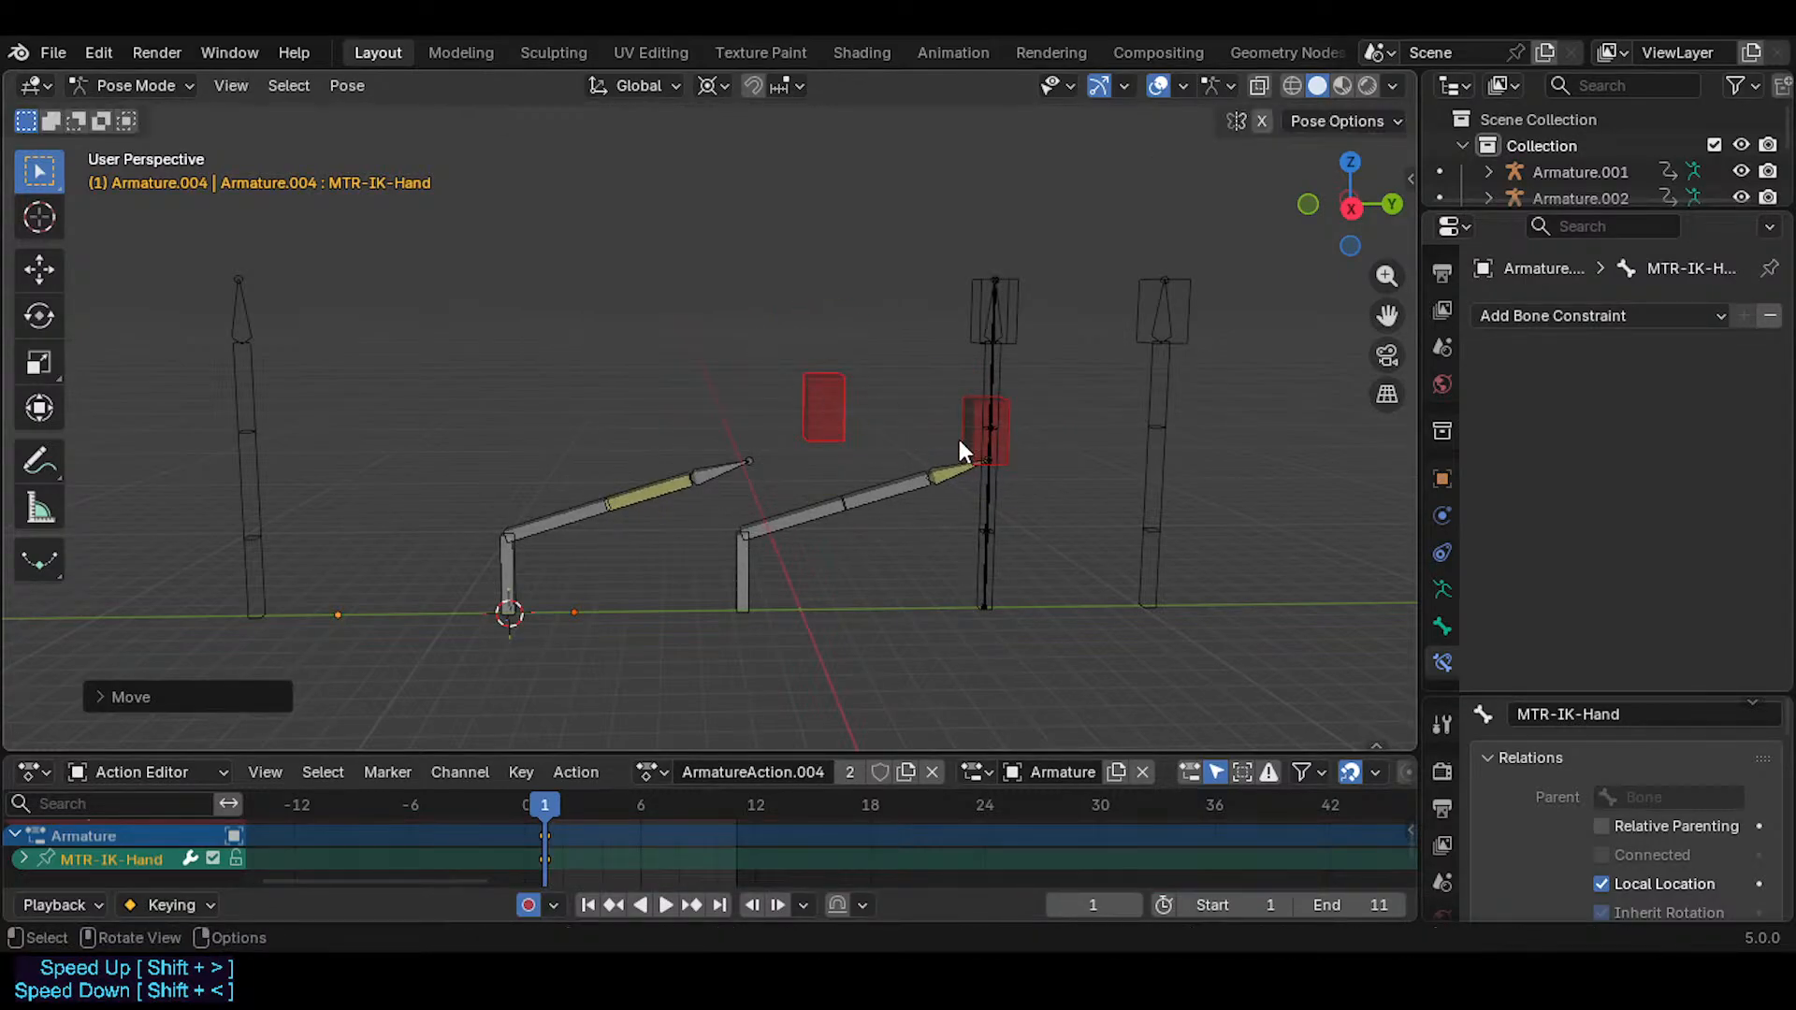
left_click(962, 437)
key("g")
left_click(975, 417)
left_click(659, 475)
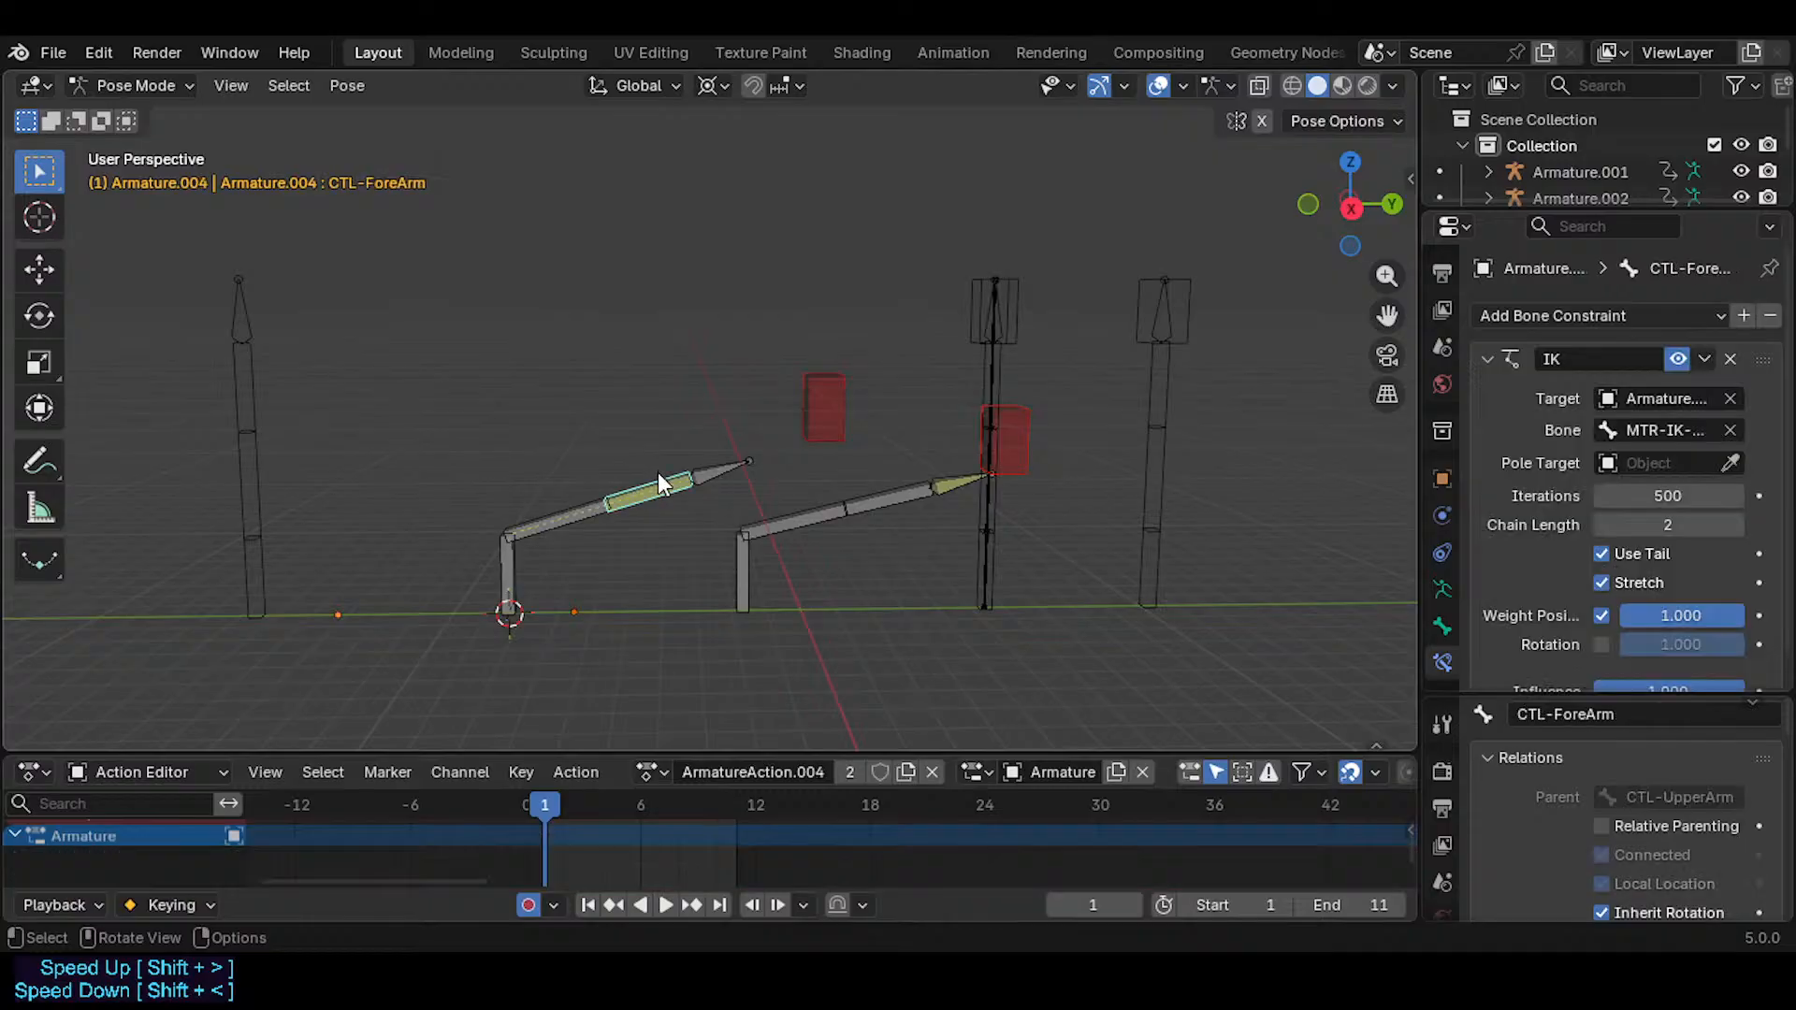
- Set the IK Stretch of Armature.004's CTL-ForeArm bone to 0.1 in its Inverse Kinematics settings
left_click(1441, 625)
scroll(1656, 538, "down", 5)
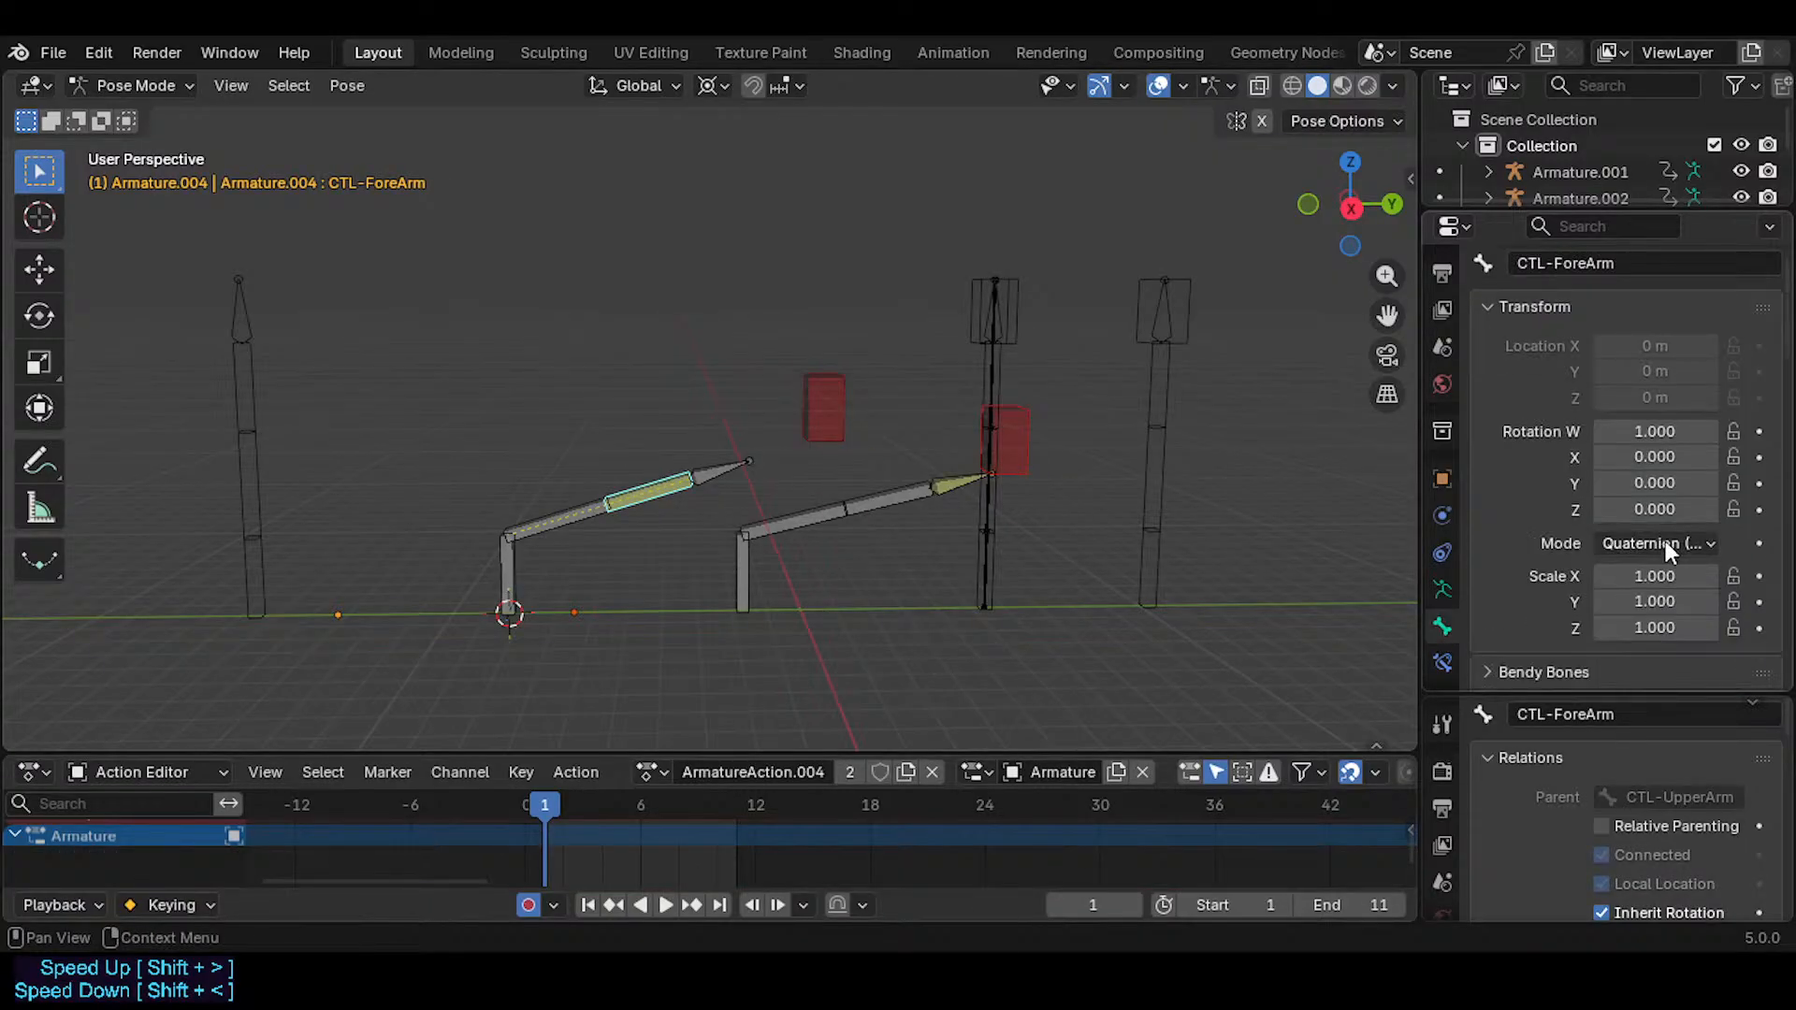
scroll(1641, 531, "down", 4)
left_click_drag(1658, 519, 1592, 518)
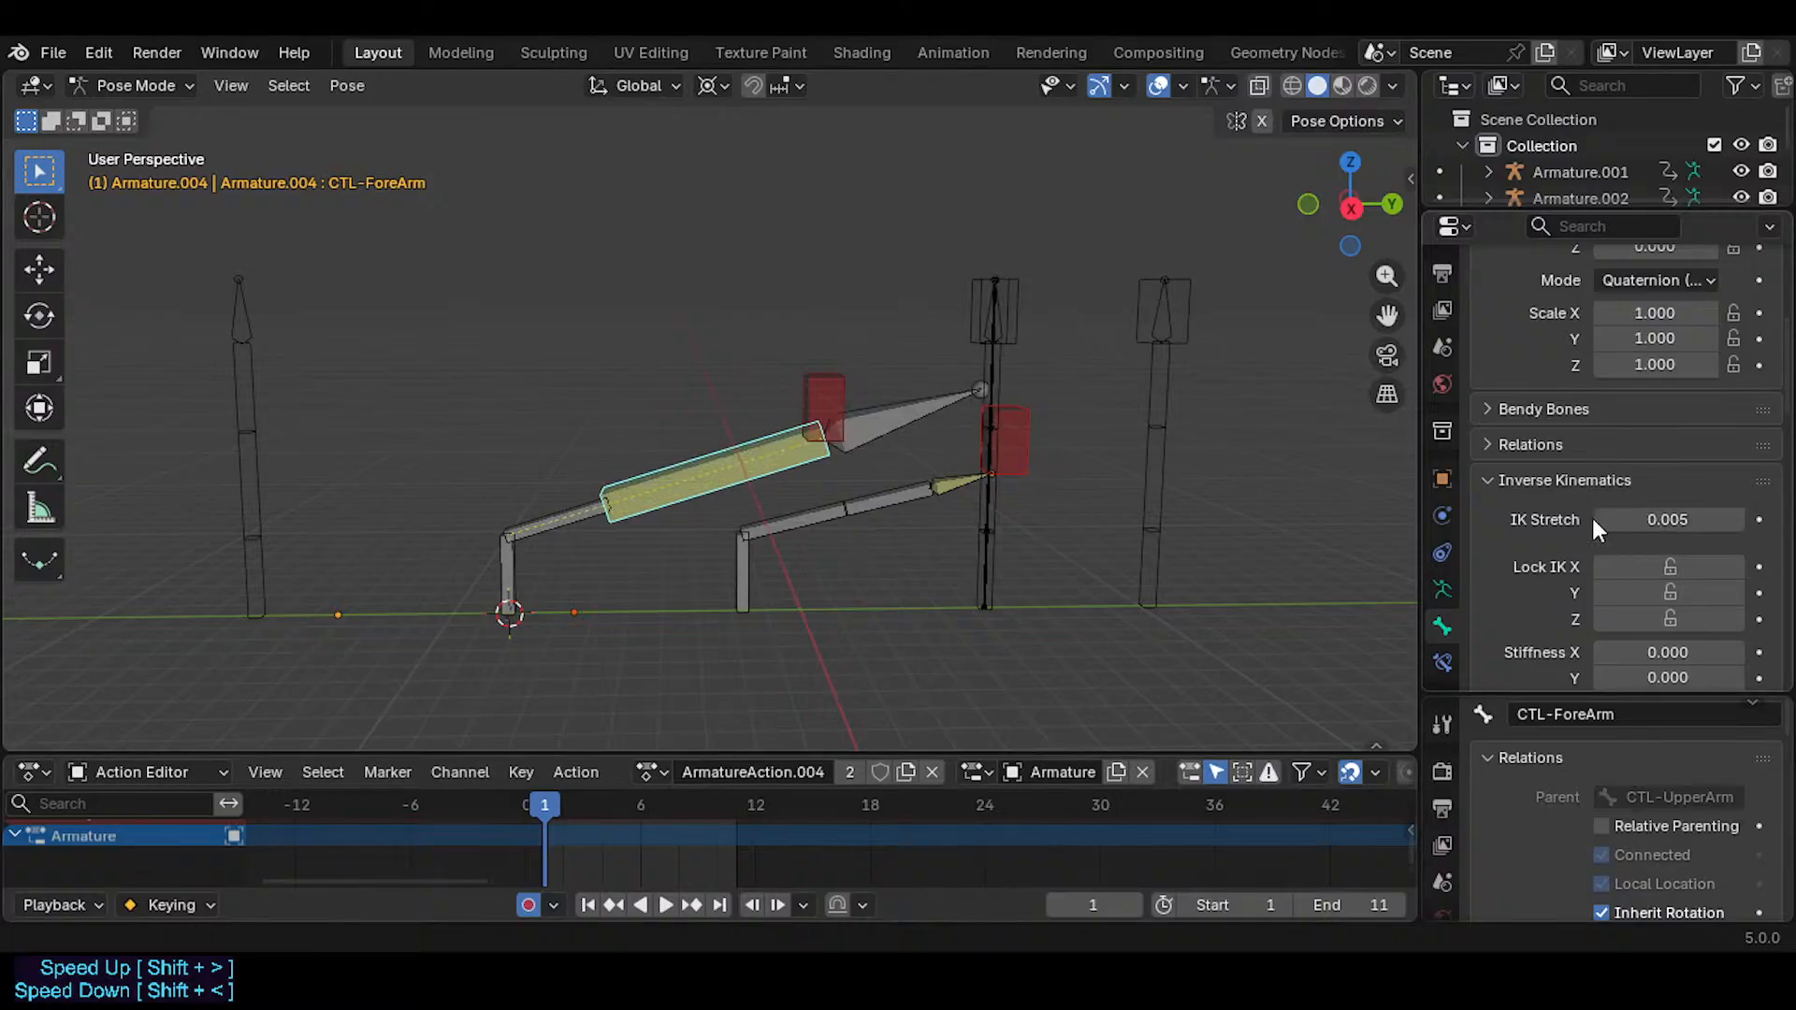
left_click(1634, 520)
type("0.1")
key("Return")
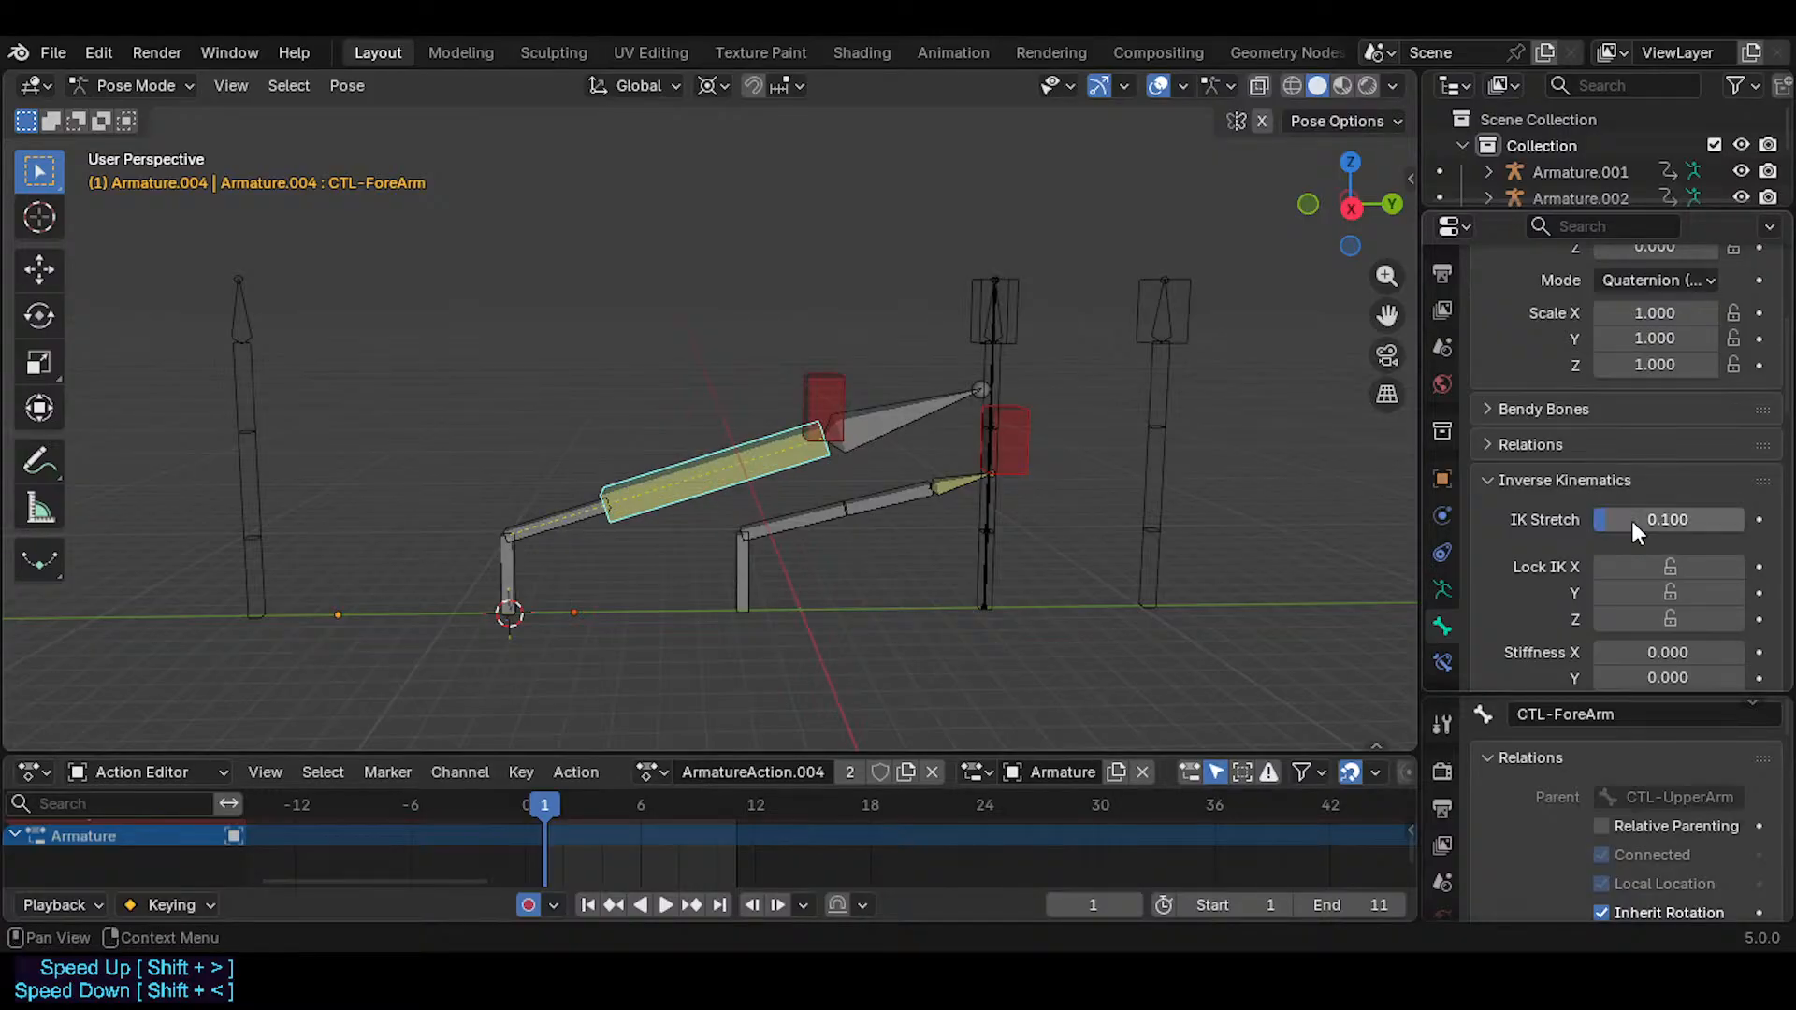
- Nudge Armature.004's MTR-IK-Hand bone slightly to test the stretch, with CTL-ForeArm's IK Stretch returned to 0 in between
mouse_move(837, 391)
left_mouse_down()
mouse_move(746, 396)
mouse_move(823, 401)
left_mouse_up()
left_click(767, 465)
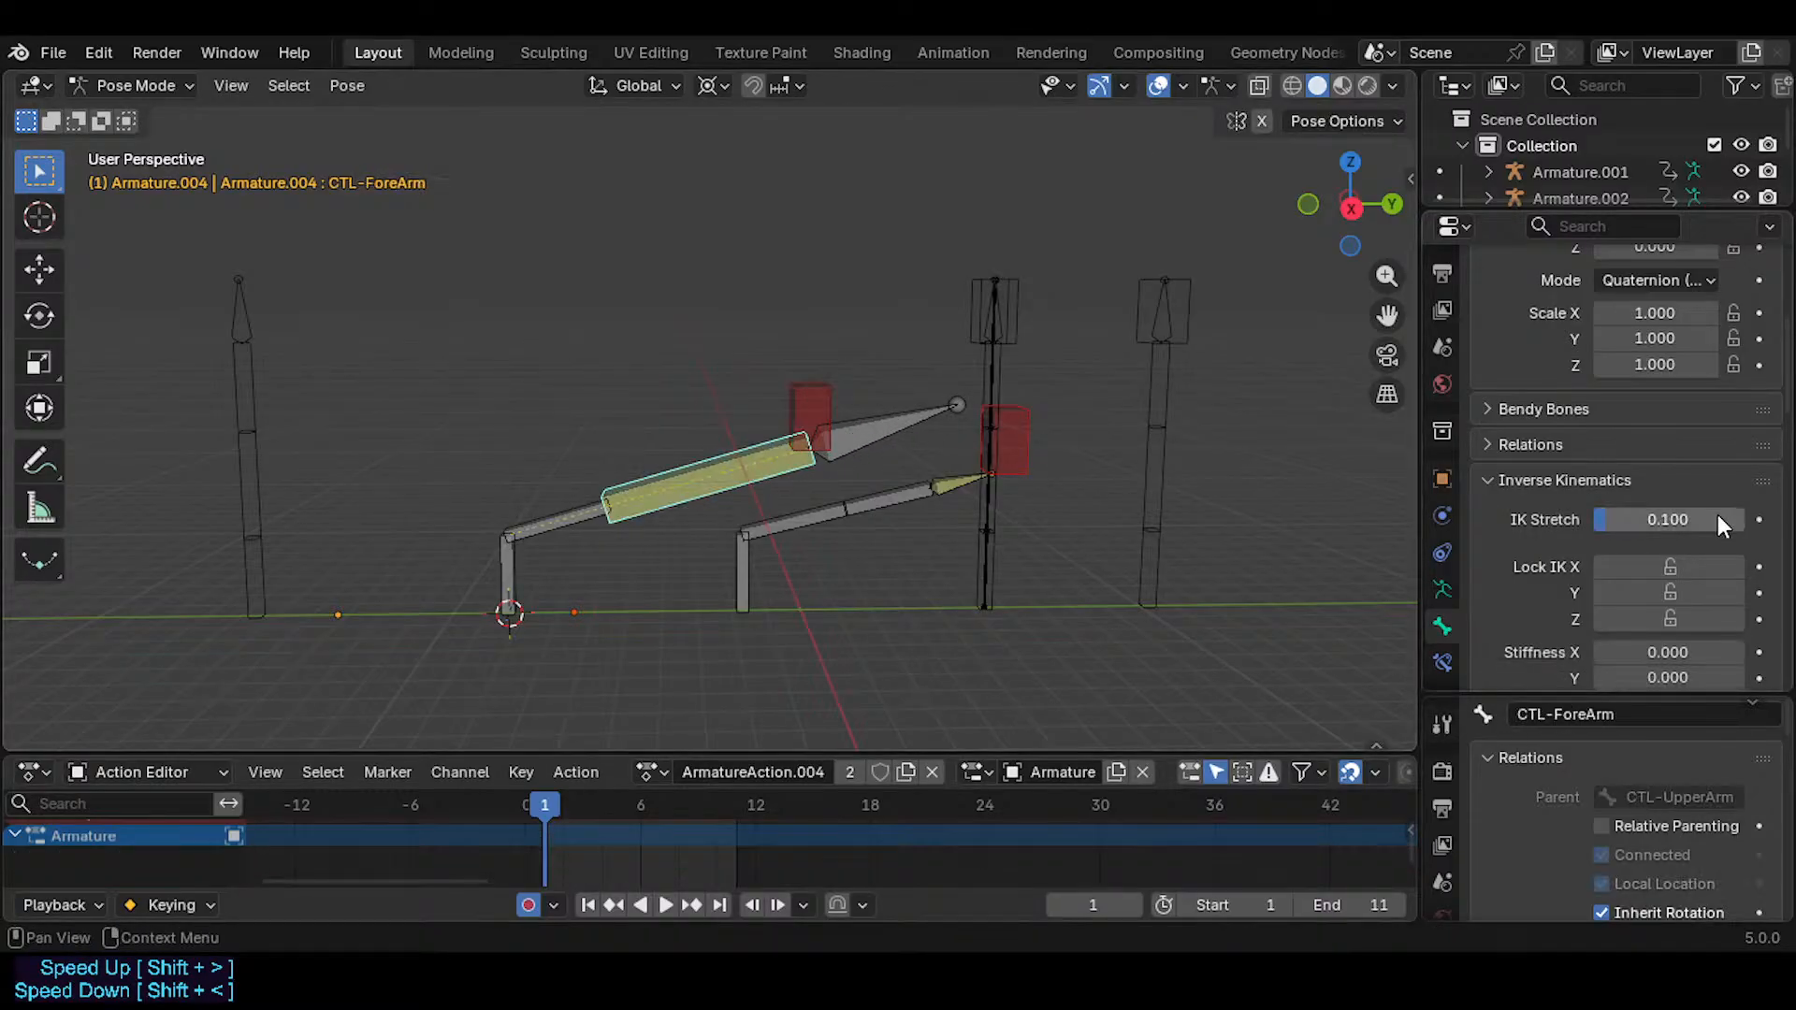
left_click(825, 419)
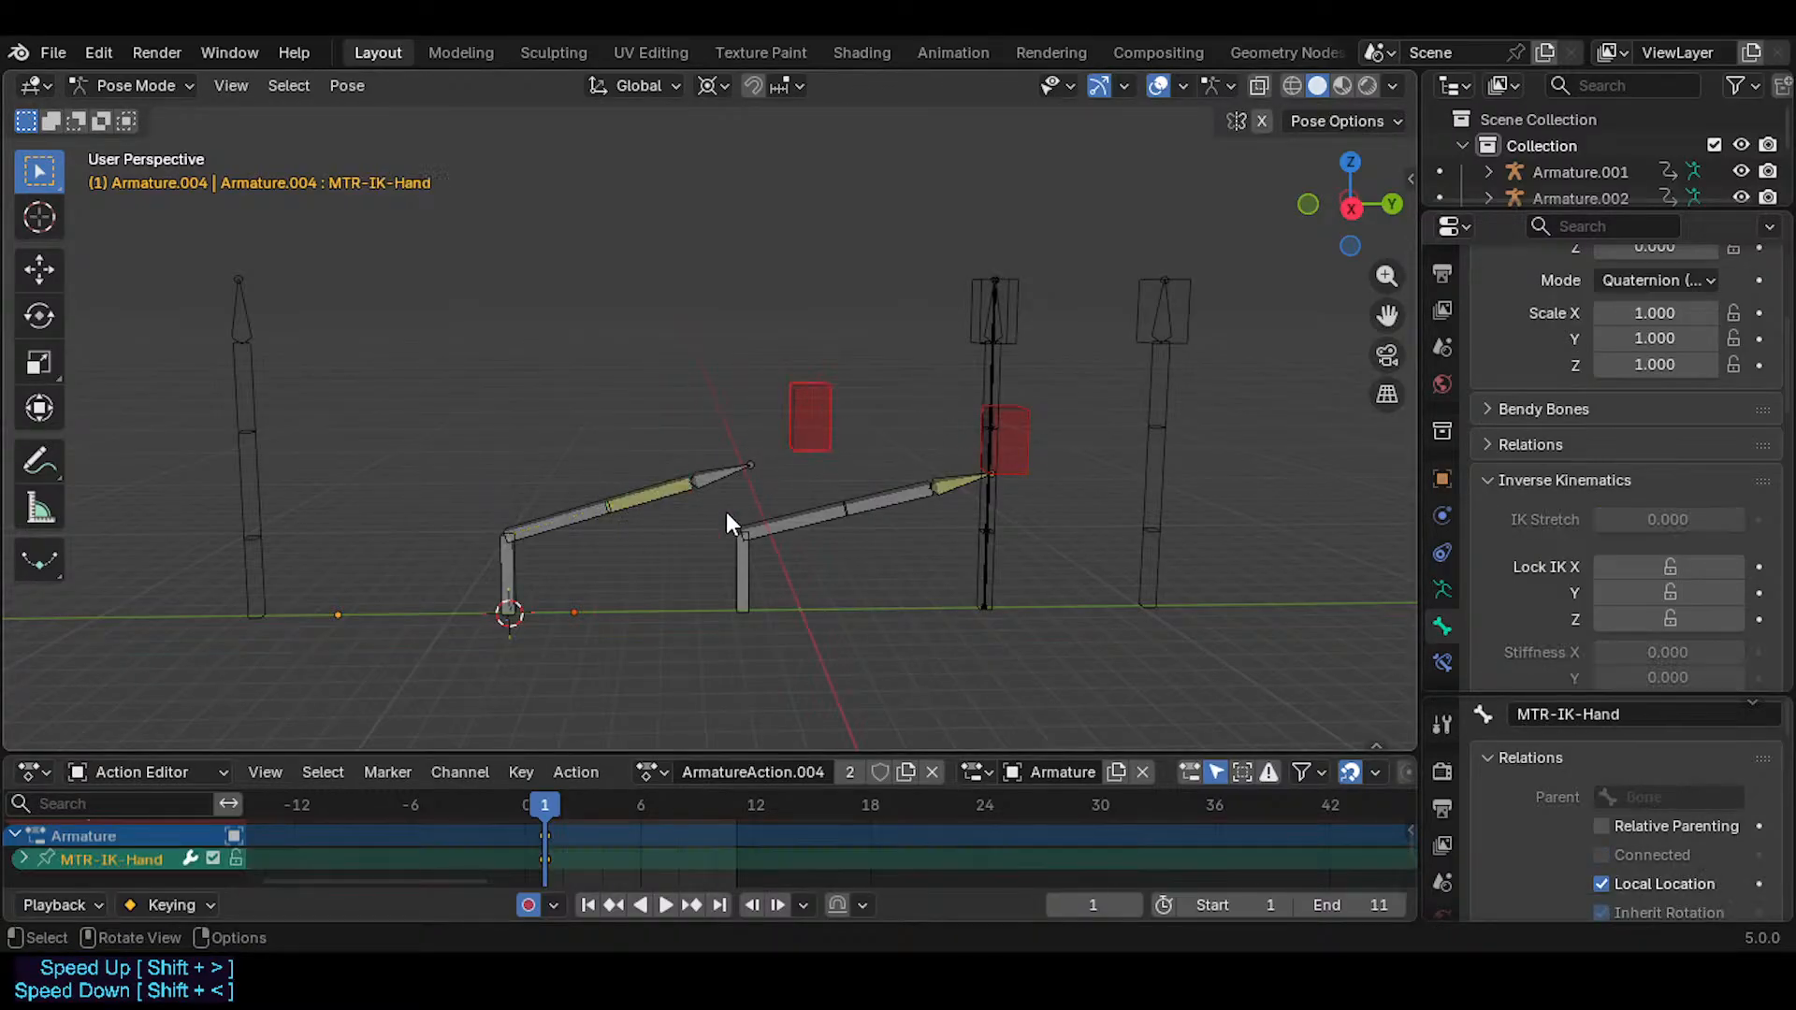
key("g")
left_click(743, 412)
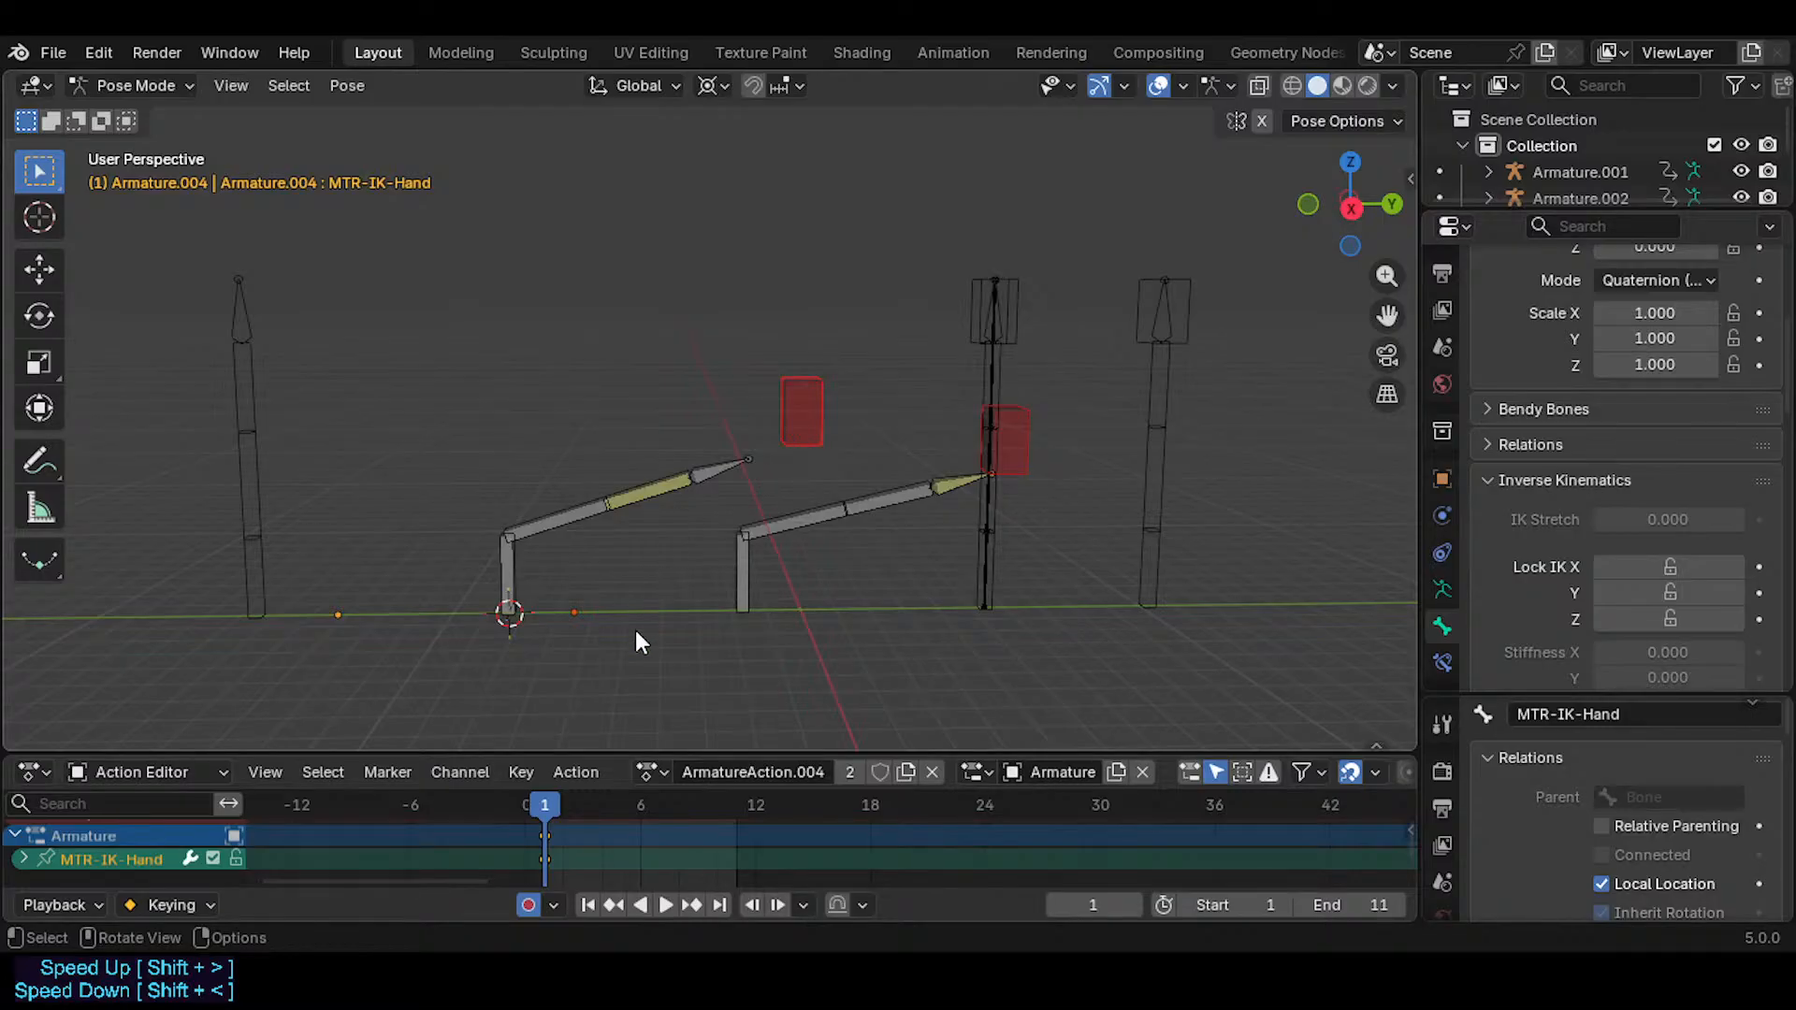
- Delete the MTR-IK-Hand keyframe at frame 1 and clear the location, rotation and scale of all bones in both armatures
key("x")
left_click(613, 825)
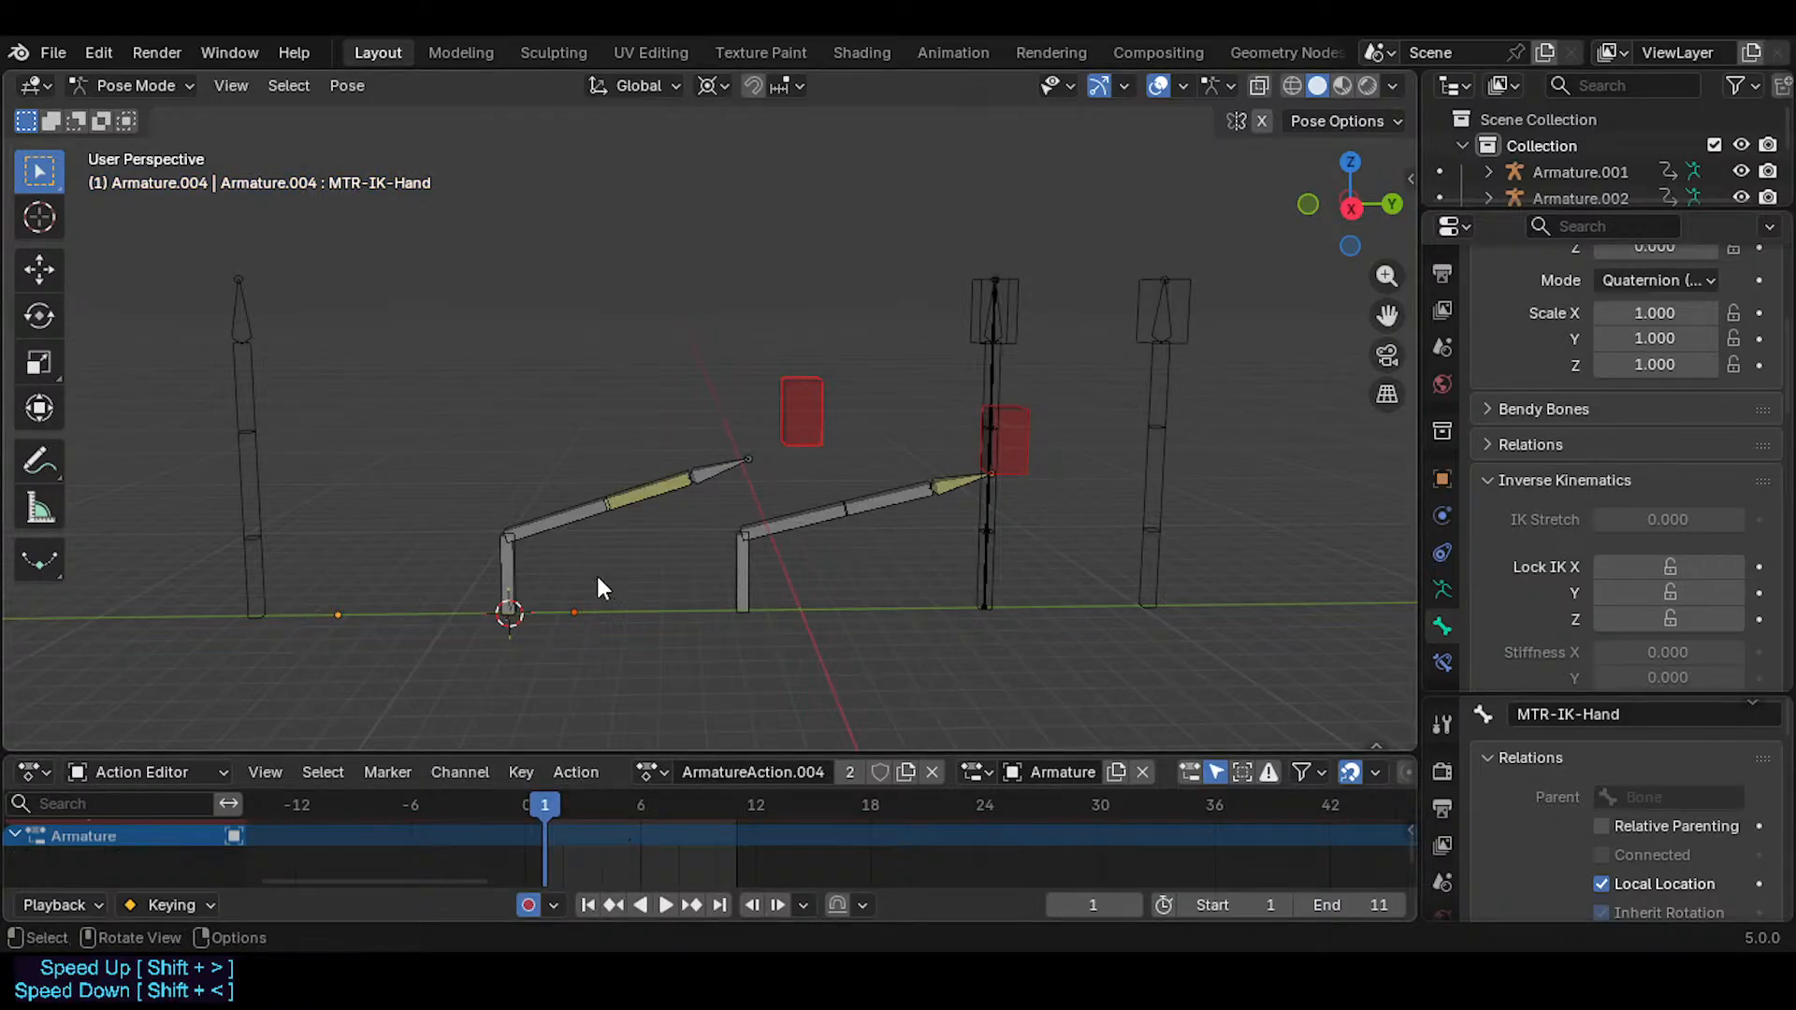
key("a")
key("alt+g")
key("alt+r")
key("alt+s")
left_click(538, 343)
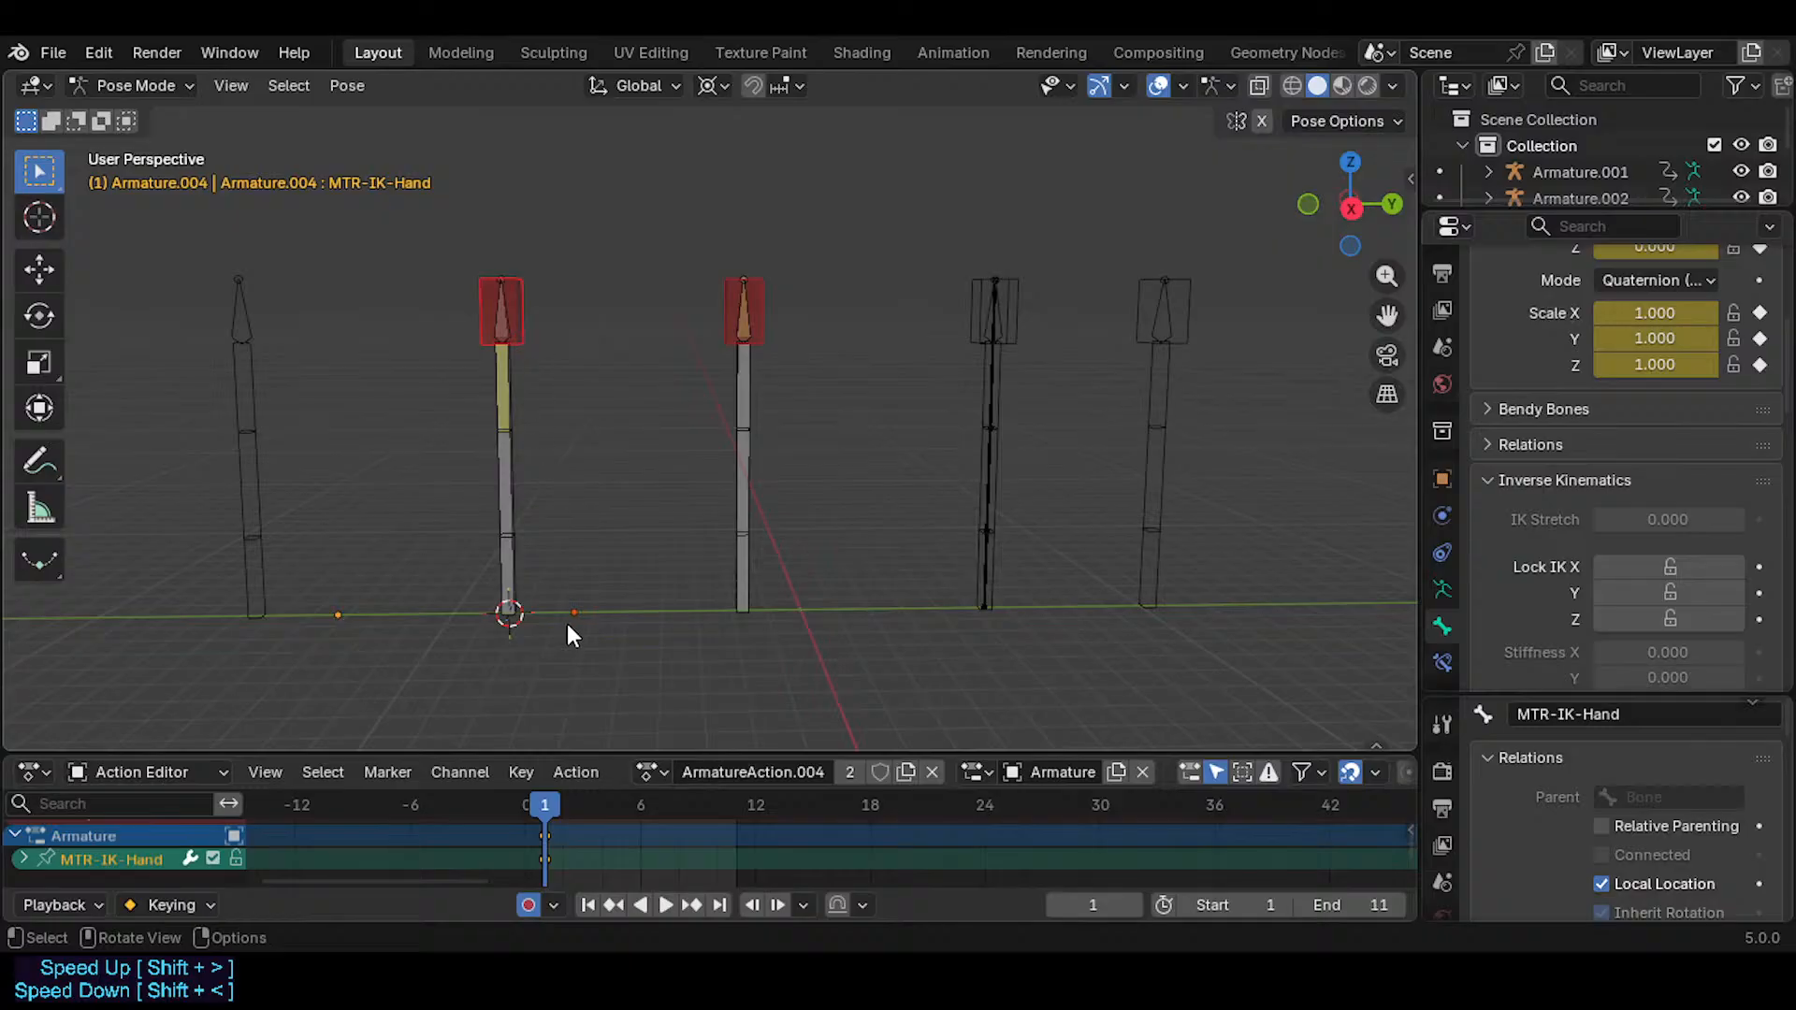
- Replace Armature.004's MTR-IK-Hand keyframe at frame 1 with a freshly inserted one, and check the motion at frame 4
key("x")
left_click(569, 838)
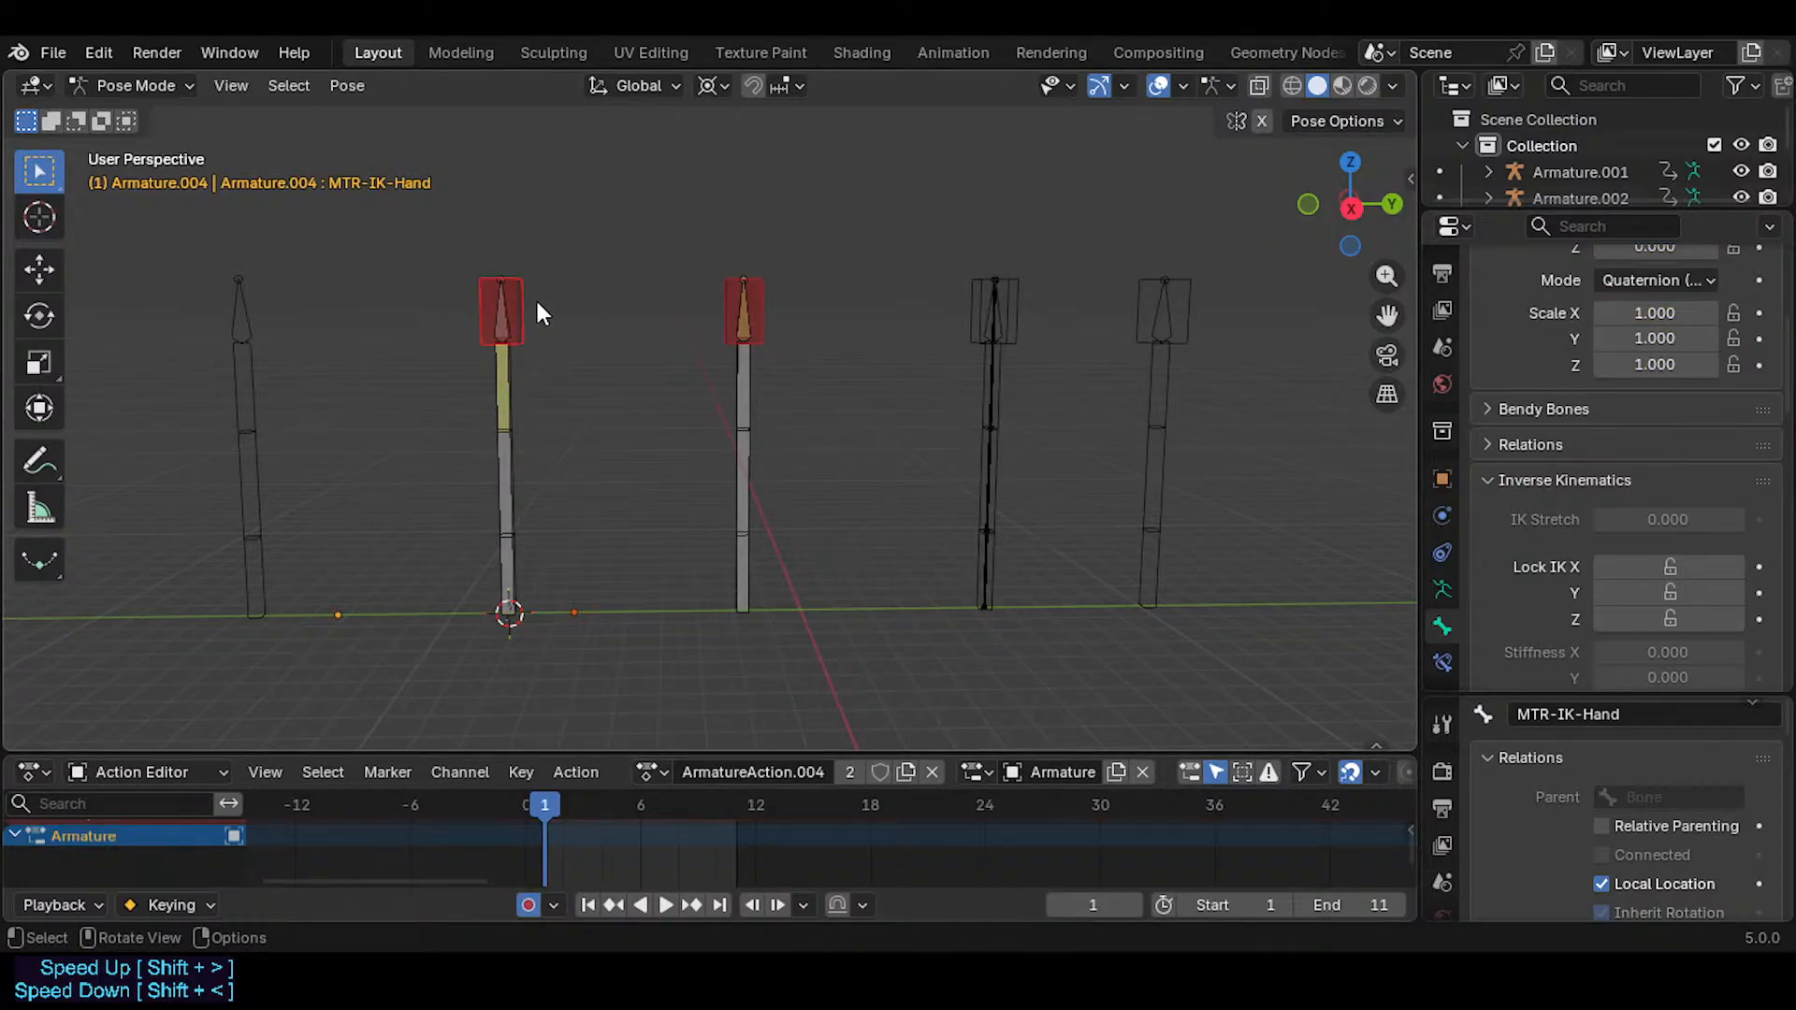
key("i")
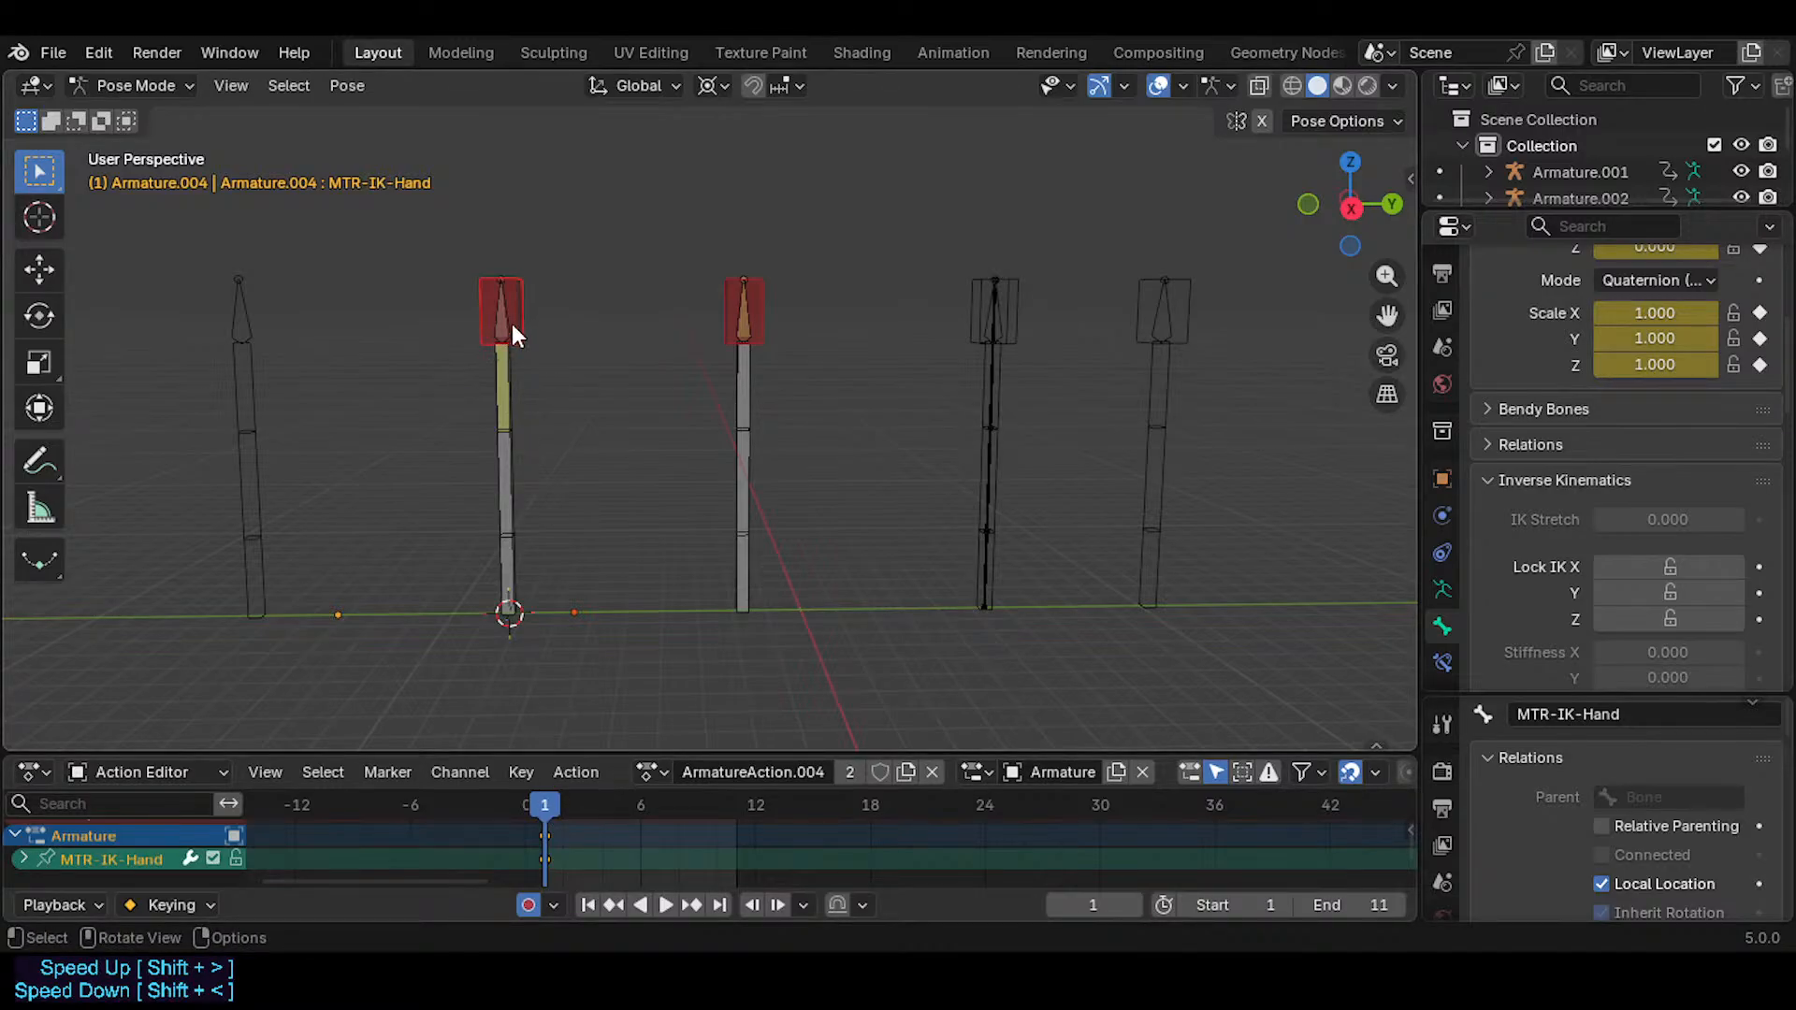
left_click(600, 805)
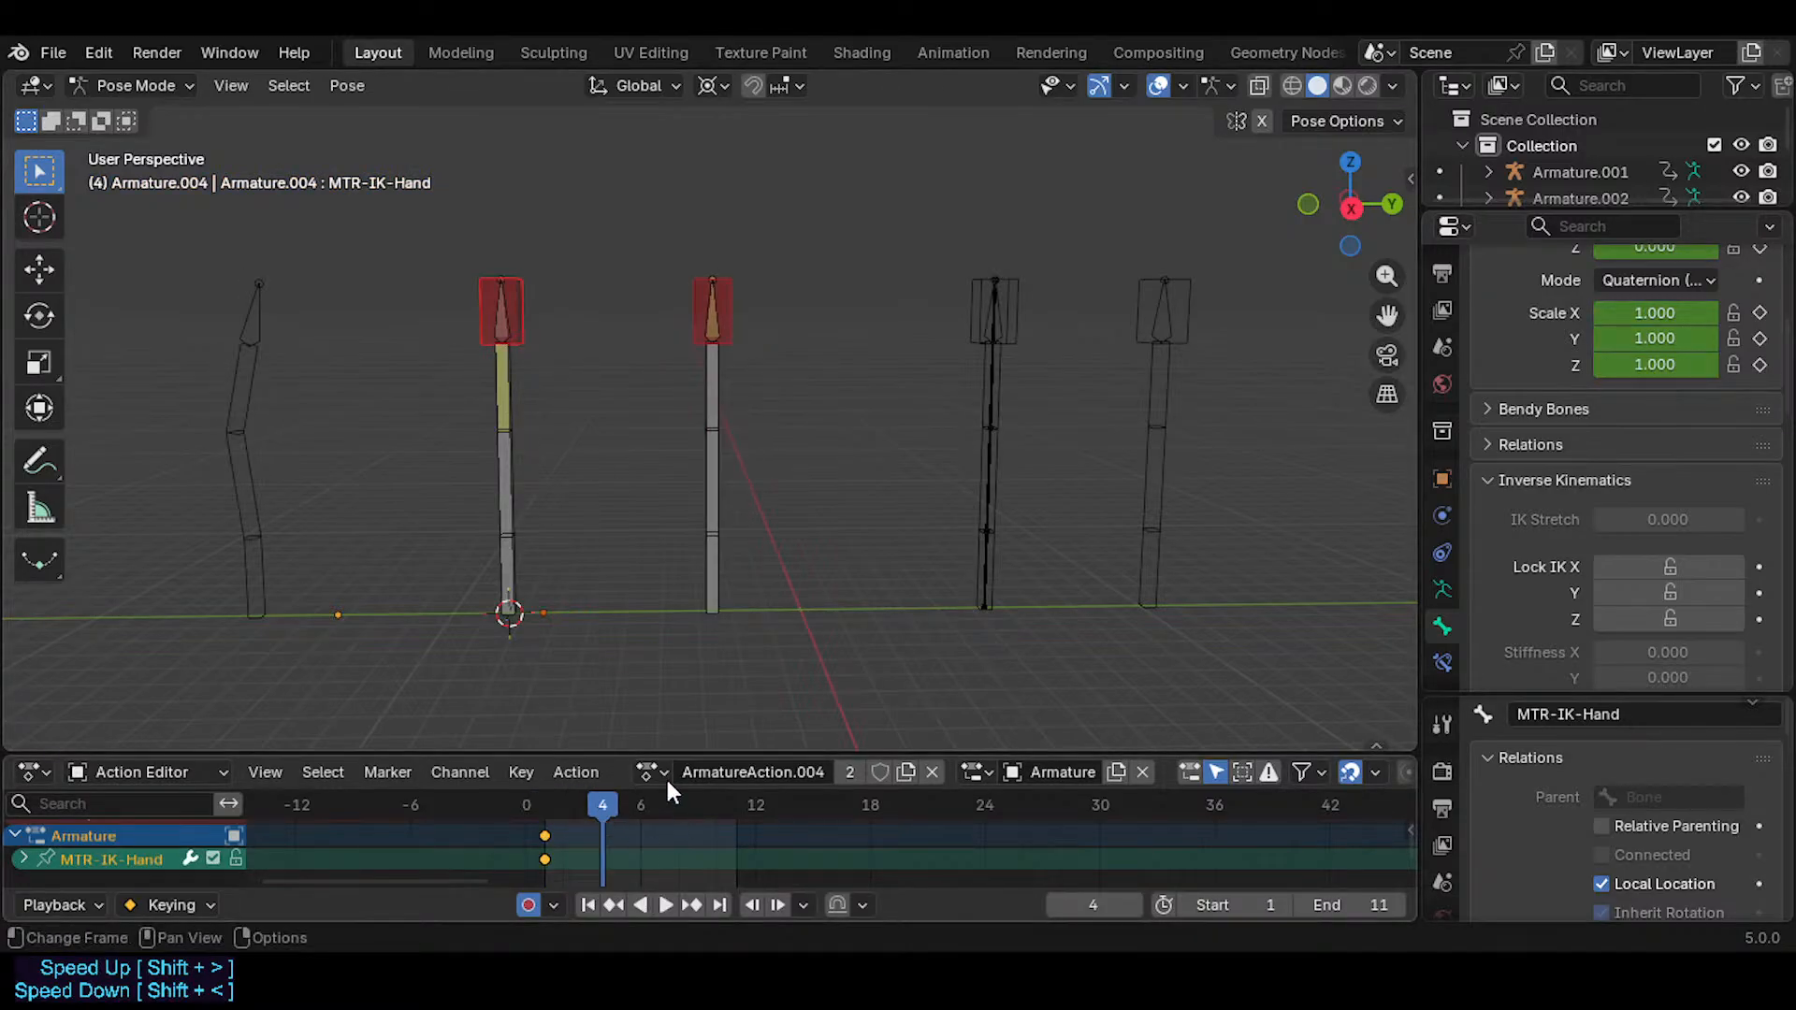
key("shift+Left")
- Delete all keyframes of Armature.005, including its object transform keys, and all bone keyframes of Armature.004
left_click(743, 561)
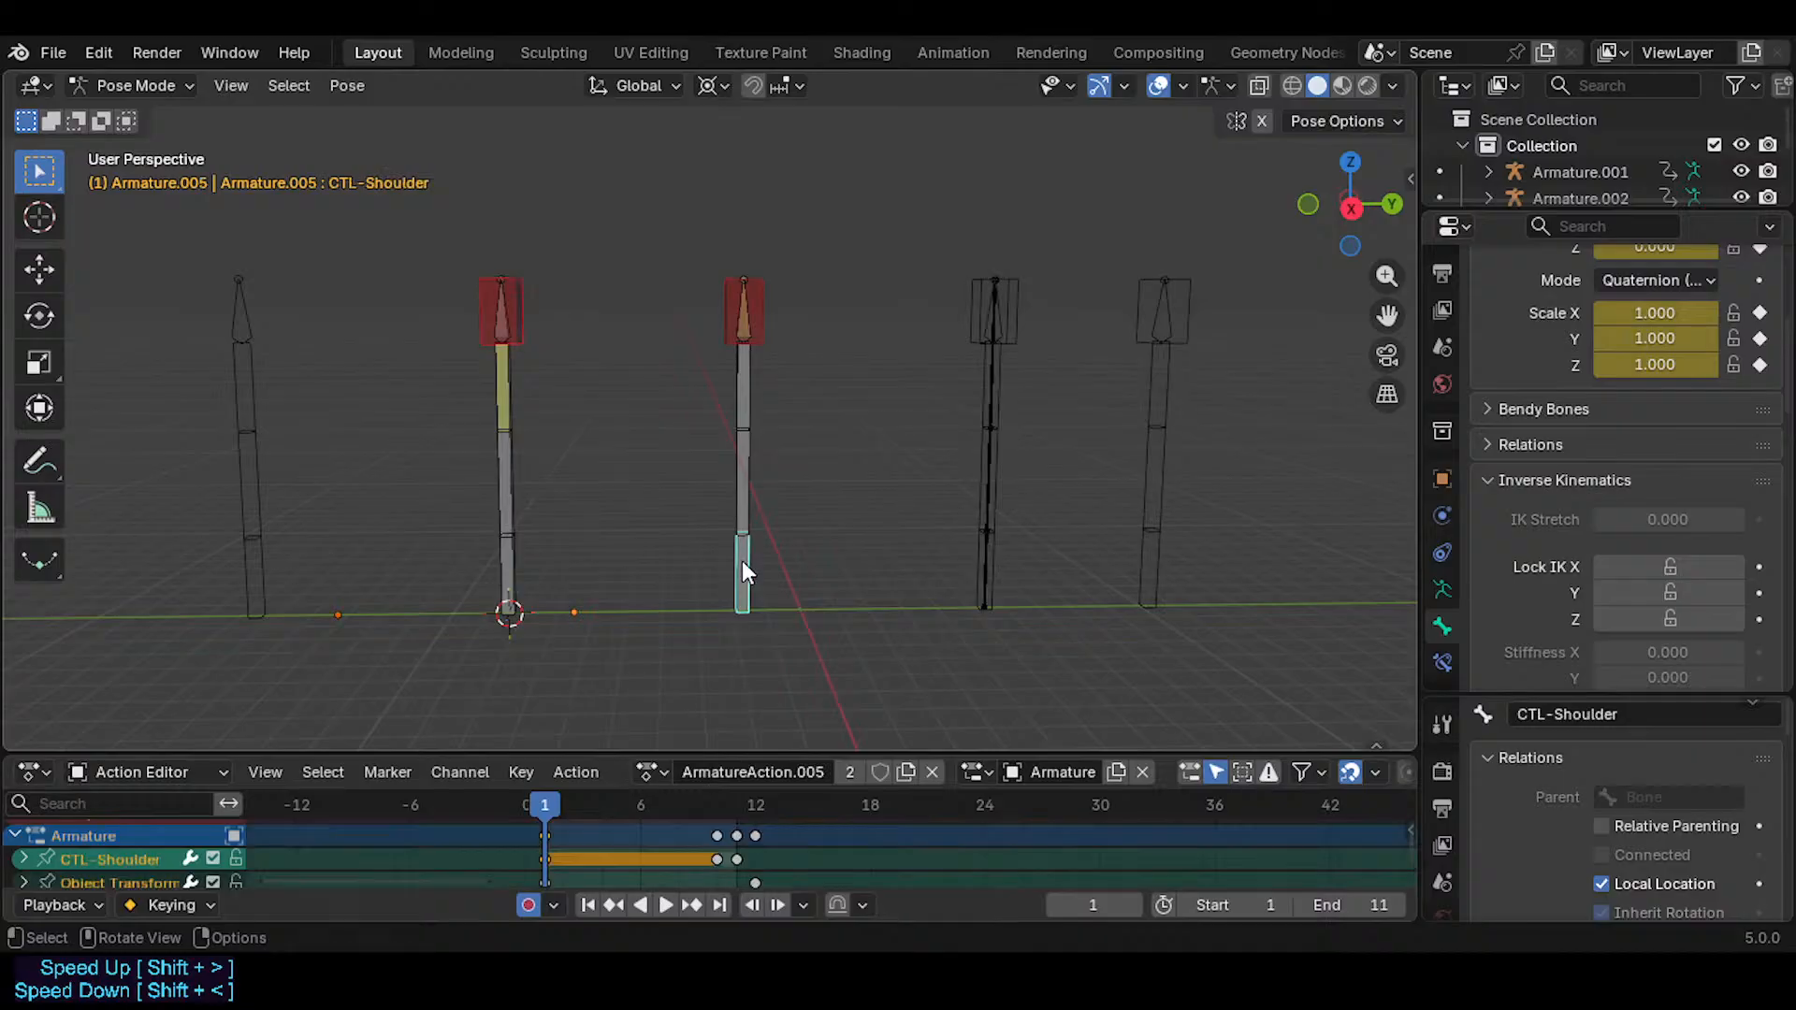
key("a")
key("alt+a")
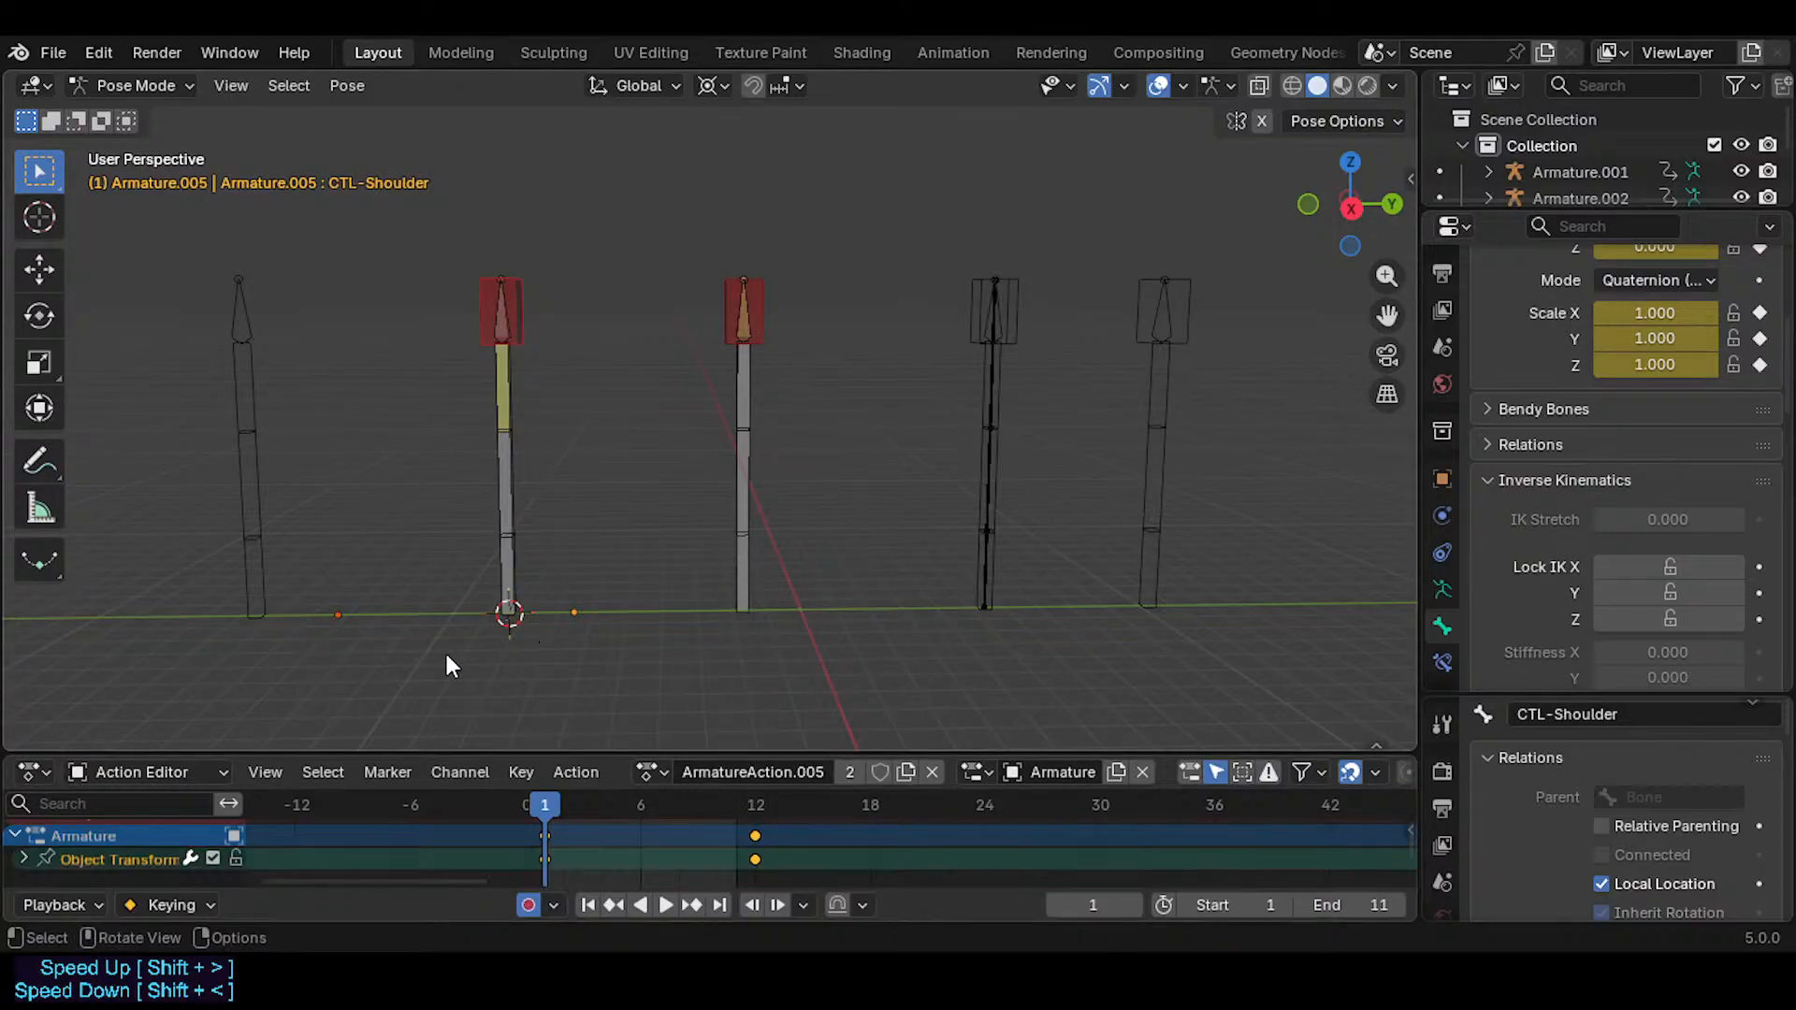
left_click_drag(452, 657, 847, 193)
key("x")
left_click(703, 848)
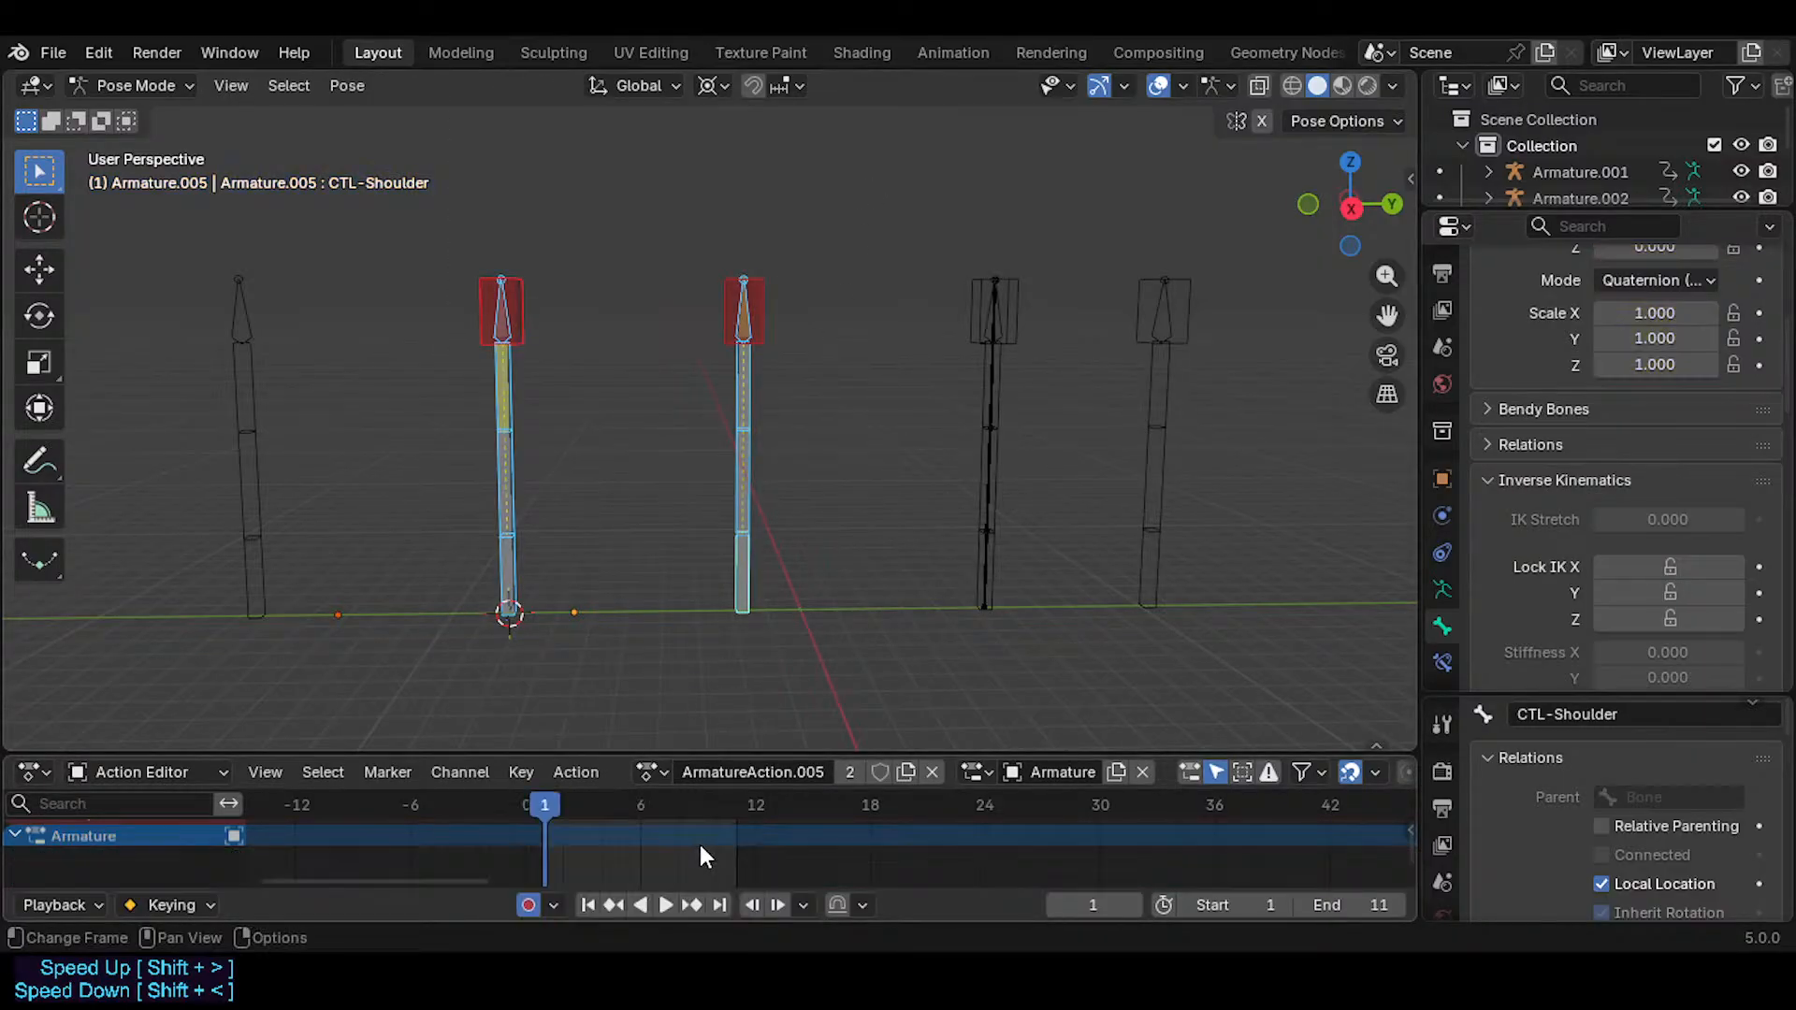
left_click(513, 299)
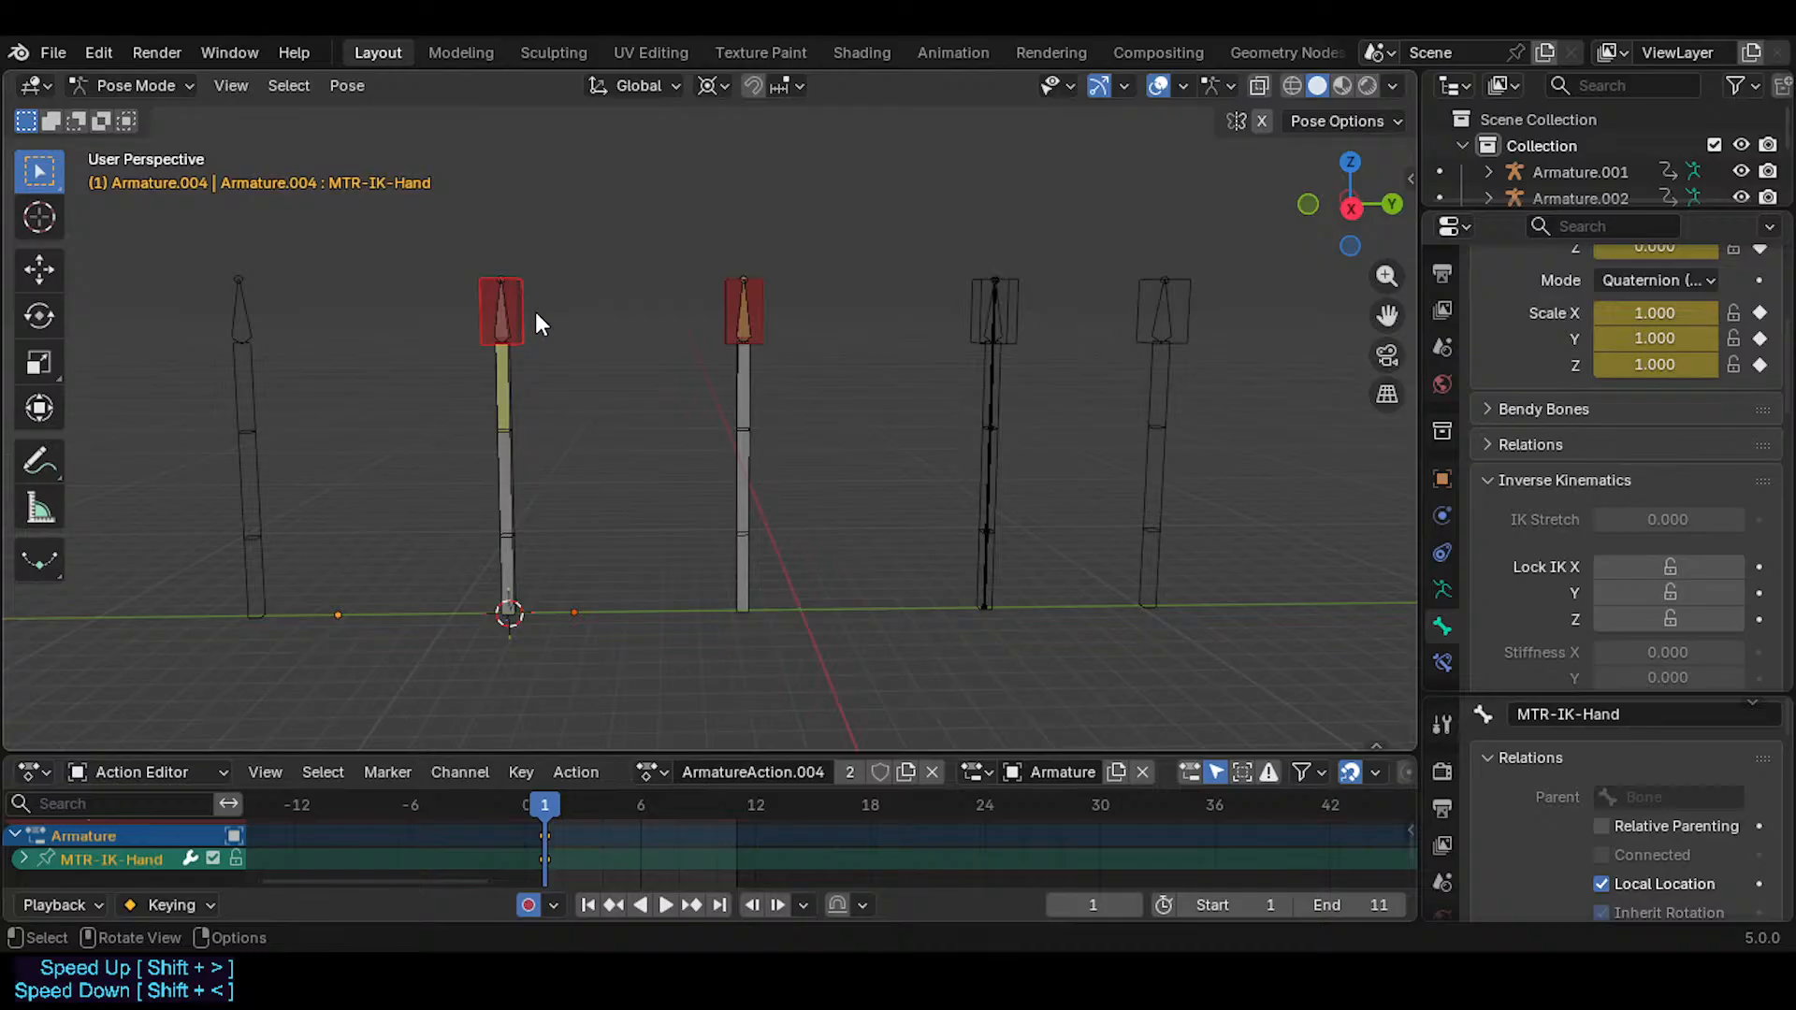
key("a")
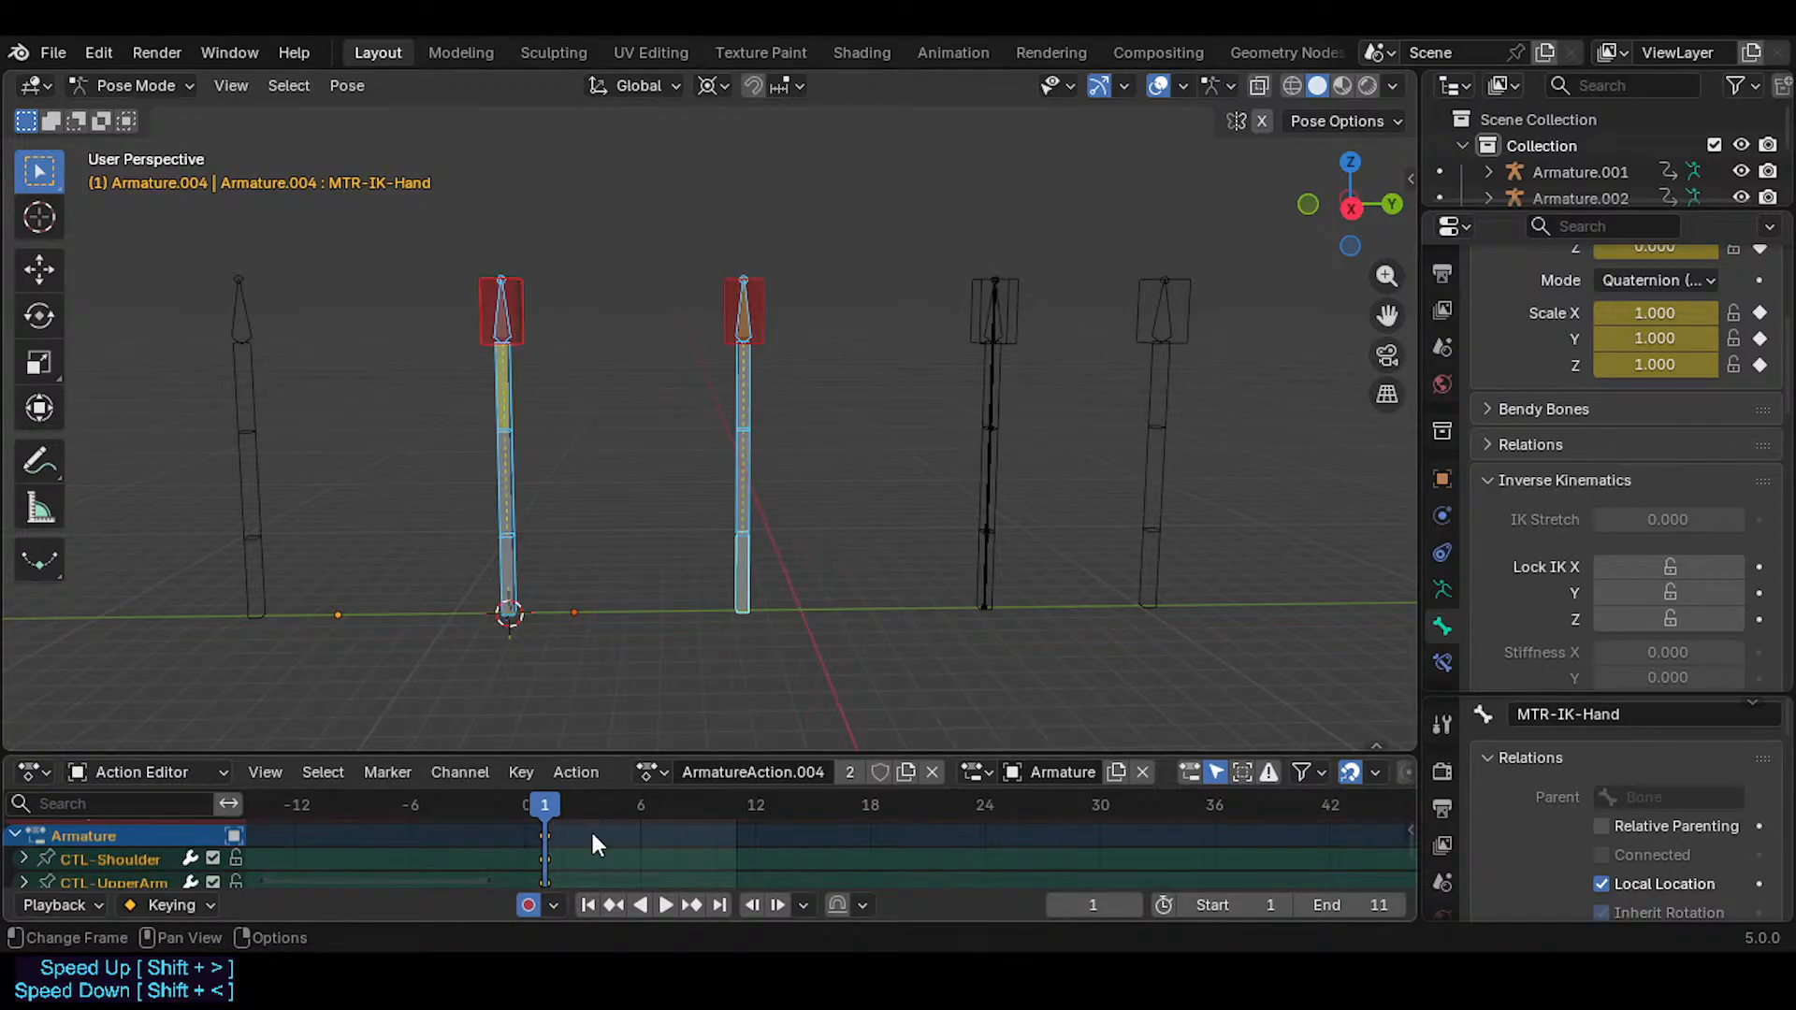
key("Delete")
- Key Armature.004's MTR-IK-Hand bone at frame 1, and at frame 11 move it about 10.5 m along Y and 5 m down
left_click(518, 292)
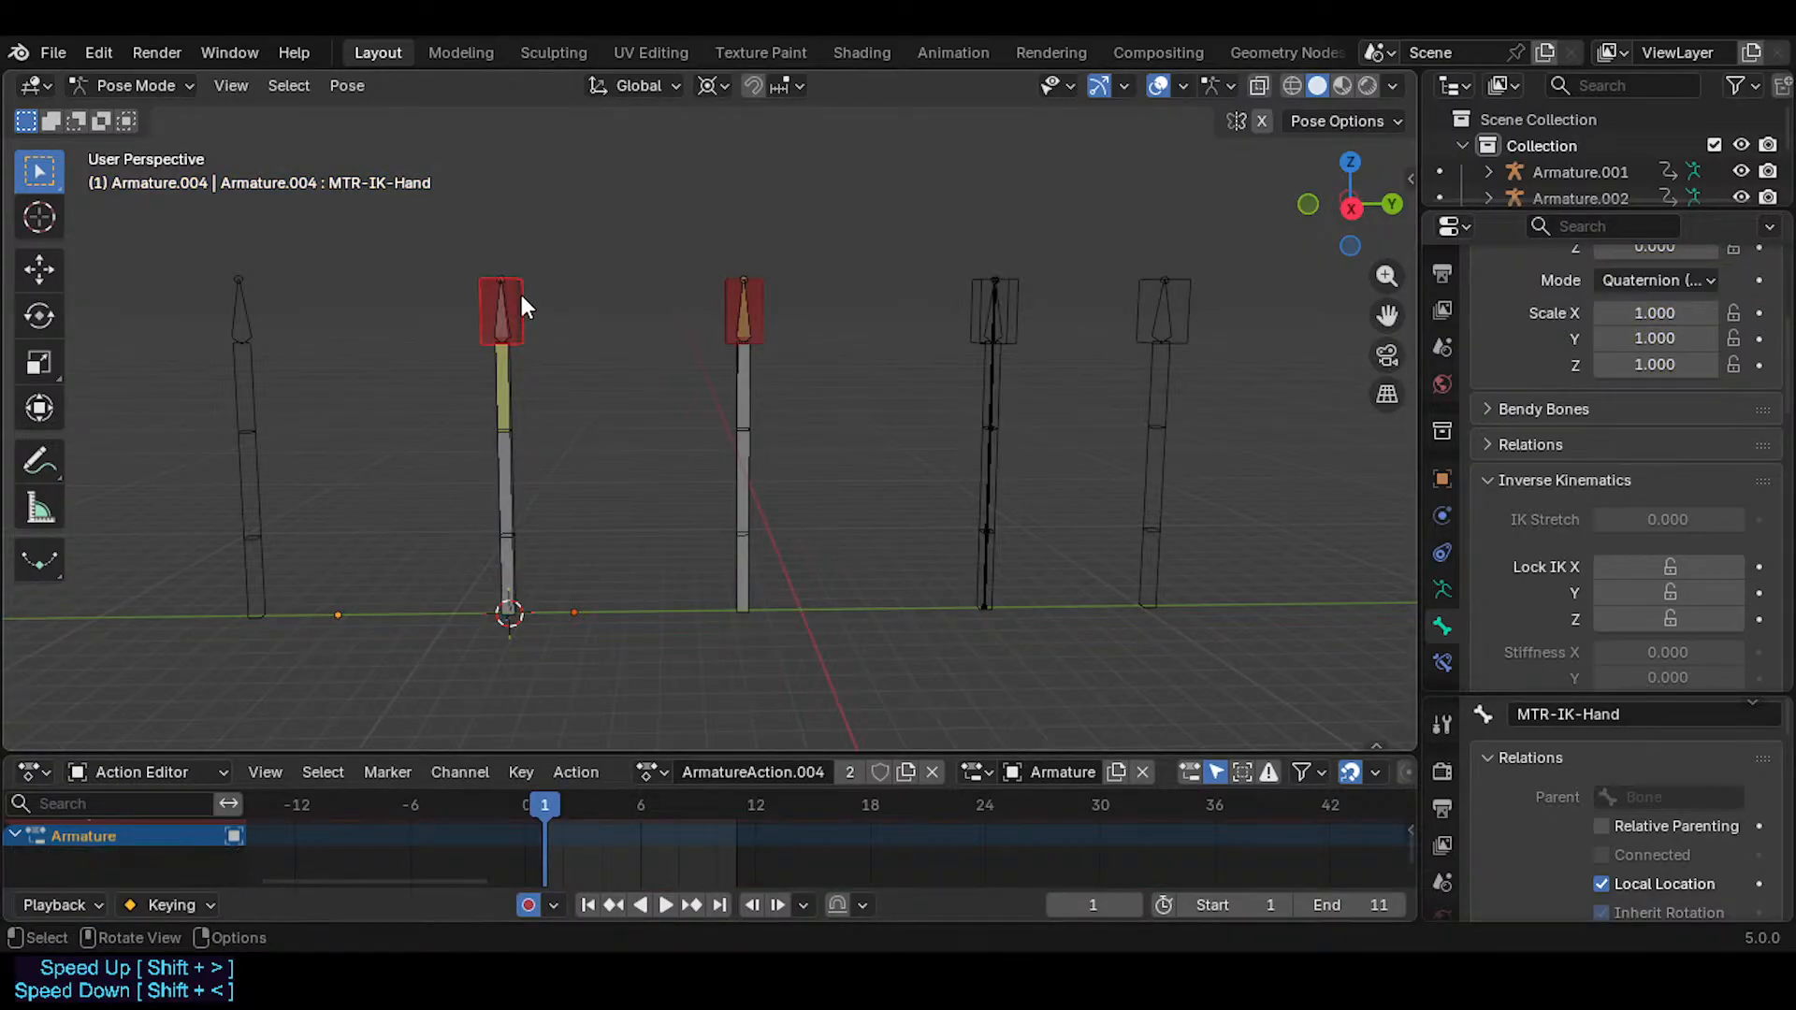
key("a")
left_click(520, 295)
key("i")
key("shift+Right")
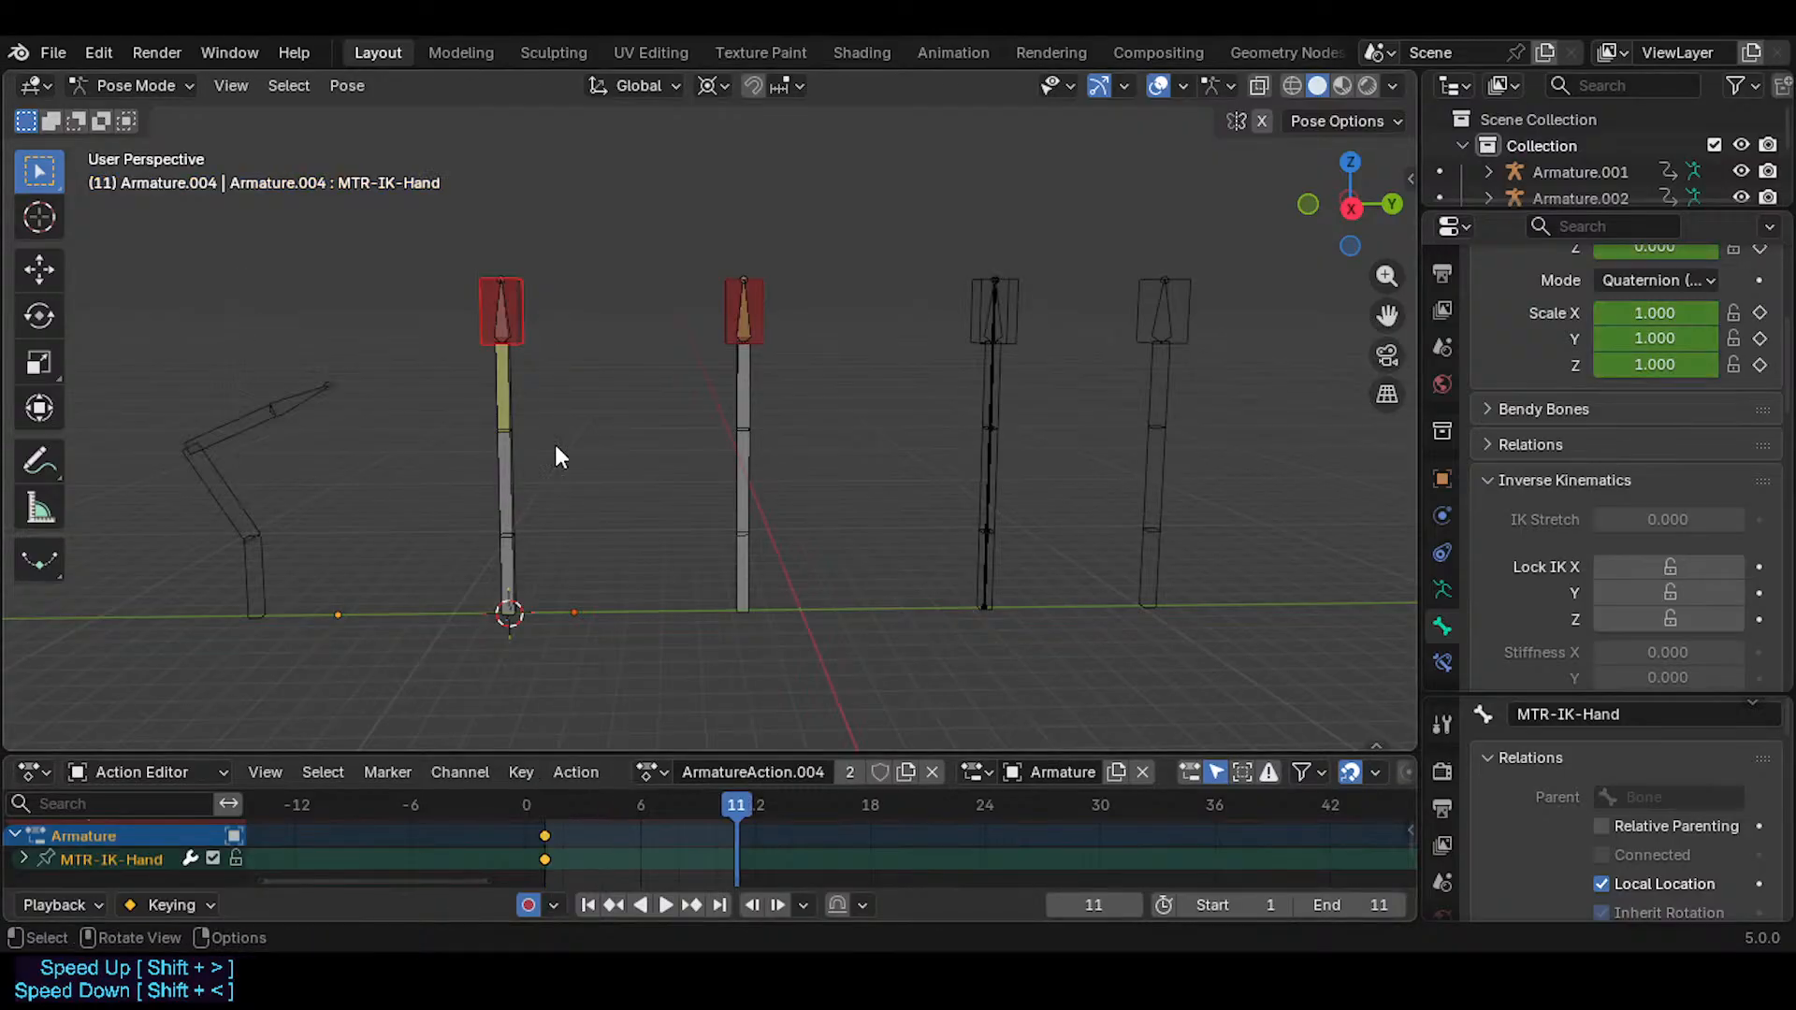
key("g")
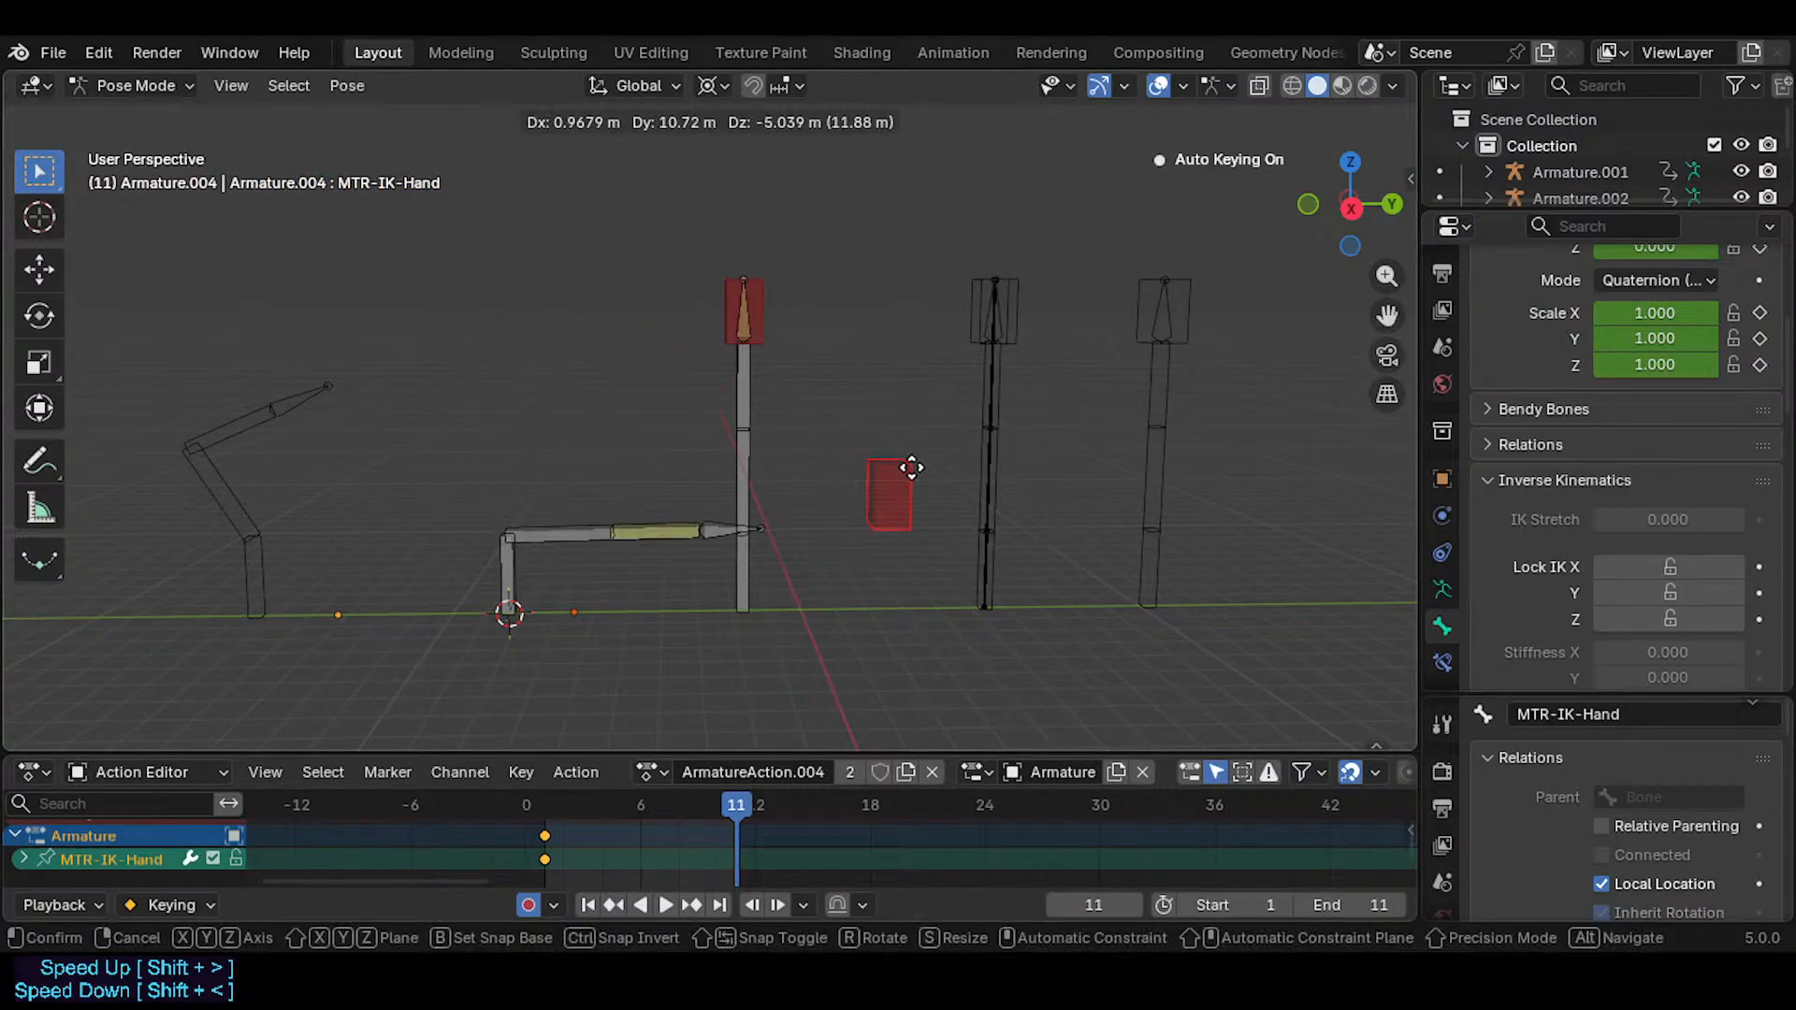
left_click(903, 486)
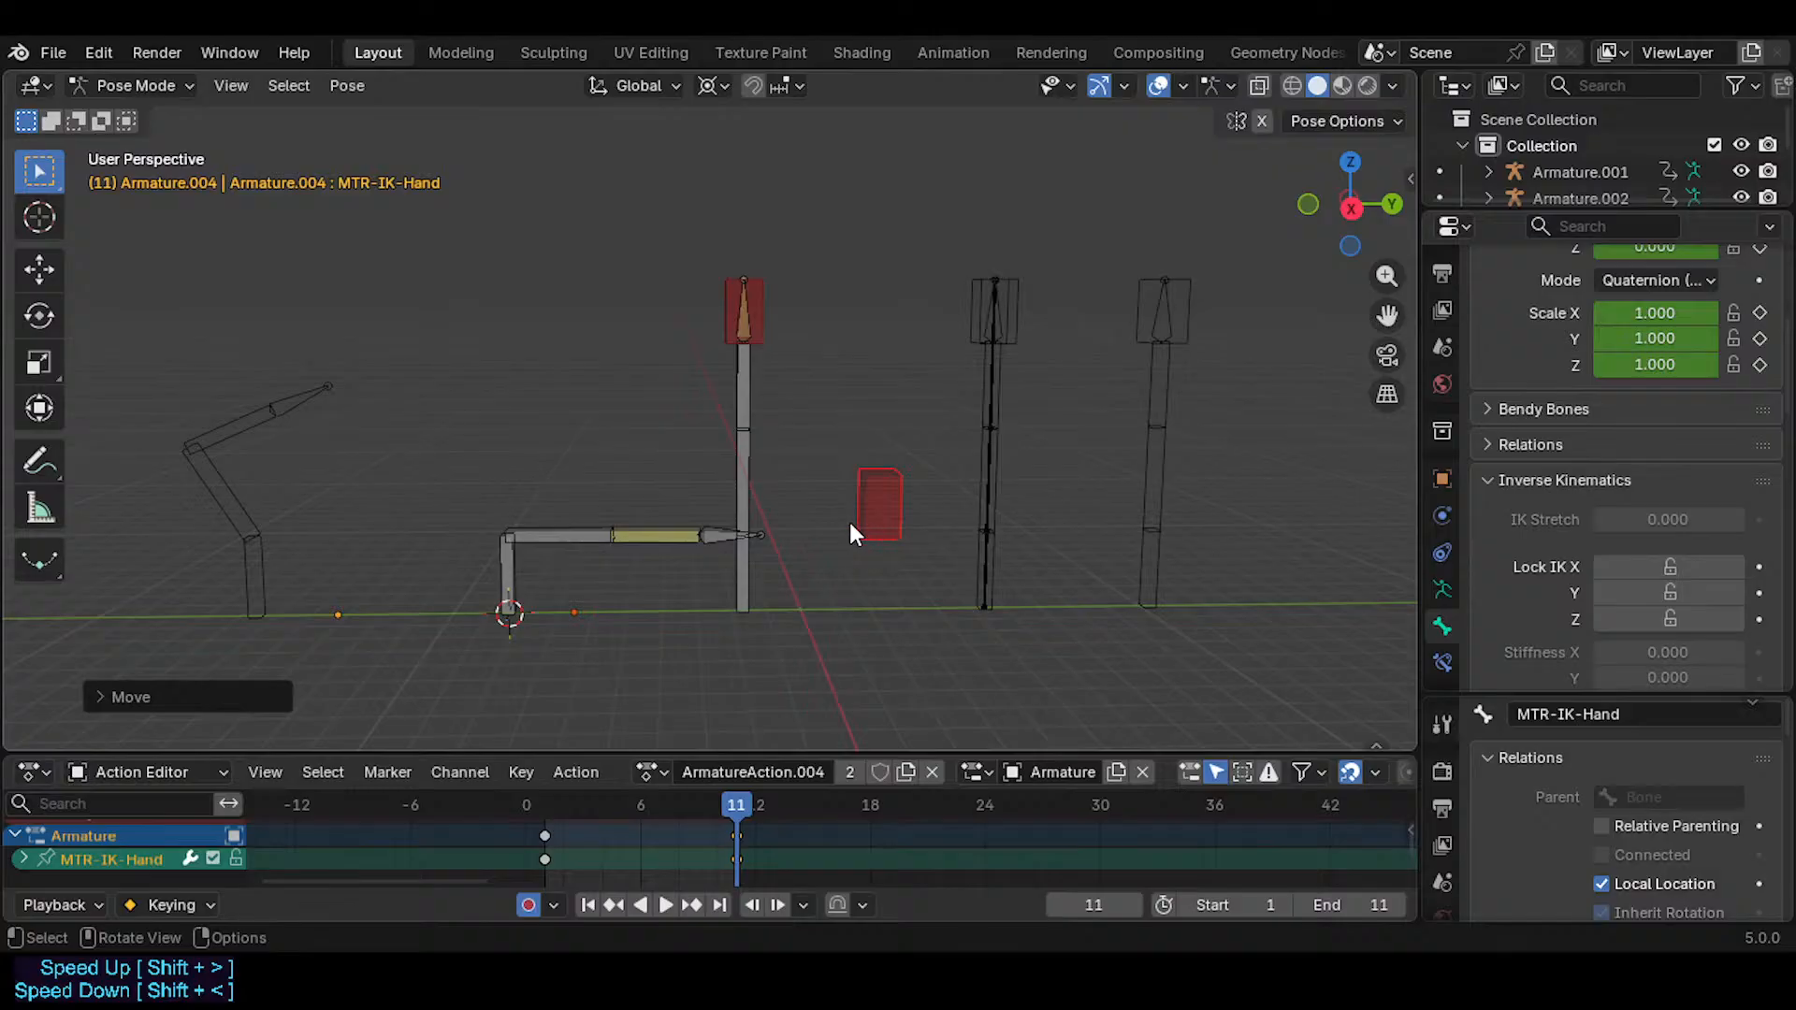
- Calculate the motion path of Armature.004's MTR-IK-Hand bone from frame 1, and scrub to frame 5 to follow it
left_click_drag(734, 802, 545, 830)
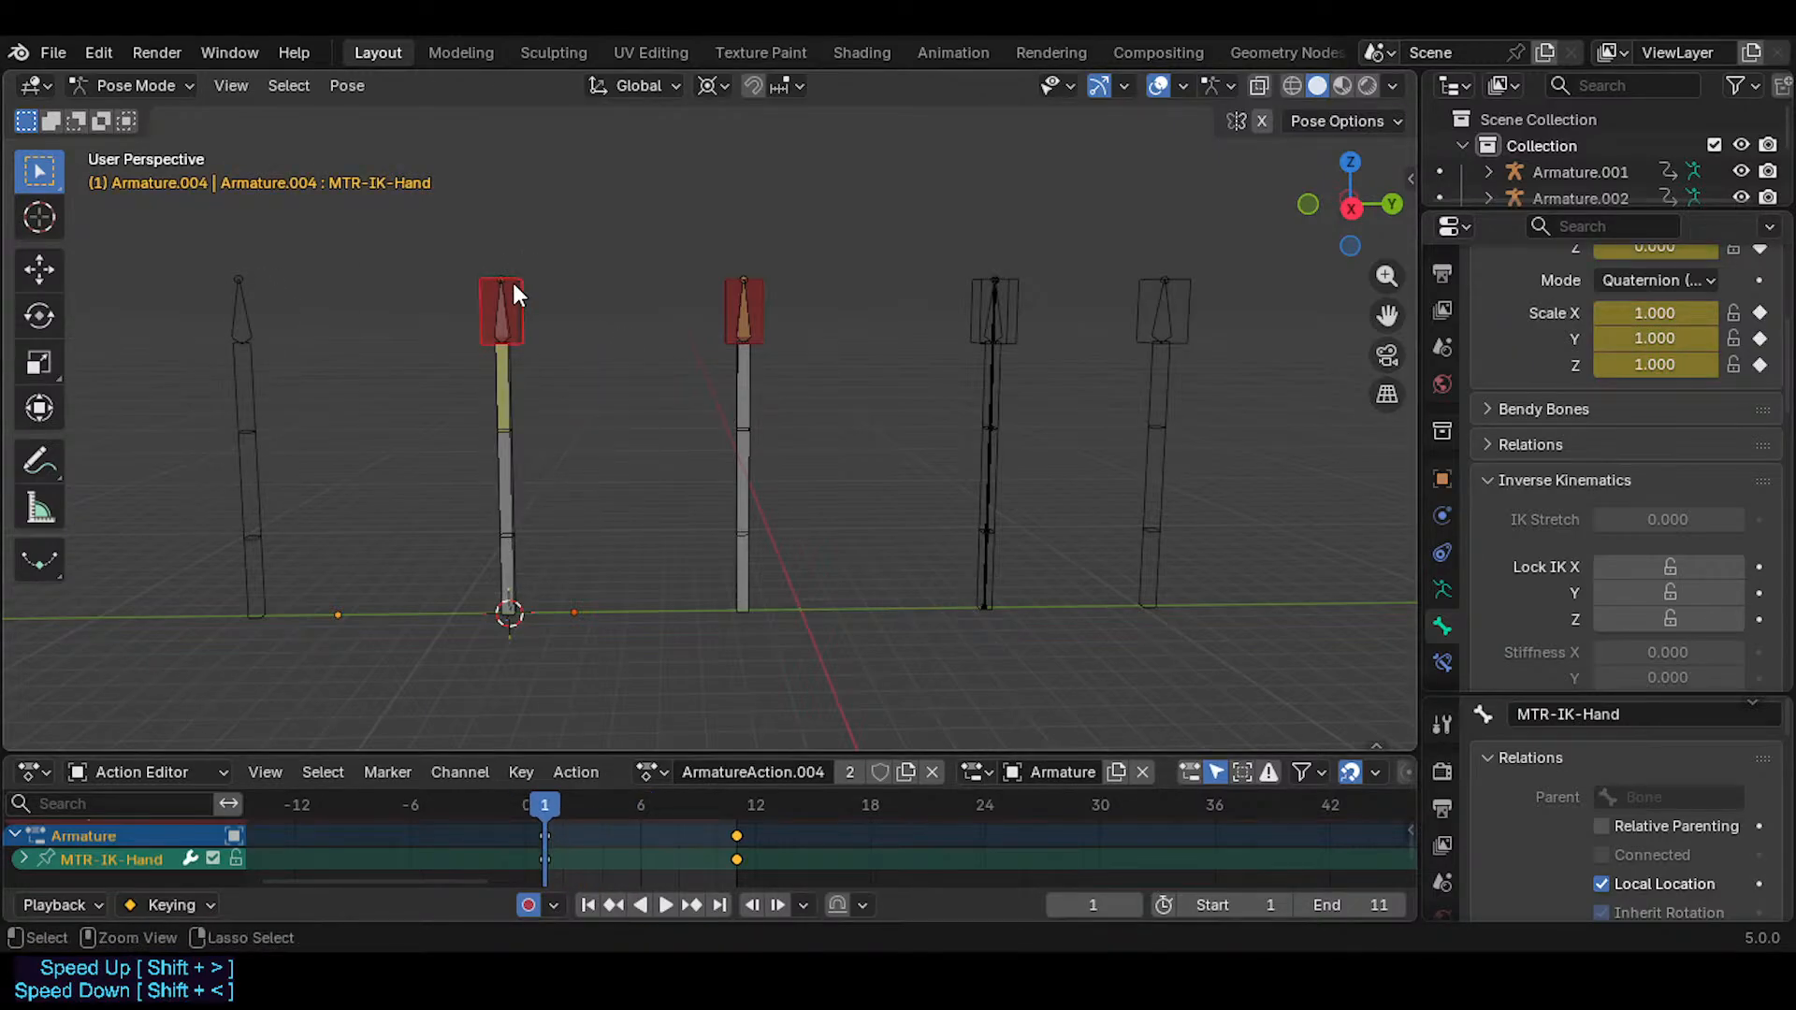
key("ctrl+m")
left_click(519, 401)
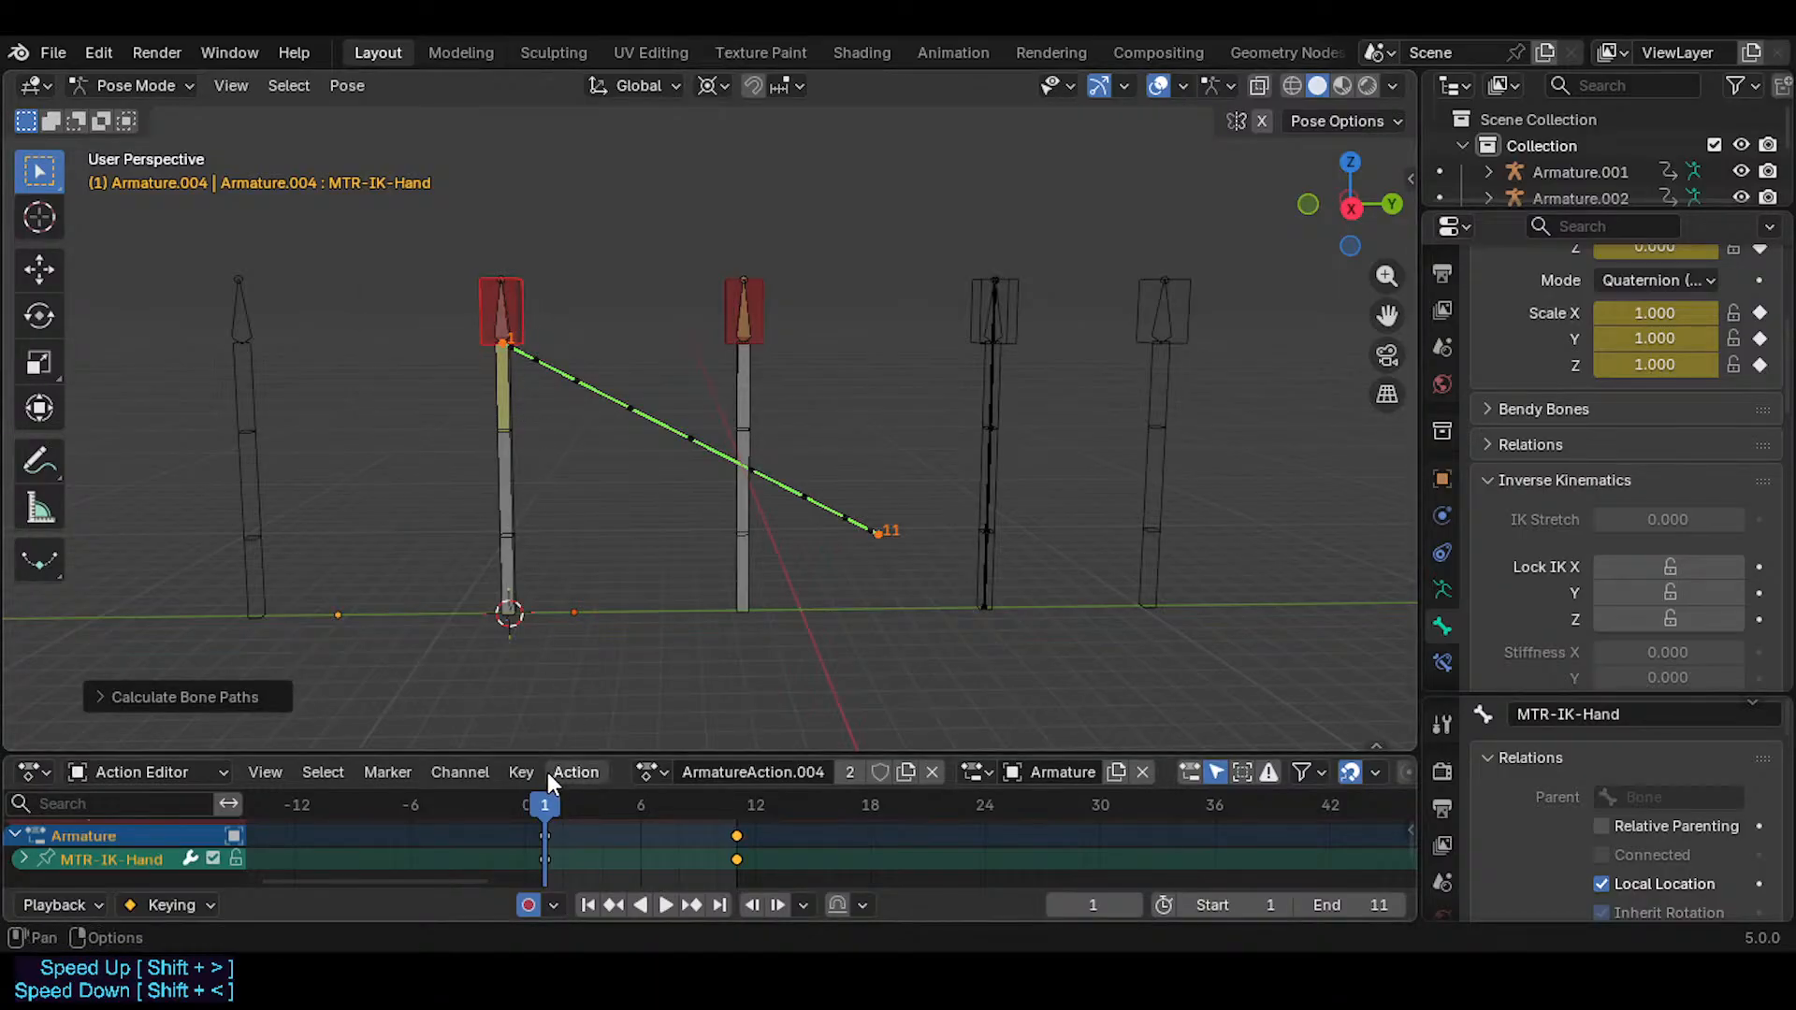
left_click_drag(552, 816, 621, 820)
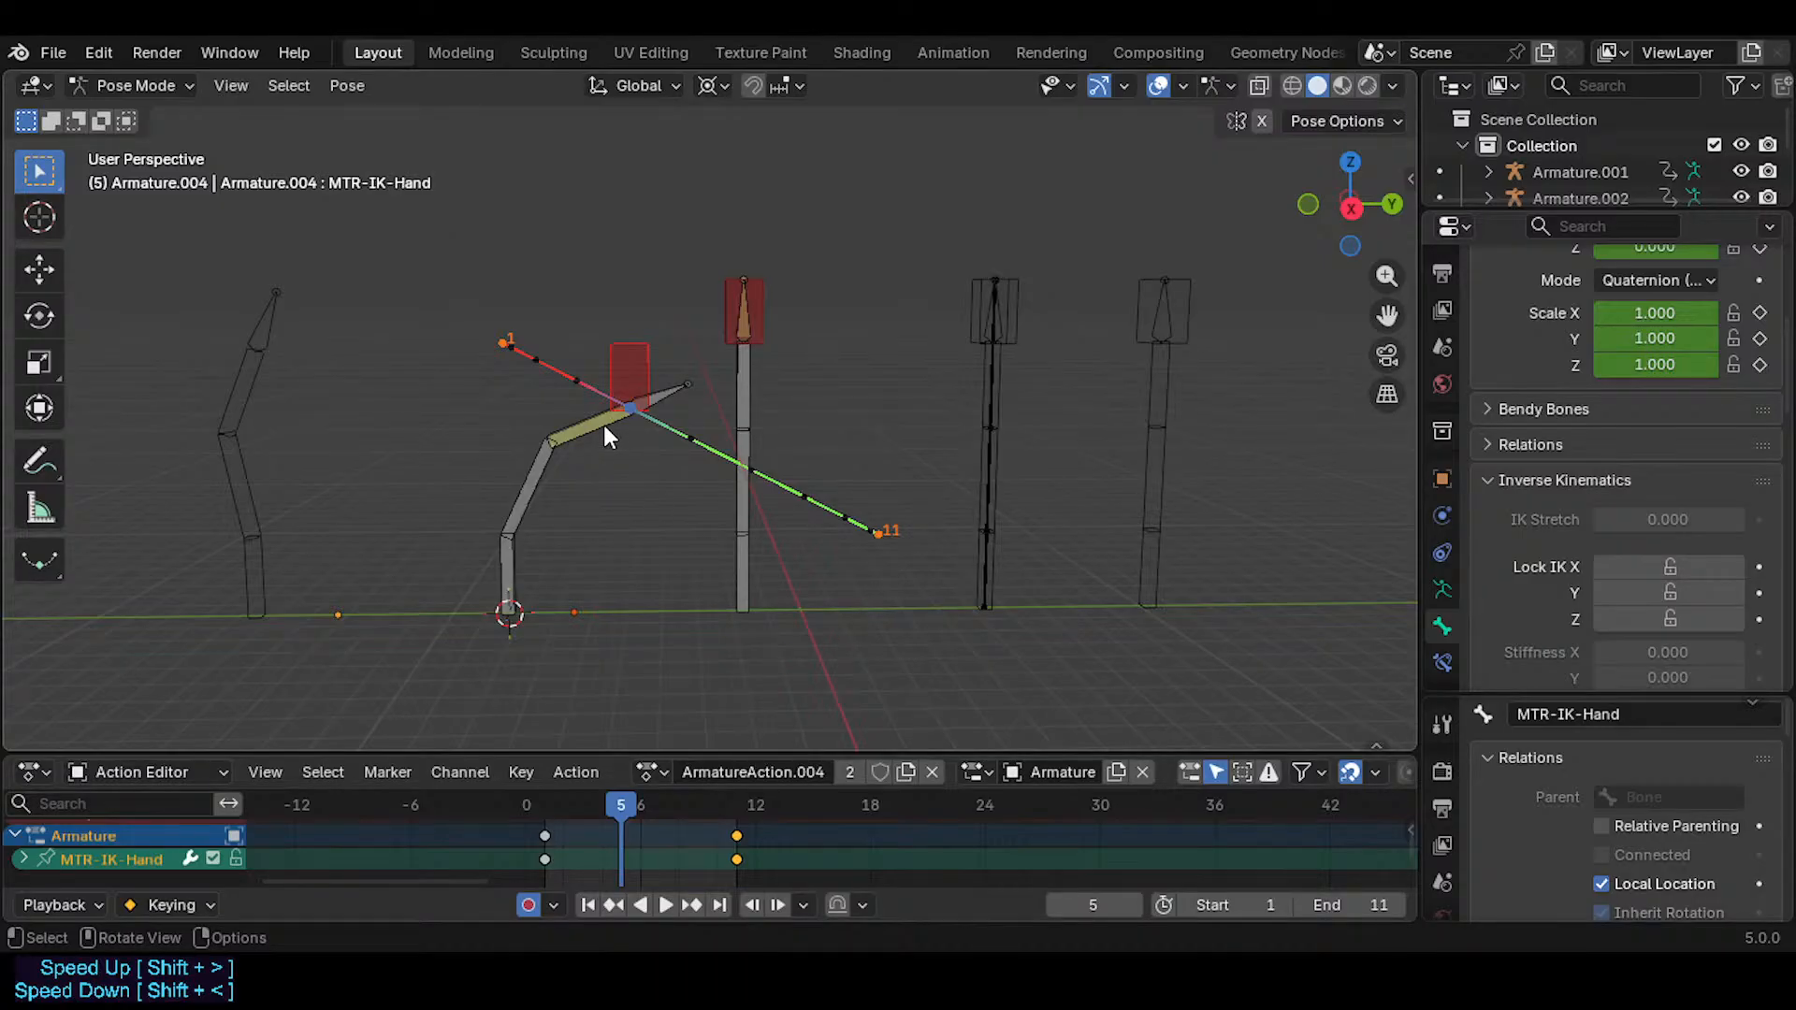
- Calculate motion paths for Armature.004's CTL-ForeArm and MCH-Hand bones, and scrub to frame 9 to compare them with the target's path
left_click(632, 414)
left_click(576, 436, "shift")
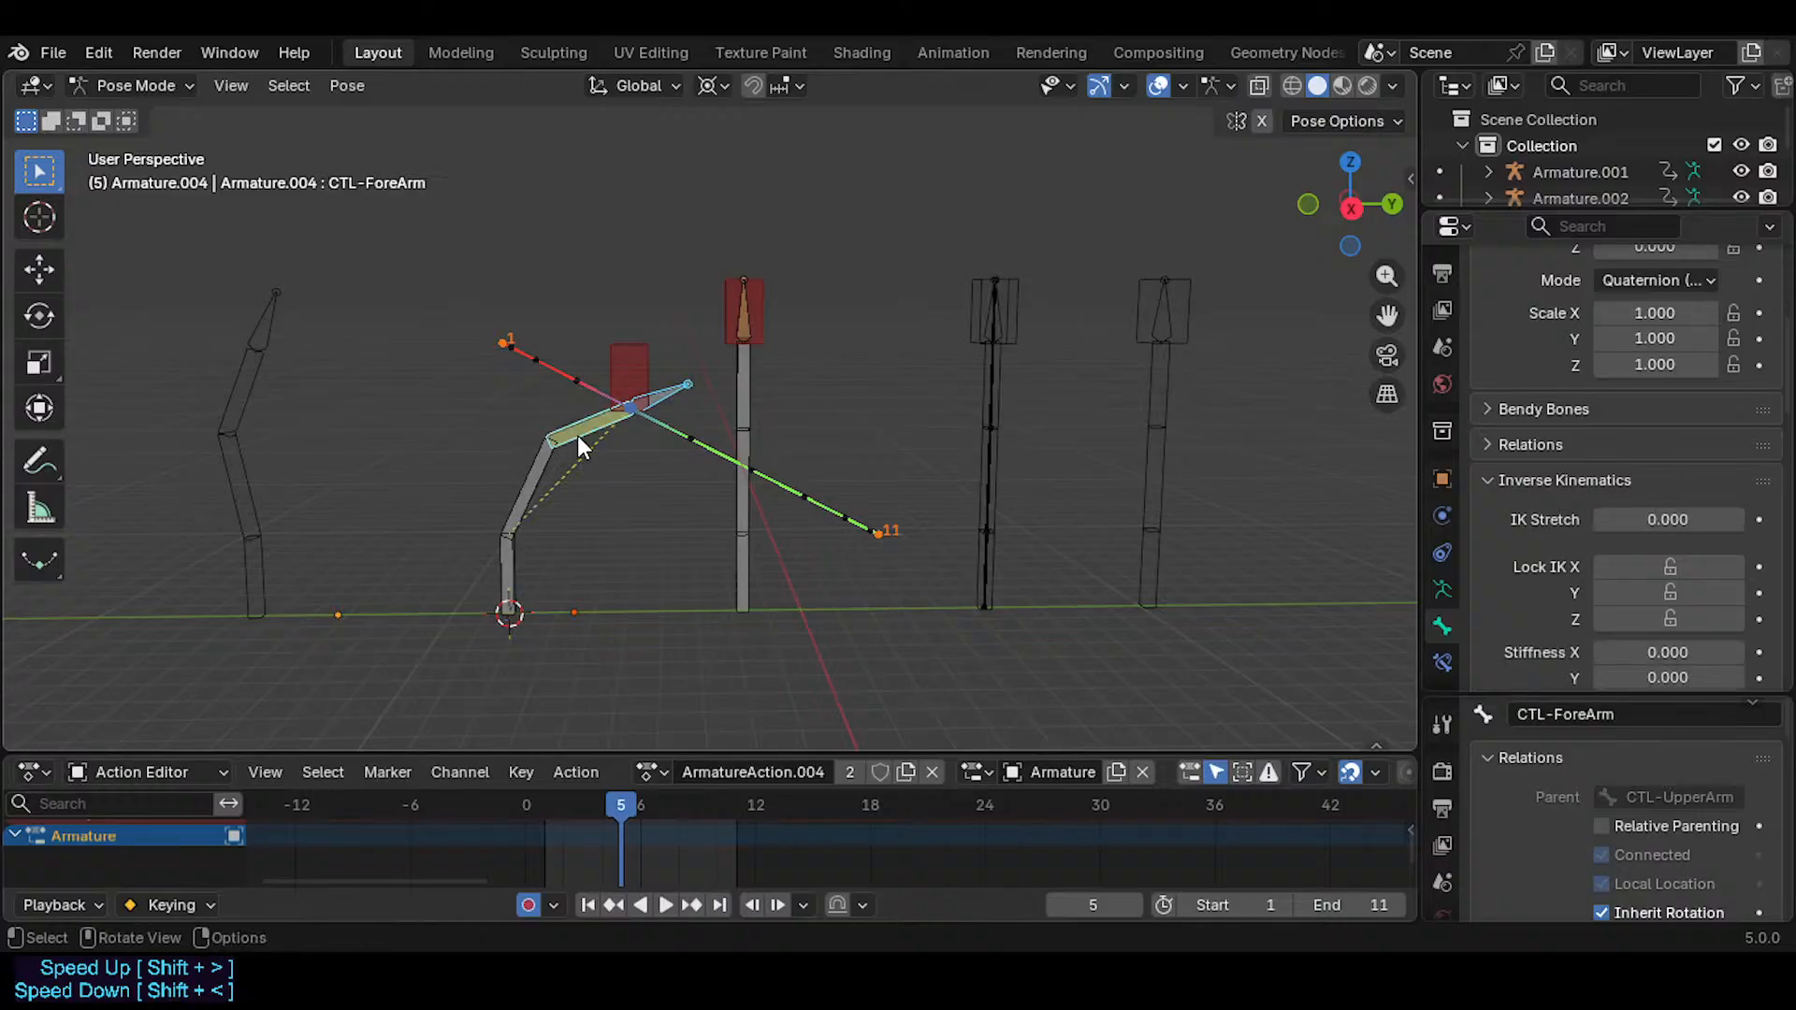
key("ctrl+m")
left_click(563, 558)
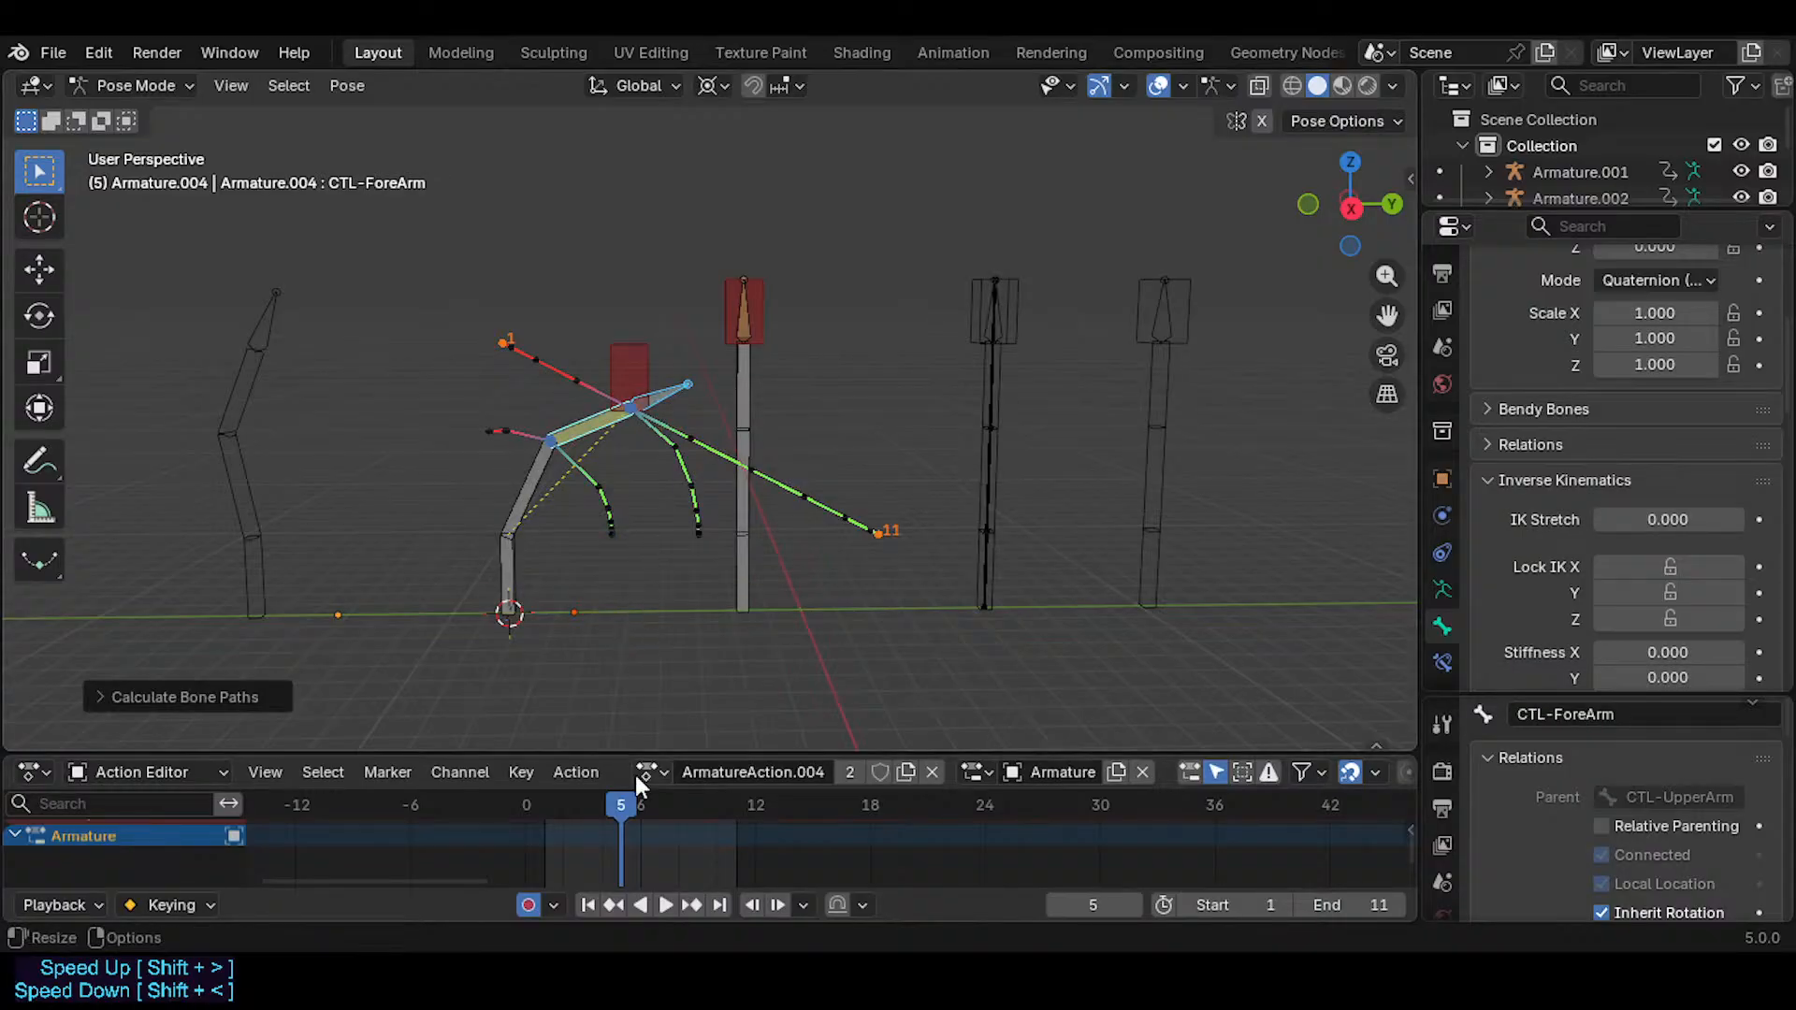
left_click_drag(617, 806, 697, 833)
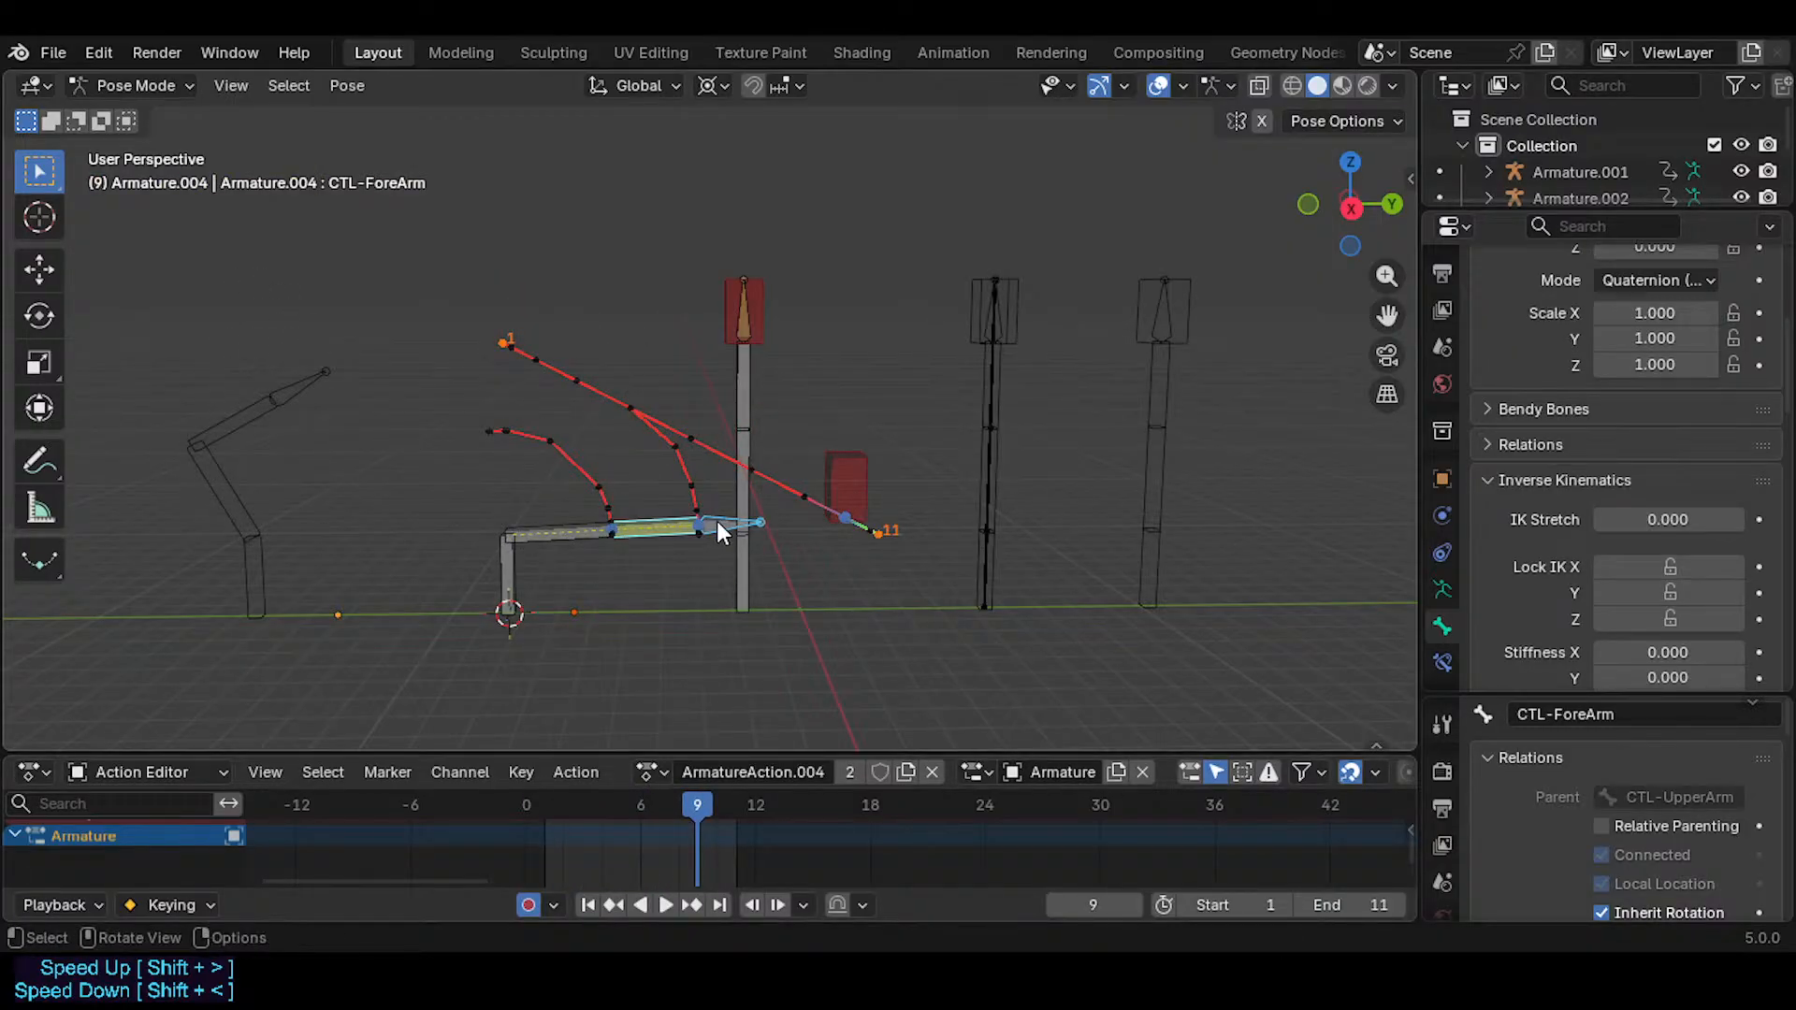
- Recalculate the motion path of Armature.004's MCH-Hand bone on its own
left_click(716, 520)
key("q")
left_click(694, 636)
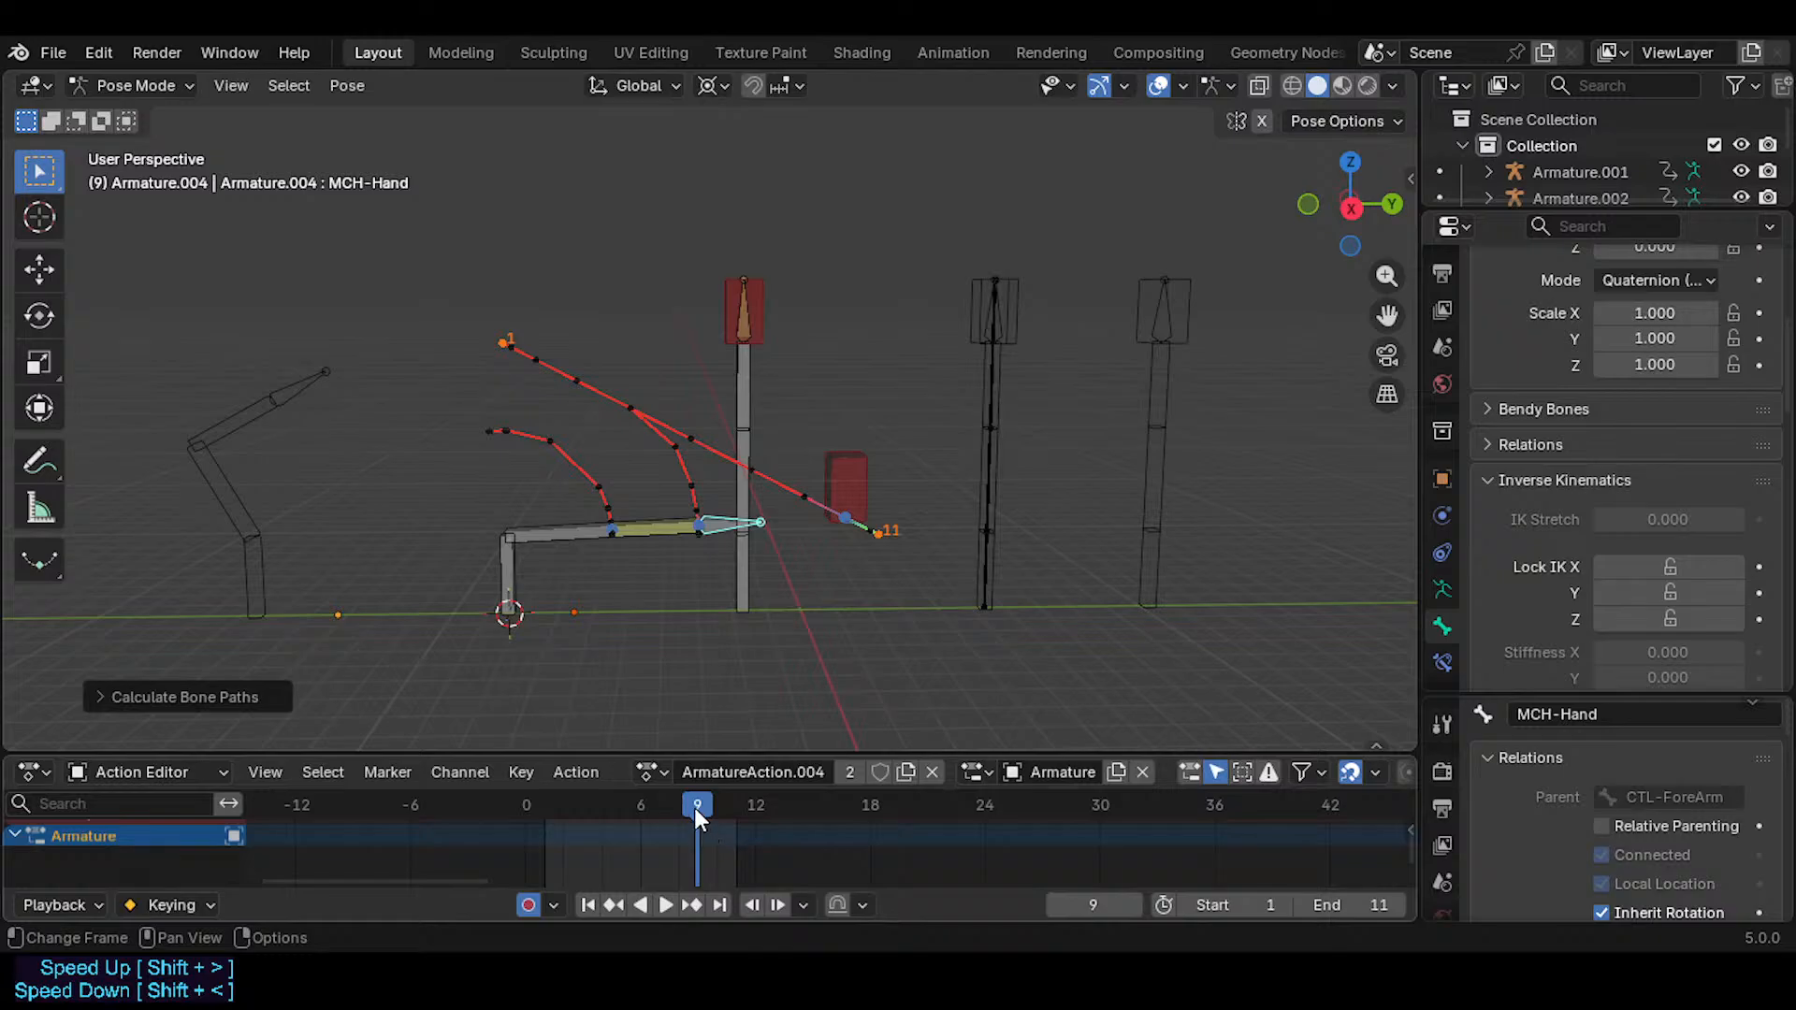
- Examine the upper arm, CTL-ForeArm and MCH-Hand bones against their motion paths at frames 5 and 6
left_click_drag(694, 806, 625, 812)
left_click(530, 492)
left_click(574, 439)
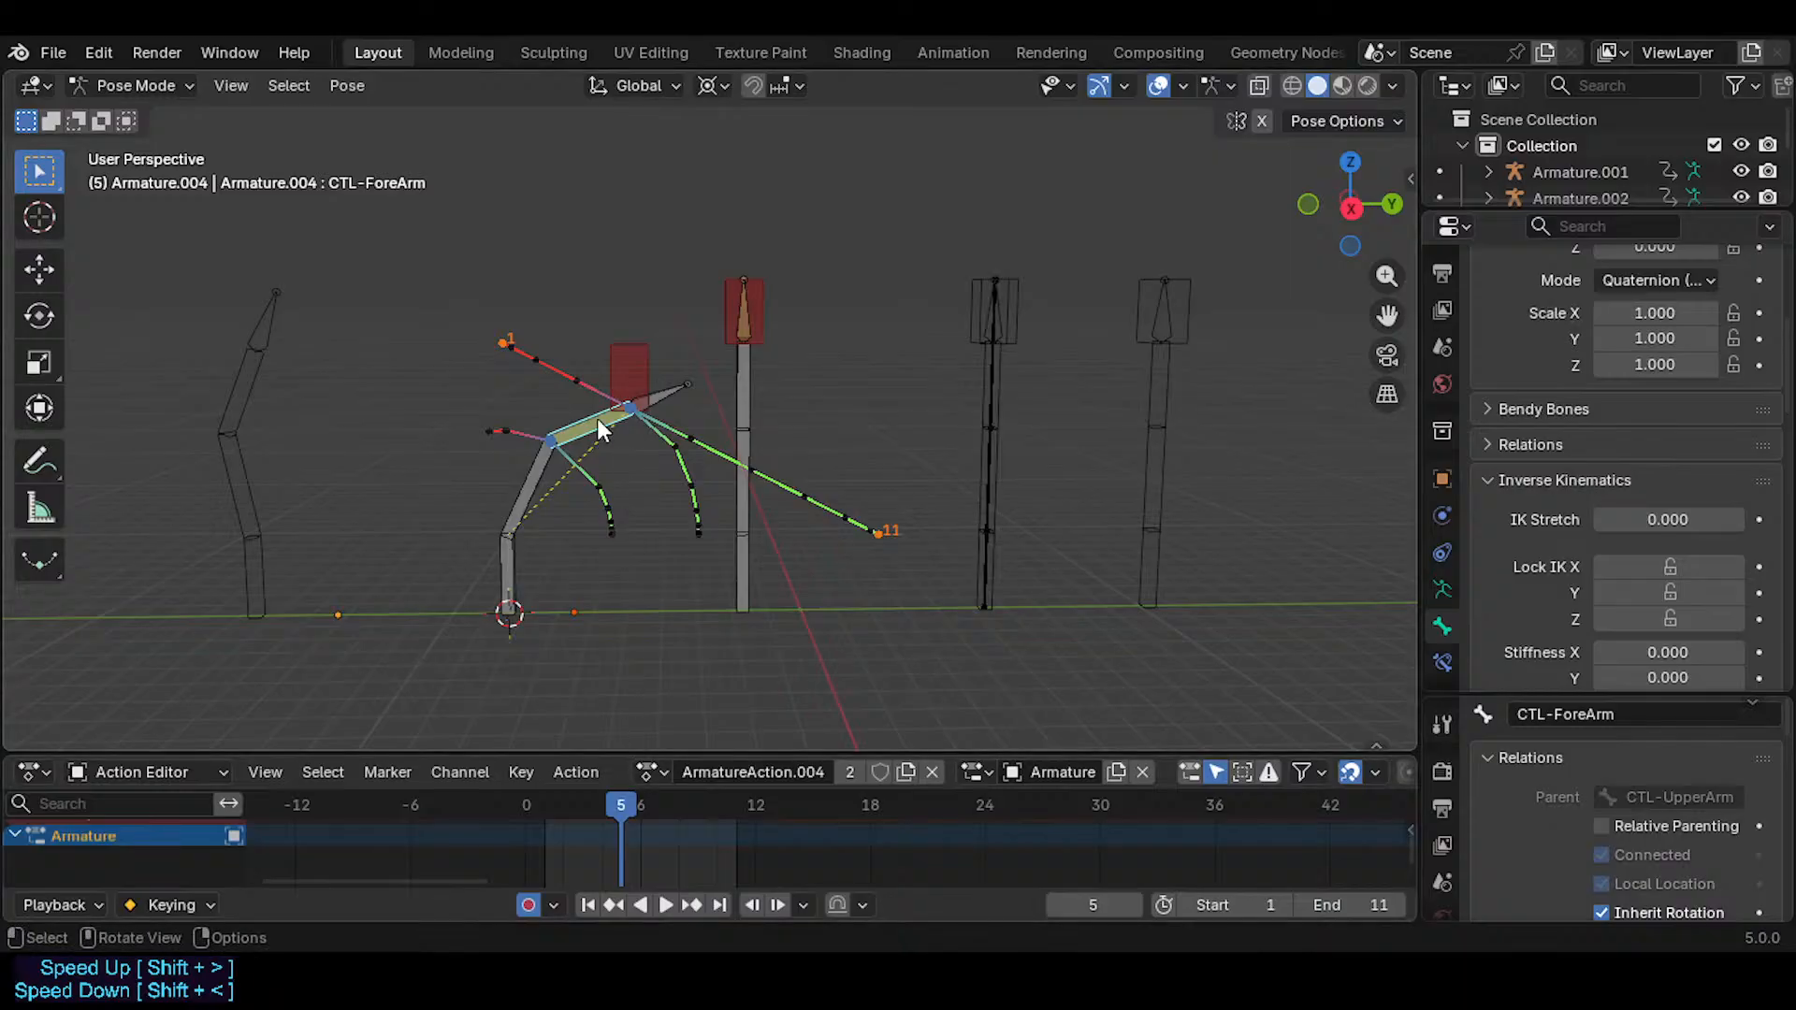
left_click(662, 404)
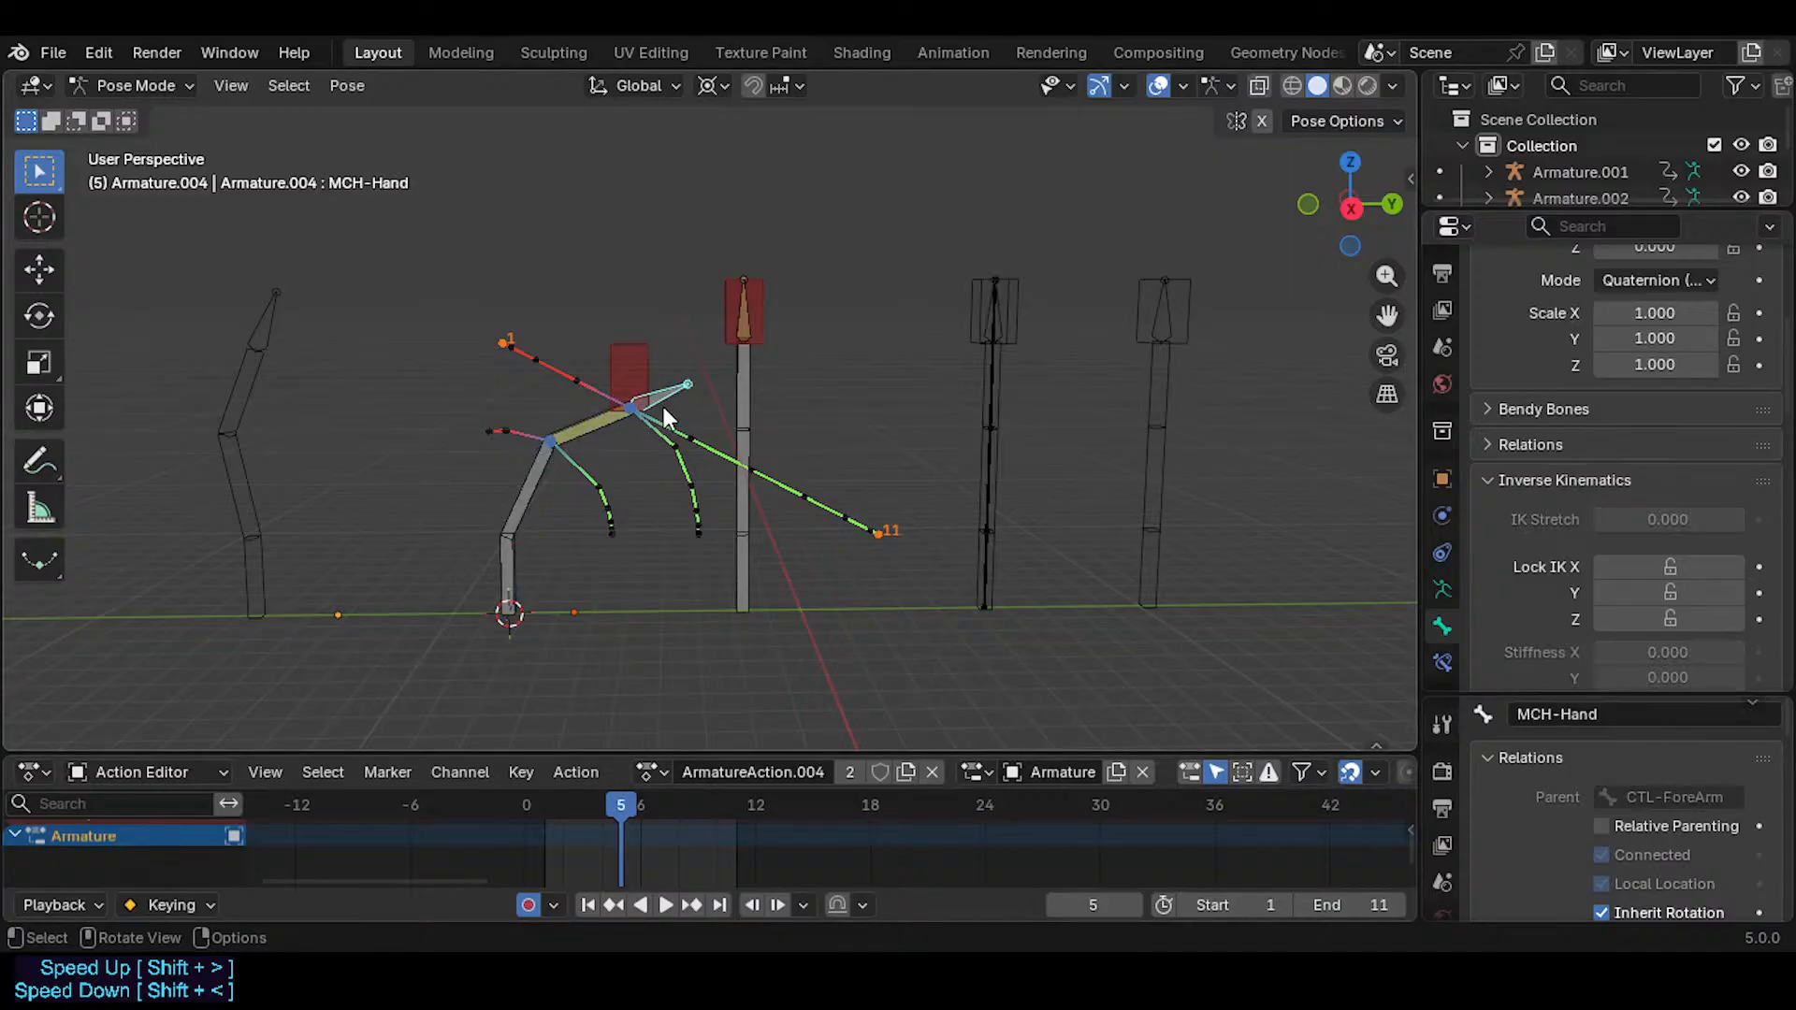
left_click(589, 437)
mouse_move(626, 797)
left_mouse_down()
mouse_move(558, 793)
mouse_move(702, 798)
mouse_move(548, 777)
mouse_move(703, 783)
mouse_move(548, 768)
mouse_move(654, 771)
mouse_move(640, 802)
left_mouse_up()
- At frame 6, move Armature.004's MTR-IK-Hand bone up and outward by a little over 2 m, and scrub to review the arc
left_click(762, 424)
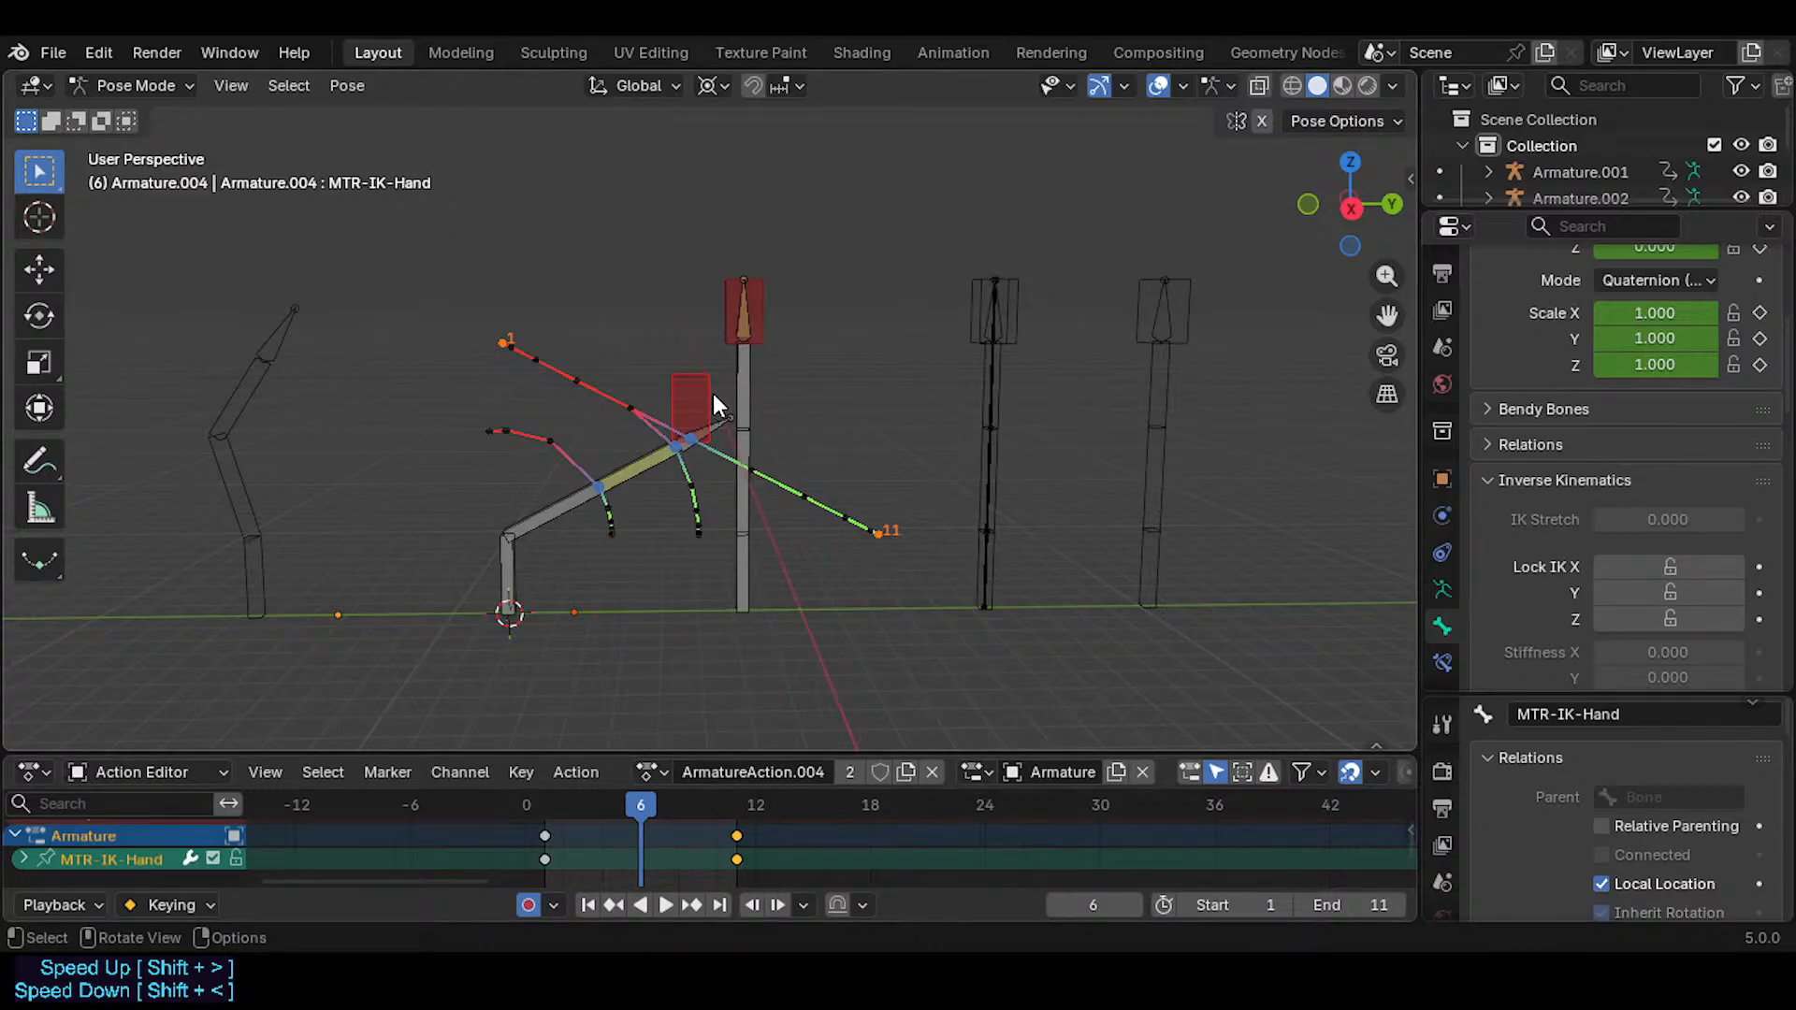
key("g")
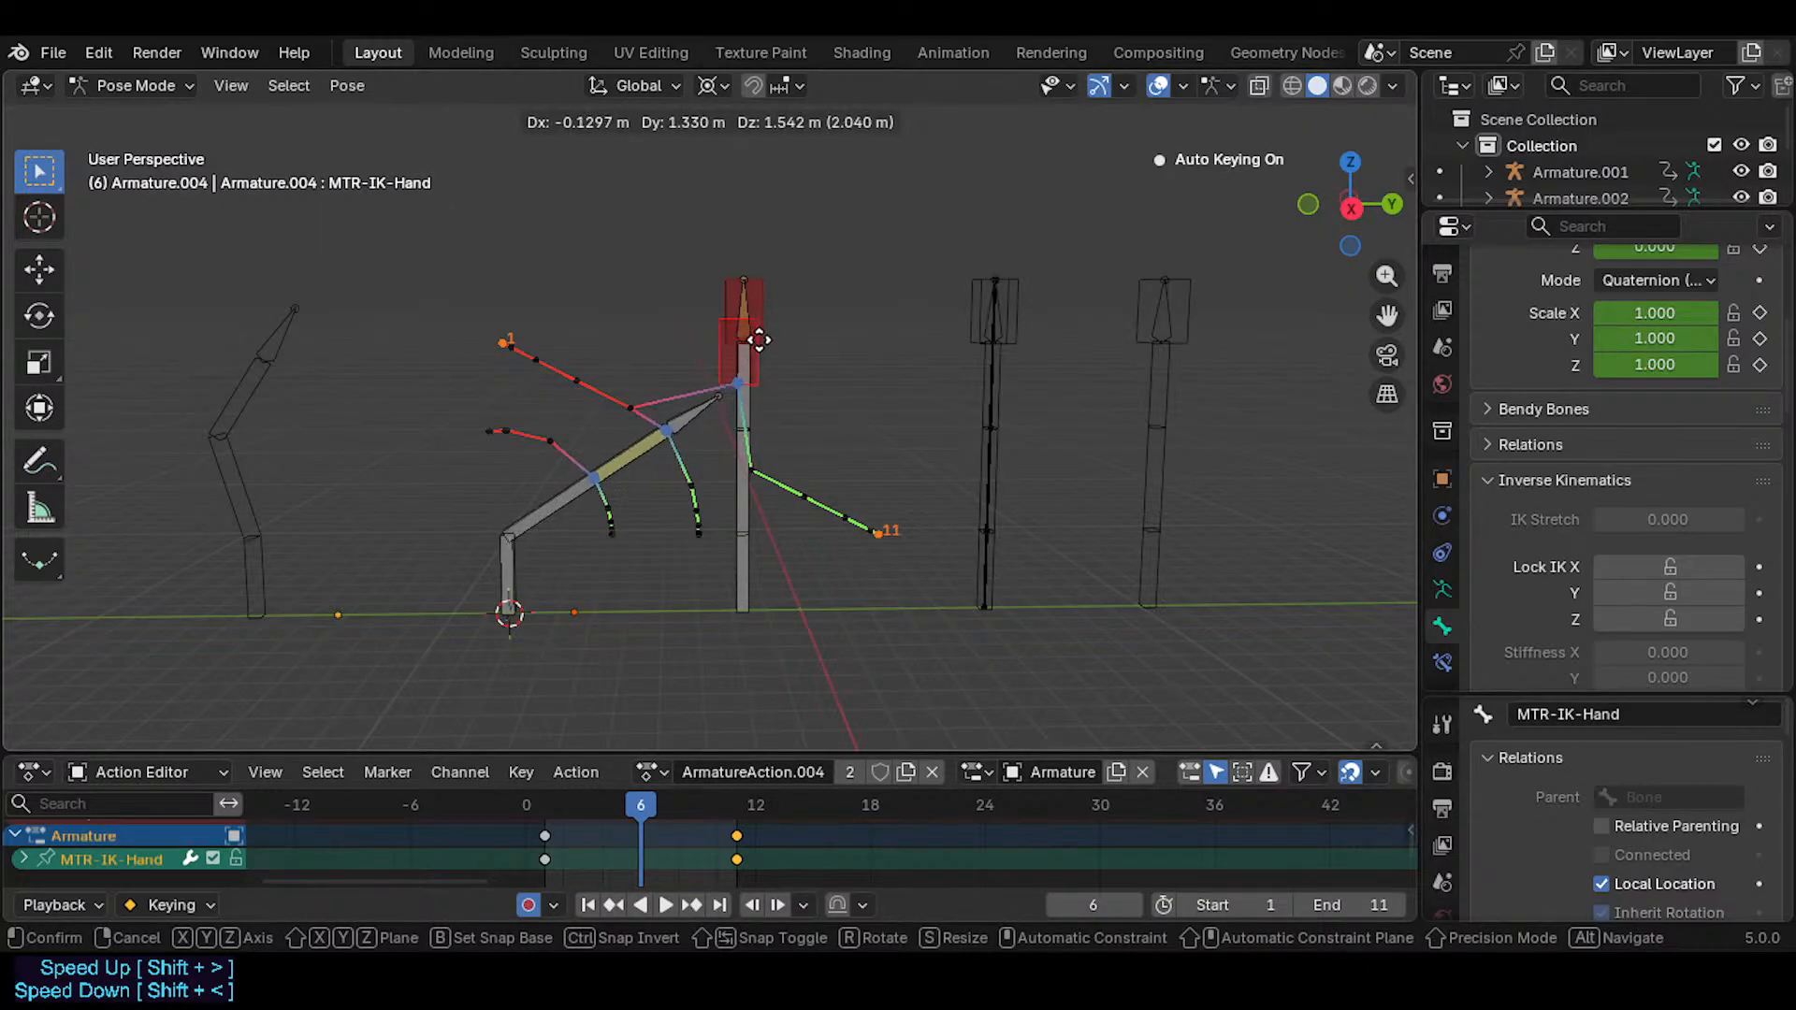
left_click(766, 325)
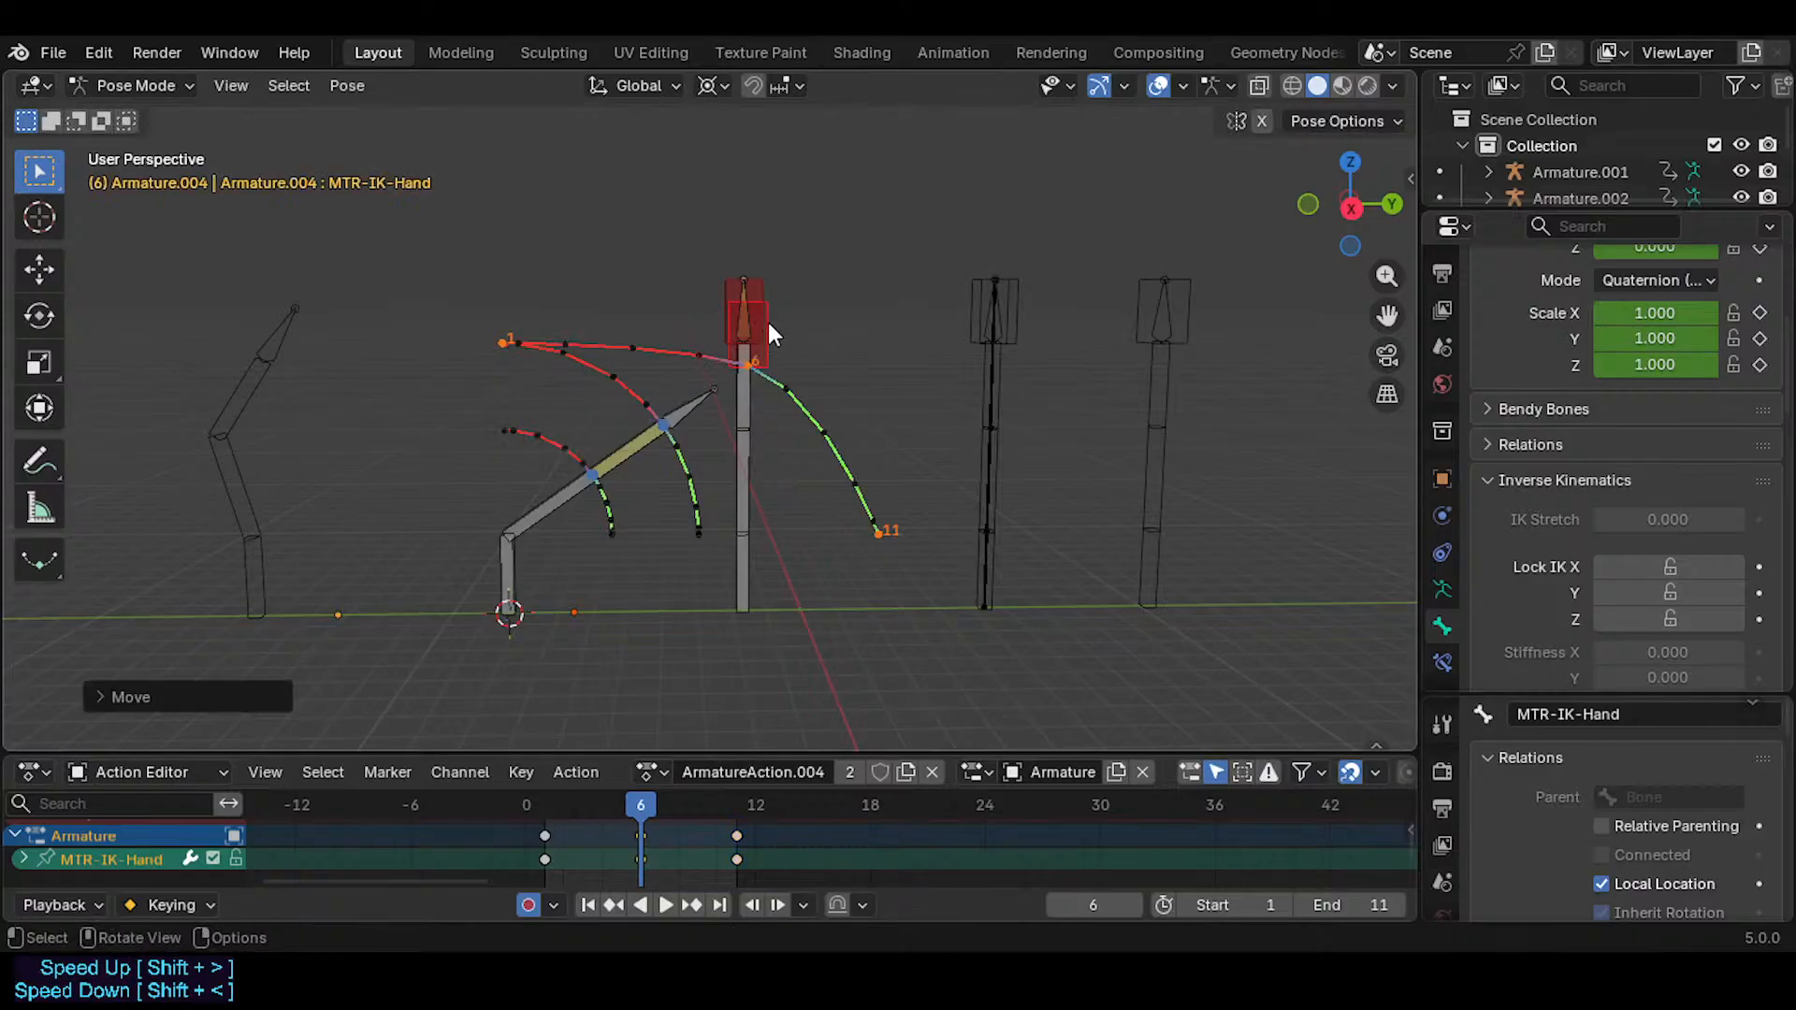
mouse_move(619, 805)
left_mouse_down()
mouse_move(590, 821)
mouse_move(671, 825)
mouse_move(644, 825)
left_mouse_up()
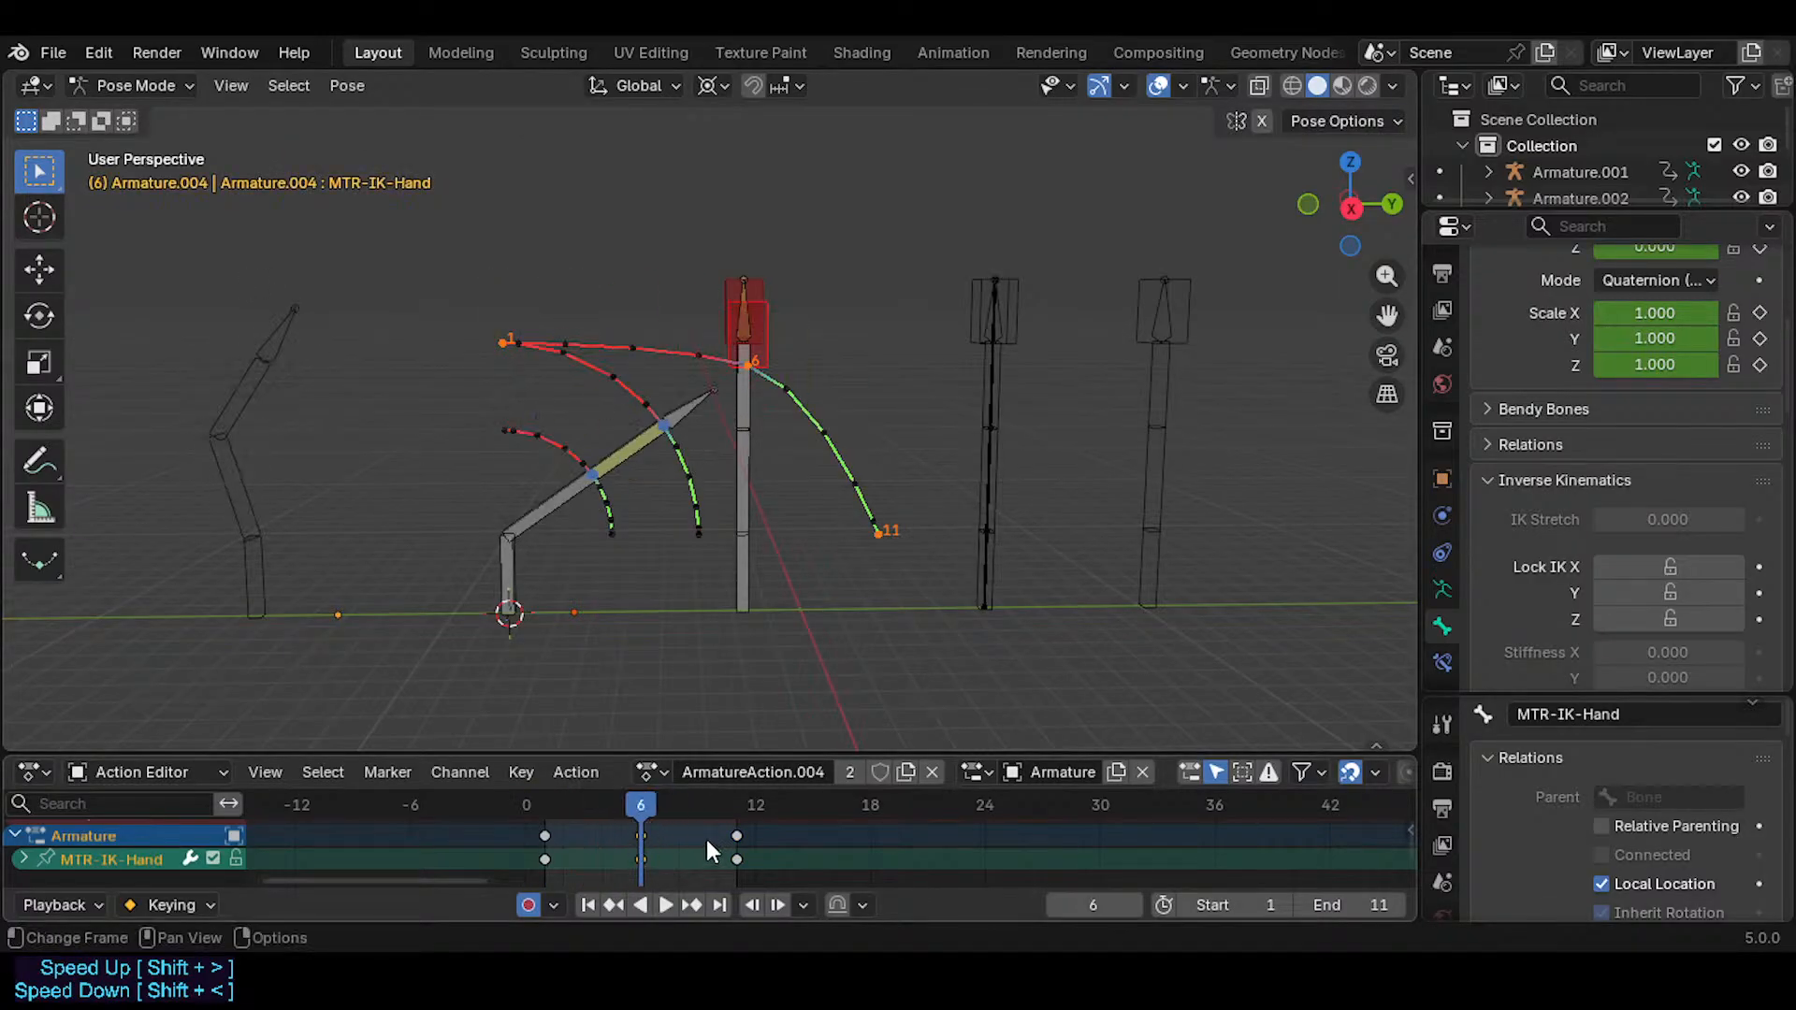
- Delete the MTR-IK-Hand keyframe at frame 6
left_click(641, 842)
key("x")
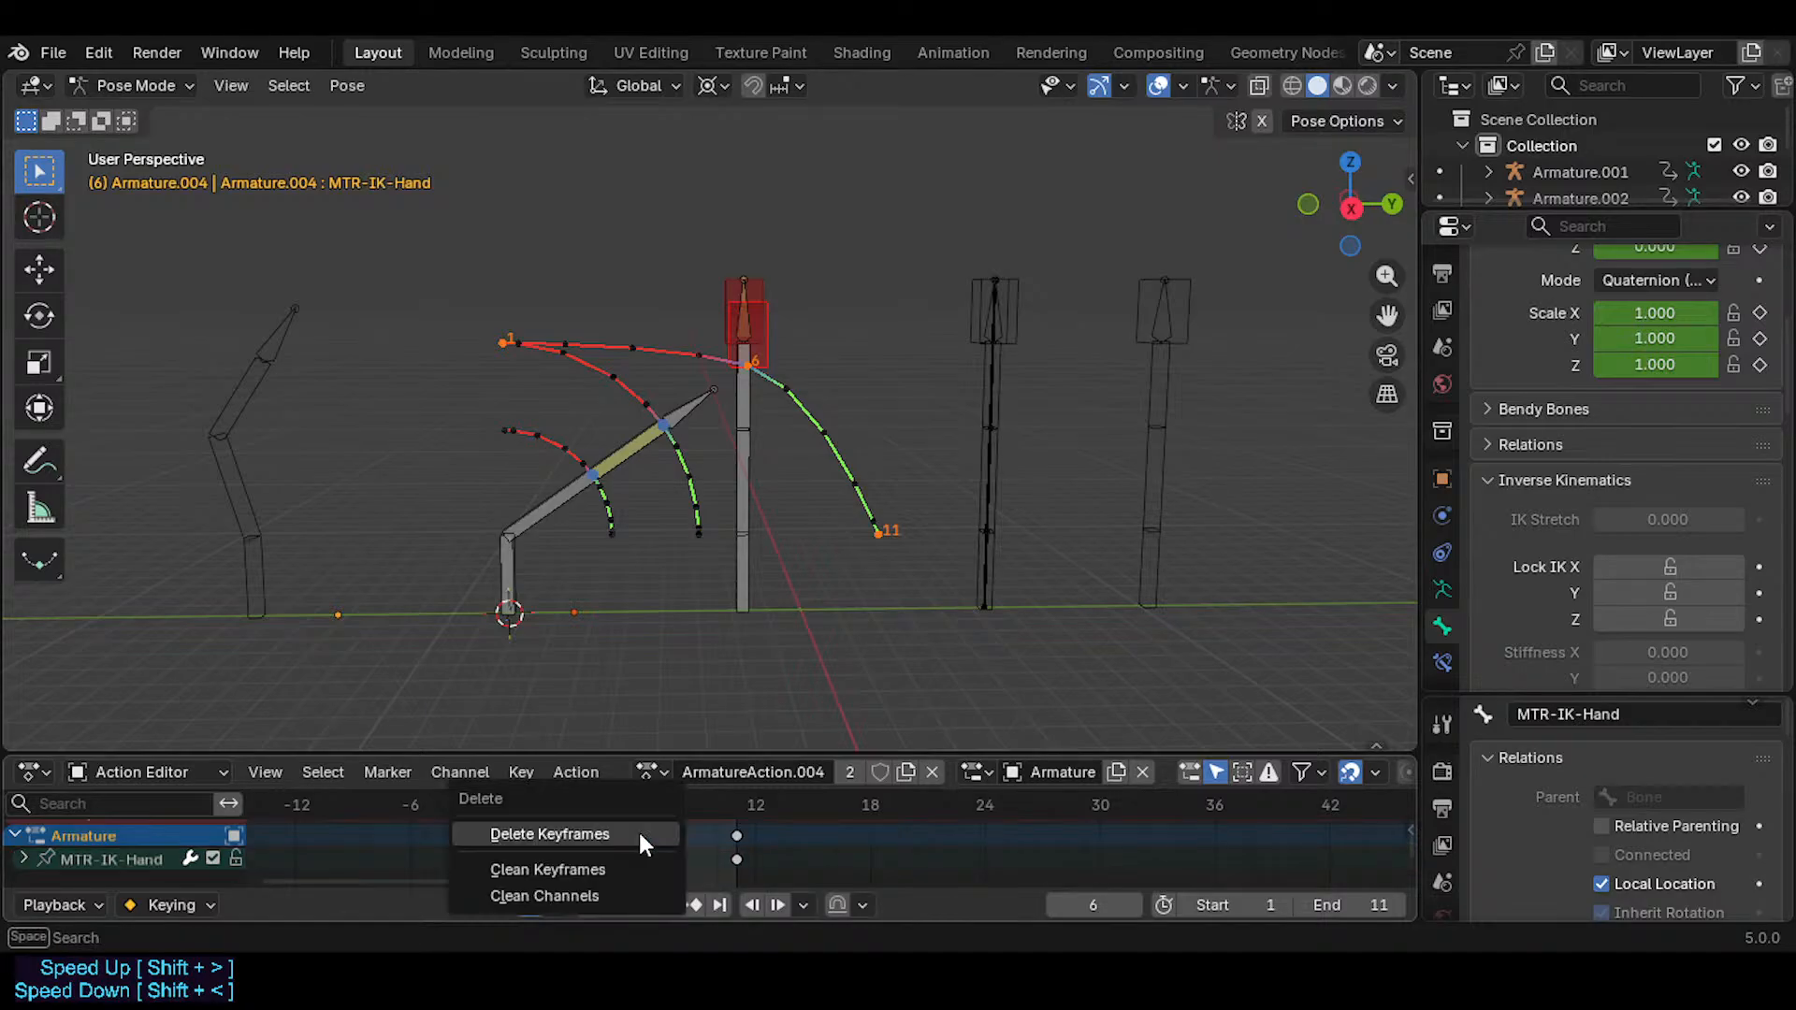
left_click(641, 835)
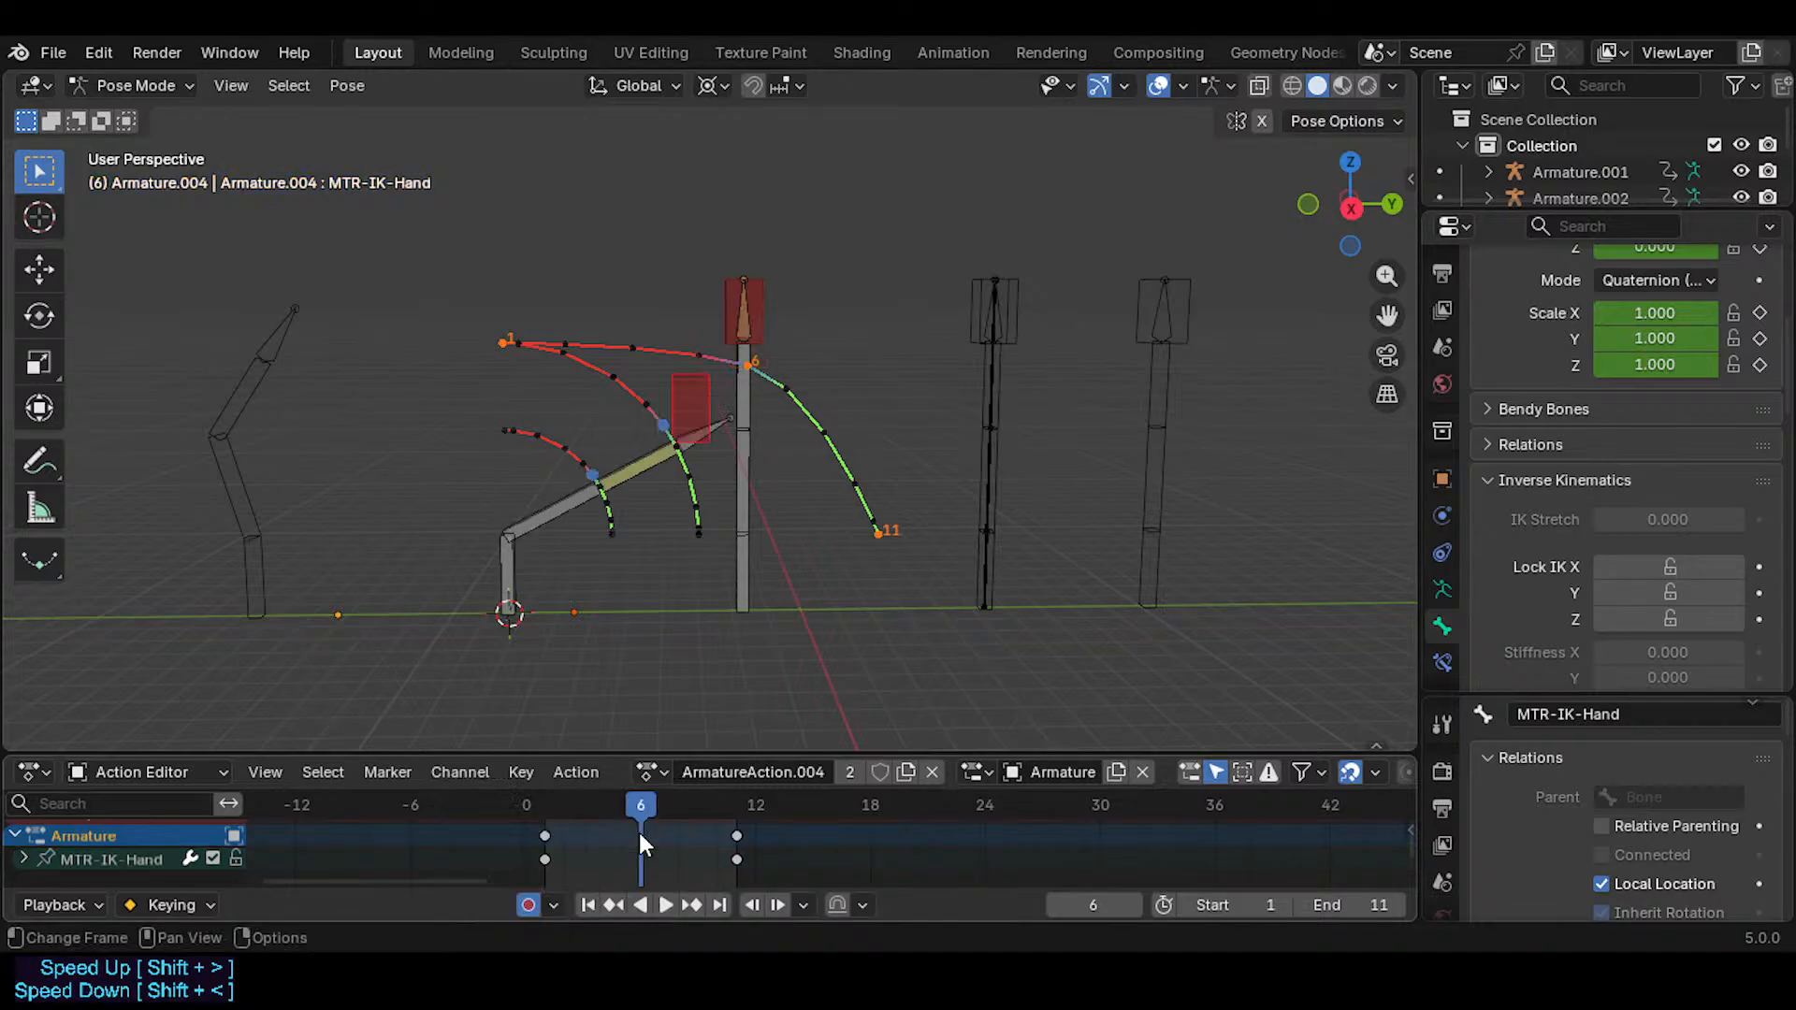
- Snap the 3D cursor to the base of Armature.004's CTL-UpperArm and duplicate MTR-IK-Hand's frame 1 keyframe to frame 6
left_click(505, 541)
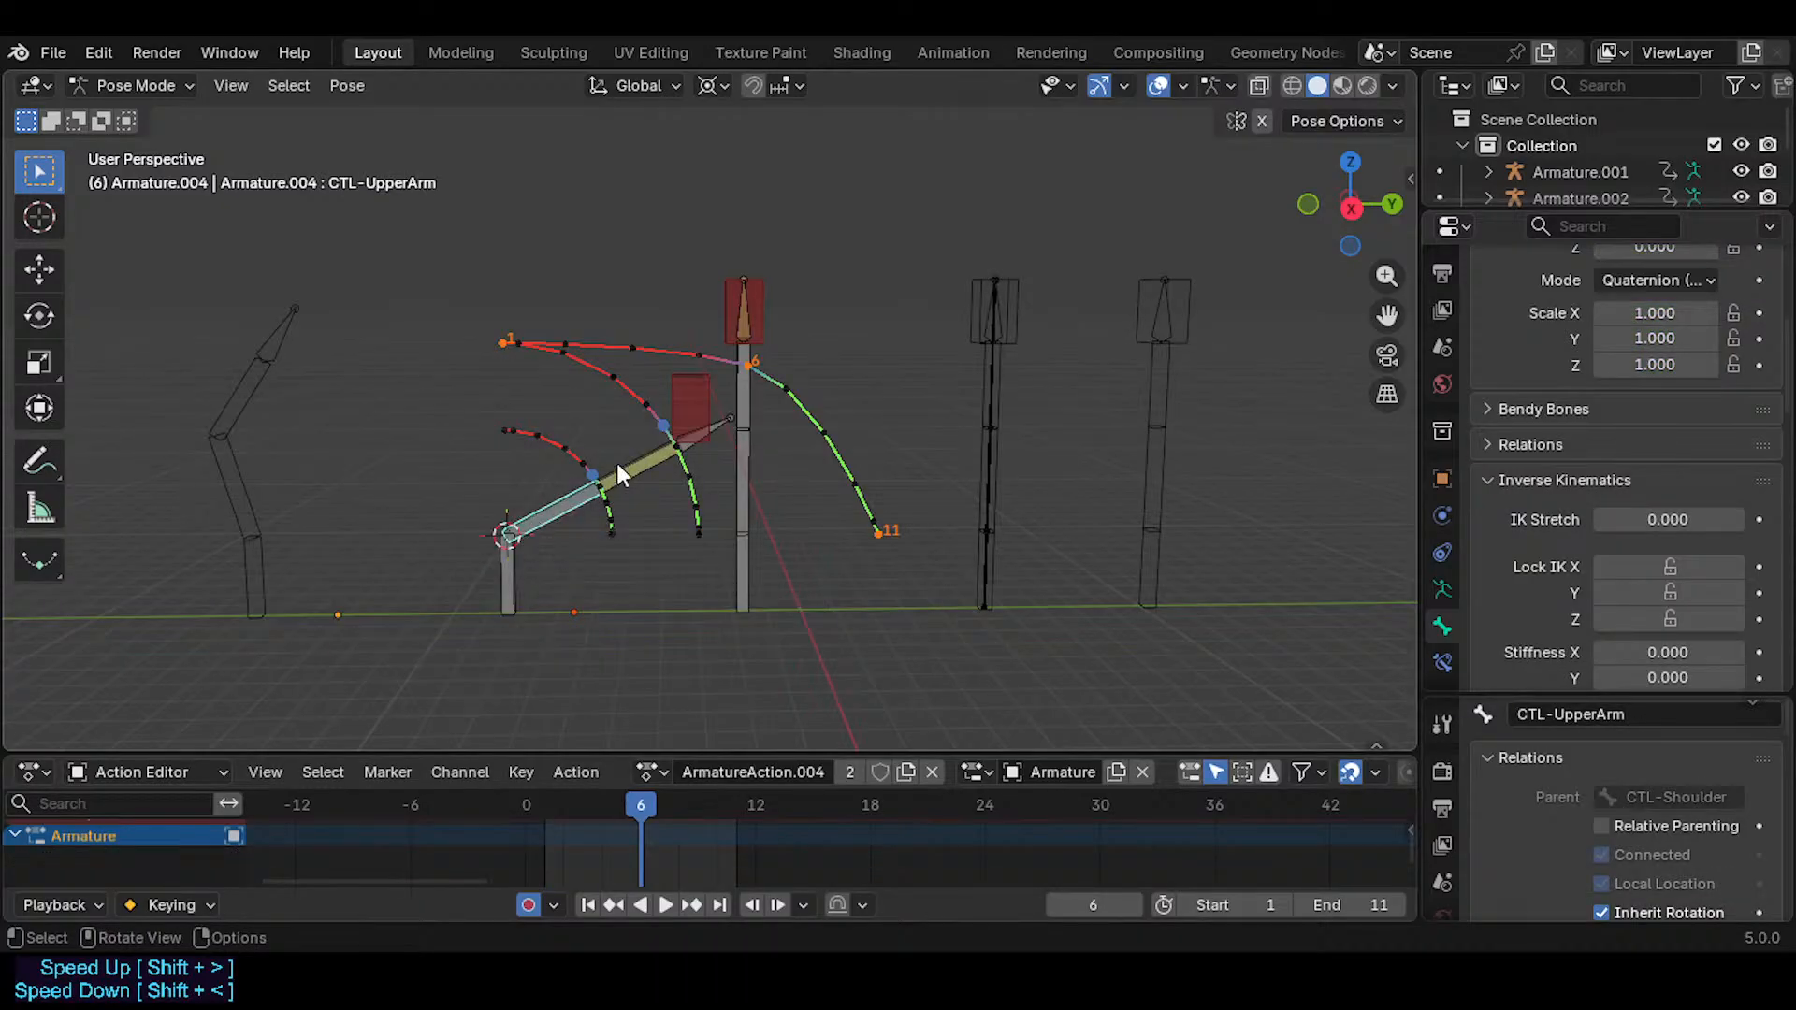
left_click(554, 800)
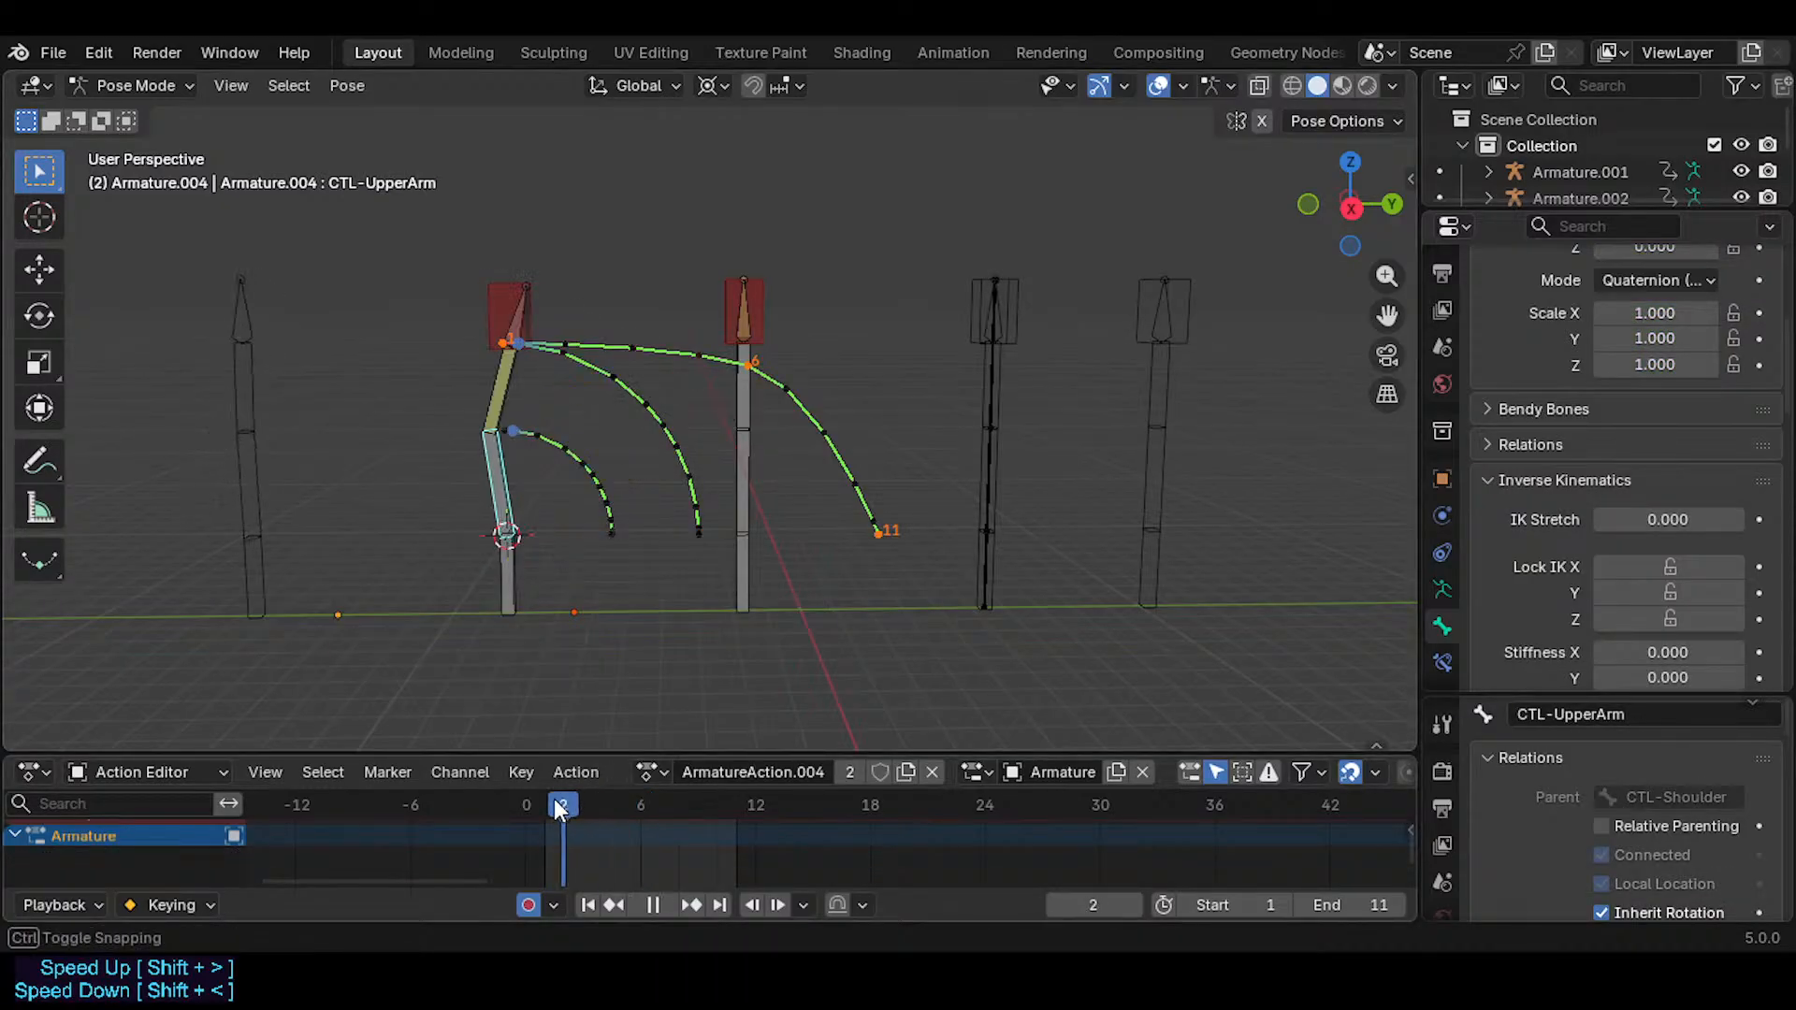
left_click(507, 312)
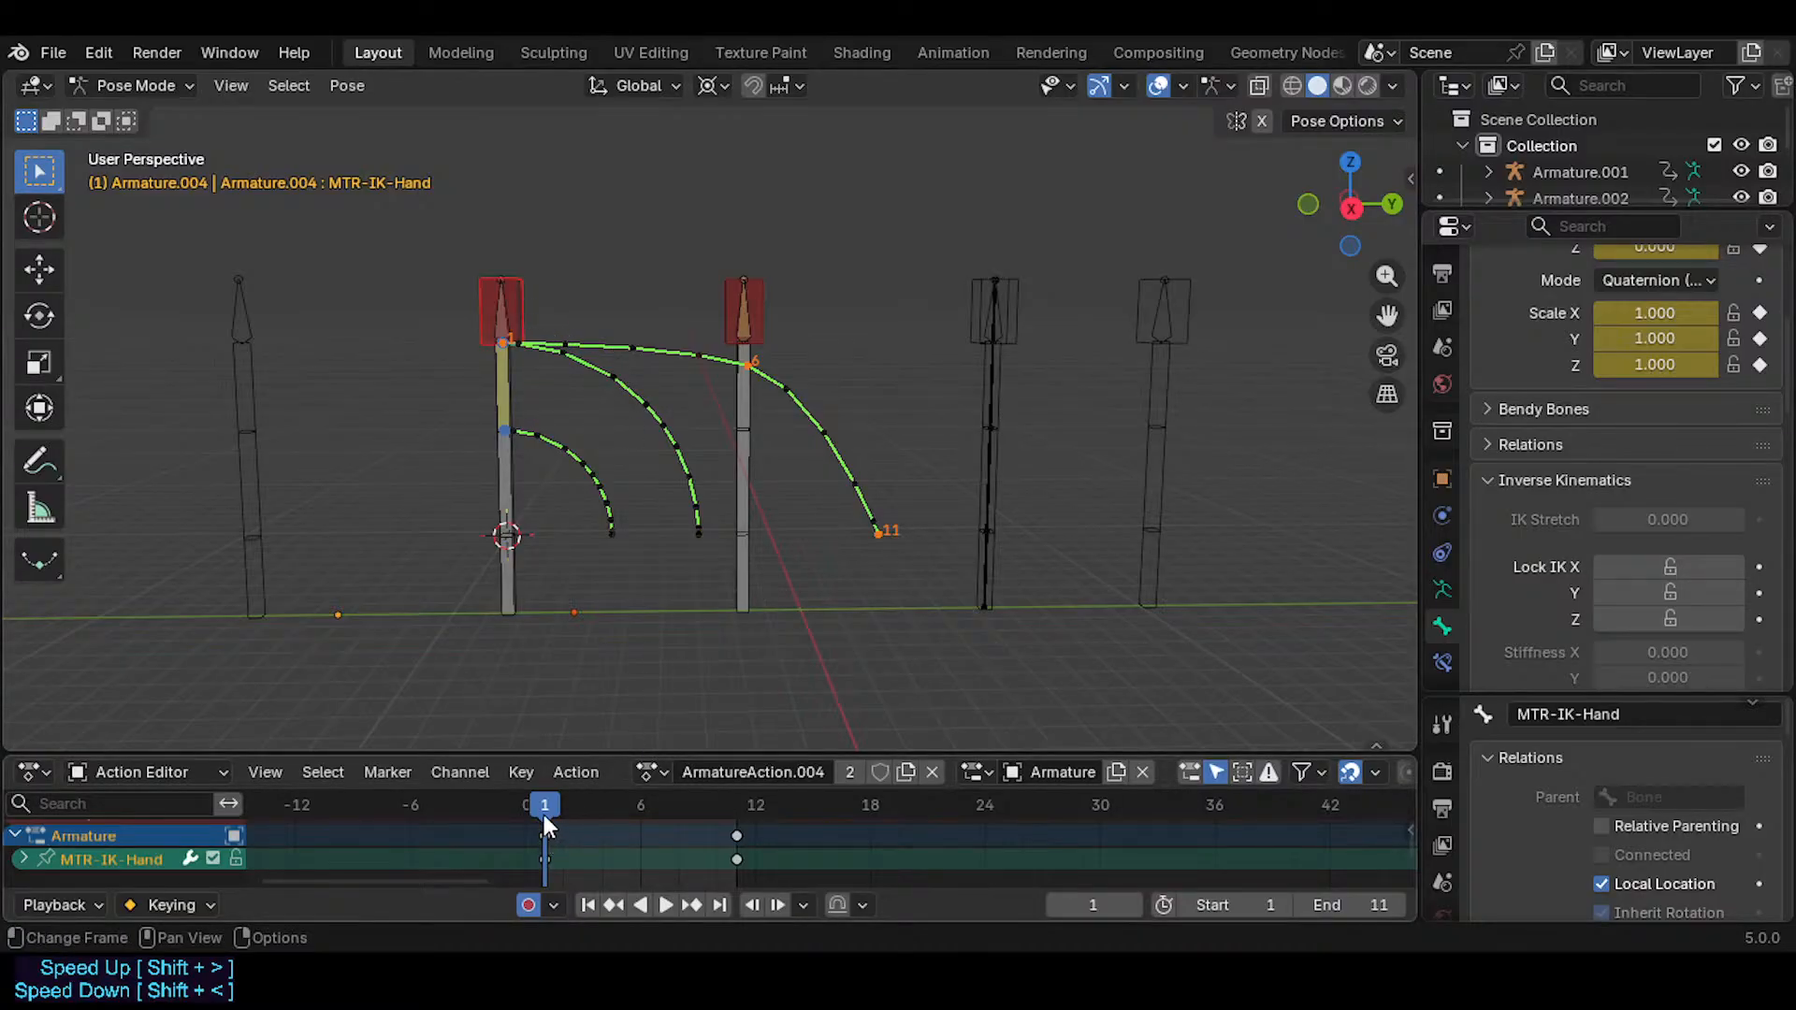
left_click(542, 847)
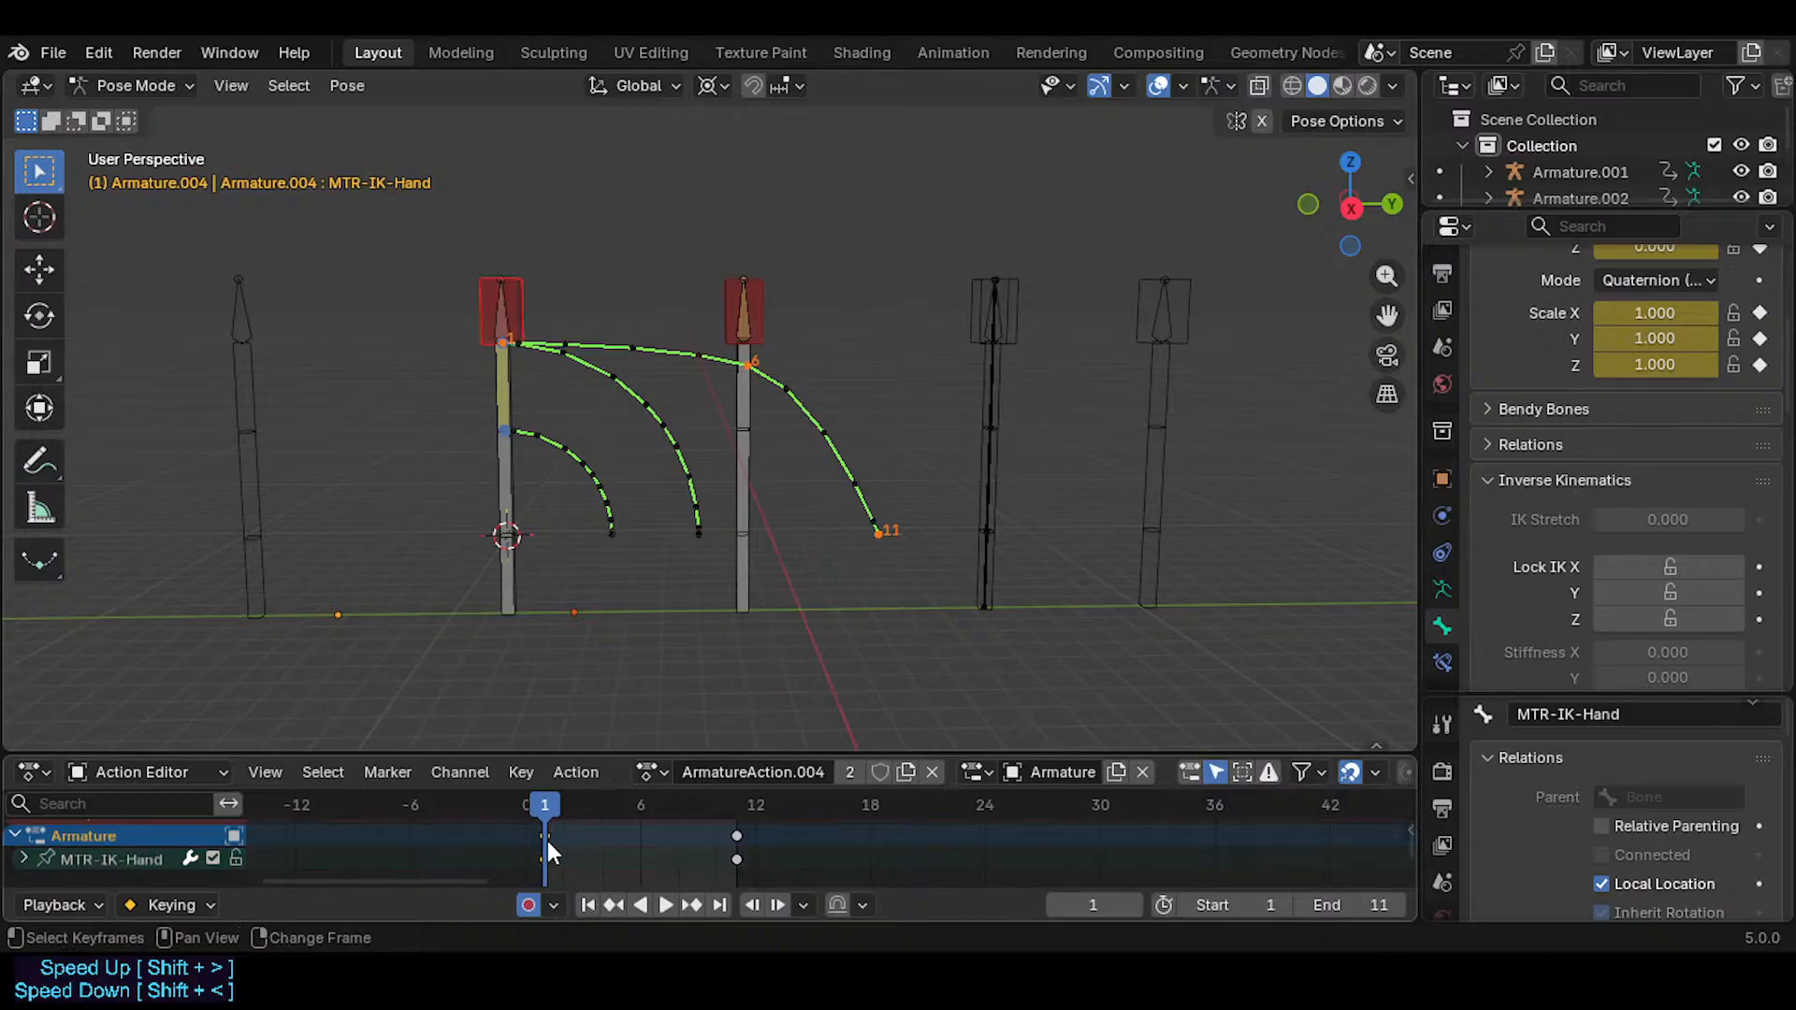
key("shift+d")
left_click(661, 853)
left_click_drag(604, 810, 649, 810)
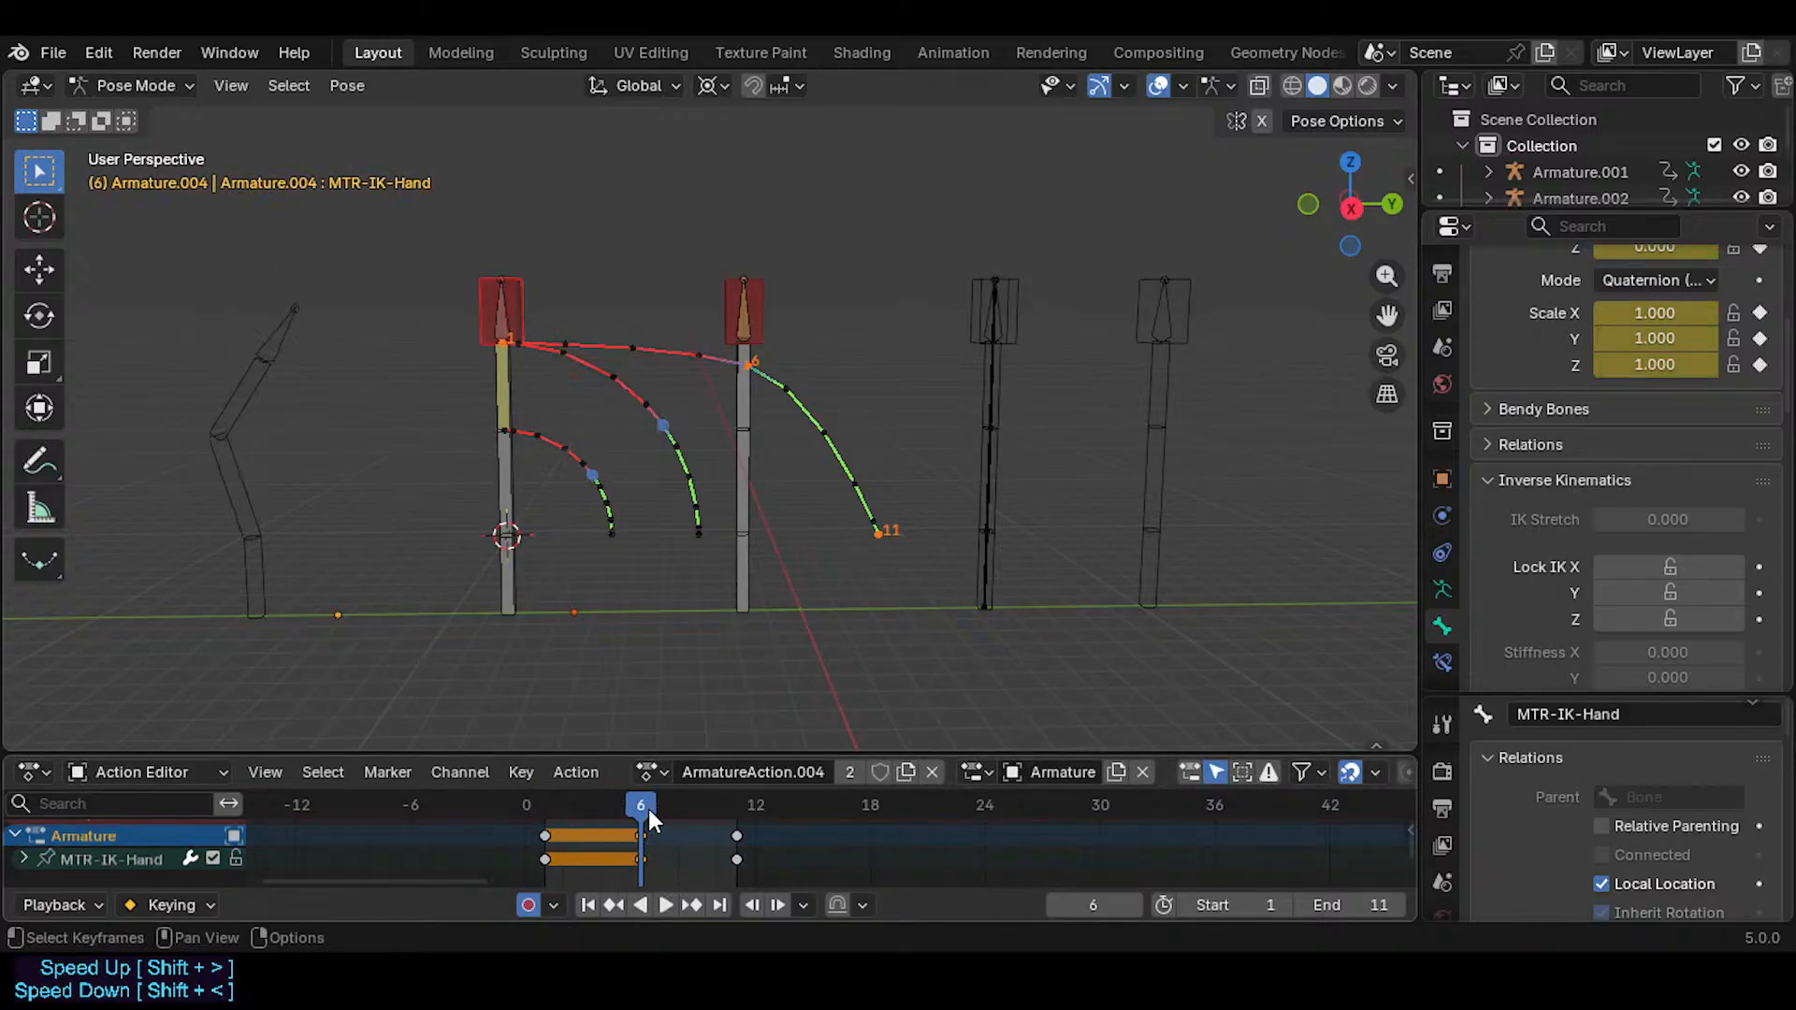
- Use the 3D cursor as the transform pivot and rotate MTR-IK-Hand by about -57° at frame 6
key("period")
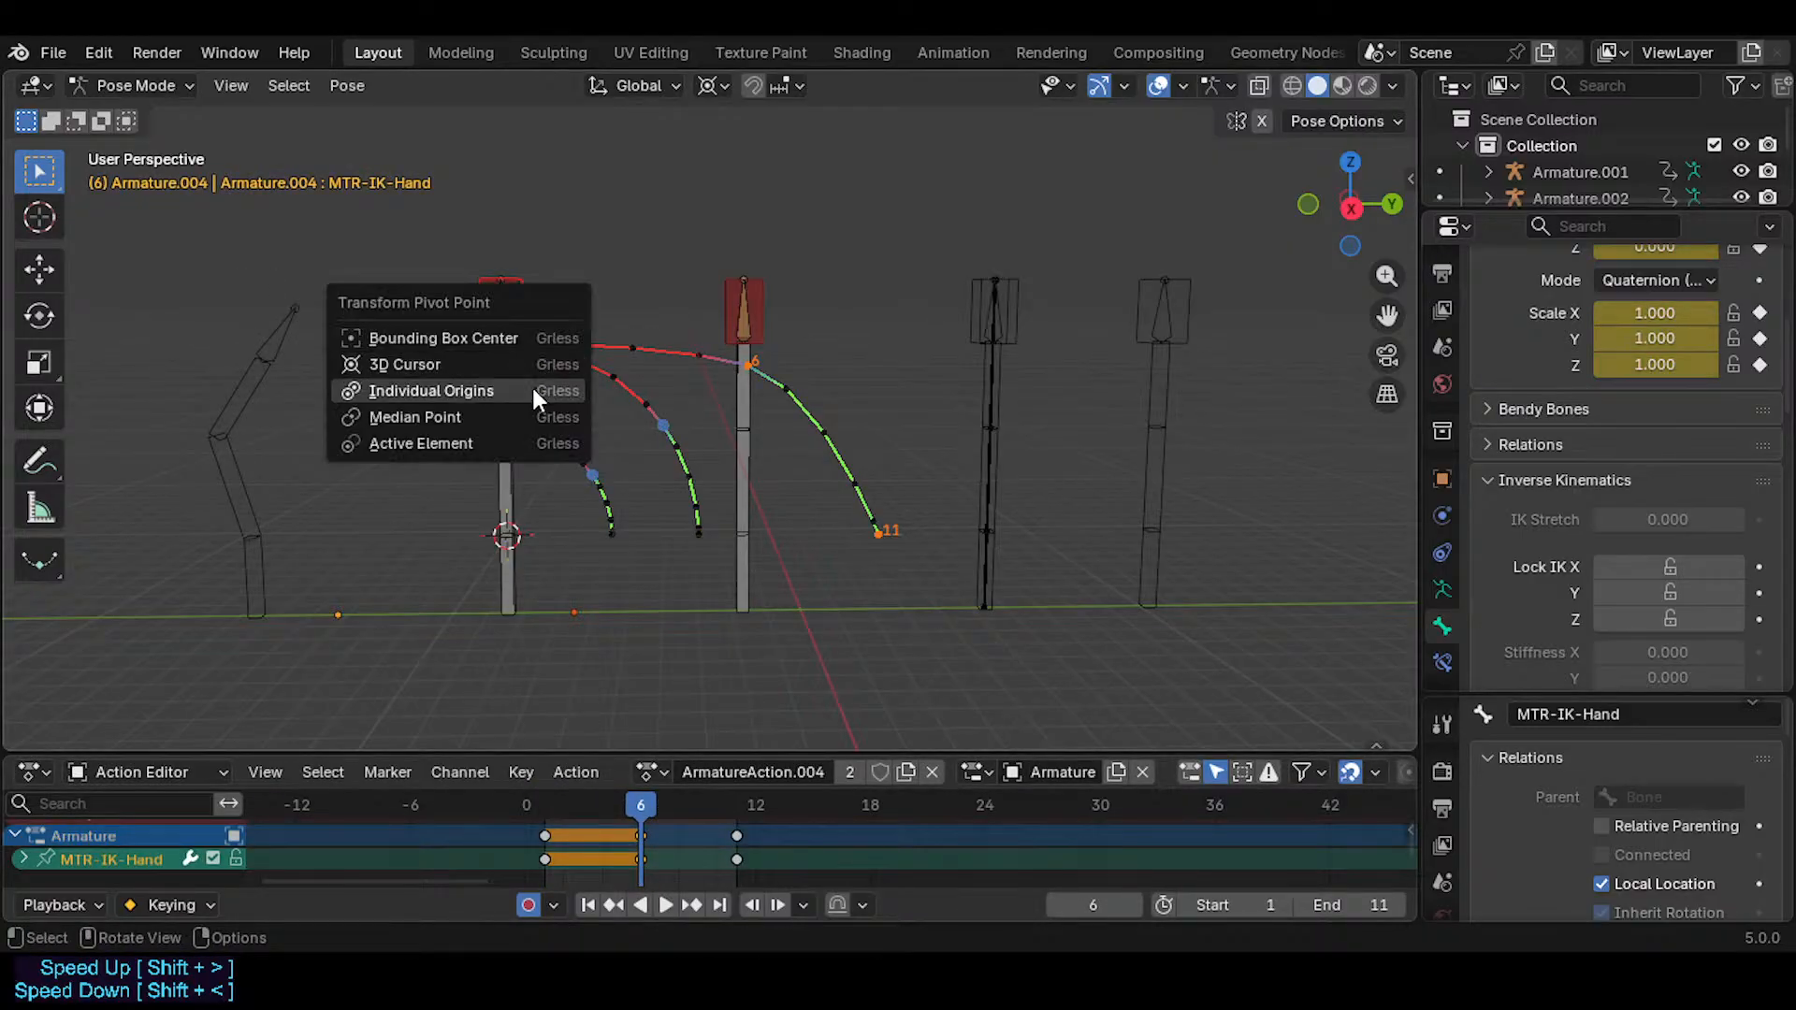
left_click(532, 388)
key("r")
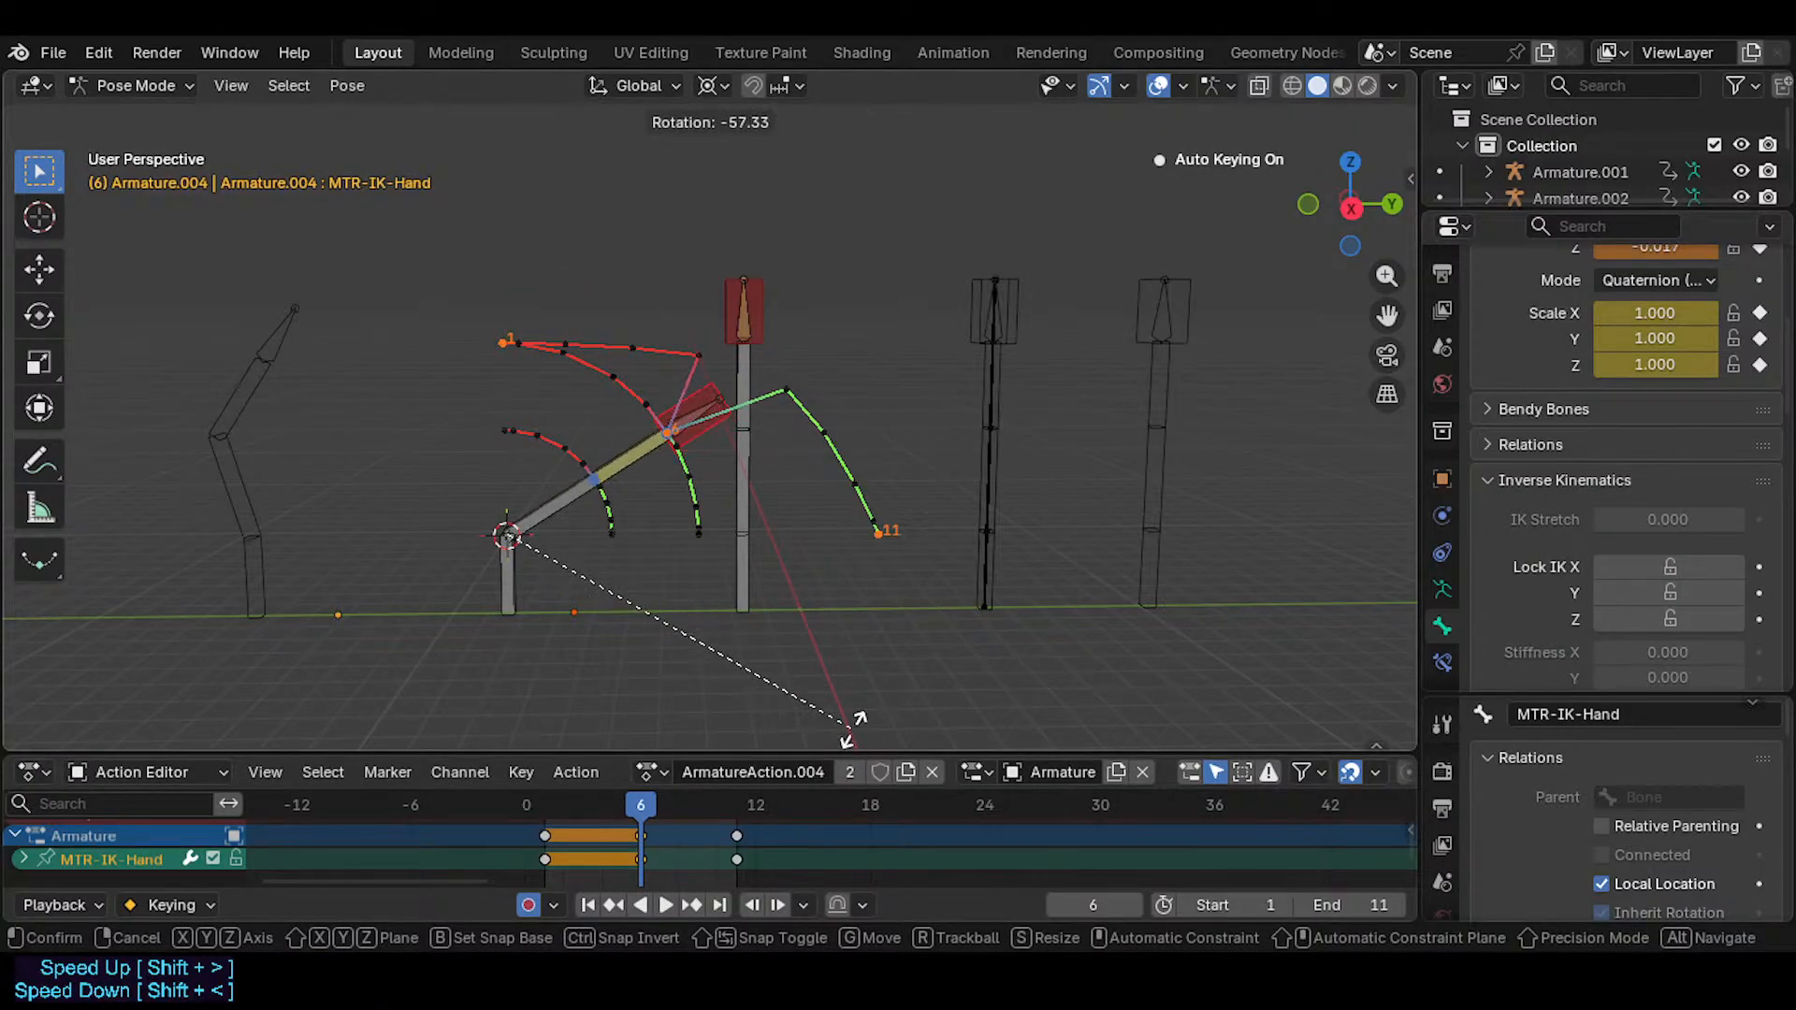
left_click(812, 531)
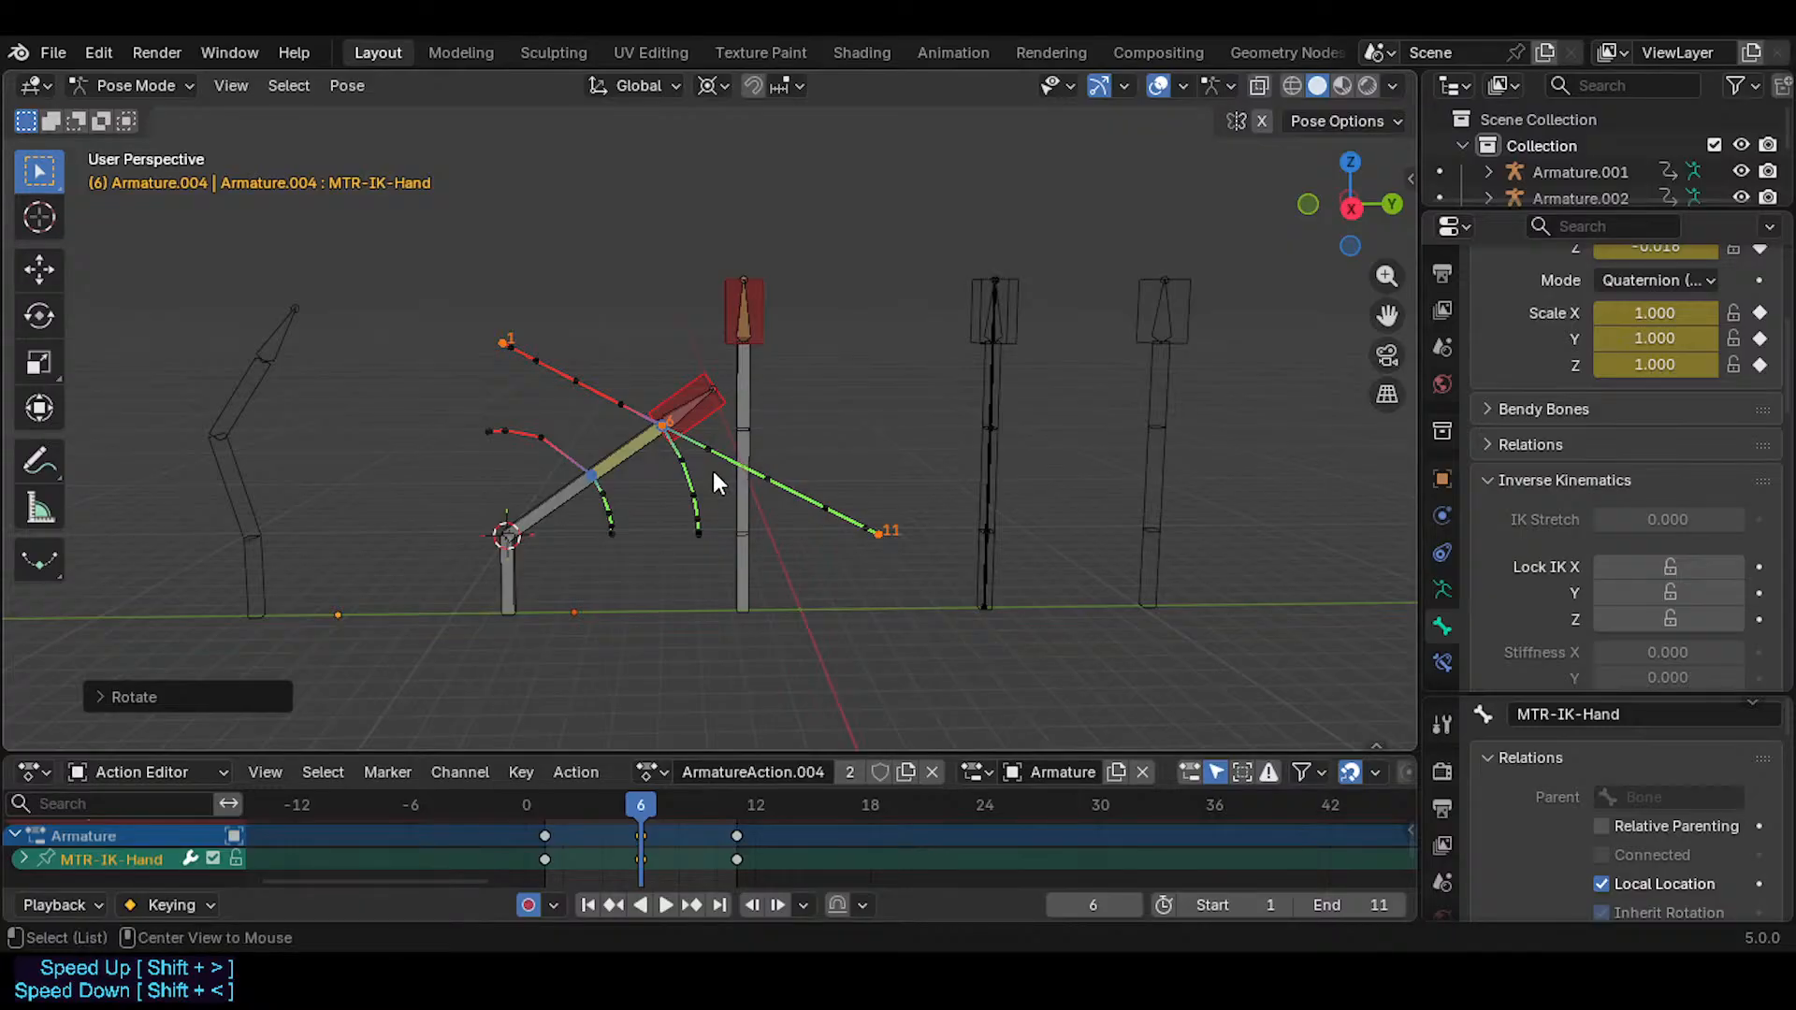
- Clear the existing bone motion paths and calculate a new one for MTR-IK-Hand alone
key("alt+p")
key("ctrl+p")
left_click(672, 577)
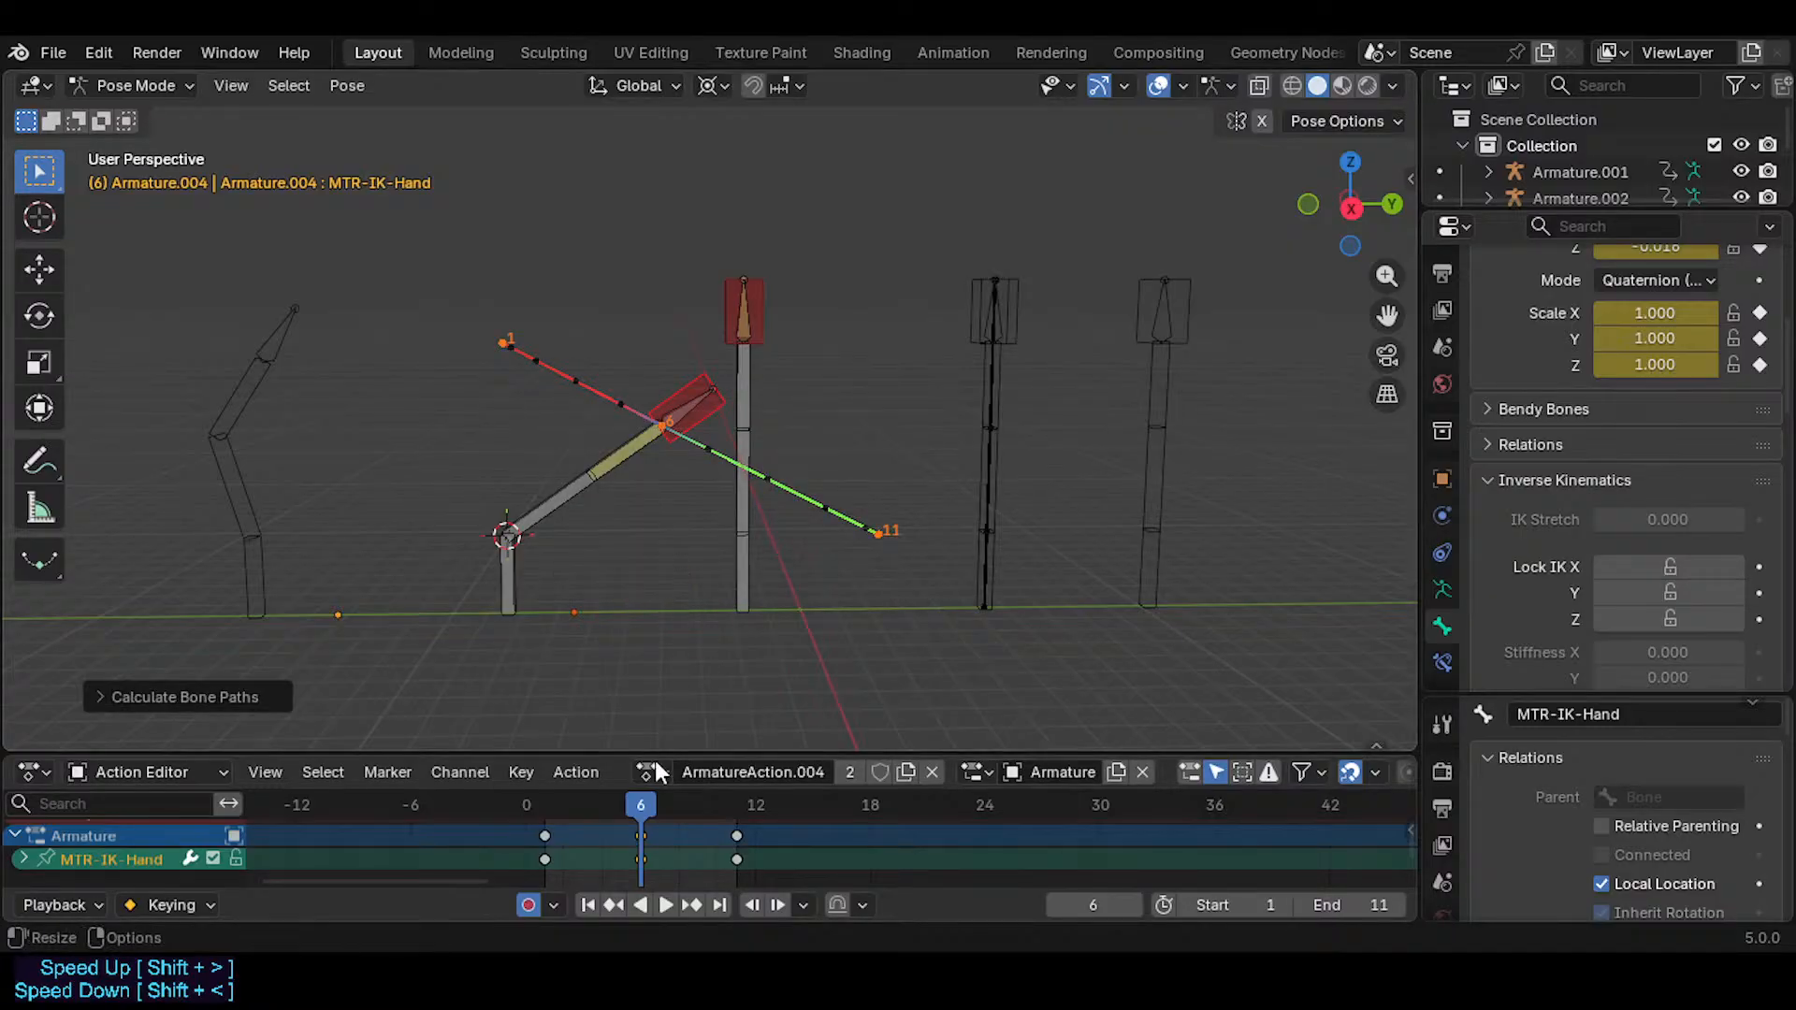
- Remove the rotated MTR-IK-Hand keyframe at frame 6
mouse_move(638, 808)
left_mouse_down()
mouse_move(541, 816)
mouse_move(642, 822)
left_mouse_up()
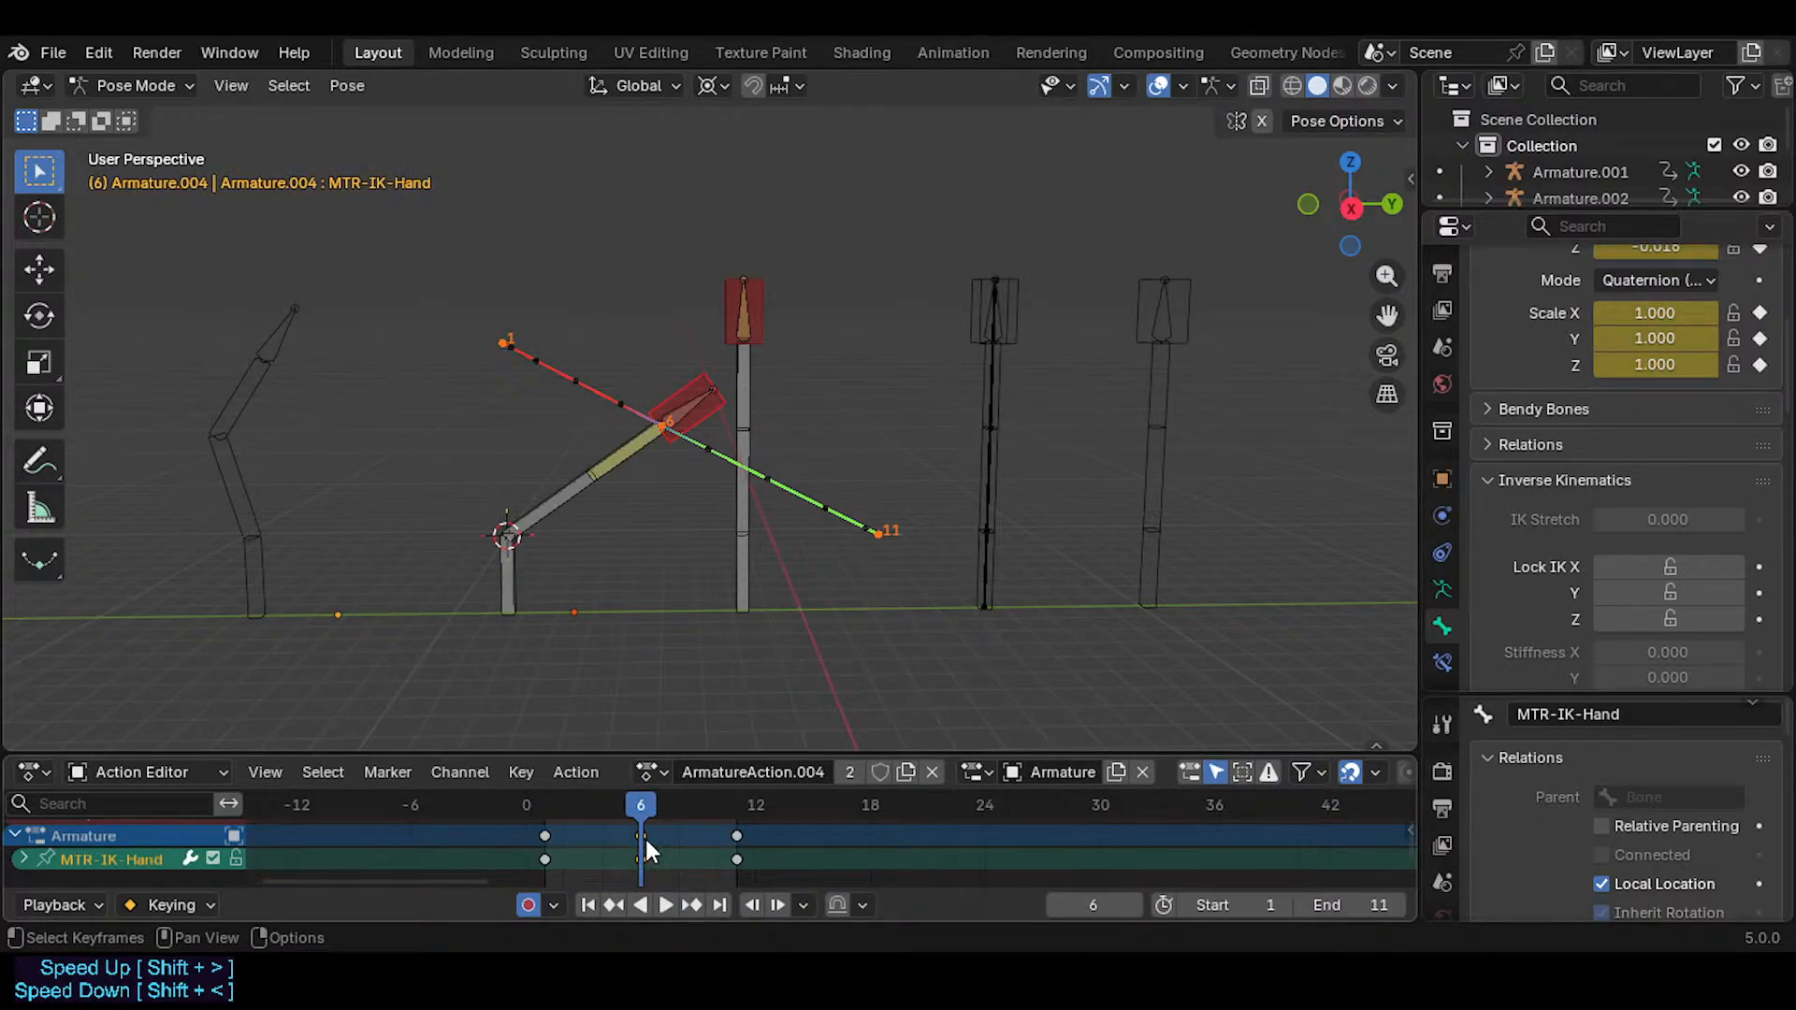
key("x")
left_click(644, 855)
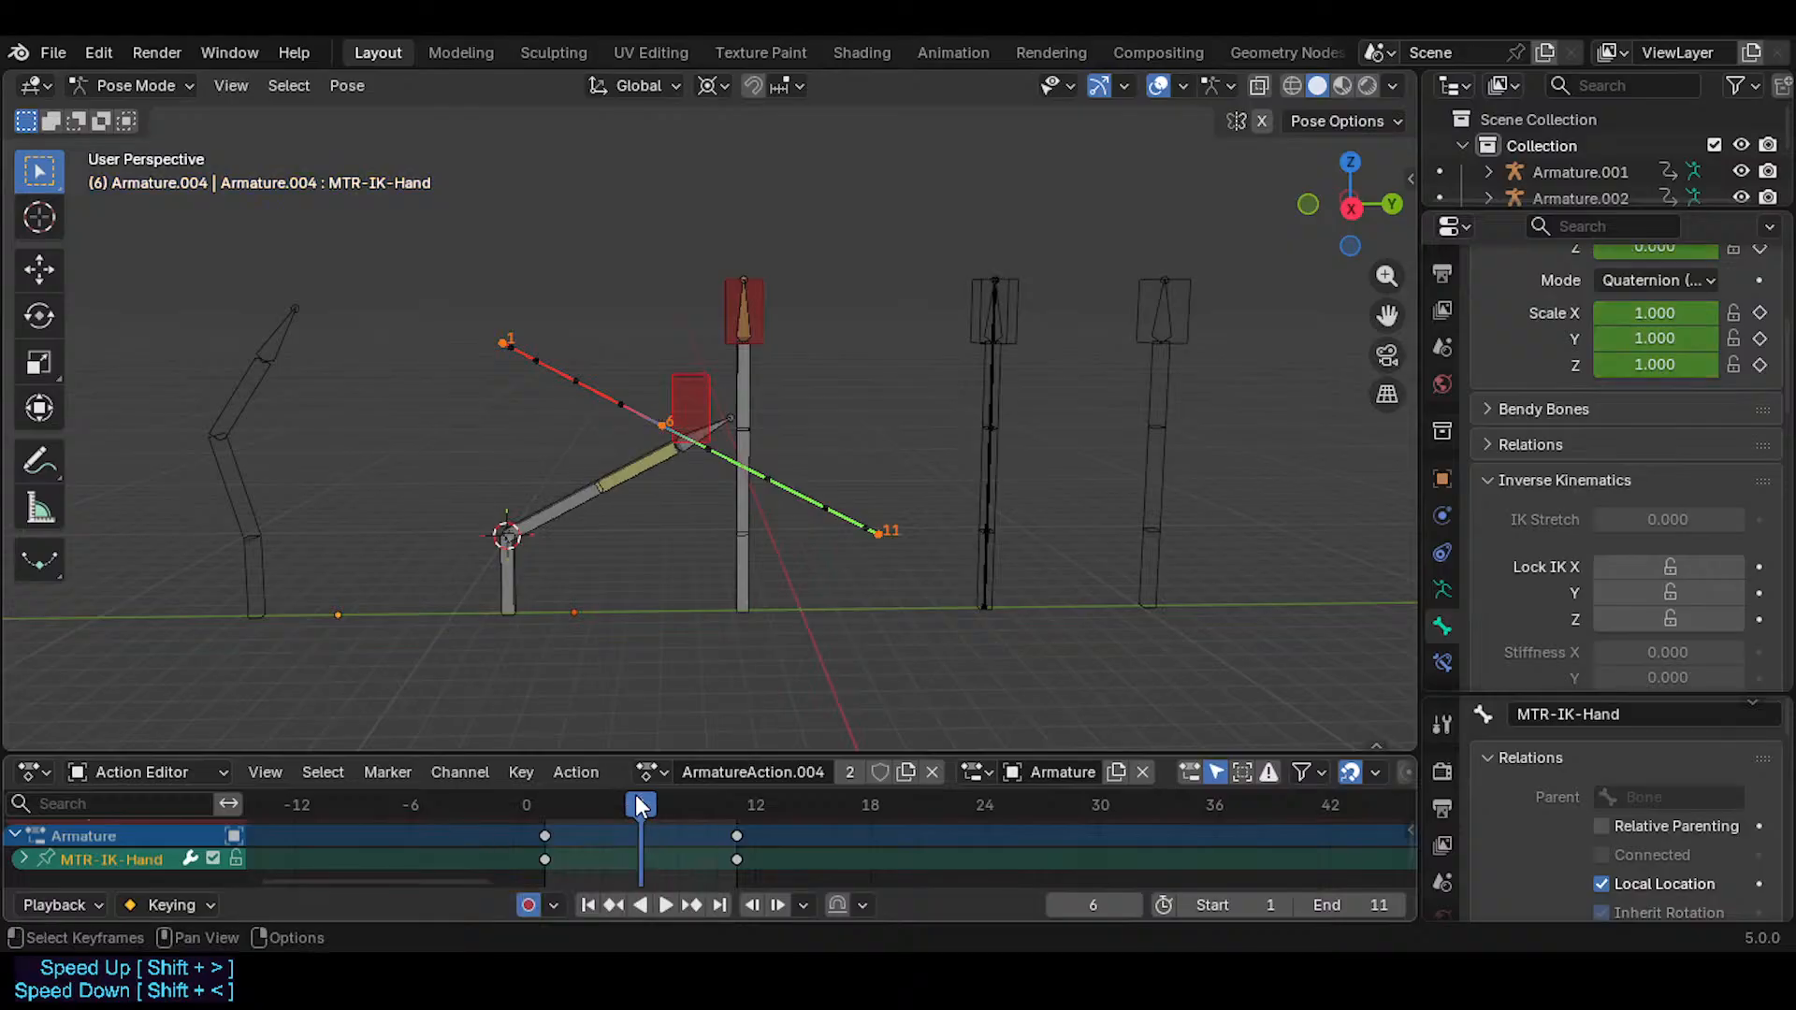
- Copy the frame 1 keyframe of MTR-IK-Hand to frame 6 again and go to that frame
left_click(542, 805)
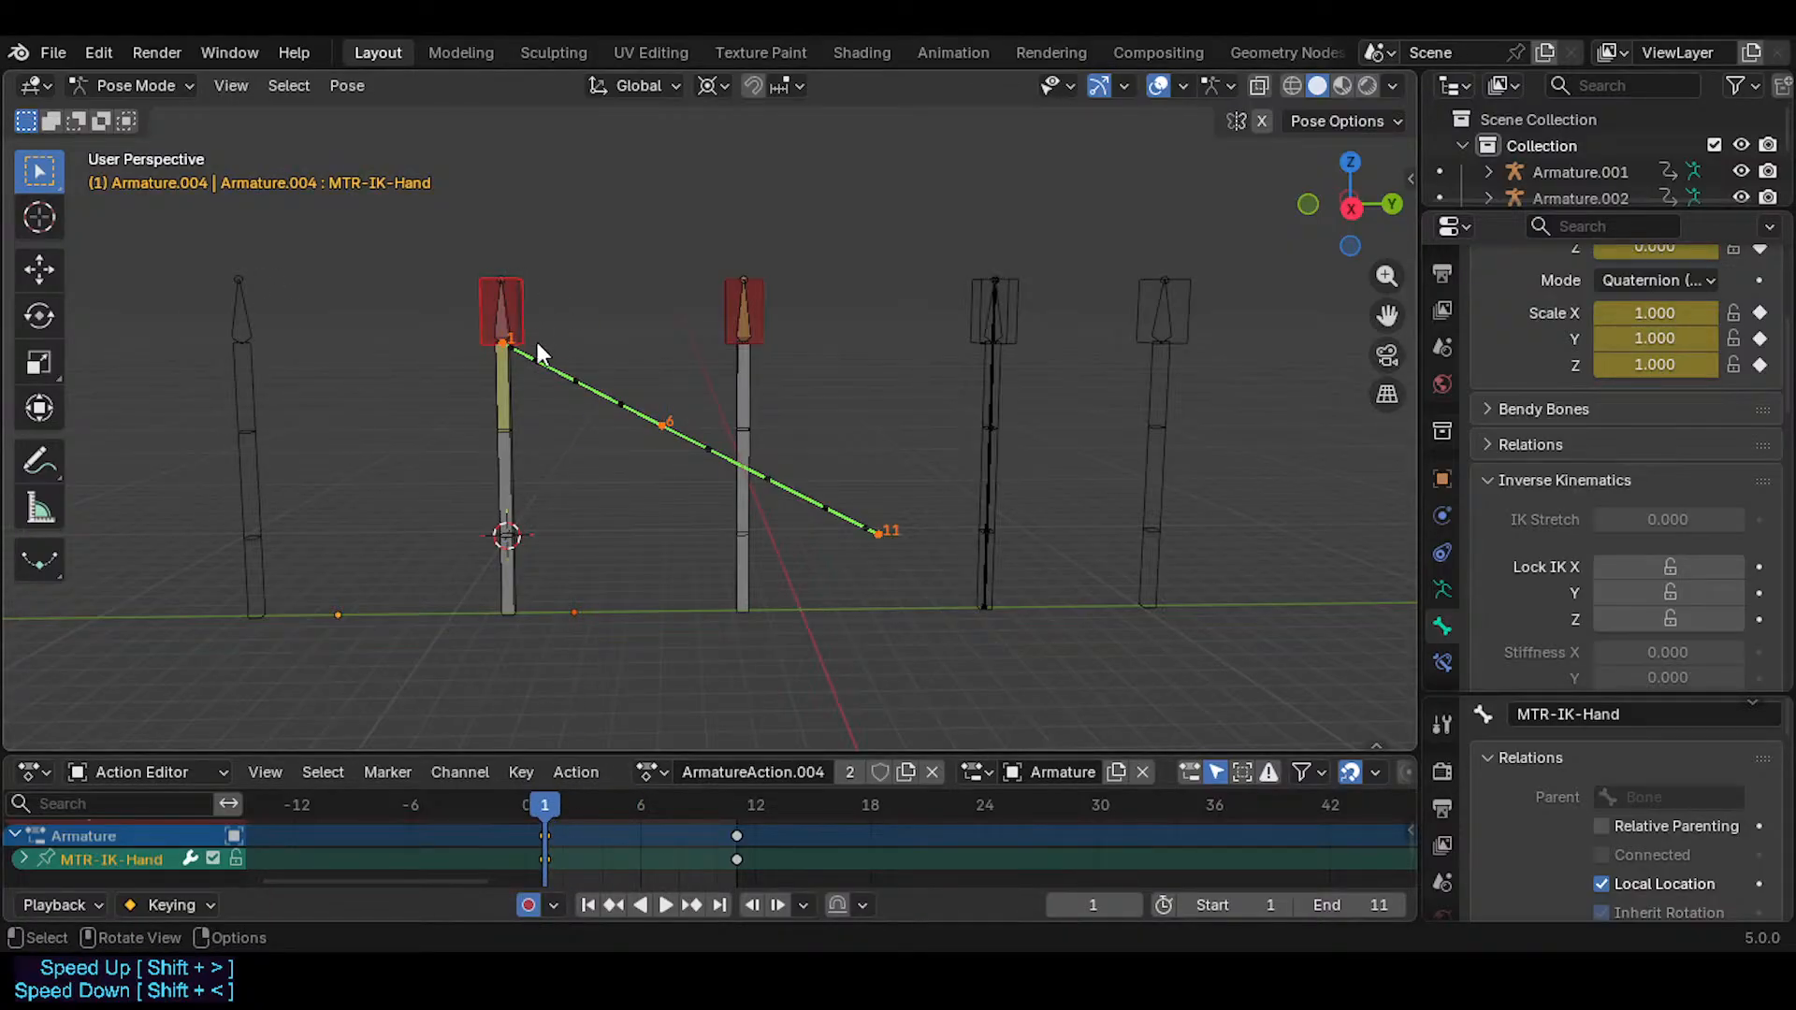
left_click(547, 832)
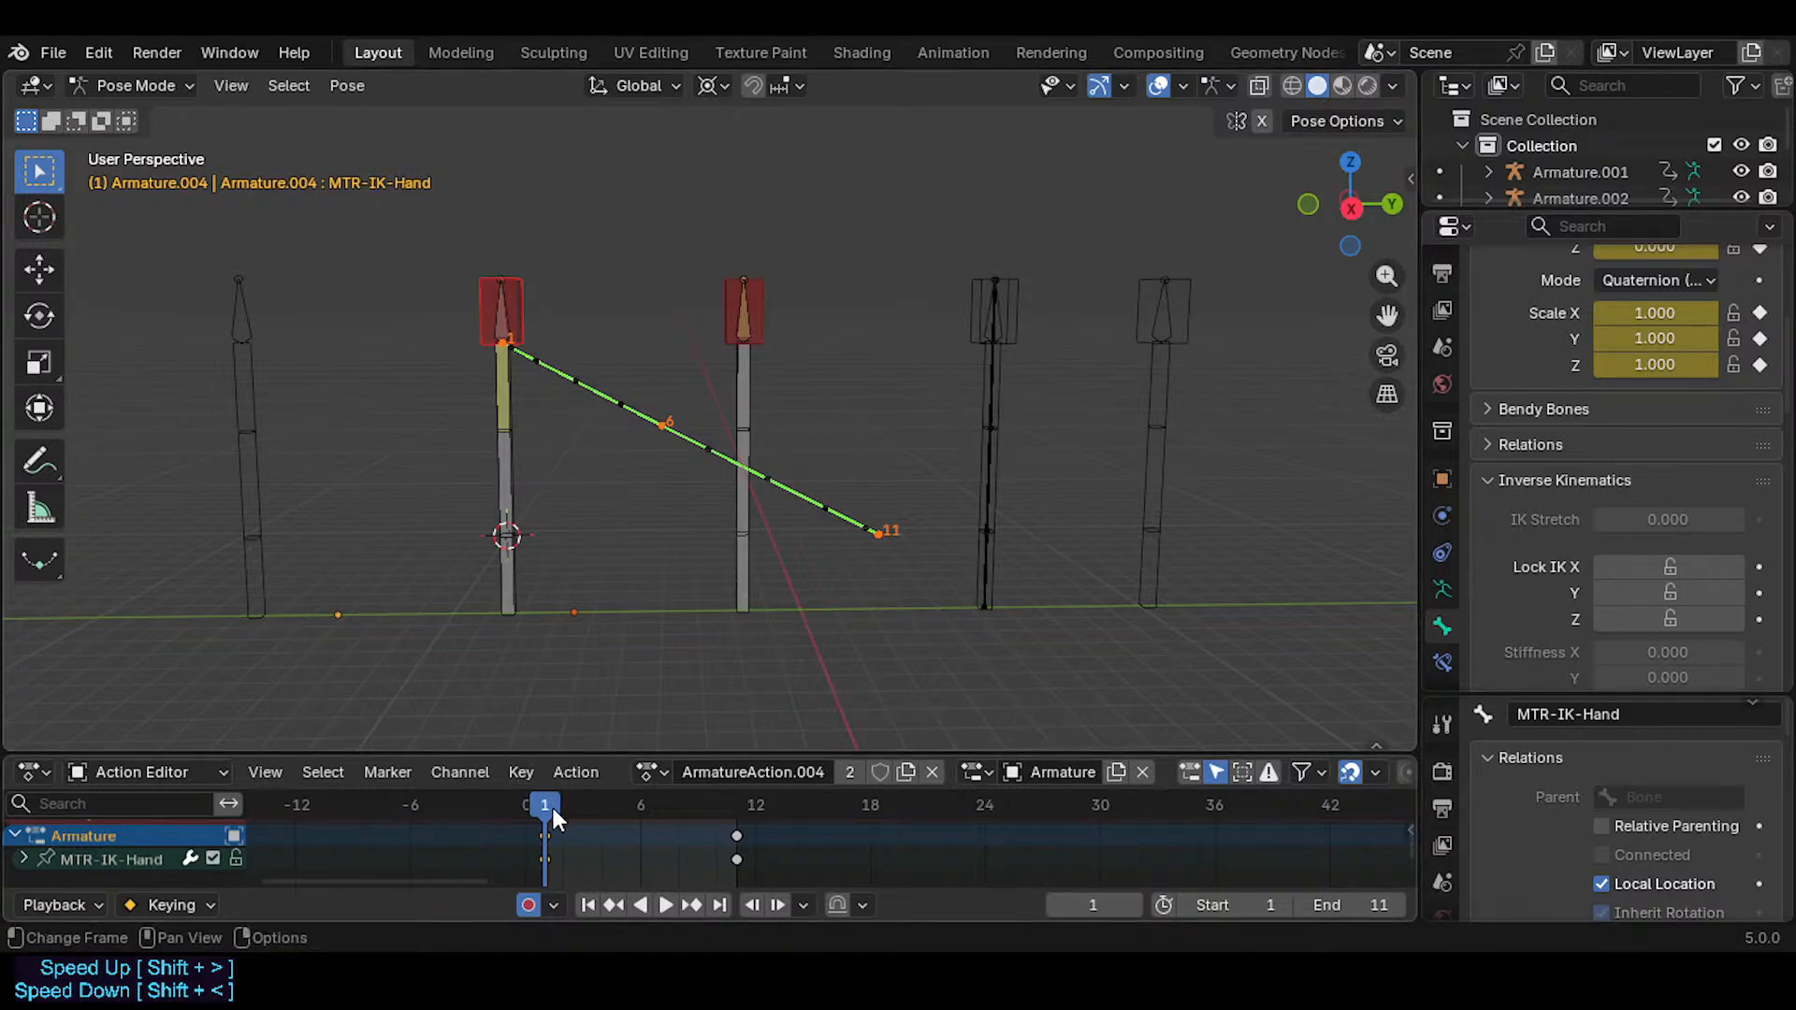
key("shift+d")
left_click(645, 822)
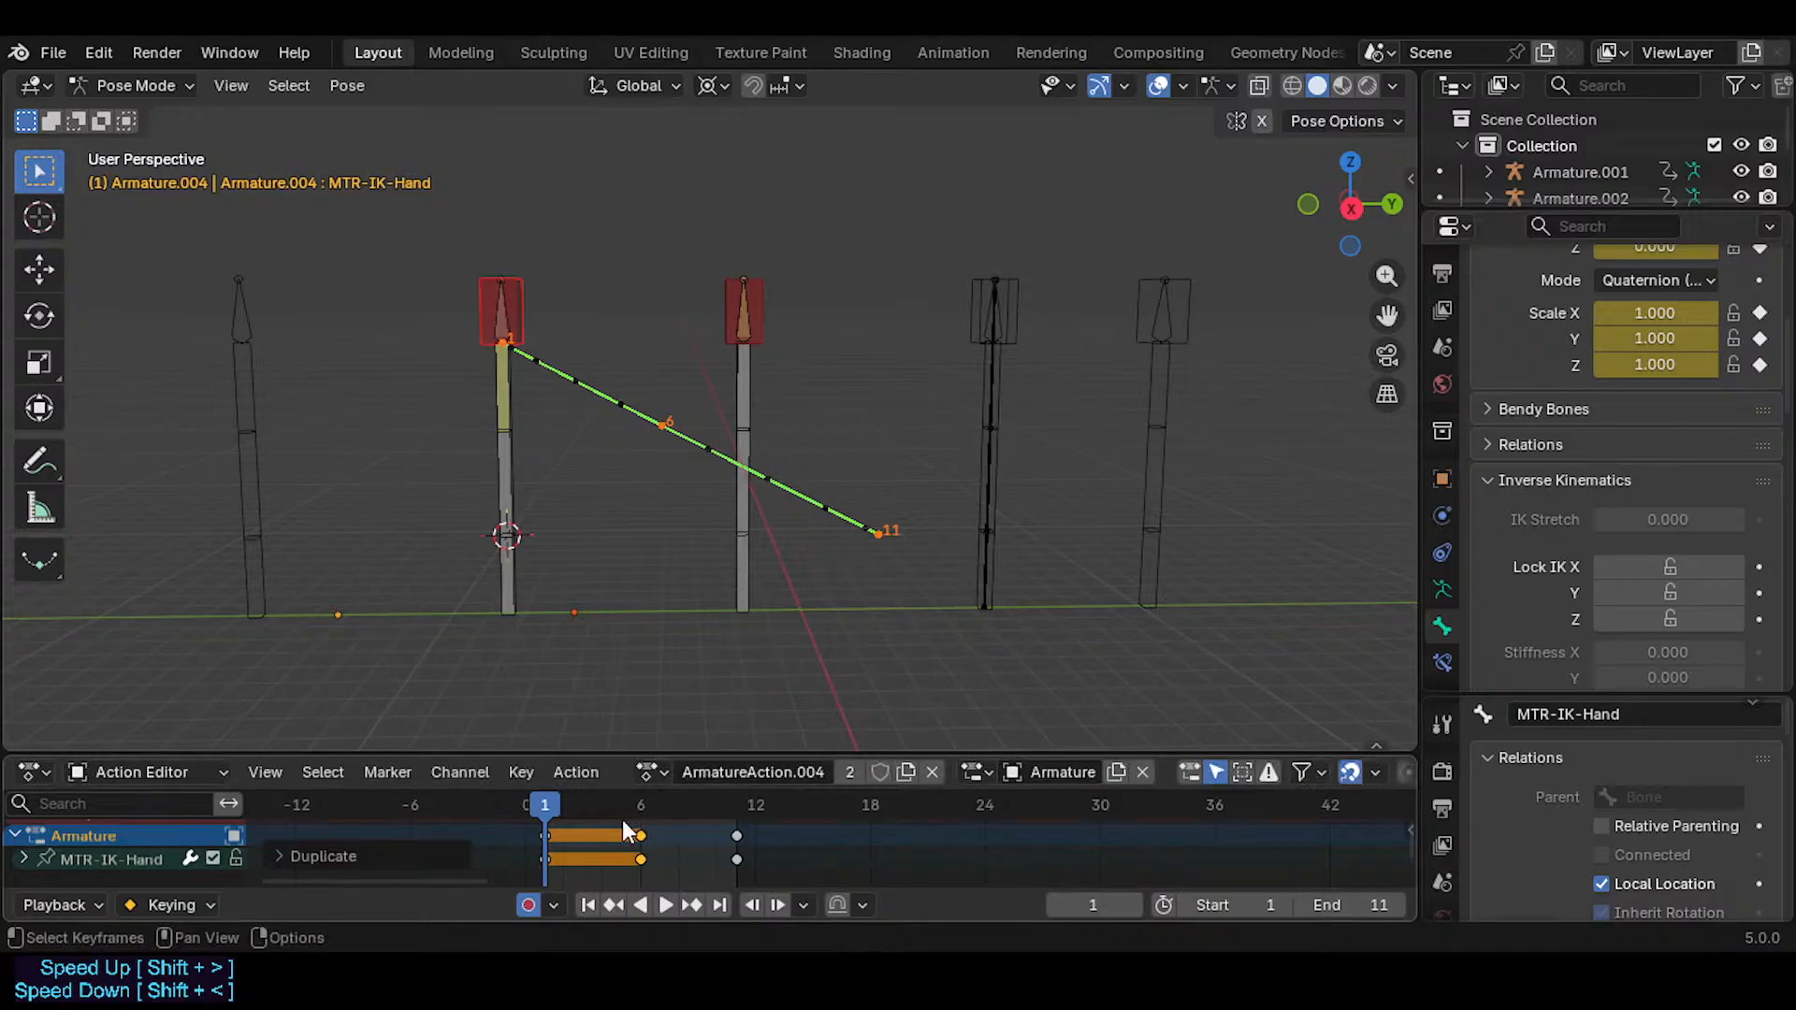
left_click_drag(538, 806, 637, 811)
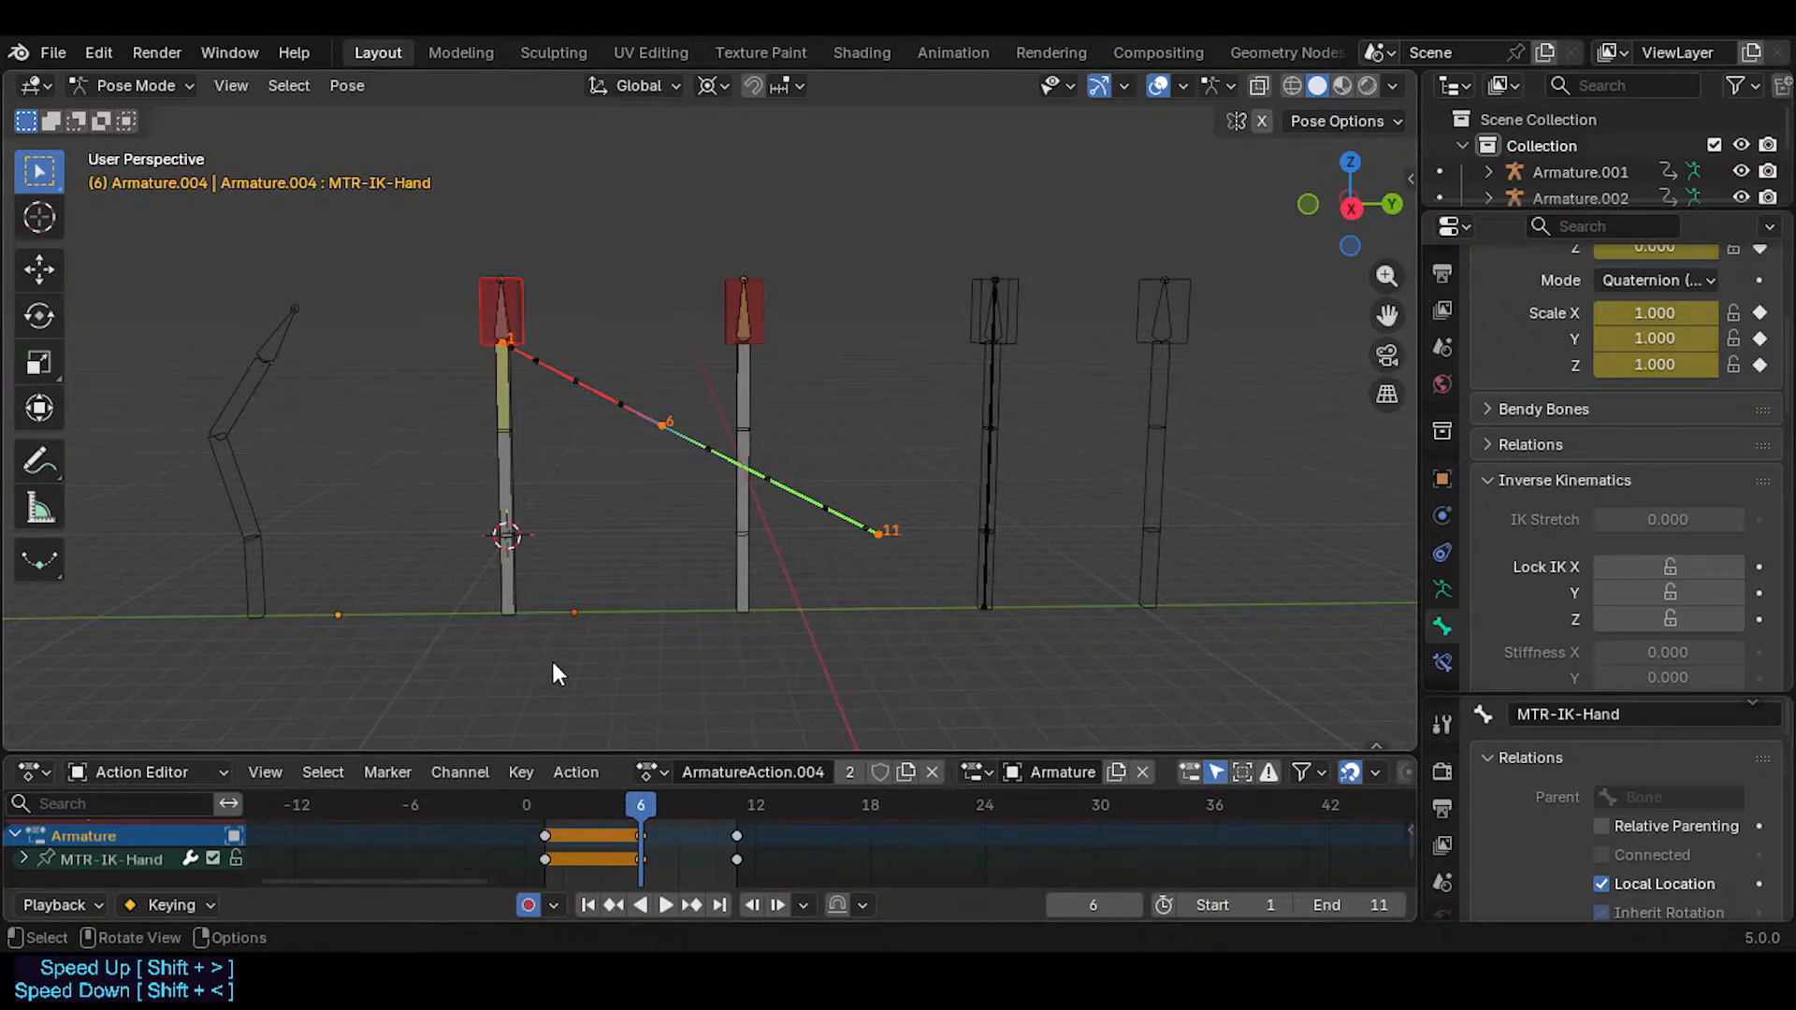
- At frame 6, rotate MTR-IK-Hand around the 3D cursor at the upper arm's base by a little over 52° downward
left_click(517, 504)
left_click(521, 306)
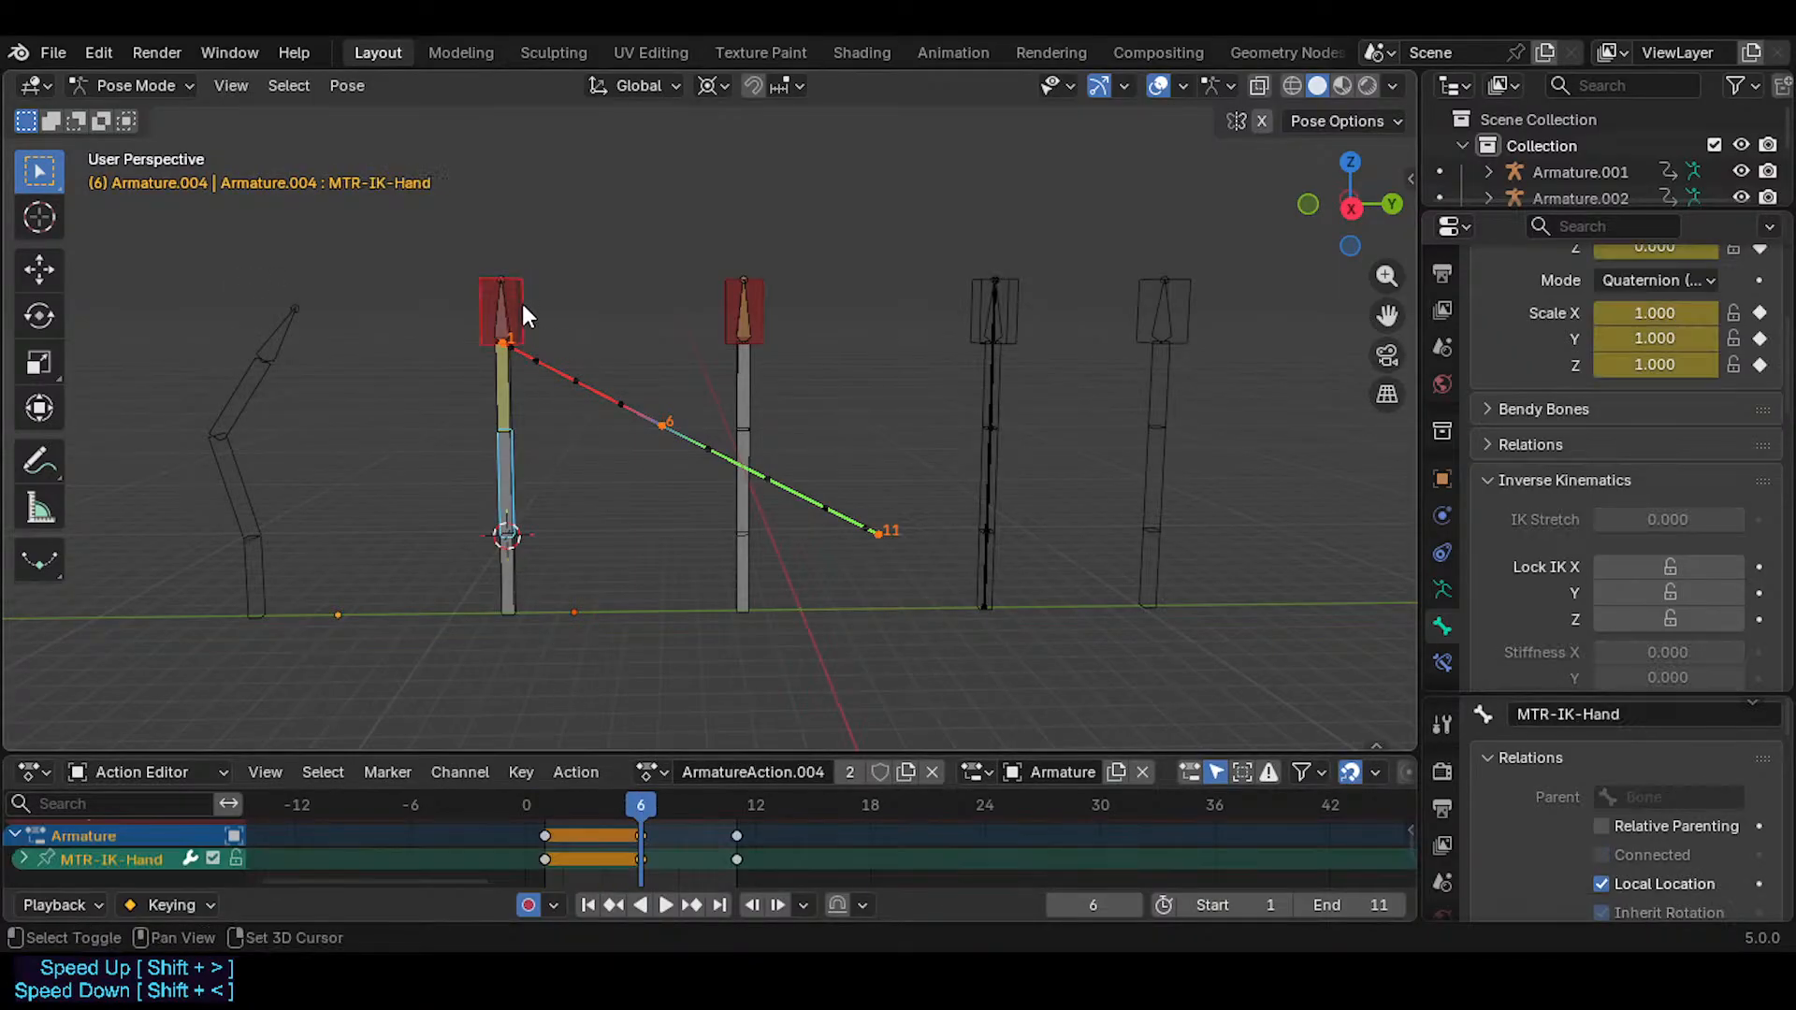
key("r")
key("z")
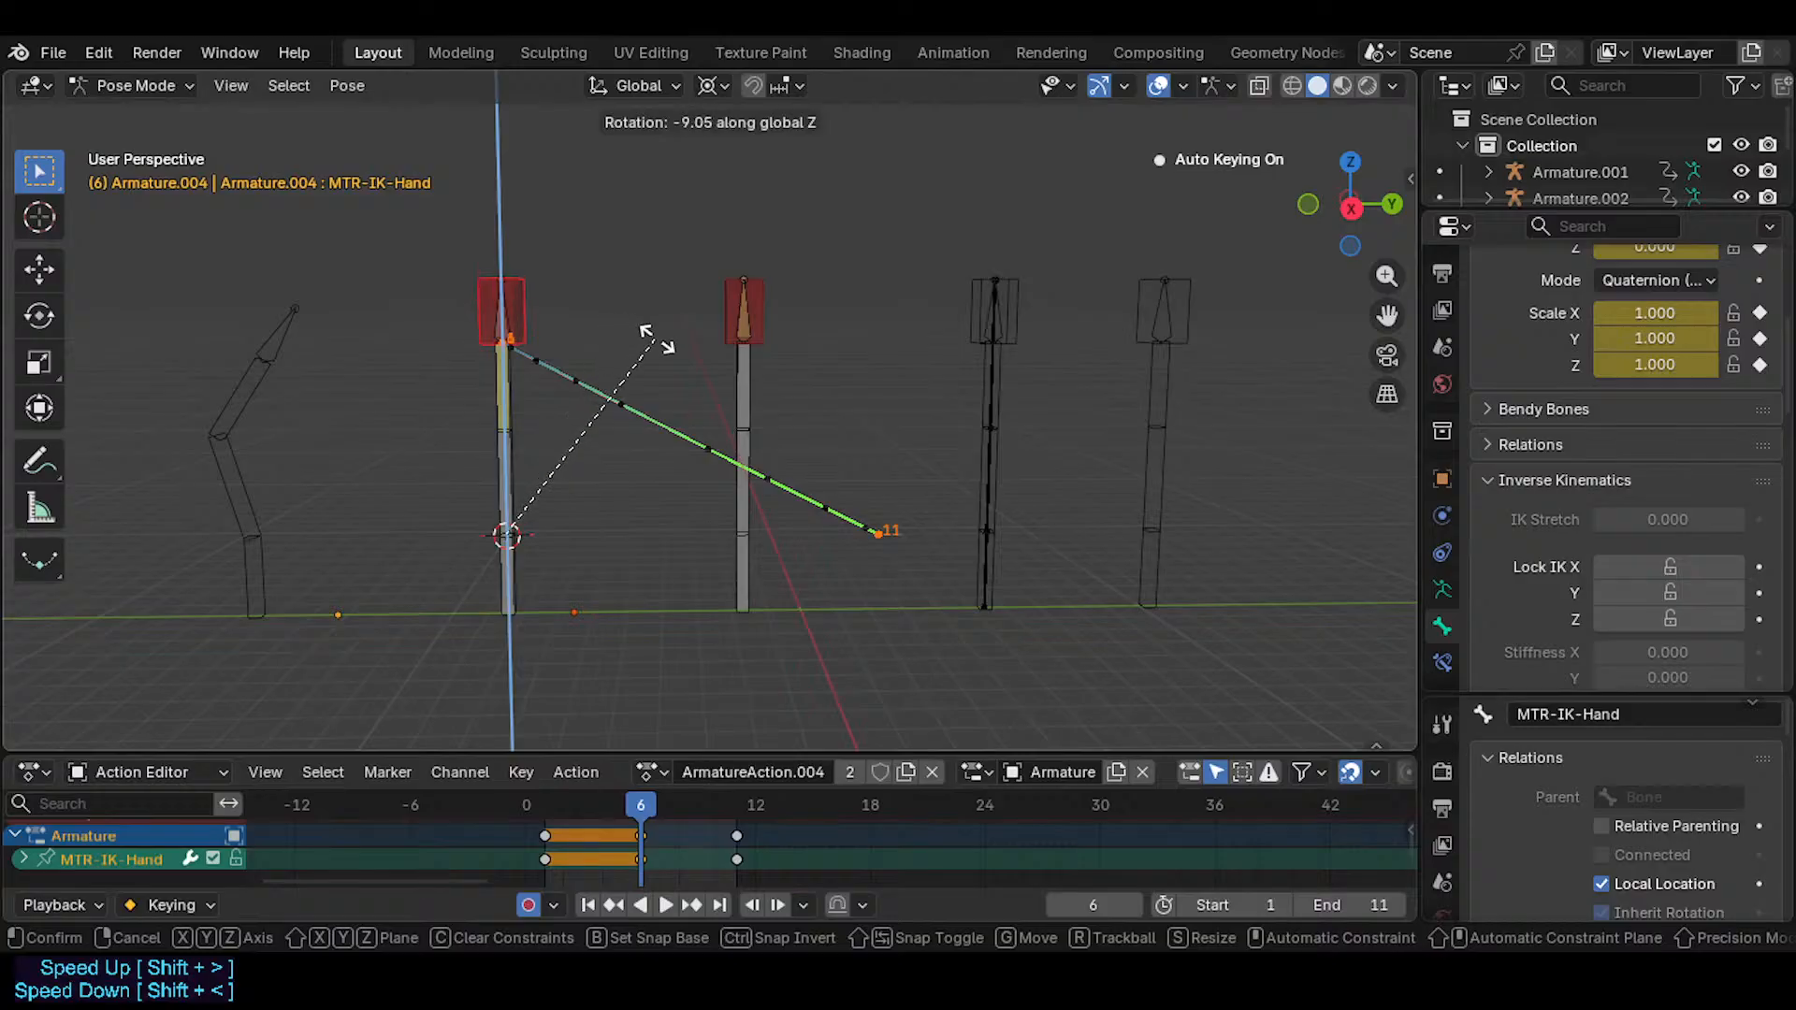
key("Escape")
key("r")
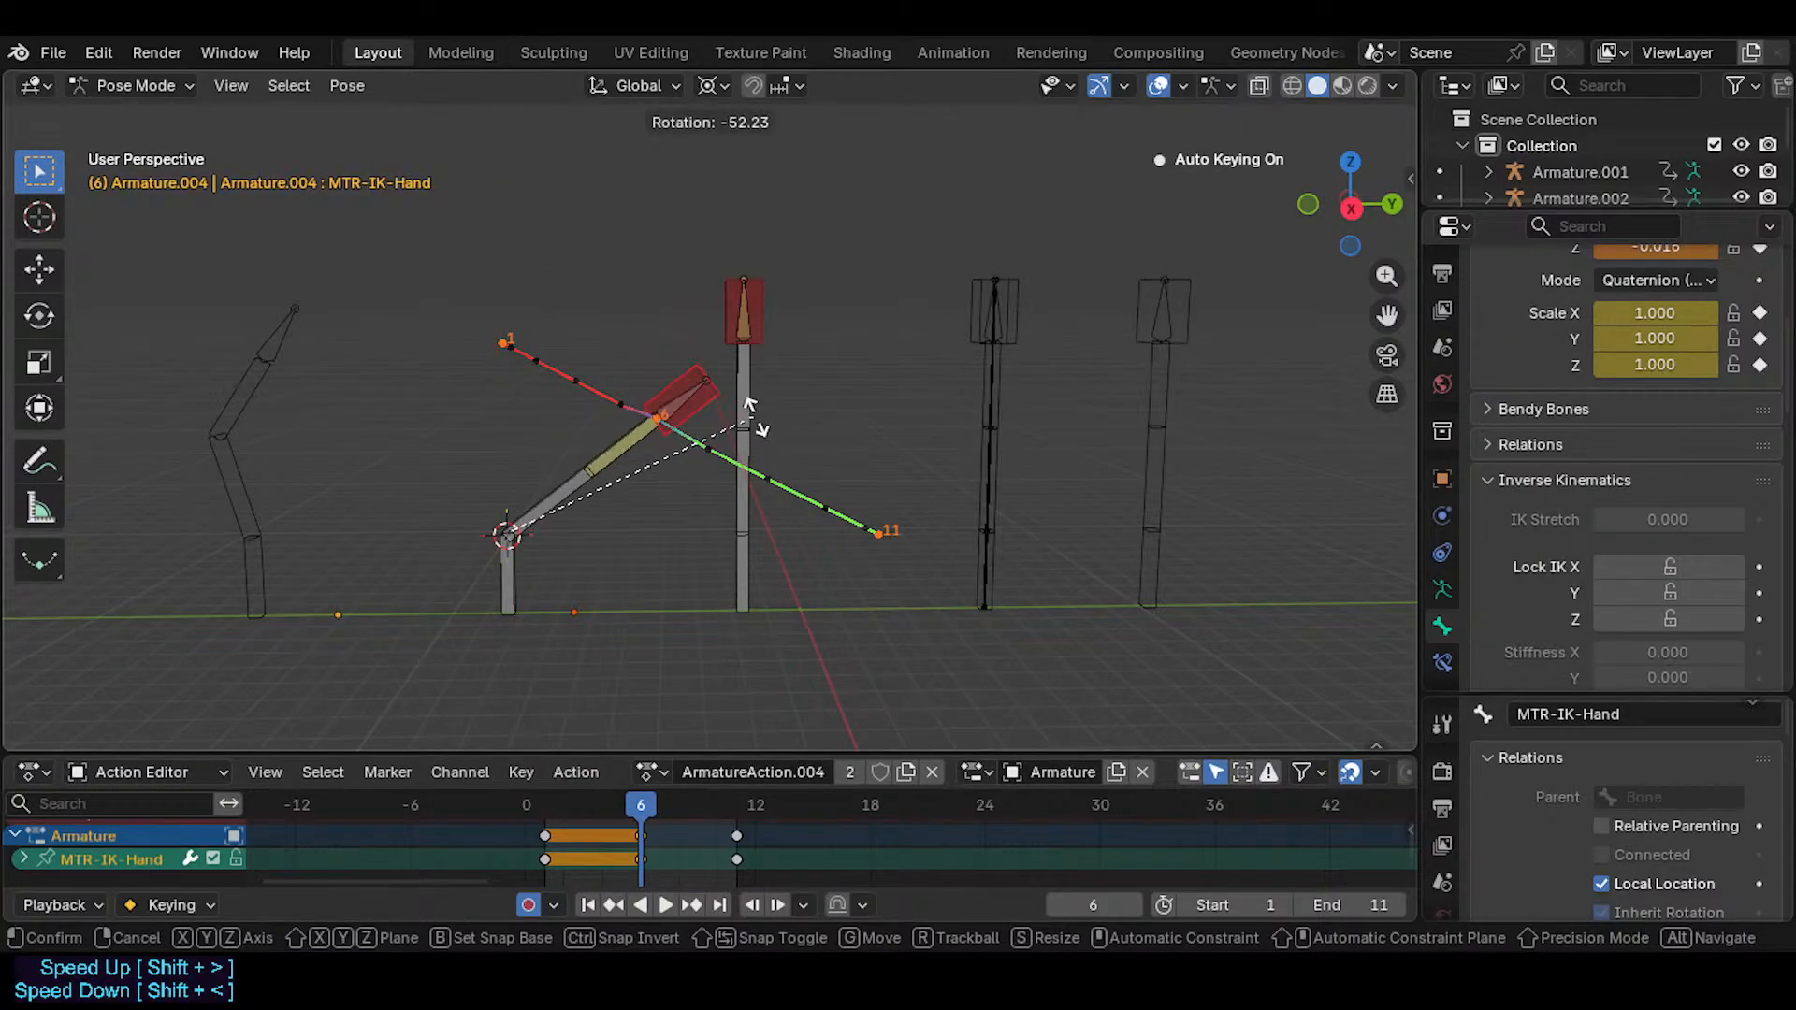
left_click(781, 439)
- Delete the MTR-IK-Hand keyframe at frame 11
left_click(730, 806)
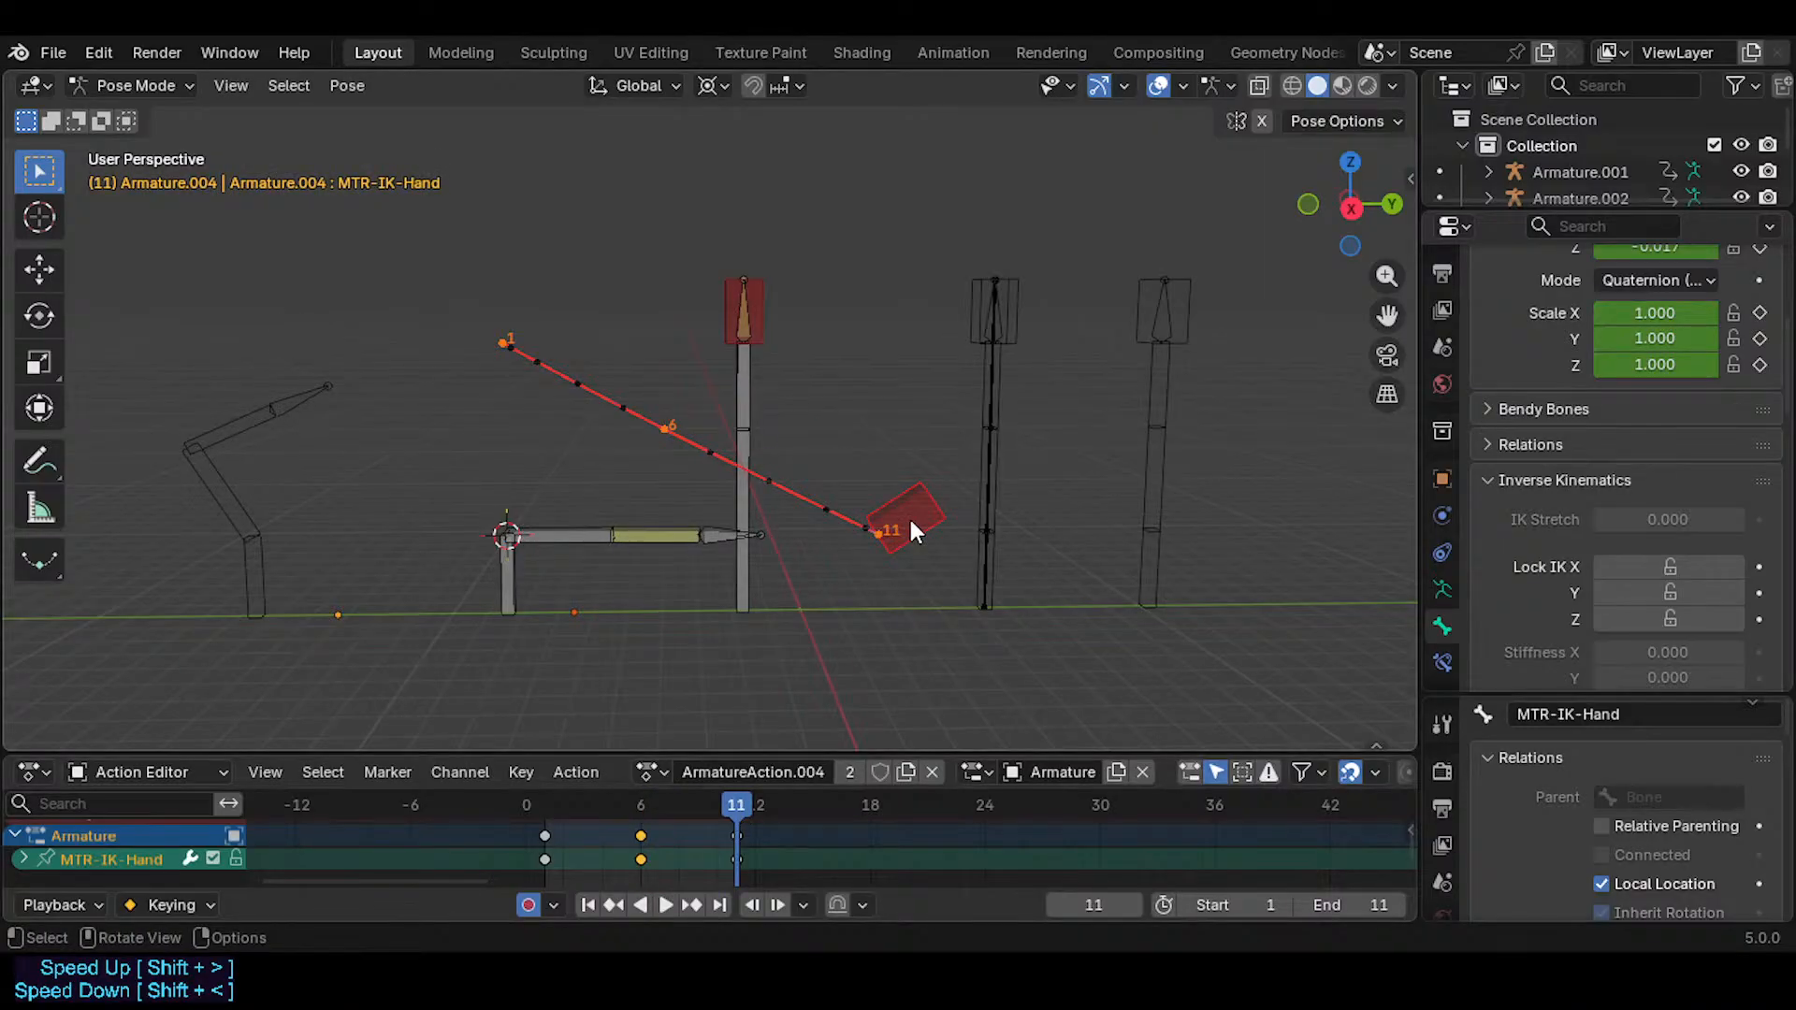
left_click(736, 833)
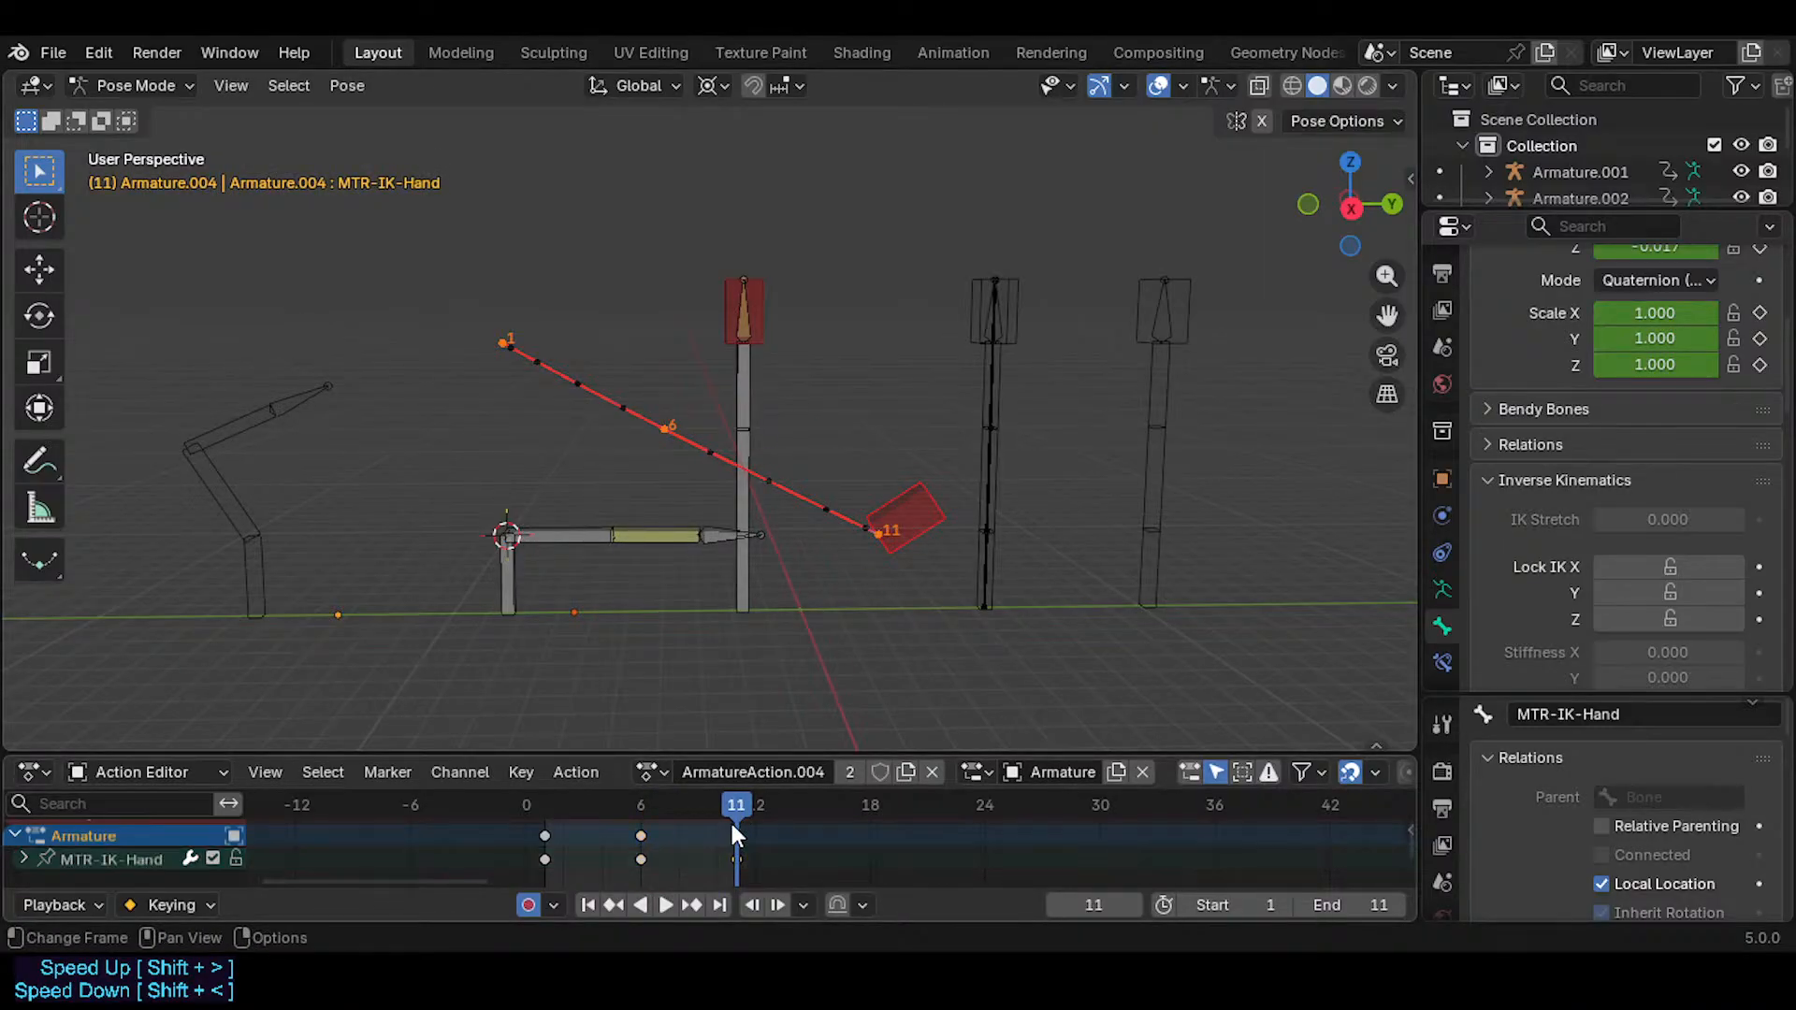
key("x")
left_click(735, 836)
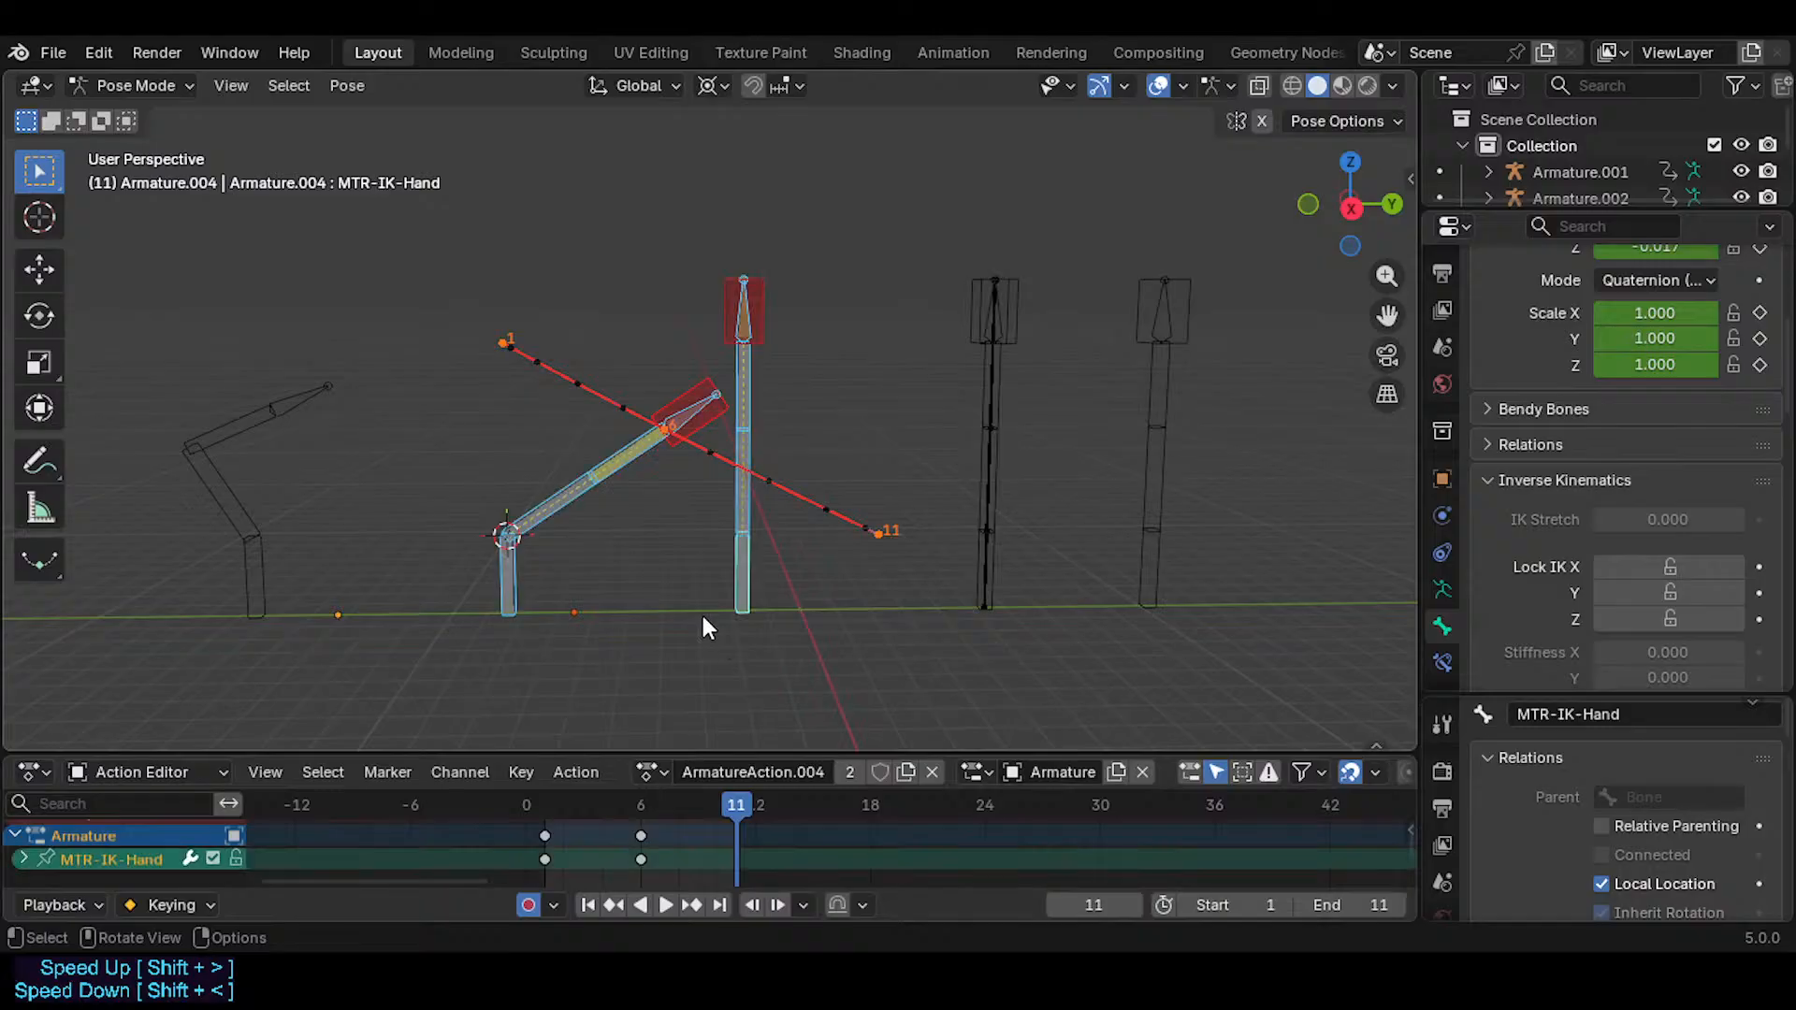
- At frame 11, rotate MTR-IK-Hand further down around the 3D cursor until the arm is horizontal
left_click(707, 404)
left_click(703, 422)
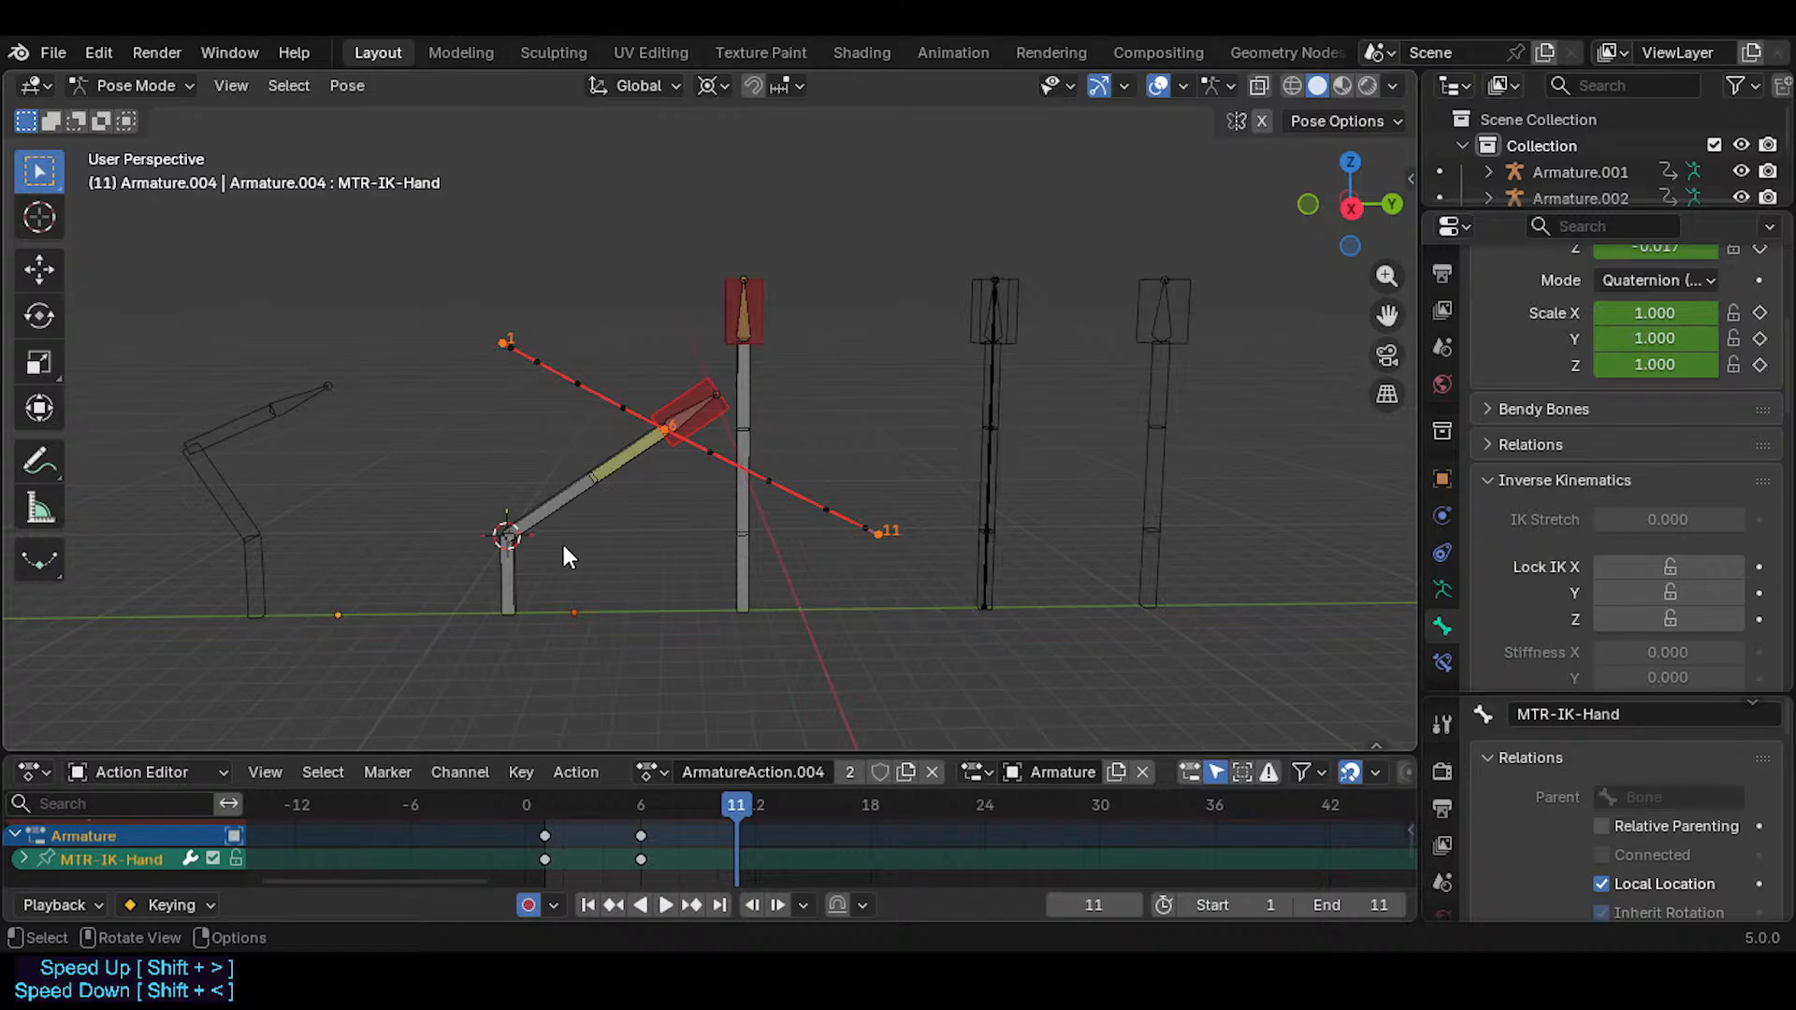
key("r")
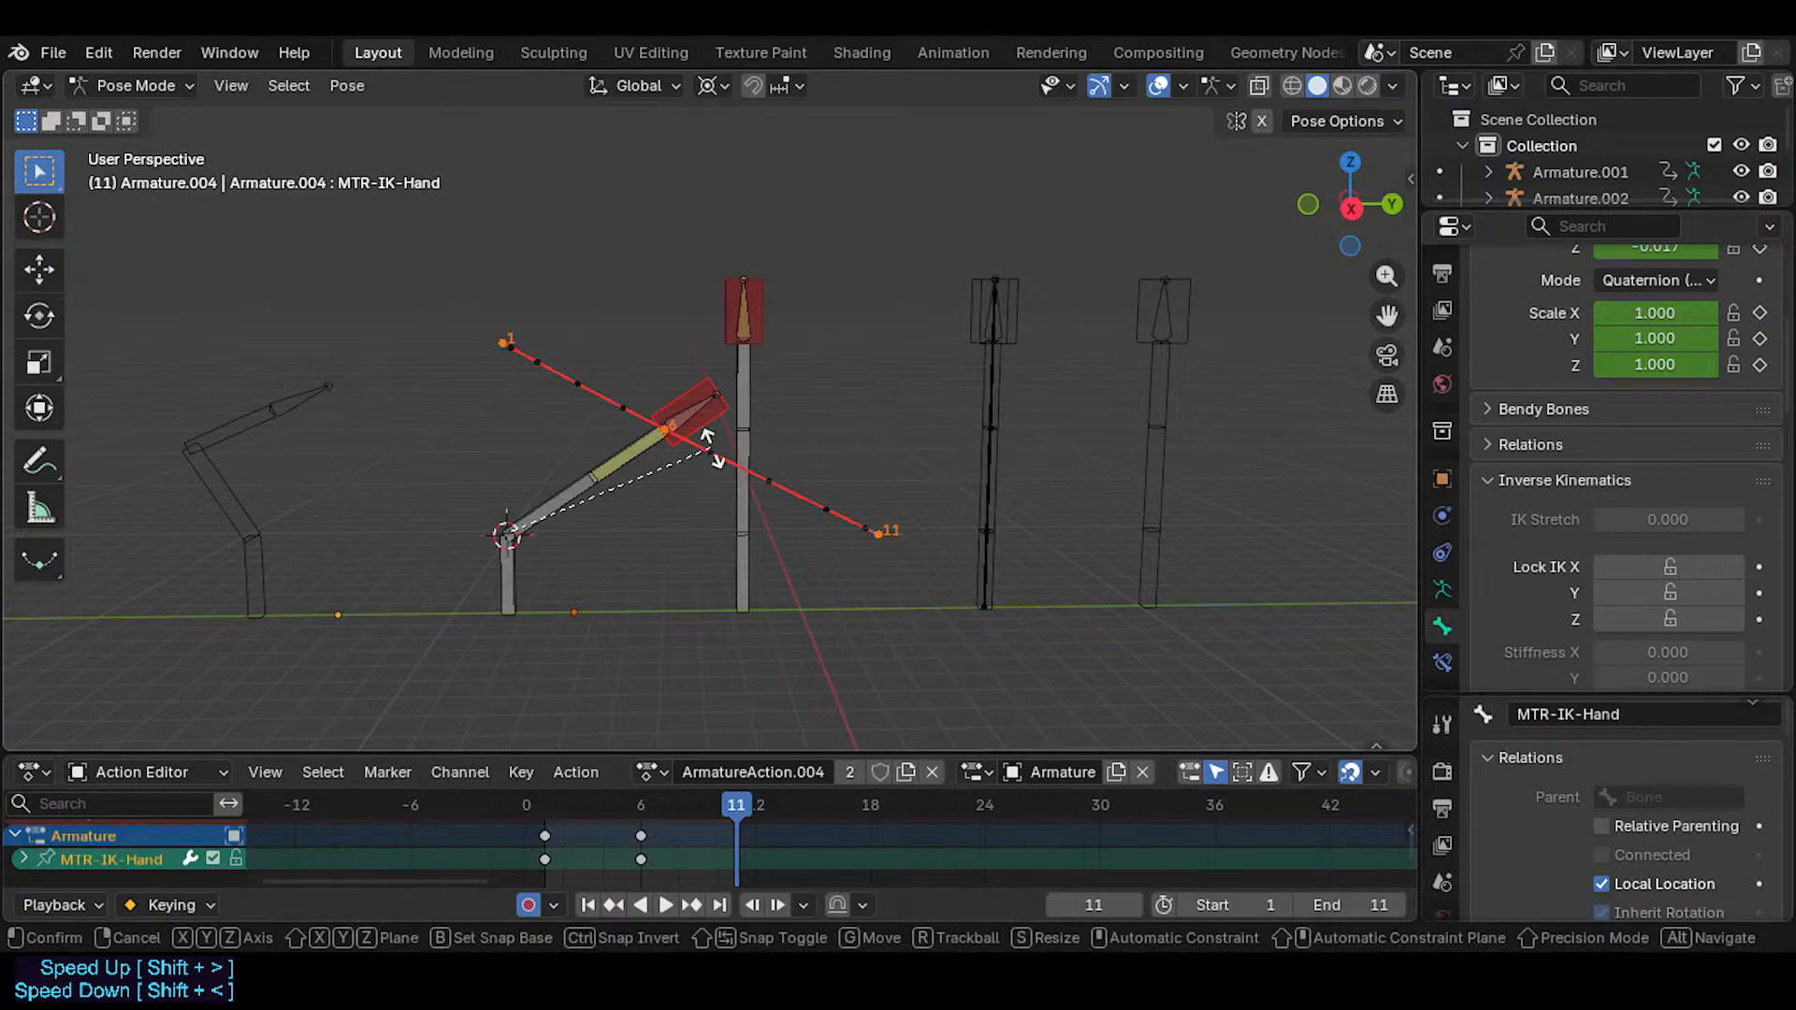
left_click(799, 589)
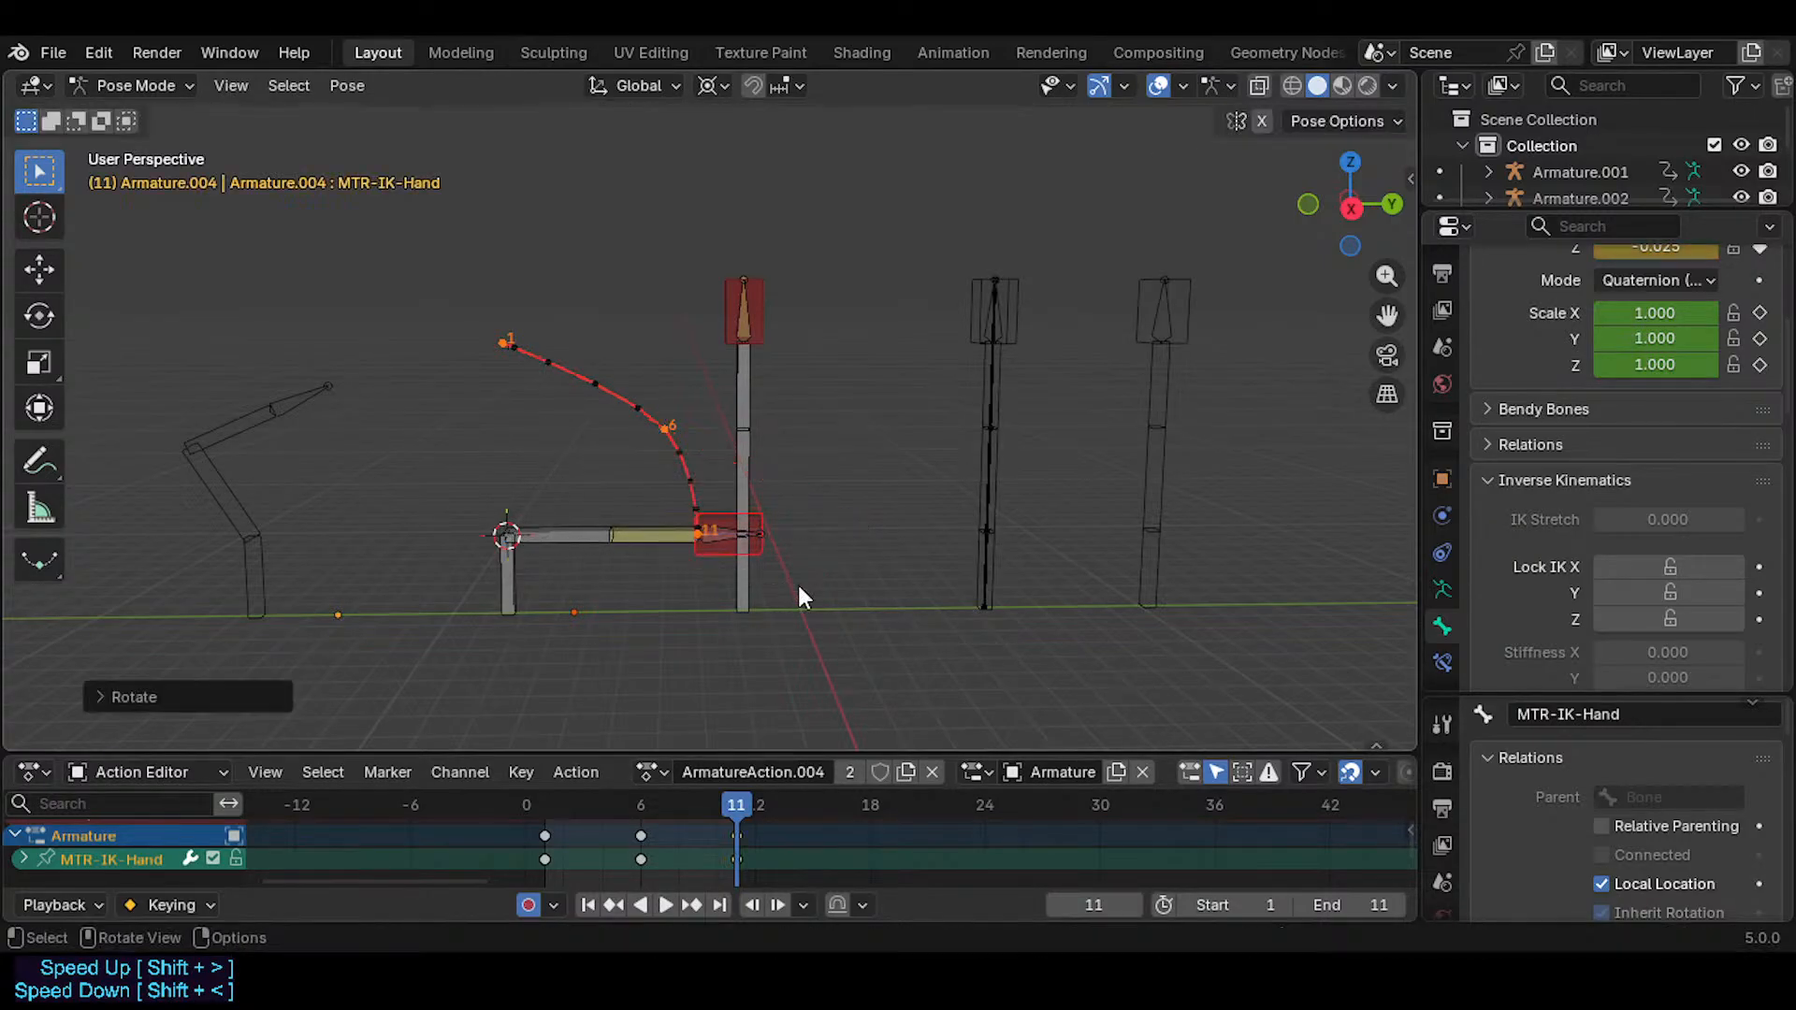
- Delete the MTR-IK-Hand keyframes at frames 6 and 11 and return to frame 1
left_click_drag(748, 810, 642, 800)
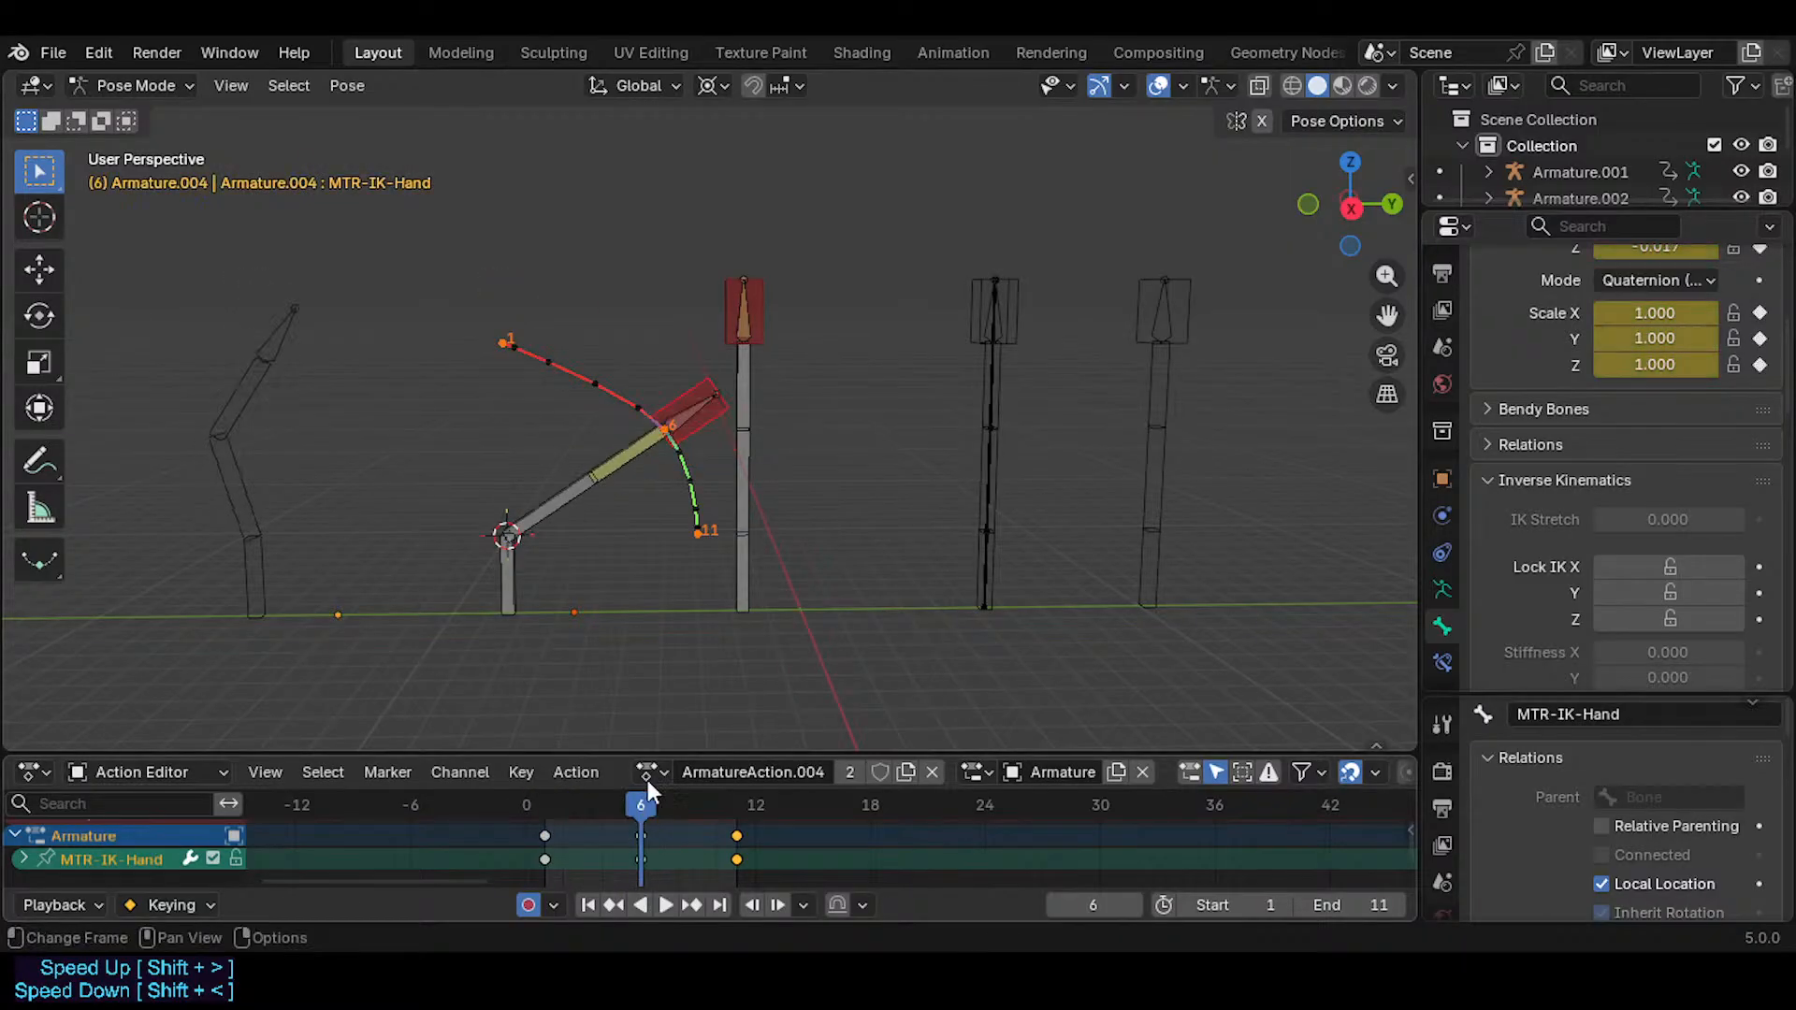
left_click(643, 845)
key("x")
left_click(638, 828)
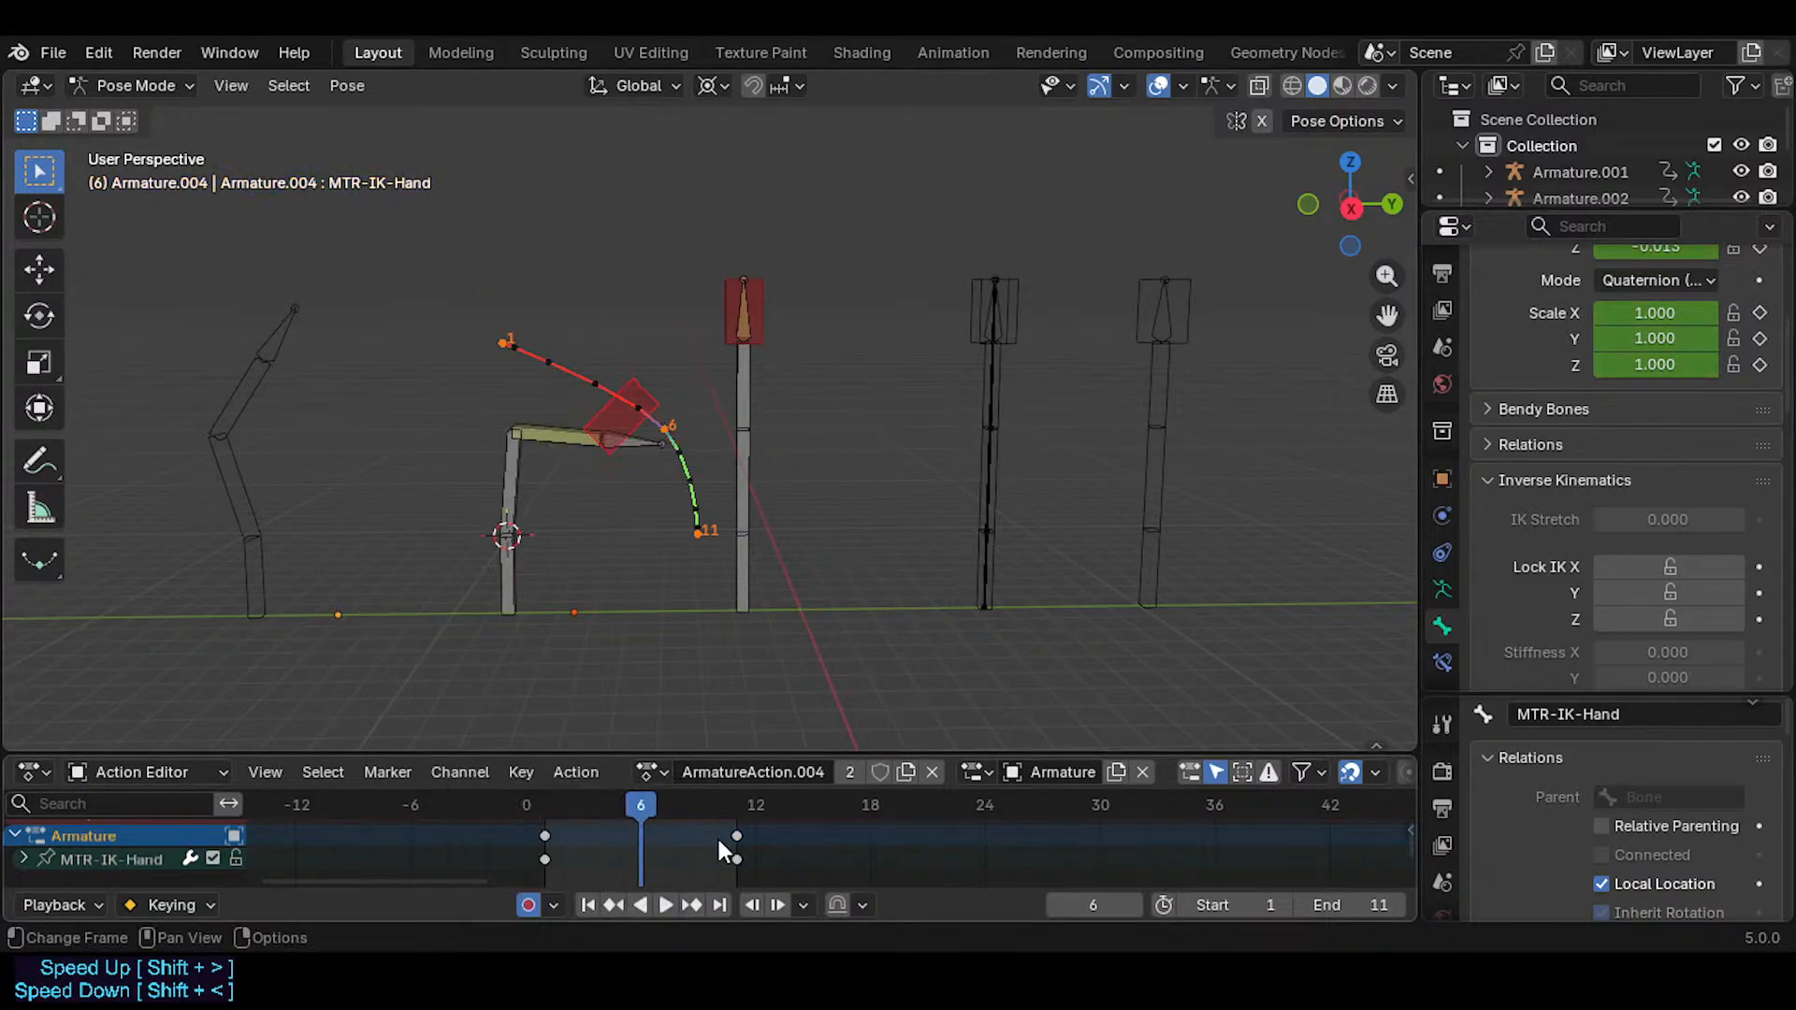
left_click(737, 853)
key("x")
left_click(730, 847)
left_click_drag(636, 806, 549, 806)
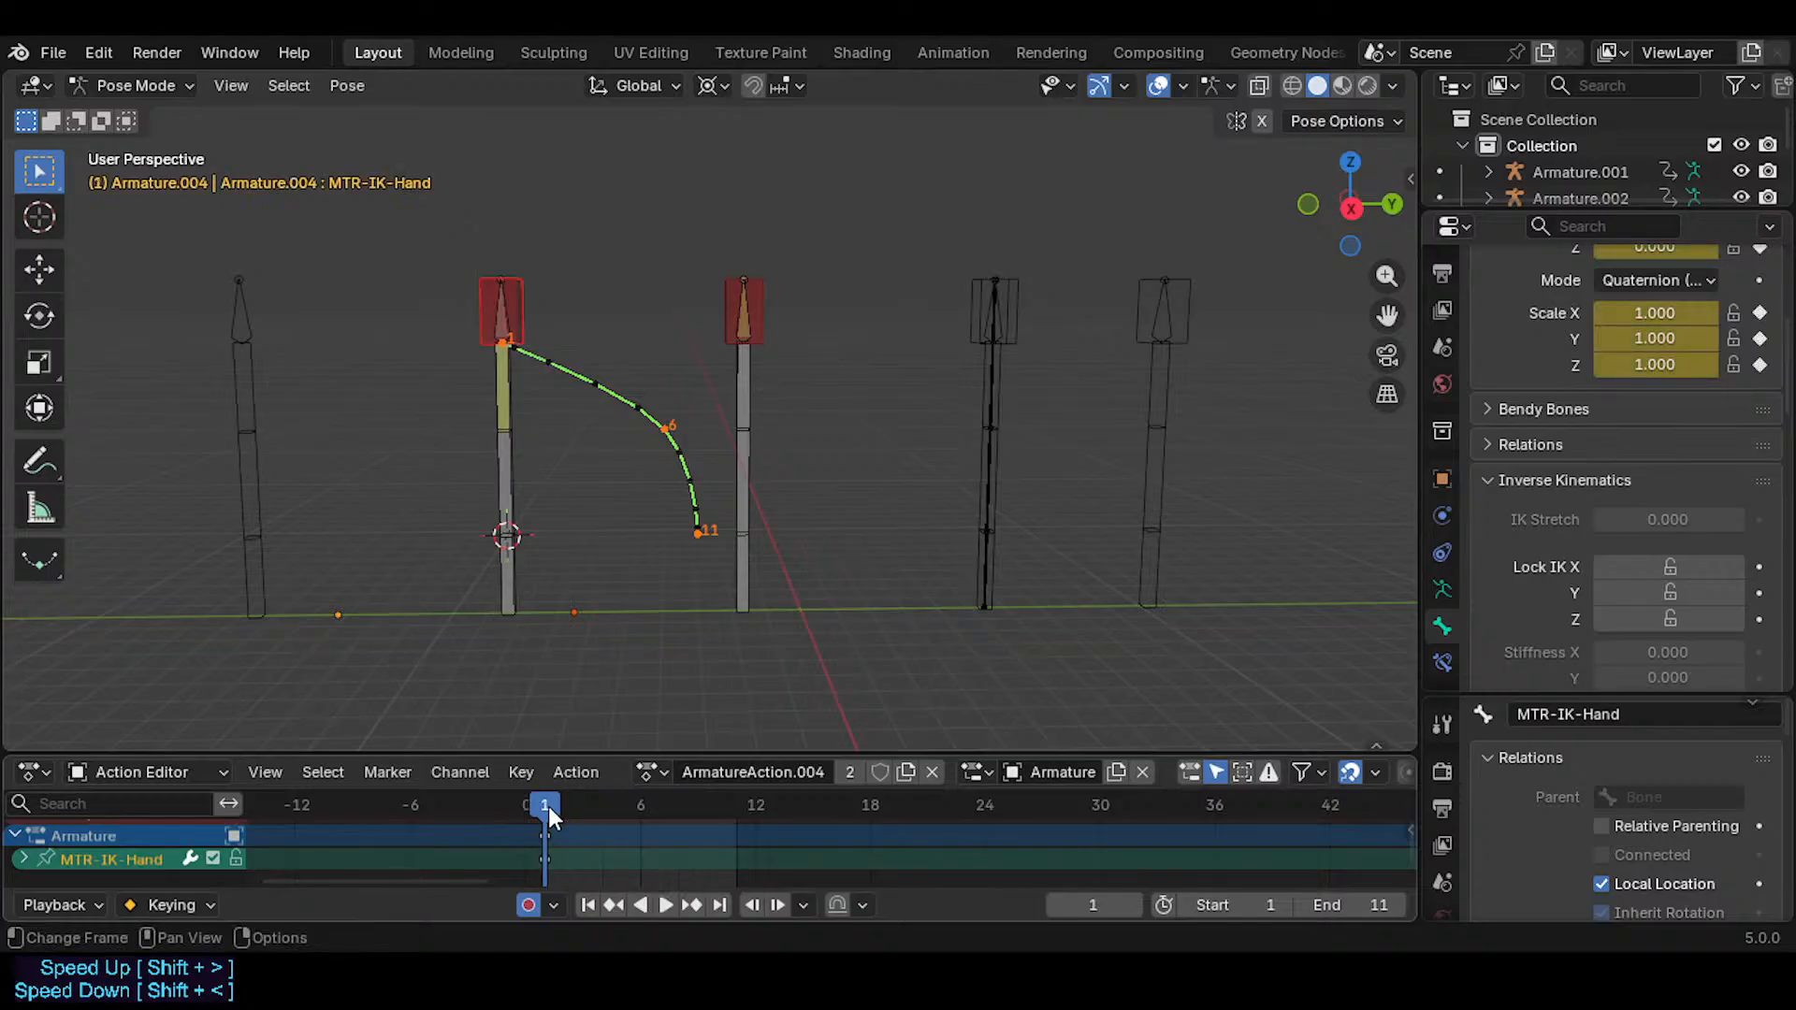
- Clear the motion path of the arm's MTR-IK-Hand control and select that control again
key("alt+p")
left_click(512, 281)
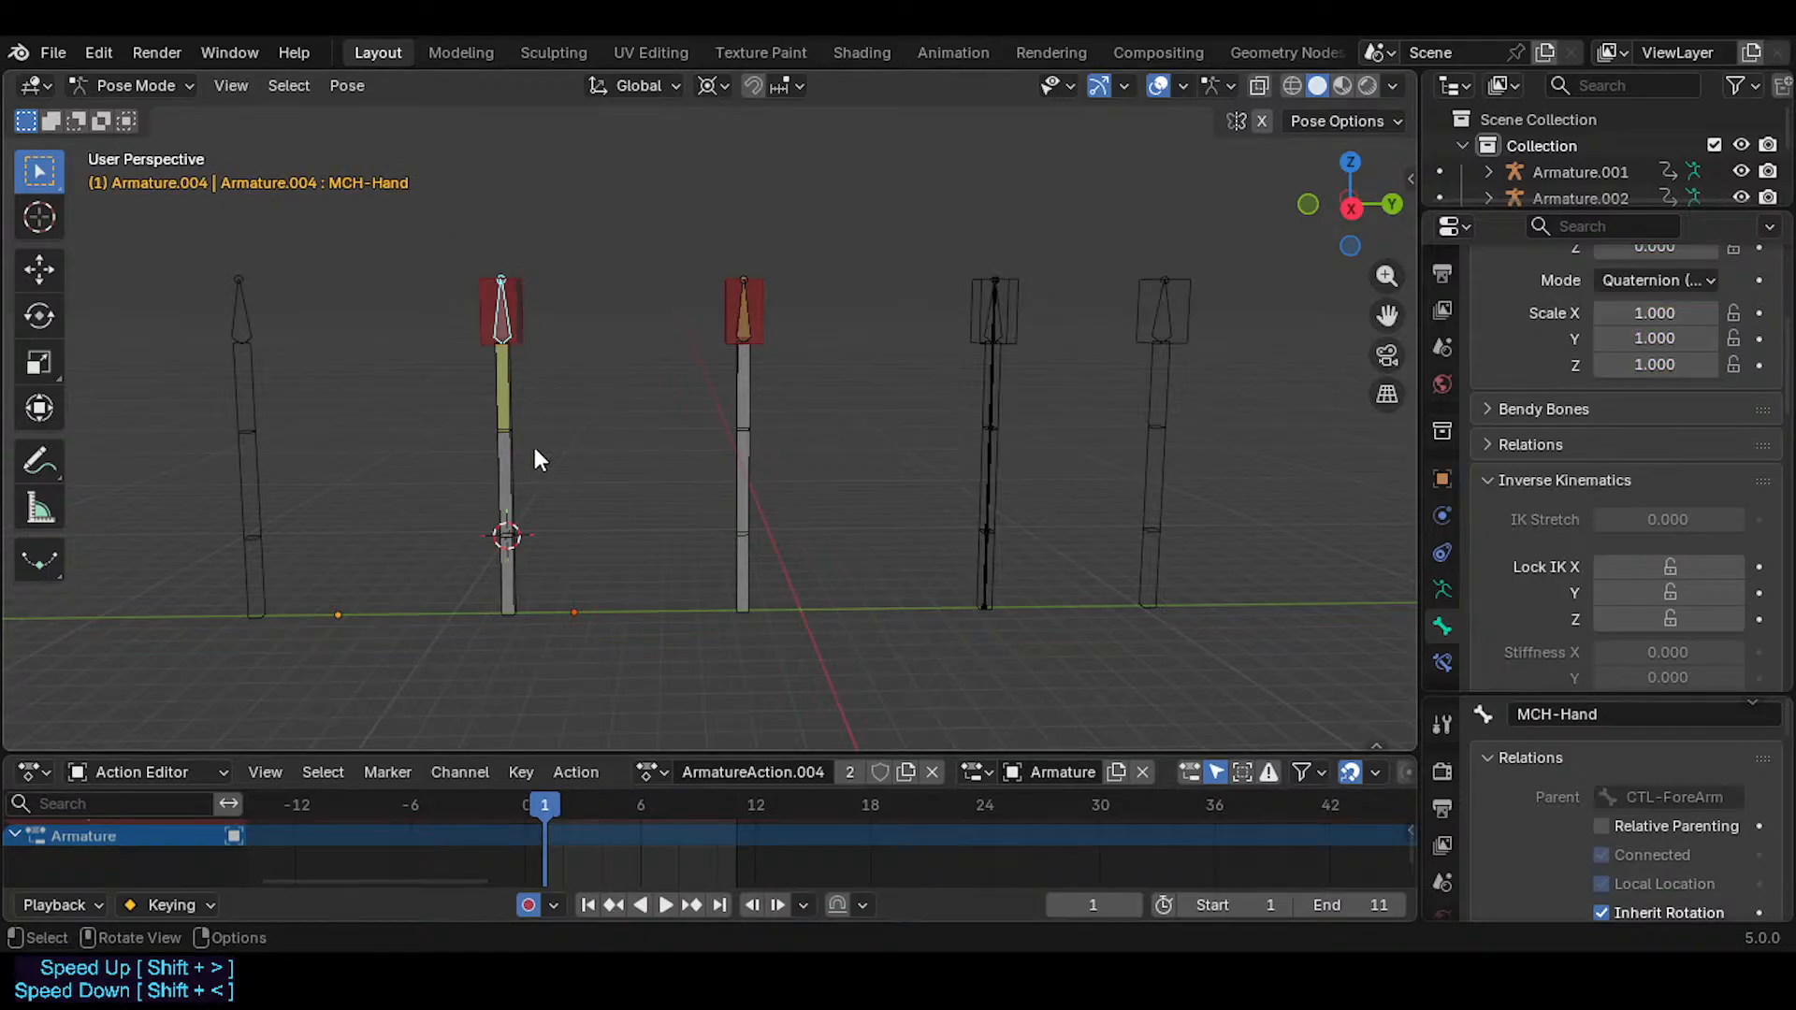
left_click(521, 312)
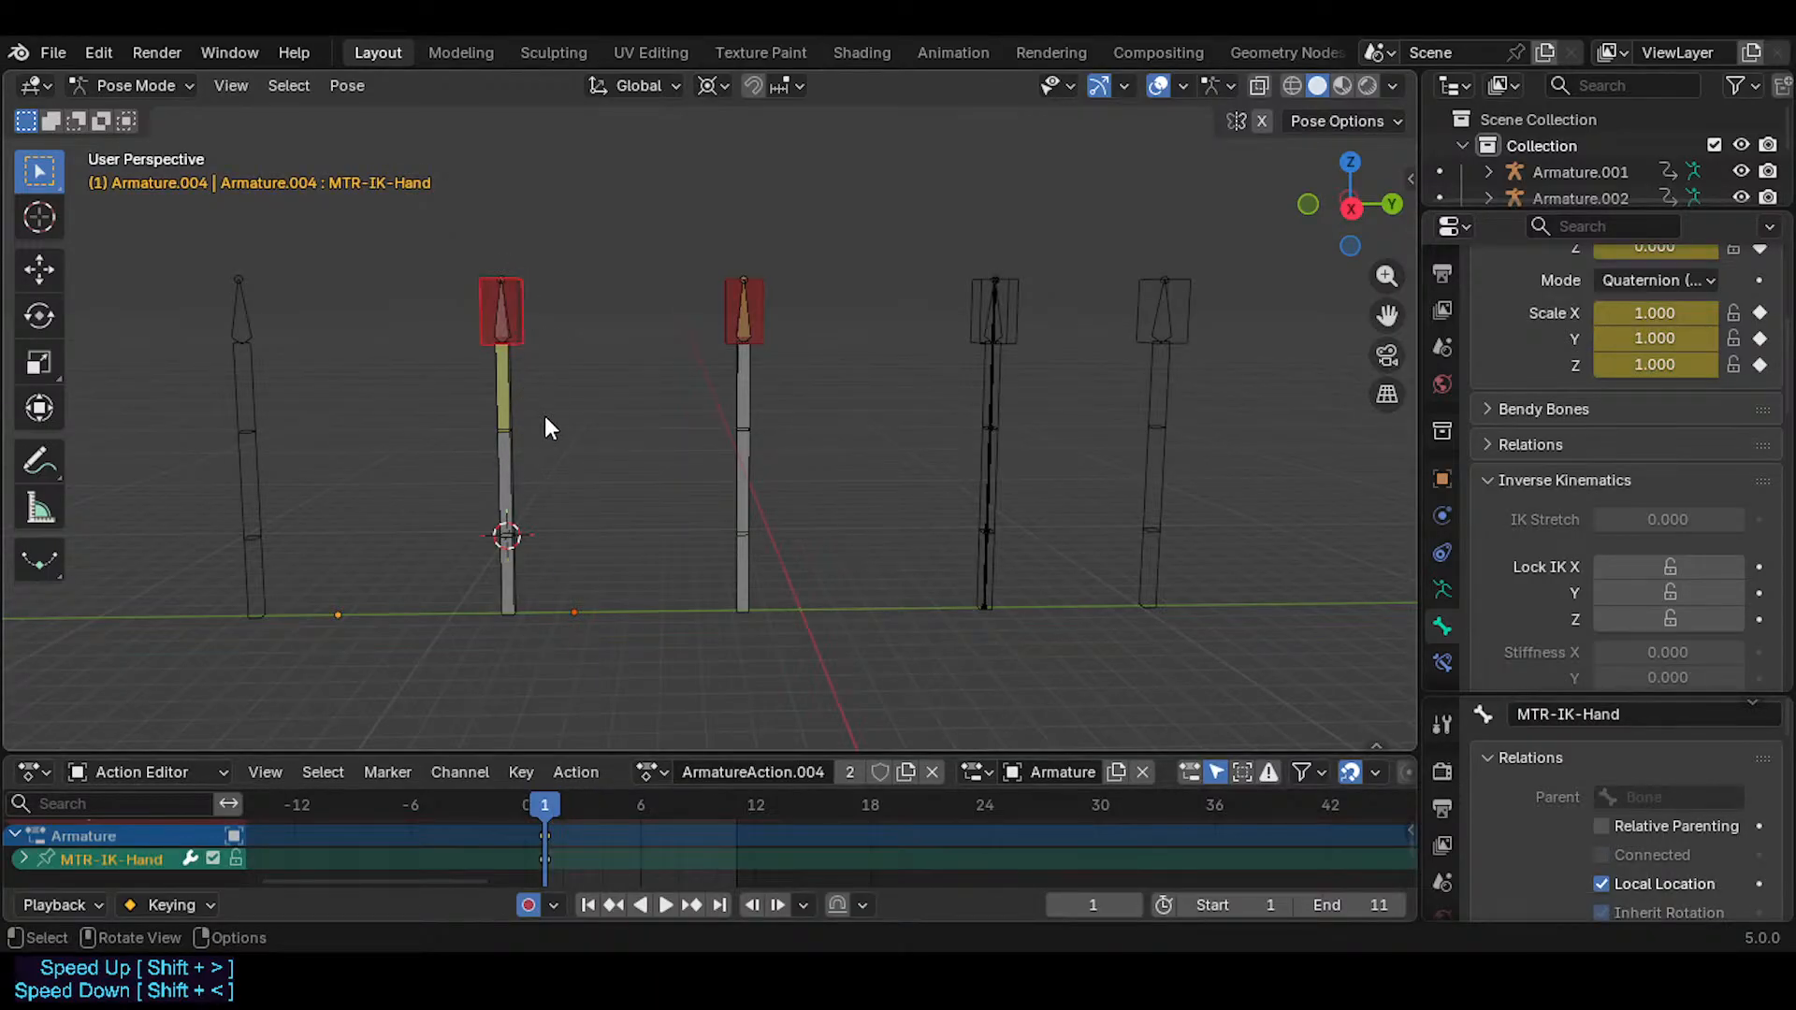
- At frame 11, rotate the MTR-IK-Hand control by about -88 degrees so the arm extends horizontally
left_click_drag(547, 803, 736, 810)
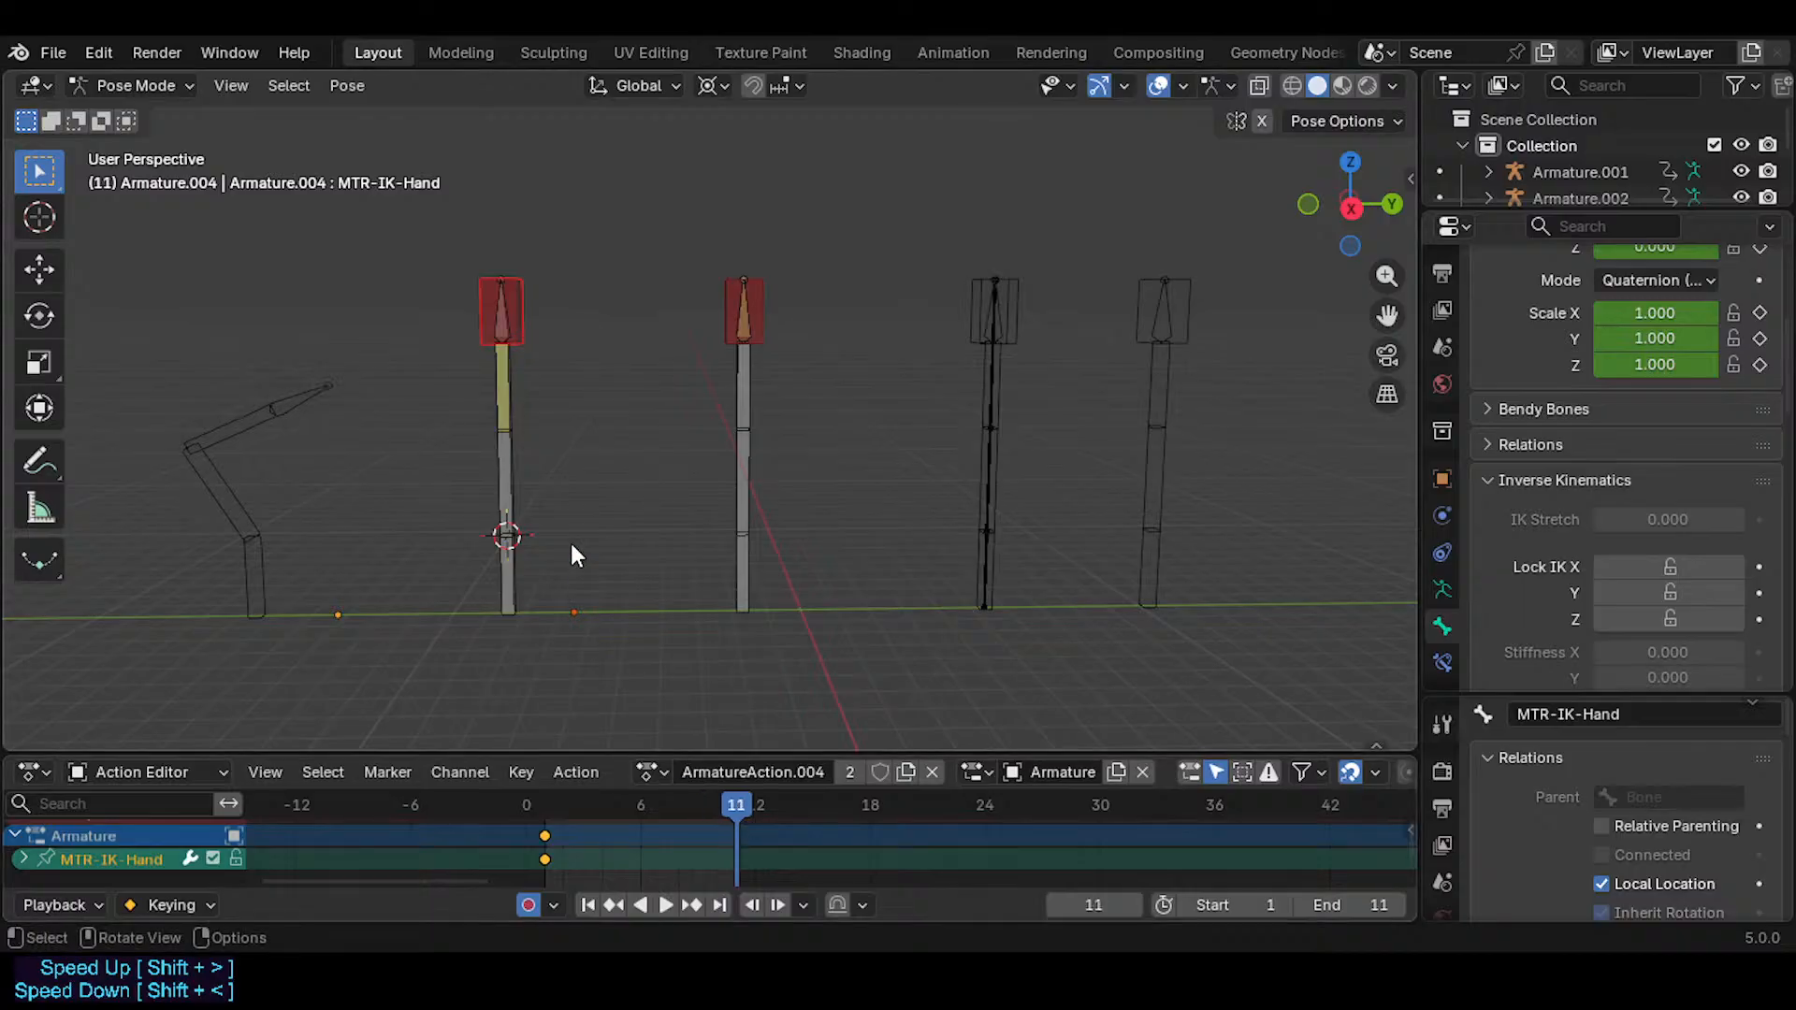
key("r")
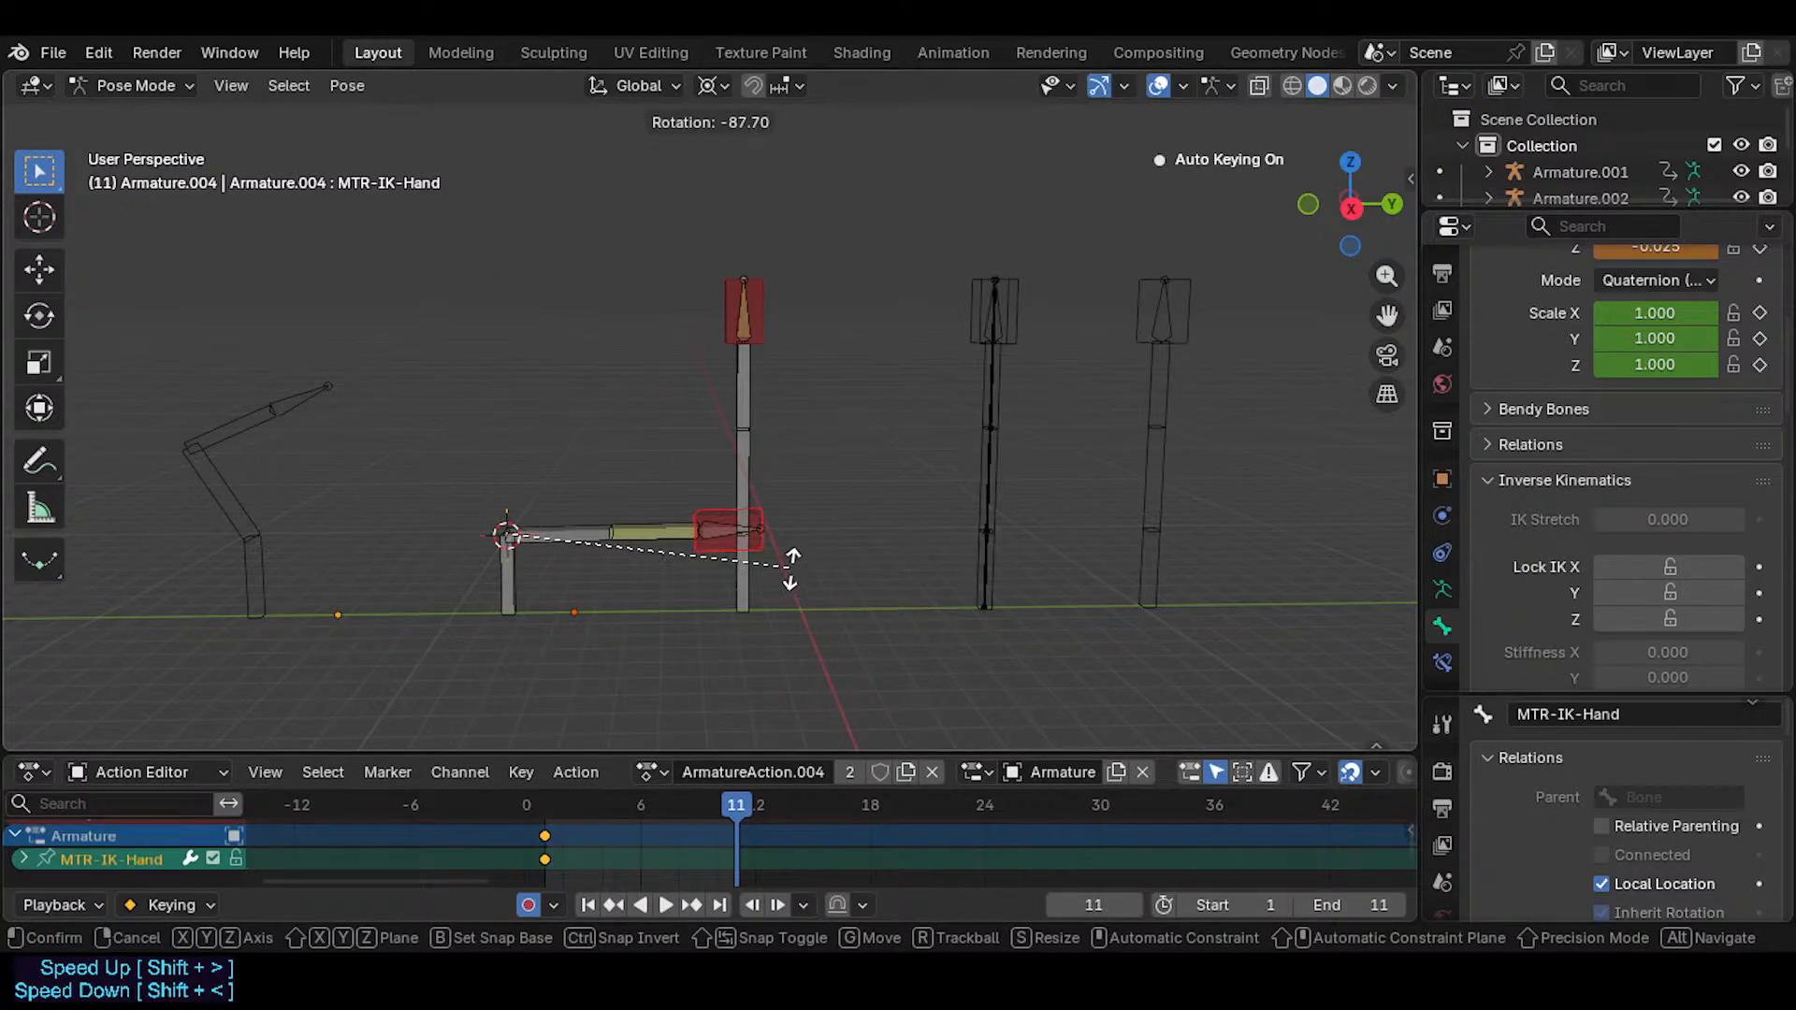
left_click(791, 569)
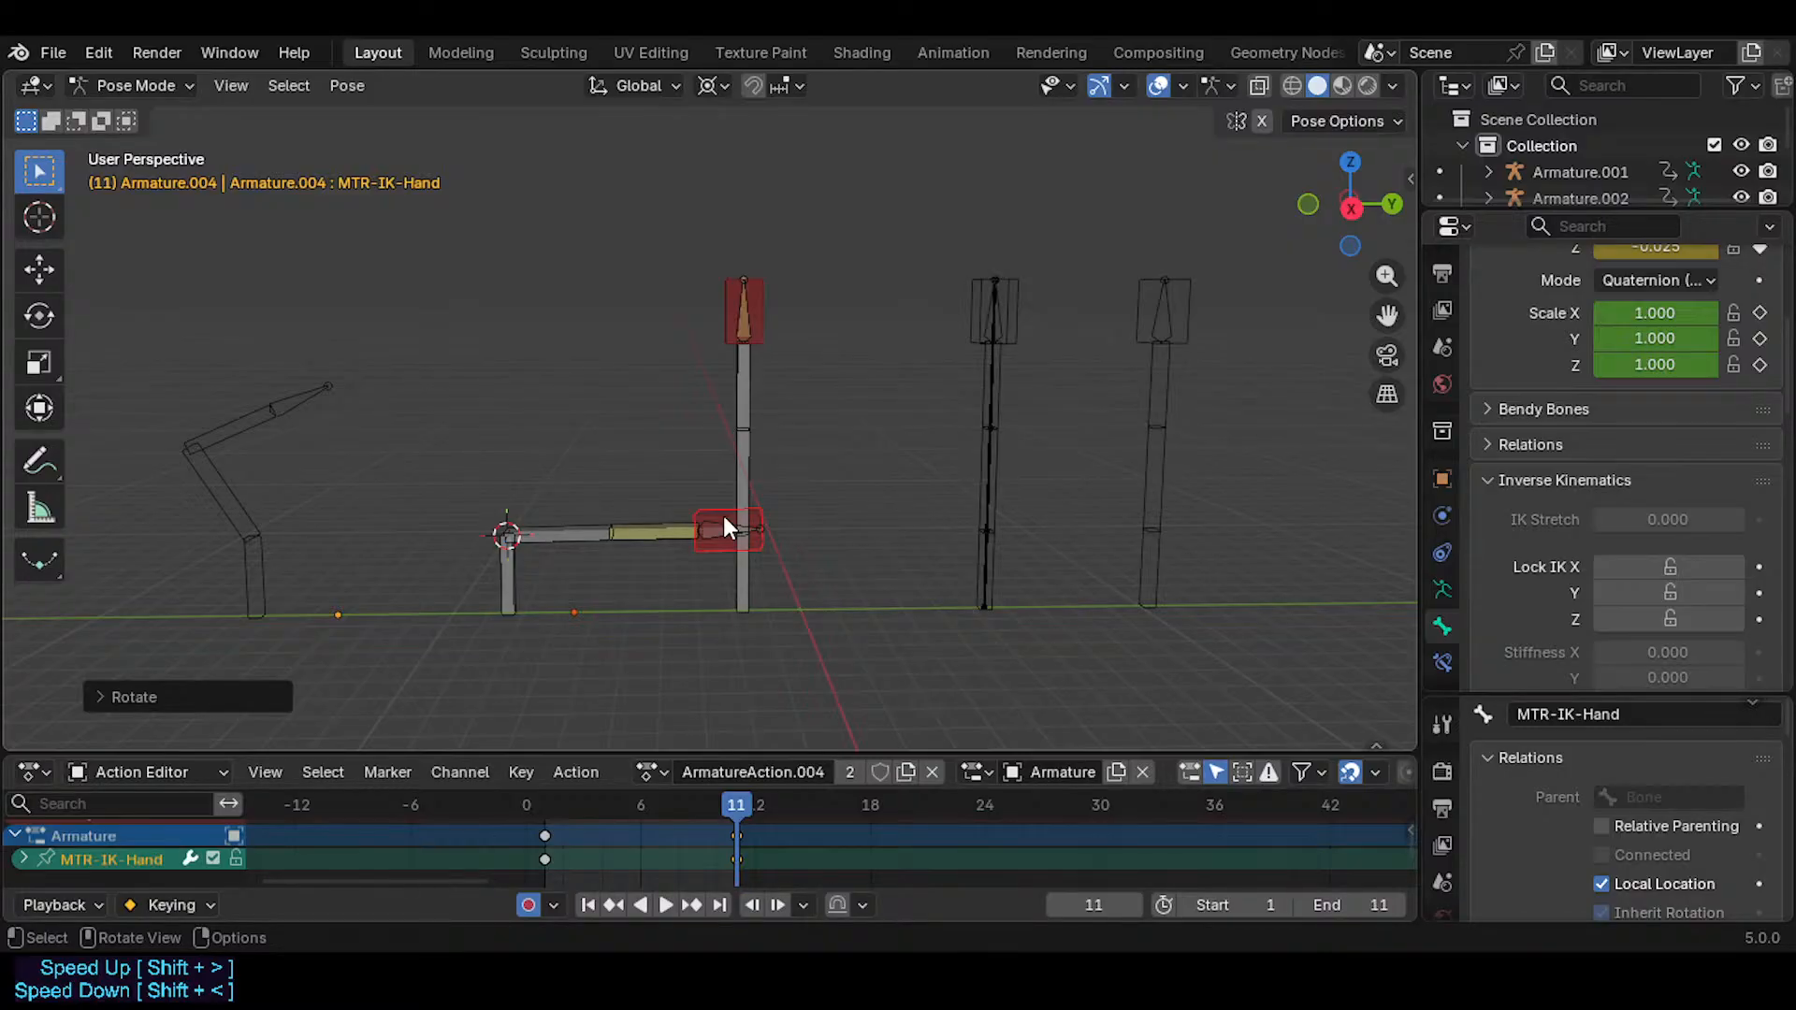
- Duplicate the MTR-IK-Hand keyframe from frame 1 to frame 6
left_click_drag(733, 803, 547, 834)
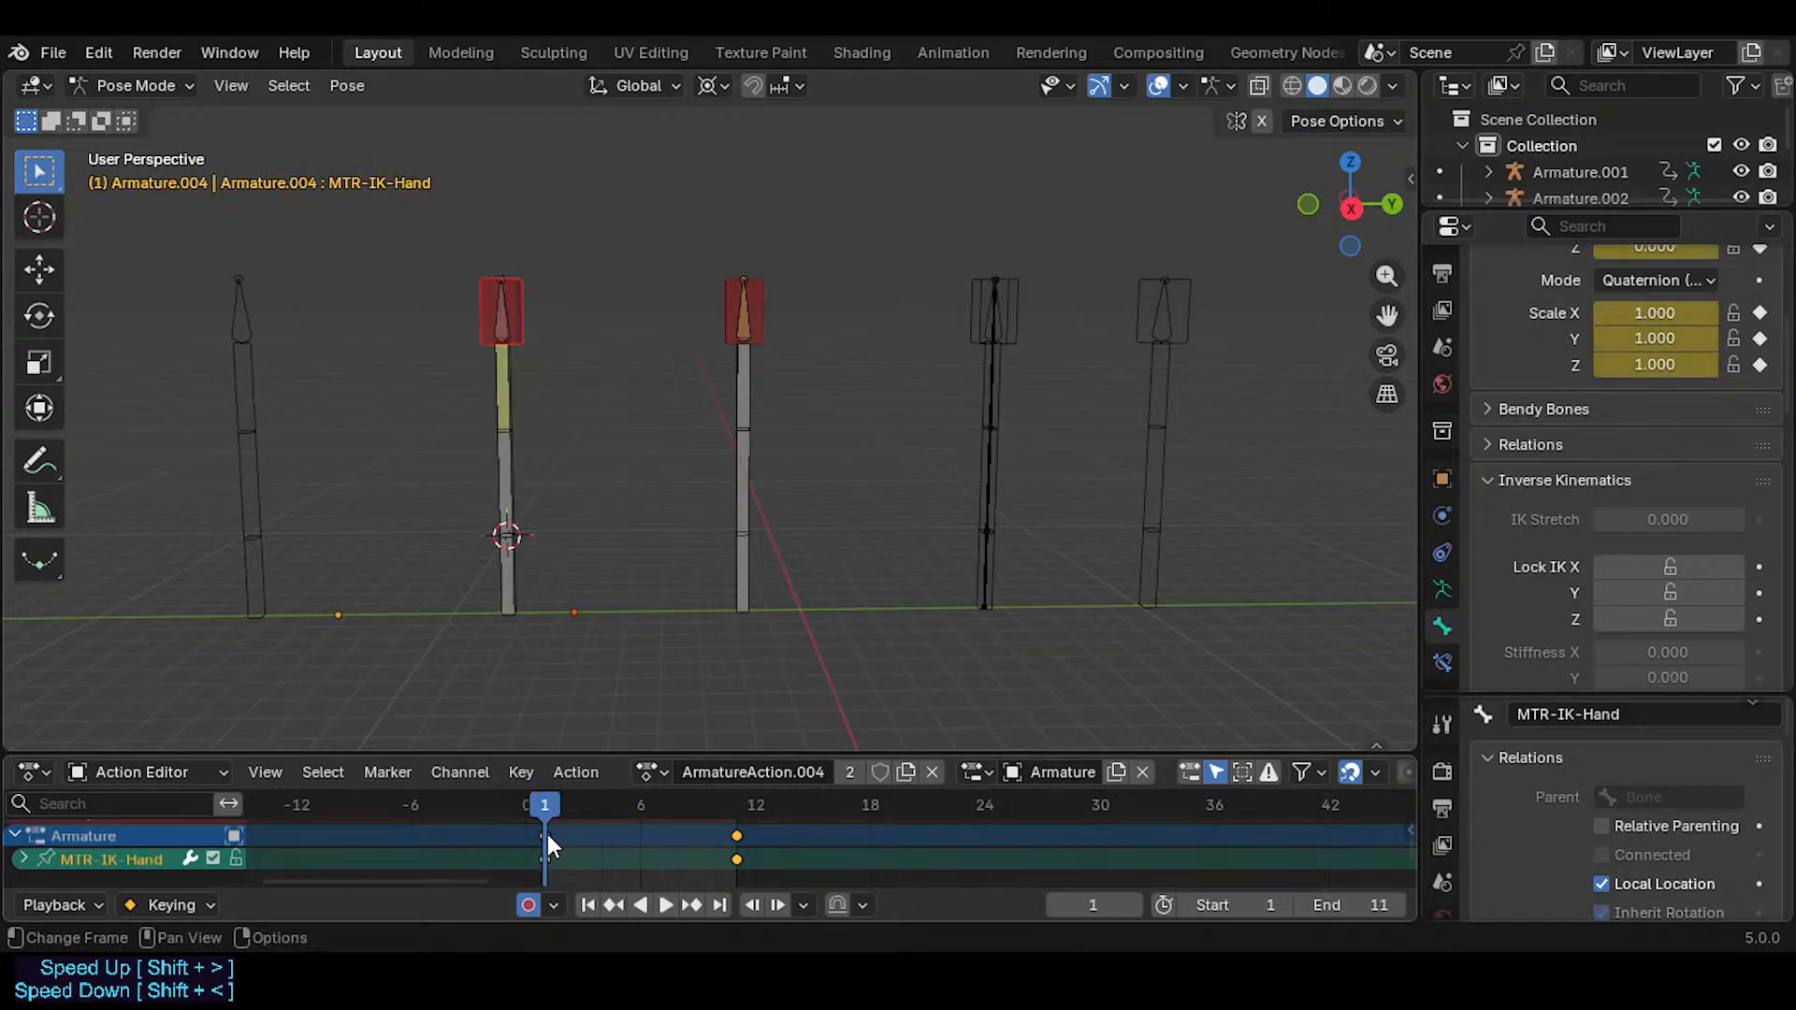
left_click(550, 836)
key("shift+d")
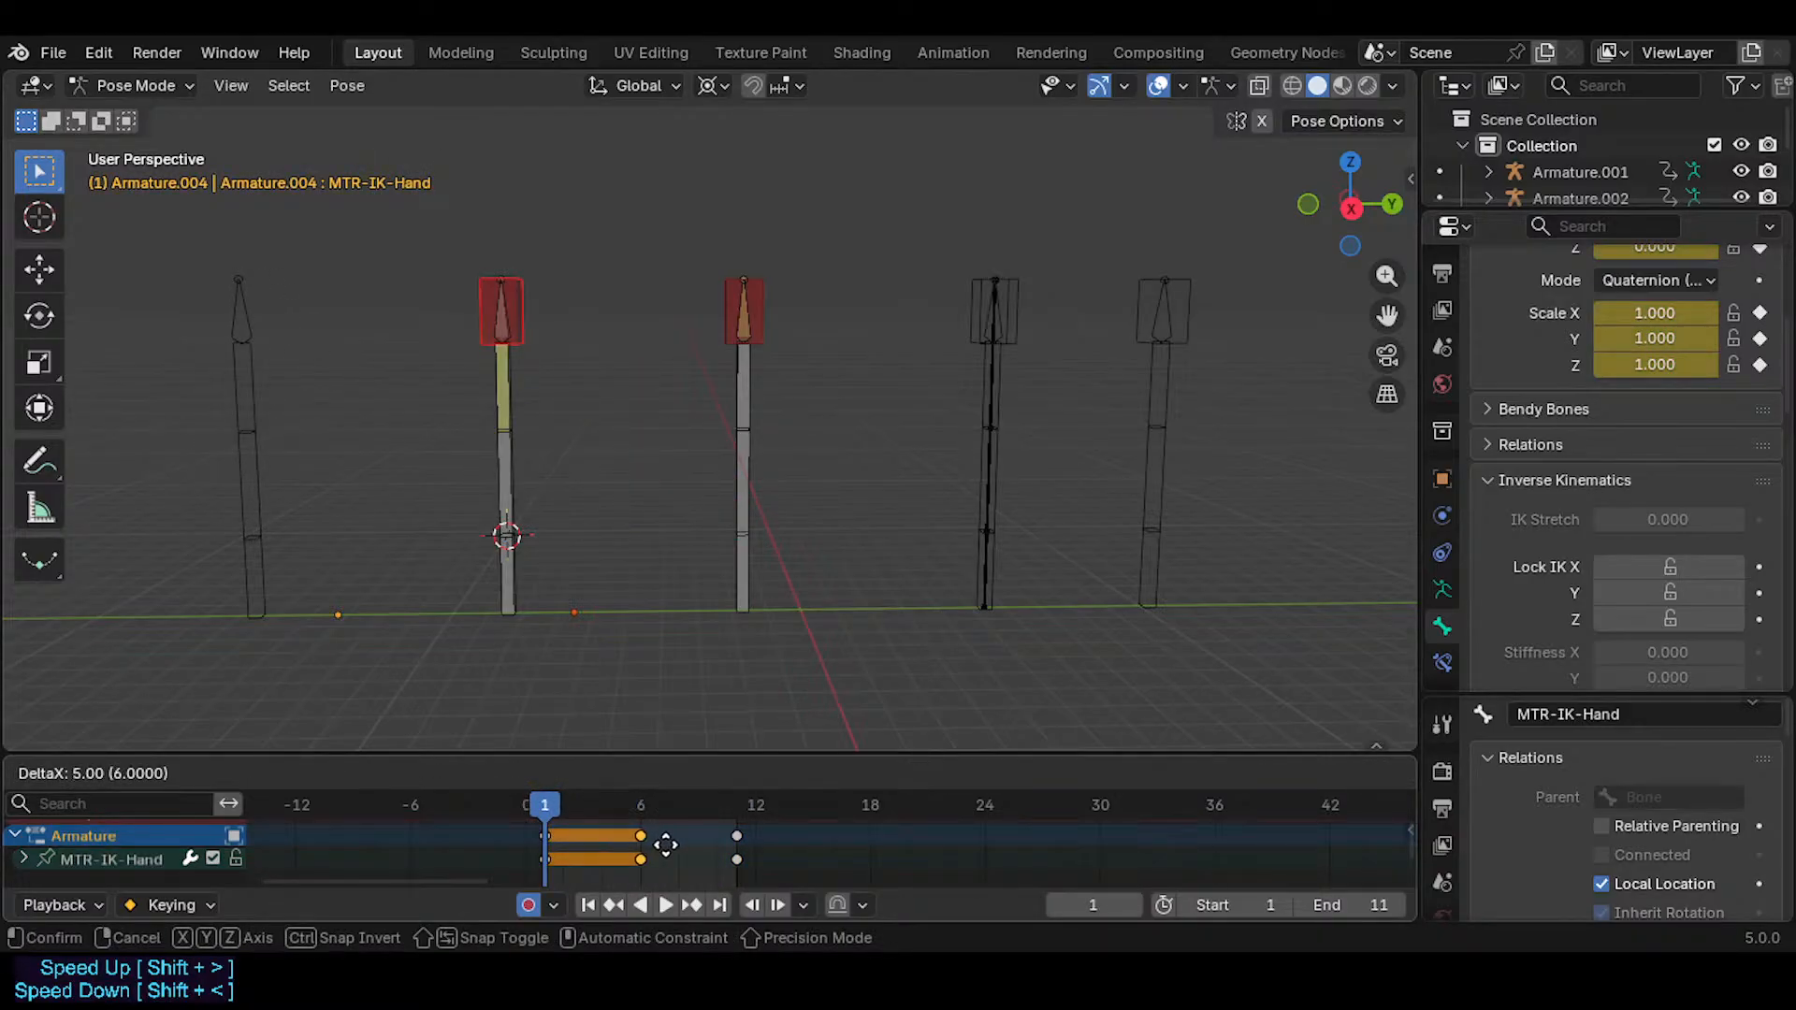
left_click(667, 844)
- At frame 6, rotate the MTR-IK-Hand control so the arm points diagonally between its upright and horizontal poses
left_click_drag(583, 806, 640, 812)
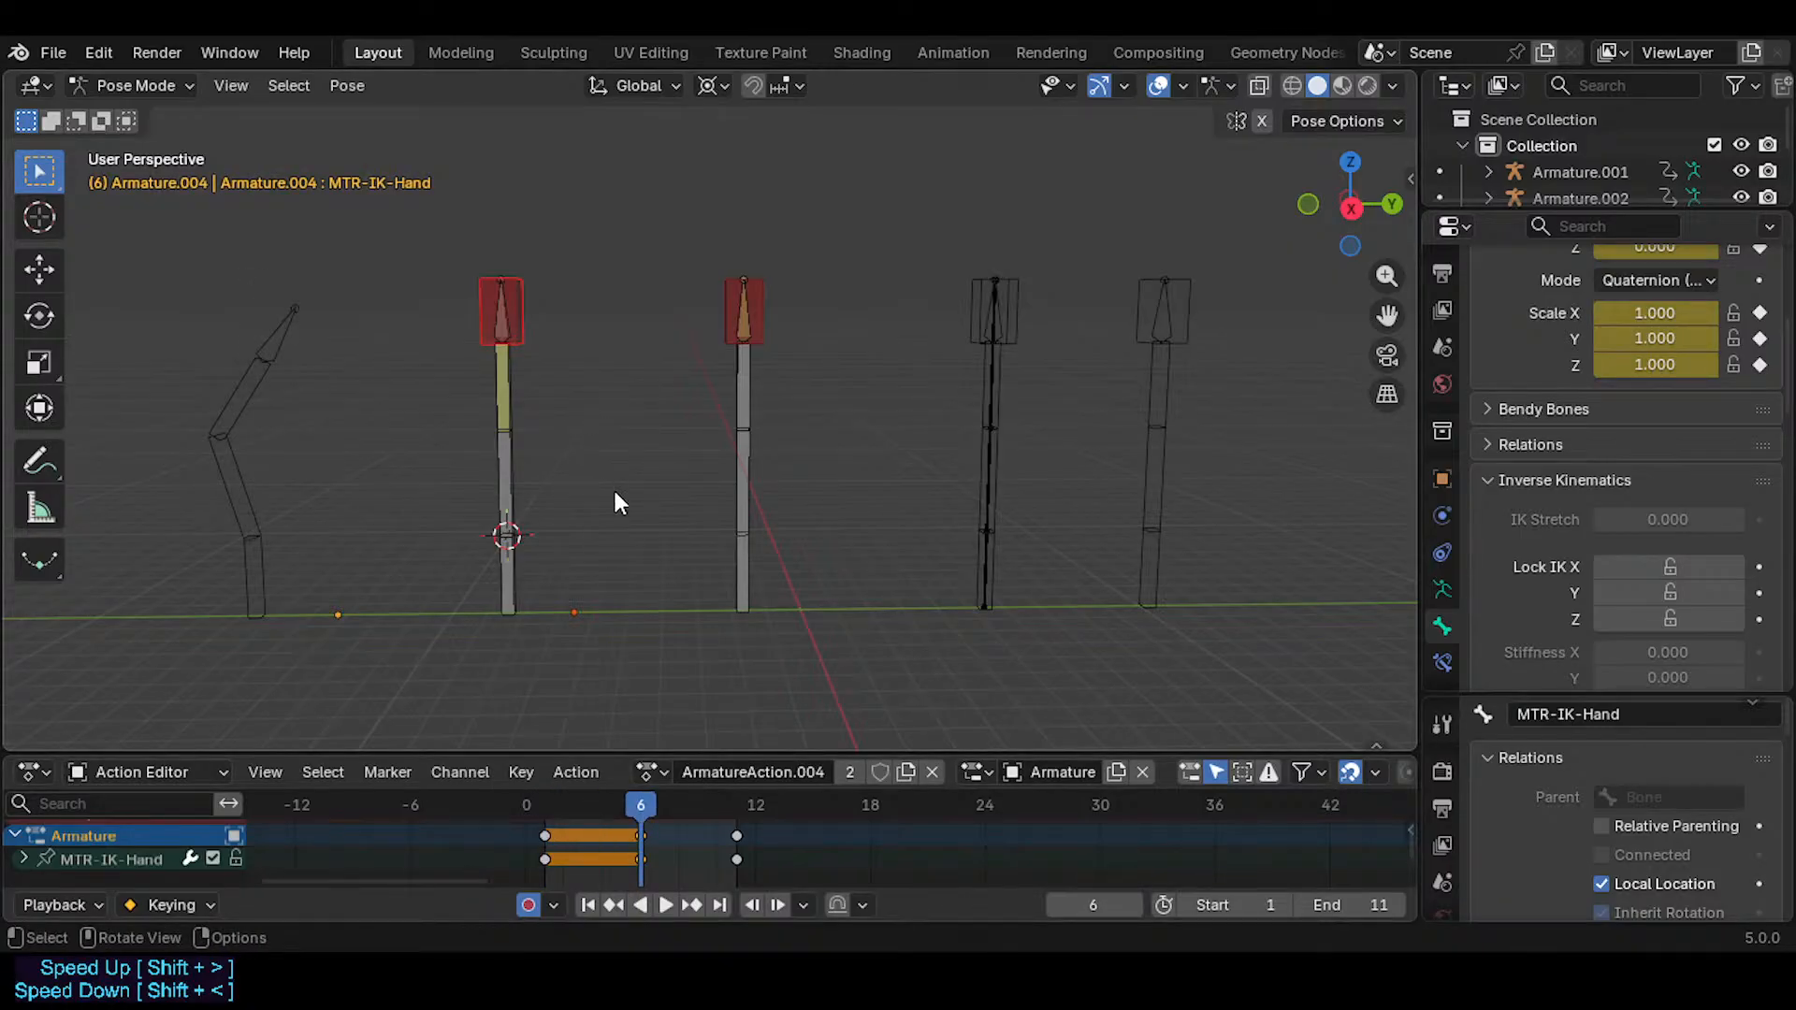
key("r")
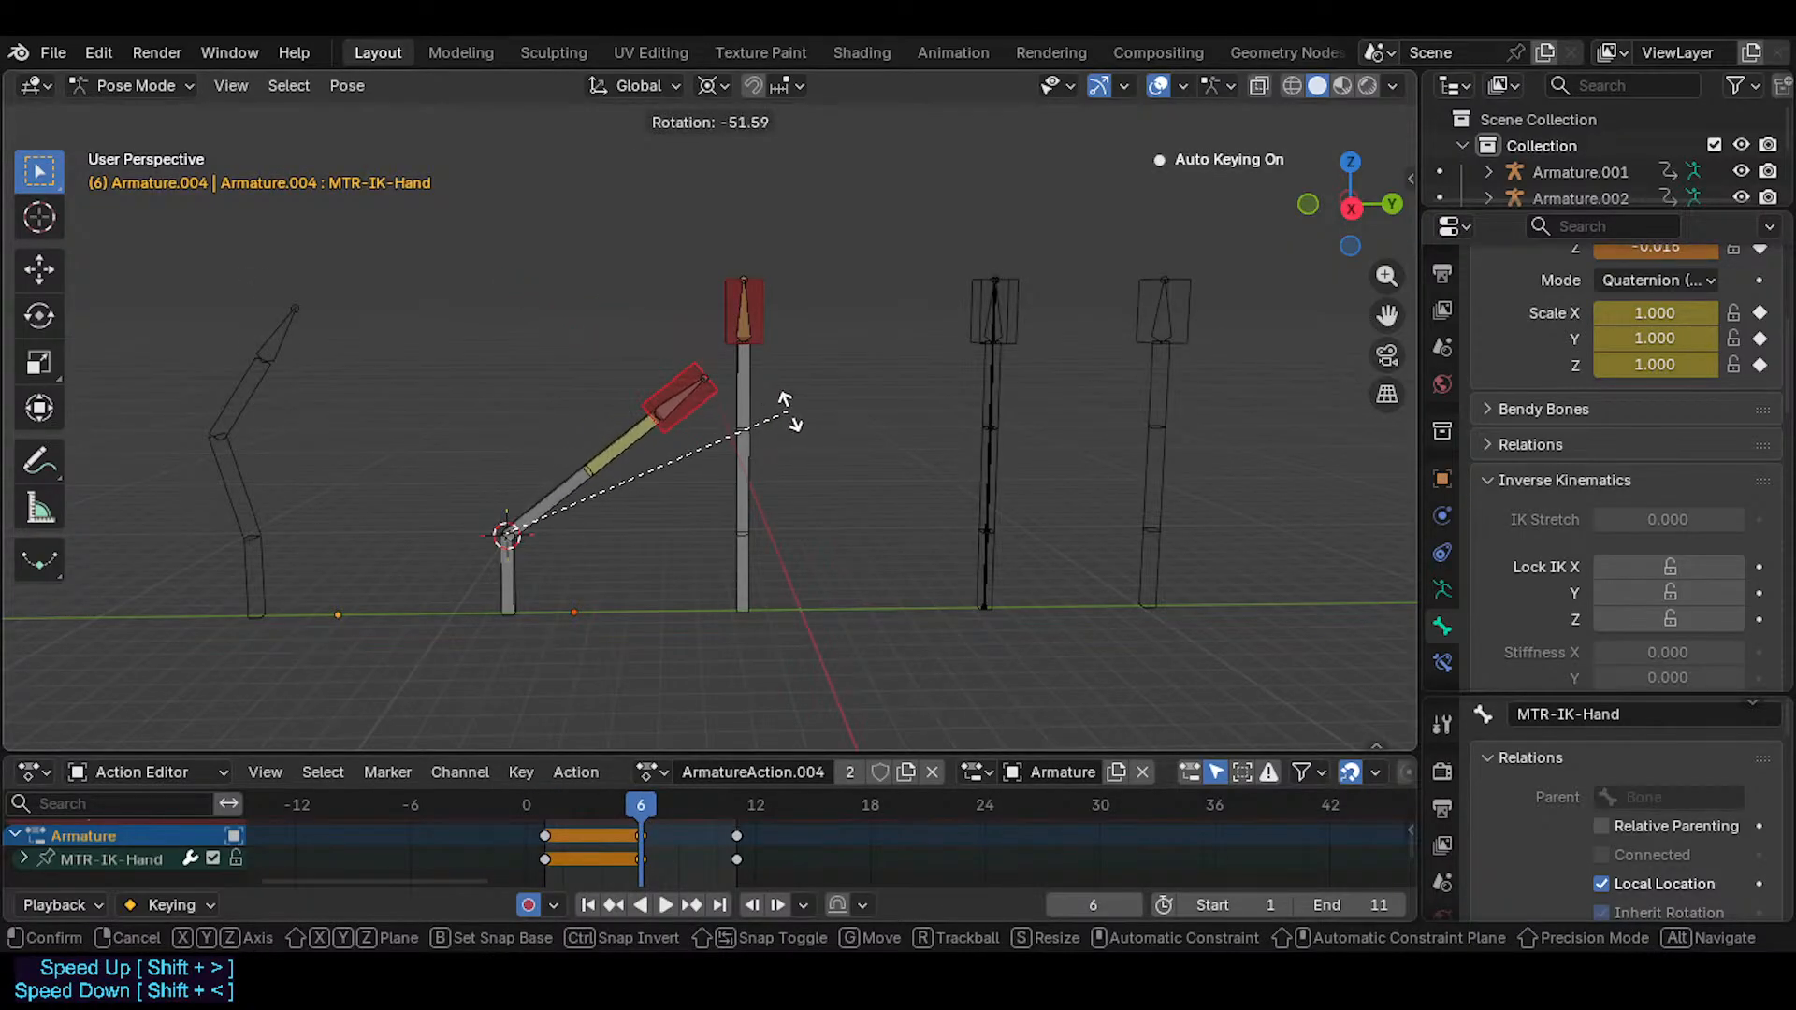
left_click(787, 388)
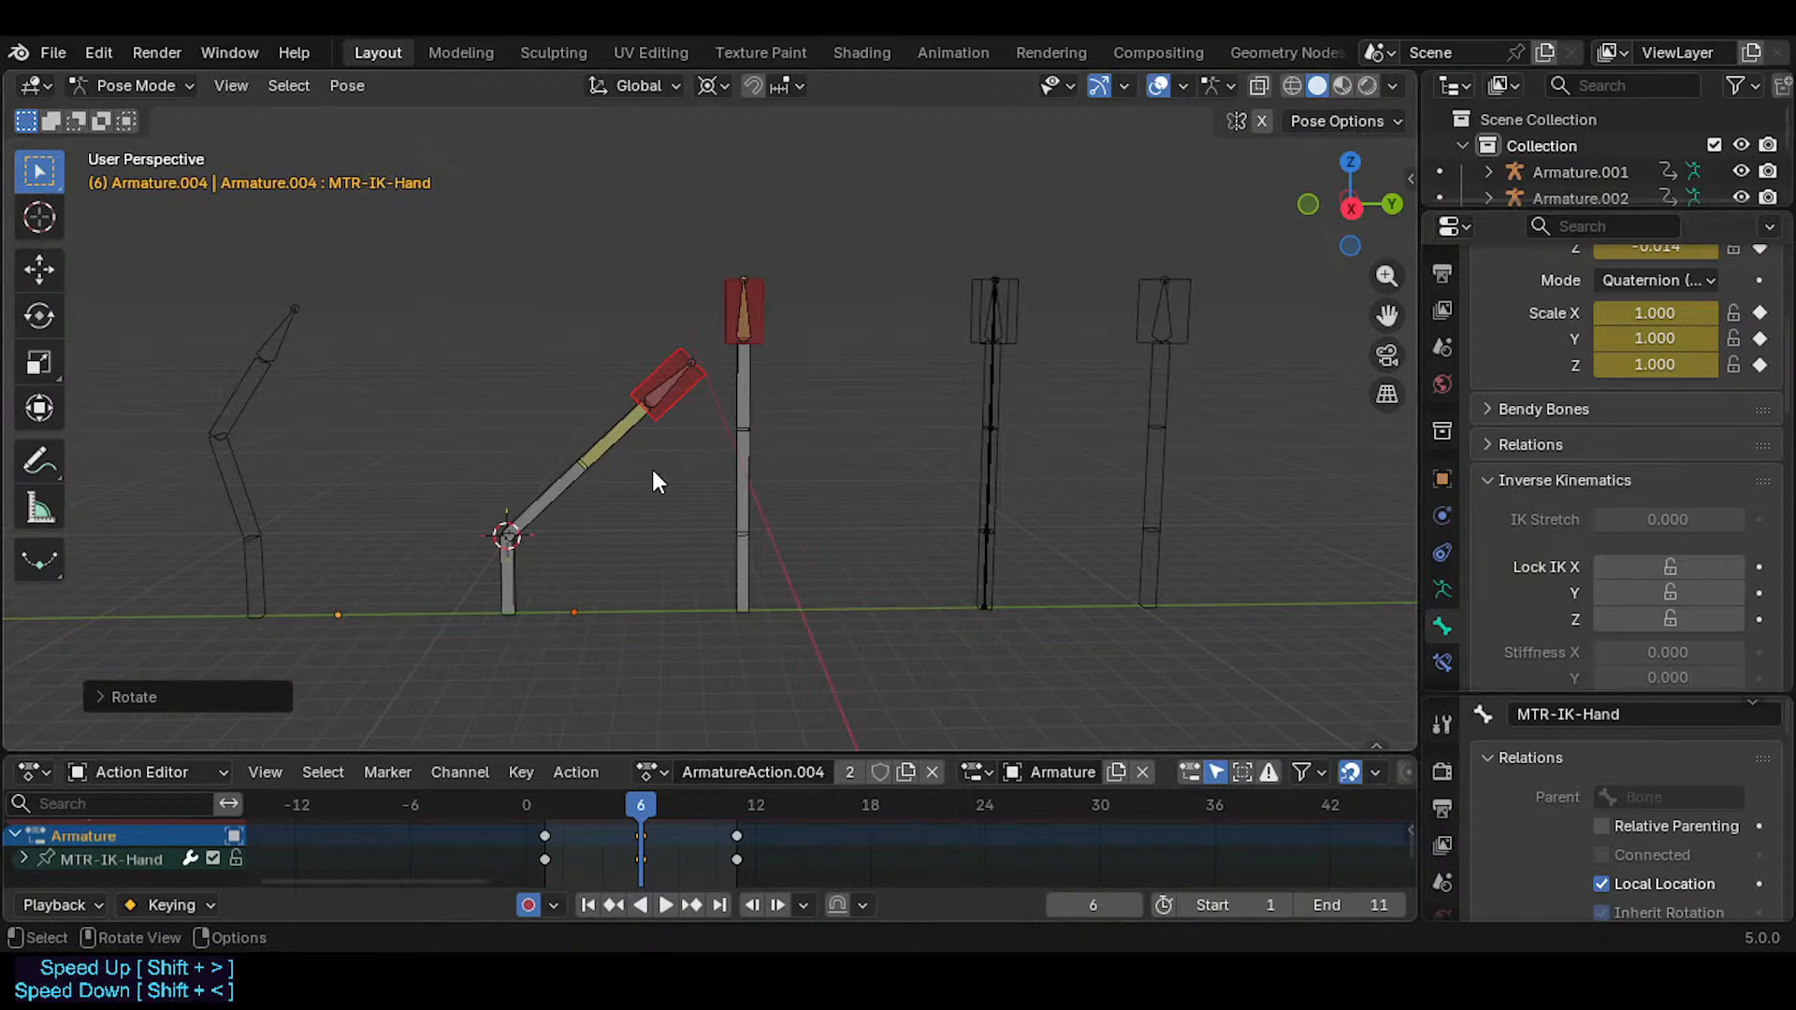
- Calculate the motion path of the MTR-IK-Hand control over frames 1 to 11
key("ctrl+shift+m")
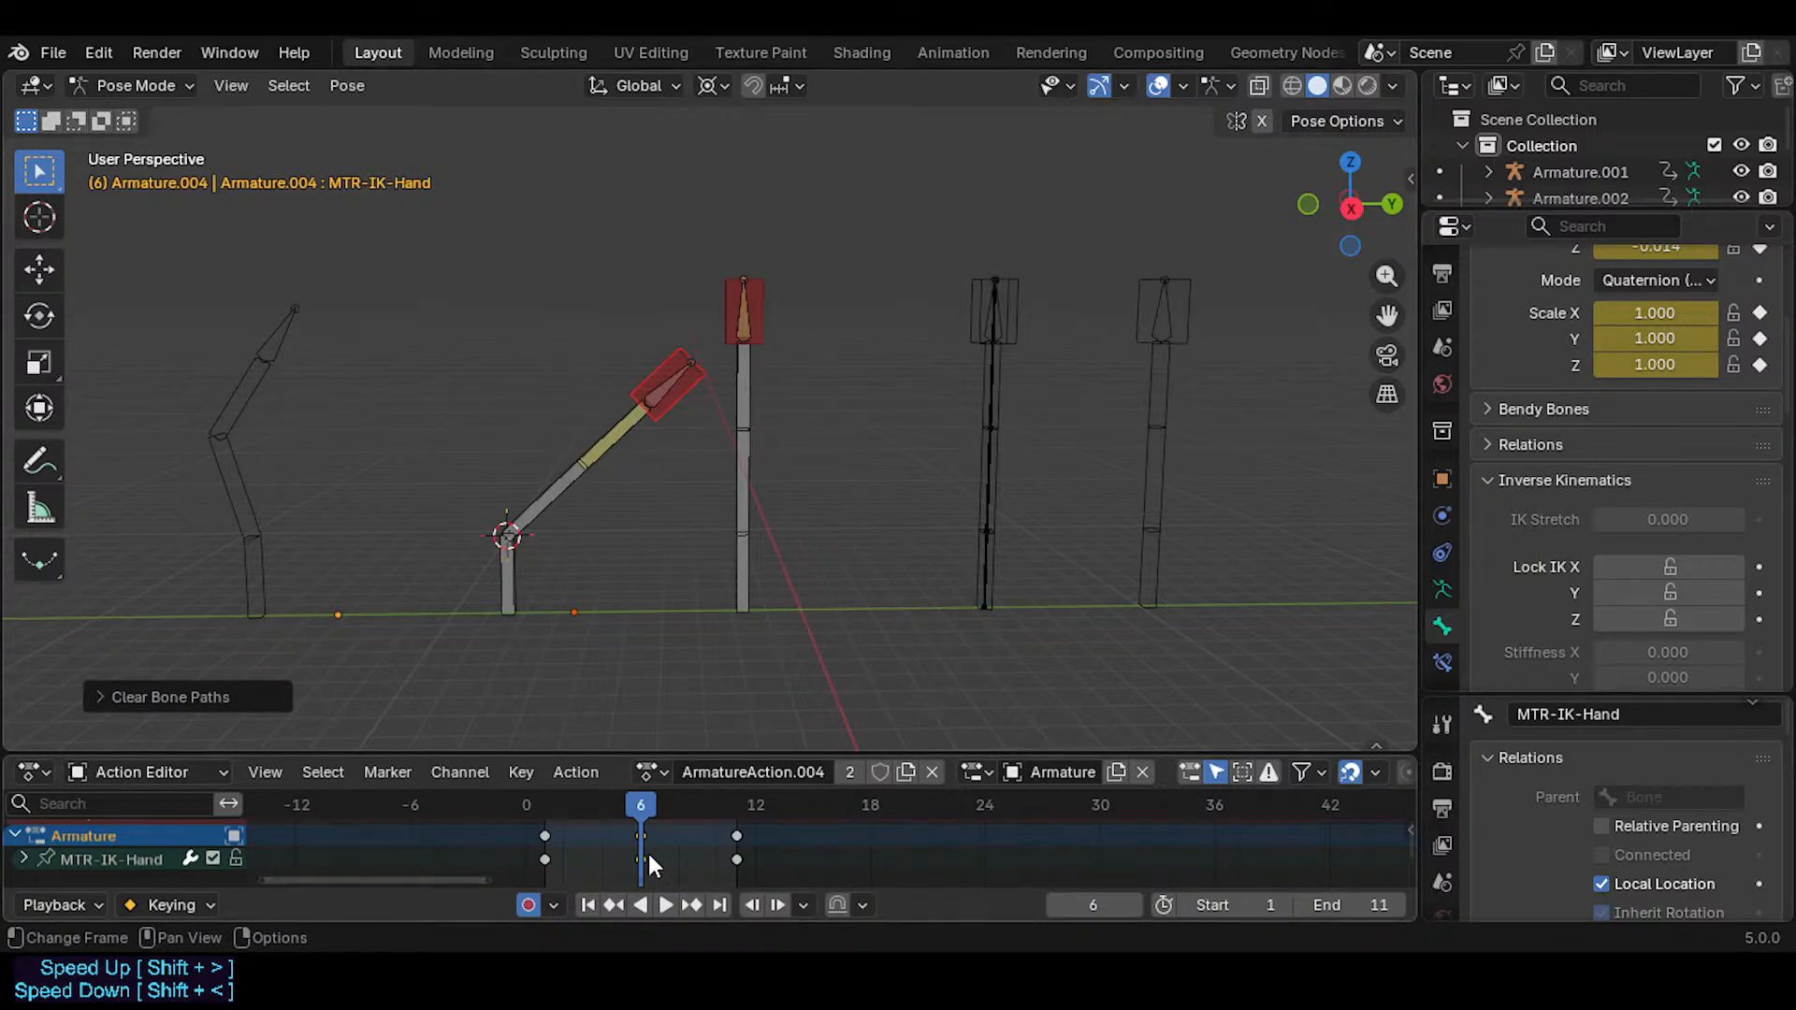
key("alt+p")
left_click(659, 605)
- At frame 6, move the MTR-IK-Hand control slightly up and outward beyond the hand's reach
mouse_move(642, 804)
left_mouse_down()
mouse_move(668, 793)
mouse_move(558, 791)
mouse_move(703, 802)
mouse_move(640, 810)
mouse_move(567, 787)
mouse_move(659, 794)
mouse_move(599, 795)
mouse_move(646, 805)
left_mouse_up()
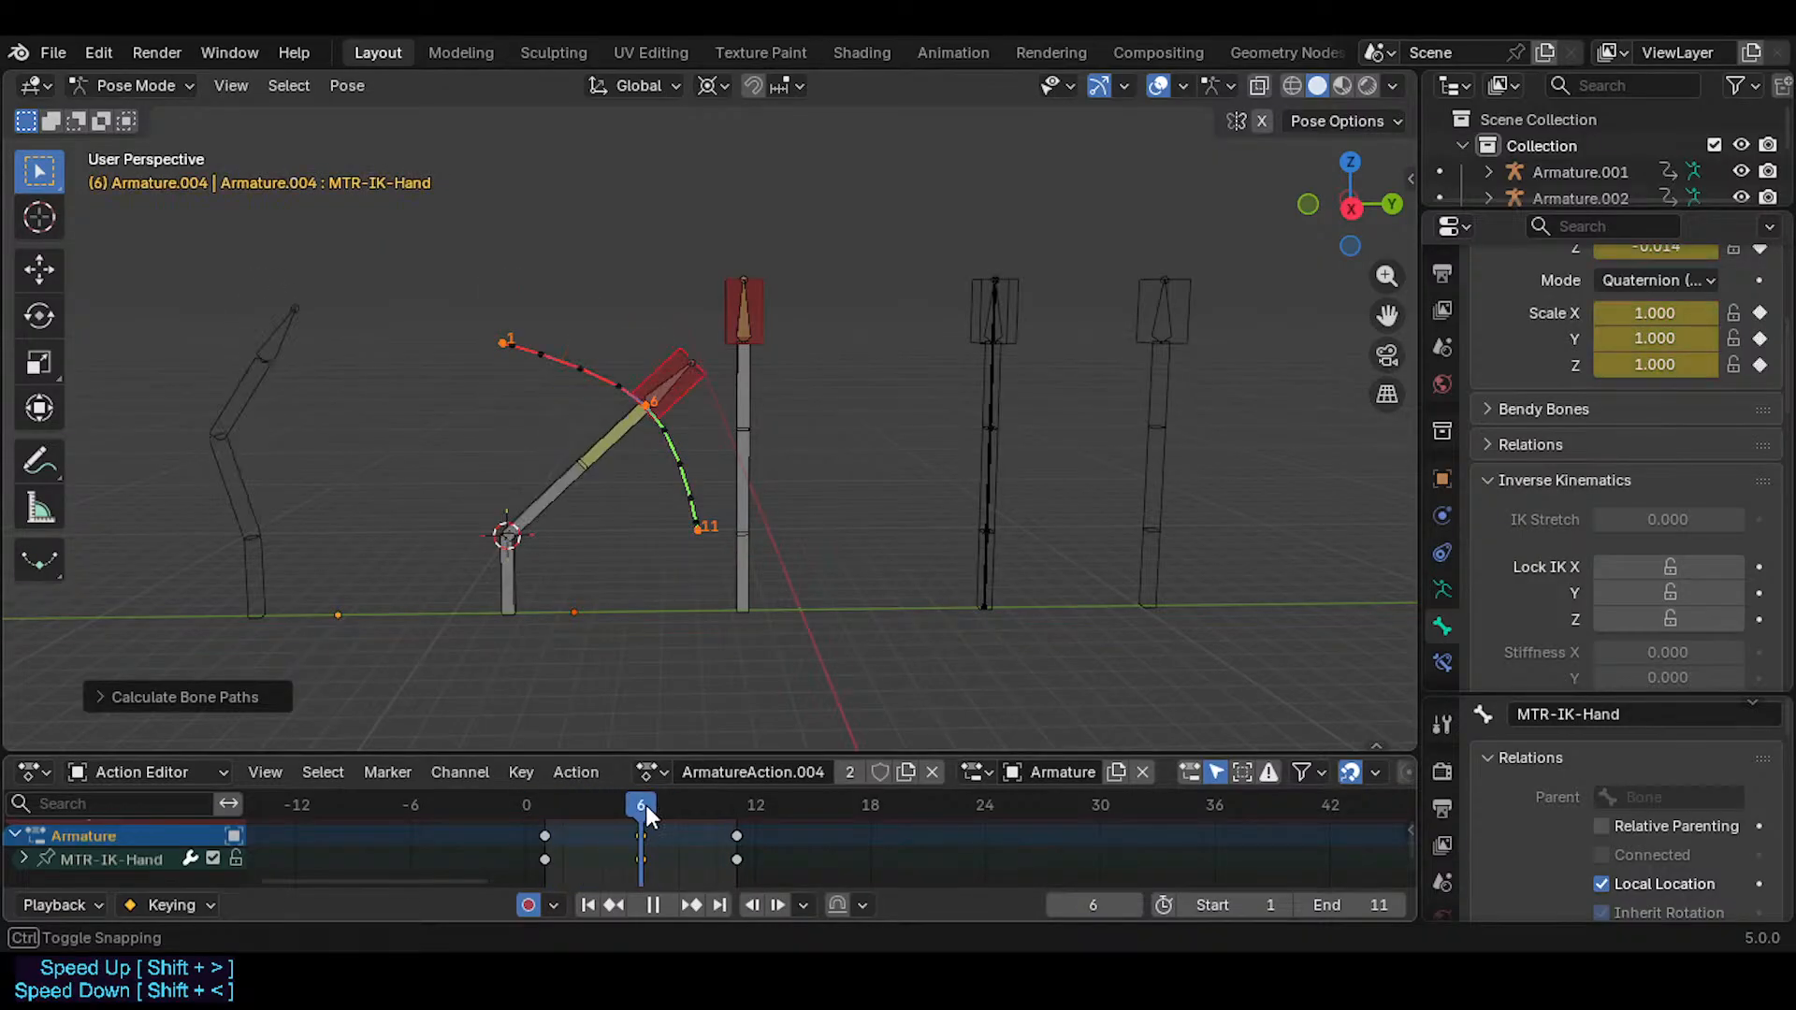
key("g")
left_click(699, 334)
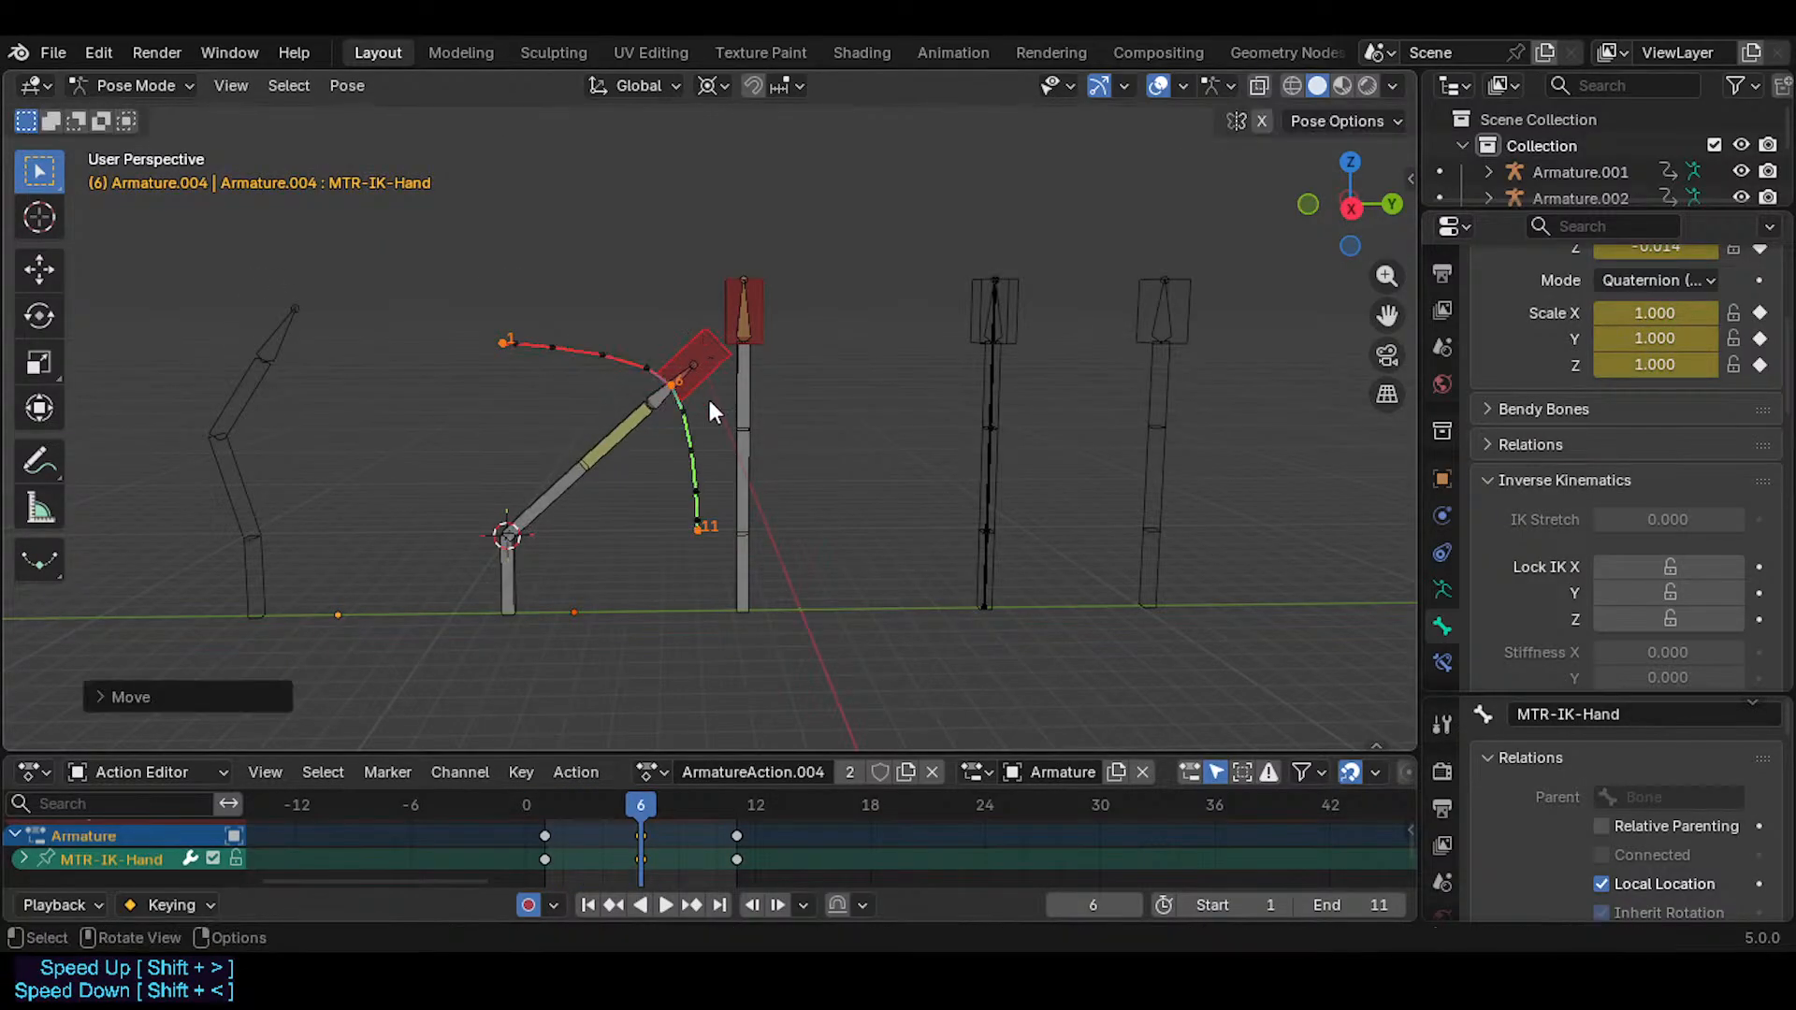
- Play and scrub the animation around frame 6 to examine how the arm follows the hand control's motion path
key("space")
left_click_drag(670, 816, 633, 835)
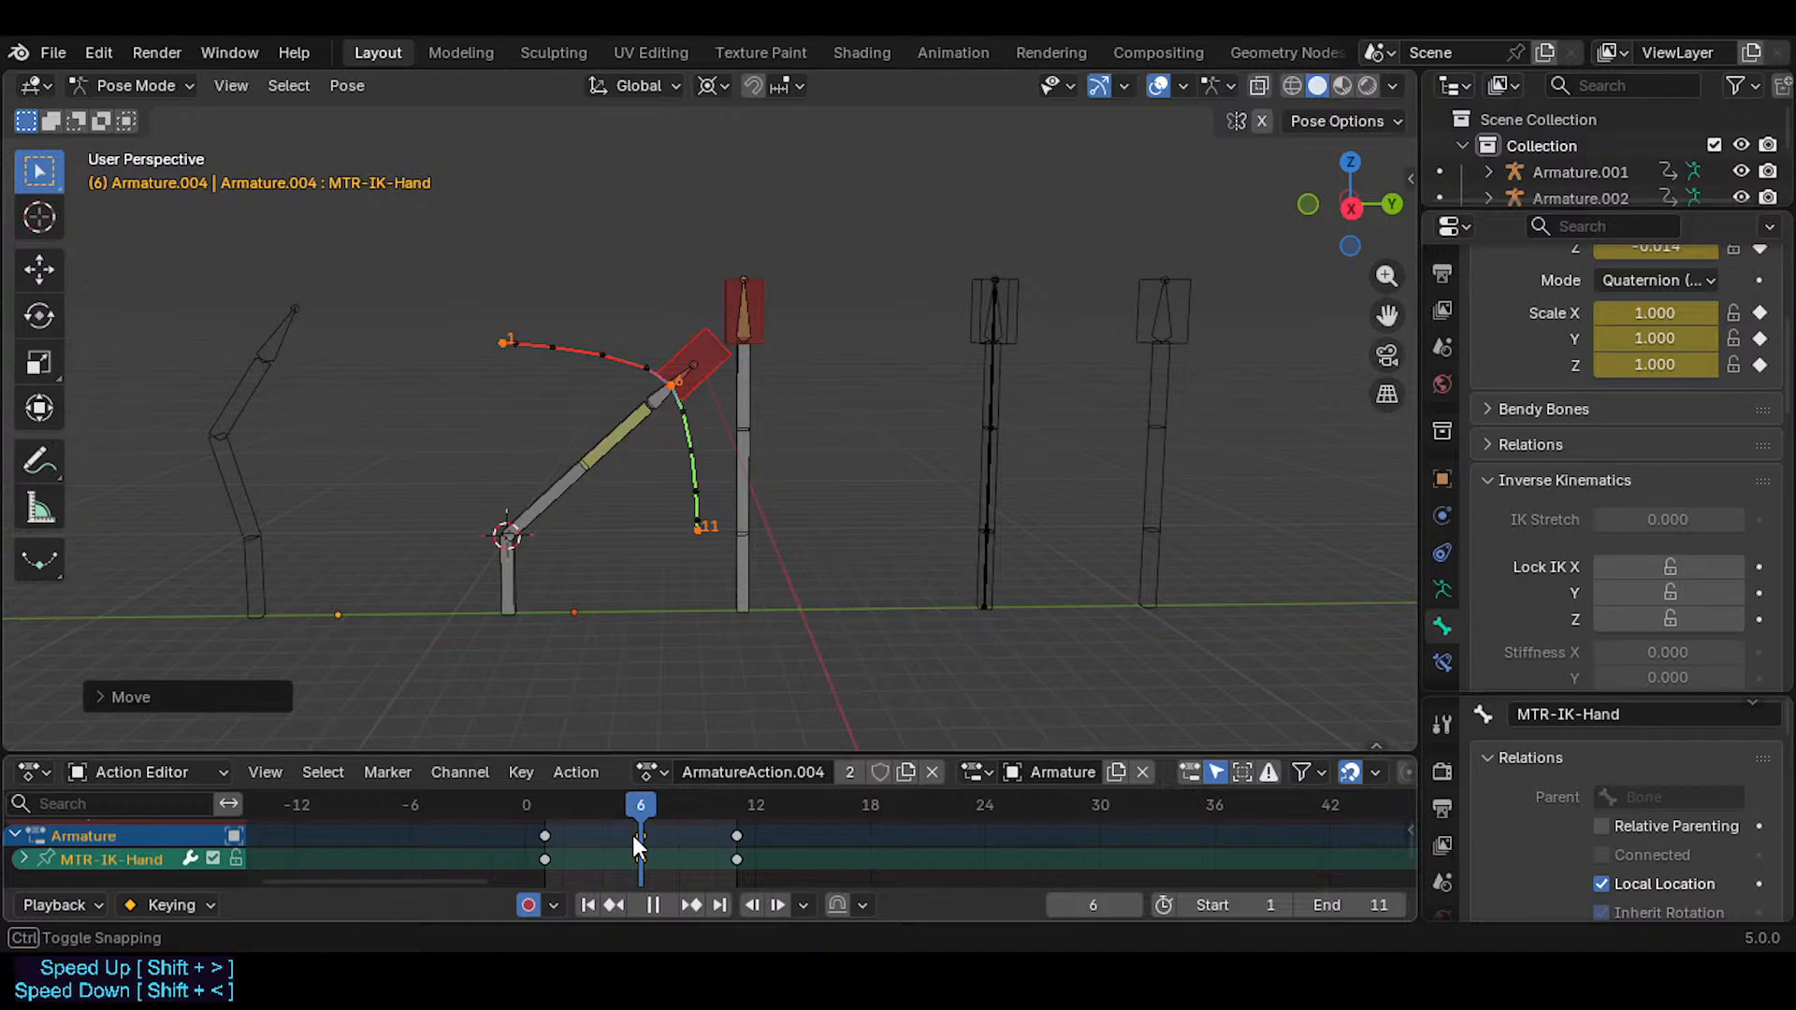
mouse_move(634, 835)
left_mouse_down()
mouse_move(572, 828)
mouse_move(720, 815)
mouse_move(624, 823)
mouse_move(652, 824)
left_mouse_up()
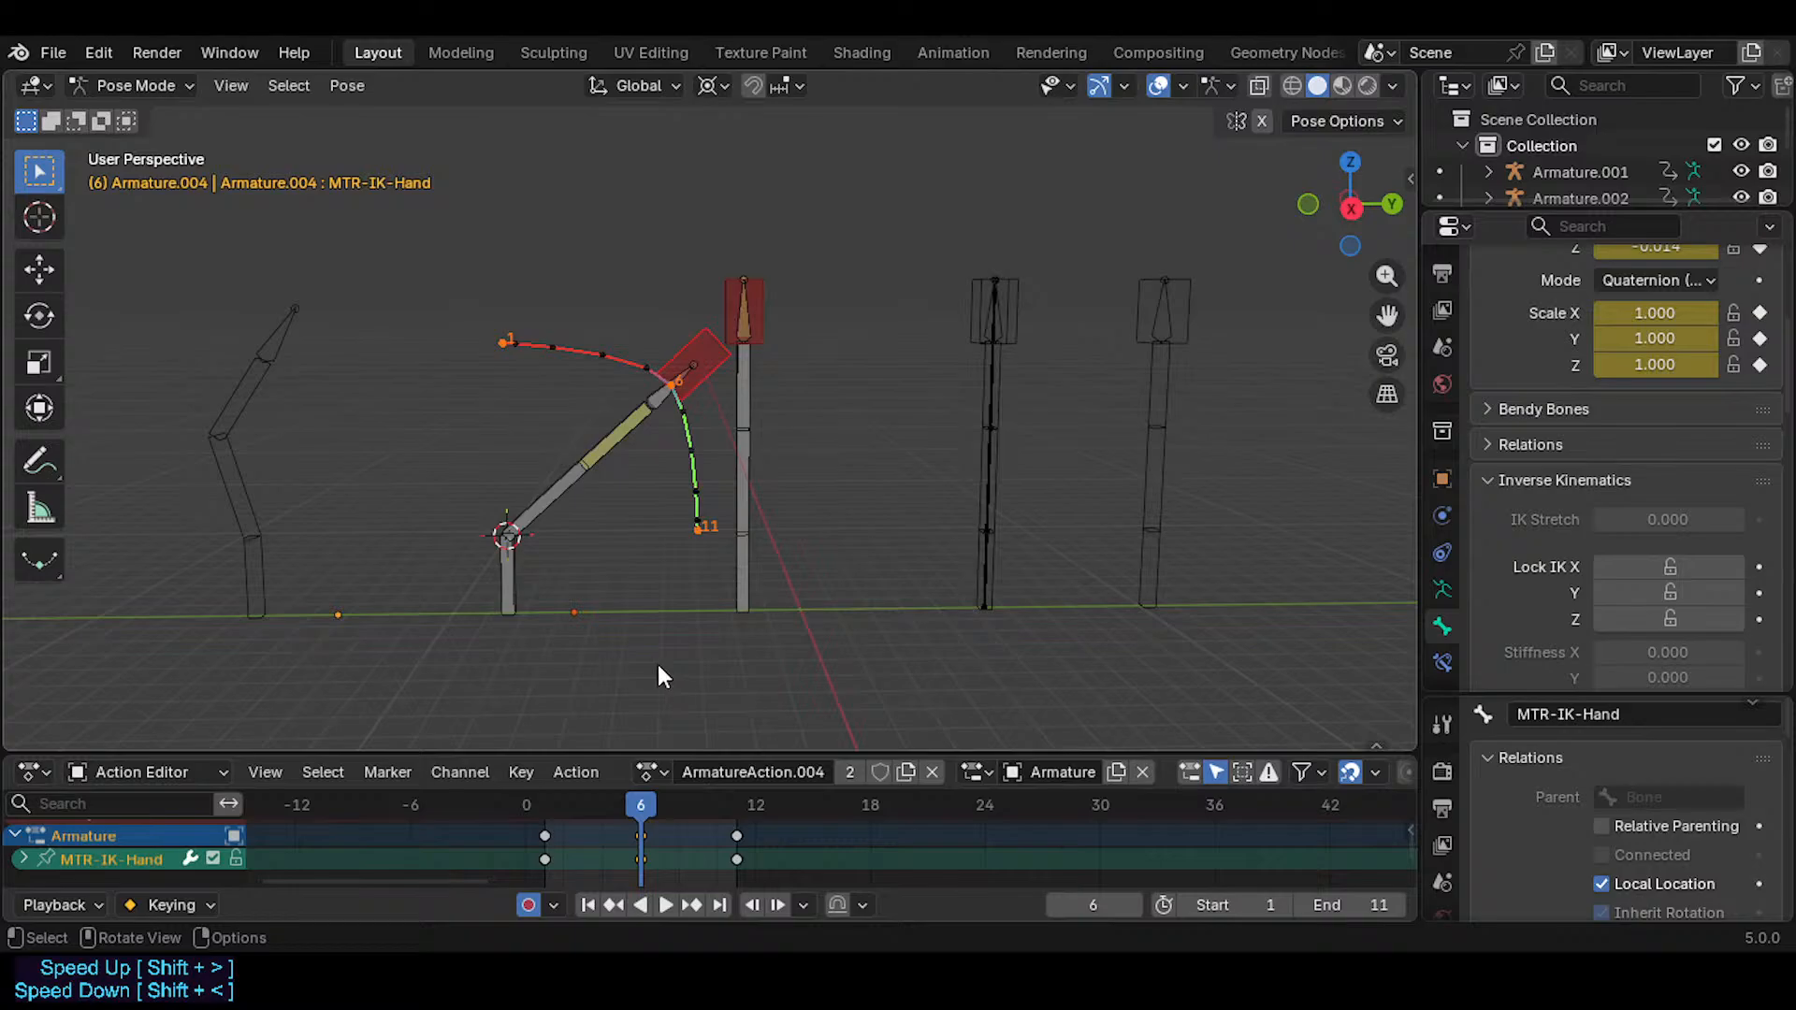
mouse_move(643, 806)
left_mouse_down()
mouse_move(550, 811)
mouse_move(722, 812)
mouse_move(546, 814)
mouse_move(738, 836)
mouse_move(559, 842)
mouse_move(644, 840)
left_mouse_up()
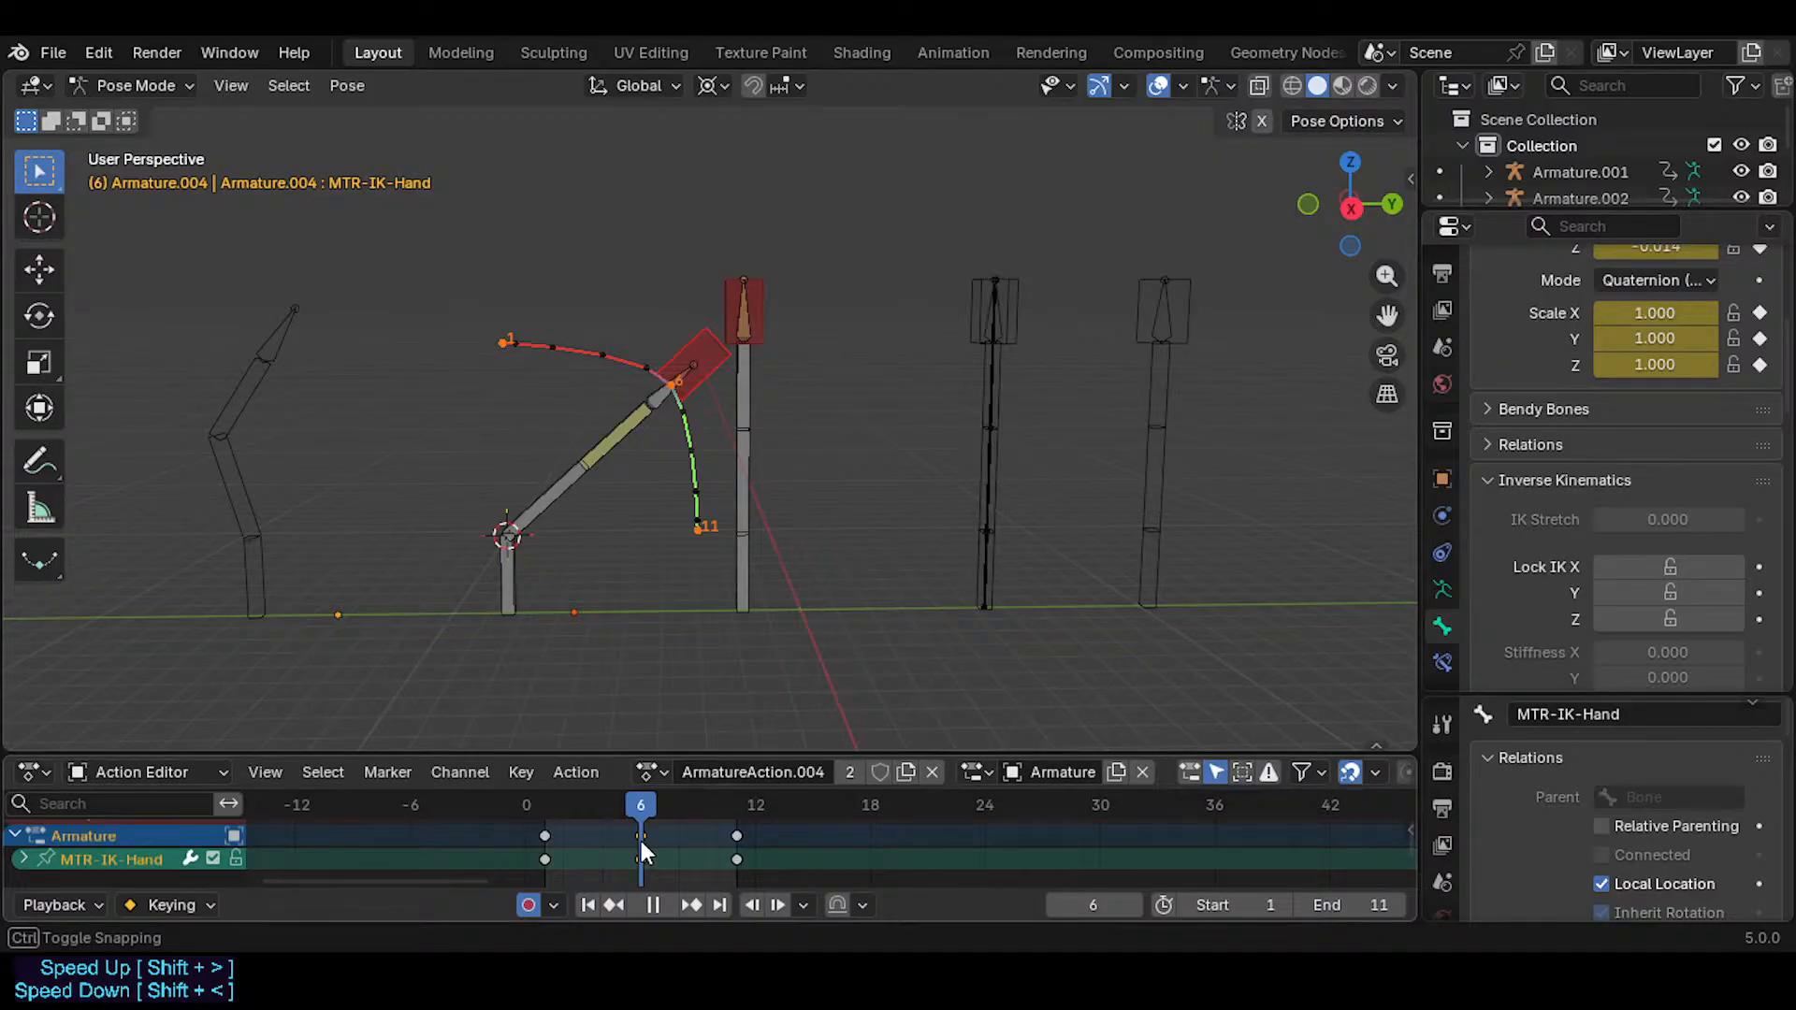
left_click_drag(642, 840, 641, 840)
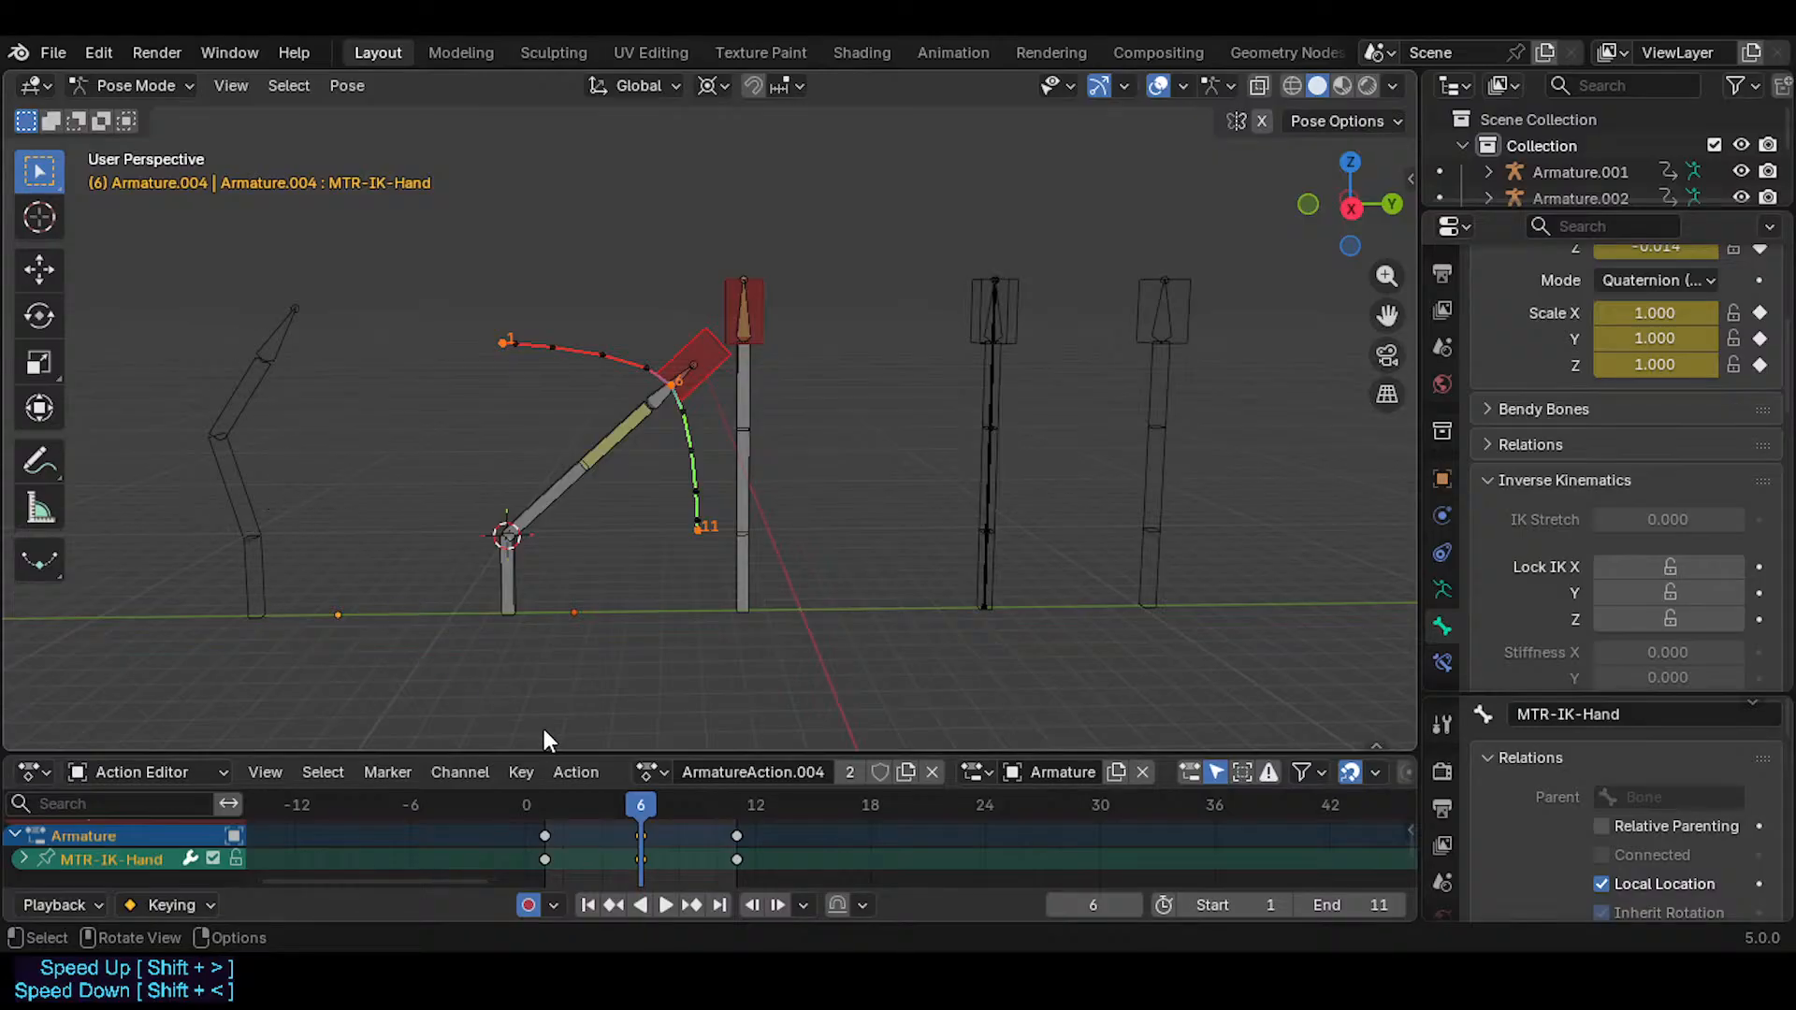
mouse_move(655, 812)
left_mouse_down()
mouse_move(717, 817)
mouse_move(642, 832)
mouse_move(644, 806)
mouse_move(733, 805)
mouse_move(636, 795)
left_mouse_up()
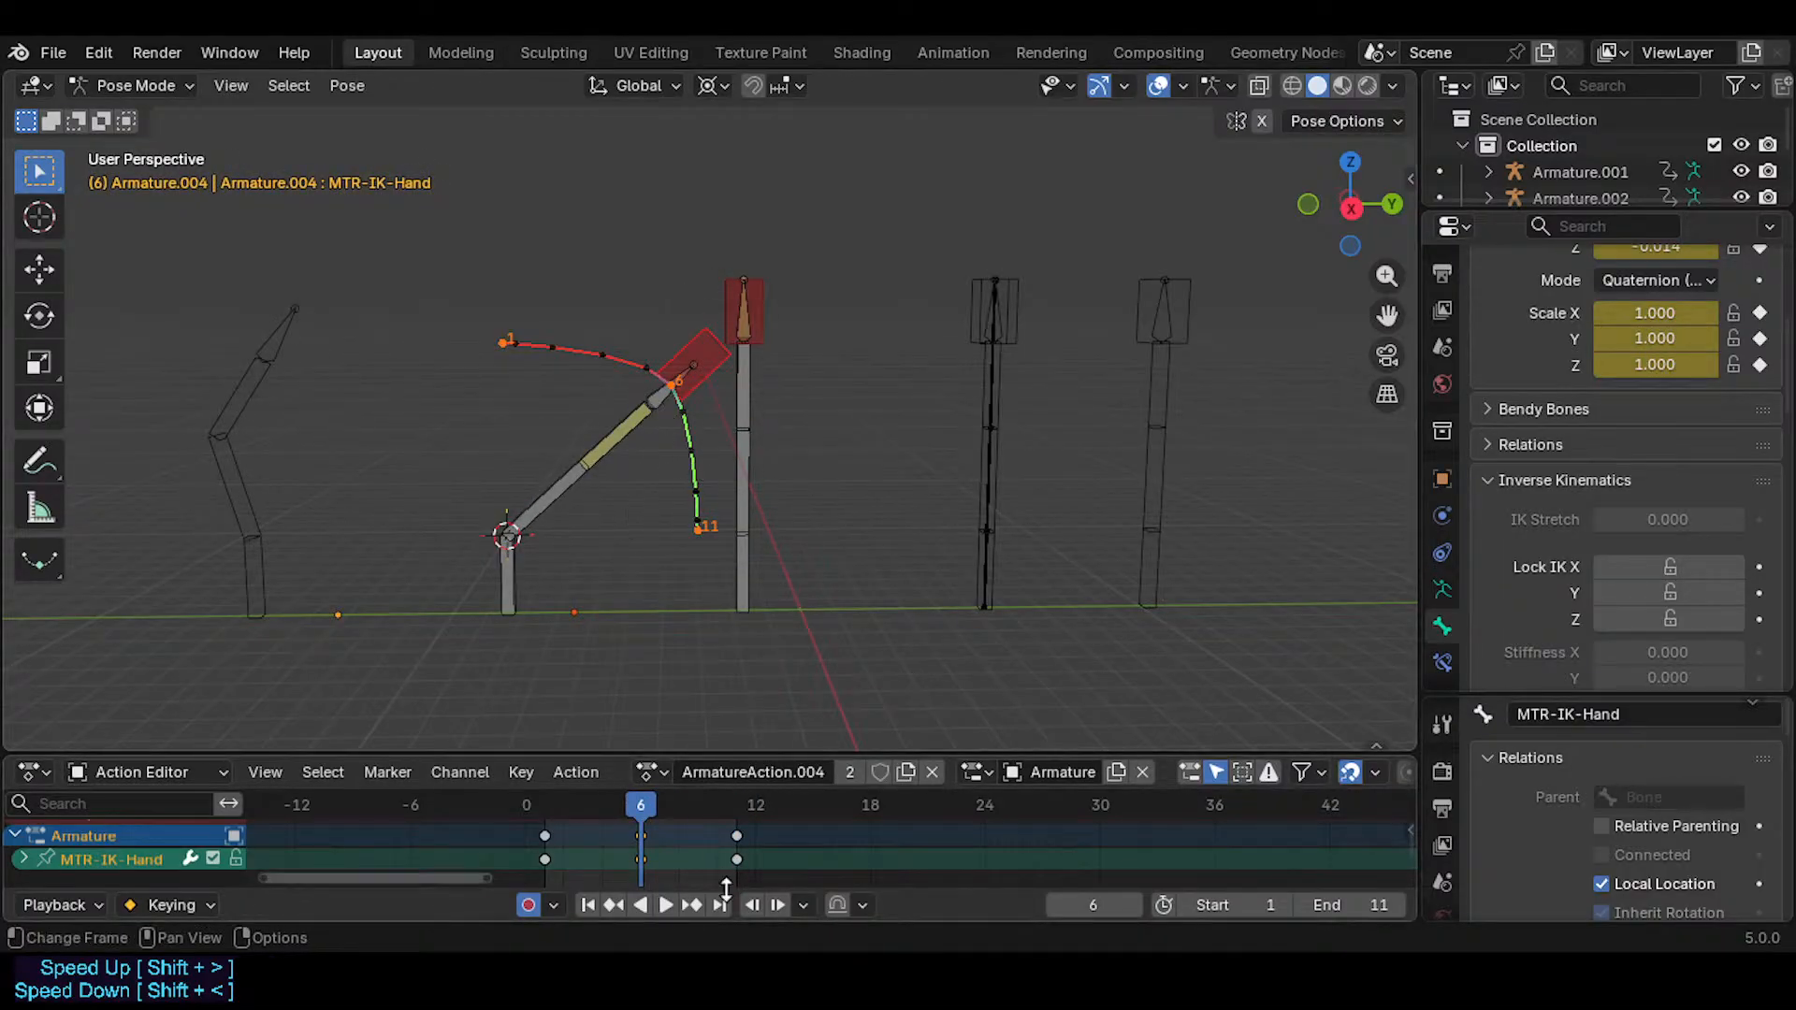
mouse_move(636, 798)
left_mouse_down()
mouse_move(521, 803)
mouse_move(705, 799)
mouse_move(572, 803)
mouse_move(693, 811)
mouse_move(609, 817)
mouse_move(639, 804)
left_mouse_up()
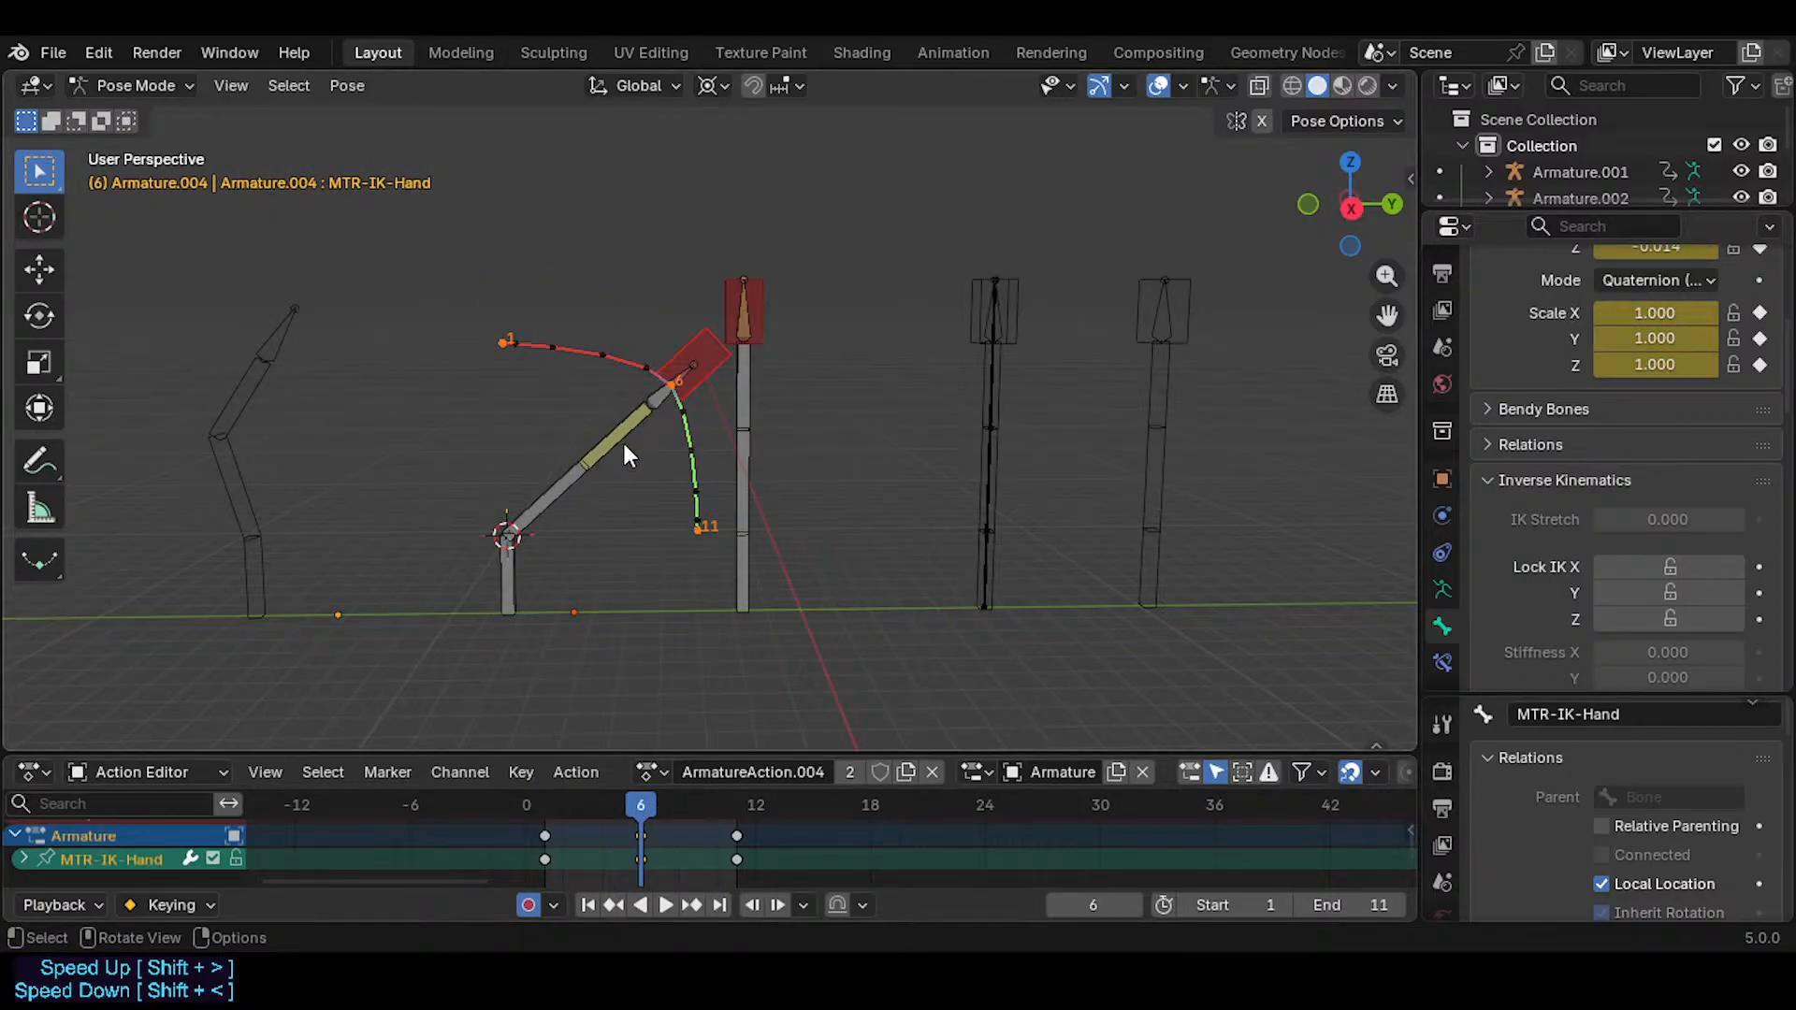
- Delete the MTR-IK-Hand keyframe at frame 6 and clear the control's motion path
key("x")
left_click(648, 838)
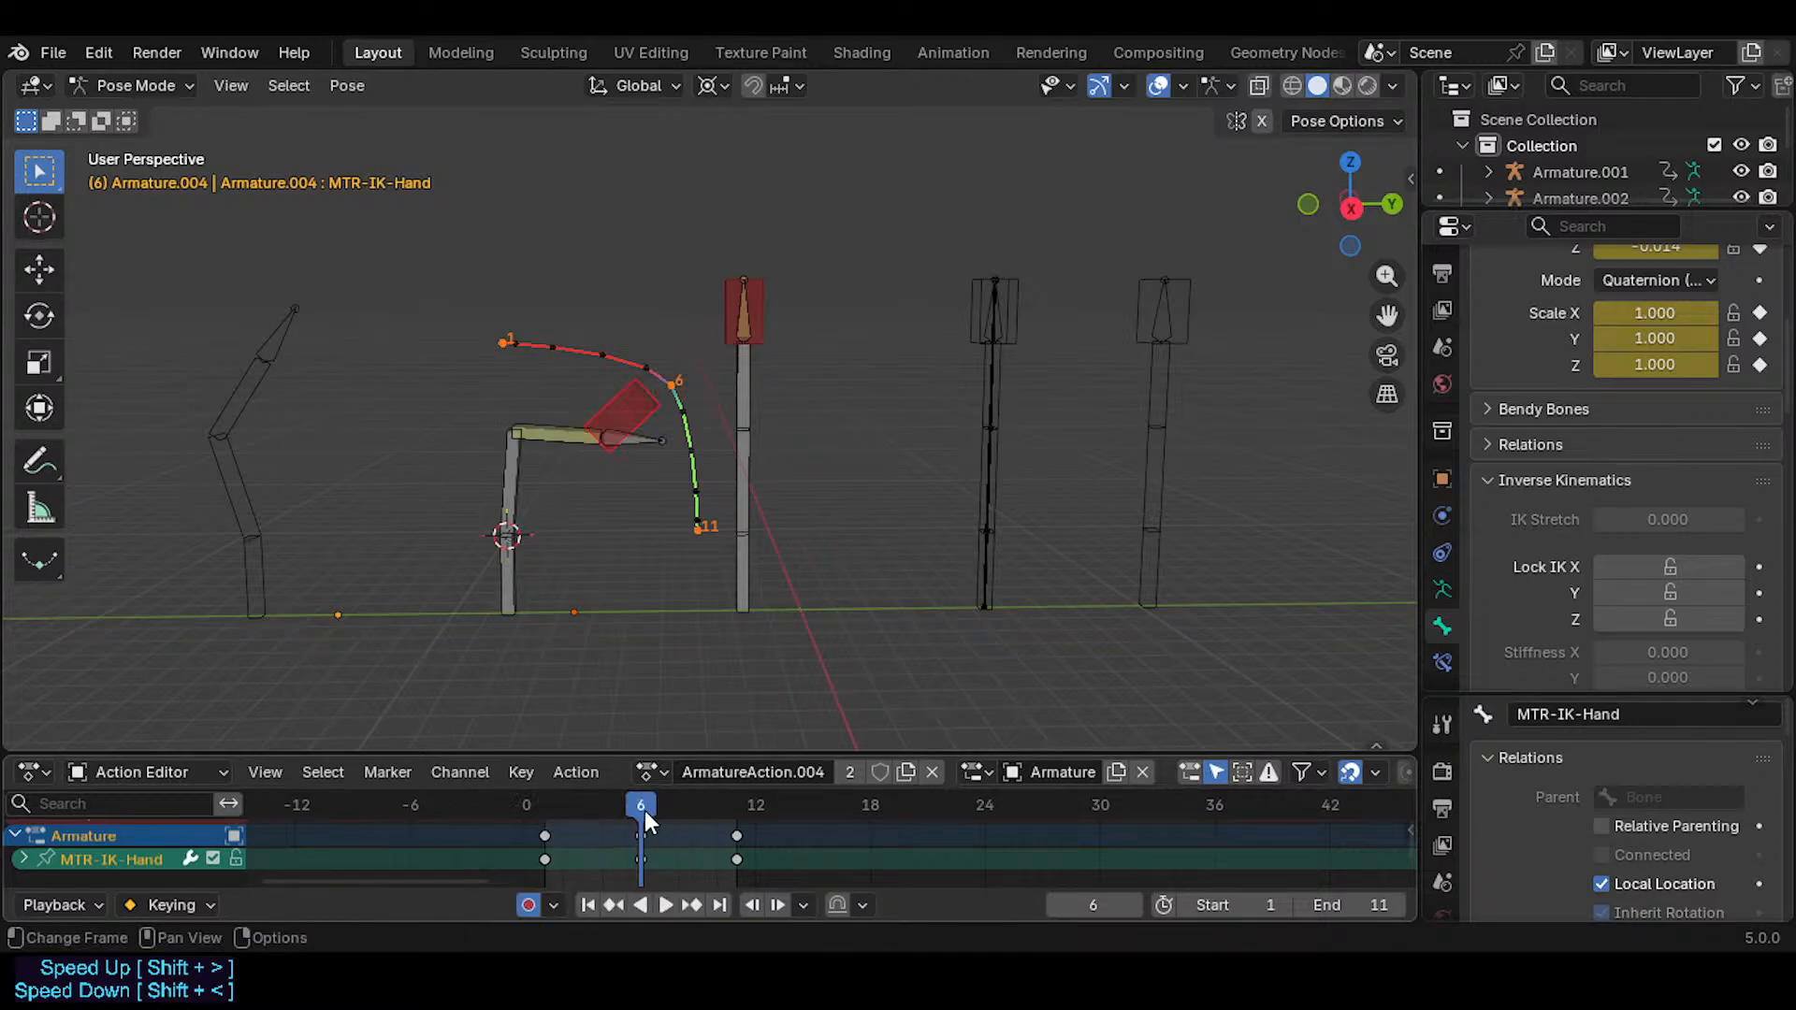
left_click_drag(642, 821, 545, 806)
key("alt+p")
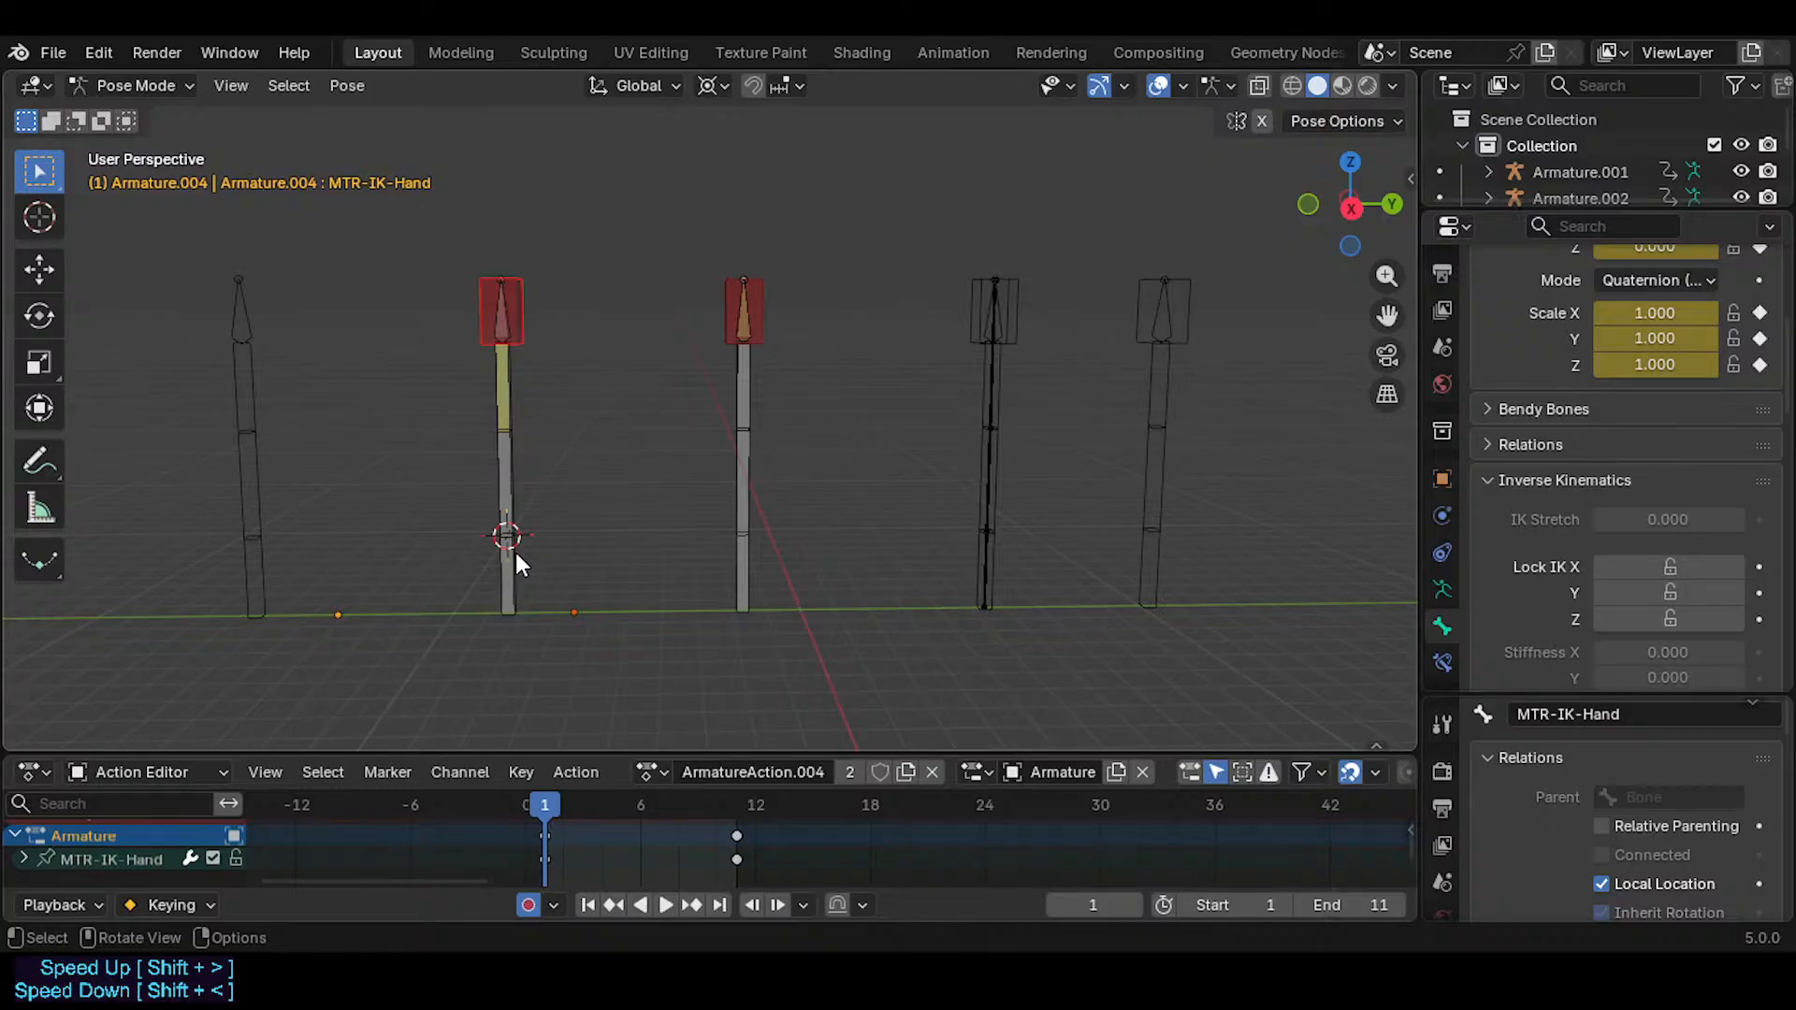
left_click(517, 304)
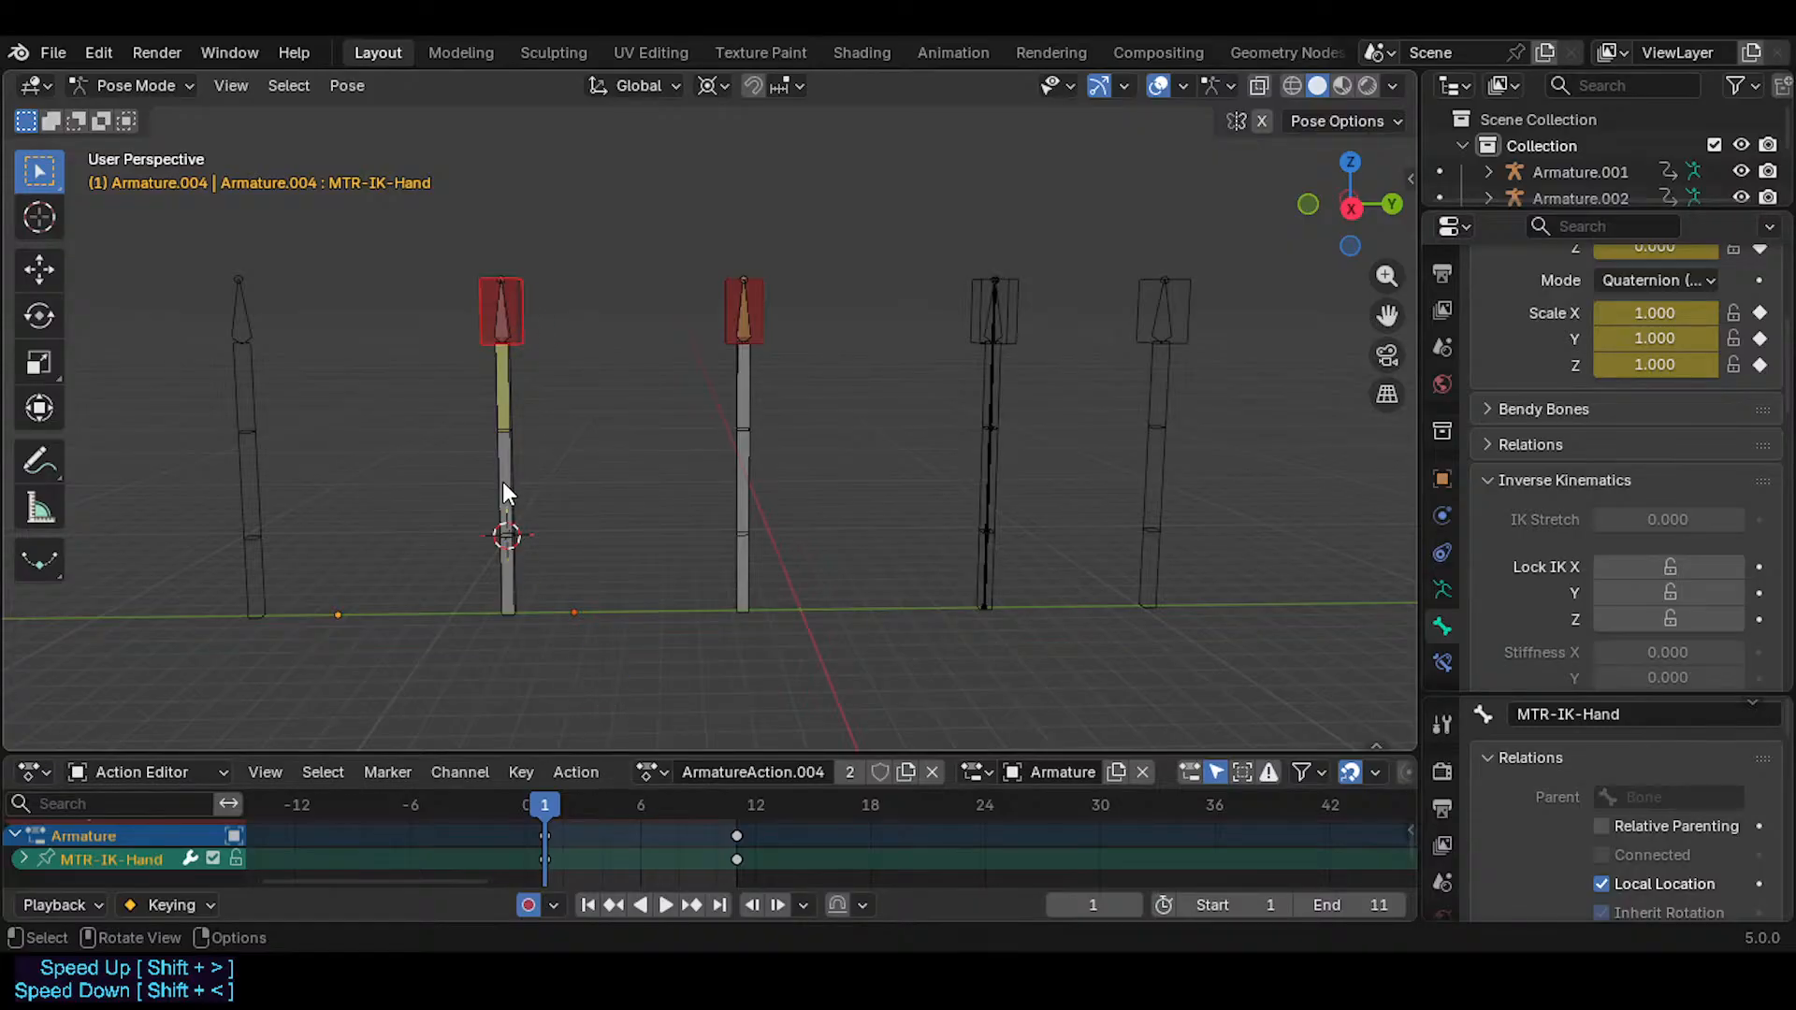
left_click(510, 374)
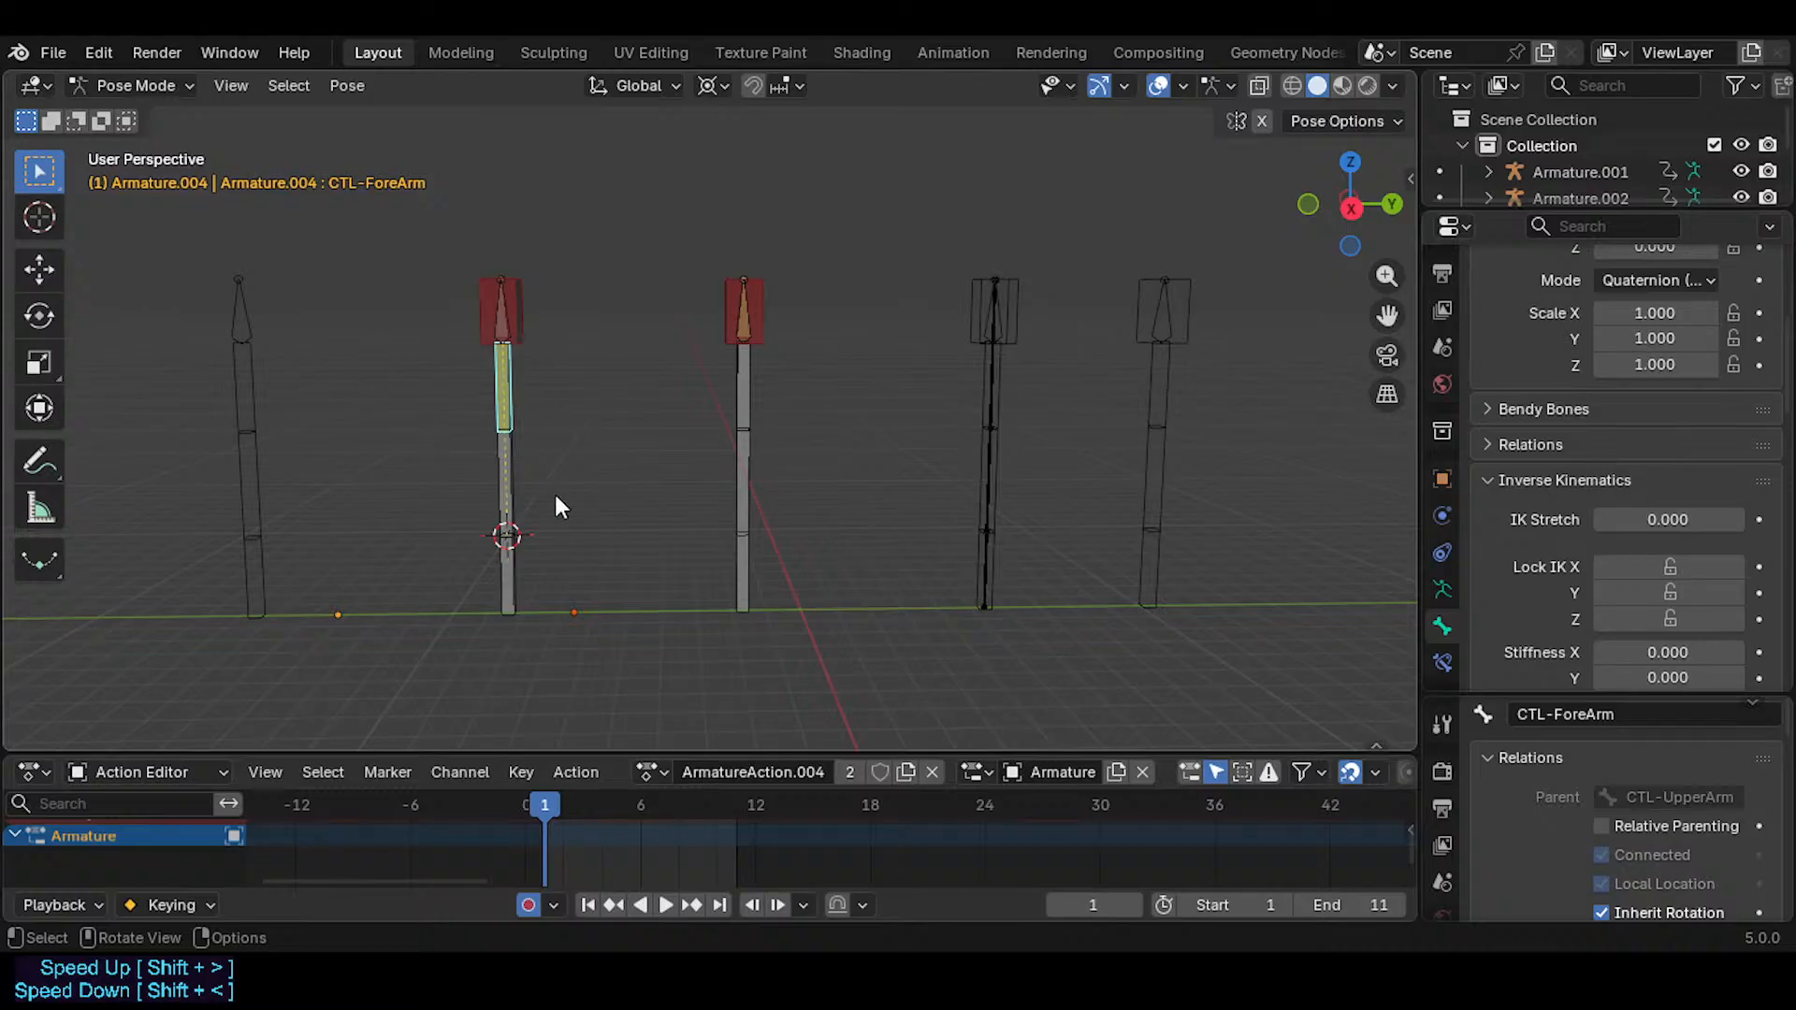
scroll(566, 494, "up", 2)
left_click(502, 243)
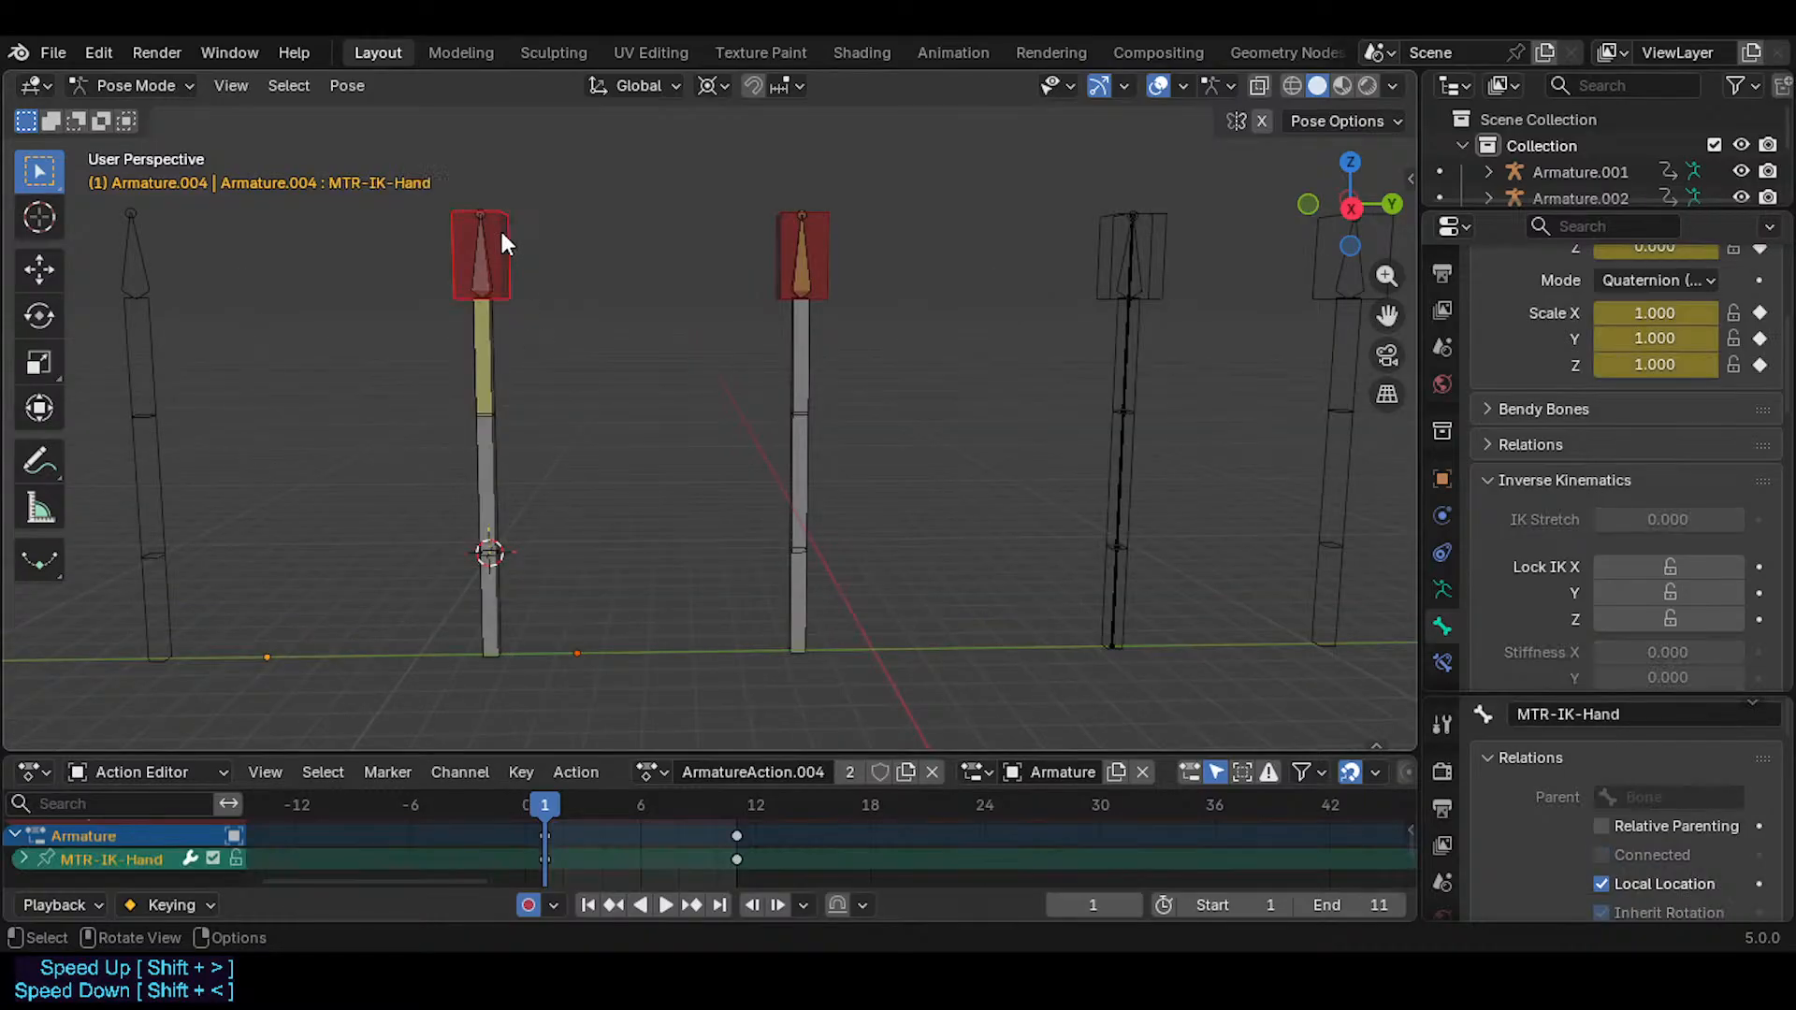
scroll(529, 277, "down", 2)
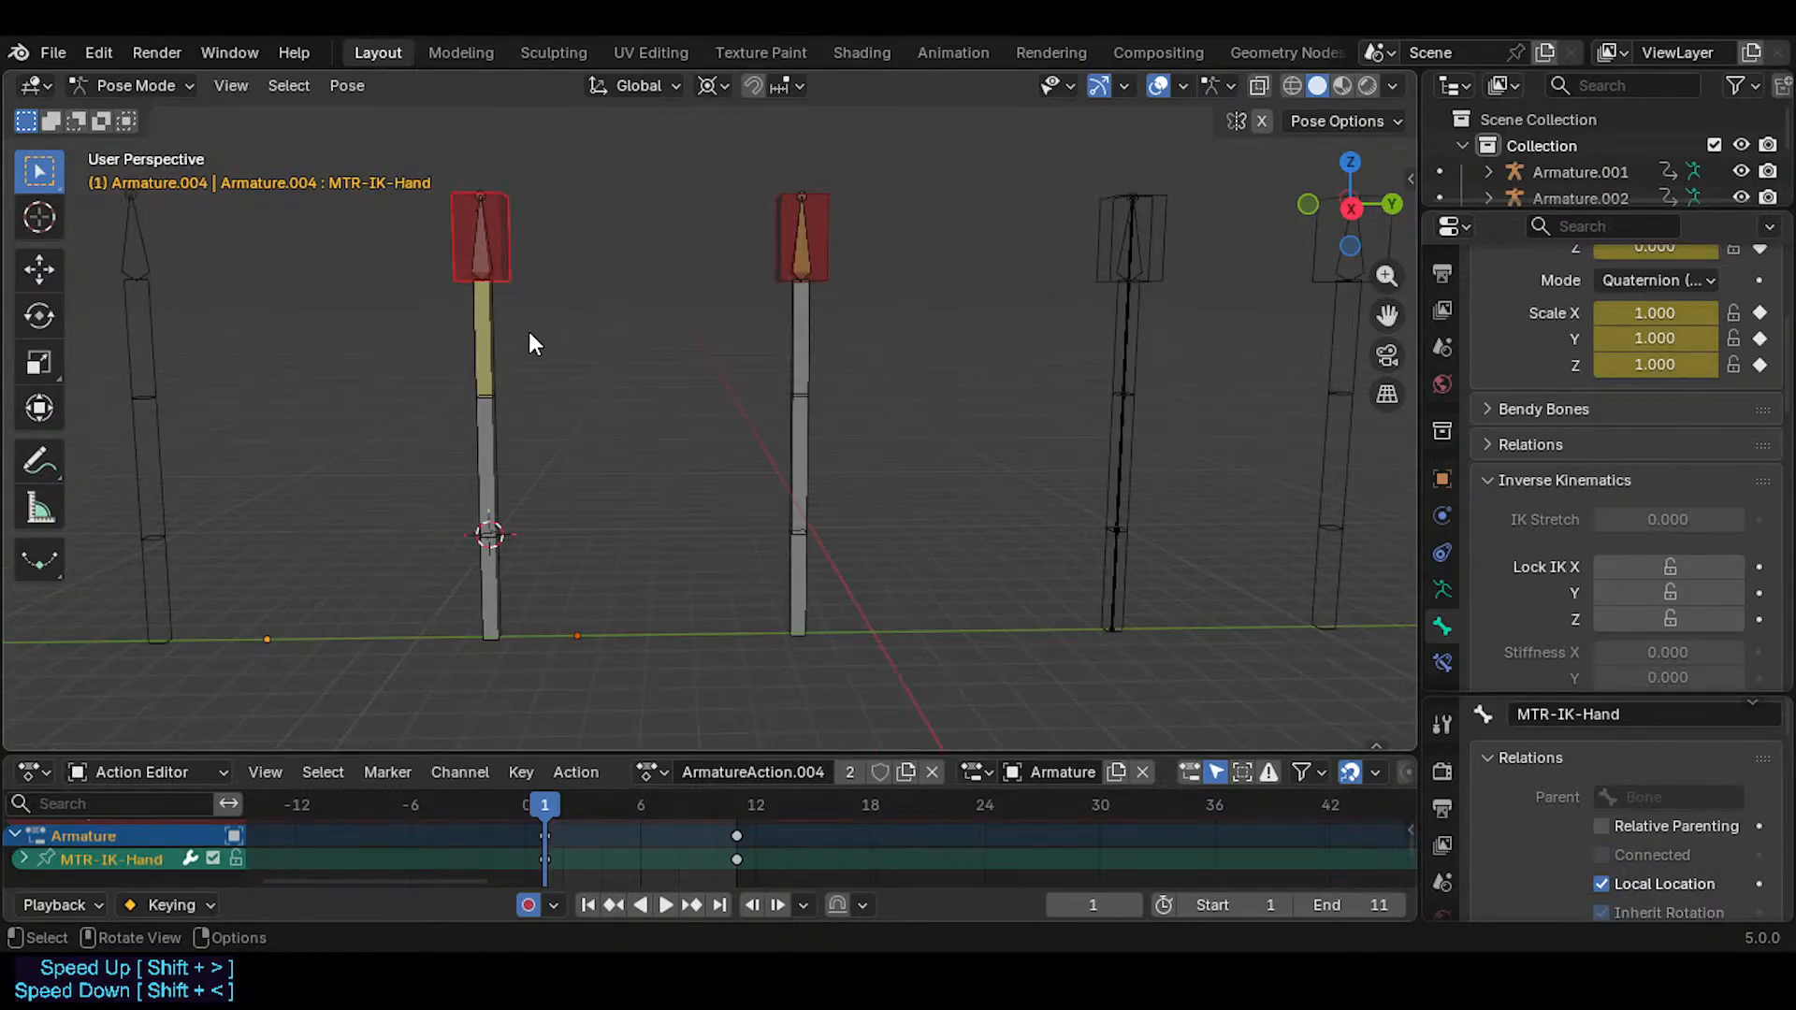
middle_click_drag(638, 405, 656, 434, "shift")
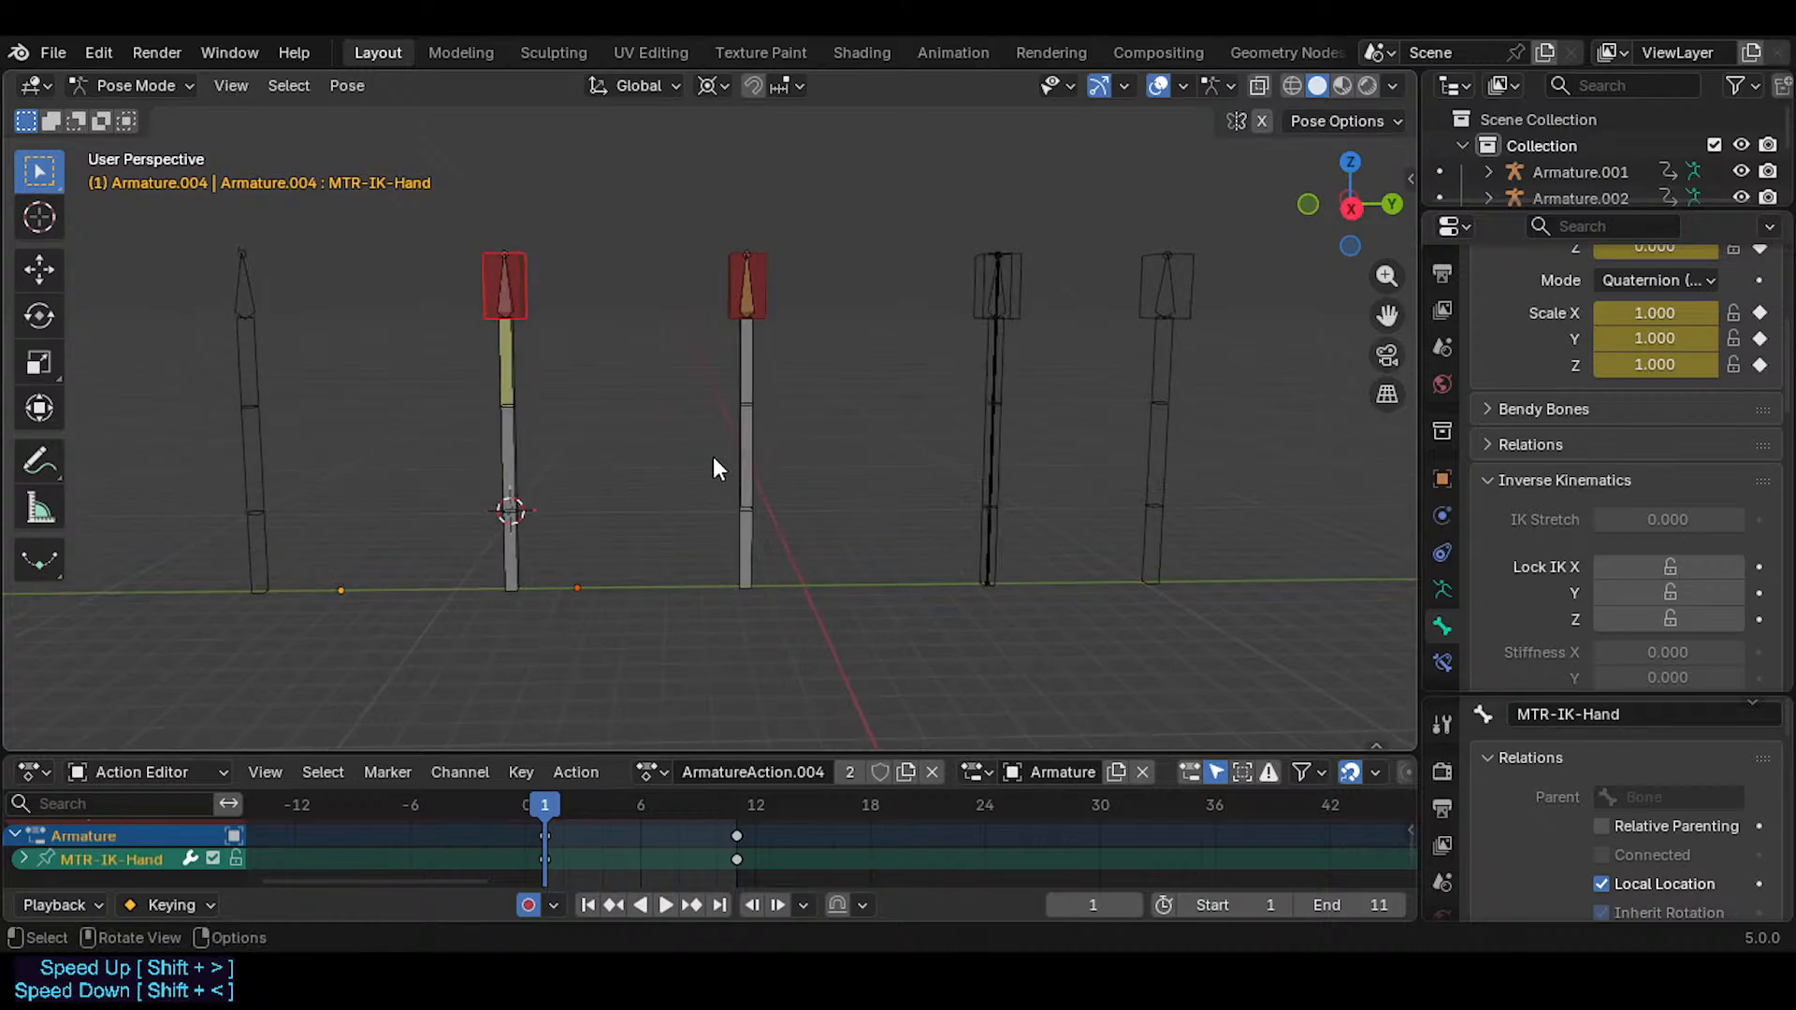
middle_click_drag(974, 407, 849, 431, "shift")
middle_click_drag(346, 468, 509, 424, "shift")
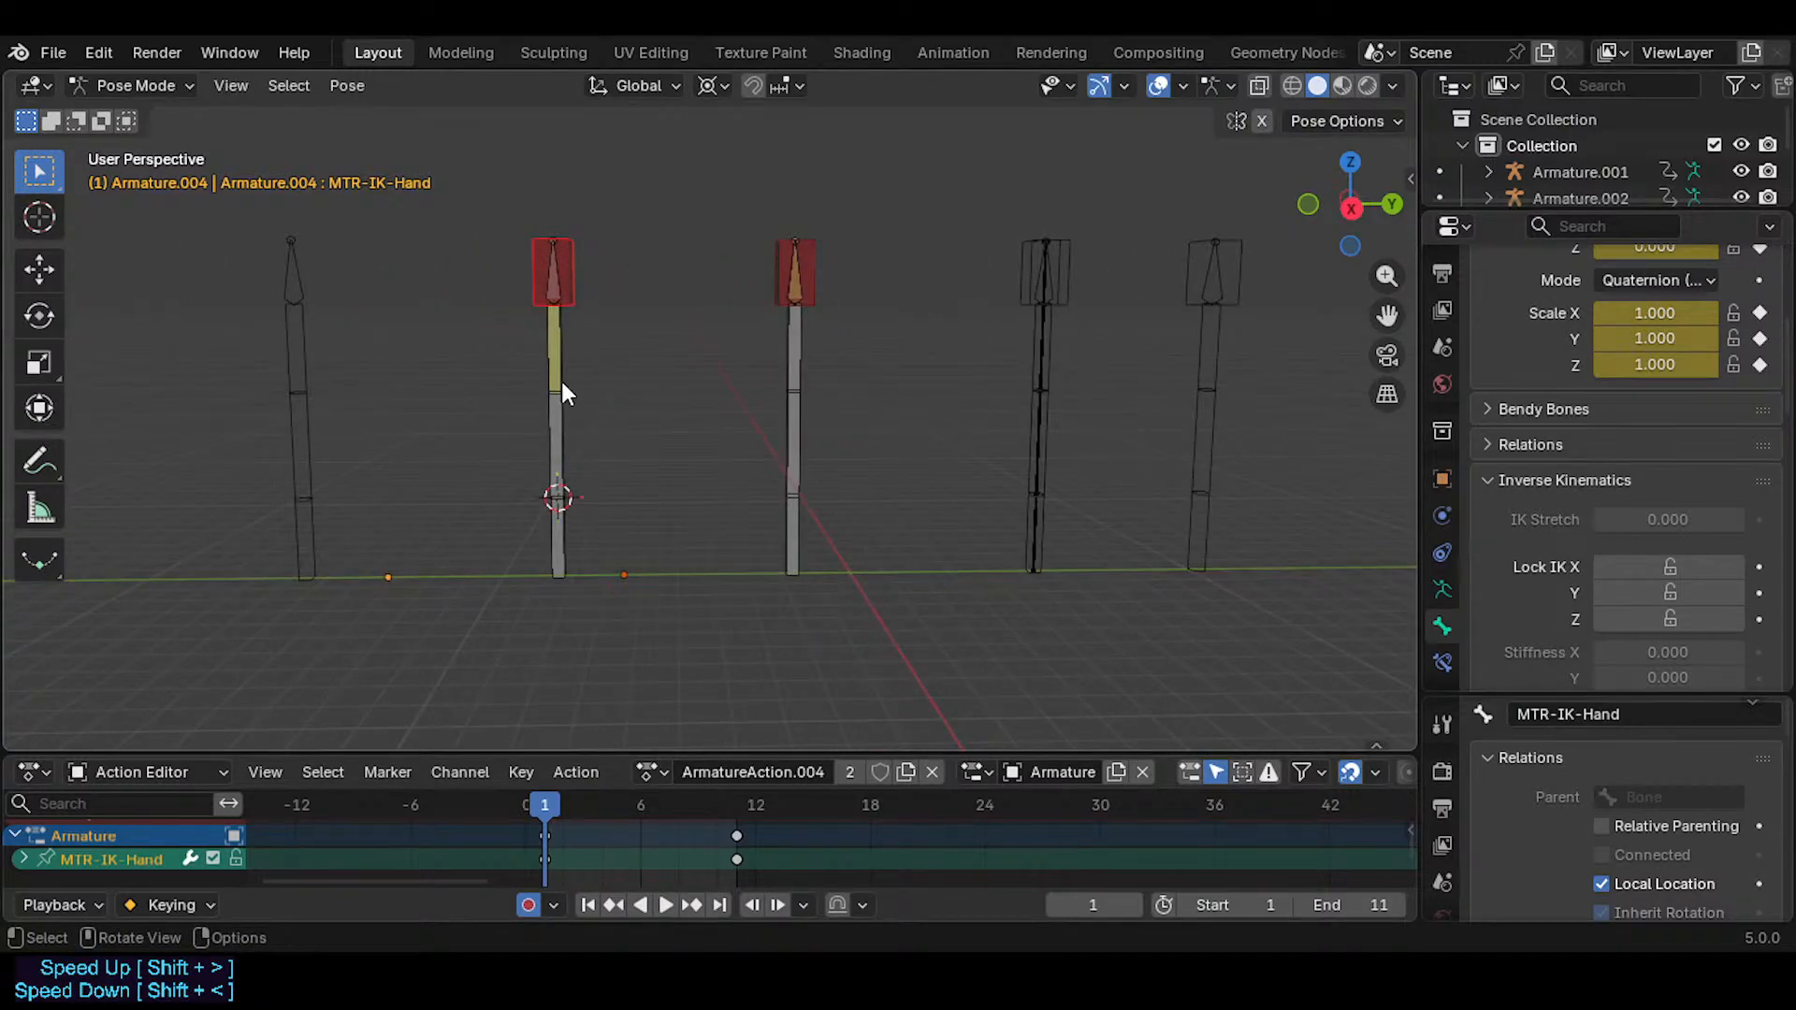
scroll(561, 383, "up", 1)
left_click(560, 369)
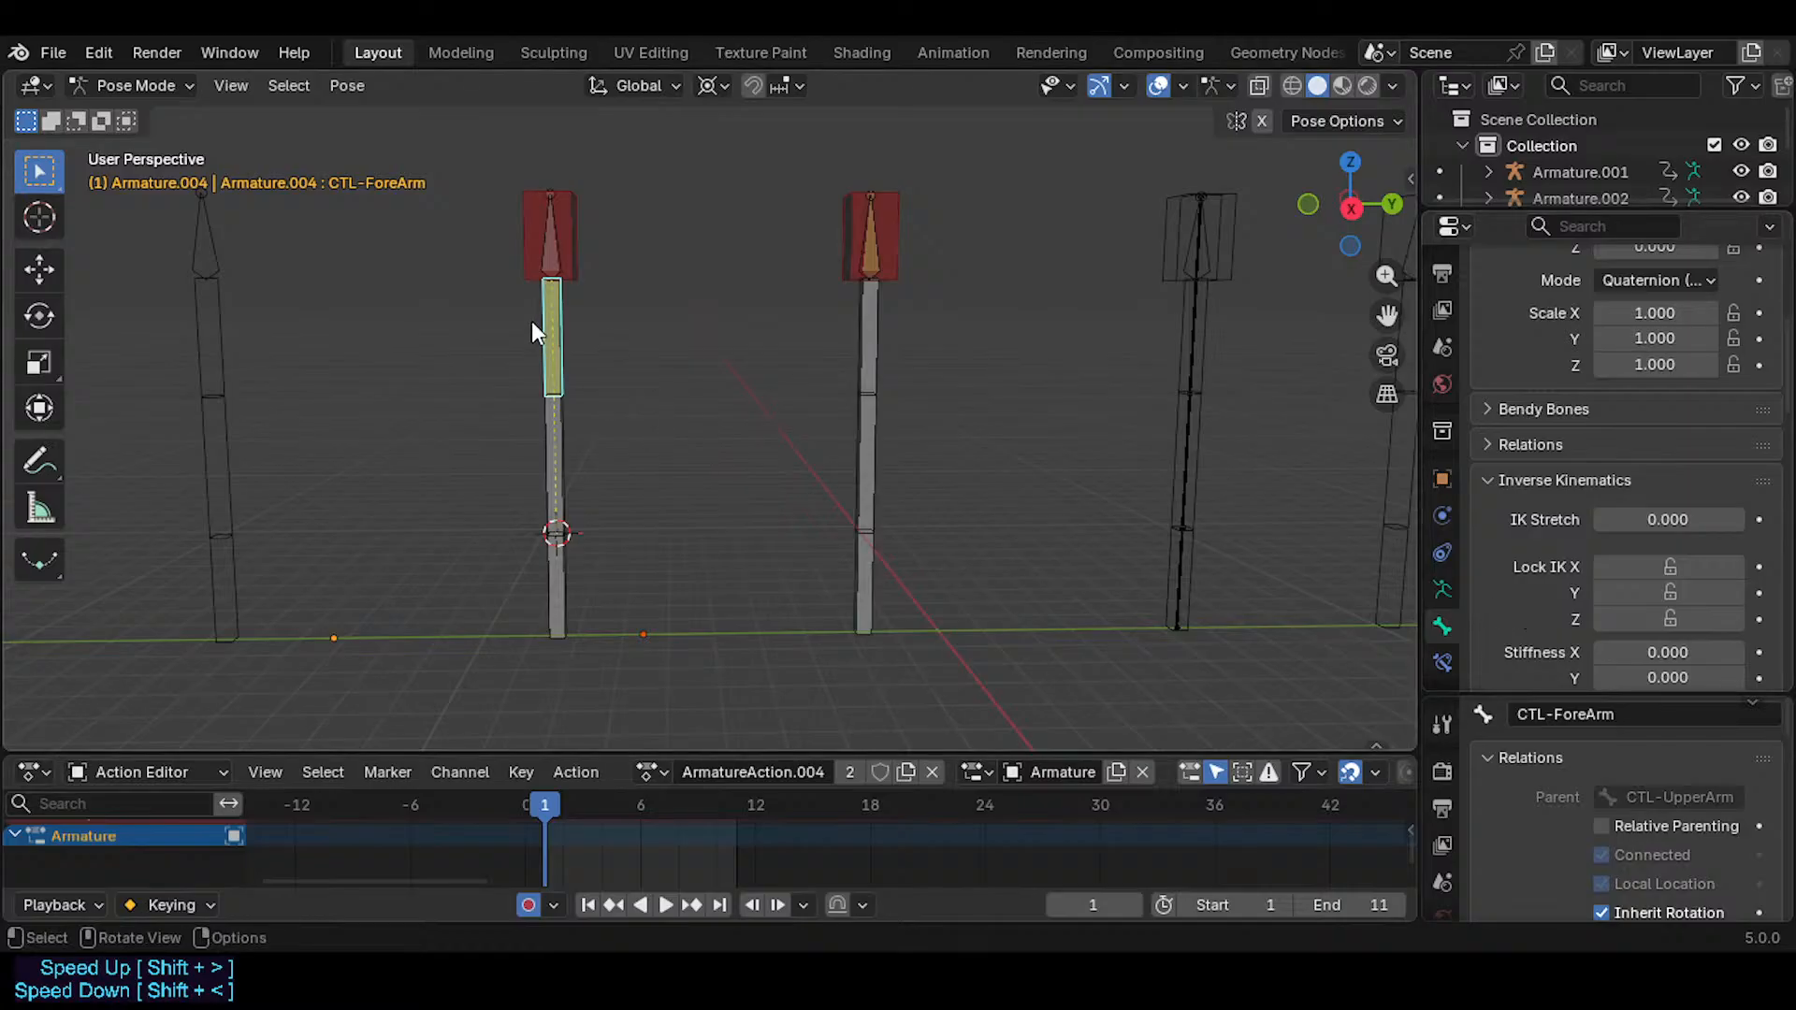
- Try moving the MTR-IK-Hand control upward past the arm's reach at frame 11 to test the IK chain without stretch
left_click(574, 229)
middle_click_drag(580, 275, 575, 327, "shift")
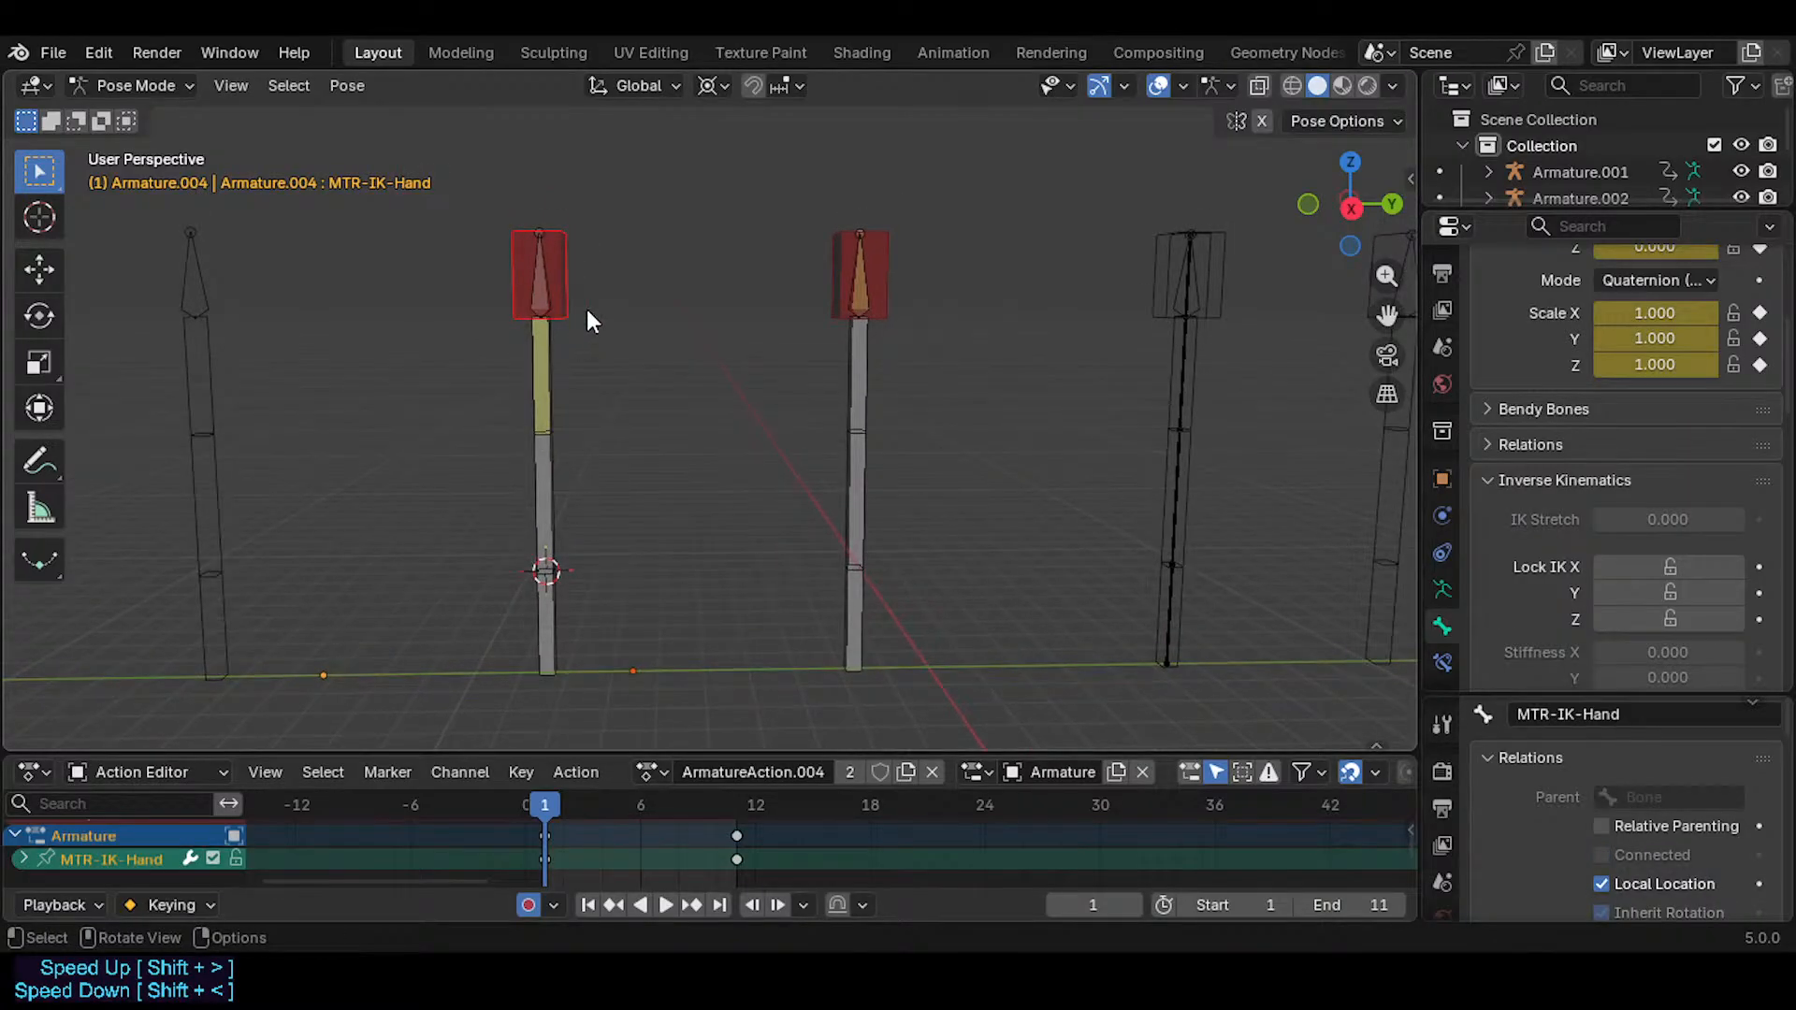
left_click(737, 806)
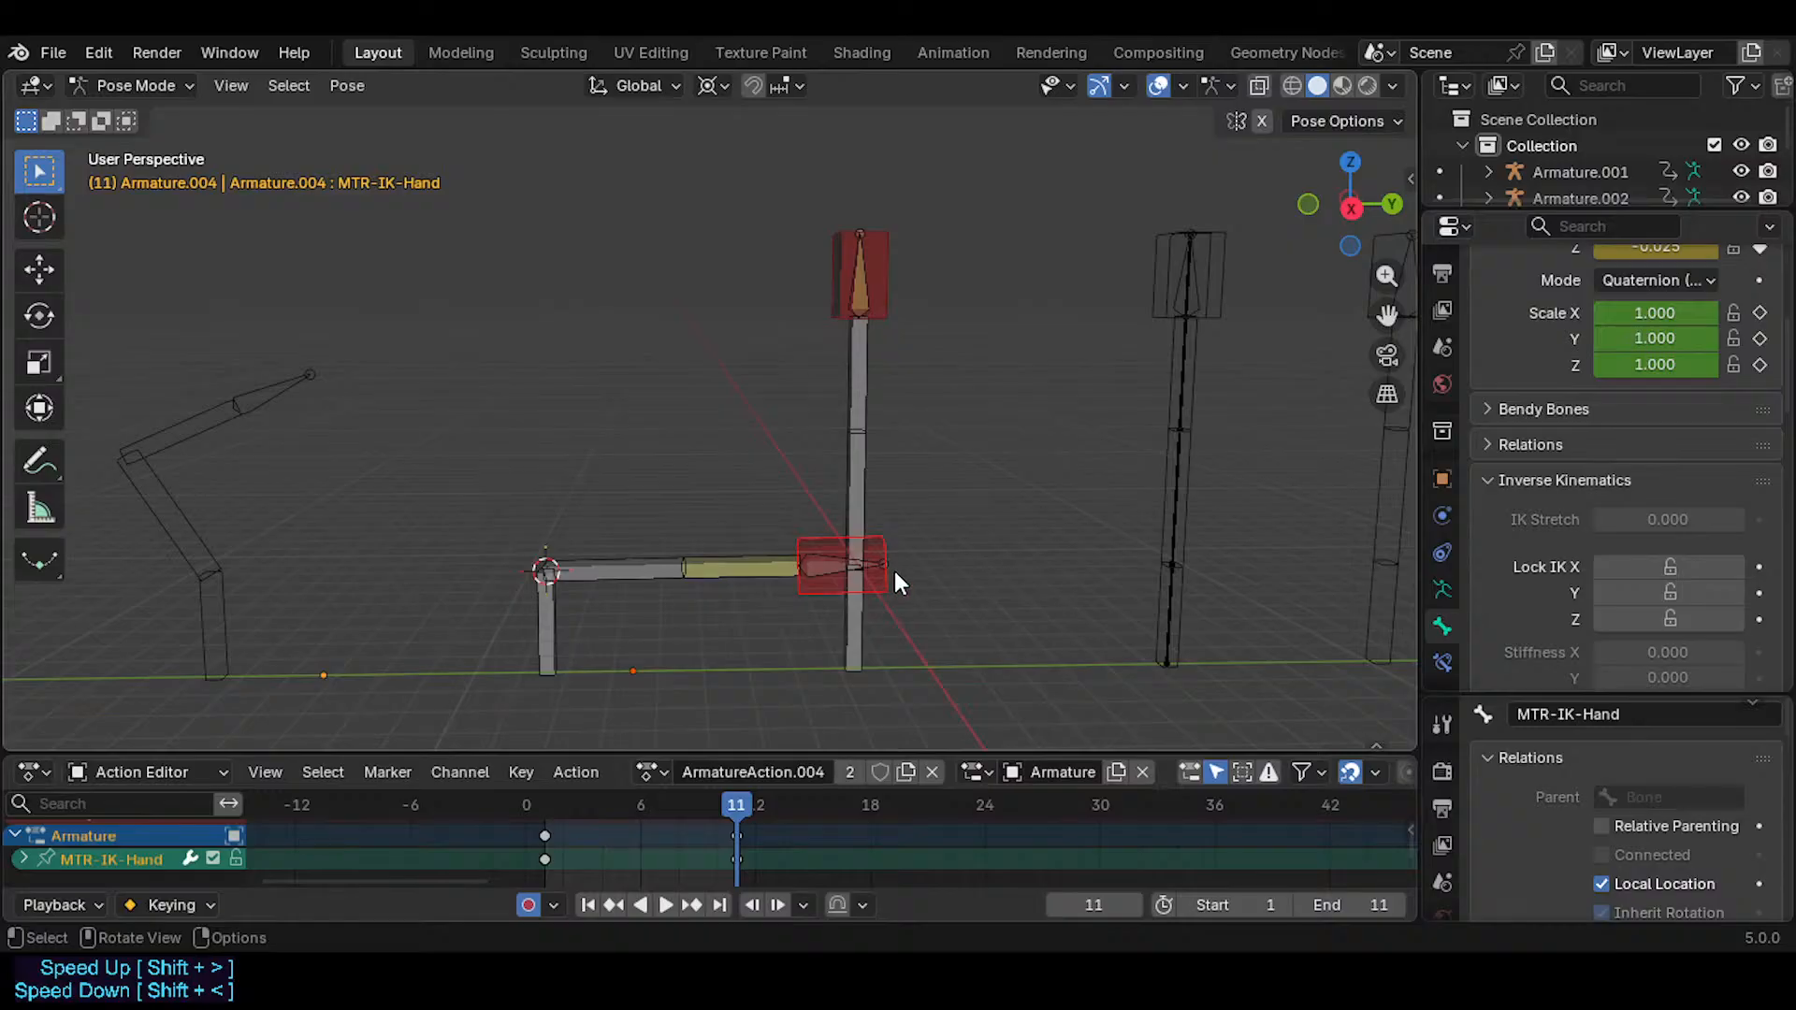
key("g")
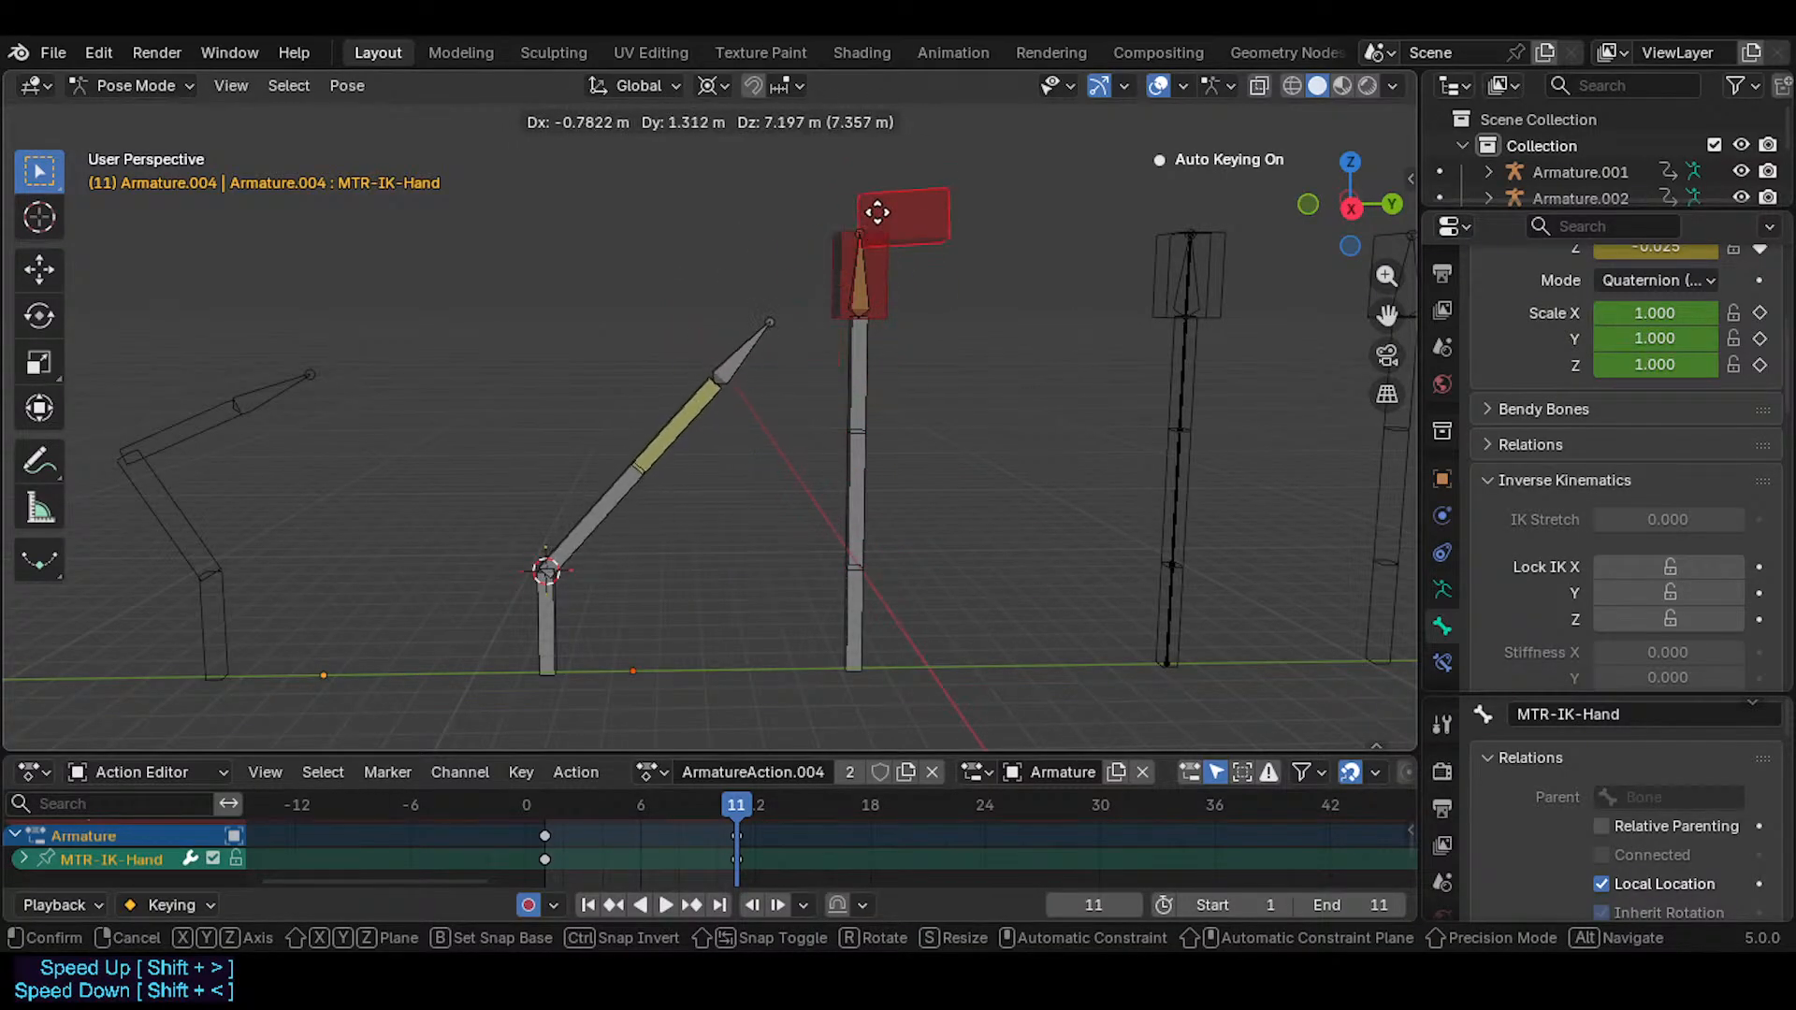
left_click(817, 566)
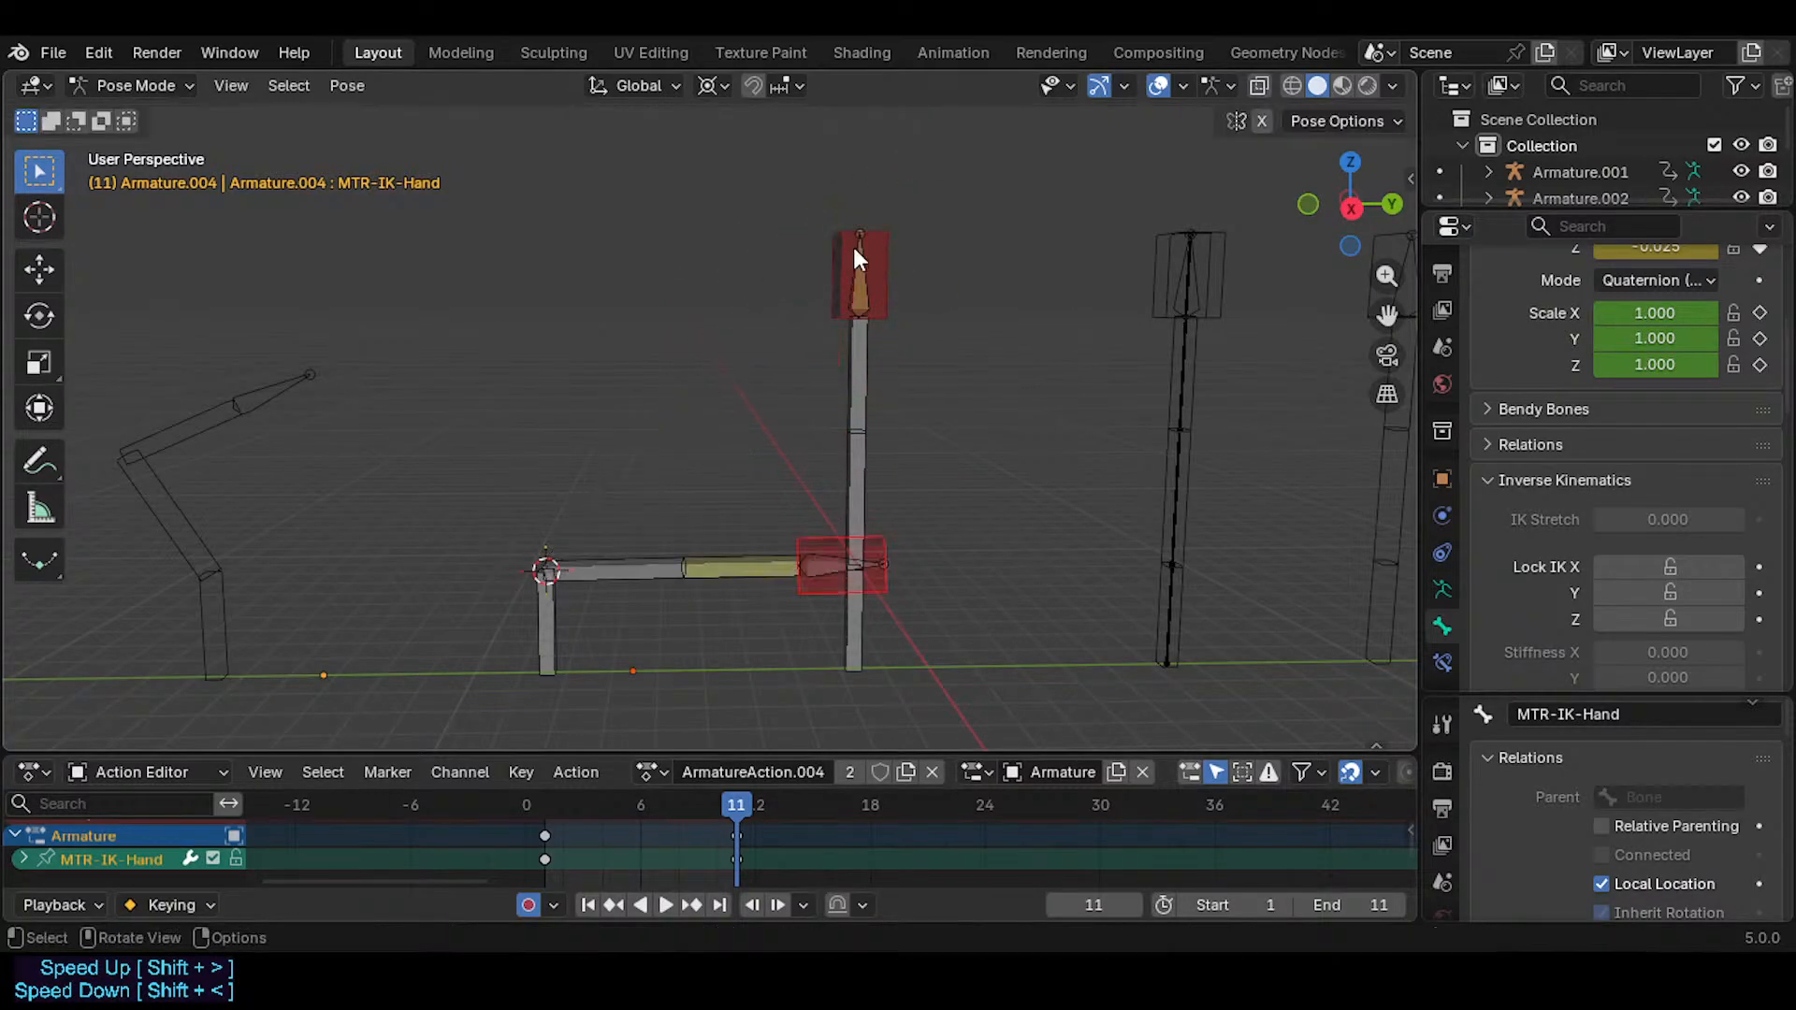
- Set the IK Stretch of the CTL-ForeArm bone to 0.1
left_click(763, 572)
left_click(1643, 520)
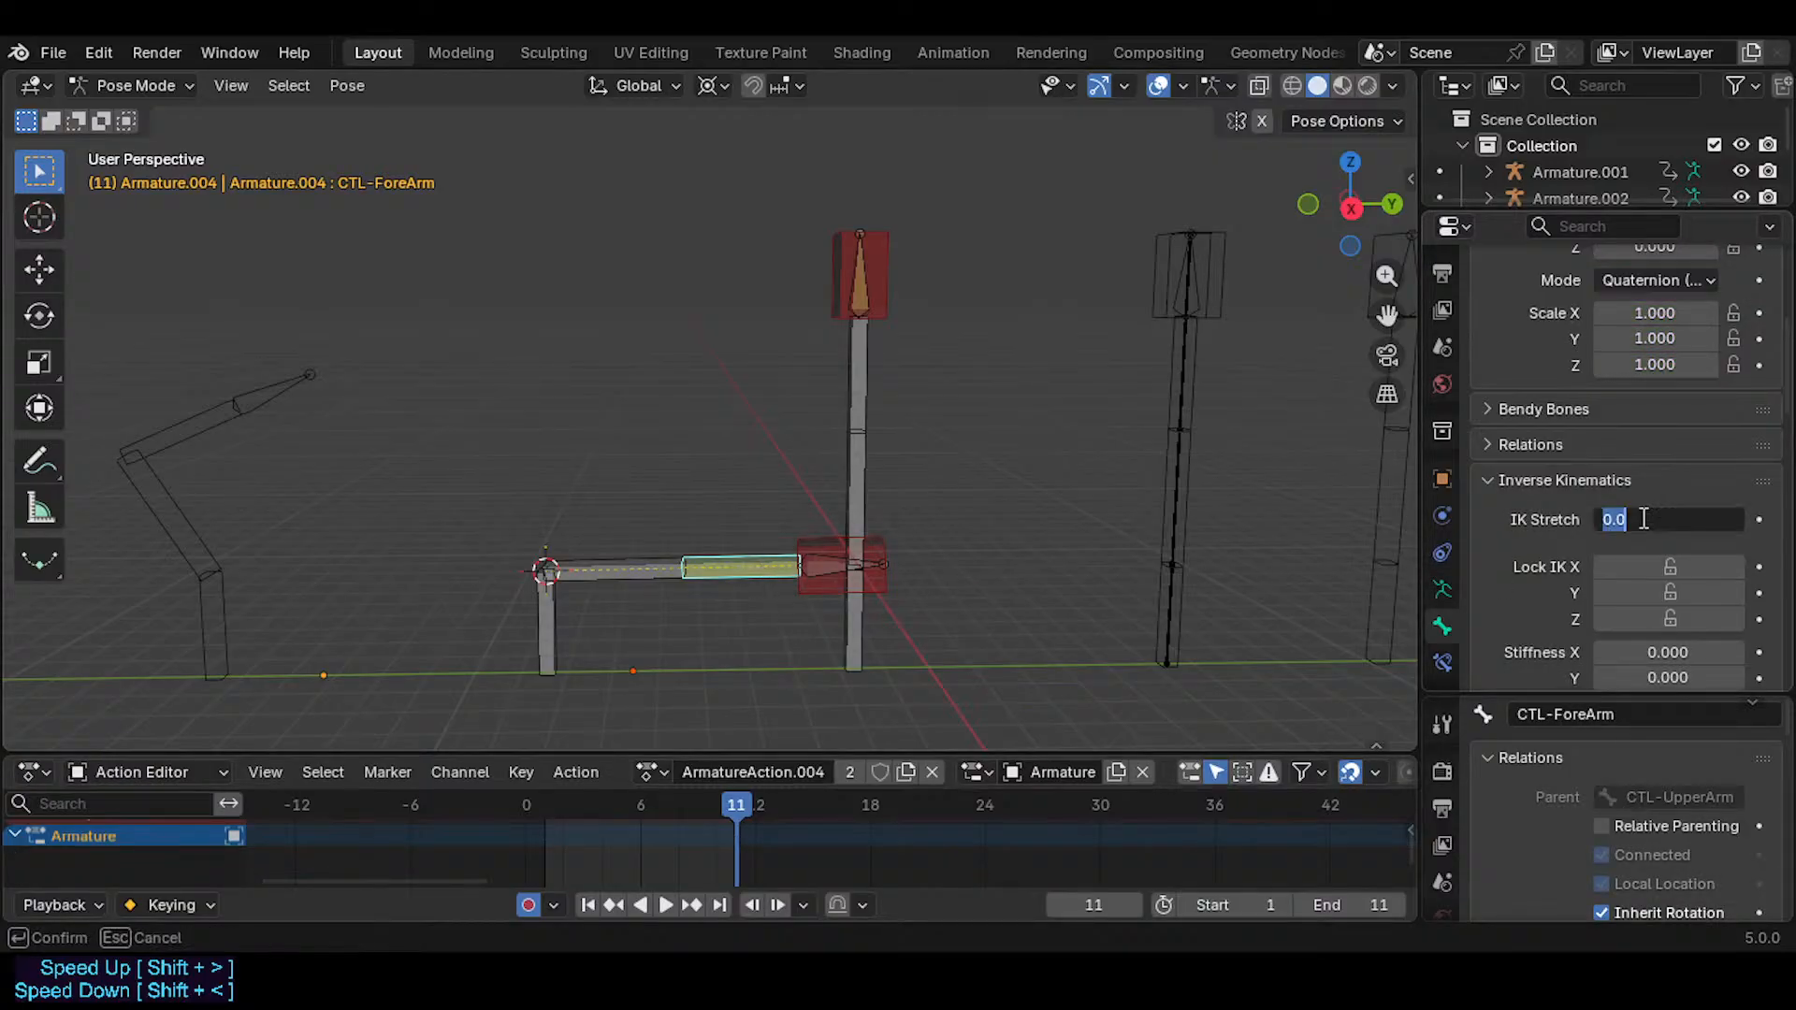
type("0.1")
key("Return")
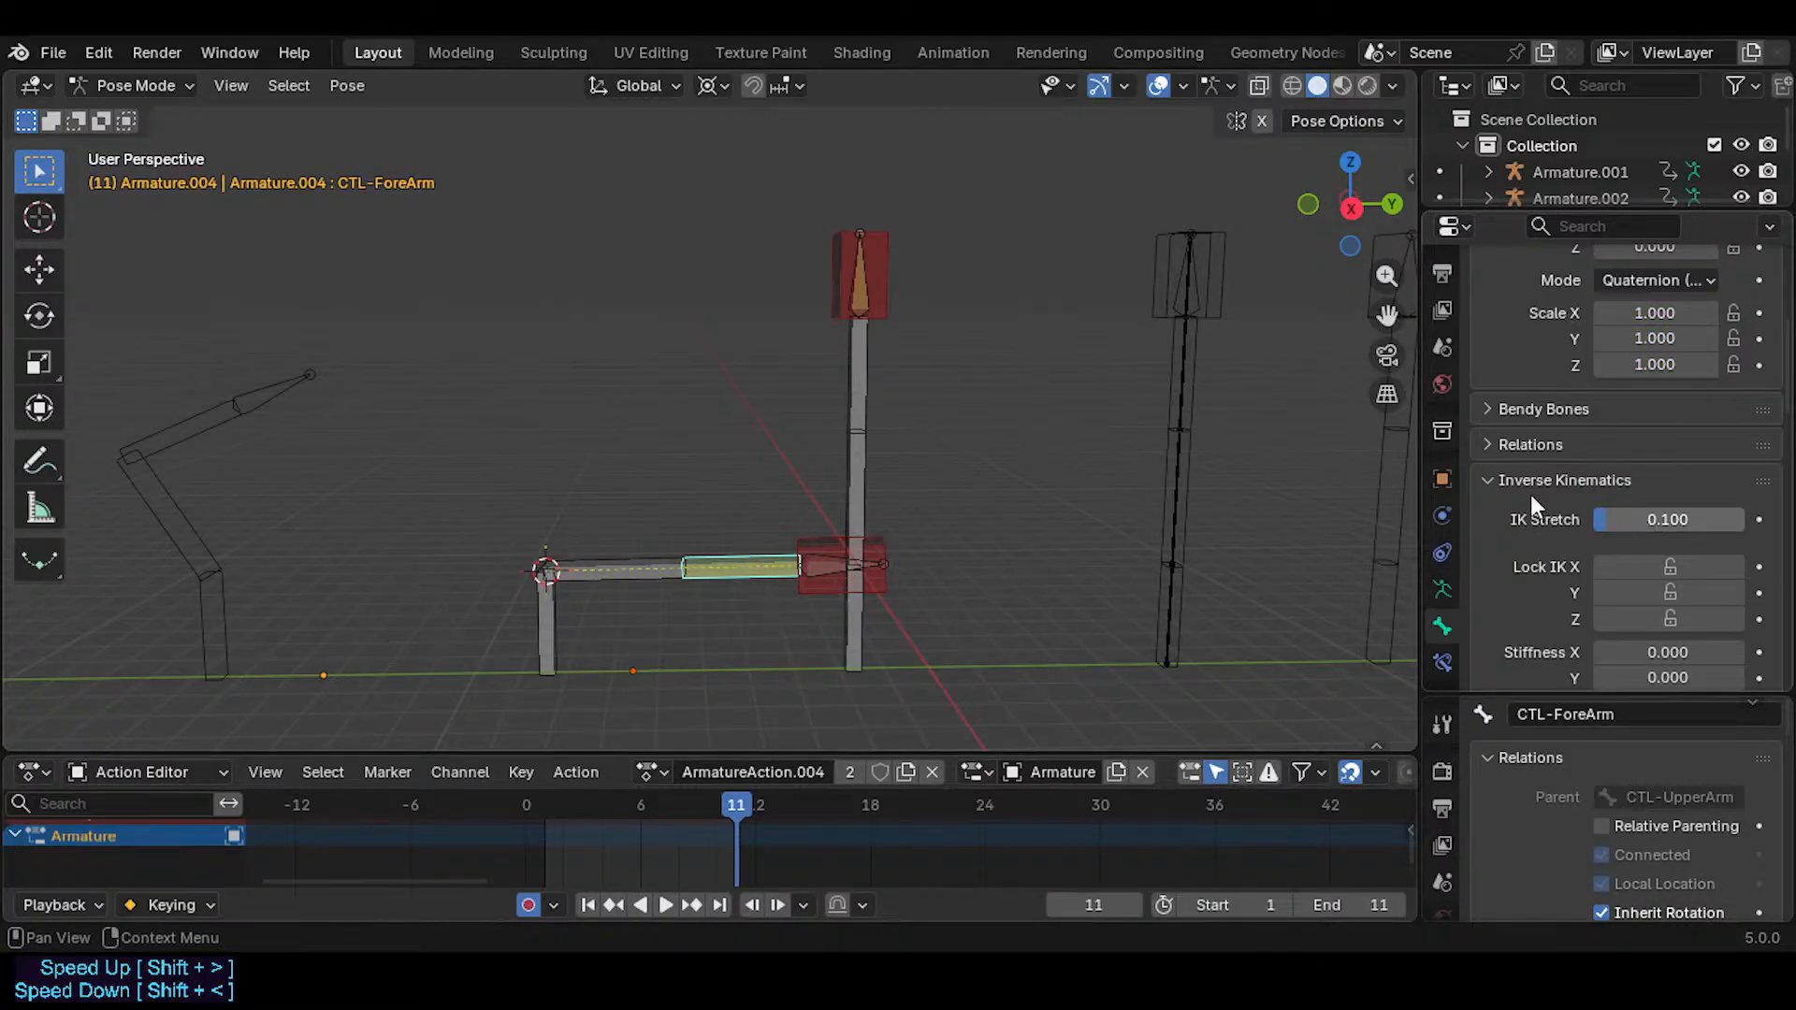
- Move the MTR-IK-Hand control outward beyond the arm's normal reach at frame 11 to test the forearm's stretch
left_click(801, 546)
key("g")
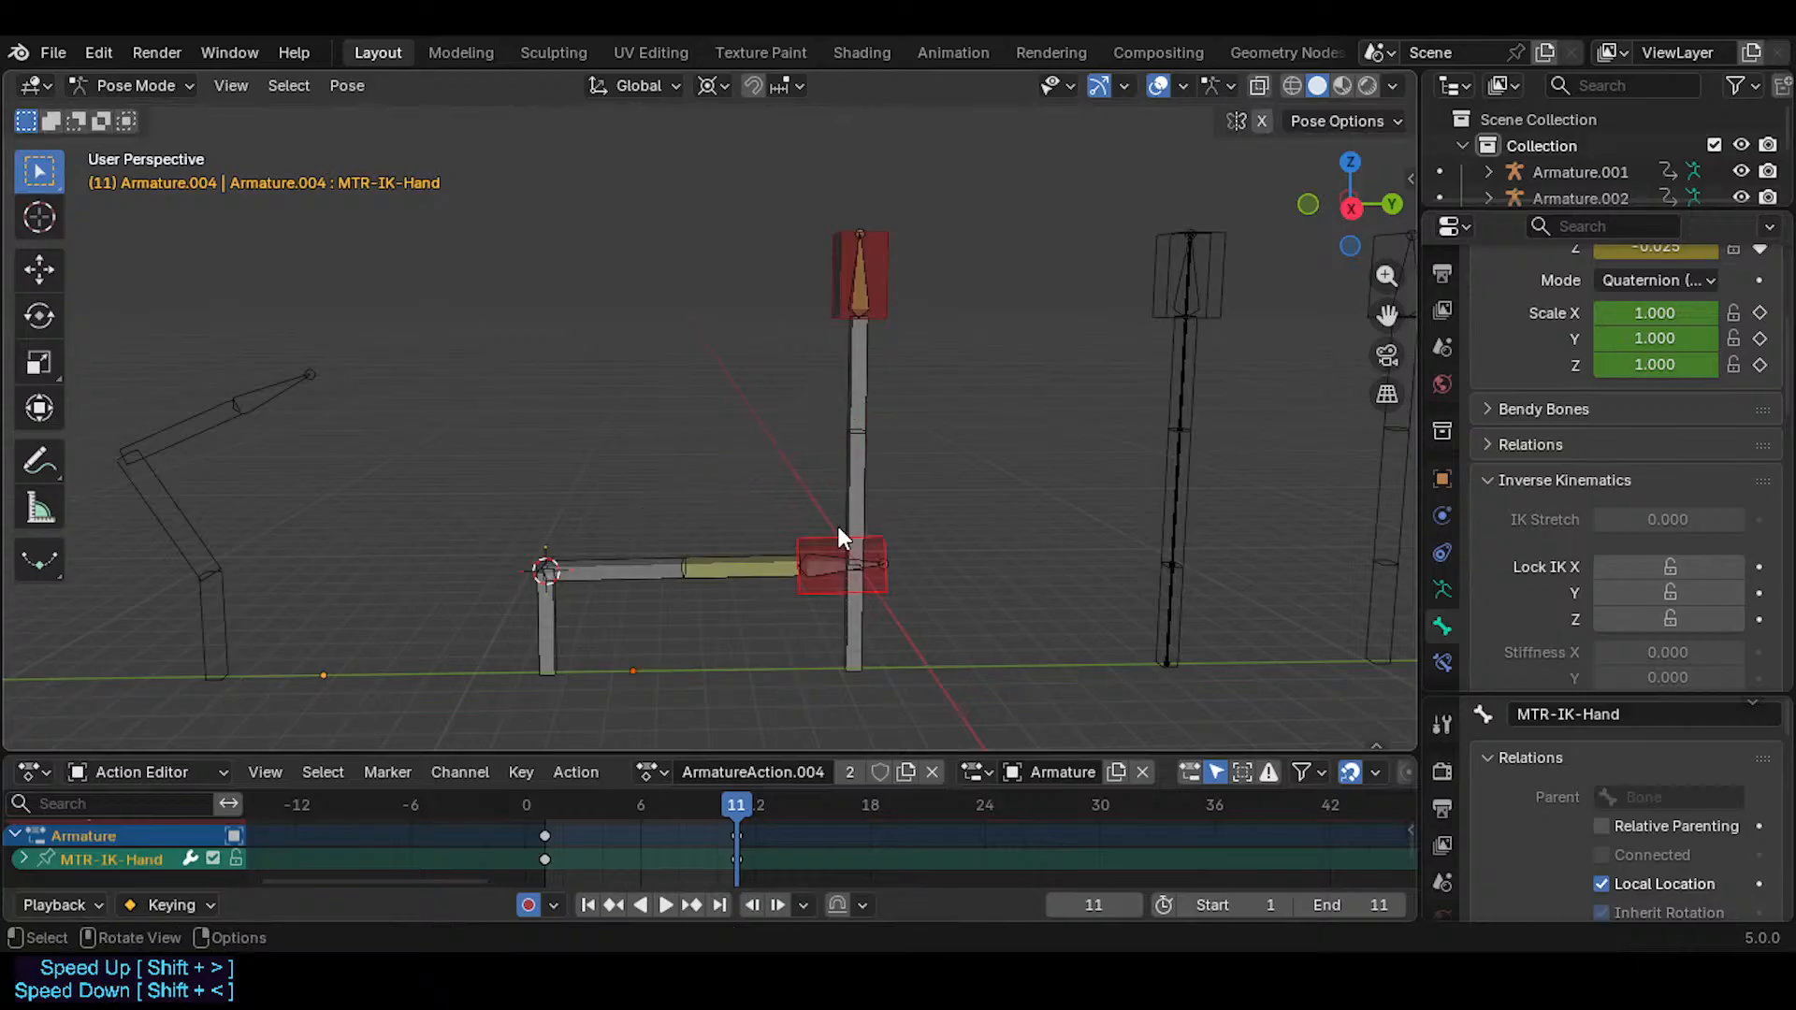
left_click(936, 497)
left_click_drag(744, 806, 545, 806)
left_click(537, 379)
right_click(537, 379)
left_click(543, 393)
left_click(489, 497)
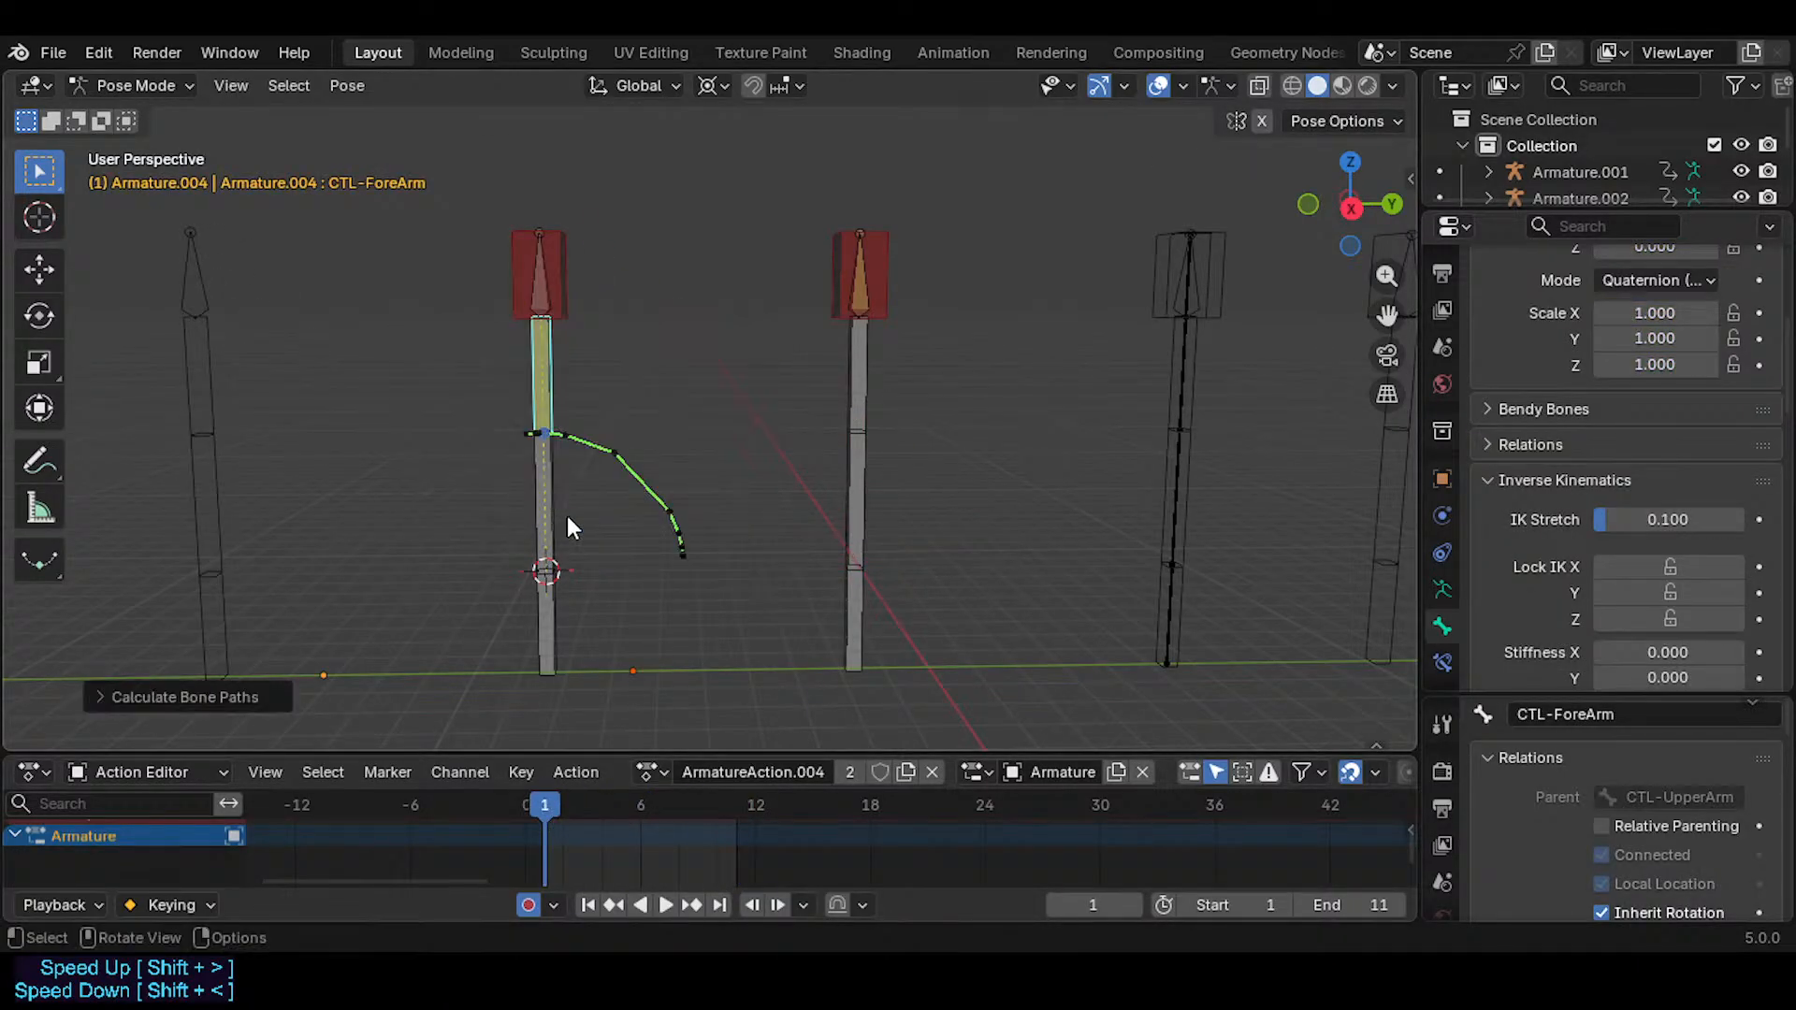
left_click(541, 816)
key("alt+m")
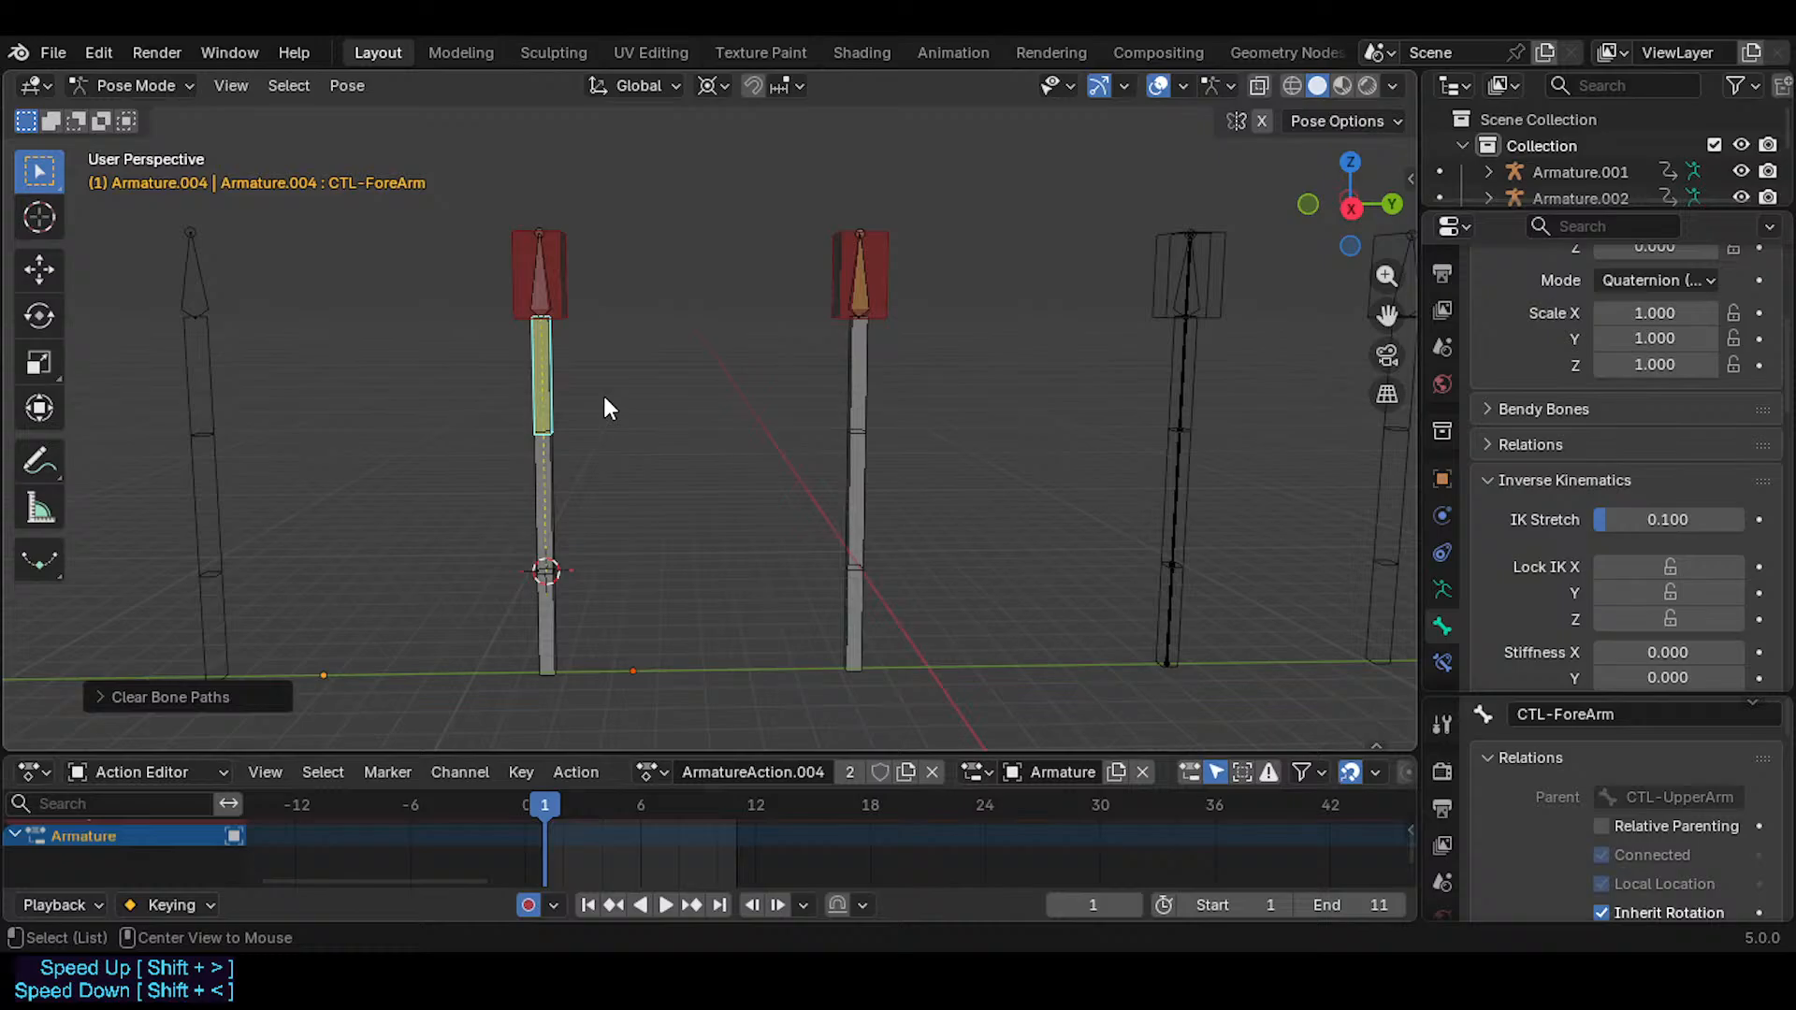
- Calculate a motion path for the MCH-Hand bone of the second arm rig
left_click(531, 282)
right_click(531, 283)
left_click(534, 292)
left_click(517, 389)
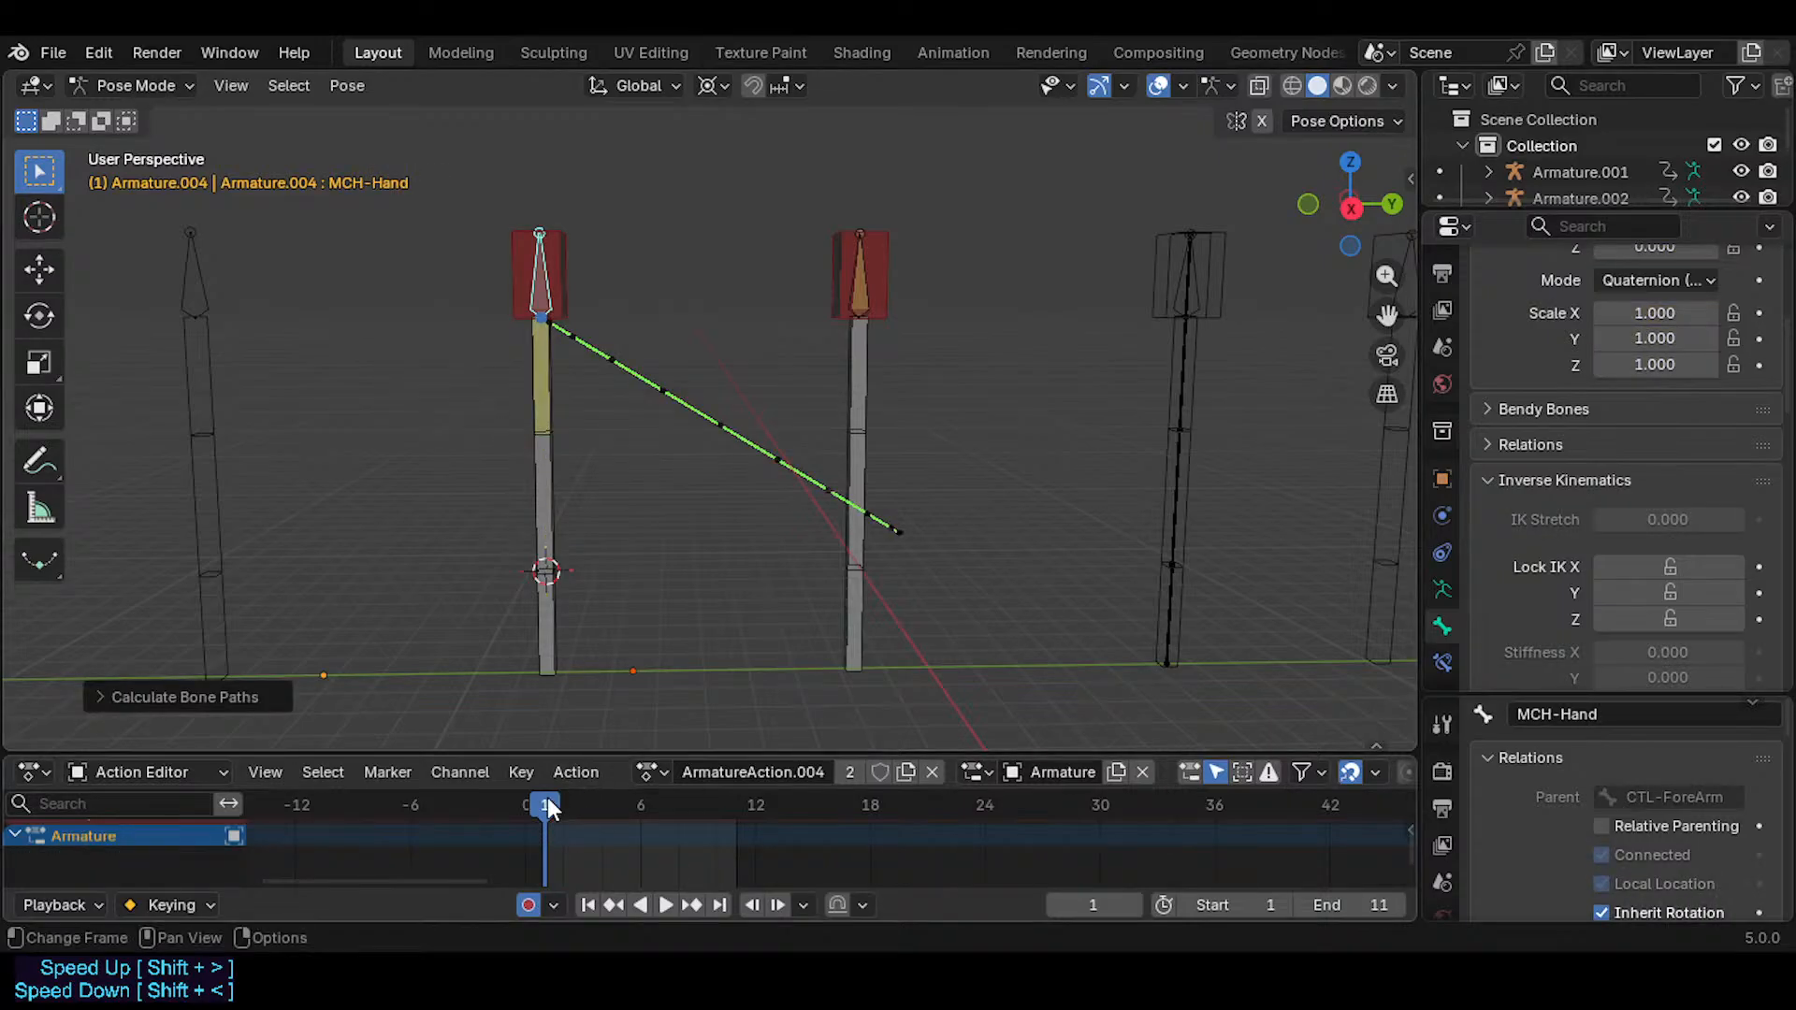
- Try raising the MTR-IK-Hand control partway through the swing to bend the hand's path, and delete the in-between keyframe
mouse_move(546, 806)
left_mouse_down()
mouse_move(717, 819)
mouse_move(526, 825)
mouse_move(705, 855)
mouse_move(697, 797)
mouse_move(546, 813)
mouse_move(665, 822)
mouse_move(651, 839)
mouse_move(726, 810)
mouse_move(567, 815)
mouse_move(738, 829)
left_mouse_up()
left_click(908, 481)
key("g")
left_click(823, 359)
key("x")
left_click(664, 845)
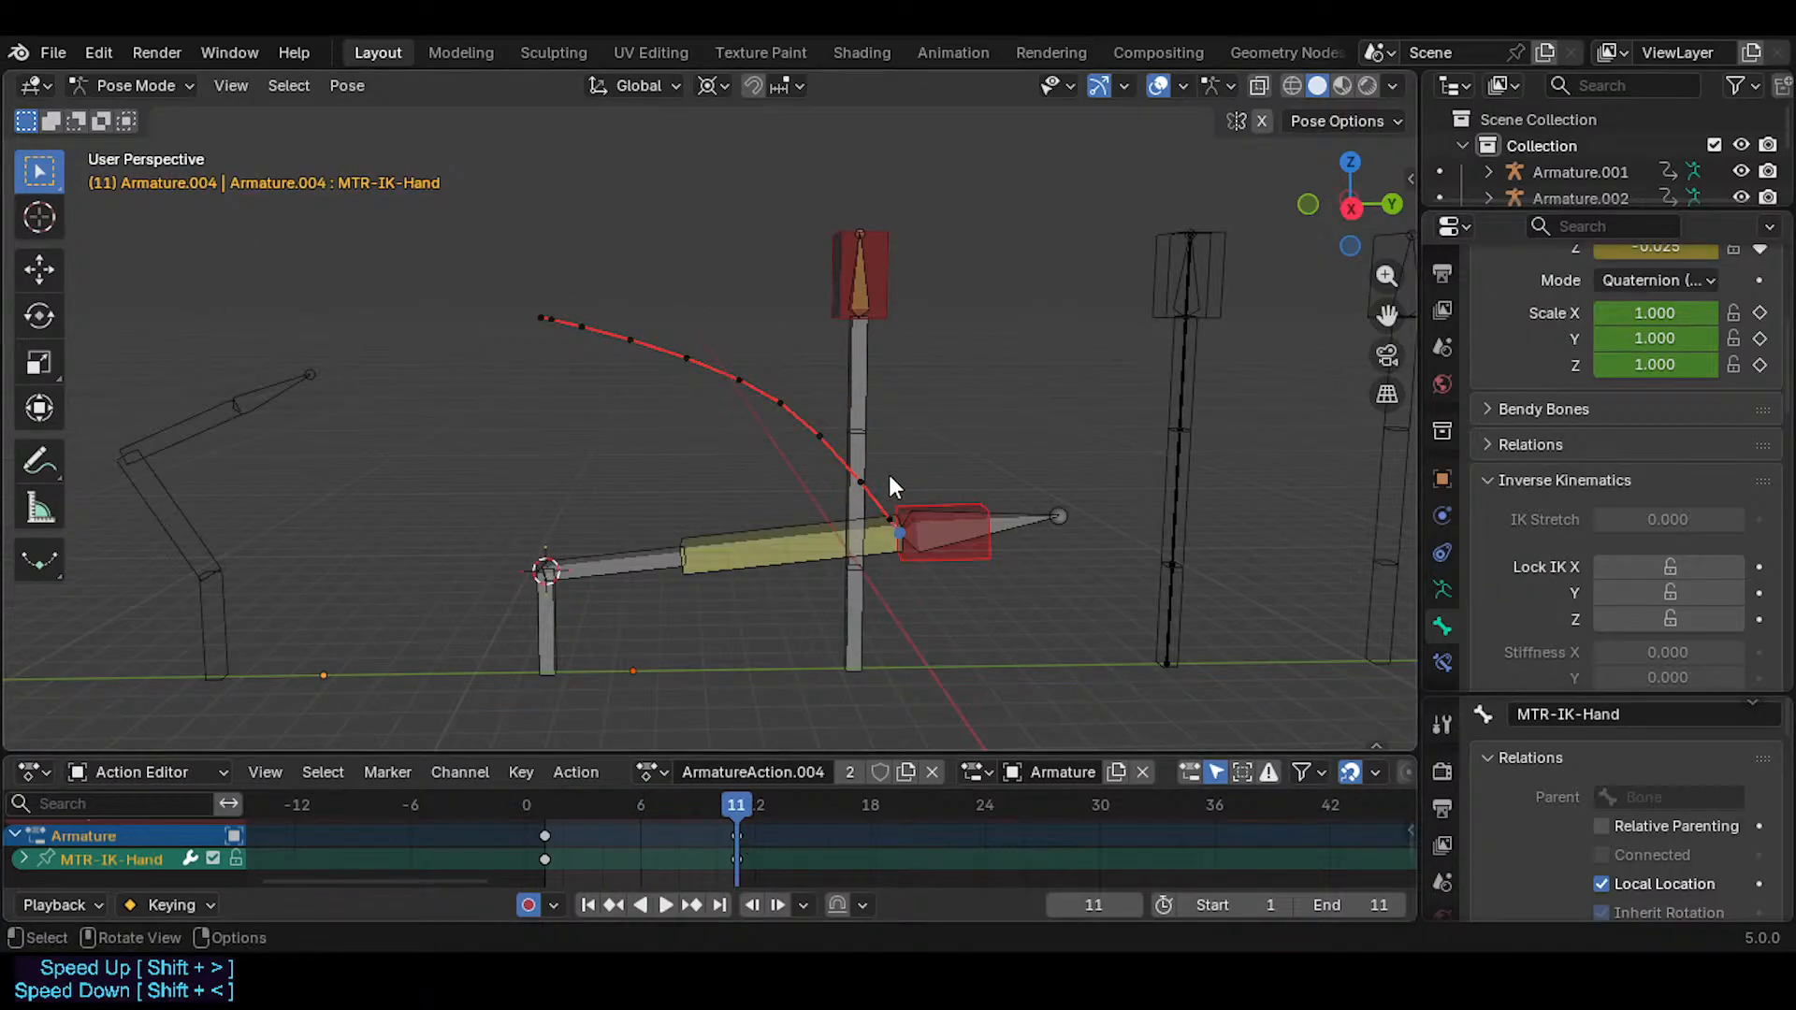
- Raise the MTR-IK-Hand control farther out at frame 11, and scrub the animation to check that the stretched arm follows it
key("g")
left_click(991, 402)
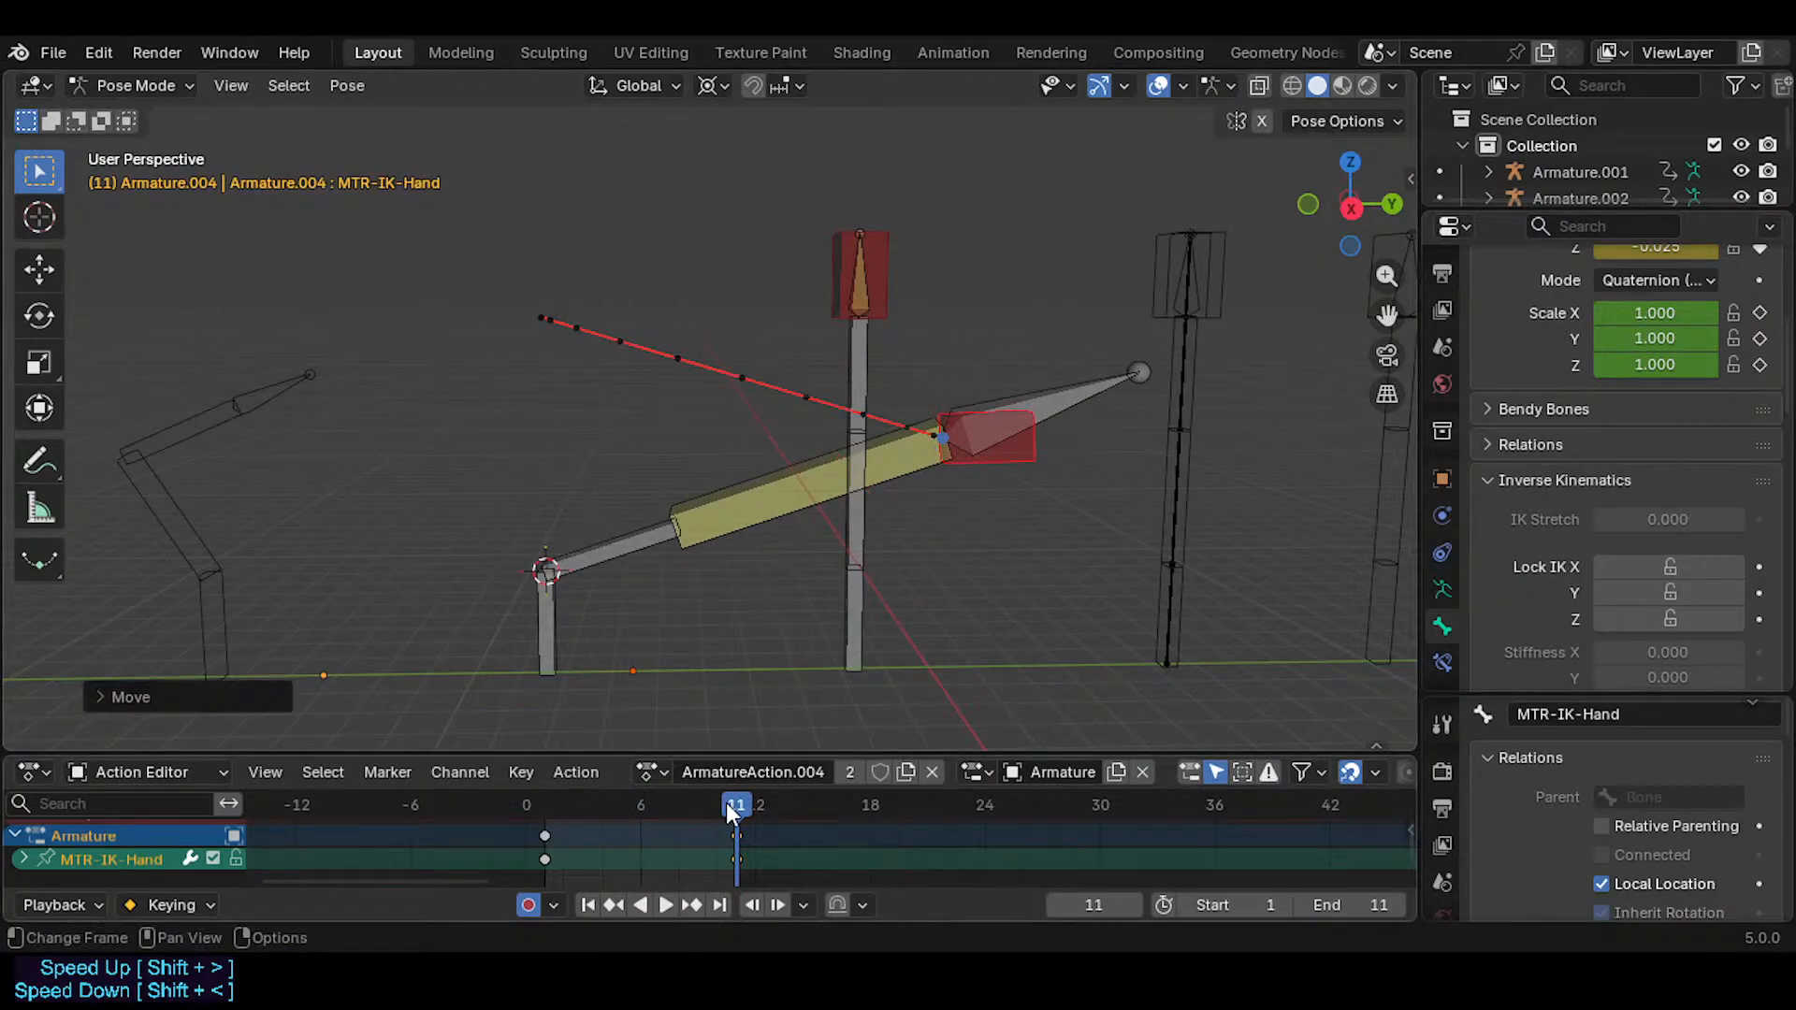
left_click_drag(726, 803, 544, 810)
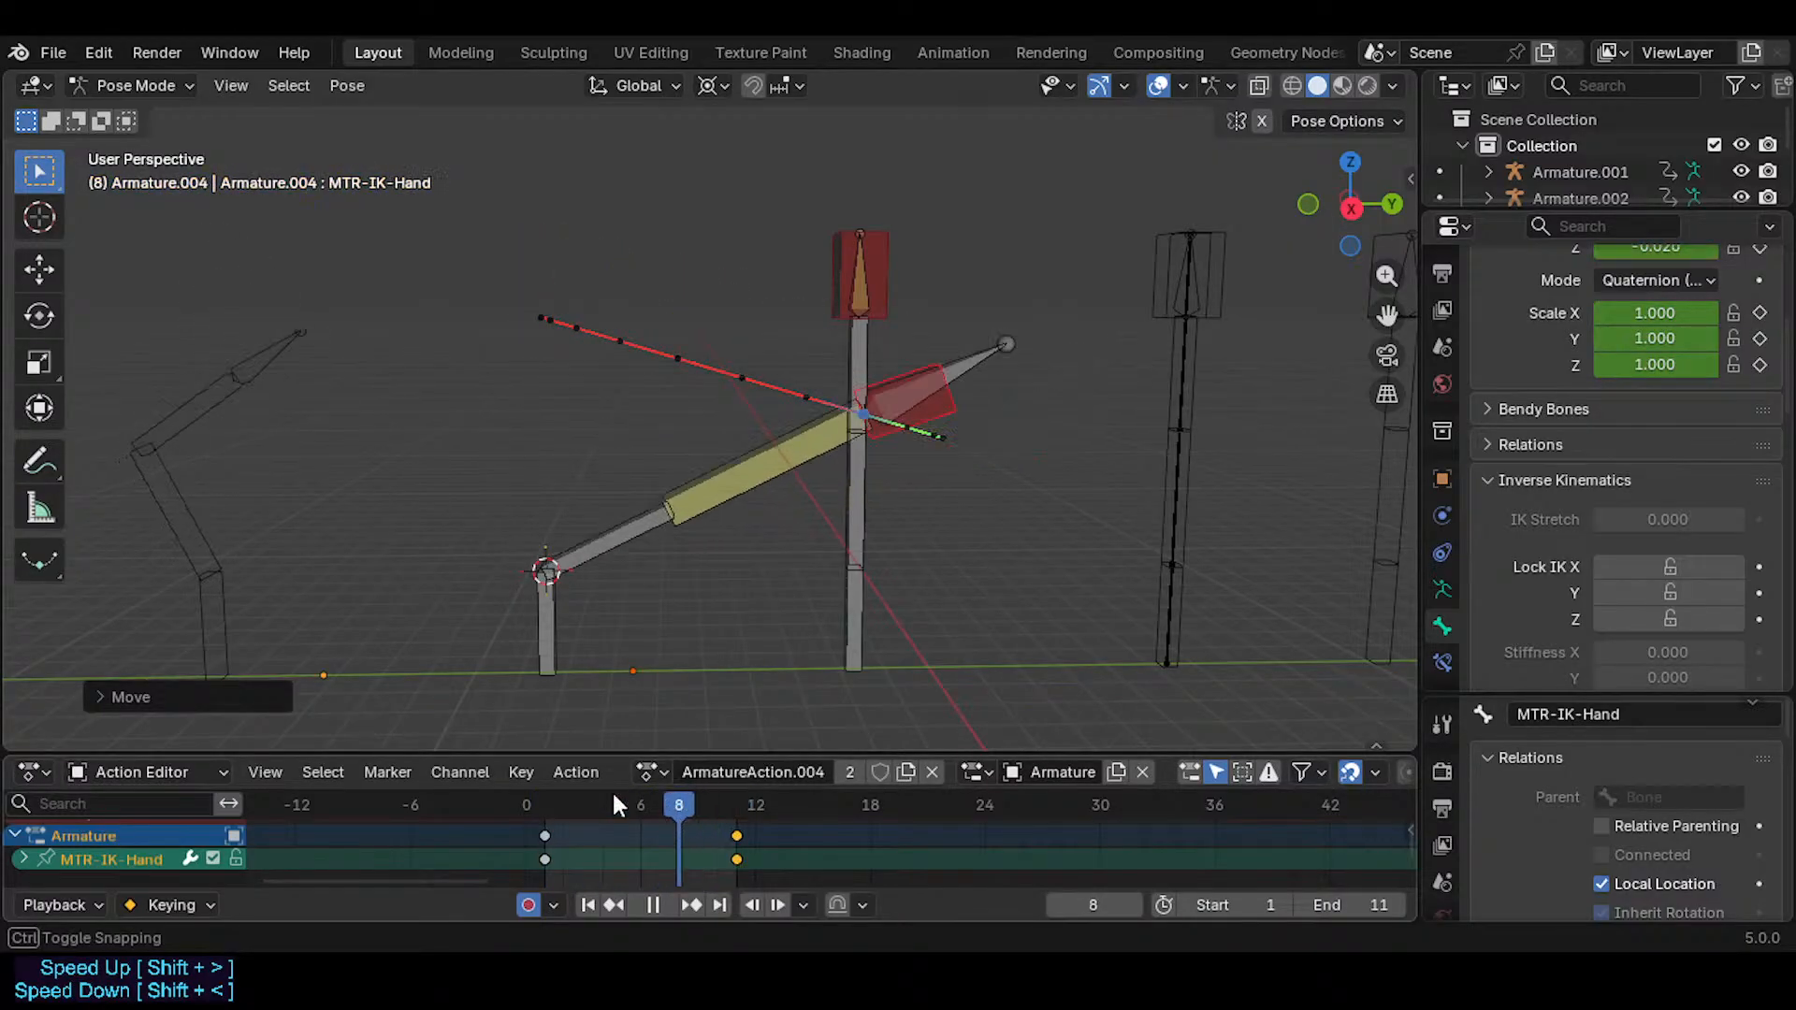
key("space")
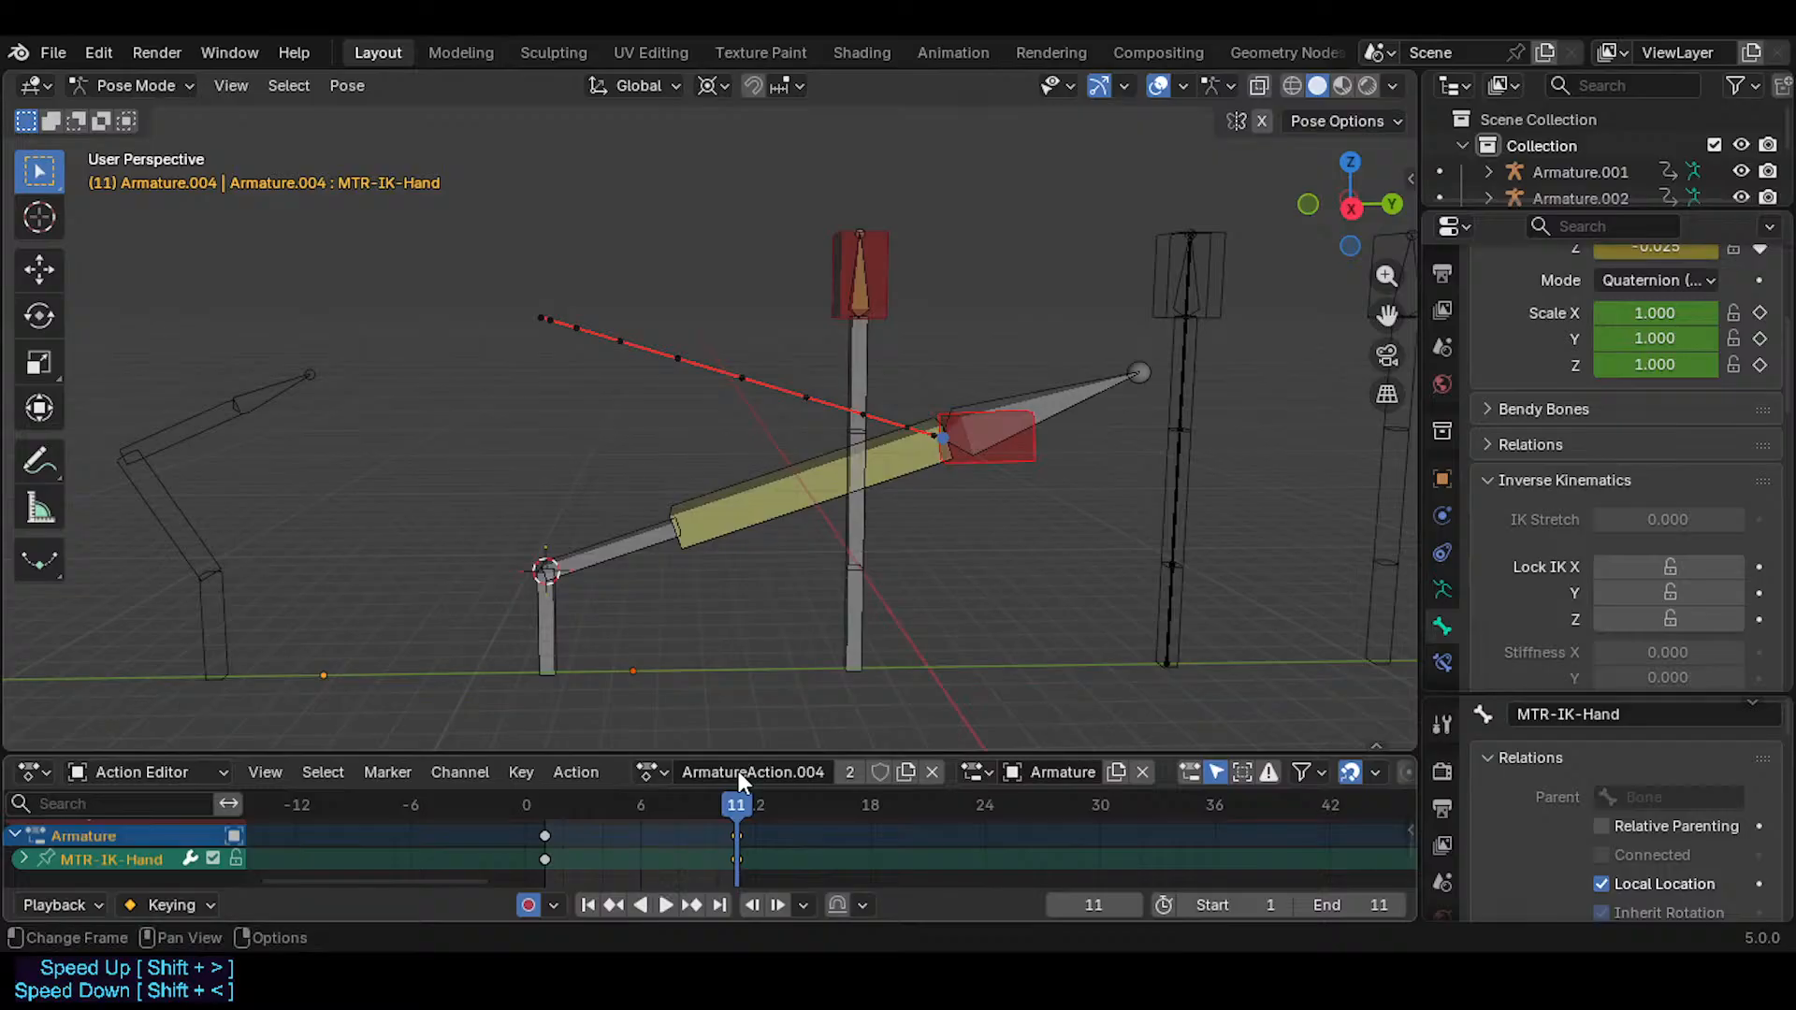
- Set the IK Stretch of the CTL-ForeArm bone to 0 and clear the bone motion paths
left_click(811, 466)
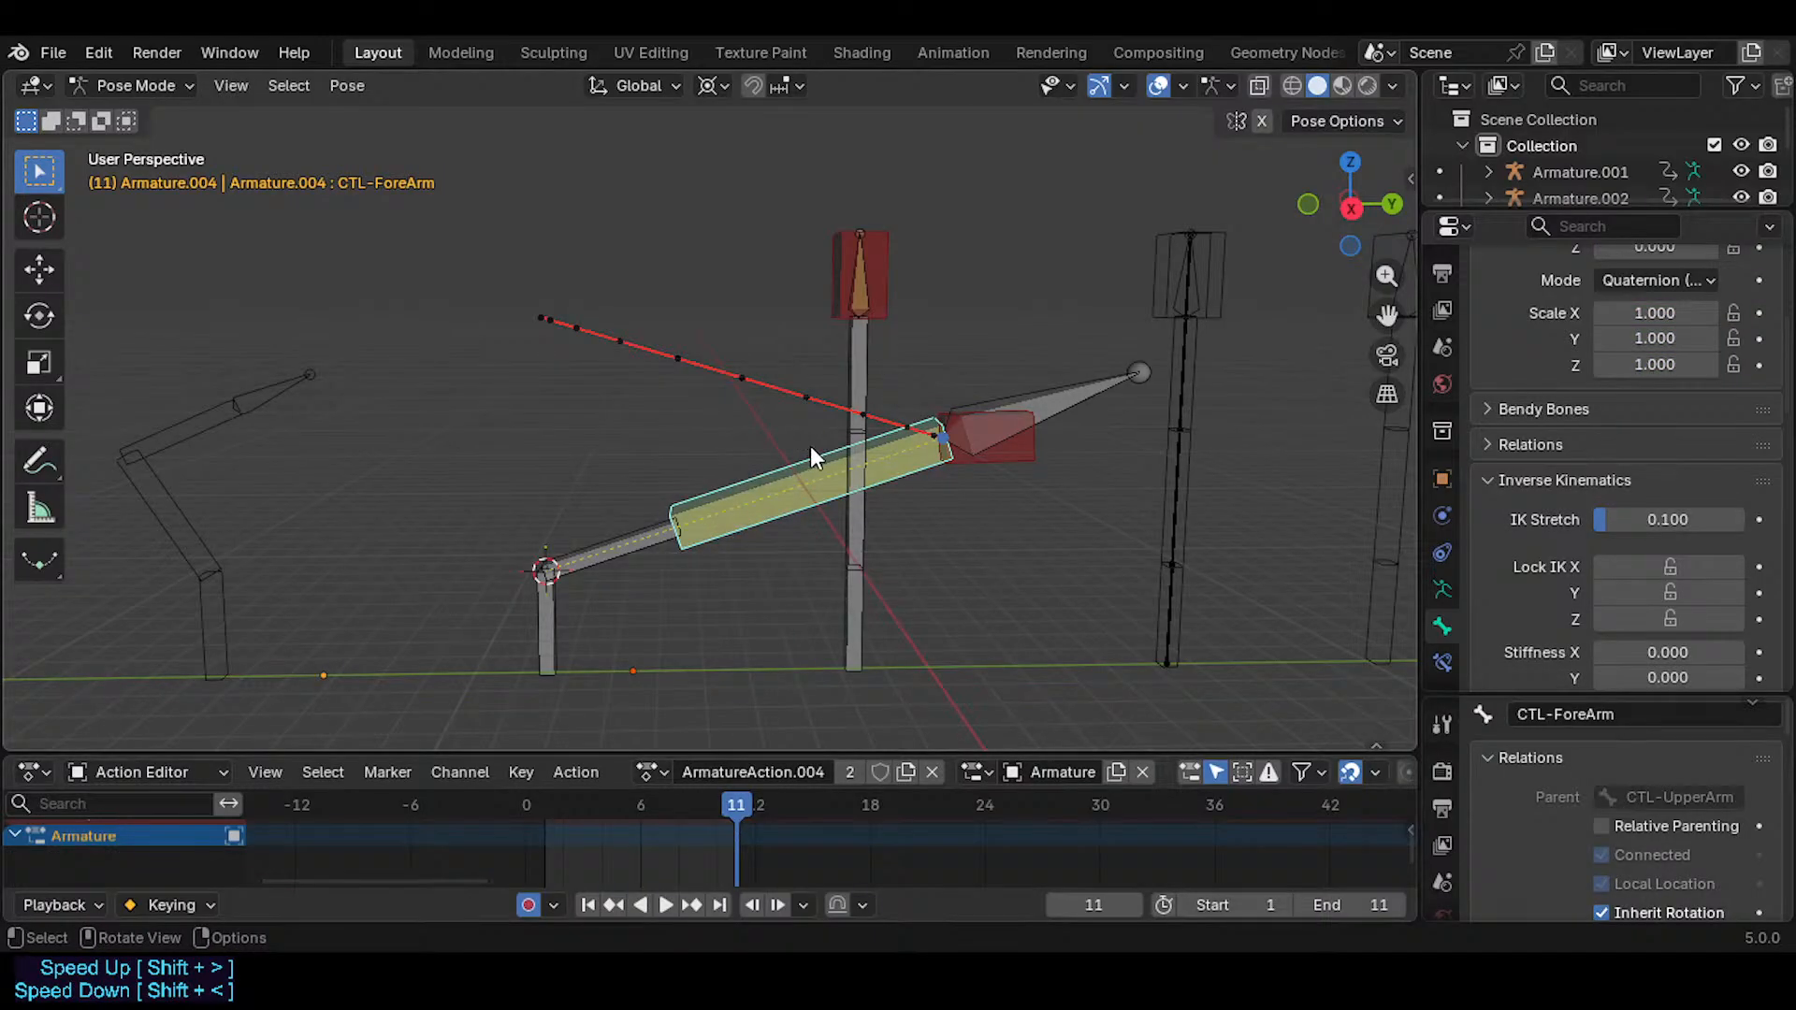
left_click_drag(1613, 518, 1584, 518)
key("alt+p")
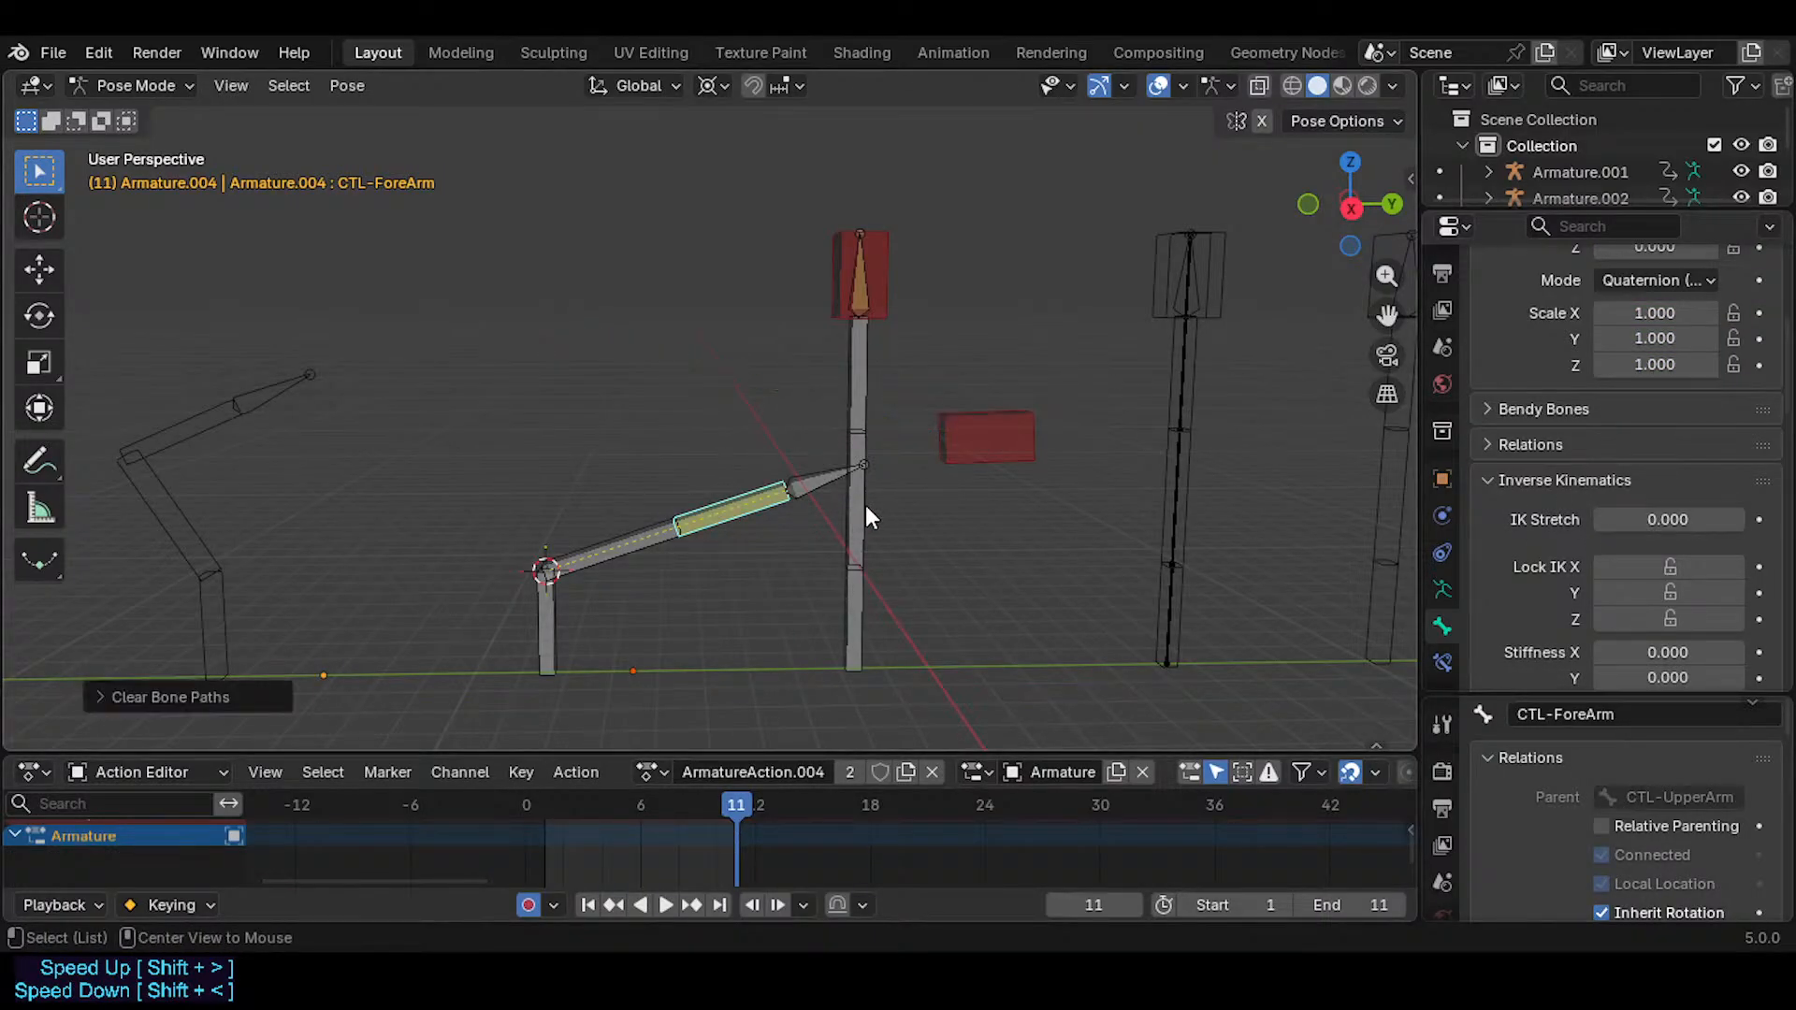
- Move the MTR-IK-Hand control up and inward at frame 11, closer to the unstretched arm
left_click(974, 447)
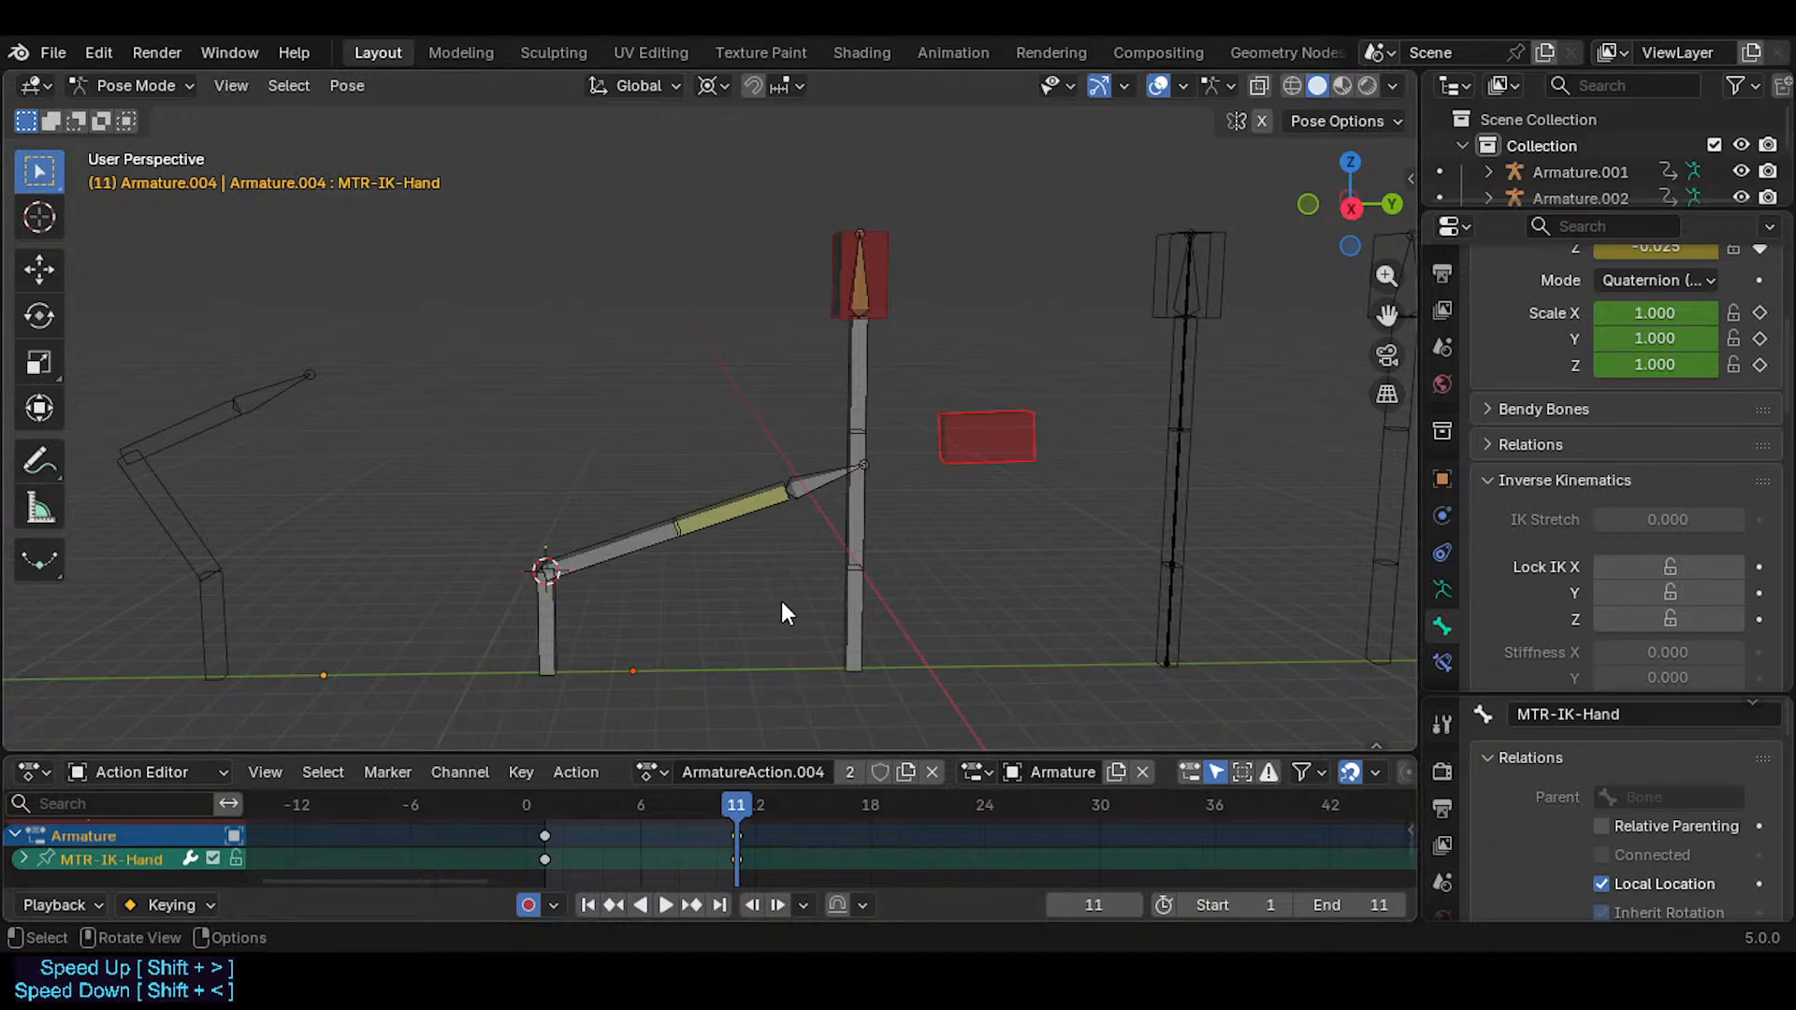
key("alt+p")
key("g")
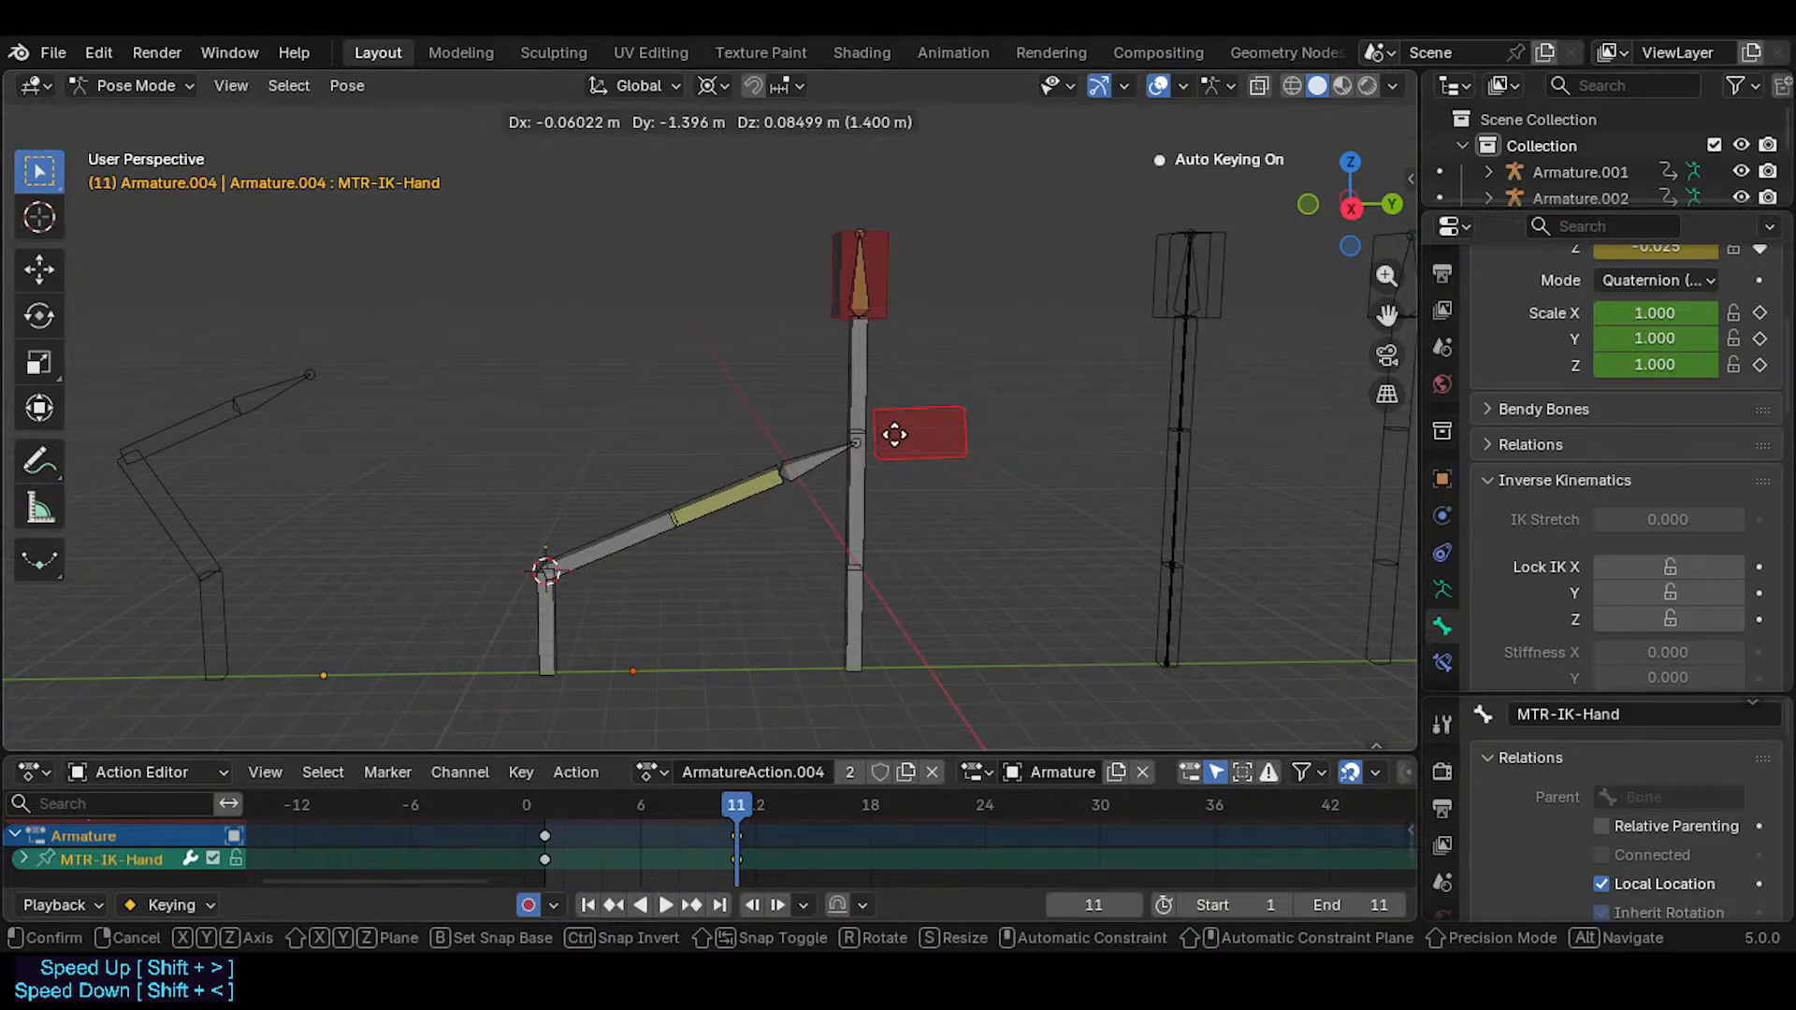
left_click(826, 399)
left_click(737, 452)
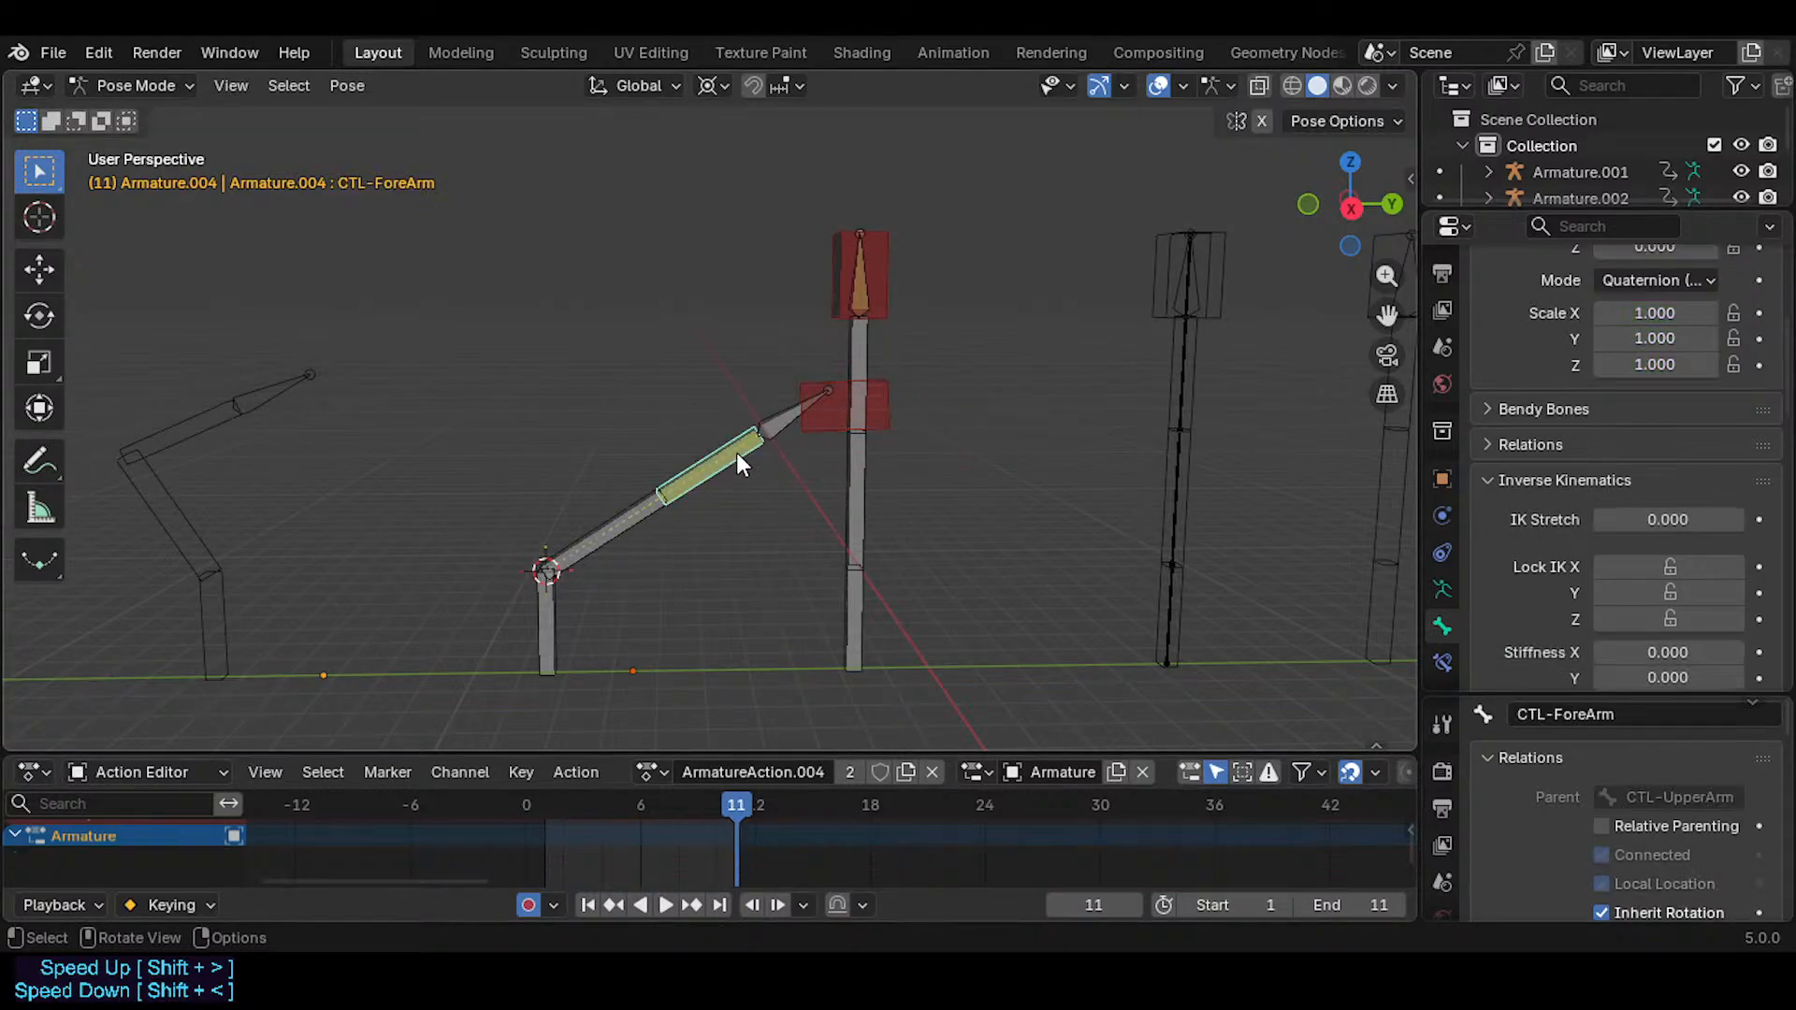
left_click(820, 363)
left_click(716, 457)
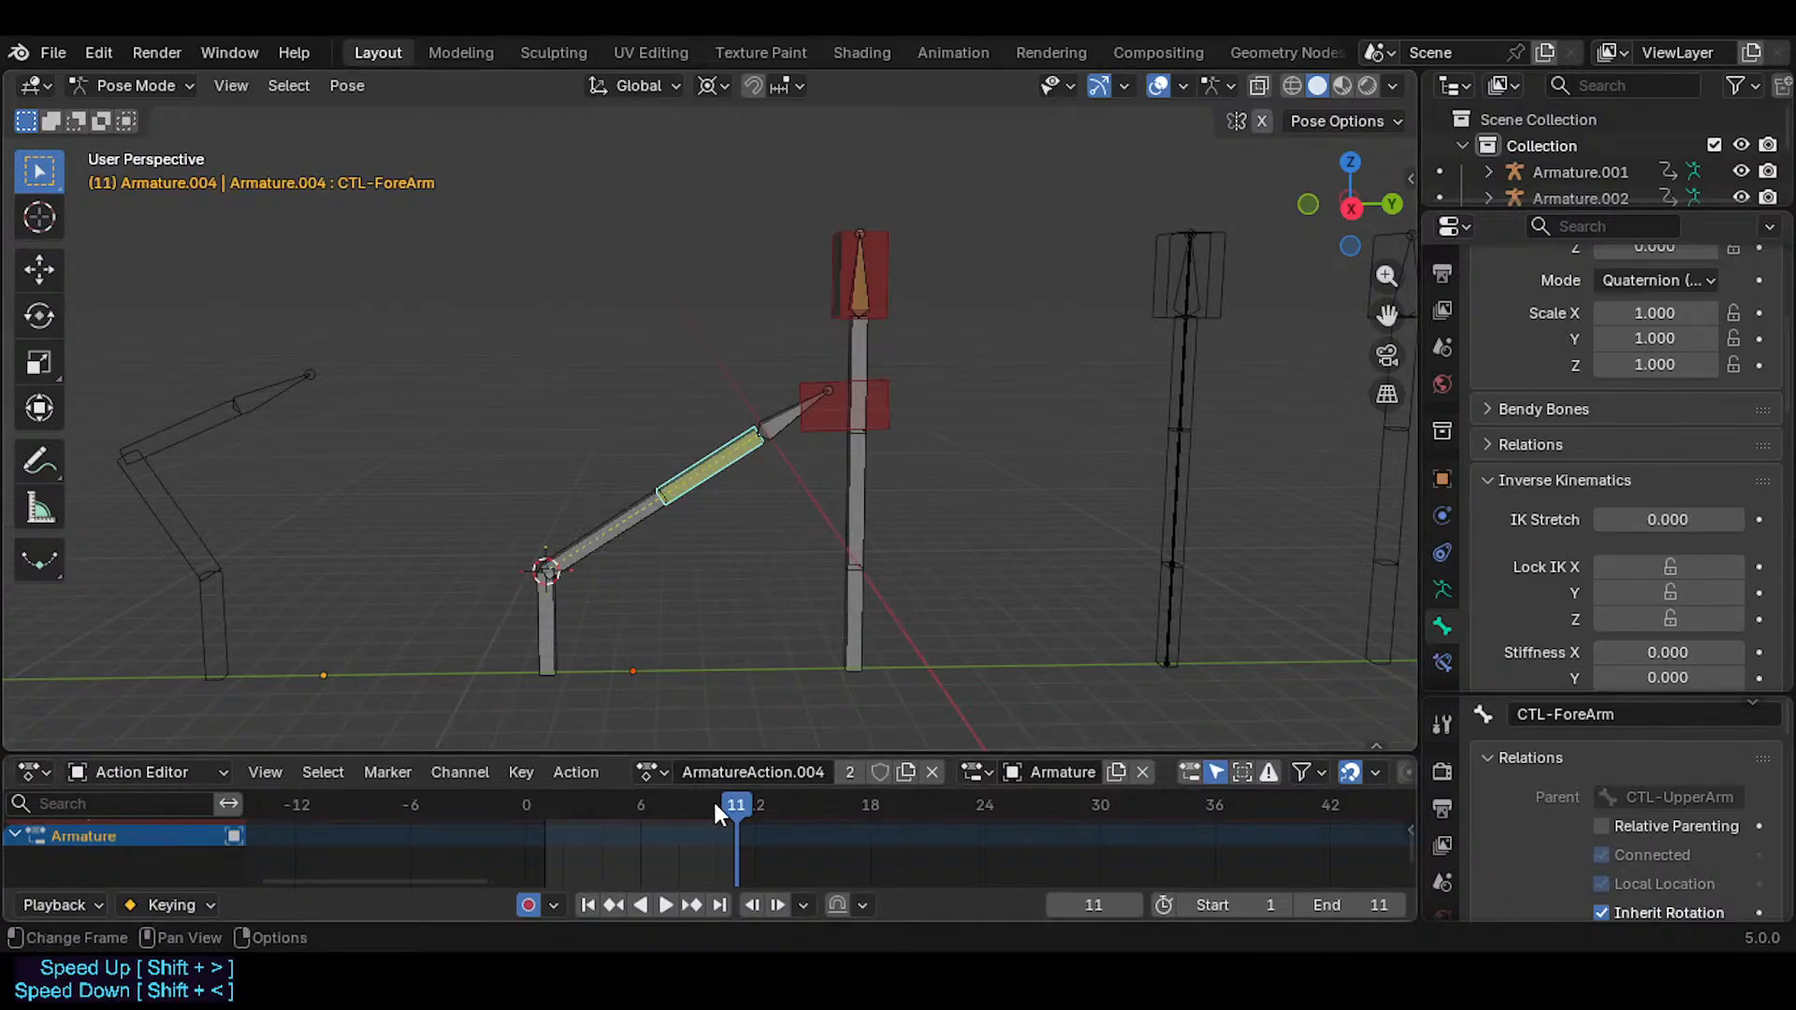
- Scrub the animation back to frame 11 and calculate a motion path for the MCH-Hand bone
left_click_drag(697, 804, 736, 804)
left_click(561, 273)
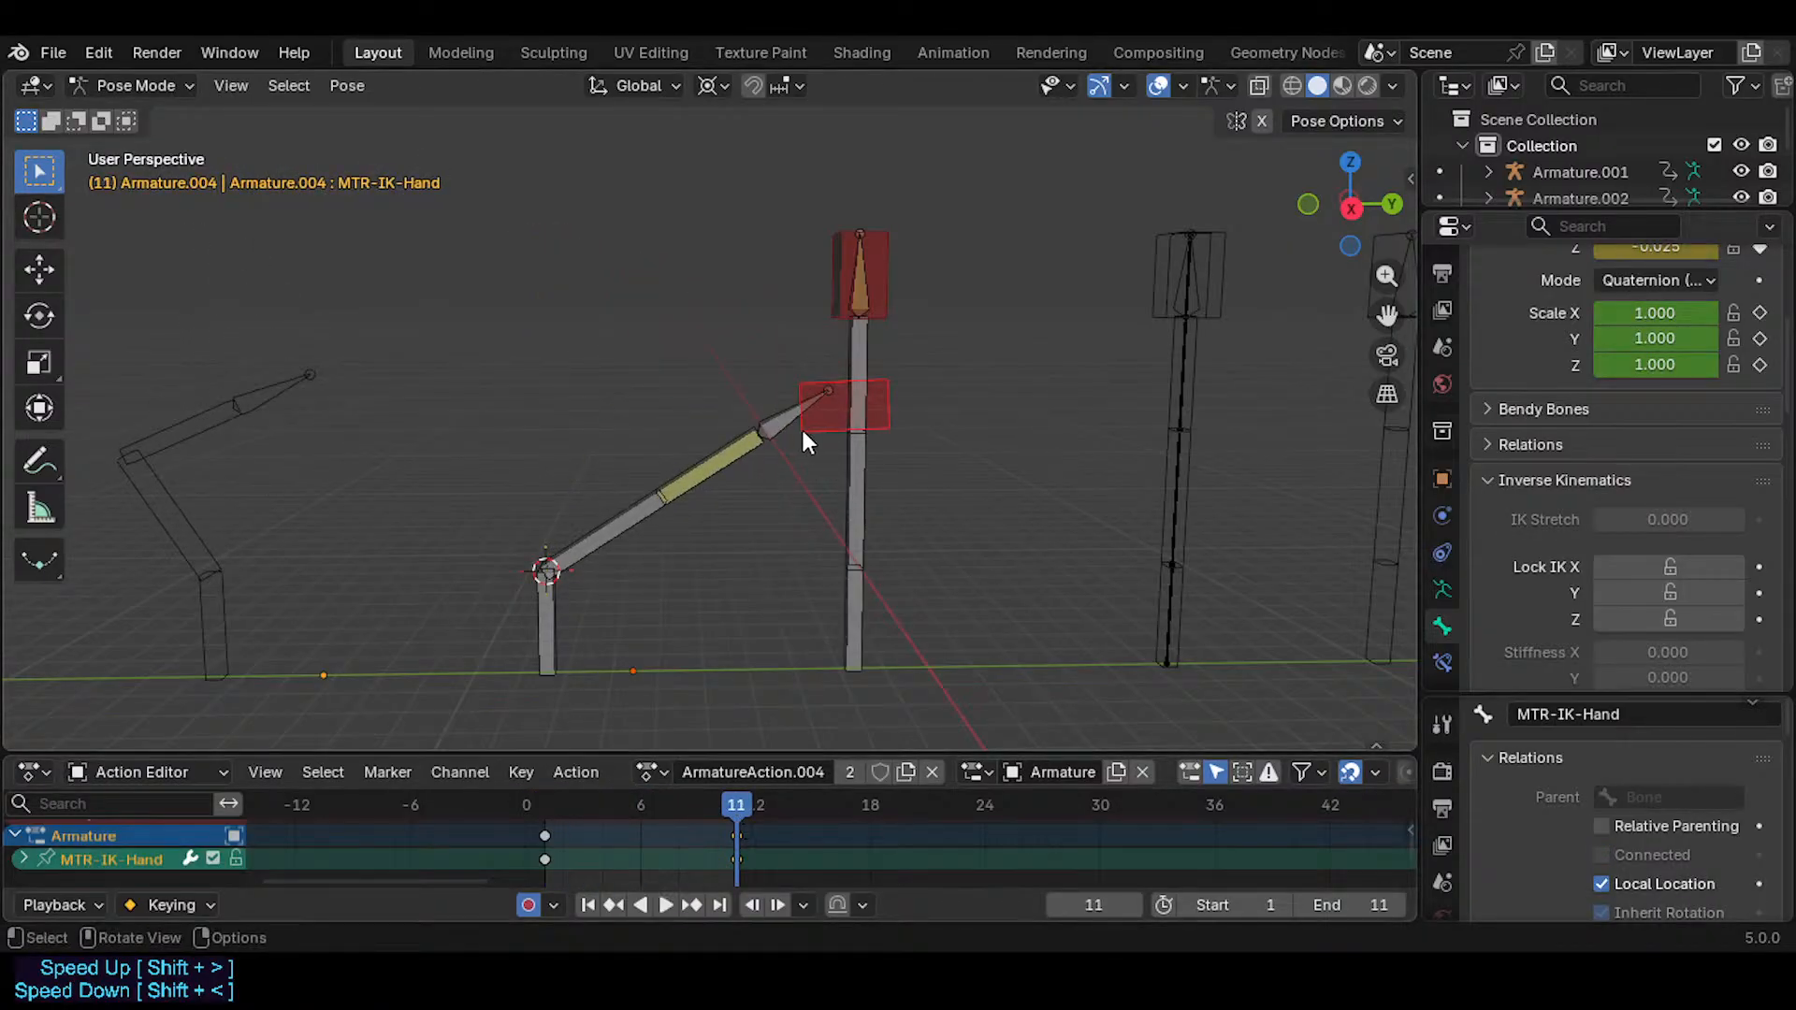
left_click(775, 421)
right_click(772, 410)
left_click(773, 411)
left_click(718, 525)
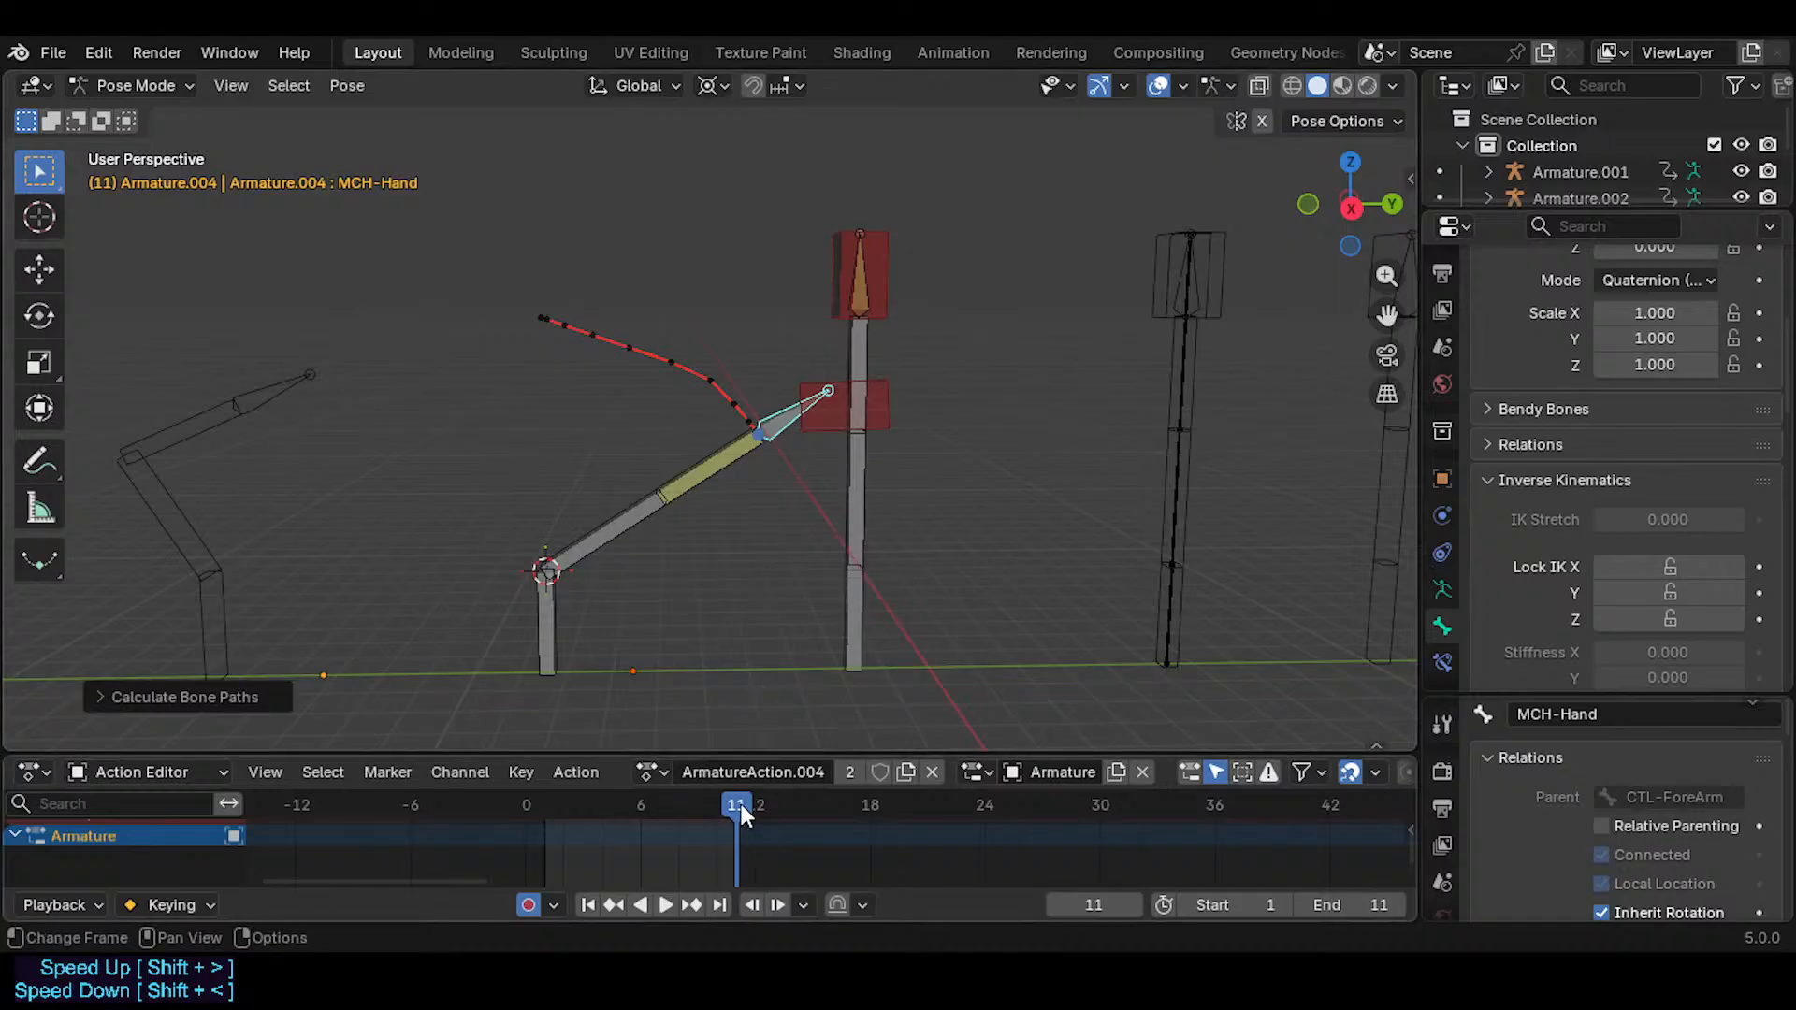
- Move the MTR-IK-Hand control outward past the unstretched arm's reach at frame 11
left_click(840, 415)
key("g")
left_click(943, 384)
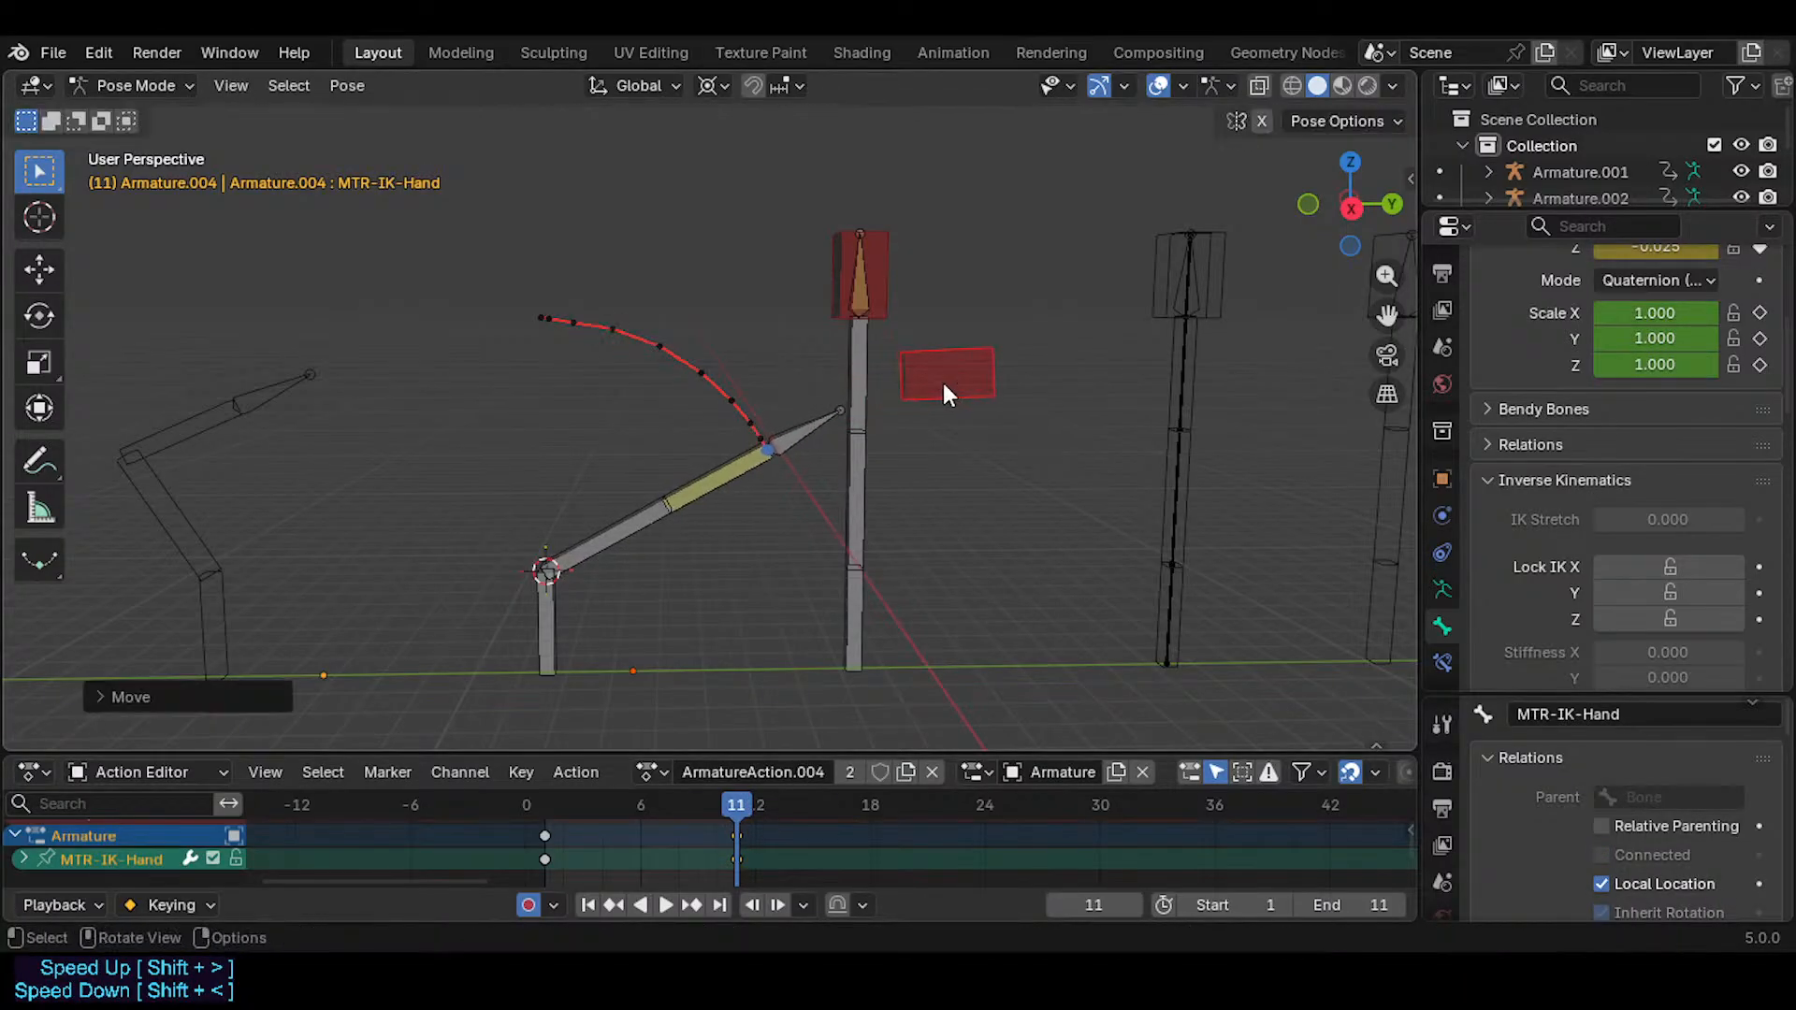
- Clear the MCH-Hand bone's motion path and apply the visual transform to the MTR-IK-Hand control's pose
left_click(800, 429)
right_click(800, 429)
left_click(823, 439)
left_click(911, 393)
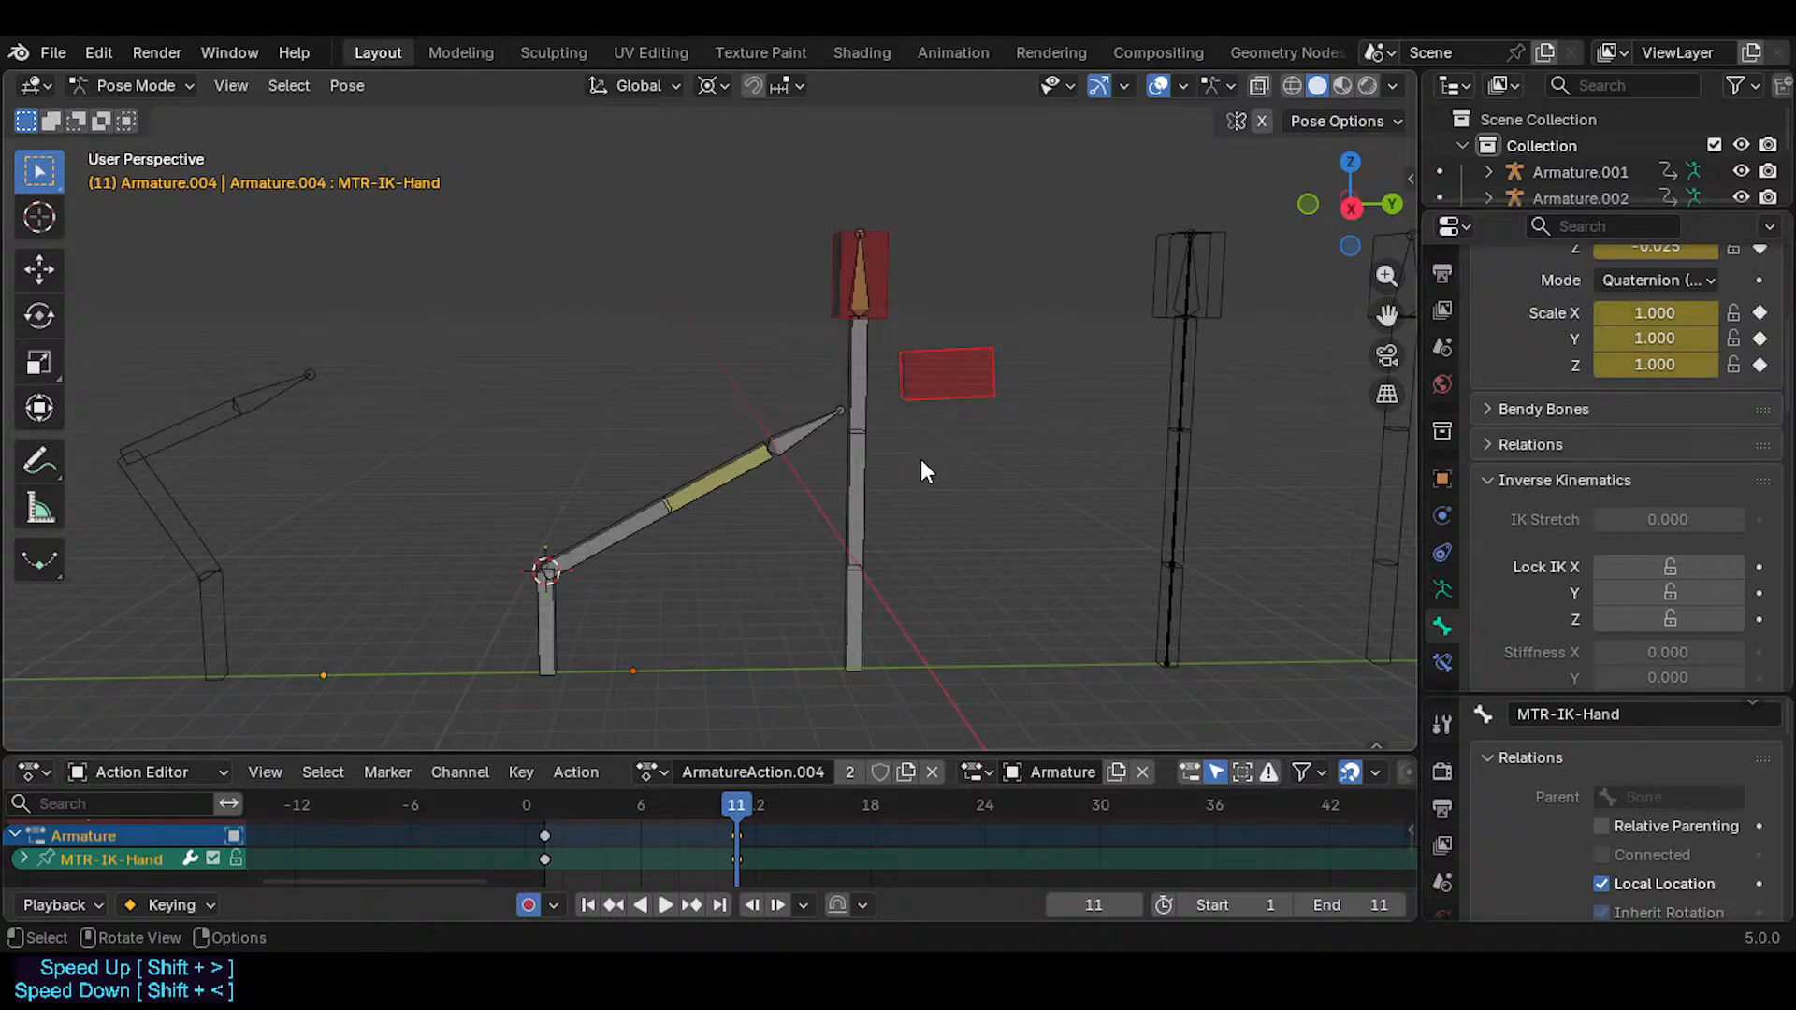
key("ctrl+a")
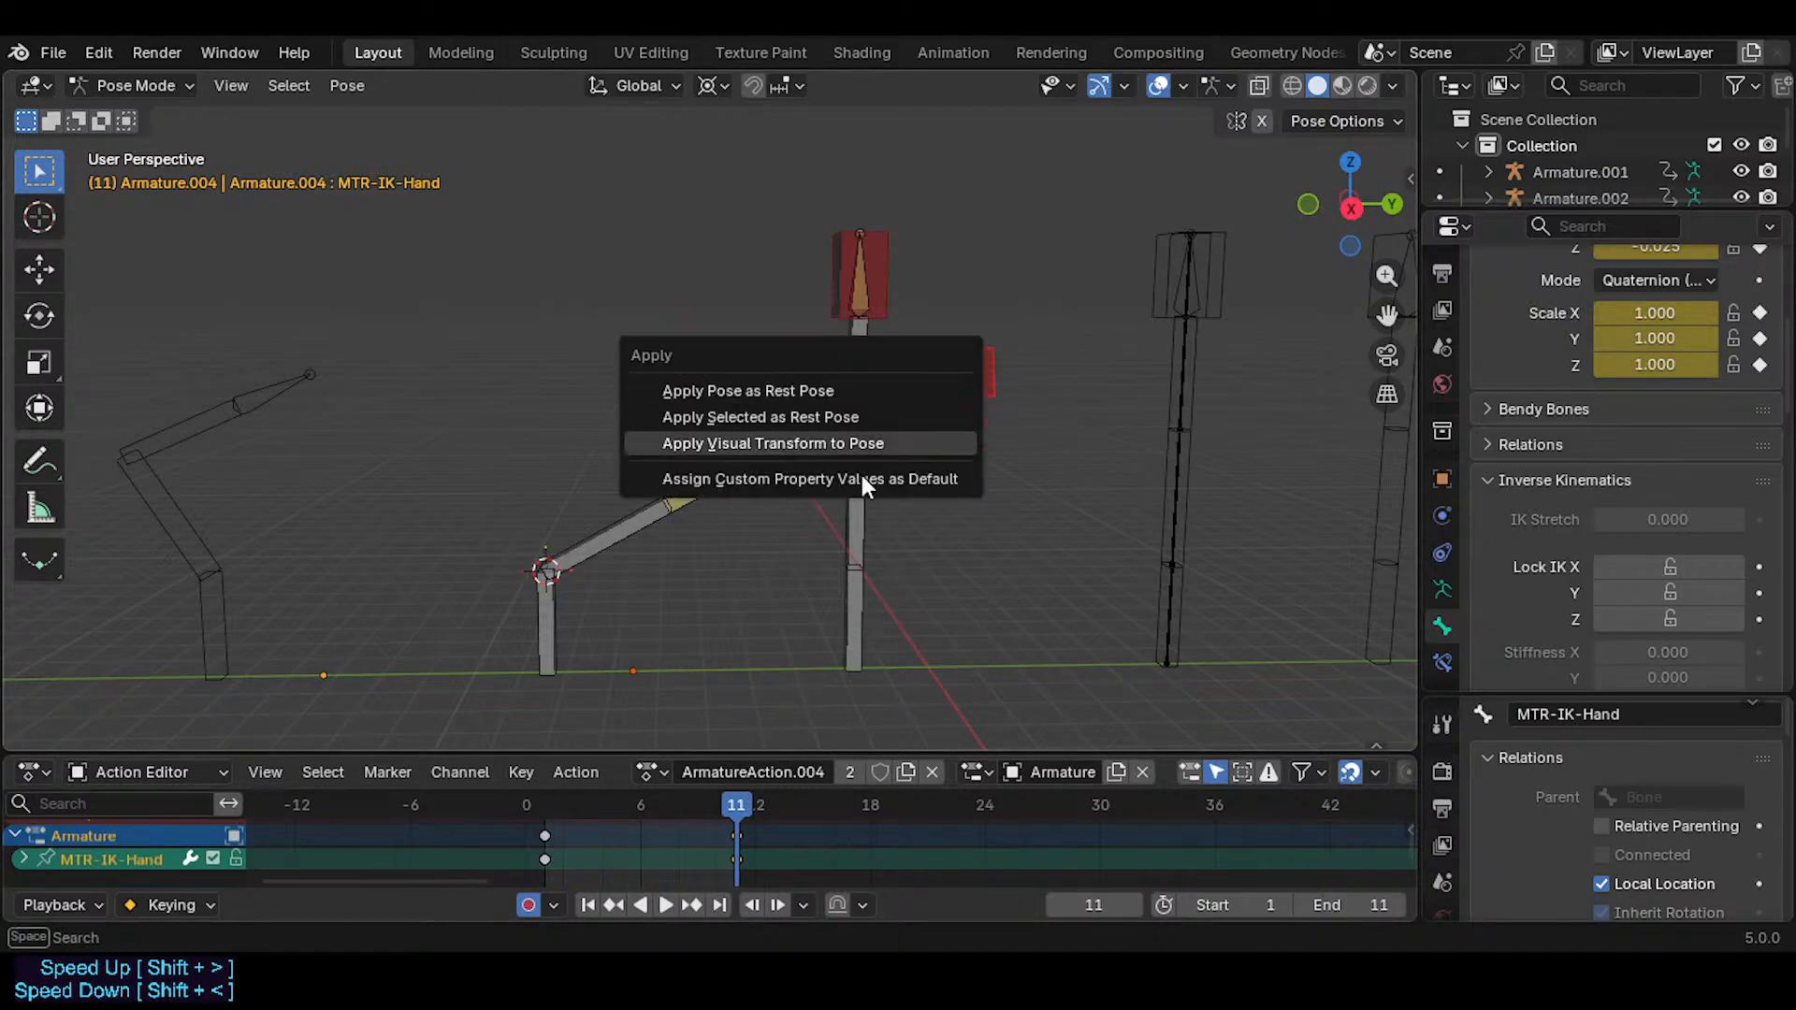
left_click(820, 441)
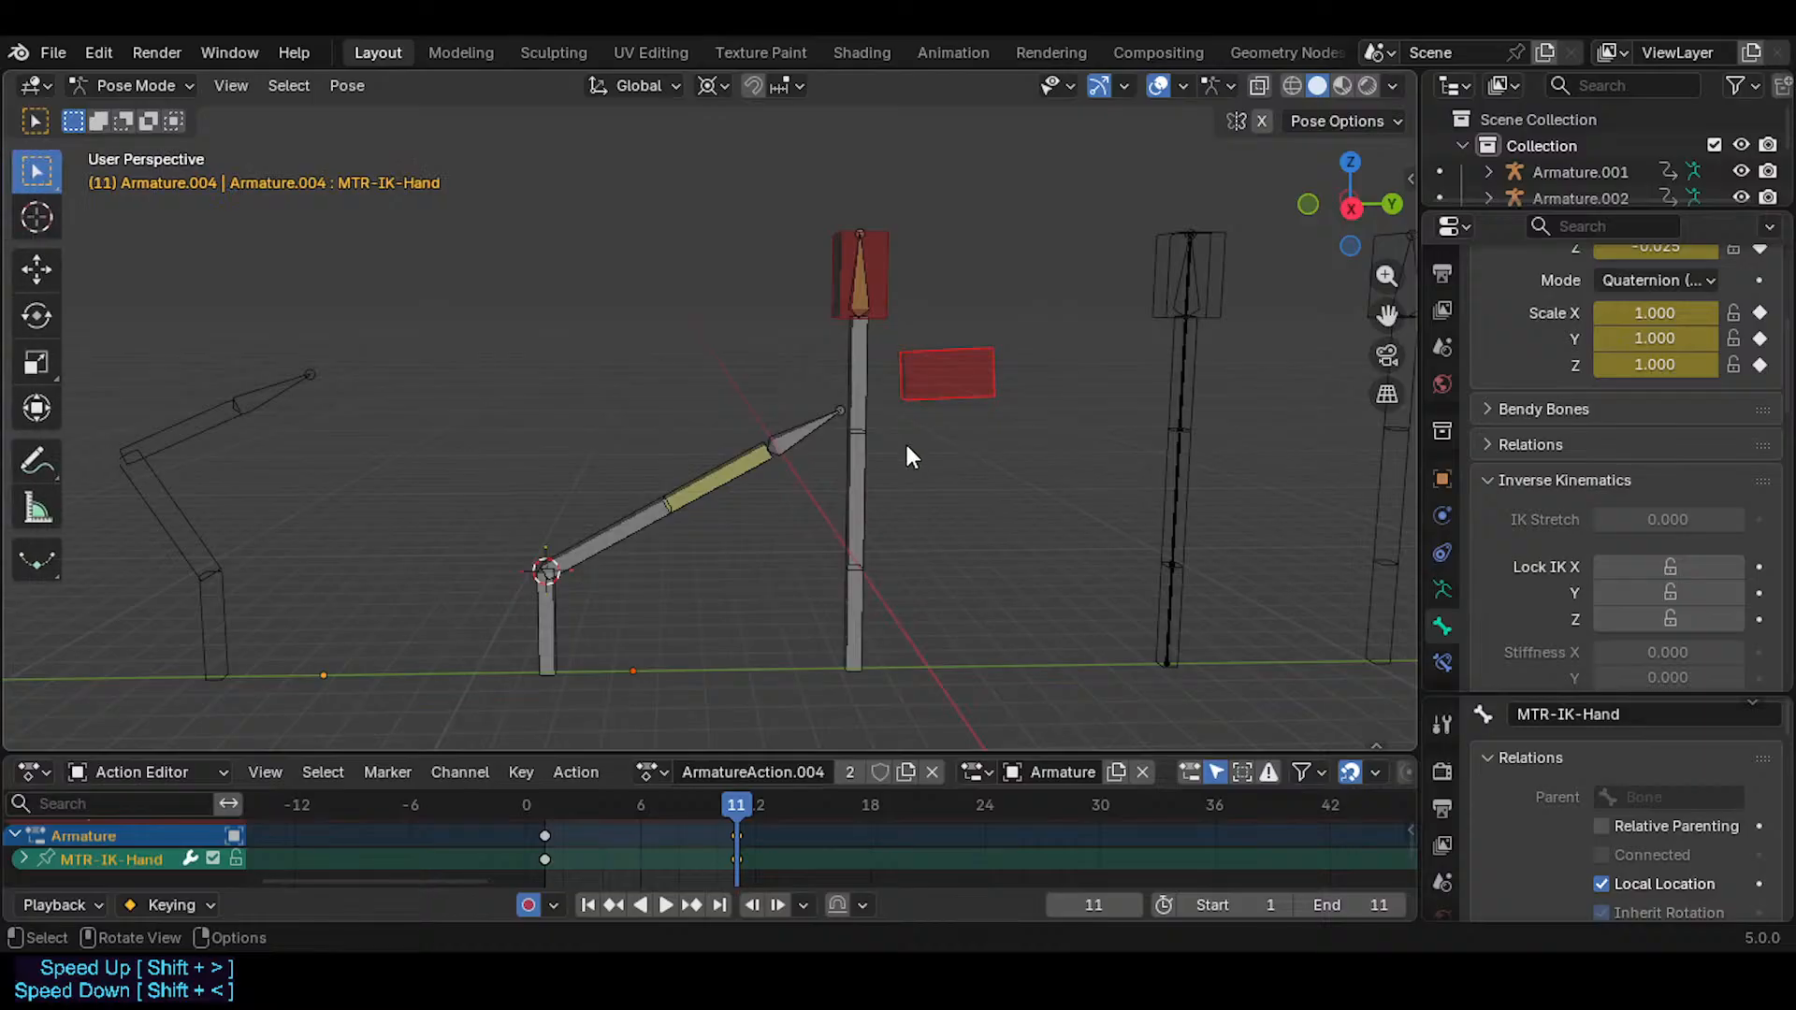
- Calculate a motion path for the MTR-IK-Hand control and scrub the animation to compare it with the unstretched arm's movement
right_click(893, 514)
left_click(893, 520)
left_click(840, 633)
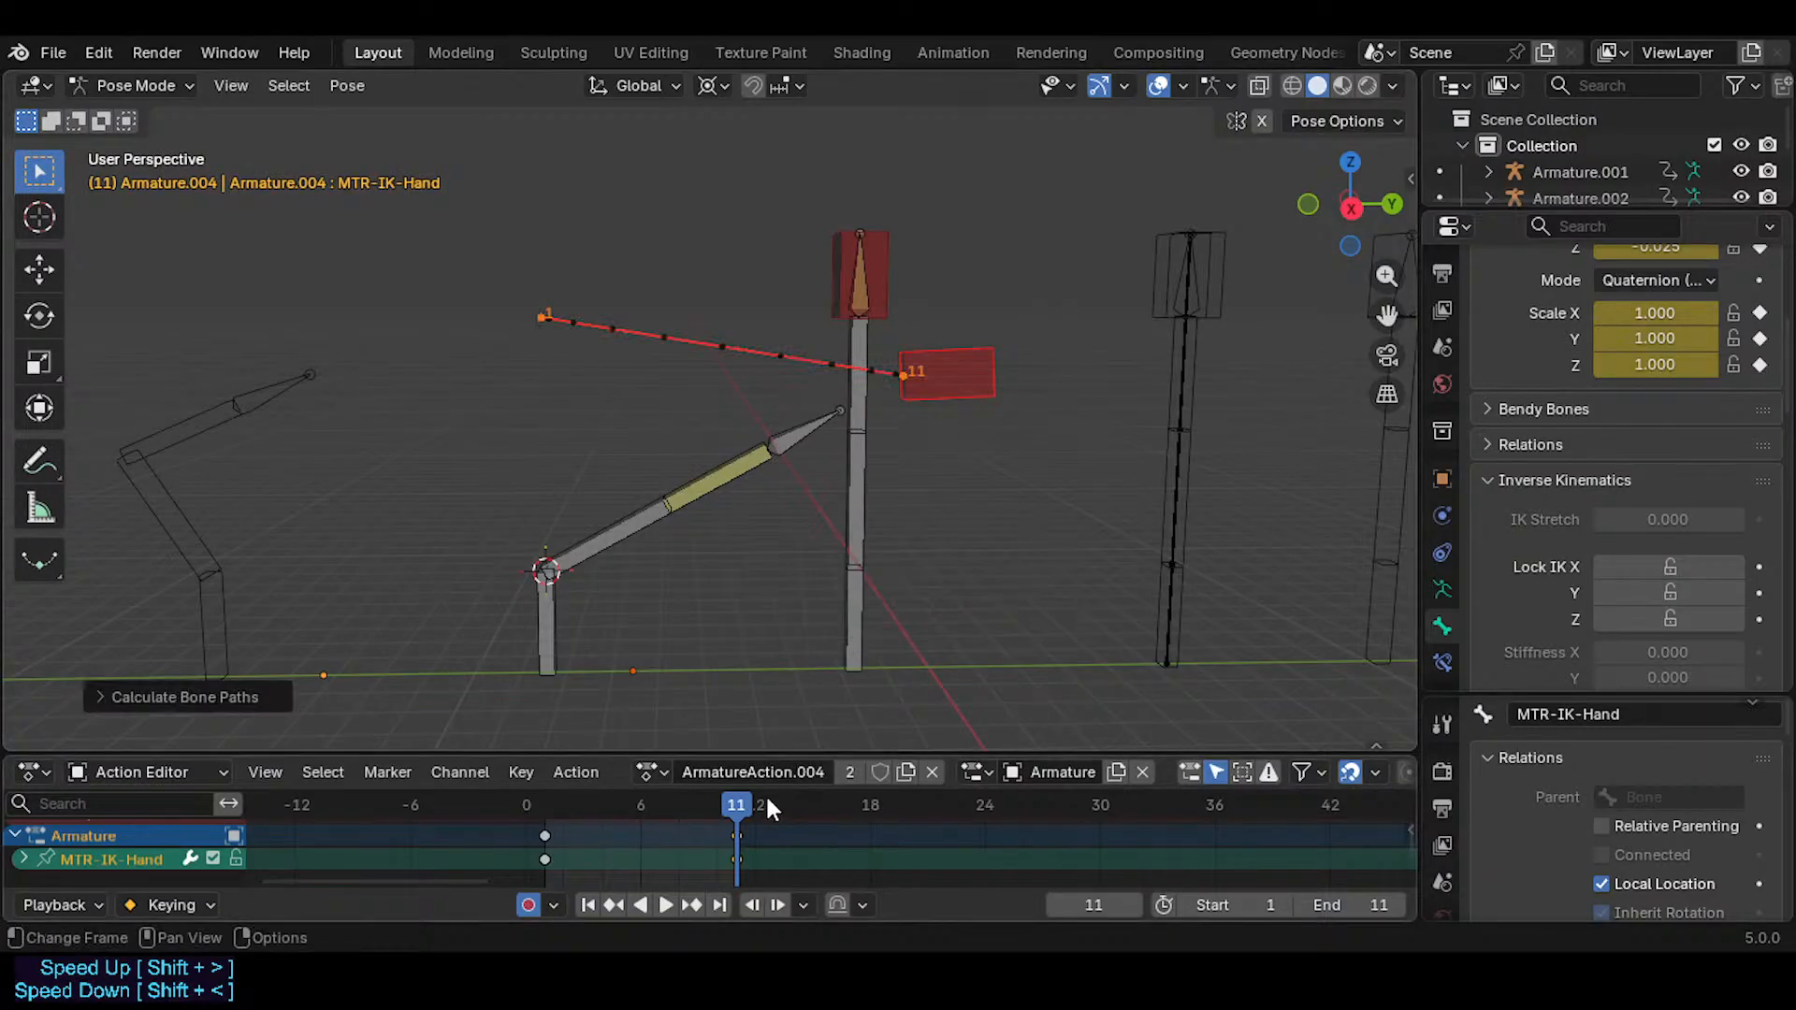
left_click_drag(739, 805, 682, 810)
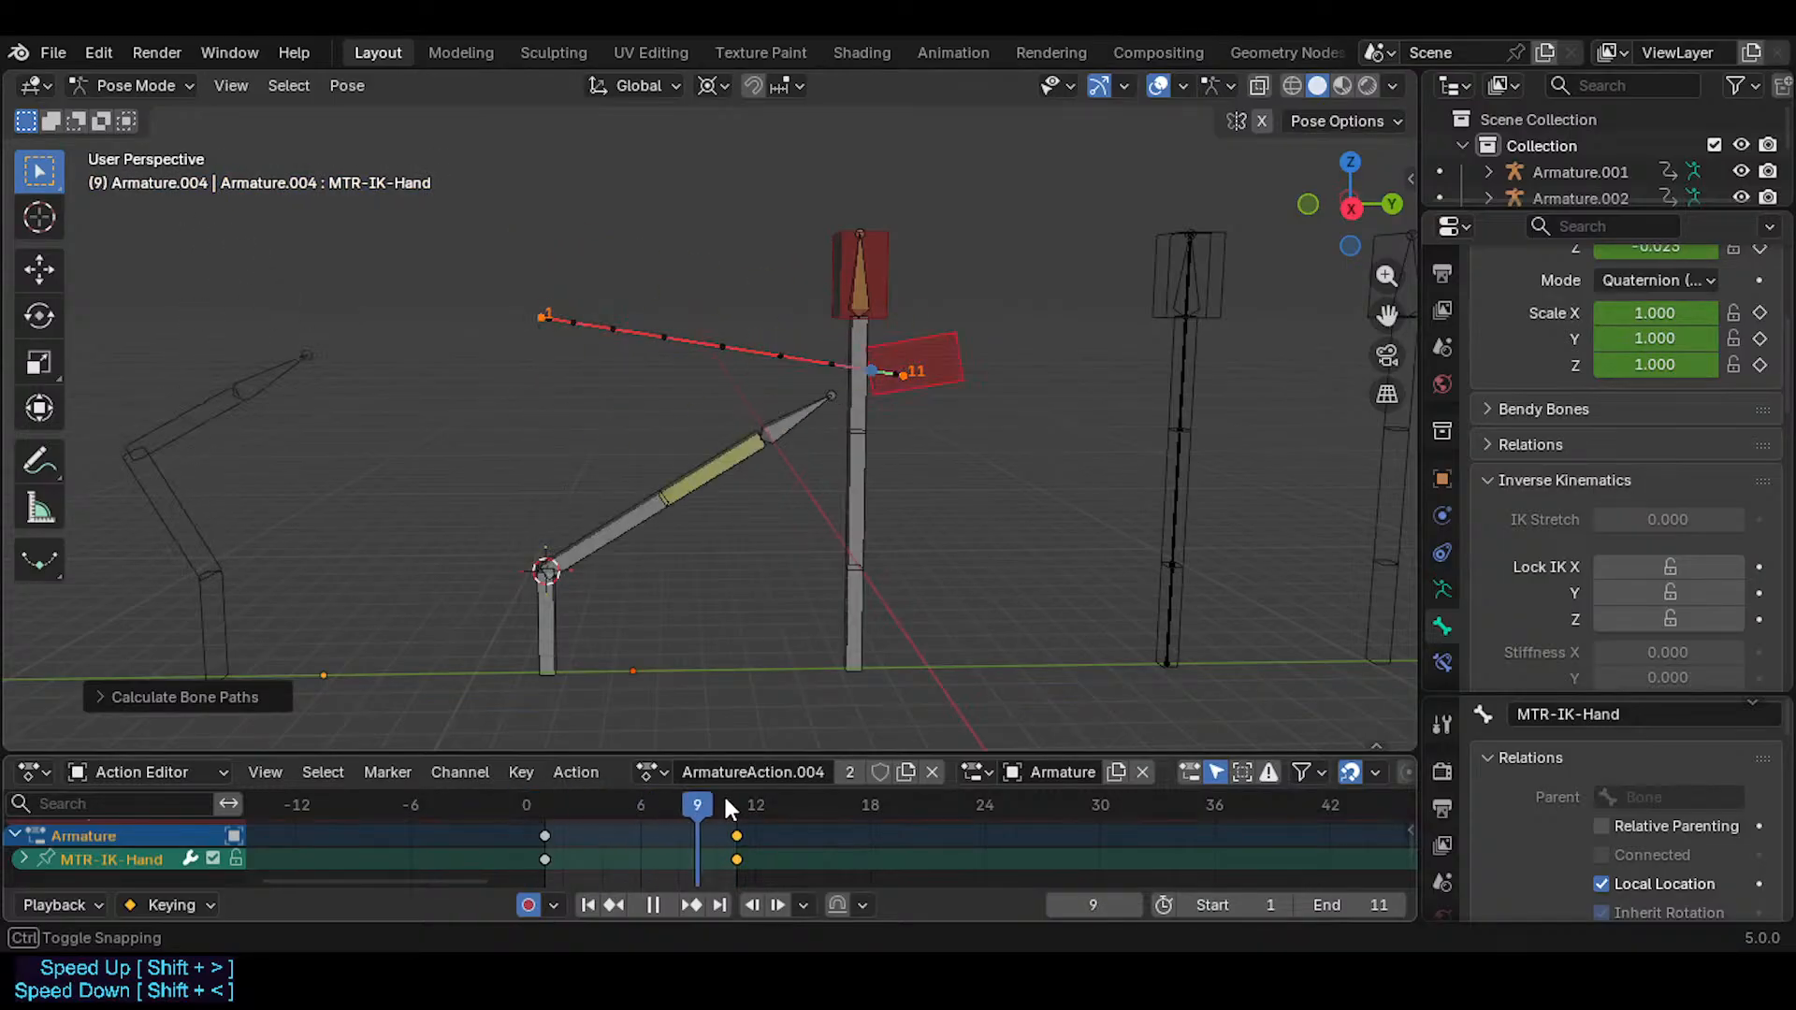
key("space")
- Delete the MTR-IK-Hand keyframe at frame 11 and clear the control's motion path at frame 1
left_click(718, 844)
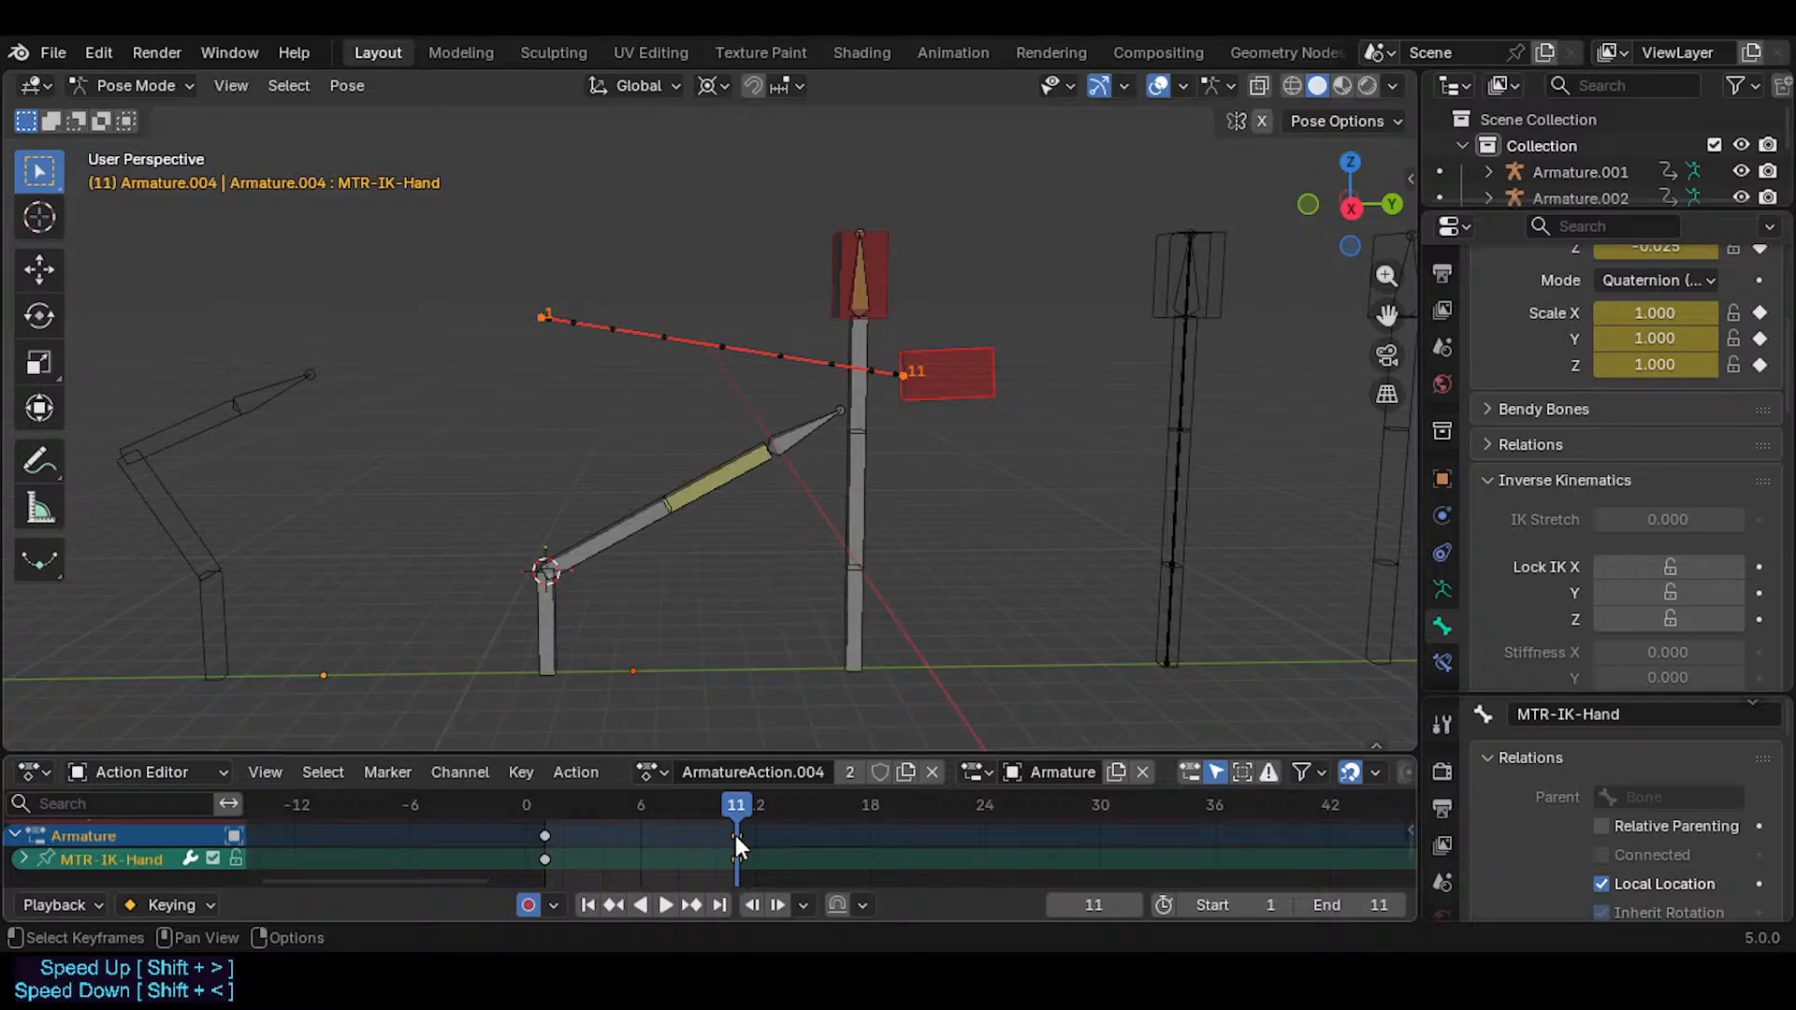
key("x")
left_click(734, 842)
left_click_drag(735, 832, 548, 820)
key("alt+p")
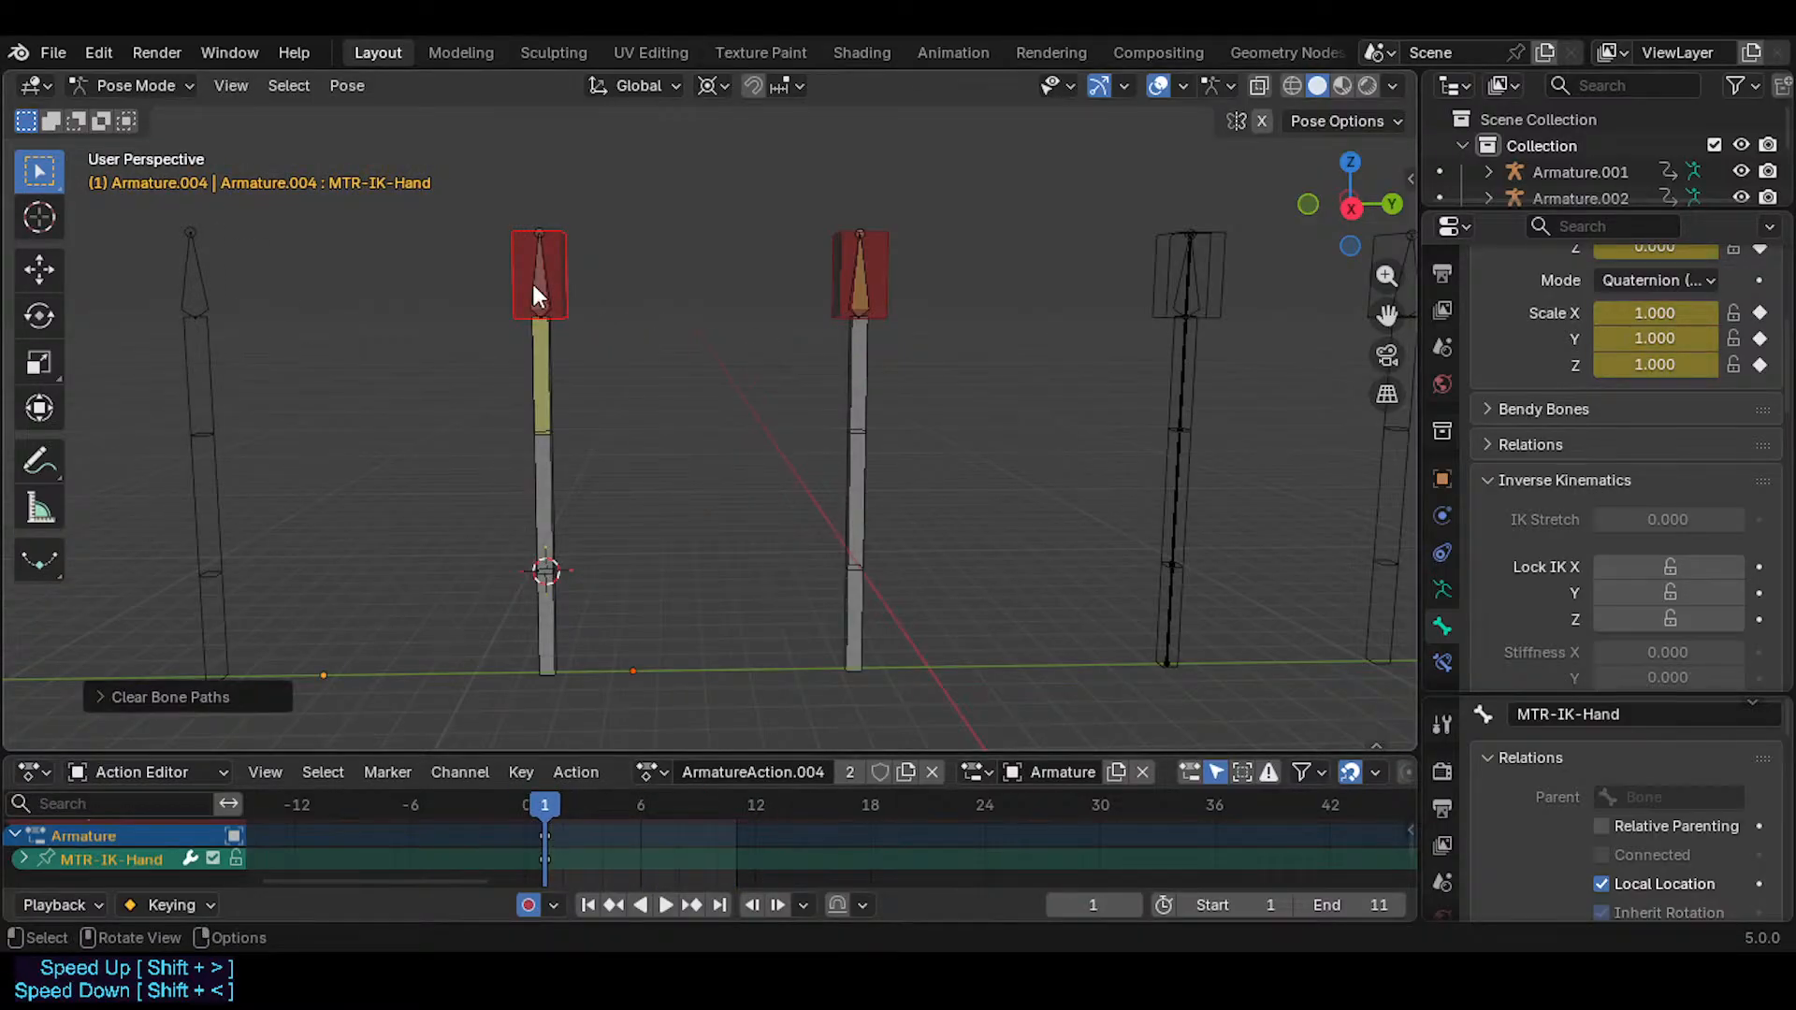
left_click(542, 339)
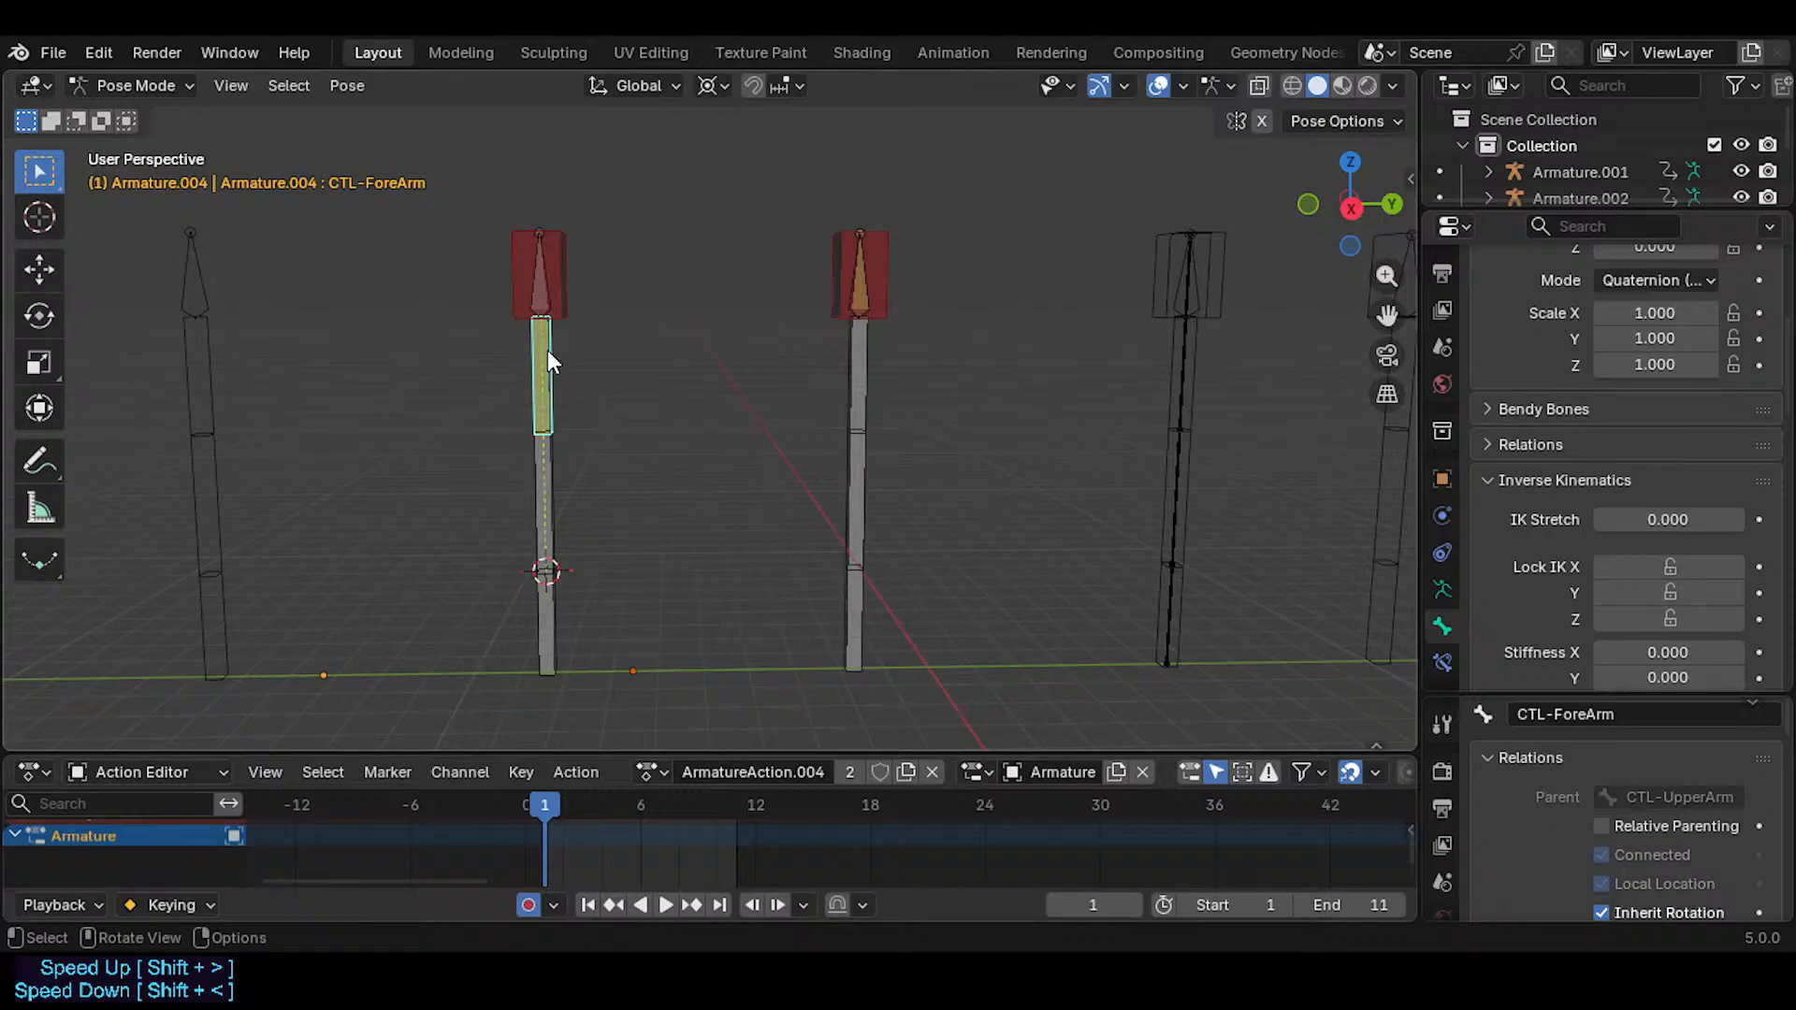
key("r")
key("Escape")
- Calculate a motion path for the MCH-Hand bone from the upright pose at frame 1
left_click(547, 277)
key("p")
left_click(535, 386)
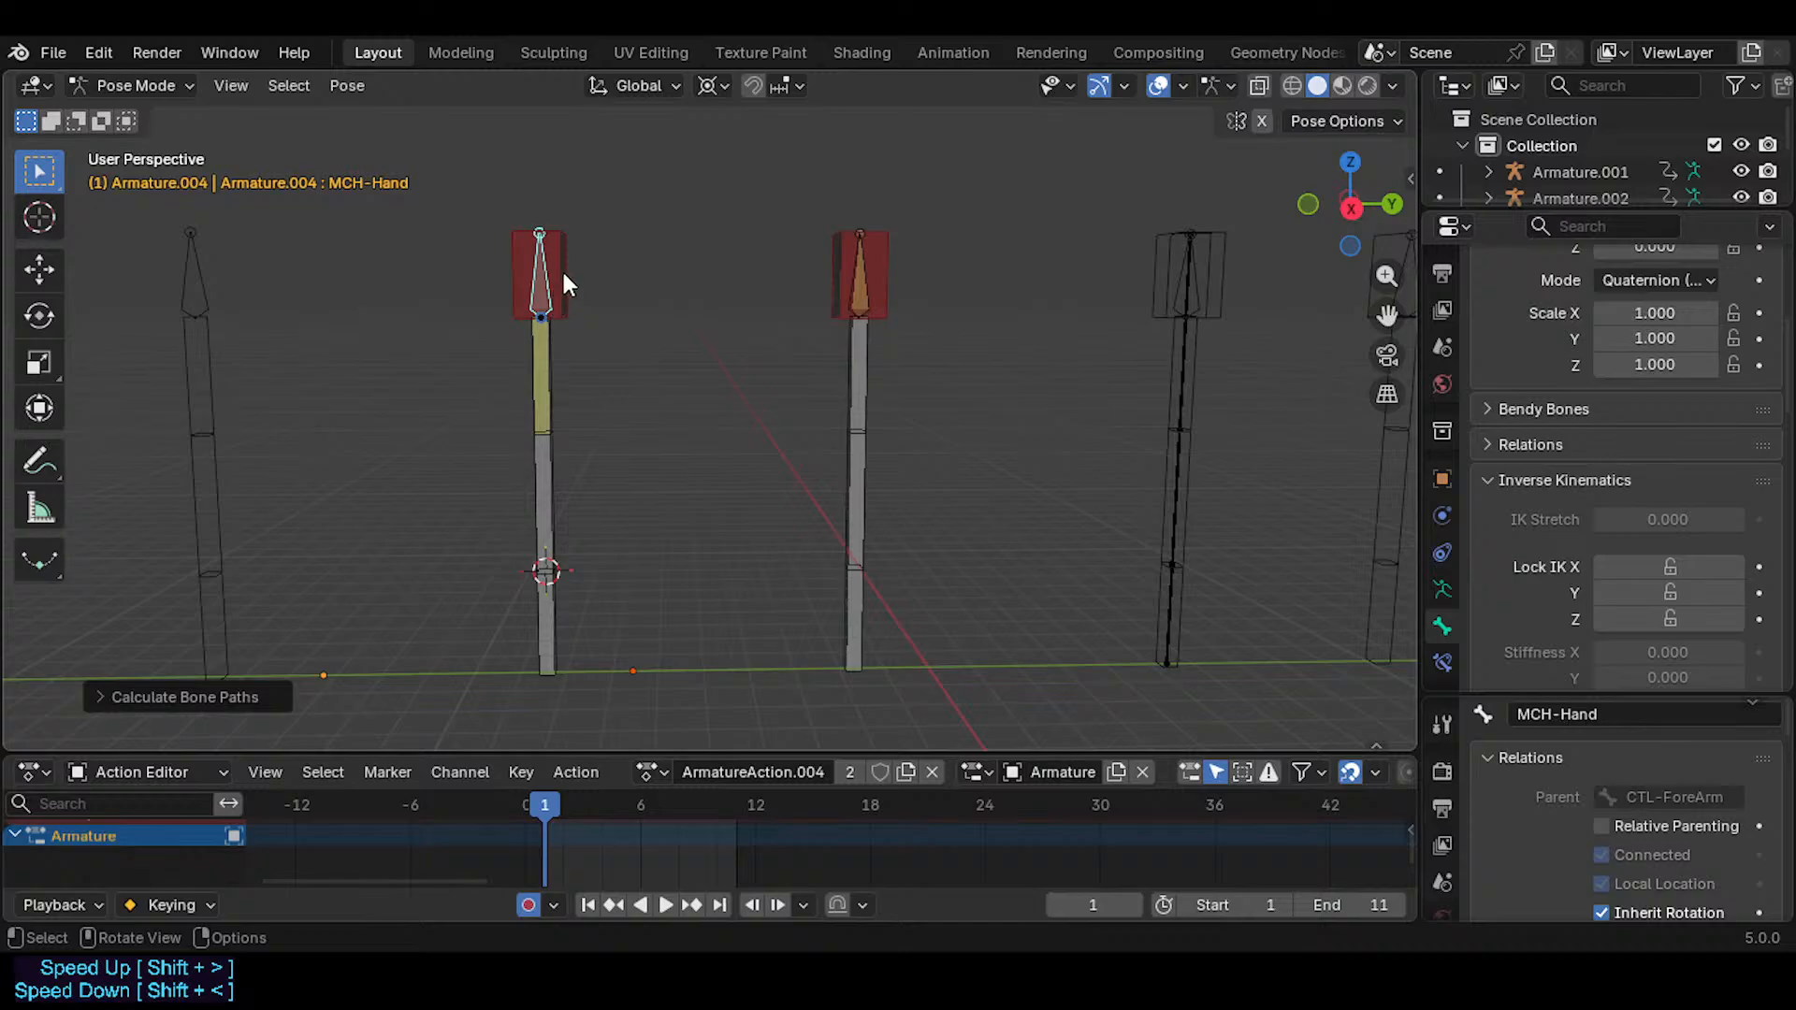
- Move the MTR-IK-Hand control sideways and slightly upward at frame 11, beyond the arm's reach
left_click(563, 283)
left_click(541, 282)
left_click(567, 277)
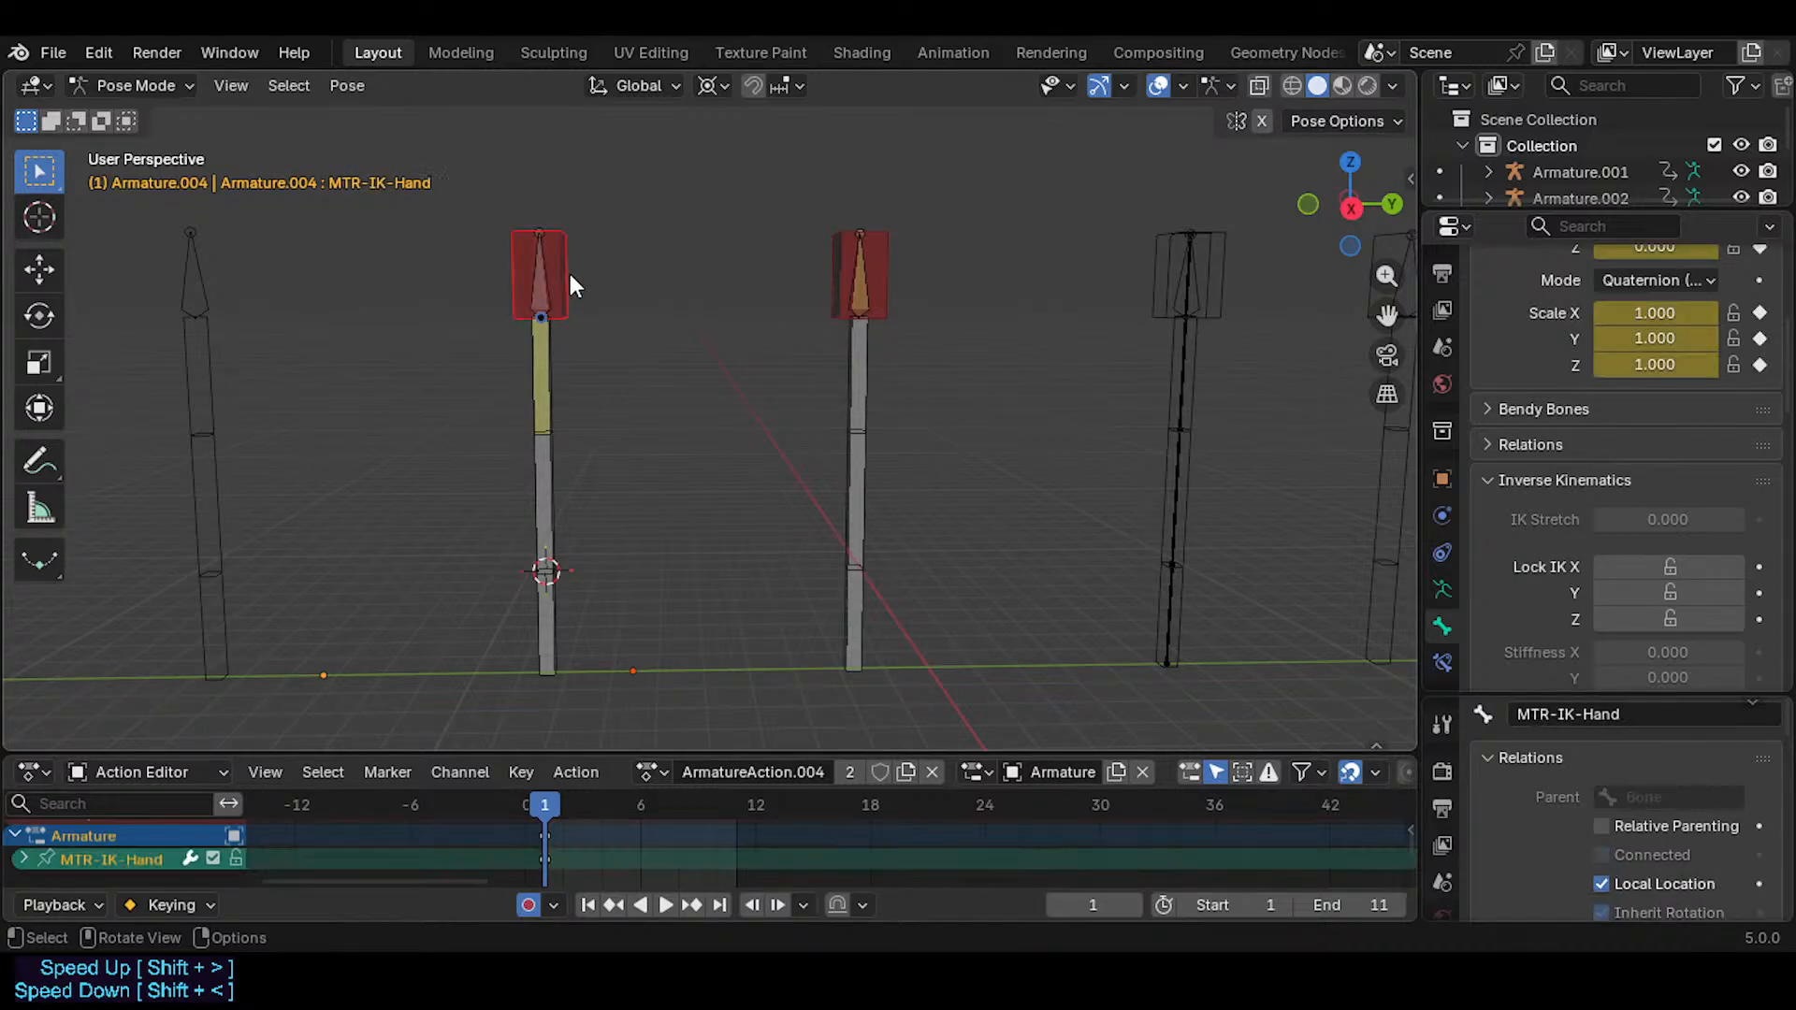
left_click_drag(545, 805, 736, 807)
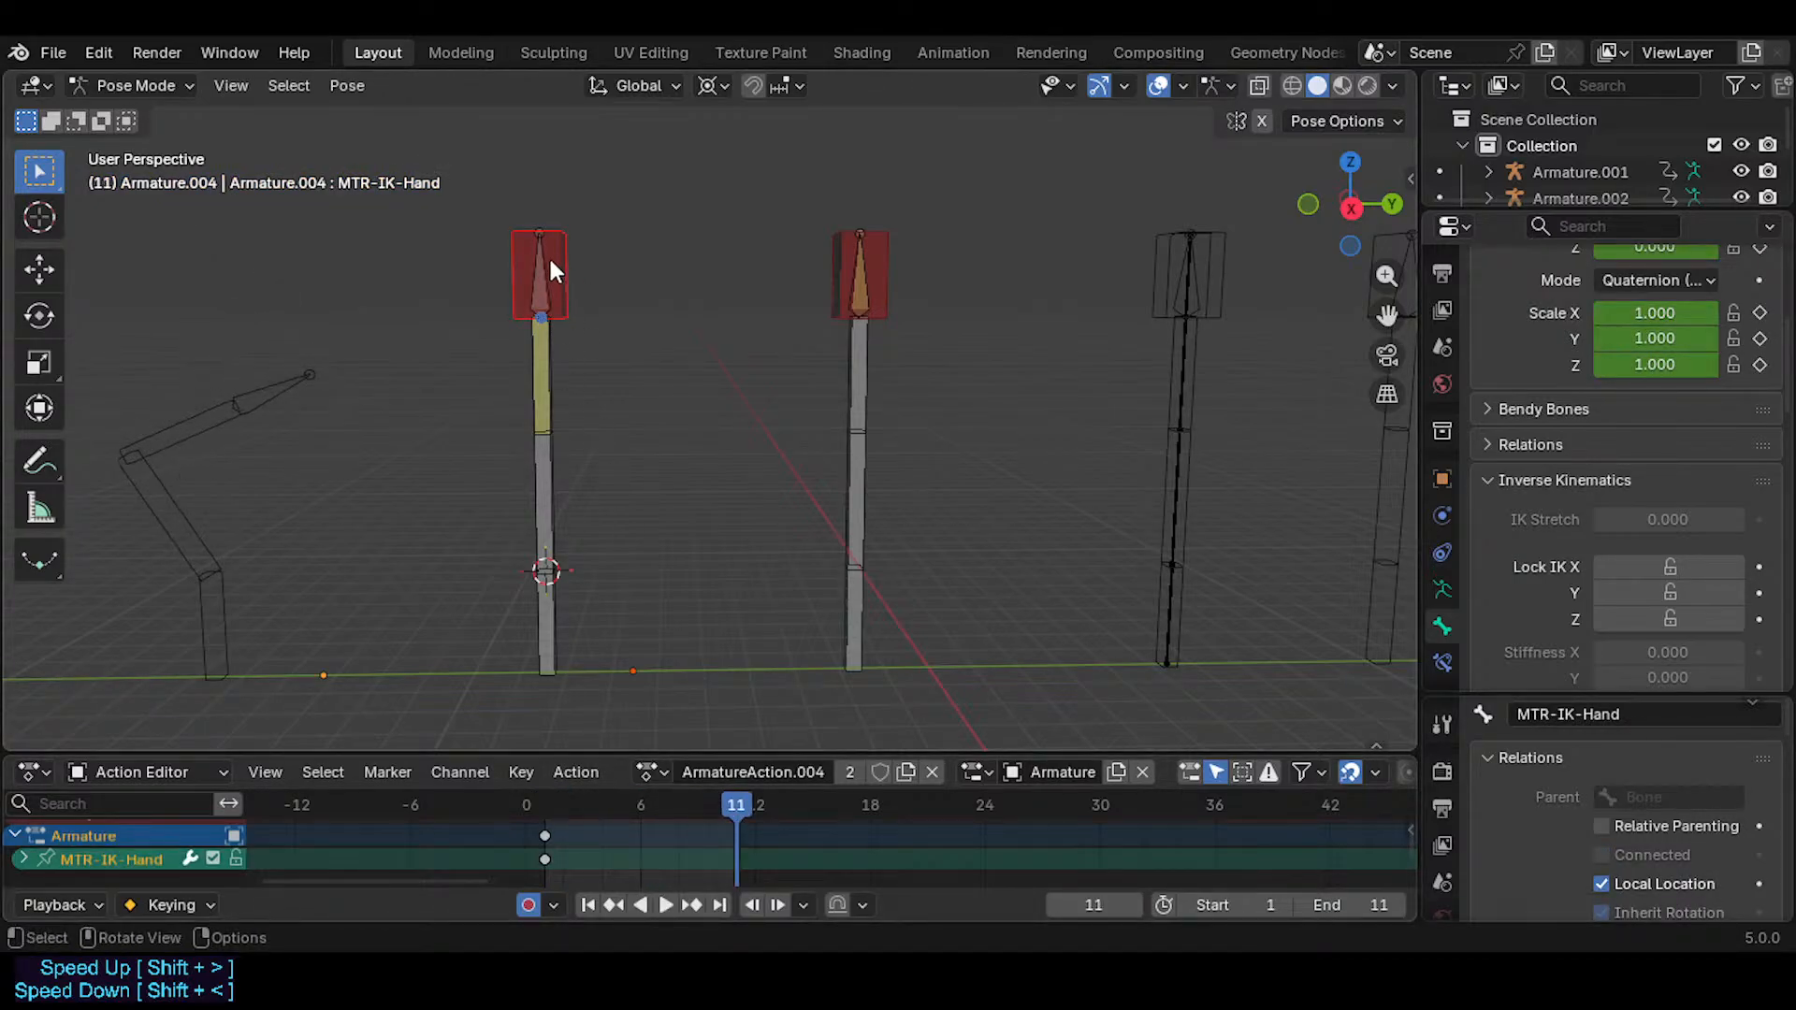
key("g")
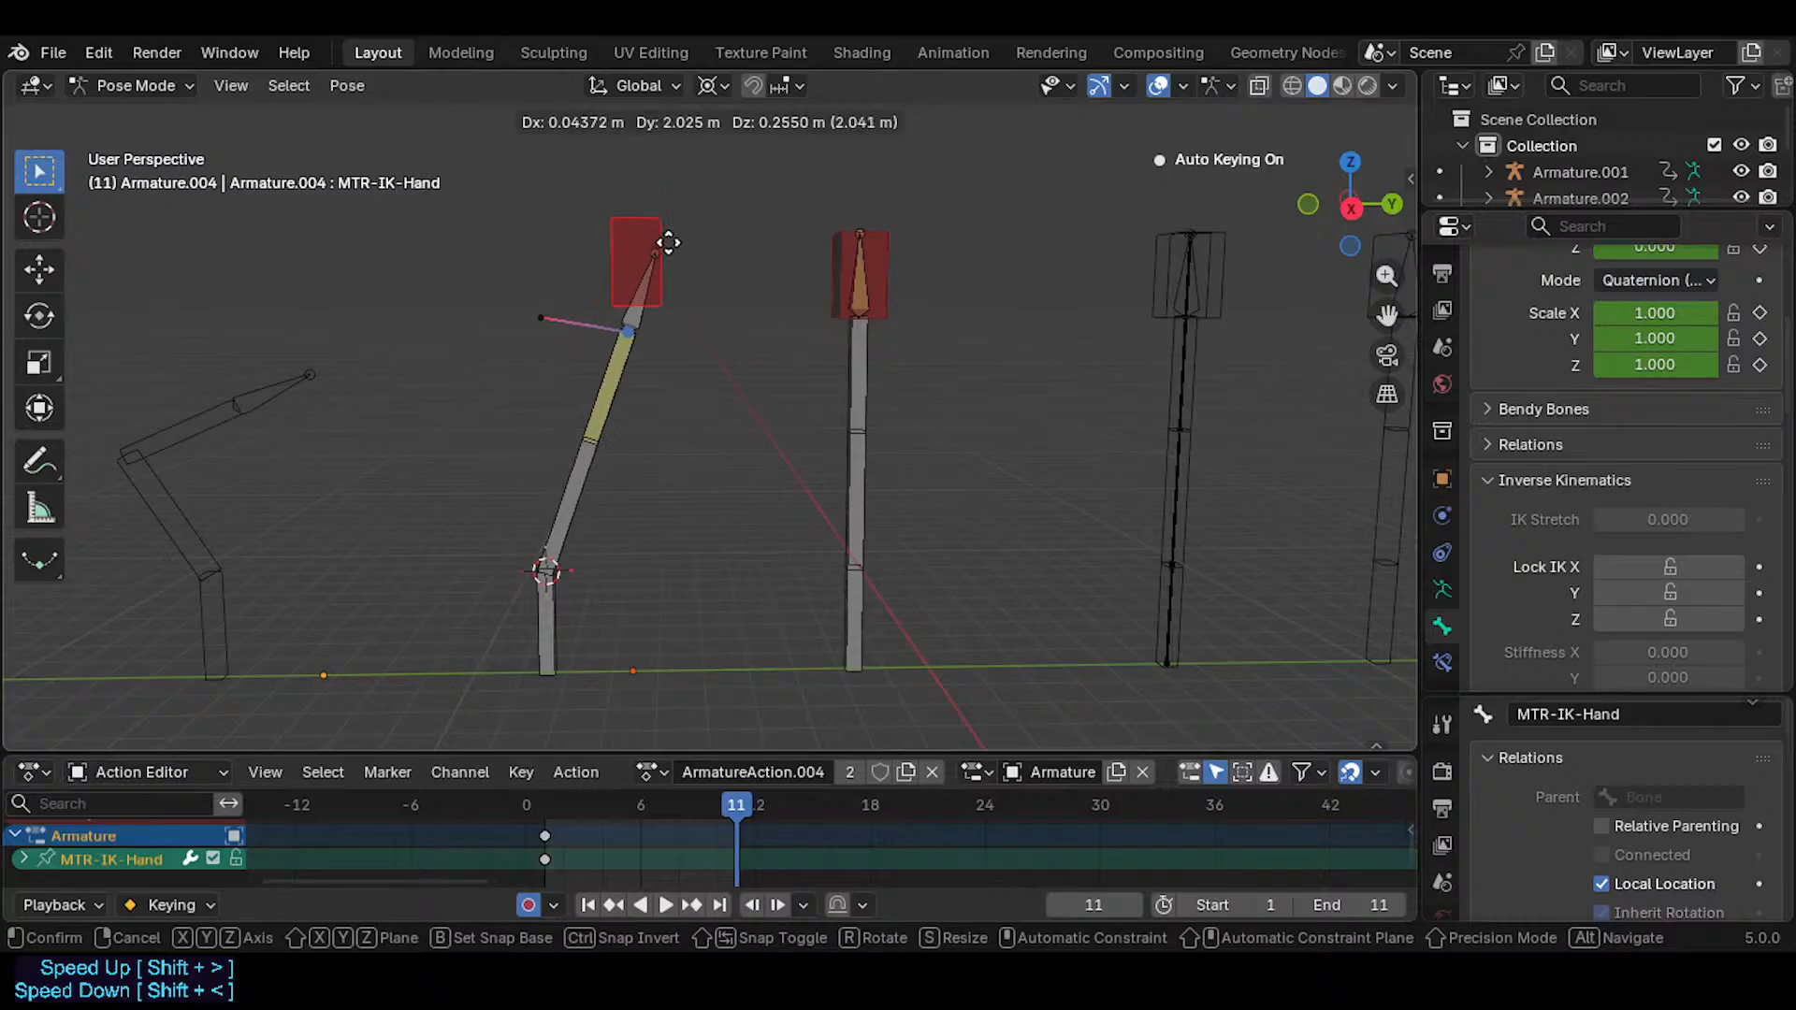
left_click(710, 221)
- Set the IK Stretch of the CTL-ForeArm bone back to 0.1
left_click(642, 425)
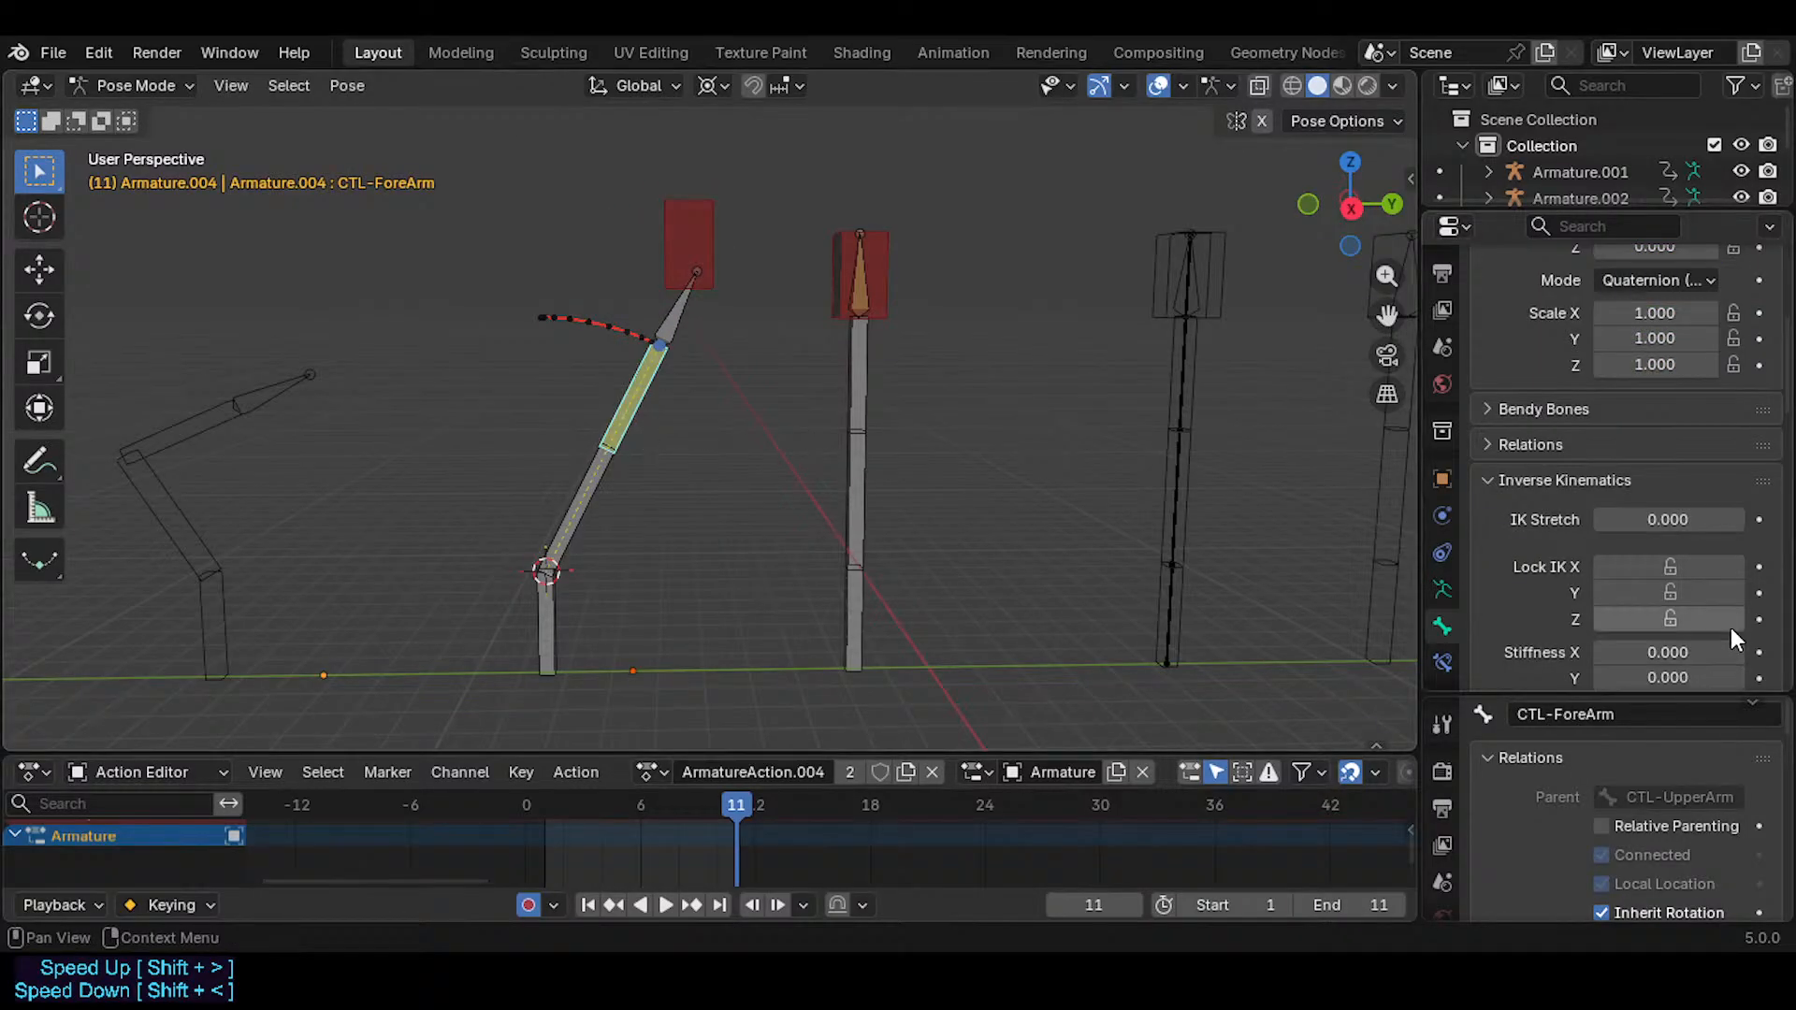
double_click(1672, 520)
type("0.1")
key("Return")
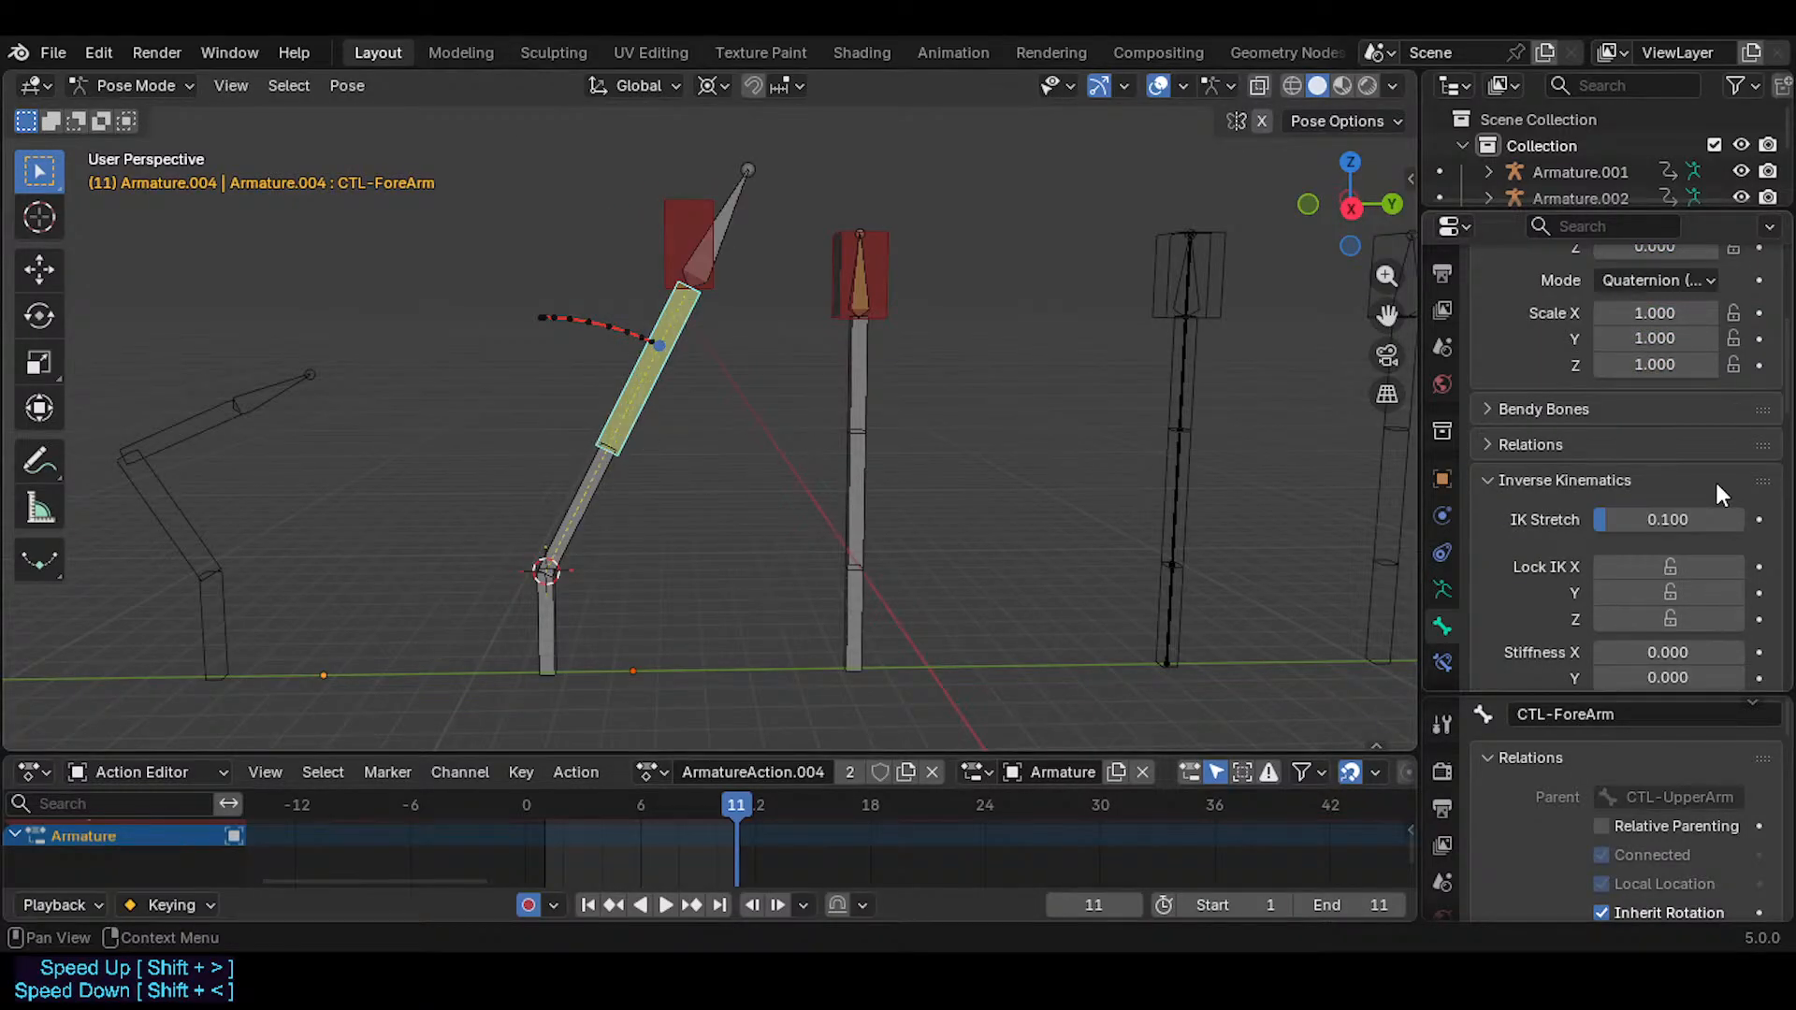
- Re-key the MTR-IK-Hand control in place at frame 11 to refresh the MCH-Hand motion path
left_click(683, 222)
key("g")
left_click(683, 223)
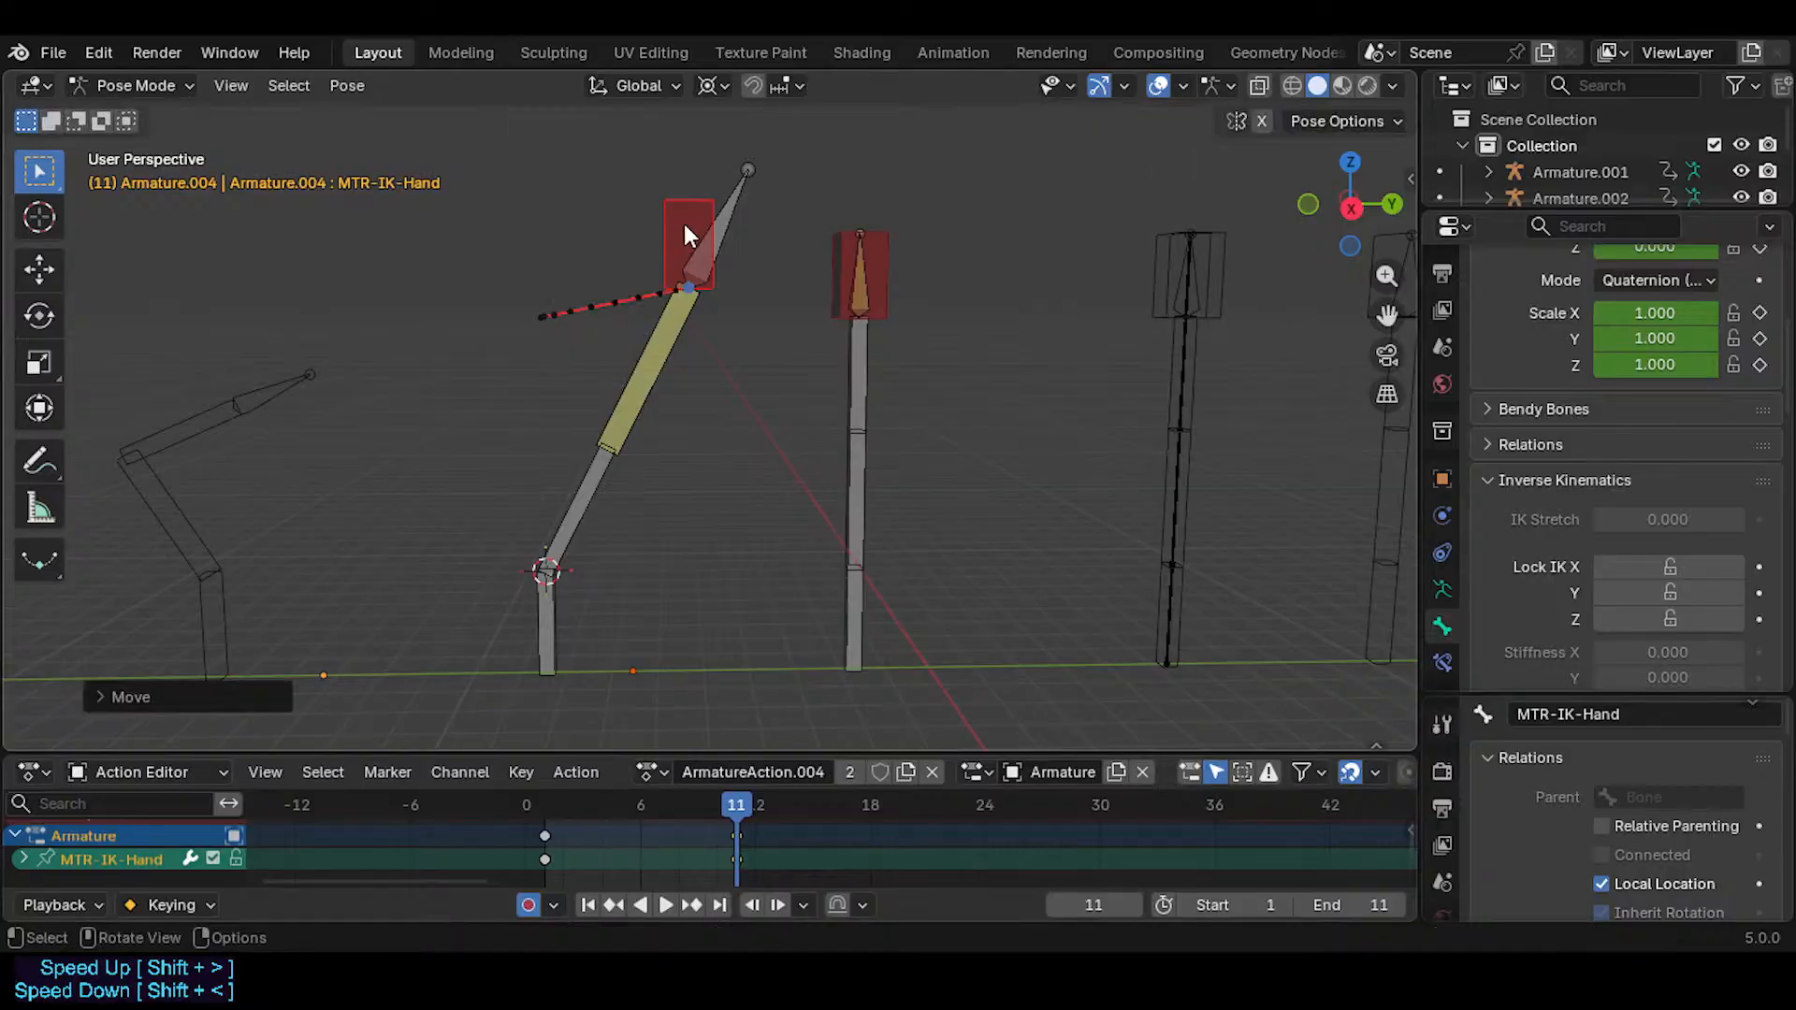
- Scrub the animation between frames 9 and 11 to examine how the stretched forearm follows the hand control
mouse_move(679, 806)
left_mouse_down()
mouse_move(606, 811)
mouse_move(580, 793)
mouse_move(716, 806)
mouse_move(515, 800)
mouse_move(704, 801)
left_mouse_up()
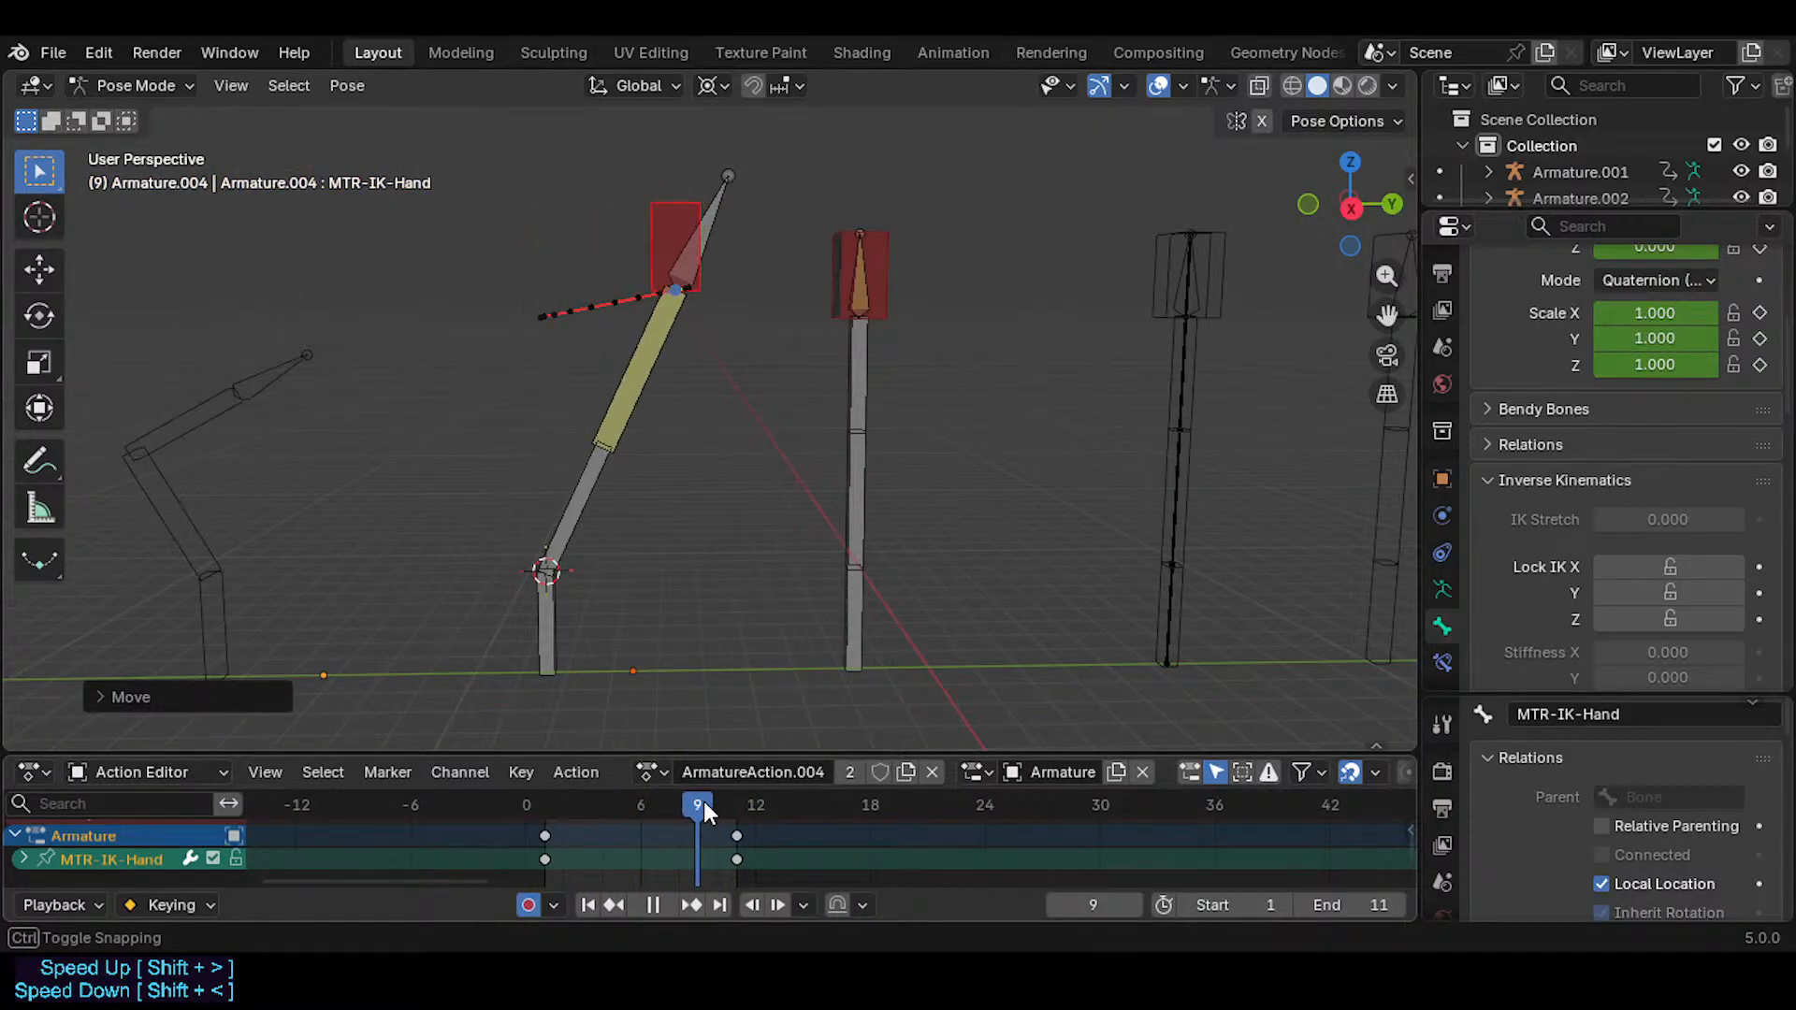
left_click(671, 345)
left_click(663, 287)
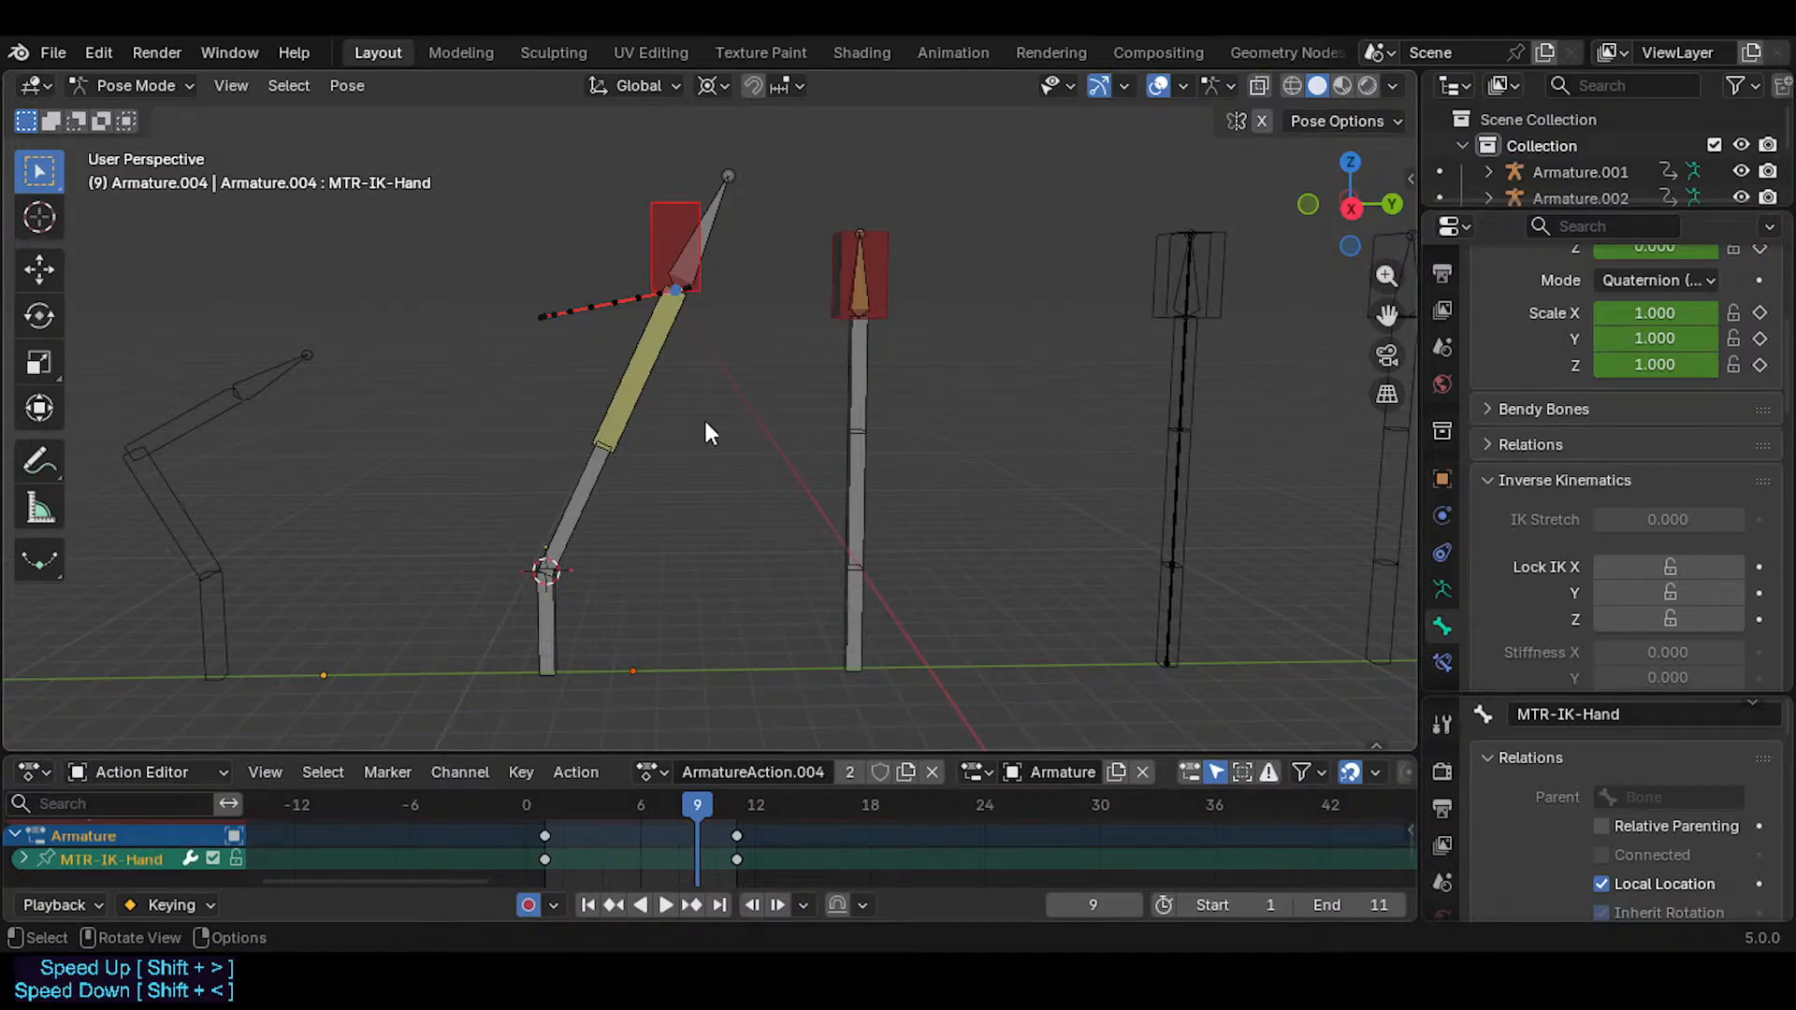
key("space")
left_click_drag(700, 810, 739, 827)
left_click(668, 361)
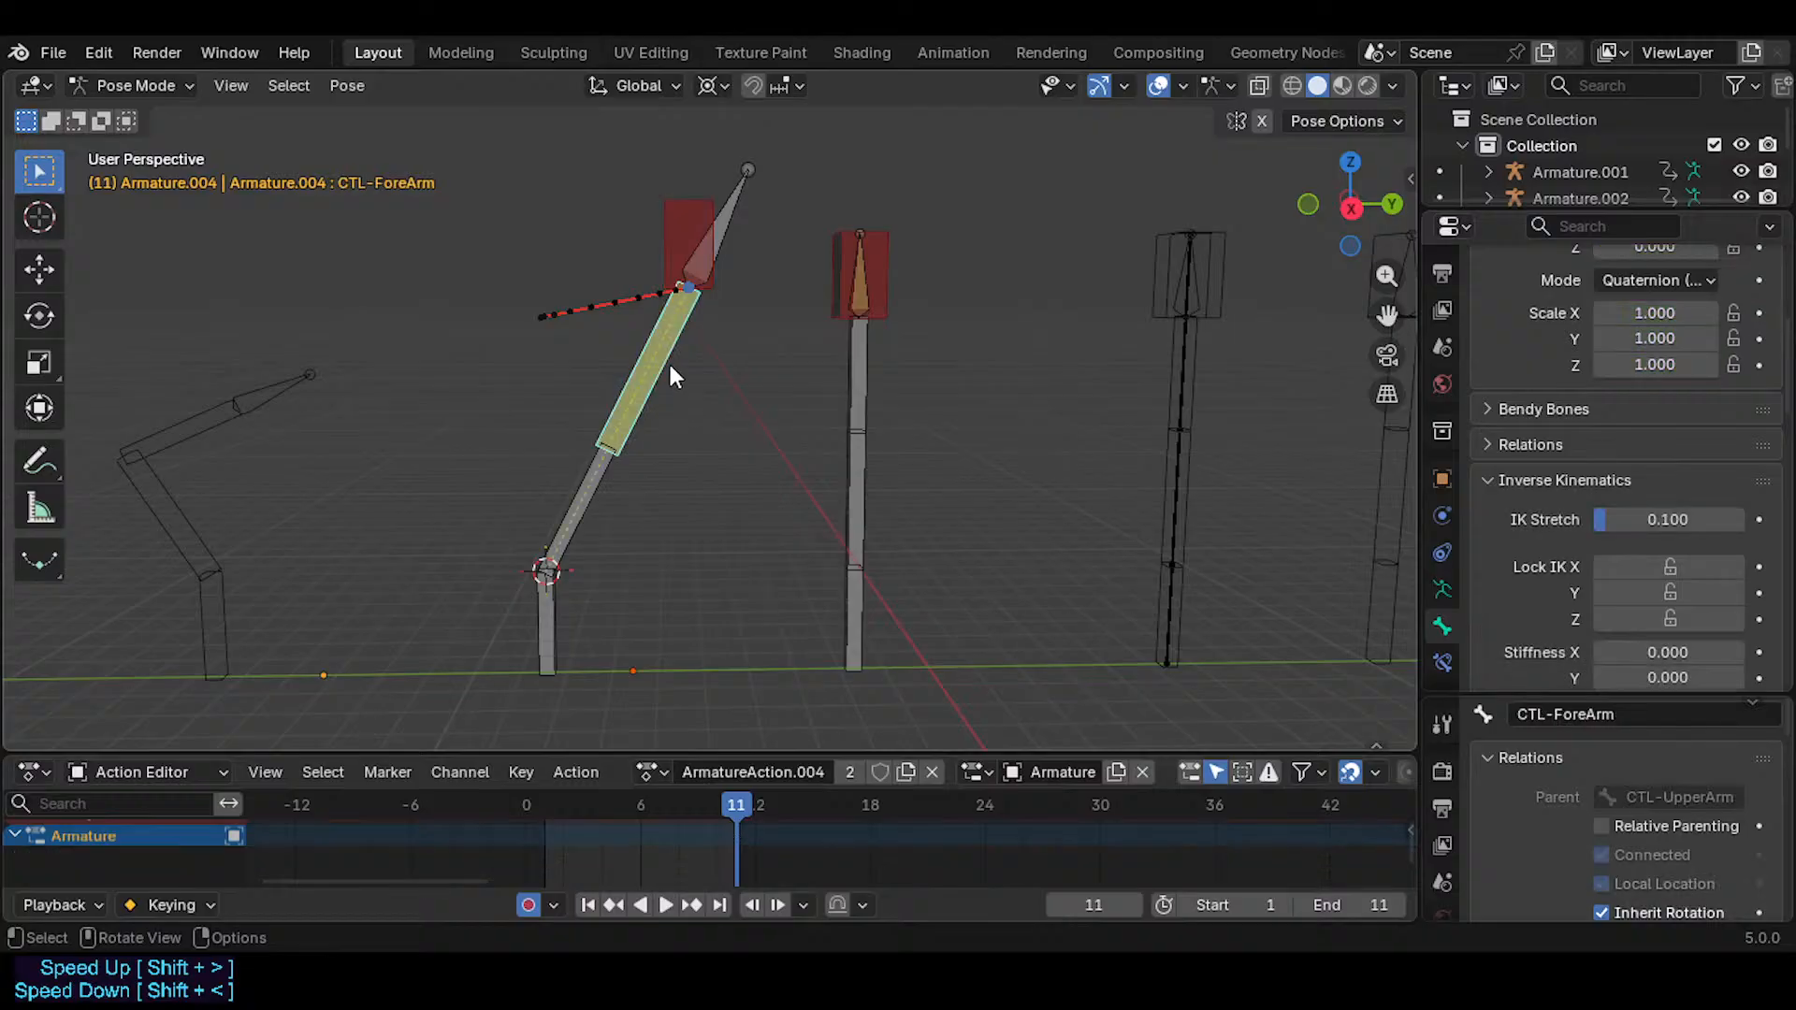
- Set the IK Stretch of the CTL-ForeArm bone to 0
left_click(1672, 519)
type("0")
key("Return")
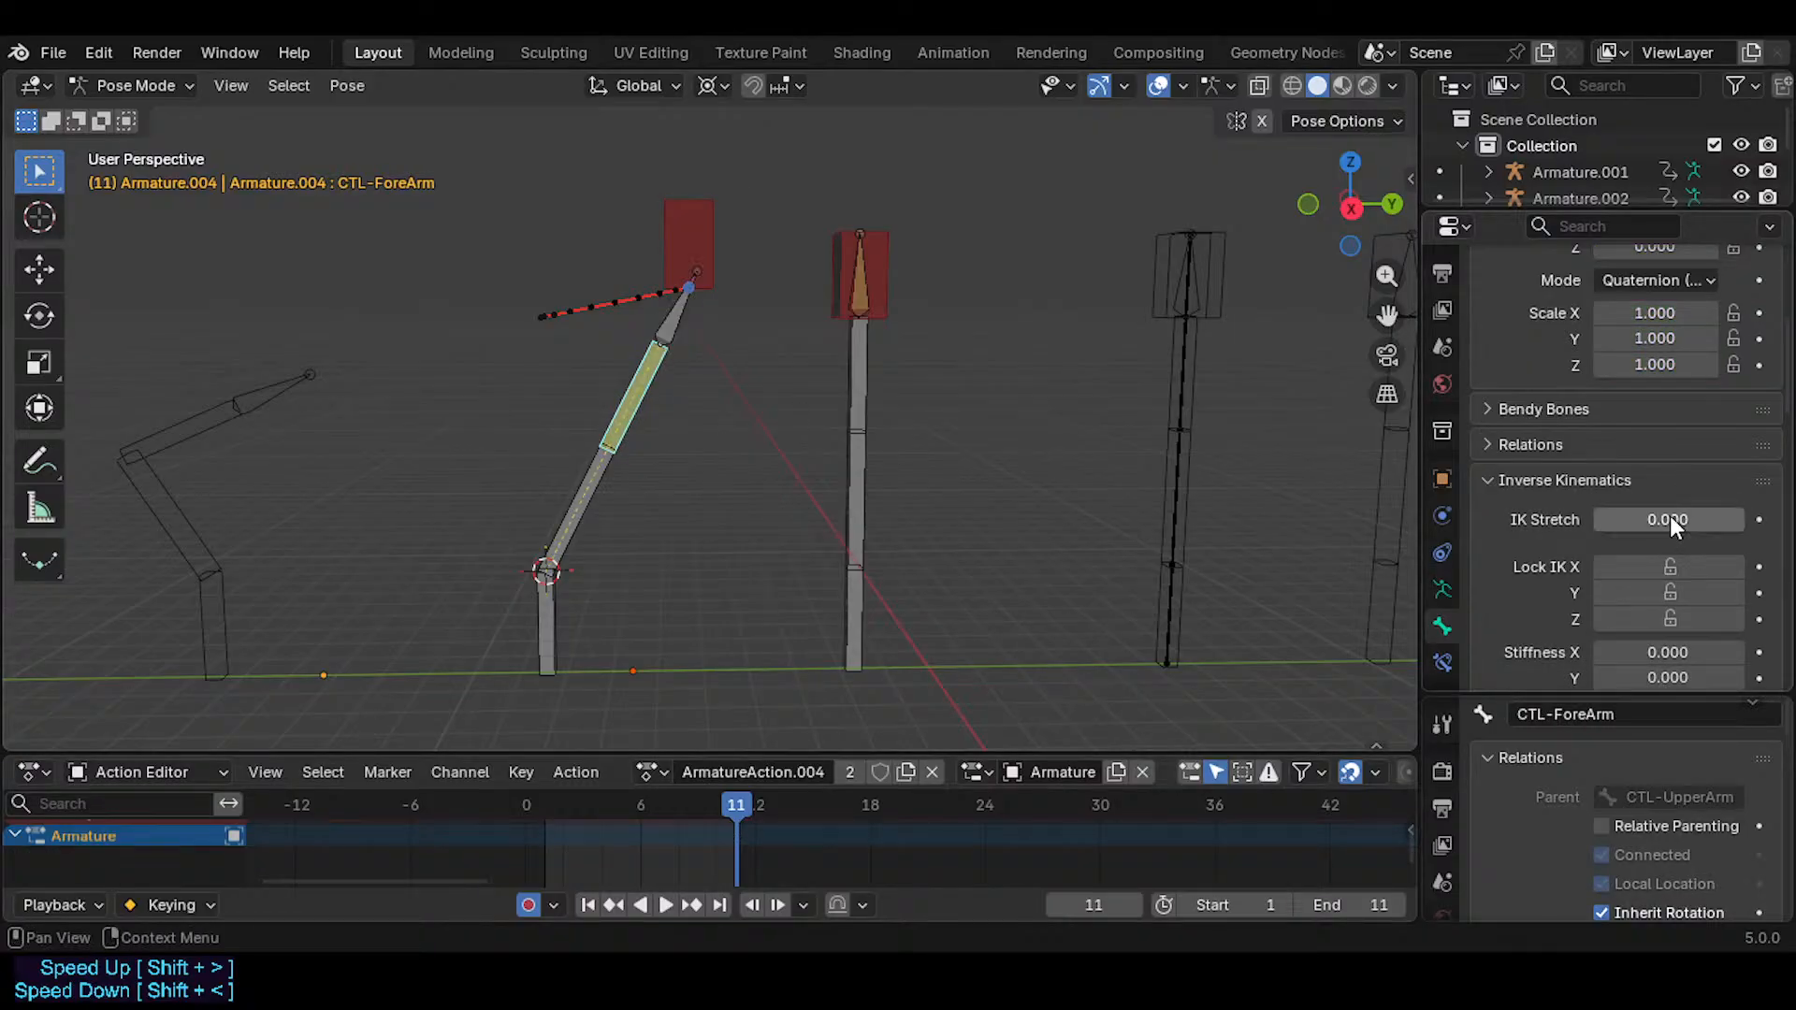
- Recalculate the MCH-Hand bone's motion path and scrub the animation to frame 11 to examine the unstretched arm's arc
left_click(671, 315)
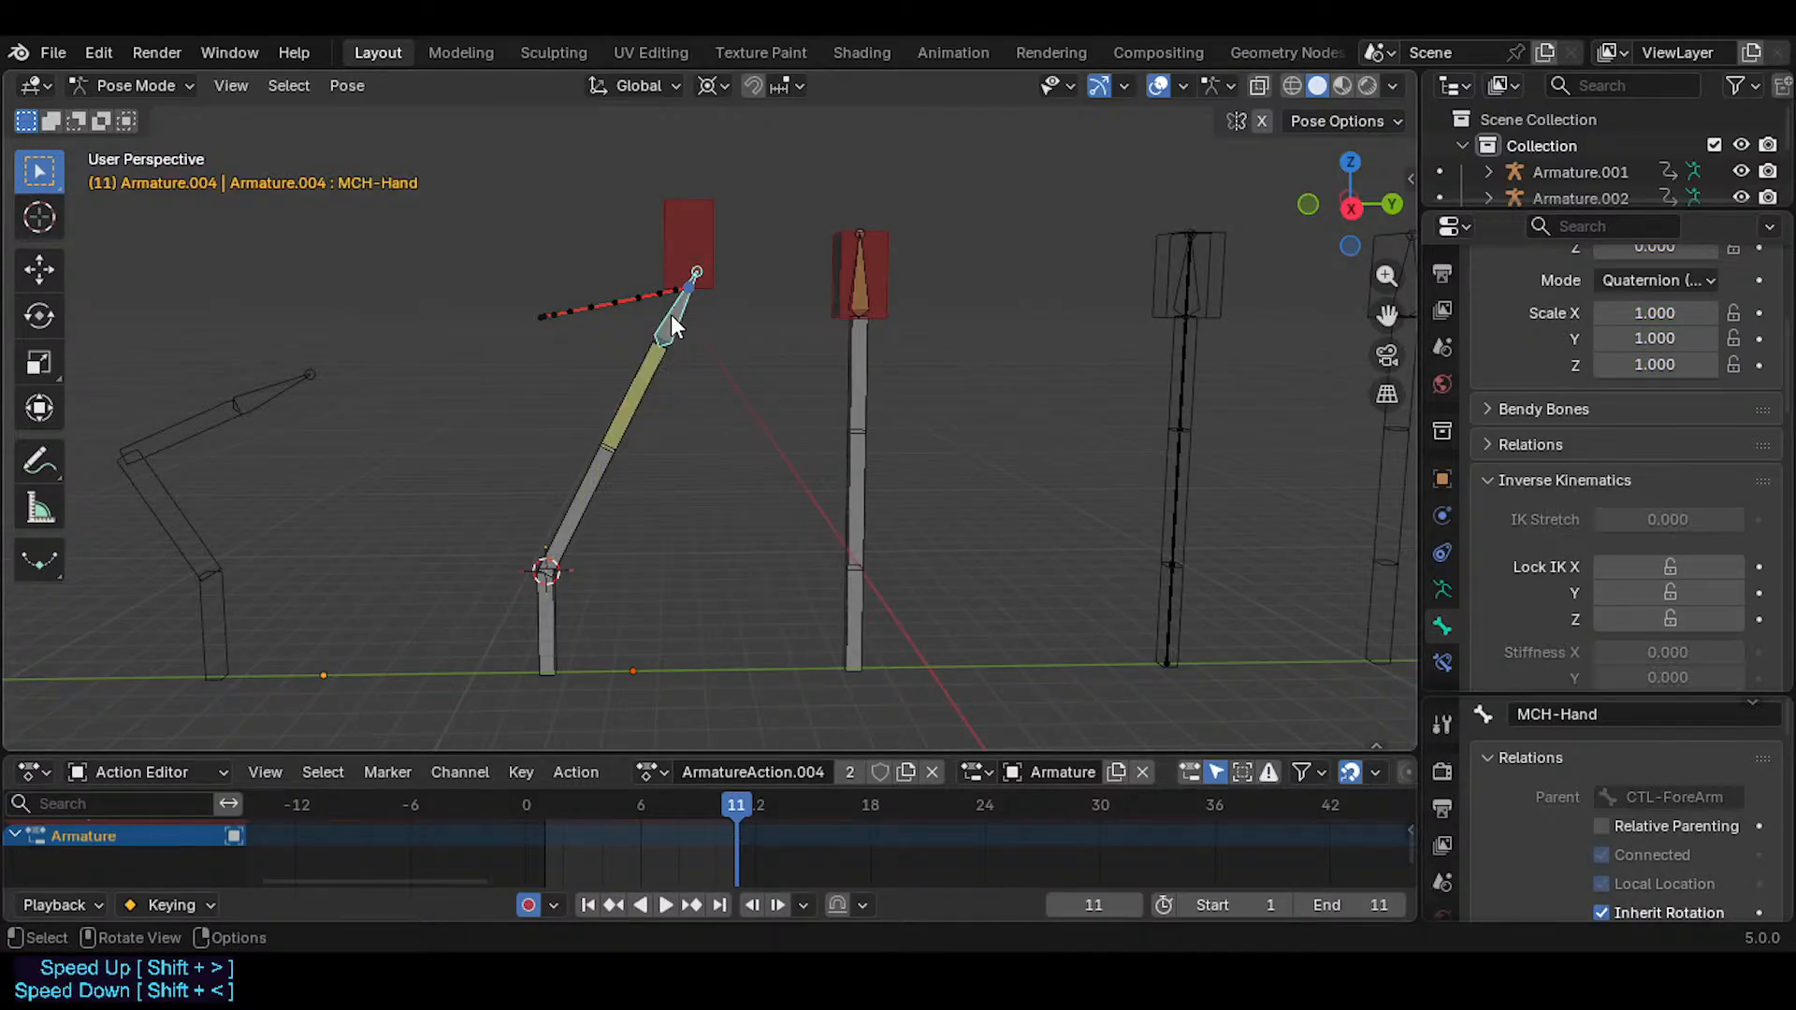
key("ctrl+shift+m")
key("ctrl+m")
left_click(657, 423)
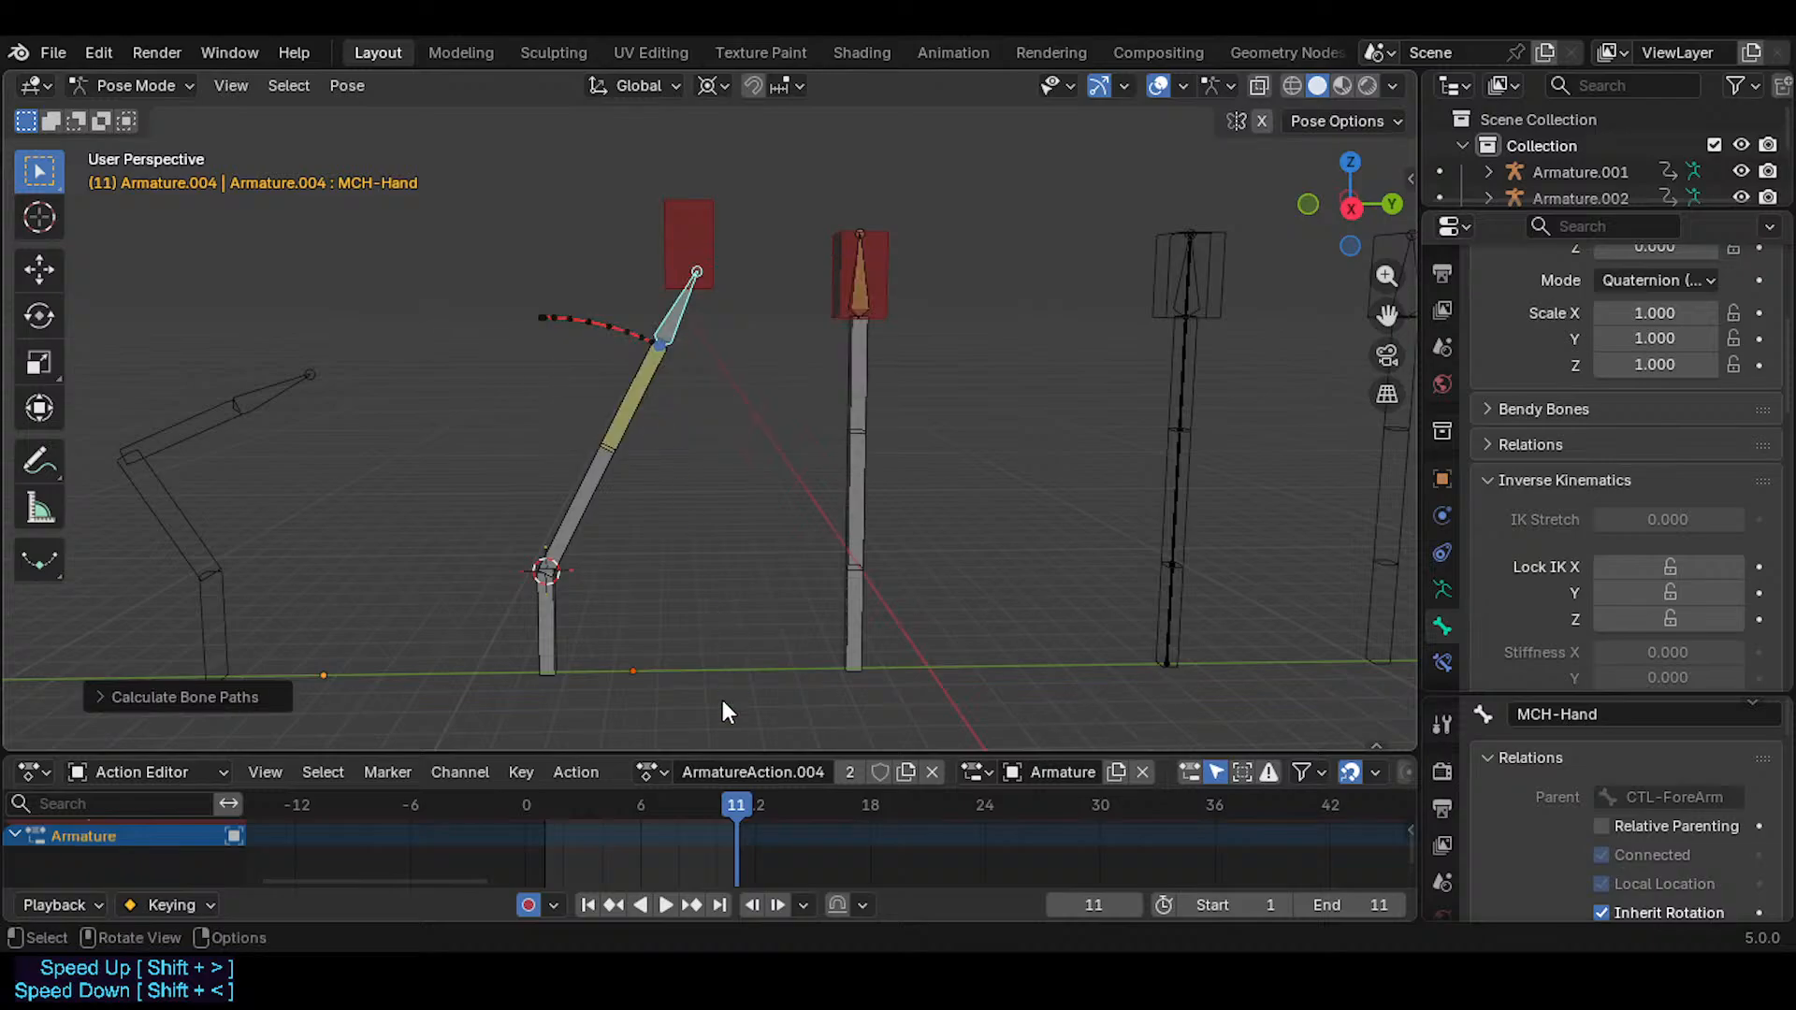
mouse_move(736, 806)
left_mouse_down()
mouse_move(519, 811)
mouse_move(736, 810)
left_mouse_up()
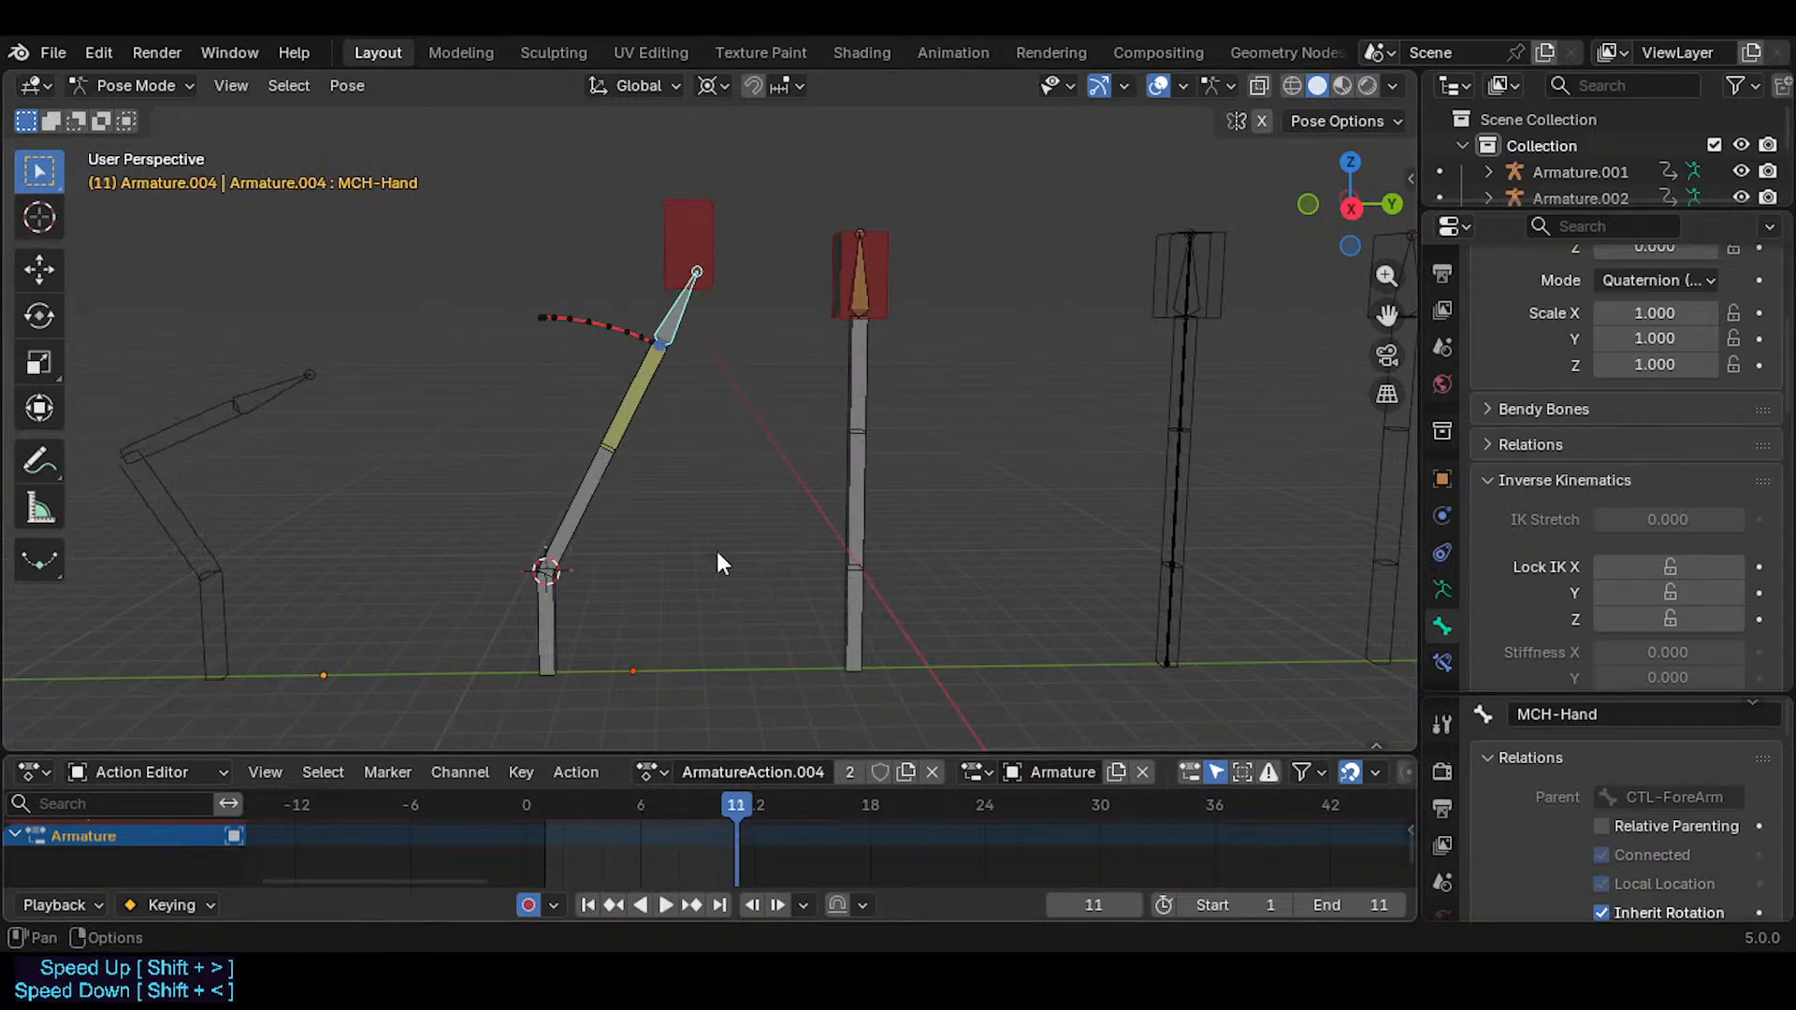
left_click_drag(608, 804, 737, 812)
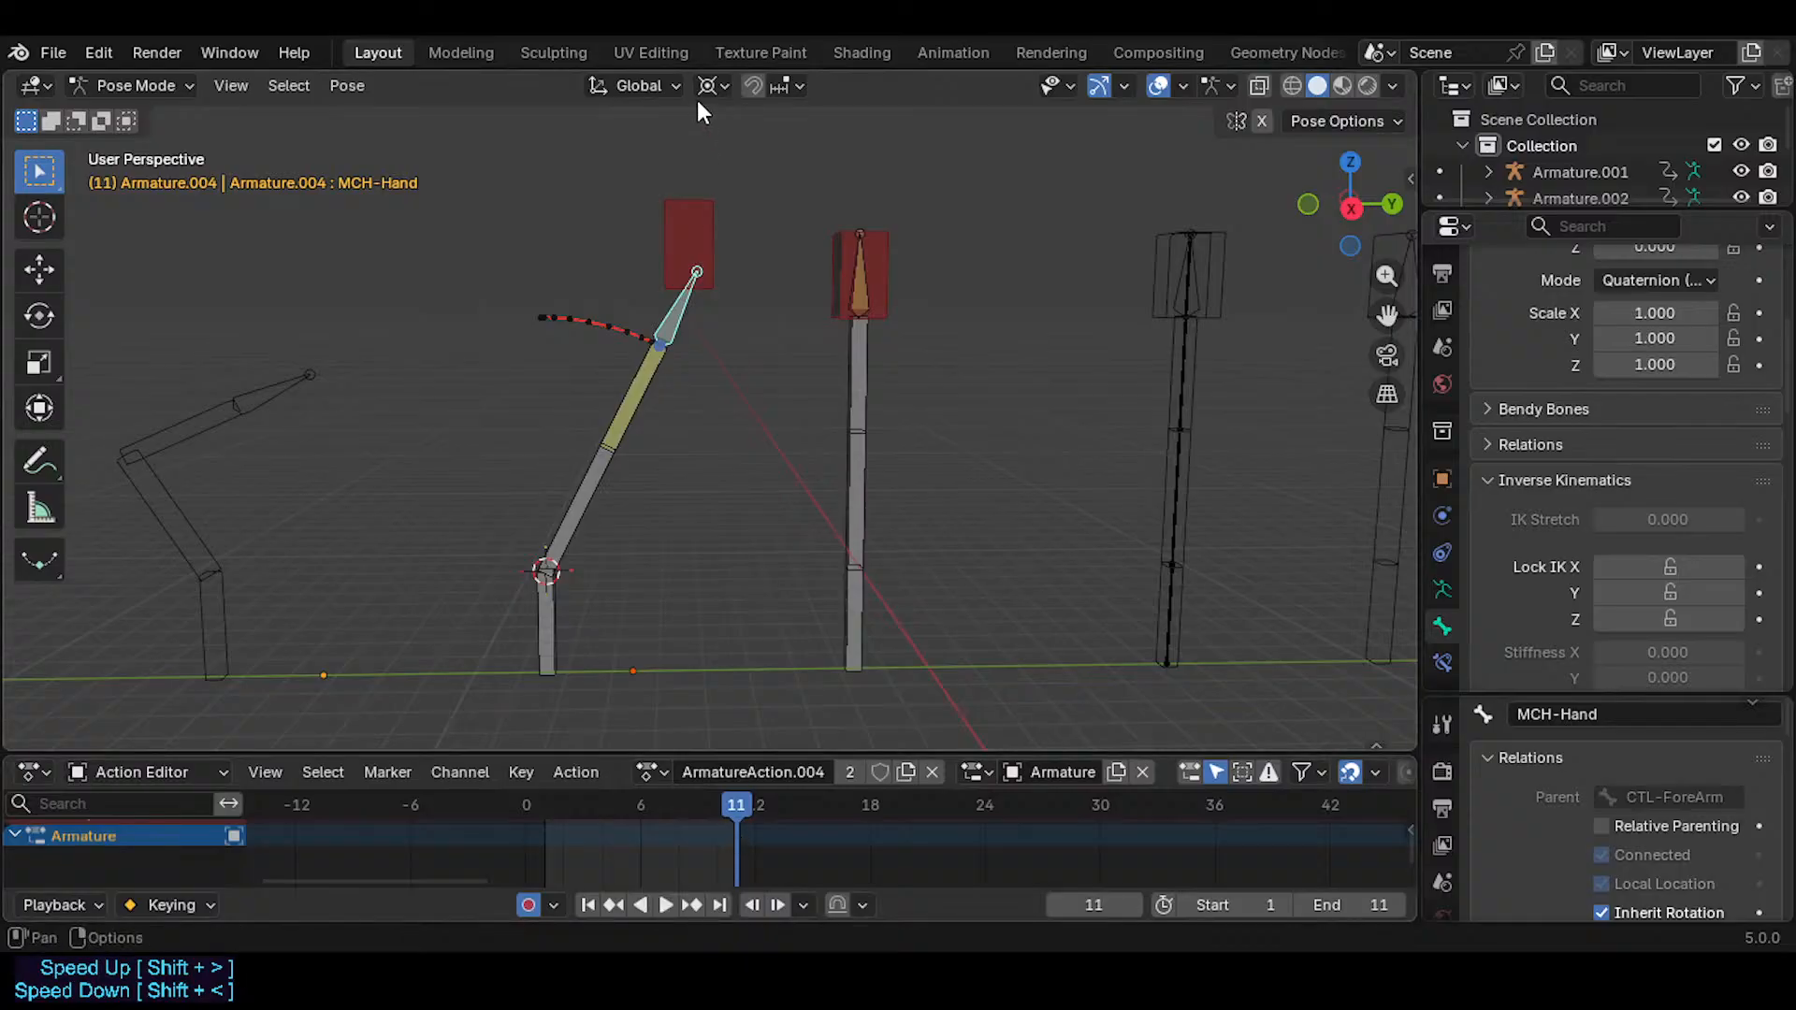
- Move the MTR-IK-Hand control slightly upward and inward at frame 11, beyond the arm's reach, and key it
left_click(699, 245)
key("g")
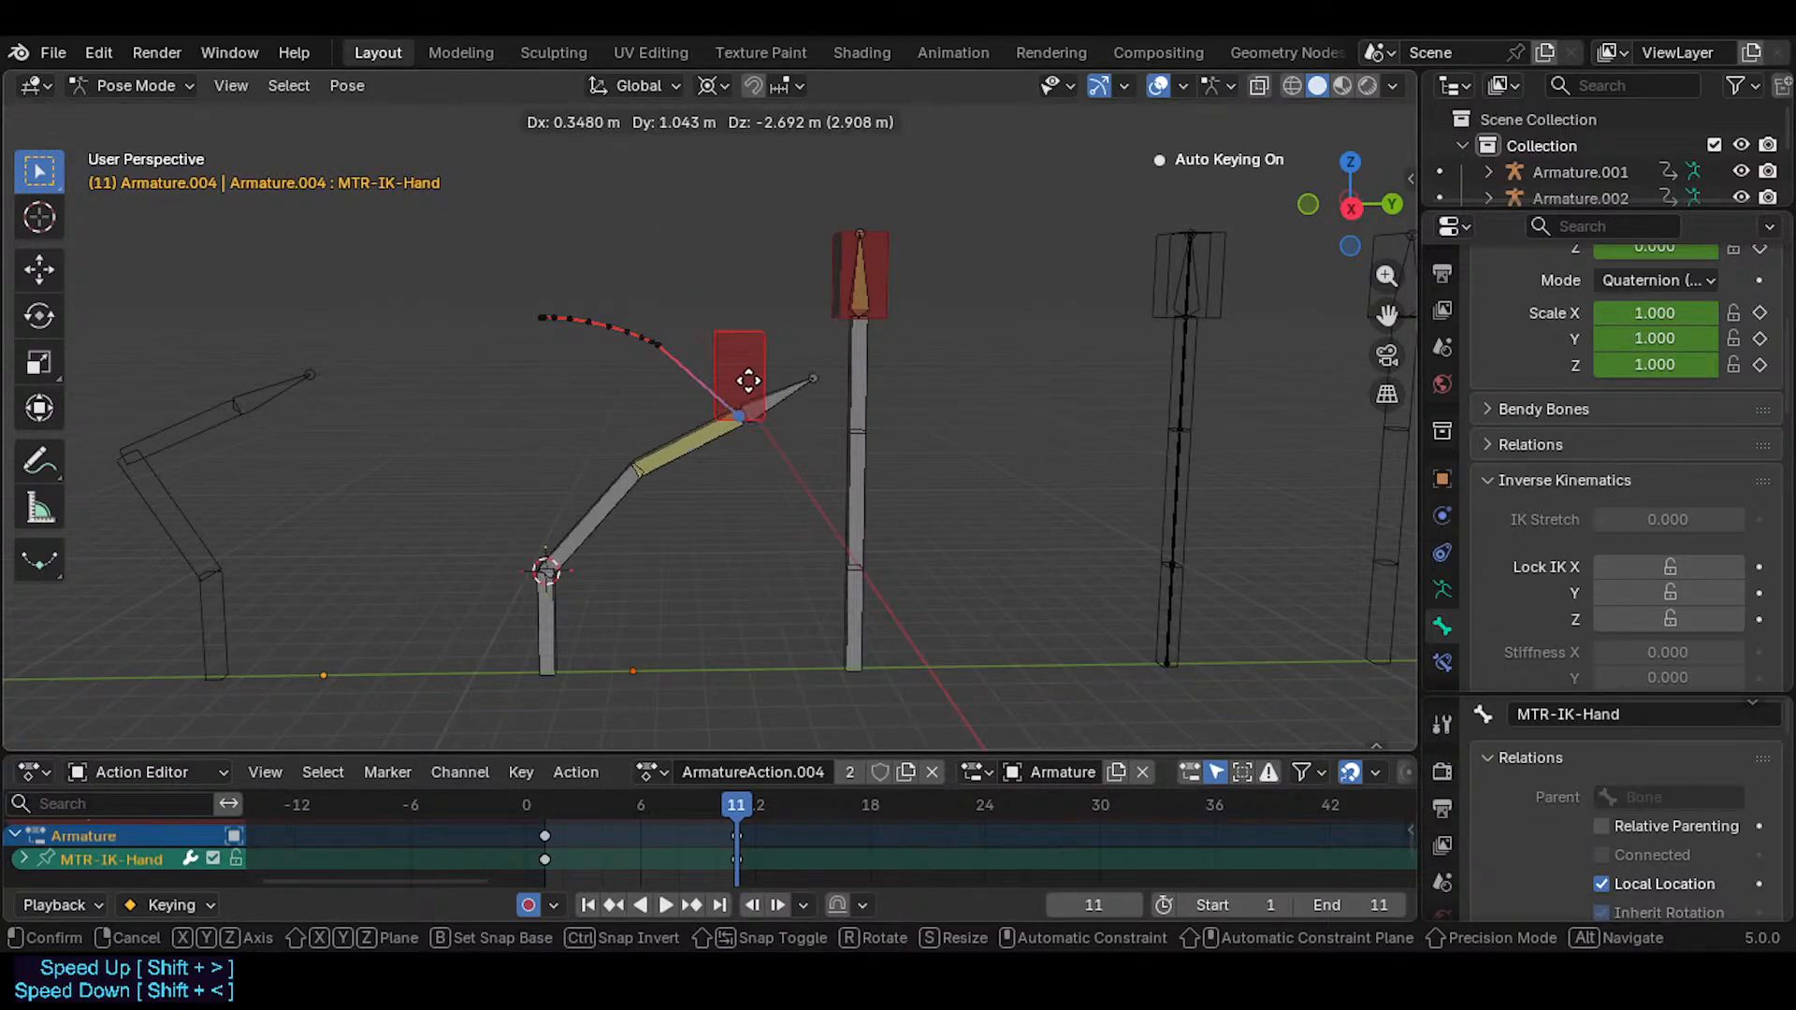
left_click(658, 223)
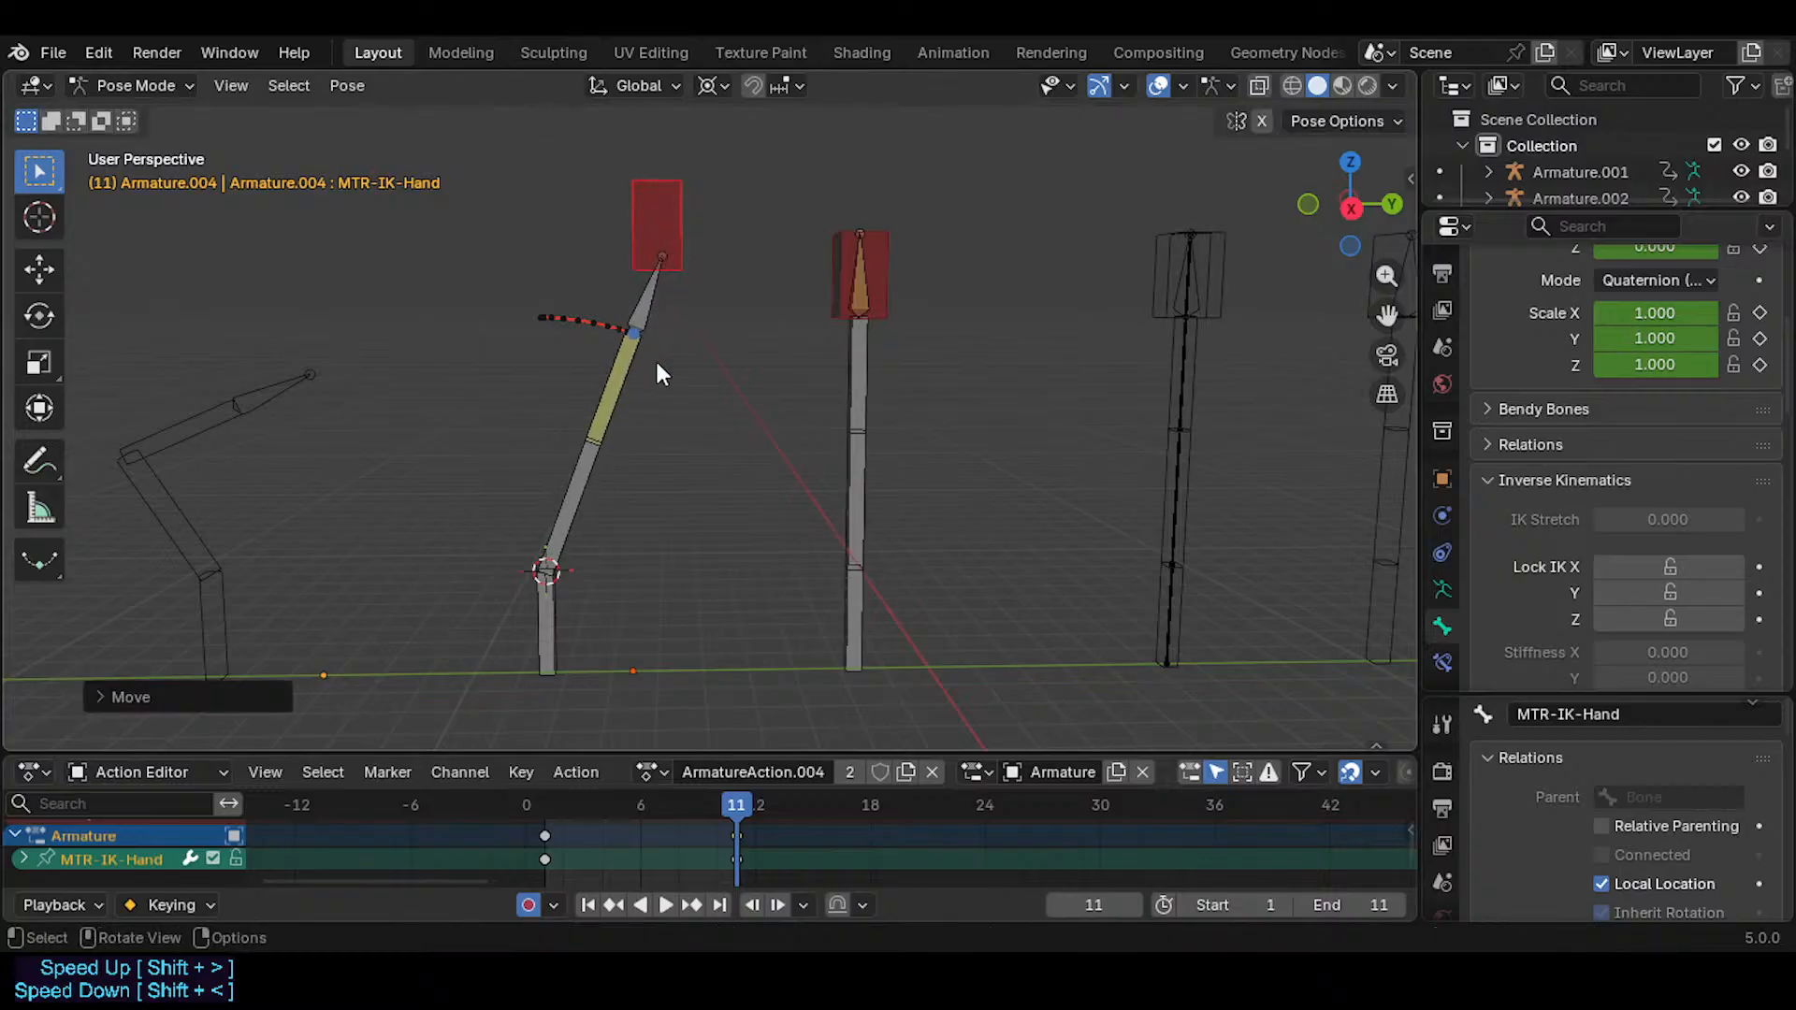
key("i")
key("space")
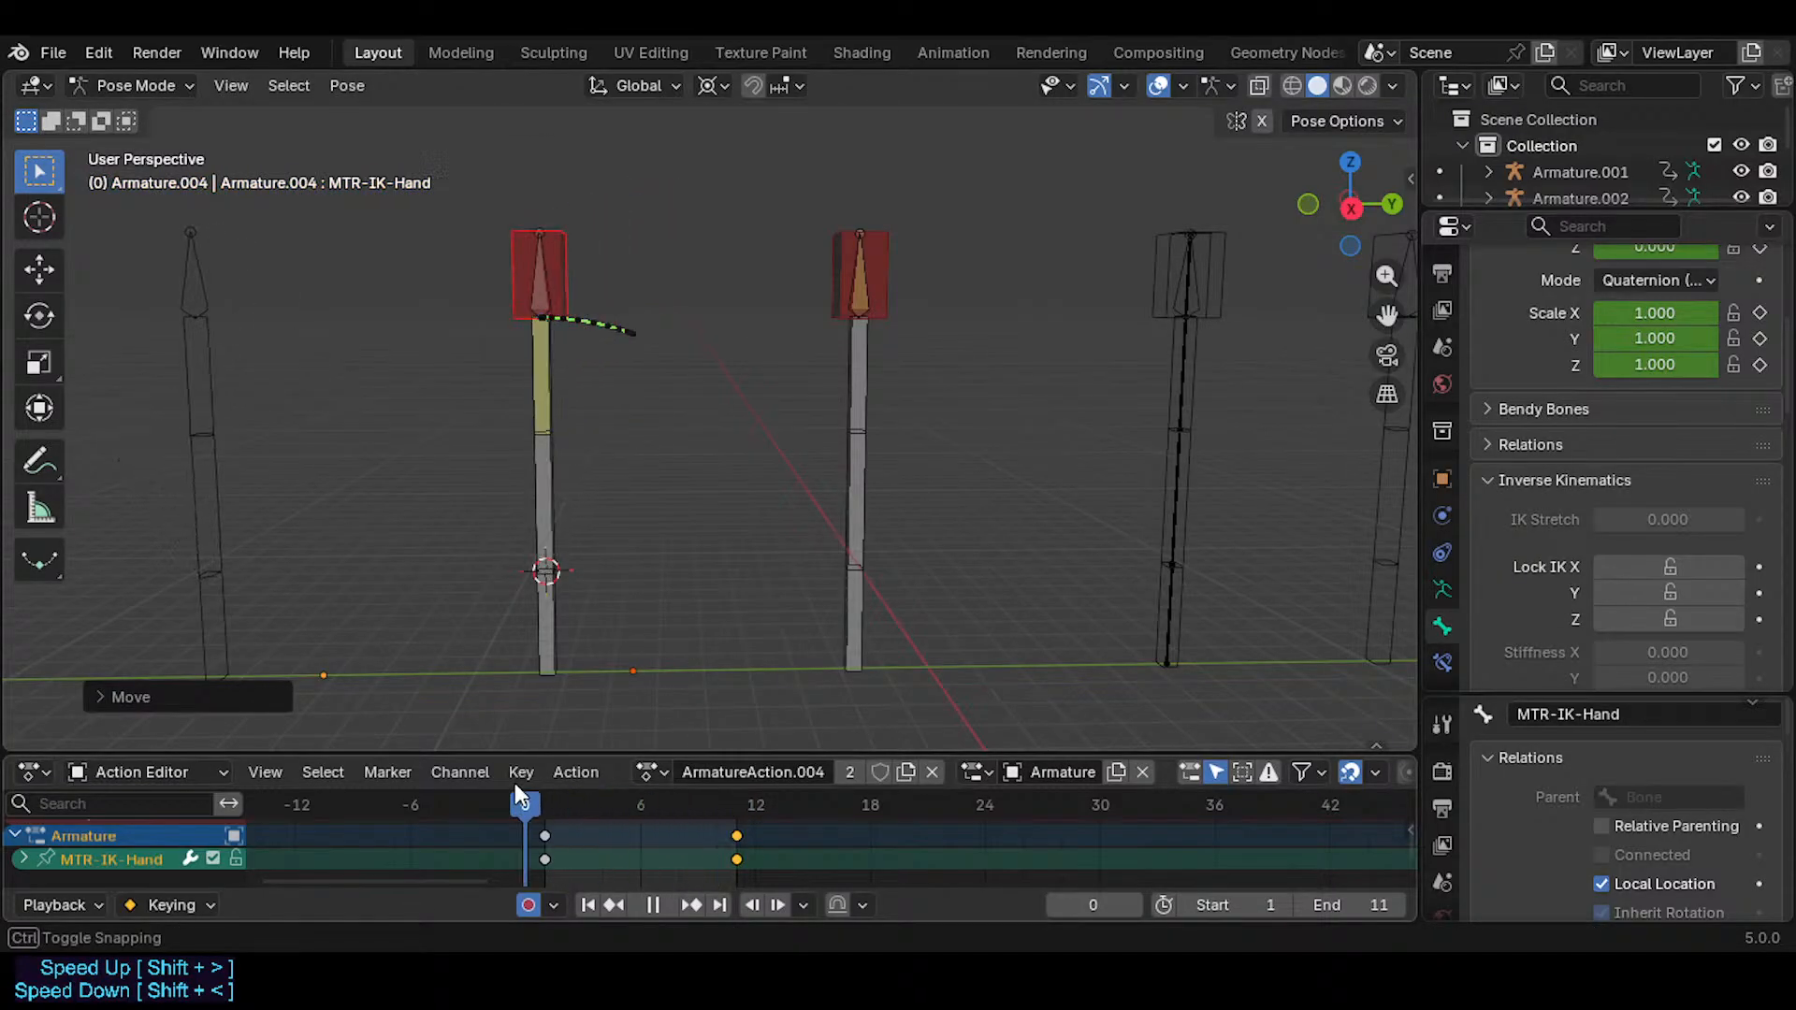
left_click_drag(727, 774, 795, 753)
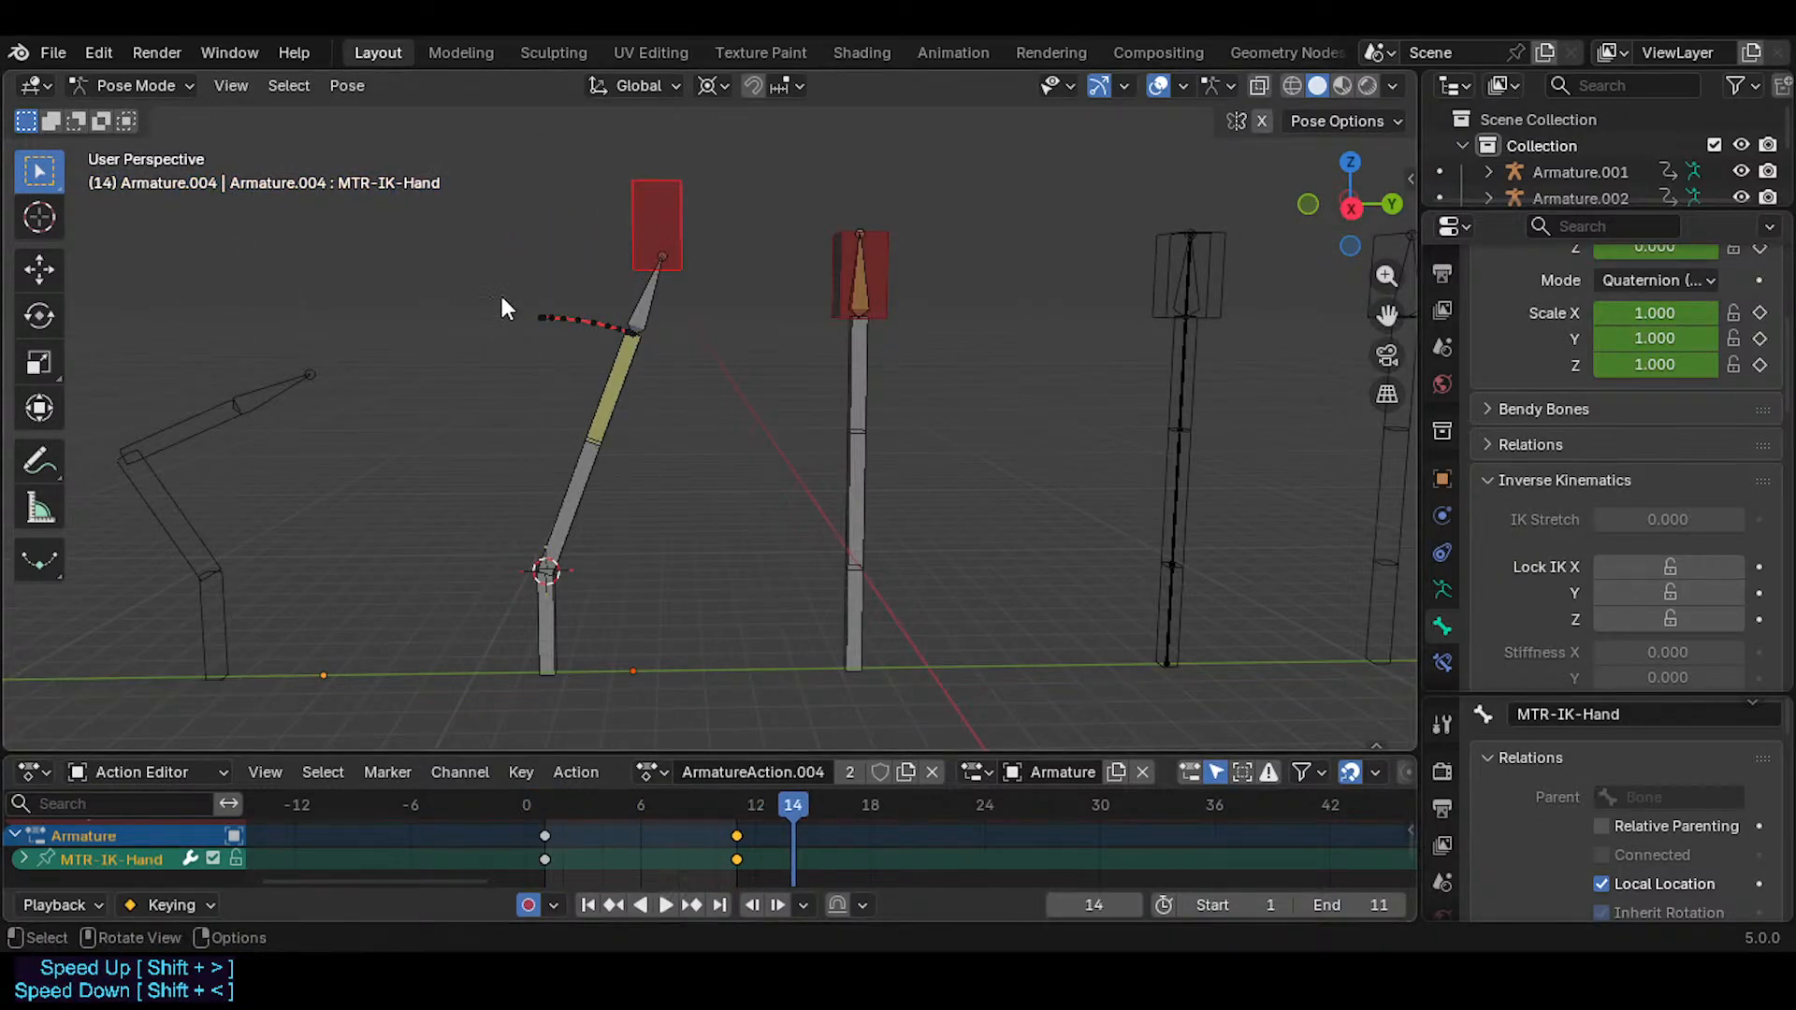
- Calculate a motion path for the CTL-ForeArm bone over the scene frame range
left_click(654, 297)
left_click(637, 215)
left_click(643, 298)
left_click(619, 374)
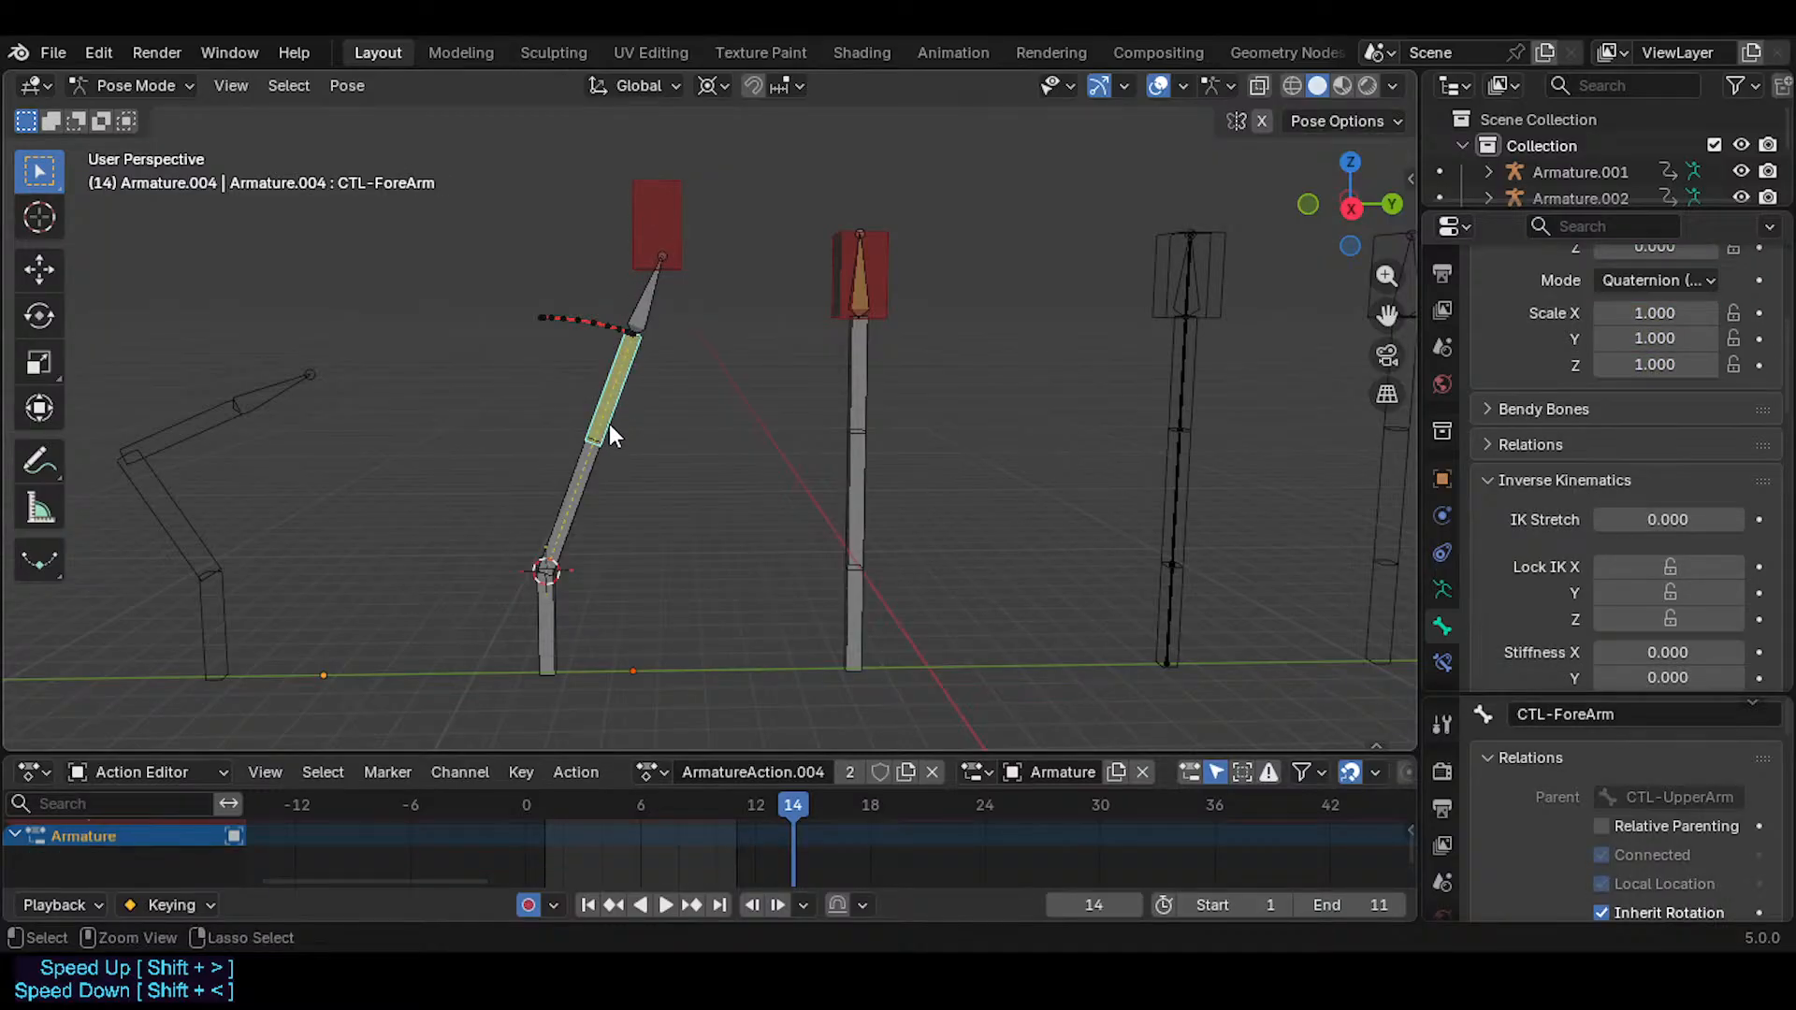
key("ctrl+m")
left_click(608, 540)
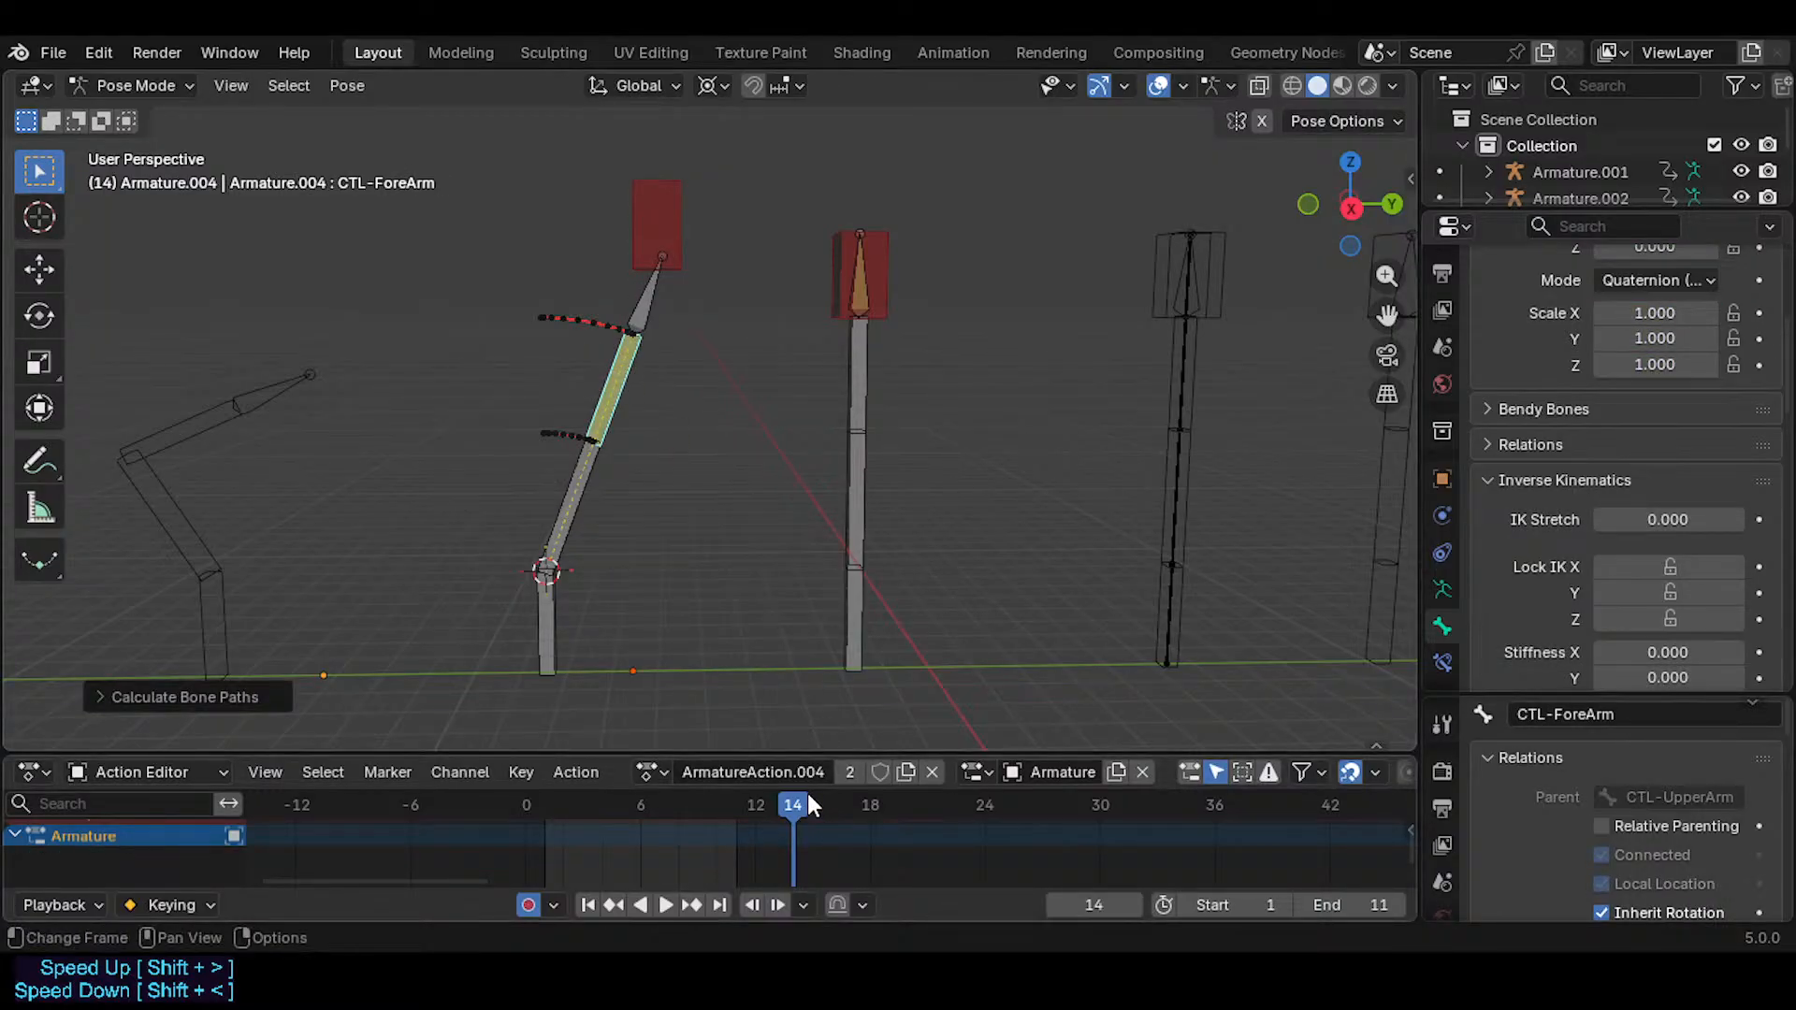
- Lower the MTR-IK-Hand control at frame 11 to within the arm's reach so the elbow bends
left_click(662, 241)
left_click_drag(777, 797, 737, 801)
key("g")
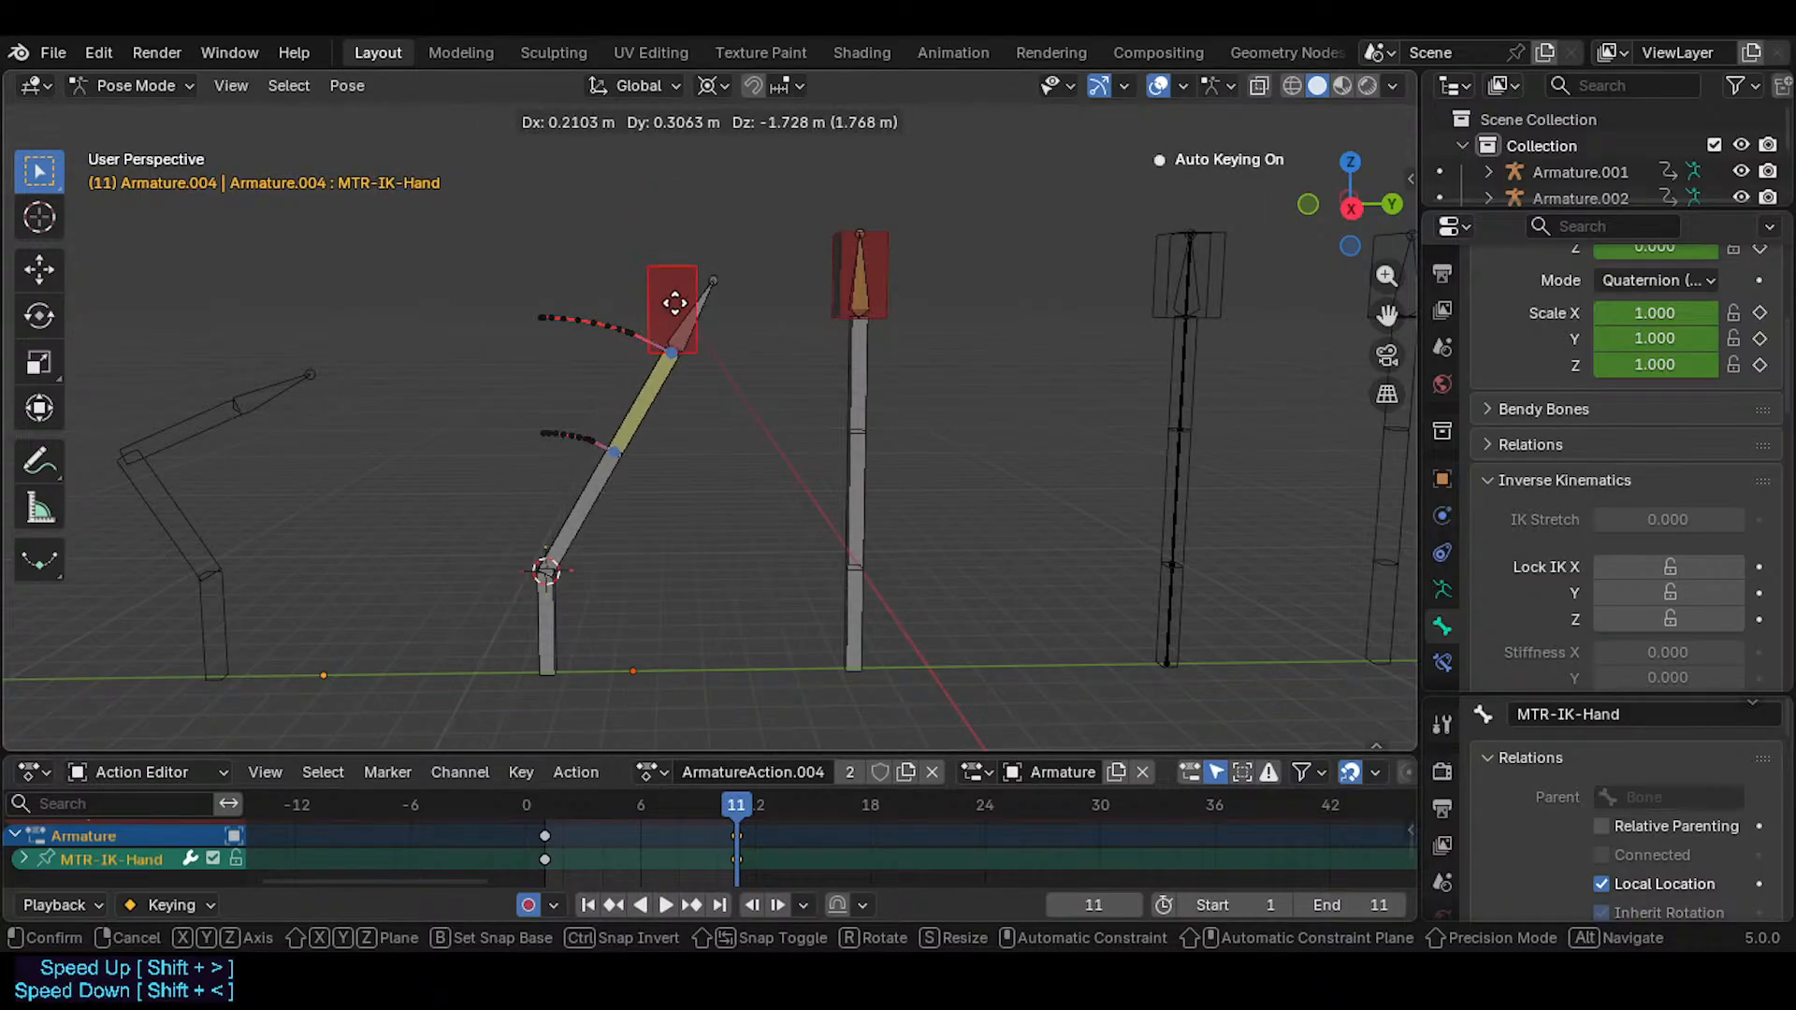
left_click(664, 357)
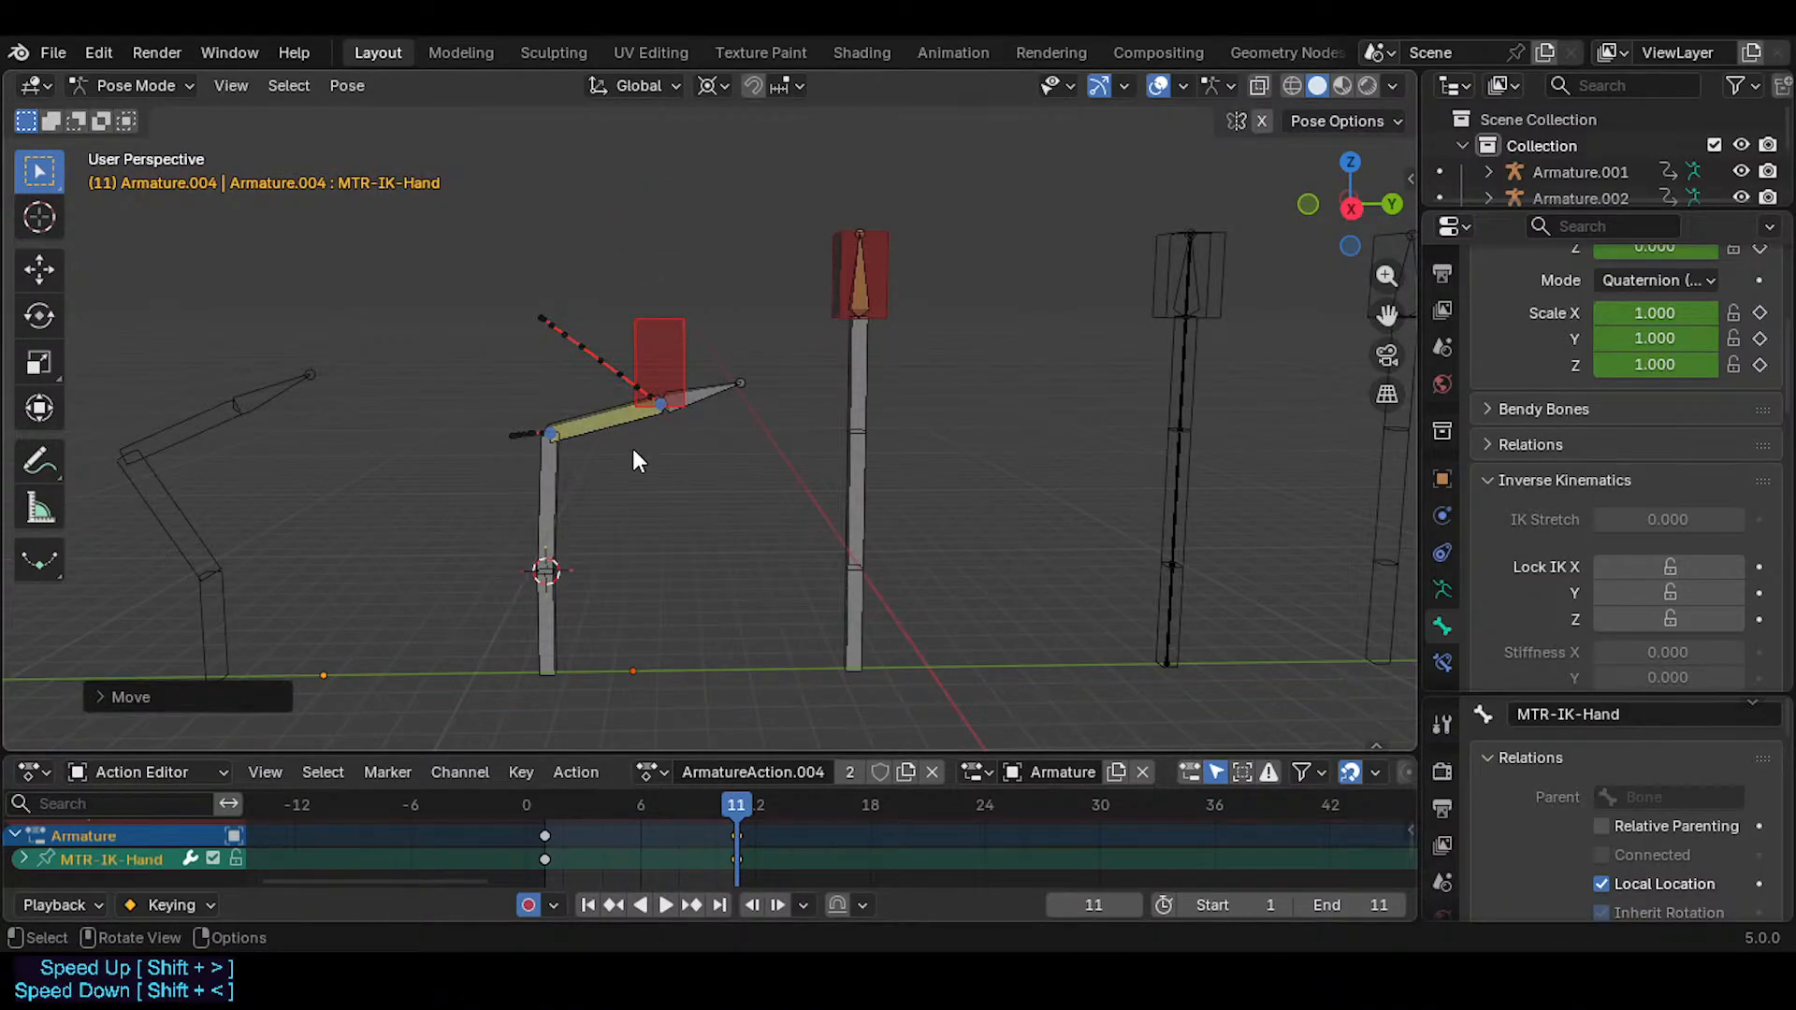
- Play and scrub the animation to compare the motion paths of MCH-Hand and CTL-ForeArm
middle_click_drag(626, 417, 490, 278)
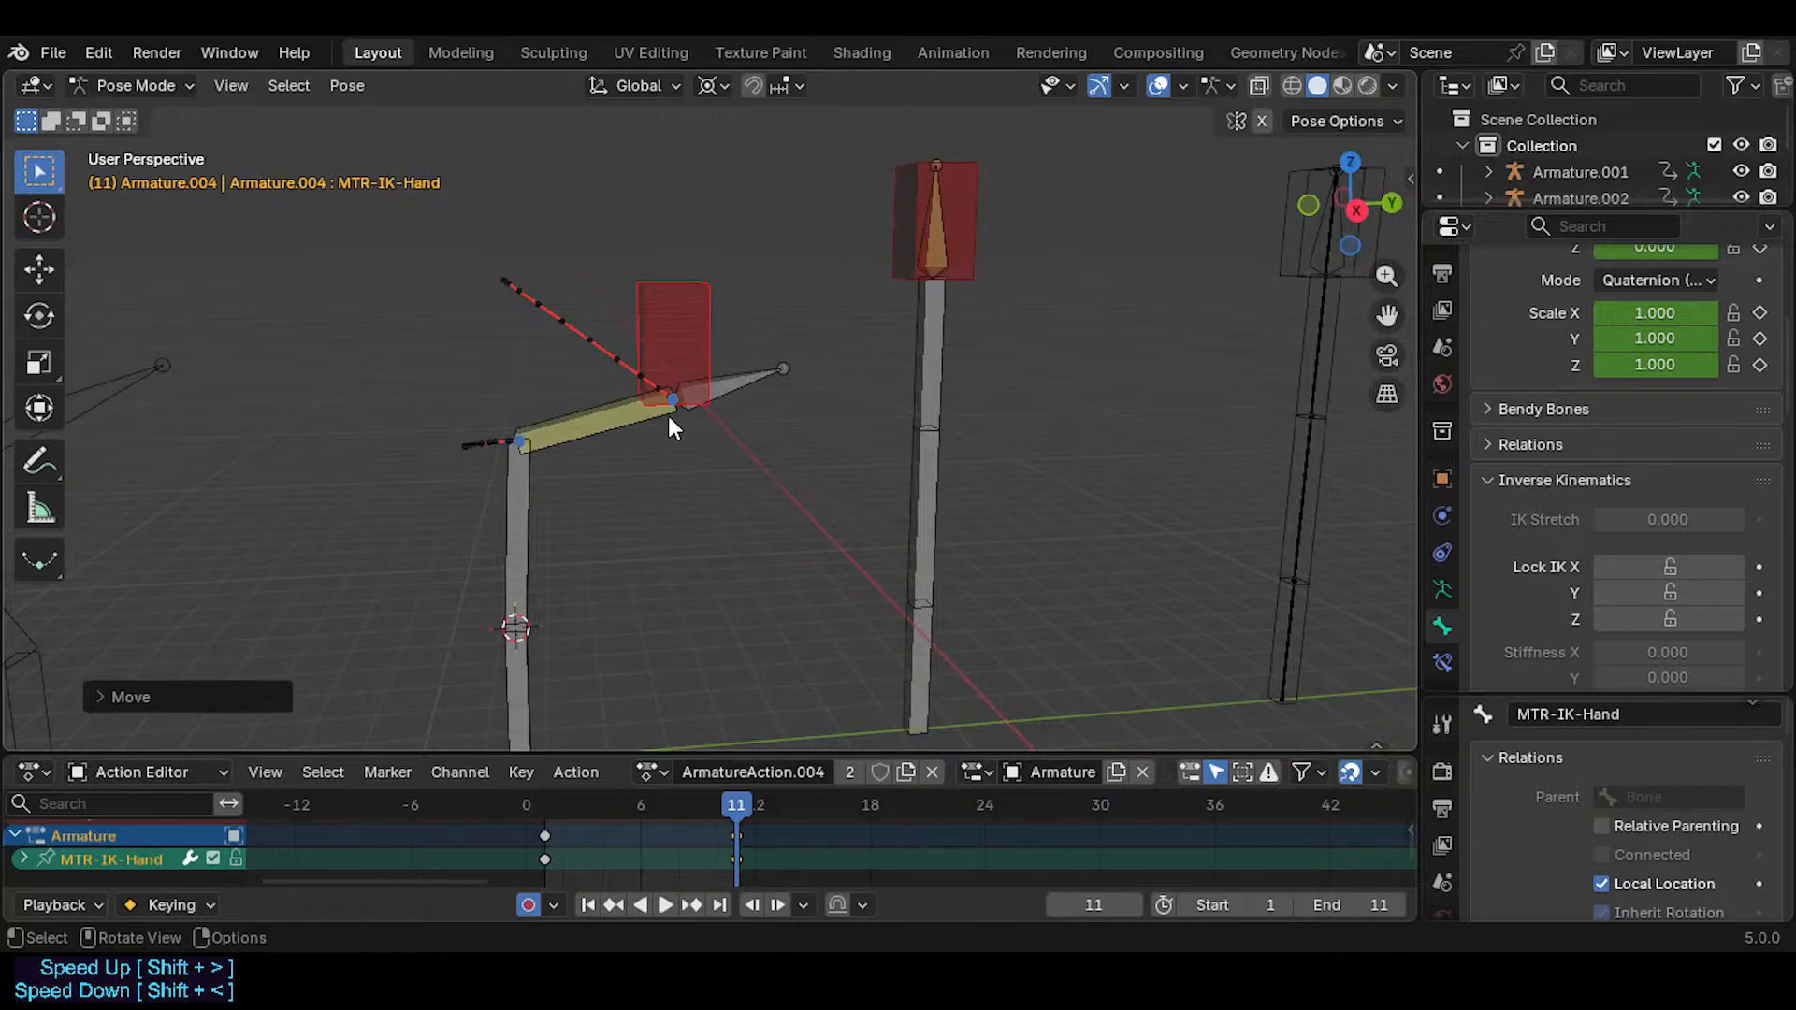
left_click(726, 385)
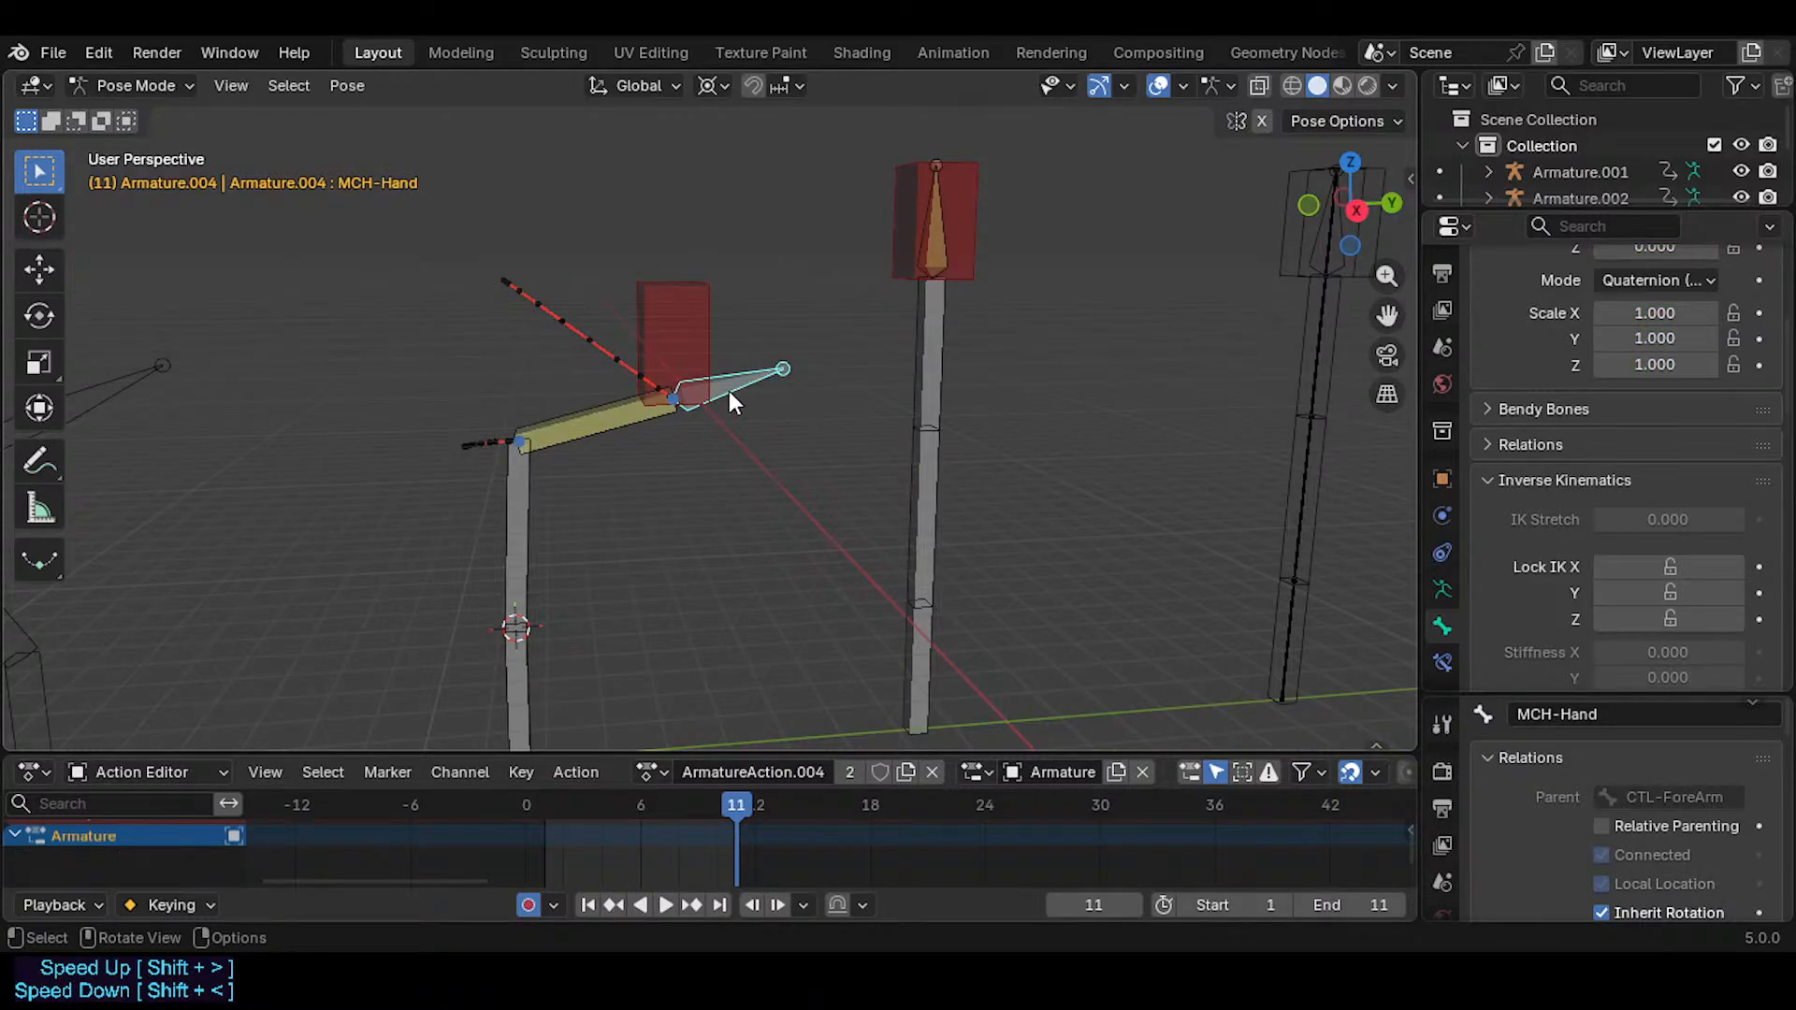
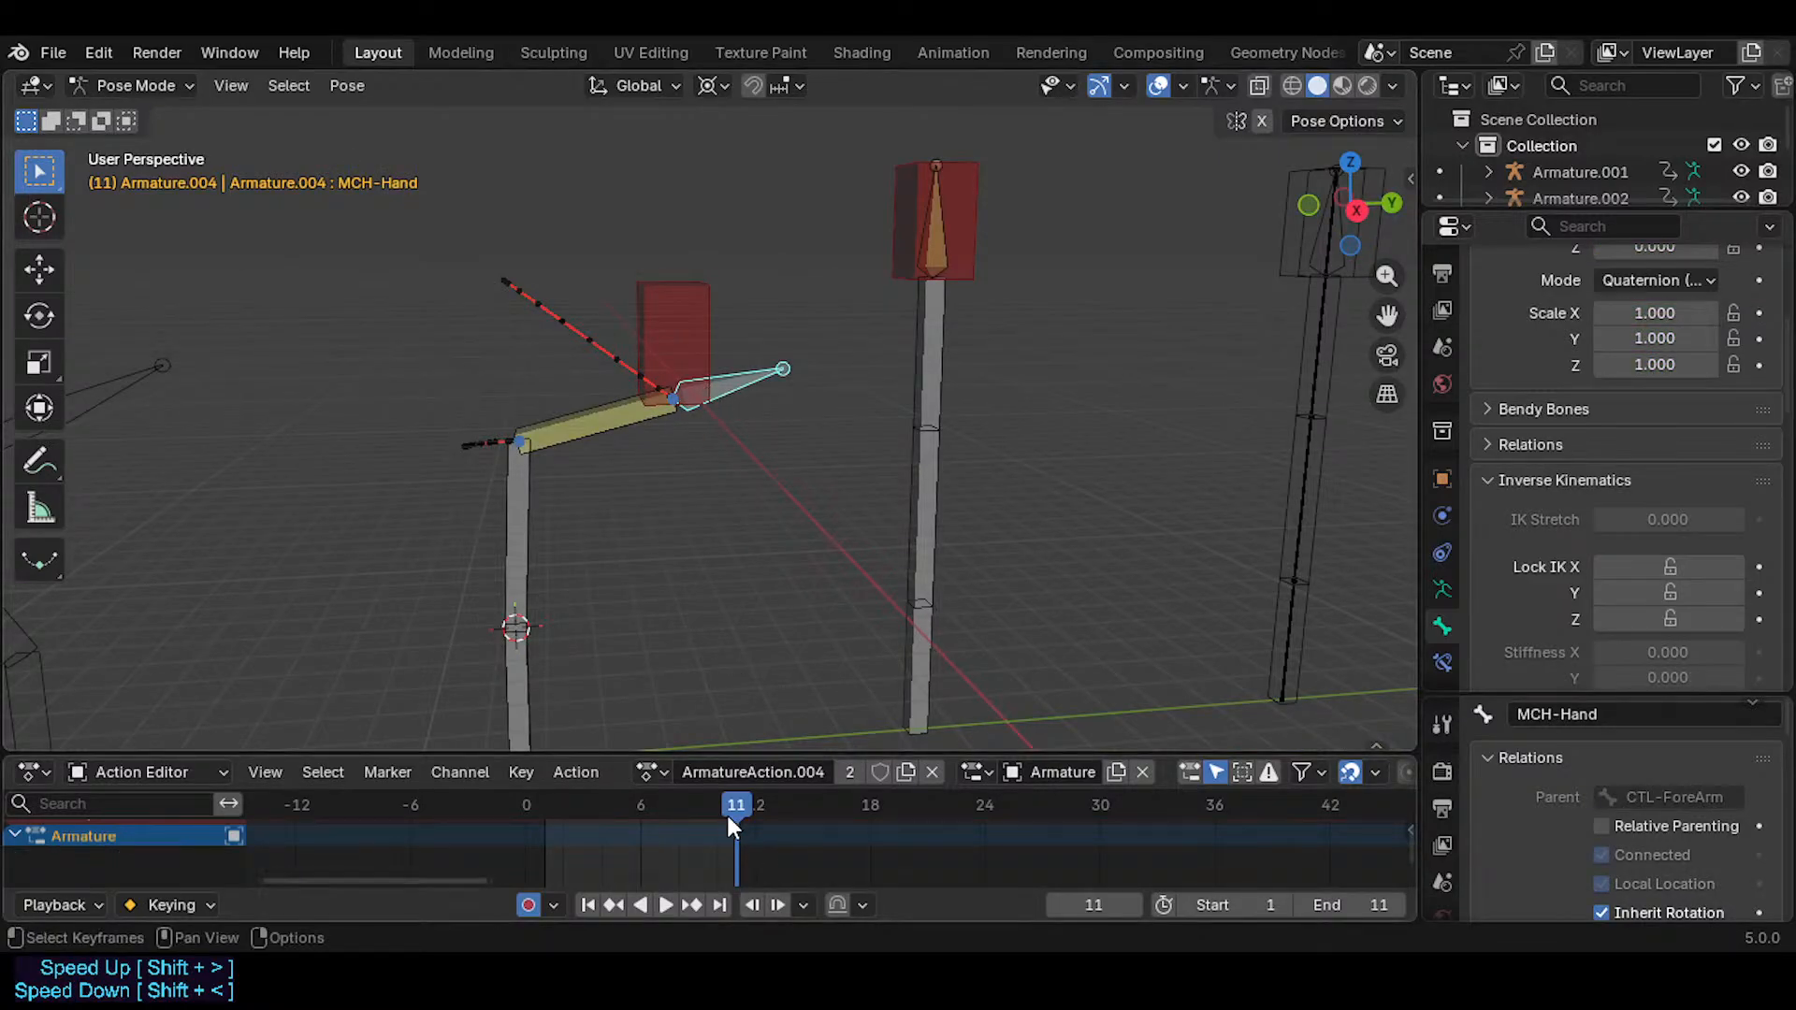
key("space")
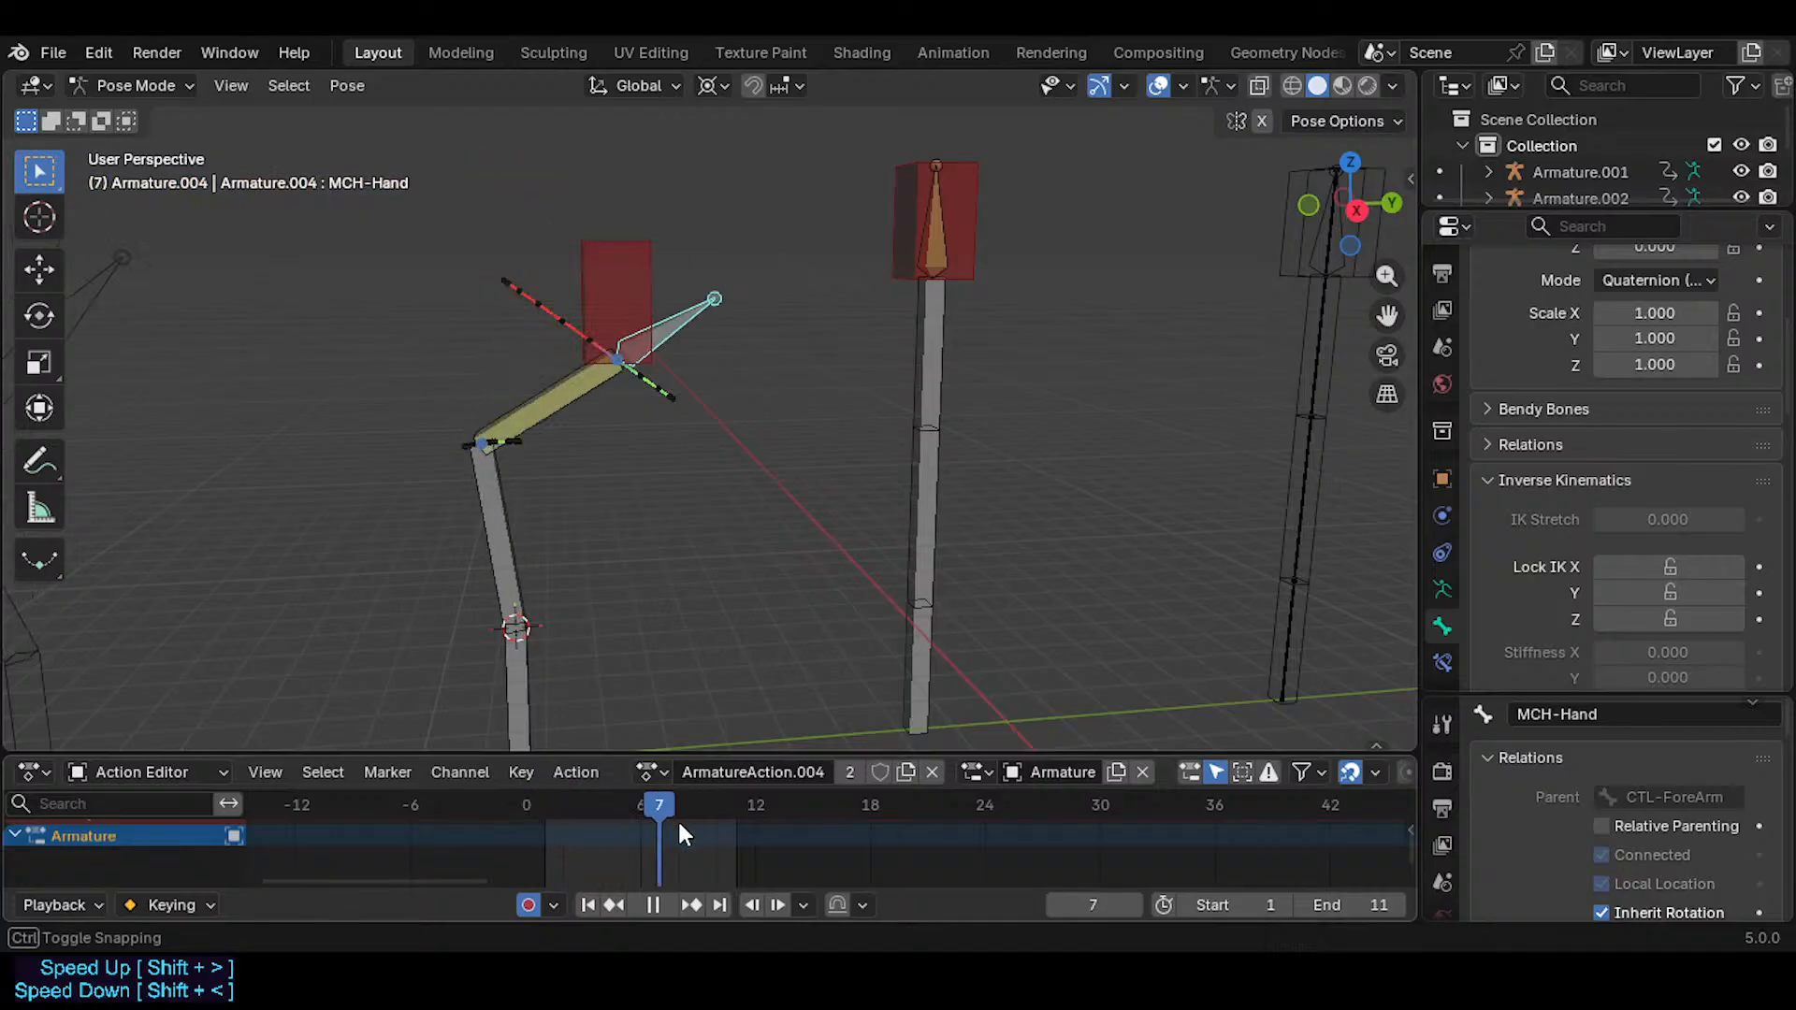
key("space")
middle_click_drag(555, 324, 711, 721)
left_click_drag(666, 807, 737, 842)
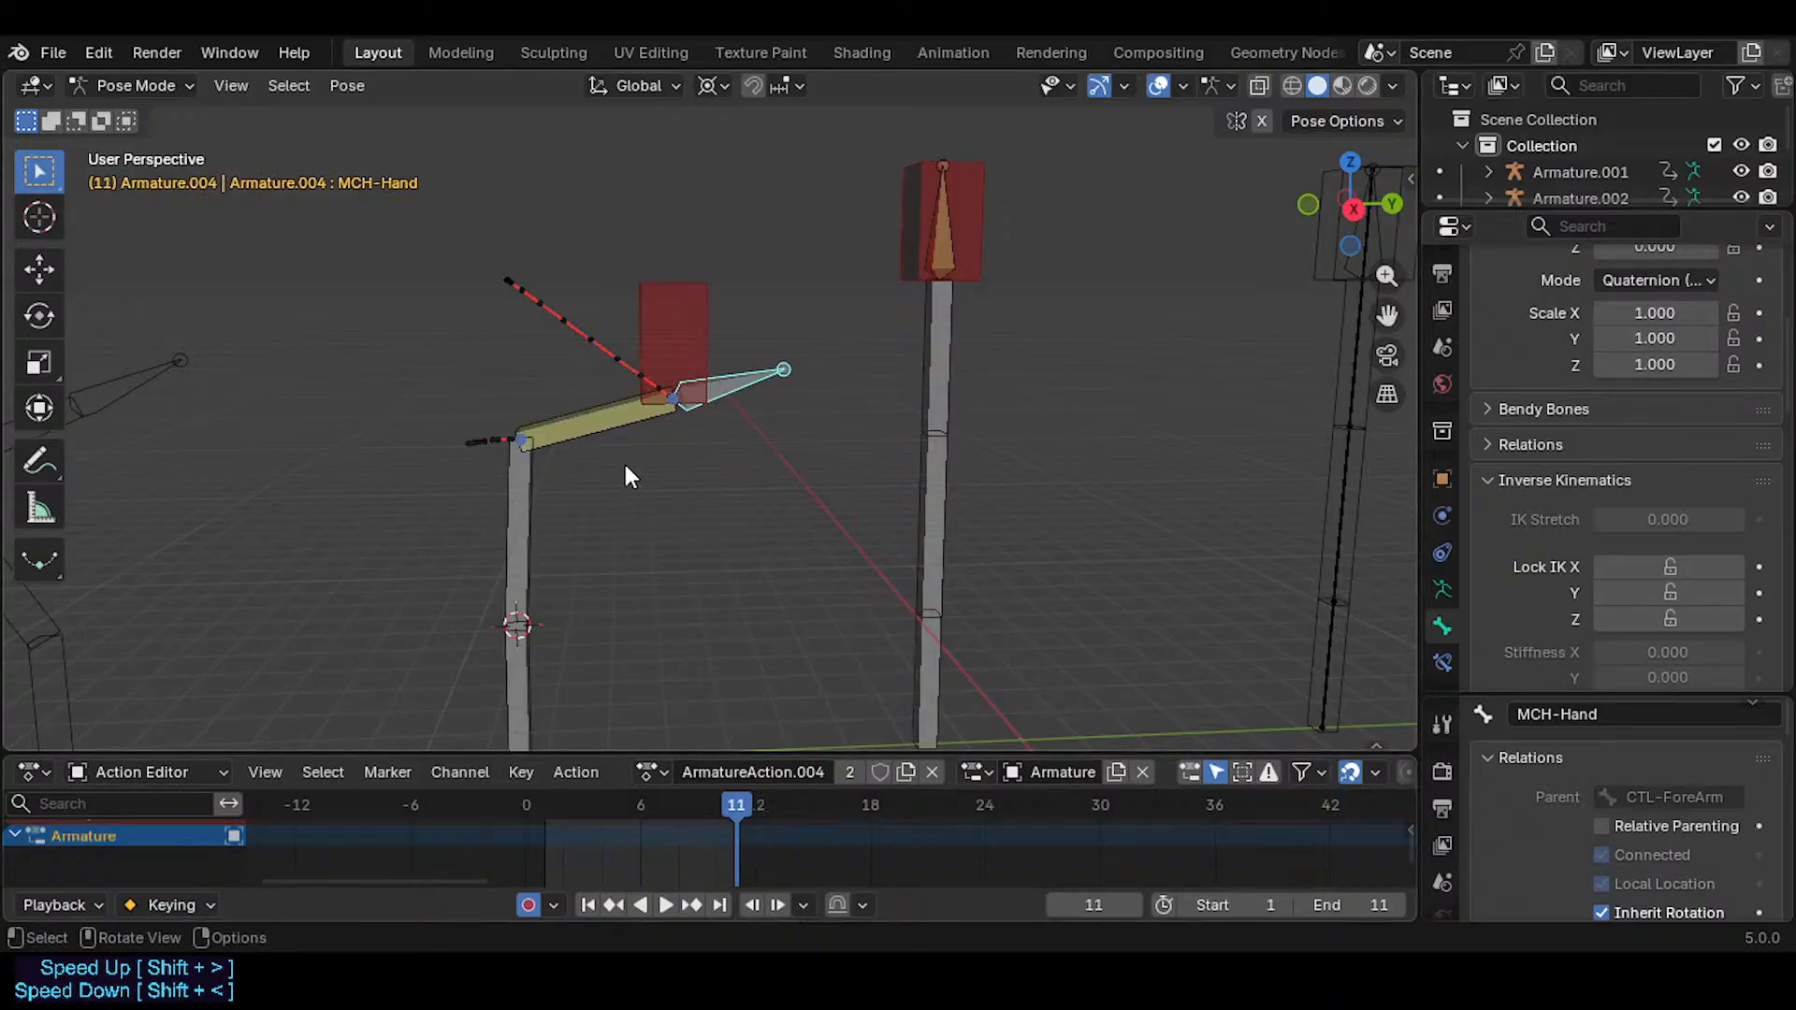
- Change the transform pivot point and place the 3D cursor on the ground line just beside the arm's base
left_click(641, 362)
scroll(705, 514, "down", 3)
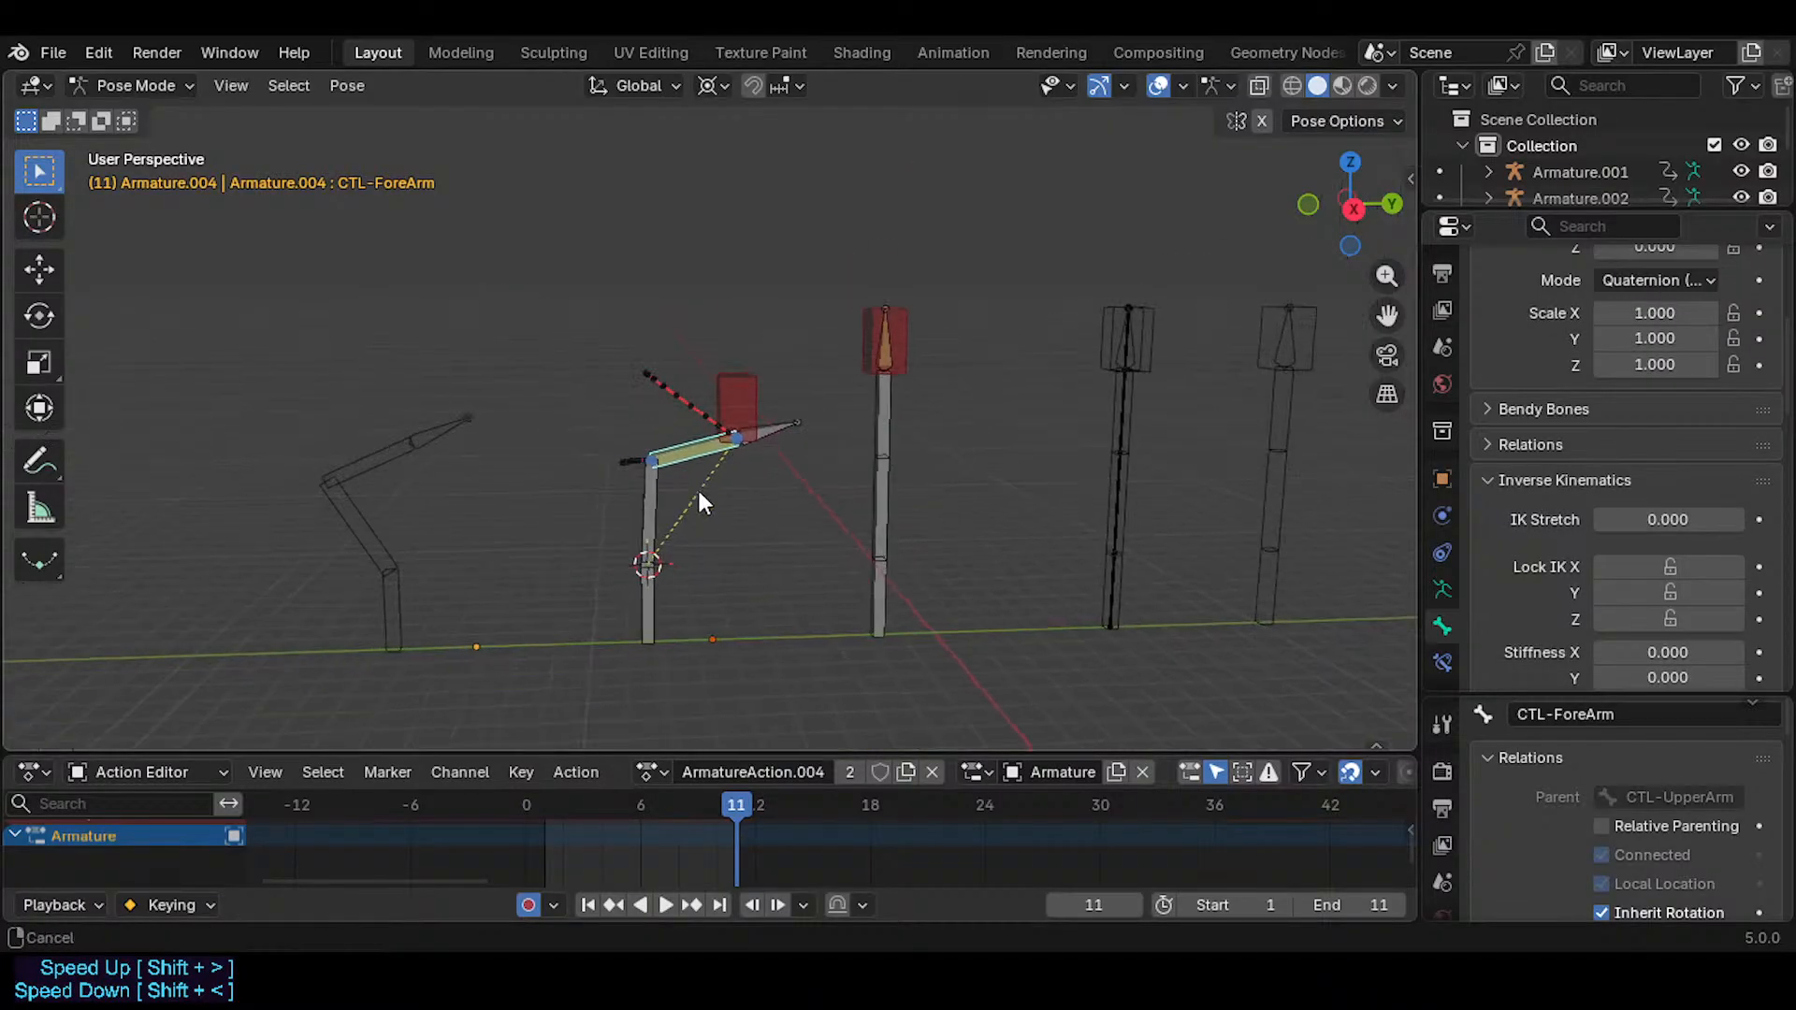
middle_click_drag(698, 487, 782, 412, "shift")
scroll(782, 412, "up", 1)
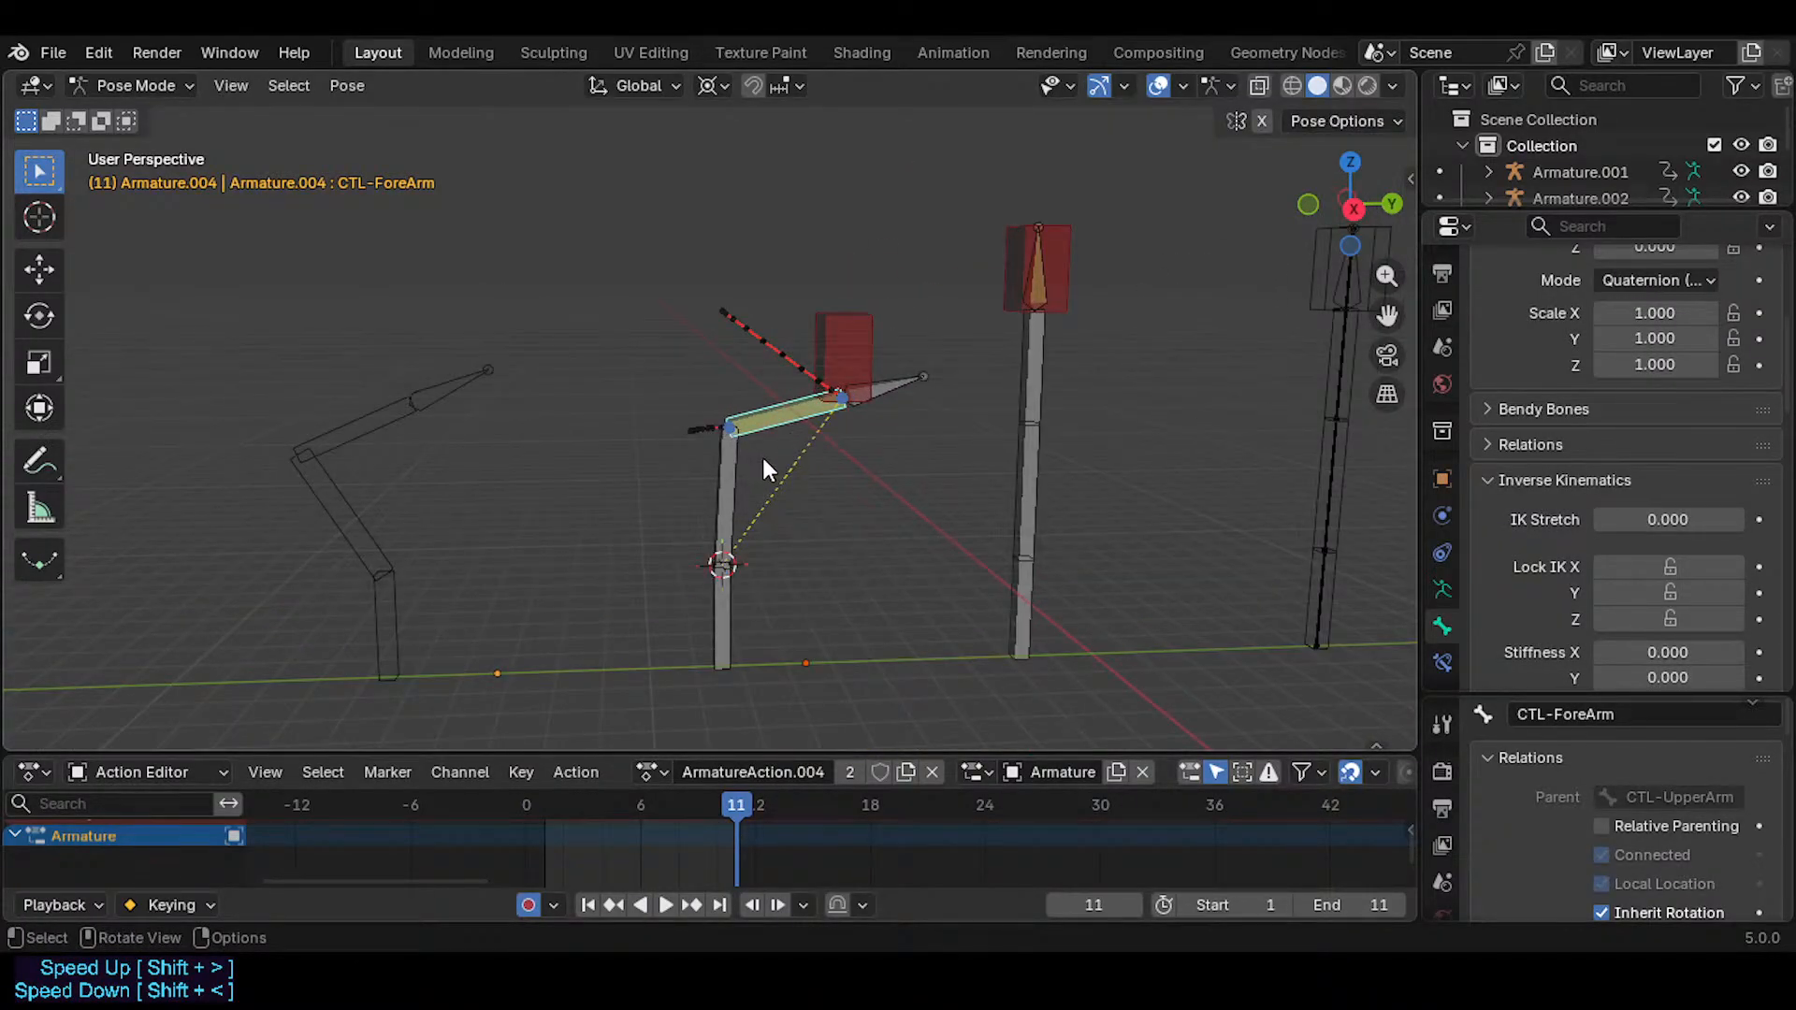
key("period")
left_click(767, 479)
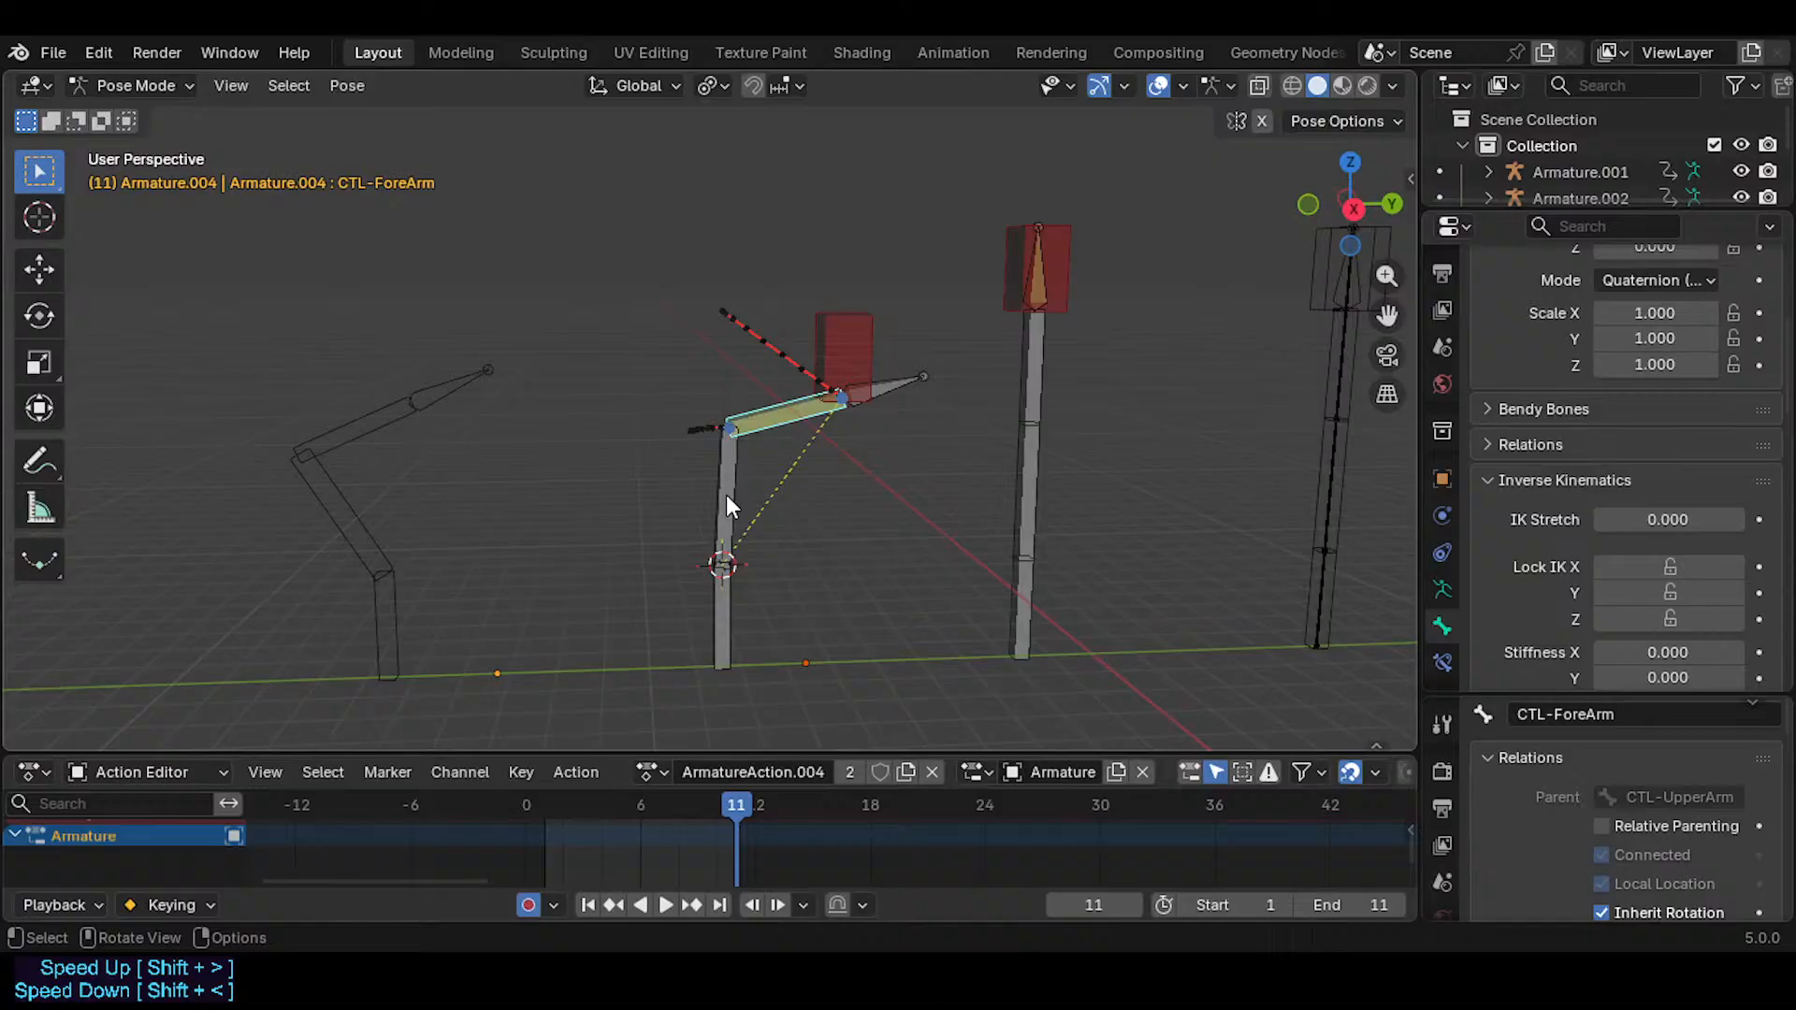
right_click(784, 662, "shift")
- Switch from Armature.004 to posing Armature.001 and clear its bone motion paths
left_click_drag(736, 810, 696, 800)
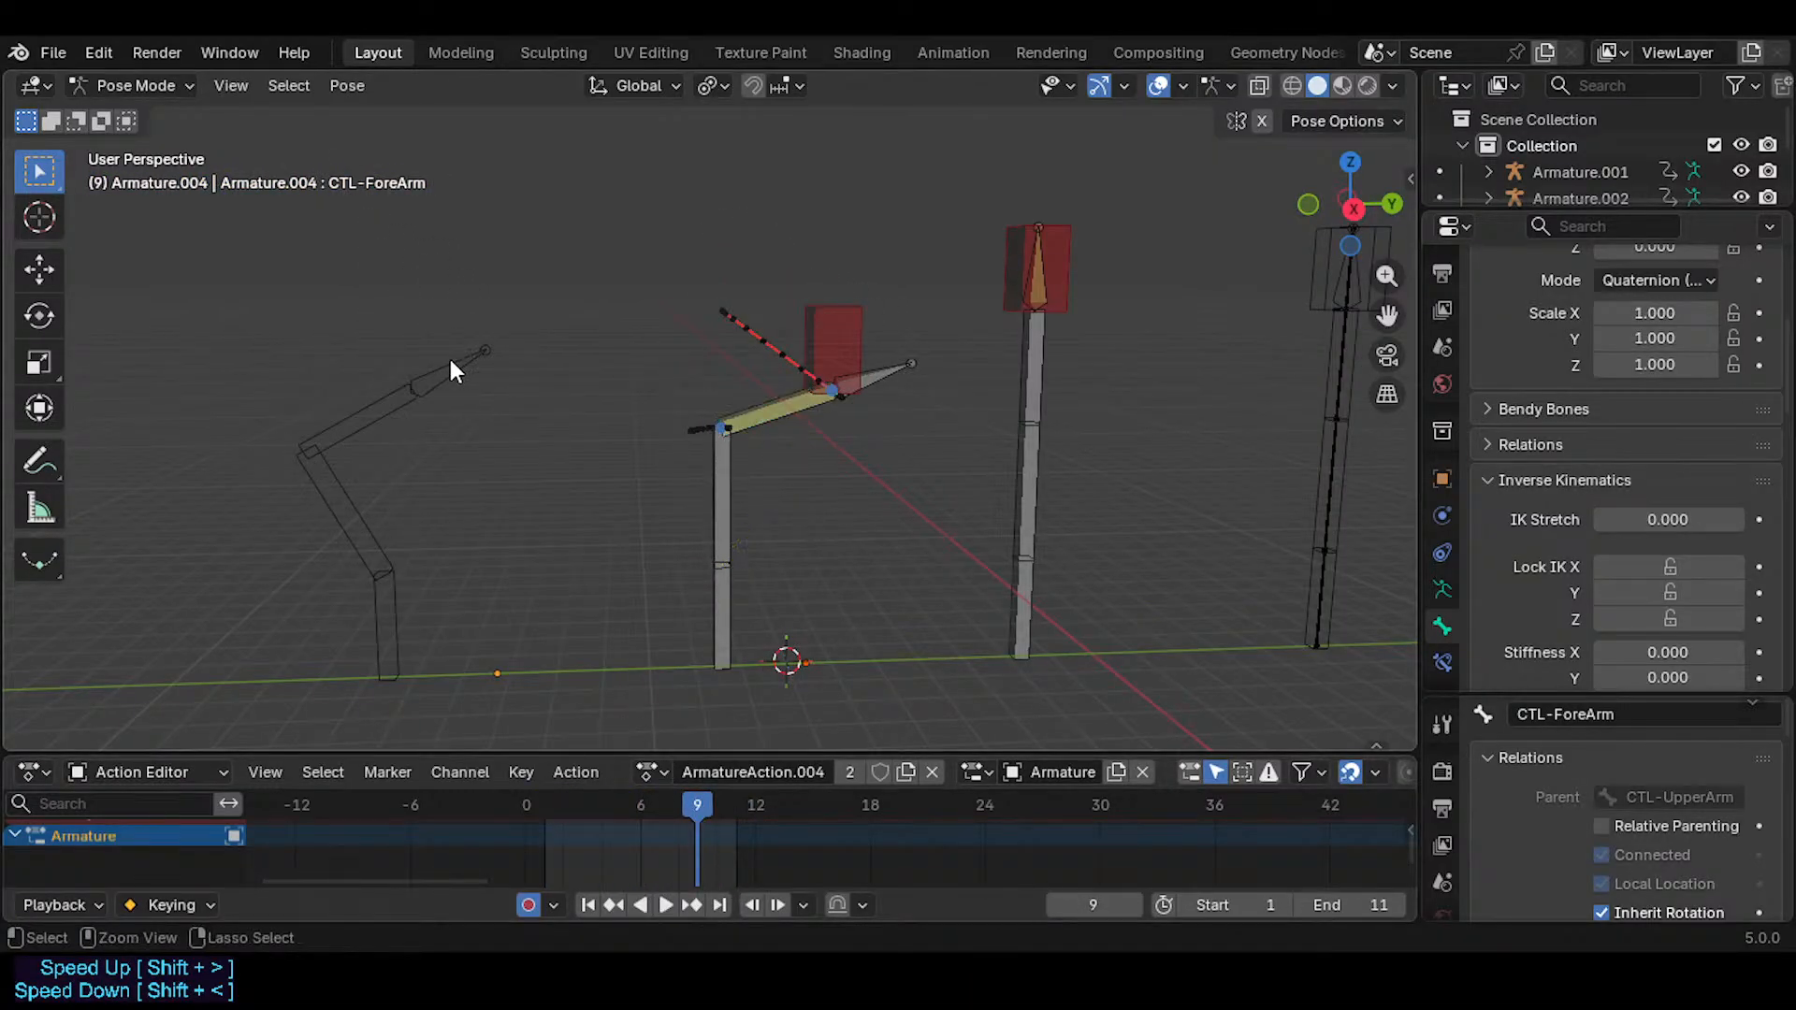
key("ctrl+Tab")
left_click(441, 382)
key("ctrl+Tab")
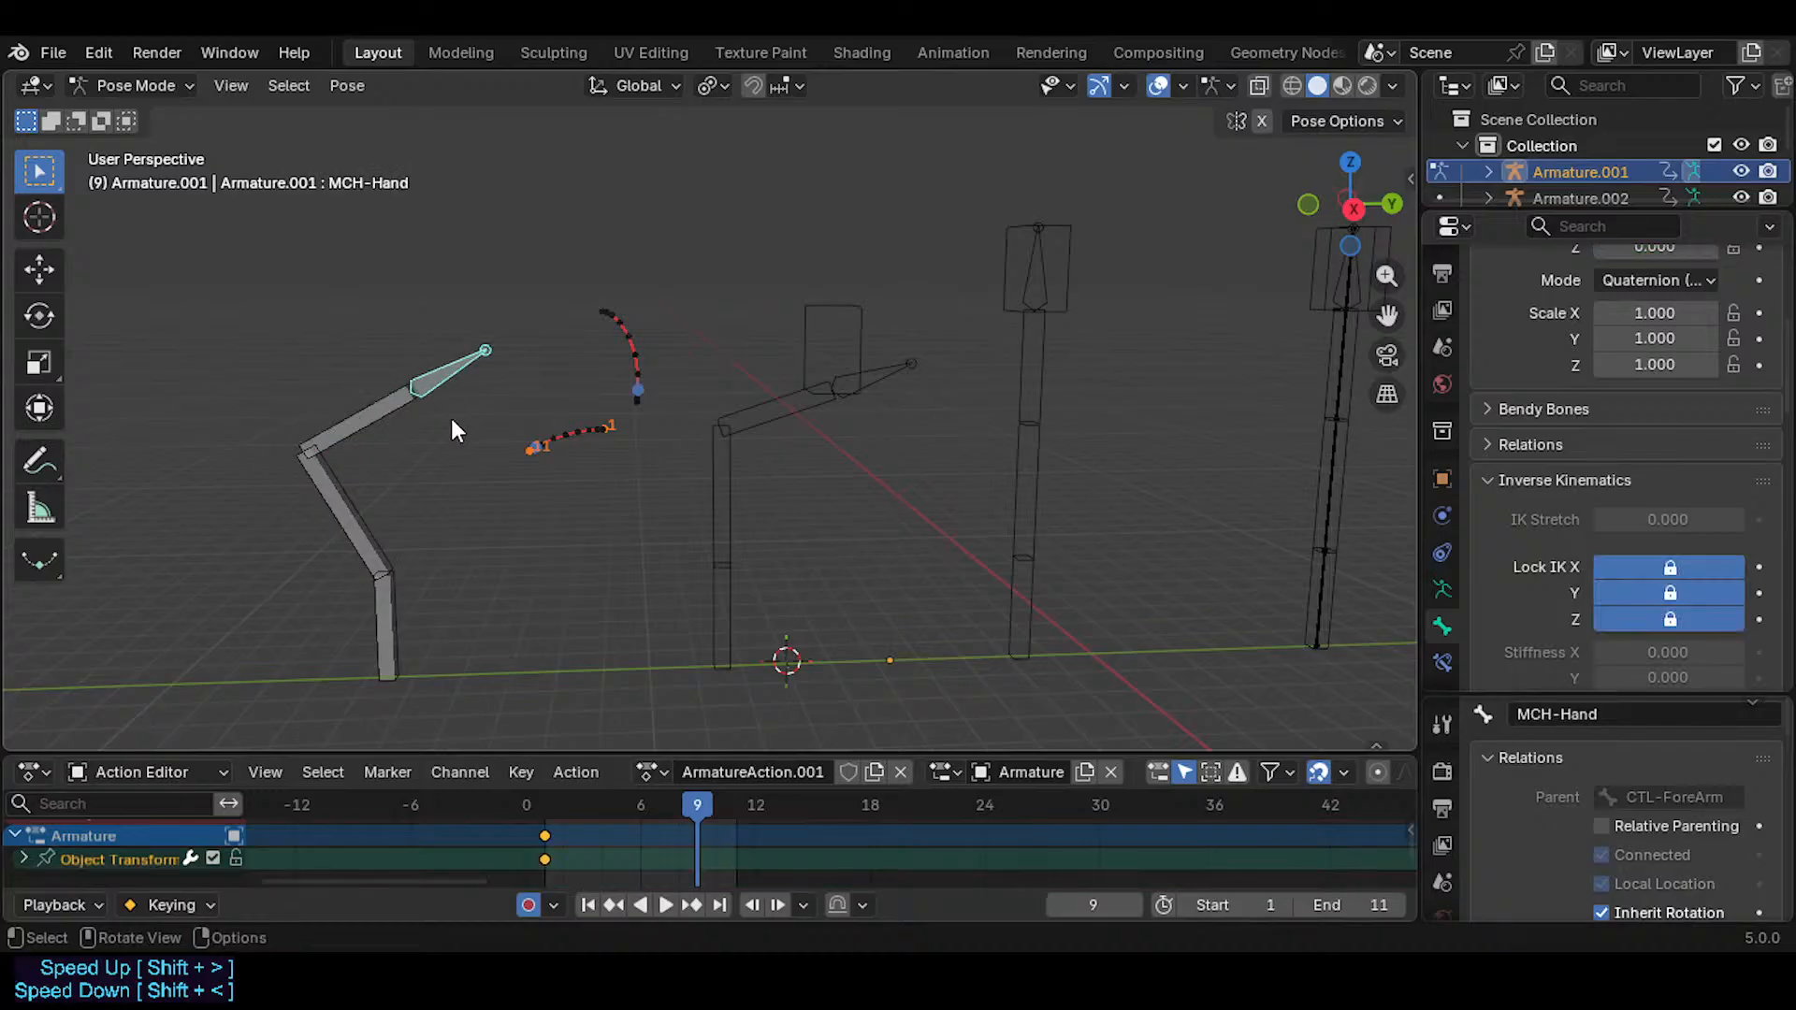
key("alt+p")
- Calculate the motion path of Armature.001's CTL-ForeArm bone using its head and the scene frame range
left_click(379, 419)
left_click_drag(678, 804, 736, 804)
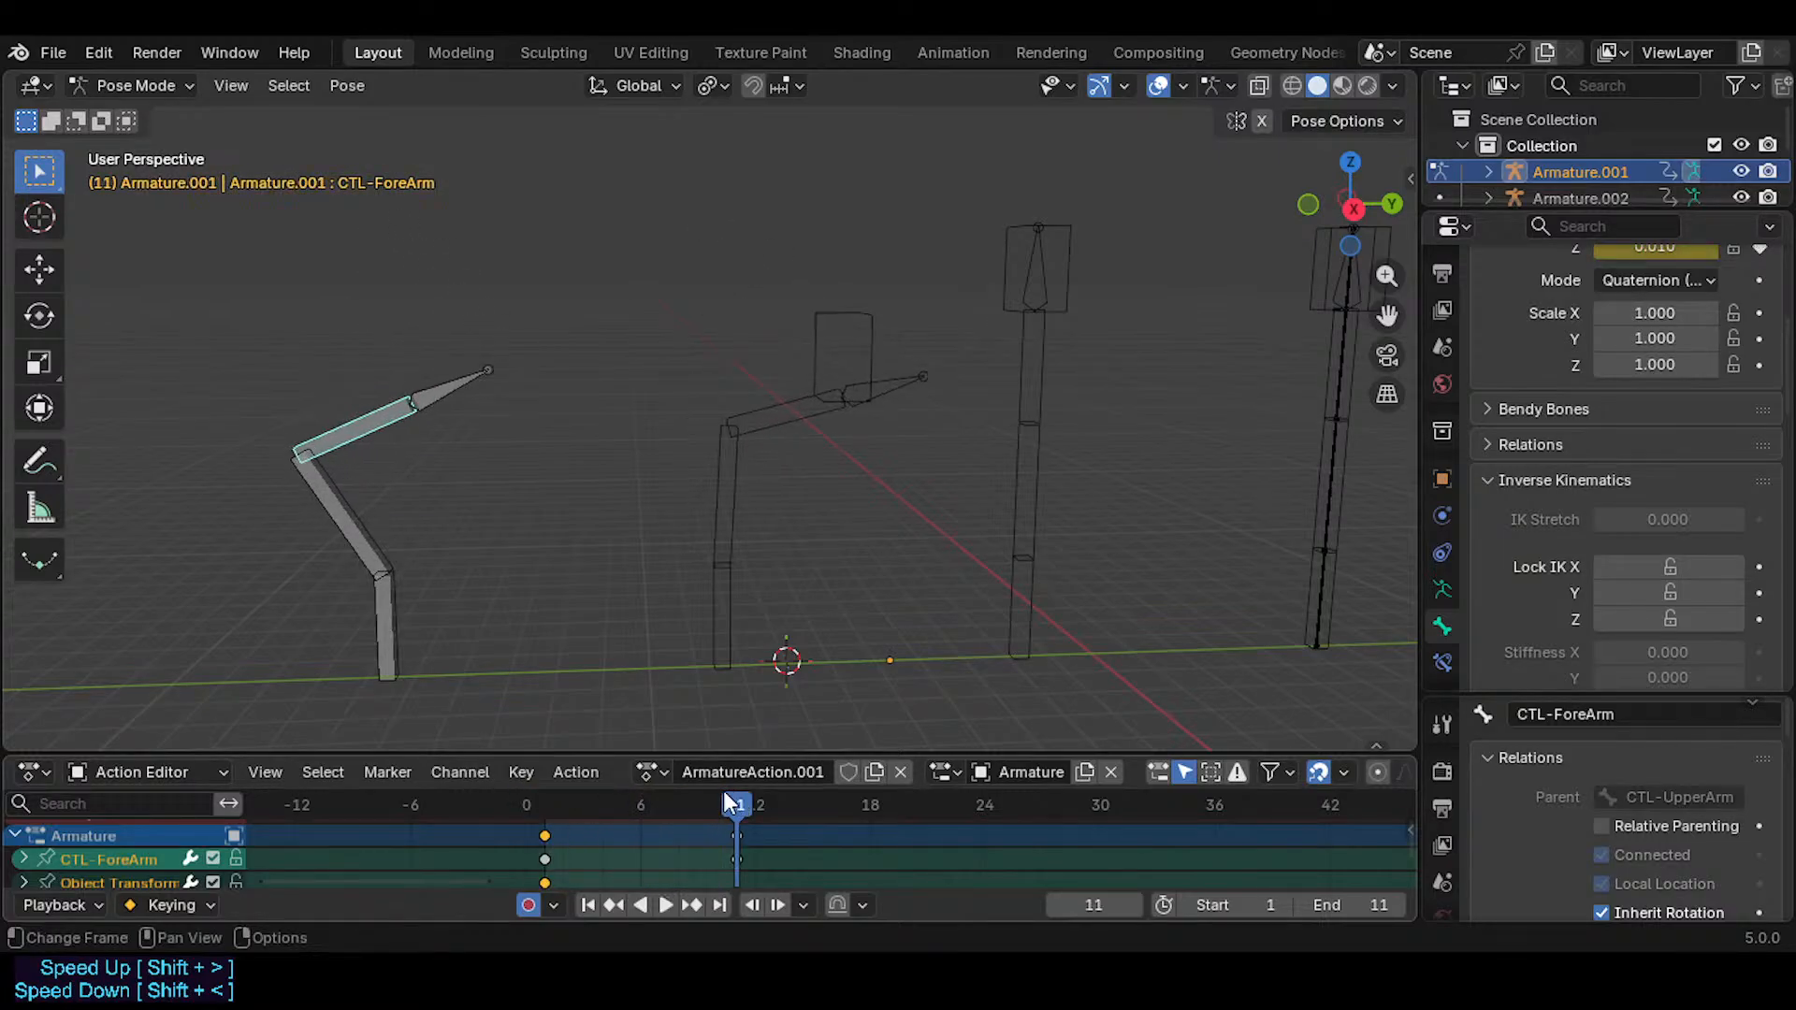
left_click(421, 402)
left_click(412, 408)
key("ctrl+m")
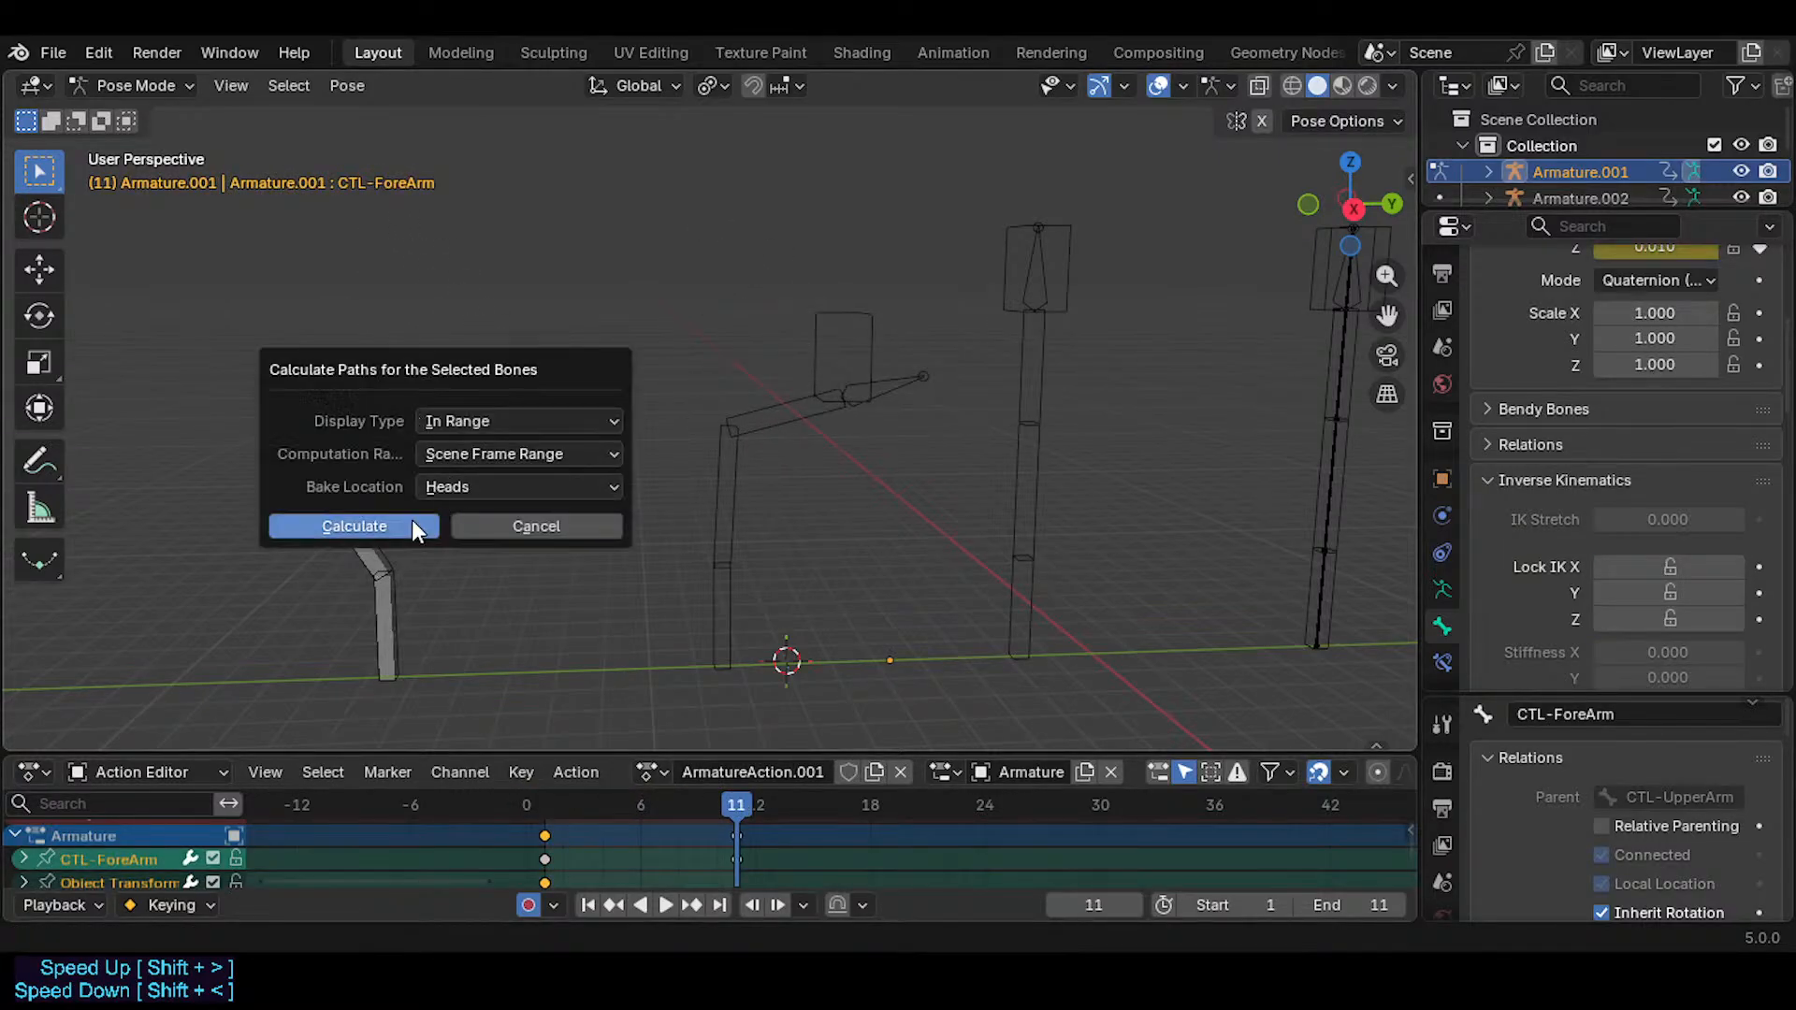
left_click(412, 523)
left_click_drag(734, 806, 736, 913)
- Switch back to posing Armature.004 and select its MTR-IK-Hand control
middle_click_drag(730, 412, 683, 406)
left_click(693, 360)
key("ctrl+Tab")
left_click(698, 389)
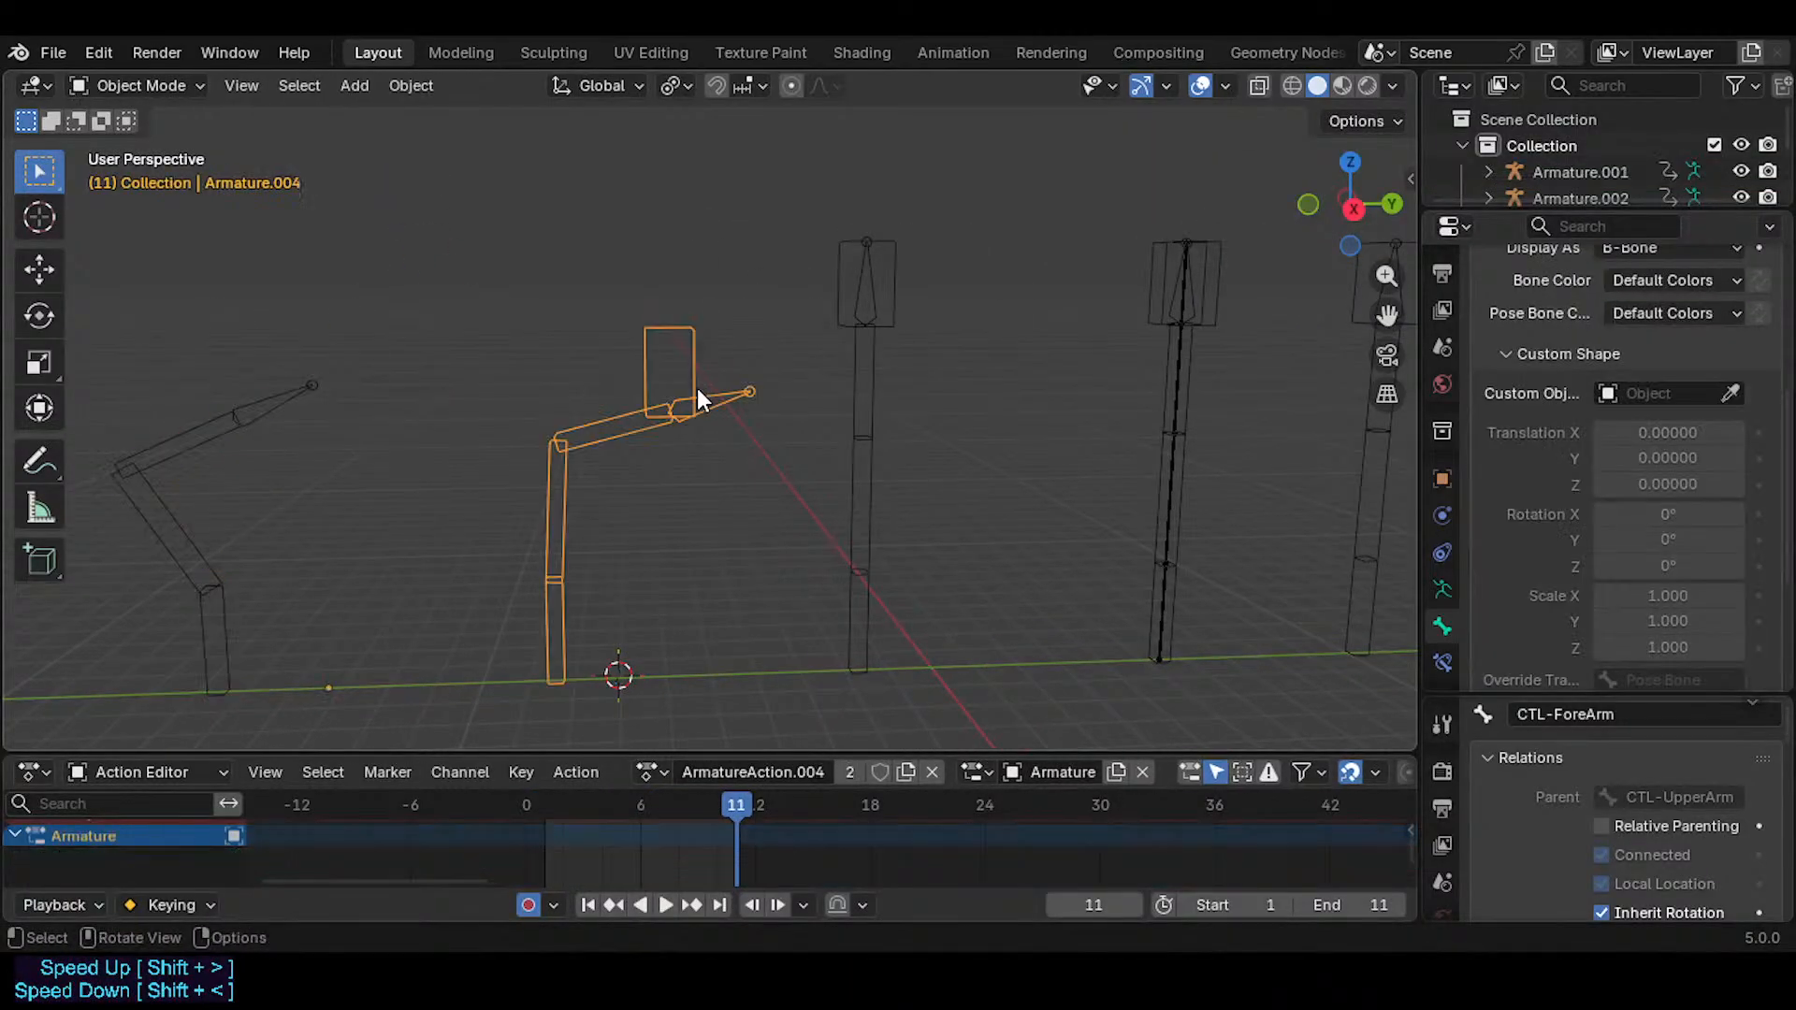
key("ctrl+Tab")
left_click(658, 368)
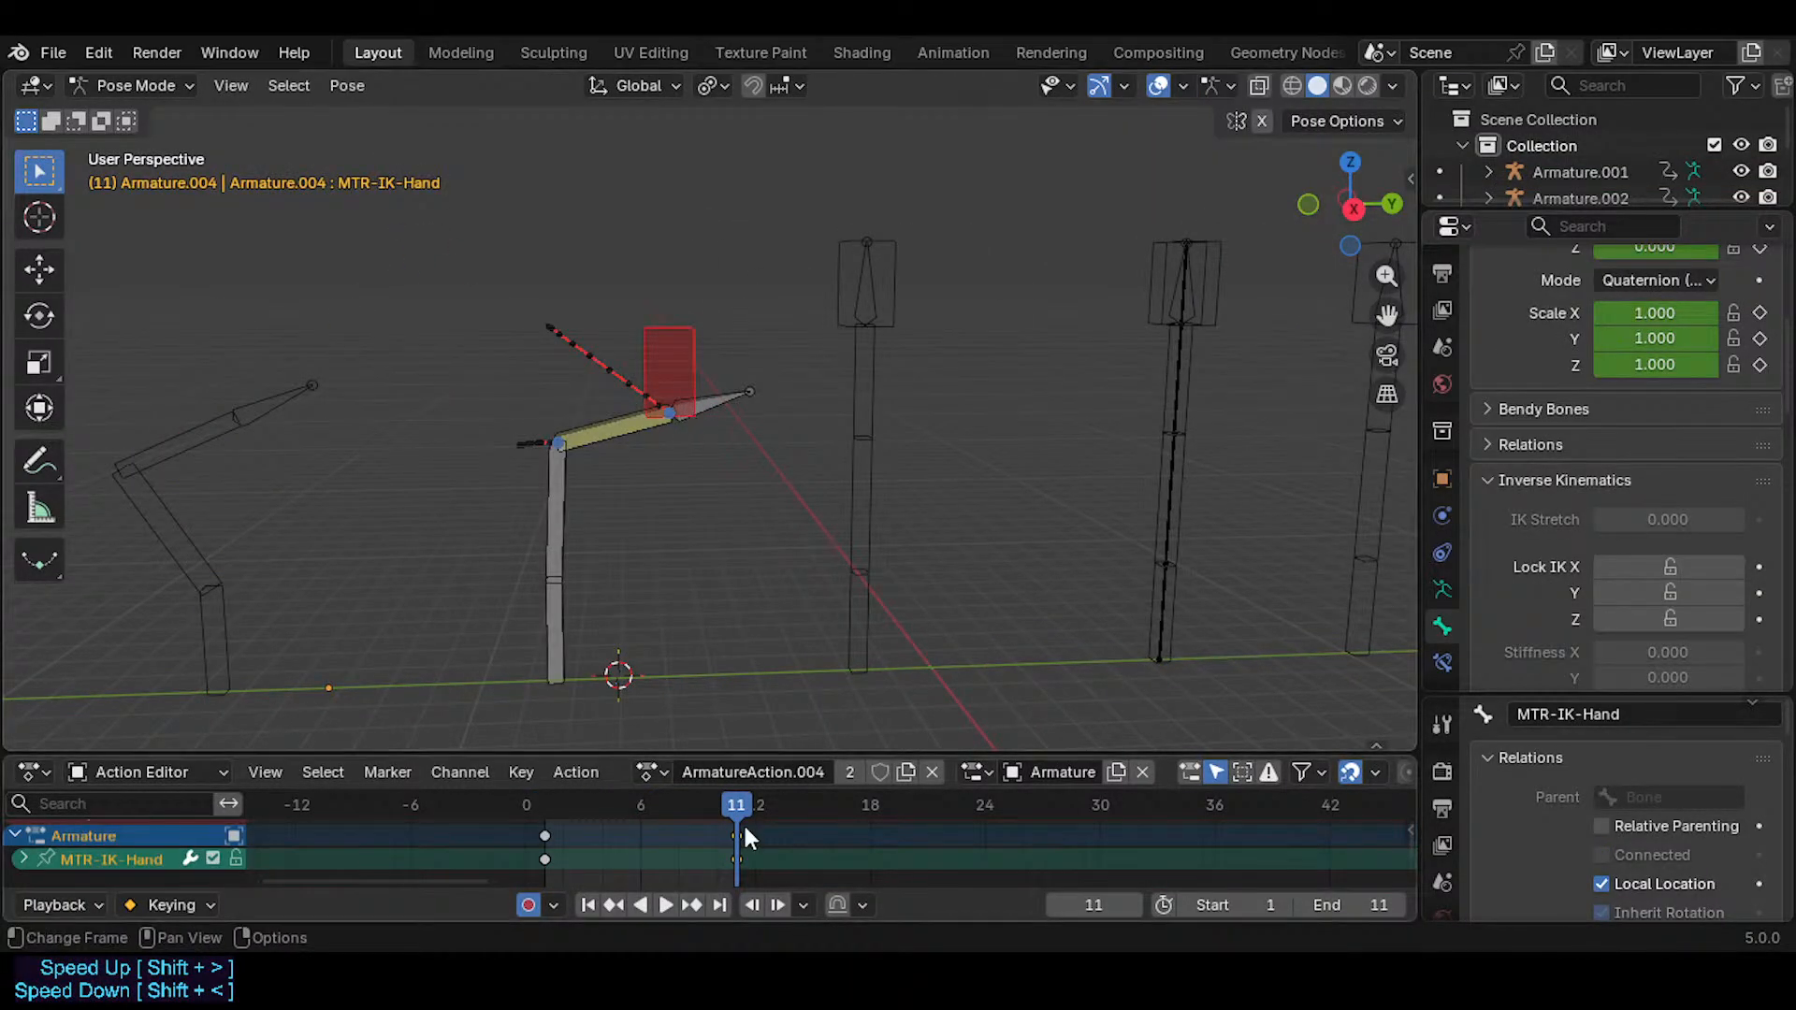
- Key the MTR-IK-Hand control at frame 11 and play the animation to check the hand's straight path
key("i")
key("space")
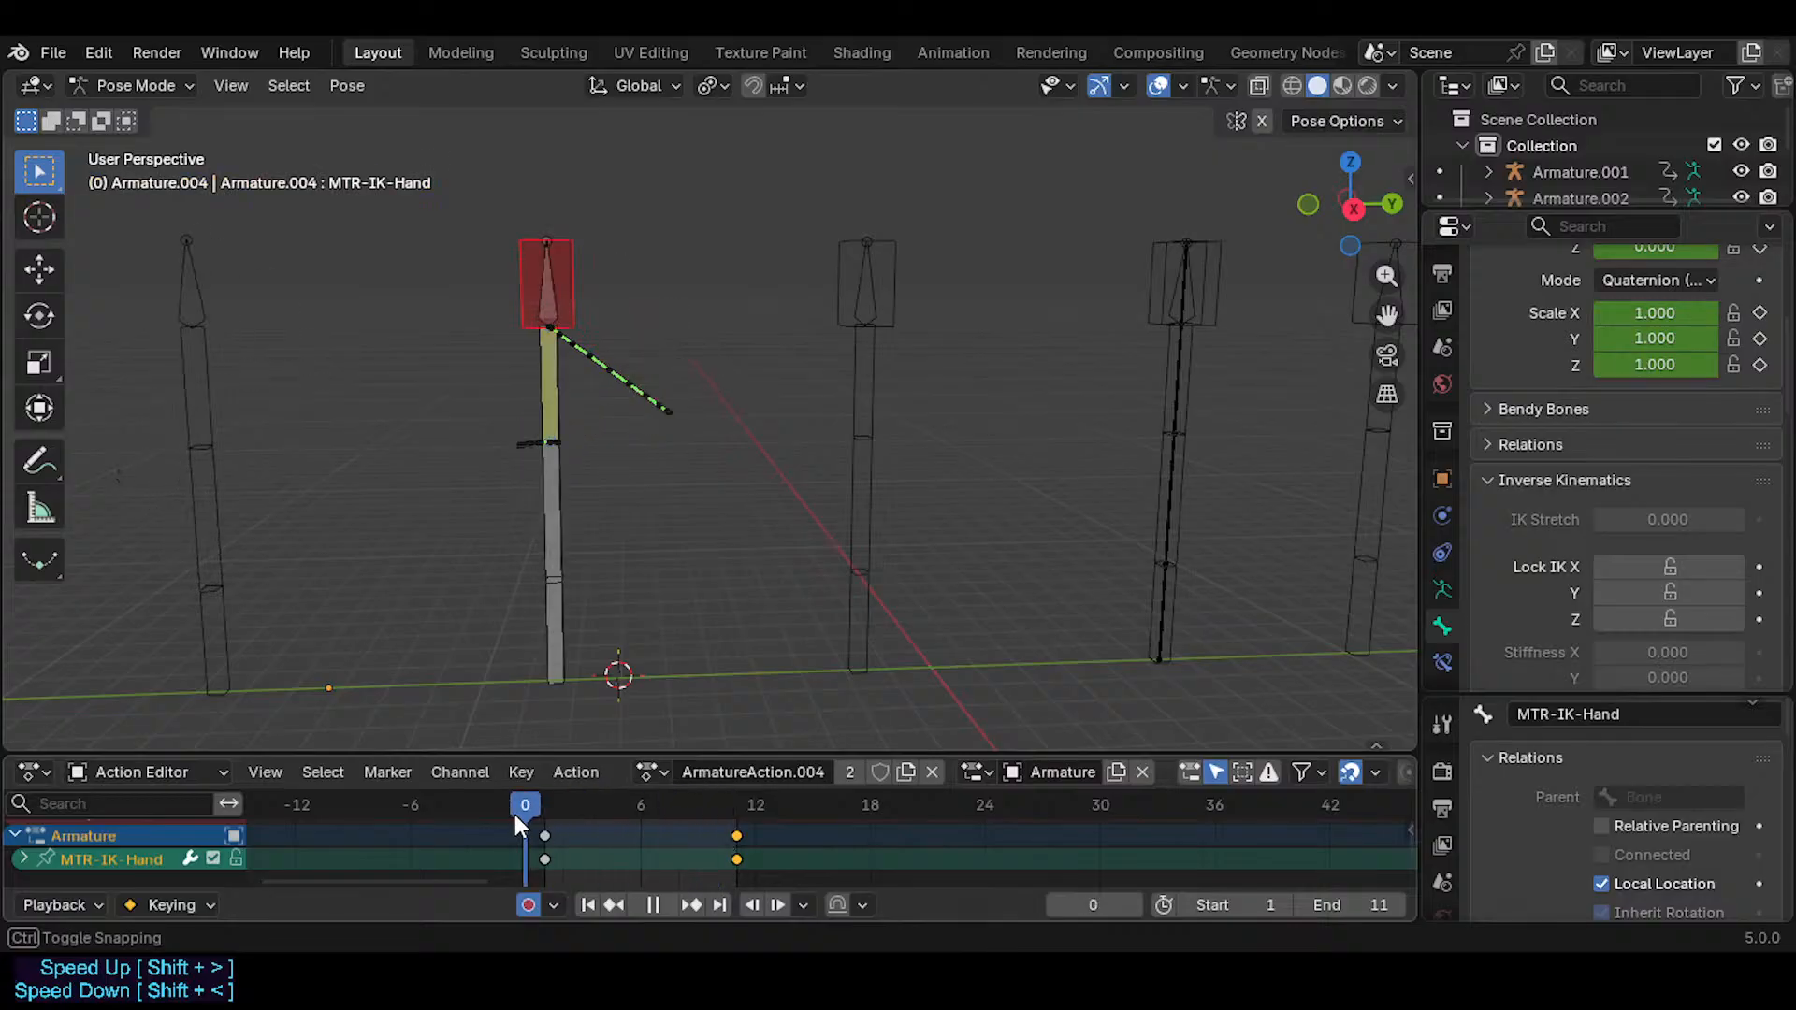
key("space")
left_click(571, 431)
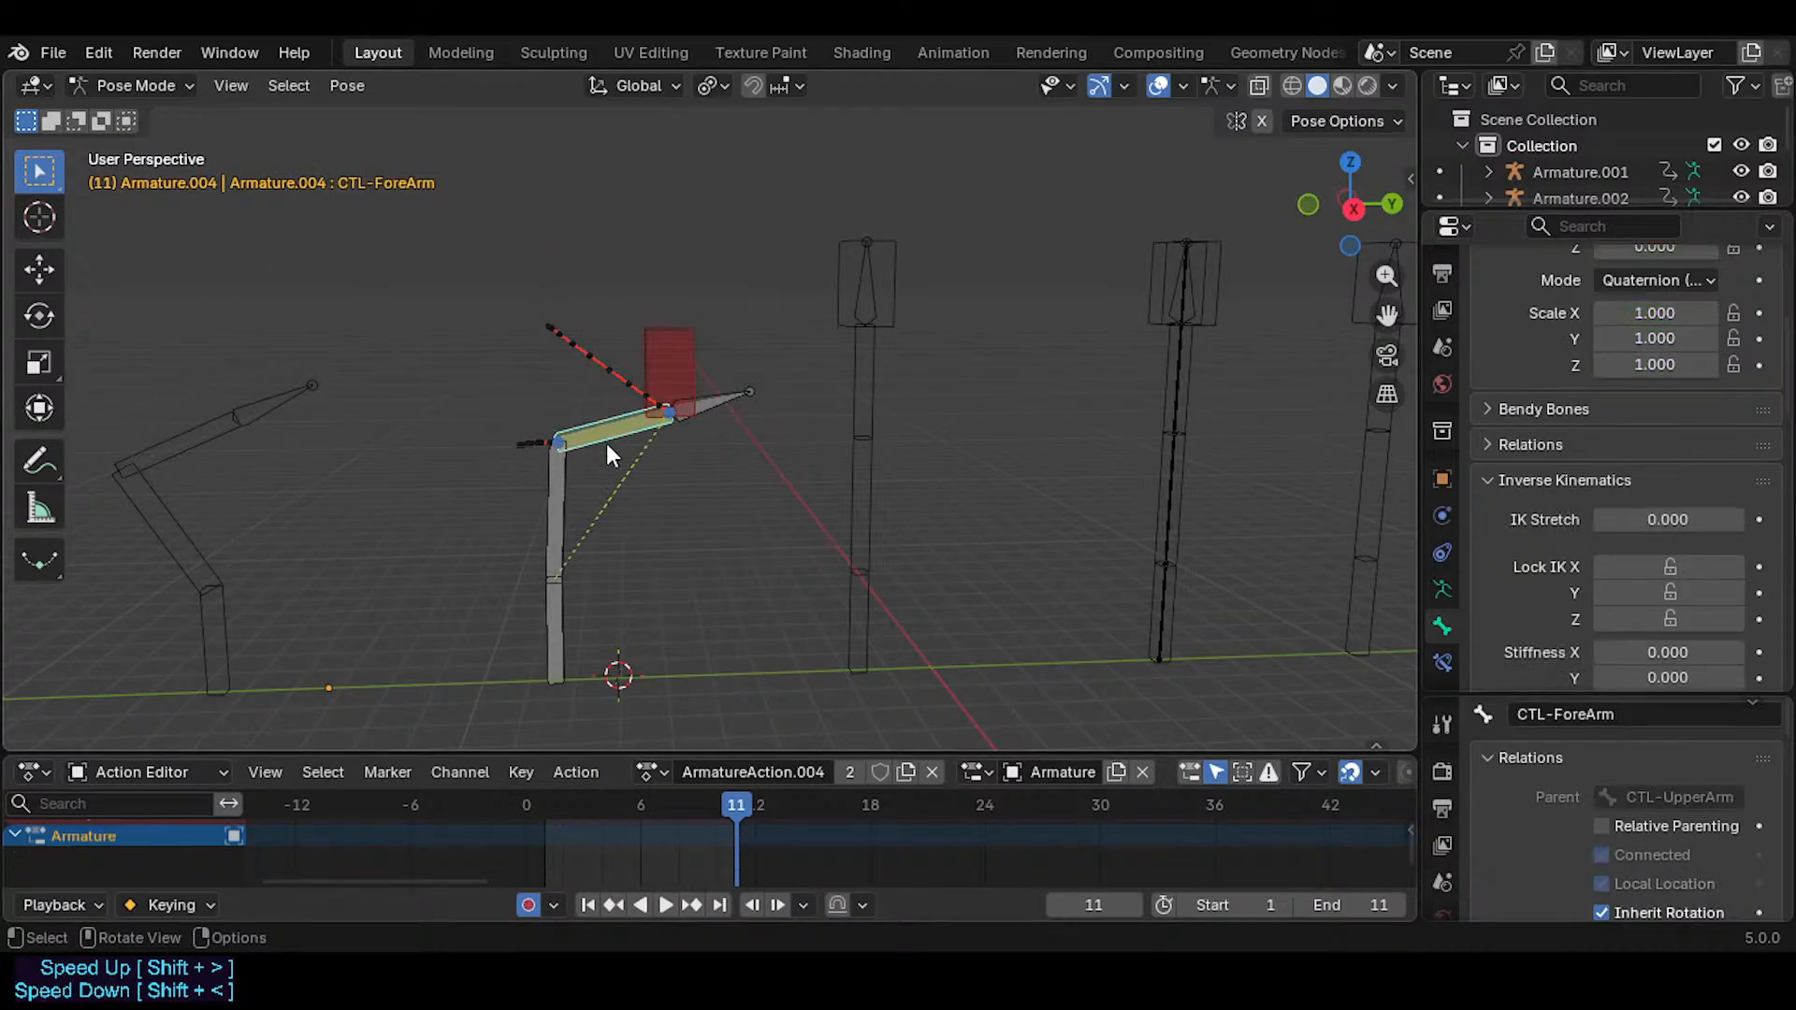
- Reposition the MTR-IK-Hand control several times at frame 11, ending outward and level with the elbow, to vary the hand's motion path
left_click(681, 333)
key("g")
left_click(641, 337)
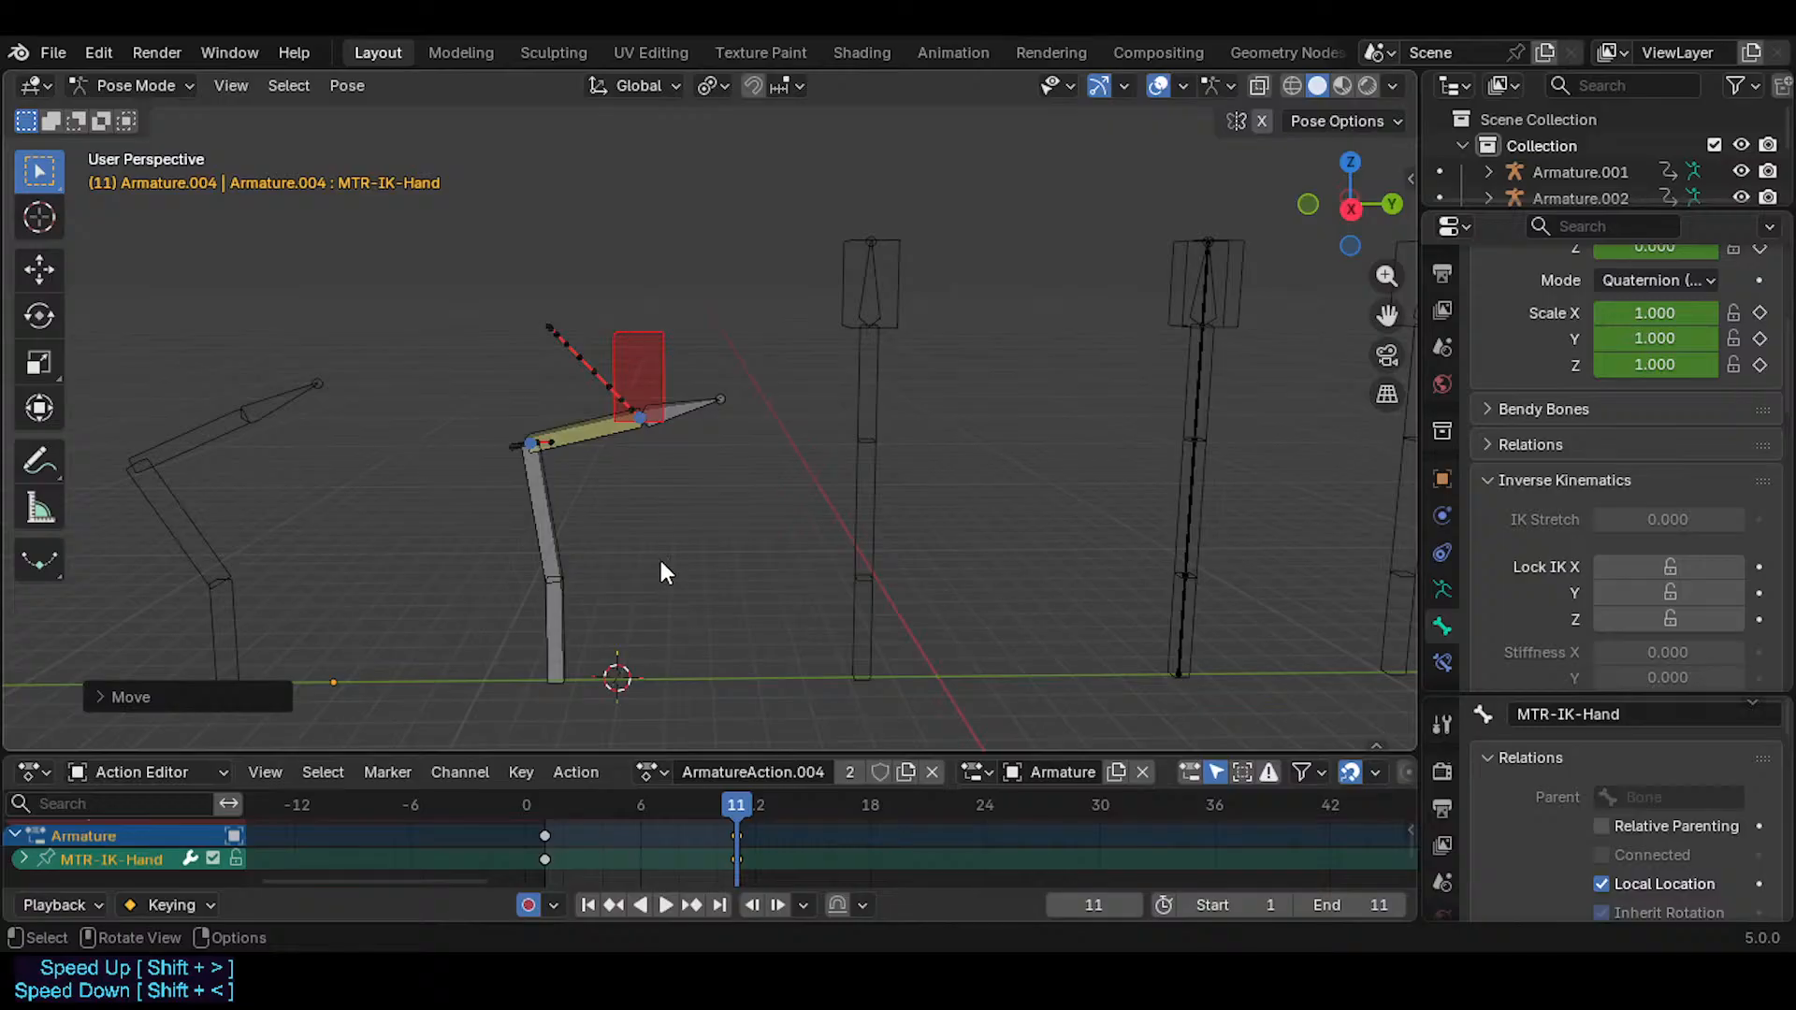
key("g")
left_click(606, 377)
key("g")
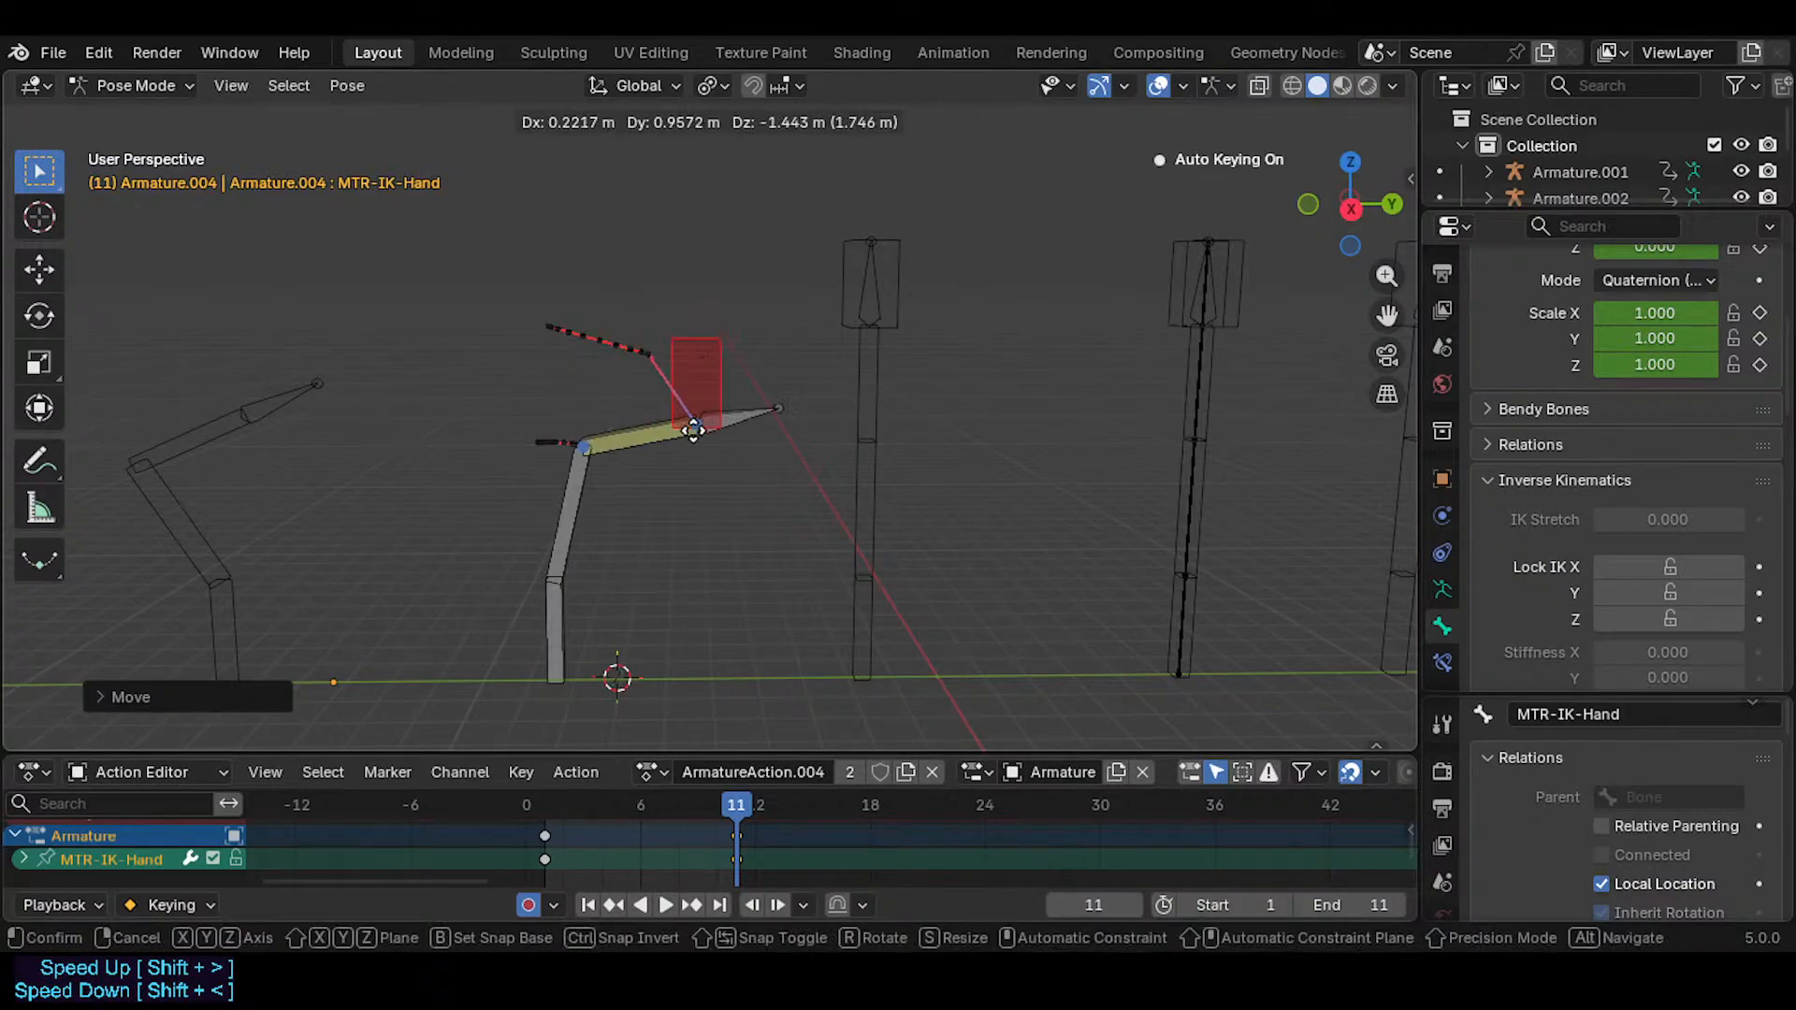
left_click(695, 430)
- Try lowering the MTR-IK-Hand control at frame 4 to curve the hand's path, and undo that move
left_click_drag(718, 812, 602, 749)
left_click(608, 537)
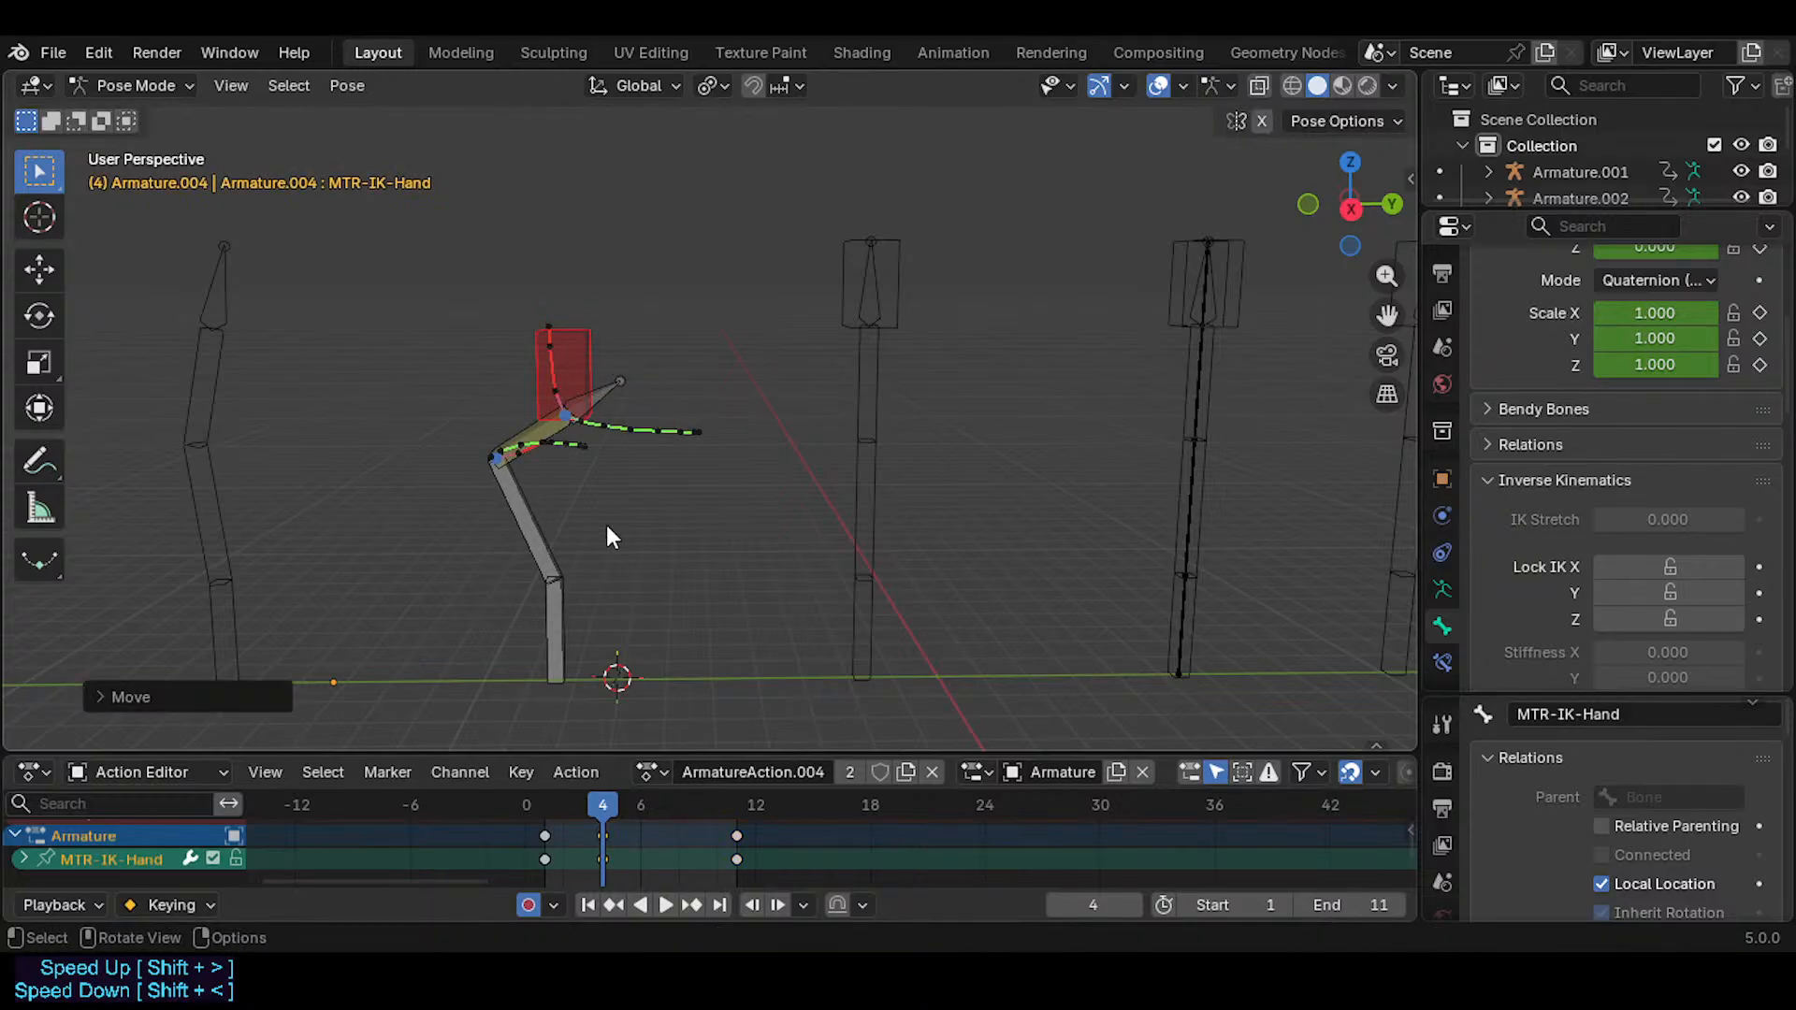
key("ctrl+z")
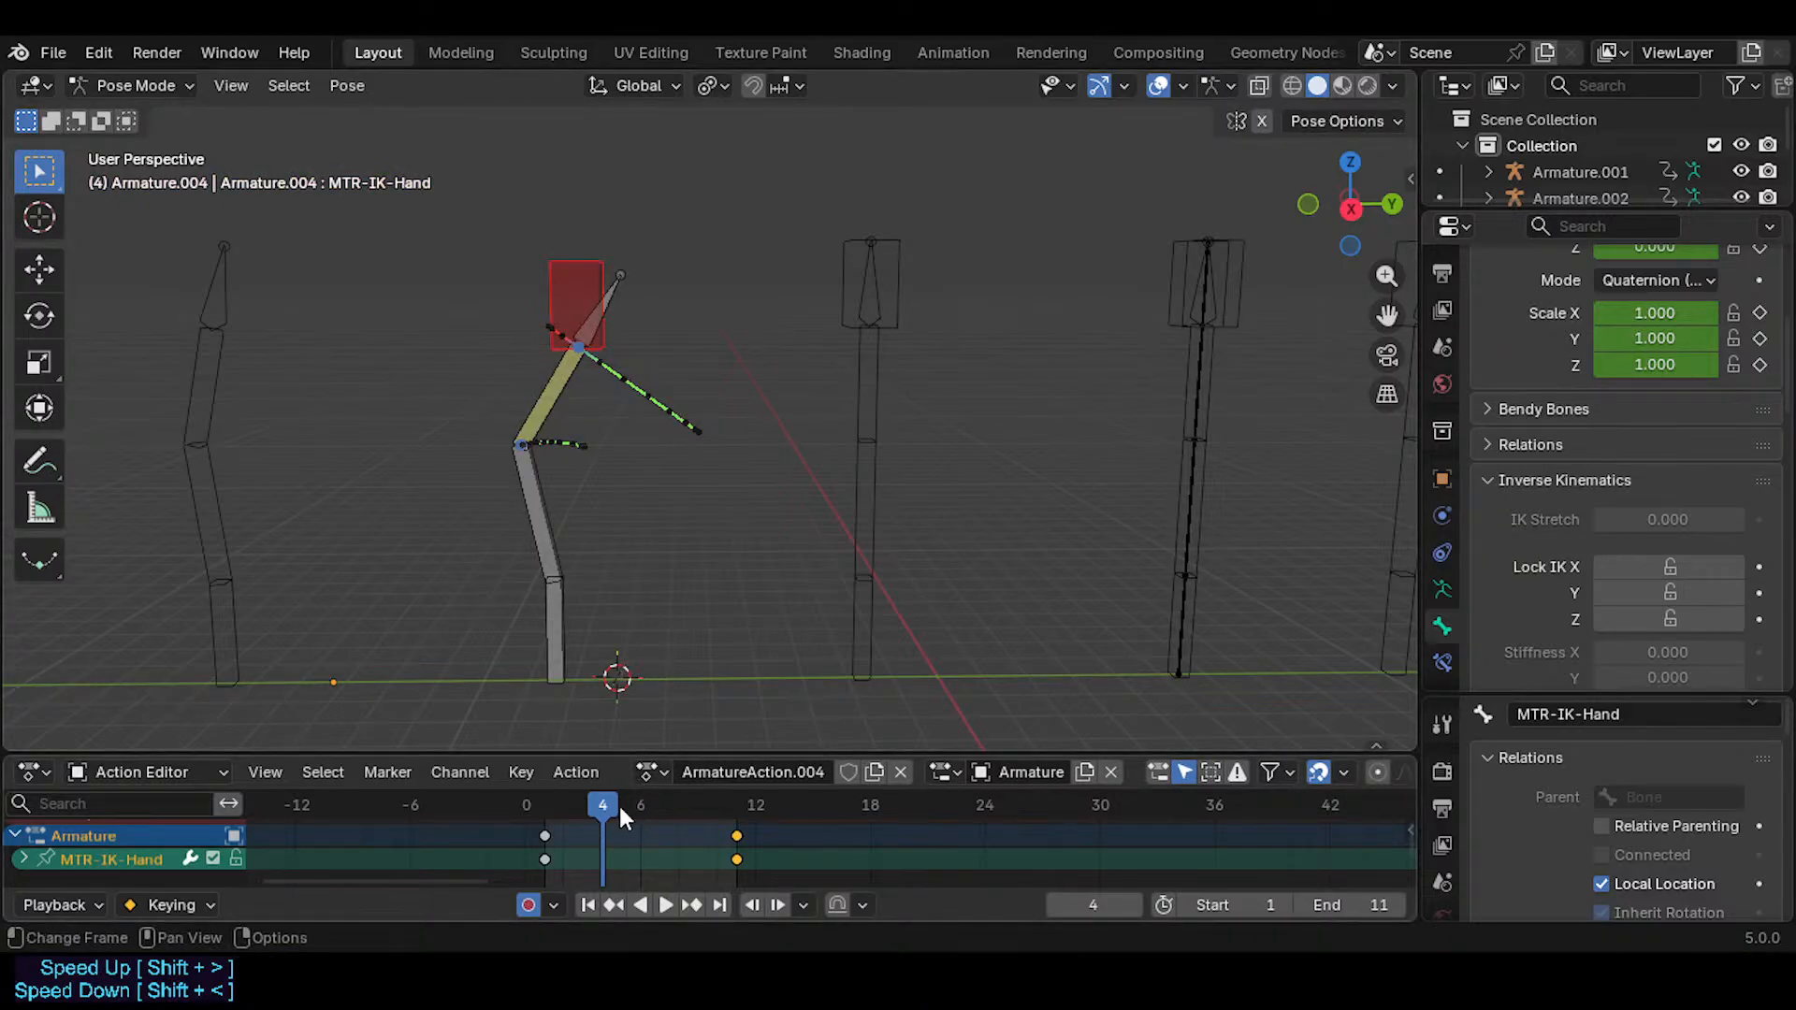
- Lower the MTR-IK-Hand control in stages at frame 11 until the forearm folds down beside the upper arm
left_click_drag(619, 807, 737, 807)
key("g")
left_click(652, 428)
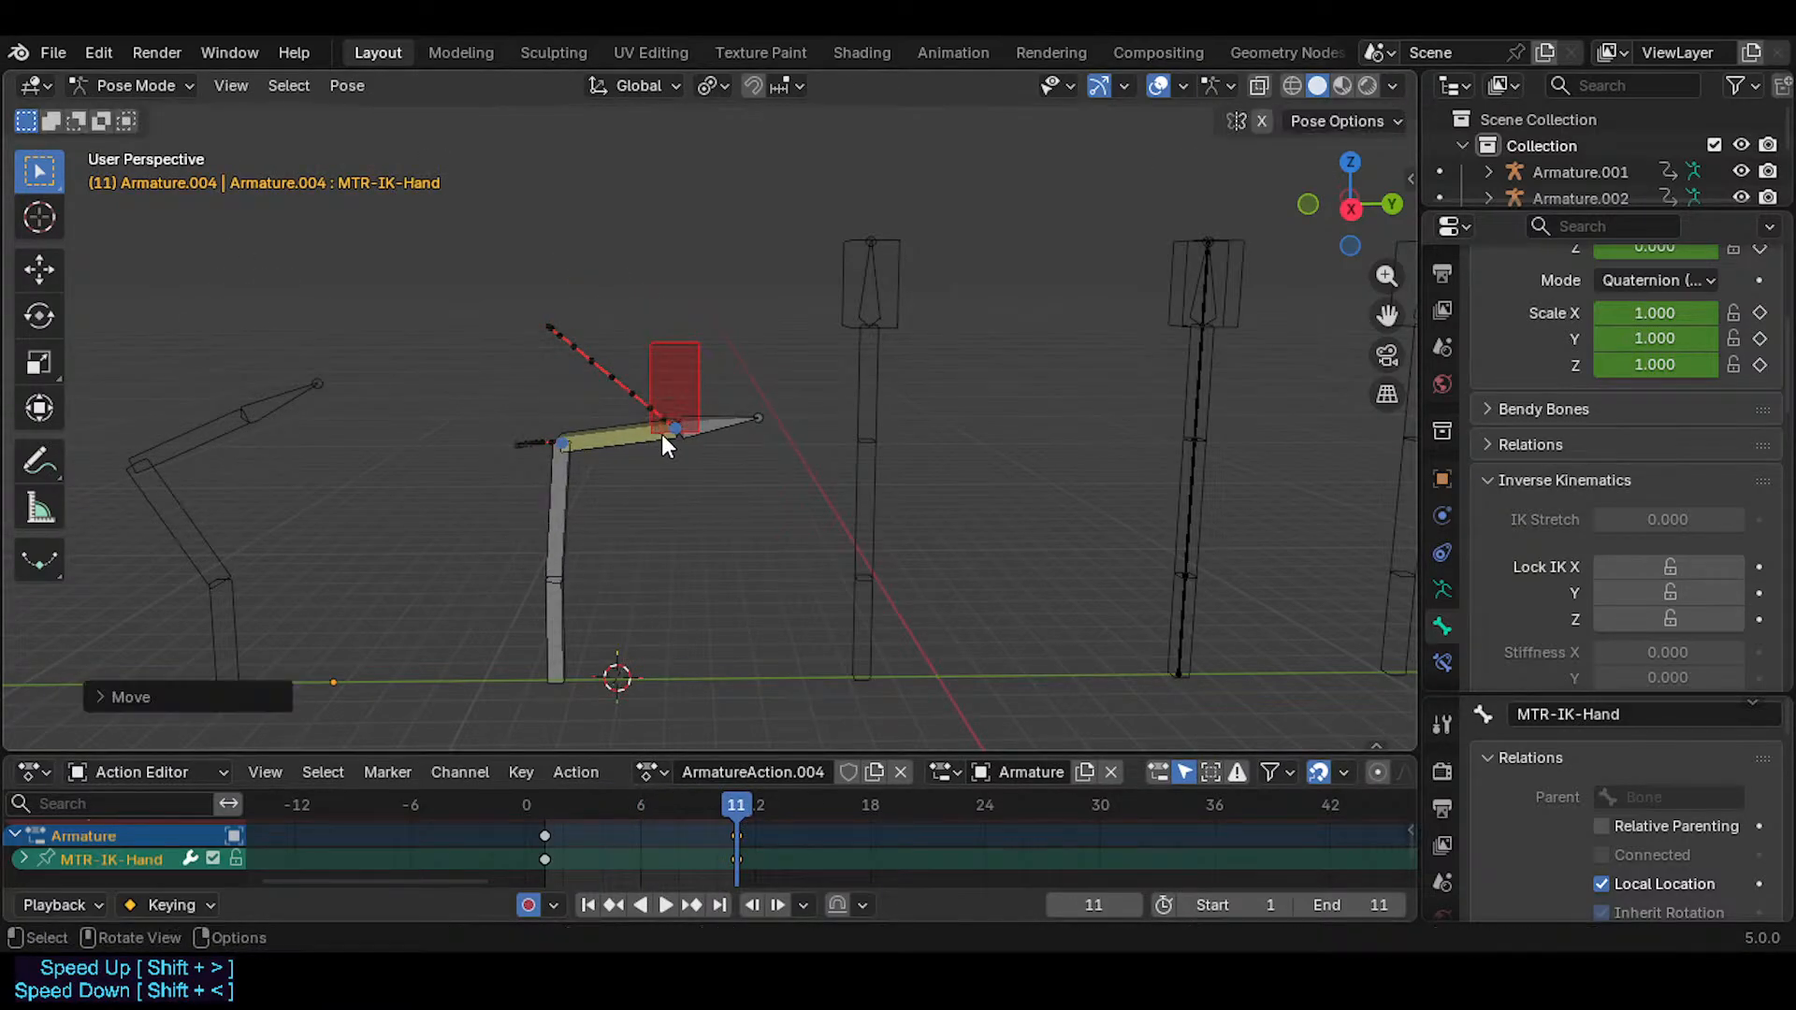
key("g")
left_click(654, 485)
key("g")
left_click(659, 558)
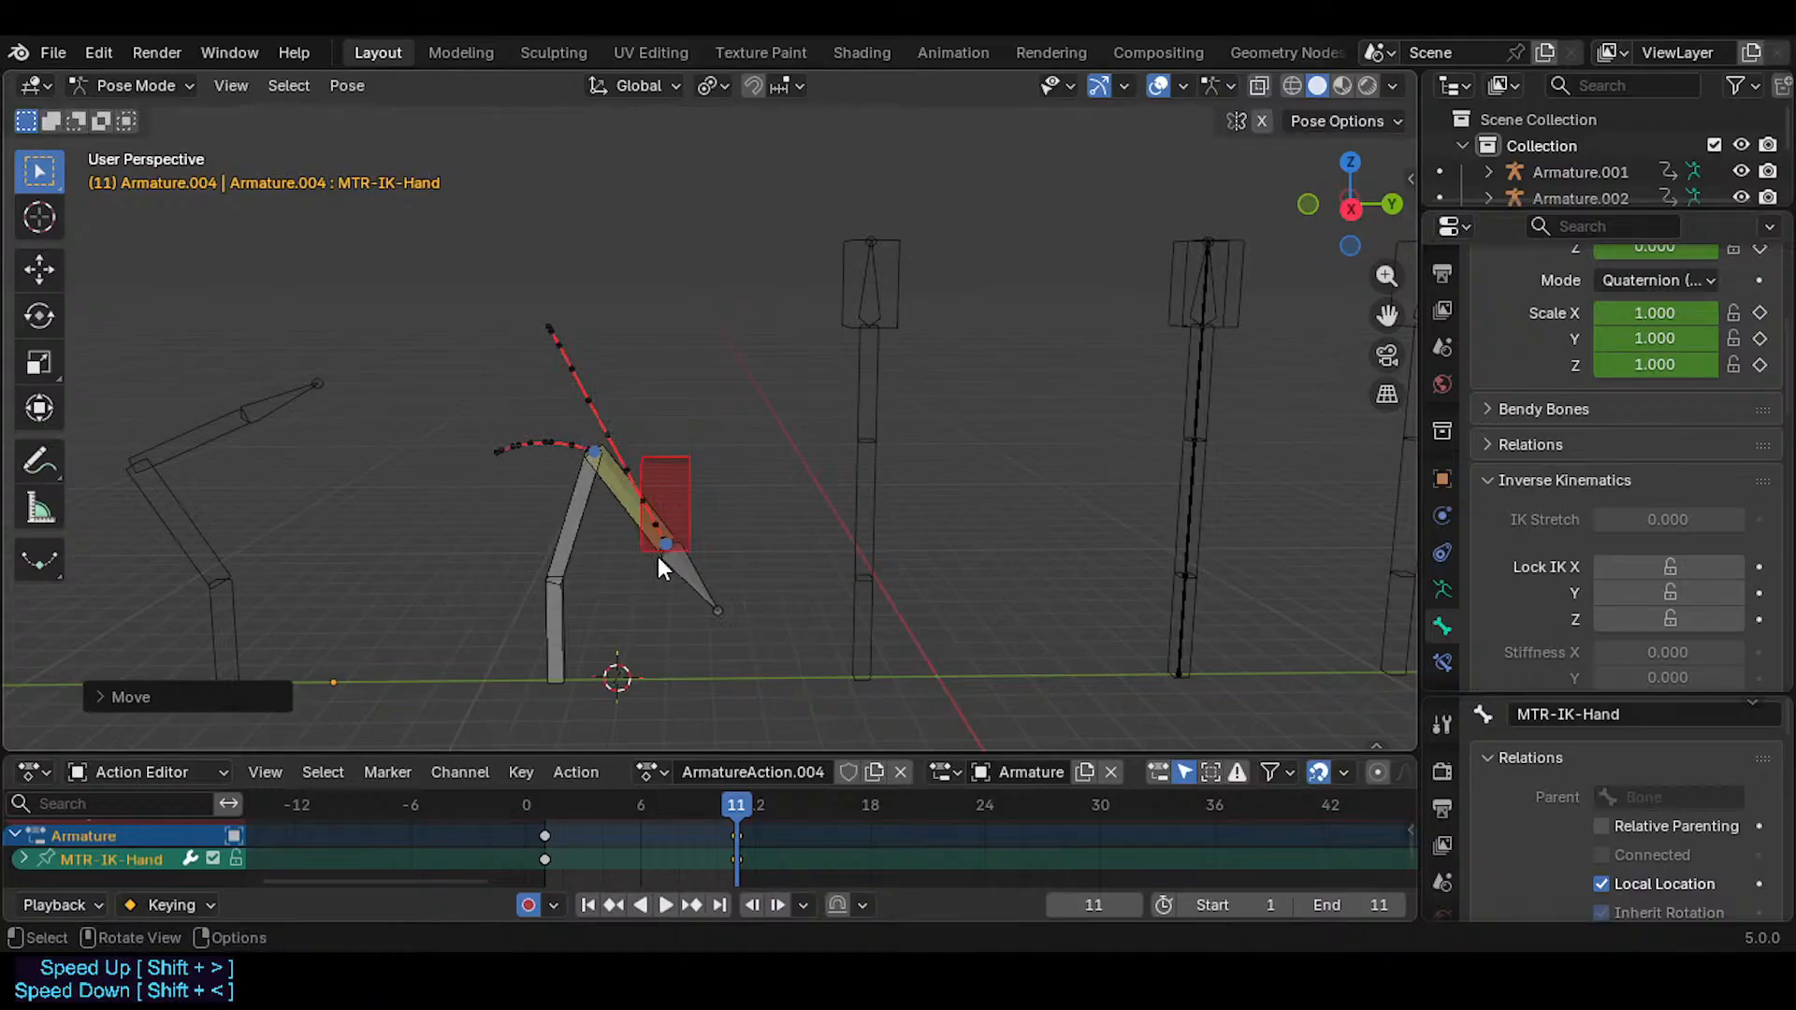
- Raise the MTR-IK-Hand control outward at frame 11 and settle it slightly lower so the forearm slopes gently downward
key("g")
left_click(711, 442)
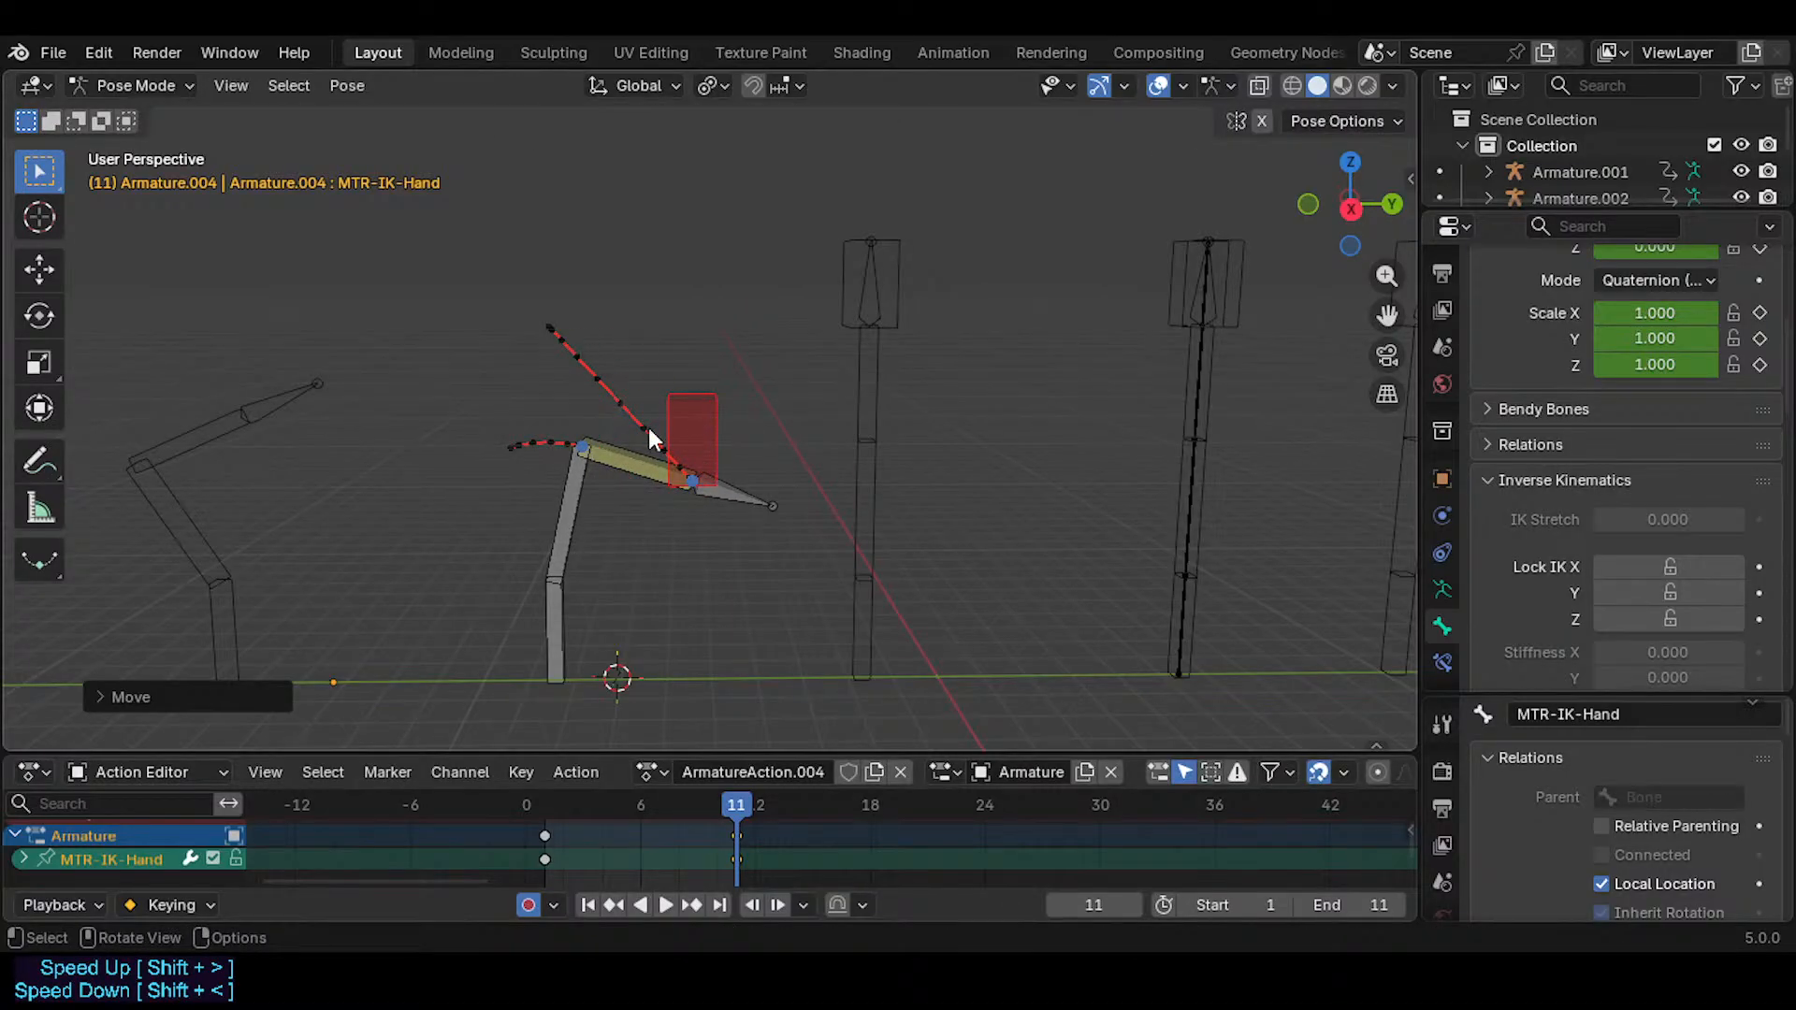
left_click(657, 468)
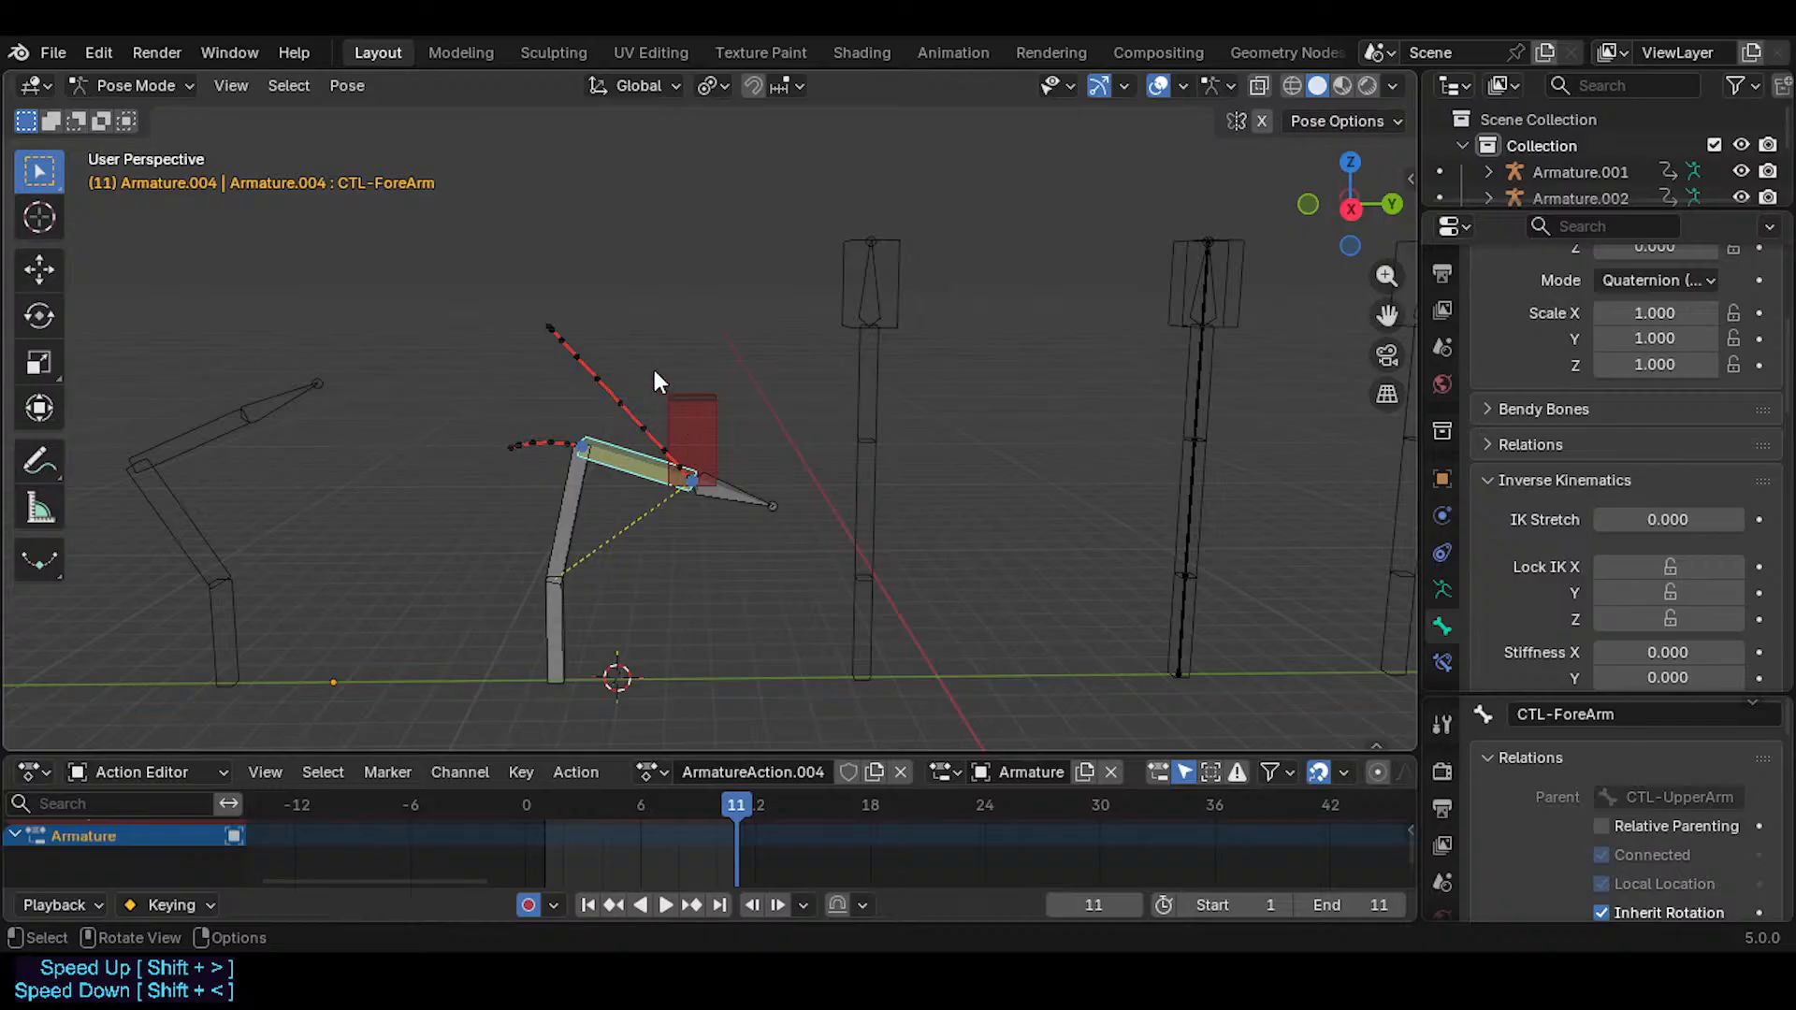
left_click(687, 425)
key("g")
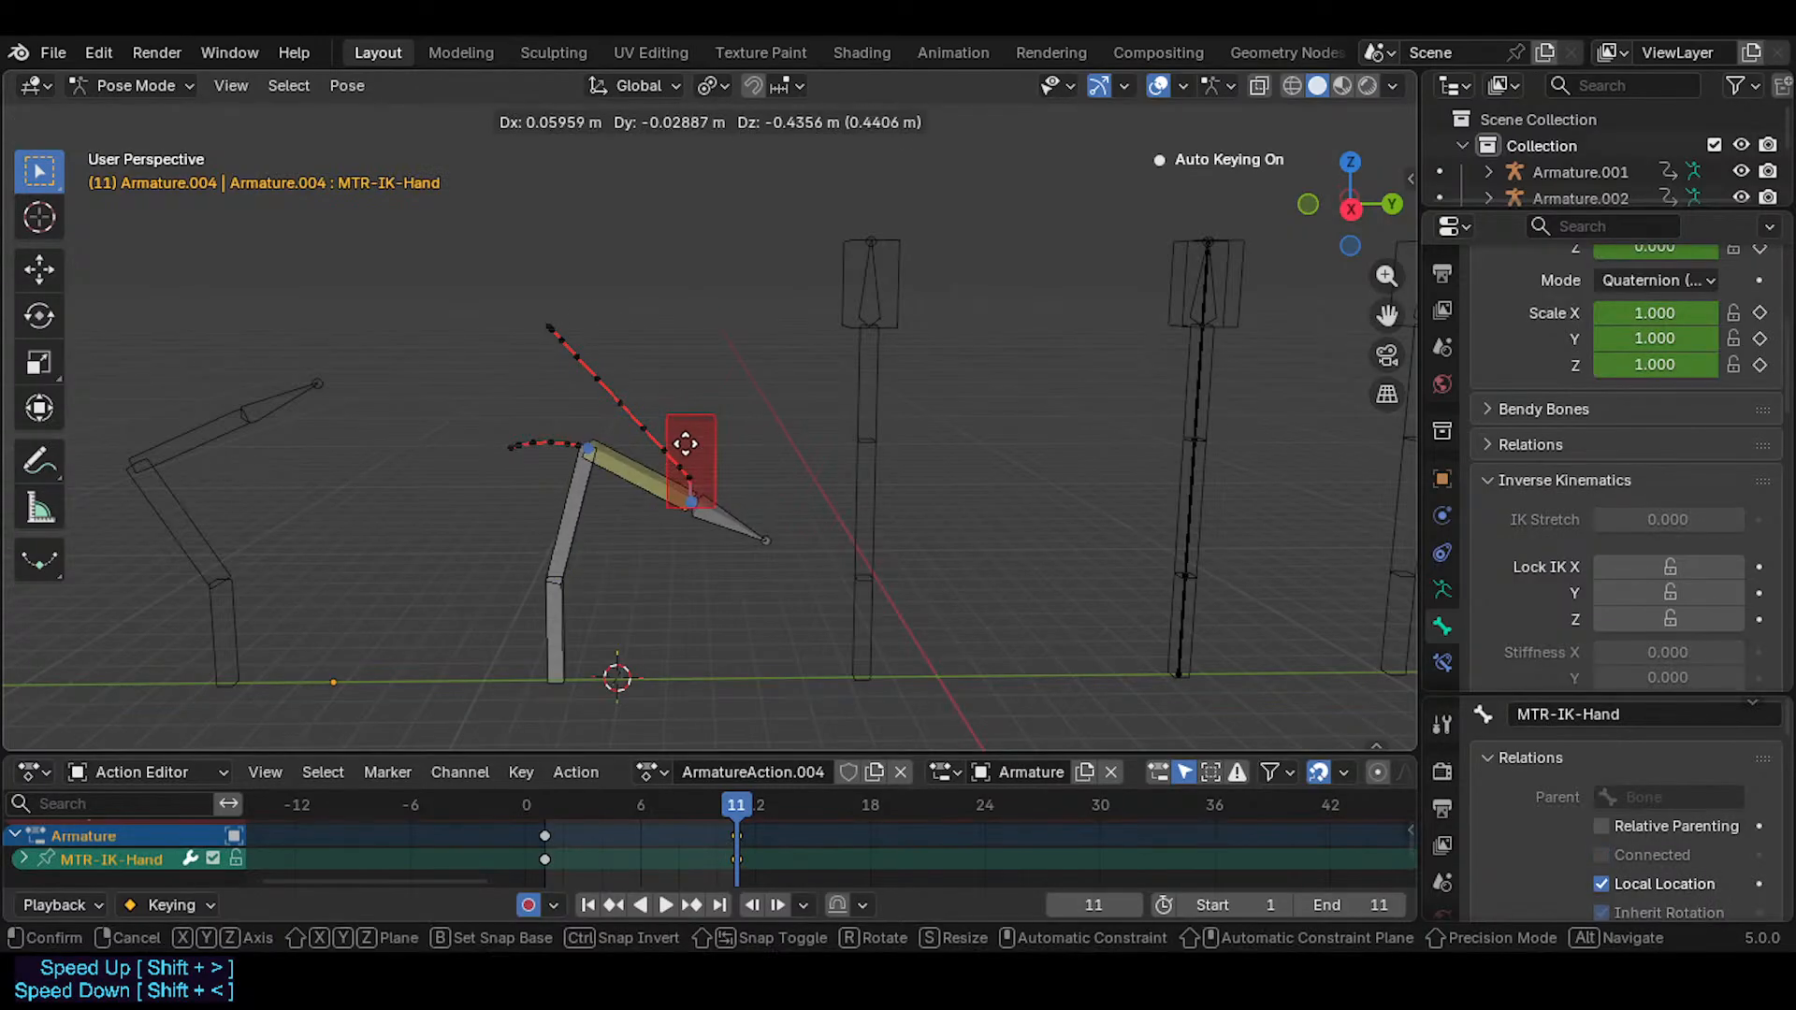
left_click(661, 453)
- Switch from posing Armature.004 to posing the leftmost arm, Armature.001
left_click(273, 419)
key("ctrl+Tab")
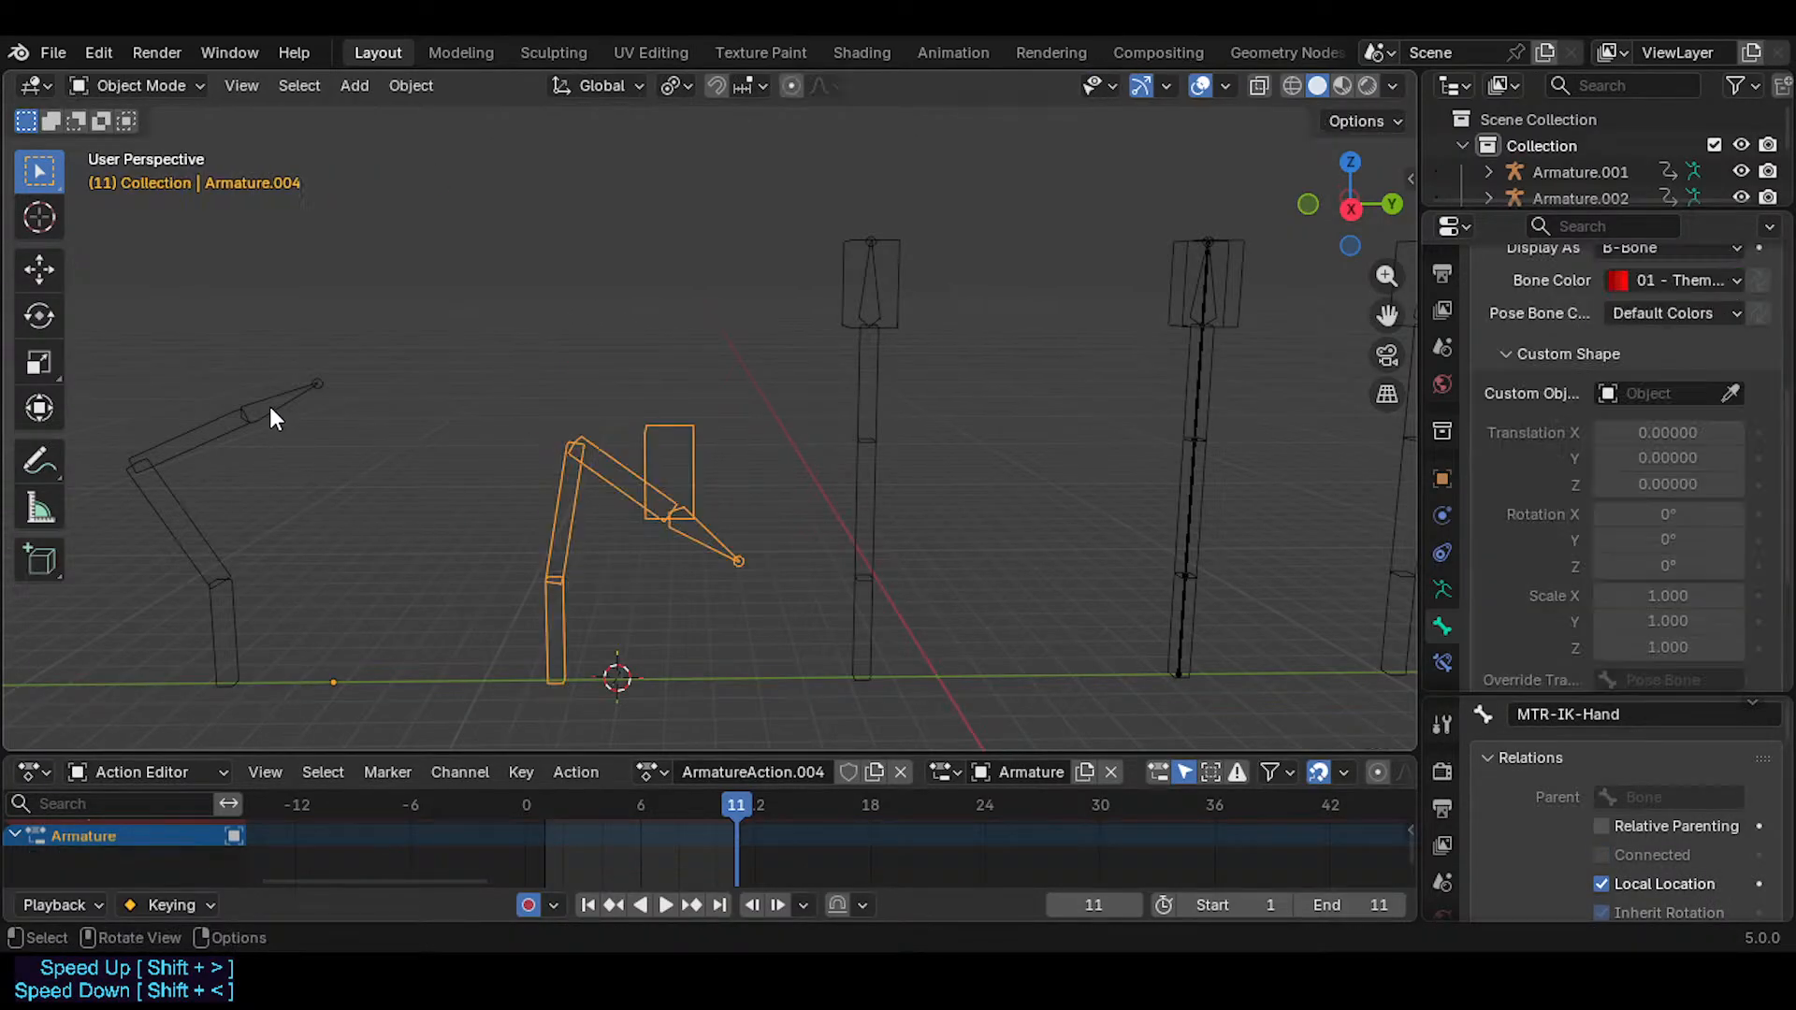
left_click(270, 406)
key("ctrl+Tab")
left_click(281, 411)
key("g")
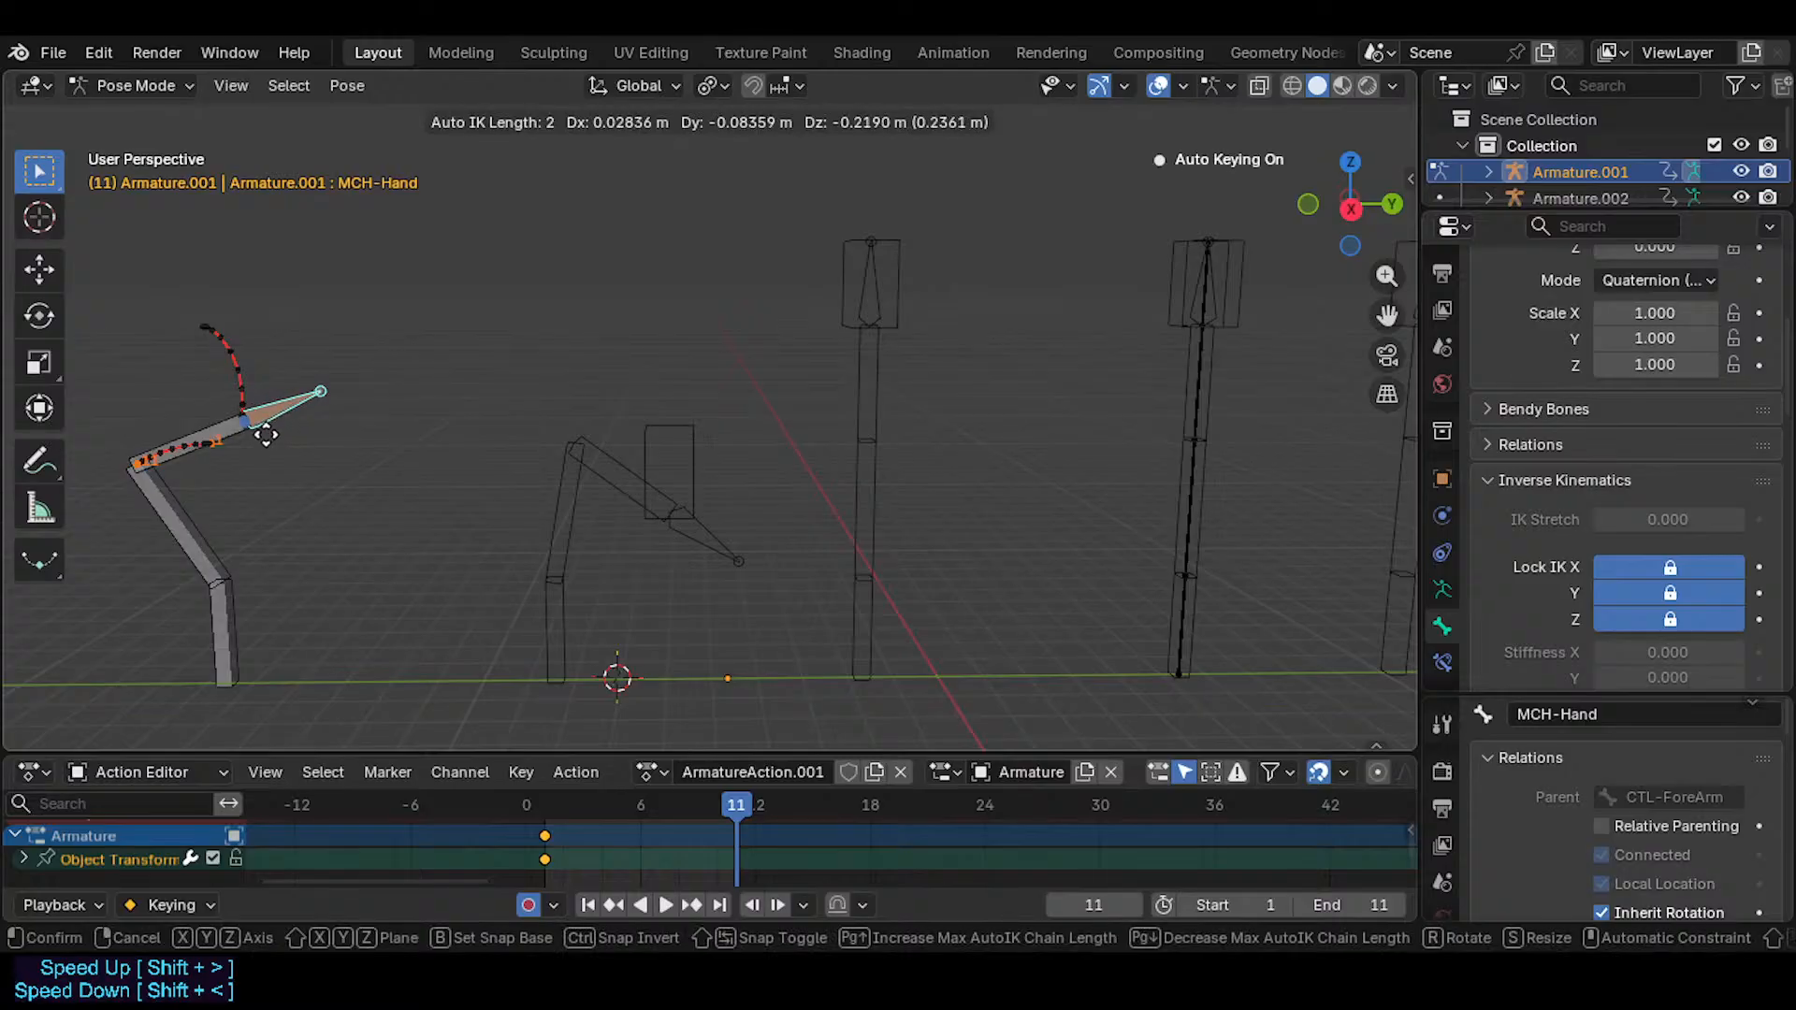
right_click(262, 466)
- Lower the CTL-ForeArm bone of Armature.001 at frame 11 with Auto IK until the forearm tilts slightly downward
left_click(243, 428)
key("g")
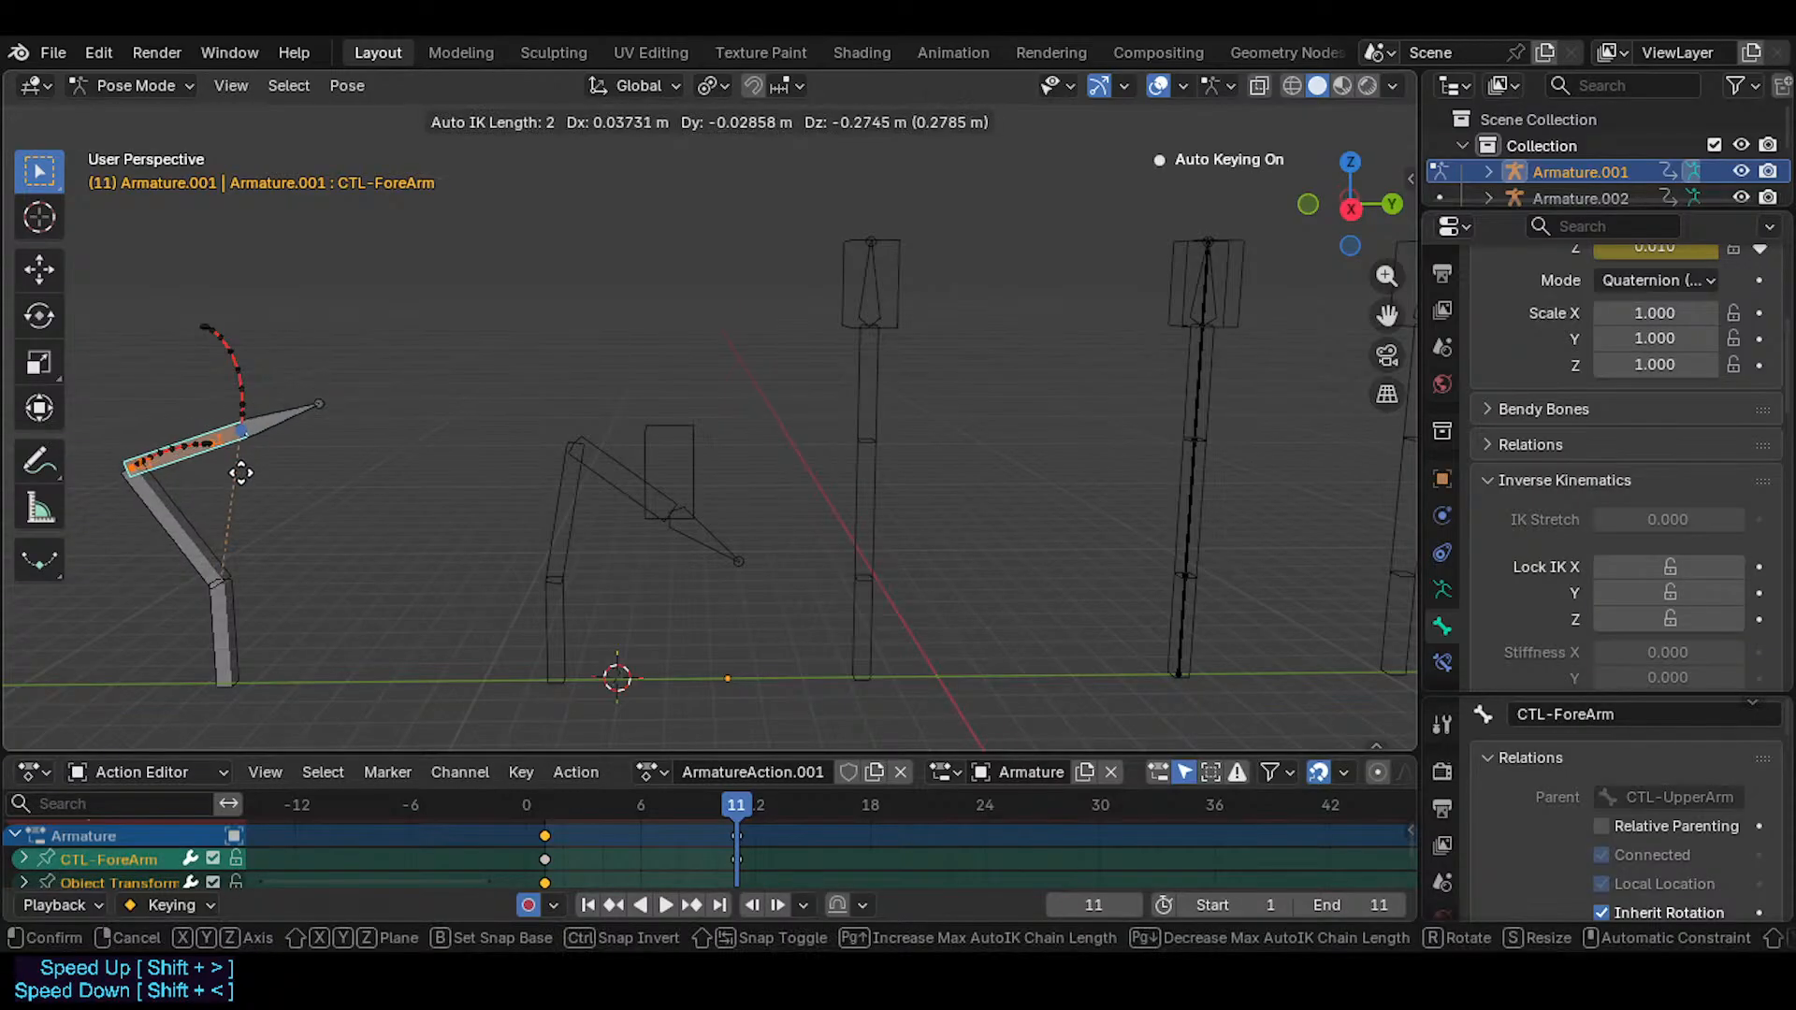
left_click(236, 547)
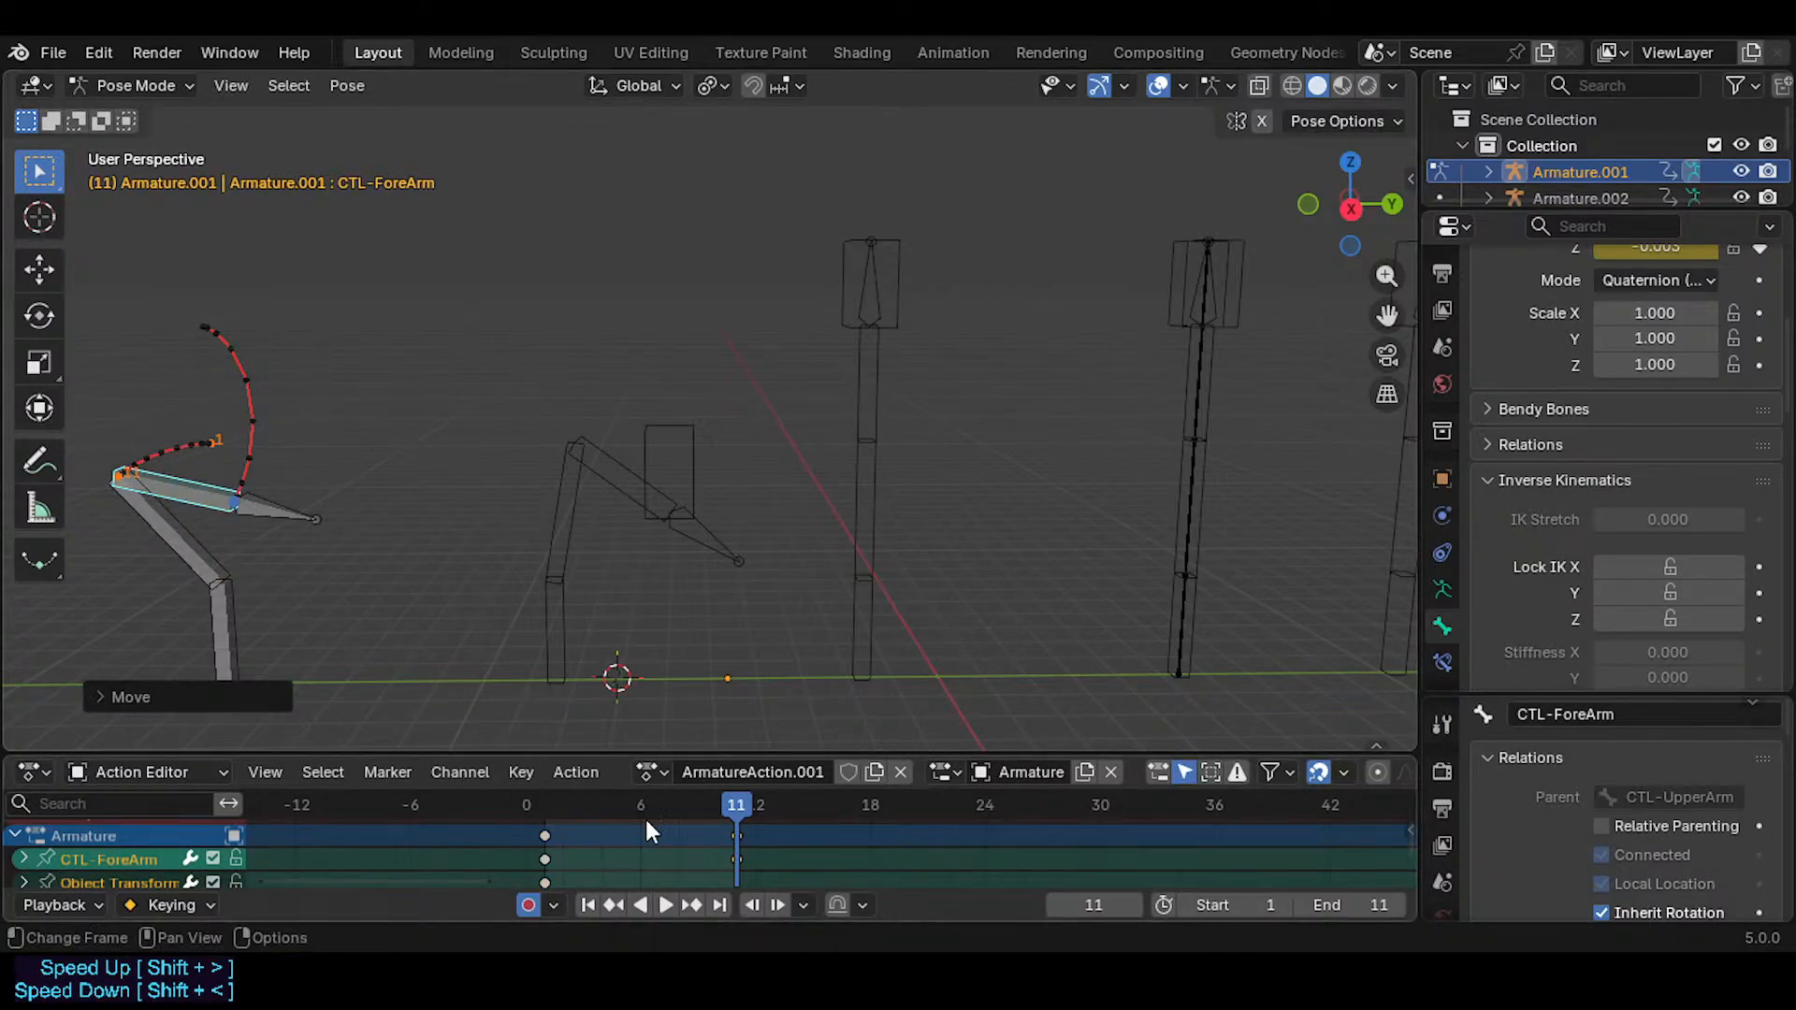
- Run through frames 1 to 11 to examine the motion paths of the leftmost arm's hand and forearm
left_click_drag(738, 799, 574, 834)
key("Escape")
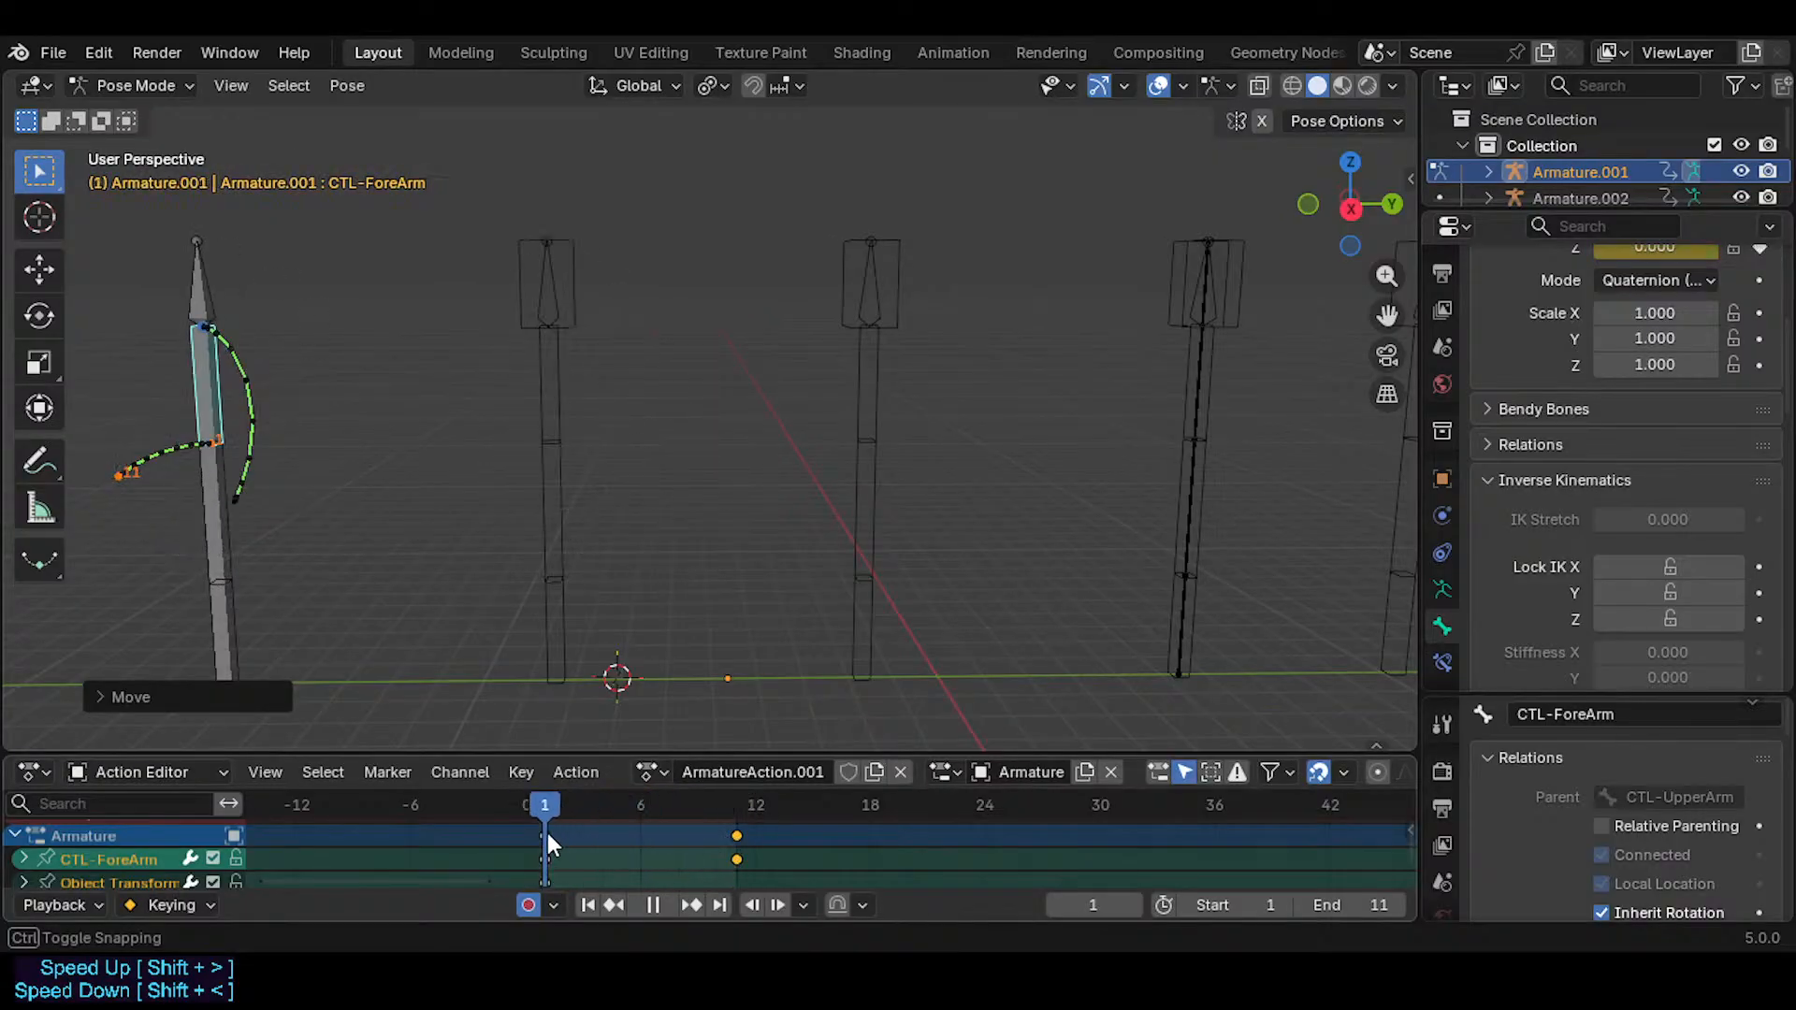
left_click(214, 321)
left_click_drag(547, 800, 737, 810)
- Switch to posing Armature.005 and calculate the MTR-IK-Hand bone path from heads over the scene frame range
left_click(648, 480)
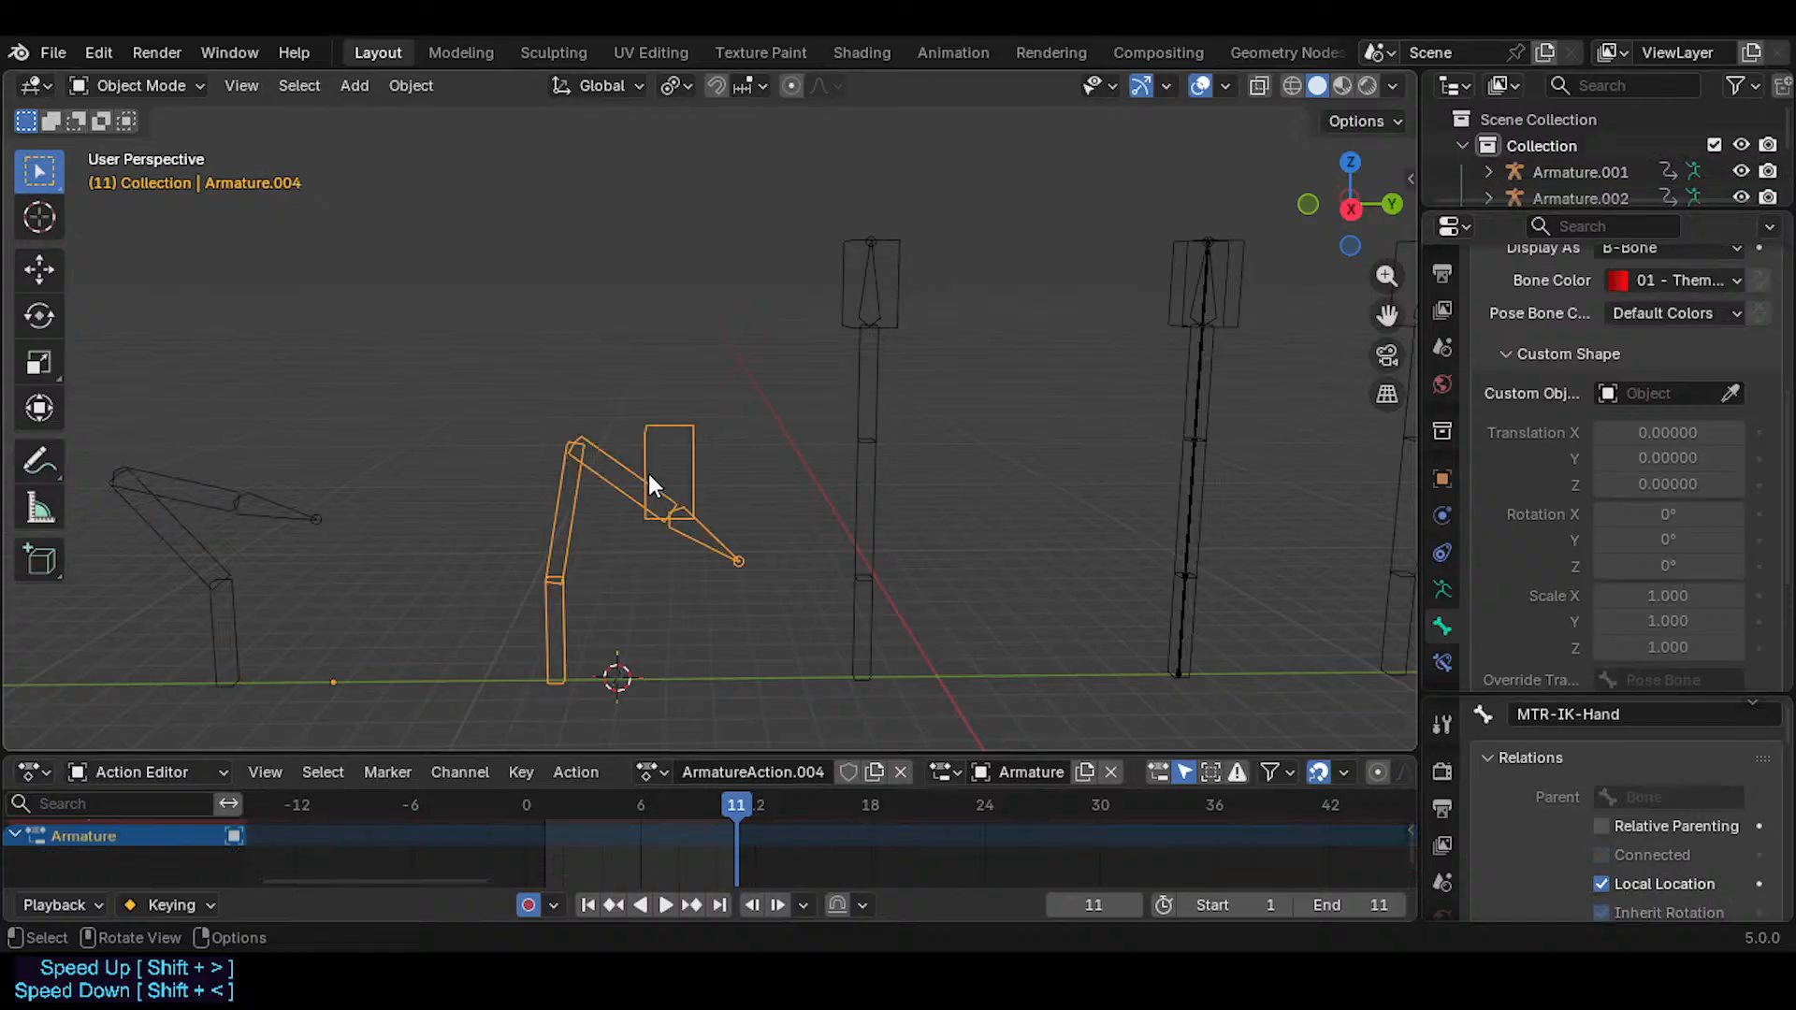
key("ctrl+Tab")
middle_click_drag(649, 474, 644, 407)
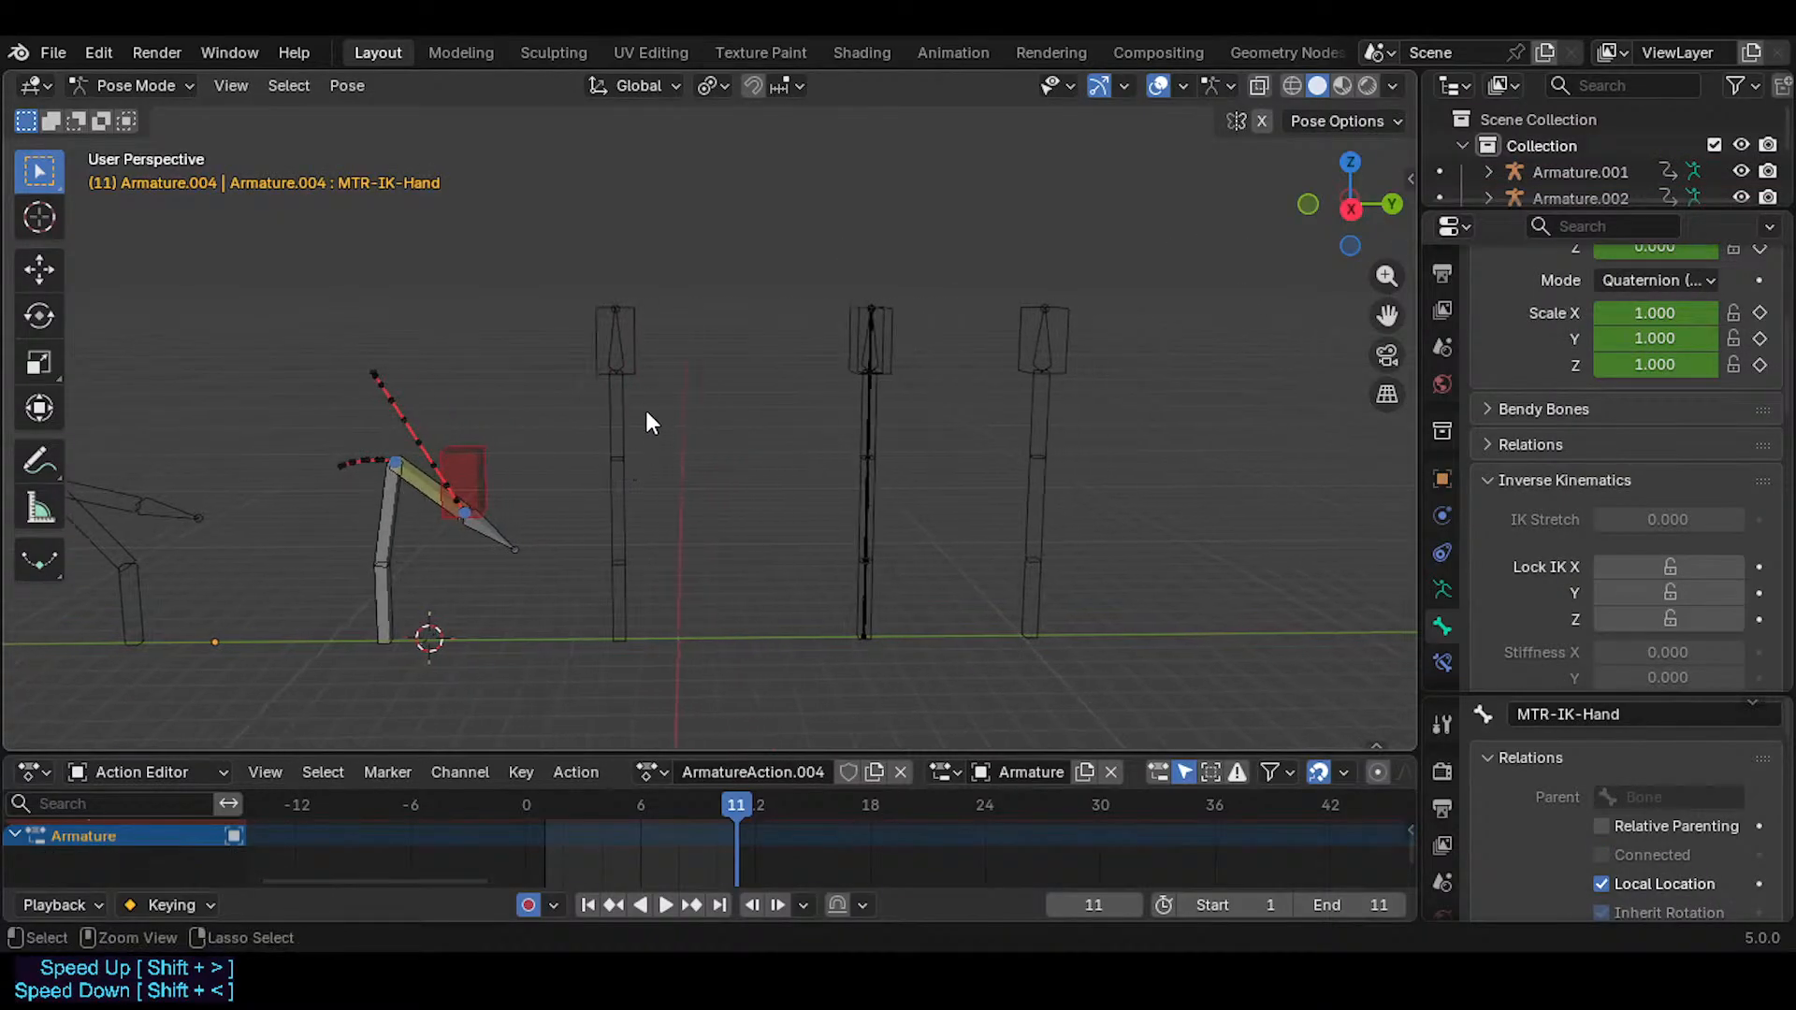
key("ctrl+Tab")
left_click(634, 369)
key("ctrl+Tab")
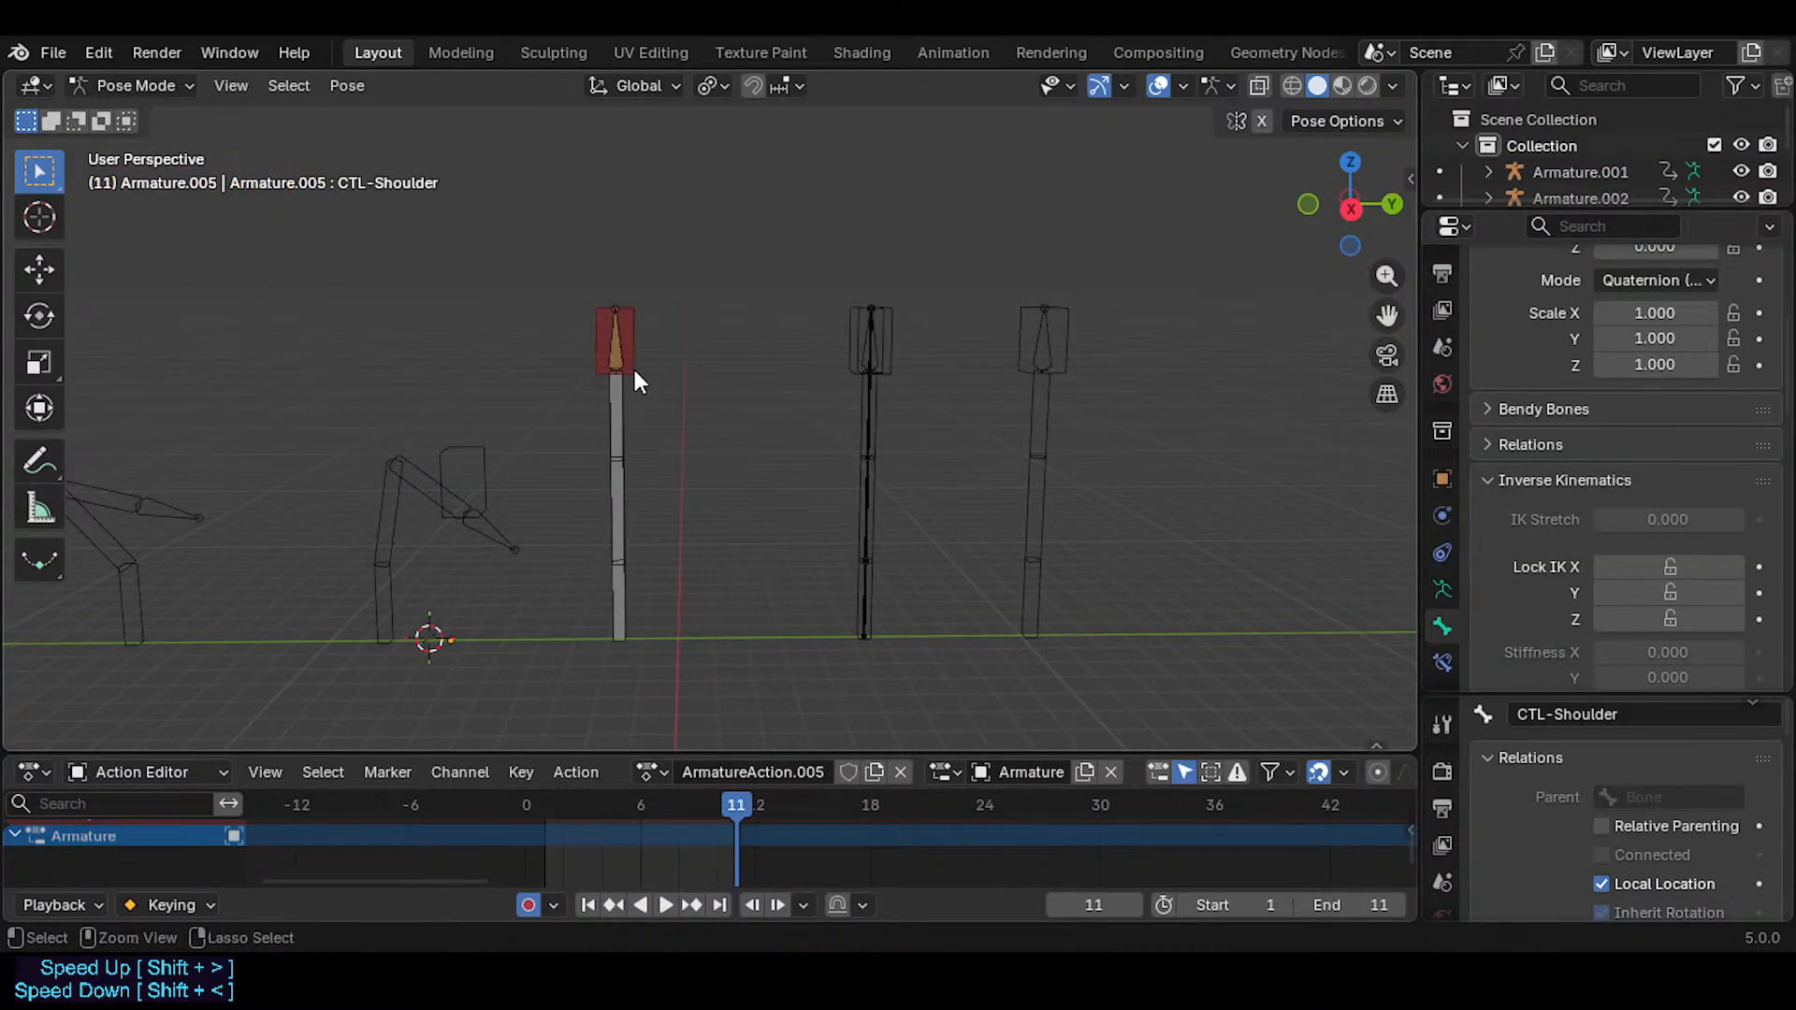
left_click(648, 352)
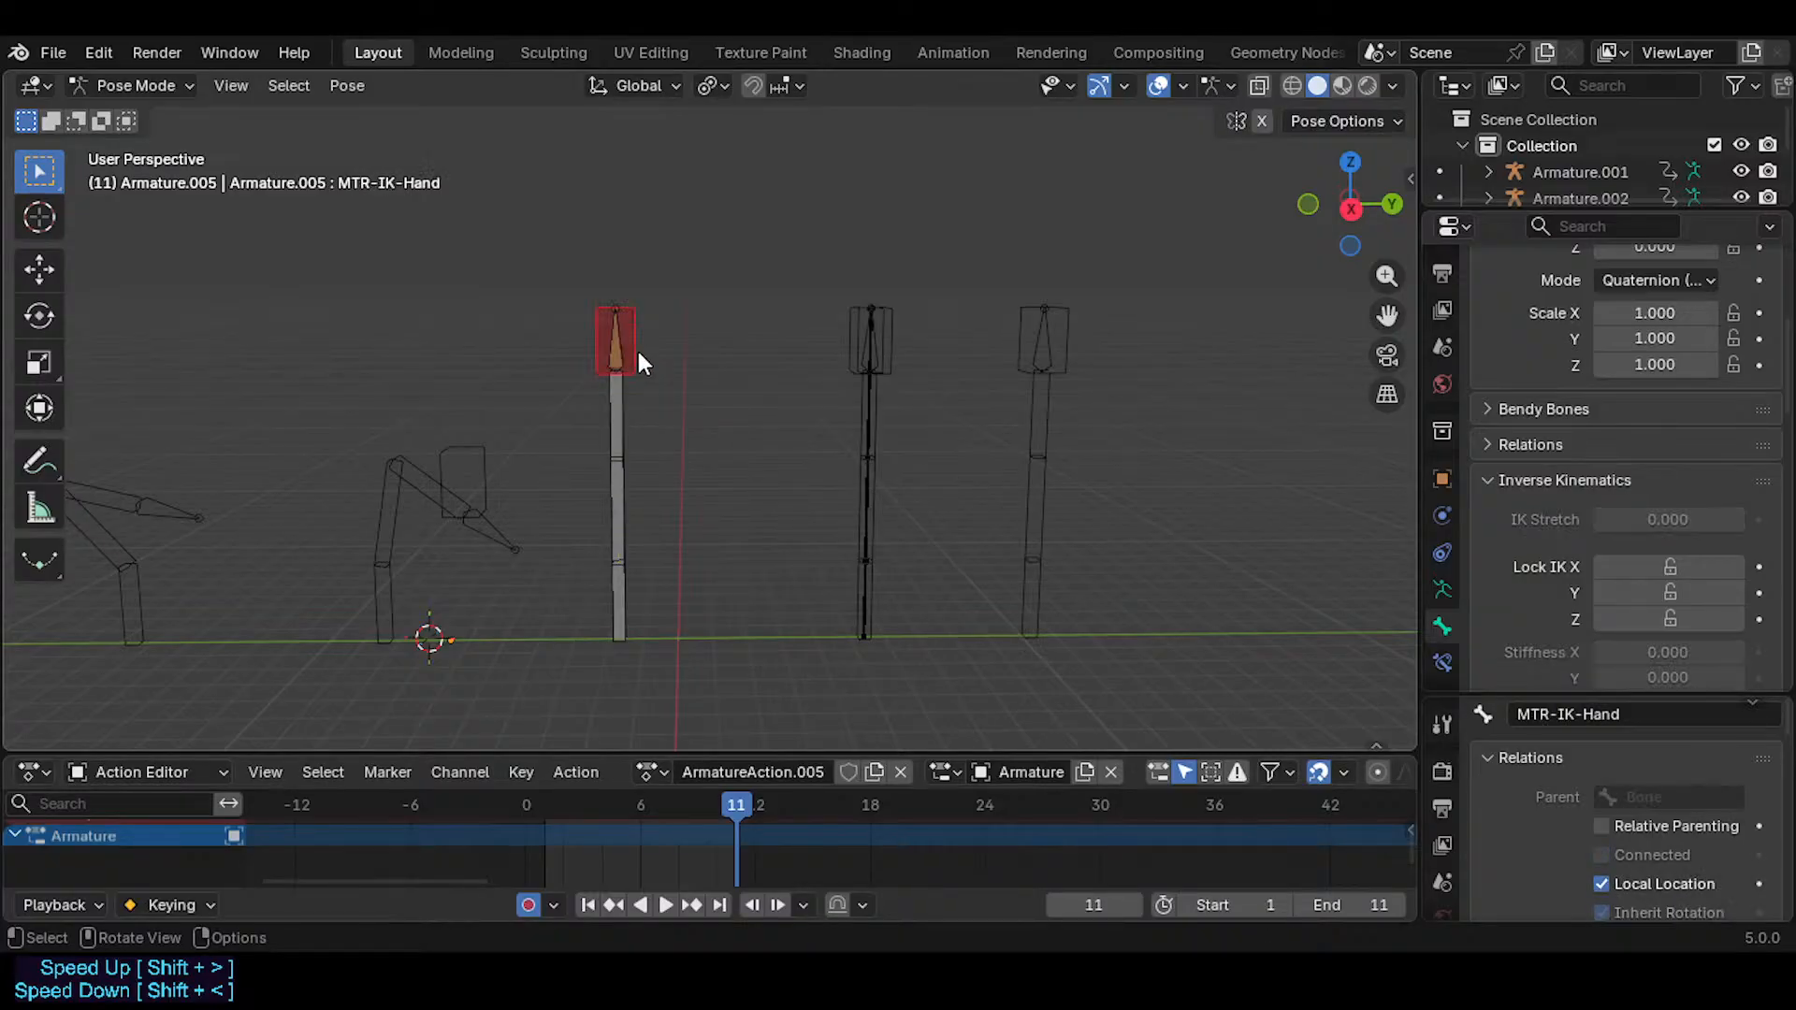
key("ctrl+m")
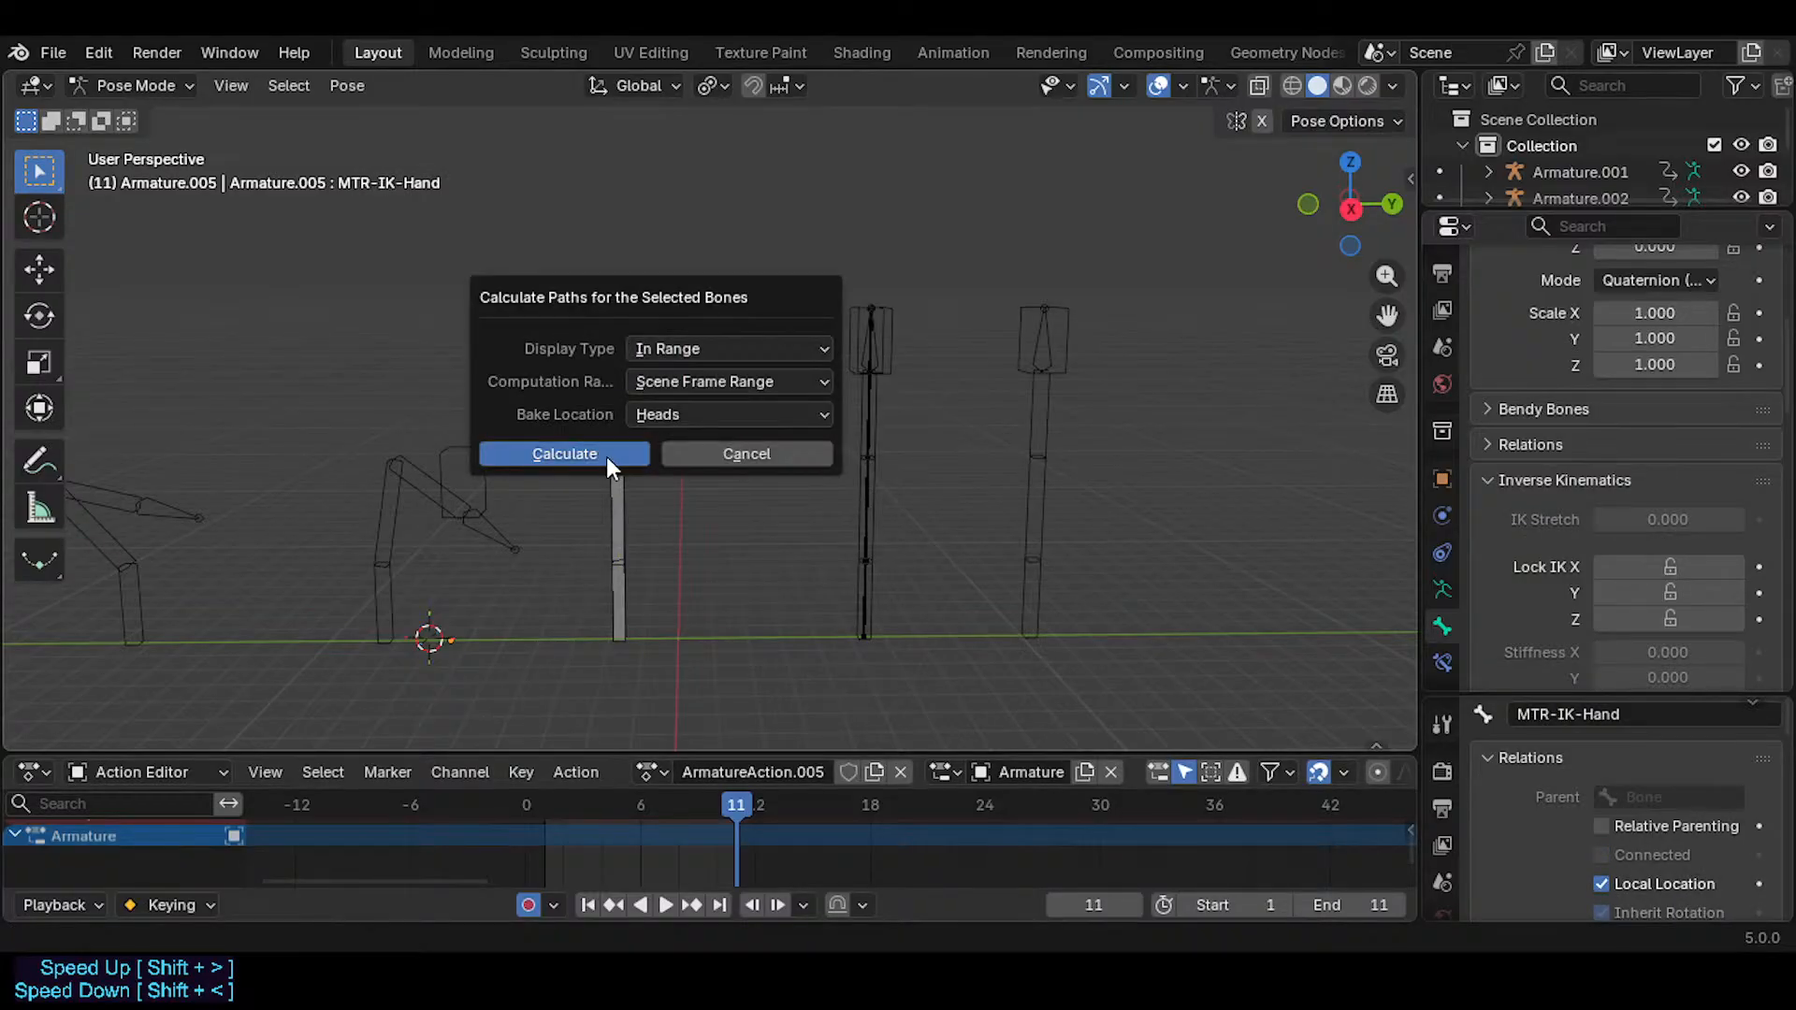
left_click(606, 456)
- Calculate the bone path of CTL-ForeArm on Armature.005
left_click(619, 357)
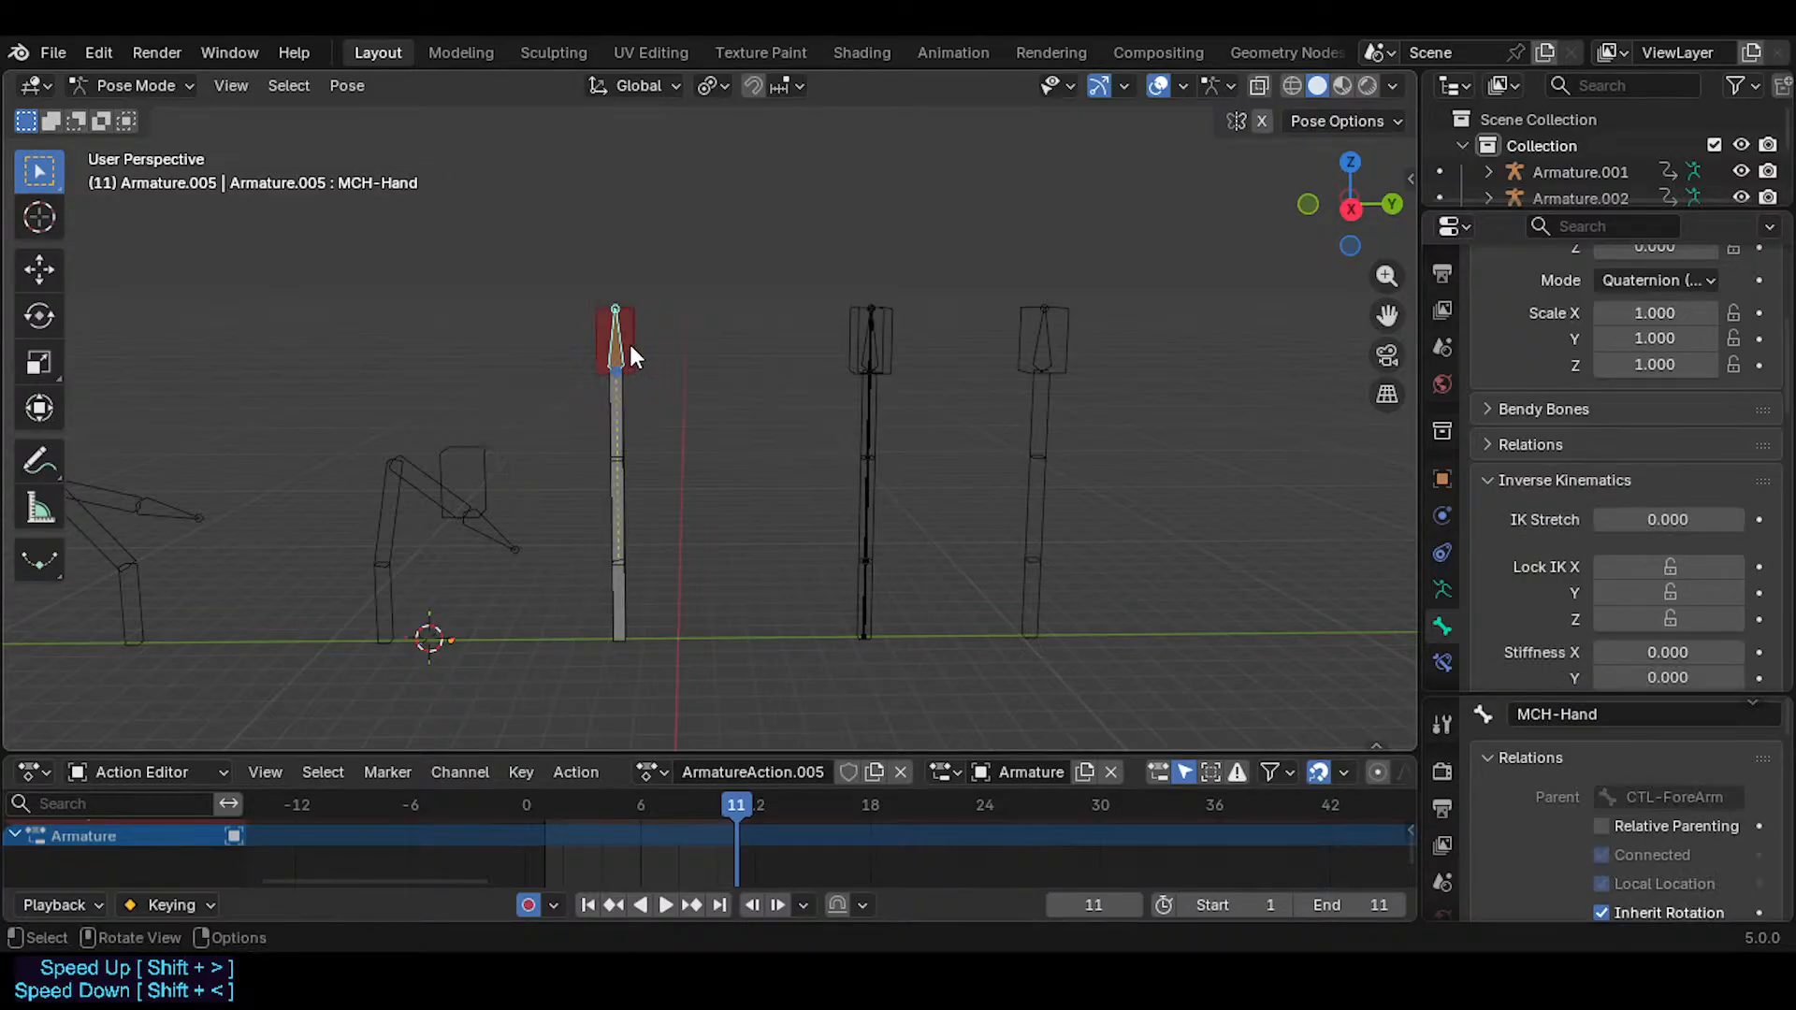
left_click(616, 406)
key("ctrl+m")
left_click(601, 516)
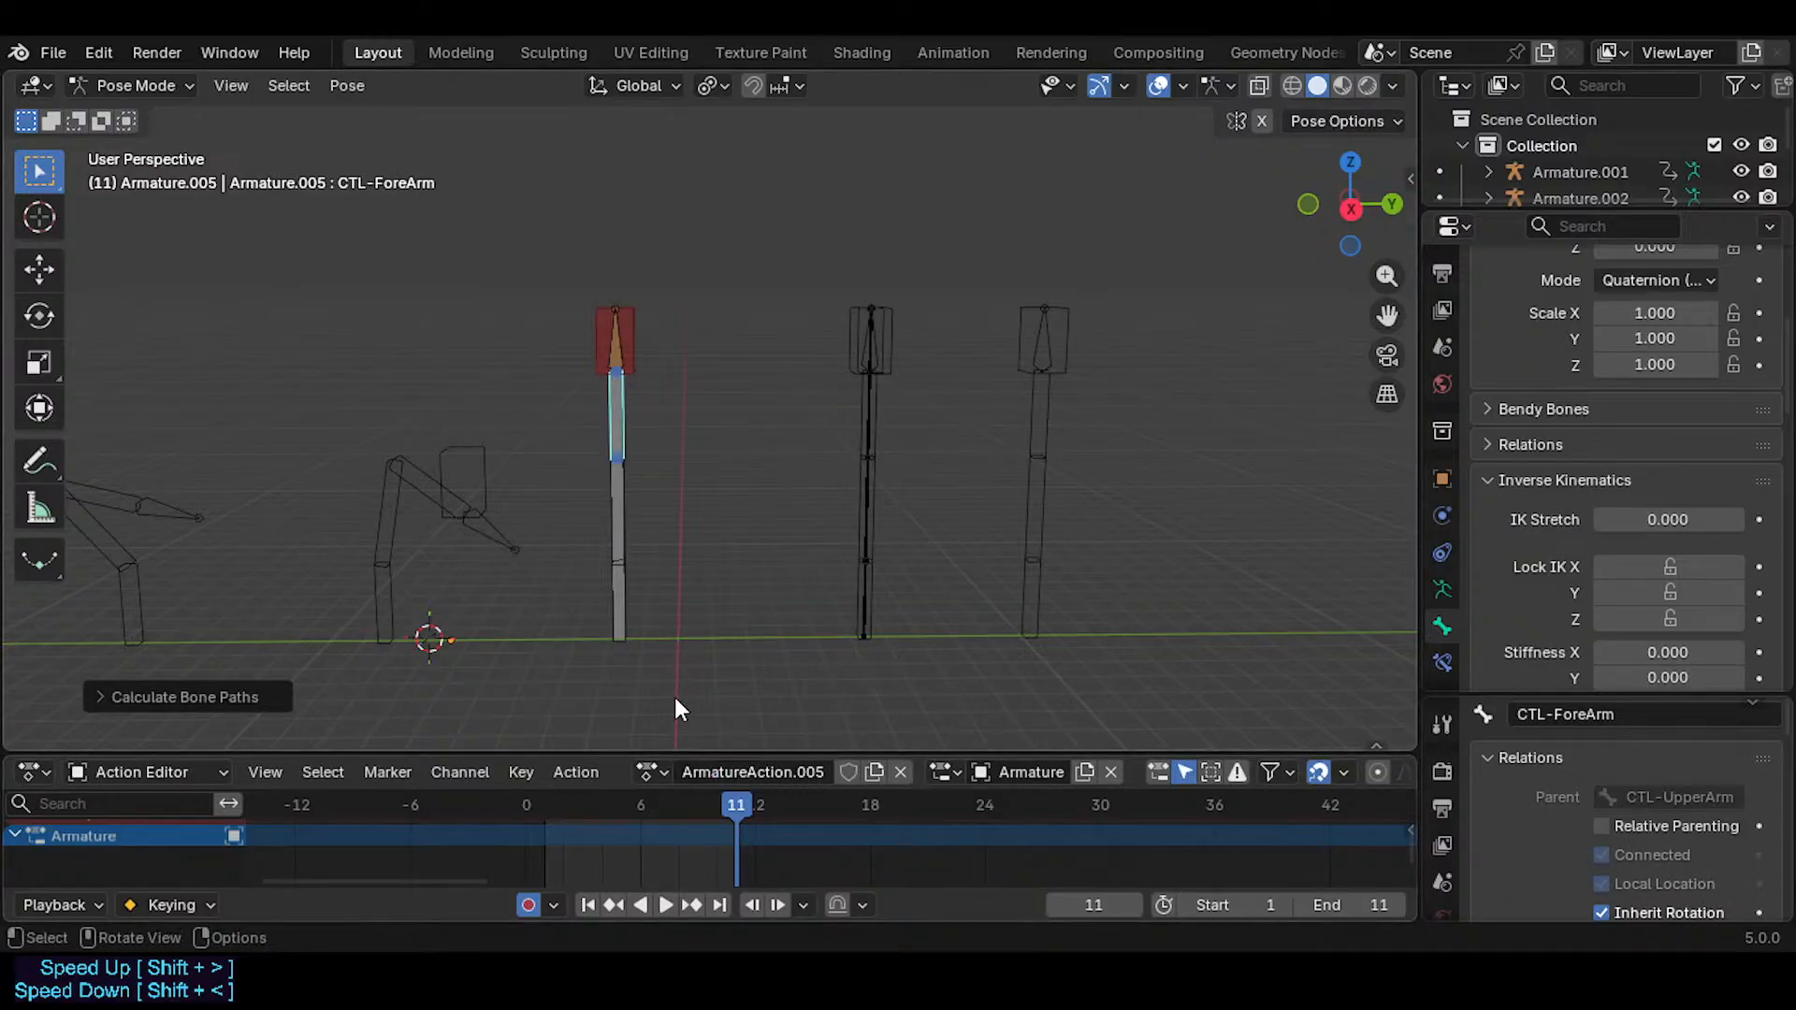
- Key MTR-IK-Hand of Armature.005 at frame 1 and lower it outward at frame 11 so the elbow bends
key("shift+Left")
left_click(617, 323)
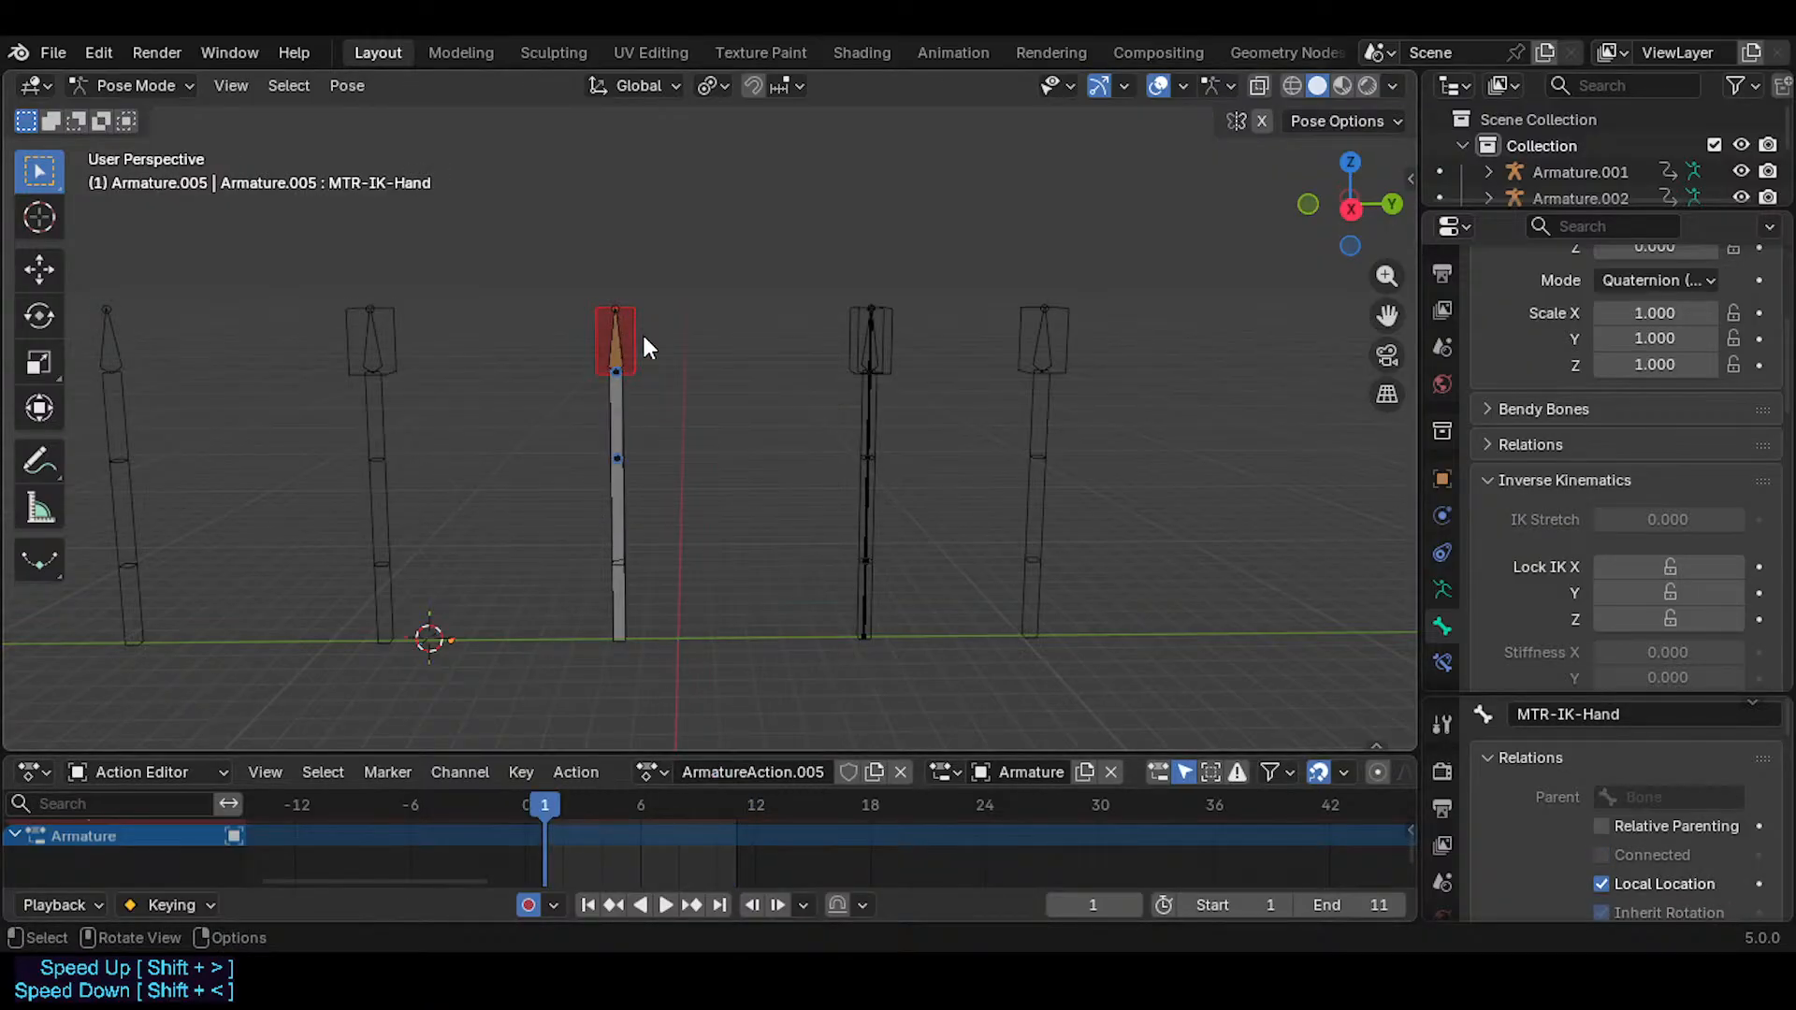
key("i")
left_click_drag(575, 800, 737, 806)
left_click_drag(615, 301, 698, 442)
left_click(708, 479)
key("g")
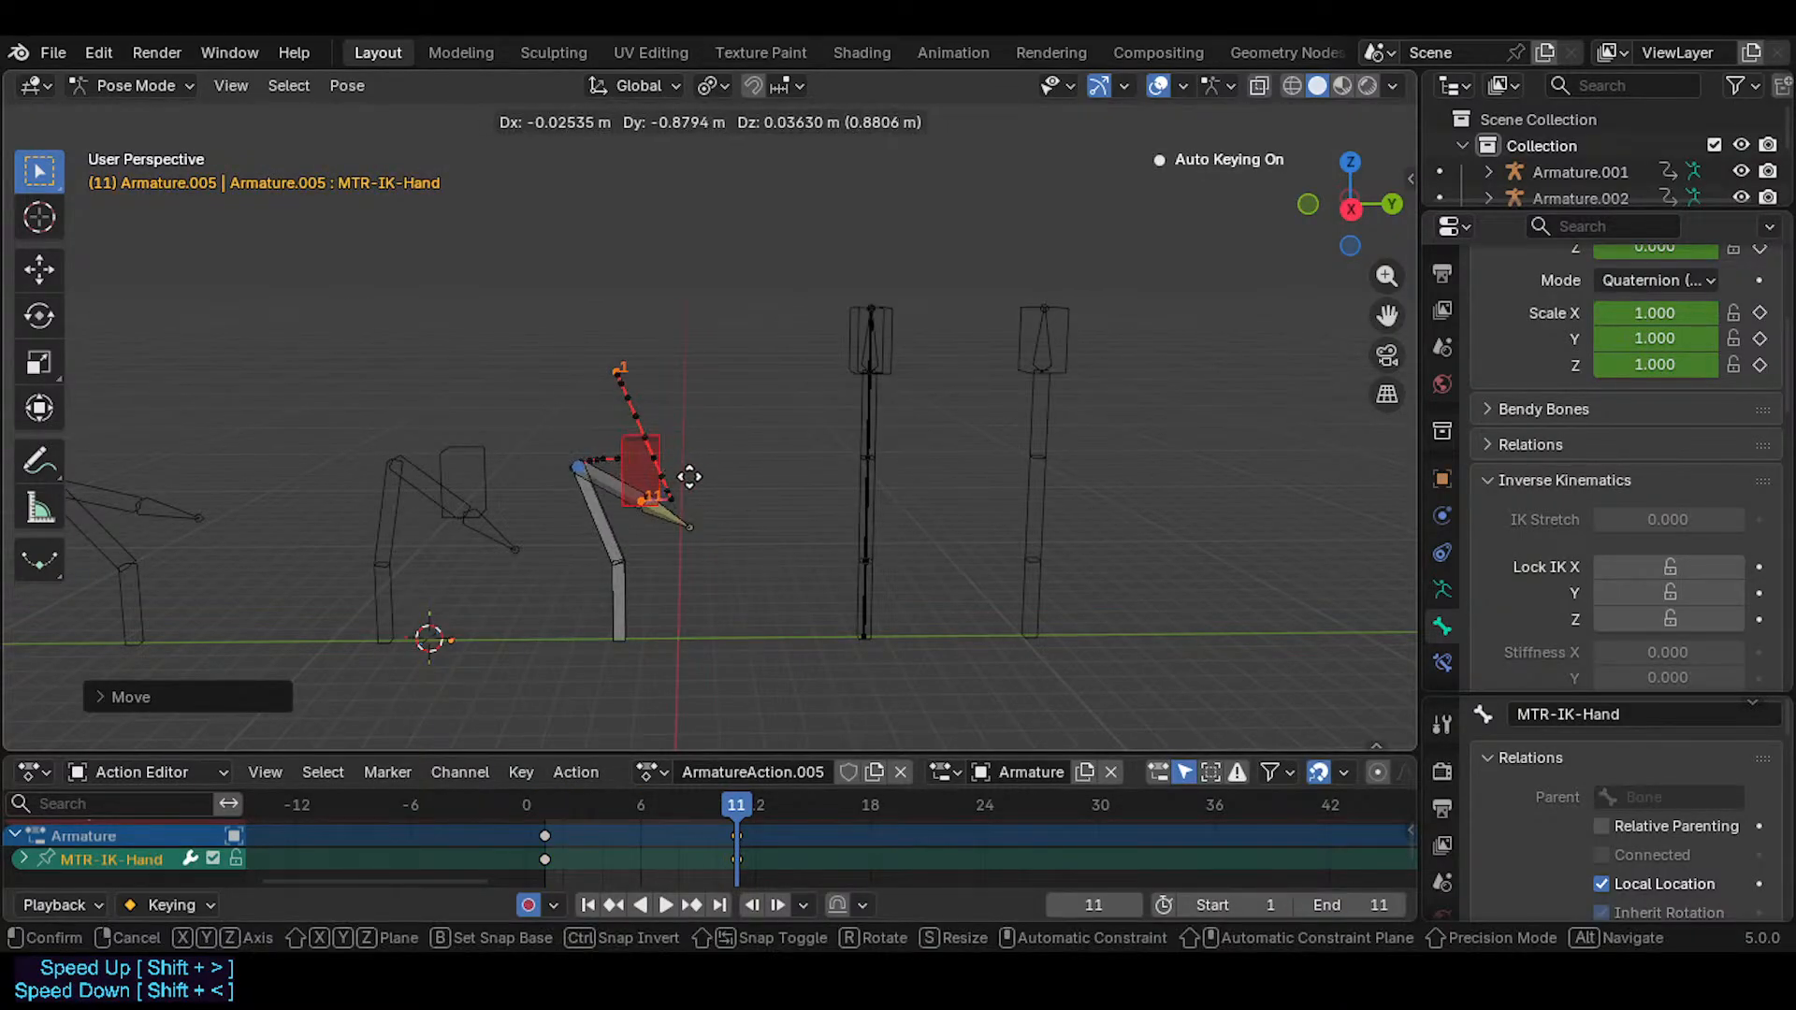
left_click(690, 477)
- Examine the hand and elbow motion paths of Armature.005 against its upper arm, forearm and hand control
scroll(619, 507, "up", 3)
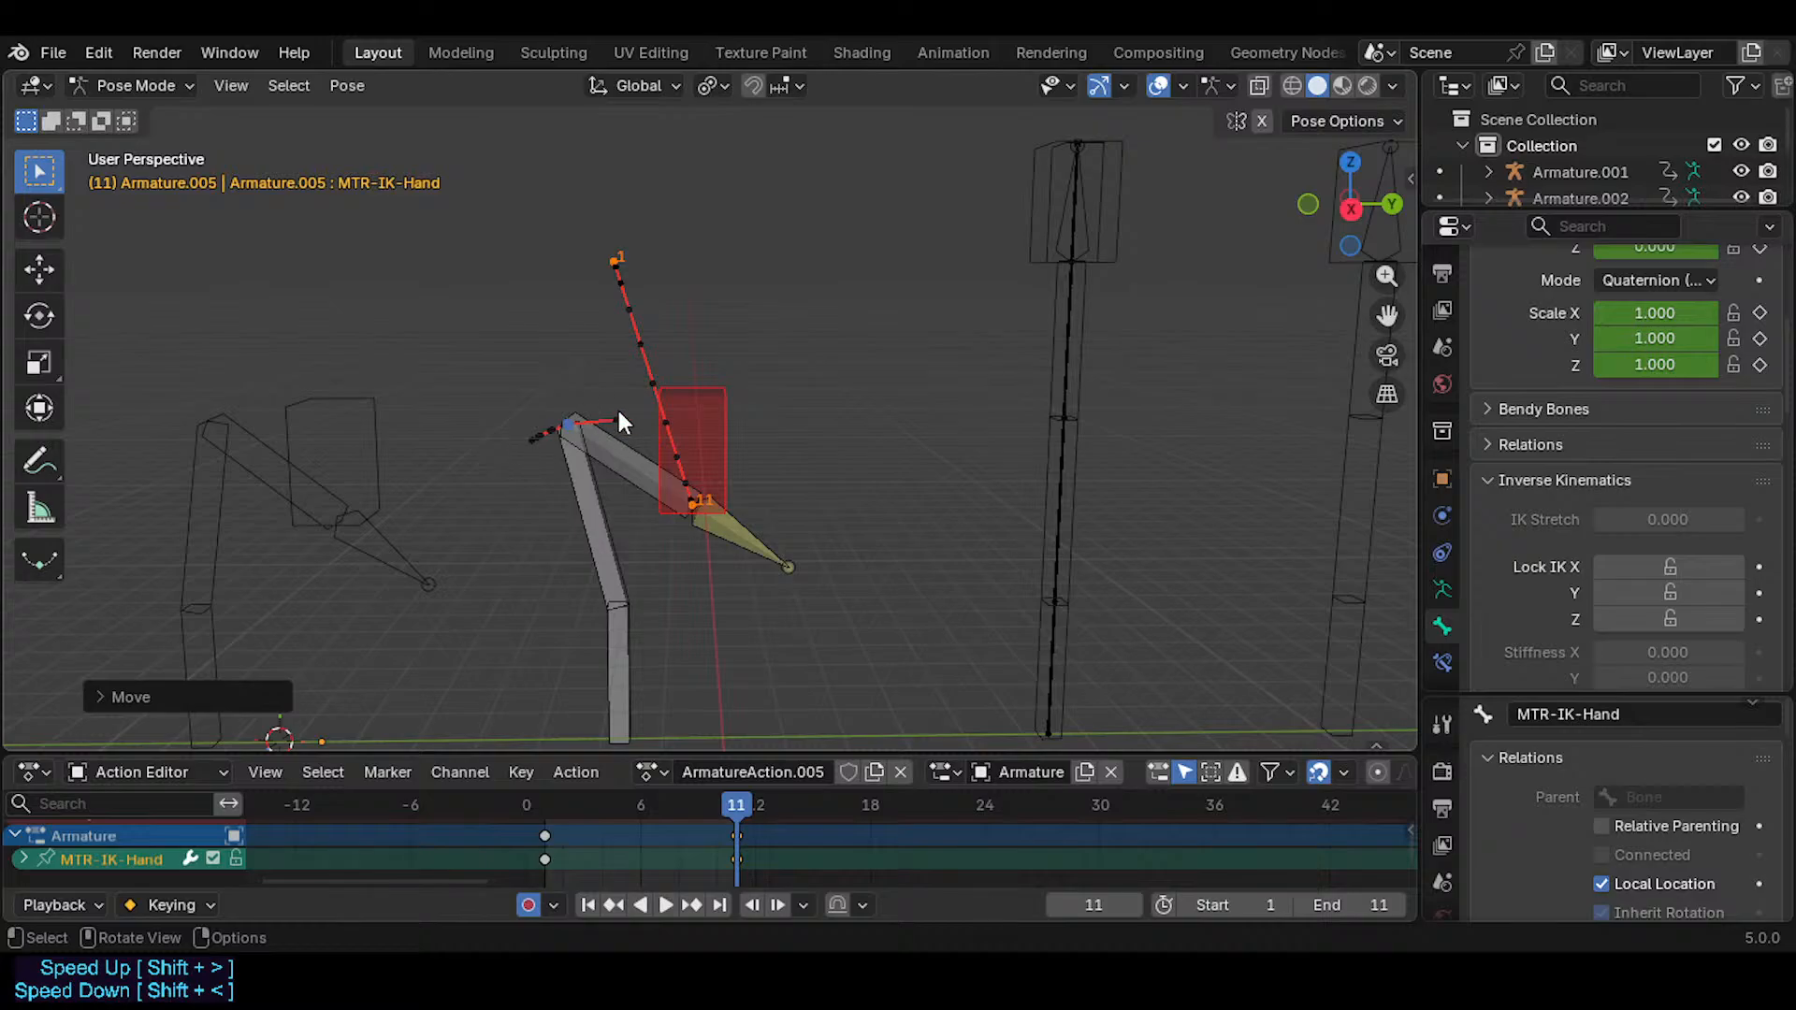
left_click(564, 462)
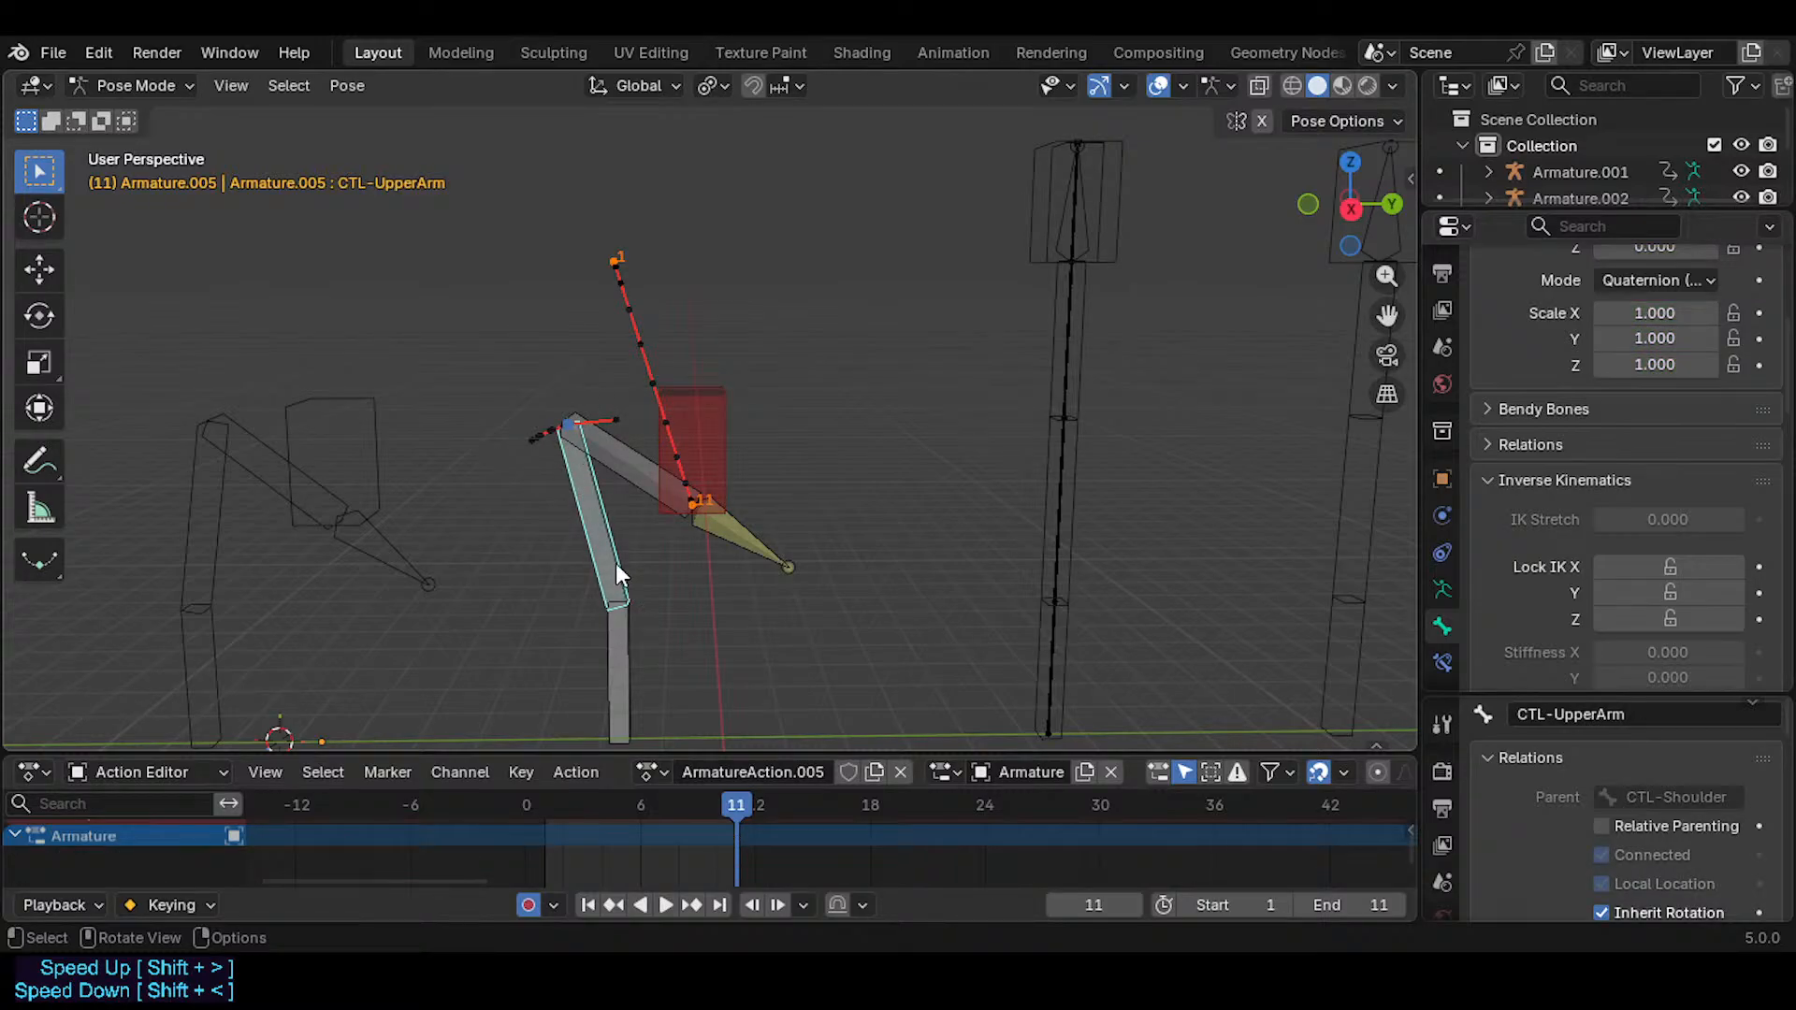
left_click(692, 498)
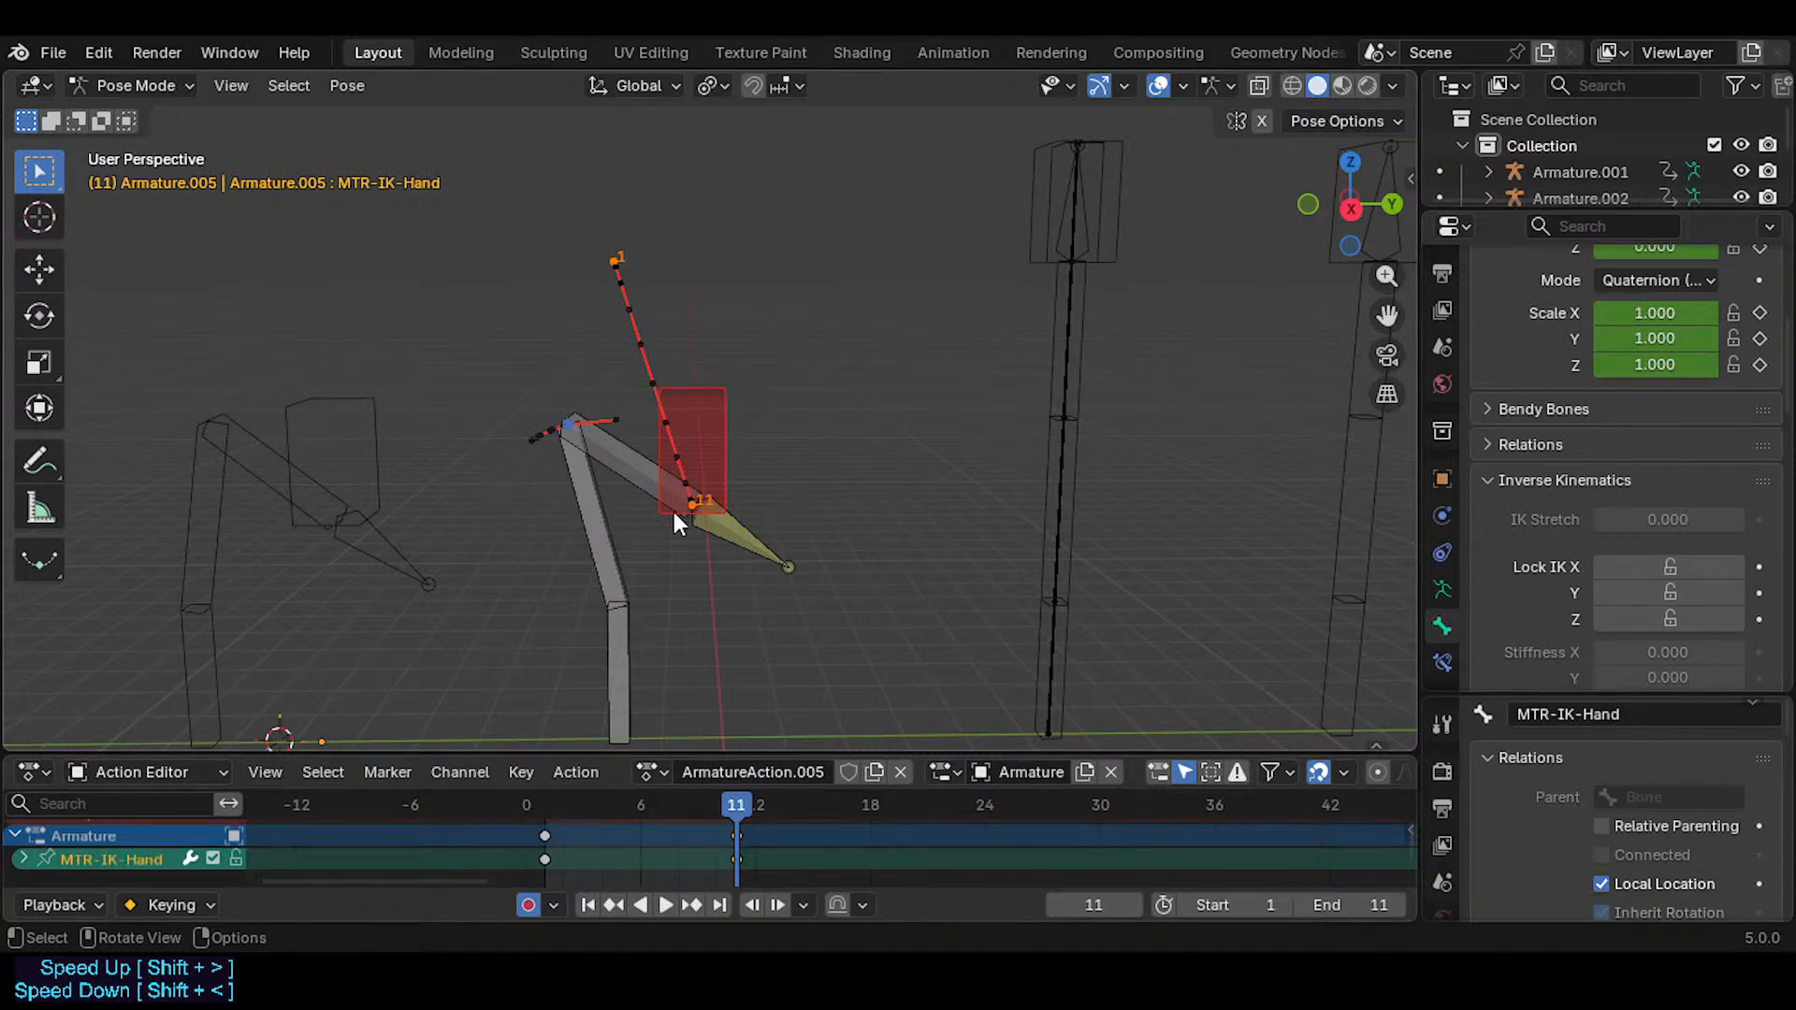
left_click(654, 458)
left_click(726, 486)
middle_click_drag(698, 463, 661, 470)
- Calculate bone paths for CTL-ForeArm and MCH-Hand on Armature.005
left_click(649, 470)
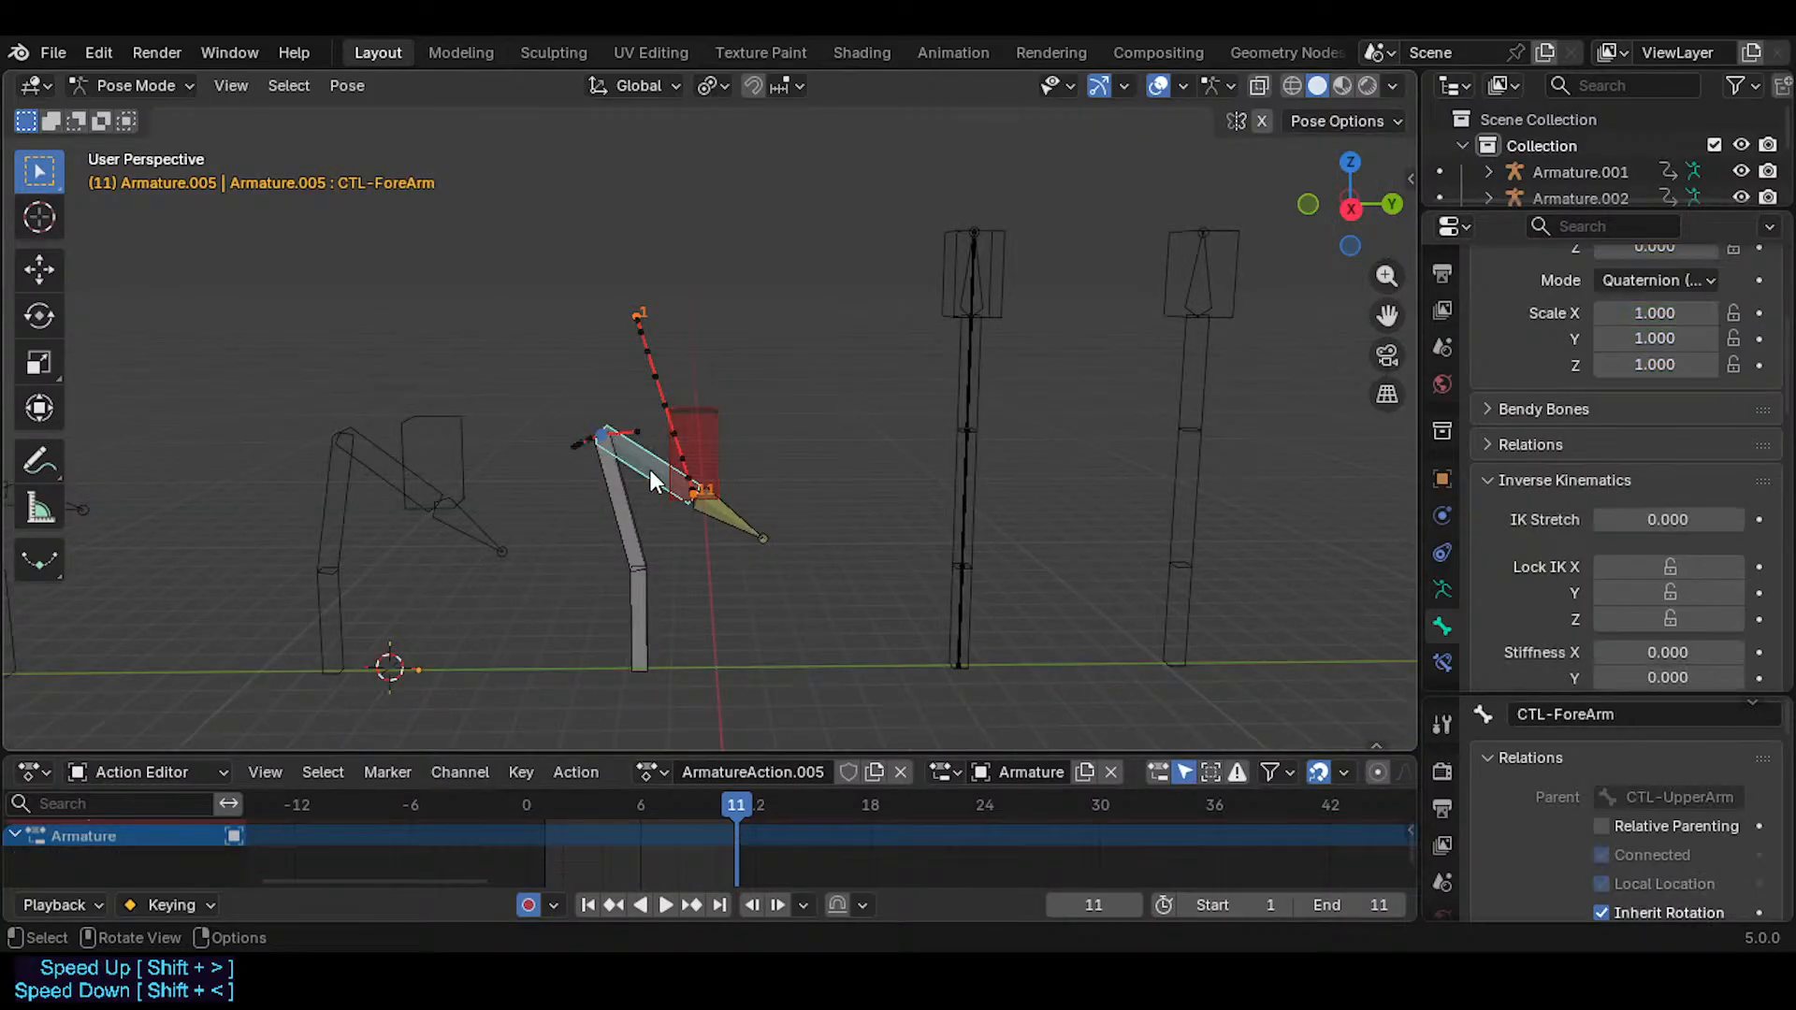
left_click(633, 594)
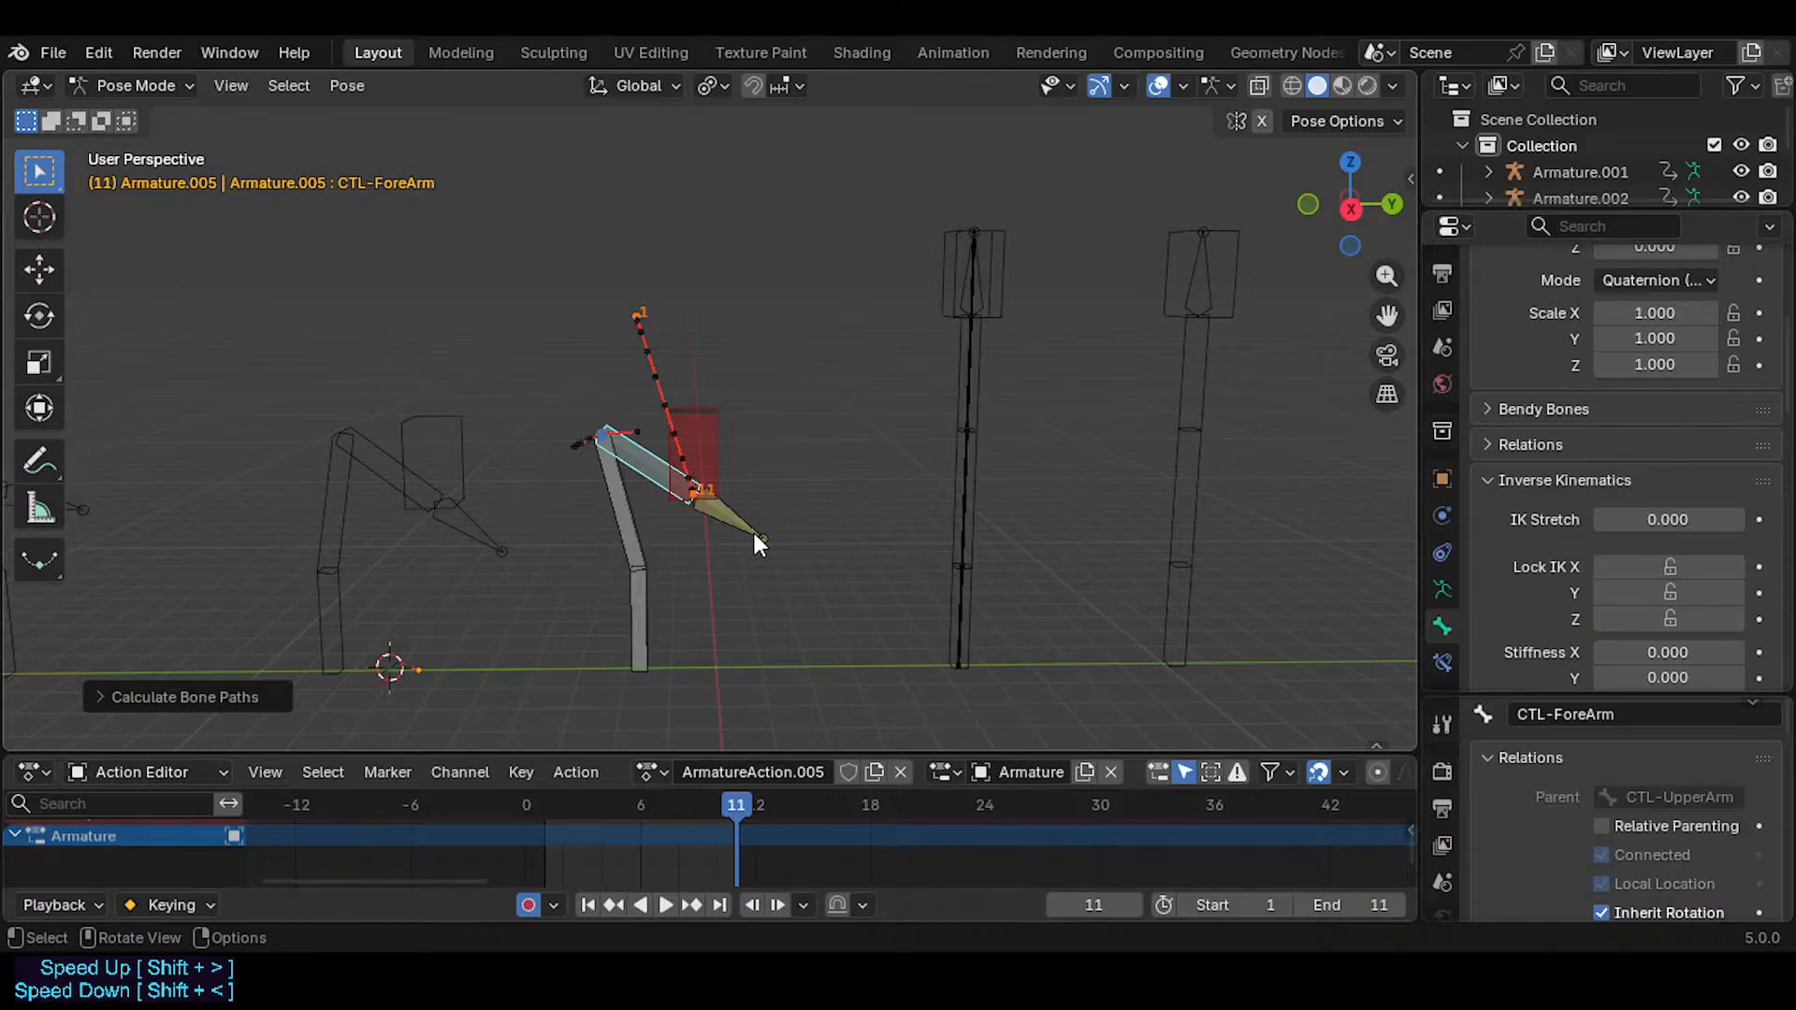
left_click_drag(754, 533, 724, 511)
left_click(720, 516)
left_click(721, 516)
key("q")
left_click(636, 653)
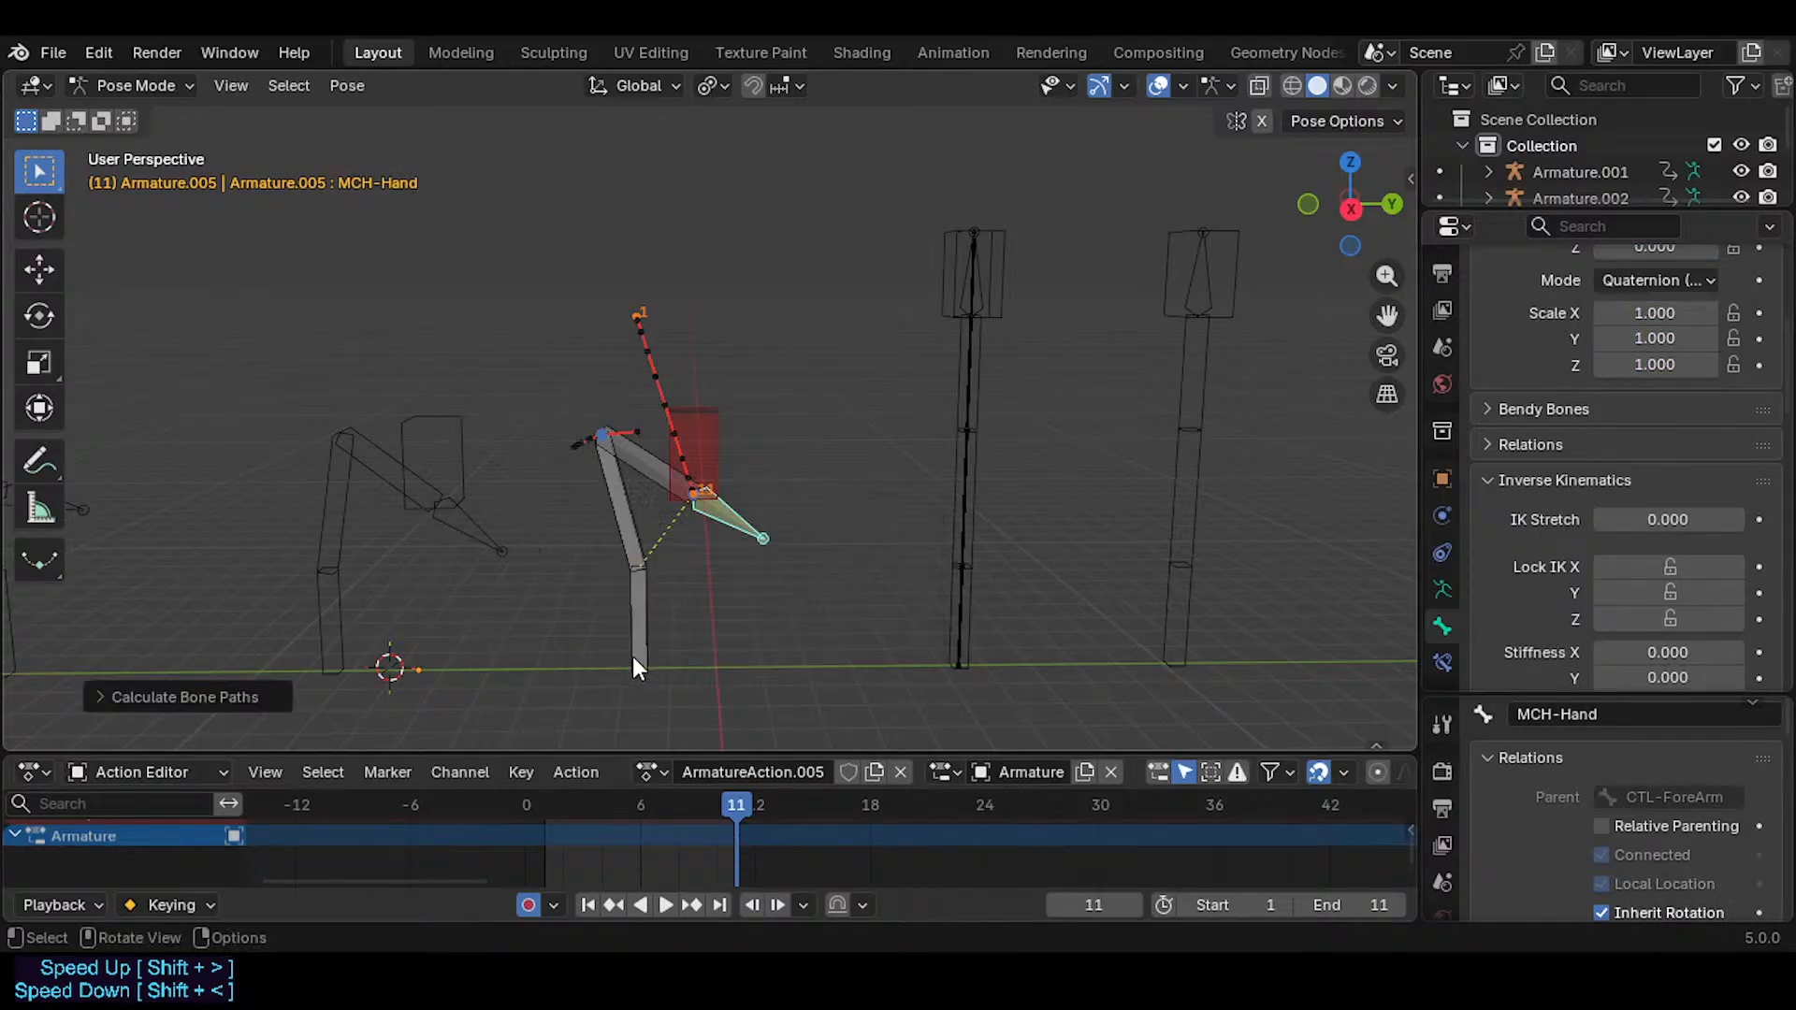
- Clear the bone paths of Armature.005 and calculate new ones for MCH-Hand and MTR-IK-Hand
scroll(702, 484, "up", 2)
left_click(704, 422)
key("alt+q")
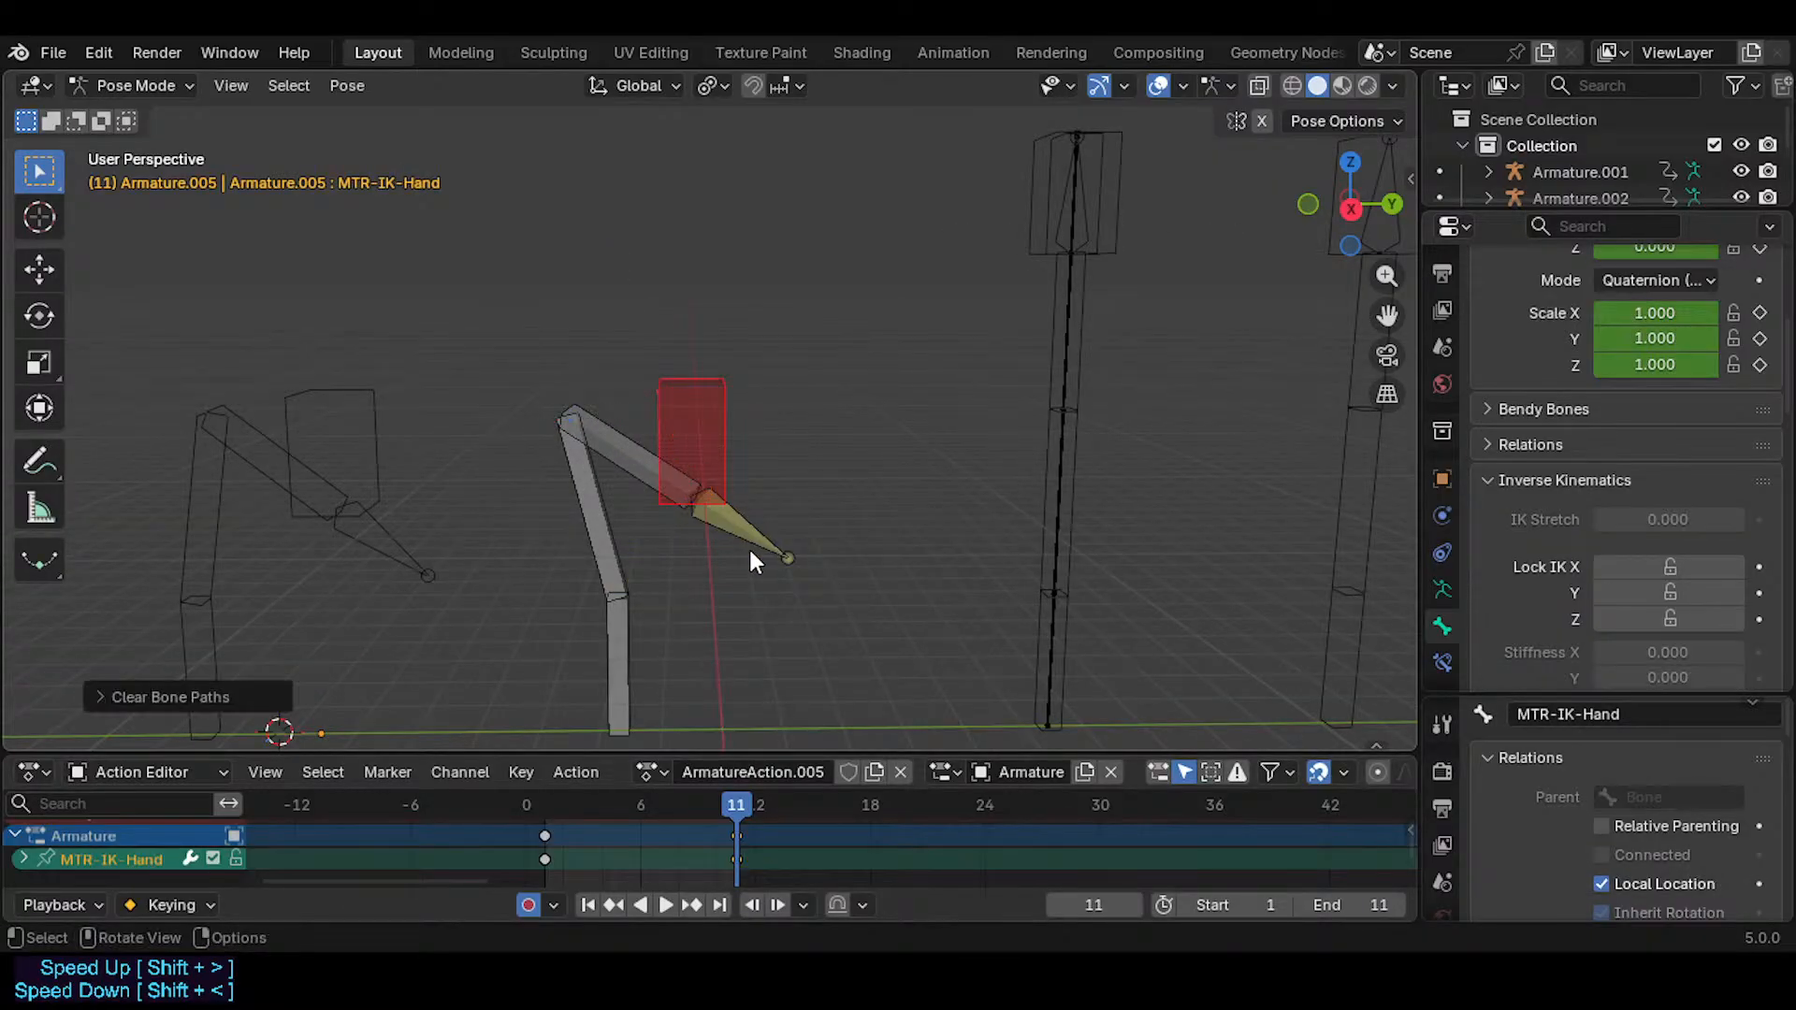
left_click(748, 546)
key("q")
left_click(692, 655)
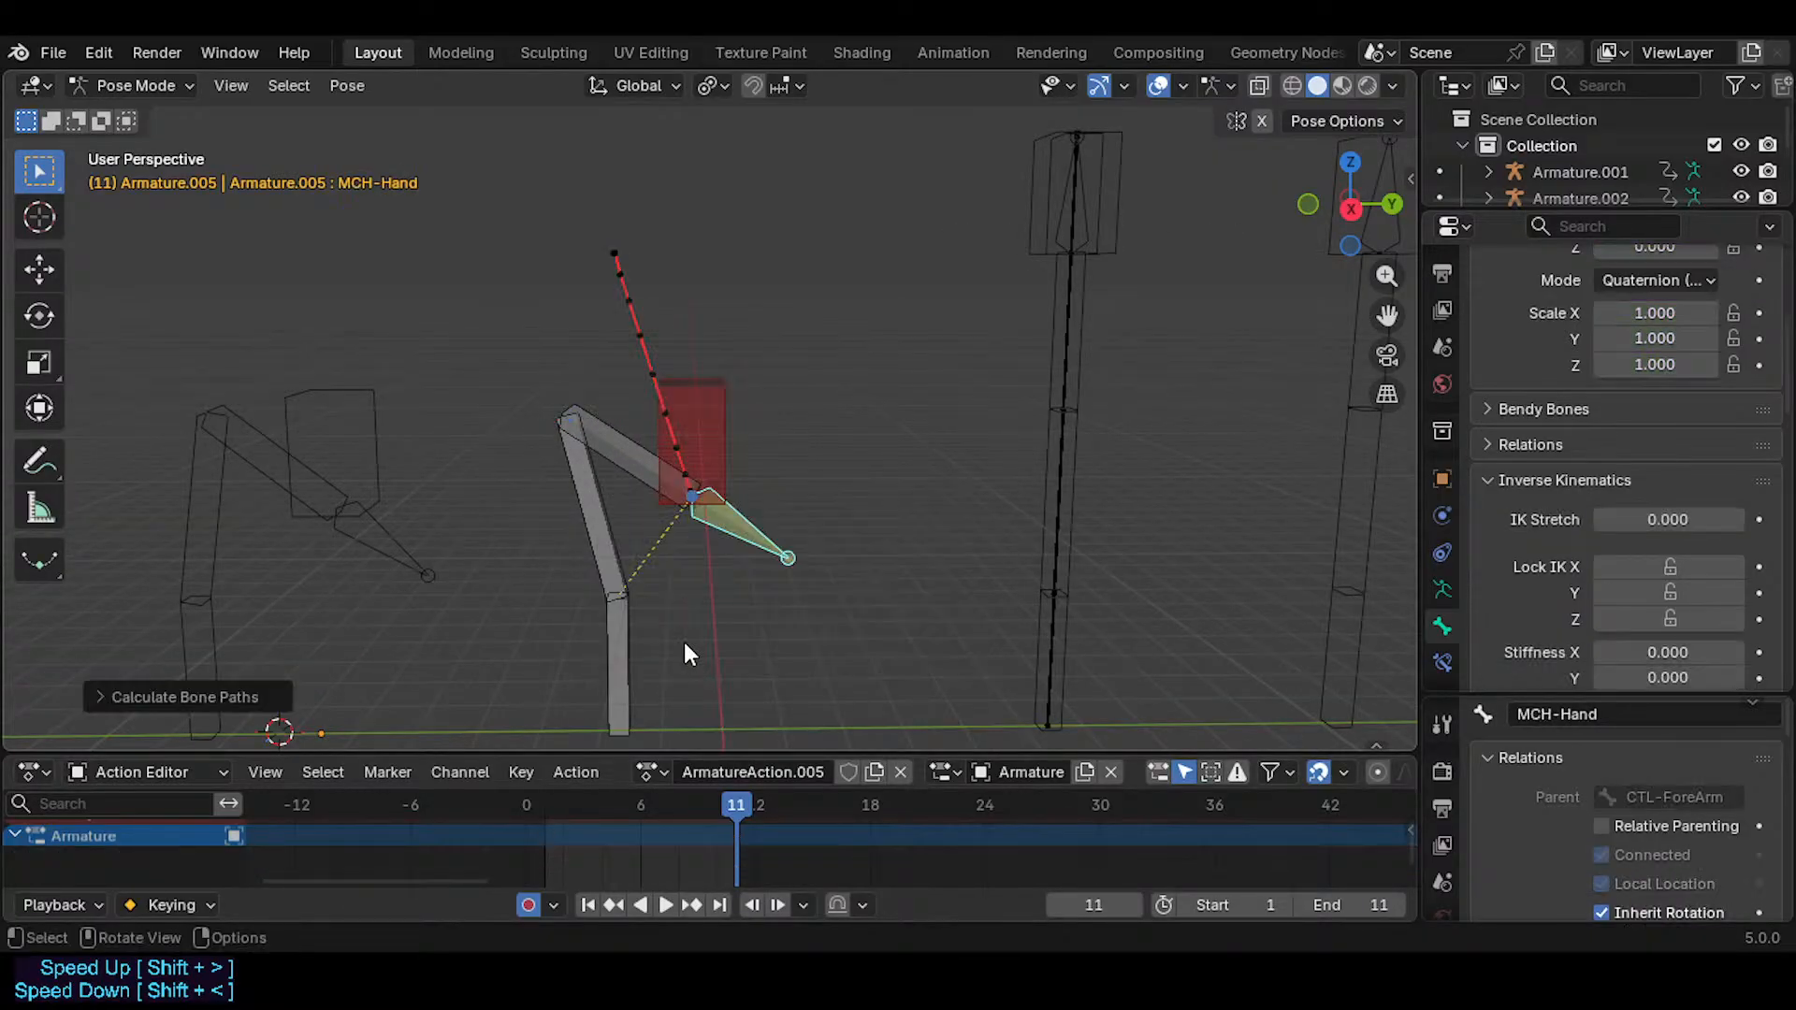
left_click(696, 438)
key("q")
left_click(653, 554)
- Clear the bone paths of Armature.005 again and calculate only the MTR-IK-Hand path
left_click(736, 528)
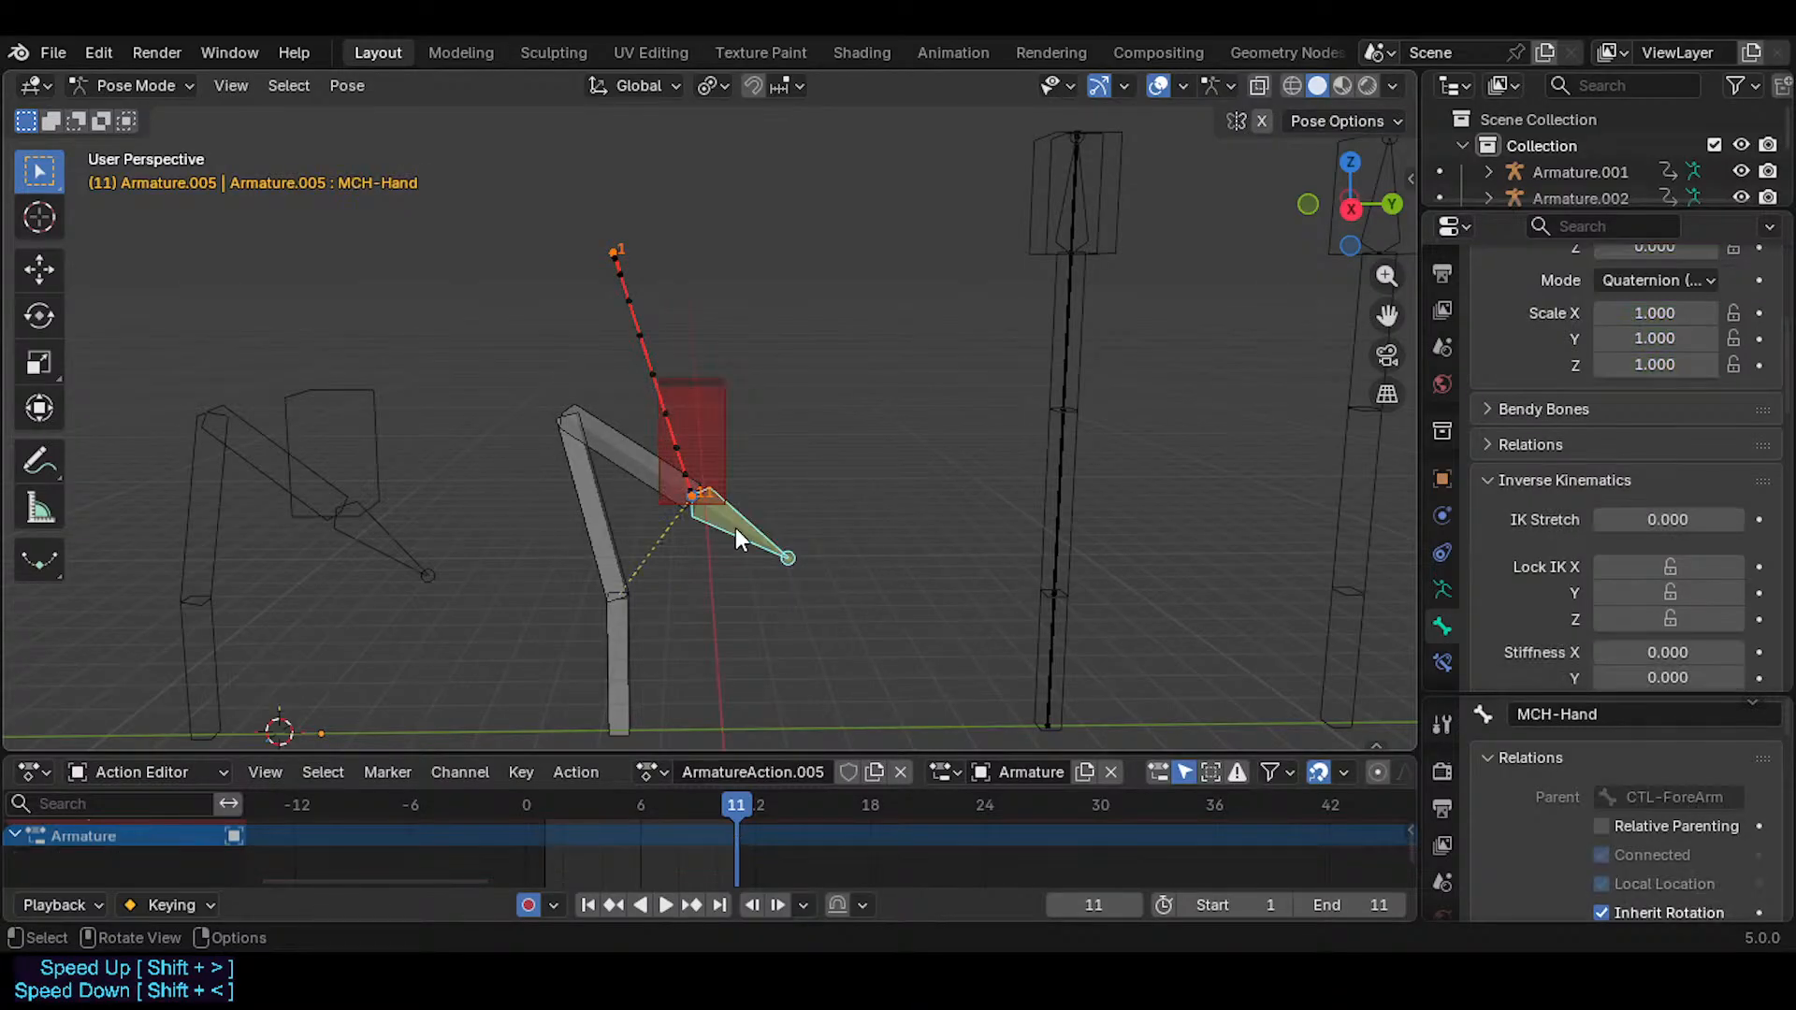
key("alt+q")
left_click(700, 441)
key("q")
left_click(700, 555)
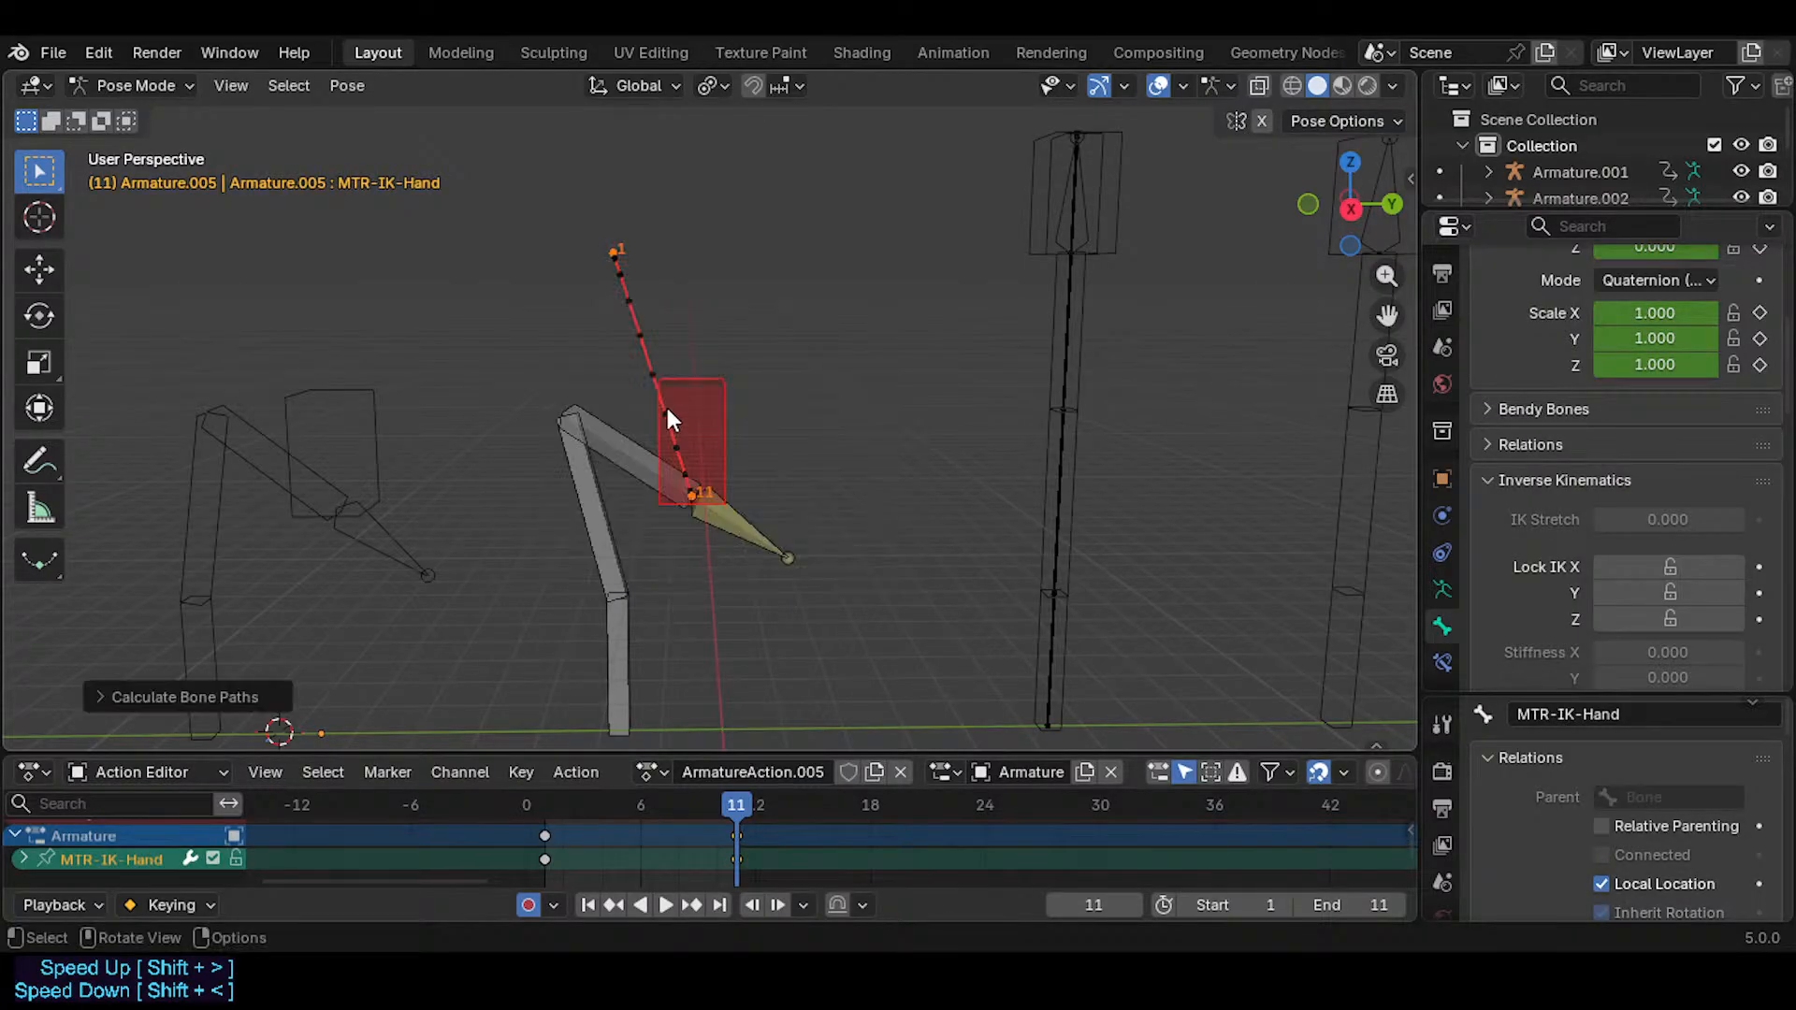
- Replace the lone control path on Armature.005 with freshly calculated paths for MCH-Hand and MTR-IK-Hand
key("alt+q")
left_click(730, 549)
key("q")
left_click(686, 655)
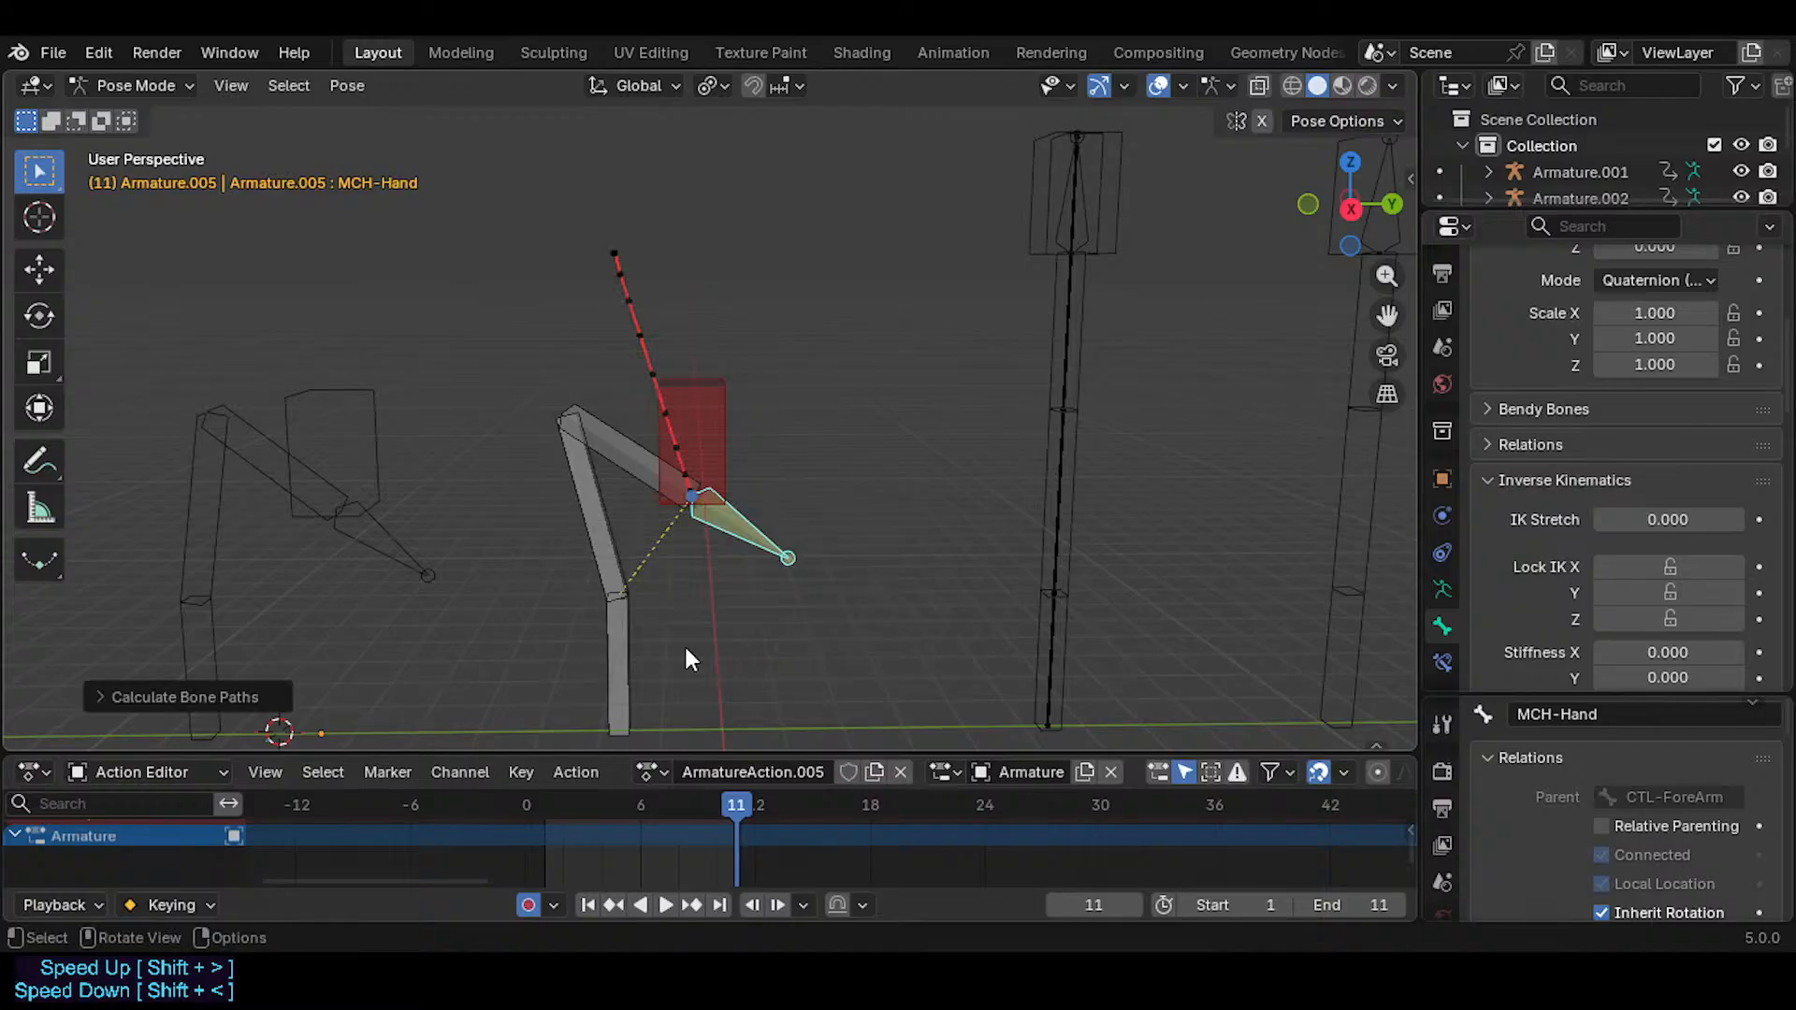
left_click(716, 419)
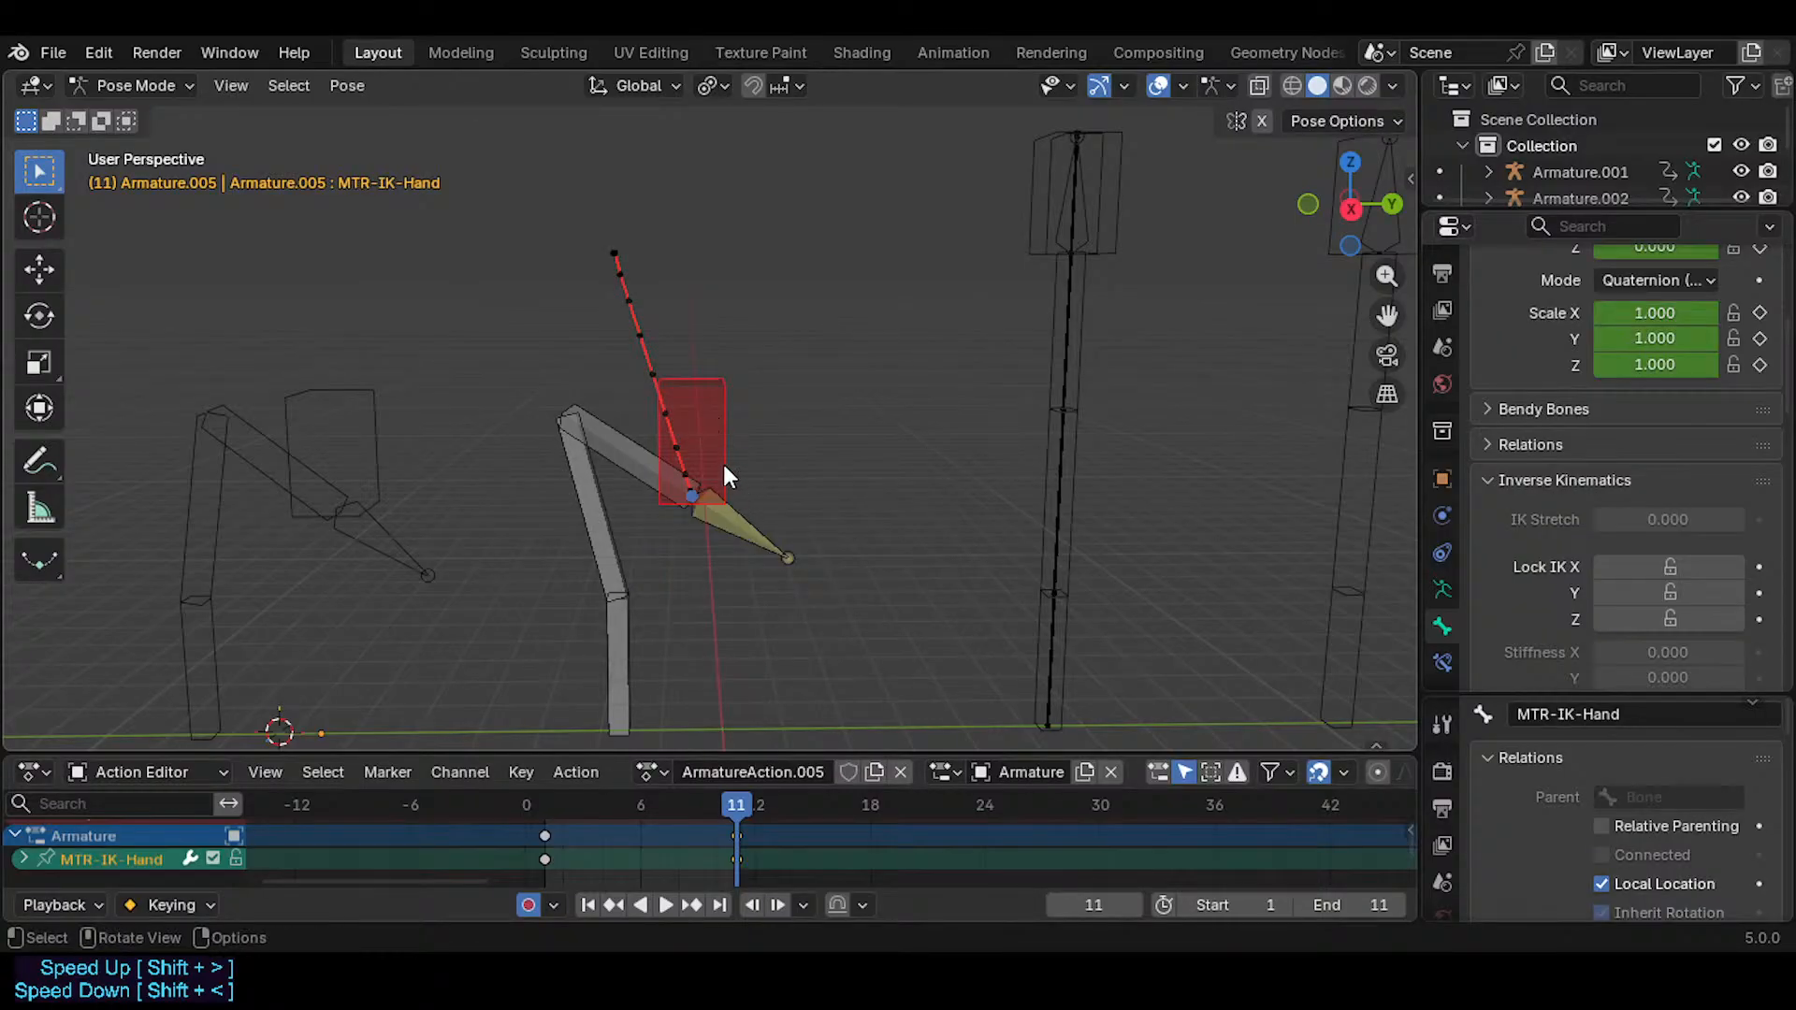
key("q")
left_click(683, 566)
- Switch to posing Armature.004, clear its bone paths and calculate new ones for the hand bone and its MTR-IK-Hand control
middle_click_drag(683, 573, 509, 518)
key("ctrl+Tab")
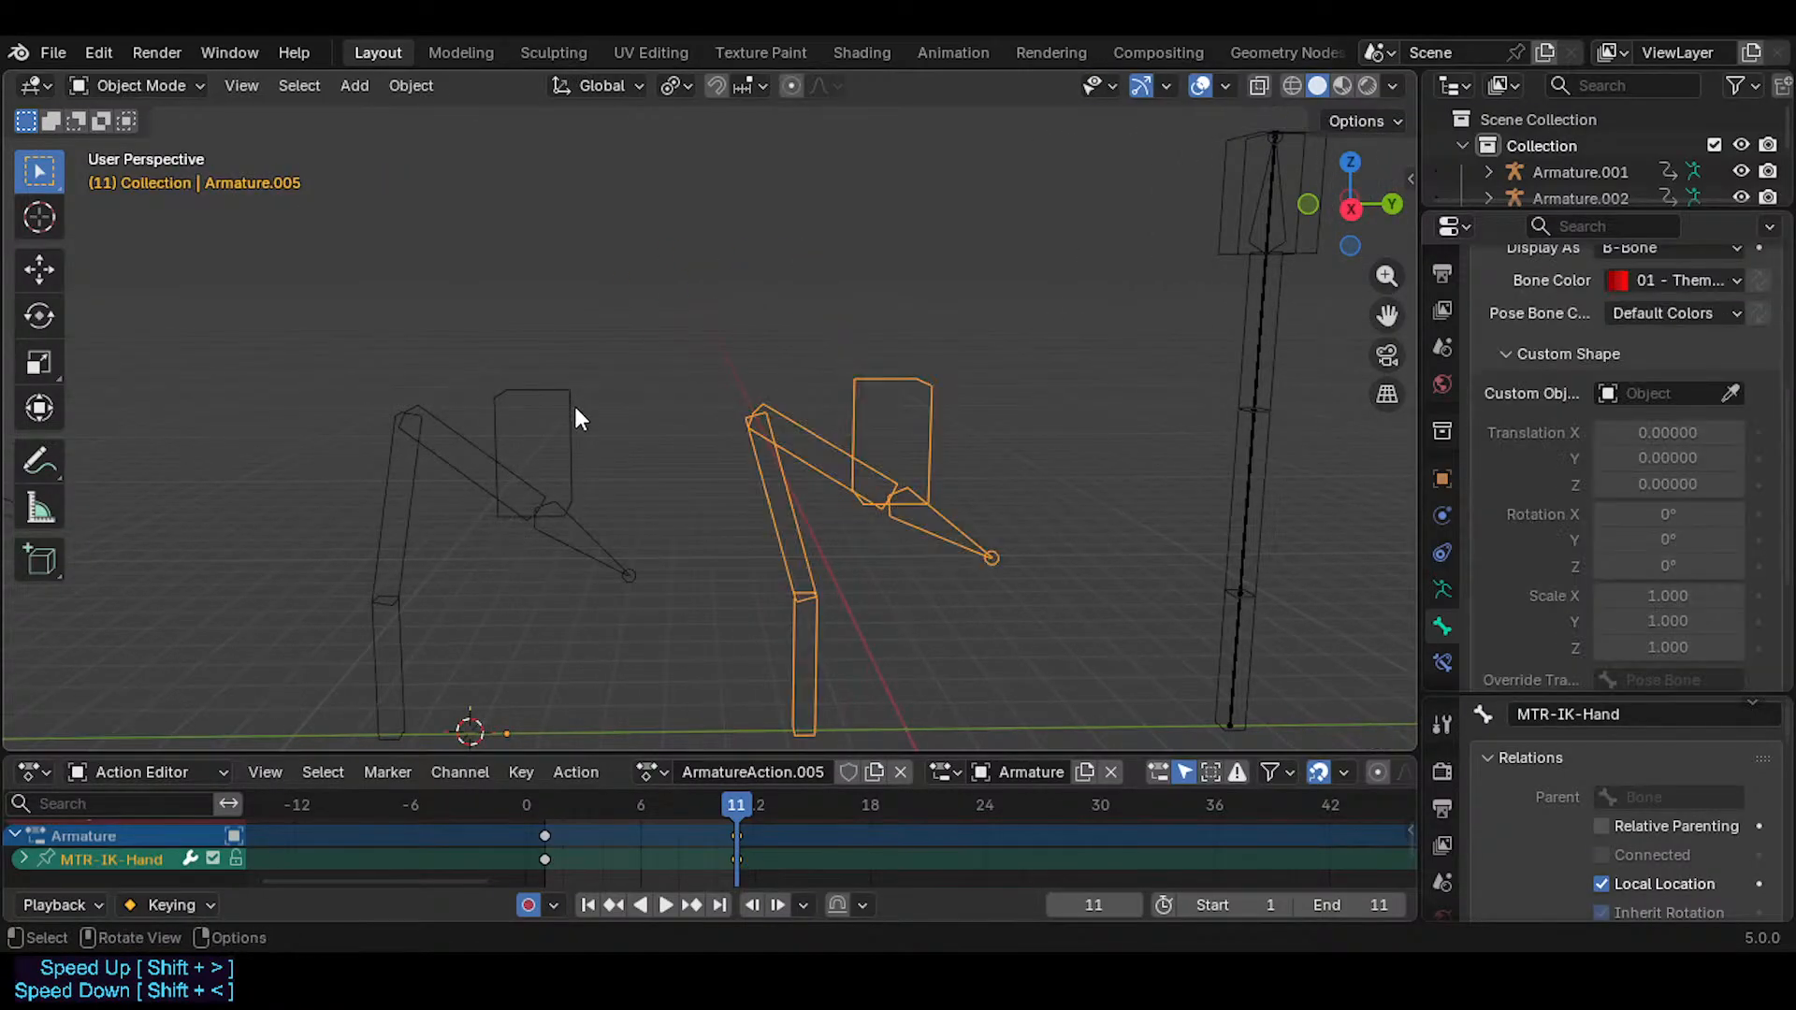
left_click(570, 412)
key("ctrl+Tab")
left_click(563, 425)
key("alt+q")
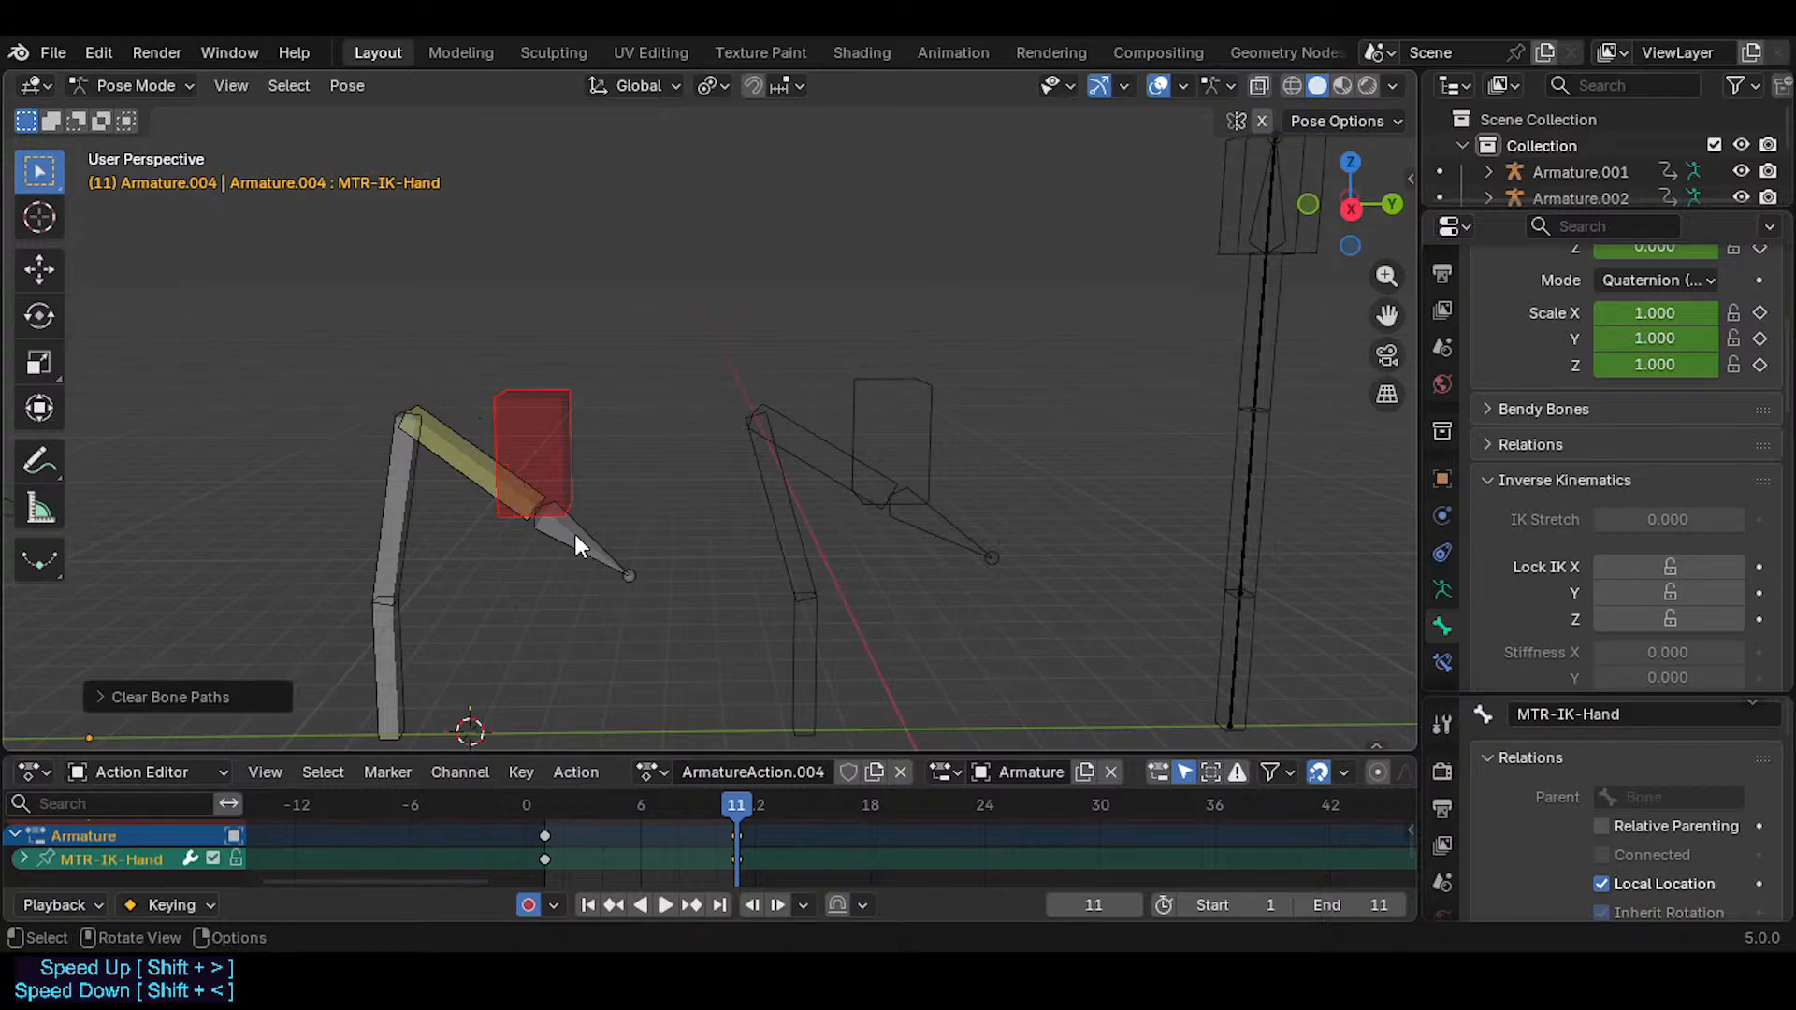
left_click(574, 535)
key("q")
left_click(542, 552)
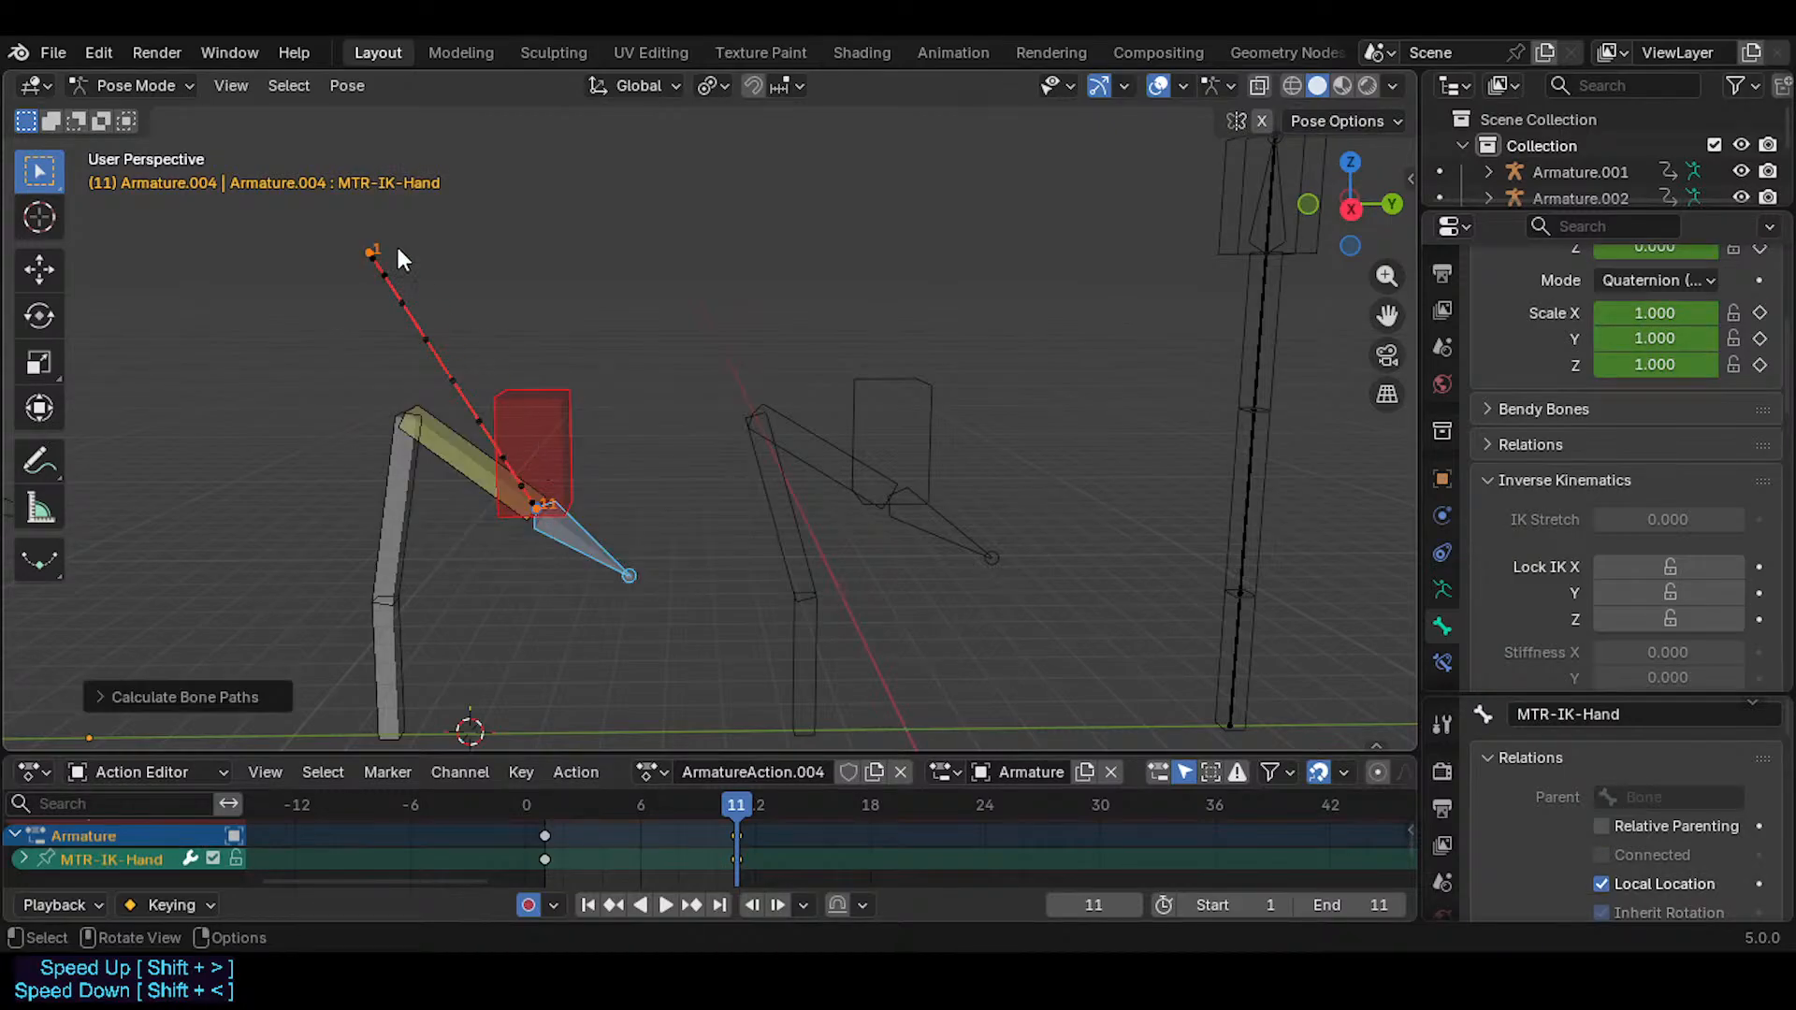
- Compare the motion paths of MCH-Hand and MTR-IK-Hand on Armature.004 by selecting each bone in turn
scroll(632, 529, "down", 3)
left_click(673, 559)
middle_click_drag(492, 553, 547, 552, "shift")
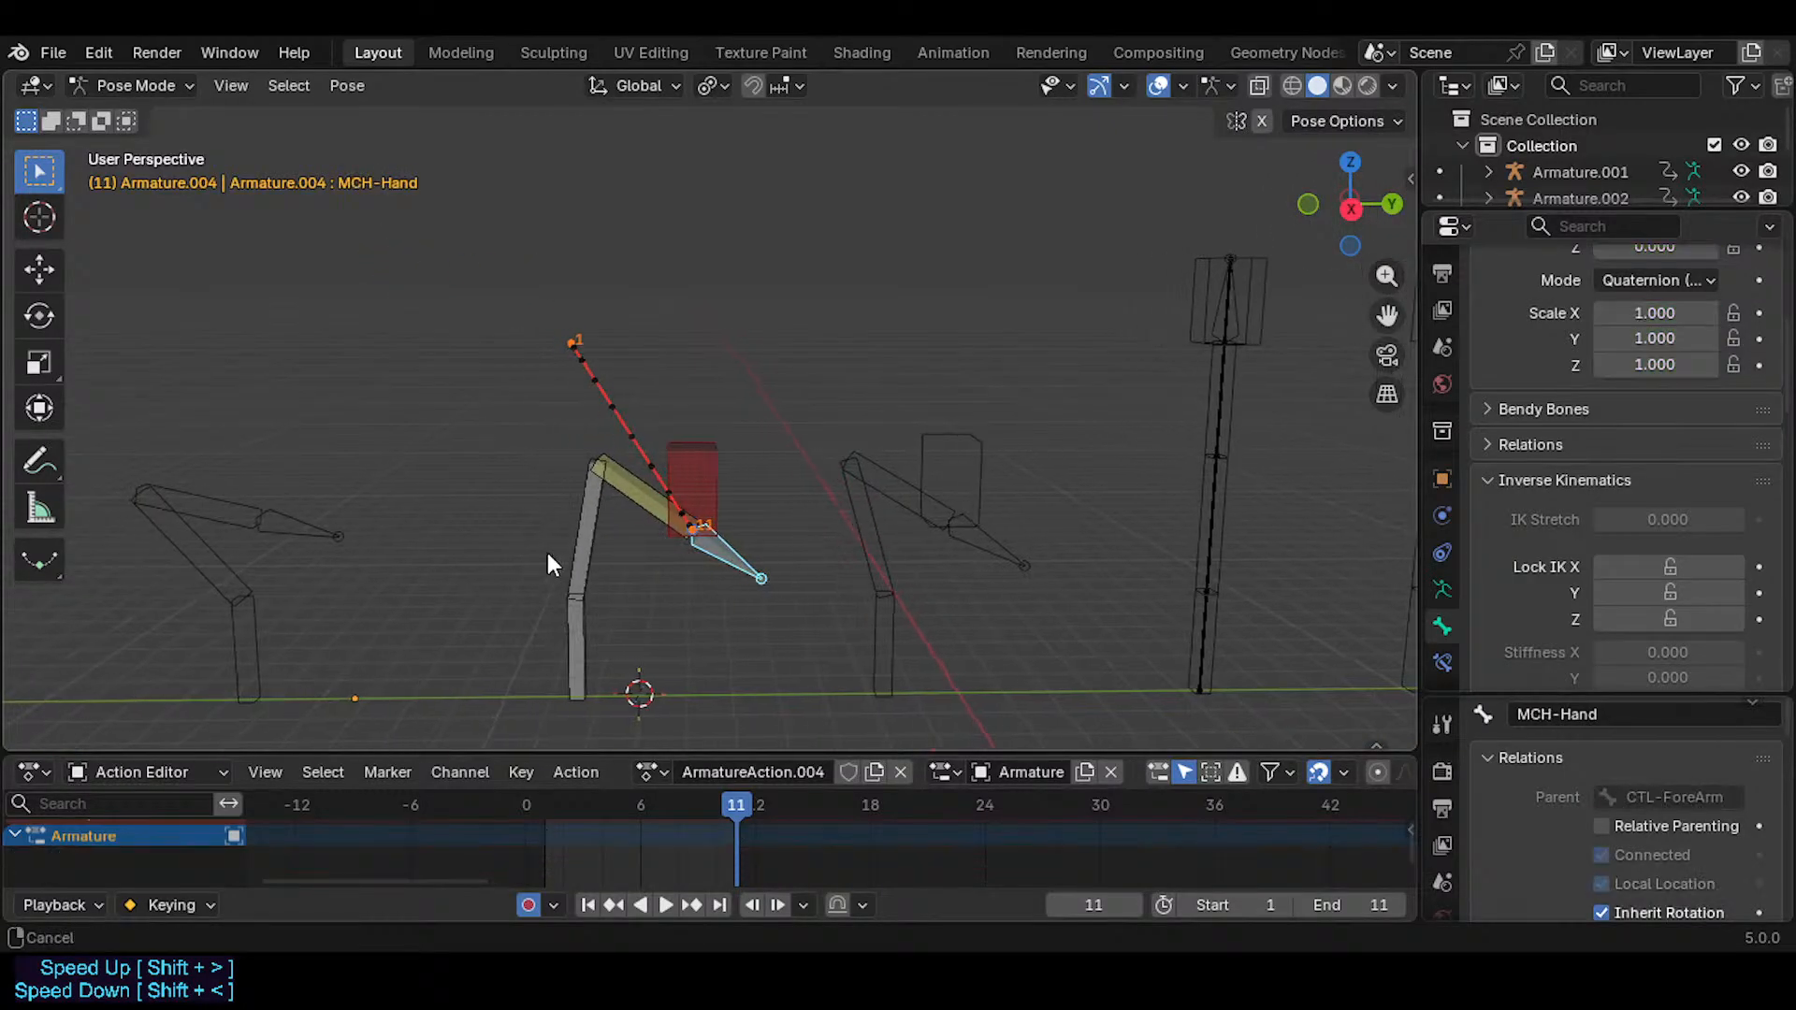
left_click(704, 451)
middle_click_drag(258, 502, 323, 502, "shift")
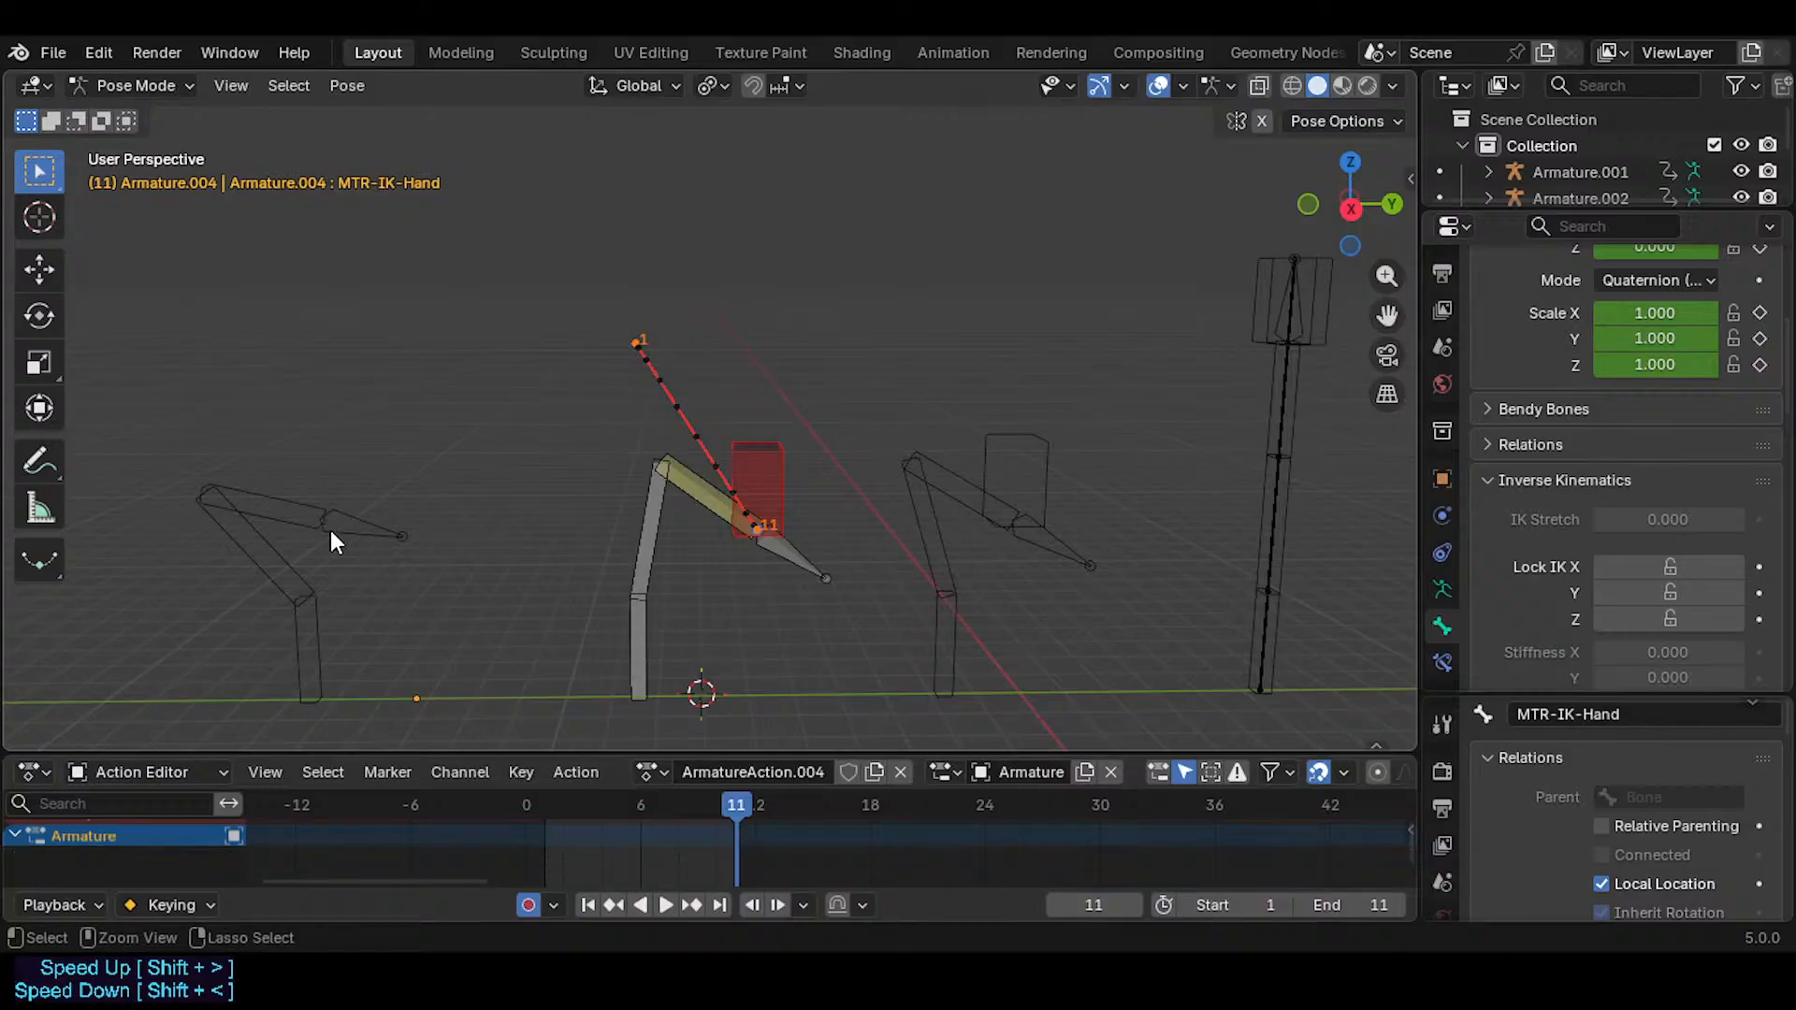
- Return to posing the leftmost arm, Armature.001, to compare its hand path
key("ctrl+Tab")
left_click(346, 519)
key("ctrl+Tab")
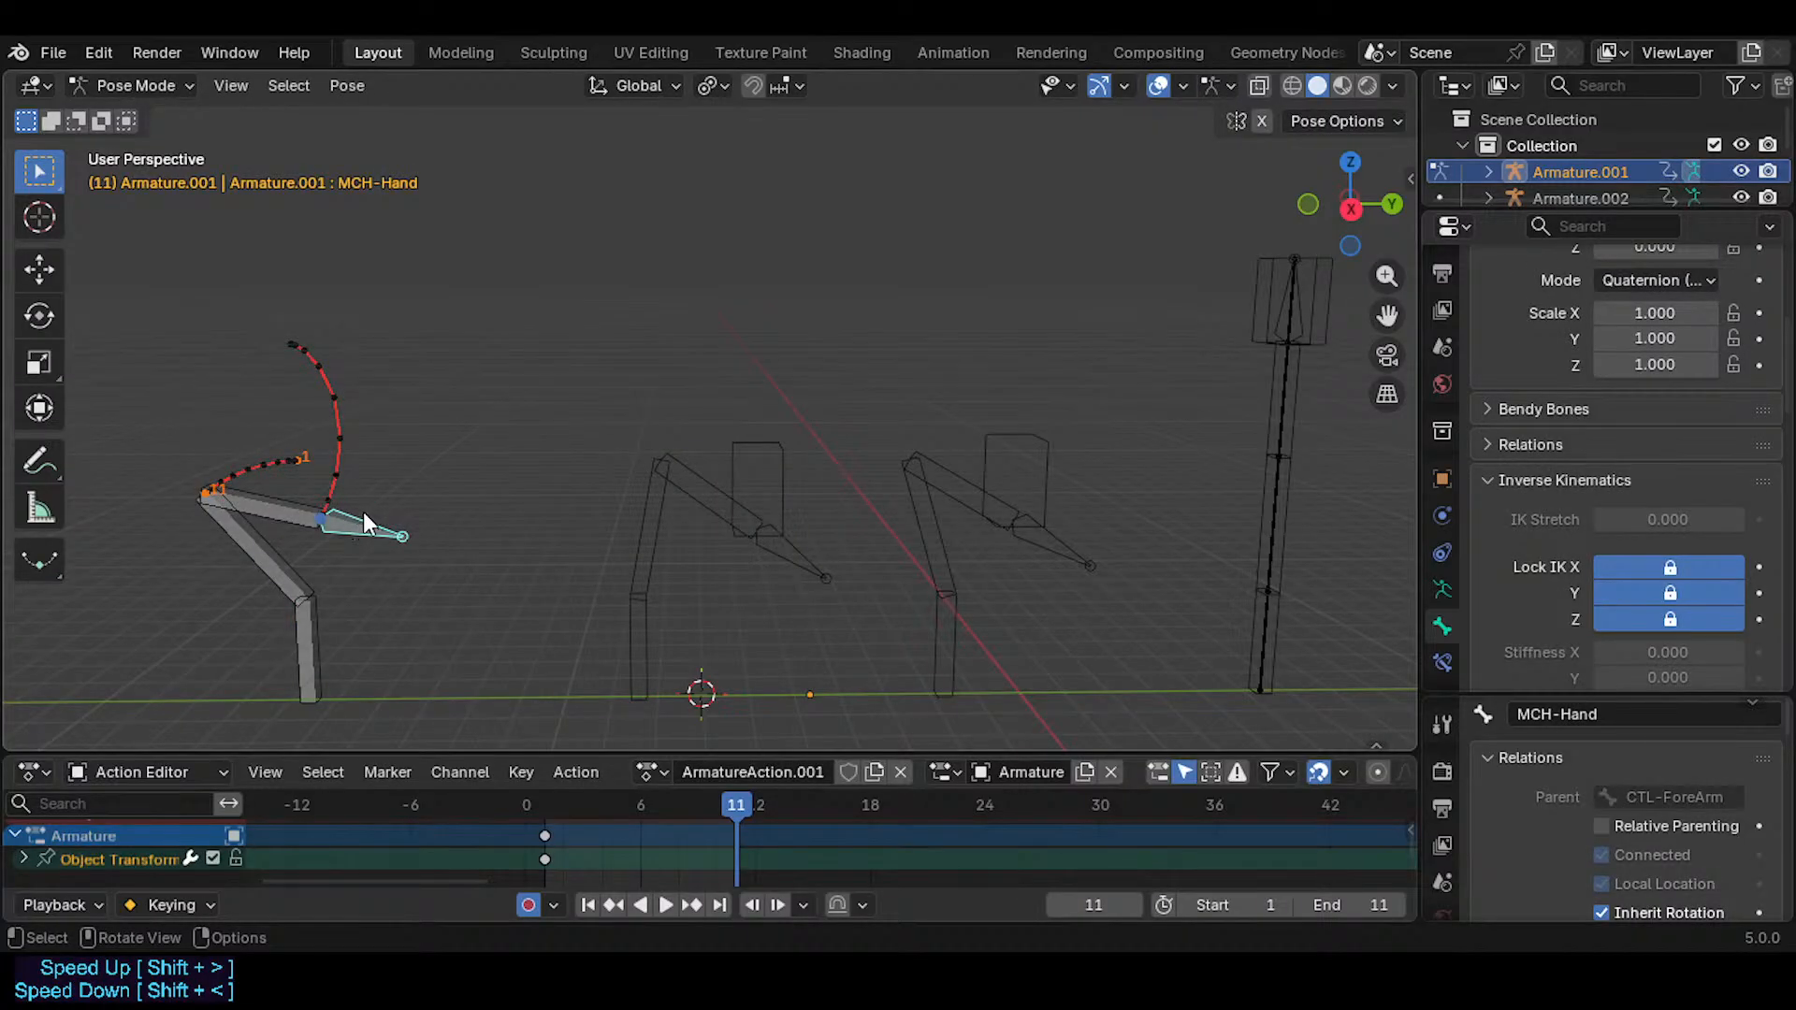
- Key MCH-Hand on Armature.001 at frame 11 and recalculate its bone path
key("i")
left_click(342, 525)
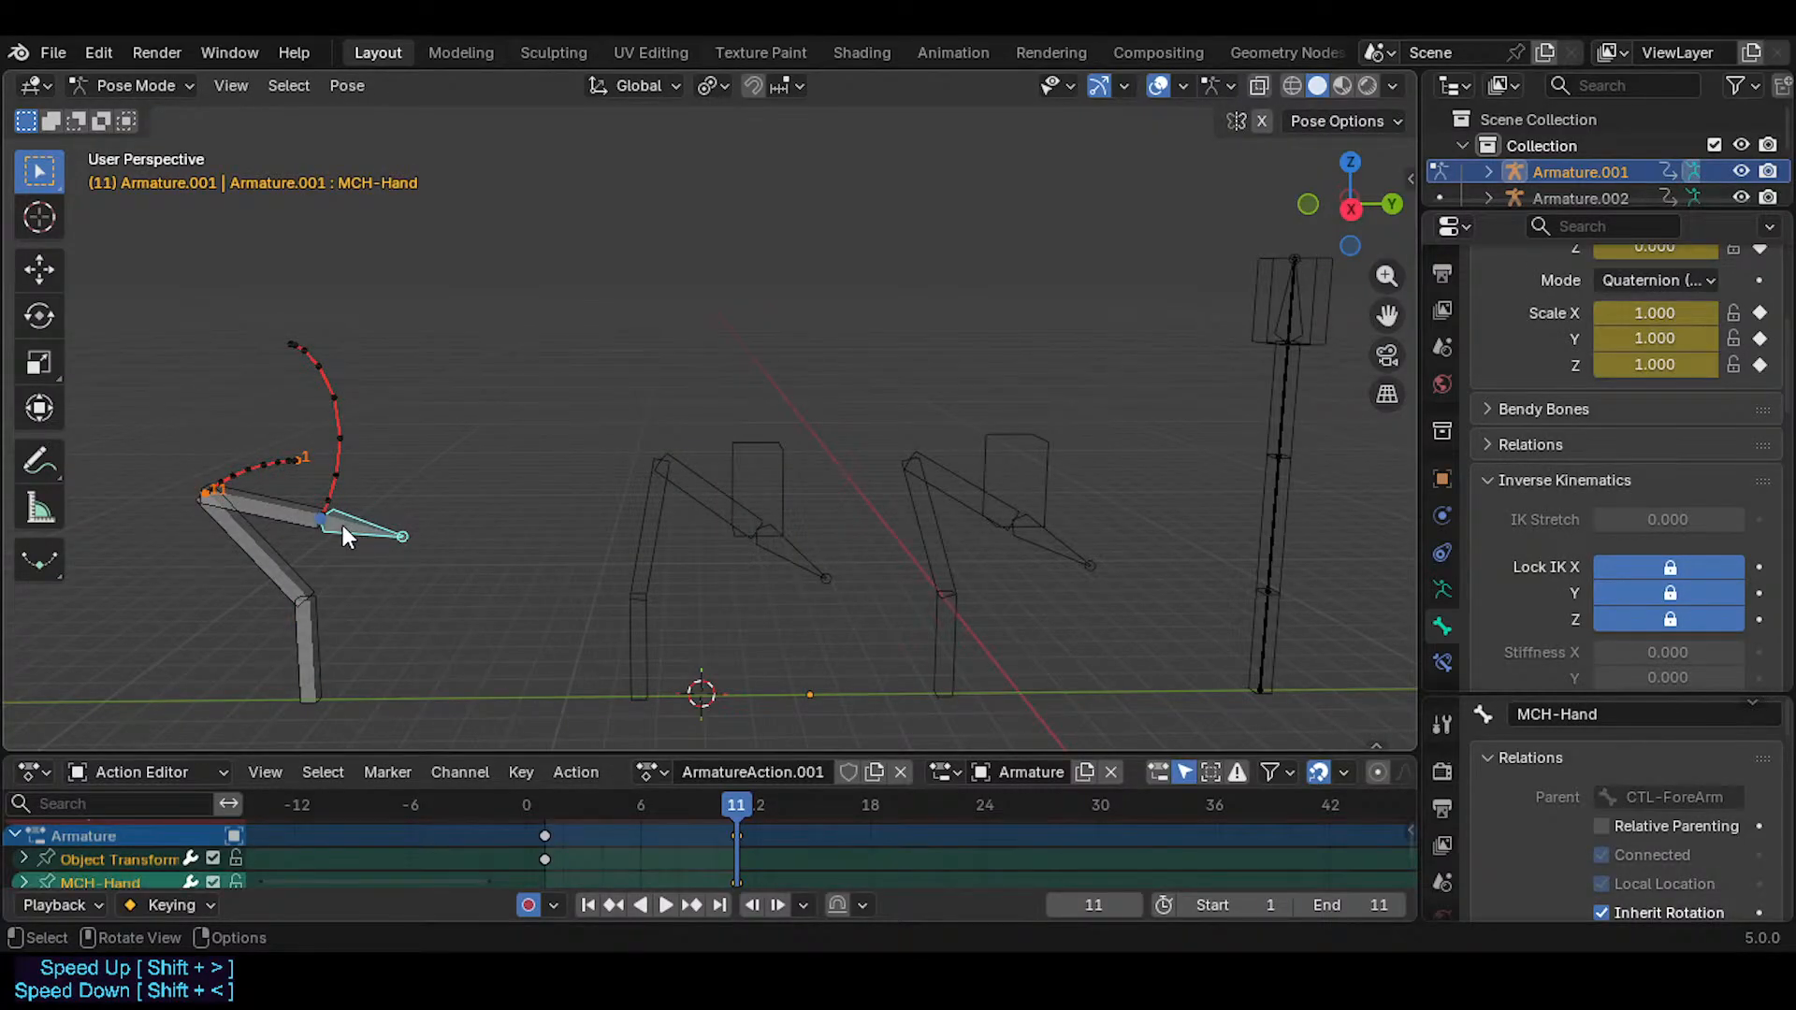
key("alt+w")
key("w")
left_click(285, 643)
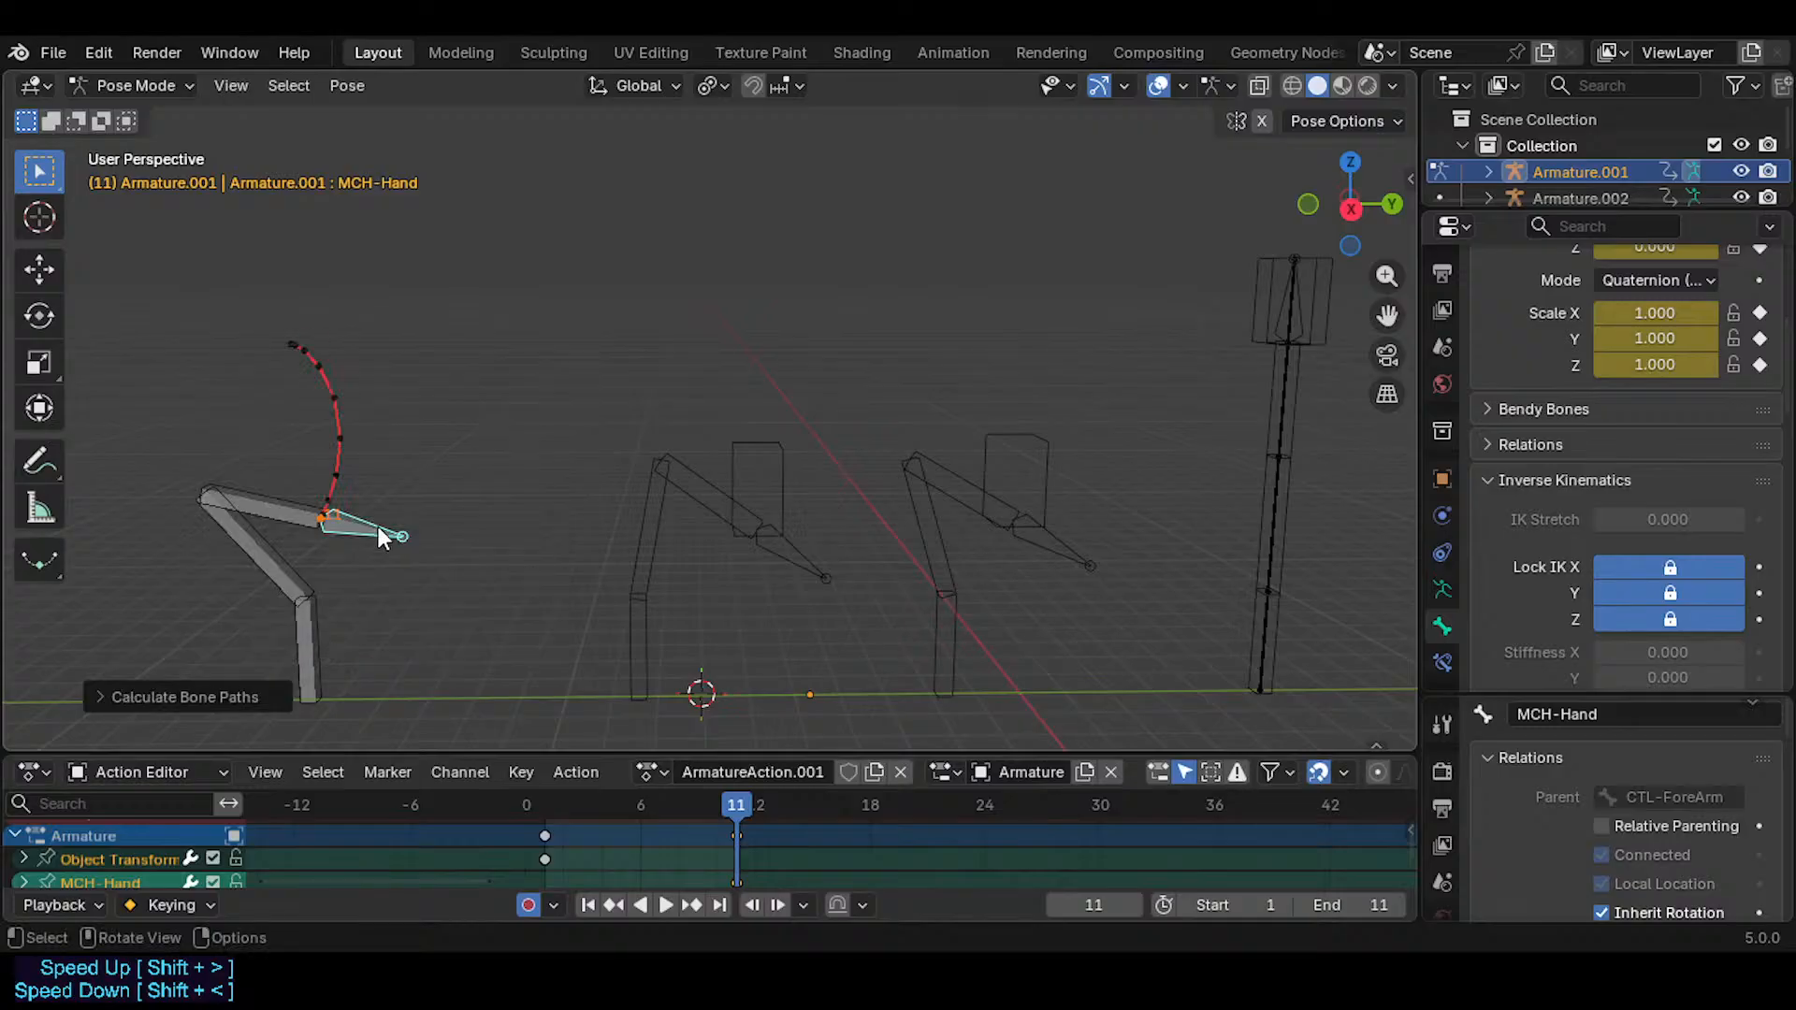
middle_click_drag(542, 452, 411, 446, "shift")
- Switch to posing Armature.005 and then Armature.004 to compare the motion paths of their MTR-IK-Hand controls
key("ctrl+Tab")
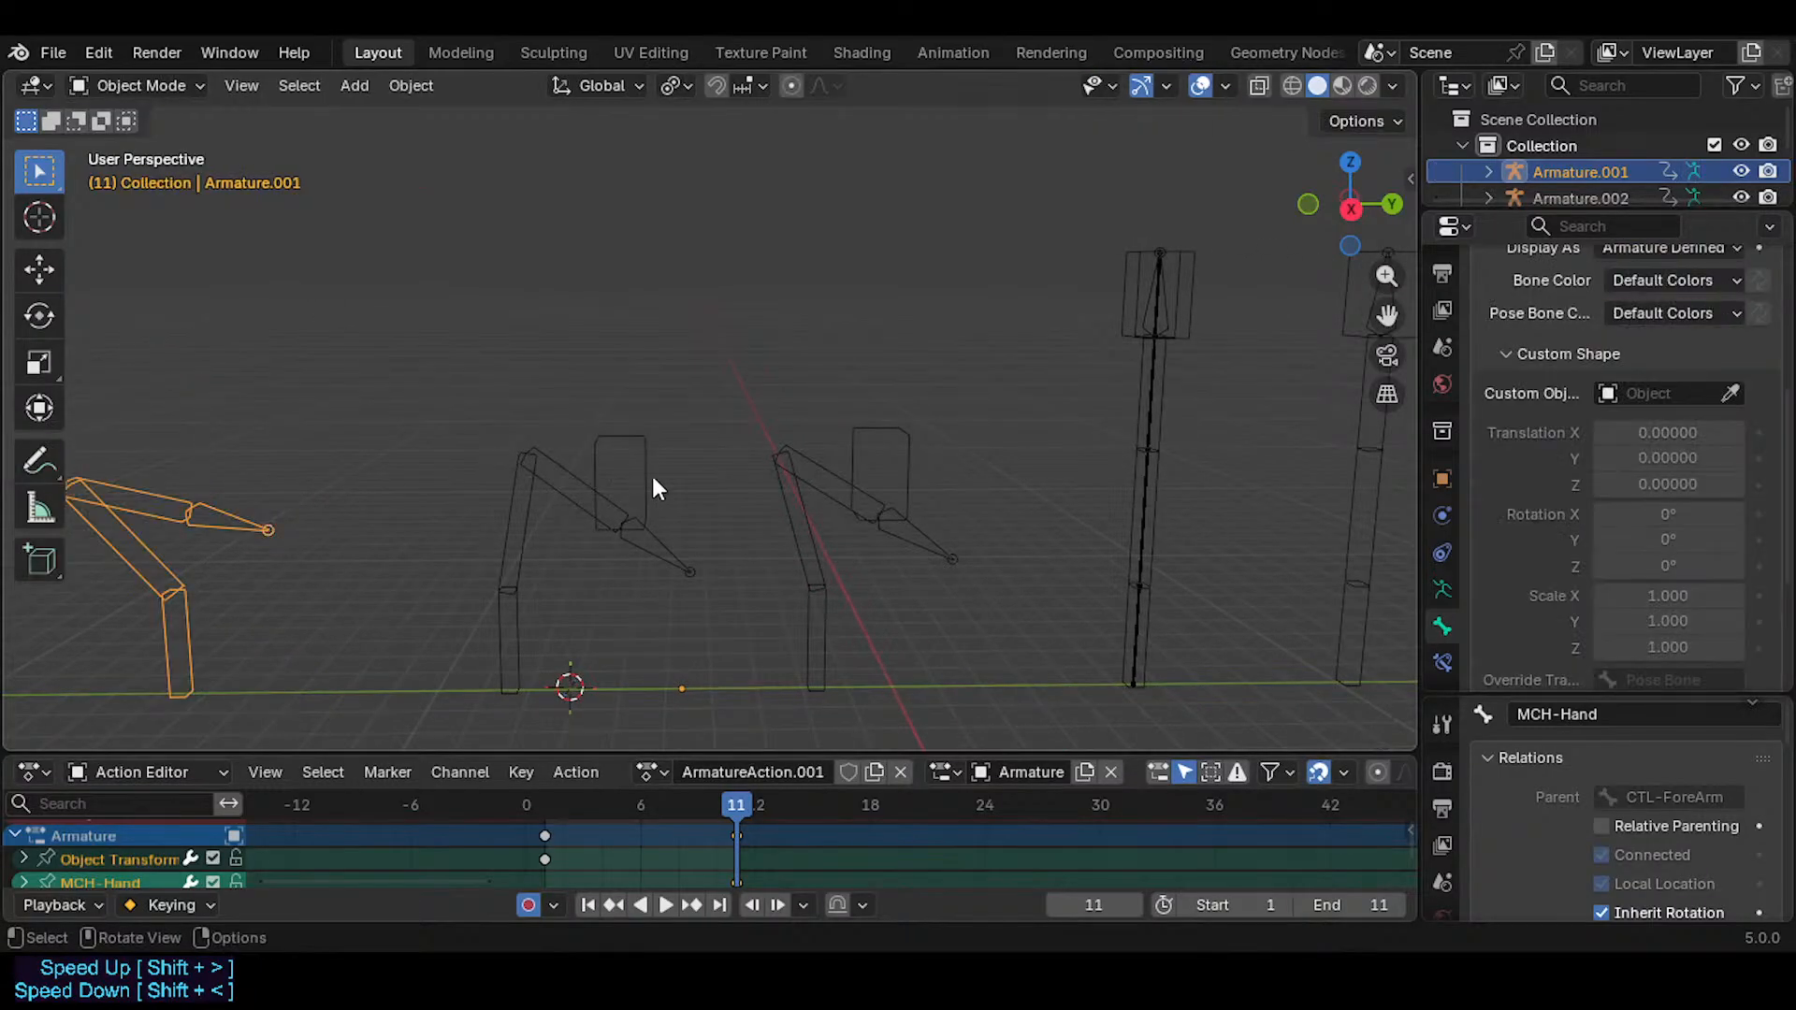
left_click(649, 474)
middle_click_drag(716, 469, 576, 452, "shift")
left_click(593, 435)
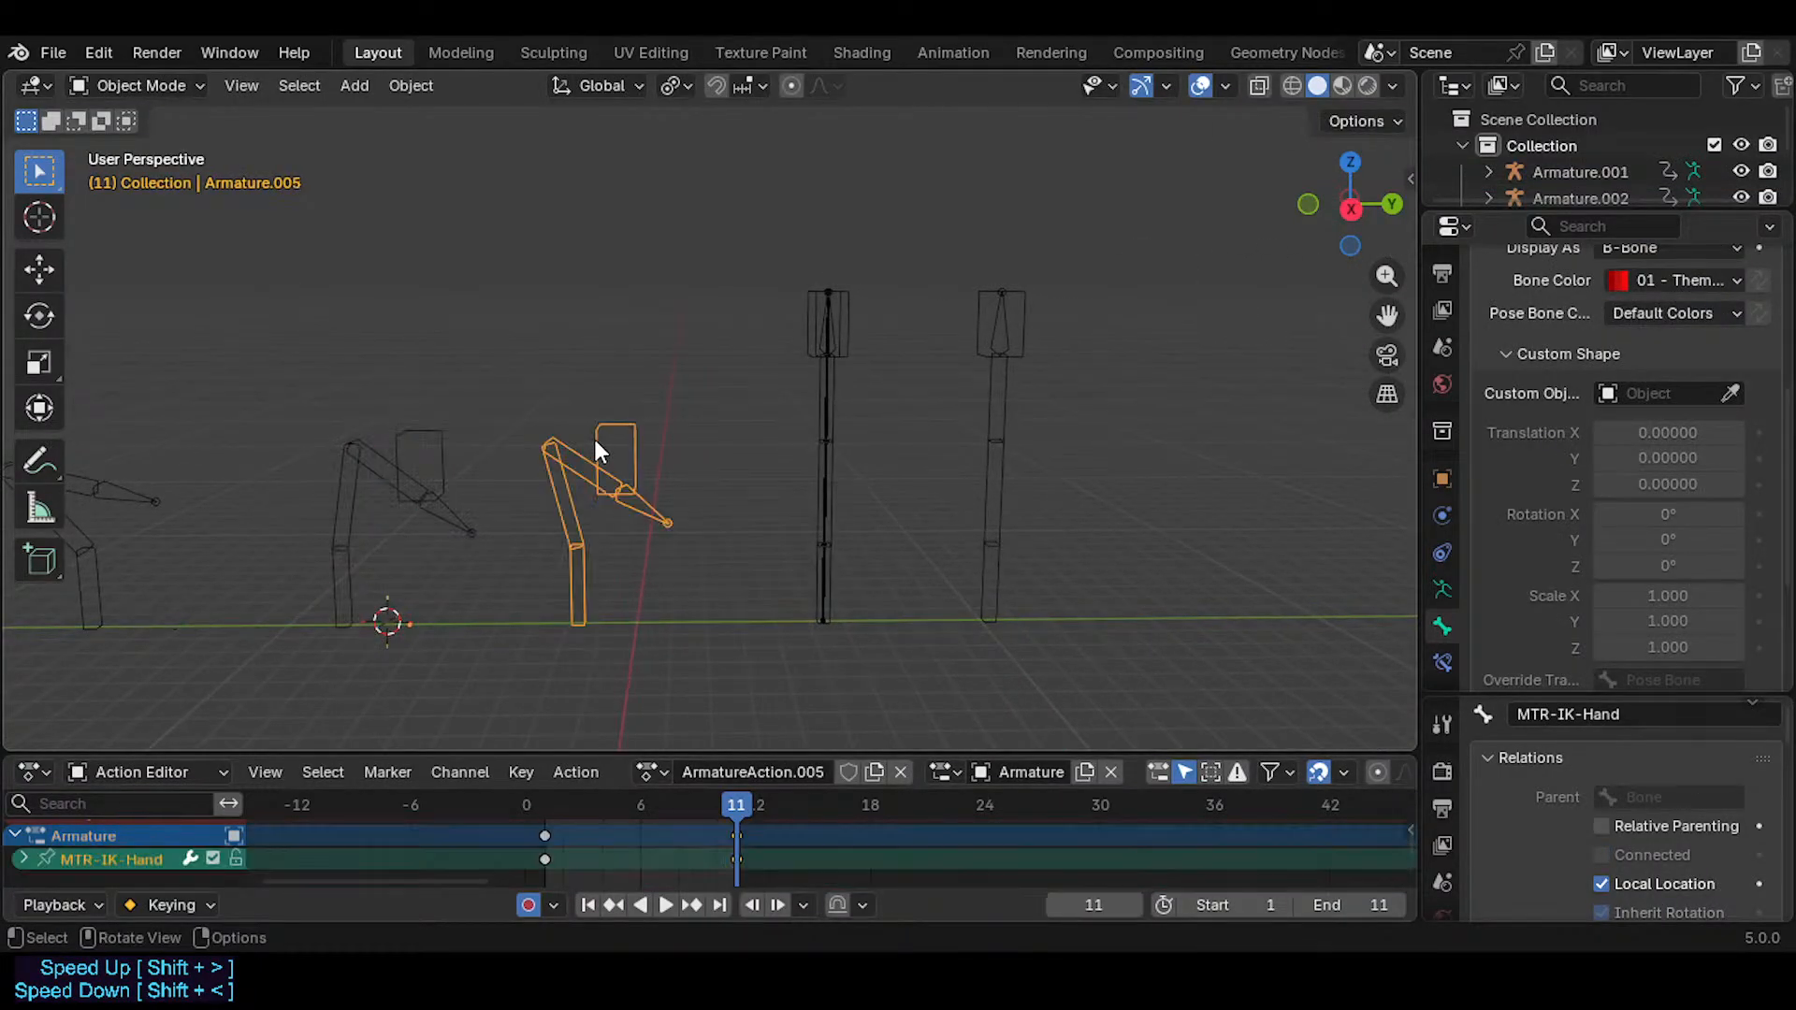
key("ctrl+Tab")
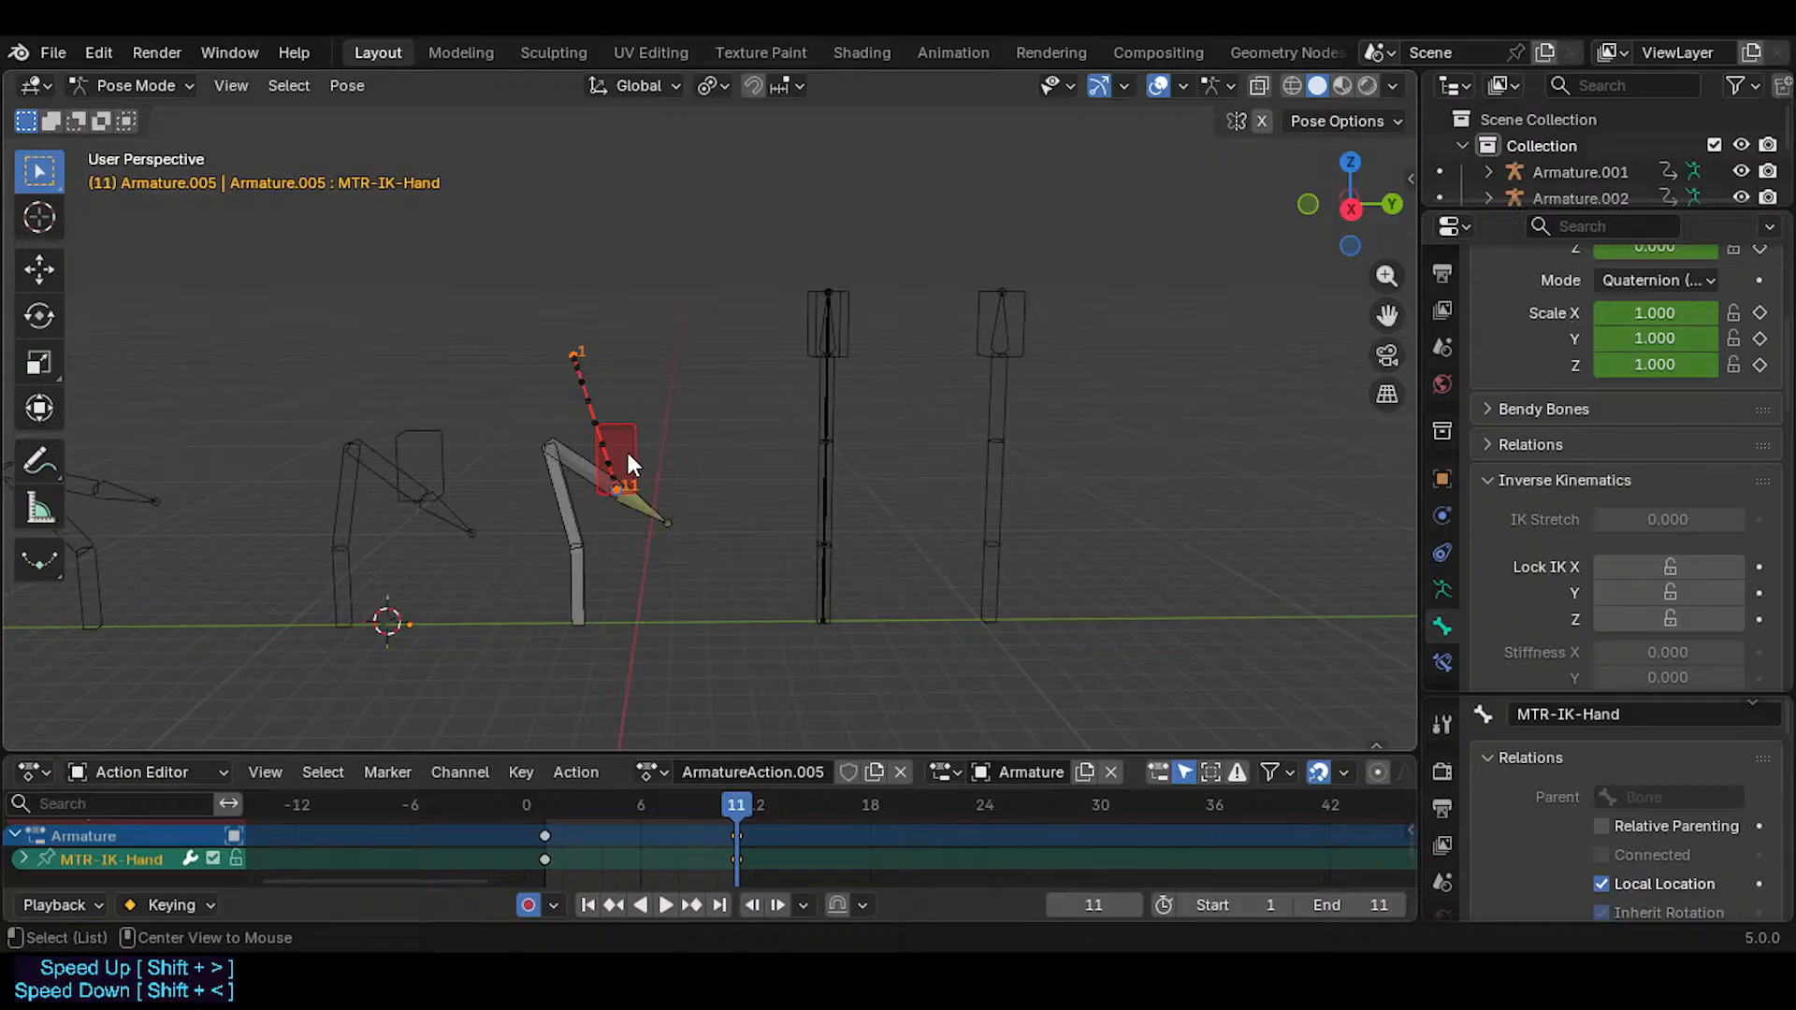
key("alt+p")
key("ctrl+Tab")
left_click(422, 468)
key("ctrl+Tab")
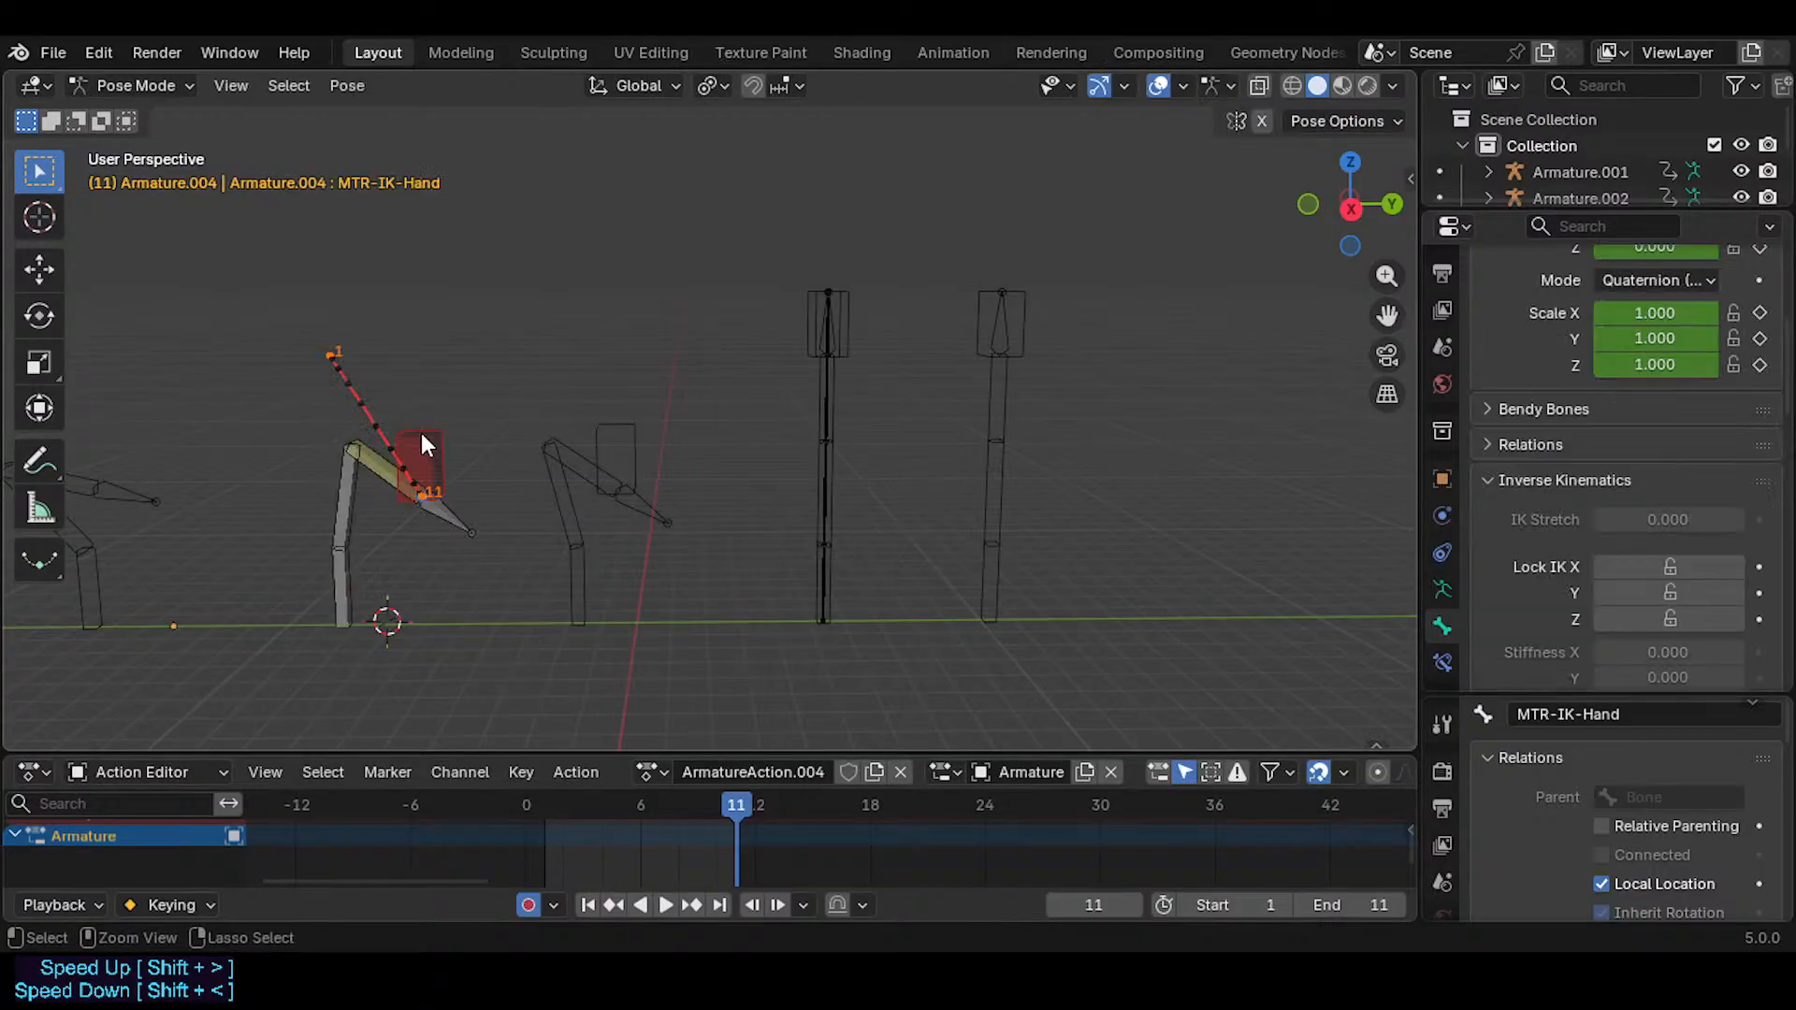
left_click(421, 434)
key("ctrl+Tab")
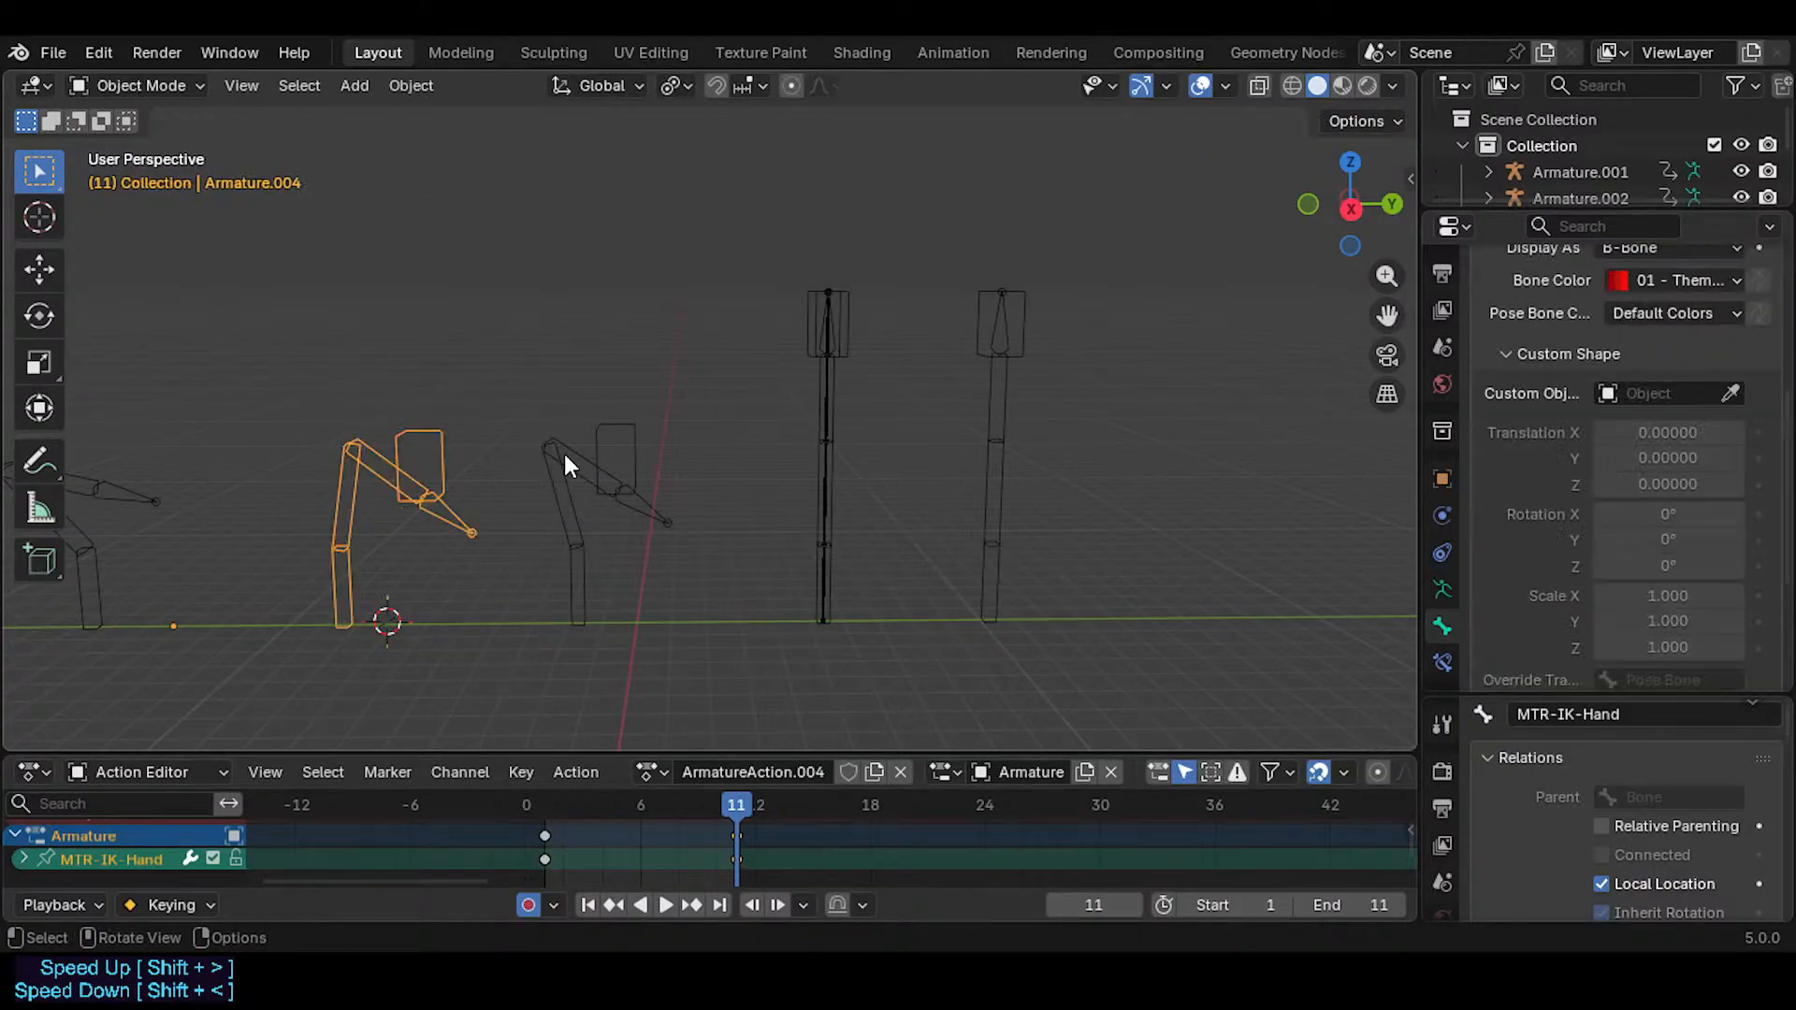
- Pose Armature.005, Armature.004 and Armature.001 together and reset their bones to the rest location and rotation
left_click(564, 453)
left_click(389, 485, "shift")
left_click(138, 490, "shift")
key("ctrl+Tab")
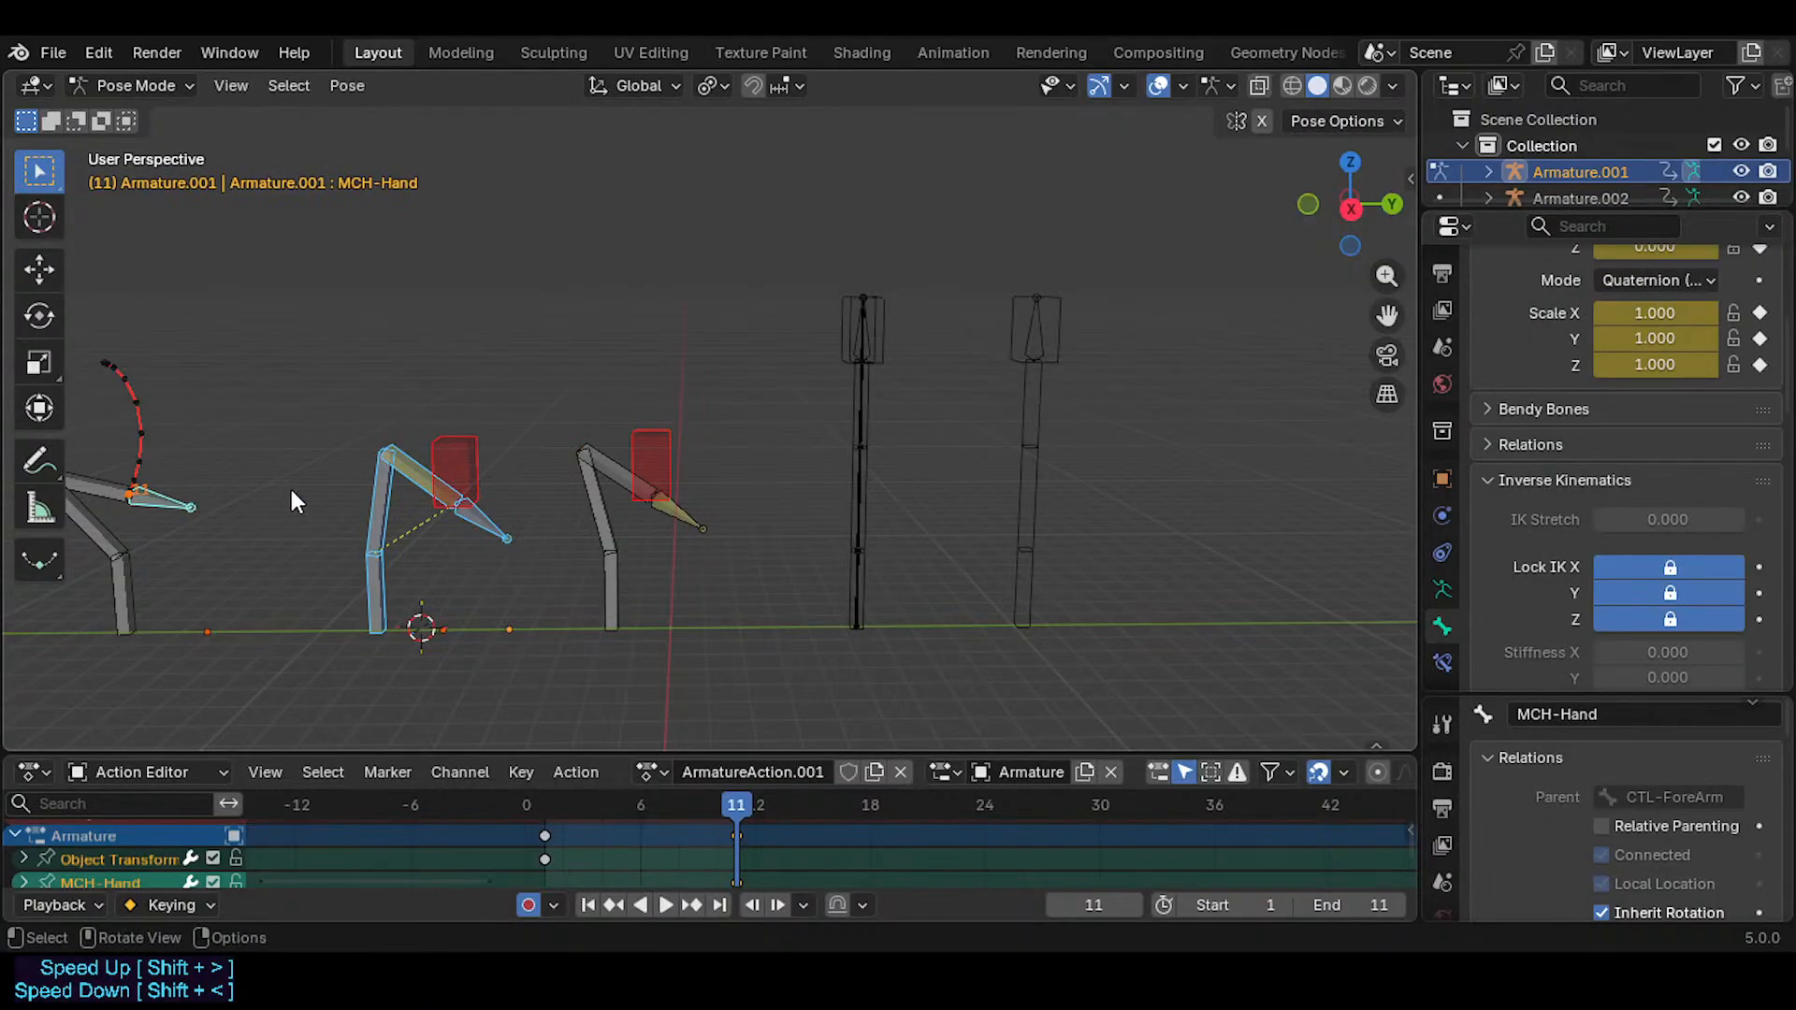
key("alt+g")
key("alt+r")
key("alt+v")
- Leave the three posed arms and switch to posing Armature.002 with its MTR-IK-Hand control selected
middle_click_drag(492, 453, 272, 477, "shift")
key("ctrl+Tab")
left_click(645, 400)
left_click(814, 402)
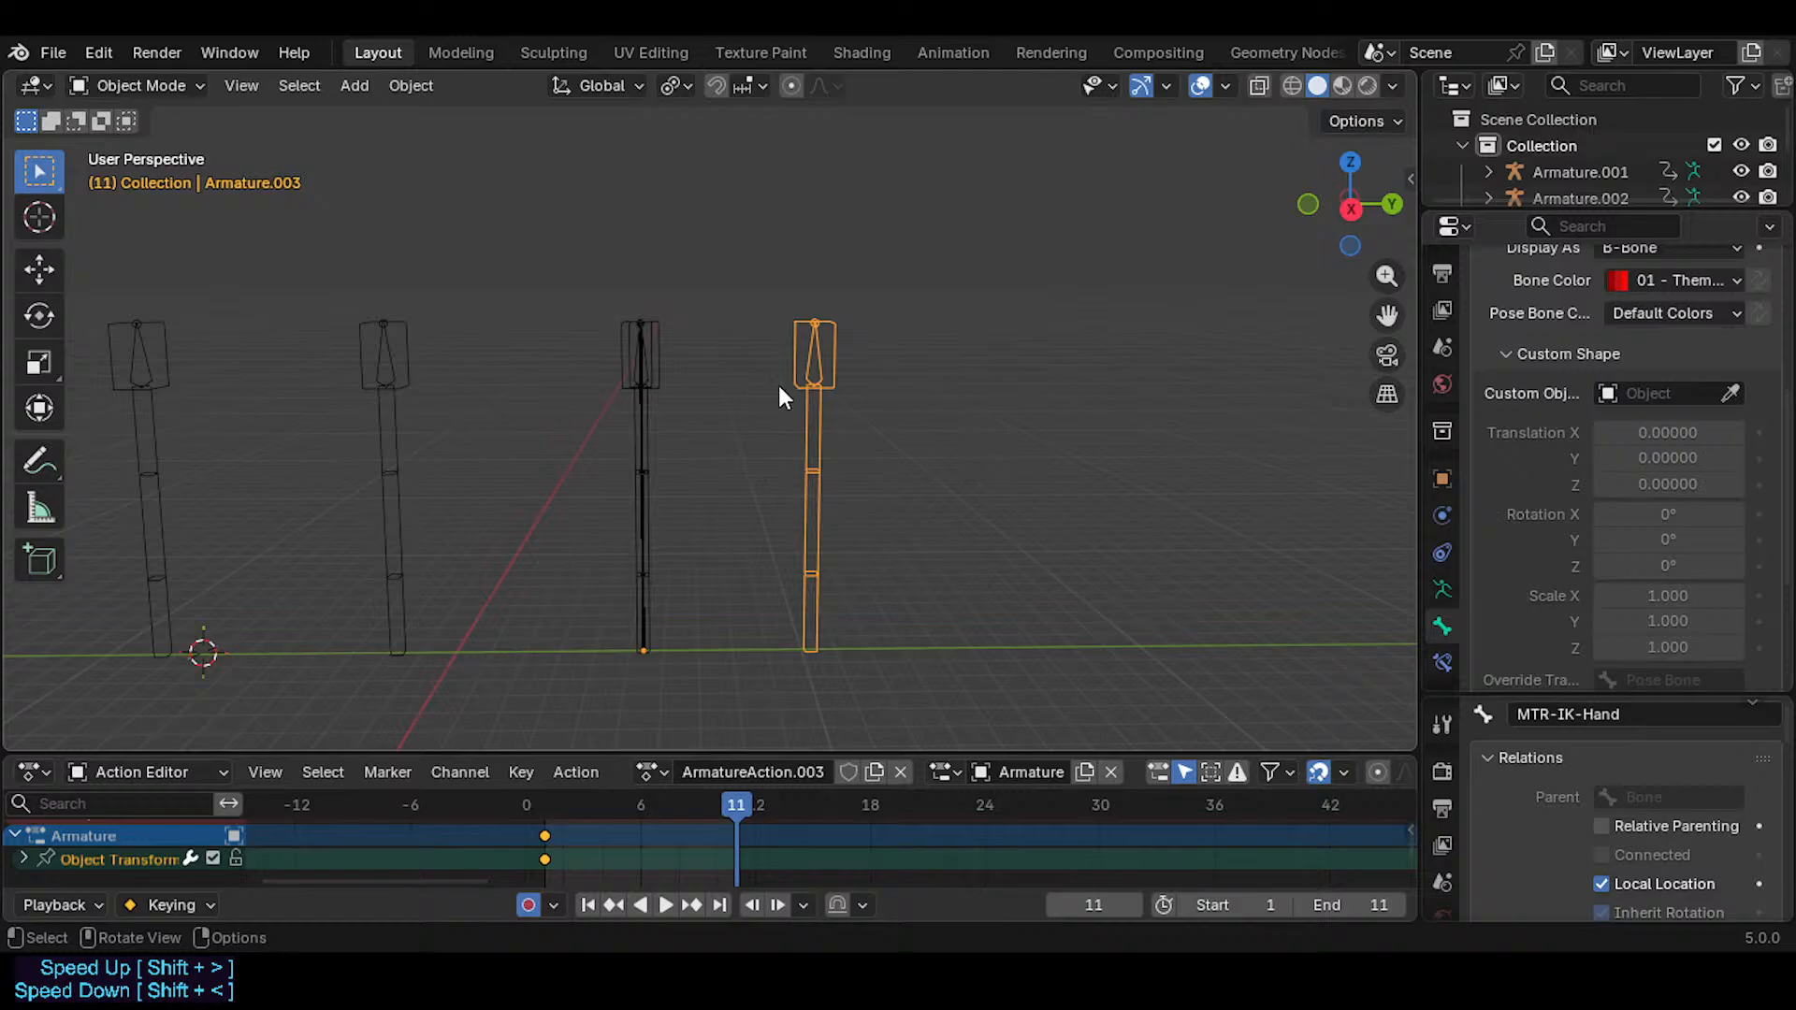
left_click(656, 384)
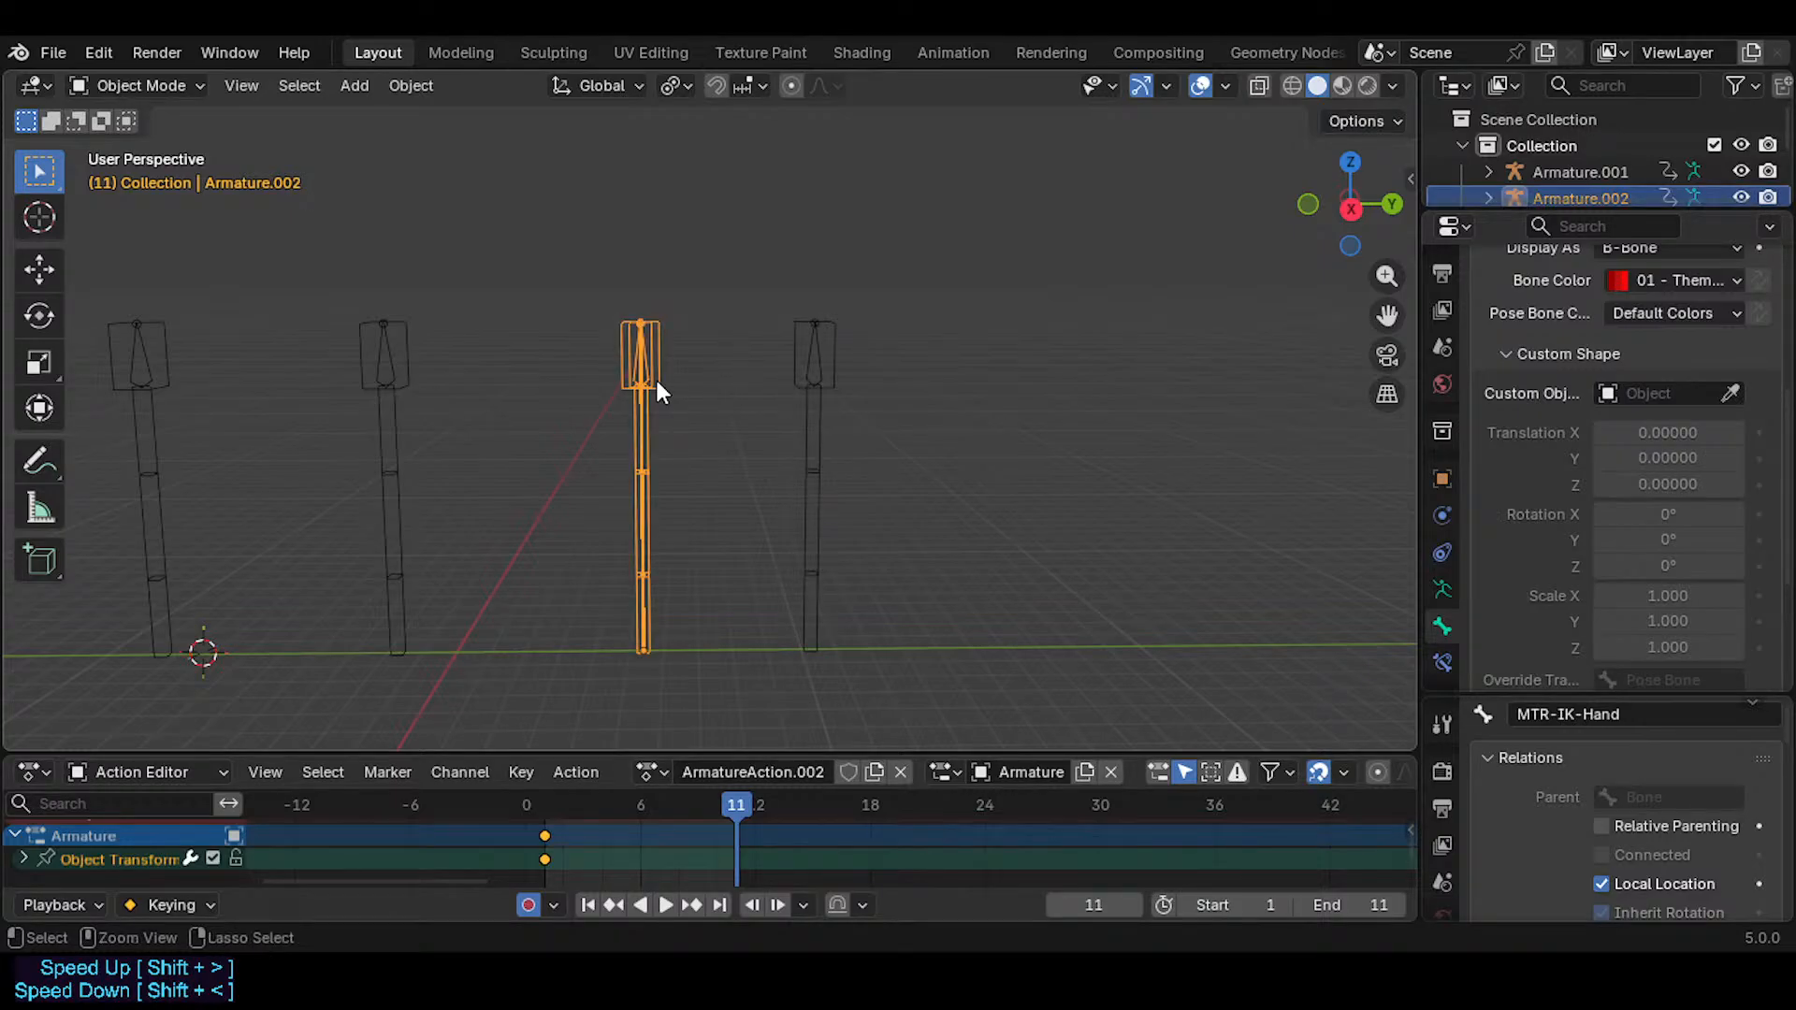
key("ctrl+Tab")
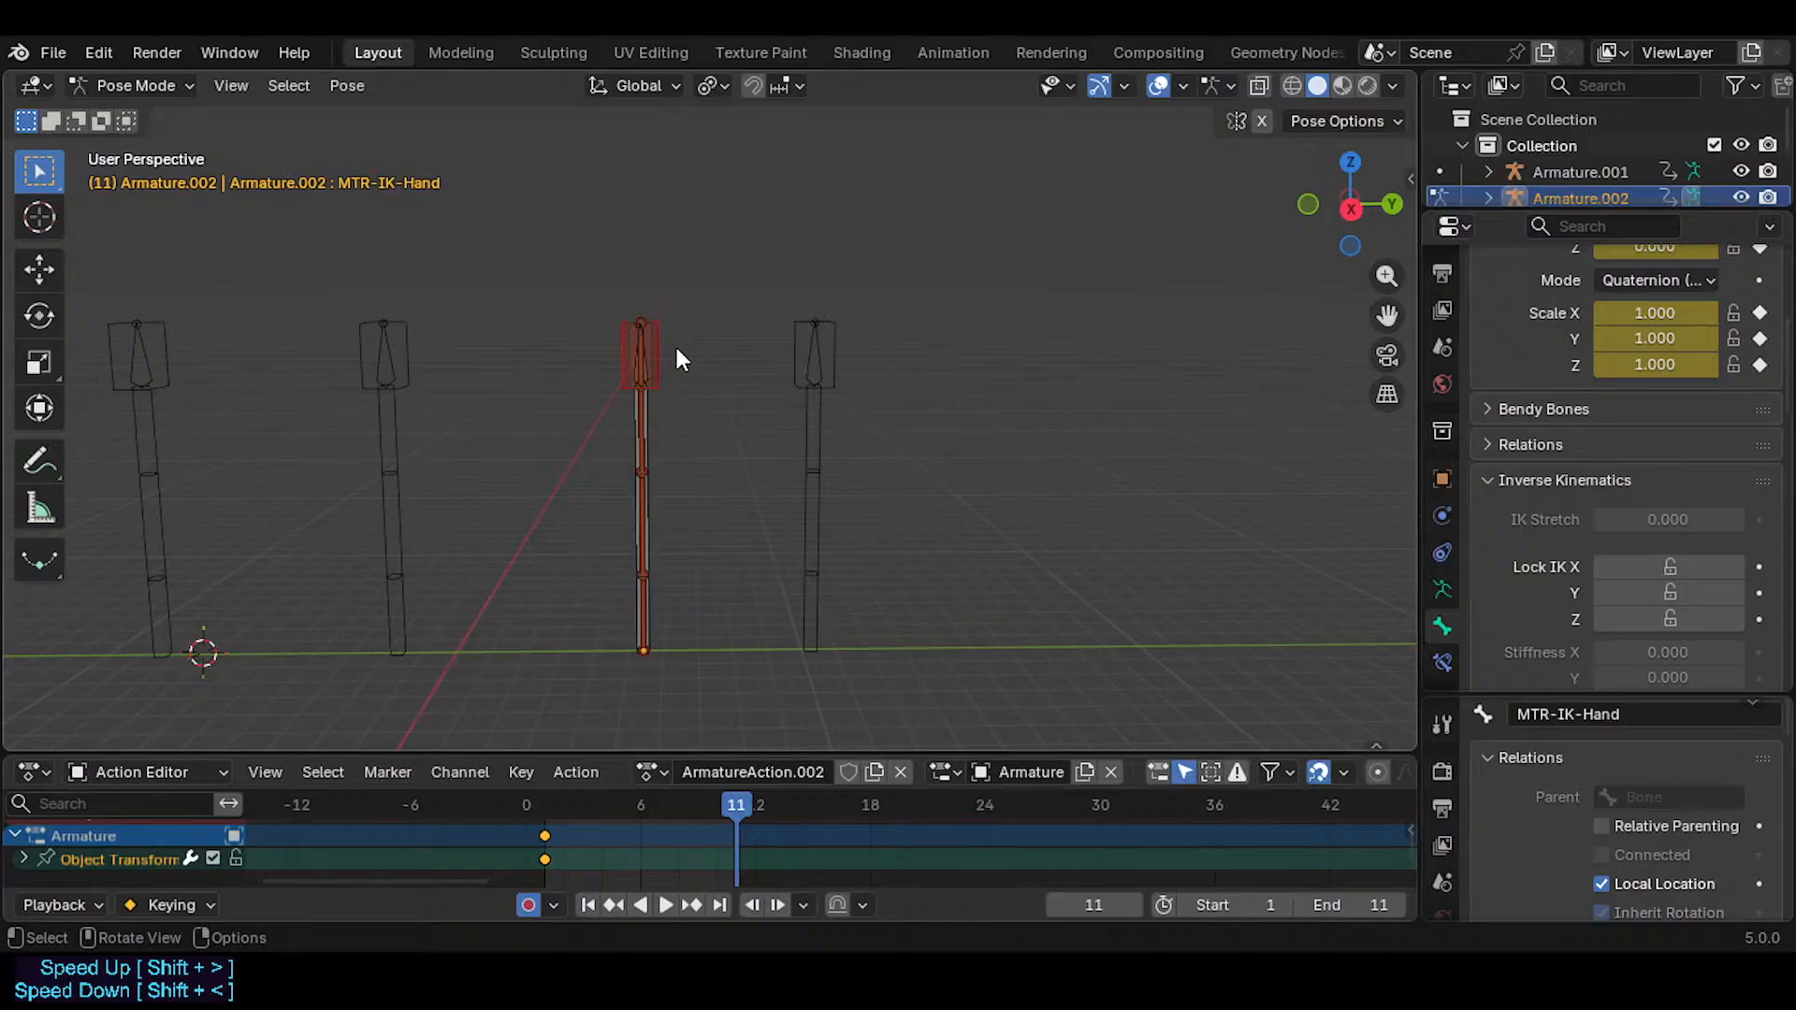
middle_click_drag(675, 344, 748, 434)
scroll(748, 434, "up", 2)
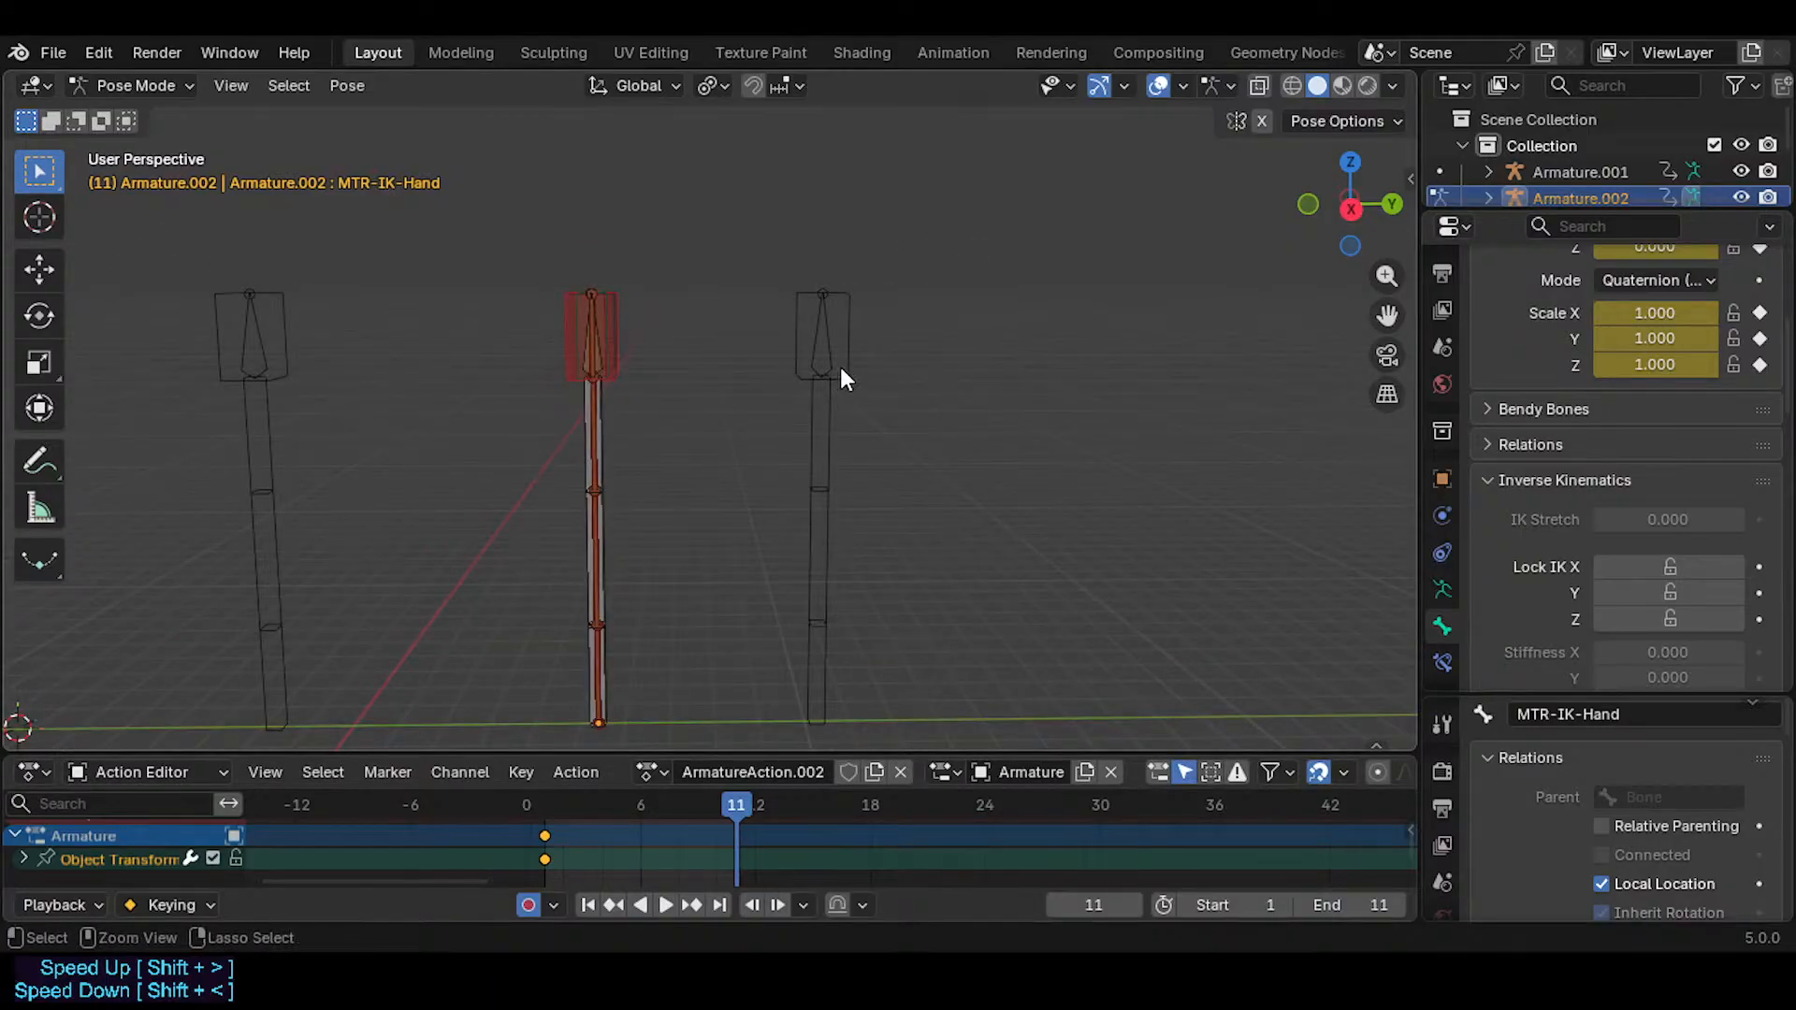
key("ctrl+Tab")
key("ctrl+Tab")
left_click(619, 346)
middle_click_drag(603, 380, 644, 412, "shift")
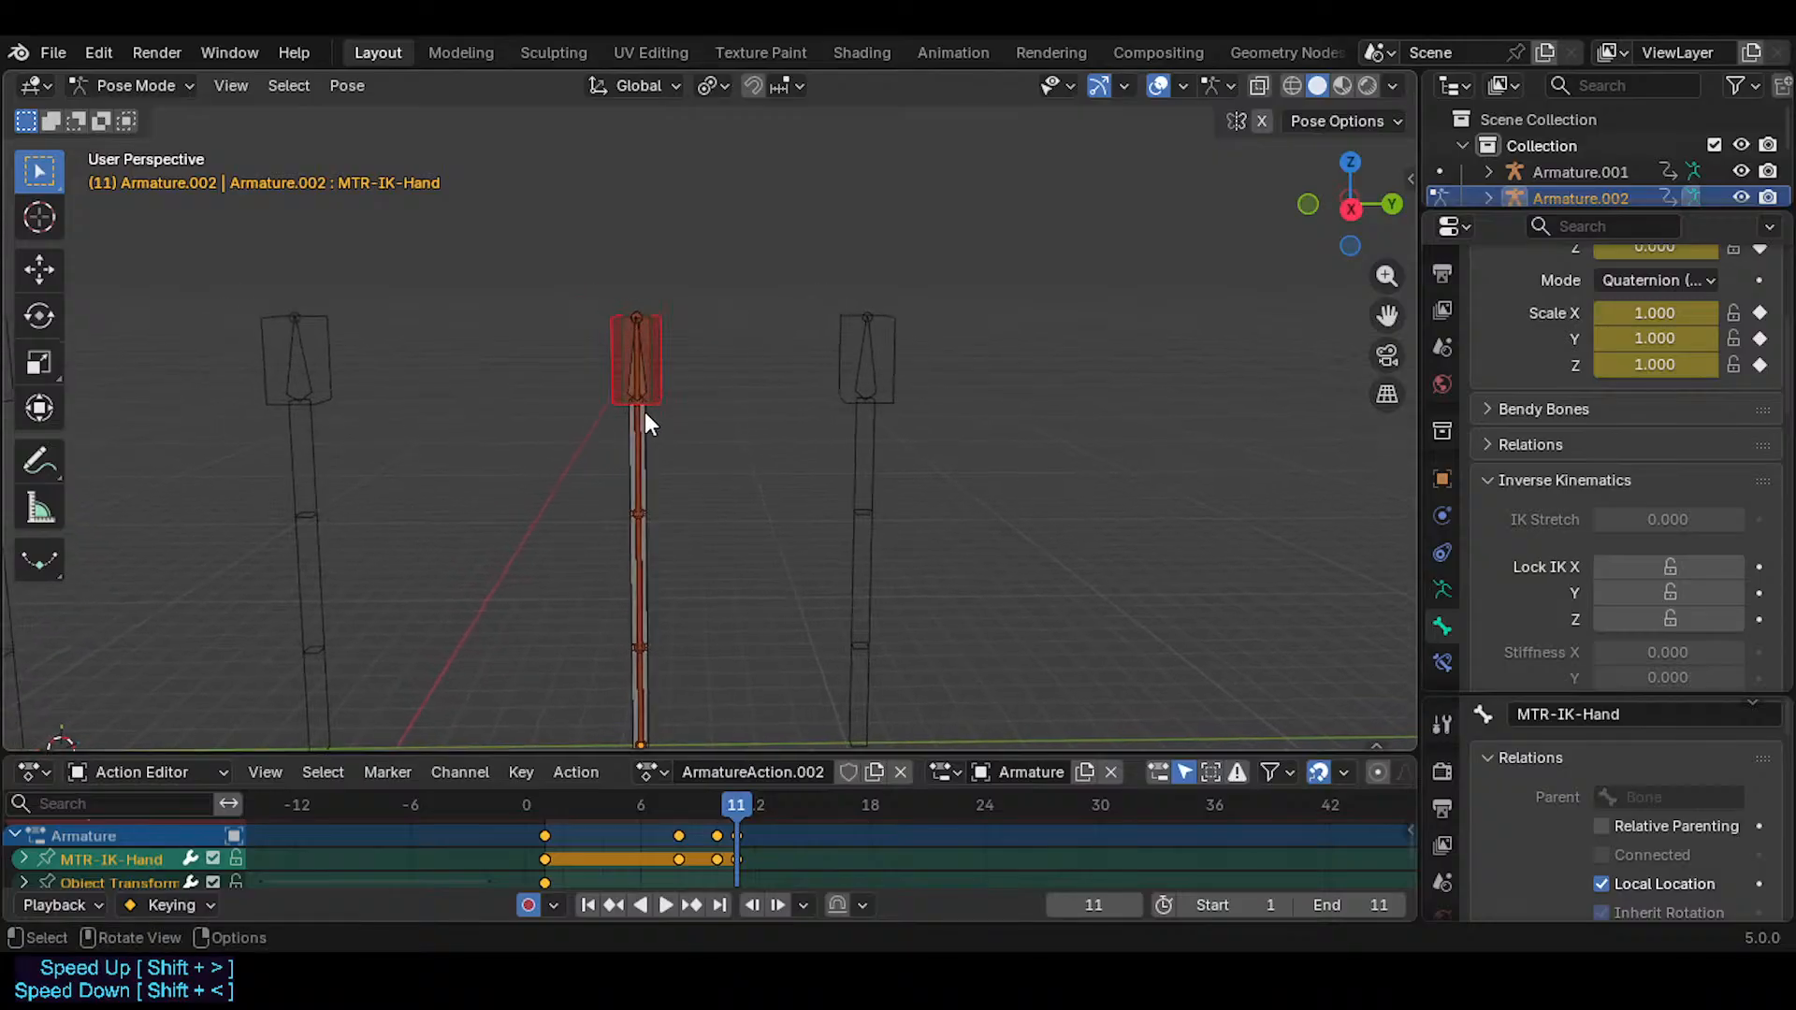
- Delete all keyframes of Armature.002's bones and return the timeline to frame 1
scroll(644, 412, "up", 2)
key("space")
left_click_drag(698, 805, 636, 807)
scroll(638, 570, "down", 4)
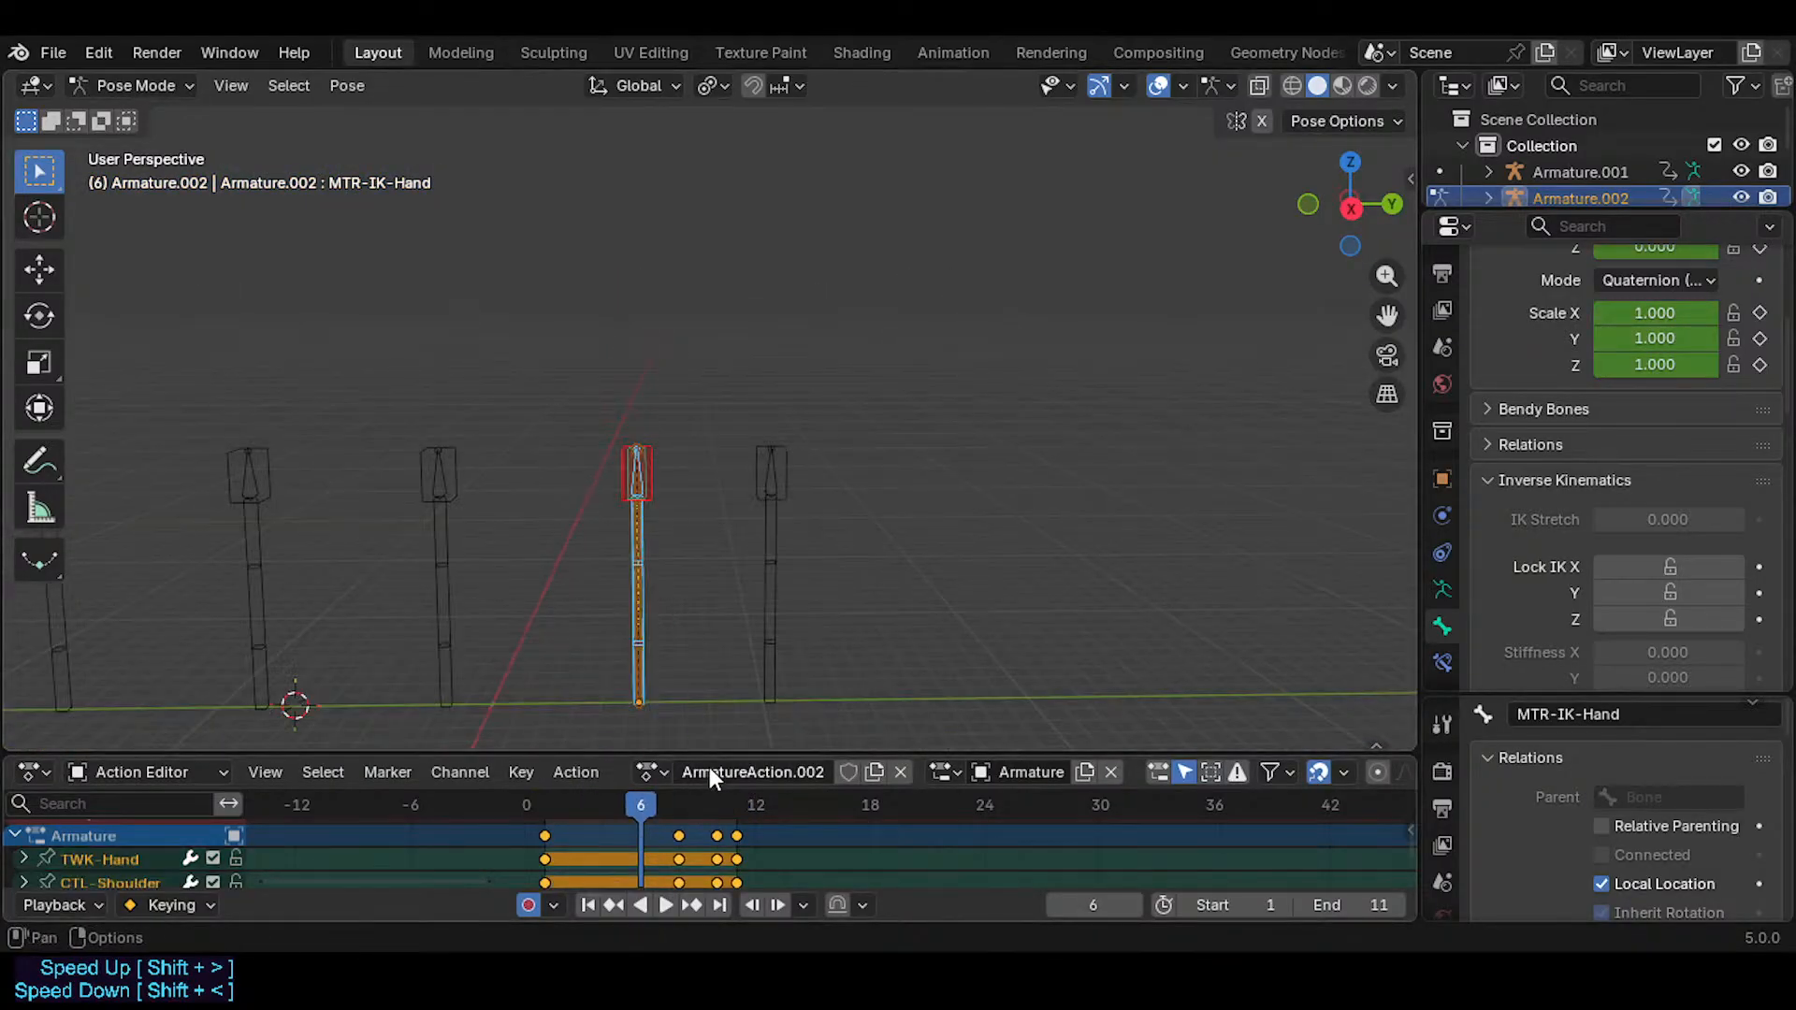
key("space")
key("Delete")
scroll(641, 629, "up", 1)
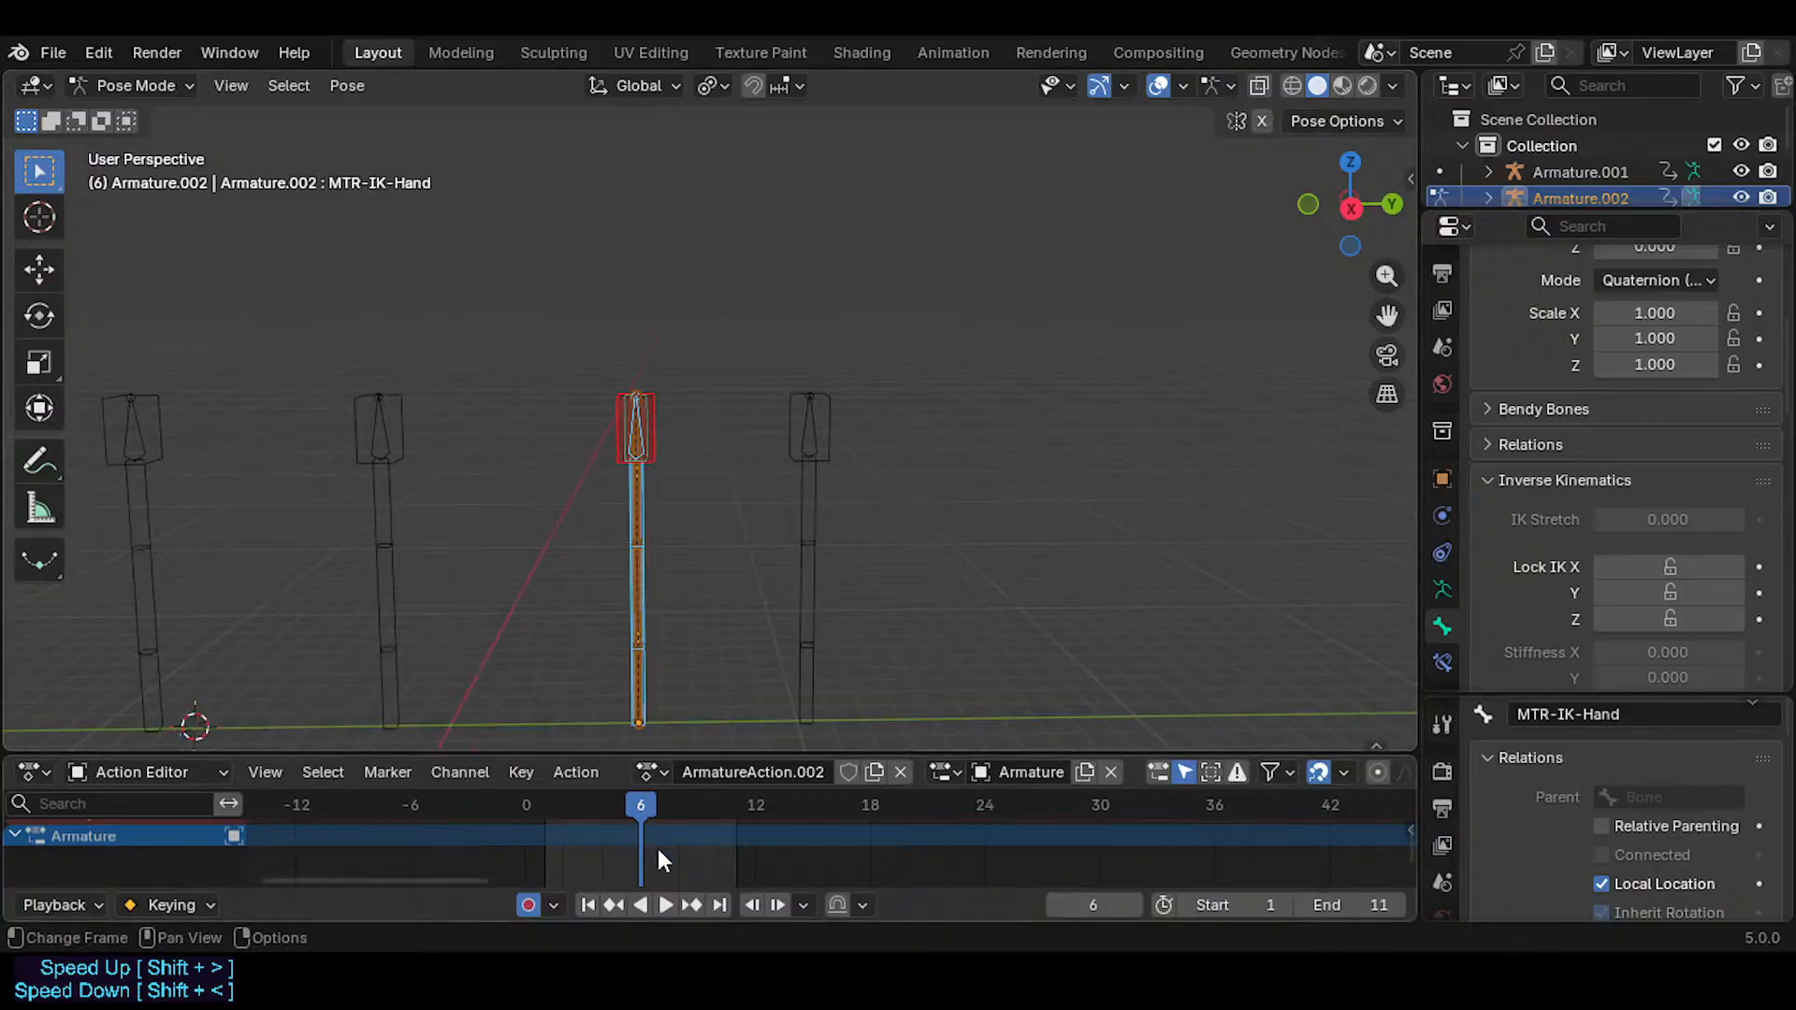
key("shift+Left")
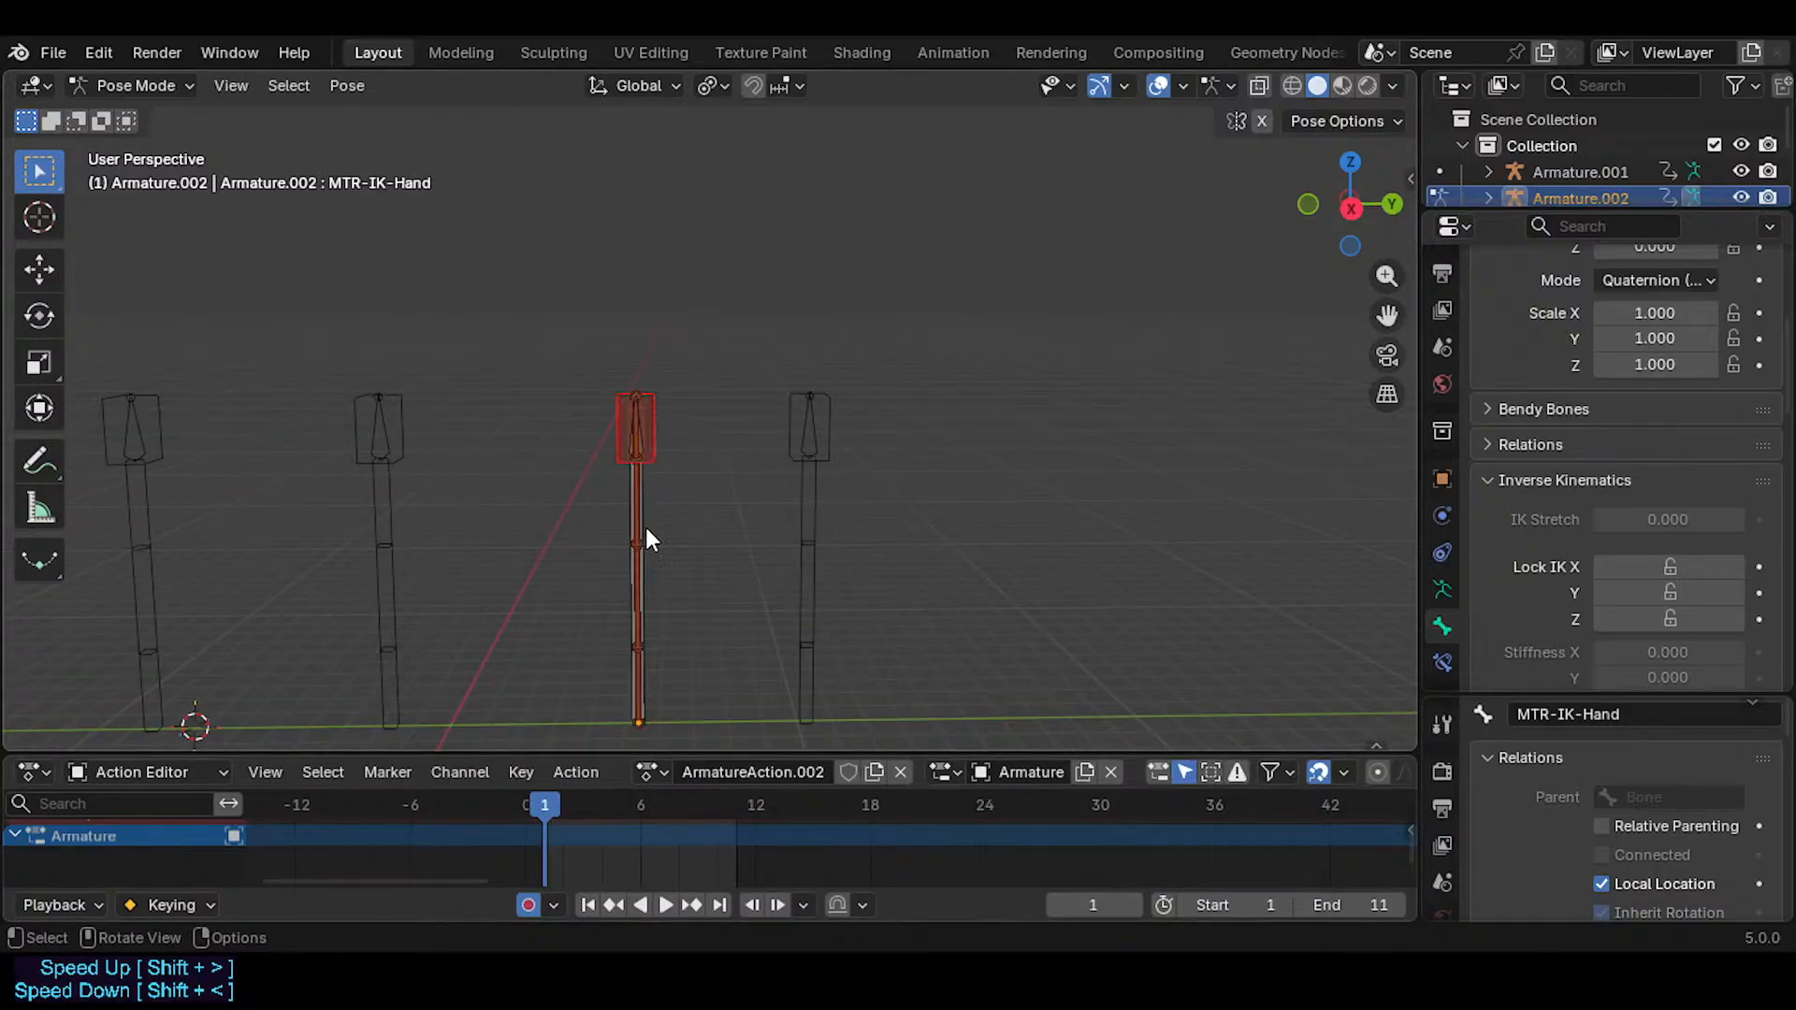
- Select MCH-Hand on Armature.002 and show its bone constraints to examine the IK settings
scroll(643, 529, "up", 3)
scroll(661, 508, "down", 2)
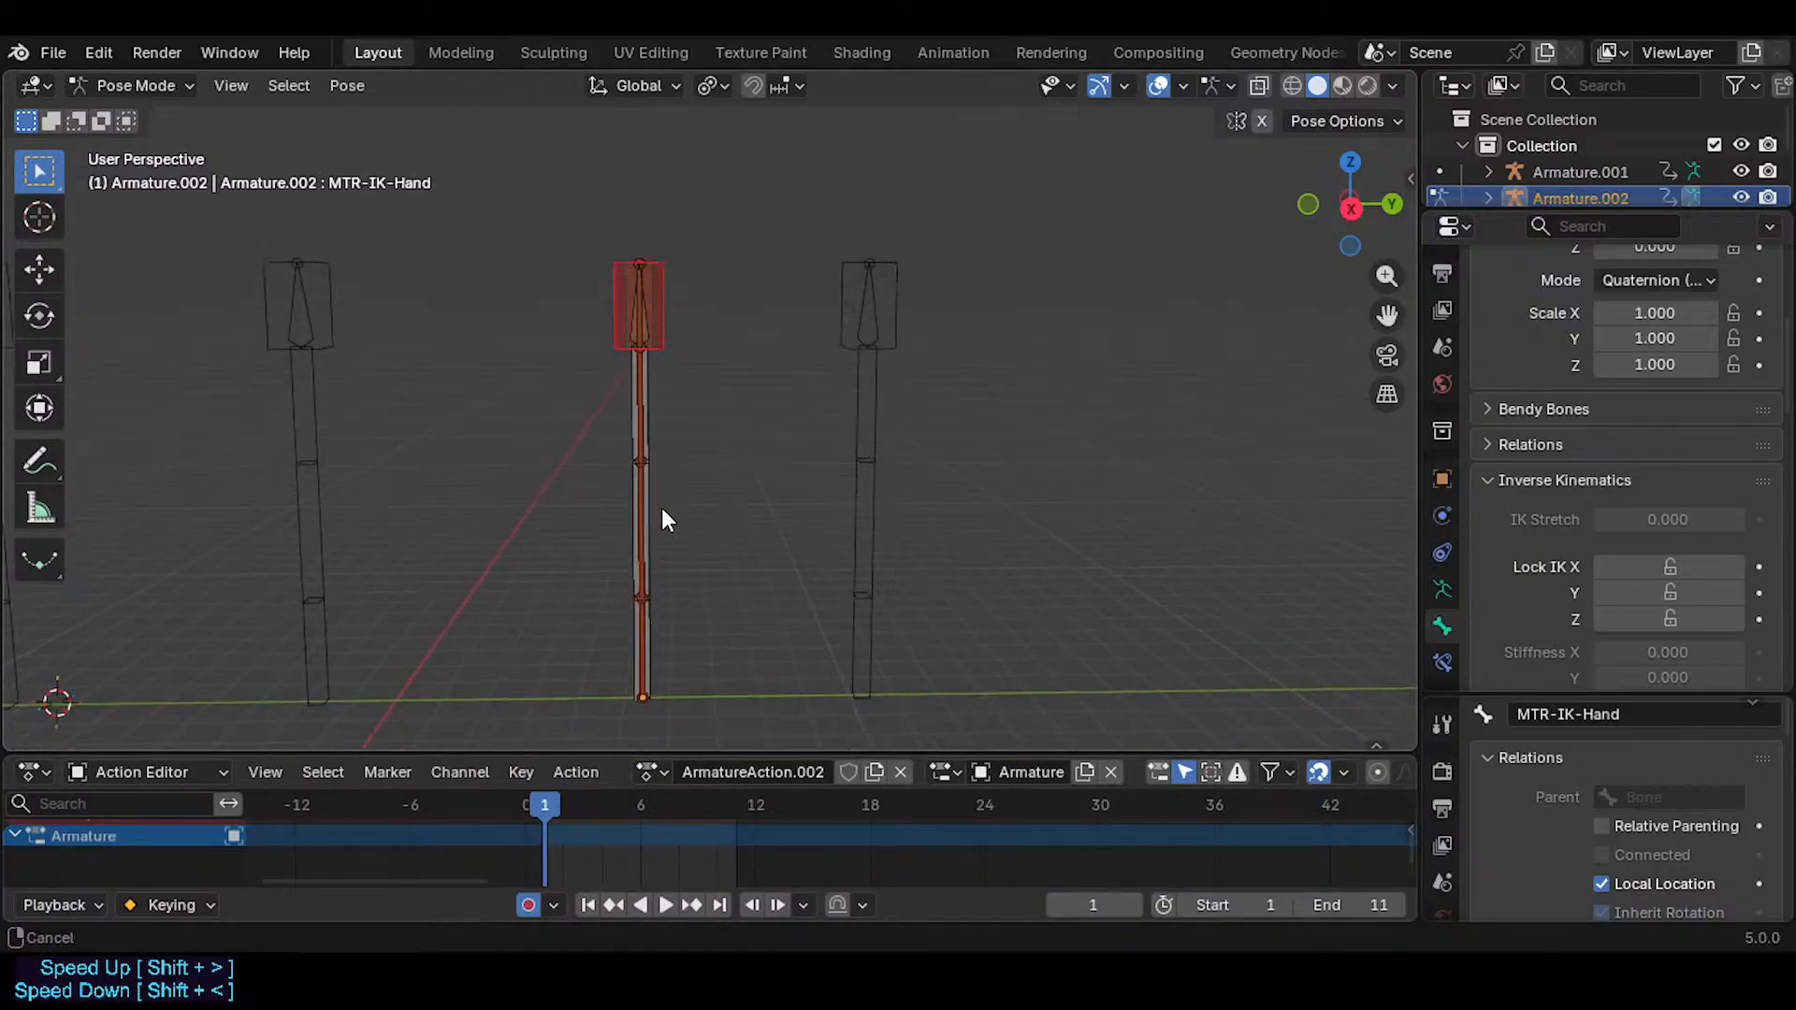
left_click(648, 293)
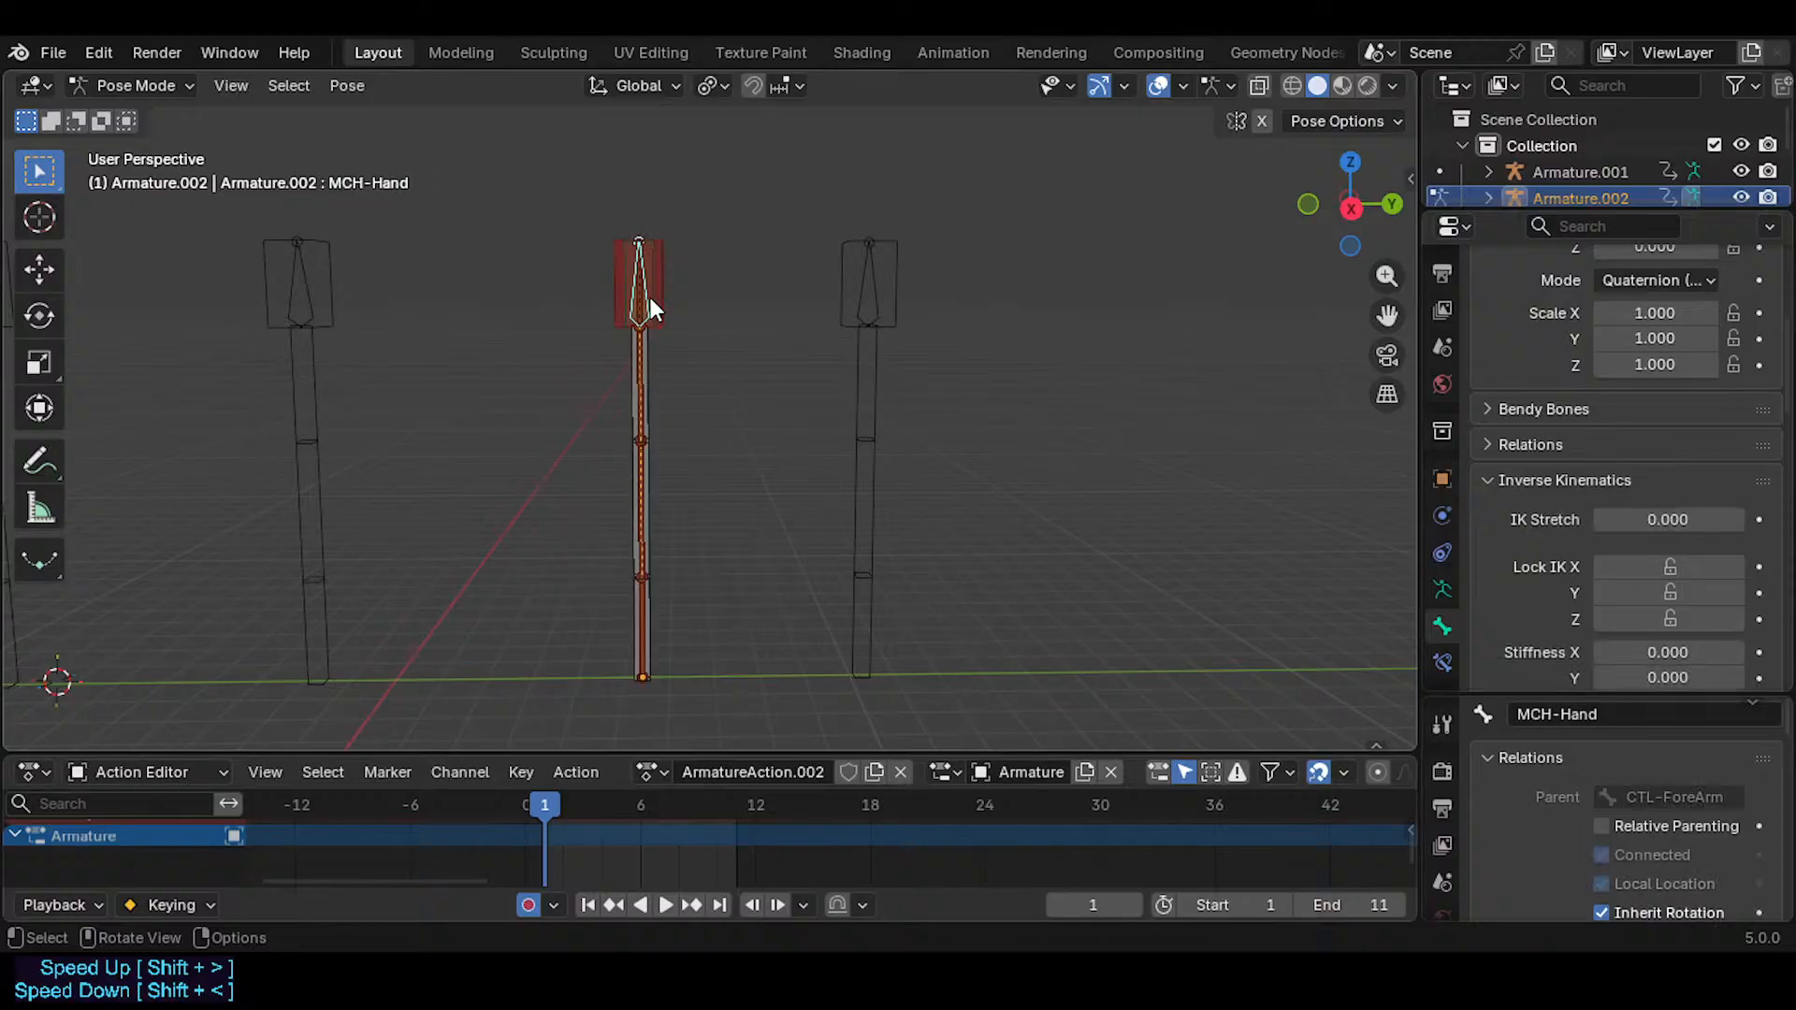
middle_click_drag(289, 272, 491, 361, "shift")
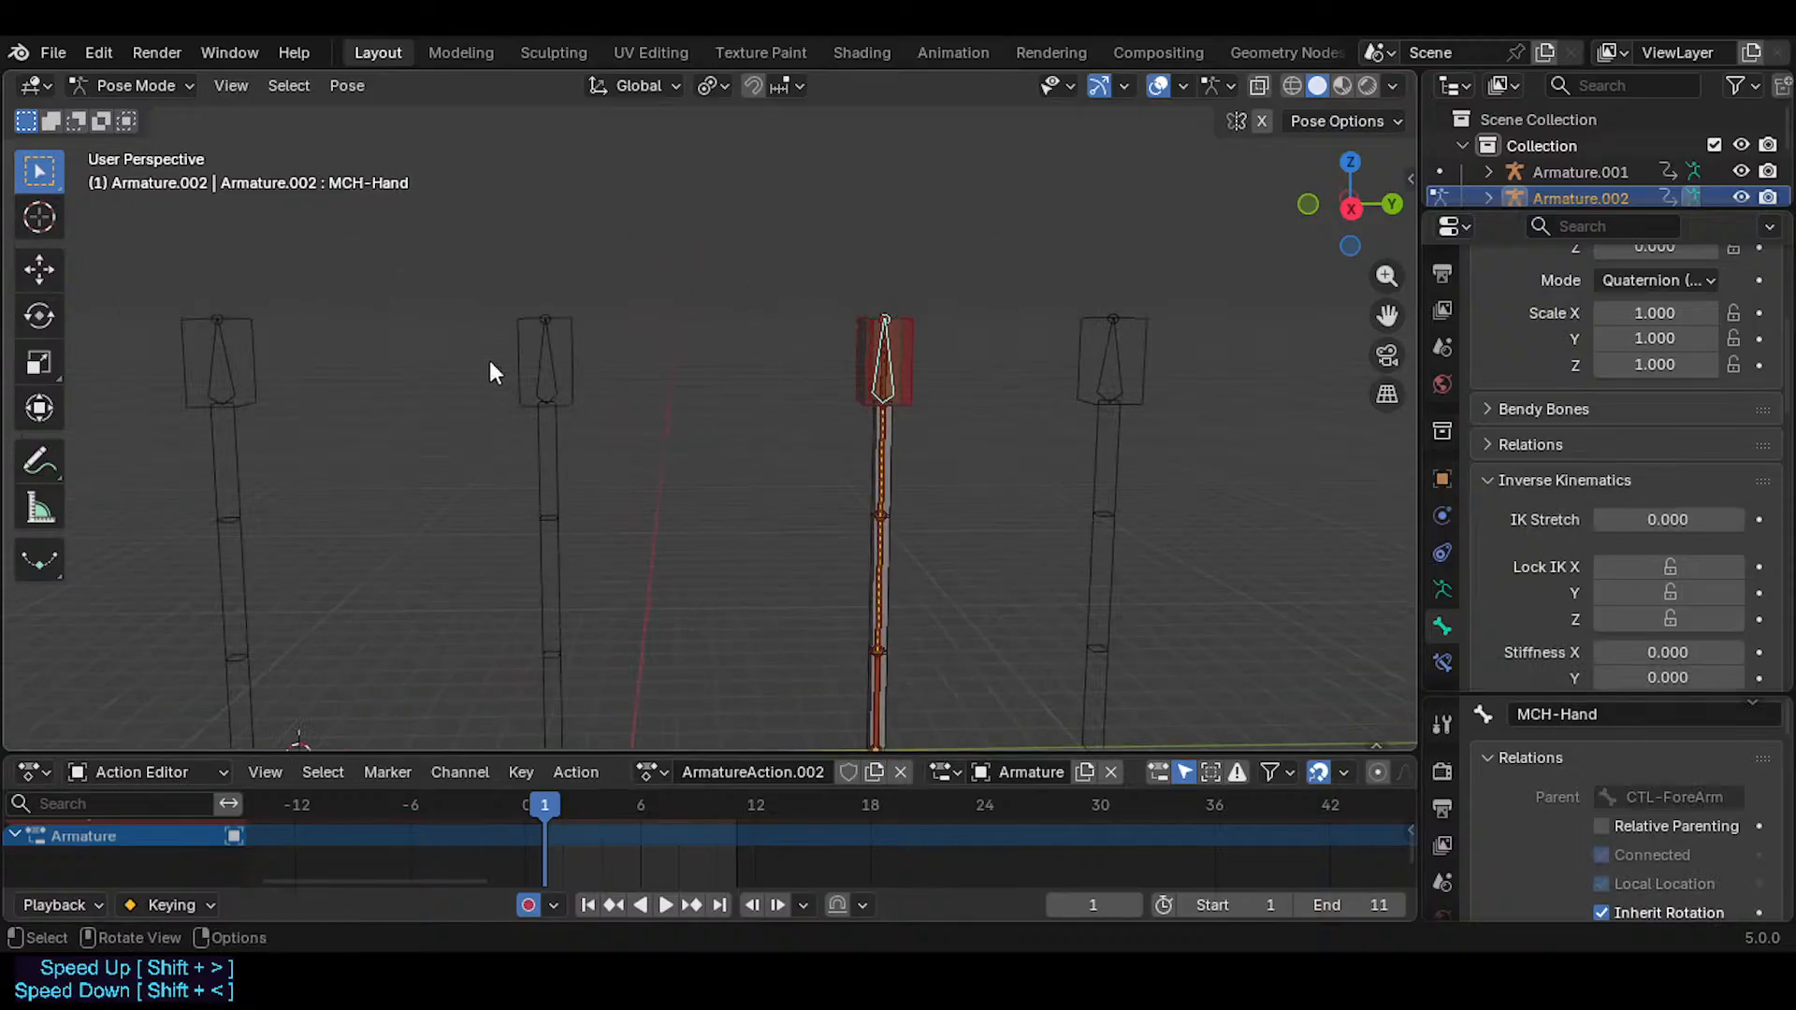
left_click(1442, 662)
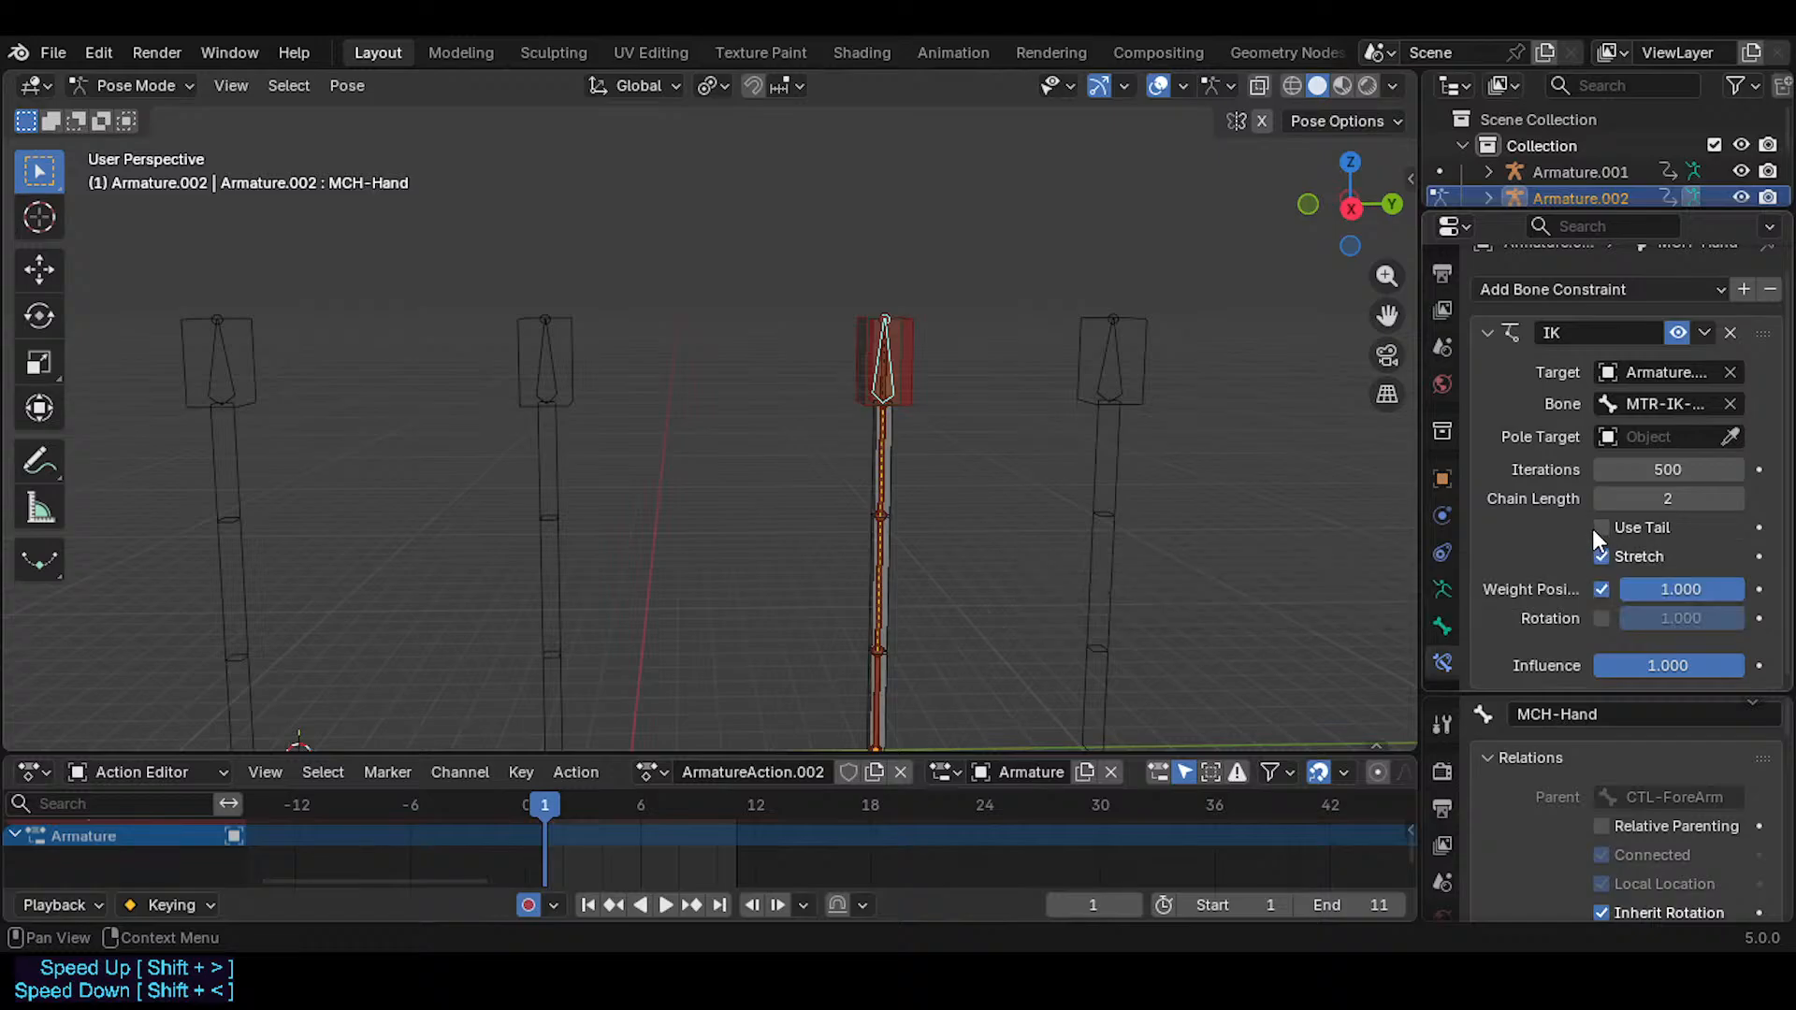
middle_click_drag(745, 485, 721, 380, "shift")
scroll(643, 393, "up", 4)
scroll(720, 380, "down", 4)
middle_click_drag(713, 445, 576, 475, "shift")
scroll(681, 455, "up", 2)
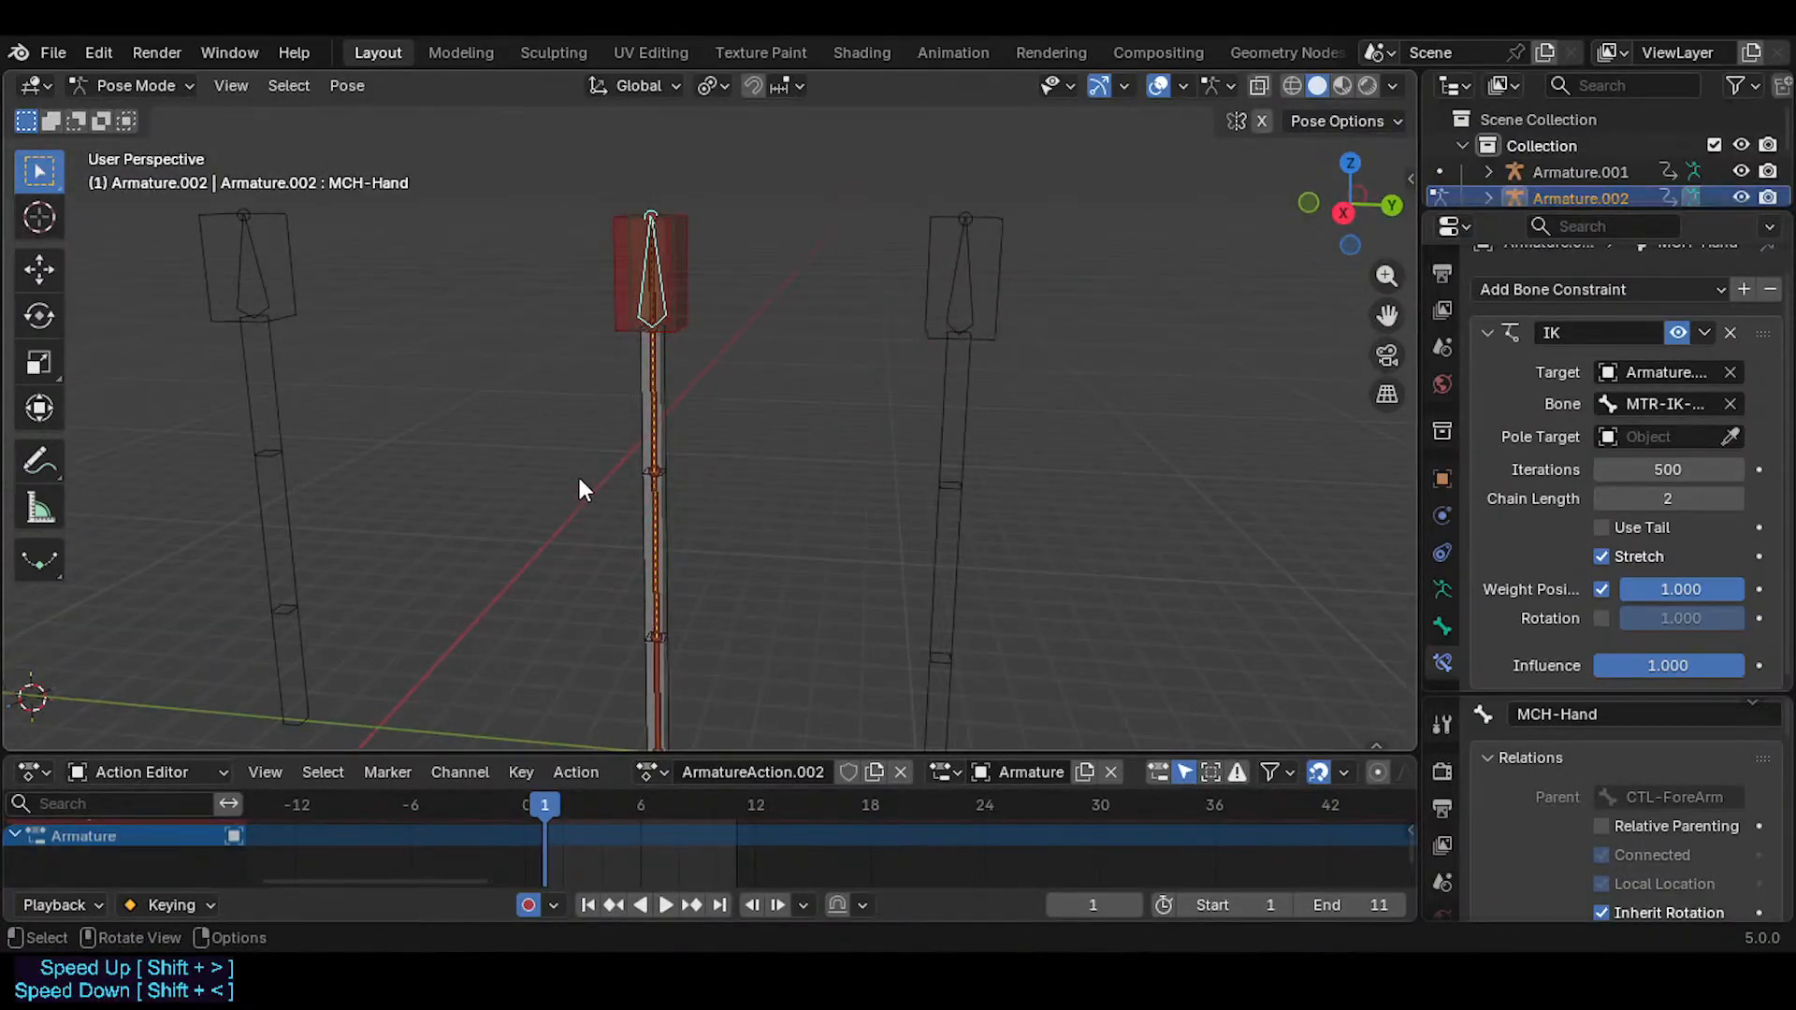
- Cycle through the overlapping hand bones of Armature.002, comparing the constraints of TWK-Hand and MCH-Hand
left_click(664, 429)
left_click(692, 316)
left_click(666, 304)
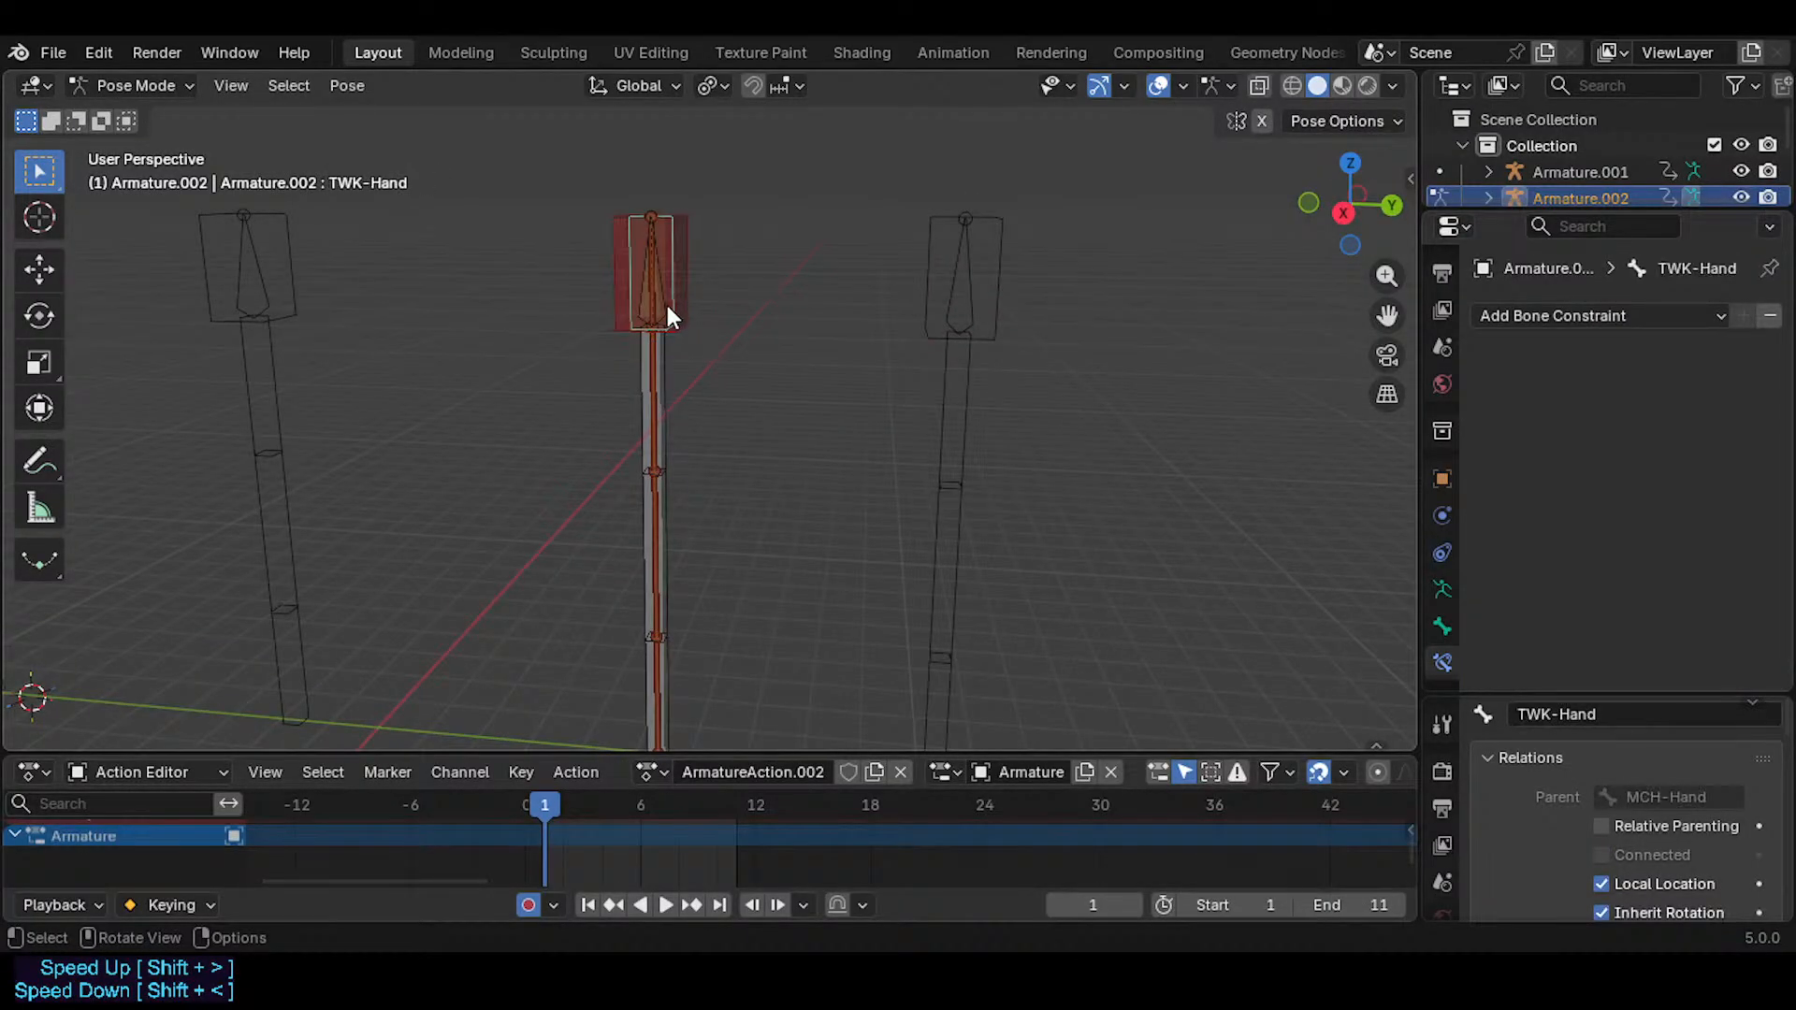
left_click(662, 305)
left_click(660, 305)
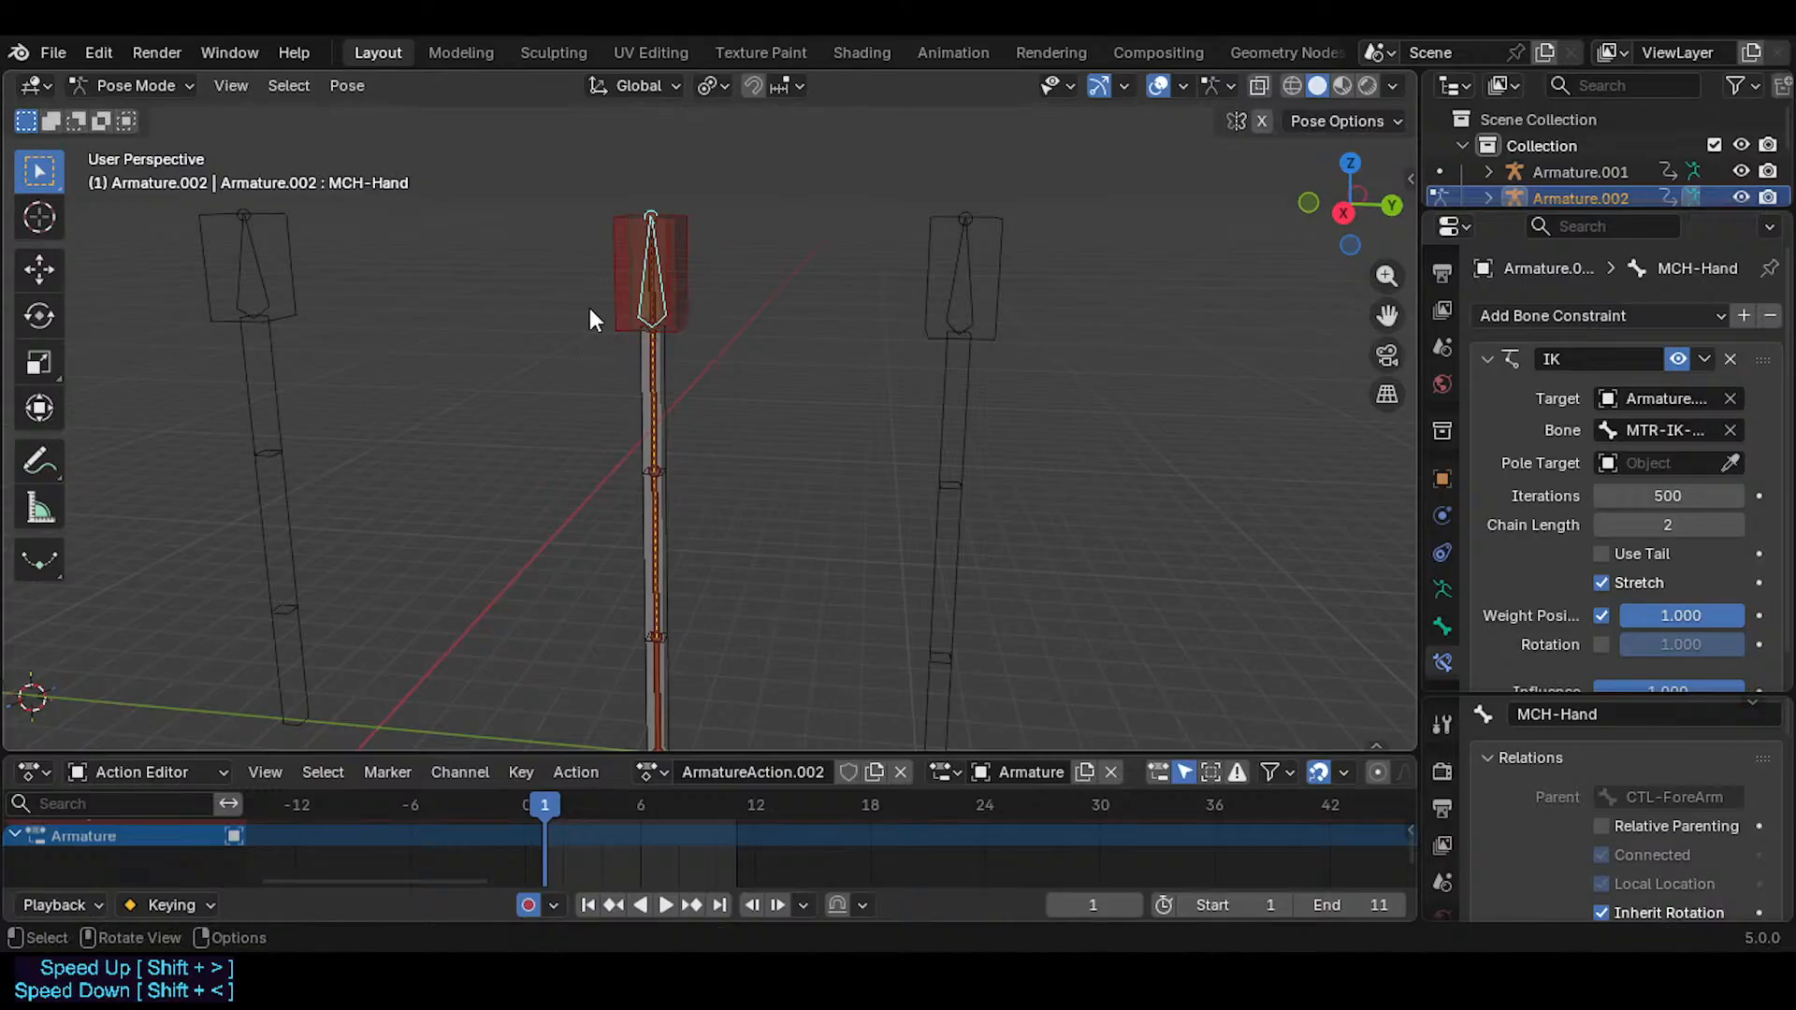
- Enter Edit Mode on Armature.002 and test-move MCH-Hand and CTL-ForeArm, cancelling each move
key("Tab")
key("g")
key("Escape")
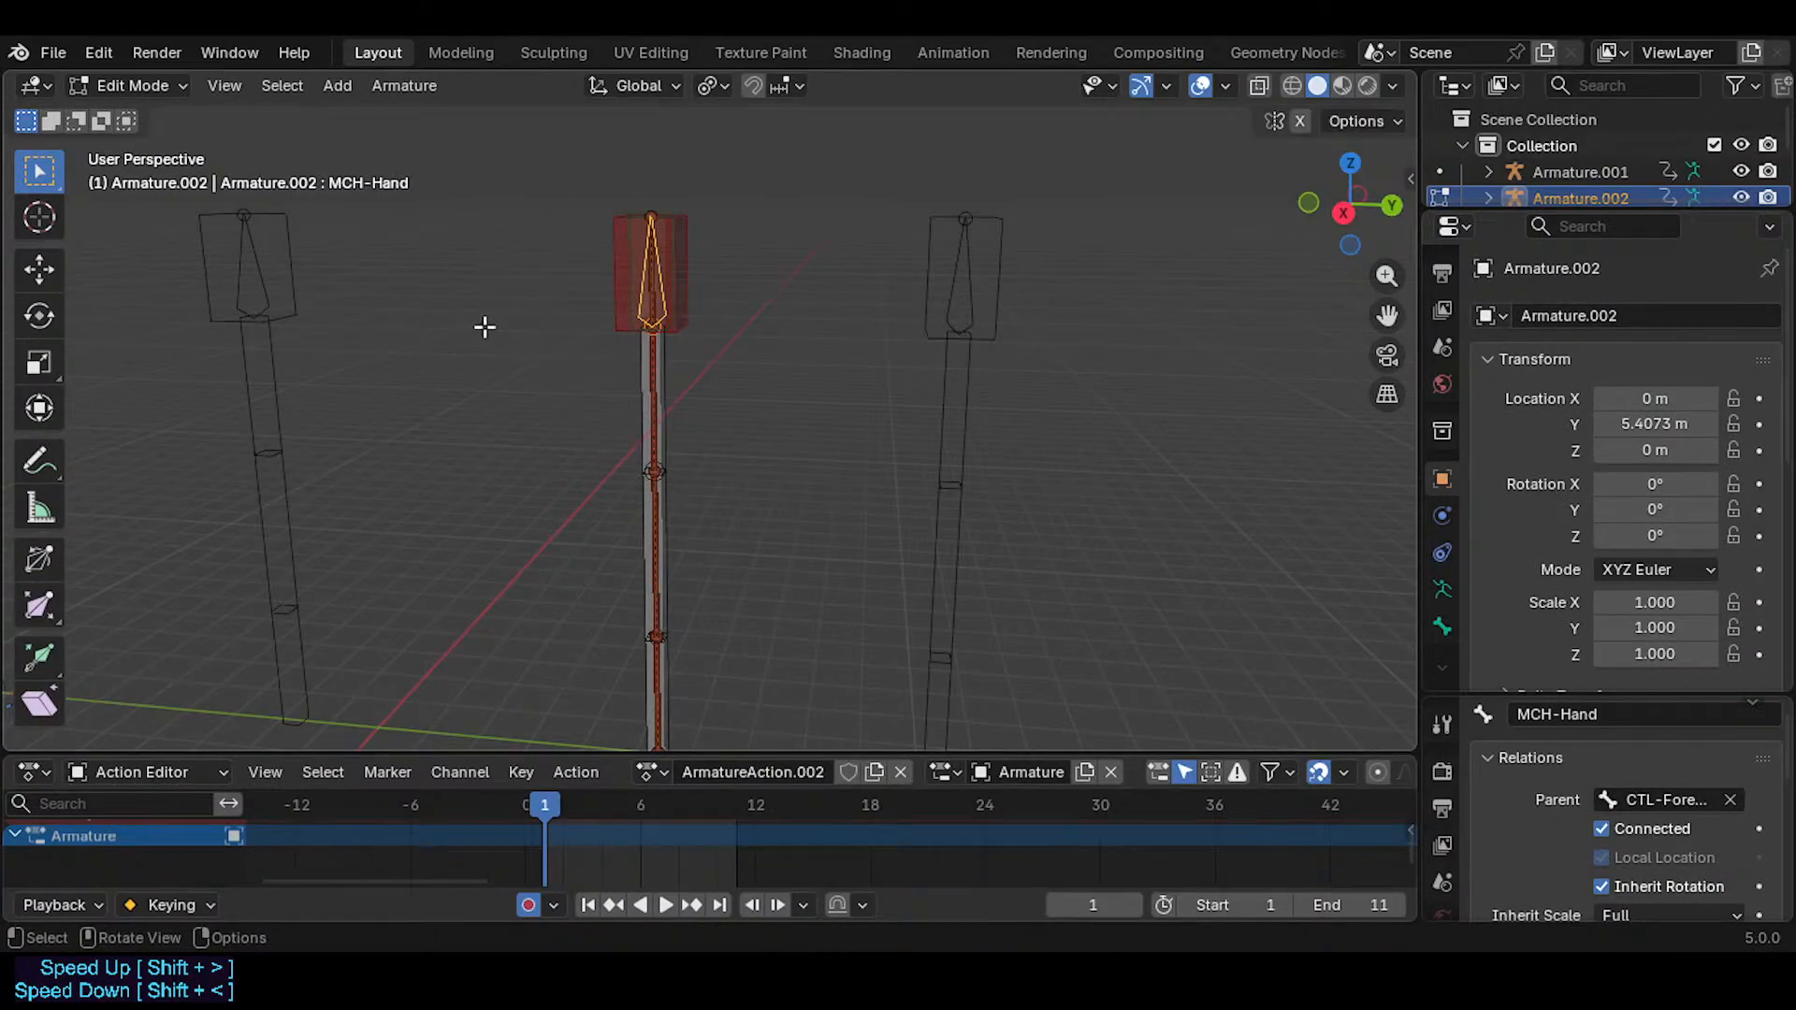
left_click(666, 404)
middle_click_drag(632, 561, 618, 410, "shift")
key("g")
right_click(523, 443)
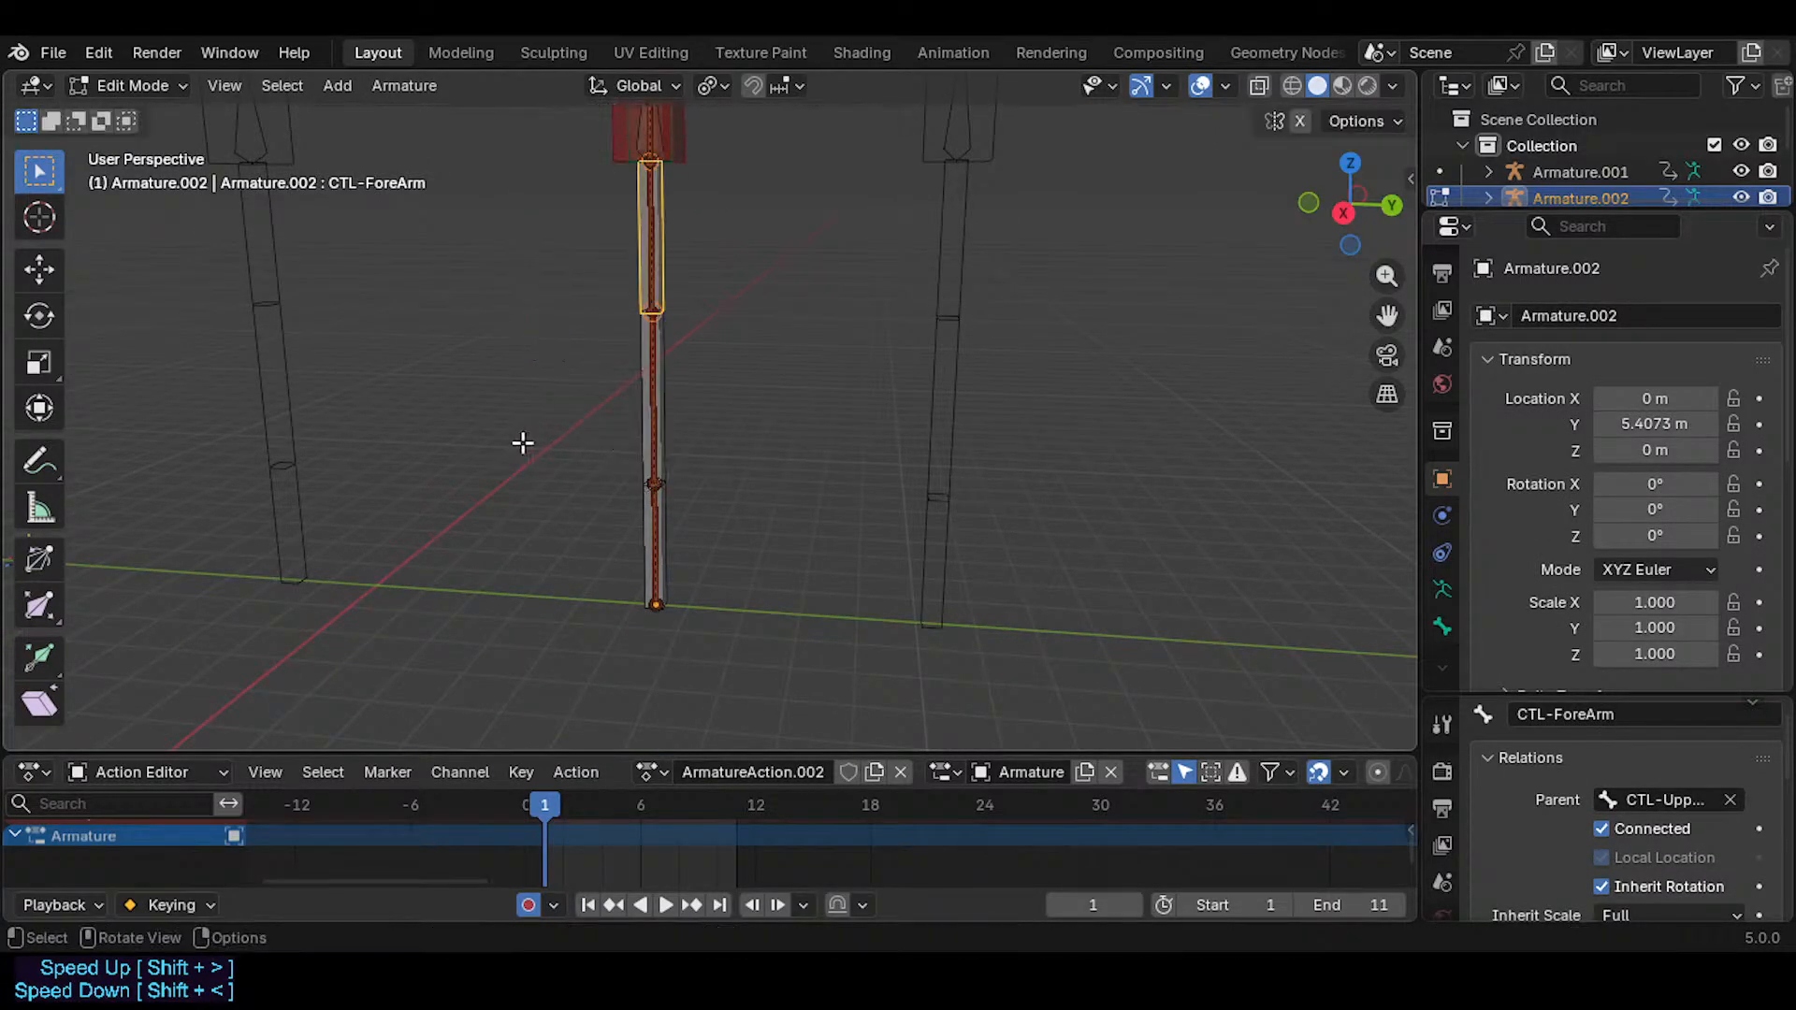
- Test-move CTL-UpperArm and CTL-Shoulder on Armature.002 to identify each bone, cancelling each move
left_click(641, 348)
key("g")
right_click(601, 449)
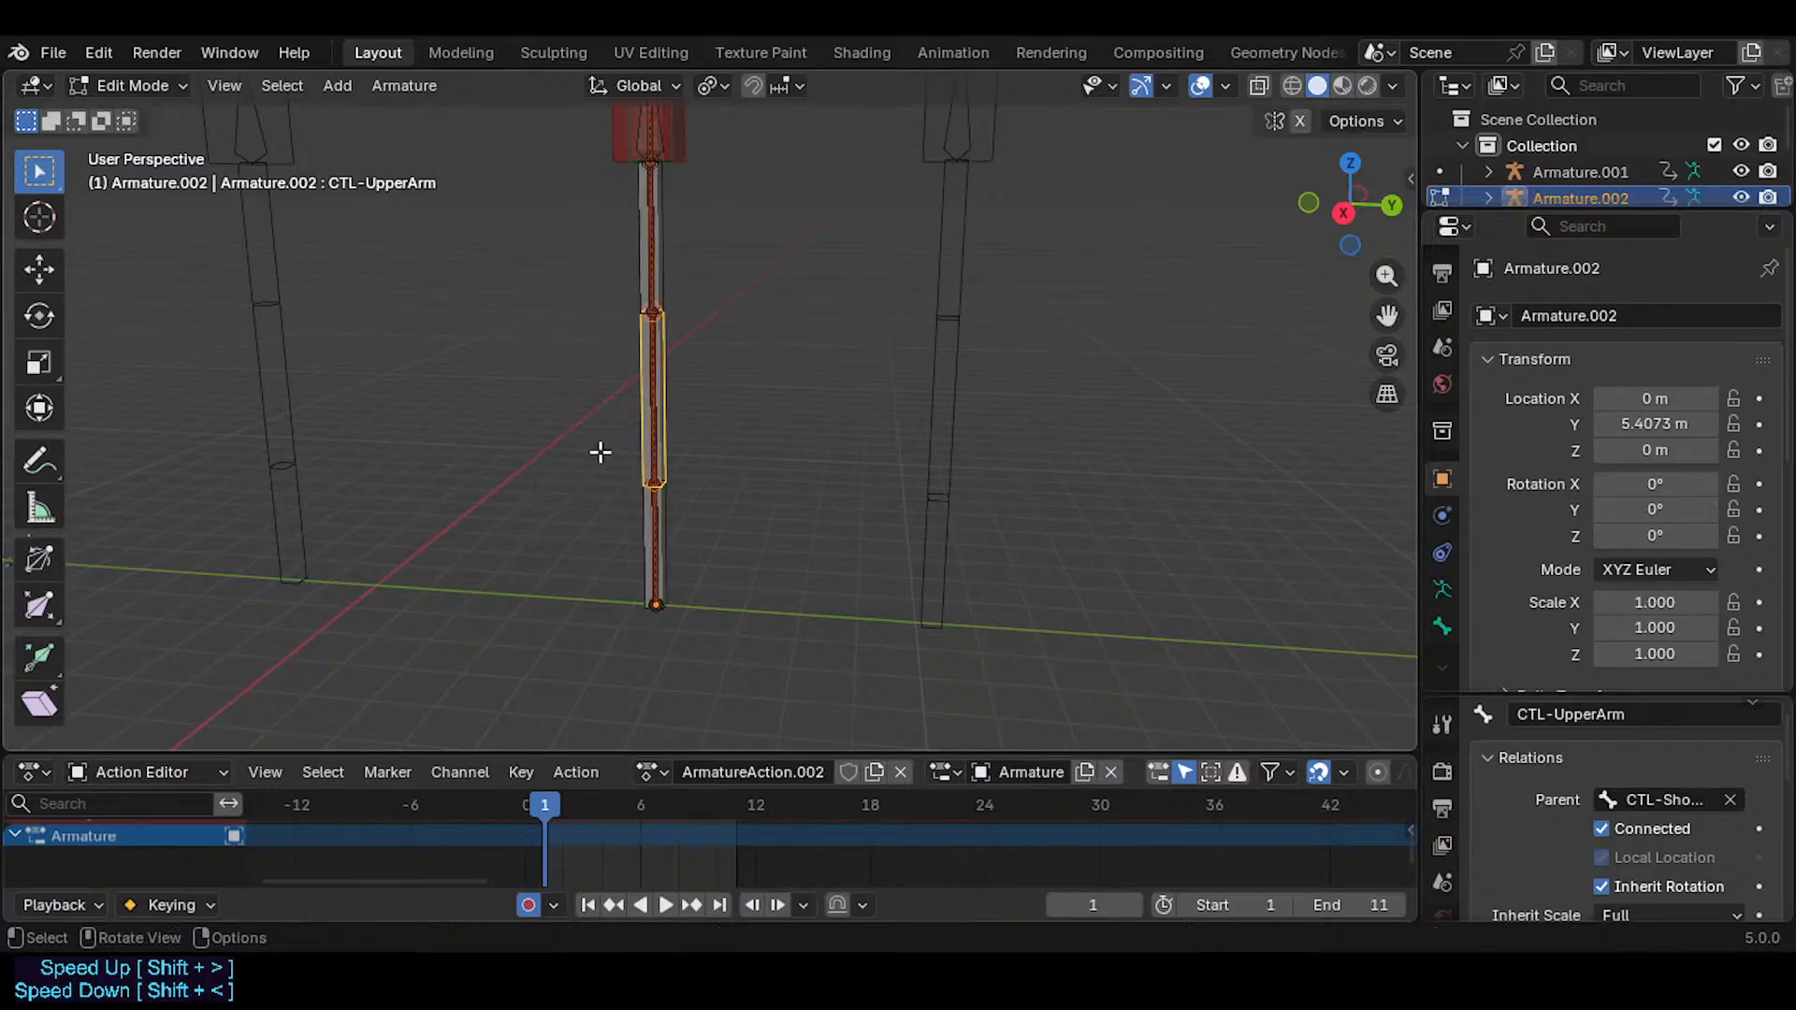
left_click(629, 517)
key("g")
right_click(575, 535)
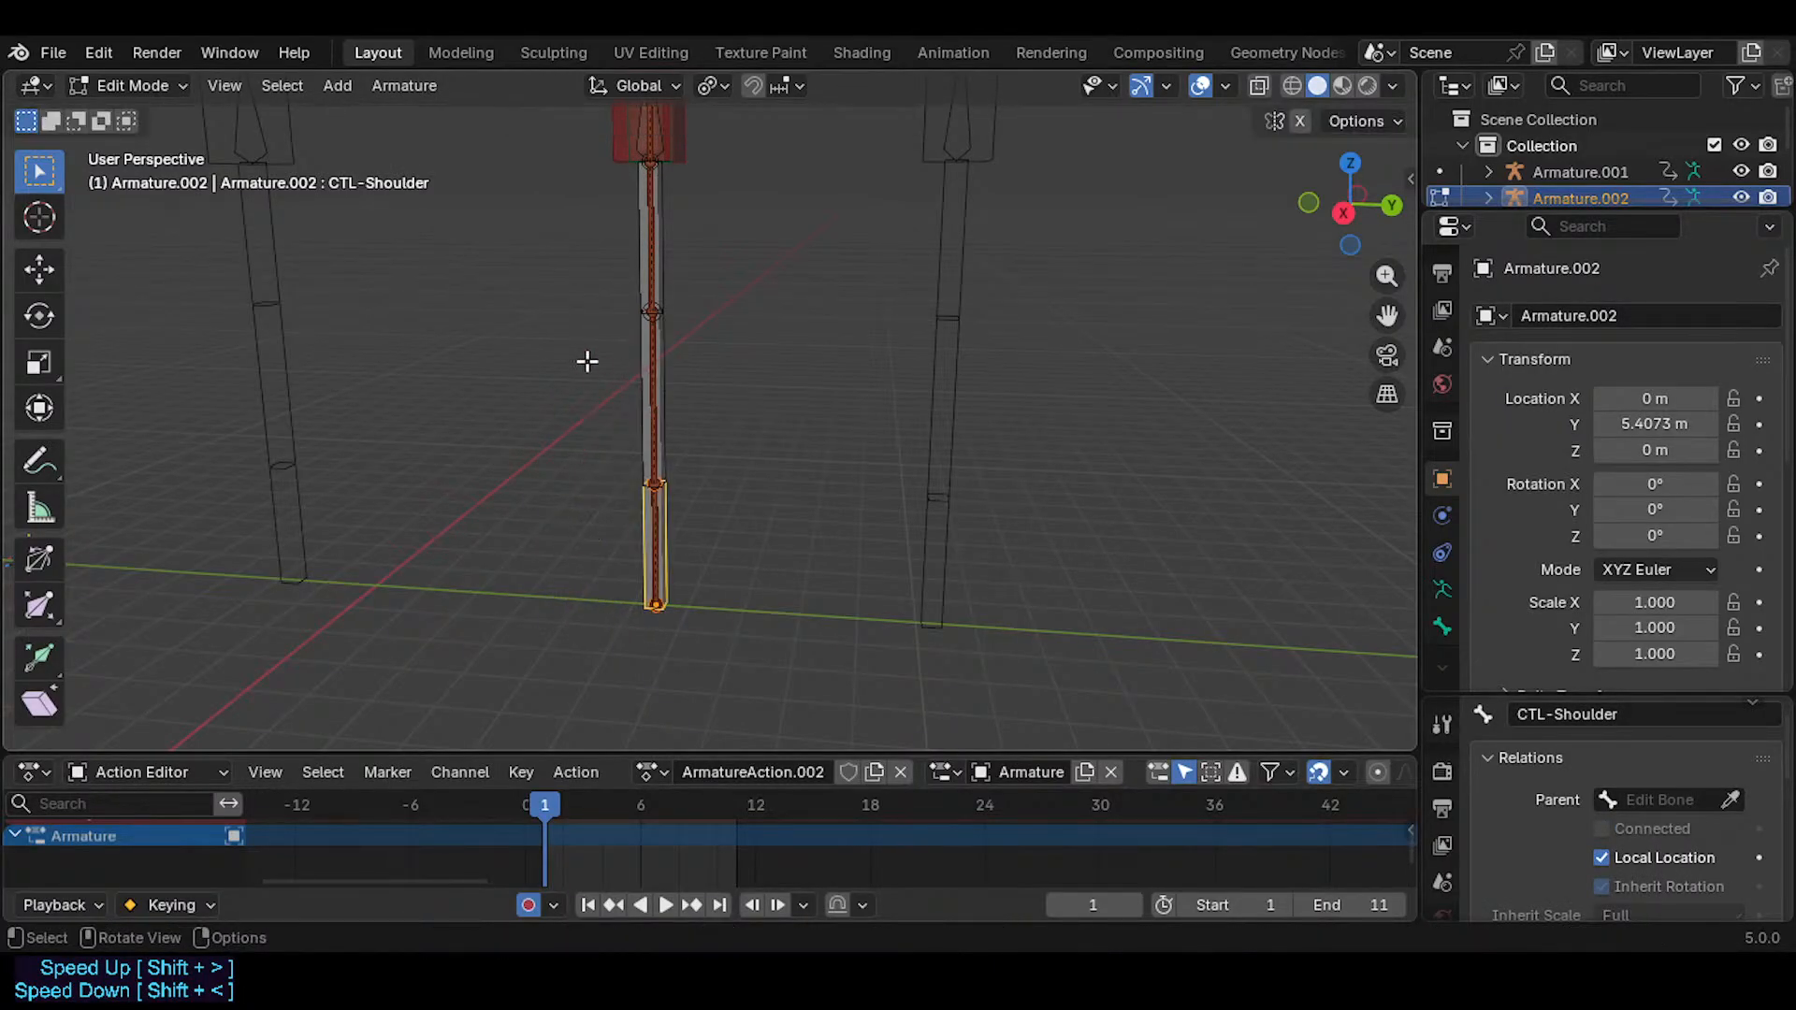
- Pick out MTR-IK-Hand in Edit Mode, then switch to Pose Mode and select TWK-Hand
middle_click_drag(585, 361, 563, 458, "shift")
middle_click_drag(693, 640, 709, 552)
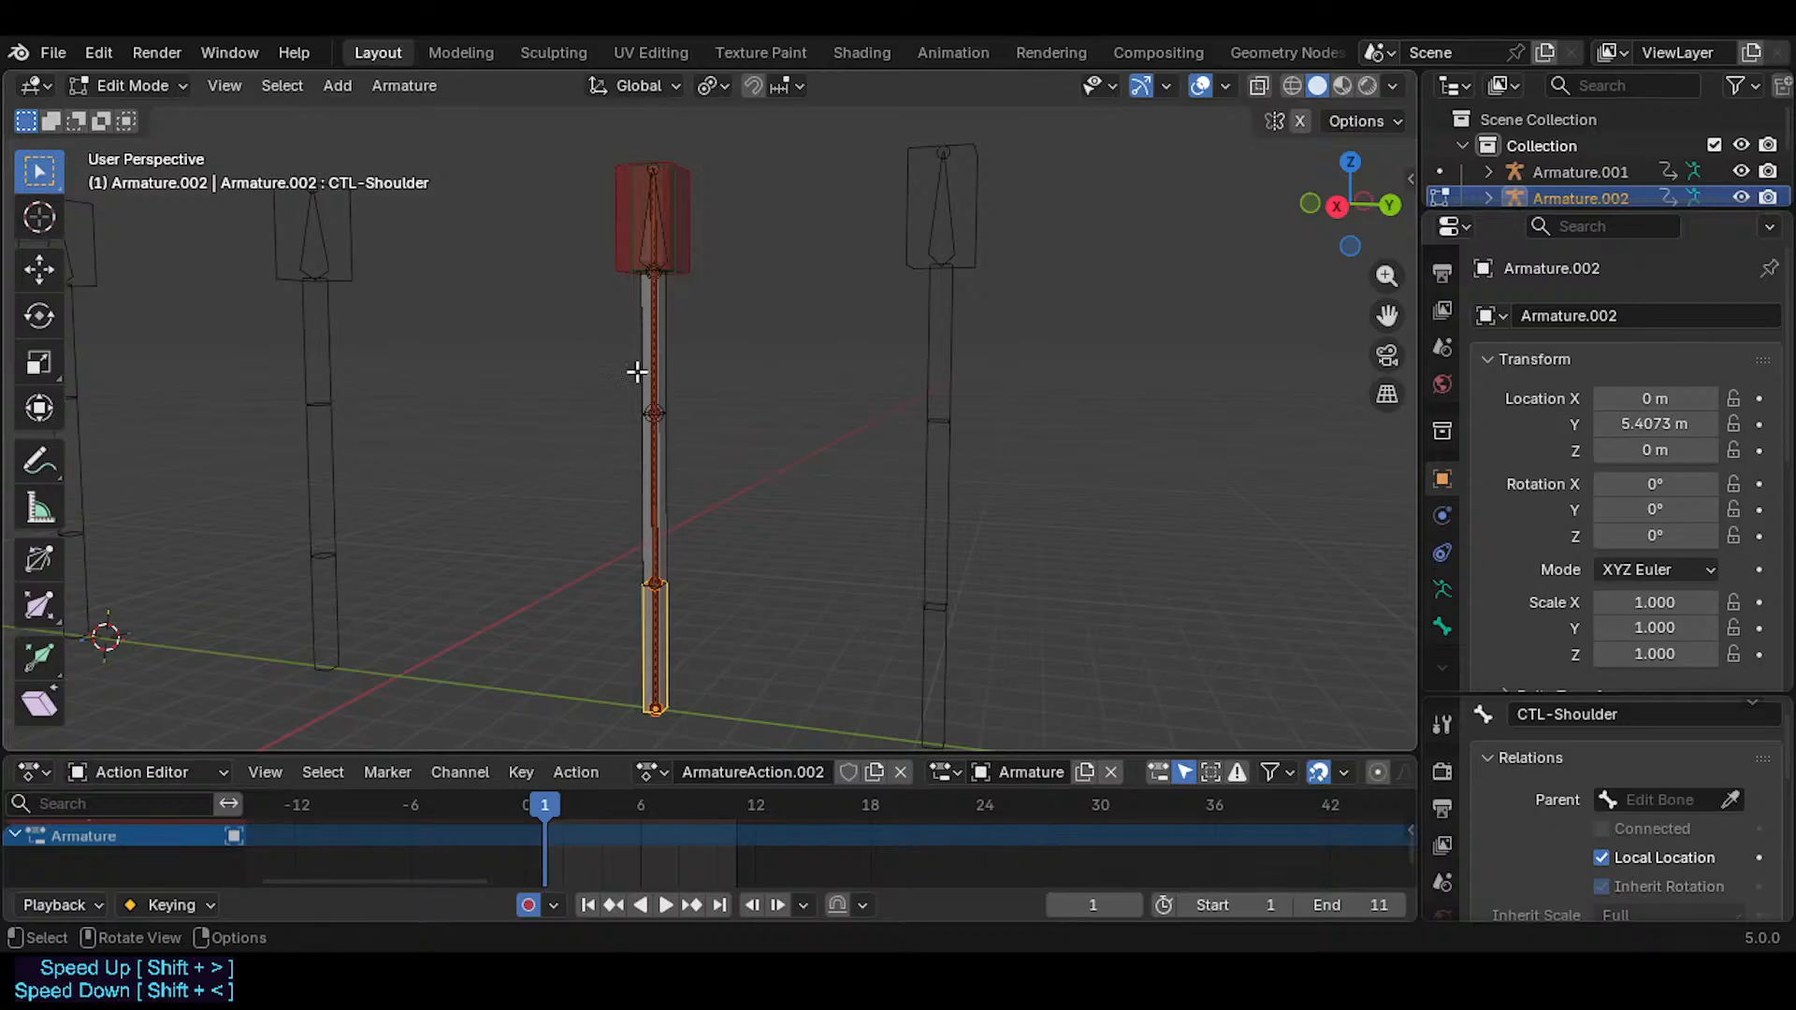
middle_click_drag(618, 417, 712, 265)
left_click(699, 226)
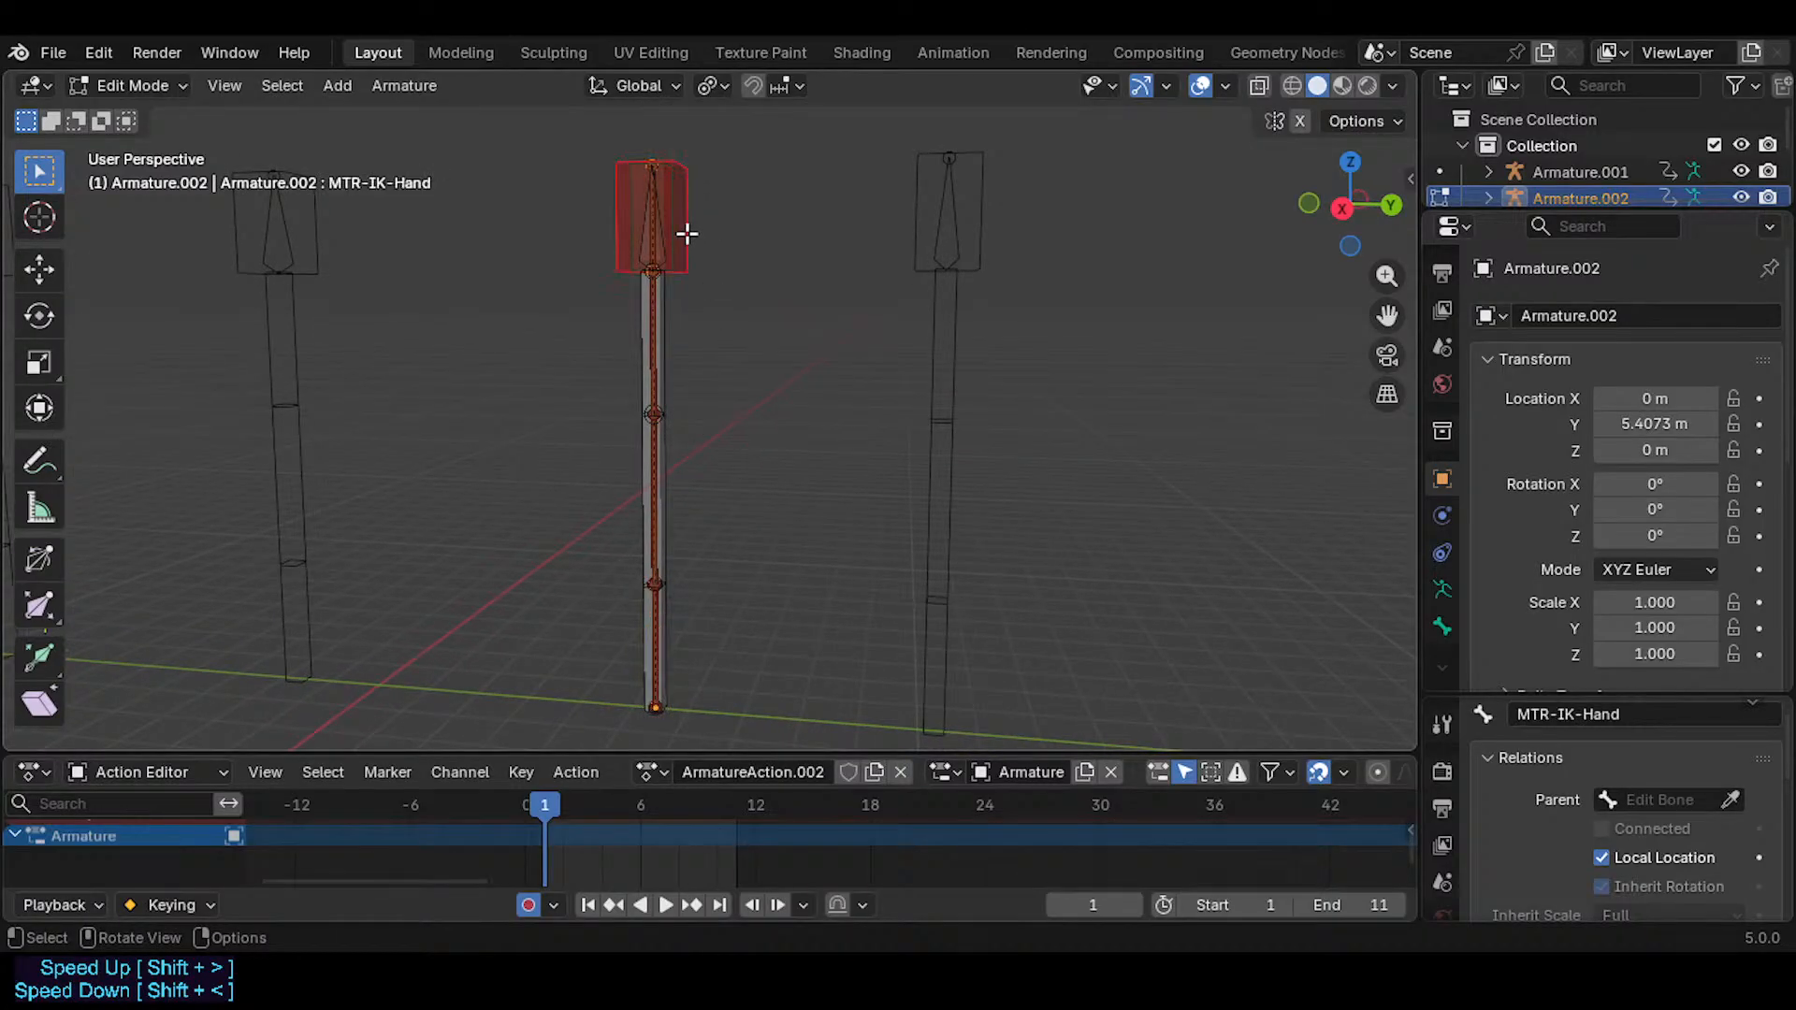
key("ctrl+Tab")
key("2")
left_click(672, 236)
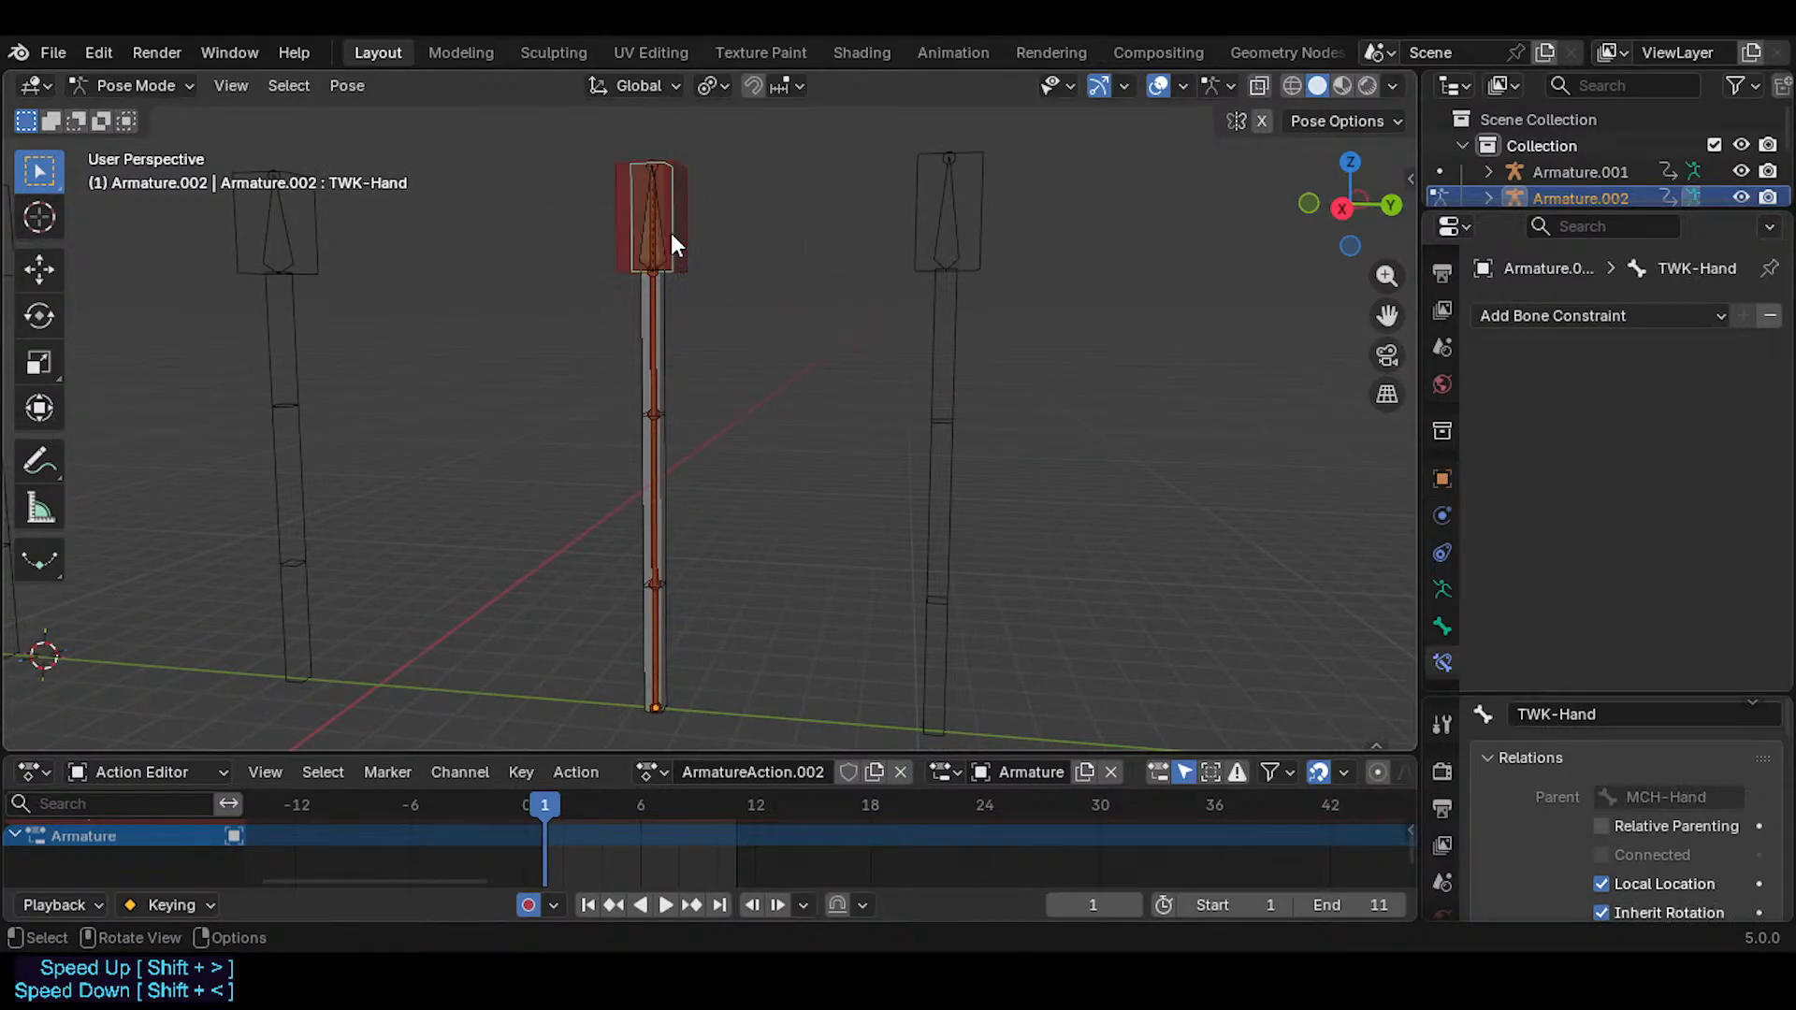
- Return to Edit Mode on Armature.002 and try moving TWK-Hand out of the hand, cancelling the move
key("ctrl+Tab")
key("Tab")
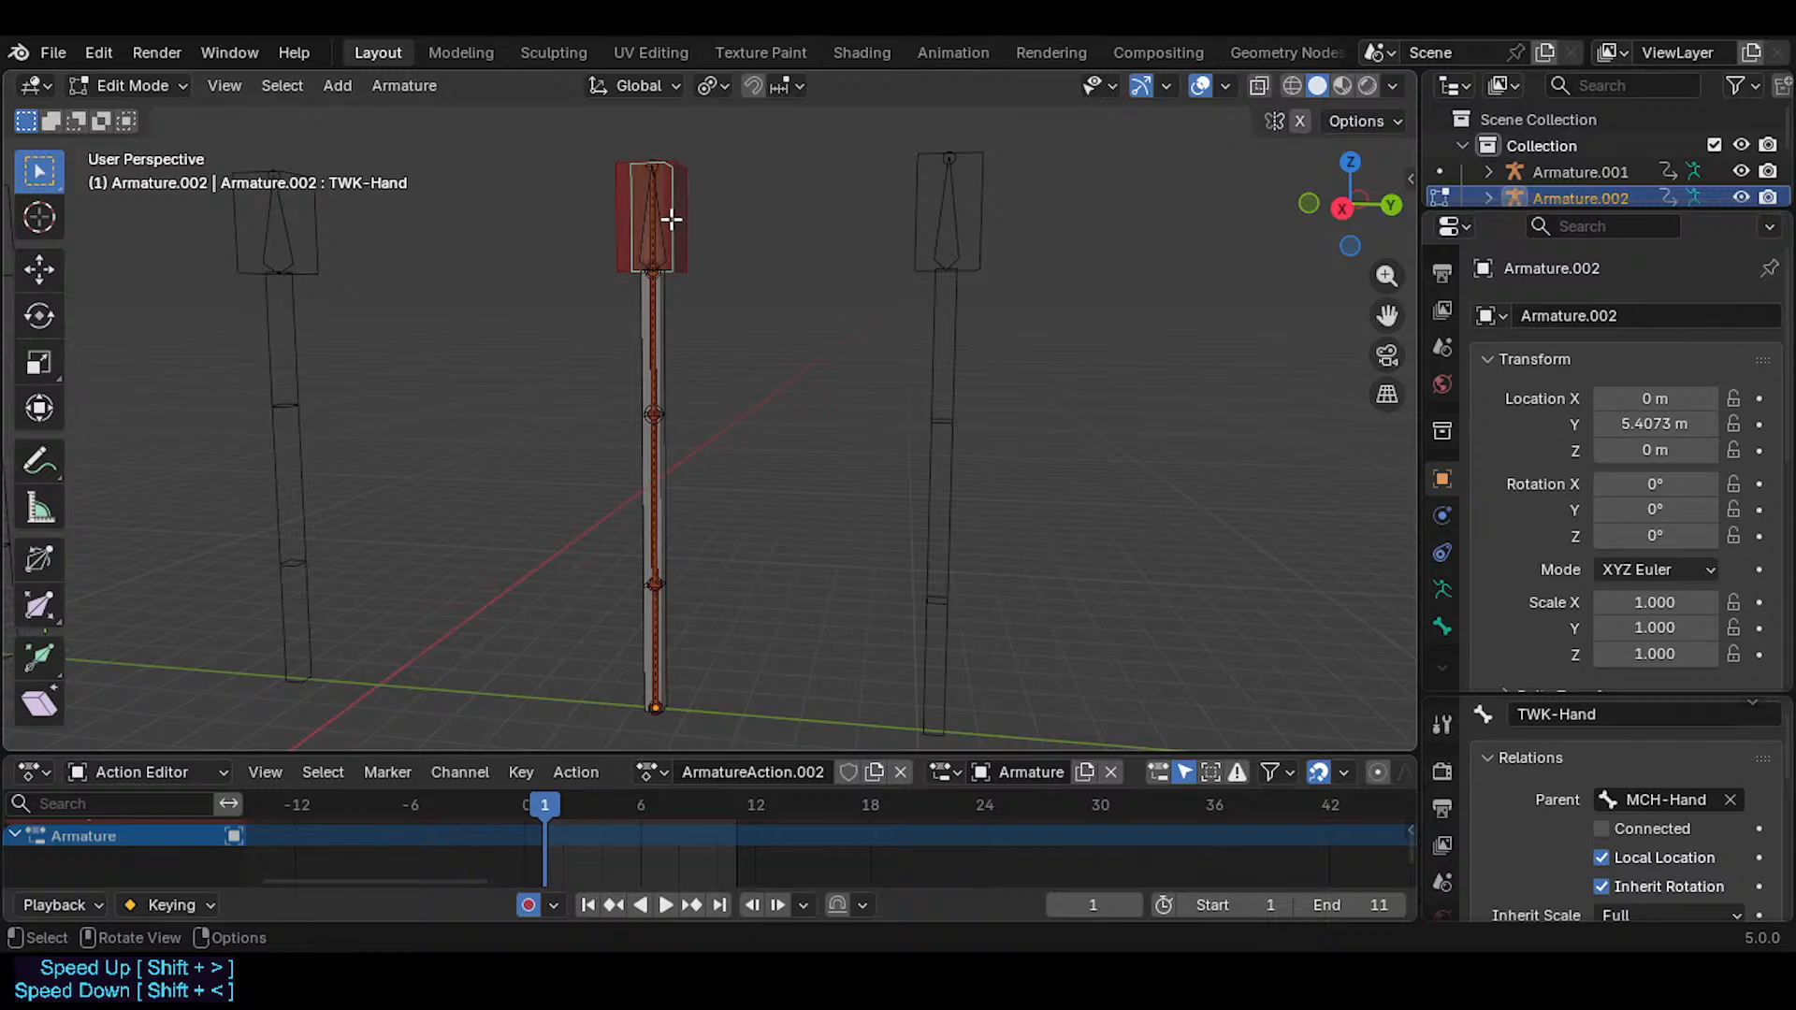
left_click(670, 221)
left_click(671, 217)
middle_click_drag(662, 258, 661, 269, "shift")
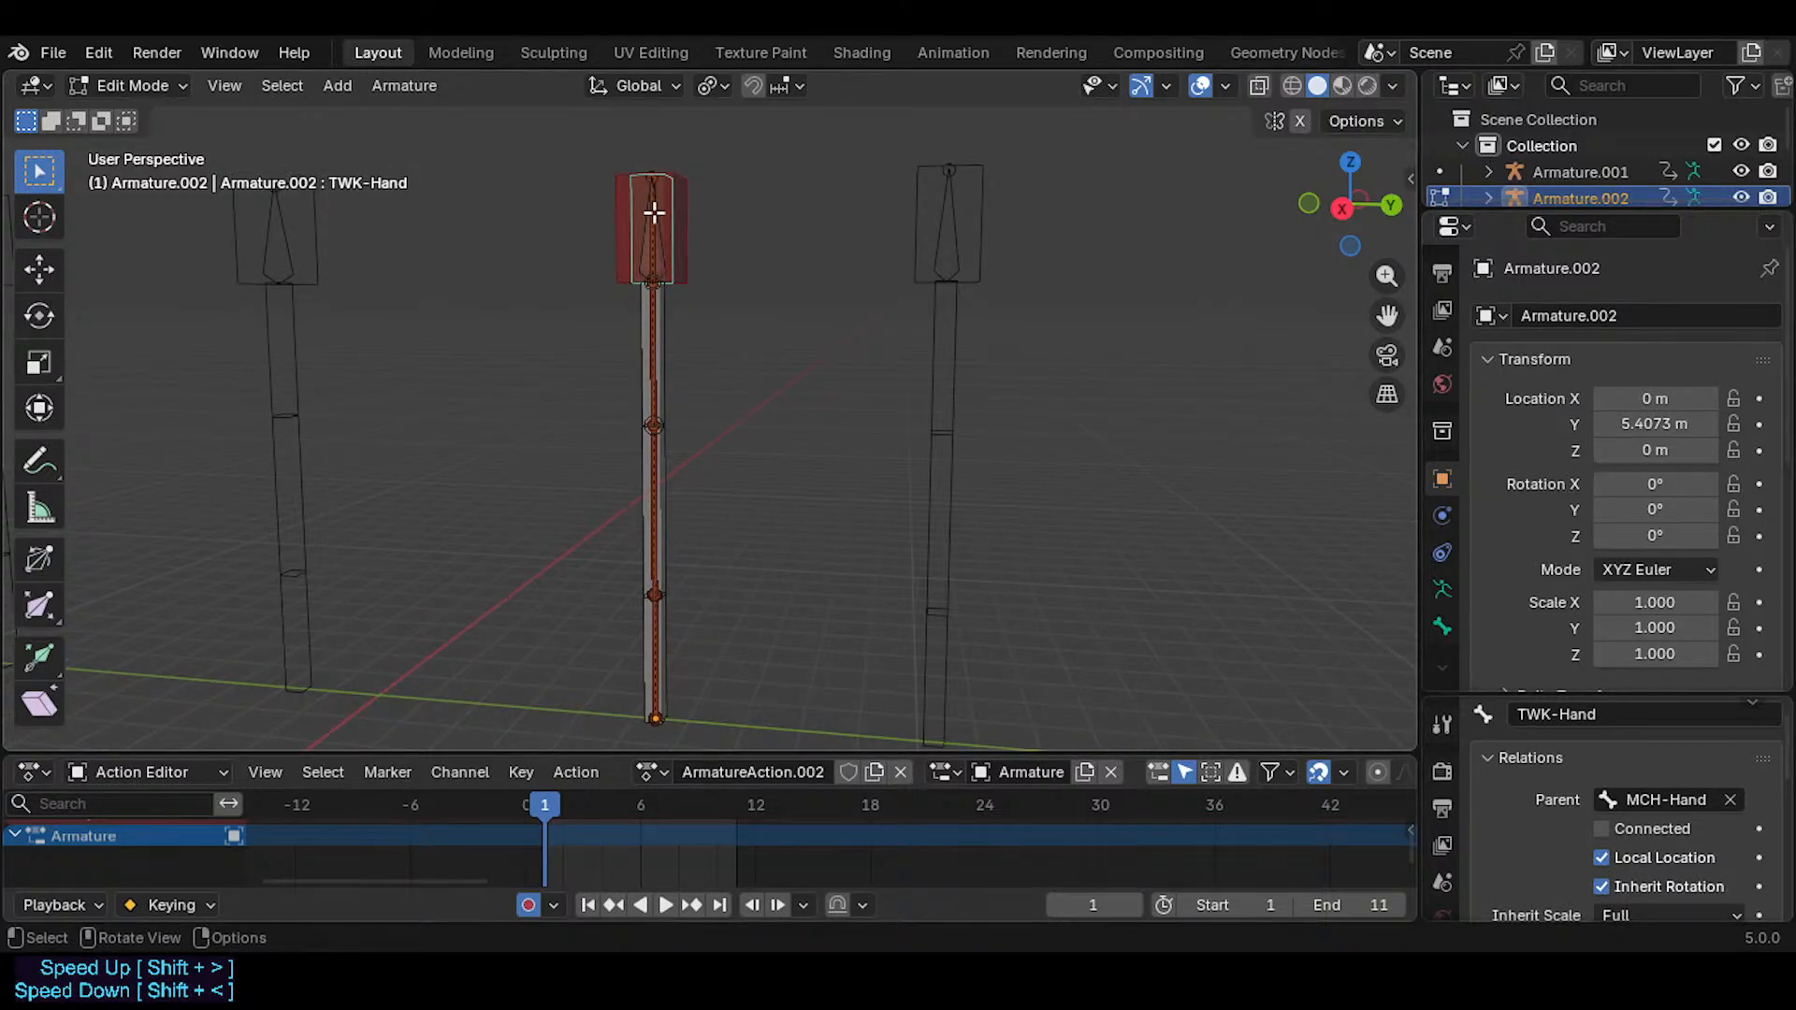
key("shift+d")
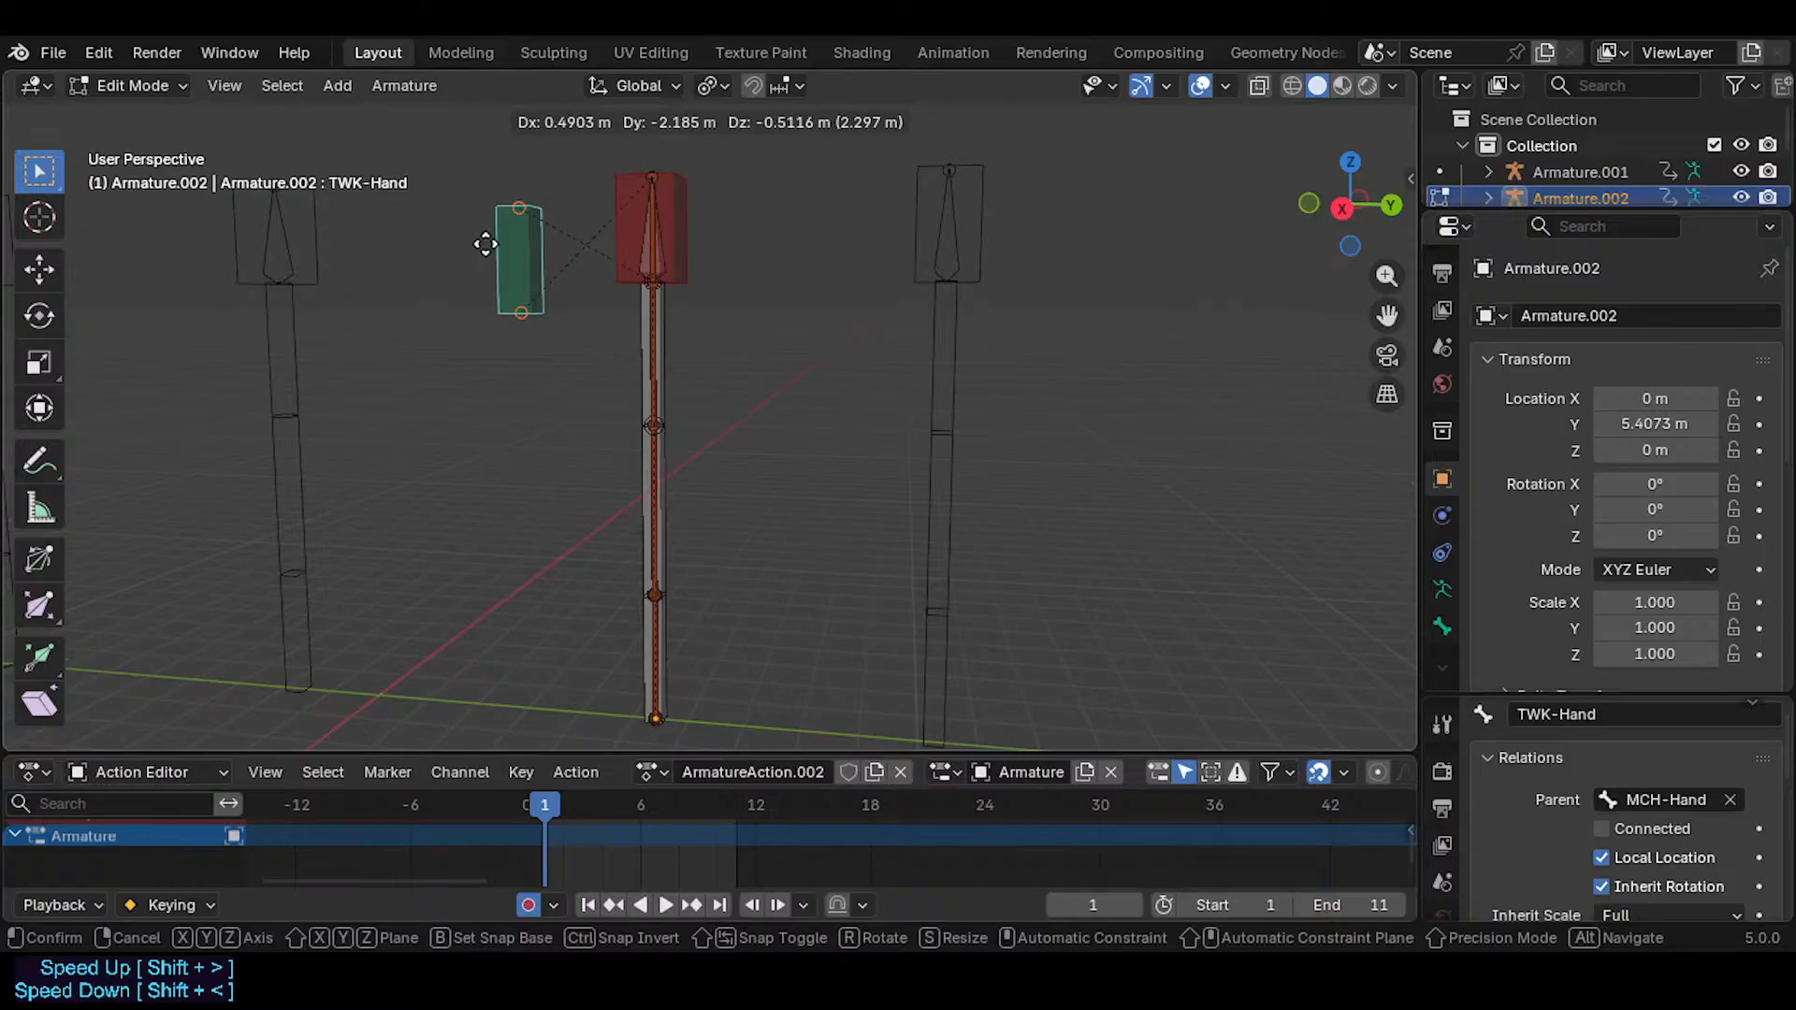
right_click(529, 243)
- Cancel the TWK-Hand move, then select MTR-IK-Hand and test-move it, cancelling that move as well
left_click(686, 218)
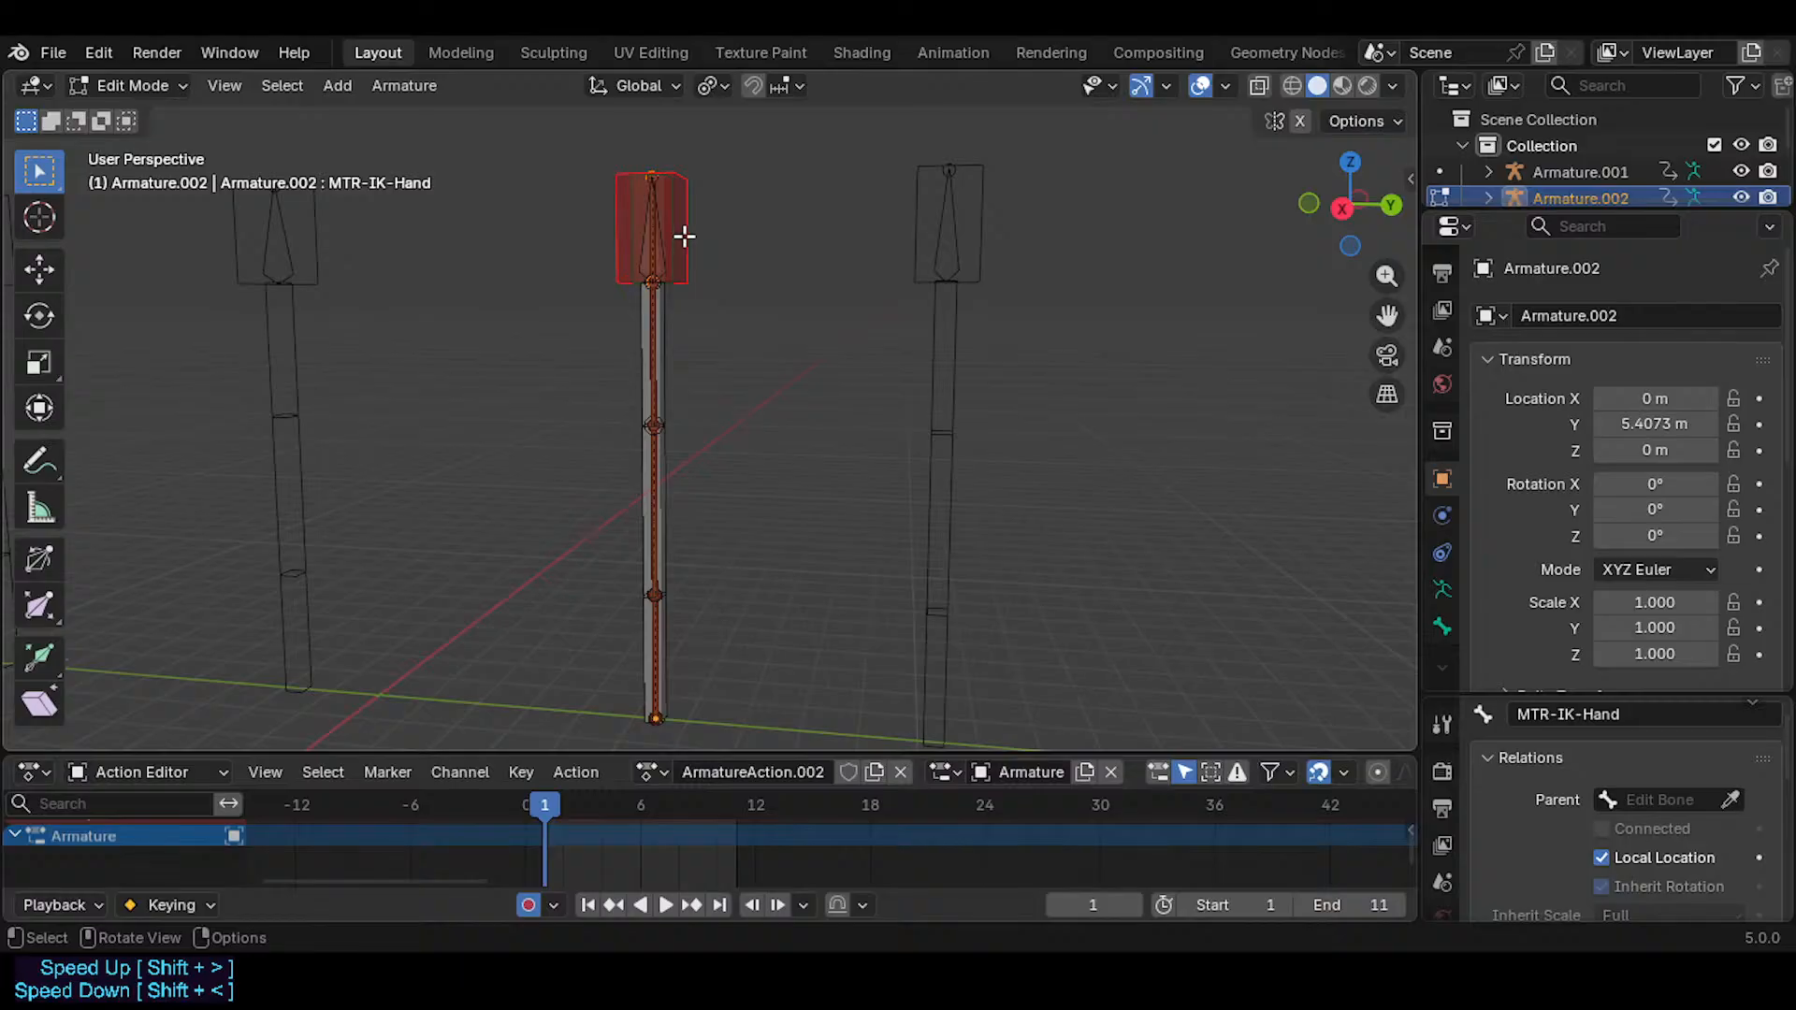
key("g")
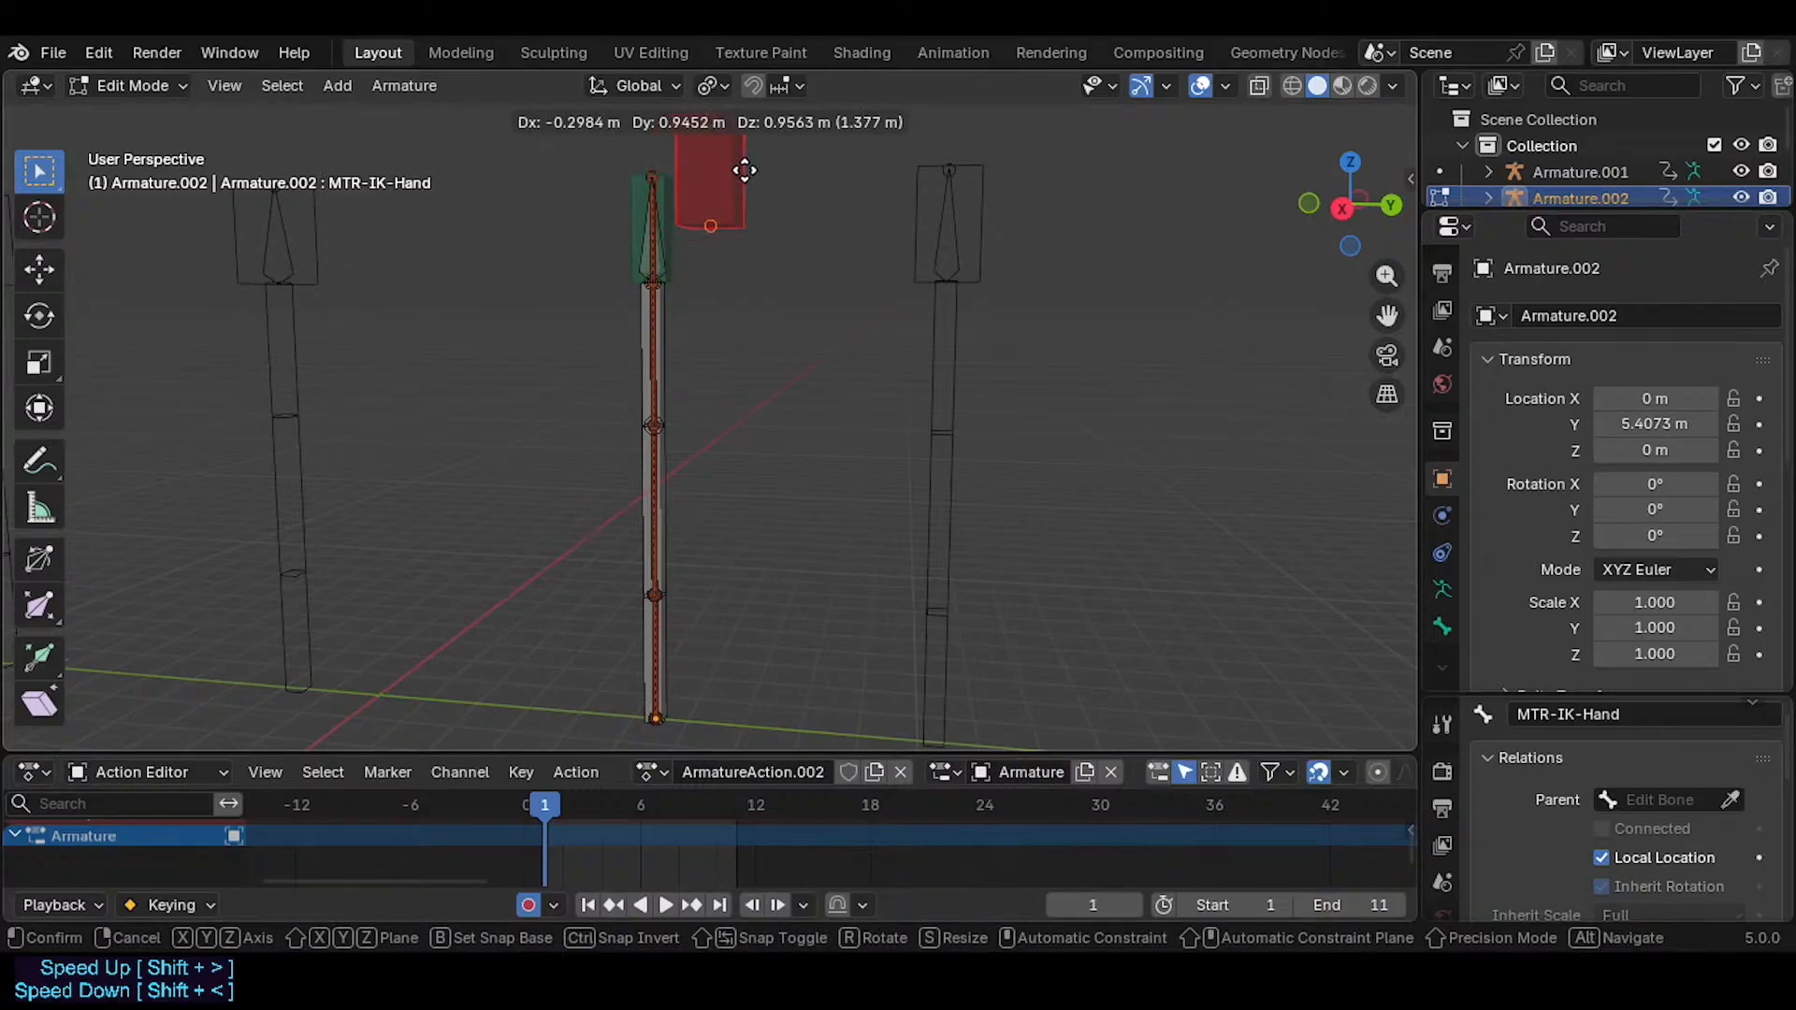
right_click(739, 188)
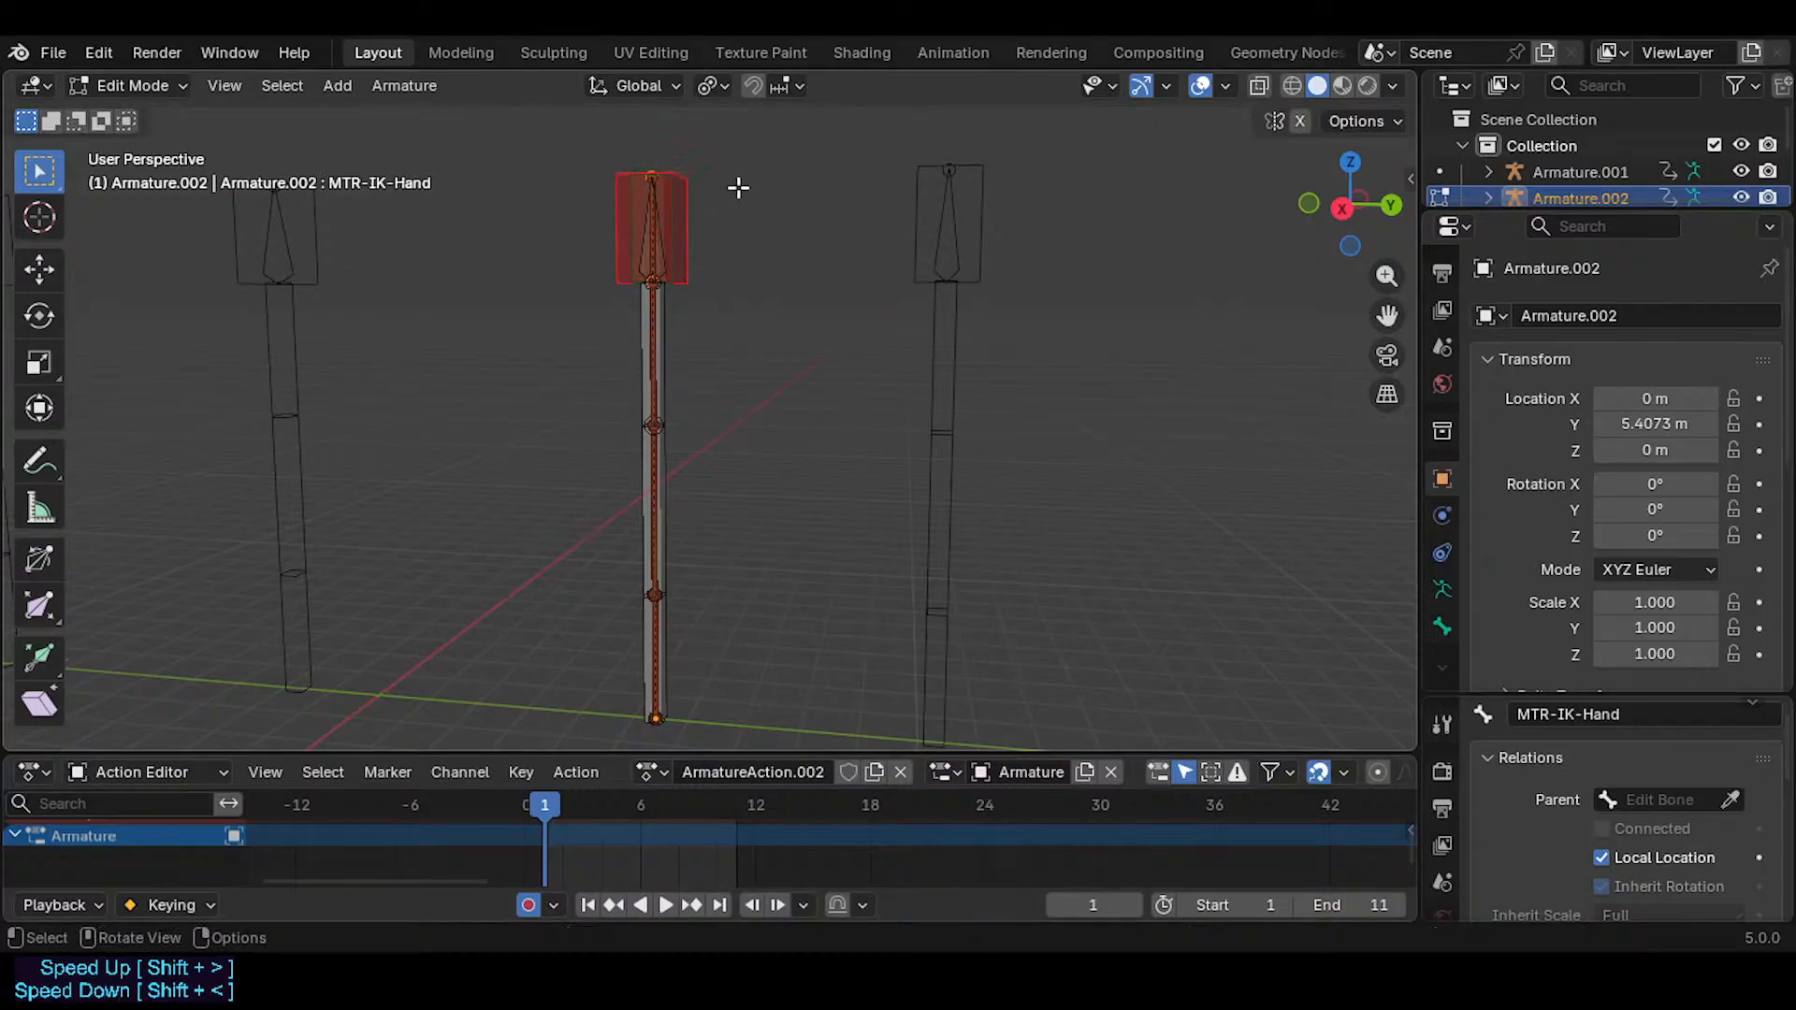
- Parent MTR-IK-Hand to CTL-Shoulder with Keep Offset, then switch Armature.002 to Pose Mode
left_click(643, 649, "shift")
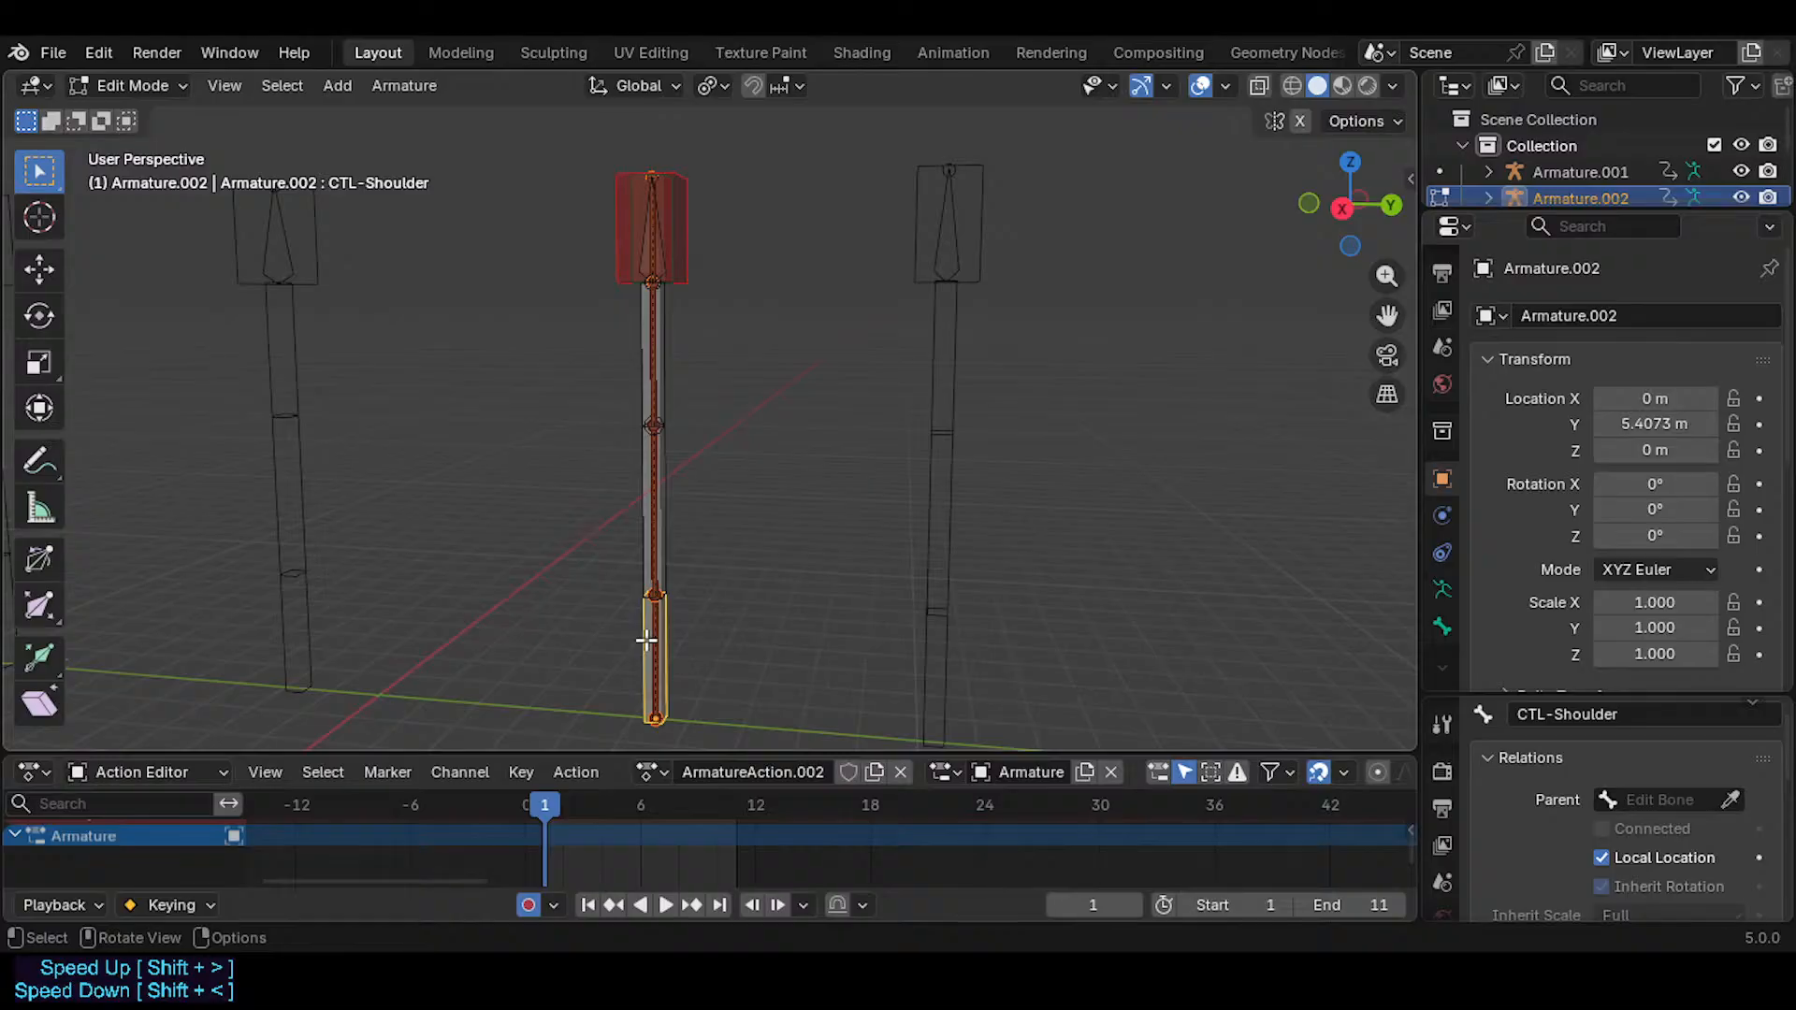
key("ctrl+p")
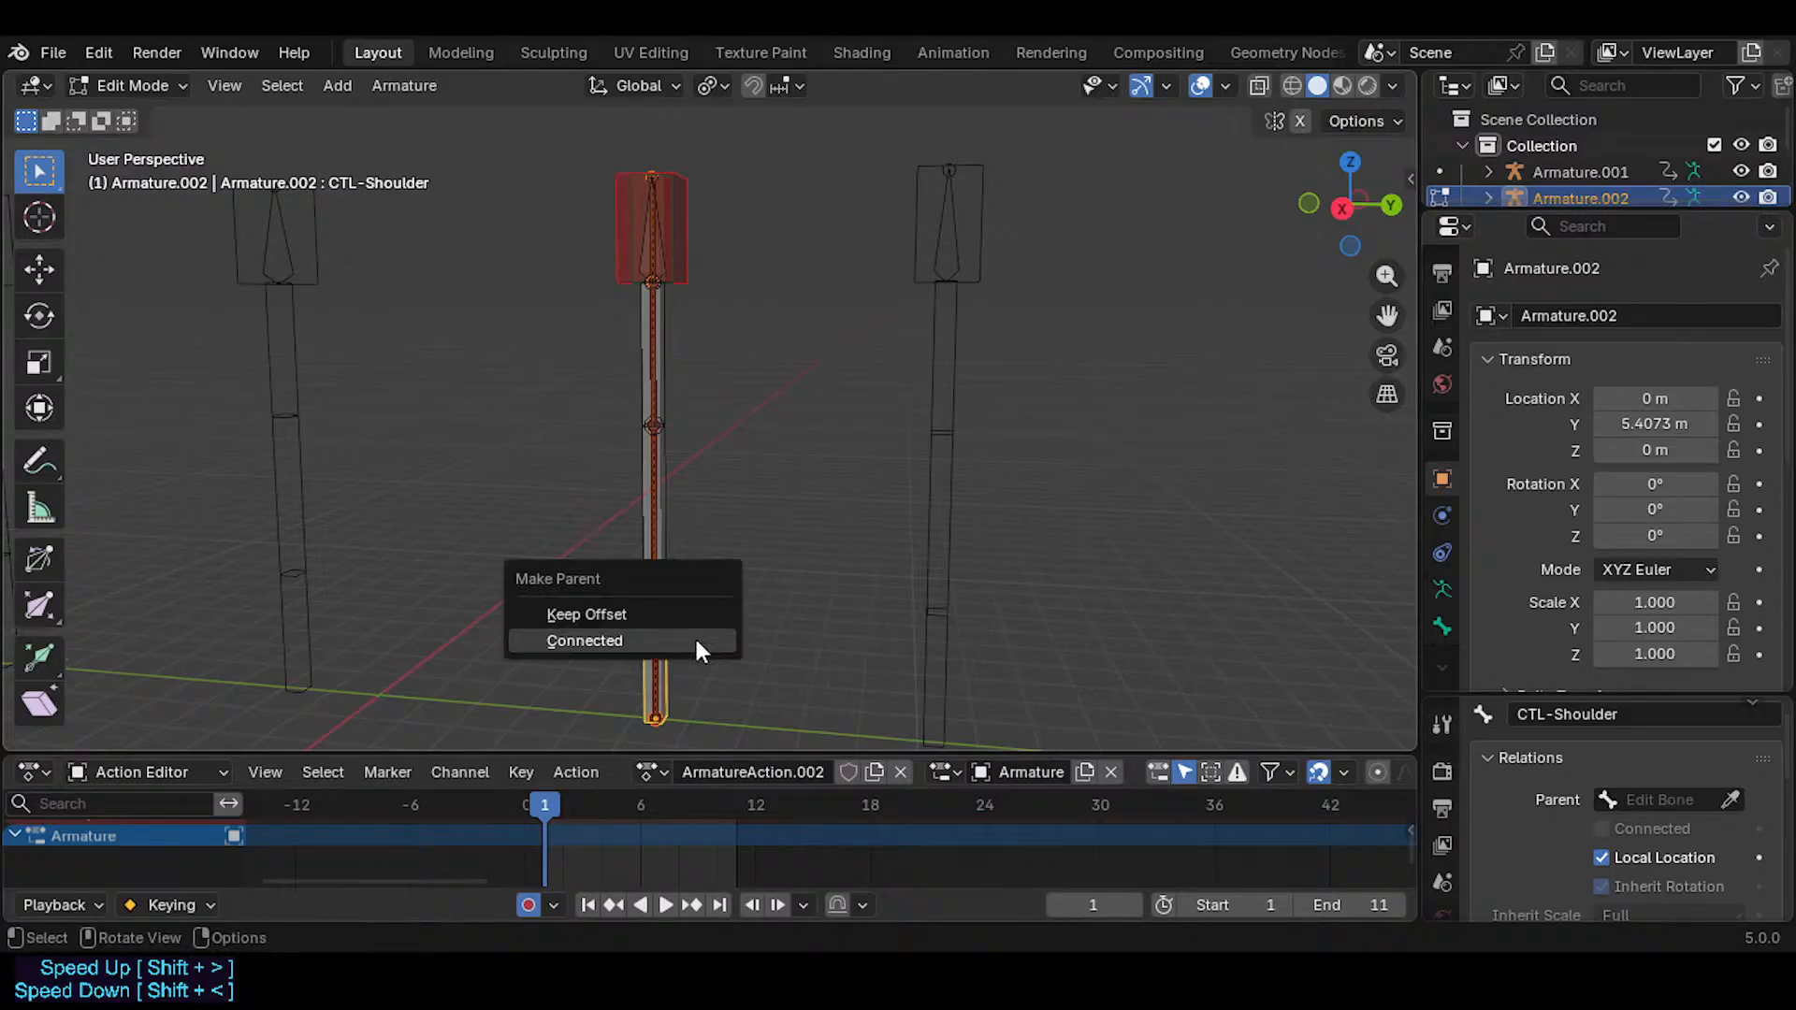
key("Up")
key("Return")
key("ctrl+Tab")
key("2")
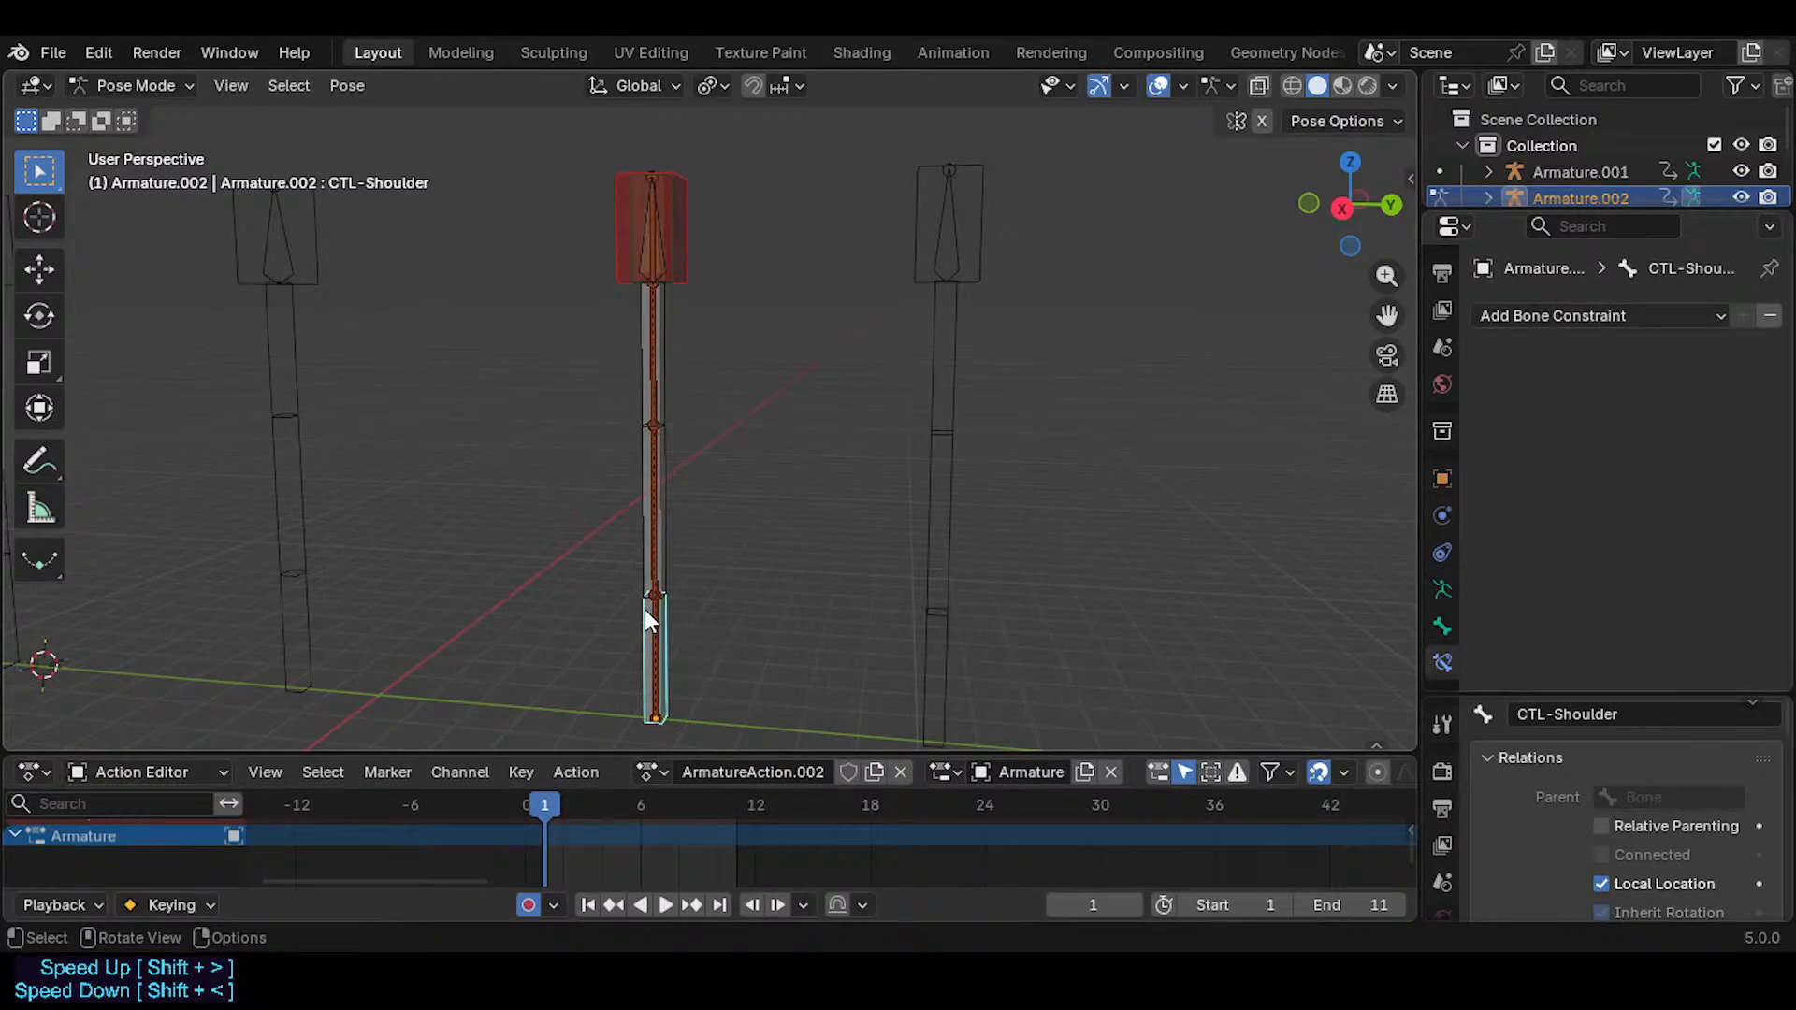
- Snap the 3D cursor to the base of CTL-Shoulder and insert a keyframe for that bone at frame 1
scroll(673, 421, "down", 2)
left_click(697, 304)
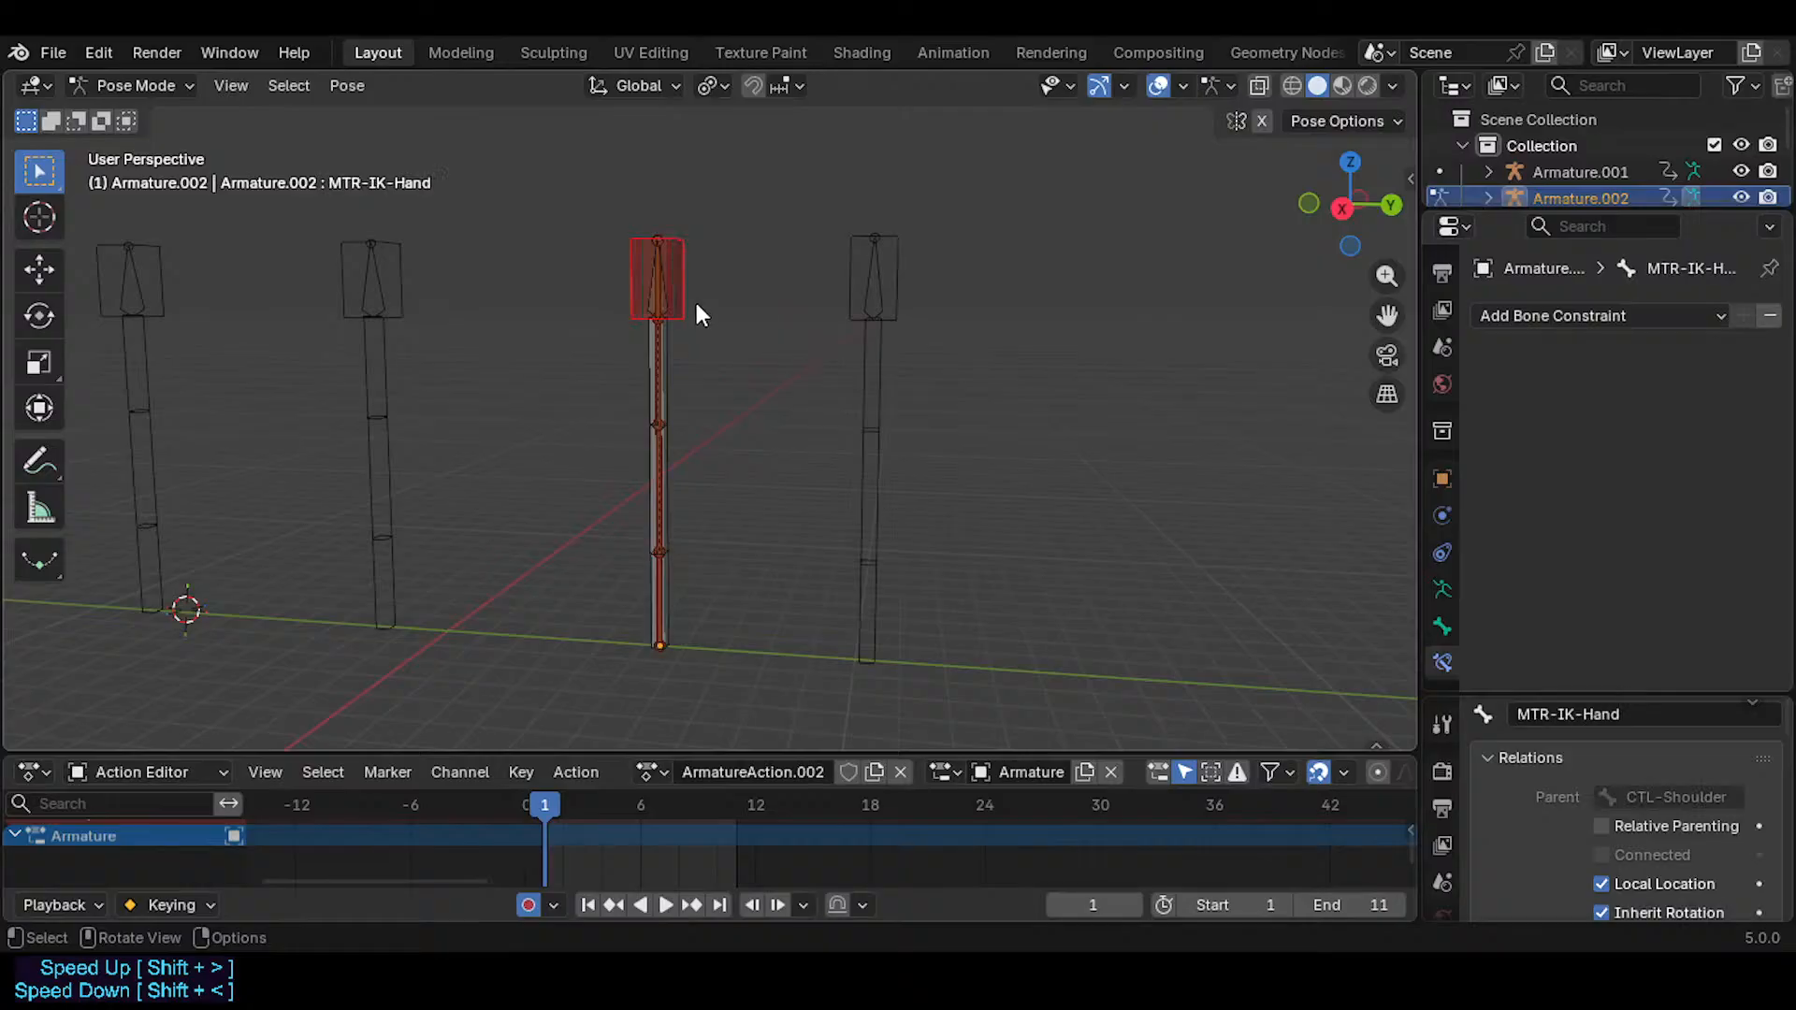
left_click(681, 599)
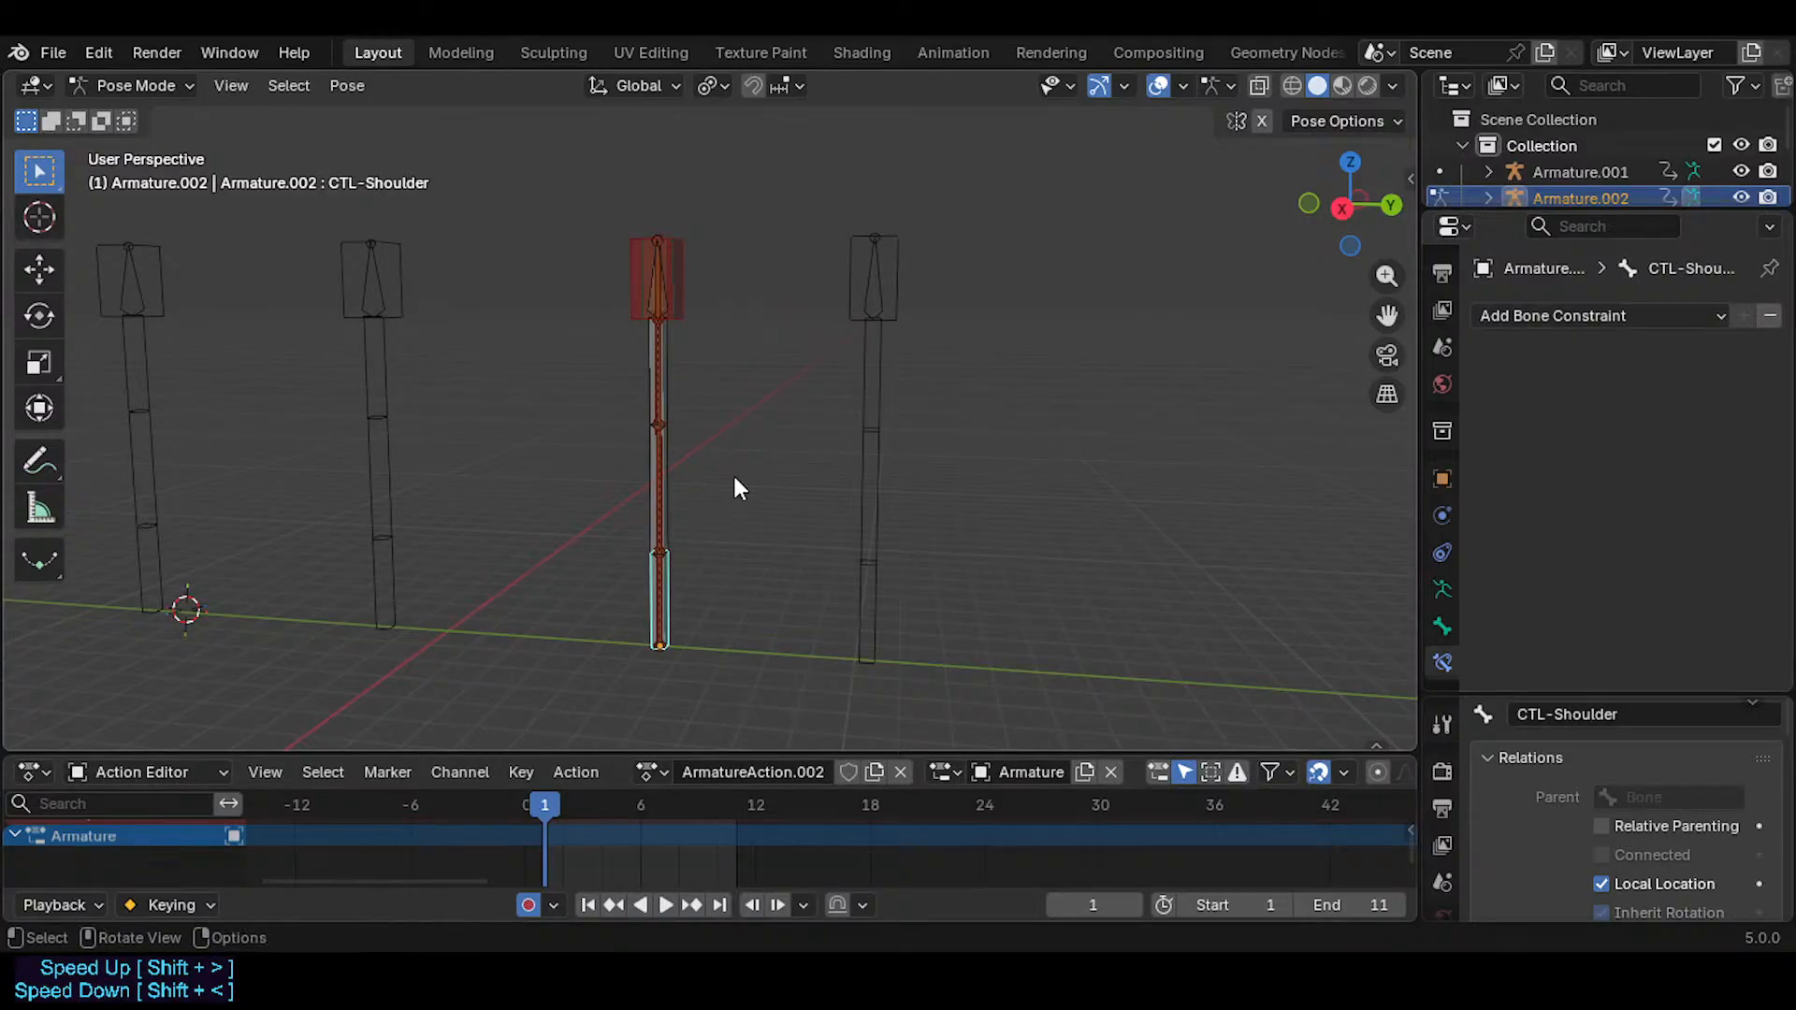
key("shift+s")
left_click(704, 565)
key("i")
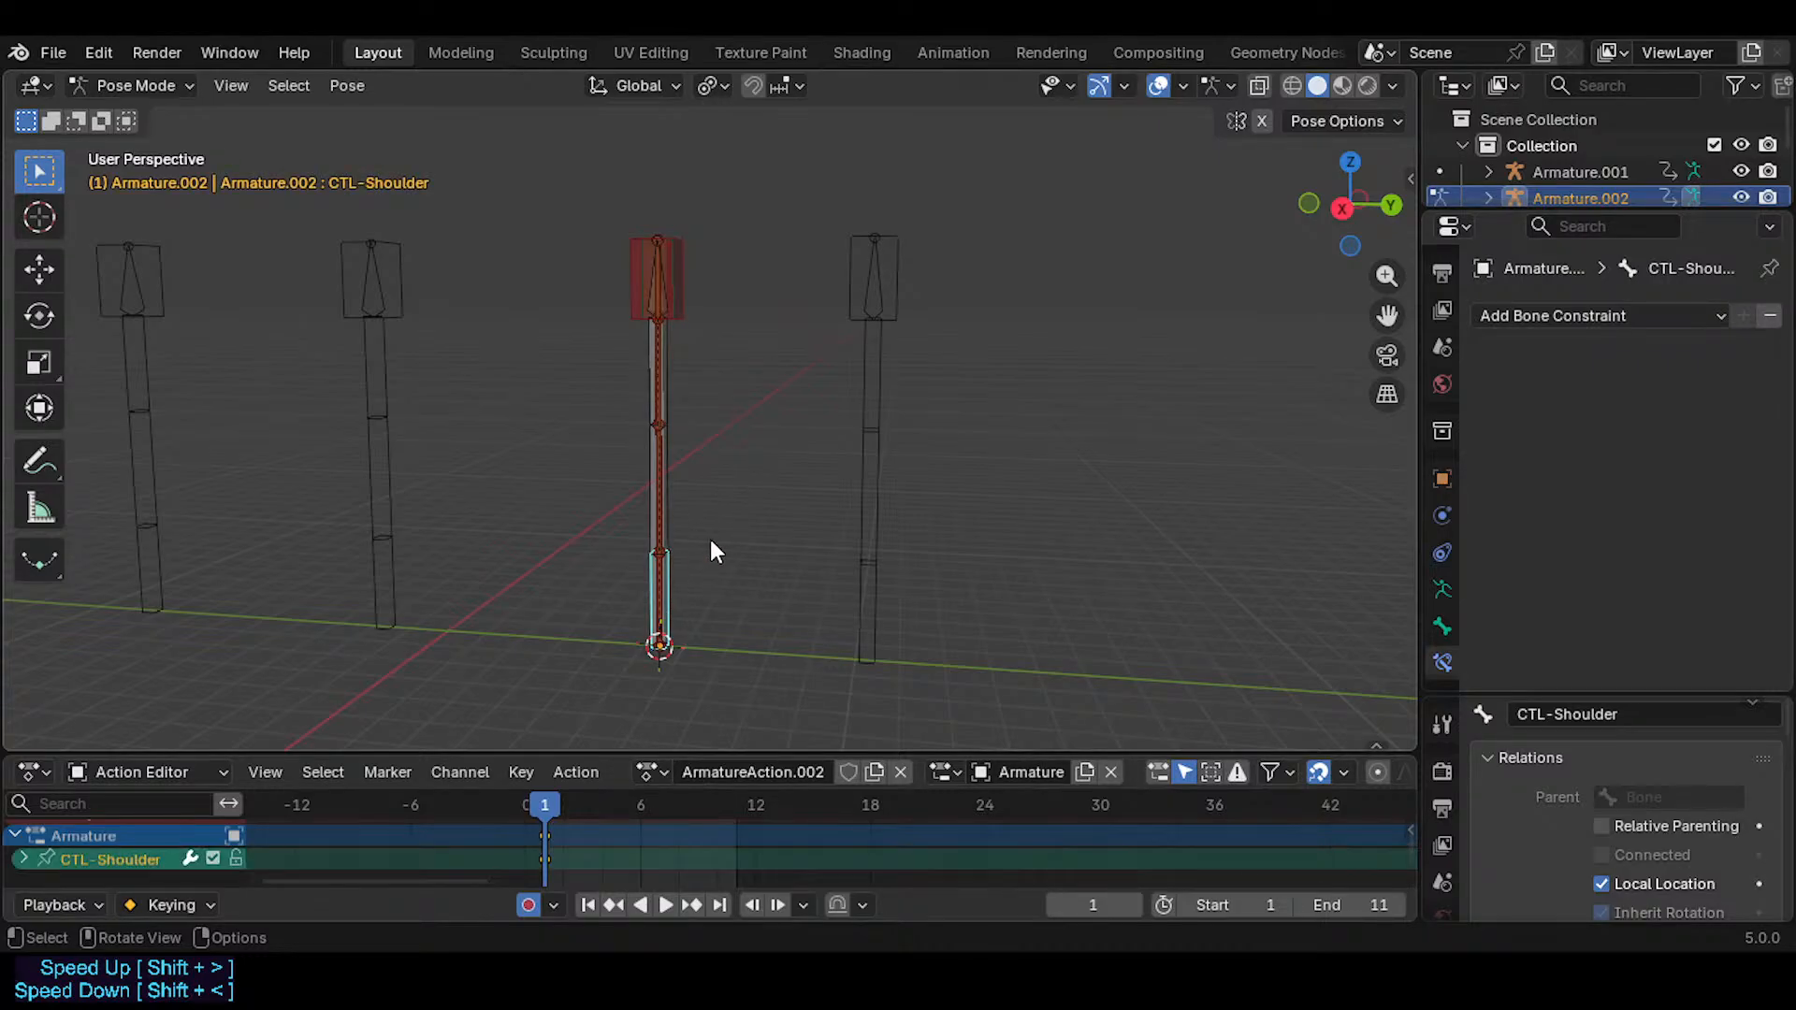
- Rotate CTL-Shoulder by about -65° to test how the whole arm and MTR-IK-Hand follow it
left_click(685, 271)
left_click(685, 563)
key("r")
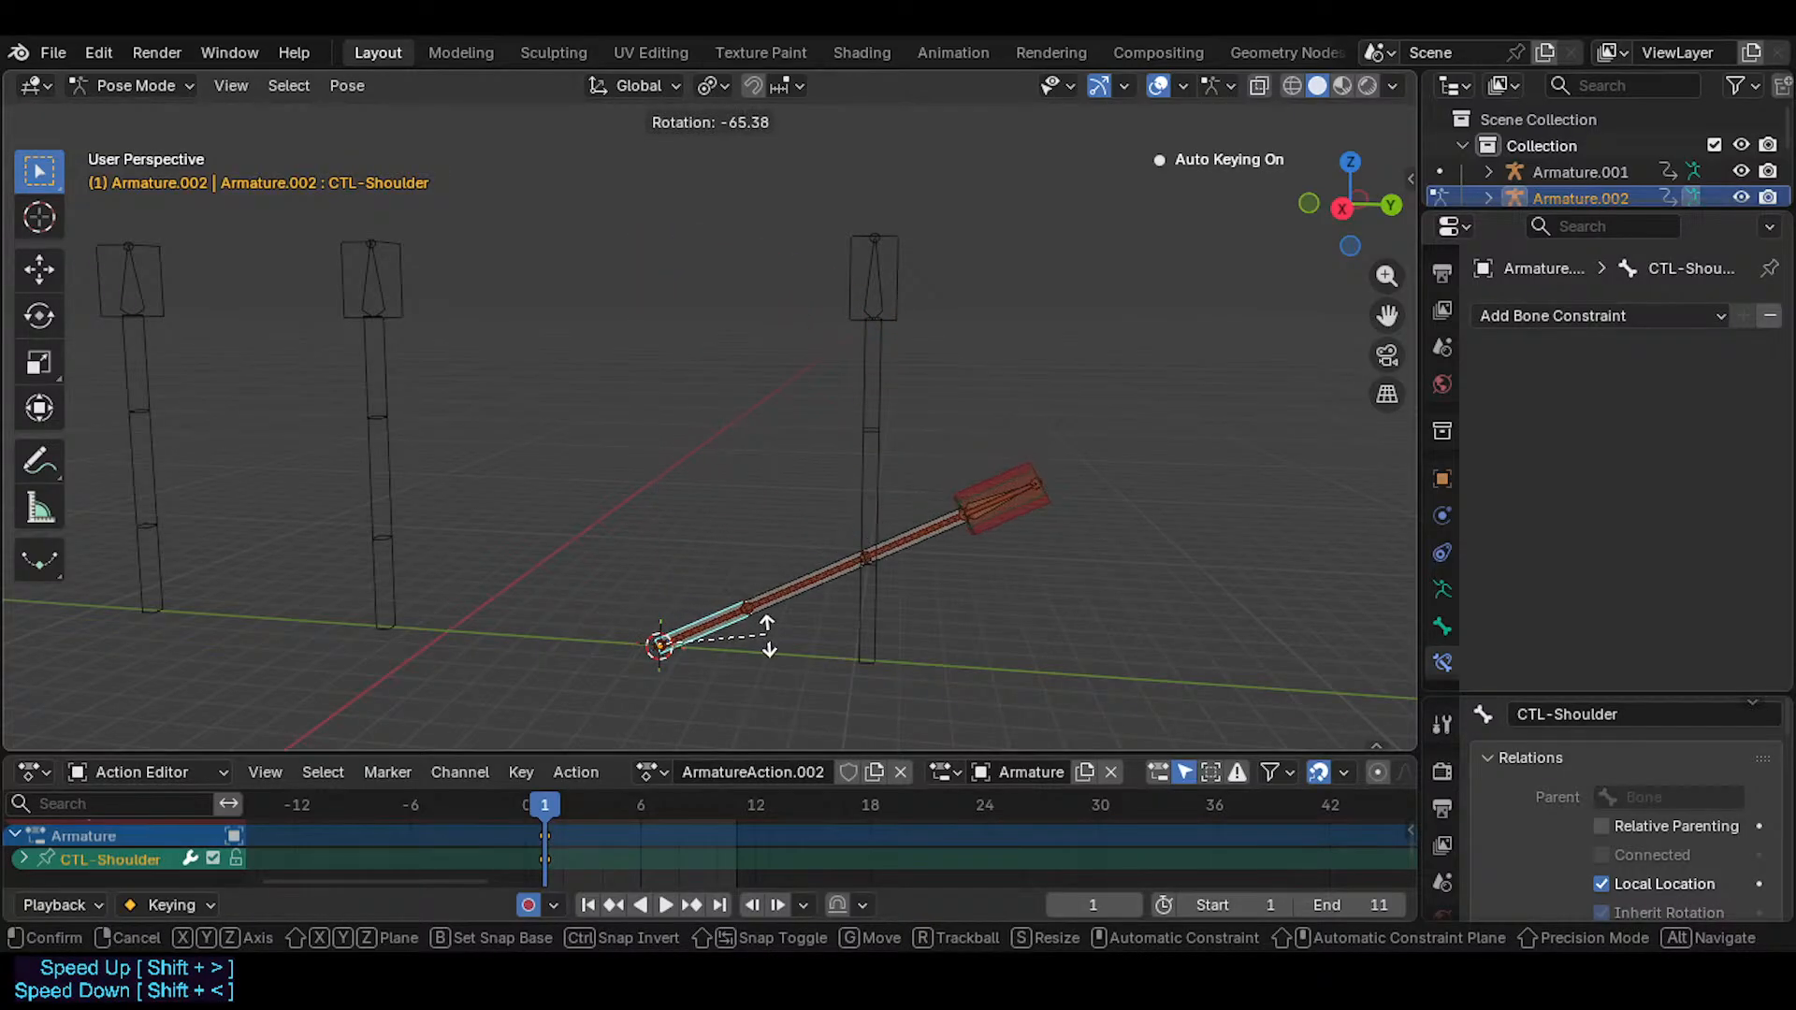
left_click(923, 571)
- Apply the visual transform to the pose of MTR-IK-Hand and clear the rotation of CTL-Shoulder
left_click(1014, 530)
key("ctrl+a")
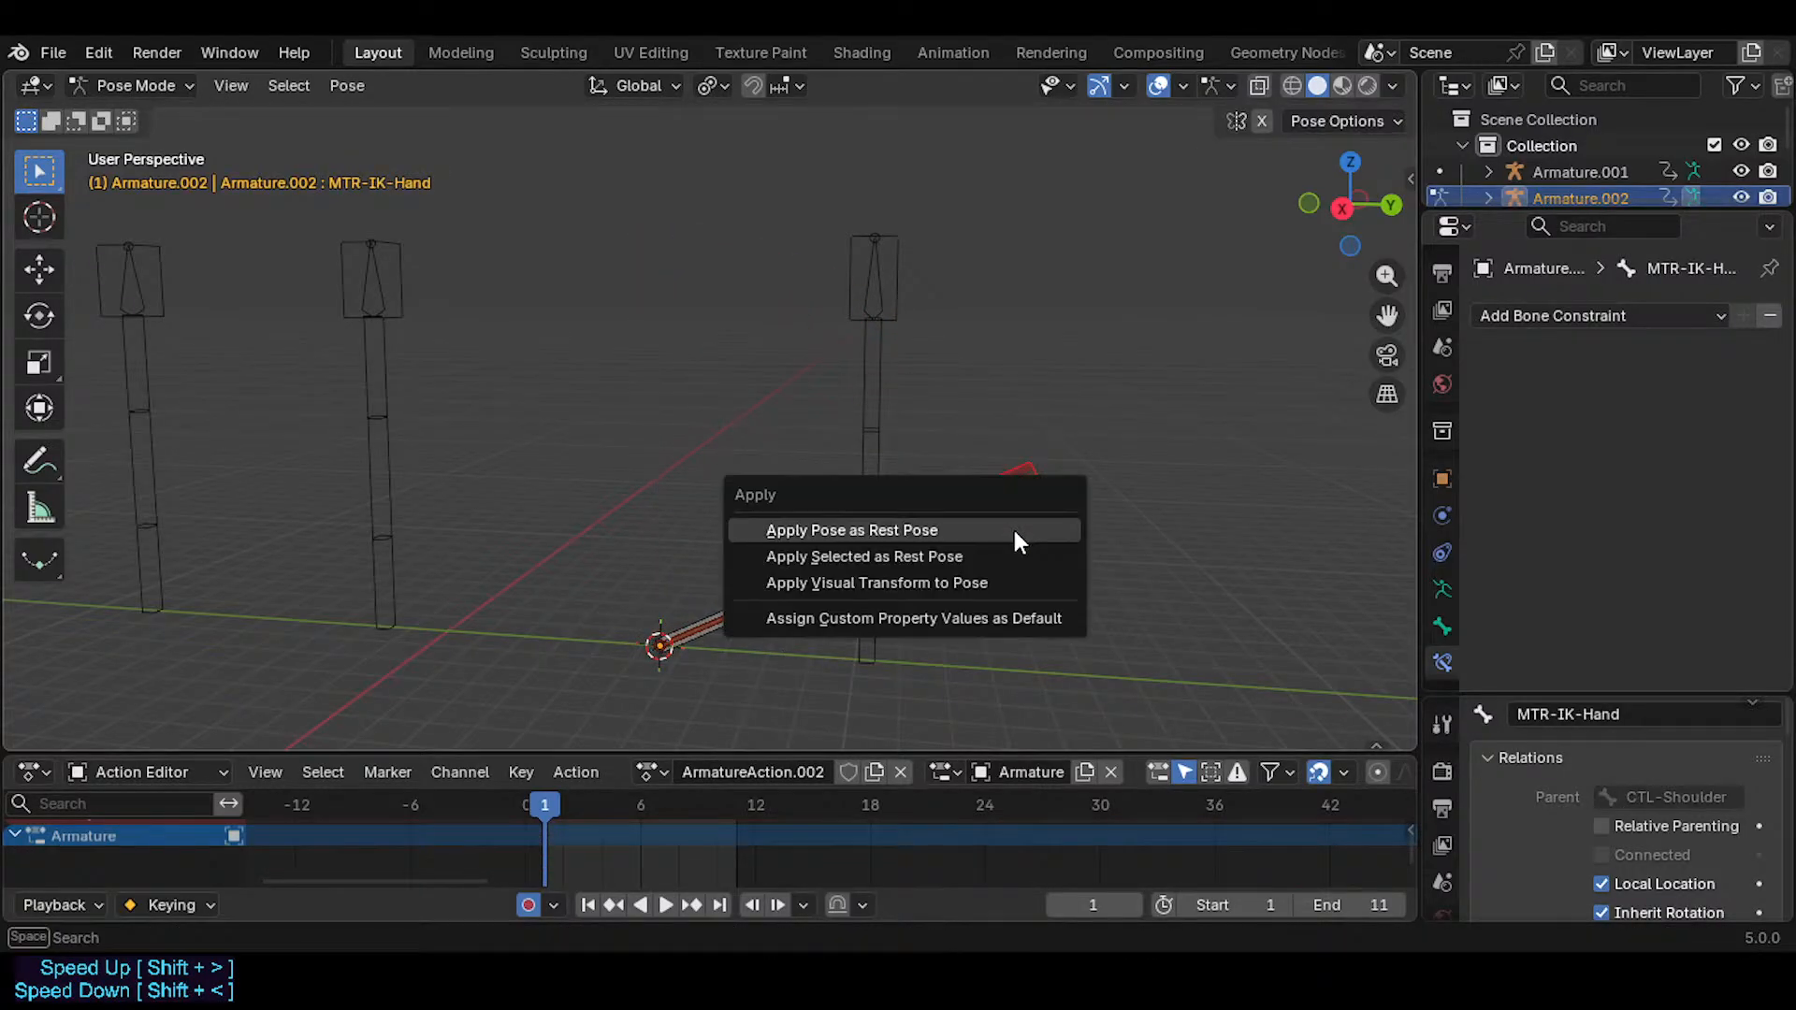
left_click(923, 582)
left_click(677, 653)
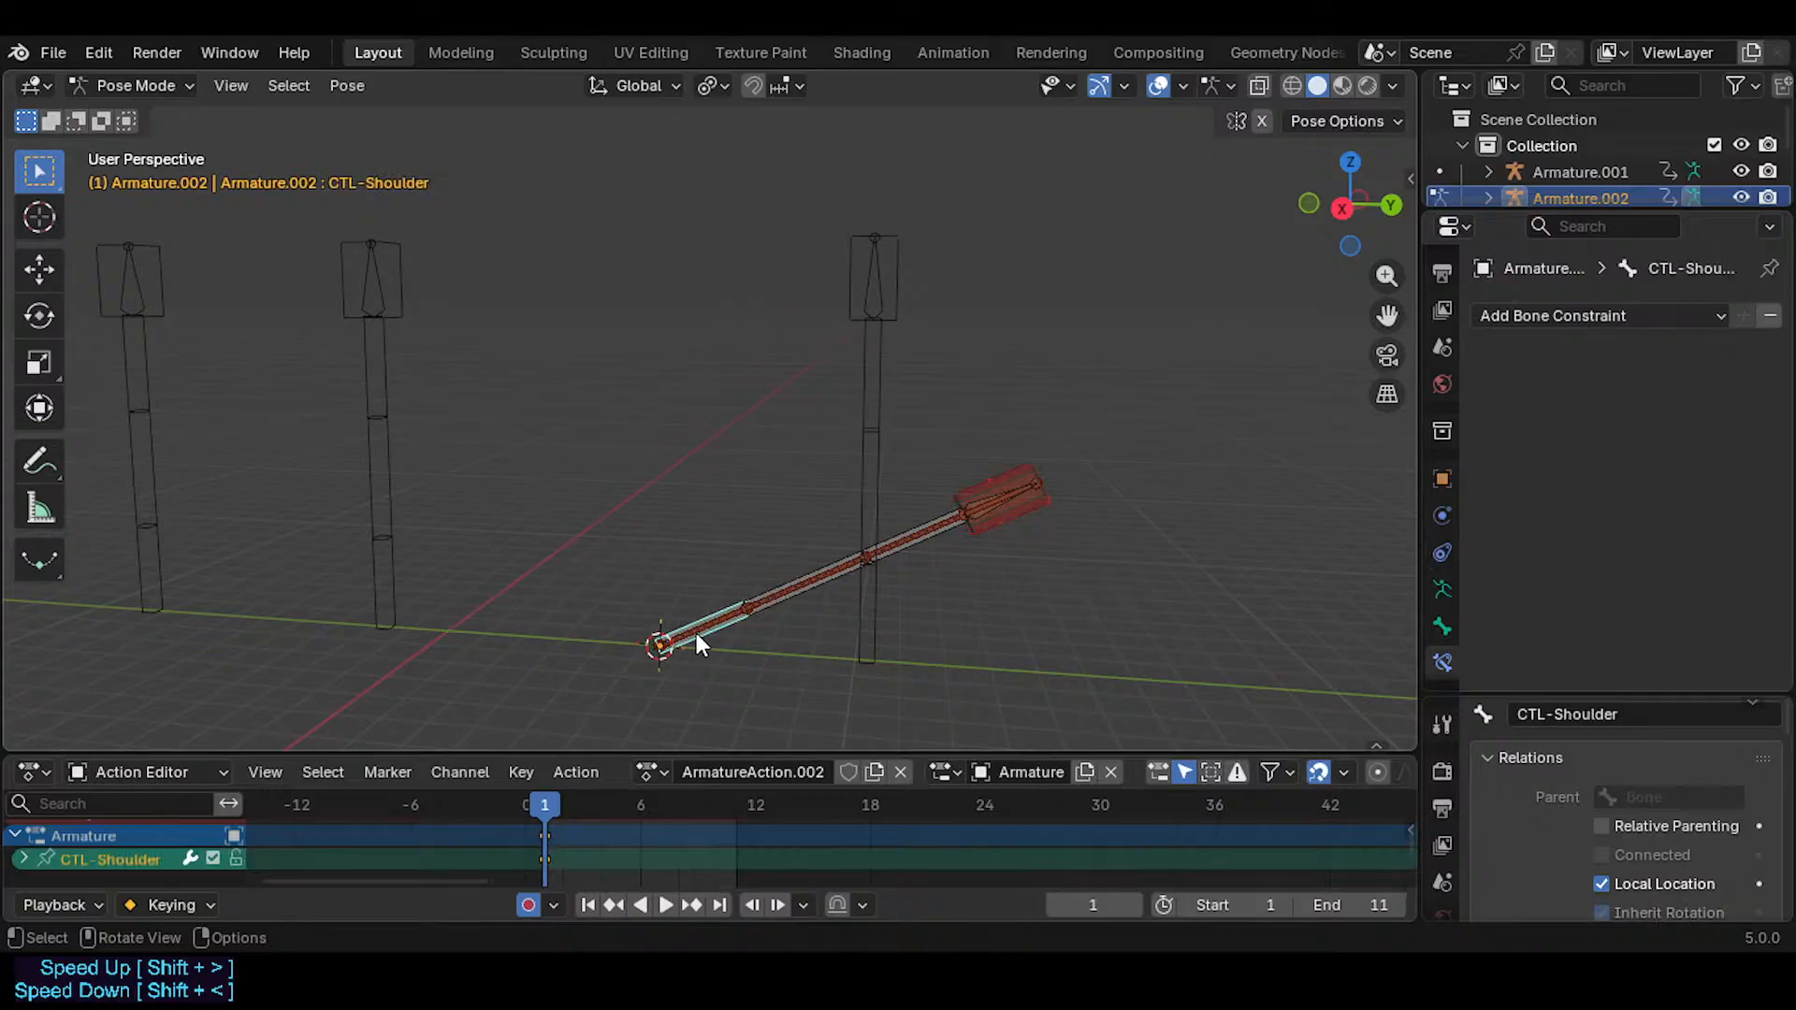
key("alt+r")
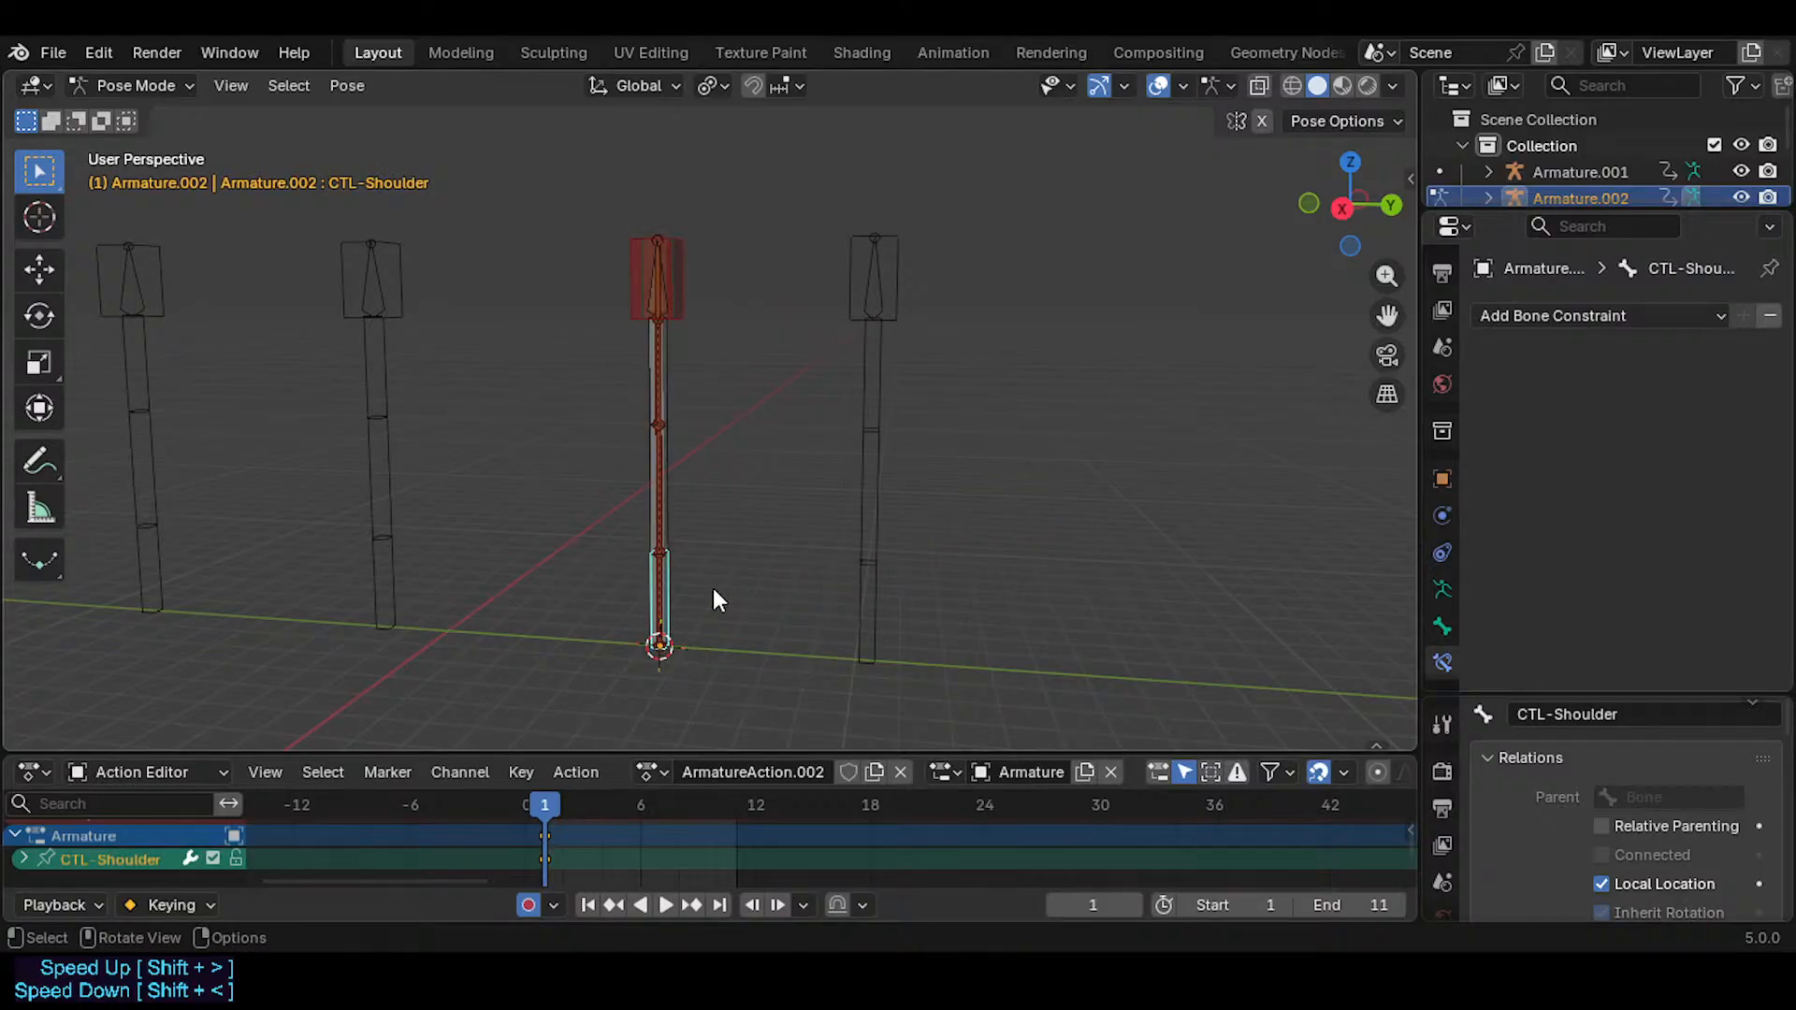
- Keyframe CTL-Shoulder upright at frame 1, then rotate it down toward the neighbouring arm at frame 11 with auto keying
key("i")
left_click_drag(552, 810, 736, 810)
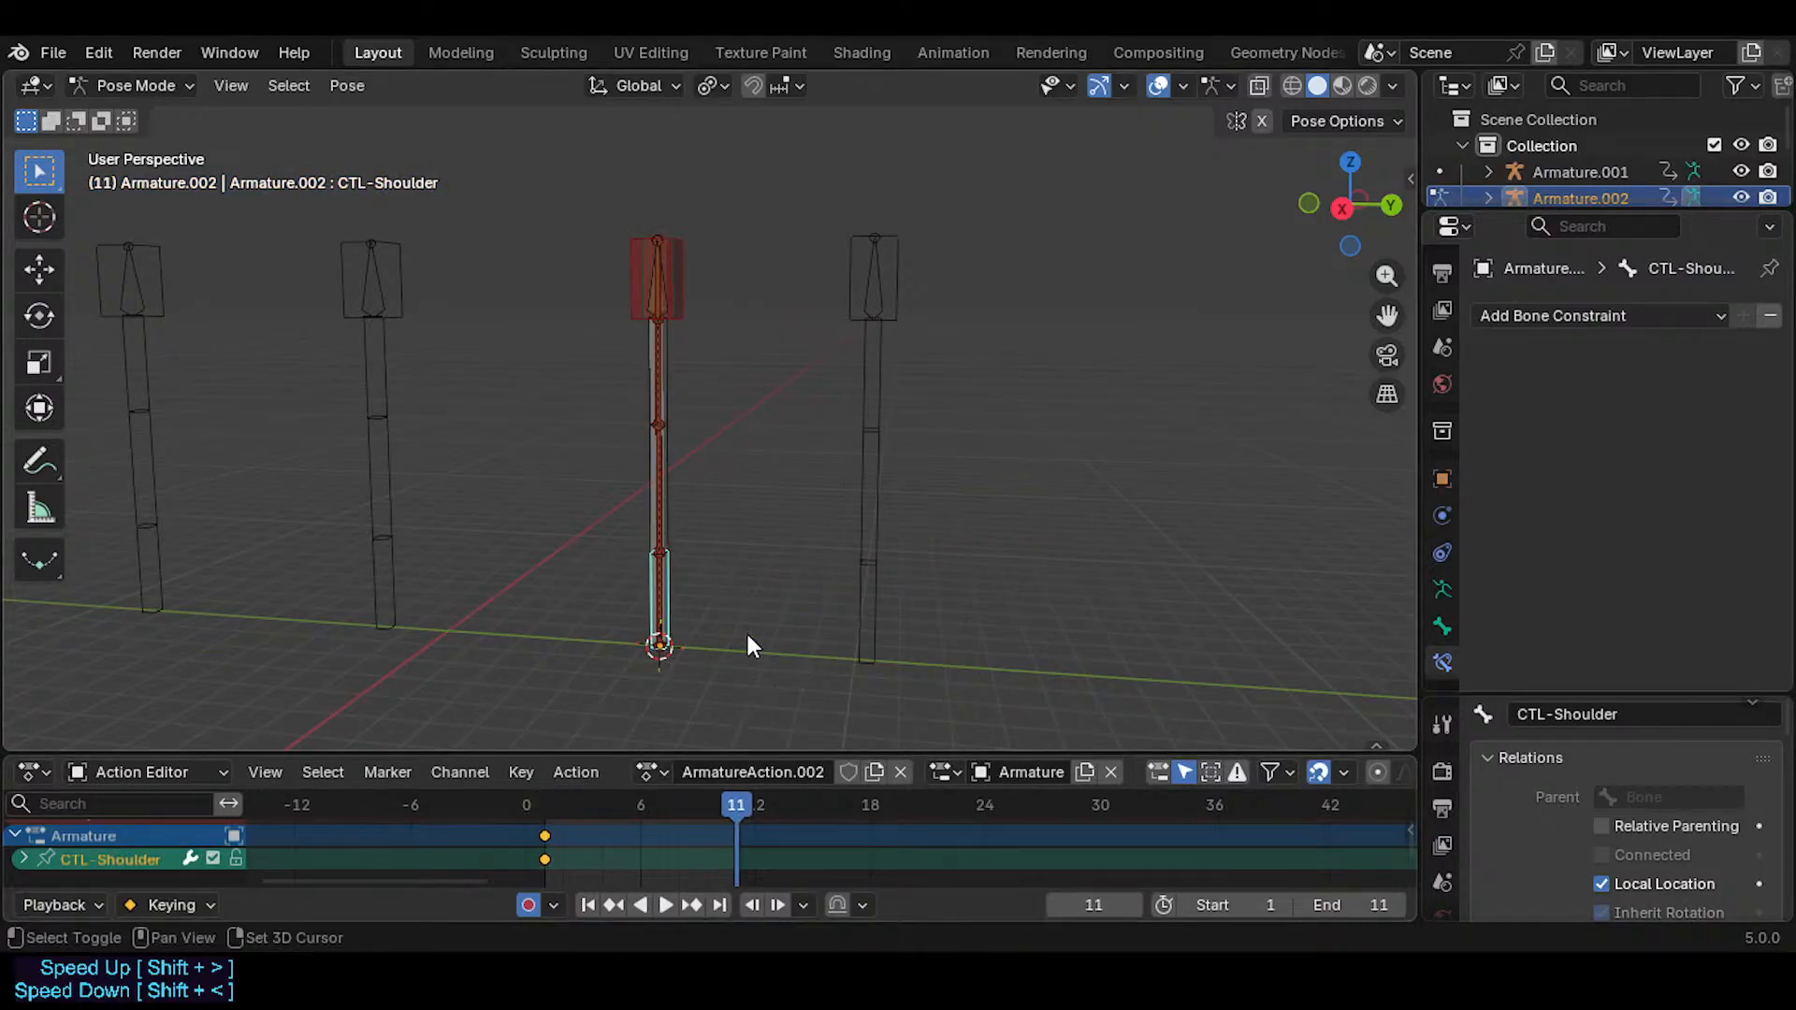
key("r")
left_click(890, 721)
key("r")
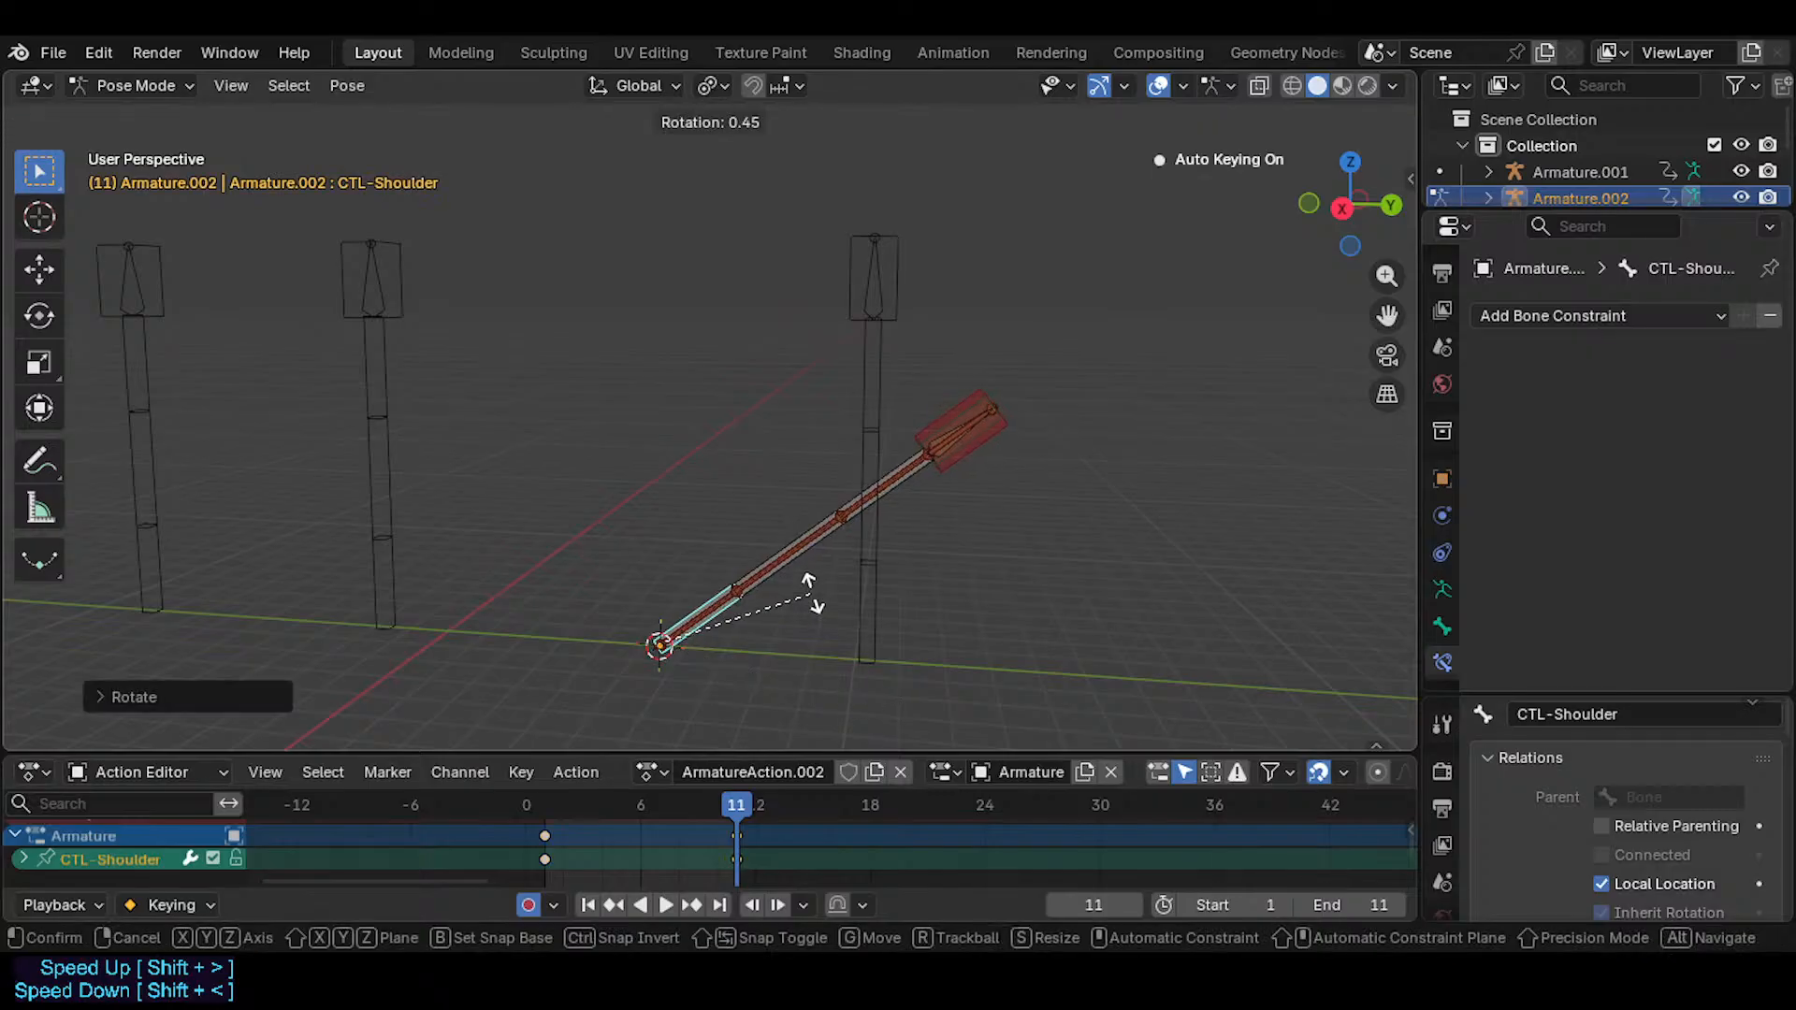
left_click(831, 619)
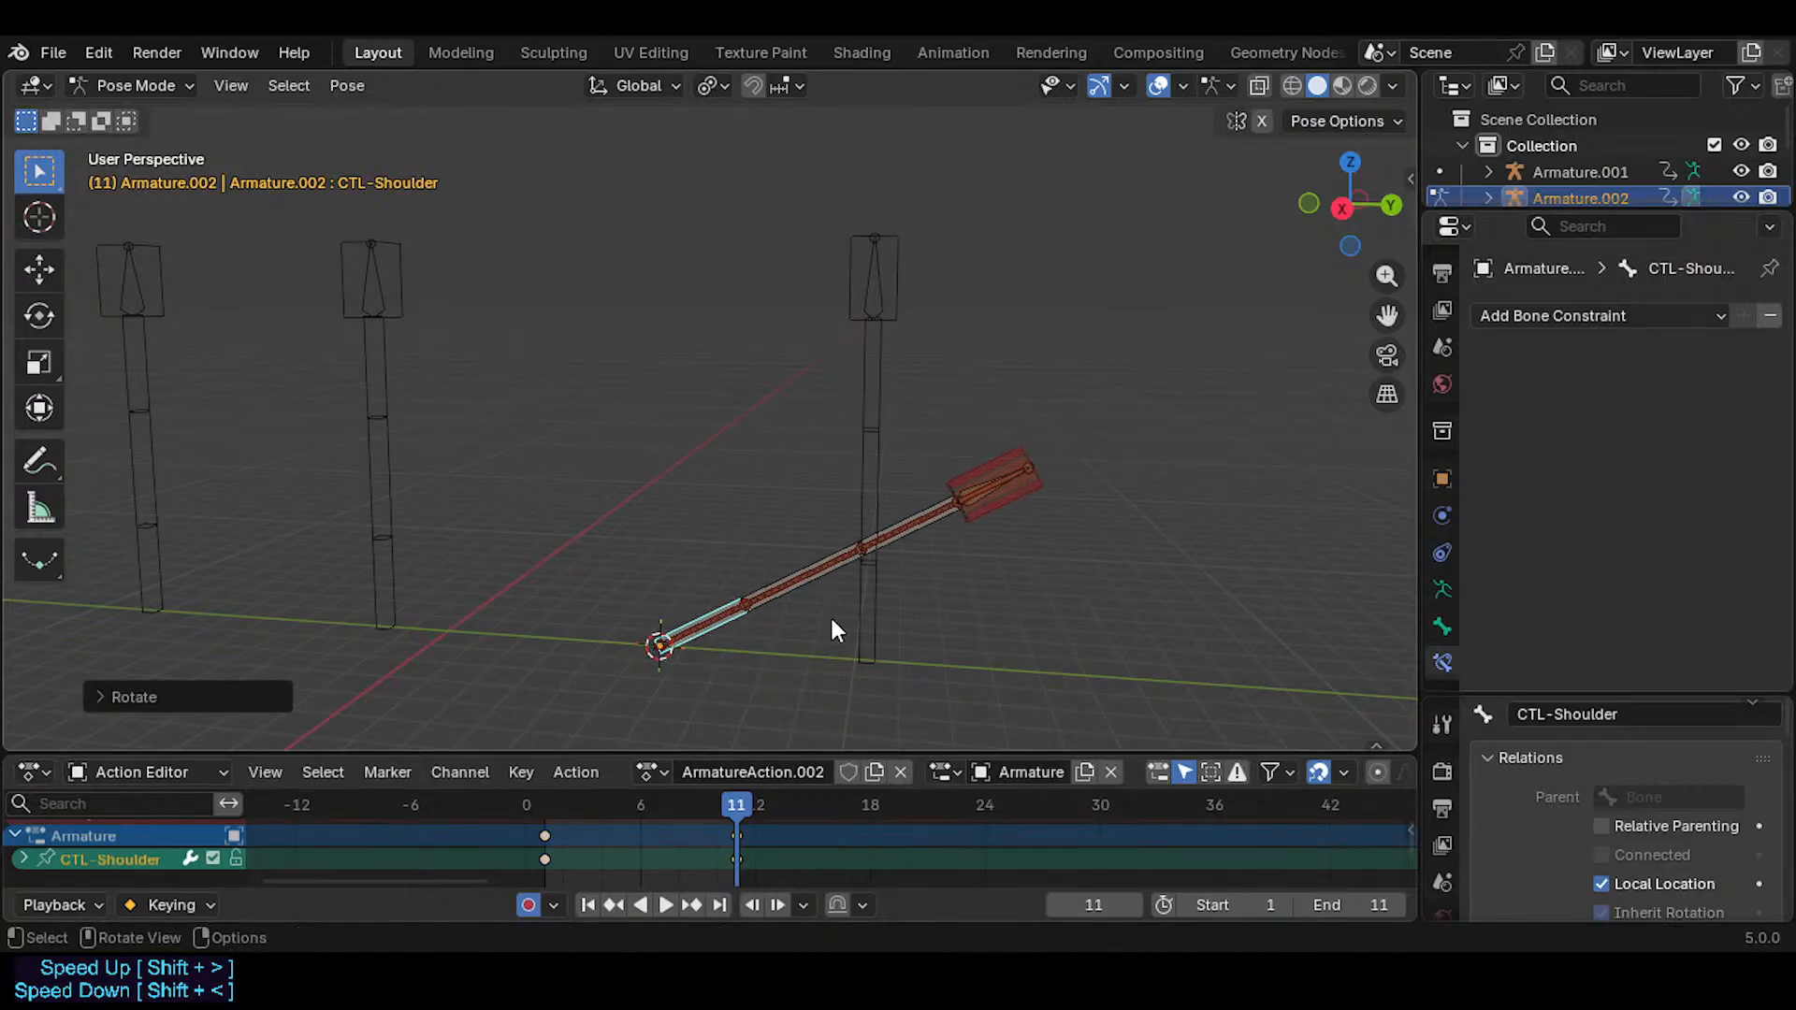
- Calculate the motion path of MTR-IK-Hand with In Range display, Scene Frame Range and Heads as bake location
left_click(973, 513)
mouse_move(736, 806)
left_mouse_down()
mouse_move(694, 806)
mouse_move(760, 801)
mouse_move(738, 806)
left_mouse_up()
left_click(711, 638)
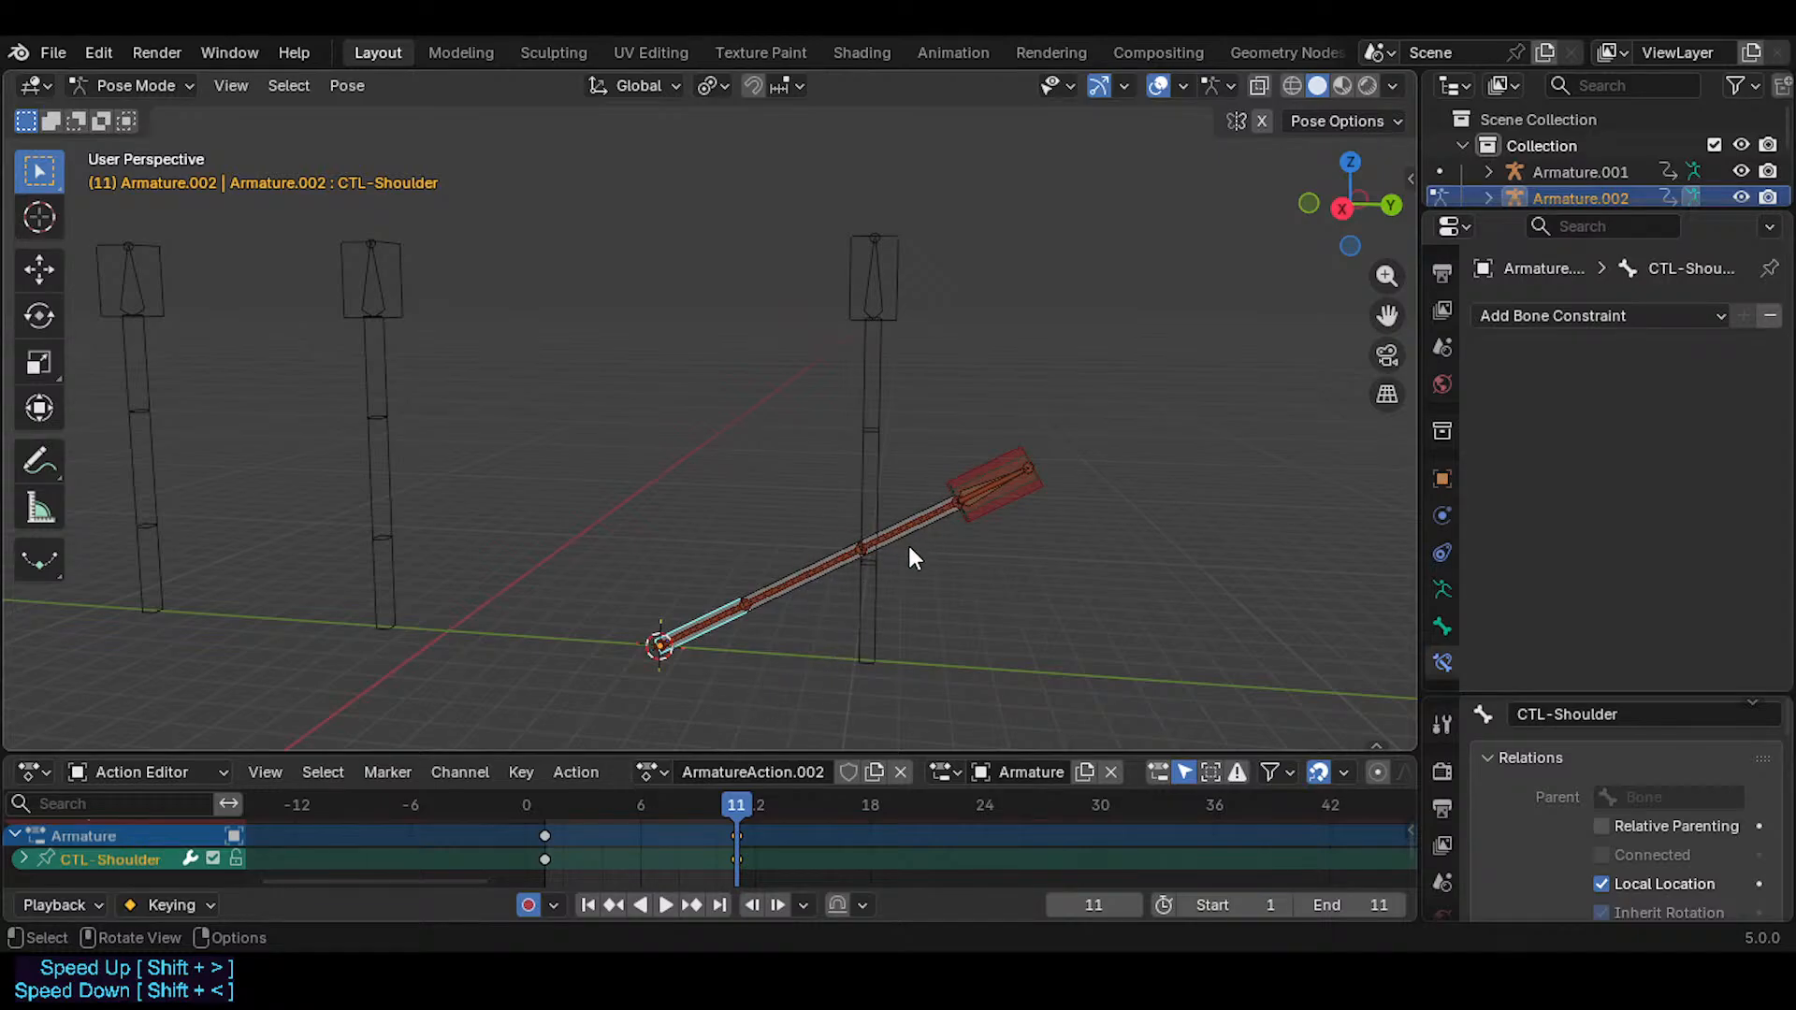
left_click(979, 518)
key("q")
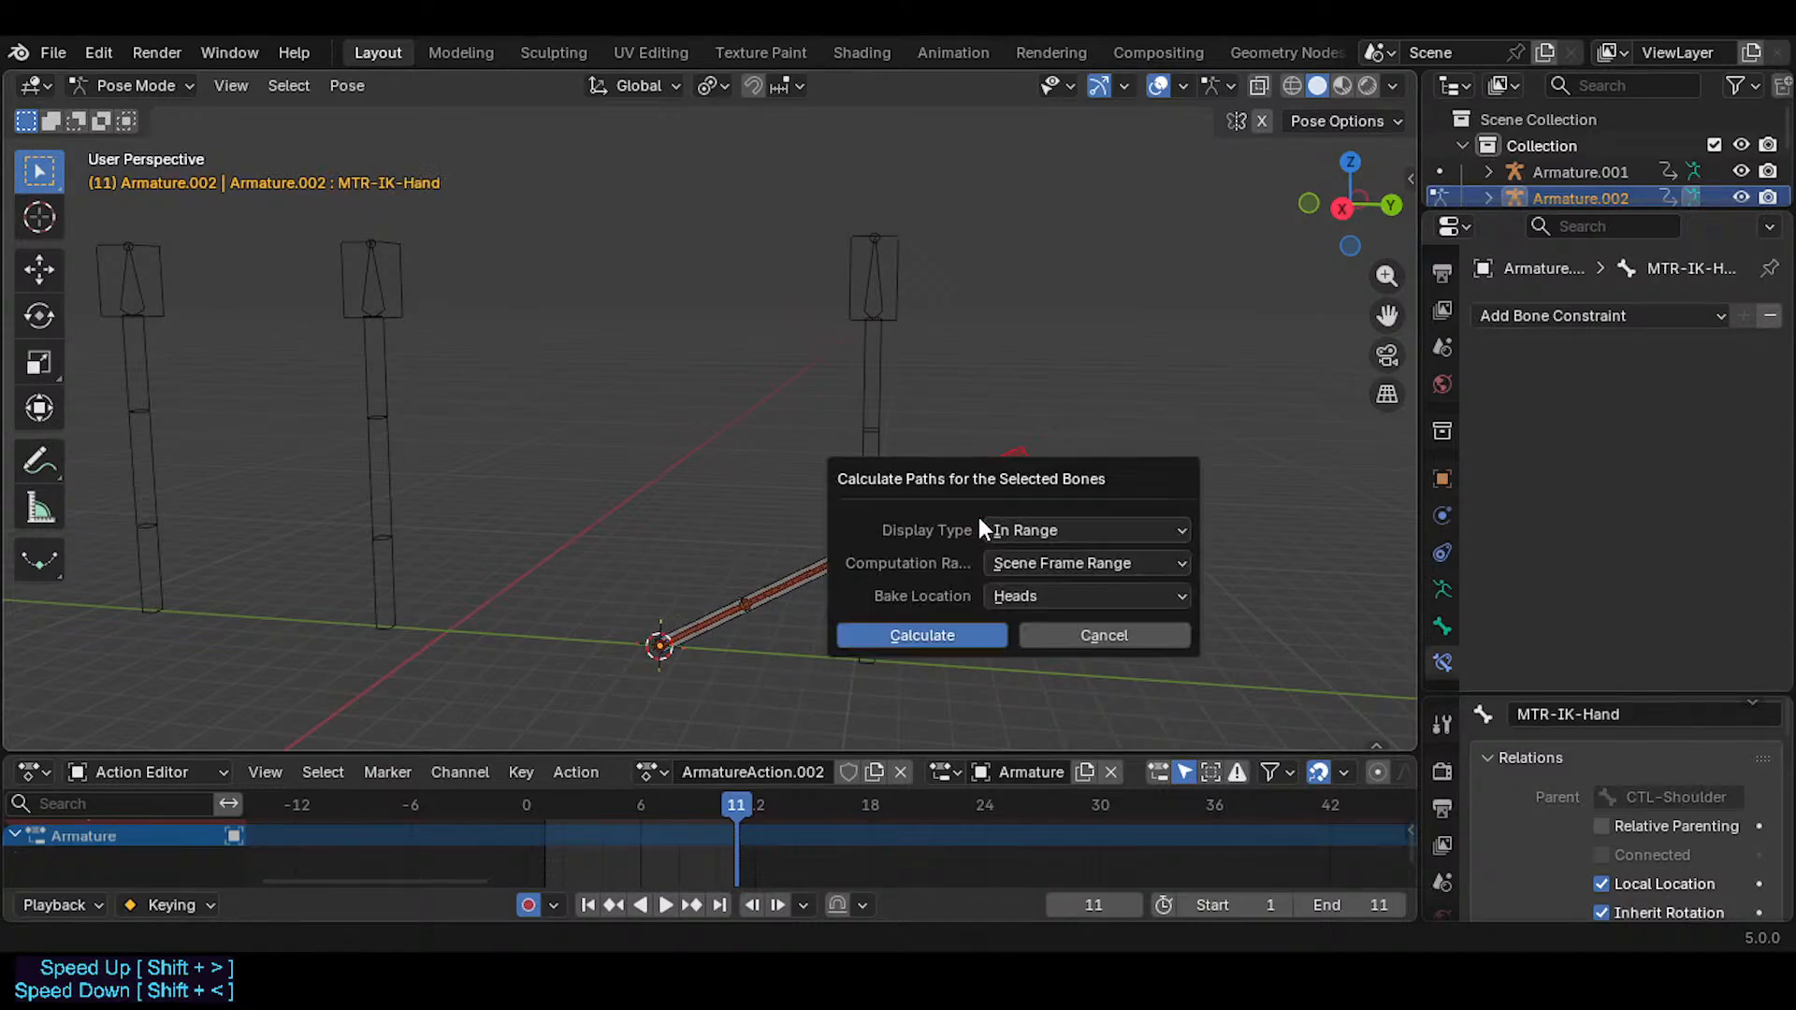
left_click(936, 631)
- Examine the hand's arc at frame 7, selecting CTL-UpperArm and CTL-Shoulder and cancelling a test rotation
left_click_drag(736, 799, 654, 806)
left_click(690, 616)
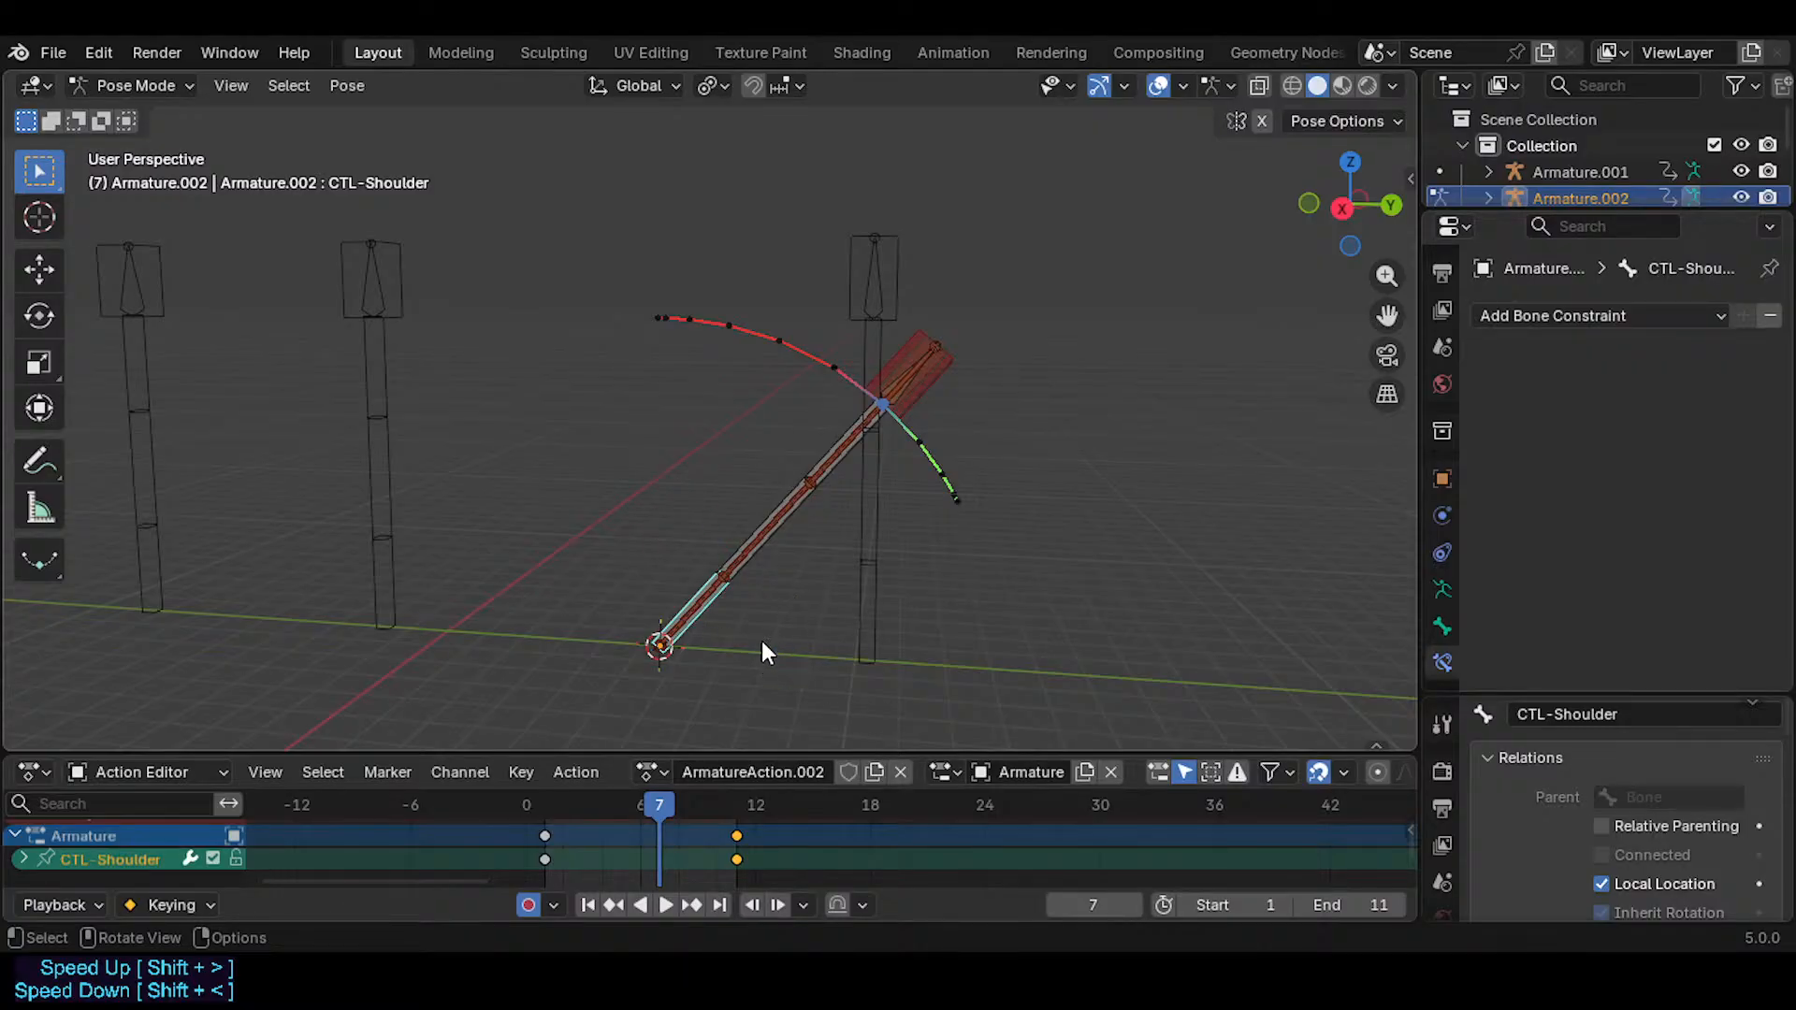
left_click(758, 552)
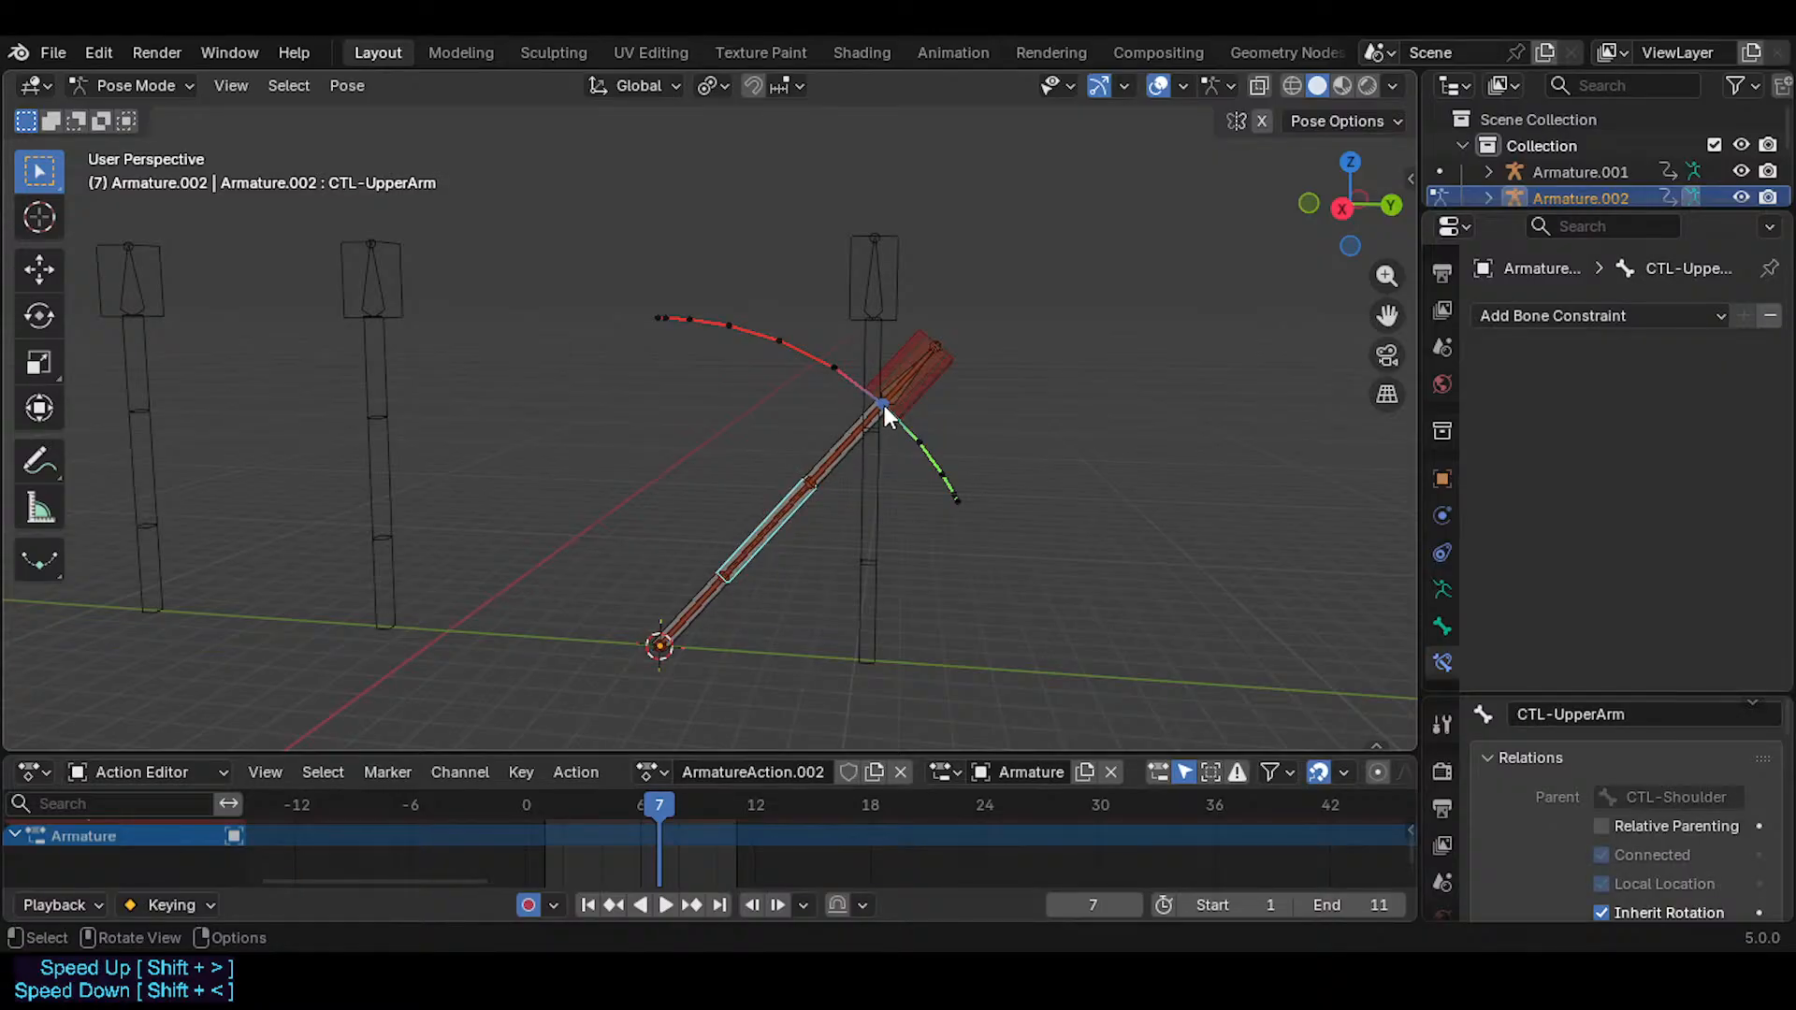
left_click(726, 615)
key("r")
key("Escape")
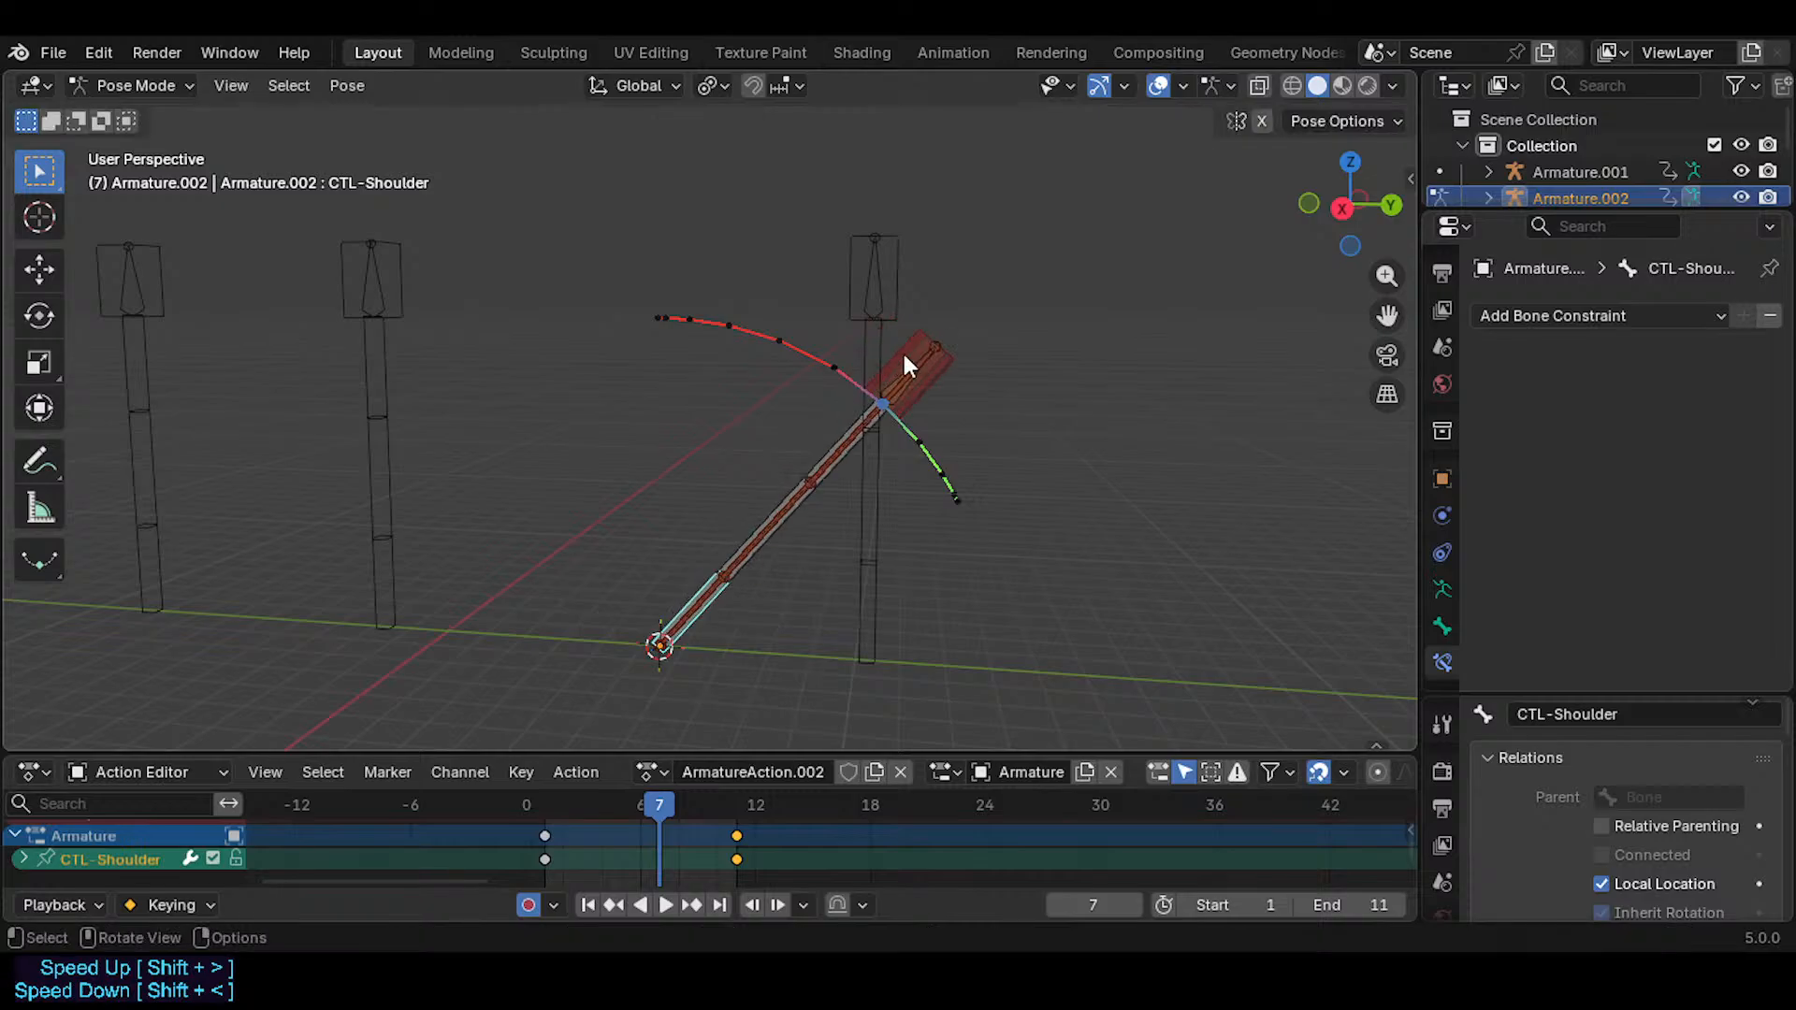
- Insert keyframes for MTR-IK-Hand at frames 1 and 11
left_click(939, 385)
left_click_drag(675, 794, 542, 823)
key("i")
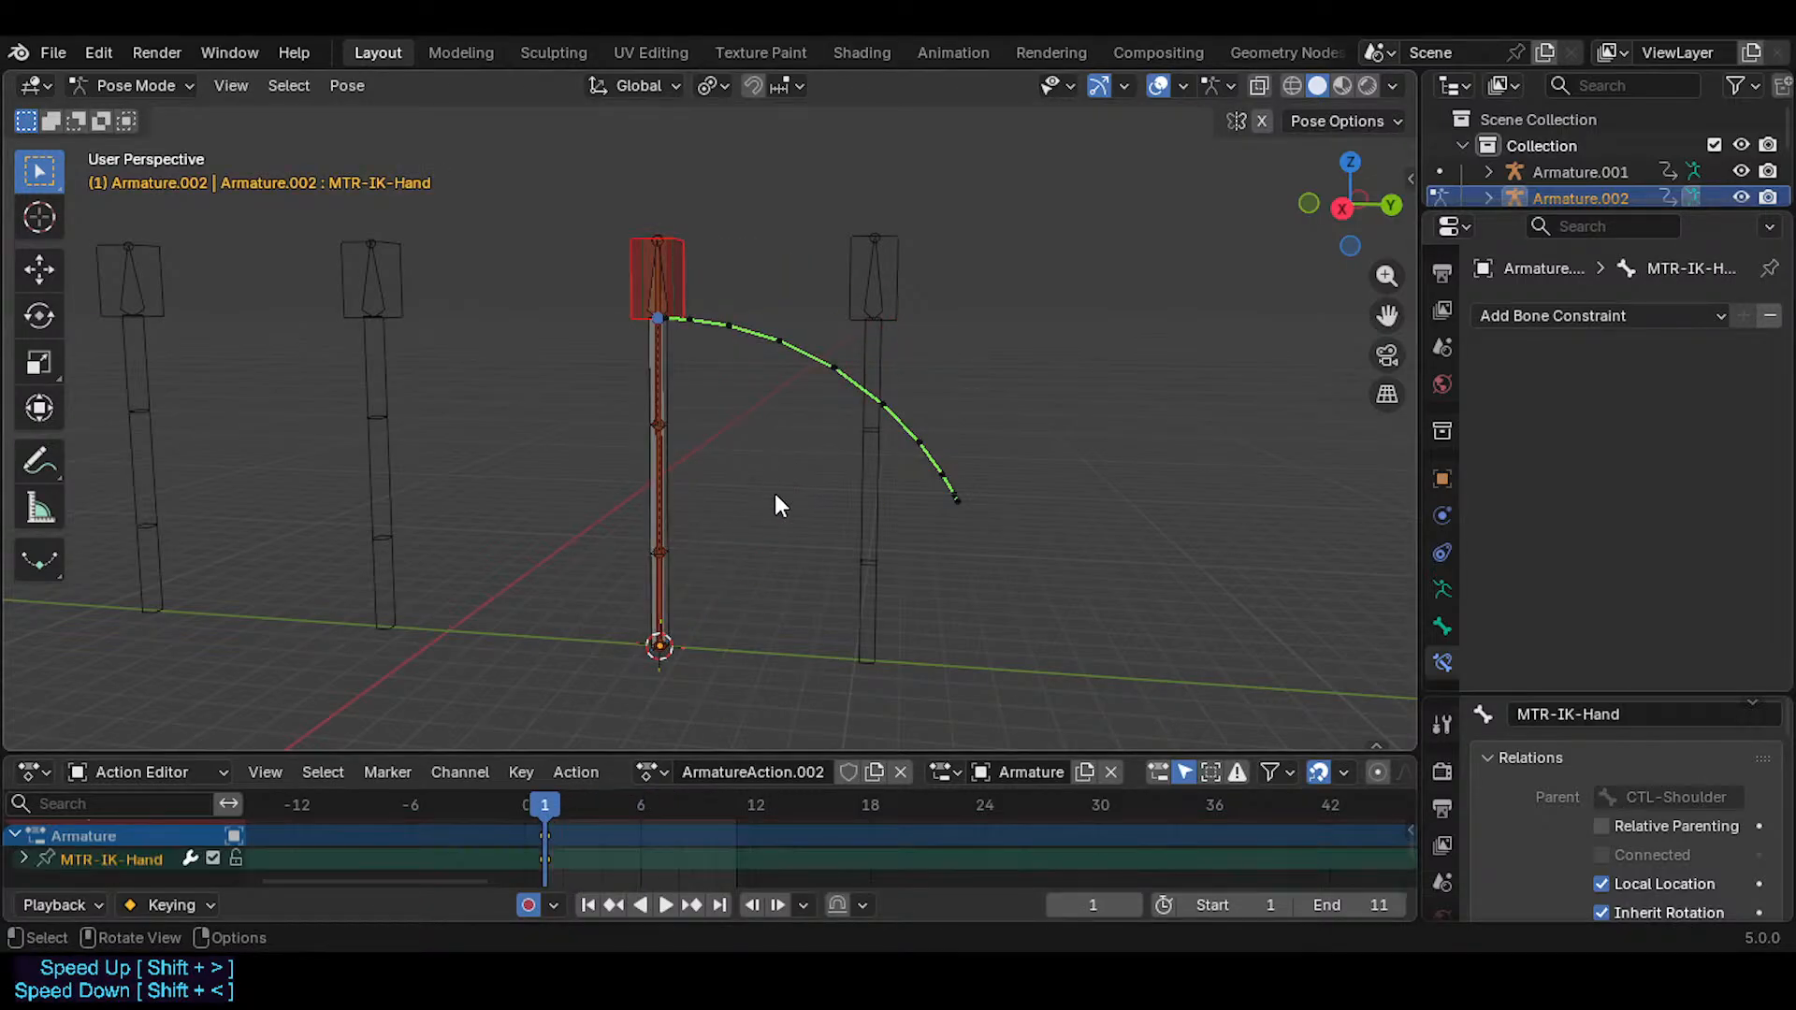
key("shift+Right")
key("i")
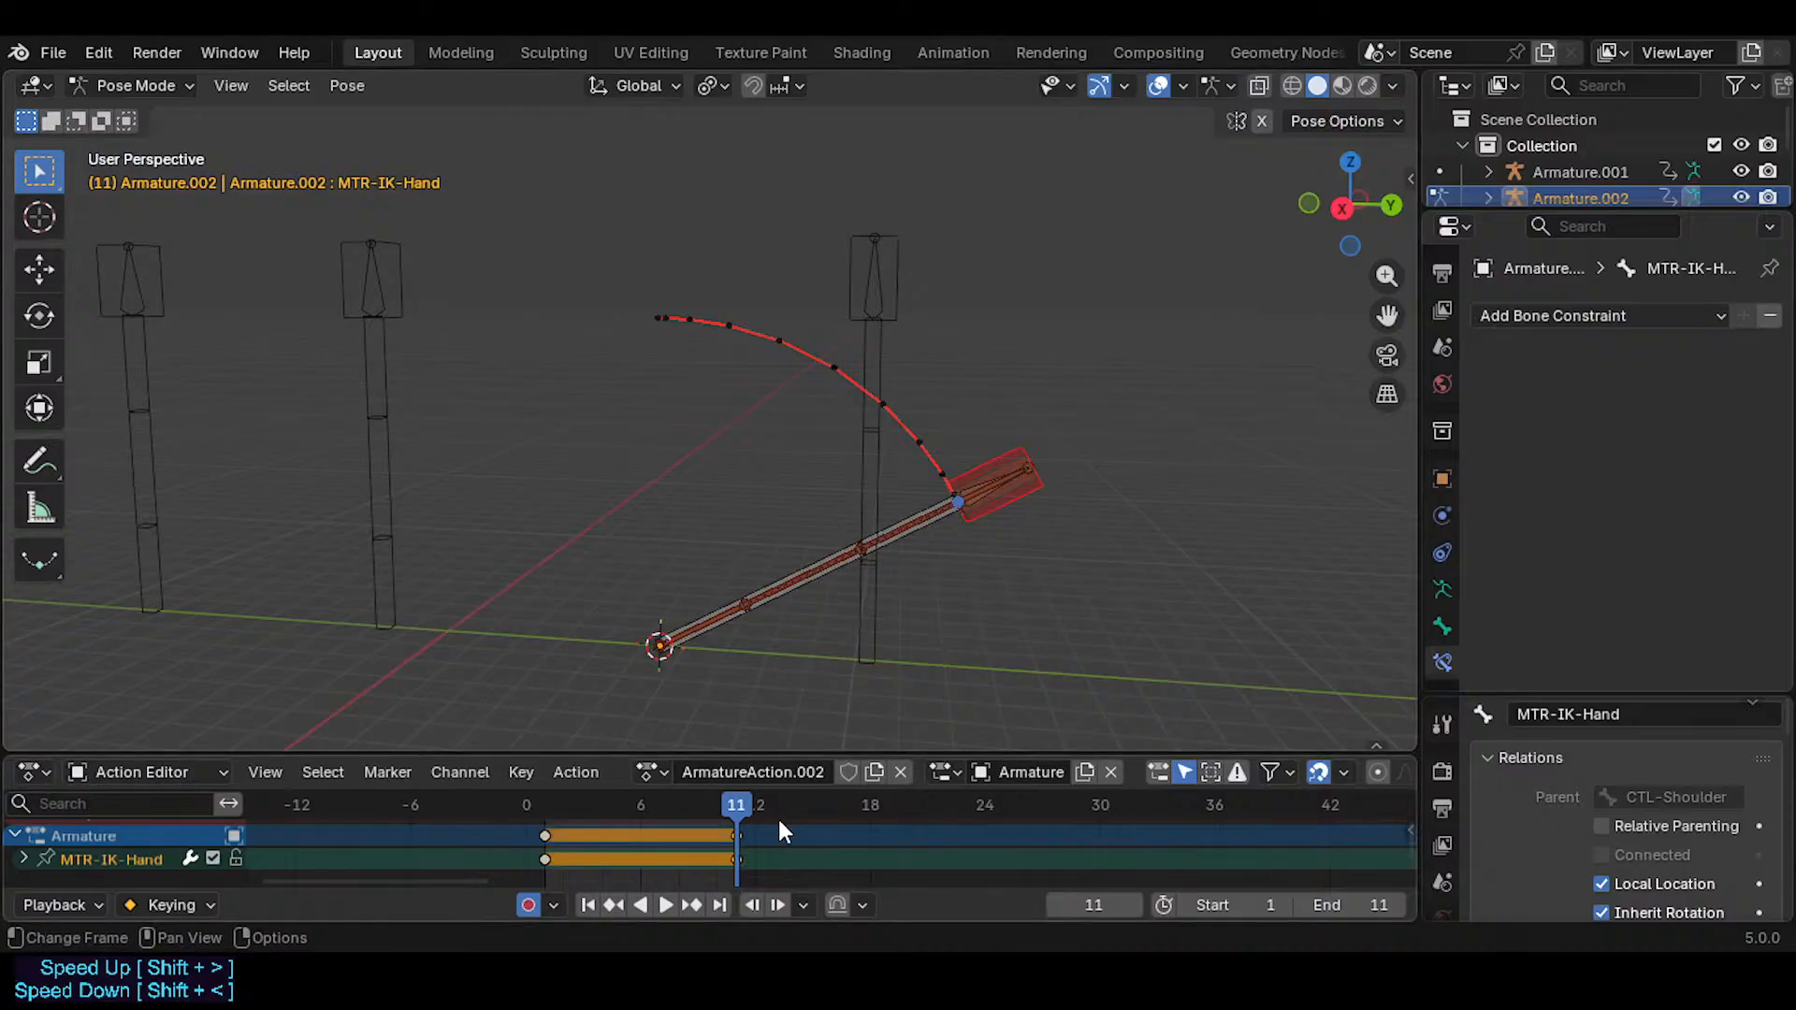
- At frame 6, move MTR-IK-Hand up and back toward the start of its arc to bend the arm
left_click_drag(778, 815, 644, 810)
left_click(823, 311)
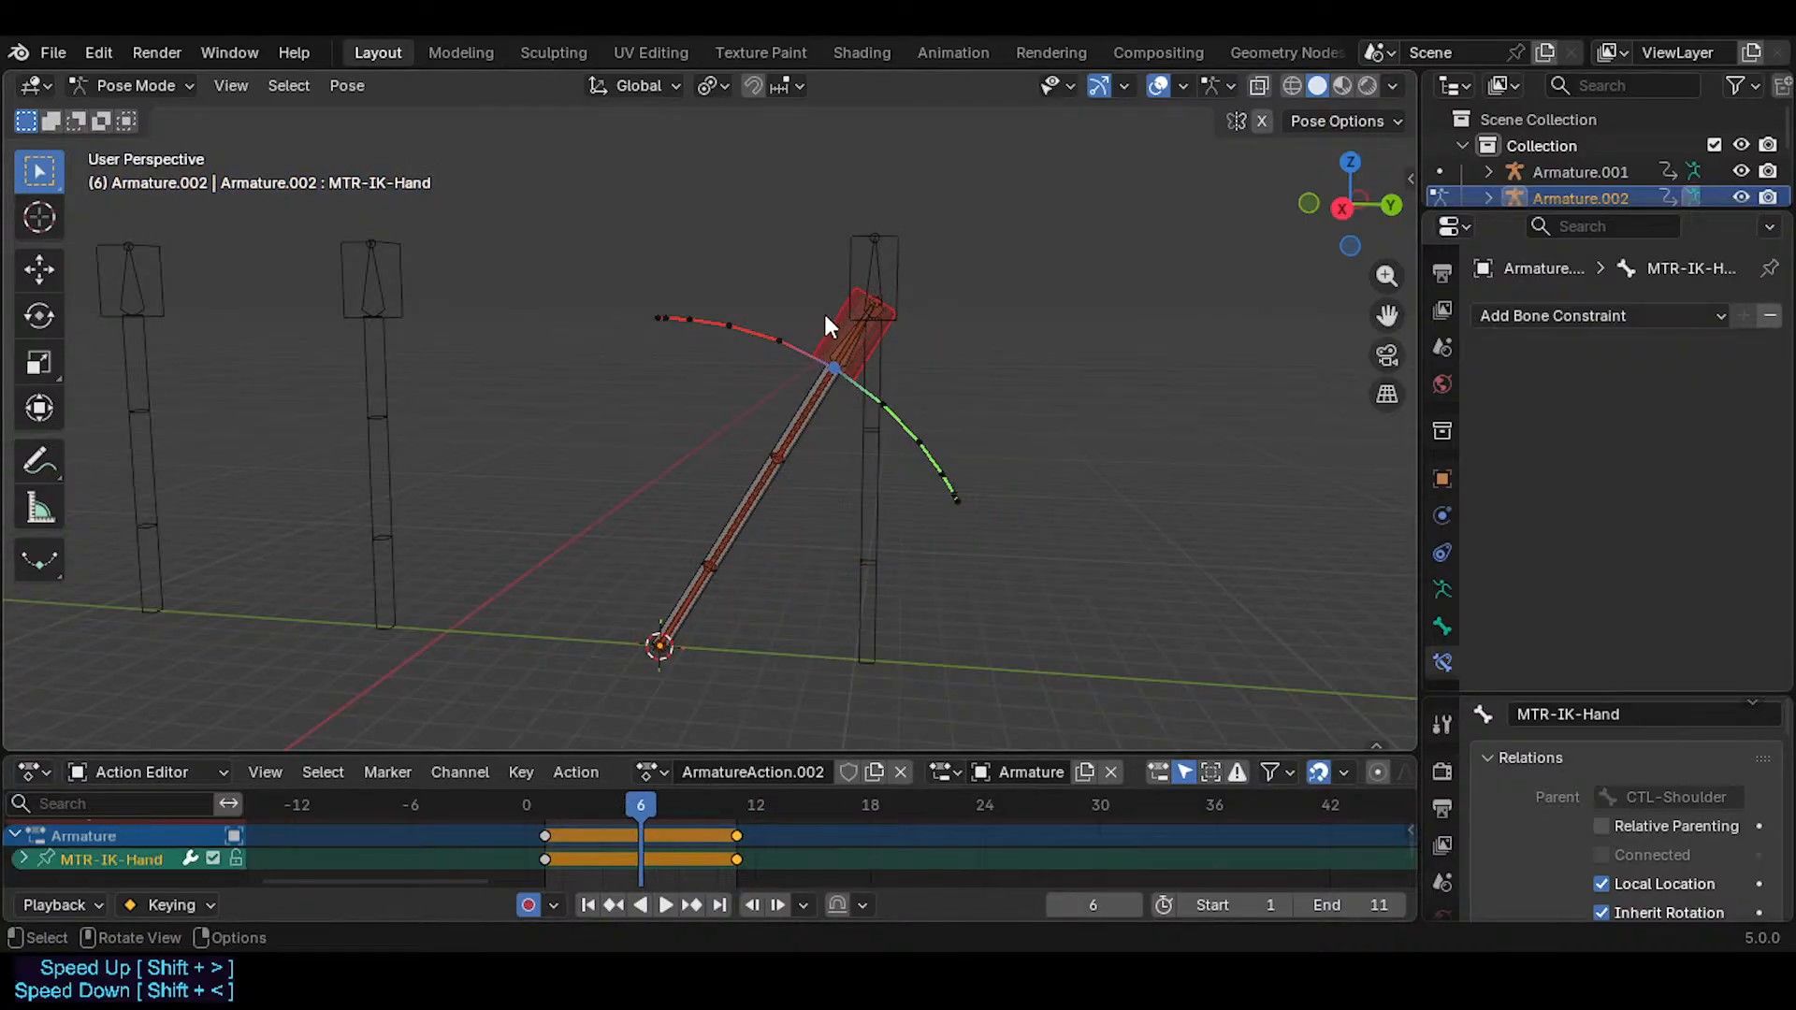
key("g")
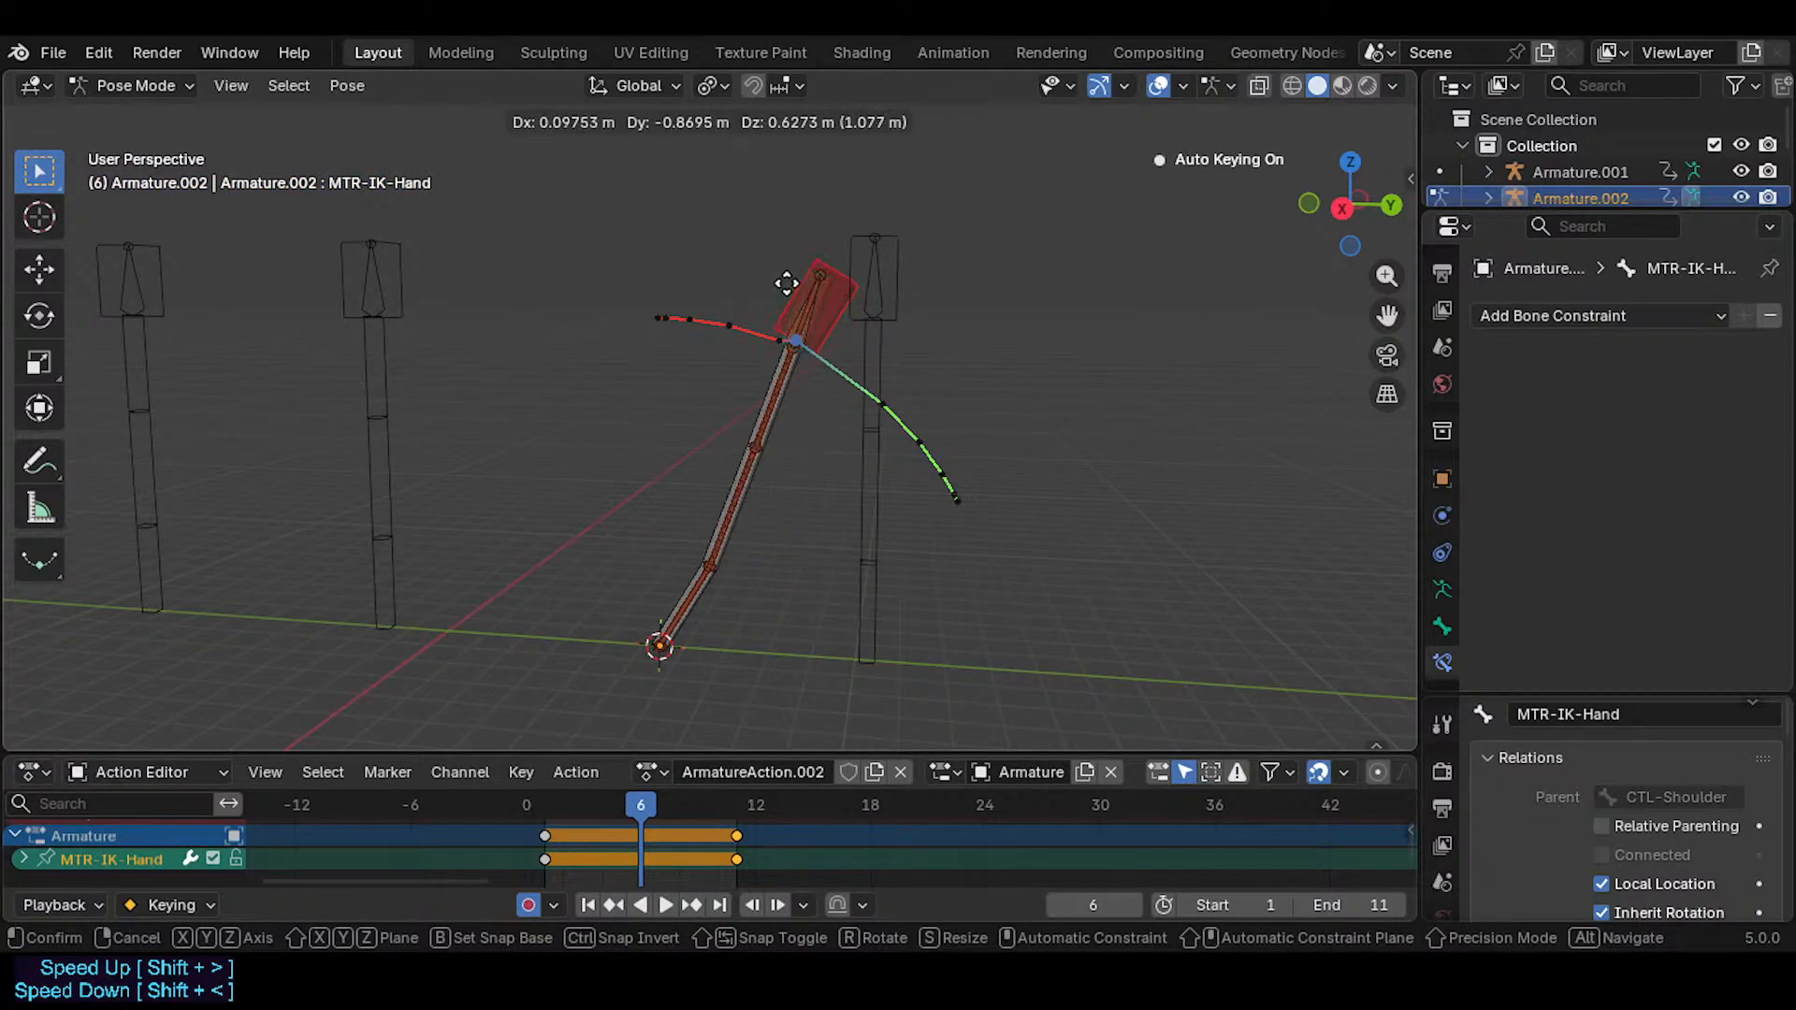
left_click(779, 290)
- Scrub around frame 6 to examine the reshaped motion path and compare the keyframes of CTL-Shoulder and MTR-IK-Hand
mouse_move(627, 802)
left_mouse_down()
mouse_move(553, 810)
mouse_move(726, 851)
mouse_move(544, 829)
mouse_move(648, 816)
left_mouse_up()
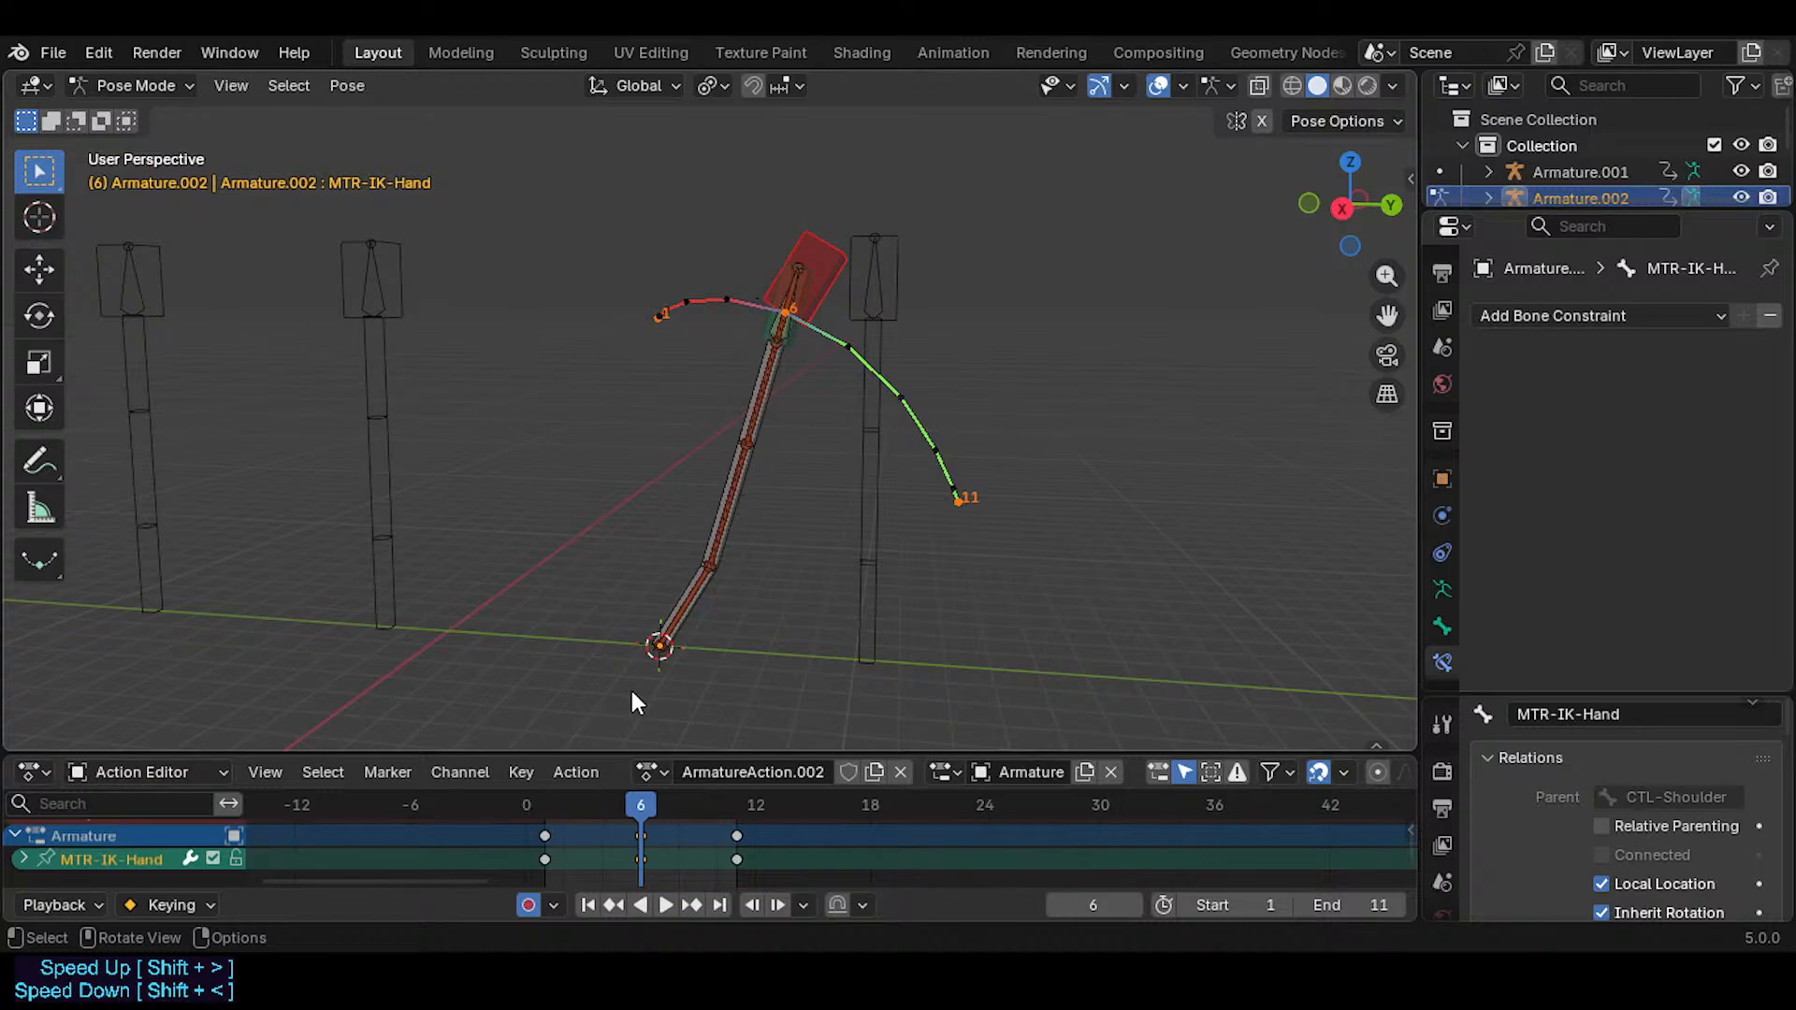
left_click(696, 604)
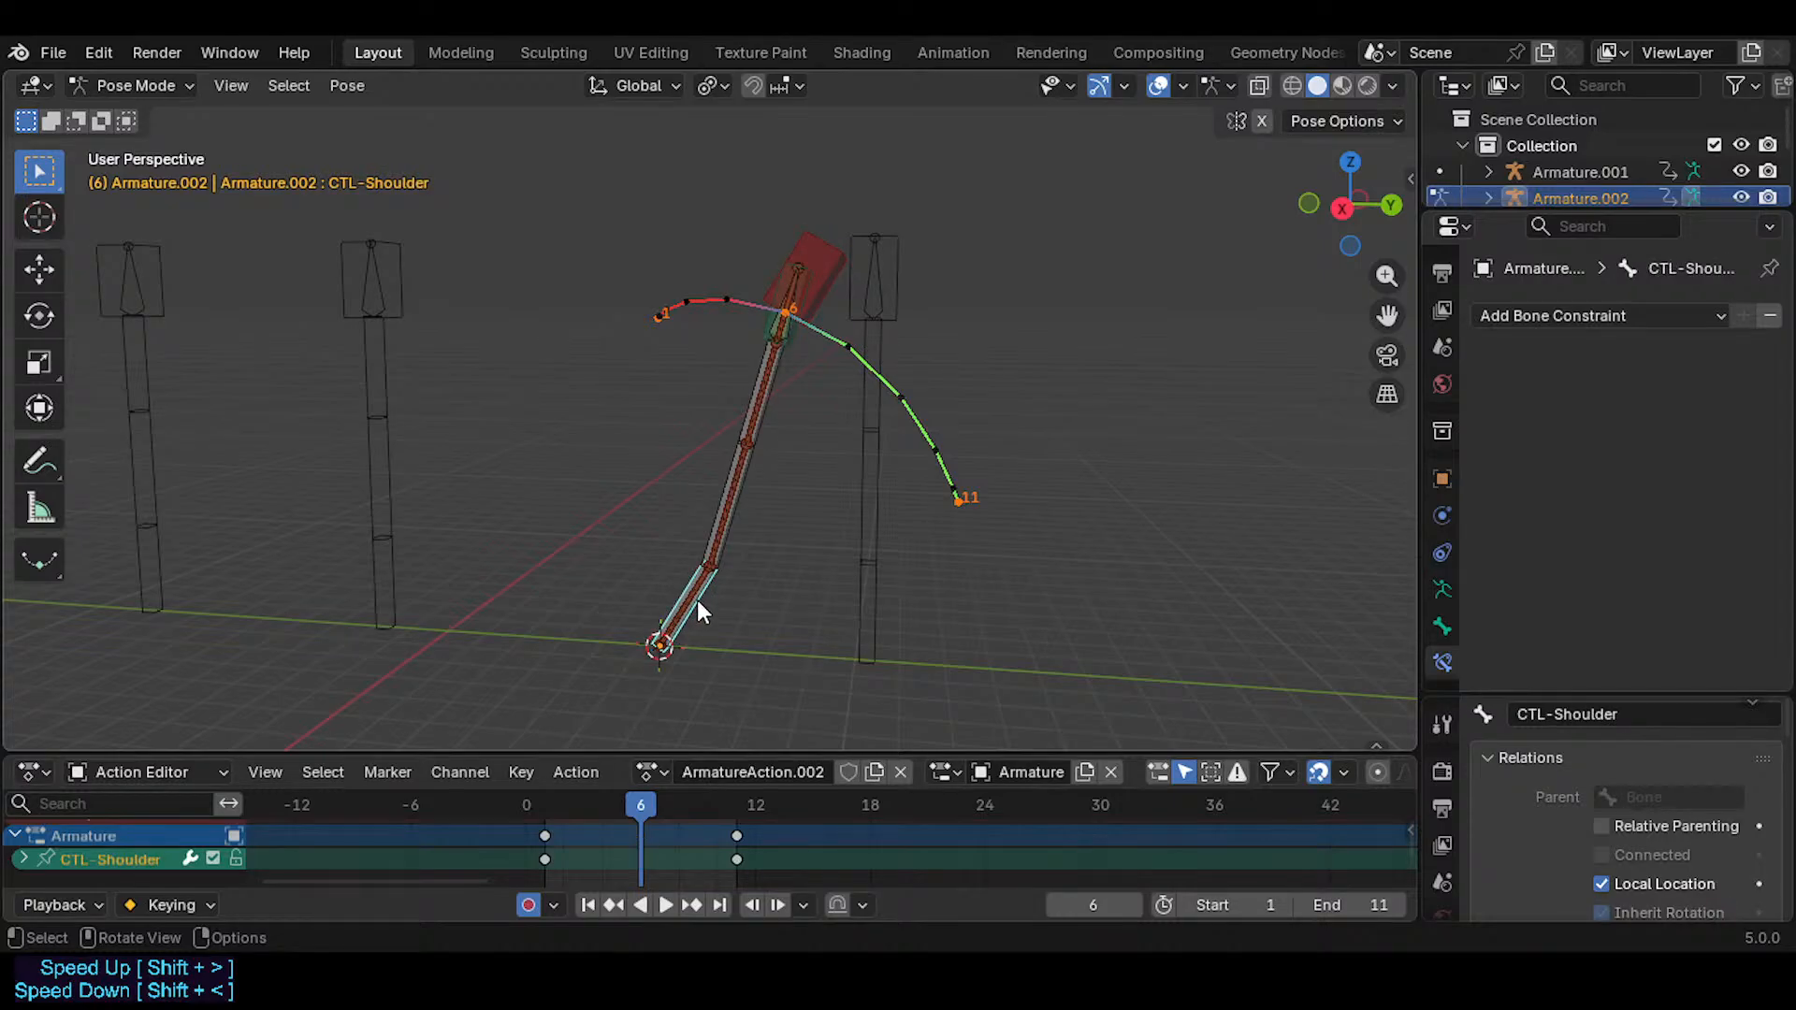
left_click(835, 268)
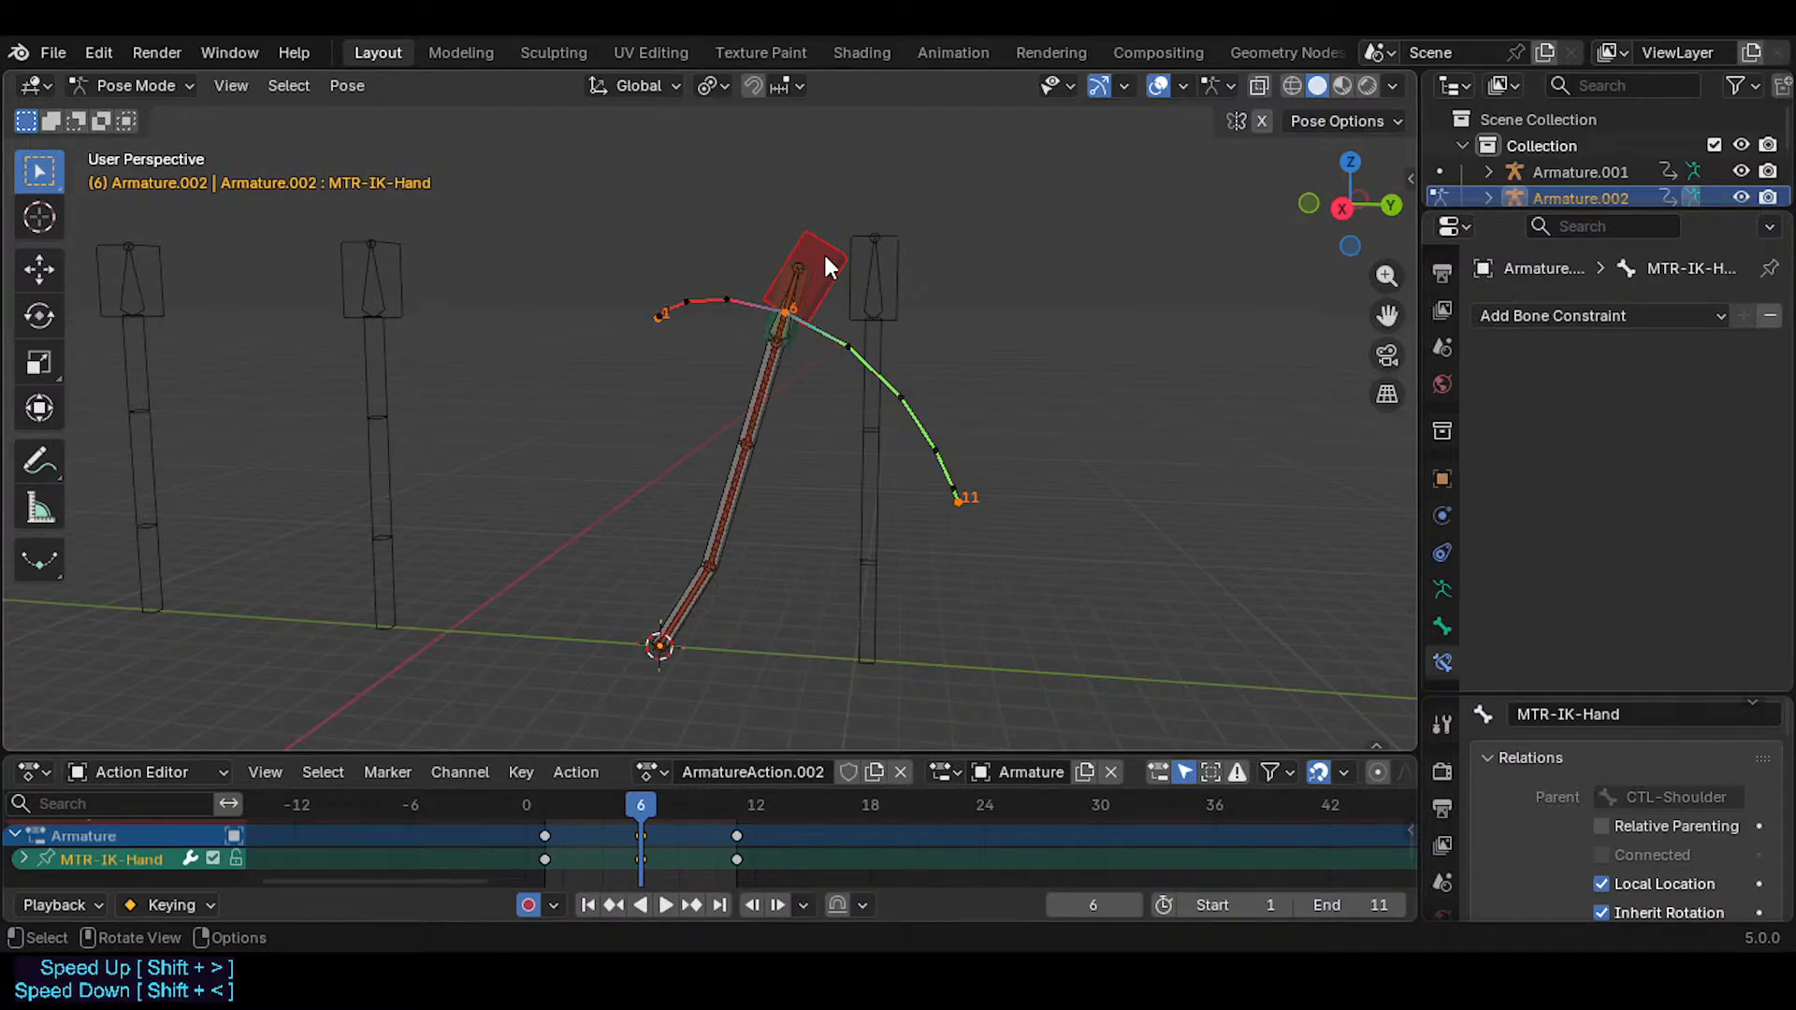
mouse_move(643, 806)
left_mouse_down()
mouse_move(735, 805)
mouse_move(583, 810)
mouse_move(681, 834)
mouse_move(640, 833)
left_mouse_up()
left_click_drag(625, 806, 638, 847)
- Clear the motion path and delete all of the test keyframes, returning to frame 1
key("x")
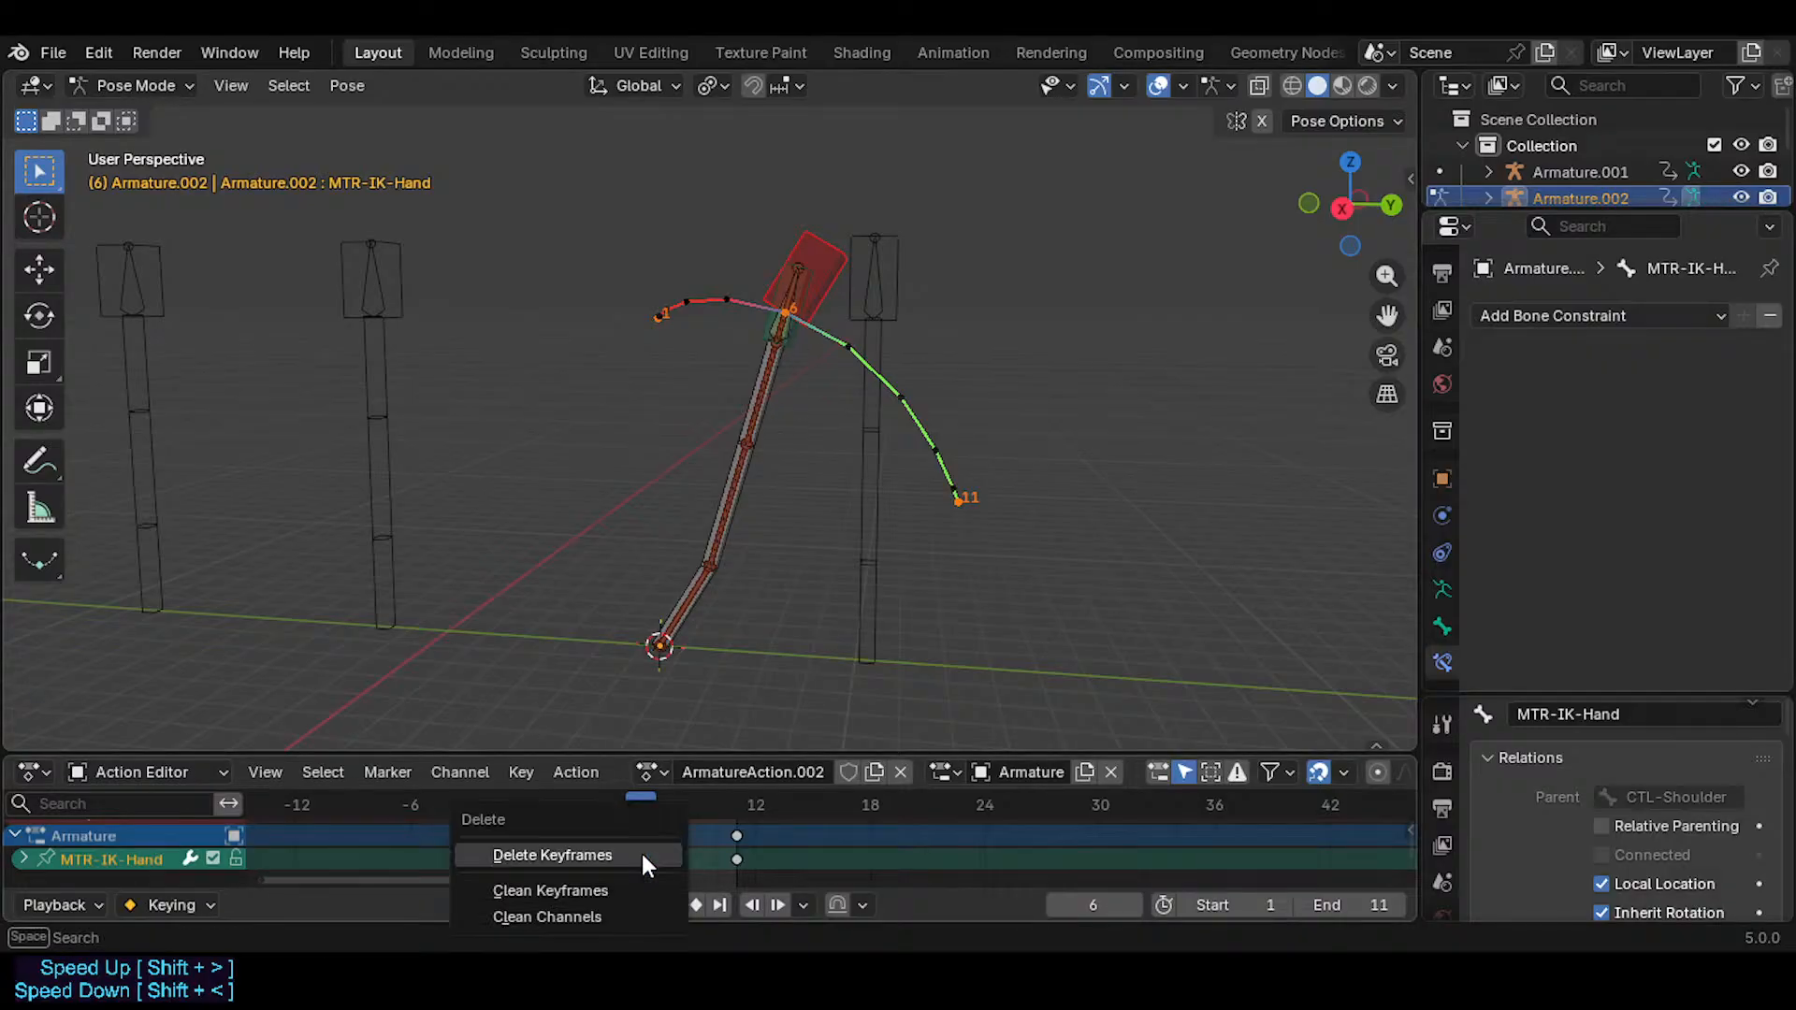
left_click(642, 855)
key("alt+m")
left_click_drag(655, 800, 547, 815)
key("a")
key("x")
left_click(638, 832)
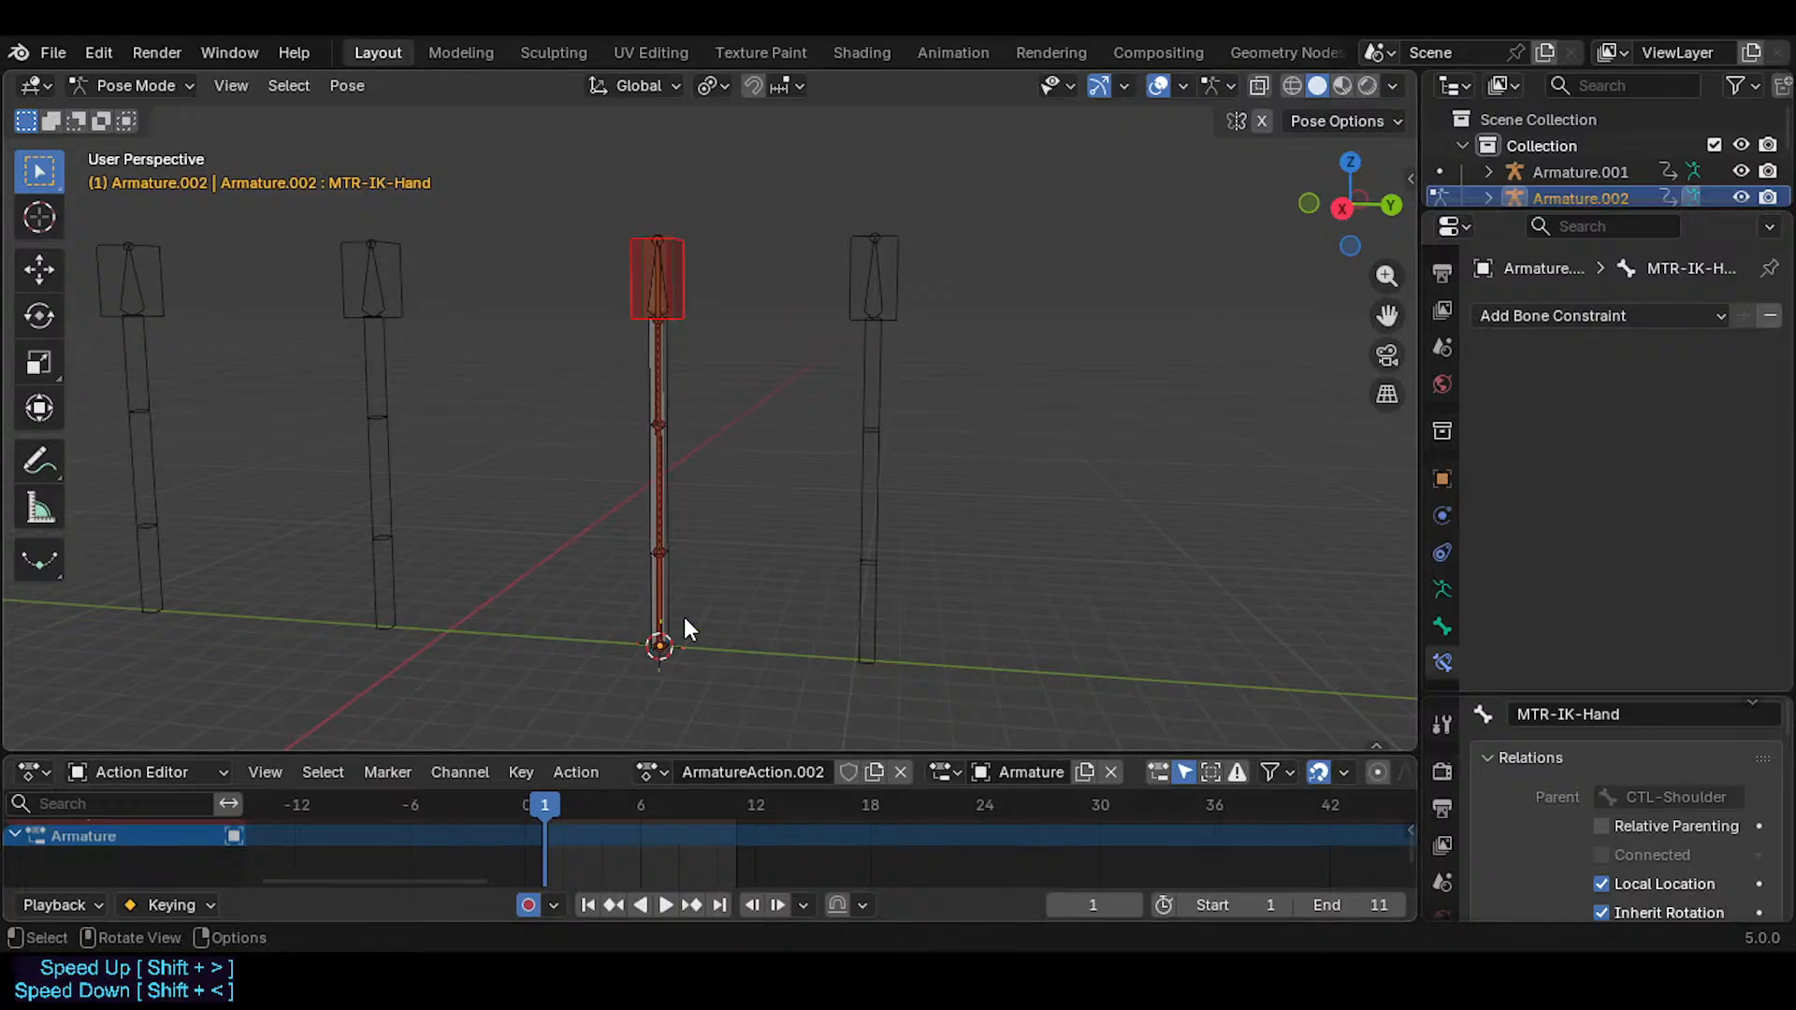
- Clear the parent of MTR-IK-Hand in Edit Mode
key("Tab")
key("alt+p")
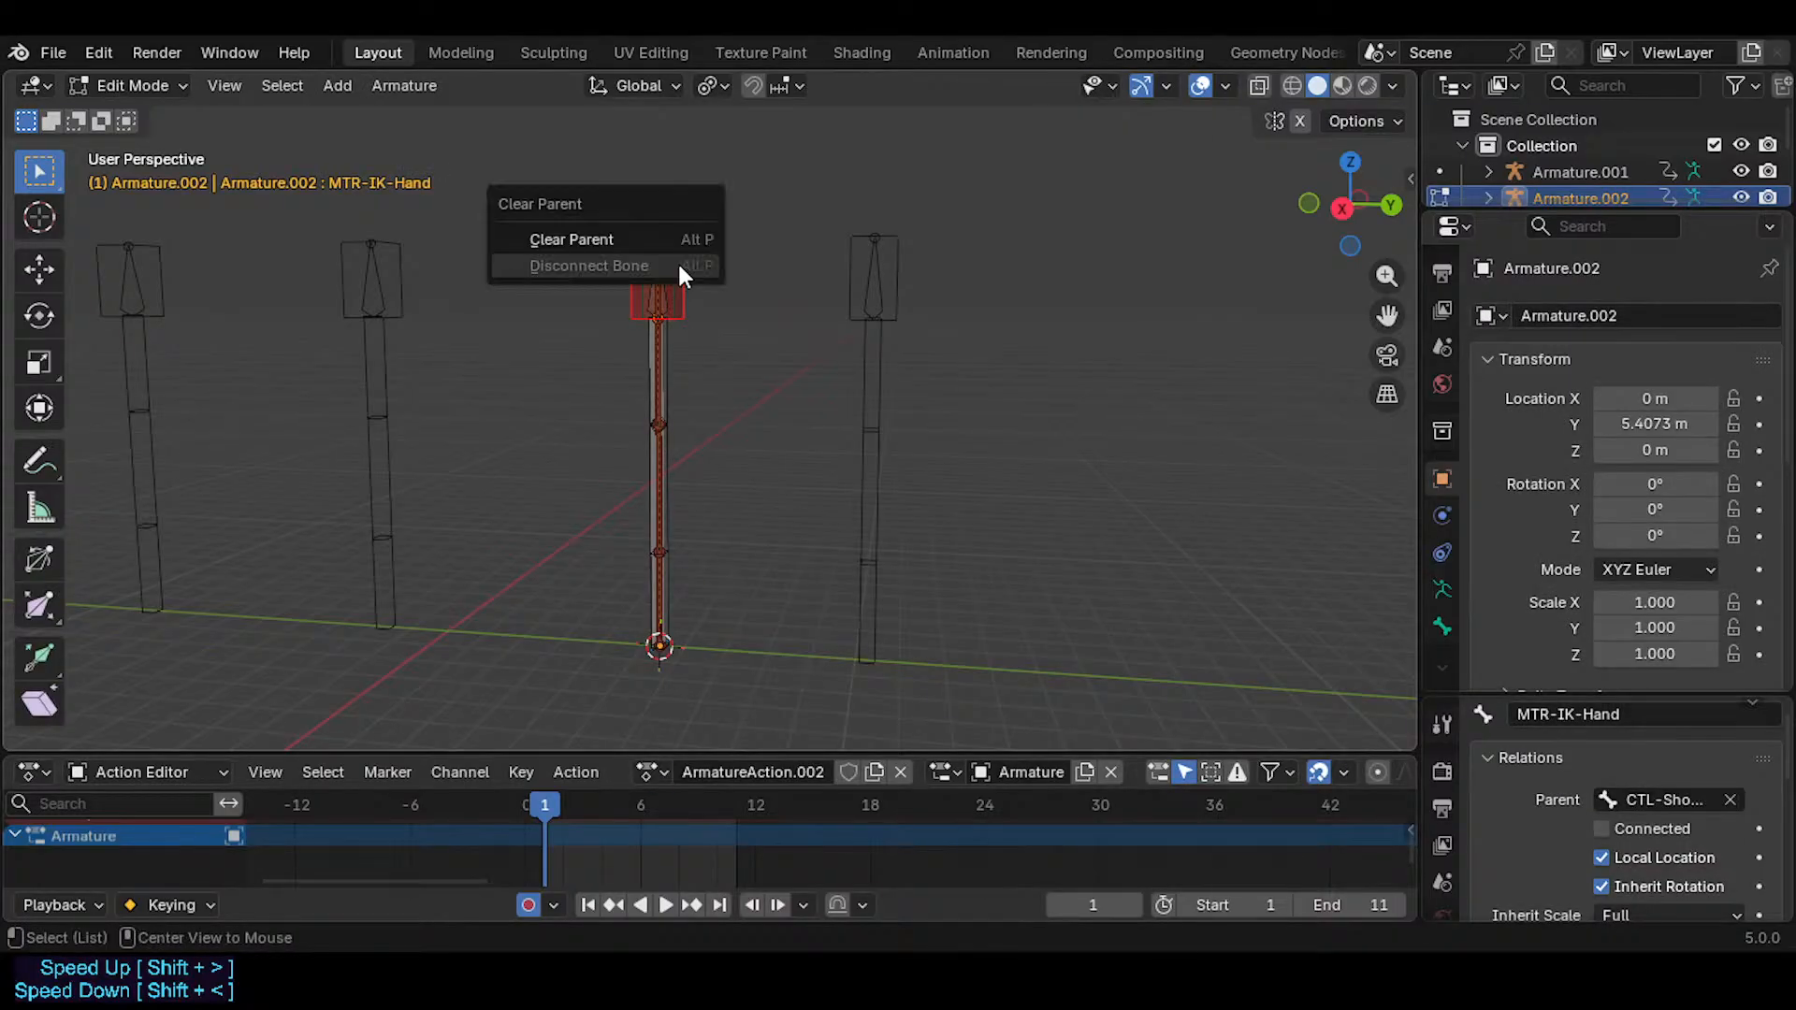
key("Up")
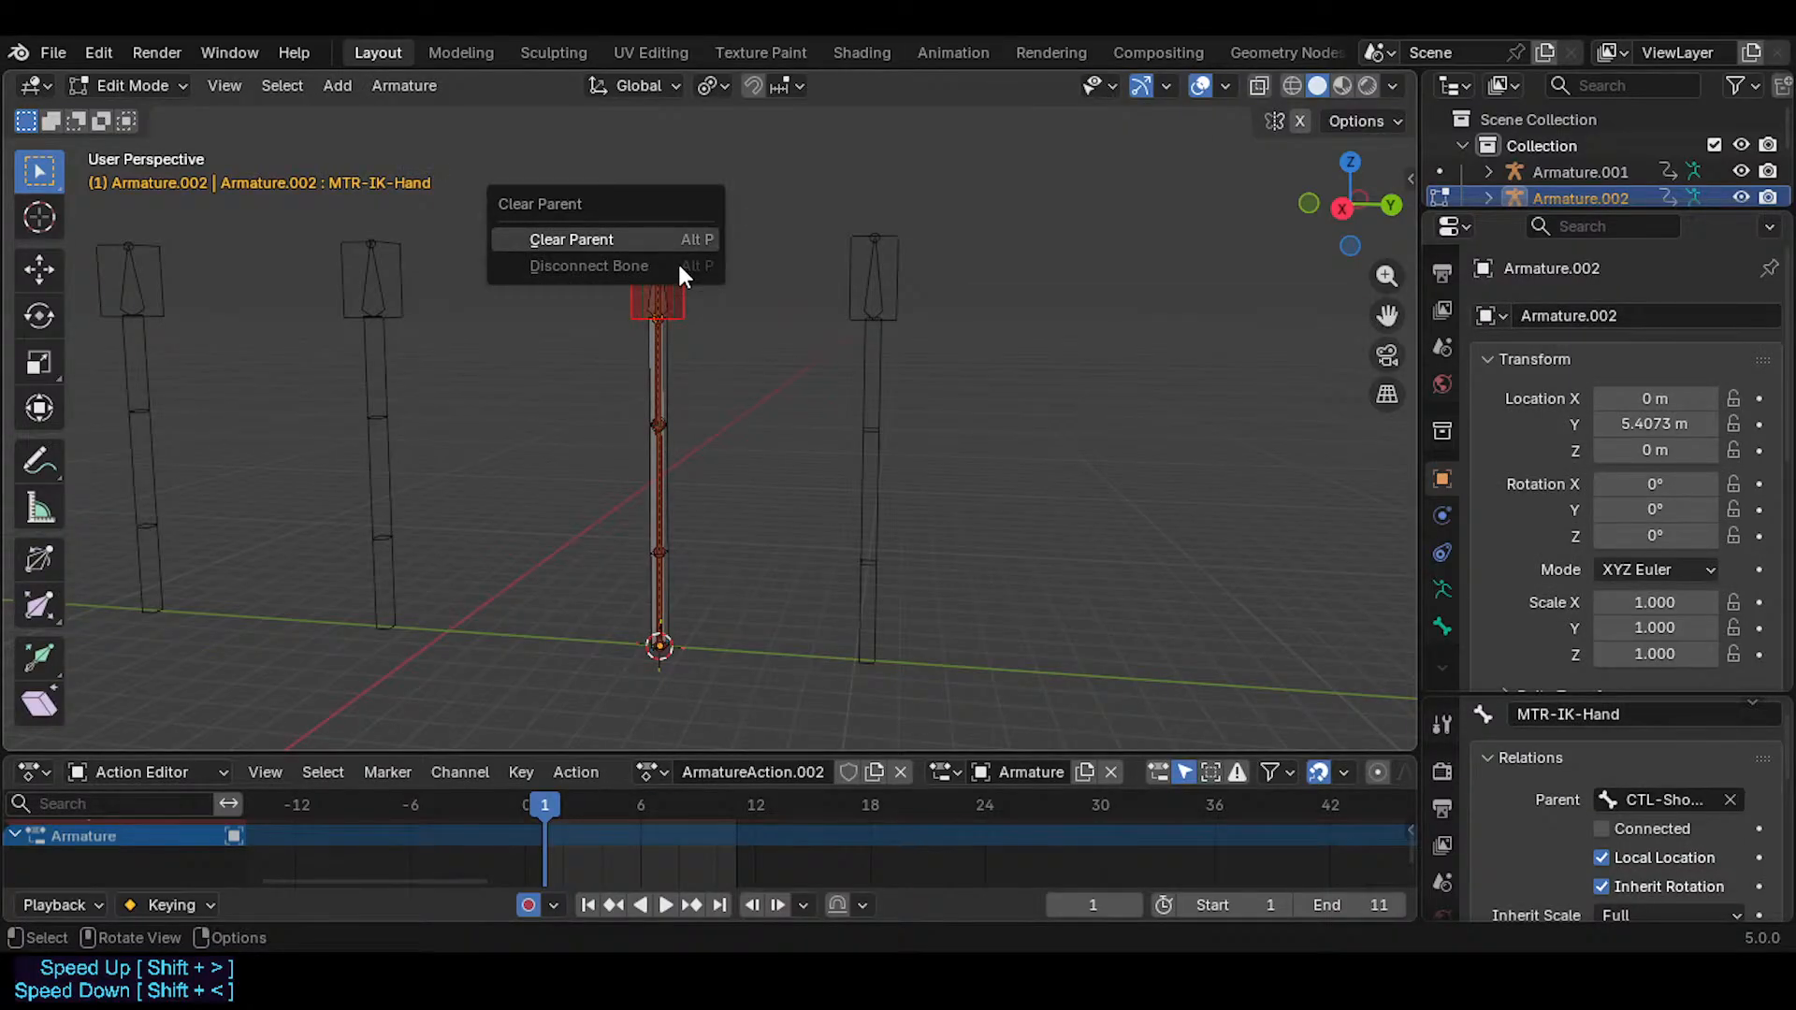
key("Return")
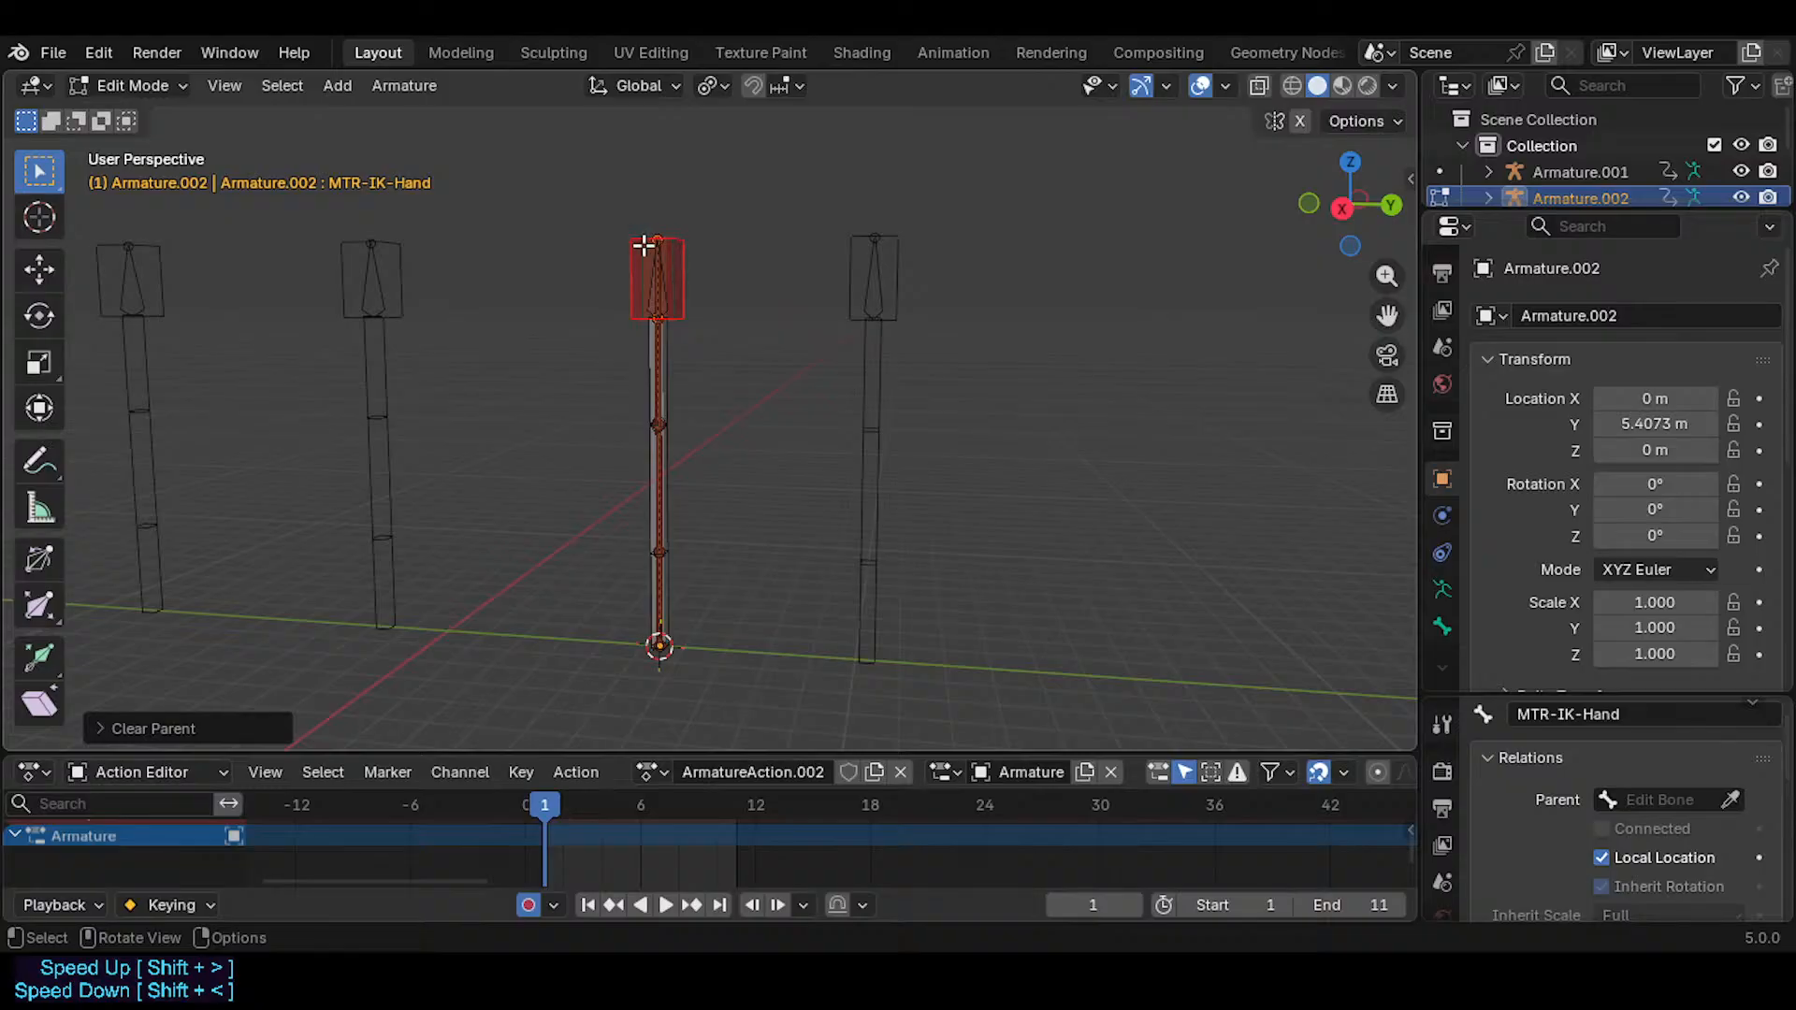
- Select TWK-Hand inside the hand box and inspect its parent relation
left_click(644, 245)
scroll(643, 245, "up", 2)
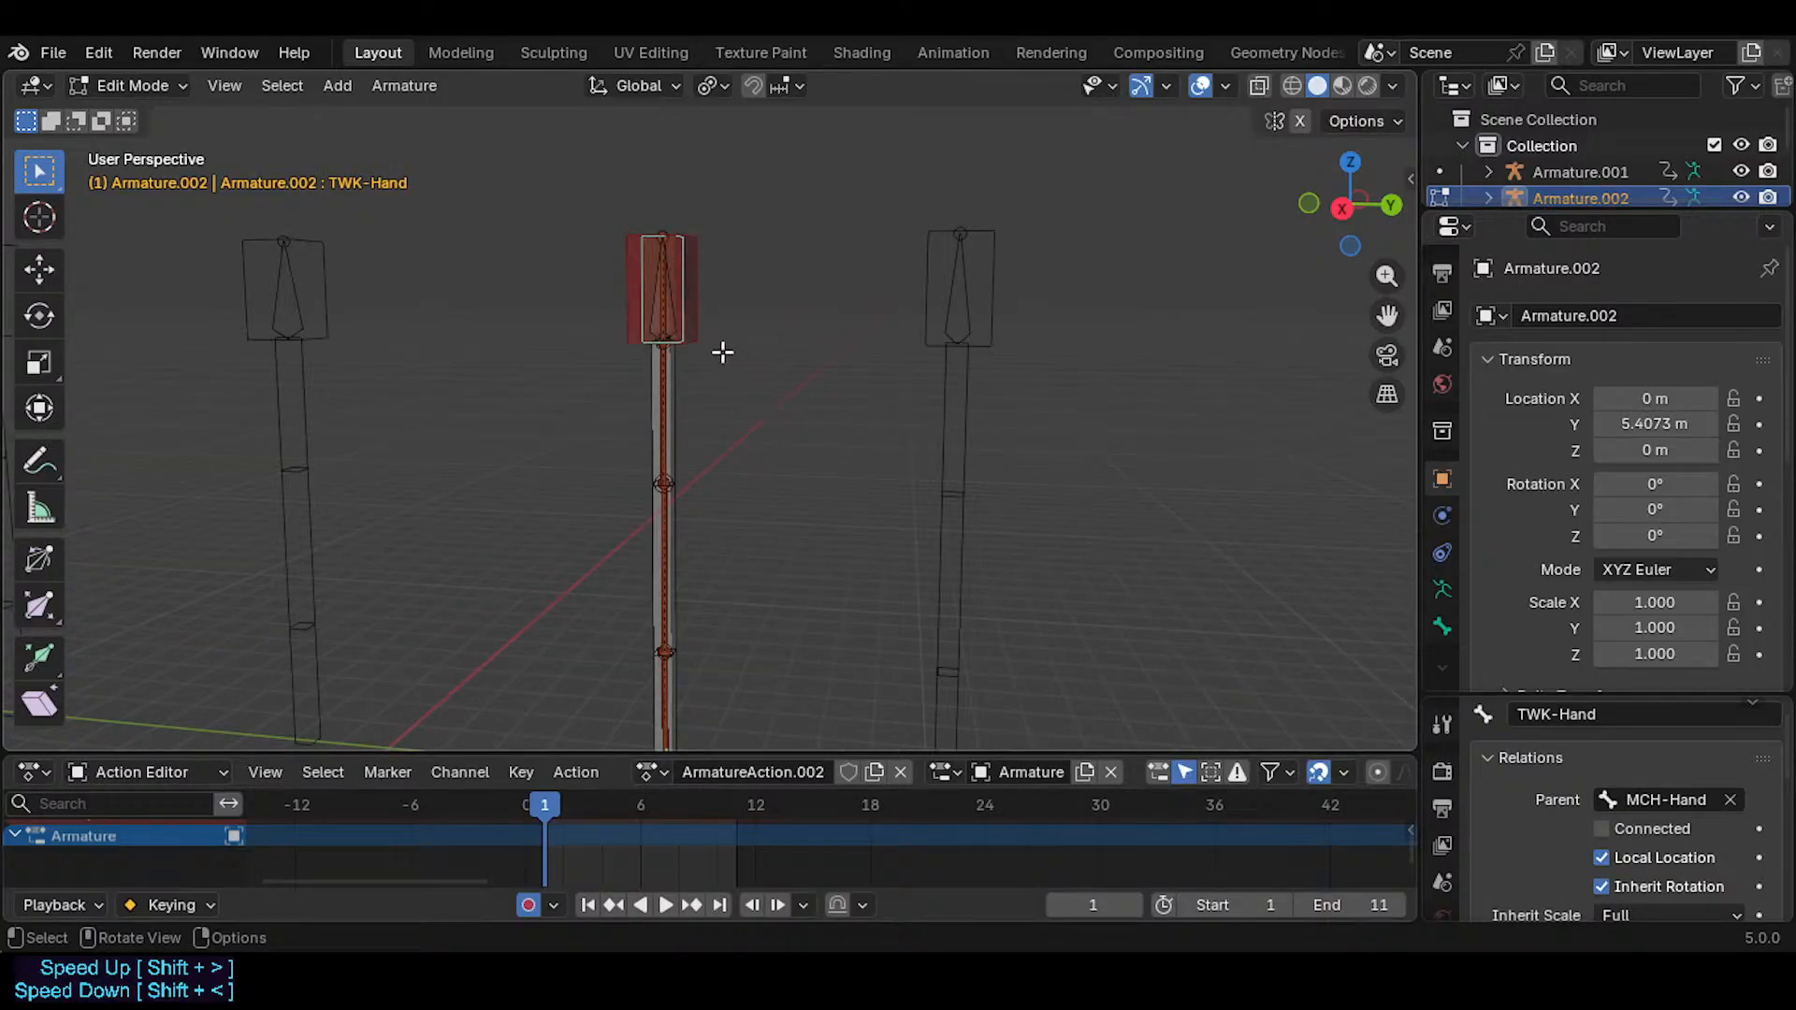
scroll(723, 352, "up", 3)
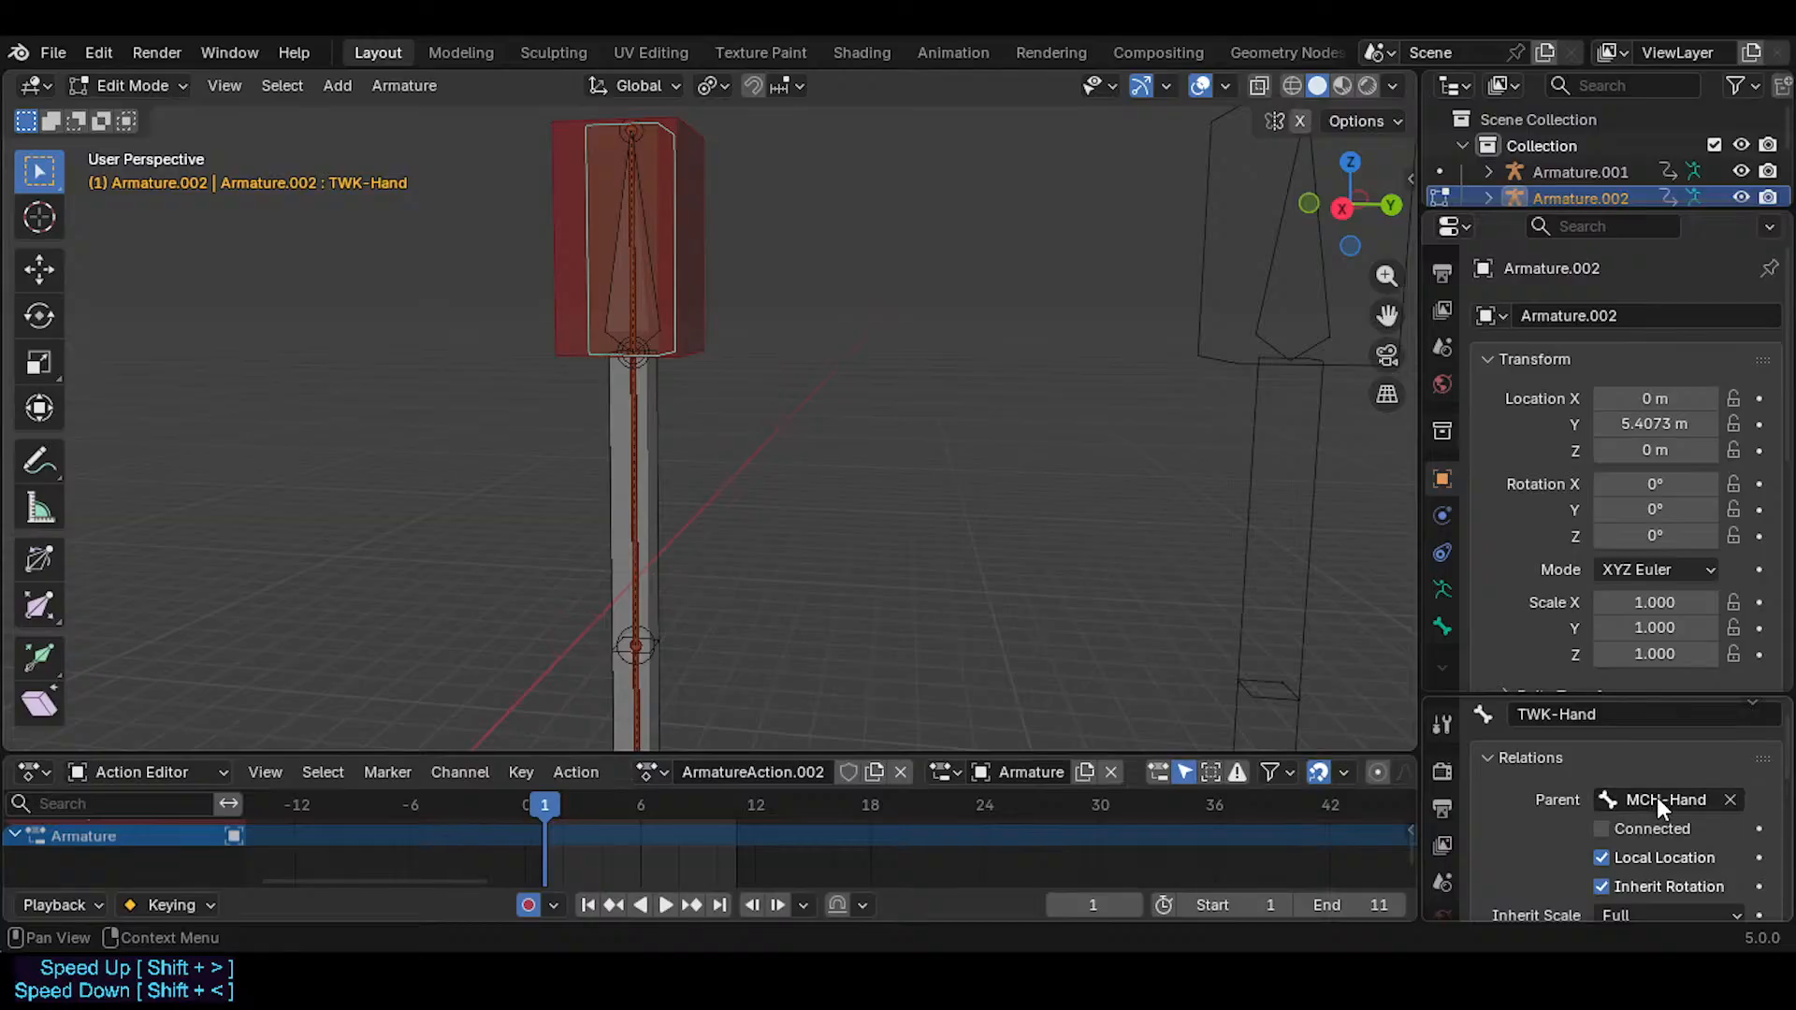
- Select MCH-Hand and the arm bones below it up to CTL-Shoulder to inspect their parent relations
left_click(643, 287)
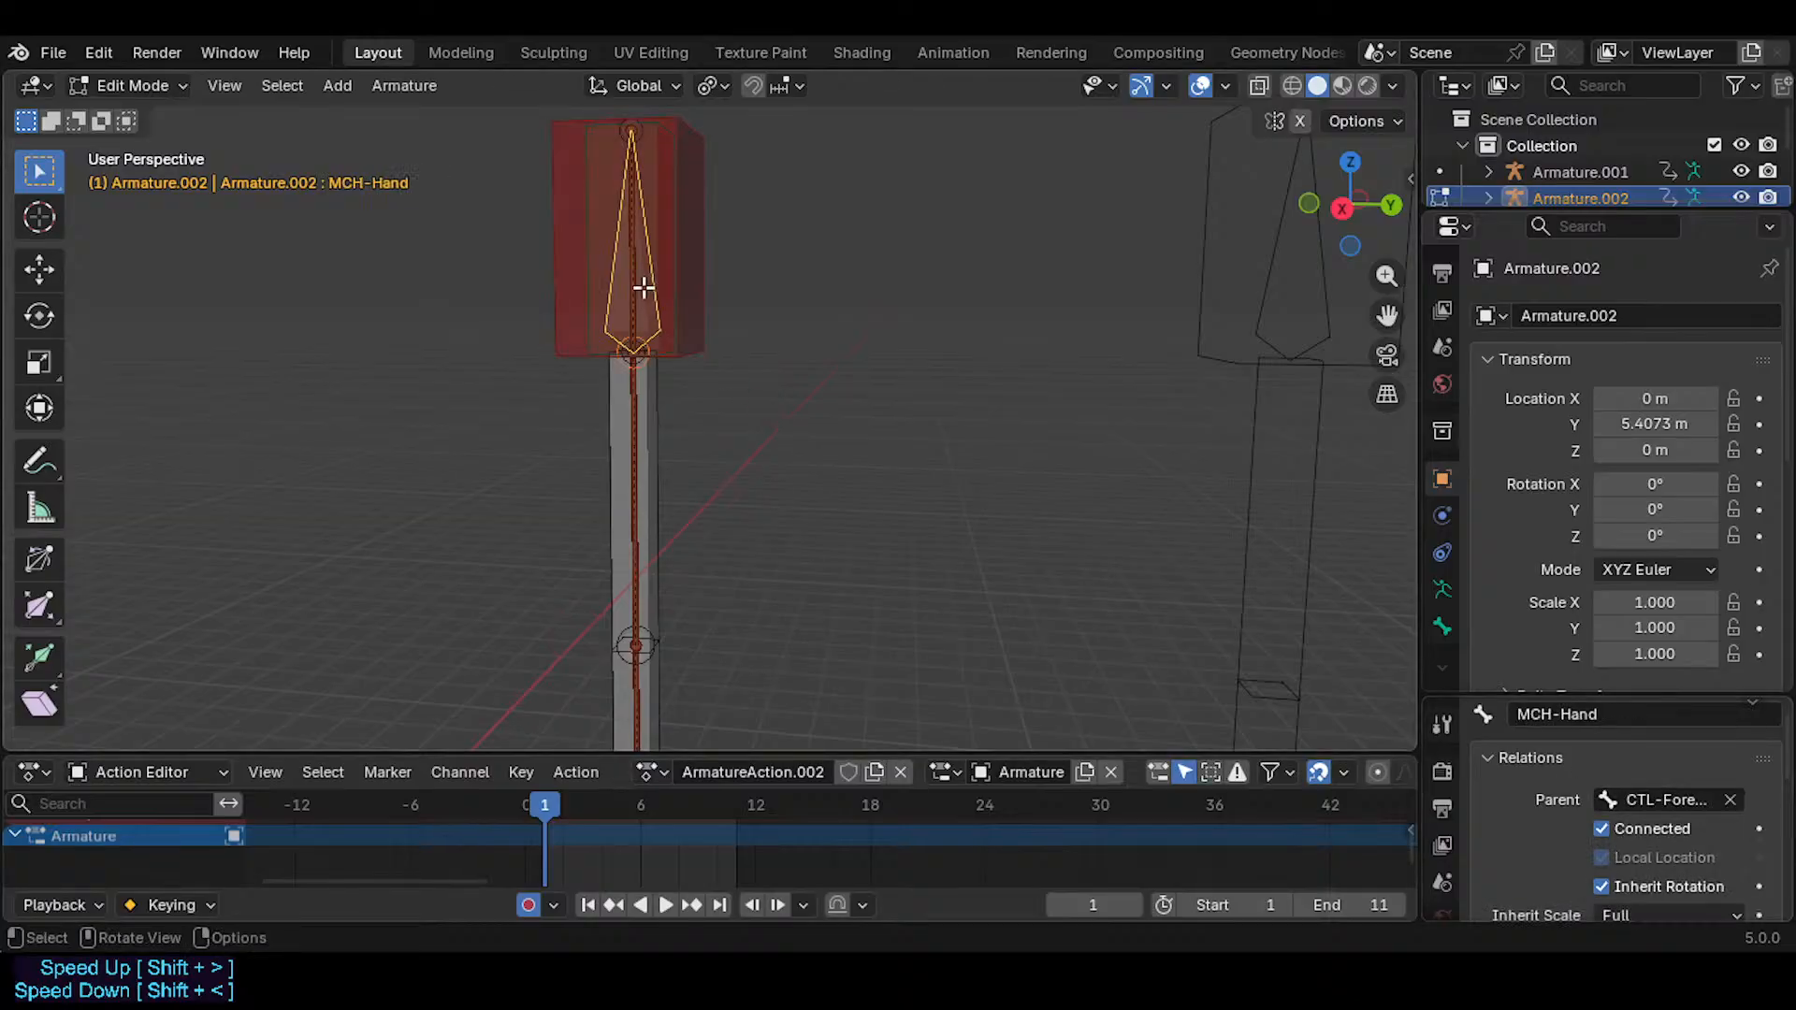
left_click(649, 417, "shift")
mouse_move(649, 417)
middle_mouse_down("shift")
mouse_move(665, 589)
mouse_move(621, 402)
middle_mouse_up("shift")
left_click(661, 591, "shift")
left_click(614, 398, "shift")
middle_click_drag(625, 179, 646, 547, "shift")
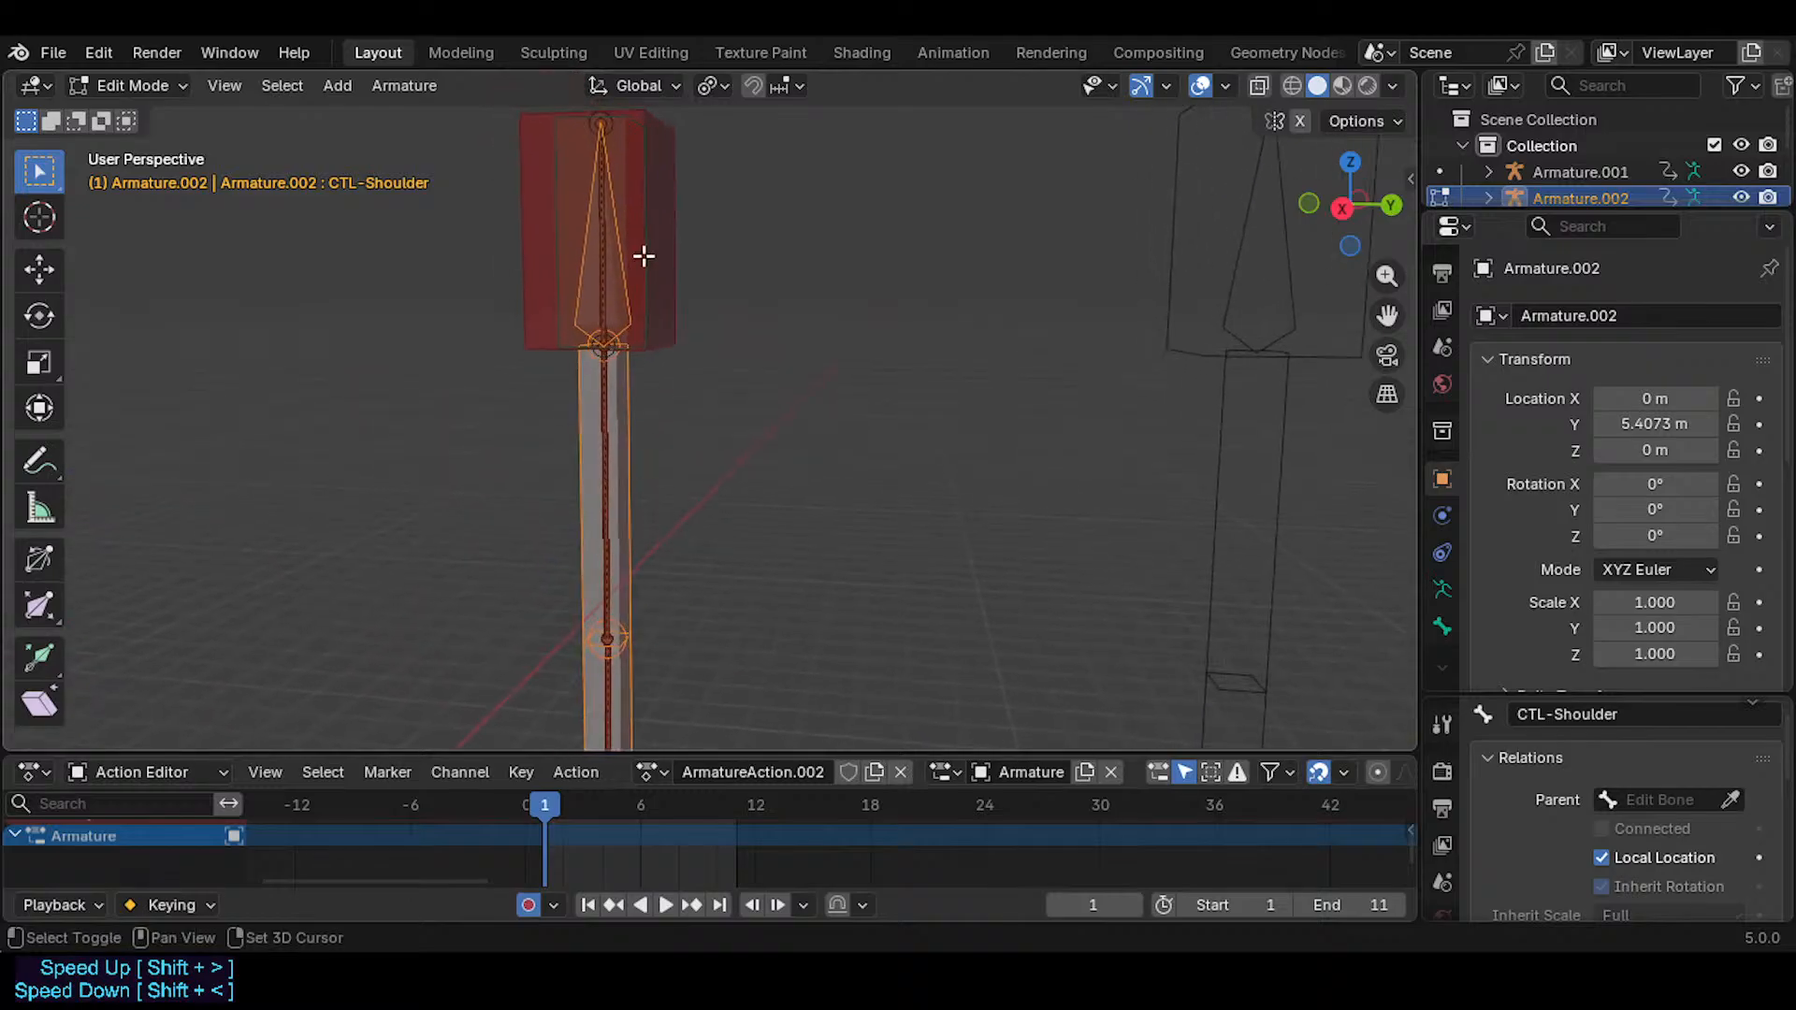
middle_click_drag(643, 256, 637, 391, "shift")
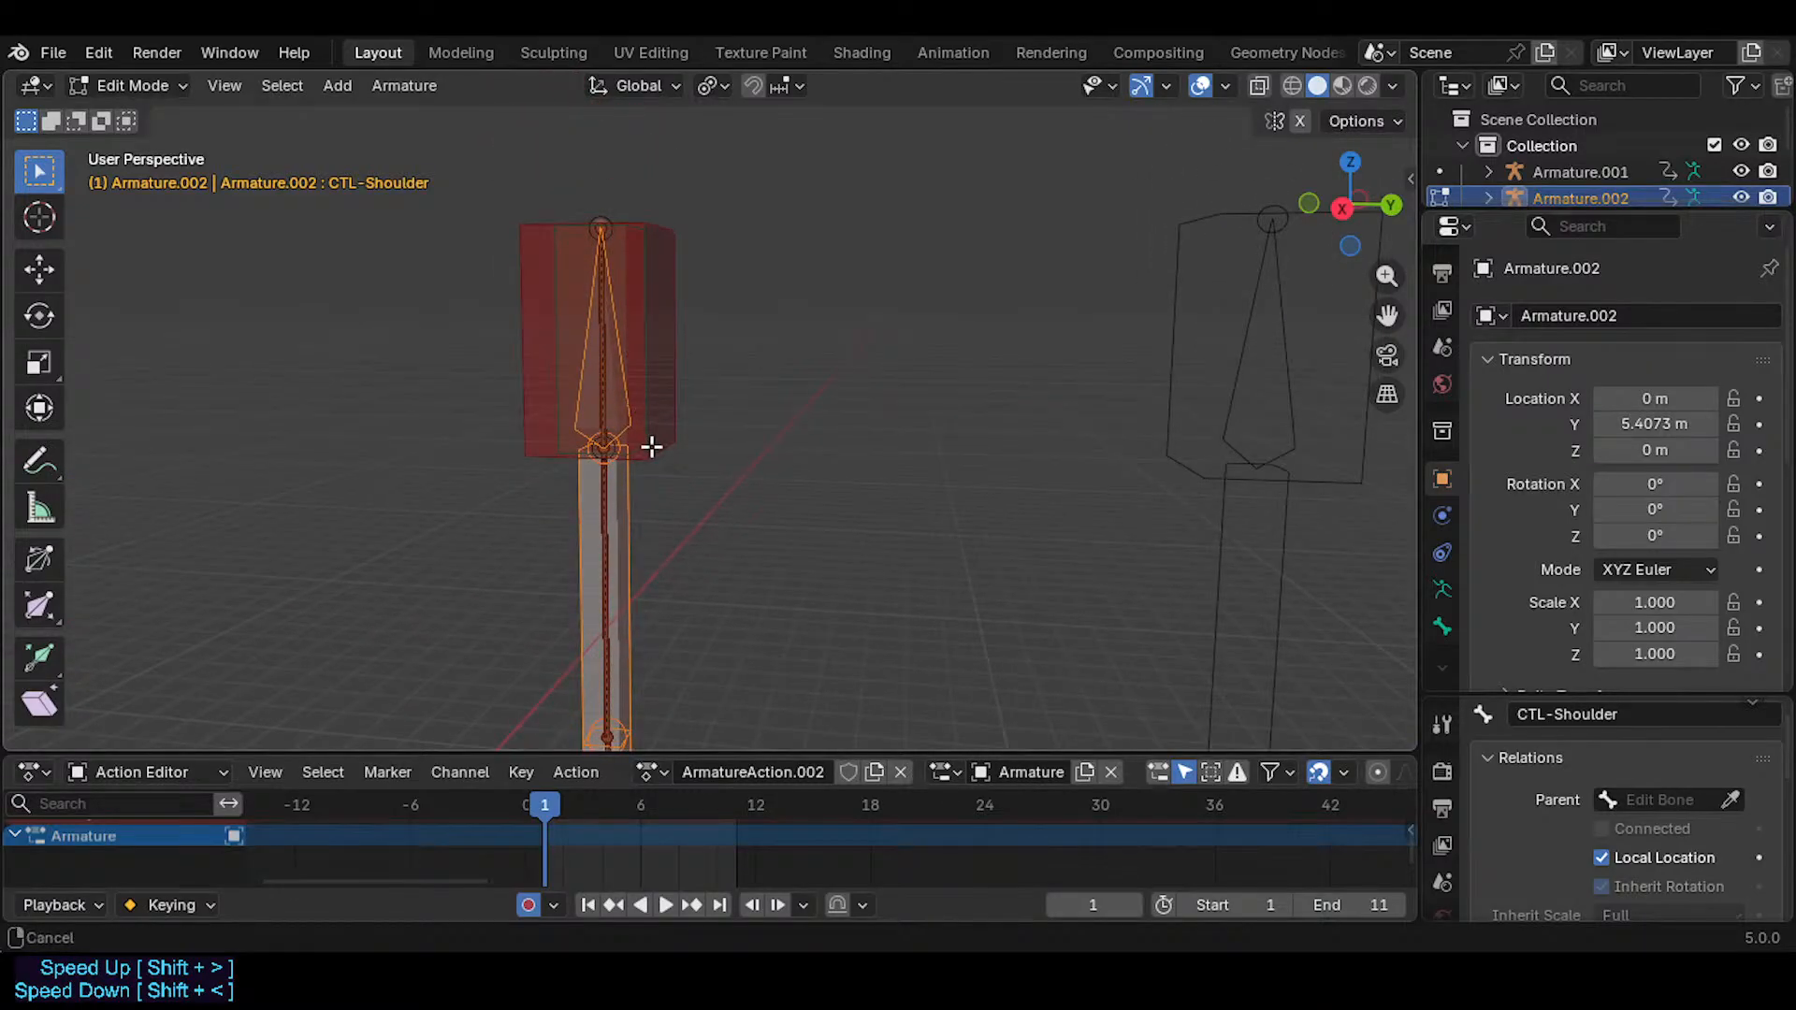
- Compare the parent relations of MTR-IK-Hand, TWK-Hand and MCH-Hand, and view them beside the neighbouring arms
left_click(625, 384)
left_click(635, 360)
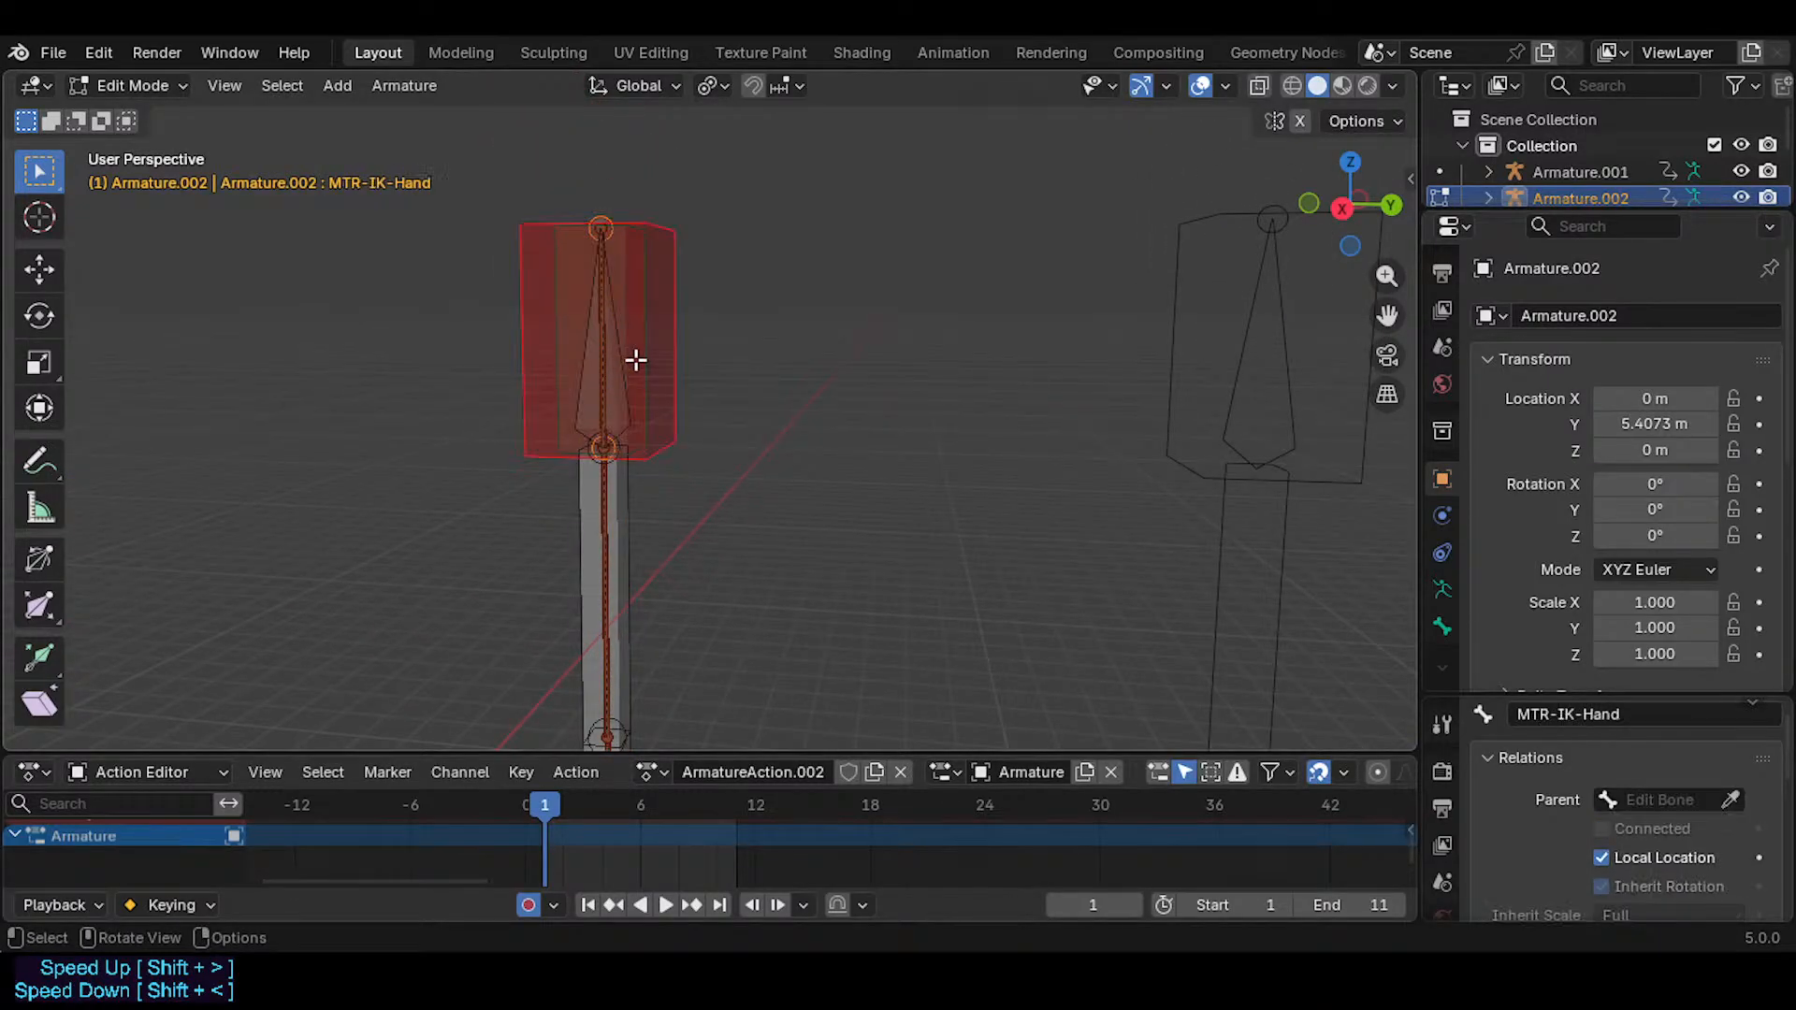
left_click(635, 360)
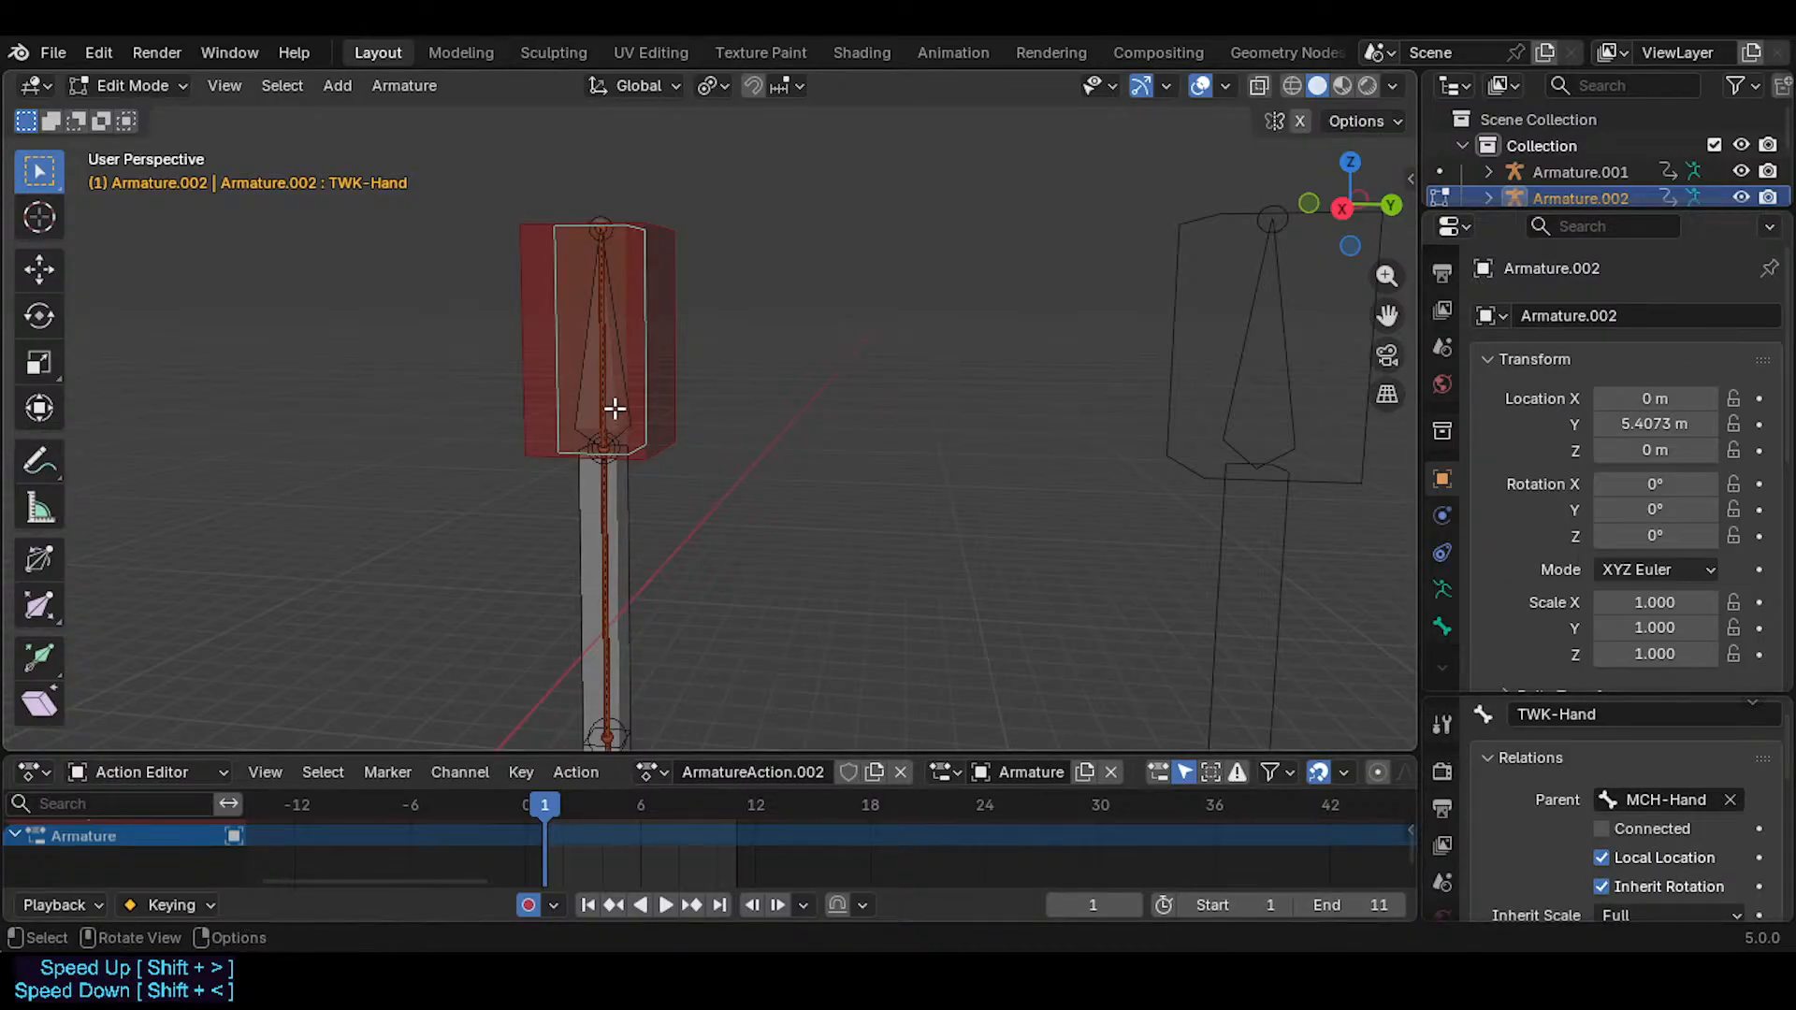
left_click(622, 404, "shift")
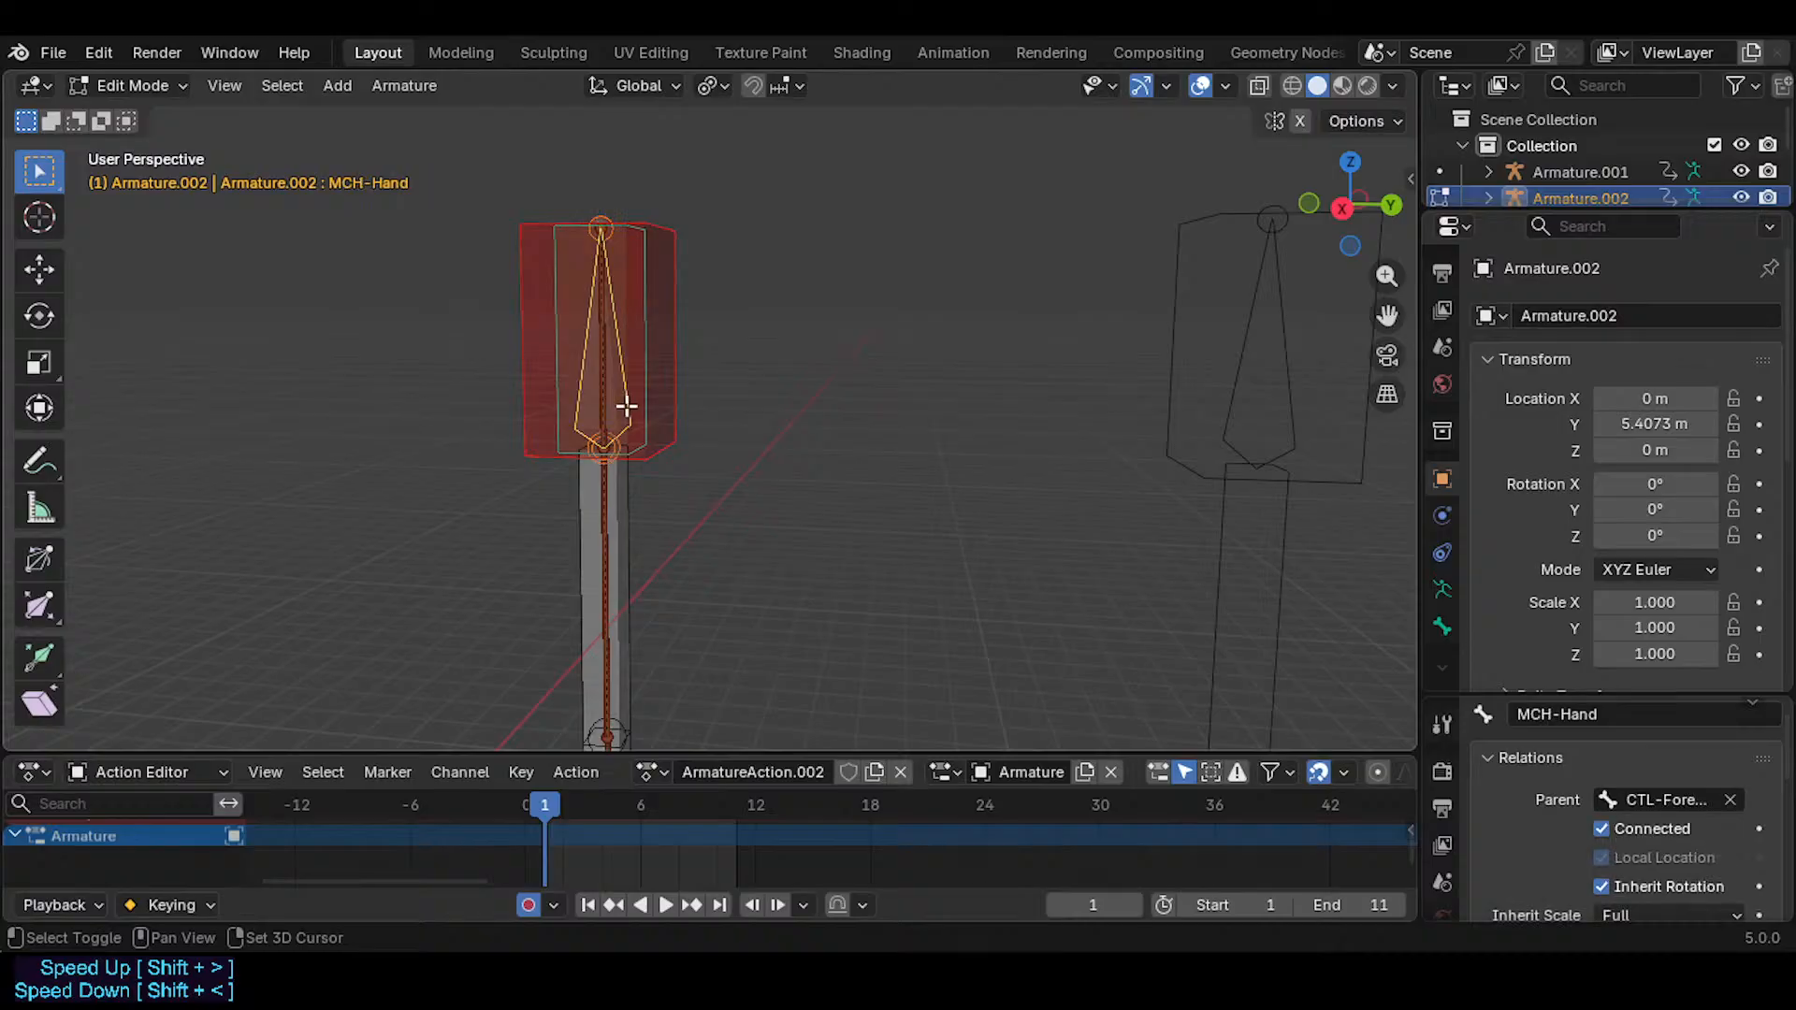
scroll(619, 404, "down", 4)
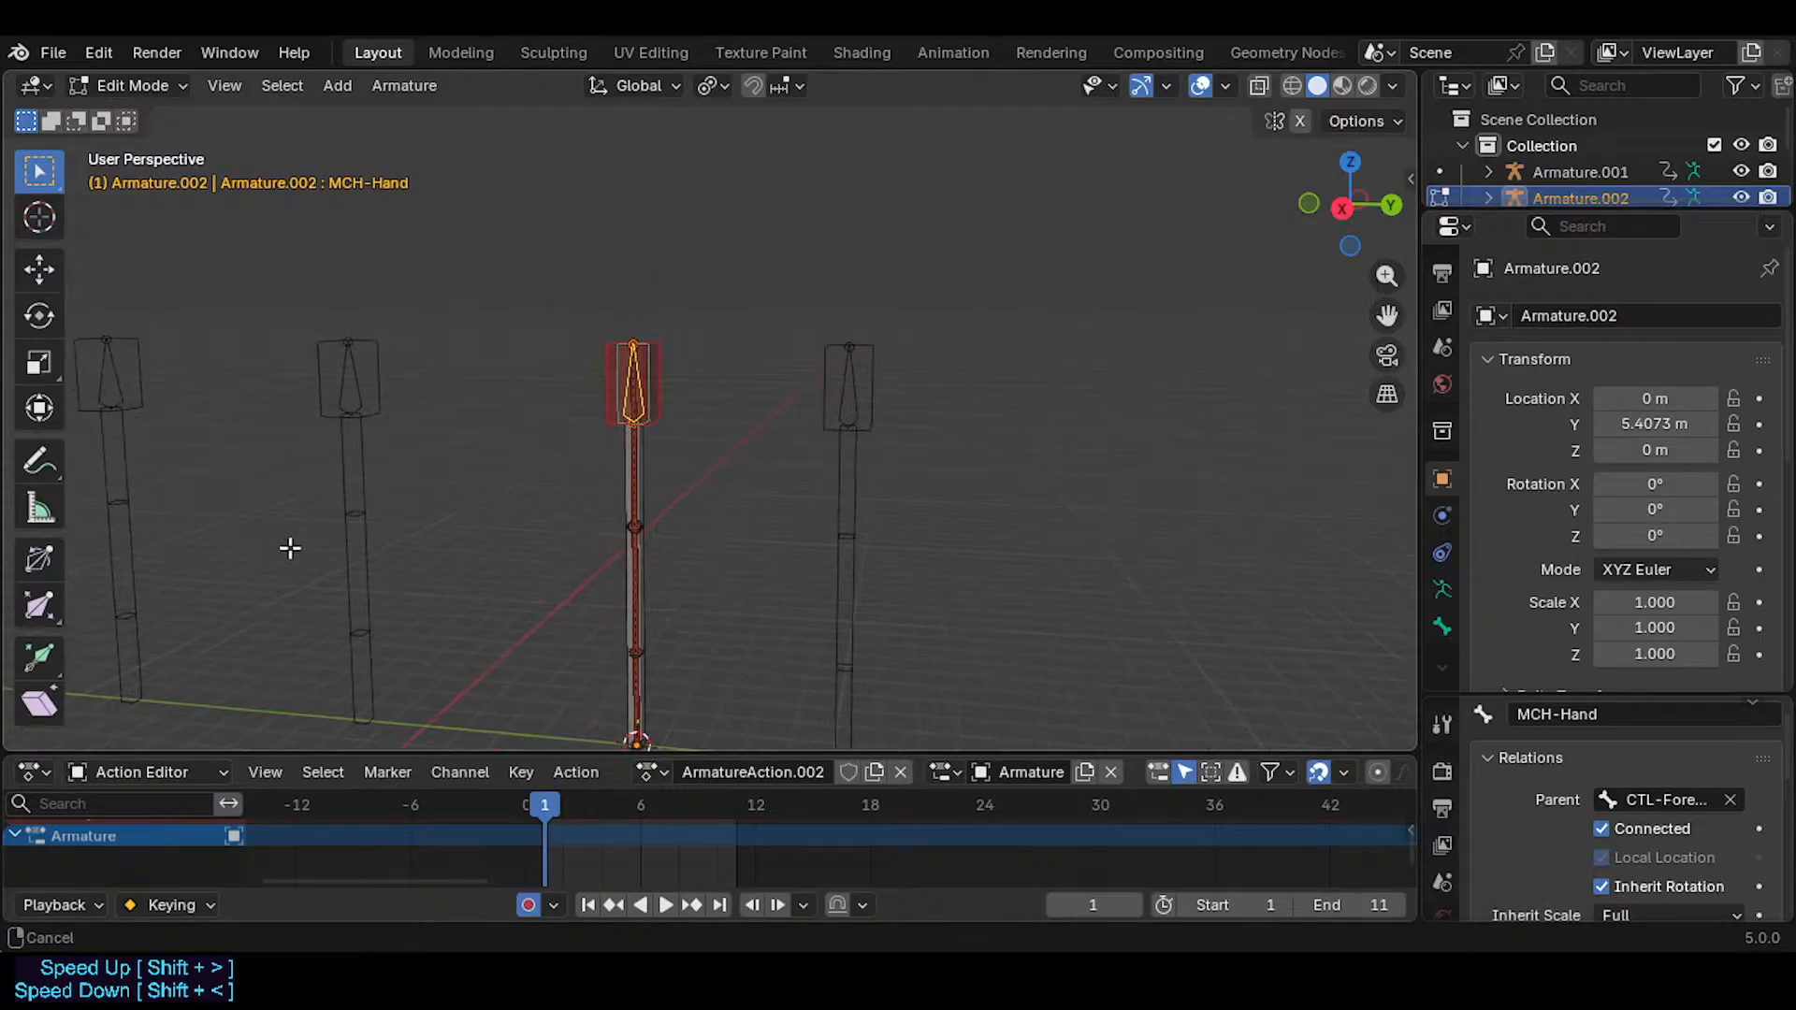
middle_click_drag(289, 545, 505, 496, "shift")
middle_click_drag(493, 356, 531, 365, "shift")
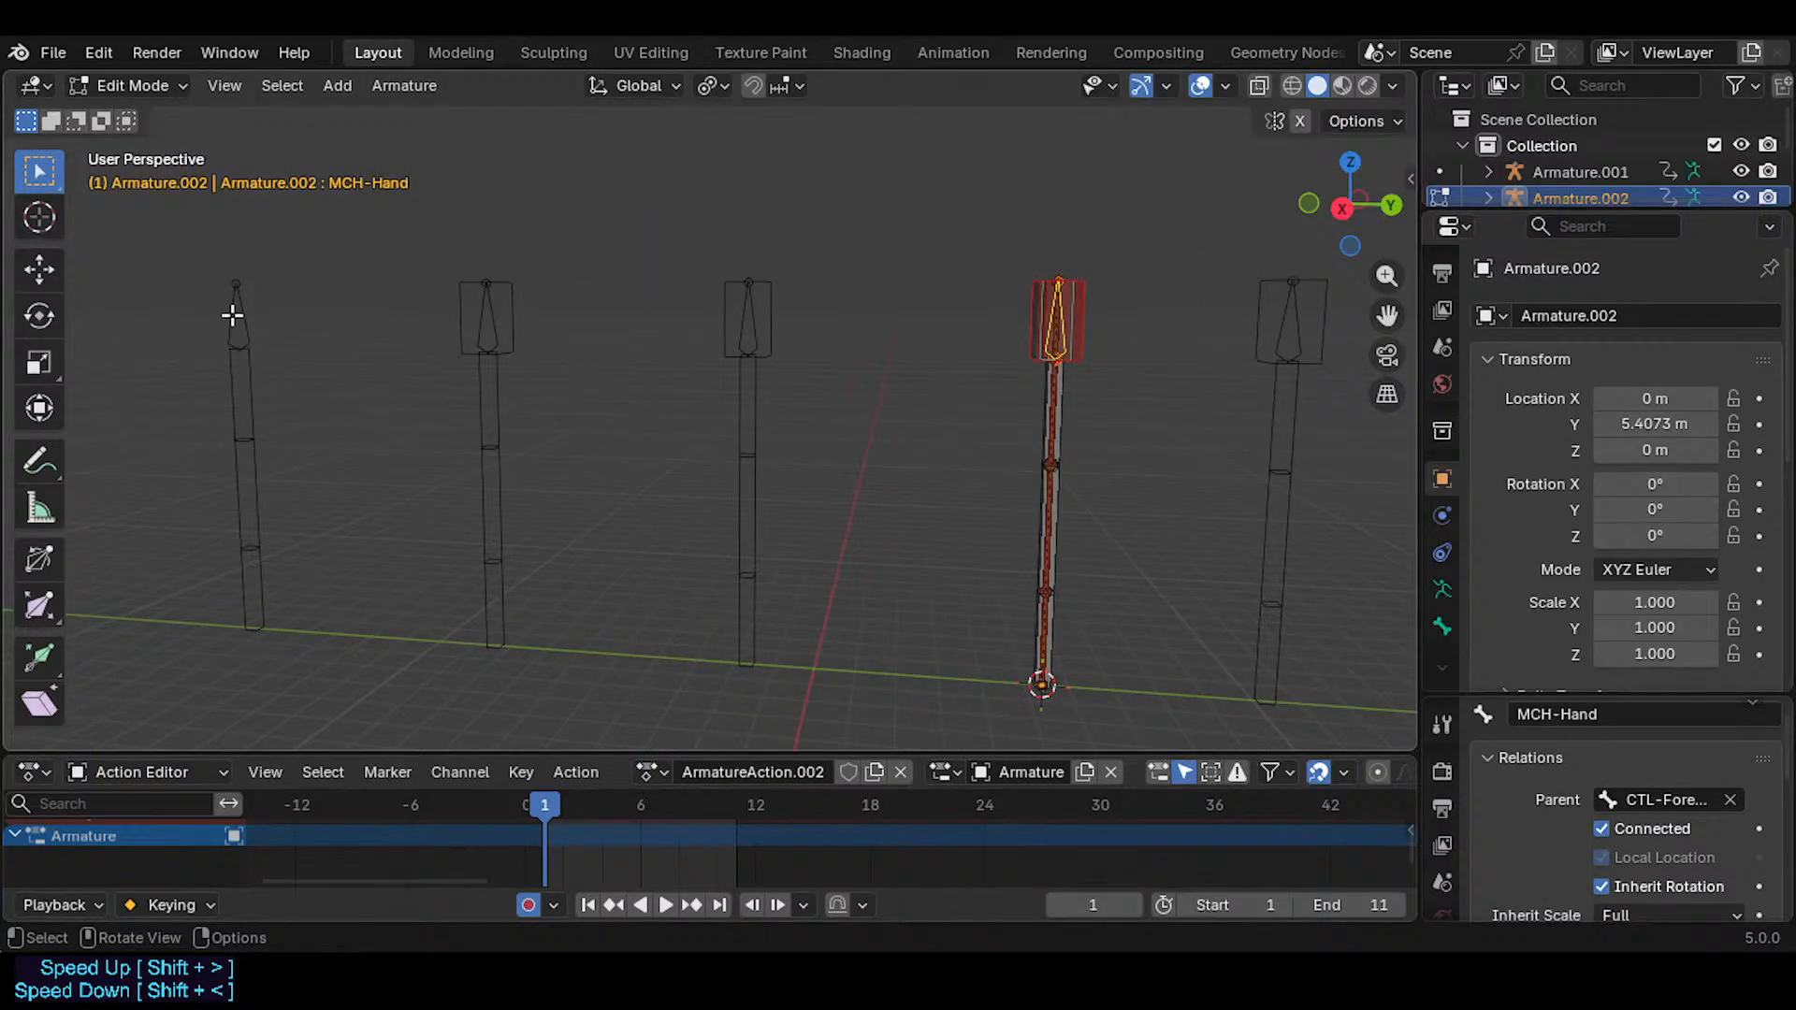
- Frame the hand and cycle through its overlapping bones until MCH-Hand is active
key("KP_Decimal")
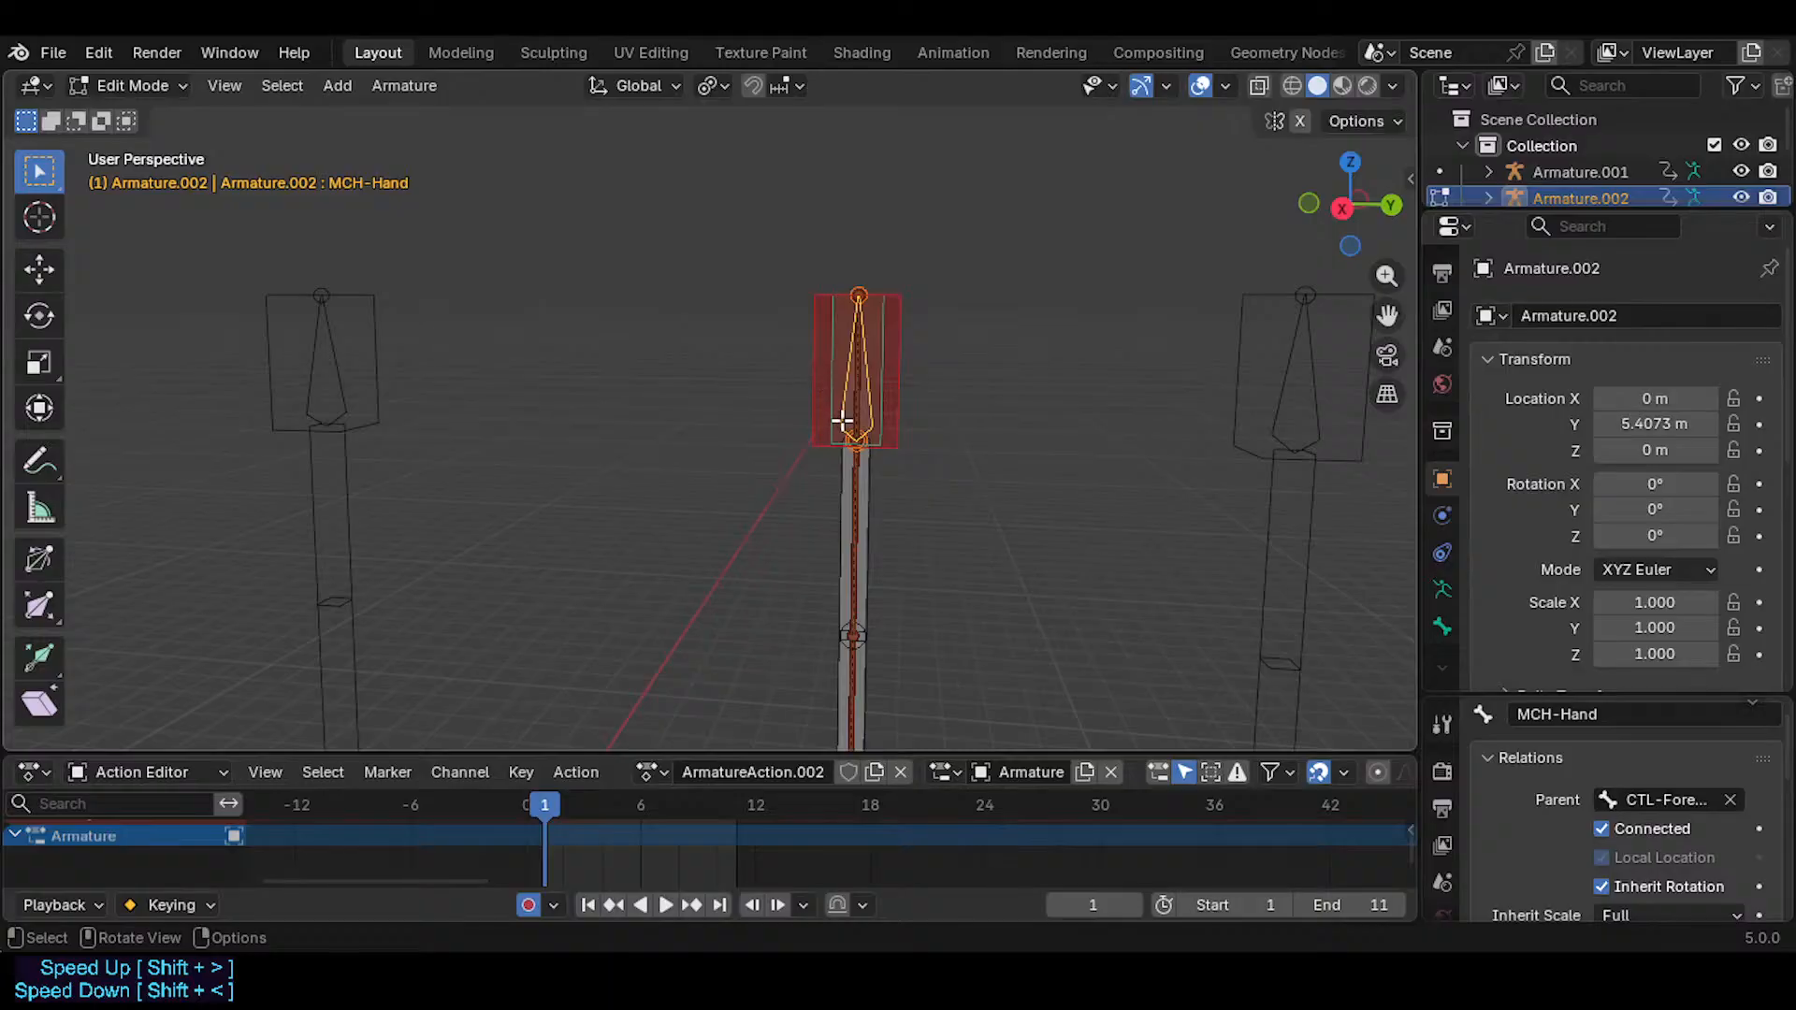
left_click(872, 384)
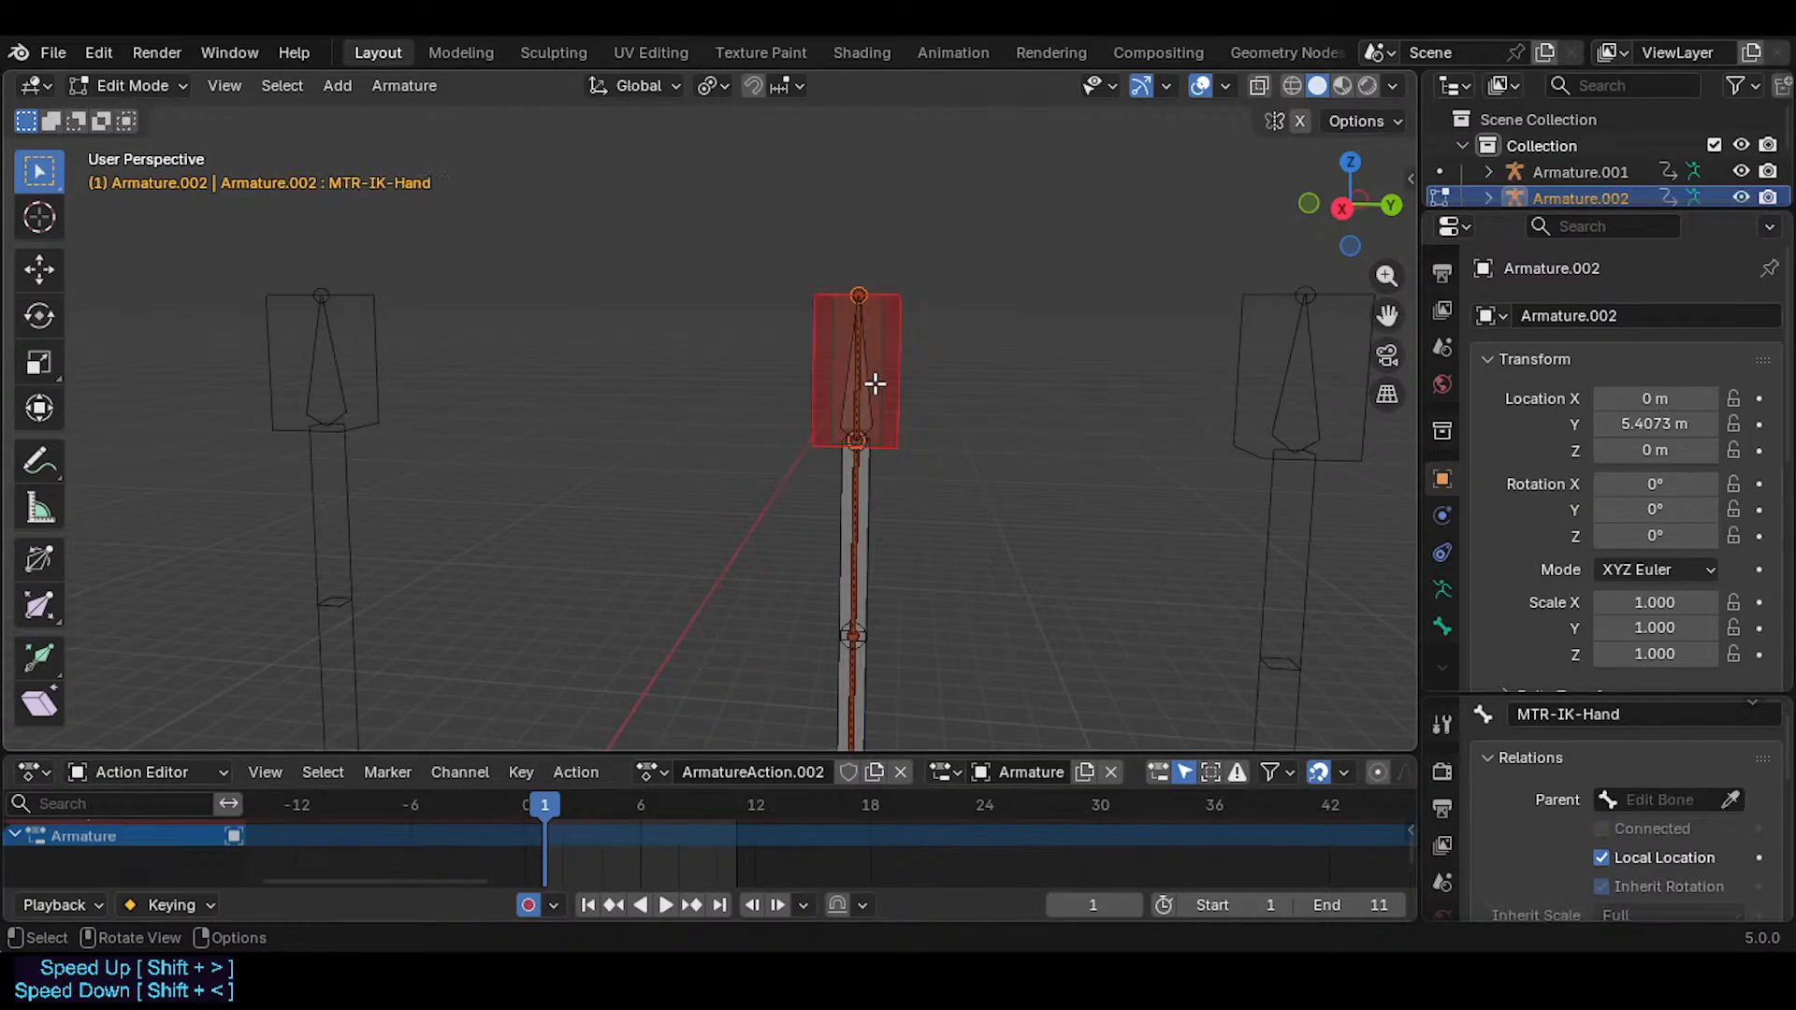
left_click(872, 385)
left_click(874, 385)
left_click(874, 385)
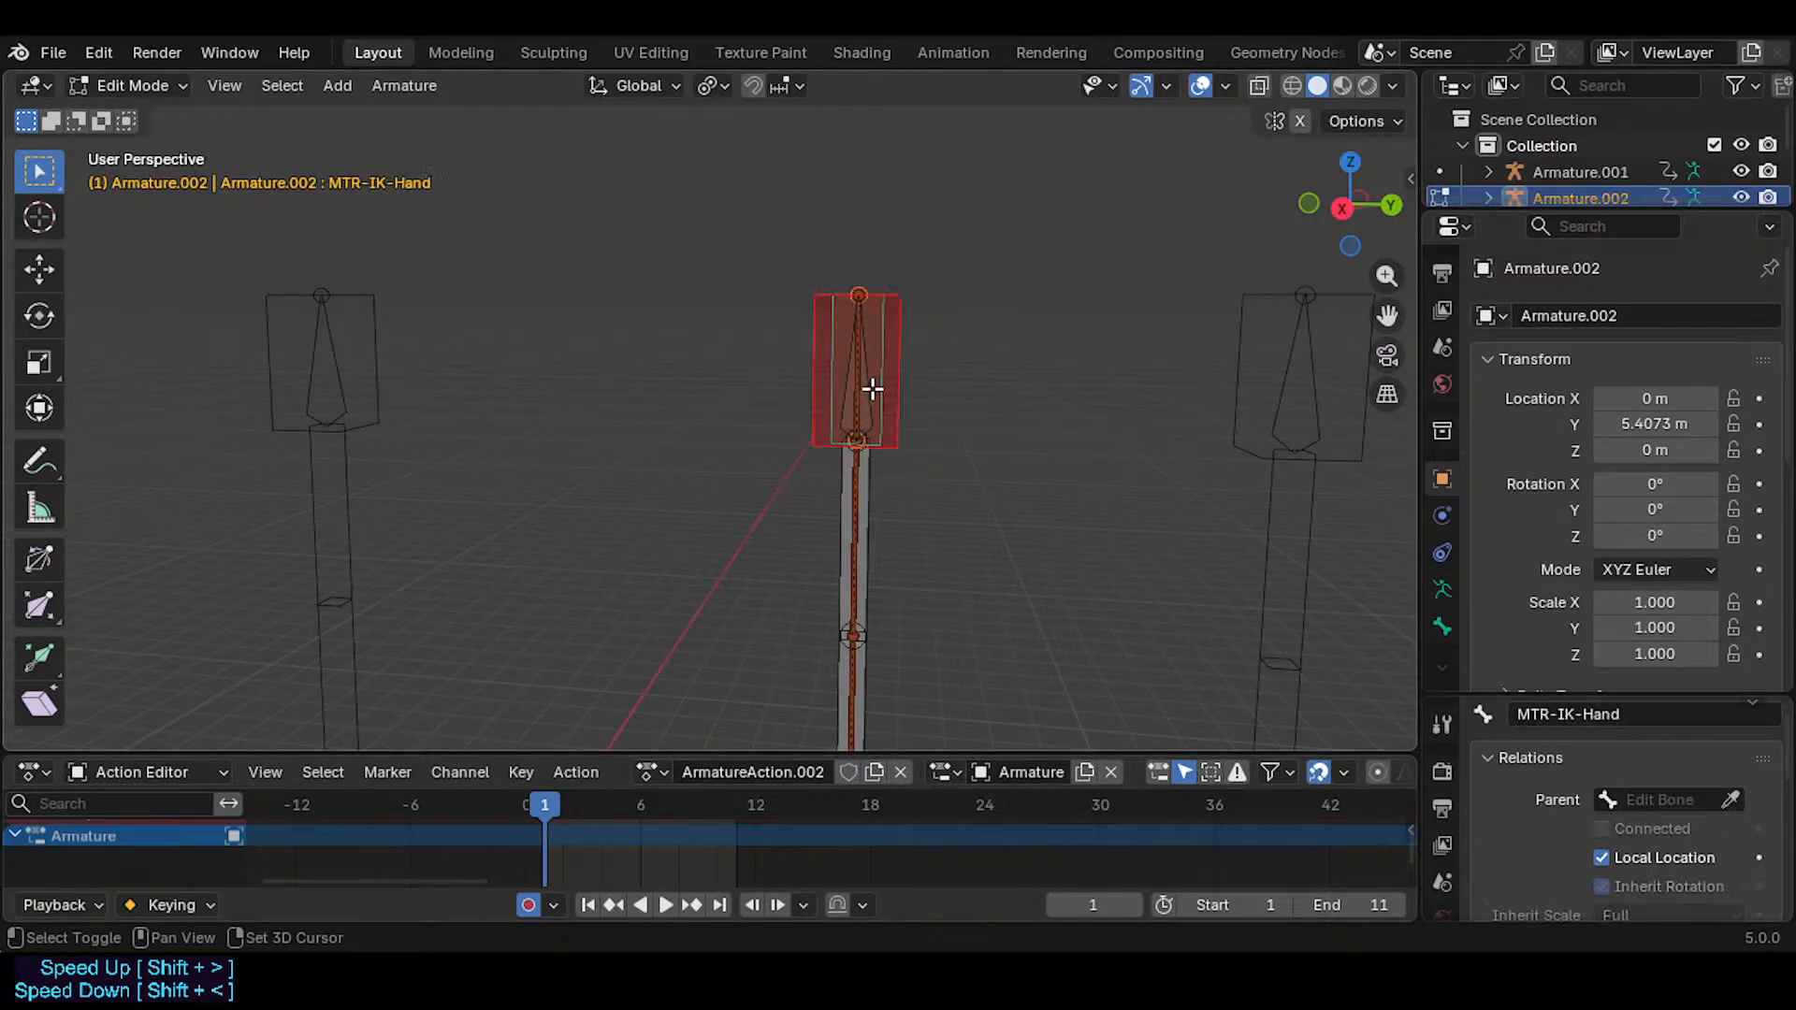
left_click(873, 385)
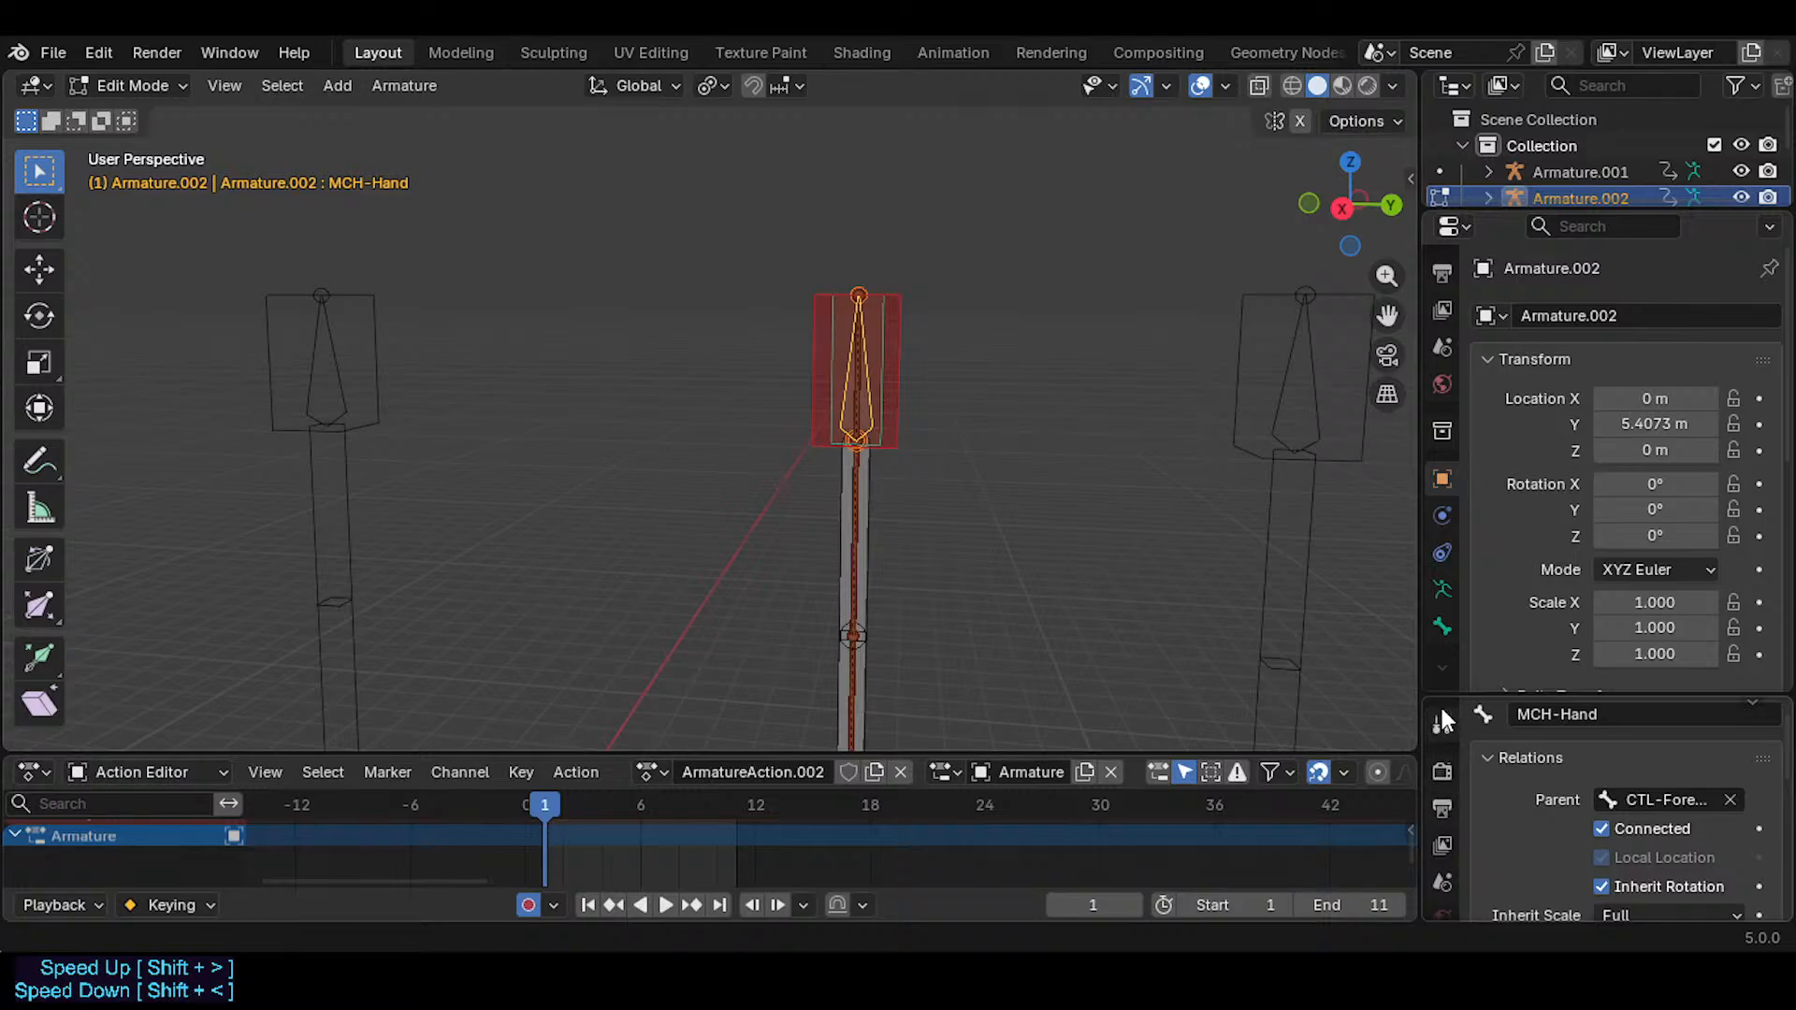
- Switch Armature.002 to Pose Mode and inspect the IK constraint on MCH-Hand, widening the properties area
left_click(1442, 627)
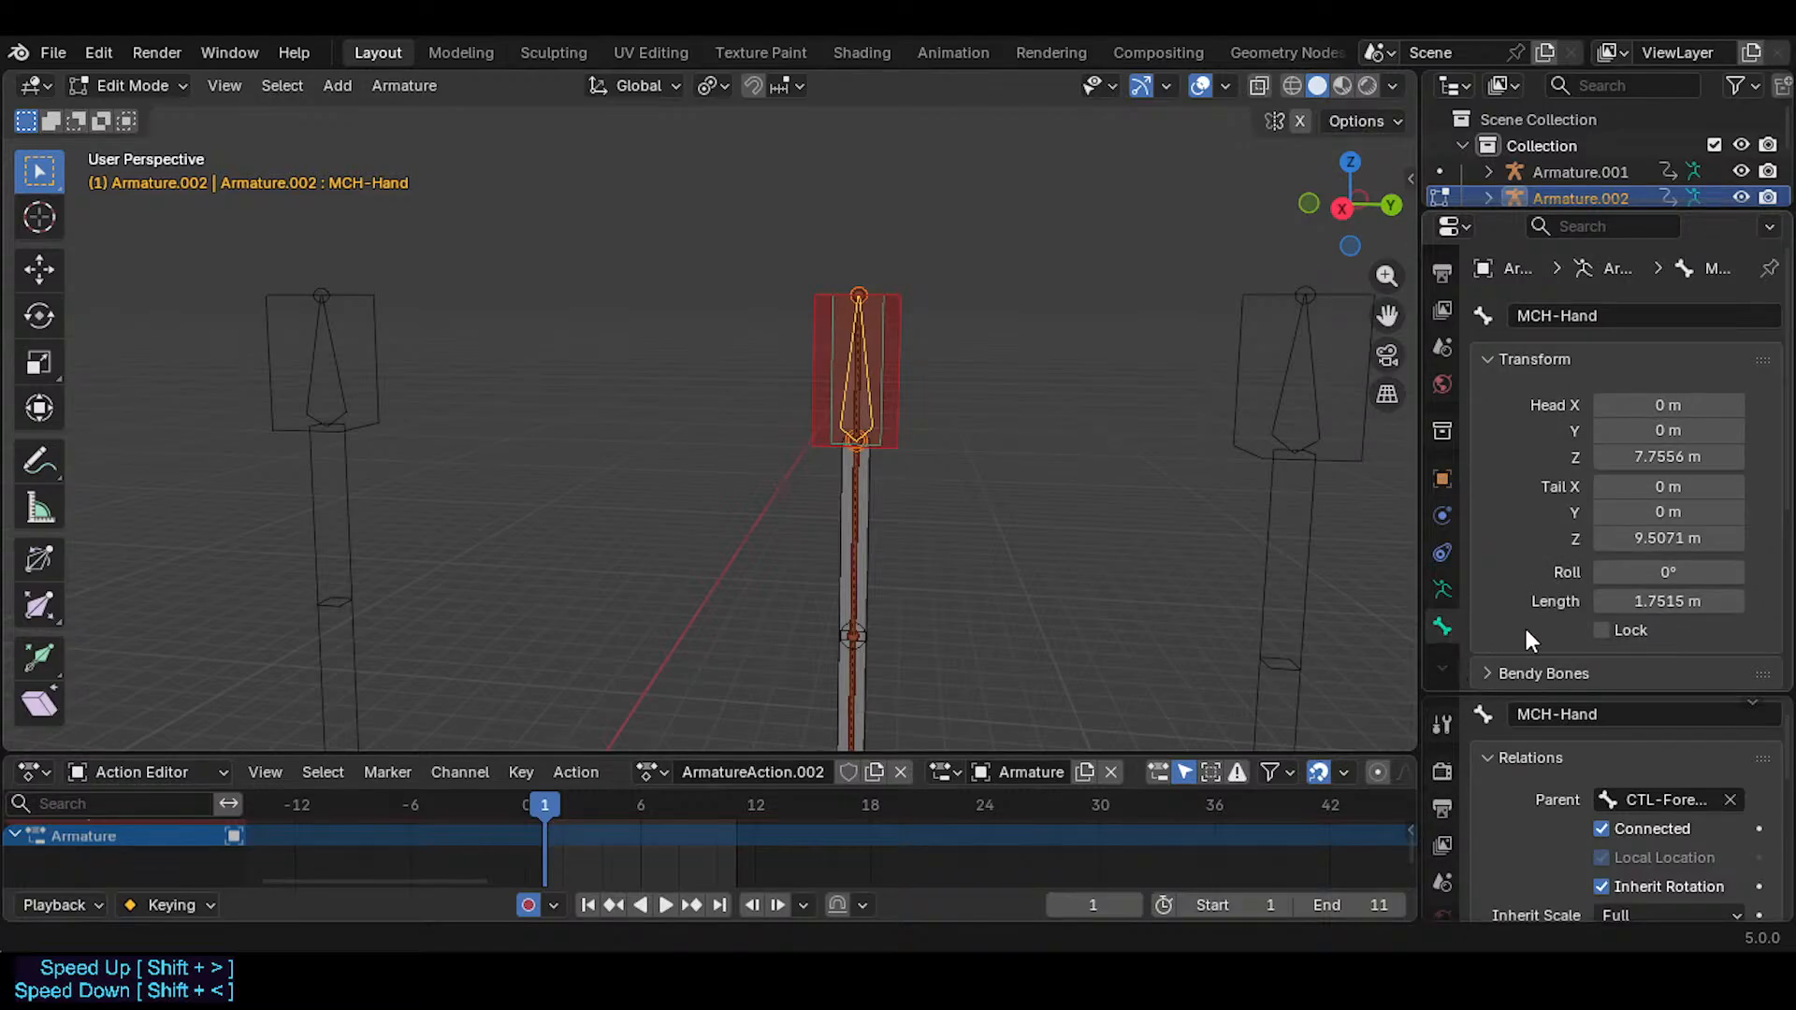
key("ctrl+Tab")
left_click(805, 525)
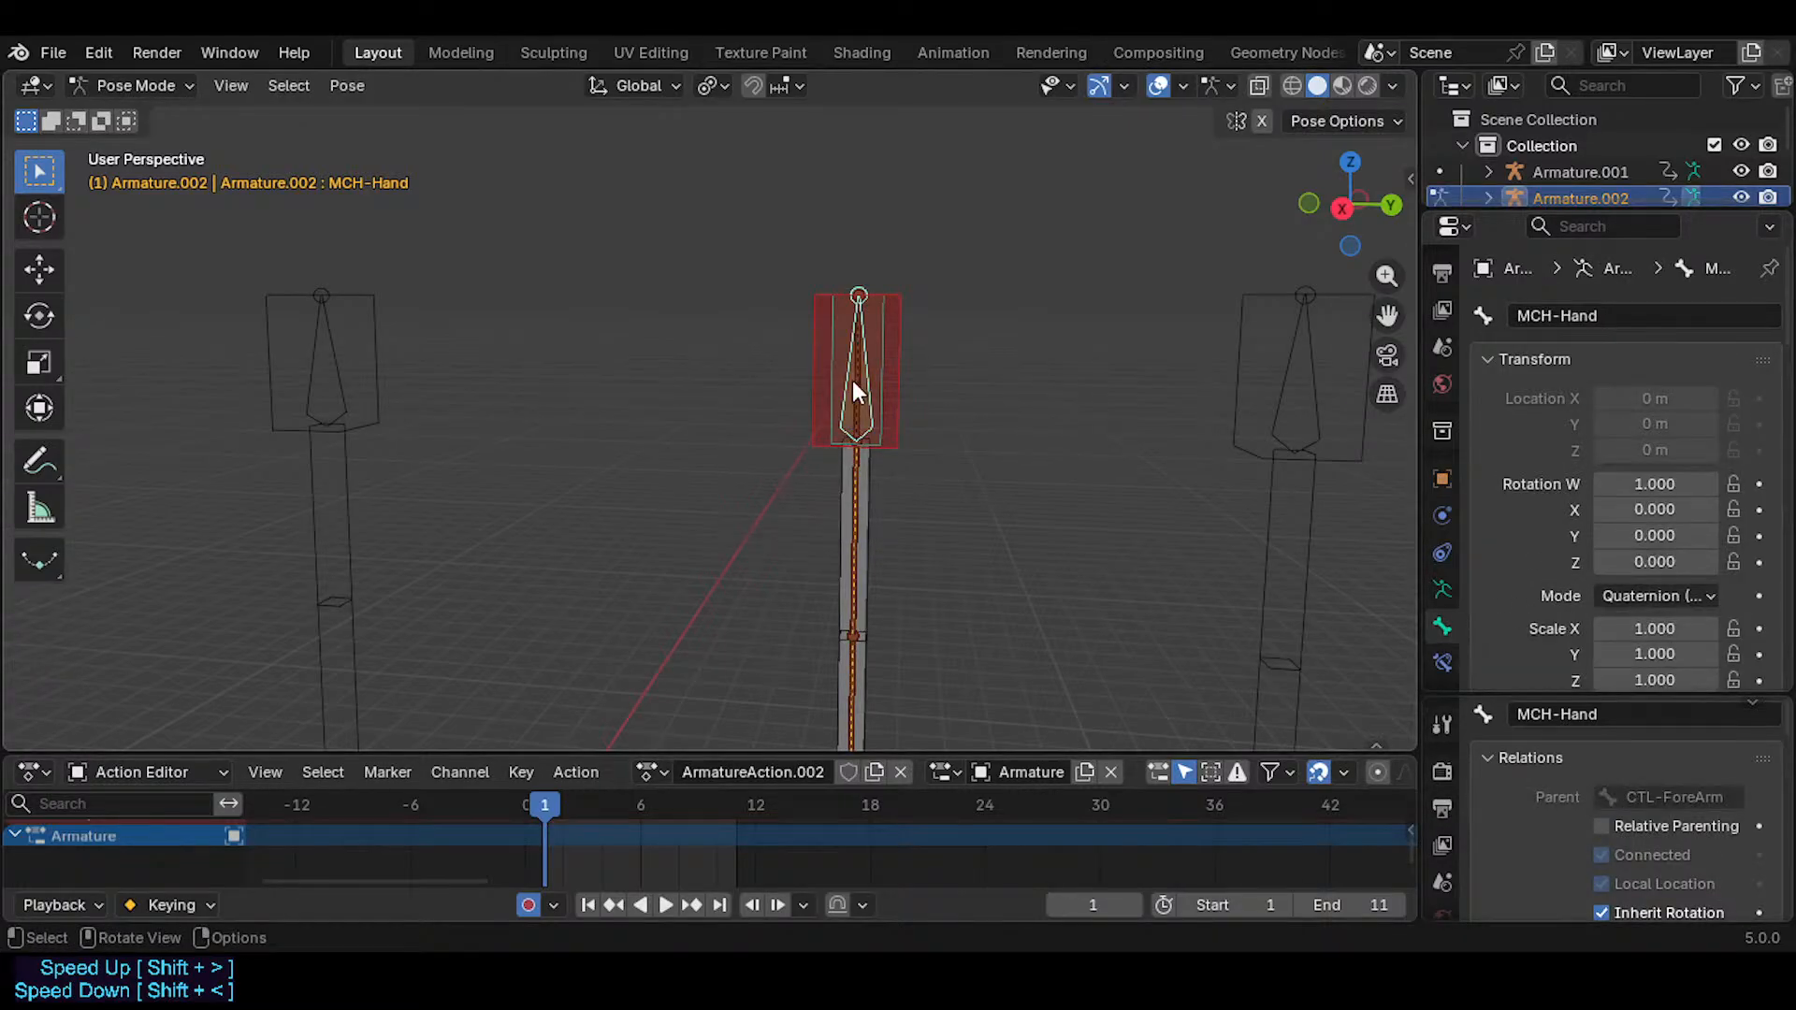
left_click(1443, 663)
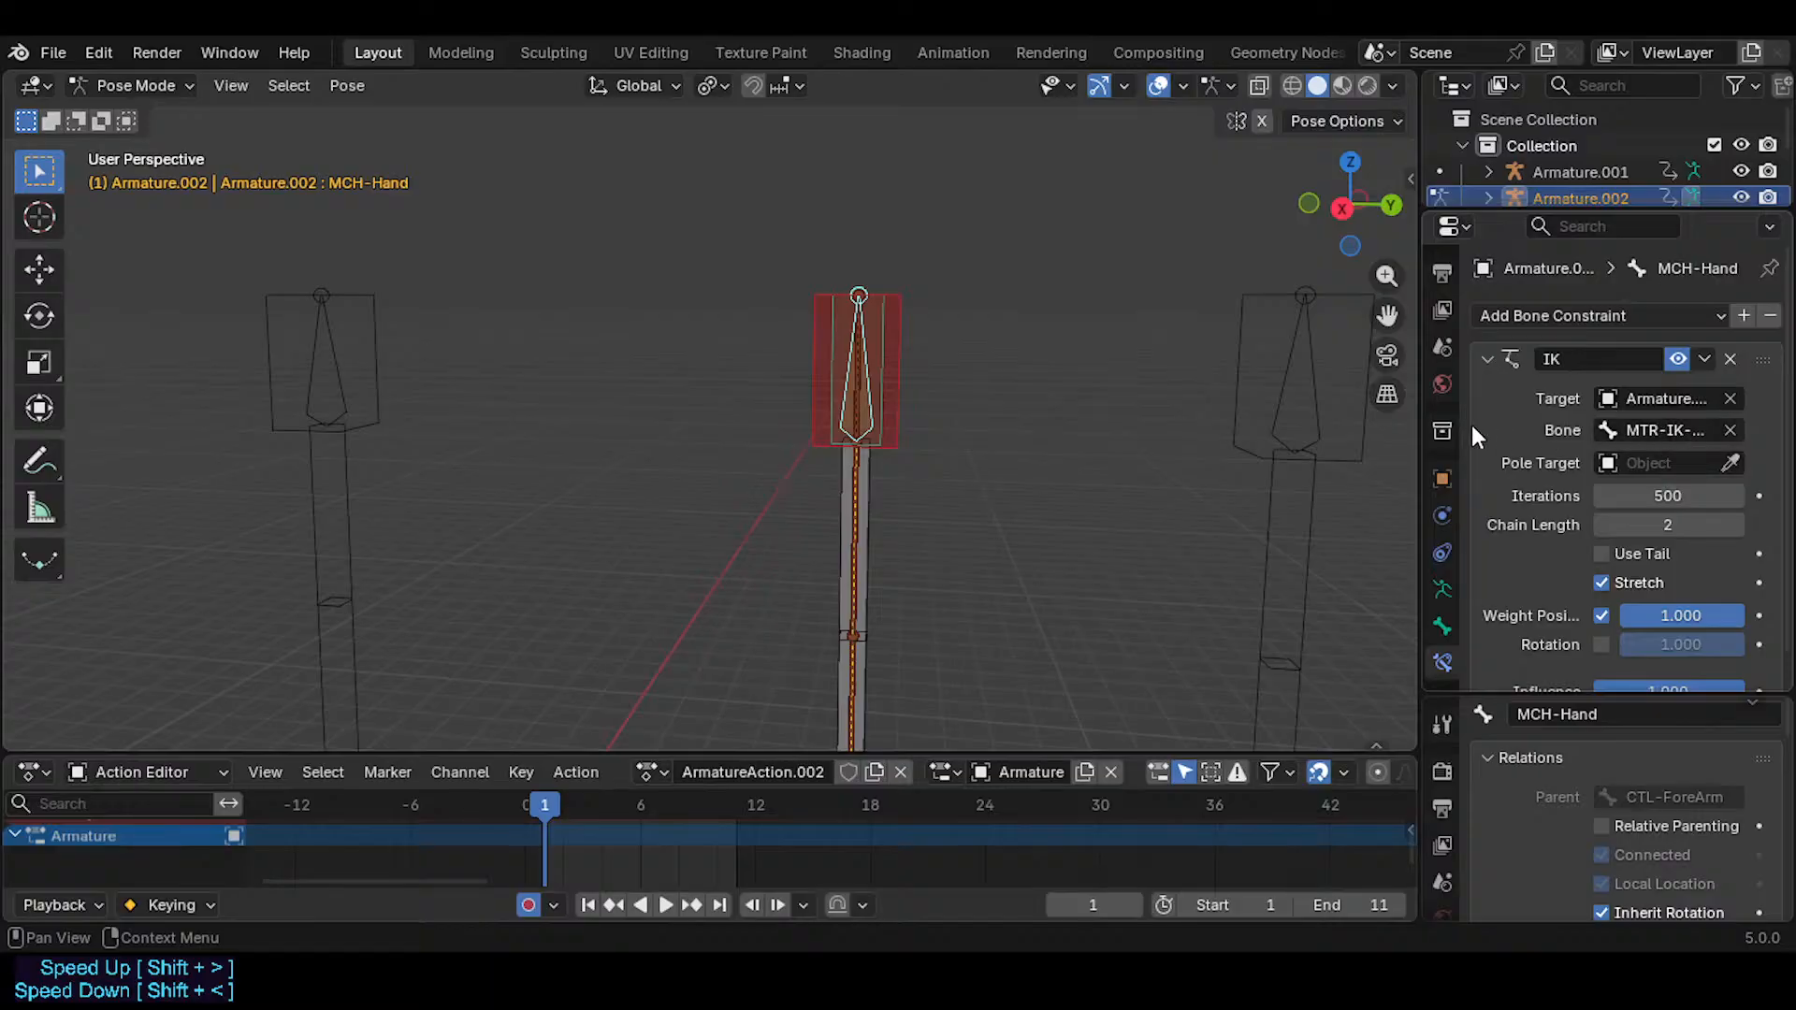
left_click_drag(1419, 430, 1389, 430)
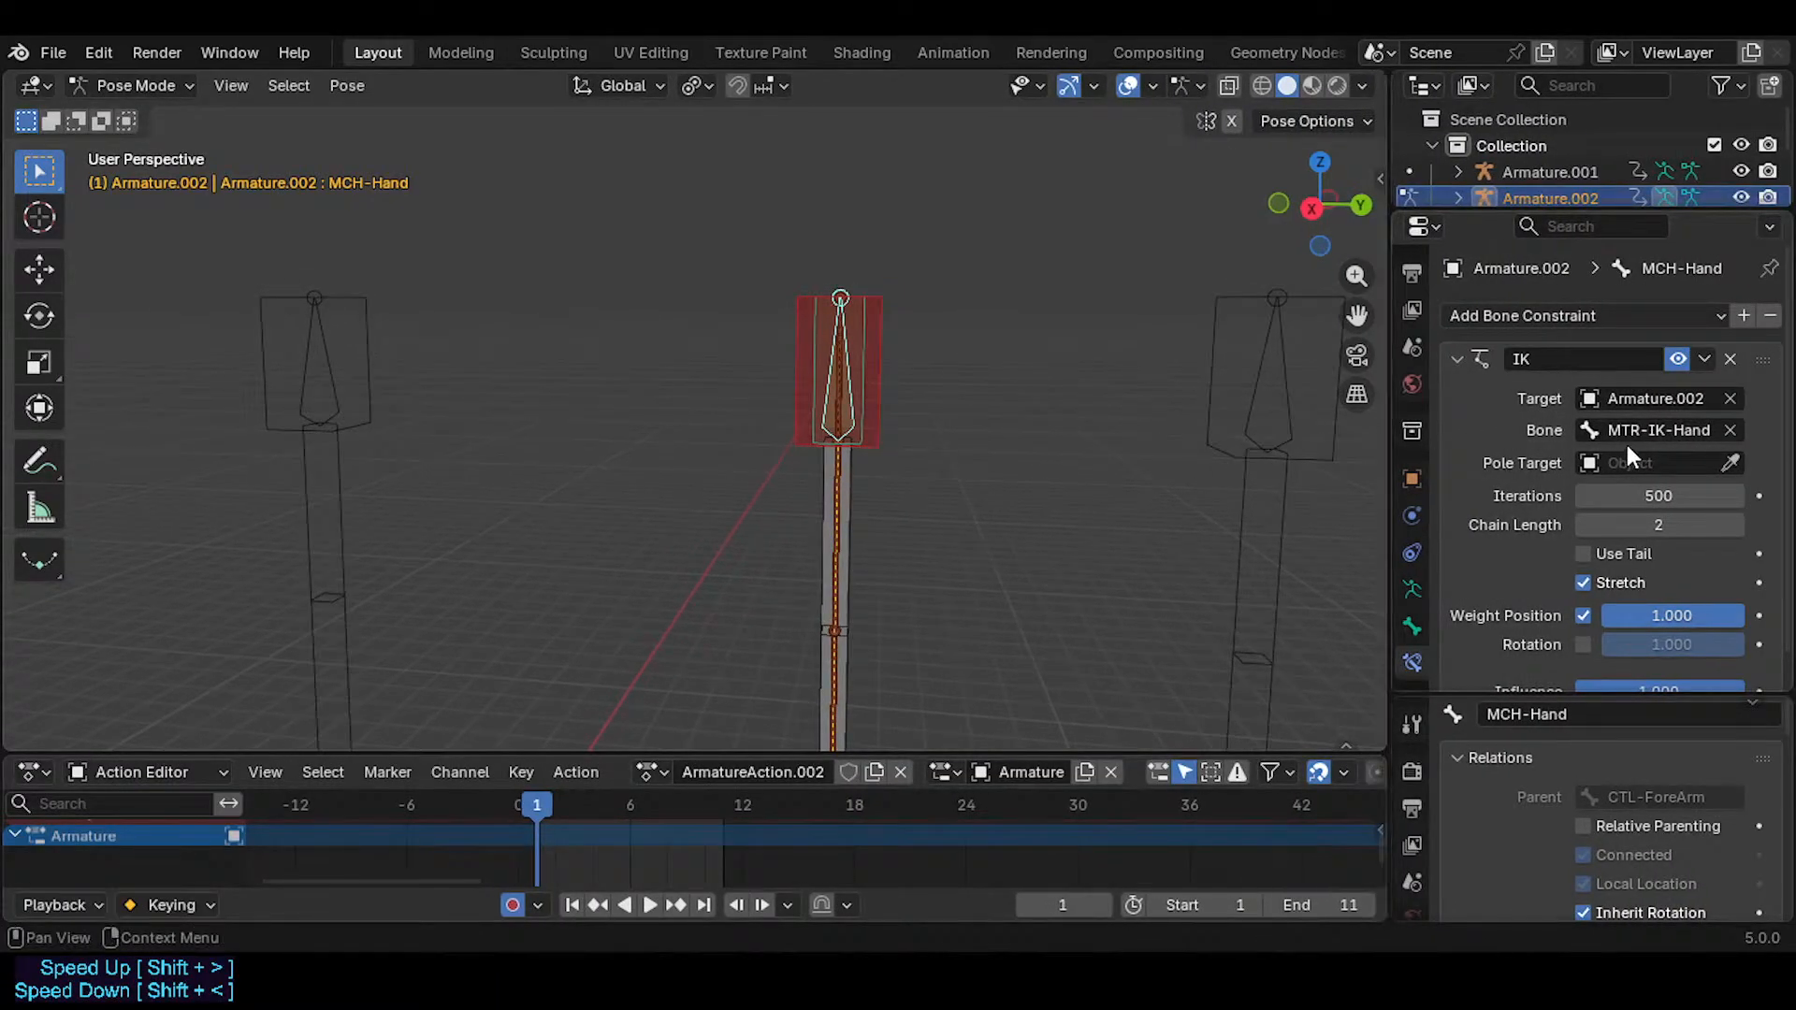
- Move MTR-IK-Hand up beyond the arm's reach to test the IK on the arm
left_click(881, 336)
middle_click_drag(881, 336, 705, 456)
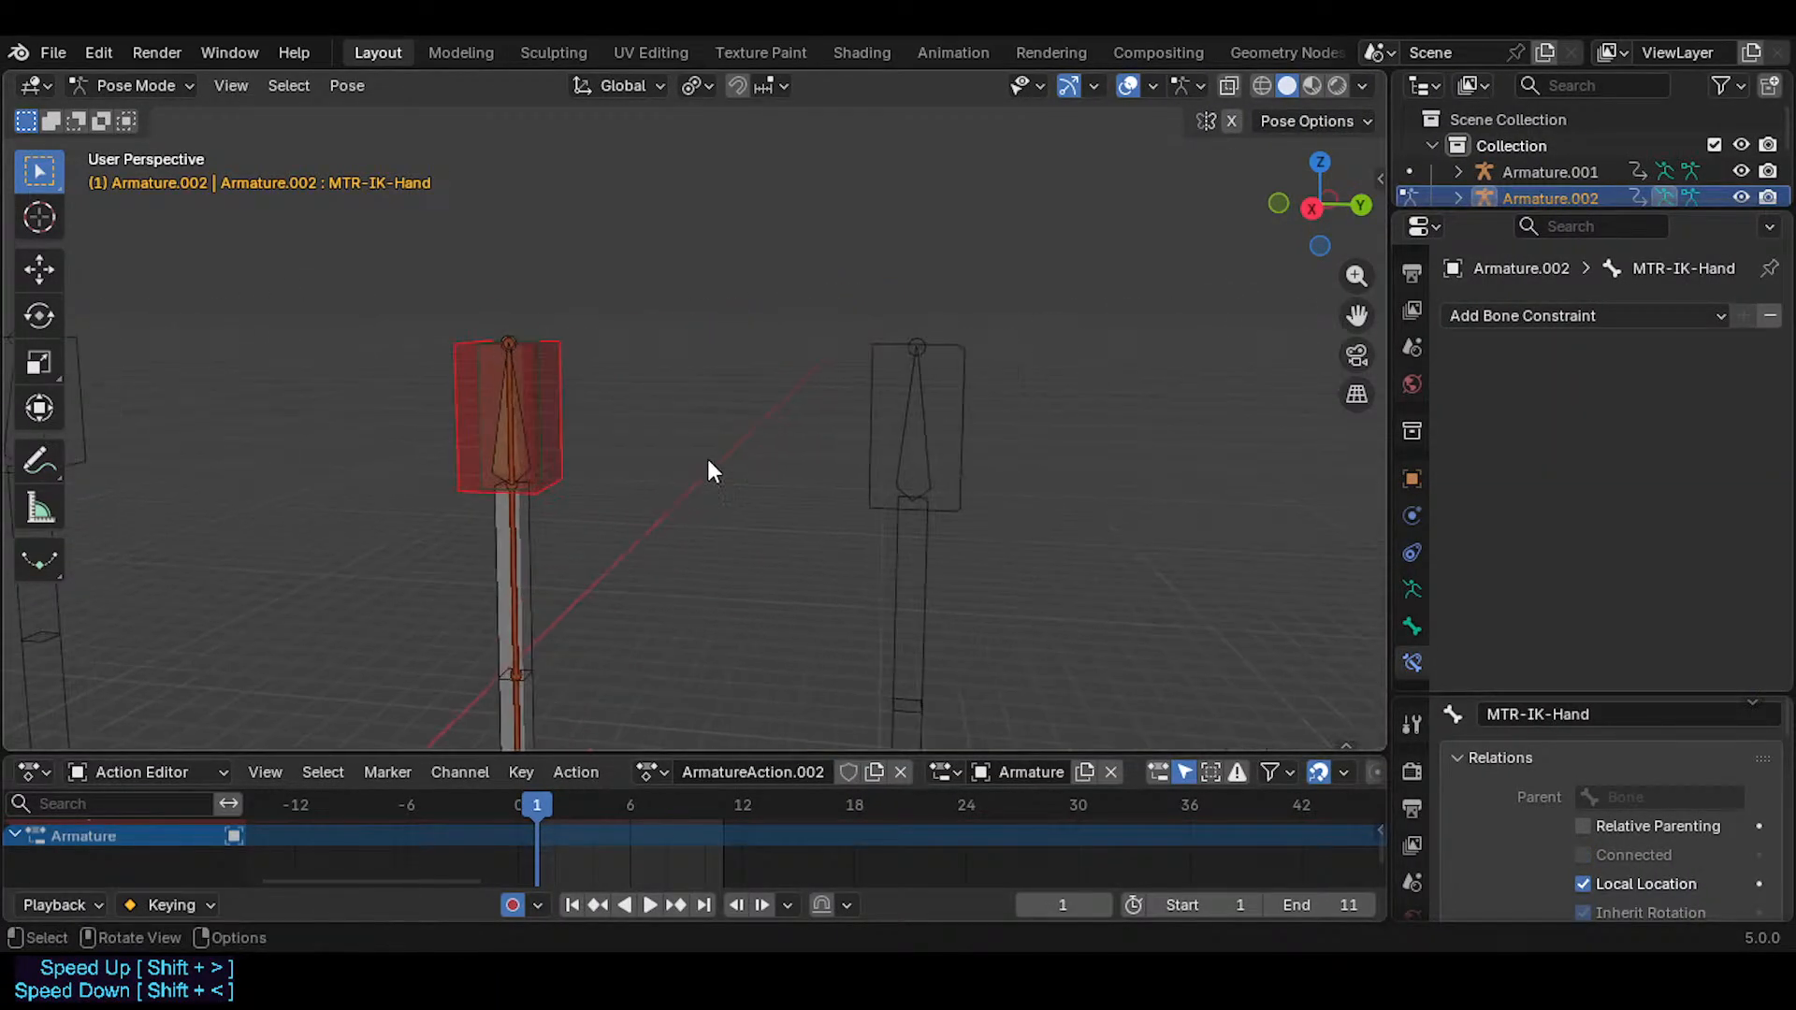
key("g")
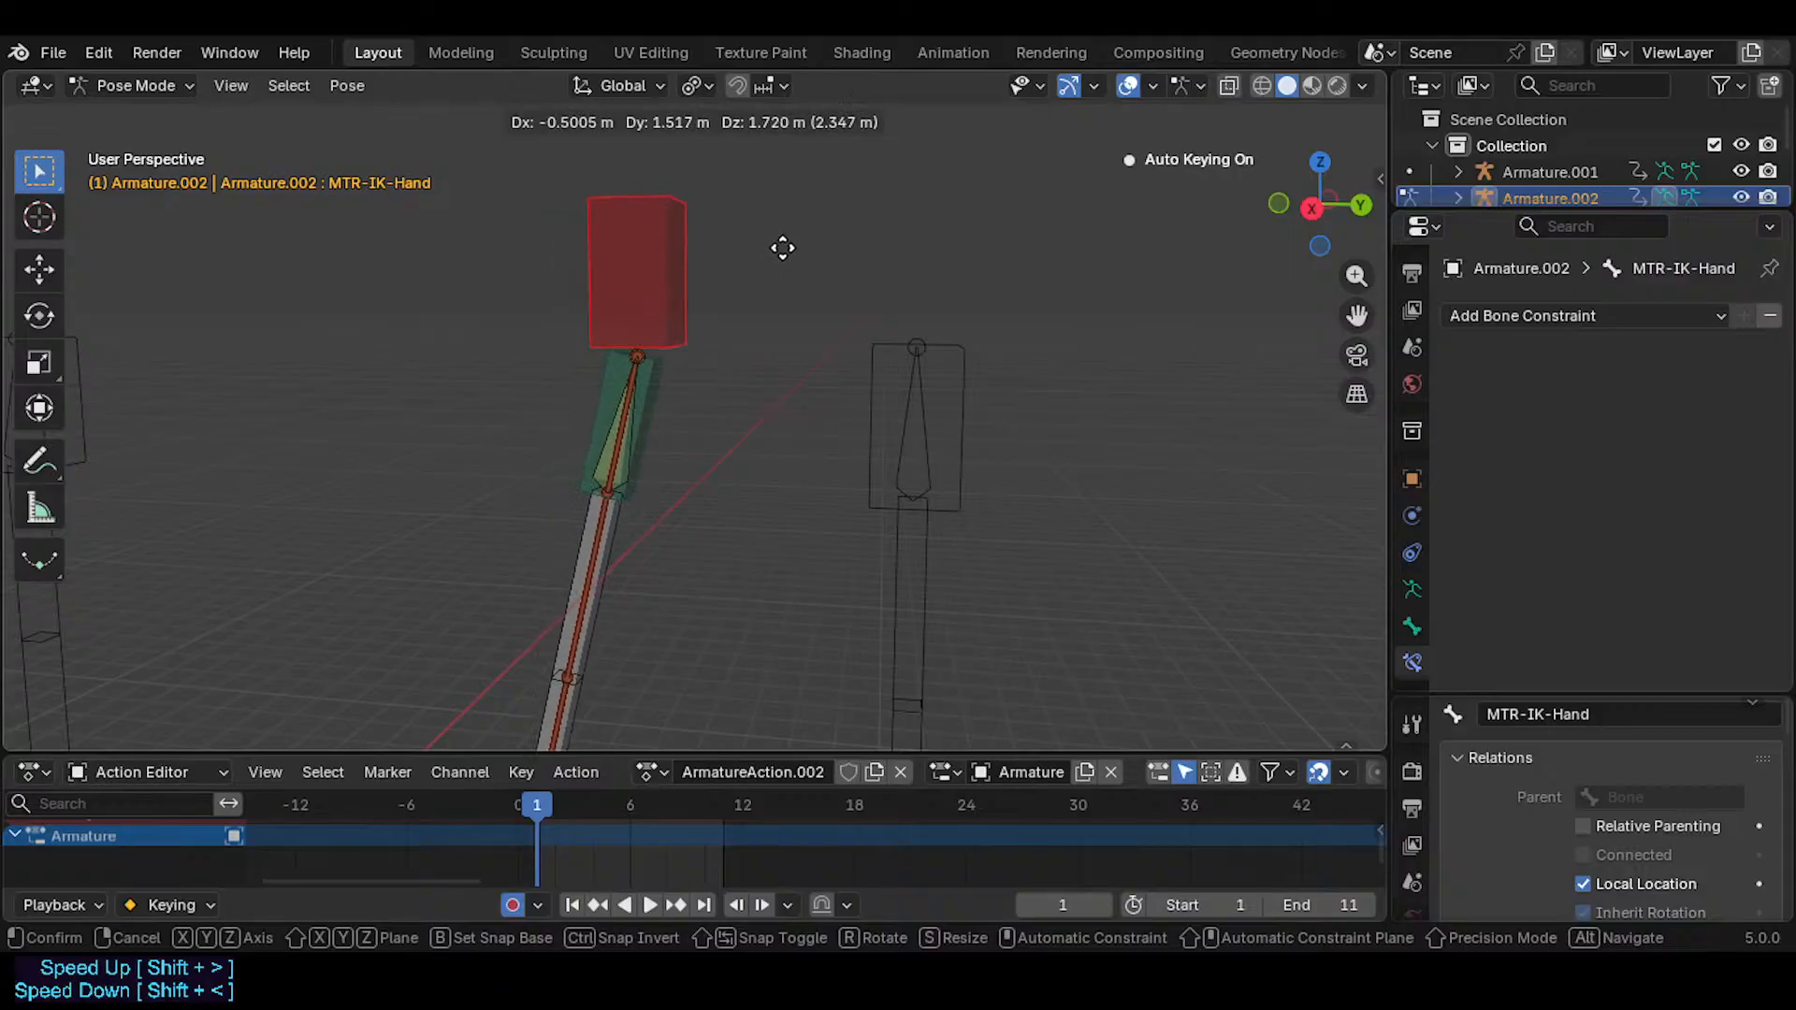
left_click(795, 239)
key("g")
left_click(679, 310)
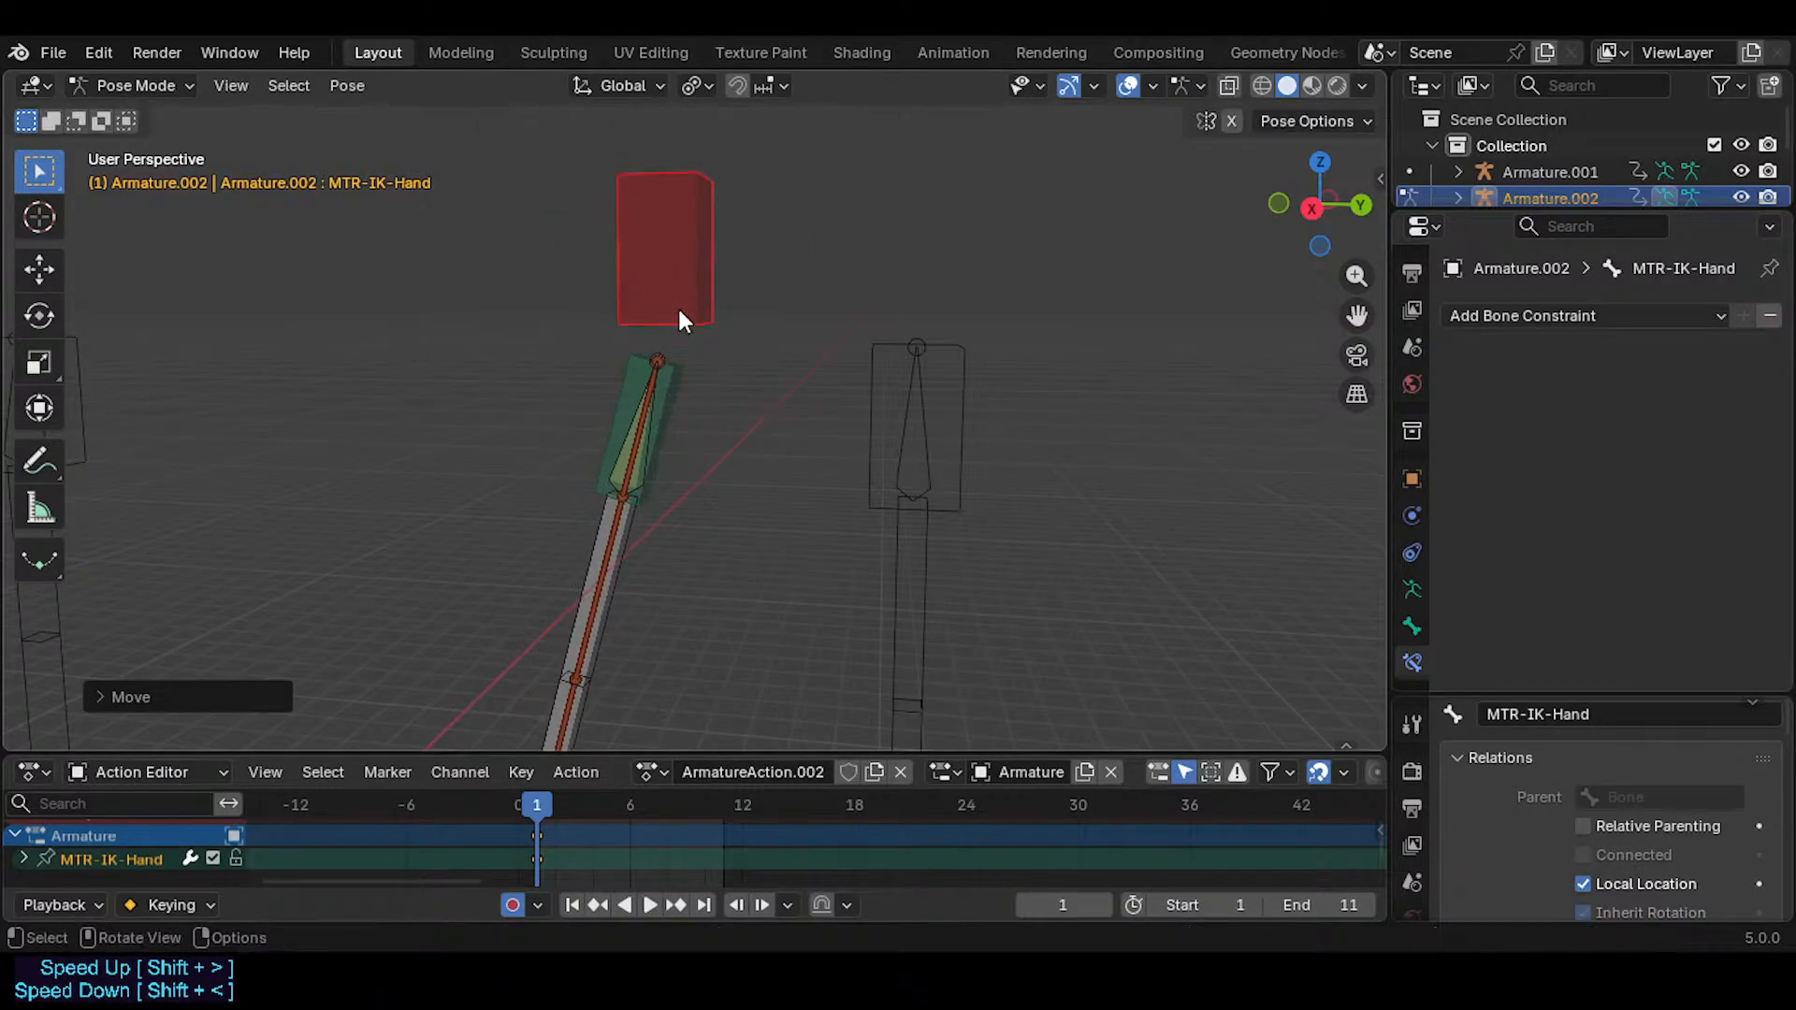
- Try to move TWK-Hand up towards MTR-IK-Hand
left_click(666, 402)
key("g")
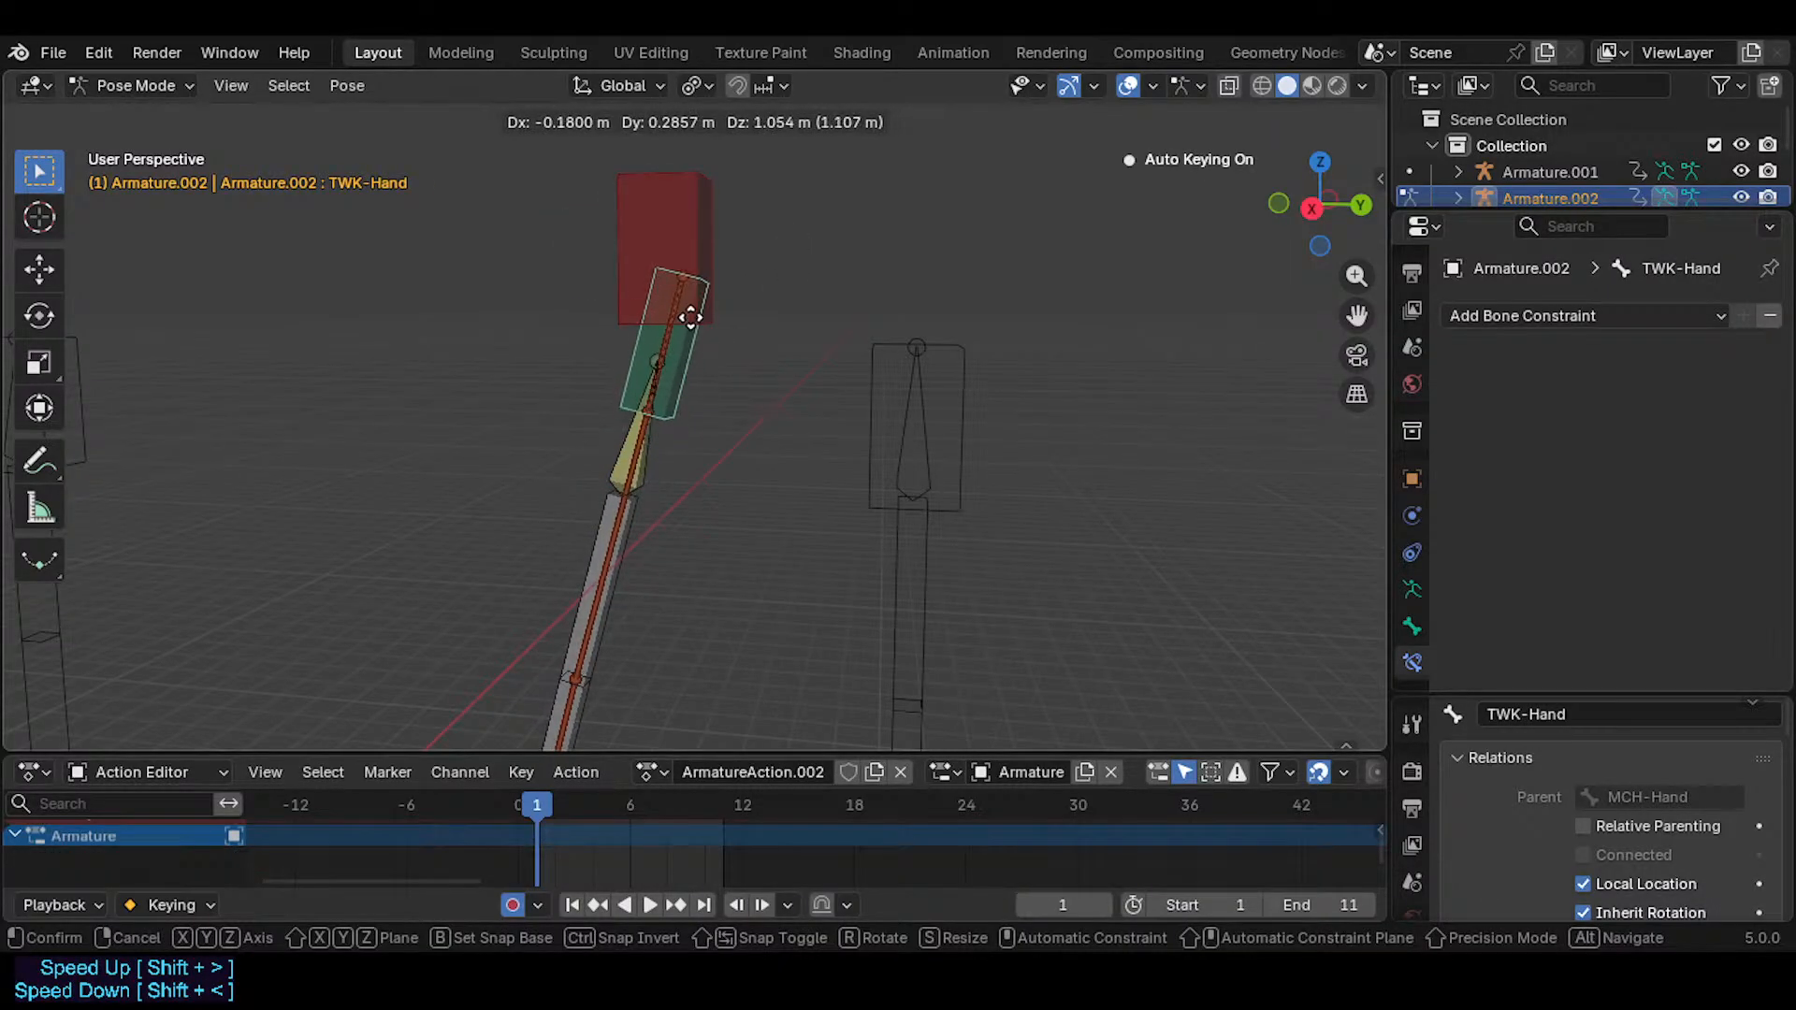
key("Escape")
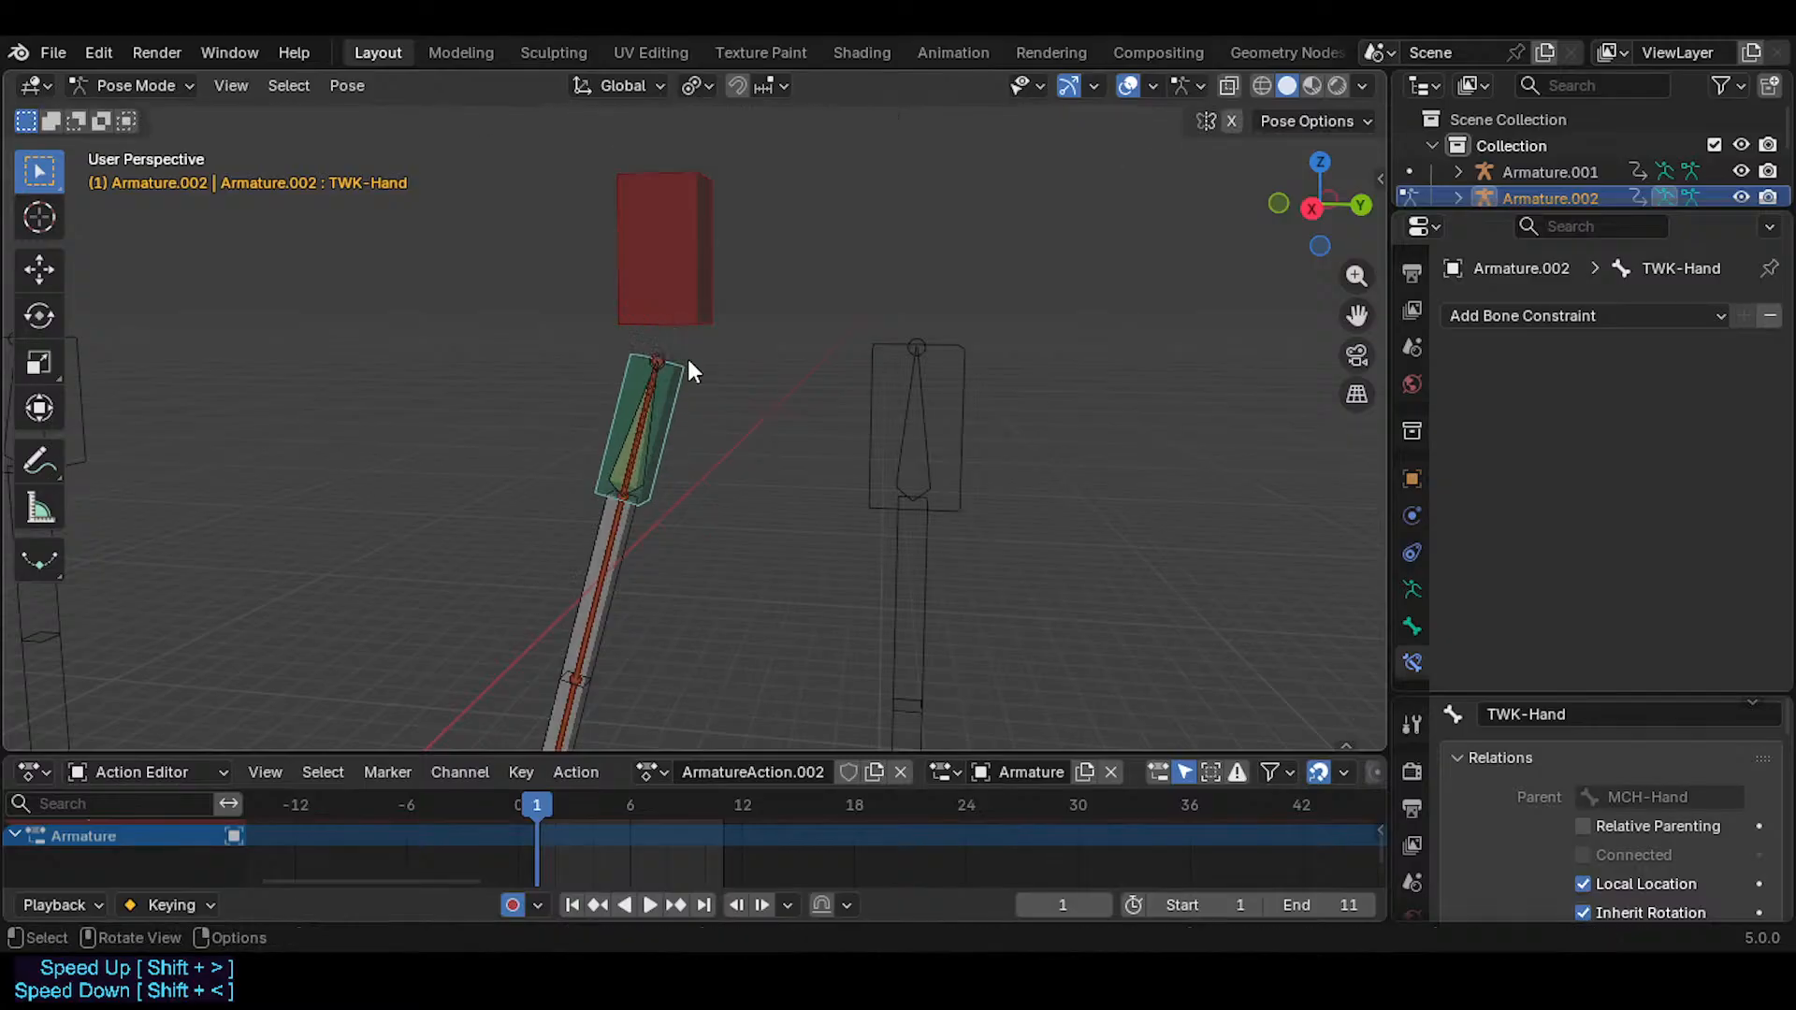
- Reposition MTR-IK-Hand slightly above the arm and select TWK-Hand to compare the two controls
left_click(664, 320)
key("g")
left_click(660, 322)
scroll(654, 402, "down", 2)
middle_click_drag(655, 426, 659, 362, "shift")
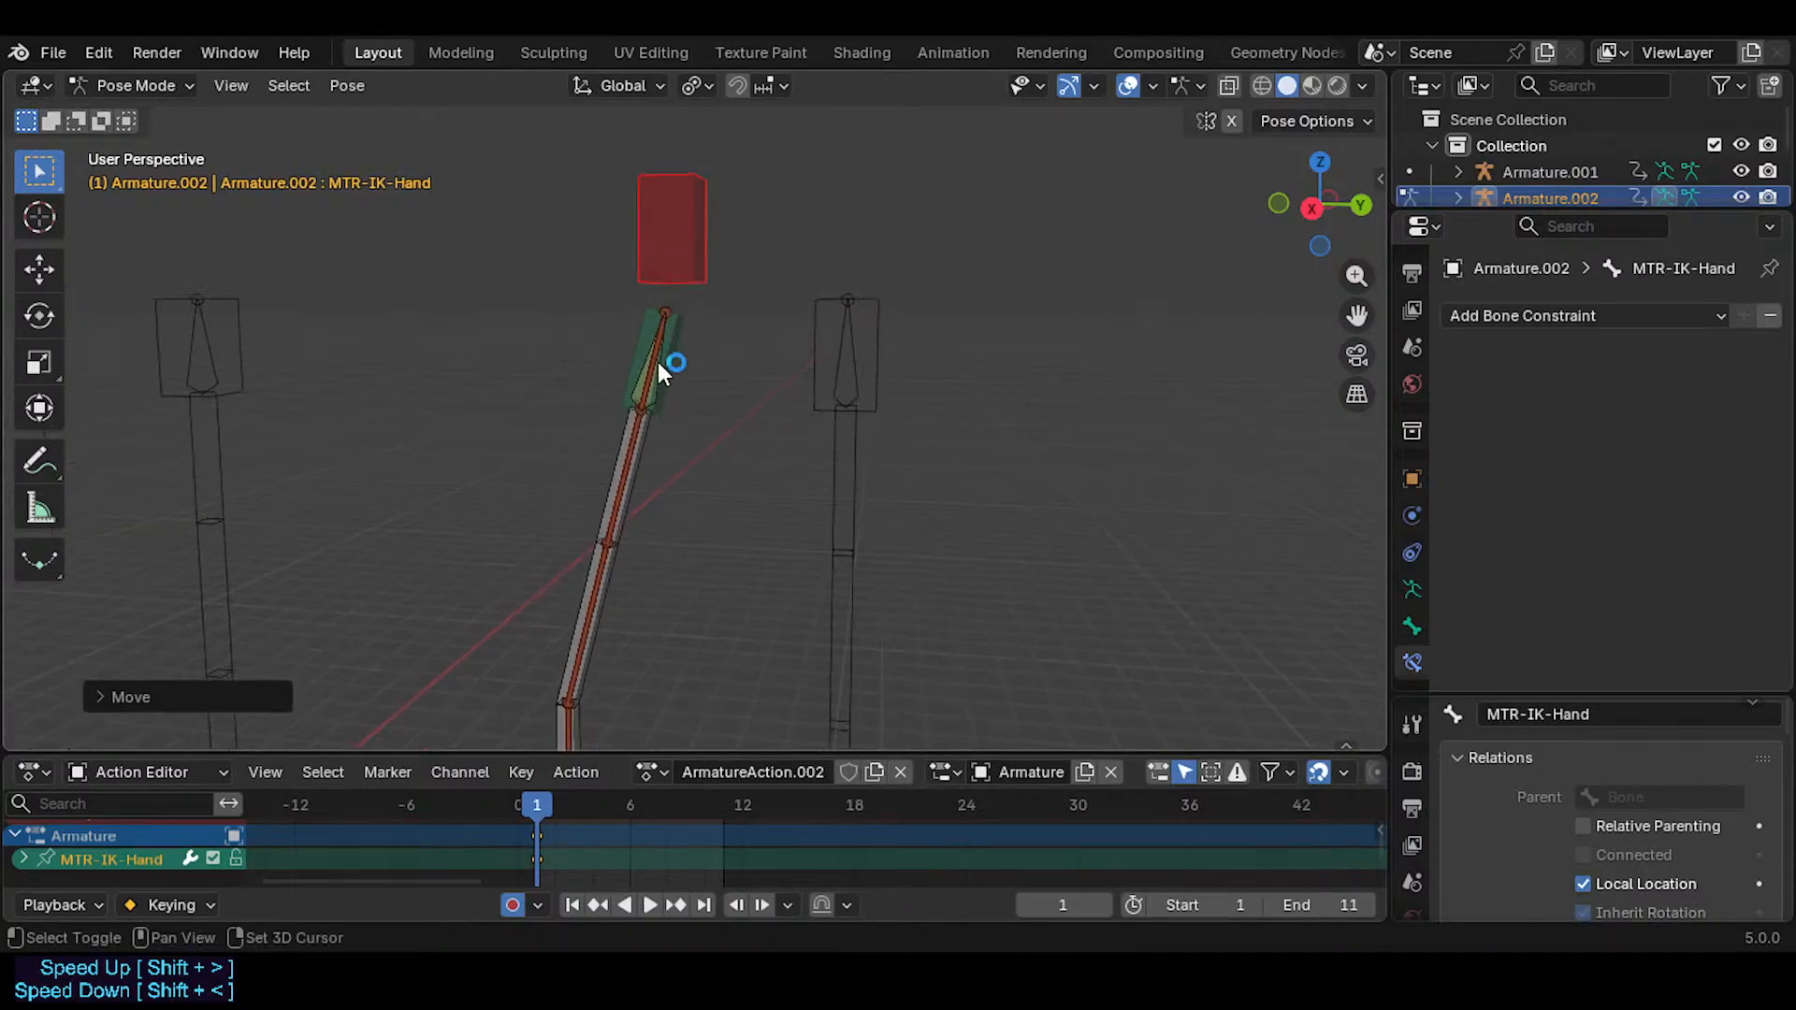
key("g")
left_click(658, 348)
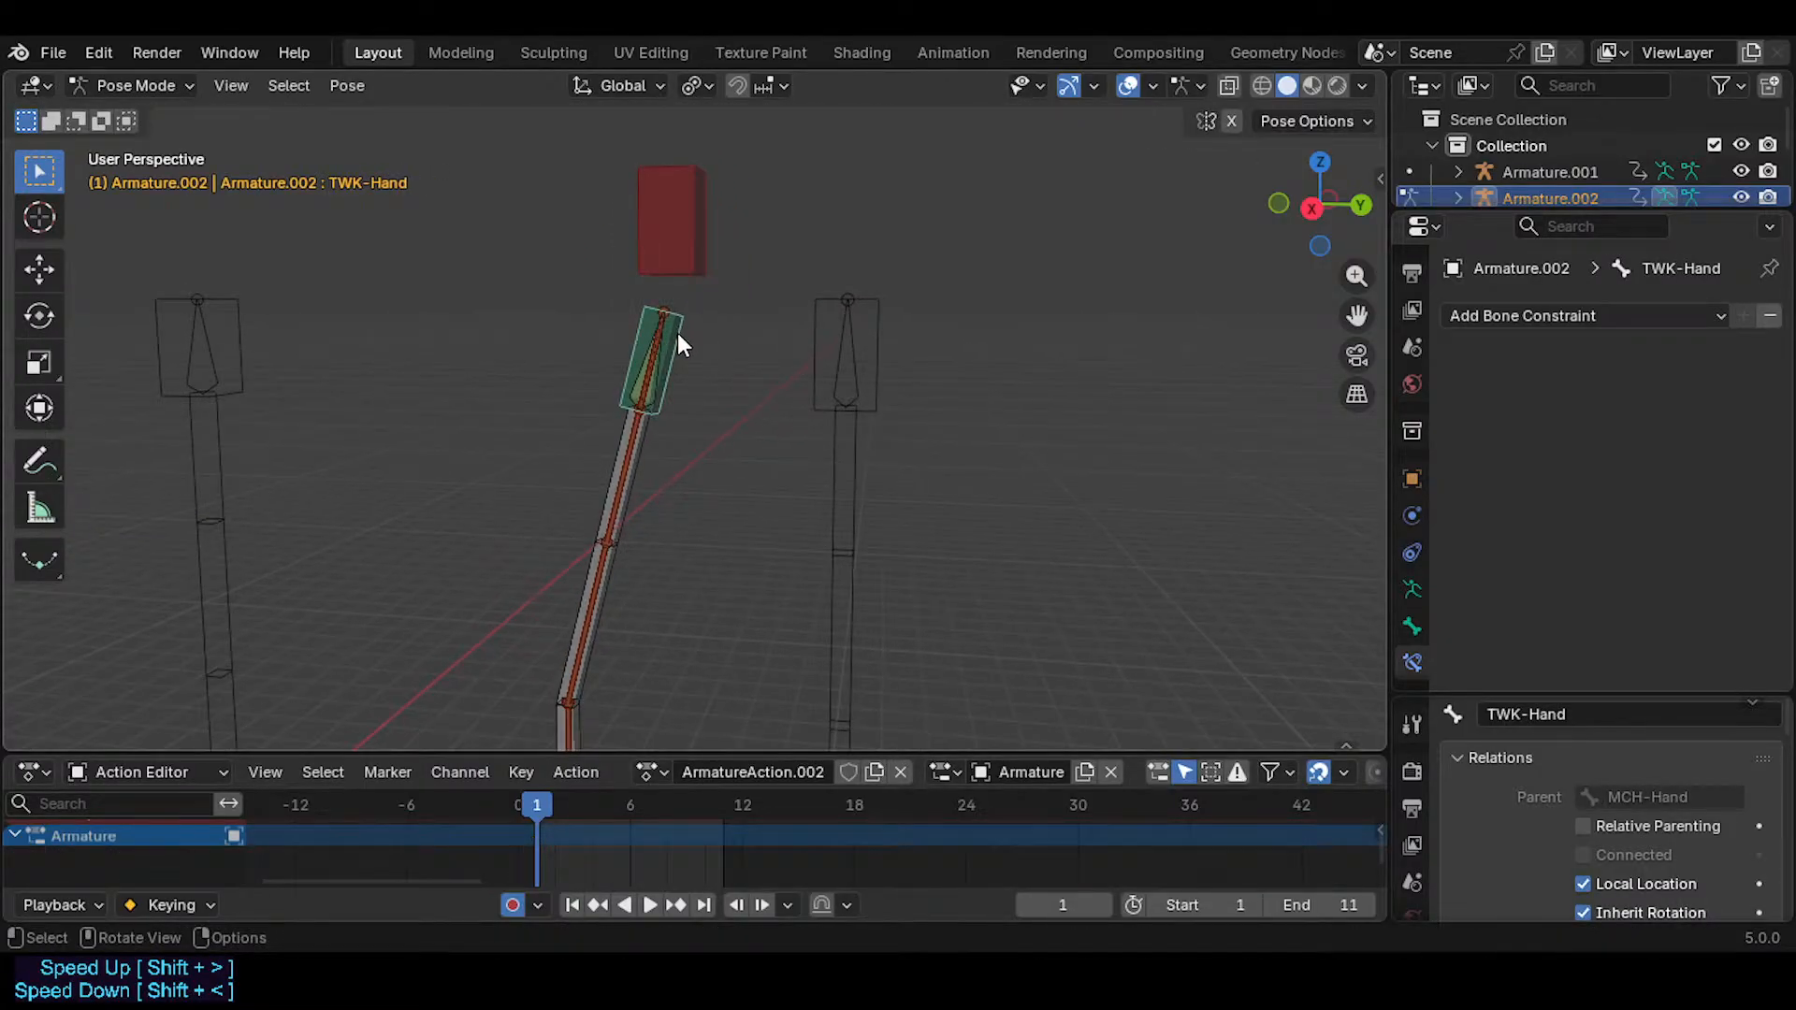
- Try offsetting TWK-Hand to either side of MCH-Hand to test its independent movement
scroll(673, 351, "up", 2)
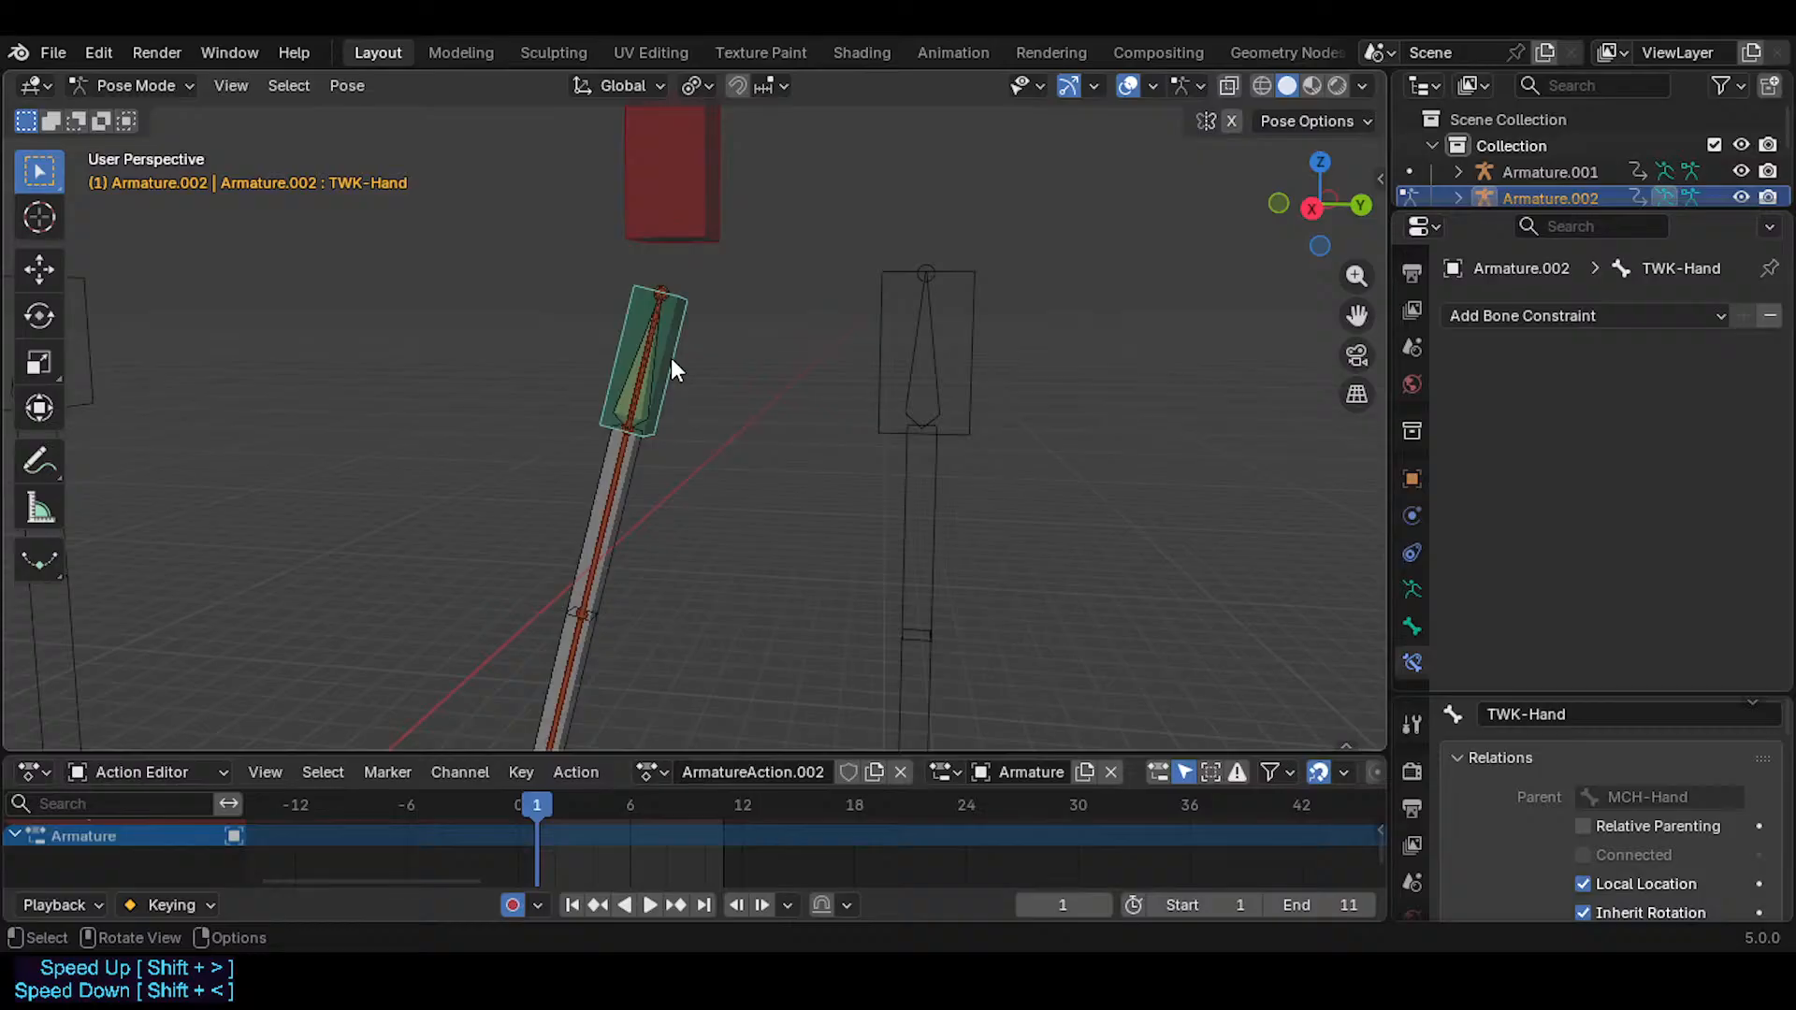
key("g")
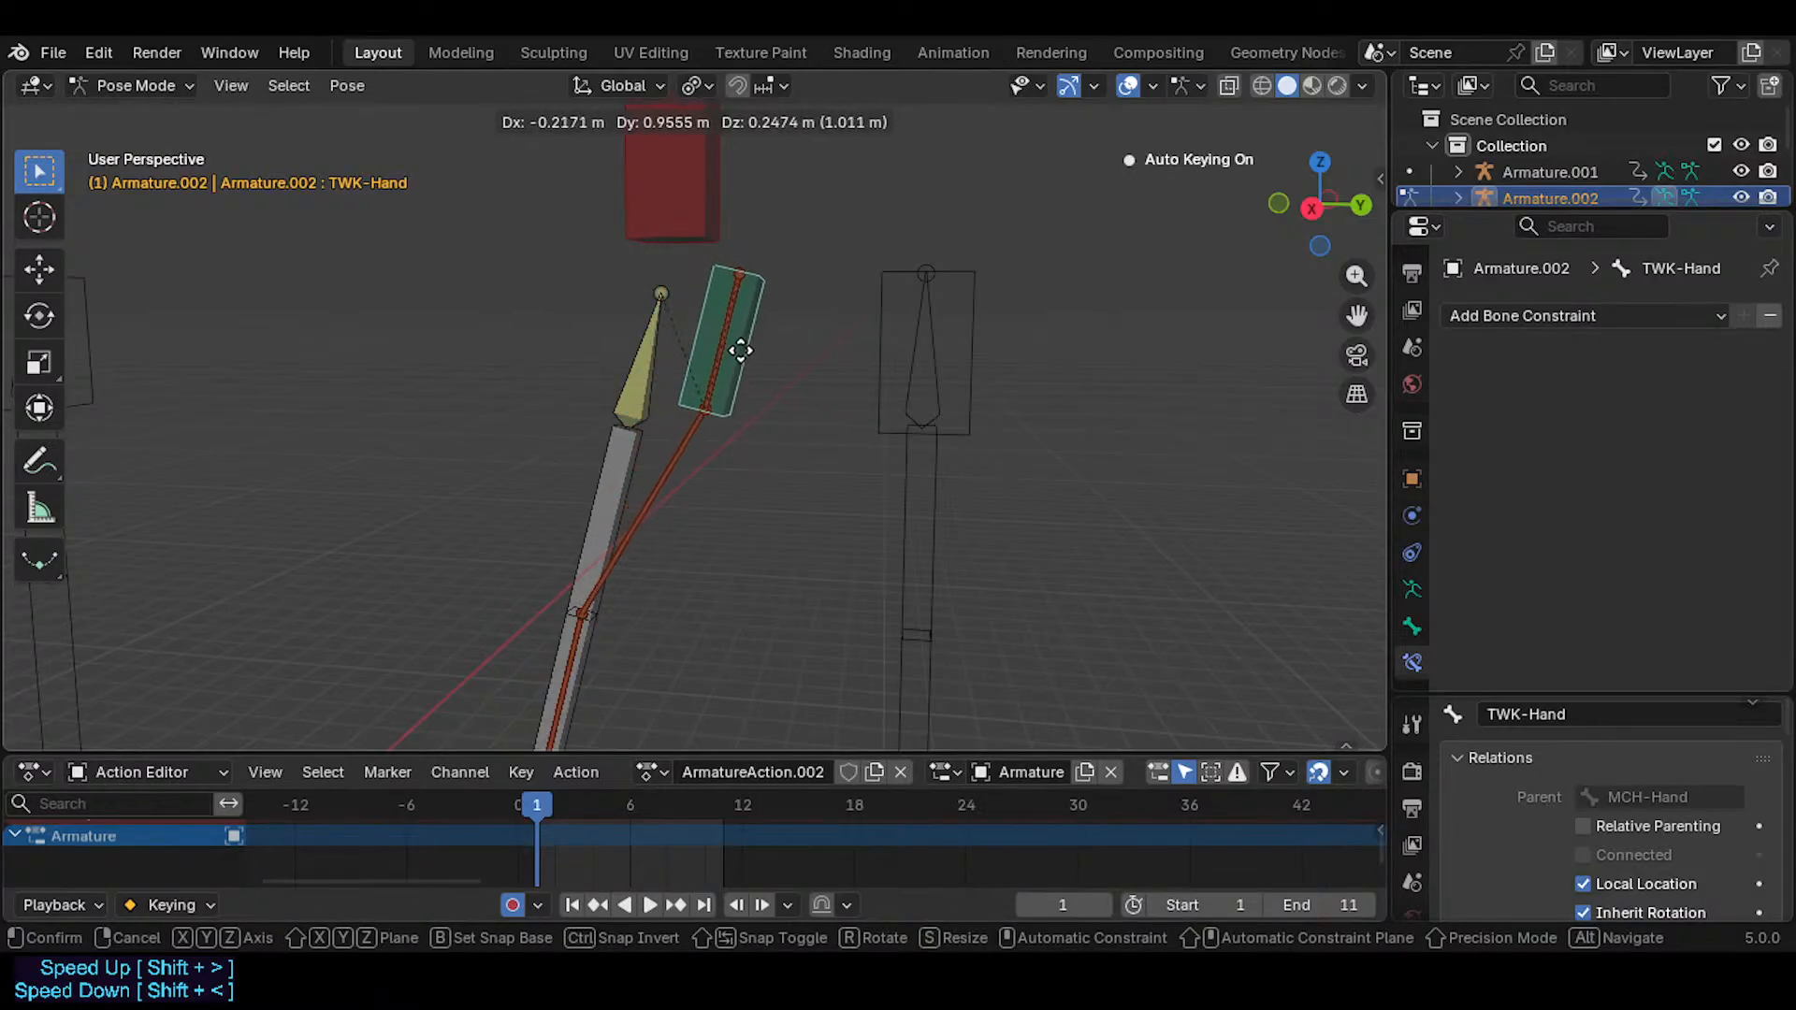
key("Escape")
left_click(687, 237, "shift")
left_click(682, 305)
key("g")
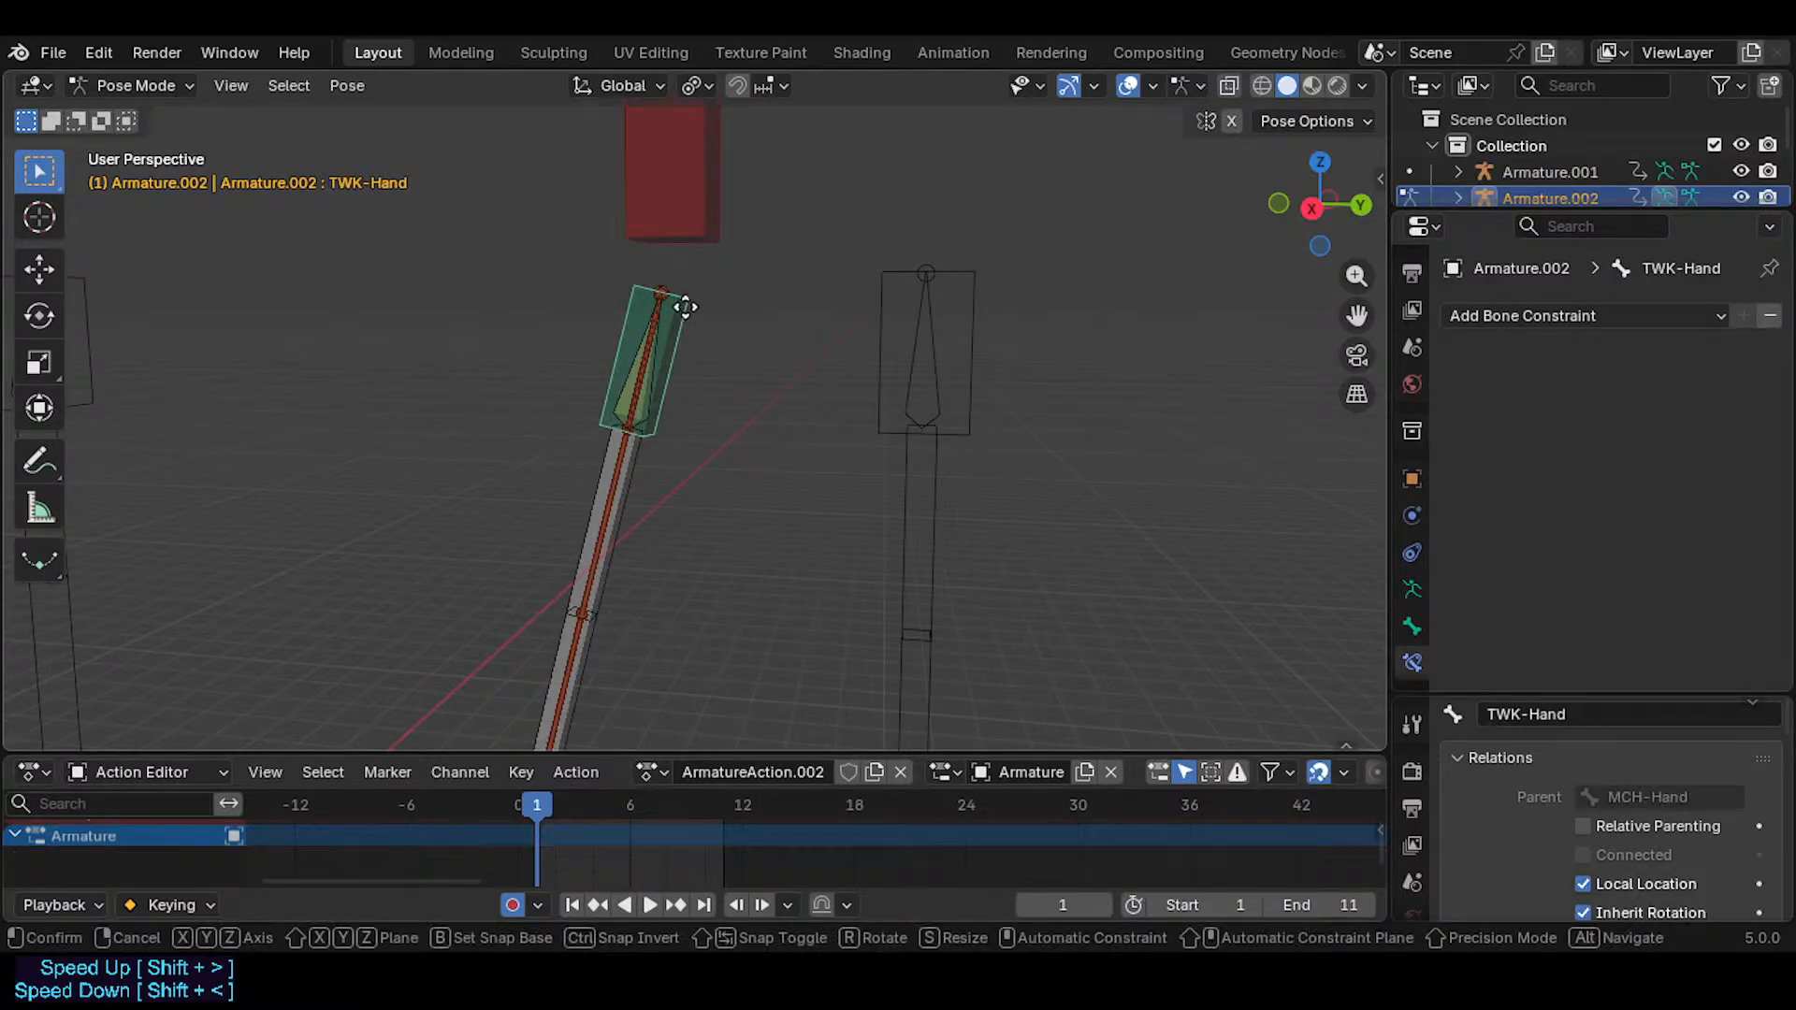
right_click(716, 288)
key("g")
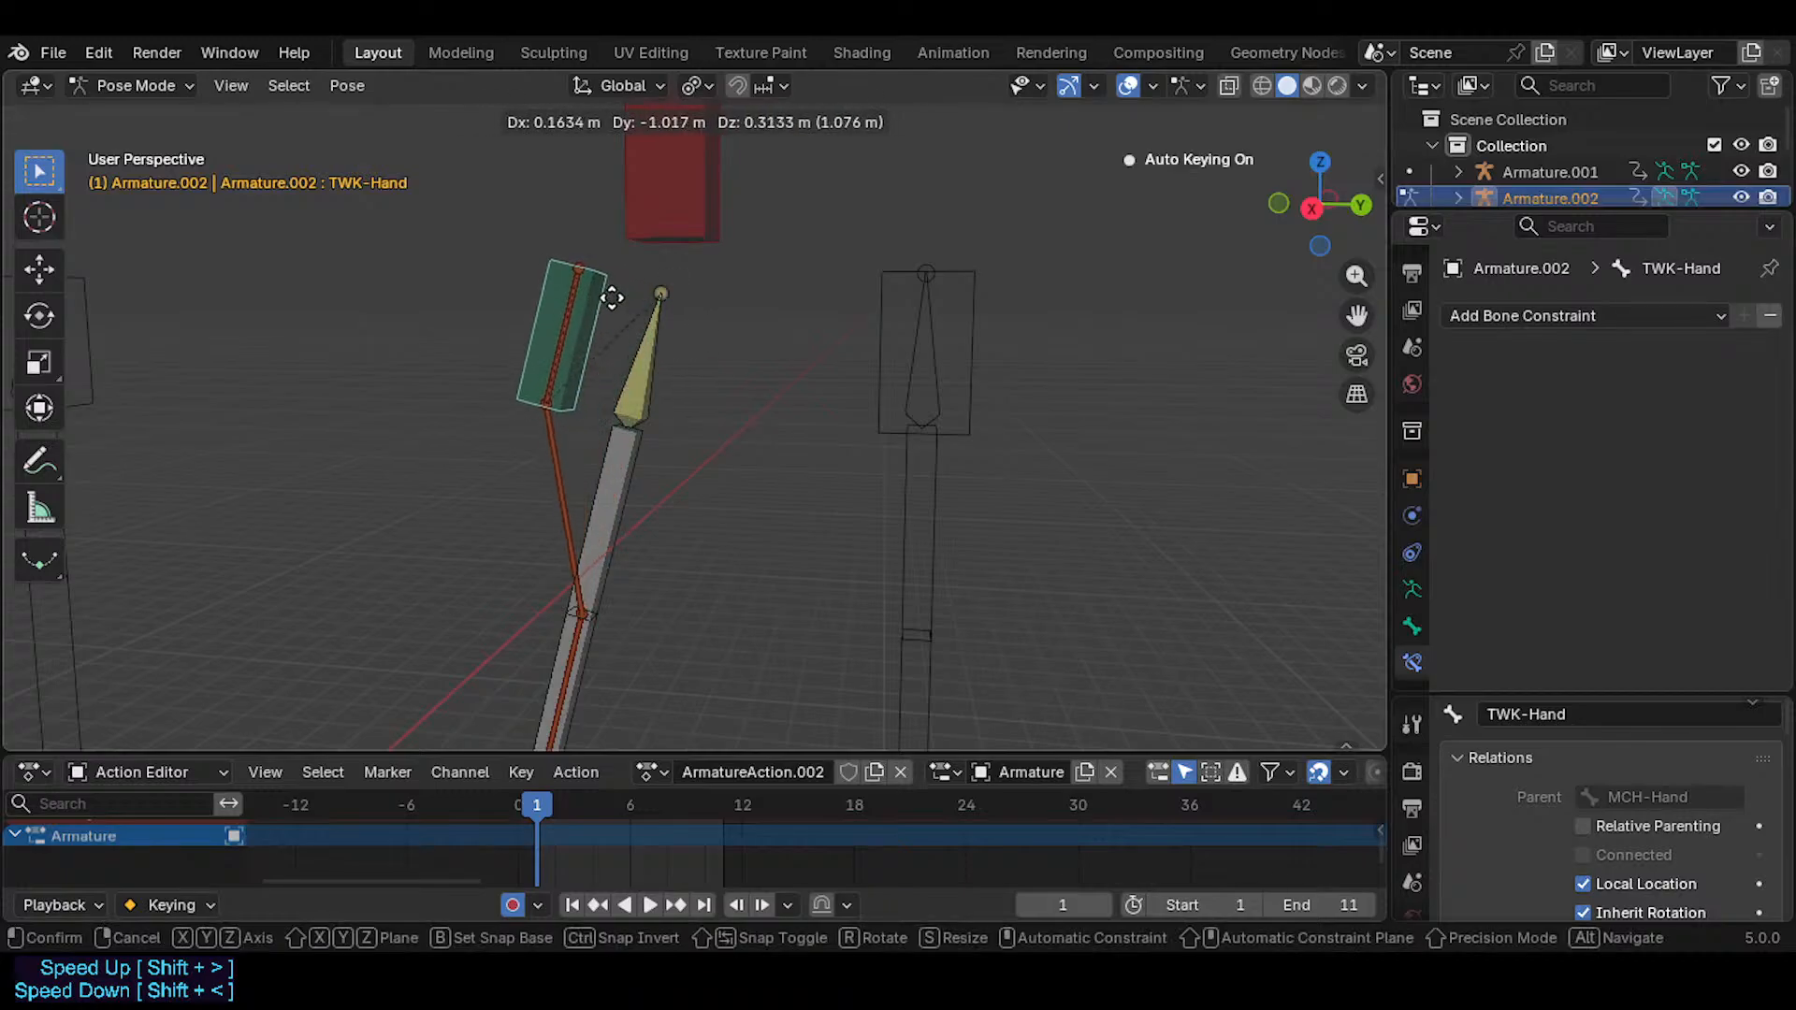
right_click(562, 304)
- Move MTR-IK-Hand sideways in the negative Y direction and select TWK-Hand to examine how it follows the arm
scroll(598, 309, "down", 2)
left_click(619, 297)
key("g")
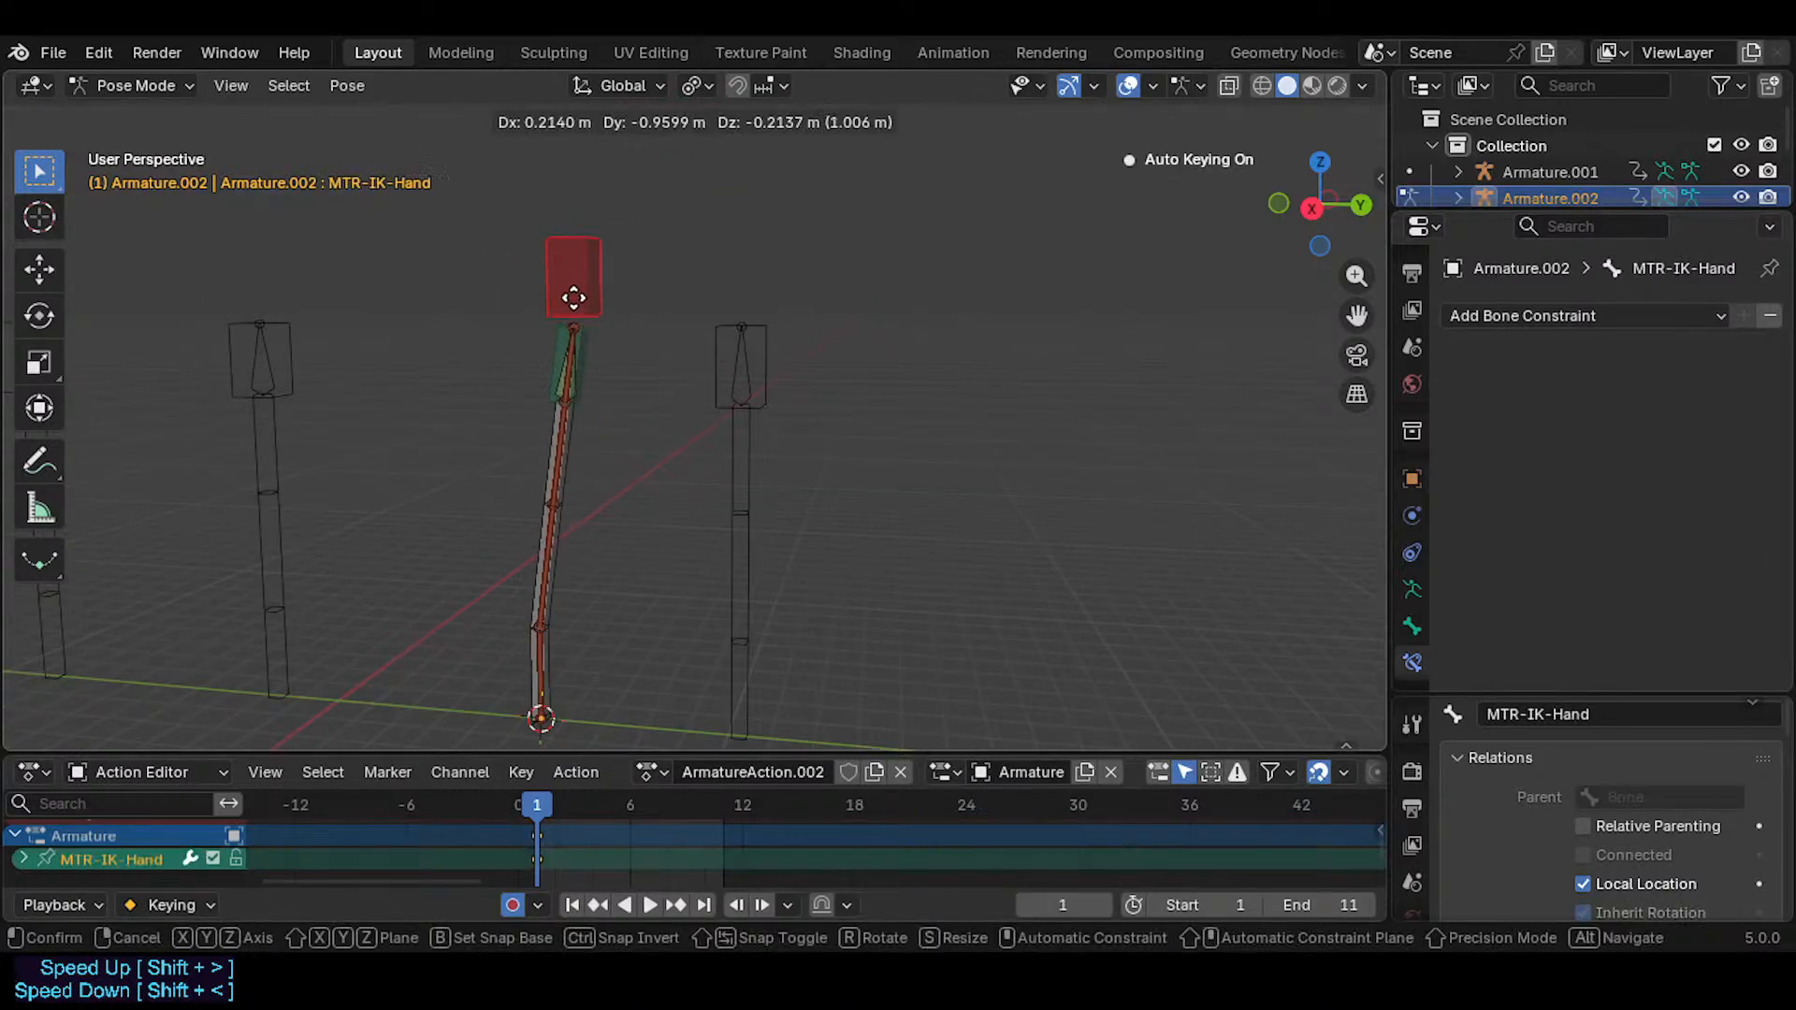
left_click(587, 351)
left_click(582, 344)
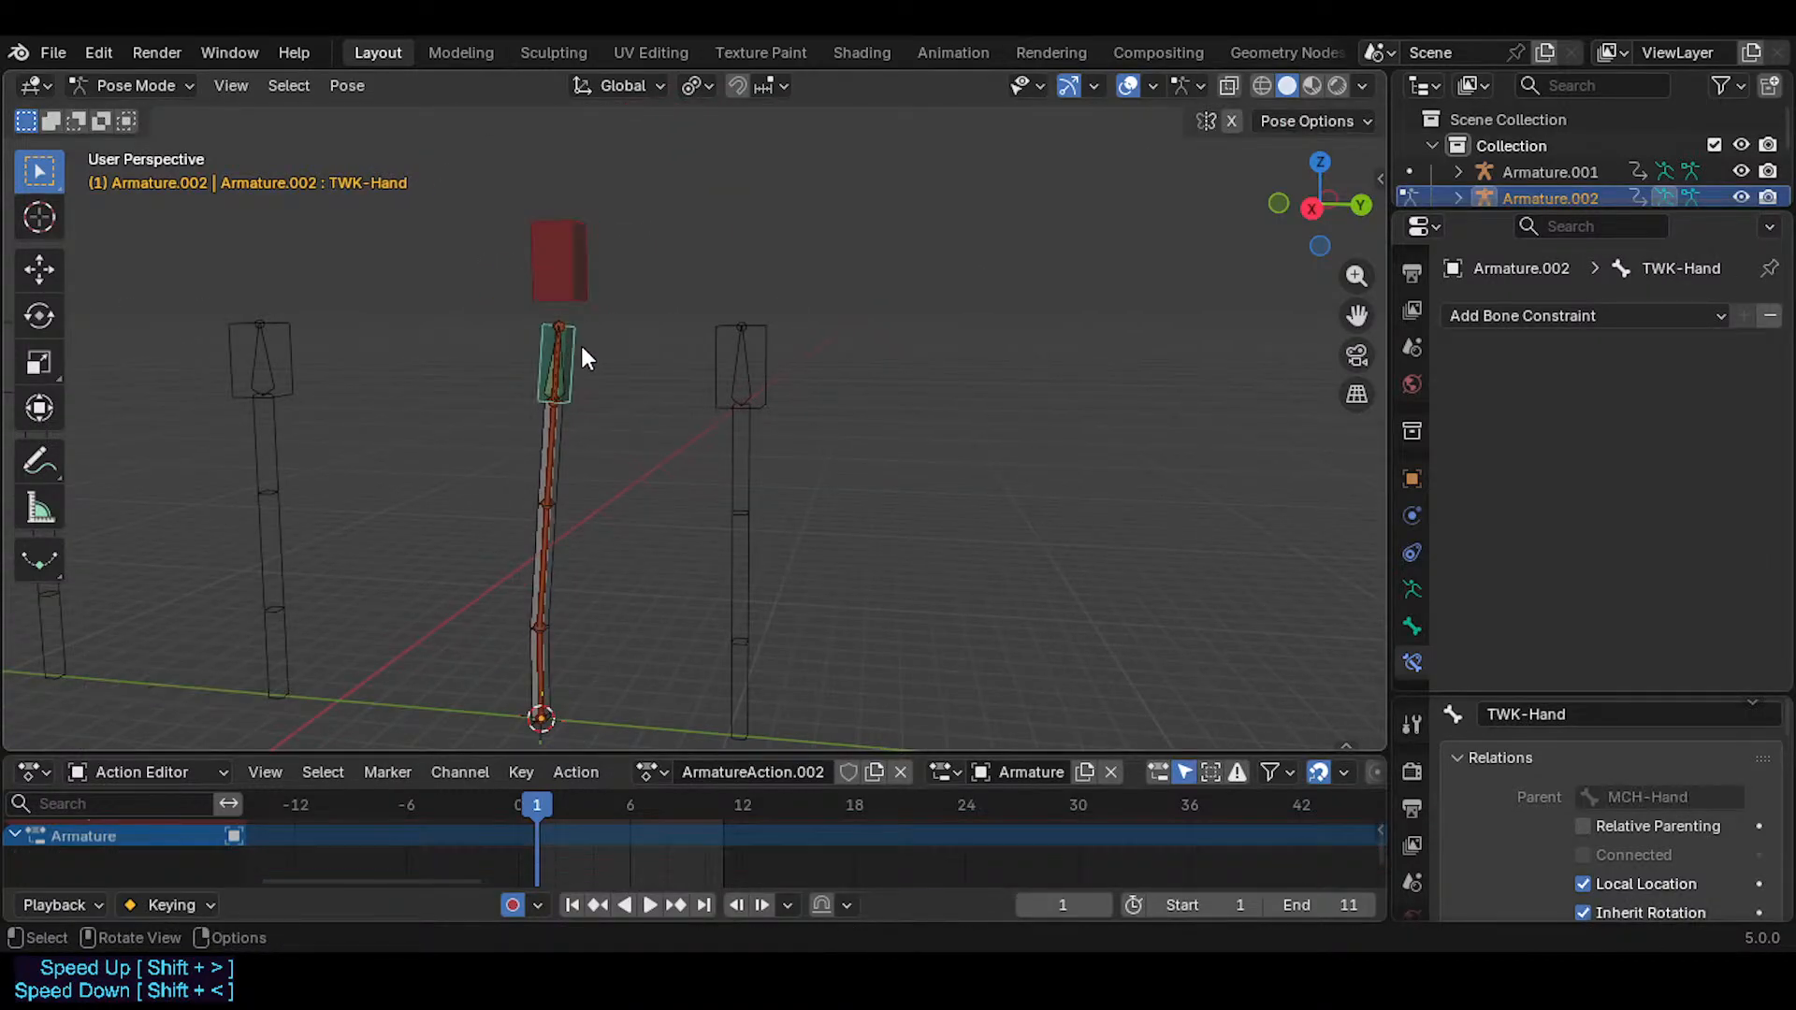
middle_click_drag(591, 447, 570, 384)
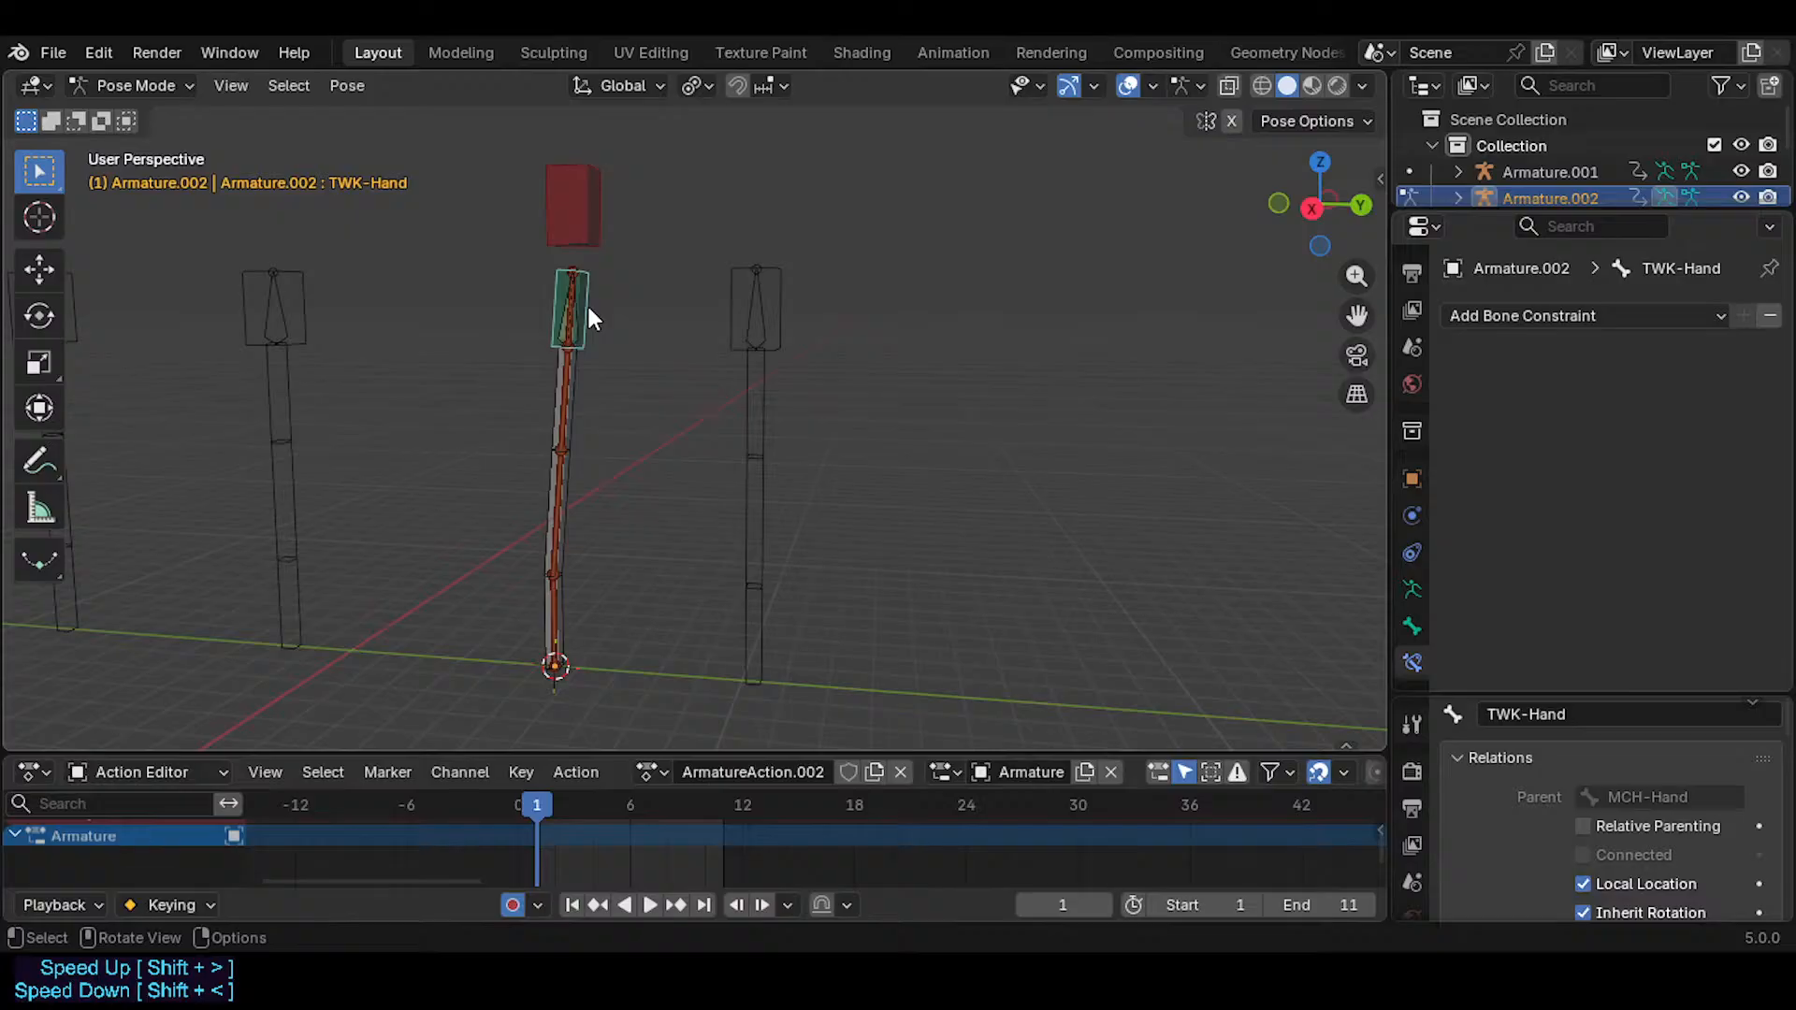
middle_click_drag(570, 462, 570, 431, "ctrl")
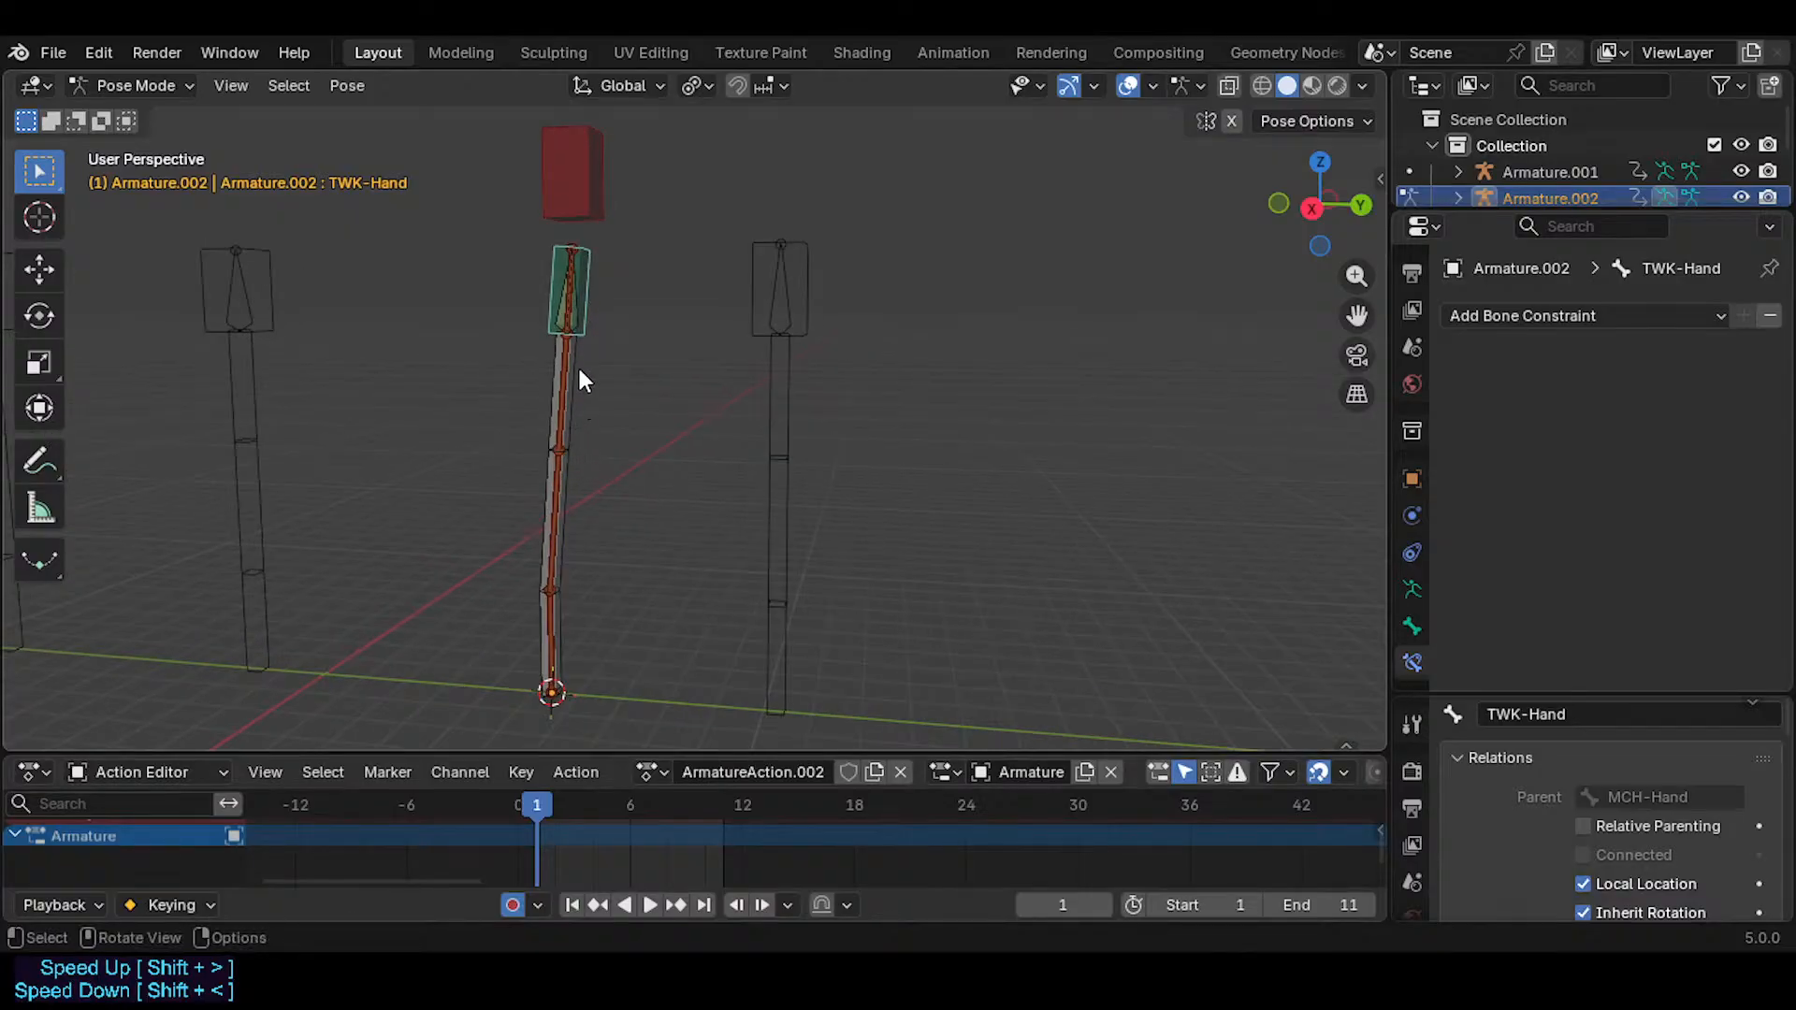
- Clear the location of all pose bones and move MTR-IK-Hand up above the hand
key("a")
key("alt+g")
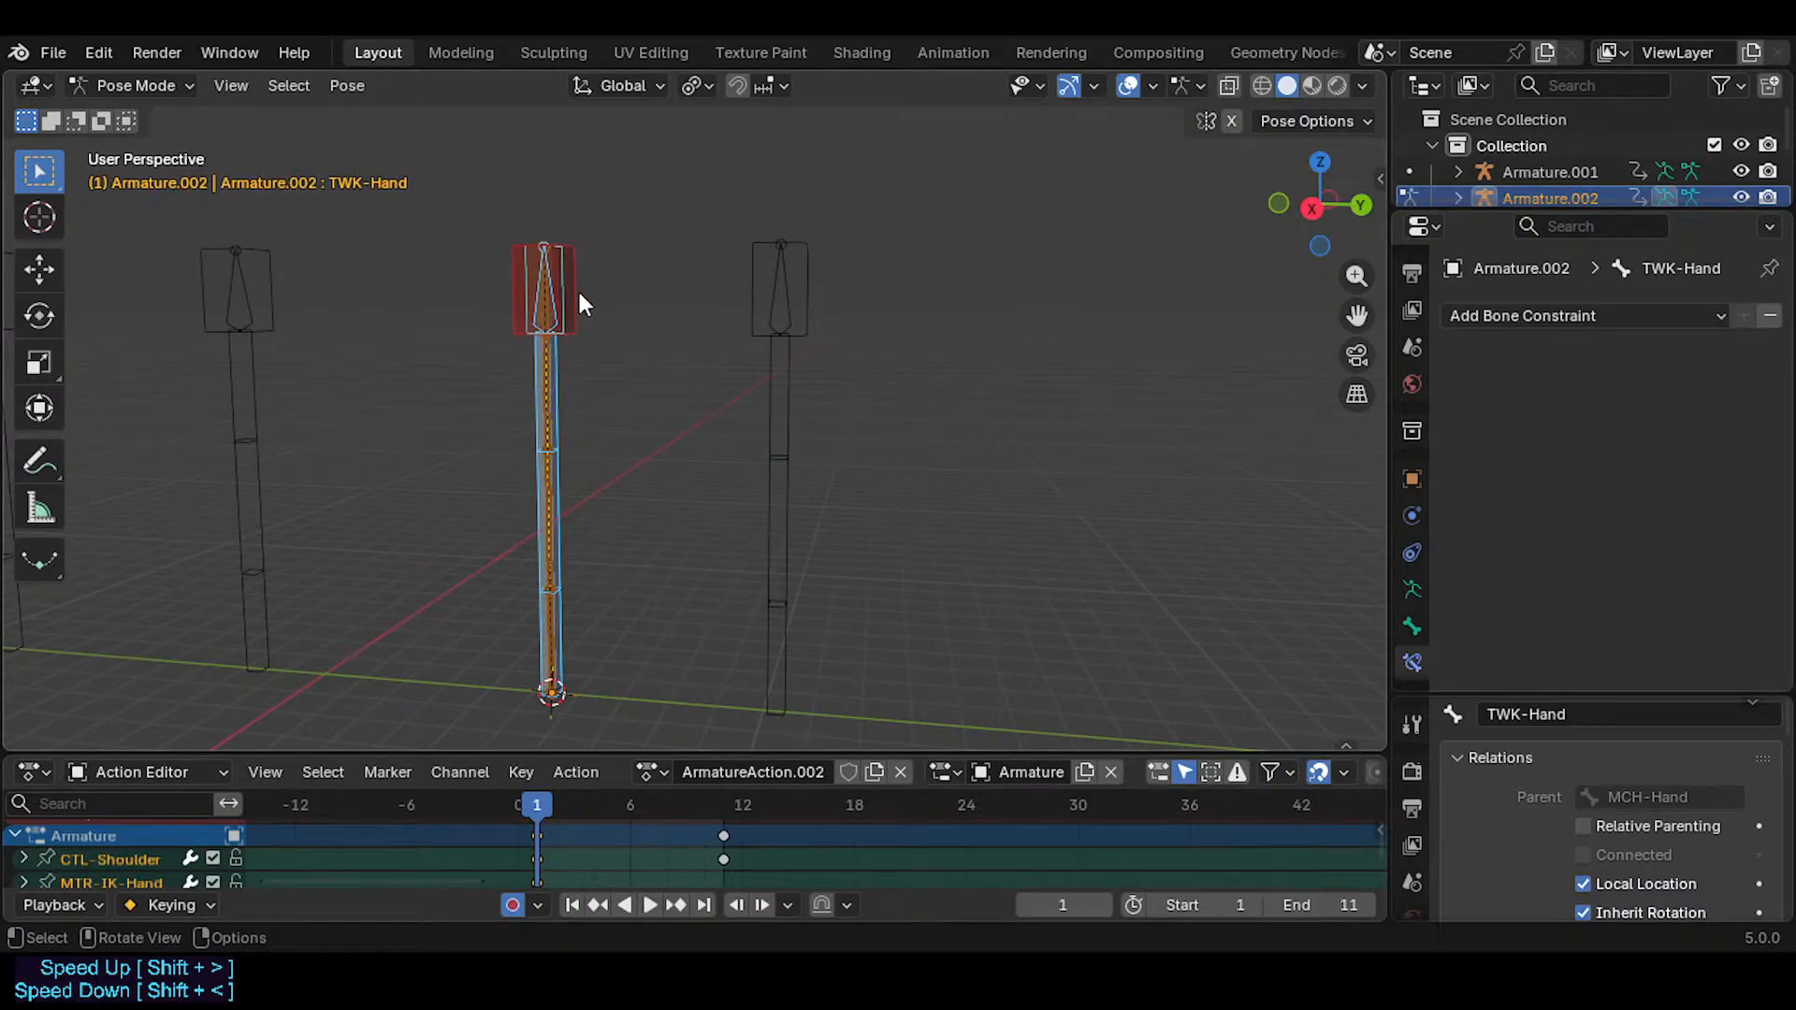
left_click(577, 290)
key("g")
left_click(588, 191)
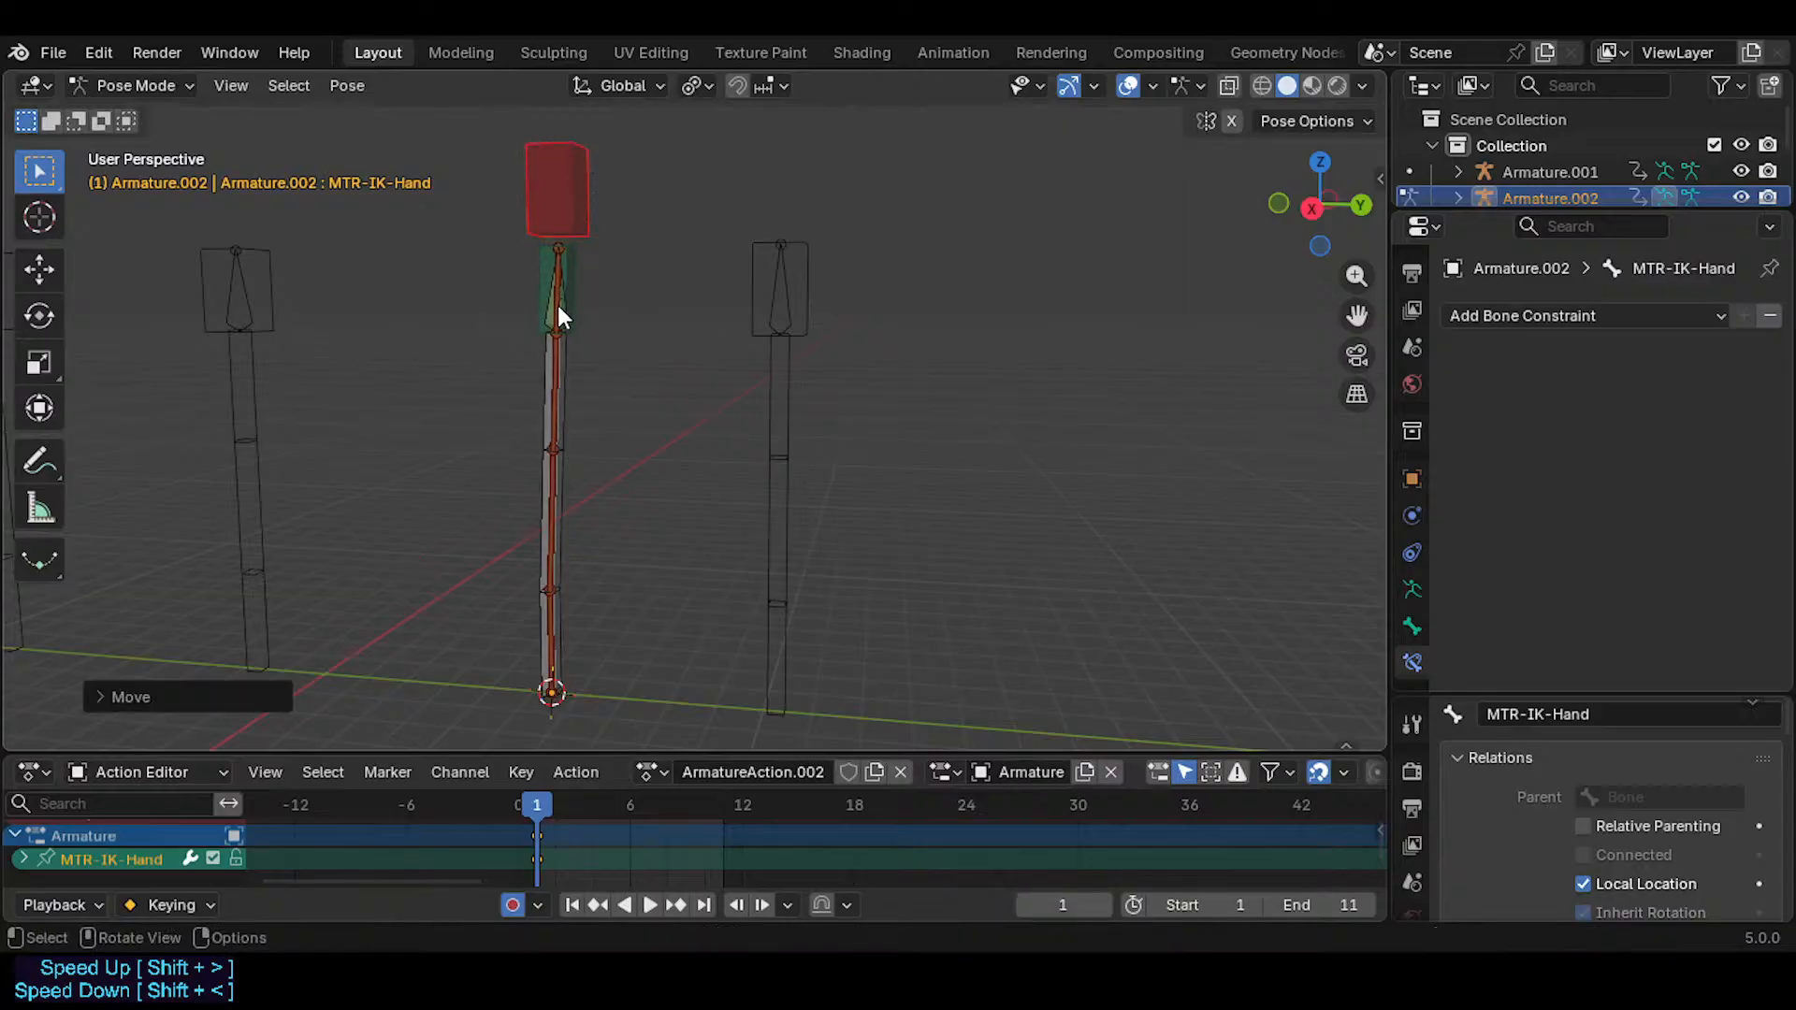
- Select MCH-Hand in the stretched arm and try rotating it
left_click(552, 312)
left_click(552, 313)
left_click(552, 312)
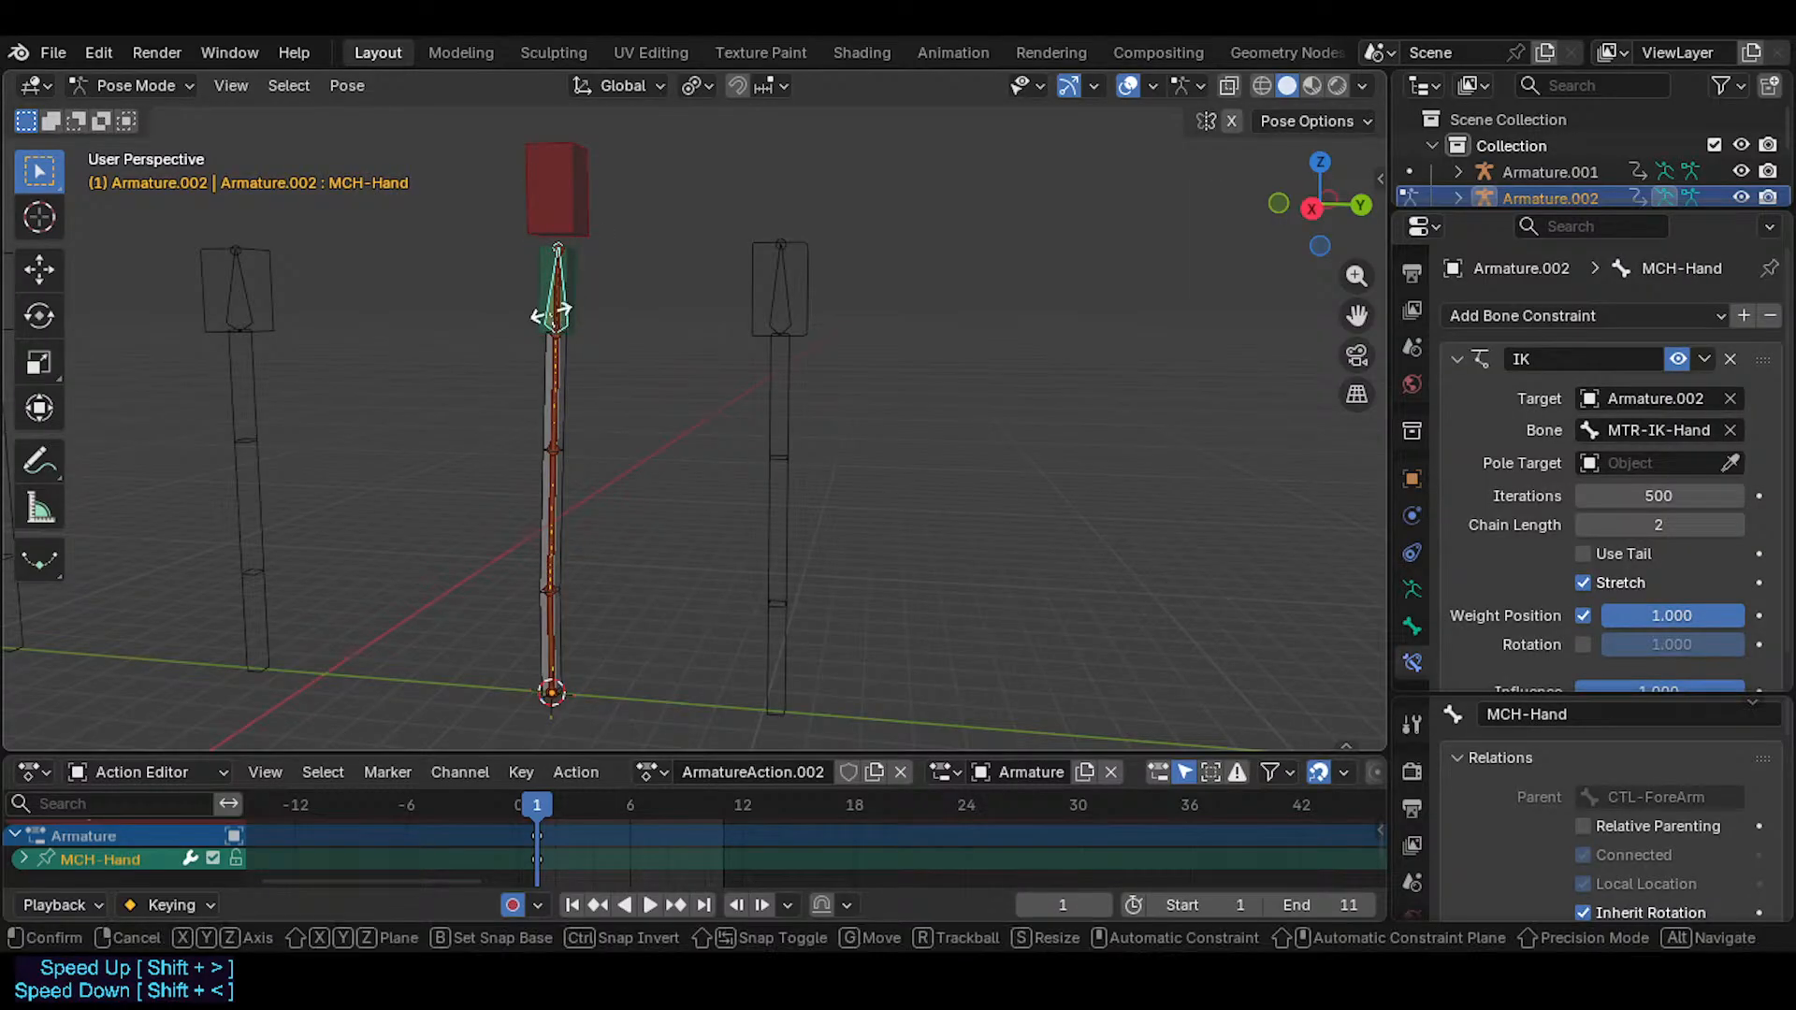
key("r")
key("Escape")
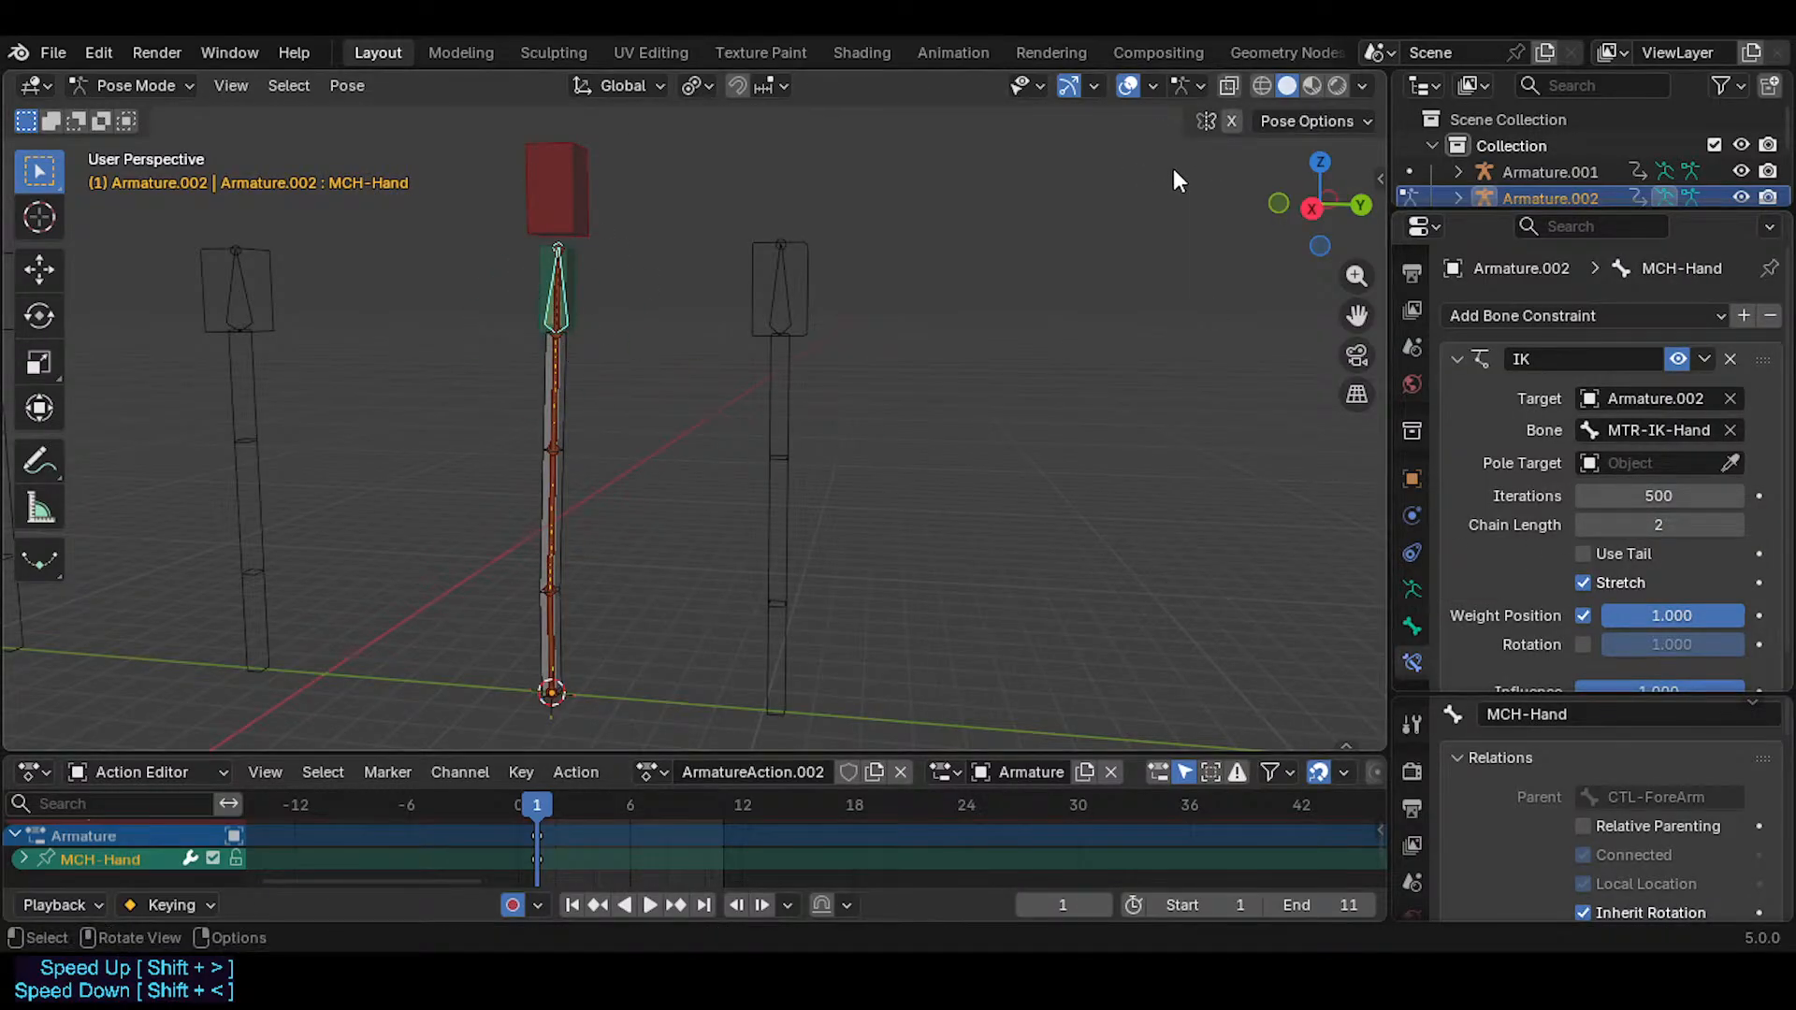
- Examine TWK-Hand and MCH-Hand in turn, checking MCH-Hand's IK constraint and trying to move TWK-Hand independently
left_click(546, 269)
key("g")
left_click(556, 300)
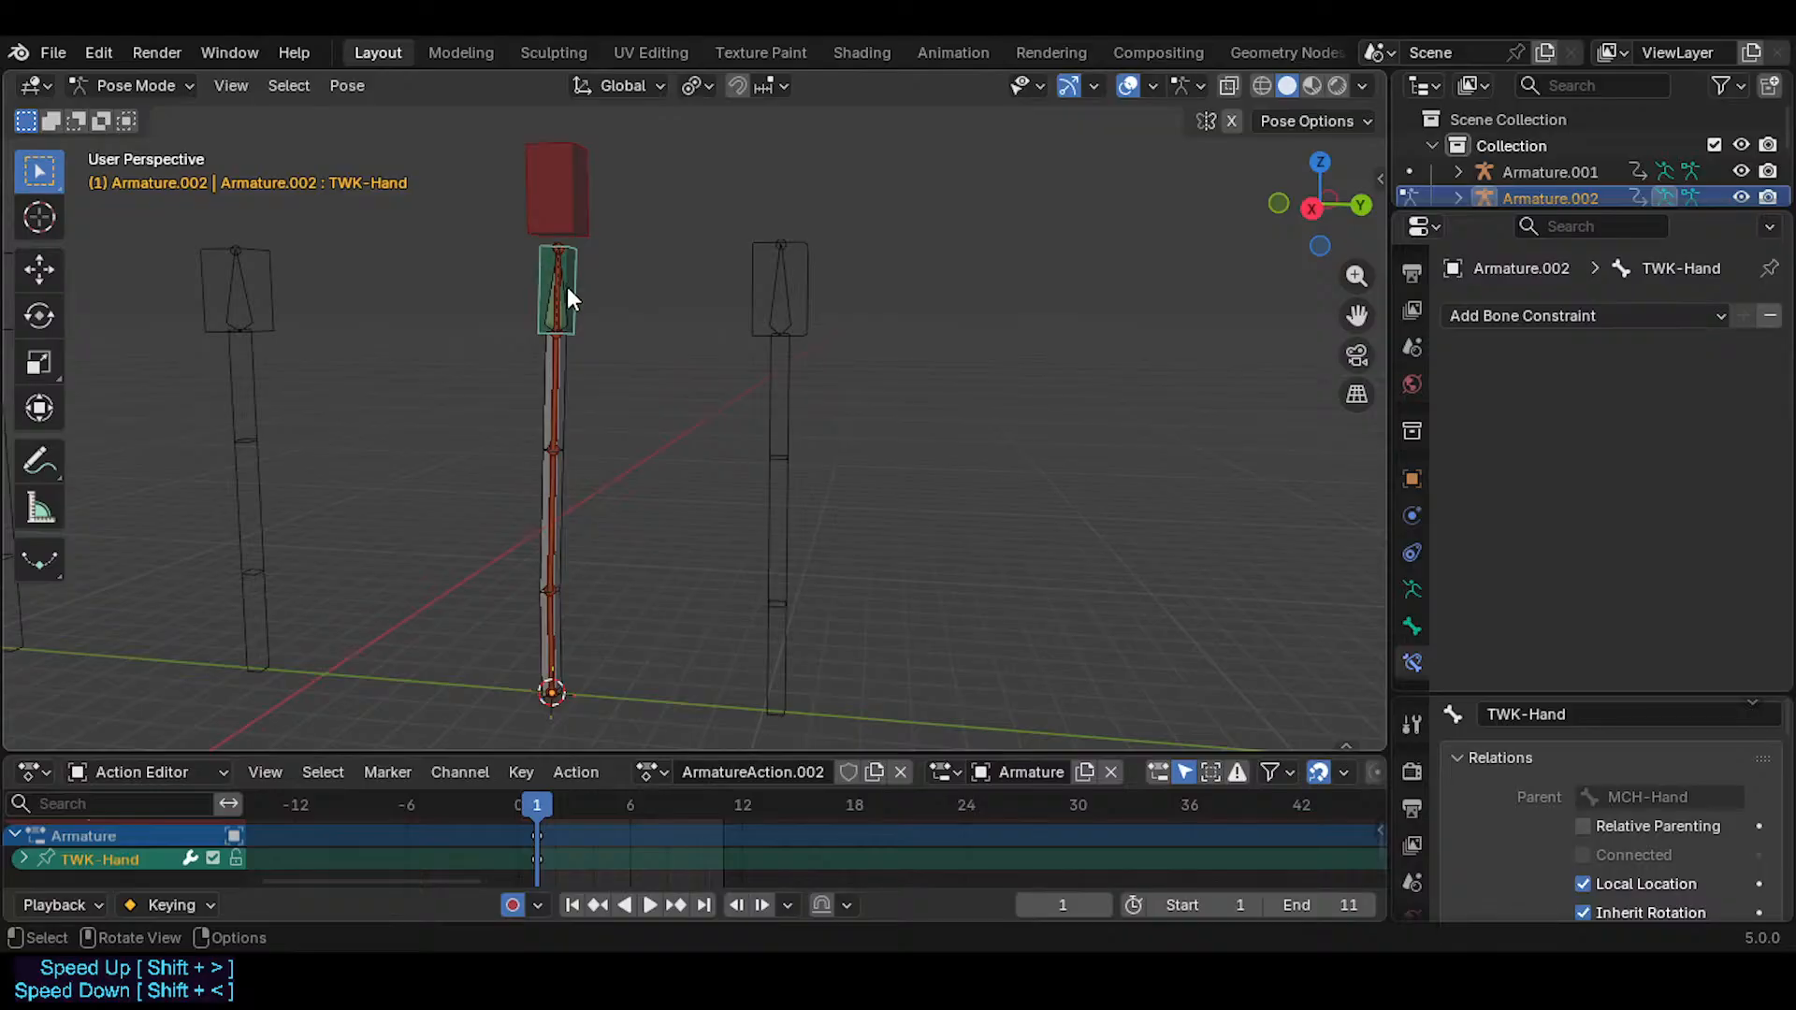
left_click(552, 307)
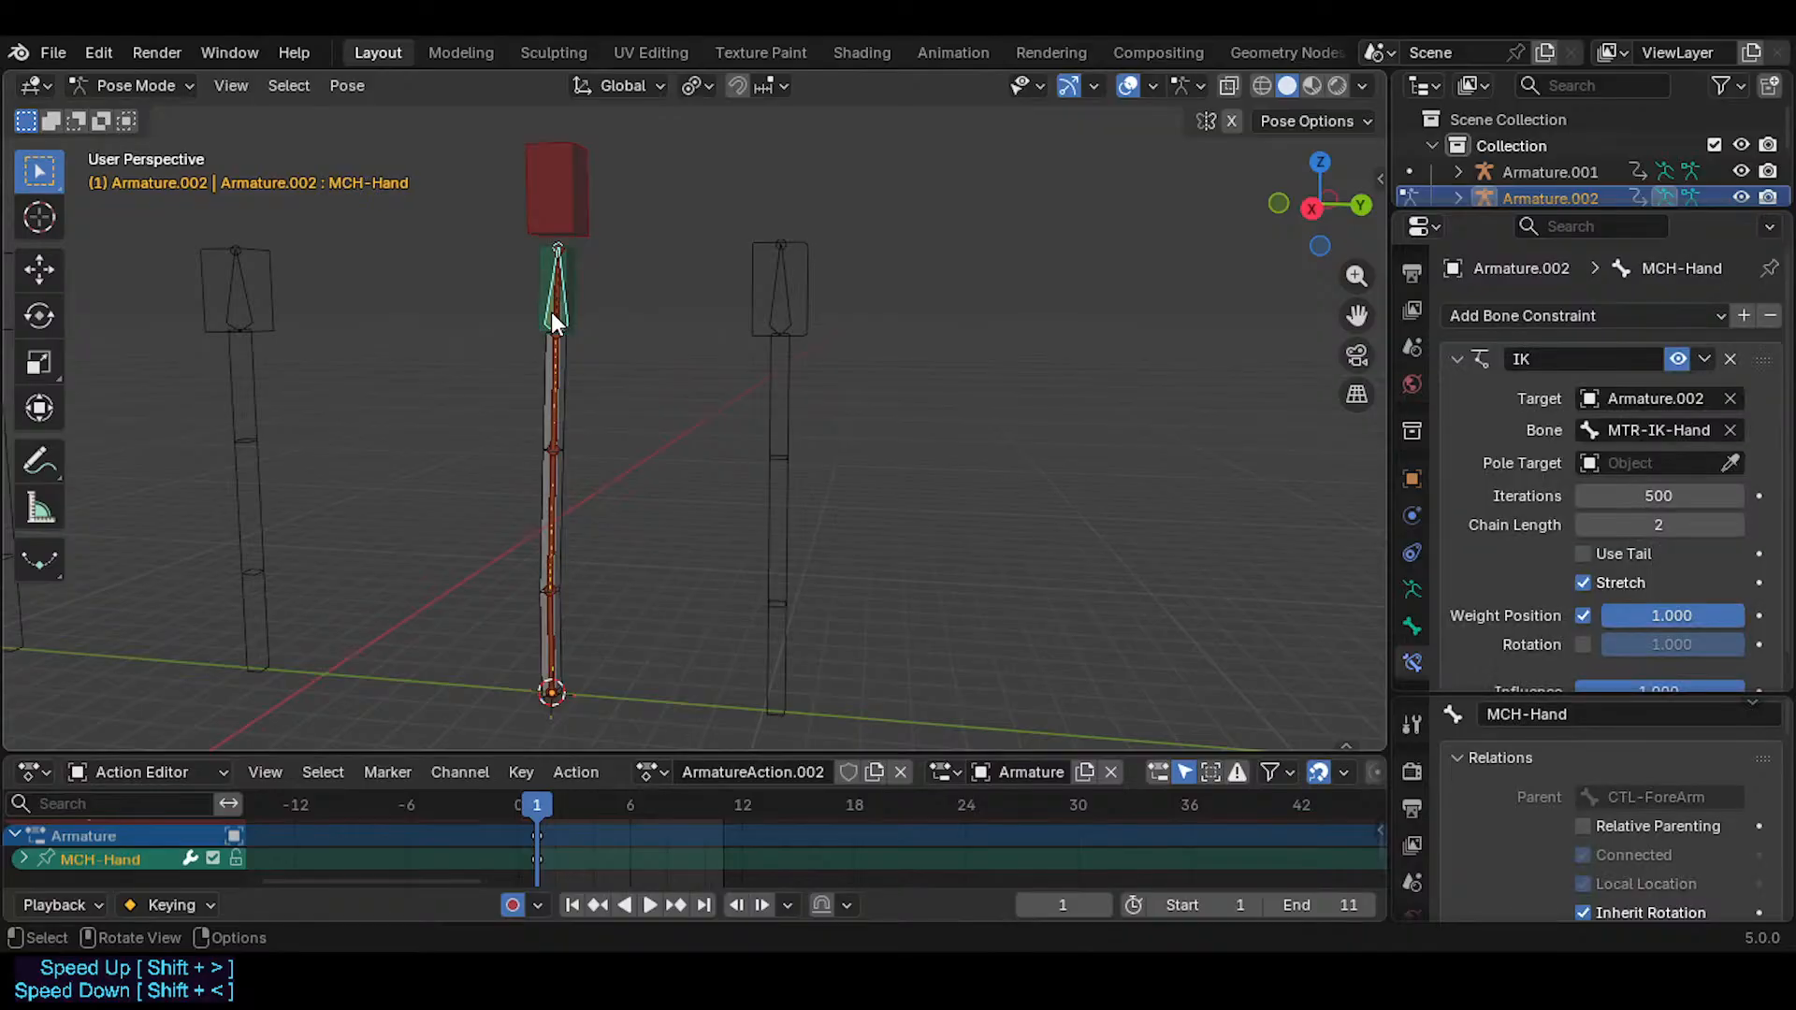
left_click(1454, 358)
left_click(1456, 358)
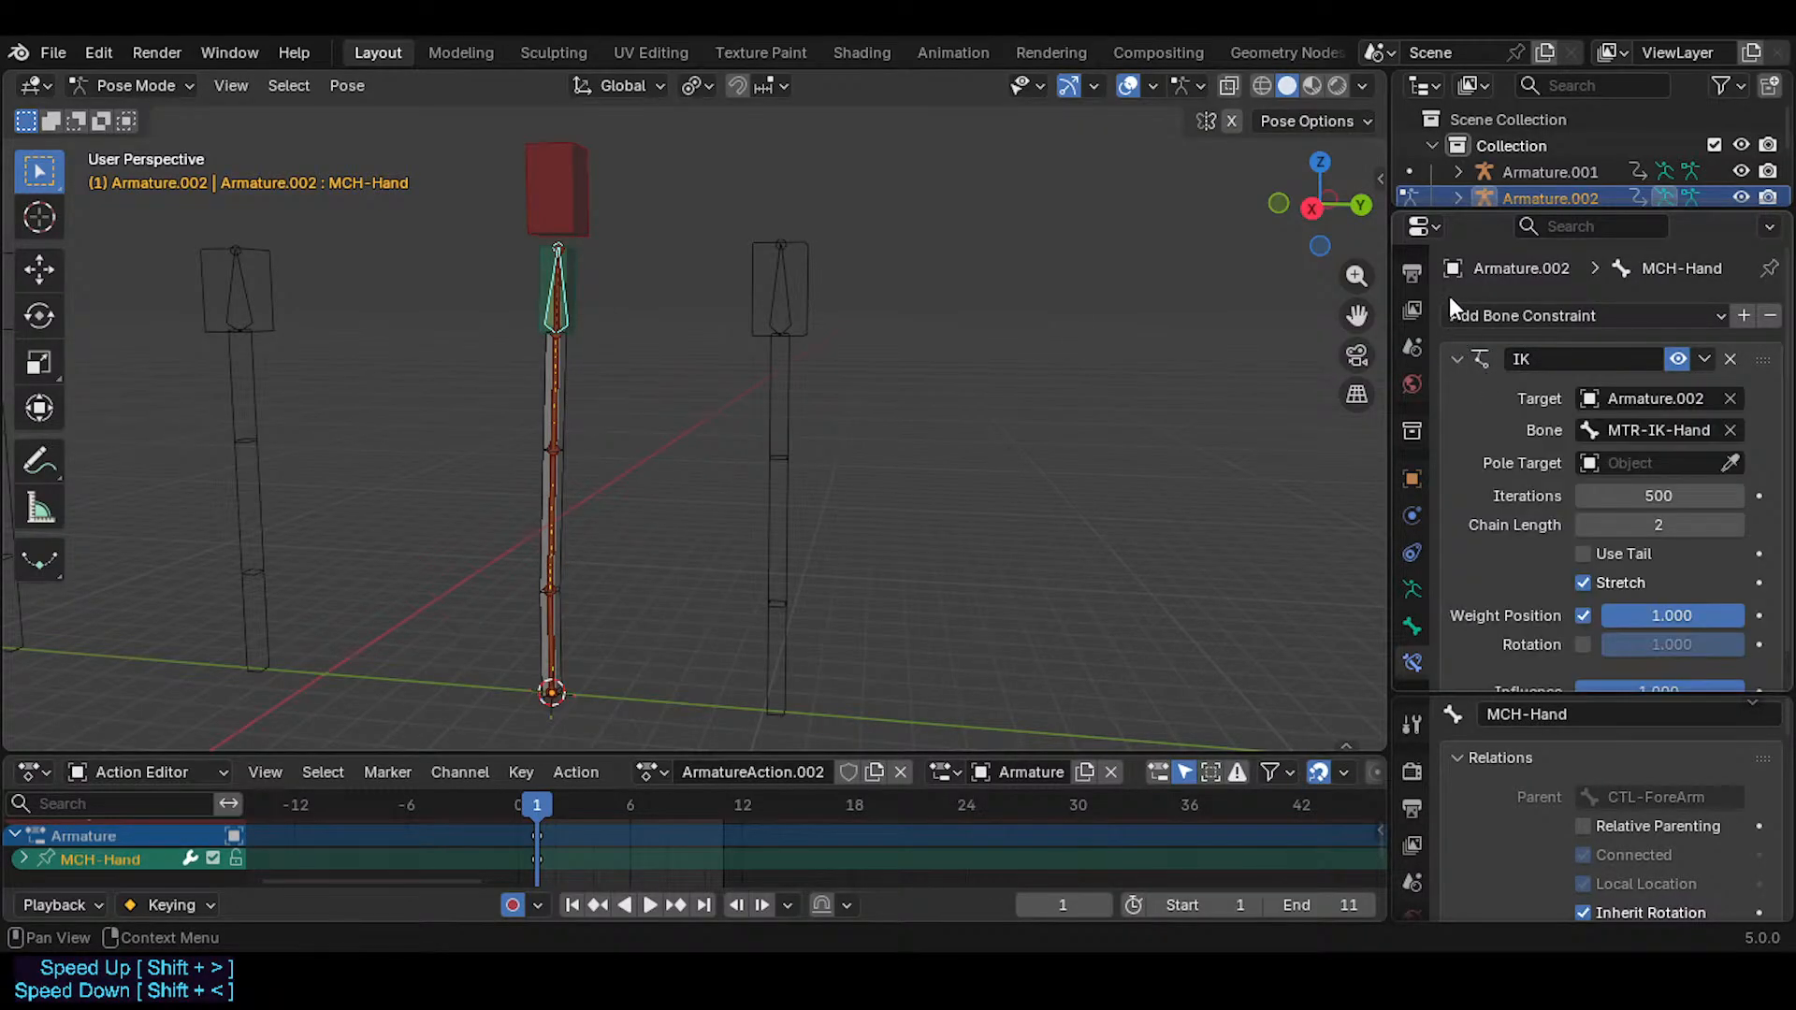
left_click(1455, 357)
left_click(554, 266)
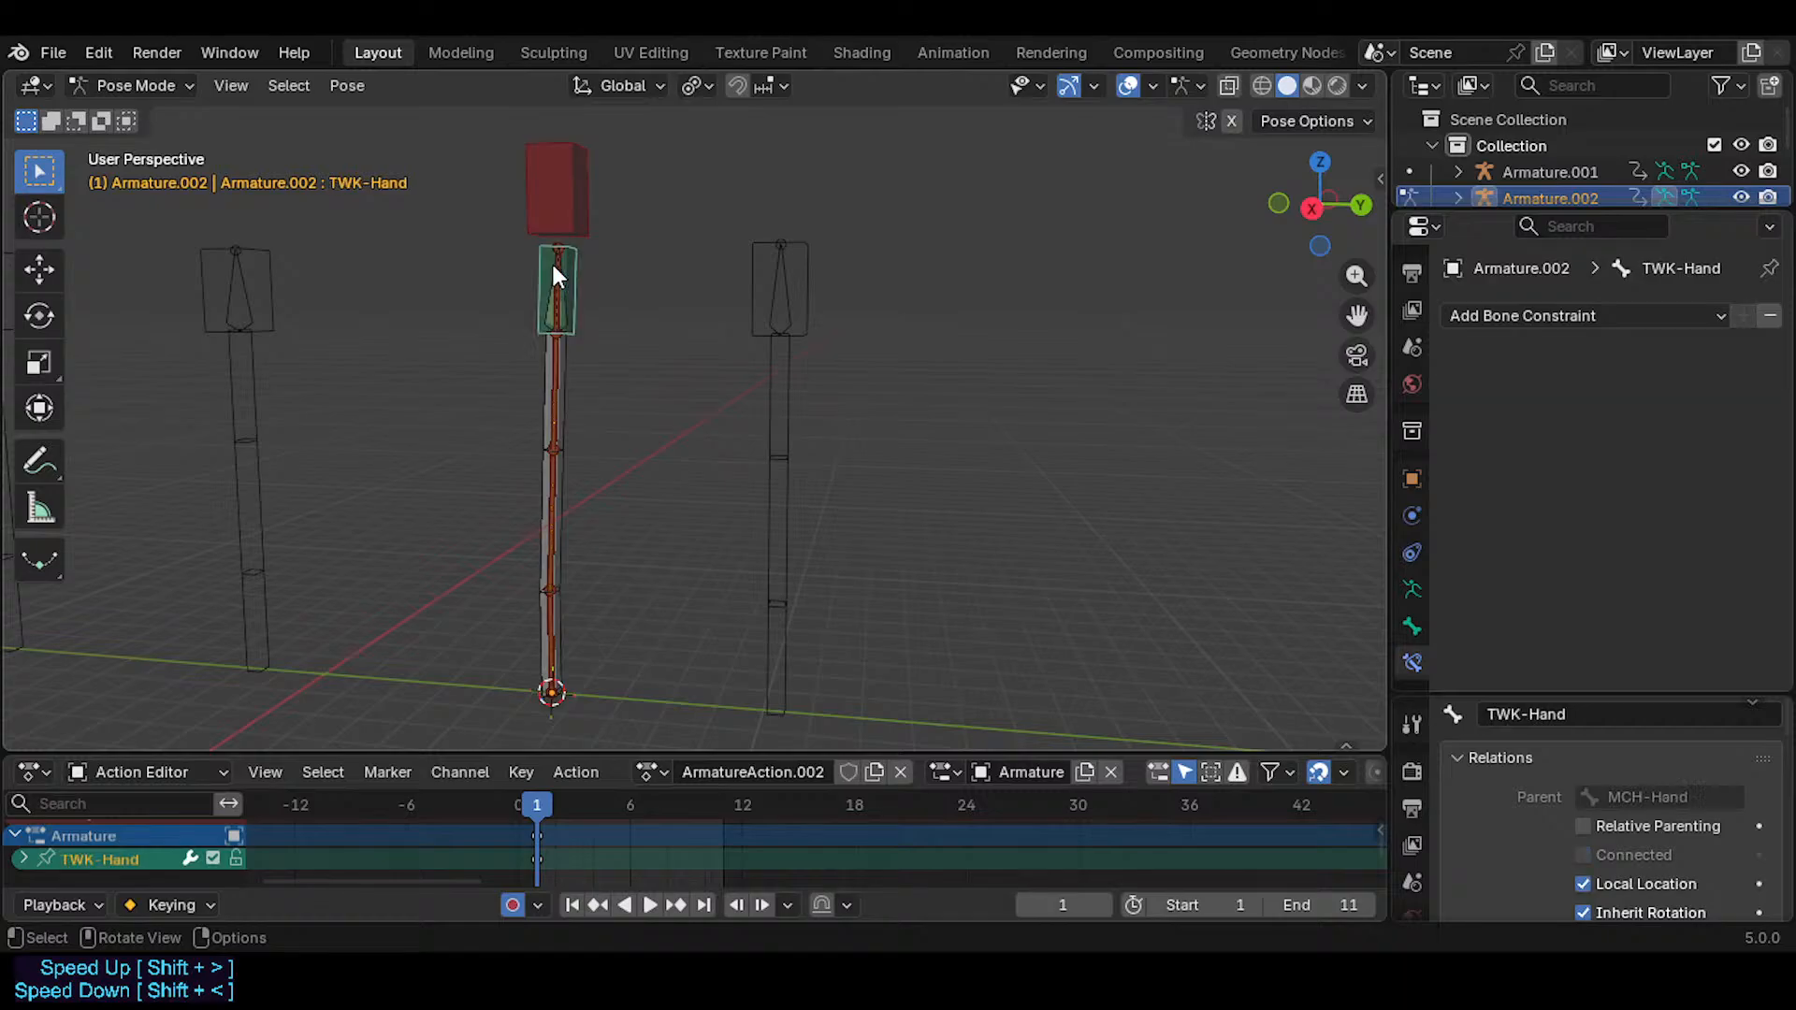
key("g")
key("Escape")
- Clear the location of all pose bones and move MTR-IK-Hand slightly above the stretched arm's hand
left_click(571, 249)
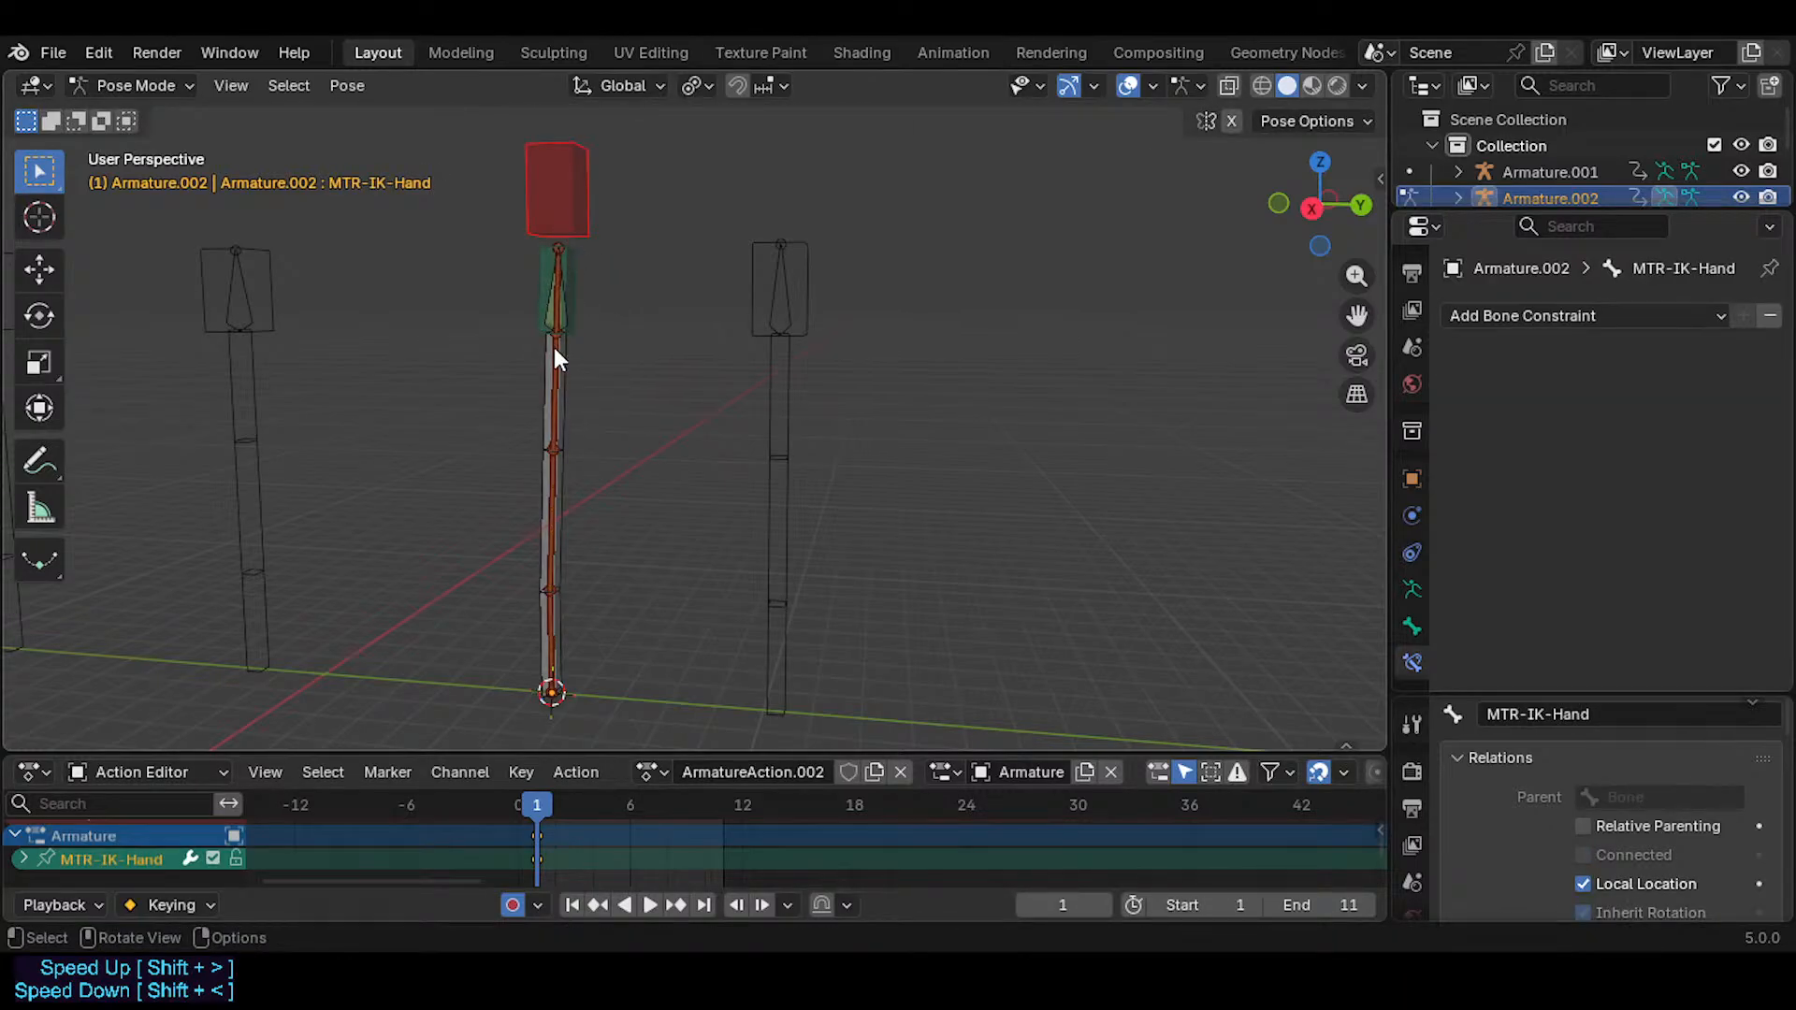
key("a")
key("alt+g")
left_click(564, 311)
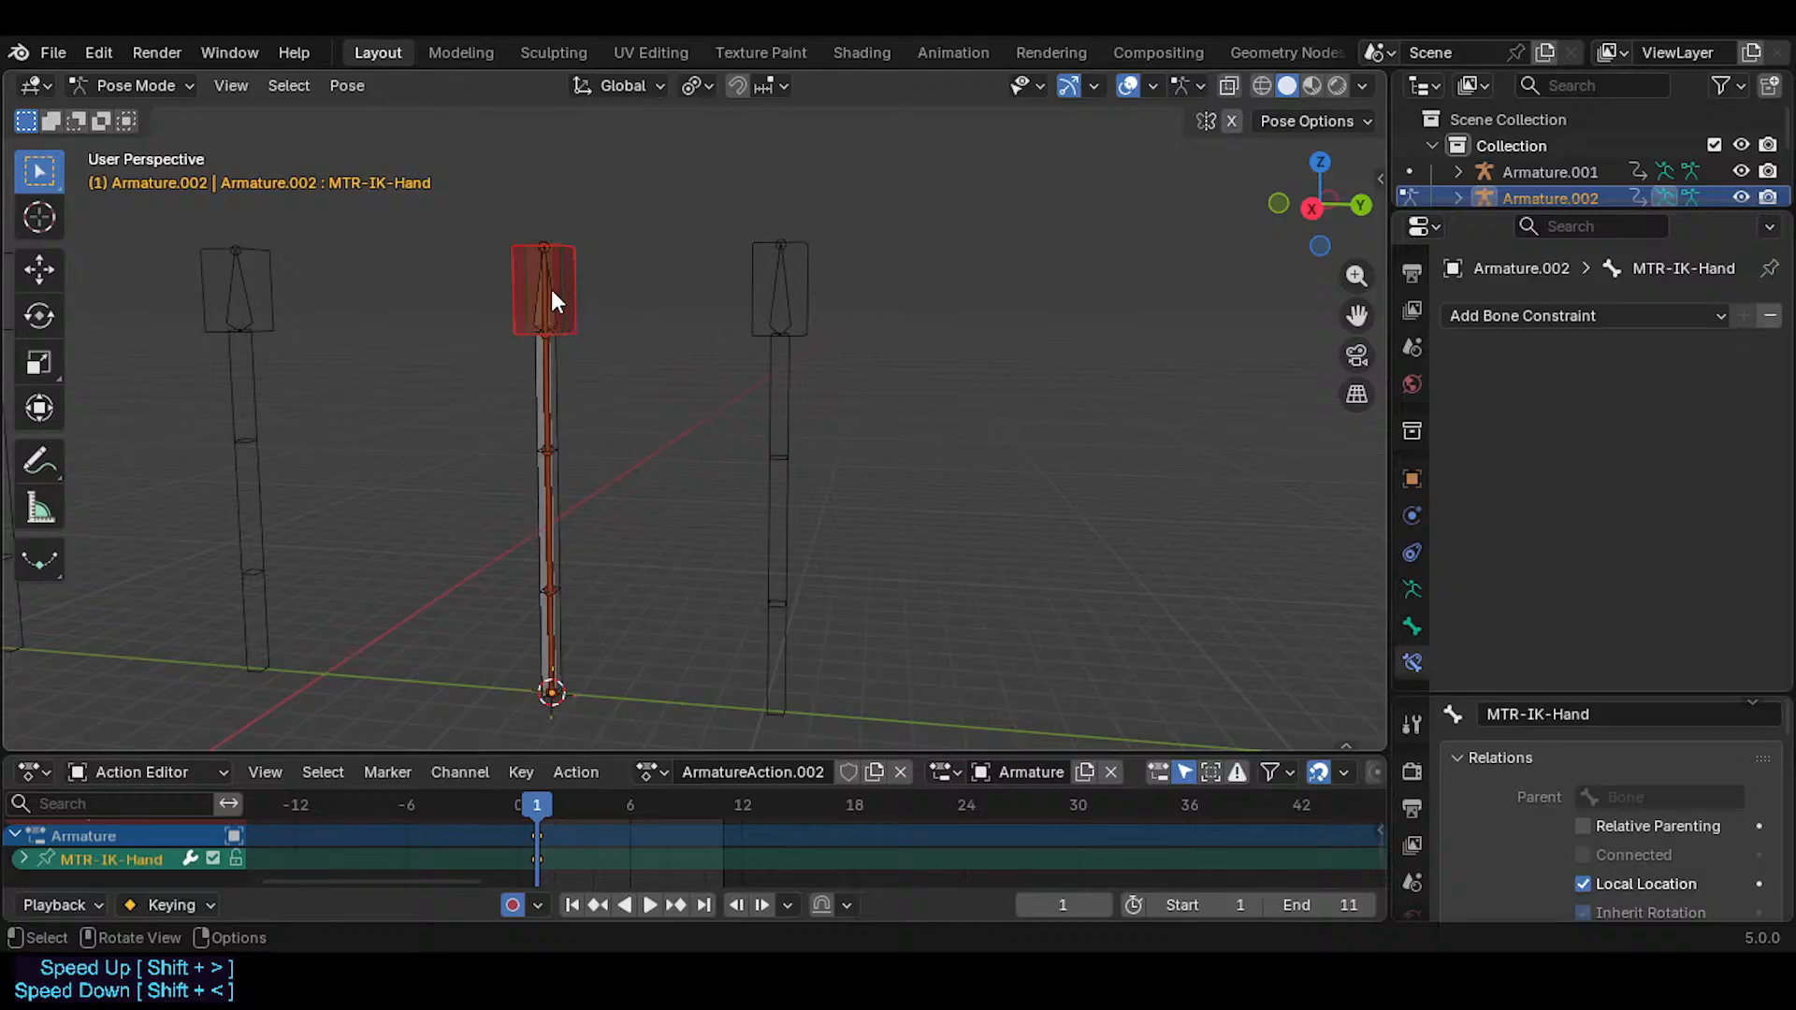
left_click_drag(575, 301, 582, 245)
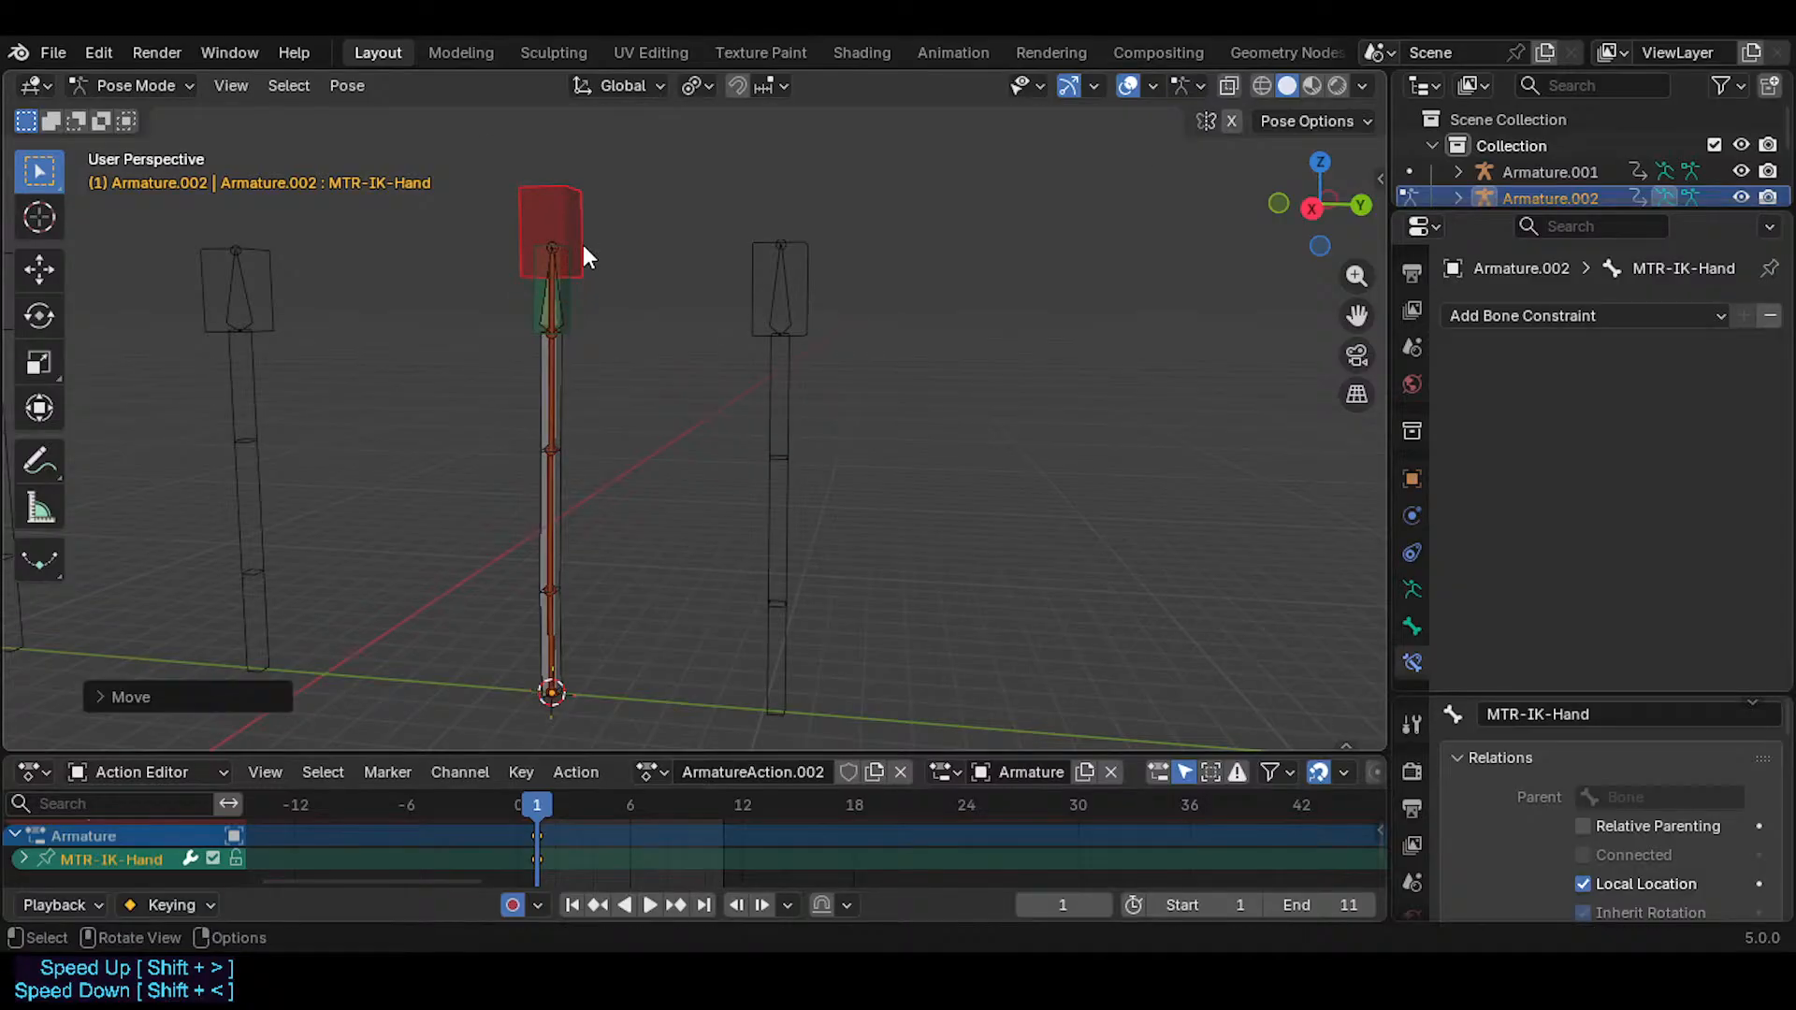
- Try an IK Stretch of 0.1 on CTL-ForeArm and reset it to its default
left_click(559, 374)
left_click(1412, 627)
scroll(1603, 609, "down", 6)
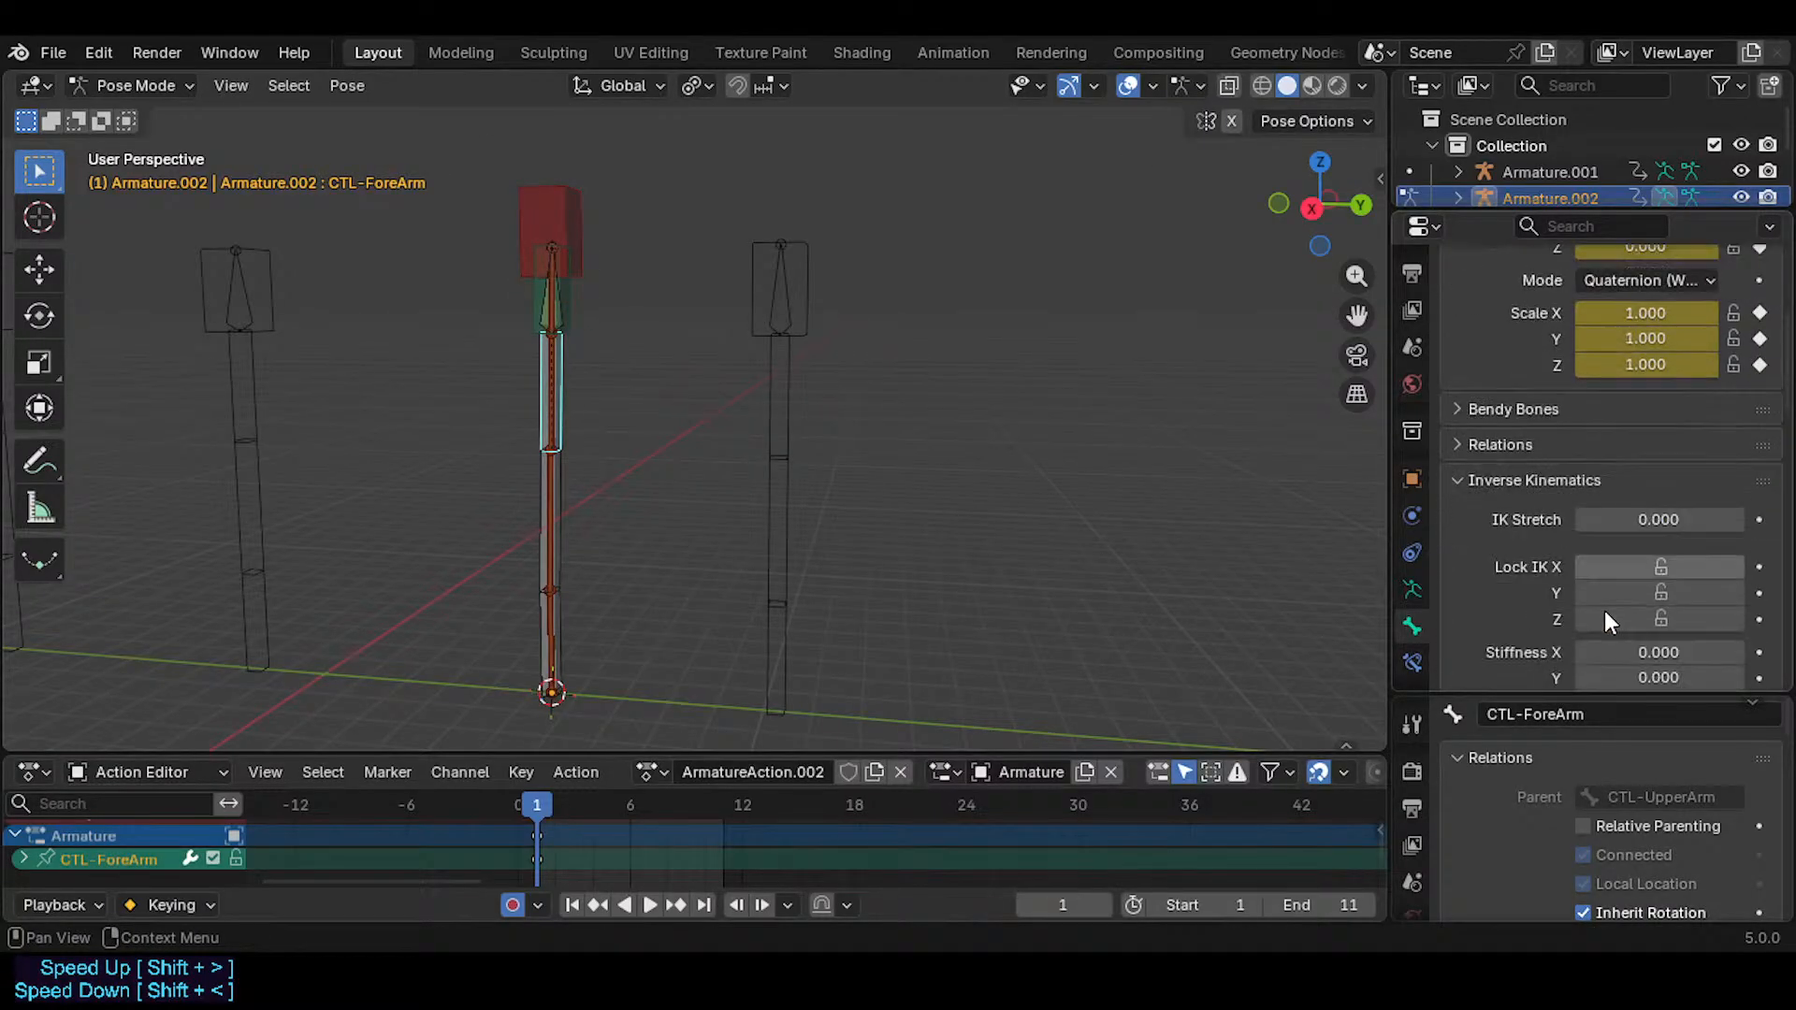
scroll(1603, 610, "down", 3)
double_click(1638, 413)
type("0.1")
key("Return")
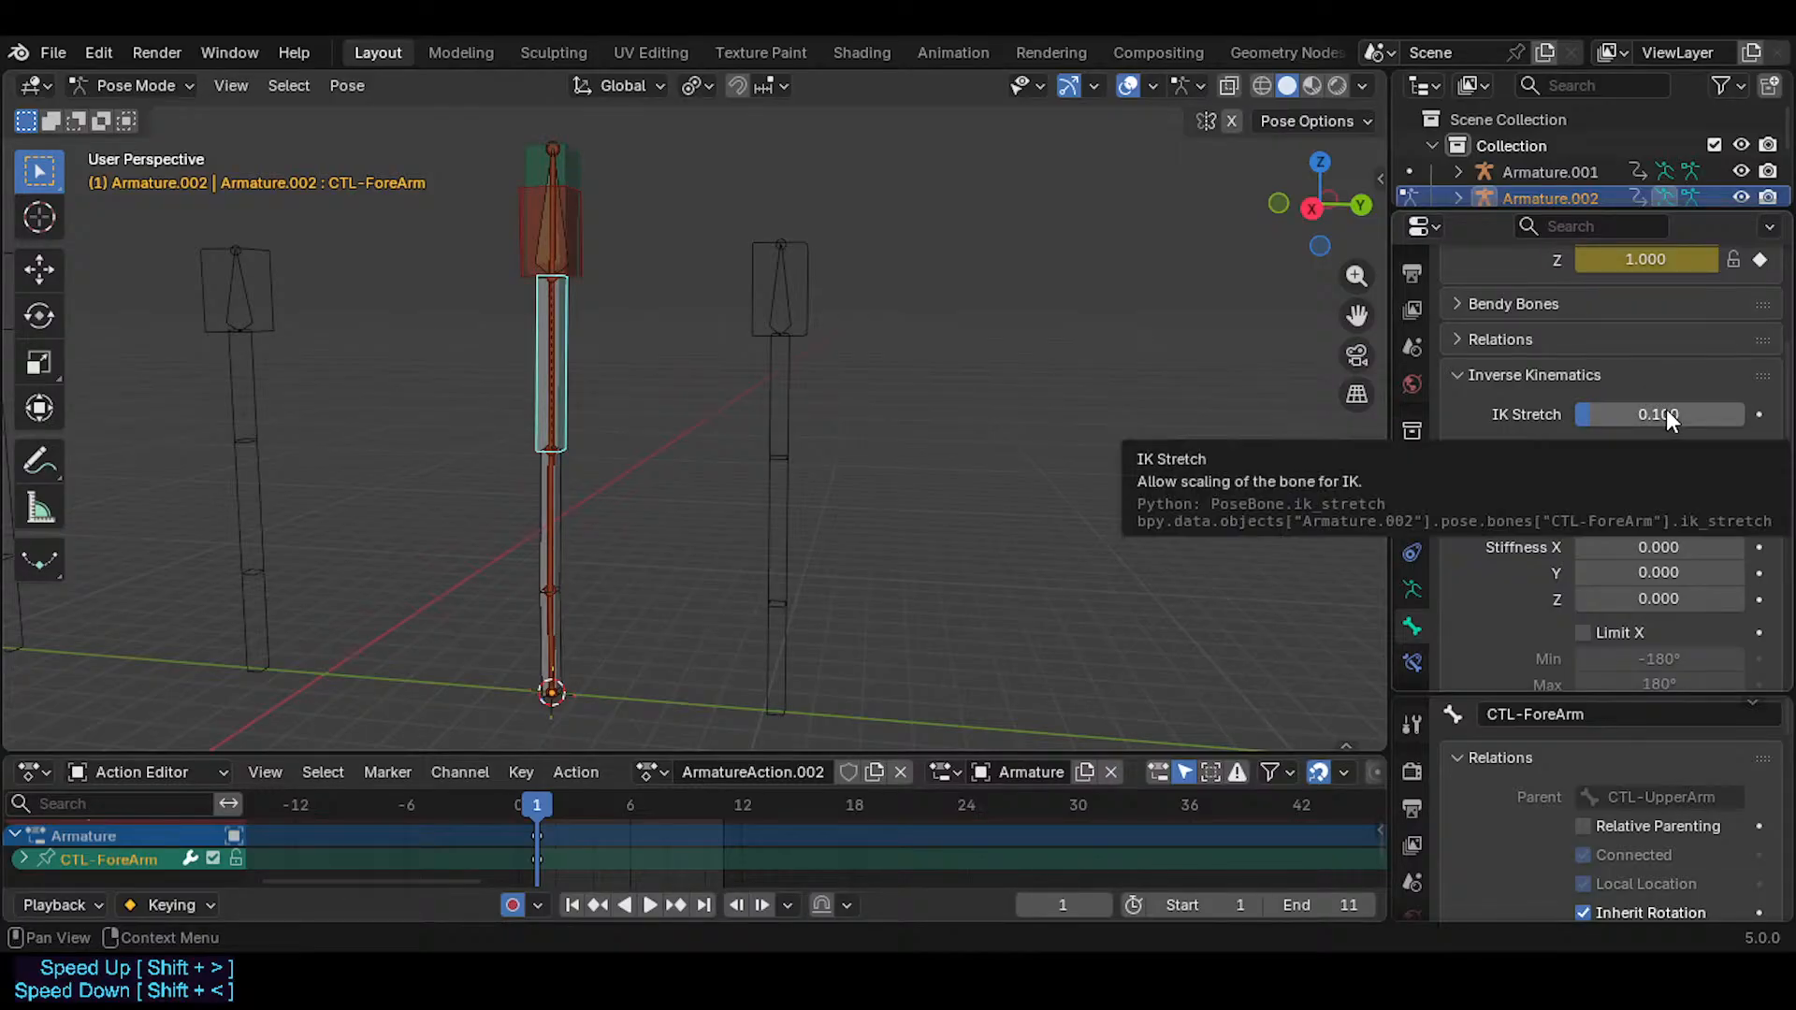
key("BackSpace")
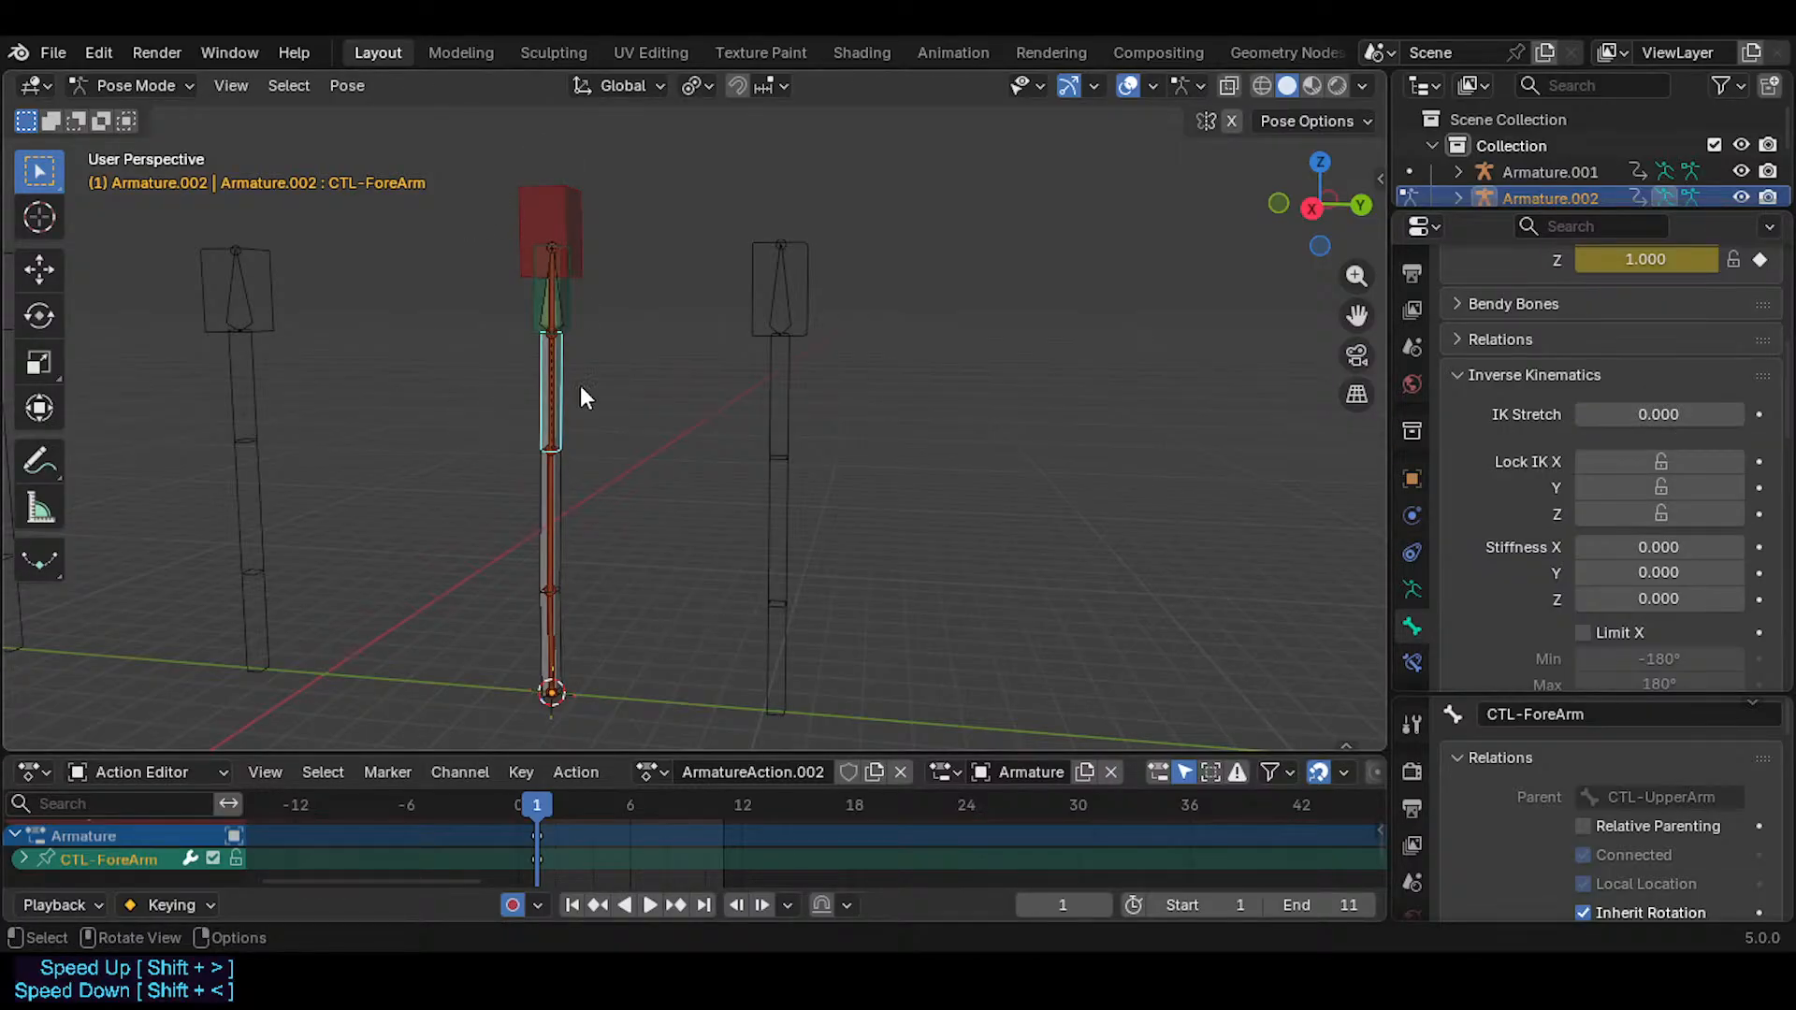
- Move MTR-IK-Hand around above the arm's reach to test how the IK chain follows it
left_click(568, 217)
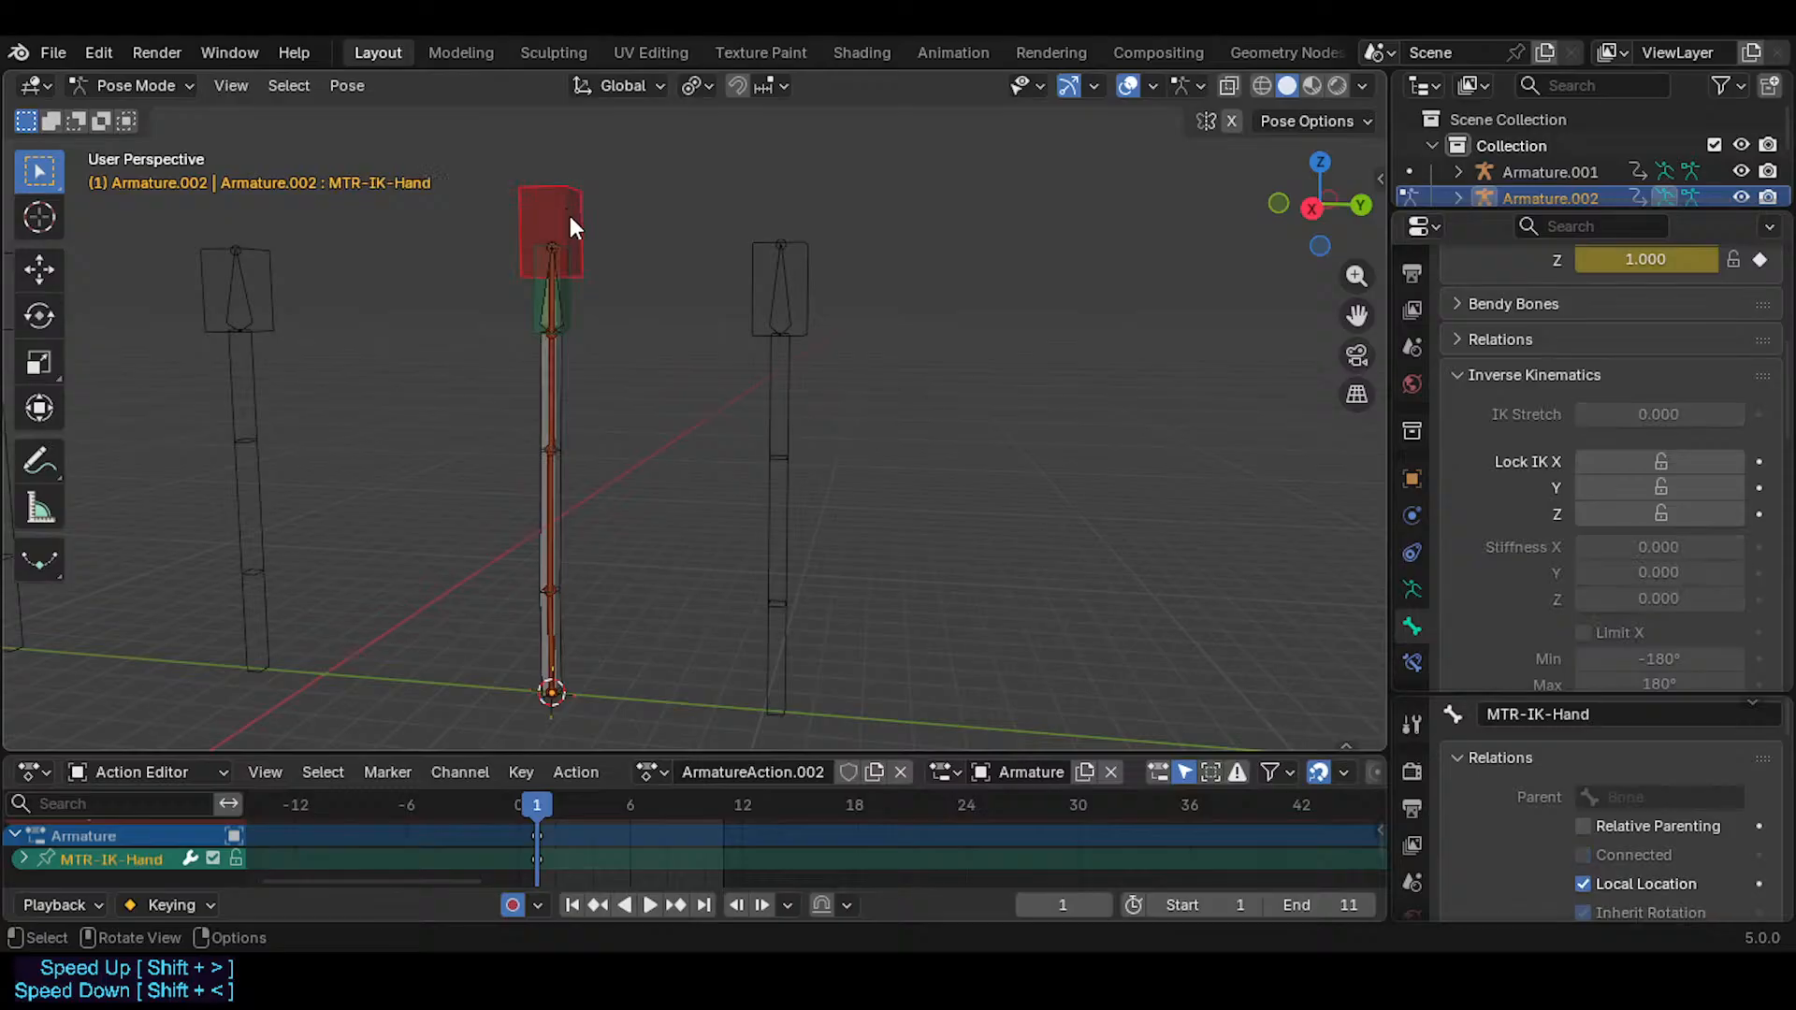
key("g")
left_click(592, 187)
key("g")
left_click(613, 204)
key("g")
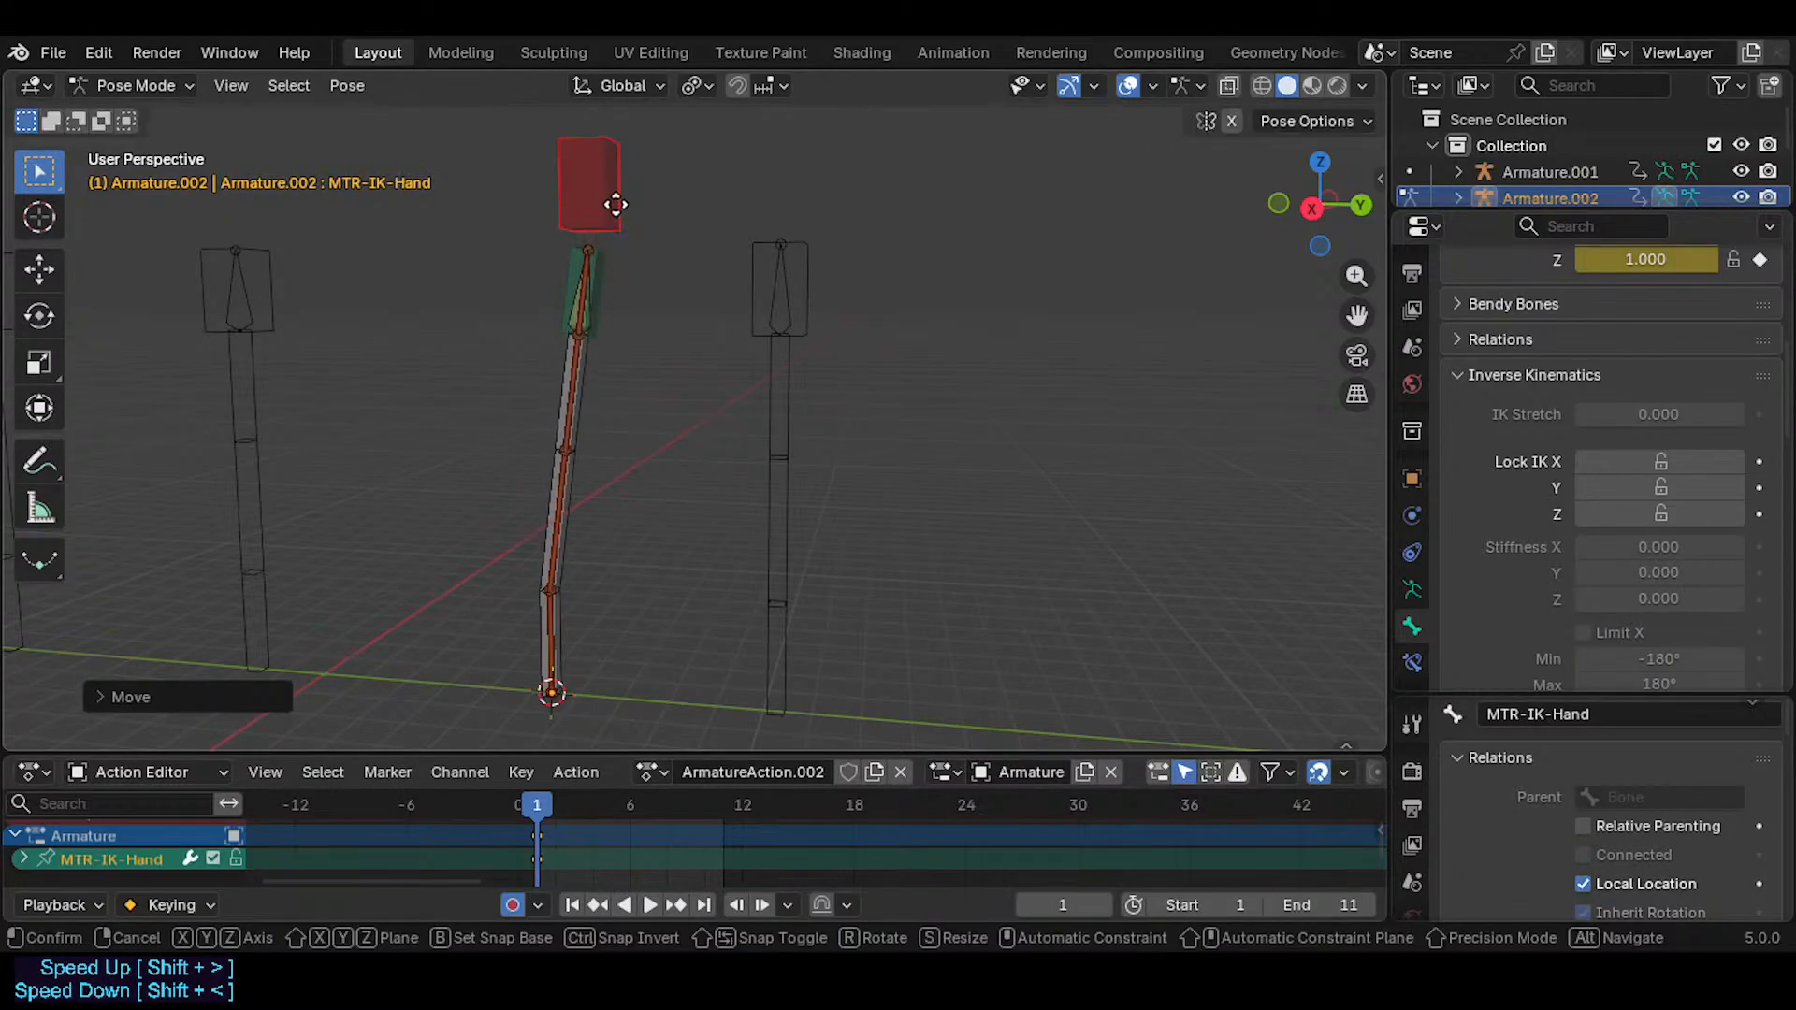
left_click(595, 209)
key("g")
left_click(619, 224)
key("g")
left_click(619, 223)
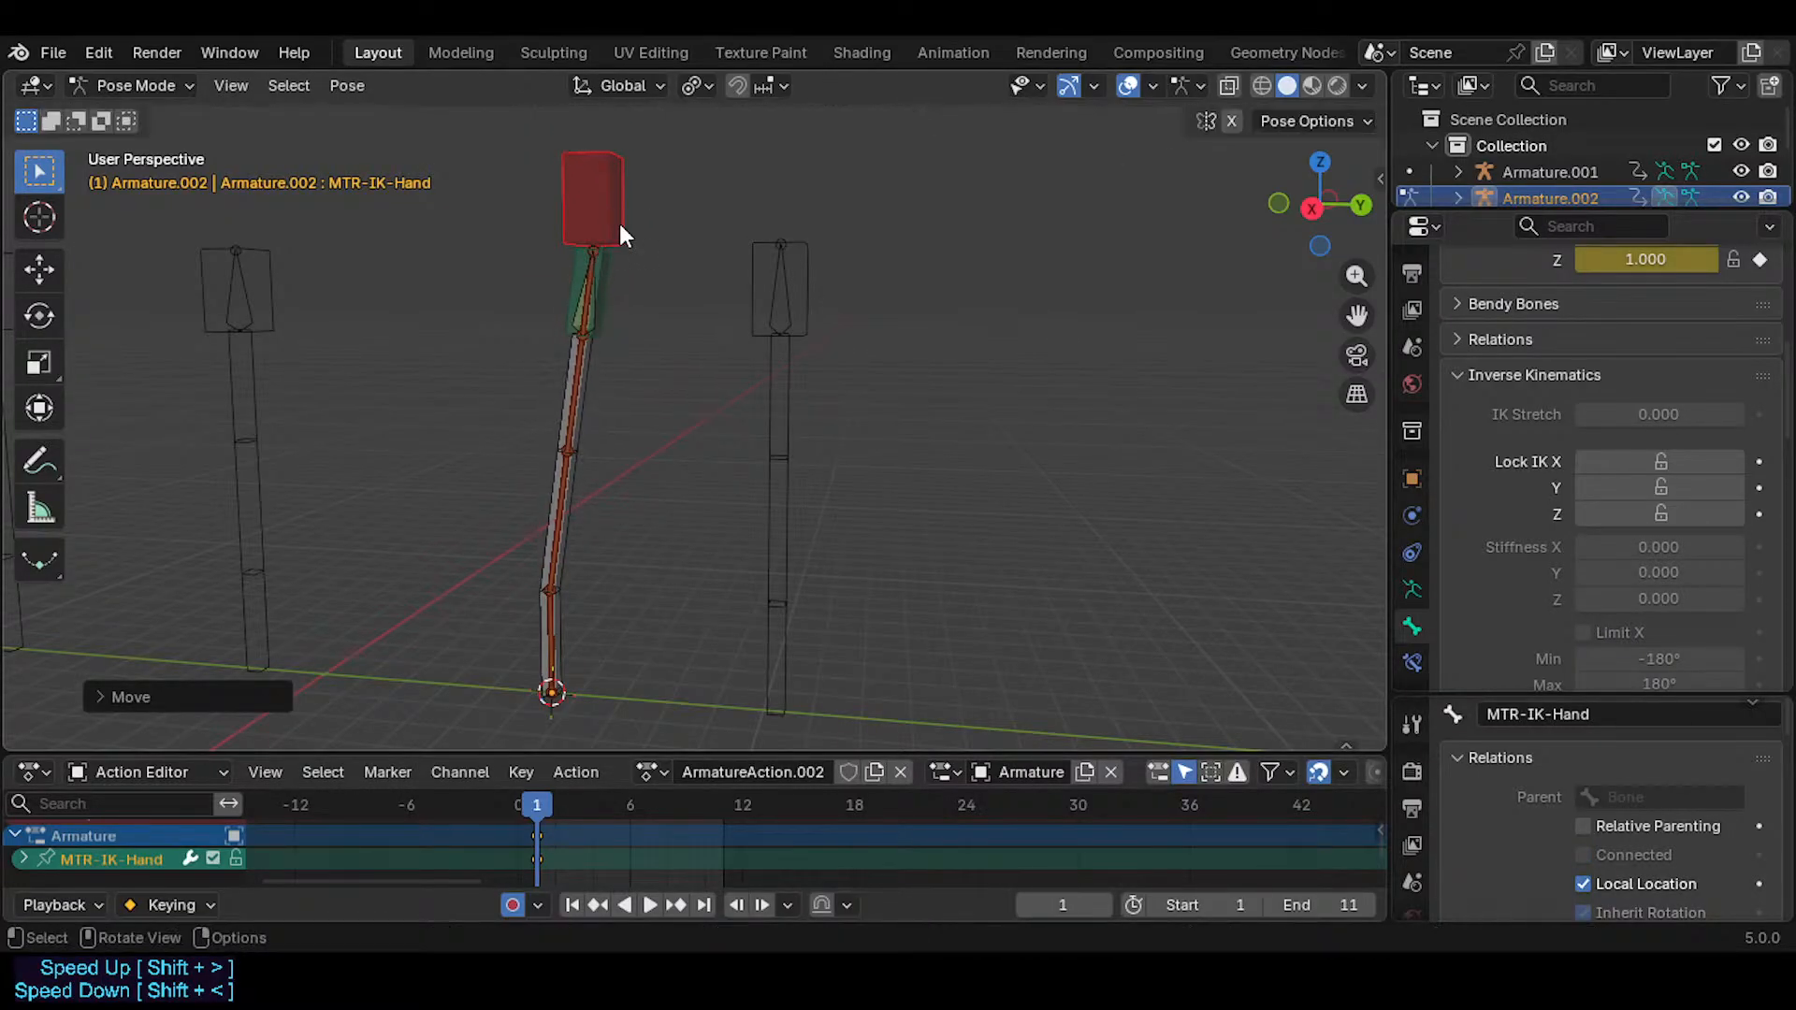
- Clear the location of all pose bones and select MTR-IK-Hand on the straightened arm
key("a")
key("alt+g")
left_click(565, 293)
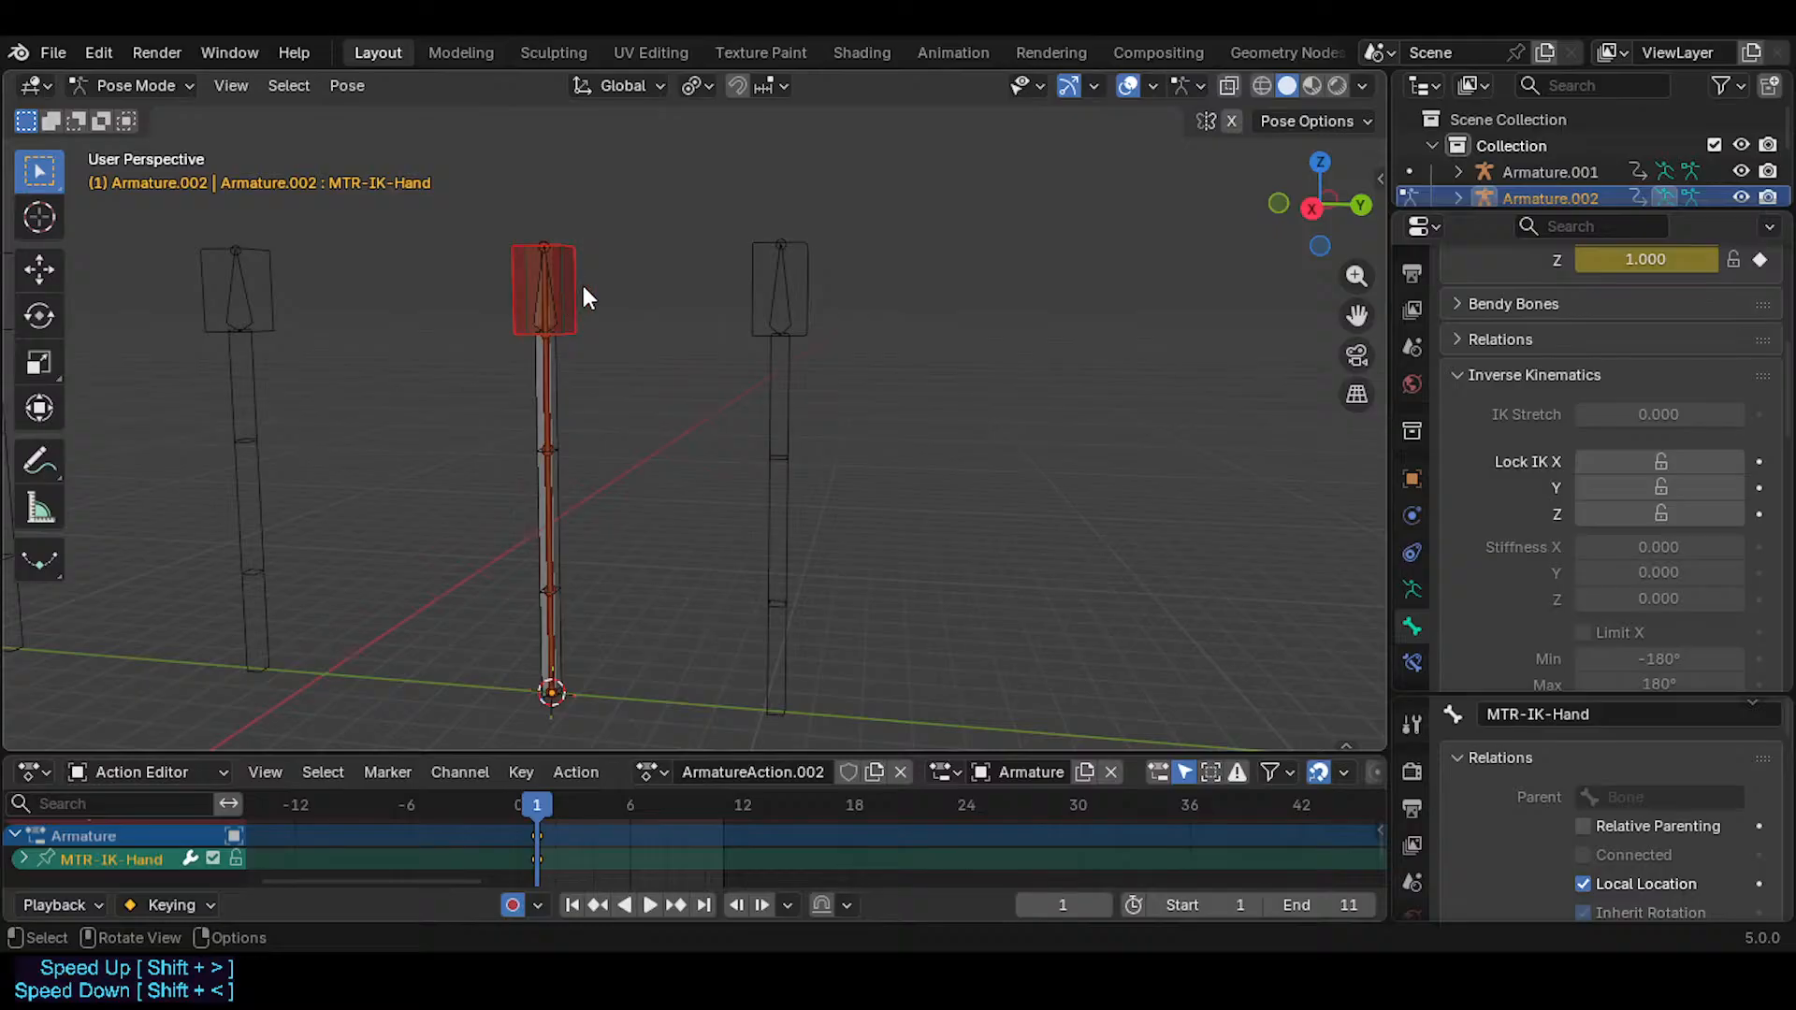
left_click(555, 281)
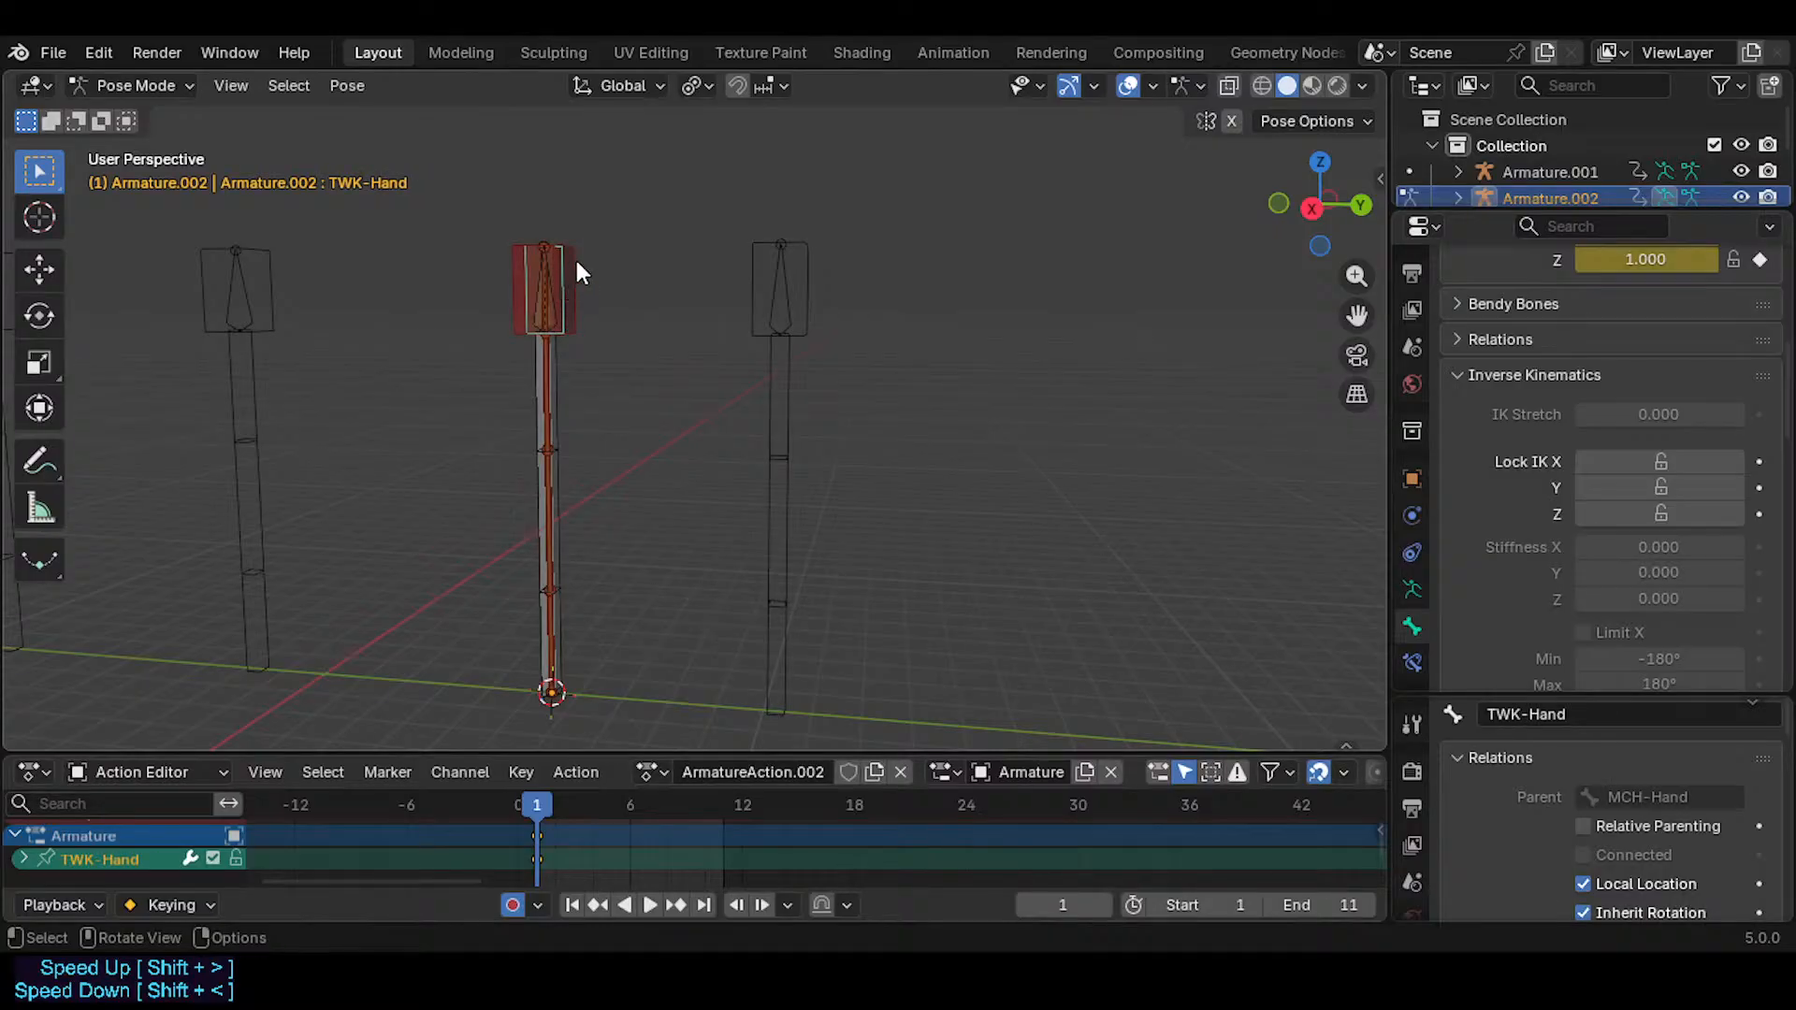
left_click(577, 271)
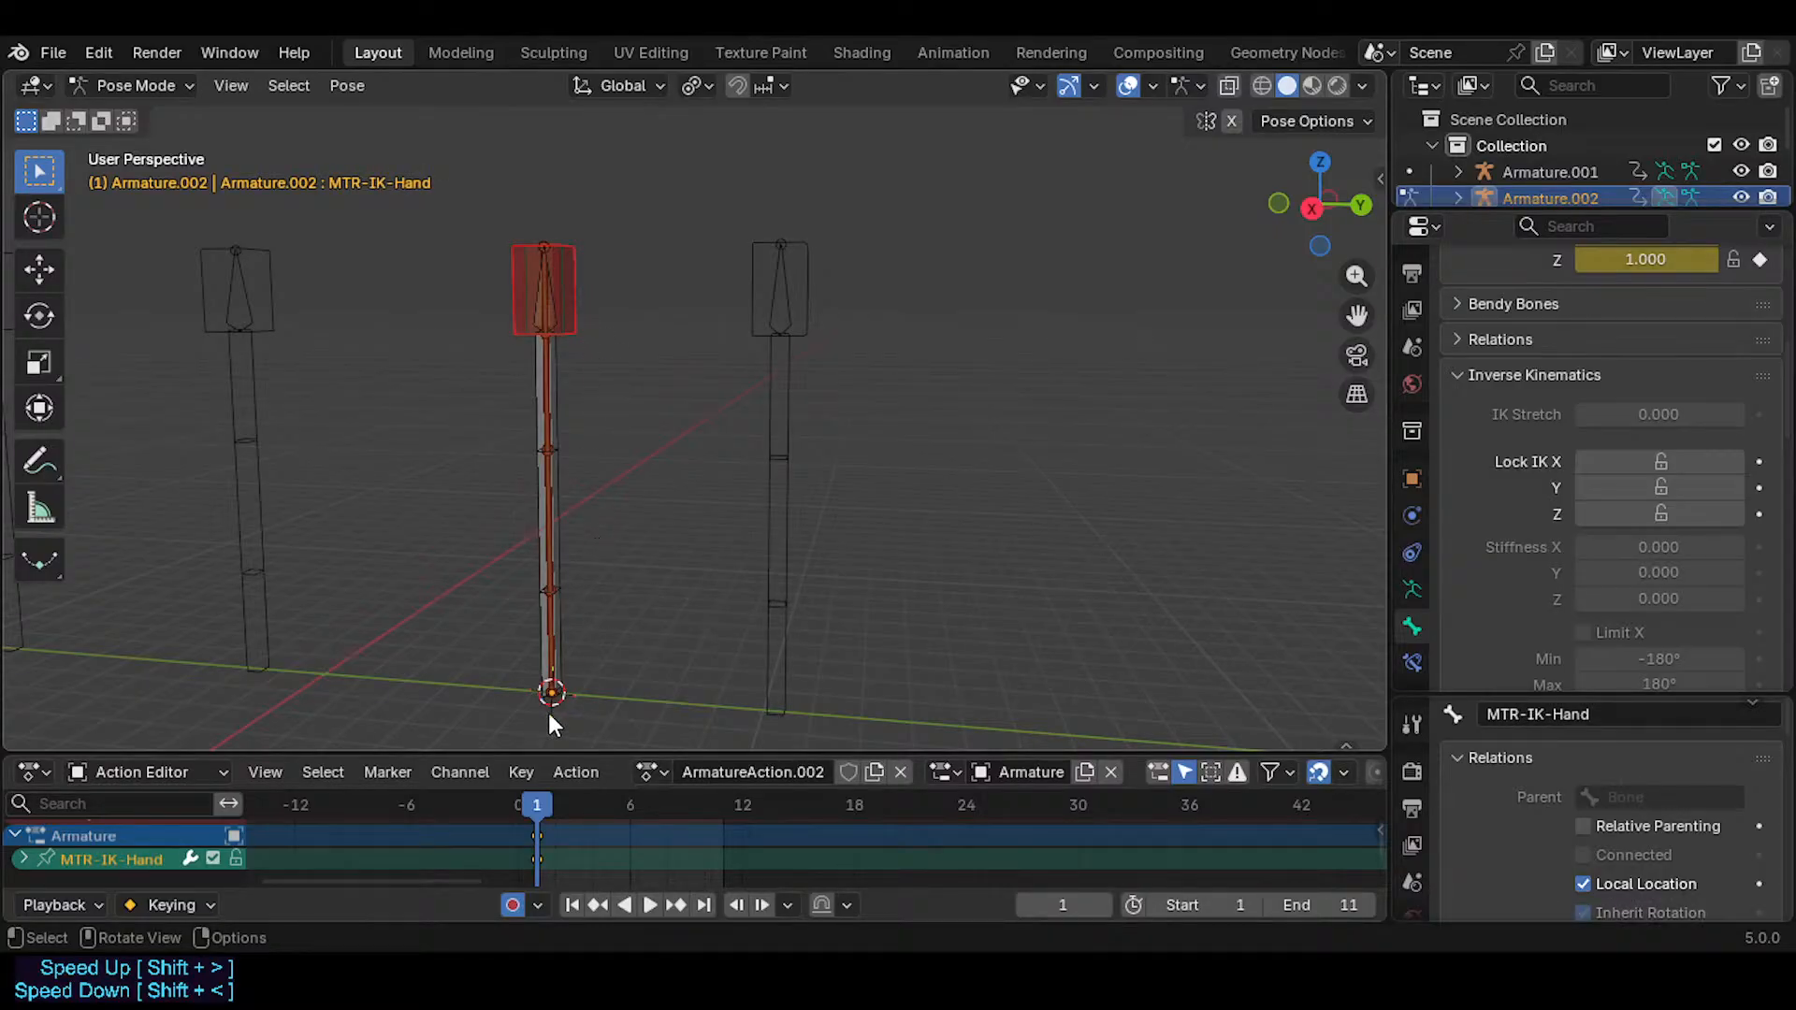
- Delete the existing keyframes of all the arm's bones and return to frame 1
left_click_drag(547, 806, 719, 774)
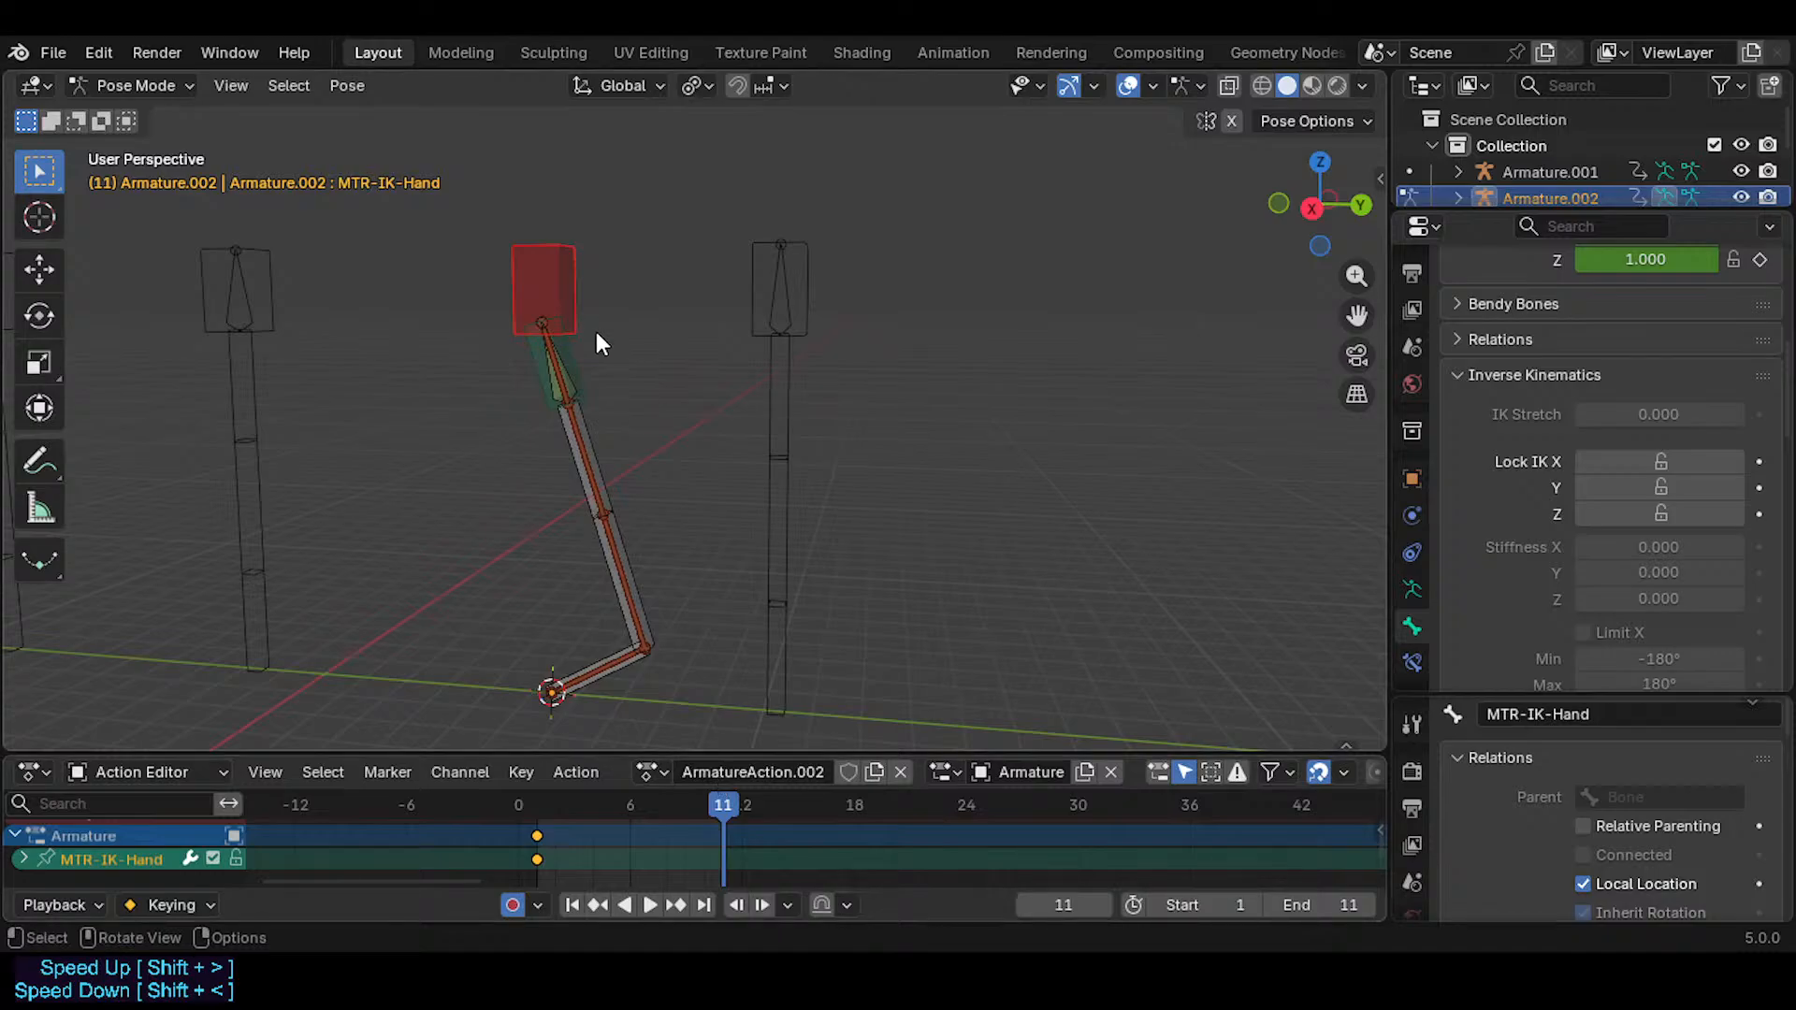
key("a")
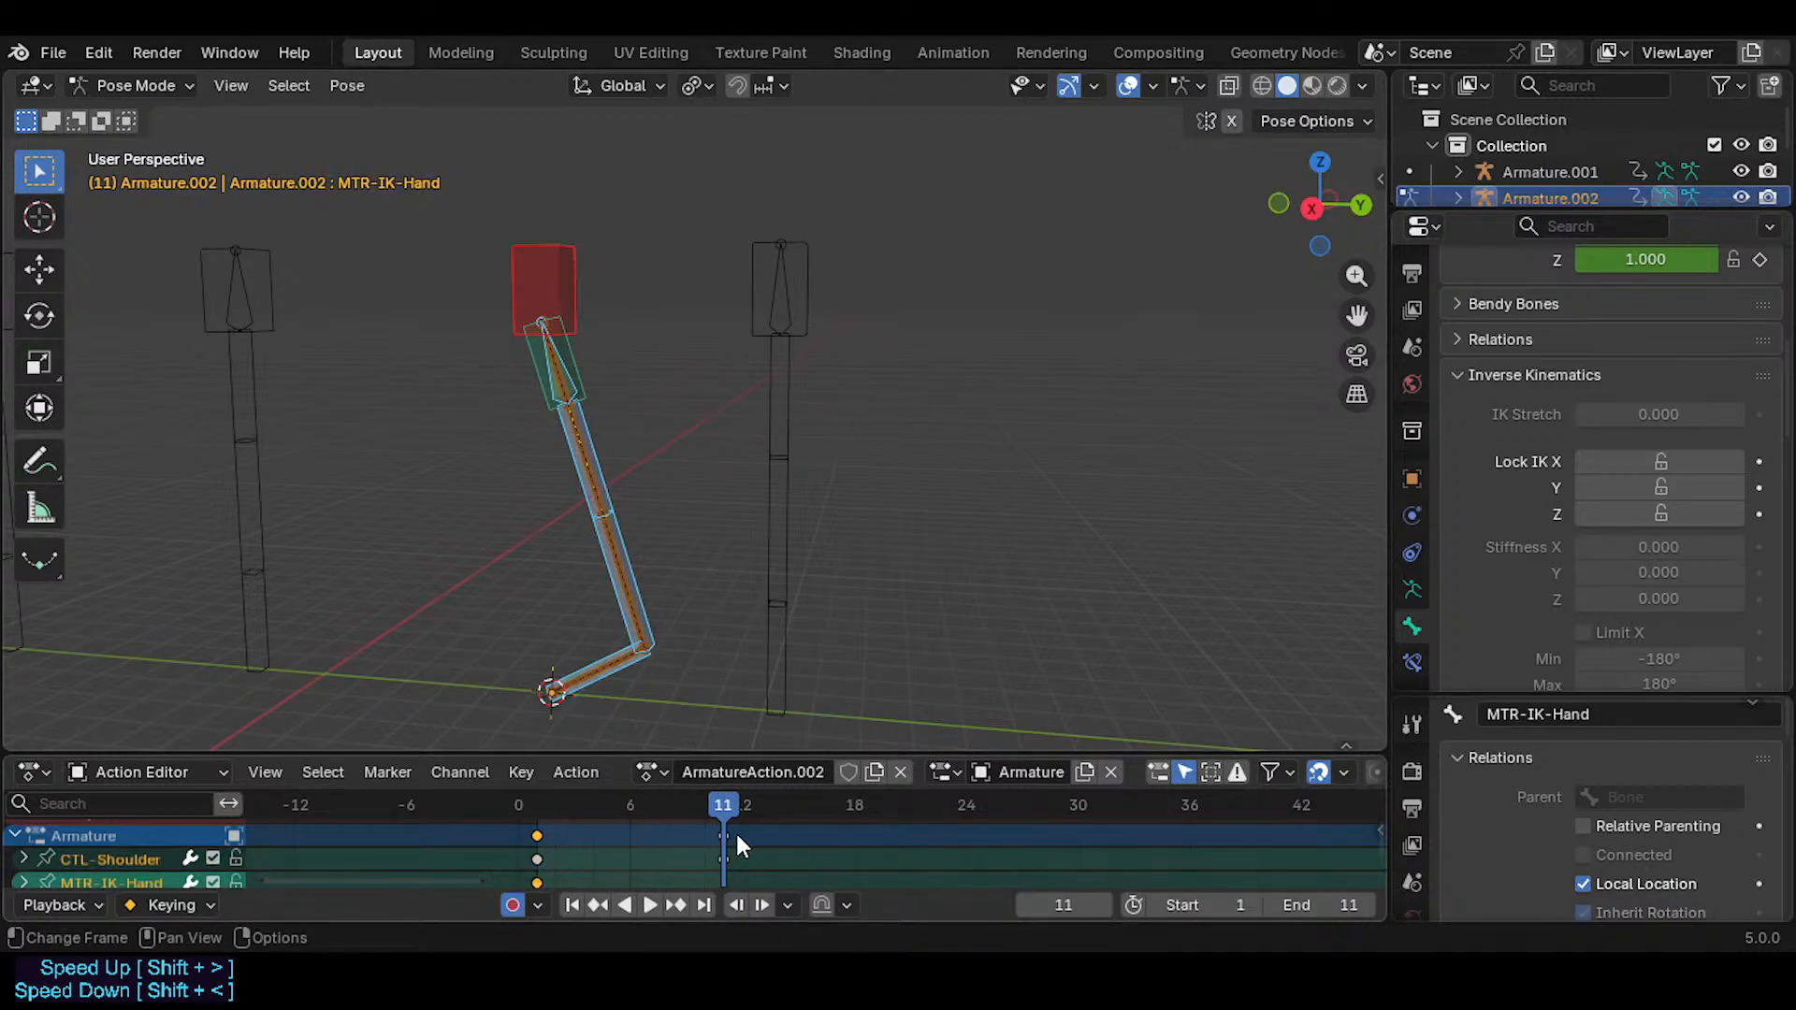
key("x")
left_click(620, 857)
key("shift+Left")
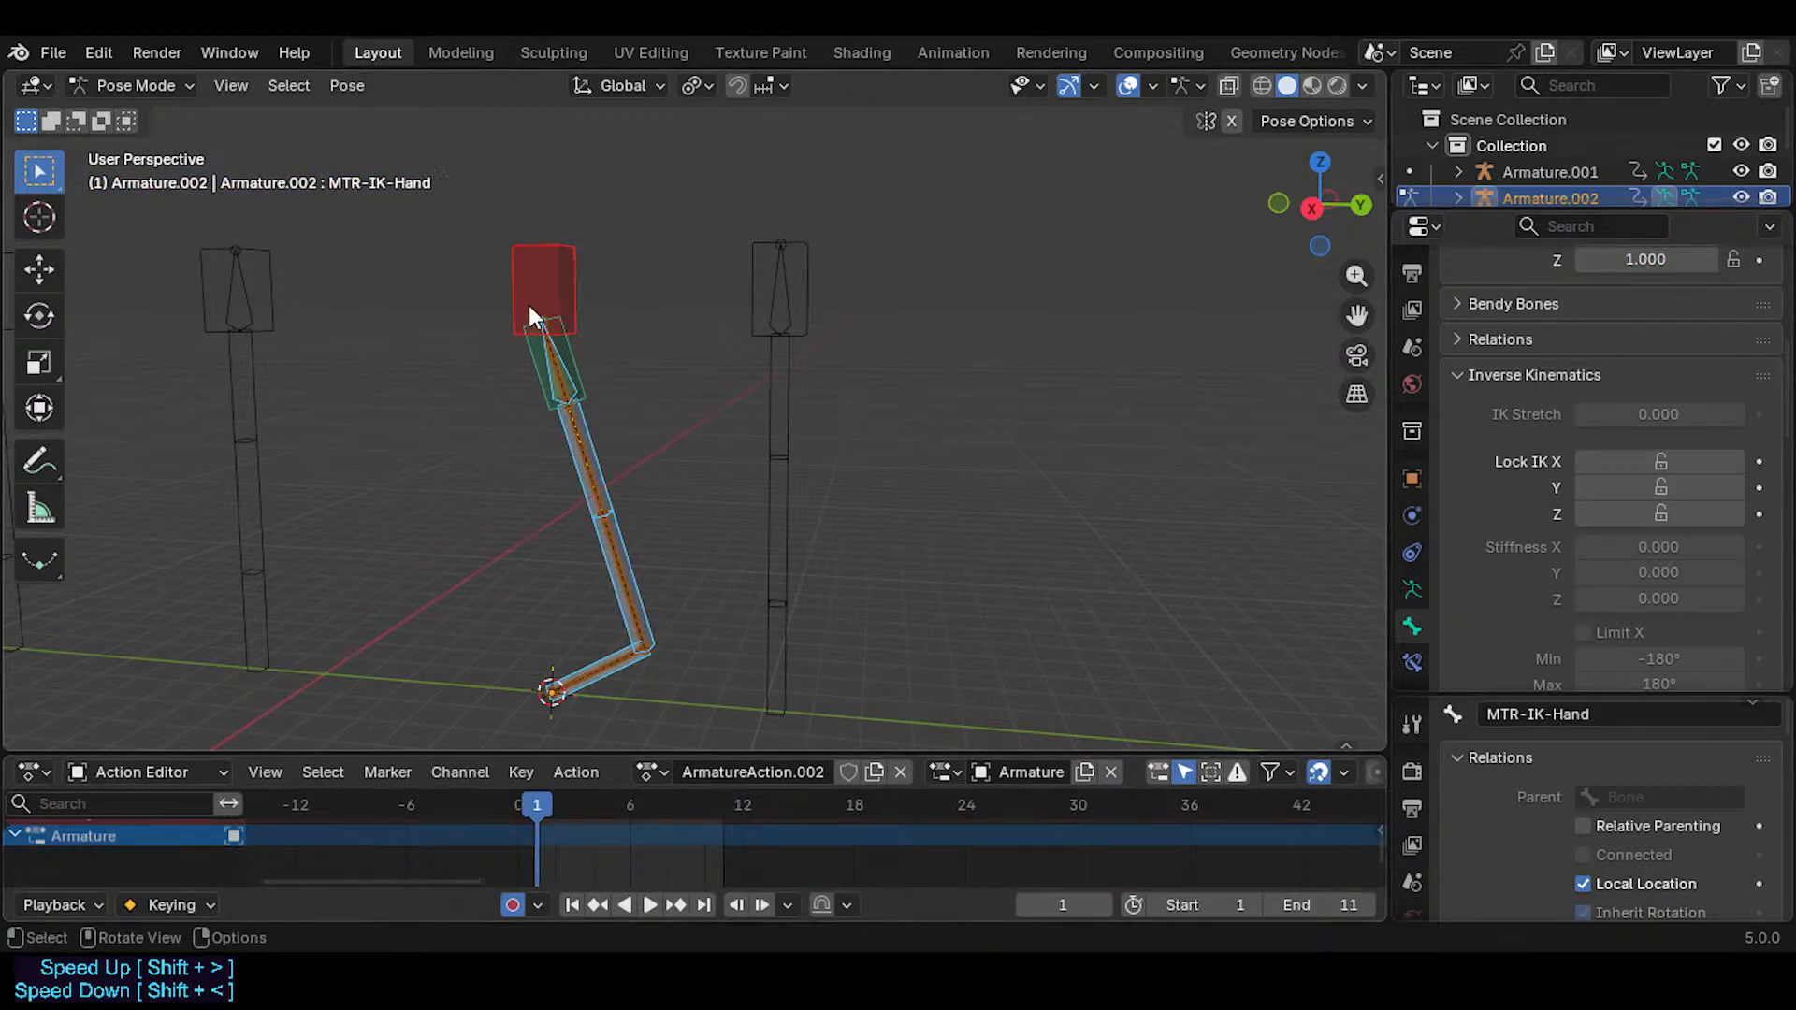
- Clear location, rotation and scale on all pose bones and delete the keyframes at frame 1
key("alt+g")
key("alt+r")
key("alt+s")
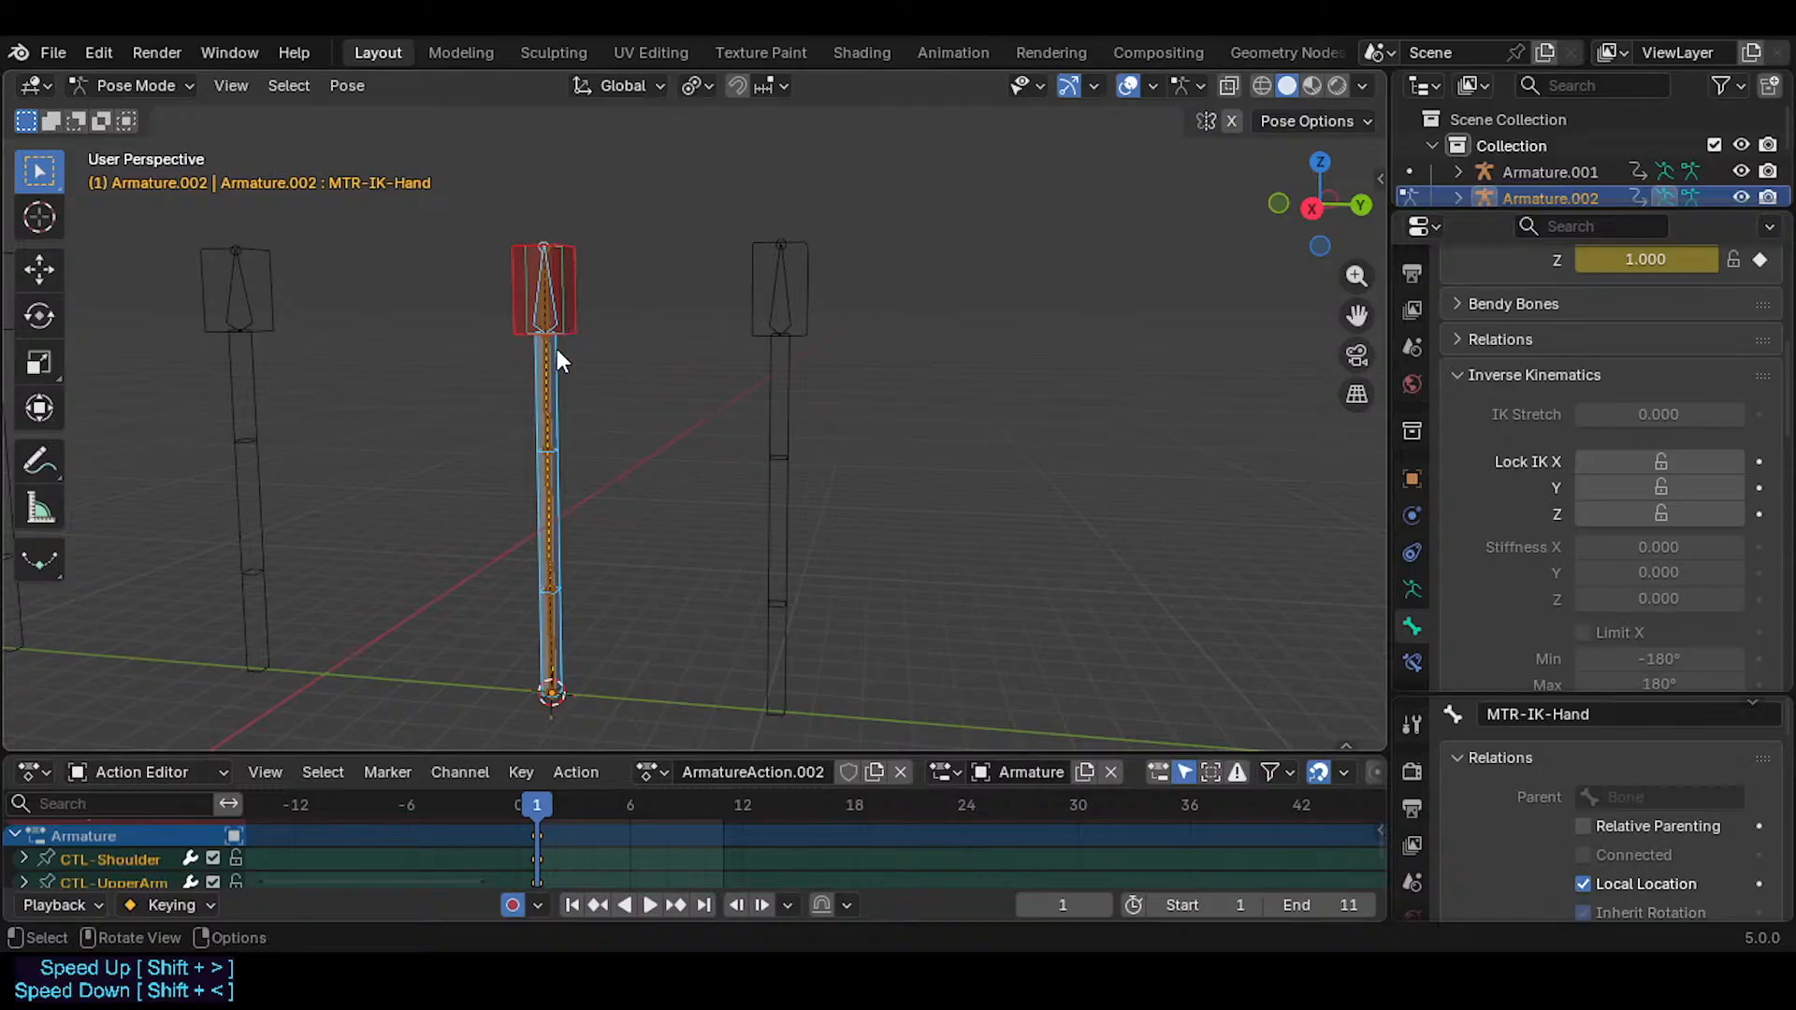
key("x")
left_click(582, 850)
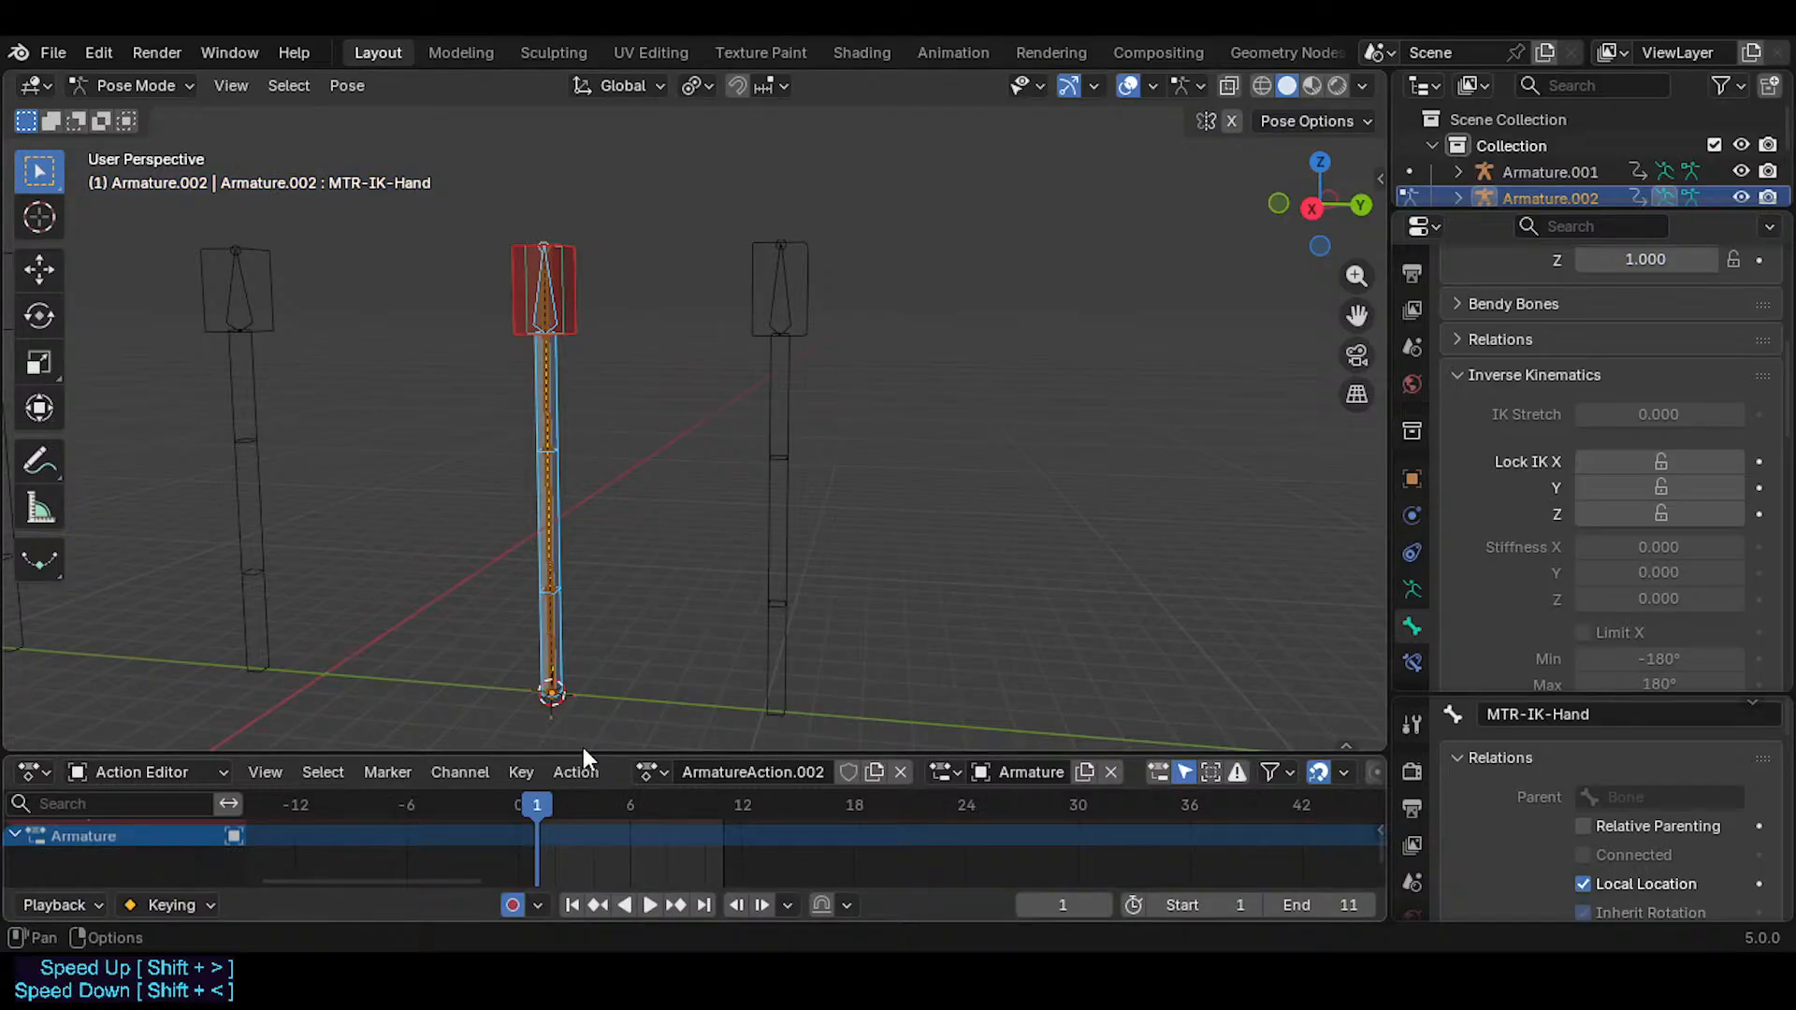
- Keyframe MTR-IK-Hand at frame 1 and move it beyond the arm's reach in positive Y at frame 11
left_click(565, 268)
key("i")
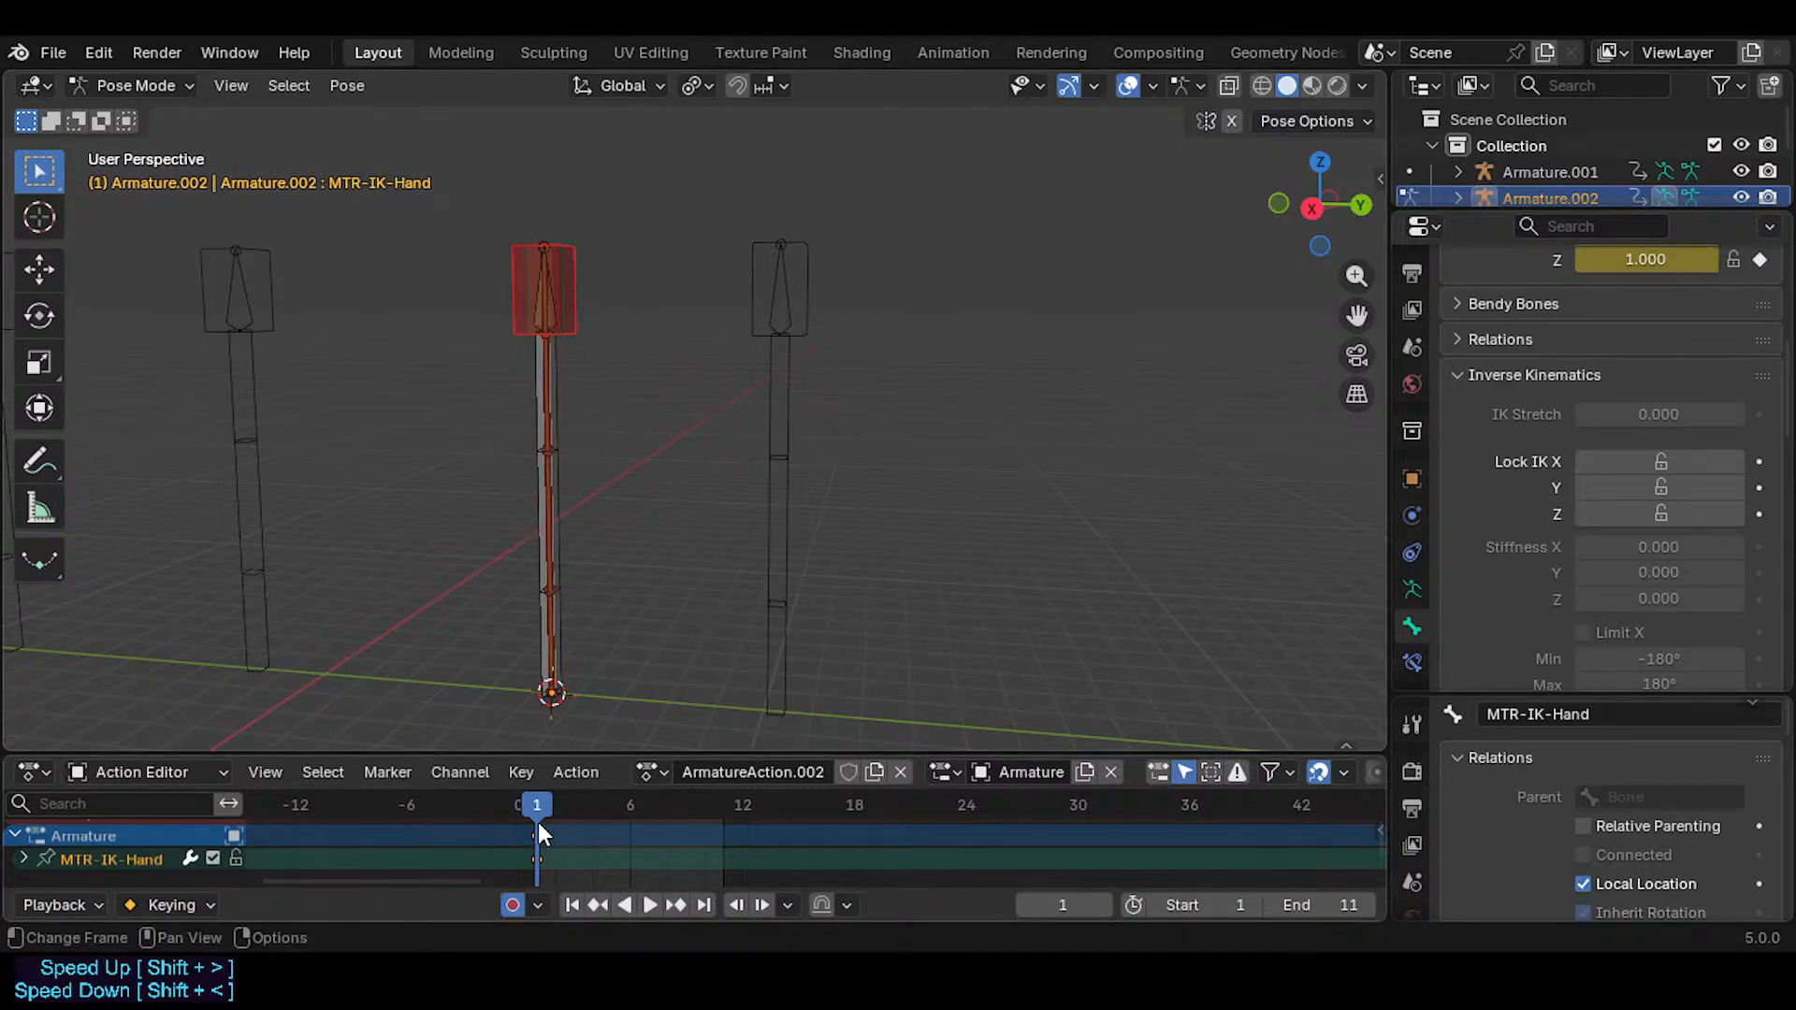
left_click_drag(537, 822, 725, 816)
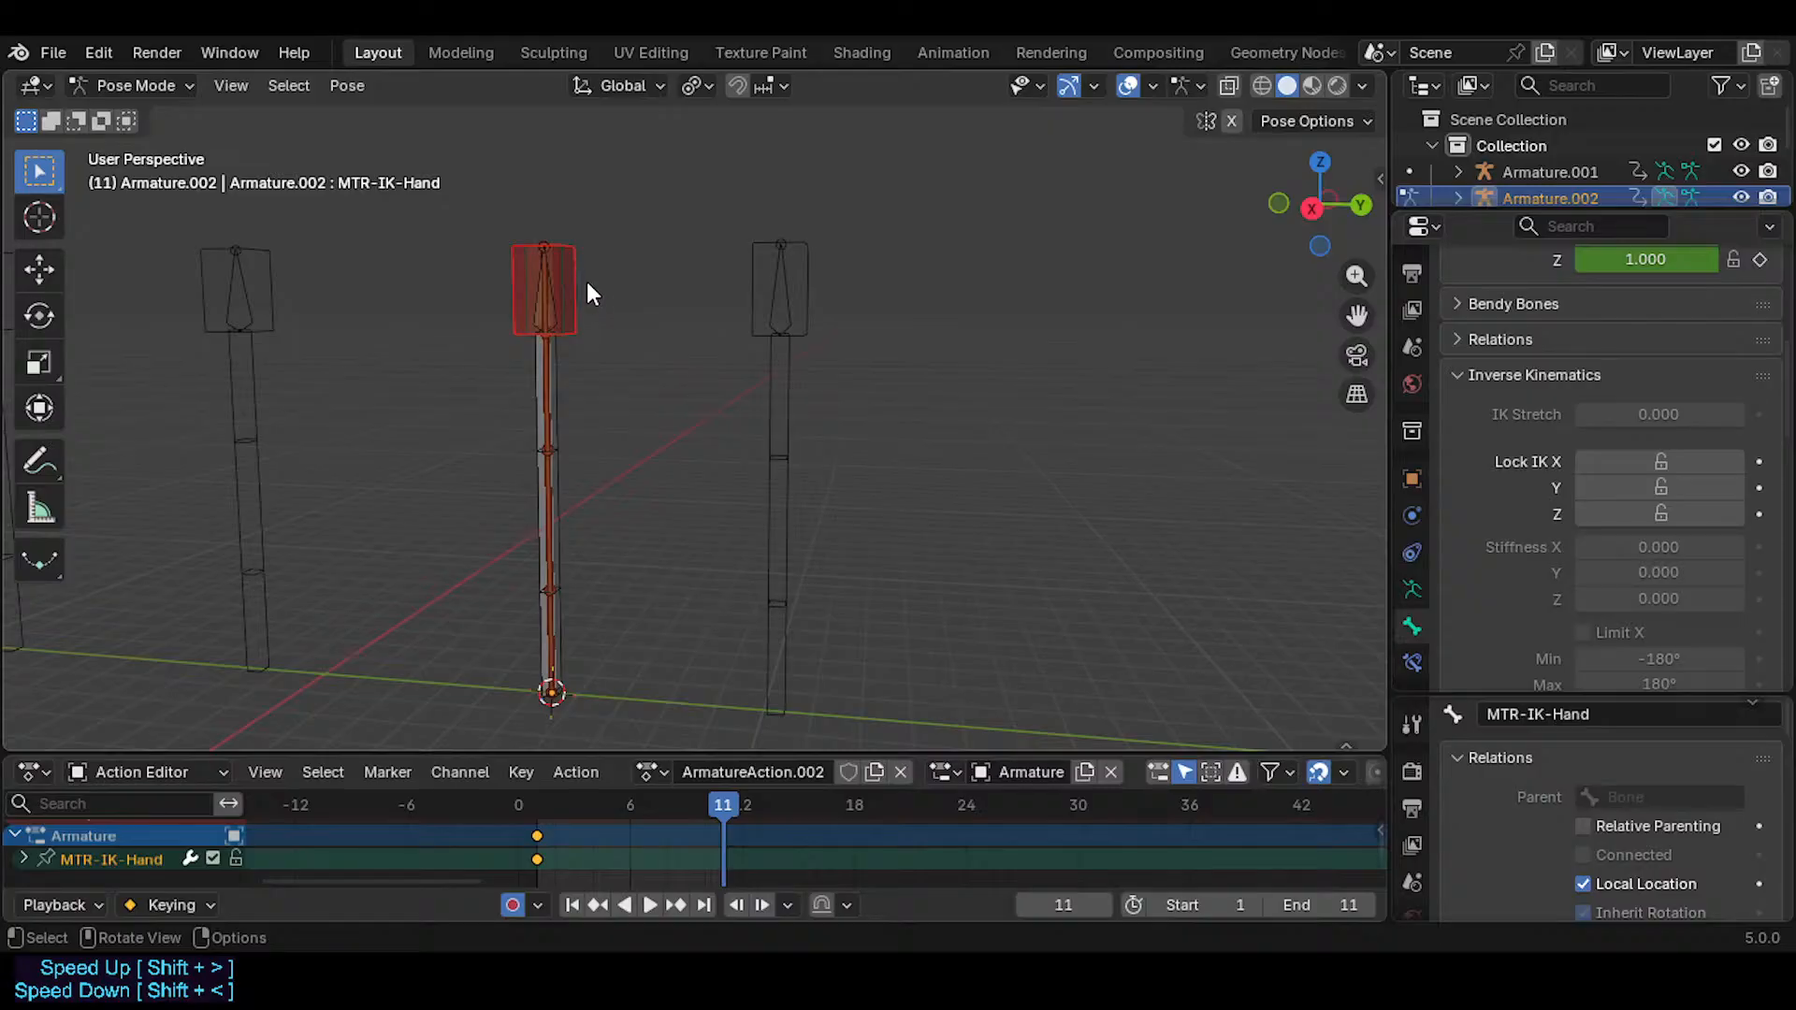
key("g")
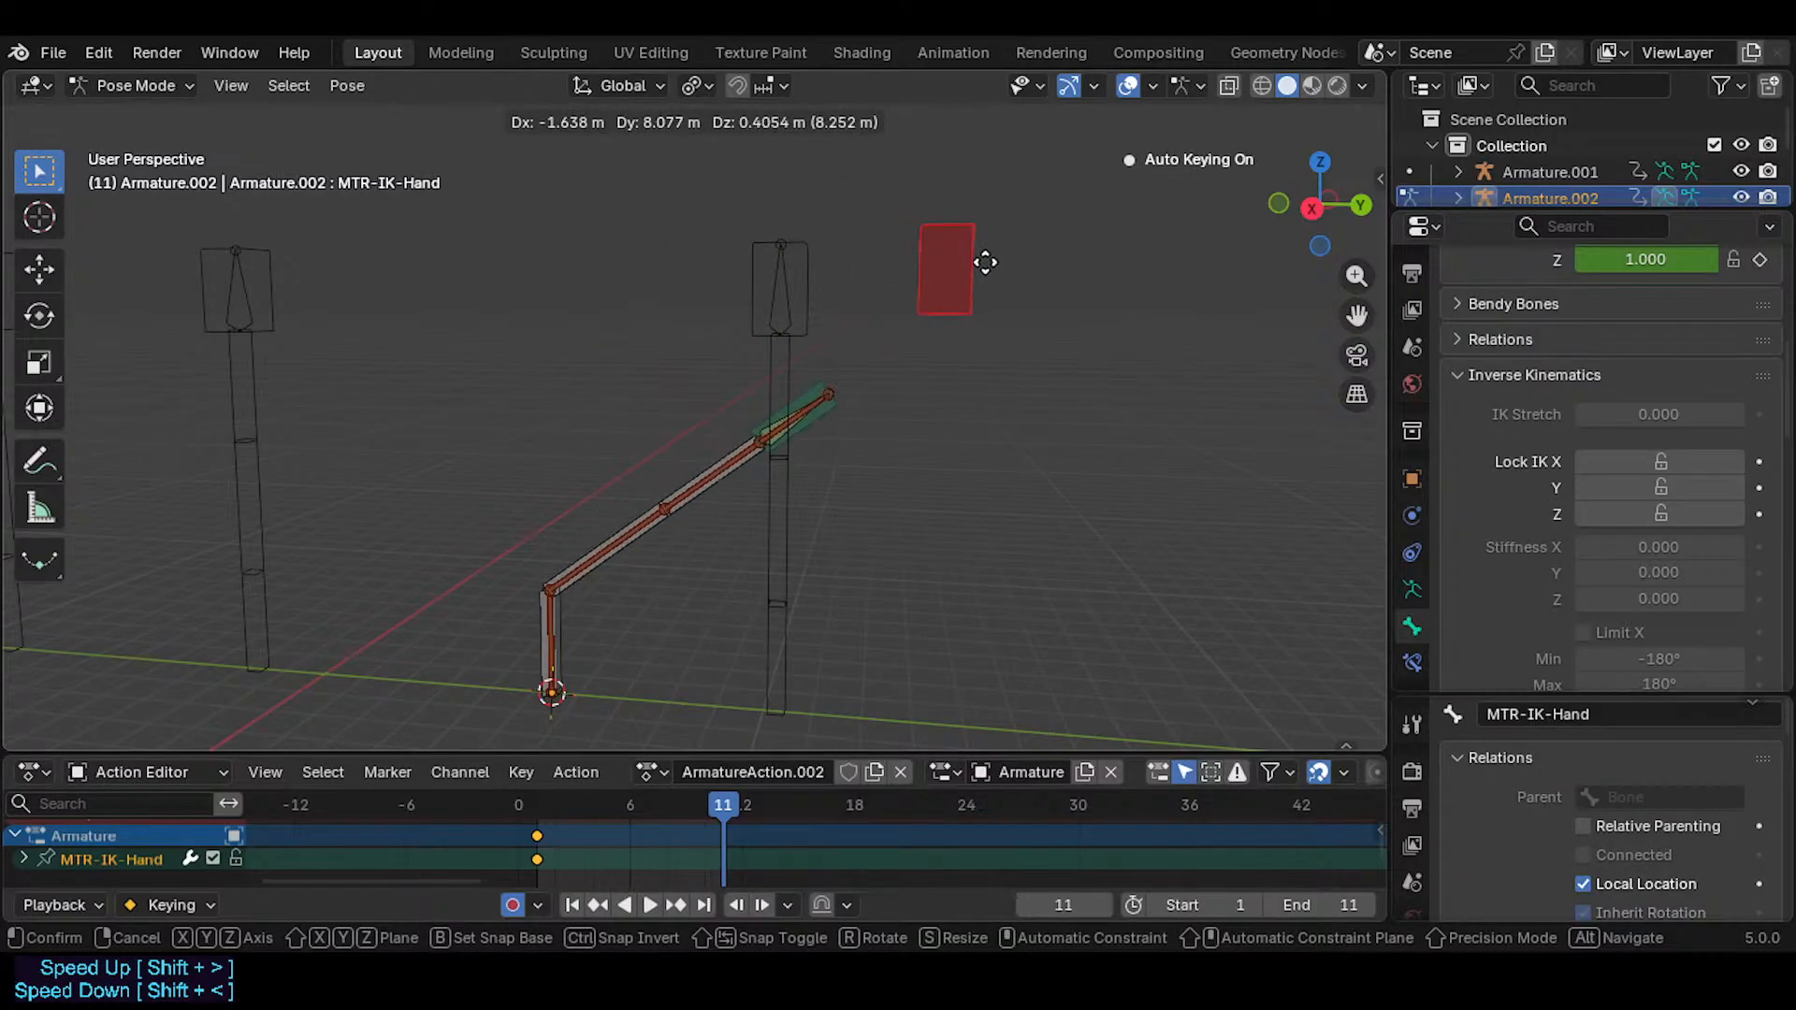
left_click(982, 405)
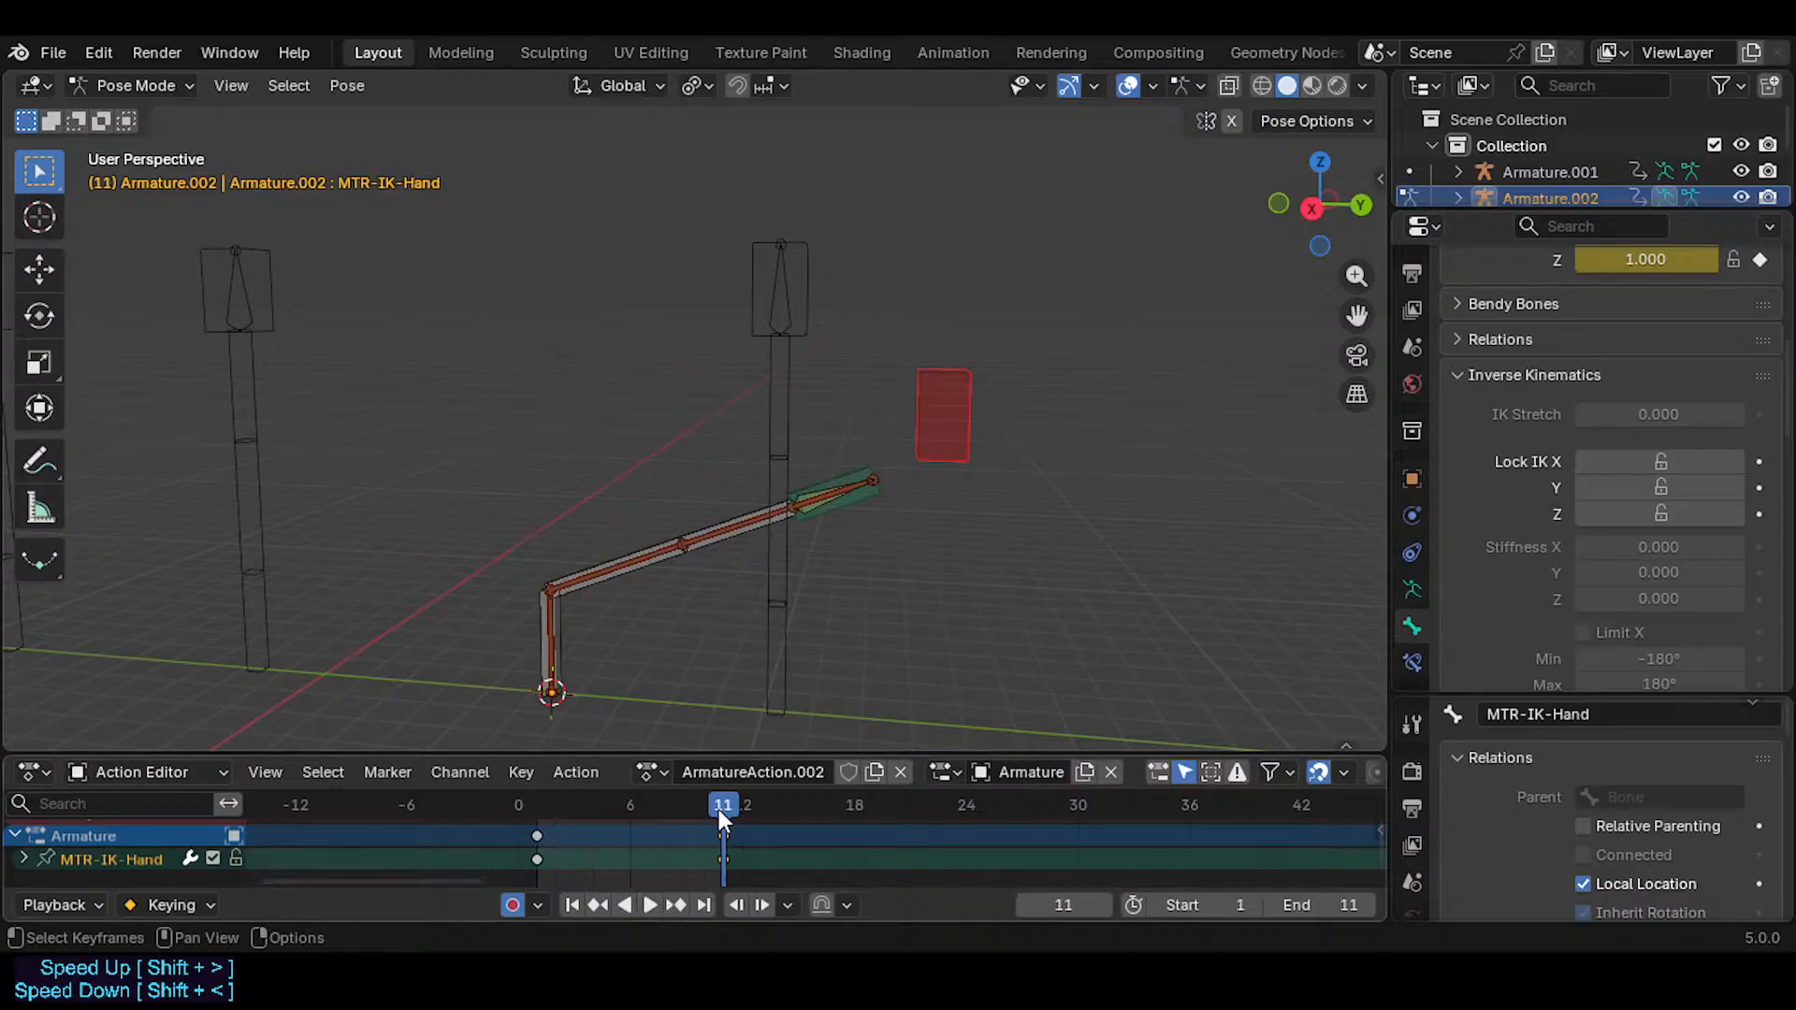
- Calculate an In Range motion path for MTR-IK-Hand's head over the scene frame range and preview the animation around frame 7
mouse_move(718, 810)
left_mouse_down()
mouse_move(567, 812)
mouse_move(723, 807)
left_mouse_up()
left_click(924, 410)
right_click(925, 410)
left_click(926, 412)
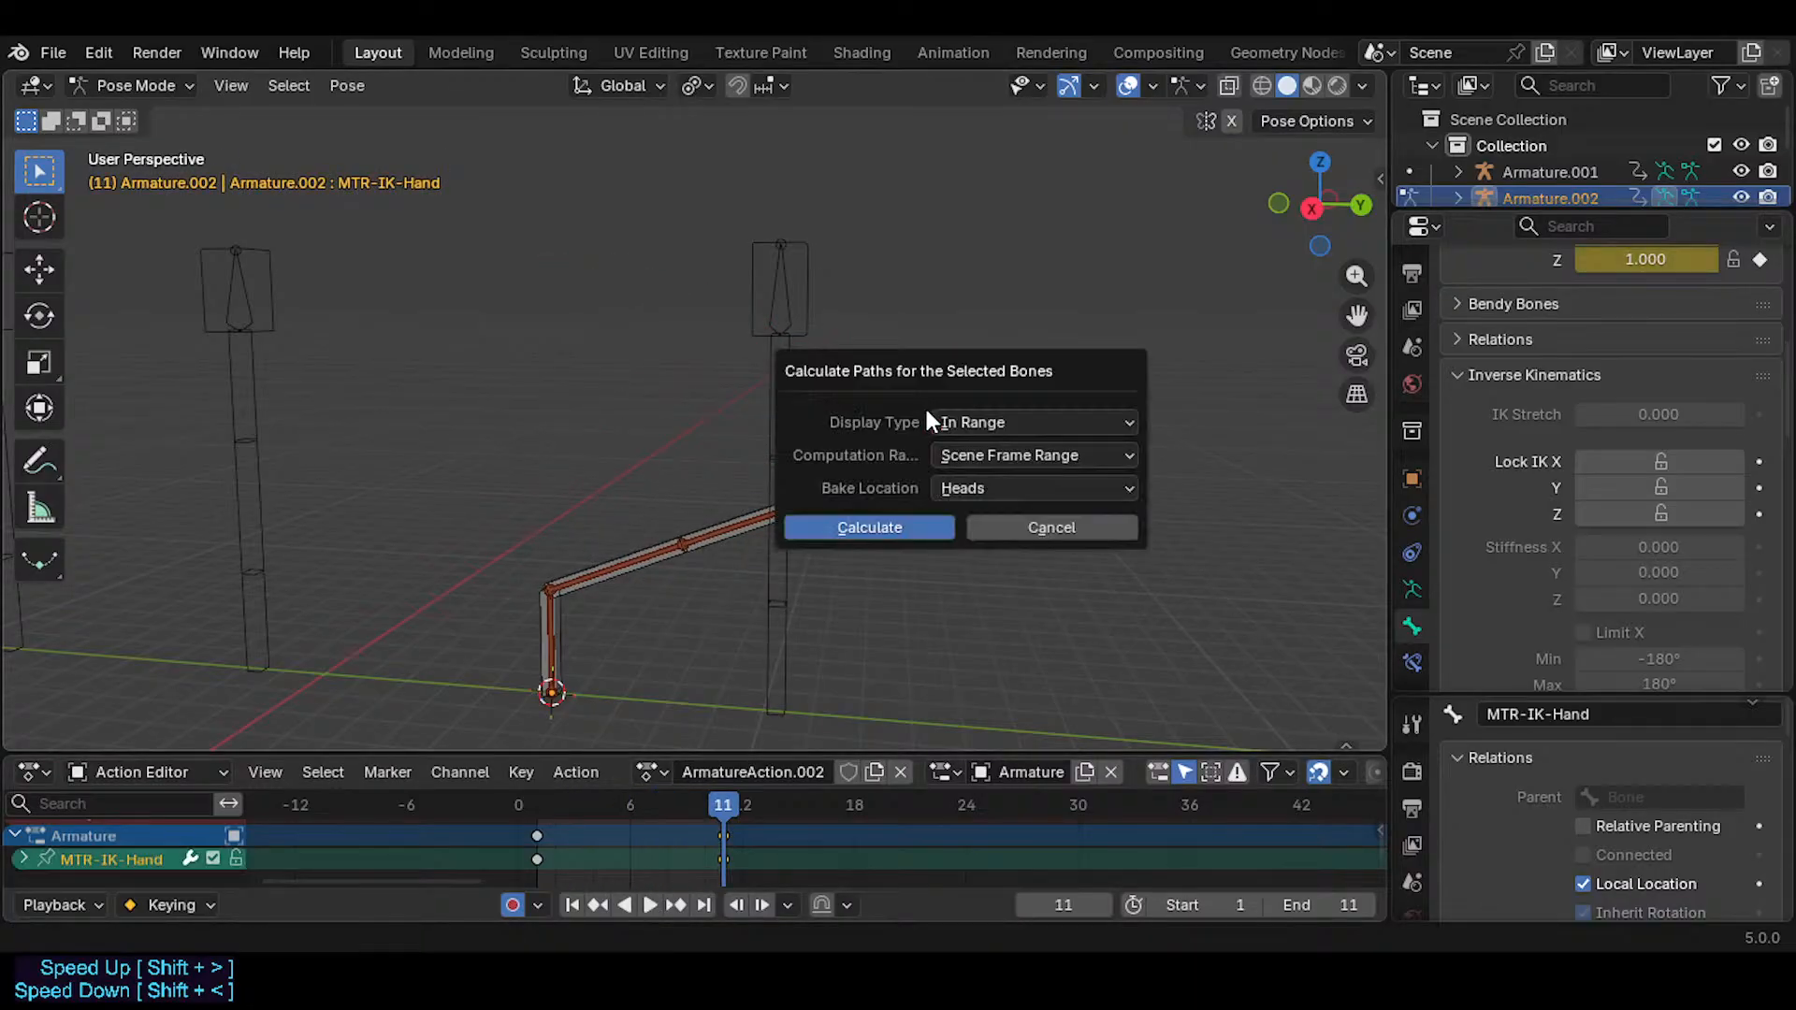
left_click(870, 527)
key("space")
mouse_move(609, 804)
left_mouse_down()
mouse_move(535, 810)
mouse_move(682, 828)
mouse_move(475, 829)
mouse_move(720, 828)
mouse_move(631, 839)
mouse_move(691, 827)
mouse_move(621, 822)
mouse_move(646, 818)
left_mouse_up()
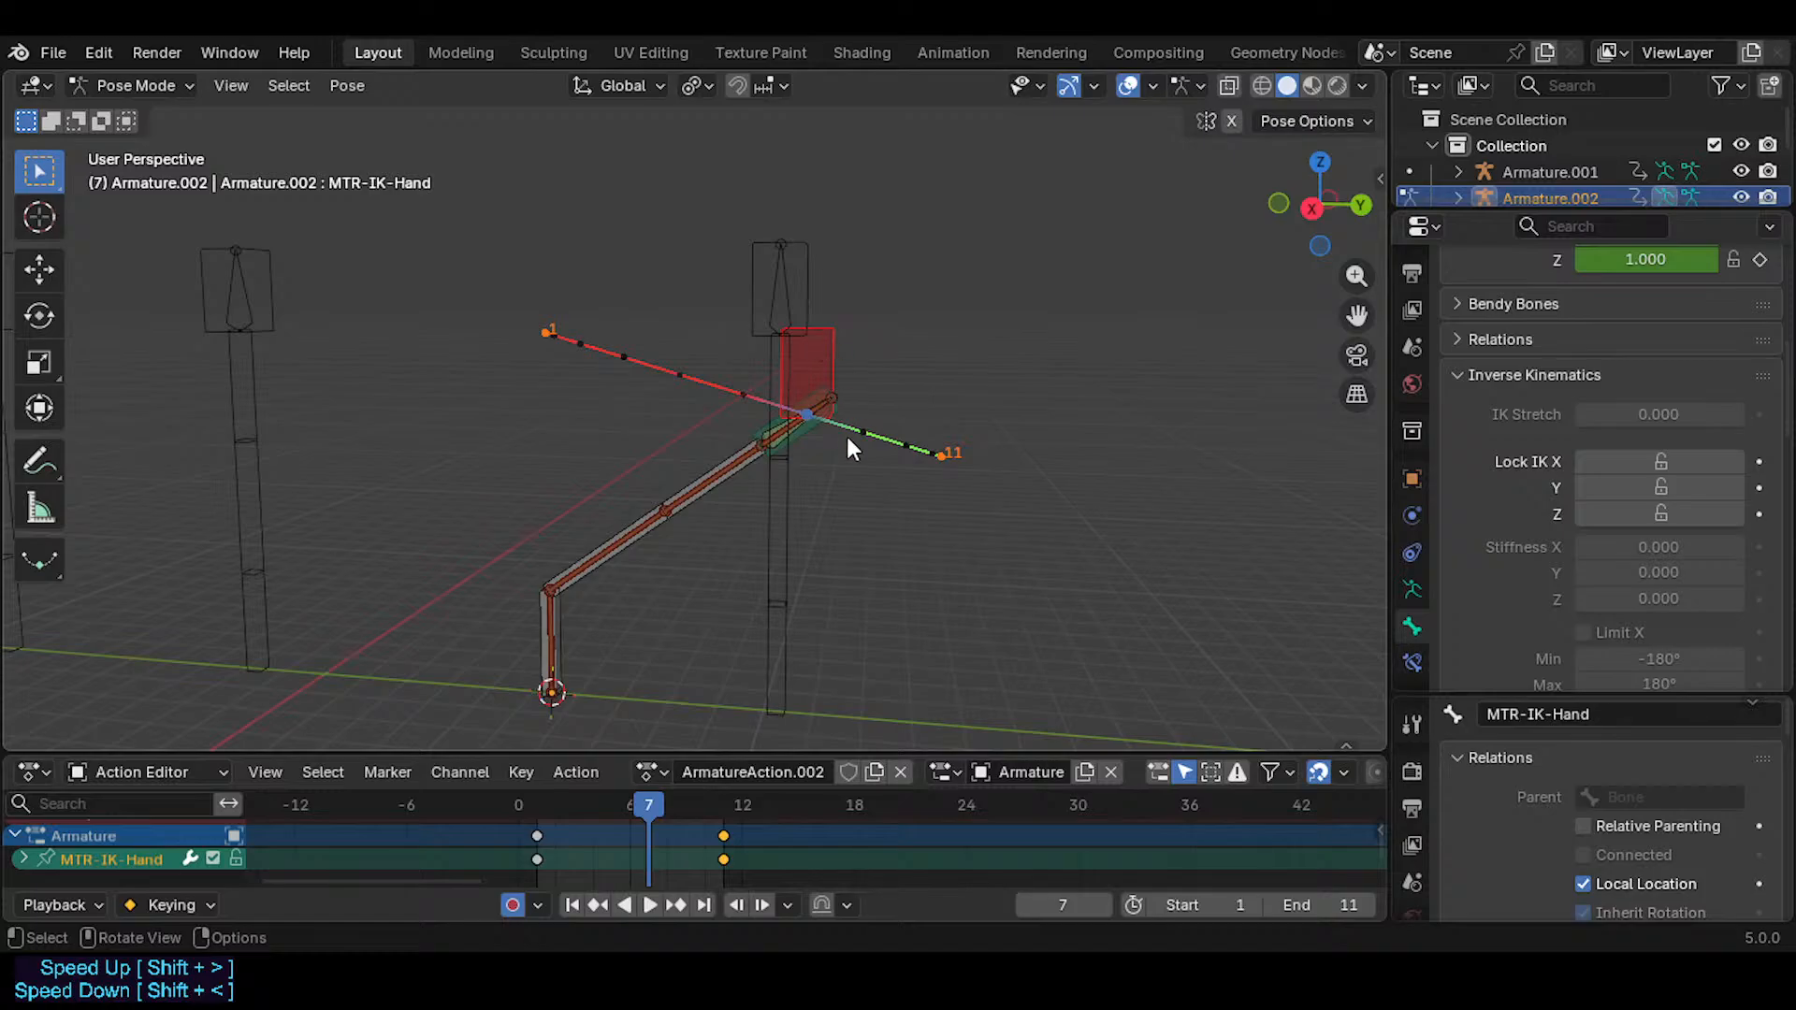
- Reposition MTR-IK-Hand repeatedly at frame 11, ending it low and far from the arm, to test how its motion path updates
left_click(718, 810)
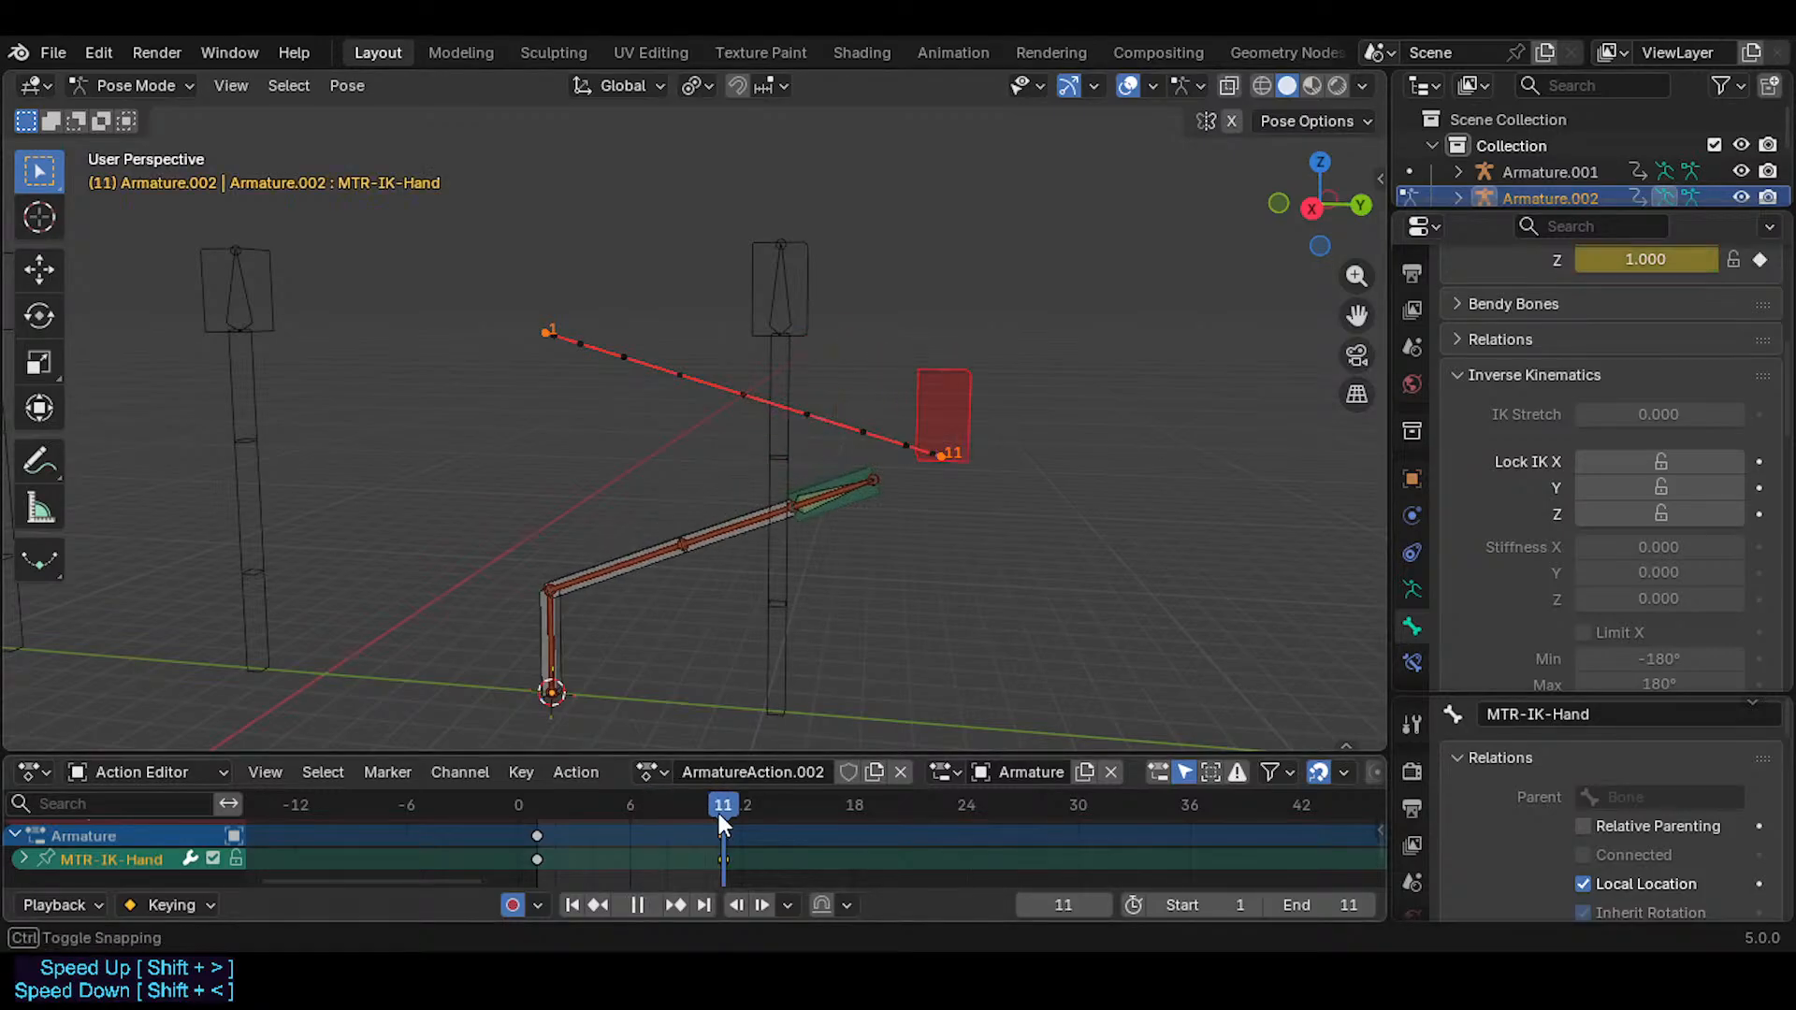
key("g")
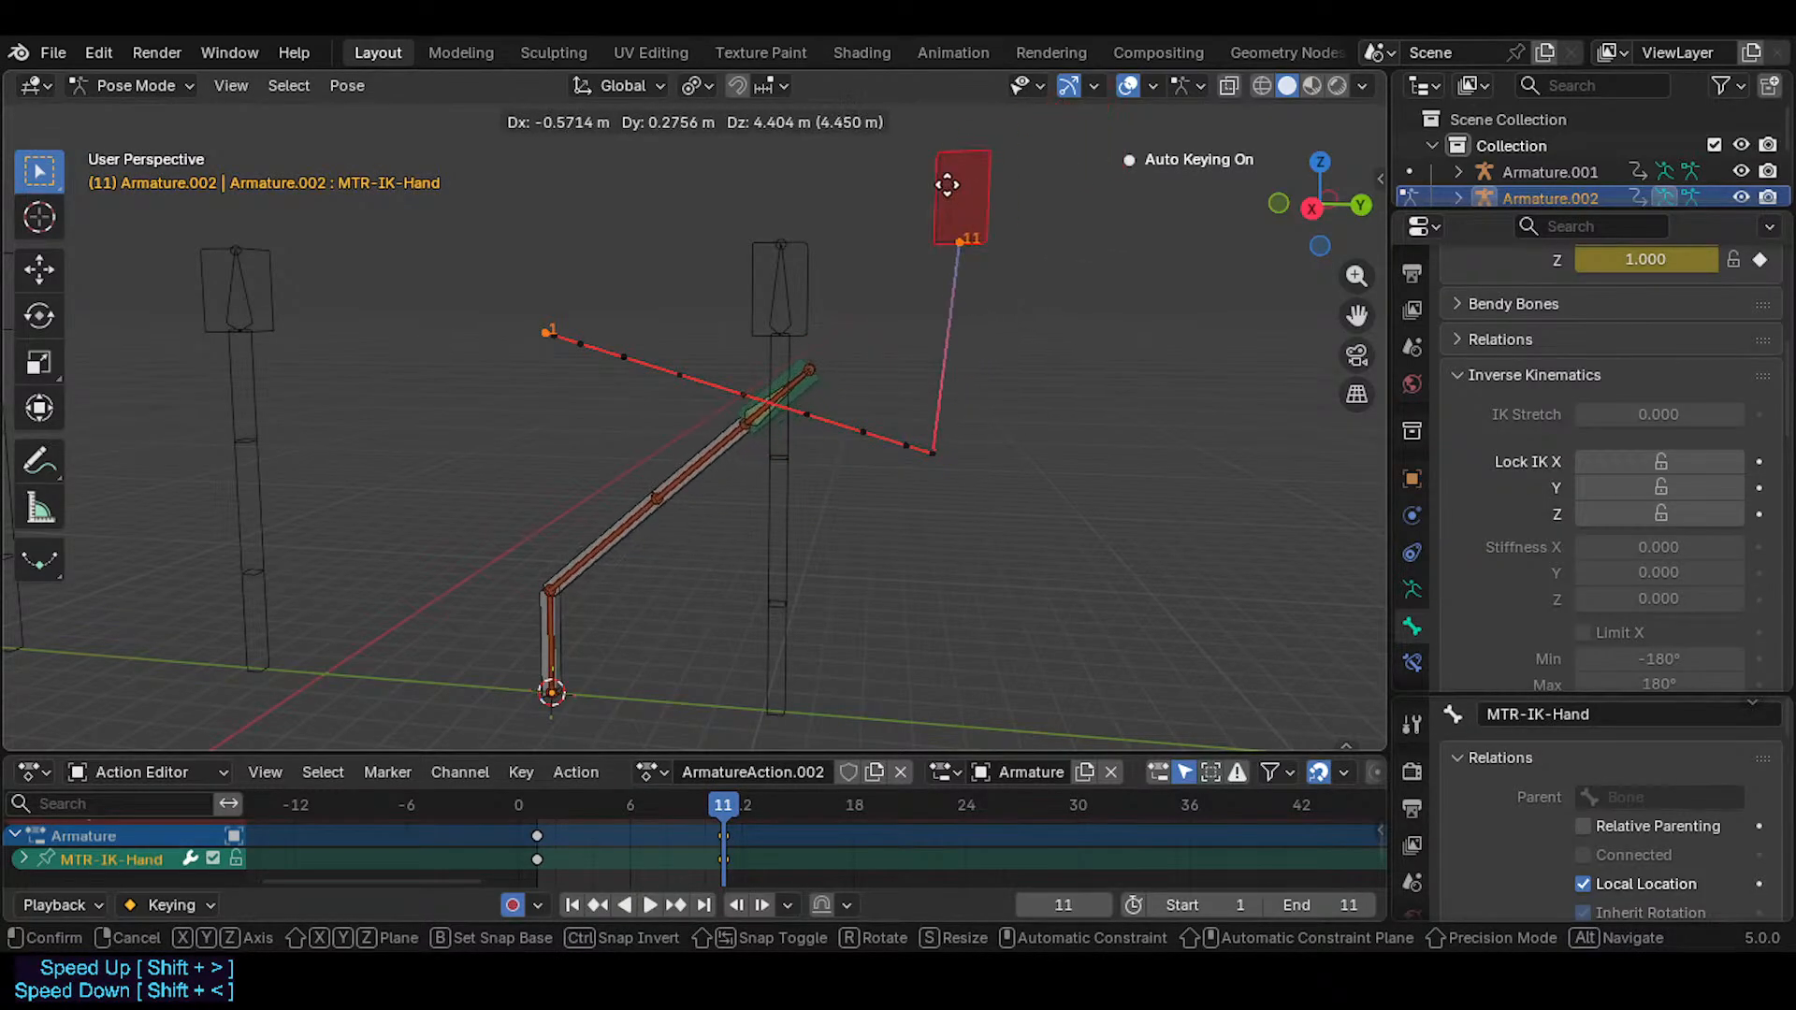
left_click(969, 188)
key("g")
left_click(1050, 233)
middle_click_drag(865, 316, 655, 281, "shift")
scroll(721, 357, "down", 4)
key("g")
left_click(882, 585)
key("g")
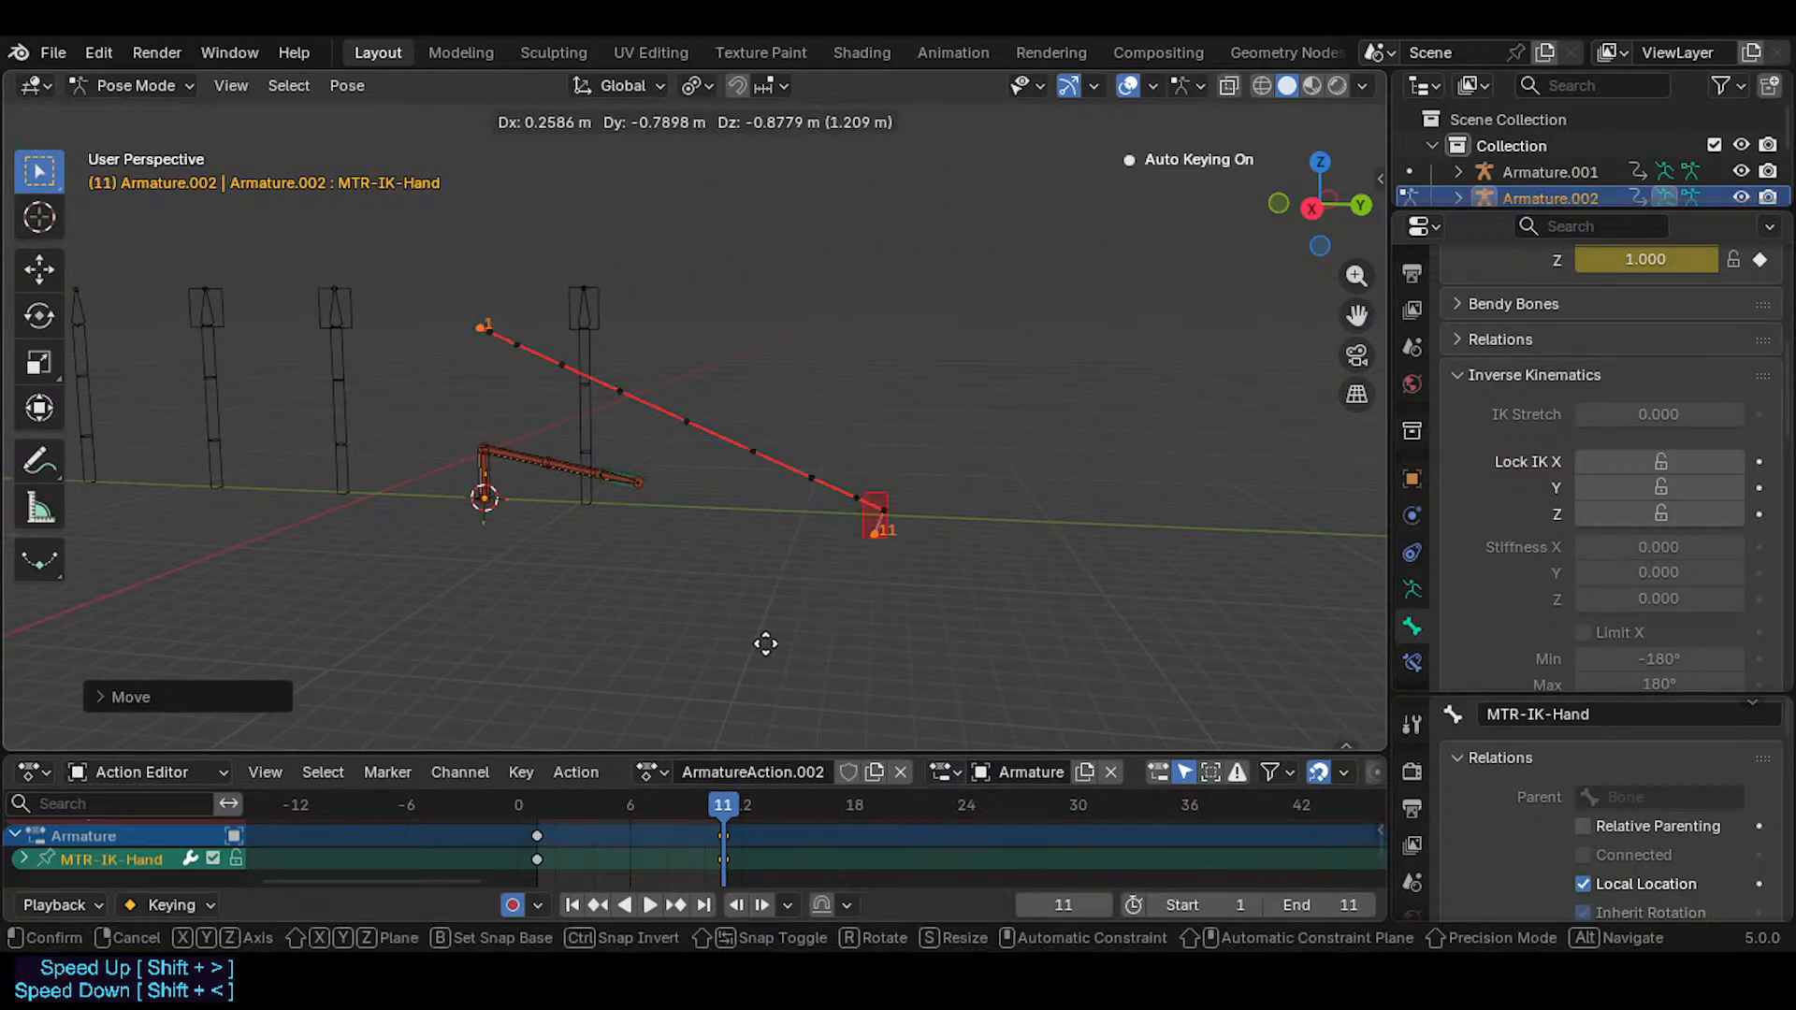
left_click(893, 523)
key("g")
left_click(762, 608)
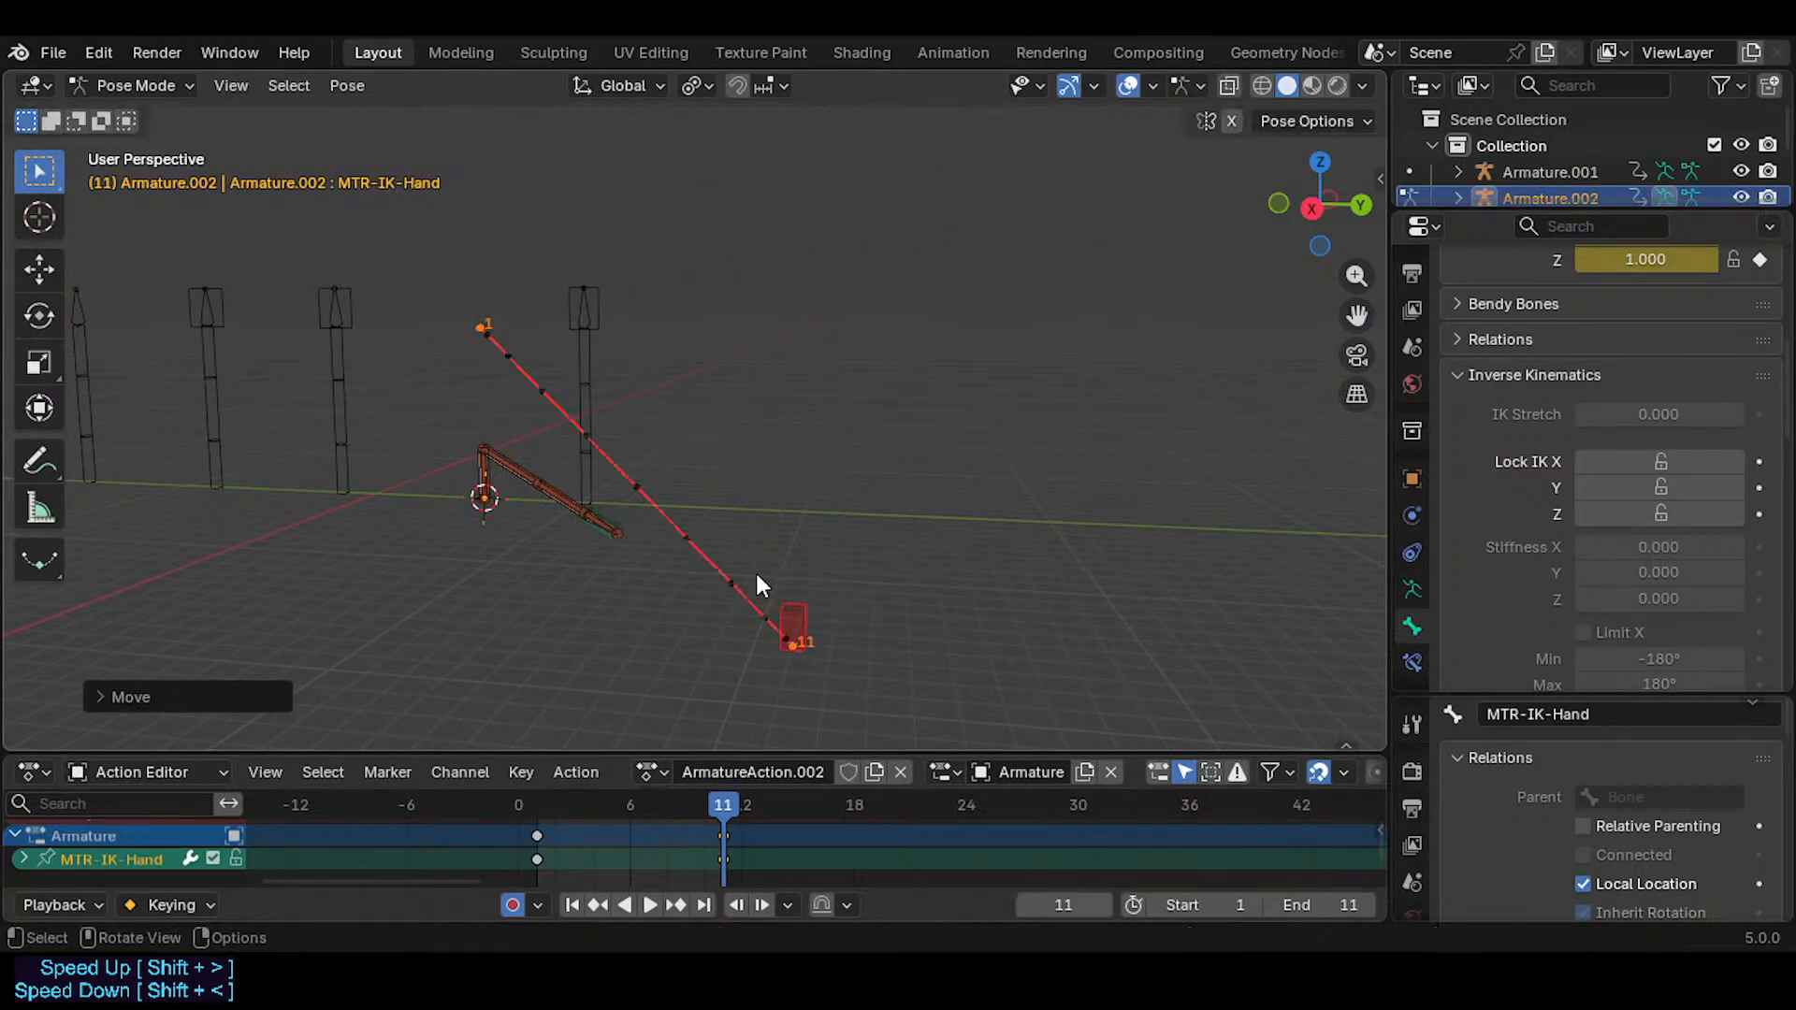
key("g")
left_click(711, 560)
key("g")
left_click(828, 501)
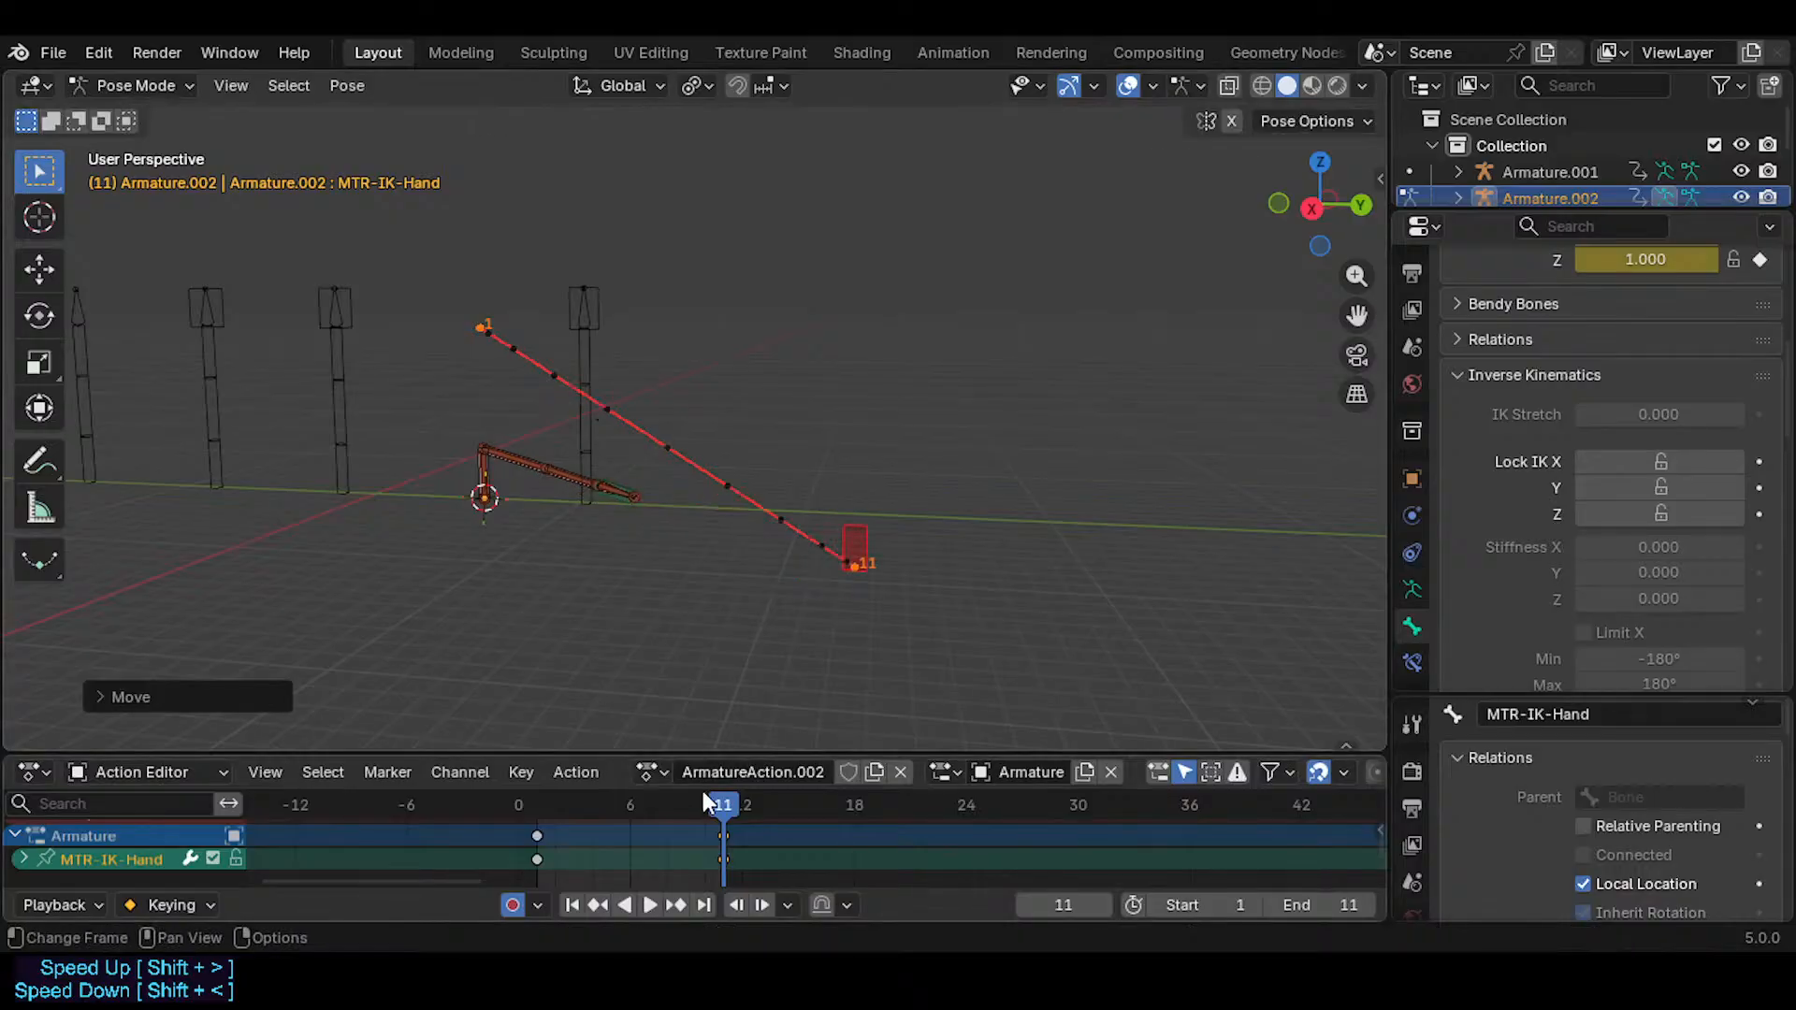
- Move MTR-IK-Hand at frame 10 farther out in positive Y than its frame 11 position to bend the motion path
mouse_move(720, 802)
left_mouse_down()
mouse_move(518, 804)
mouse_move(705, 804)
left_mouse_up()
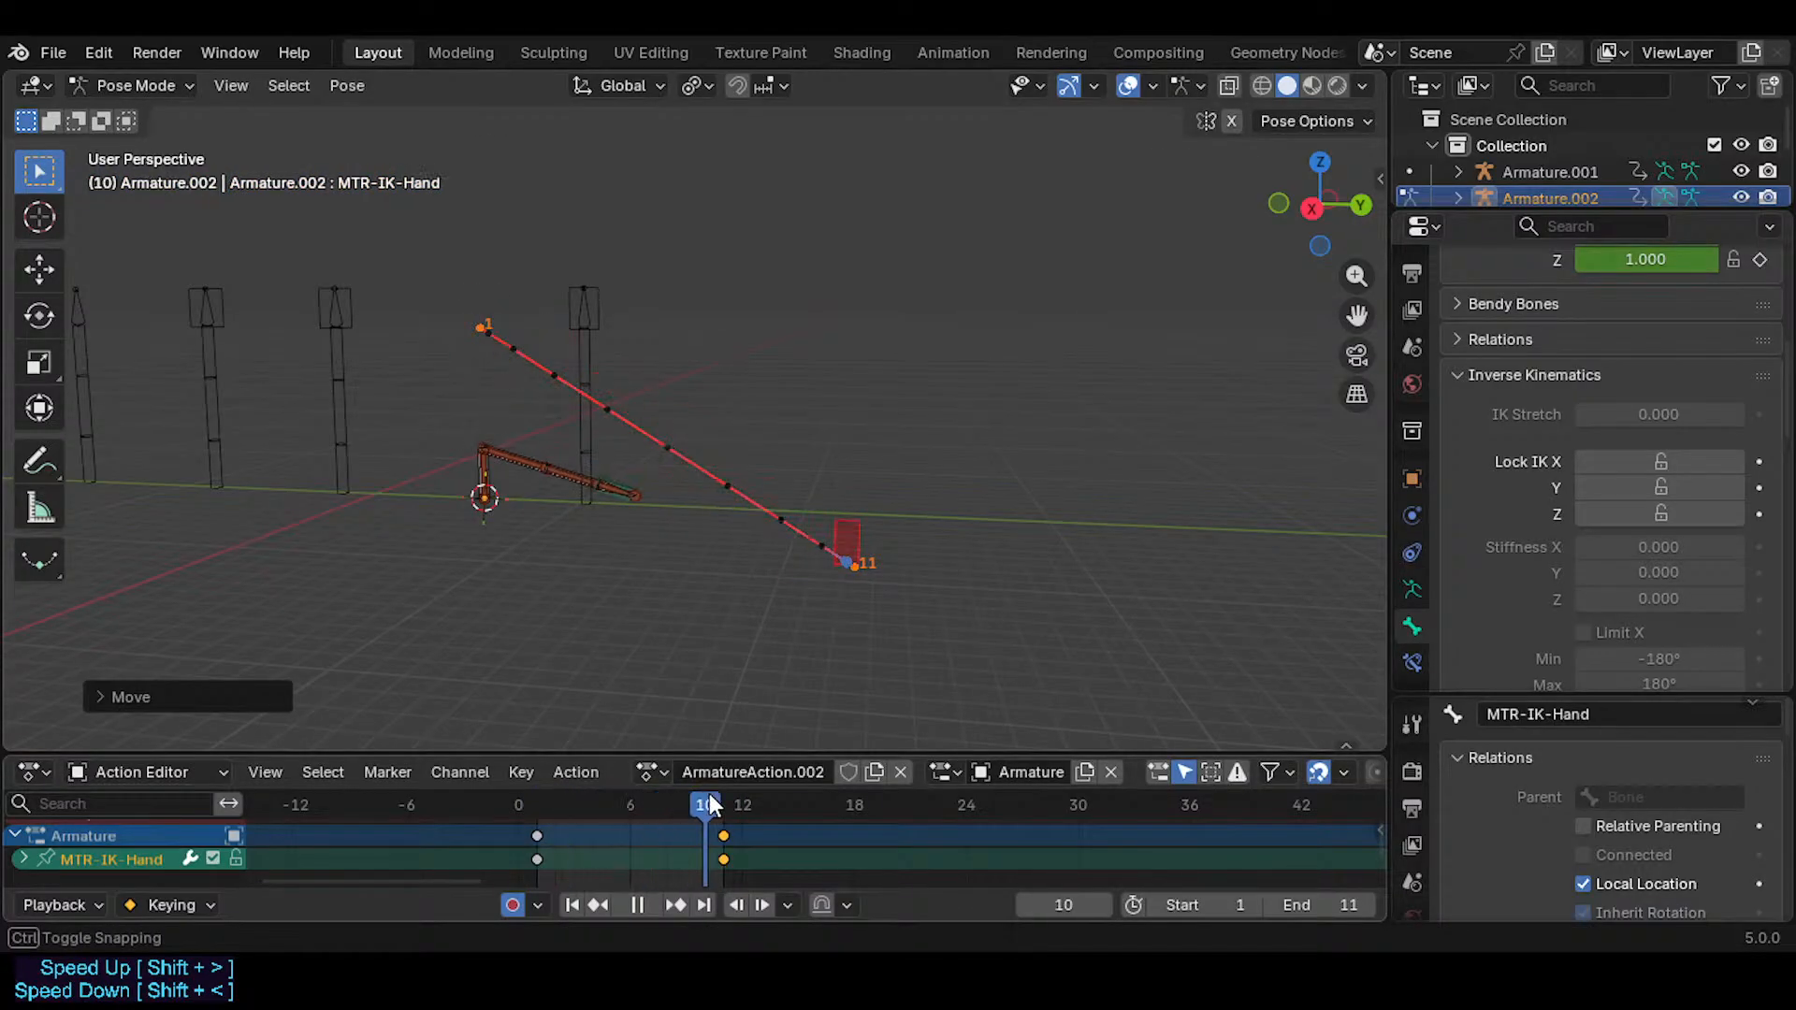
key("g")
left_click(978, 593)
middle_click_drag(890, 581, 590, 557, "shift")
key("g")
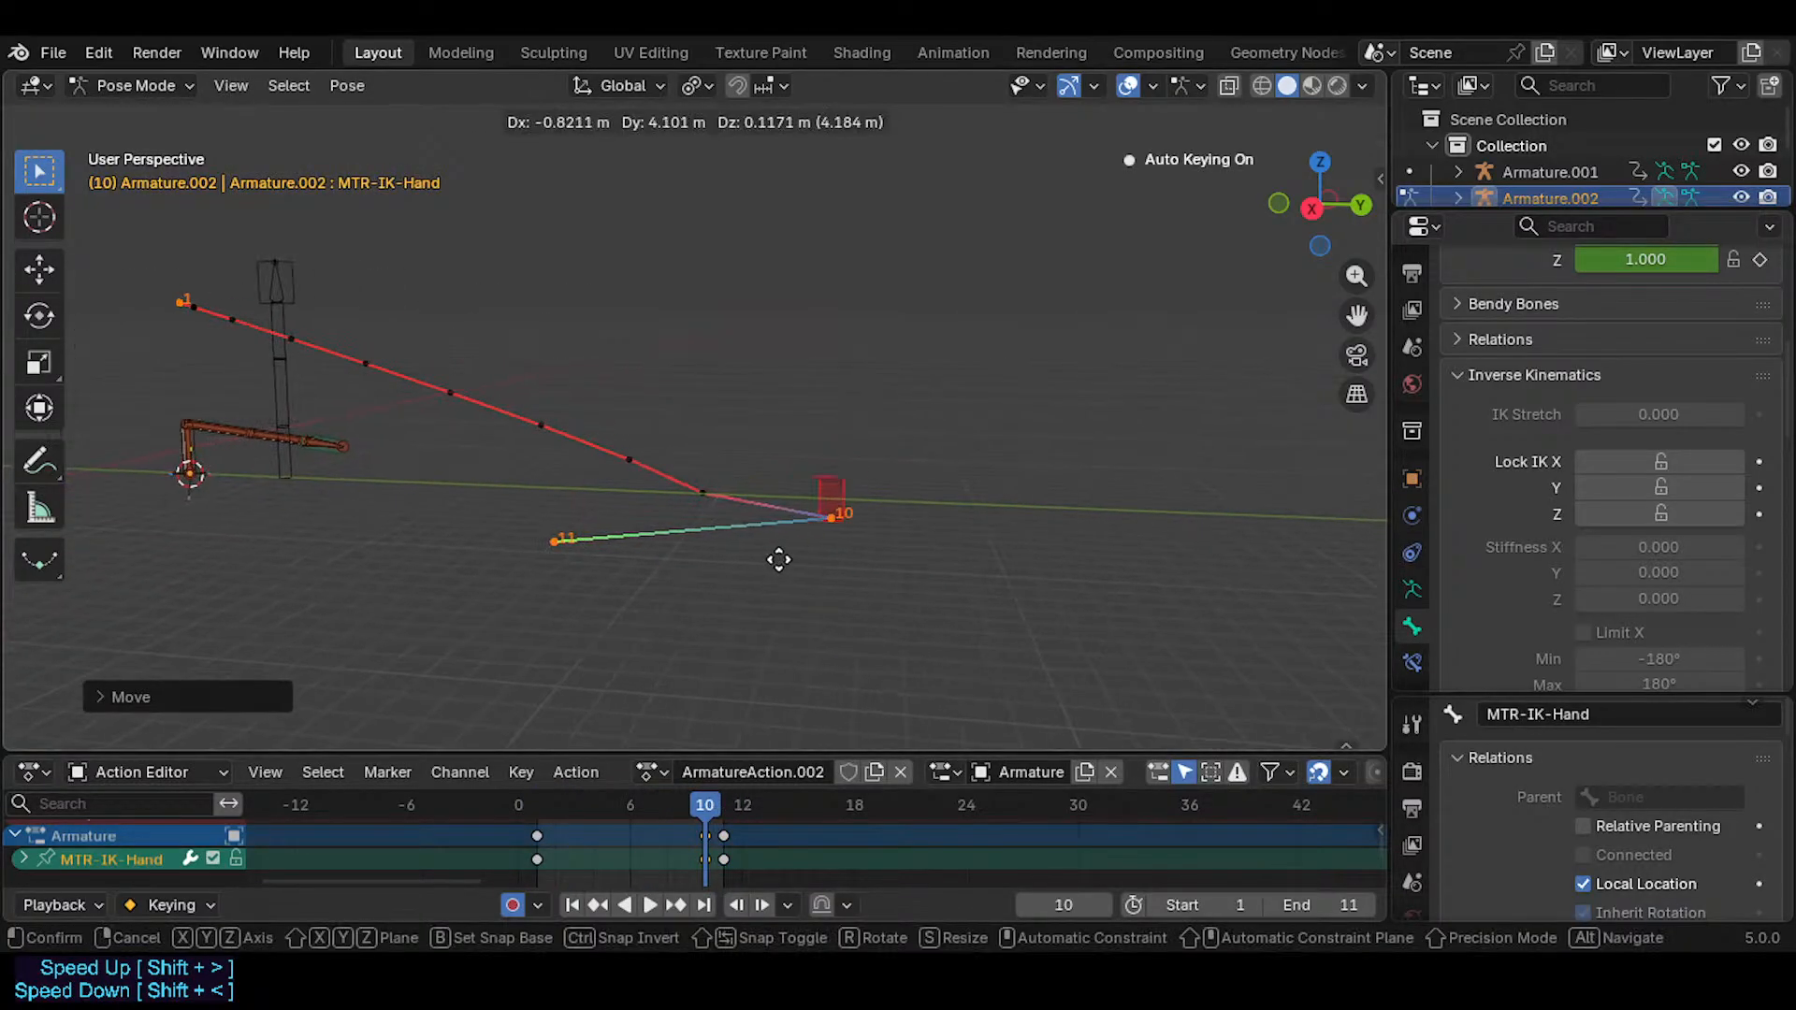
left_click(830, 559)
key("g")
left_click(806, 613)
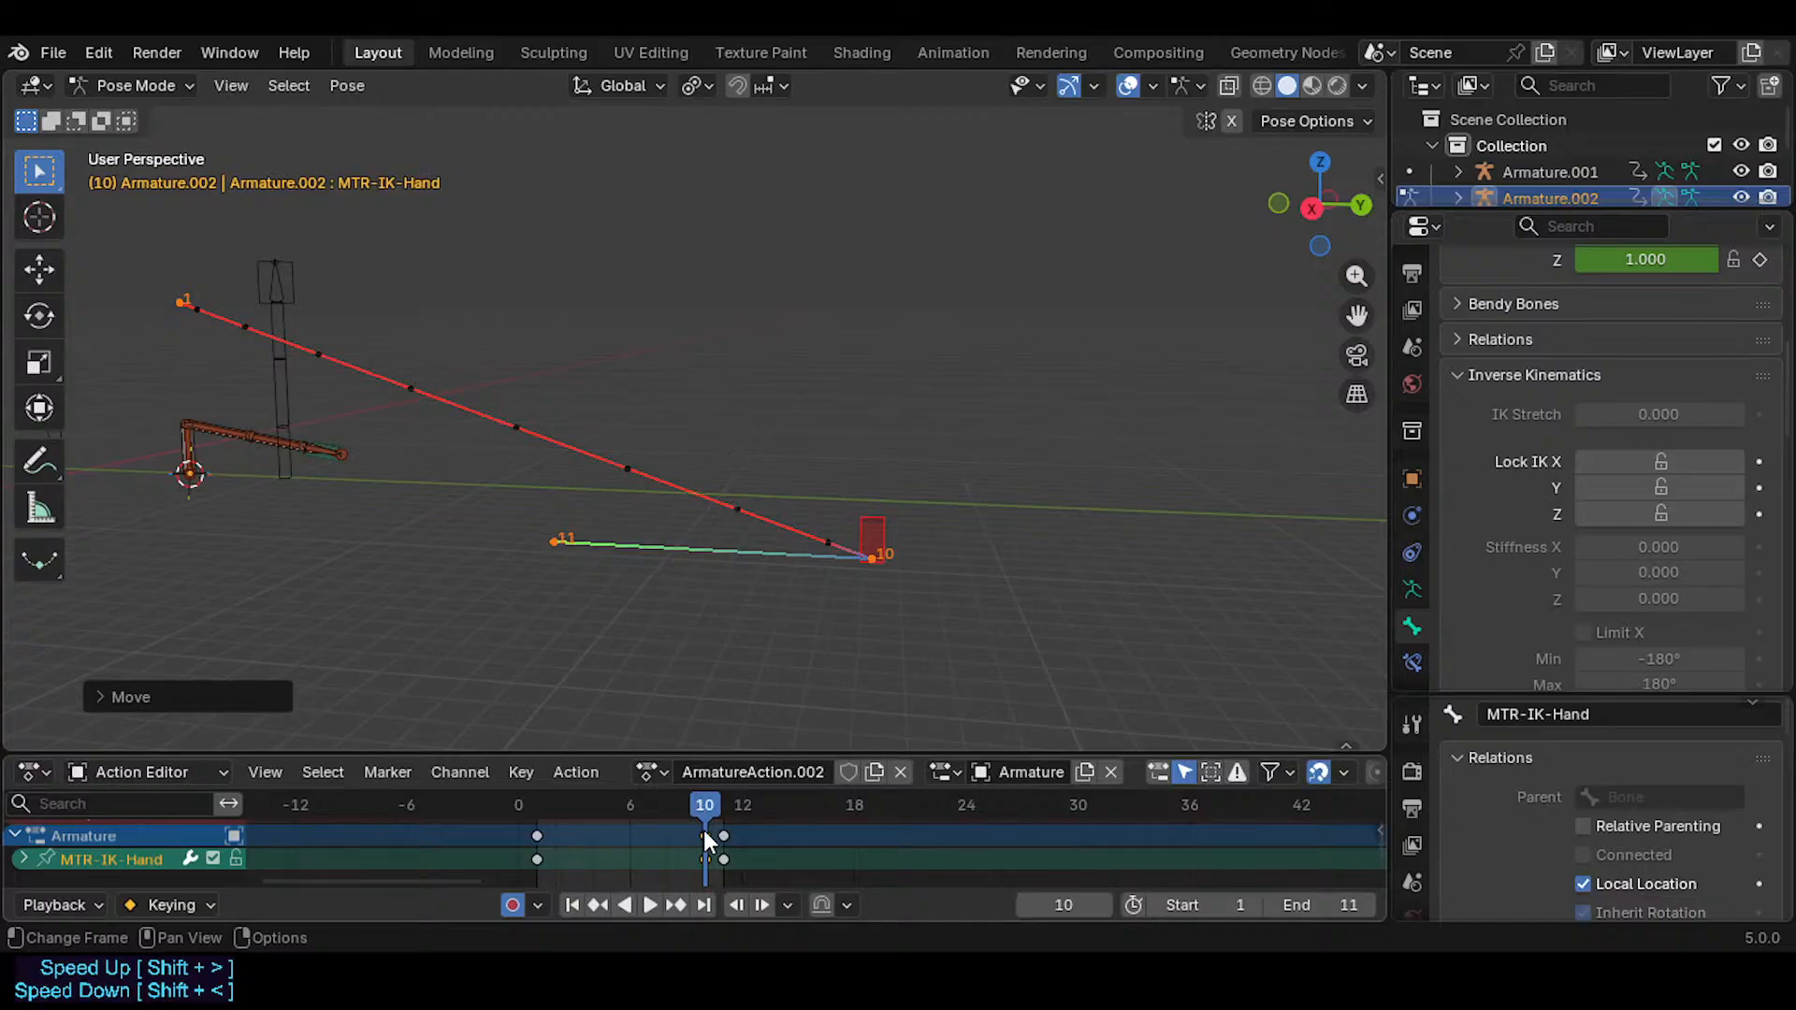
- Delete MTR-IK-Hand's frame 10 keyframe and reposition the bone at frame 11, low and far out in positive Y
key("x")
left_click(703, 833)
left_click(727, 806)
key("g")
left_click(970, 587)
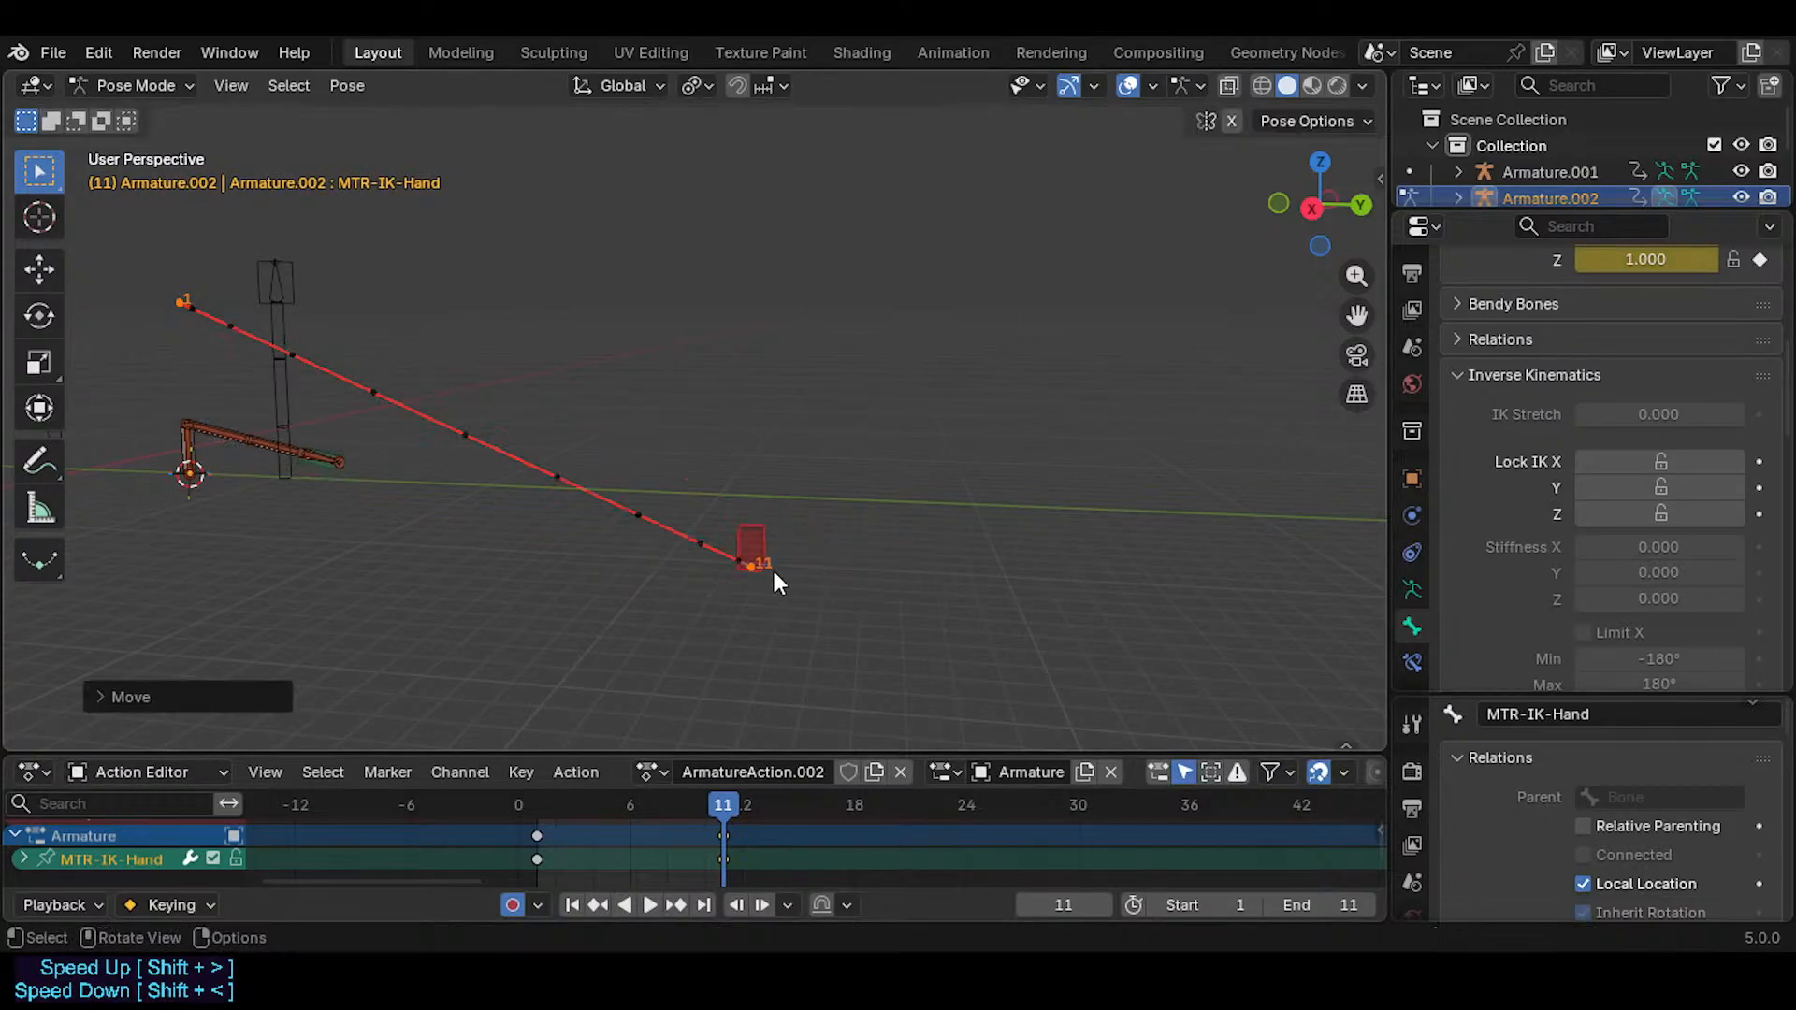
key("g")
left_click(822, 565)
middle_click_drag(606, 572, 625, 573)
key("g")
left_click(711, 558)
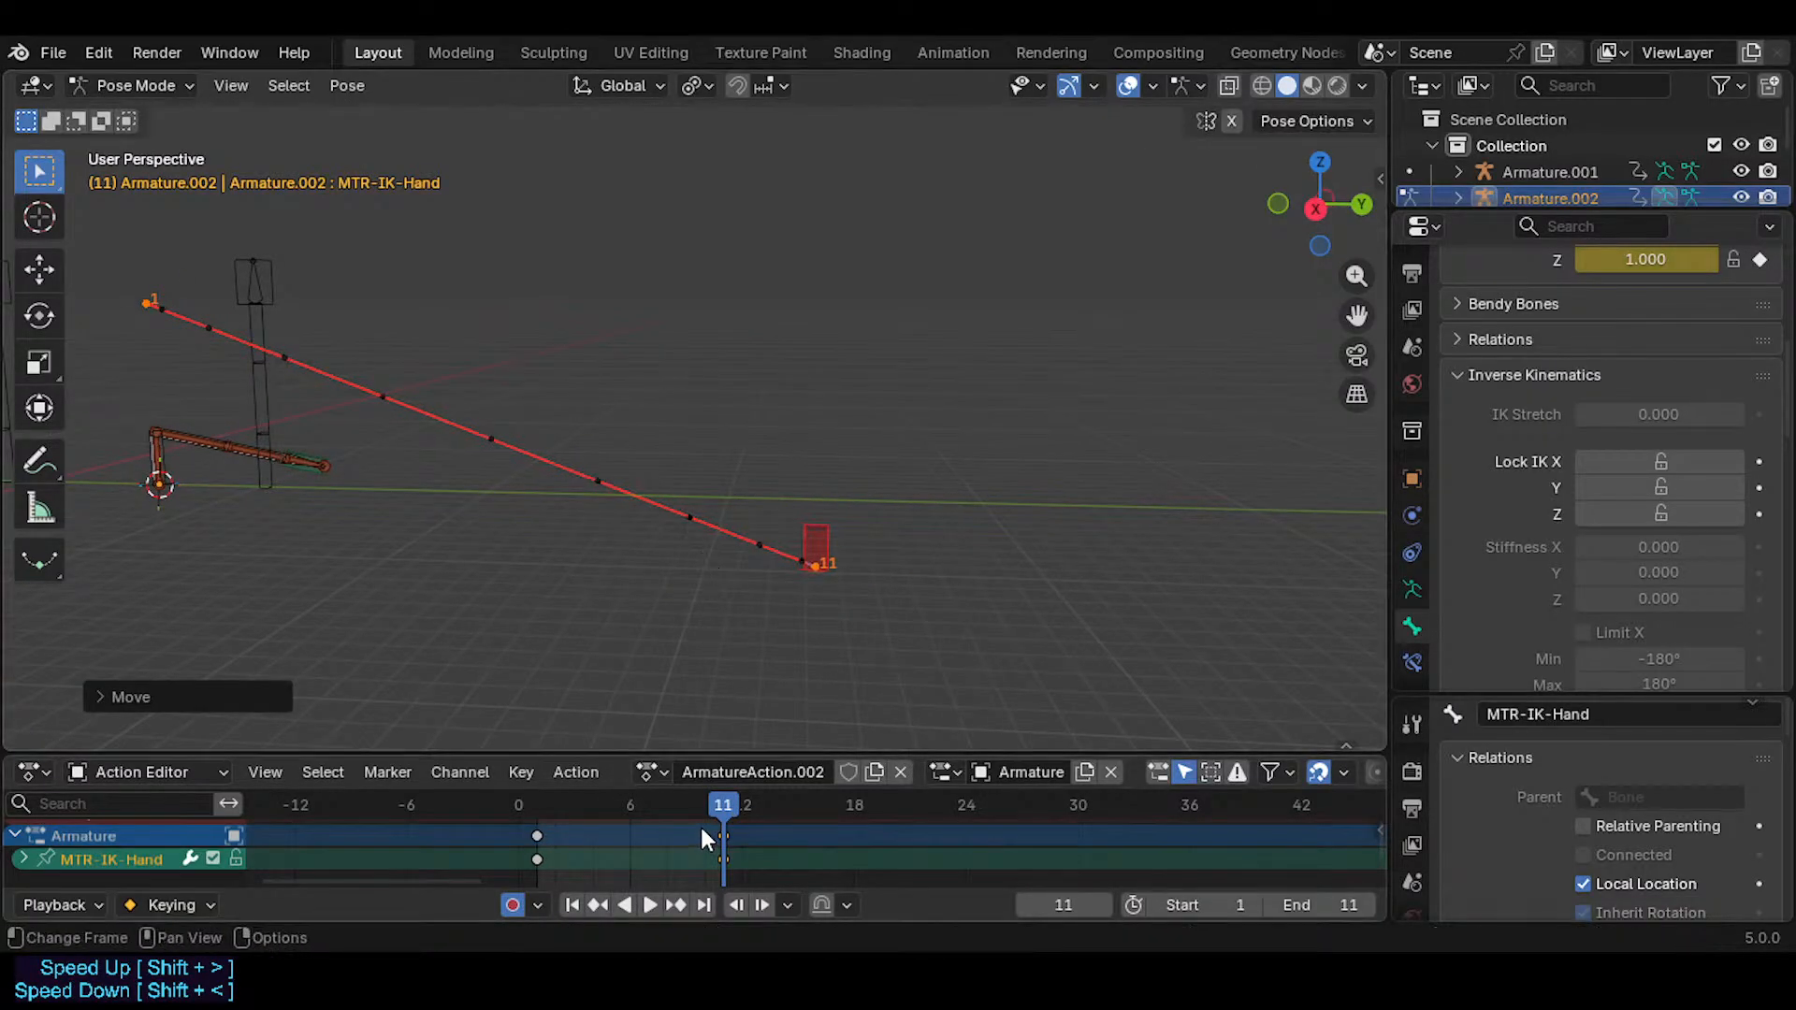
- Try moving MTR-IK-Hand high and far out at frame 13, and delete the keyframe this adds
left_click_drag(703, 834, 760, 815)
key("g")
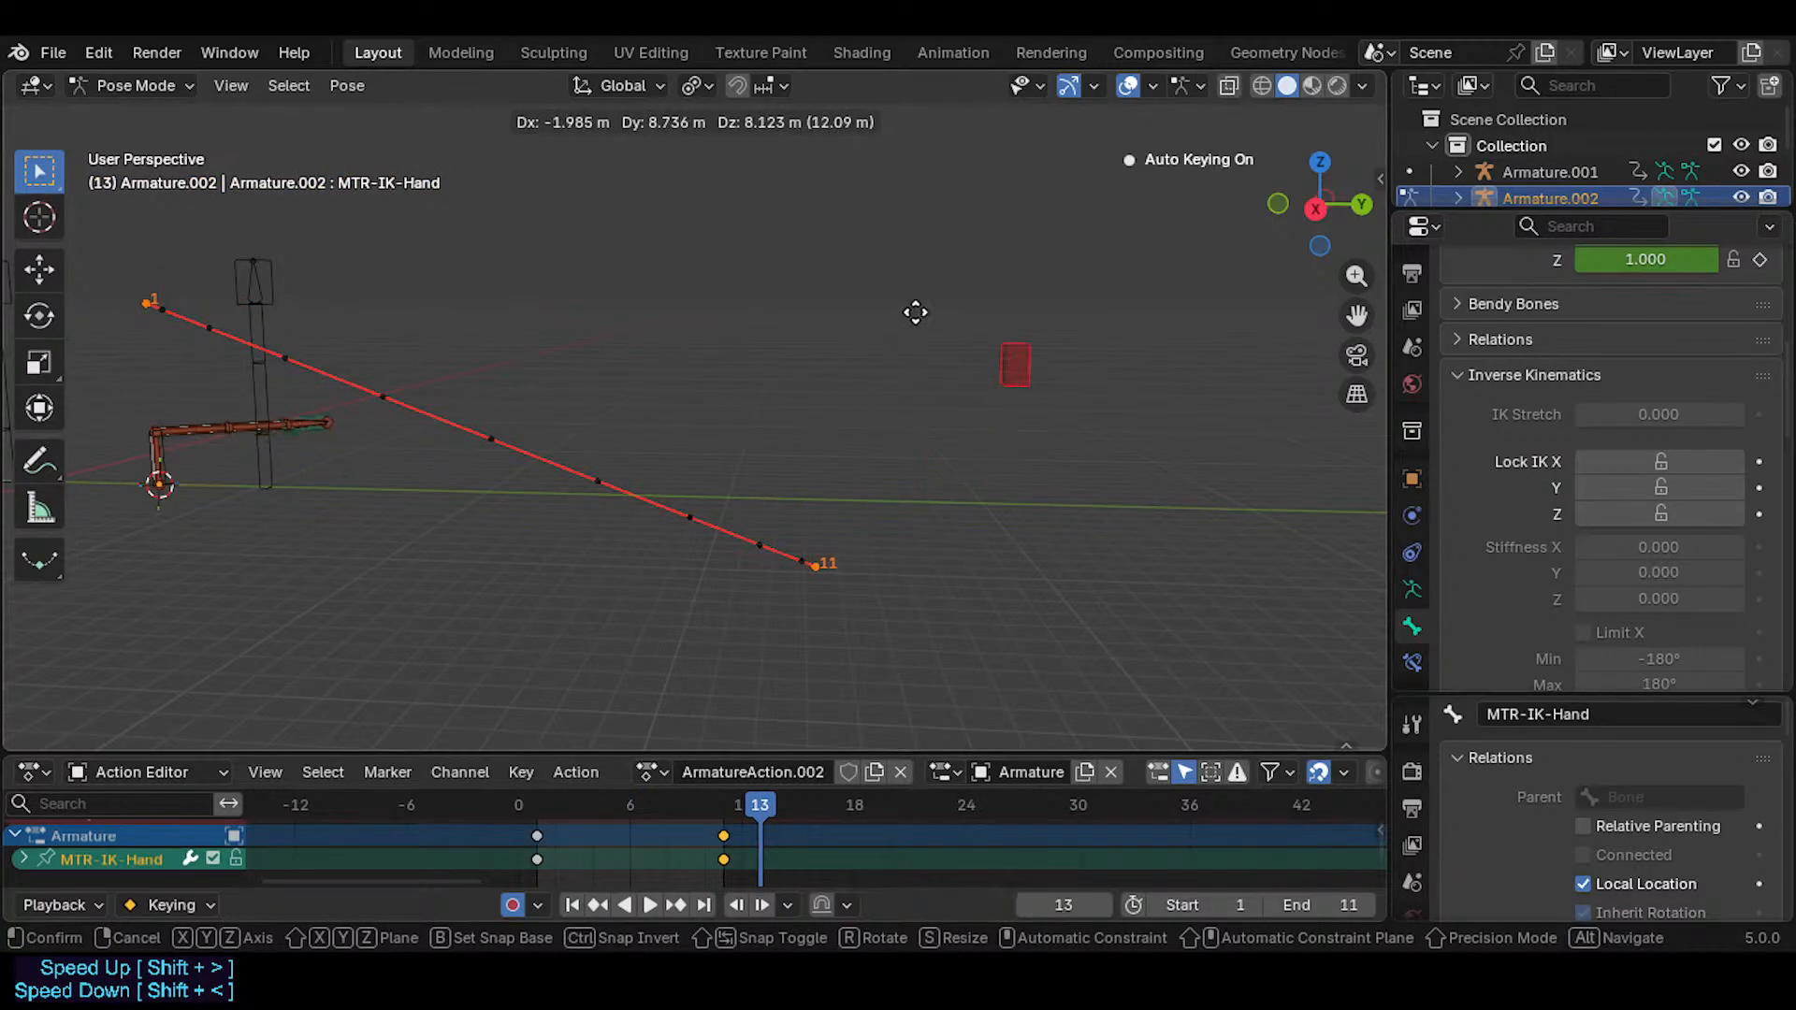
left_click(916, 313)
key("x")
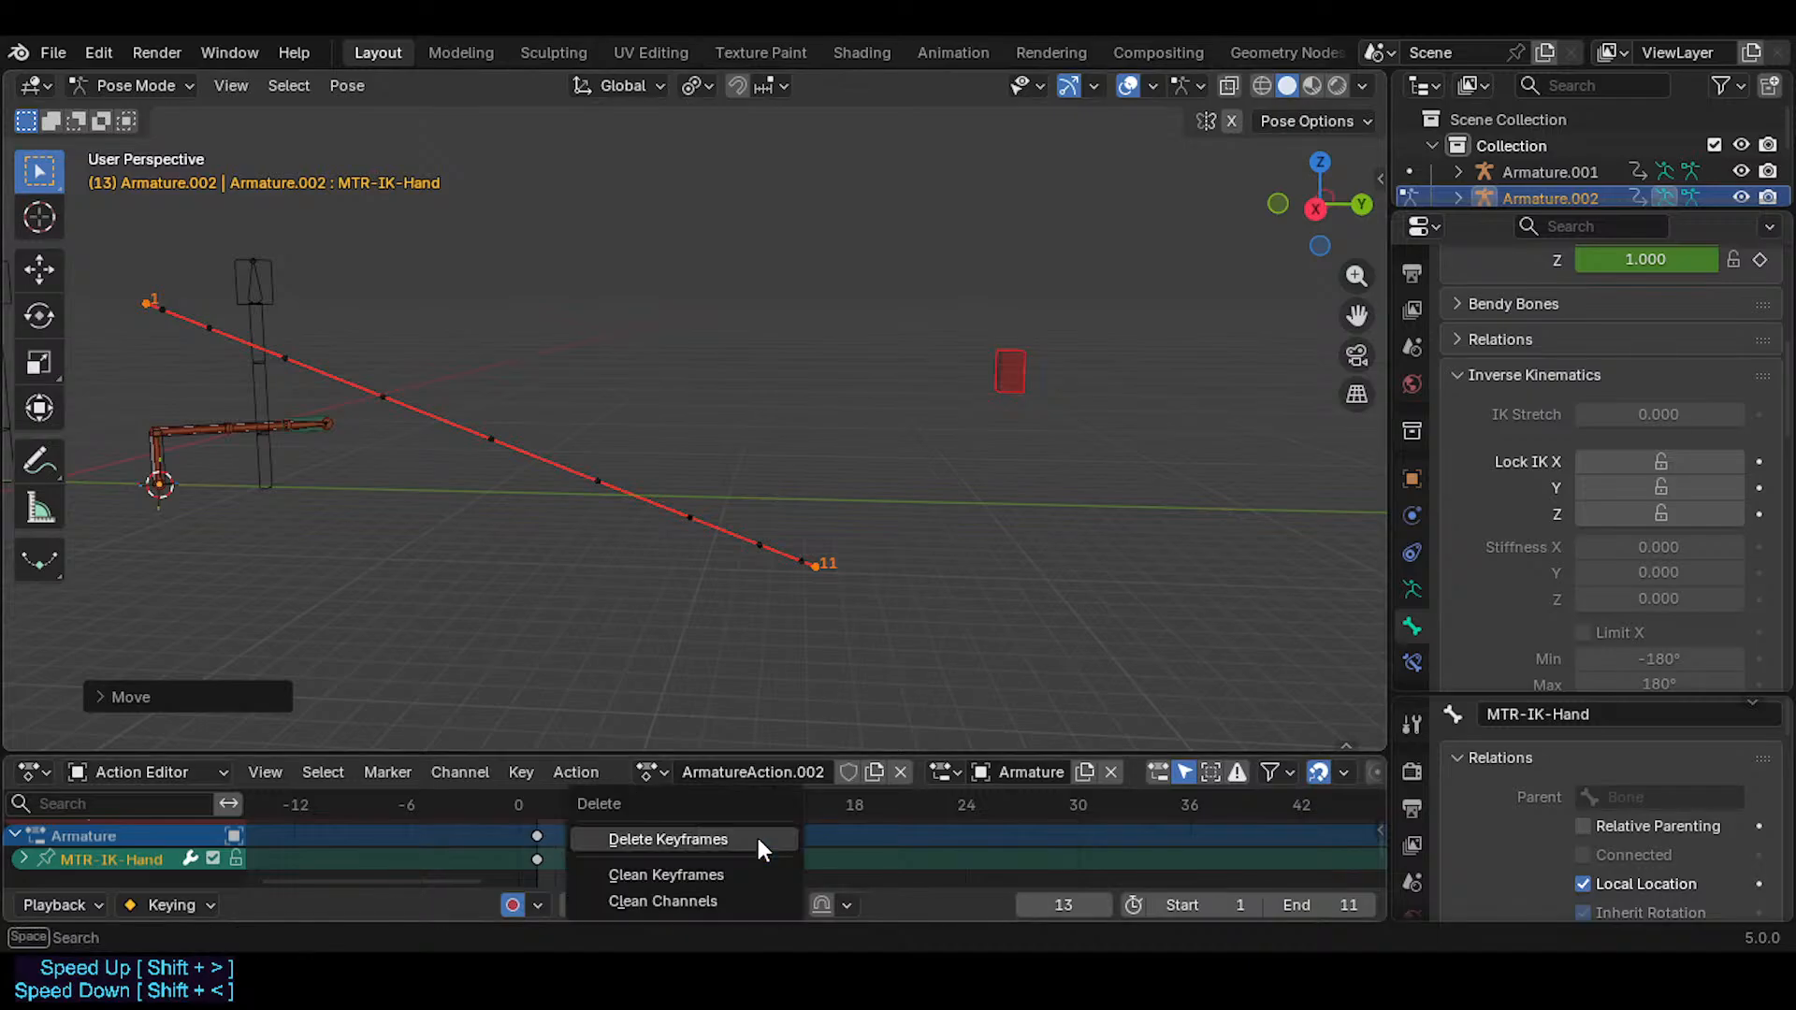
left_click(758, 838)
- Raise MTR-IK-Hand and move it farther out in positive Y at frame 11, and play the animation
left_click_drag(754, 823, 721, 815)
key("g")
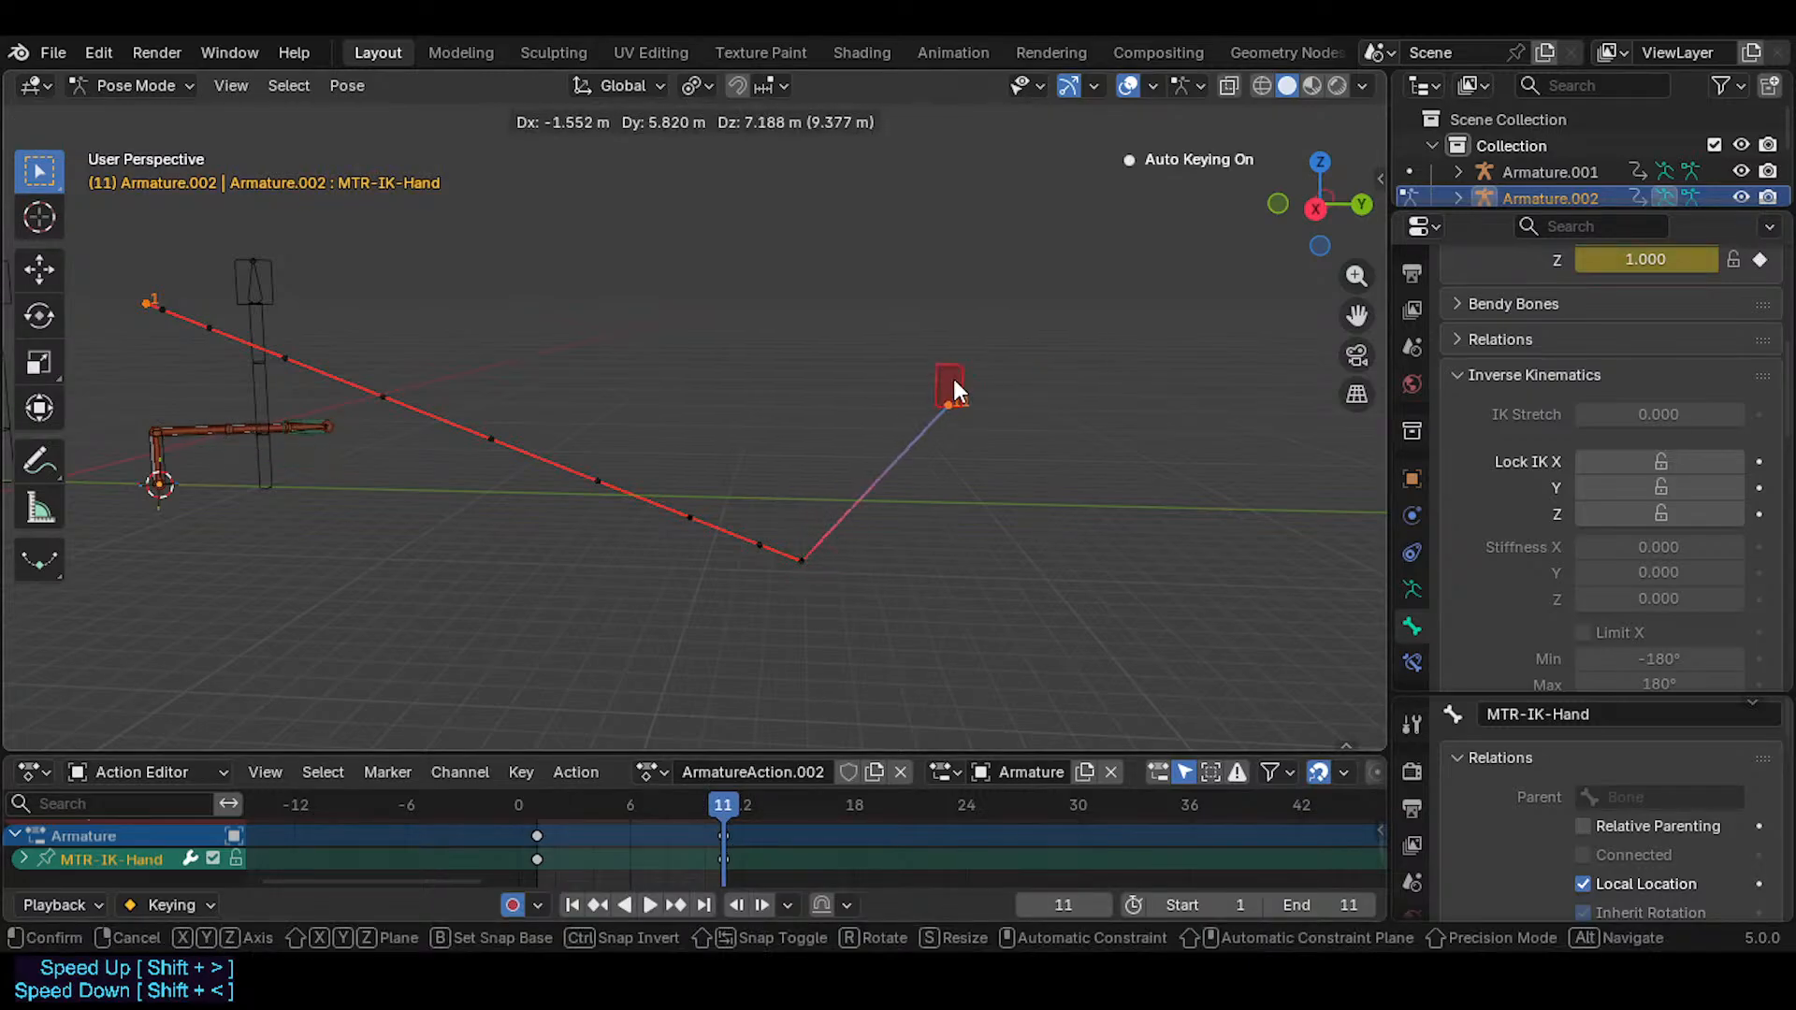
left_click(950, 397)
key("g")
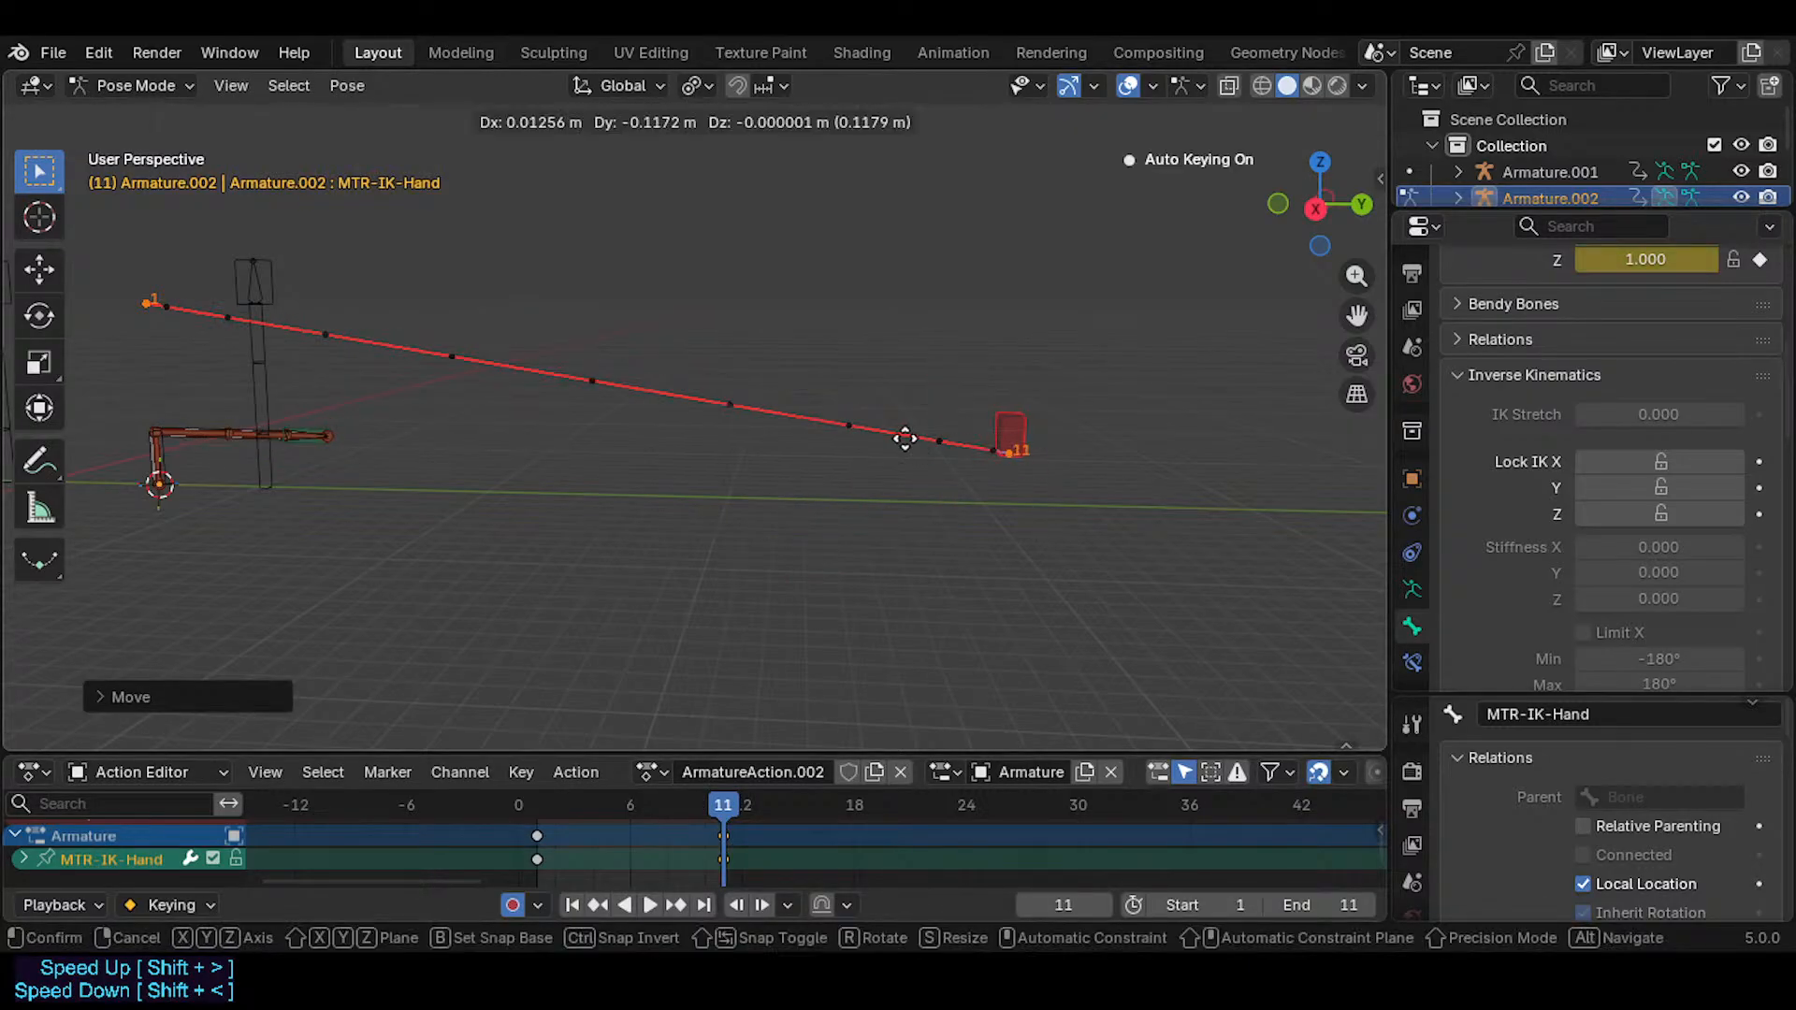
left_click(1066, 428)
key("space")
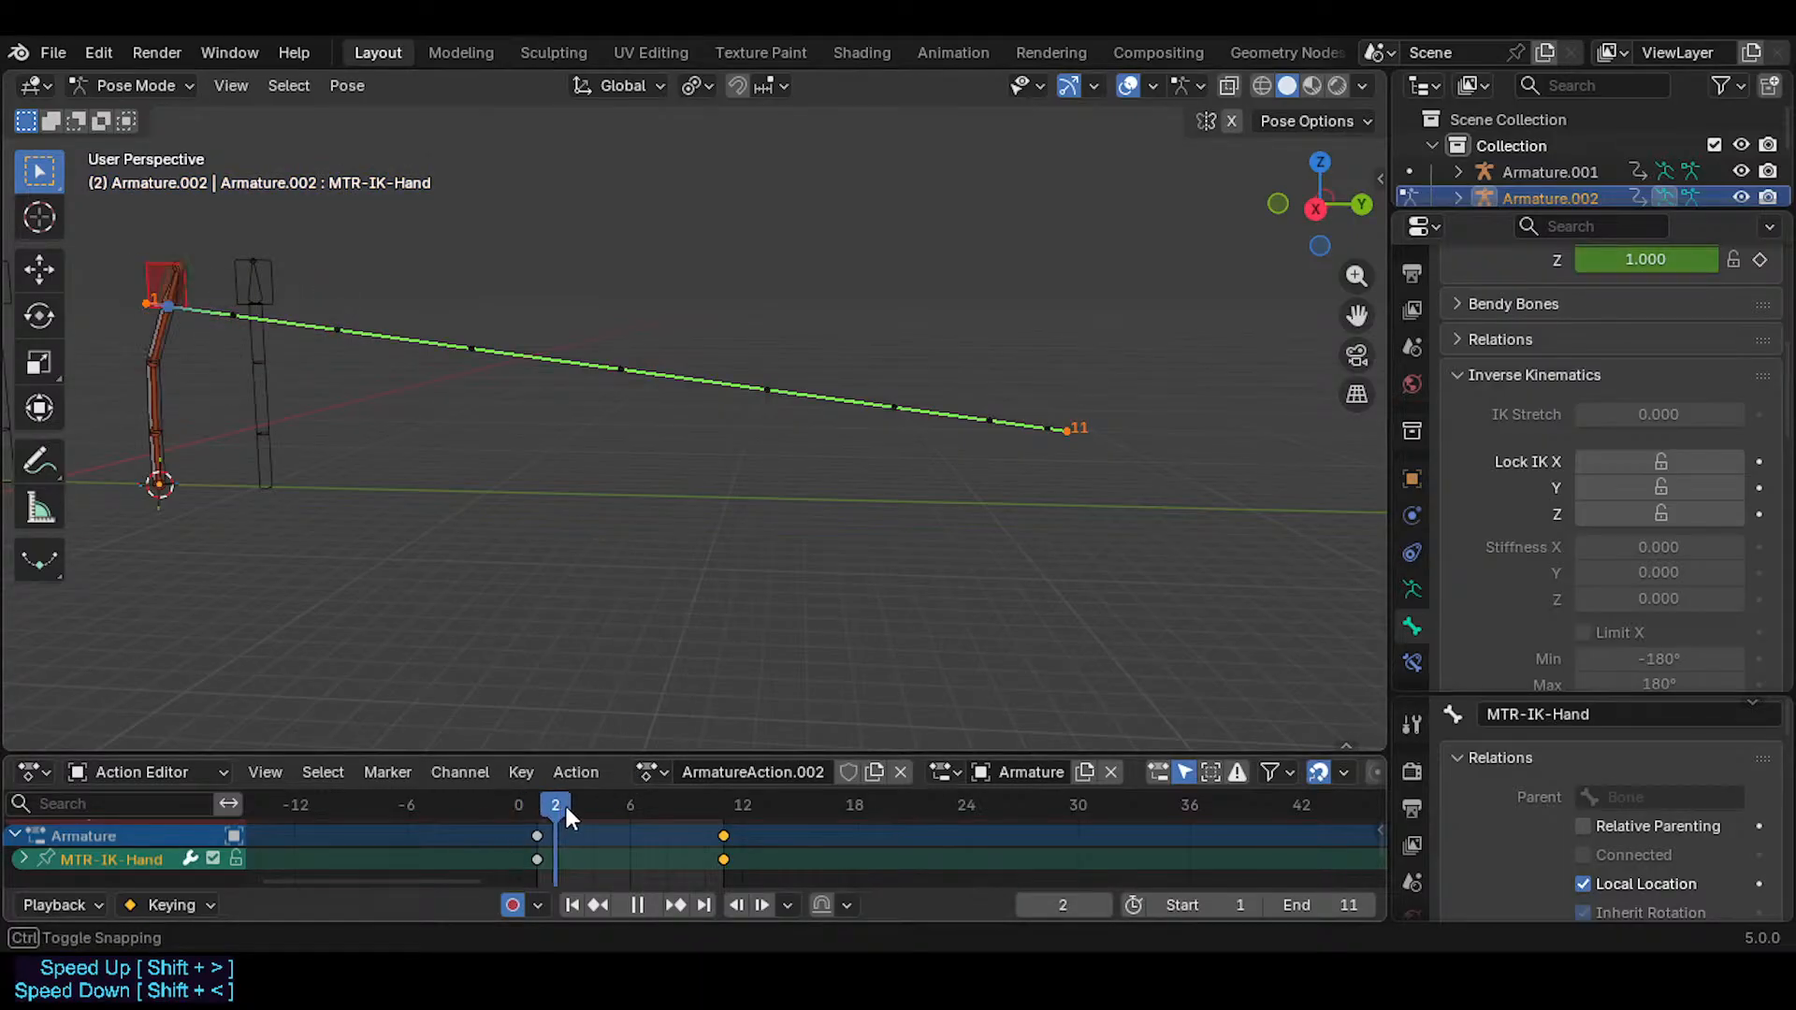
key("space")
- Reposition MTR-IK-Hand at frame 7, closer to the arm and level with its frame 1 height, to bend the motion path
middle_click_drag(846, 480, 646, 505)
left_click_drag(591, 803, 652, 804)
middle_click_drag(692, 524, 749, 441)
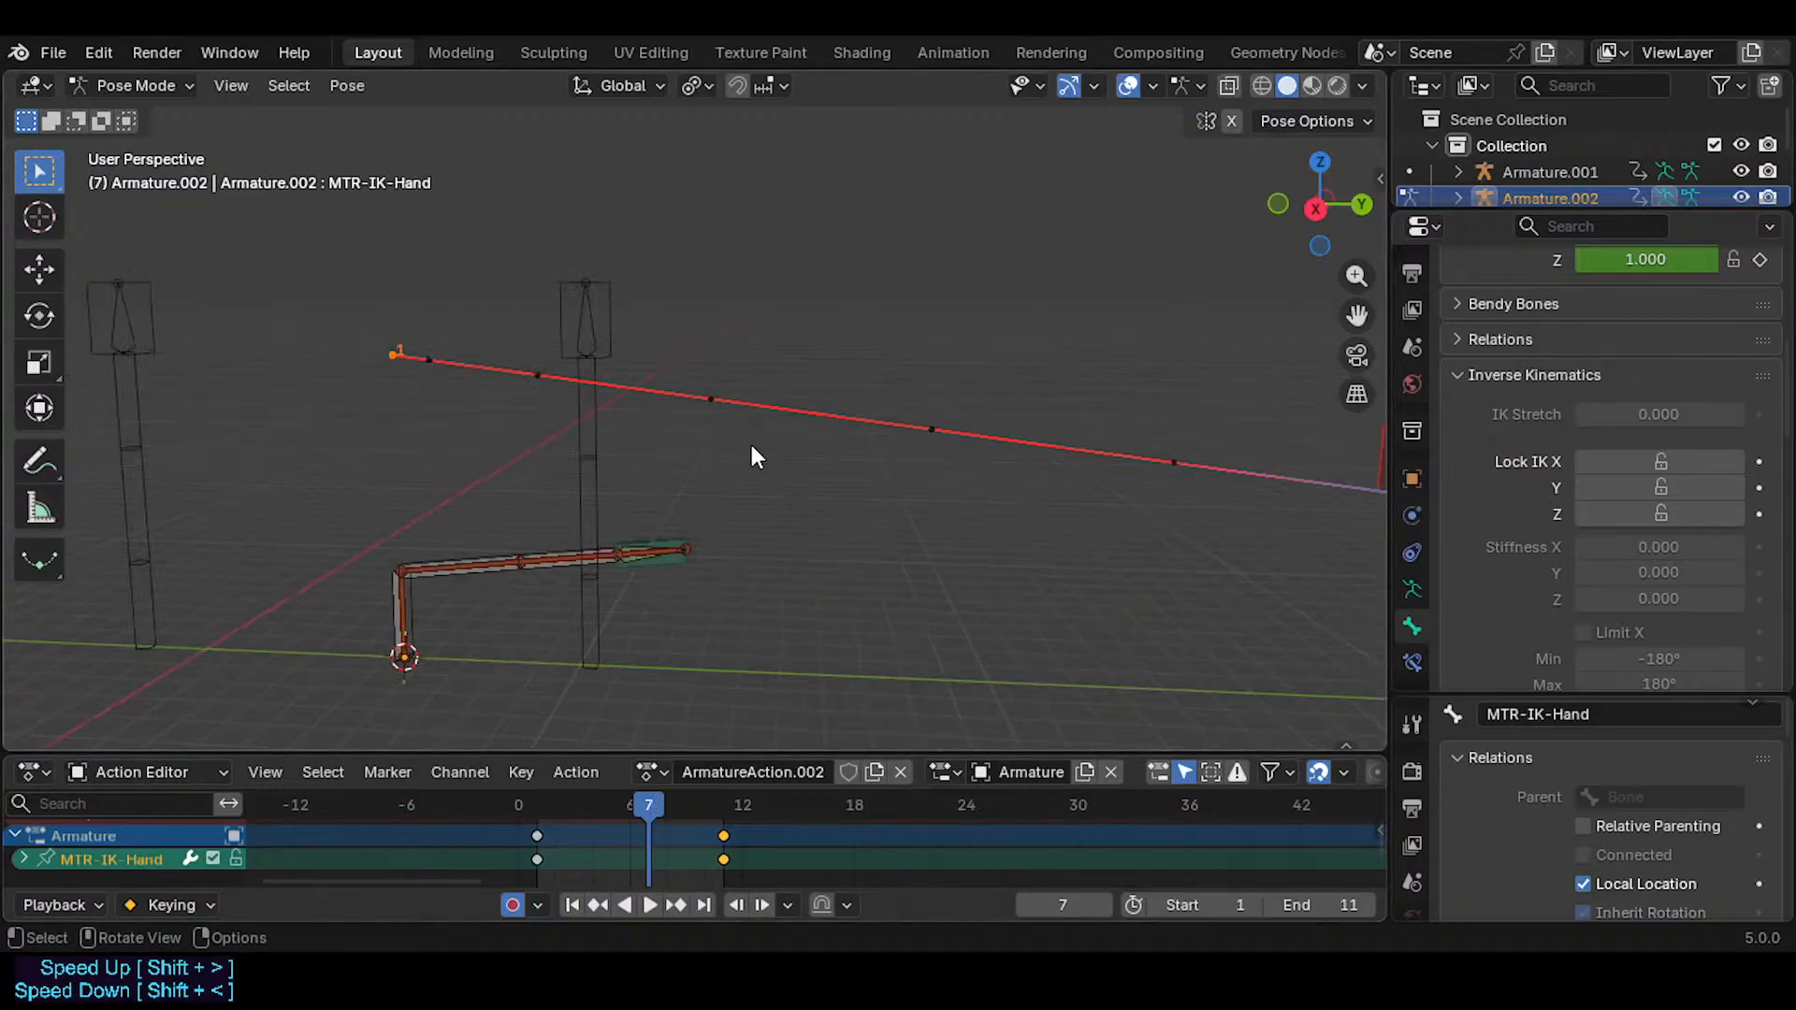
key("g")
left_click(428, 355)
key("g")
left_click(634, 450)
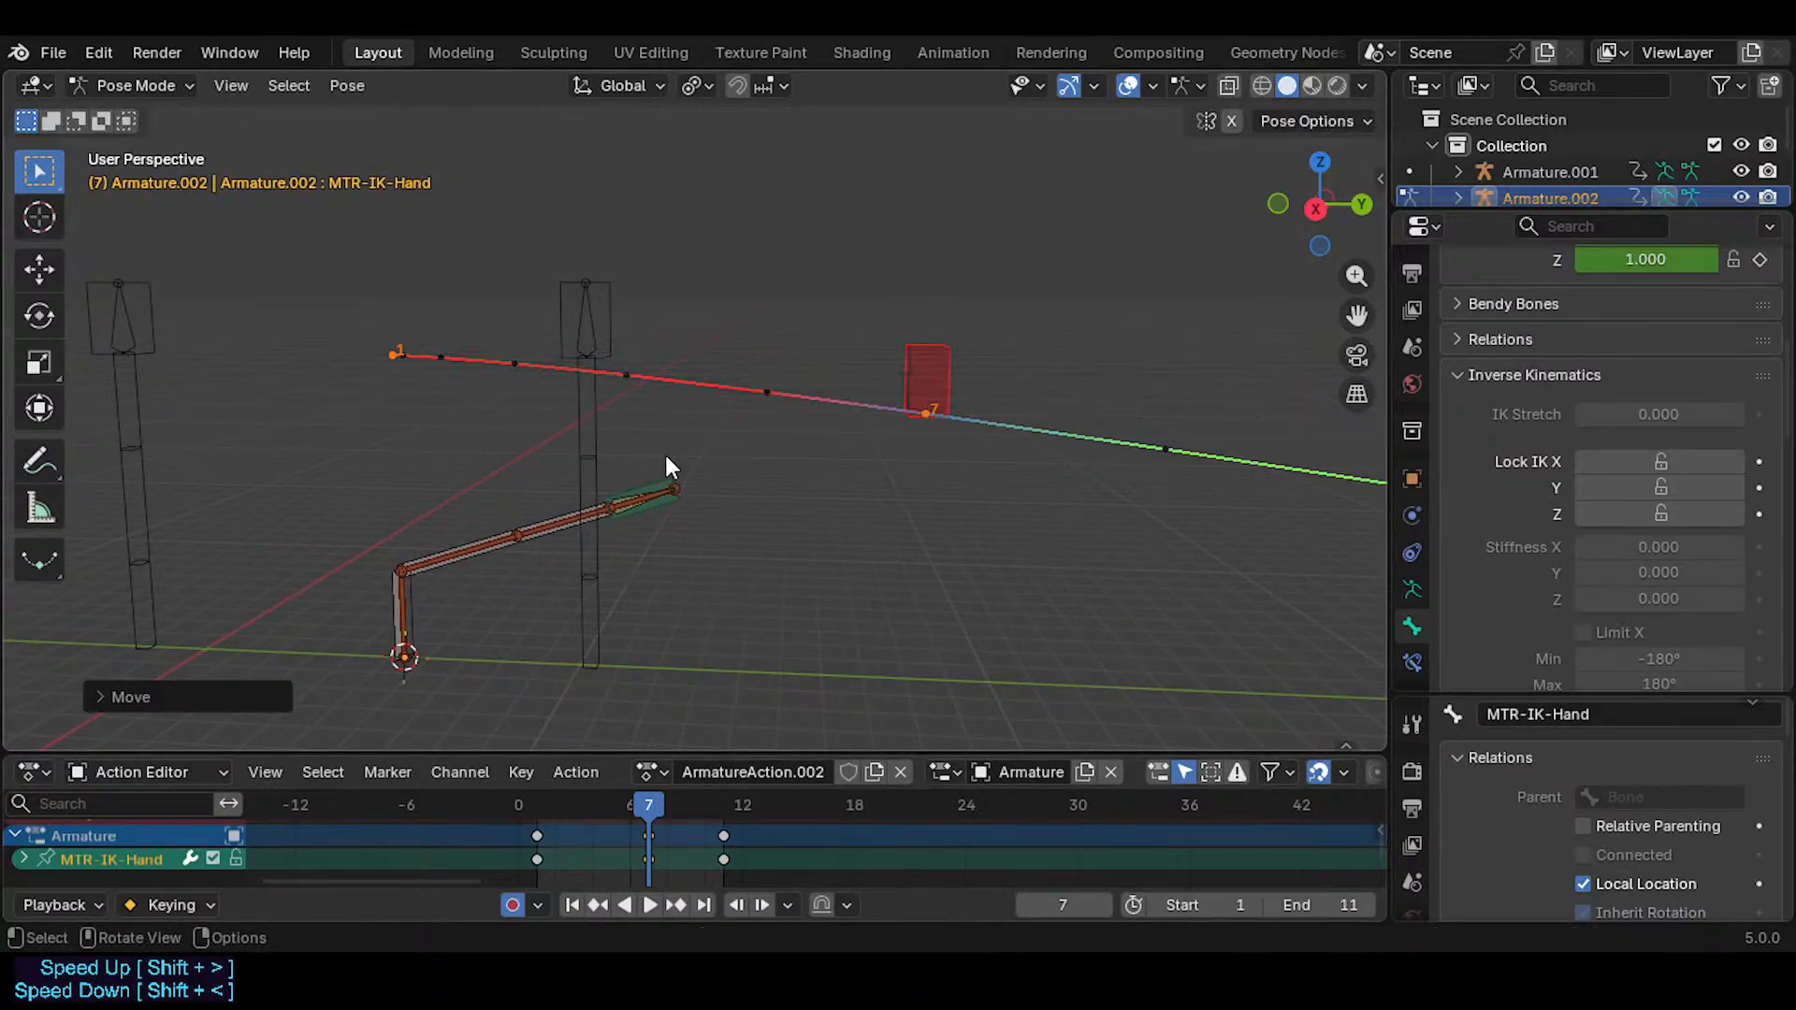
key("g")
left_click(596, 467)
key("g")
left_click(663, 410)
key("g")
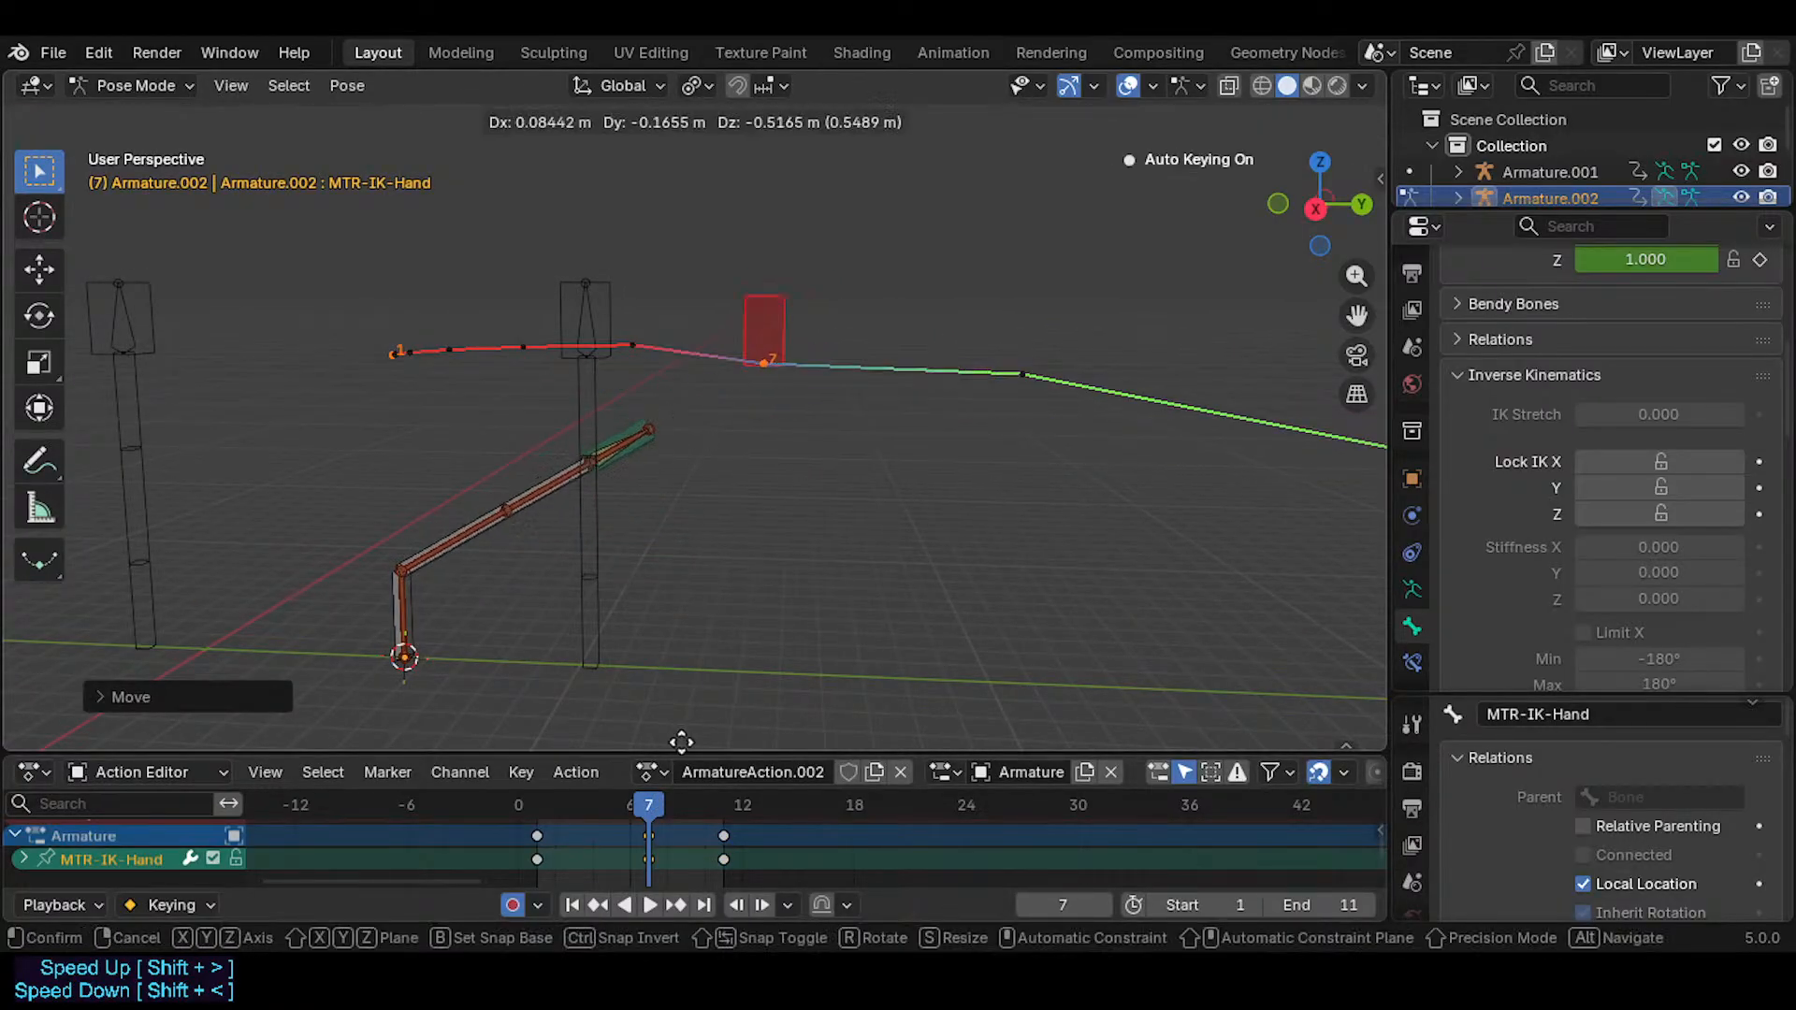
left_click(606, 426)
- Play the animation and lower MTR-IK-Hand at frame 11 near the ground, closer to the arm, so its path curves downward
key("space")
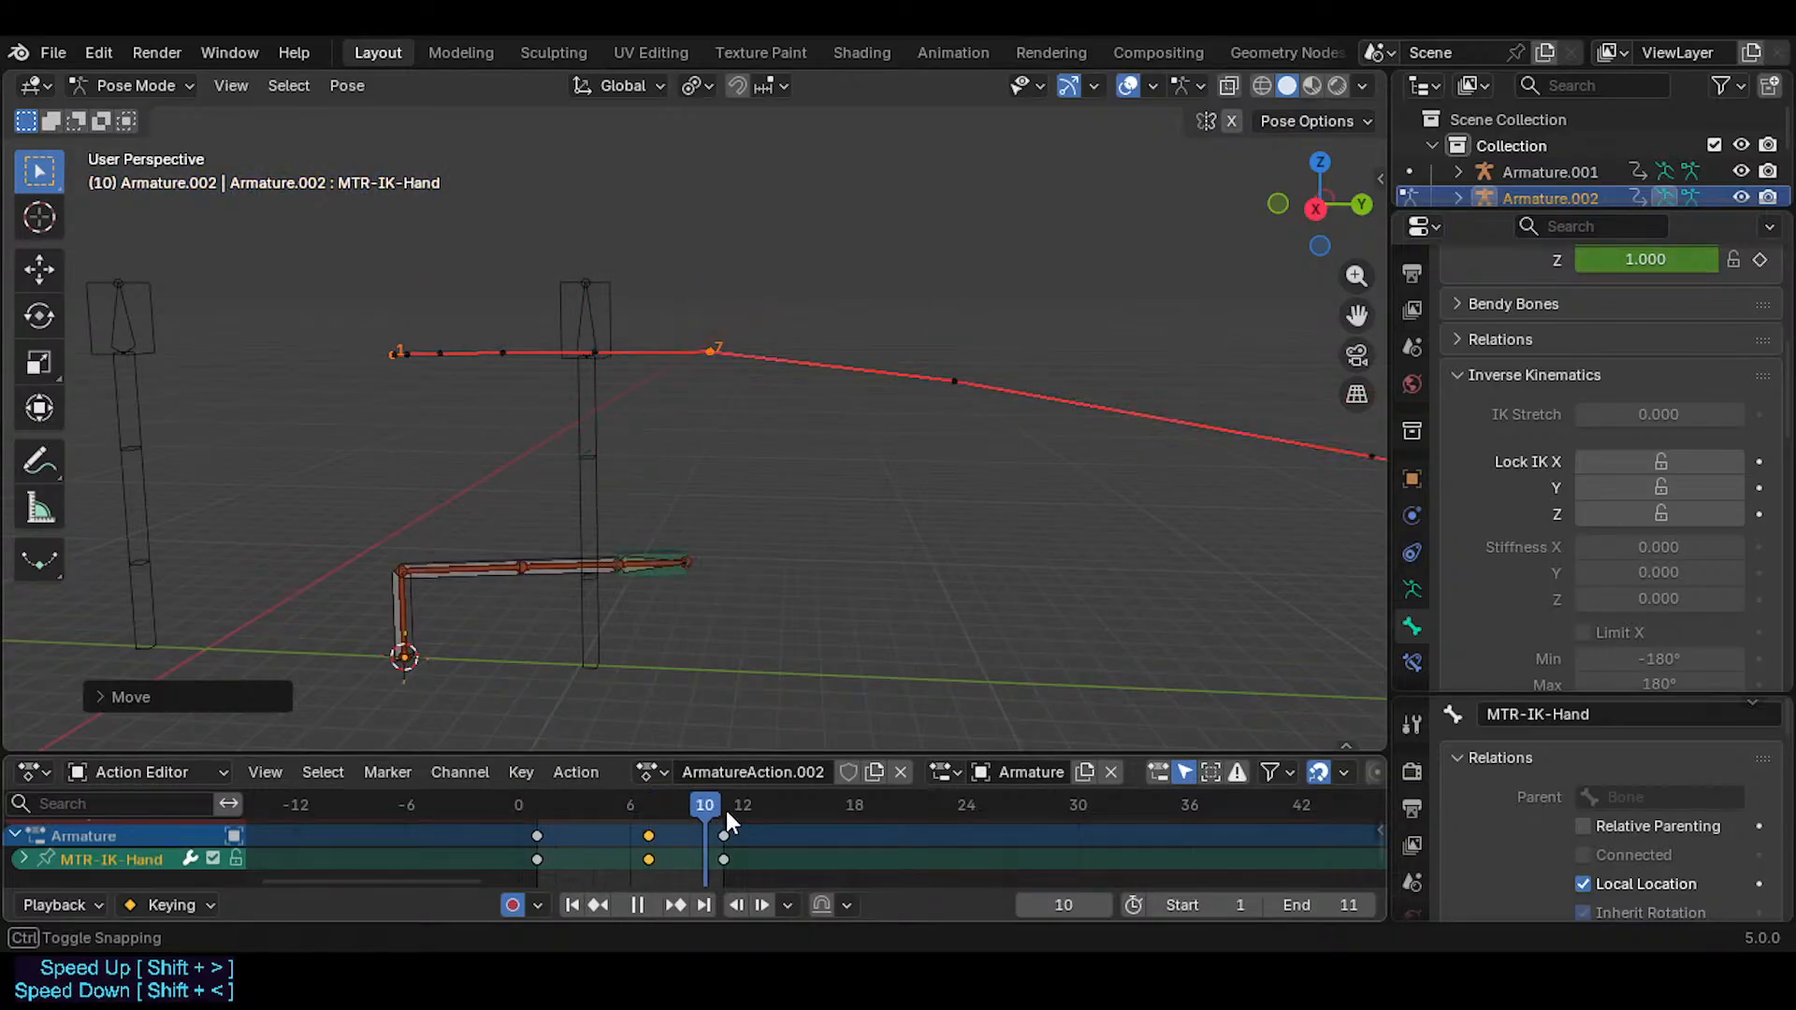
key("space")
key("g")
left_click(615, 598)
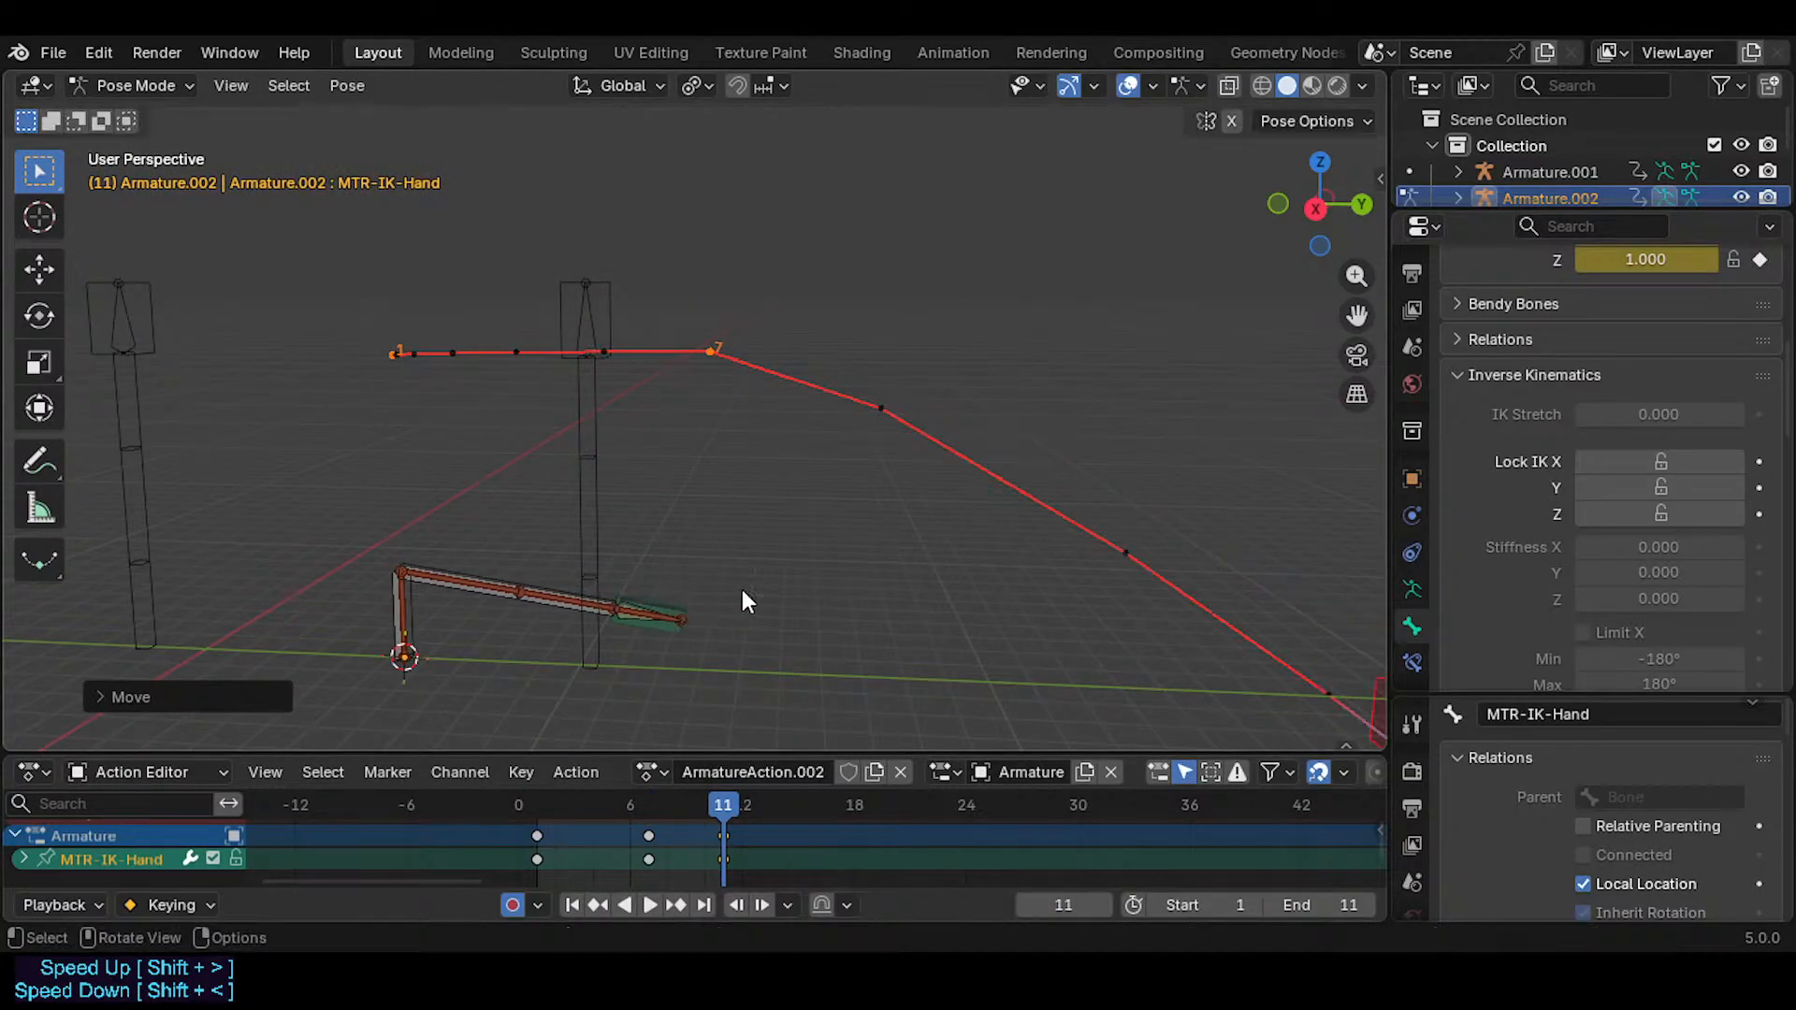
key("g")
left_click(591, 524)
key("g")
left_click(551, 552)
key("g")
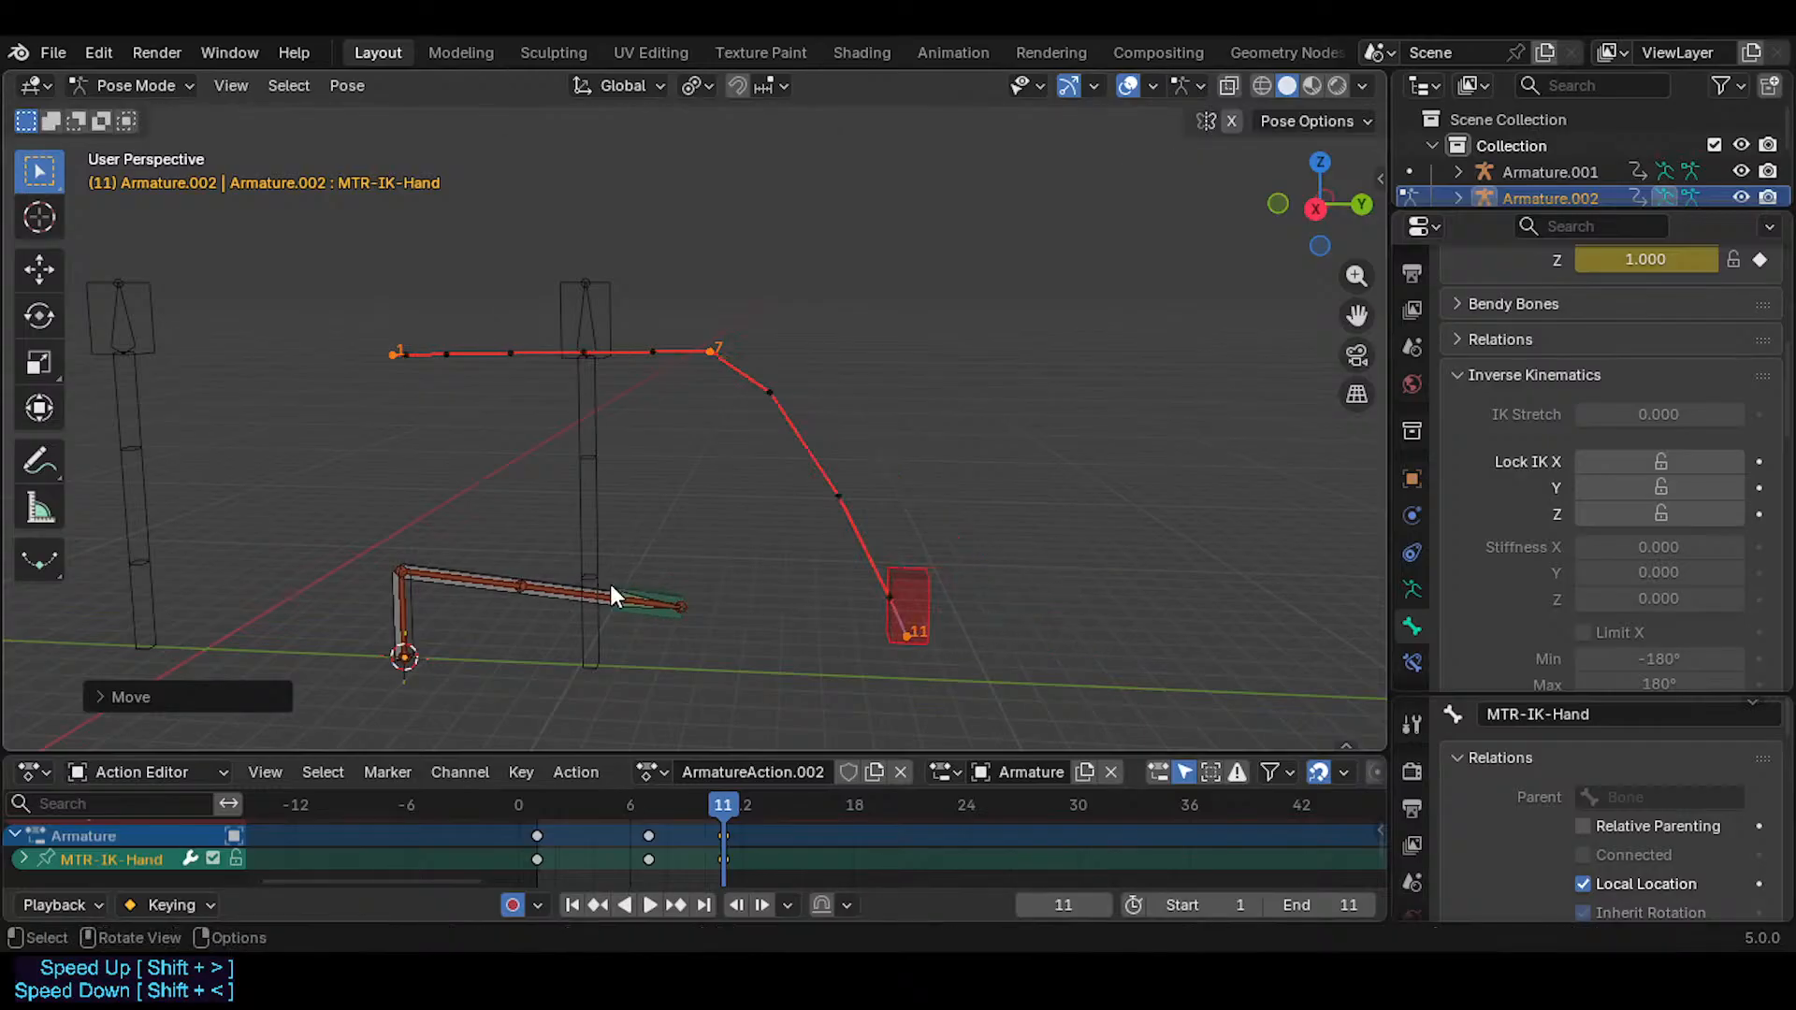
left_click(596, 591)
key("g")
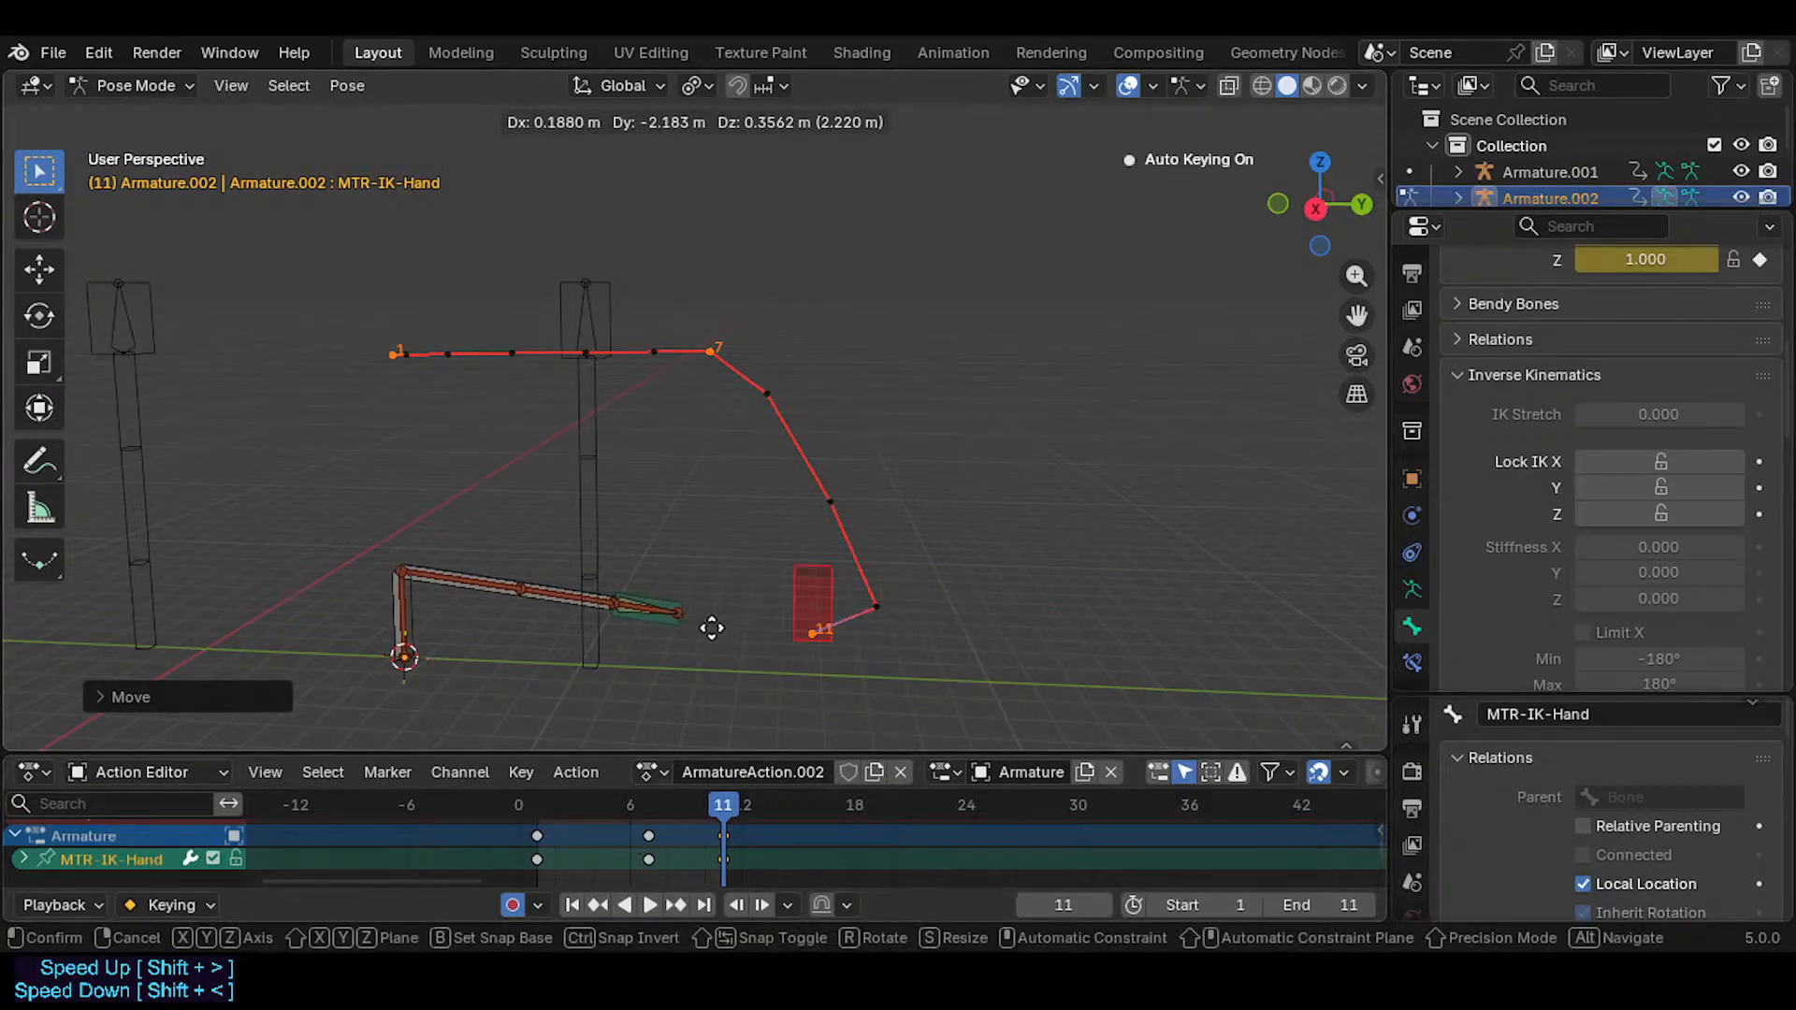
left_click(737, 699)
- Adjust MTR-IK-Hand at frame 7 slightly lower and closer to the arm to smooth the arc of its motion path
mouse_move(729, 825)
left_mouse_down()
mouse_move(527, 805)
mouse_move(676, 793)
mouse_move(581, 782)
mouse_move(737, 794)
mouse_move(525, 773)
mouse_move(666, 778)
mouse_move(652, 772)
mouse_move(587, 810)
mouse_move(505, 806)
mouse_move(700, 823)
mouse_move(526, 784)
mouse_move(694, 797)
mouse_move(552, 774)
mouse_move(710, 767)
mouse_move(599, 770)
mouse_move(704, 803)
left_mouse_up()
key("Left")
key("Left")
key("g")
left_click(677, 329)
- Calculate a motion path for TWK-Hand and play the animation to compare it with MTR-IK-Hand's path
left_click(548, 511)
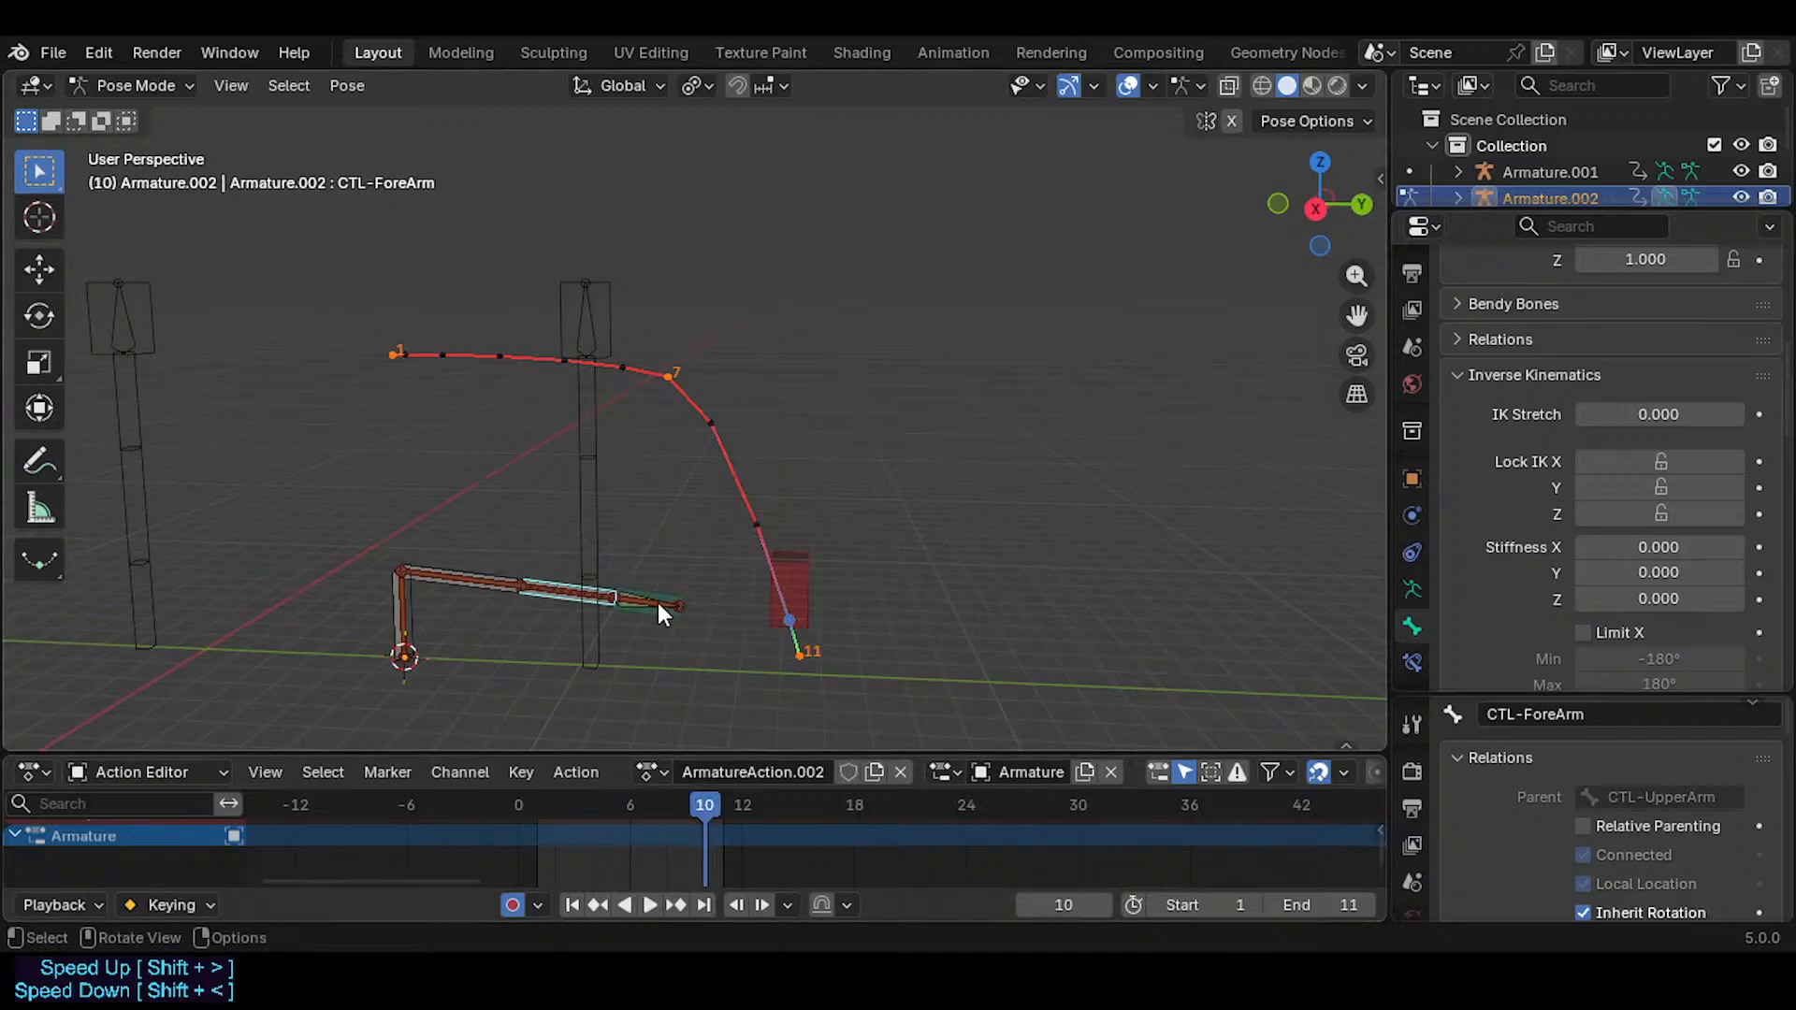
left_click(658, 606)
key("q")
left_click(638, 722)
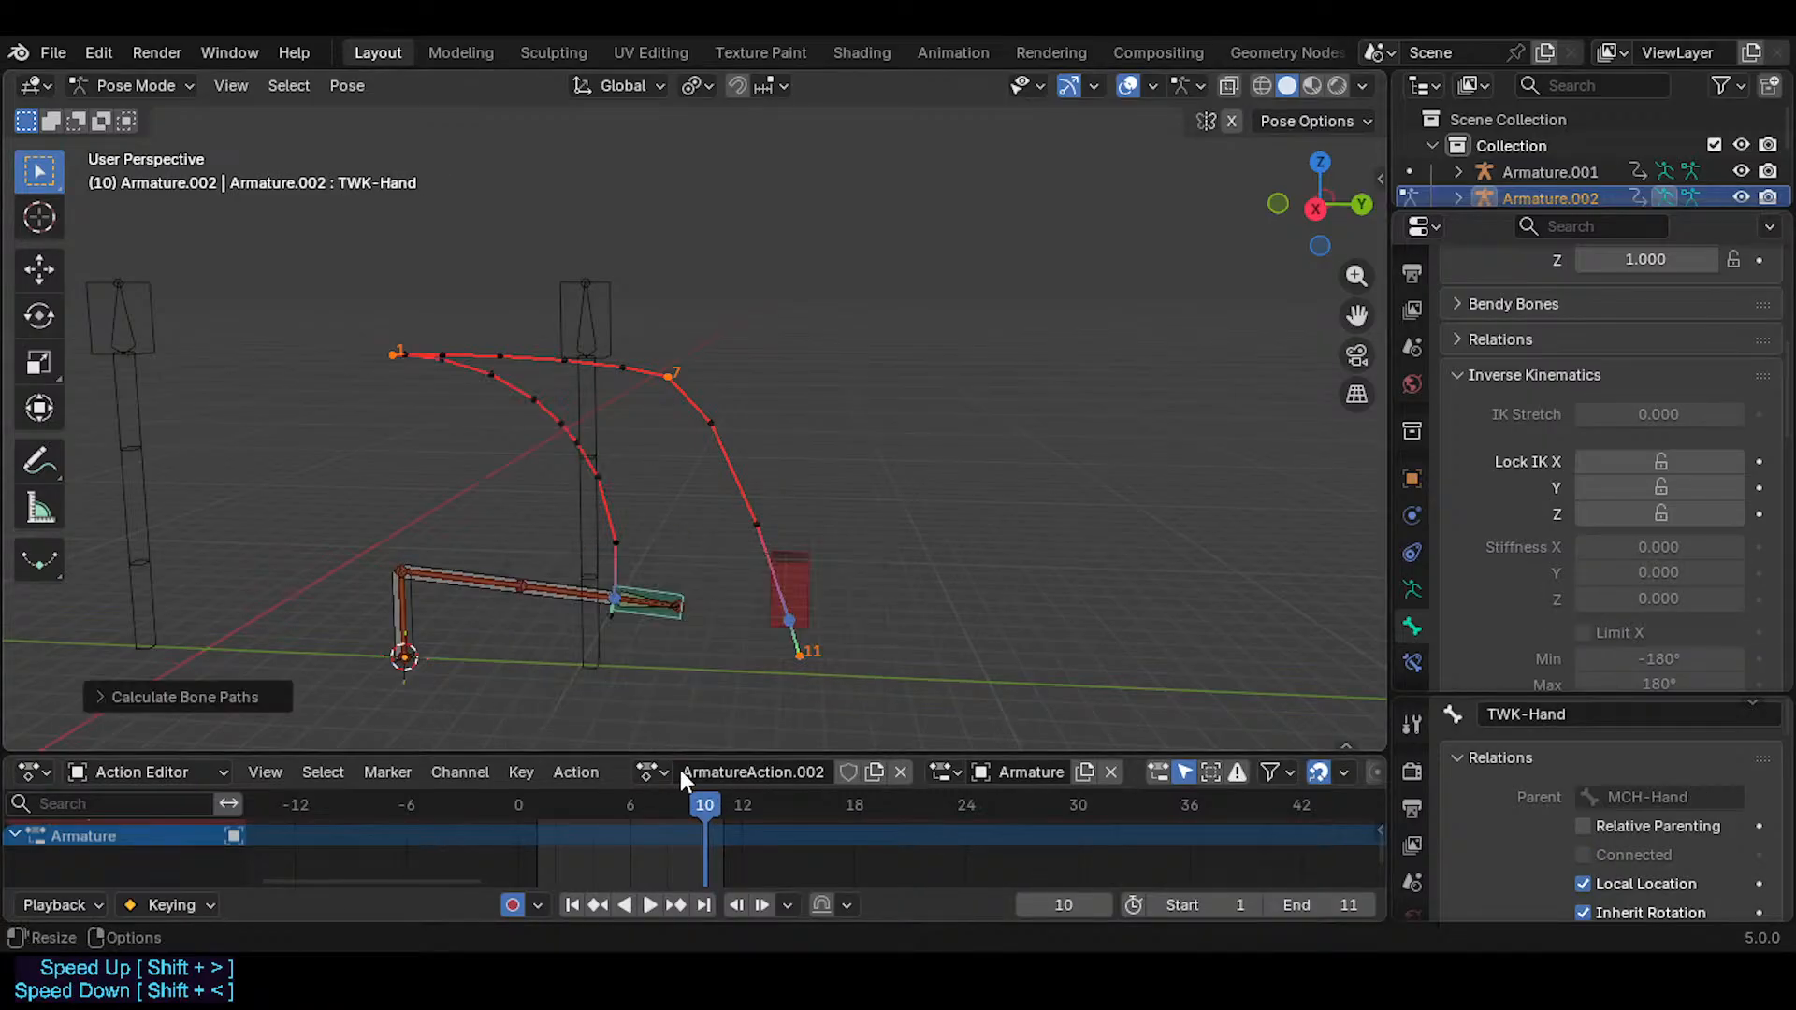
key("space")
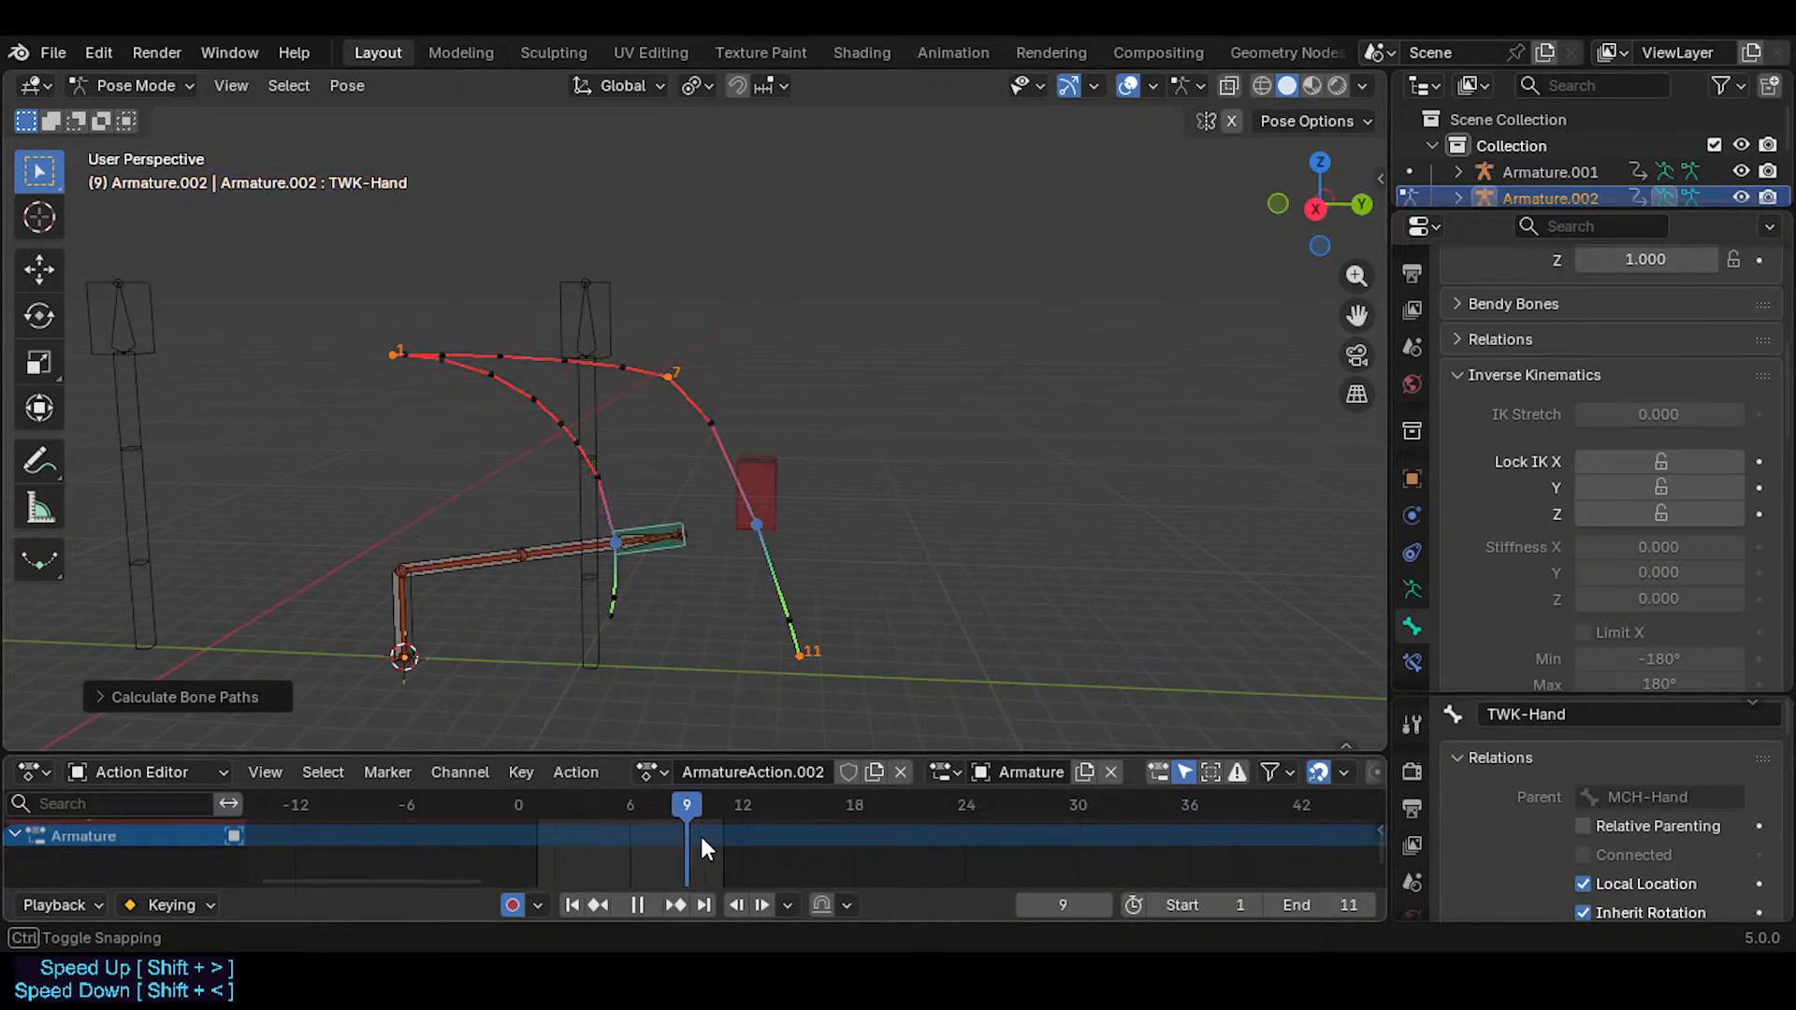
key("space")
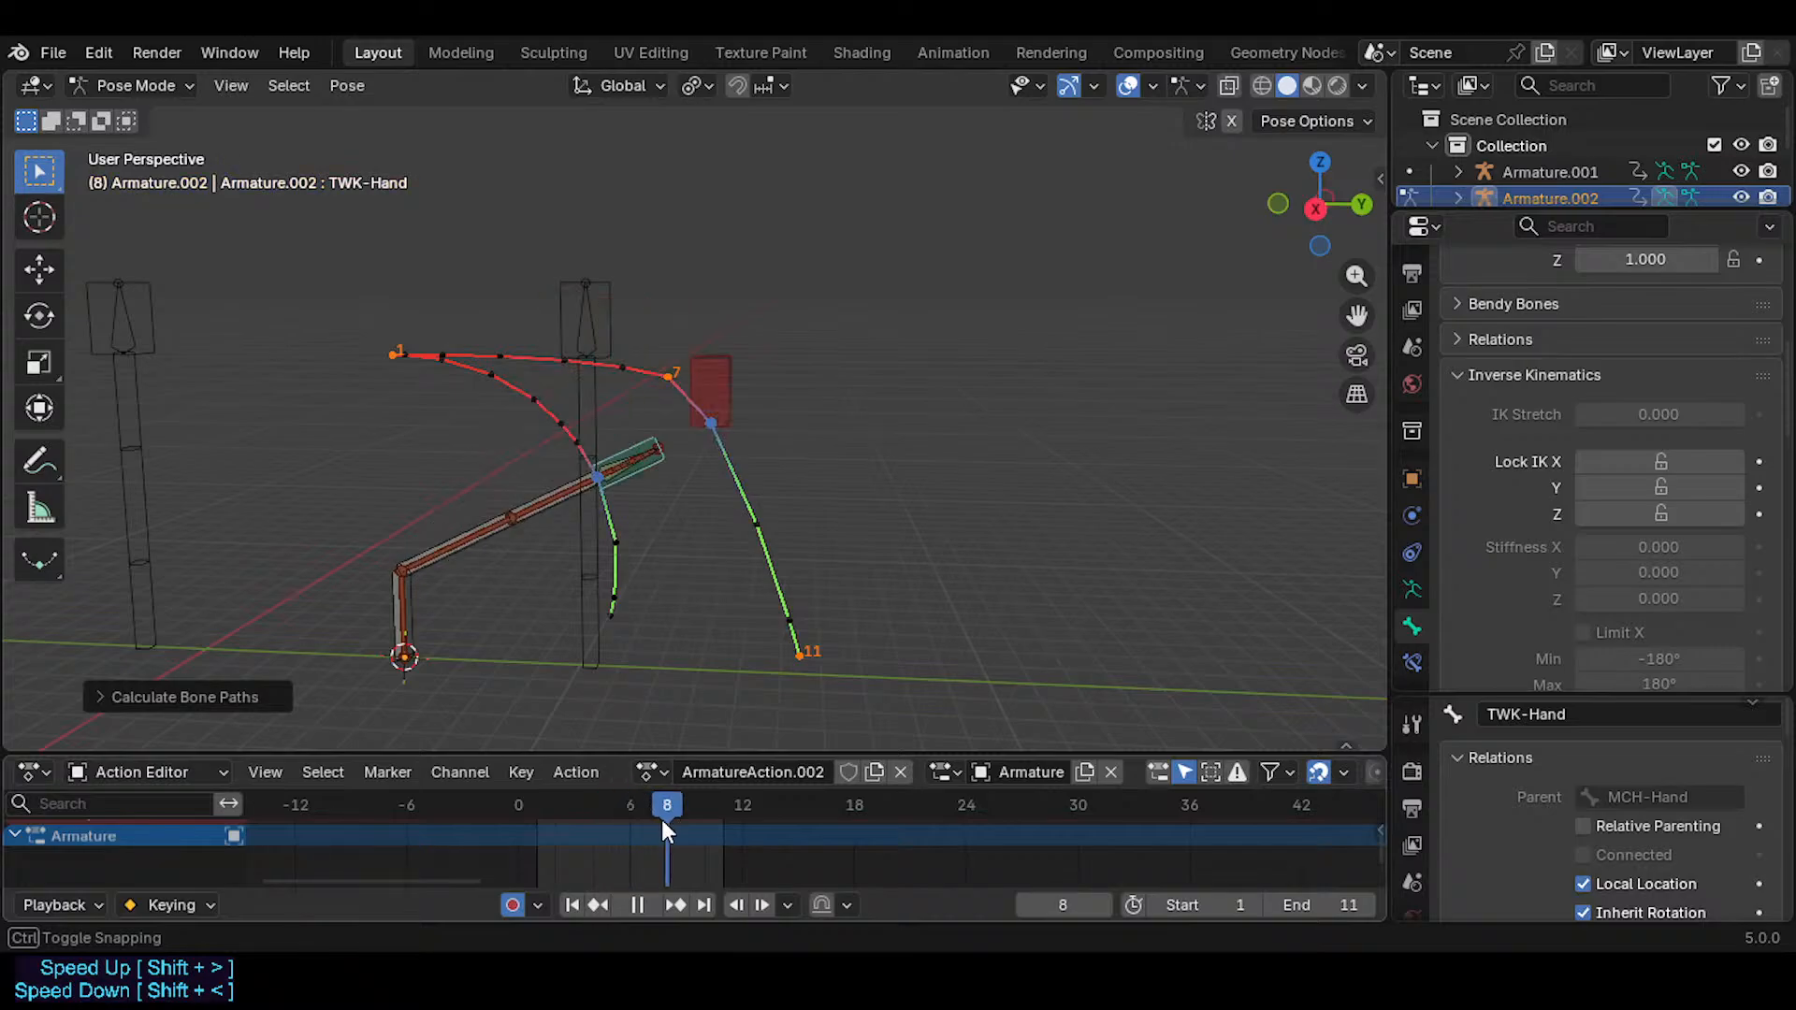
- Offset TWK-Hand upward from the forearm at frame 8 and preview its shifted motion path across the frame range
scroll(634, 441, "up", 2)
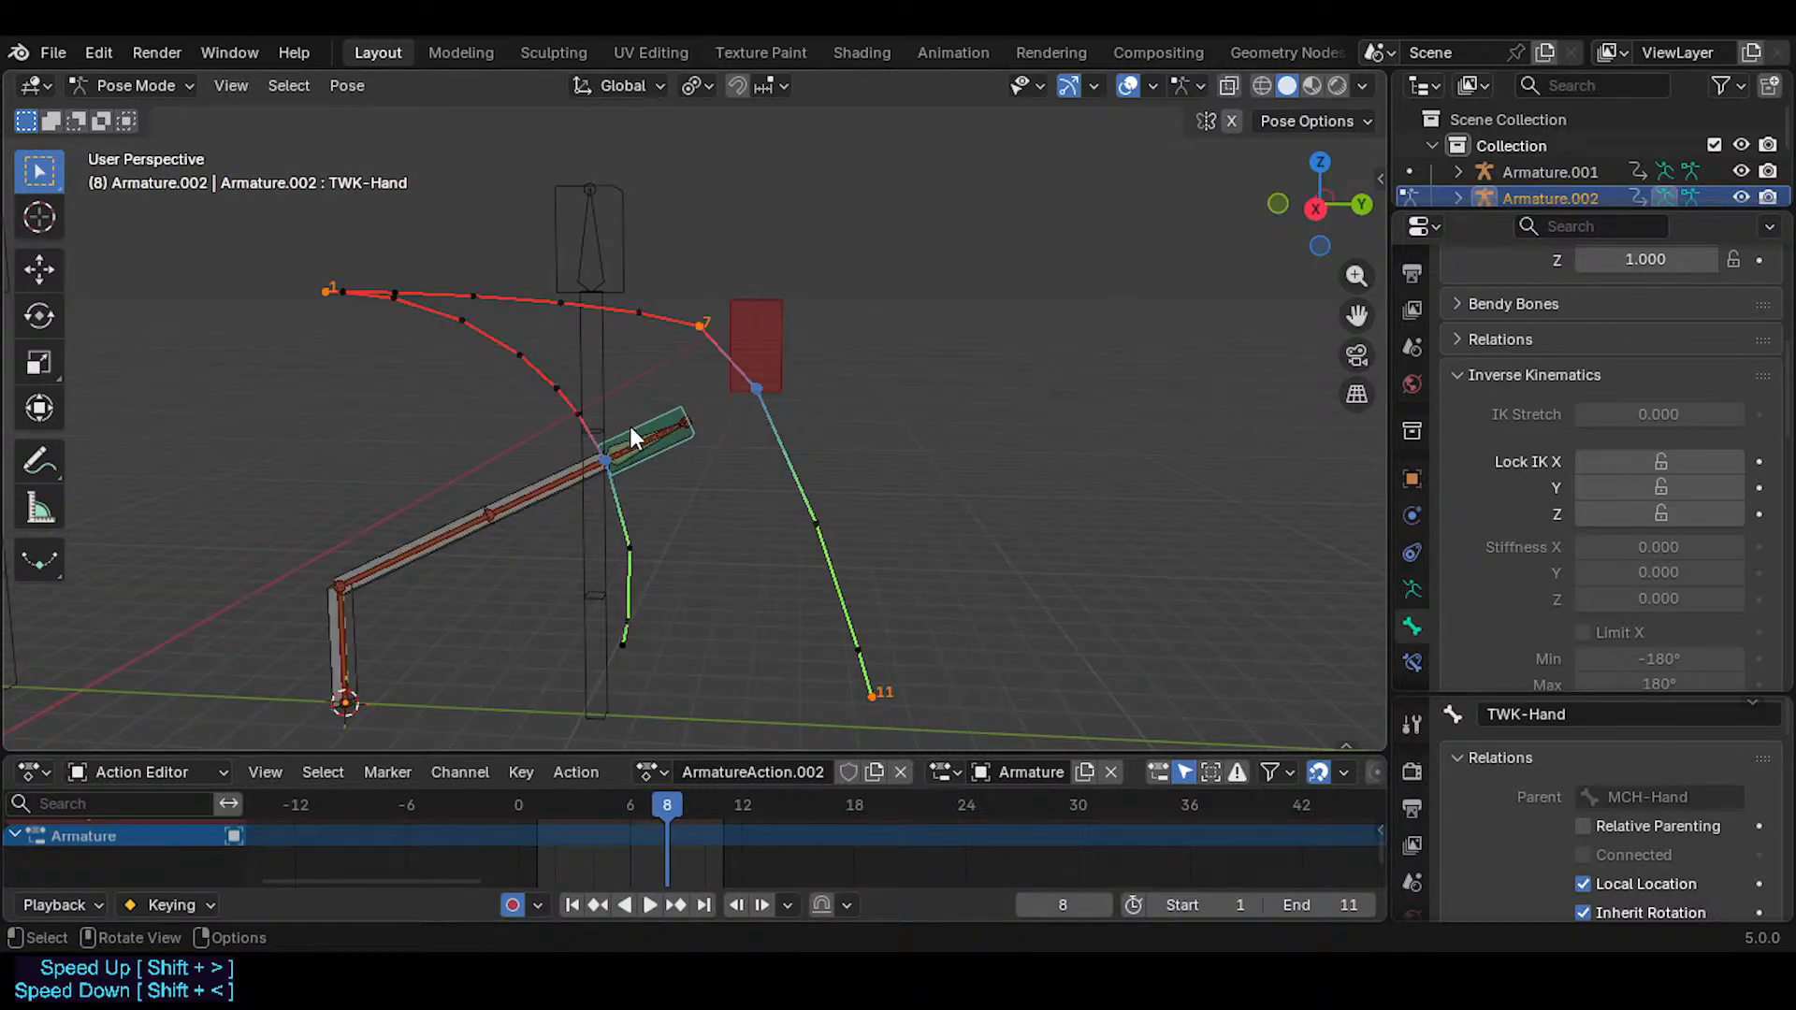
left_click_drag(629, 453, 651, 398)
key("g")
left_click(658, 421)
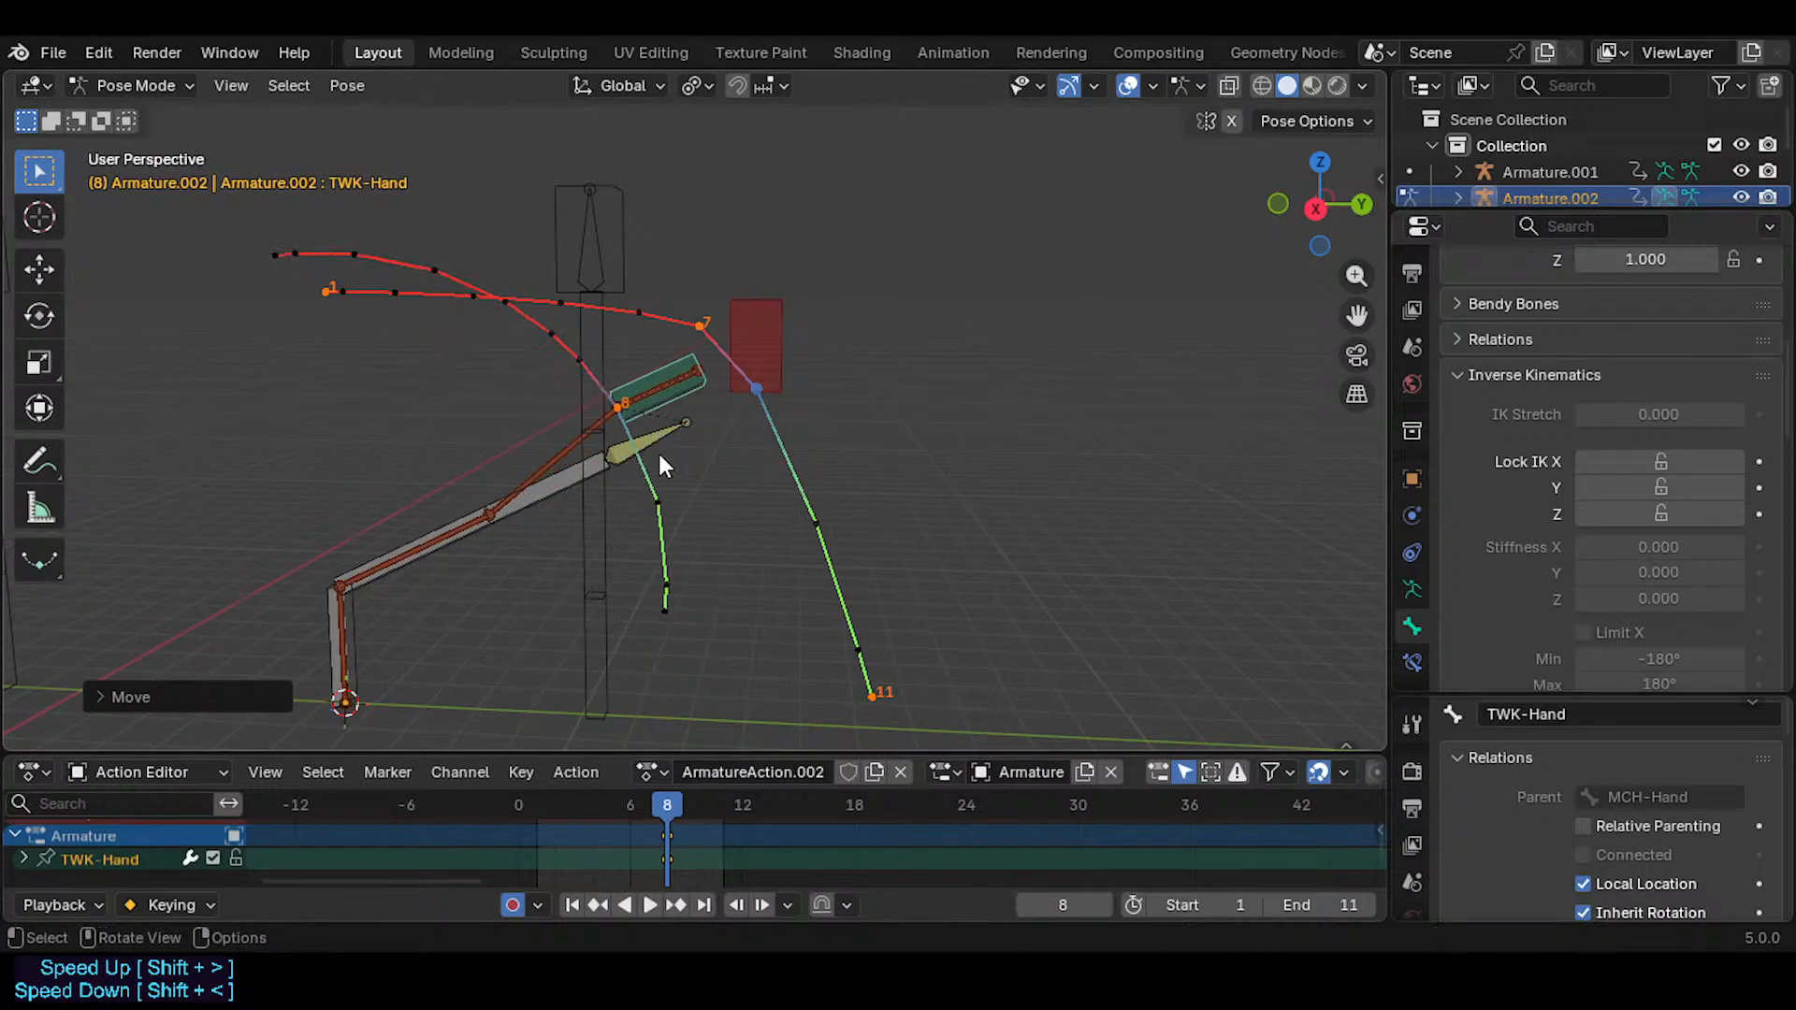
key("g")
left_click(665, 419)
left_click_drag(667, 812, 514, 773)
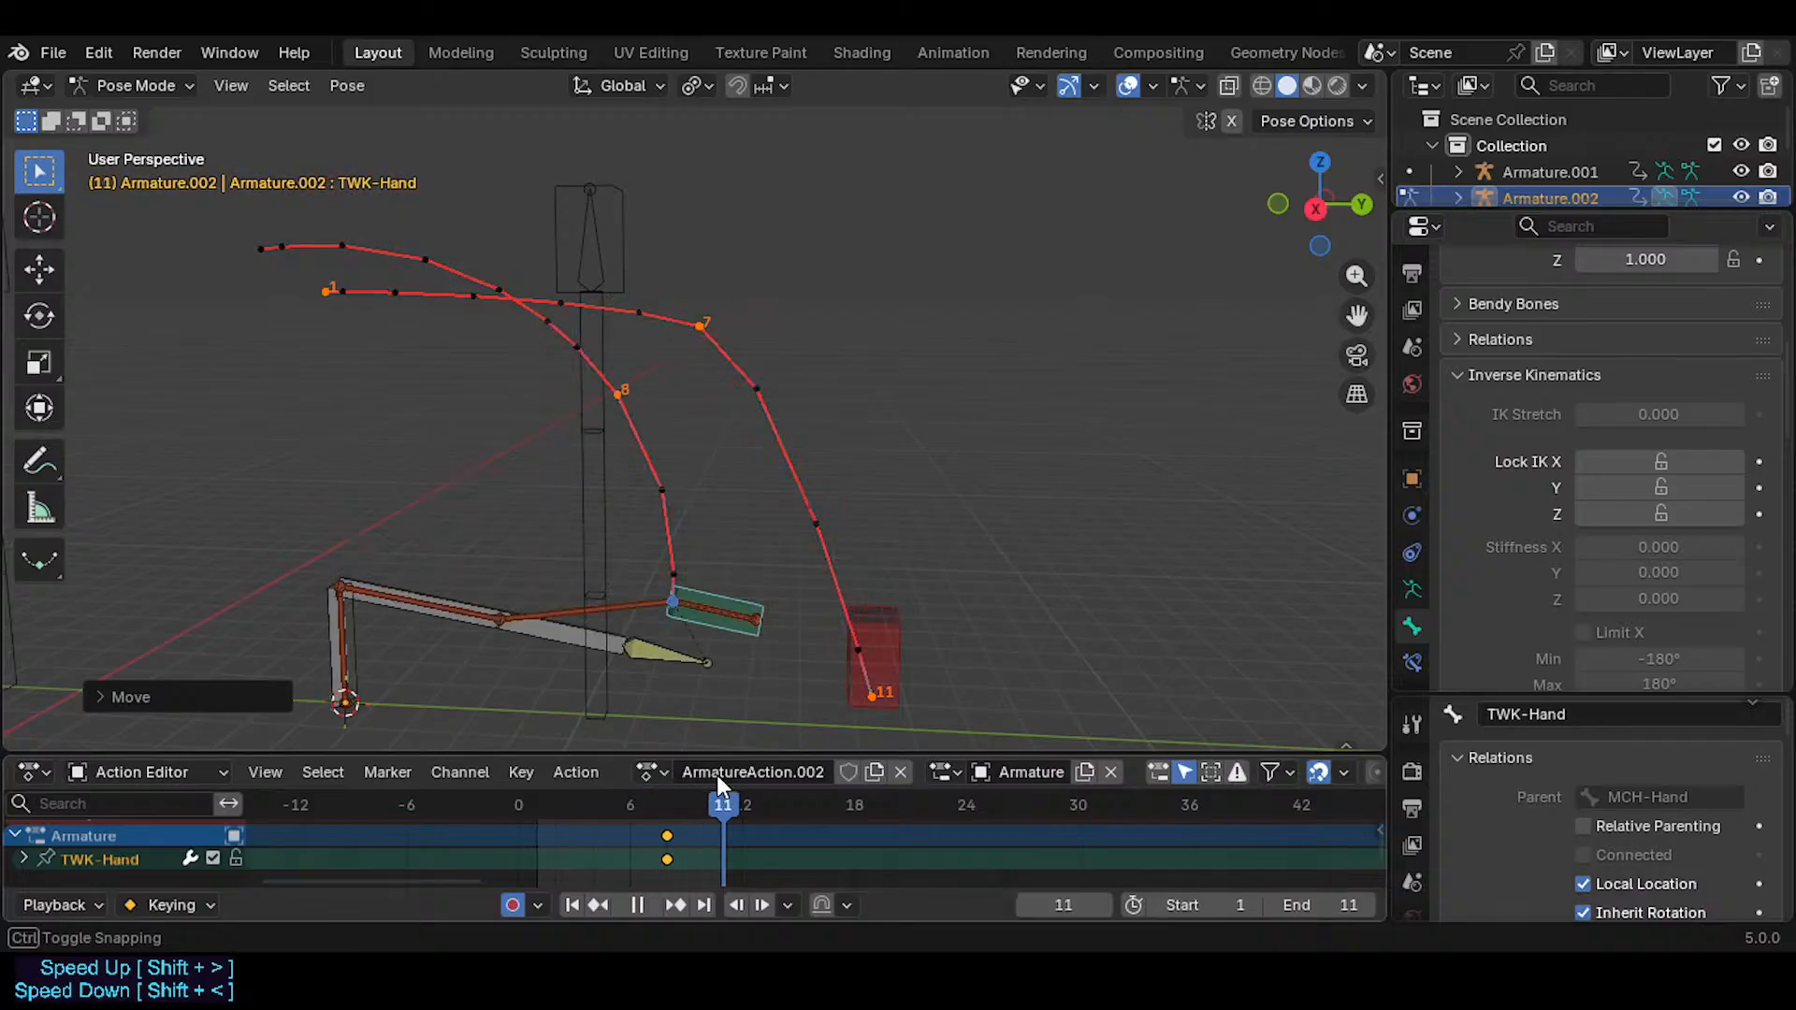
key("Escape")
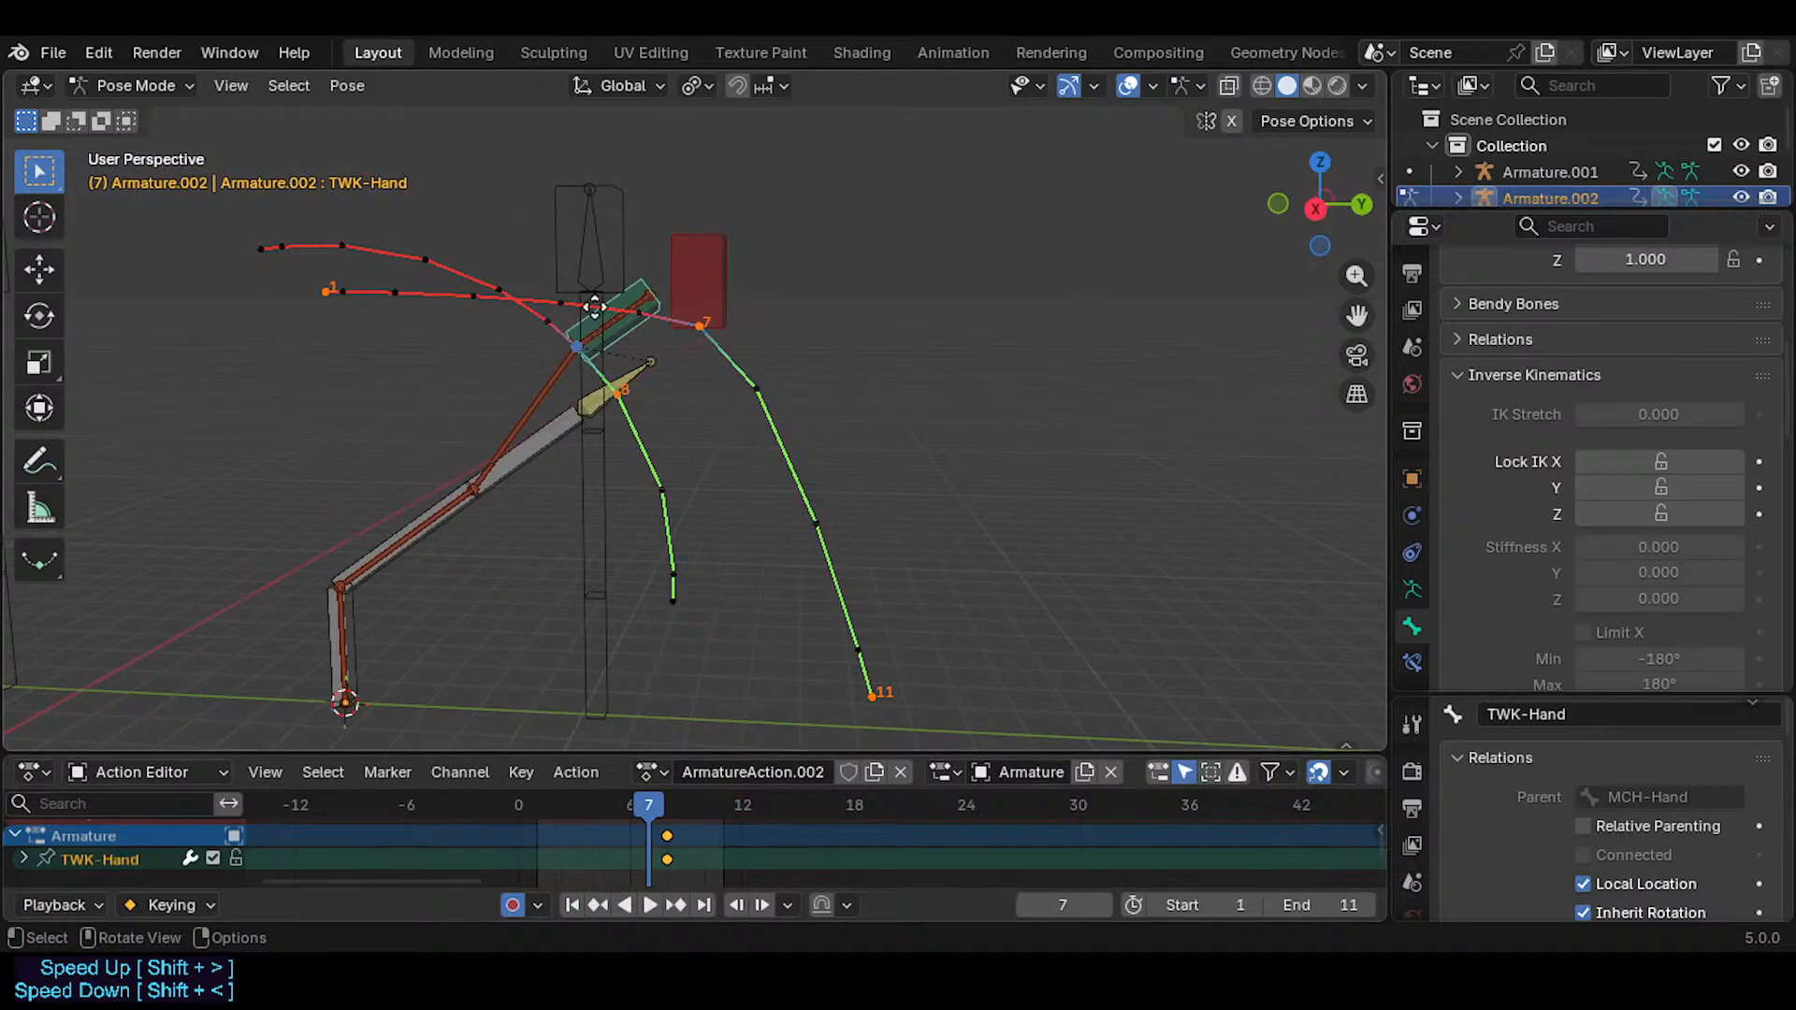
- Offset TWK-Hand at frame 7 several times, ending it outward and below the forearm line, to test its motion path
left_click_drag(595, 306, 614, 328)
left_click(632, 343)
left_click(637, 342)
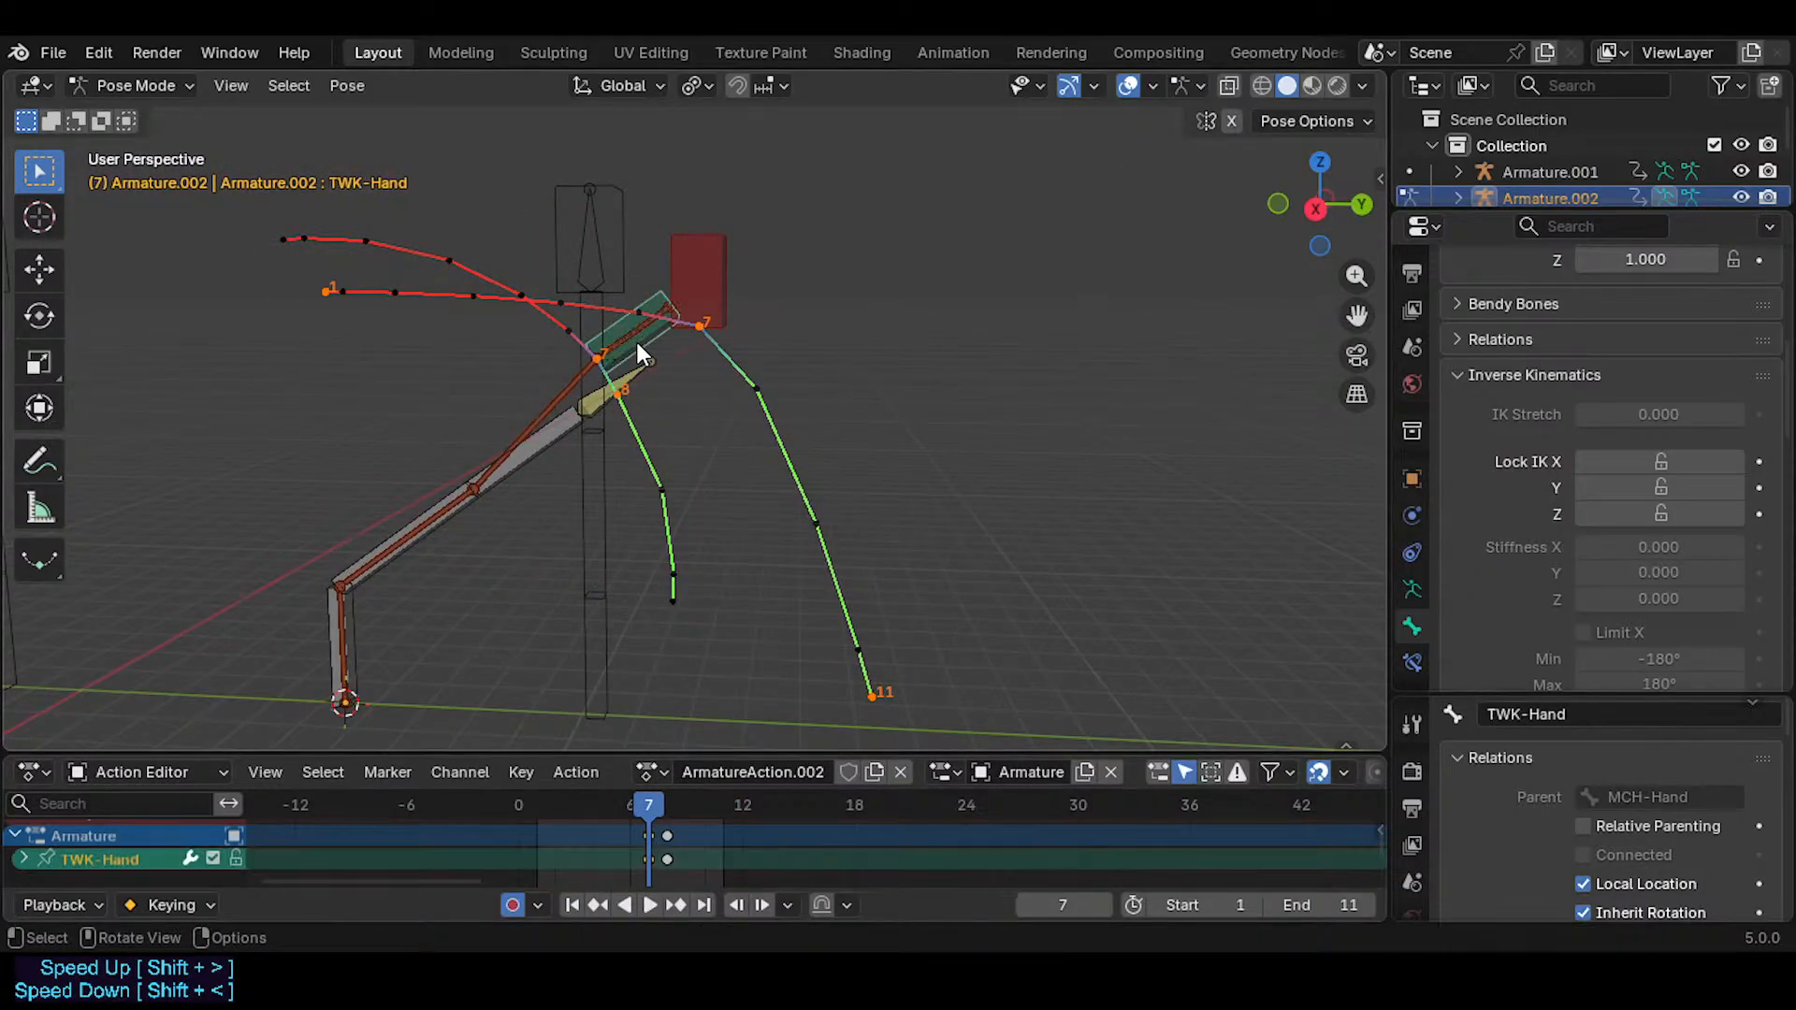
left_click(581, 381)
left_click(638, 341)
left_click(582, 391)
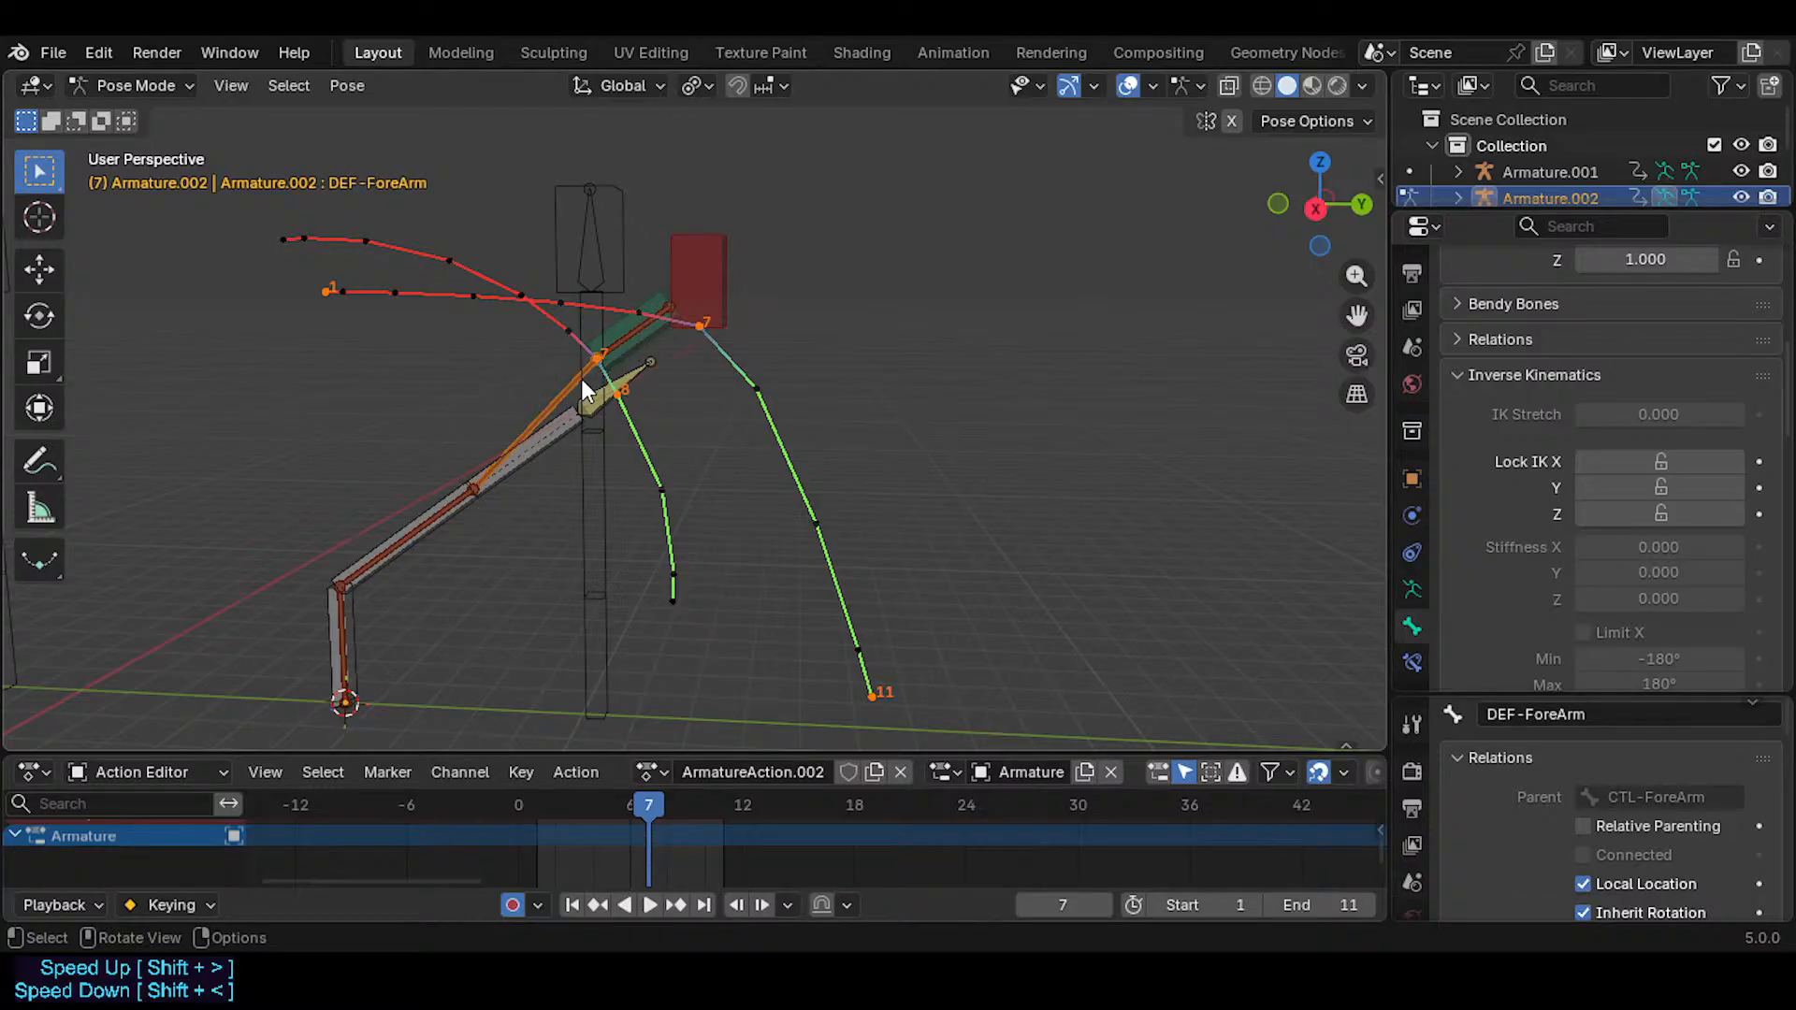
left_click(634, 360)
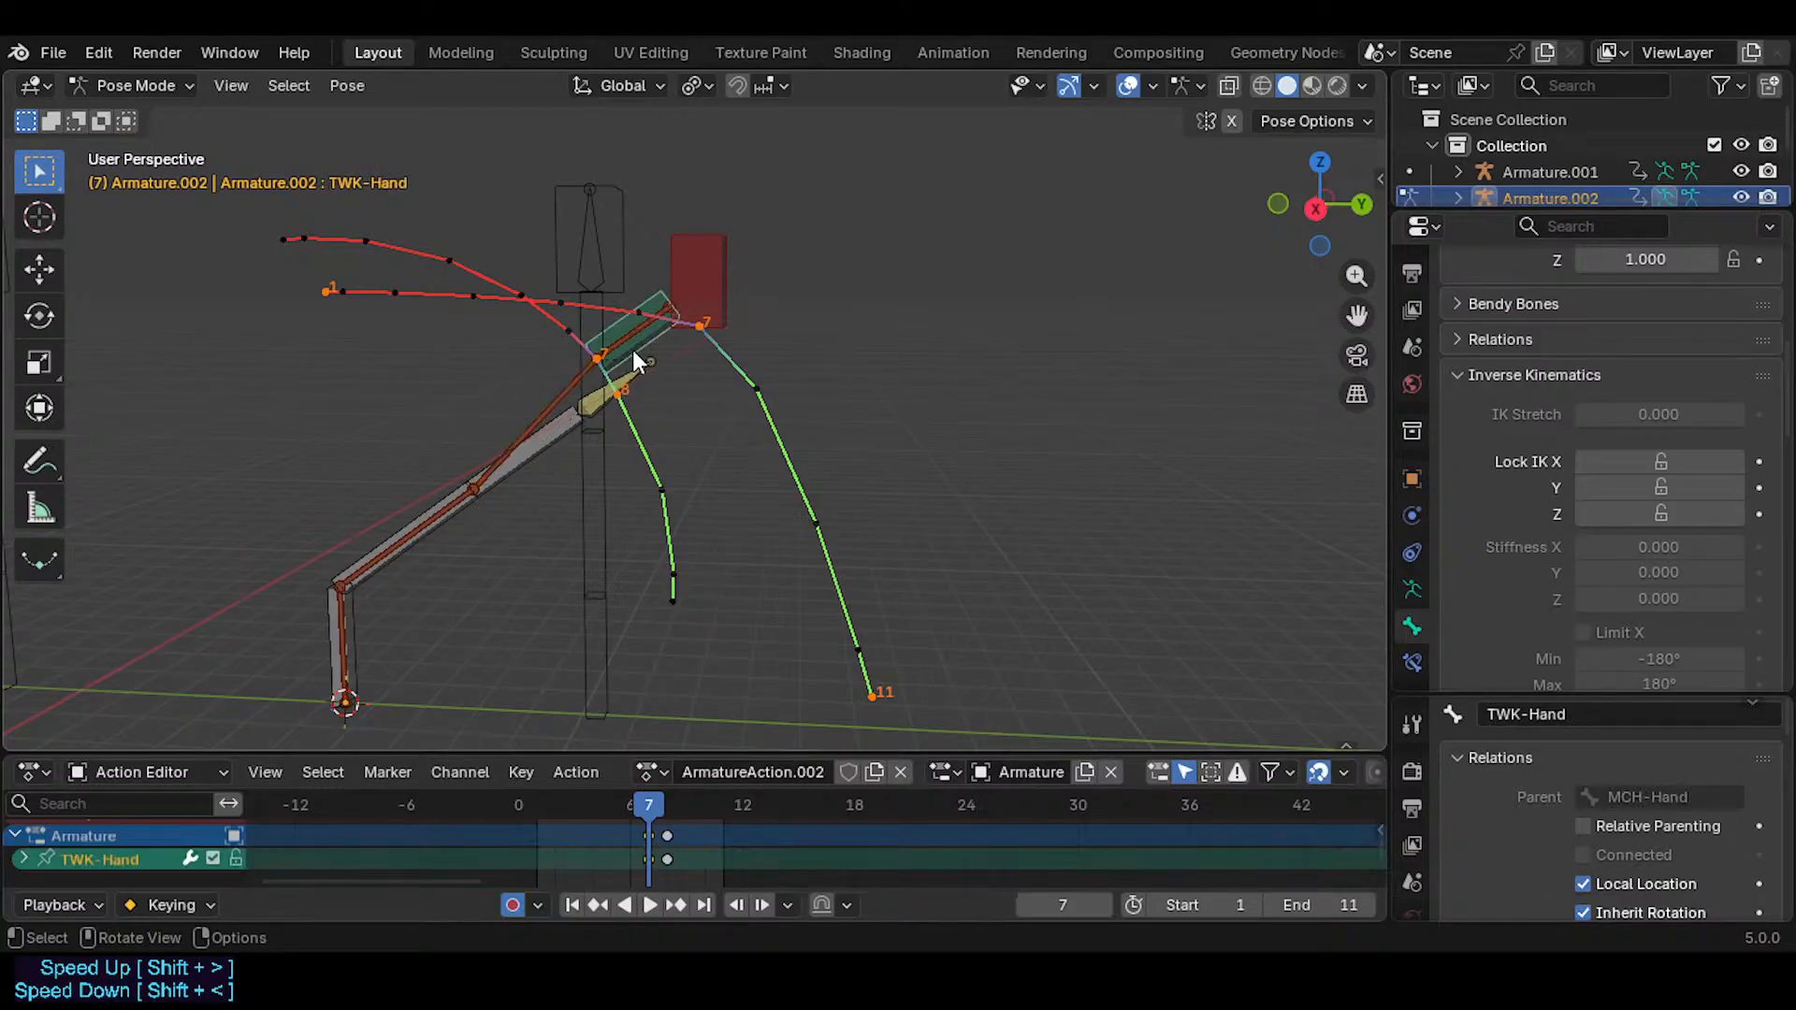
key("g")
left_click(627, 425)
key("g")
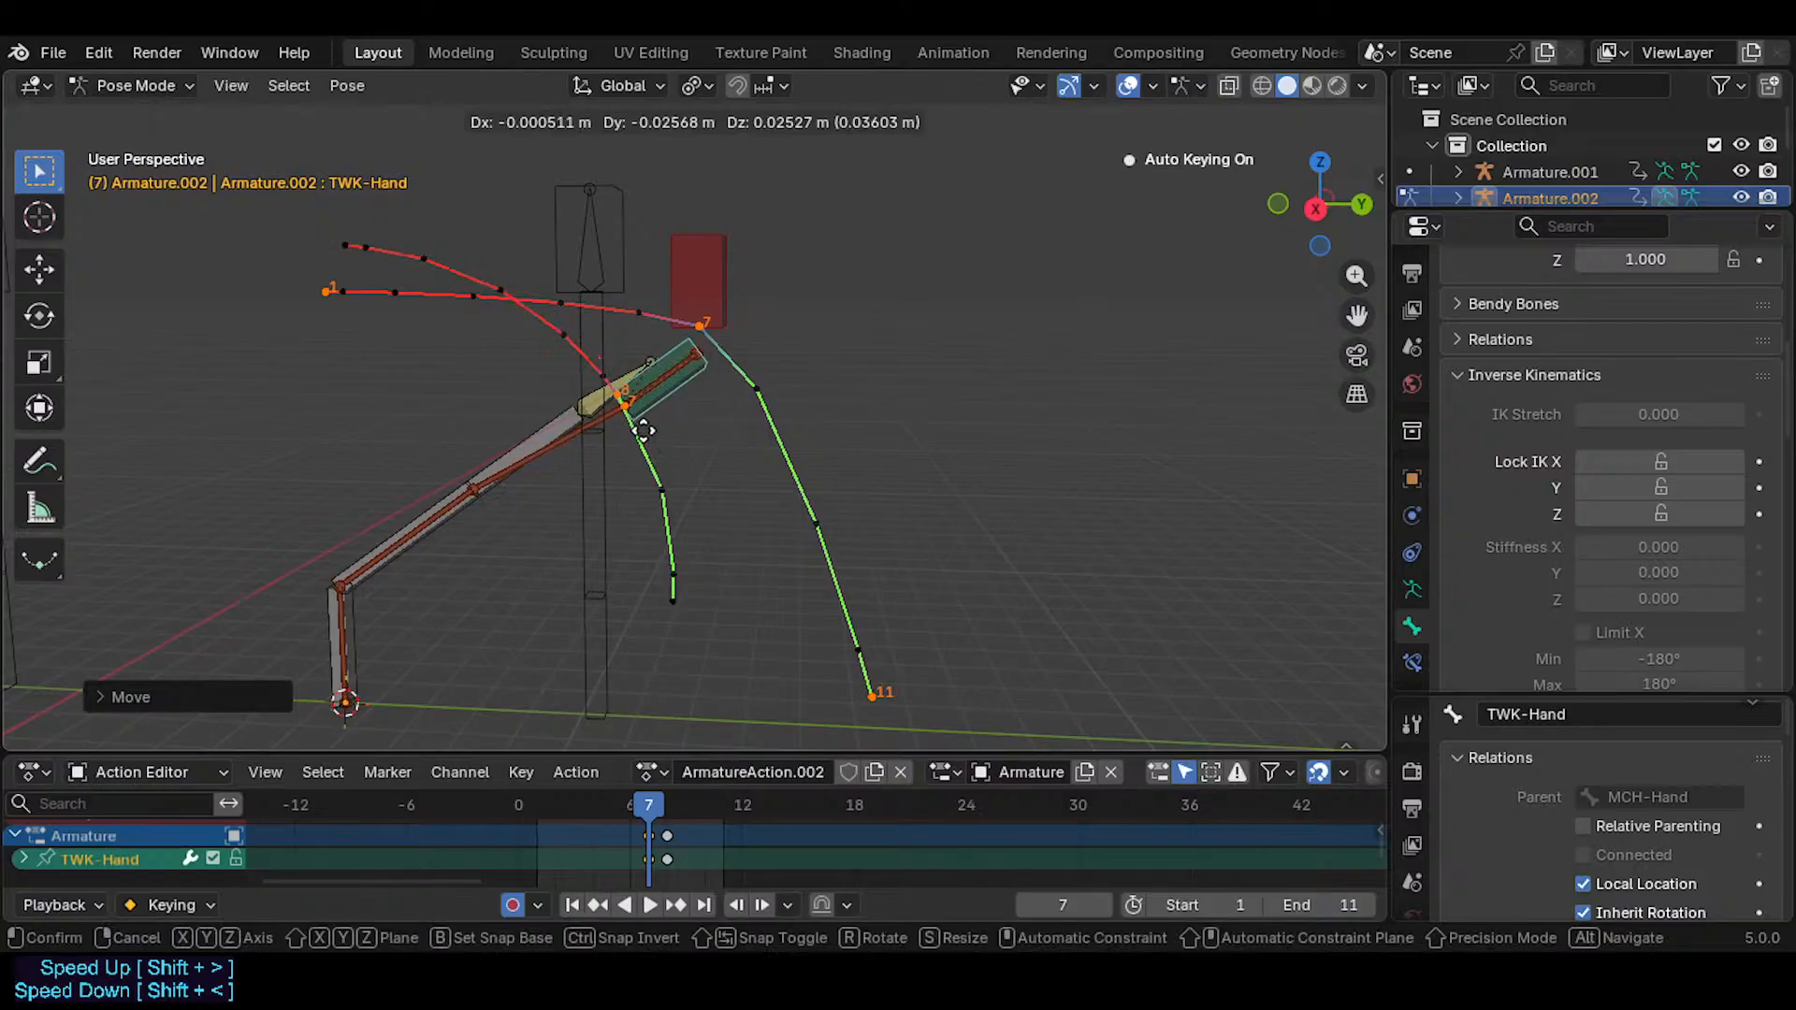
left_click(670, 429)
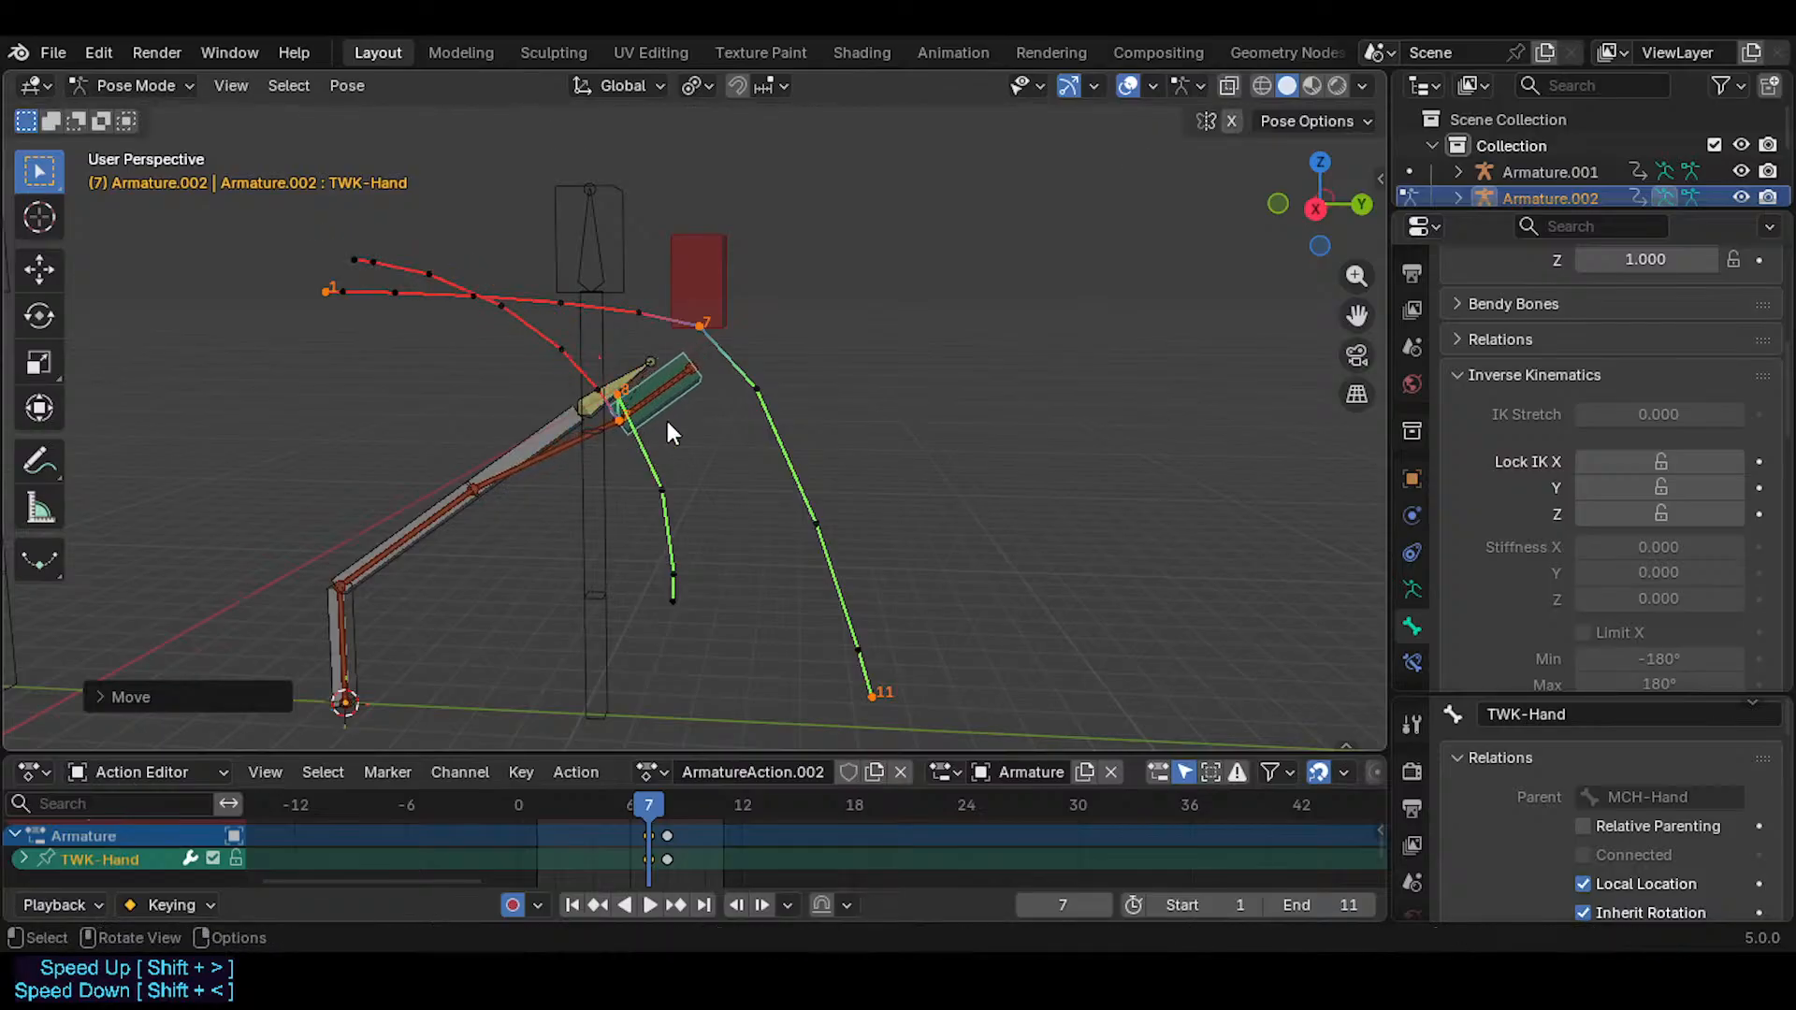
- Delete TWK-Hand's test keyframes at frames 7 and 8
left_click(666, 837)
key("x")
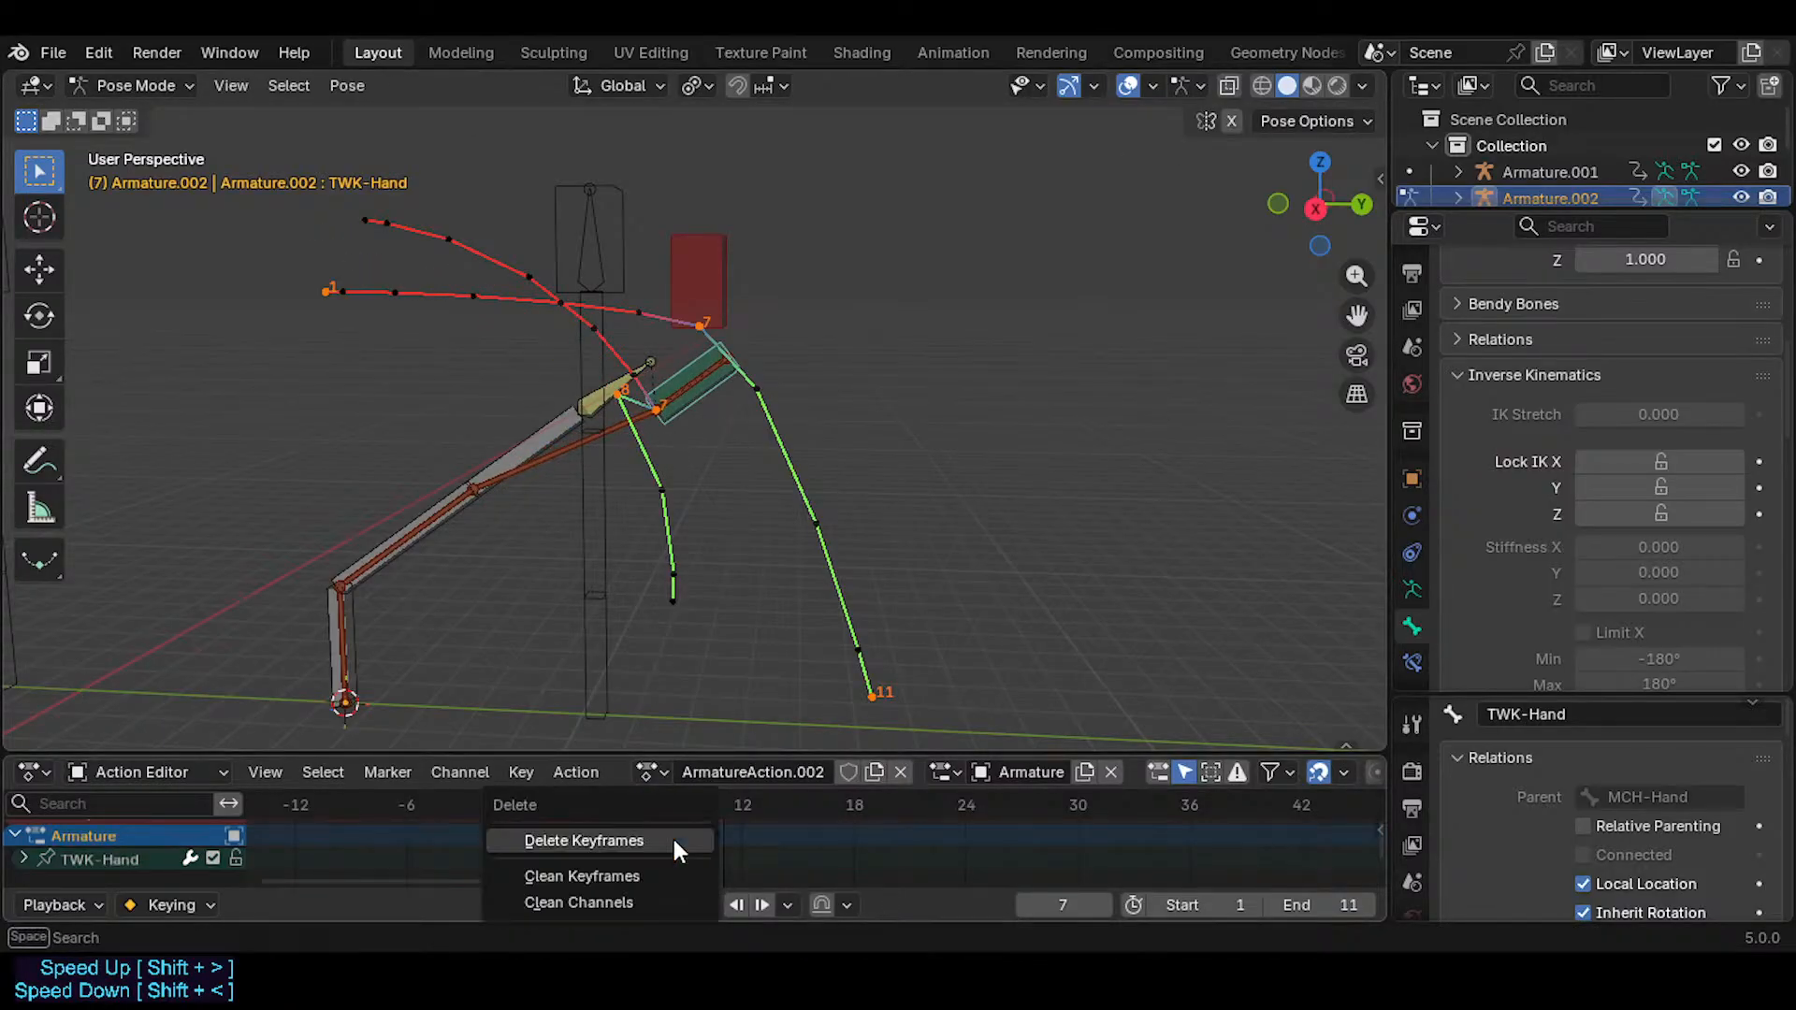
left_click(673, 837)
mouse_move(648, 803)
left_mouse_down()
mouse_move(581, 799)
mouse_move(734, 810)
mouse_move(508, 795)
mouse_move(687, 810)
mouse_move(666, 806)
left_mouse_up()
key("x")
left_click(651, 833)
- Clear the motion paths and recalculate them for MTR-IK-Hand and TWK-Hand using In Range, Scene Frame Range and Heads
key("shift+alt+m")
left_click(761, 375)
key("alt+m")
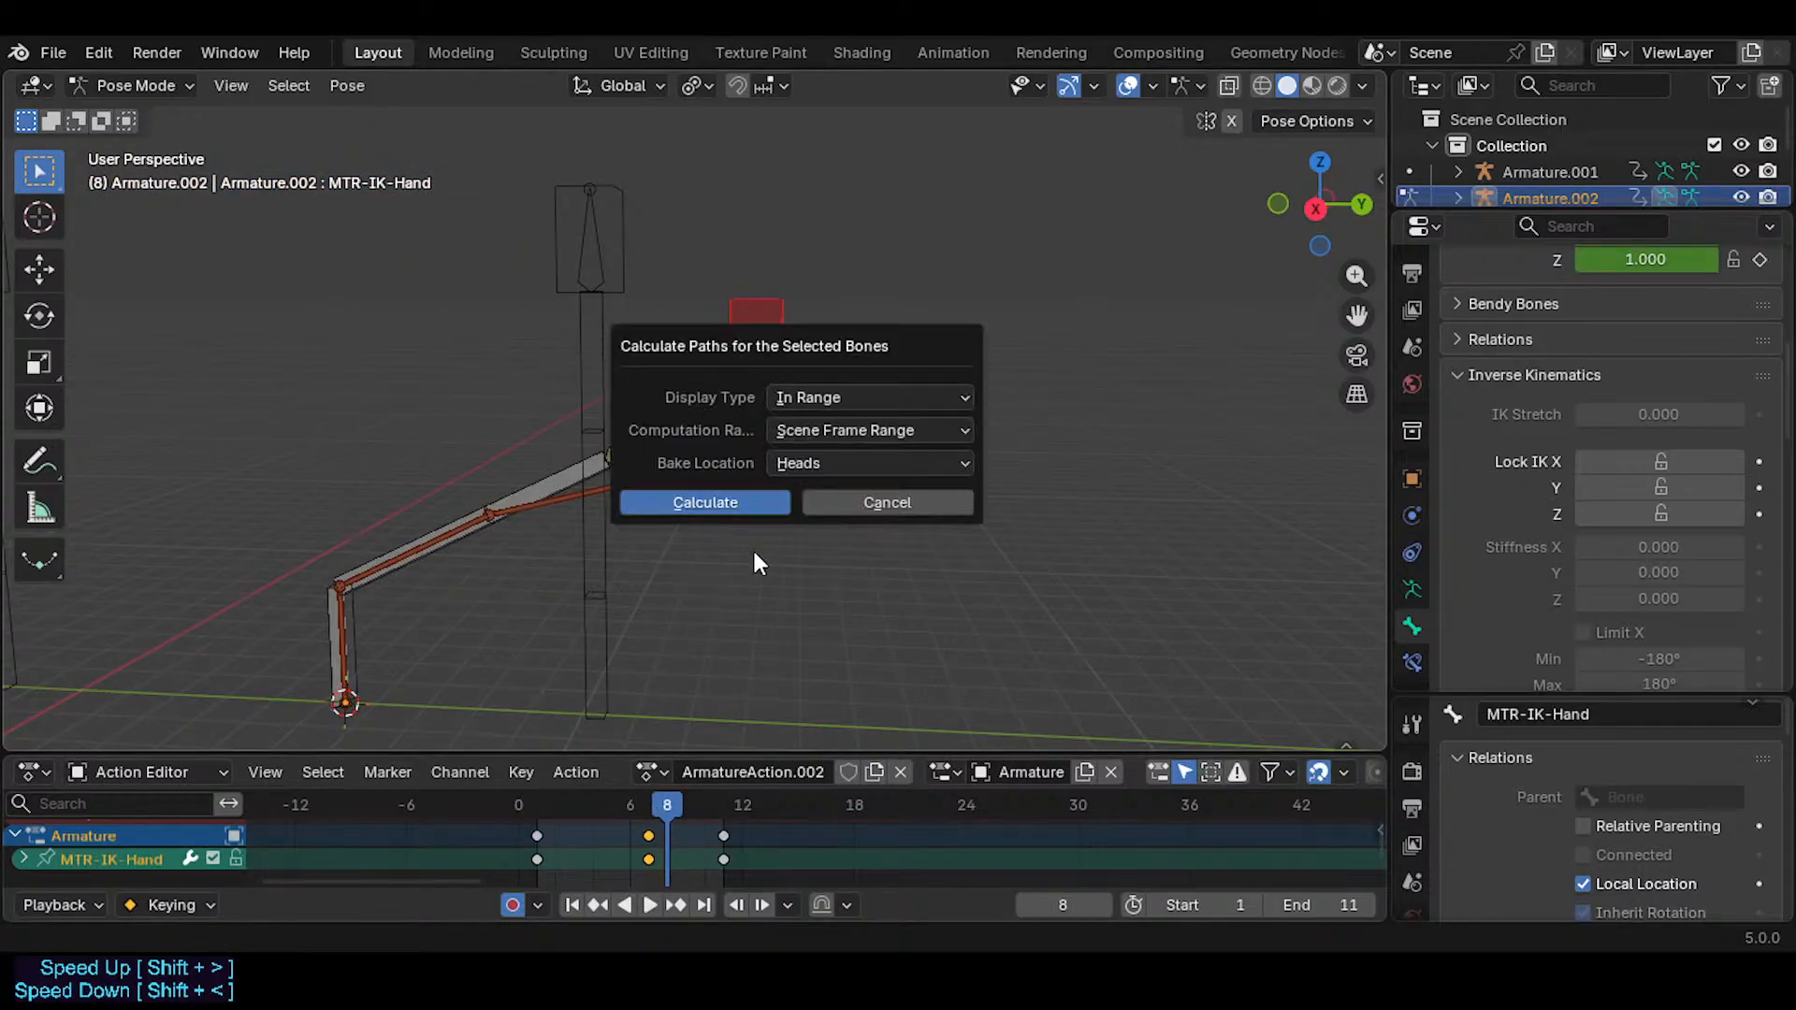
left_click(738, 501)
left_click(733, 462)
key("alt+m")
left_click(676, 580)
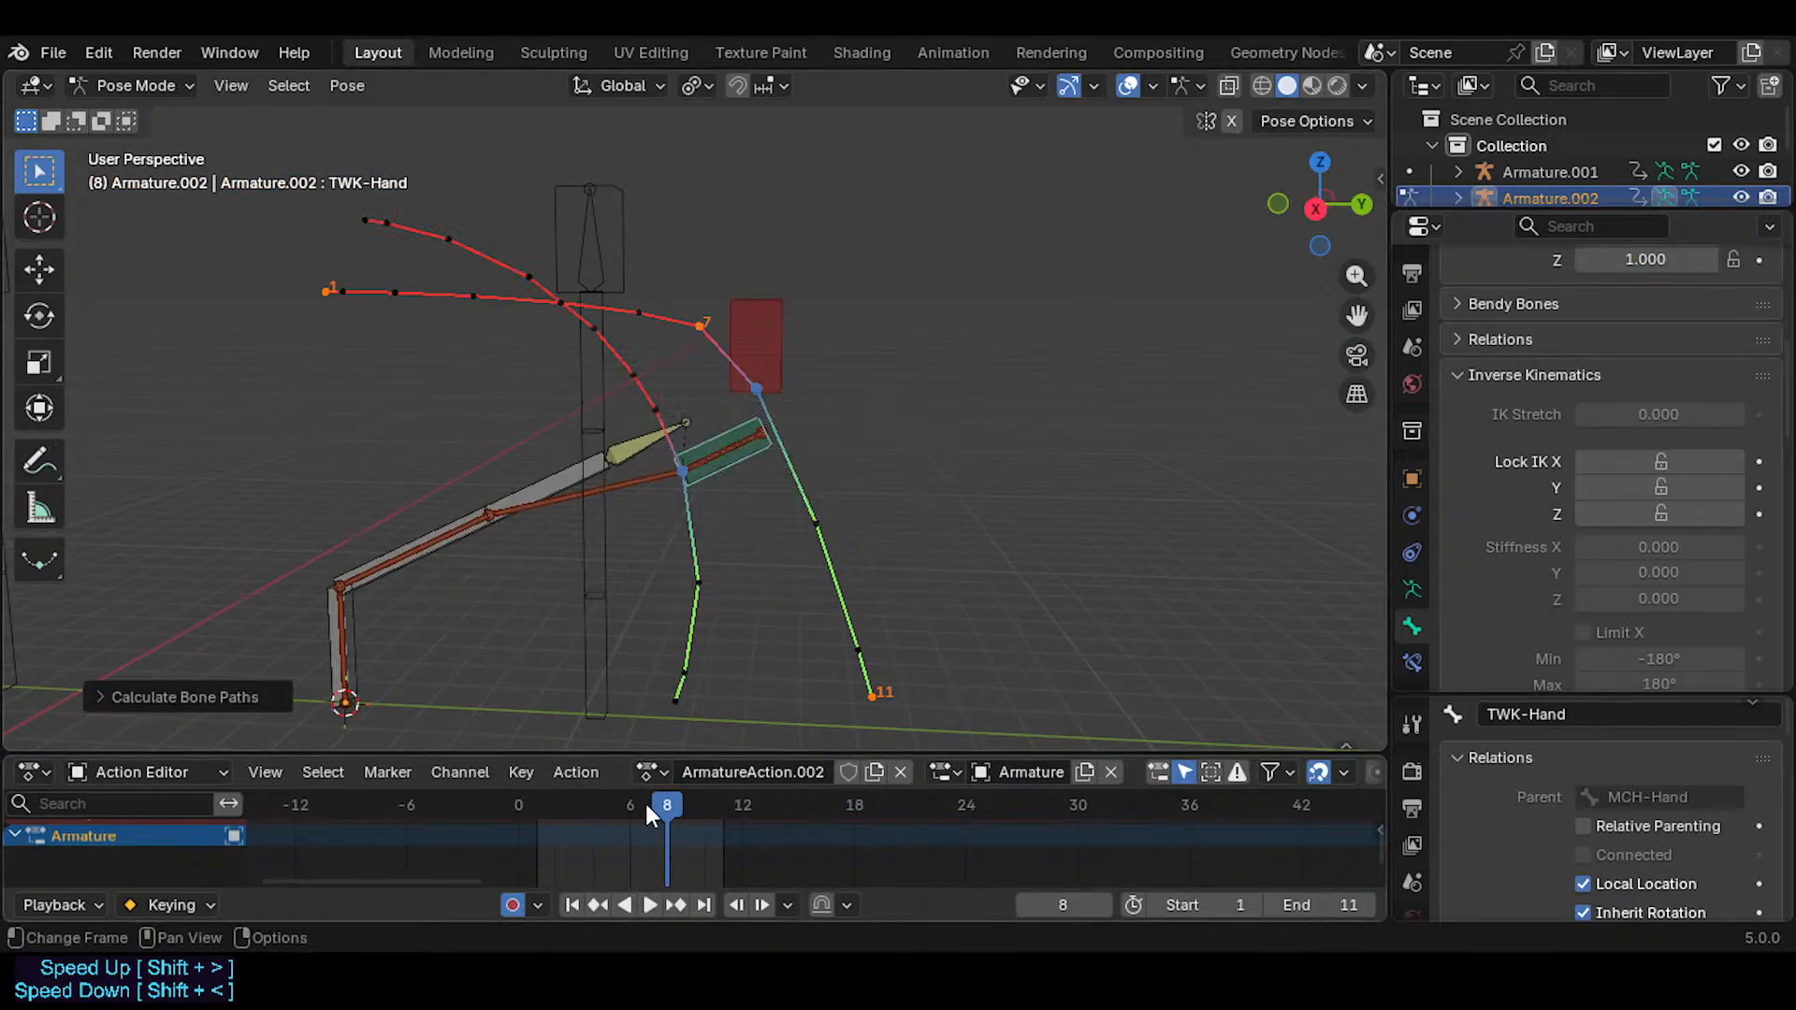
- Reset TWK-Hand's offset at frame 1 and keyframe the bone at frames 1 and 11
mouse_move(645, 804)
left_mouse_down()
mouse_move(505, 789)
mouse_move(535, 789)
left_mouse_up()
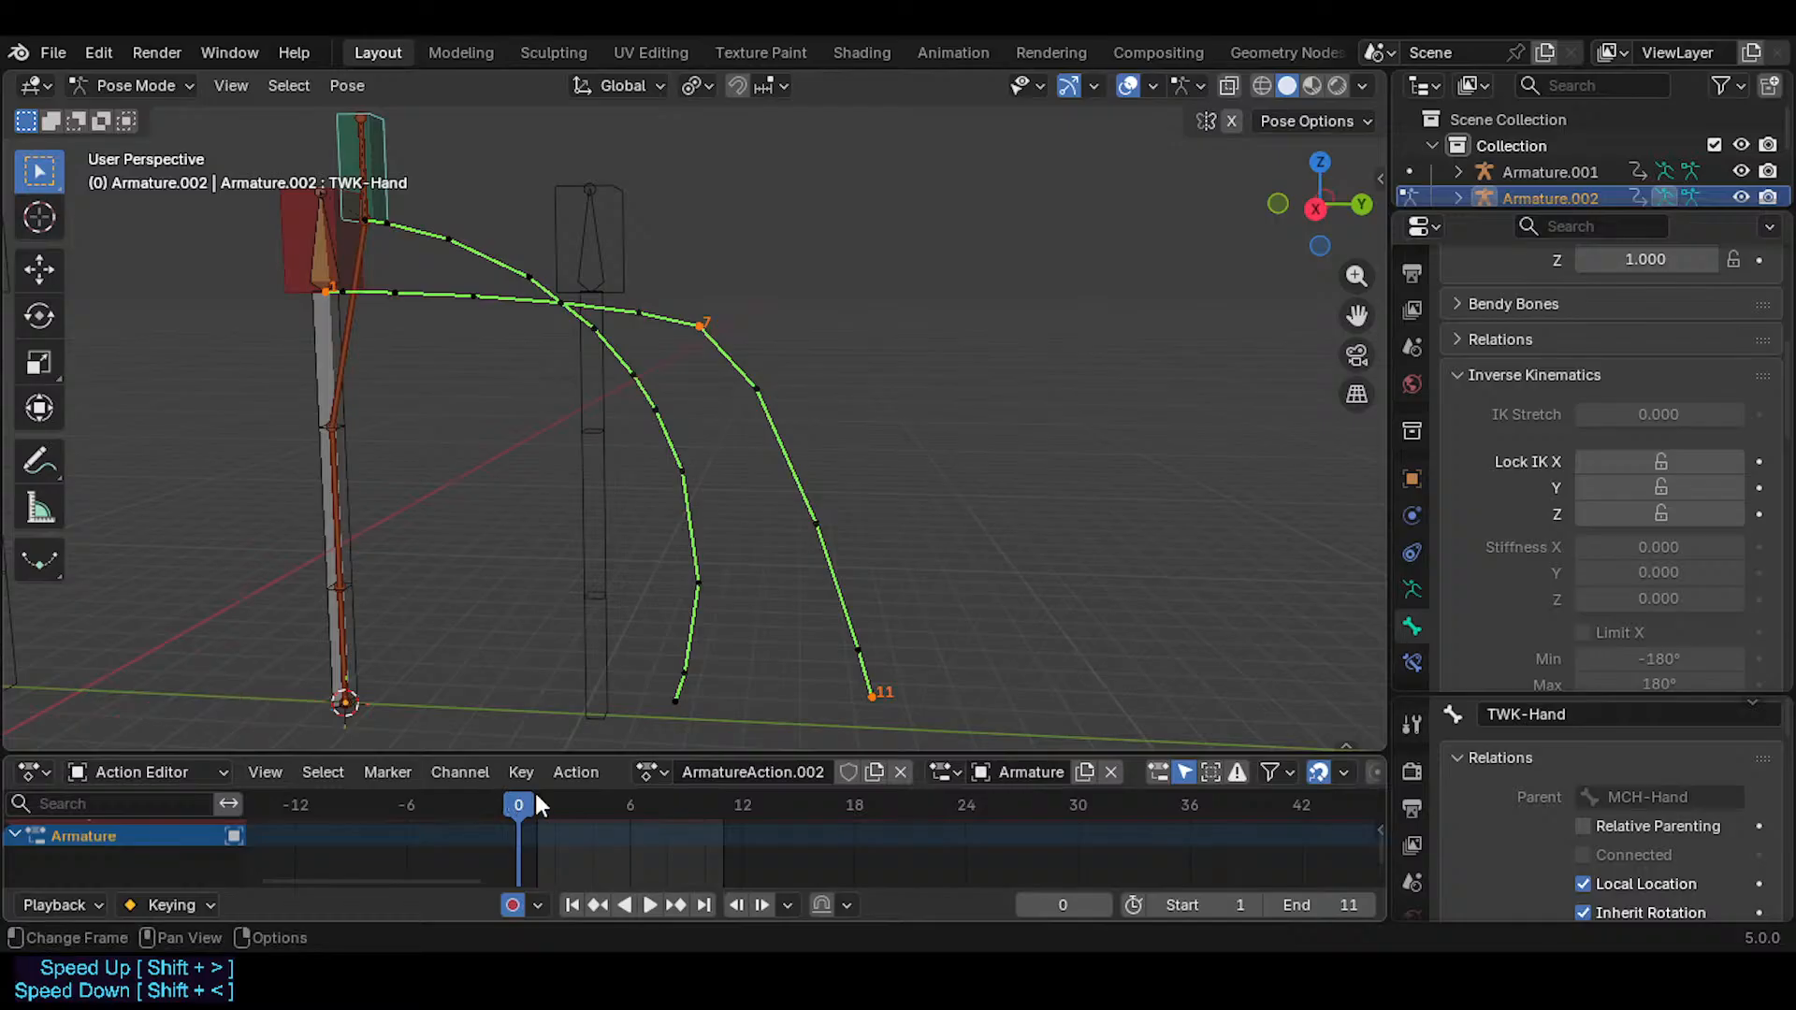
key("i")
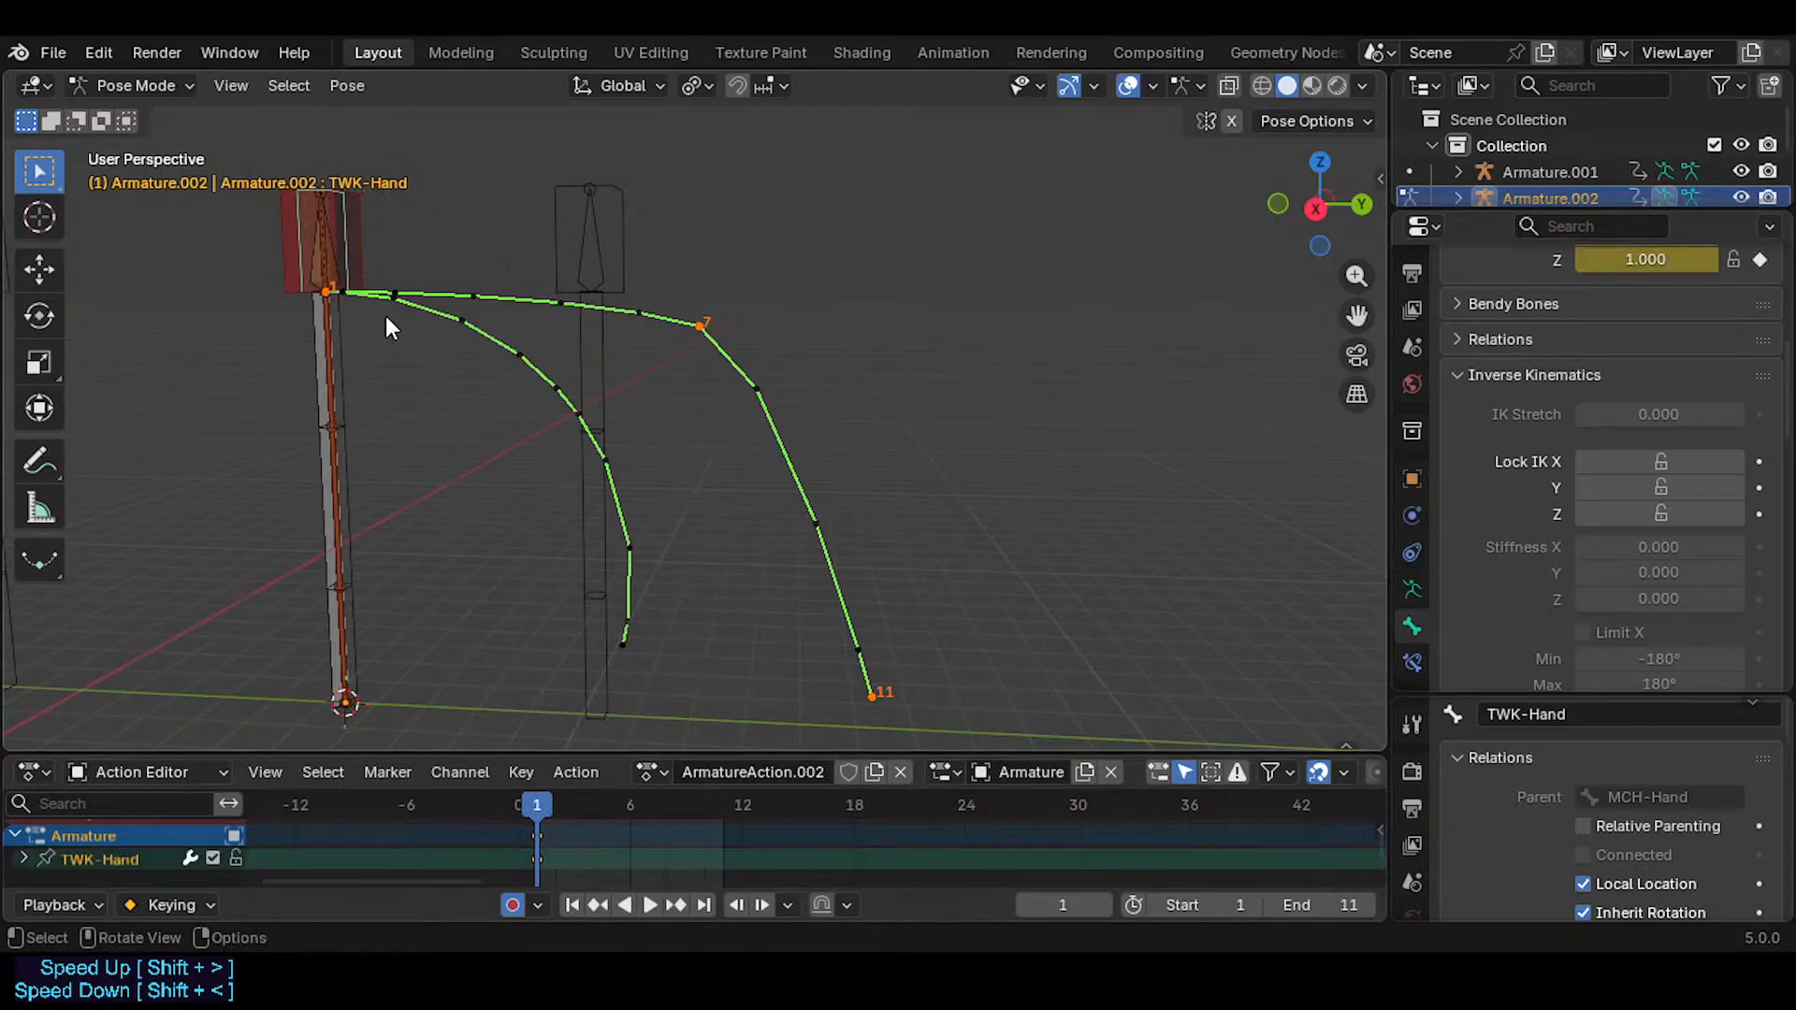
left_click_drag(543, 797, 630, 807)
key("i")
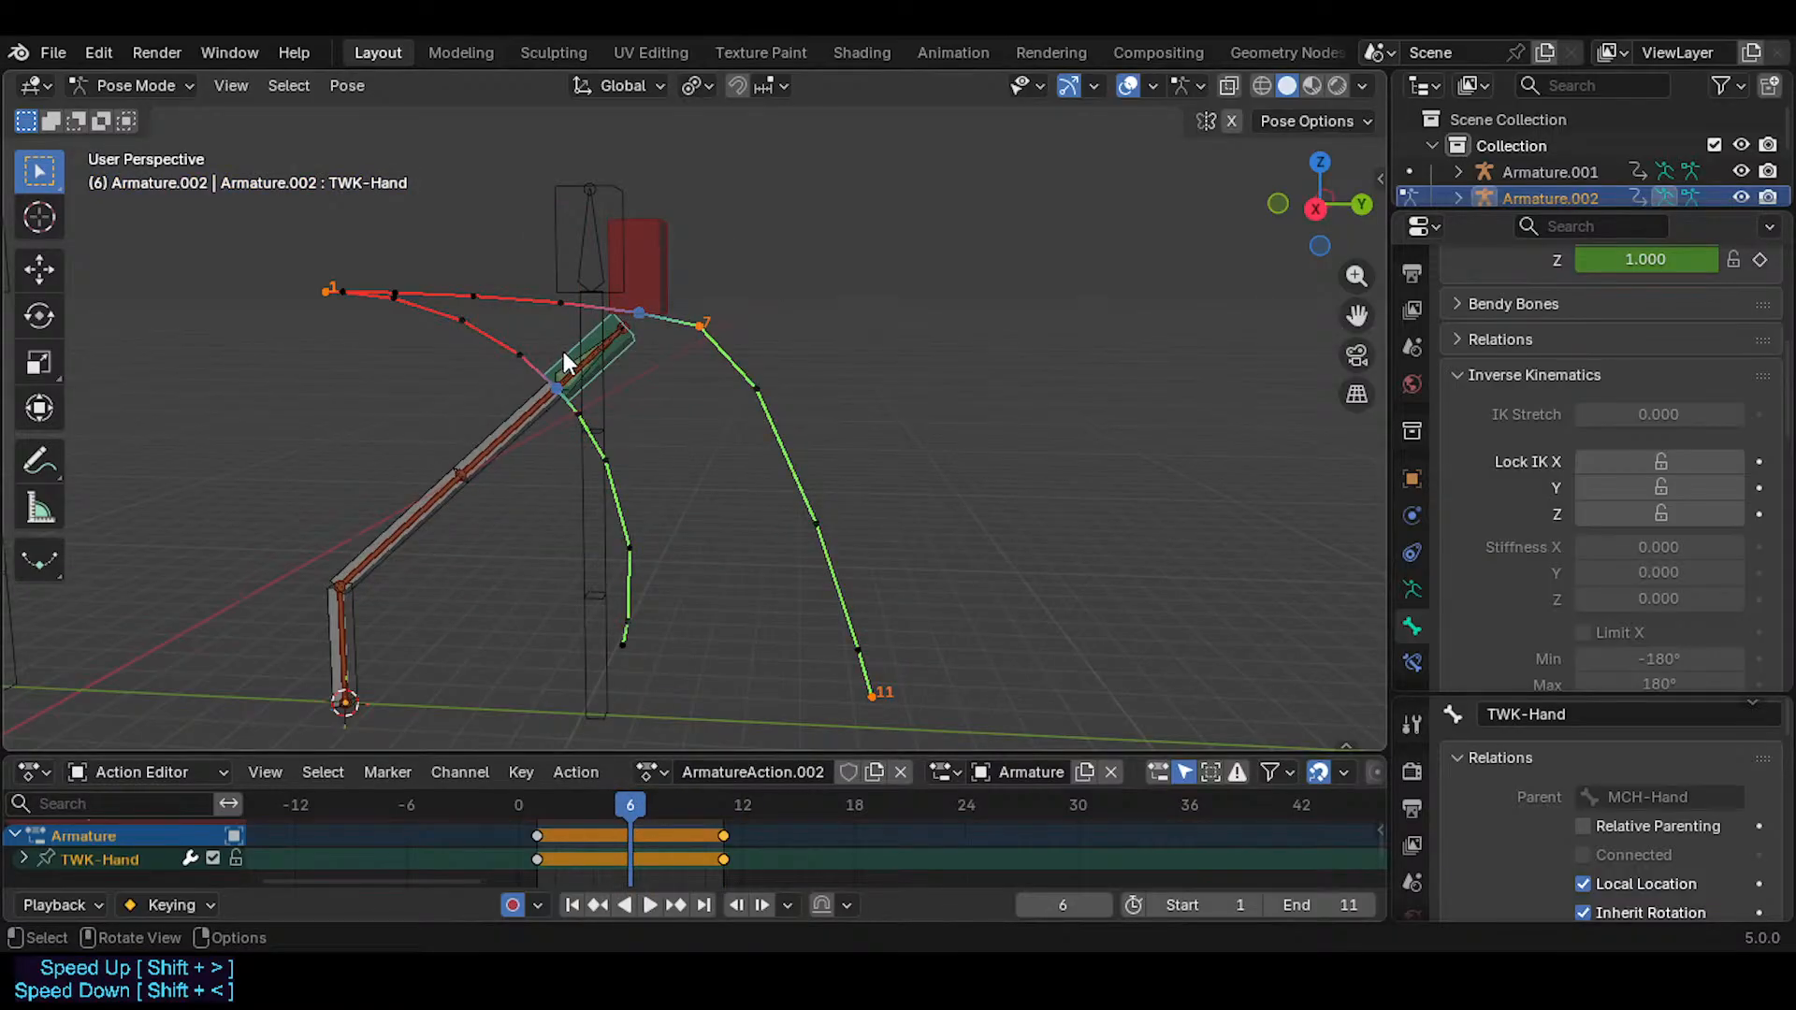
- Offset TWK-Hand outward in positive Y at frame 6, and select MCH-Hand at frame 7 to compare the bones
left_click_drag(563, 361, 649, 417)
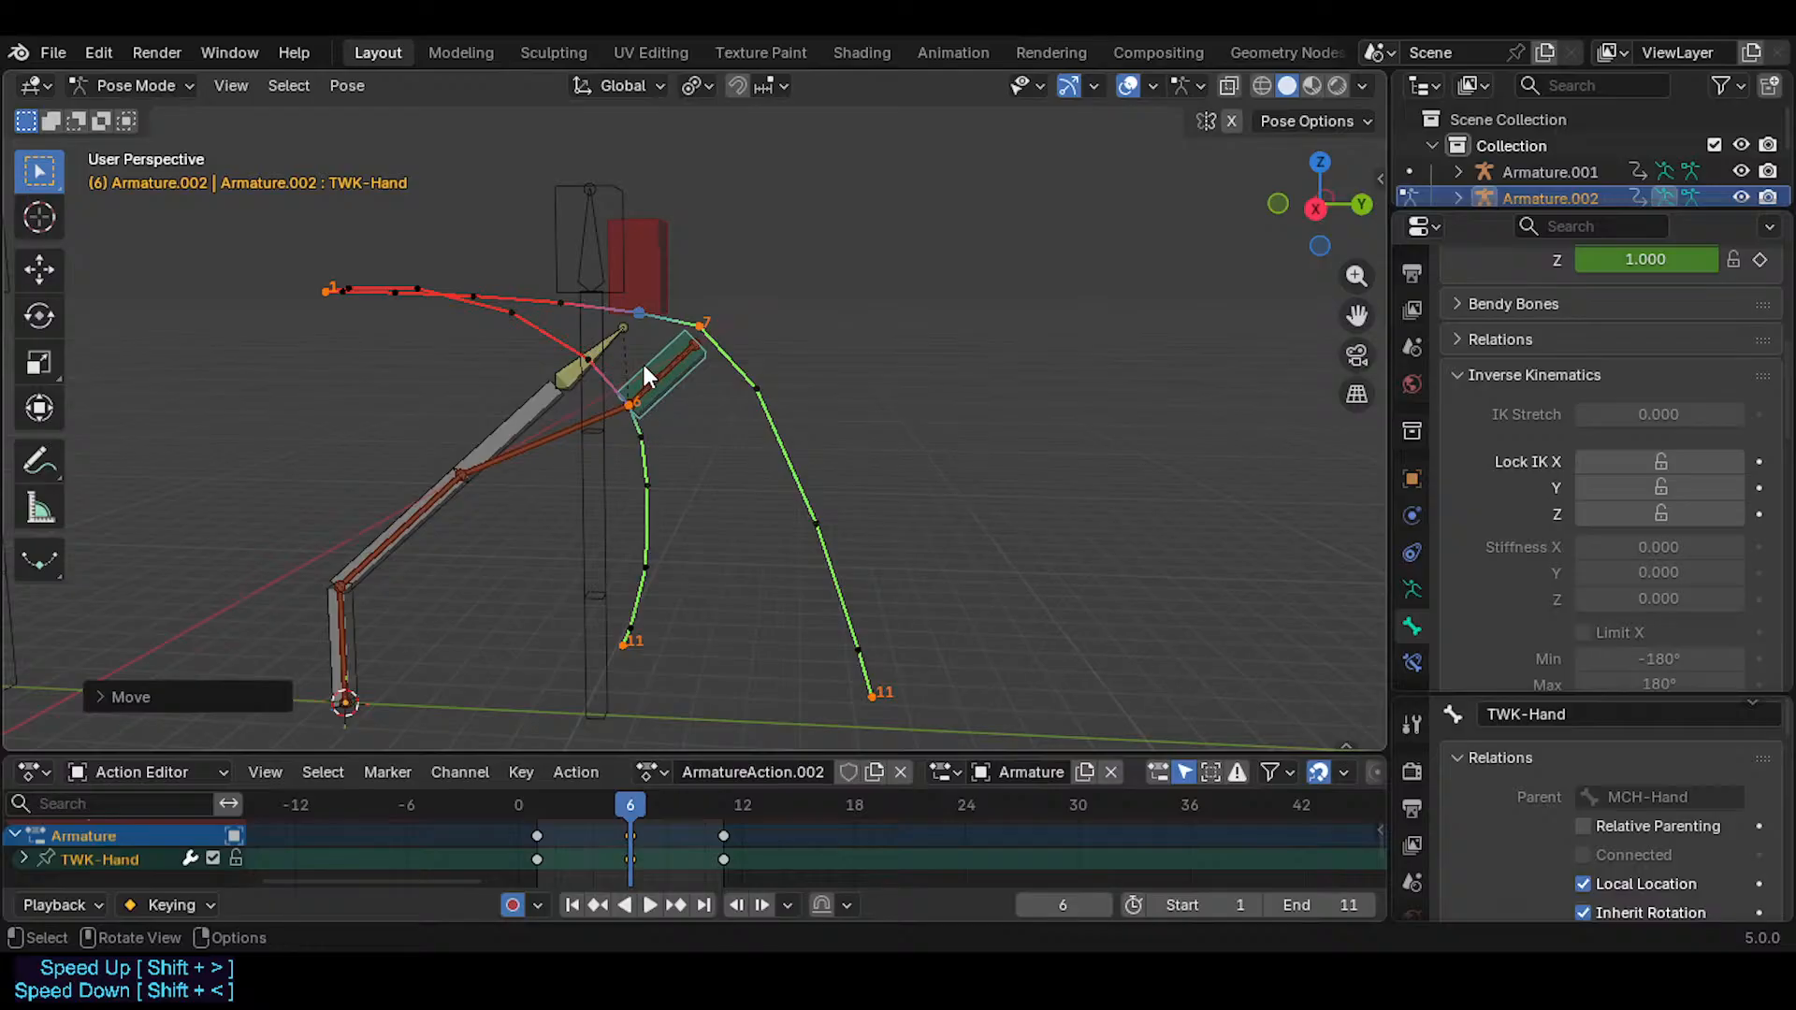
mouse_move(628, 805)
left_mouse_down()
mouse_move(584, 801)
mouse_move(634, 828)
mouse_move(619, 832)
mouse_move(647, 818)
left_mouse_up()
left_click(609, 394)
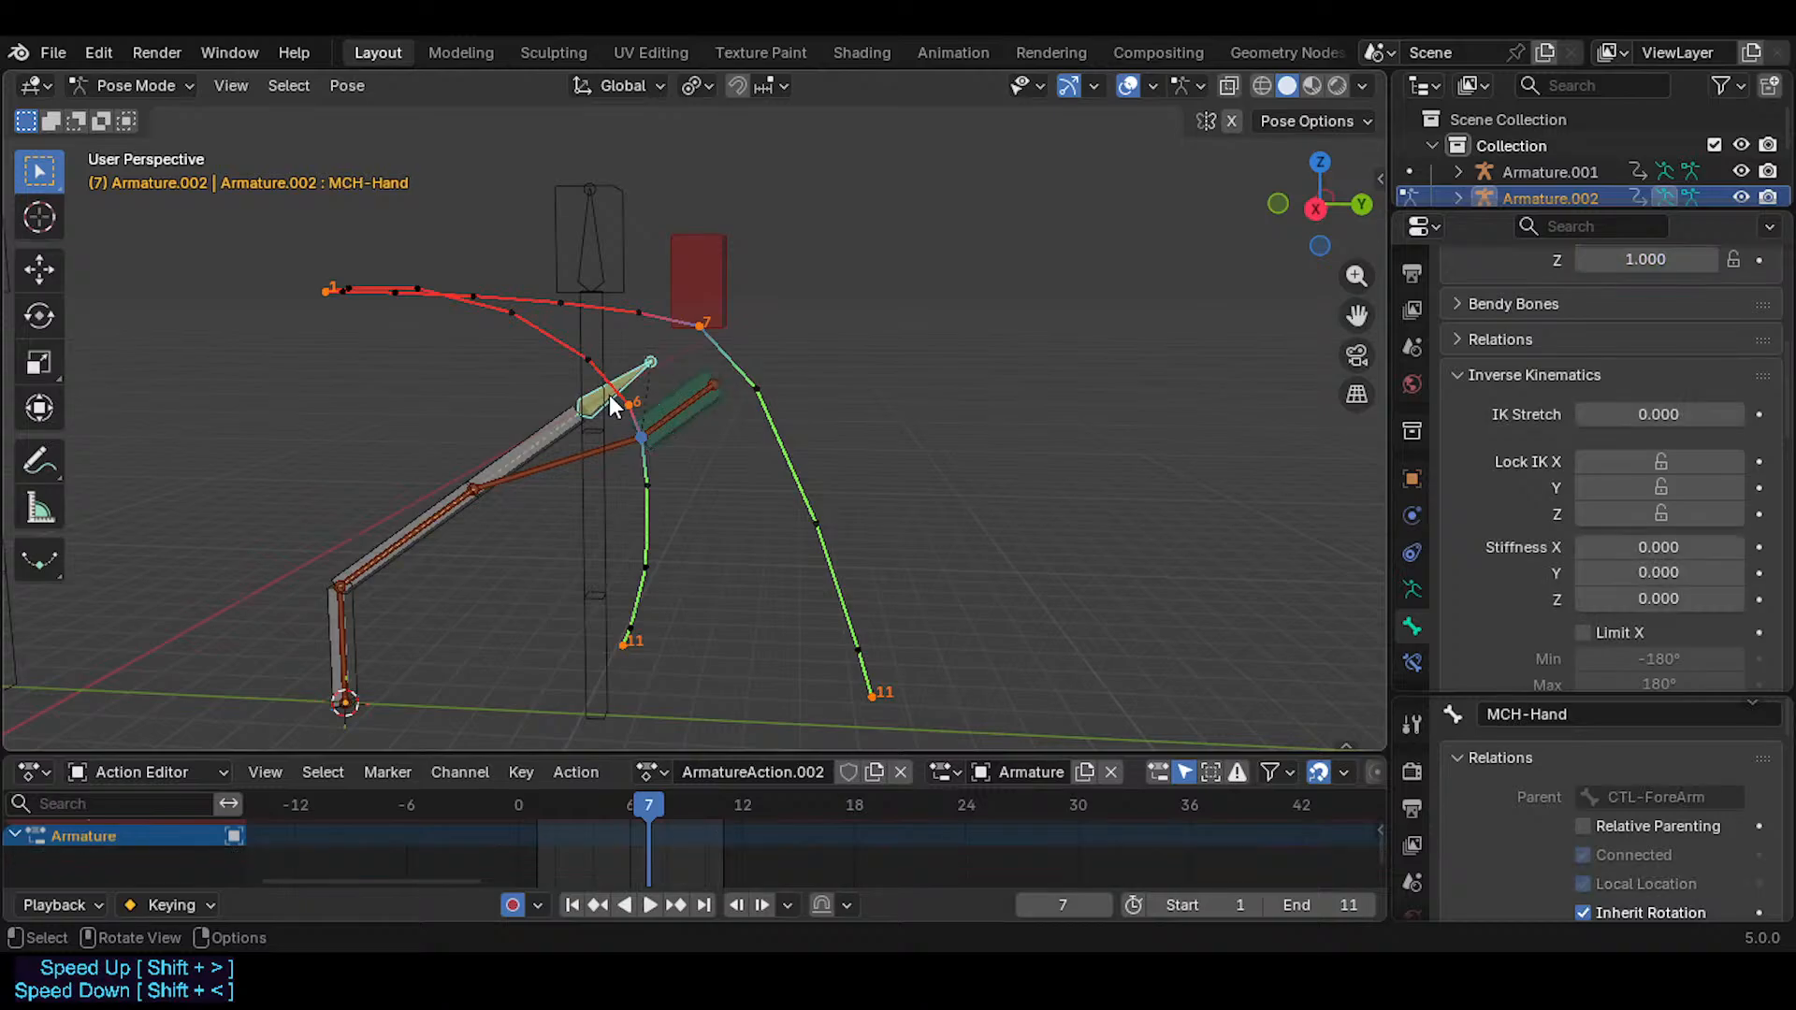
- Calculate MCH-Hand's motion path, and select TWK-Hand, MCH-Hand and DEF-Hand in turn to compare their arcs at frame 7
key("q")
left_click(587, 515)
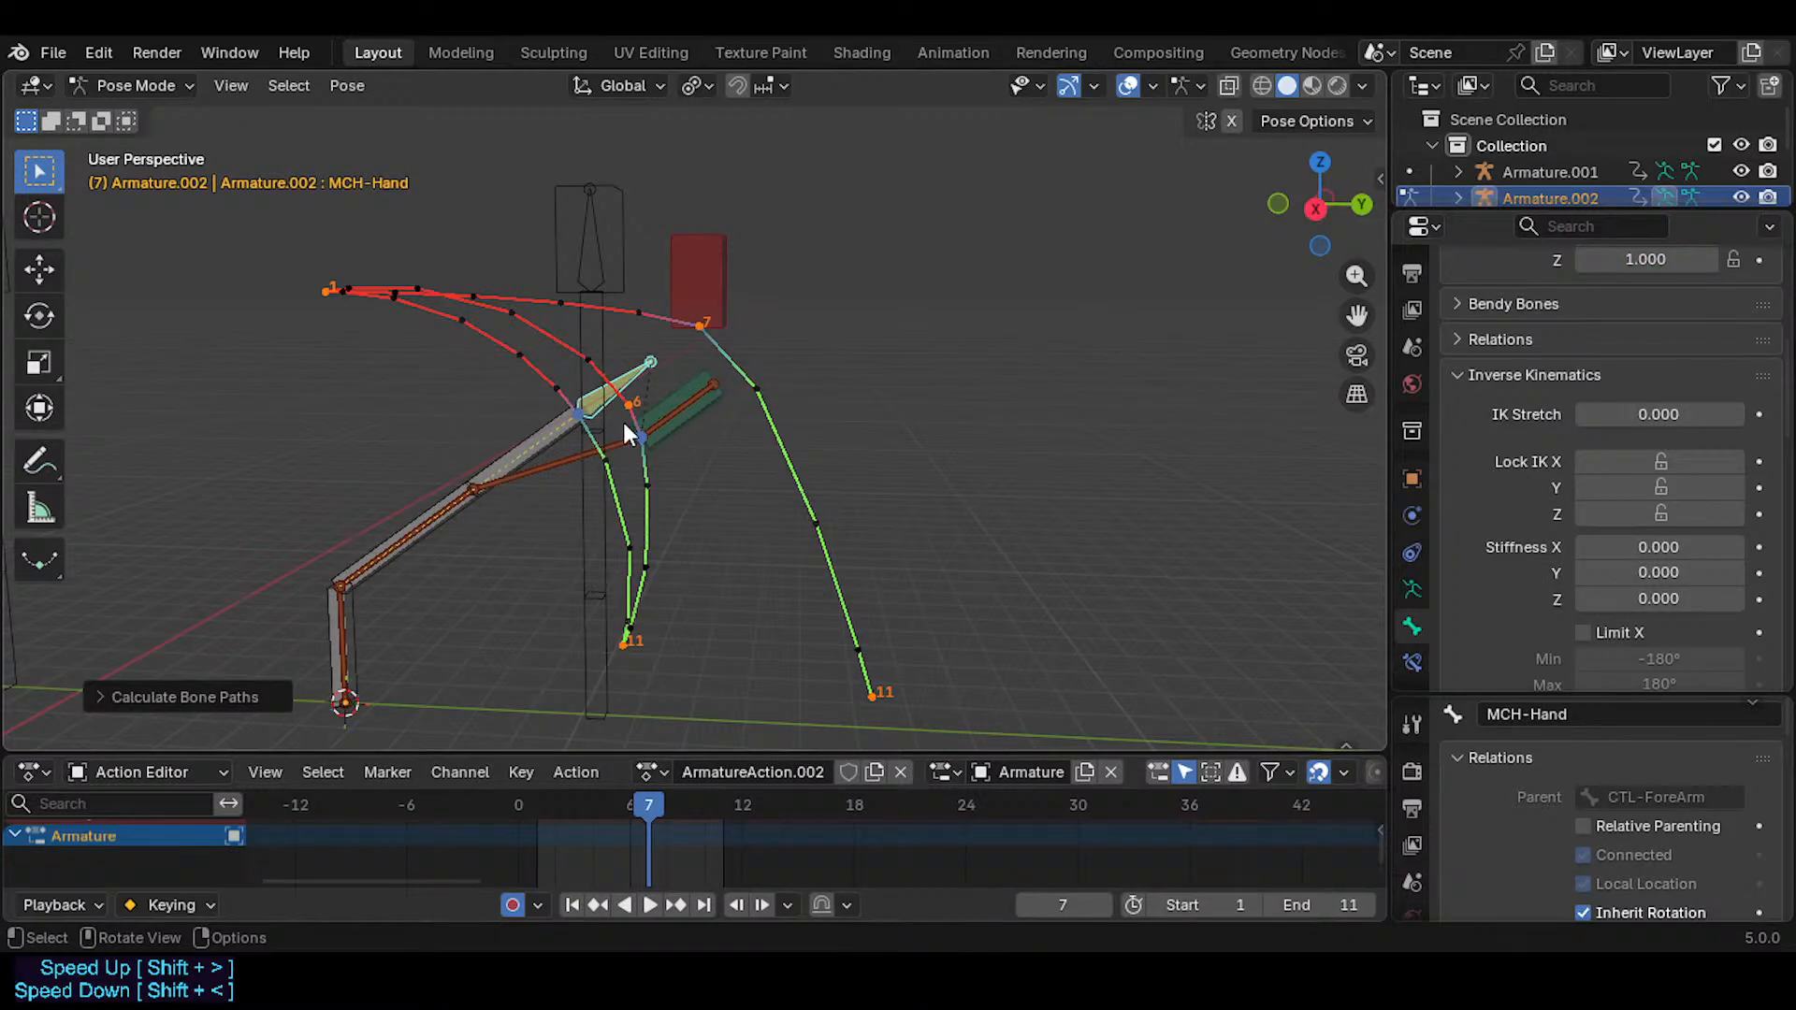
left_click(678, 423)
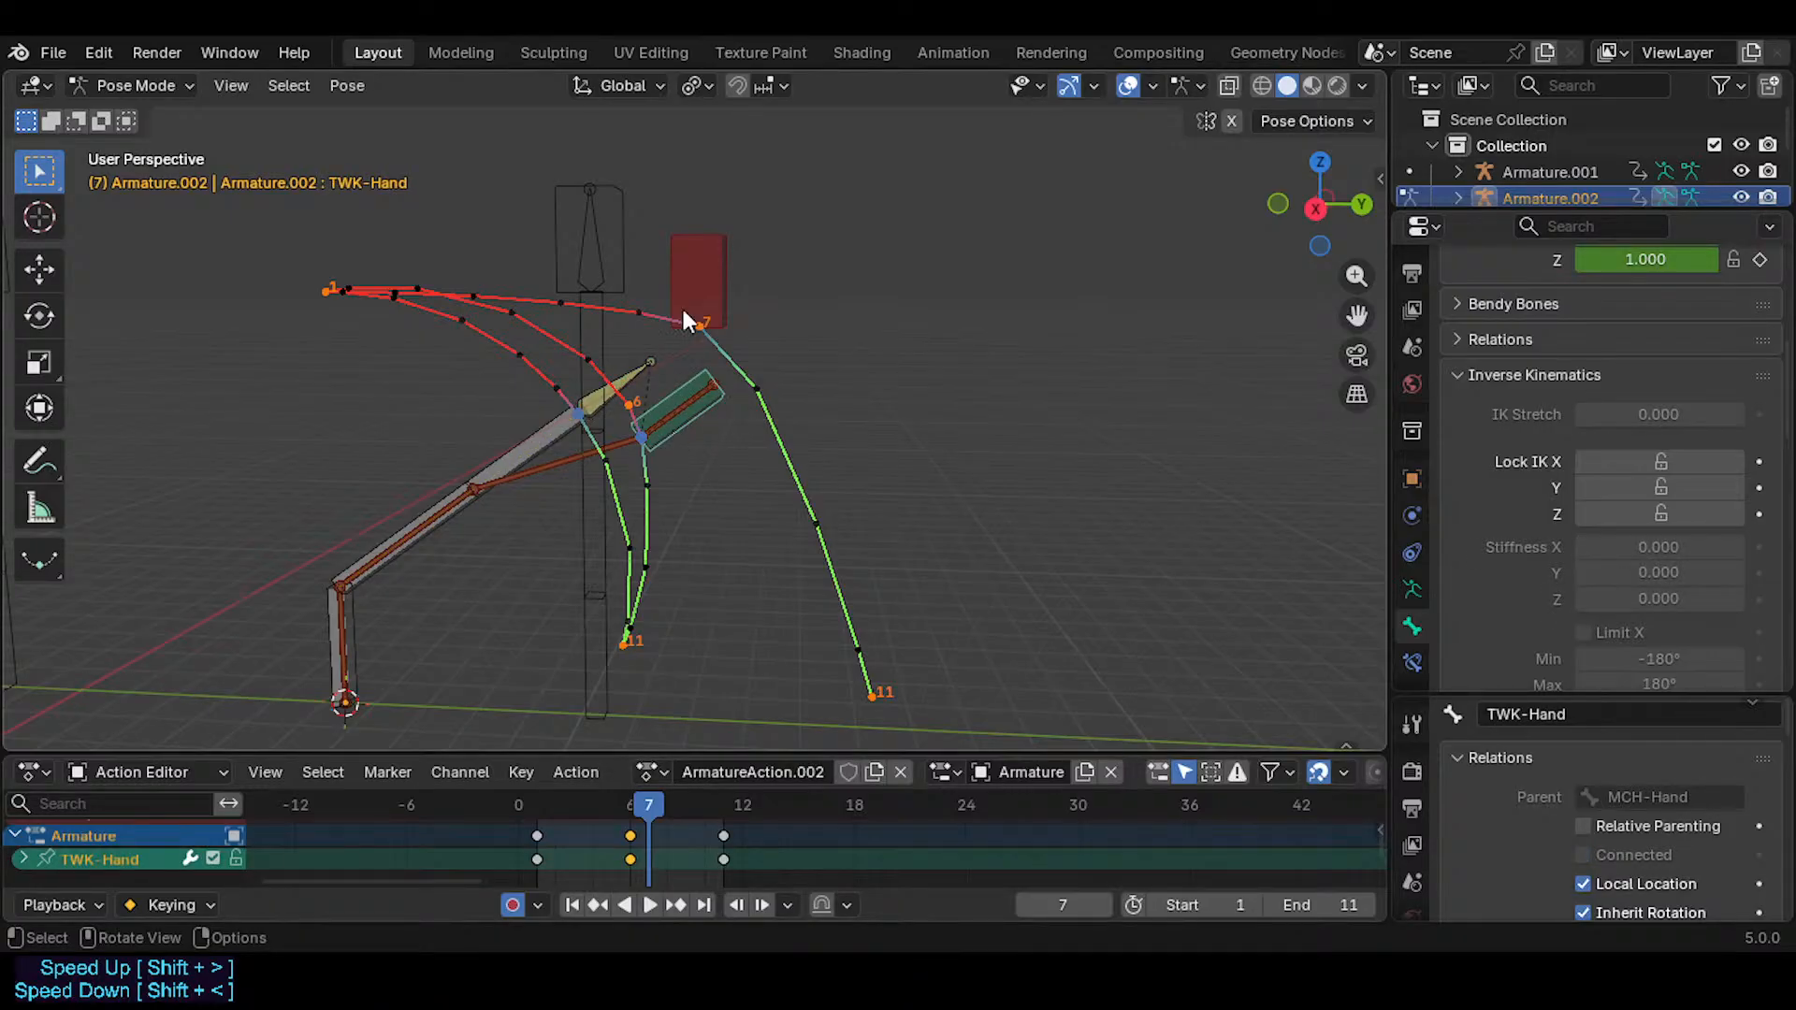
left_click(595, 398)
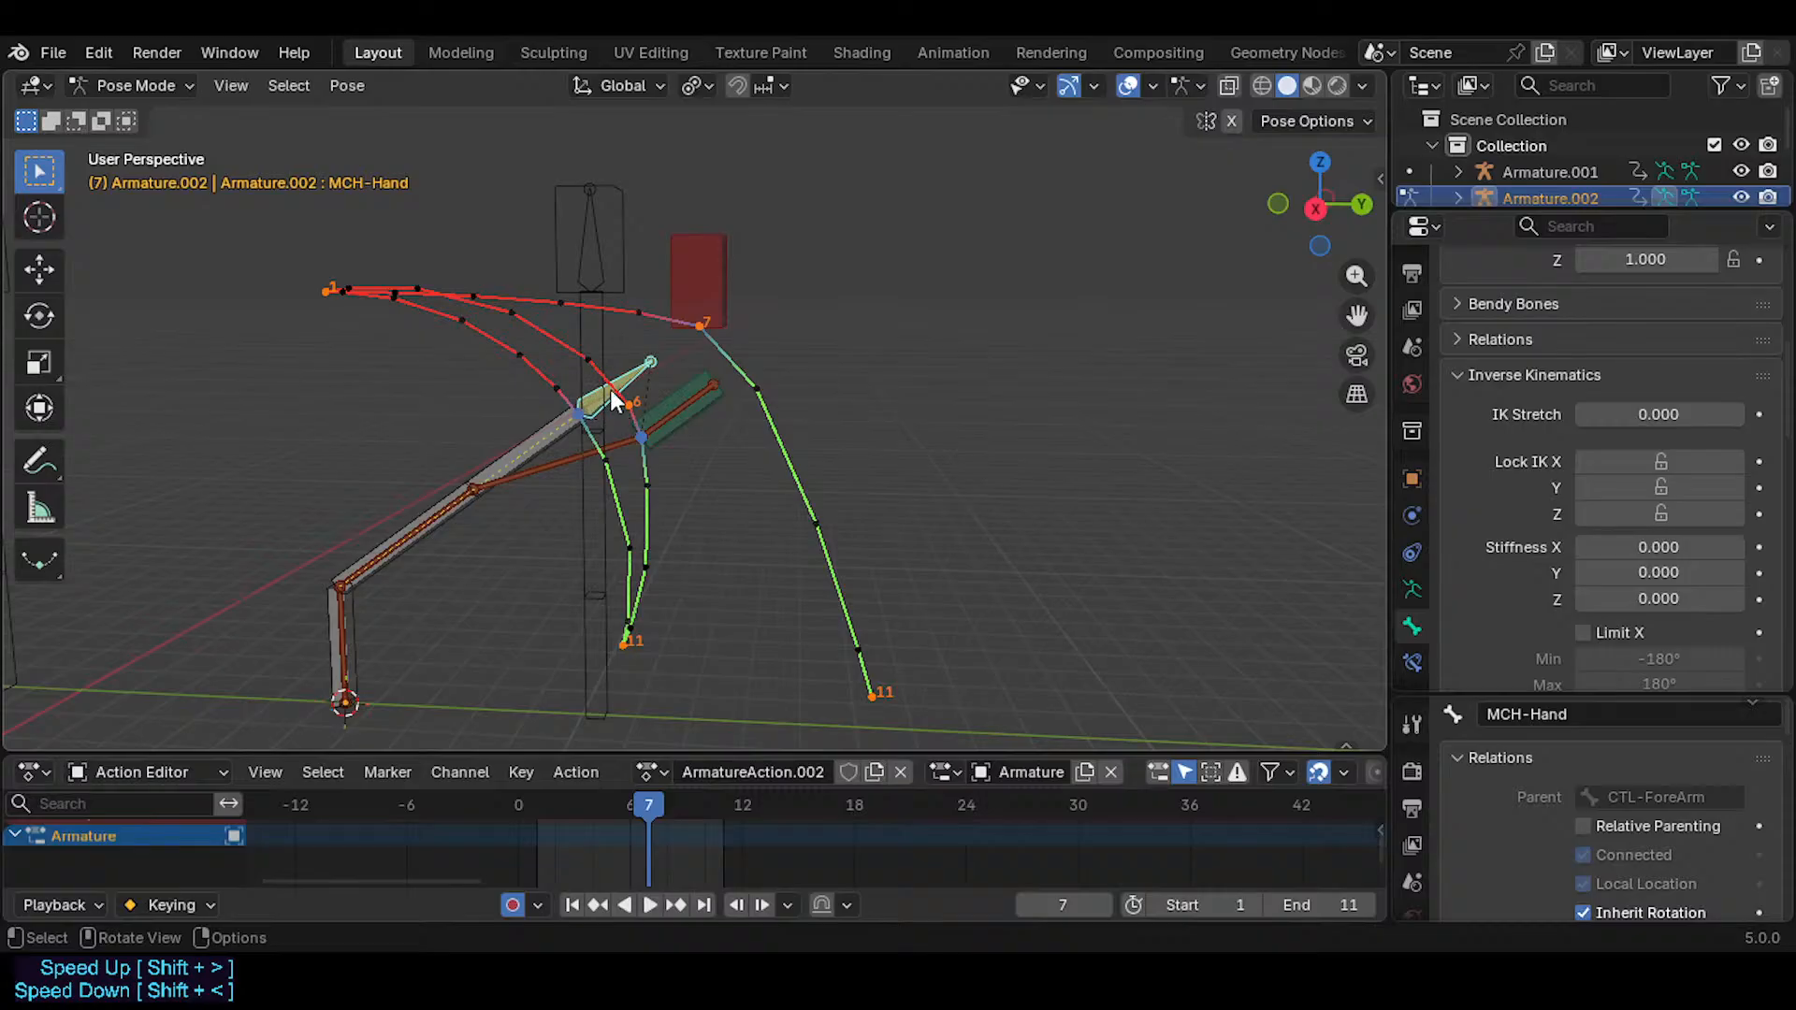
left_click(659, 416)
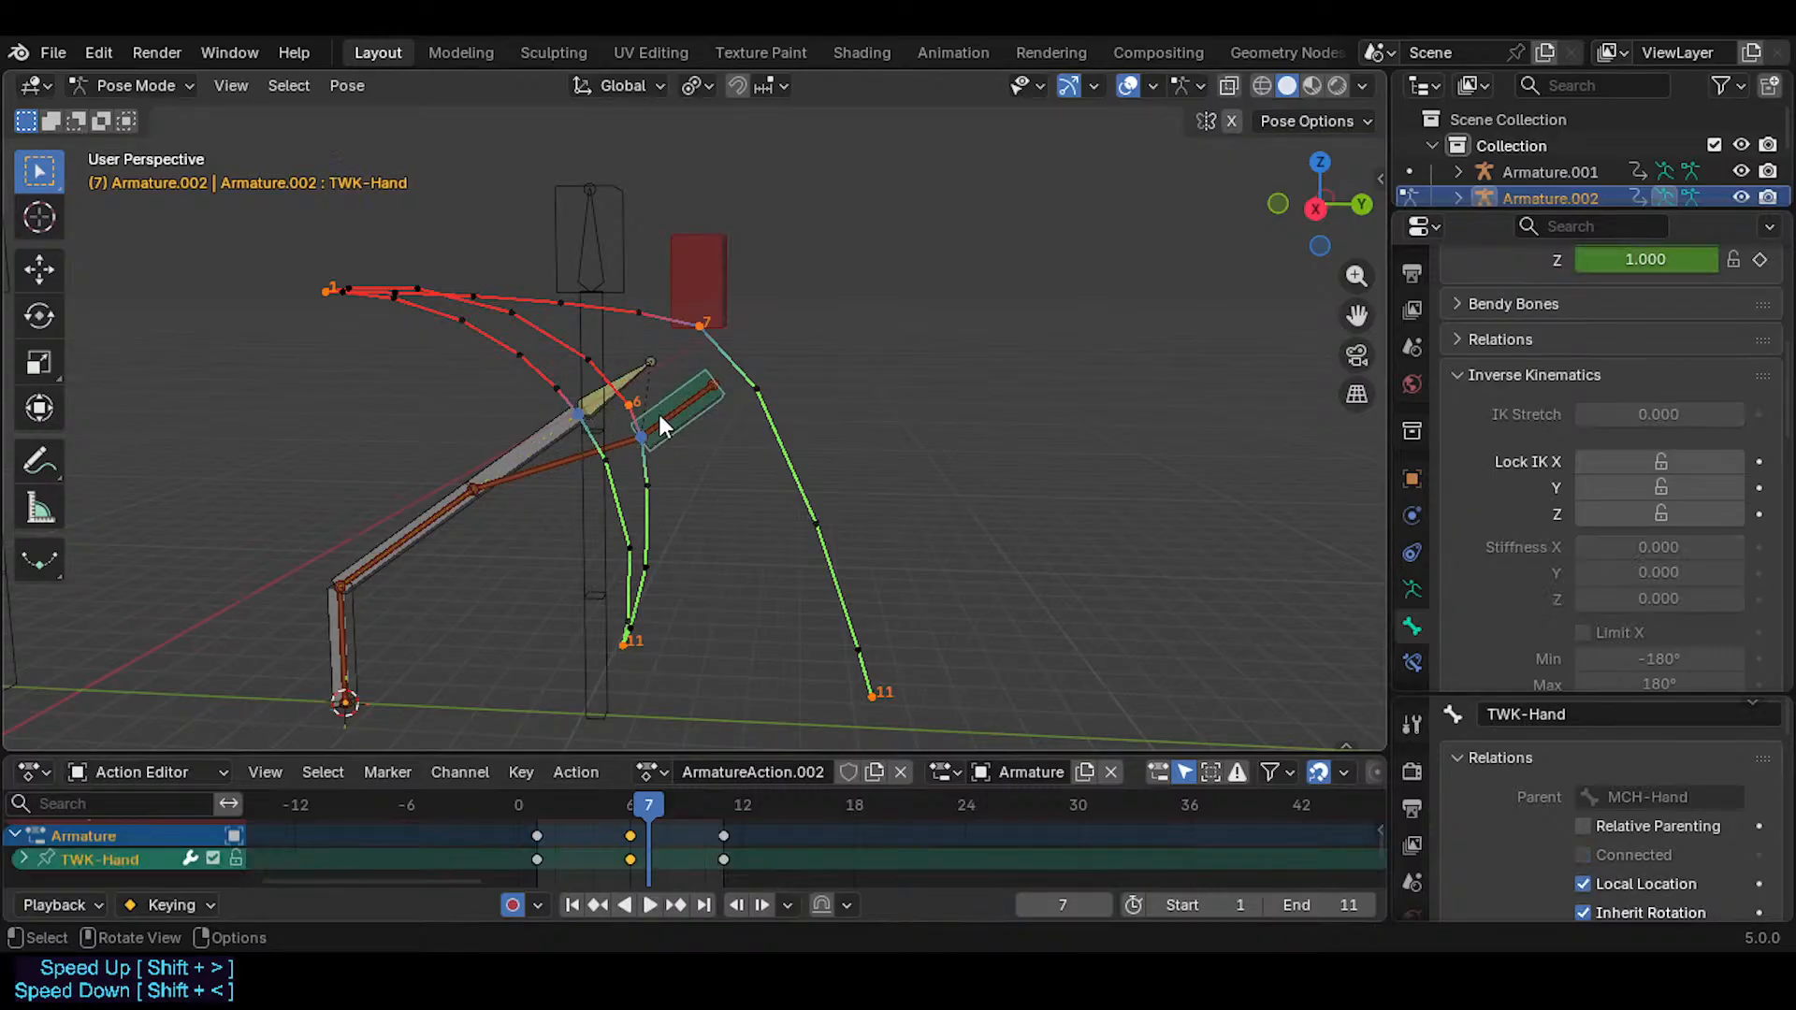
left_click(612, 391)
left_click(681, 424)
left_click(680, 421)
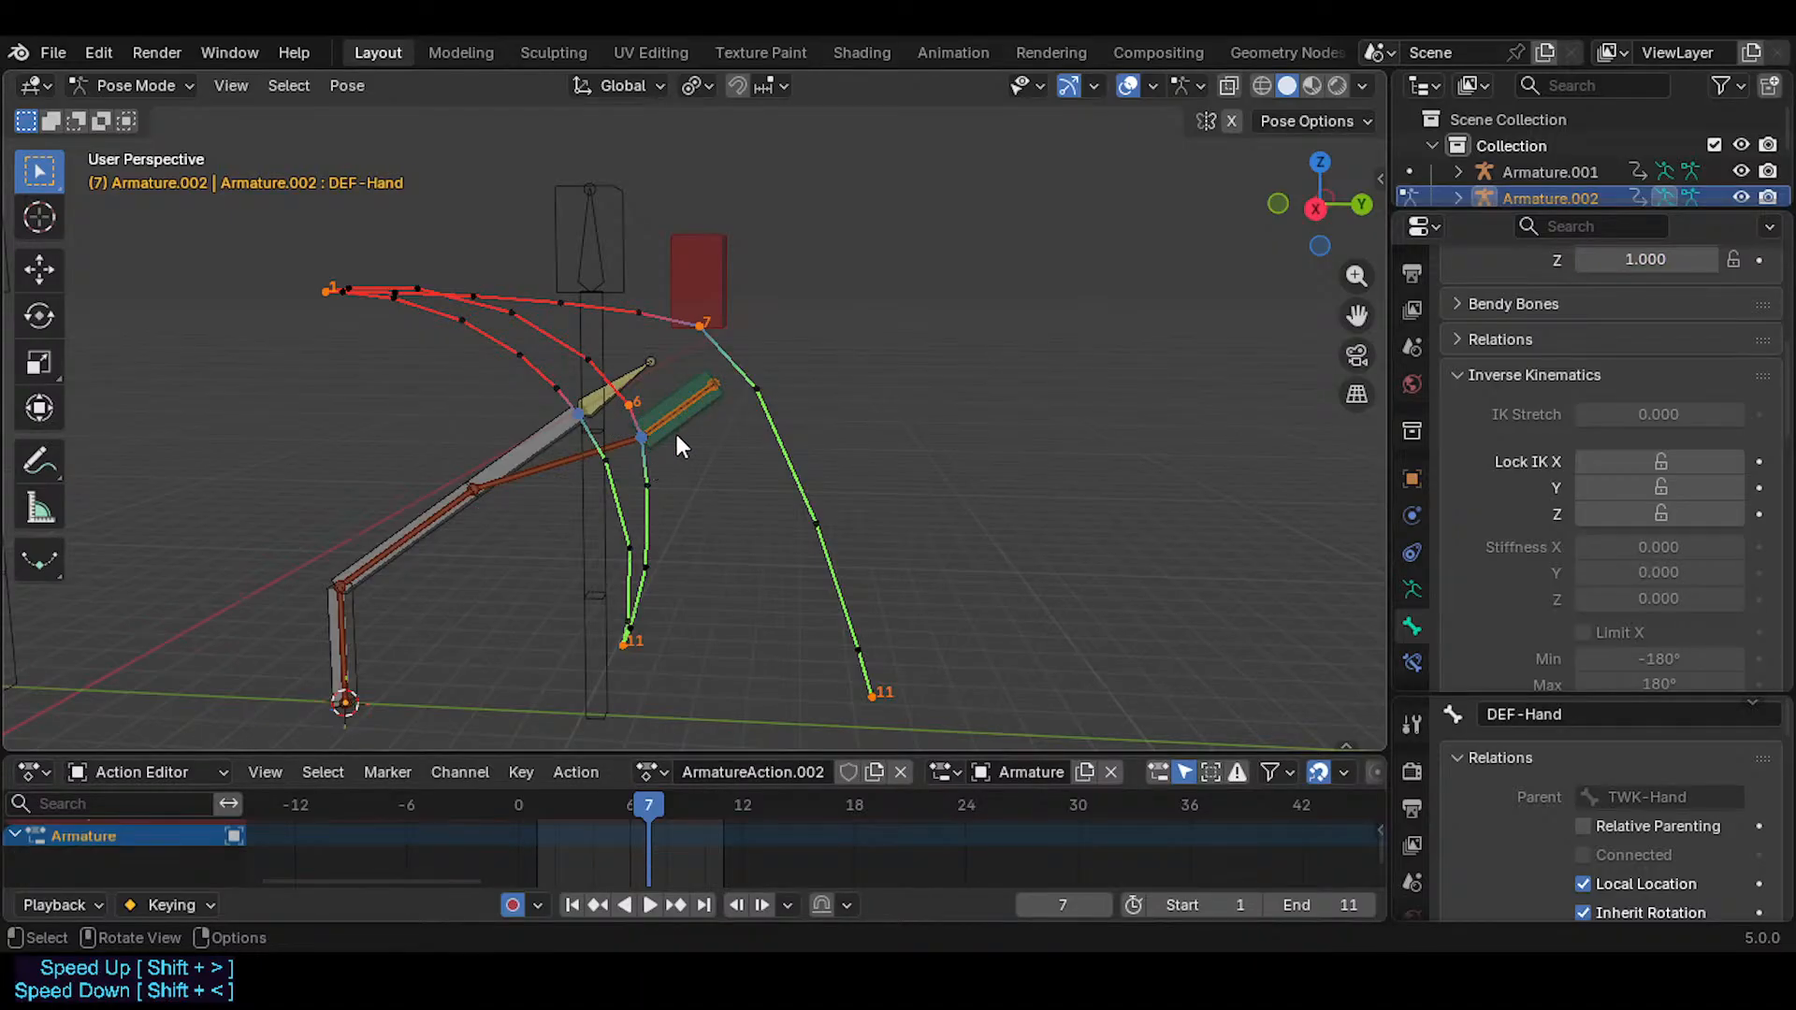
scroll(664, 449, "up", 2)
scroll(667, 413, "down", 2)
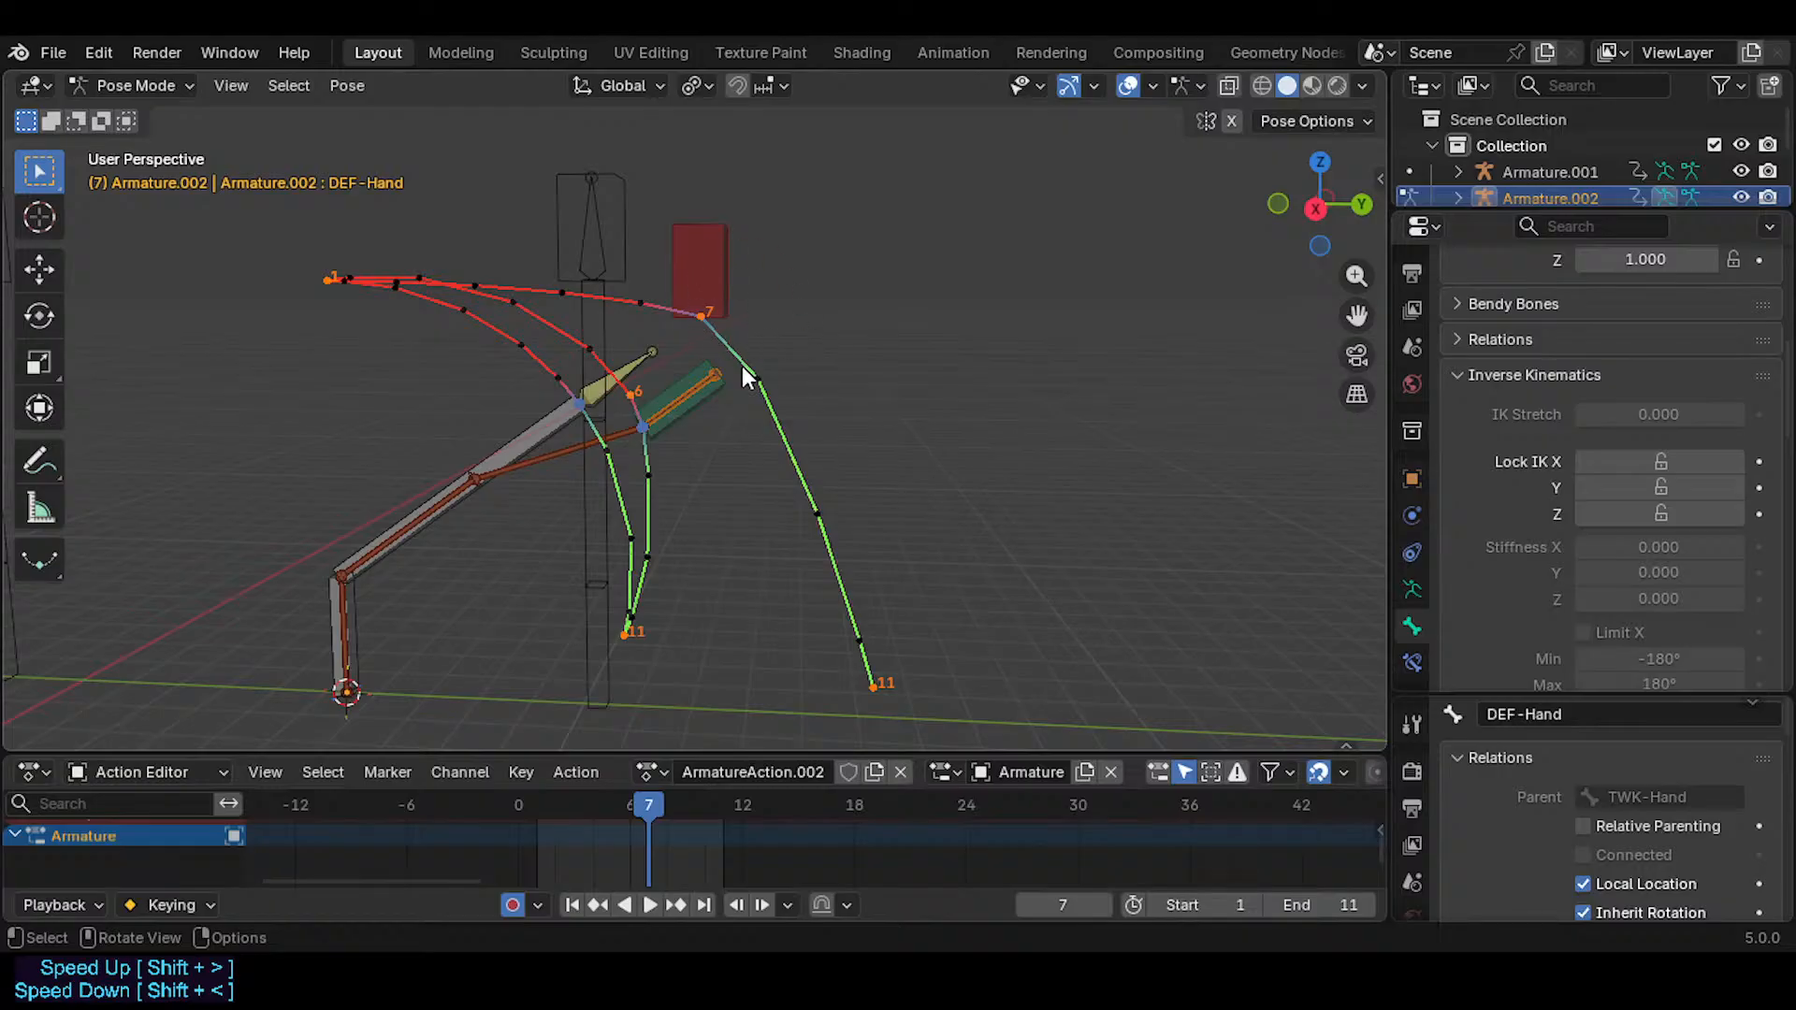
middle_click_drag(700, 429, 648, 448)
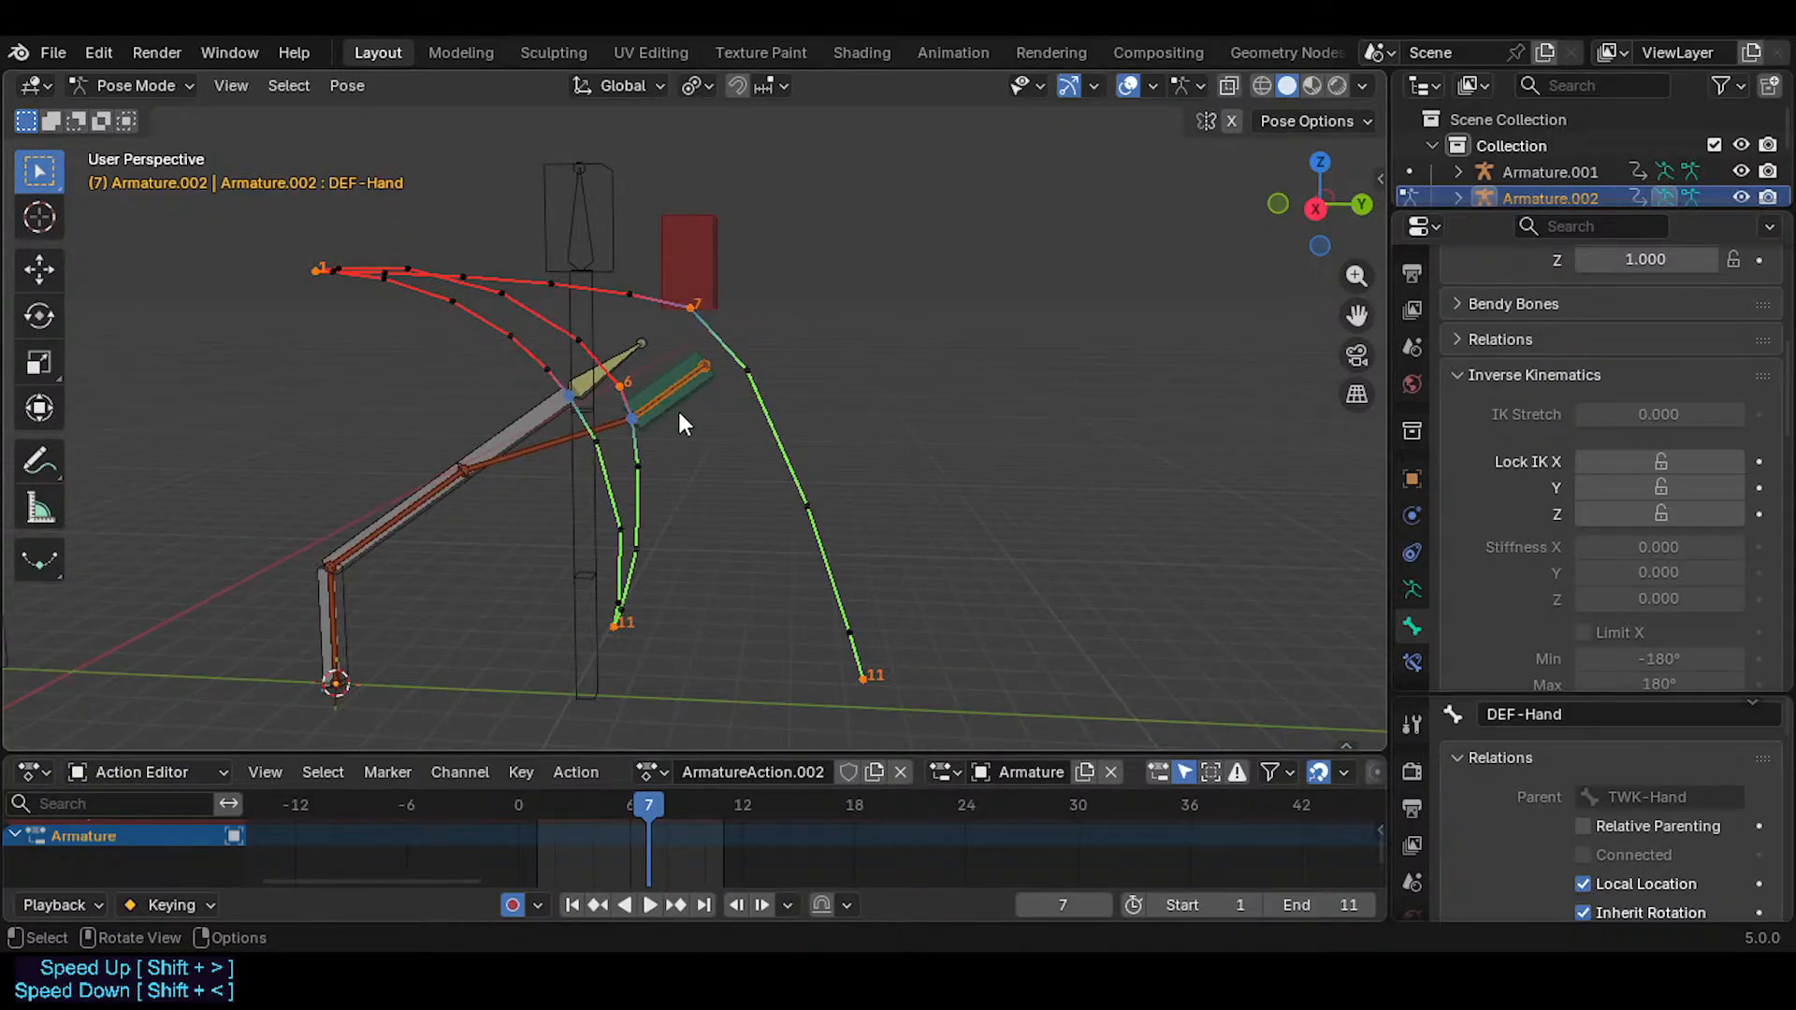
- Calculate DEF-Hand's motion path using In Range, Scene Frame Range and Heads, and clear all bone paths
left_click(667, 399)
left_click(668, 399)
right_click(668, 399)
left_click(665, 404)
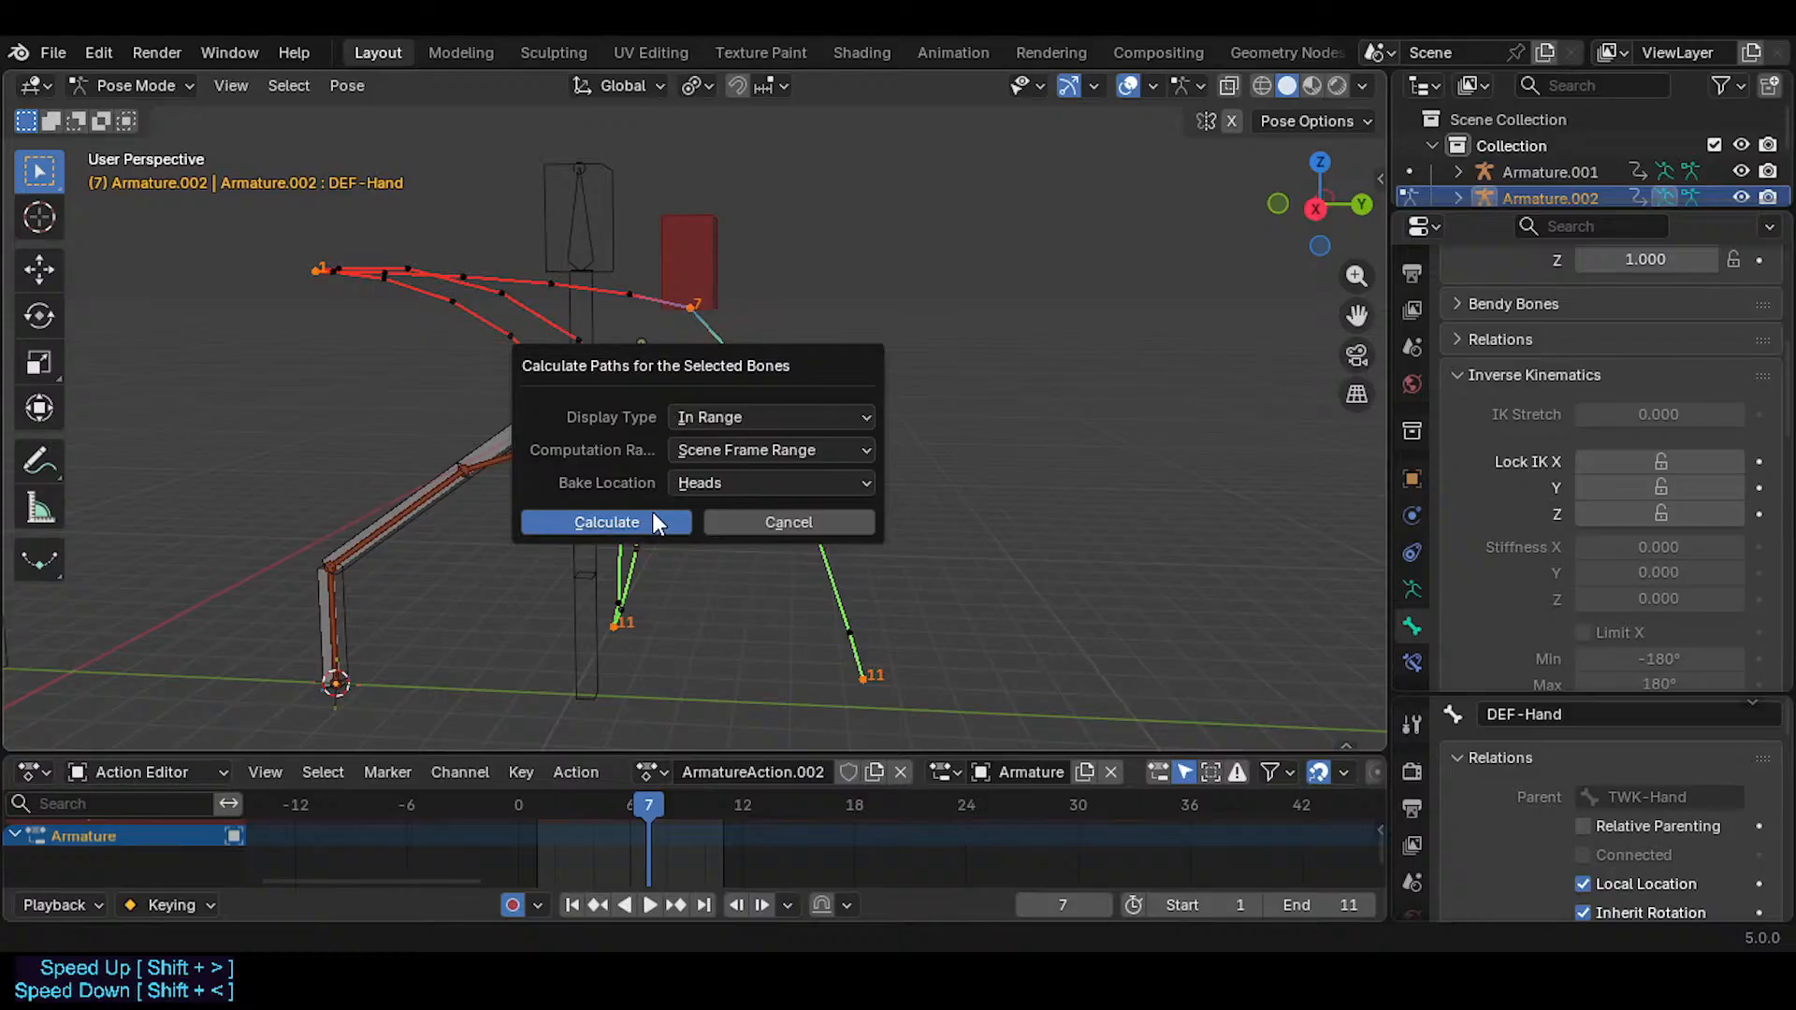
left_click(653, 514)
scroll(642, 418, "up", 2)
key("alt+p")
- Calculate TWK-Hand's motion path over the scene frame range, recalculate it once, and clear the path
left_click(661, 394)
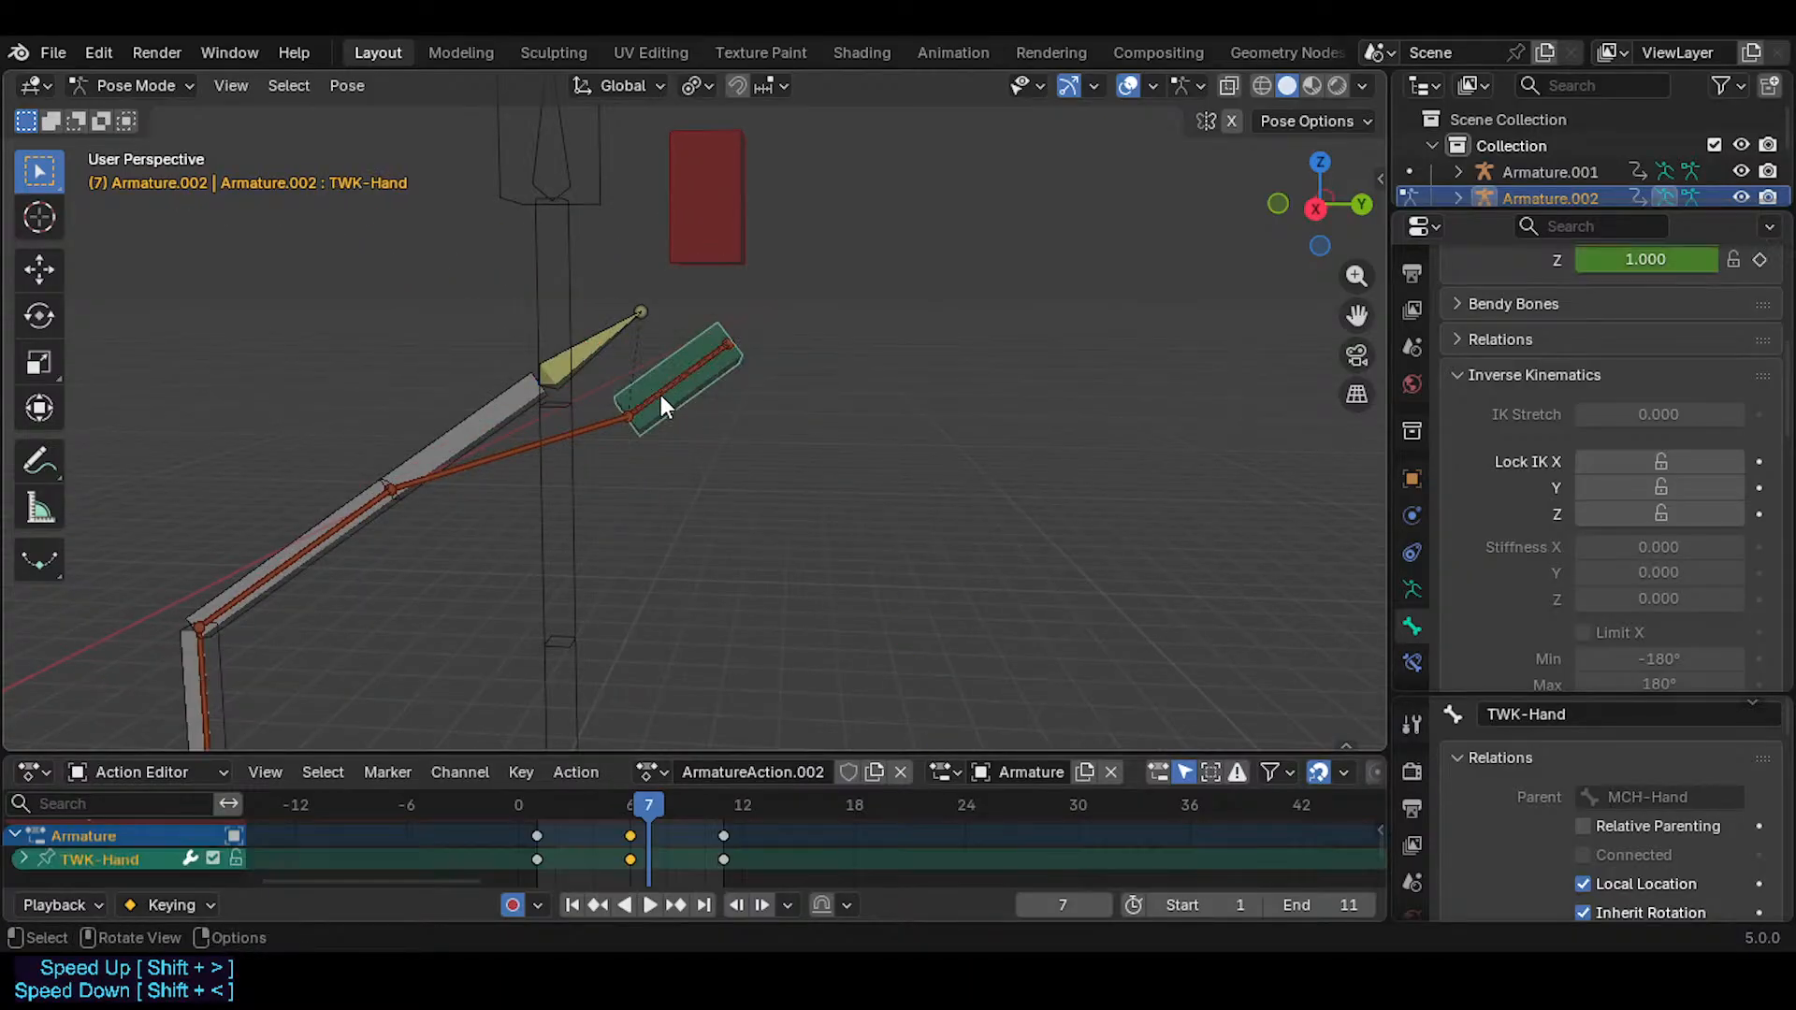
left_click(660, 395)
right_click(661, 397)
left_click(655, 413)
left_click(647, 512)
left_click(670, 398)
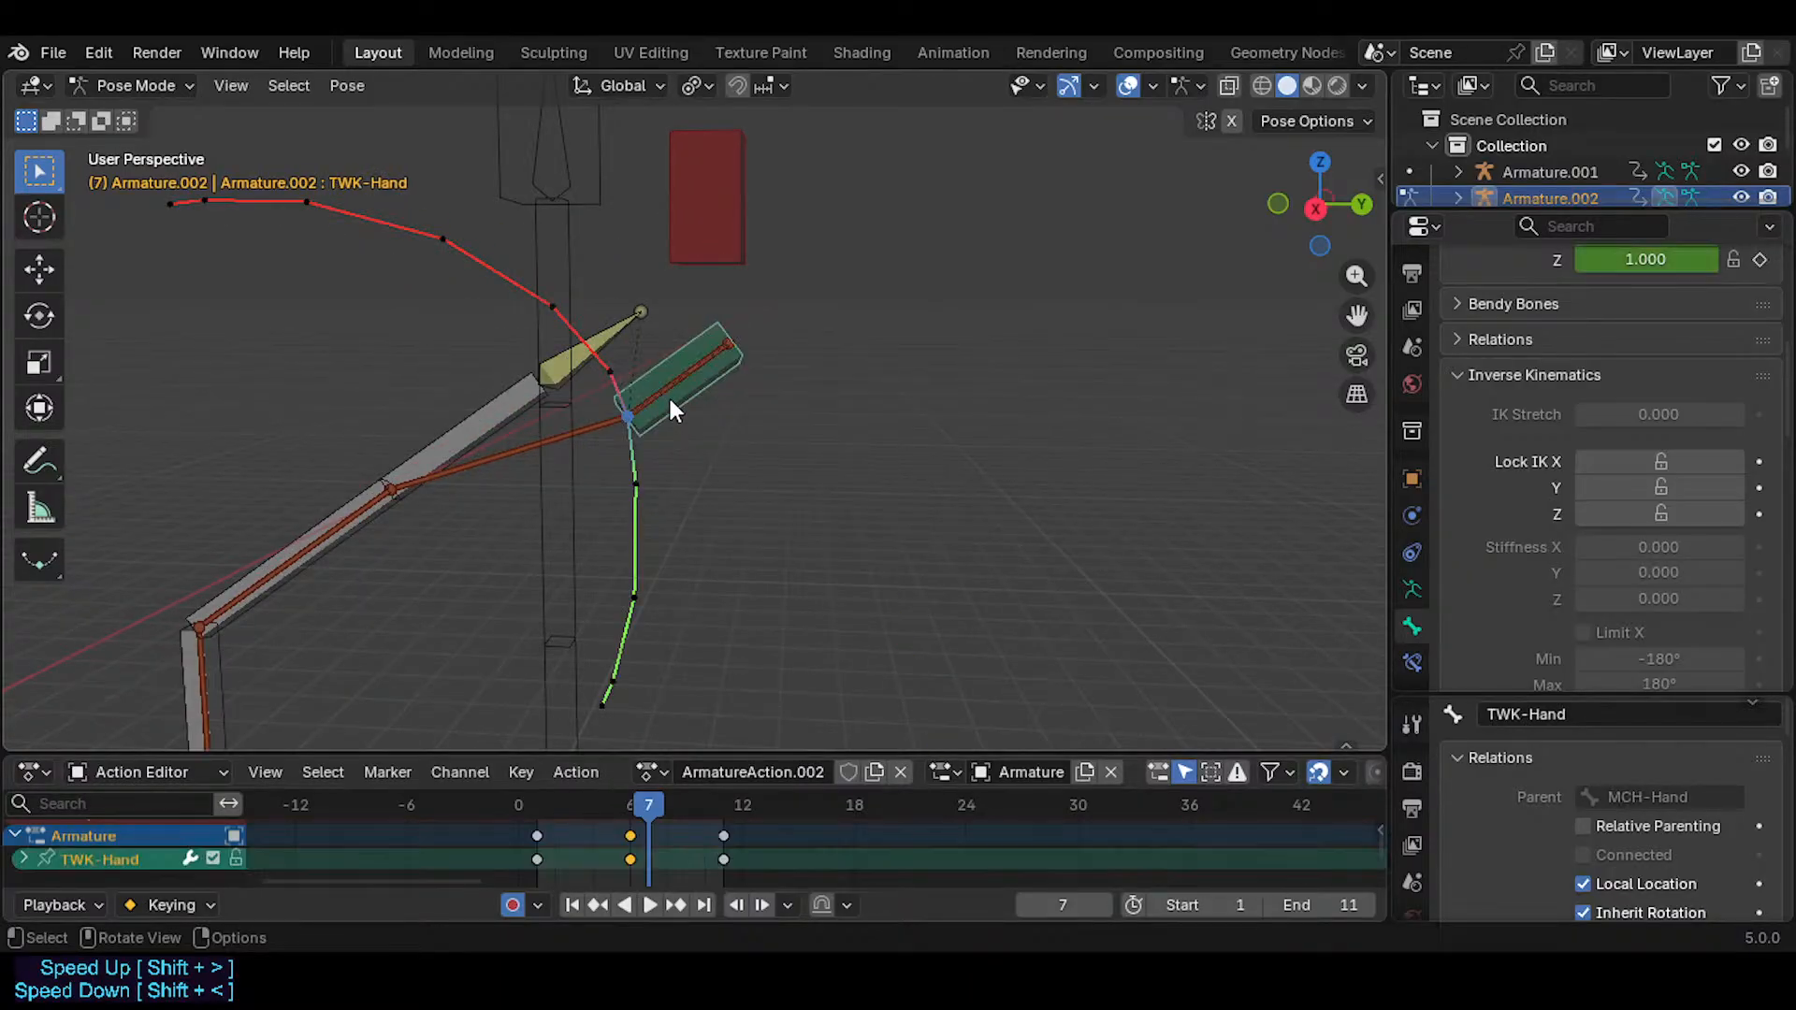
right_click(668, 395)
left_click(662, 412)
left_click(658, 513)
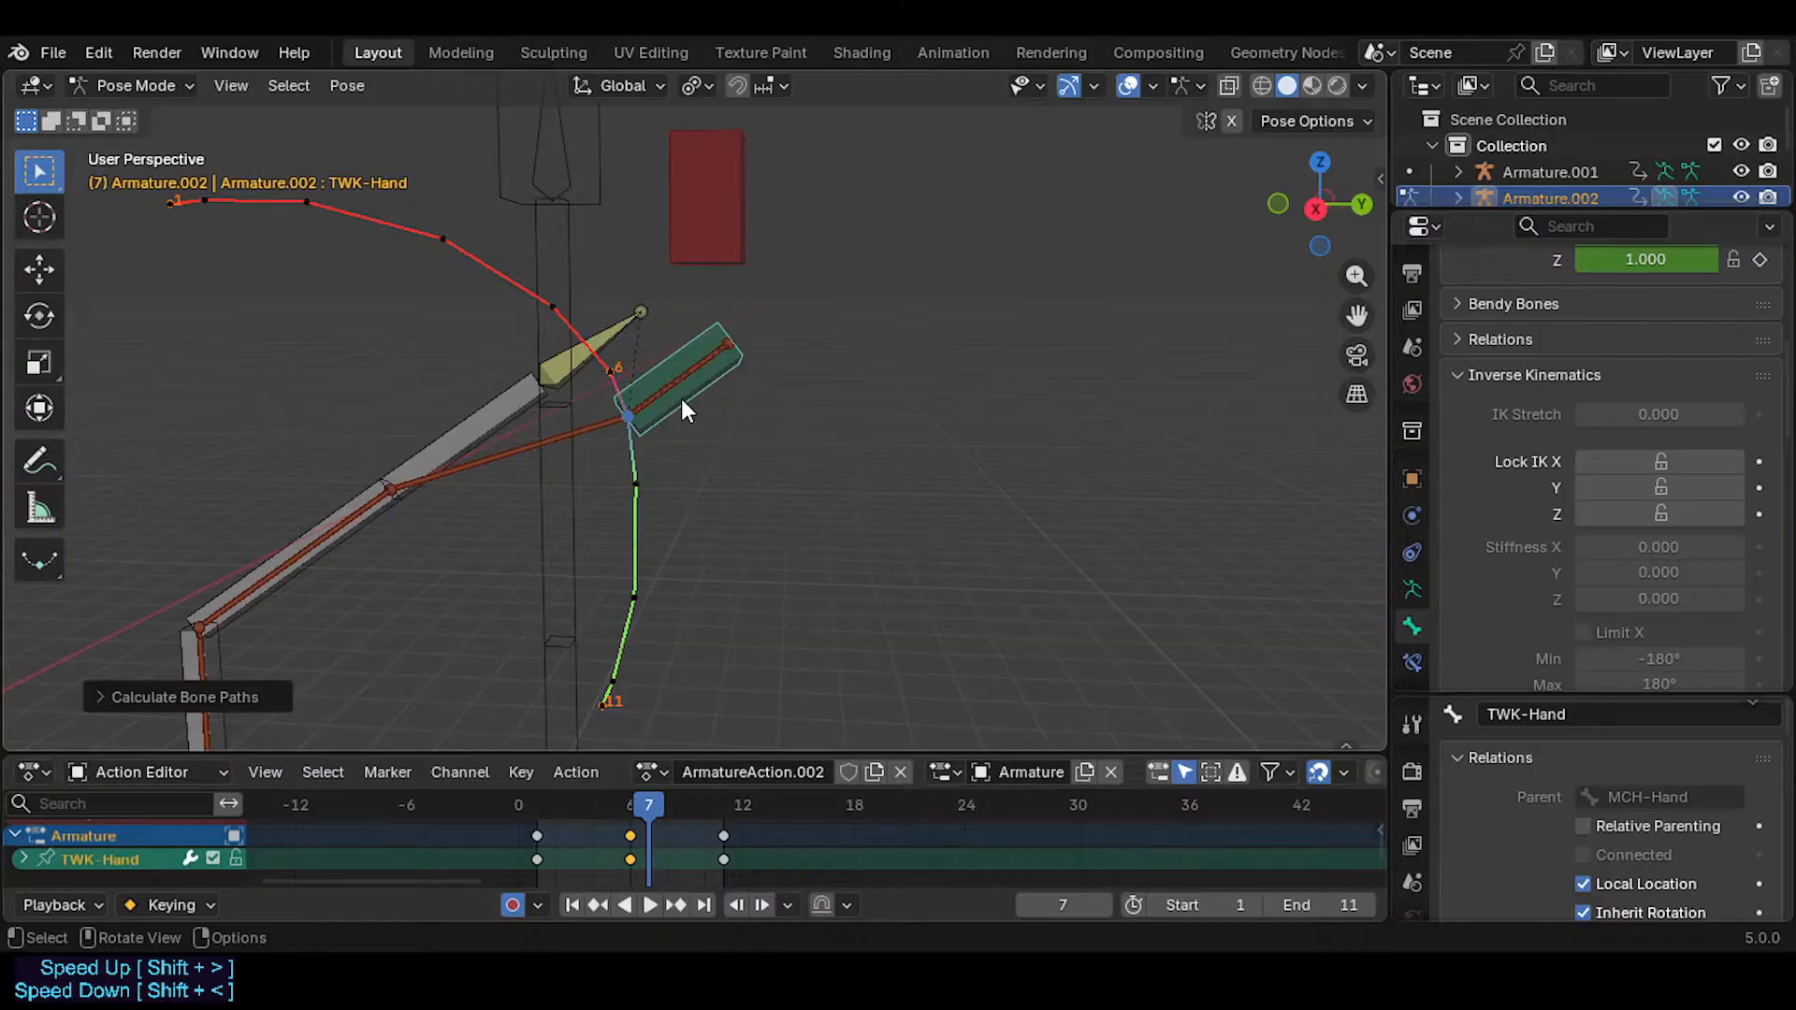
key("alt+p")
- Try calculating a motion path for DEF-Hand alone, and clear the bone paths
left_click(675, 376)
key("alt+p")
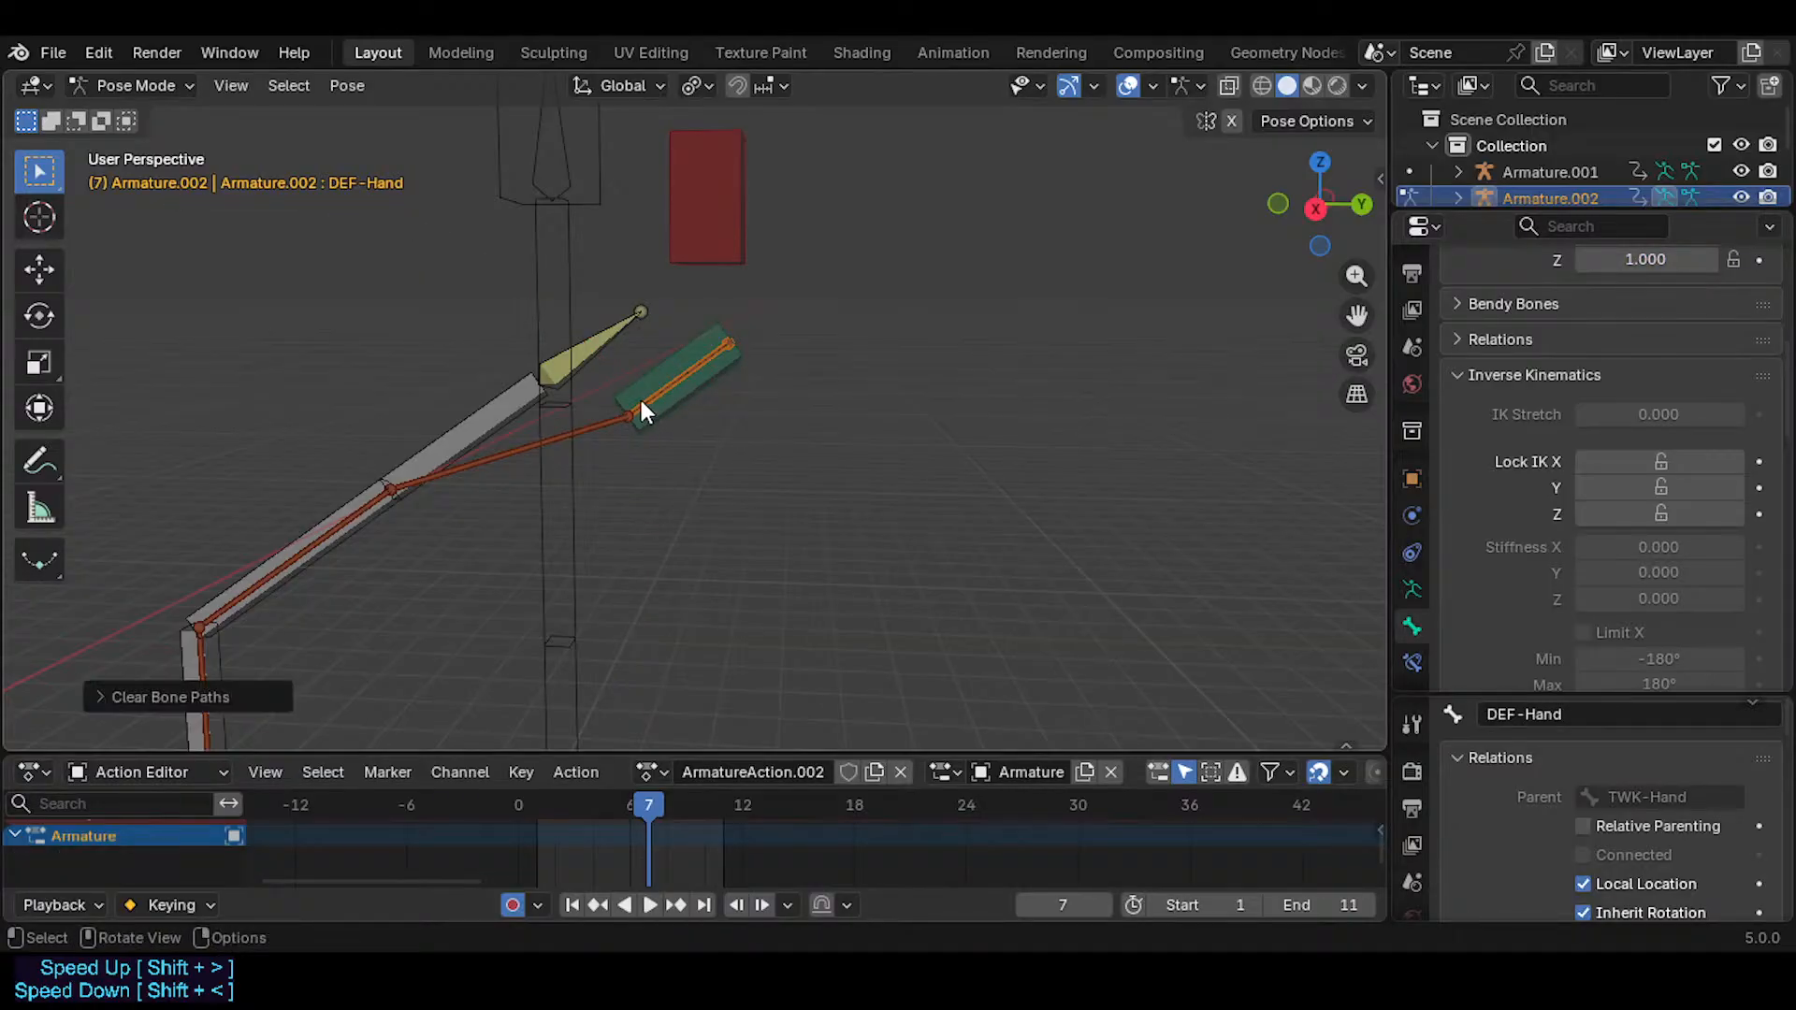
right_click(641, 410)
left_click(640, 426)
left_click(638, 512)
key("alt+p")
- Calculate motion paths for DEF-ForeArm and CTL-ForeArm to inspect the forearm's arc, and clear them
left_click(592, 422)
right_click(594, 421)
left_click(607, 436)
left_click(606, 540)
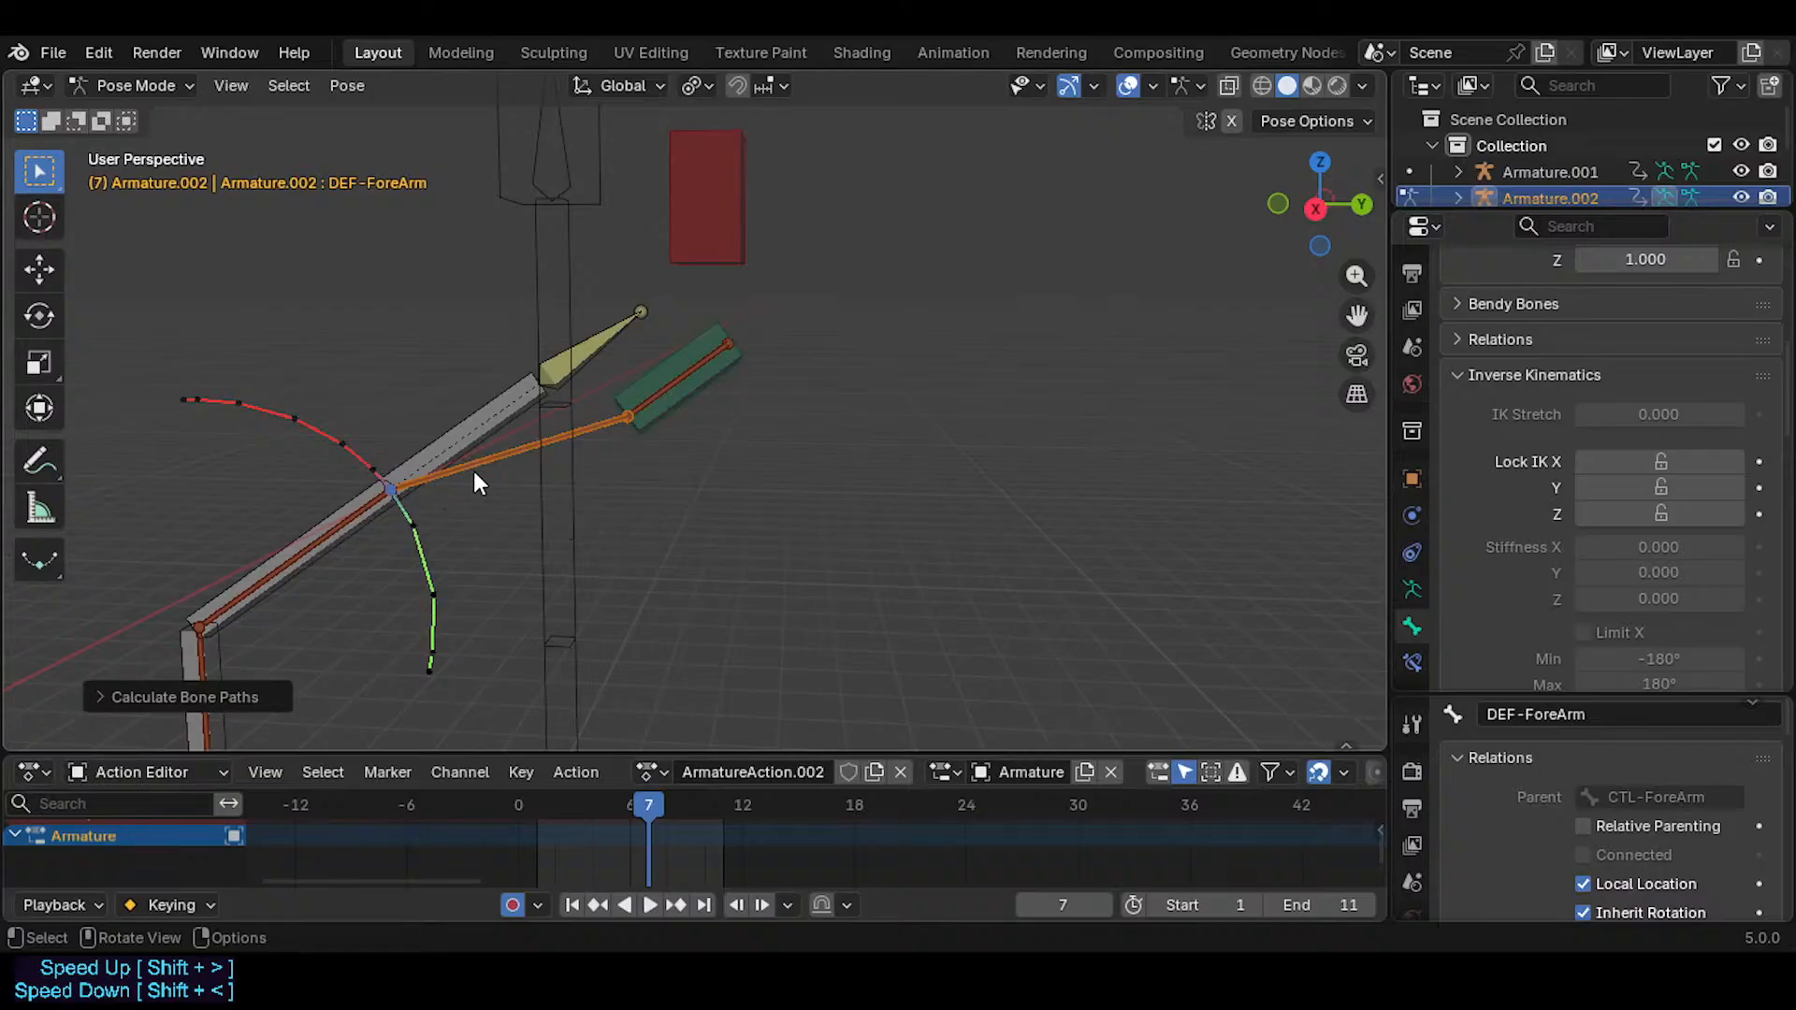
left_click(471, 419)
right_click(469, 414)
left_click(482, 428)
left_click(472, 526)
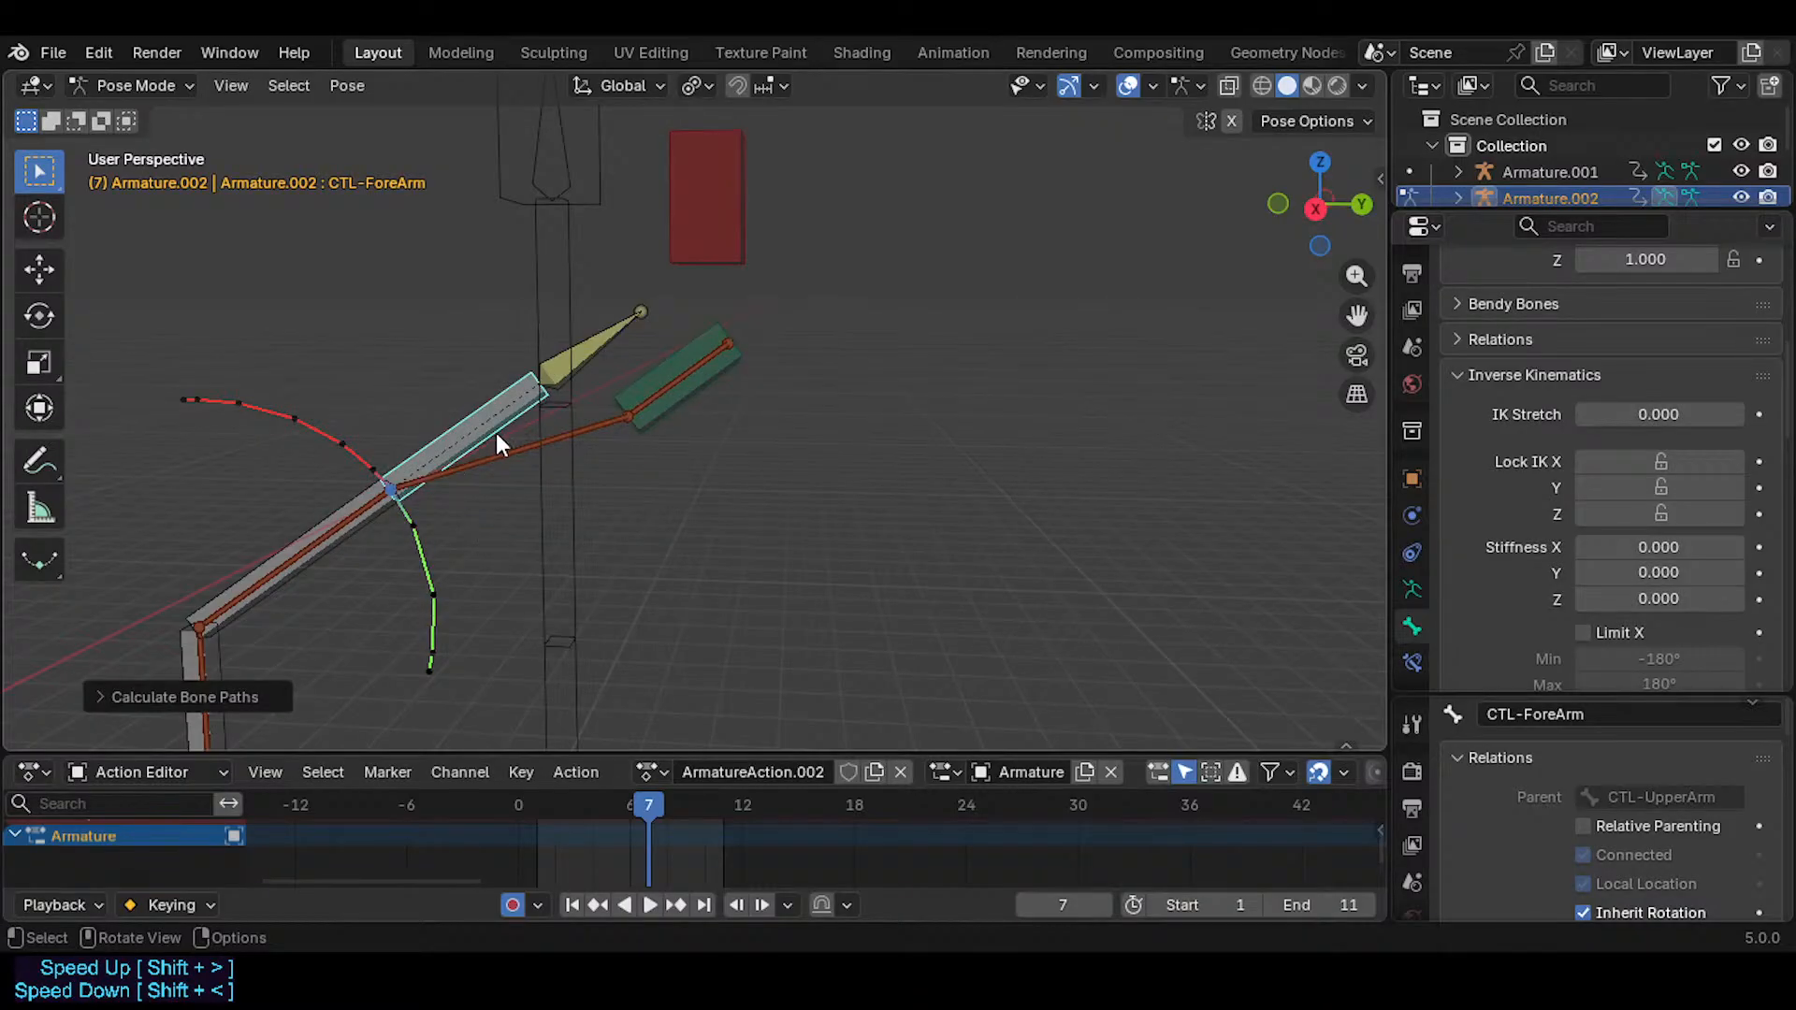
key("alt+p")
- Calculate the motion paths of MCH-Hand and TWK-Hand using In Range, Scene Frame Range and Heads
left_click(587, 360)
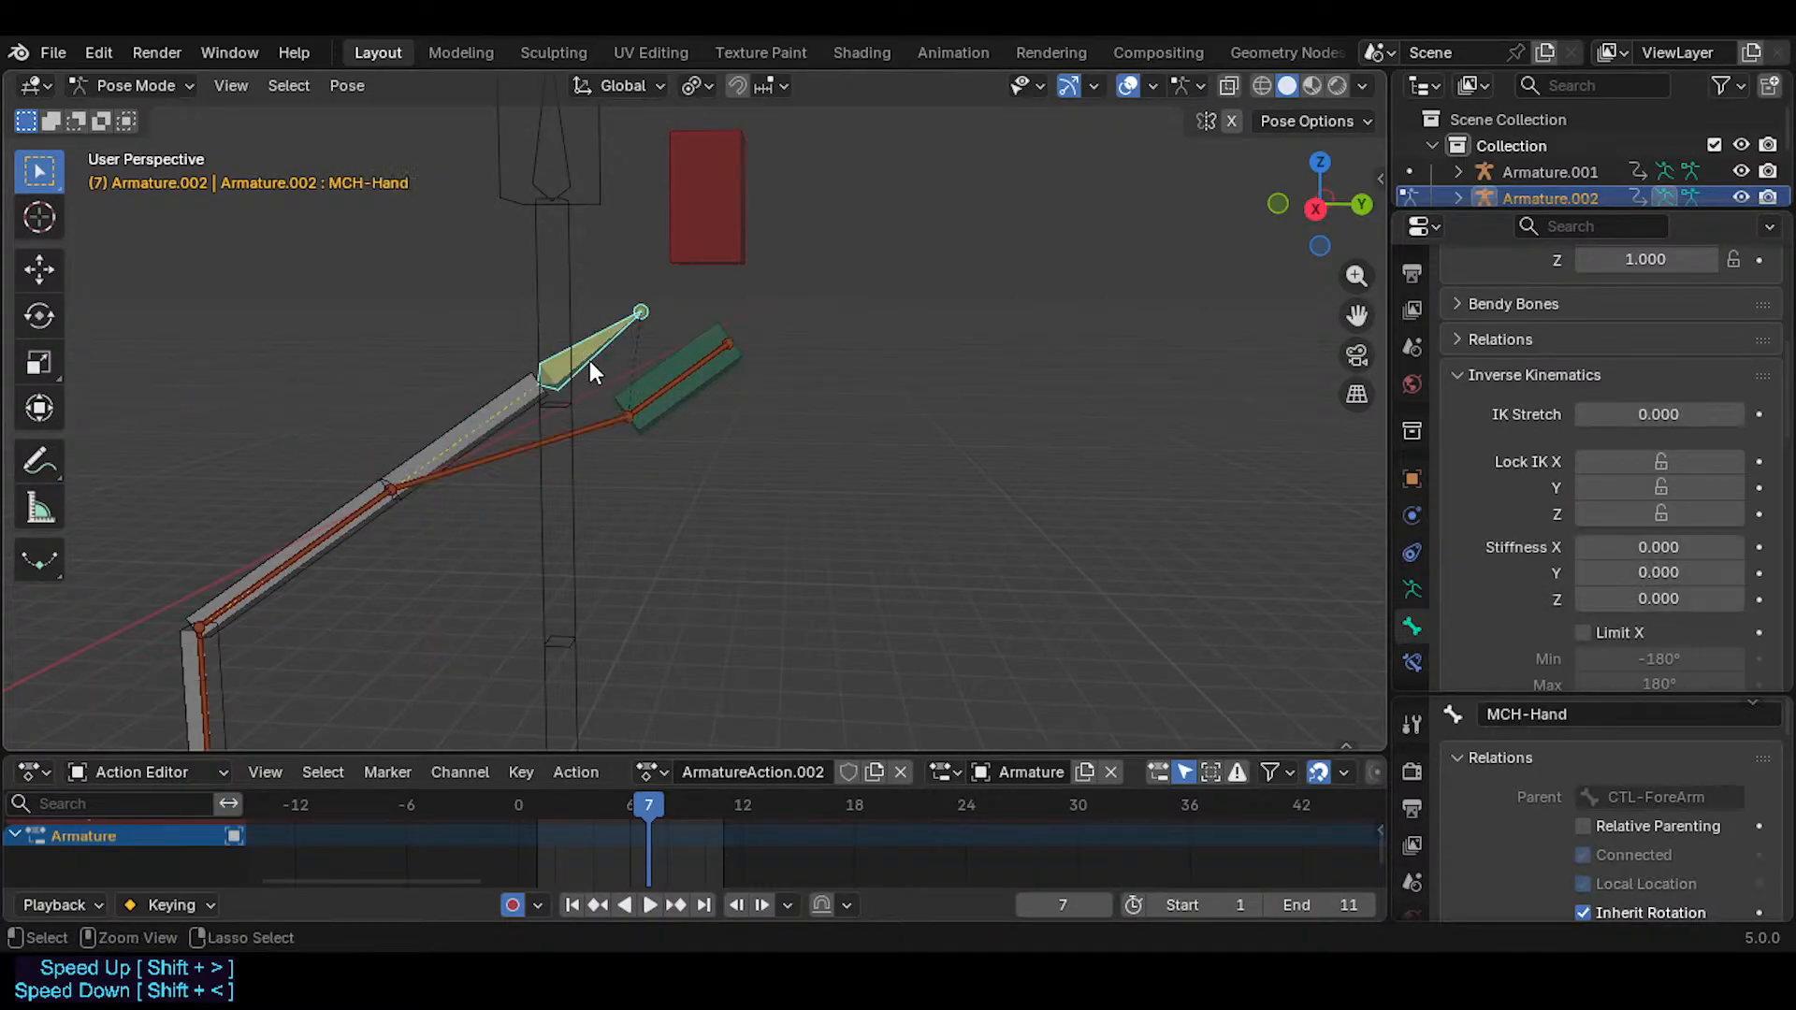
right_click(590, 361)
left_click(602, 376)
left_click(580, 489)
middle_click_drag(564, 390, 458, 350)
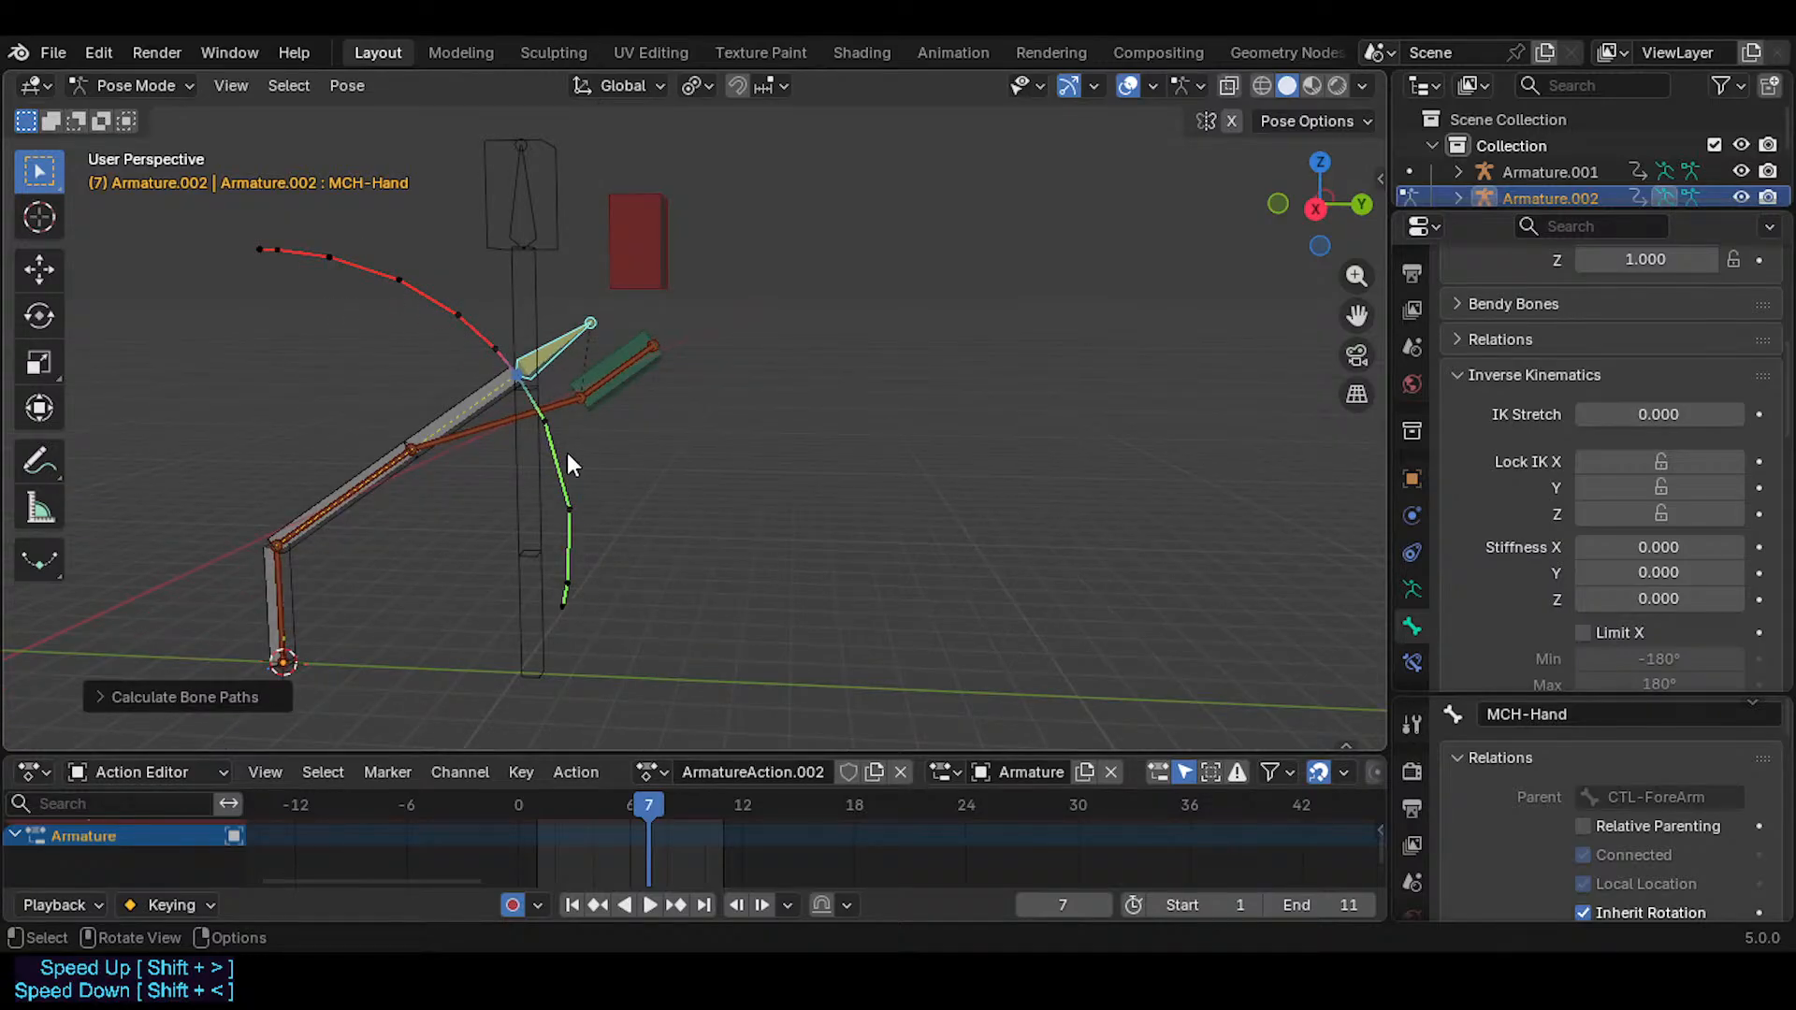
left_click(603, 391)
right_click(603, 389)
left_click(603, 394)
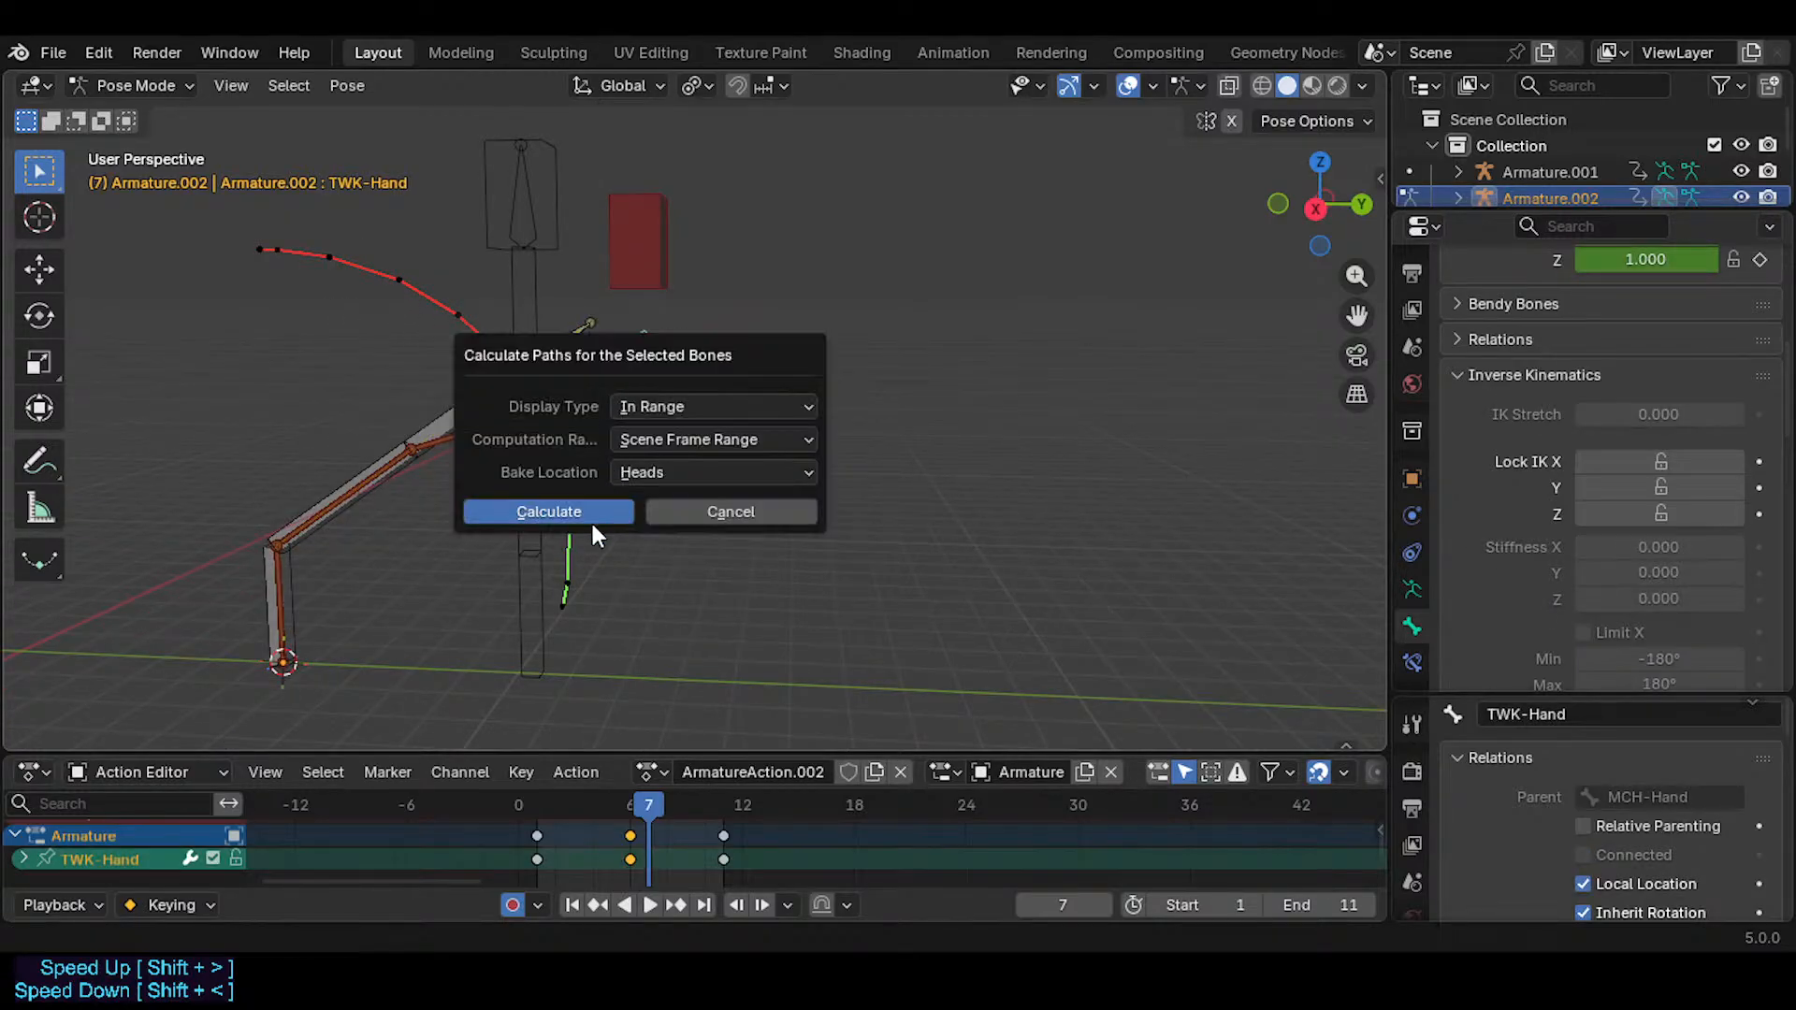
left_click(592, 520)
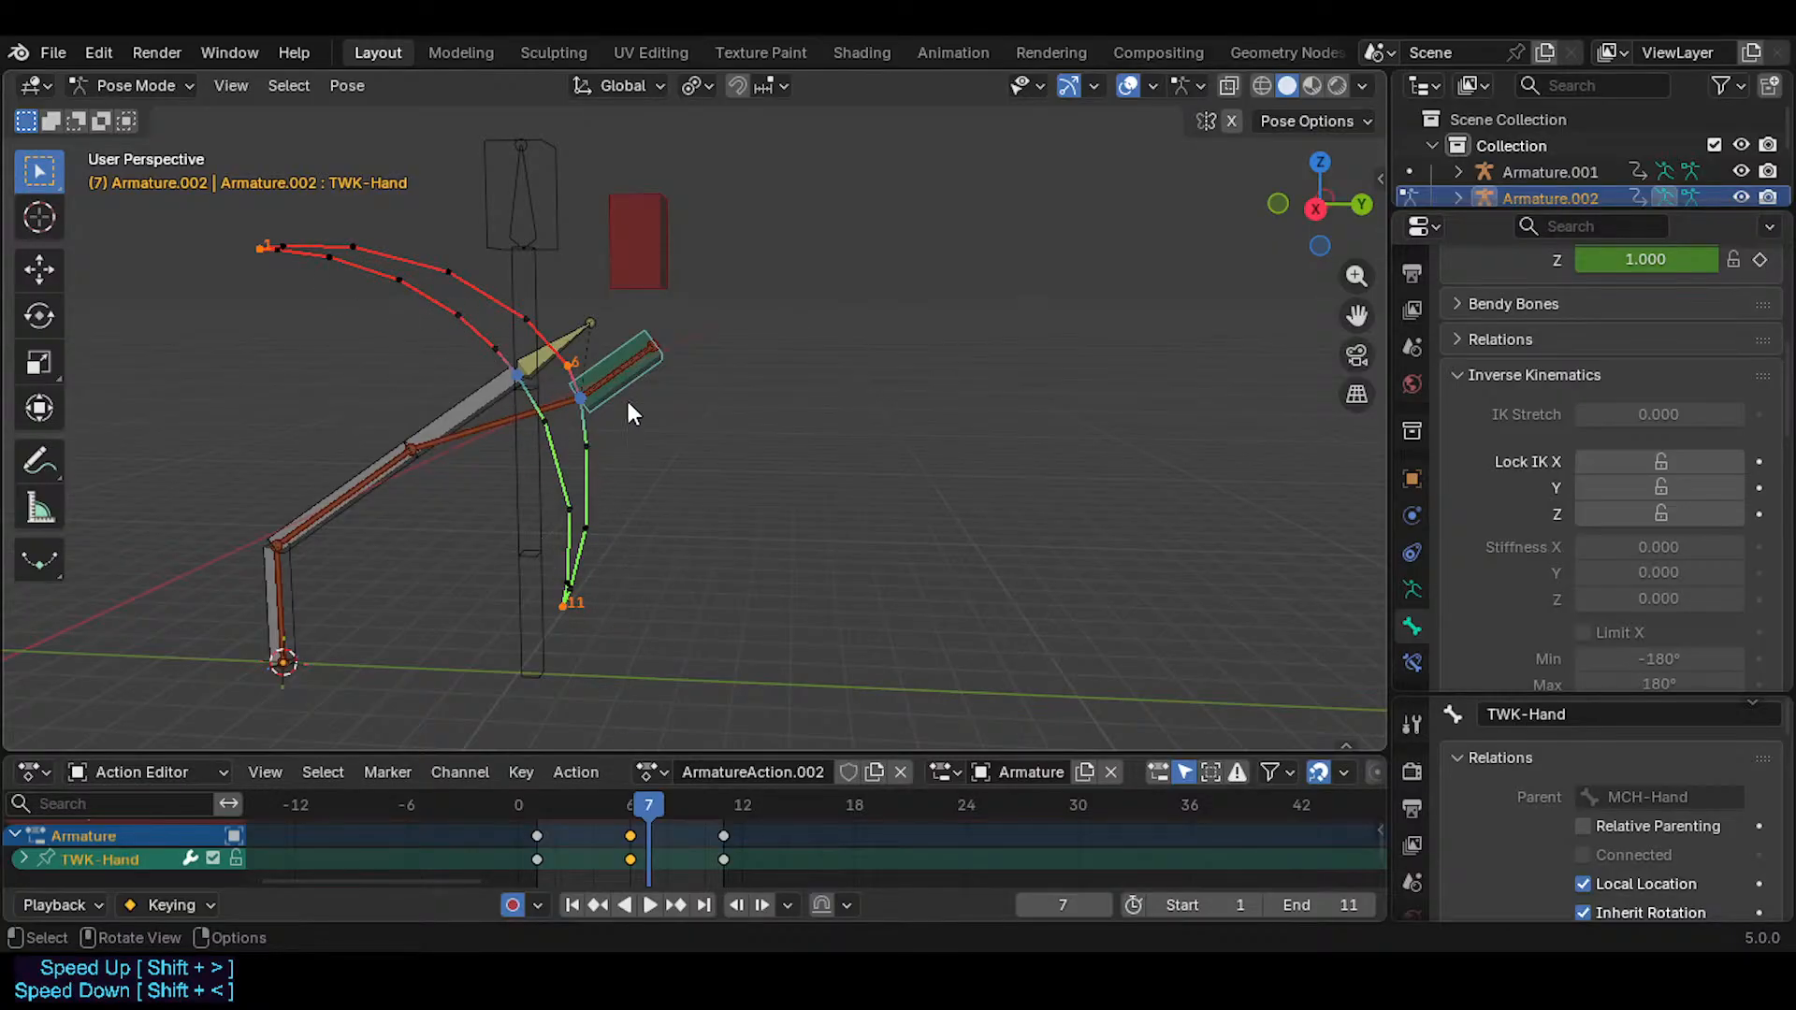
- Reset TWK-Hand's location at frame 7, clear the bone paths and recalculate TWK-Hand's motion path
key("alt+g")
key("alt+m")
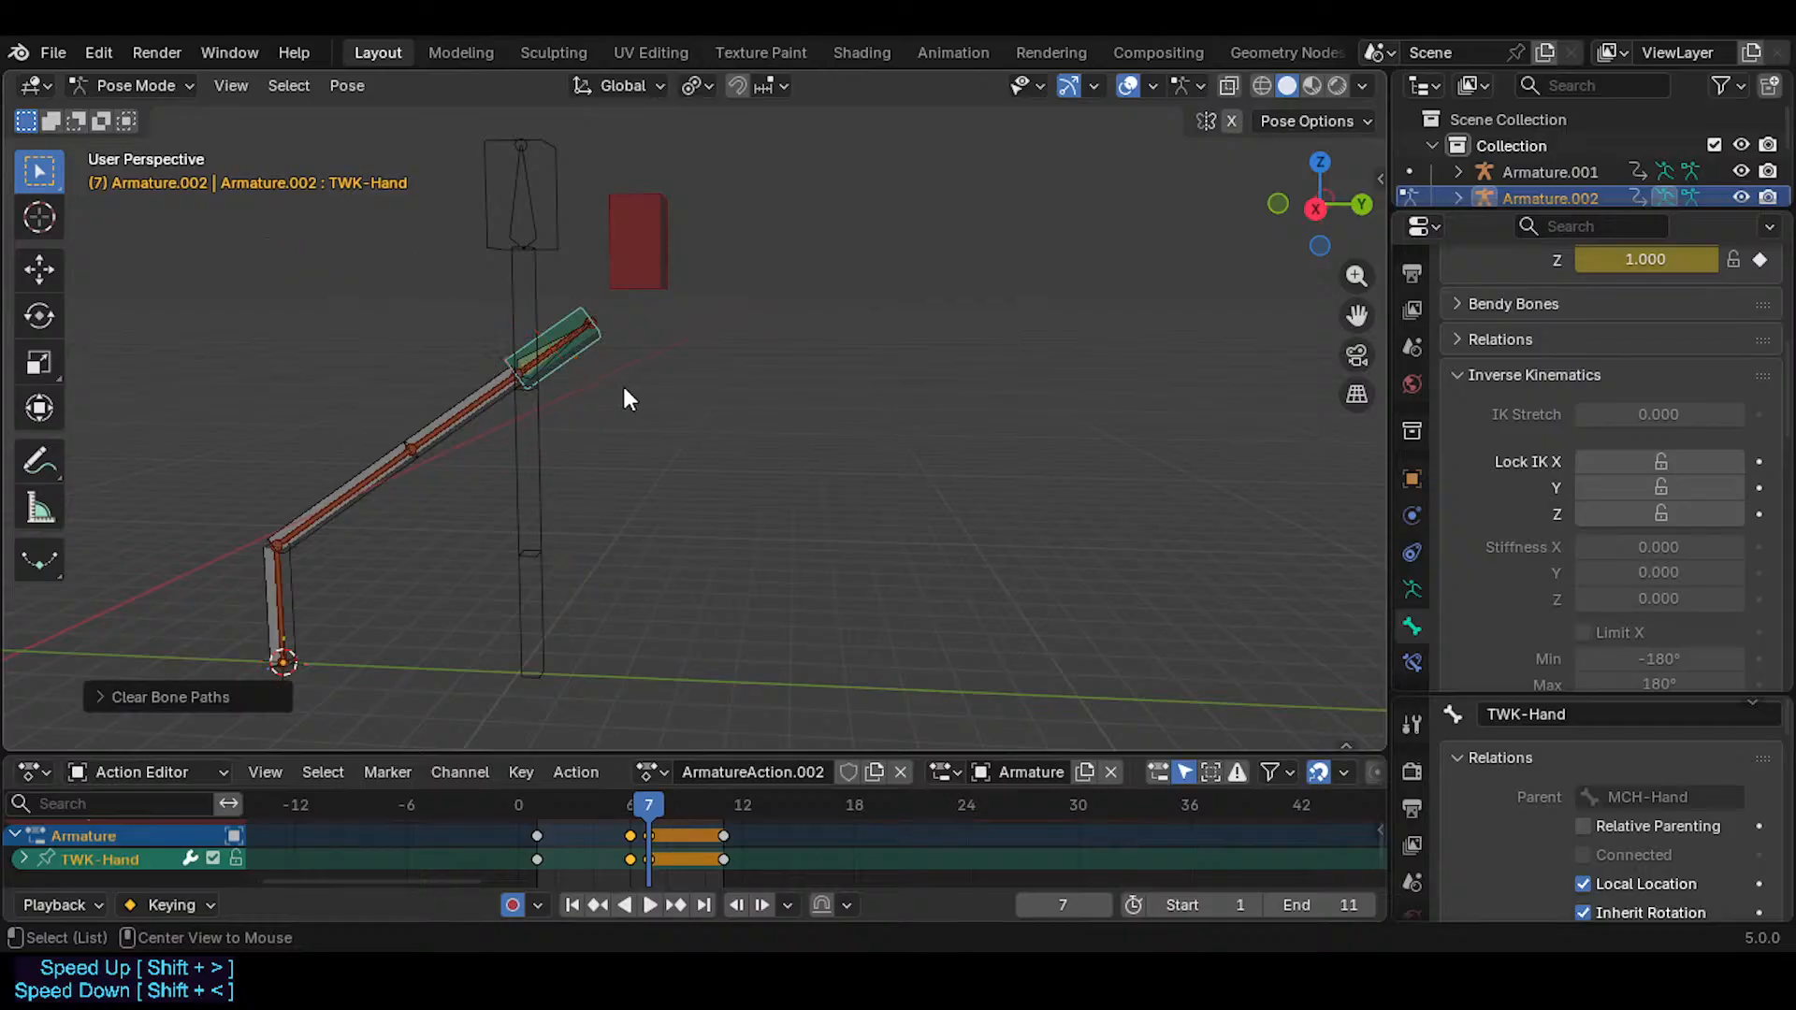
key("shift+alt+m")
left_click(565, 477)
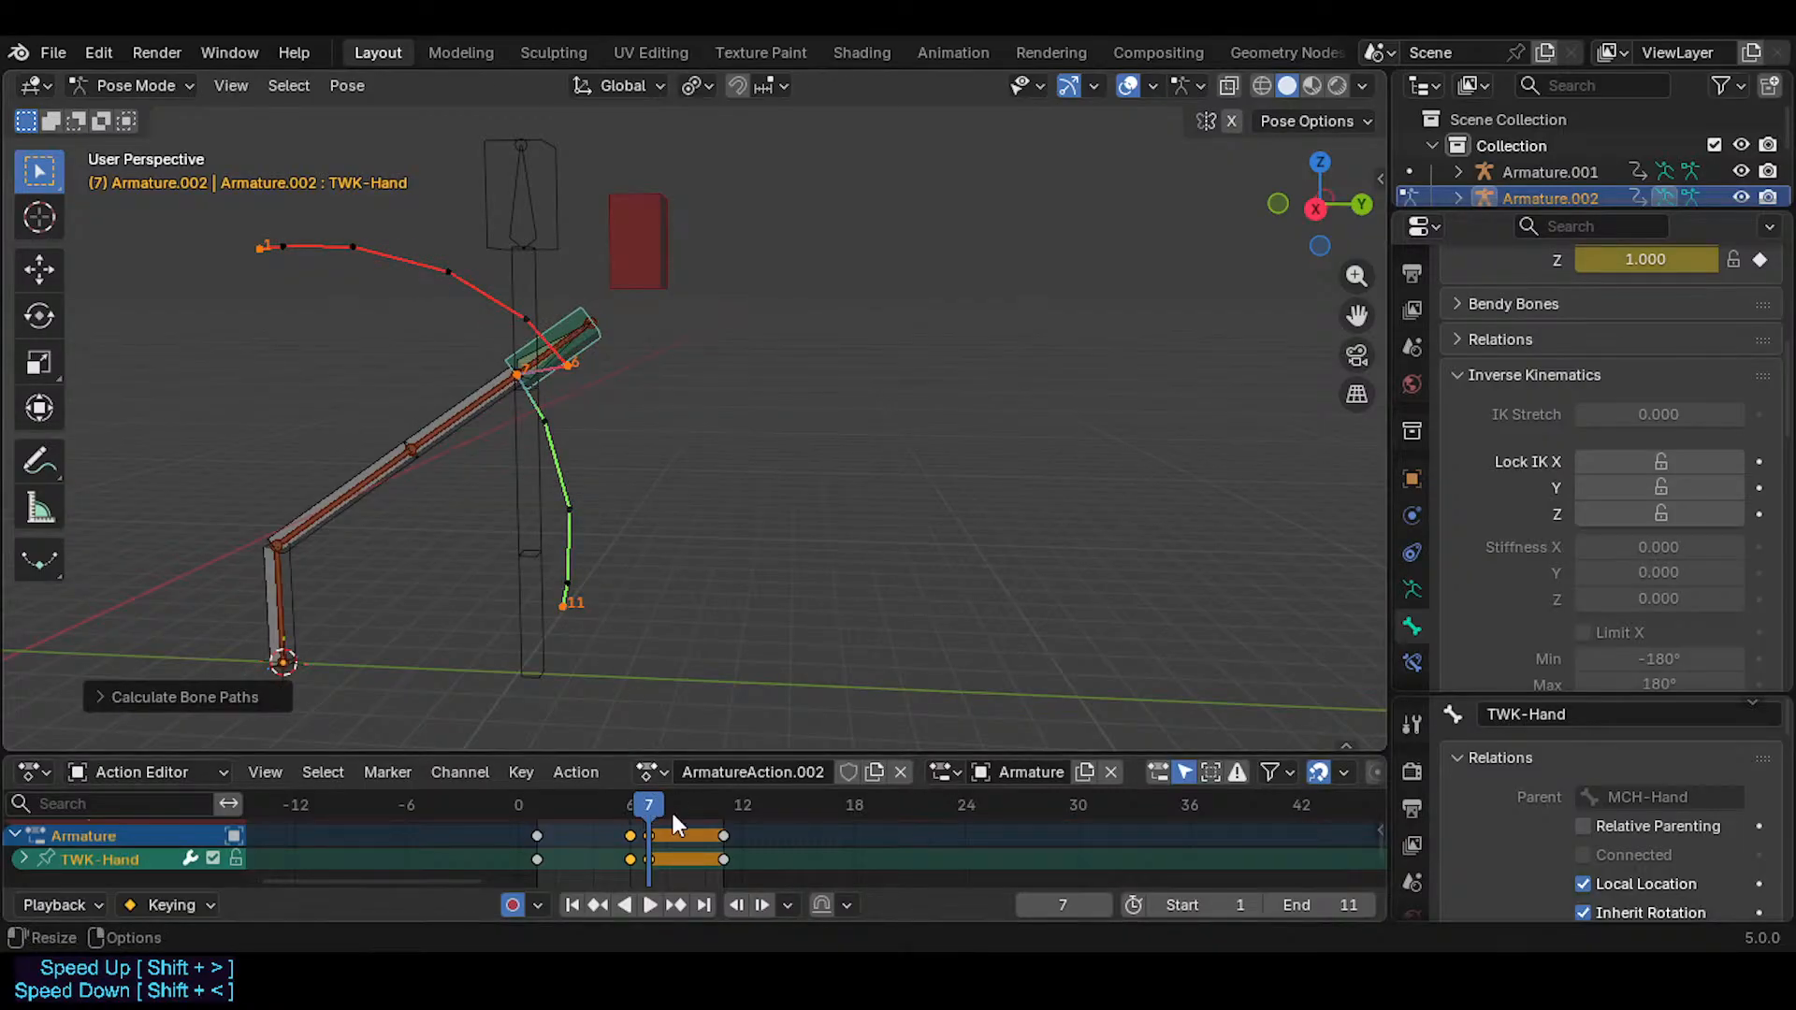
- Delete TWK-Hand's keyframes at frames 6 and 7, and recalculate its motion path
left_click(654, 840)
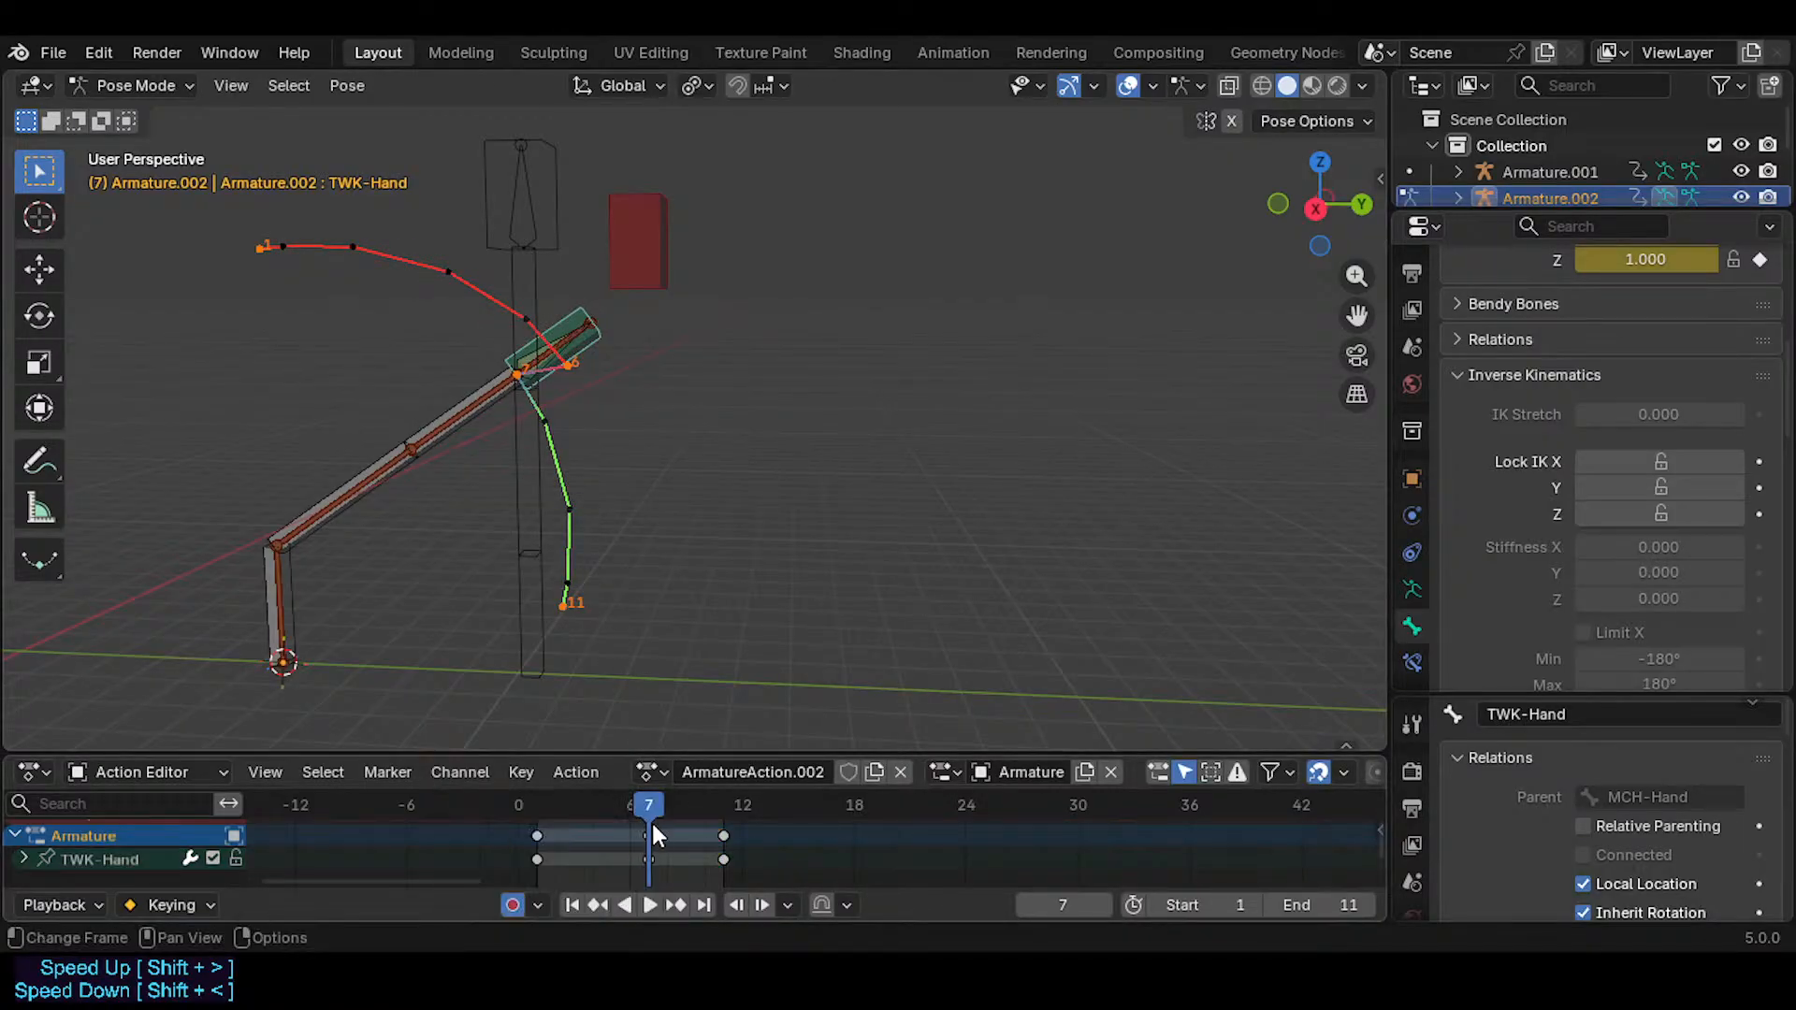
key("x")
left_click(655, 833)
mouse_move(655, 806)
left_mouse_down()
mouse_move(541, 805)
mouse_move(717, 823)
mouse_move(595, 835)
mouse_move(641, 823)
left_mouse_up()
key("alt+m")
key("shift+alt+m")
key("Return")
- Move TWK-Hand slightly outward at frames 7 and 8 to push its arc away from the body
left_click(595, 351)
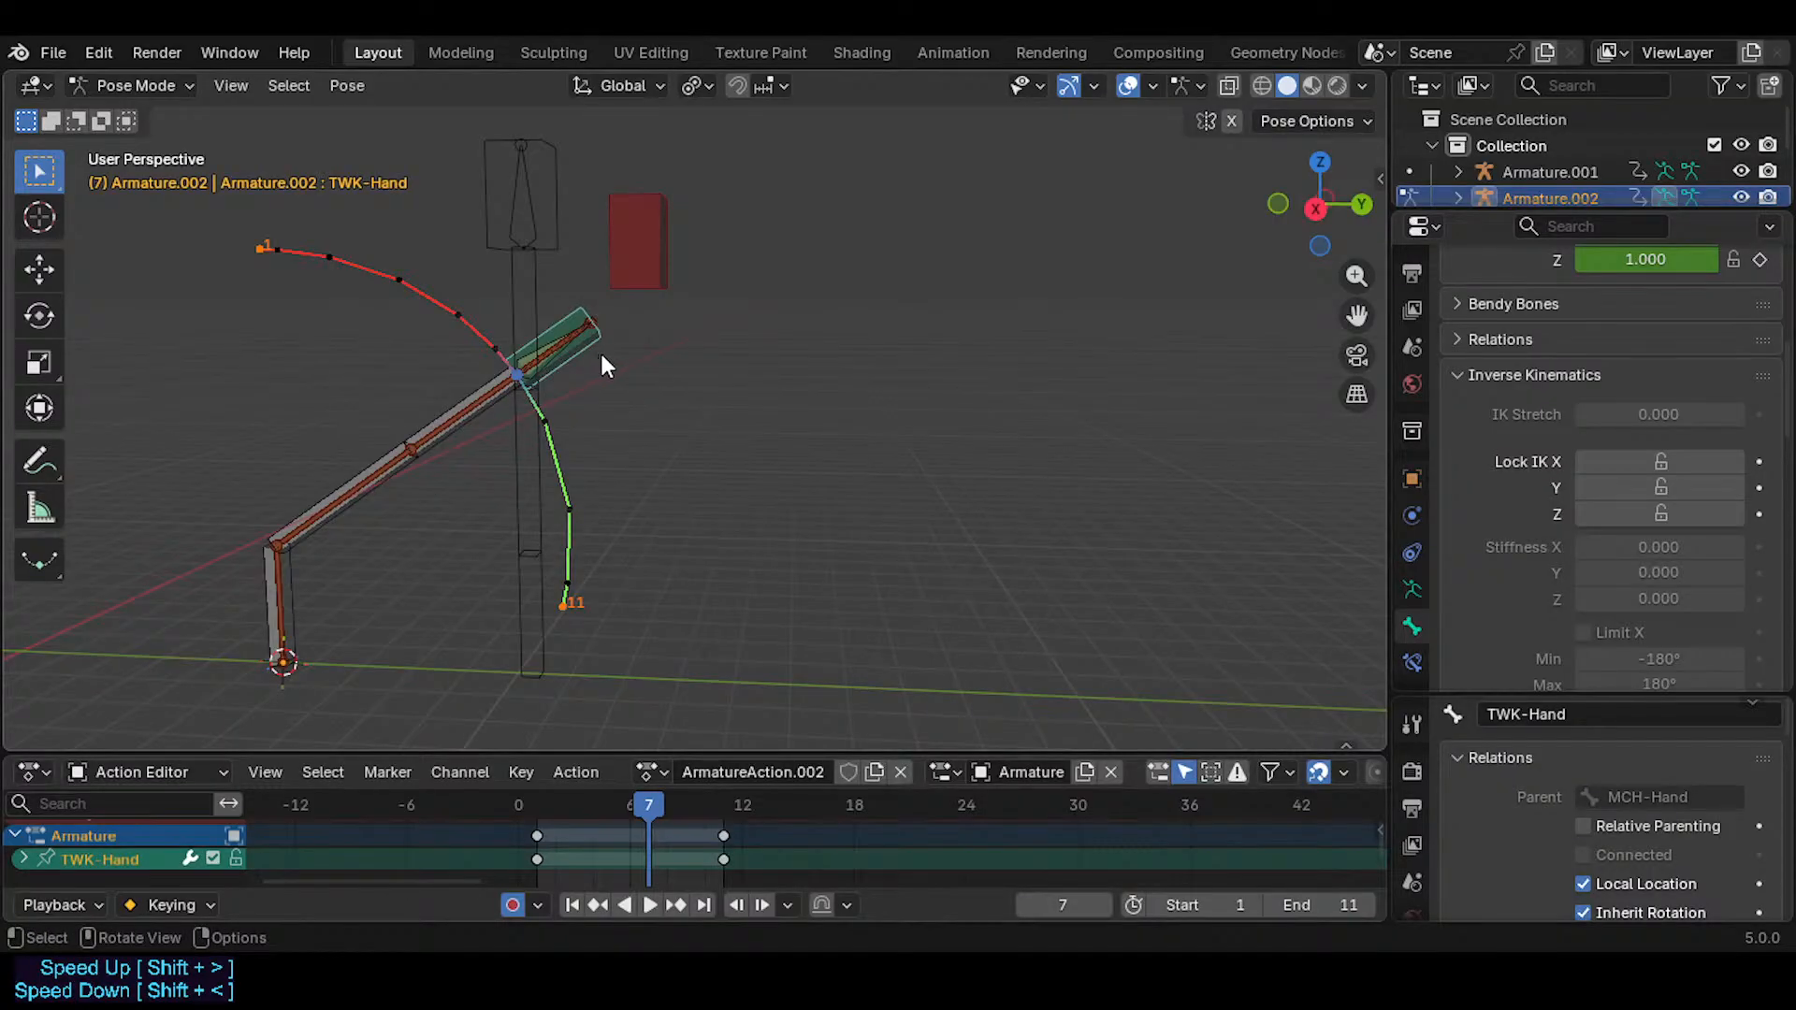
key("g")
left_click(615, 331)
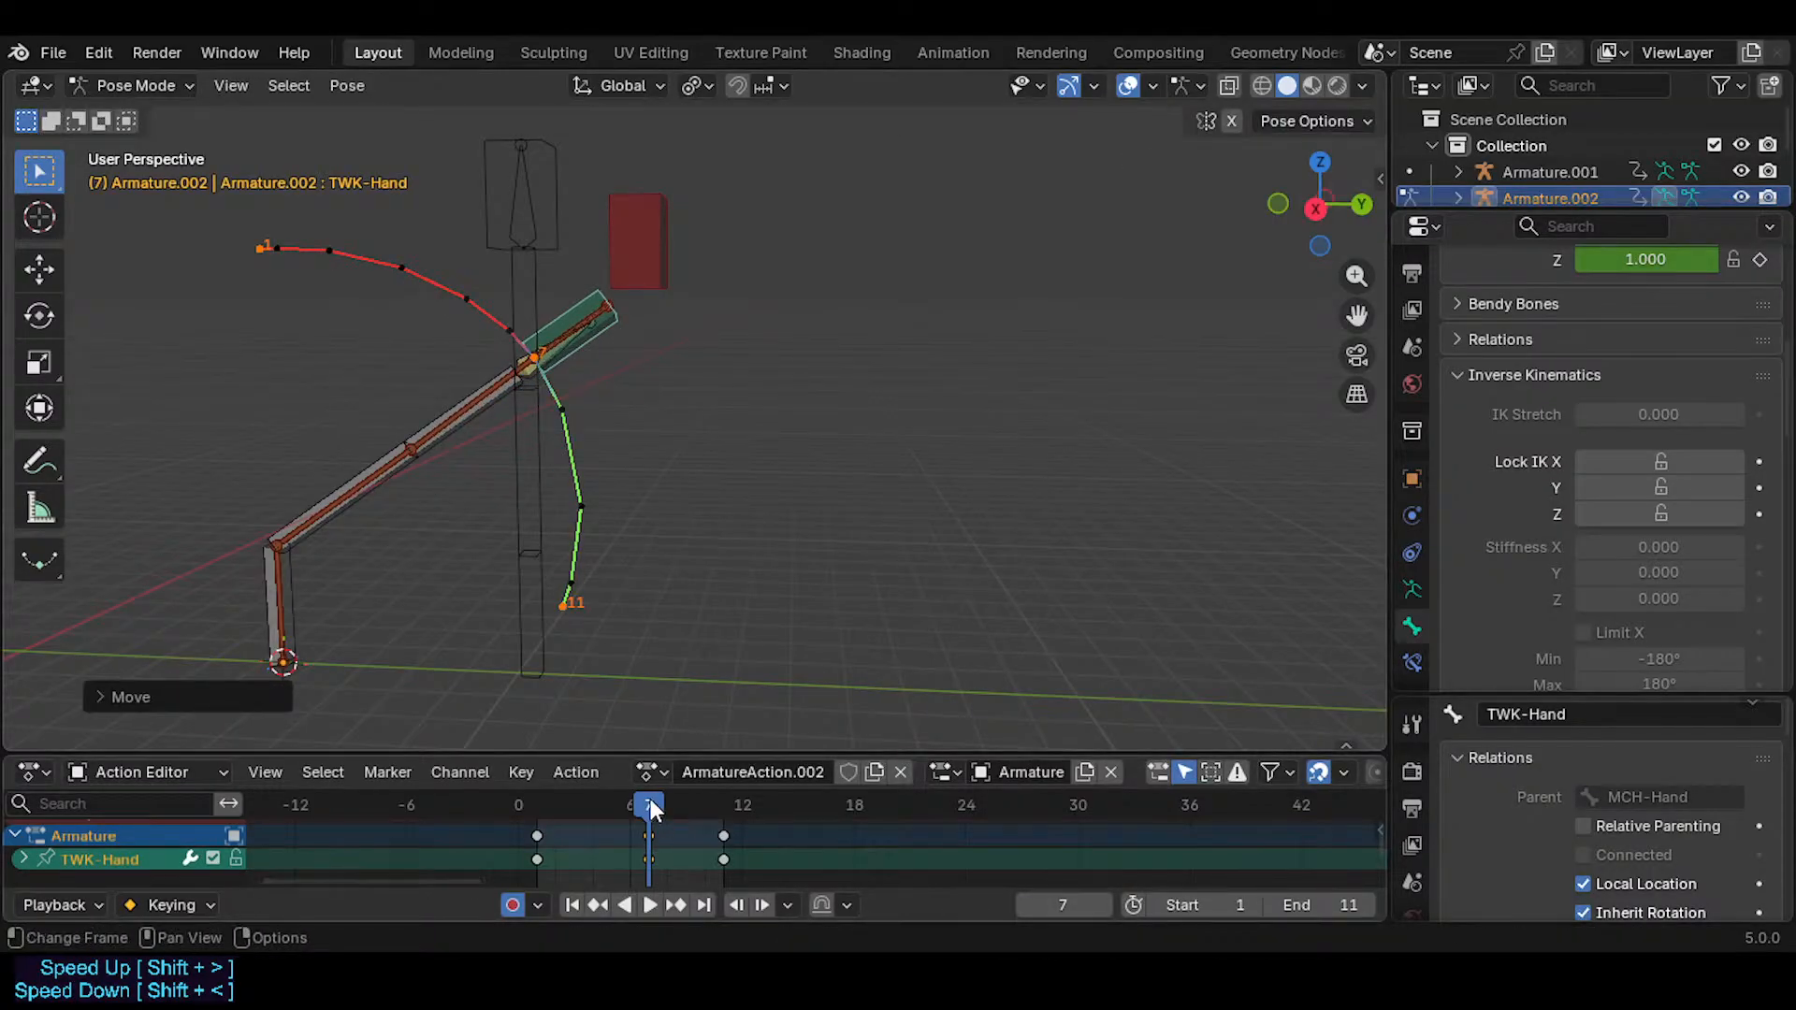
mouse_move(651, 804)
left_mouse_down()
mouse_move(550, 794)
mouse_move(676, 810)
left_mouse_up()
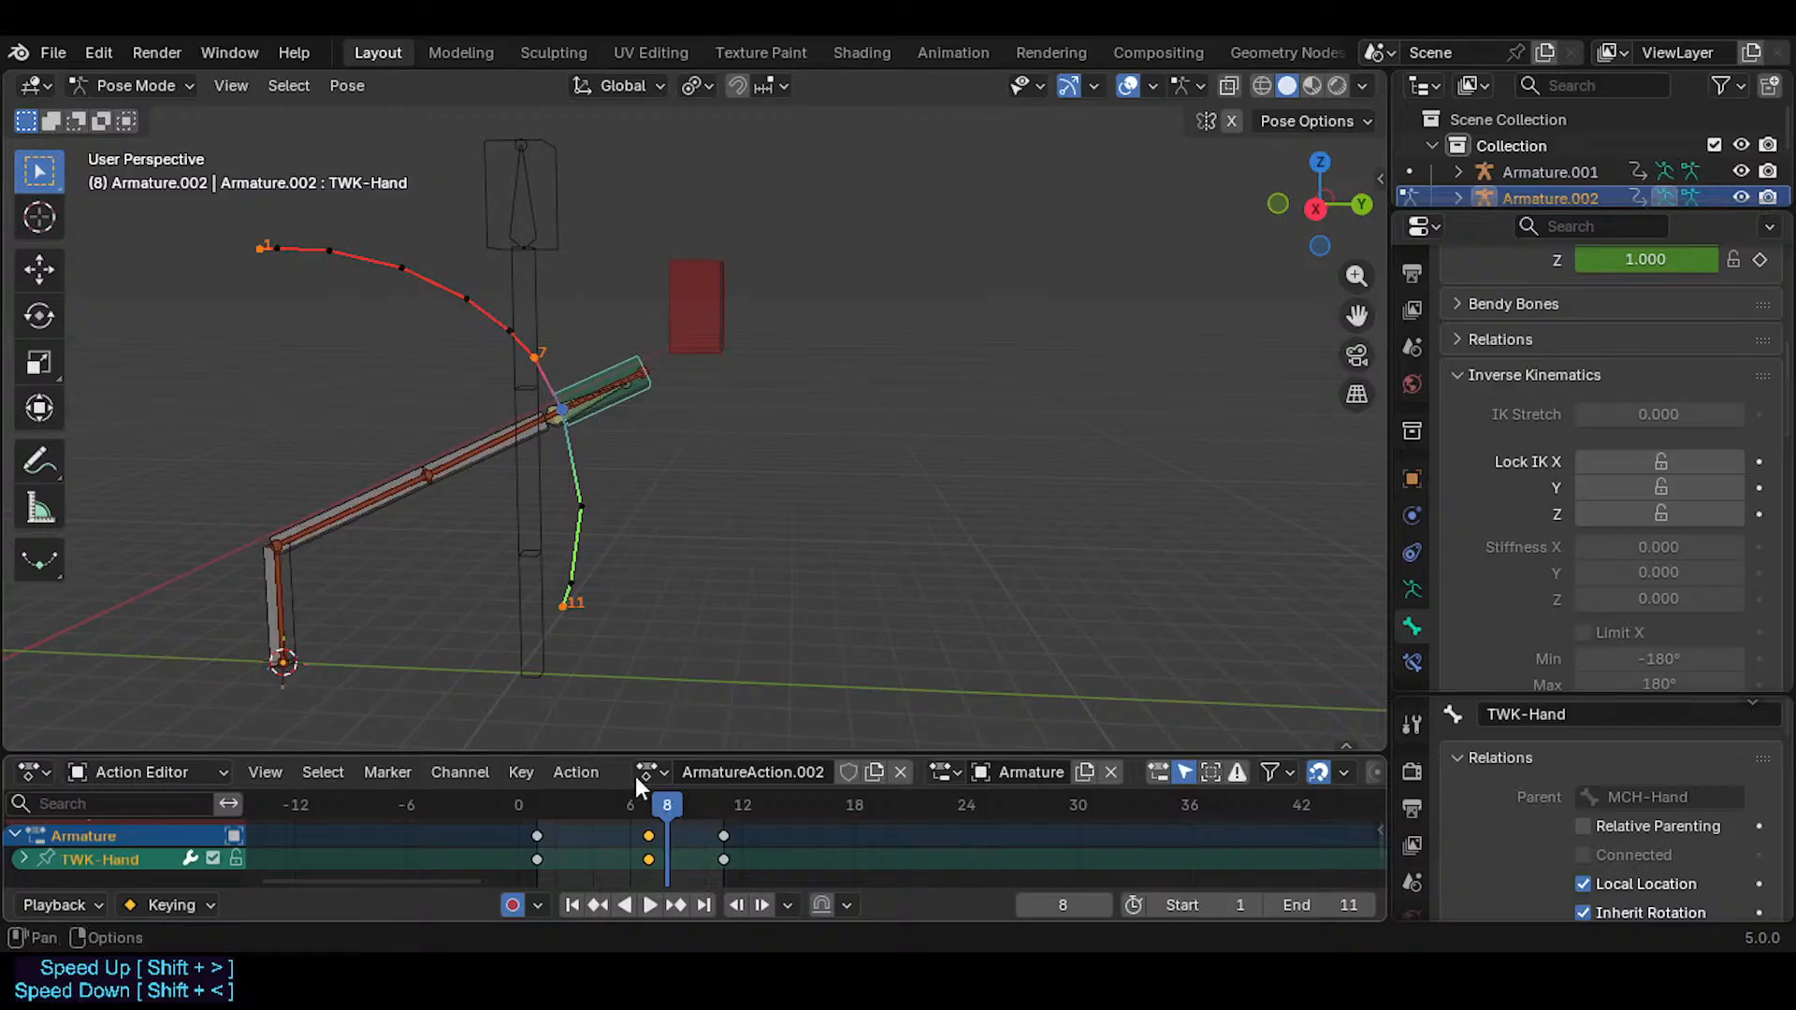
key("g")
left_click(628, 413)
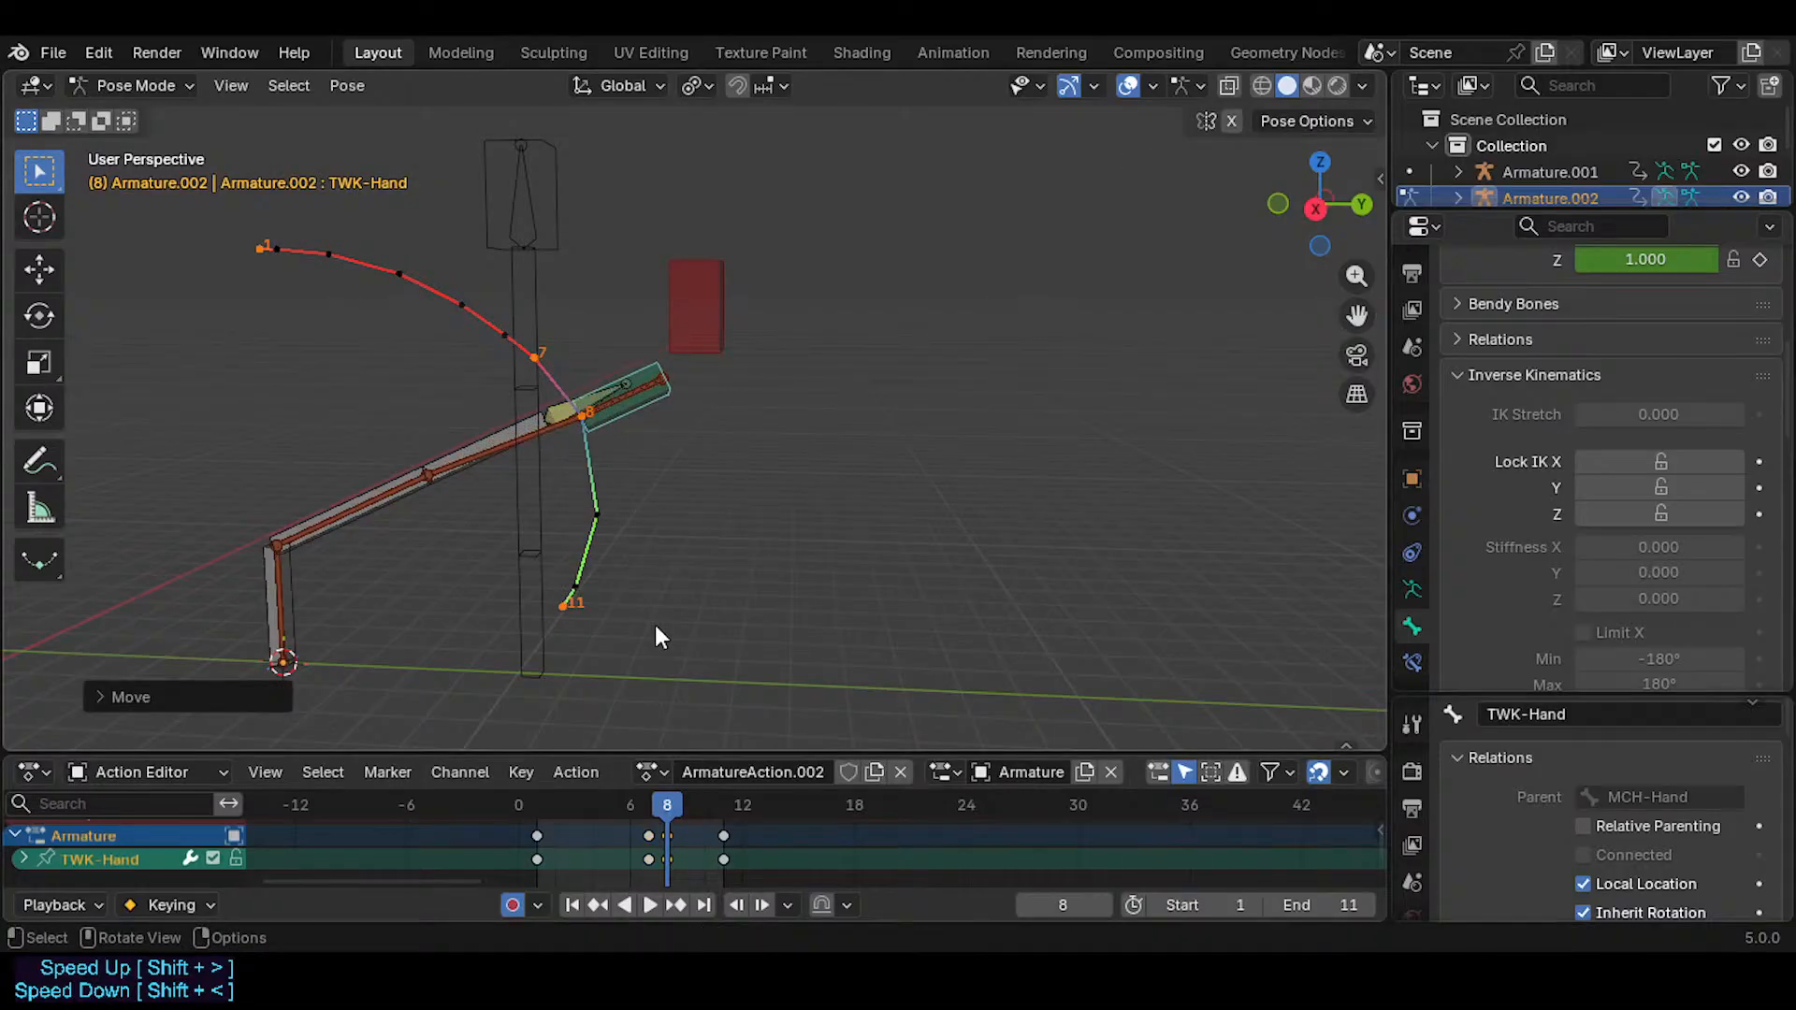
- Pull TWK-Hand back inward at frame 9, and return to frame 7
left_click(688, 805)
key("g")
left_click(539, 499)
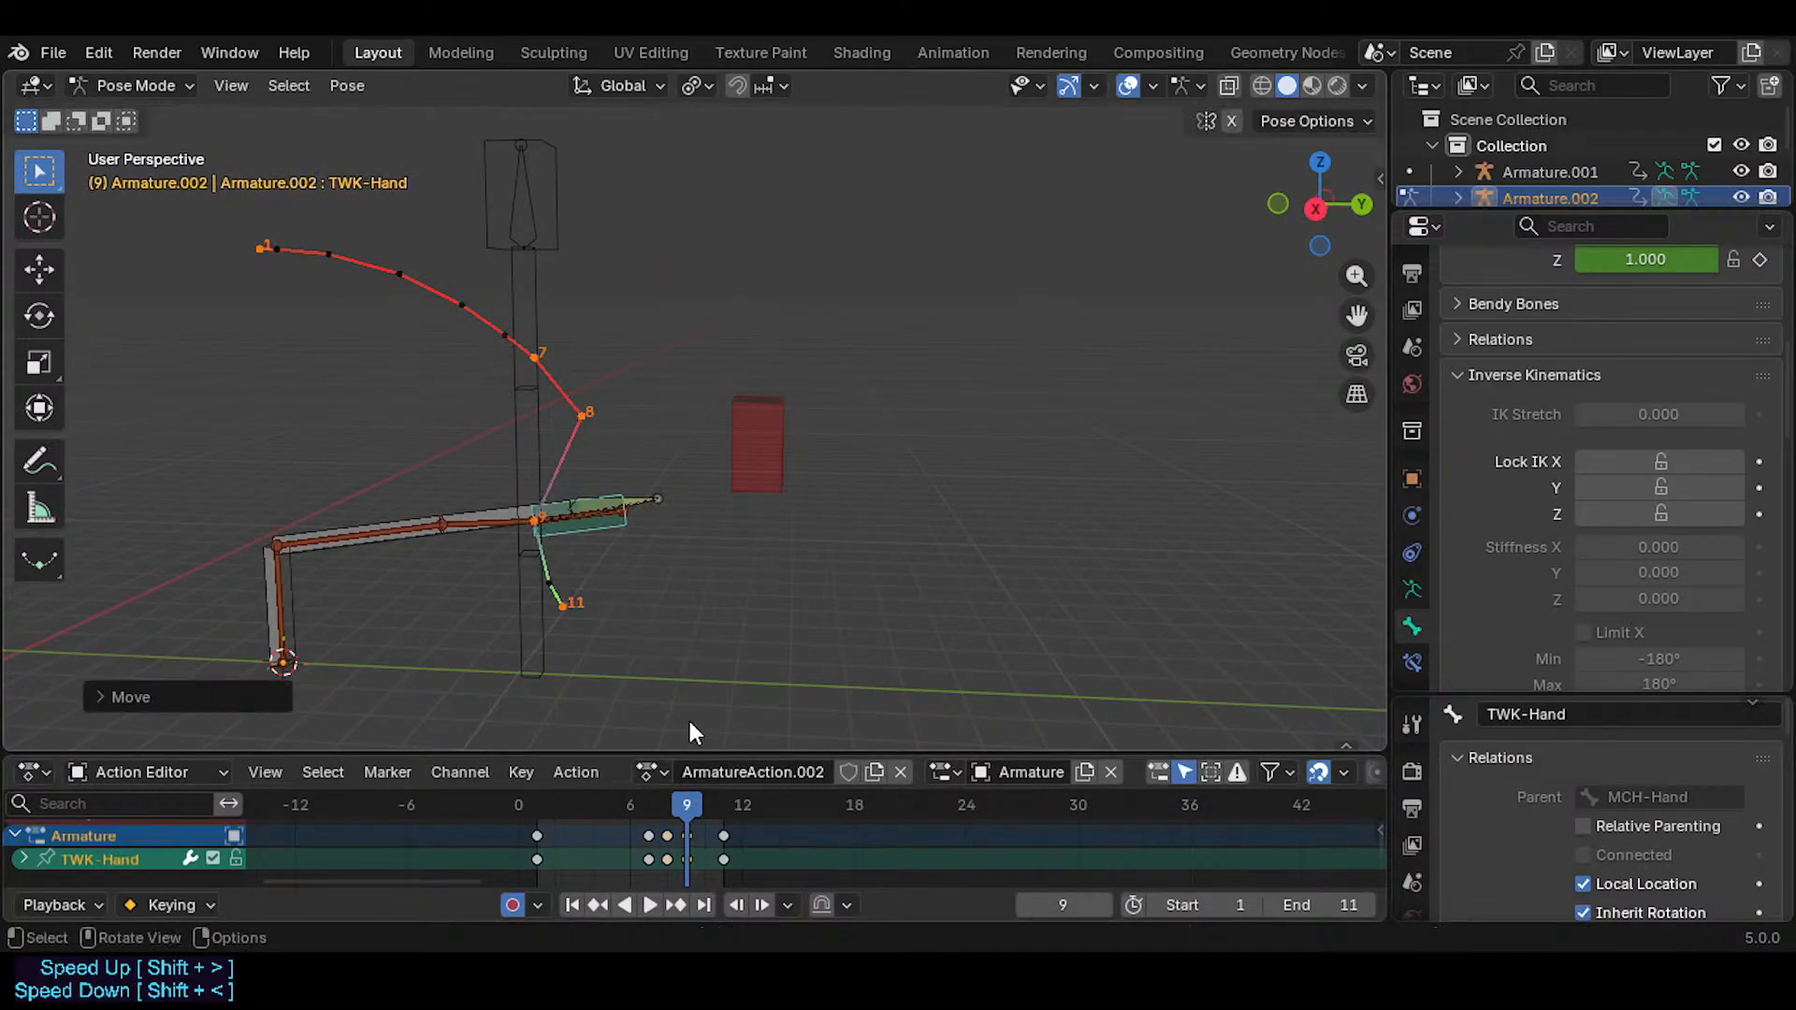
left_click_drag(686, 804, 648, 807)
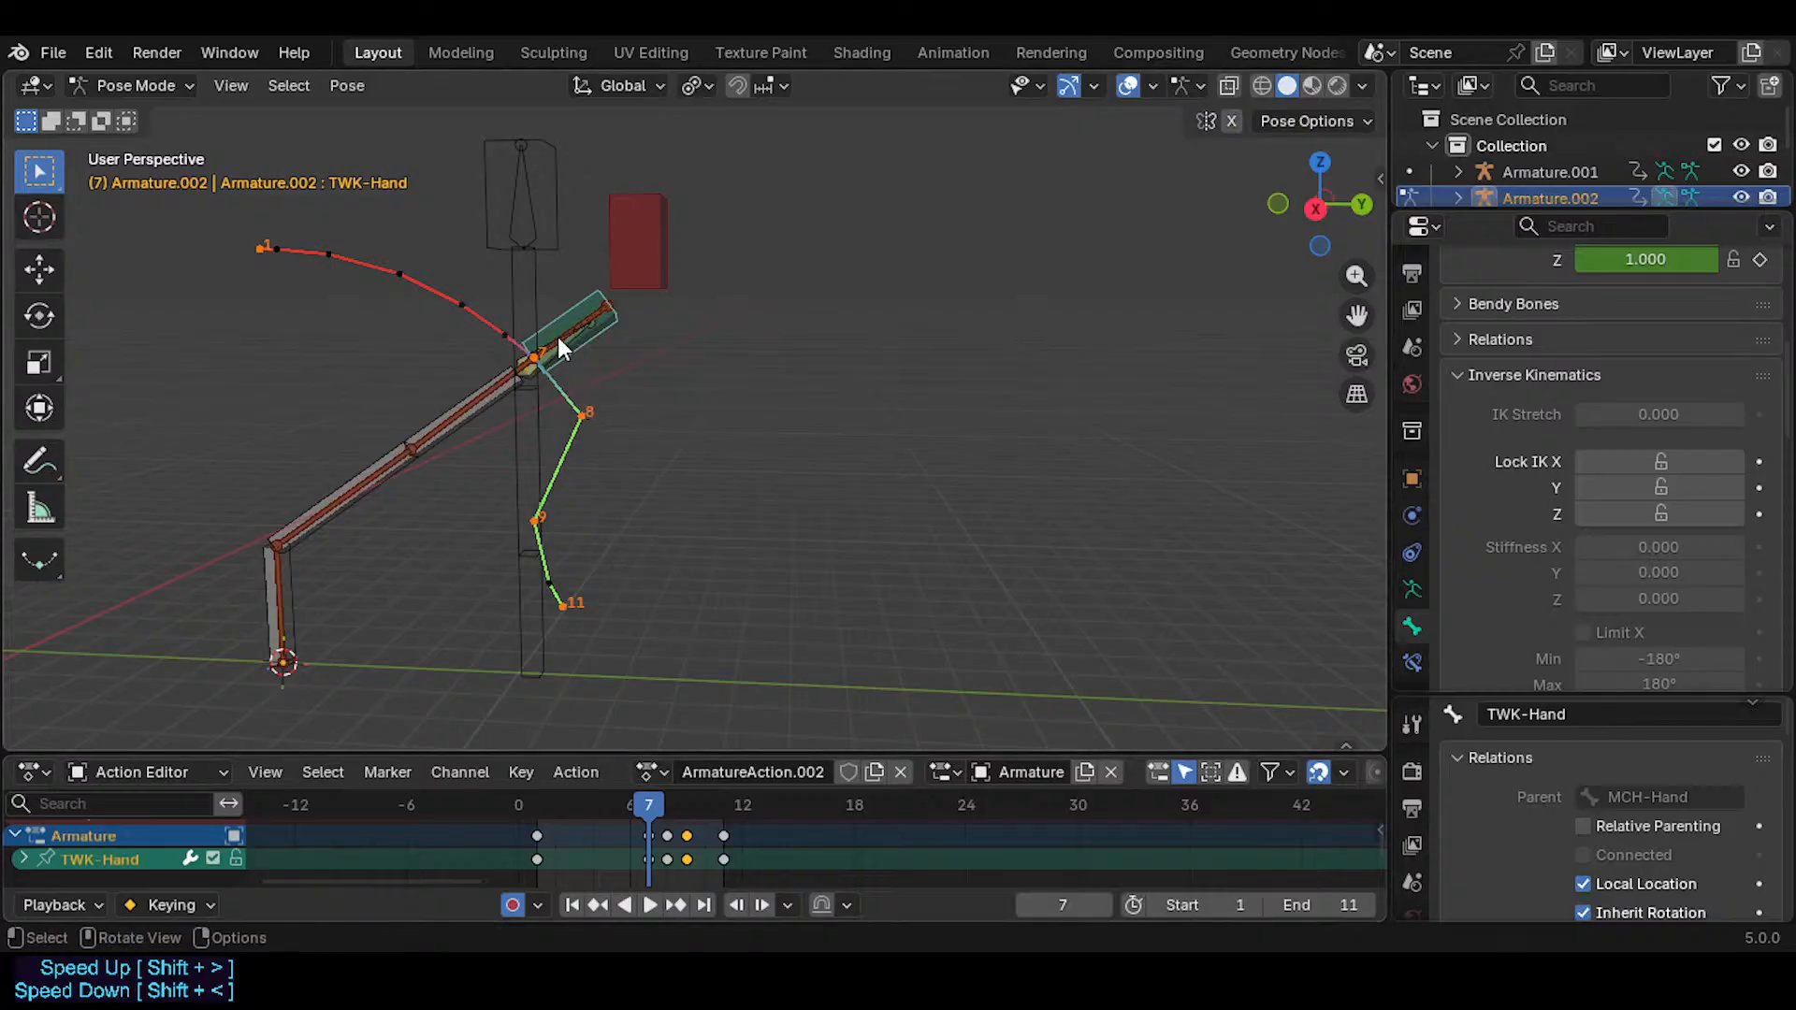
- Move MTR-IK-Hand outward at frame 7 by about 1.61 m in Y and 0.96 m in Z, and scrub nearby frames to check the arm
left_click(615, 217)
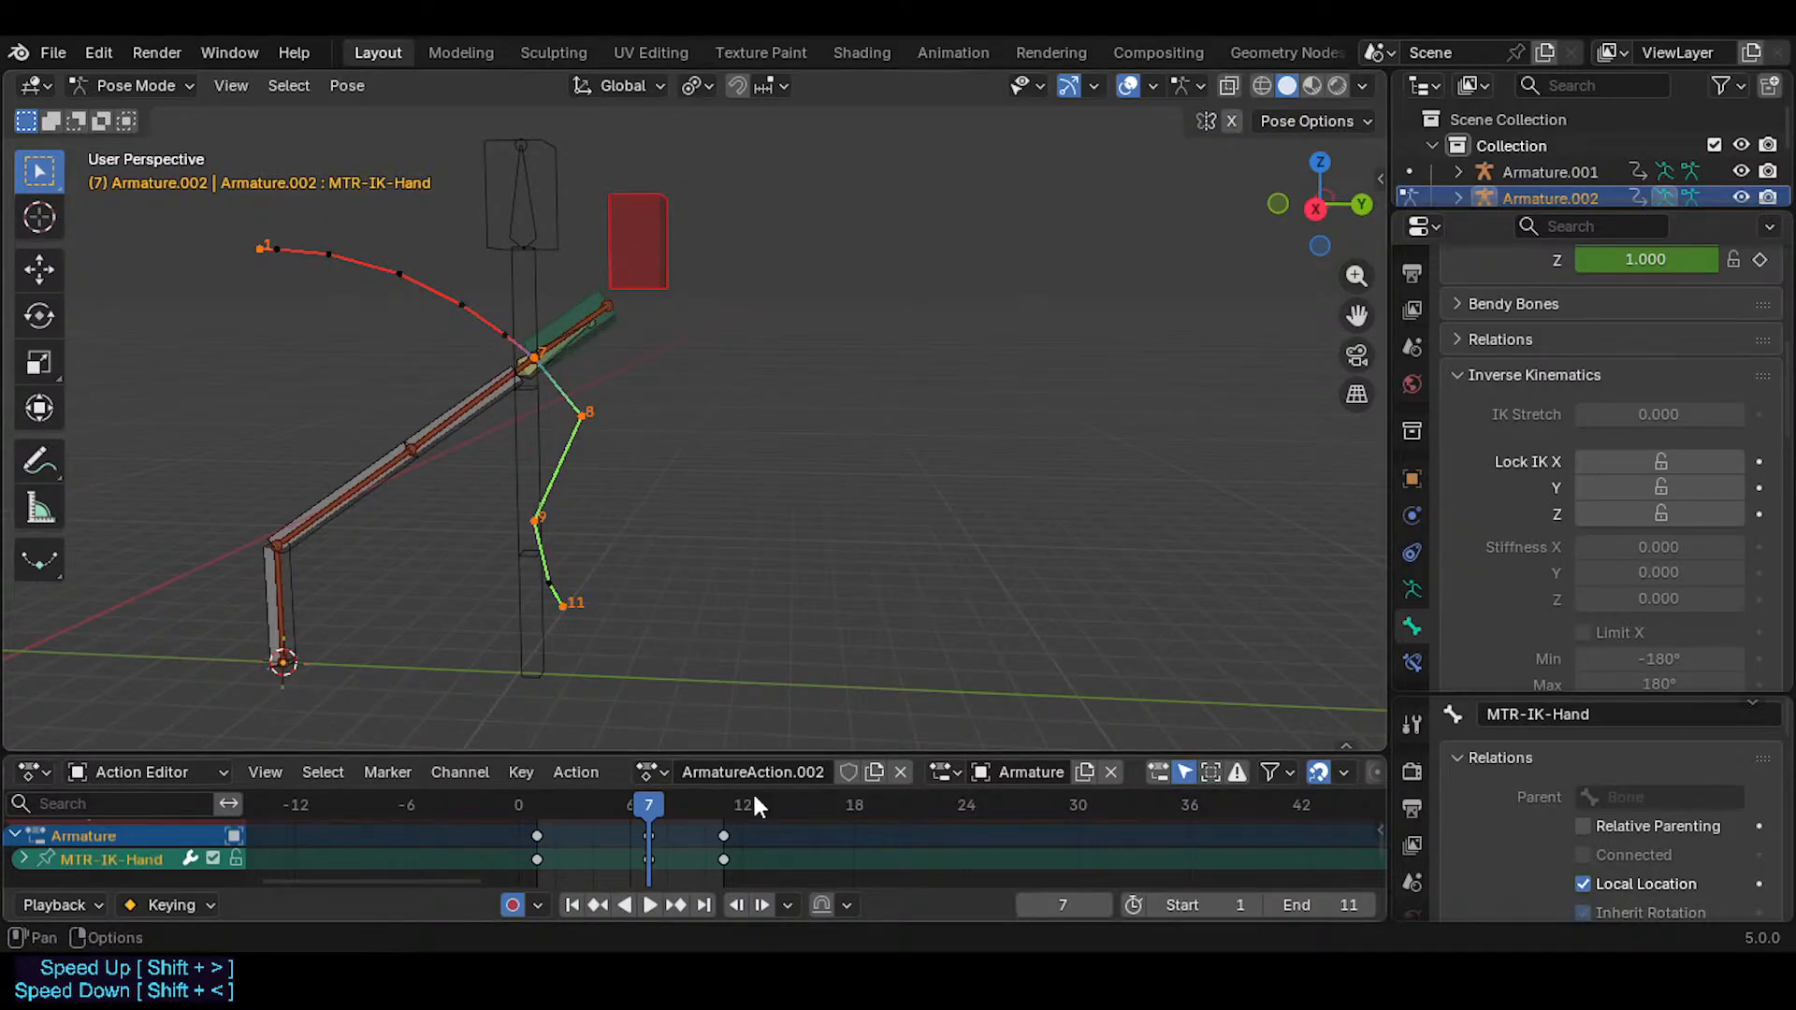
left_click_drag(752, 795, 652, 791)
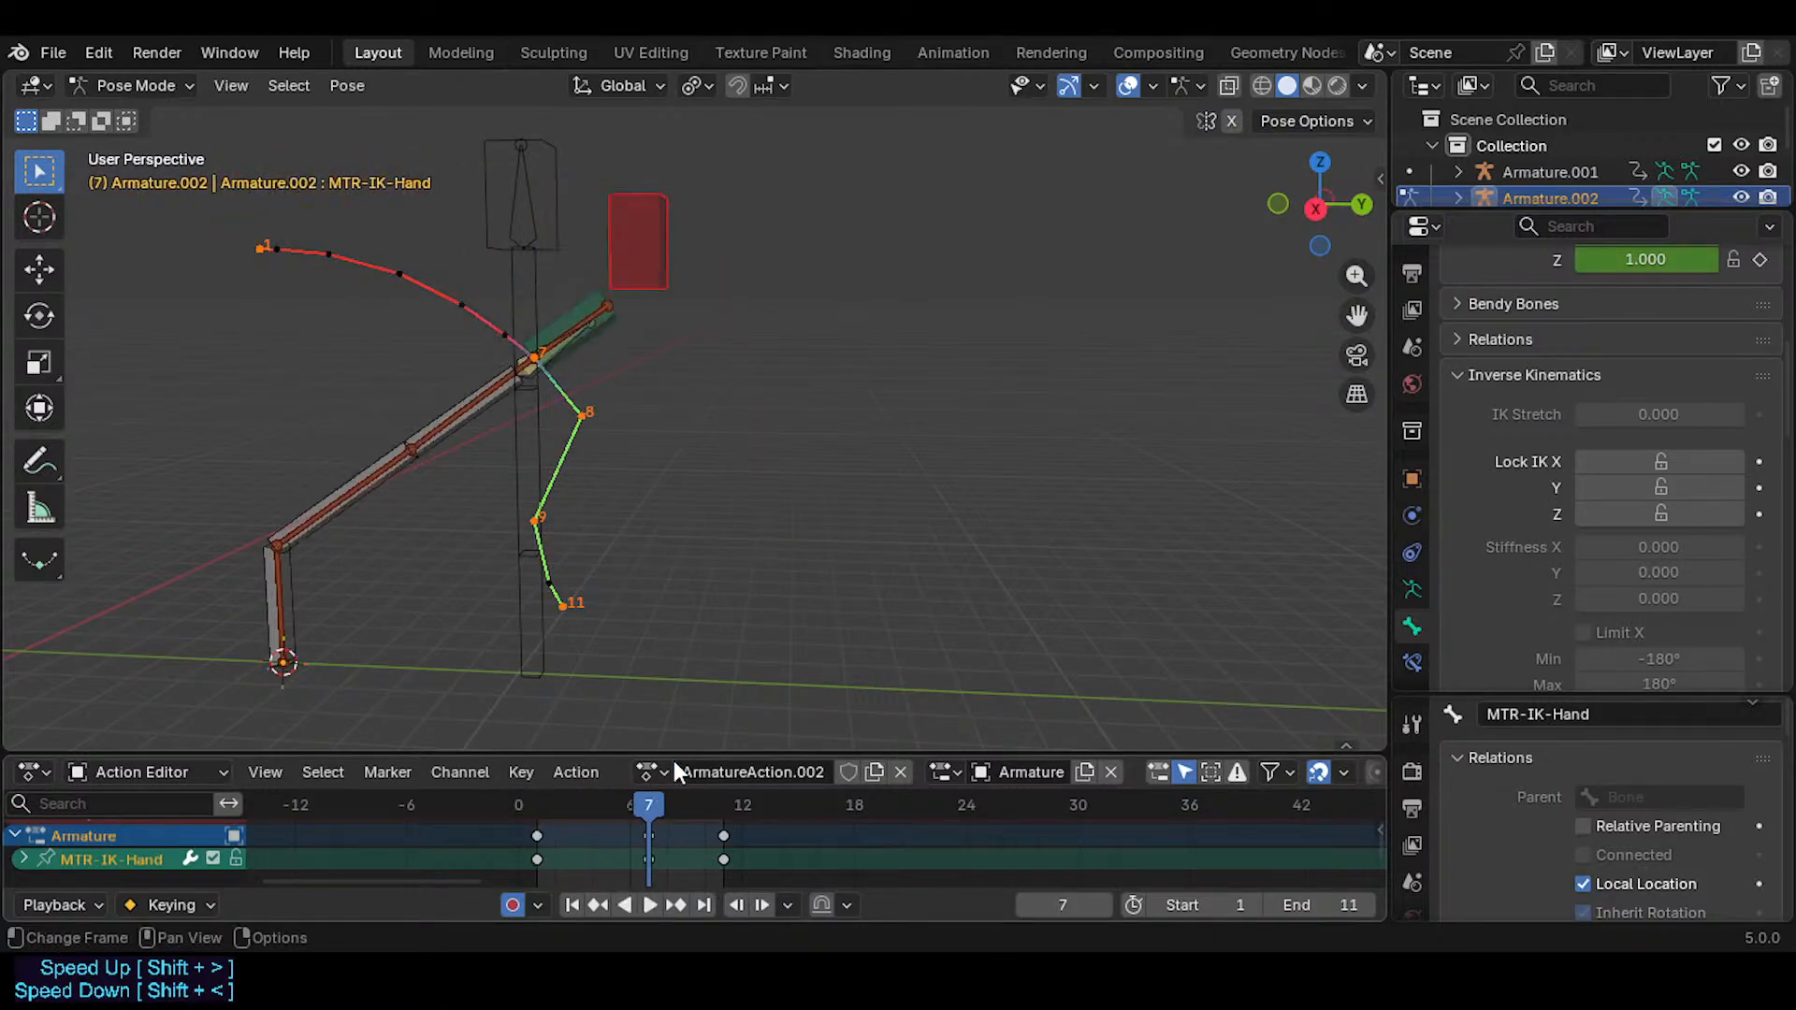
key("space")
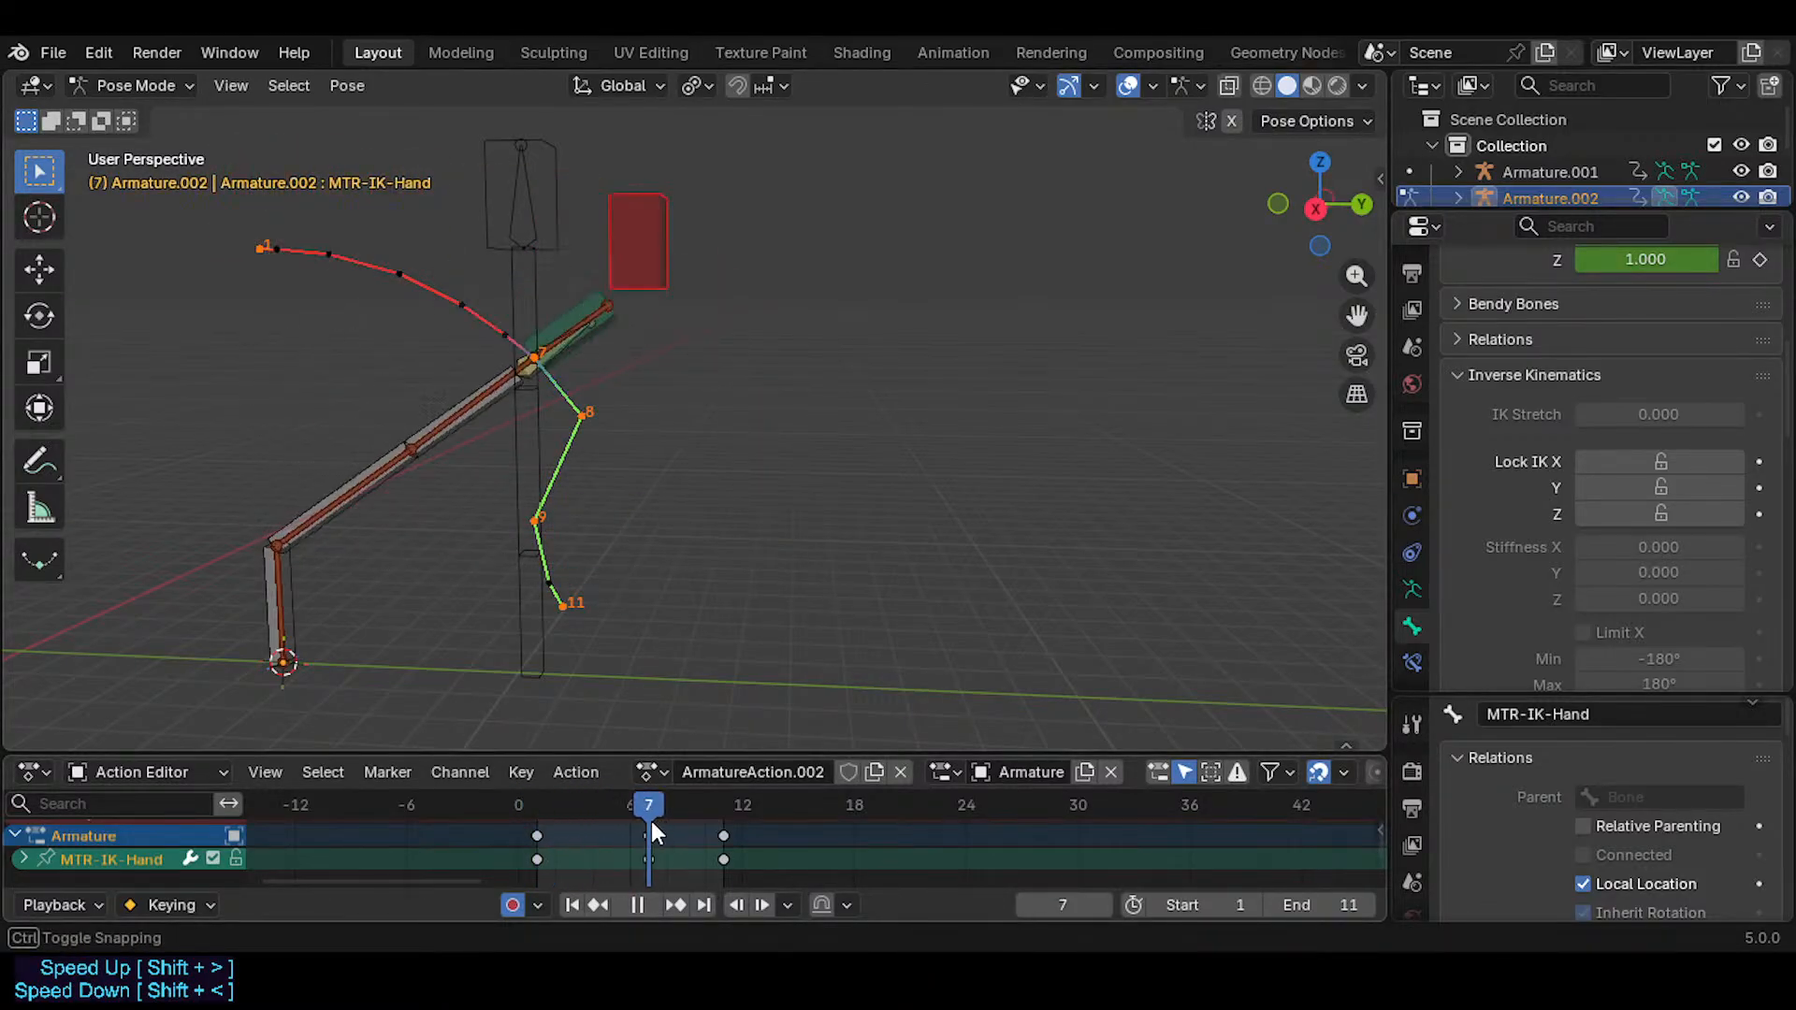
left_click_drag(658, 806, 645, 805)
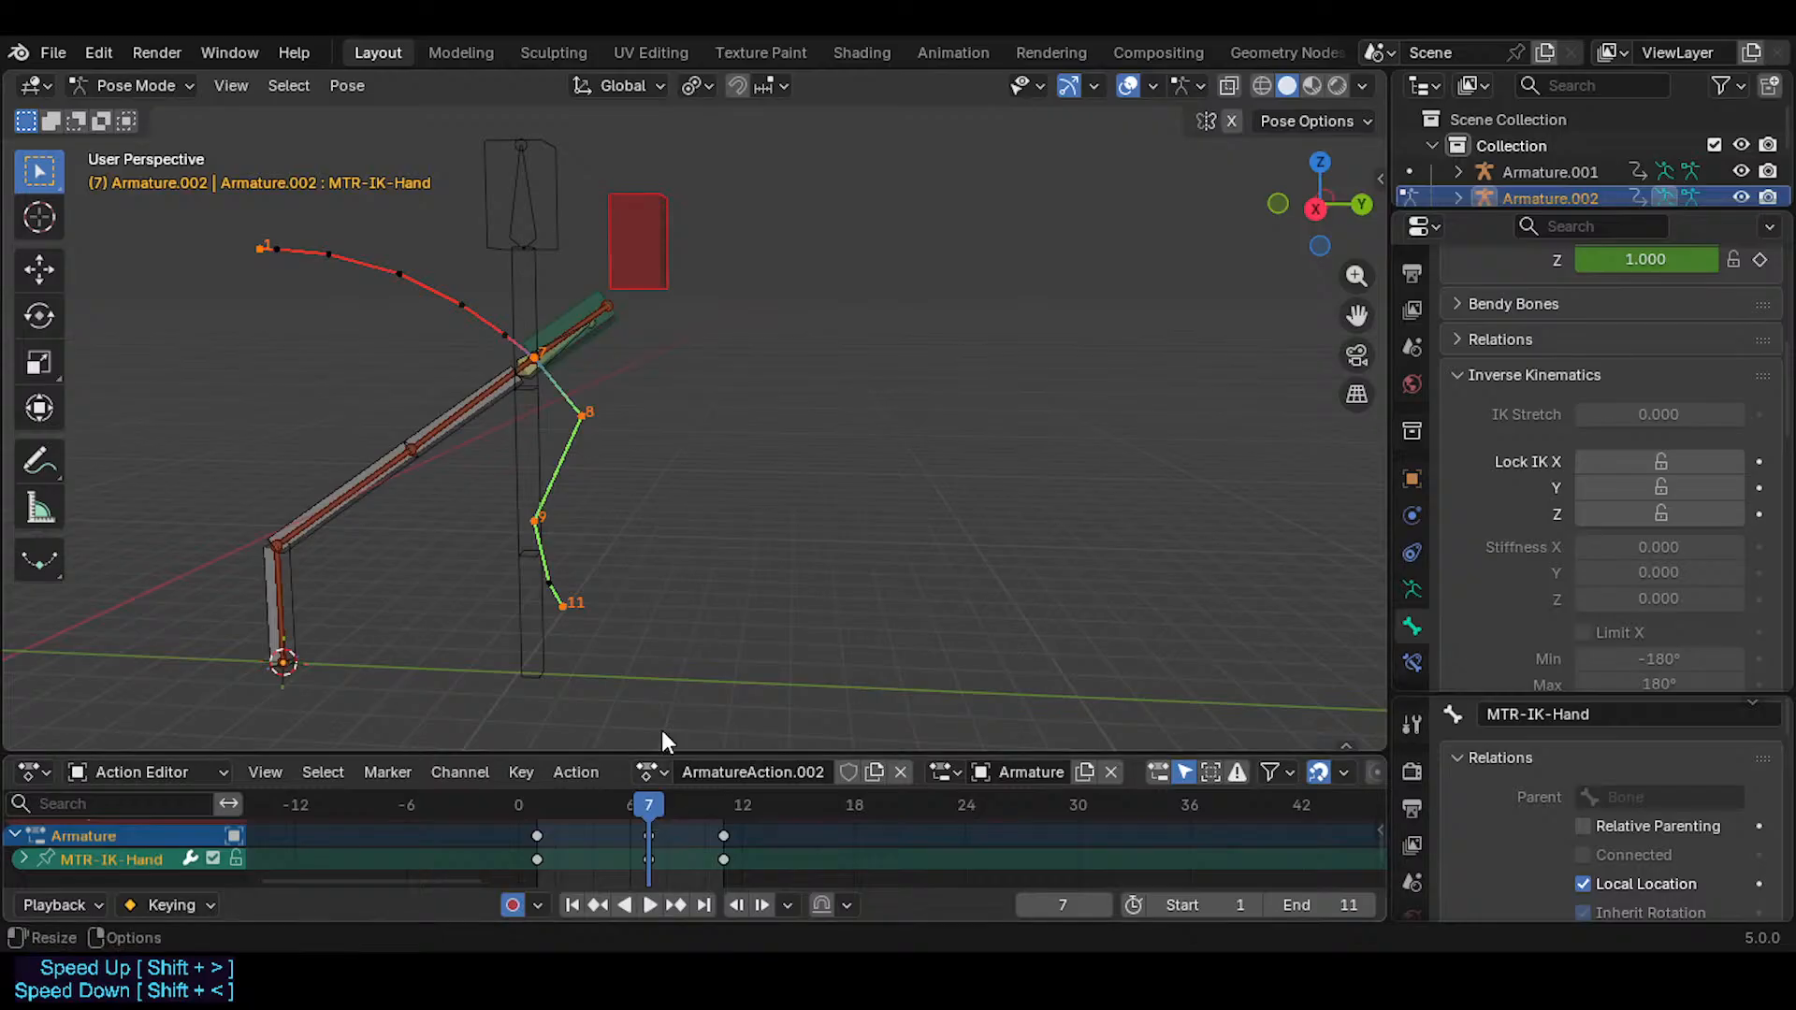
scroll(604, 374, "down", 2)
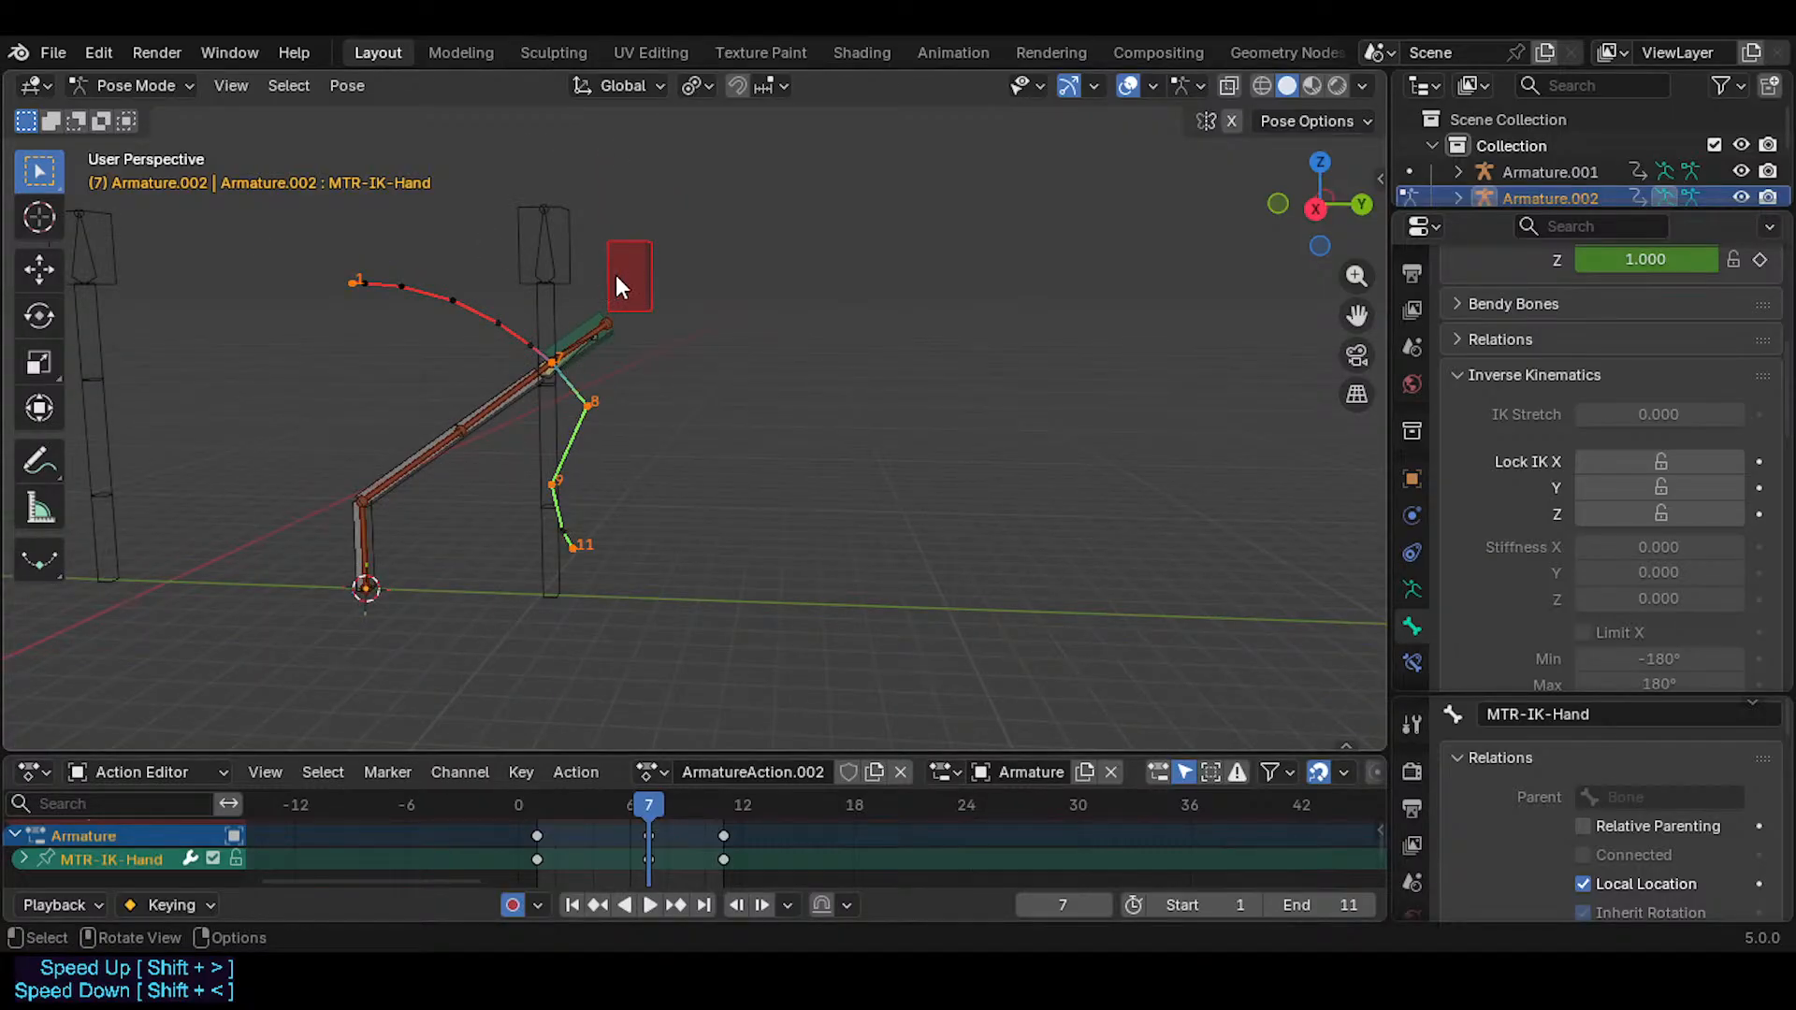
key("g")
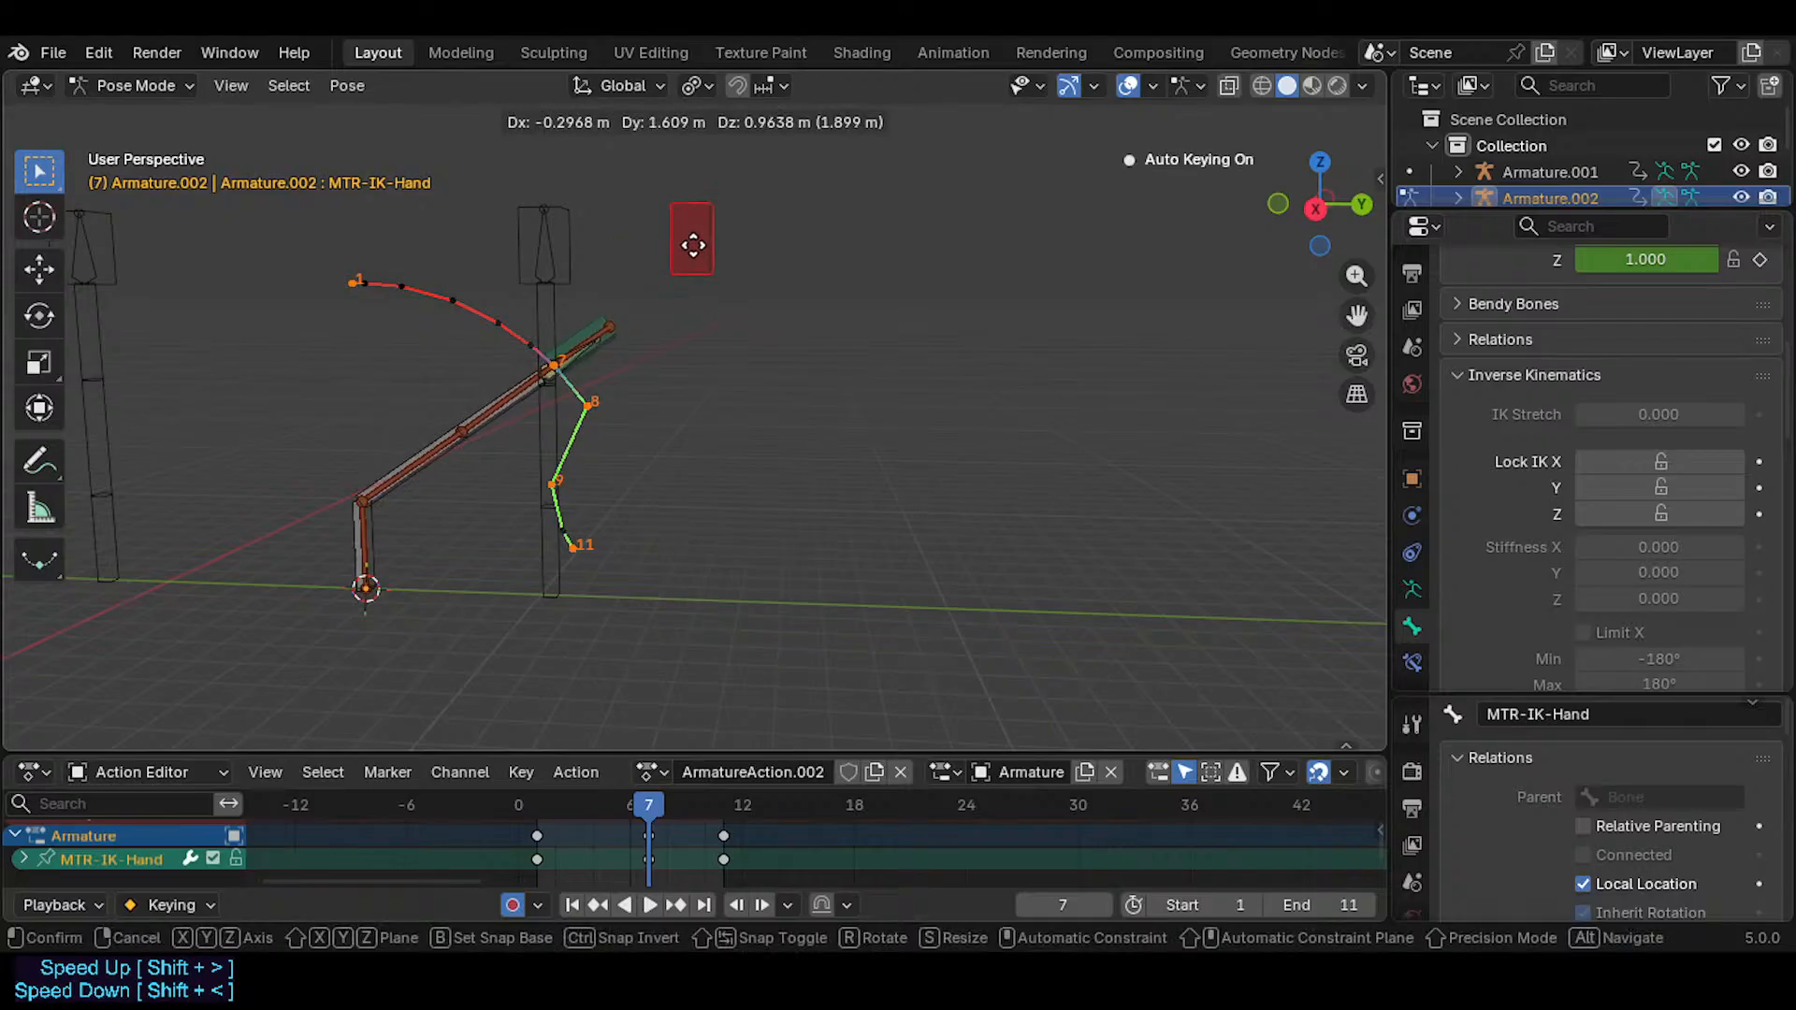
left_click(693, 245)
mouse_move(649, 808)
left_mouse_down()
mouse_move(545, 816)
mouse_move(710, 818)
mouse_move(515, 793)
mouse_move(694, 804)
mouse_move(636, 805)
mouse_move(651, 829)
left_mouse_up()
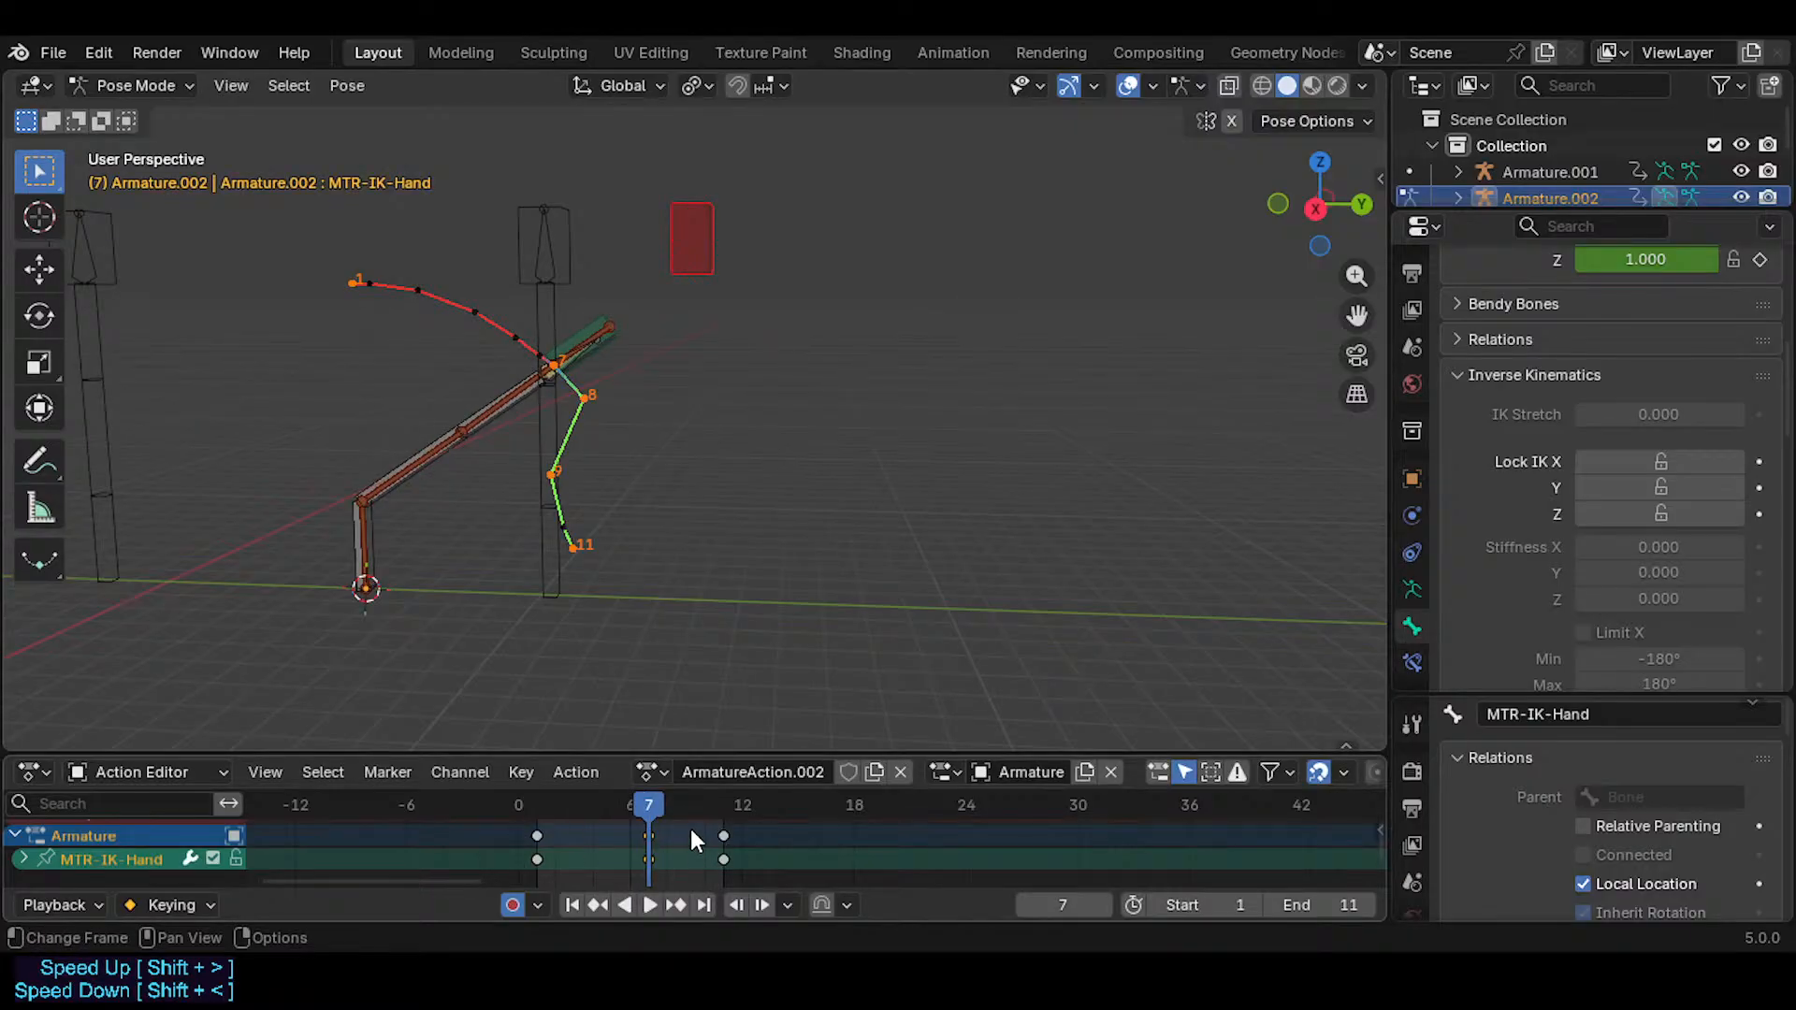
mouse_move(666, 808)
left_mouse_down()
mouse_move(524, 818)
mouse_move(744, 830)
mouse_move(645, 820)
left_mouse_up()
scroll(549, 430, "up", 2)
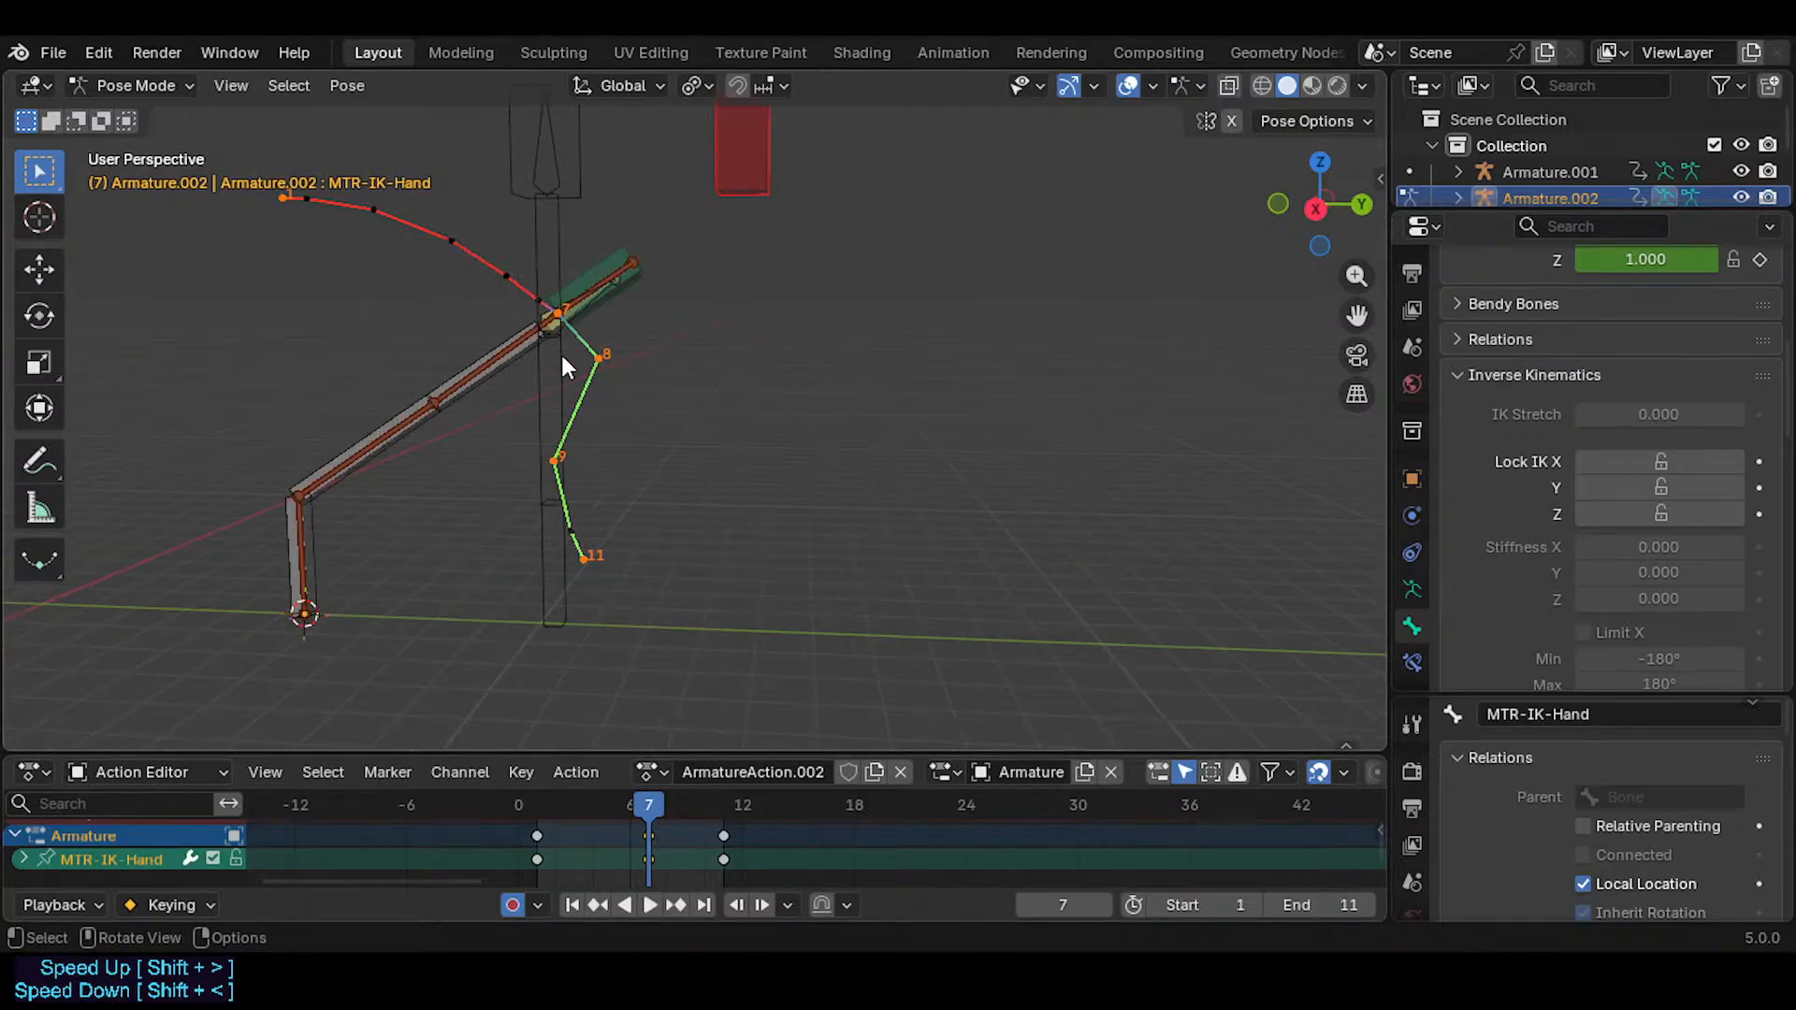
- Move TWK-Hand slightly upward at frame 7, lifting it above the stretched arm's hand position
left_click(564, 279)
middle_click_drag(569, 283, 651, 365, "shift")
key("g")
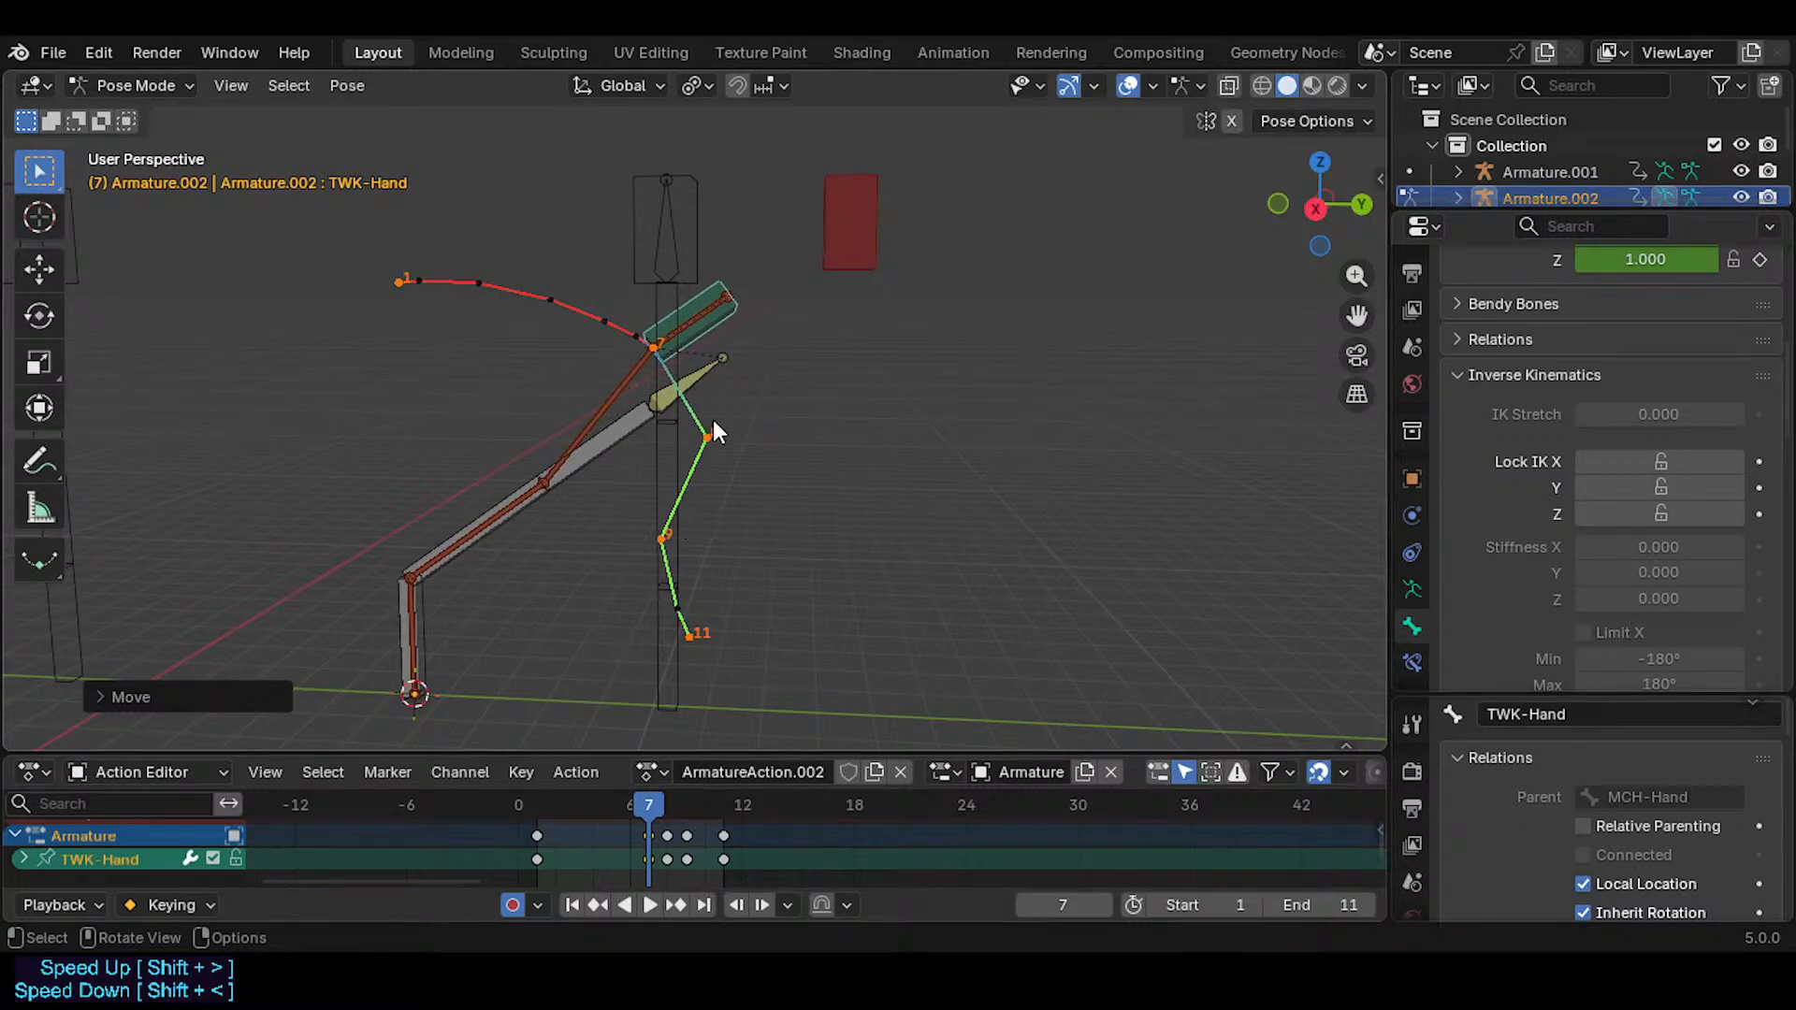
scroll(714, 426, "down", 2)
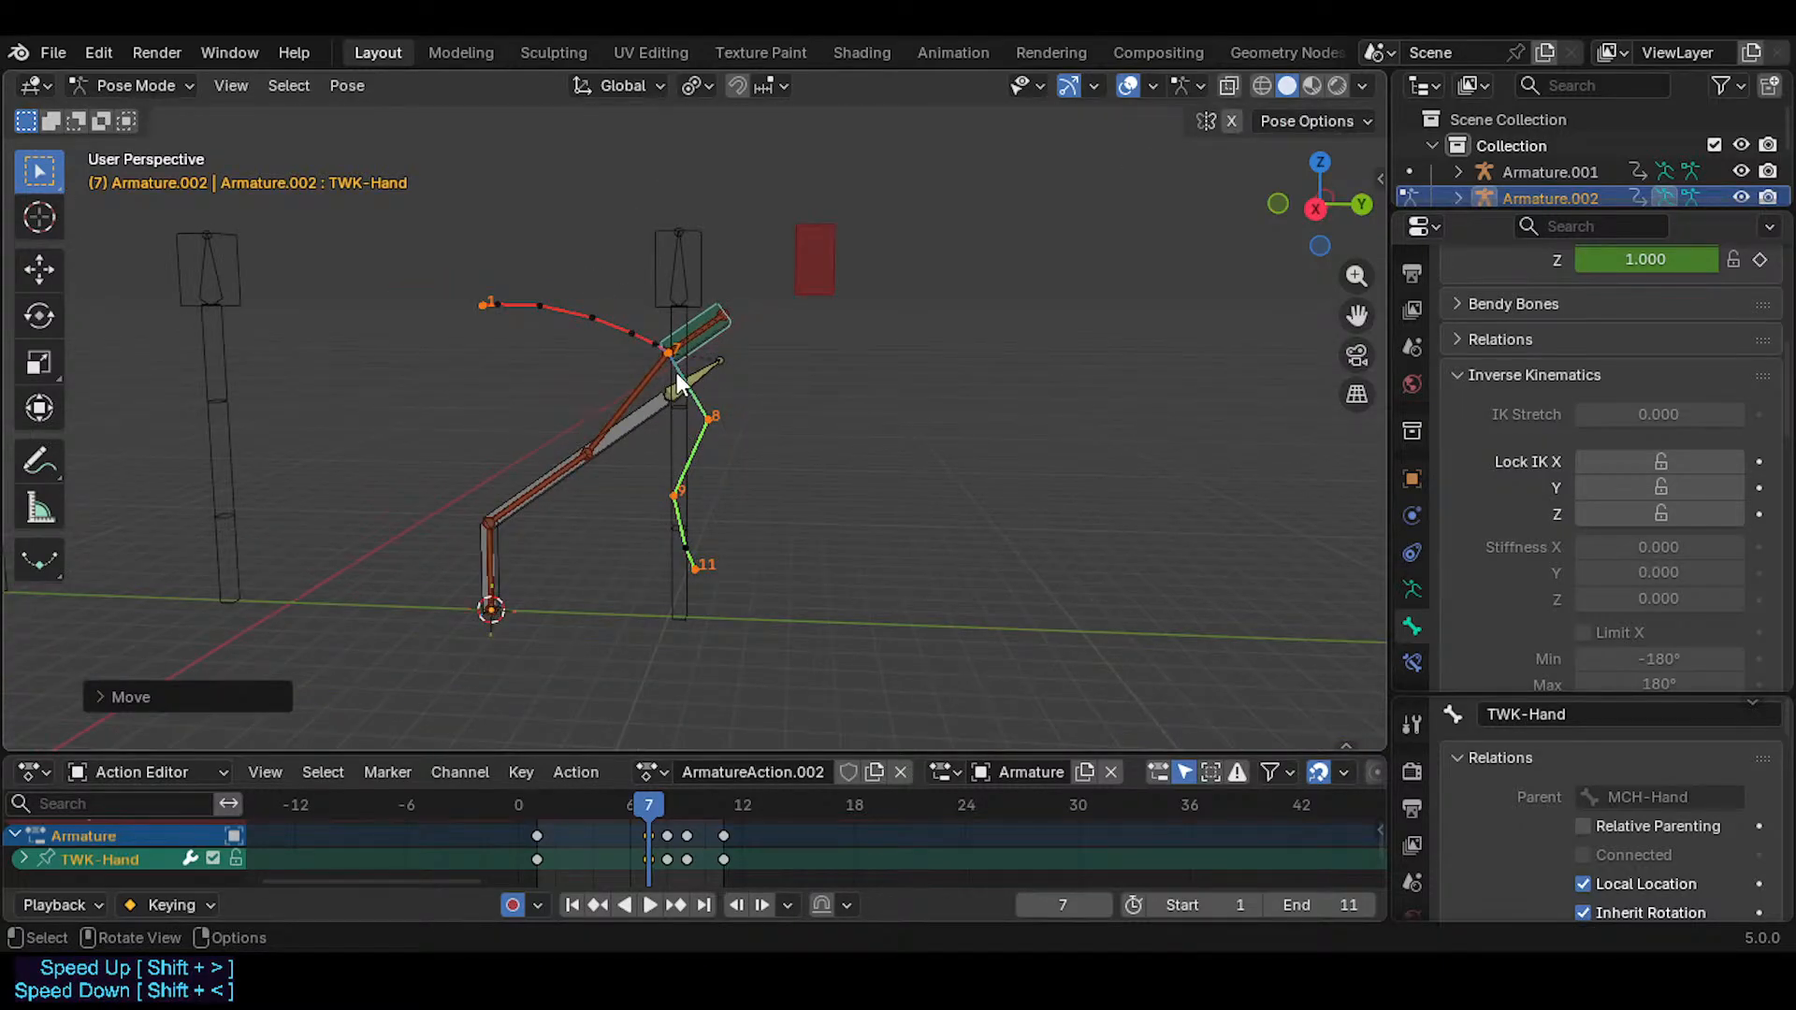
- Set CTL-ForeArm's IK Stretch to 0.1 and clear the existing bone motion paths
left_click(659, 413)
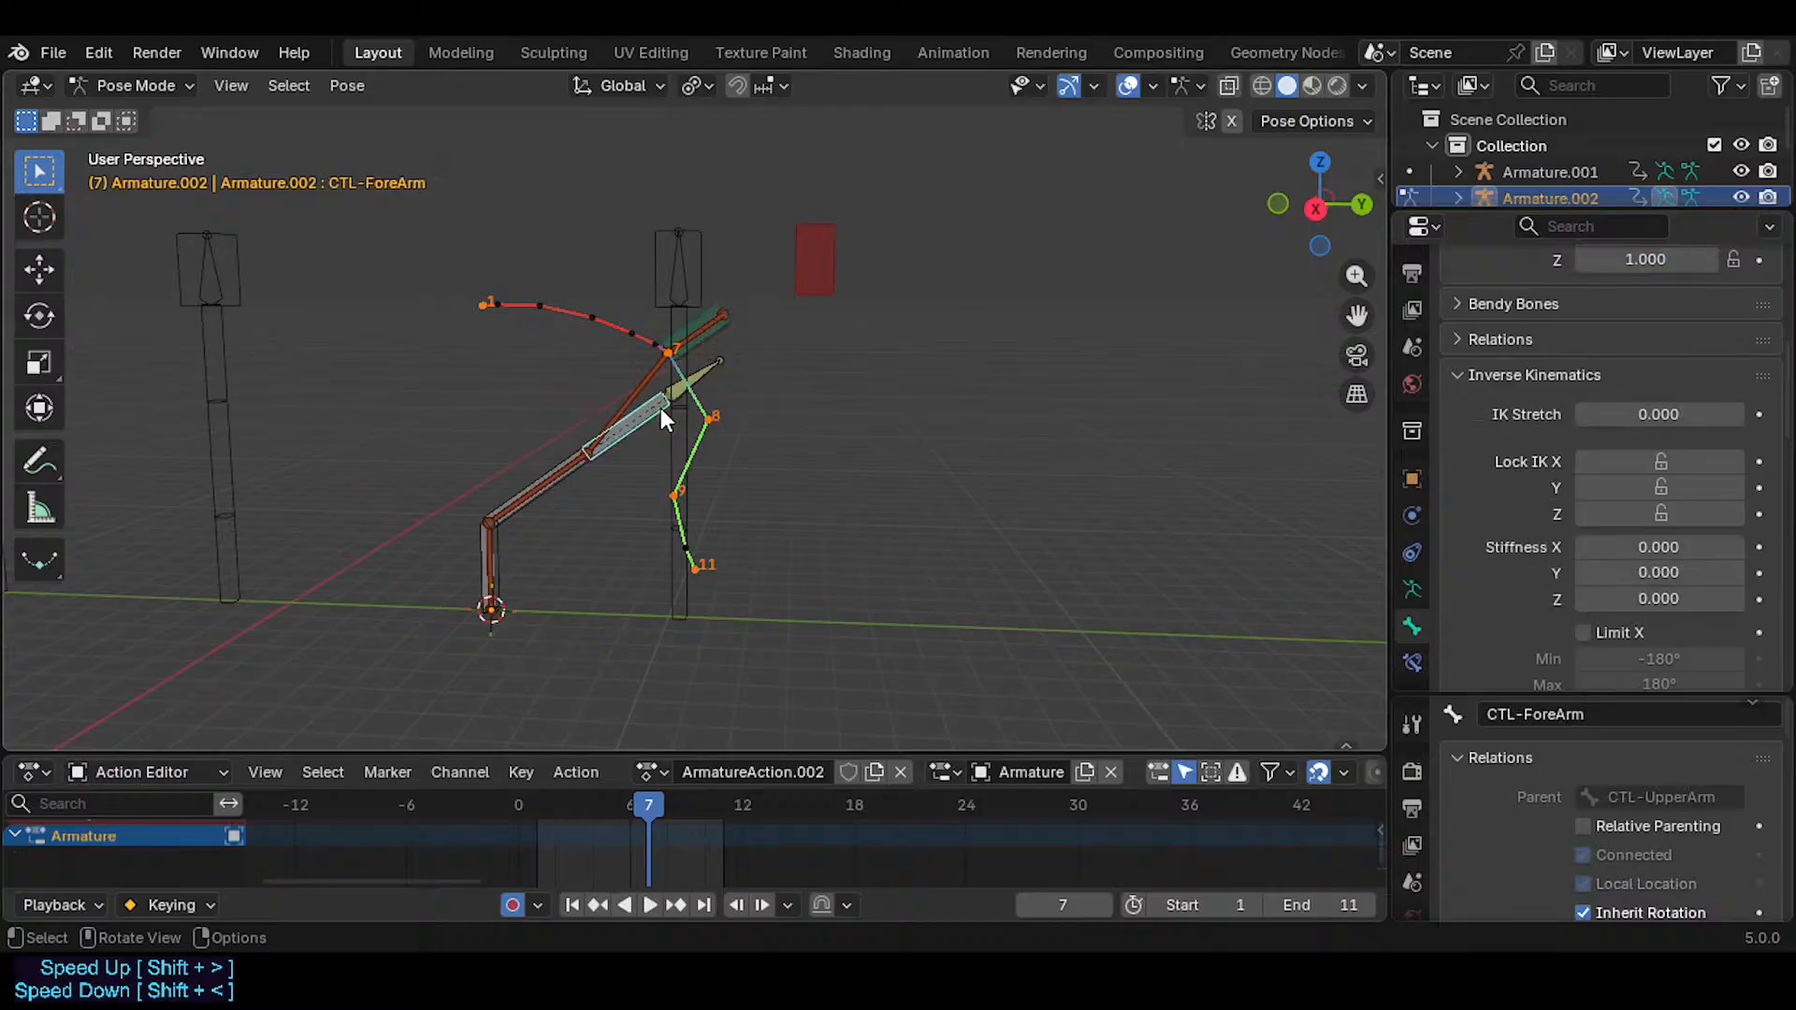
left_click(1601, 415)
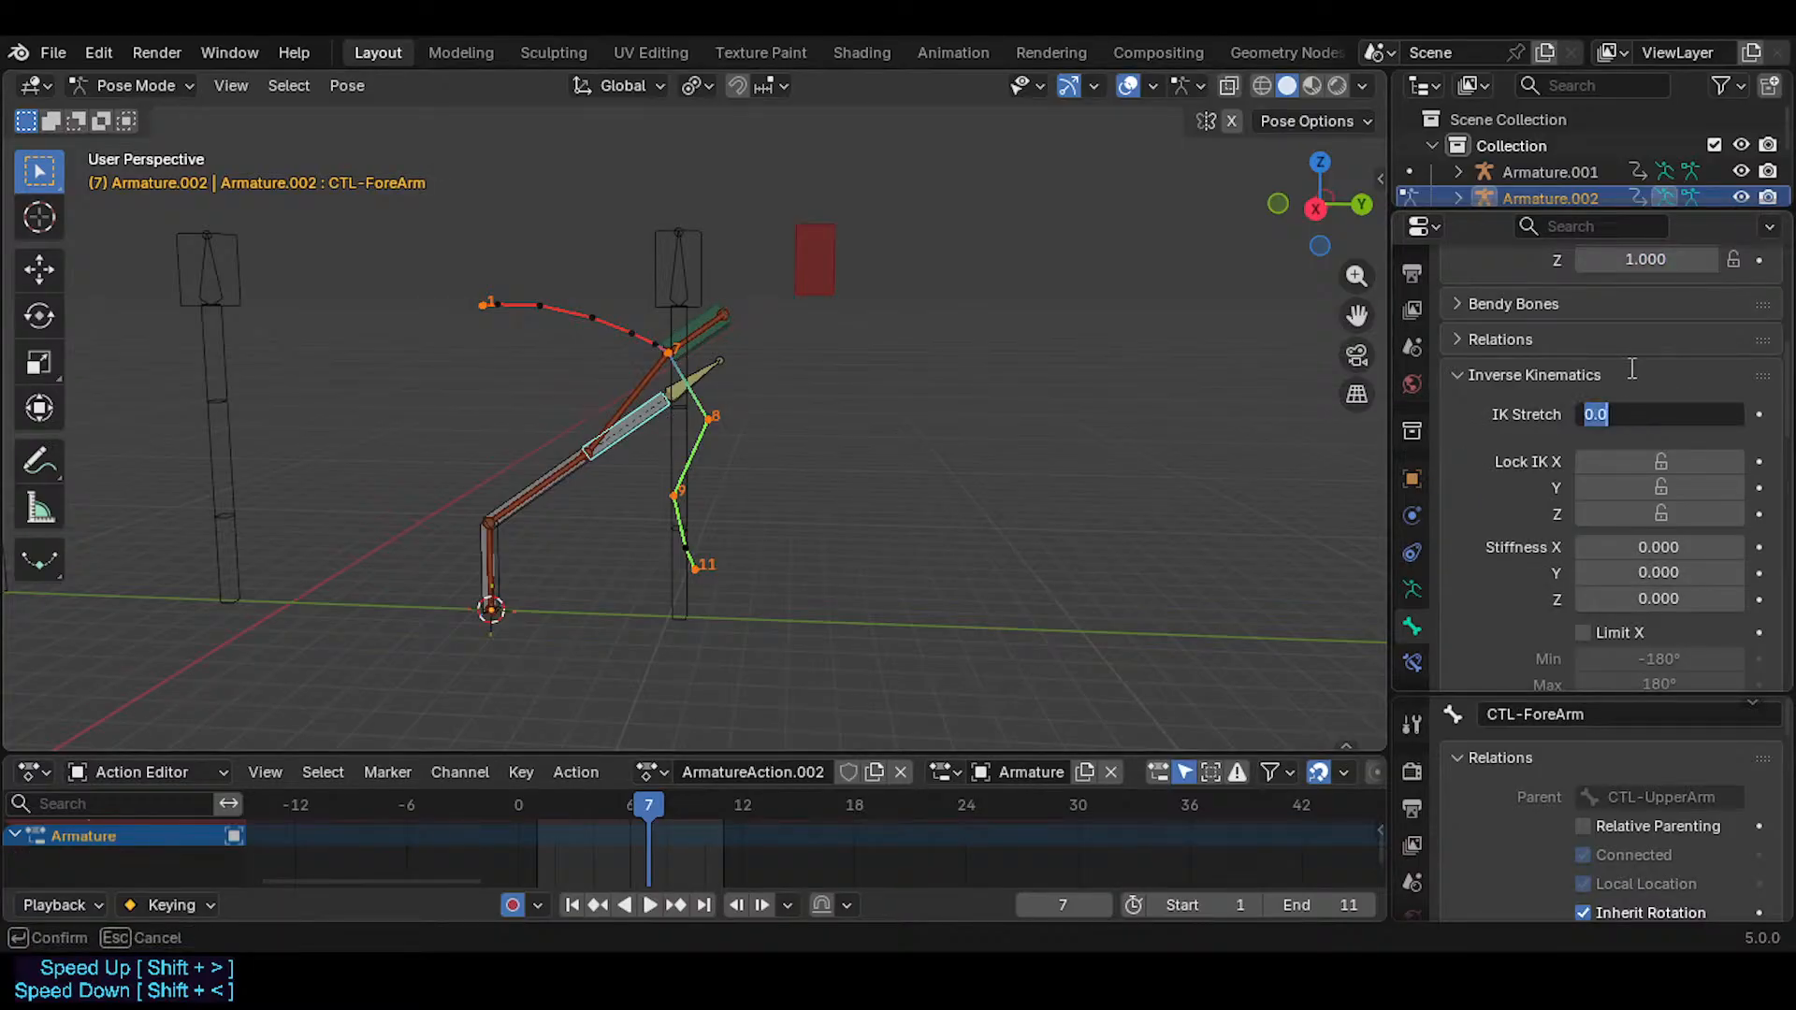
type("0.1")
key("Return")
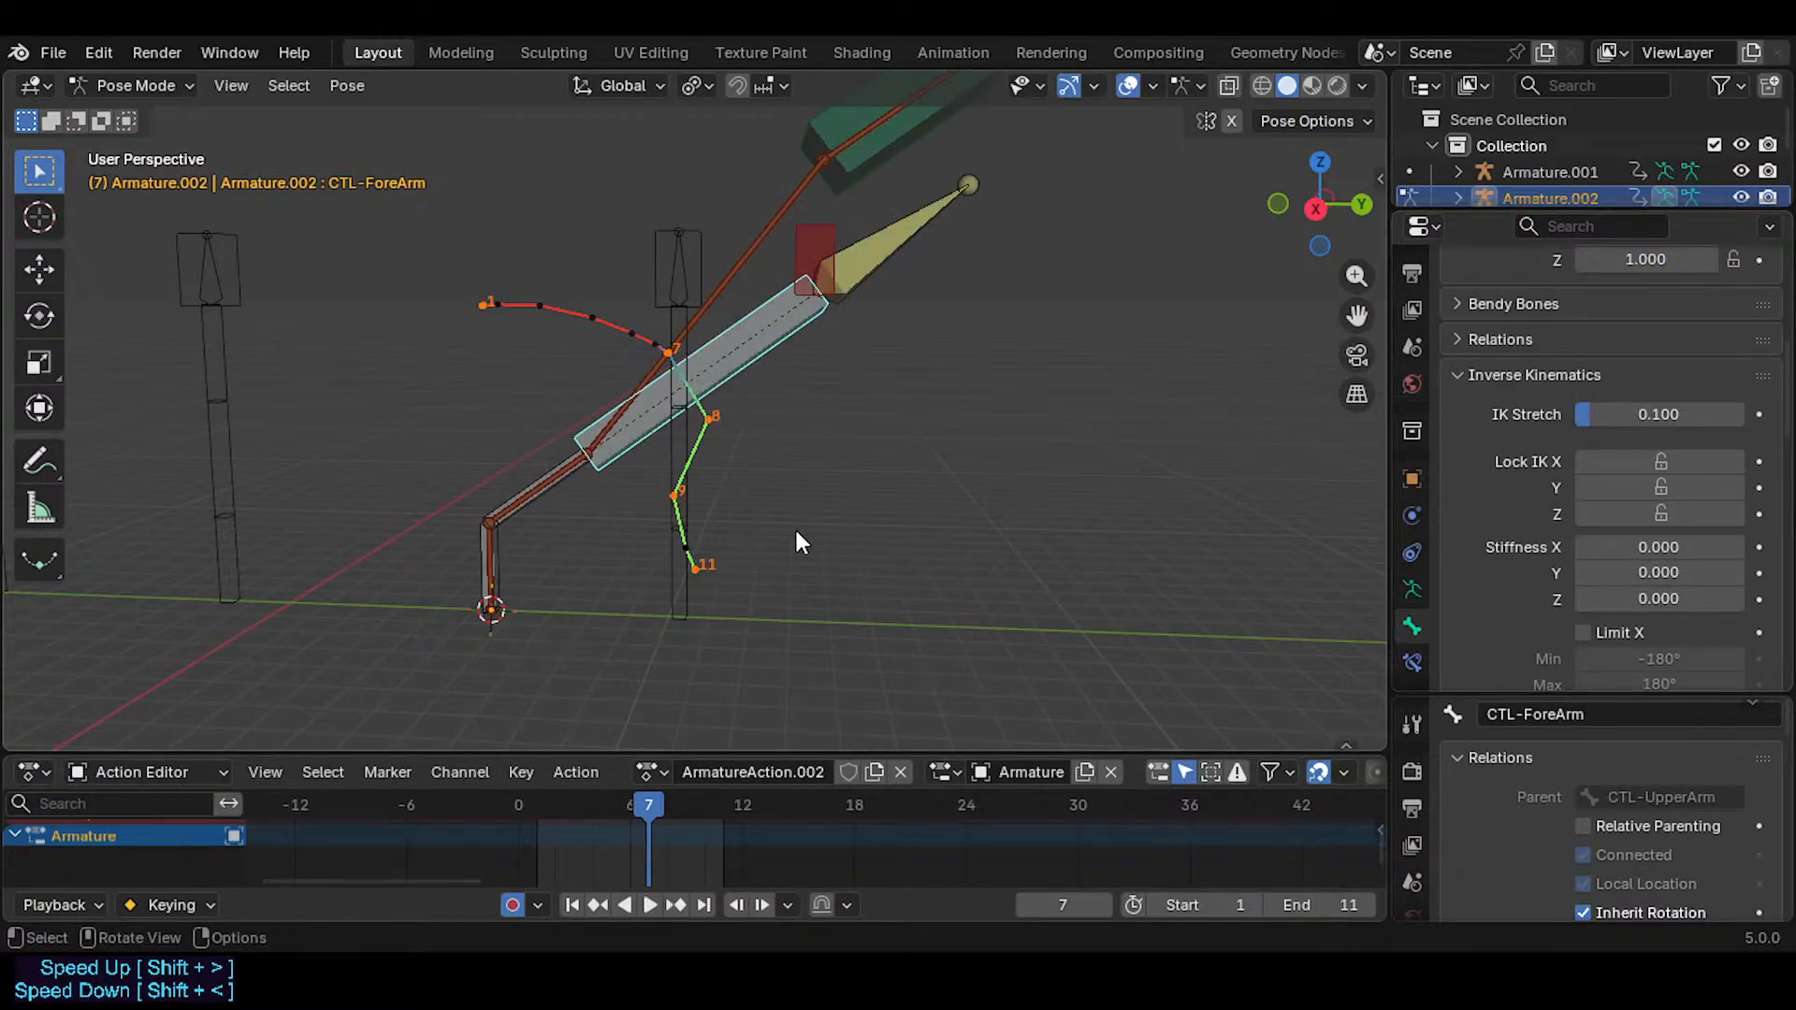
key("alt+m")
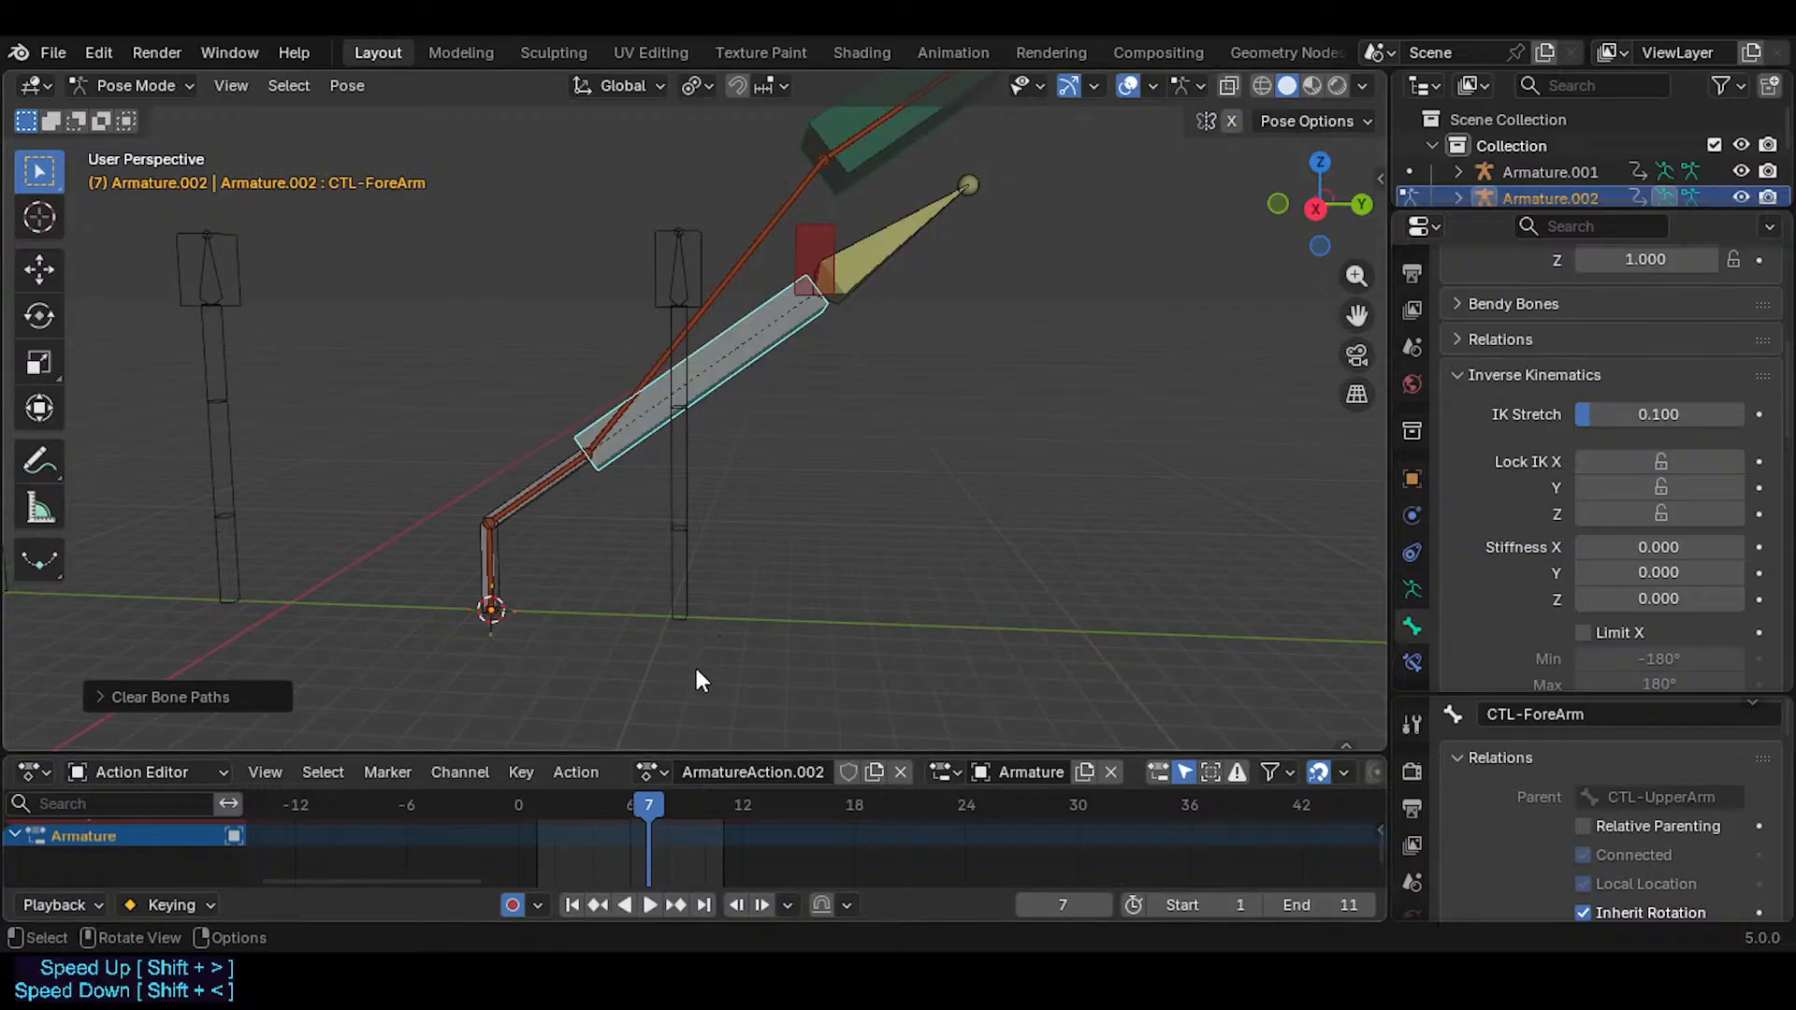
- Scrub the stretched arm's pose with all bones selected, and delete TWK-Hand's keyframes at frames 8 and 9
left_click_drag(648, 805, 539, 812)
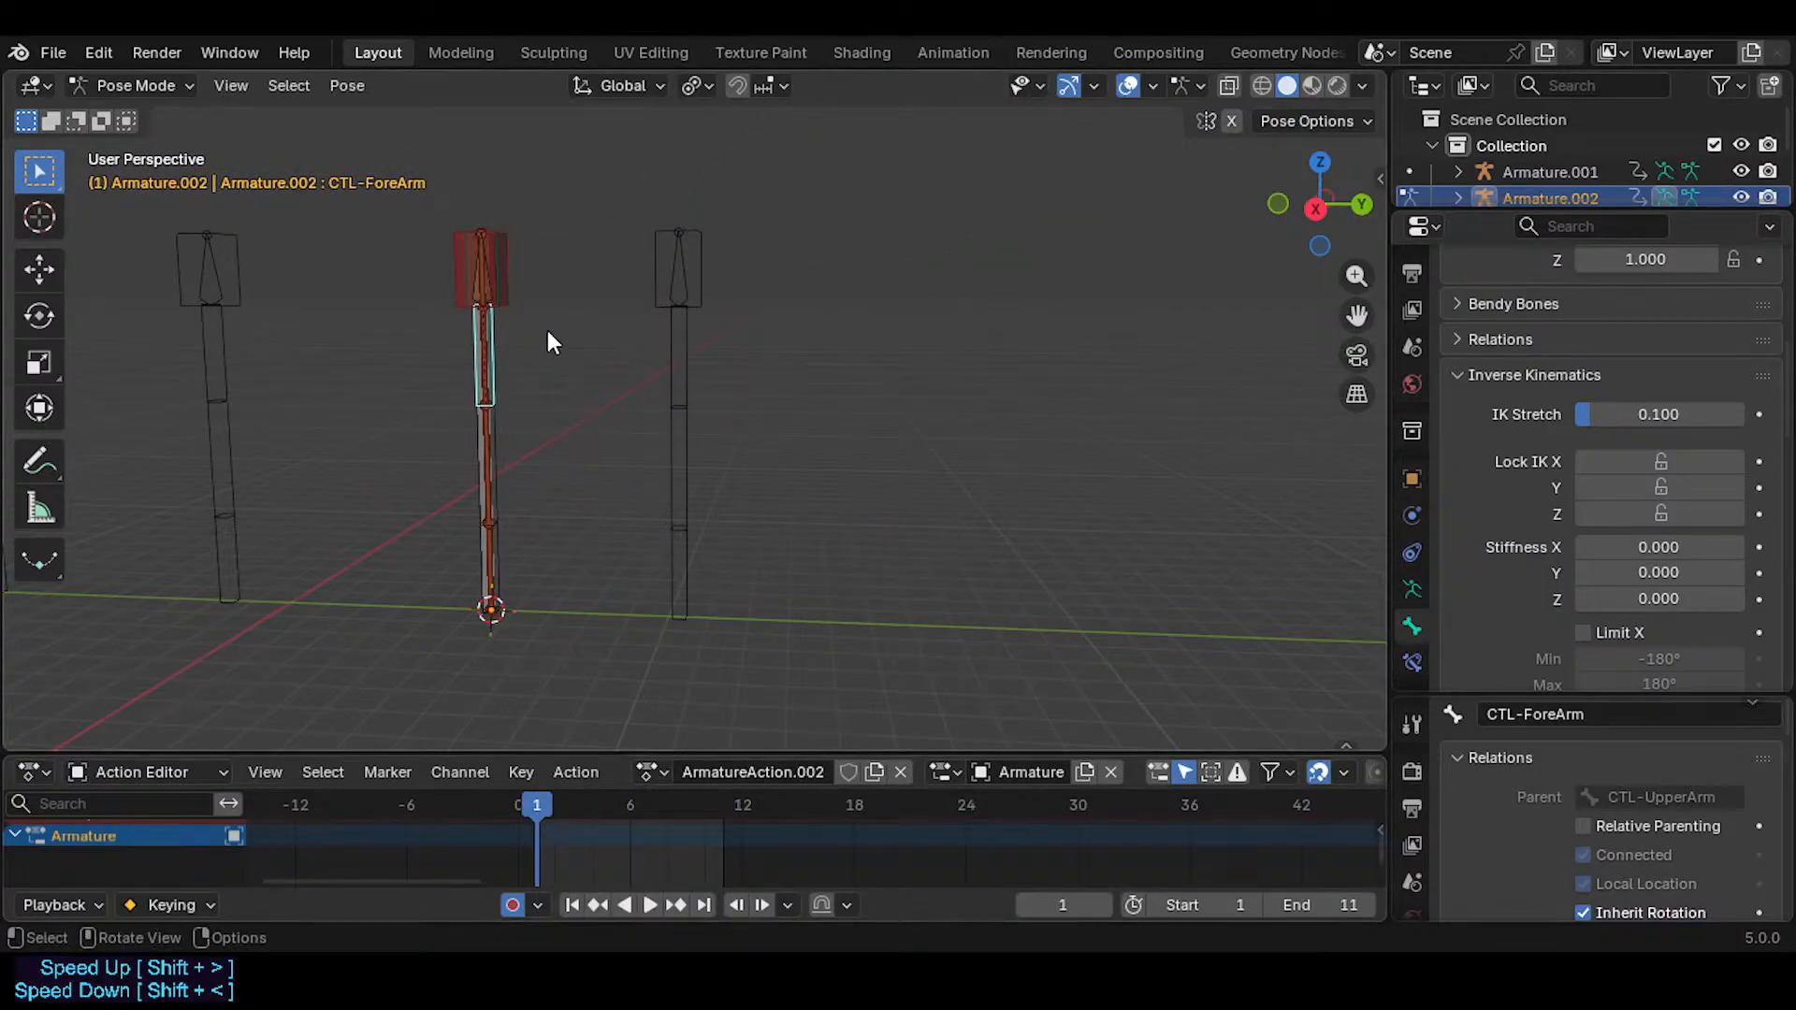
left_click(489, 449)
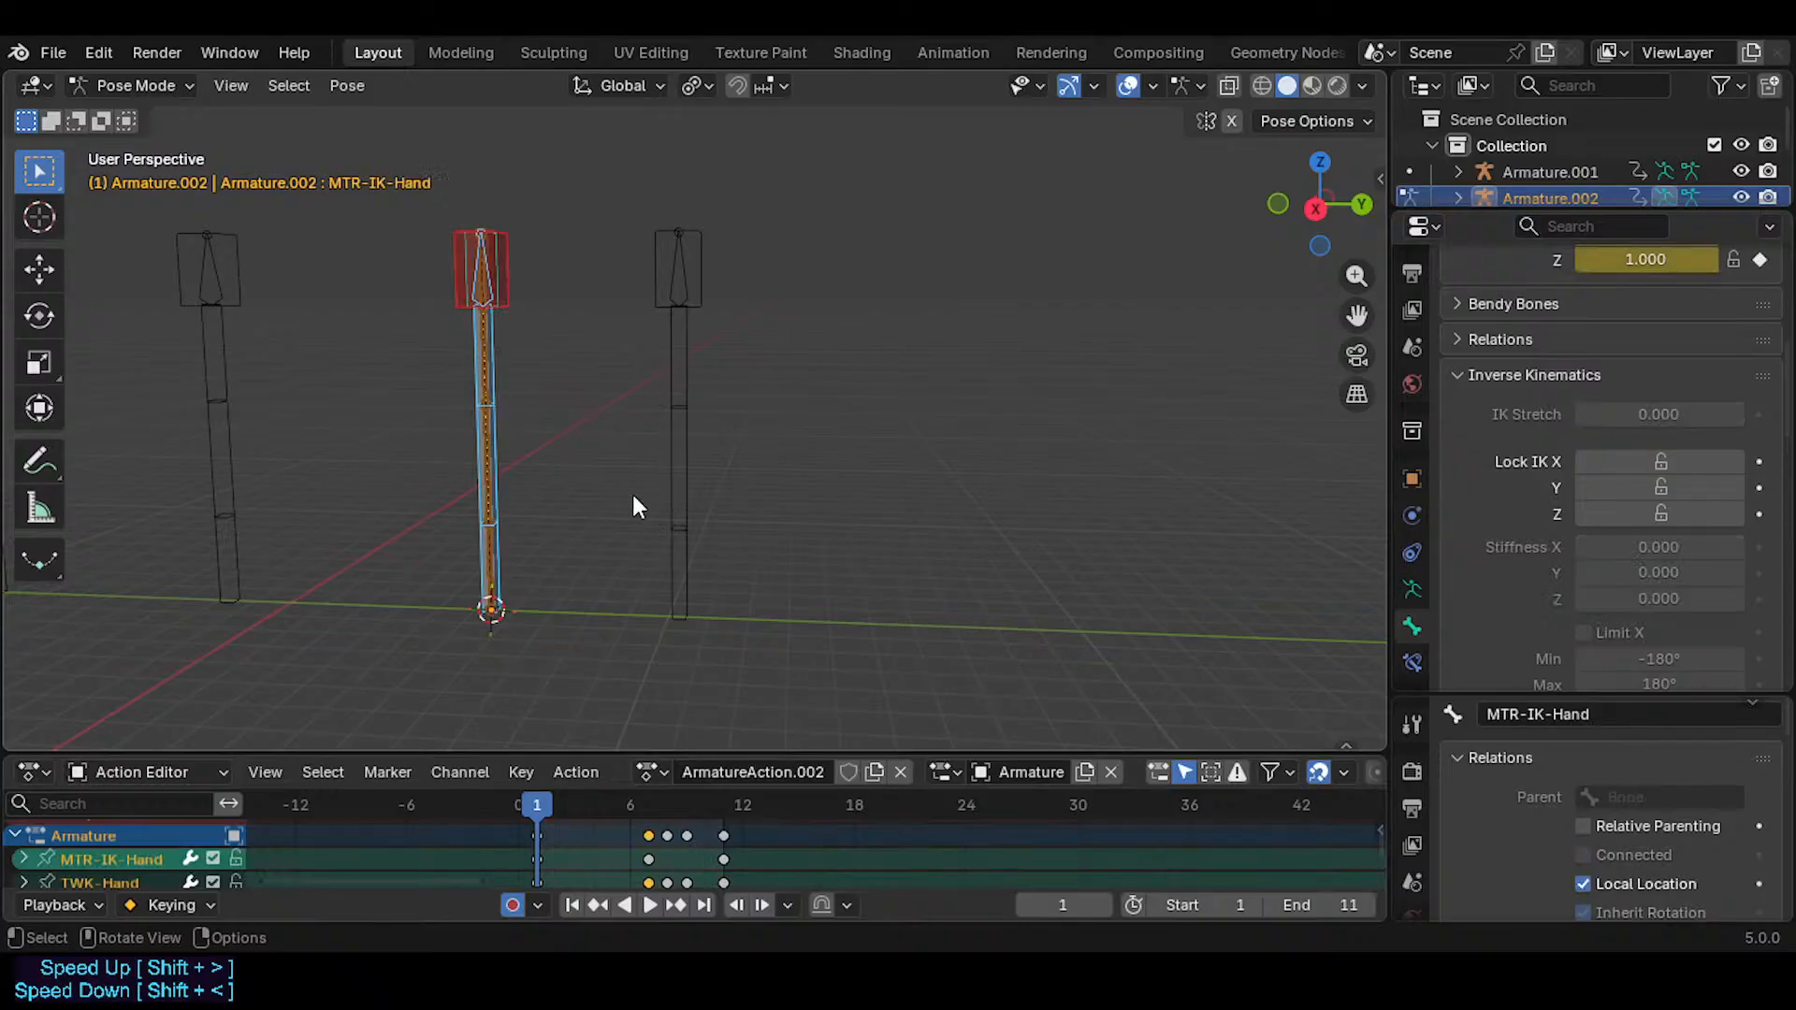
left_click_drag(536, 810, 677, 815)
left_click(650, 829)
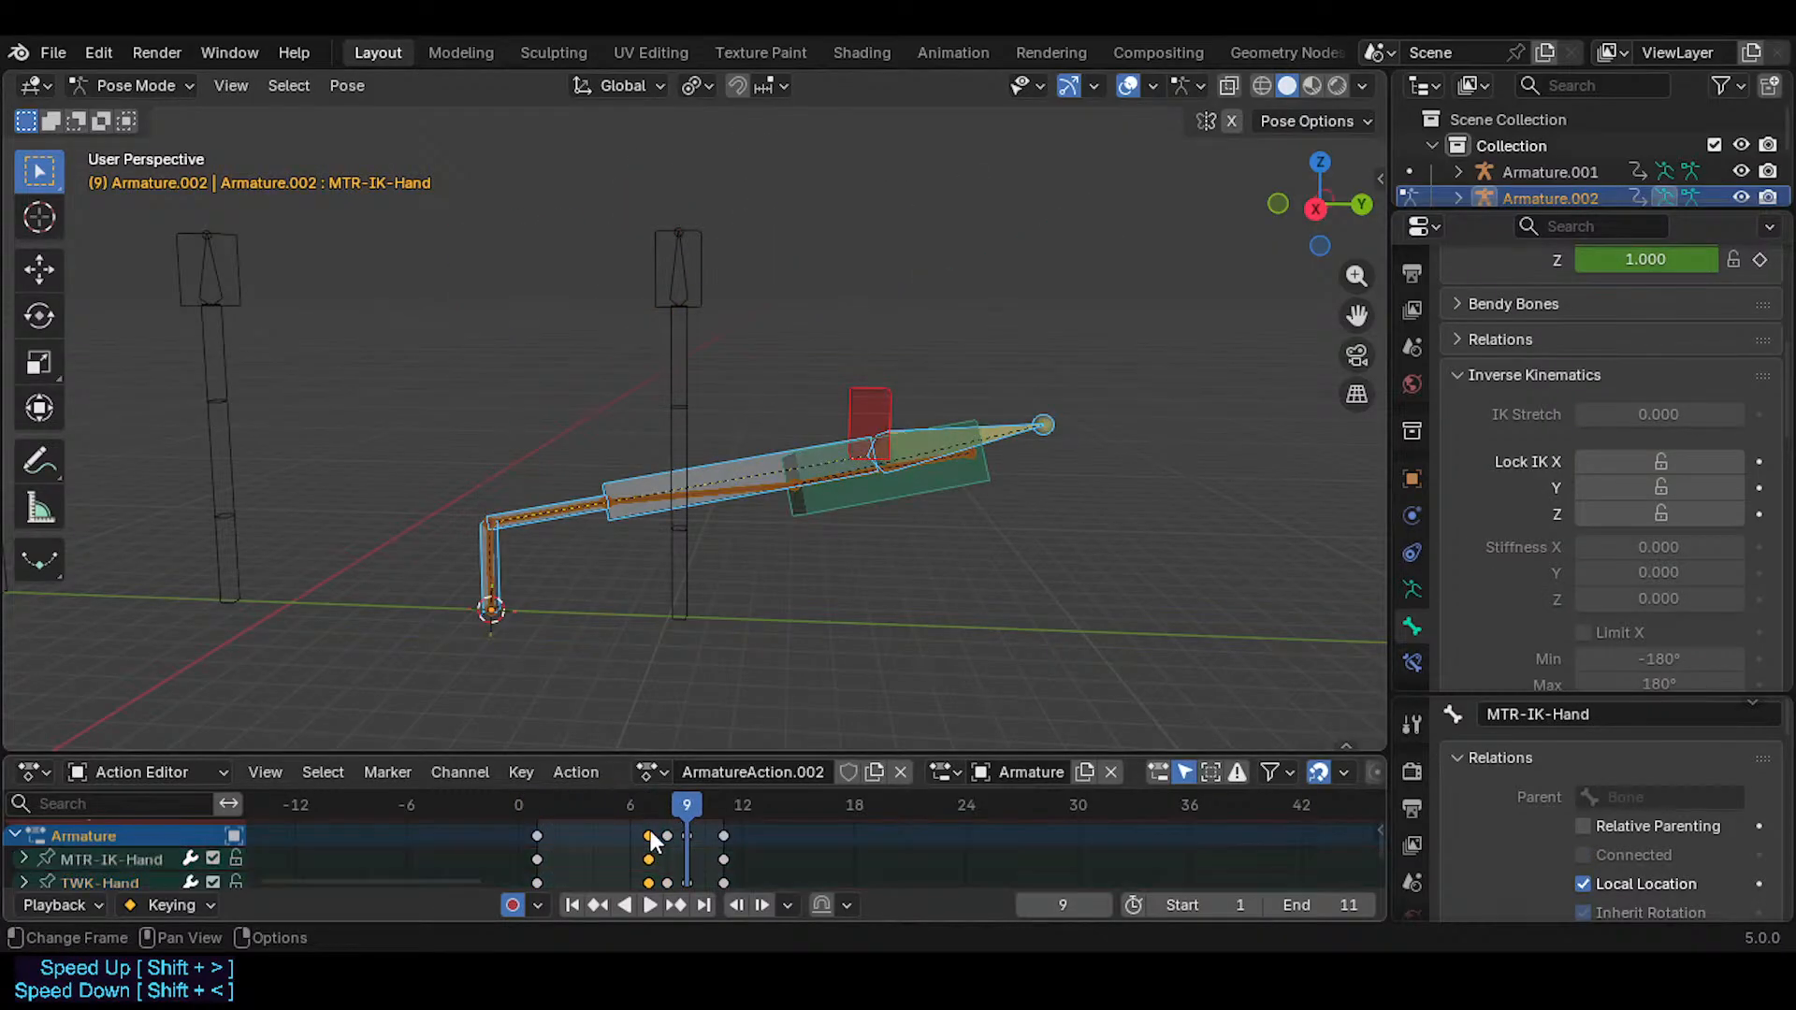
key("x")
left_click(691, 830)
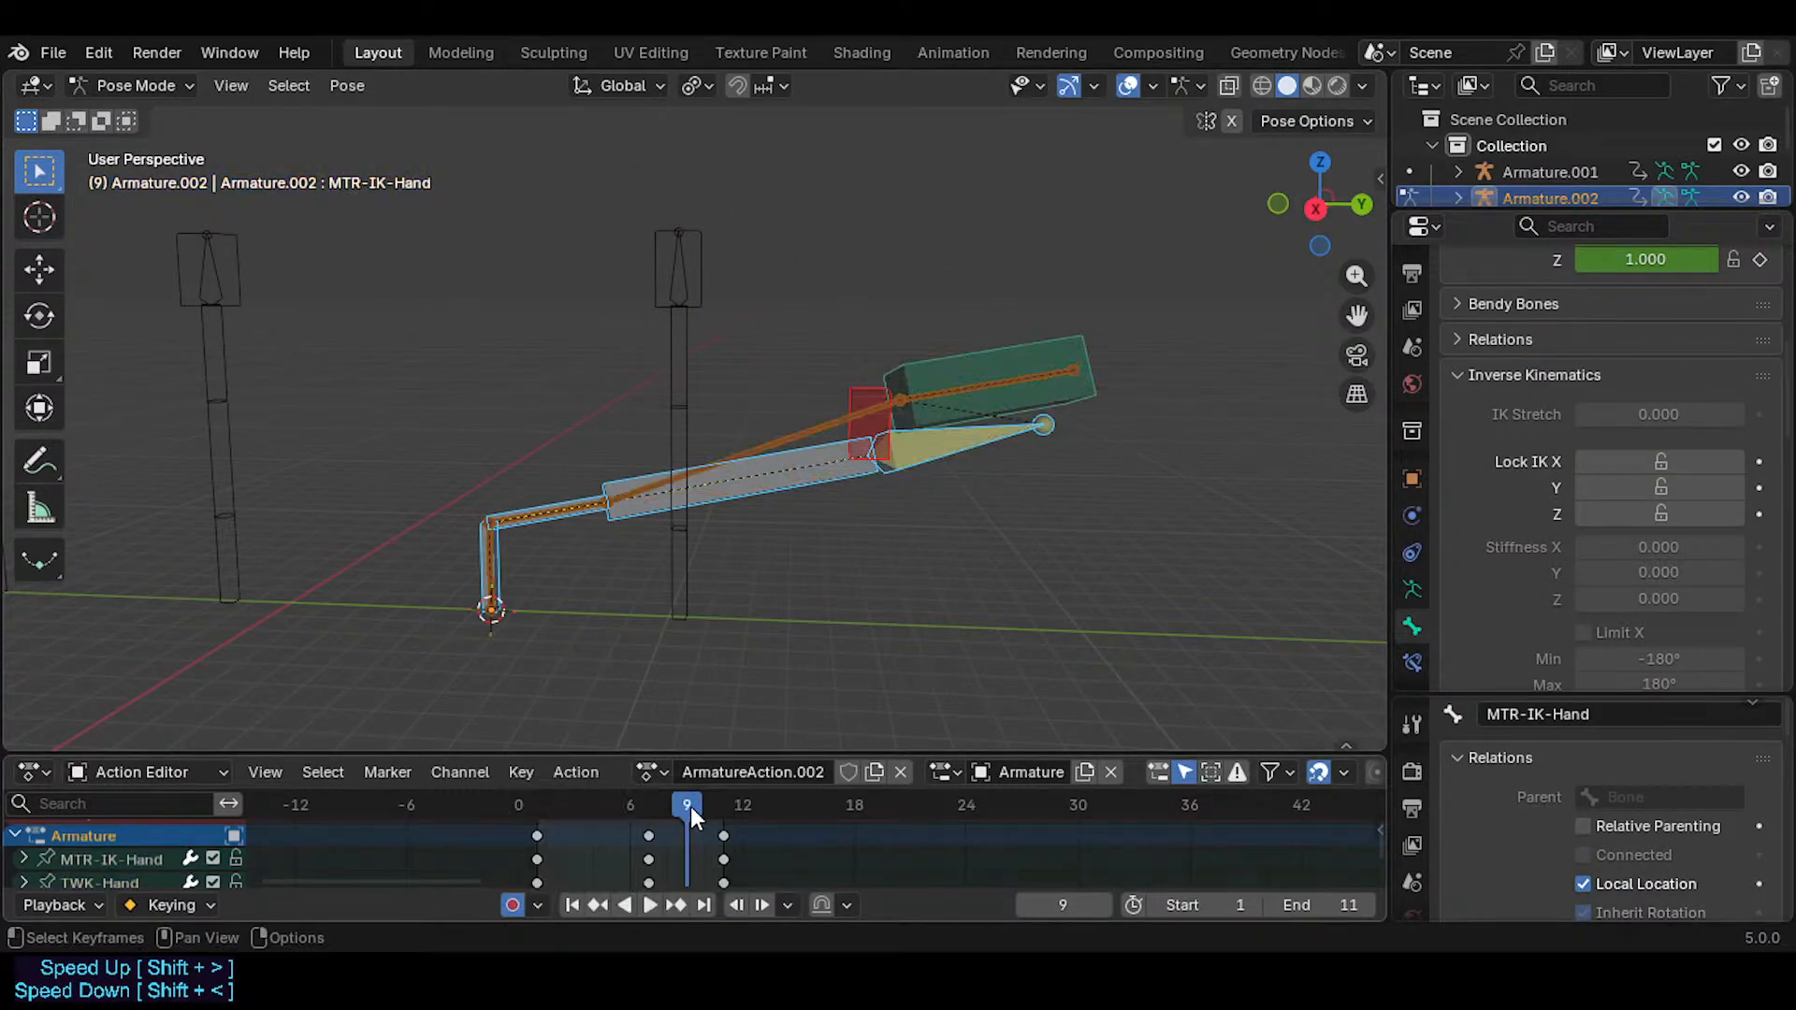
- Calculate head motion paths for CTL-ForeArm and MCH-Hand at frame 8, and play the animation to check their arcs
mouse_move(691, 806)
left_mouse_down()
mouse_move(492, 812)
mouse_move(667, 822)
left_mouse_up()
left_click(801, 381)
key("ctrl+shift+m")
left_click(763, 497)
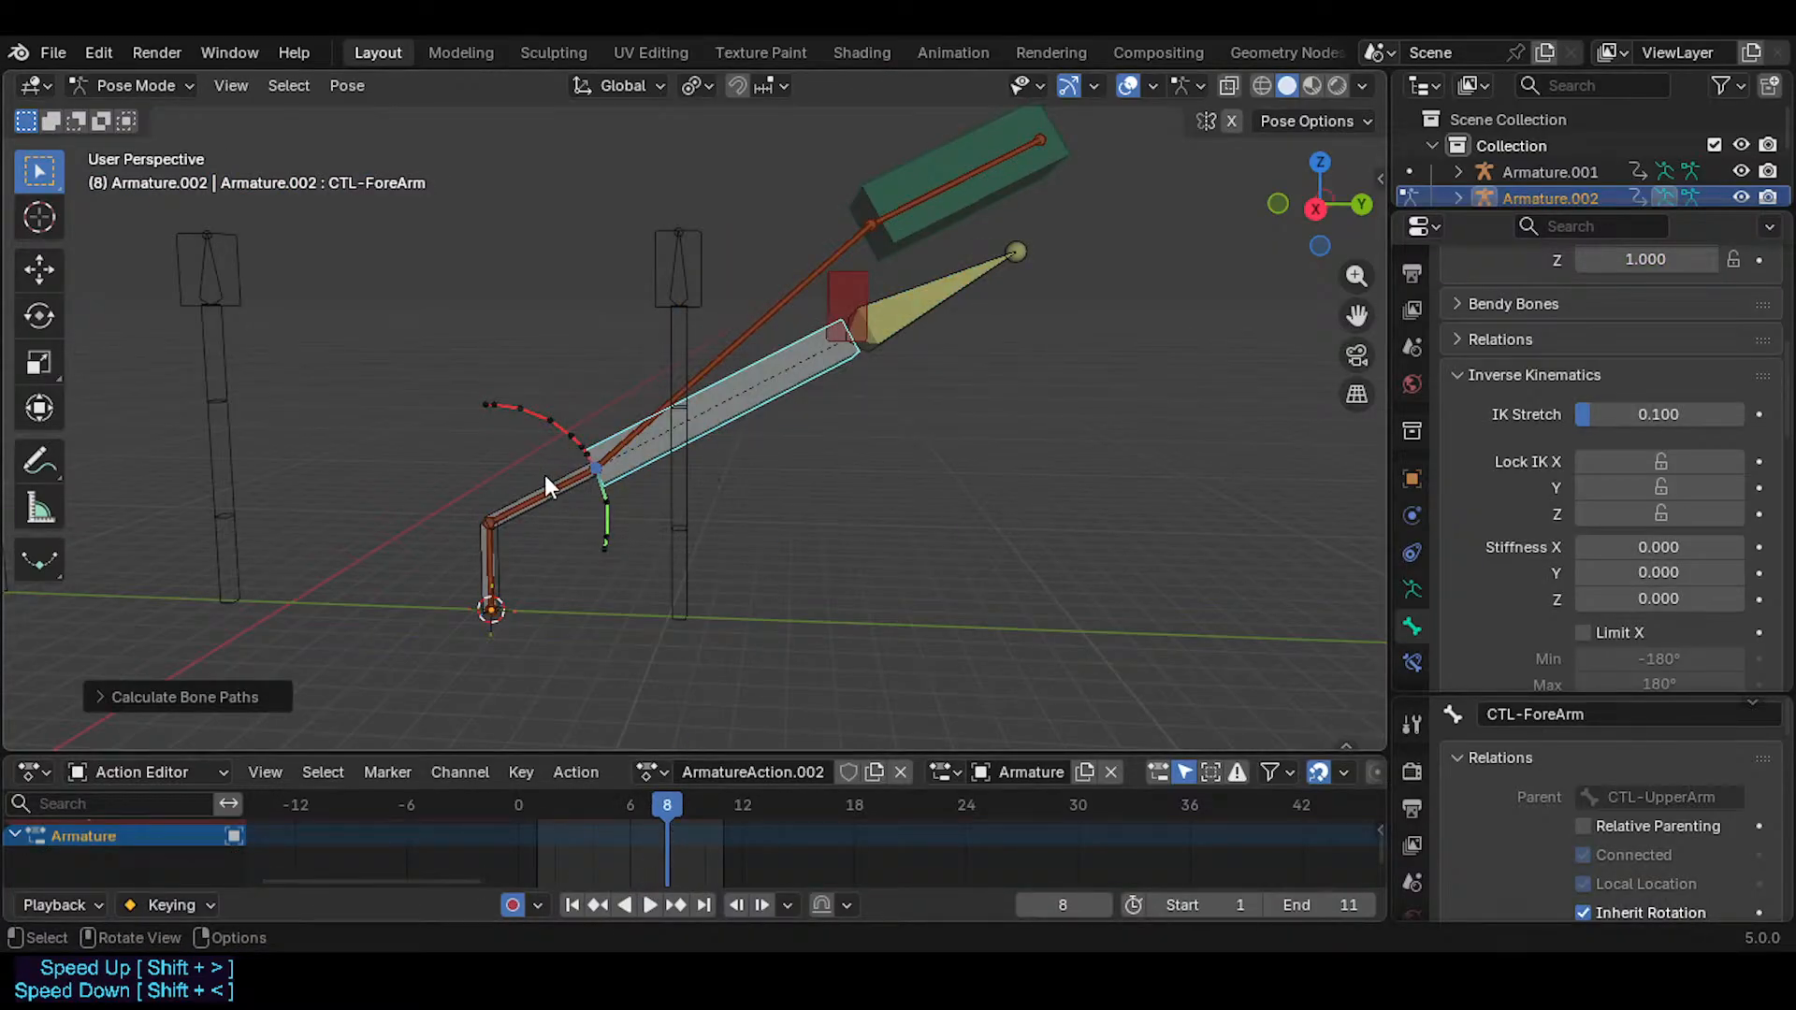
left_click(911, 303)
key("ctrl+shift+m")
left_click(833, 437)
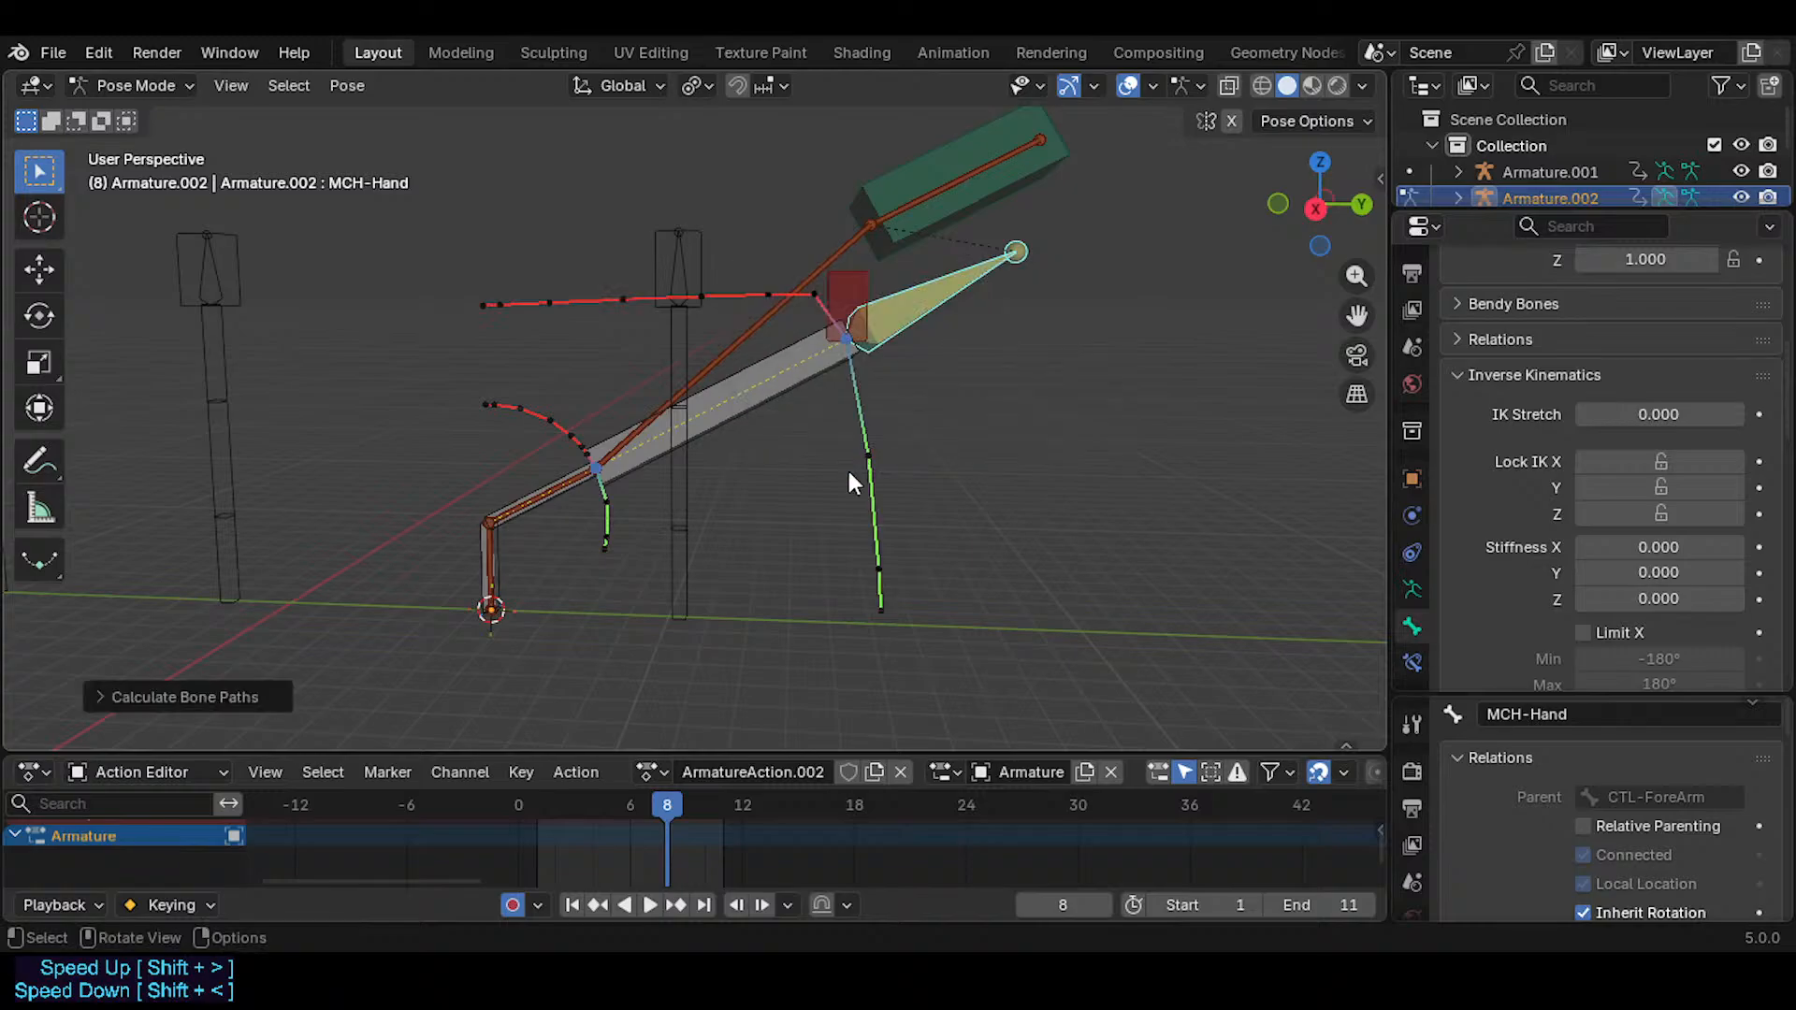
key("space")
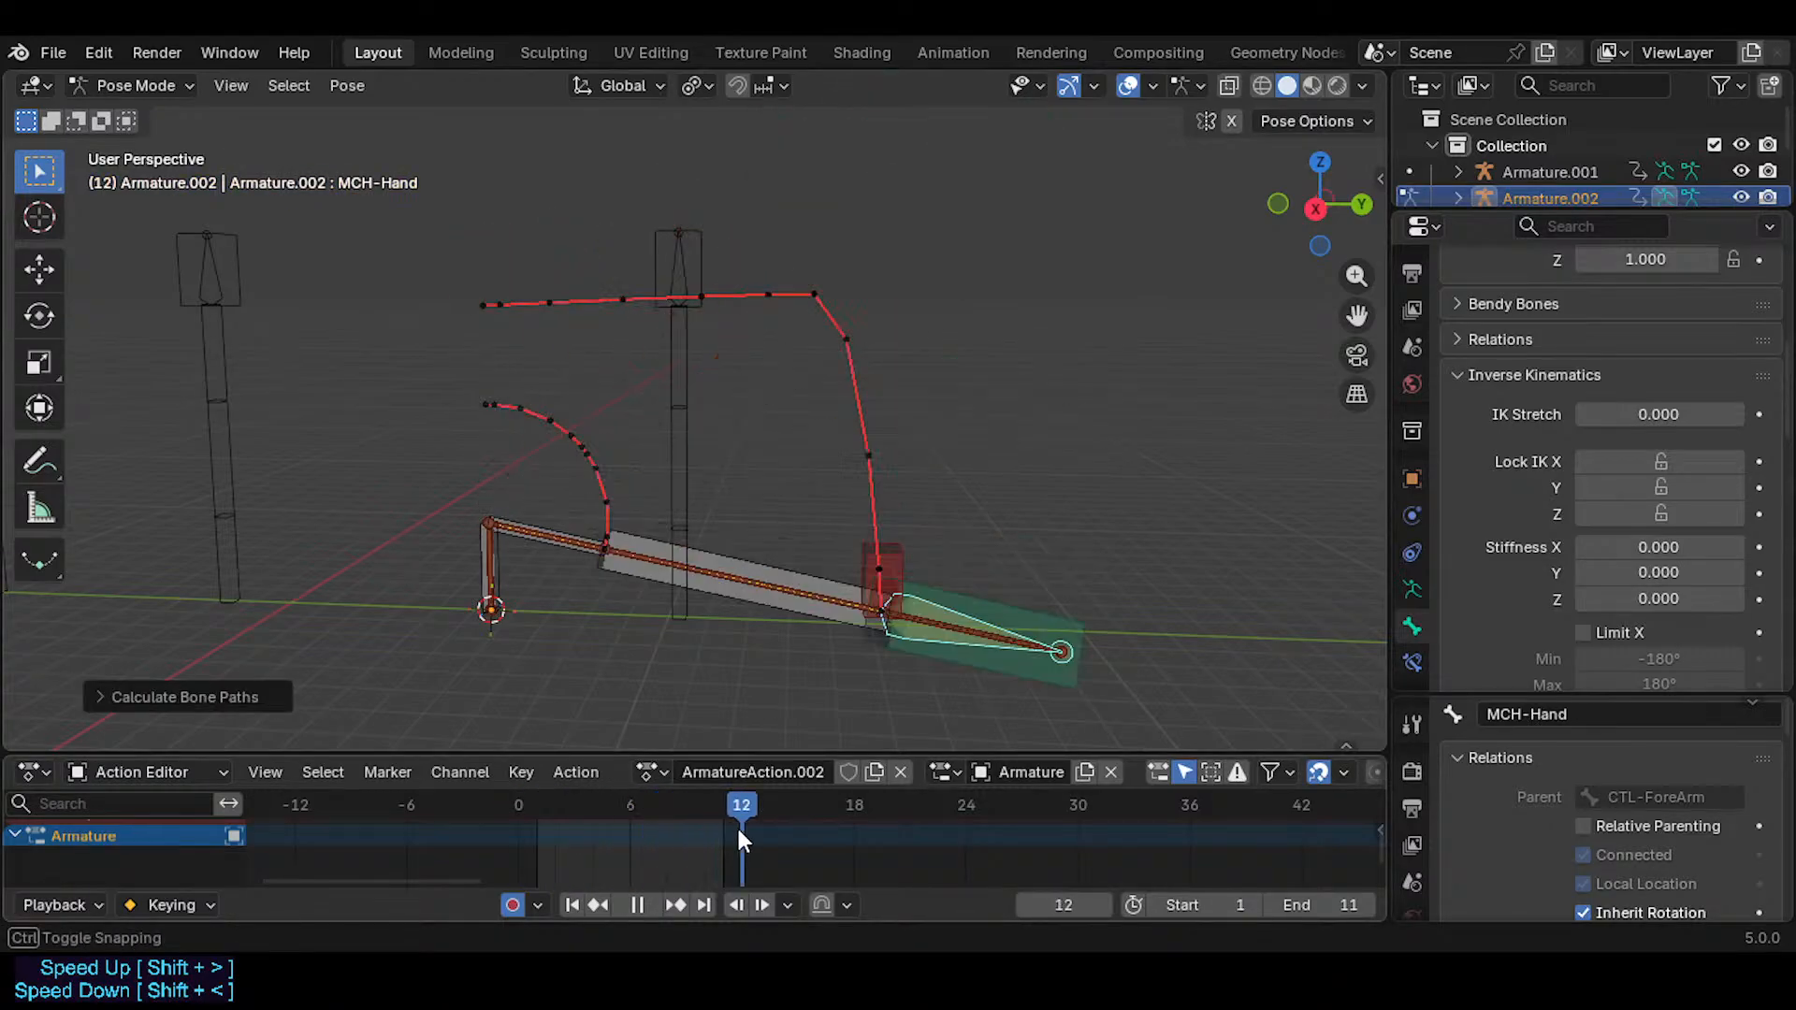
key("space")
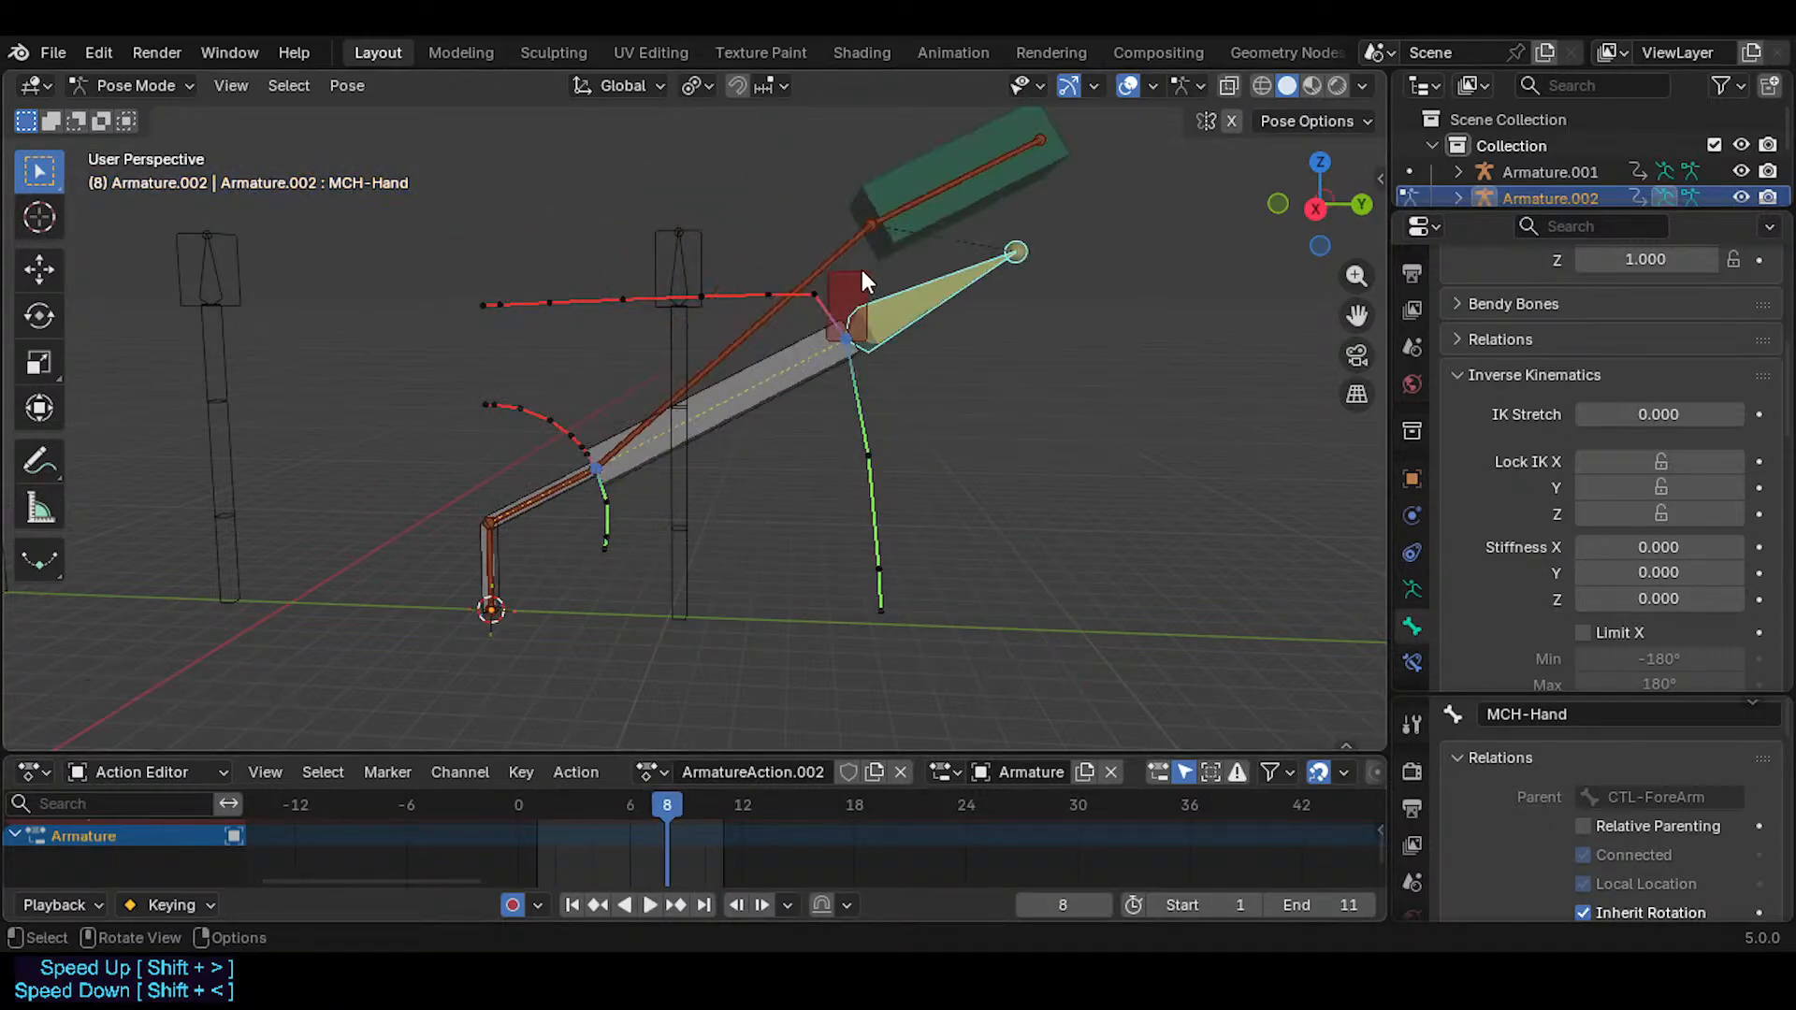
- Clear all bone paths and recalculate a path only for MCH-Hand, using its head over the scene frame range
left_click(861, 271)
middle_click_drag(858, 279, 694, 324, "shift")
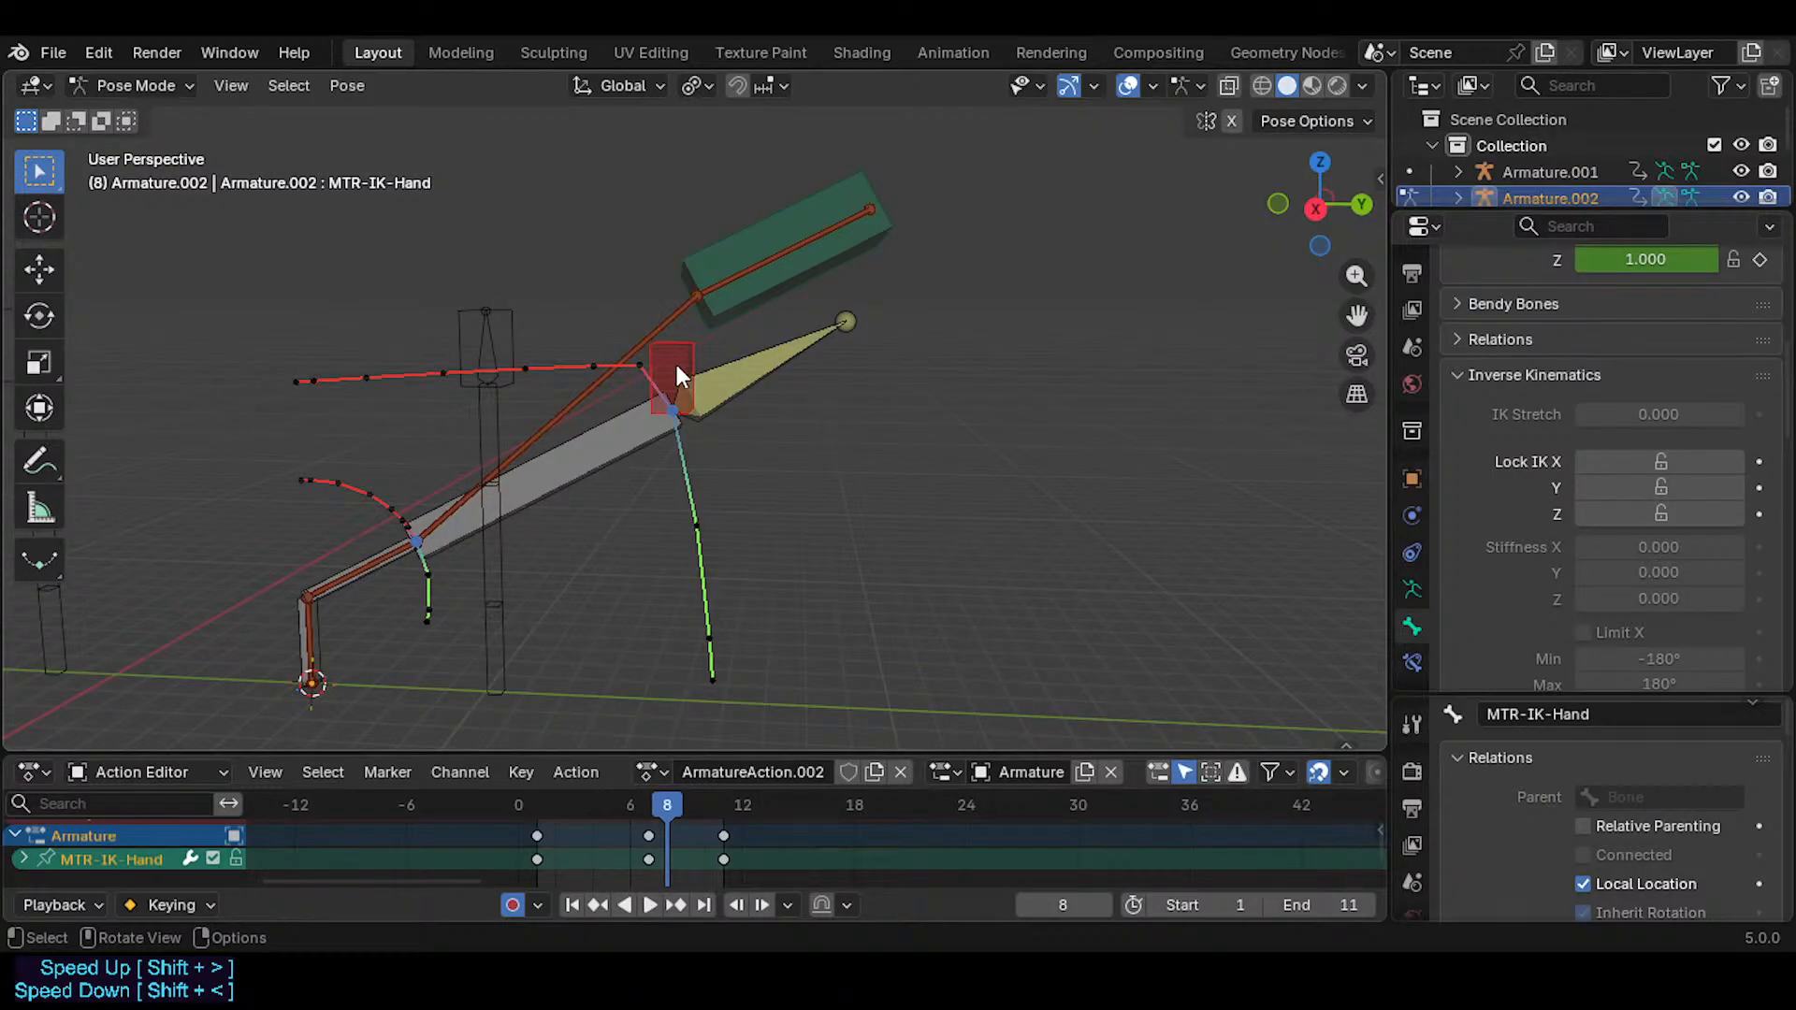
left_click(722, 396)
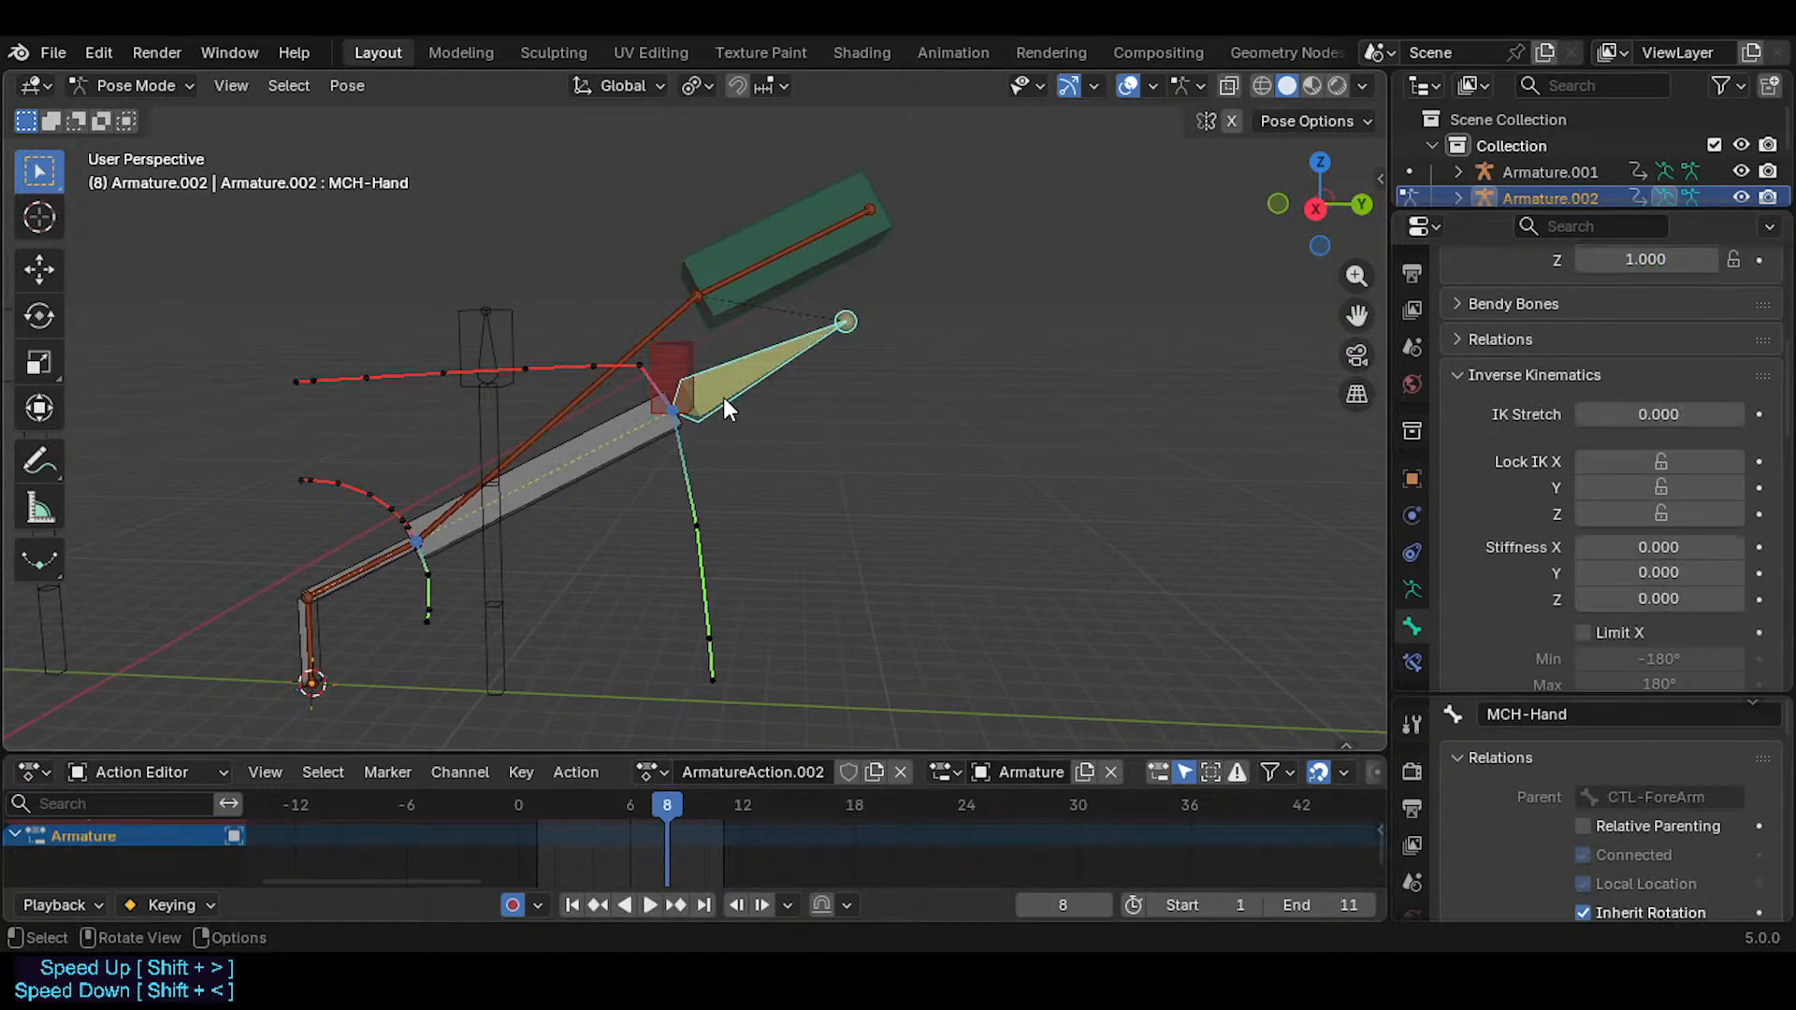
key("alt+p")
key("p")
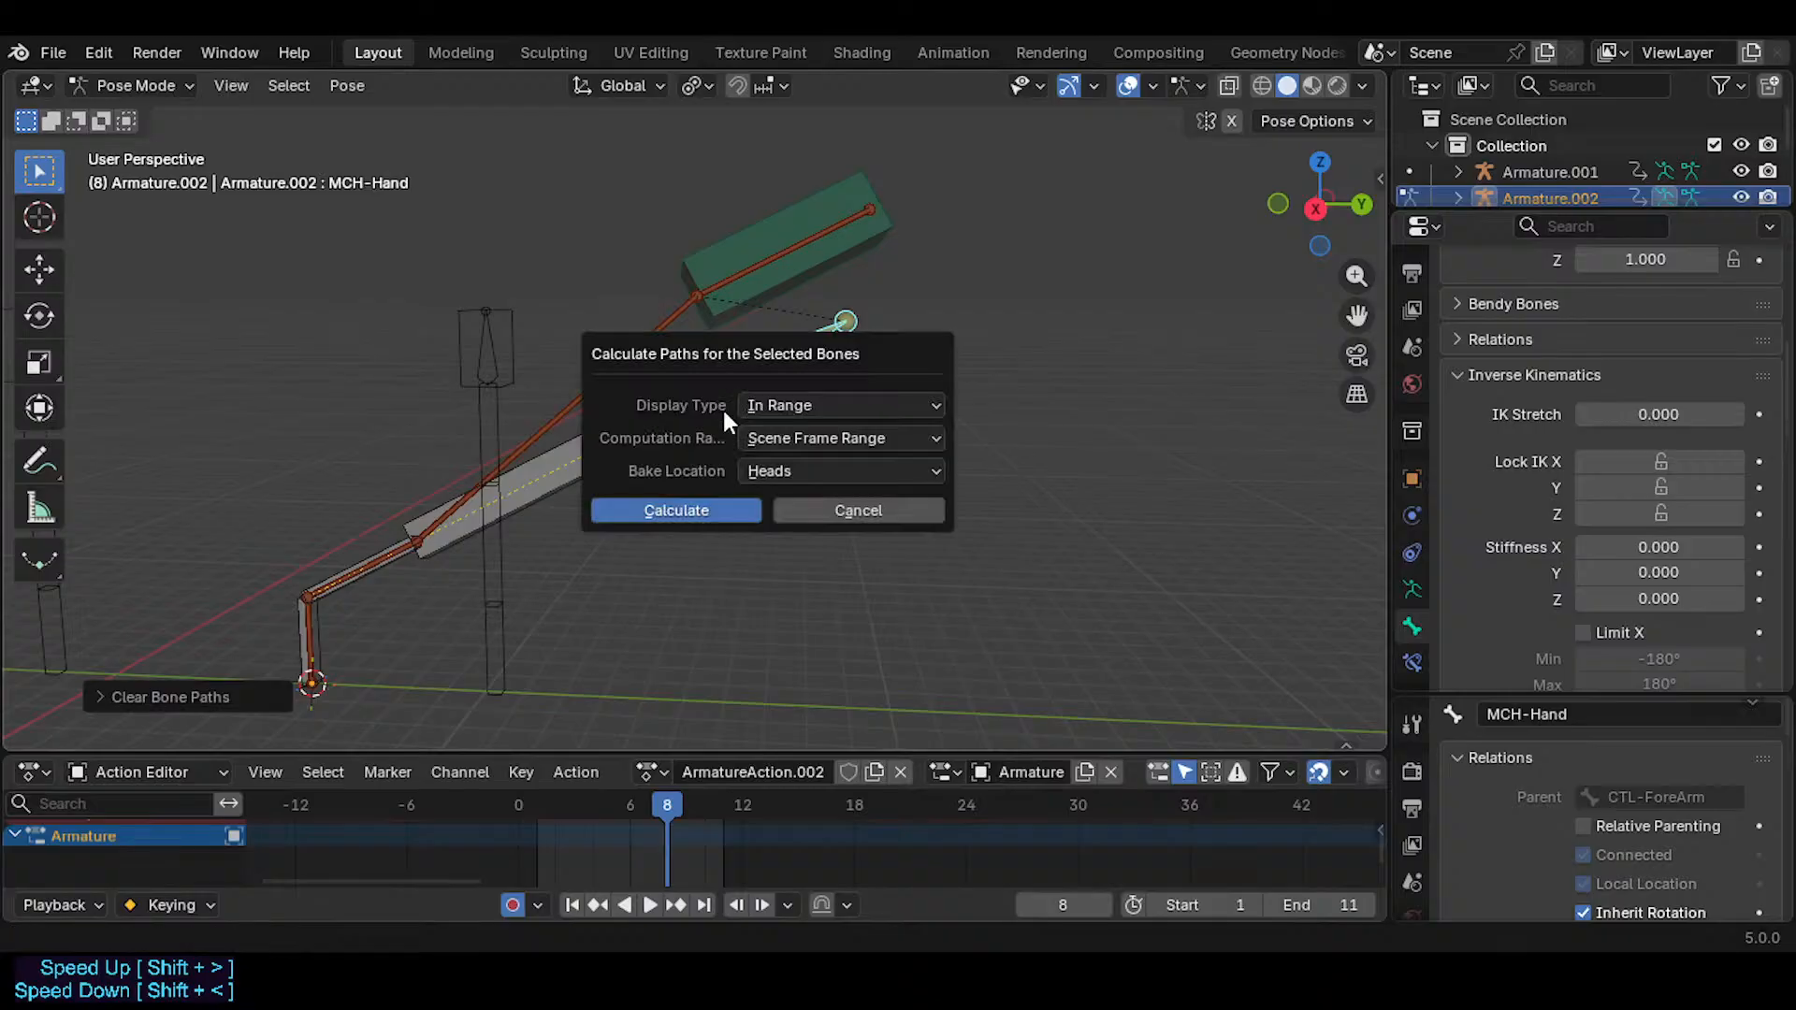
left_click(682, 518)
- Check MTR-IK-Hand and MCH-Hand against the path at frame 7, and reset CTL-ForeArm's IK Stretch to 0
left_click(686, 382)
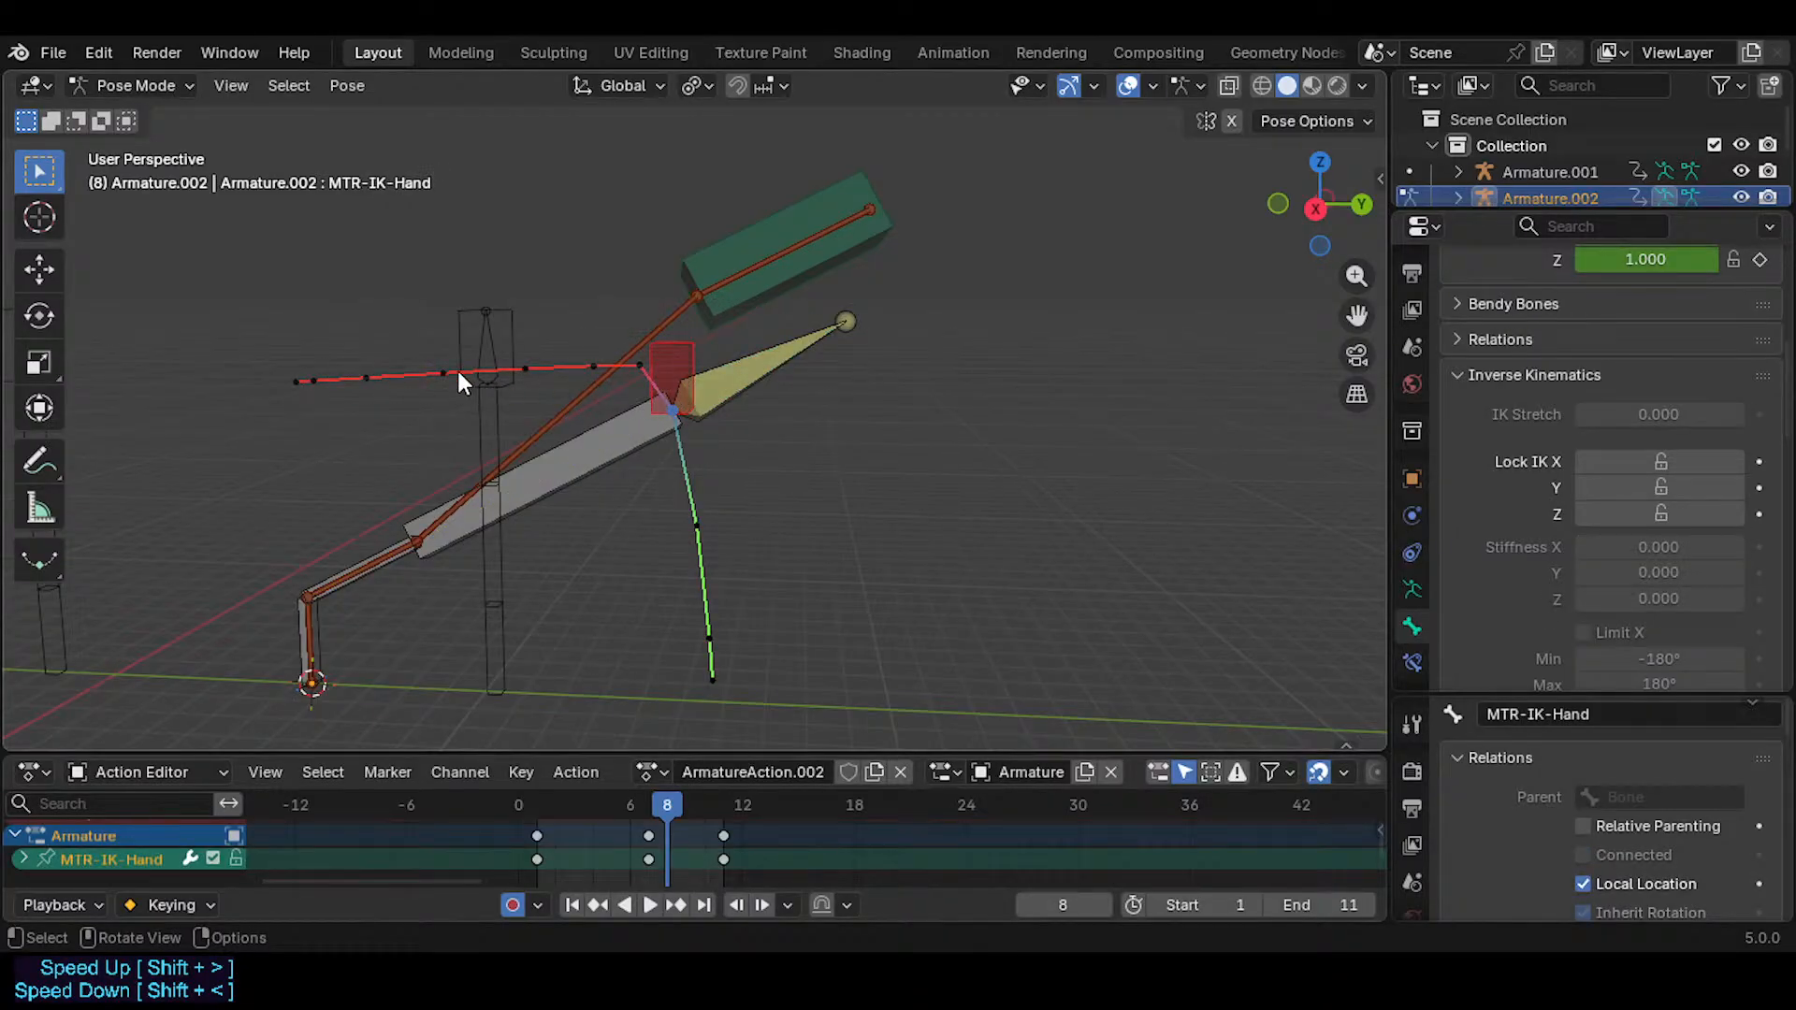
left_click_drag(649, 806, 655, 844)
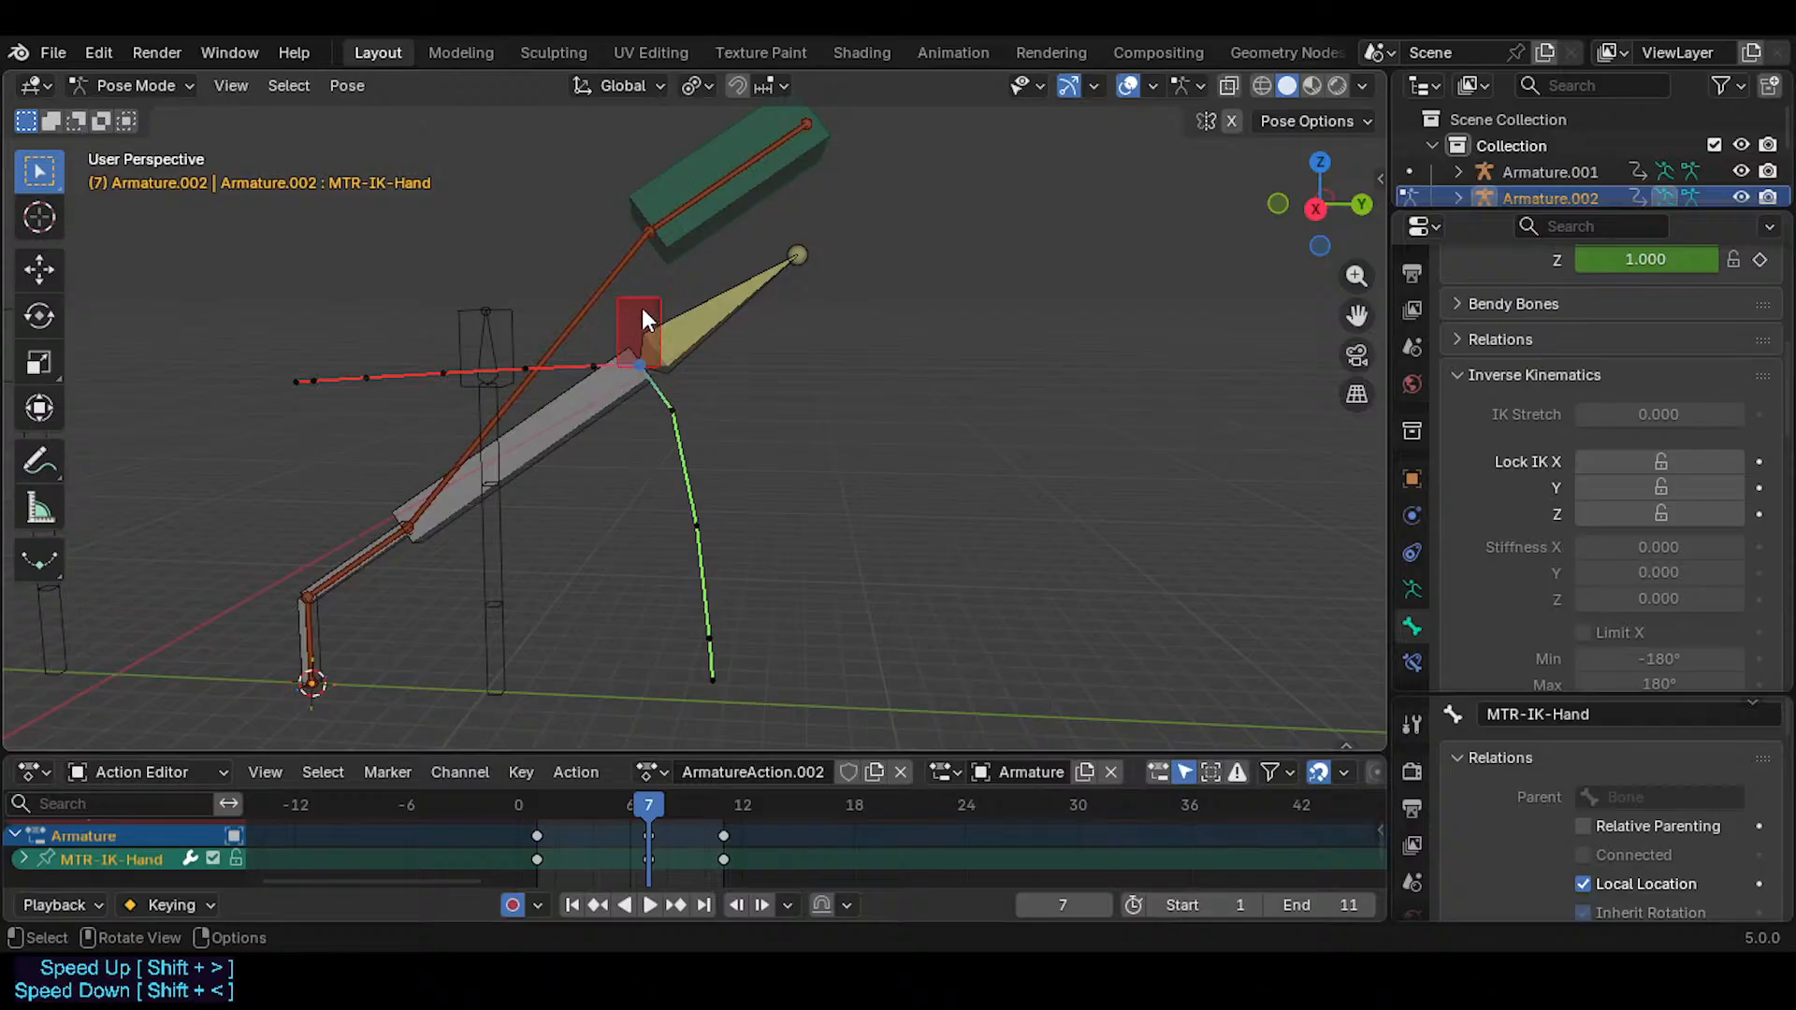
left_click(677, 342)
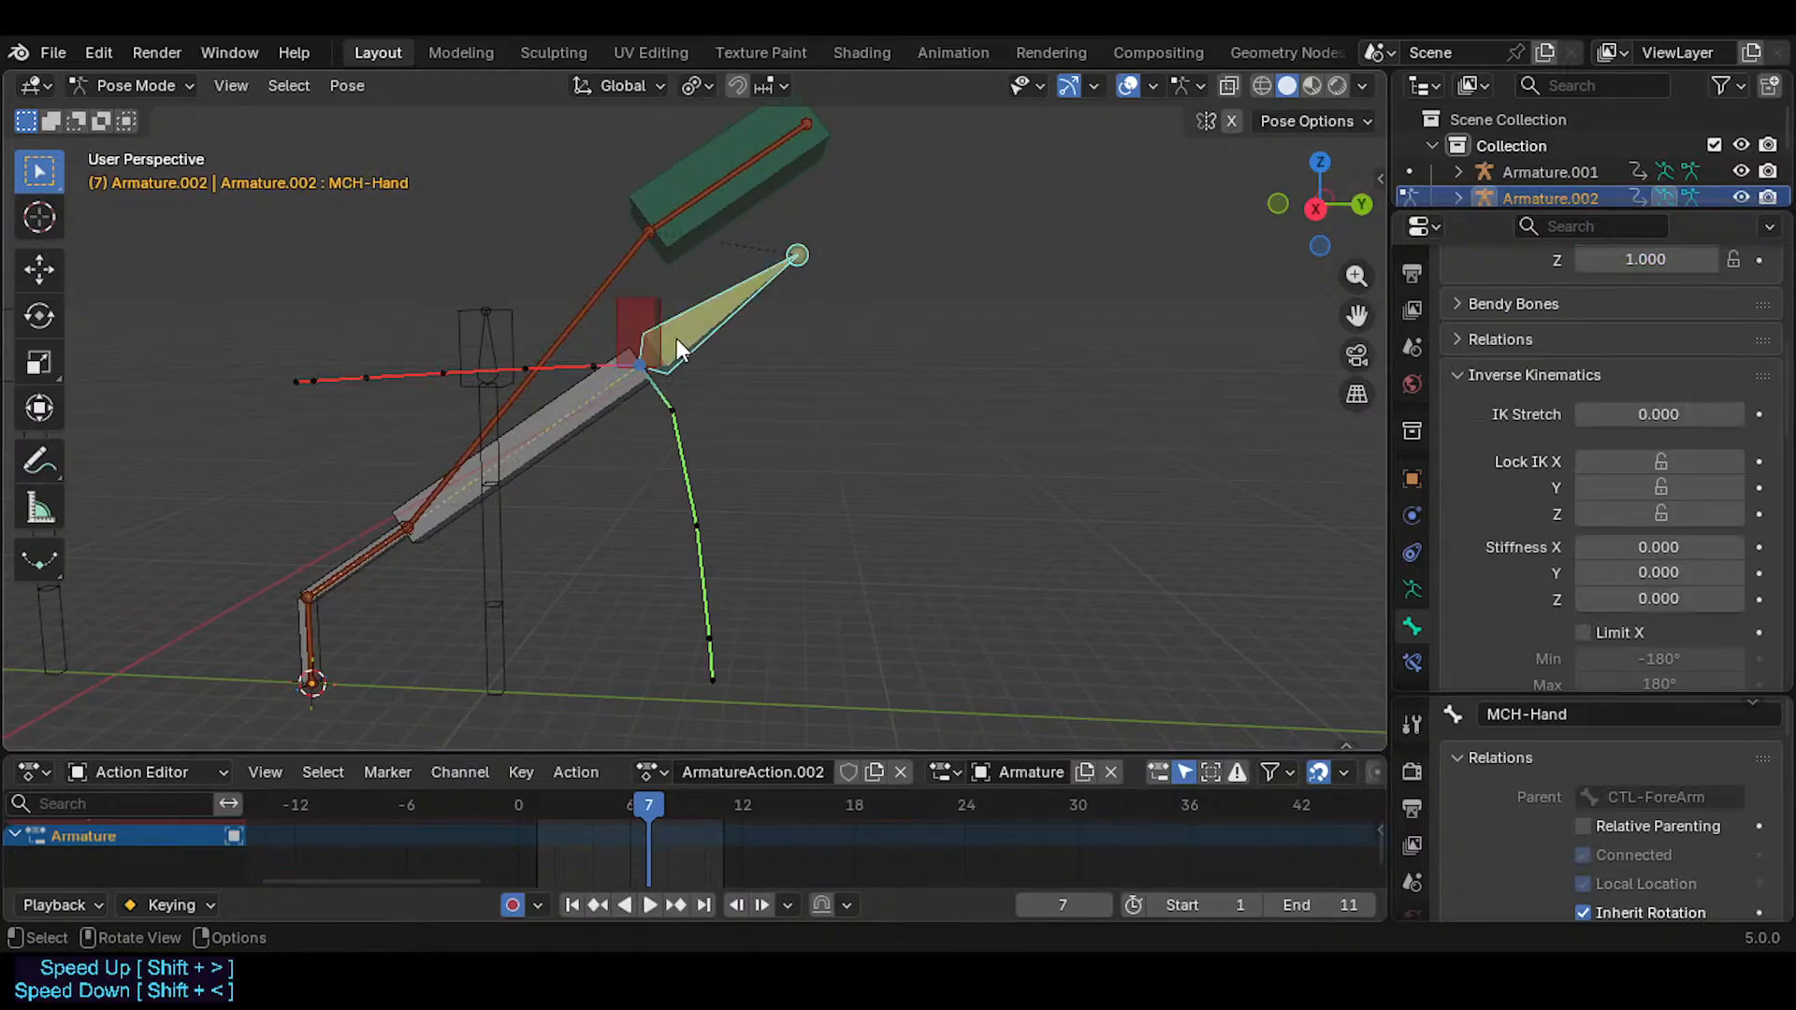
left_click(599, 374)
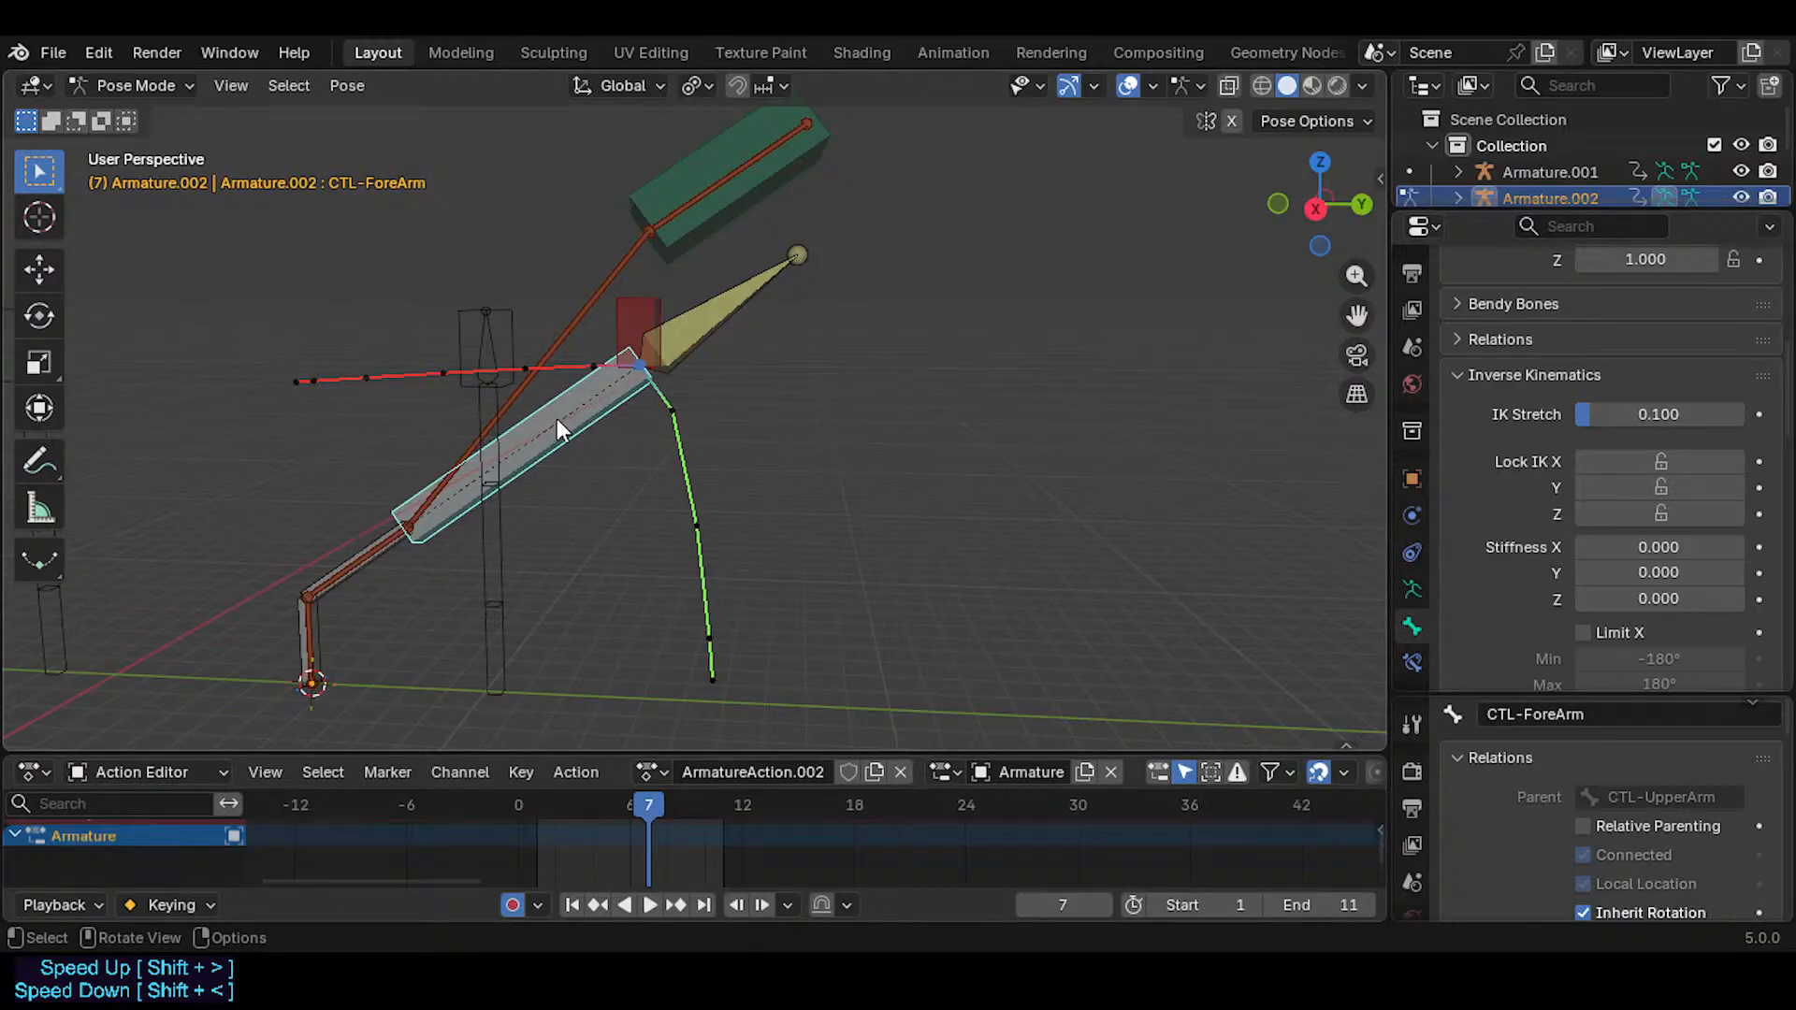
key("BackSpace")
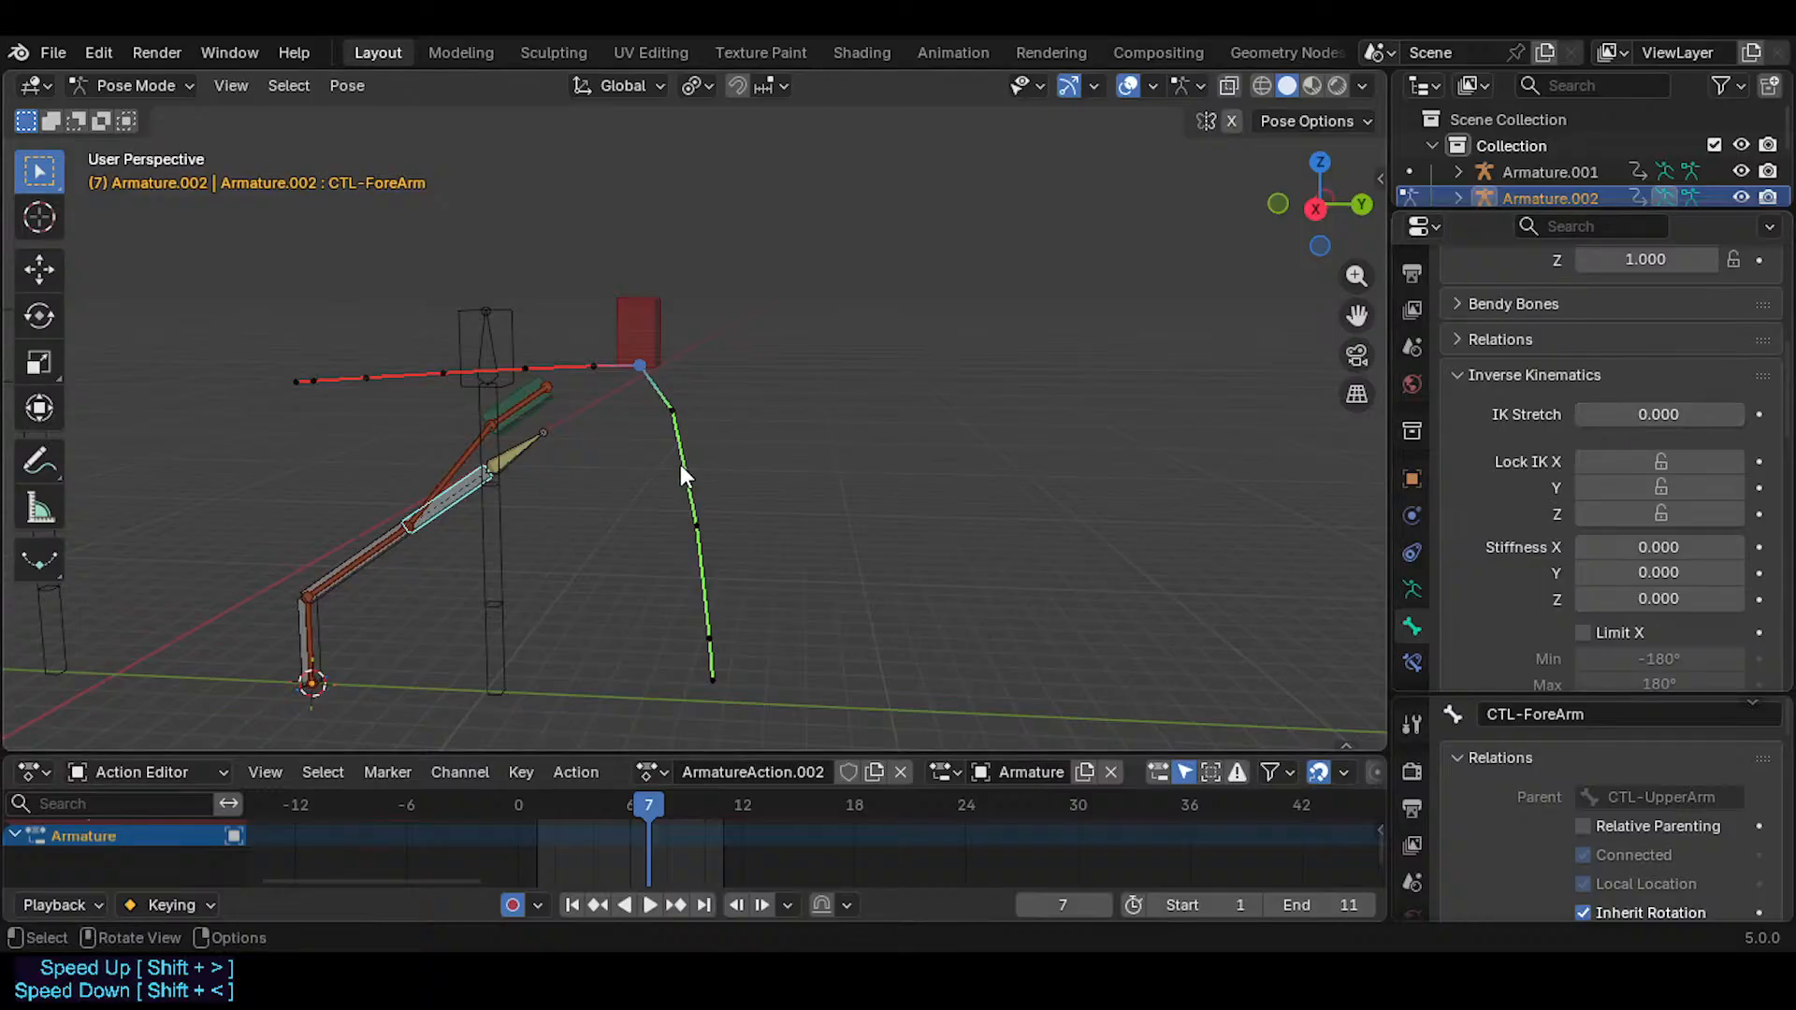
- Compare the unstretched forearm bones with MTR-IK-Hand's position at frame 7, ending with CTL-ForeArm selected
left_click(462, 485)
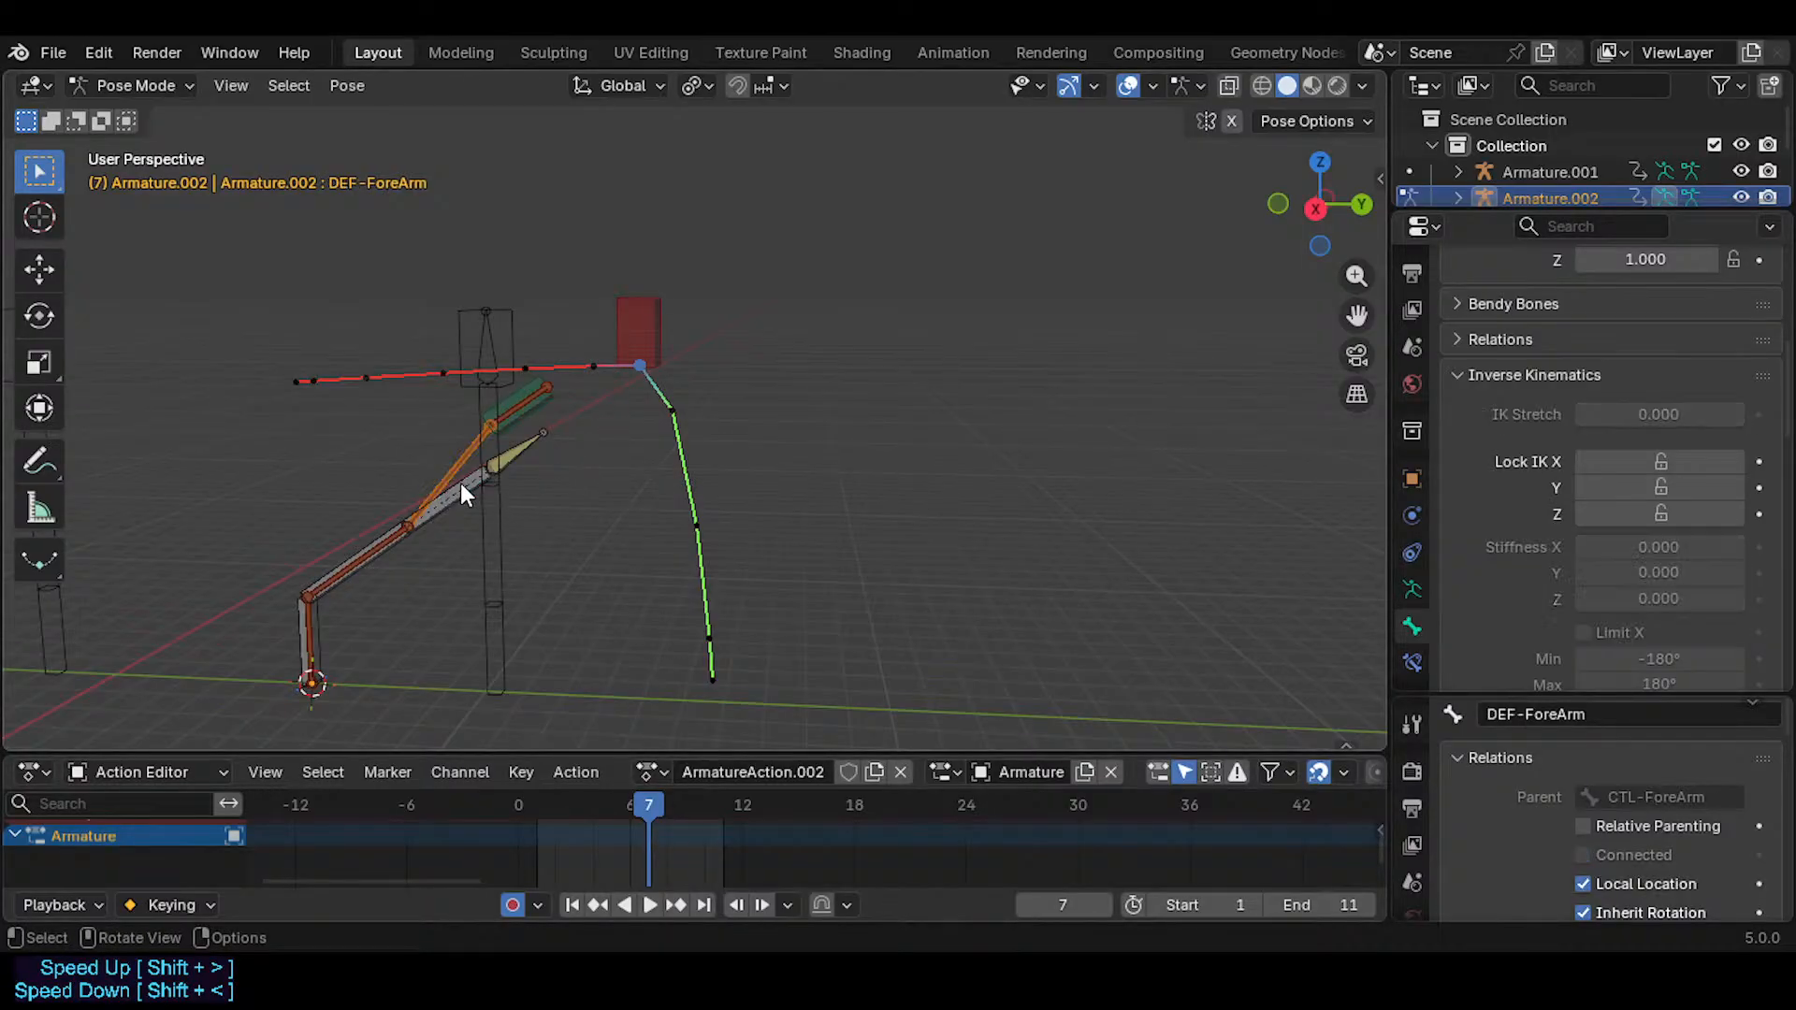
left_click(640, 361)
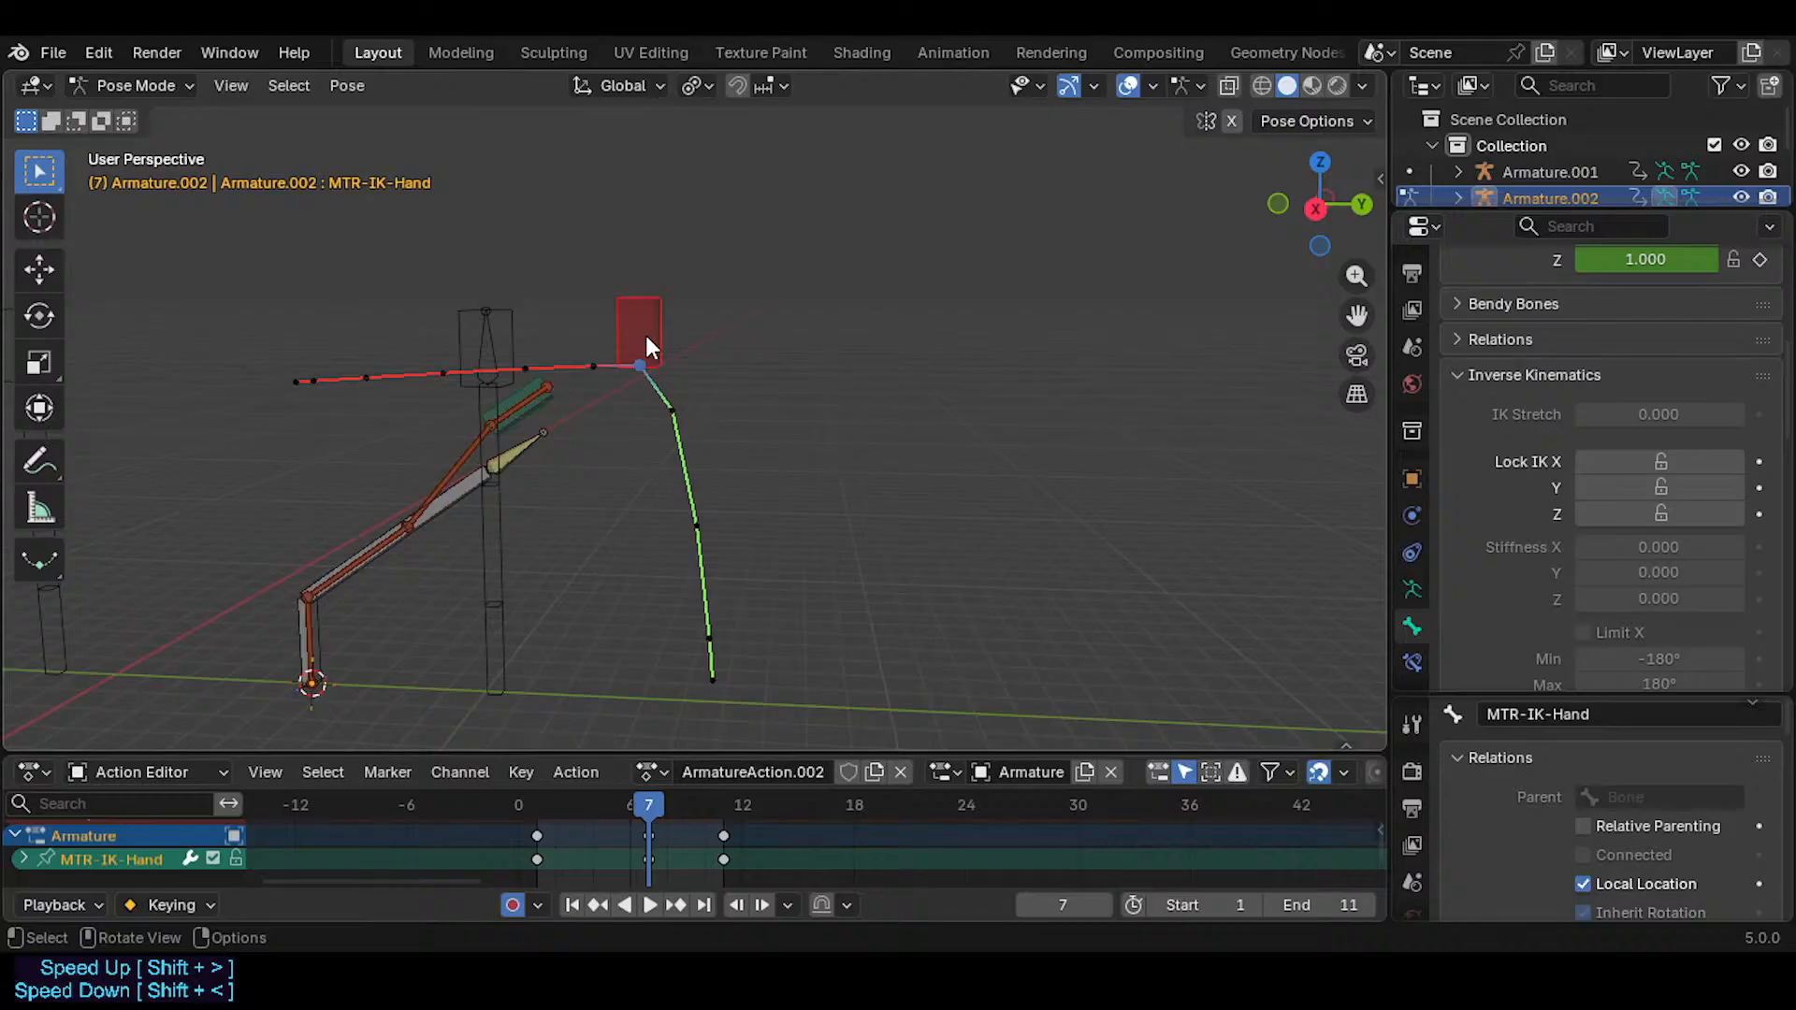
left_click(470, 485)
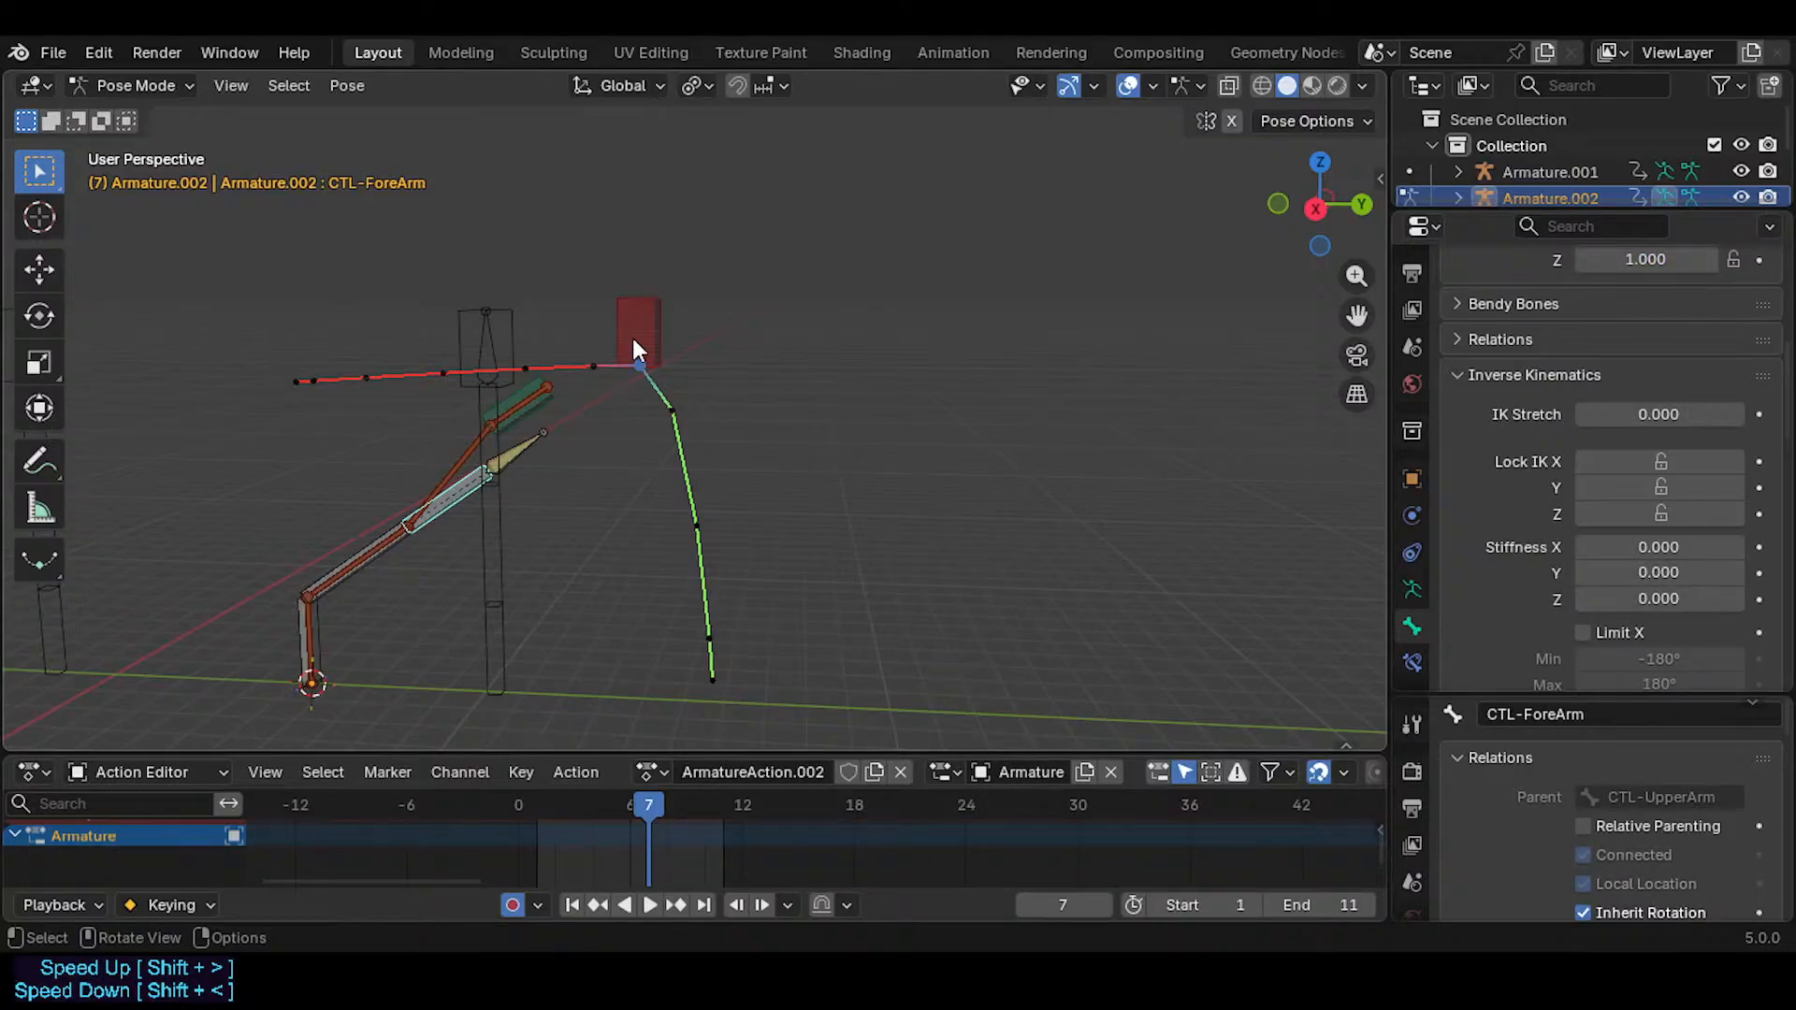
- Try an IK Stretch of 0.323 on the CTL-ForeArm bone and scrub the animation to frame 8 to preview its effect
left_click_drag(1725, 416, 1681, 414)
left_click(388, 558)
left_click(592, 436)
left_click_drag(645, 794, 593, 759)
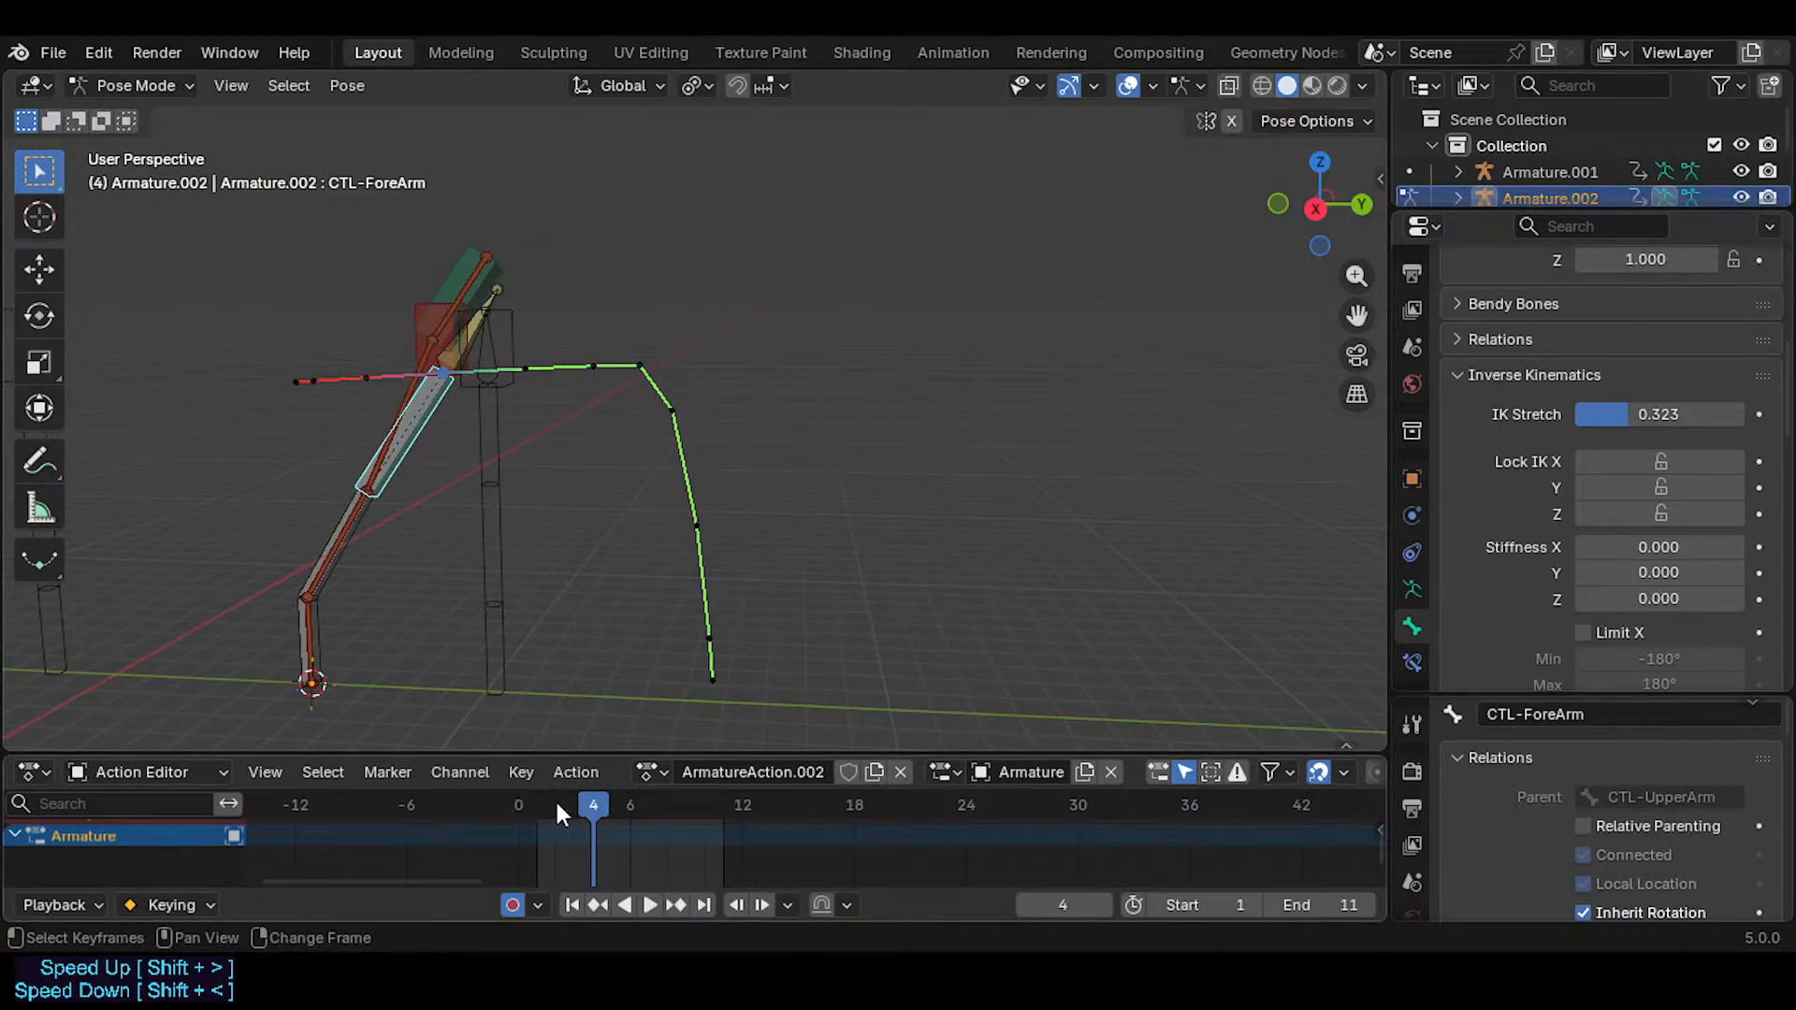
left_click_drag(554, 798, 666, 795)
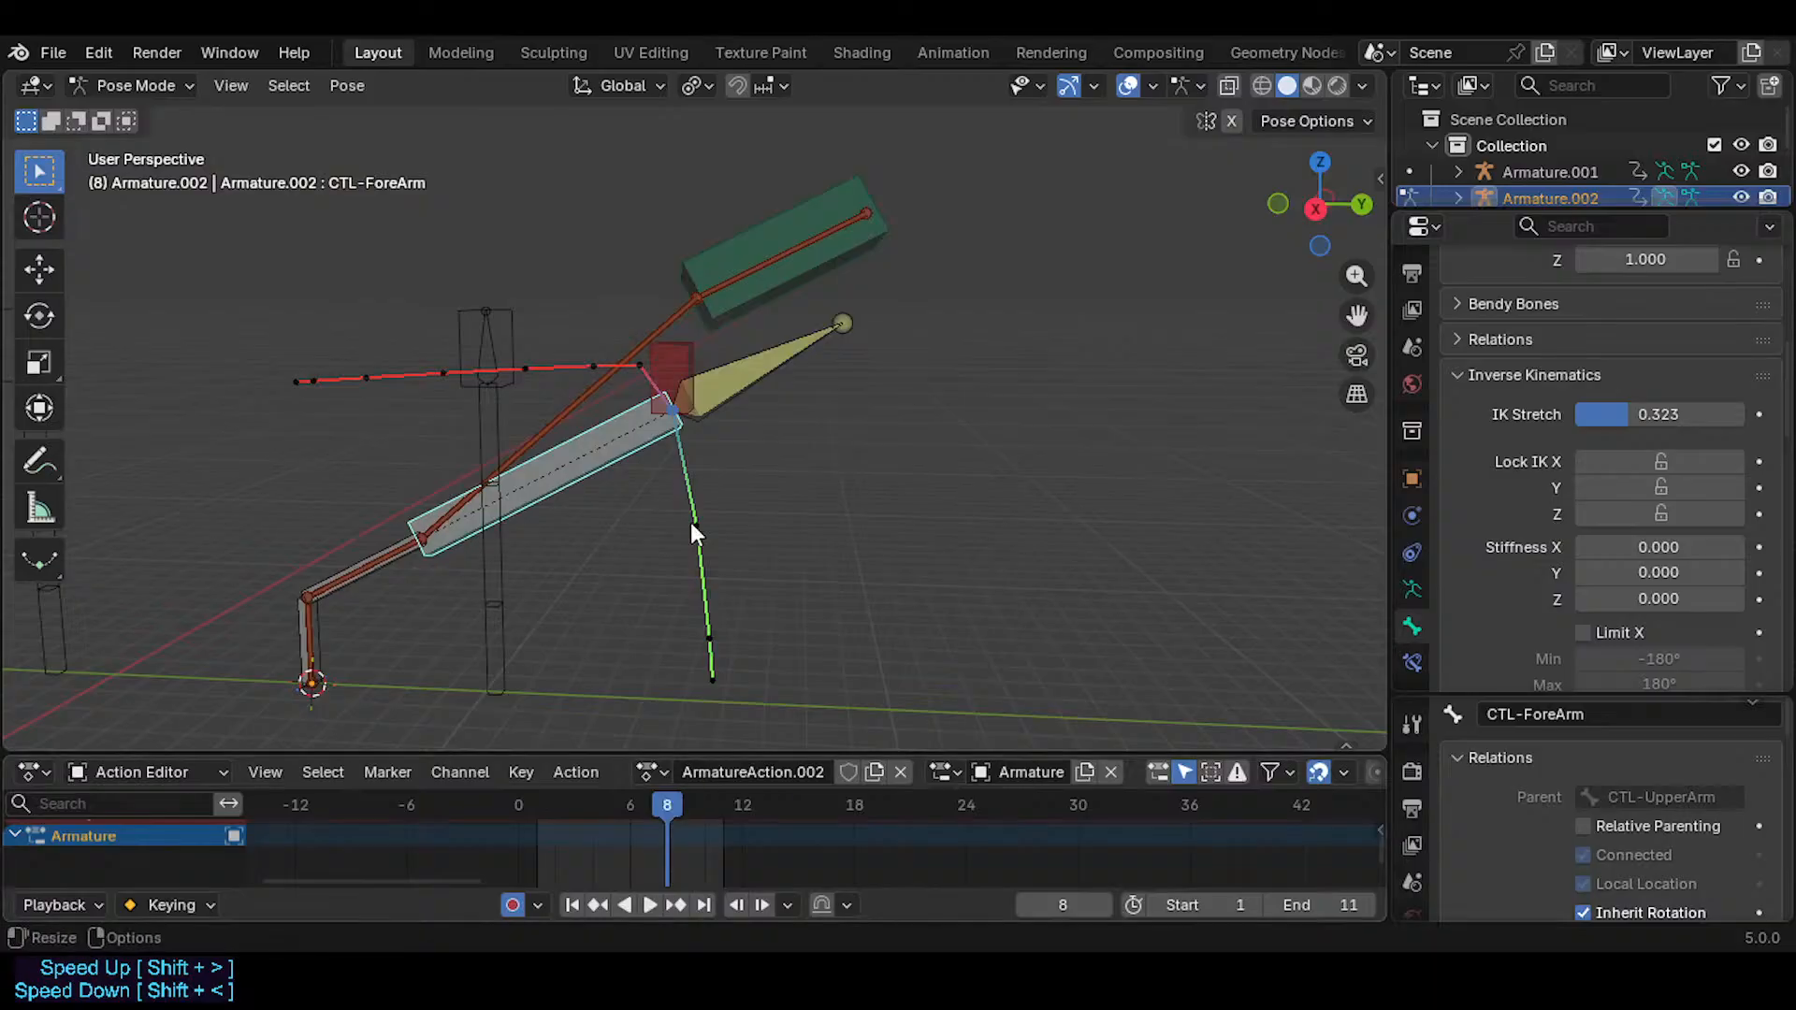
- Try moving the MTR-IK-Hand control with MCH-Hand also selected at frame 8
left_click(761, 380)
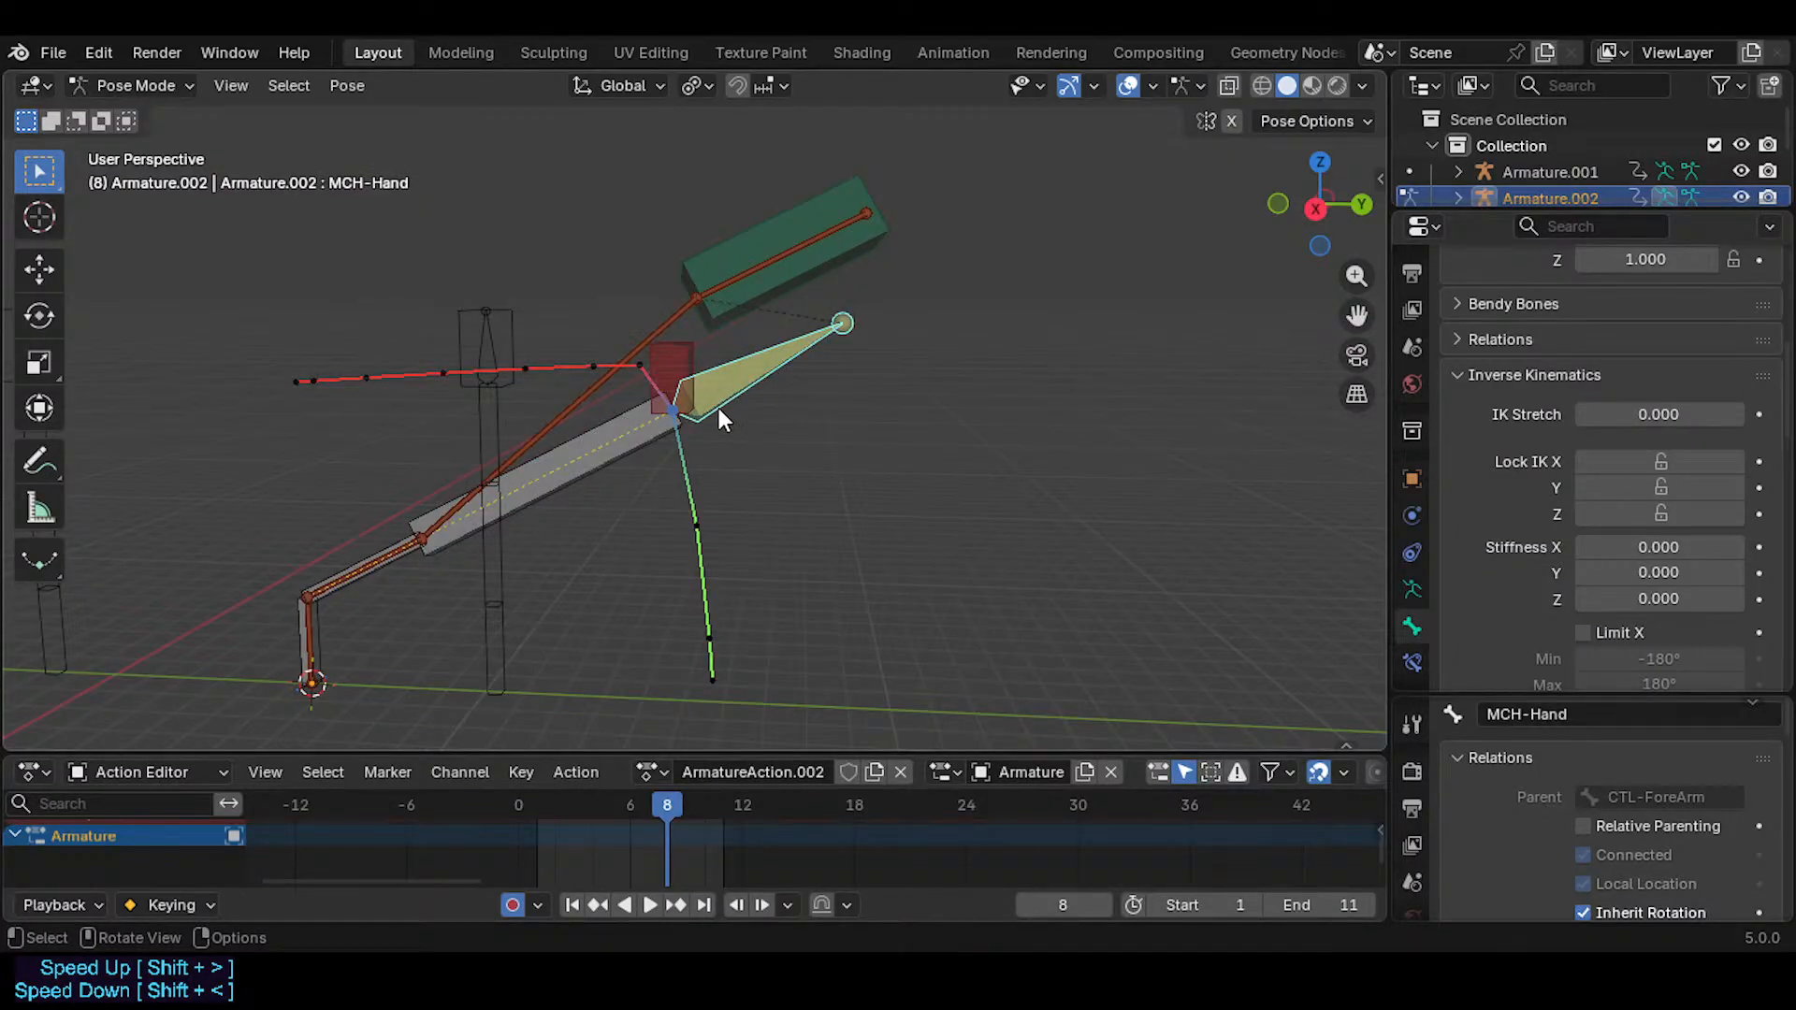
left_click(670, 354, "shift")
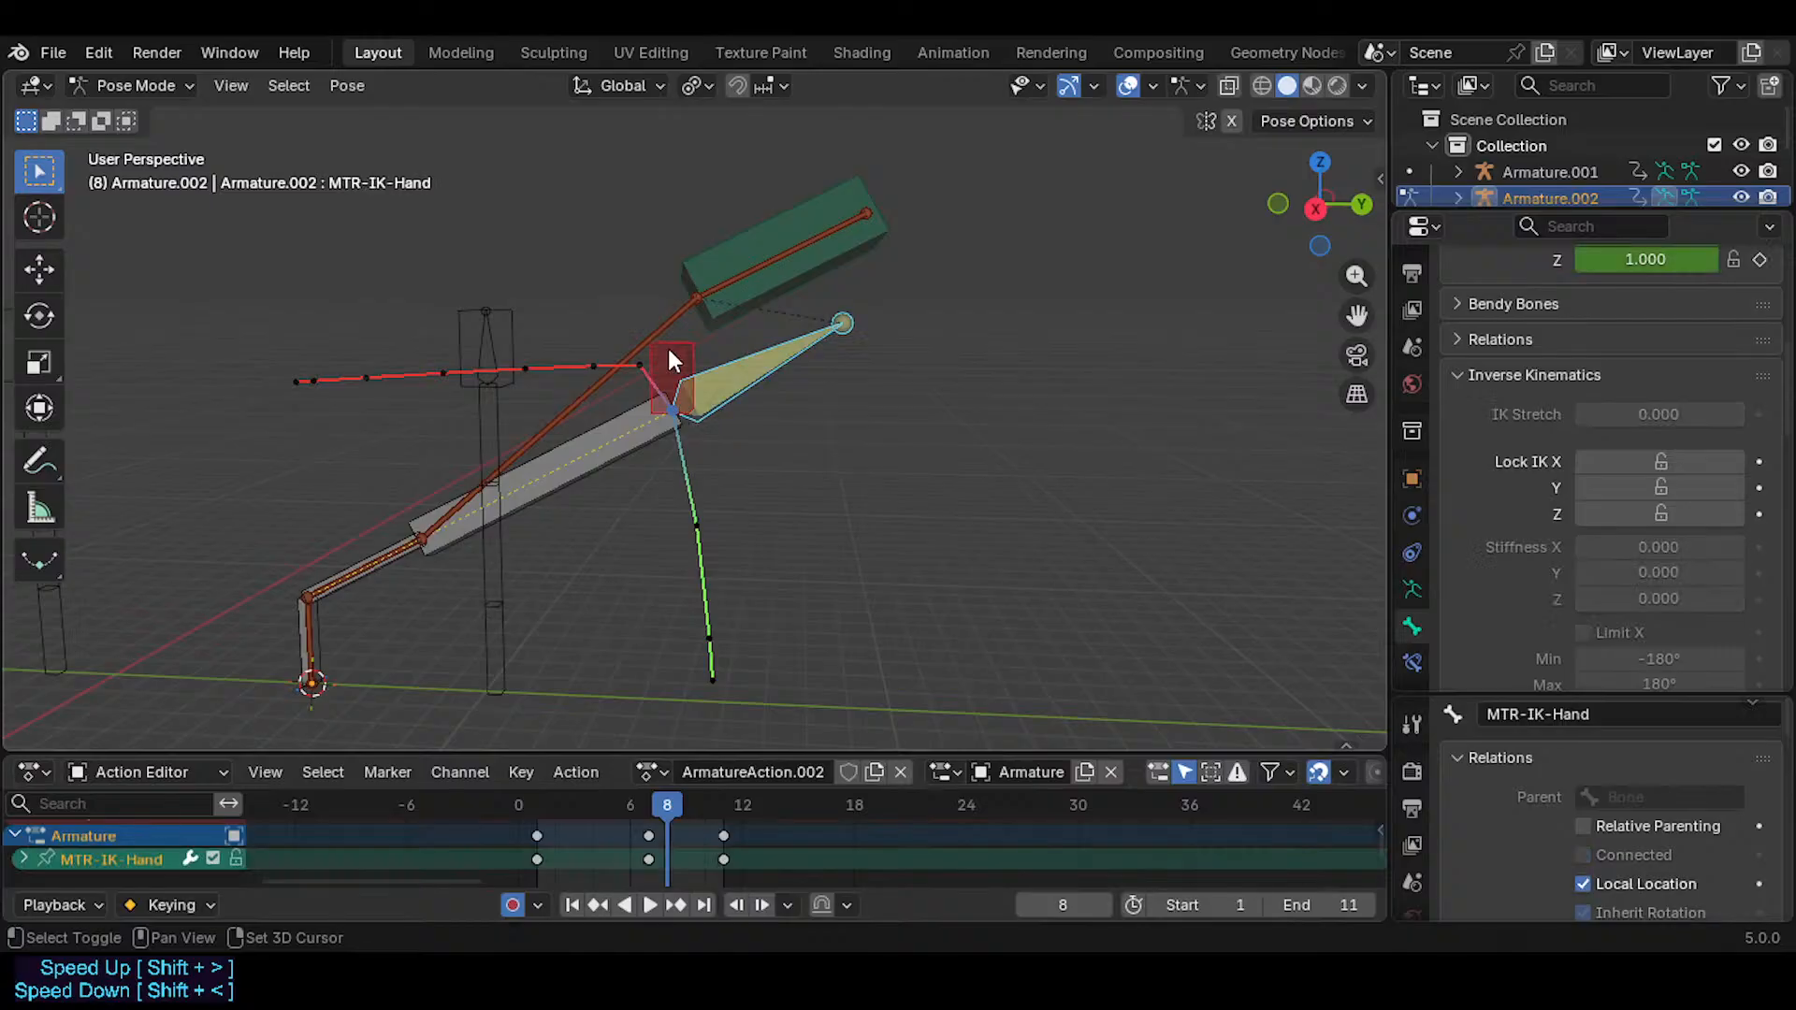
key("g")
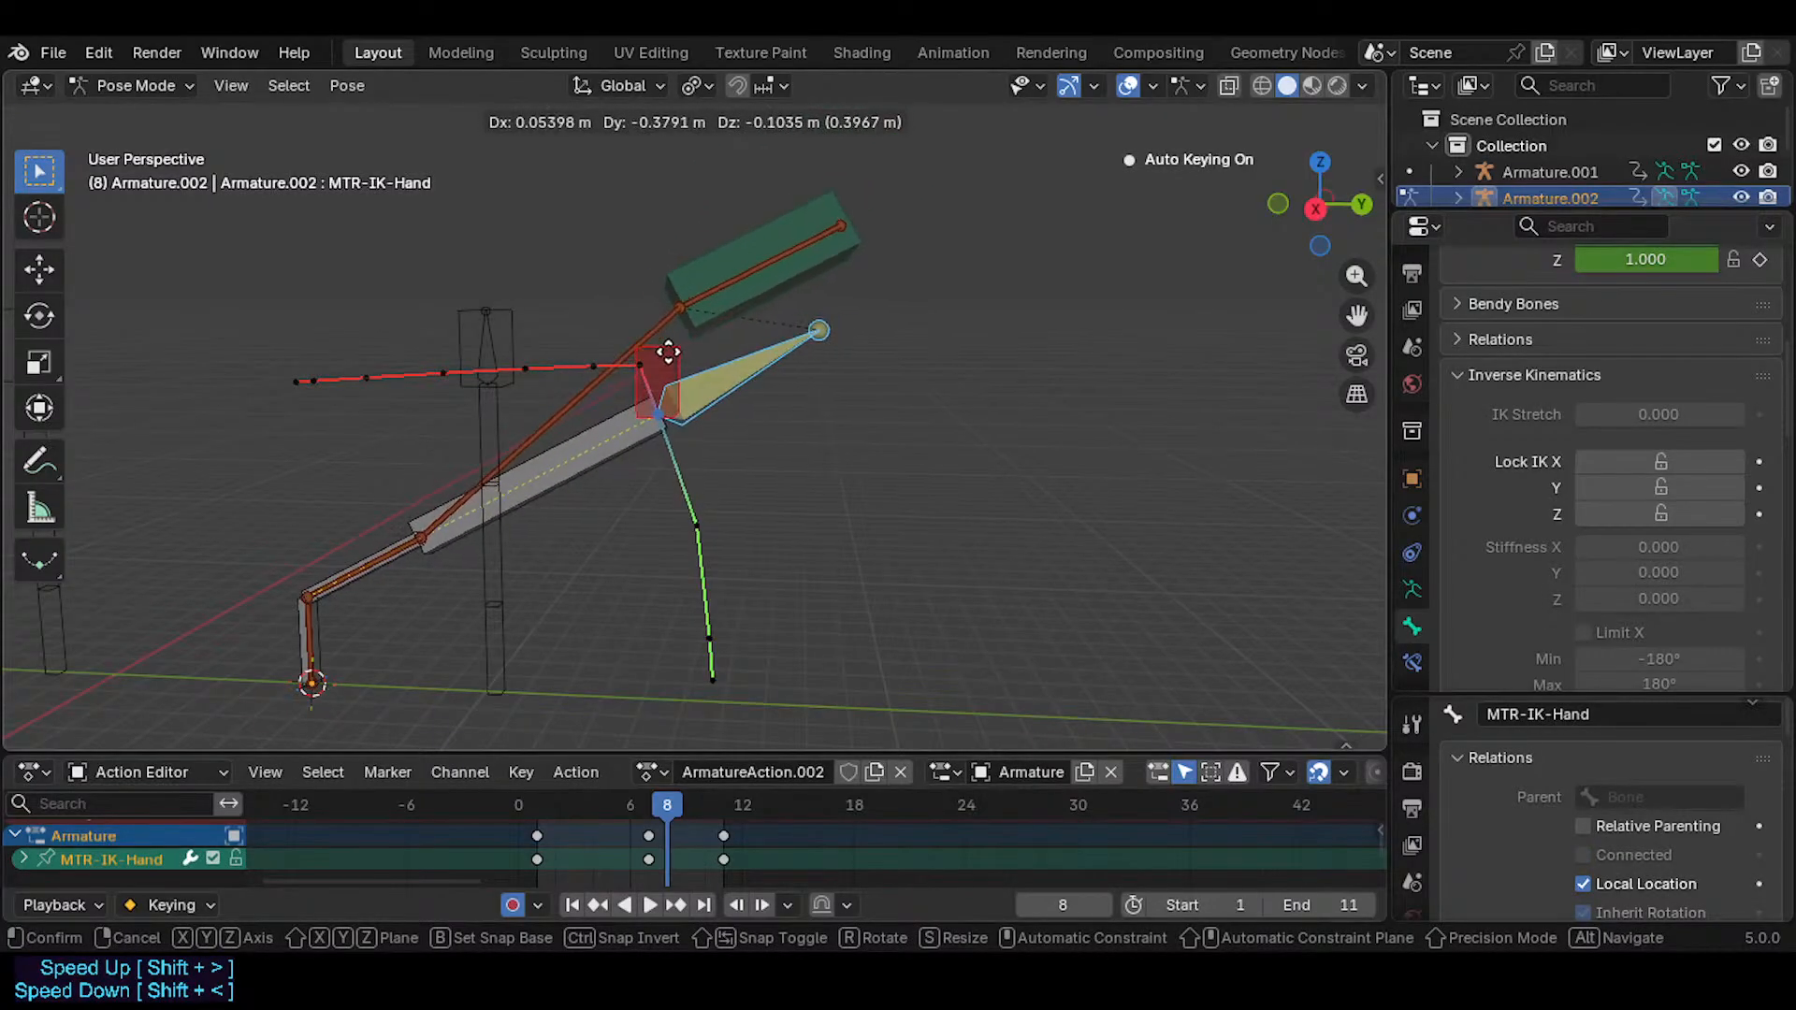
left_click(687, 364)
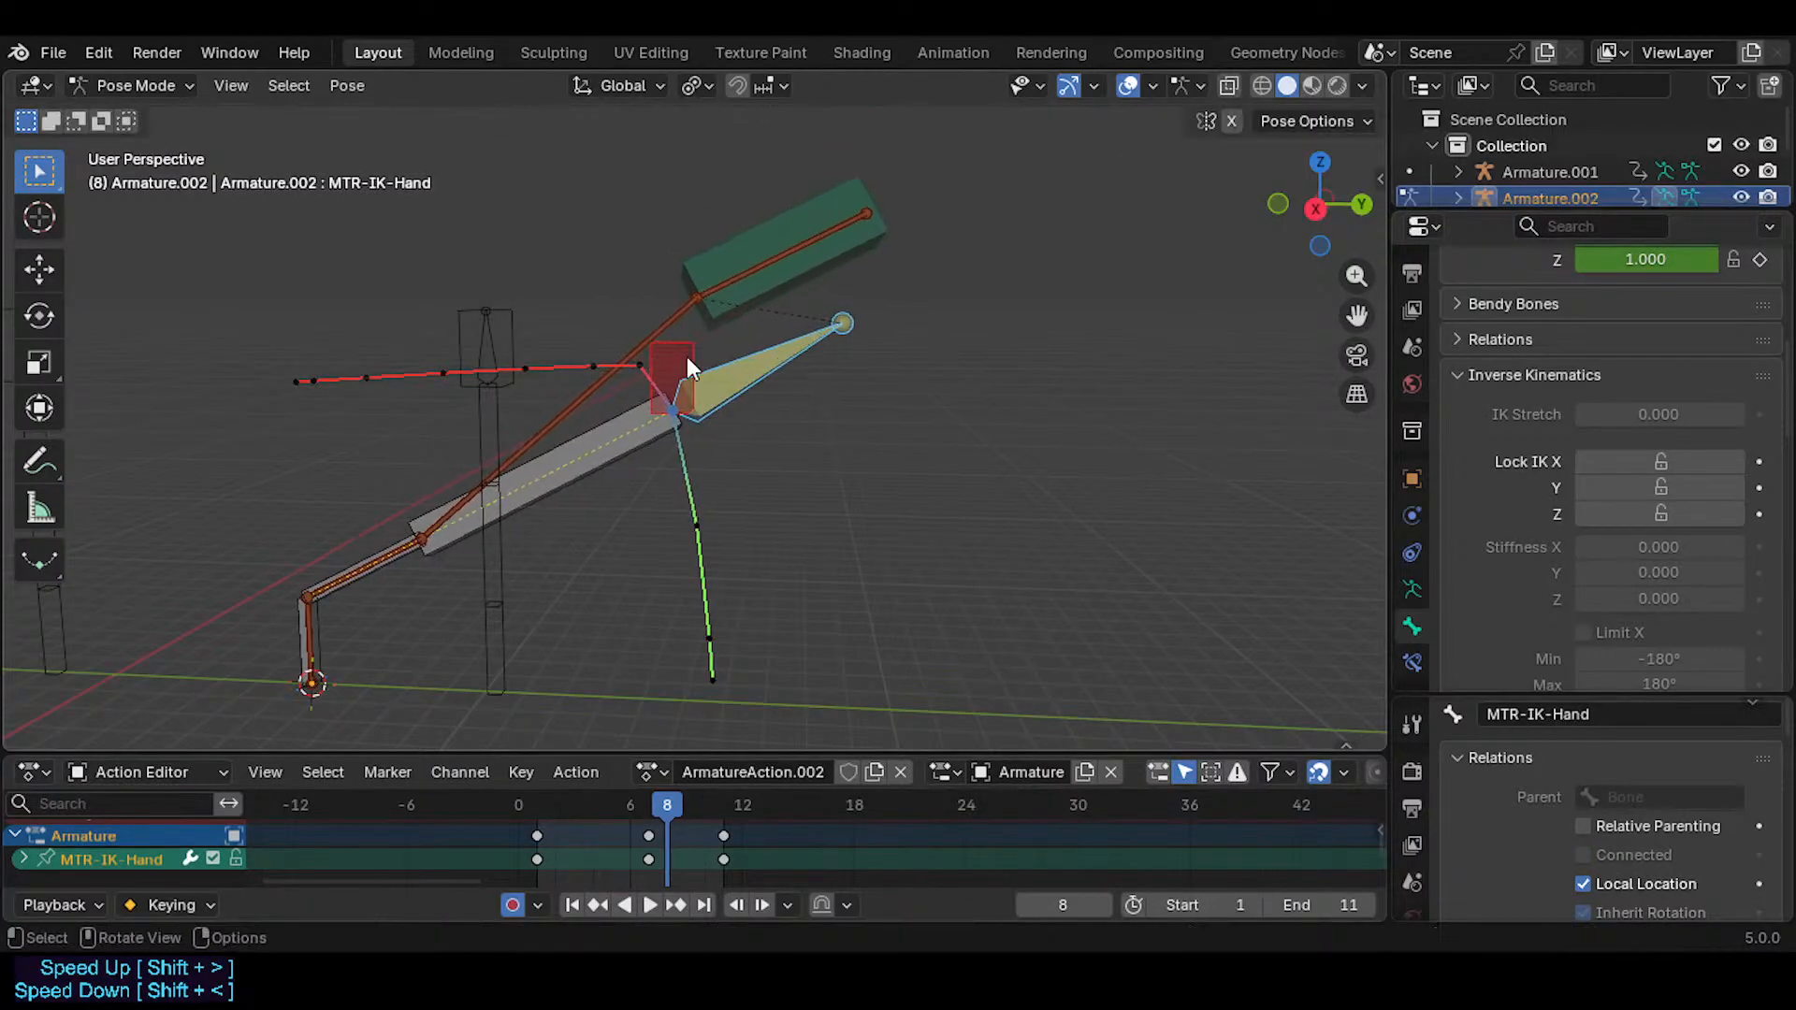
- Reset IK Stretch to its default on the CTL-ForeArm and CTL-UpperArm bones
left_click(660, 419)
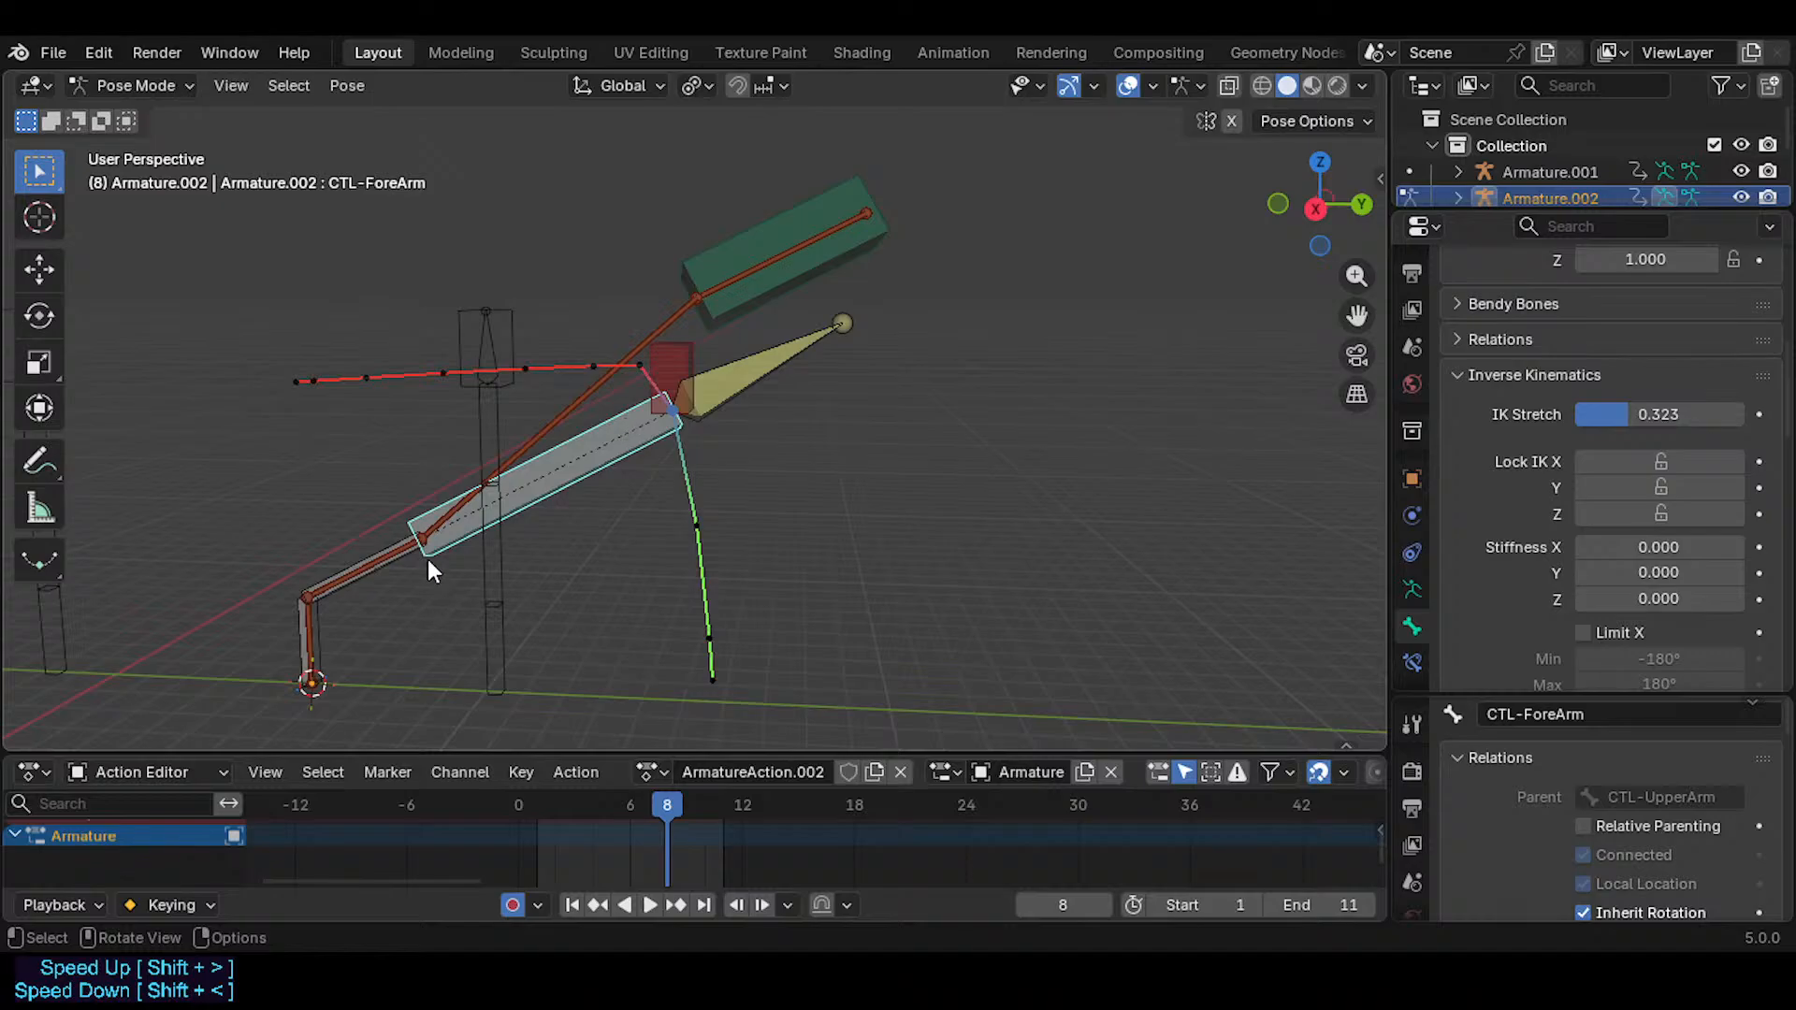
key("BackSpace")
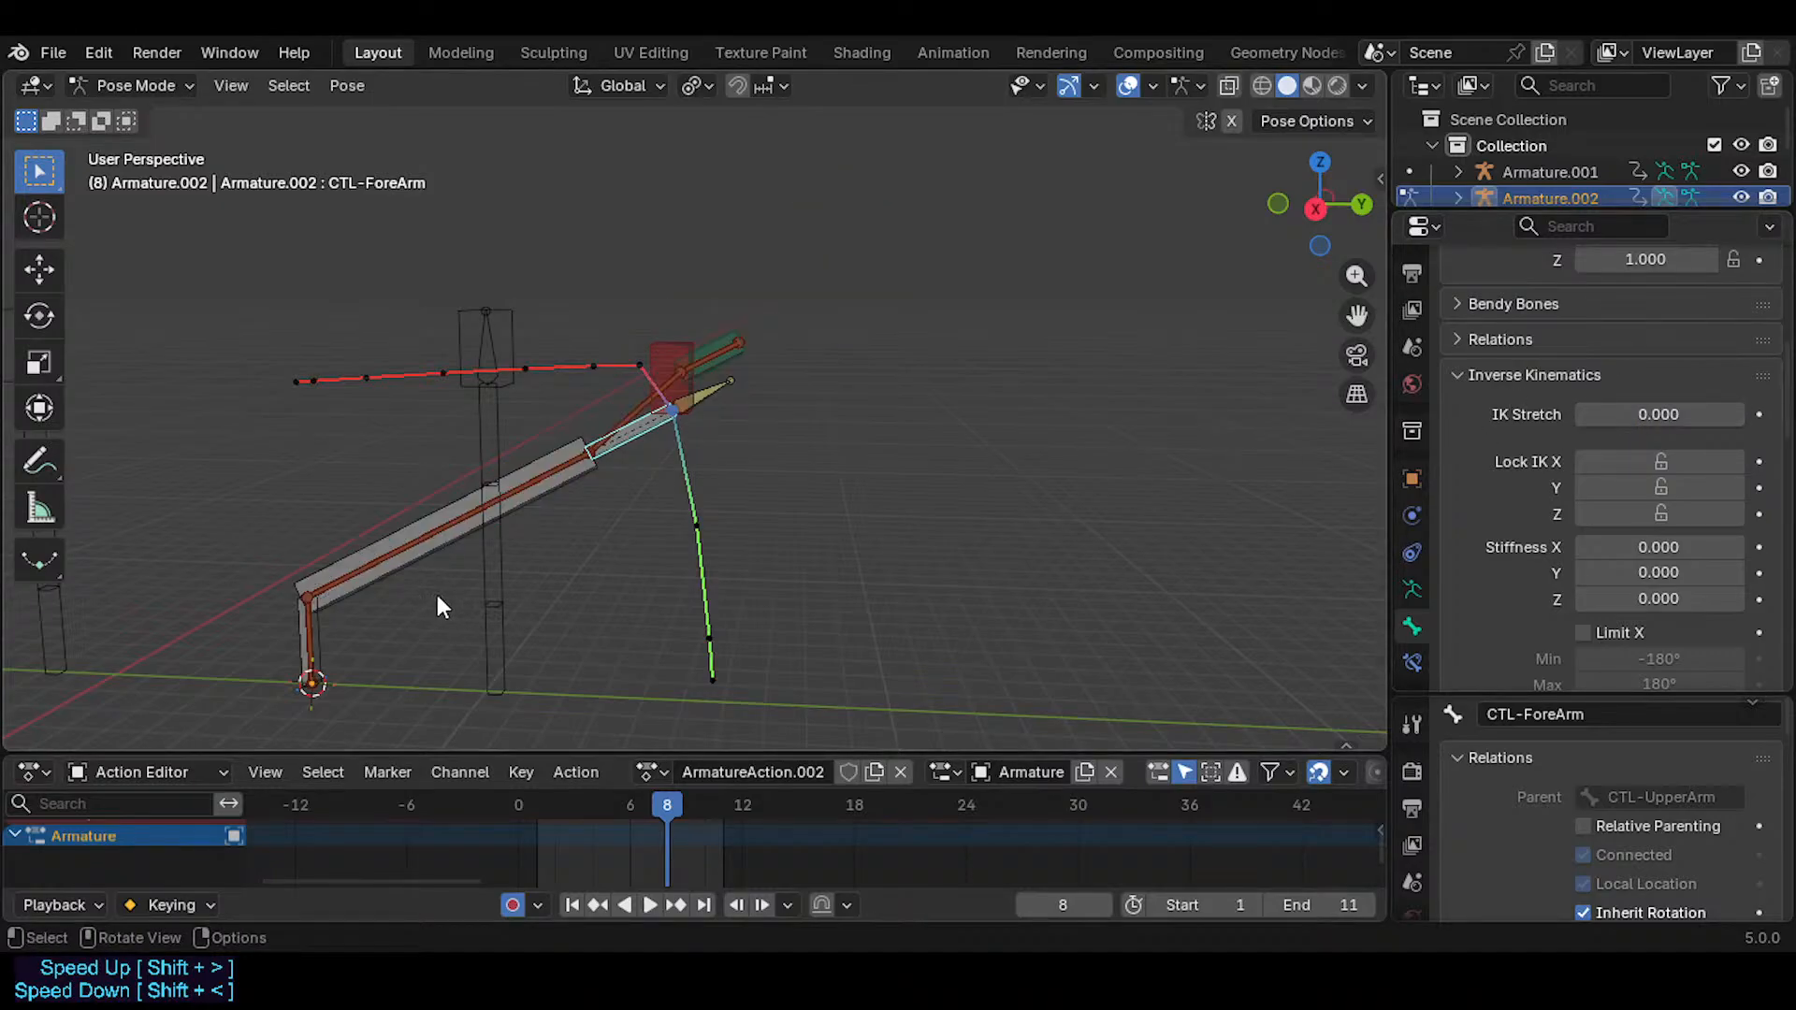
left_click(376, 564)
key("BackSpace")
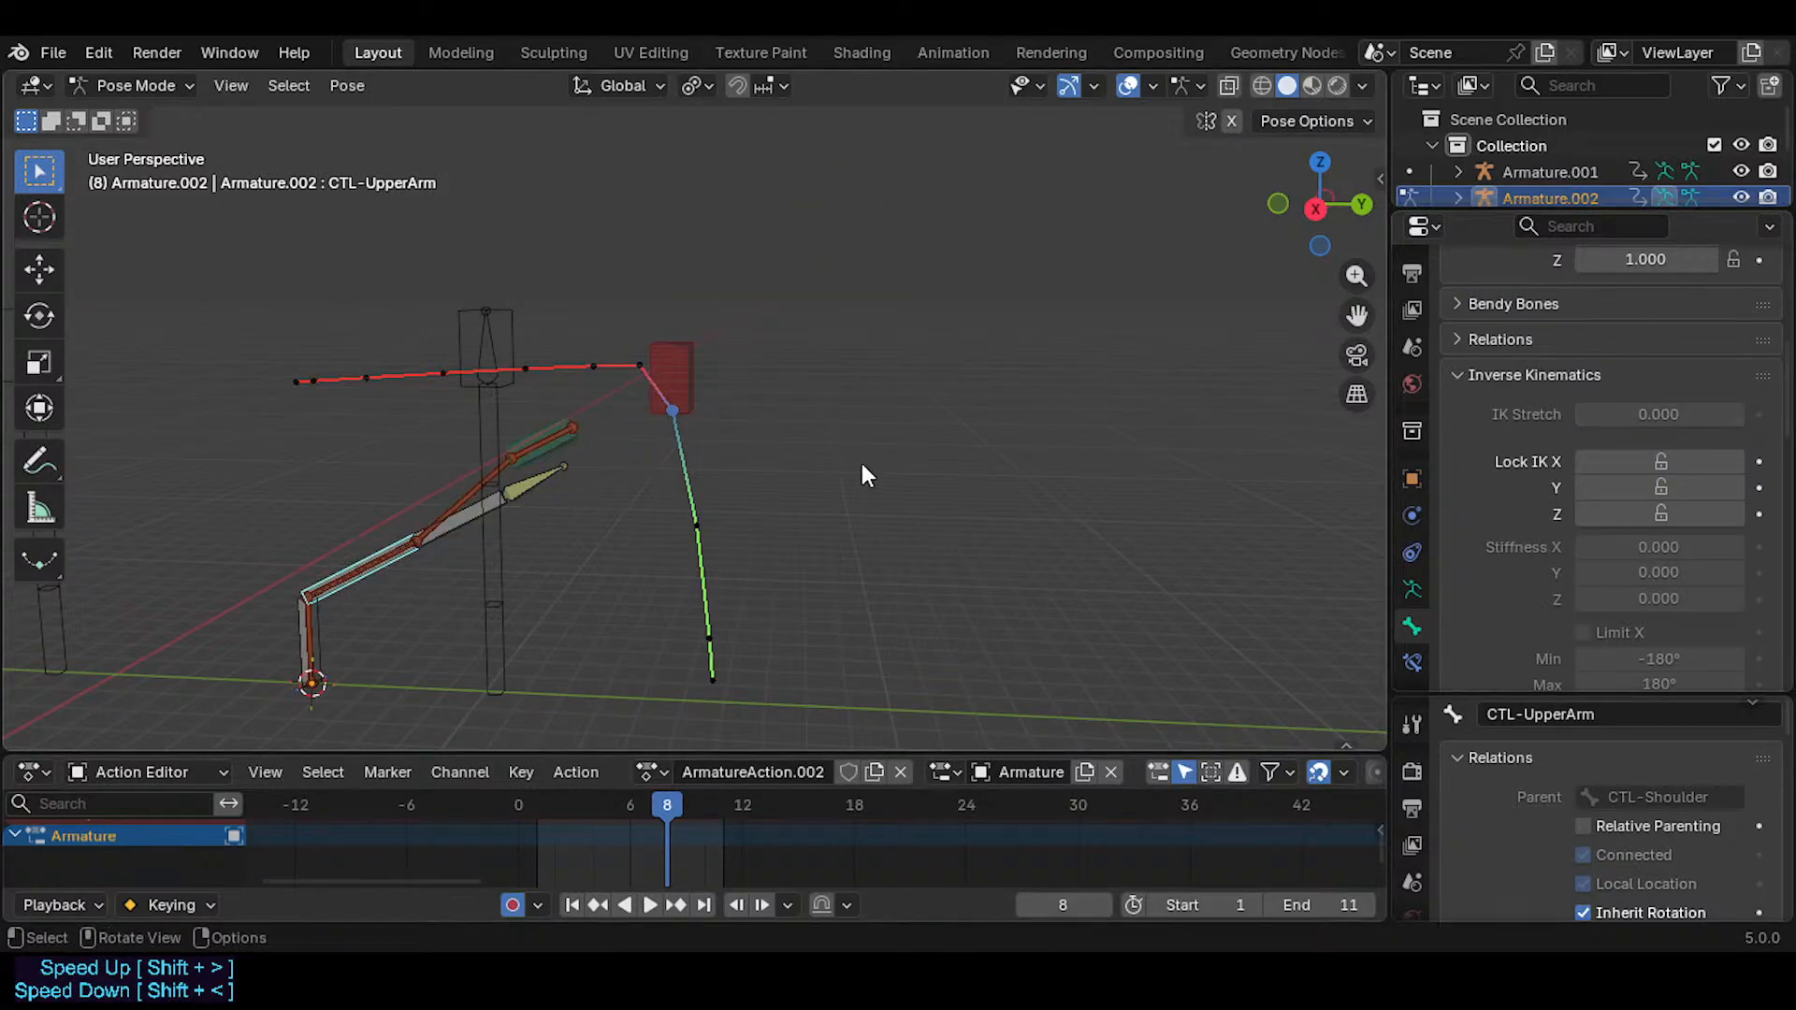
- Examine the Stretch To constraint on the DEF-ForeArm bone
left_click(565, 451)
left_click(475, 496)
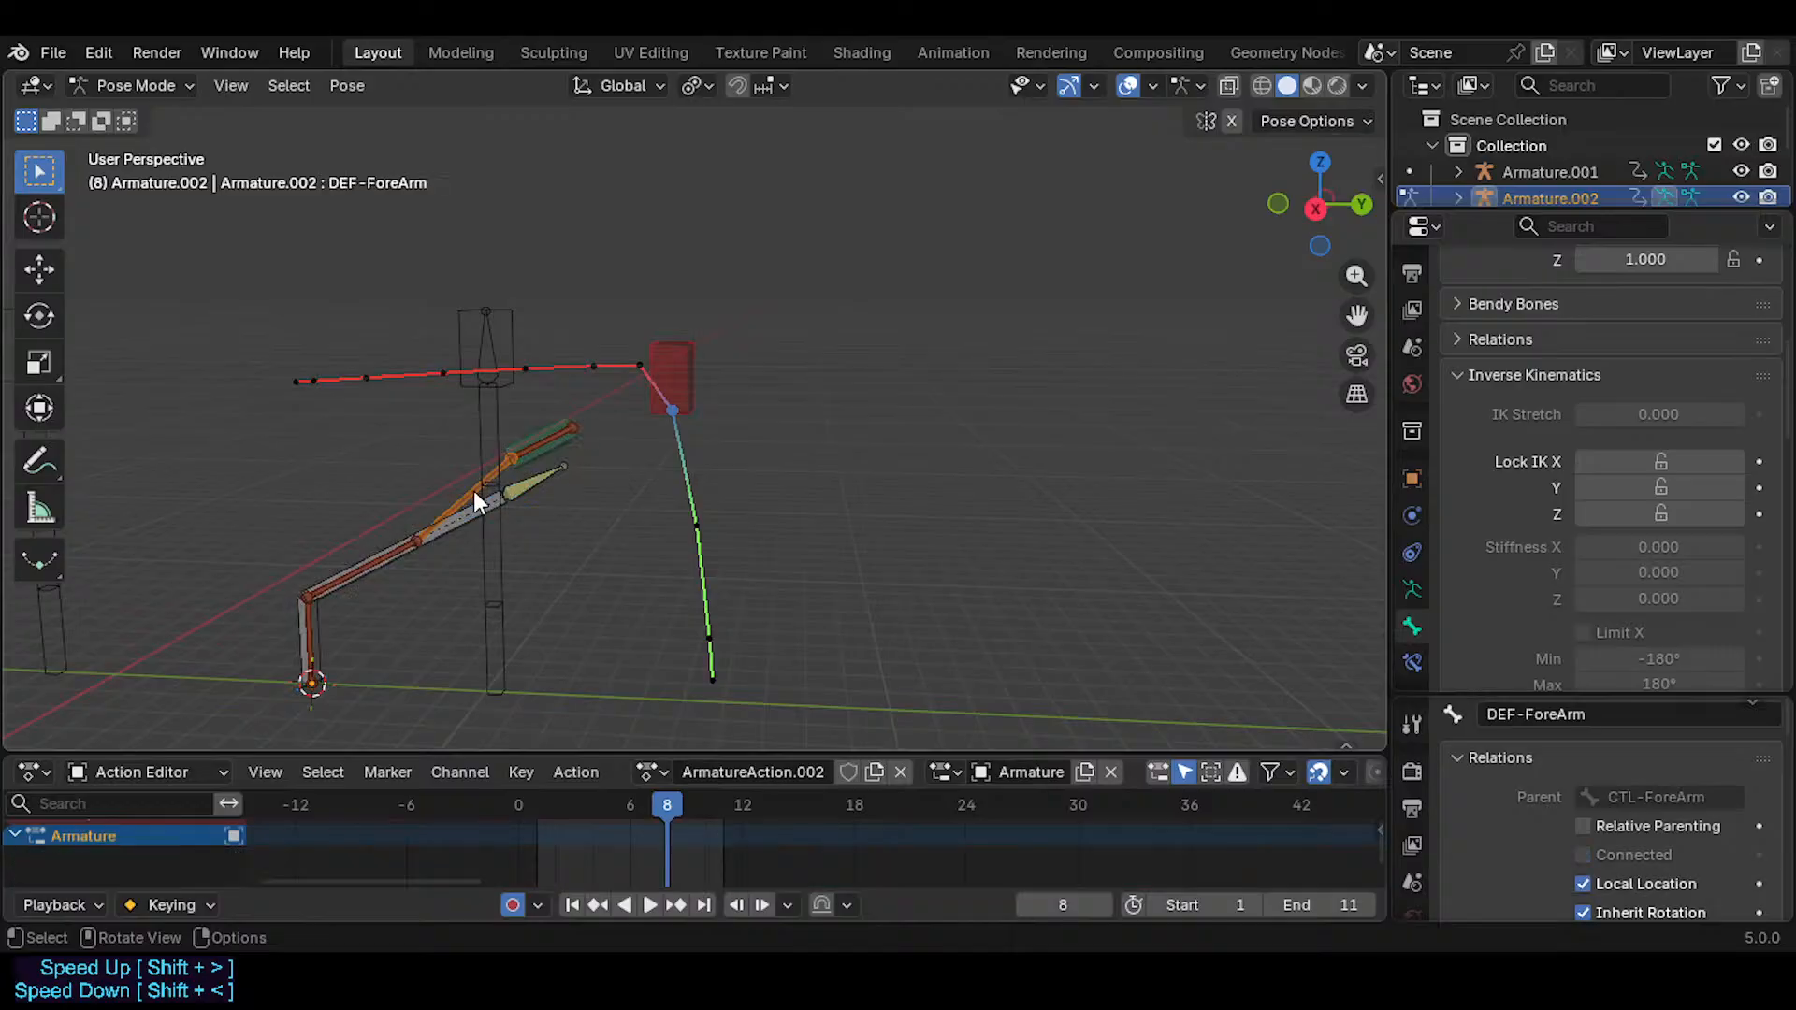
left_click(1412, 662)
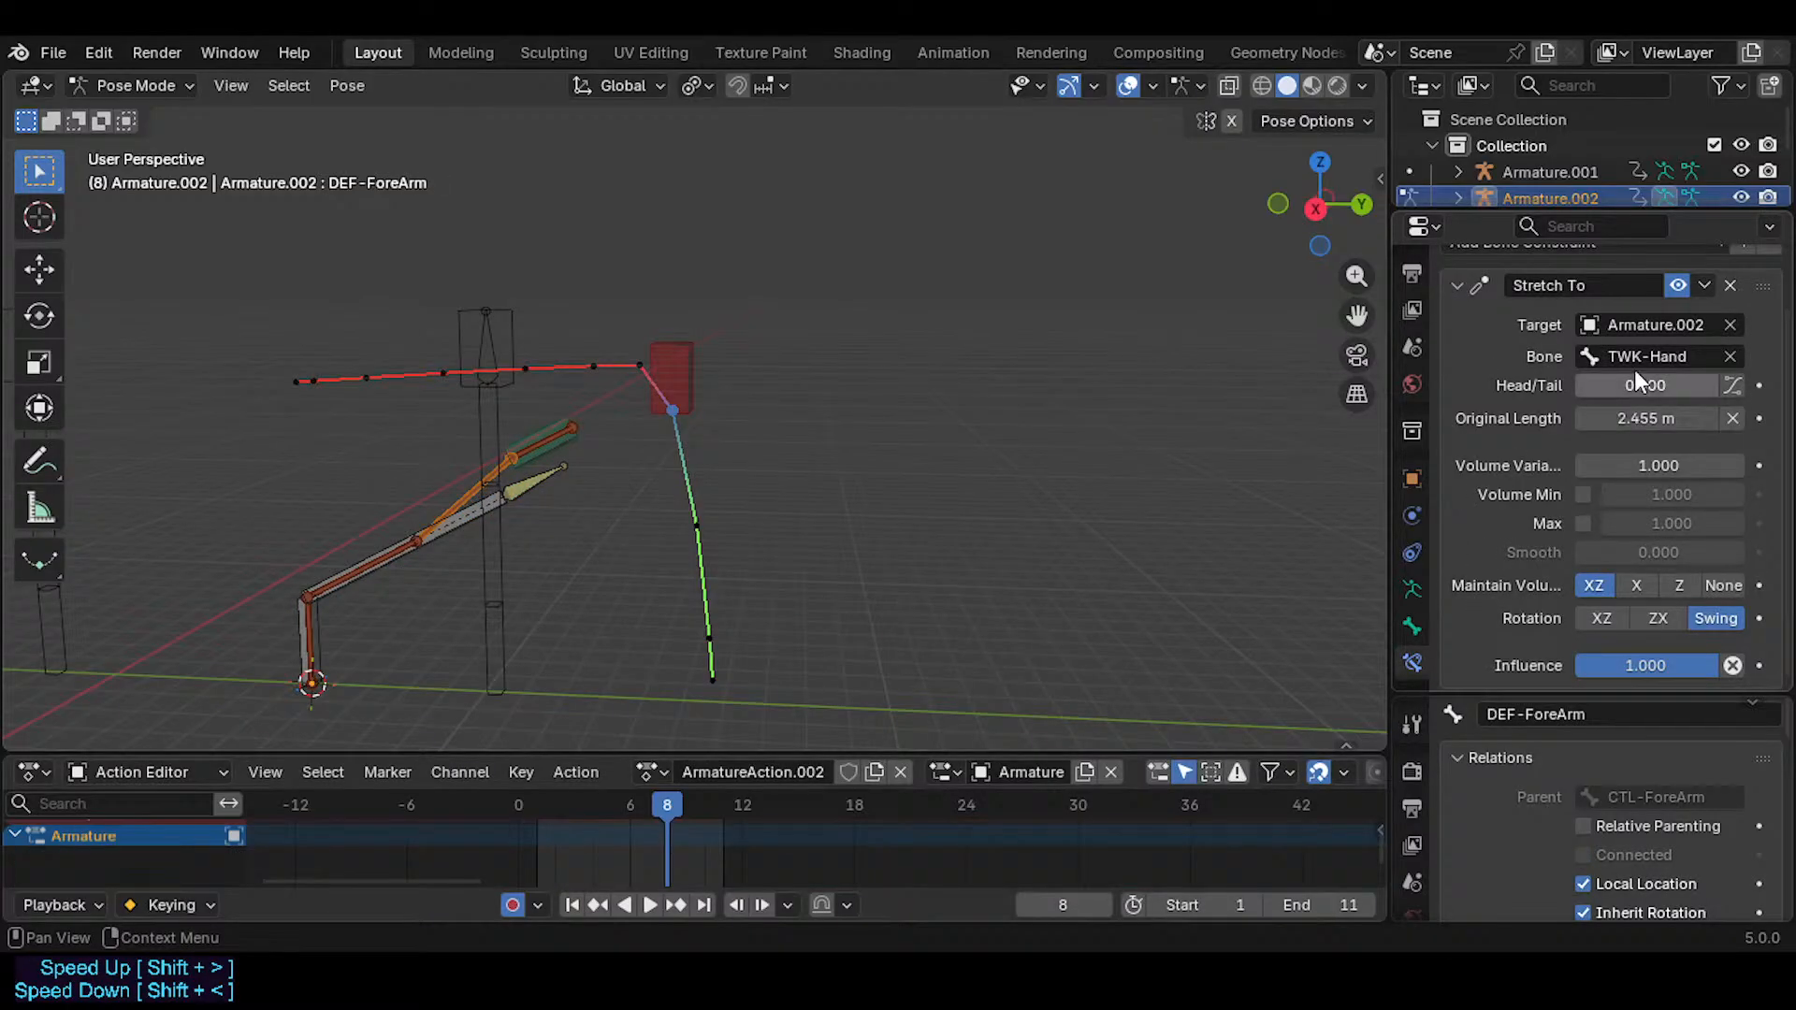
scroll(1648, 411, "up", 1)
scroll(528, 491, "up", 4)
middle_click_drag(544, 563, 765, 524, "shift")
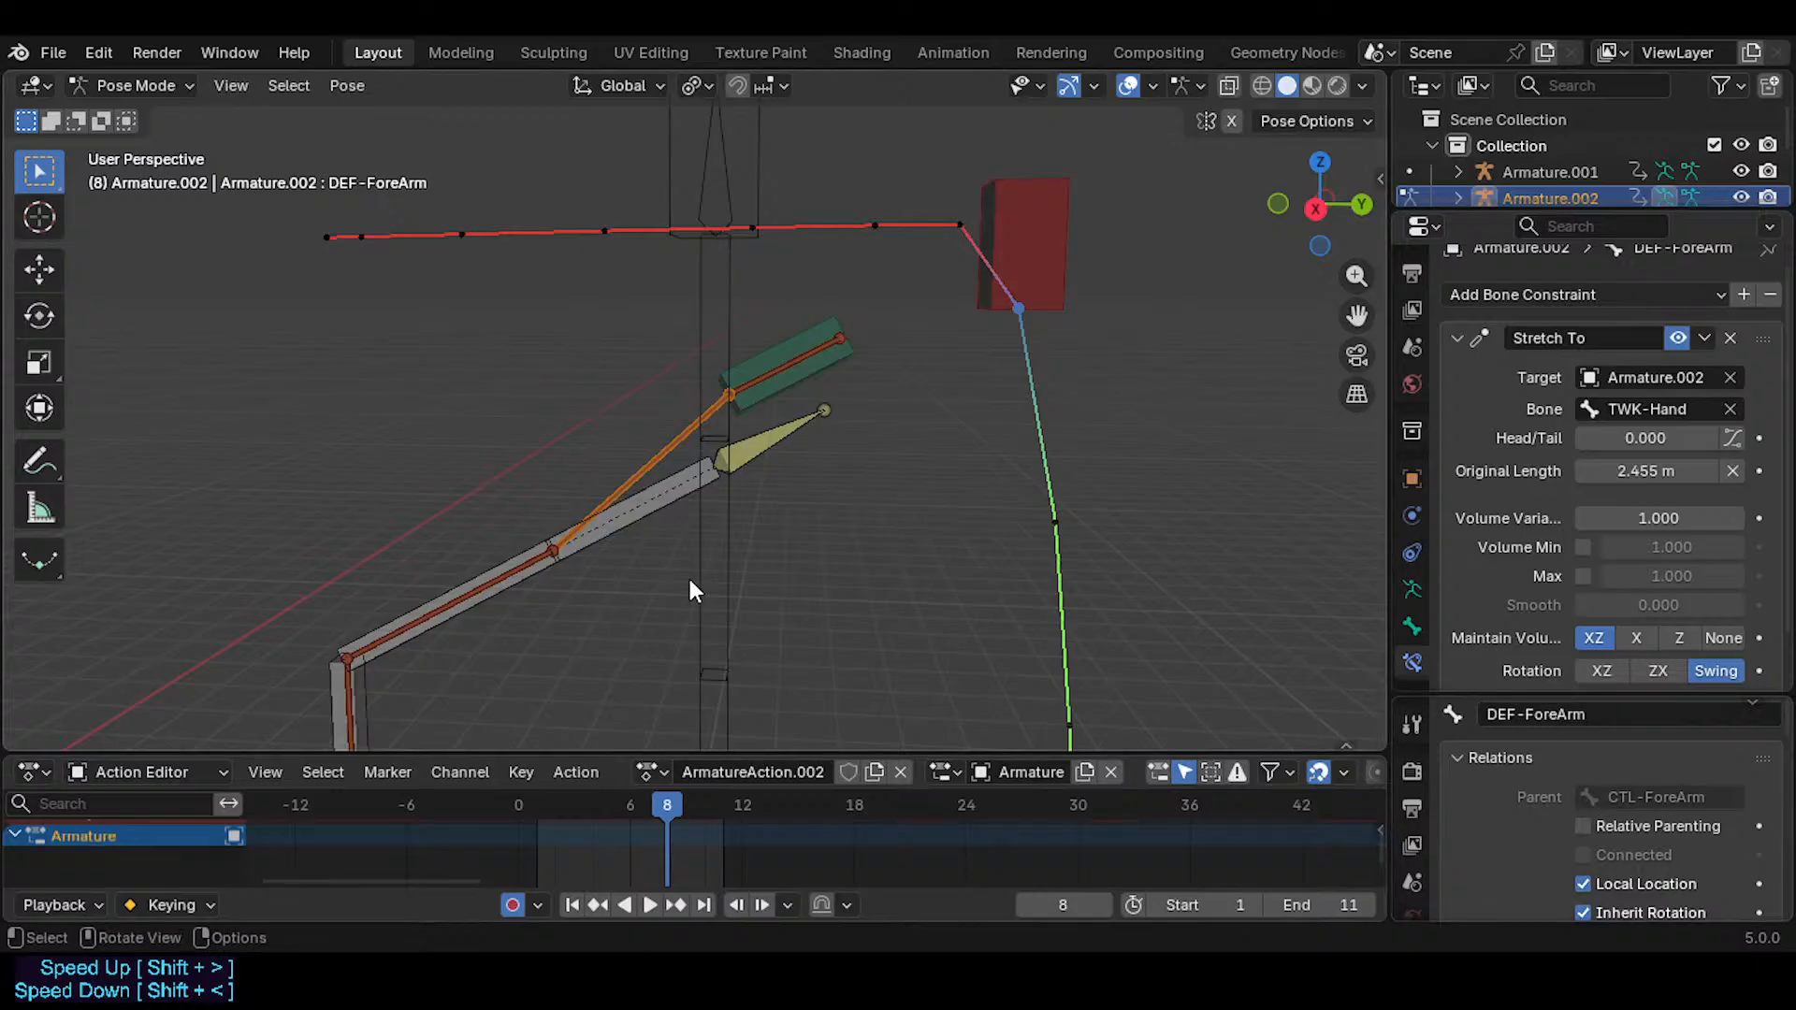
middle_click_drag(689, 589, 701, 529, "shift")
- Check the bone constraints of CTL-ForeArm, CTL-UpperArm and the shoulder bone
left_click(642, 449)
left_click(653, 451)
left_click(653, 451)
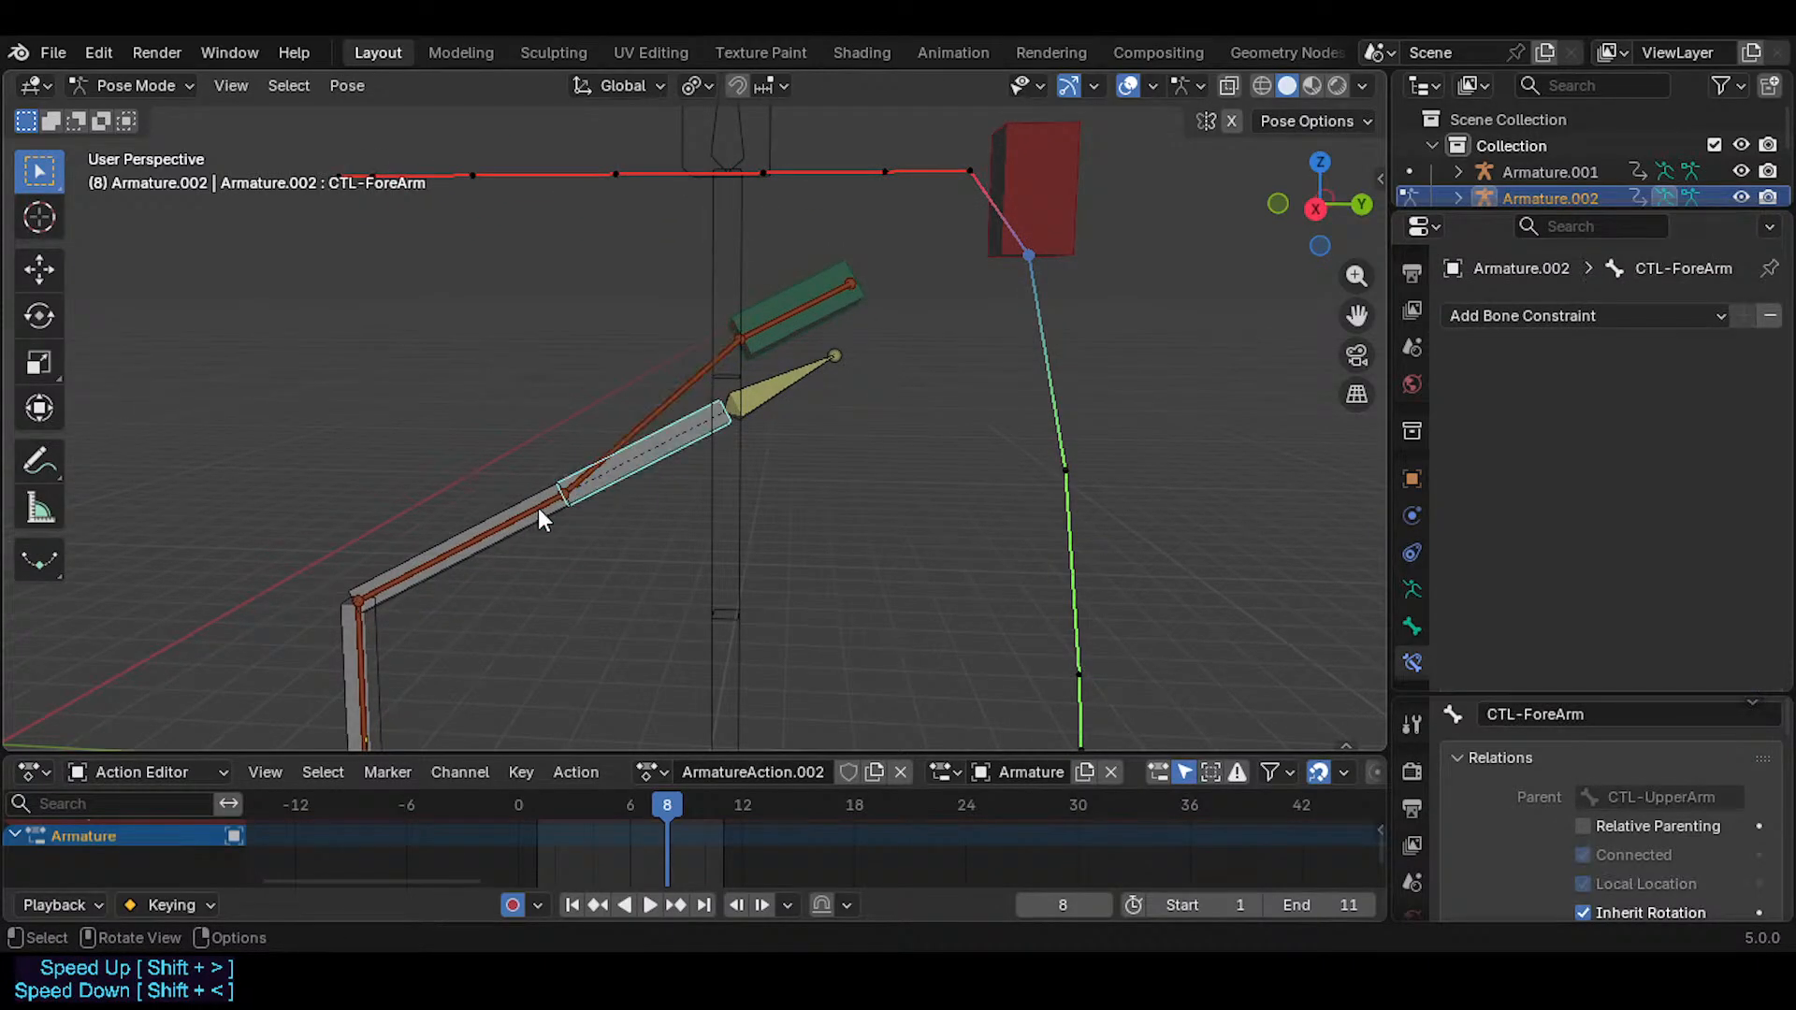
left_click(533, 508)
left_click(521, 508)
left_click(520, 507)
middle_click_drag(490, 557, 562, 501, "shift")
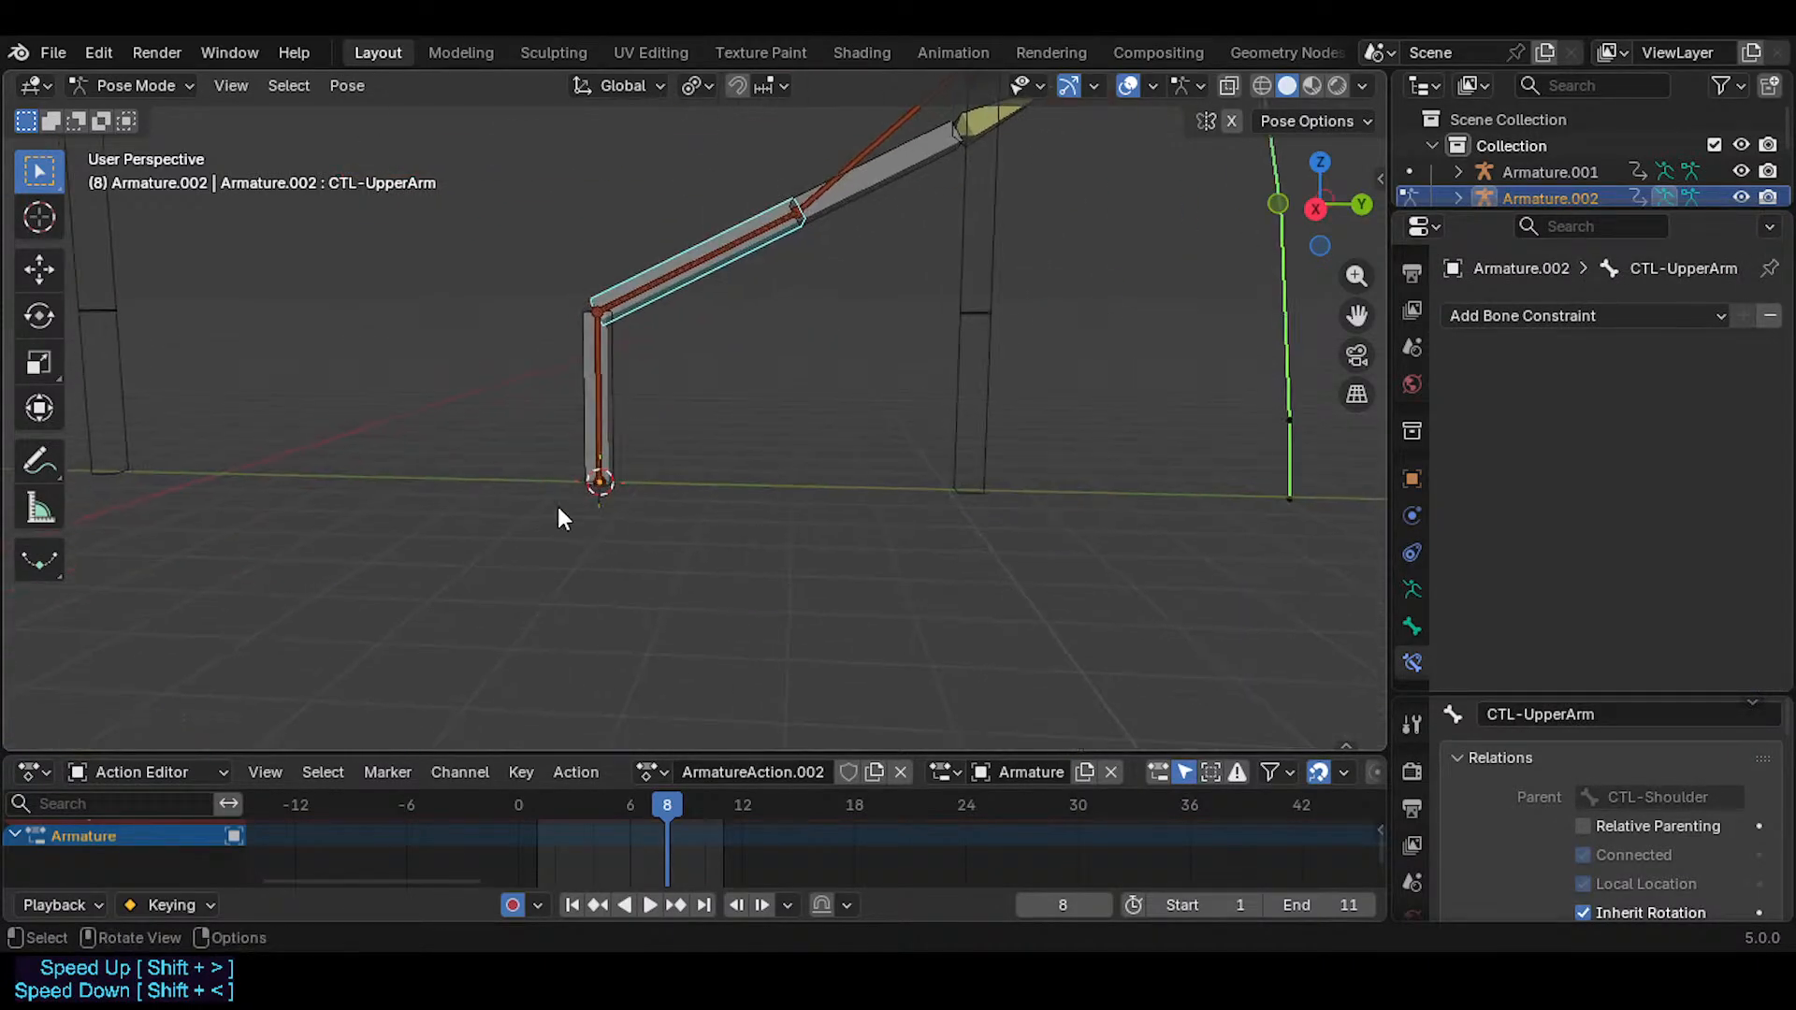
left_click(606, 379)
left_click(595, 374)
left_click(604, 372)
- Inspect the constraints and parent relations of the TWK-Hand, DEF-Hand and MCH-Hand bones
middle_click_drag(628, 367, 466, 524, "shift")
middle_click_drag(595, 494, 597, 473, "shift")
left_click(608, 407)
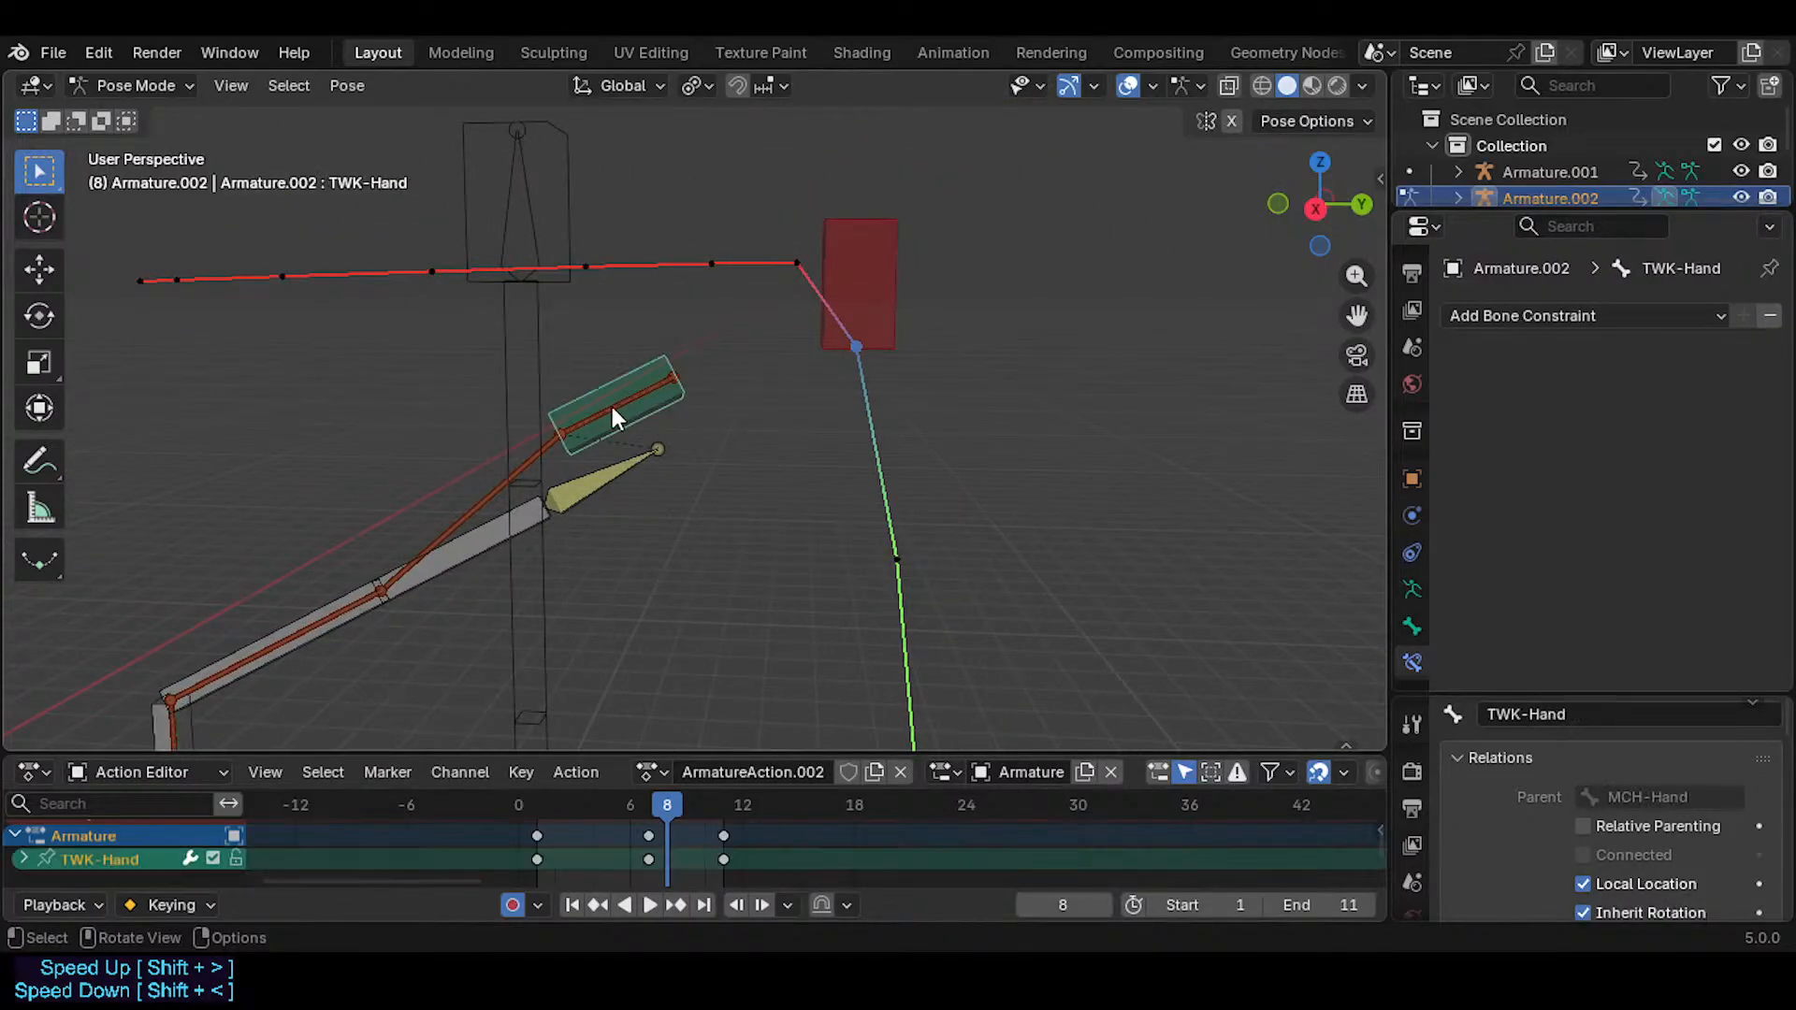
left_click(612, 409)
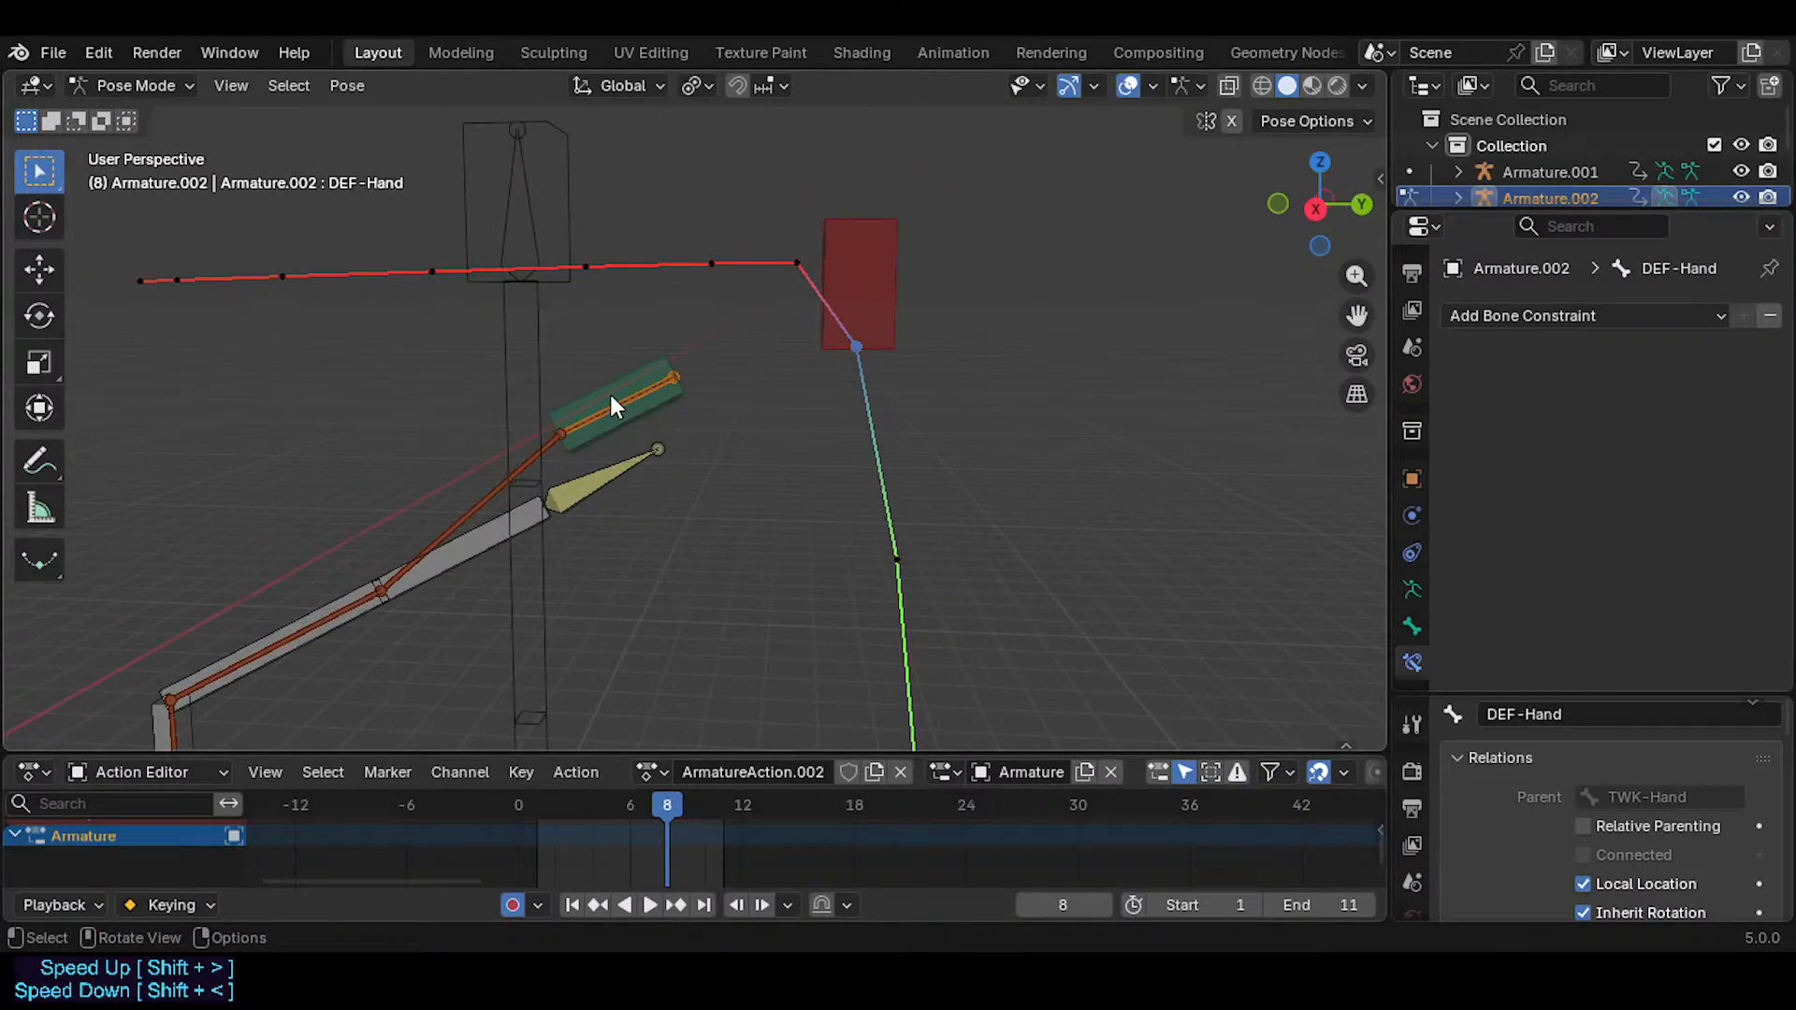
left_click(619, 414)
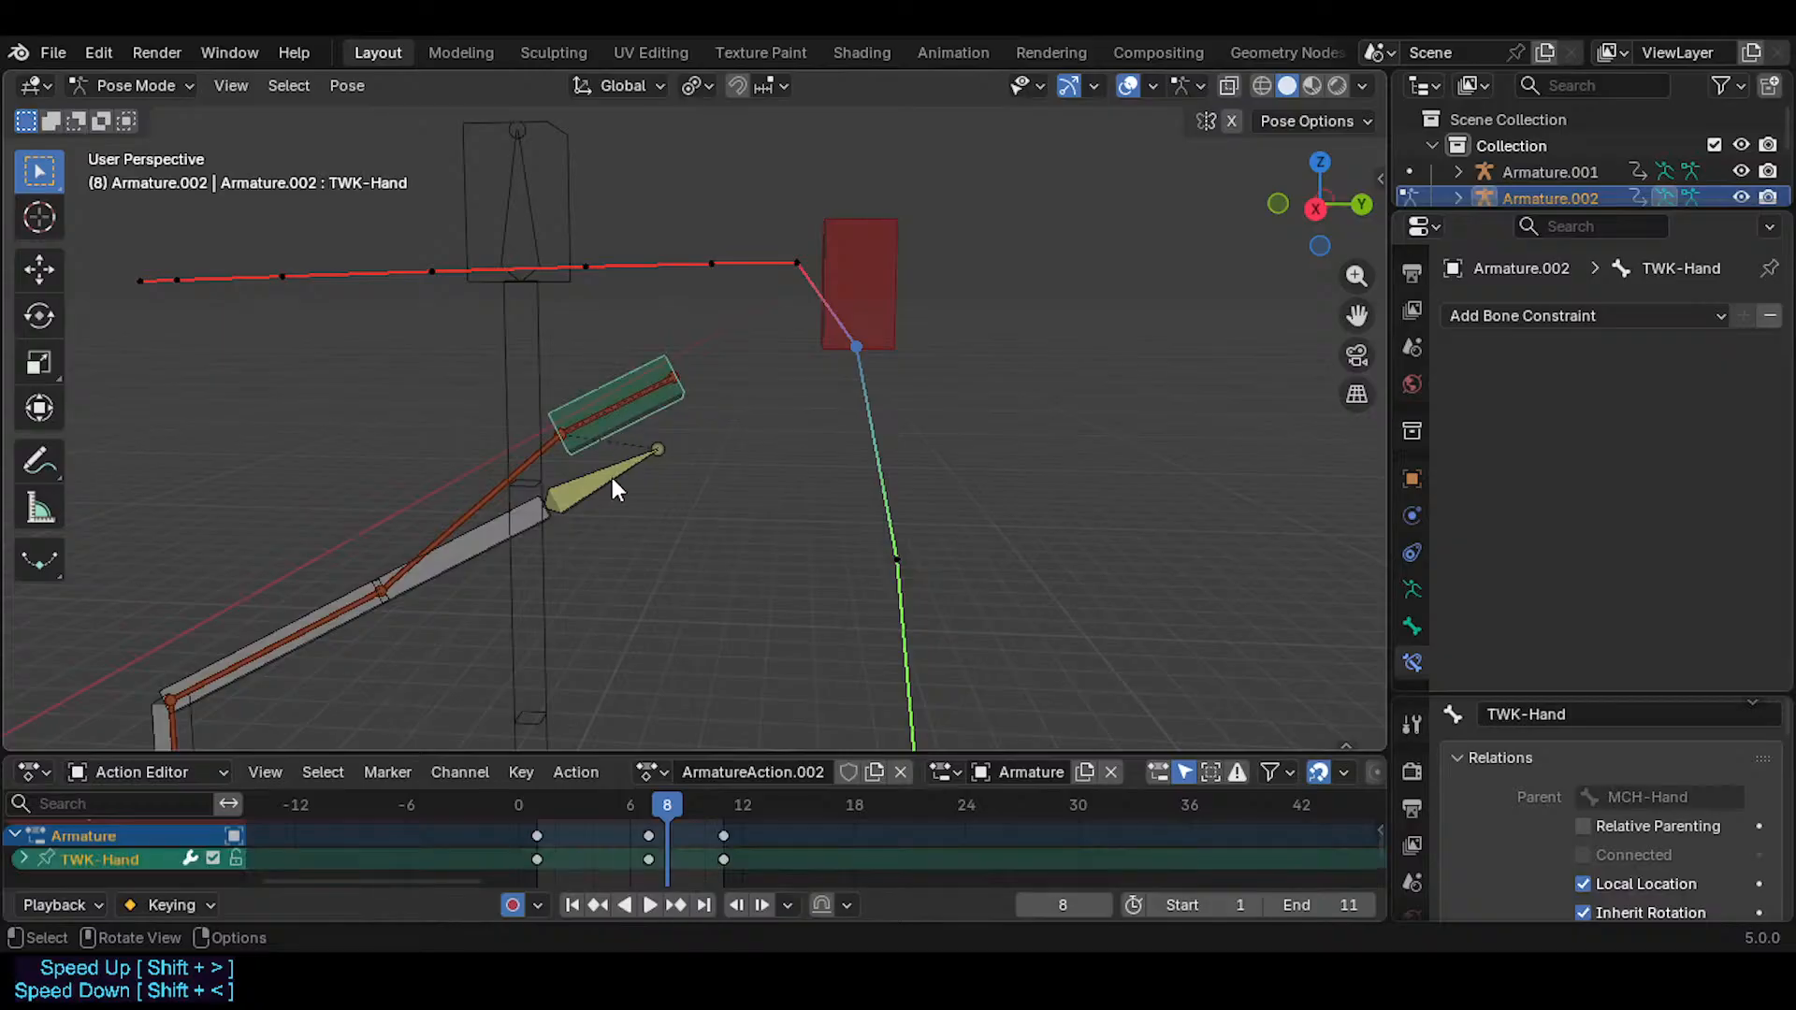
left_click(612, 478)
left_click(625, 412)
left_click(603, 469)
left_click(619, 417)
- Try moving and rotating the TWK-Hand control at frame 8 with auto keying on
mouse_move(619, 417)
left_mouse_down()
mouse_move(580, 358)
mouse_move(621, 385)
left_mouse_up()
mouse_move(622, 385)
left_mouse_down()
mouse_move(605, 369)
mouse_move(644, 404)
mouse_move(638, 378)
left_mouse_up()
key("r")
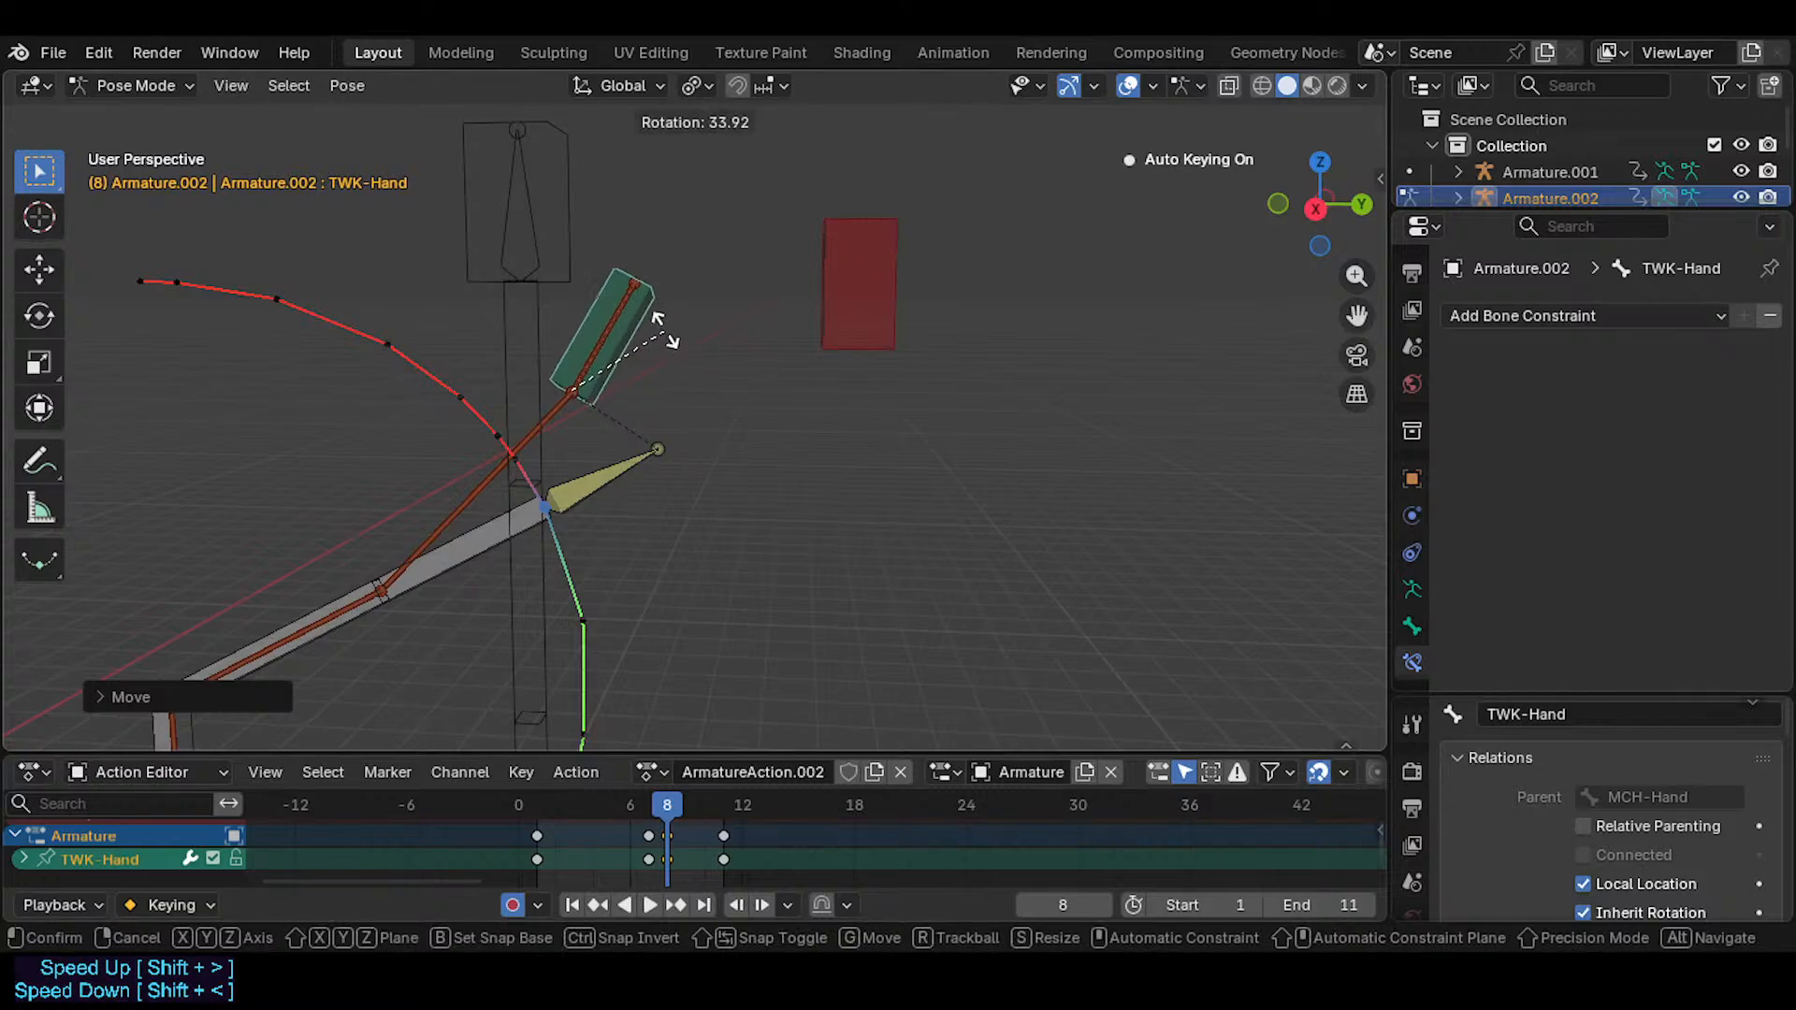
left_click(660, 357)
middle_click_drag(660, 357, 591, 468)
- Delete the keyframes at frame 8 for all bones of the arm rig
key("a")
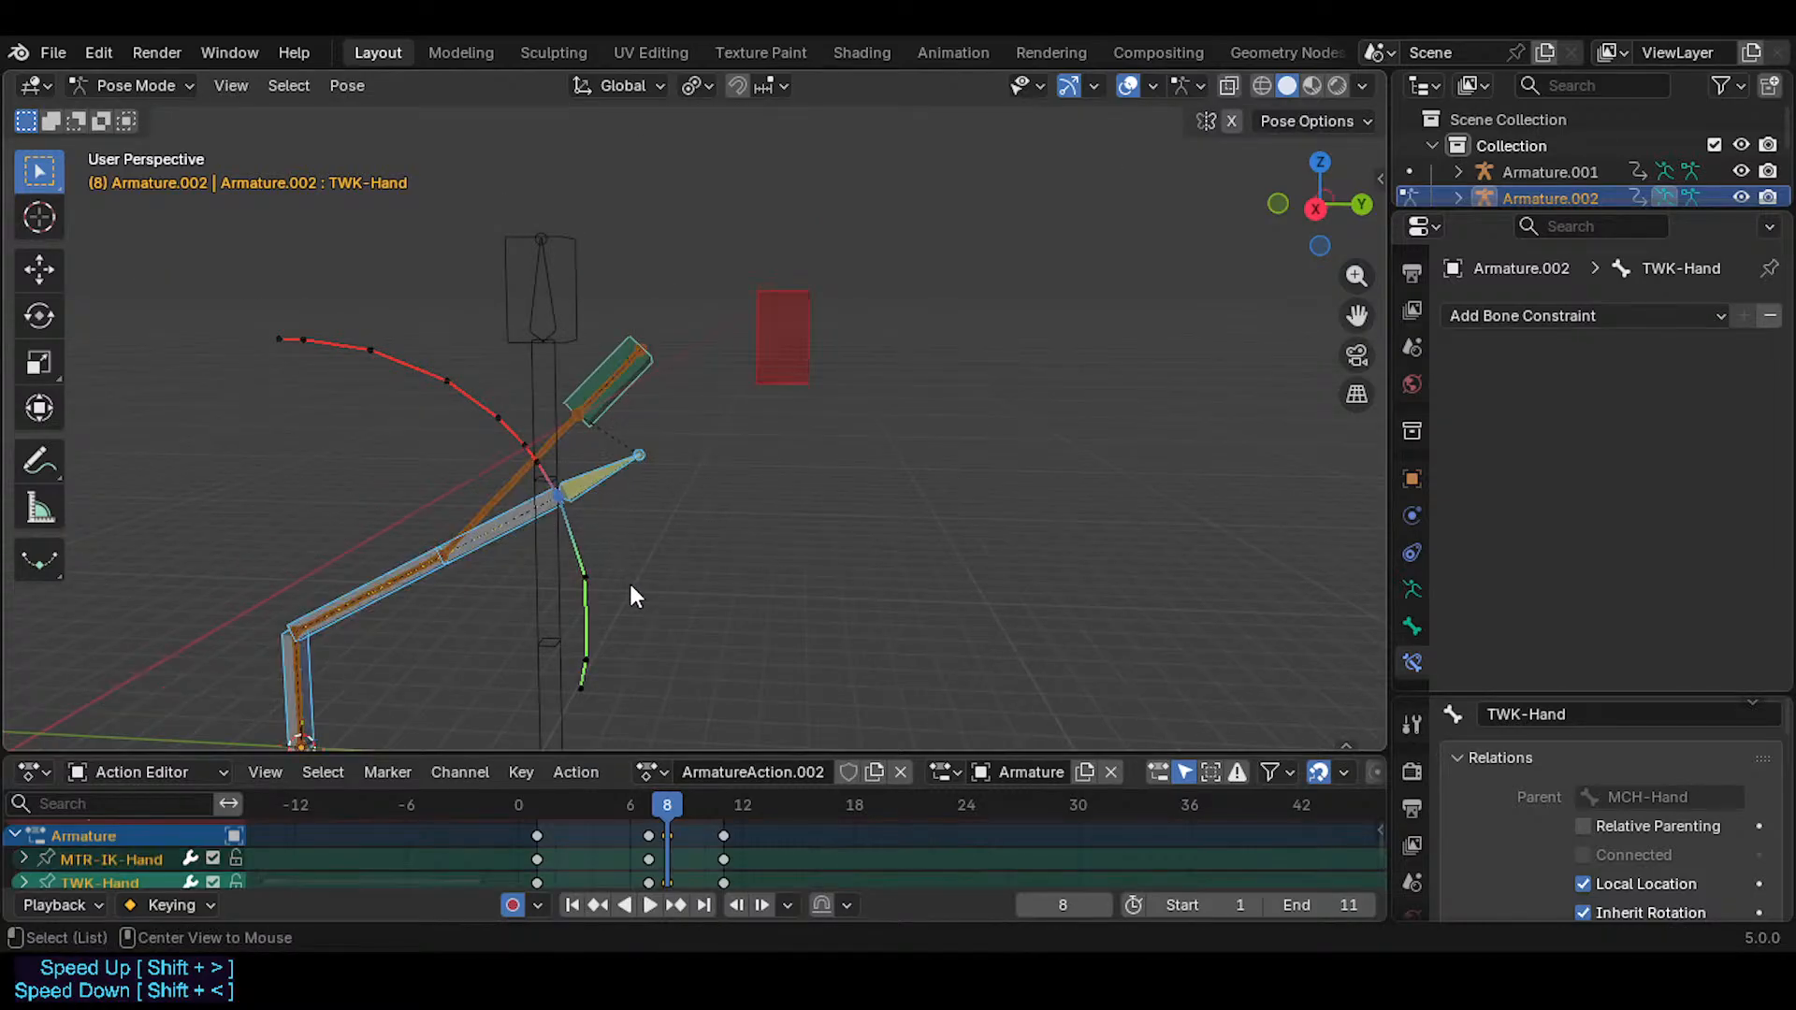
key("x")
left_click(668, 859)
left_click(669, 812)
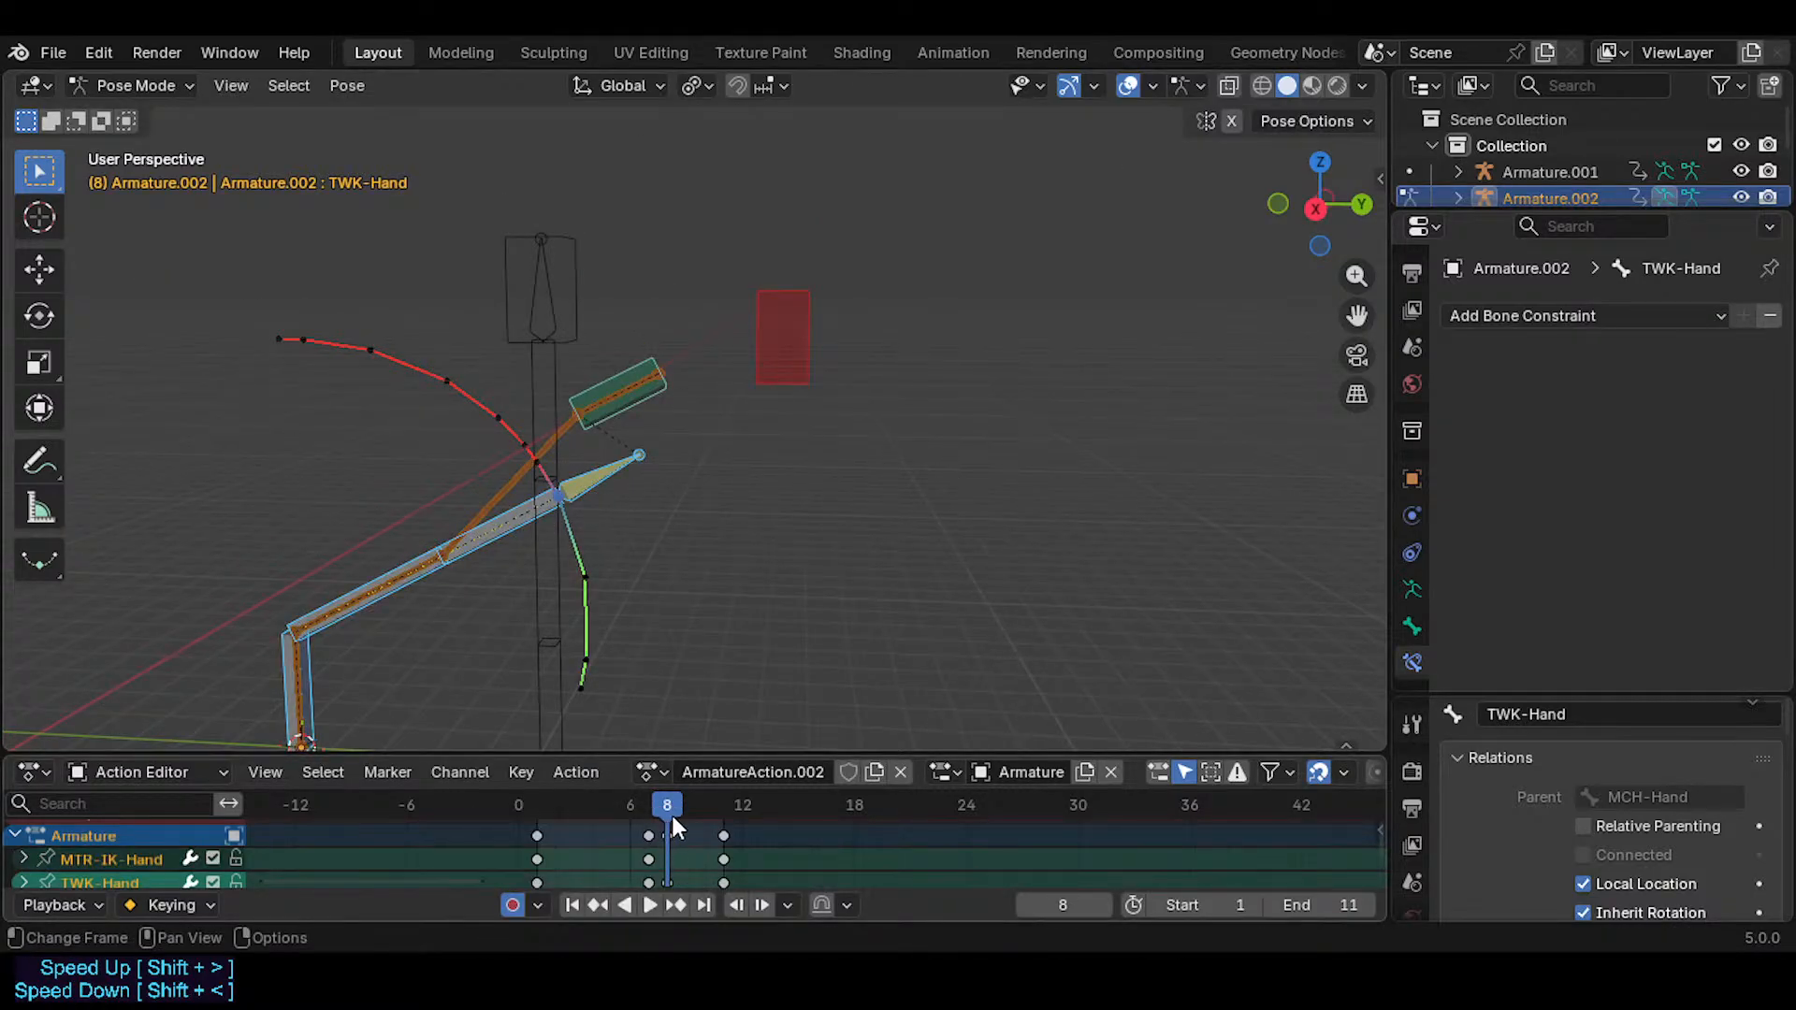
left_click(671, 833)
key("x")
left_click(670, 827)
- At frame 7, select the MTR-IK-Hand control and reposition it above and ahead of the arm in several moves
mouse_move(669, 827)
left_mouse_down()
mouse_move(593, 823)
mouse_move(649, 823)
left_mouse_up()
left_click(765, 243)
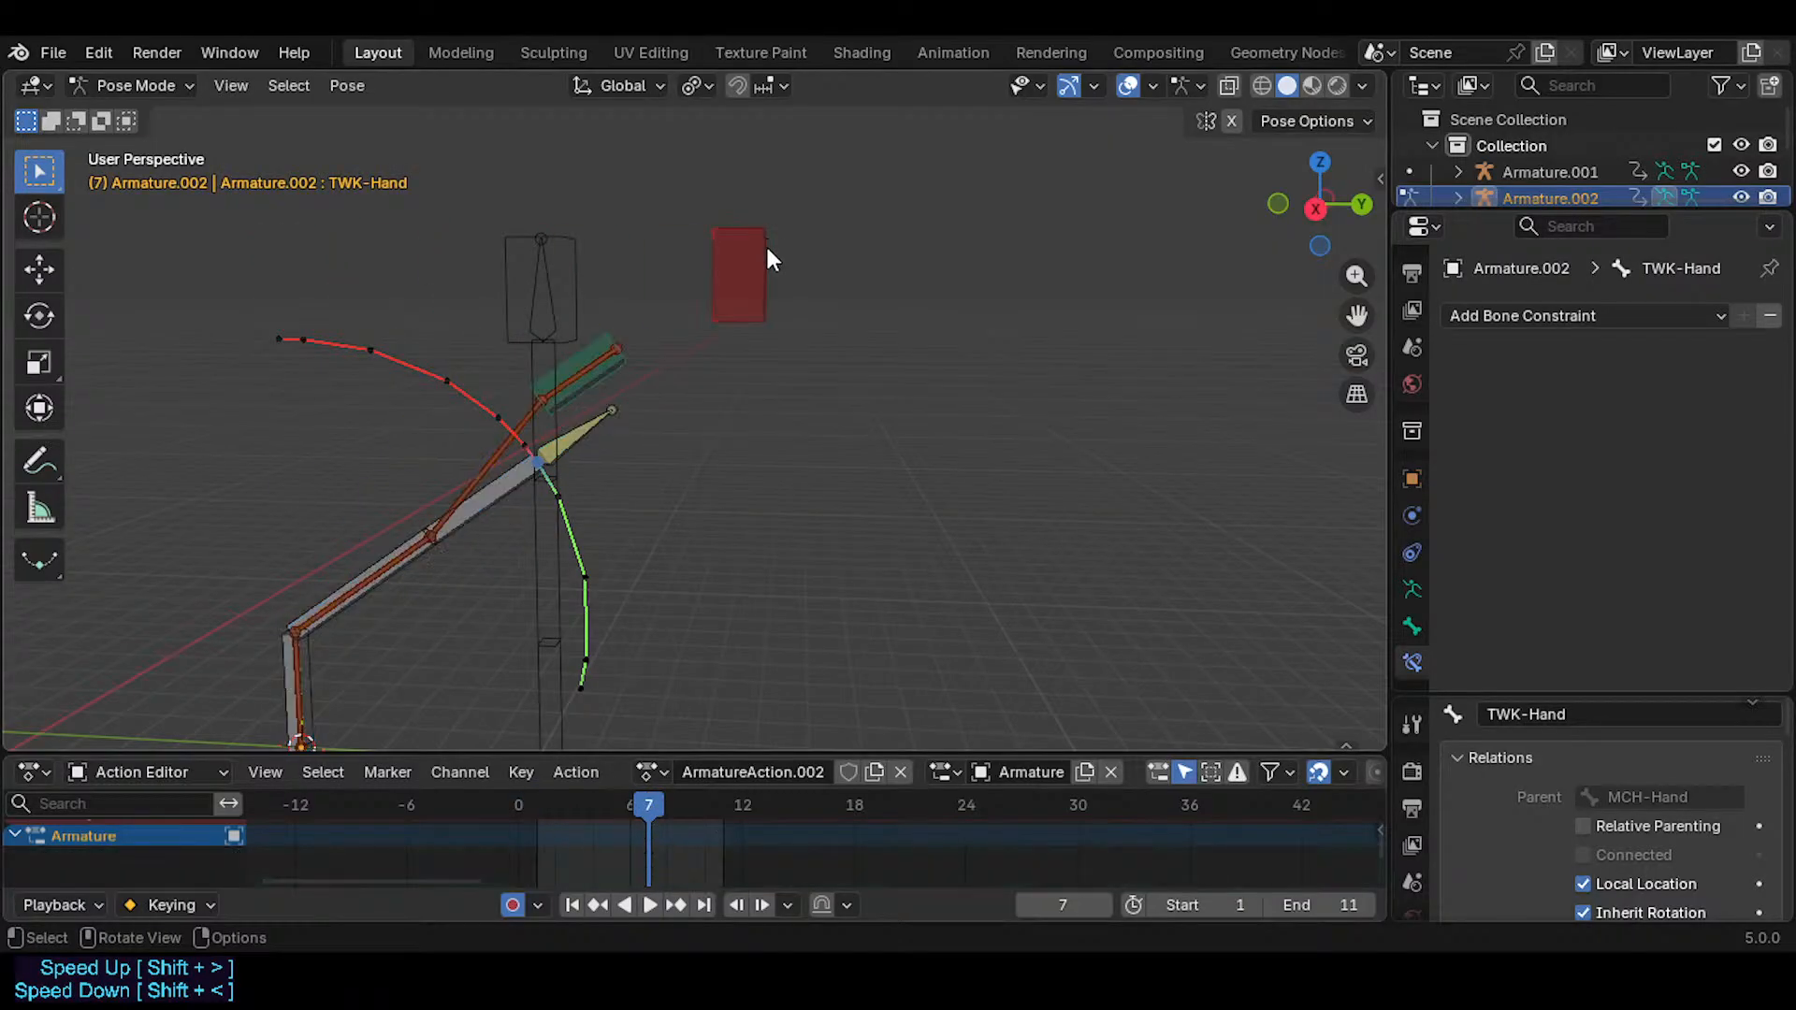
left_click(753, 272)
scroll(715, 367, "down", 3)
key("g")
left_click(731, 298)
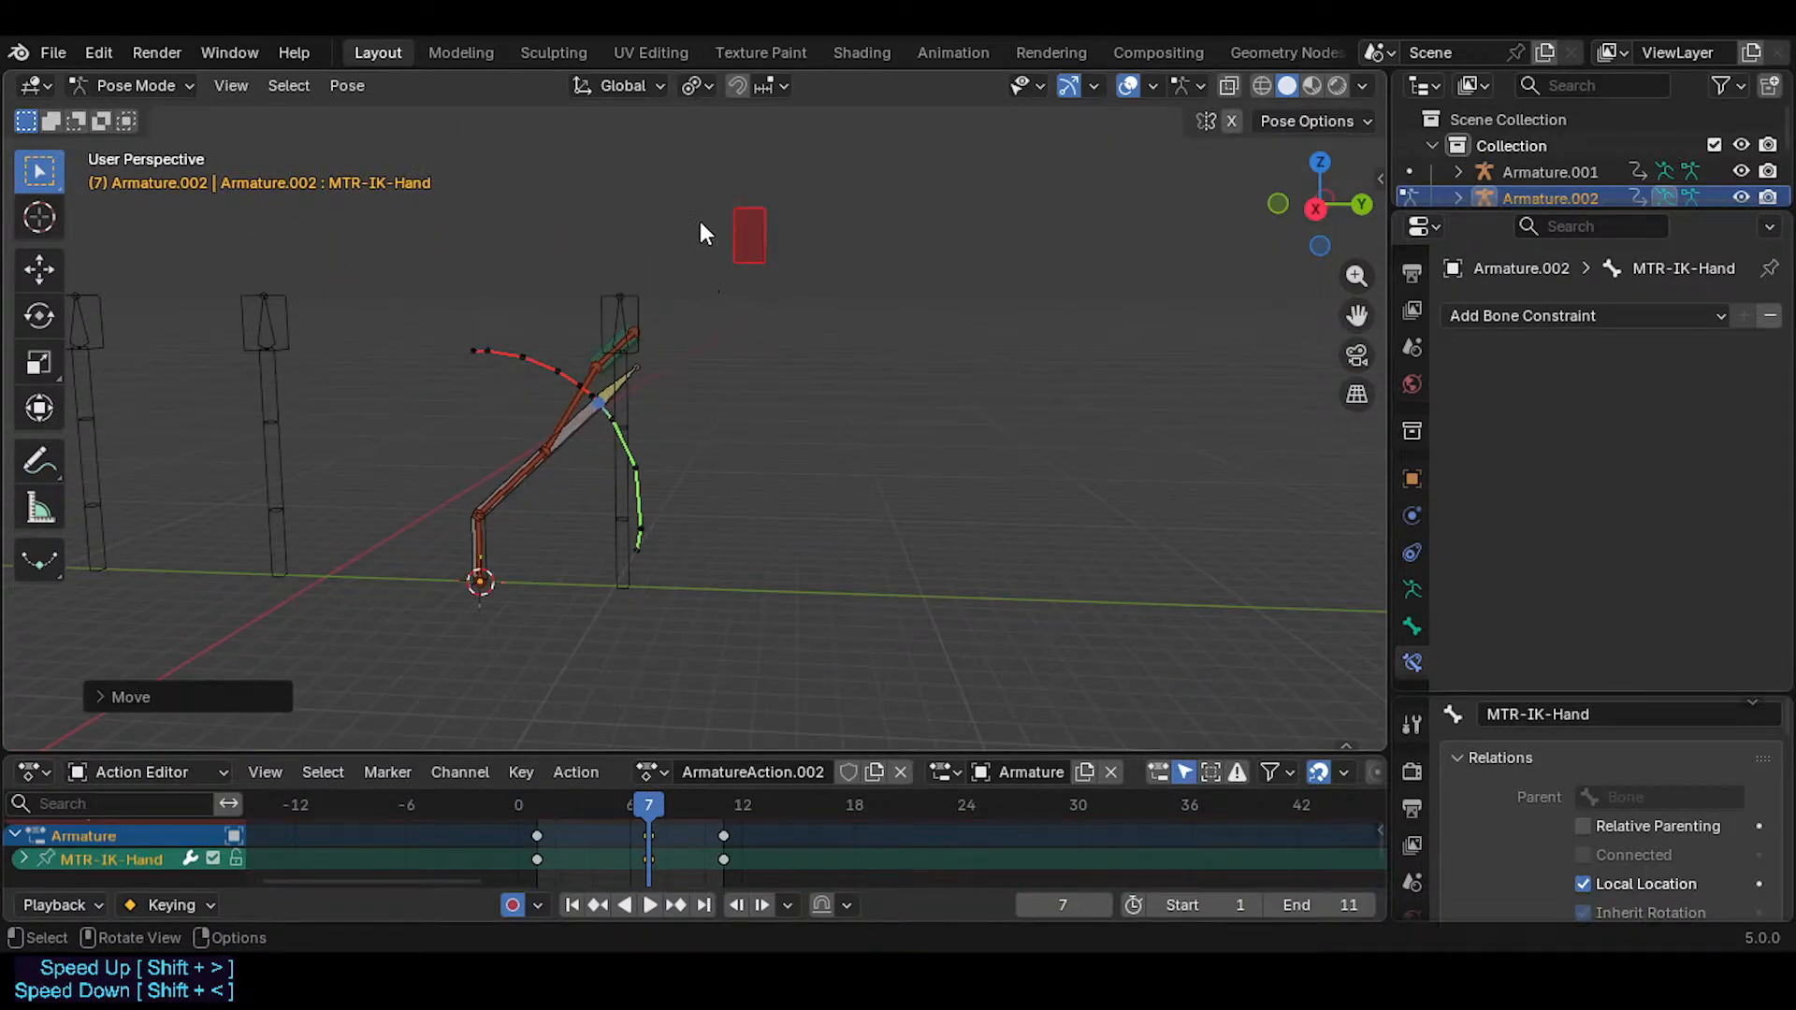
key("g")
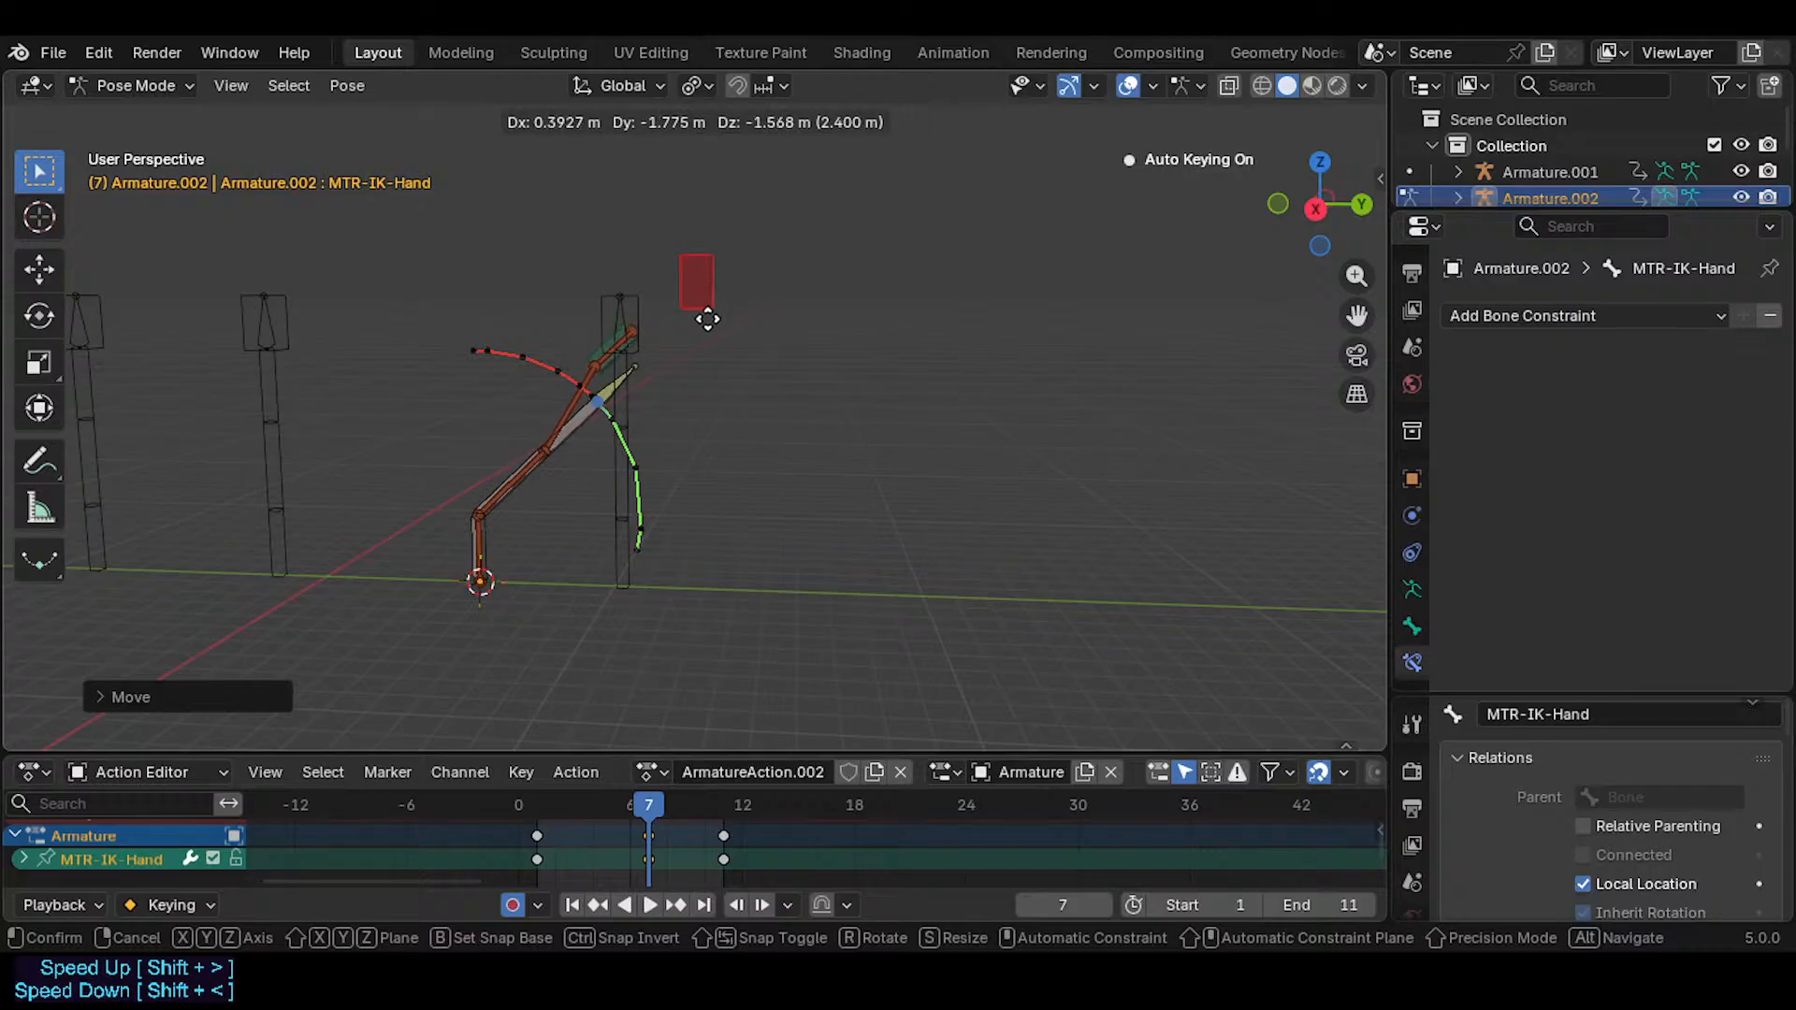
left_click(706, 317)
scroll(705, 368, "up", 2)
key("g")
left_click(661, 263)
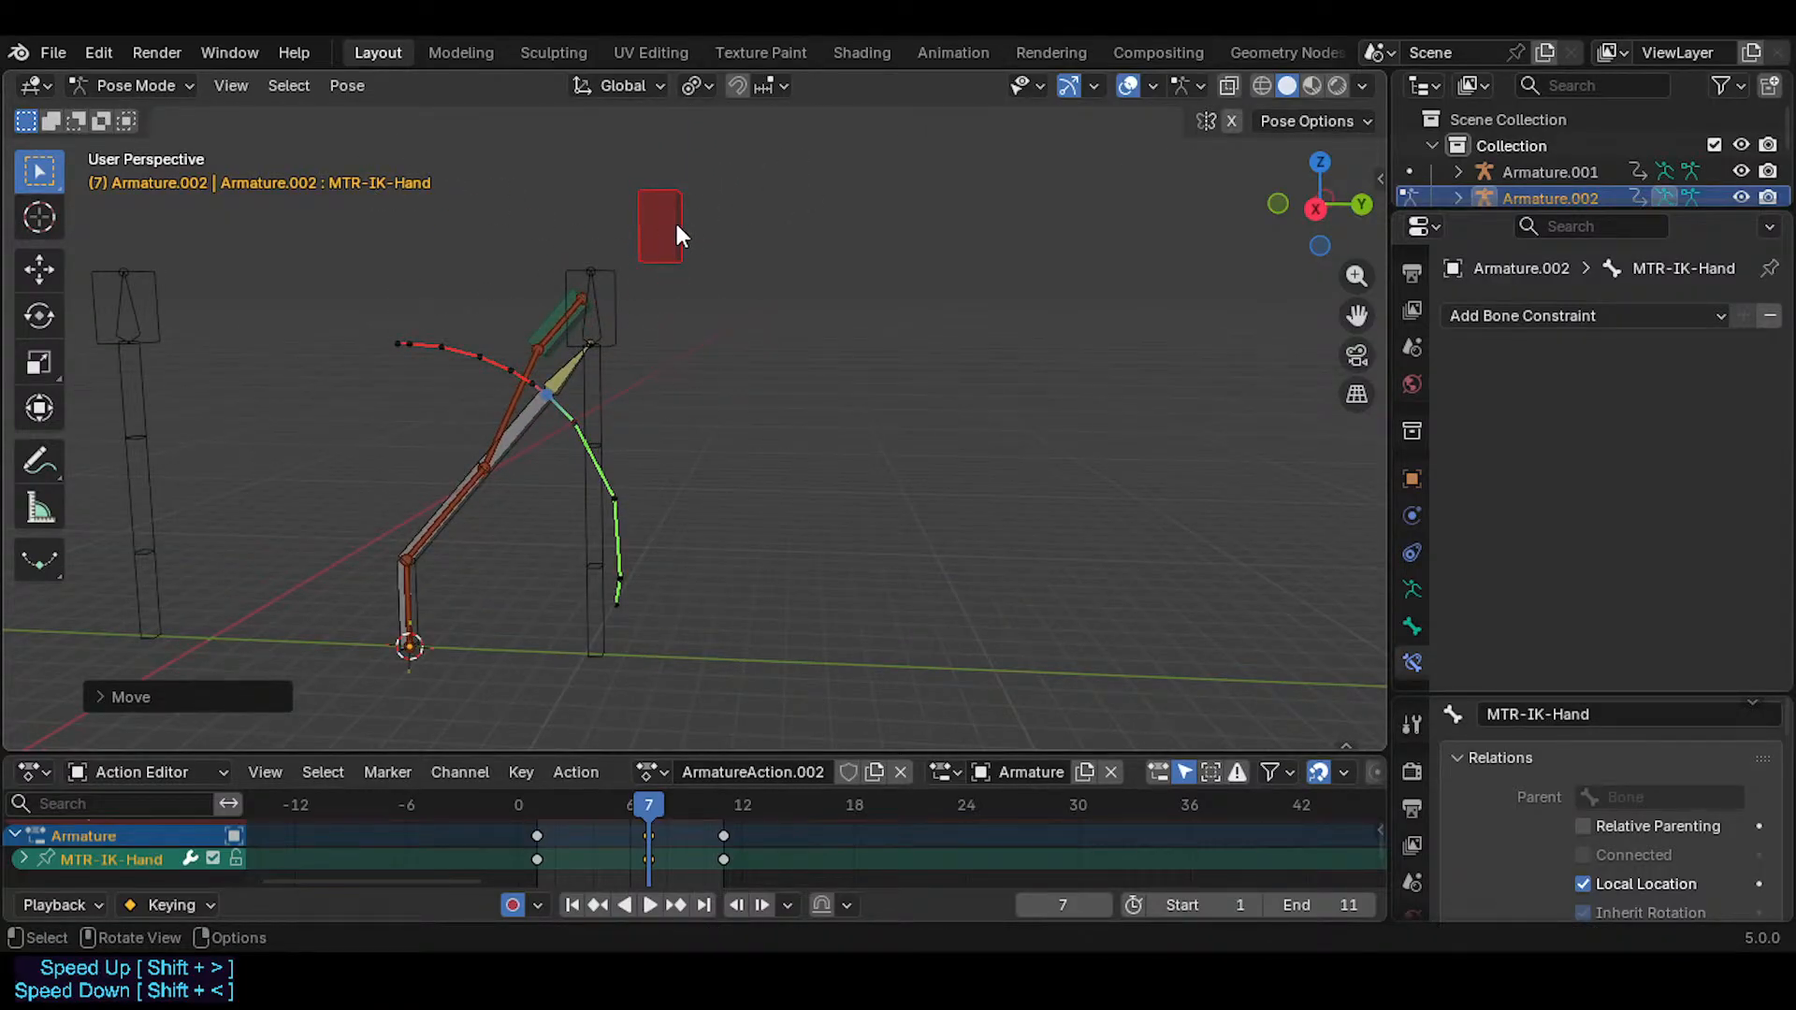
key("g")
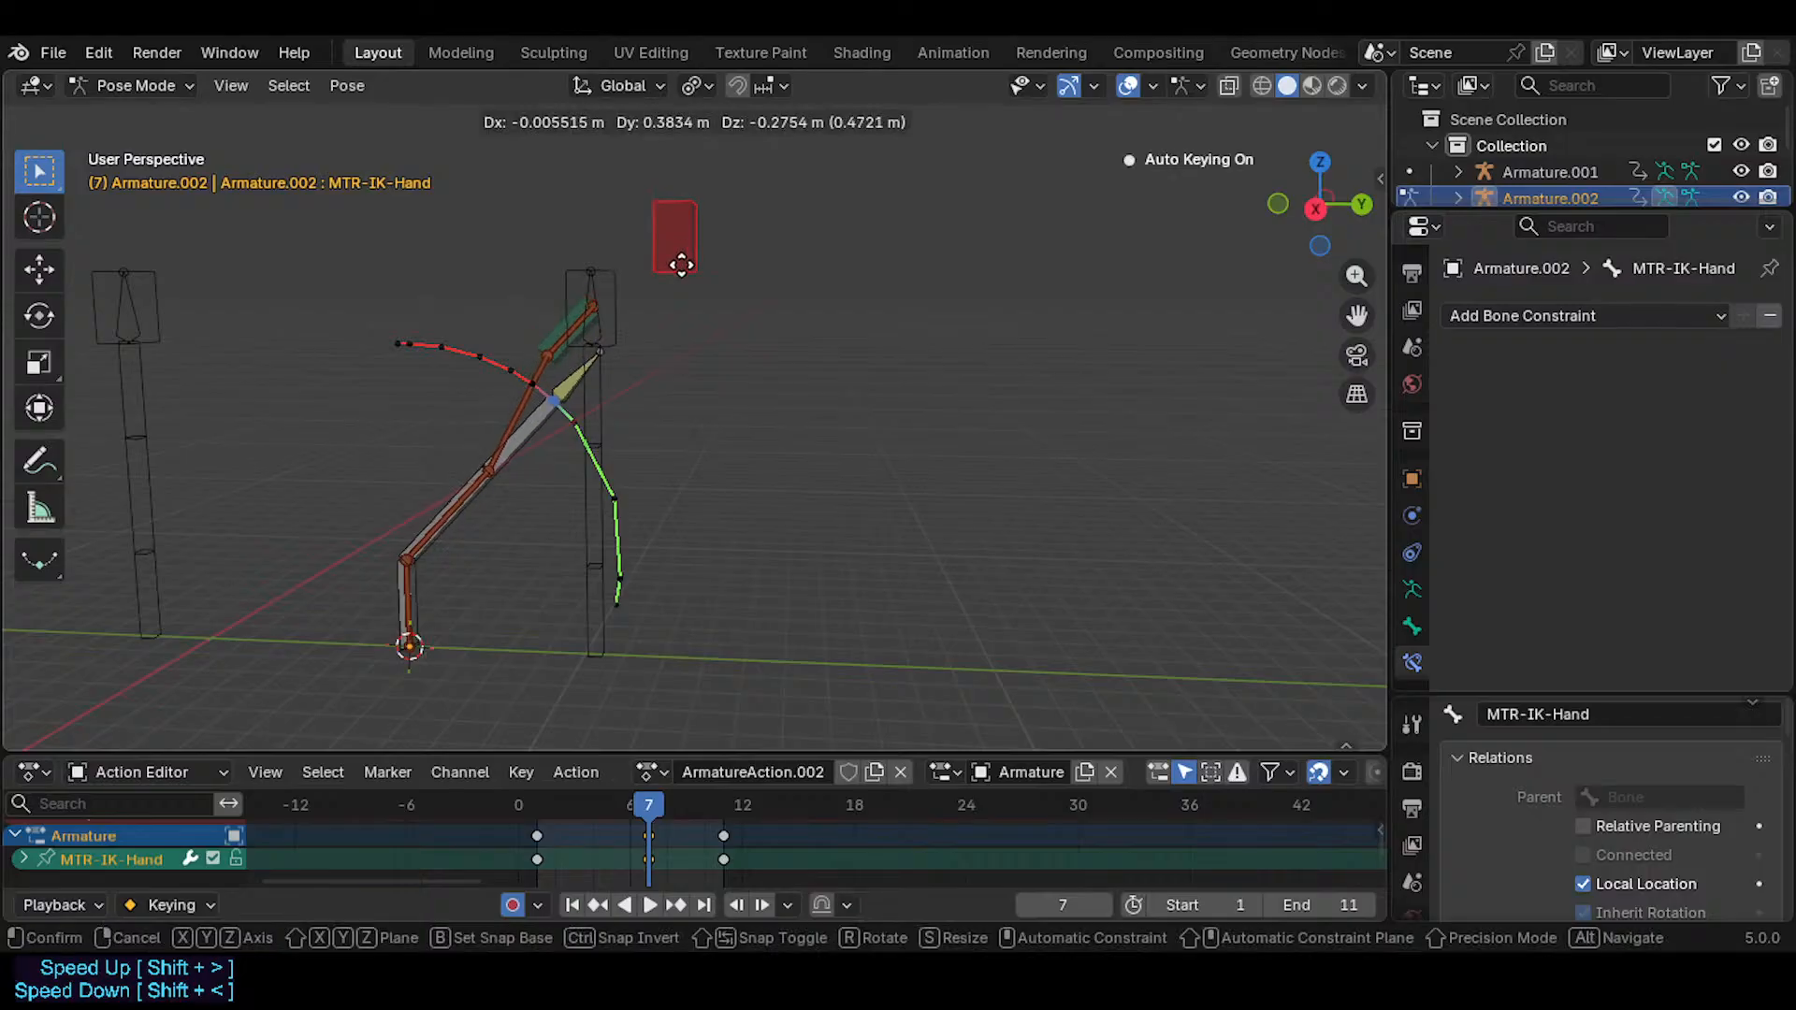
left_click(694, 271)
key("g")
left_click(695, 317)
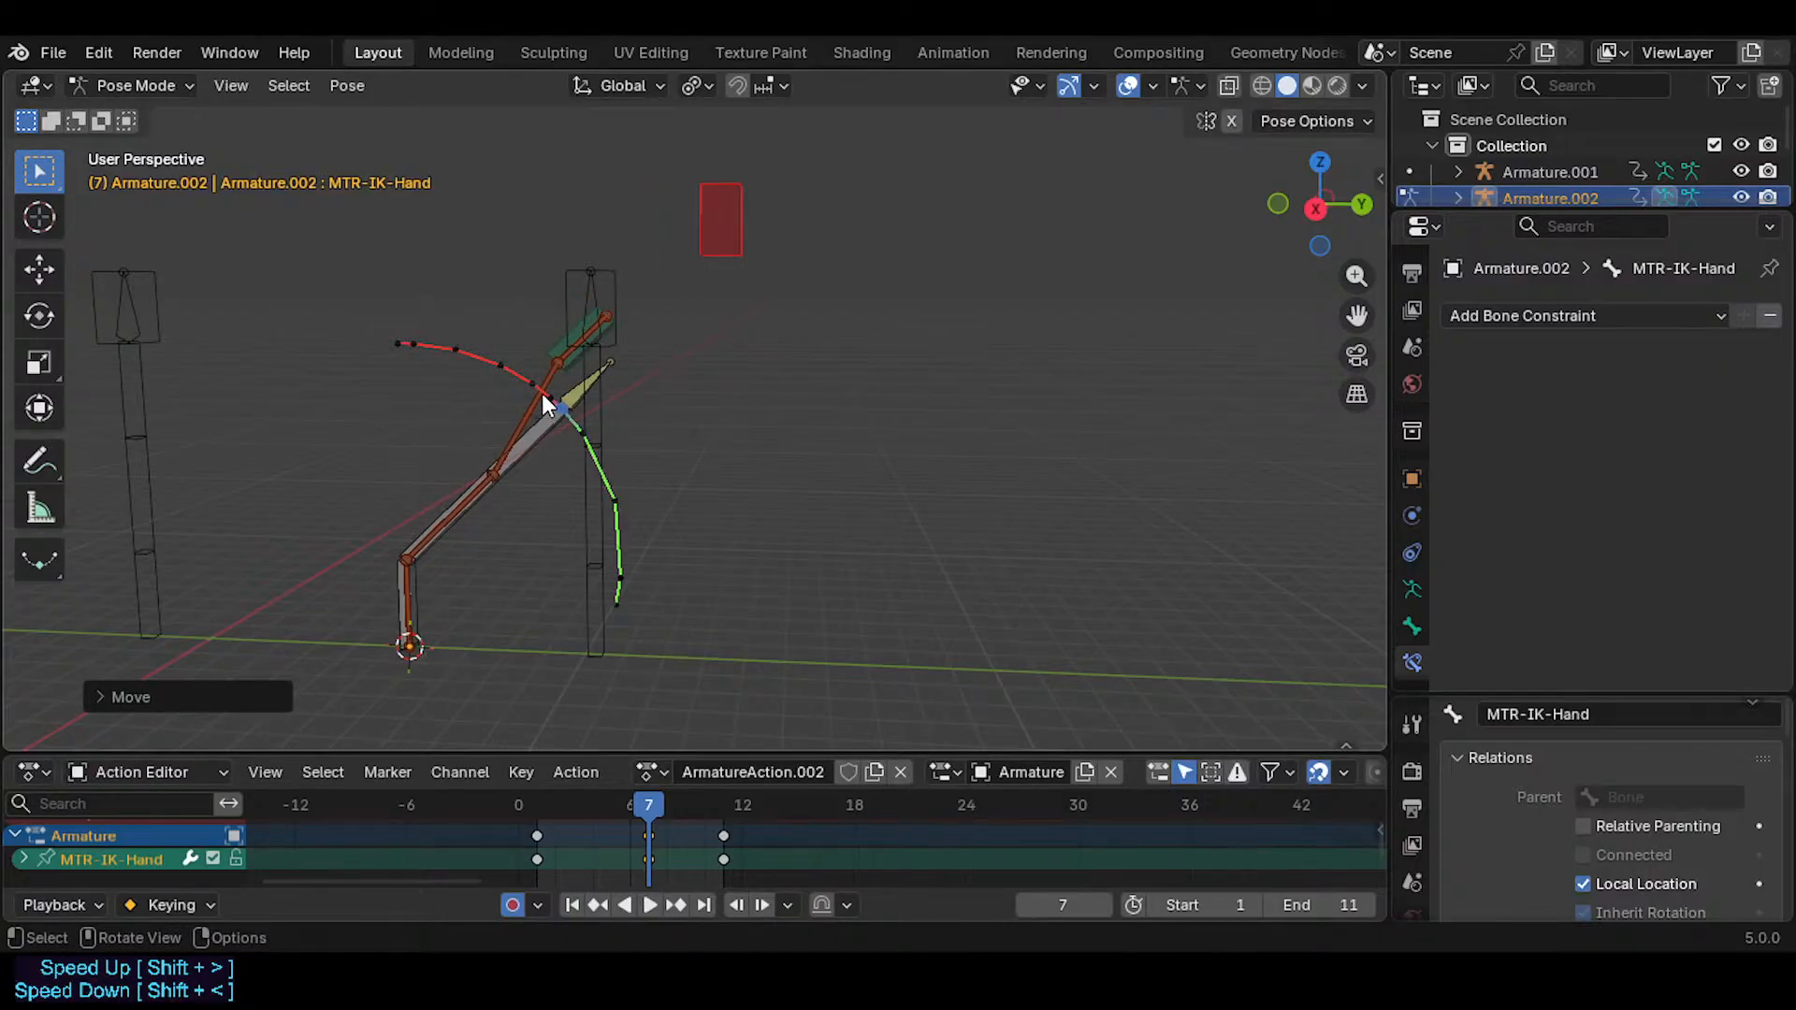
- Clear the location offset of the TWK-Hand control at frame 7
left_click(553, 344)
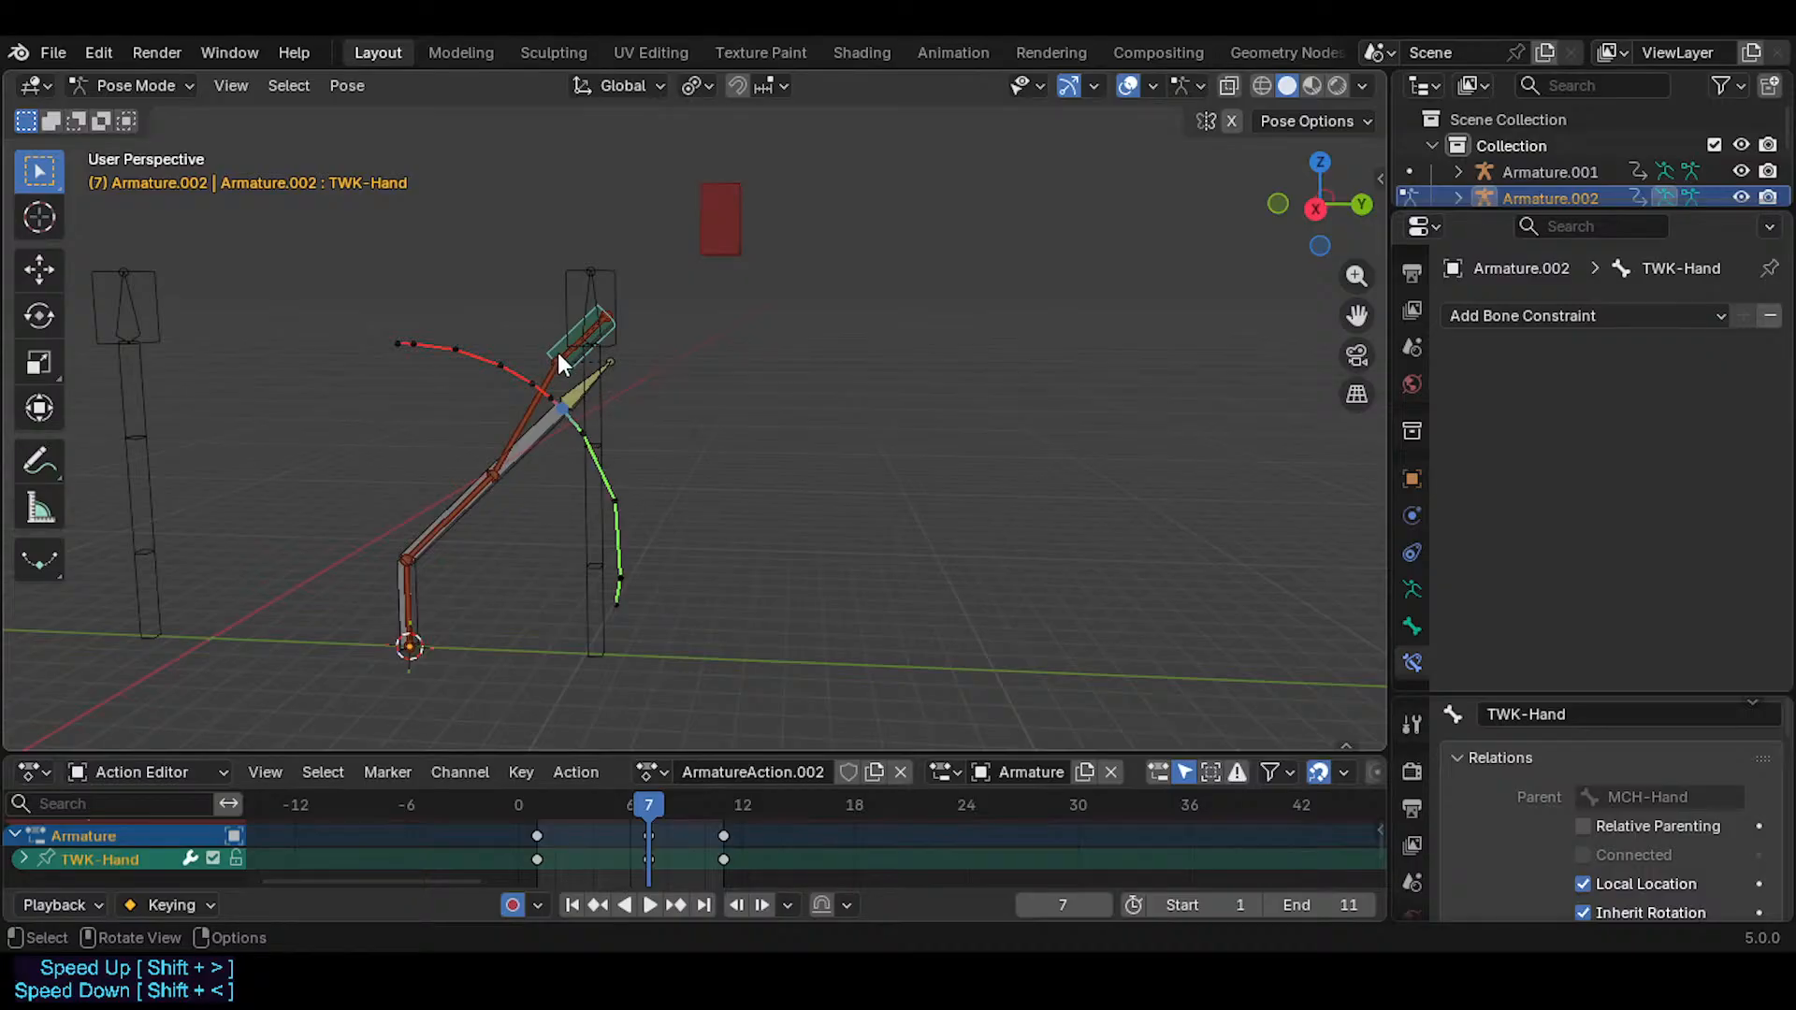
key("alt+g")
mouse_move(642, 808)
left_mouse_down()
mouse_move(557, 823)
mouse_move(743, 834)
mouse_move(531, 802)
mouse_move(644, 803)
left_mouse_up()
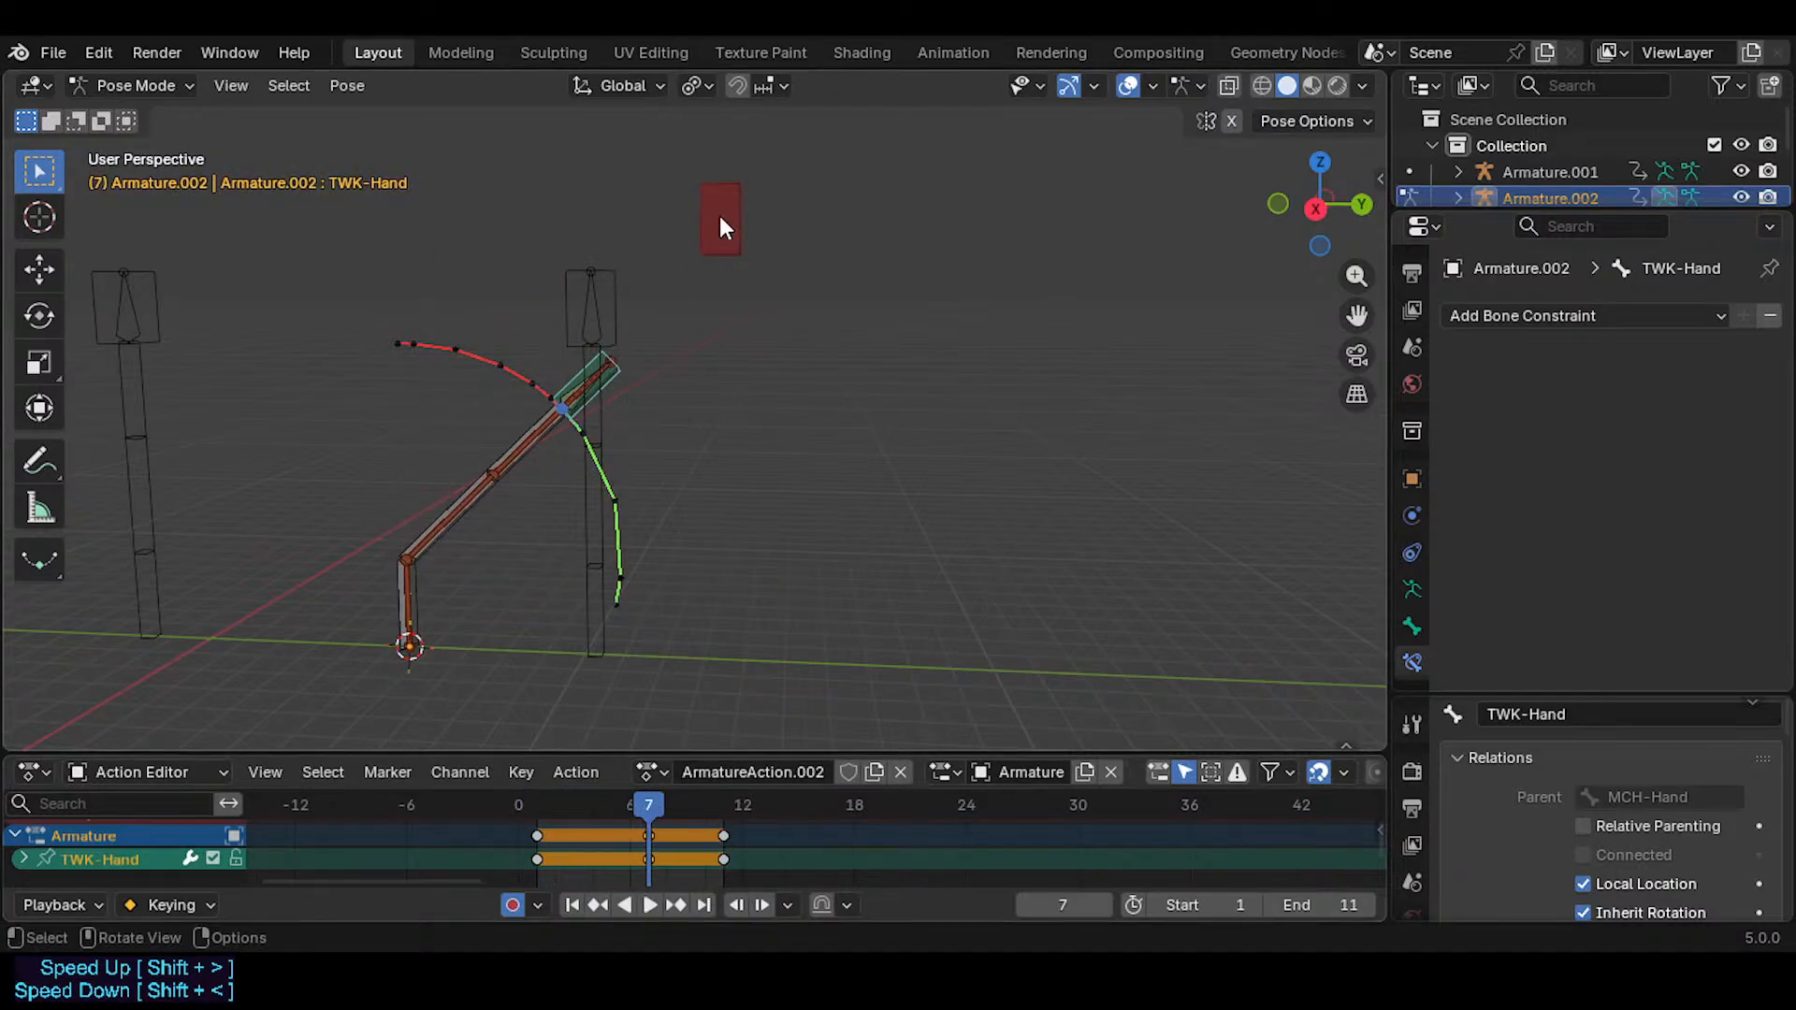
- Select only the MTR-IK-Hand control and move it lower and farther forward at frame 7
left_click(720, 217)
key("a")
key("alt+a")
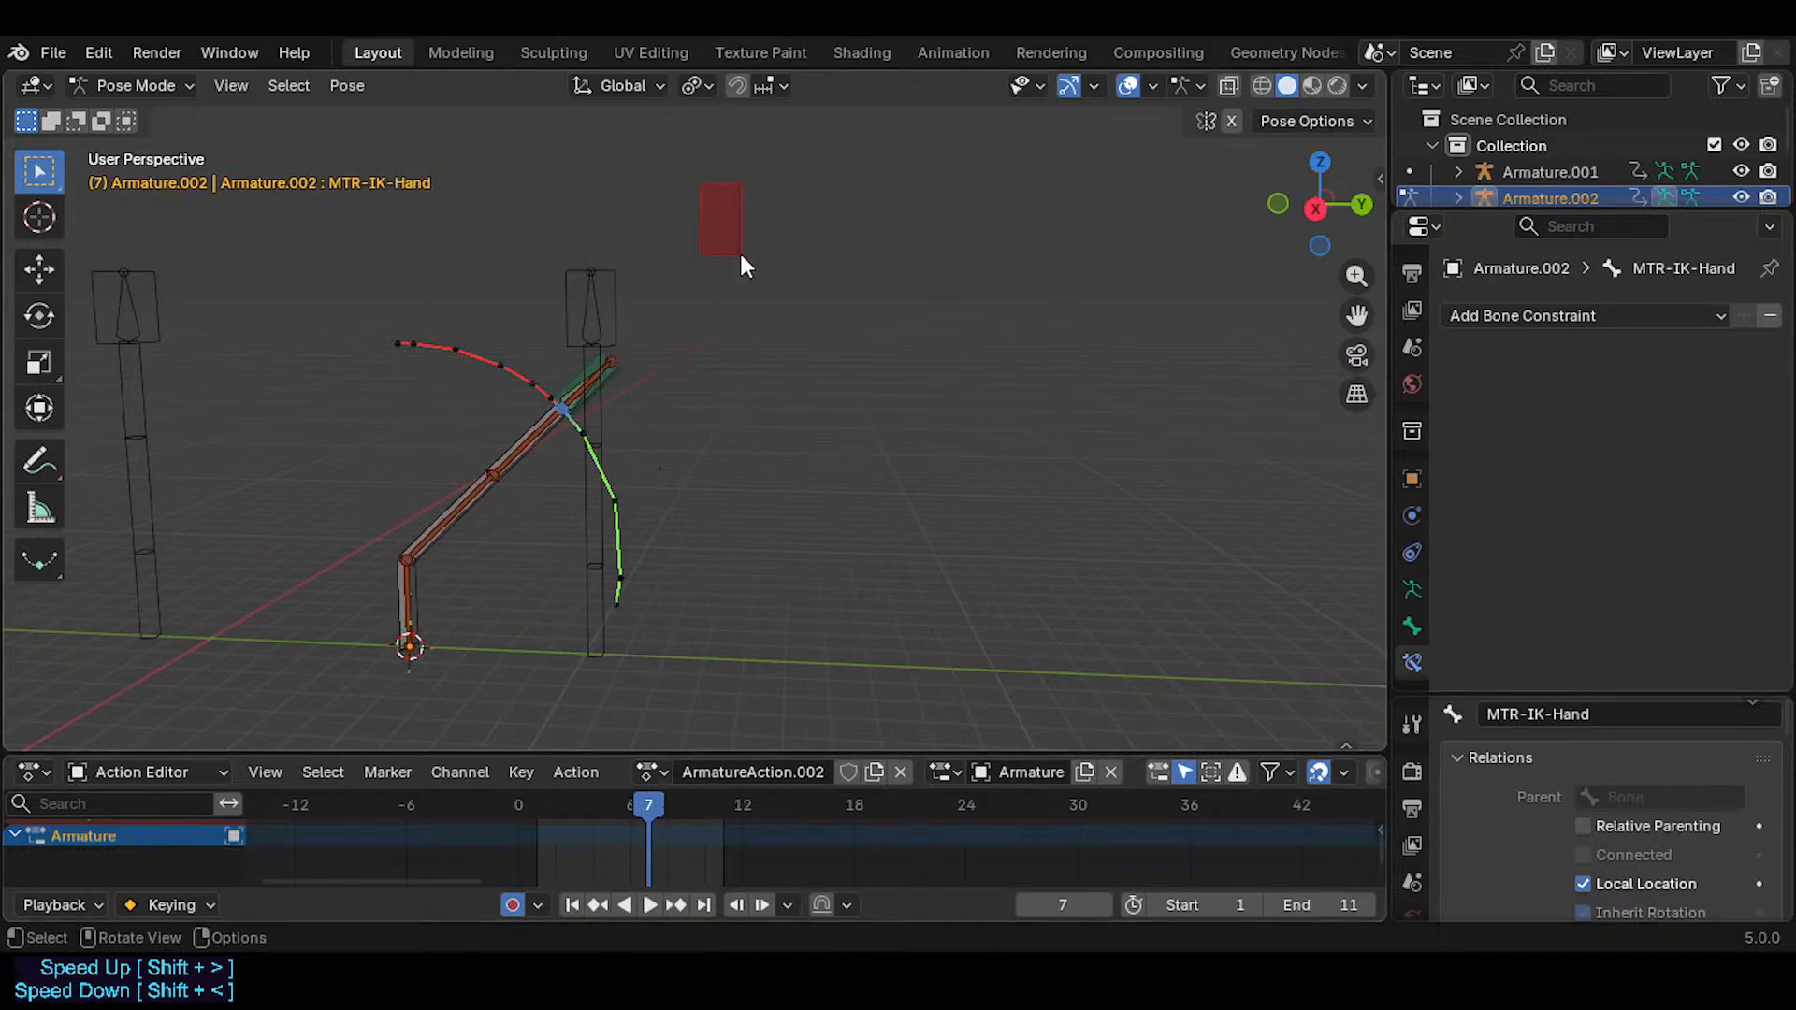
left_click(737, 214)
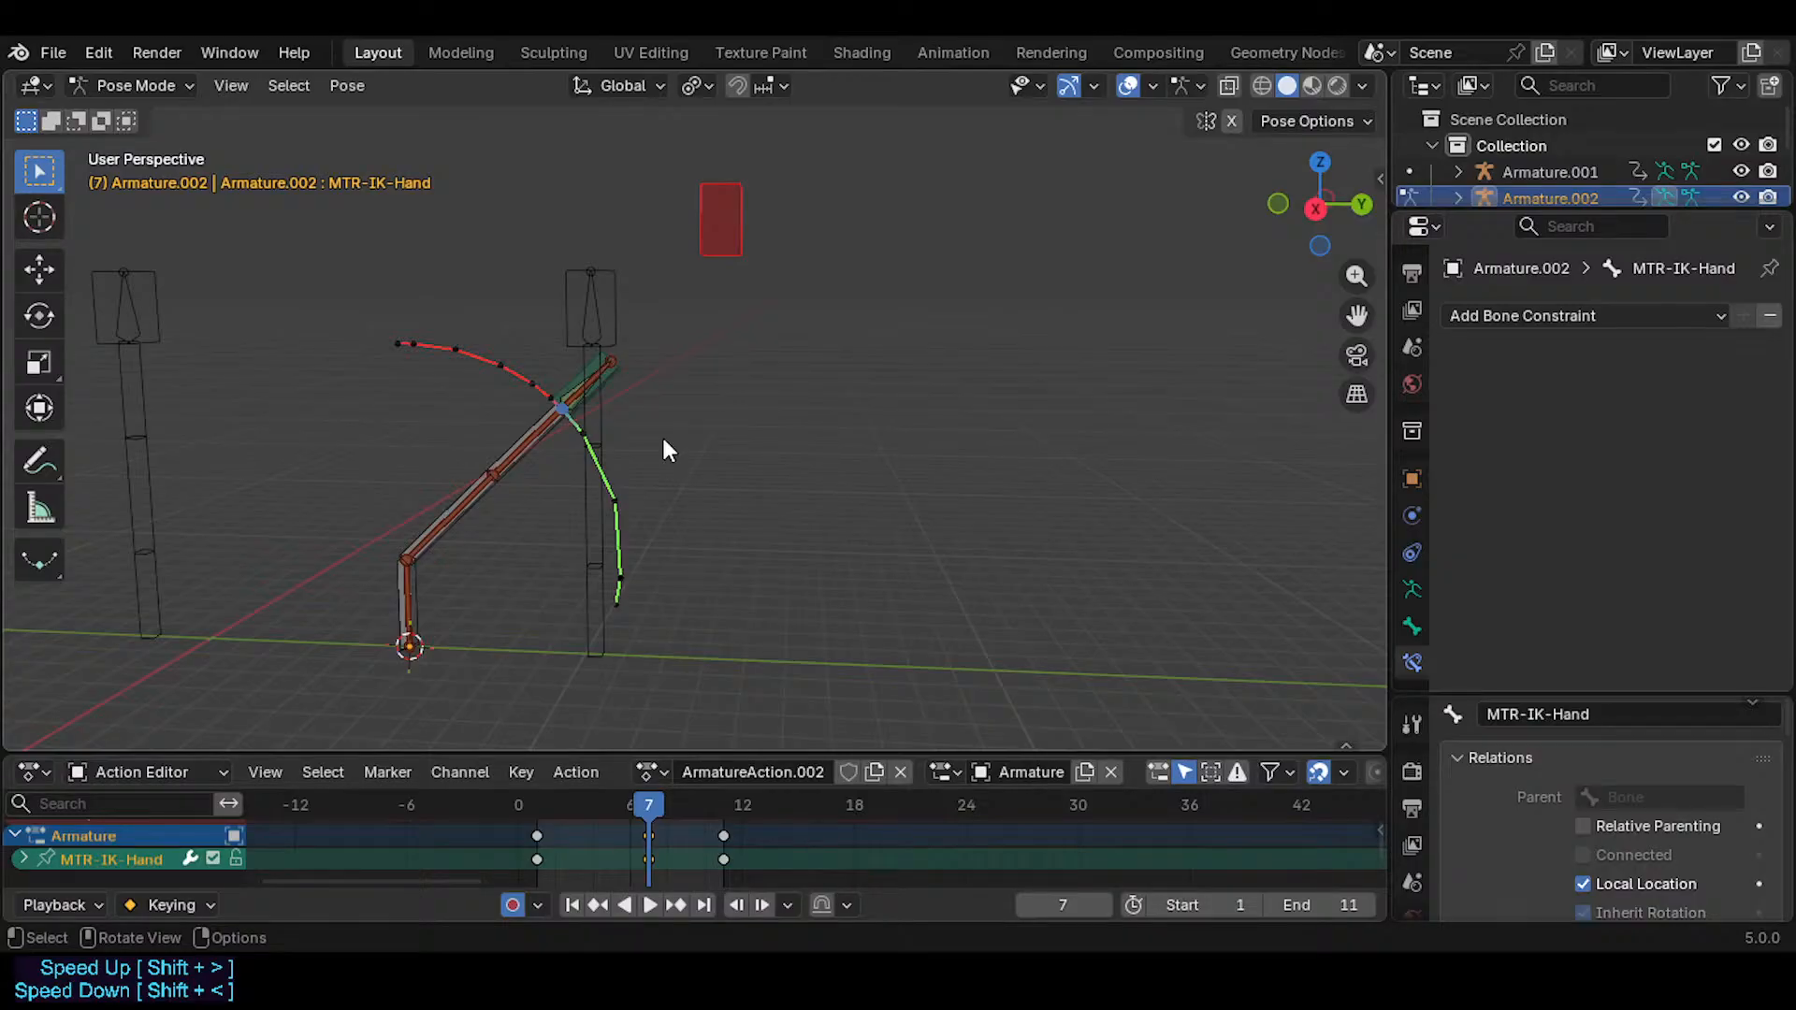
scroll(666, 450, "up", 2)
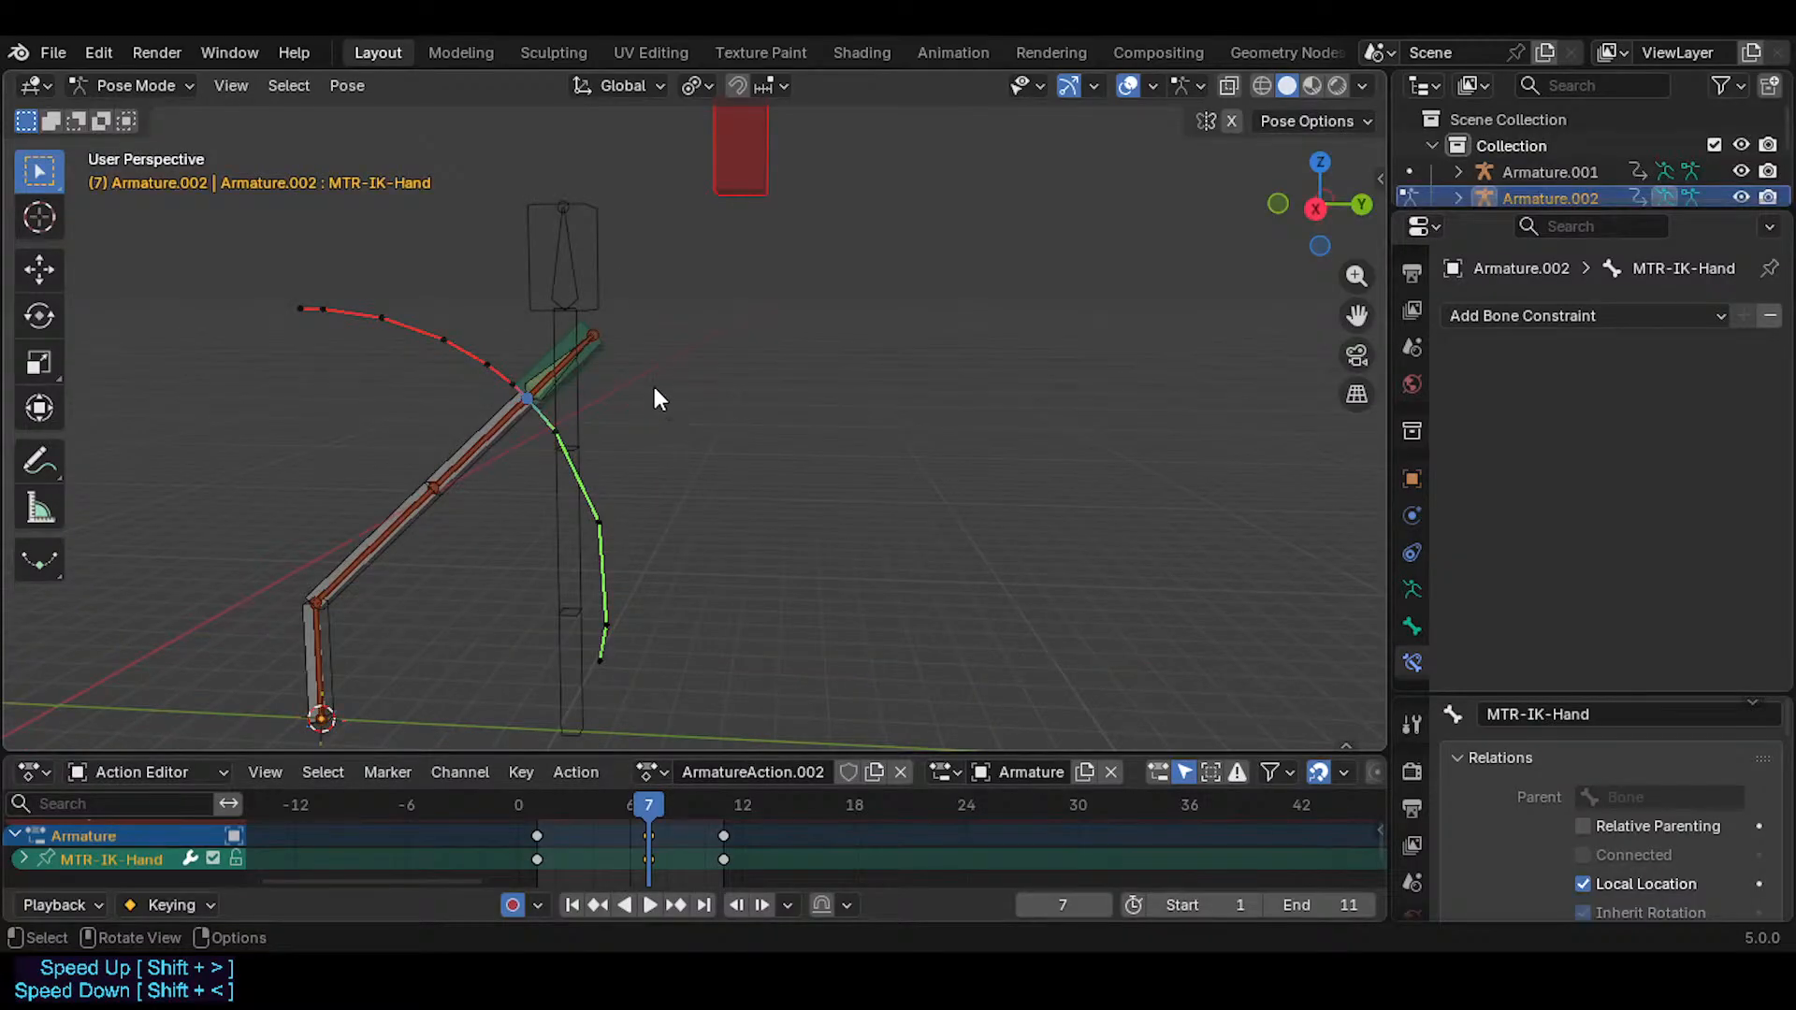
middle_click_drag(621, 424, 665, 361)
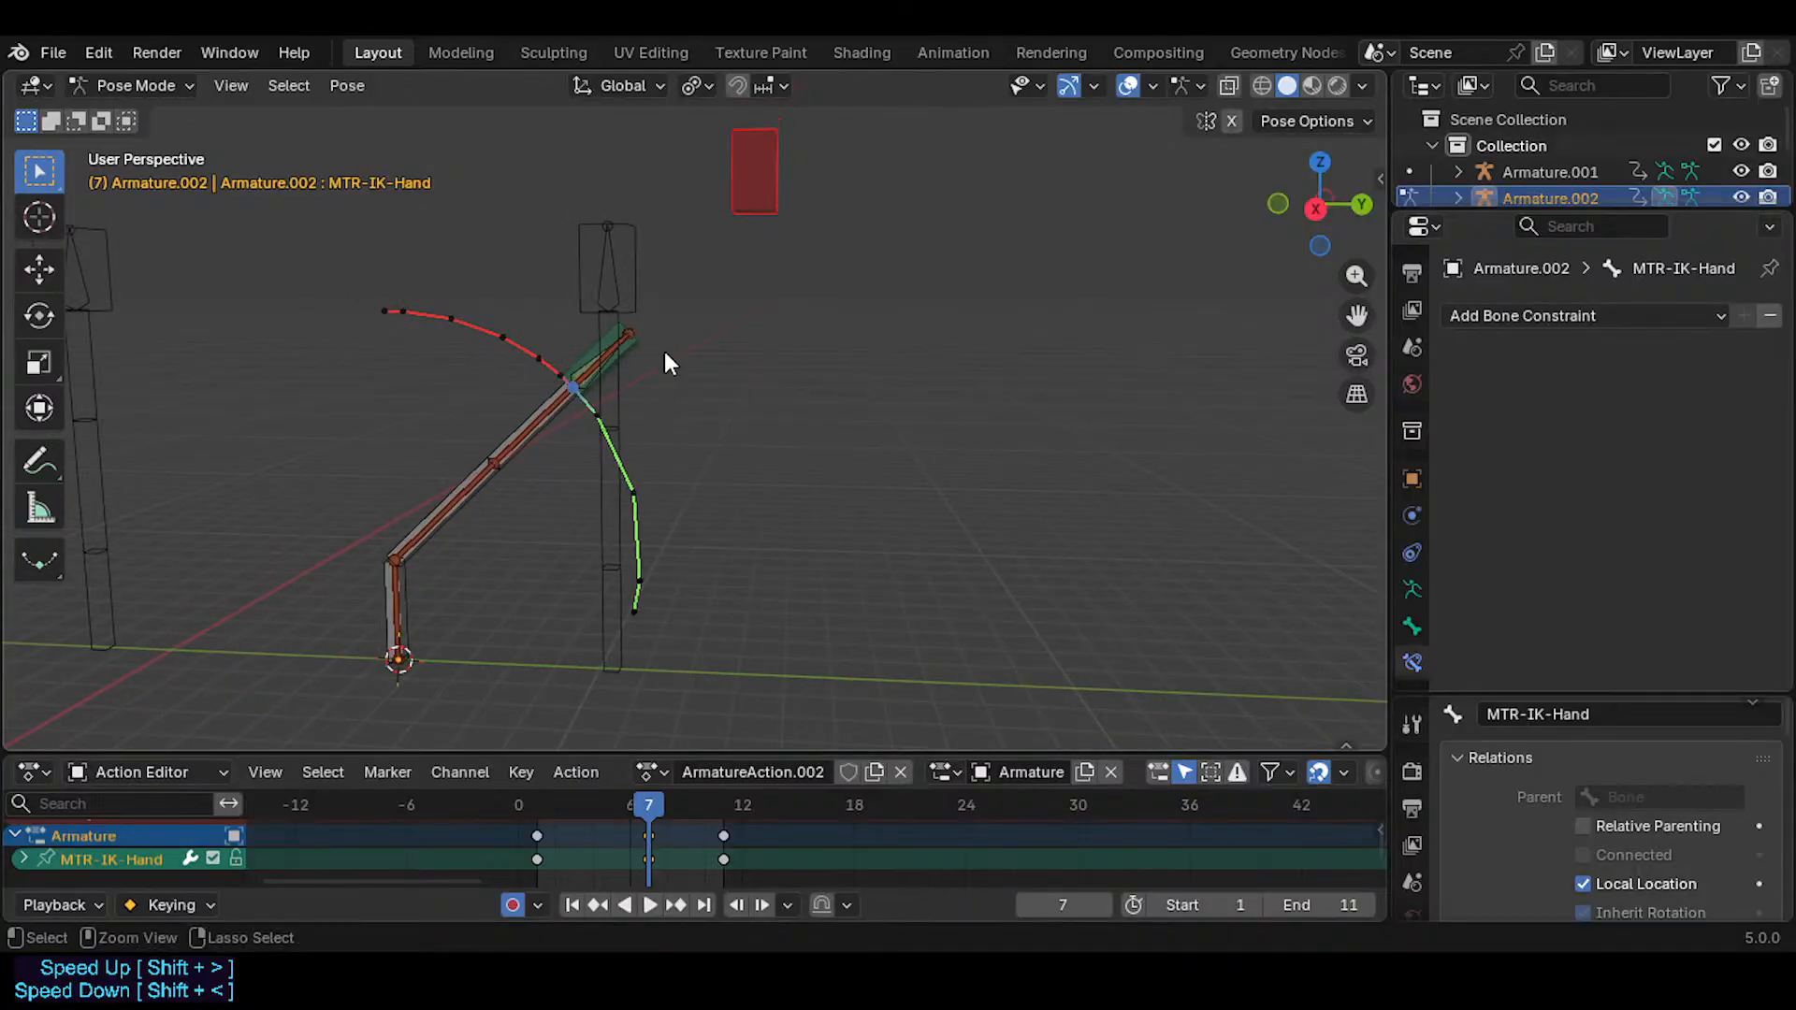
left_click_drag(770, 180, 839, 405)
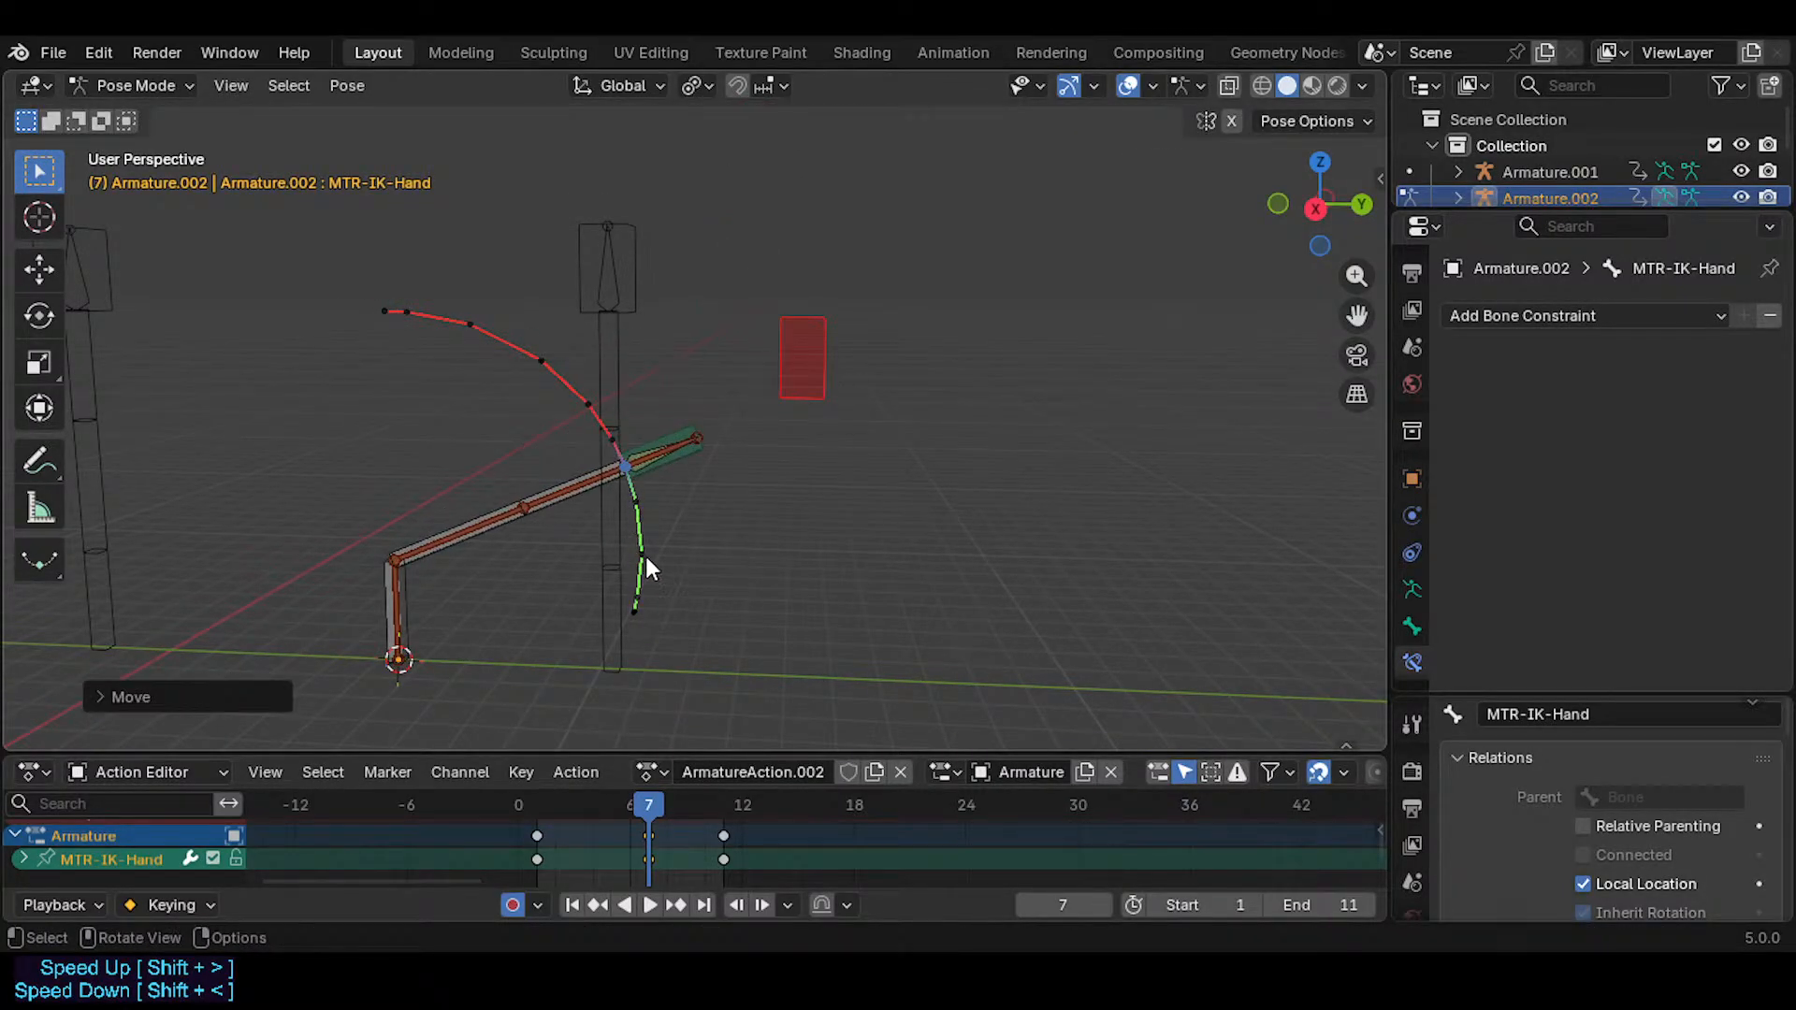
- Calculate the motion path of the MTR-IK-Hand control over frames 1 to 11
left_click(784, 360)
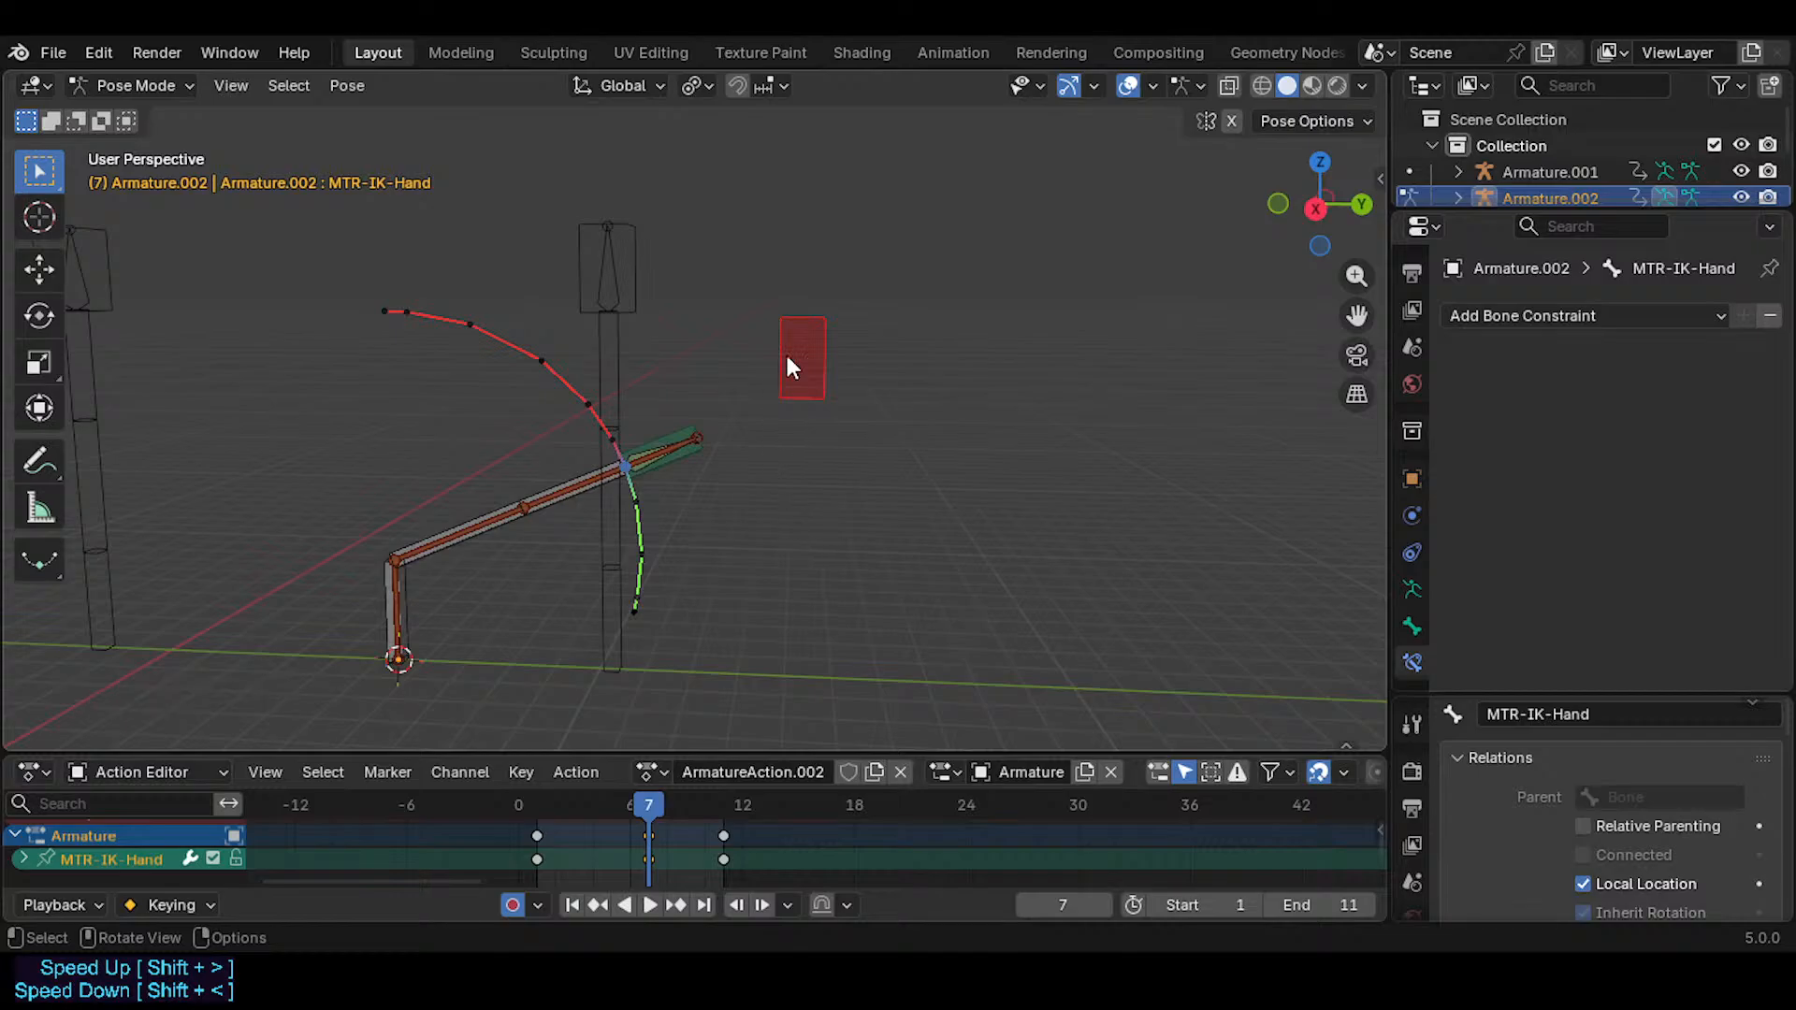
right_click(784, 360)
left_click(785, 363)
left_click(771, 473)
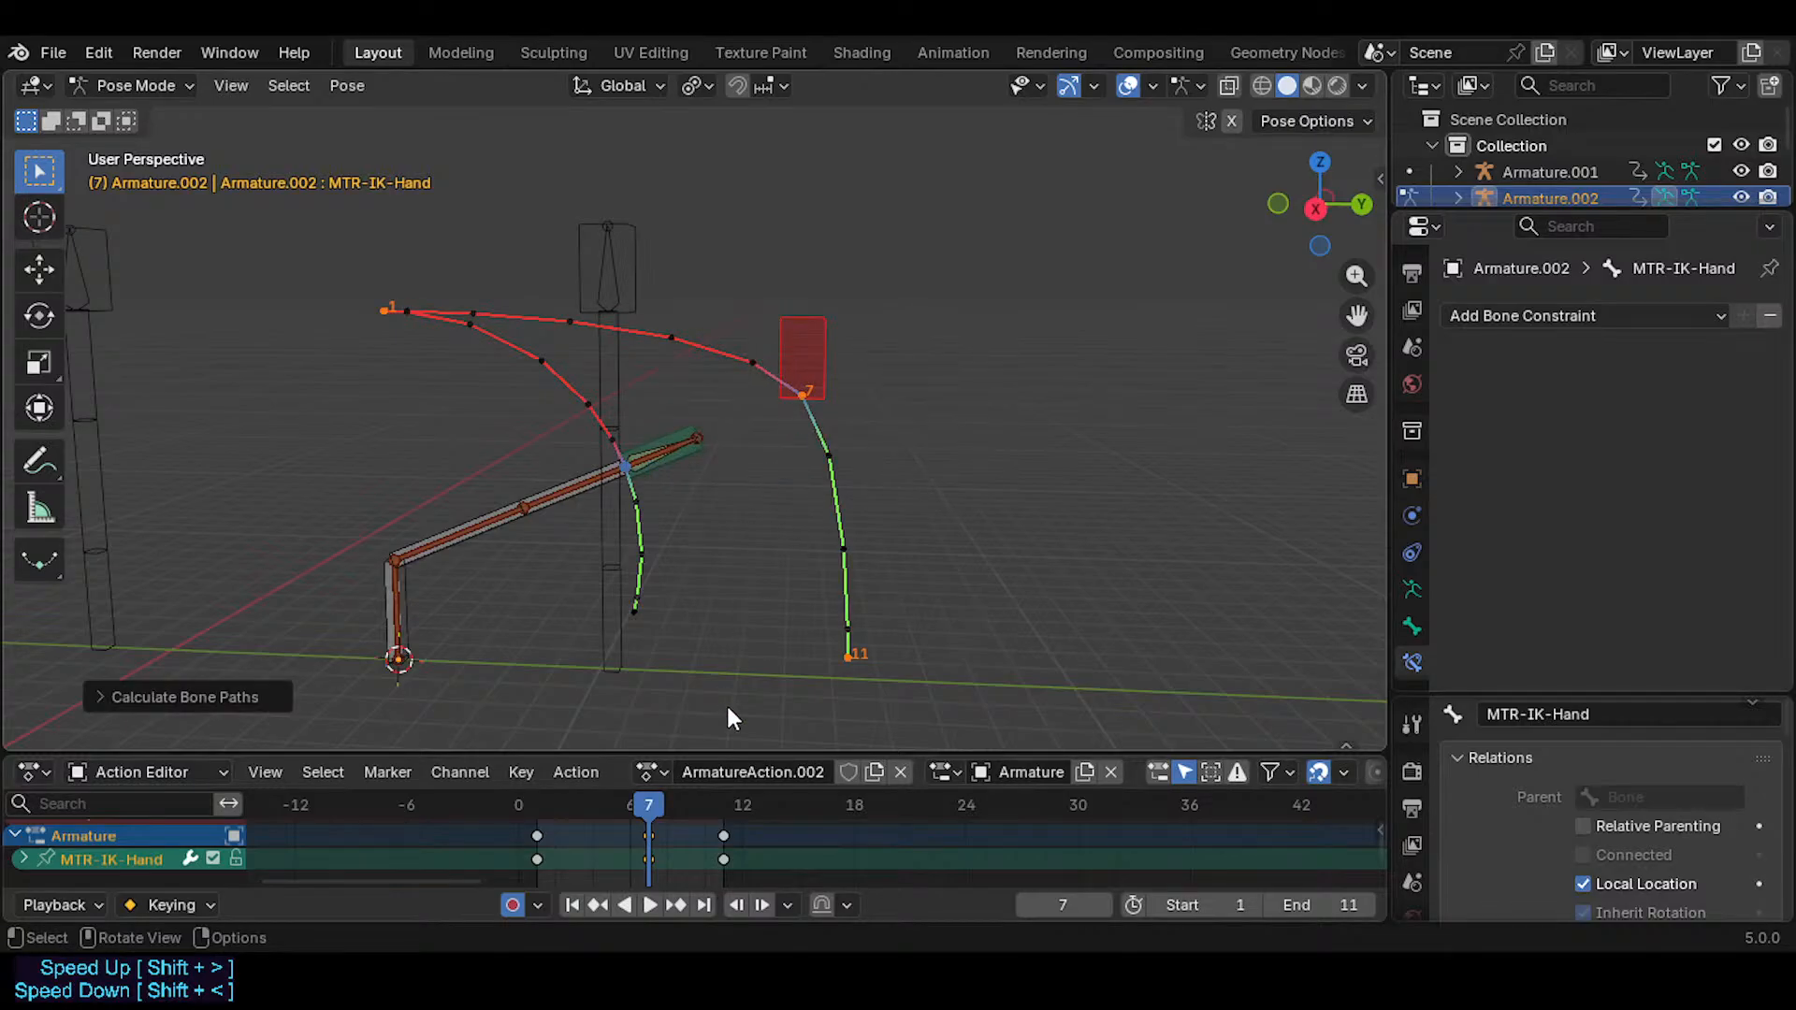
- At frame 8, move the TWK-Hand control about 0.84 m up and forward, away from the end of the arm
left_click(648, 817)
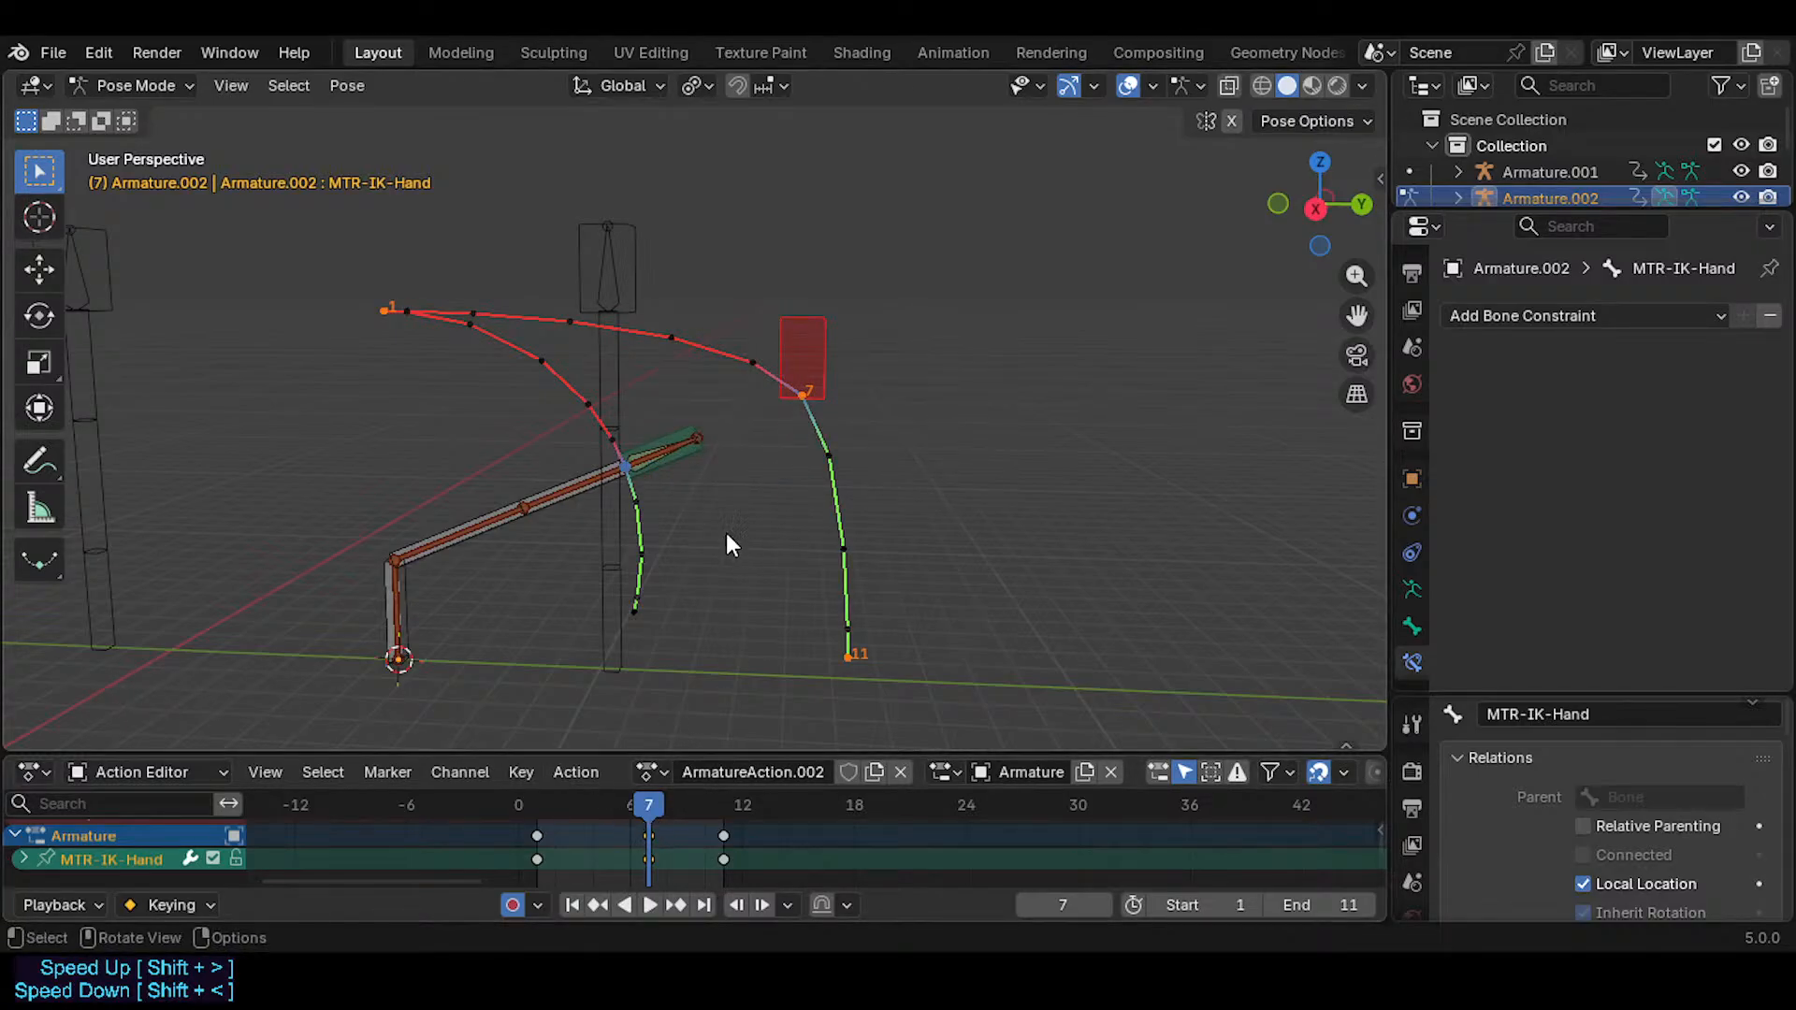
left_click(655, 463)
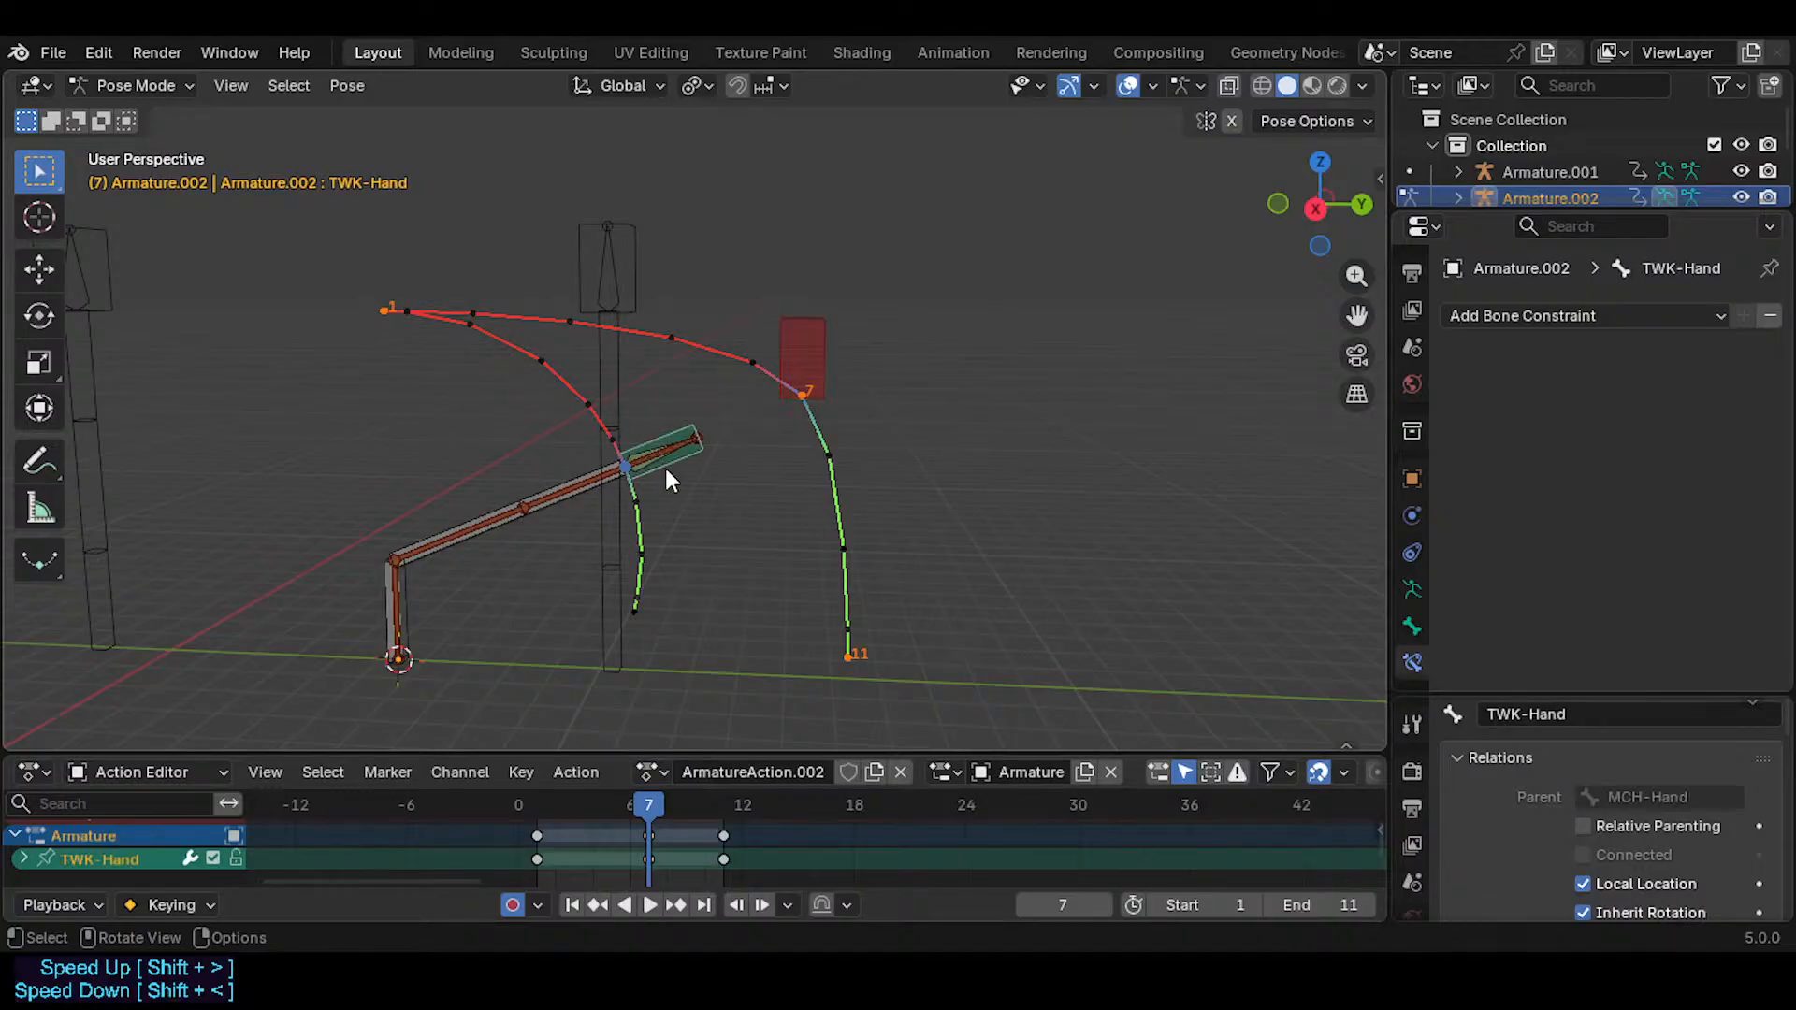
mouse_move(650, 803)
left_mouse_down()
mouse_move(553, 804)
mouse_move(658, 823)
mouse_move(726, 812)
mouse_move(631, 806)
mouse_move(744, 784)
mouse_move(659, 788)
left_mouse_up()
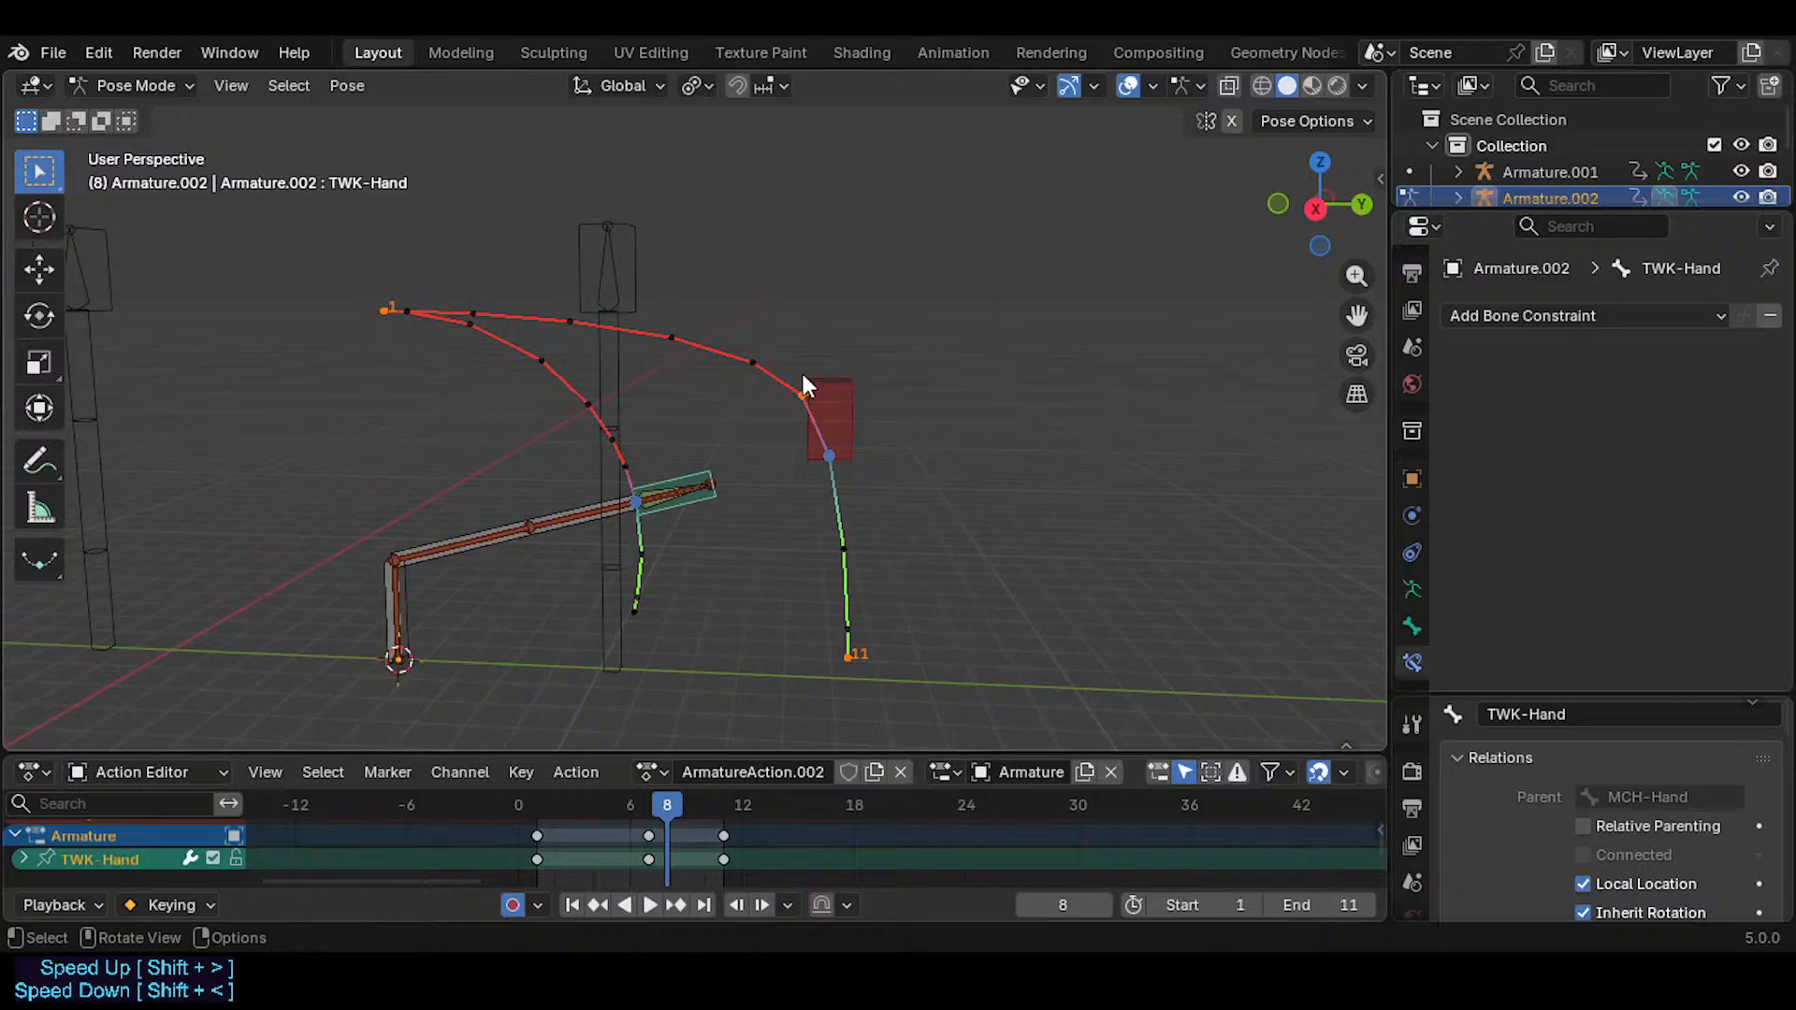
scroll(674, 475, "up", 3)
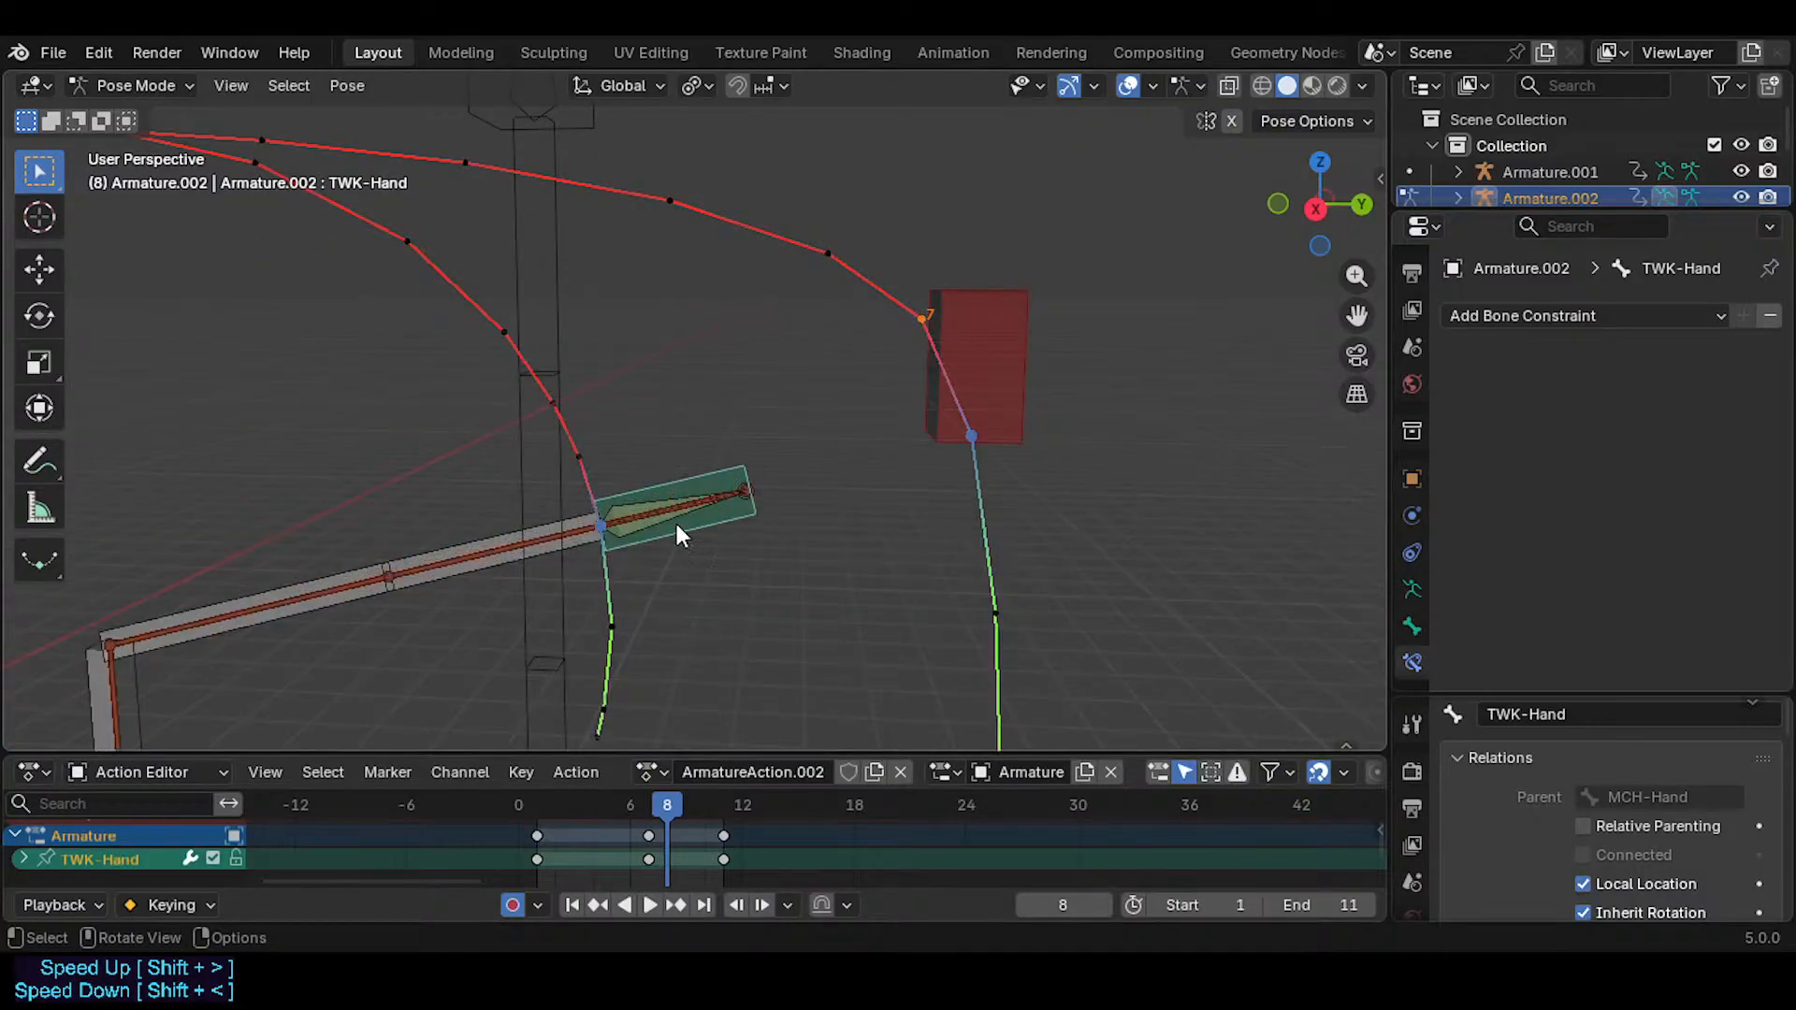
key("g")
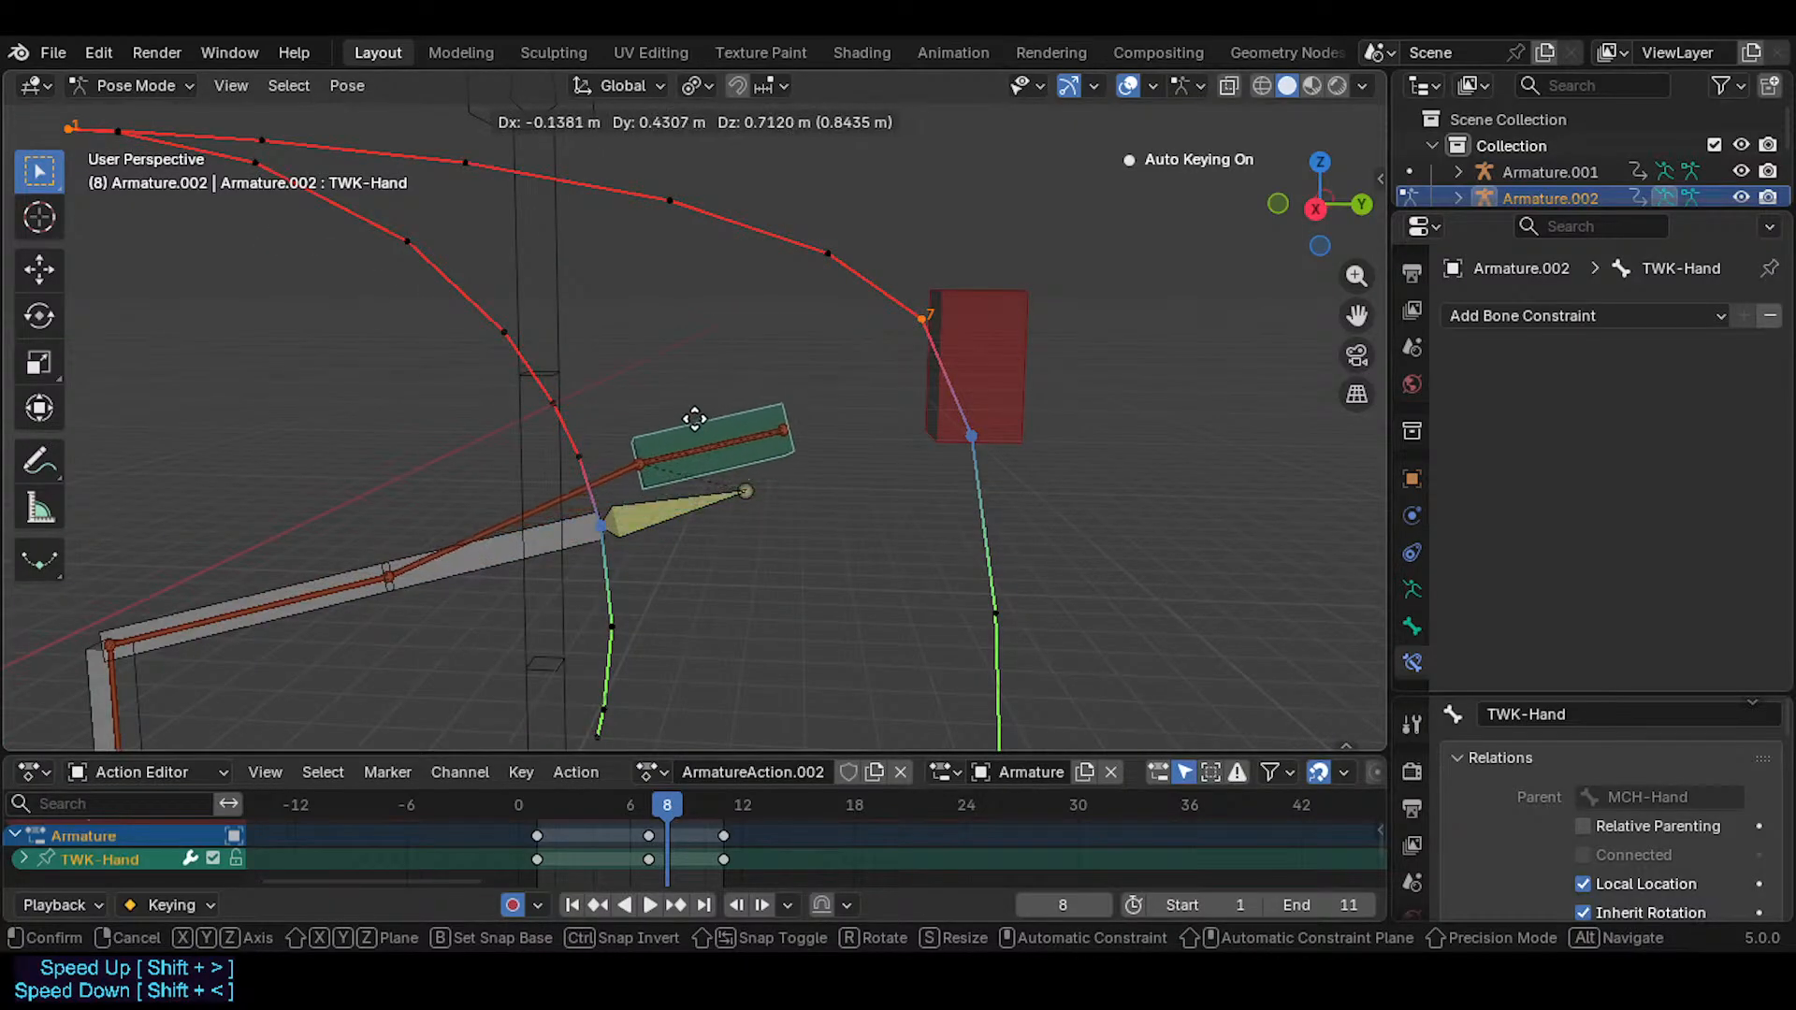
left_click(700, 423)
- Recalculate the motion paths of the TWK-Hand and MTR-IK-Hand controls over the scene frame range, baked at the bone heads
scroll(692, 506, "down", 2)
mouse_move(668, 806)
left_mouse_down()
mouse_move(642, 806)
mouse_move(668, 786)
left_mouse_up()
right_click(686, 490)
left_click(687, 490)
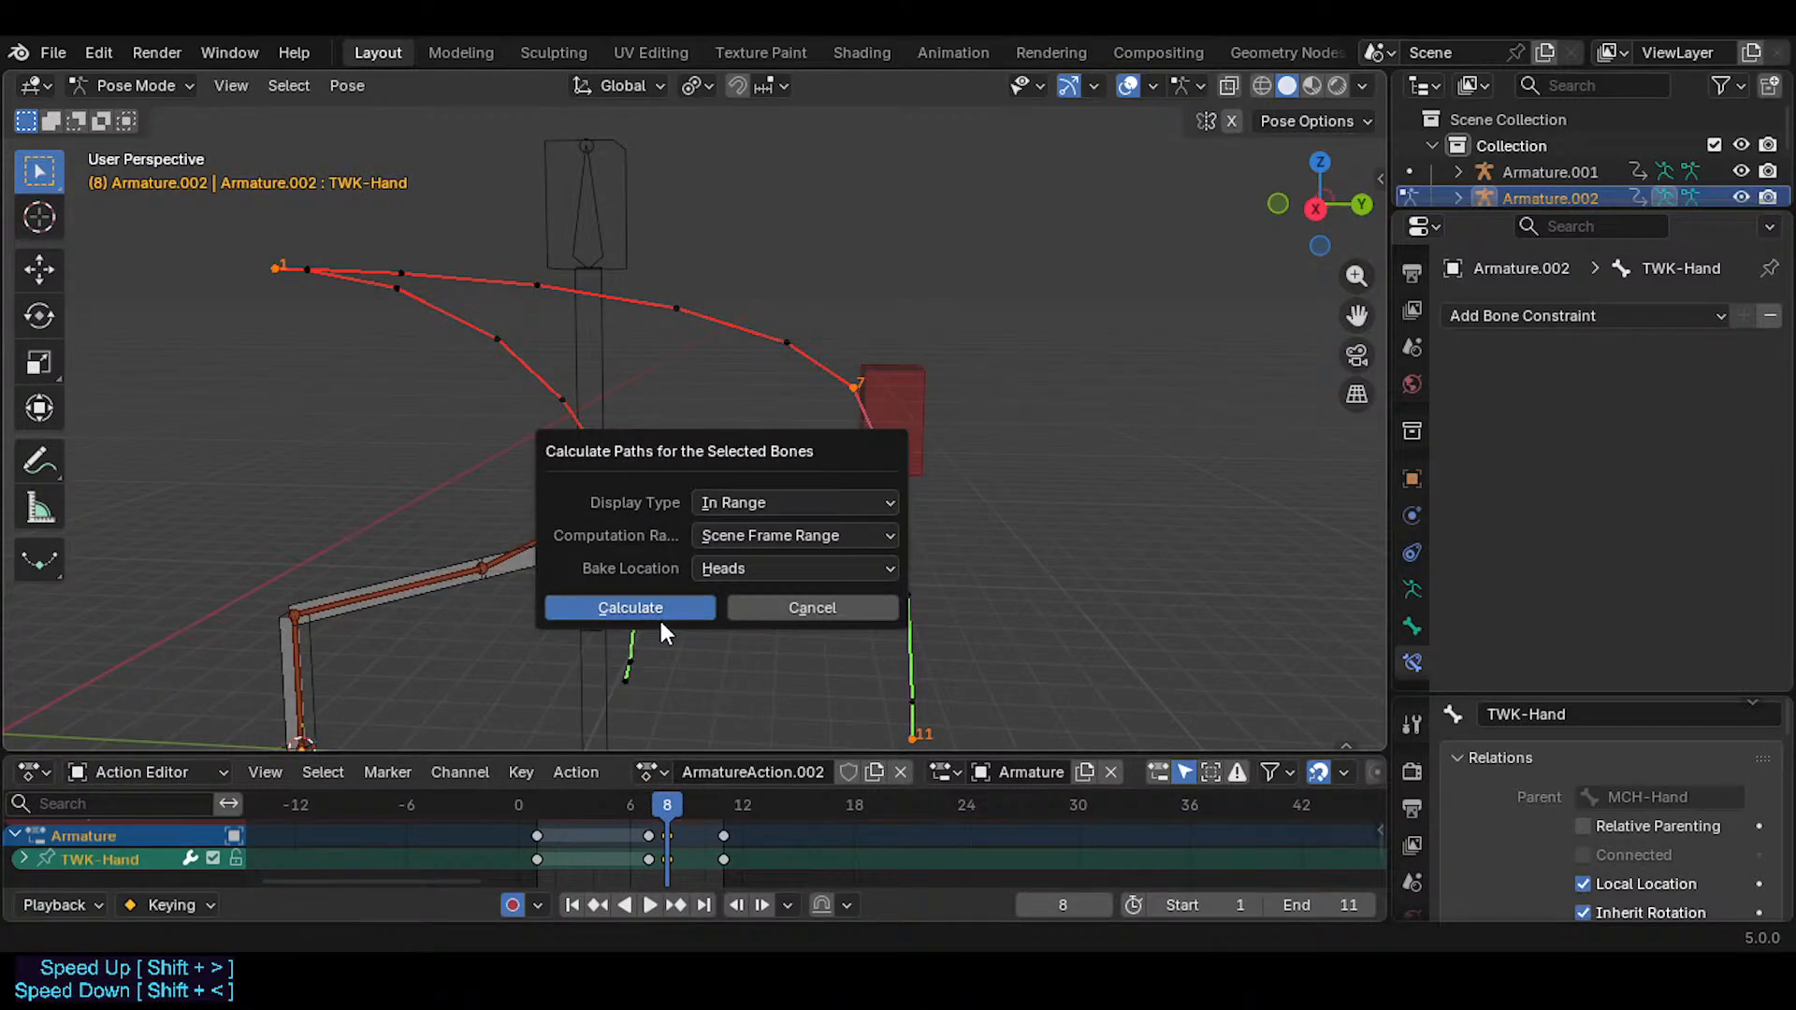
left_click(628, 609)
key("ctrl+z")
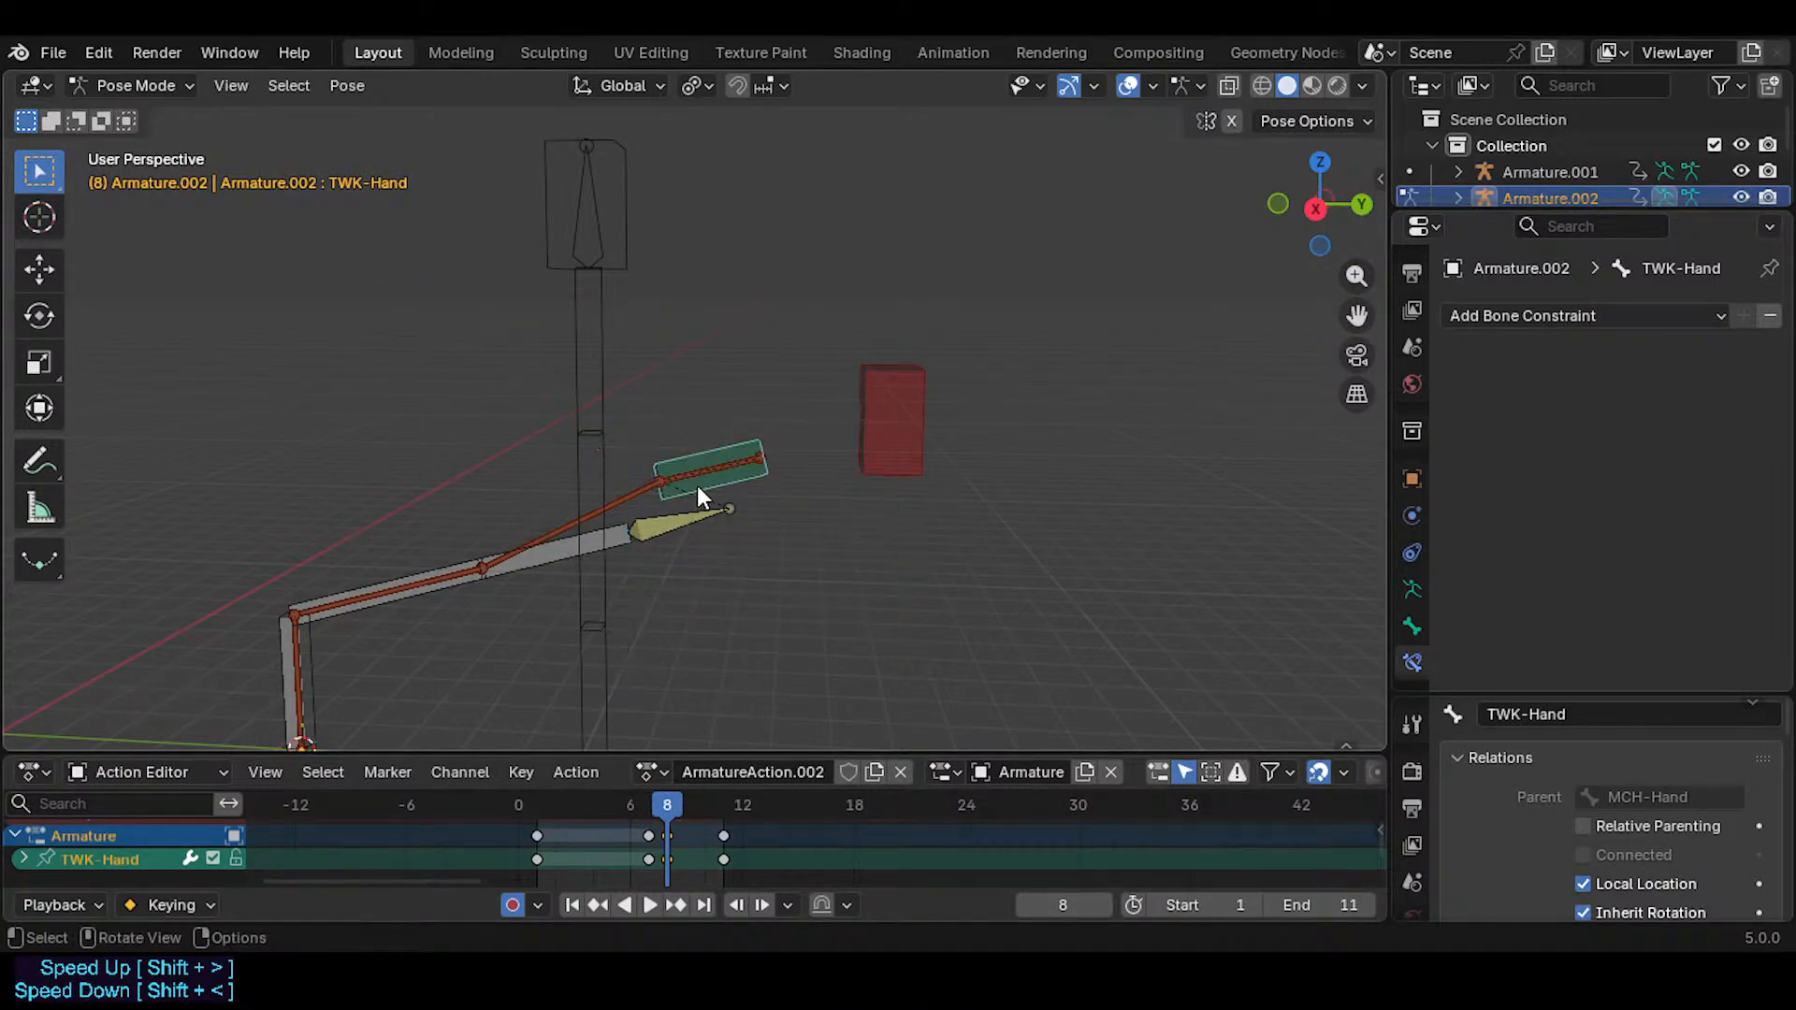
left_click(894, 452, "shift")
right_click(894, 452)
left_click(894, 453)
left_click(808, 578)
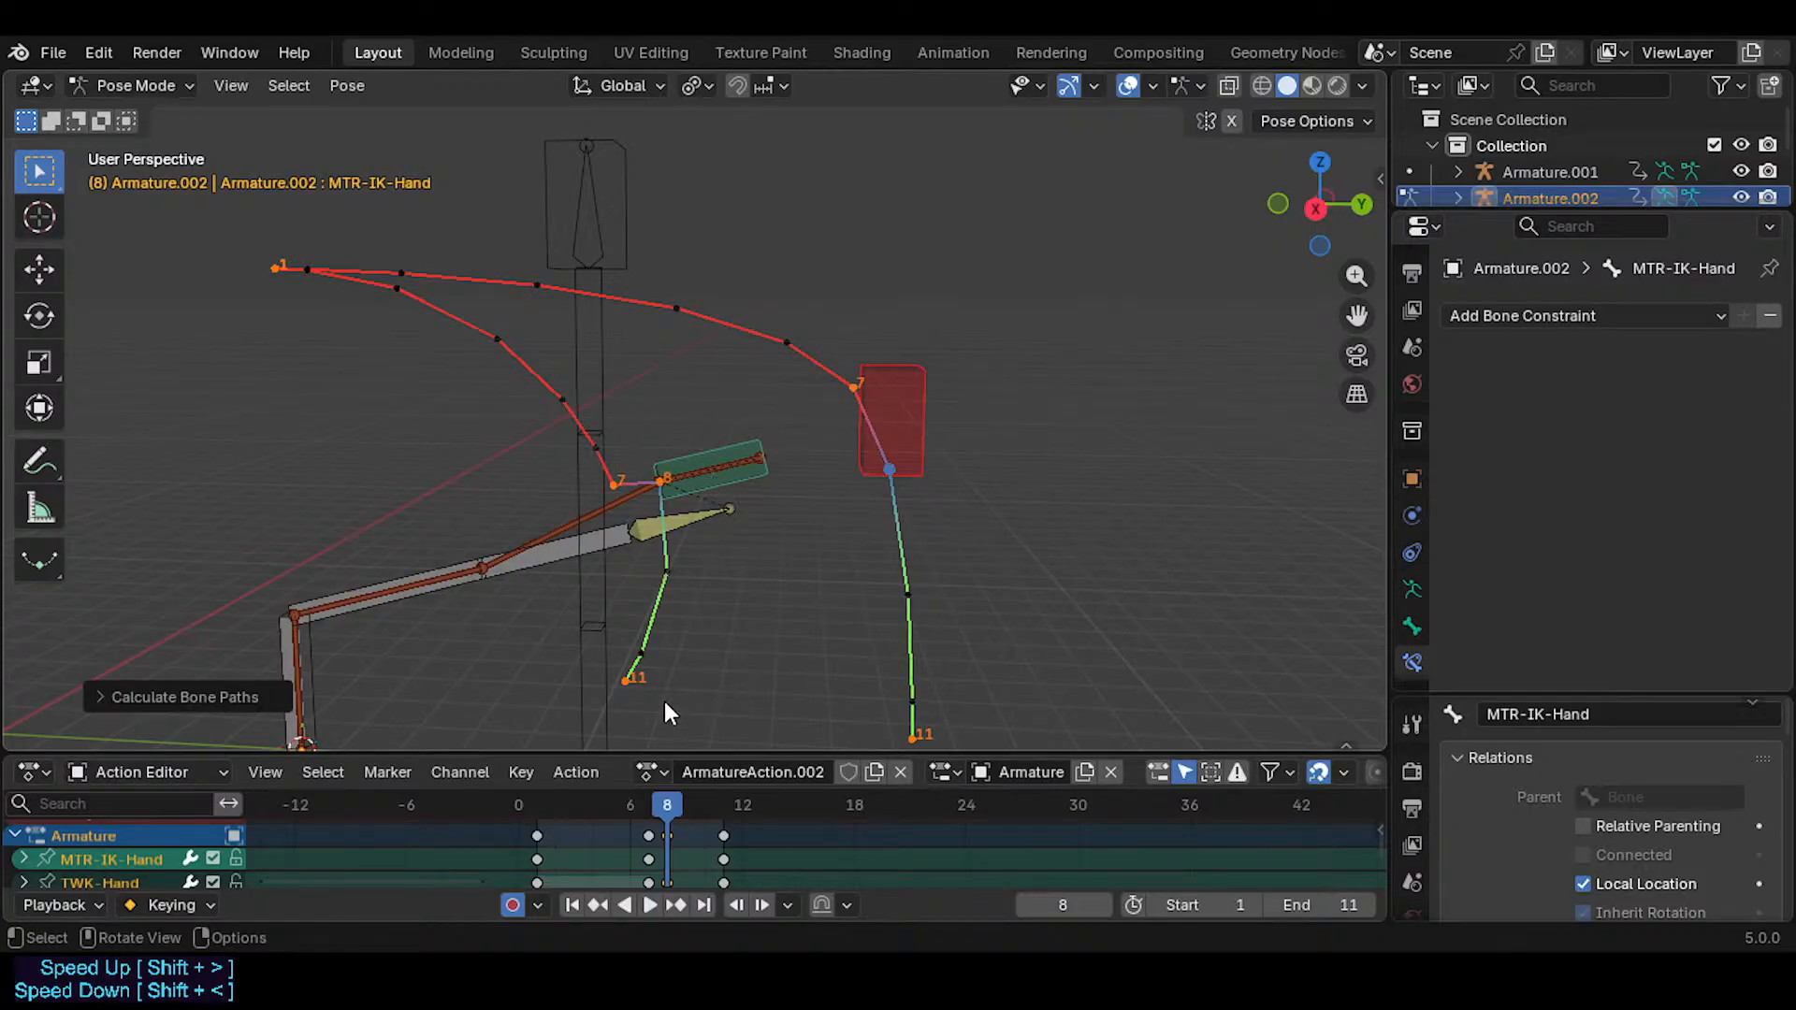
- Clear the motion paths and shift the frame 8 keyframe of the TWK-Hand control to frame 9
key("alt+w")
left_click_drag(666, 834, 685, 833)
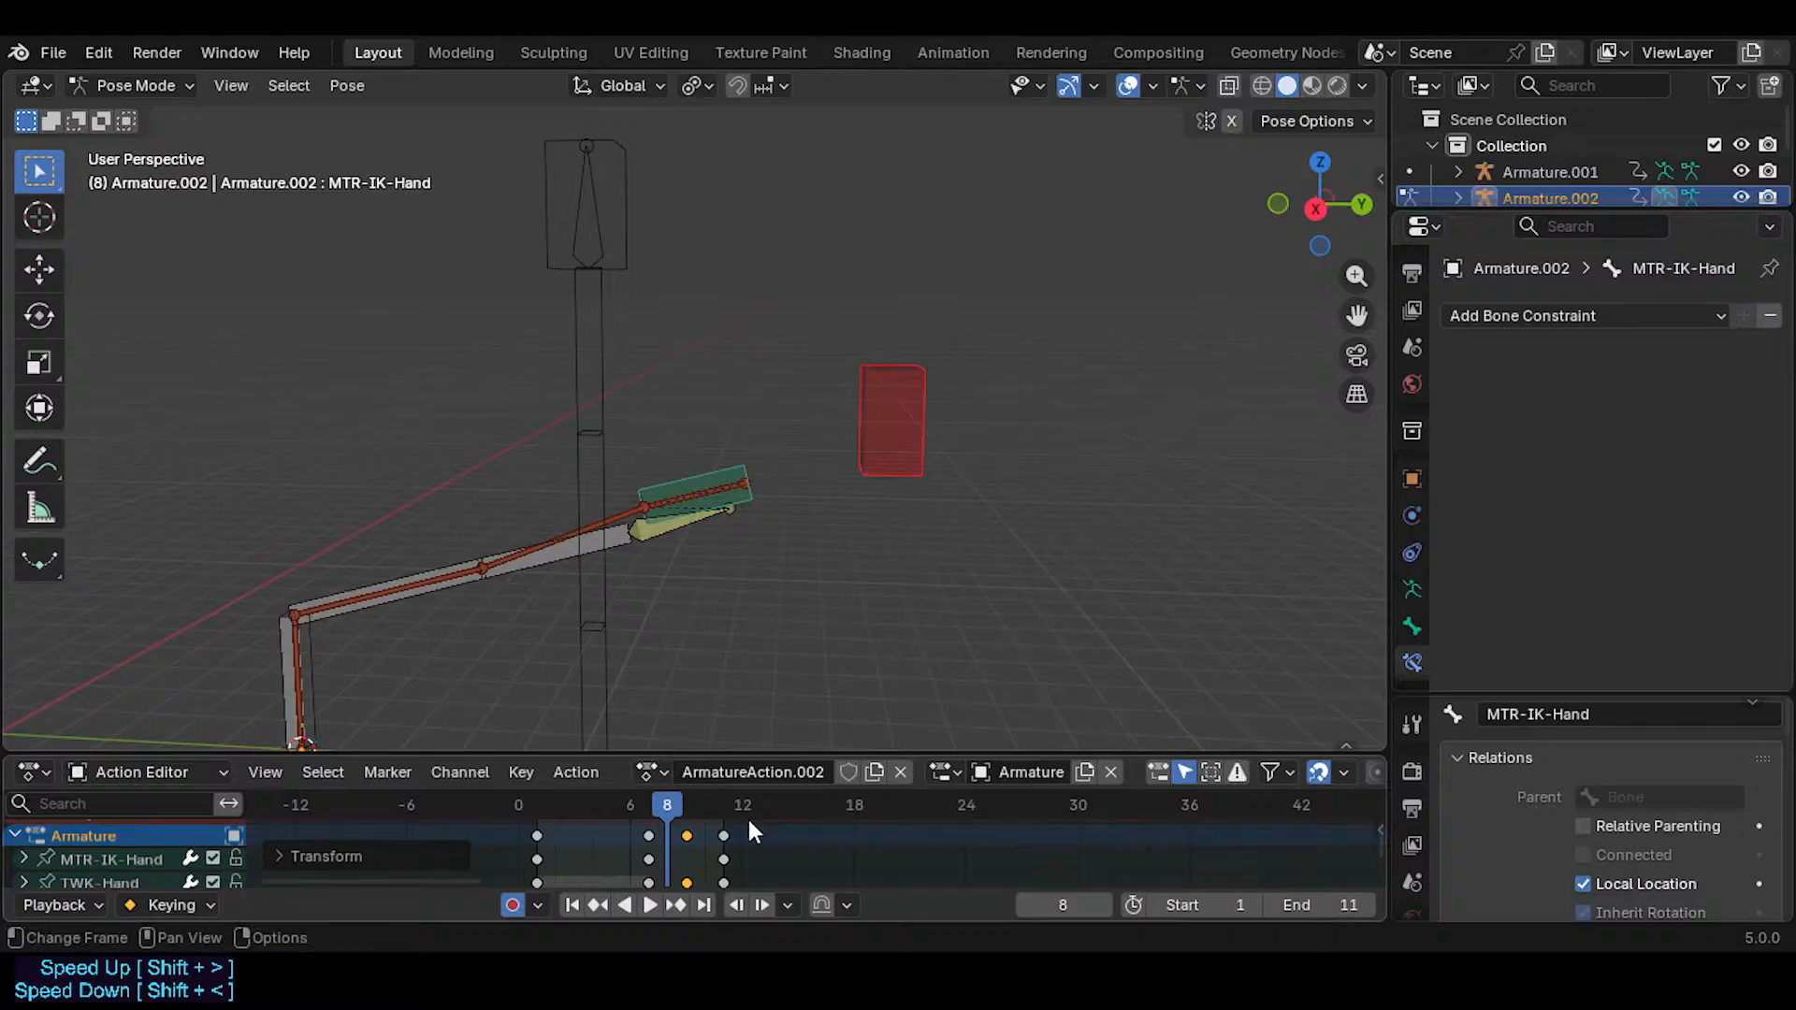
- Calculate motion paths for the TWK-Hand, MCH-Hand and MTR-IK-Hand bones together
left_click(673, 533)
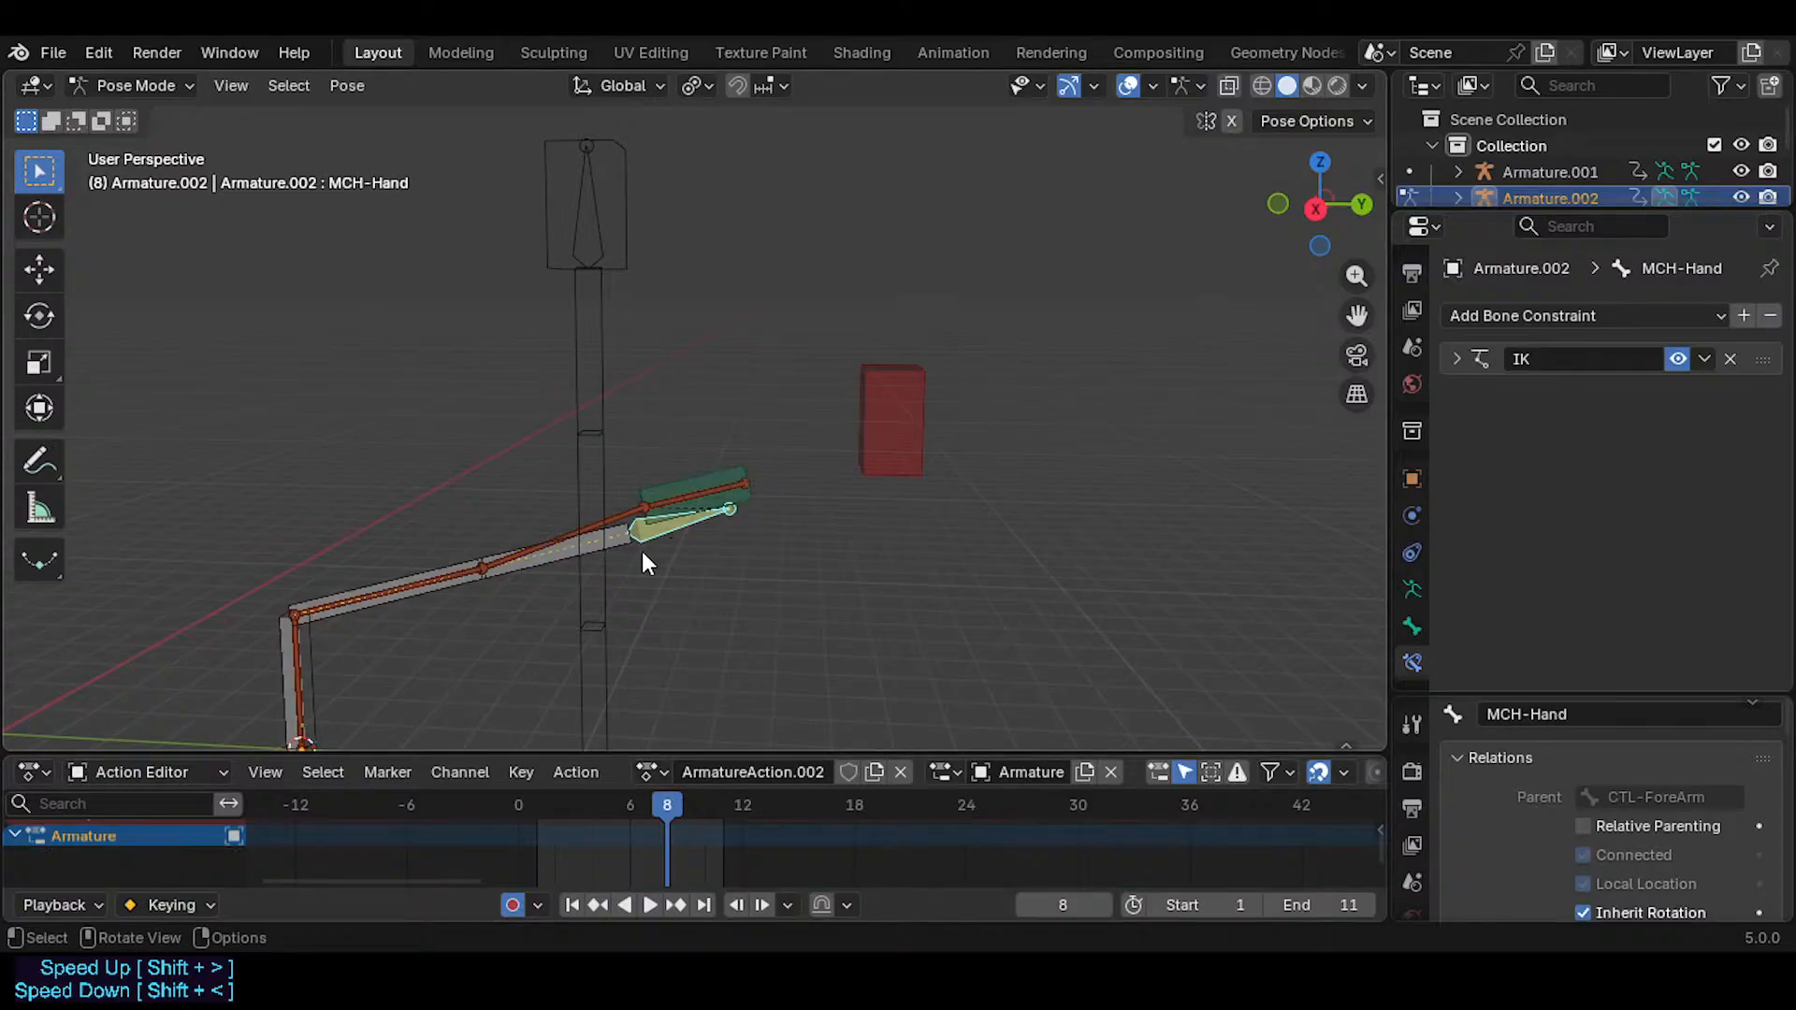
left_click(717, 472)
left_click(683, 531, "shift")
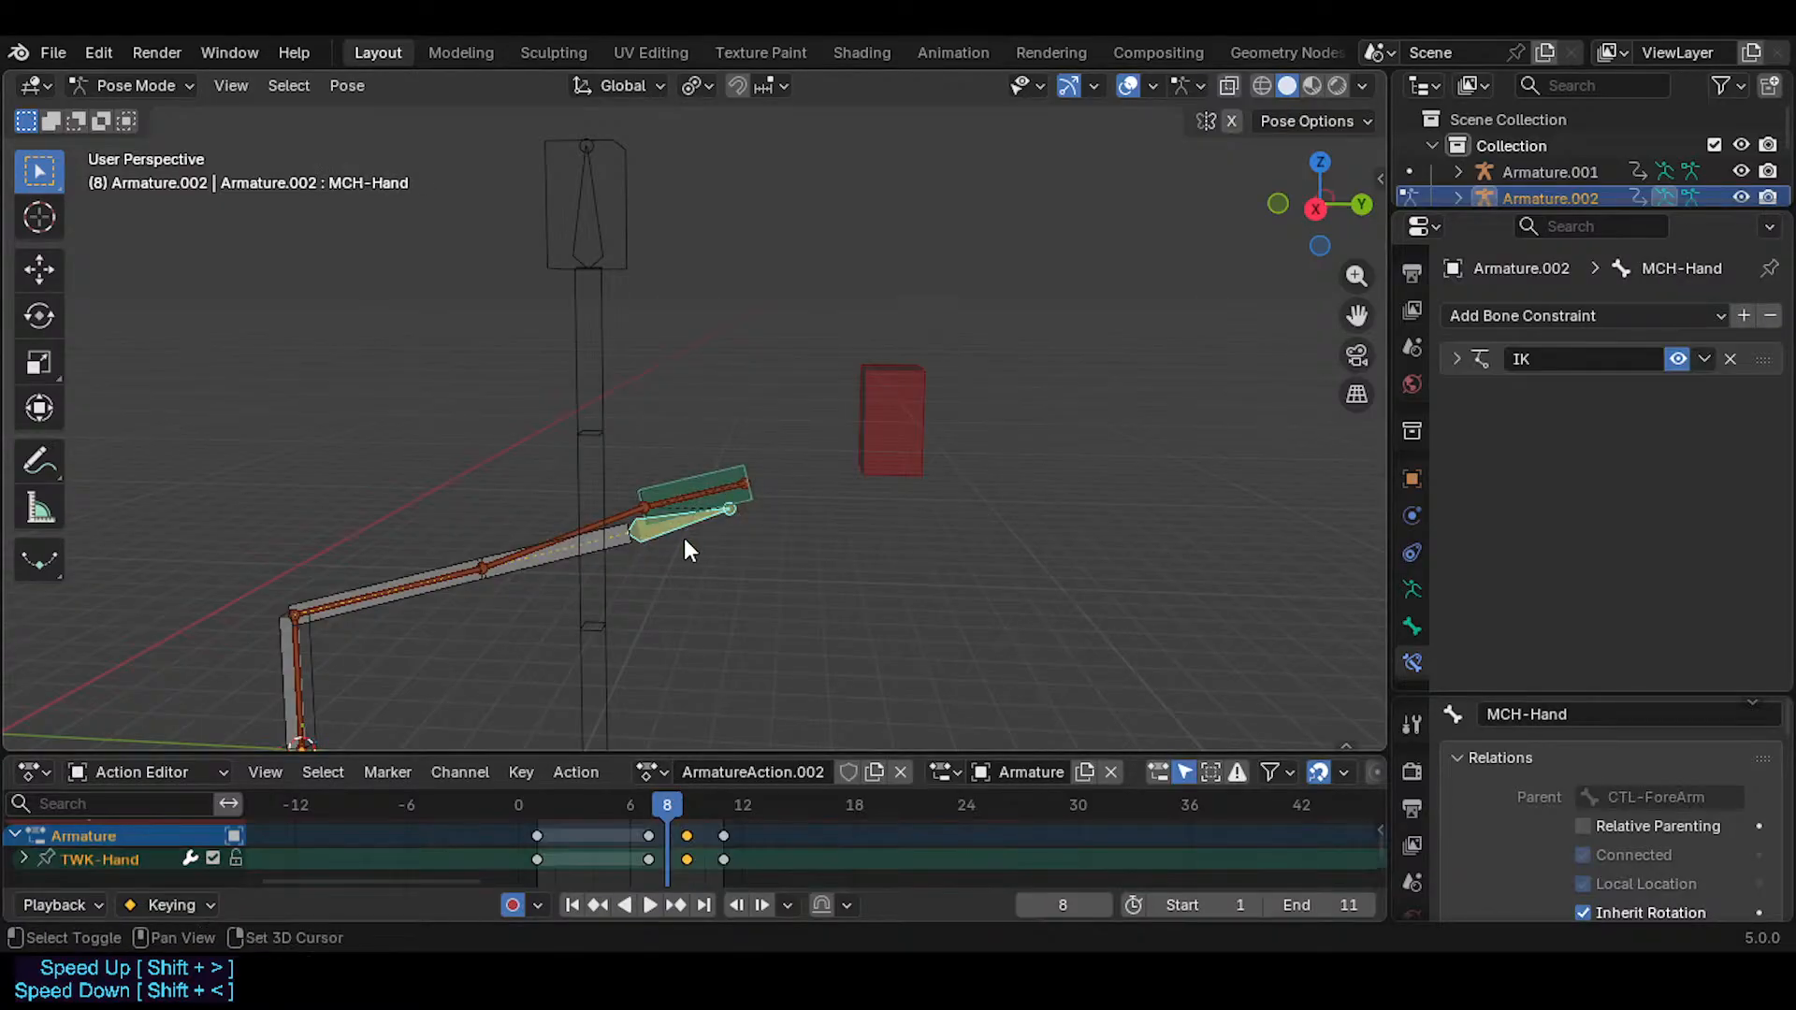
left_click(863, 421, "shift")
key("w")
left_click(802, 543)
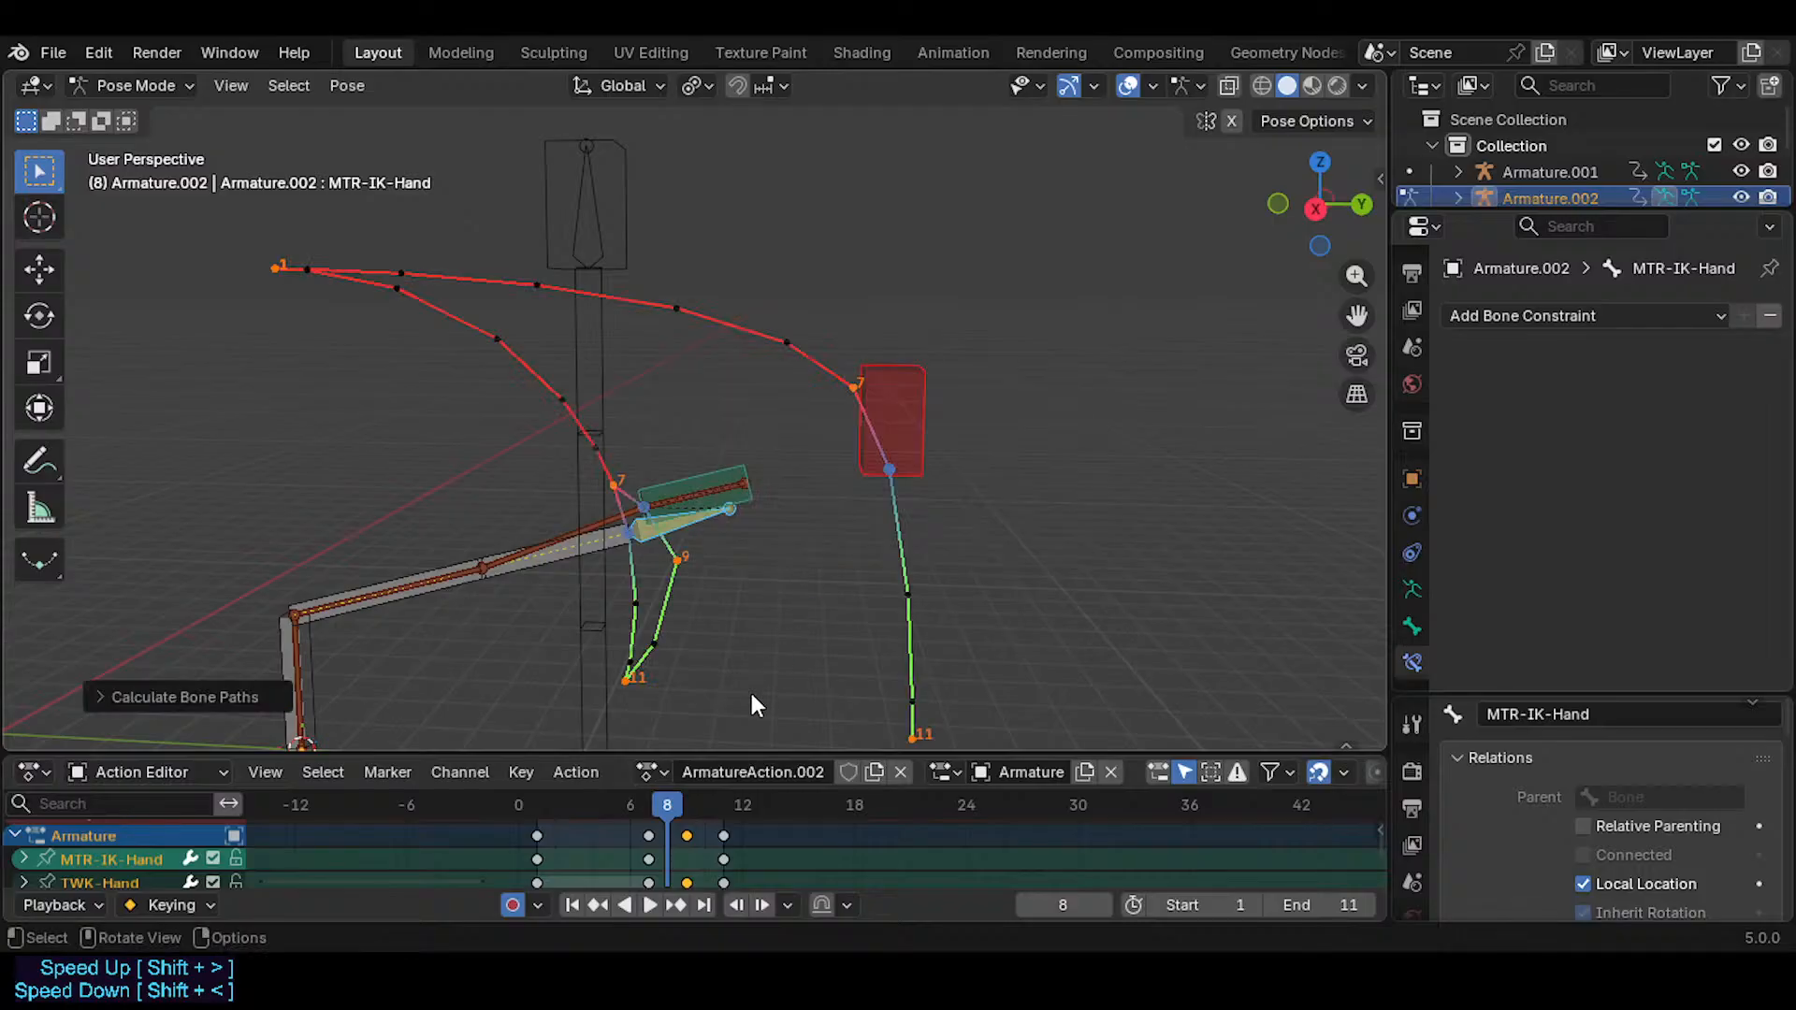
- Play the animation and stop at frame 9 to compare the hand paths with the IK control's path
key("space")
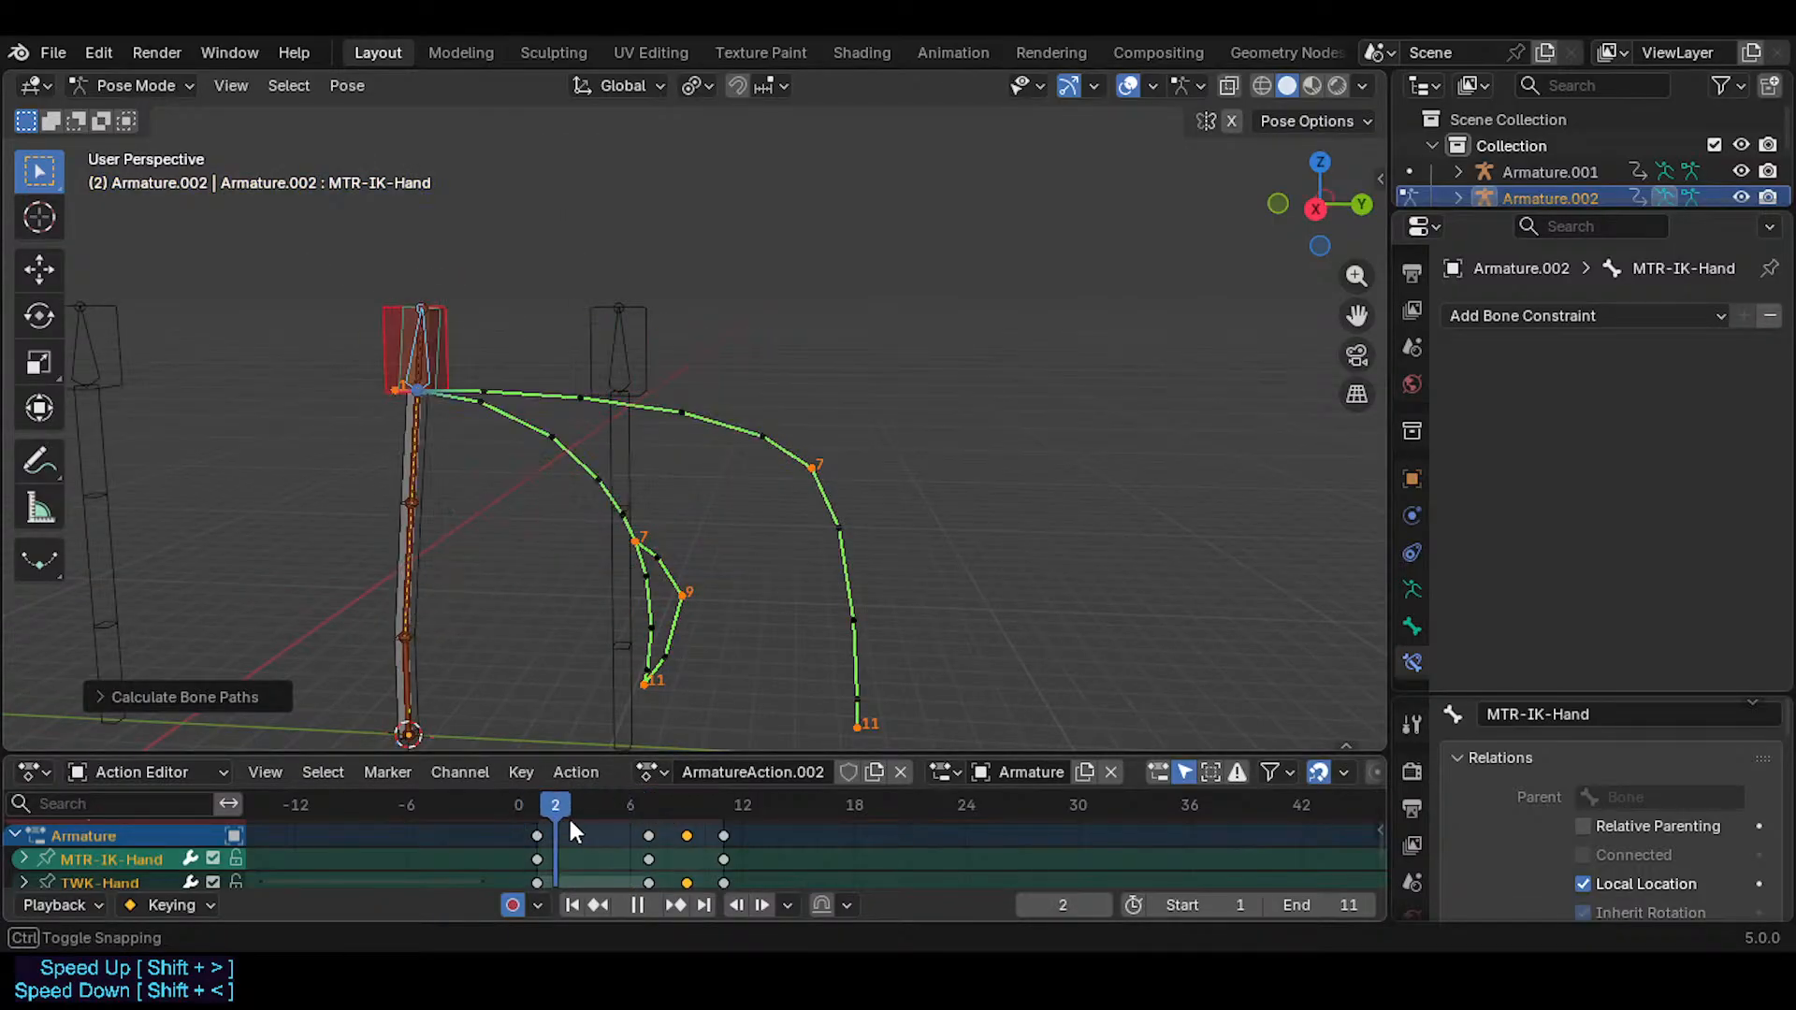
mouse_move(664, 825)
left_mouse_down()
mouse_move(507, 812)
mouse_move(677, 825)
left_mouse_up()
key("space")
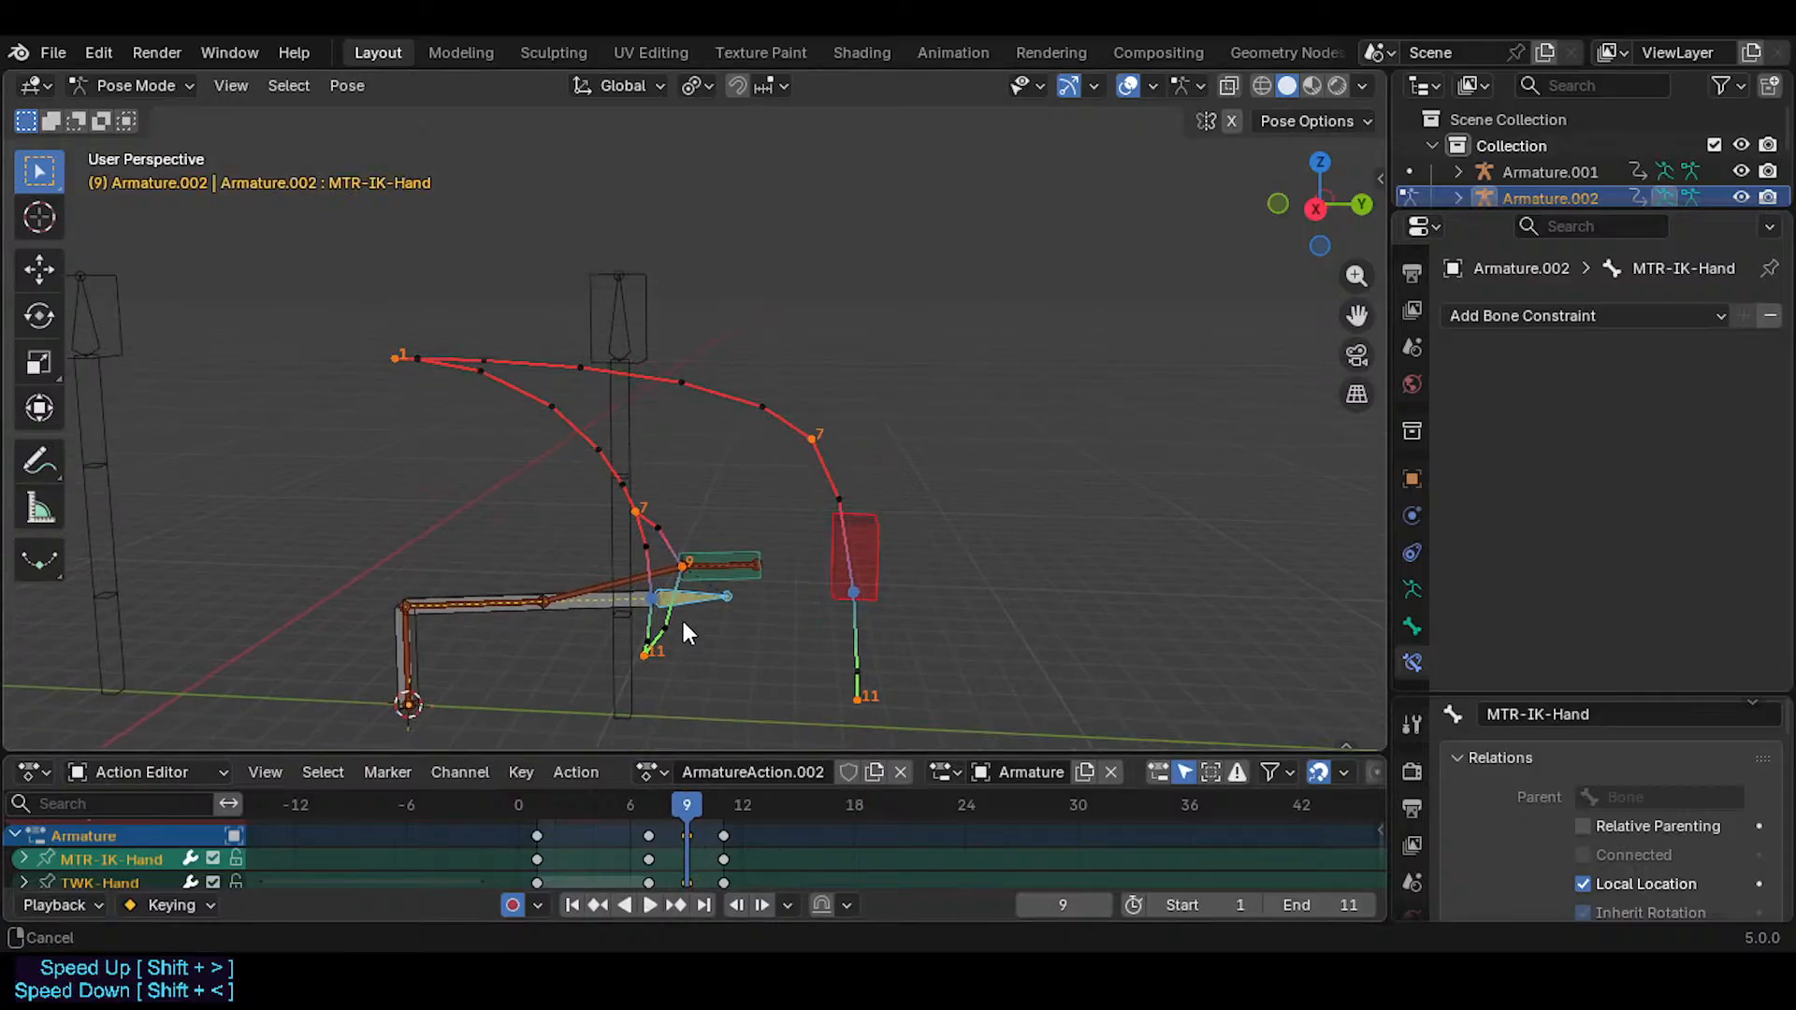
middle_click_drag(681, 616, 686, 582)
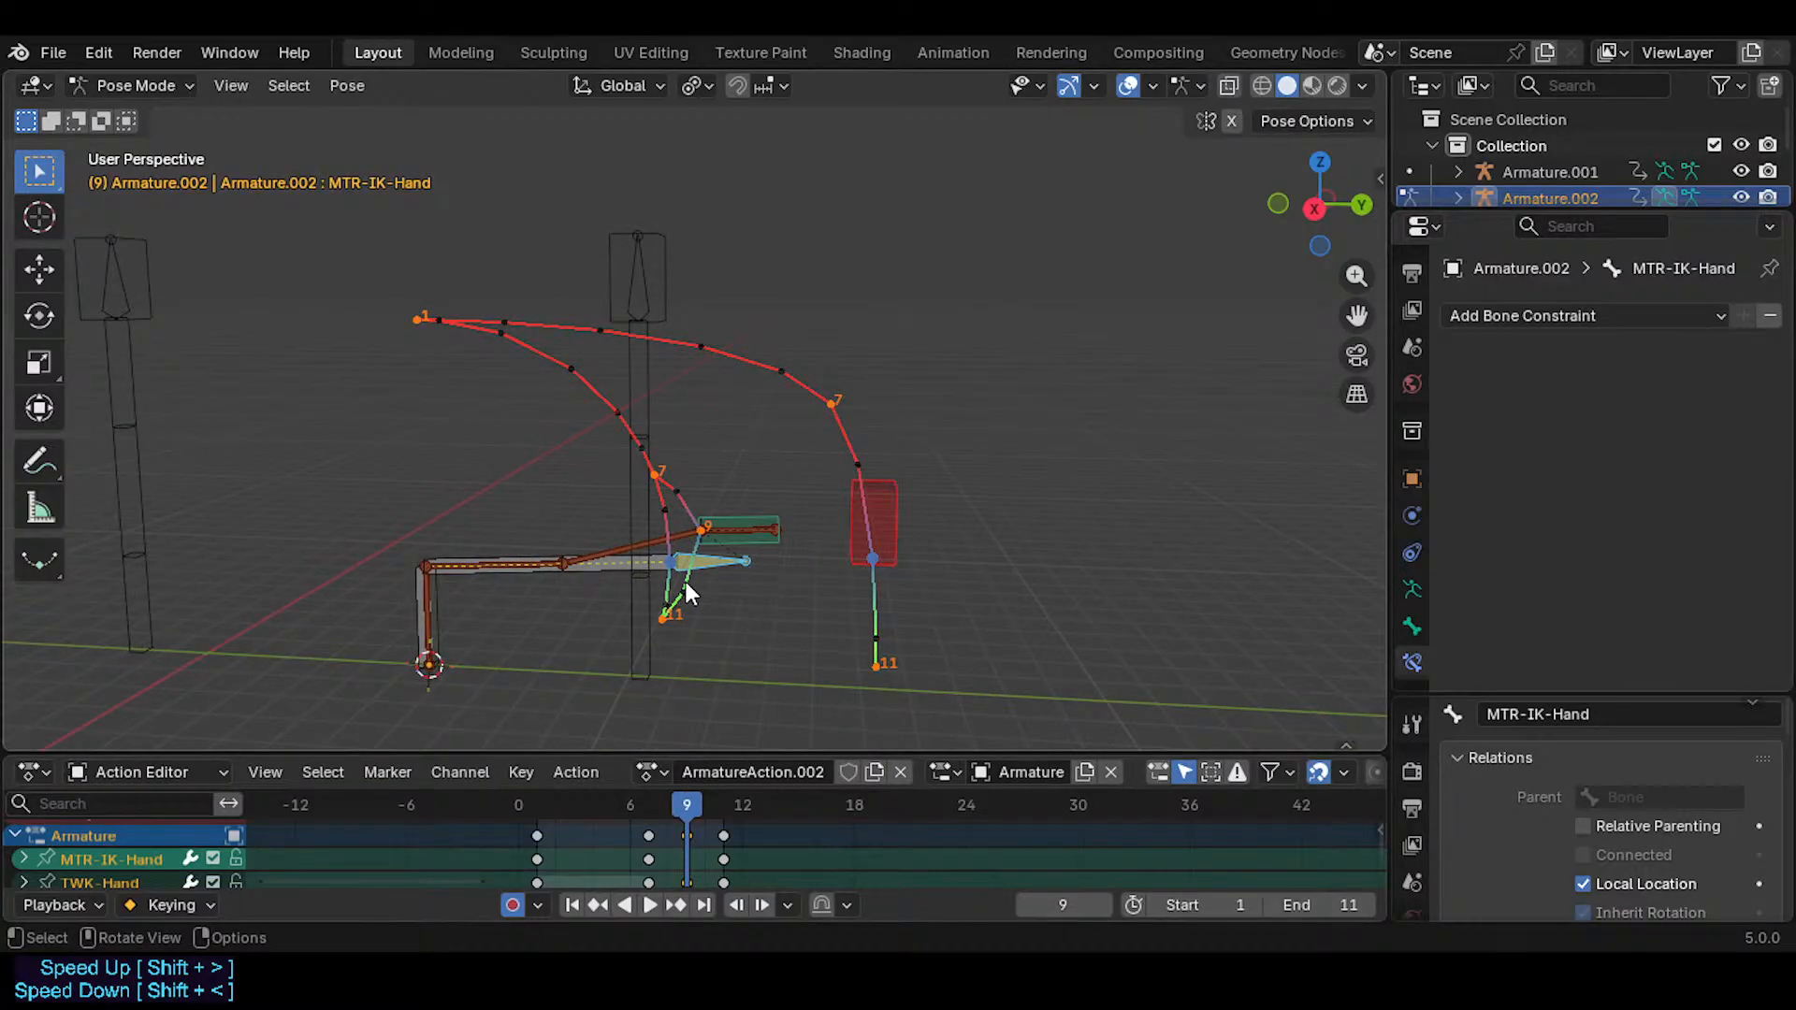
- Select the shoulder, upper arm, forearm, MCH-Hand, TWK-Hand and MTR-IK-Hand bones one by one to examine the IK chain
left_click(631, 565)
left_click(525, 571)
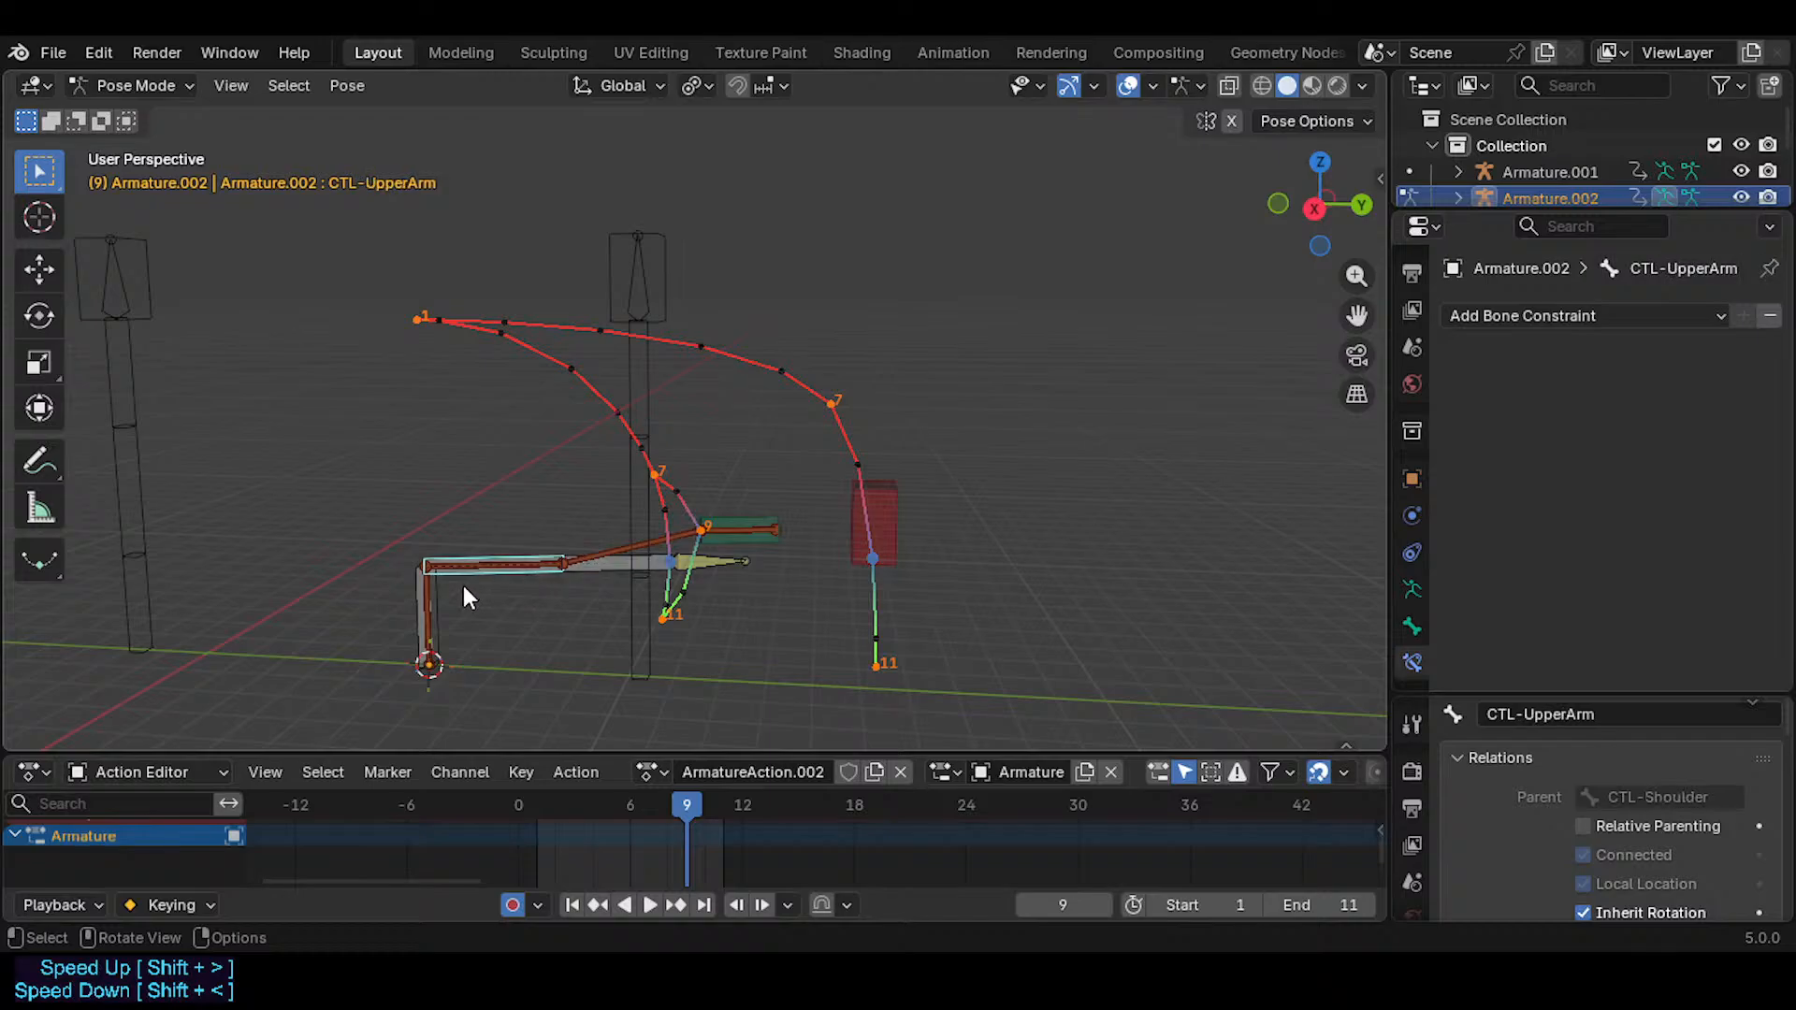
left_click(416, 596)
left_click(520, 578)
left_click(650, 569)
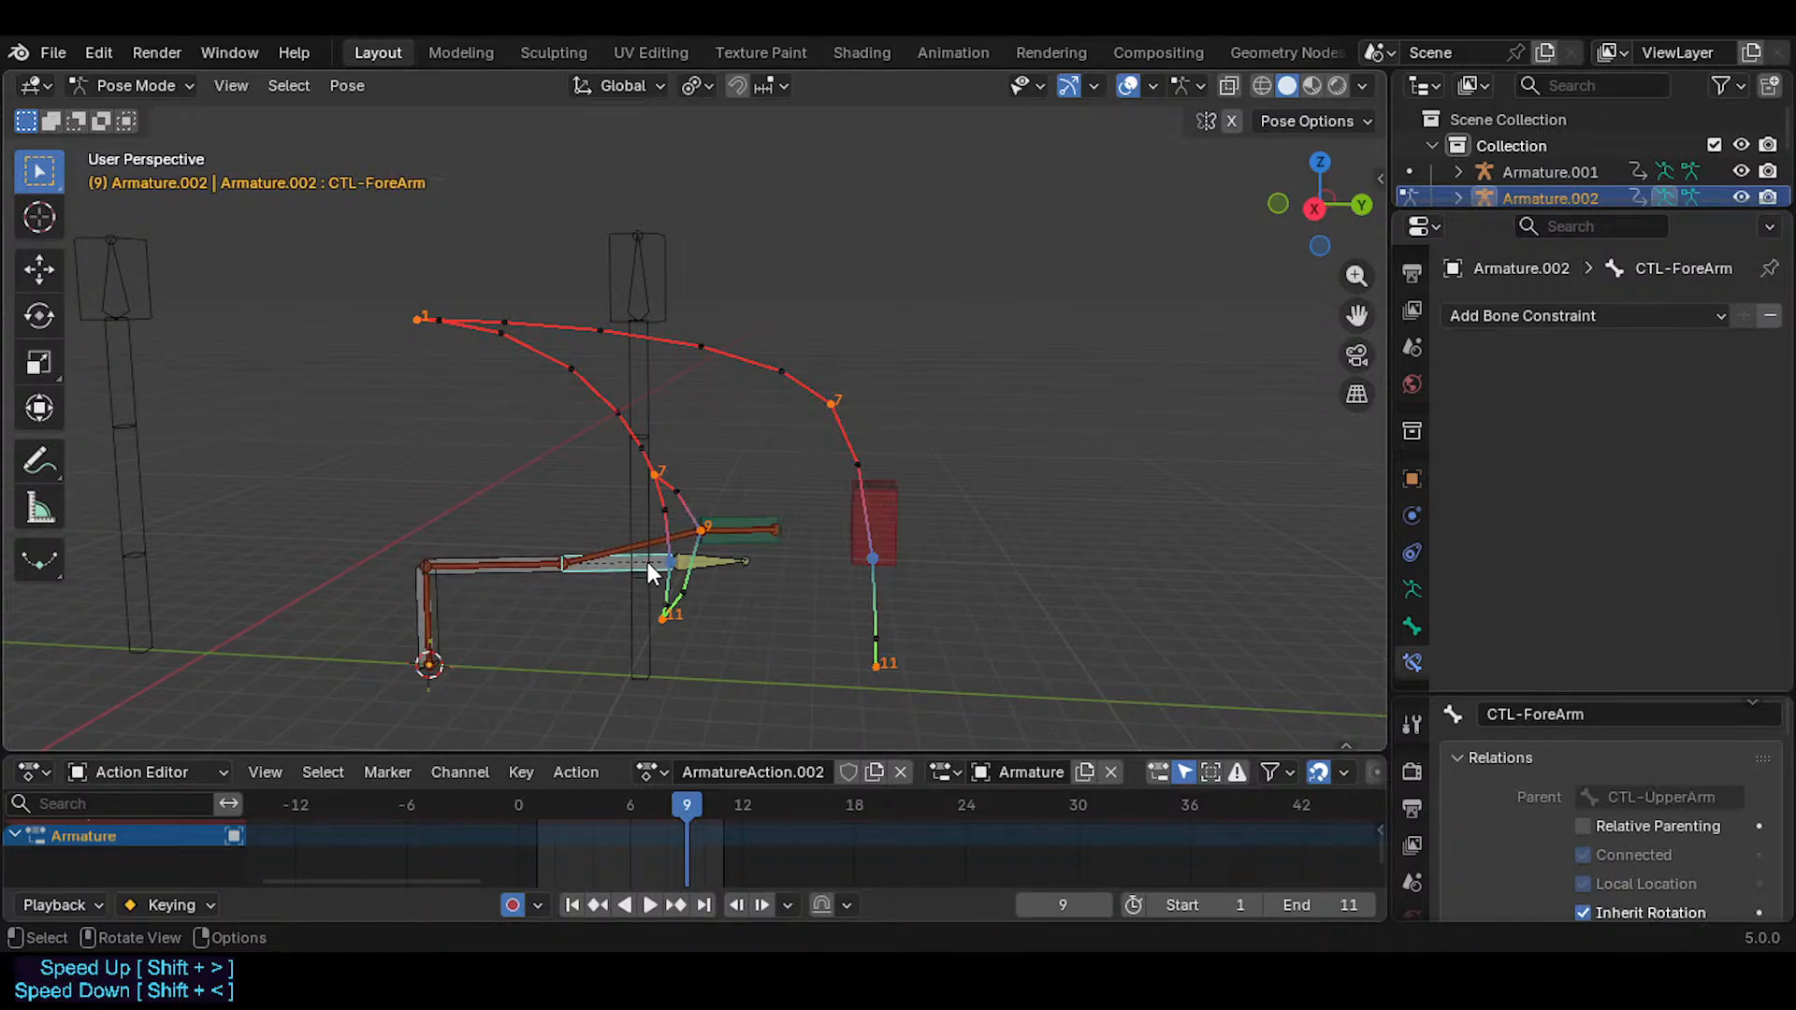
left_click(703, 569)
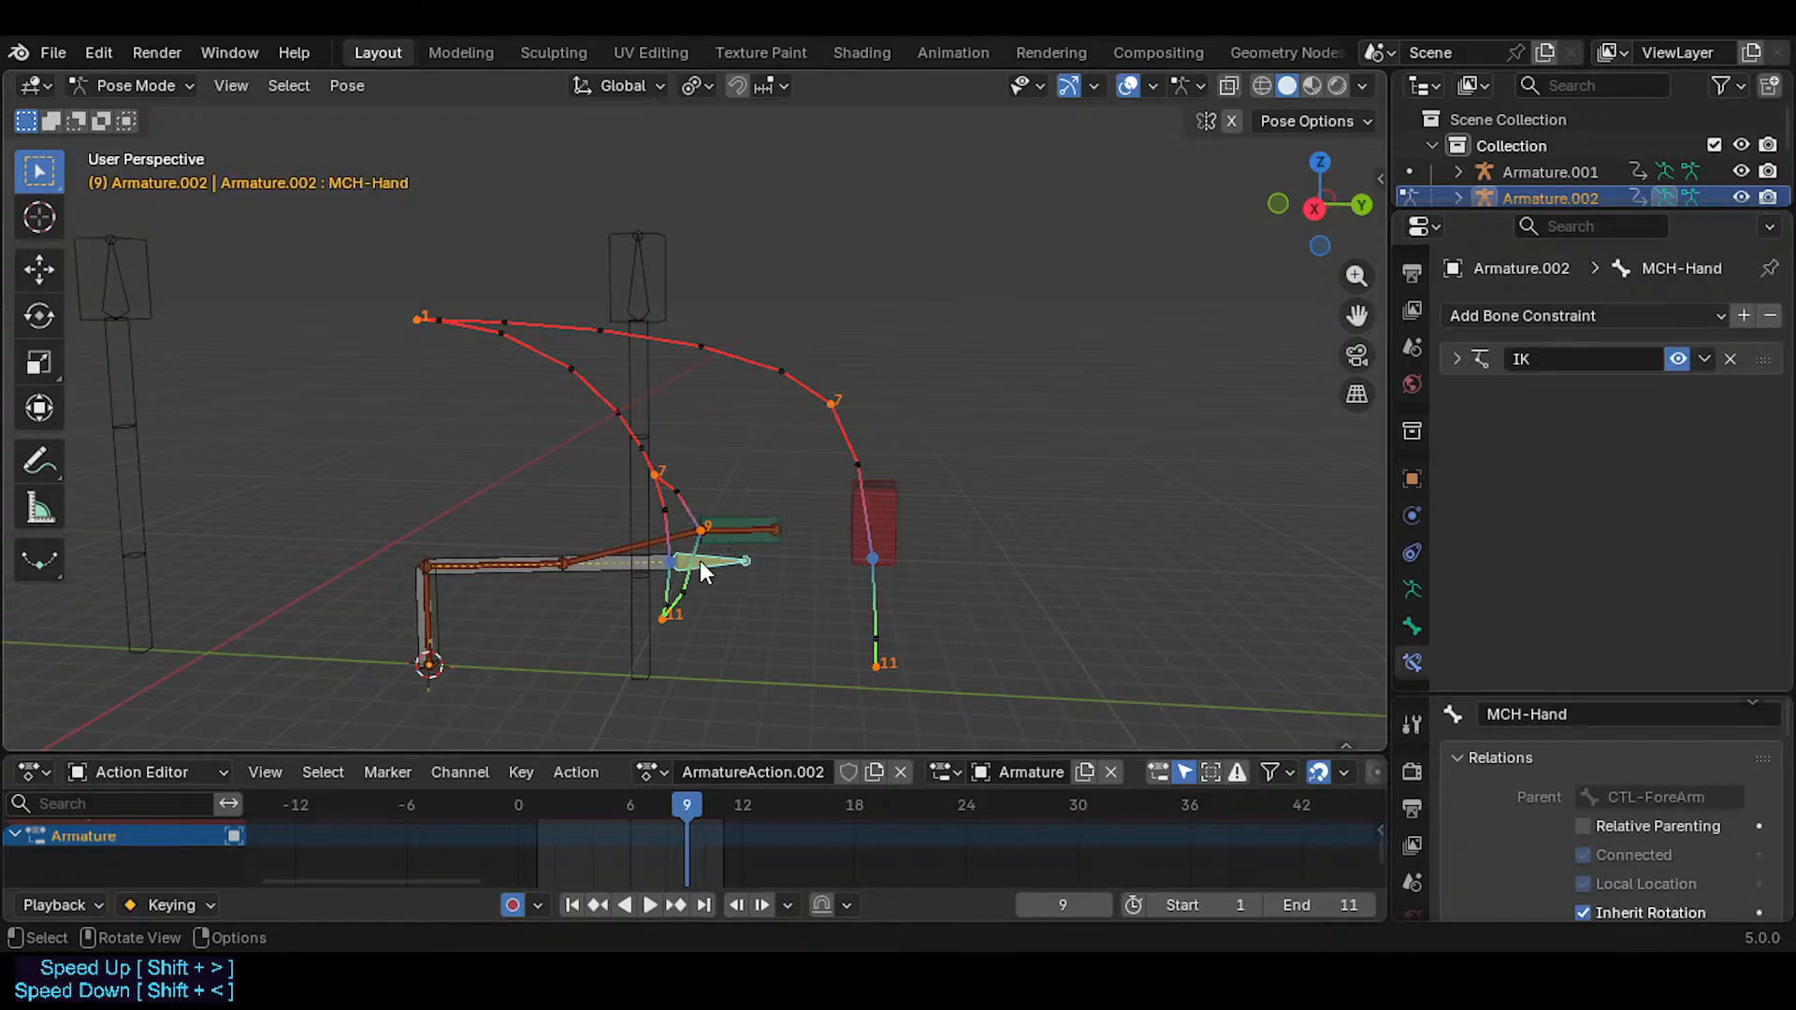
left_click(737, 520)
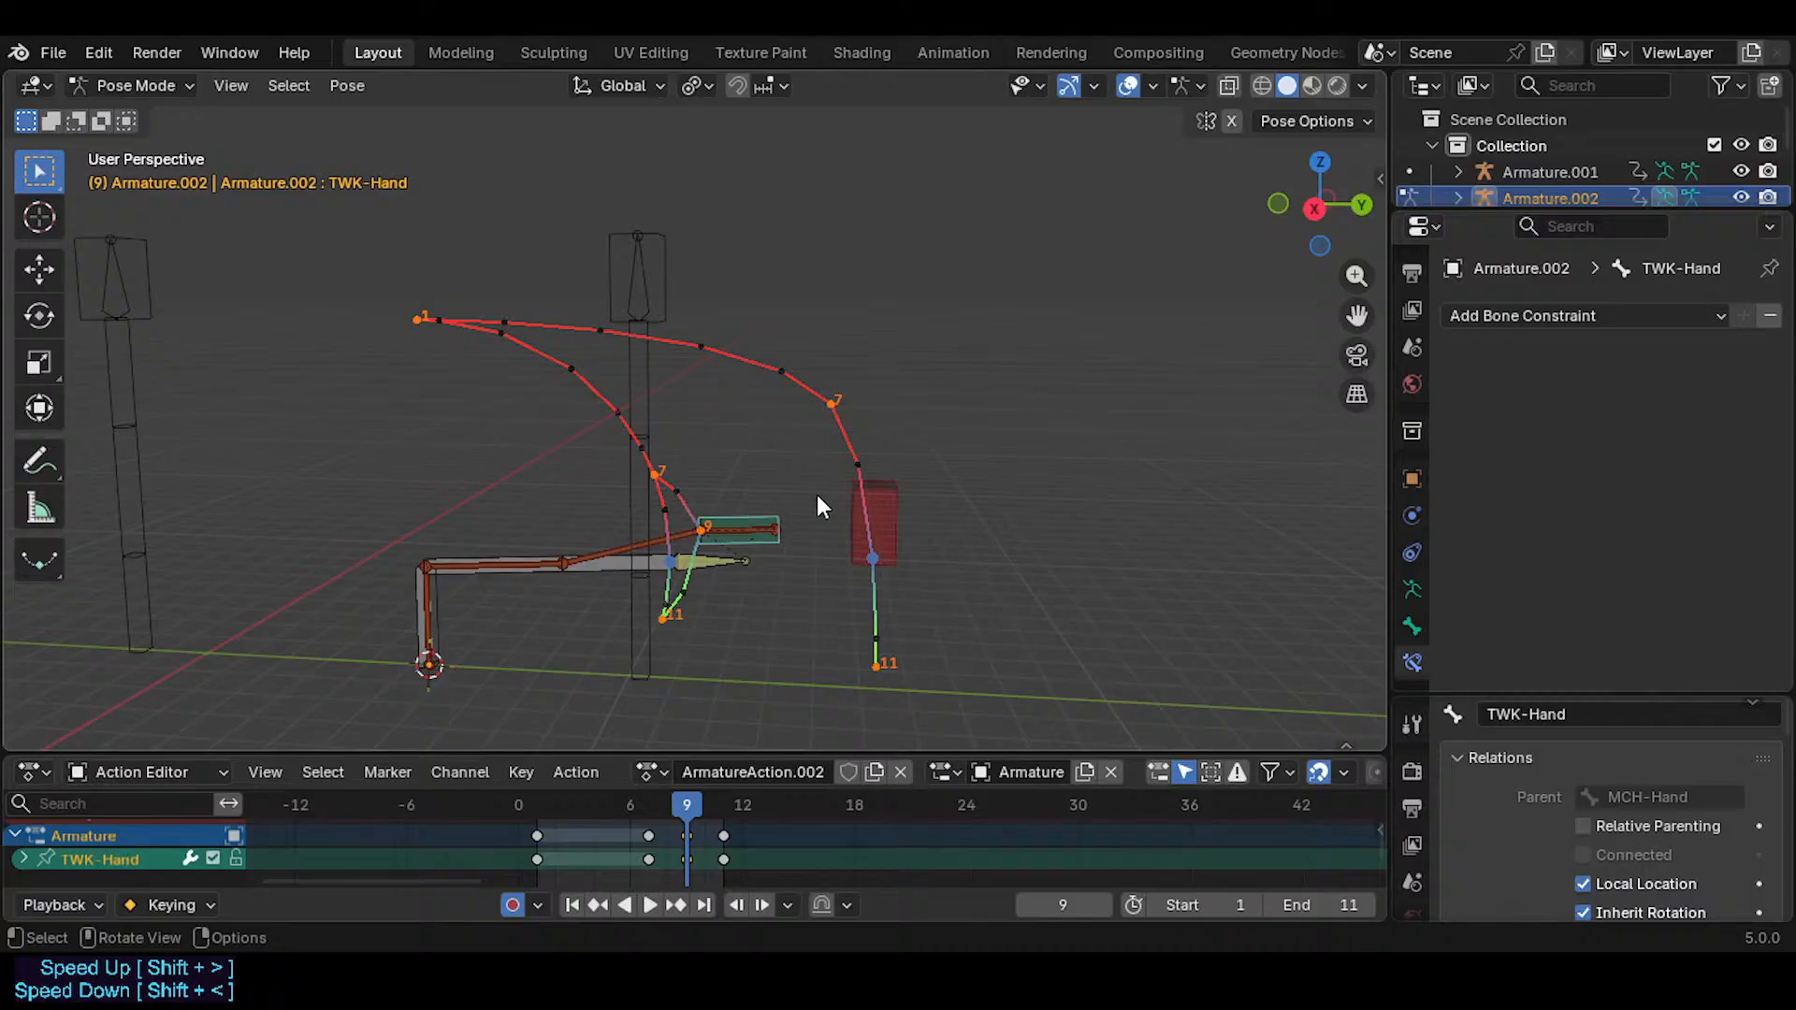
left_click(898, 513)
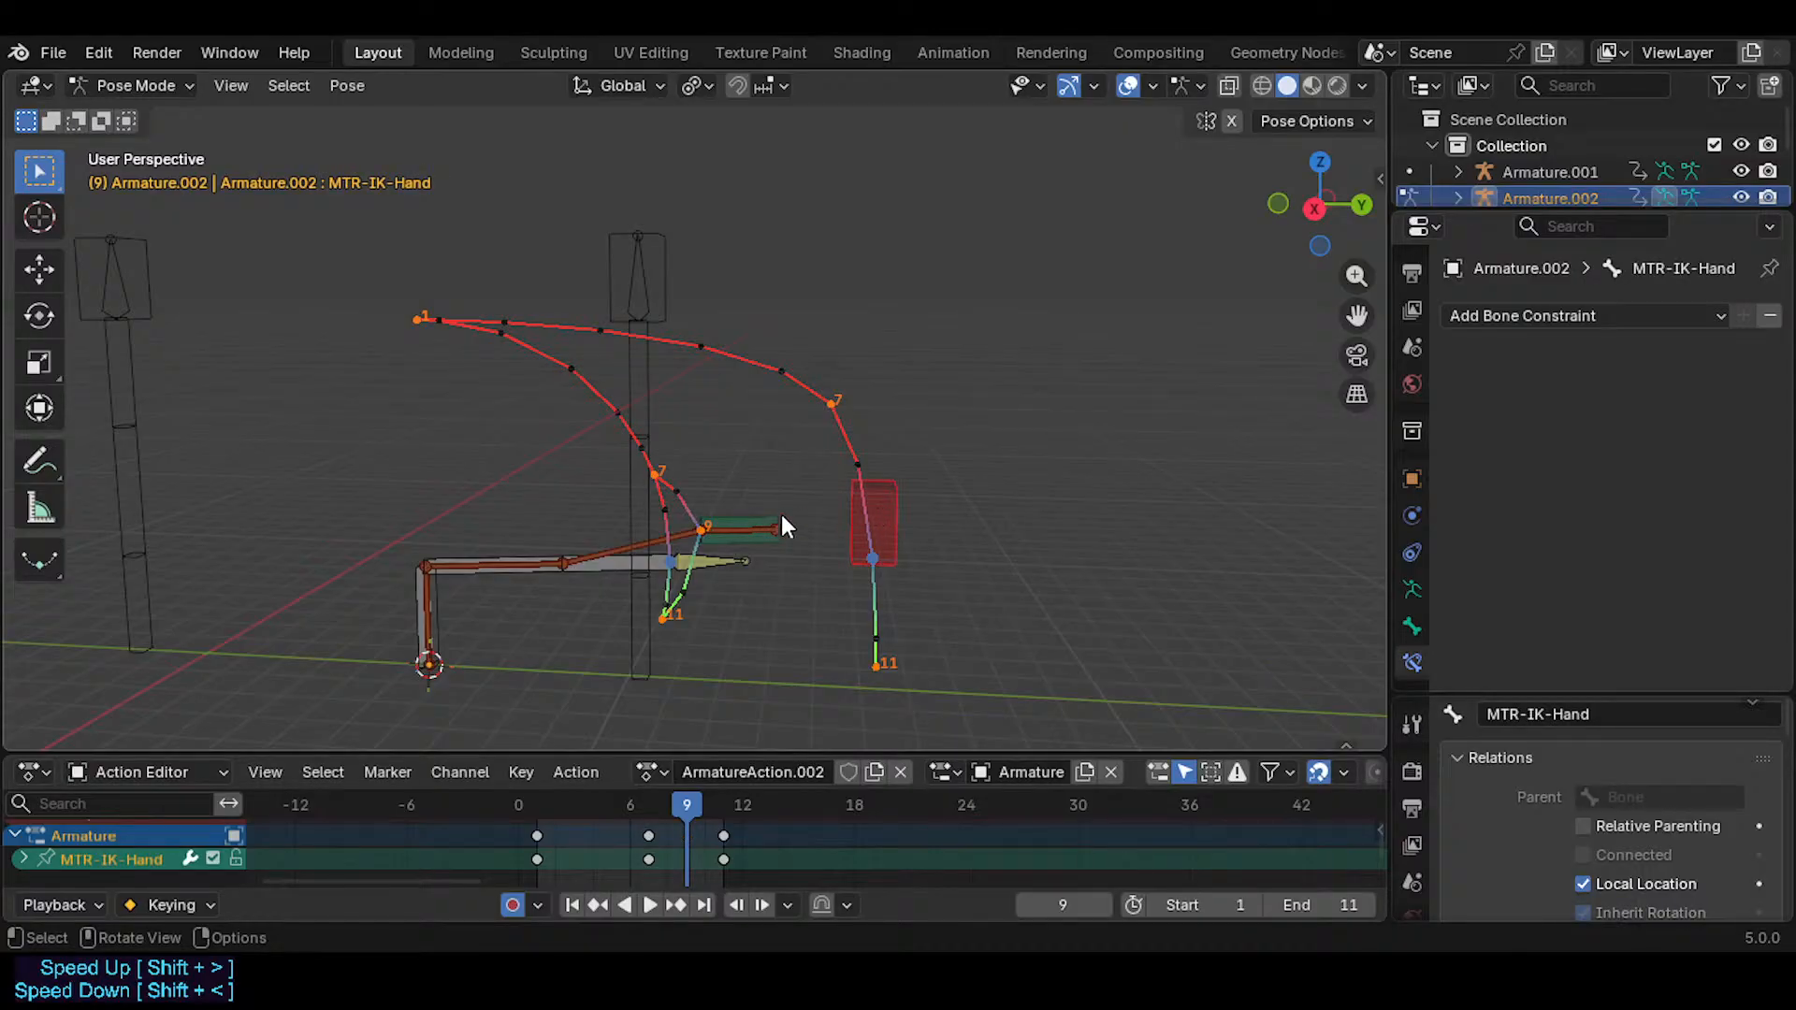
left_click(693, 559)
left_click(548, 569)
left_click(631, 566)
left_click(690, 562)
left_click(601, 565)
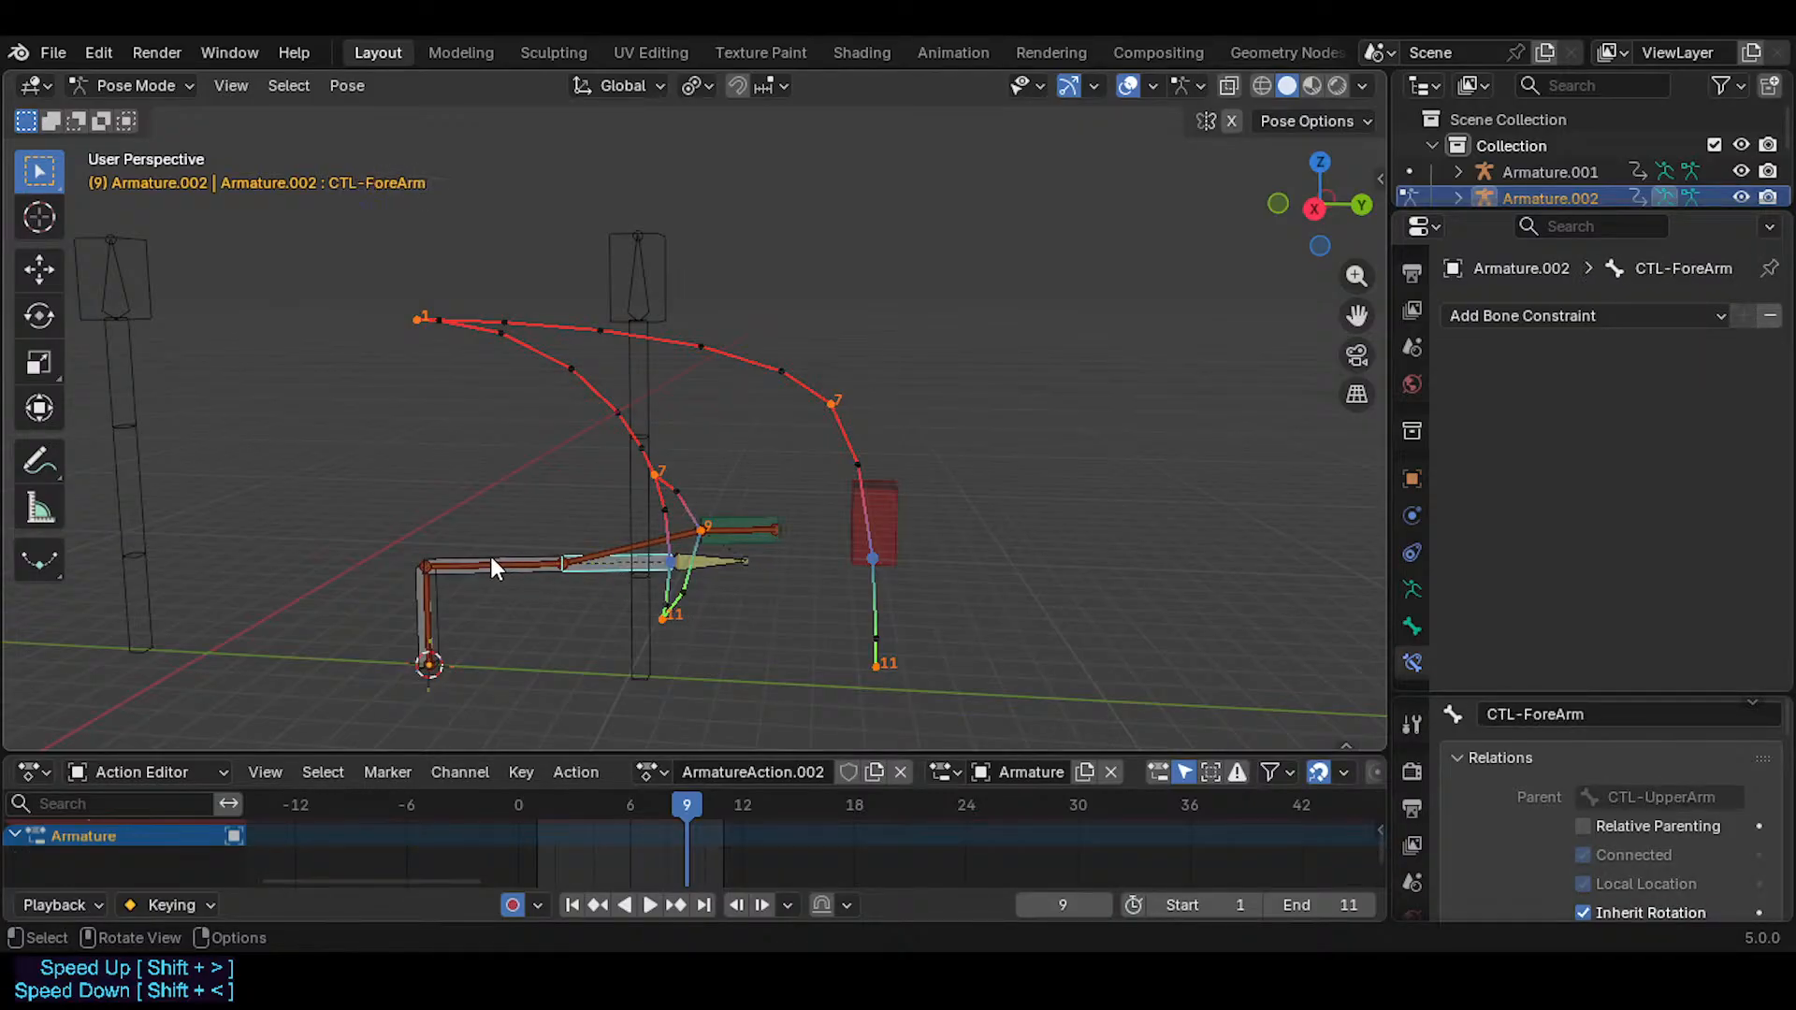
left_click(550, 561)
left_click(673, 560)
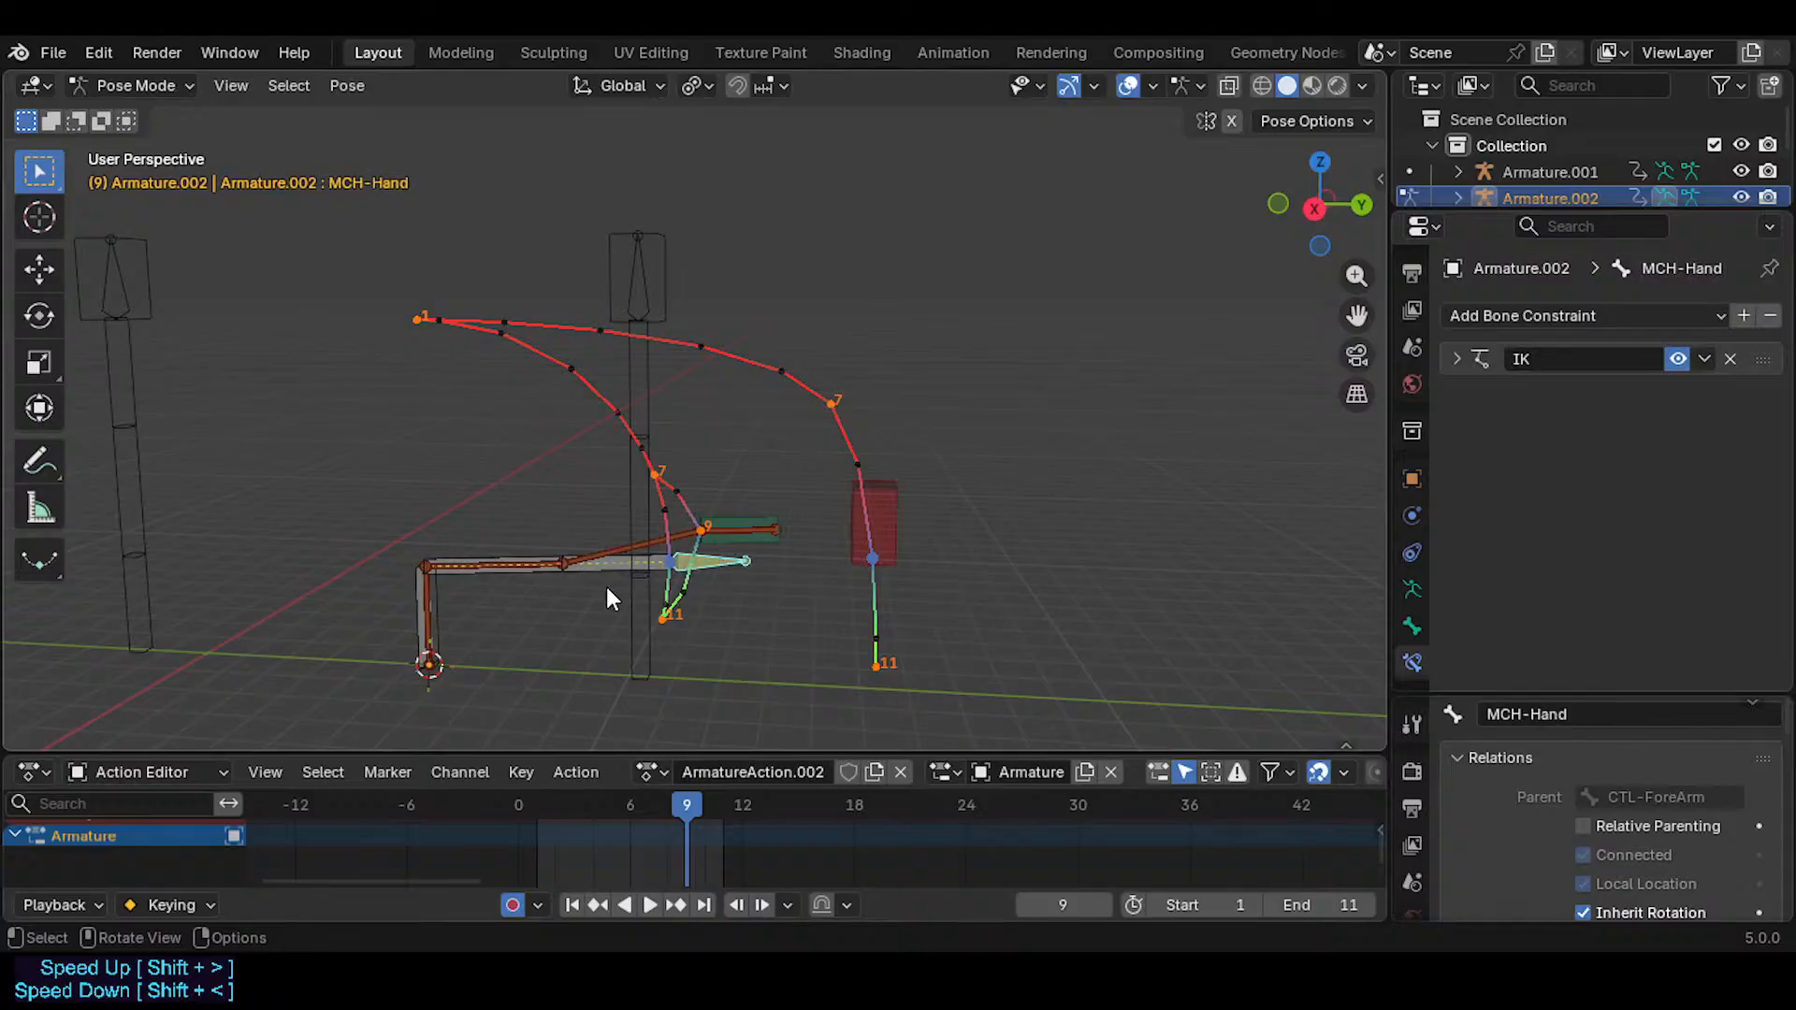
left_click(885, 514)
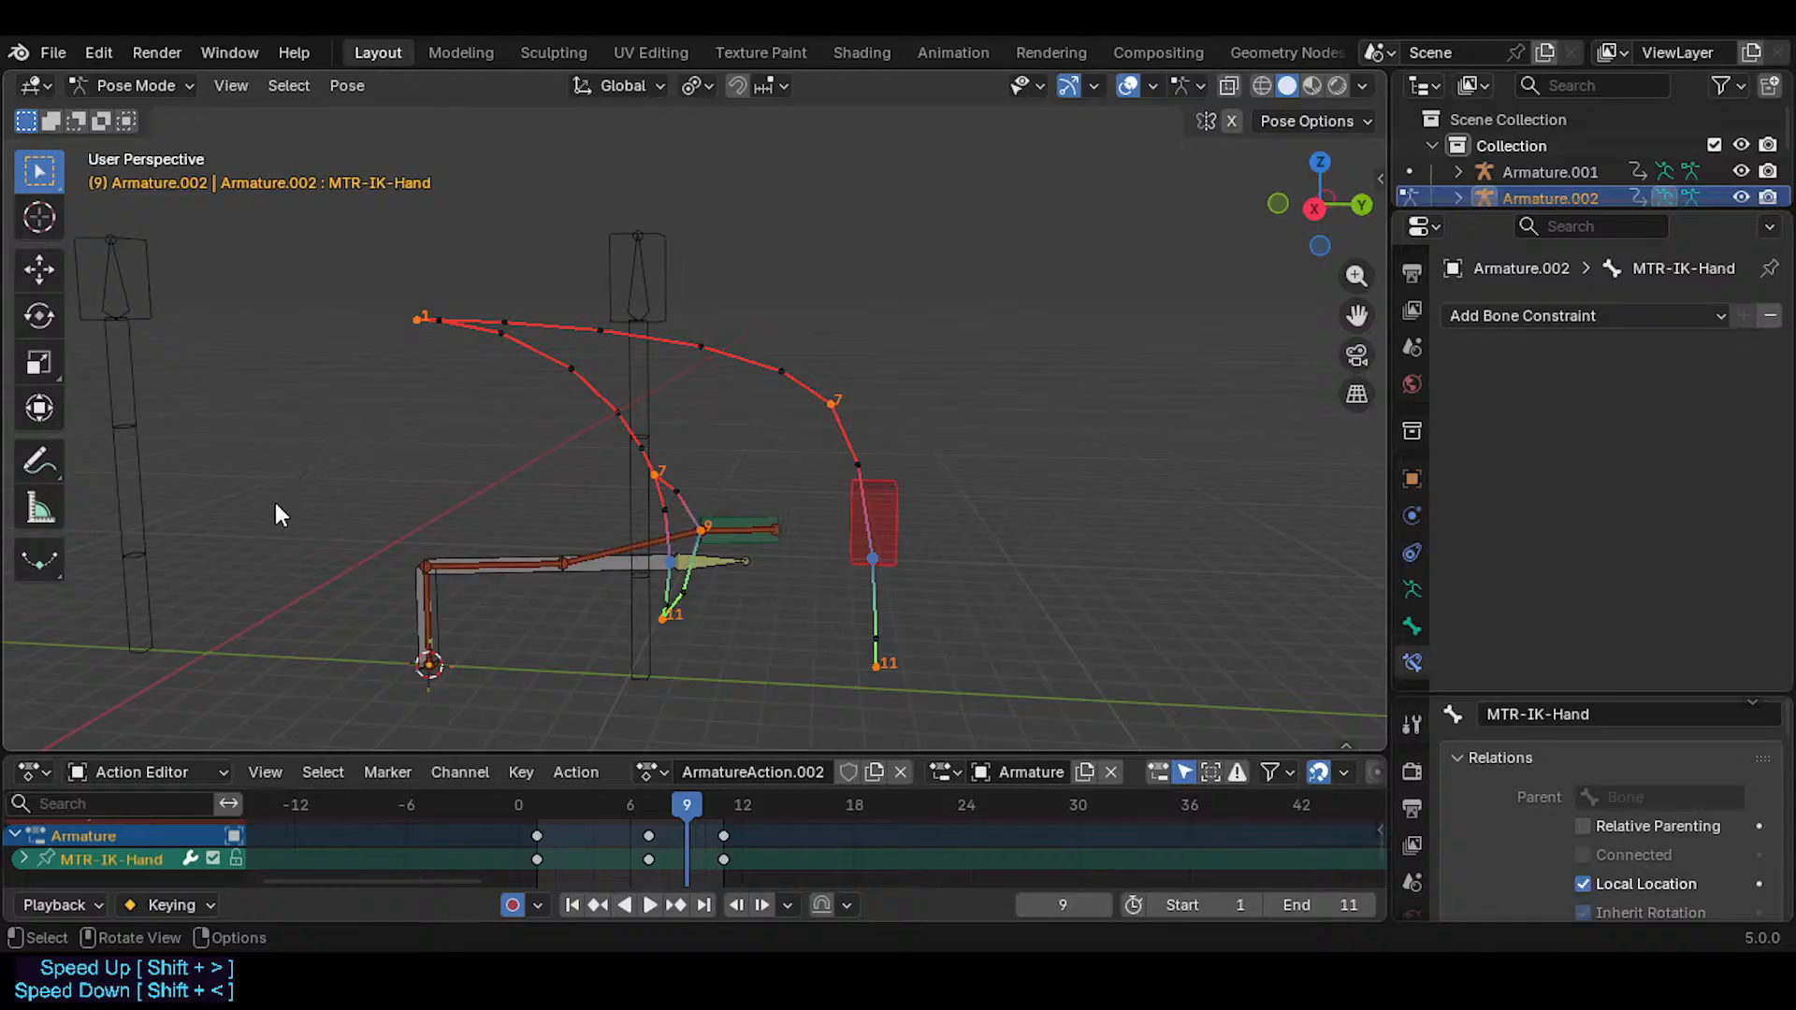
- Switch to Armature.001 in Pose Mode and examine its MCH-Hand bone for comparison
middle_click_drag(275, 503, 503, 509, "shift")
scroll(502, 509, "down", 1)
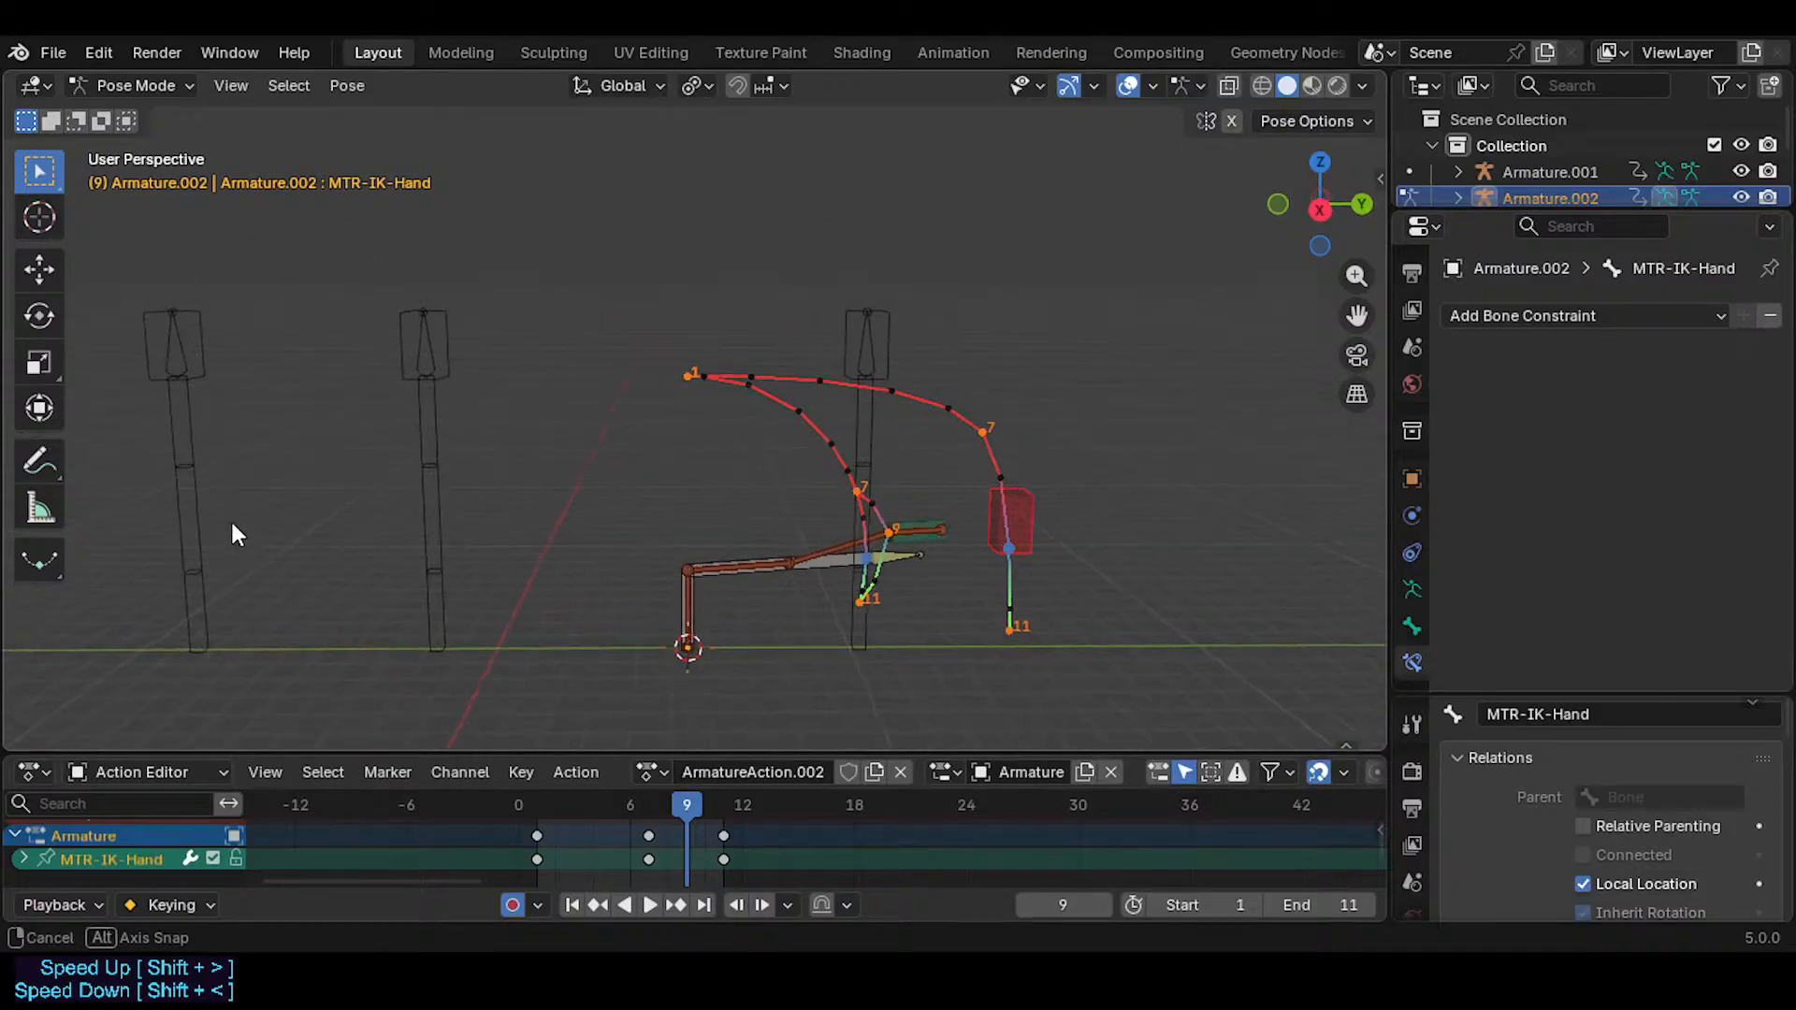
middle_click_drag(230, 518, 411, 491, "shift")
scroll(267, 479, "down", 2)
key("ctrl+Tab")
left_click(256, 453)
key("ctrl+Tab")
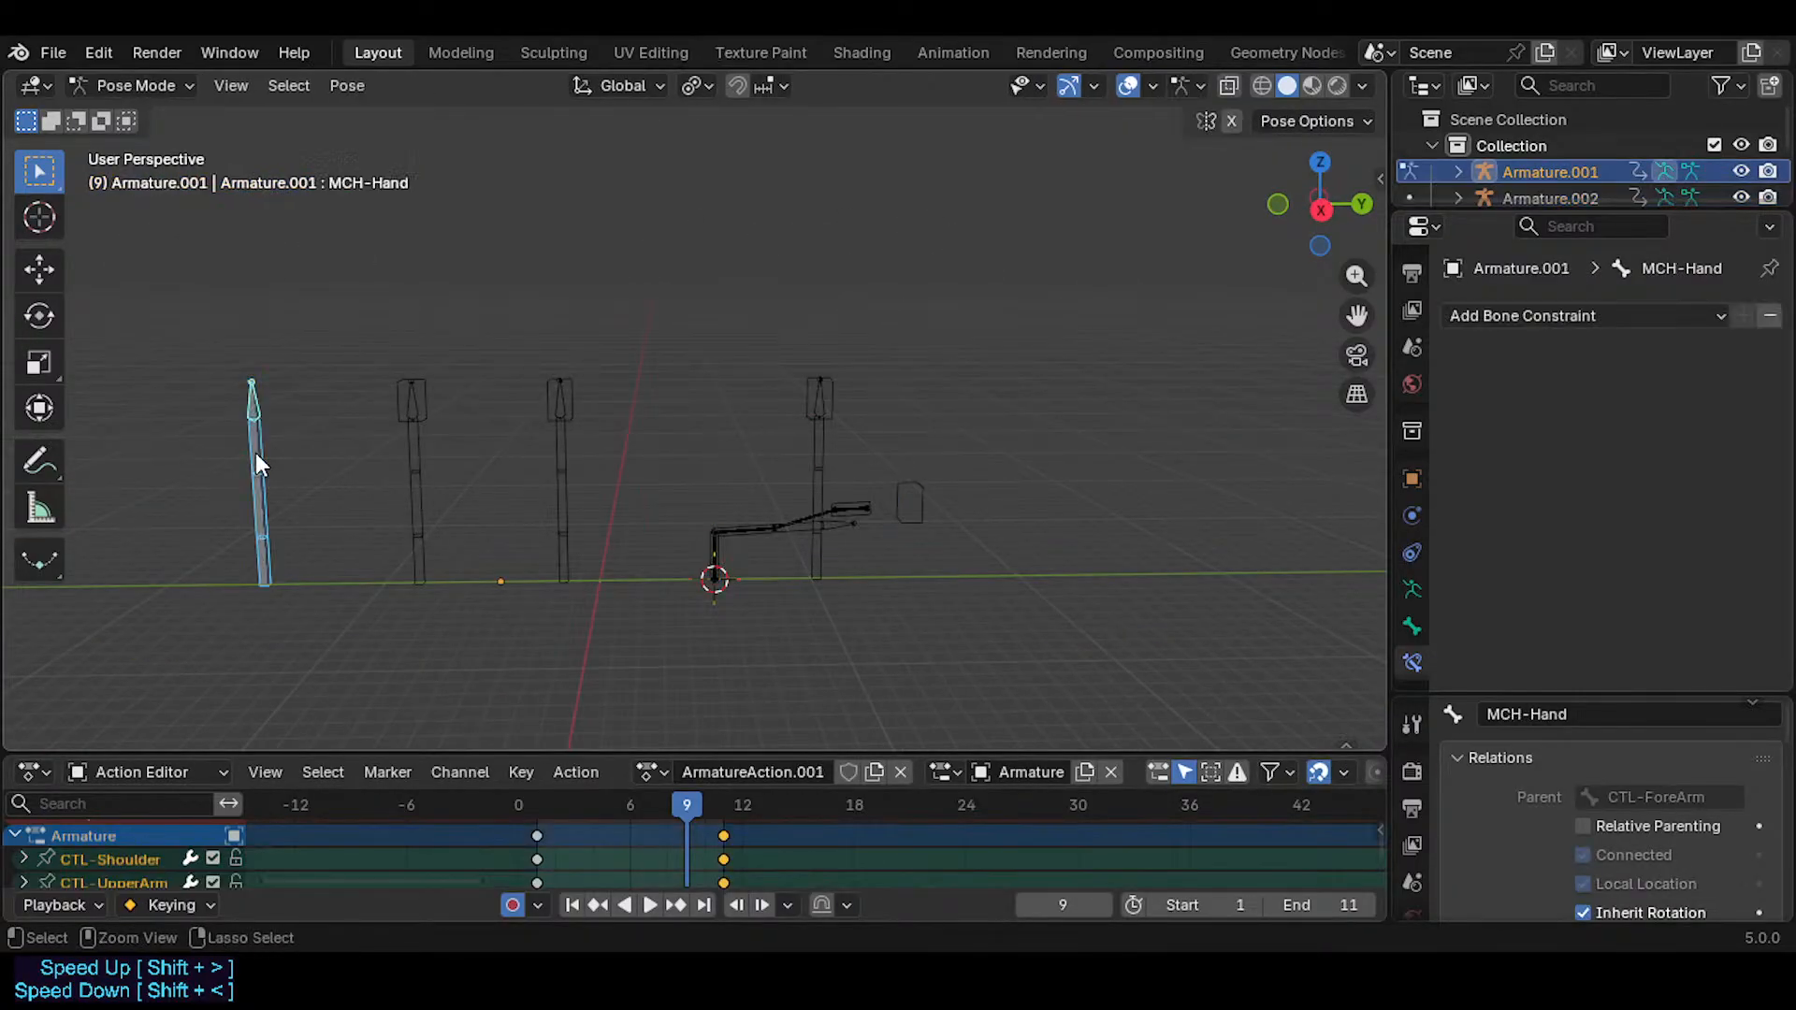
left_click(254, 401)
left_click(823, 528)
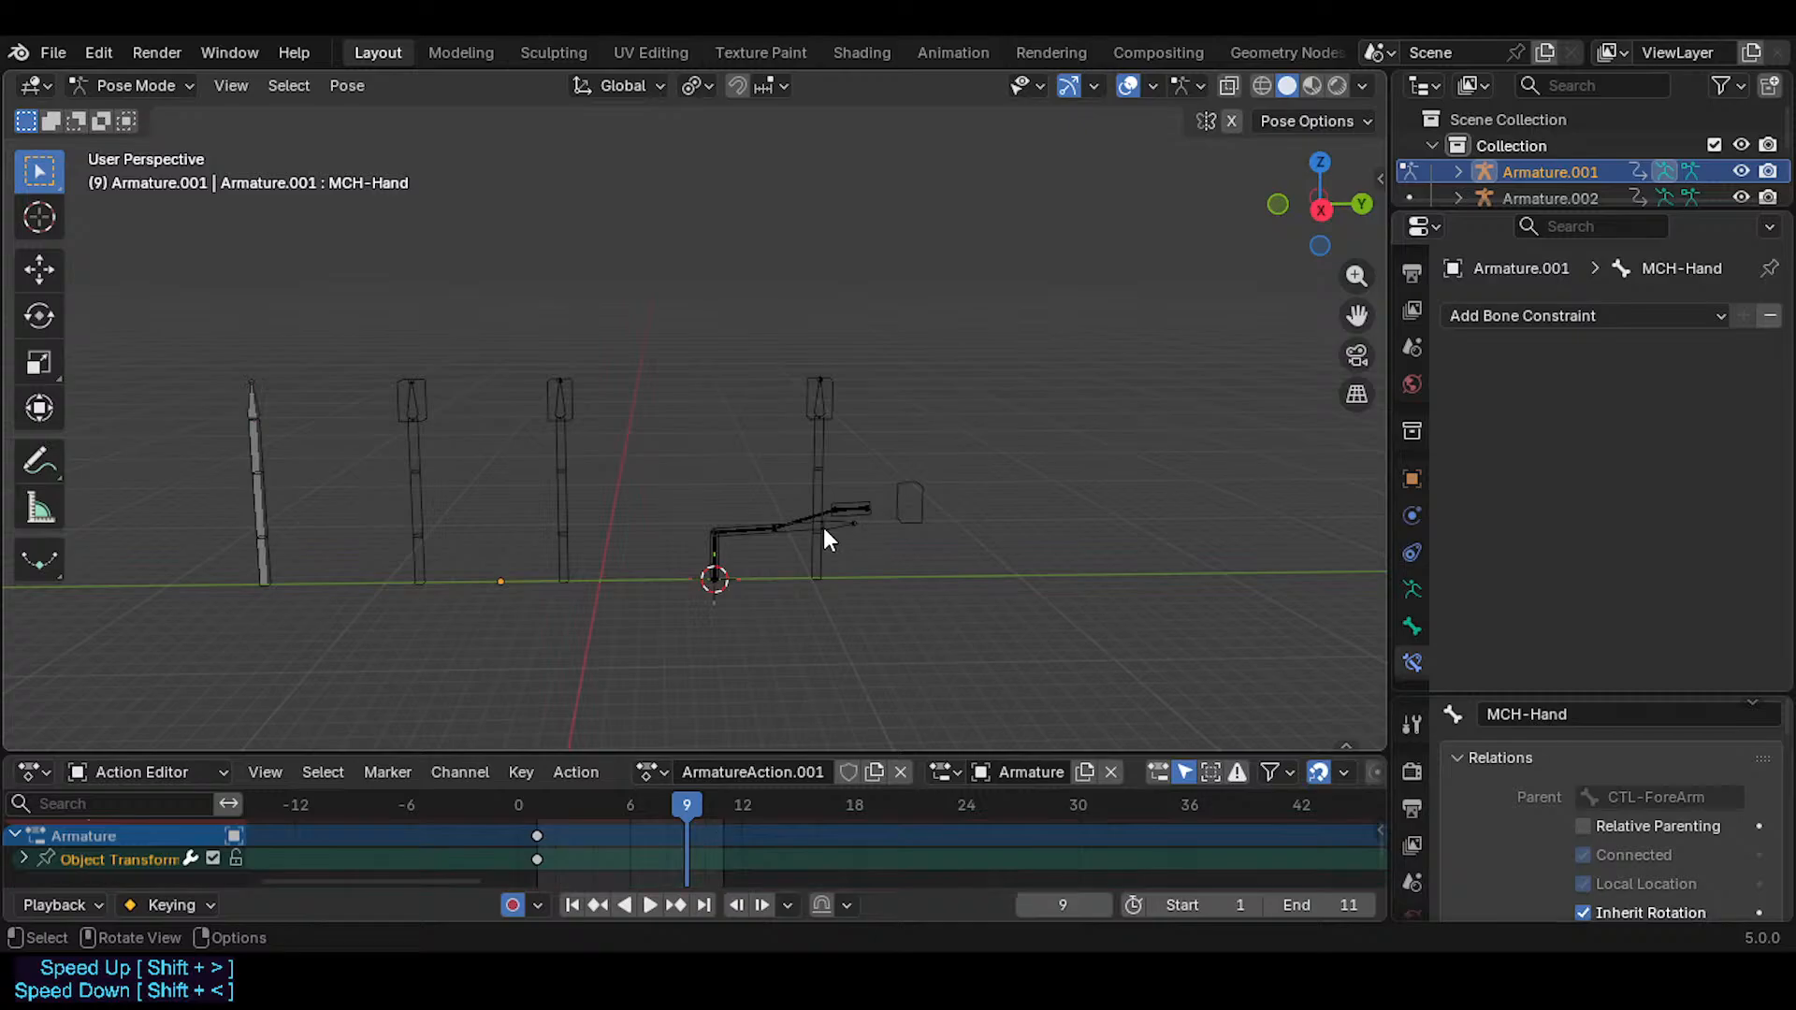
- Return to Armature.002 in Pose Mode and clear its motion paths
scroll(823, 527, "up", 1)
key("ctrl+Tab")
left_click(917, 505)
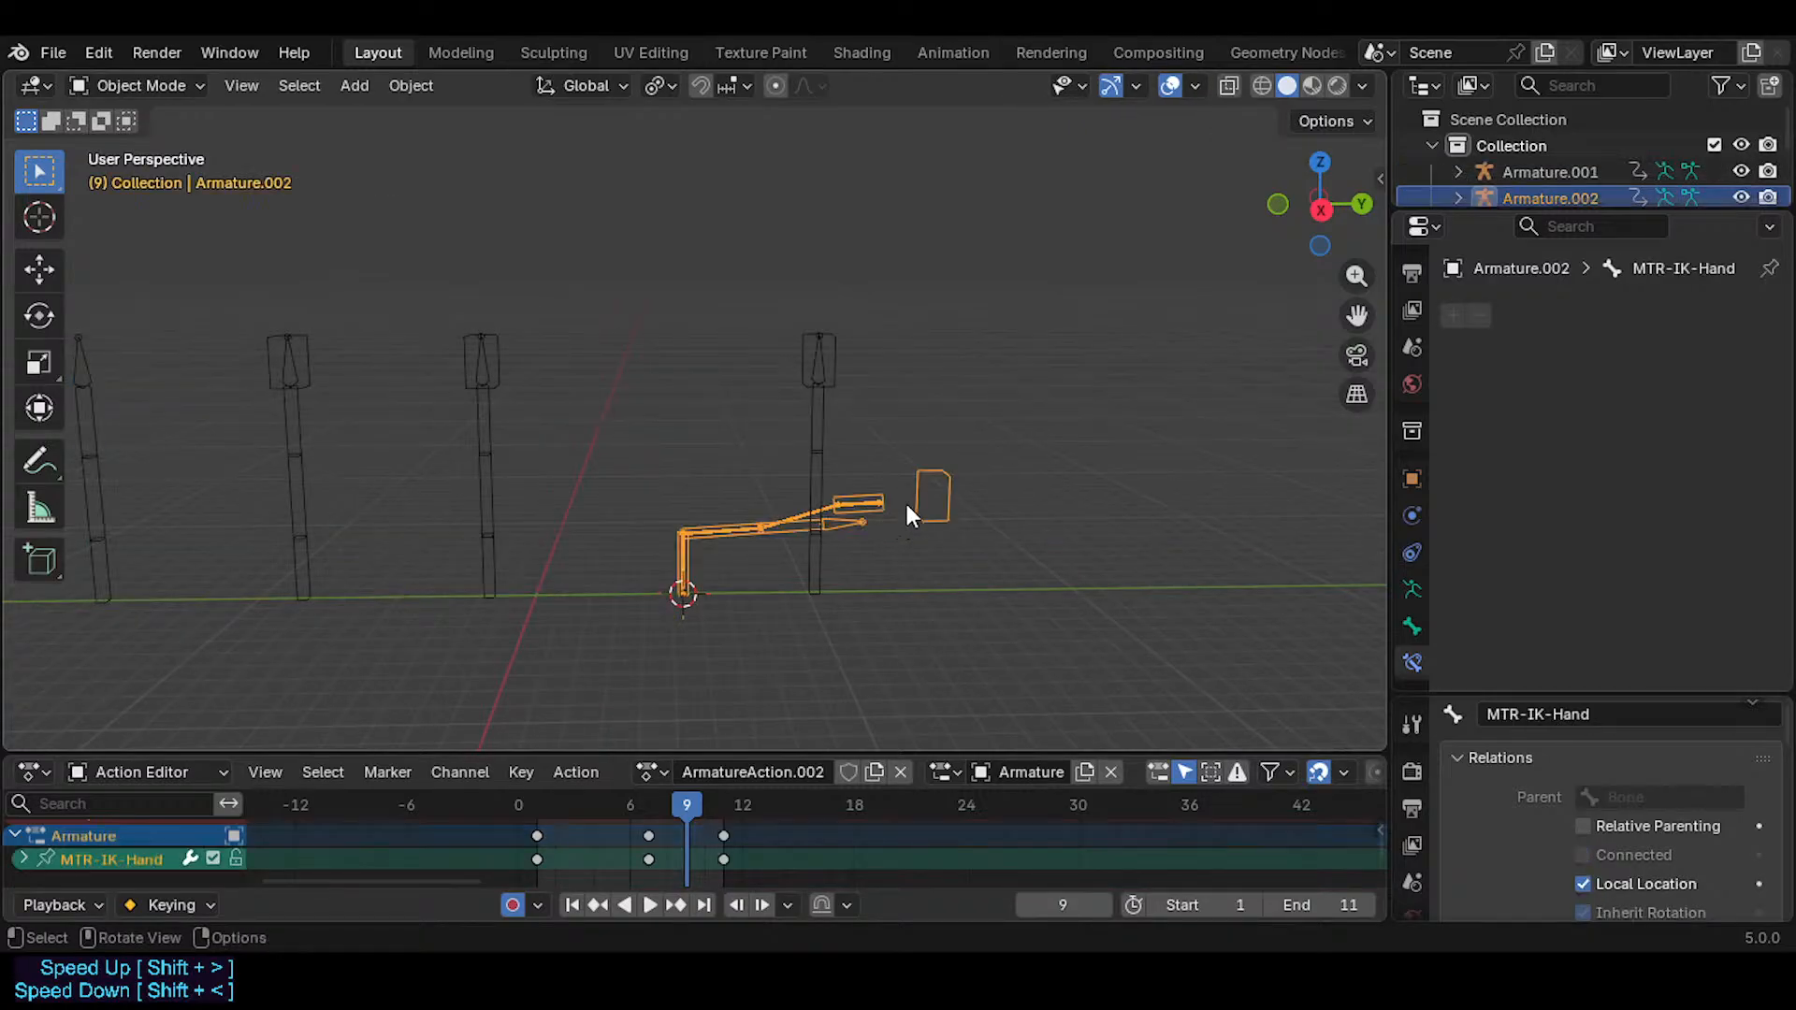
key("ctrl+Tab")
scroll(889, 565, "up", 2)
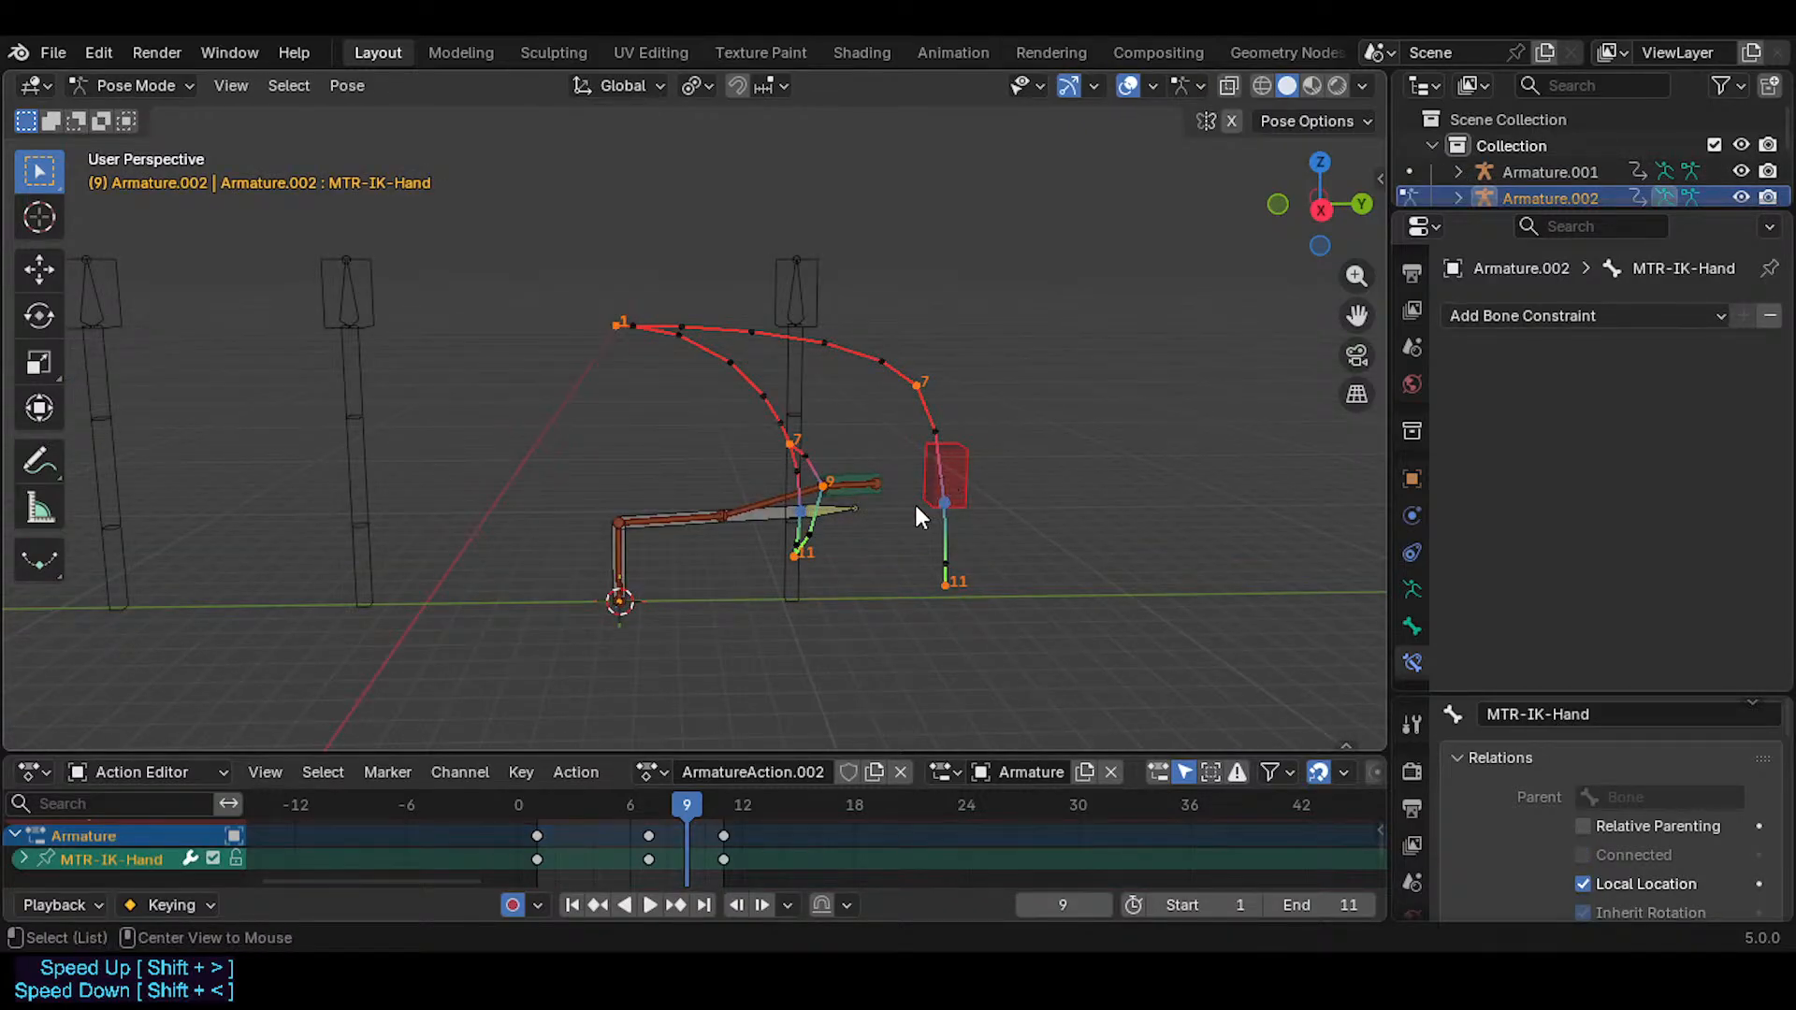
key("alt+p")
- At frame 7, move the MTR-IK-Hand control about 6.3 m back and 1.7 m down so the elbow bends
left_click_drag(704, 807, 653, 822)
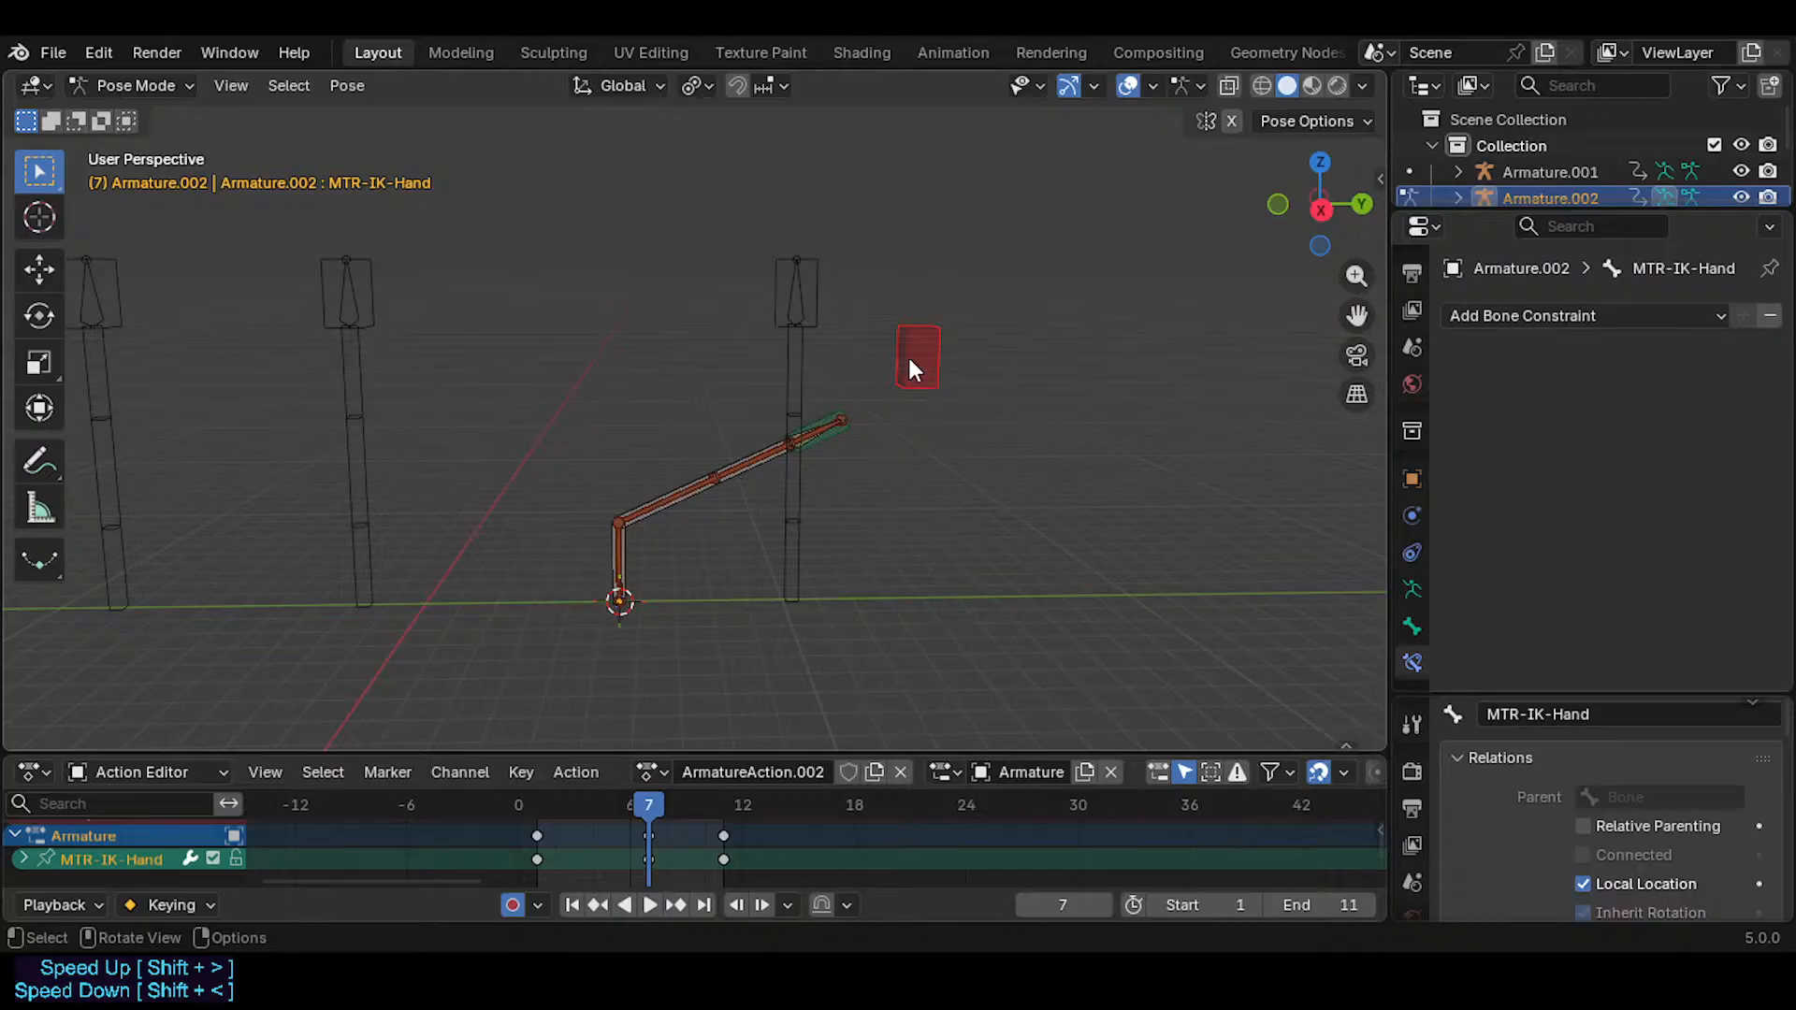
key("g")
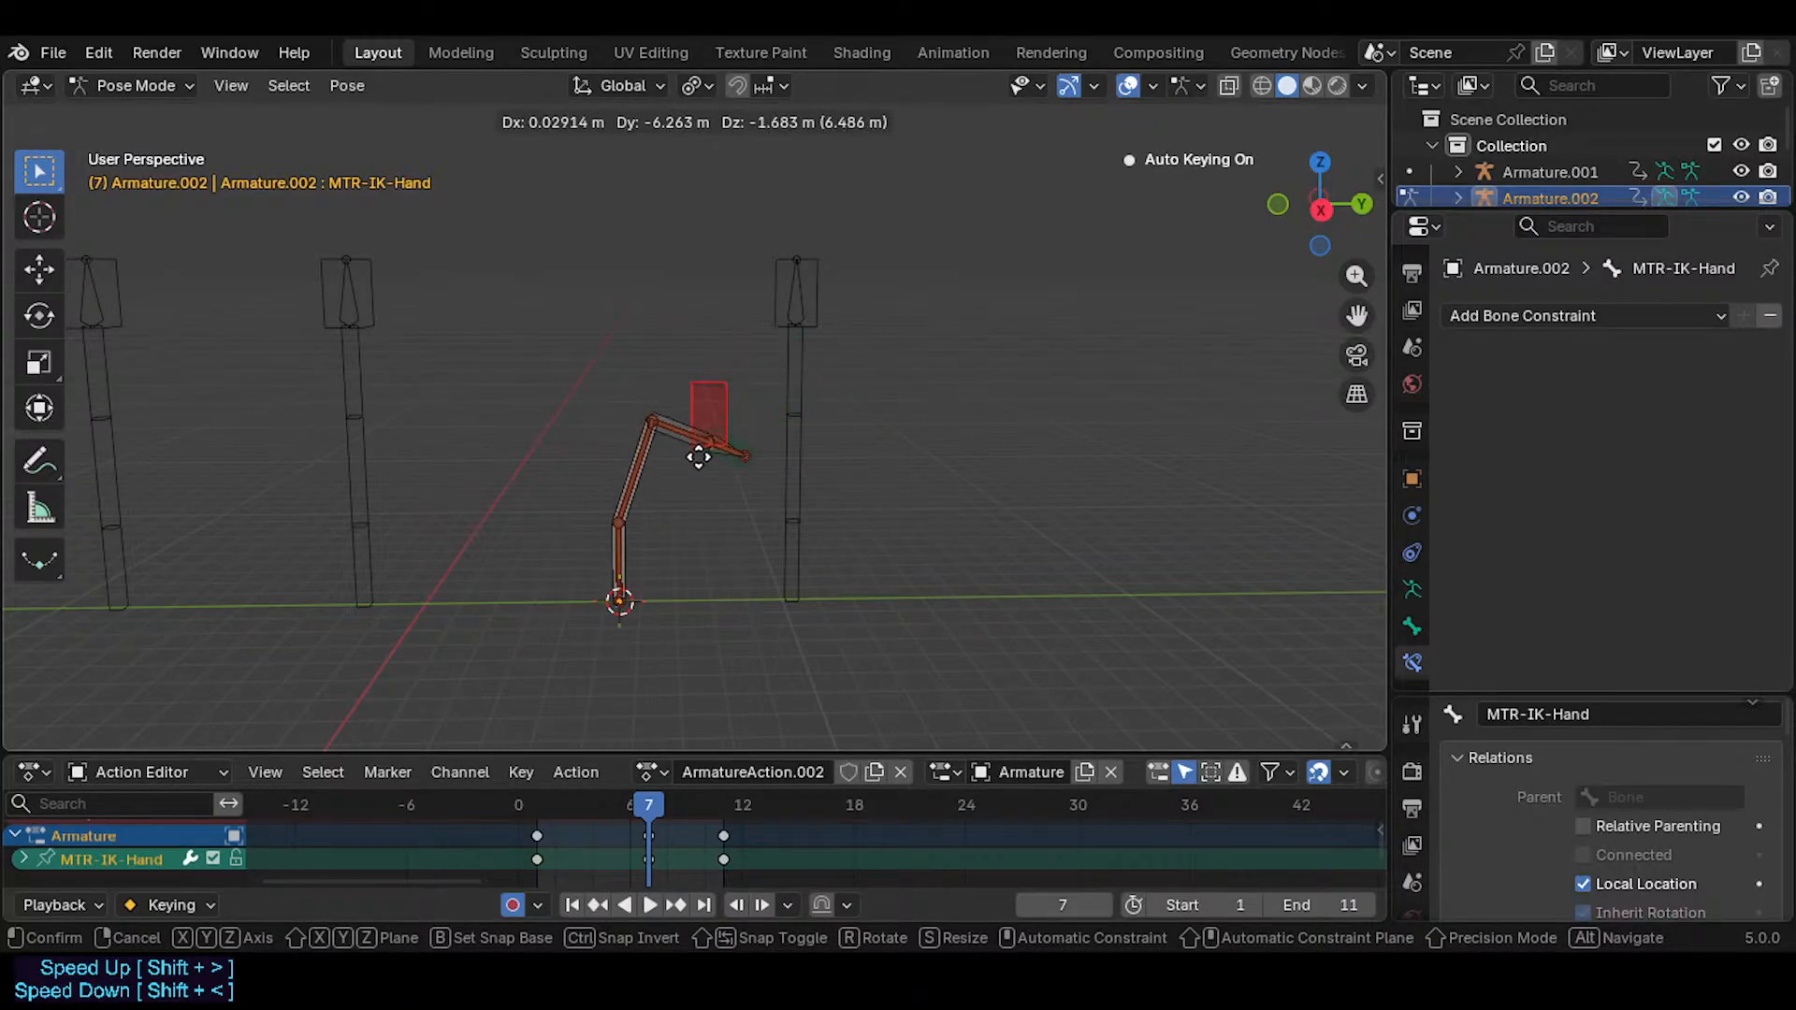
left_click(703, 453)
- Go to frame 1 and delete all keyframes of the MTR-IK-Hand control
key("space")
mouse_move(505, 805)
left_mouse_down()
mouse_move(667, 813)
mouse_move(535, 806)
left_mouse_up()
key("x")
left_click(654, 821)
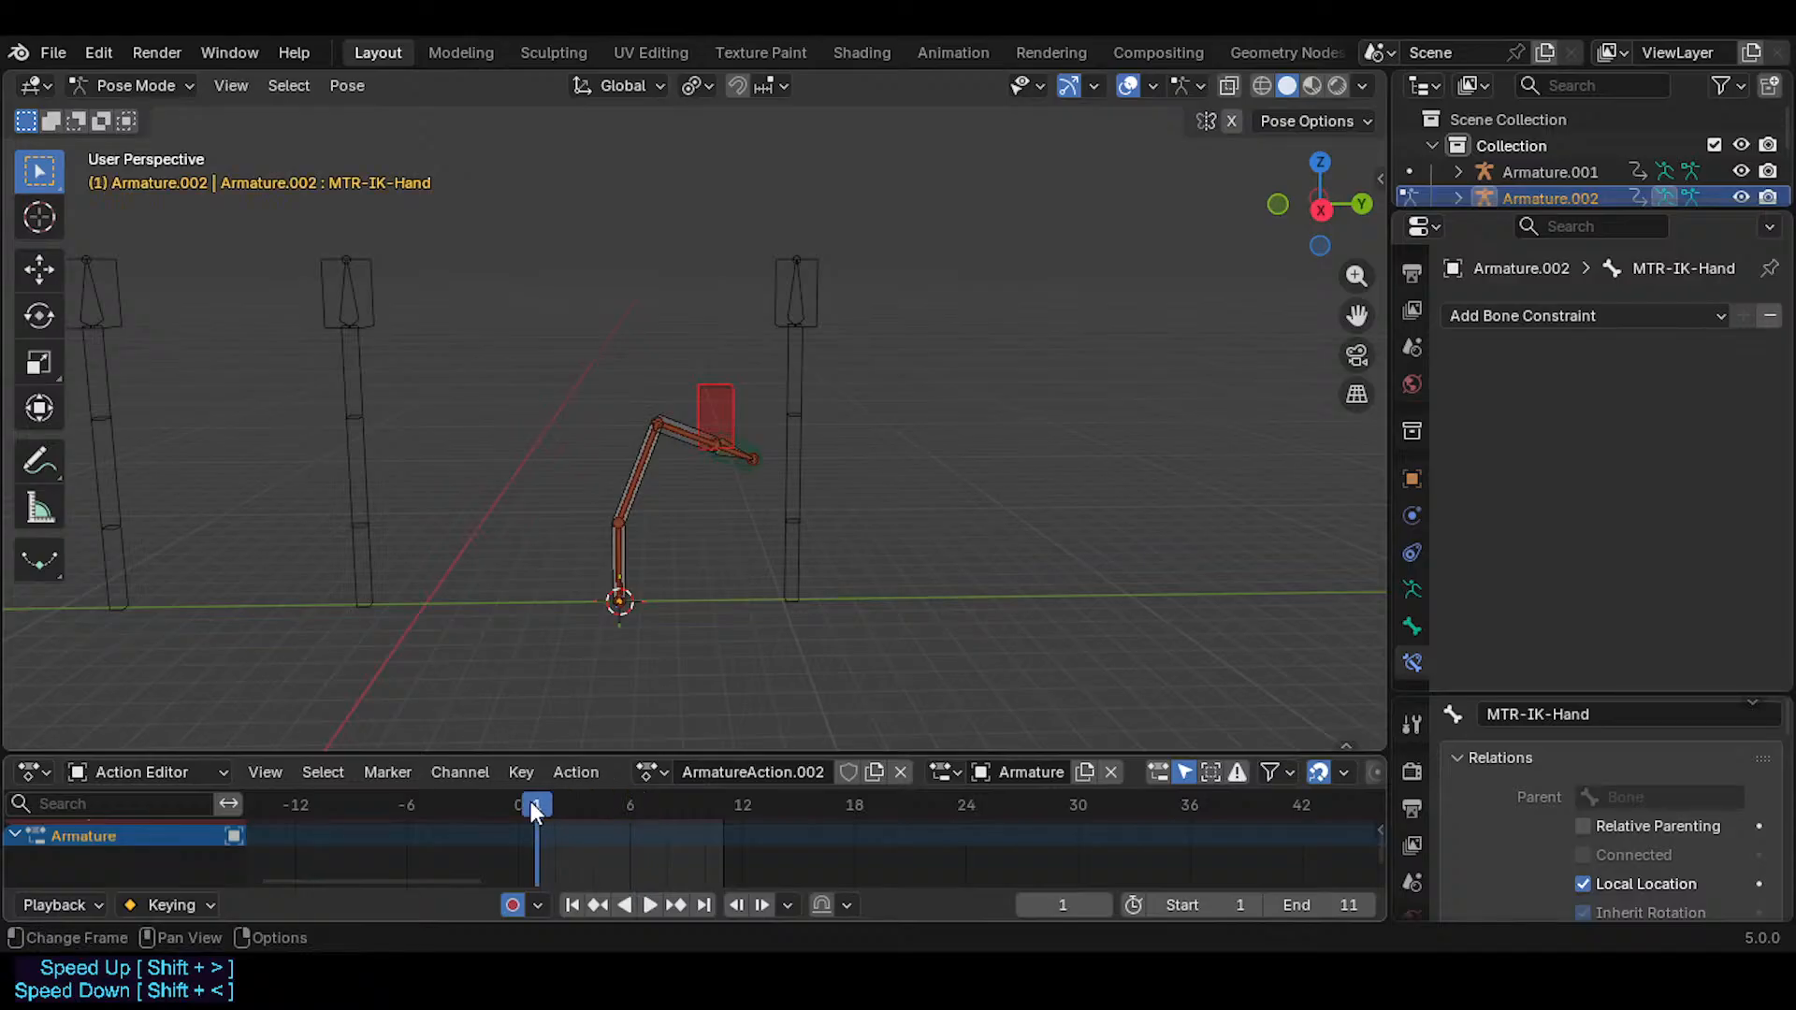
- At frame 1, raise the MTR-IK-Hand control above the arm, and move it forward and slightly up beyond the hand's reach
key("g")
left_click(645, 178)
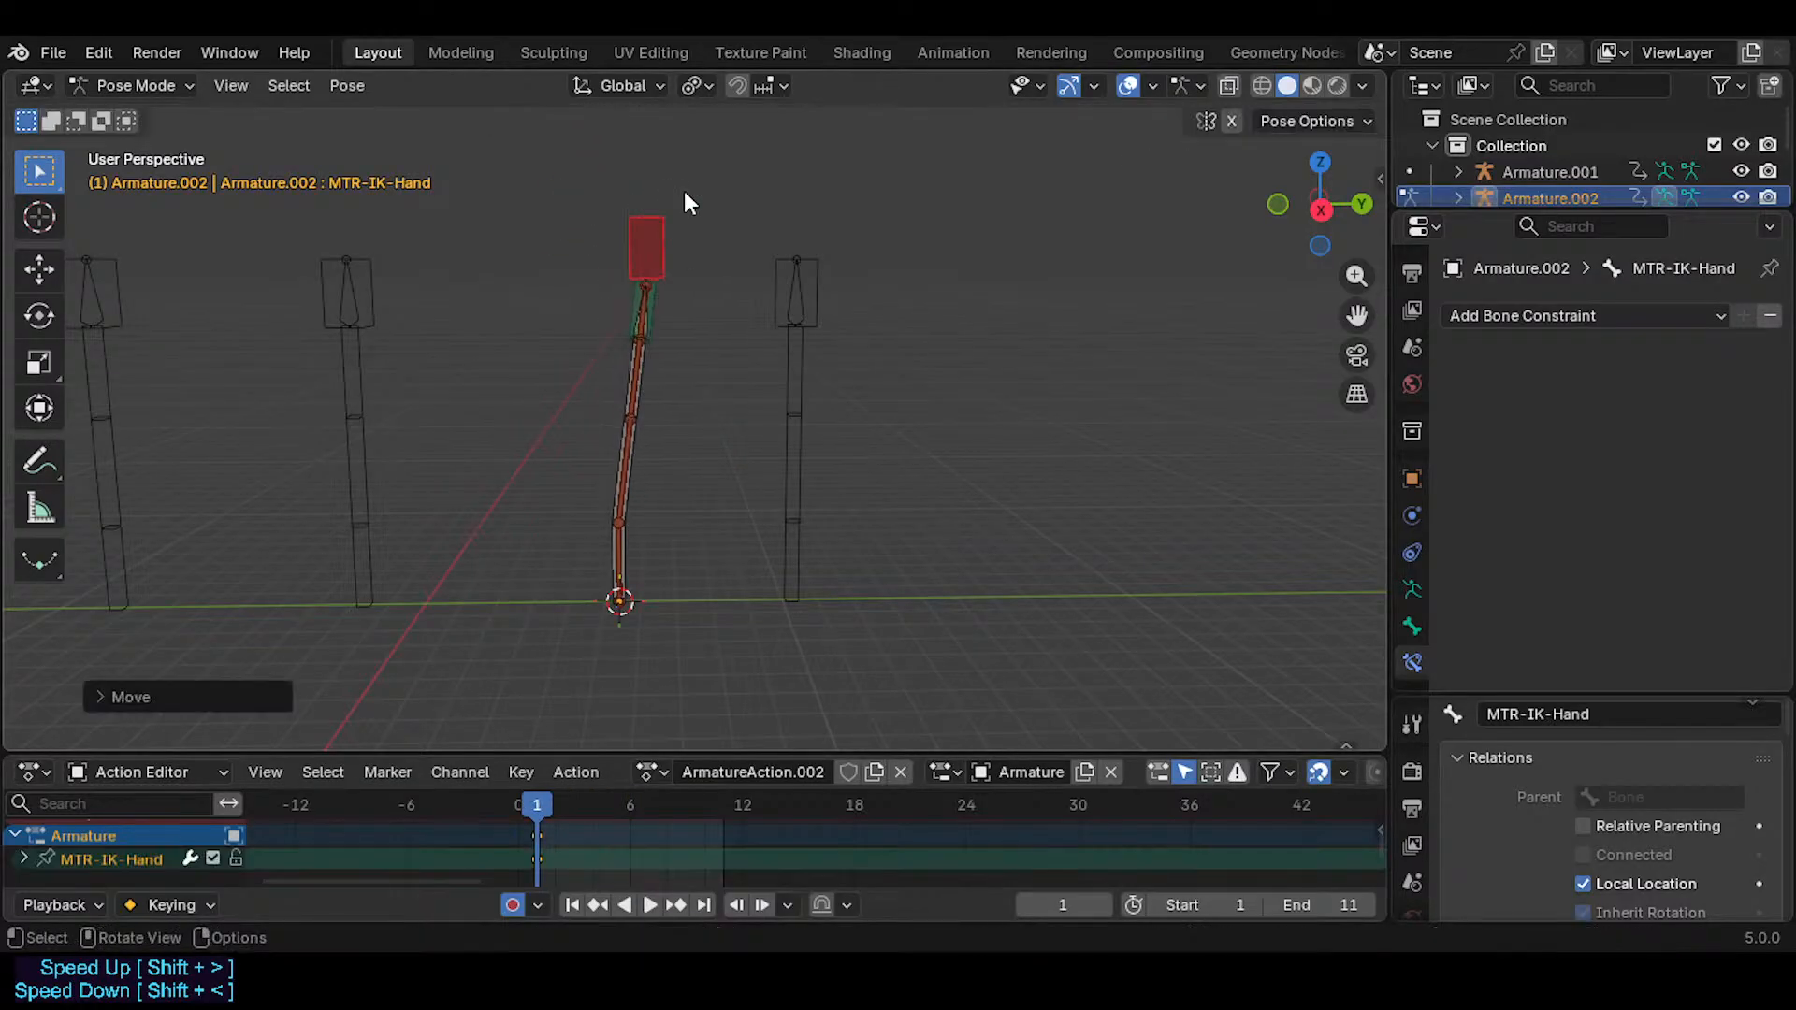
key("g")
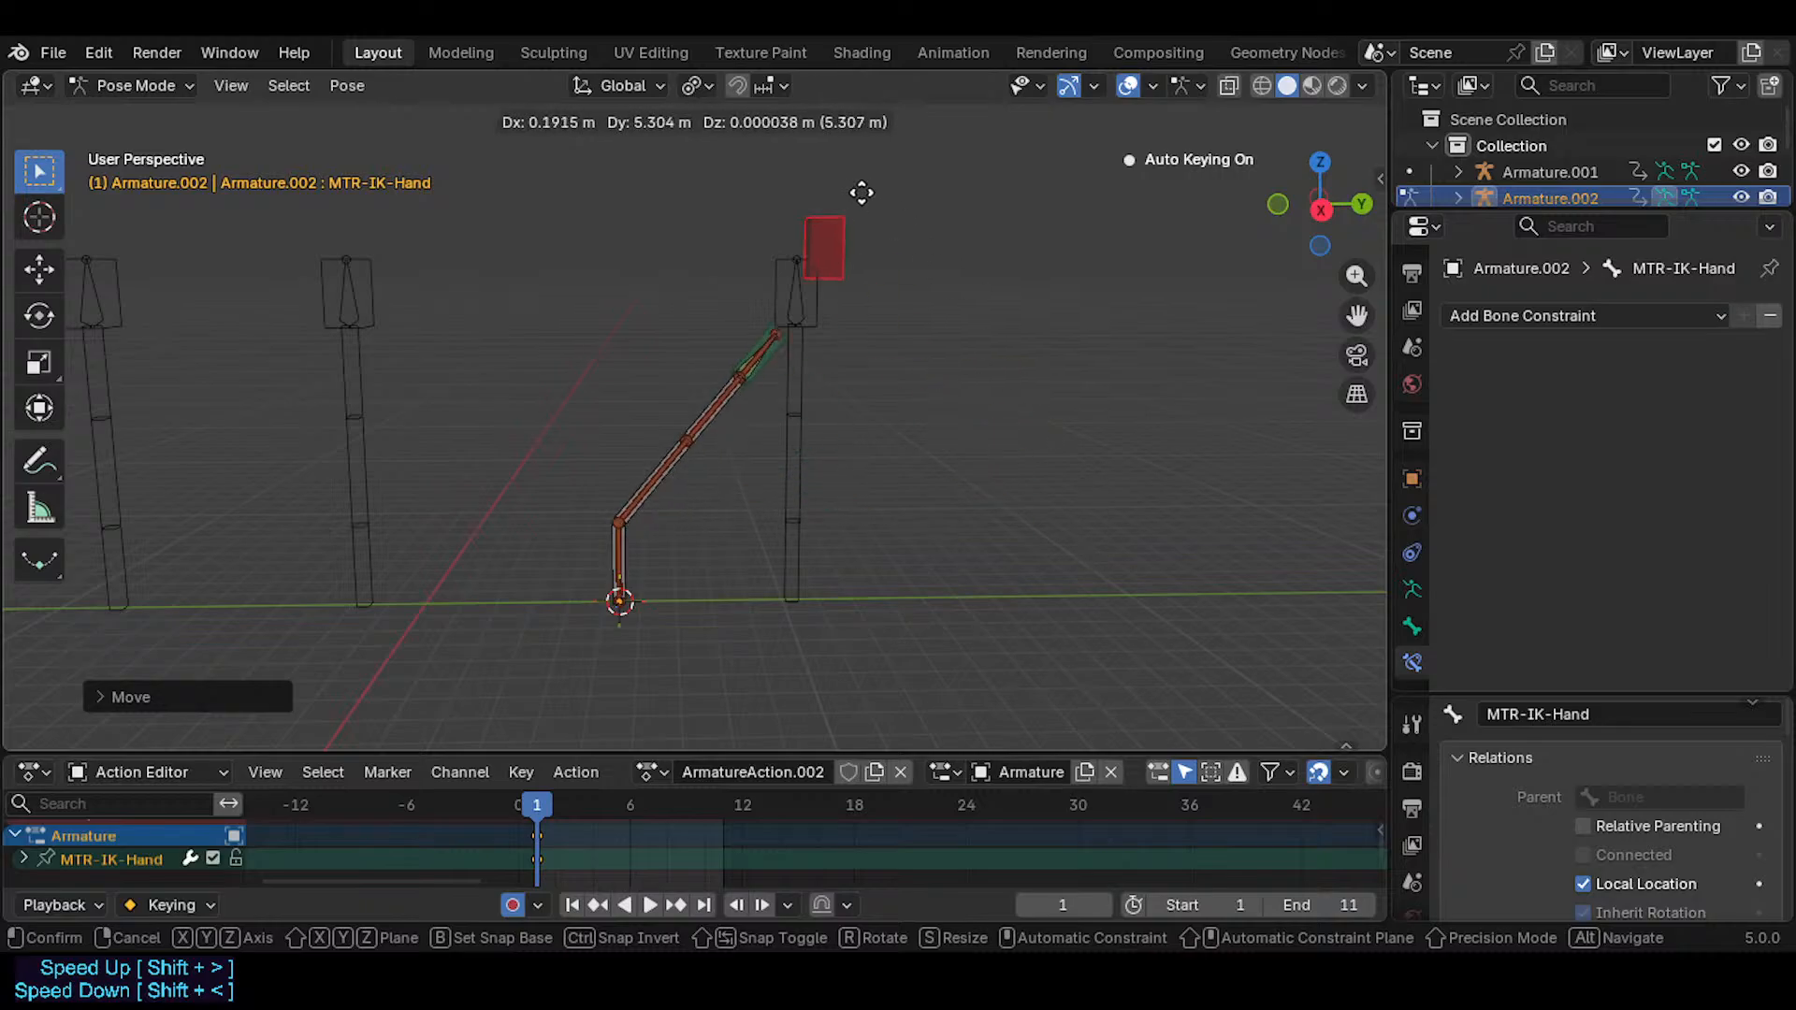
key("Escape")
key("g")
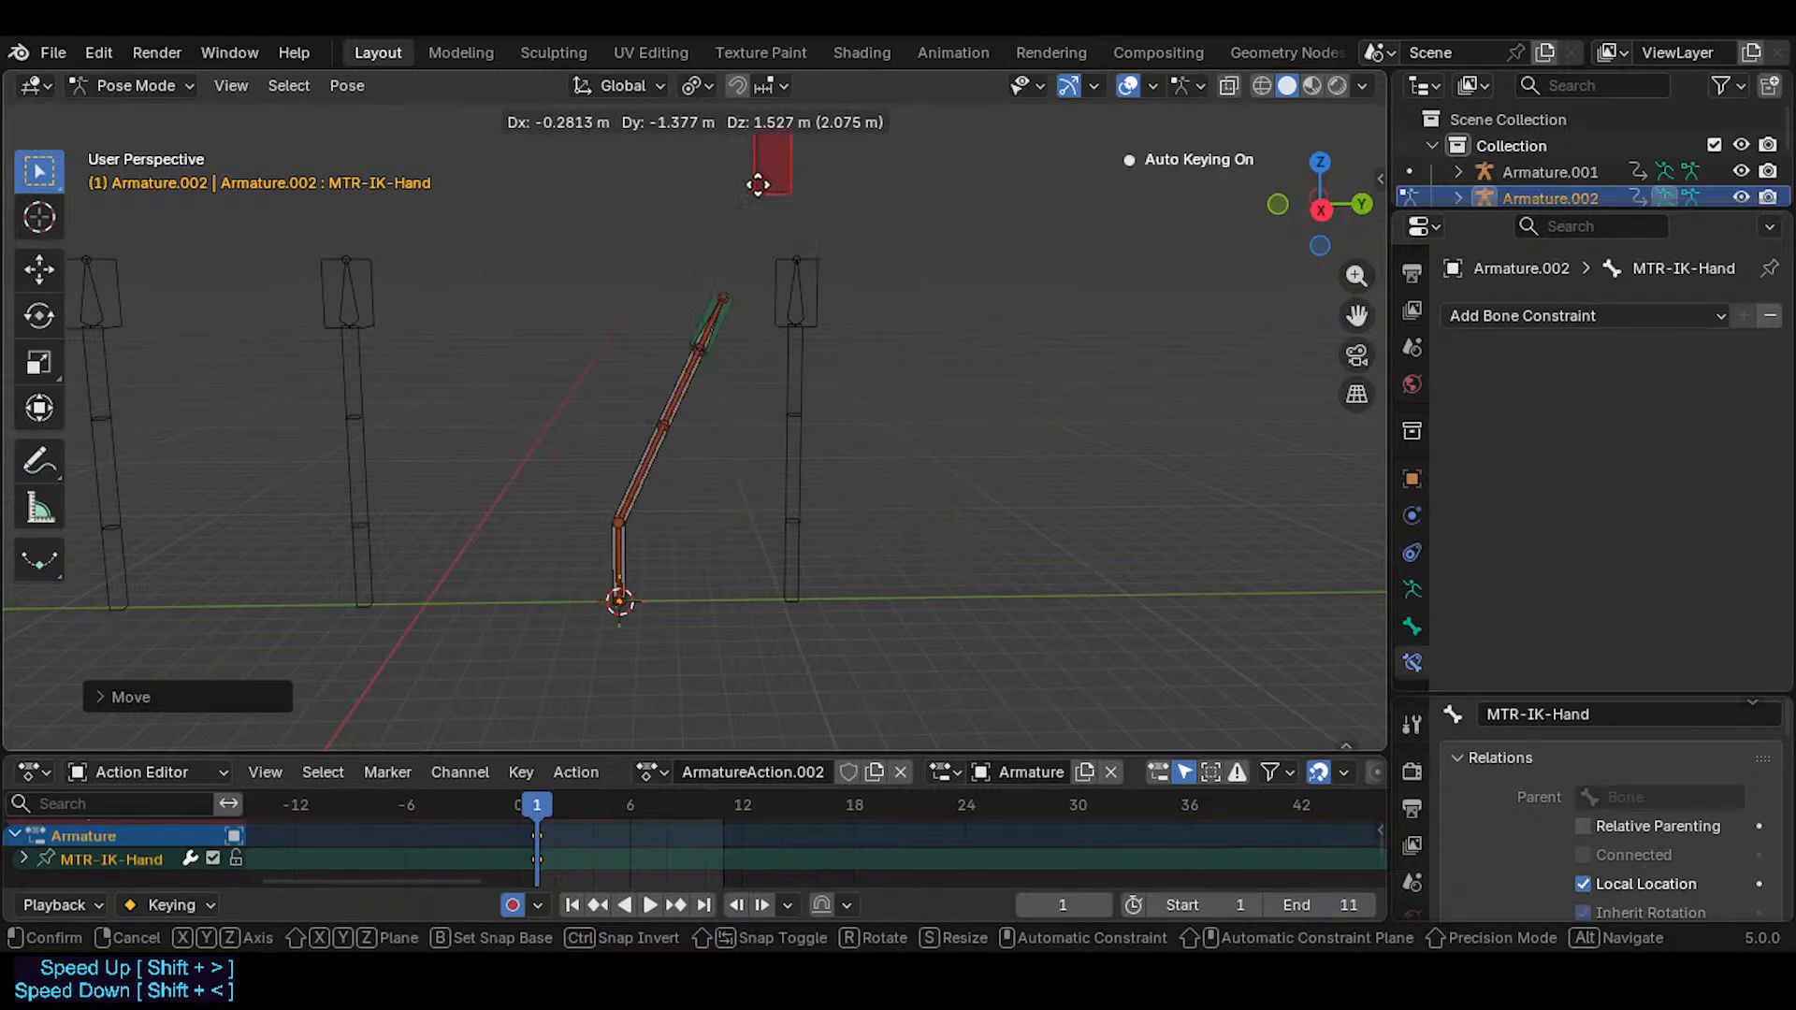
key("Escape")
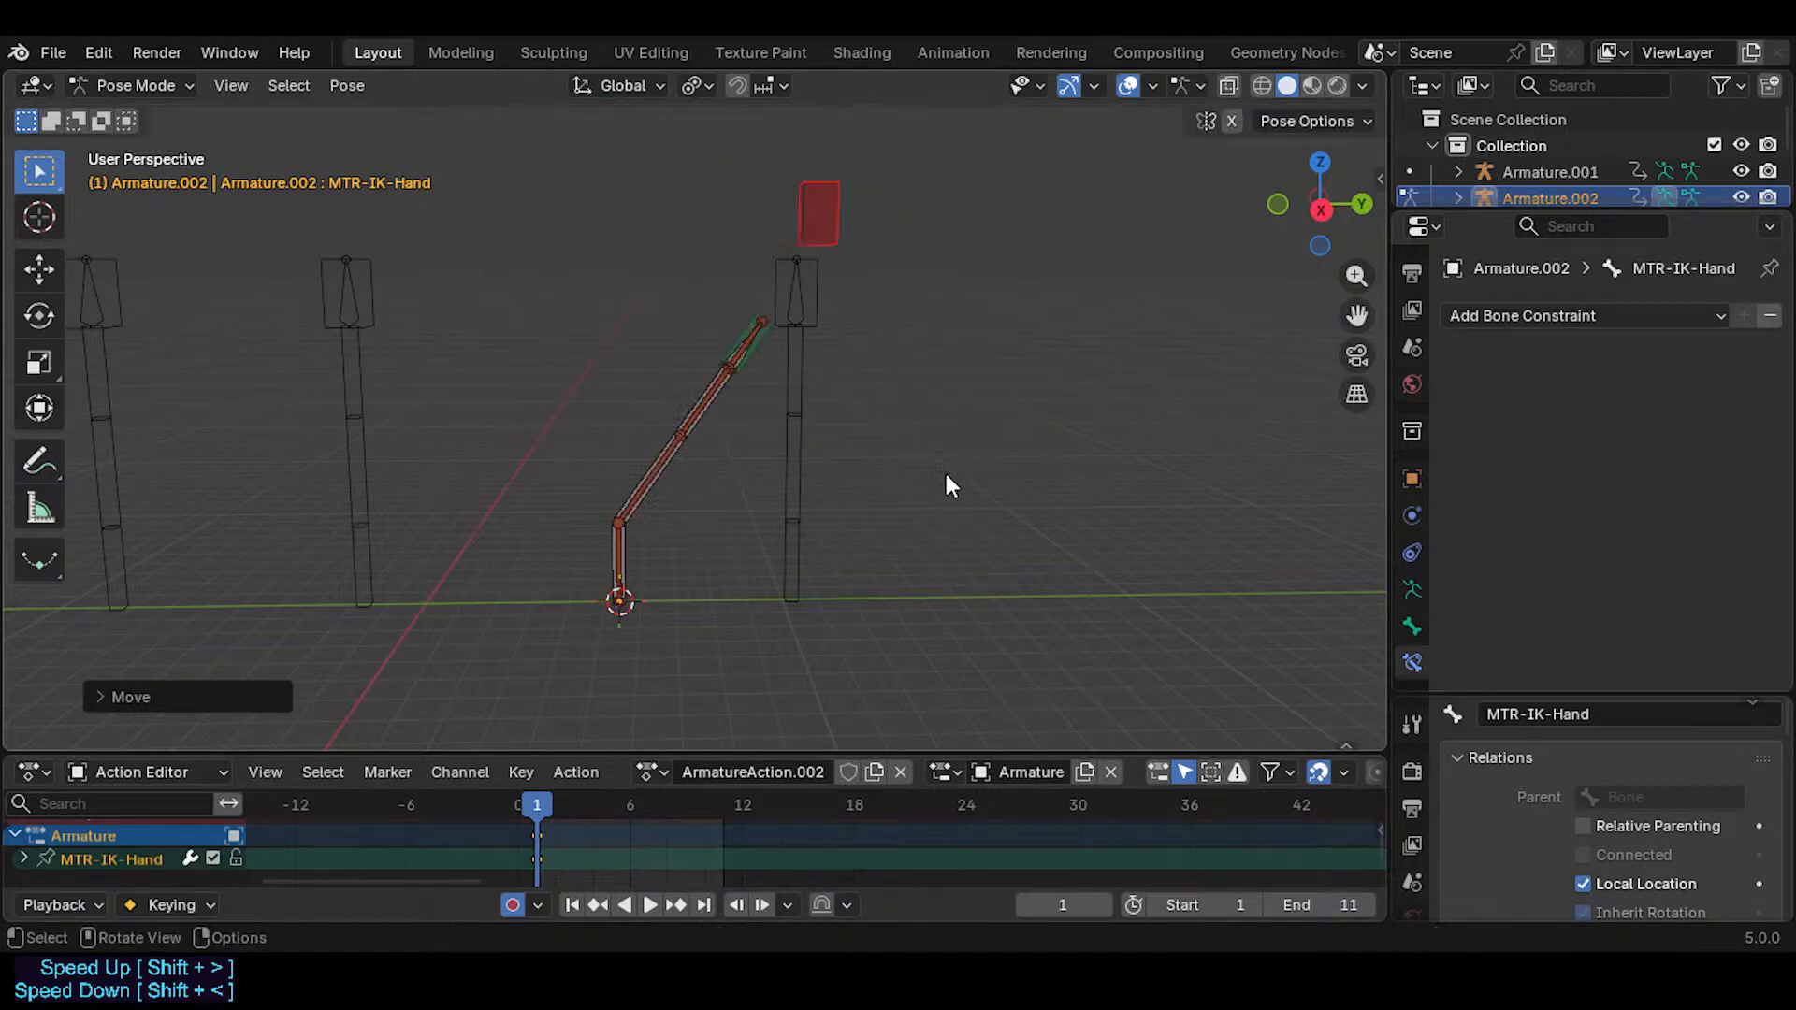
- At frame 1, move the MTR-IK-Hand control back and slightly down, closer above the tip of the arm
key("a")
left_click_drag(601, 803, 541, 814)
left_click(833, 211)
key("g")
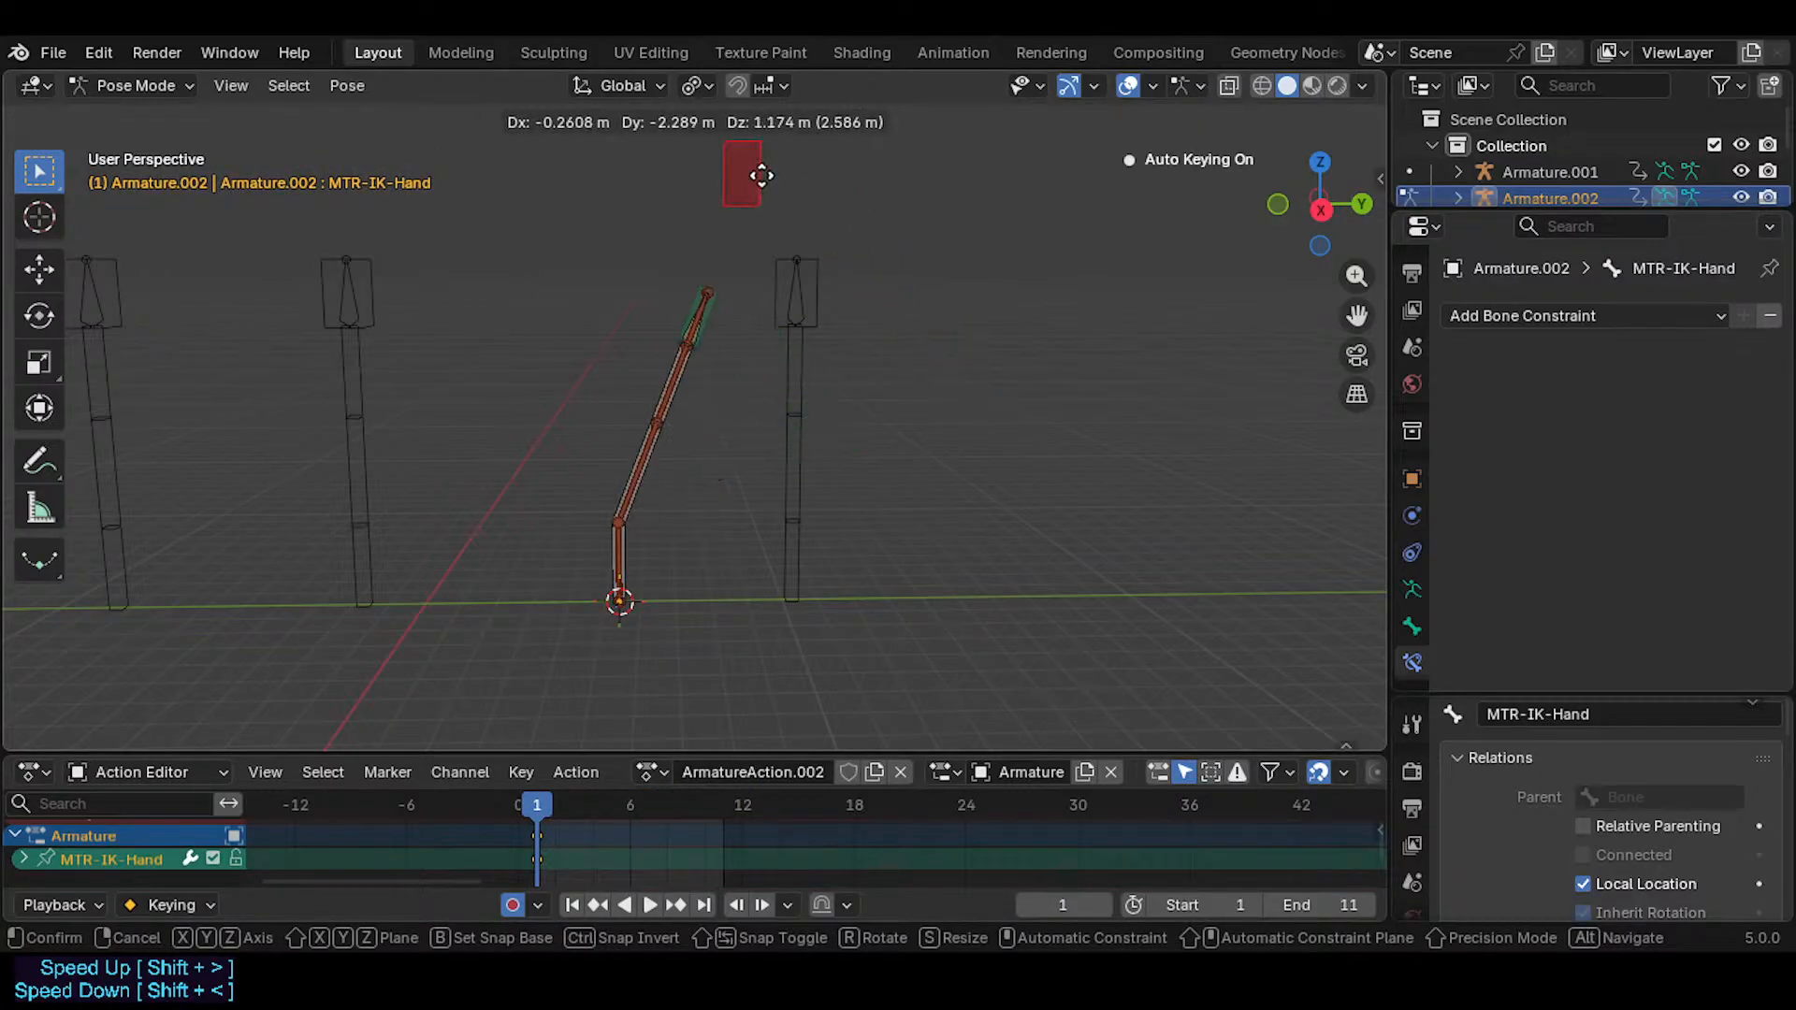
left_click(715, 241)
key("g")
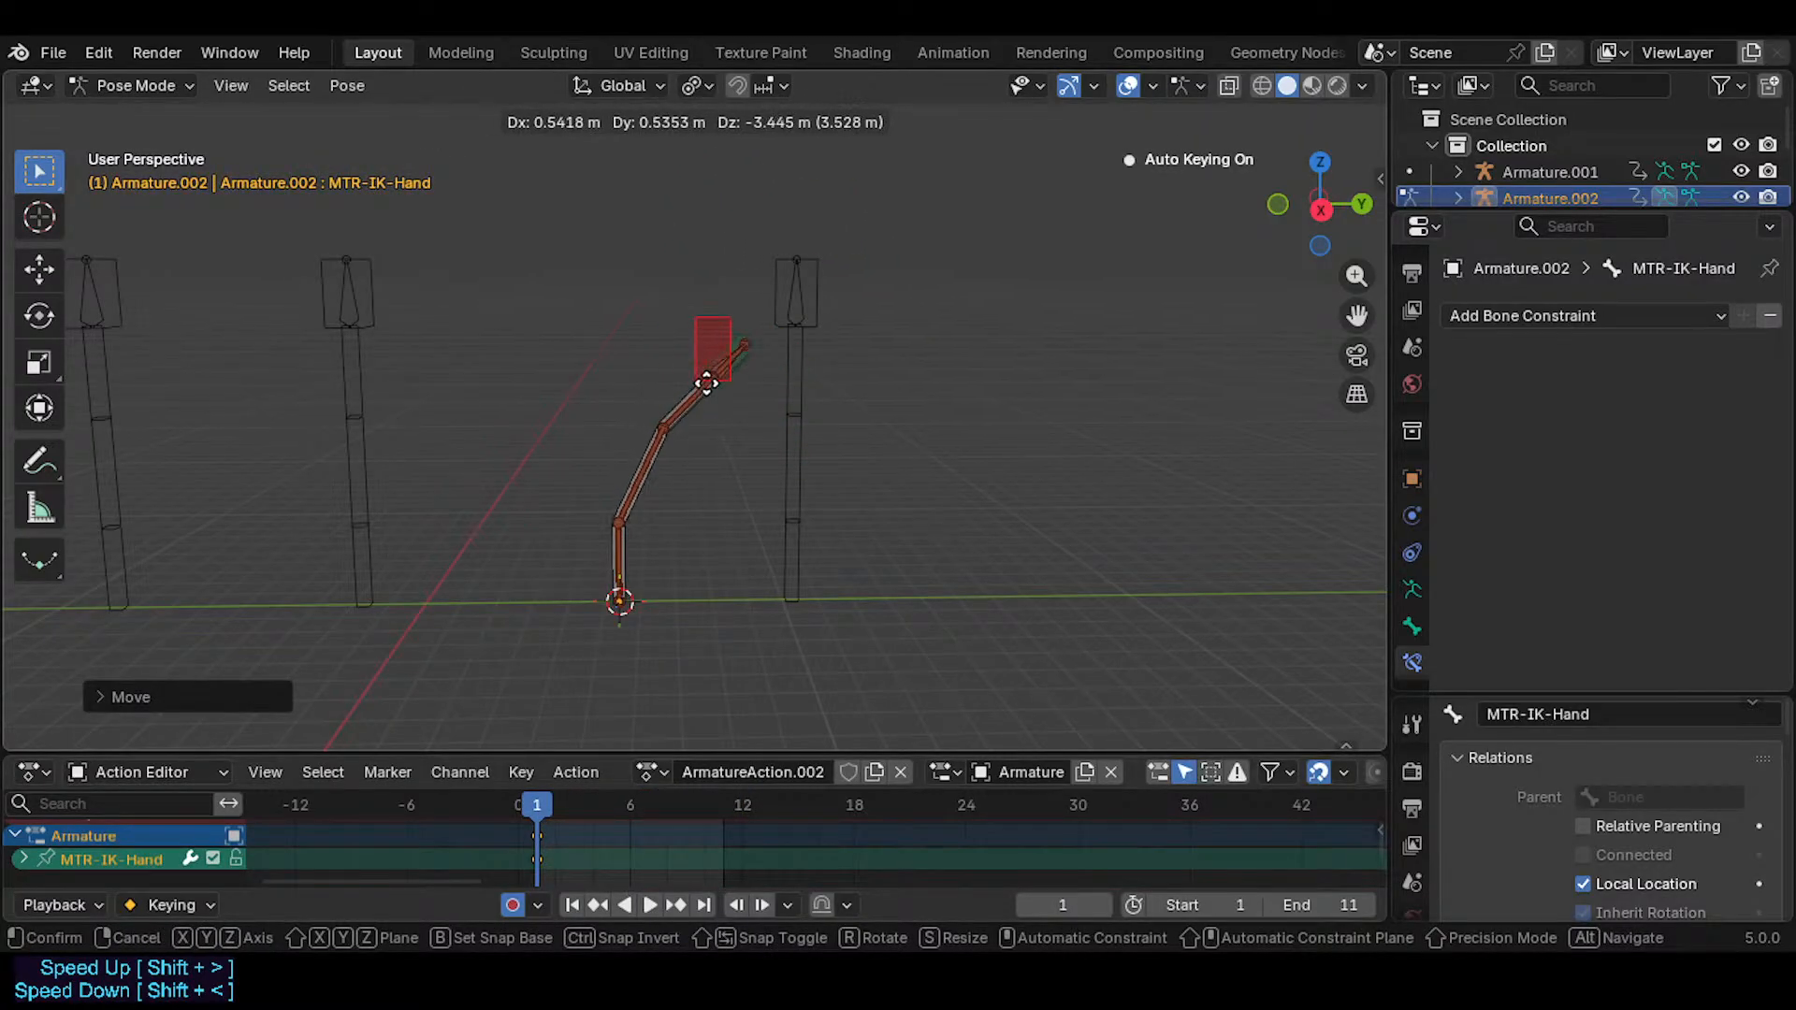
key("Escape")
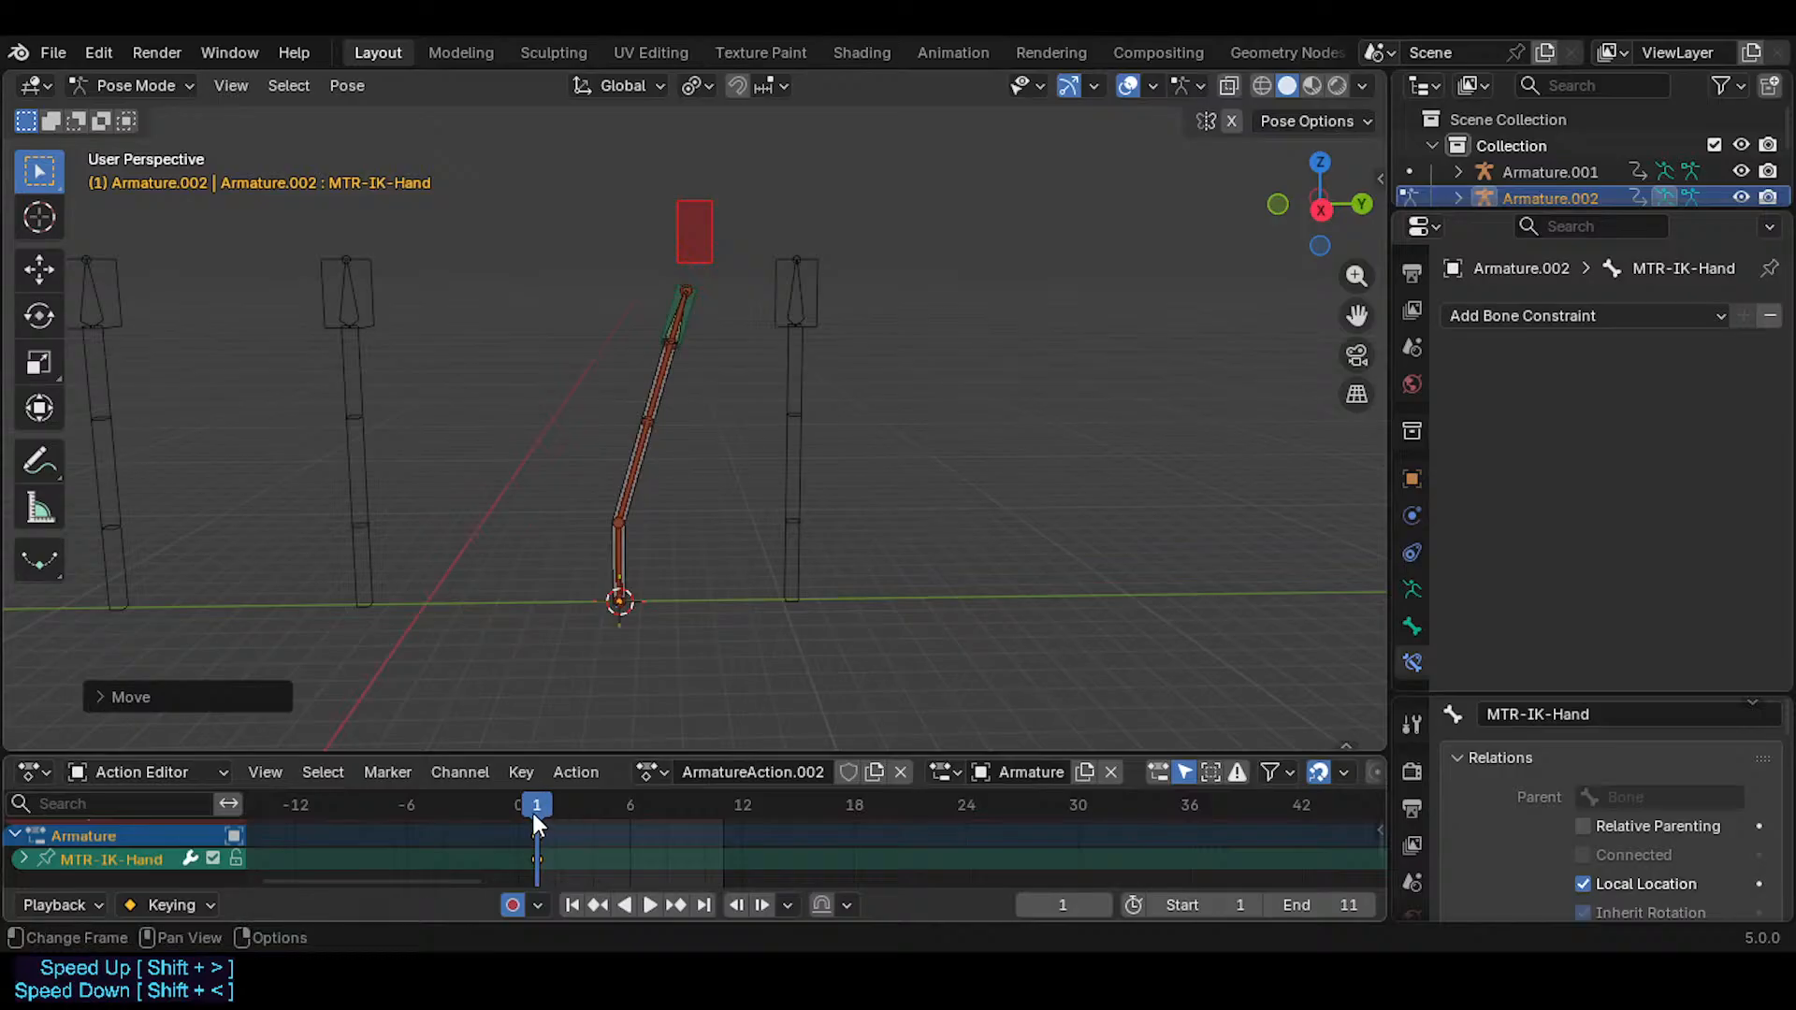
left_click_drag(540, 814, 545, 814)
scroll(752, 363, "up", 2)
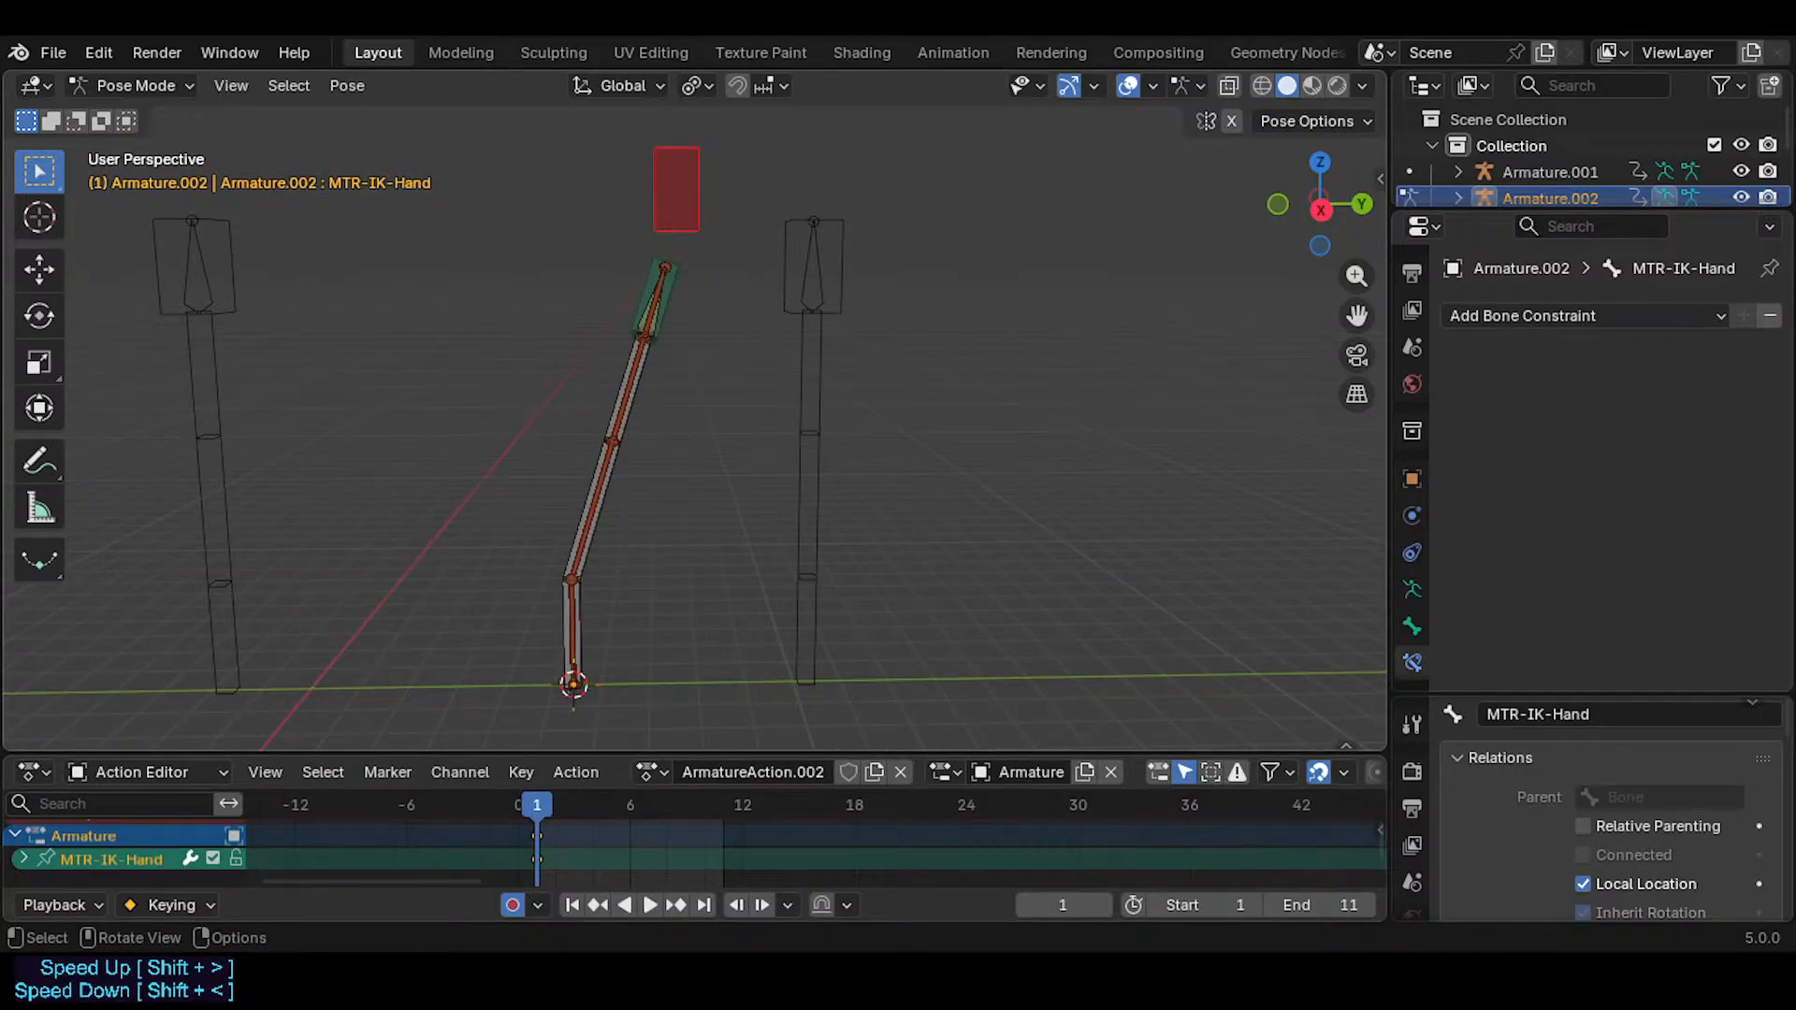
key("g")
key("Escape")
- Select every bone of Armature.002 and delete all of their keyframes
key("a")
key("a")
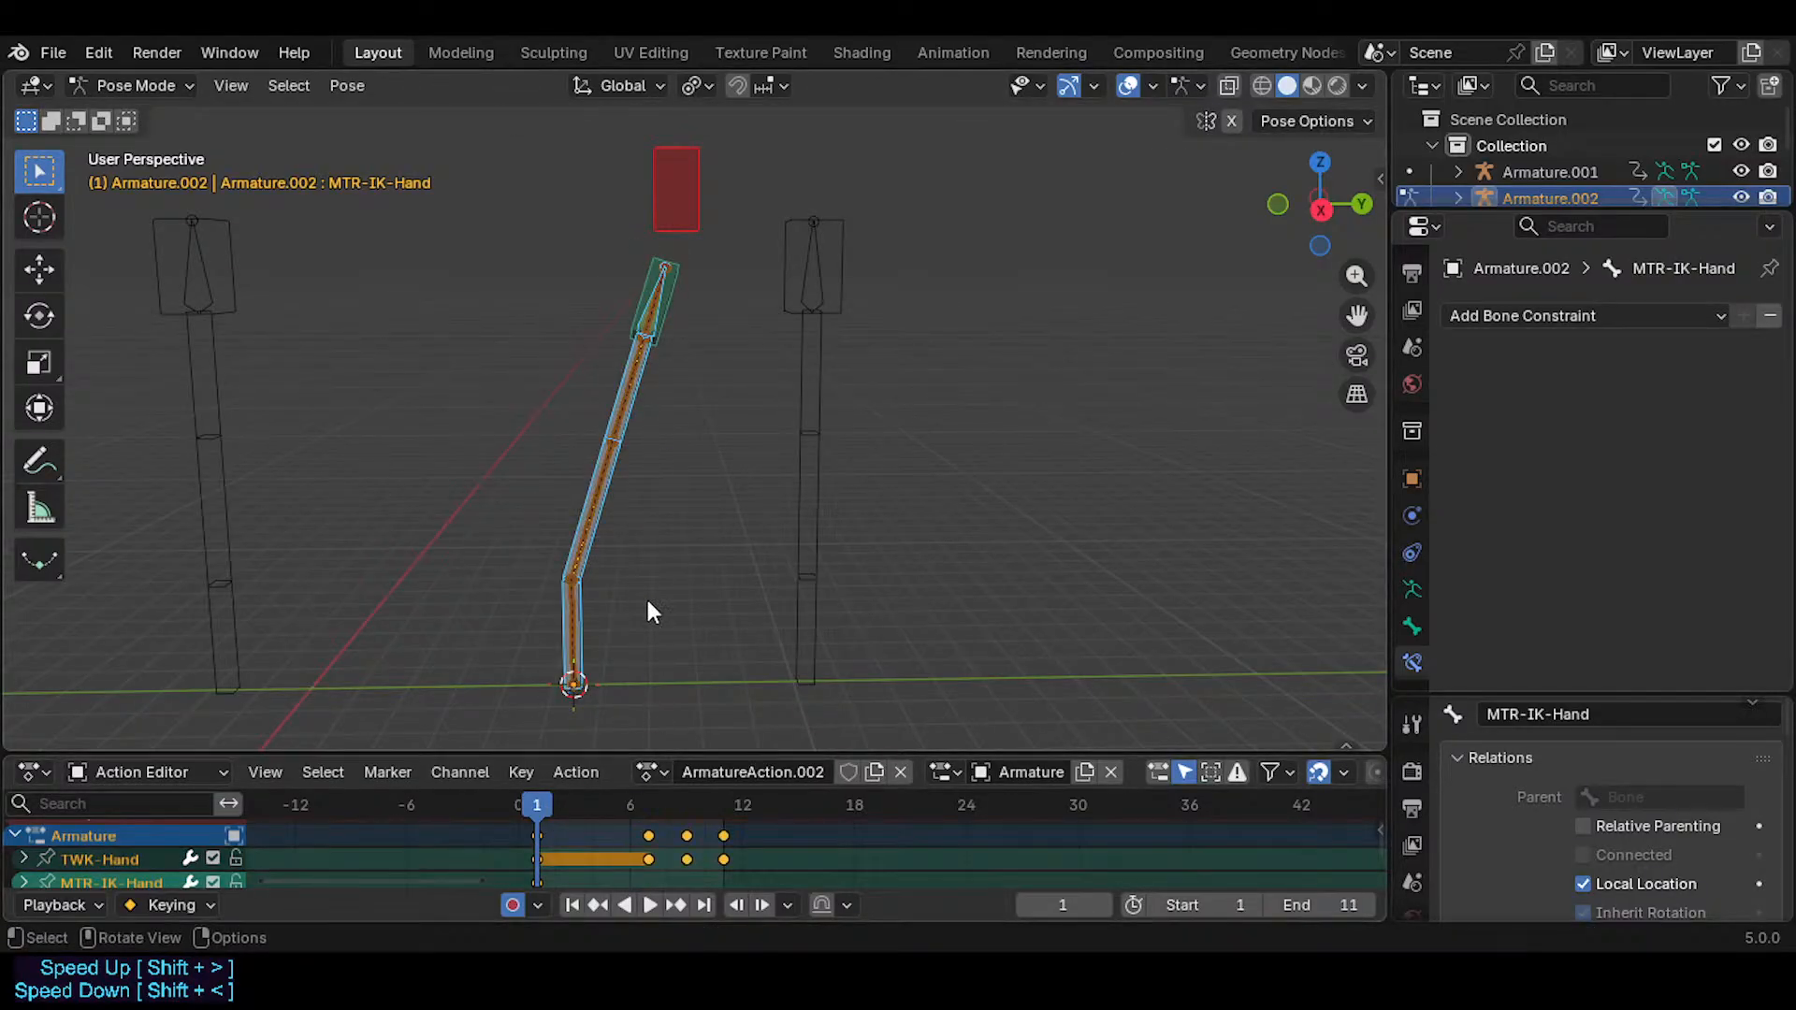
key("x")
left_click(651, 846)
- Clear the location of all Armature.002 bones at frame 1 and delete the keyframes this adds
left_click(673, 200)
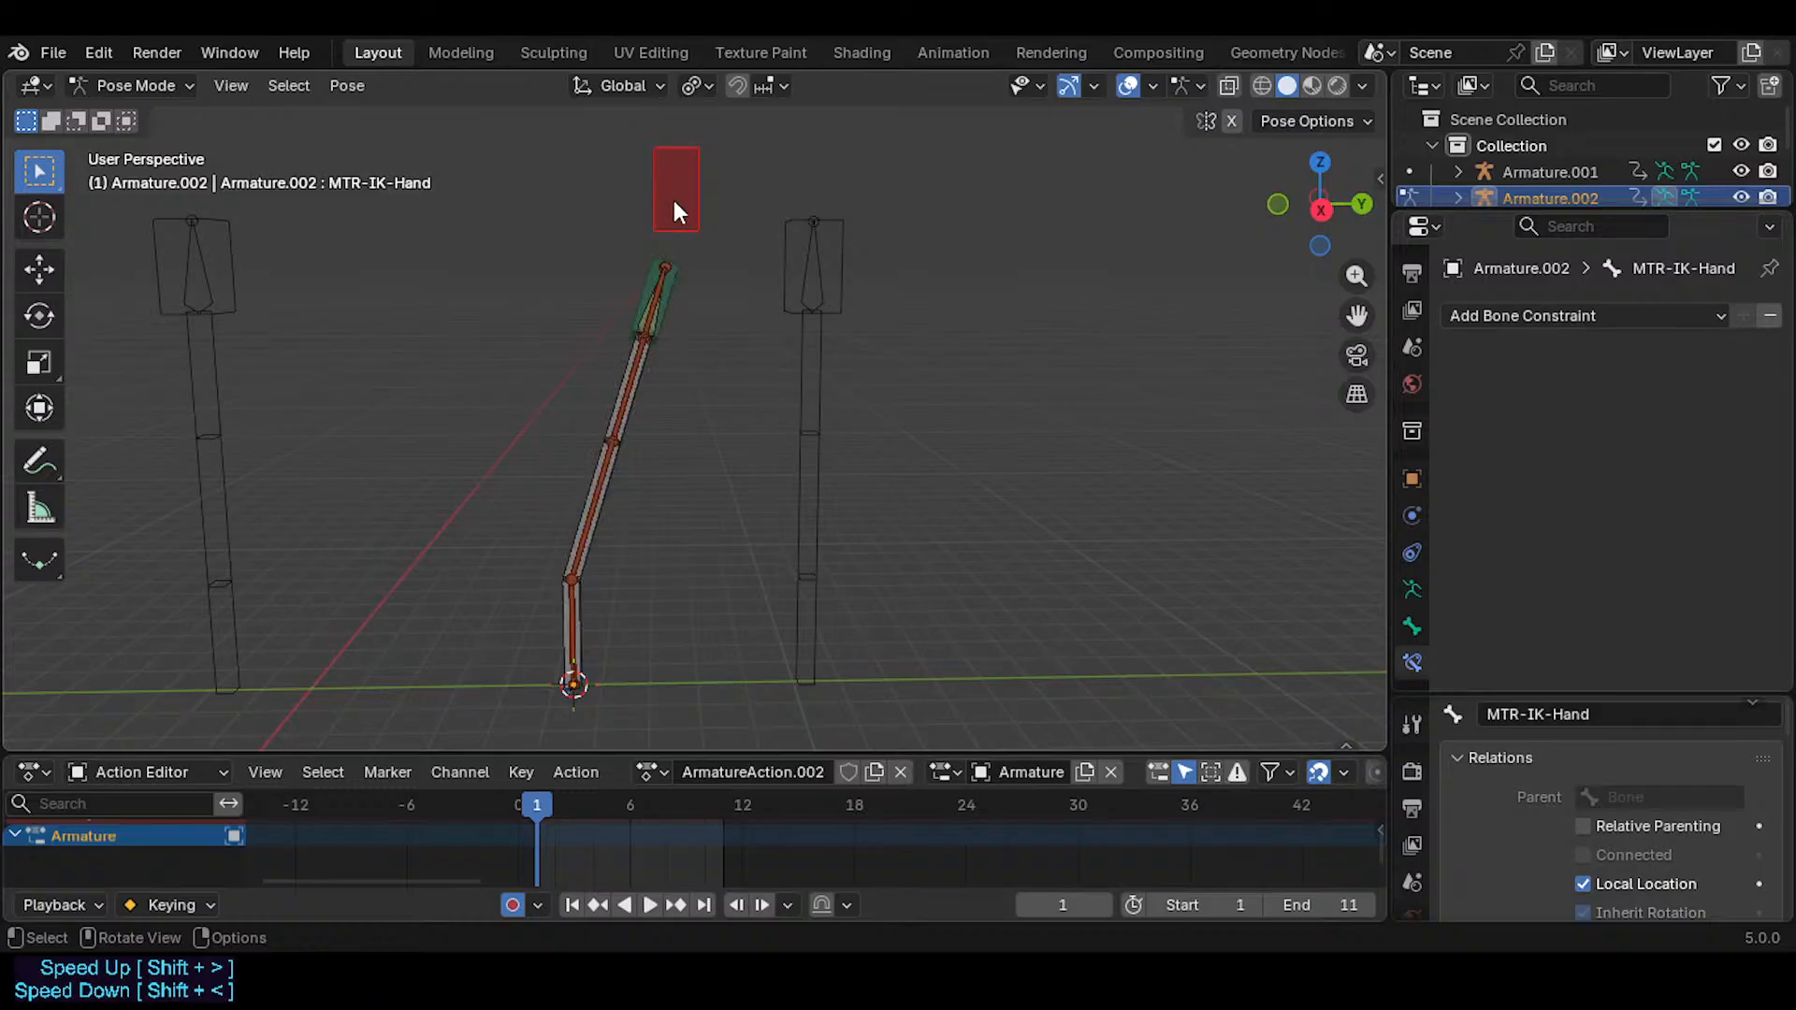
key("a")
key("alt+g")
key("x")
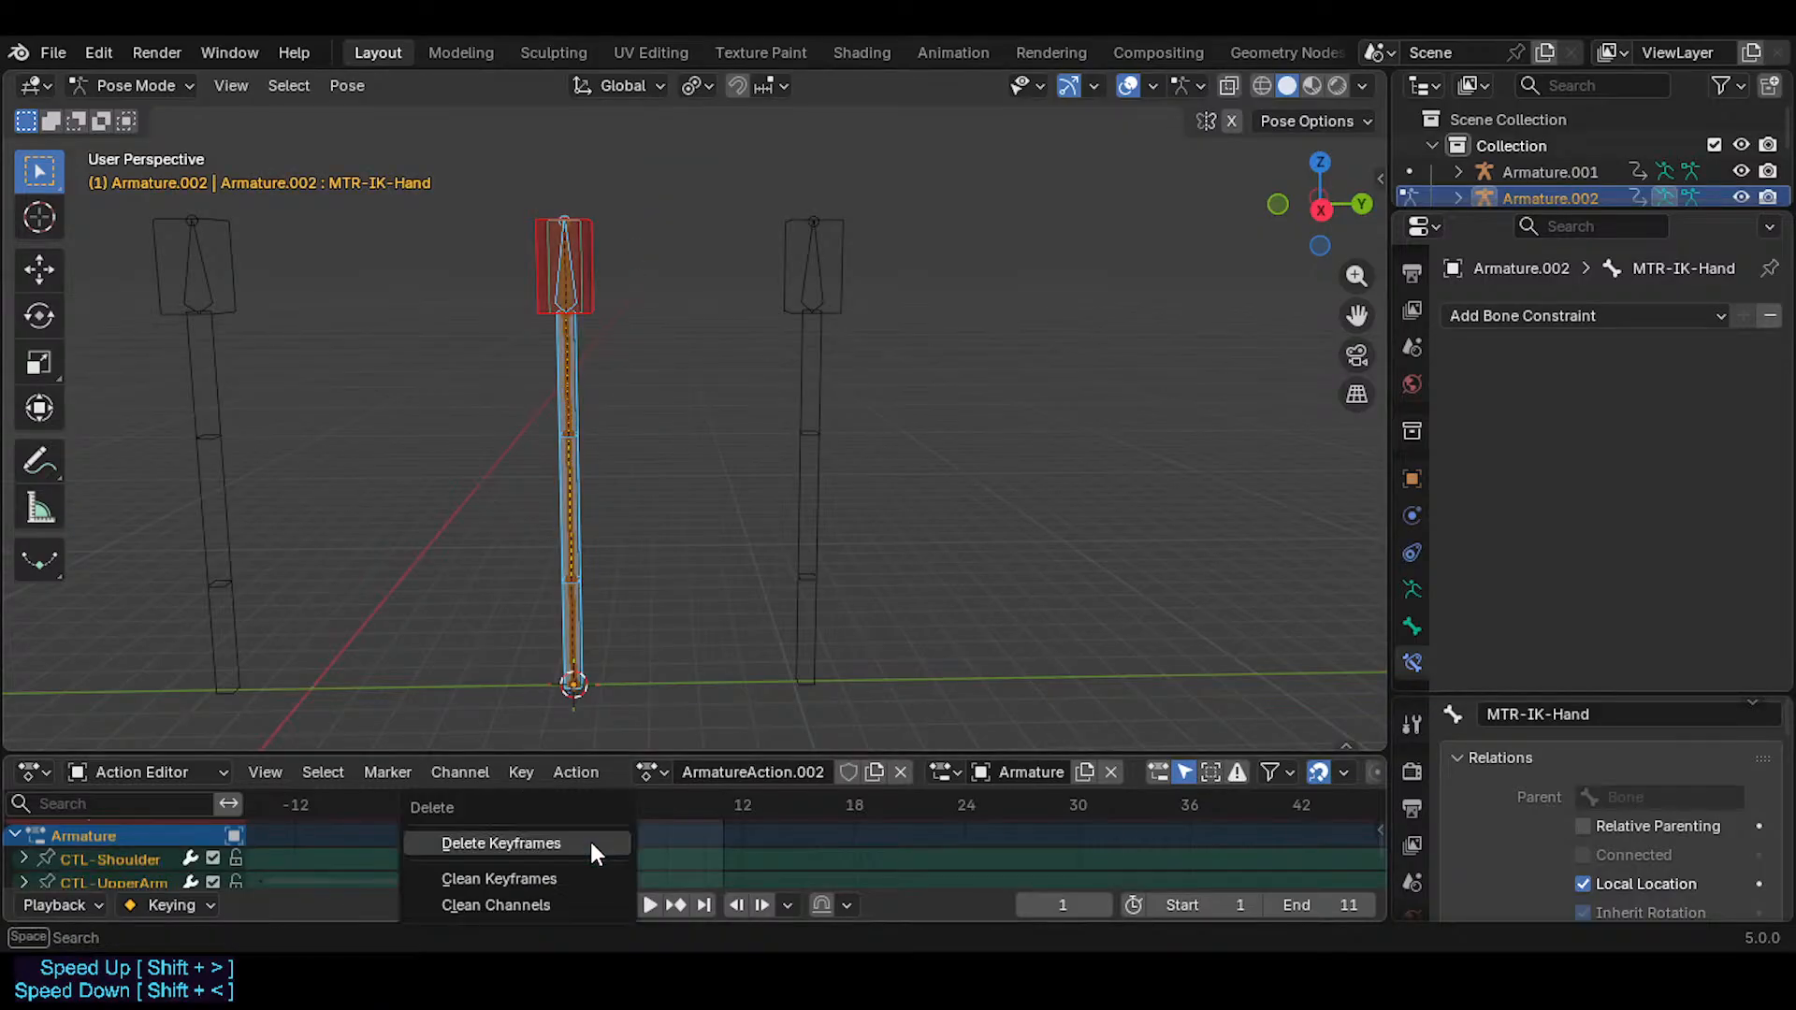
left_click(589, 842)
- Key MTR-IK-Hand at frame 1, and at frame 11 move it about 3.6 m forward along Y and 2.5 m down
left_click(586, 258)
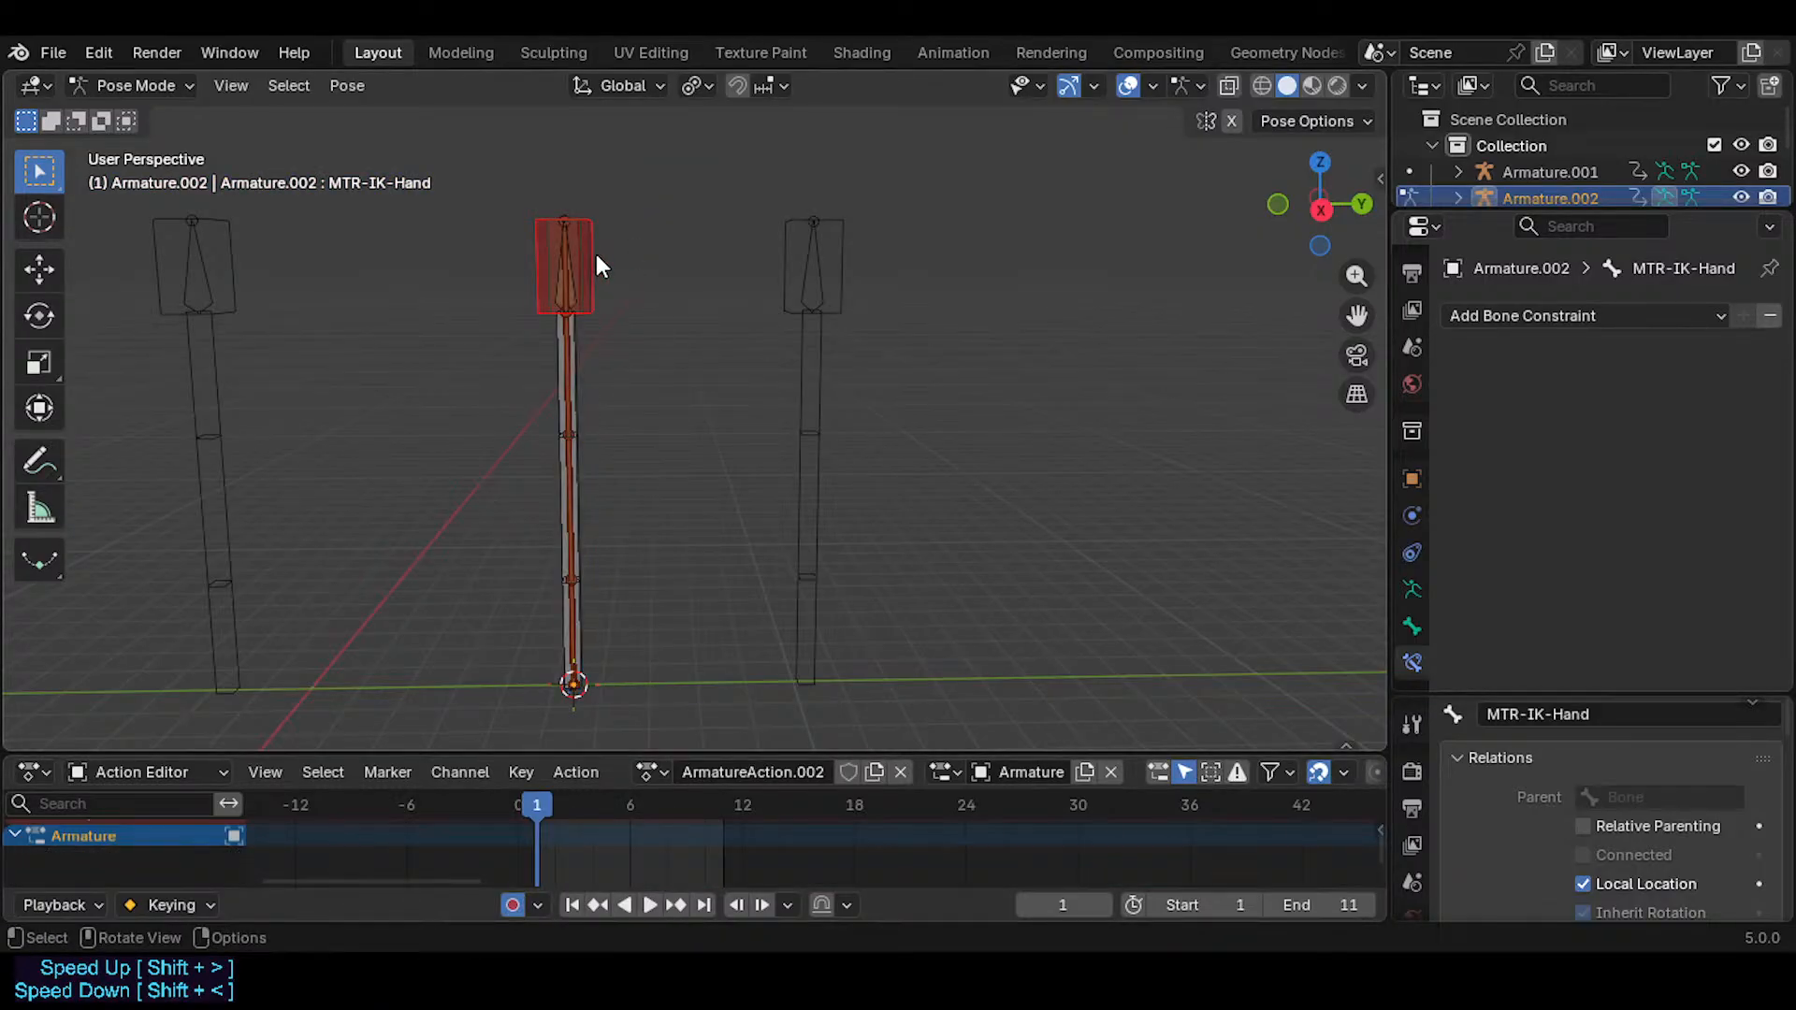
key("i")
left_click(725, 810)
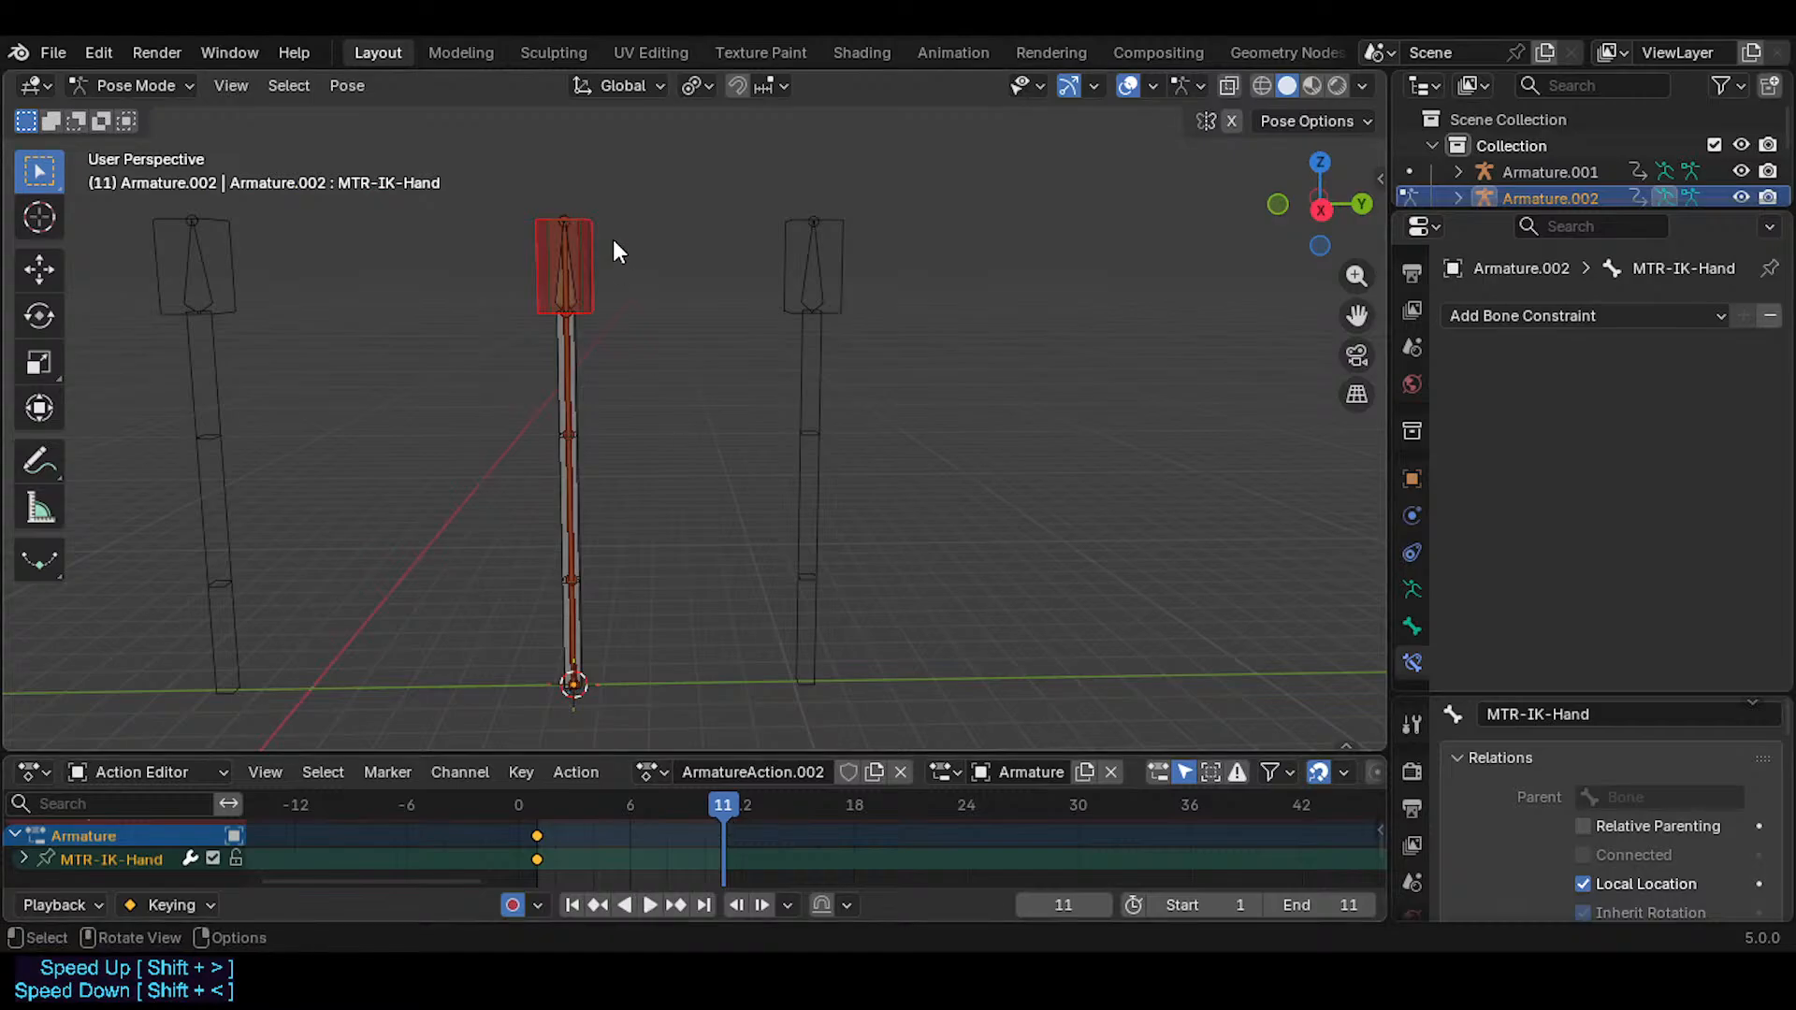
key("g")
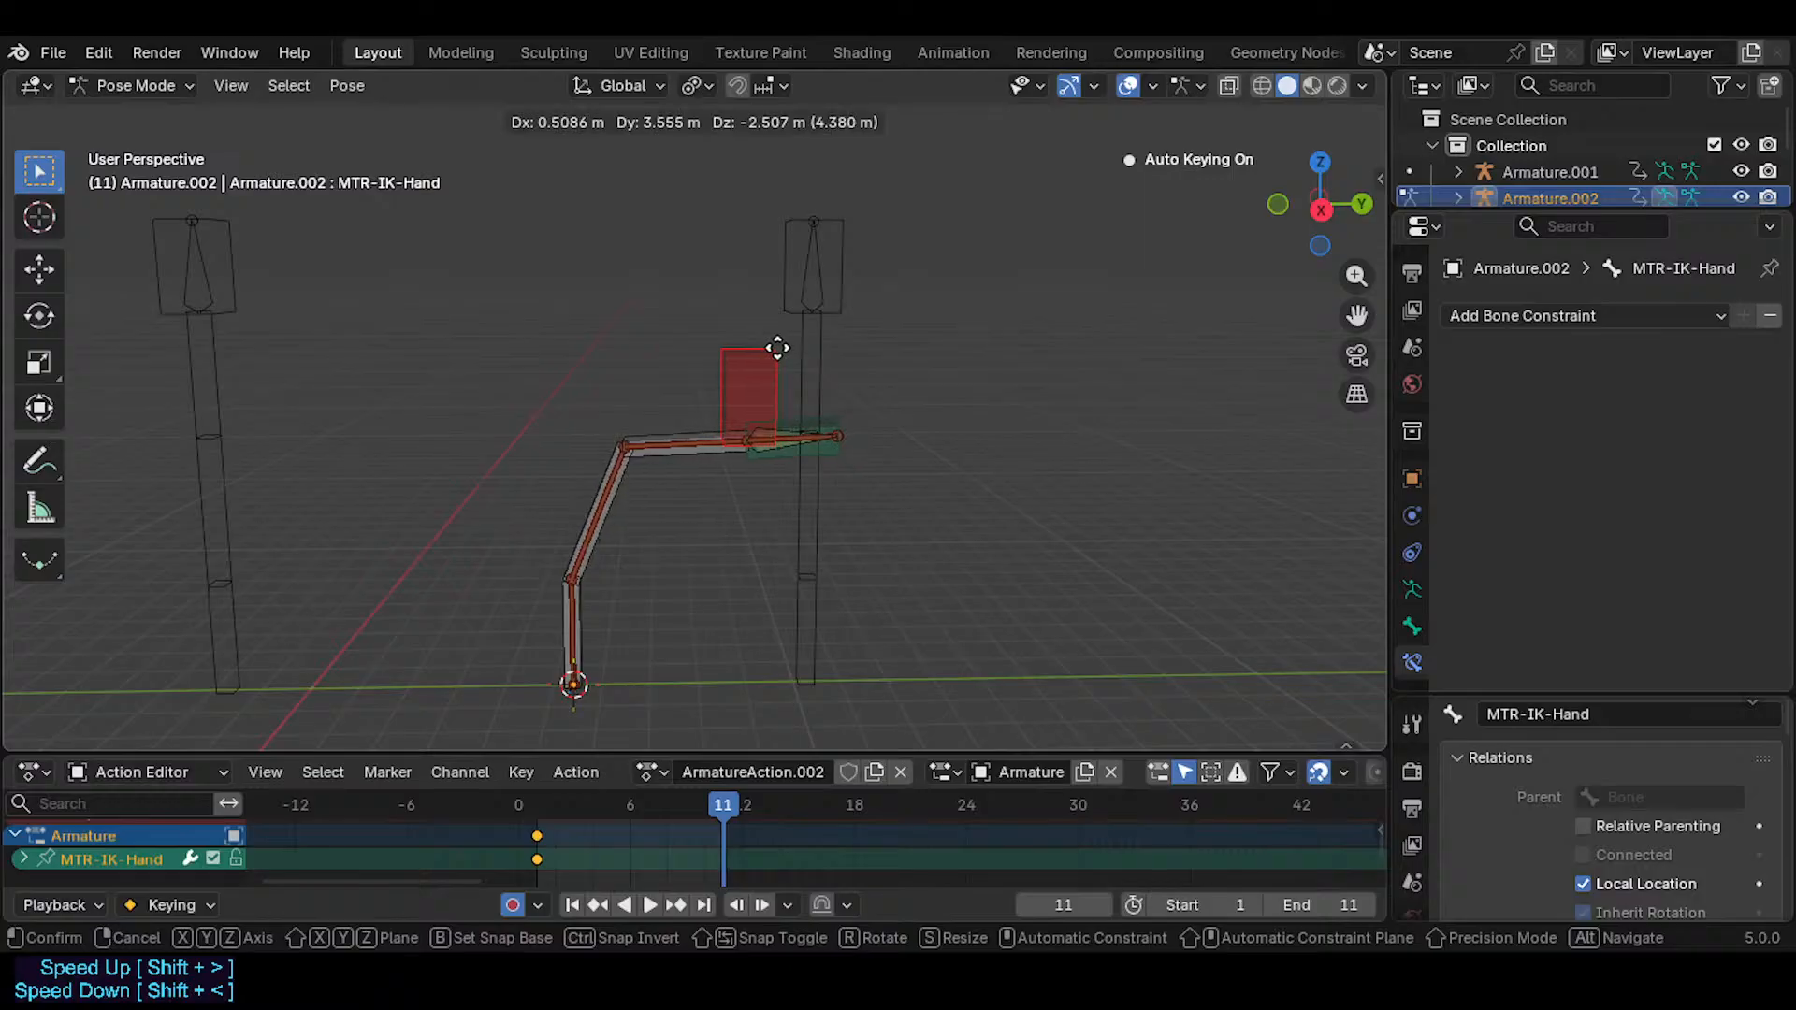
left_click(778, 348)
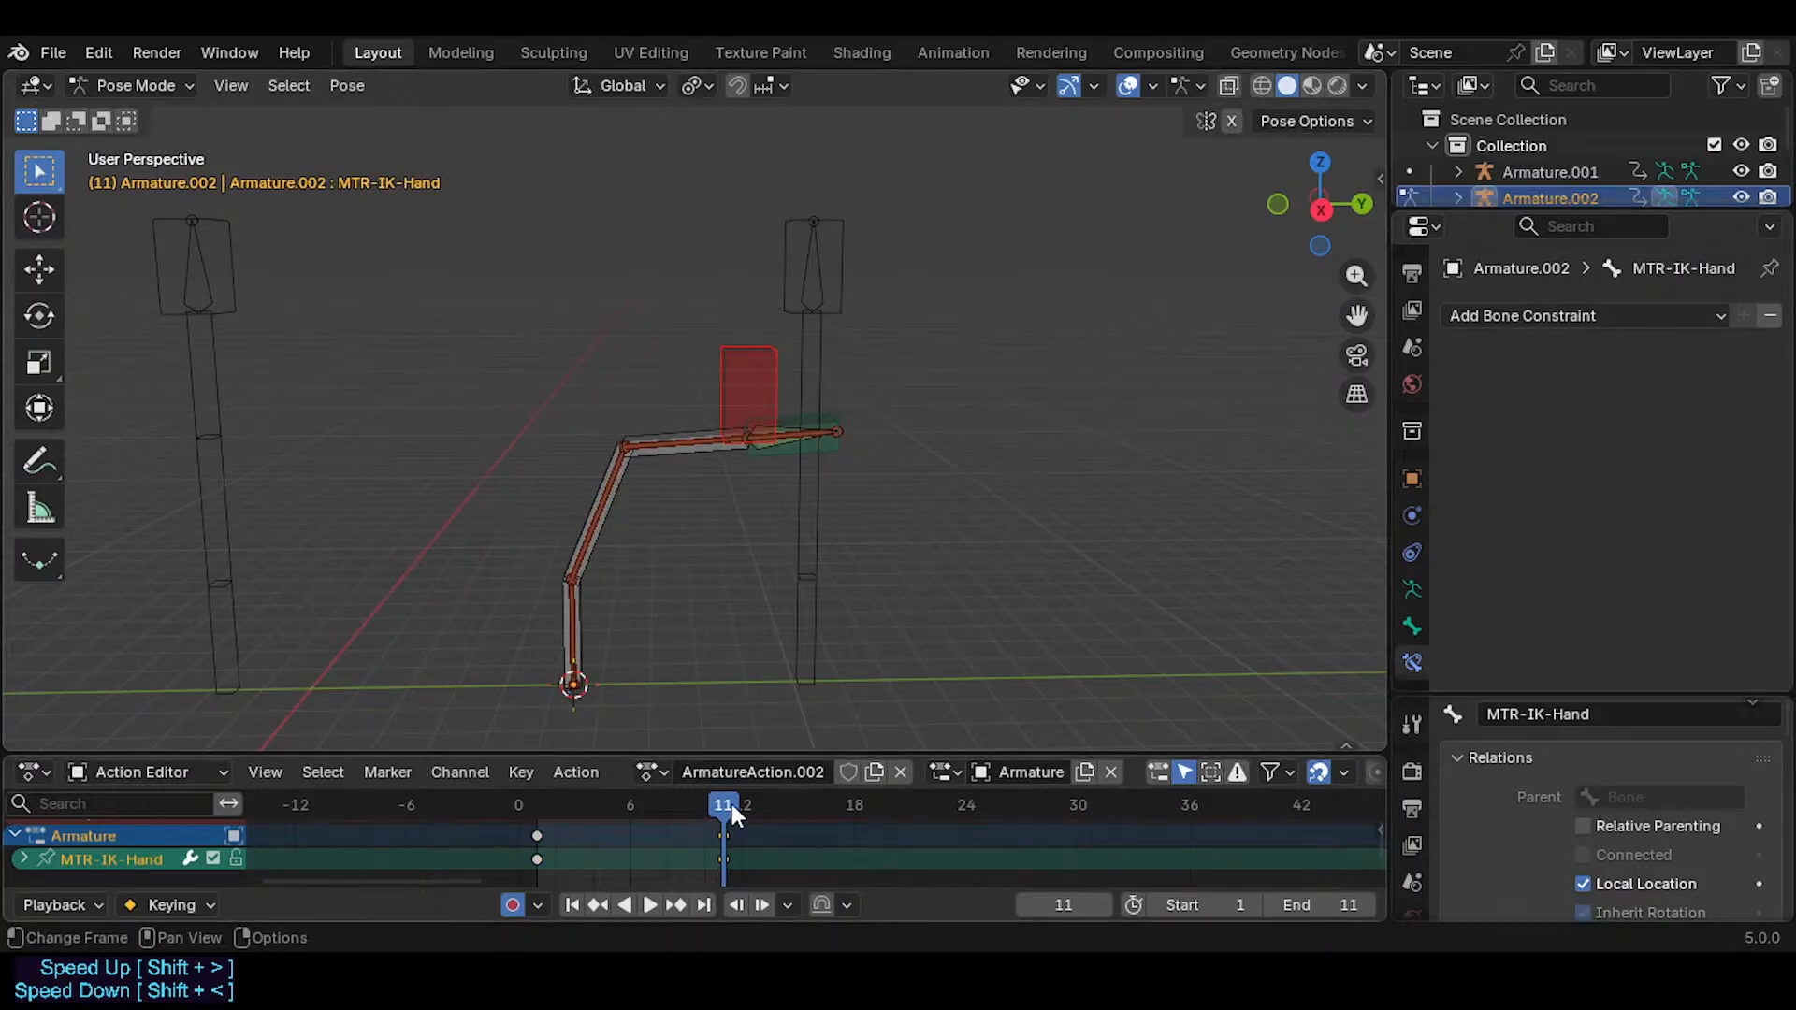
- Calculate the motion path of the MTR-IK-Hand control
right_click(752, 430)
left_click(751, 431)
left_click(733, 503)
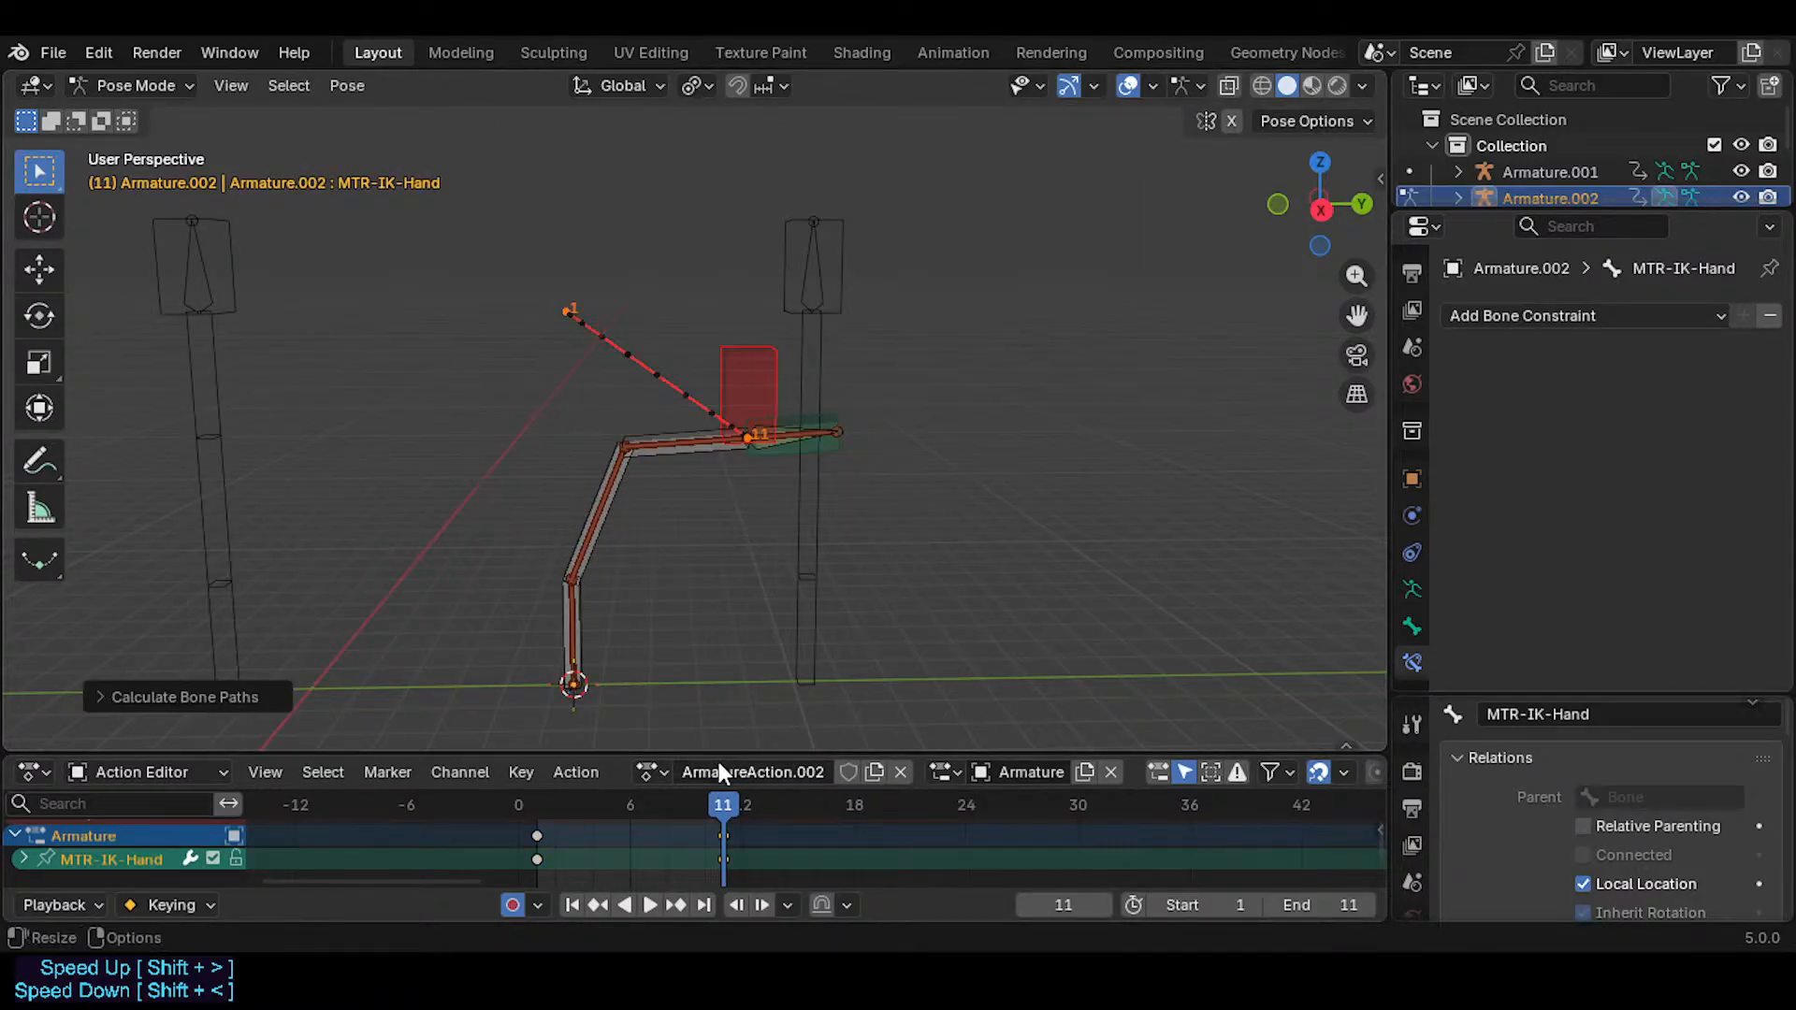
- Scrub from frame 11 back to frame 1 to examine how the forearm and hand follow the IK control's motion path
mouse_move(722, 804)
left_mouse_down()
mouse_move(508, 805)
mouse_move(699, 829)
mouse_move(521, 827)
mouse_move(706, 842)
mouse_move(564, 839)
mouse_move(631, 844)
left_mouse_up()
left_click(625, 401)
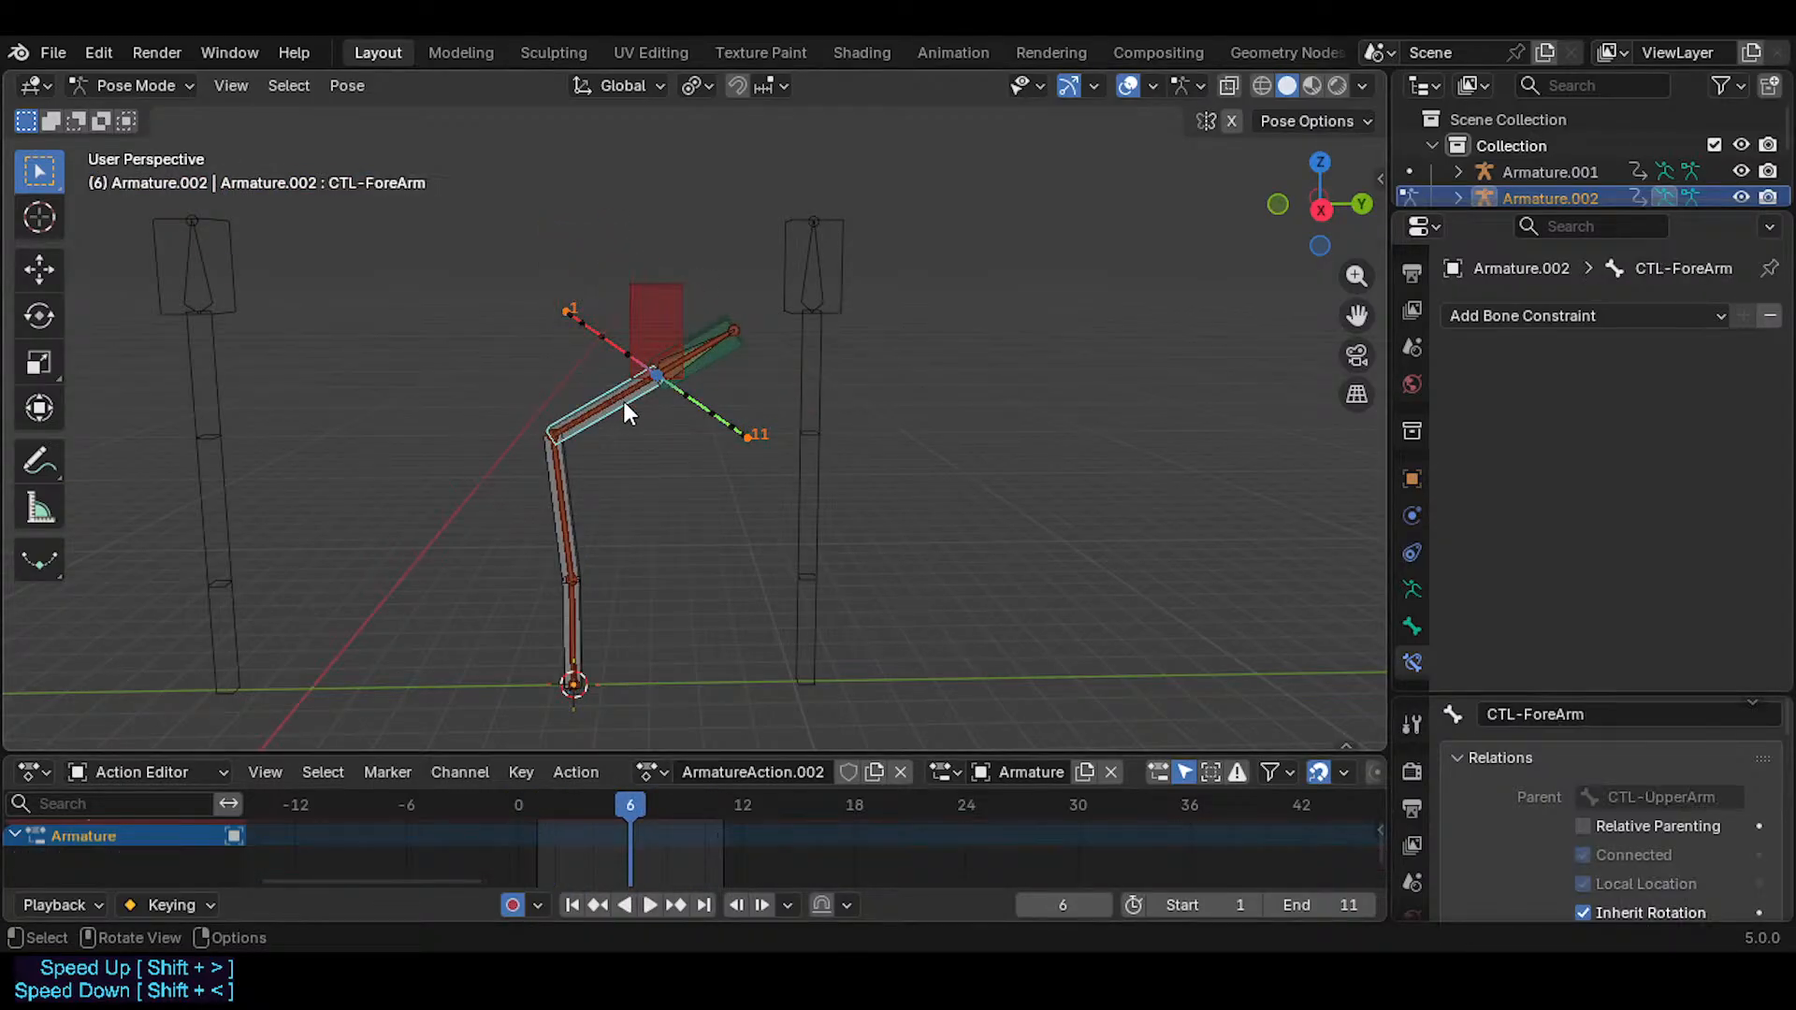
left_click(621, 396)
left_click(624, 402)
mouse_move(566, 825)
left_mouse_down()
mouse_move(703, 833)
mouse_move(502, 825)
mouse_move(660, 847)
mouse_move(520, 829)
mouse_move(542, 821)
left_mouse_up()
left_click(606, 250)
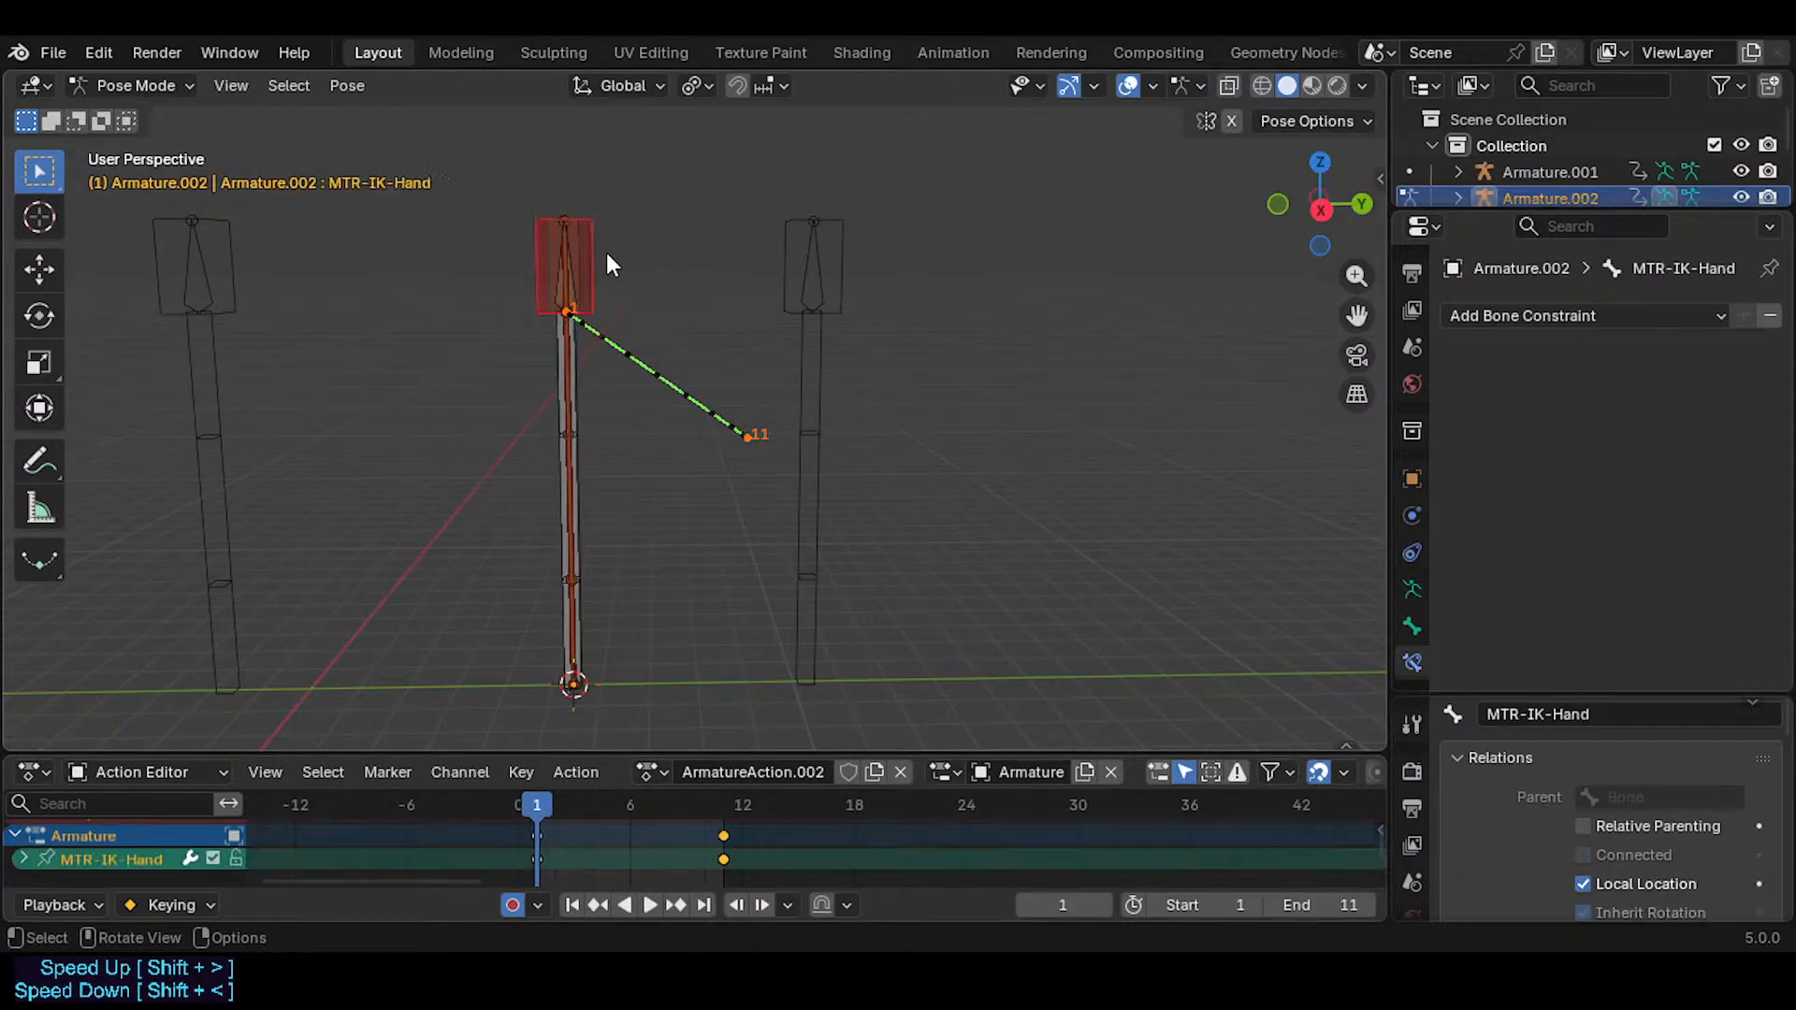
- Leave Armature.002 and open Armature.001 in Pose Mode at frame 1
scroll(421, 364, "down", 4)
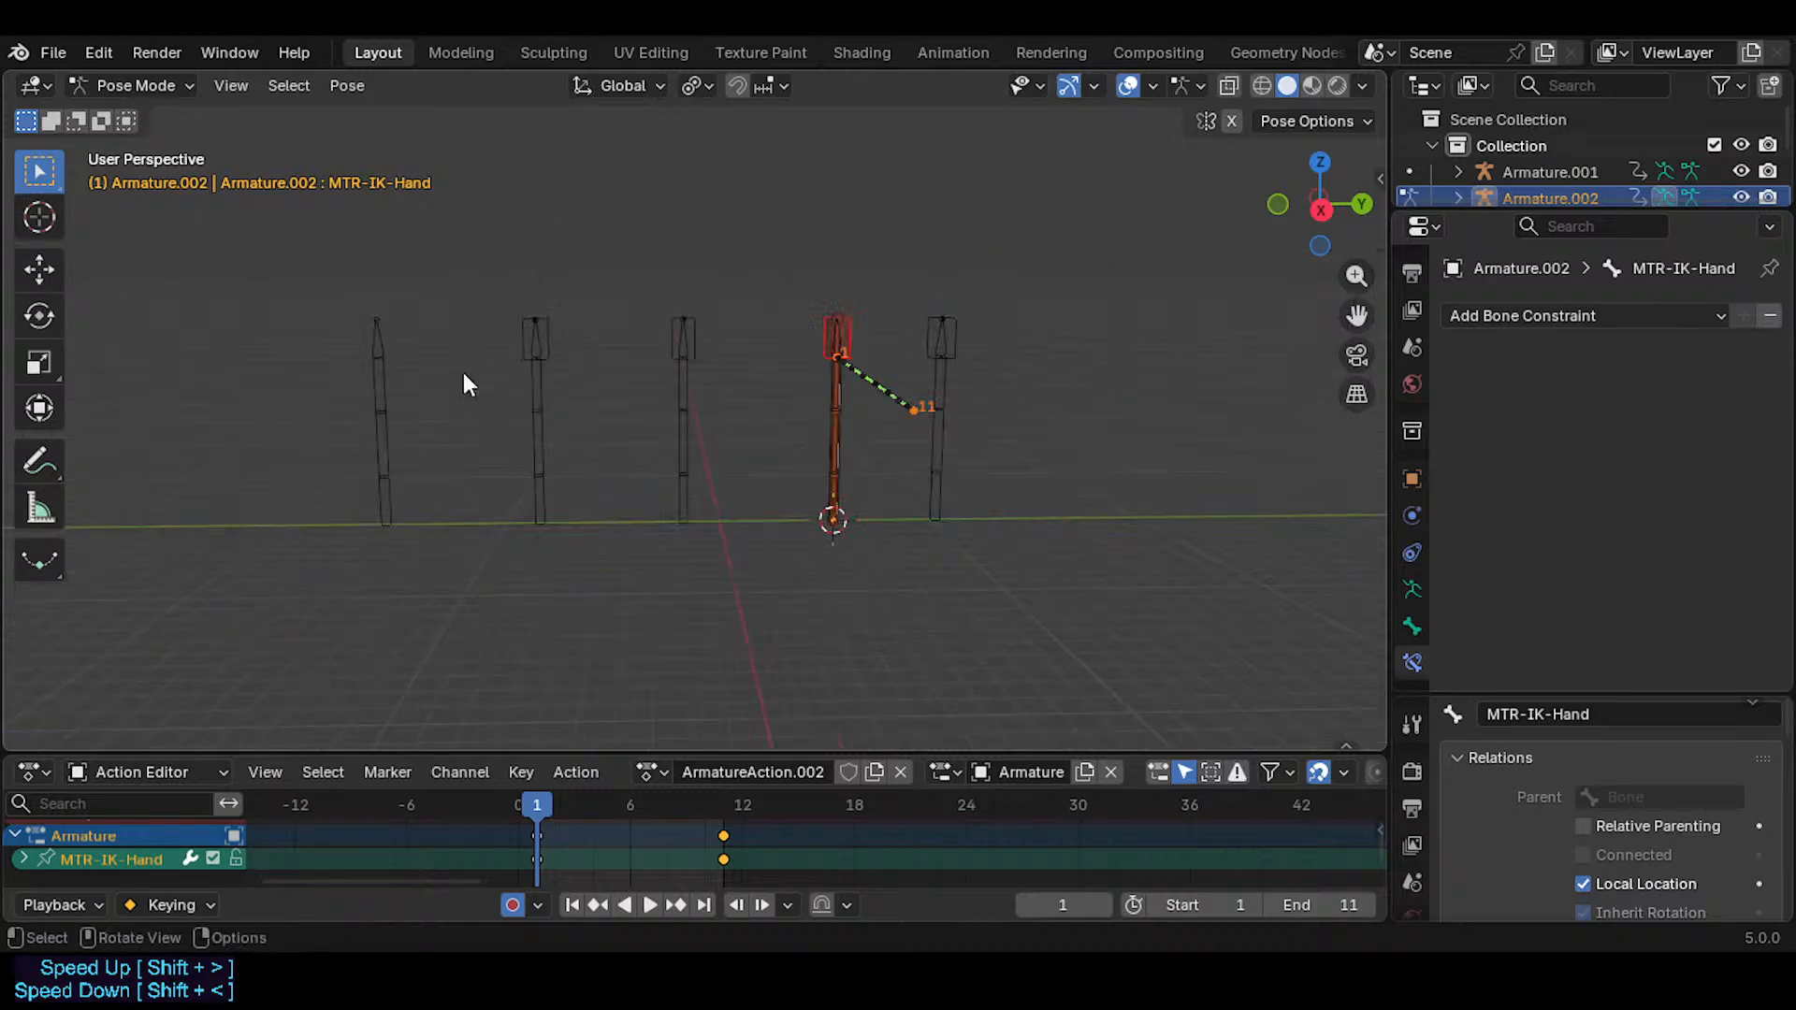
scroll(393, 412, "up", 2)
key("ctrl+Tab")
left_click(376, 328)
key("ctrl+Tab")
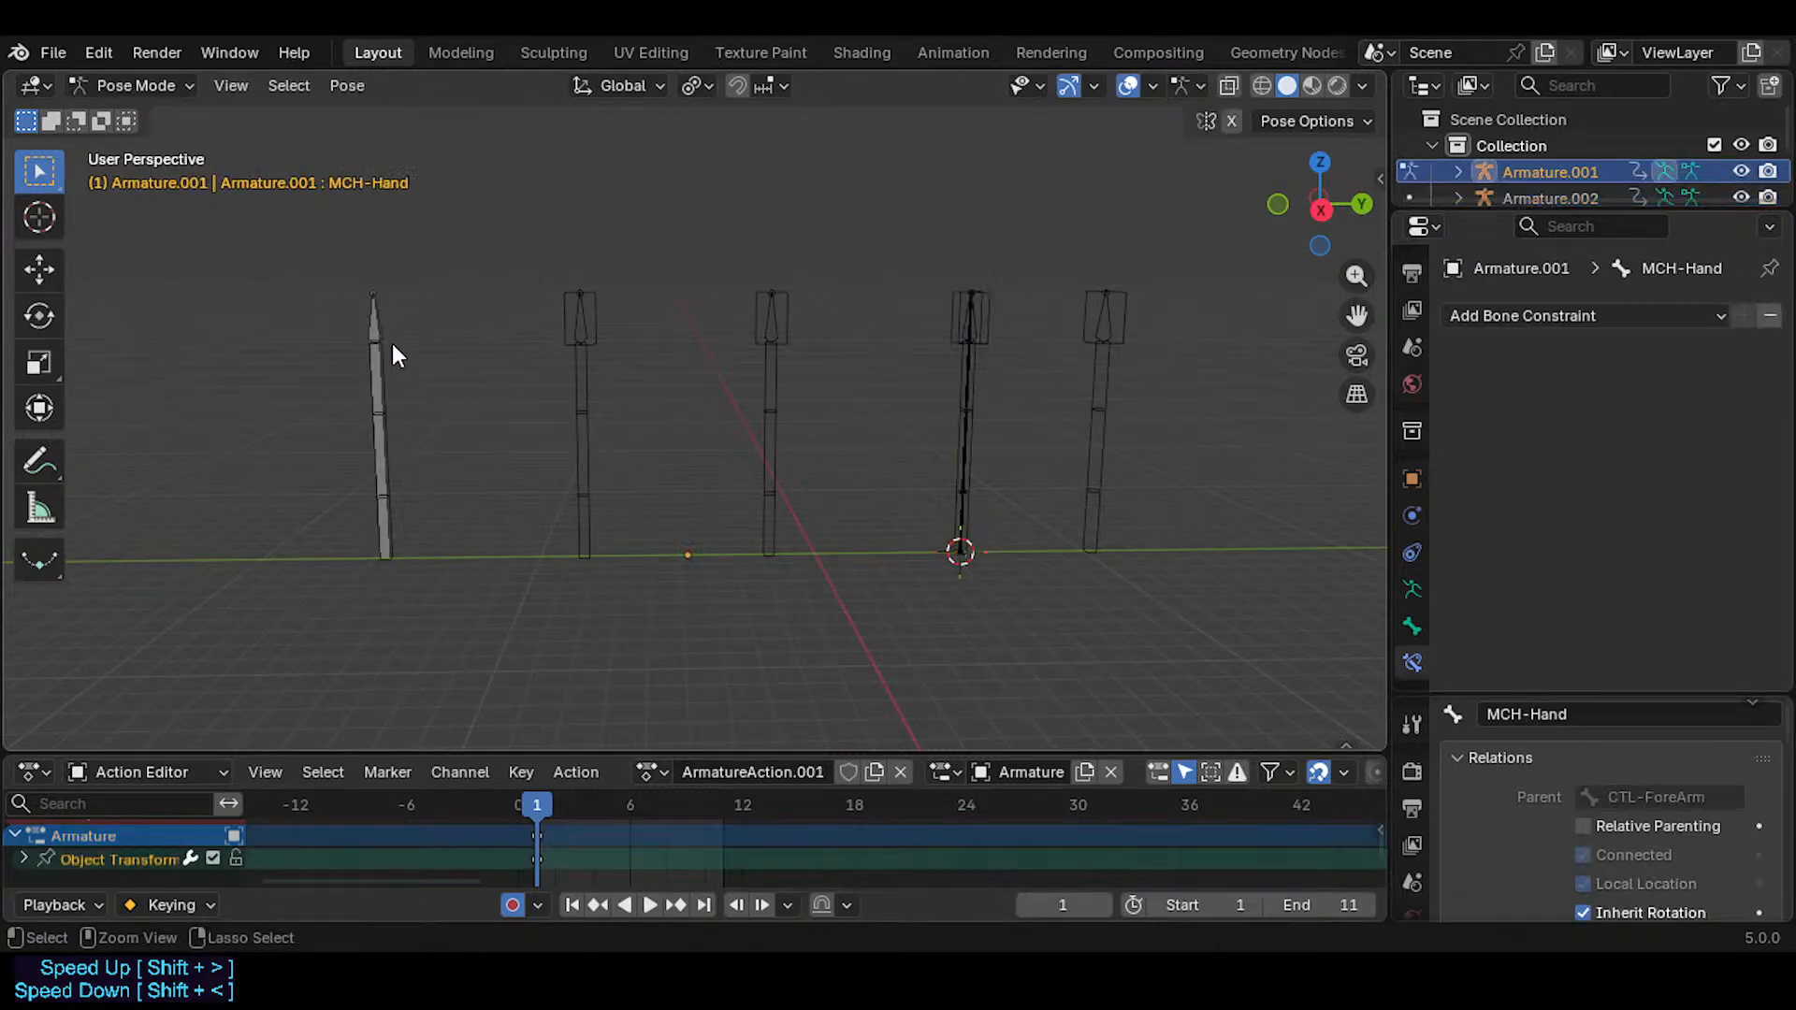
left_click(376, 318)
mouse_move(537, 810)
left_mouse_down()
mouse_move(617, 810)
mouse_move(529, 810)
left_mouse_up()
left_click(373, 348)
key("ctrl+Tab")
left_click(952, 365)
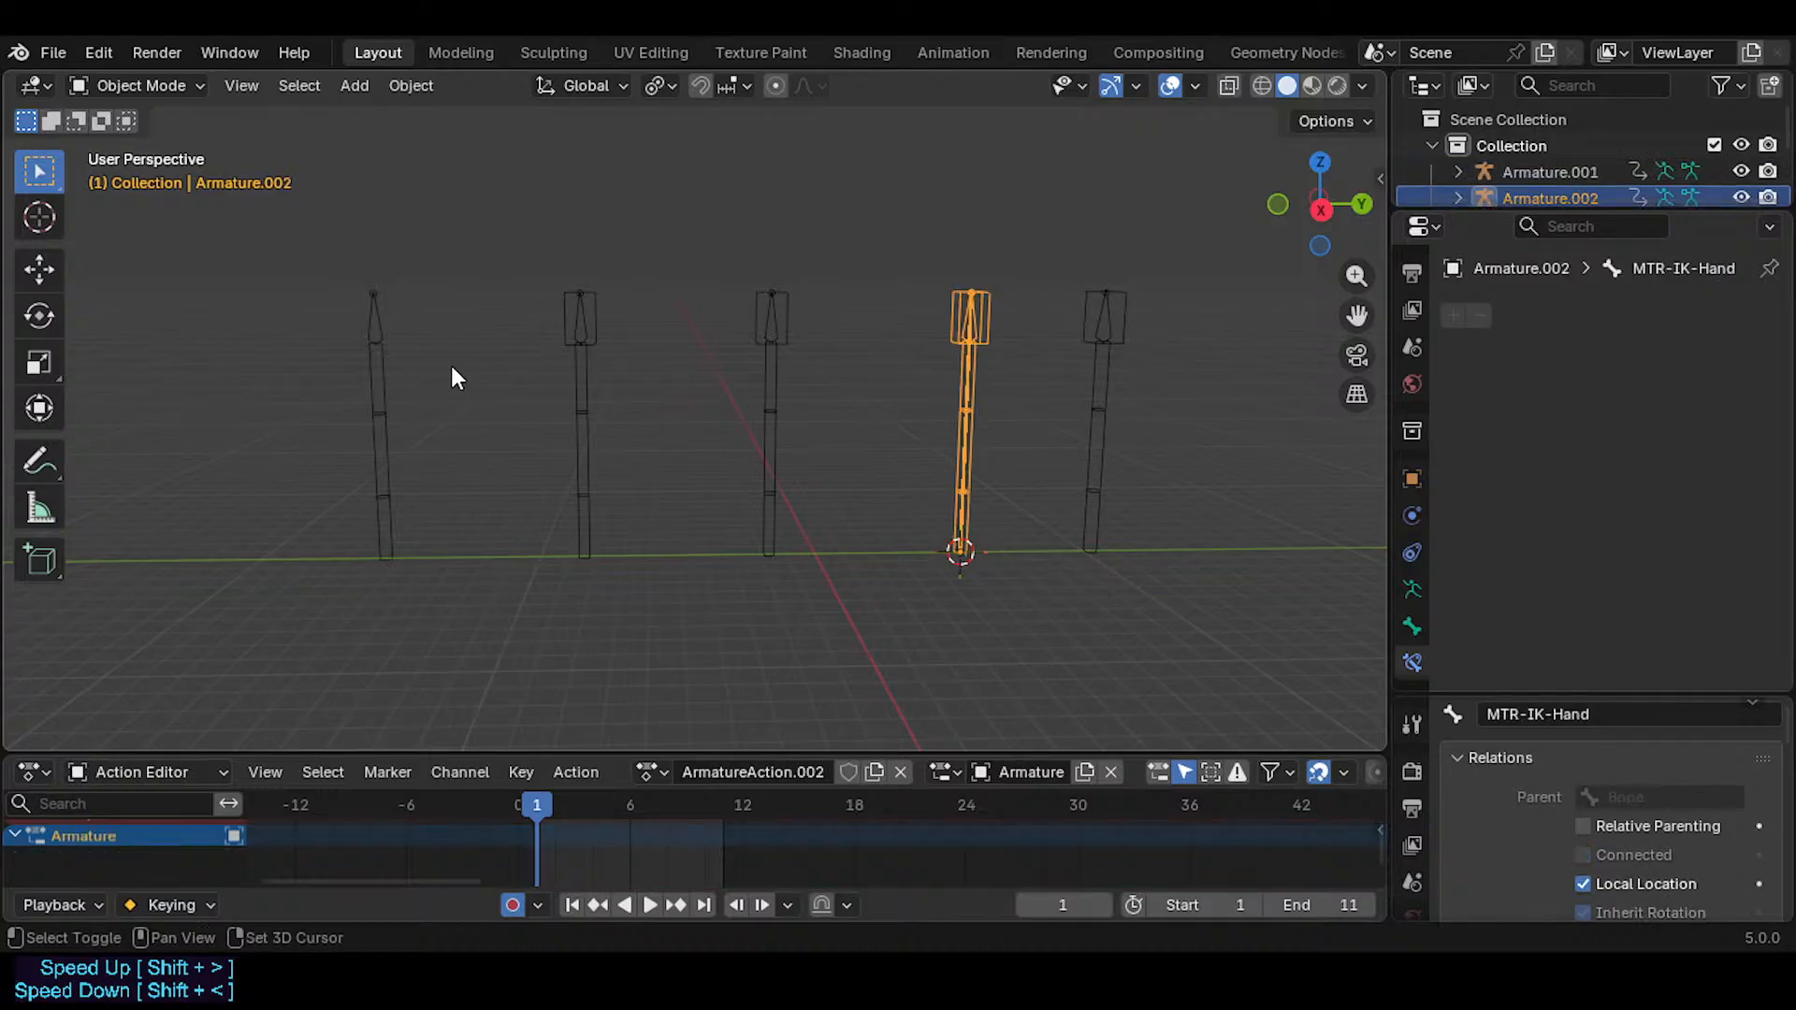
left_click(380, 353)
key("ctrl+Tab")
- Delete the keyframes of MCH-Hand and of all the other bones in Armature.001
left_click(383, 324)
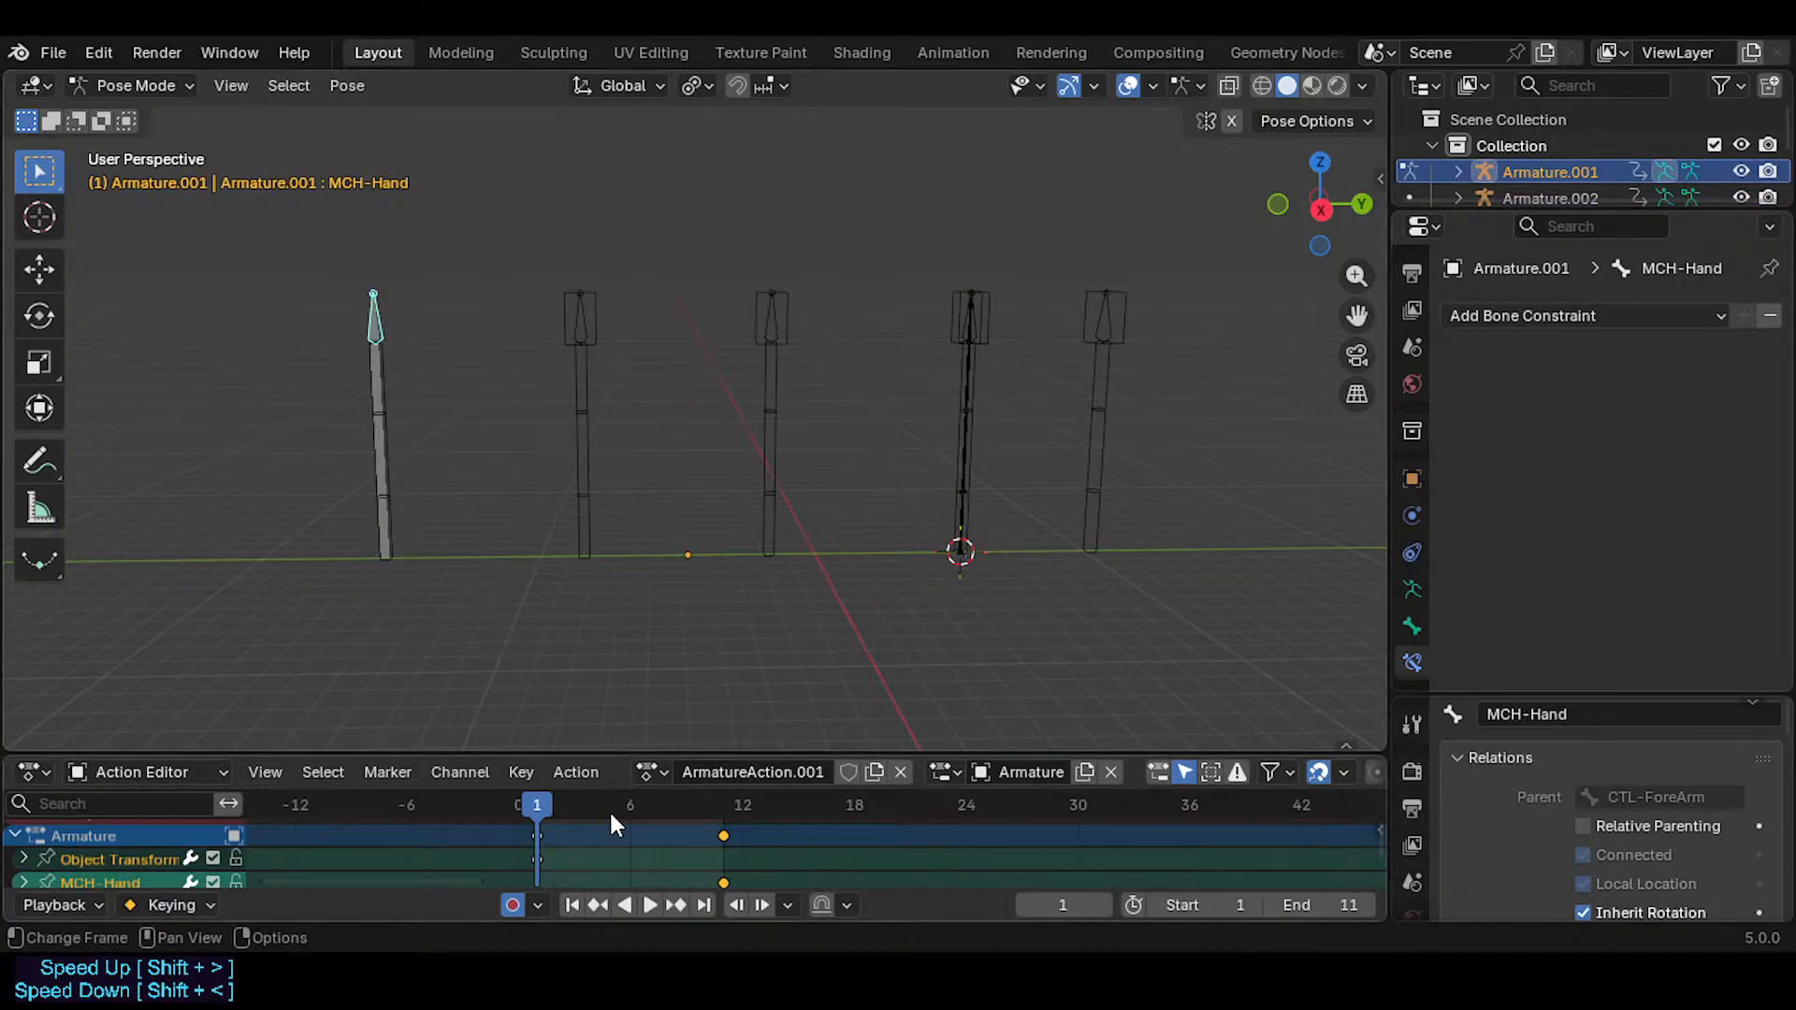
key("x")
left_click(619, 857)
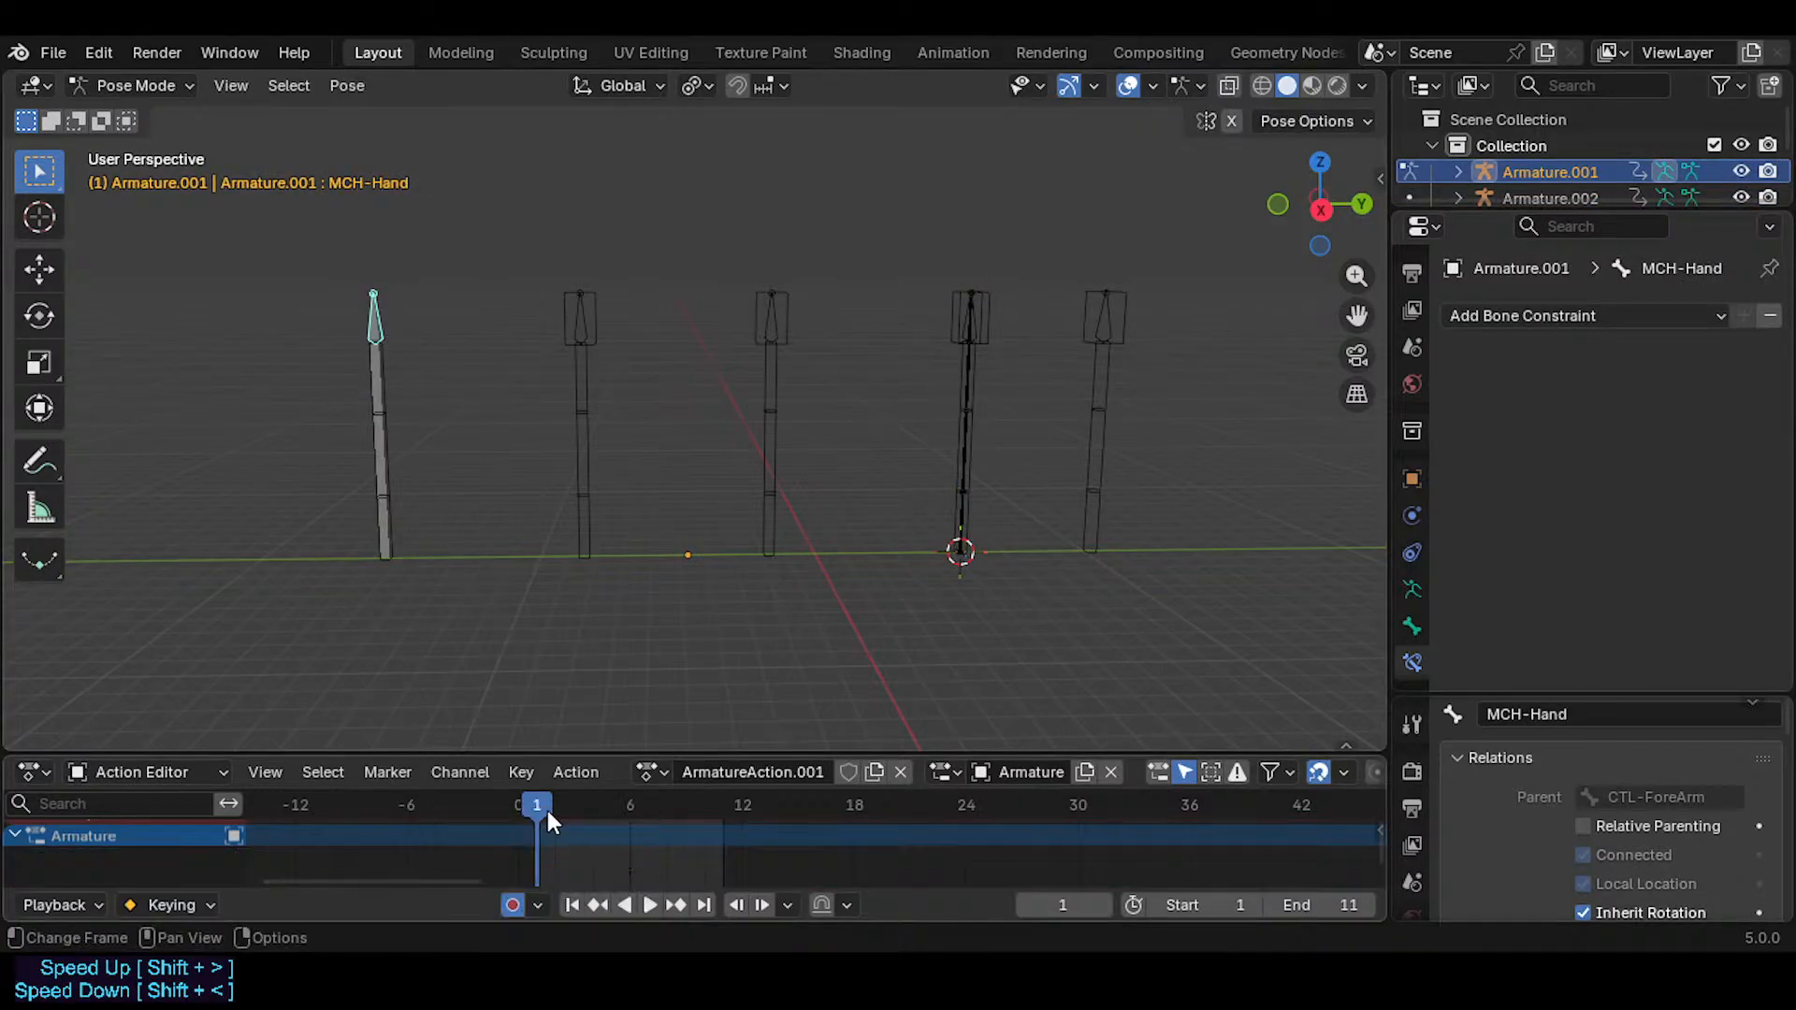
key("a")
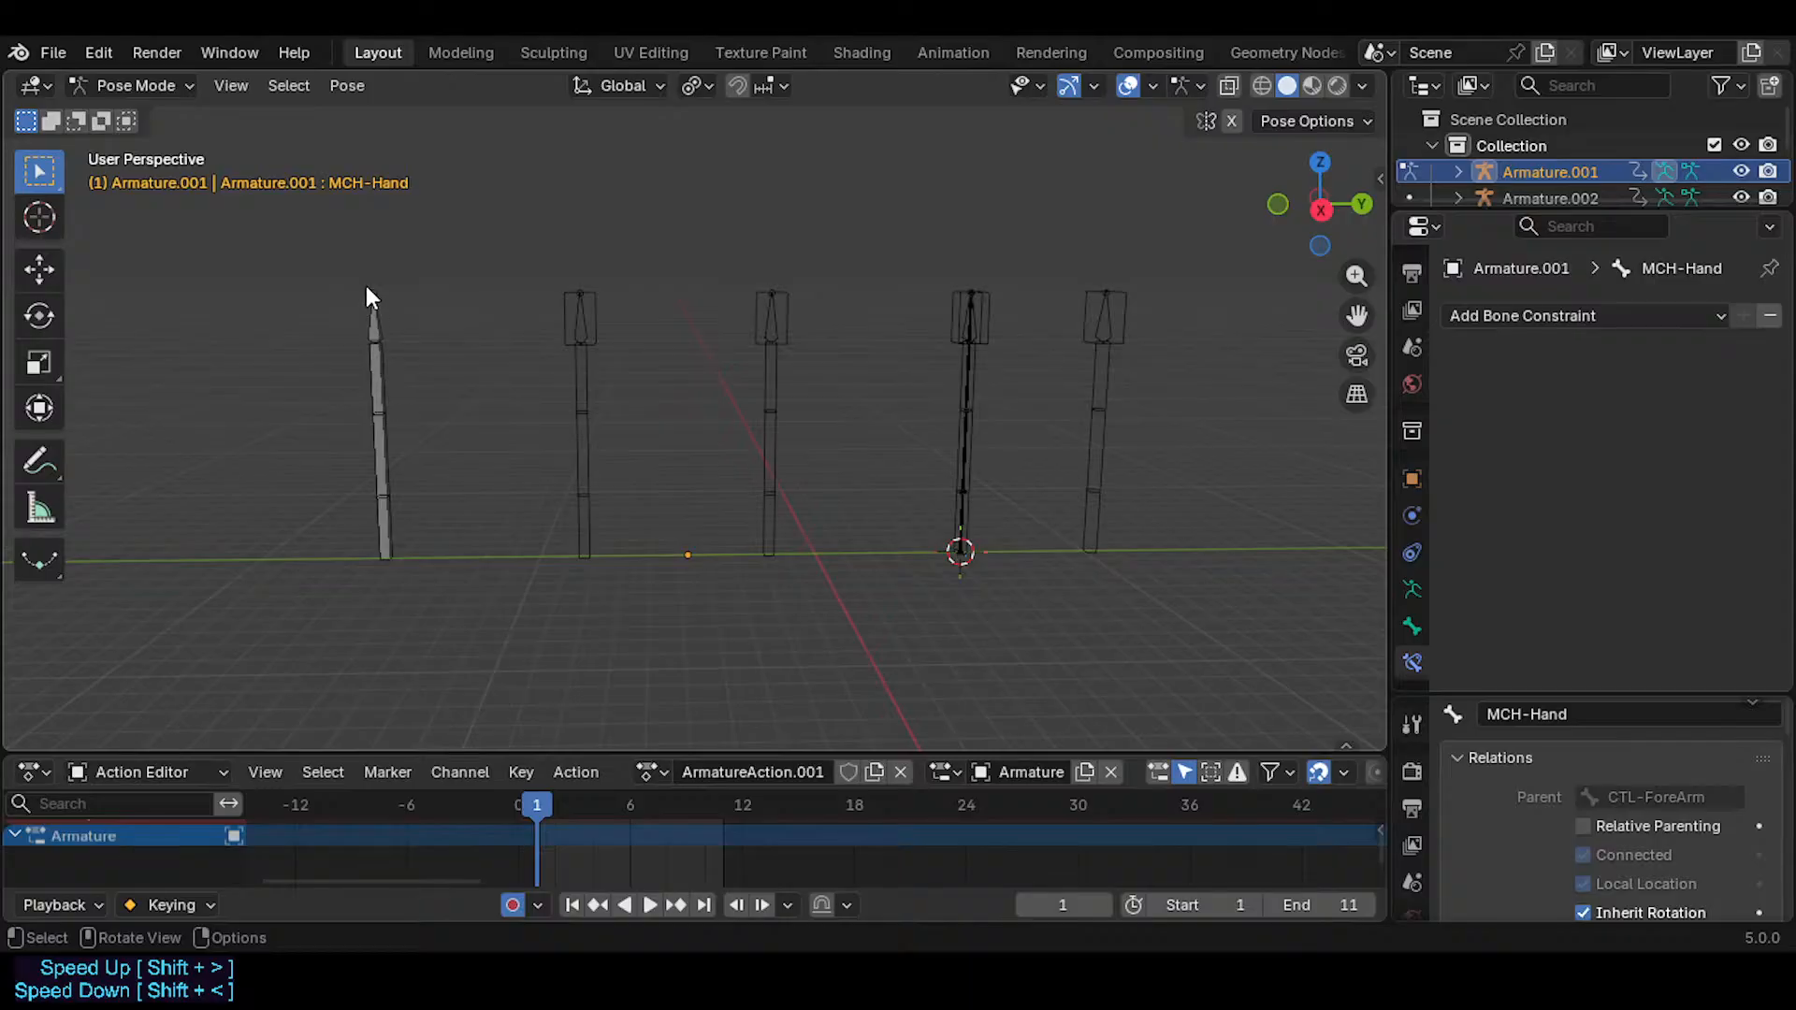
left_click(374, 301)
key("x")
left_click(584, 823)
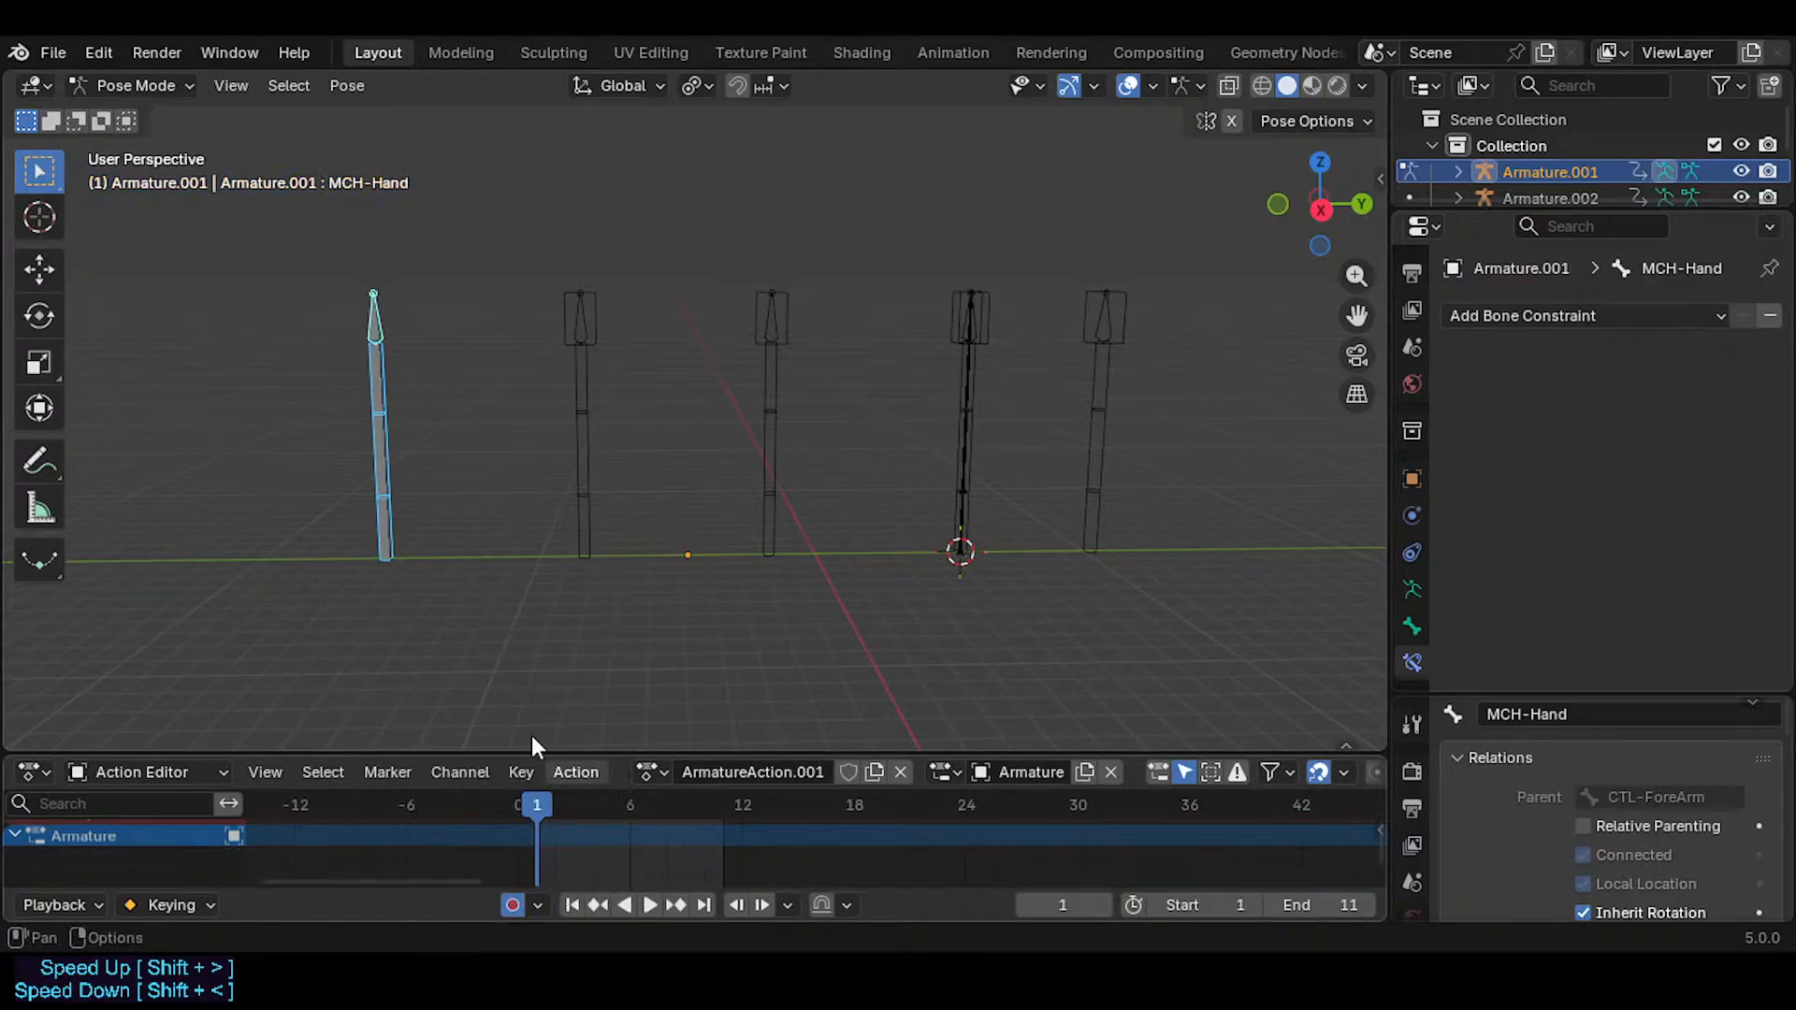
- Key CTL-ForeArm at frame 1, and at frame 11 move it forward and down so the elbow bends
left_click(373, 302)
left_click_drag(541, 803, 536, 816)
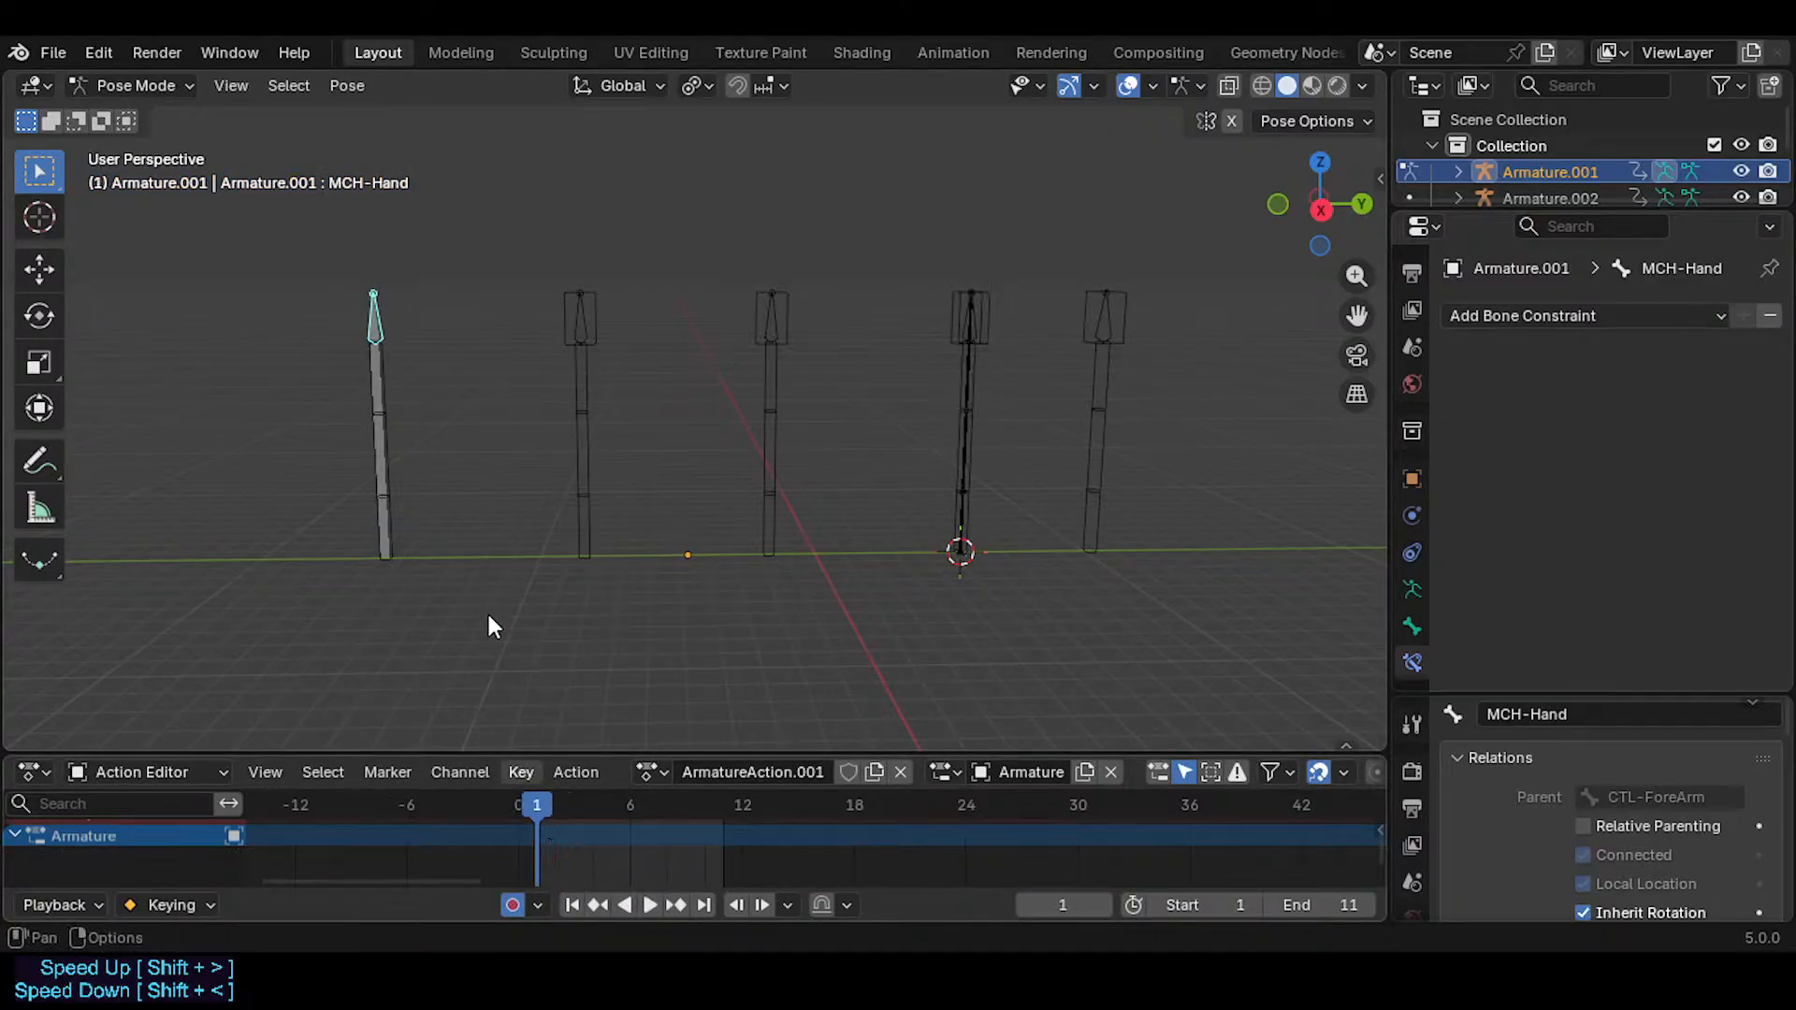
left_click(378, 361)
key("i")
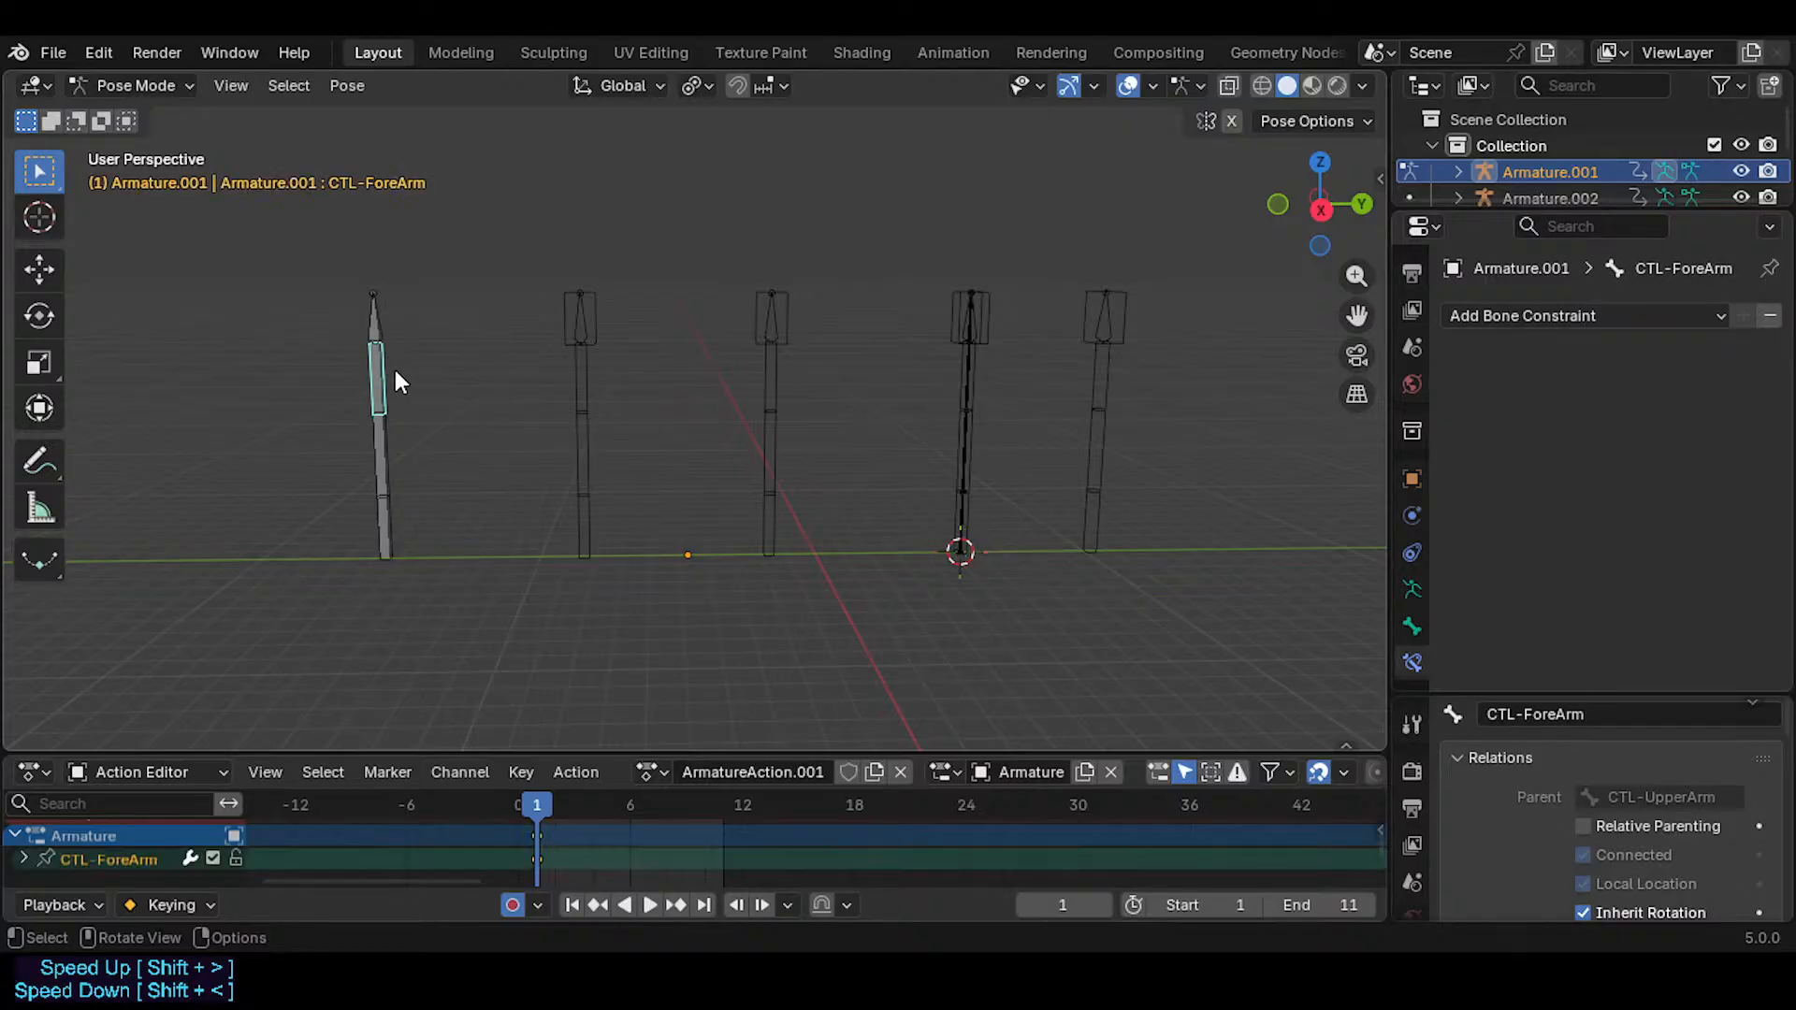
left_click_drag(546, 799, 723, 798)
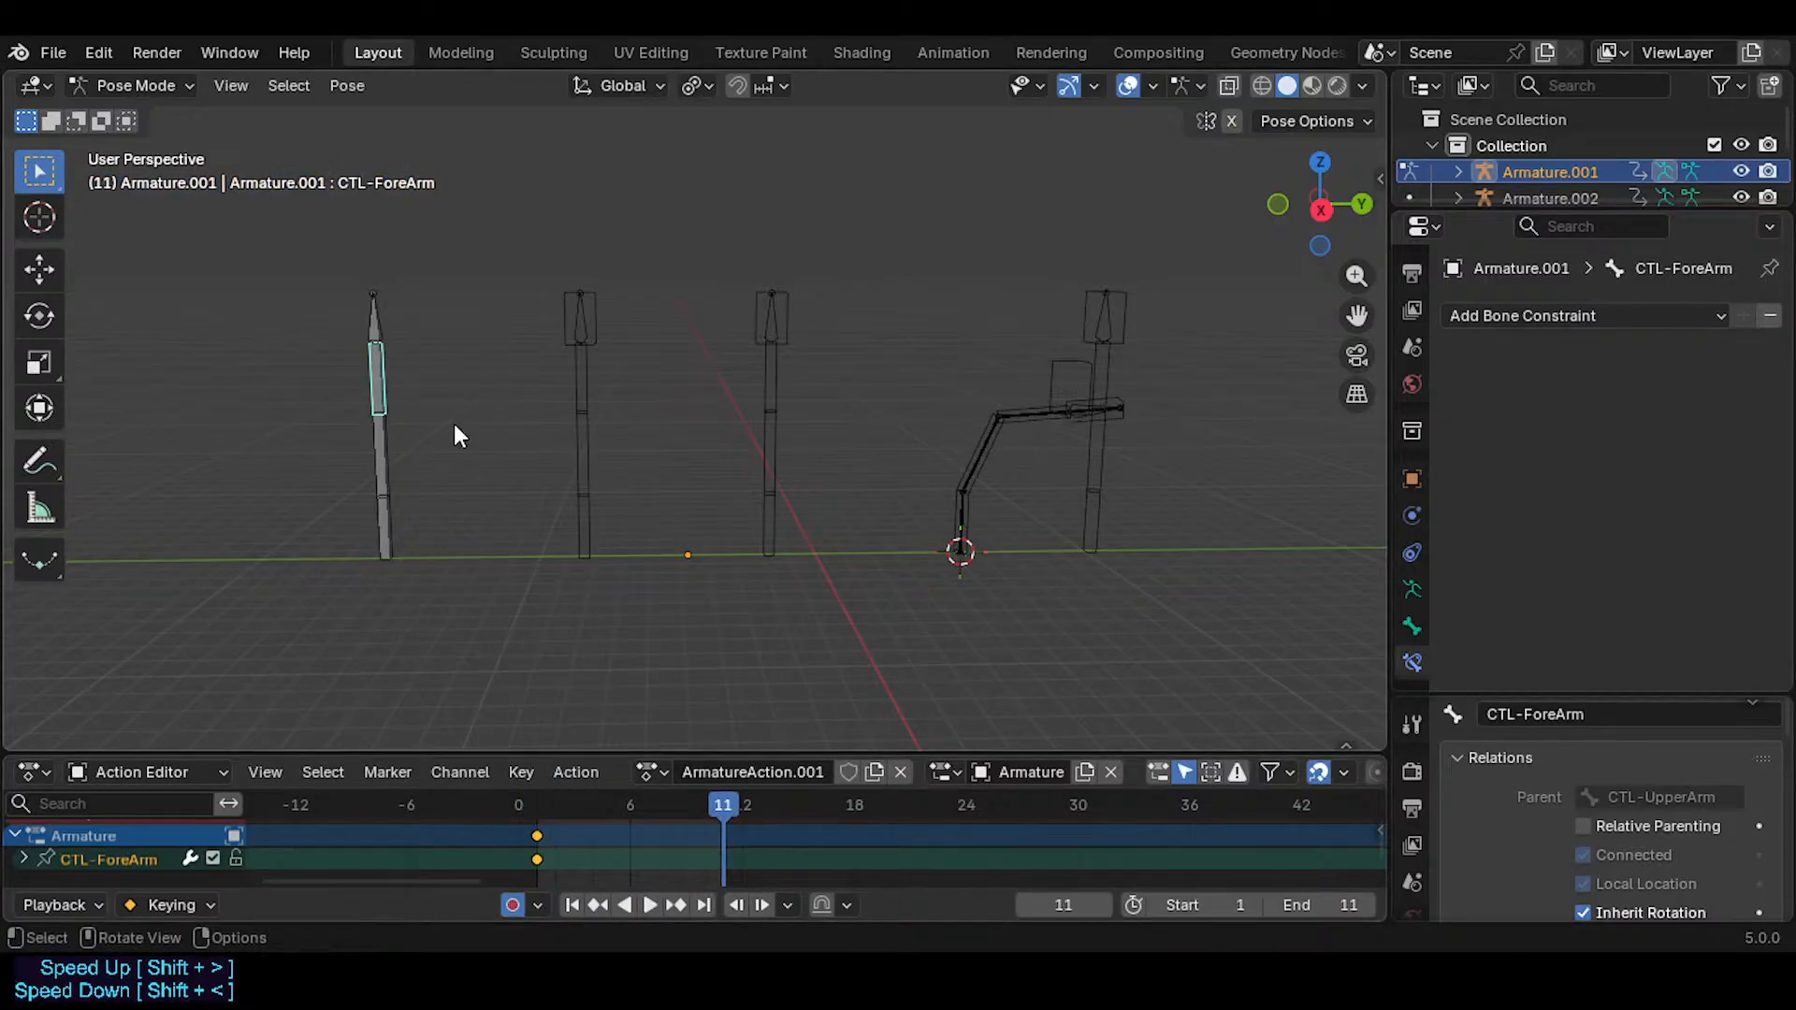
key("g")
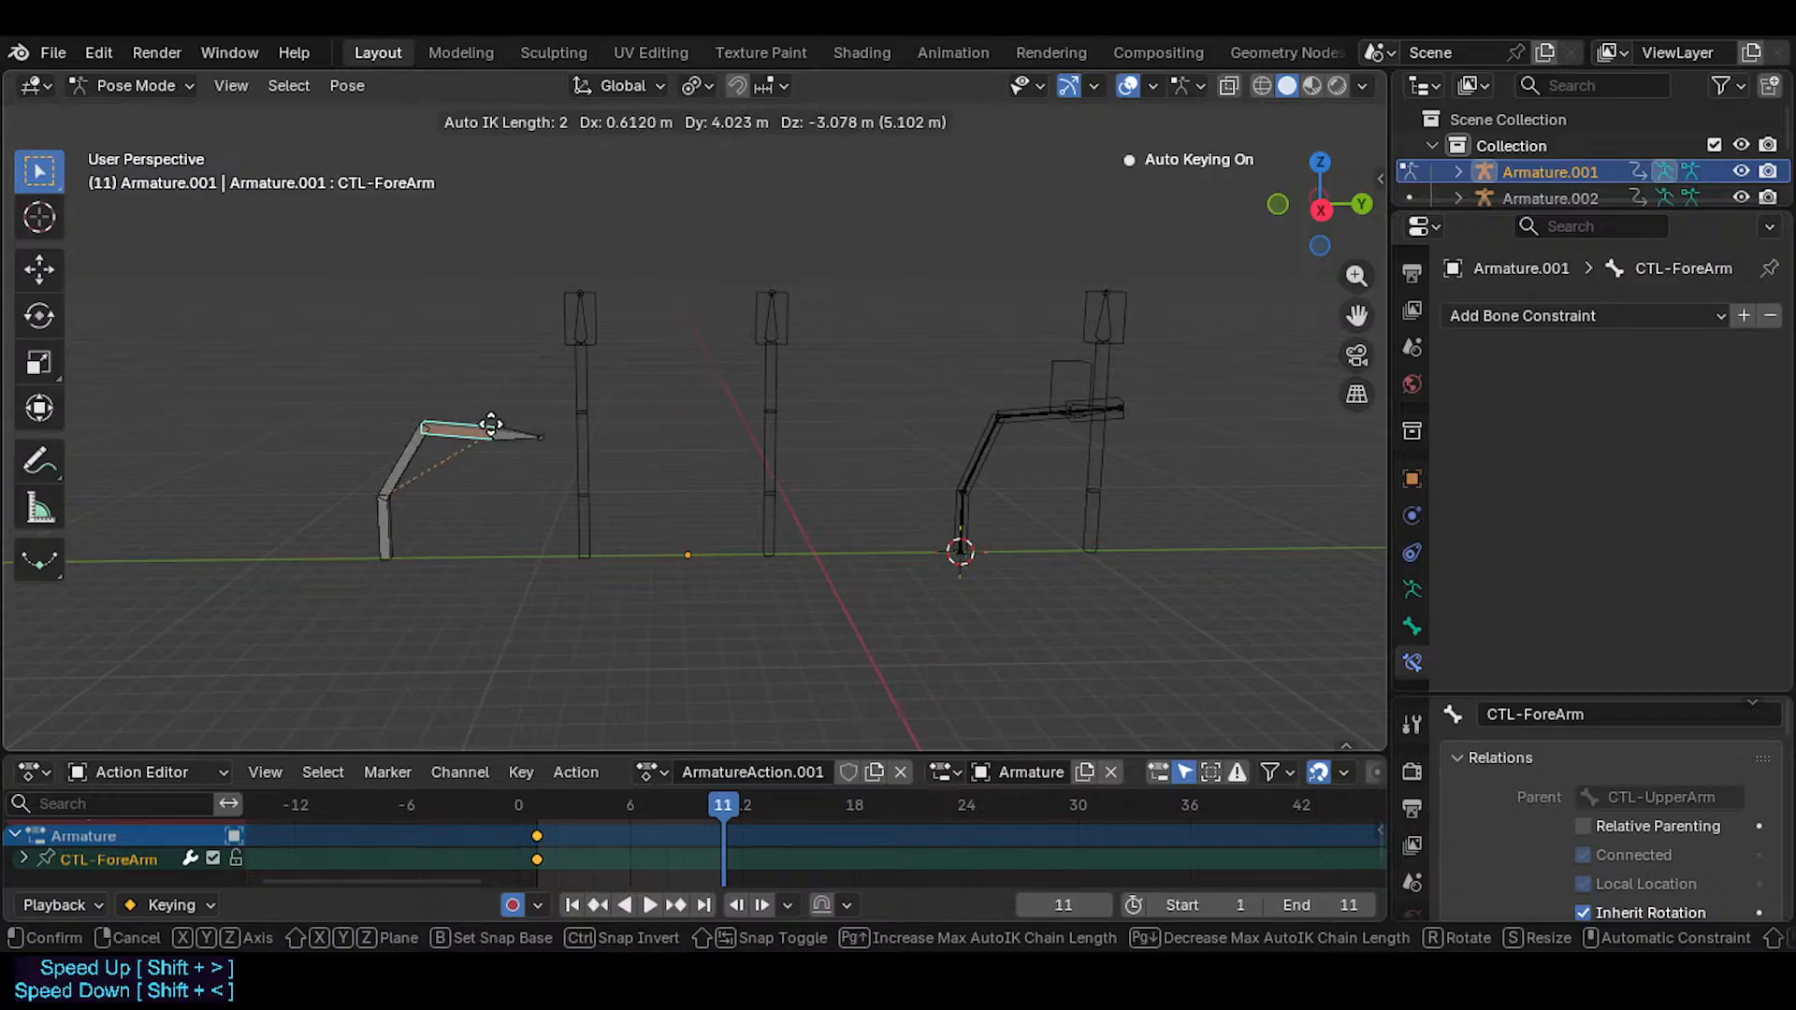
left_click(449, 416)
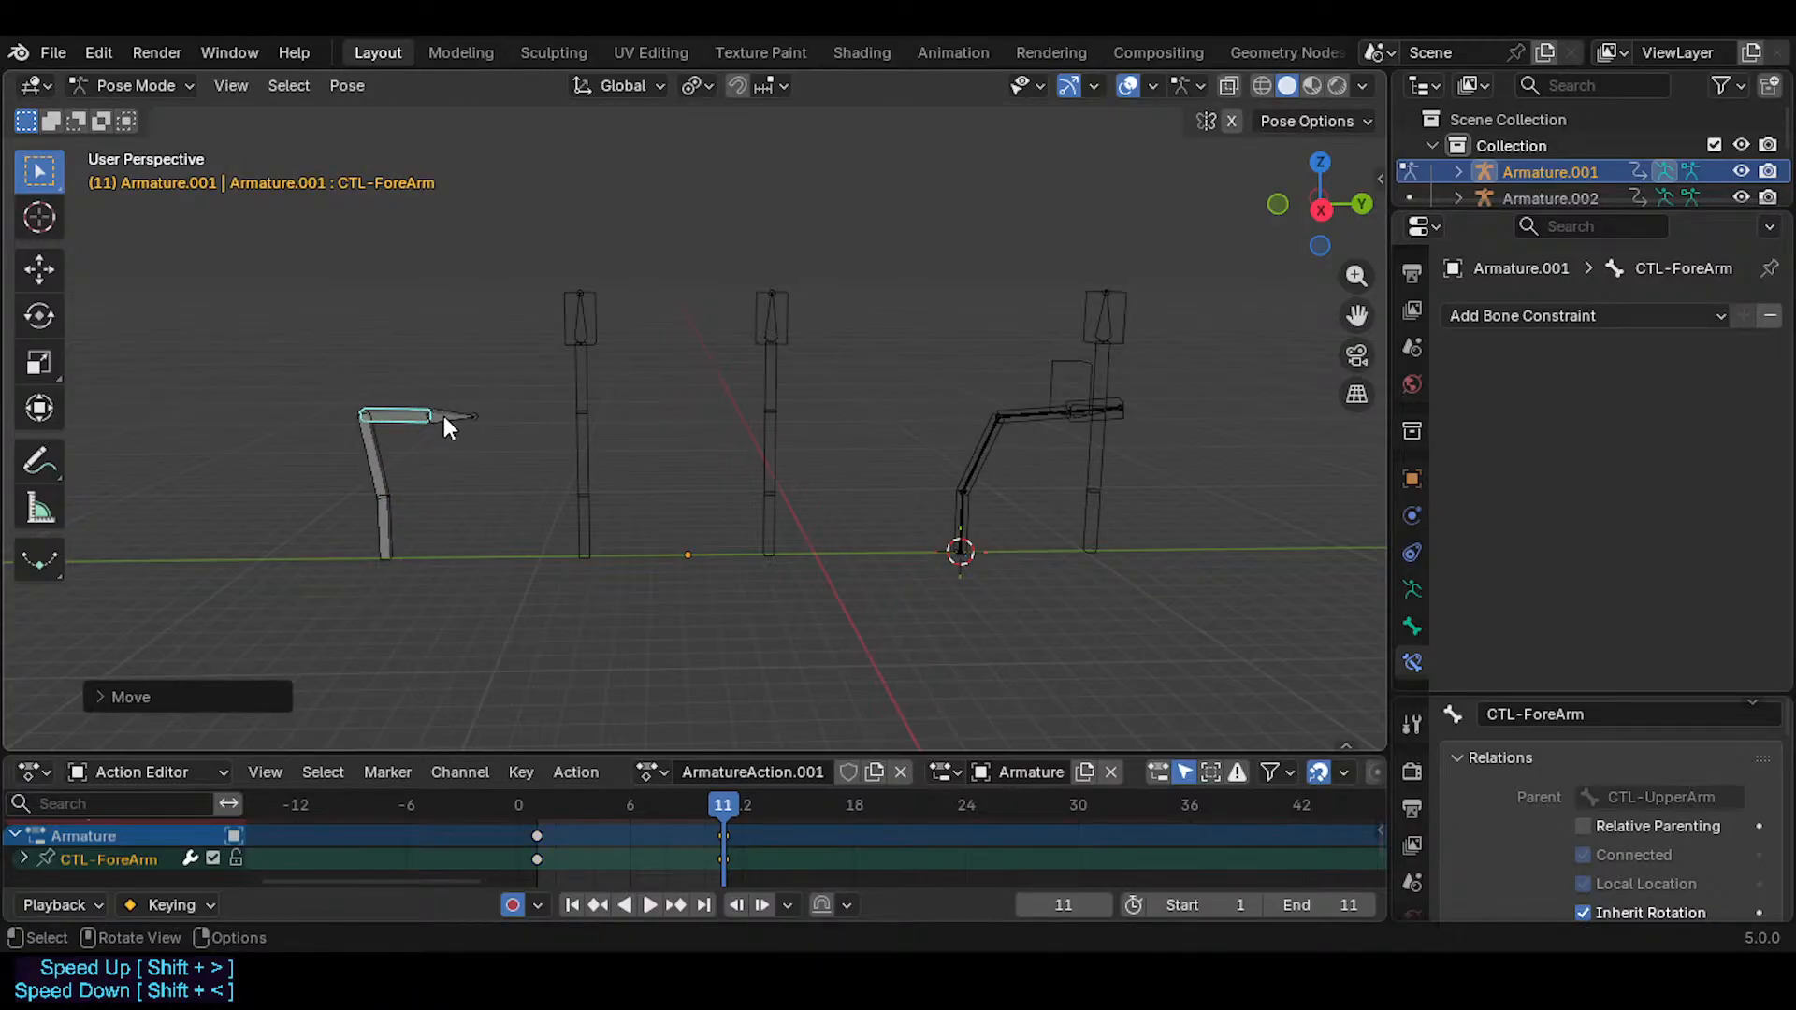
- Calculate the motion paths of CTL-ForeArm and MCH-Hand, and return to frame 1 to check the pose
left_click(443, 416, "shift")
left_click(401, 411, "shift")
key("q")
left_click(403, 525)
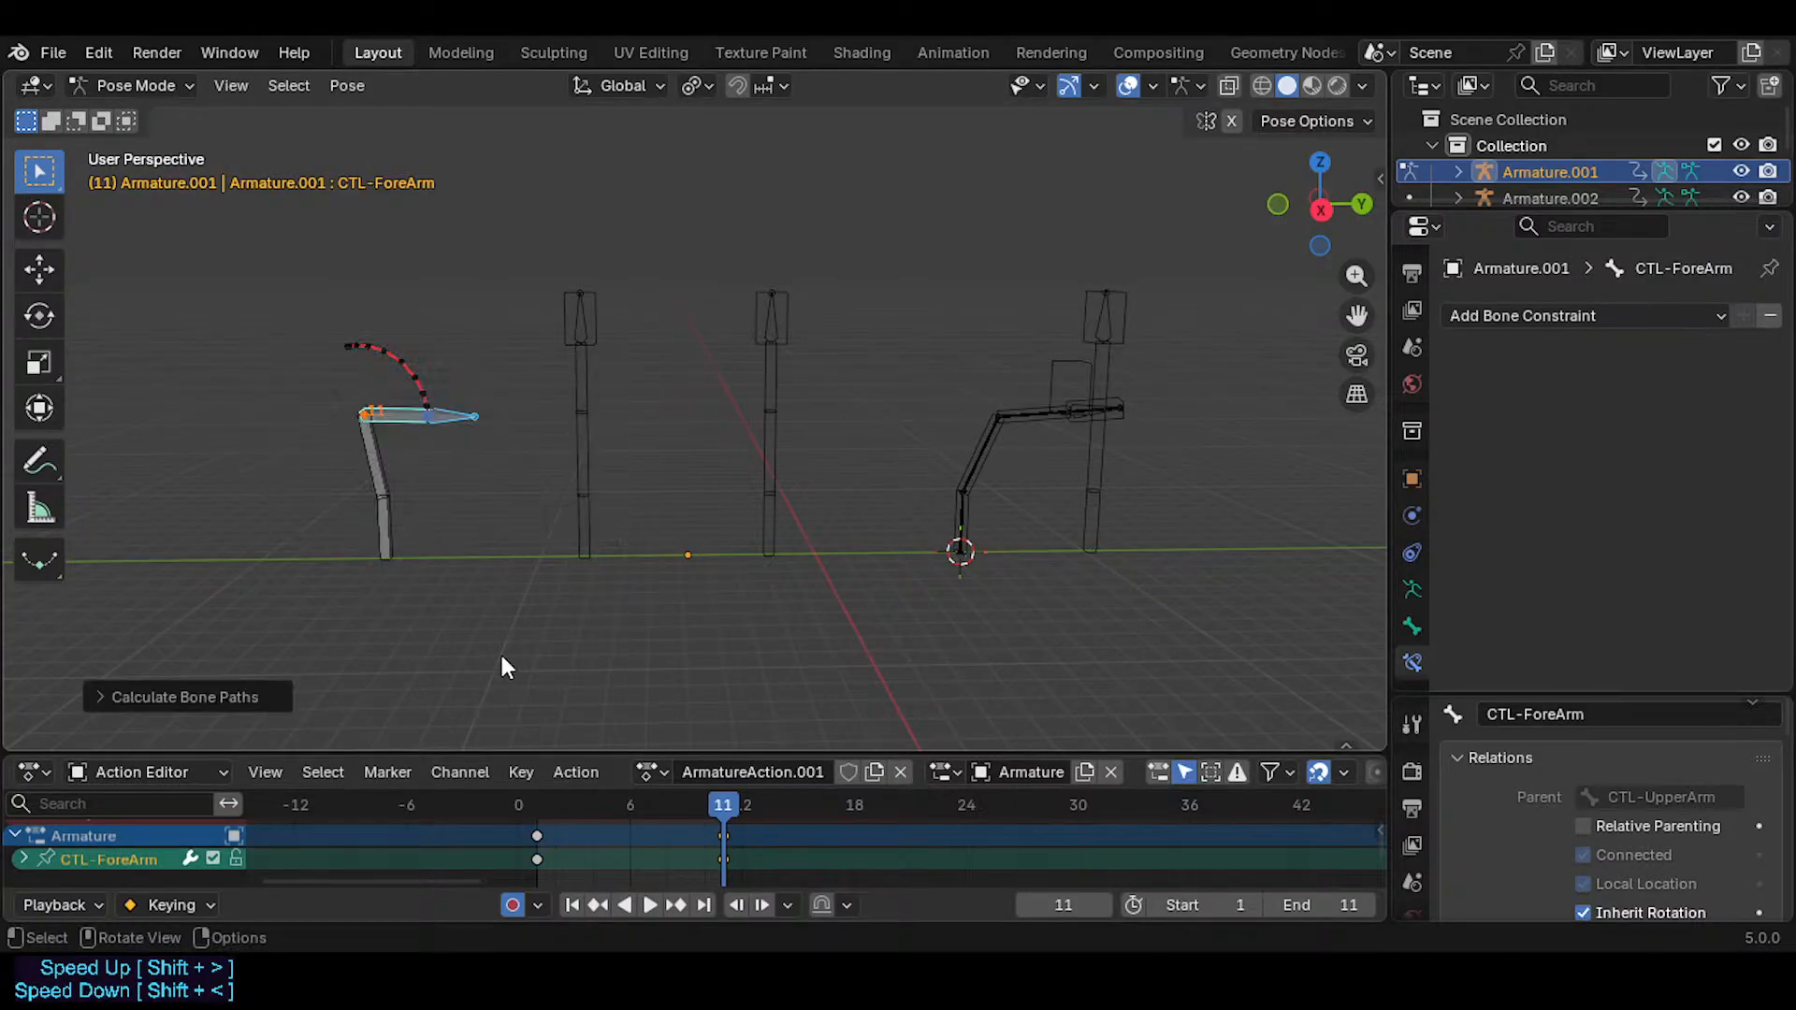
left_click(387, 441)
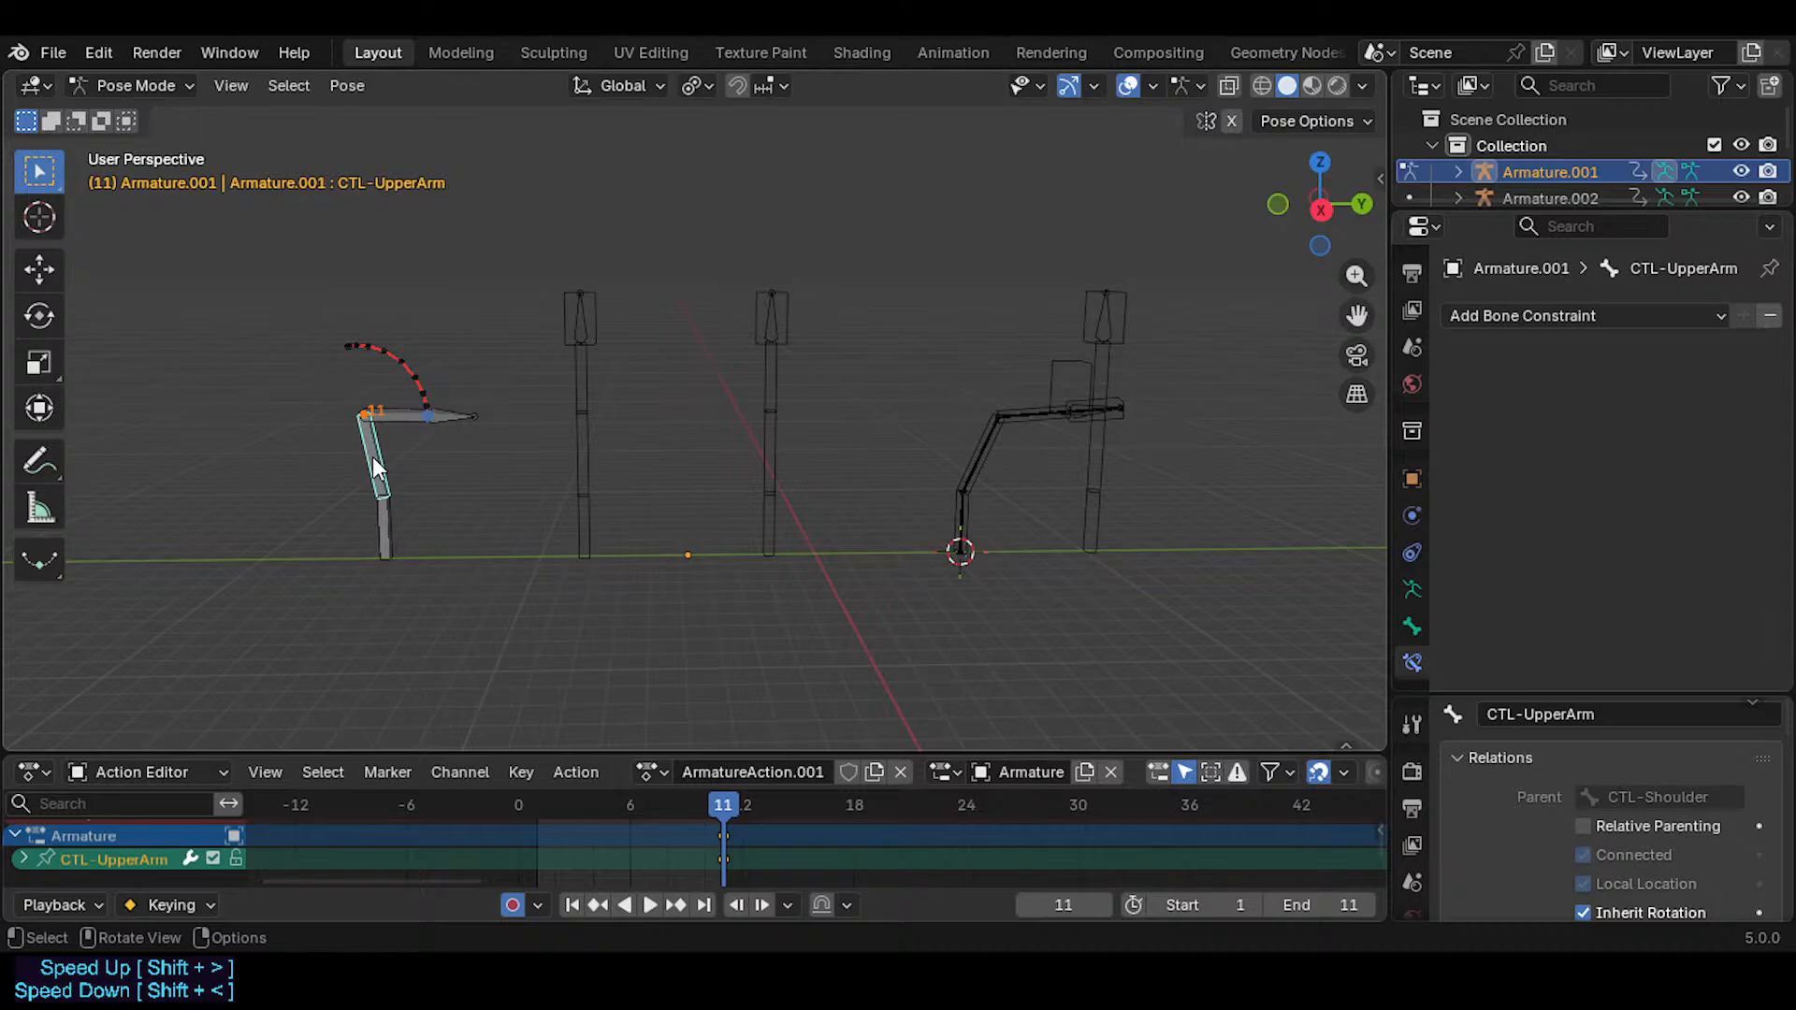
left_click(404, 417)
key("q")
left_click(397, 541)
left_click_drag(699, 804, 535, 791)
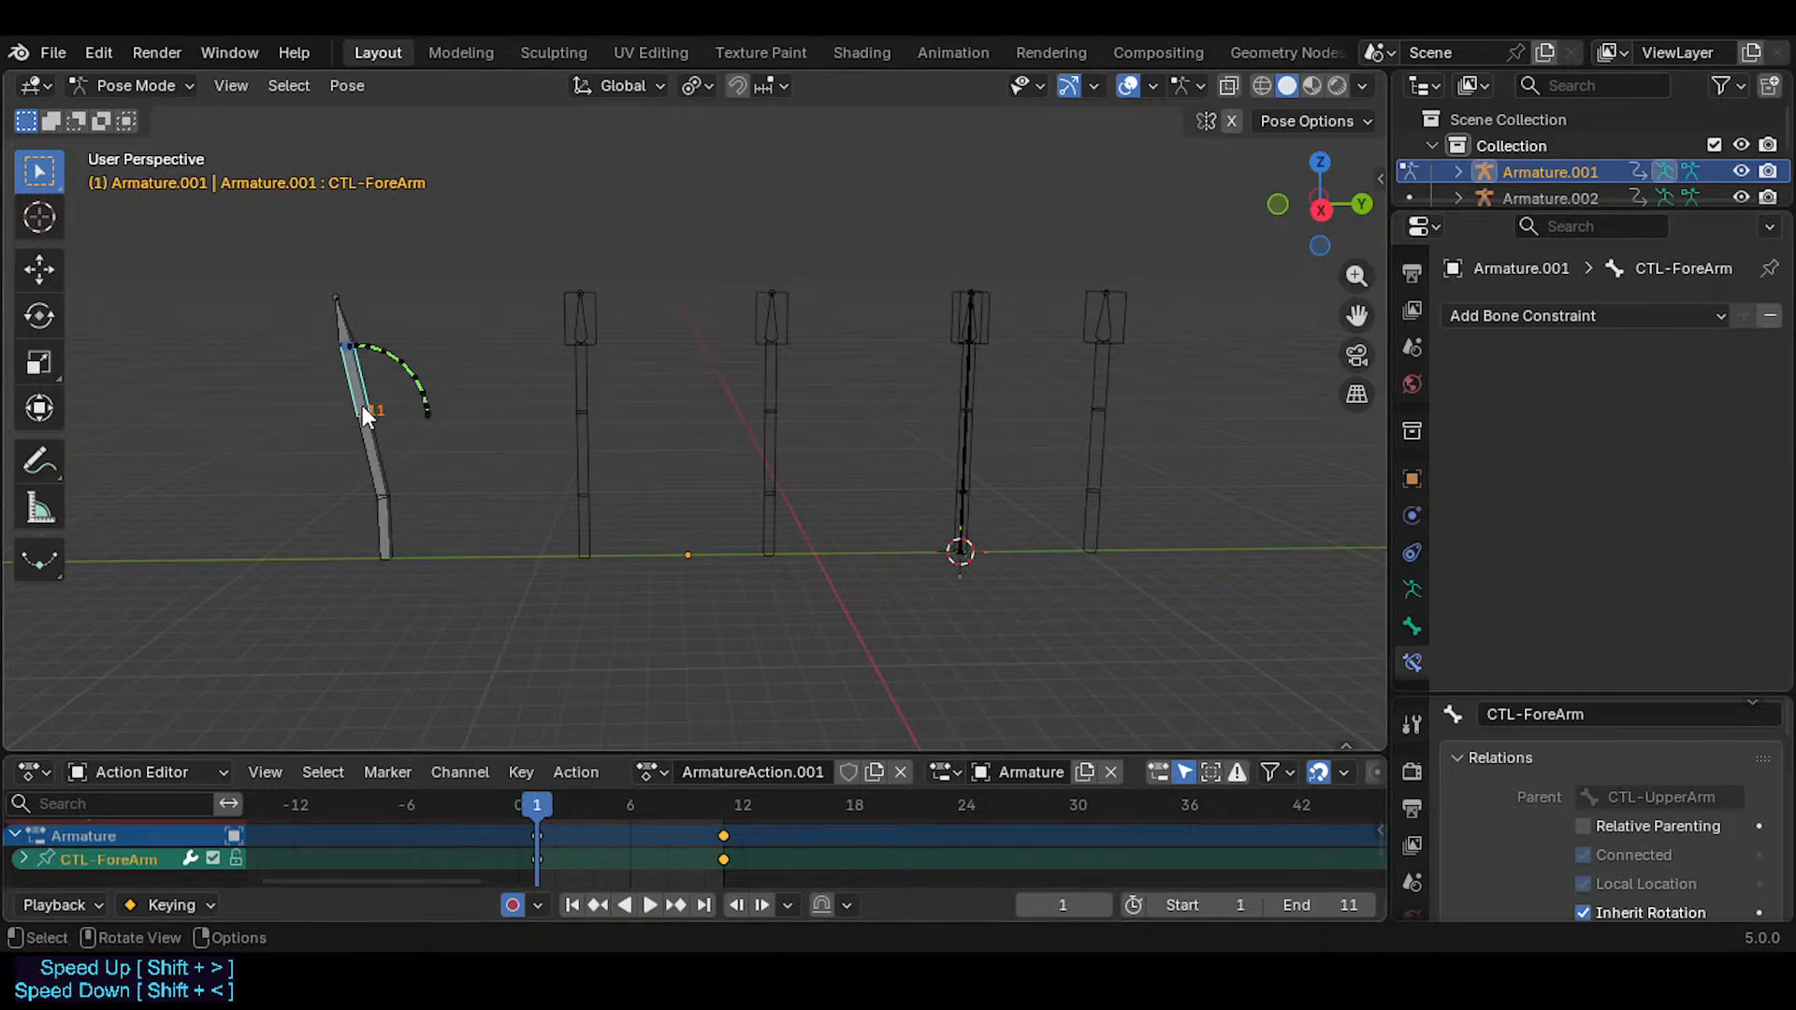
- Delete all keyframes of Armature.001's bones and reset the arm to its straight pose, keyed at frame 1
key("a")
key("x")
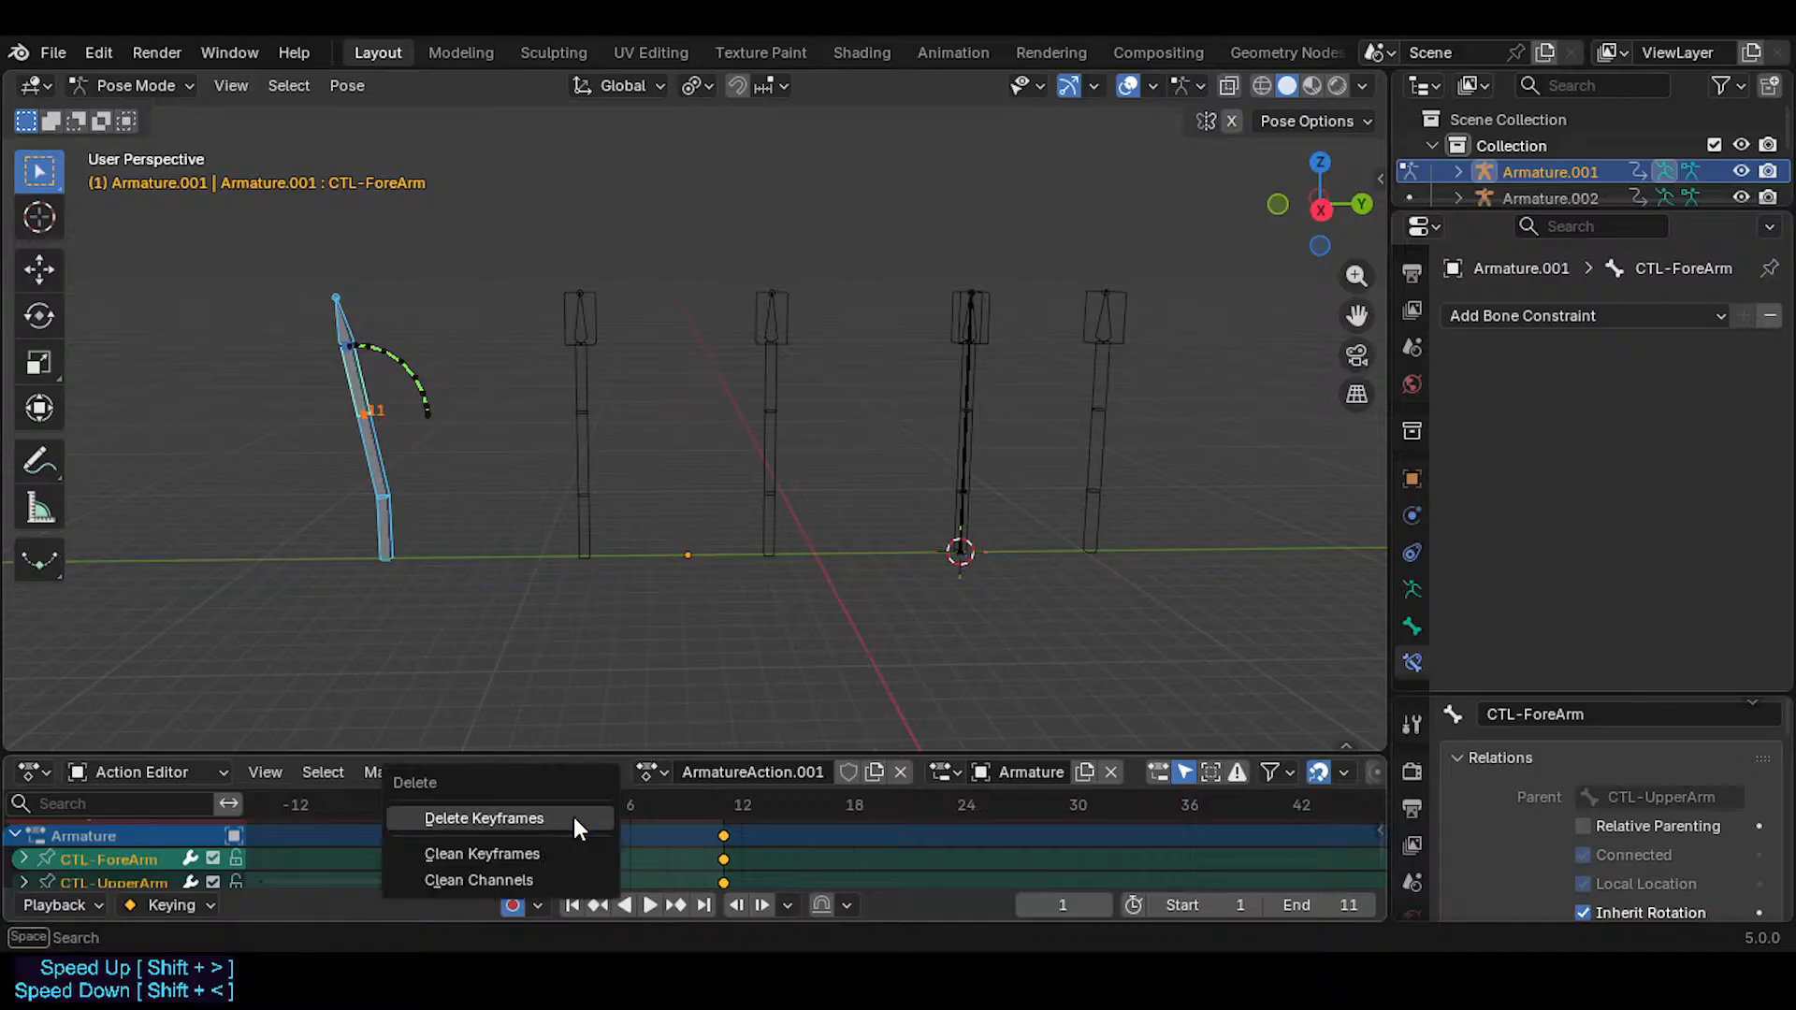
left_click(574, 817)
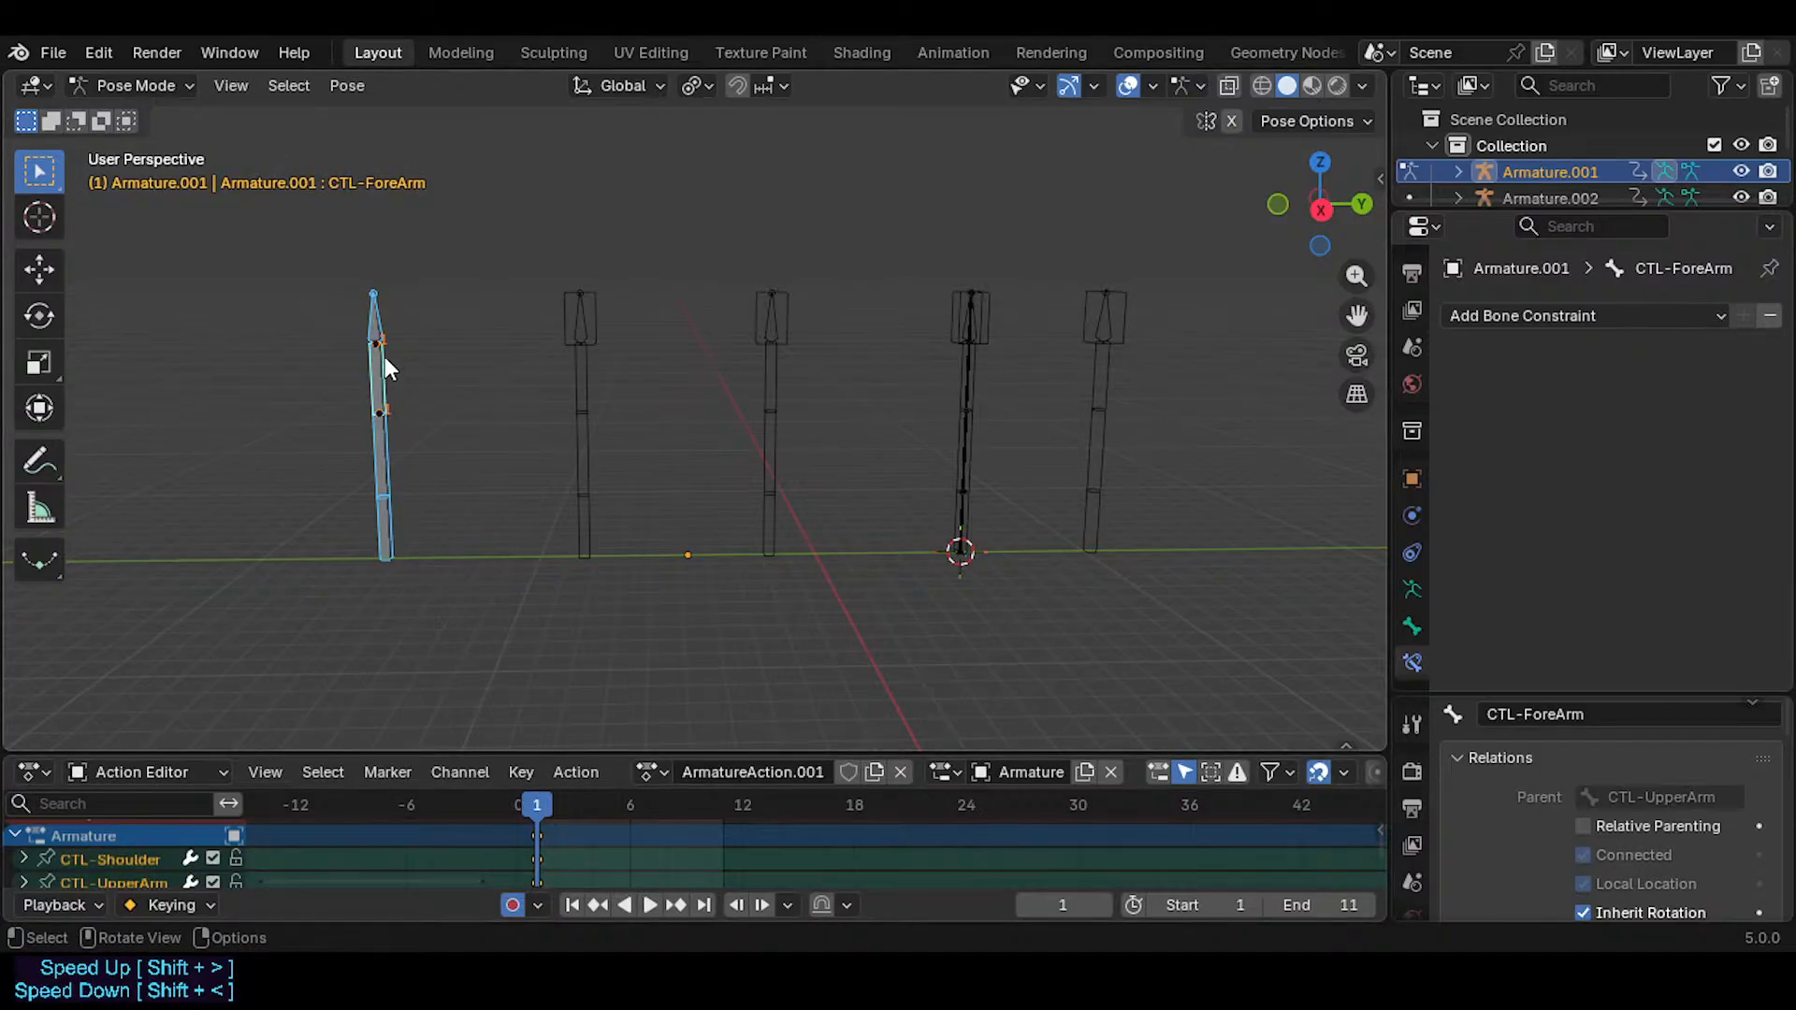
- At frame 11, move CTL-ForeArm forward and down to bend the arm
left_click_drag(537, 810, 723, 821)
left_click(396, 369)
left_click_drag(399, 378, 482, 430)
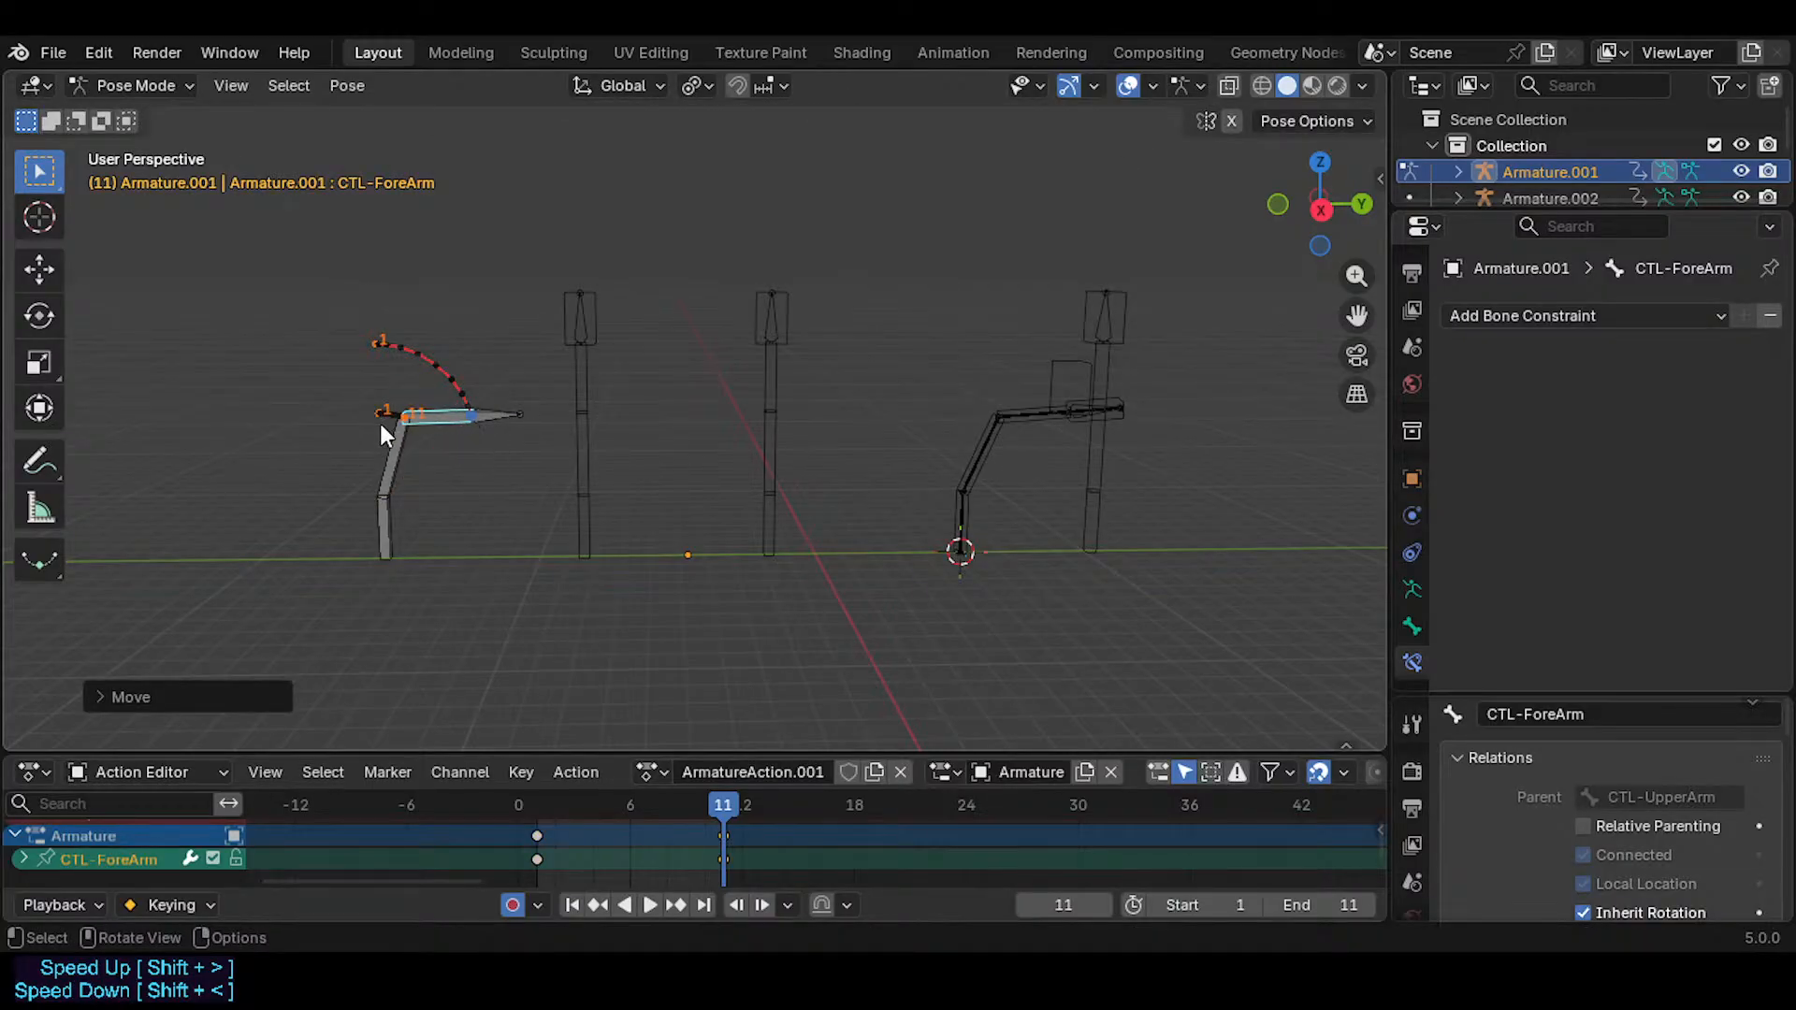
- Reposition CTL-ForeArm at frame 11 several times to test how the hand's motion path changes
scroll(380, 424, "up", 4)
key("g")
left_click(444, 447)
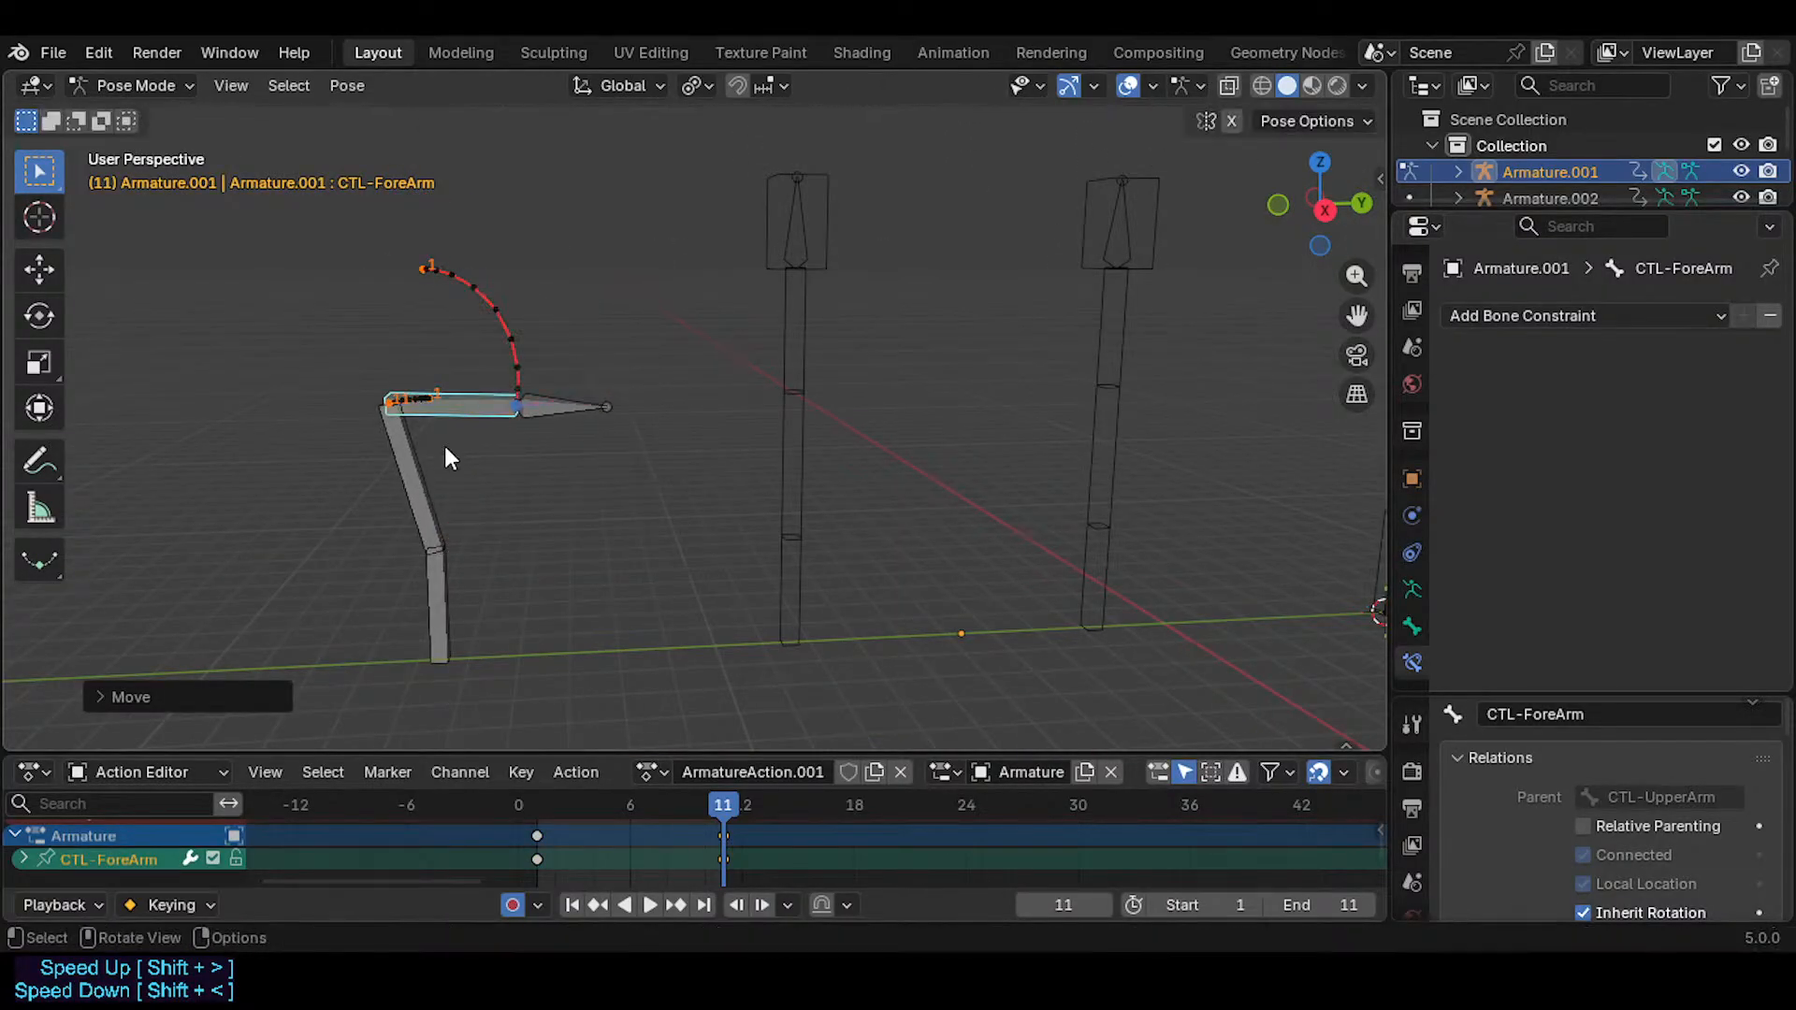
key("g")
left_click(447, 544)
key("g")
left_click(519, 469)
- Leave Armature.001 and return to Armature.002 in Pose Mode
middle_click_drag(537, 414, 250, 447, "shift")
scroll(346, 468, "down", 1)
middle_click_drag(1042, 490, 645, 458, "shift")
left_click(708, 412)
key("ctrl+Tab")
left_click(712, 408)
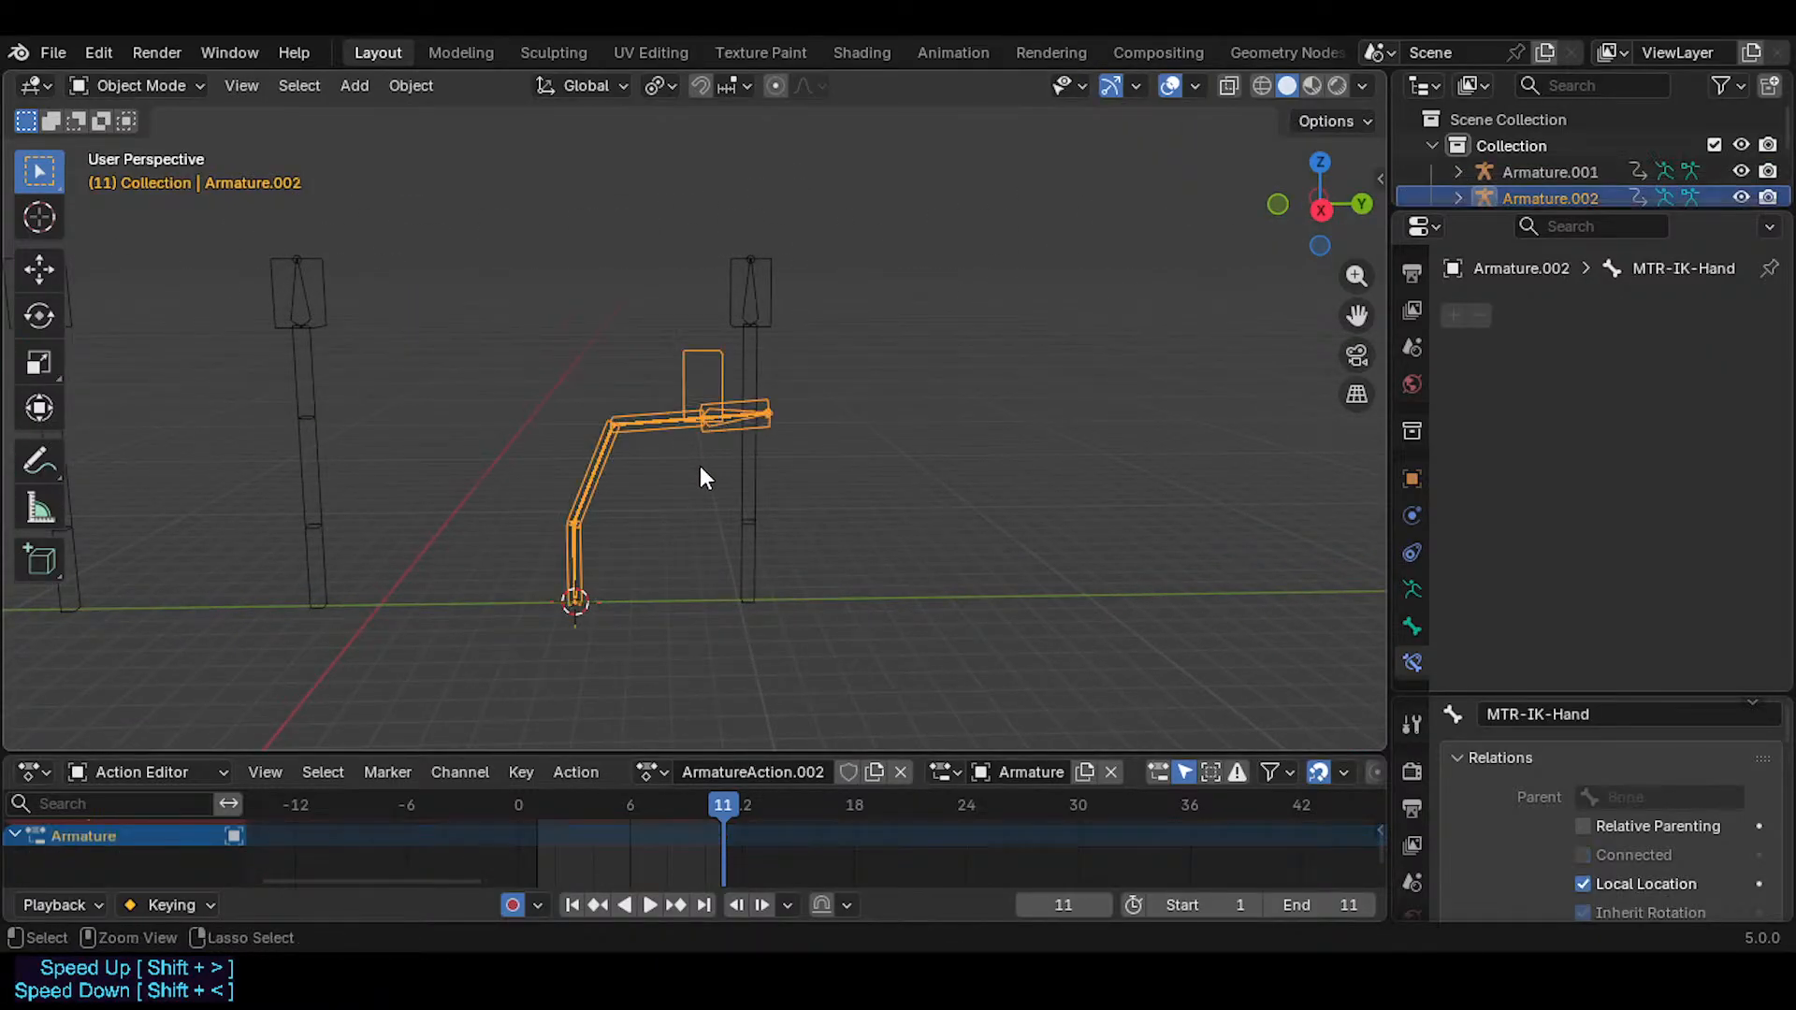
key("ctrl+Tab")
- Scrub back and return to frame 11 to review the IK arm's motion, and select the TWK-Hand bone
scroll(673, 449, "up", 2)
left_click_drag(722, 805, 591, 828)
middle_click_drag(555, 455, 625, 535, "shift")
left_click_drag(599, 800, 722, 806)
left_click(820, 460)
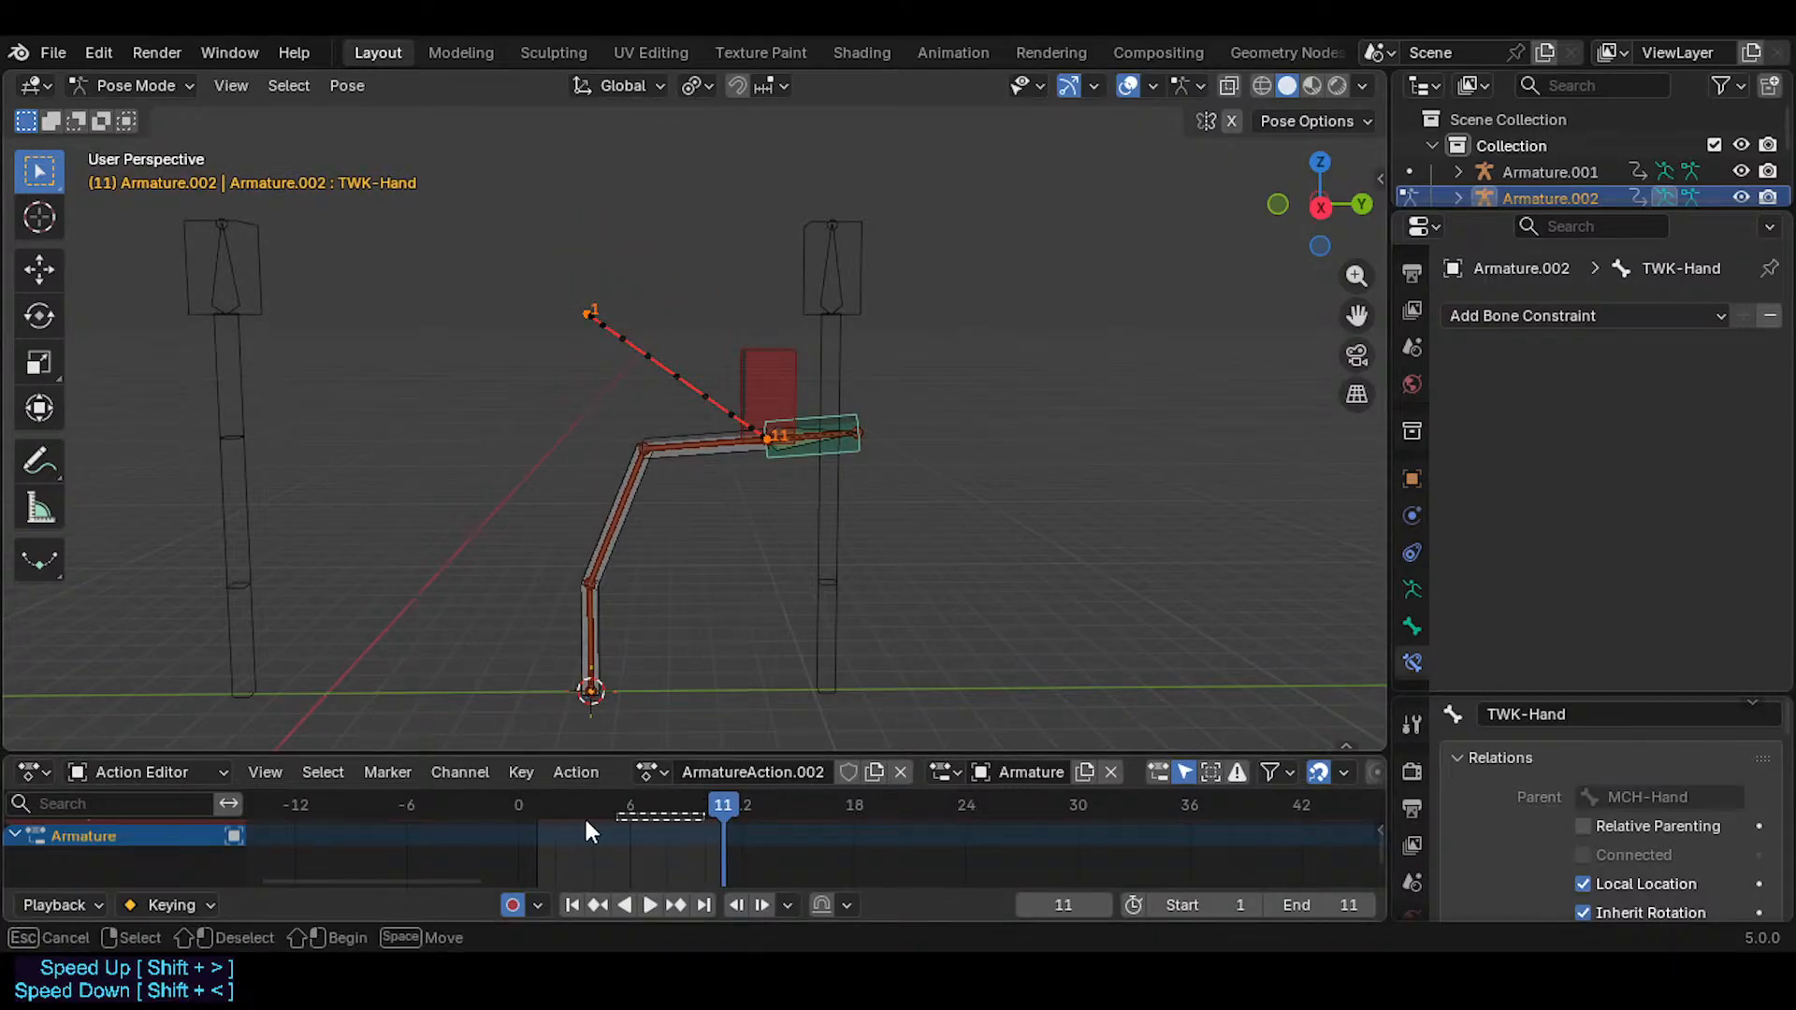
- Scrub the IK arm's motion between frames 1 and 10, selecting its MCH-Hand, TWK-Hand and MTR-IK-Hand bones to compare their keyframes
left_click_drag(599, 799, 537, 802)
key("a")
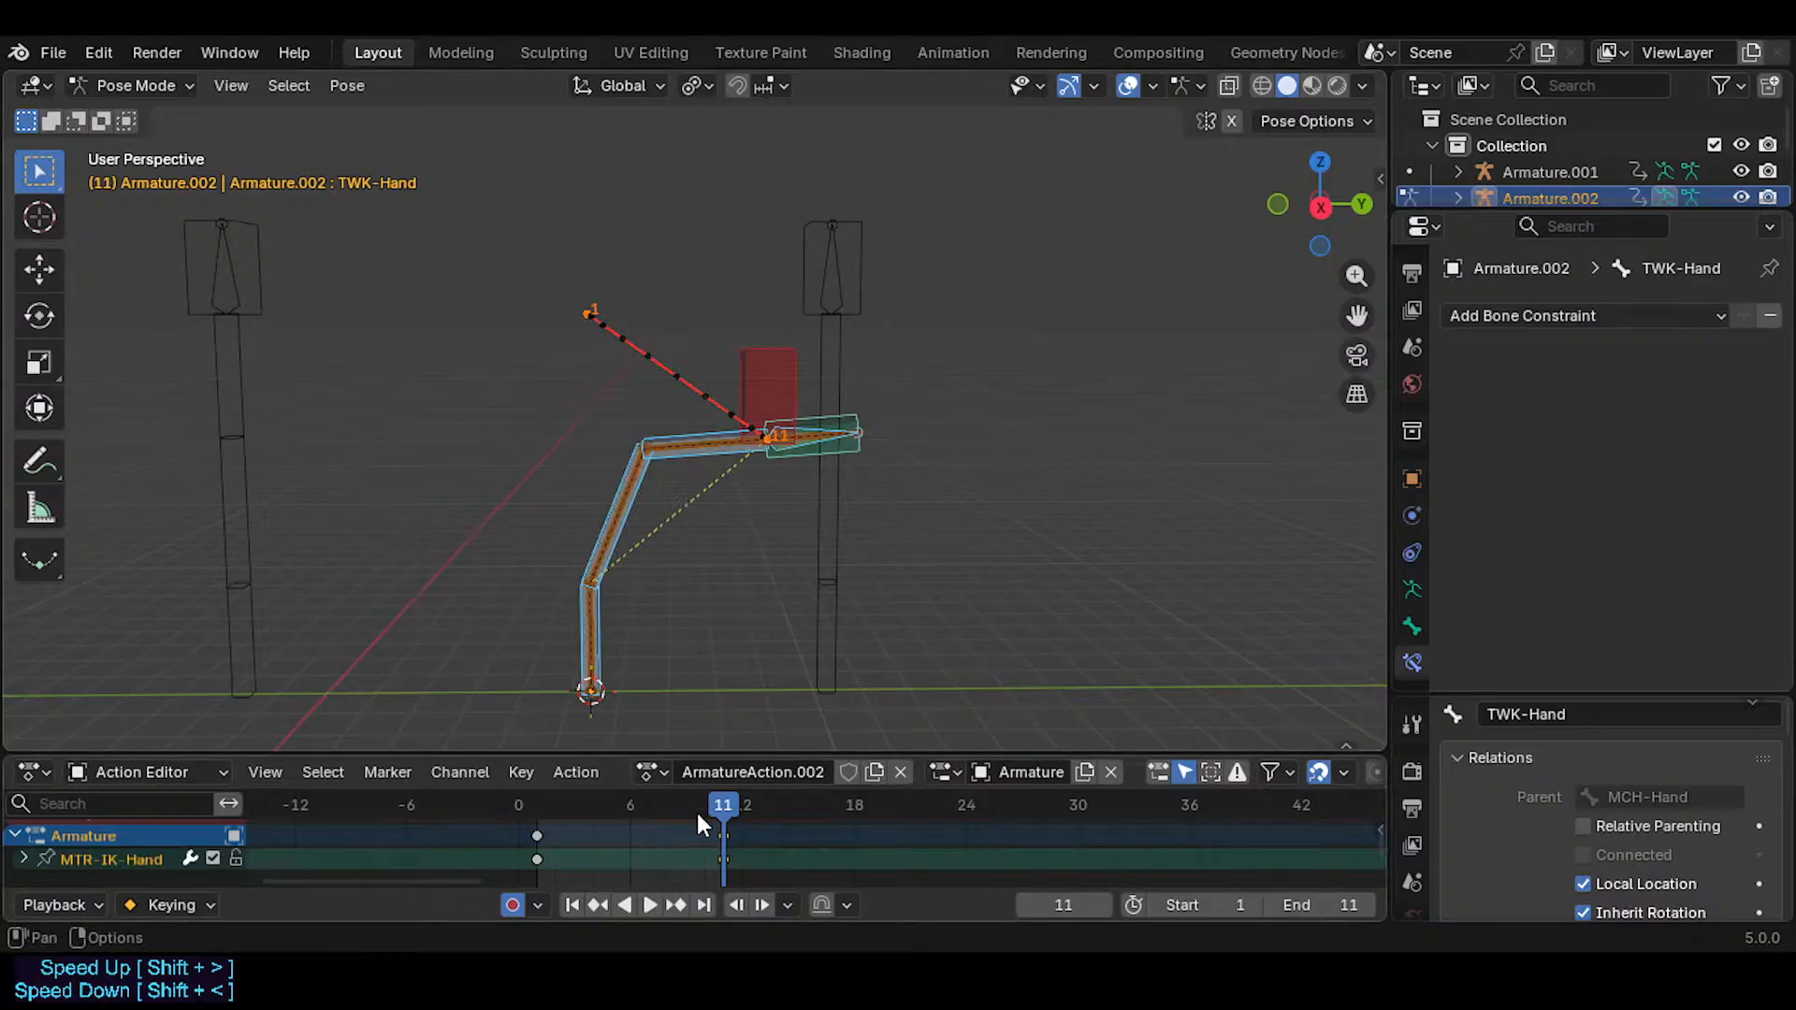
left_click_drag(698, 812, 540, 783)
left_click(576, 254)
left_click(576, 256)
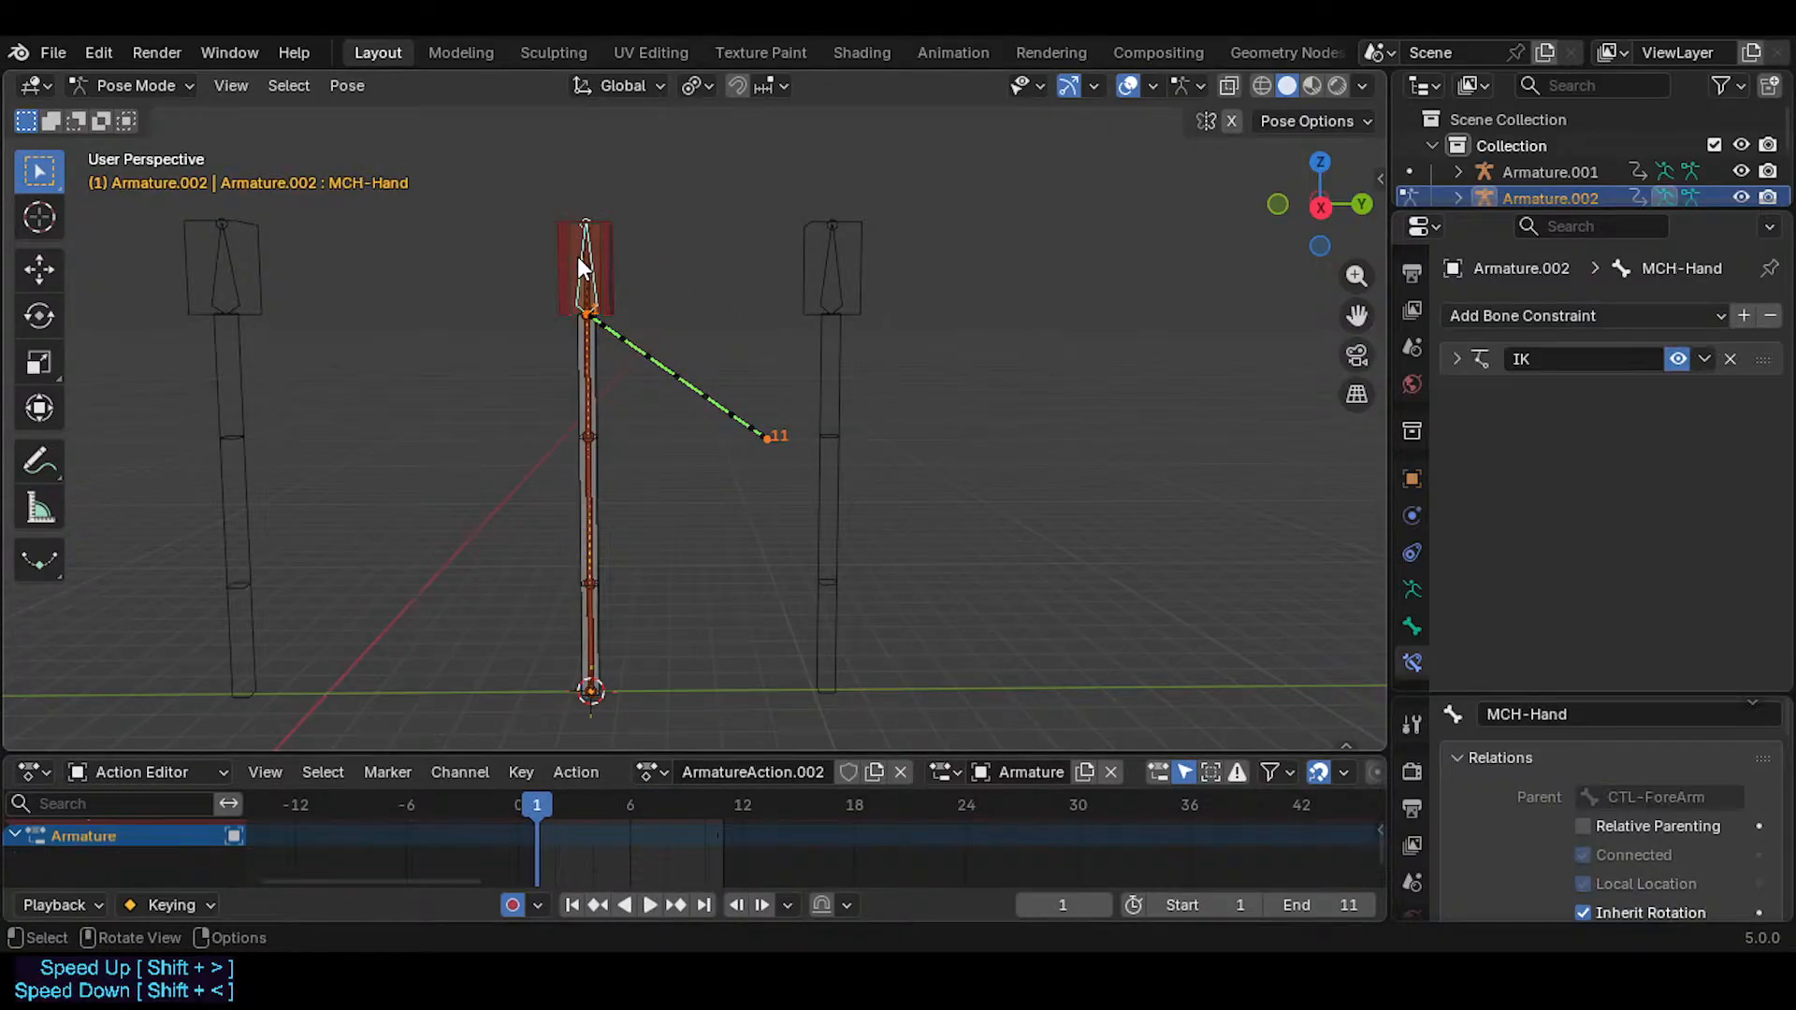
left_click(577, 256)
left_click(576, 256)
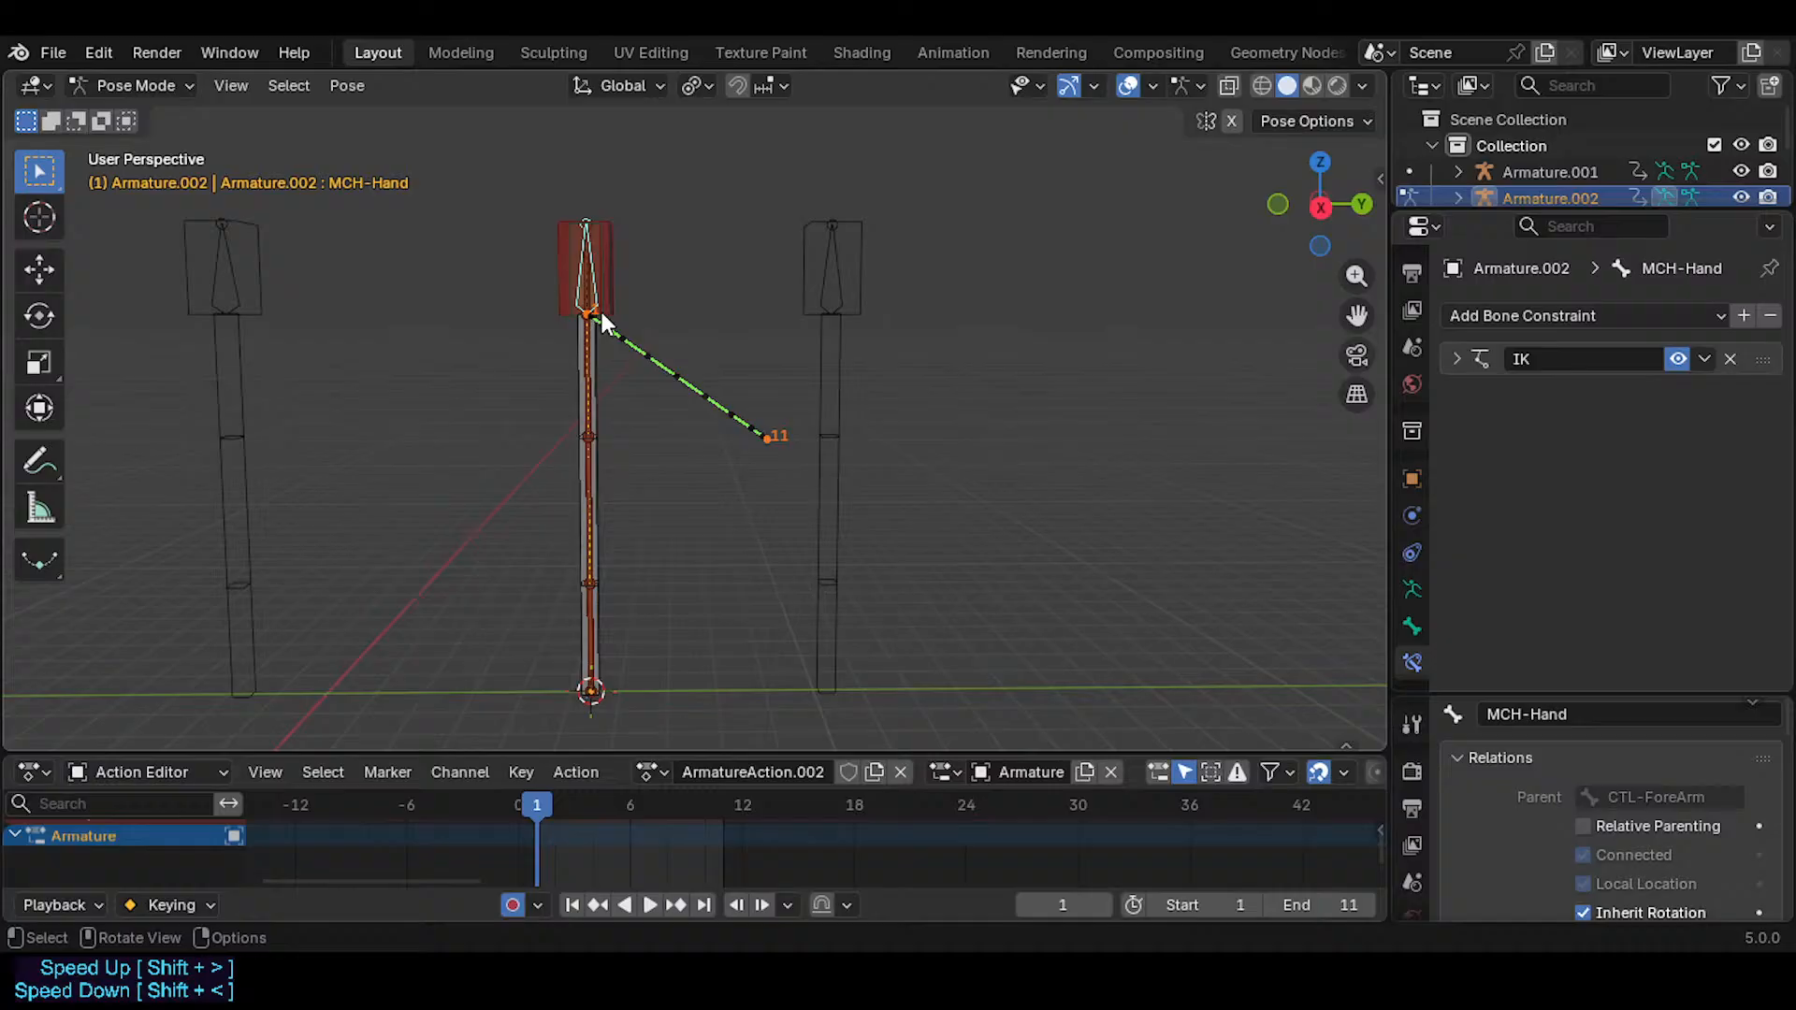
left_click(578, 264)
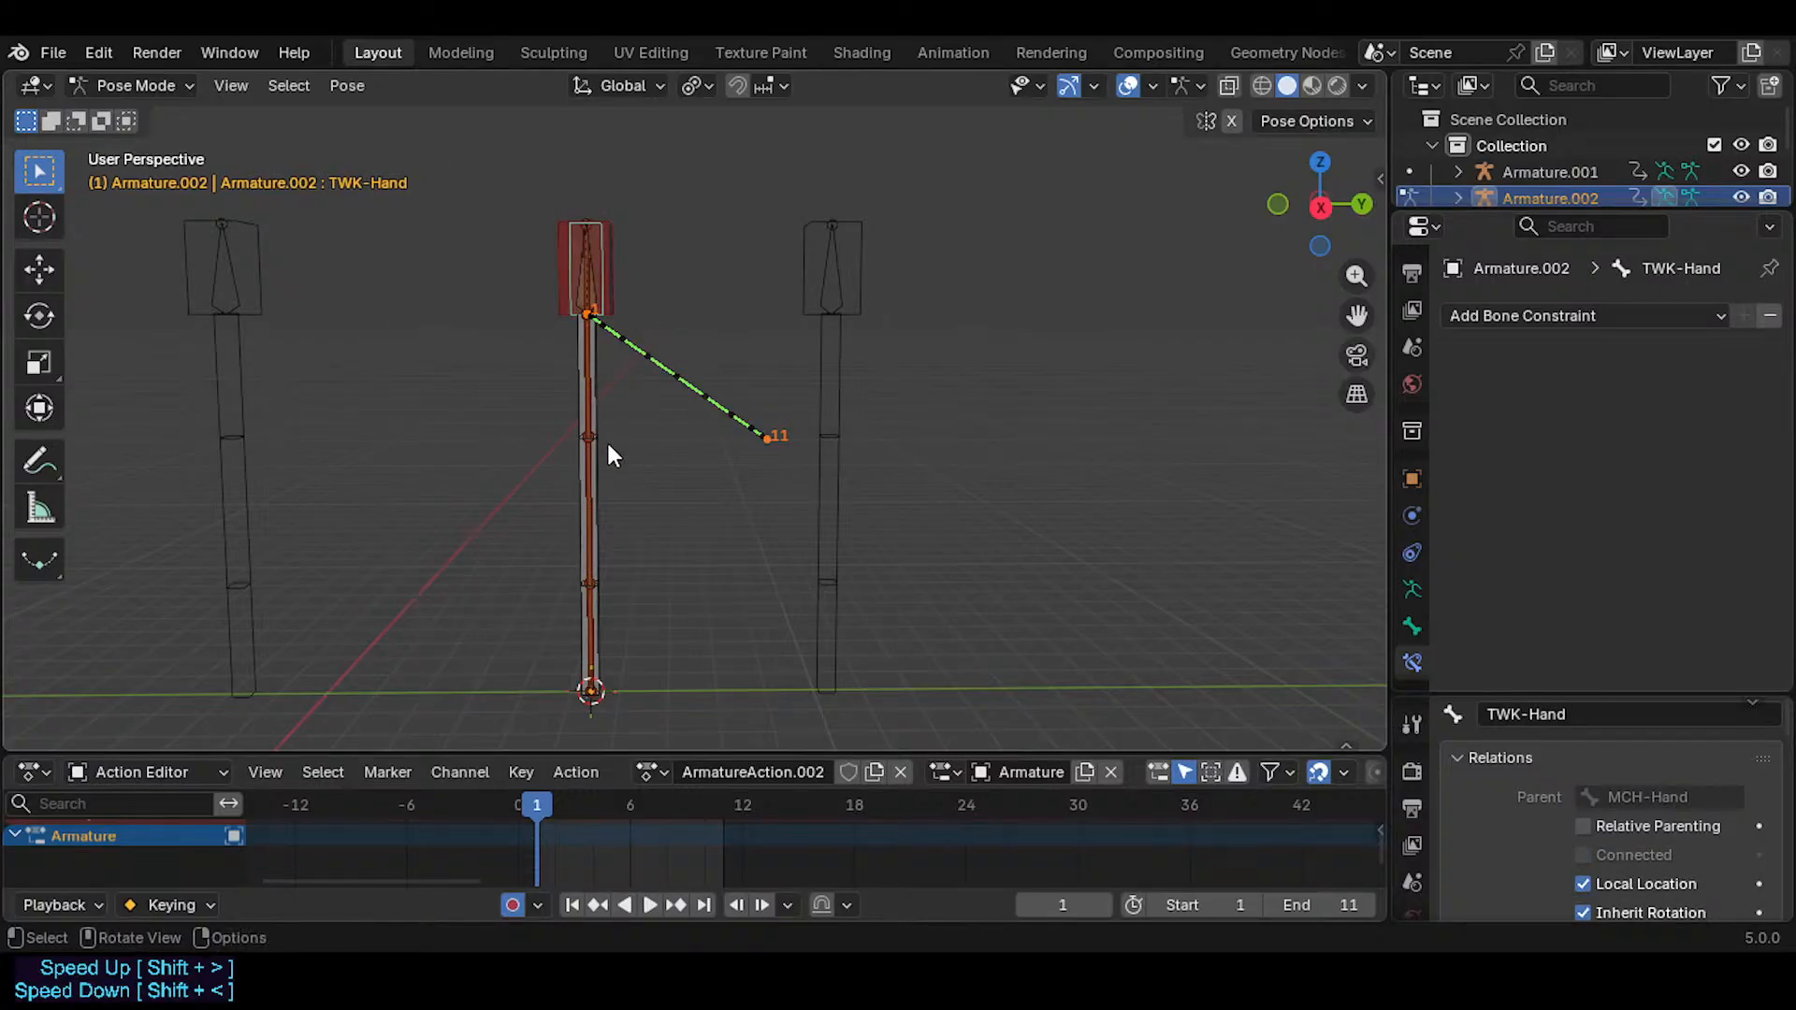
left_click(611, 266)
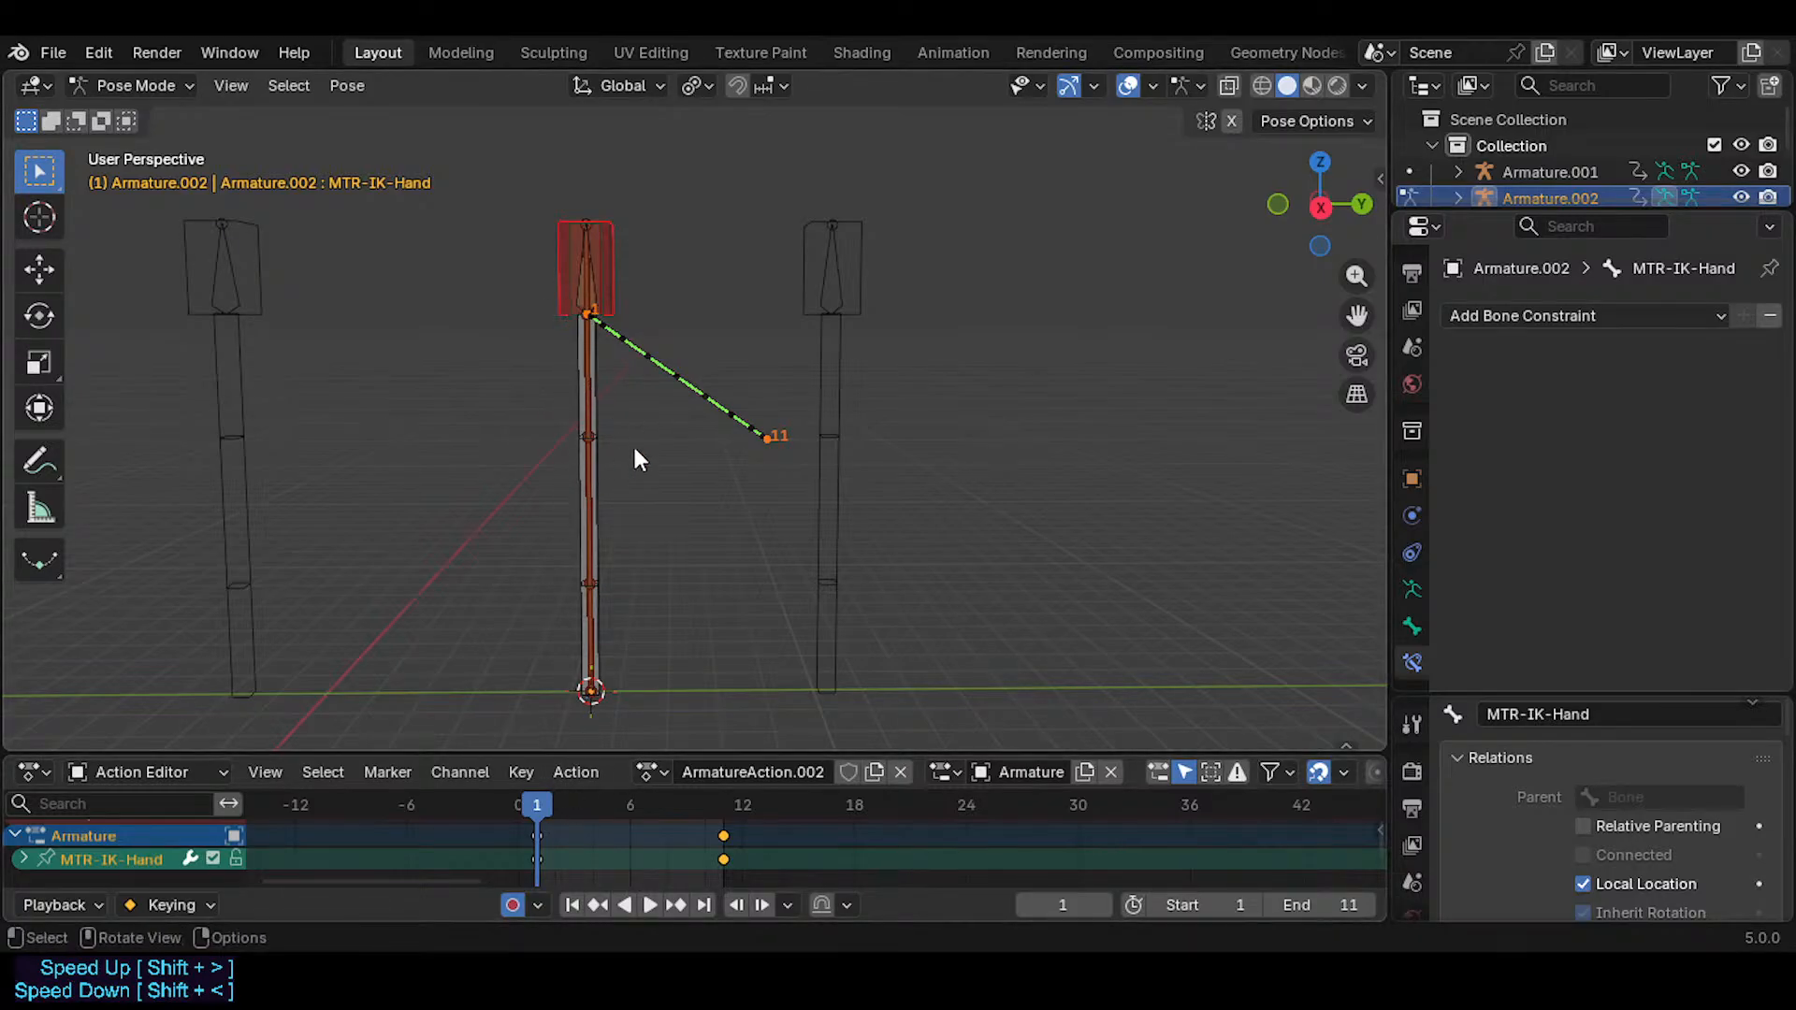
left_click_drag(547, 815, 699, 823)
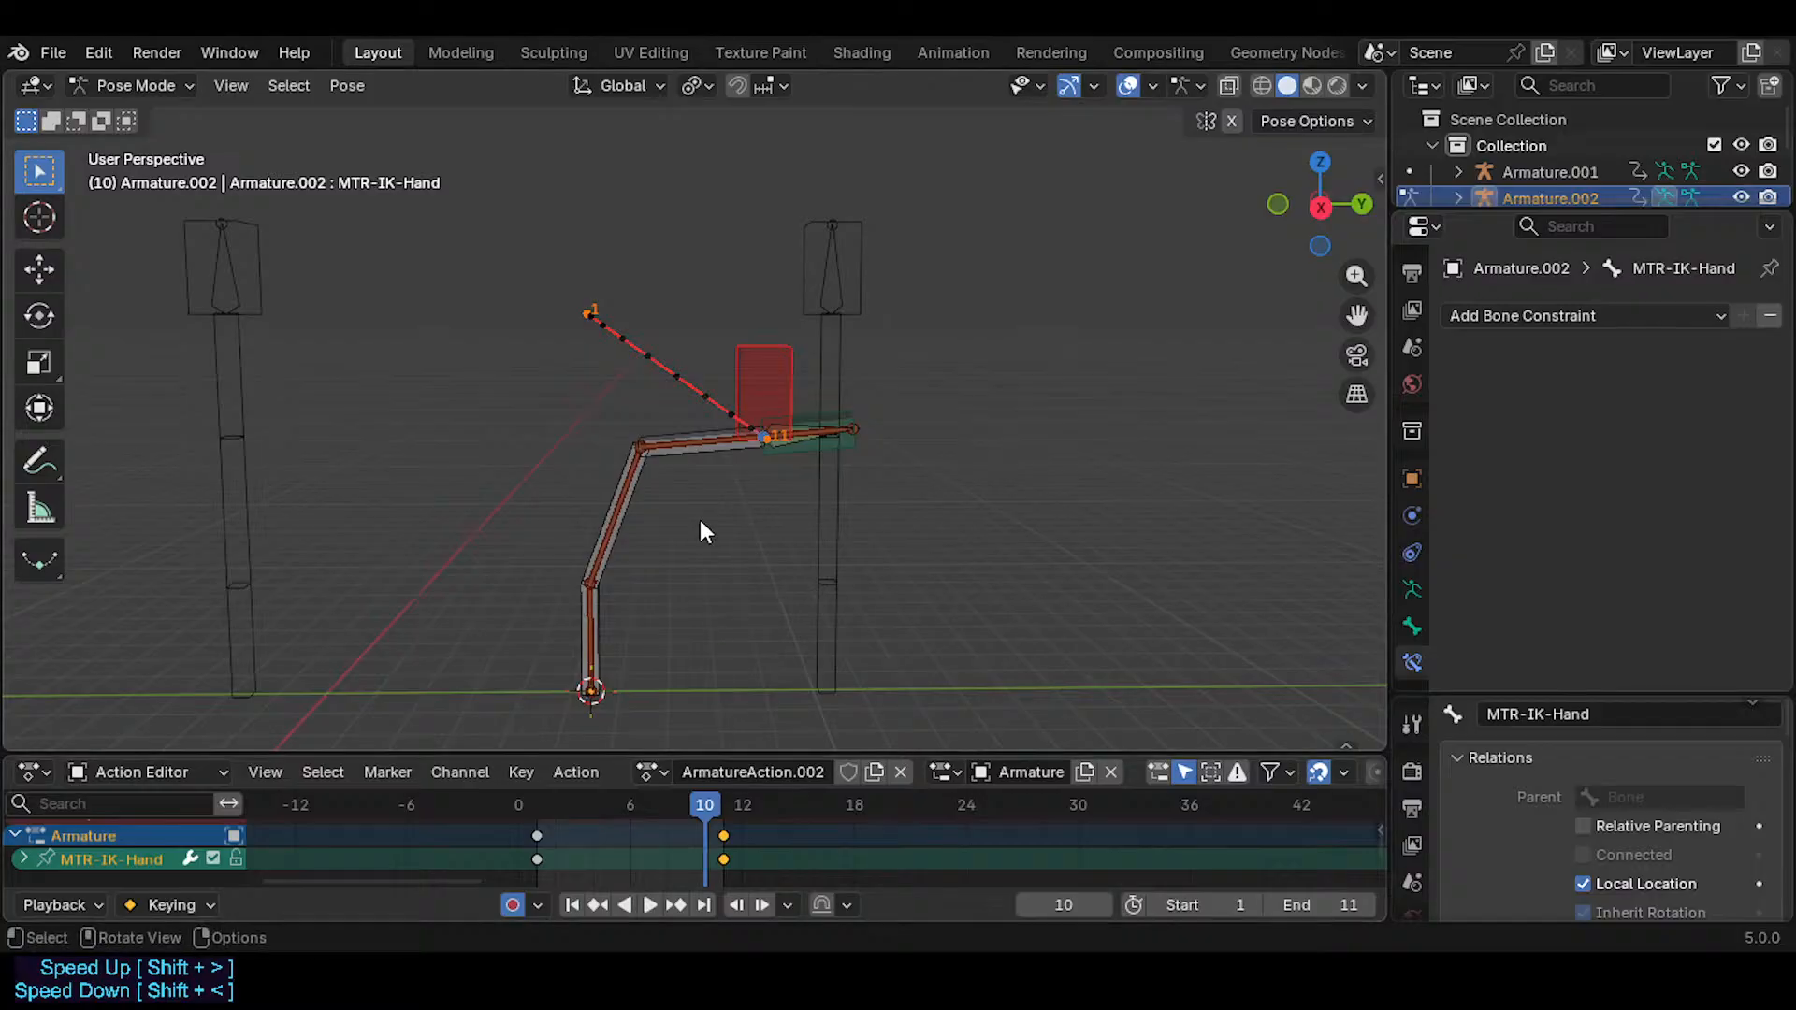
- Calculate a motion path for MCH-Hand, and clear all of Armature.002's bone paths
left_click(707, 464)
left_click(794, 434)
left_click(788, 444)
left_click(787, 443)
key("q")
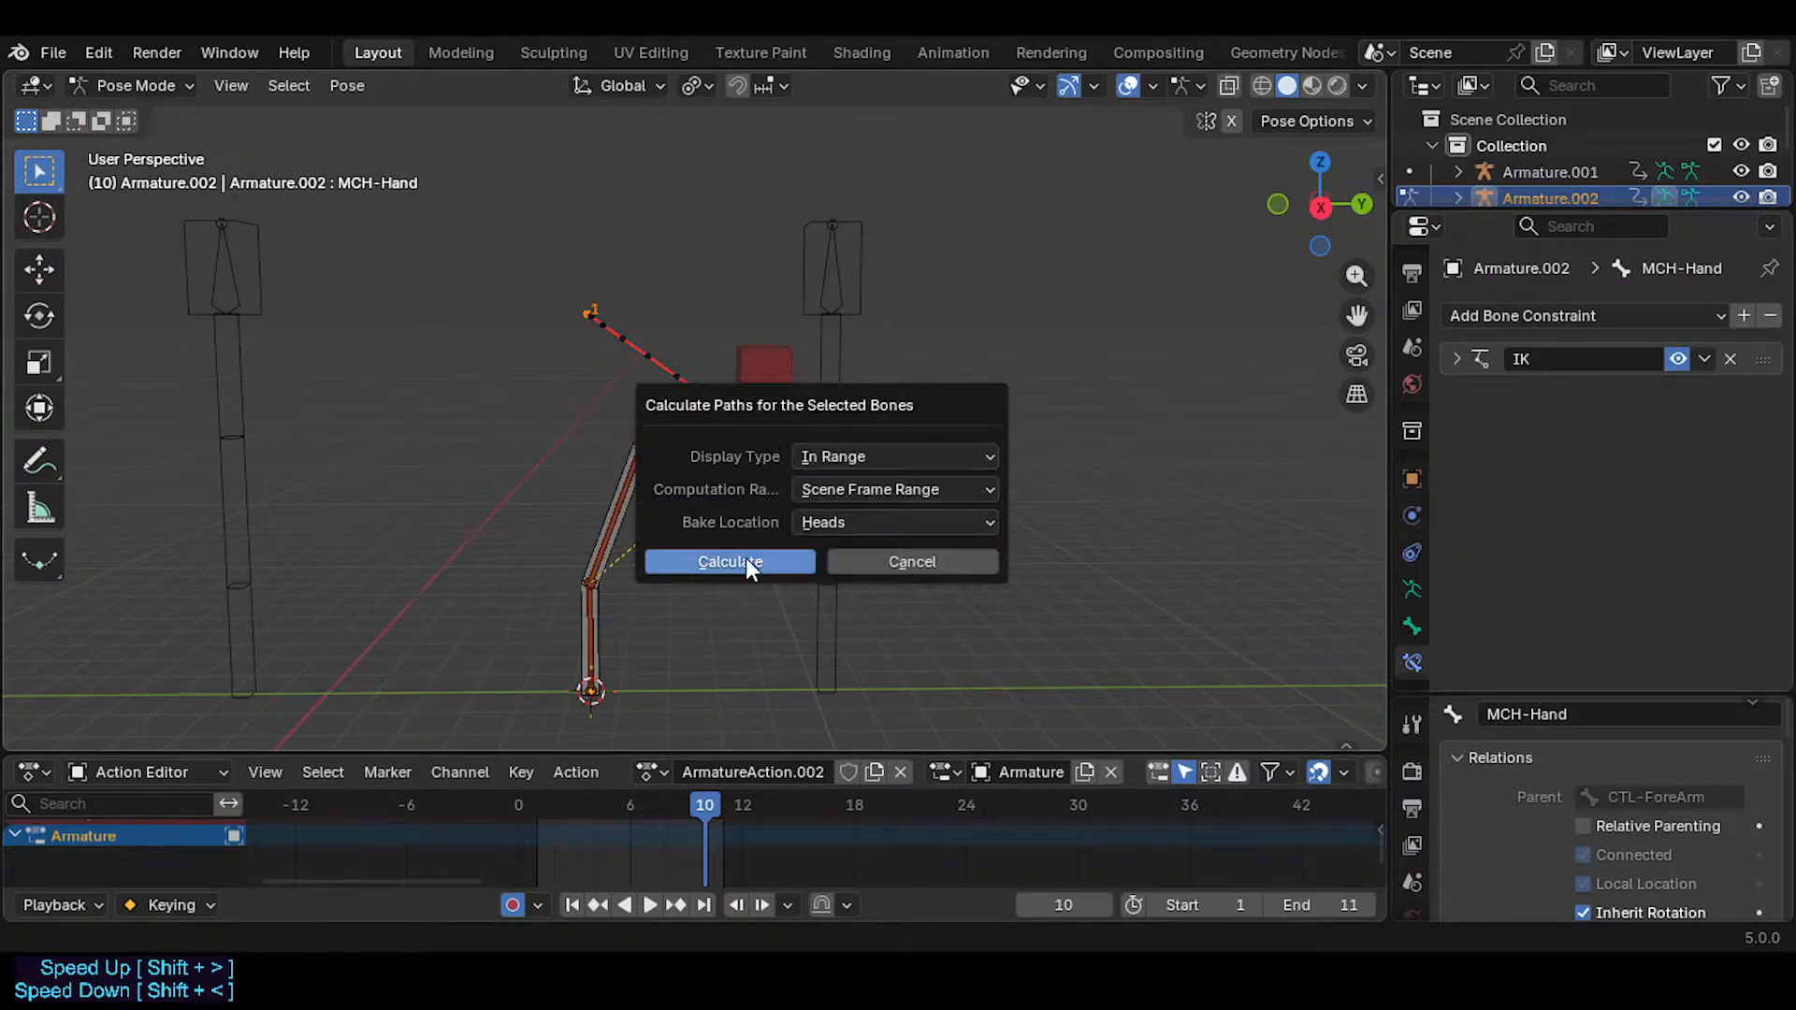
left_click(745, 557)
left_click(774, 378)
key("alt+q")
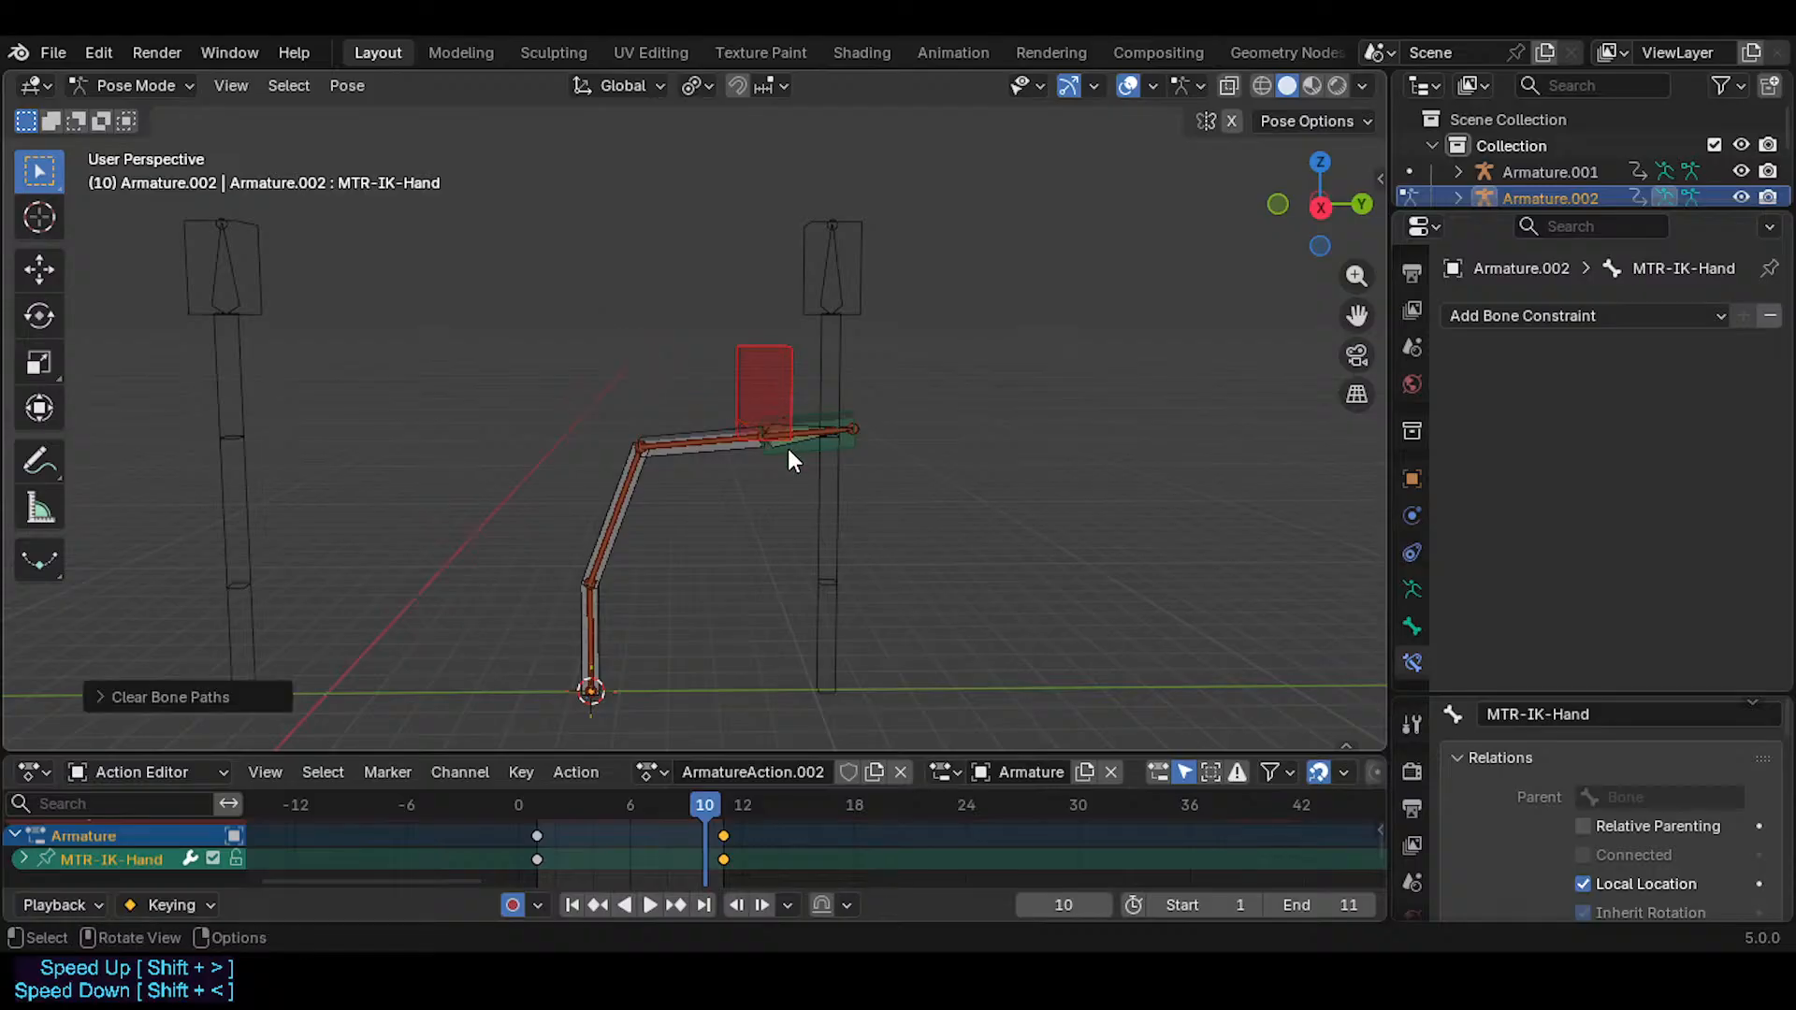
- Calculate MCH-Hand's motion path with display type In Range, Scene Frame Range and bake location Heads
left_click(788, 444)
left_click(788, 445)
left_click(788, 443)
key("q")
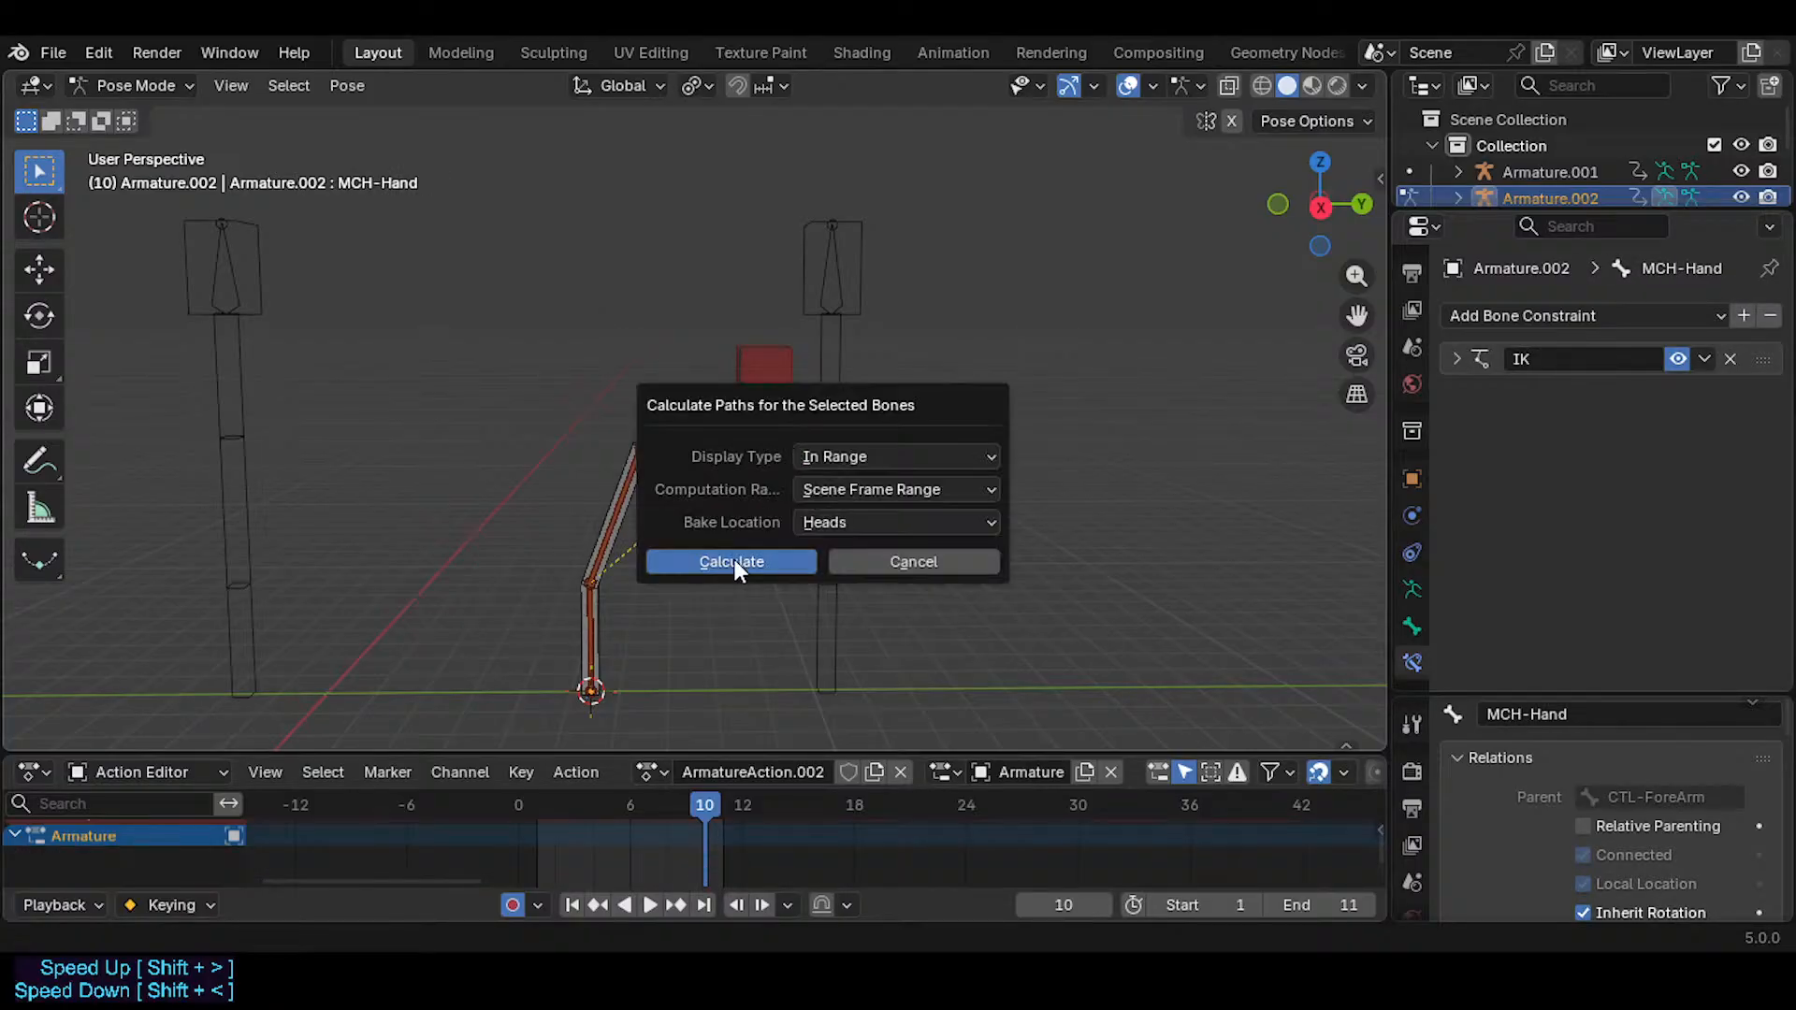
left_click(733, 559)
- Insert keyframes for TWK-Hand at frames 1 and 11
left_click_drag(697, 802, 541, 829)
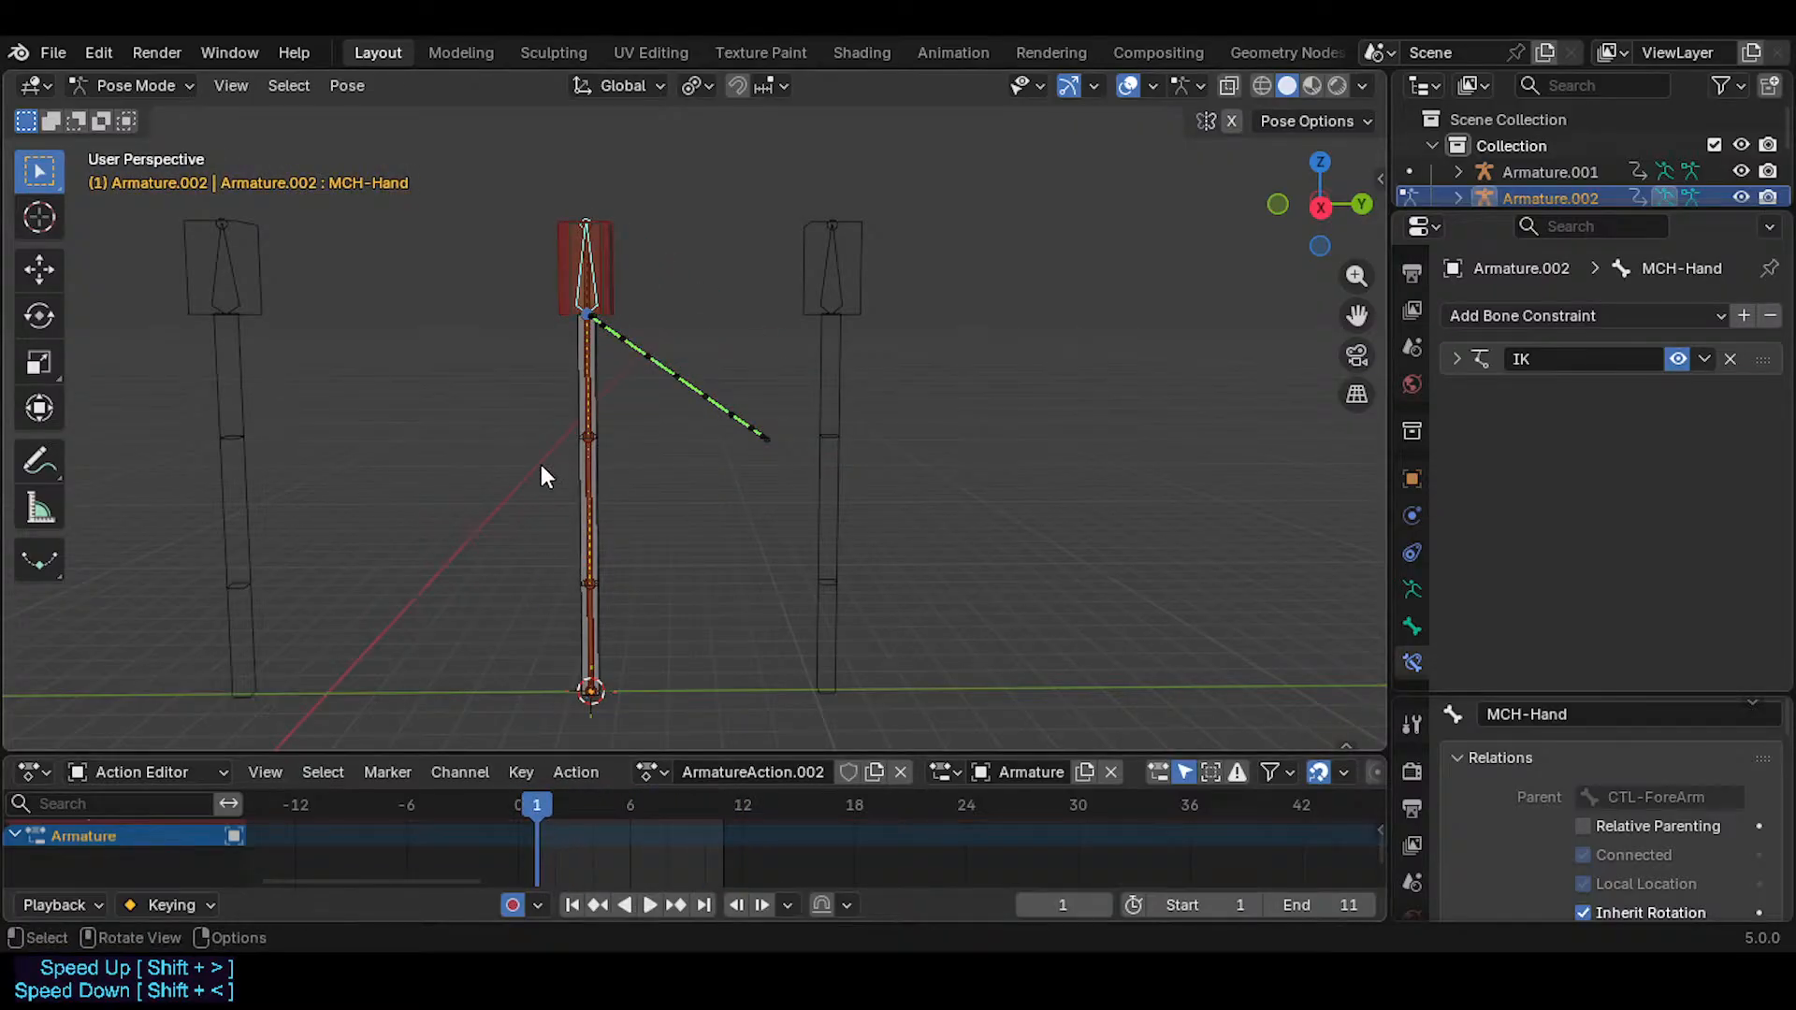
left_click(607, 272)
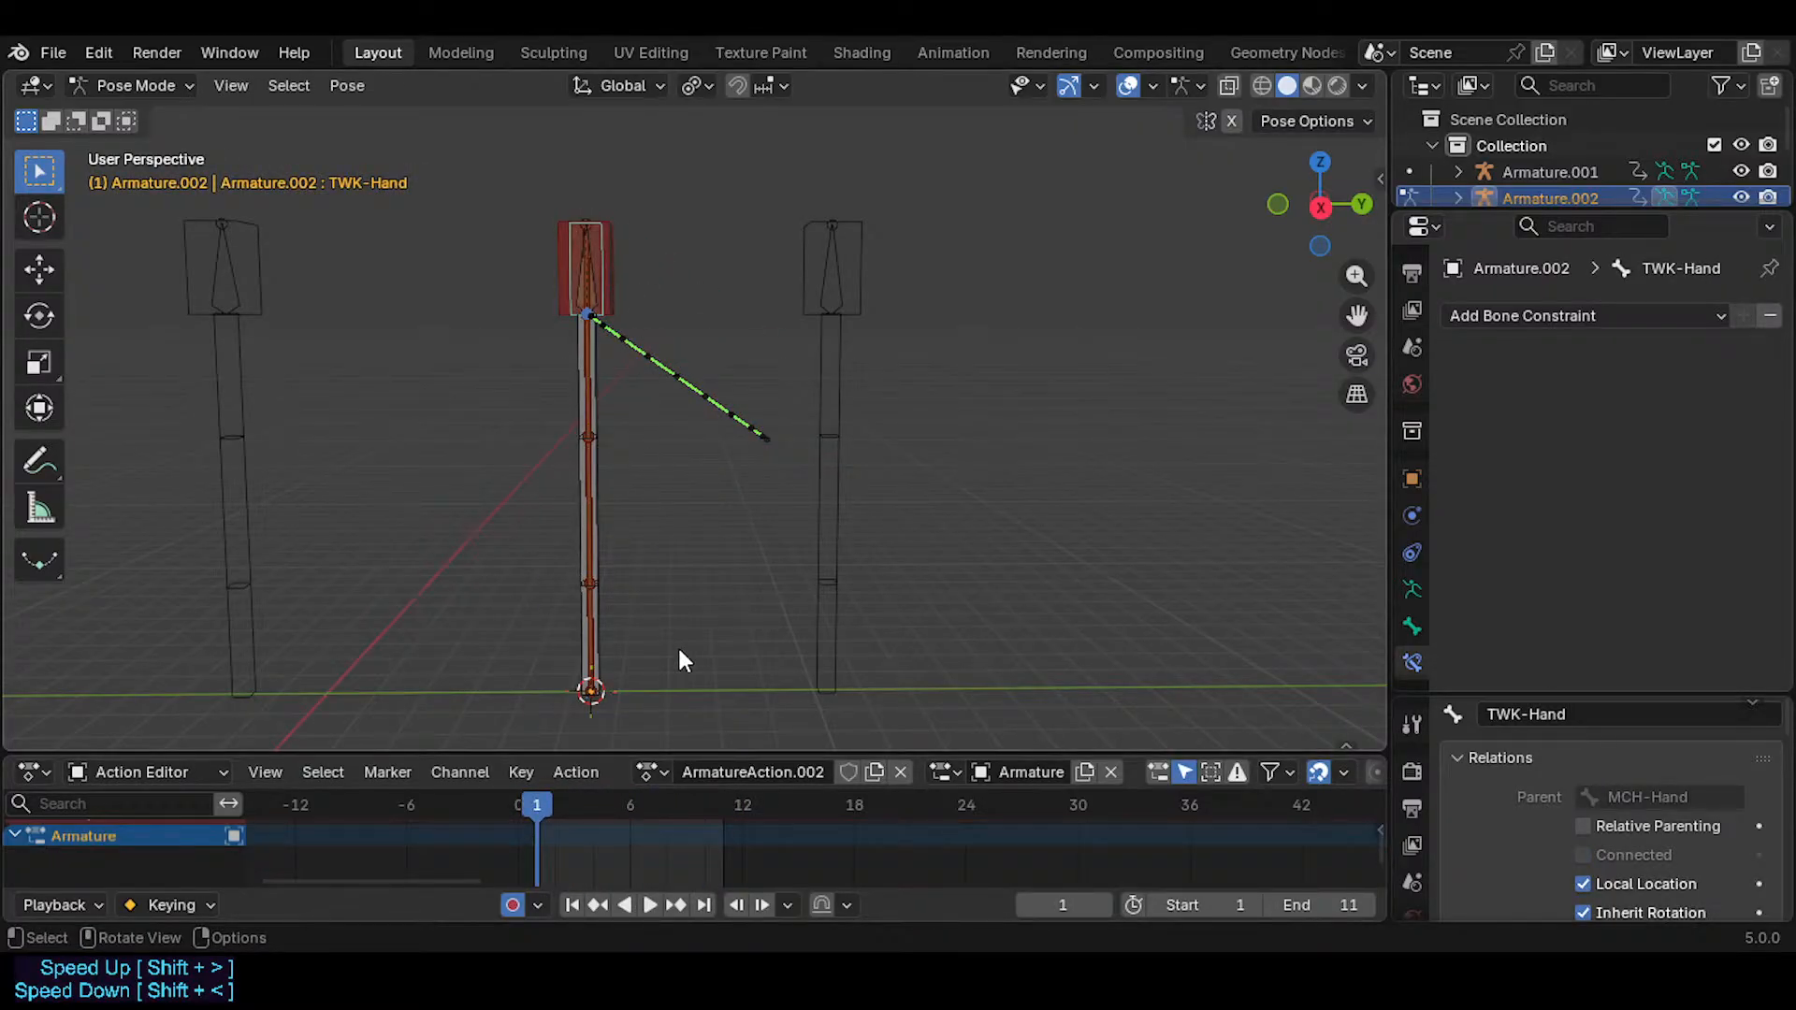
left_click_drag(542, 804, 723, 810)
key("i")
key("i")
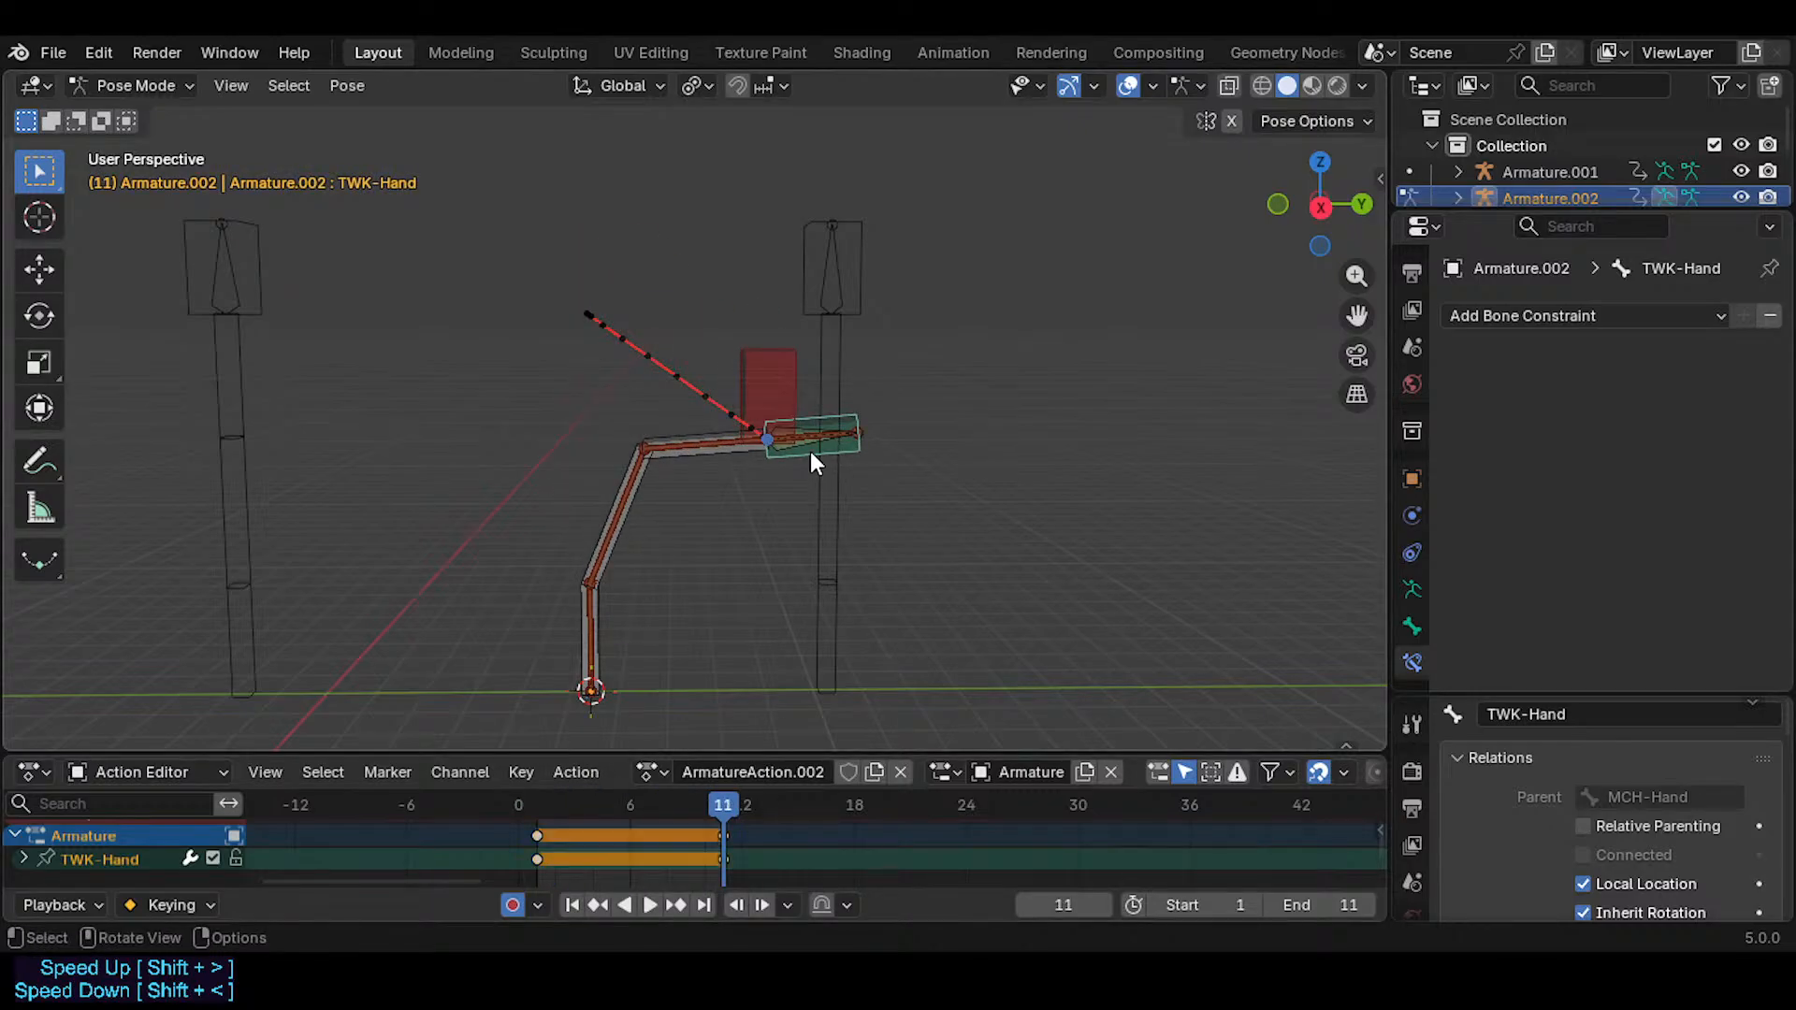
- At frame 8, move TWK-Hand up away from MCH-Hand's path, and calculate its motion path over the scene range at Heads
left_click_drag(716, 808, 666, 811)
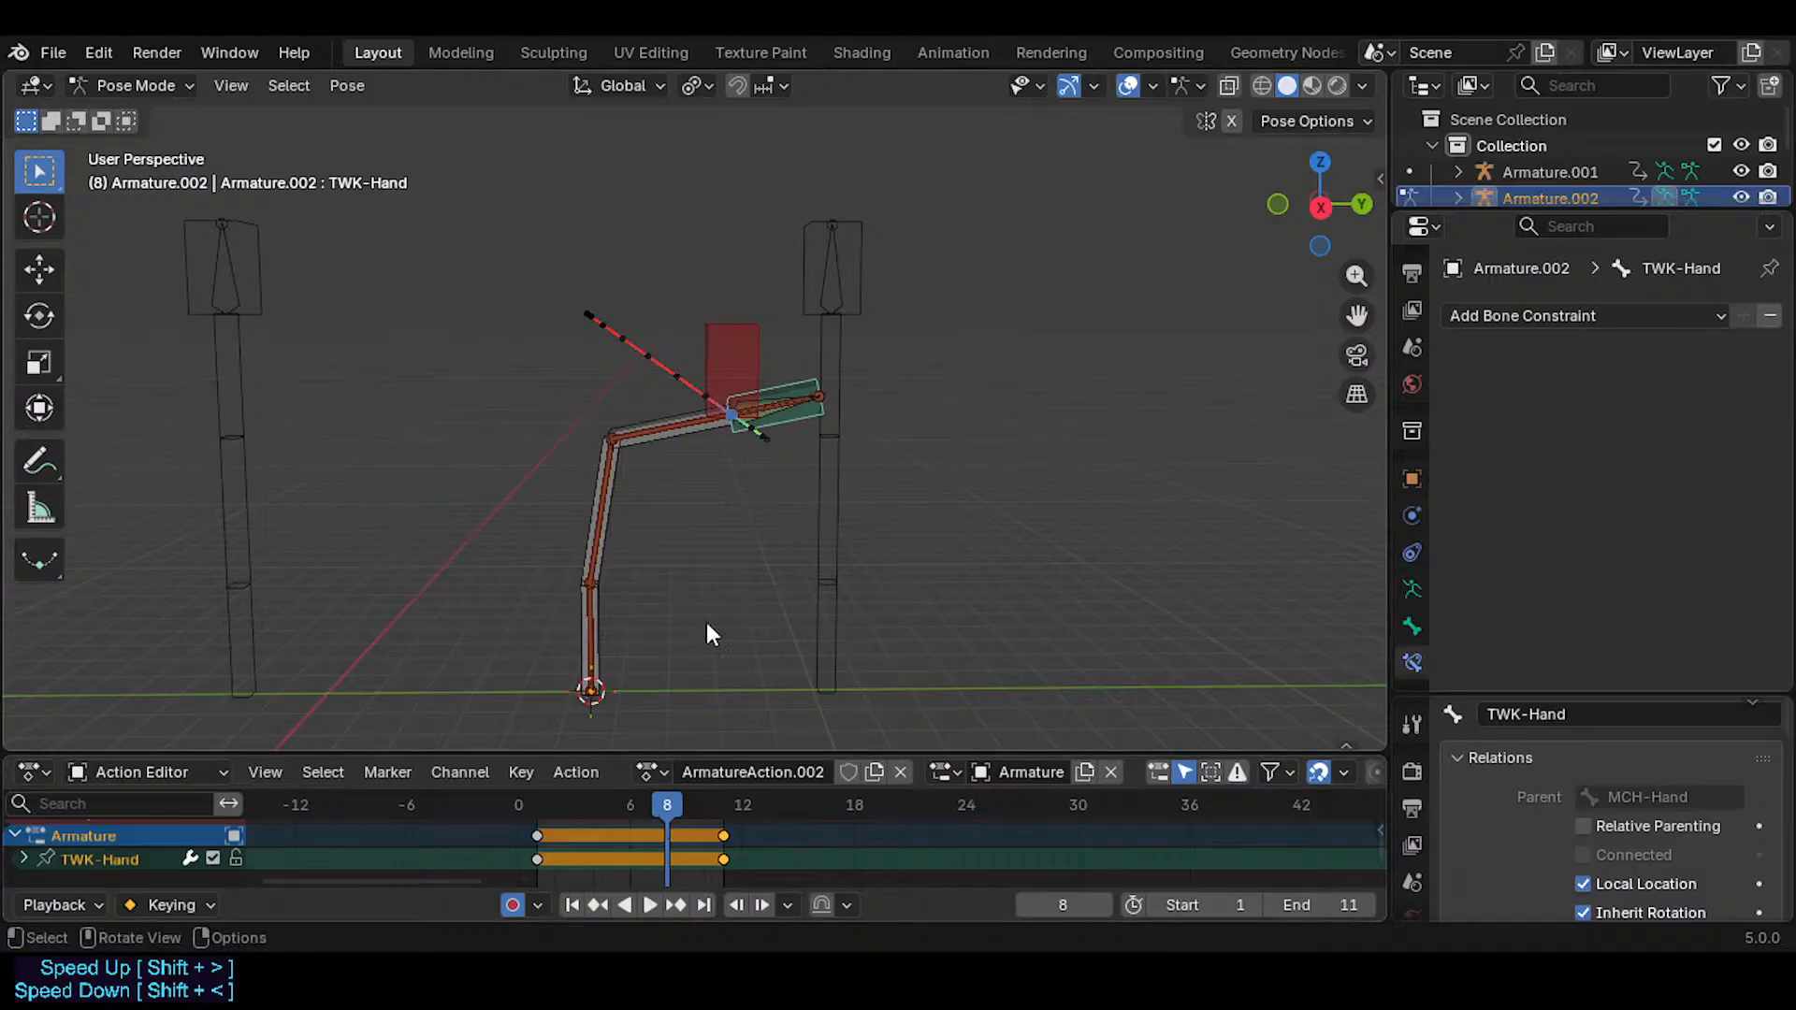
key("g")
left_click(770, 430)
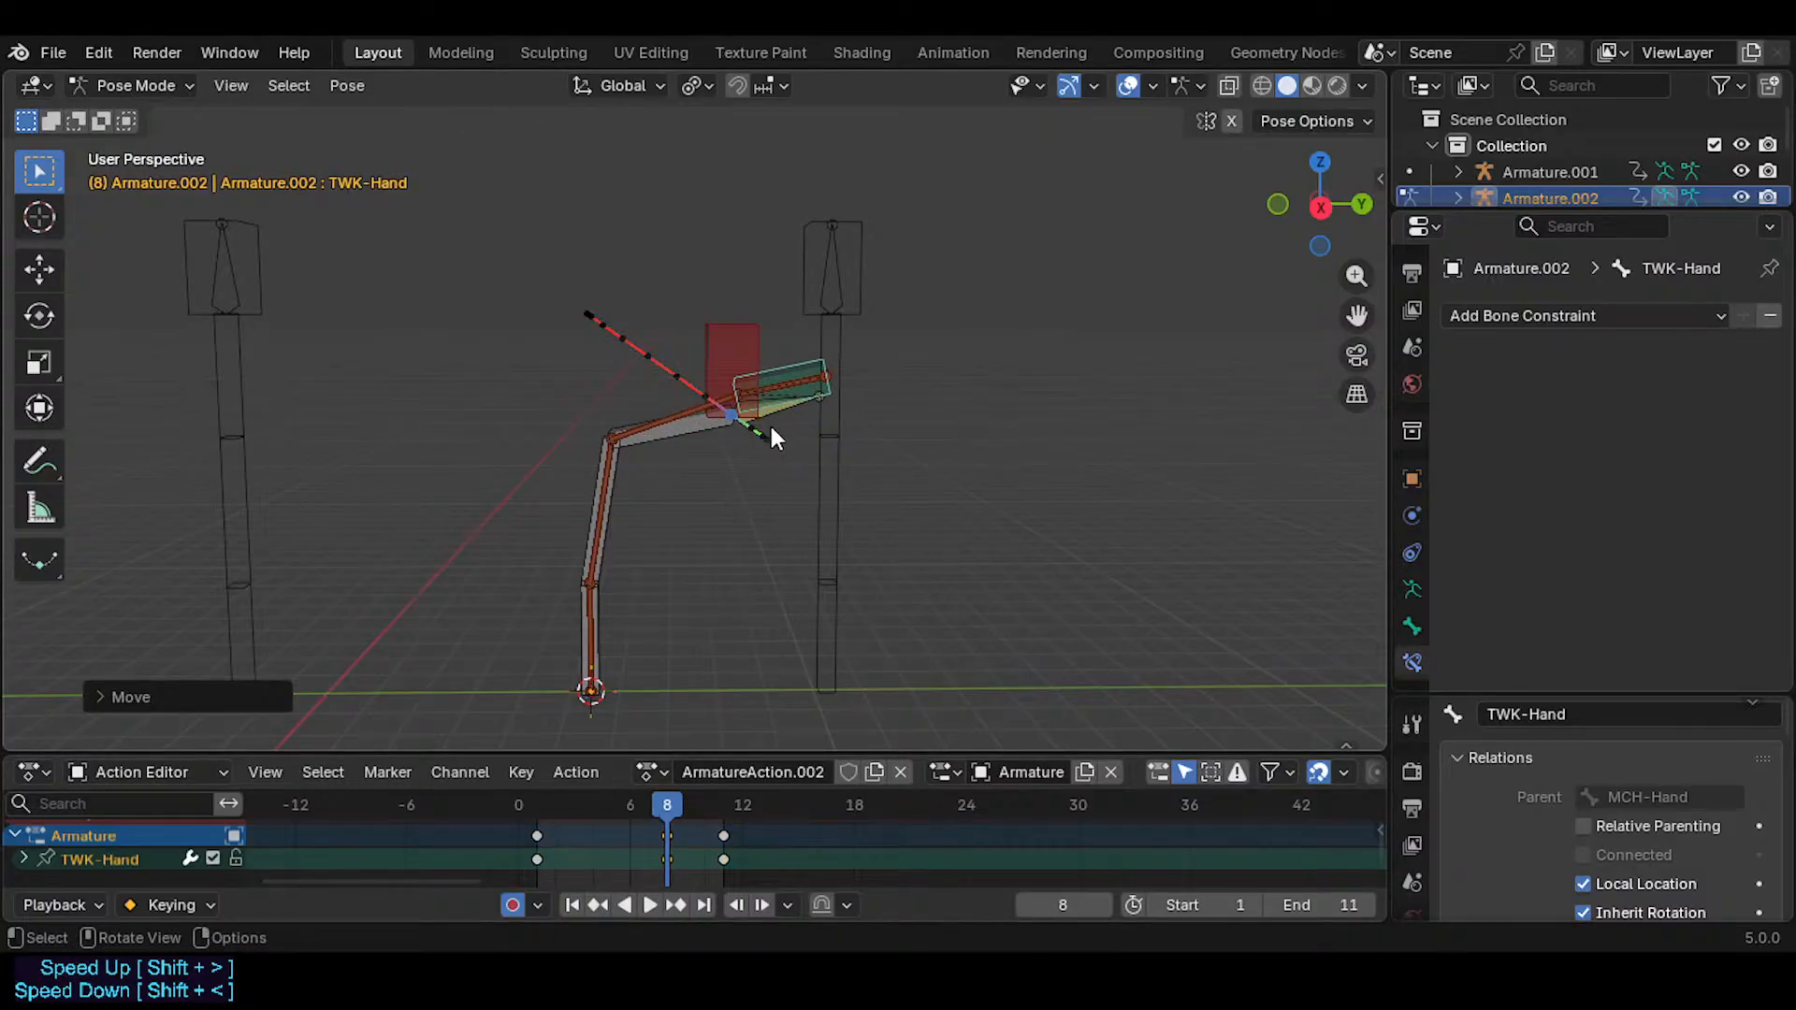
key("g")
left_click(777, 408)
key("ctrl+m")
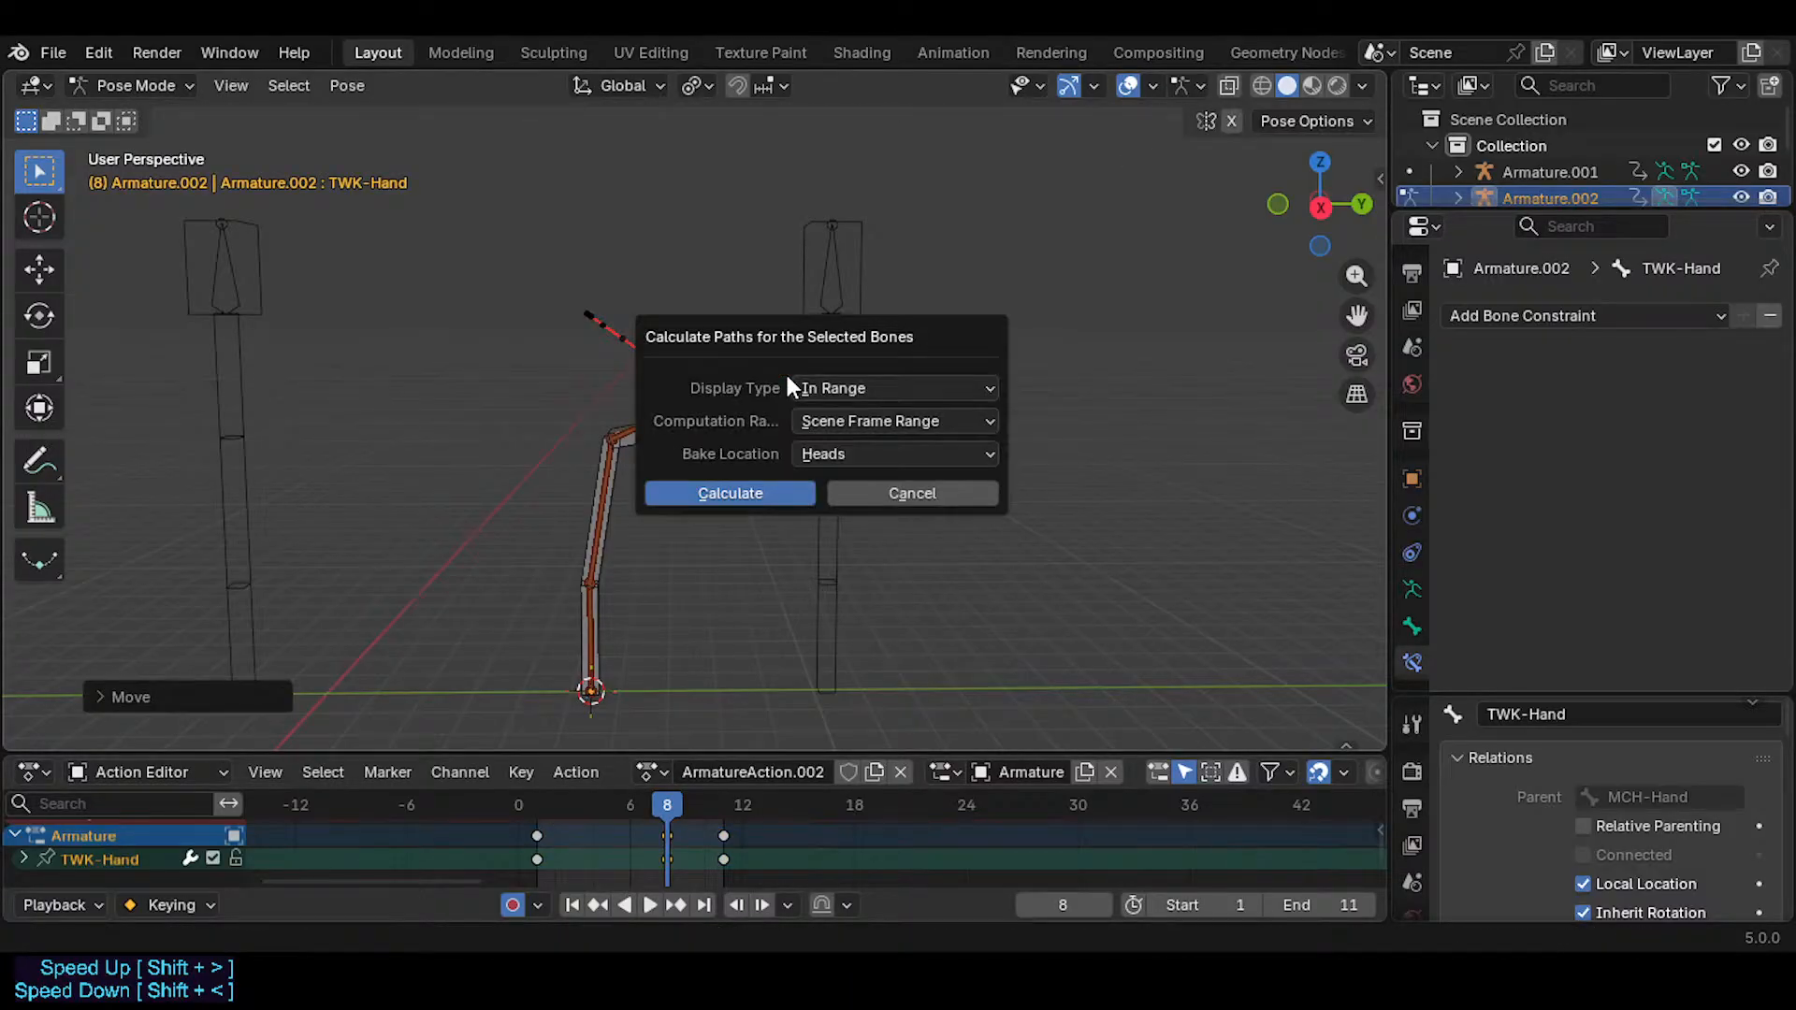
left_click(754, 495)
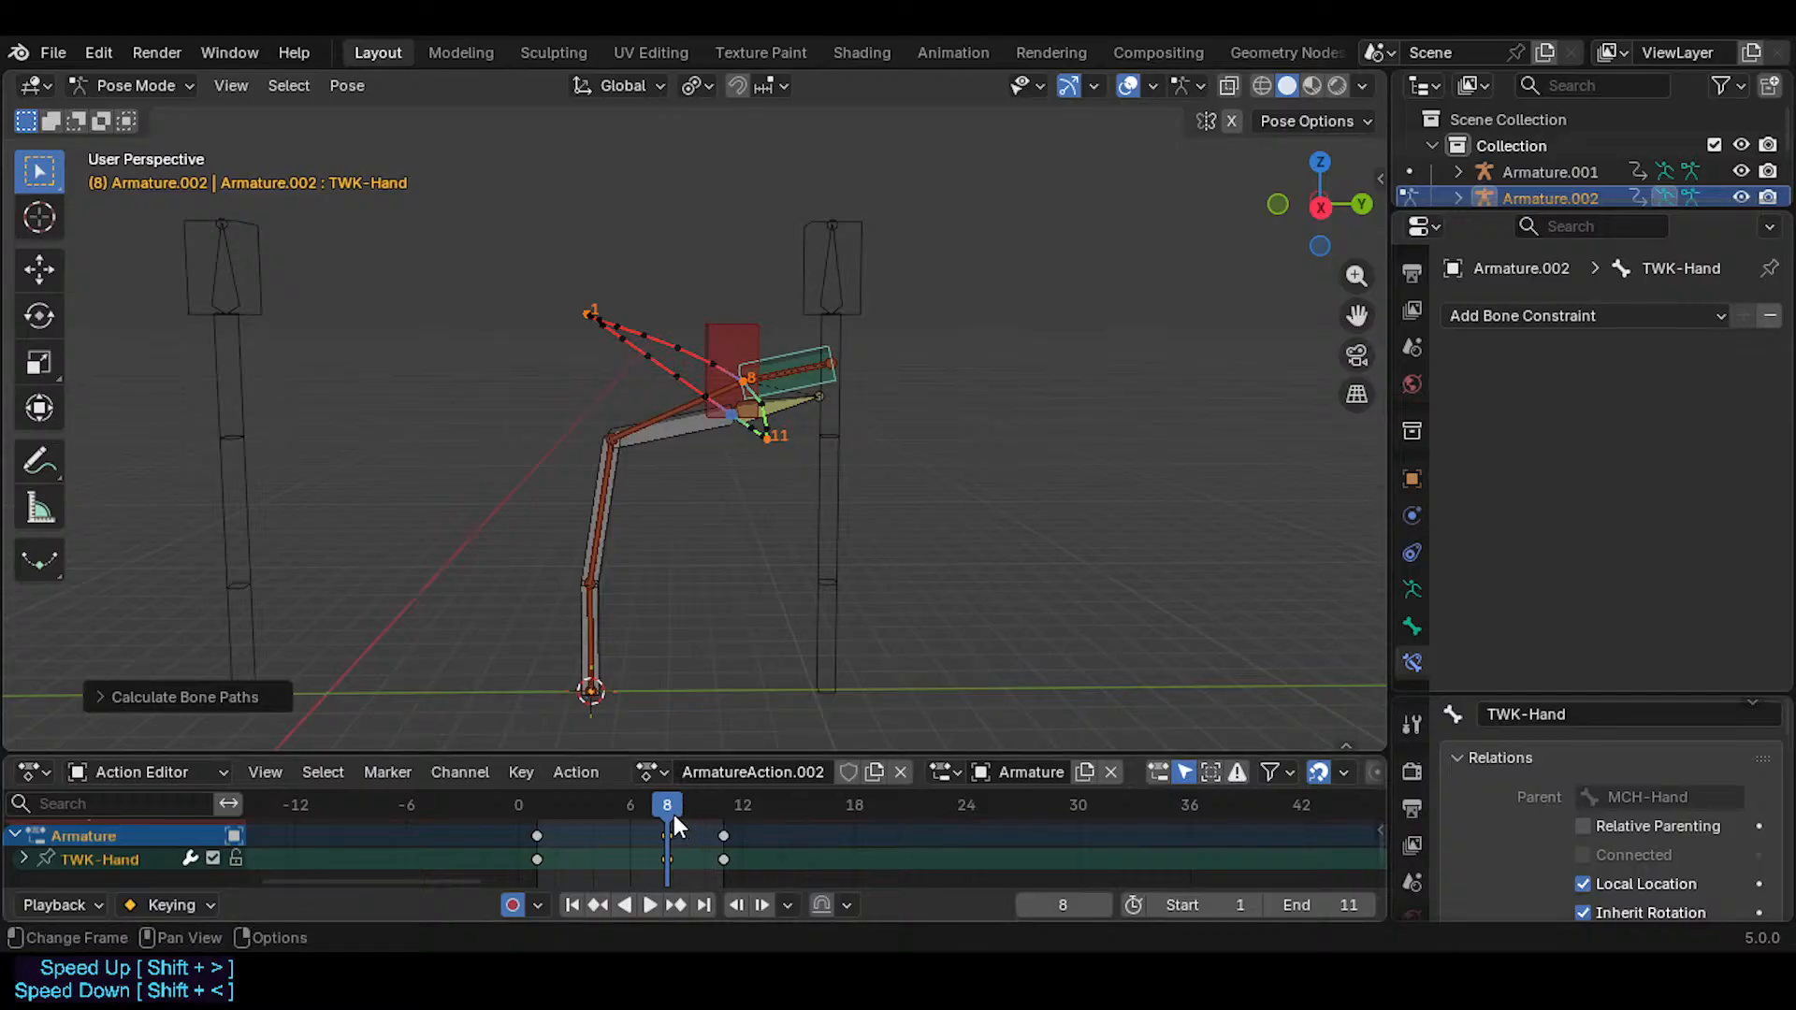
left_click_drag(654, 799, 665, 881)
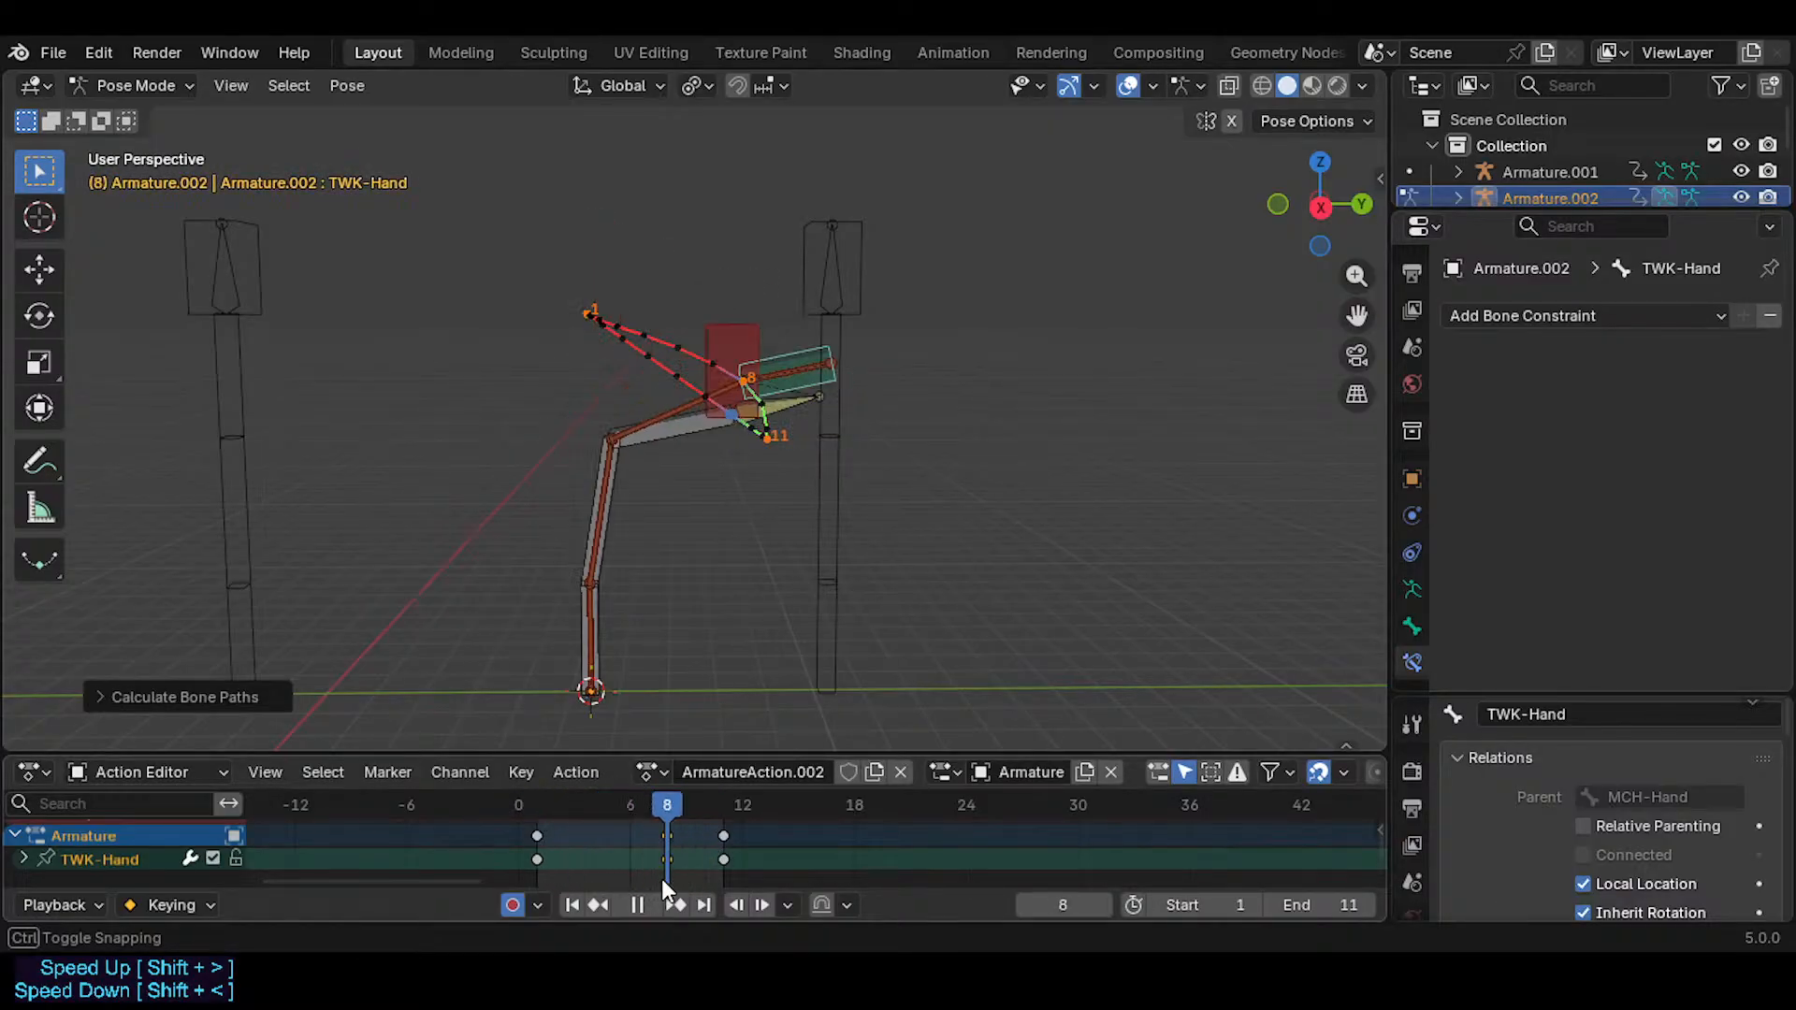
left_click(654, 438)
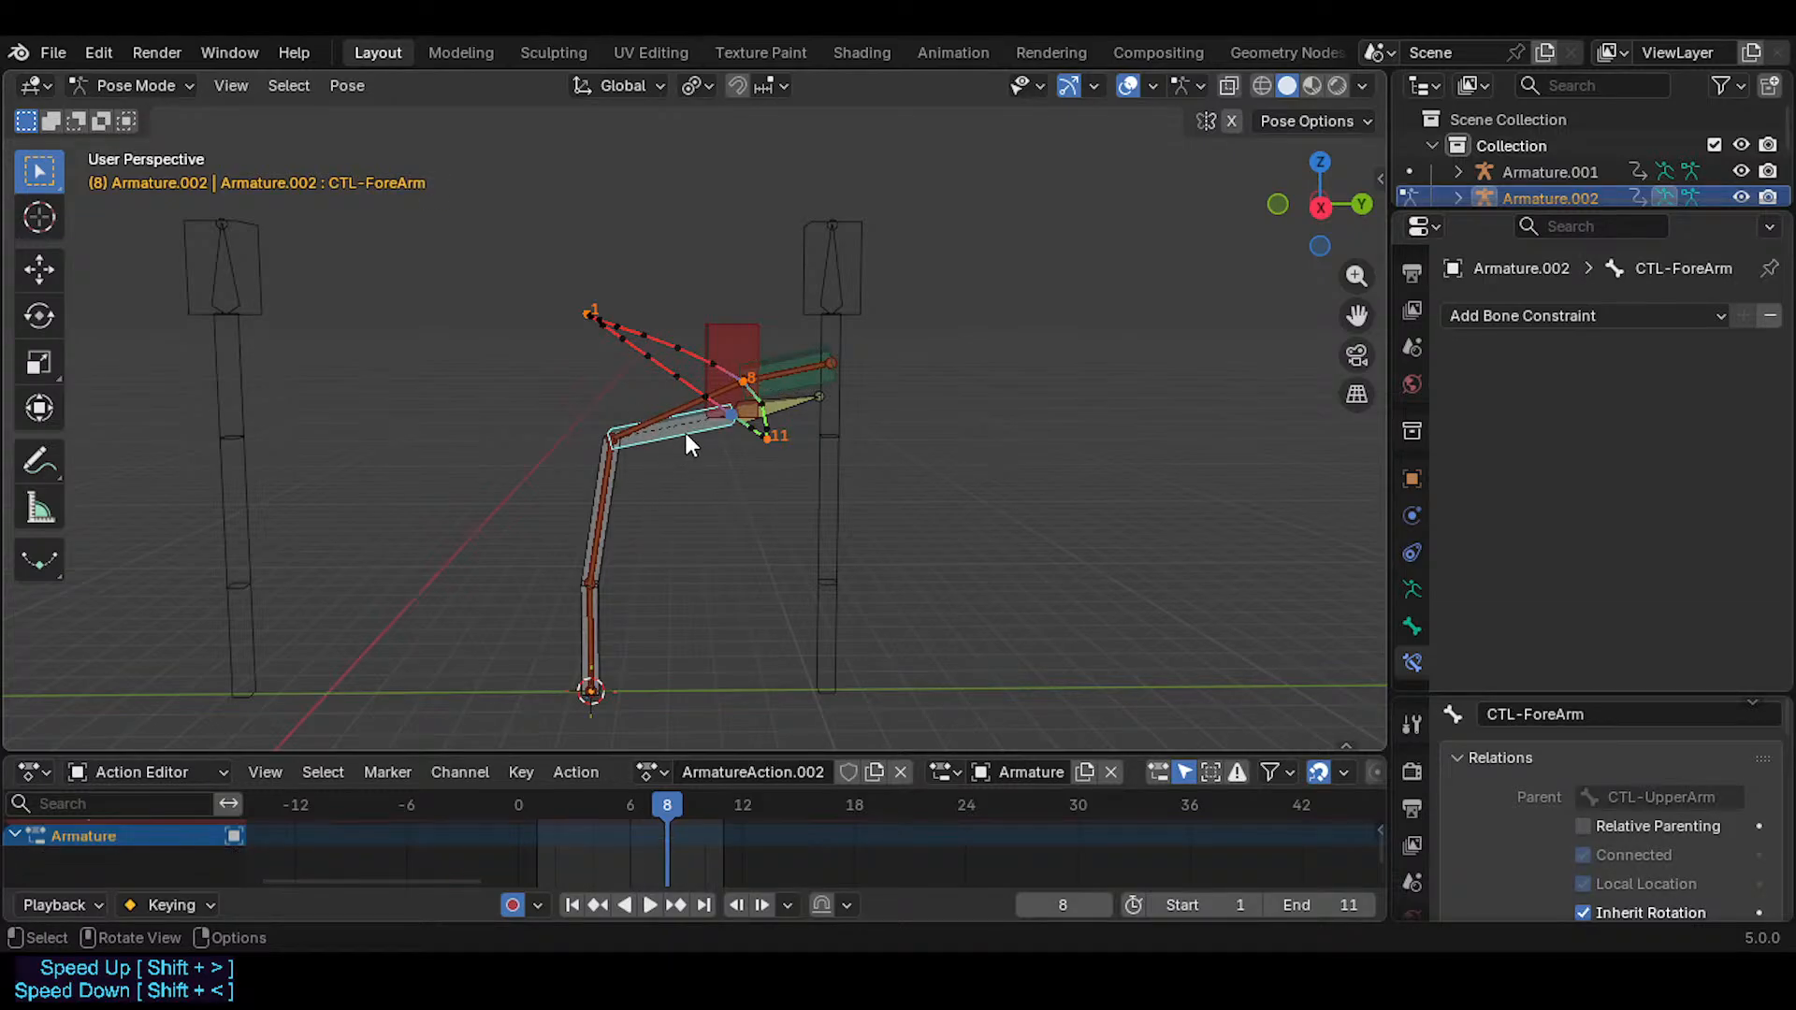
left_click(777, 389)
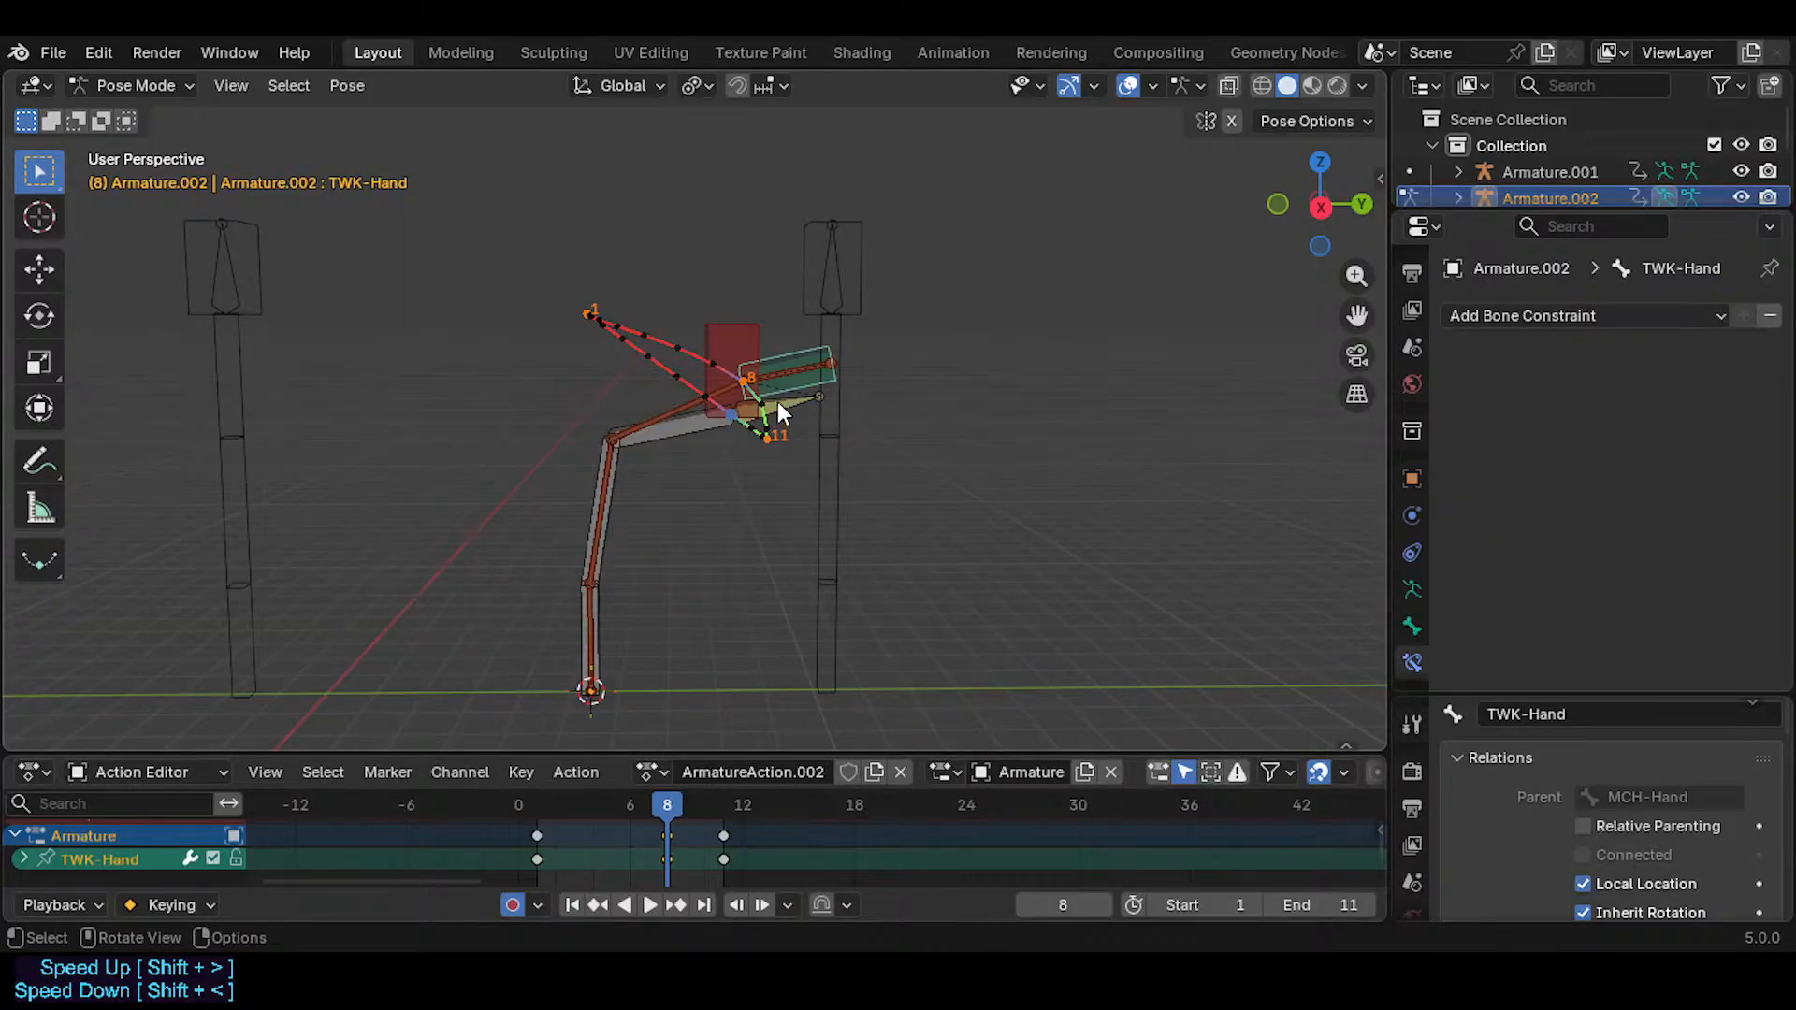
key("r")
key("Escape")
left_click(686, 408)
key("r")
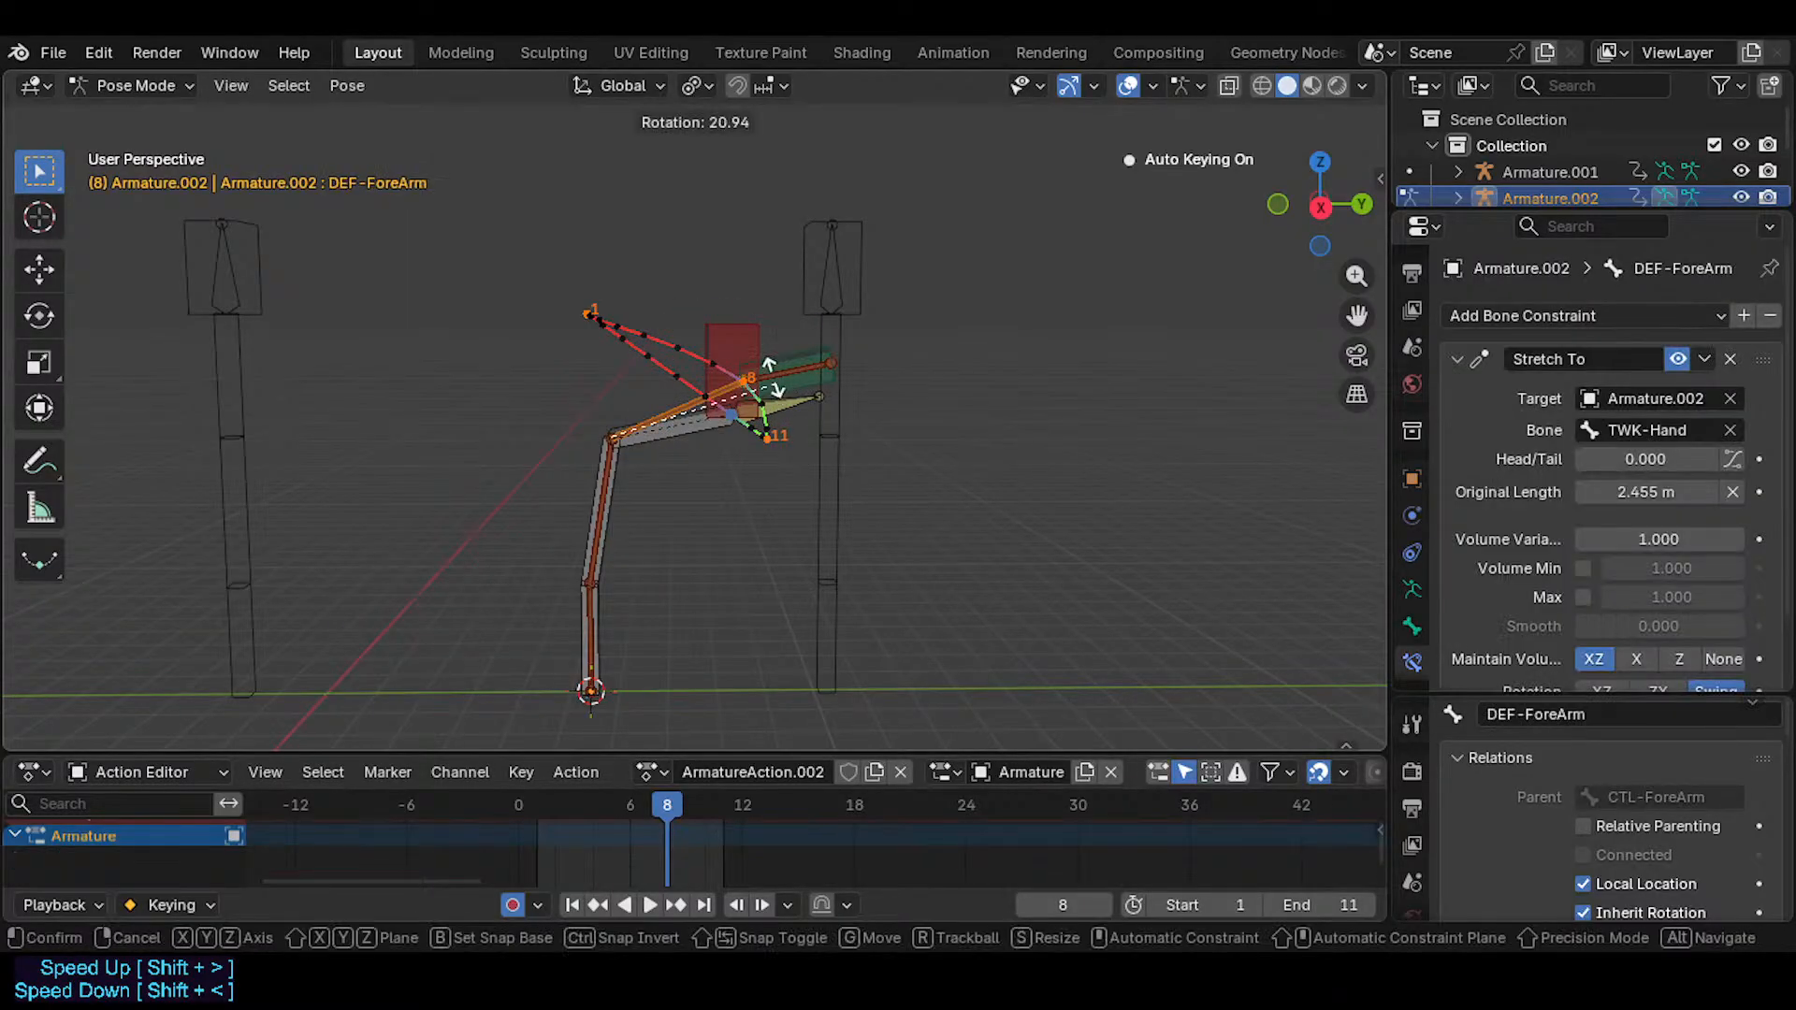
right_click(770, 393)
left_click(786, 379)
key("r")
right_click(775, 354)
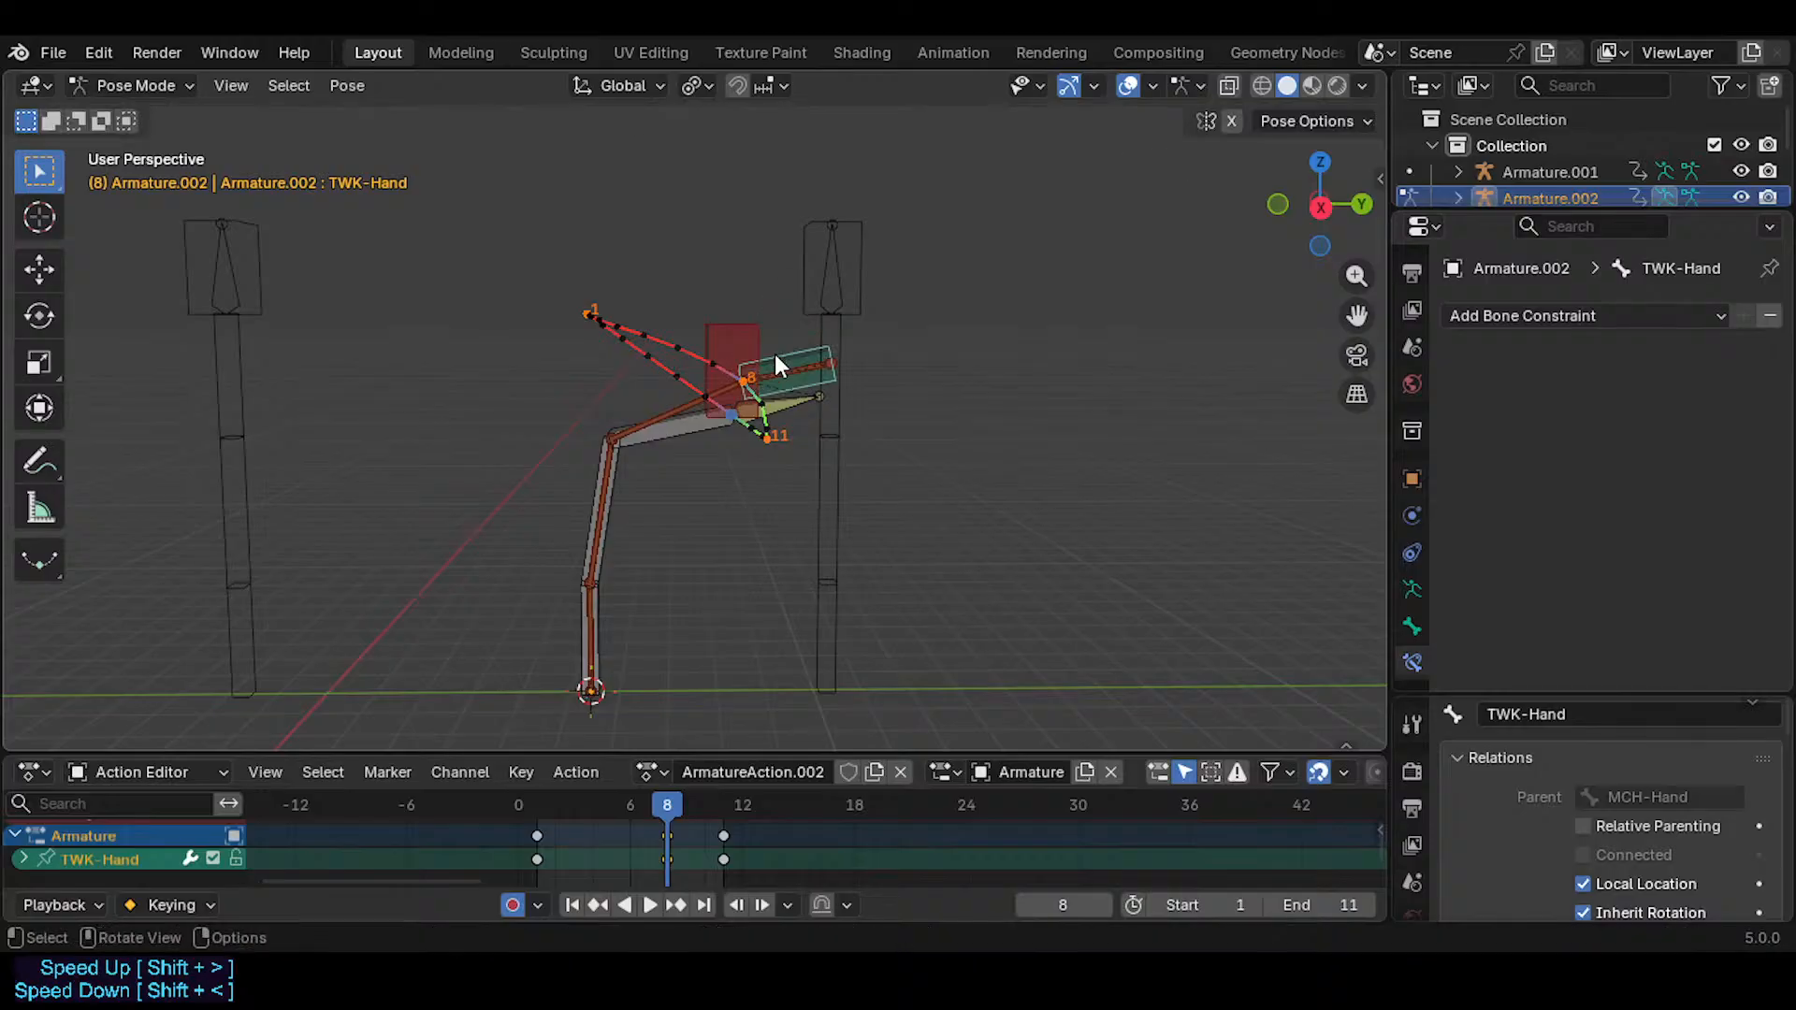
scroll(766, 436, "up", 4)
scroll(765, 435, "down", 2)
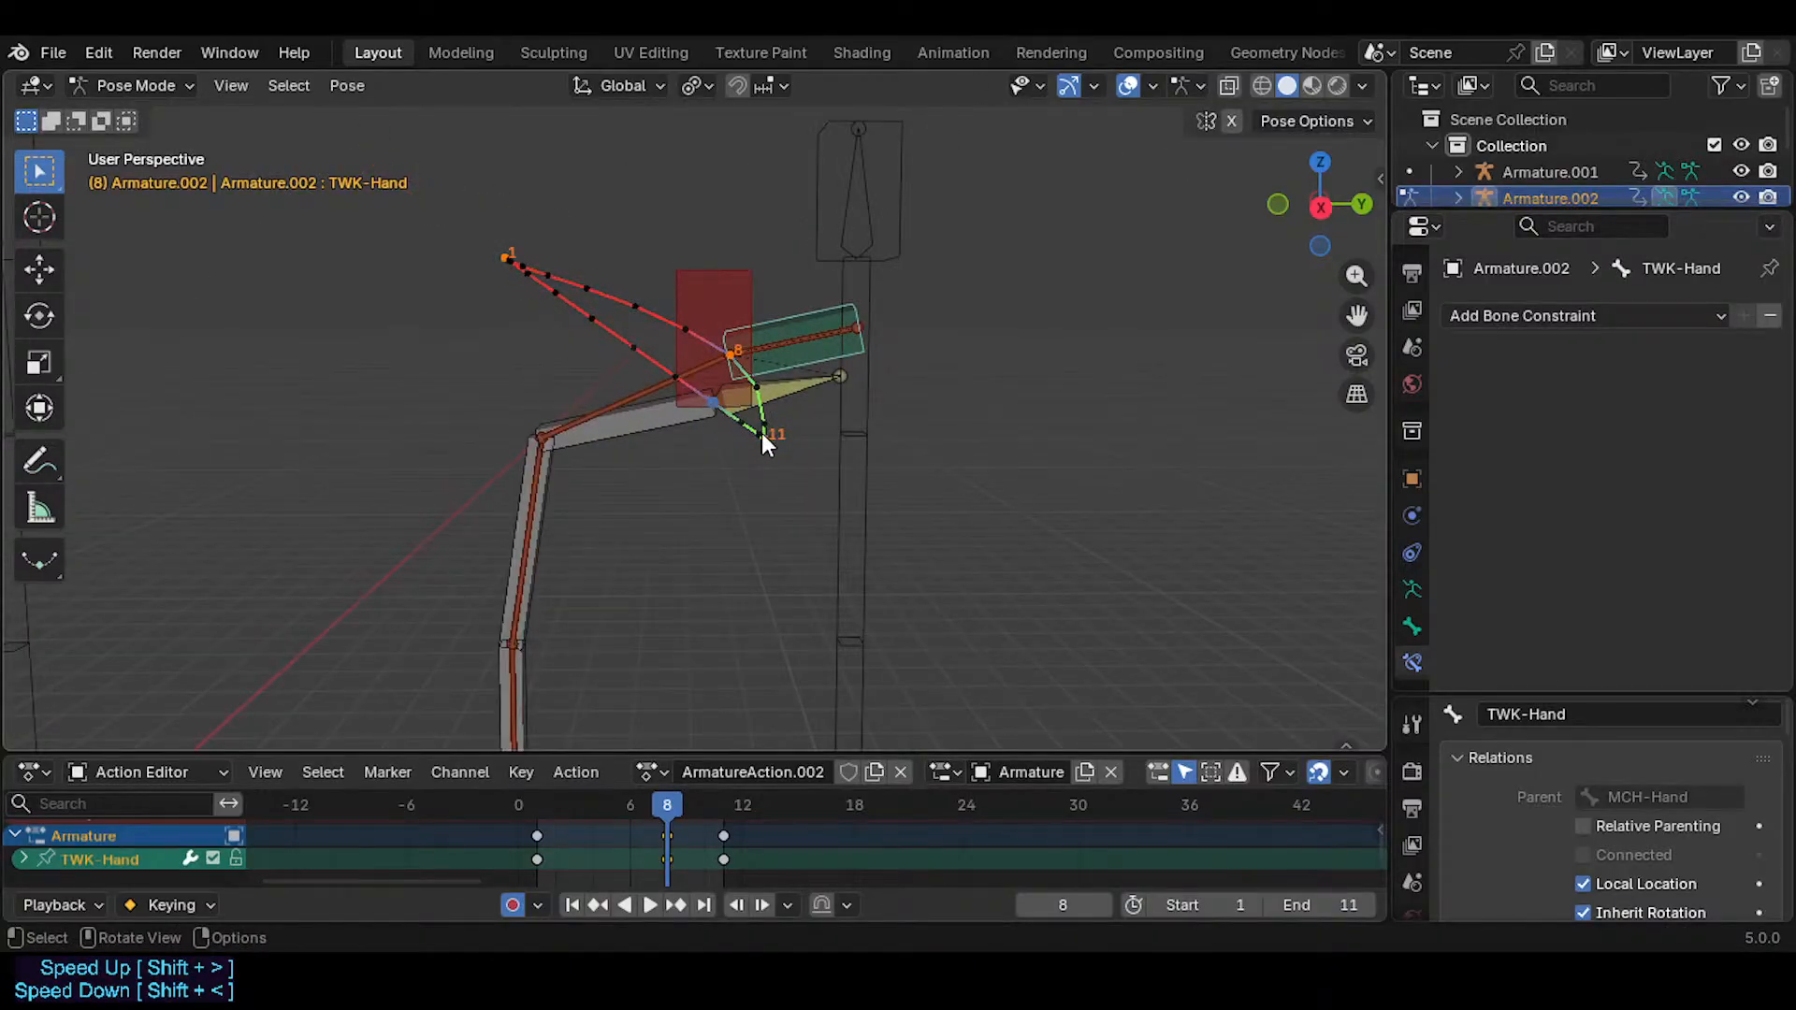
left_click(630, 390)
left_click(784, 357)
left_click(720, 395)
key("r")
key("r")
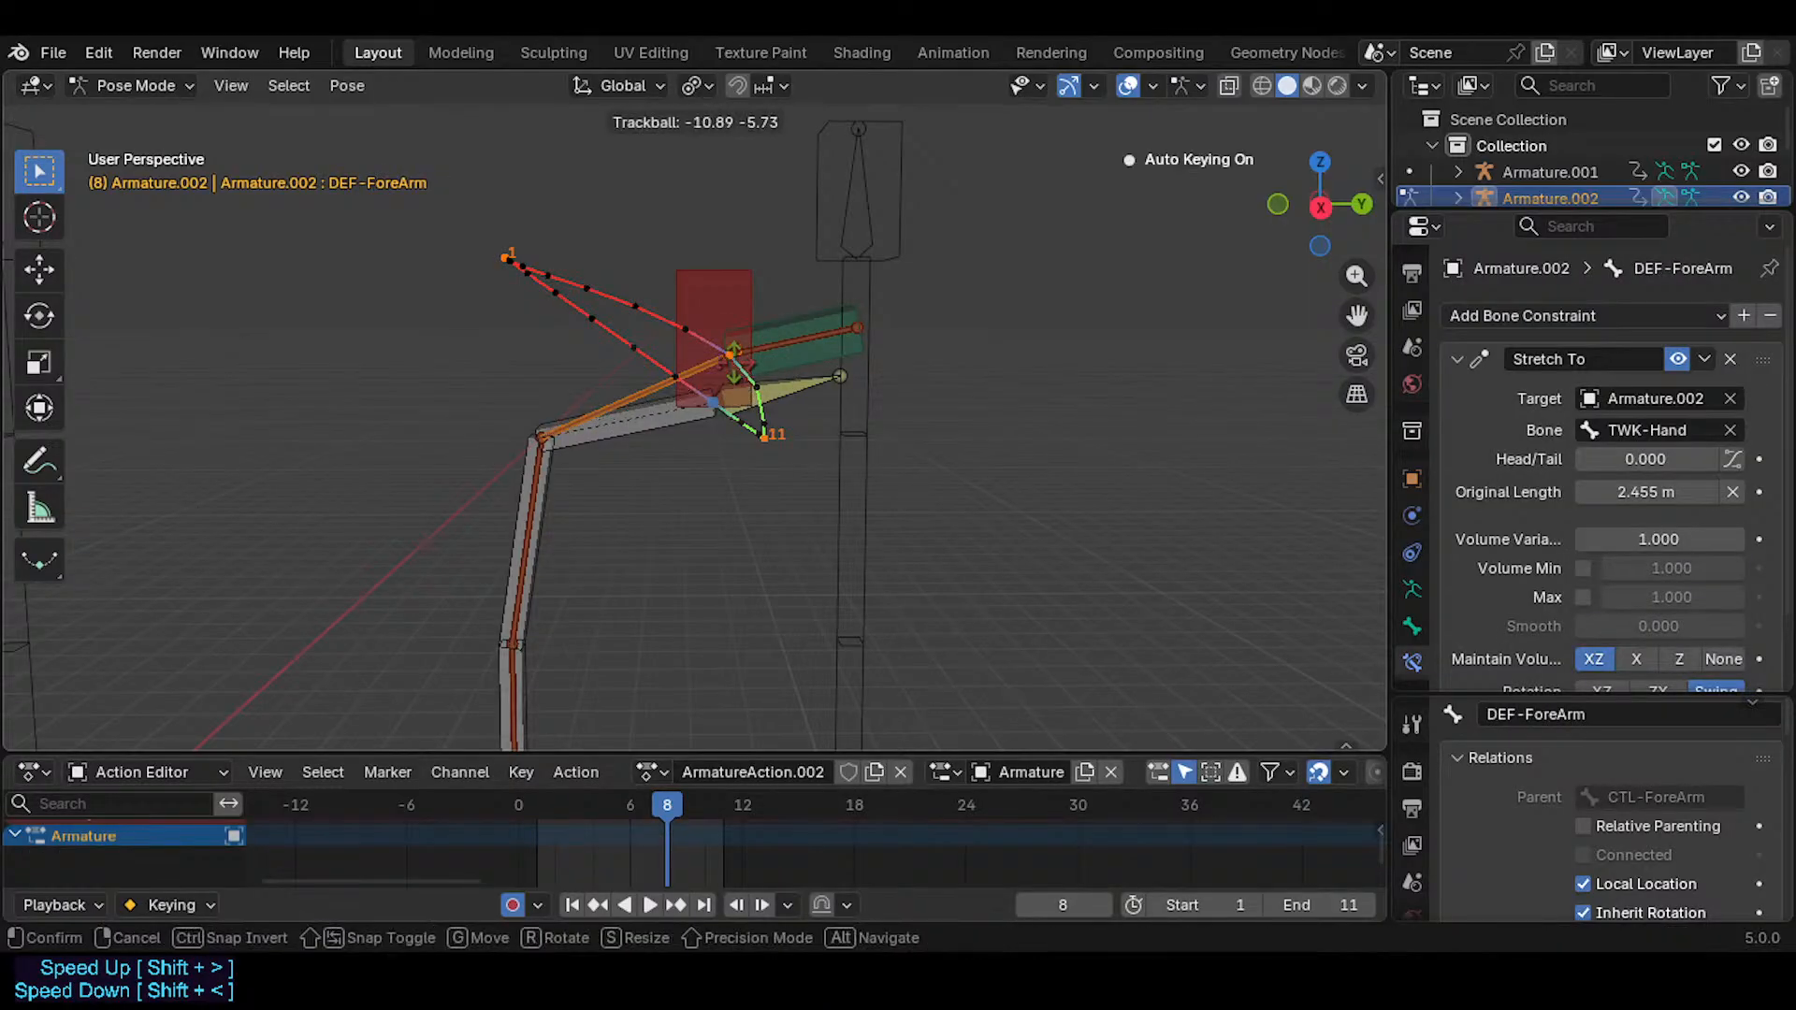
right_click(716, 339)
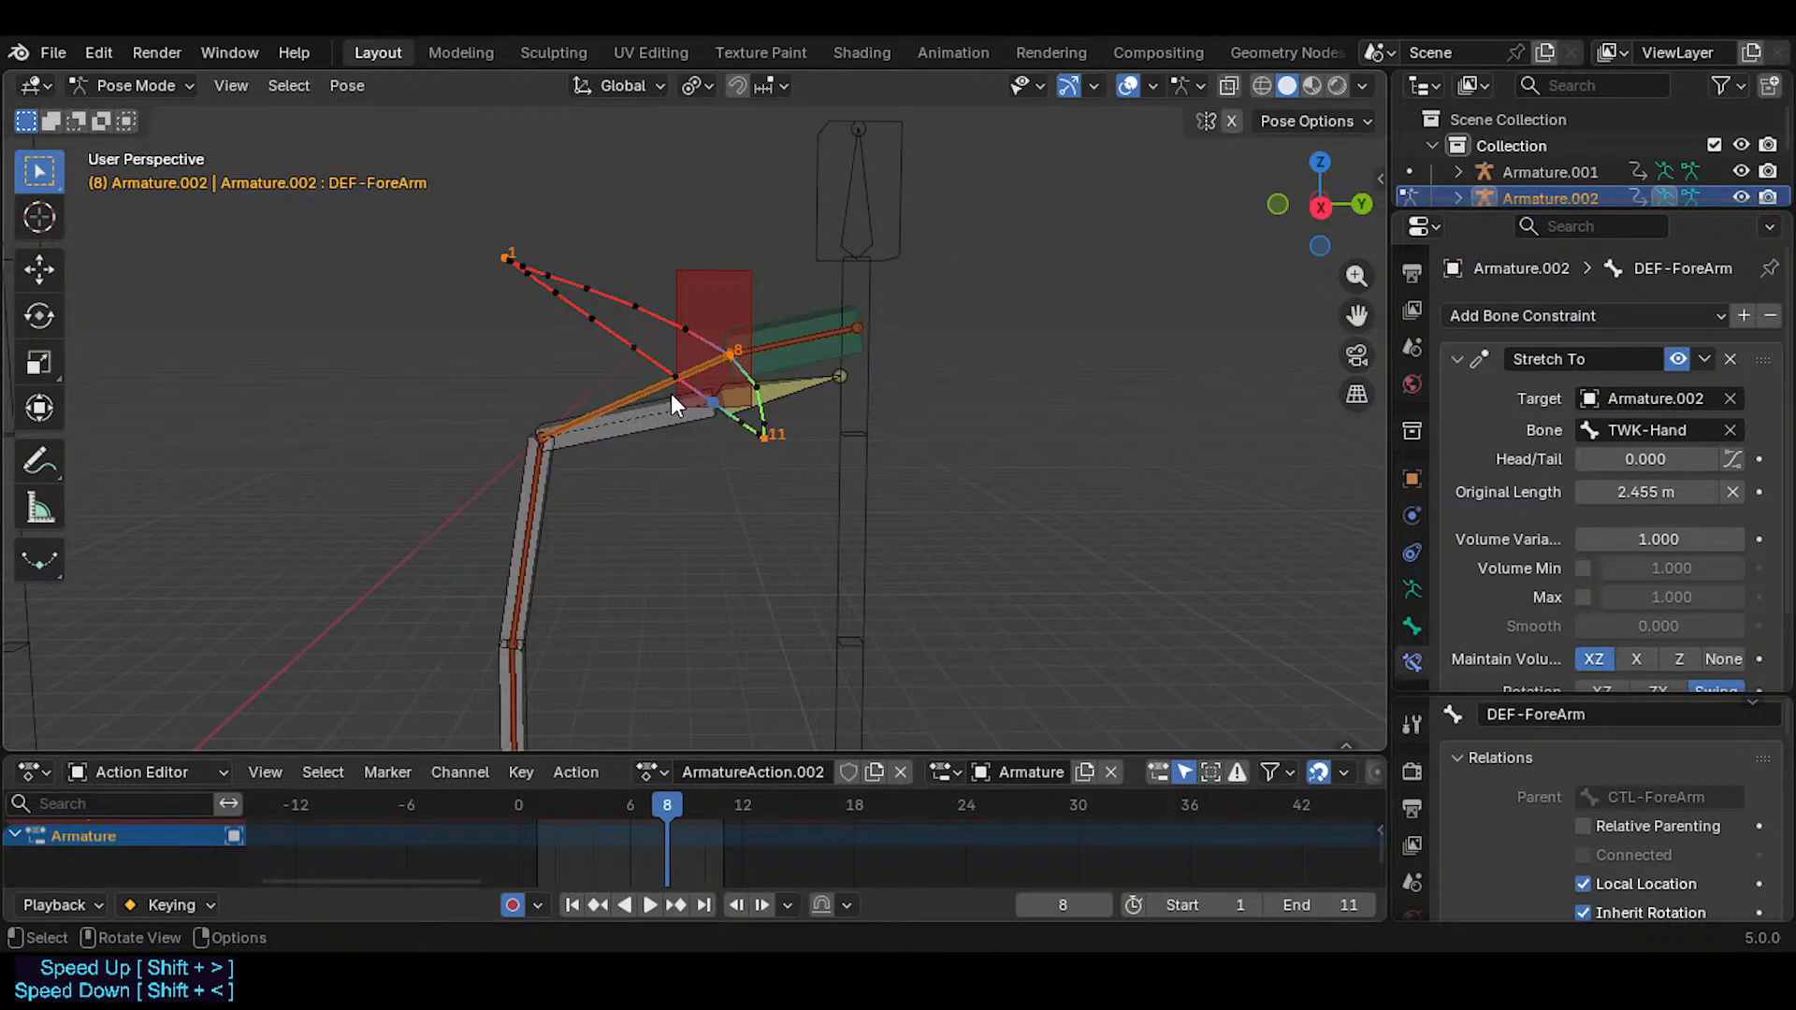
- Examine how DEF-ForeArm and the TWK-Hand path deviate from the MCH-Hand path between frames 8 and 11
middle_click_drag(683, 344, 667, 351, "shift")
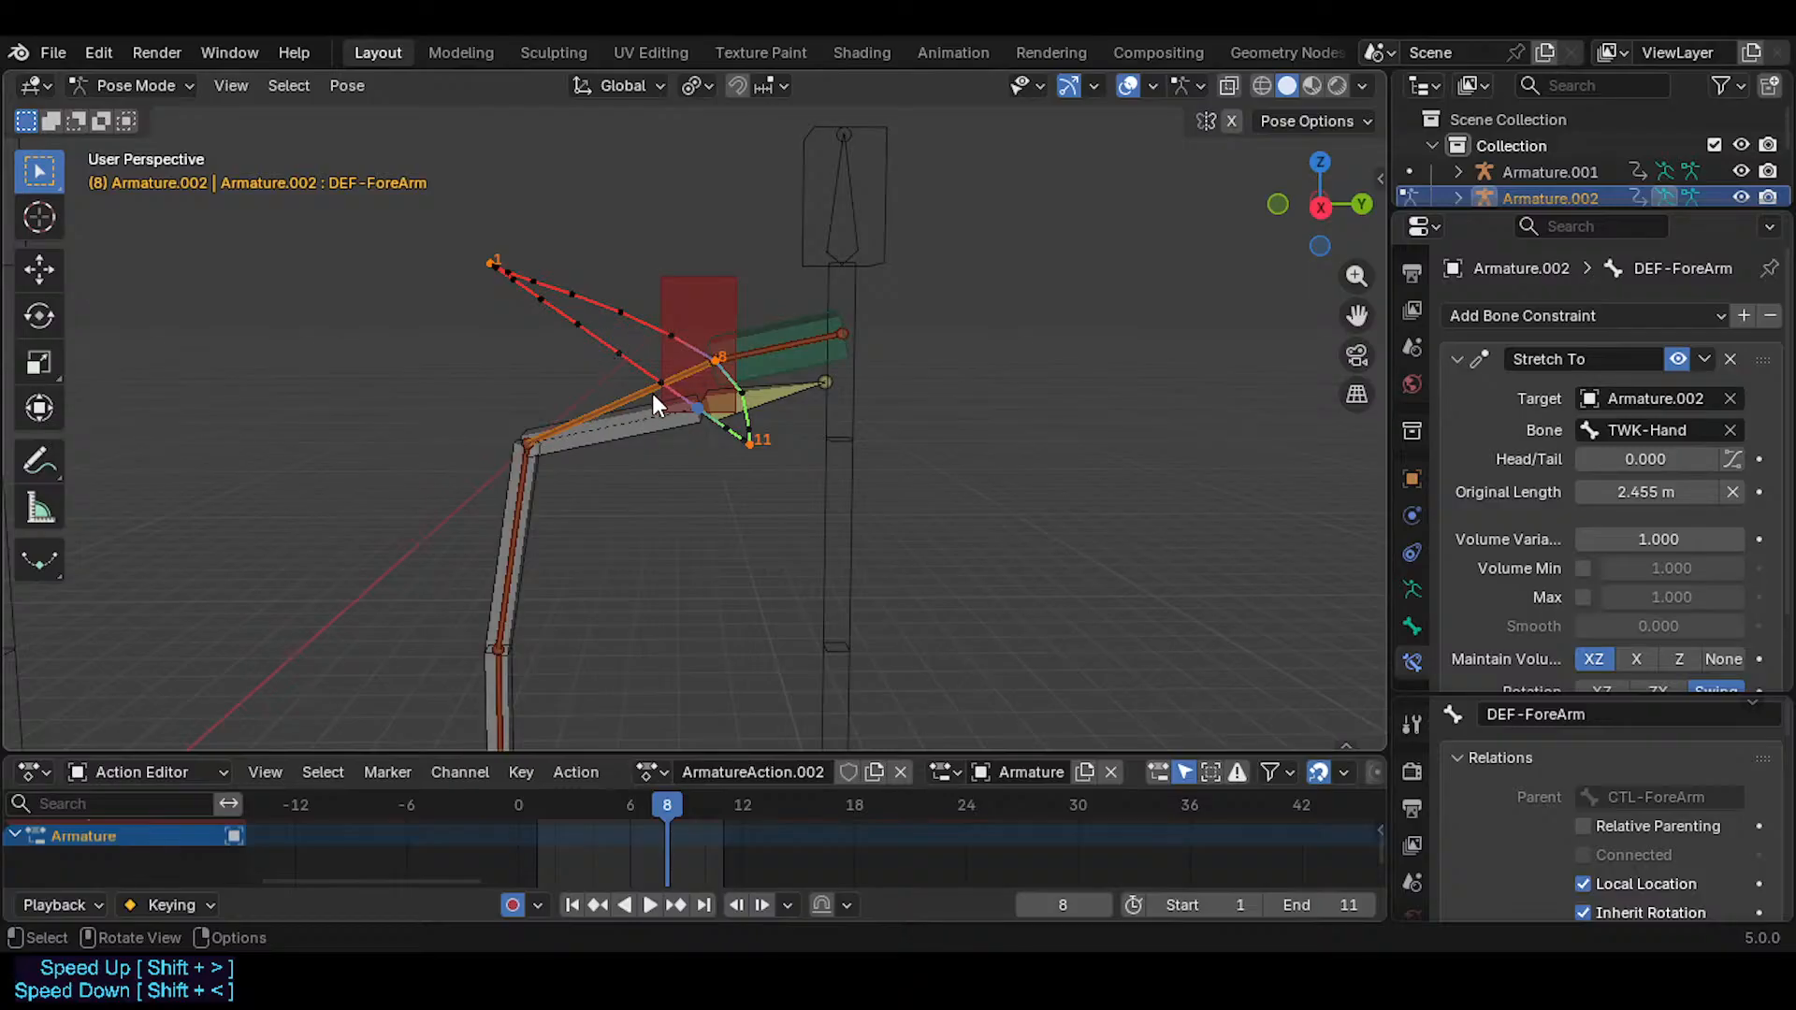
scroll(722, 376, "down", 2)
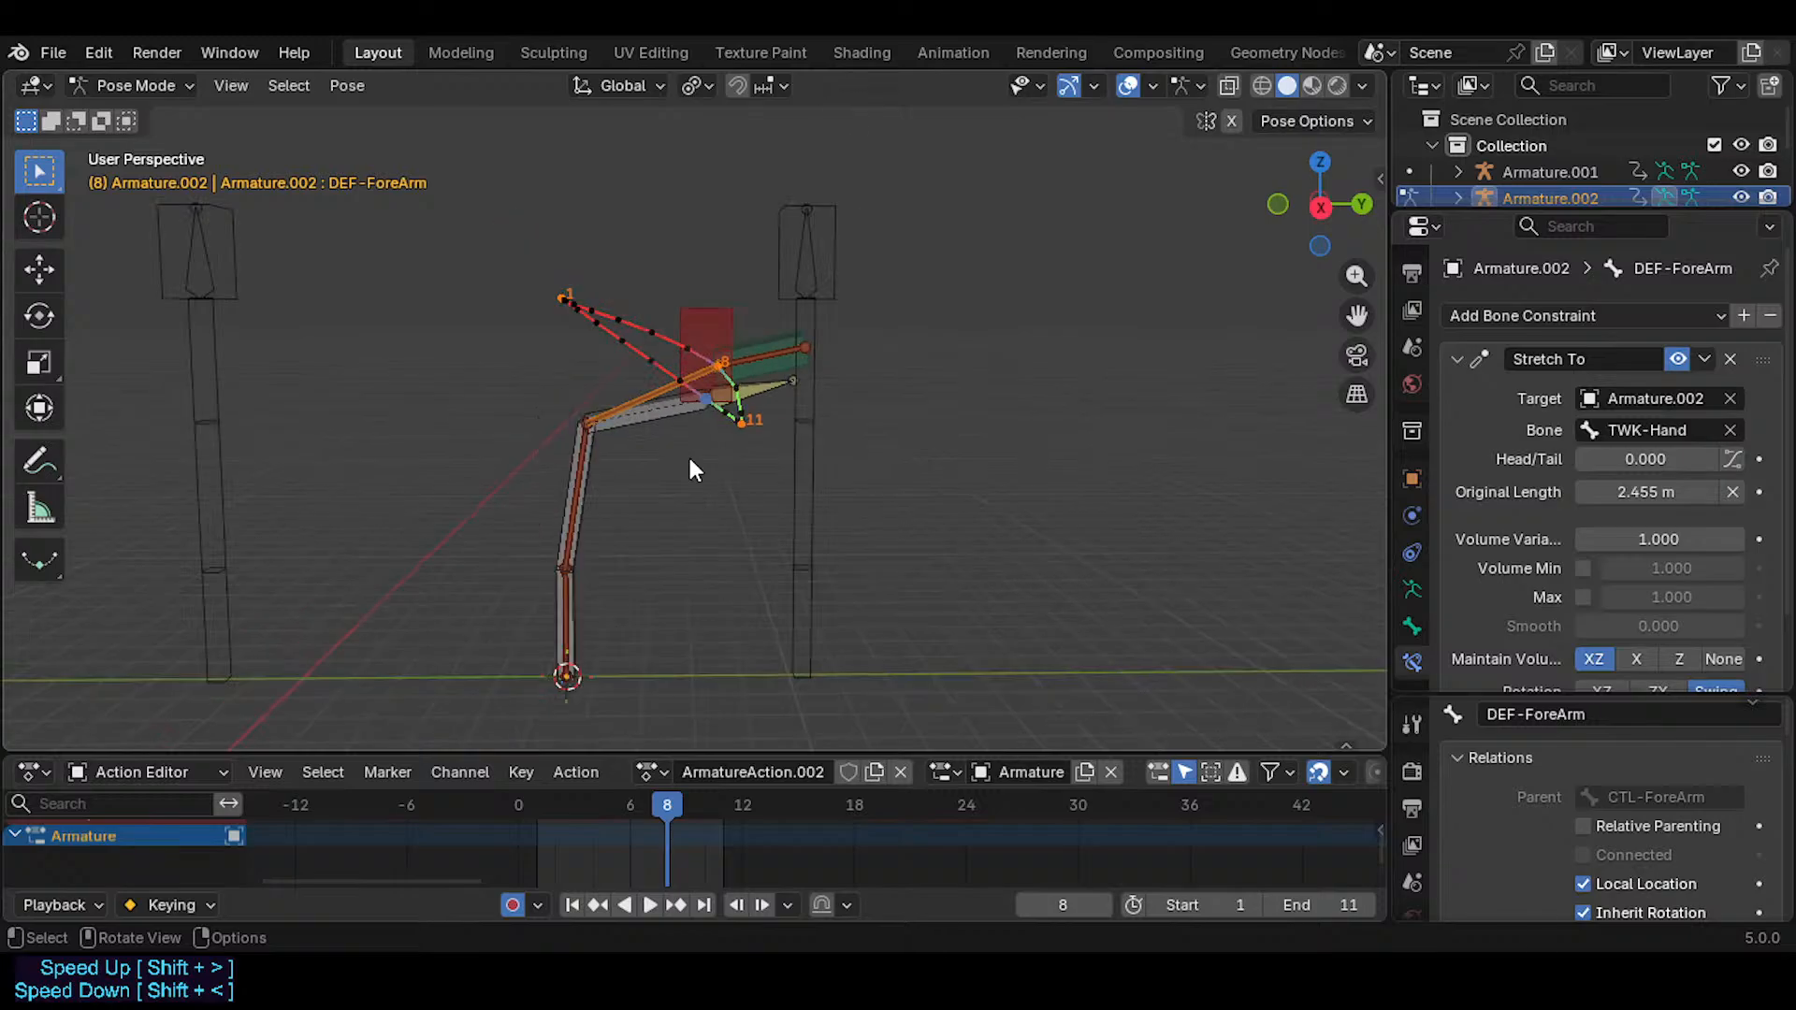
mouse_move(690, 459)
middle_mouse_down()
mouse_move(598, 430)
mouse_move(712, 436)
middle_mouse_up()
scroll(705, 367, "up", 2)
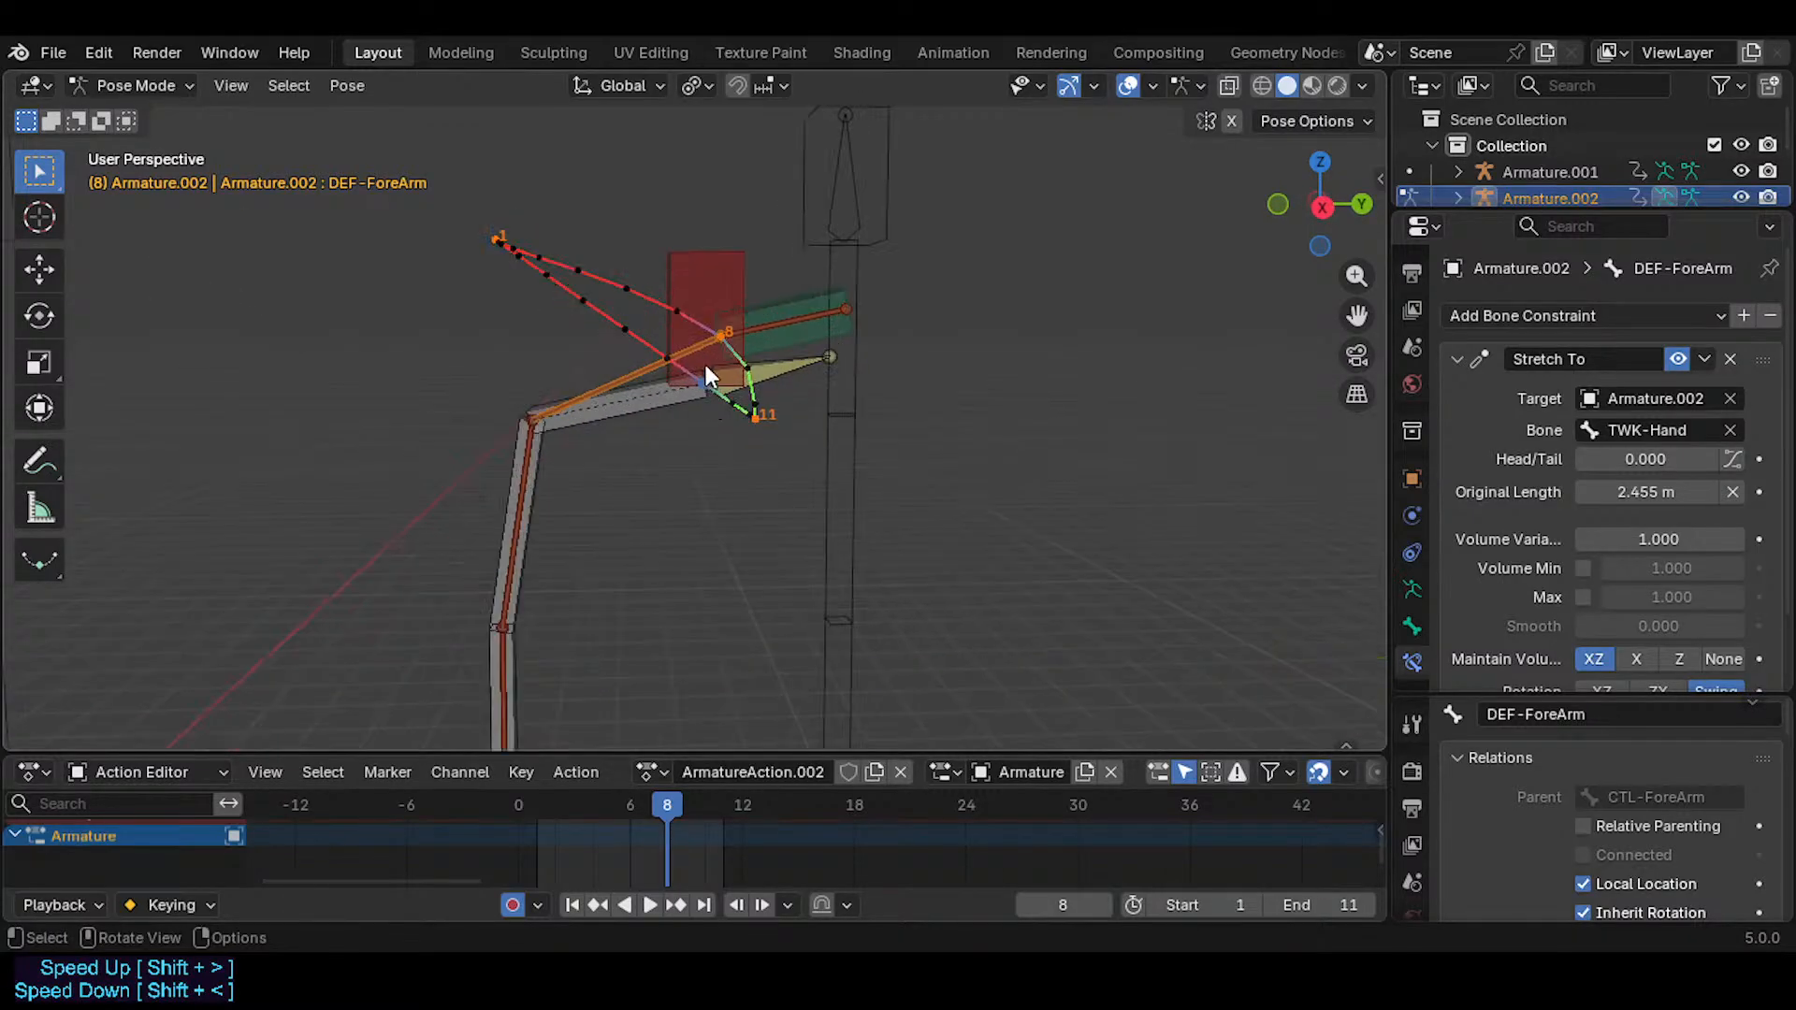
left_click(769, 344)
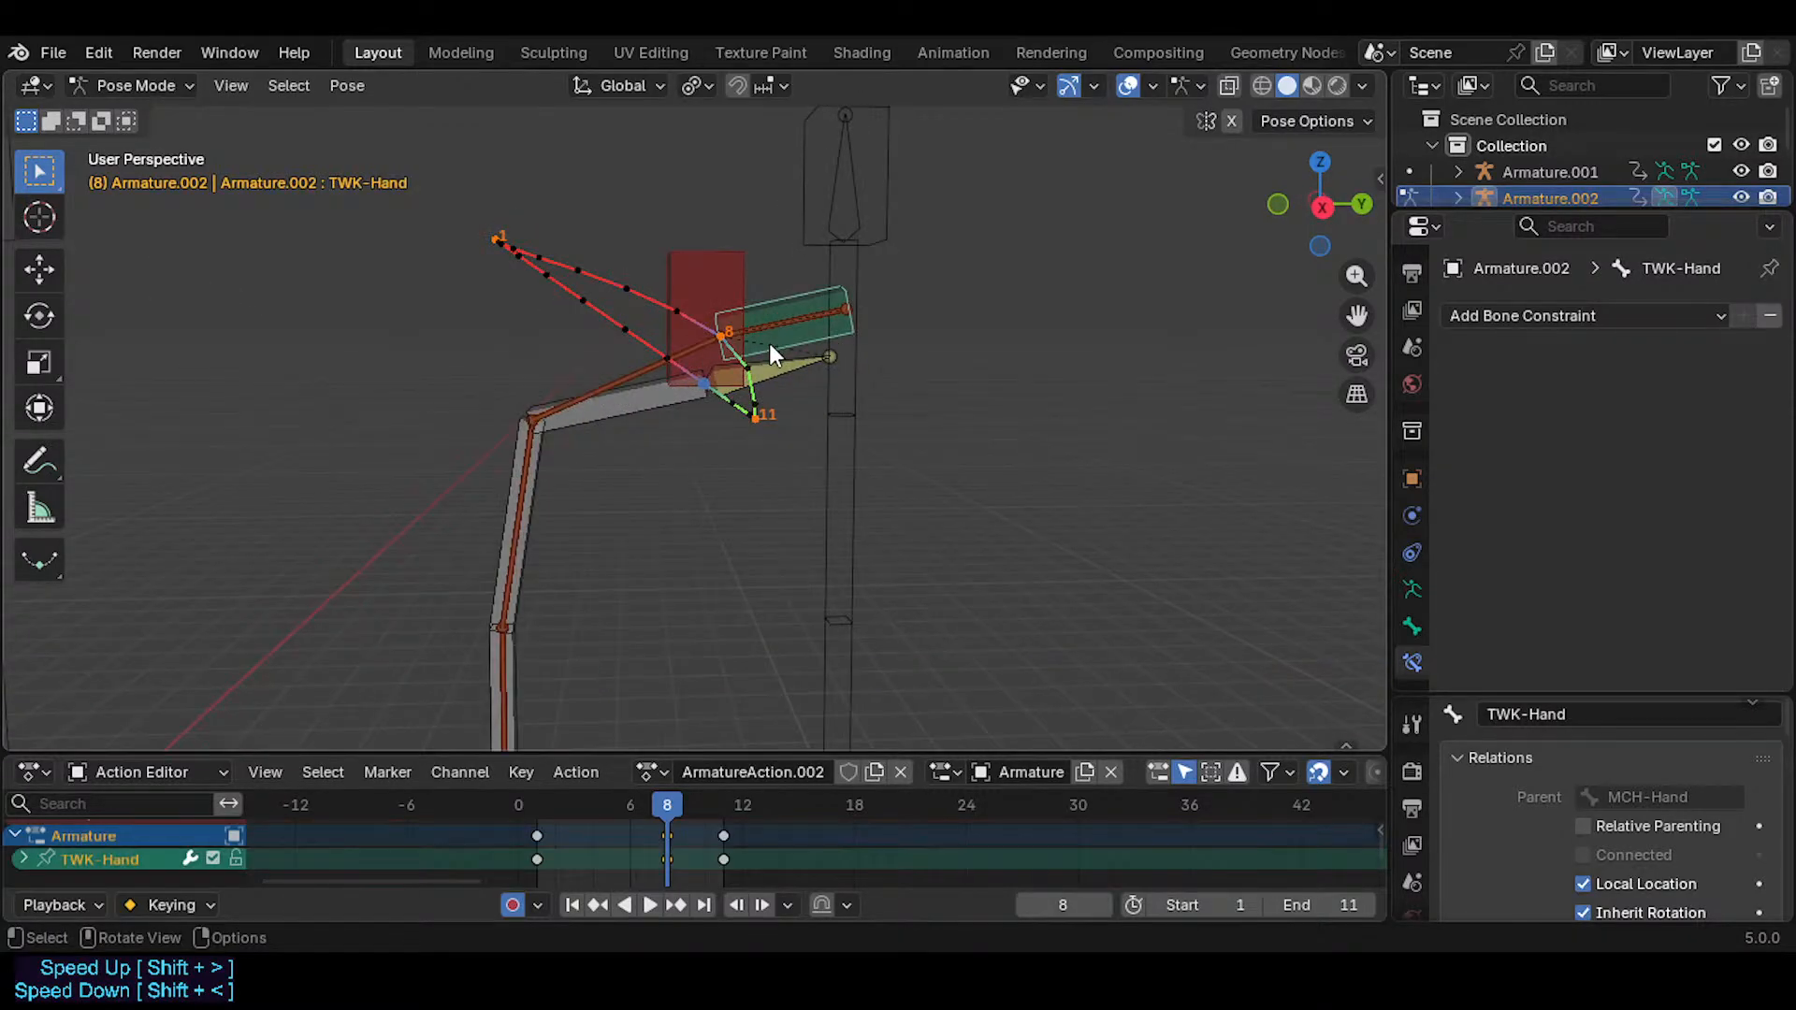
left_click(629, 377)
left_click(629, 377)
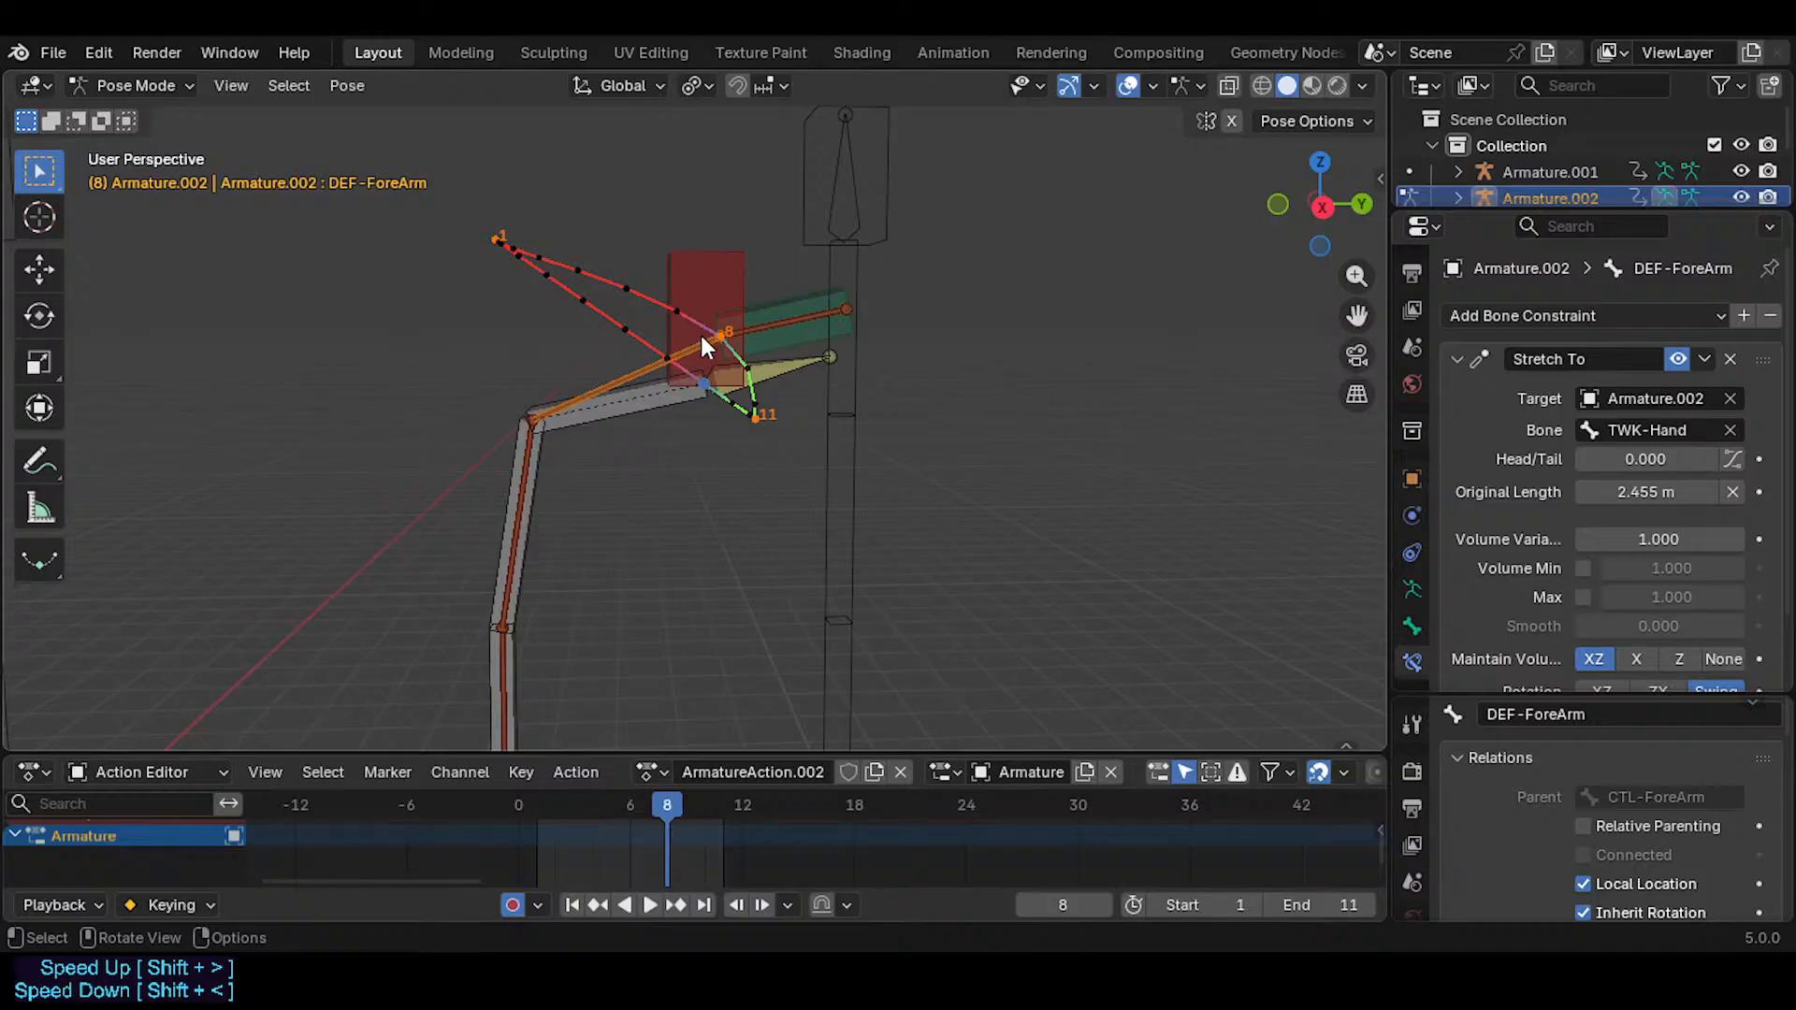
left_click_drag(667, 806, 707, 720)
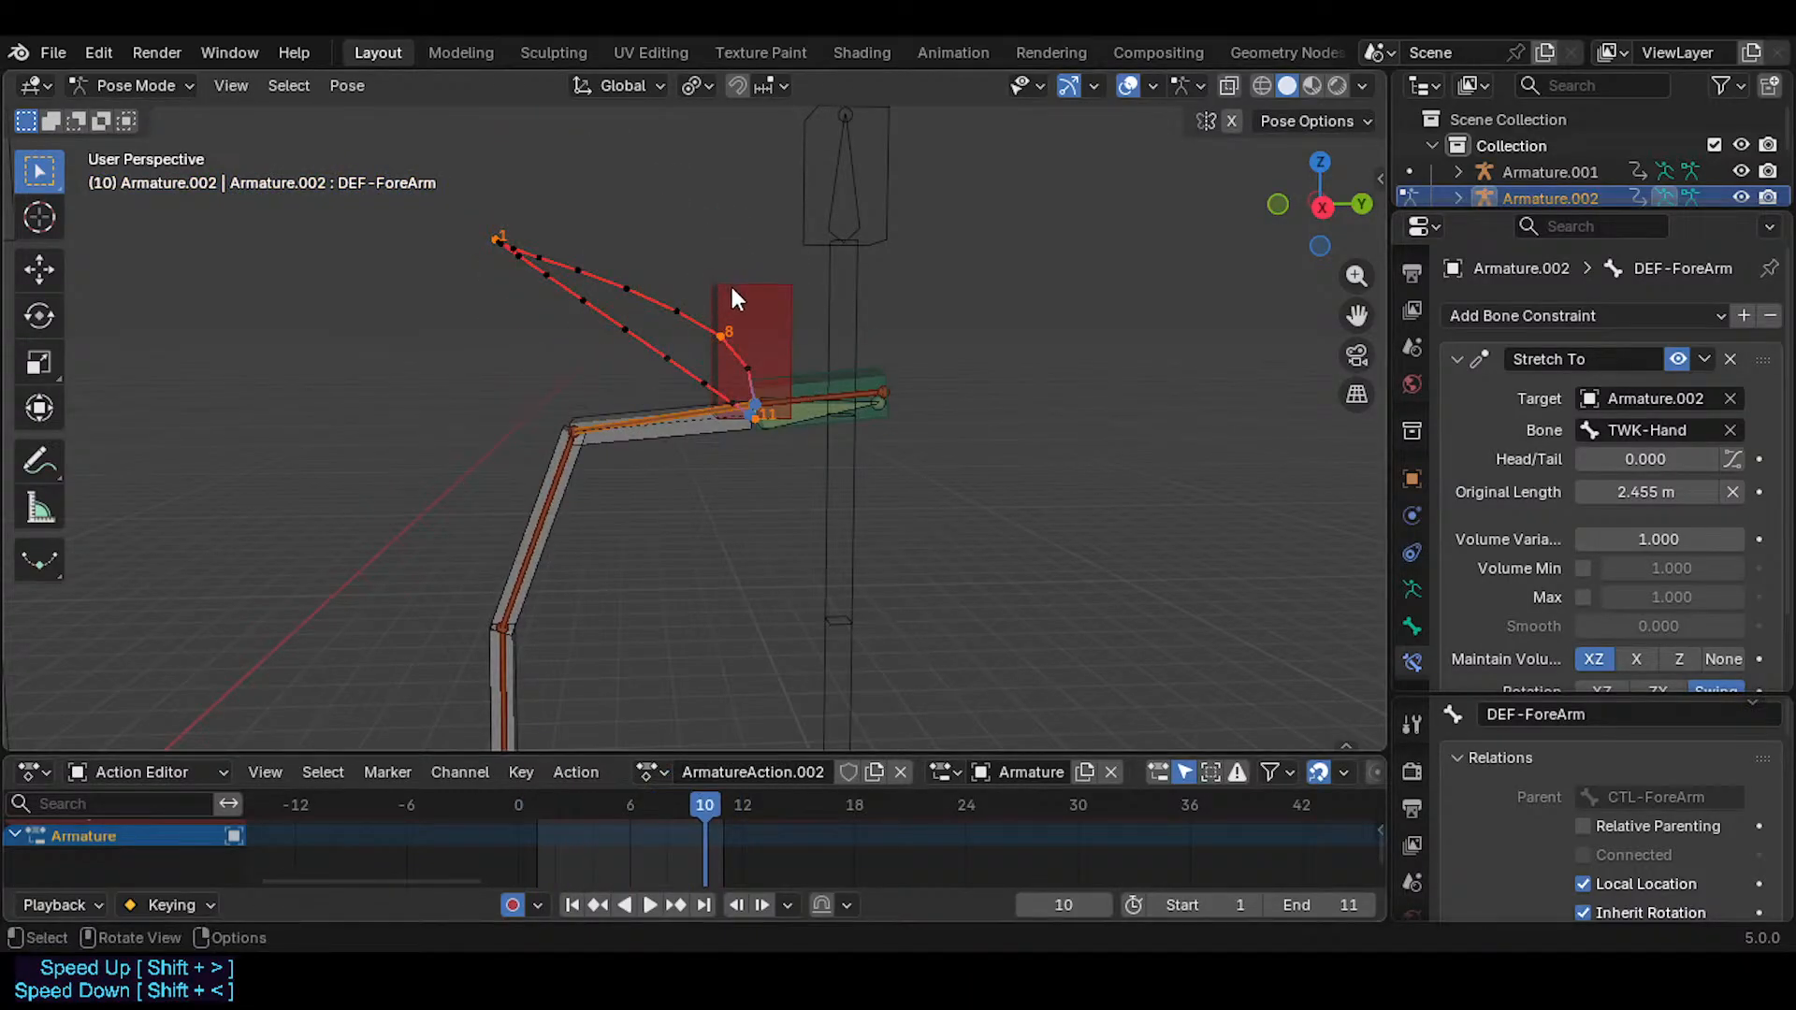
left_click(731, 292)
mouse_move(697, 804)
left_mouse_down()
mouse_move(529, 812)
mouse_move(731, 811)
left_mouse_up()
- Delete TWK-Hand's keyframe at frame 8 and clear the displayed bone motion paths
left_click(803, 432)
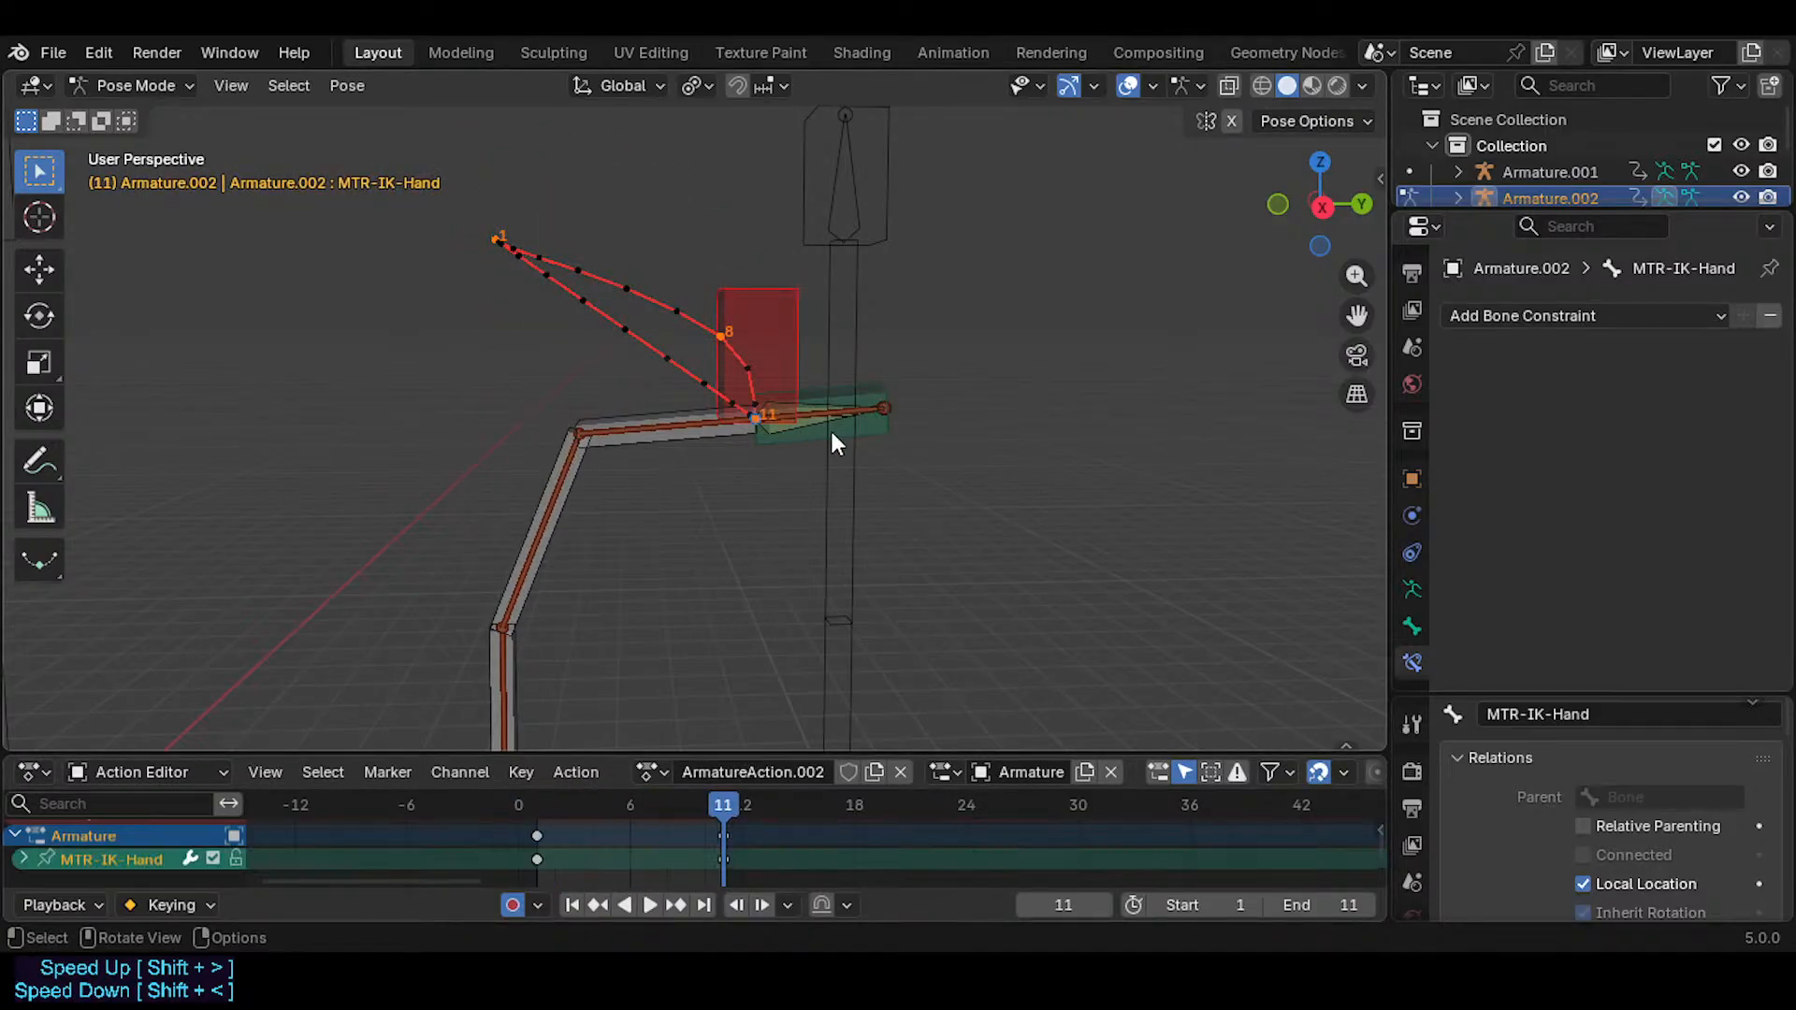
left_click(823, 429)
left_click_drag(710, 806, 671, 812)
left_click(660, 838)
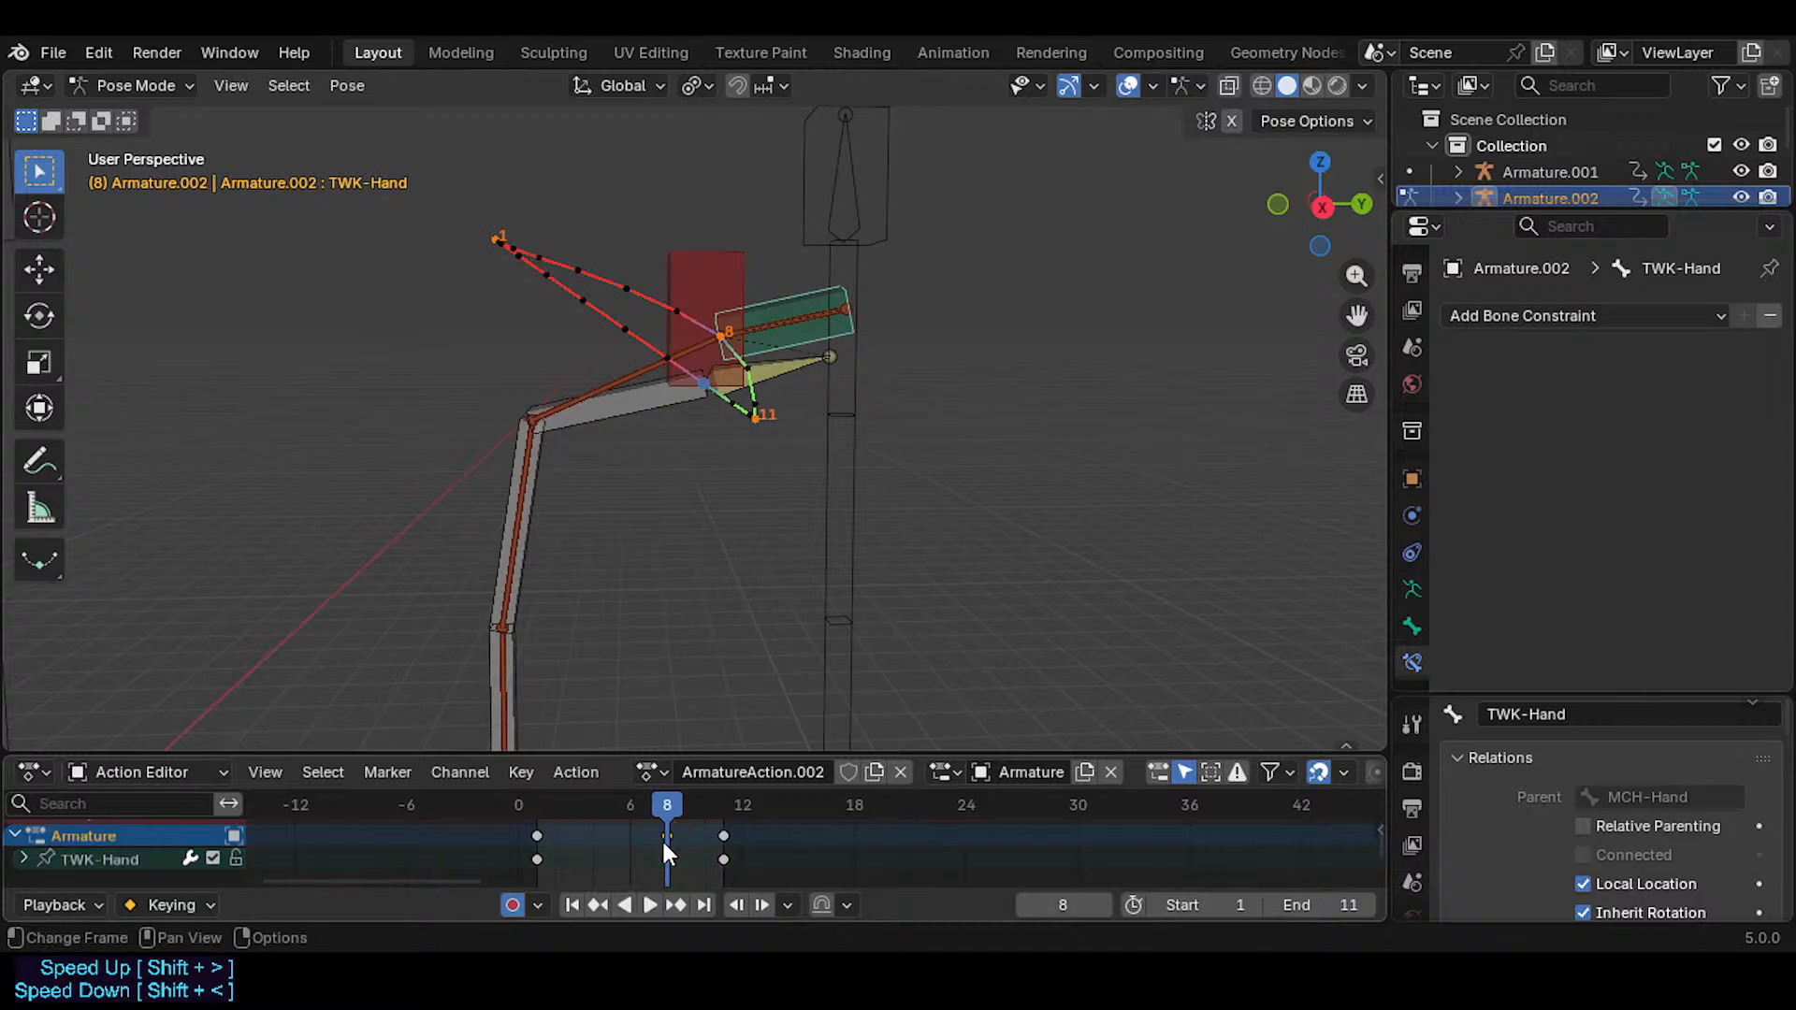
key("x")
left_click(660, 838)
- Select MTR-IK-Hand, play back the IK arm's motion, and return to frame 1
left_click_drag(608, 805, 723, 816)
left_click(760, 346)
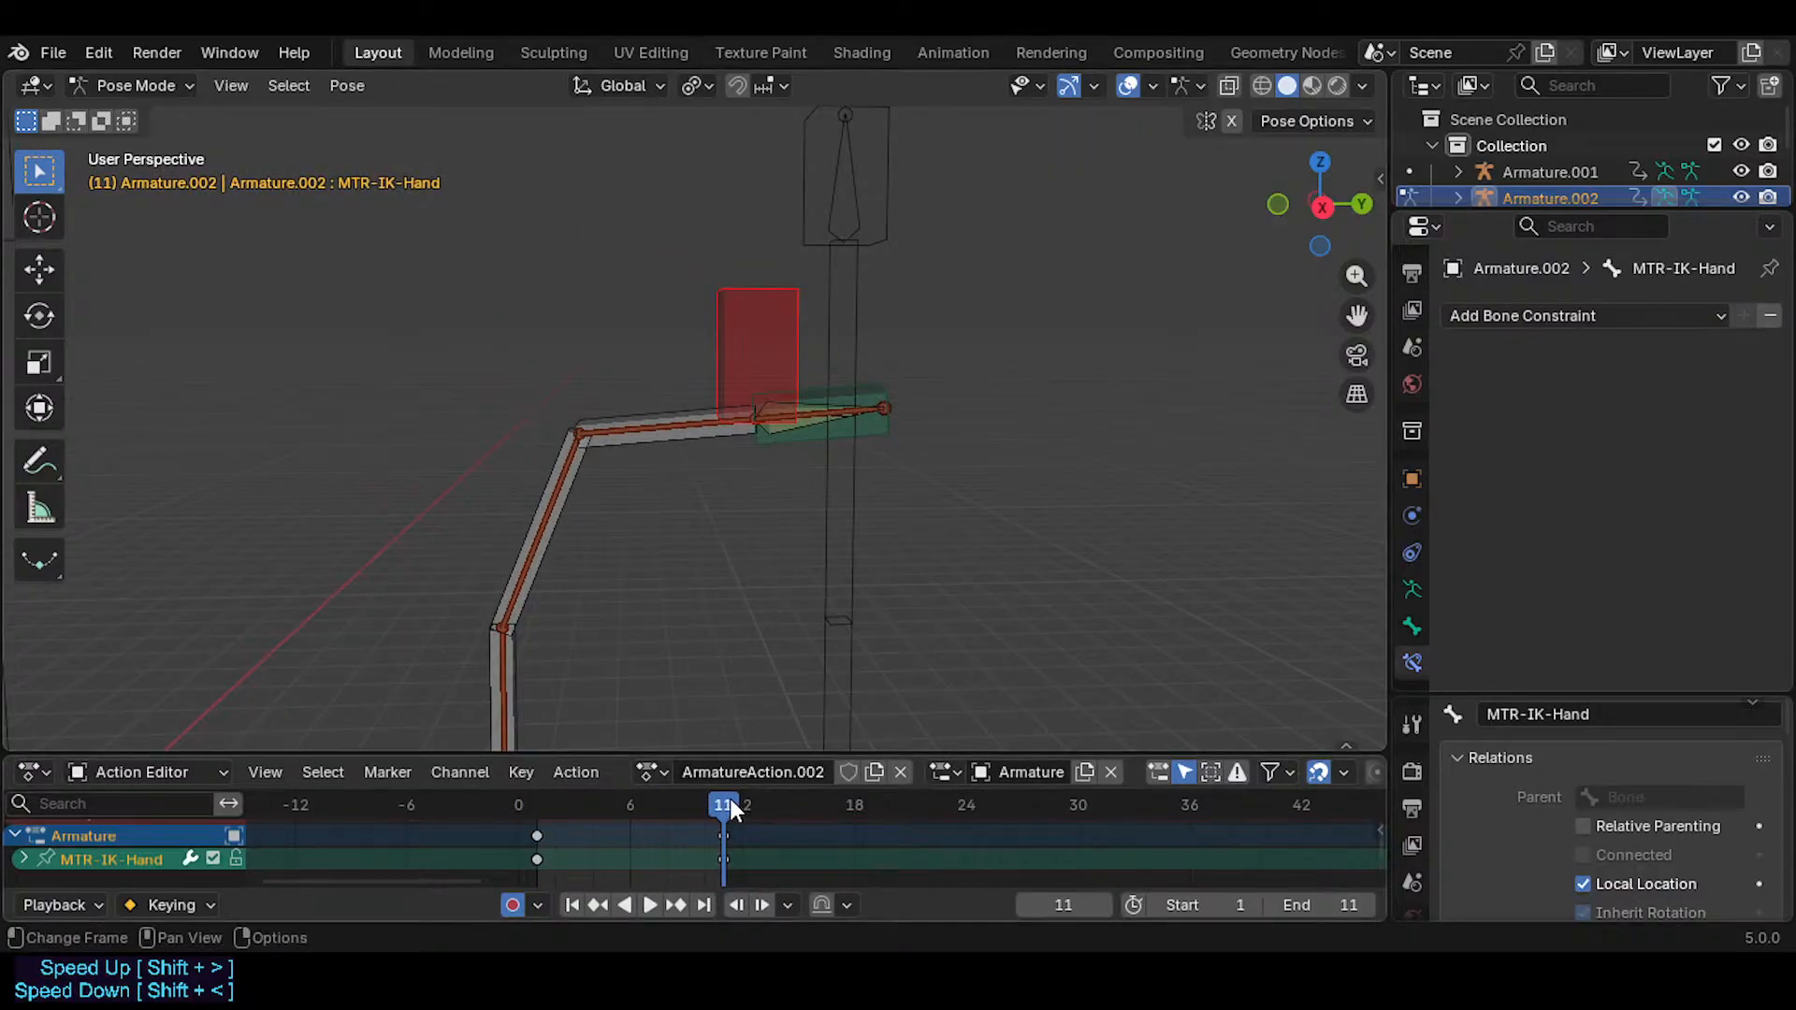
key("space")
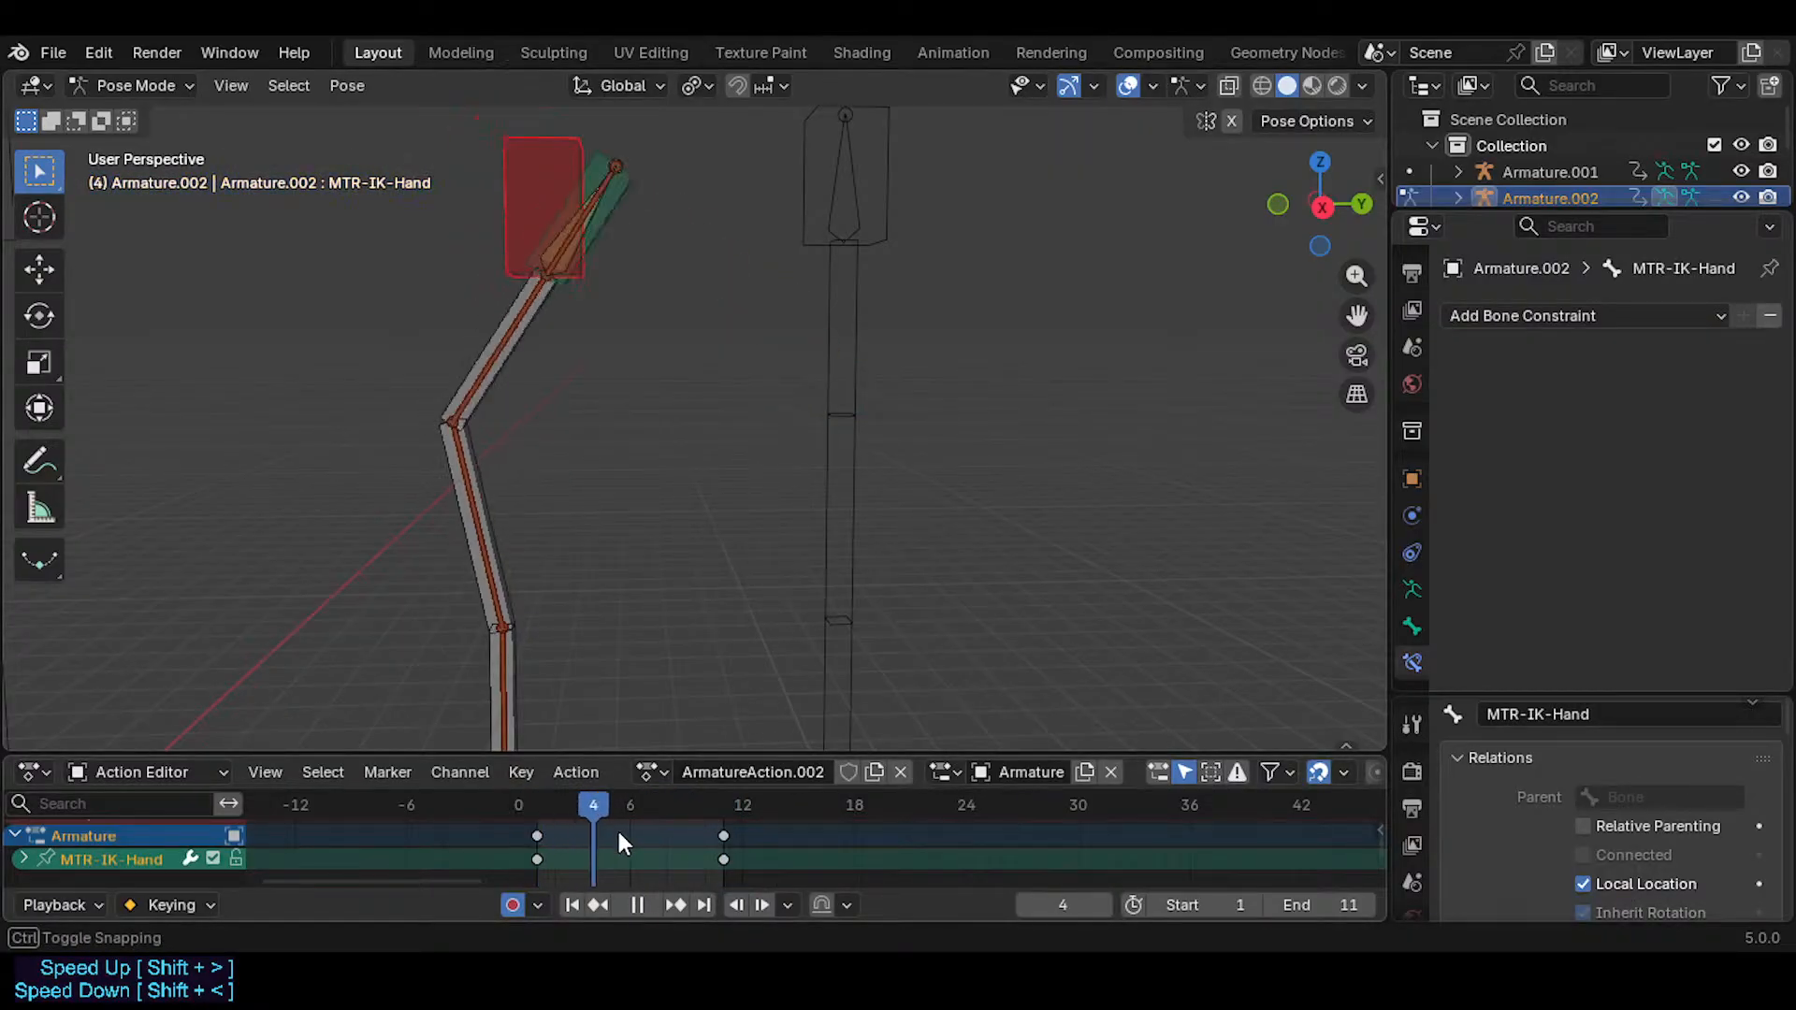
left_click_drag(620, 832, 536, 828)
scroll(584, 606, "down", 6)
middle_click_drag(545, 415, 607, 434, "shift")
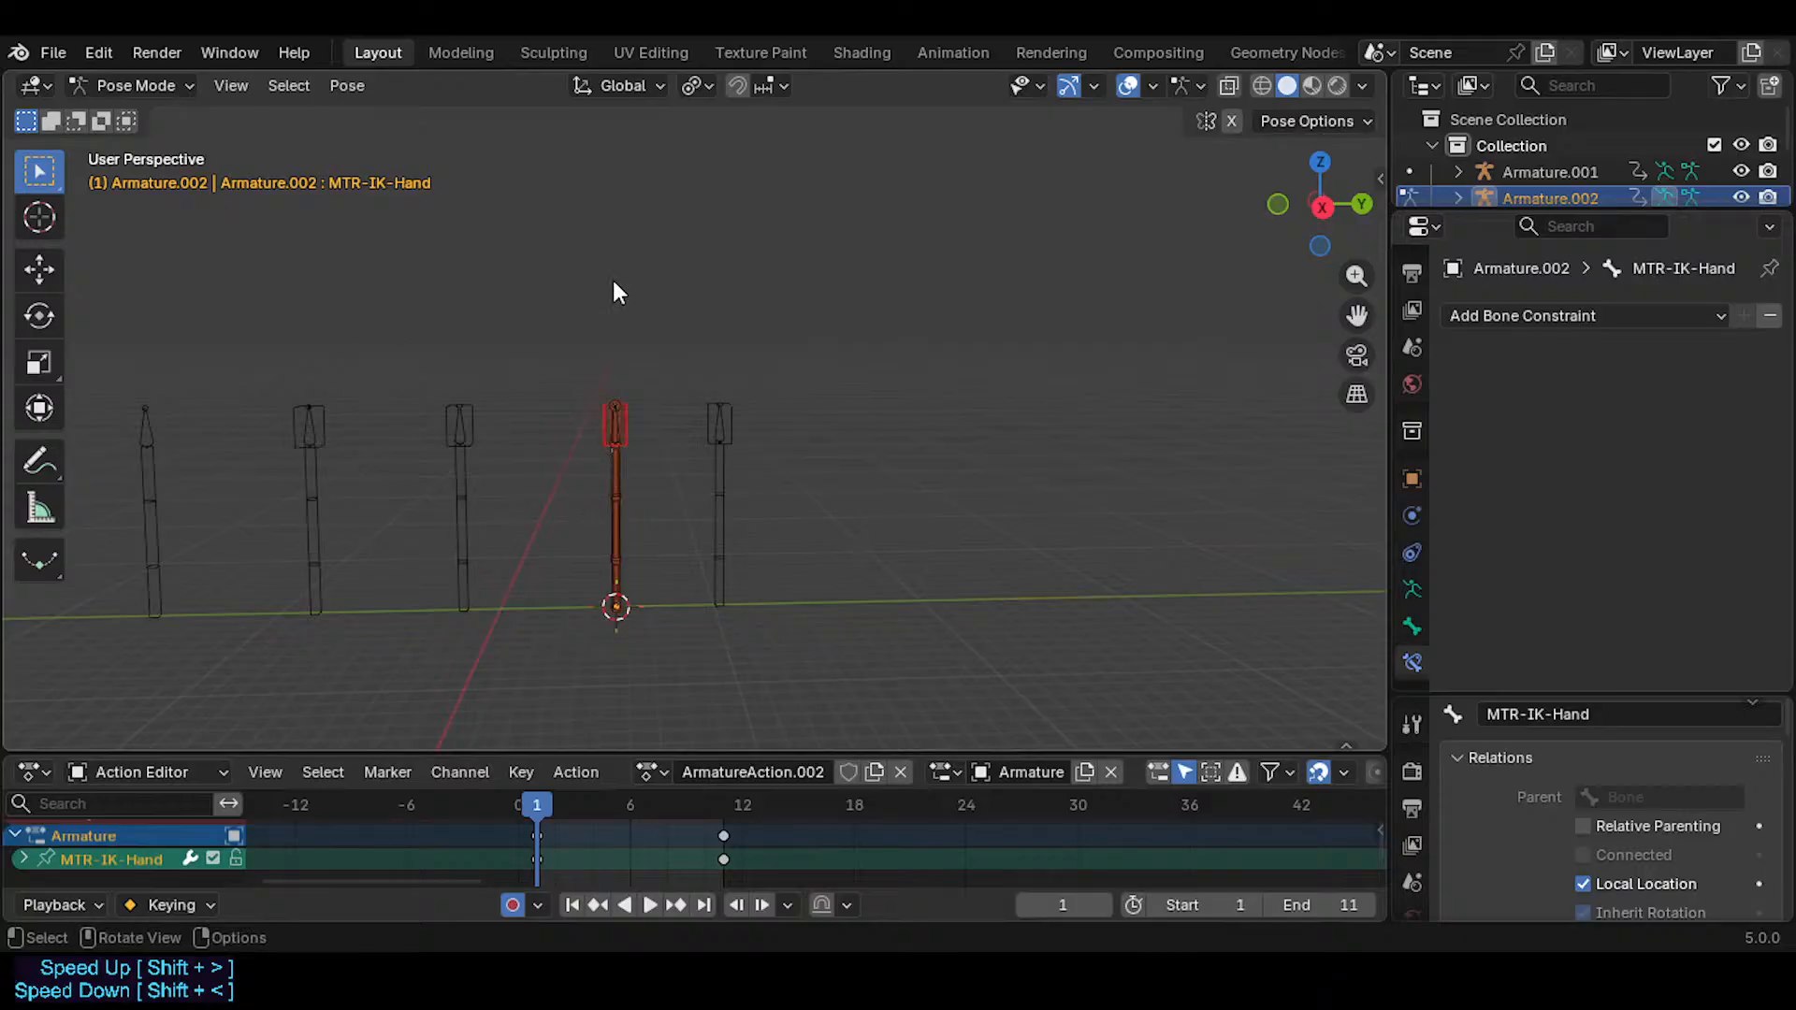
- Examine the IK arm's hand motion between frames 1 and 11, and return to frame 1
middle_click_drag(418, 551, 496, 551, "shift")
scroll(621, 528, "up", 3)
middle_click_drag(621, 527, 585, 511, "shift")
scroll(620, 506, "up", 3)
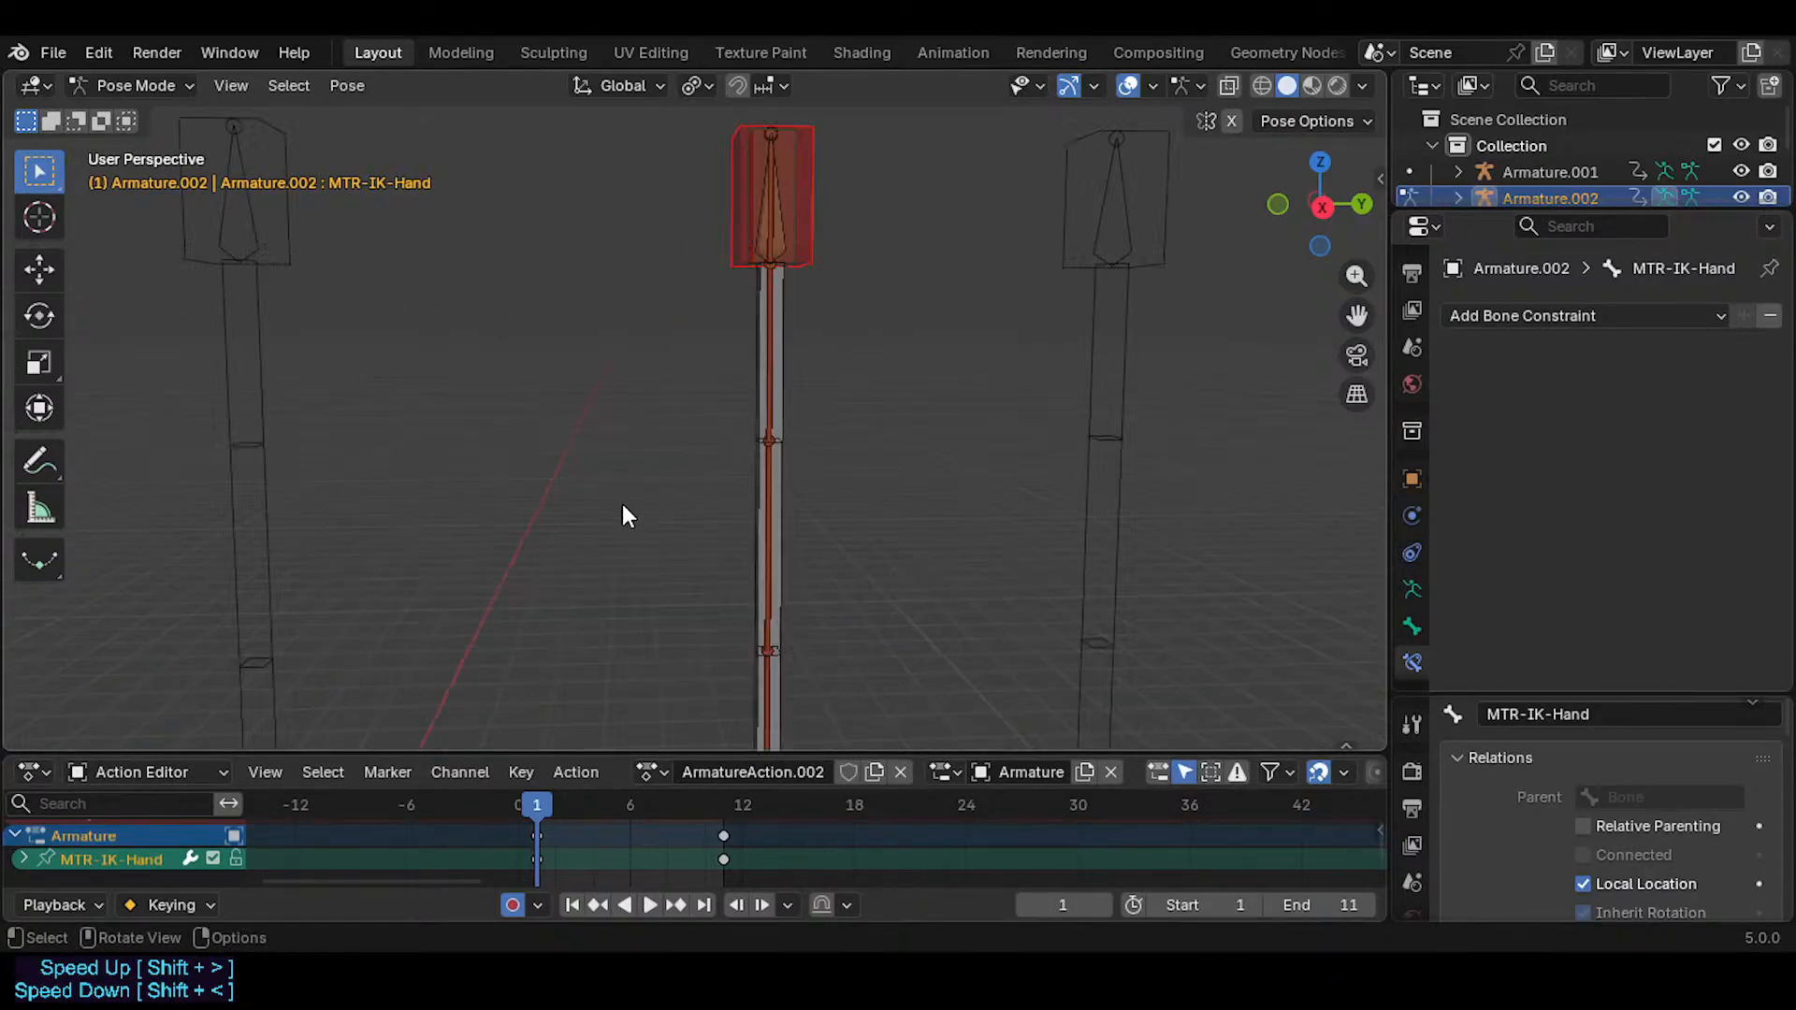
middle_click_drag(707, 423, 573, 515, "shift")
scroll(593, 472, "down", 2)
scroll(570, 512, "up", 2)
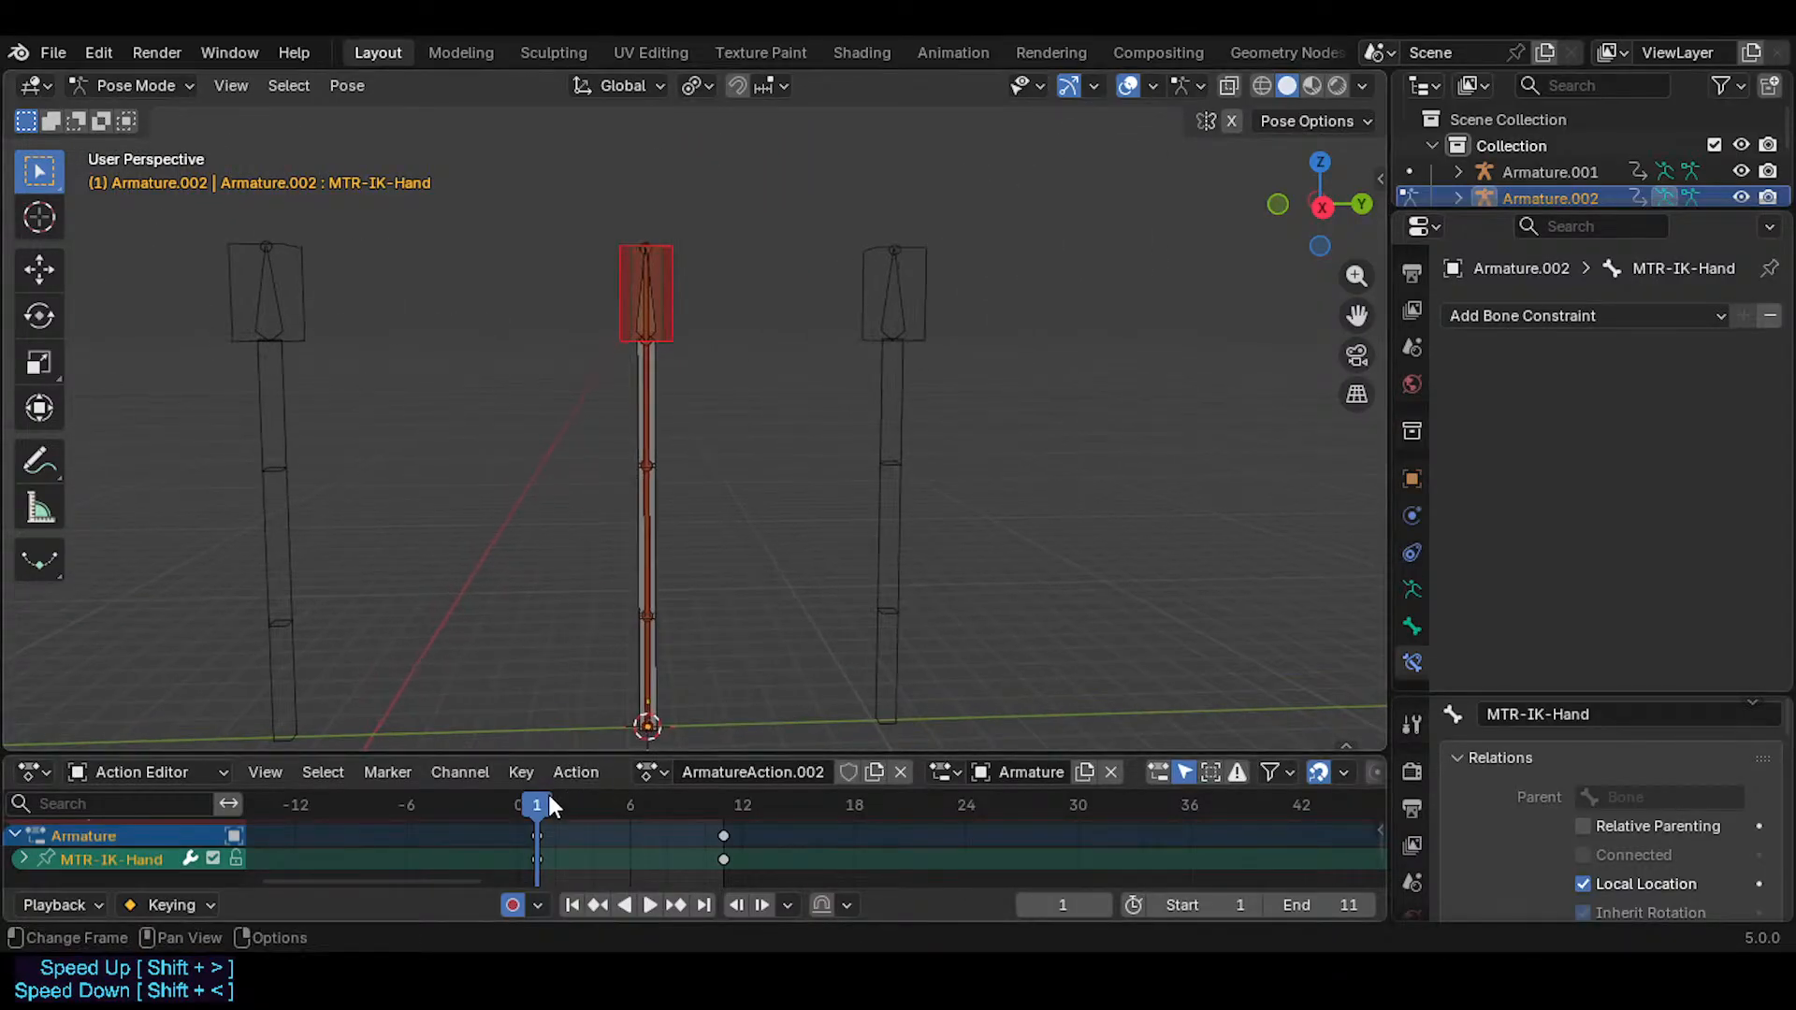
left_click_drag(537, 825, 726, 823)
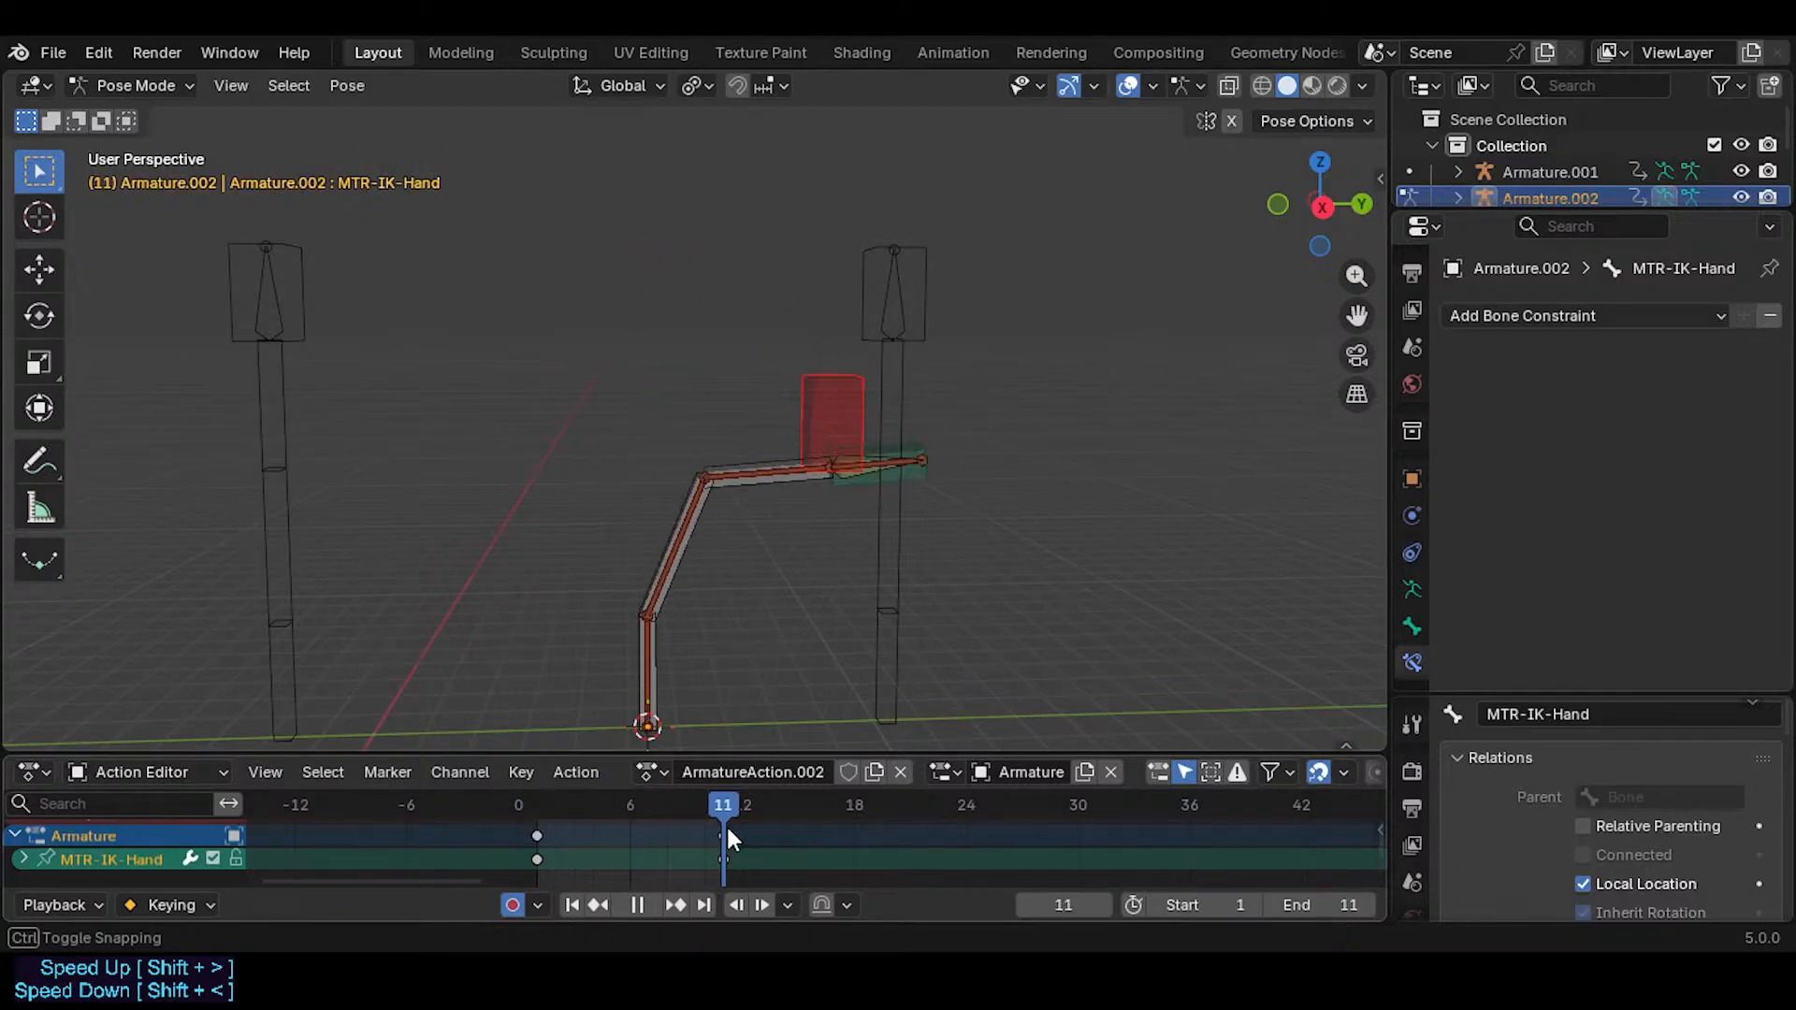
scroll(654, 518, "up", 3)
scroll(653, 518, "down", 4)
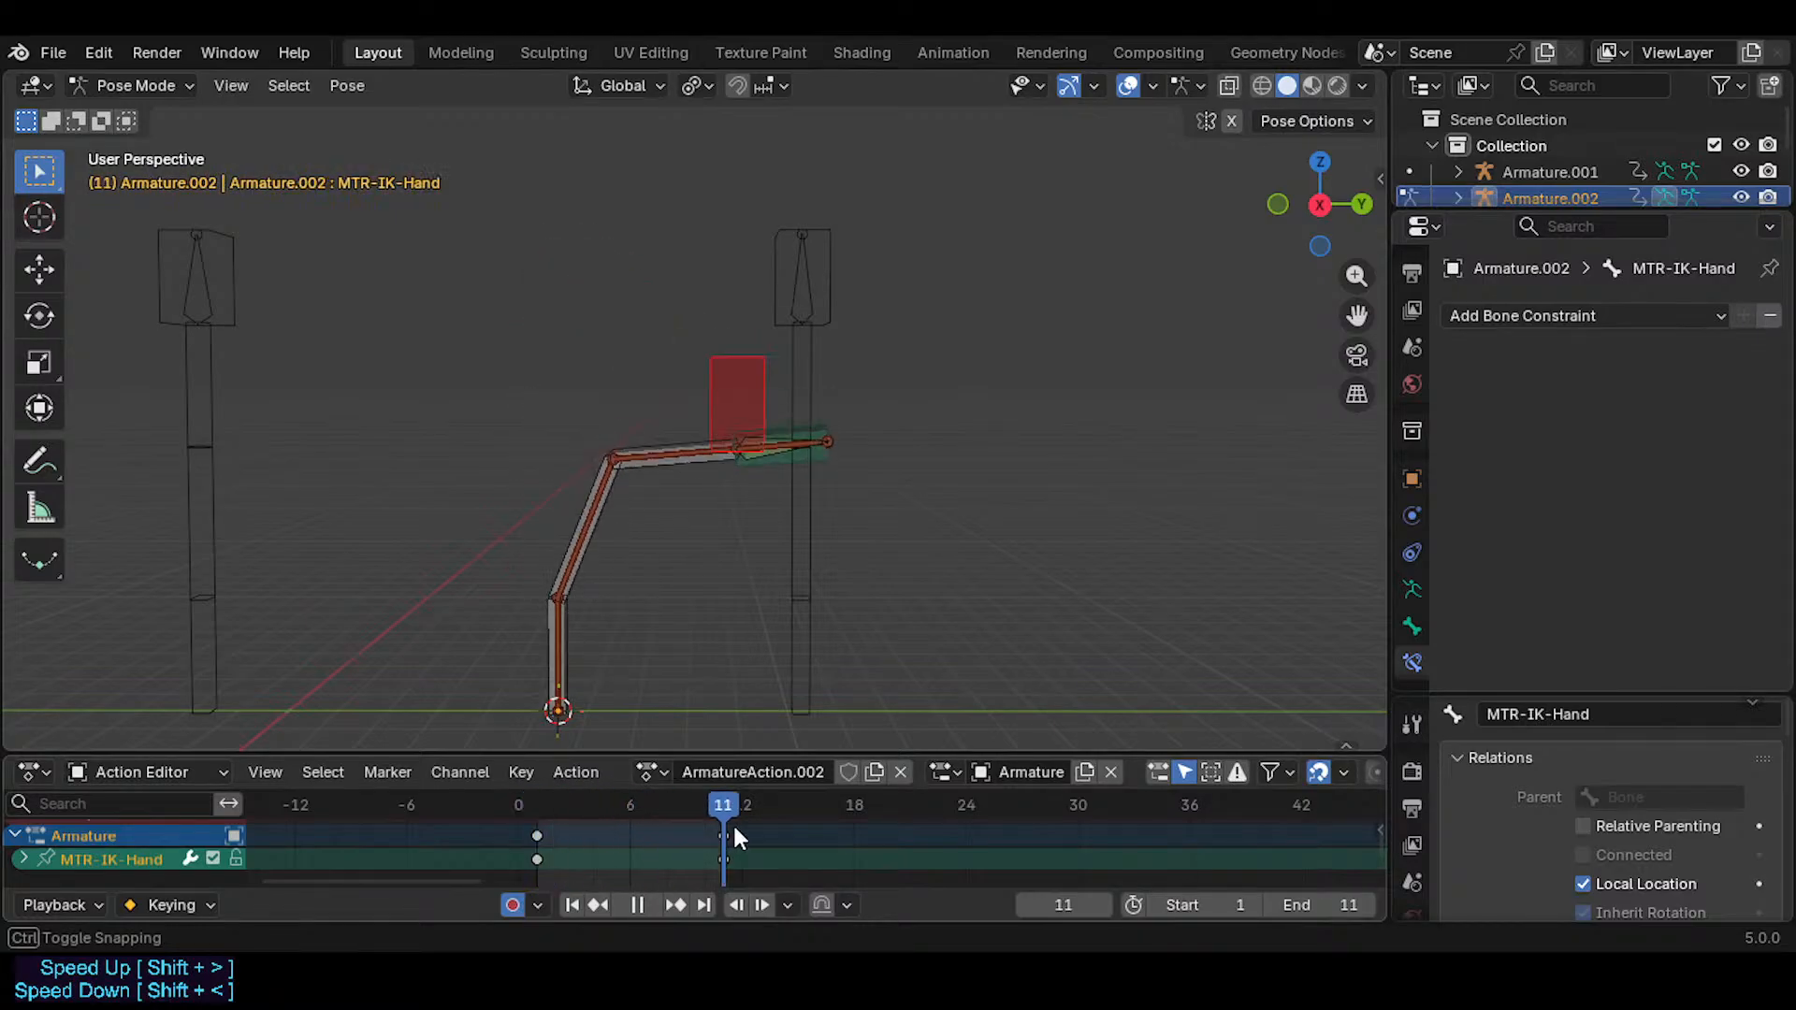
left_click(527, 810)
mouse_move(526, 807)
left_mouse_down()
mouse_move(722, 816)
mouse_move(522, 823)
mouse_move(733, 806)
mouse_move(535, 814)
left_mouse_up()
middle_click_drag(603, 548, 631, 574)
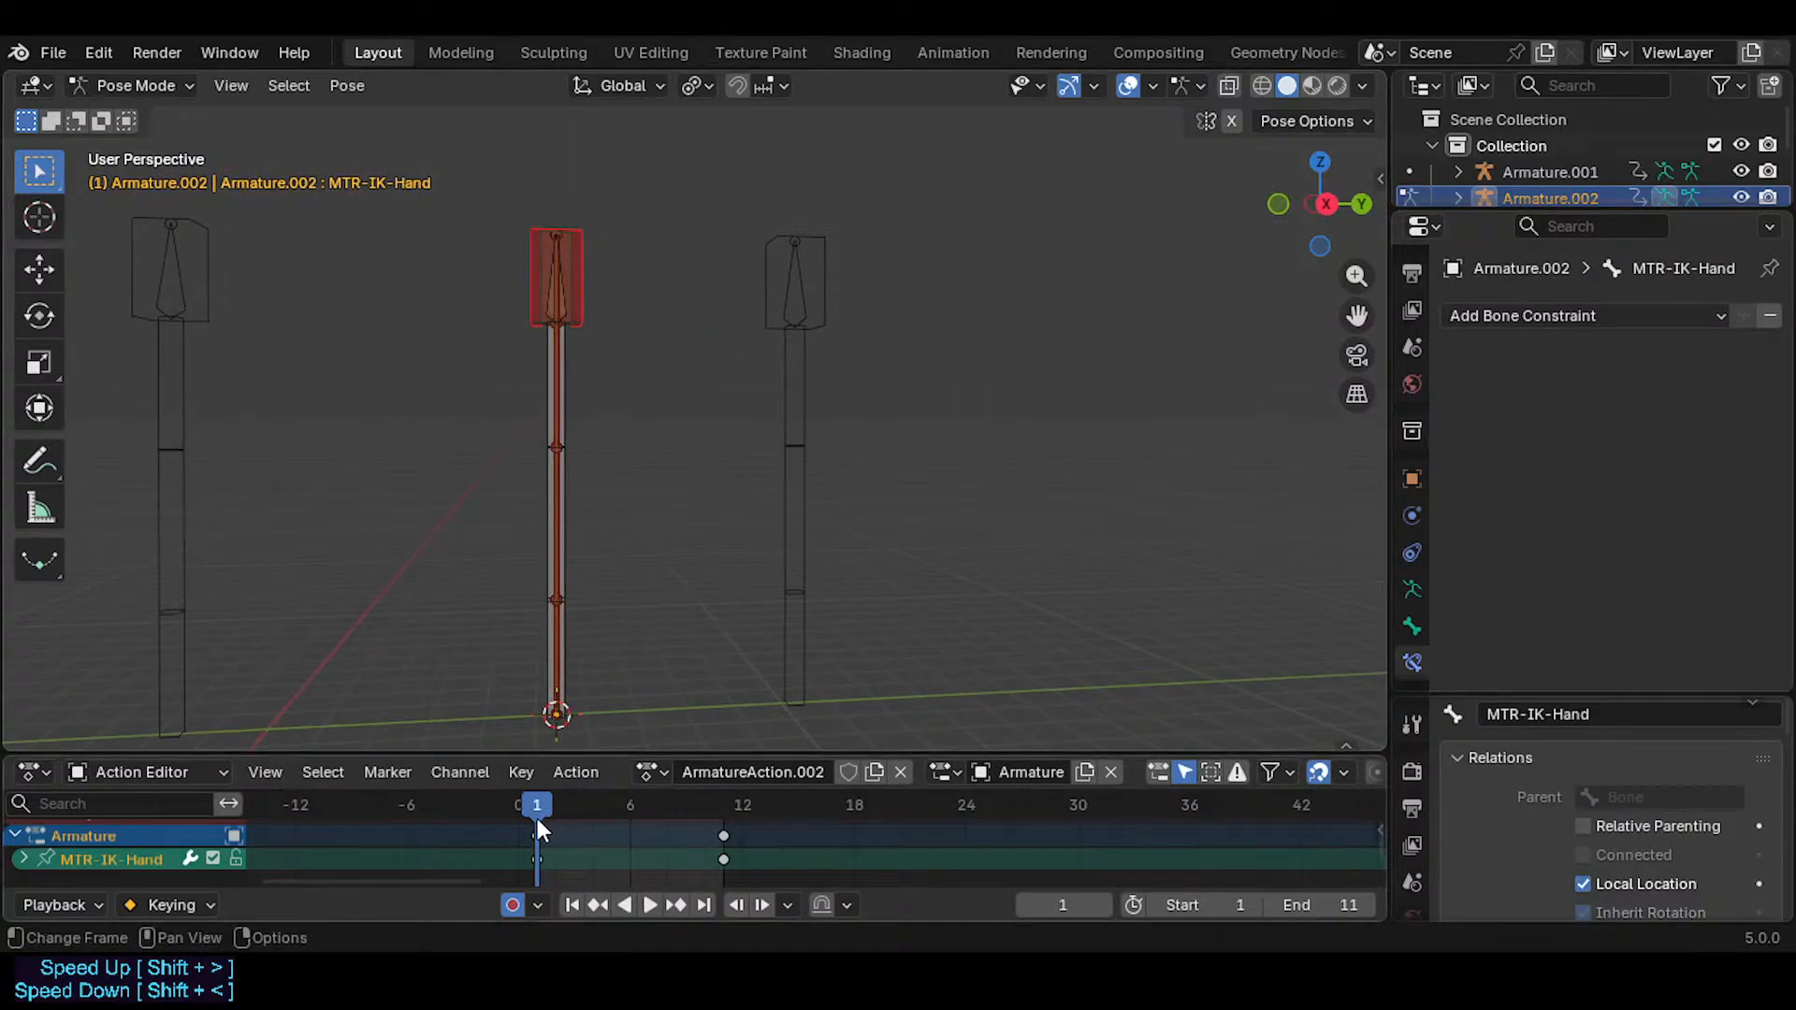
- At frame 8, calculate MTR-IK-Hand's motion path over the scene frame range at Heads, and clear it
left_click_drag(540, 830, 667, 813)
key("ctrl+shift+m")
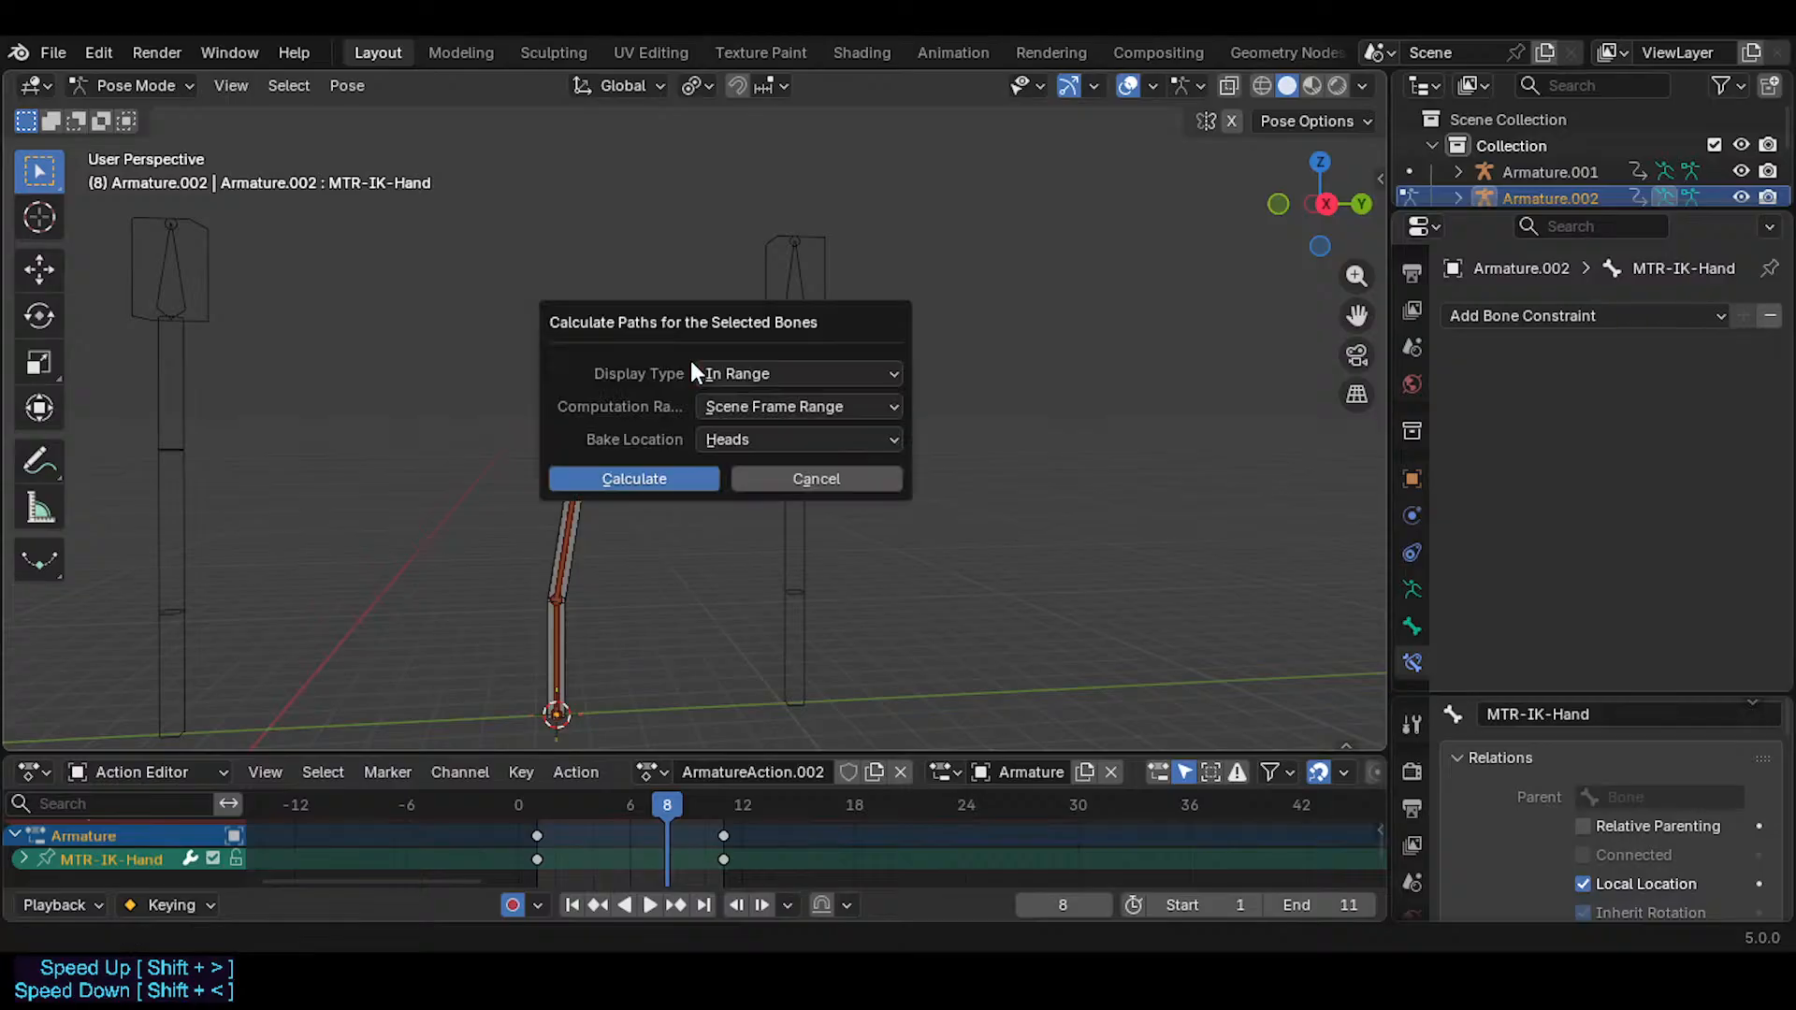
left_click(676, 483)
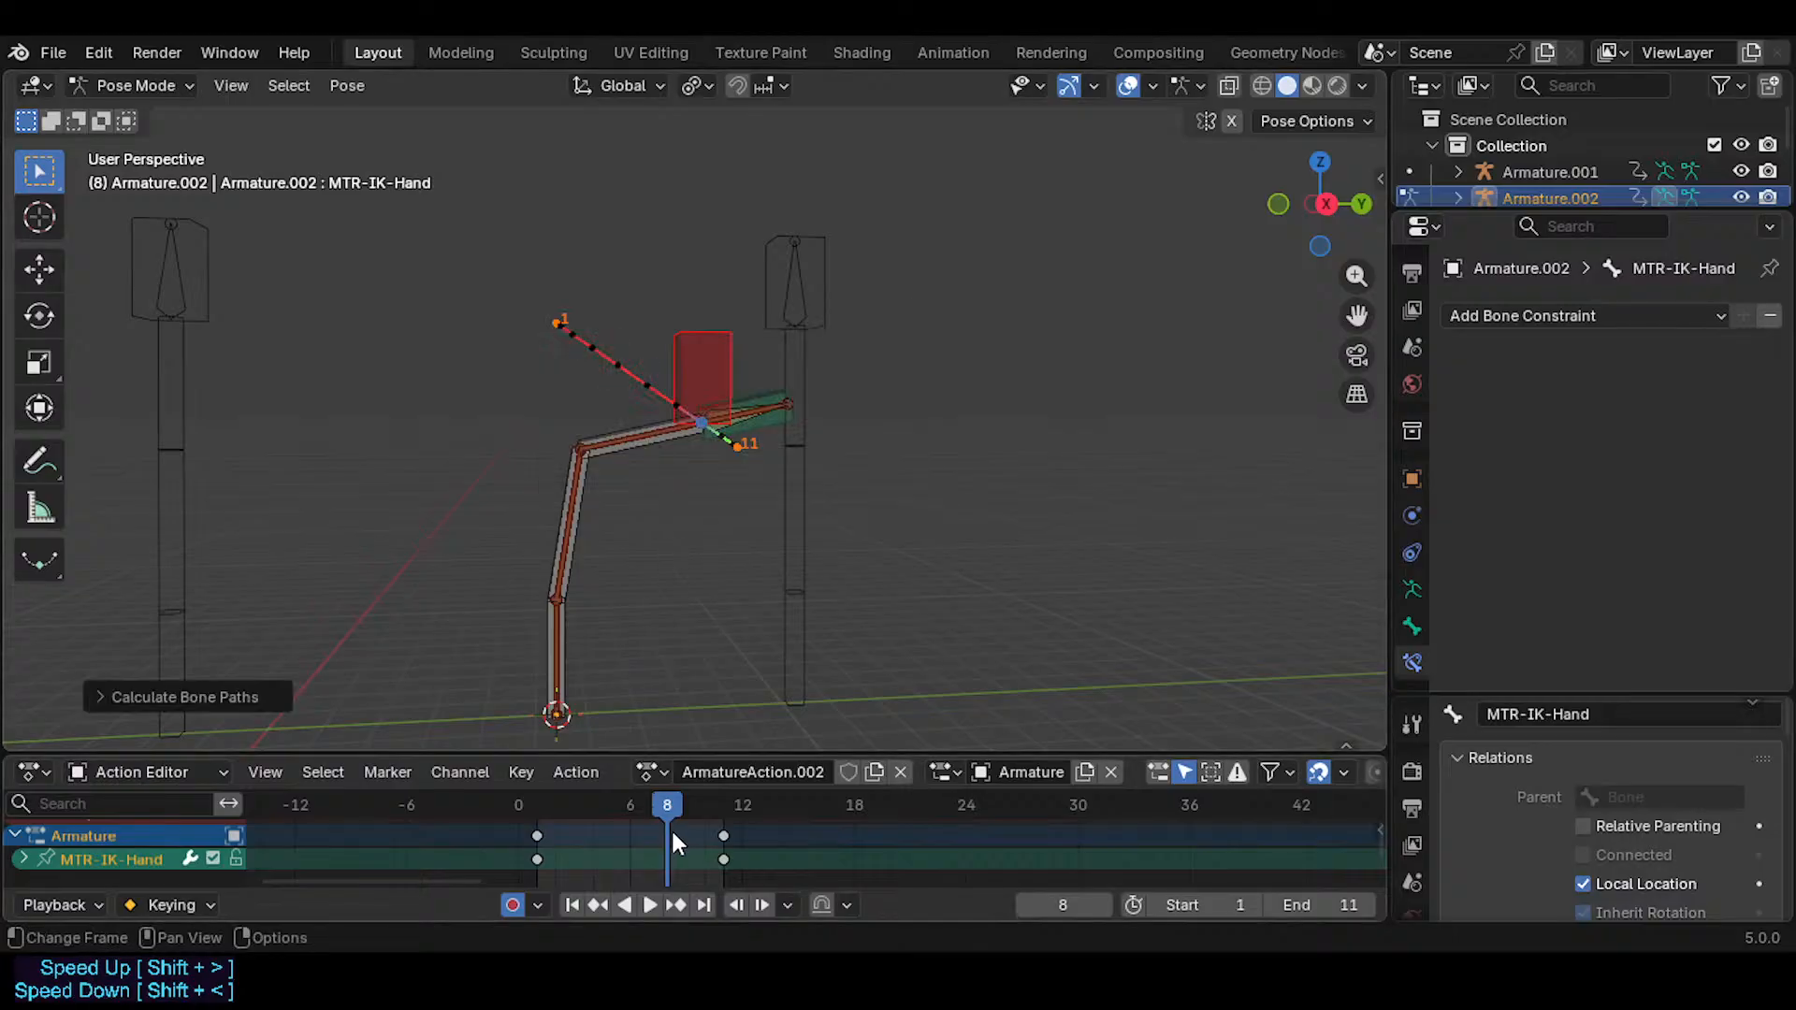
left_click(646, 436)
- Select MCH-Hand, the overlapping hand bone with the IK constraint, and calculate its motion path
left_click(734, 432)
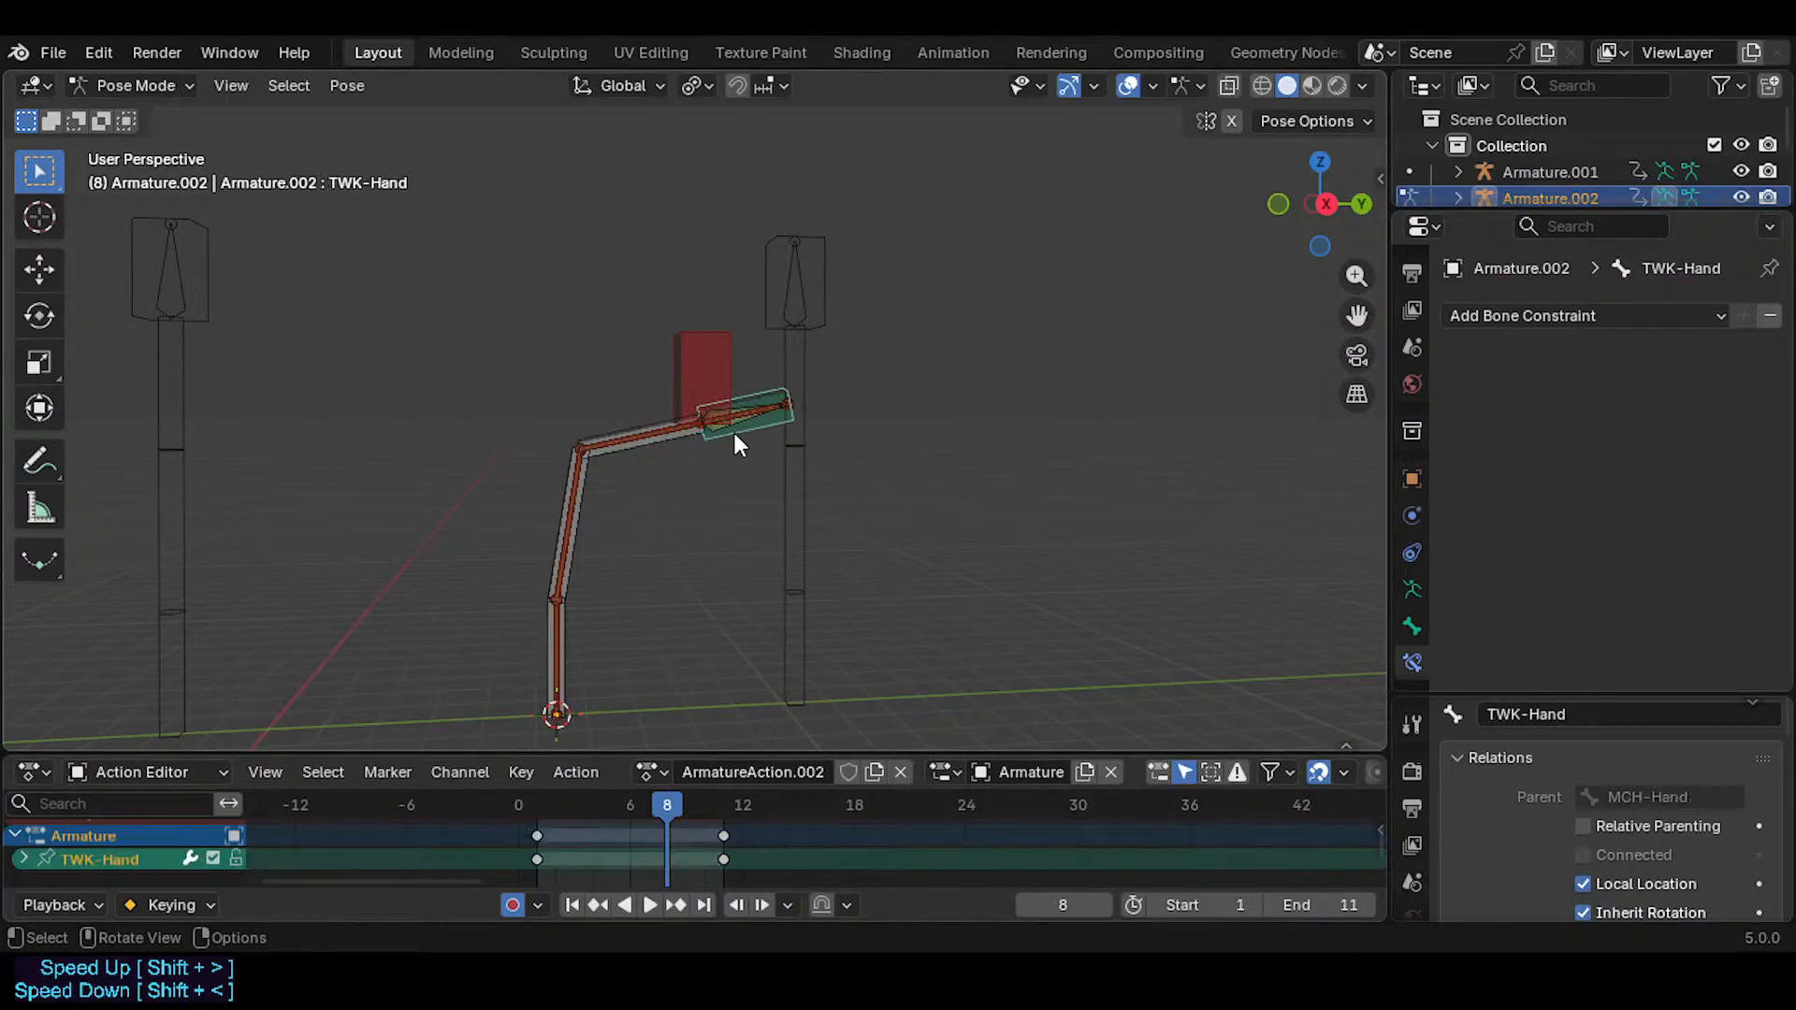
left_click(752, 409)
left_click(752, 409)
left_click(752, 409)
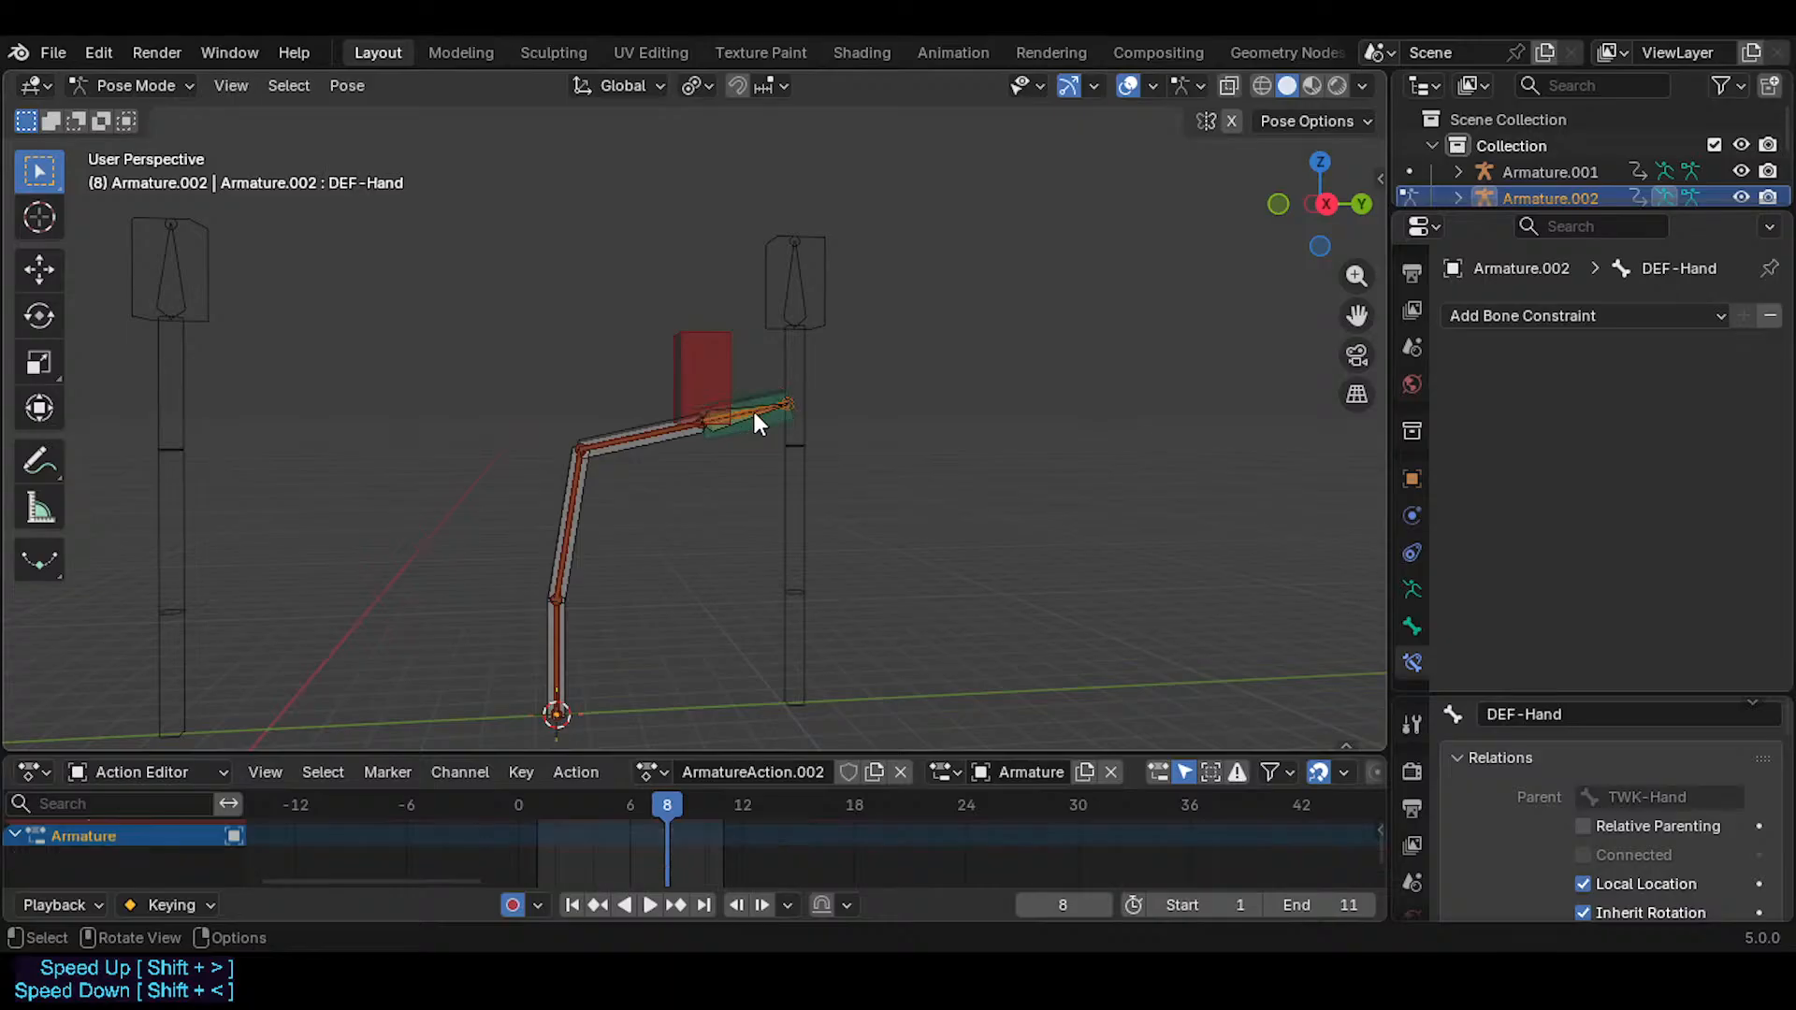
left_click(738, 415)
left_click(737, 412)
left_click(737, 412)
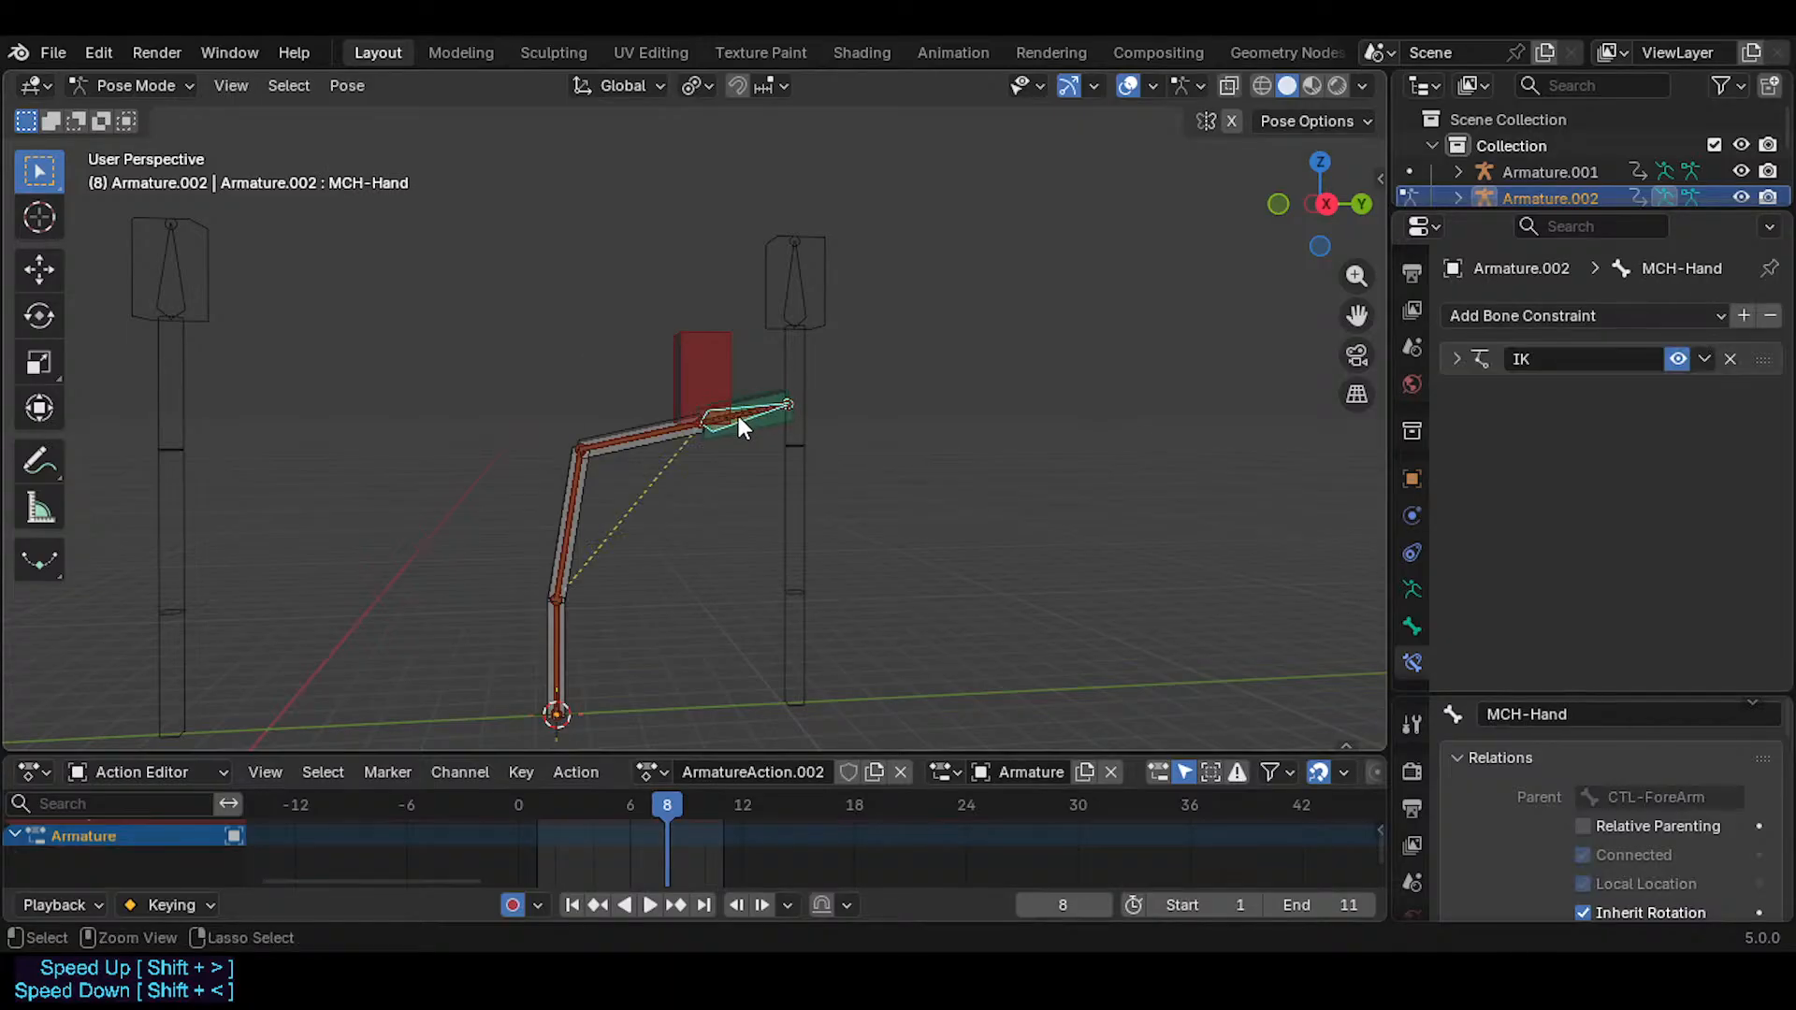
key("ctrl+shift+m")
left_click(680, 534)
- Play back the arm along MCH-Hand's path, select MTR-IK-Hand, and return to frame 1
key("space")
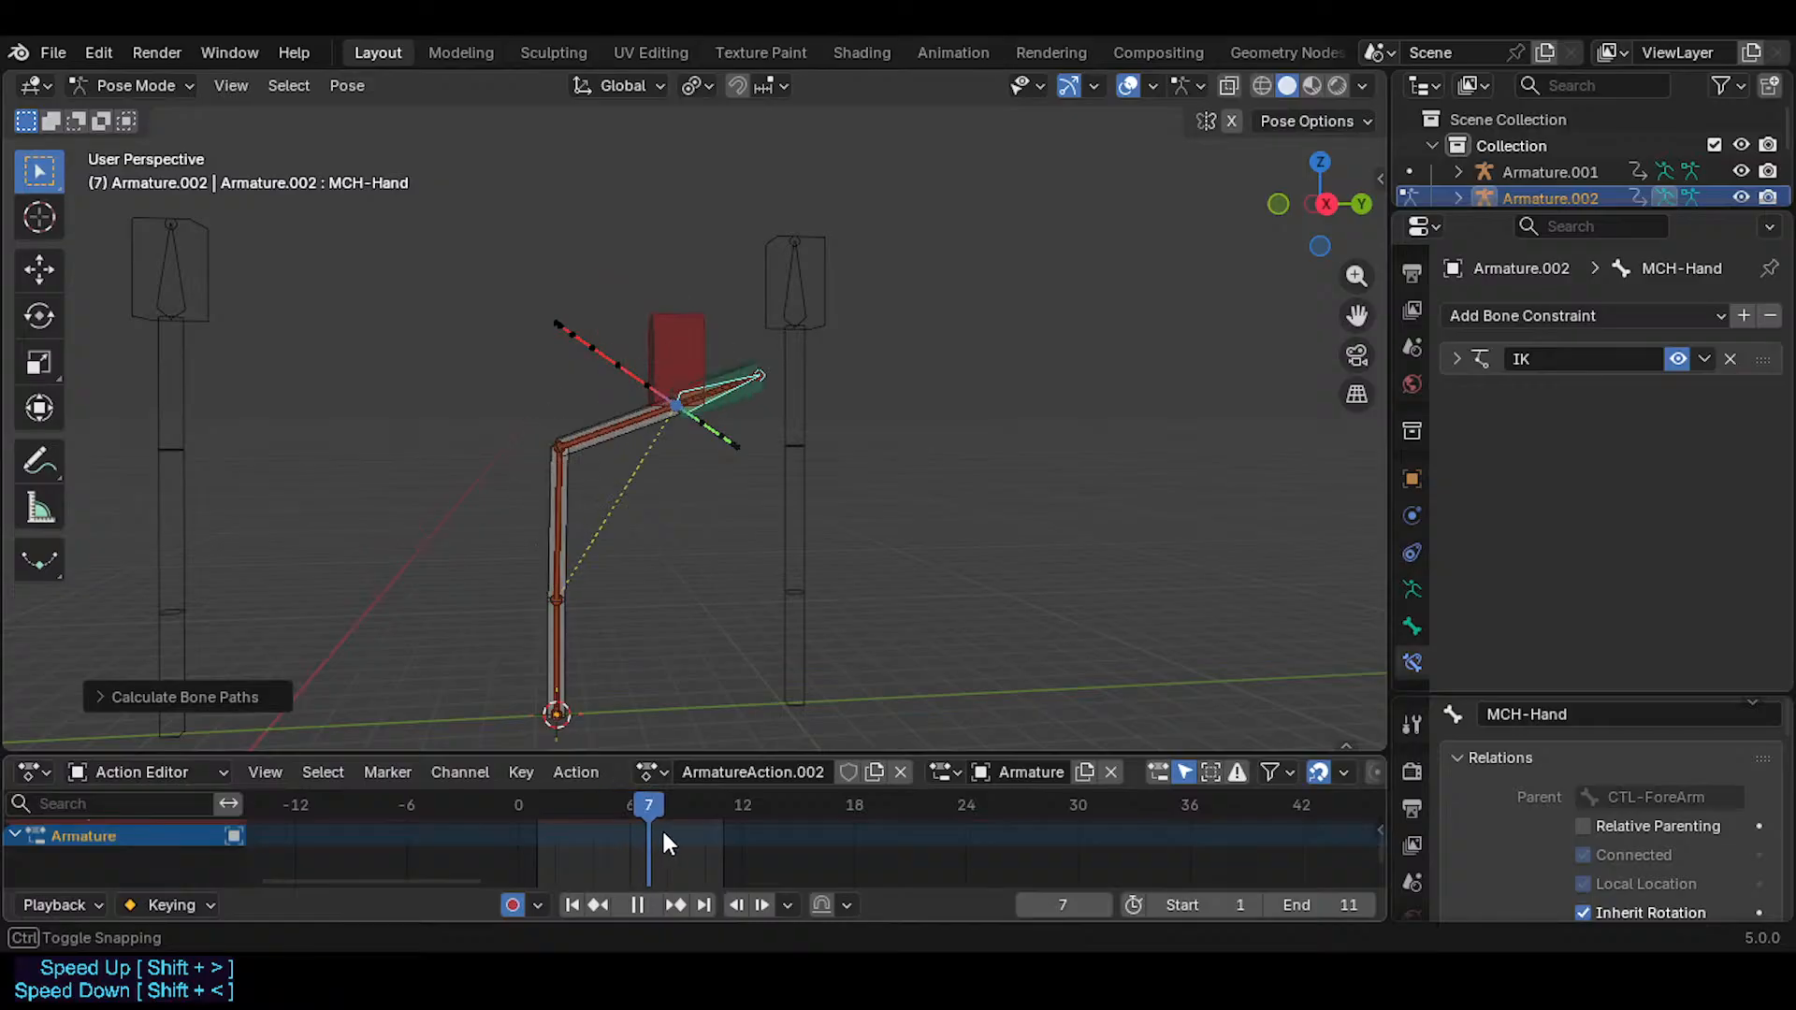
key("space")
left_click(731, 411)
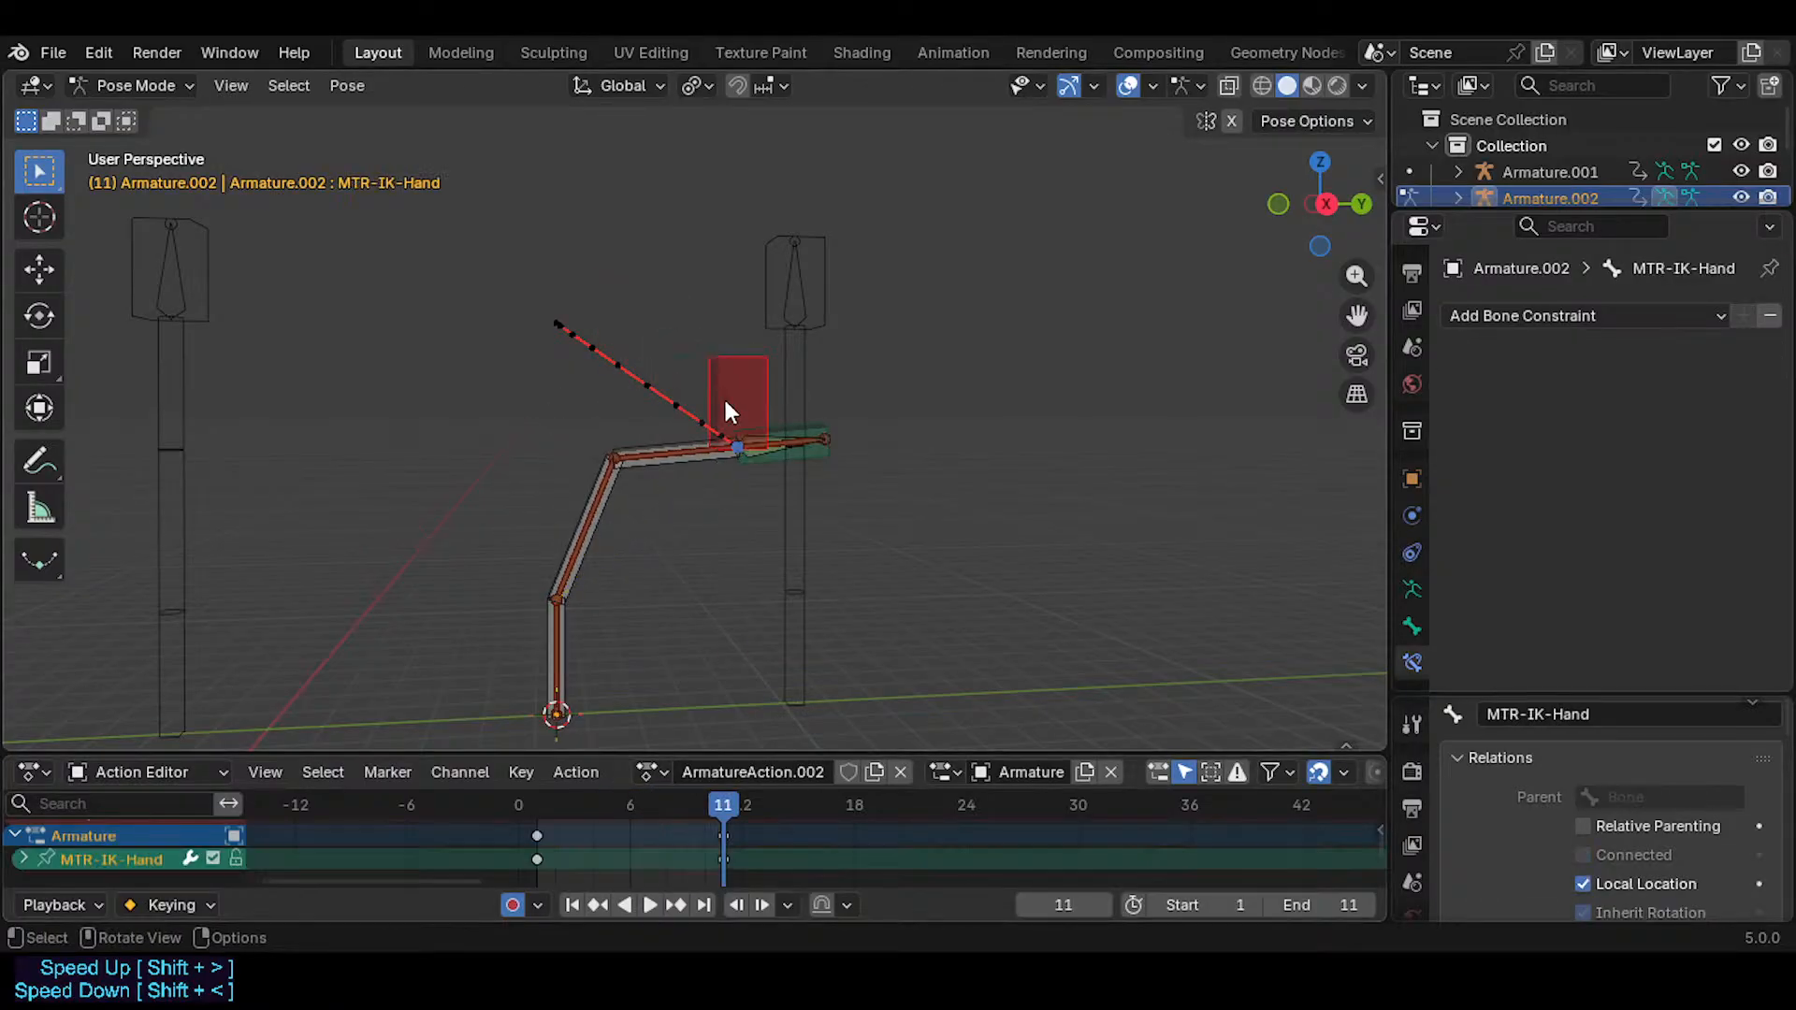
left_click_drag(739, 806, 535, 776)
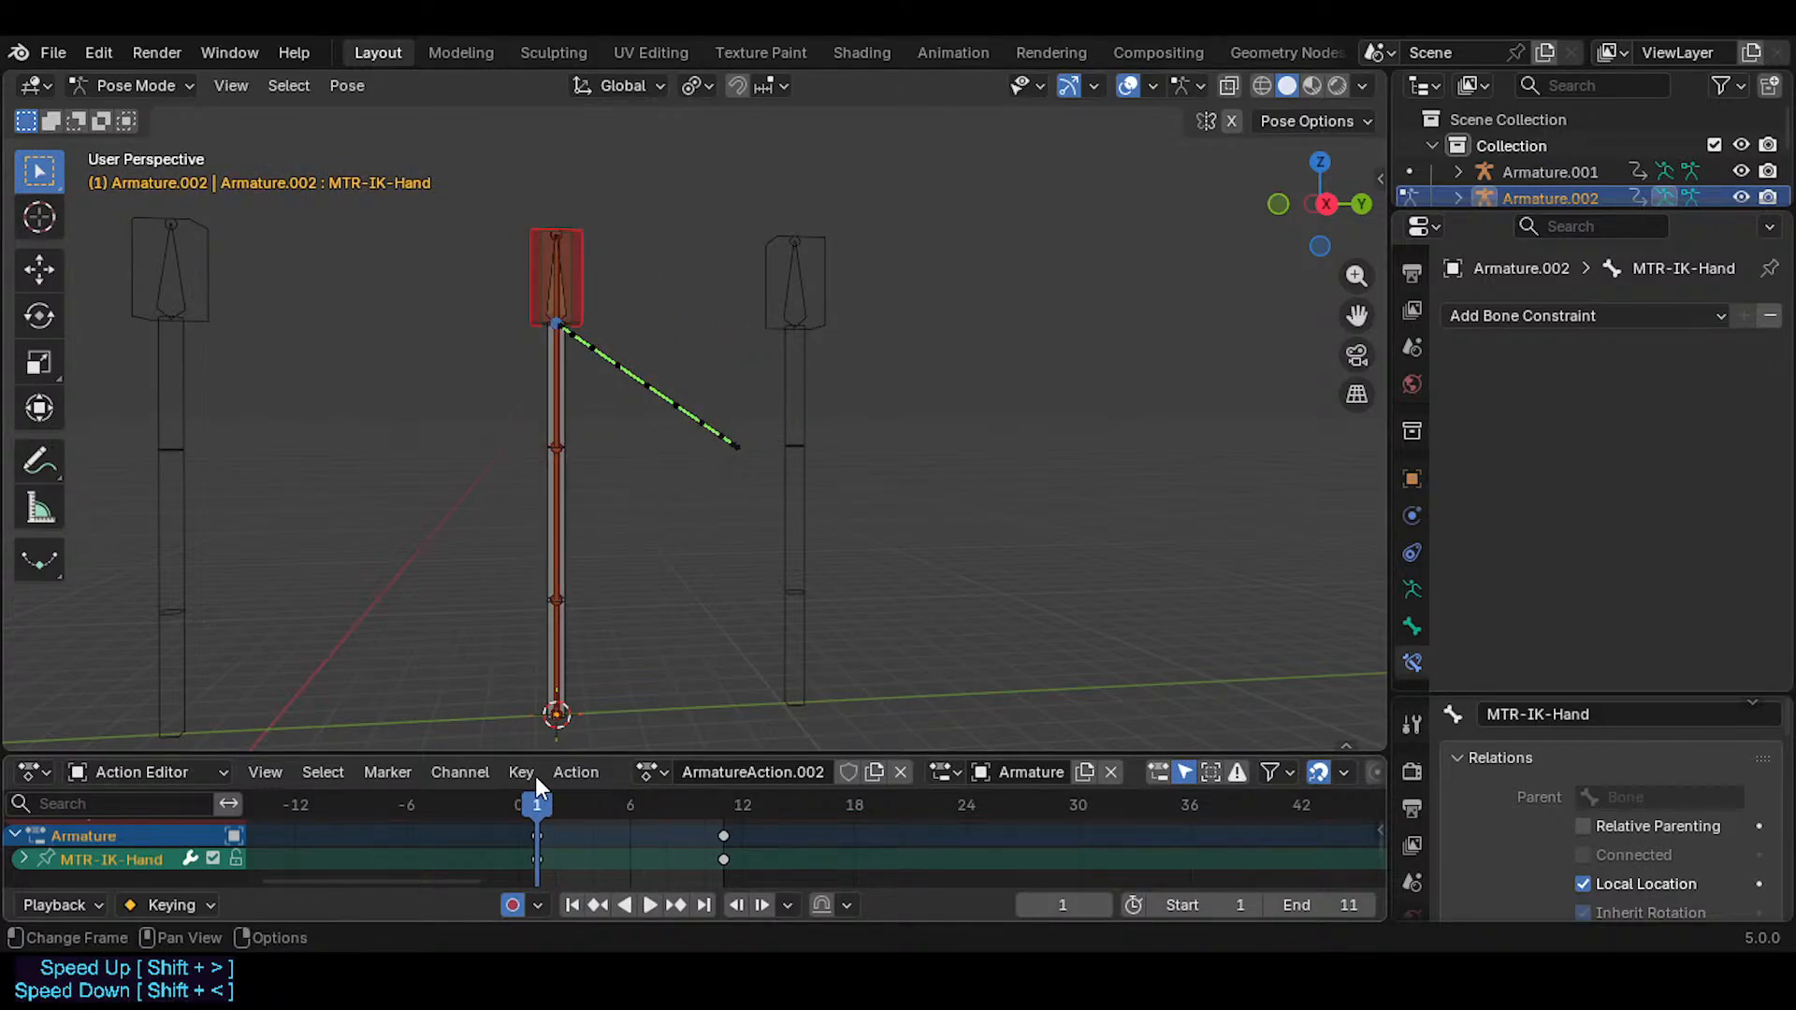
- At frame 1, raise MTR-IK-Hand well above the arm's reach in two moves
left_click(577, 287)
left_click(581, 287)
key("g")
left_click(613, 338)
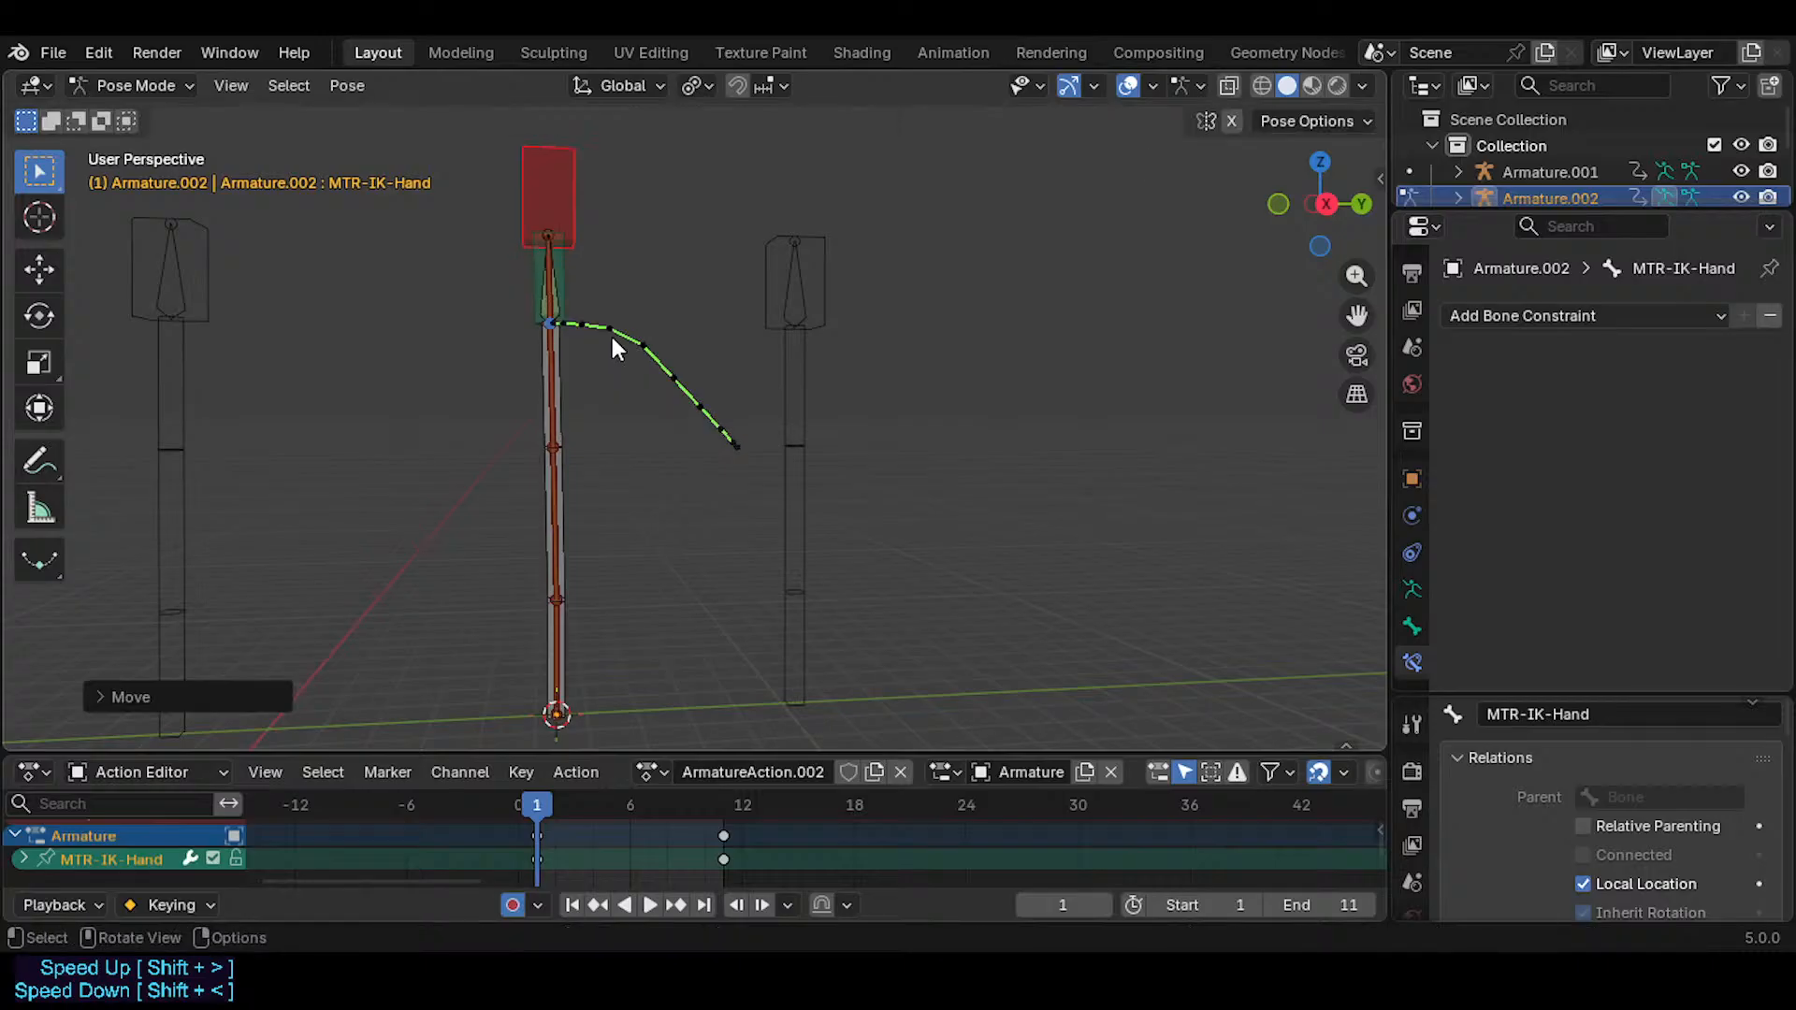
left_click_drag(538, 808, 531, 720)
key("g")
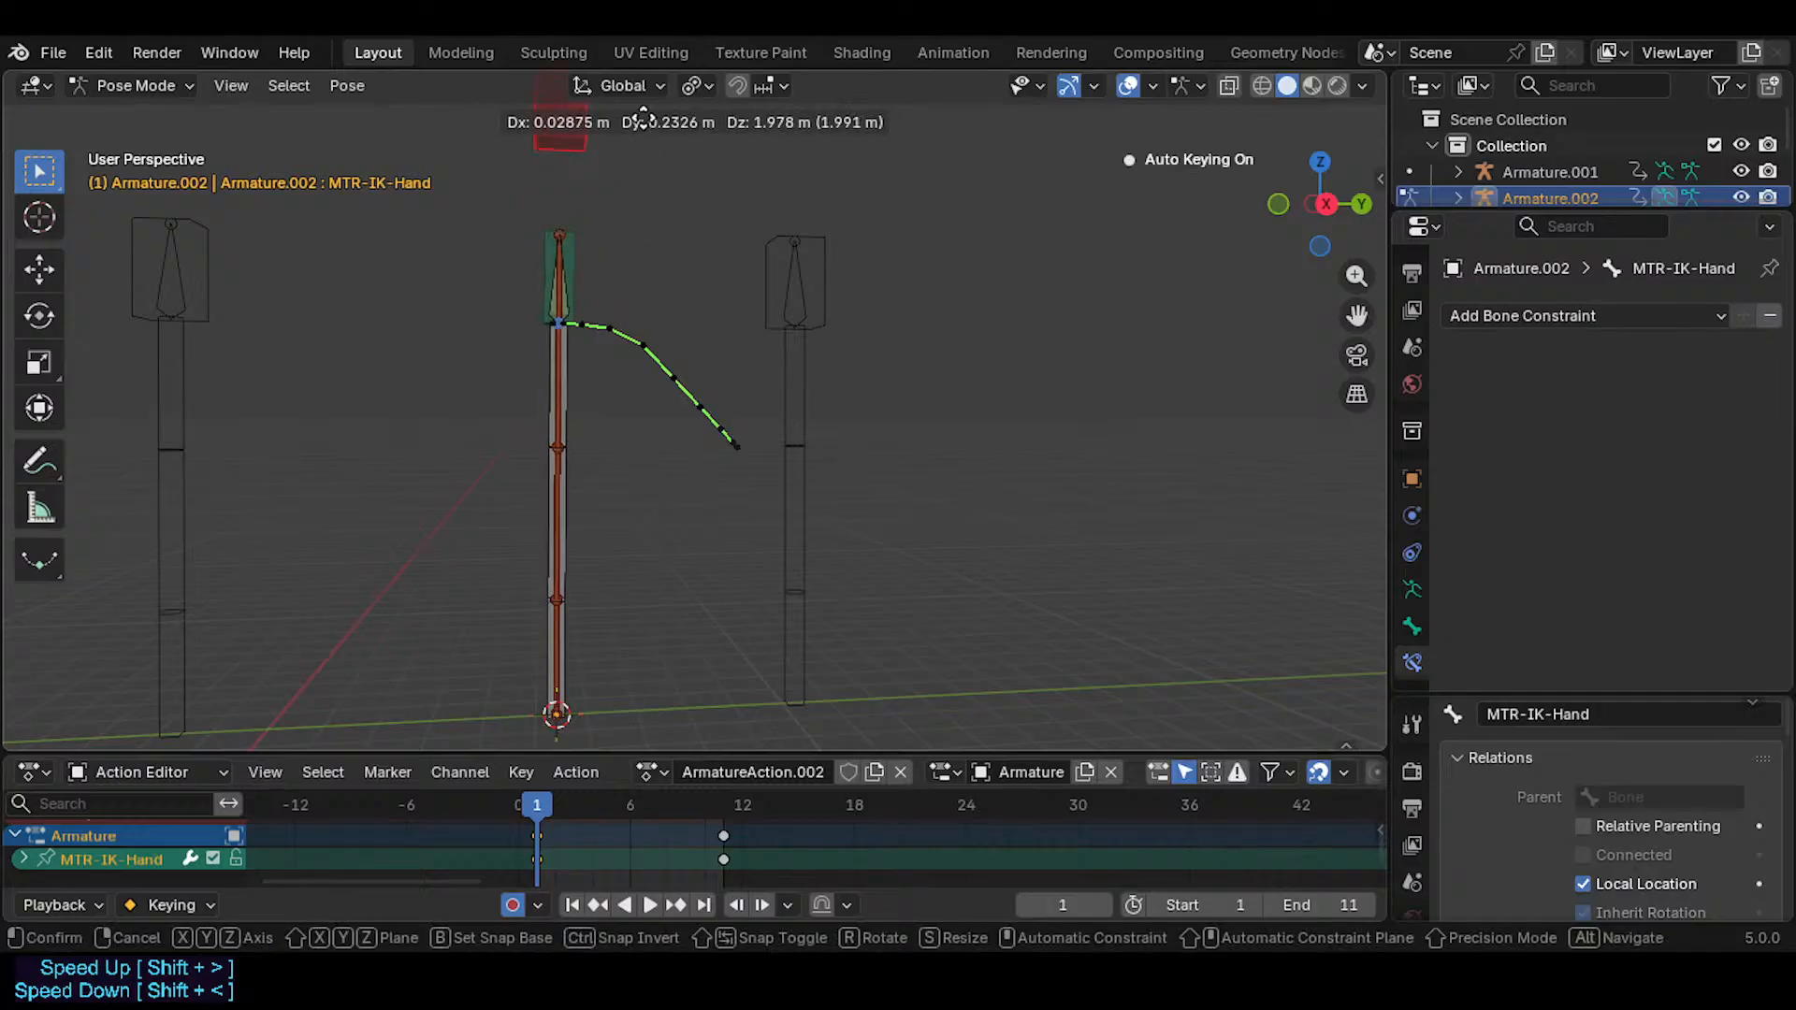
left_click(632, 119)
- At frame 11, move MTR-IK-Hand up and back toward the arm
left_click_drag(561, 793, 666, 626)
left_click_drag(687, 802, 732, 805)
left_click_drag(754, 391, 688, 353)
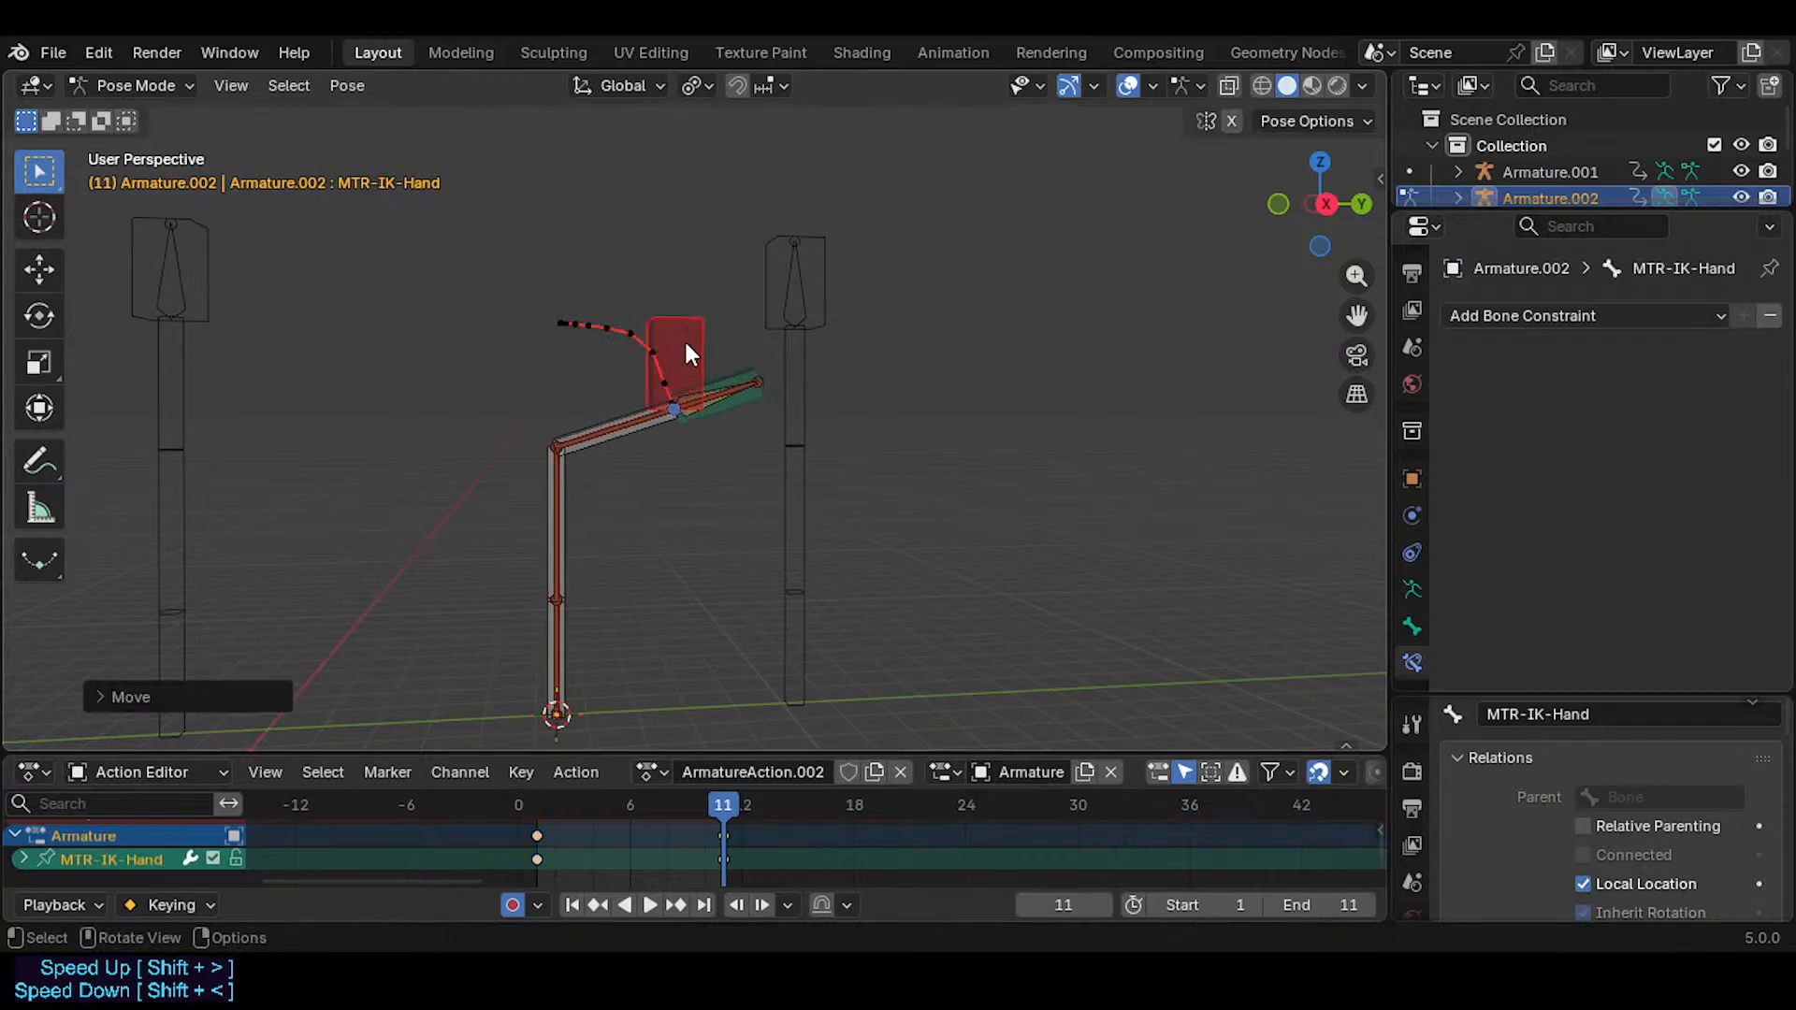
- Play back the motion, move MTR-IK-Hand about 1.3 m further back at frame 11, and check the pose at frame 6
key("space")
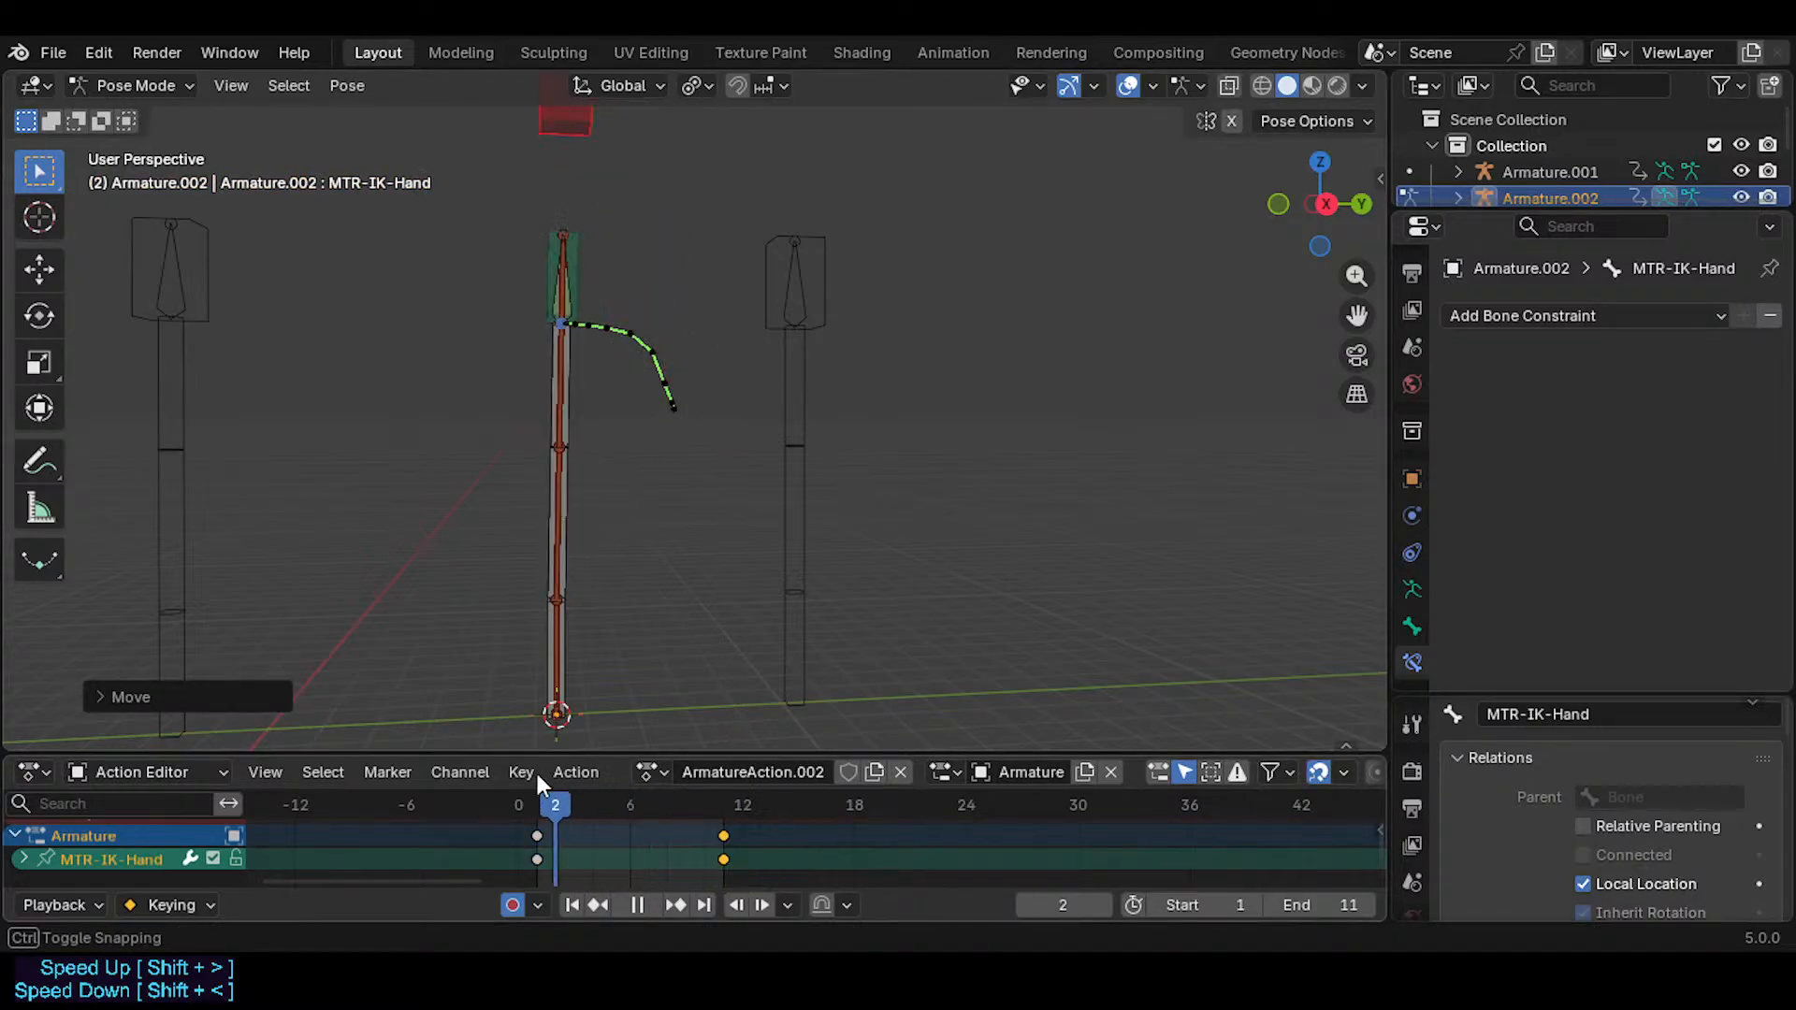
left_click_drag(777, 806, 723, 805)
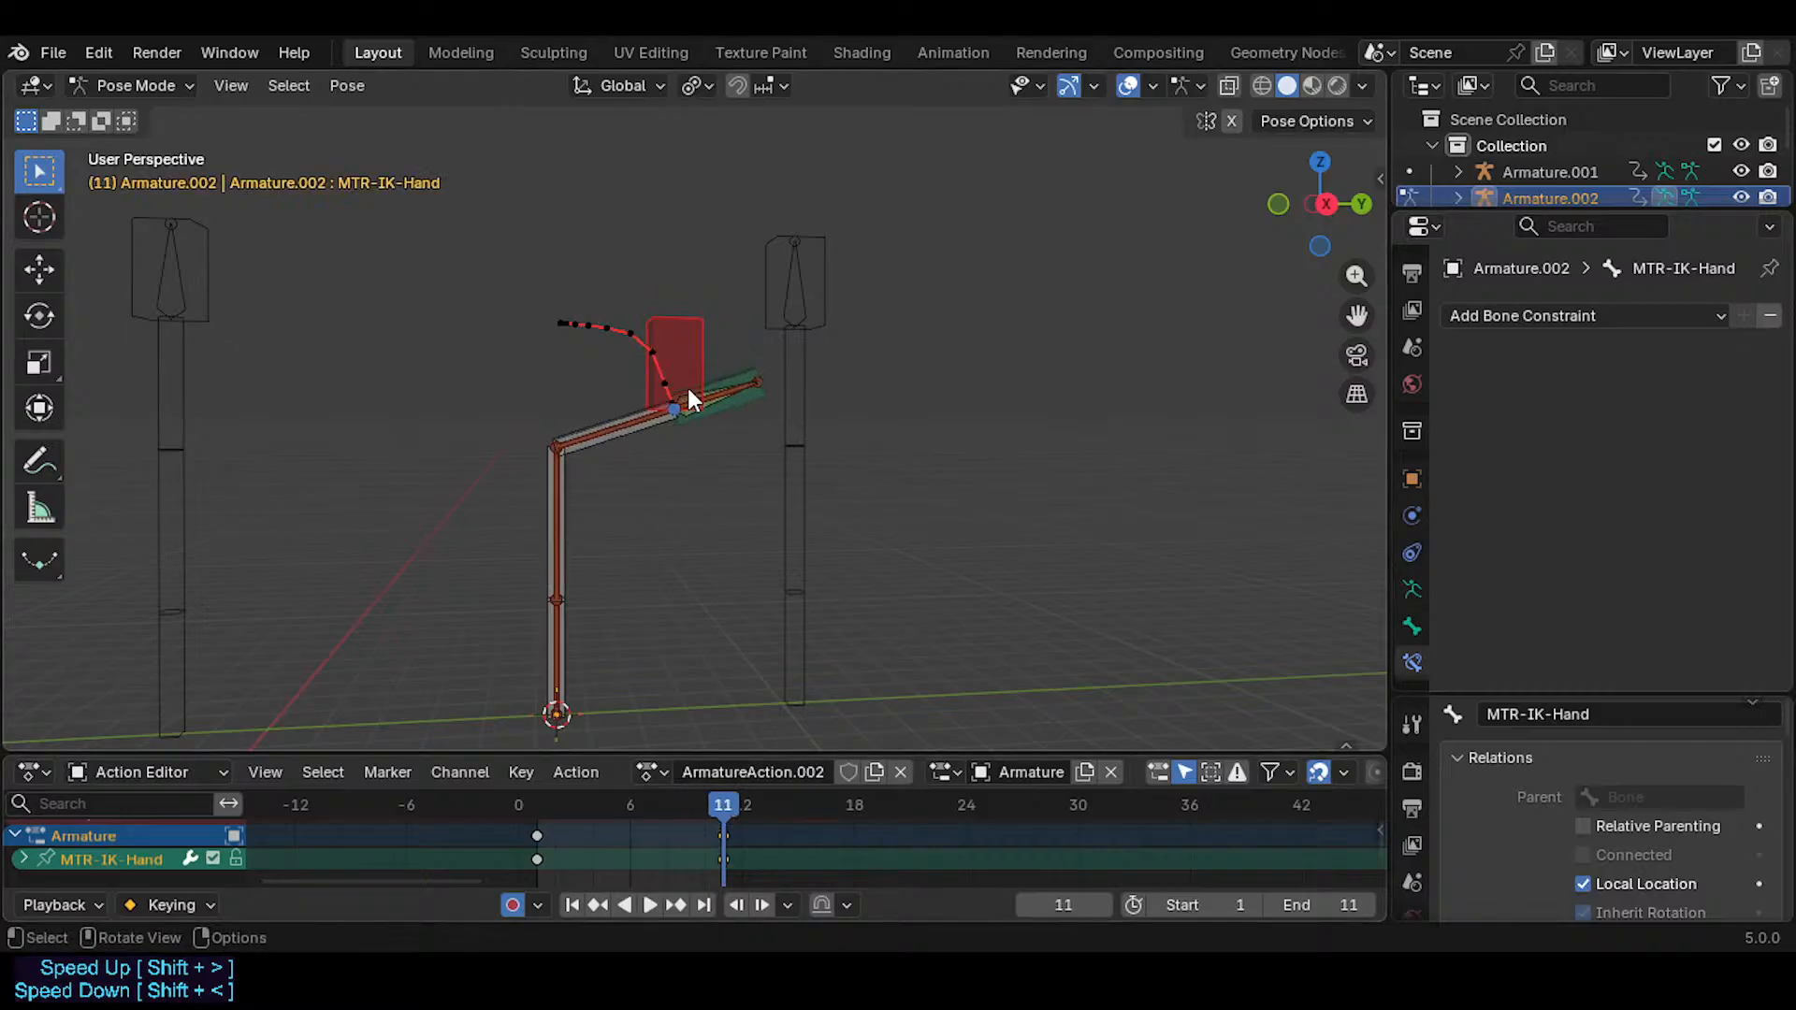
key("g")
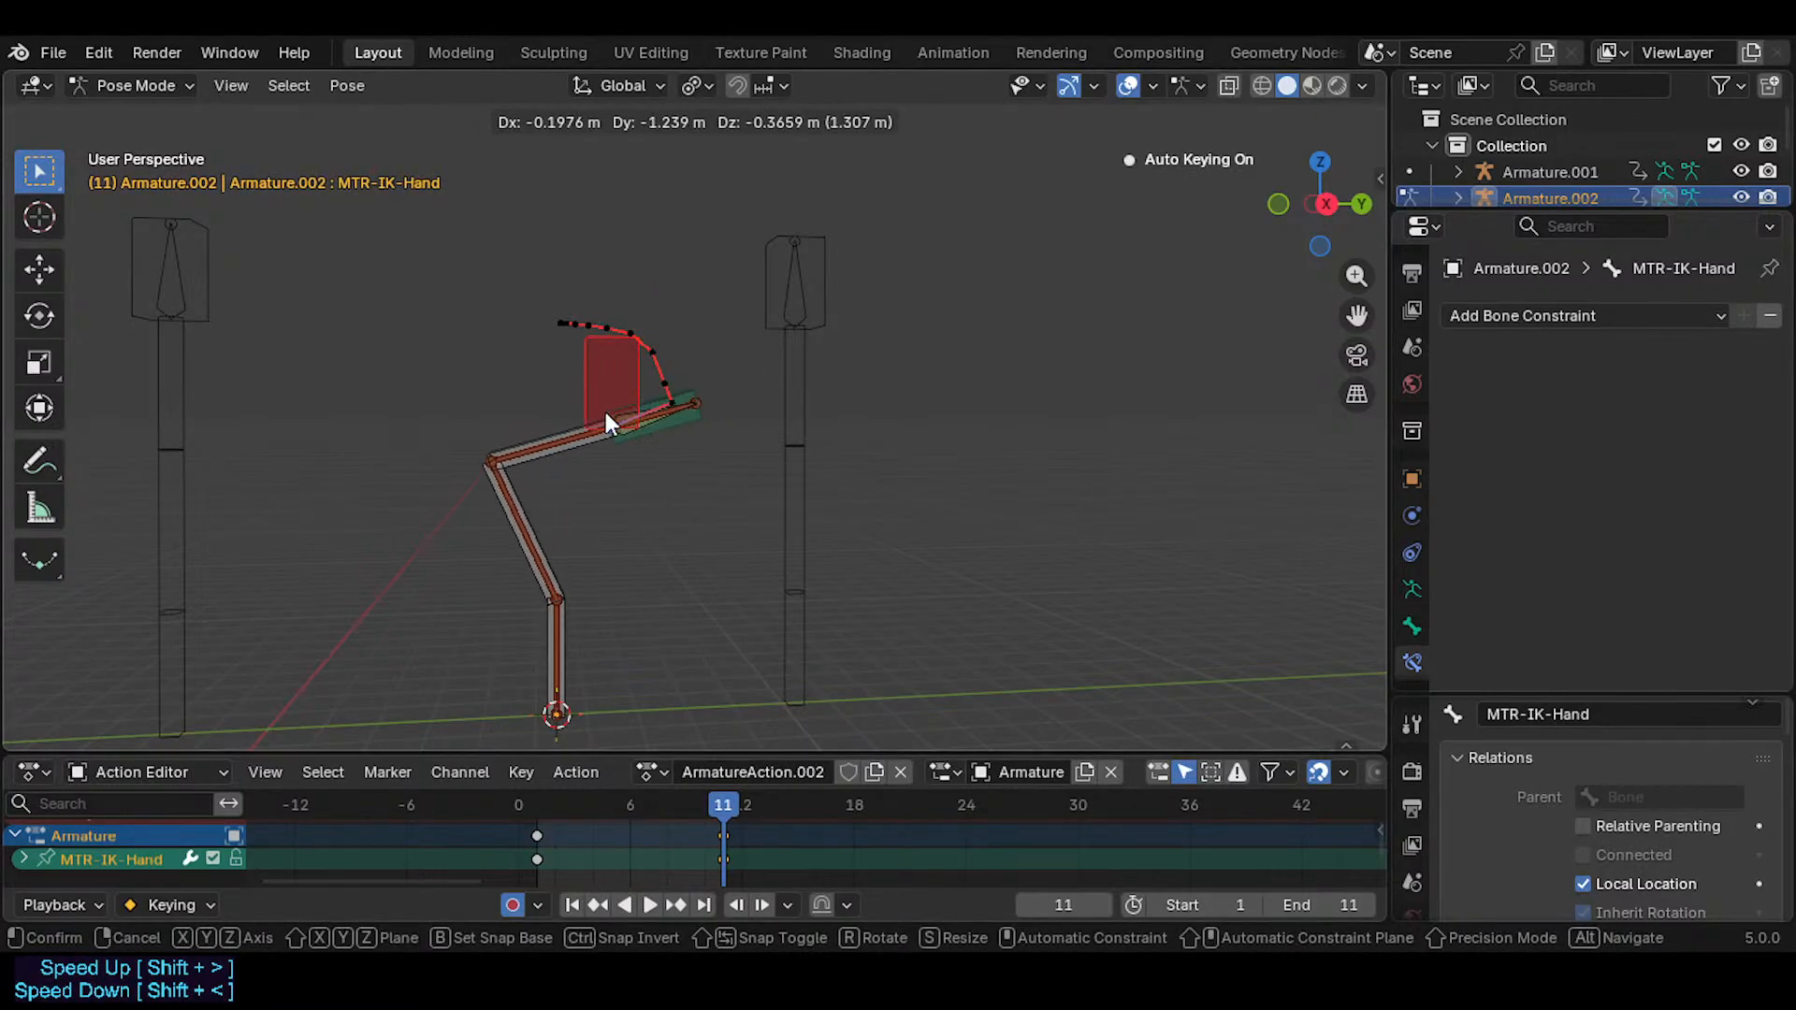
left_click(610, 426)
left_click_drag(725, 804, 633, 815)
key("g")
left_click(678, 691)
left_click(637, 803)
- Delete all of MTR-IK-Hand's keyframes, go to frame 1, and clear the displayed bone paths
key("a")
key("Delete")
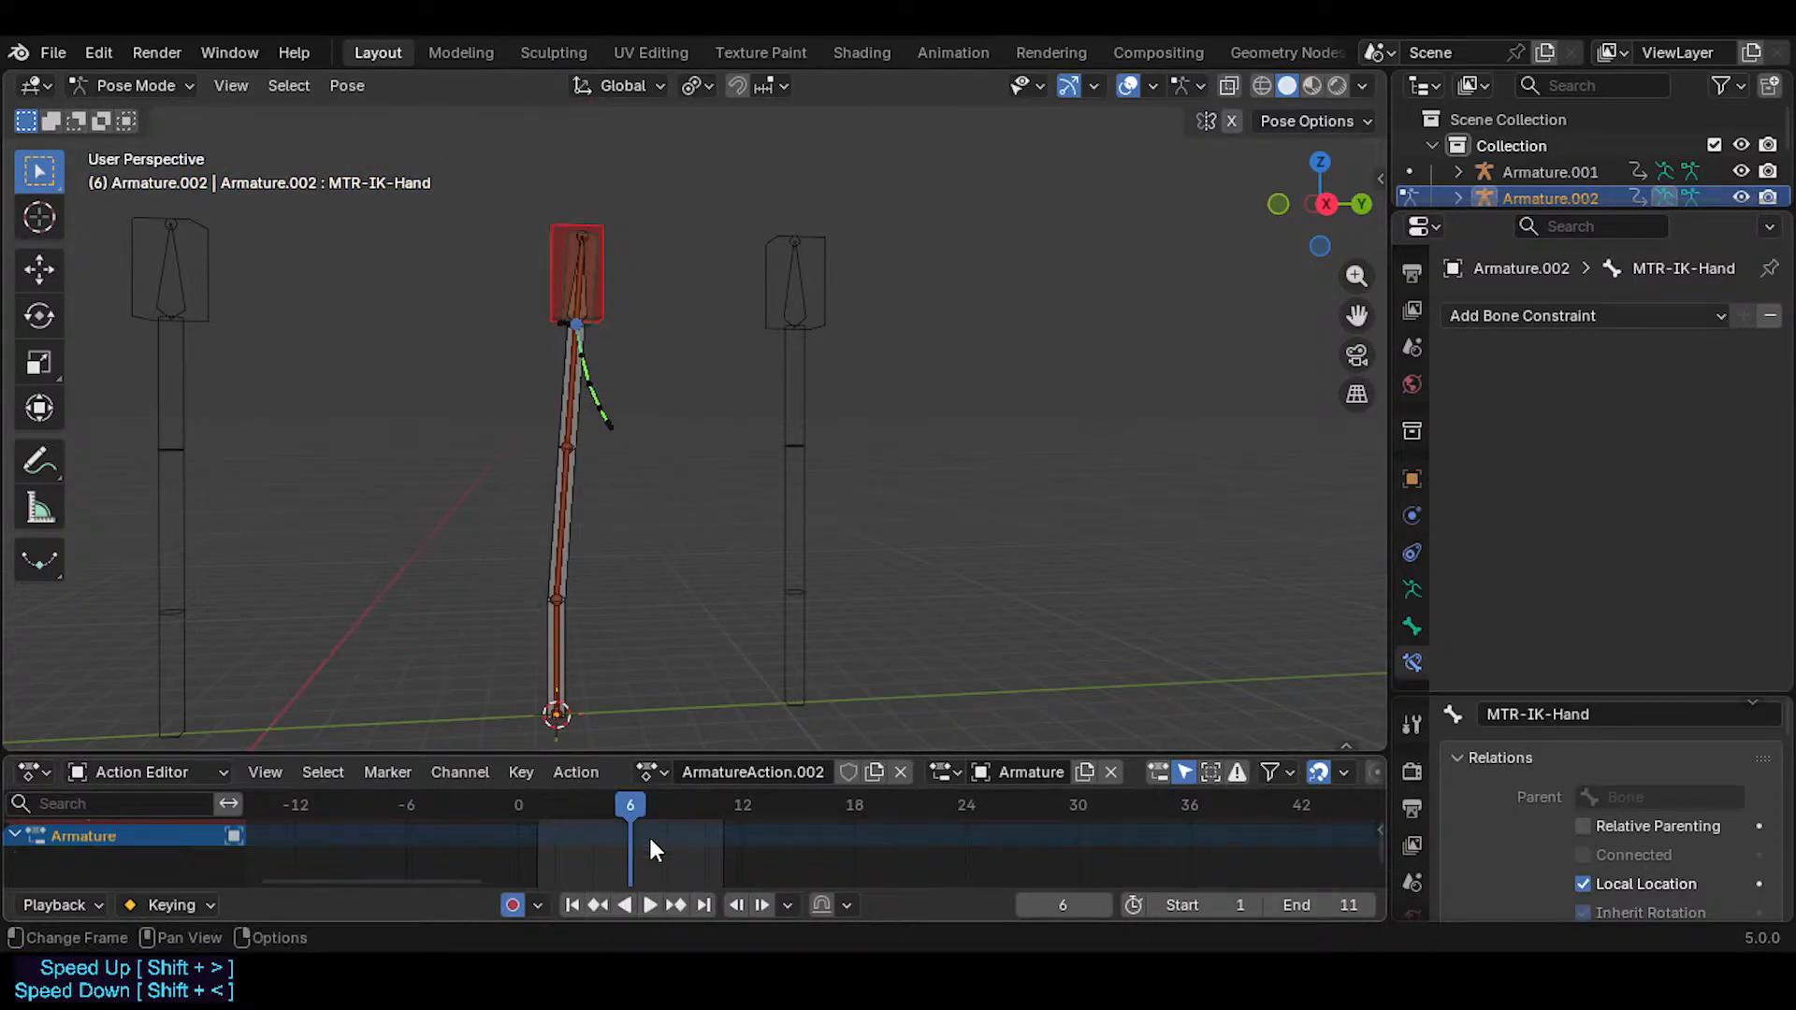
left_click(541, 805)
key("alt+m")
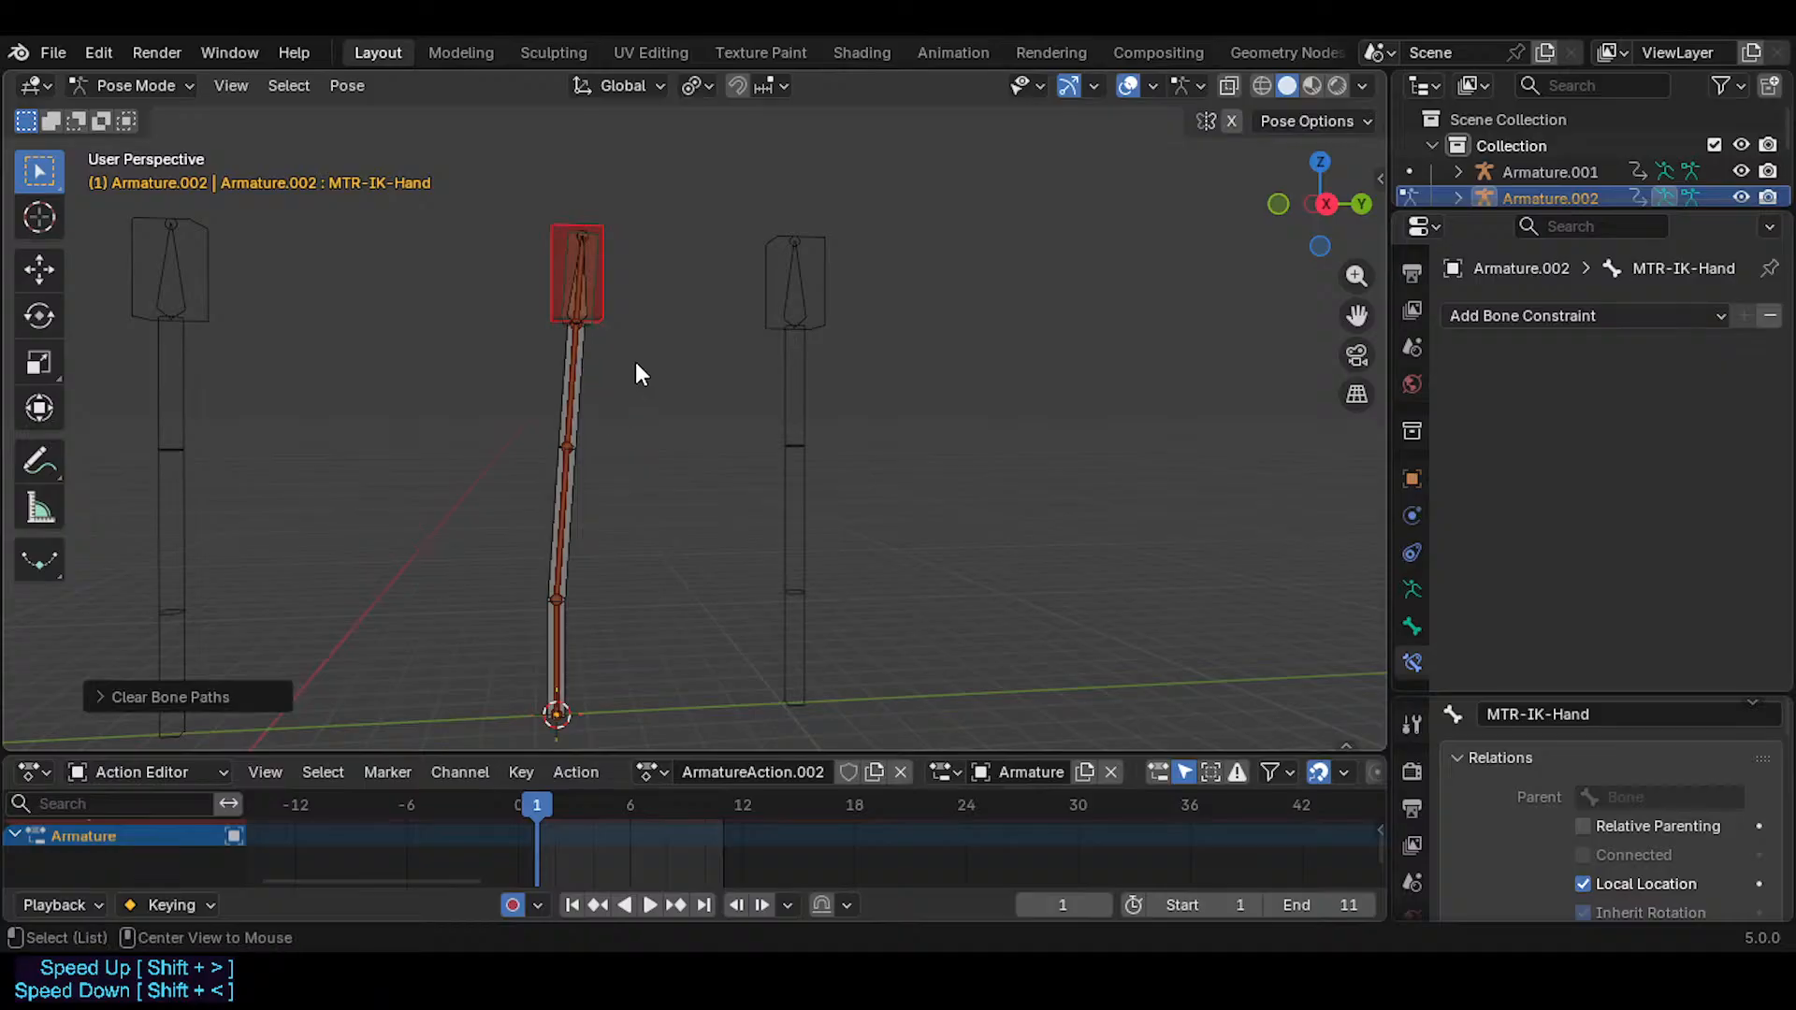
- Reset the location of all the arm's bones and delete all their remaining keyframes
key("a")
key("alt+g")
key("x")
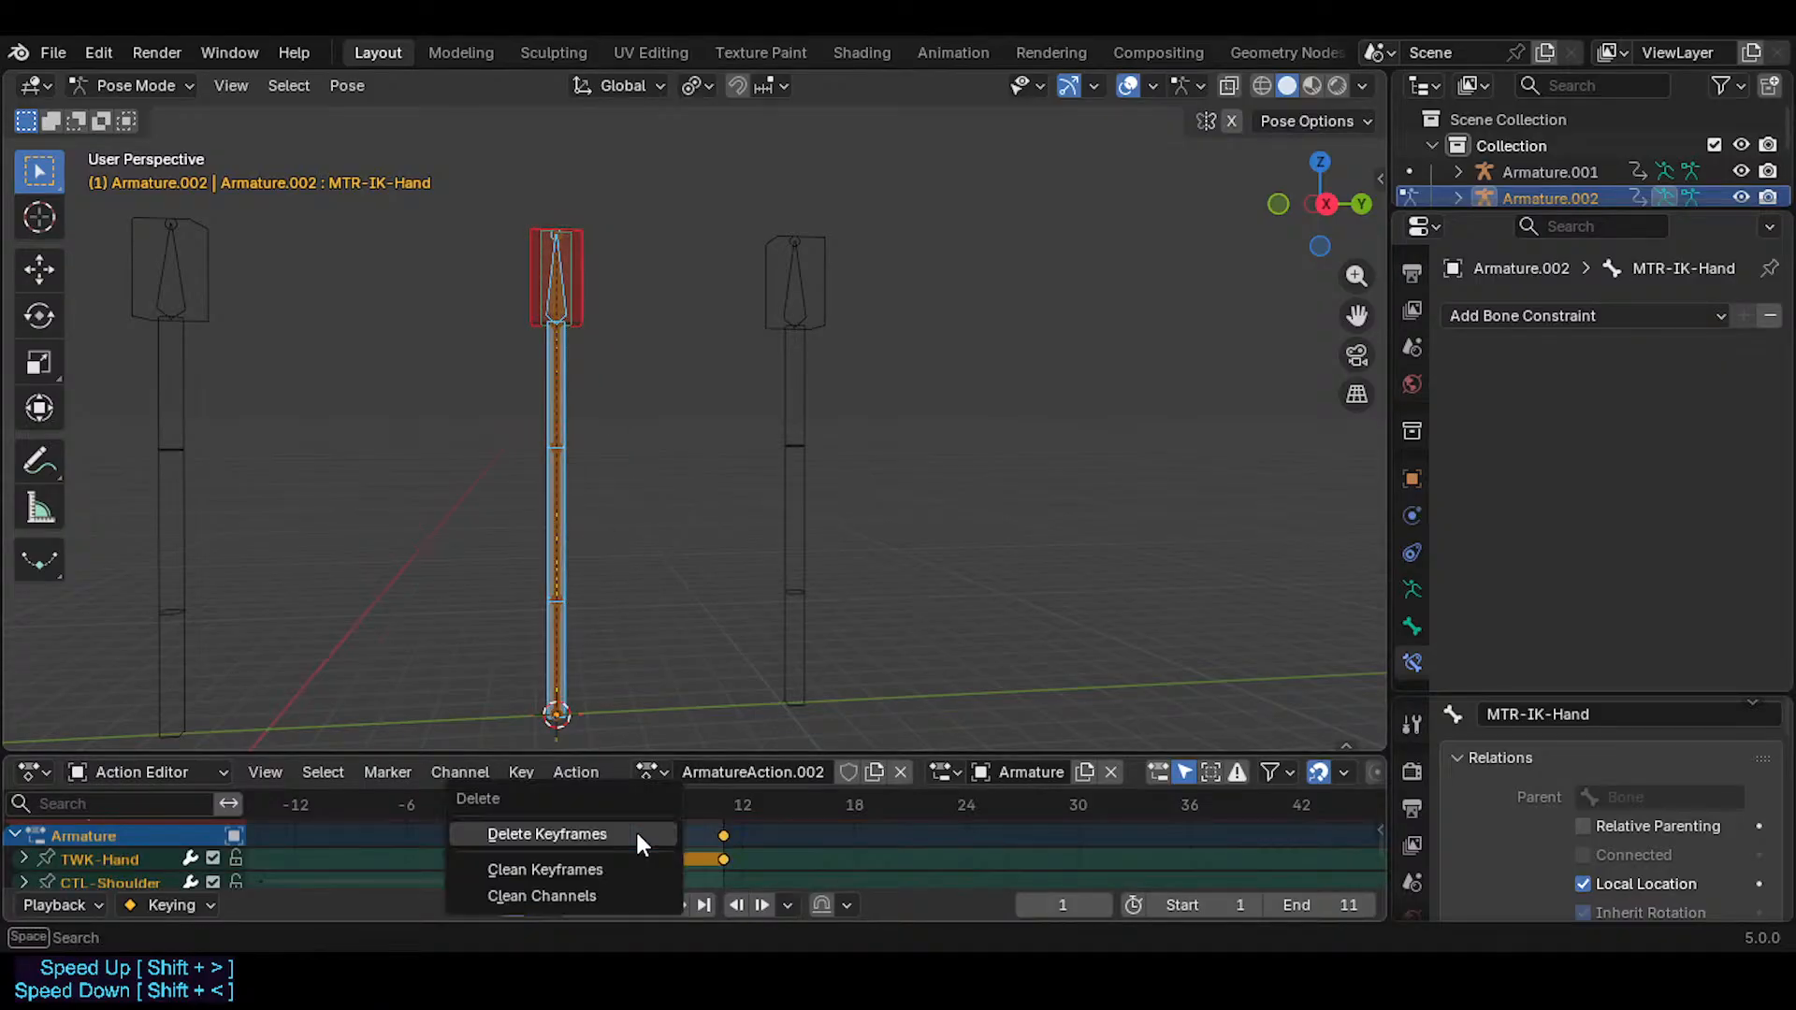
left_click(636, 830)
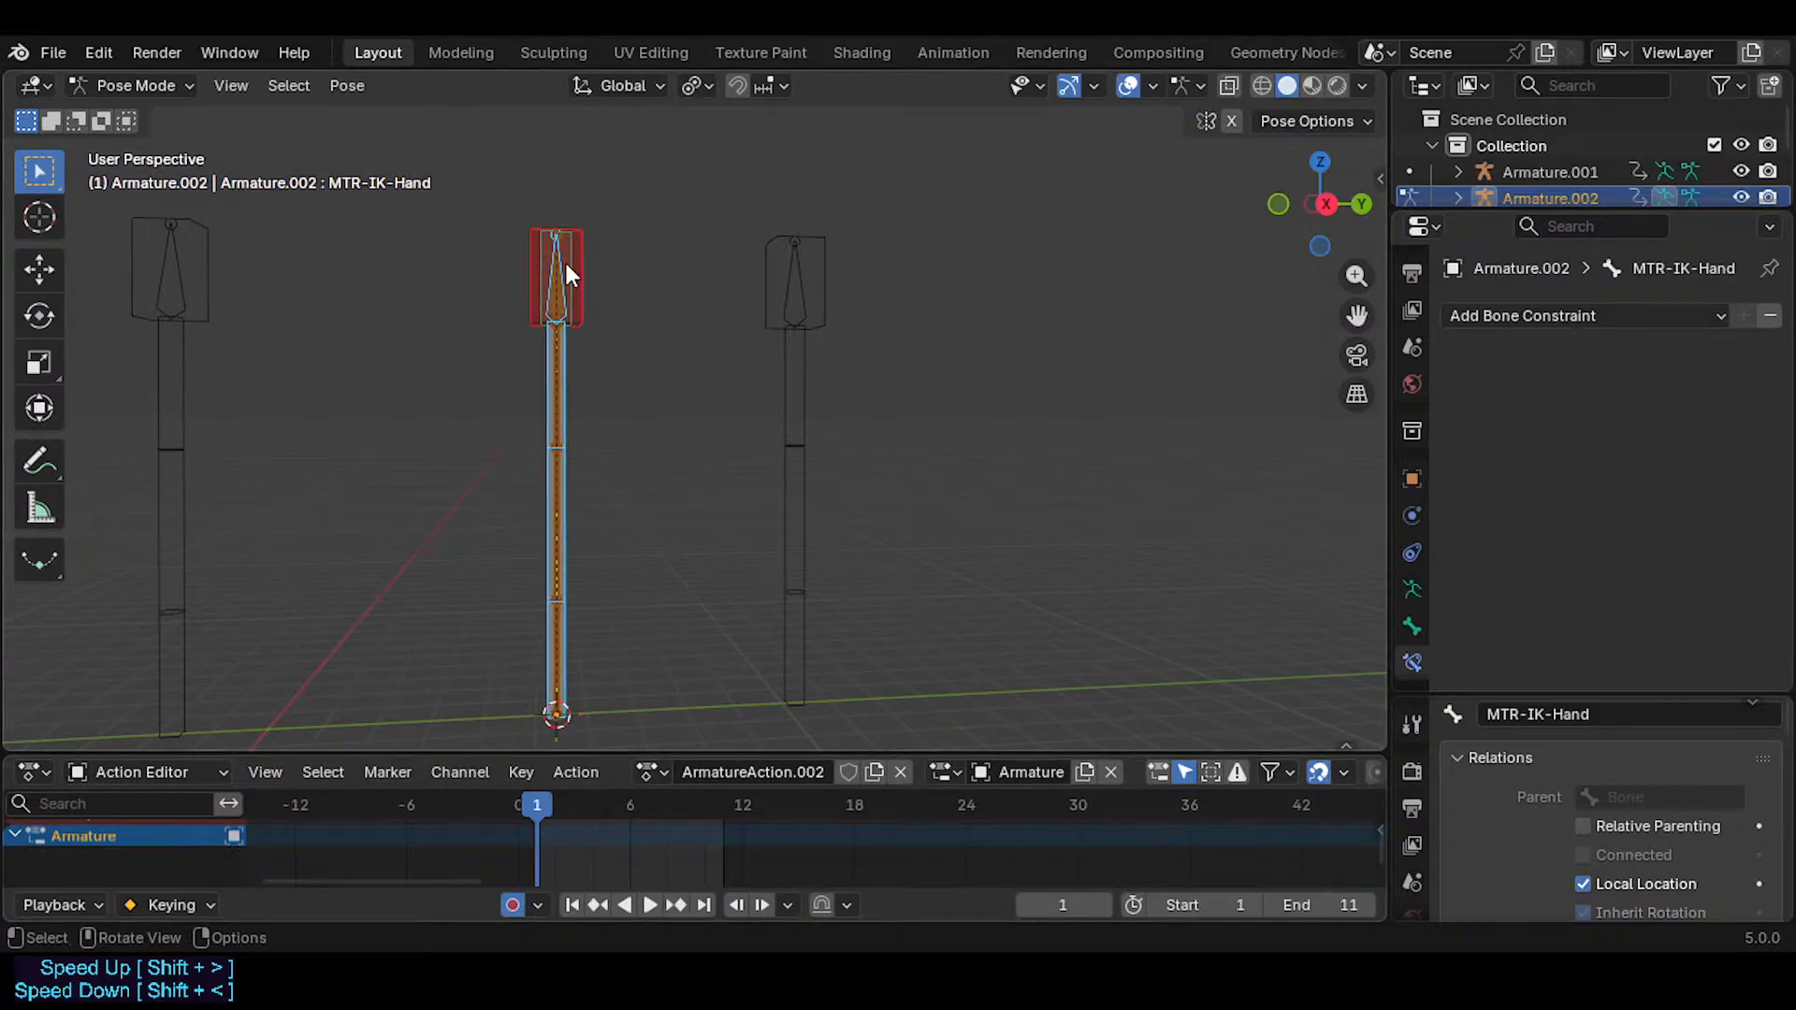
- At frame 1, try moving MTR-IK-Hand down and forward, and reset the location of all the arm's bones
key("g")
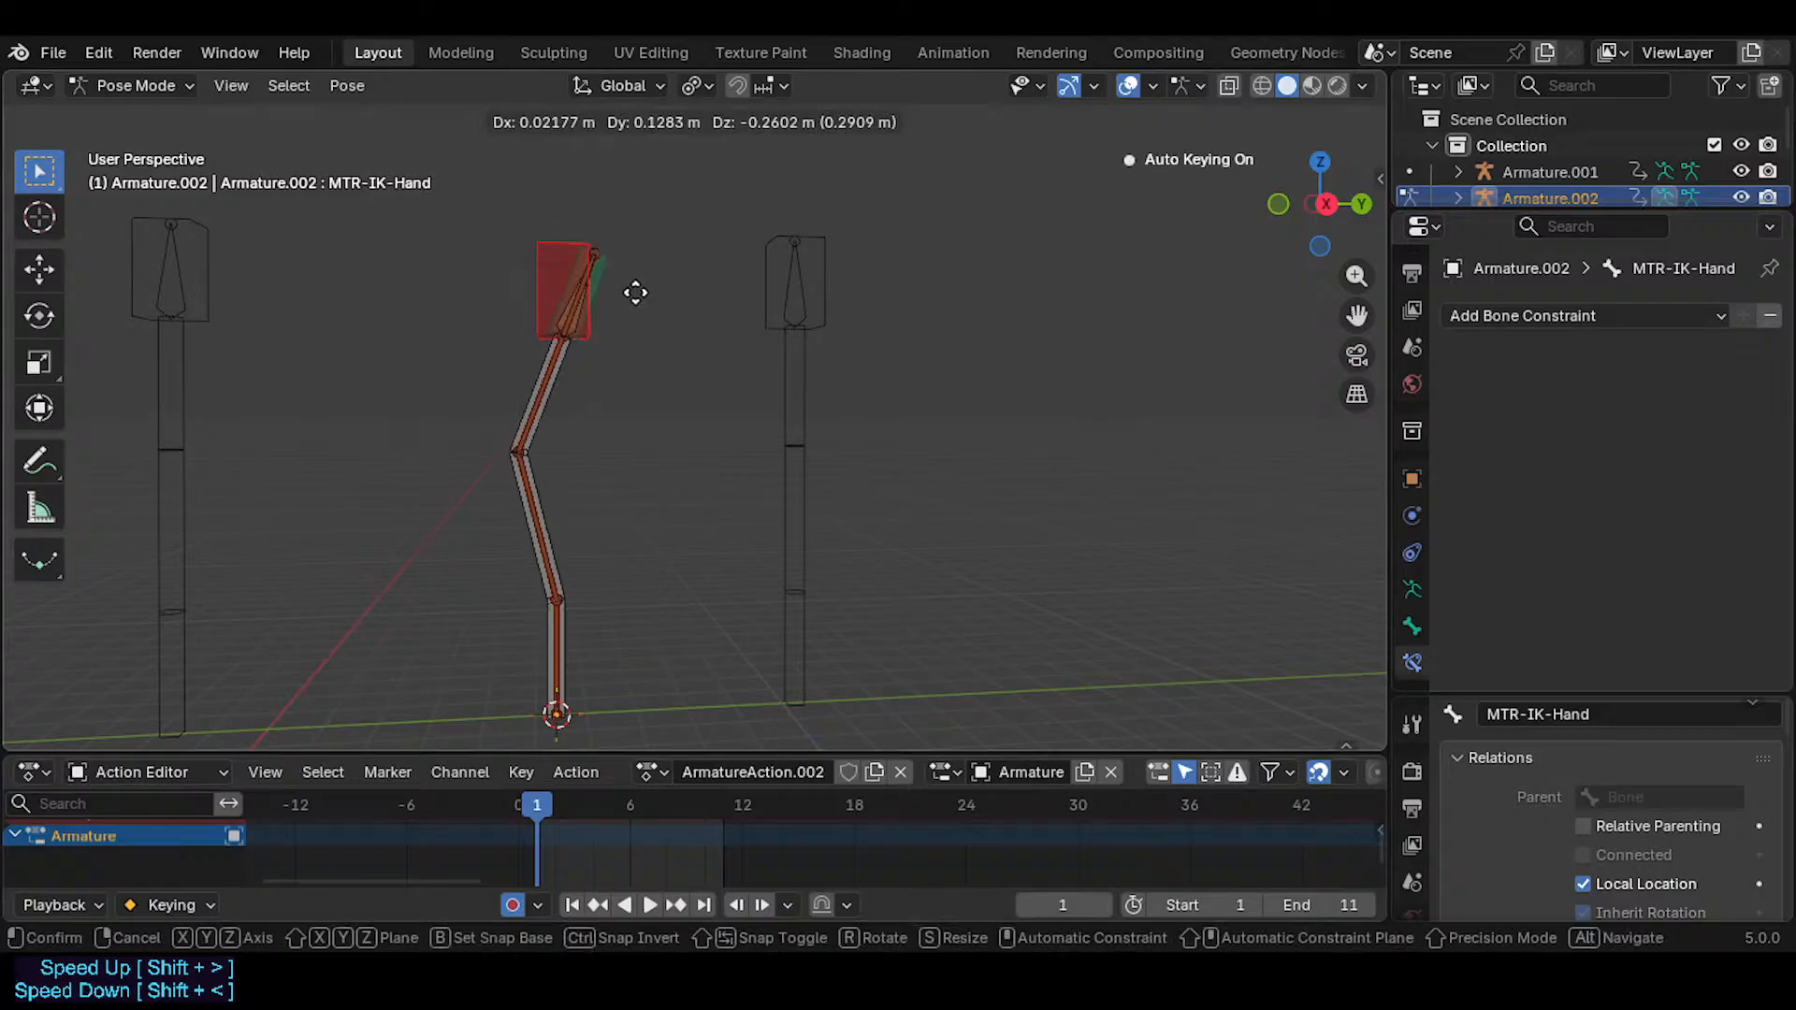
left_click(675, 391)
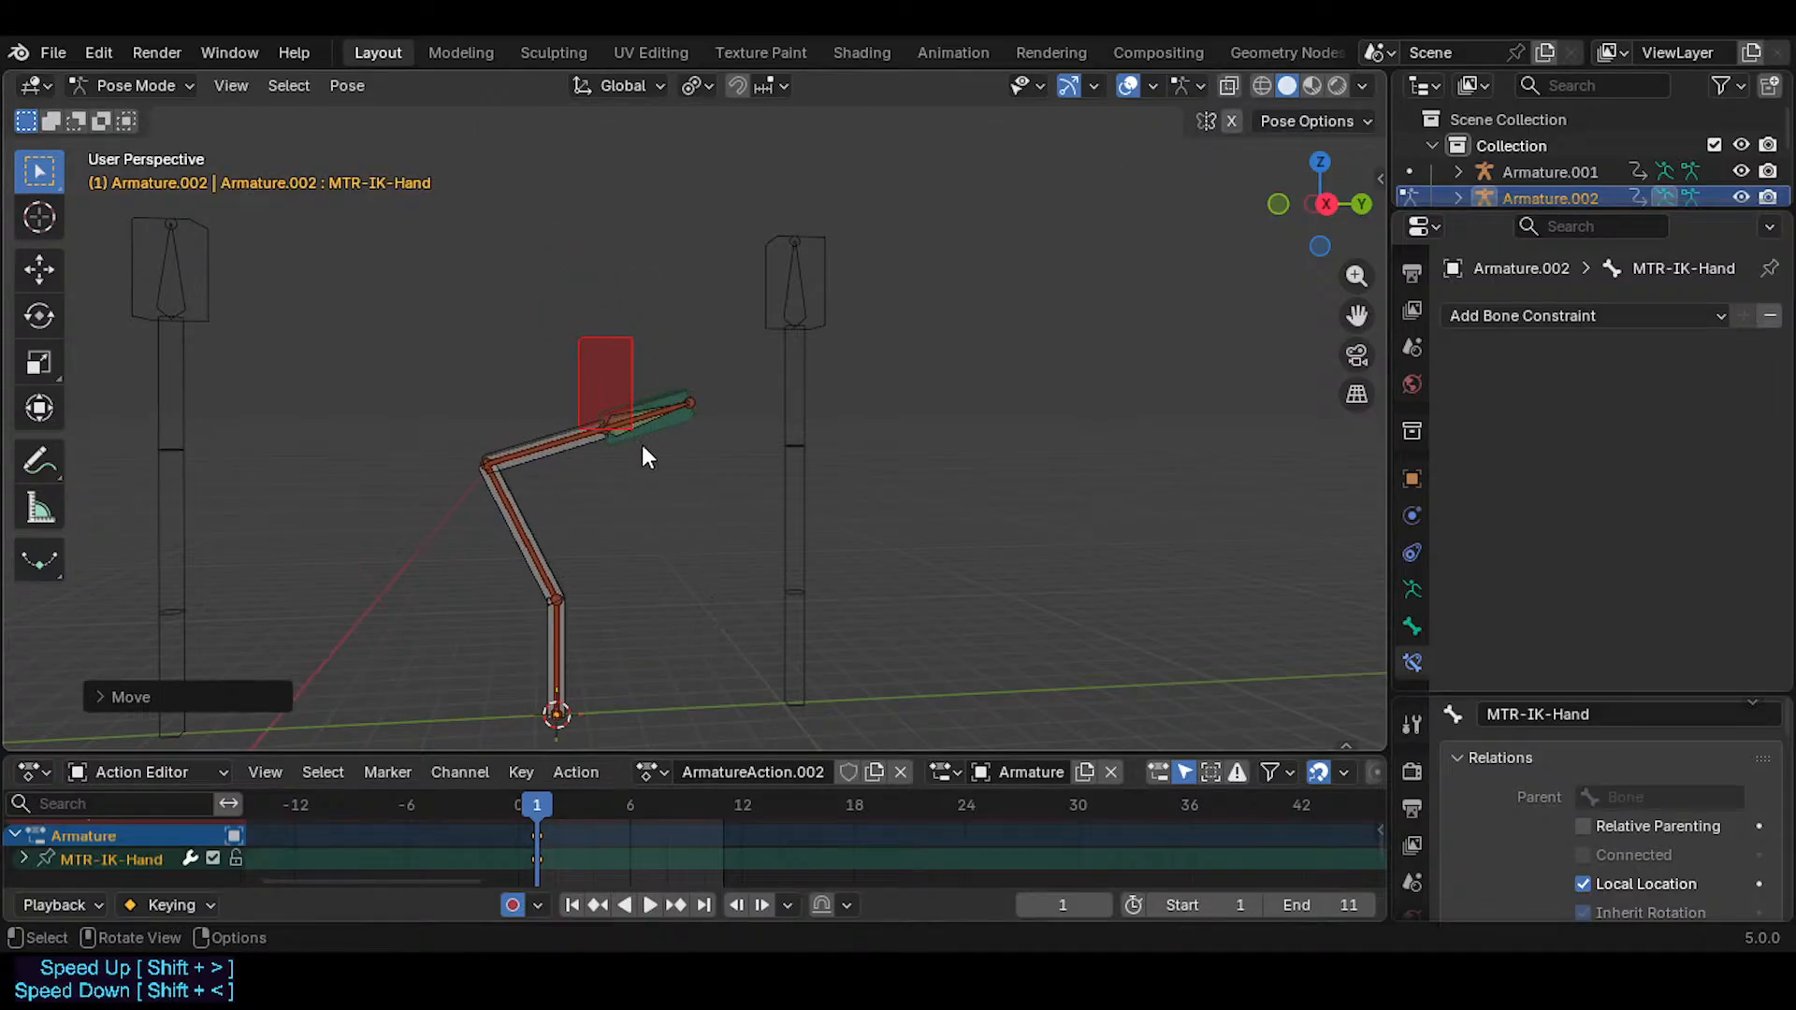
key("a")
key("alt+g")
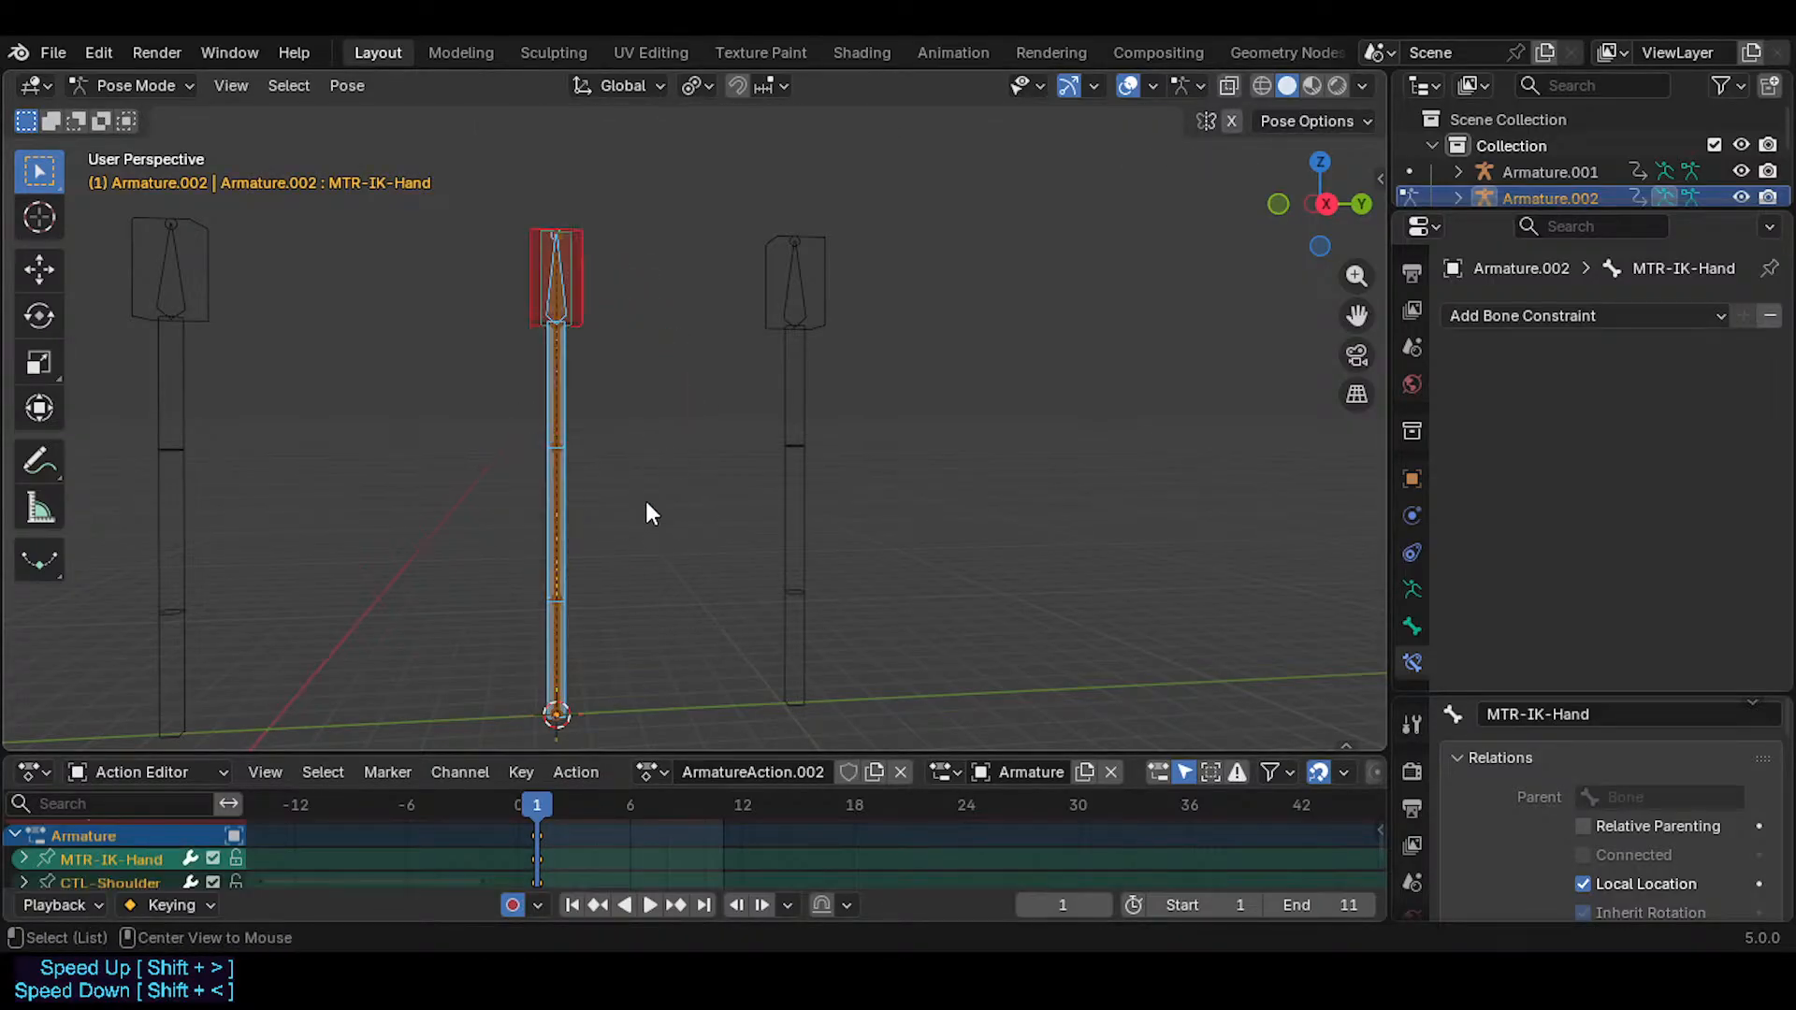
- At frame 11, move MTR-IK-Hand down and forward so the arm bends, play back the motion, and stop at frame 10
left_click(726, 816)
left_click(591, 262)
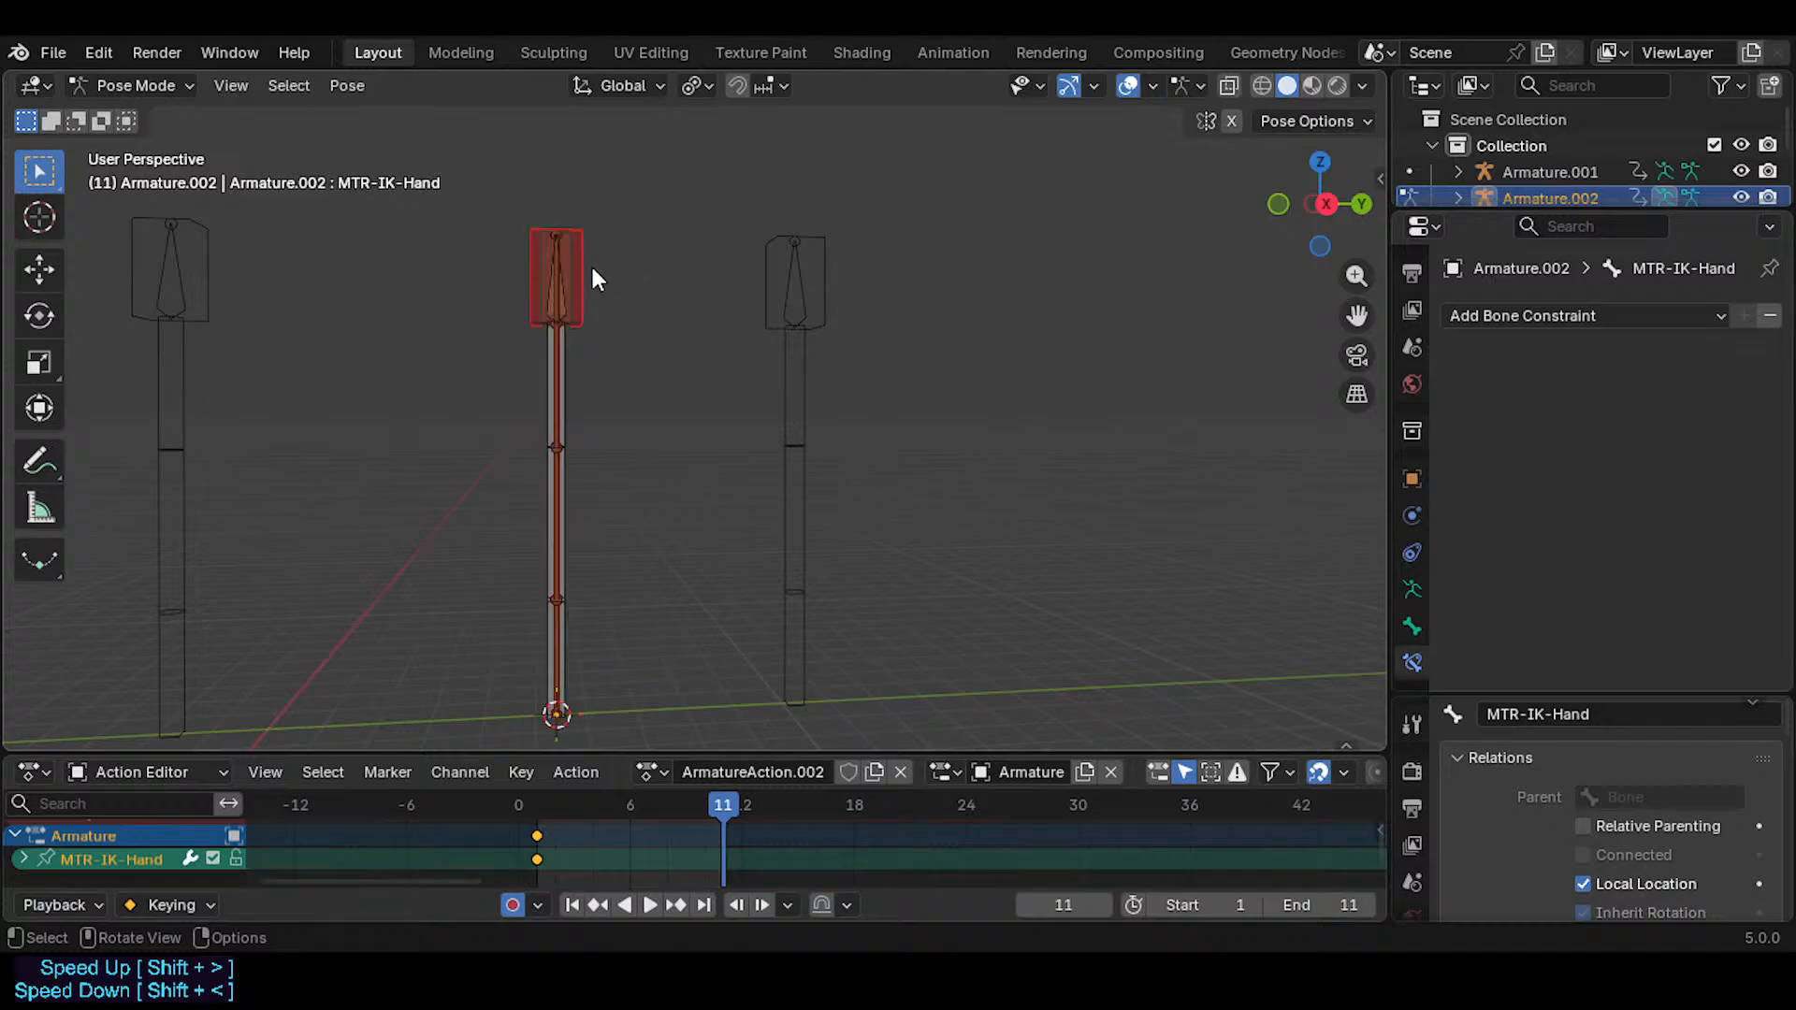
key("g")
left_click(716, 417)
key("space")
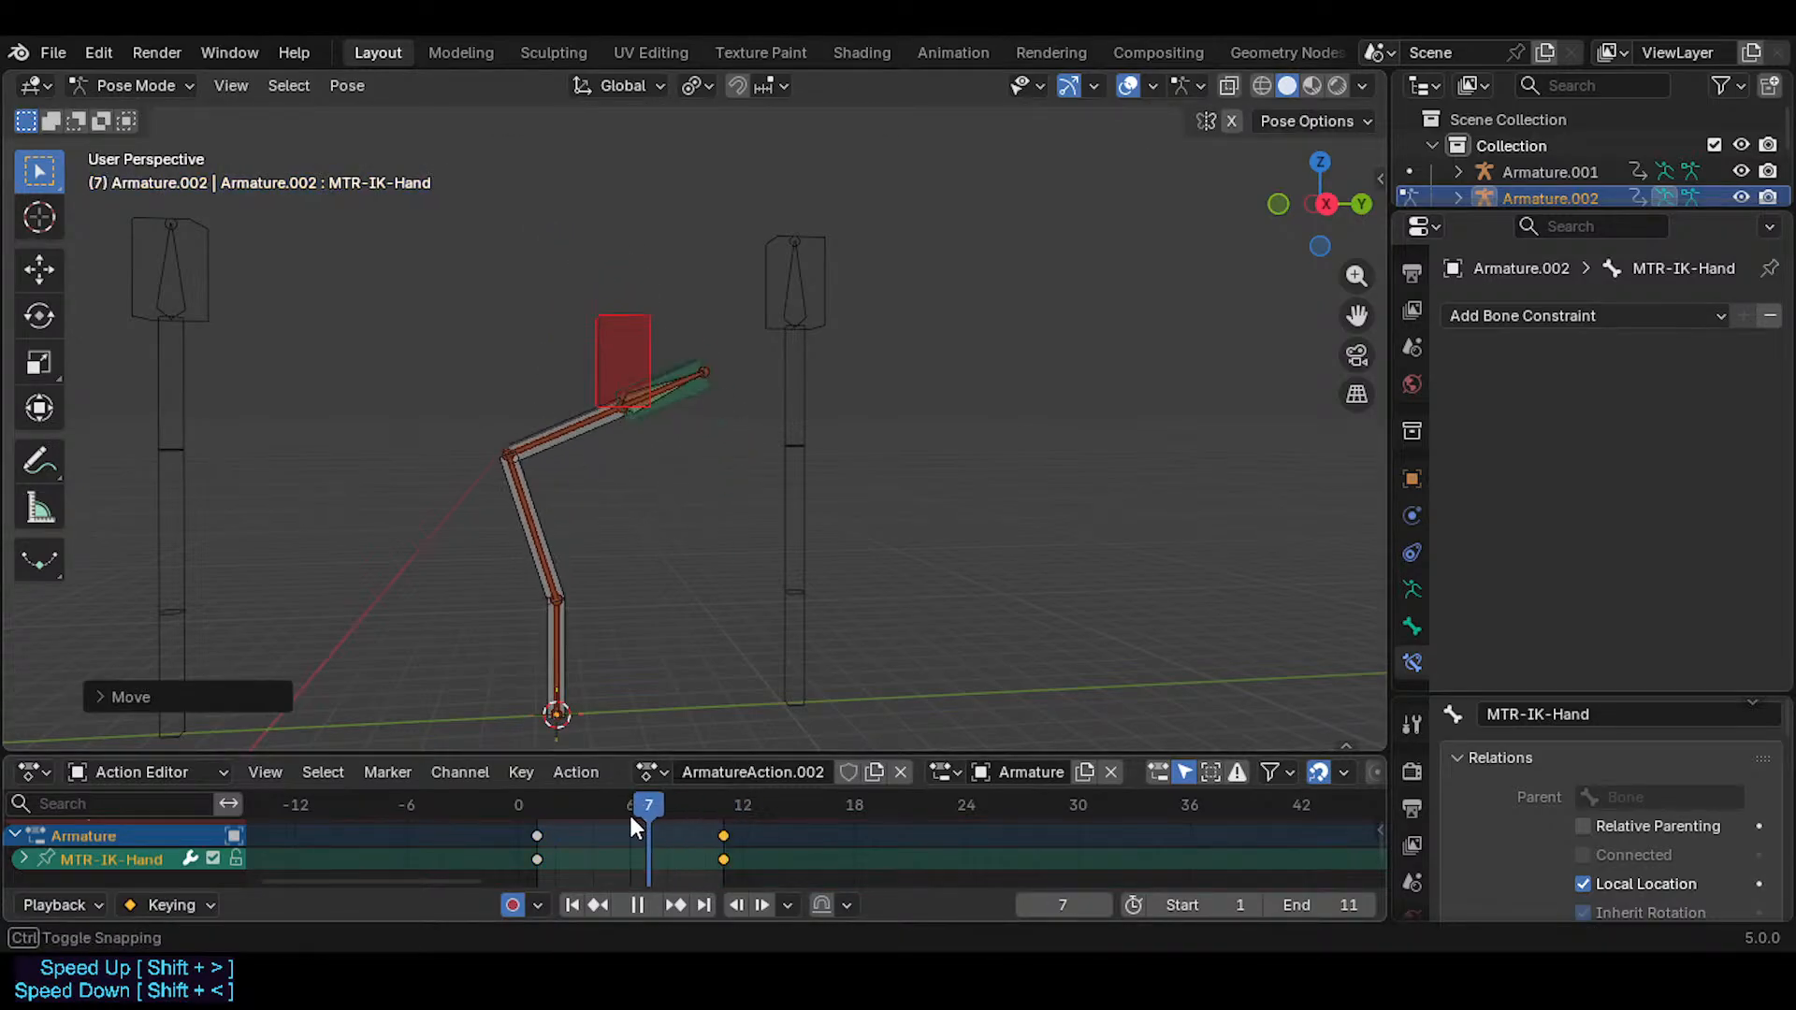
left_click_drag(640, 810, 701, 816)
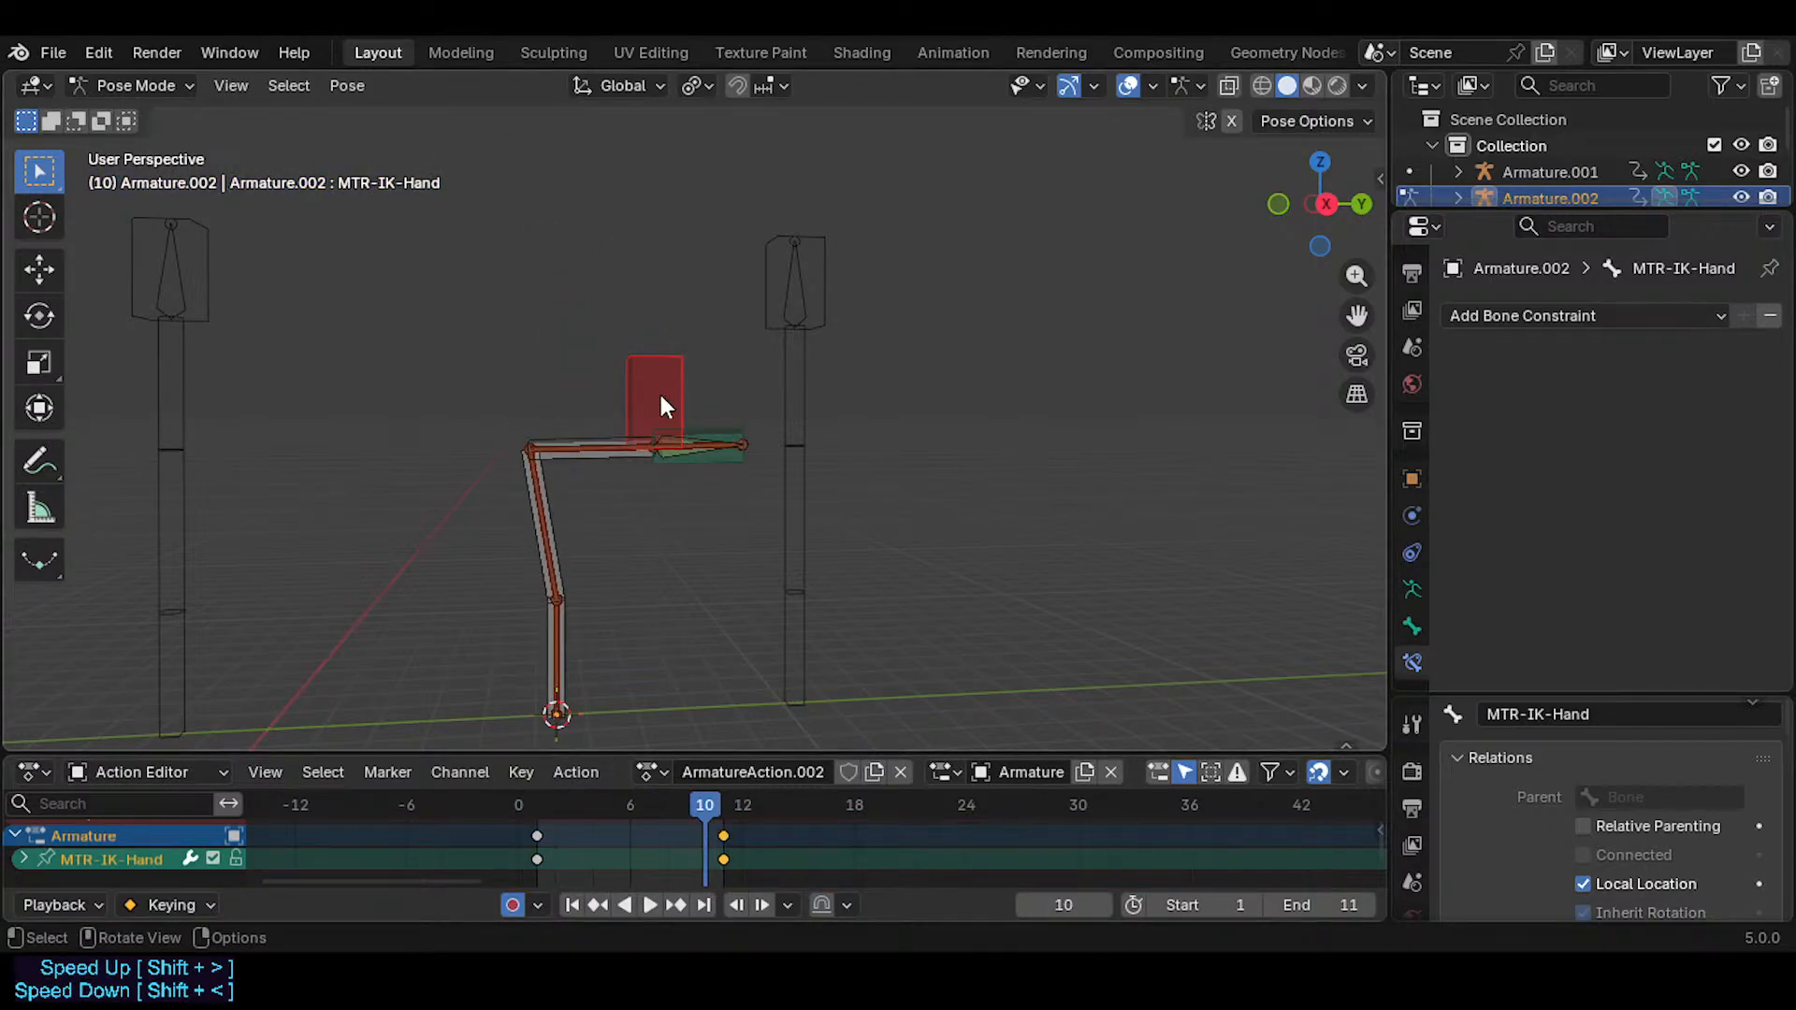
- Clear the path made for MTR-IK-Hand, and calculate MCH-Hand's motion path instead
key("ctrl+m")
left_click(643, 508)
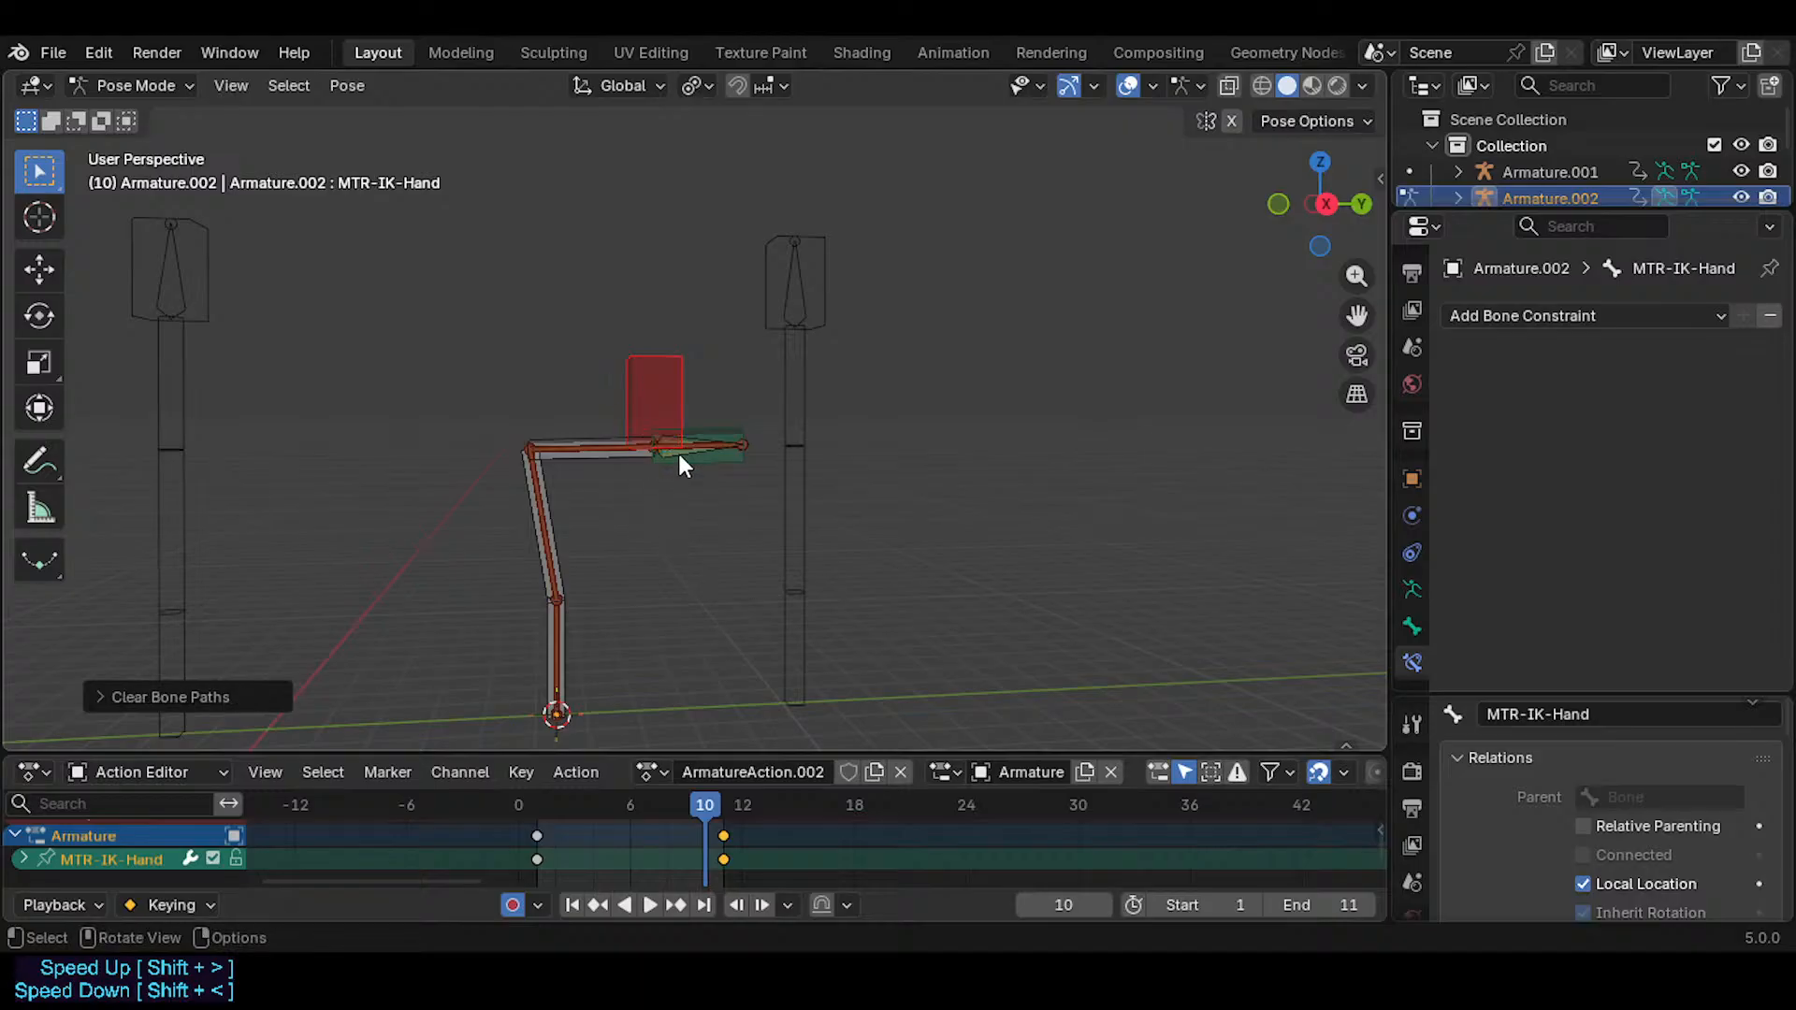
left_click(677, 451)
left_click(678, 452)
key("ctrl+m")
left_click(664, 575)
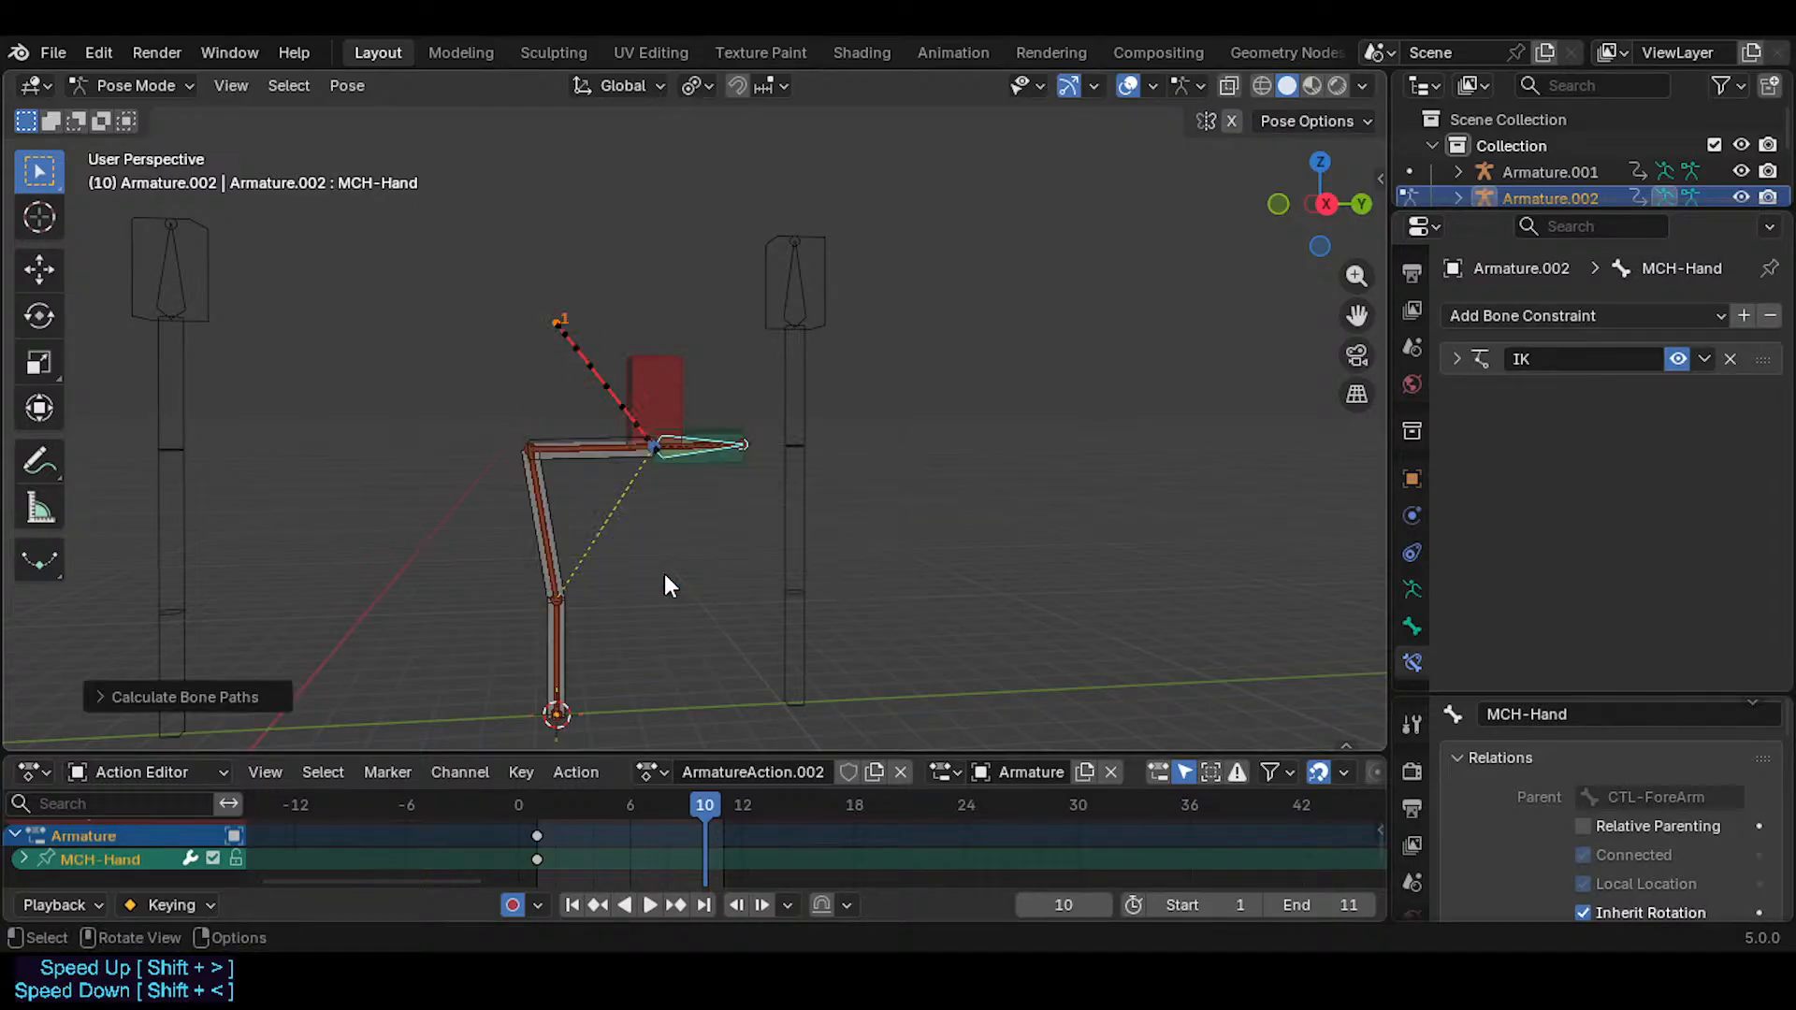
- Go to frame 11 and select TWK-Hand
mouse_move(703, 802)
left_mouse_down()
mouse_move(559, 823)
mouse_move(716, 833)
mouse_move(522, 827)
mouse_move(722, 838)
mouse_move(723, 817)
left_mouse_up()
left_click(722, 466)
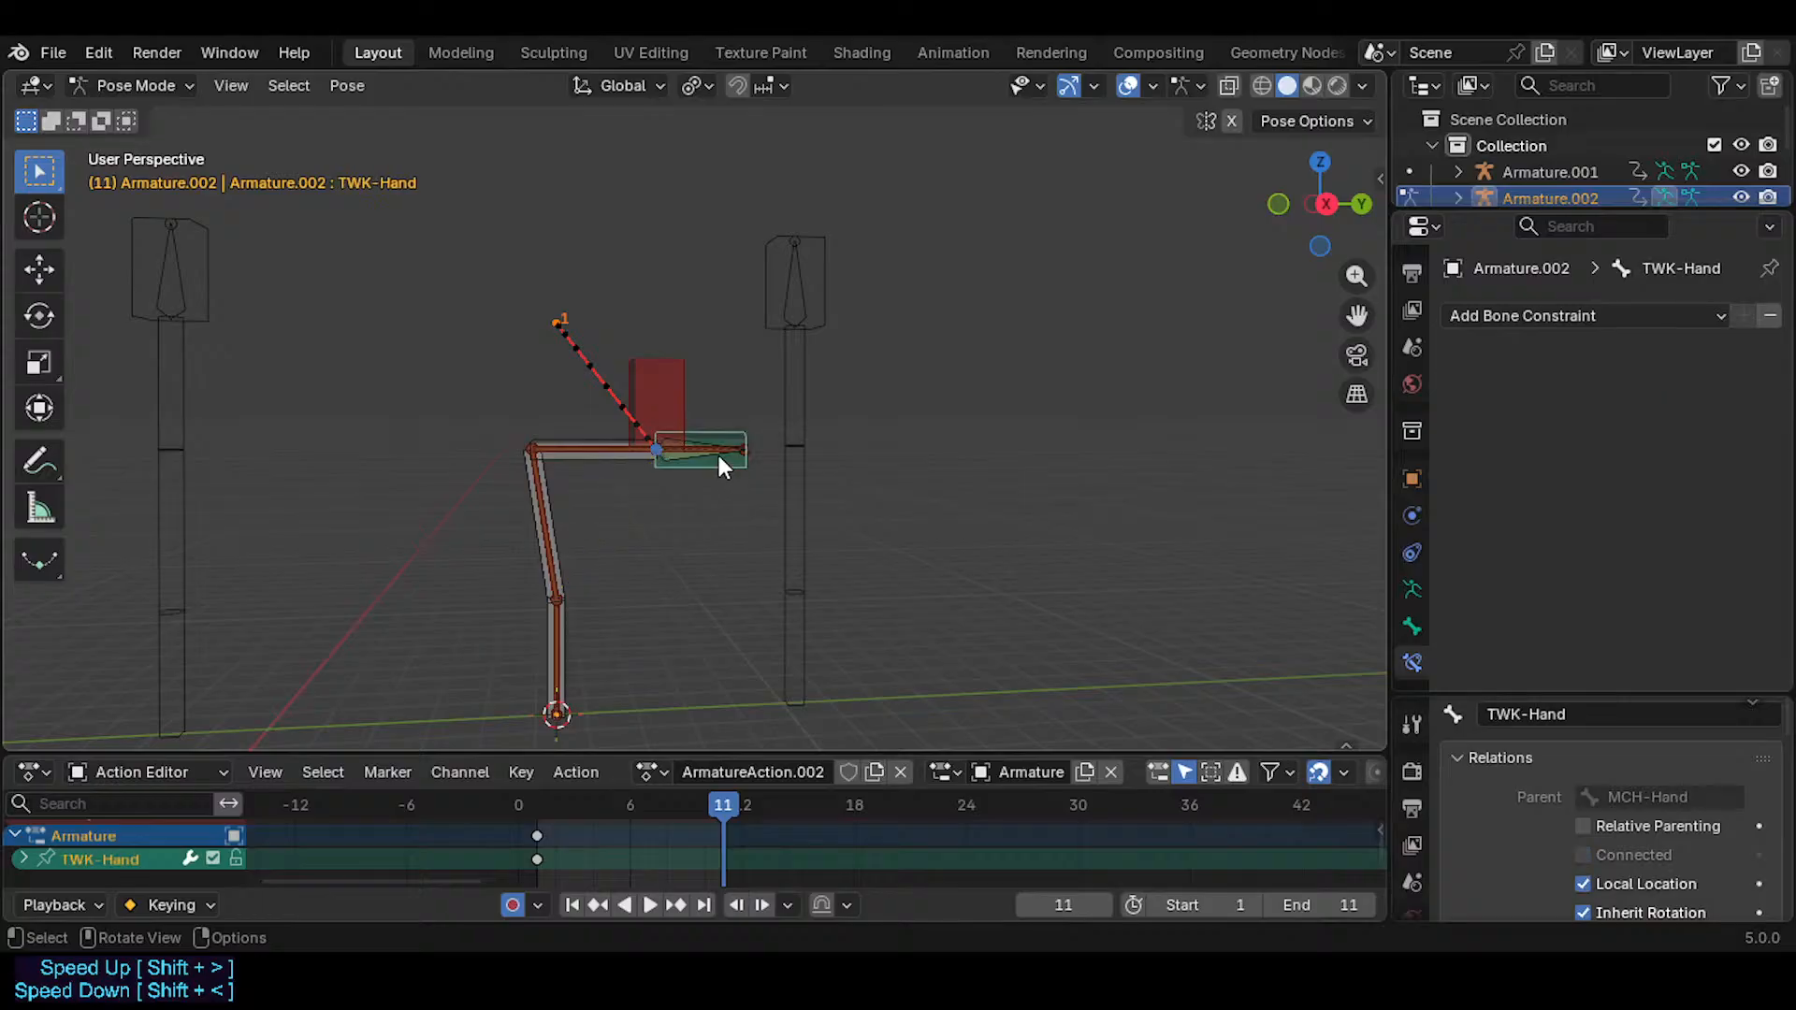
key("g")
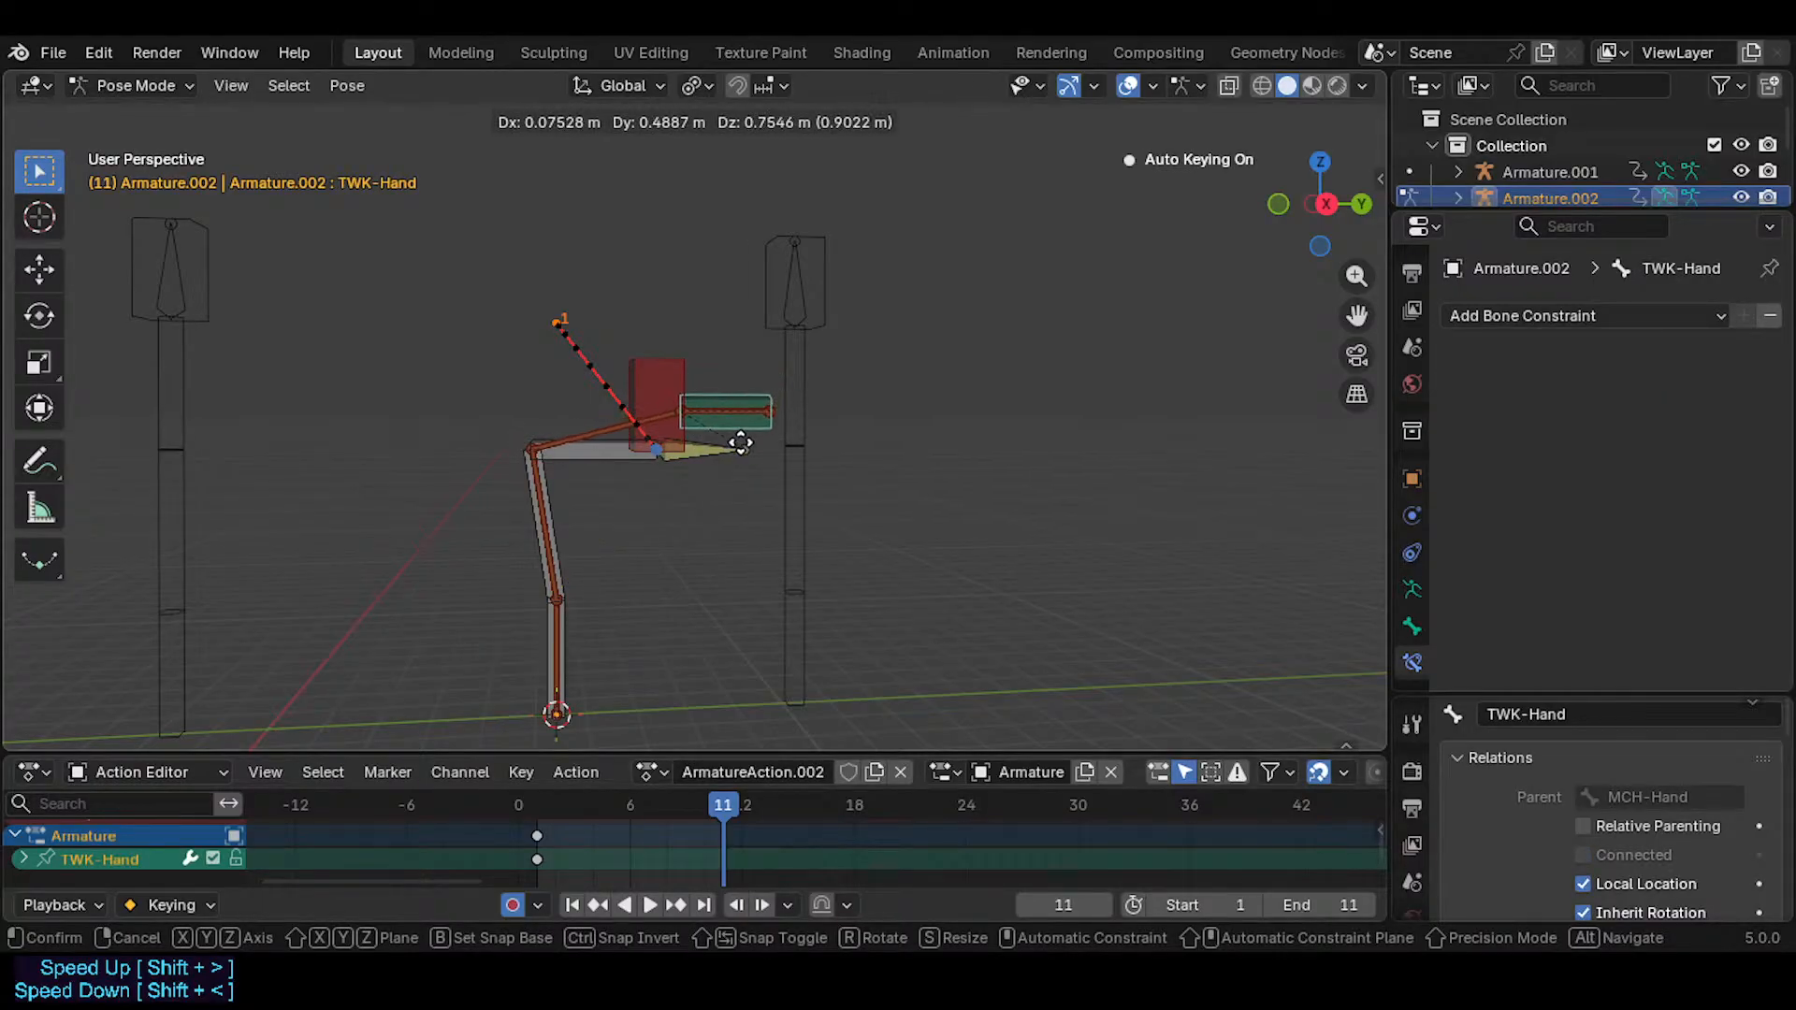
key("Escape")
key("r")
key("Escape")
- At frame 11, try moving TWK-Hand freely and along the global Z axis
key("g")
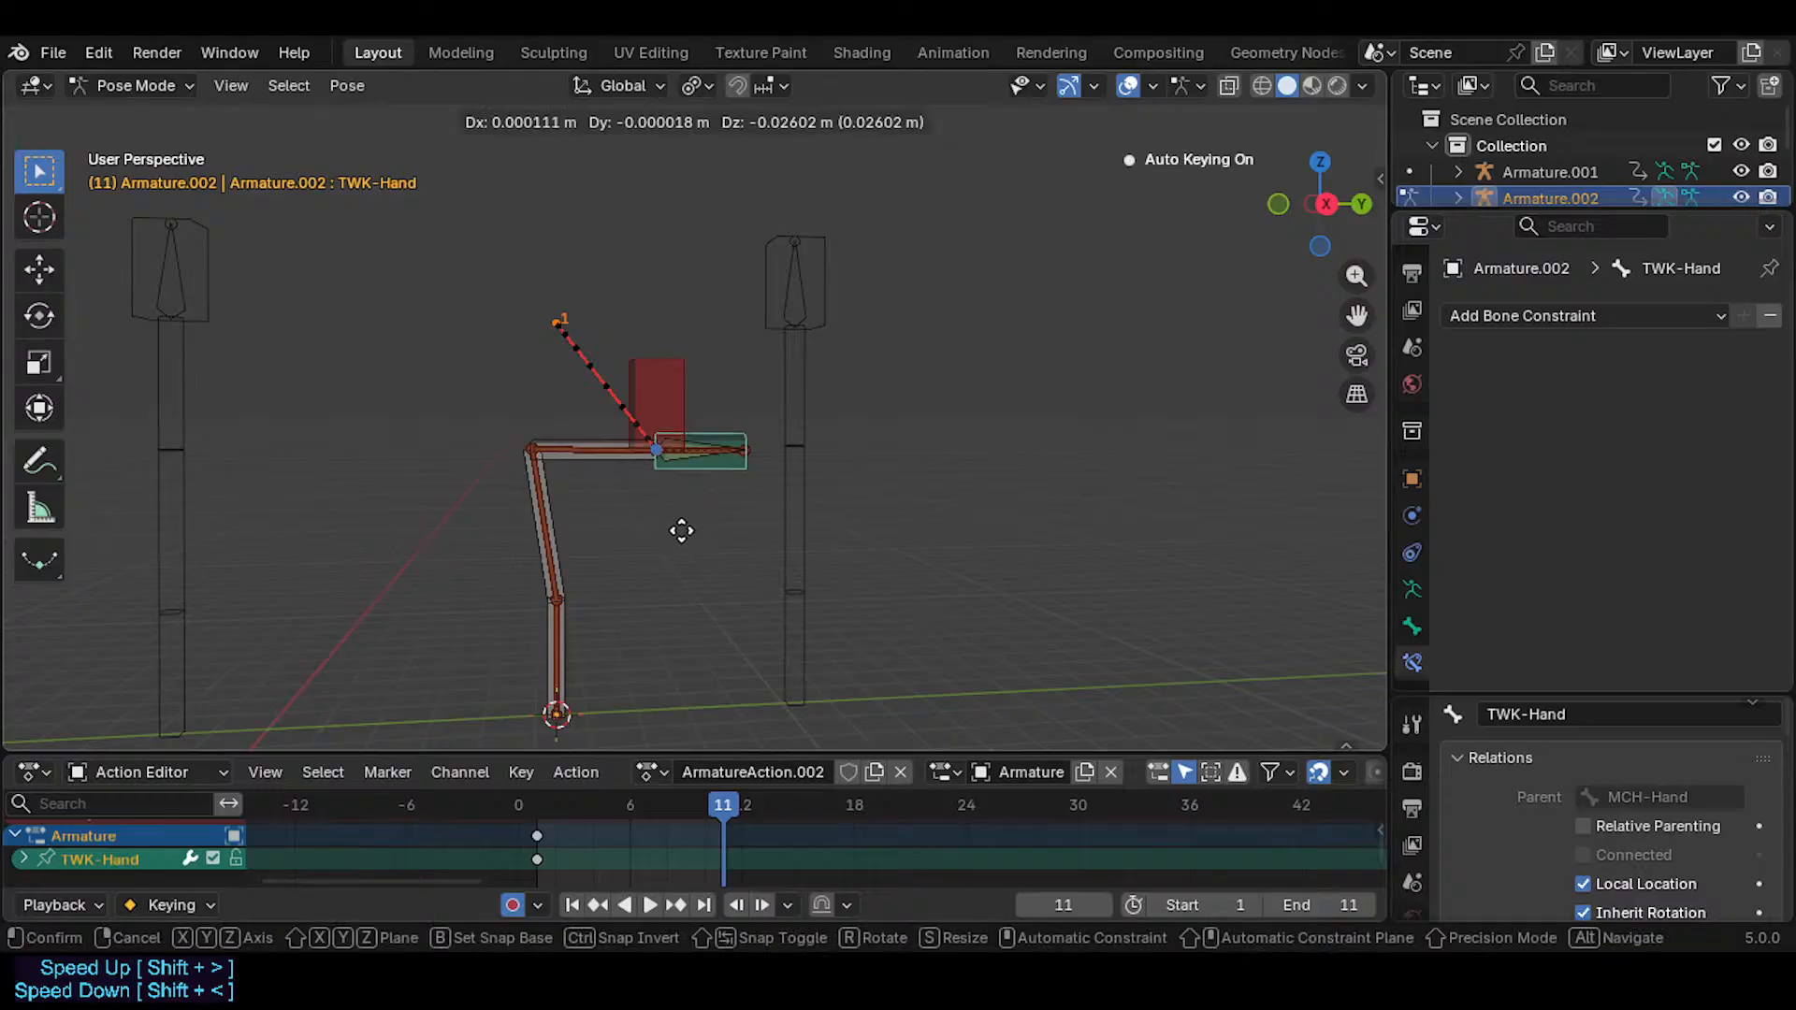
key("z")
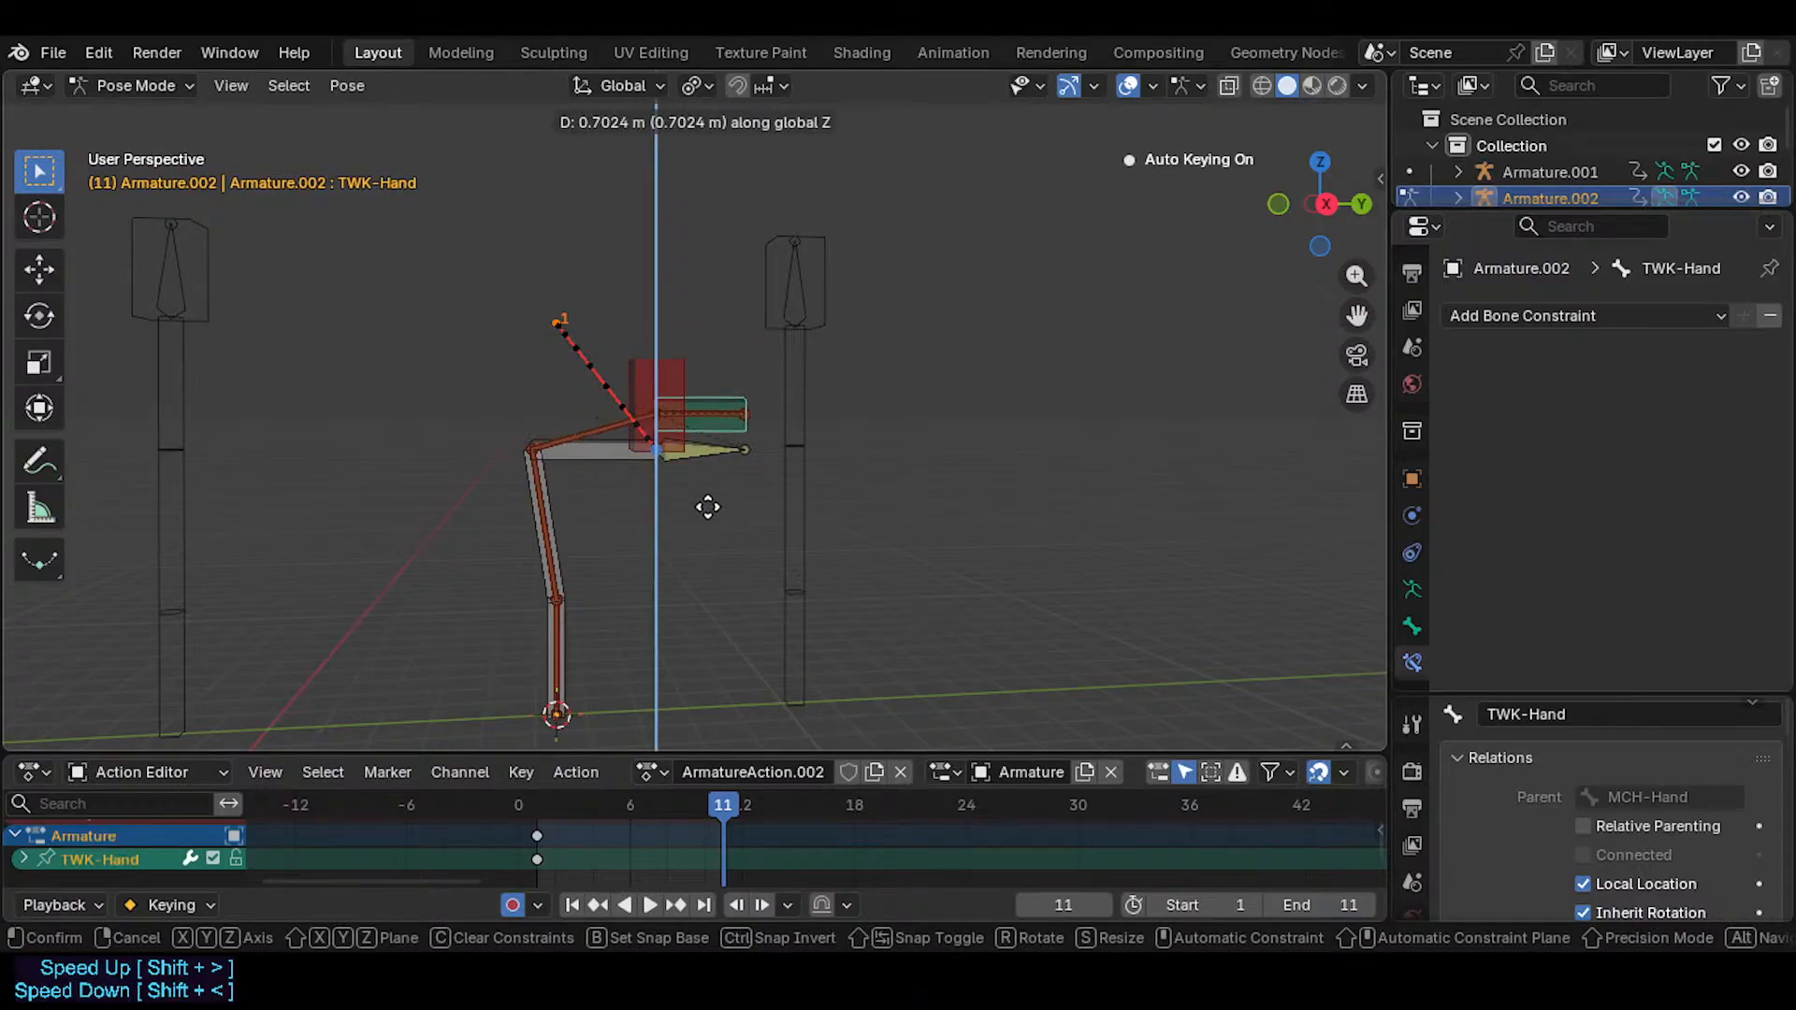
key("Escape")
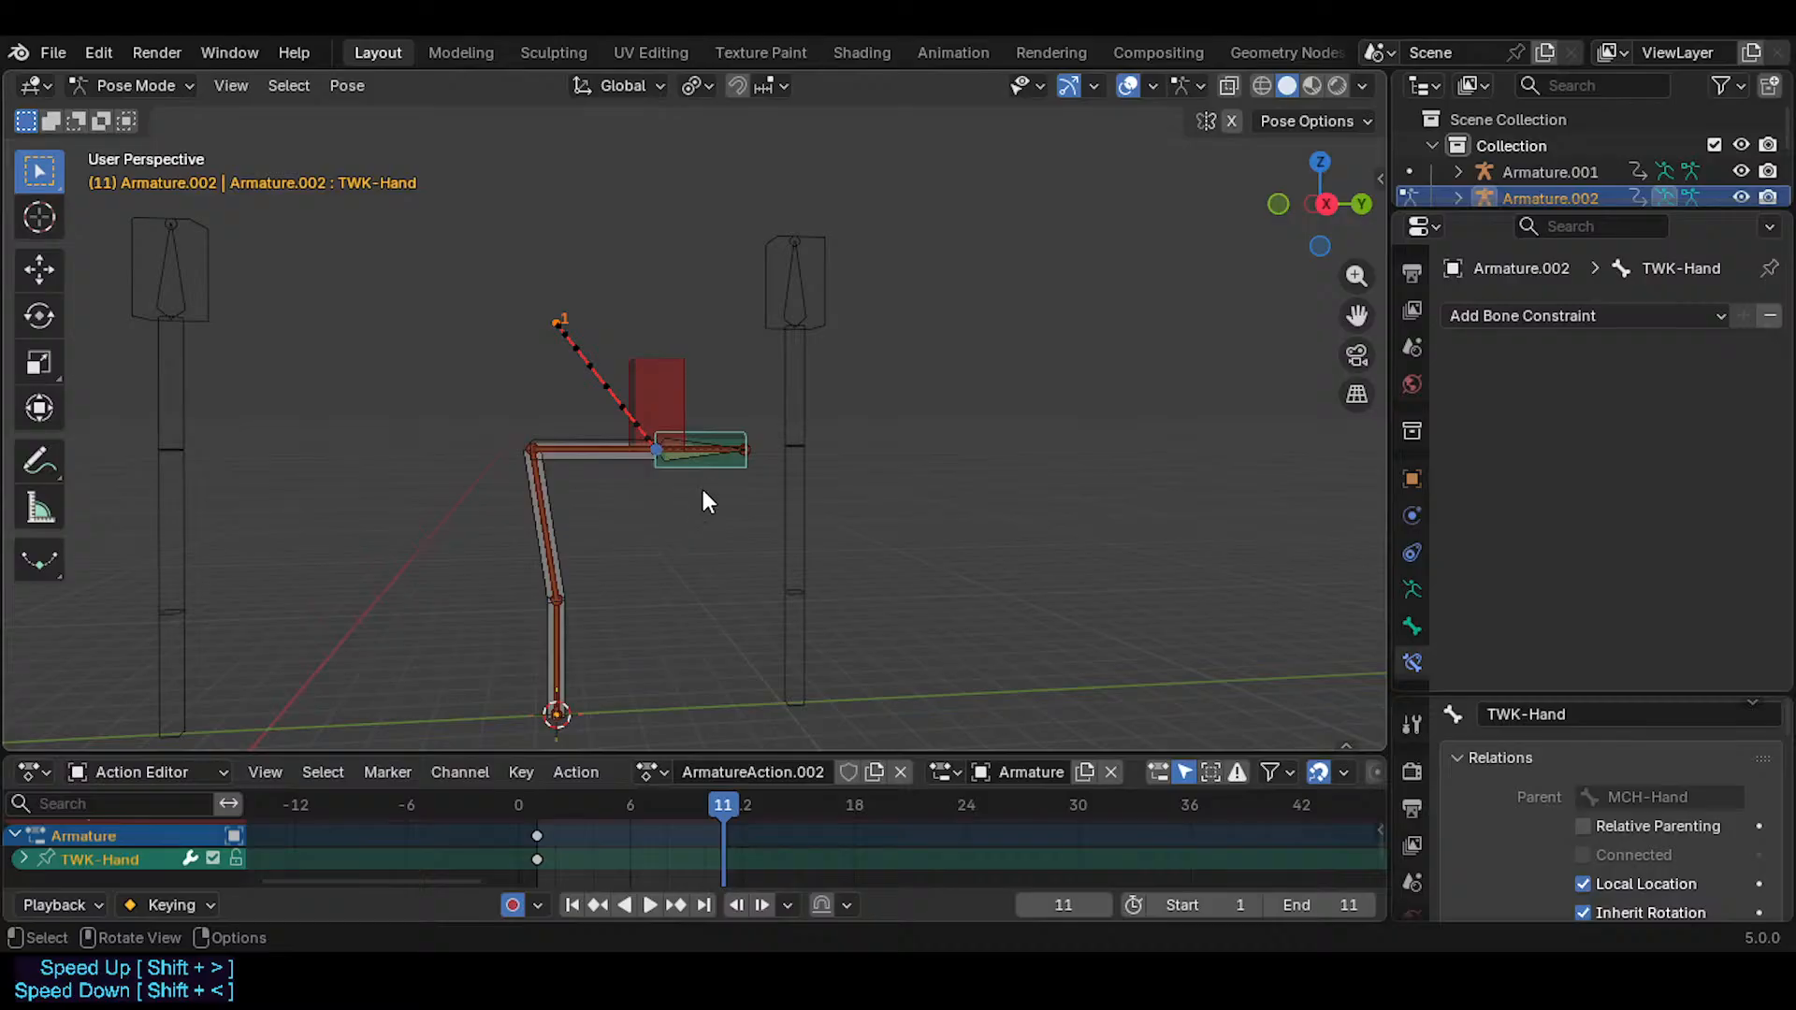
key("g")
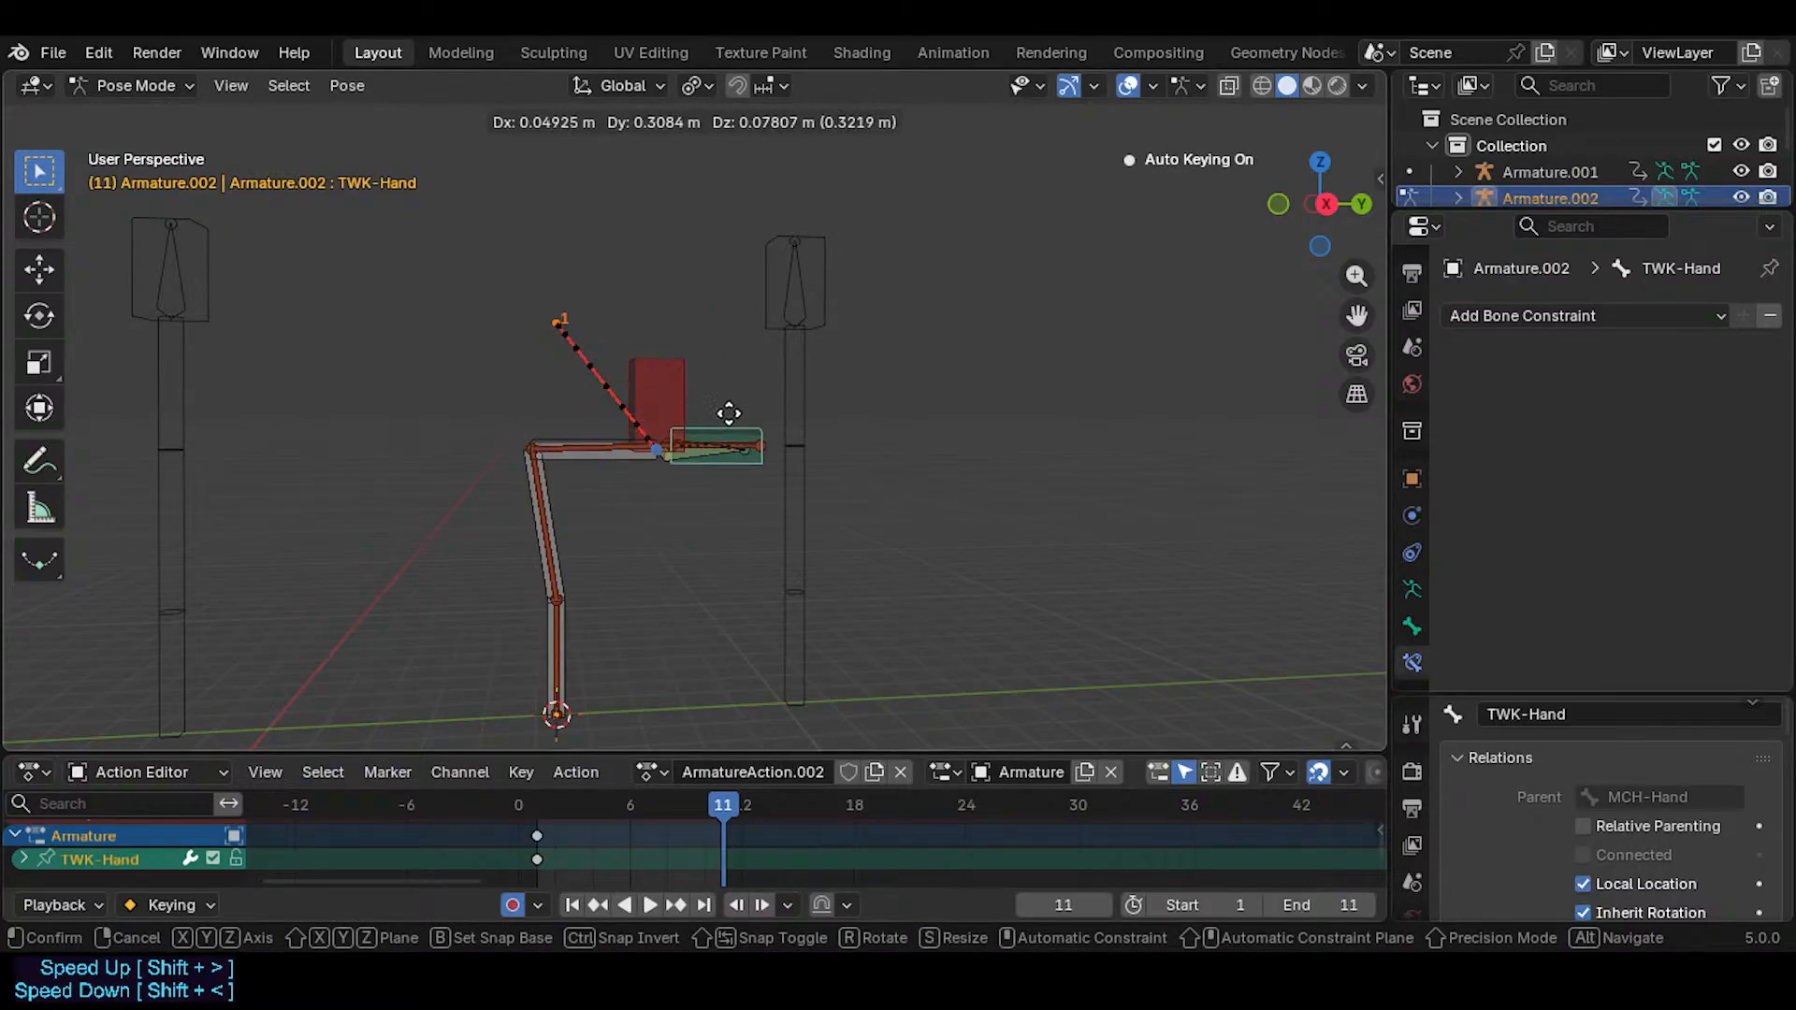
key("Escape")
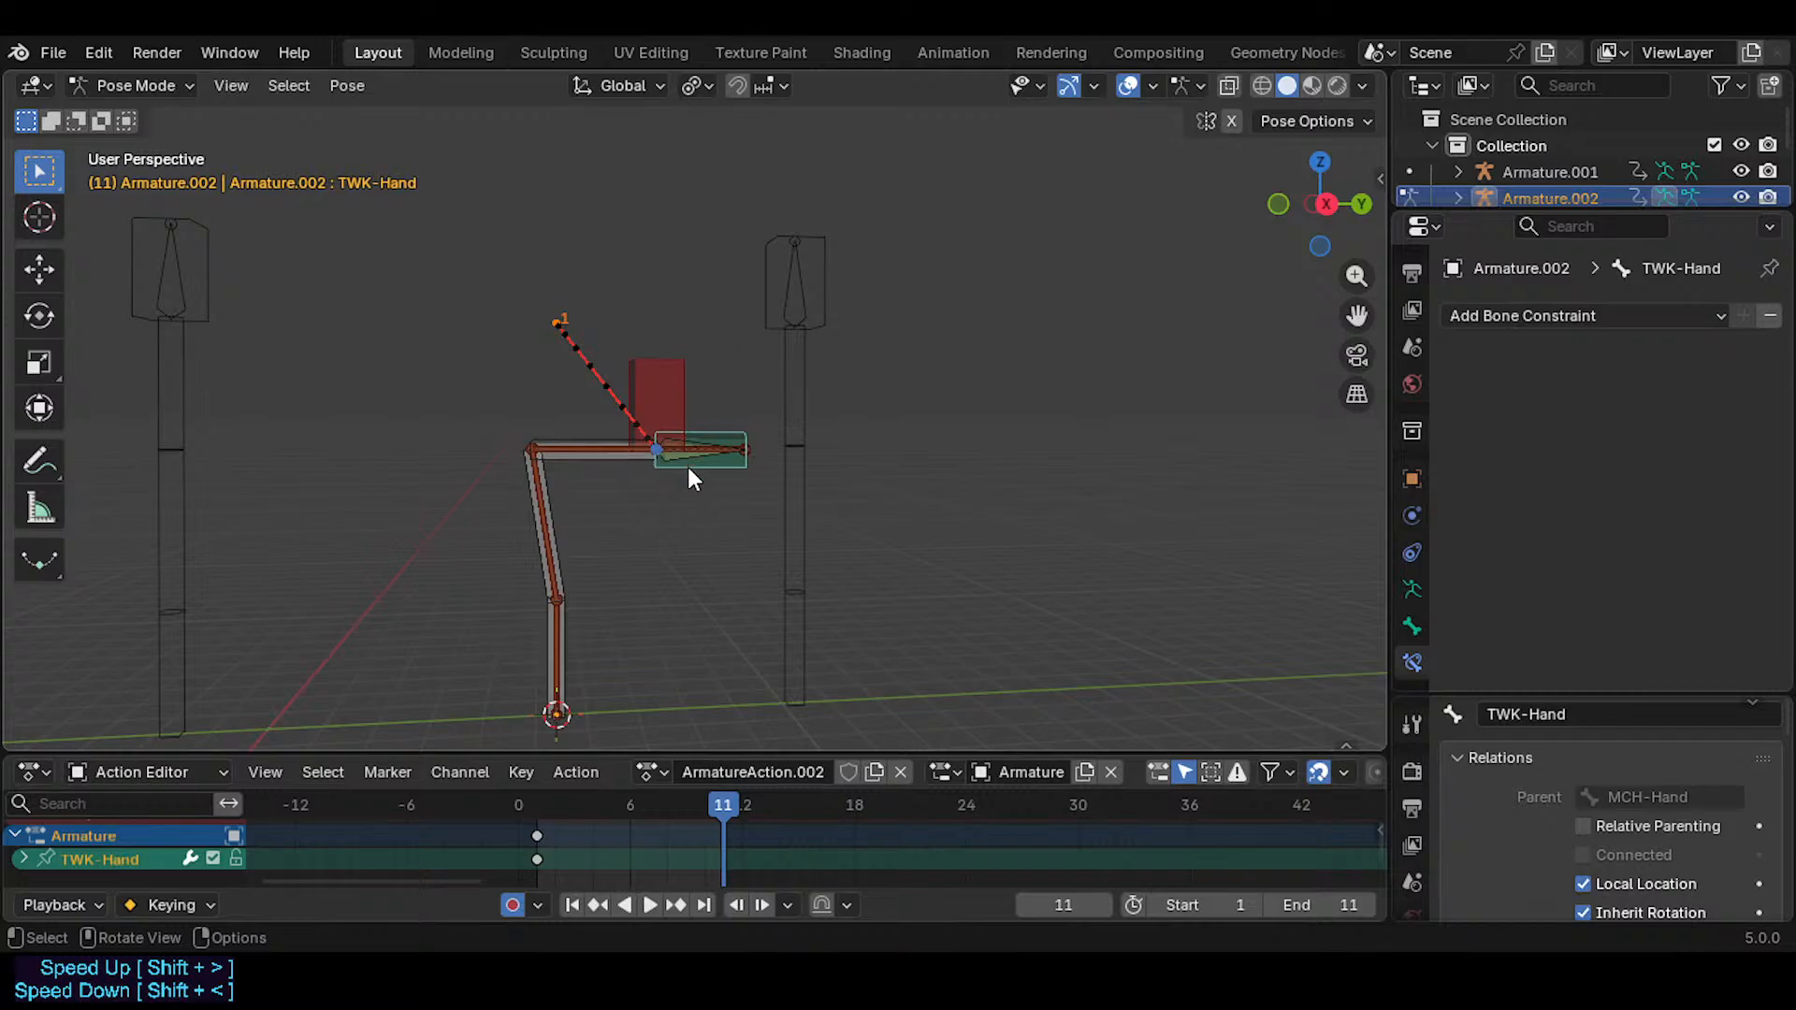
key("g")
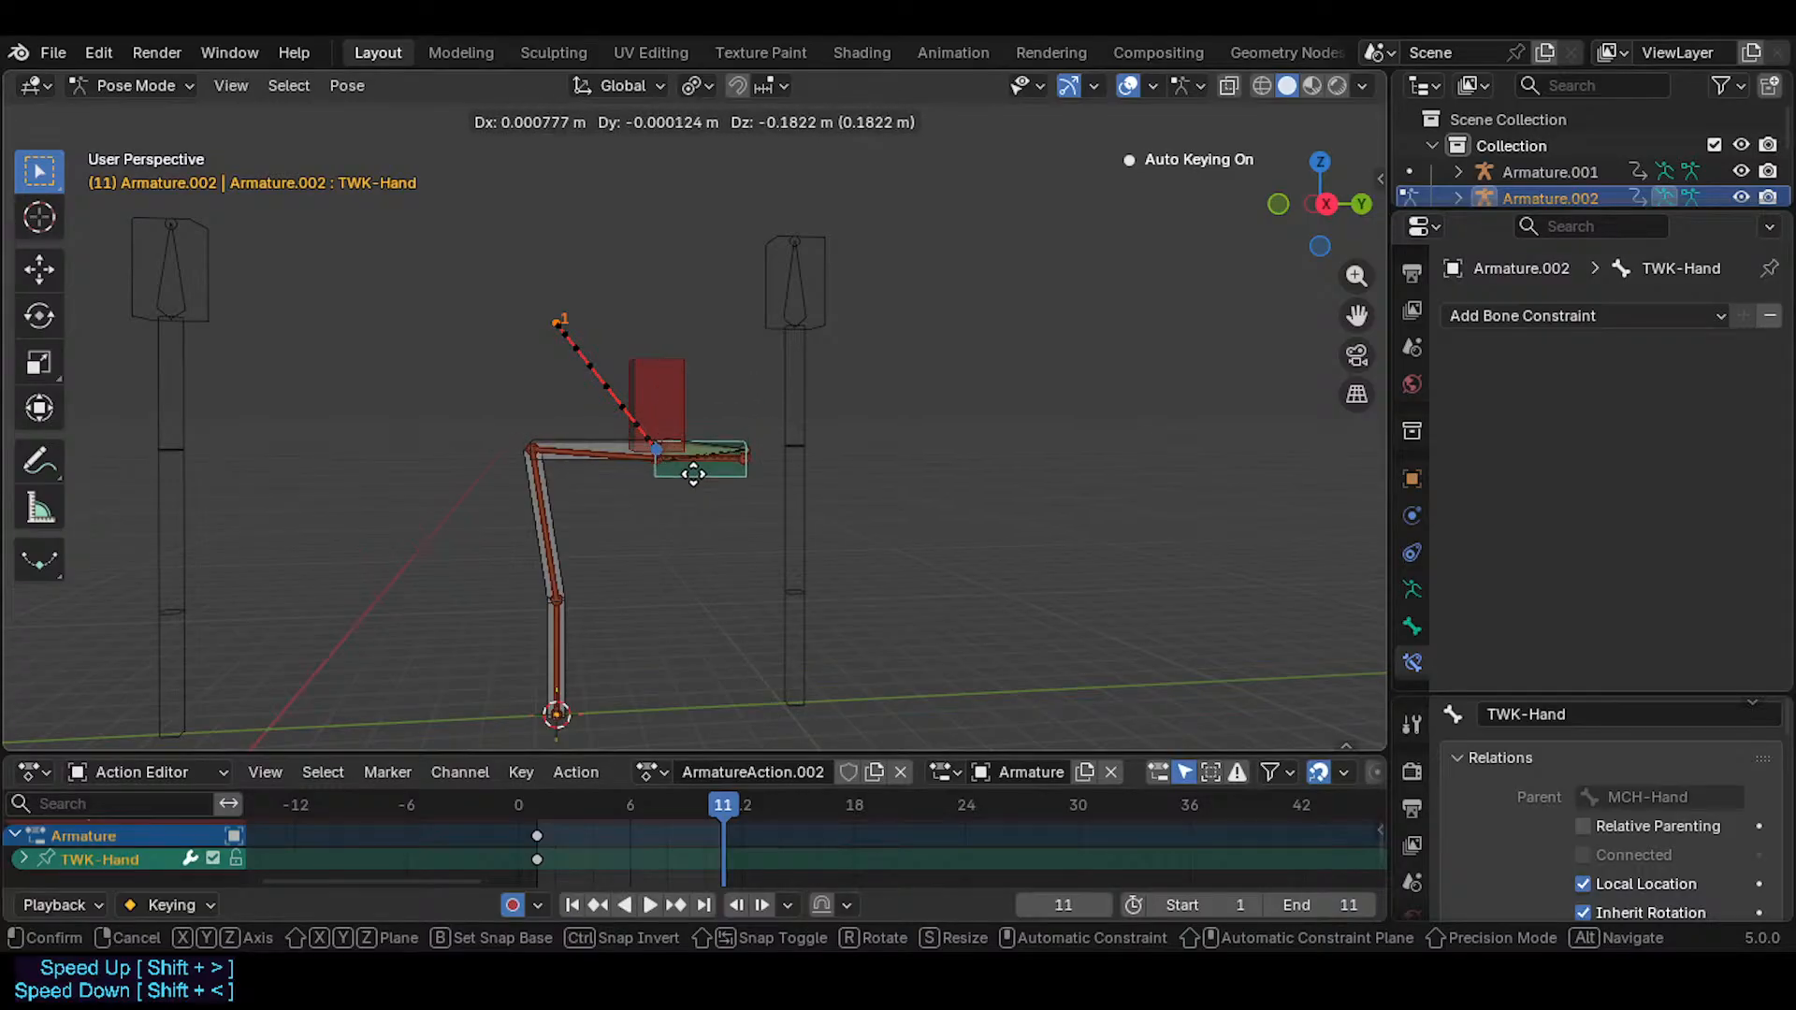
key("Escape")
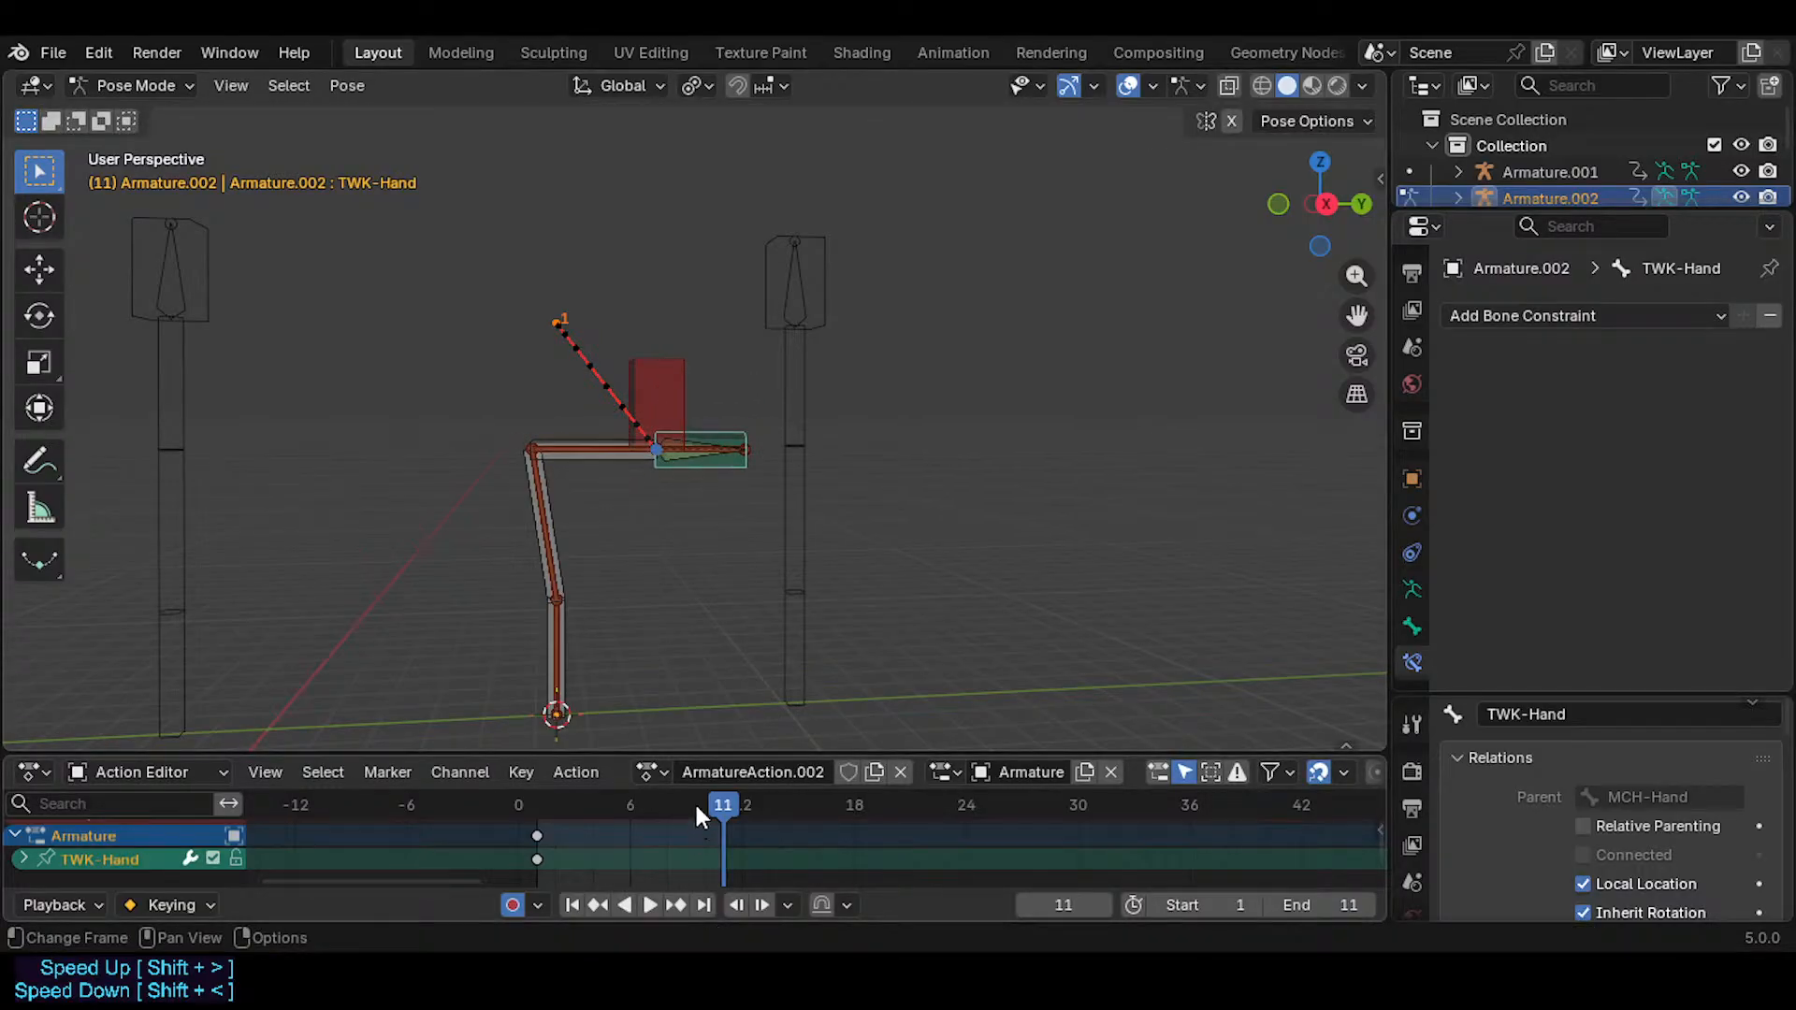
- Go to frame 1, keyframe the arm's bones there, and select only TWK-Hand
key("i")
key("shift+Left")
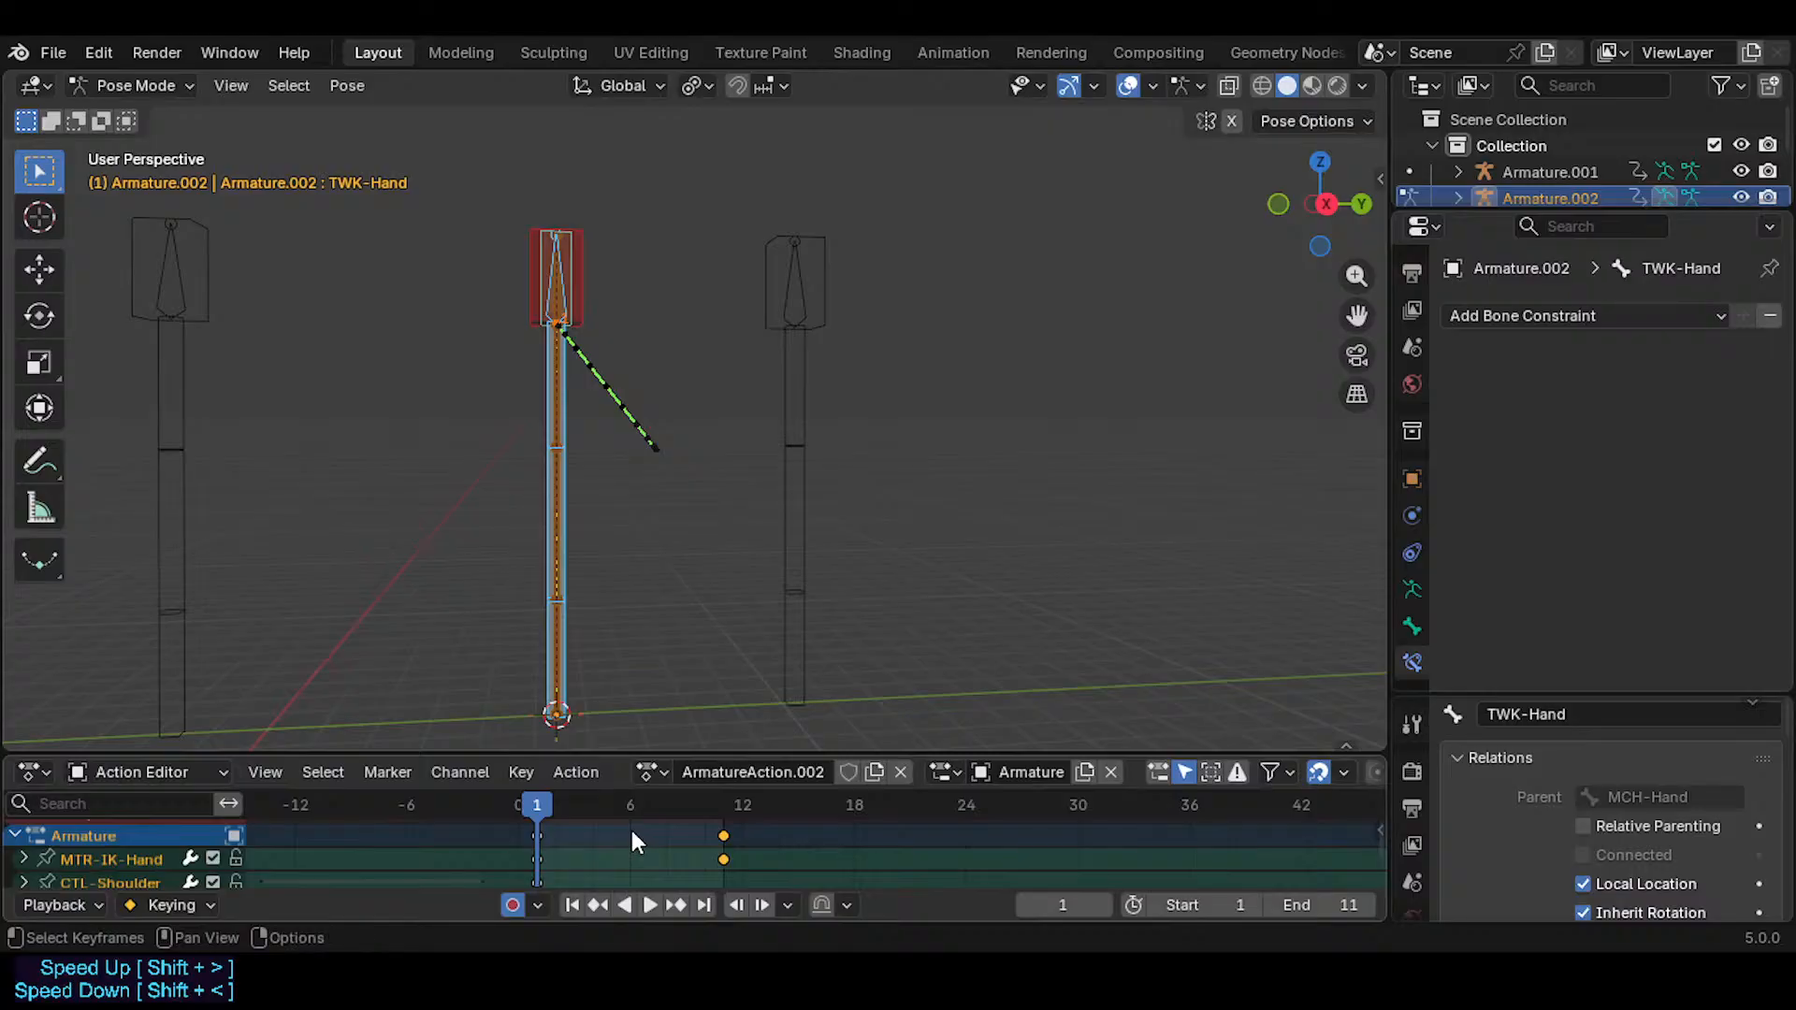
key("i")
left_click(629, 834)
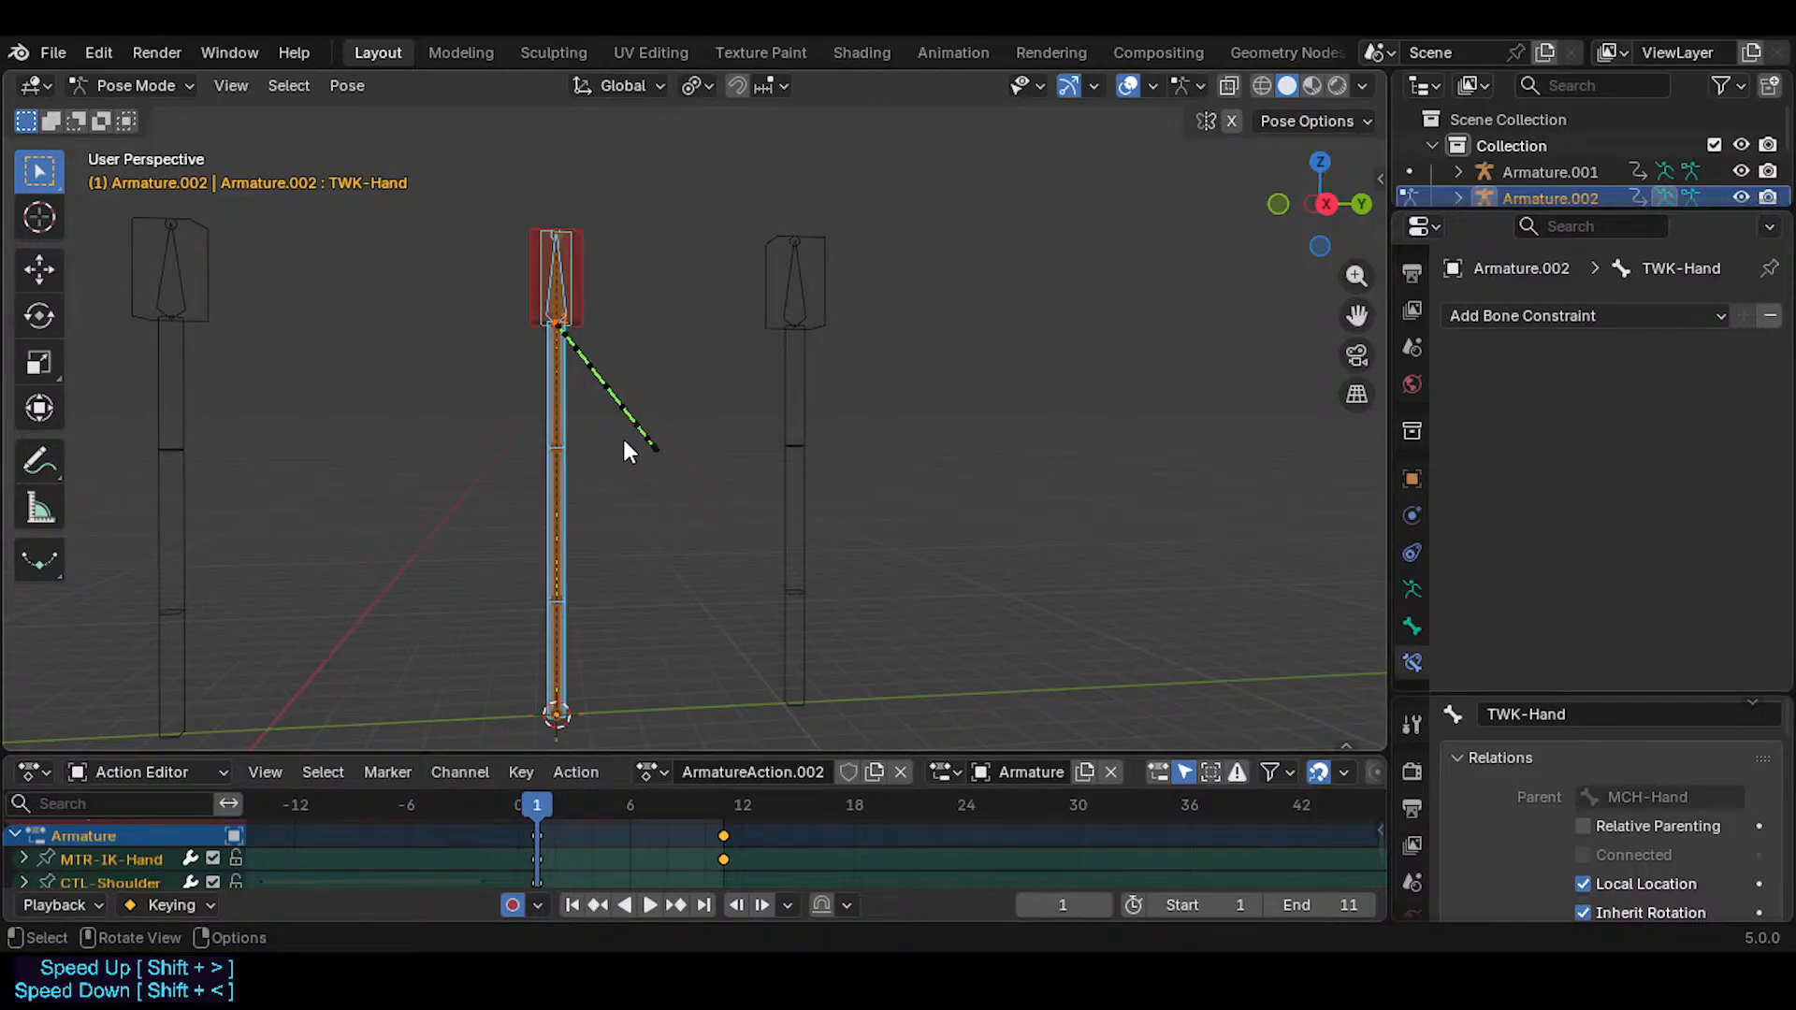
left_click(603, 251)
left_click(558, 255)
left_click(575, 264)
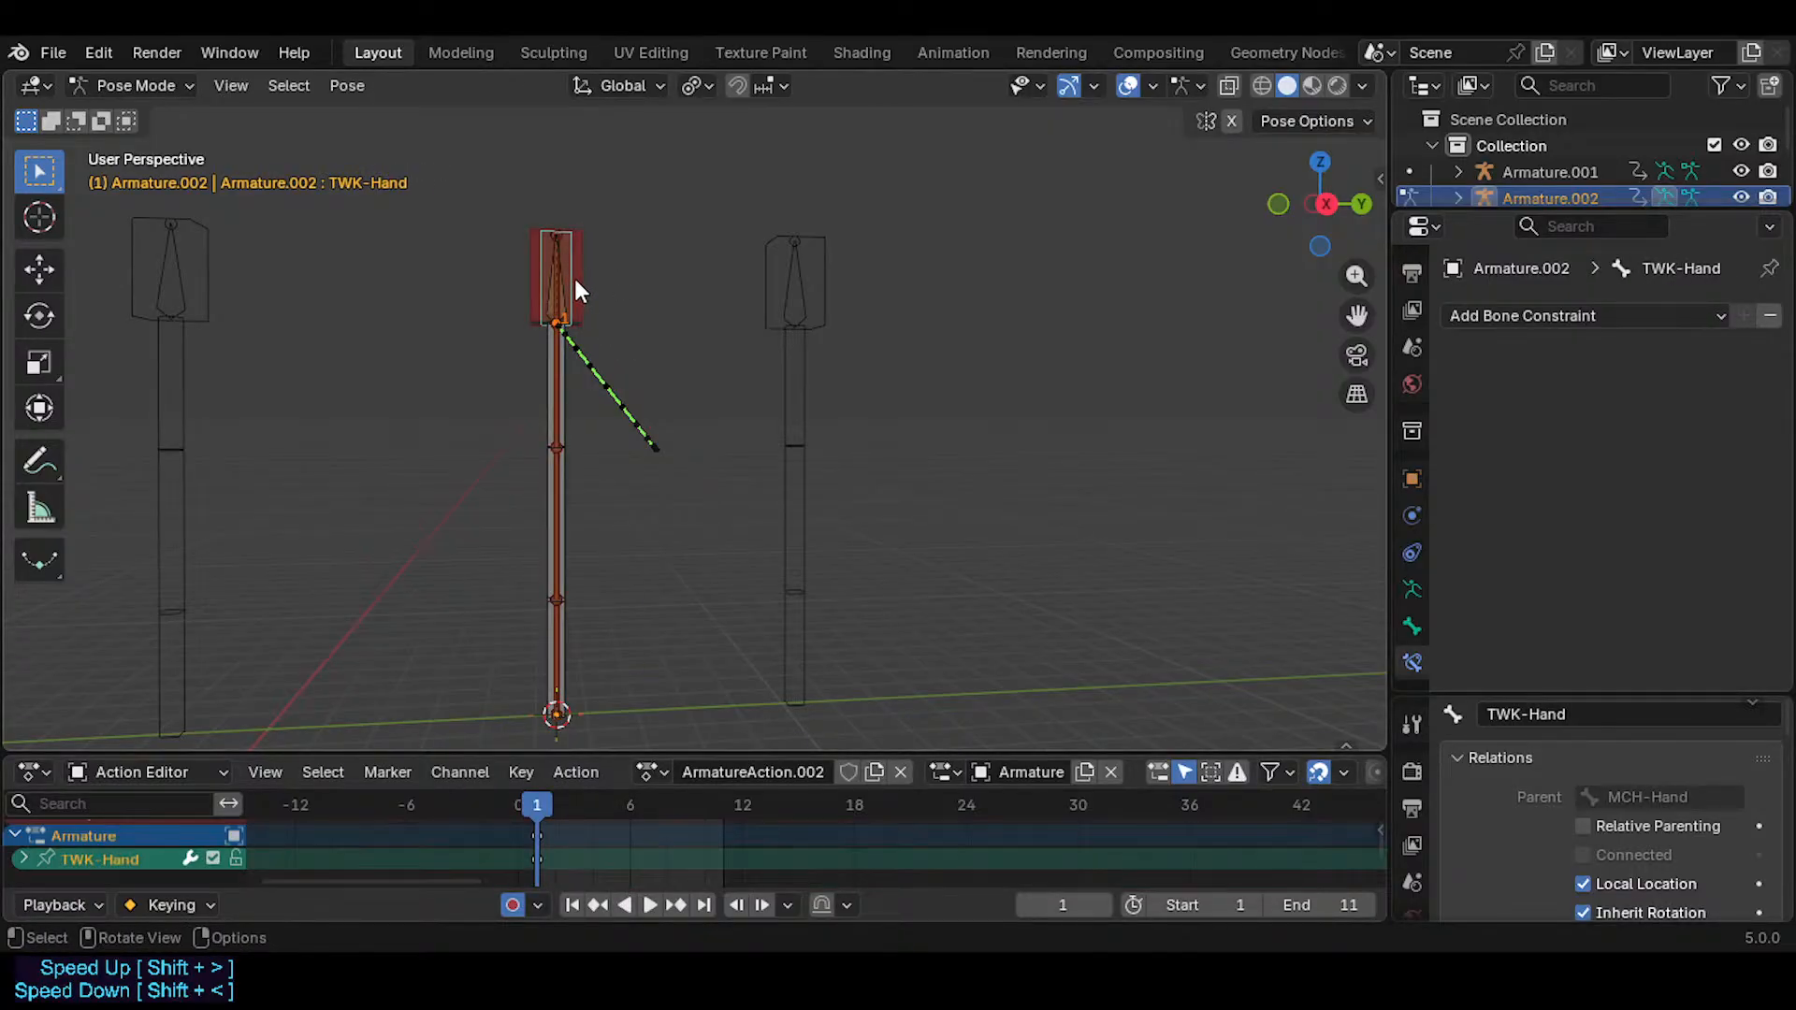
- Keyframe TWK-Hand at frame 11 and move it forward and up by about 1.2 m
left_click_drag(540, 800, 724, 812)
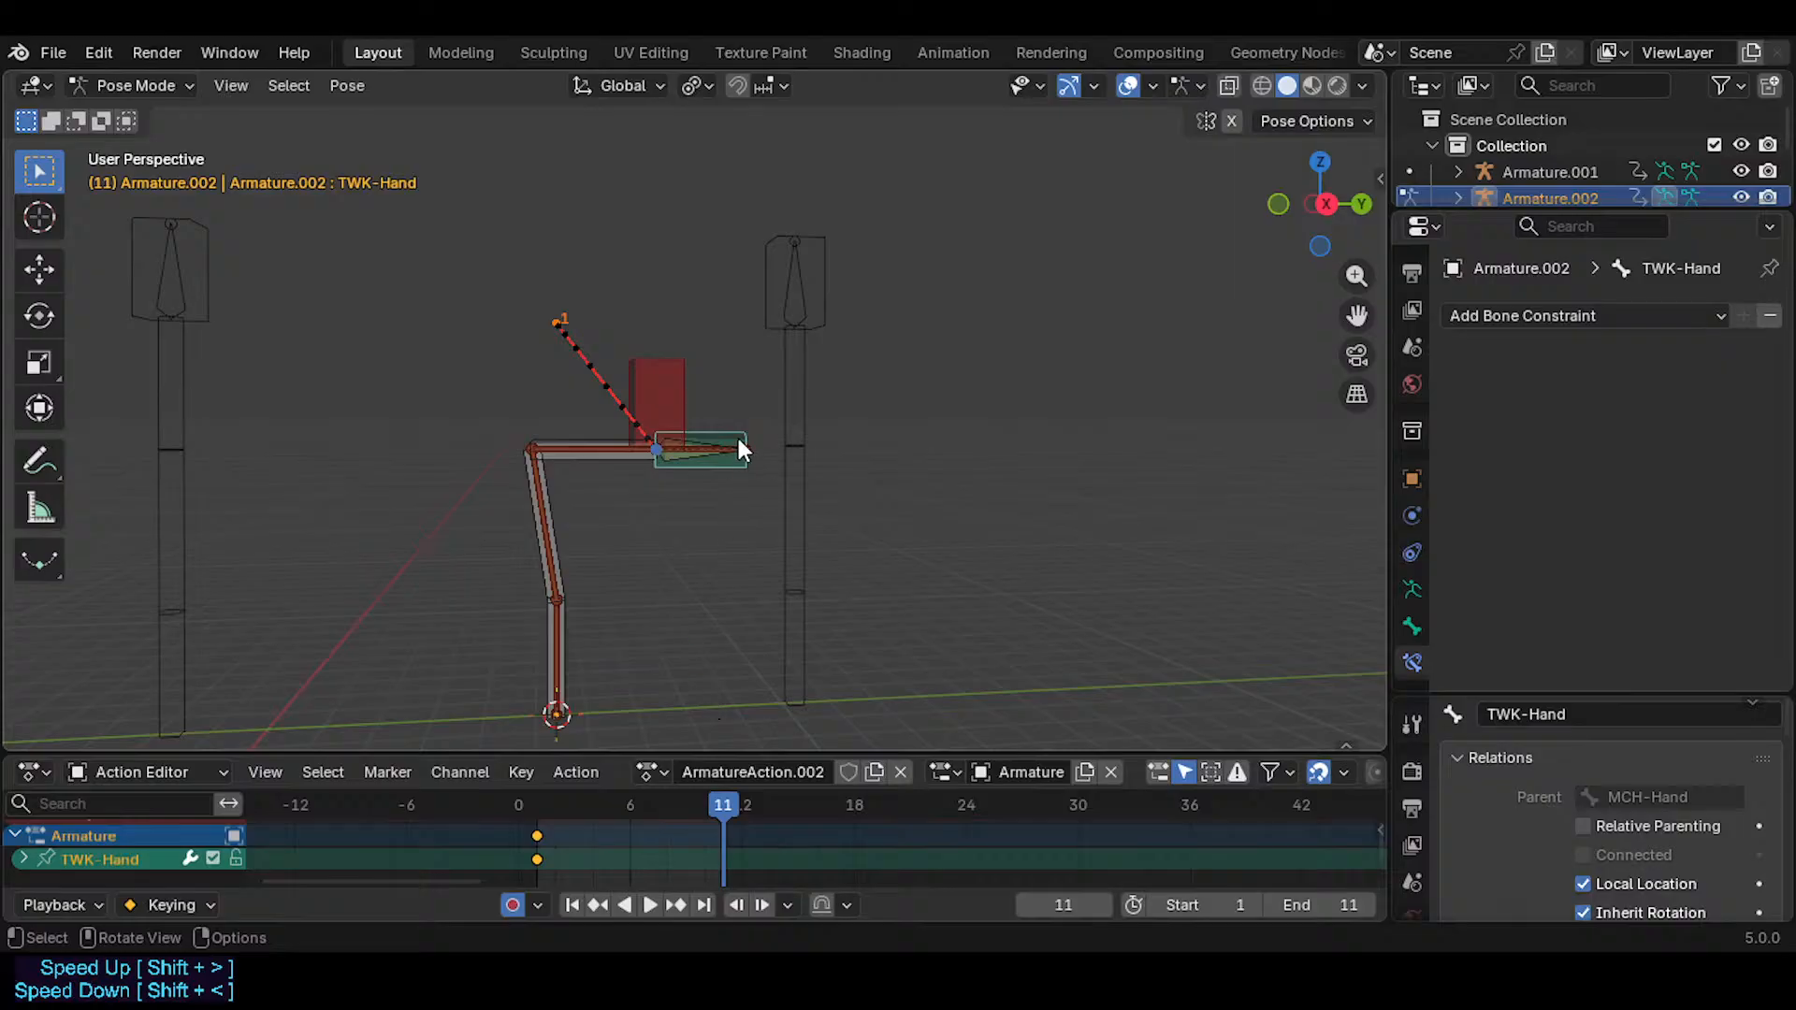
key("i")
left_click_drag(698, 799, 720, 832)
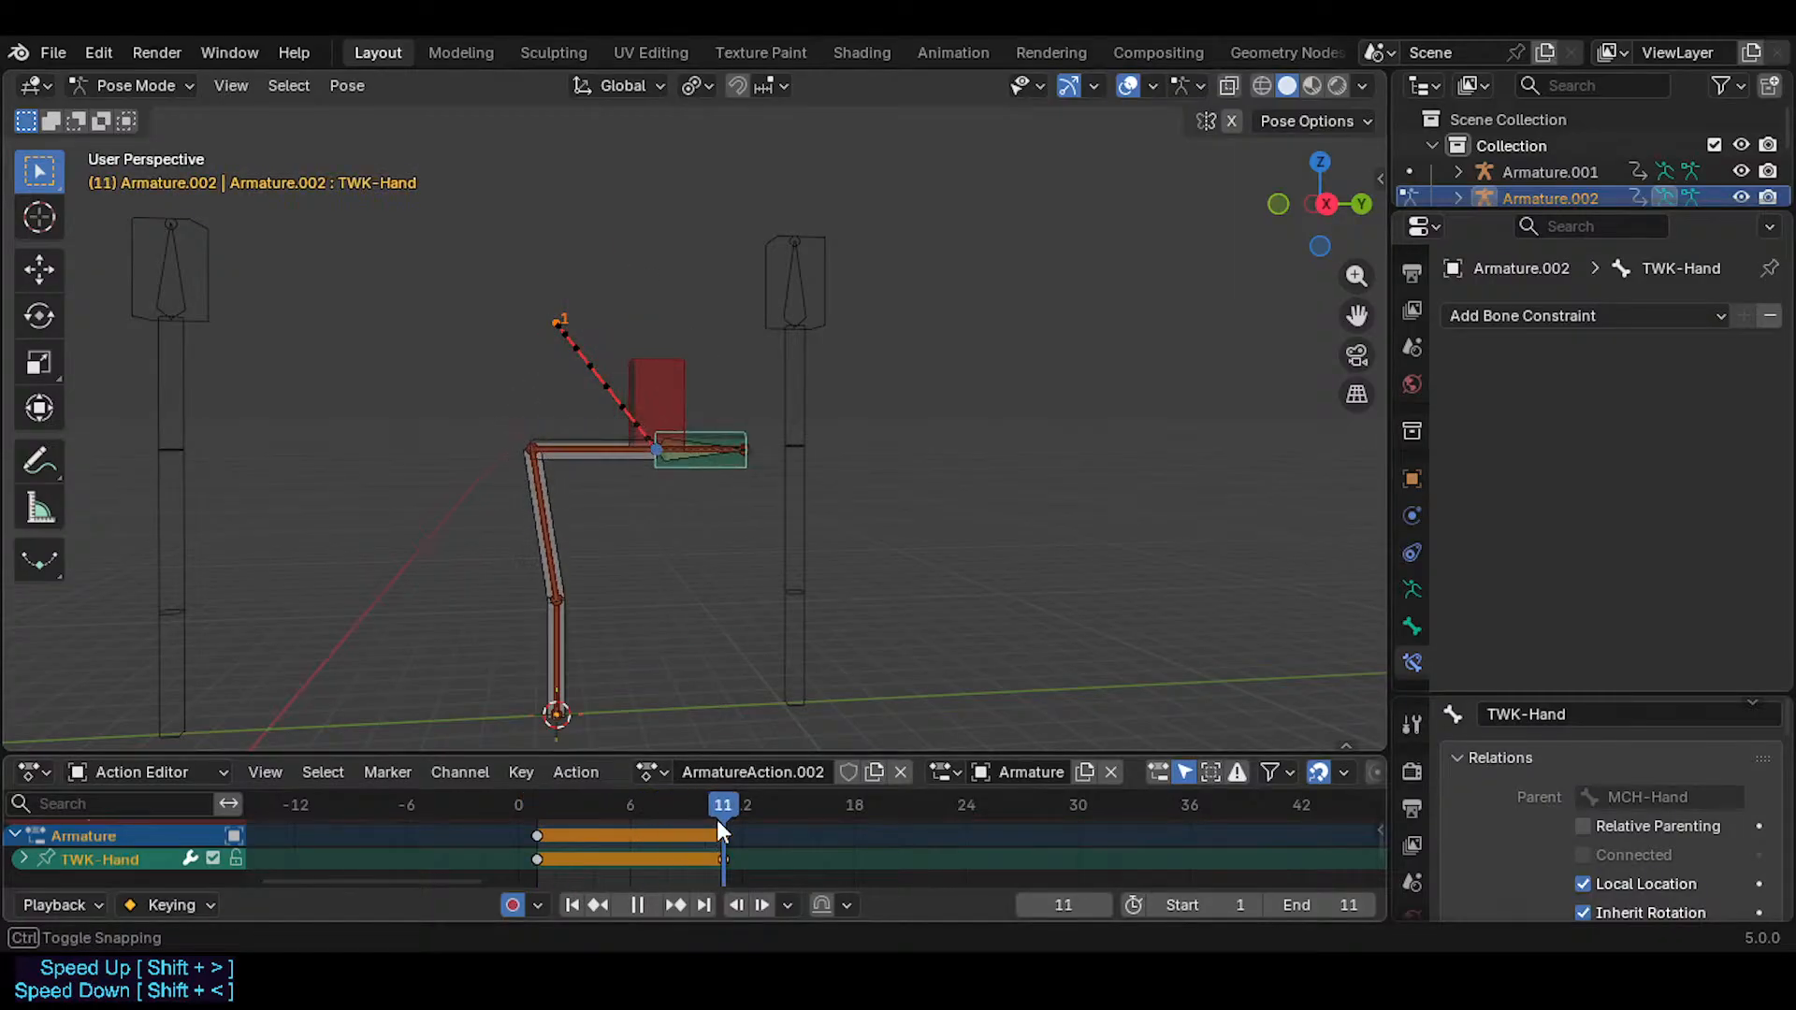
key("g")
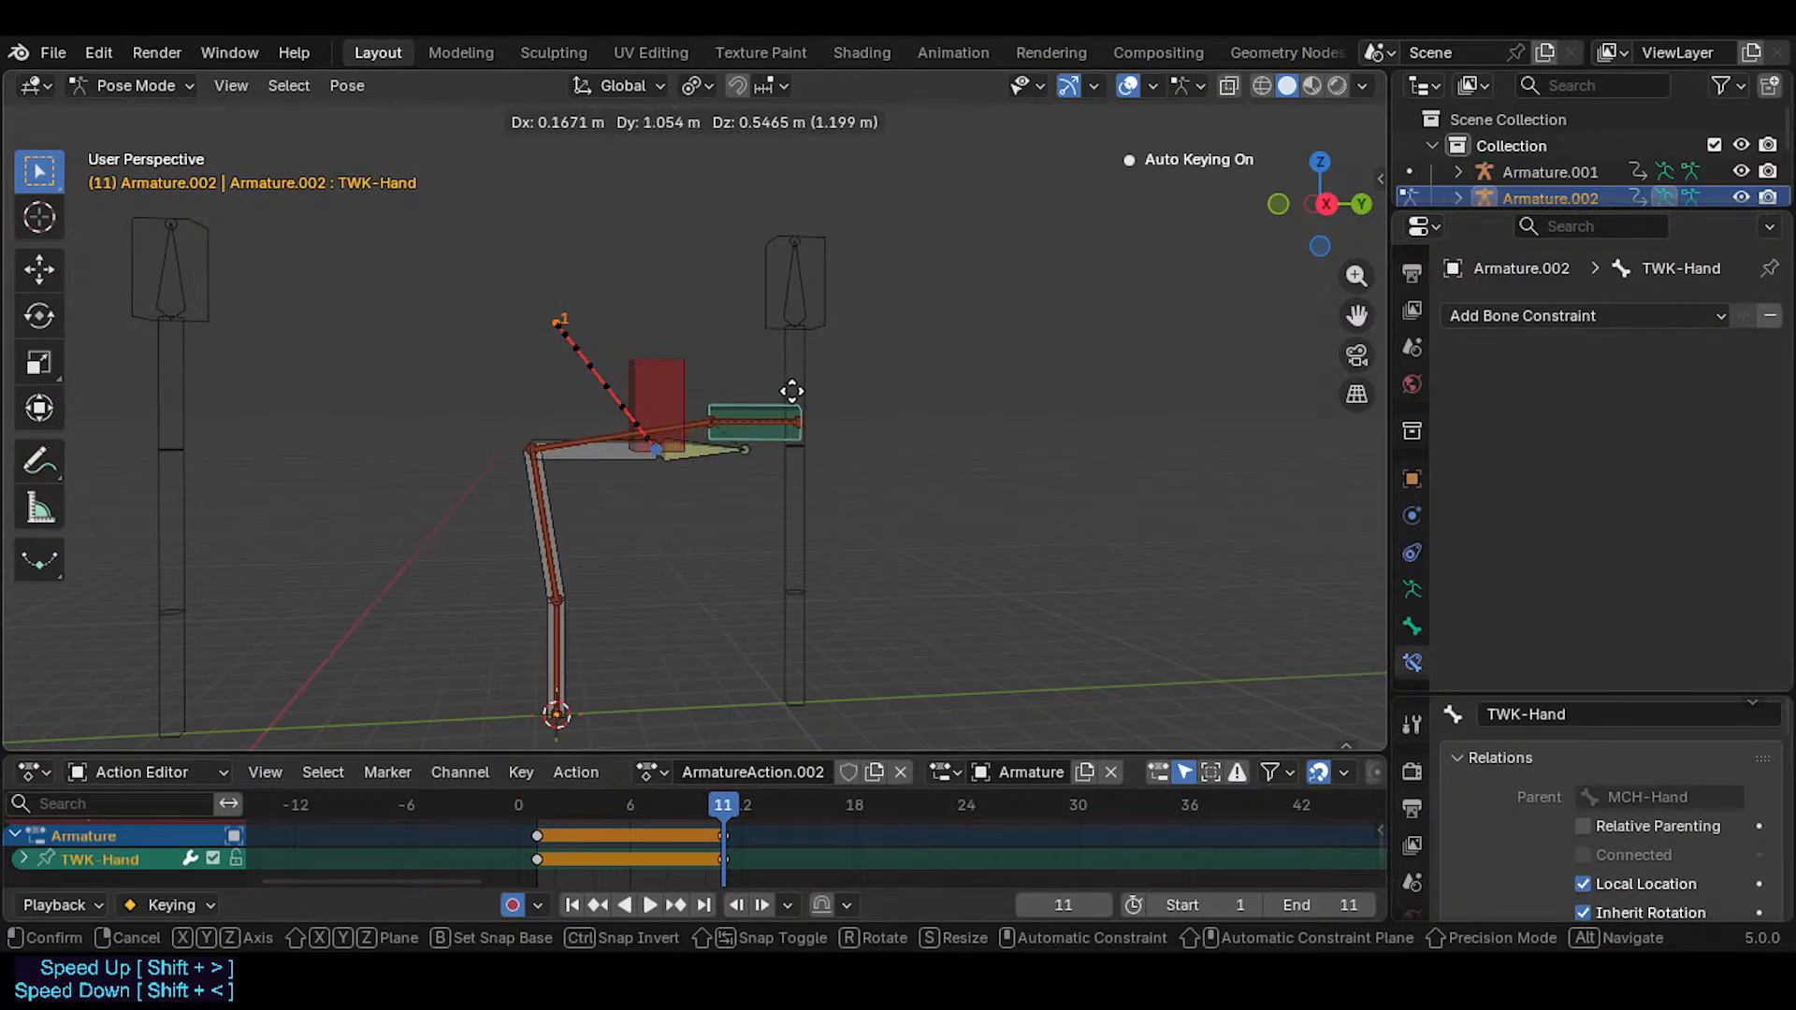
left_click(791, 393)
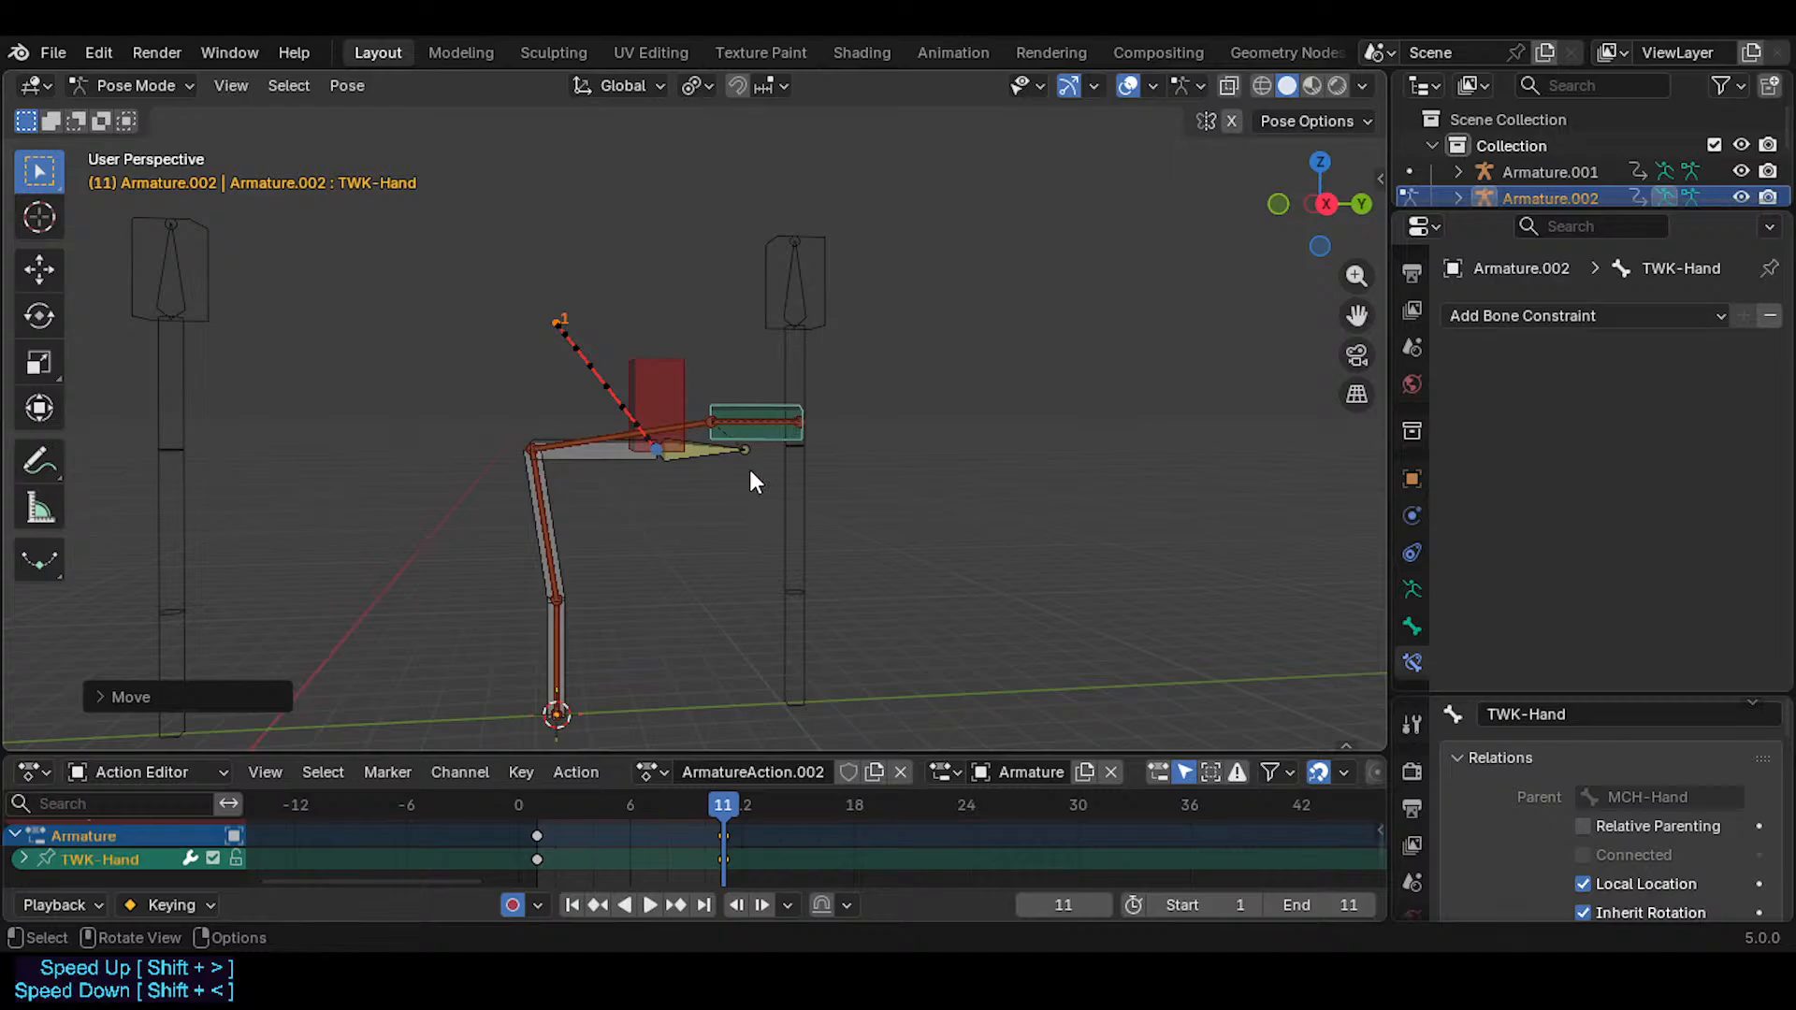
- Calculate TWK-Hand's motion path and scrub the motion from the start to frame 11
key("ctrl+m")
left_click(692, 547)
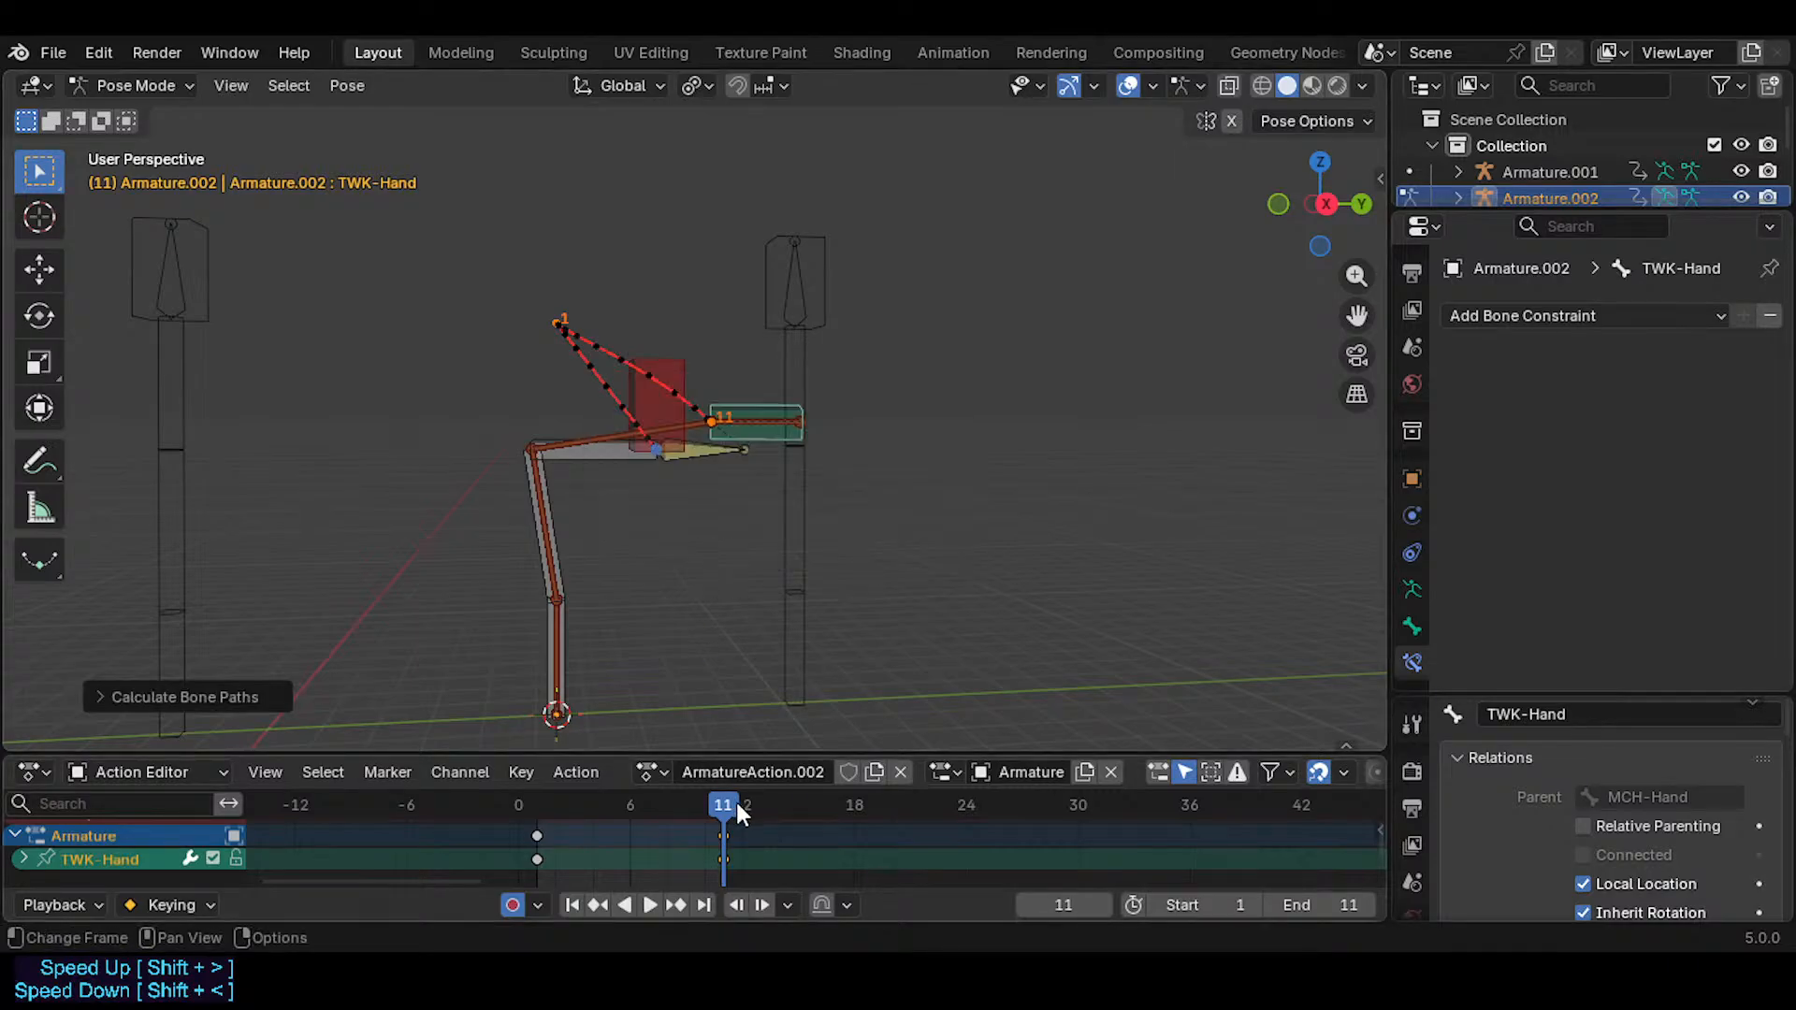
key("space")
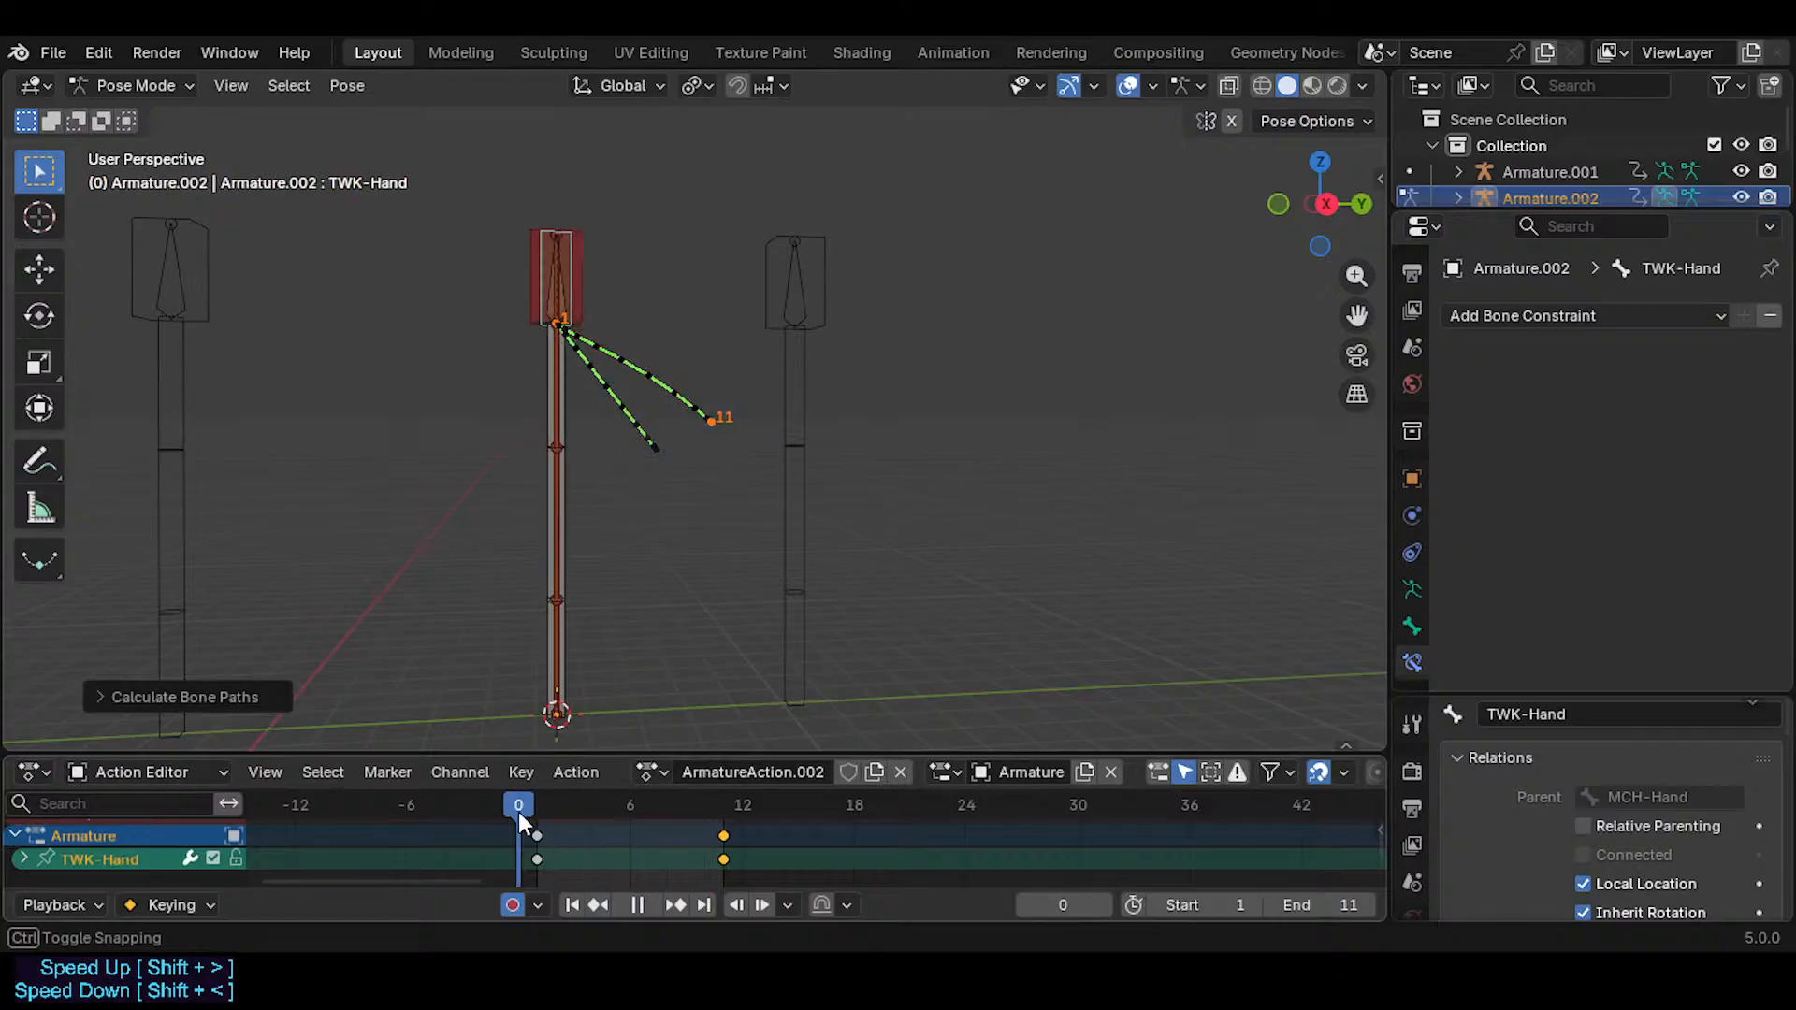
left_click_drag(627, 837, 735, 855)
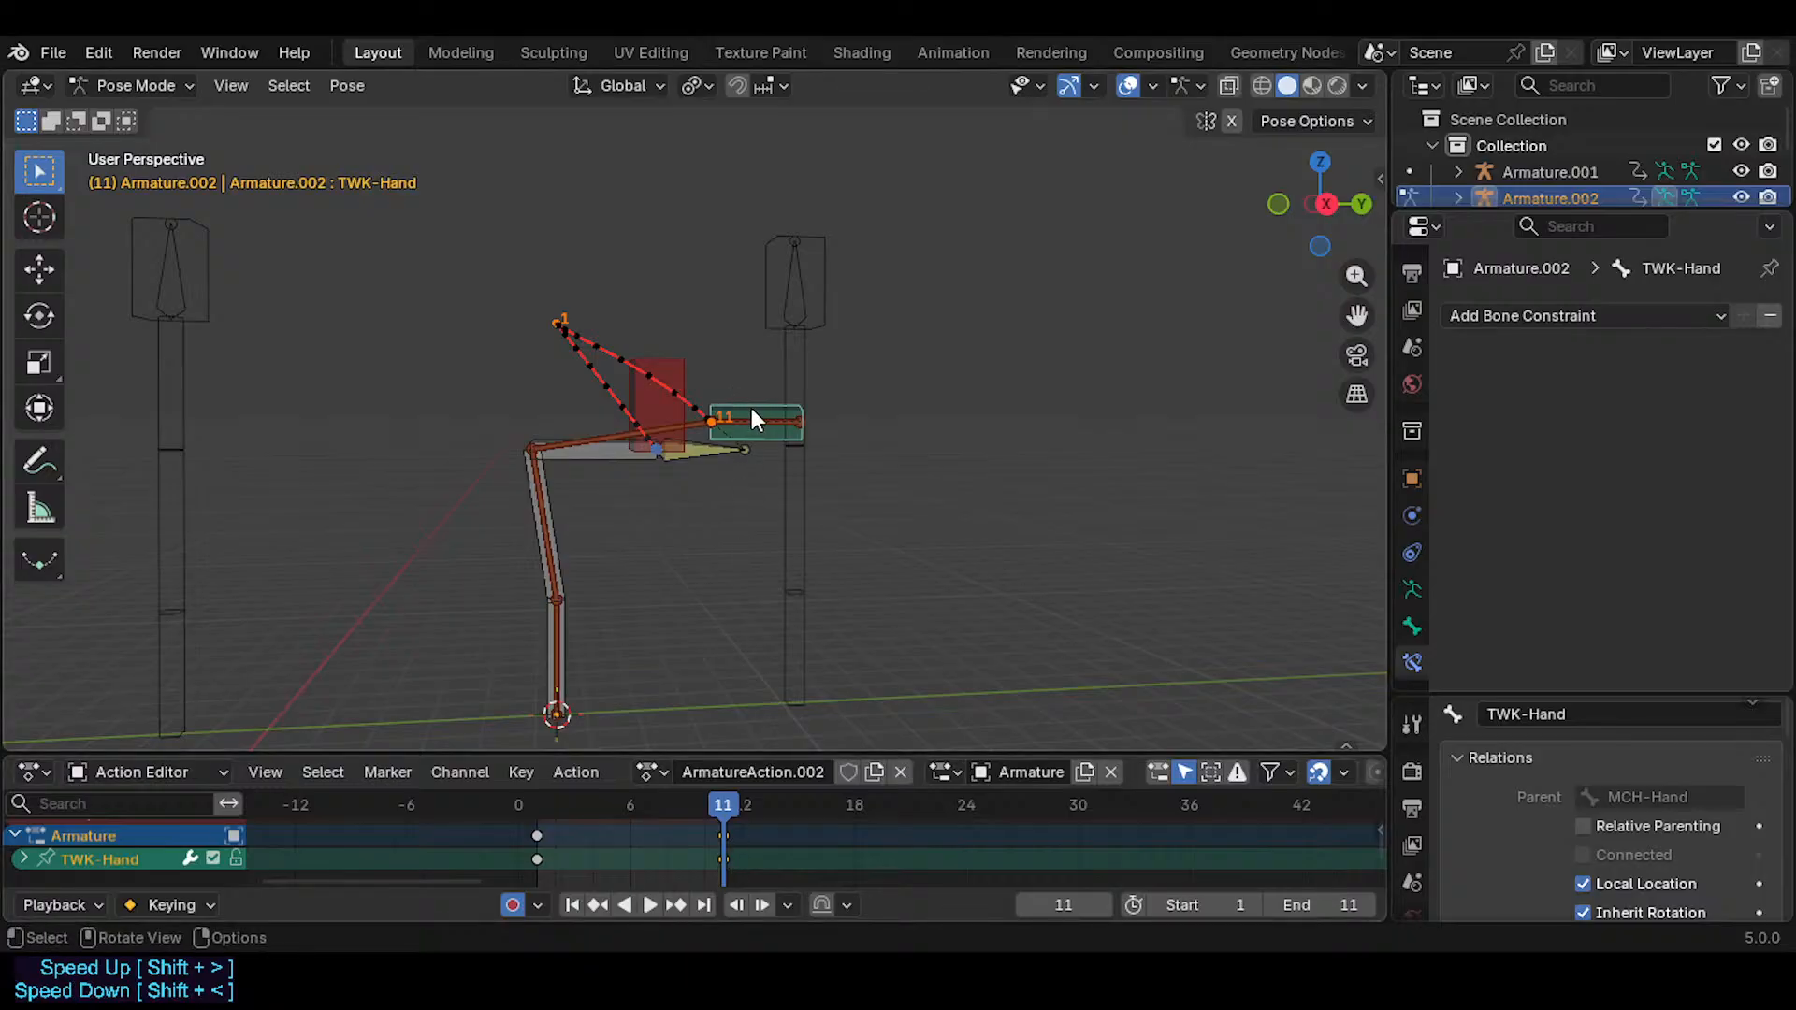
- Clear the arm's motion paths, reset TWK-Hand's location at frame 11, and scrub back to frame 1
key("alt+p")
left_click_drag(734, 795, 571, 835)
key("alt+g")
left_click_drag(651, 846, 548, 830)
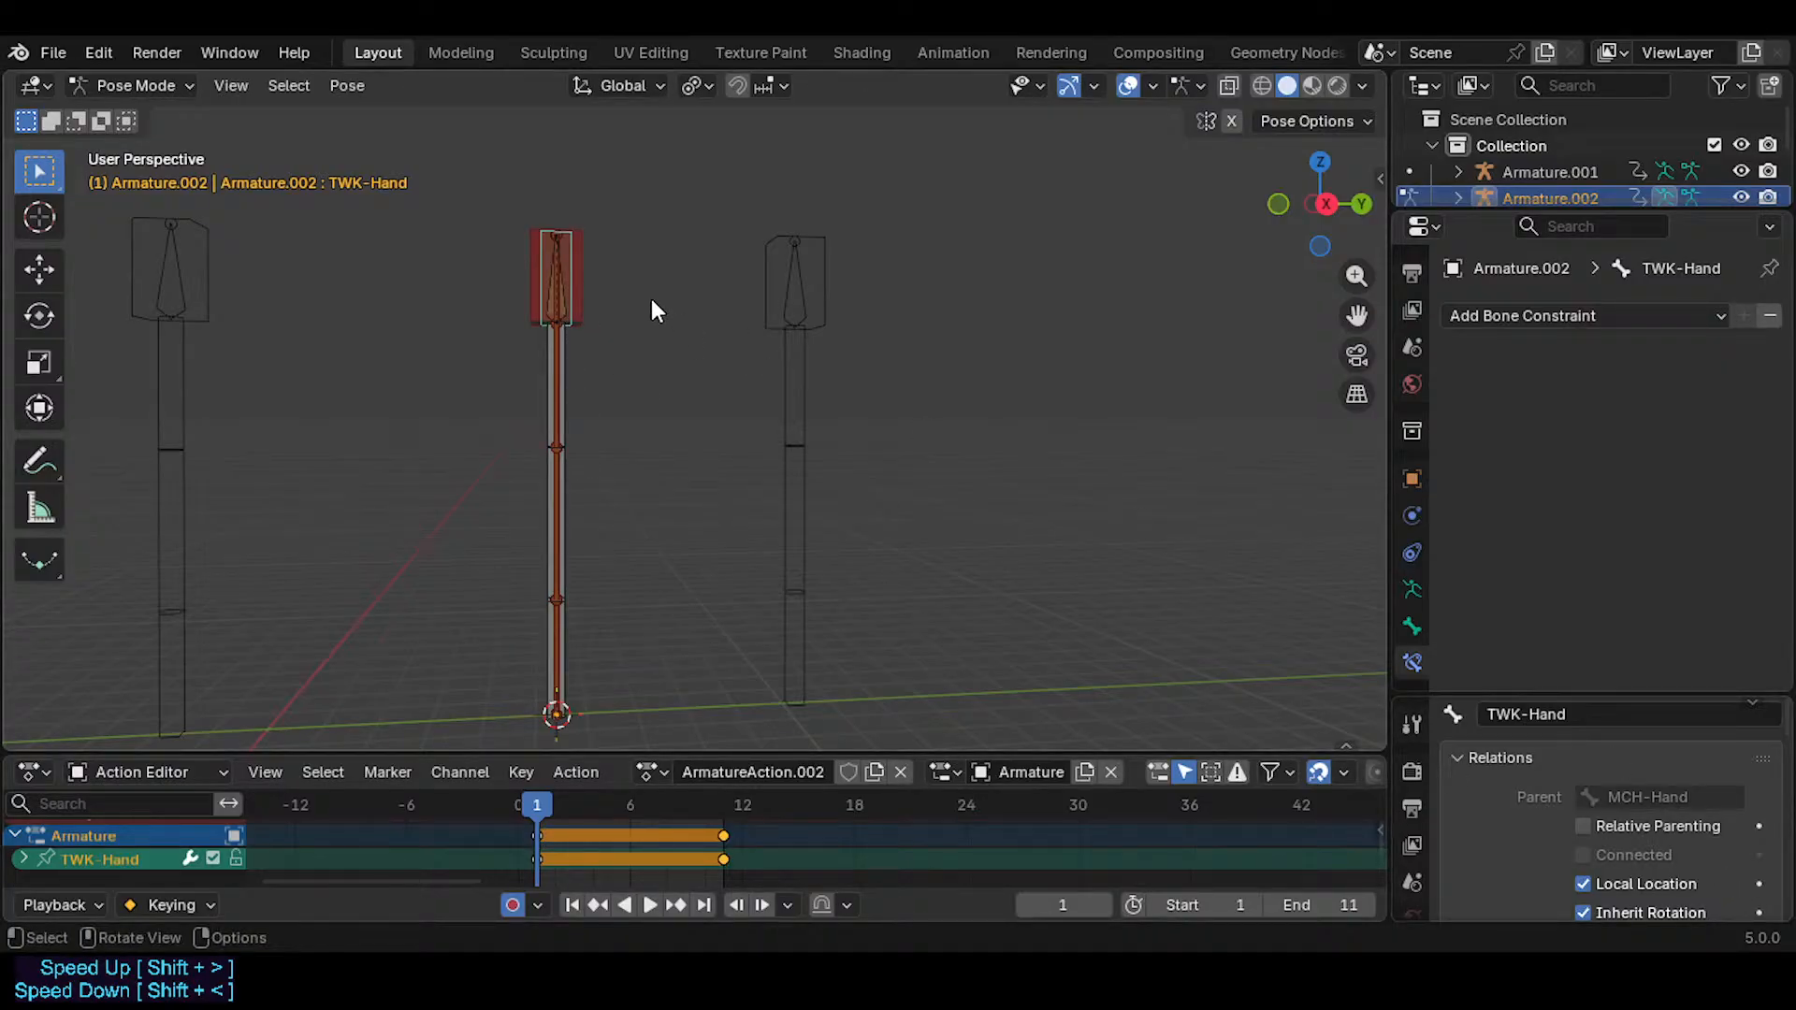
- At frame 1, try rotating MCH-Hand and CTL-ForeArm of the IK arm
left_click(564, 288)
key("r")
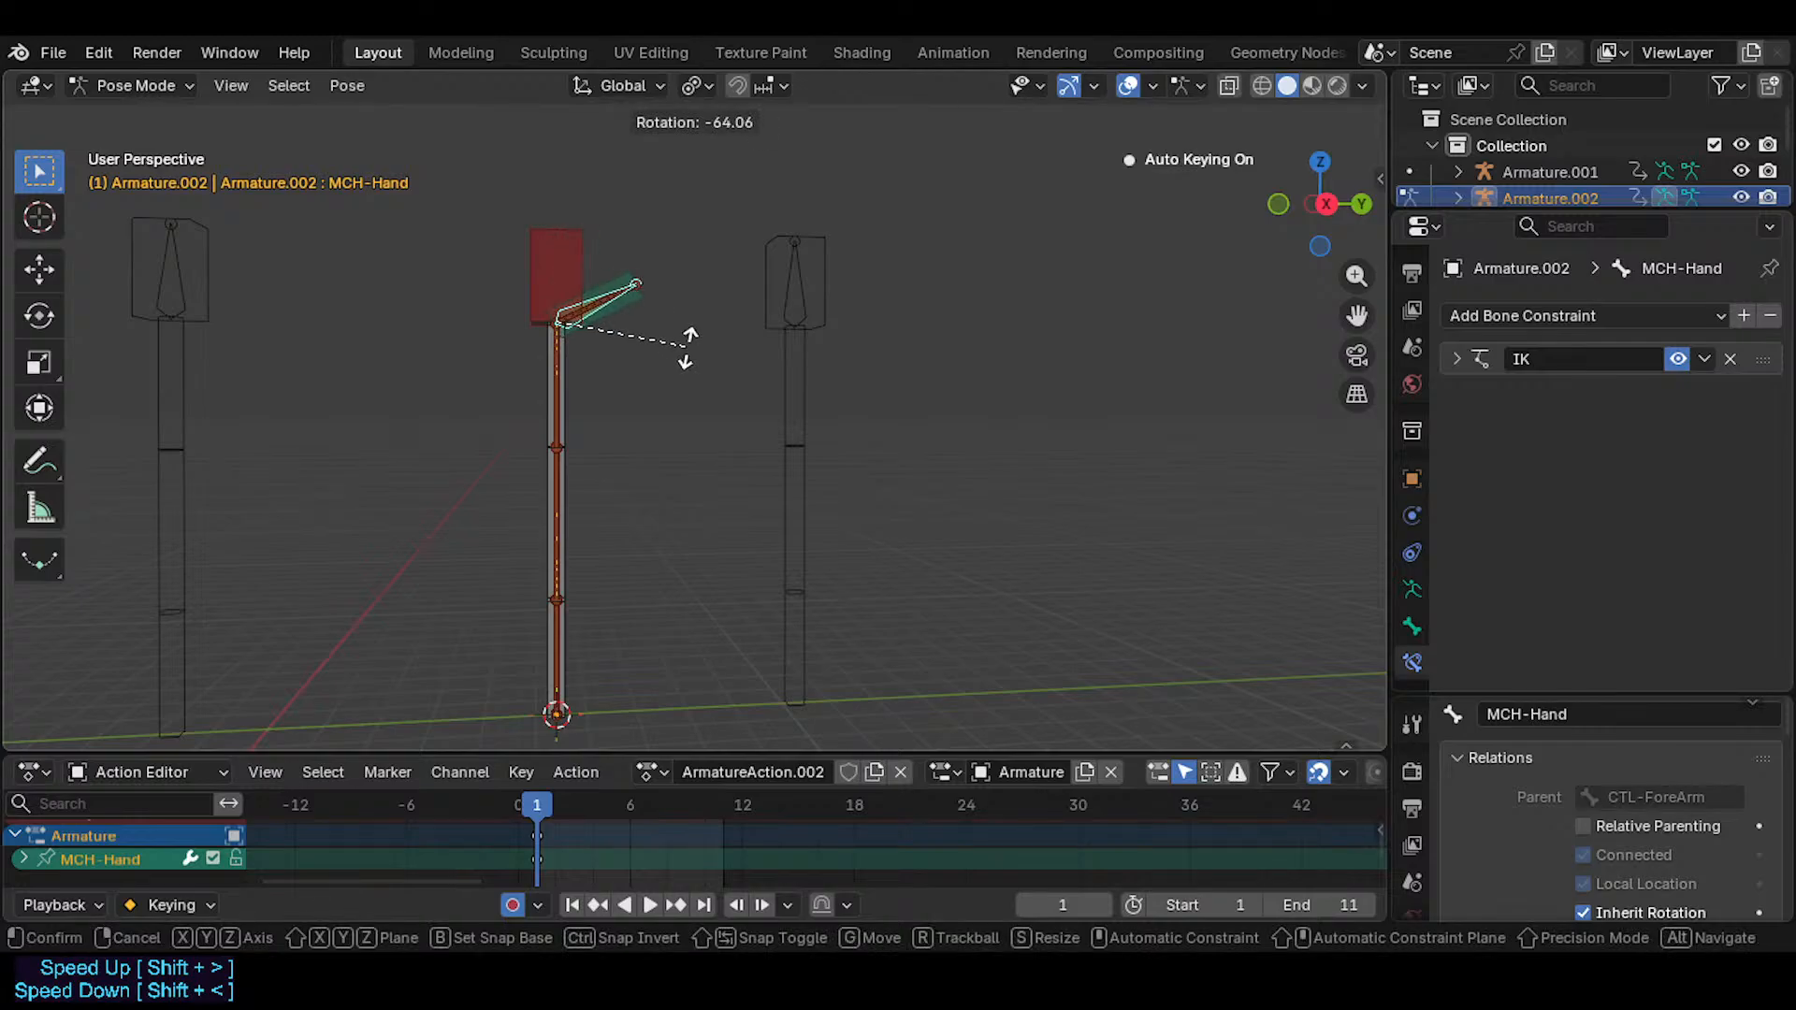
key("Escape")
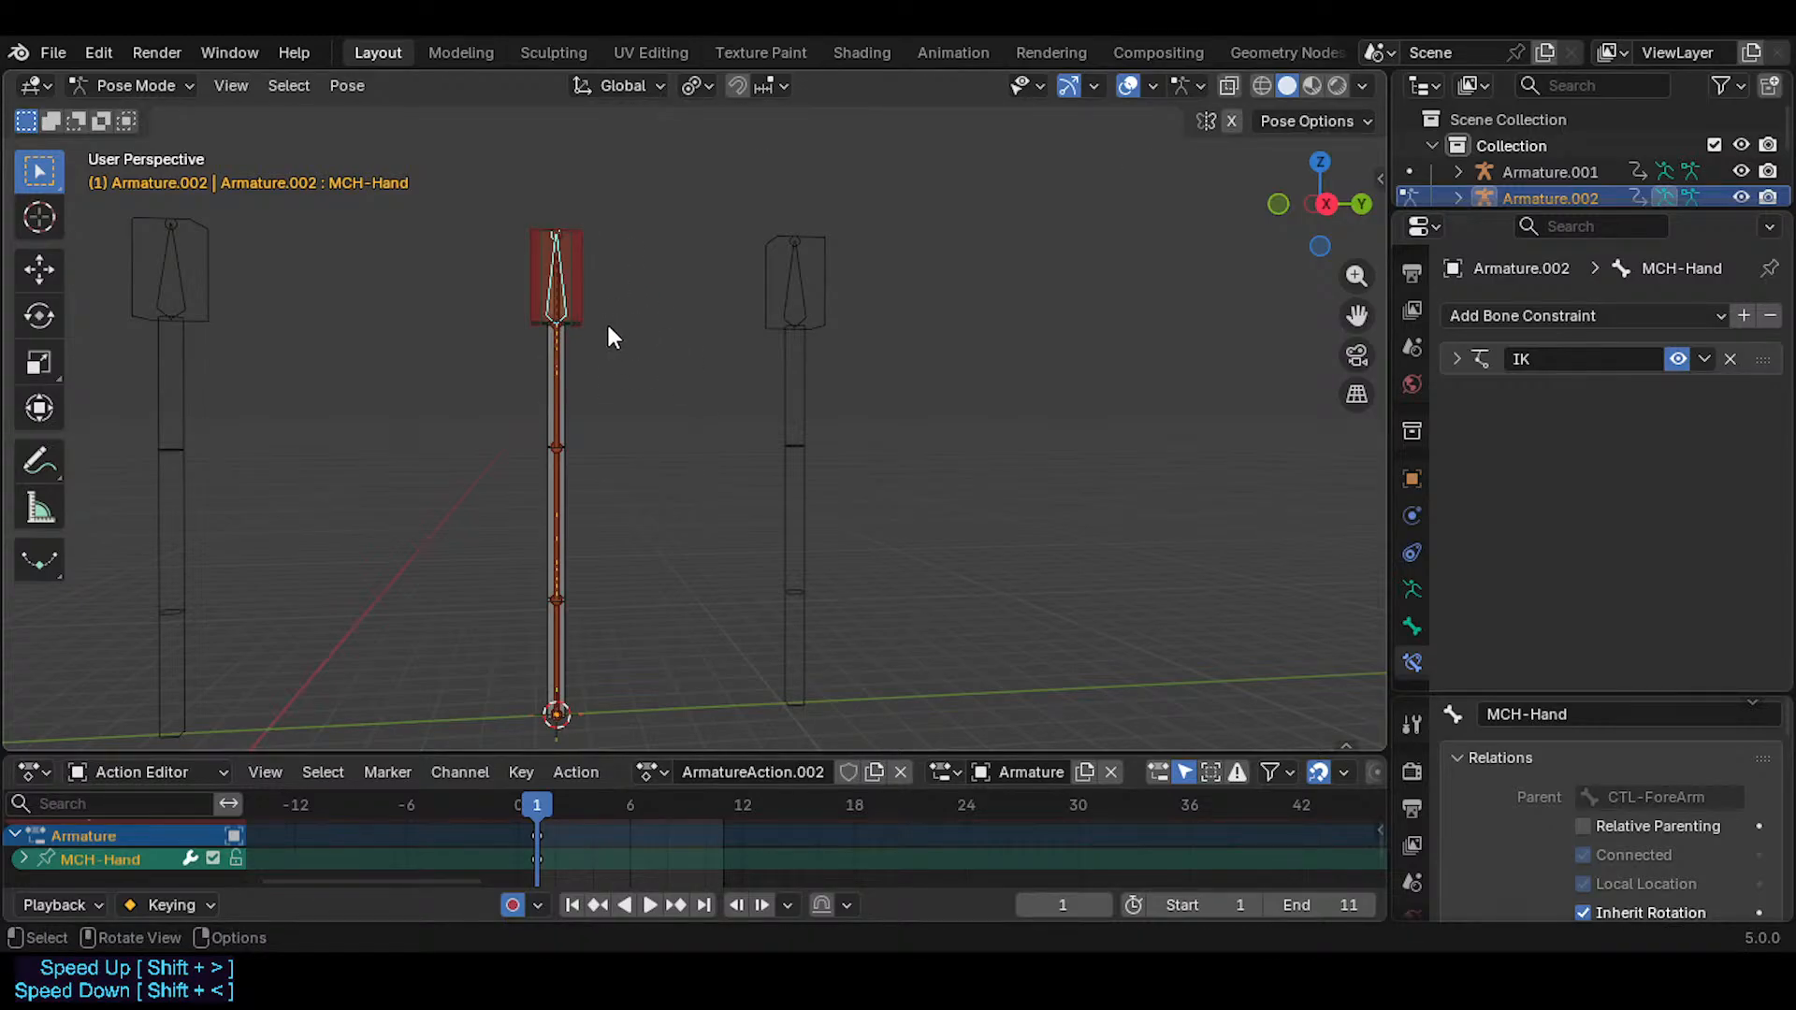
key("r")
key("Escape")
left_click(561, 383)
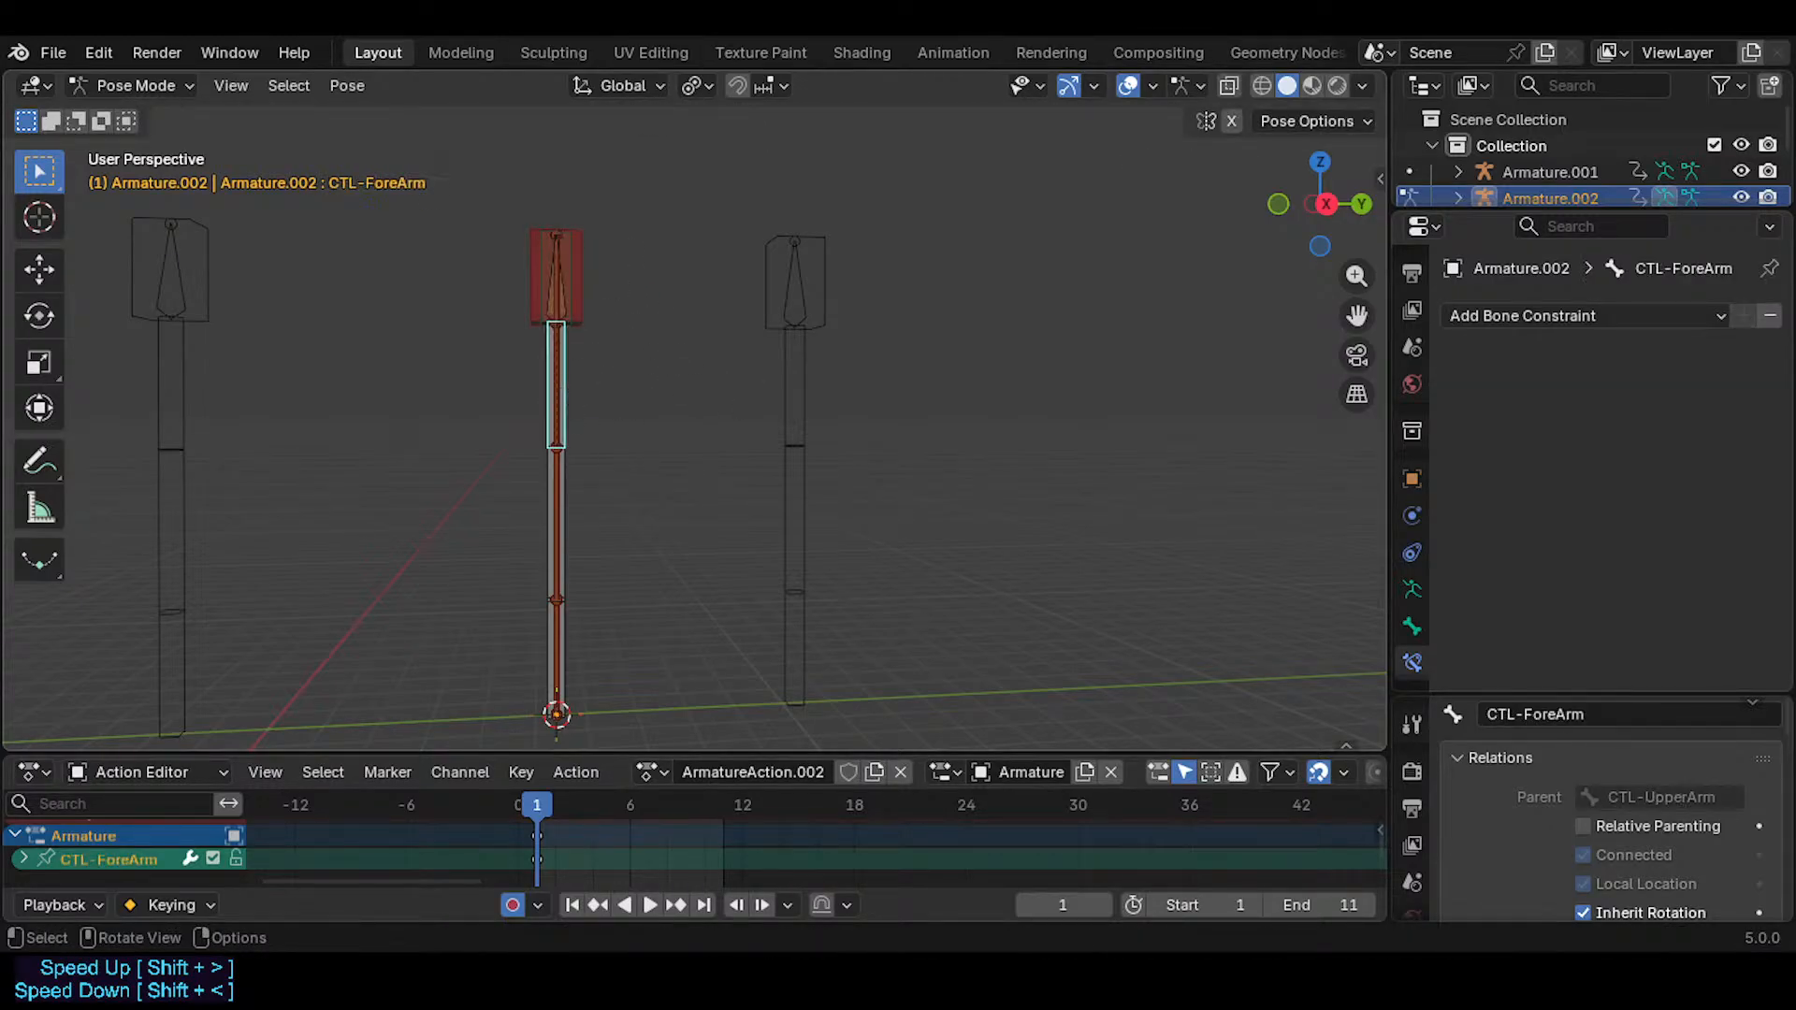
key("r")
key("Escape")
key("r")
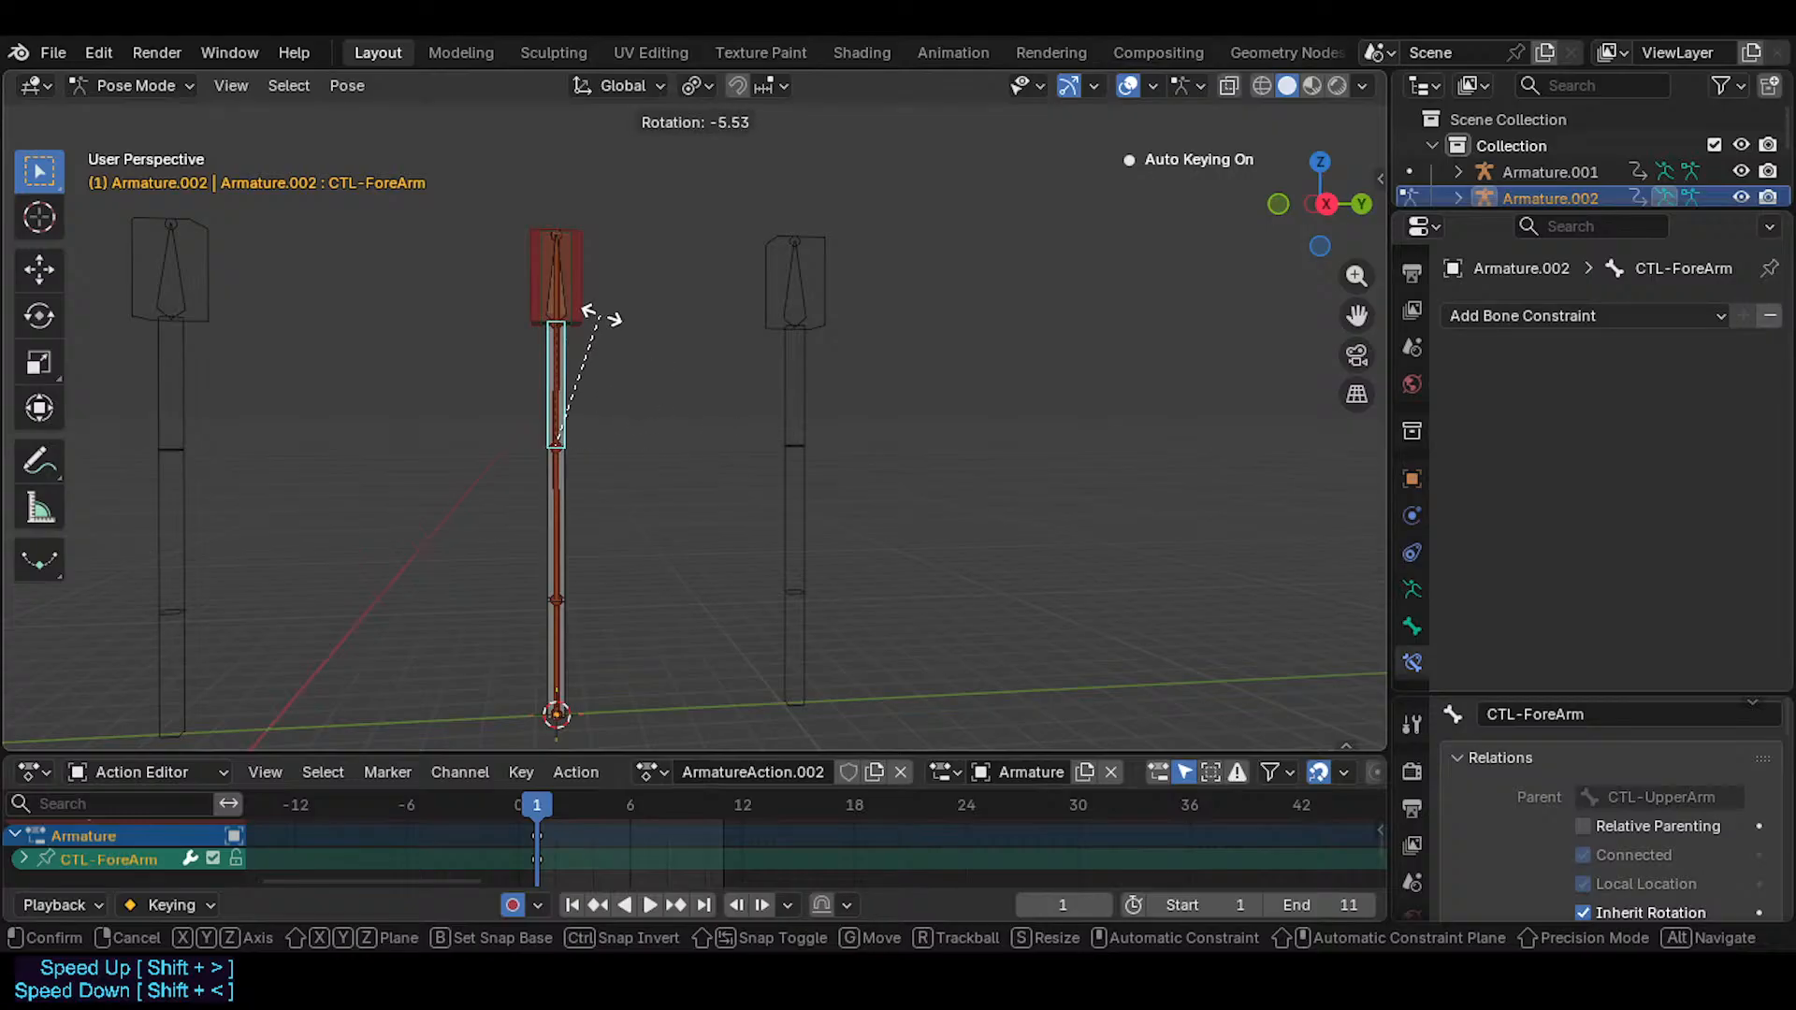
key("Escape")
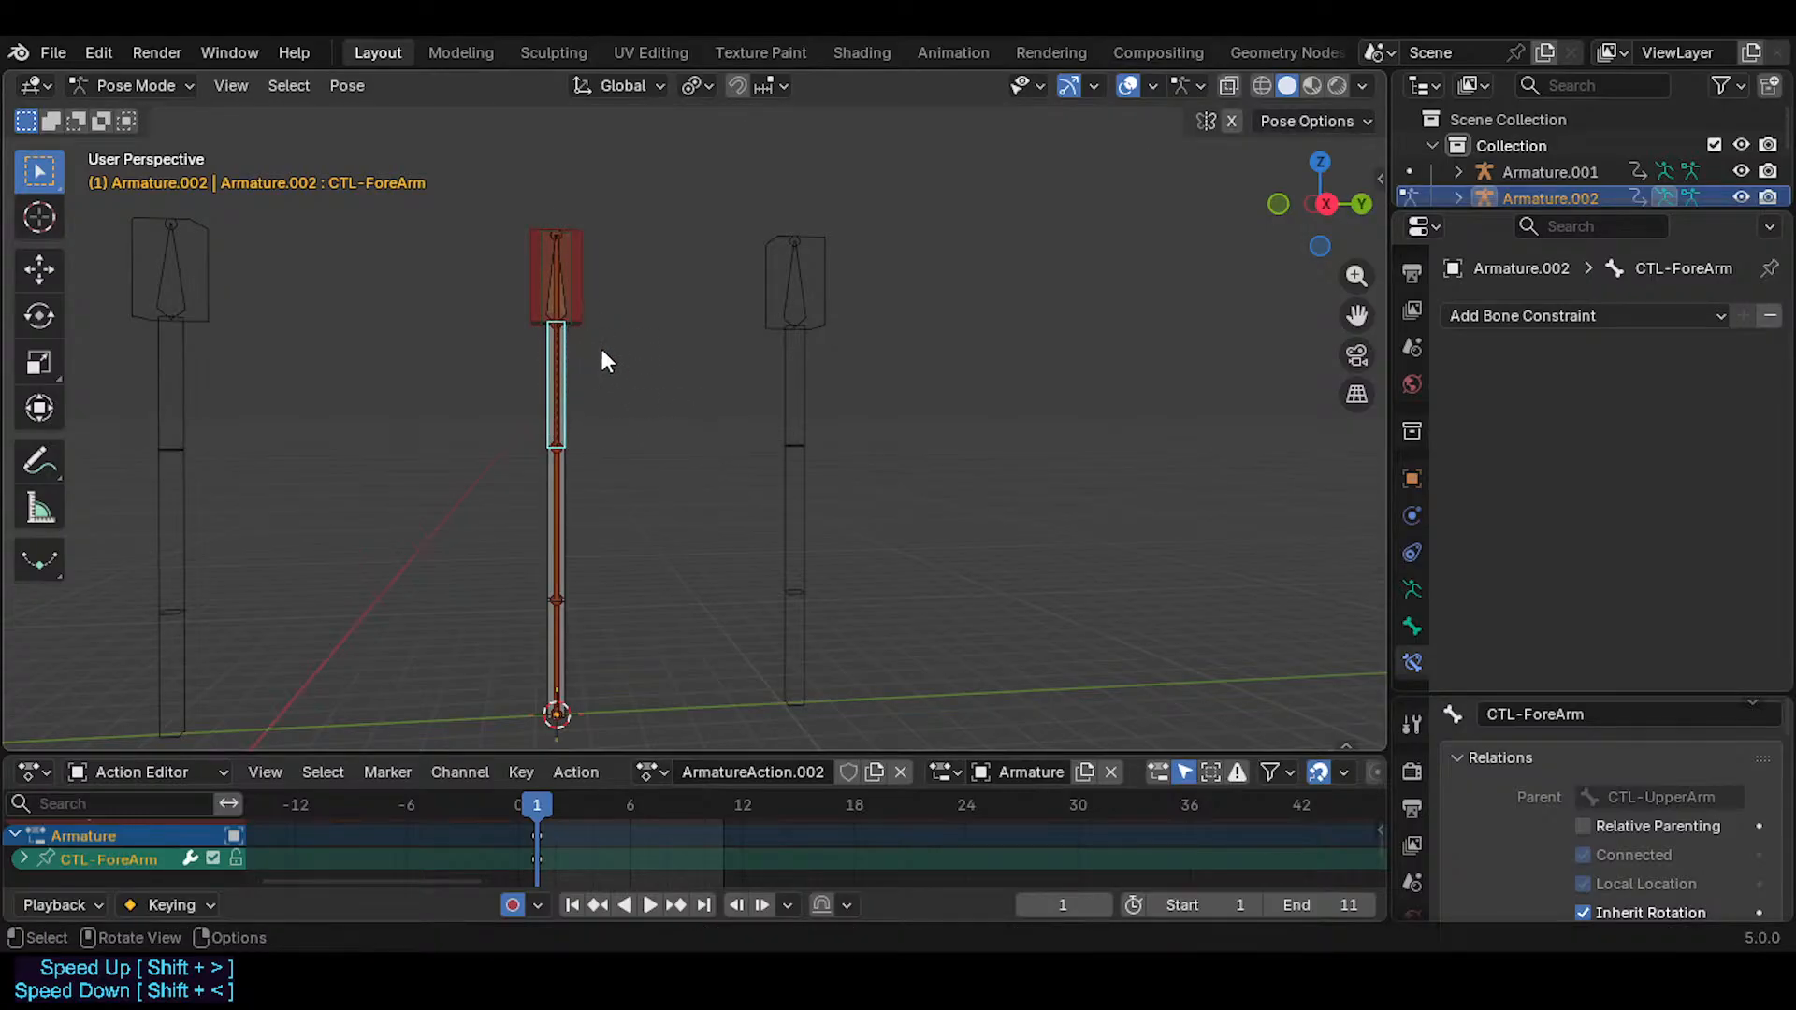
- Switch to posing Armature.001, try rotating its CTL-ForeArm by about -57 degrees, and undo the rotation
scroll(513, 418, "down", 4)
mouse_move(433, 423)
middle_mouse_down("shift")
mouse_move(727, 421)
mouse_move(391, 456)
mouse_move(445, 454)
middle_mouse_up("shift")
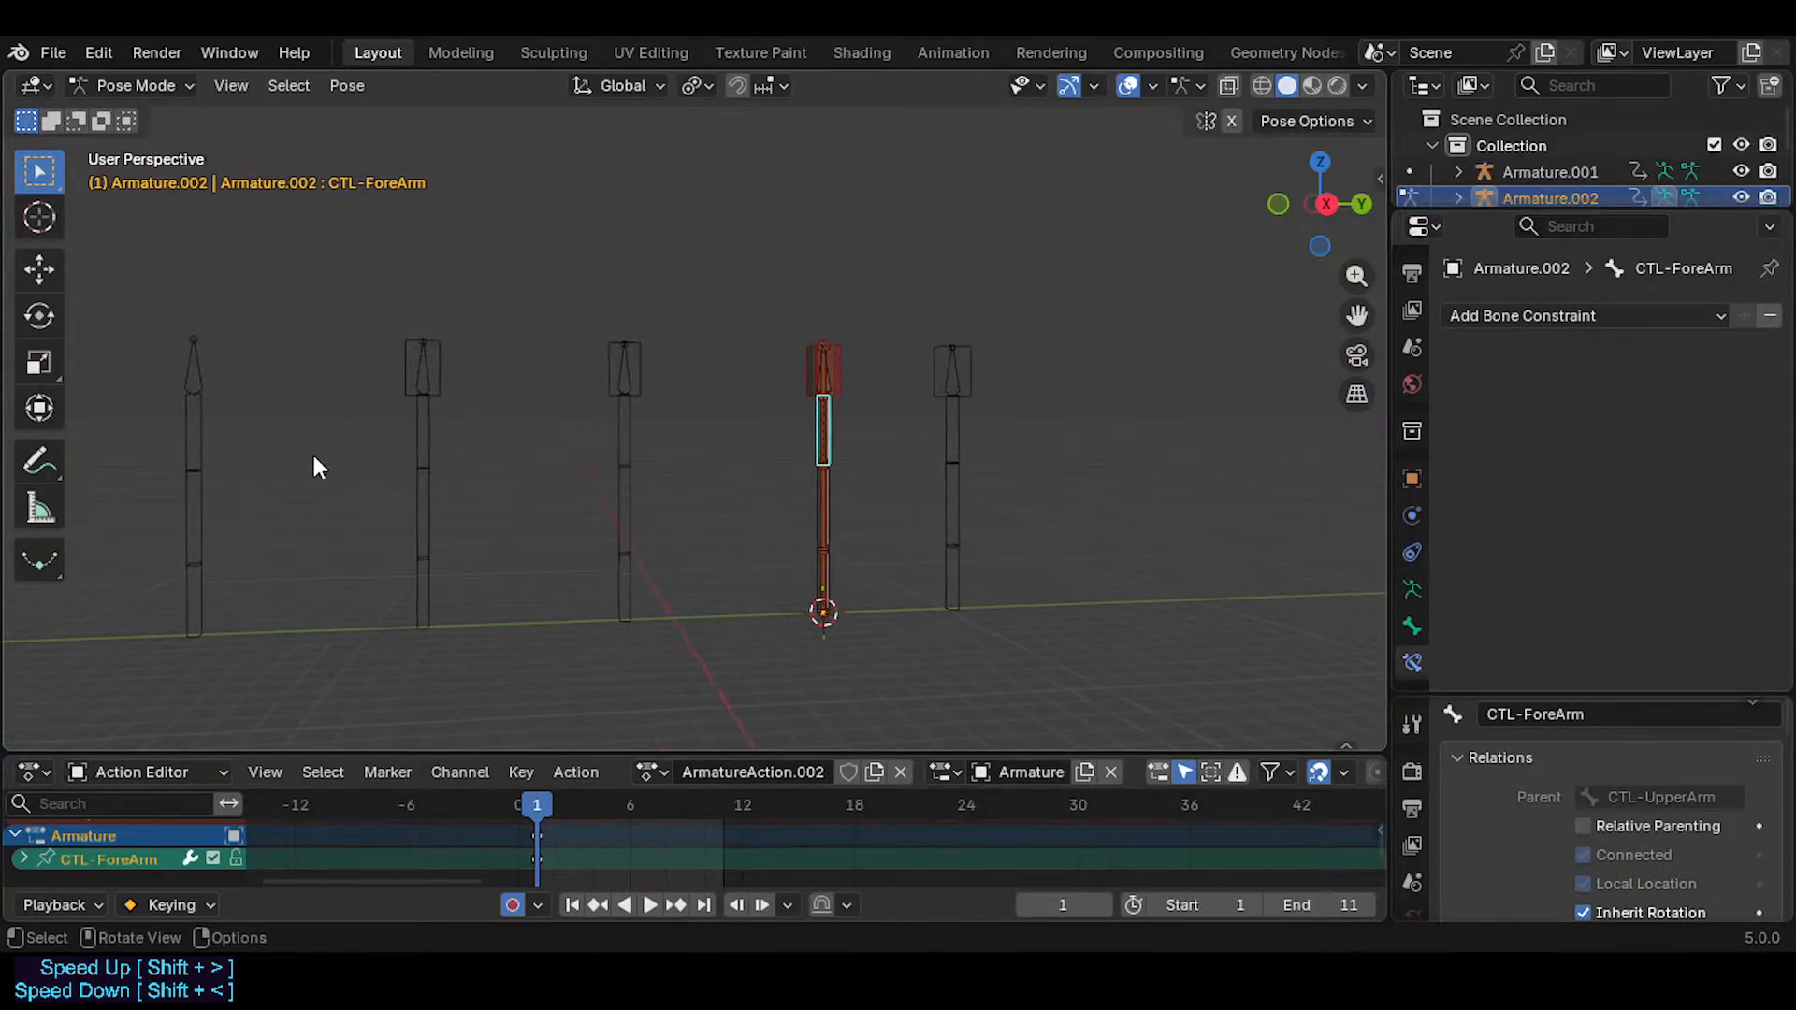
key("ctrl+Tab")
left_click(184, 426)
key("ctrl+Tab")
key("r")
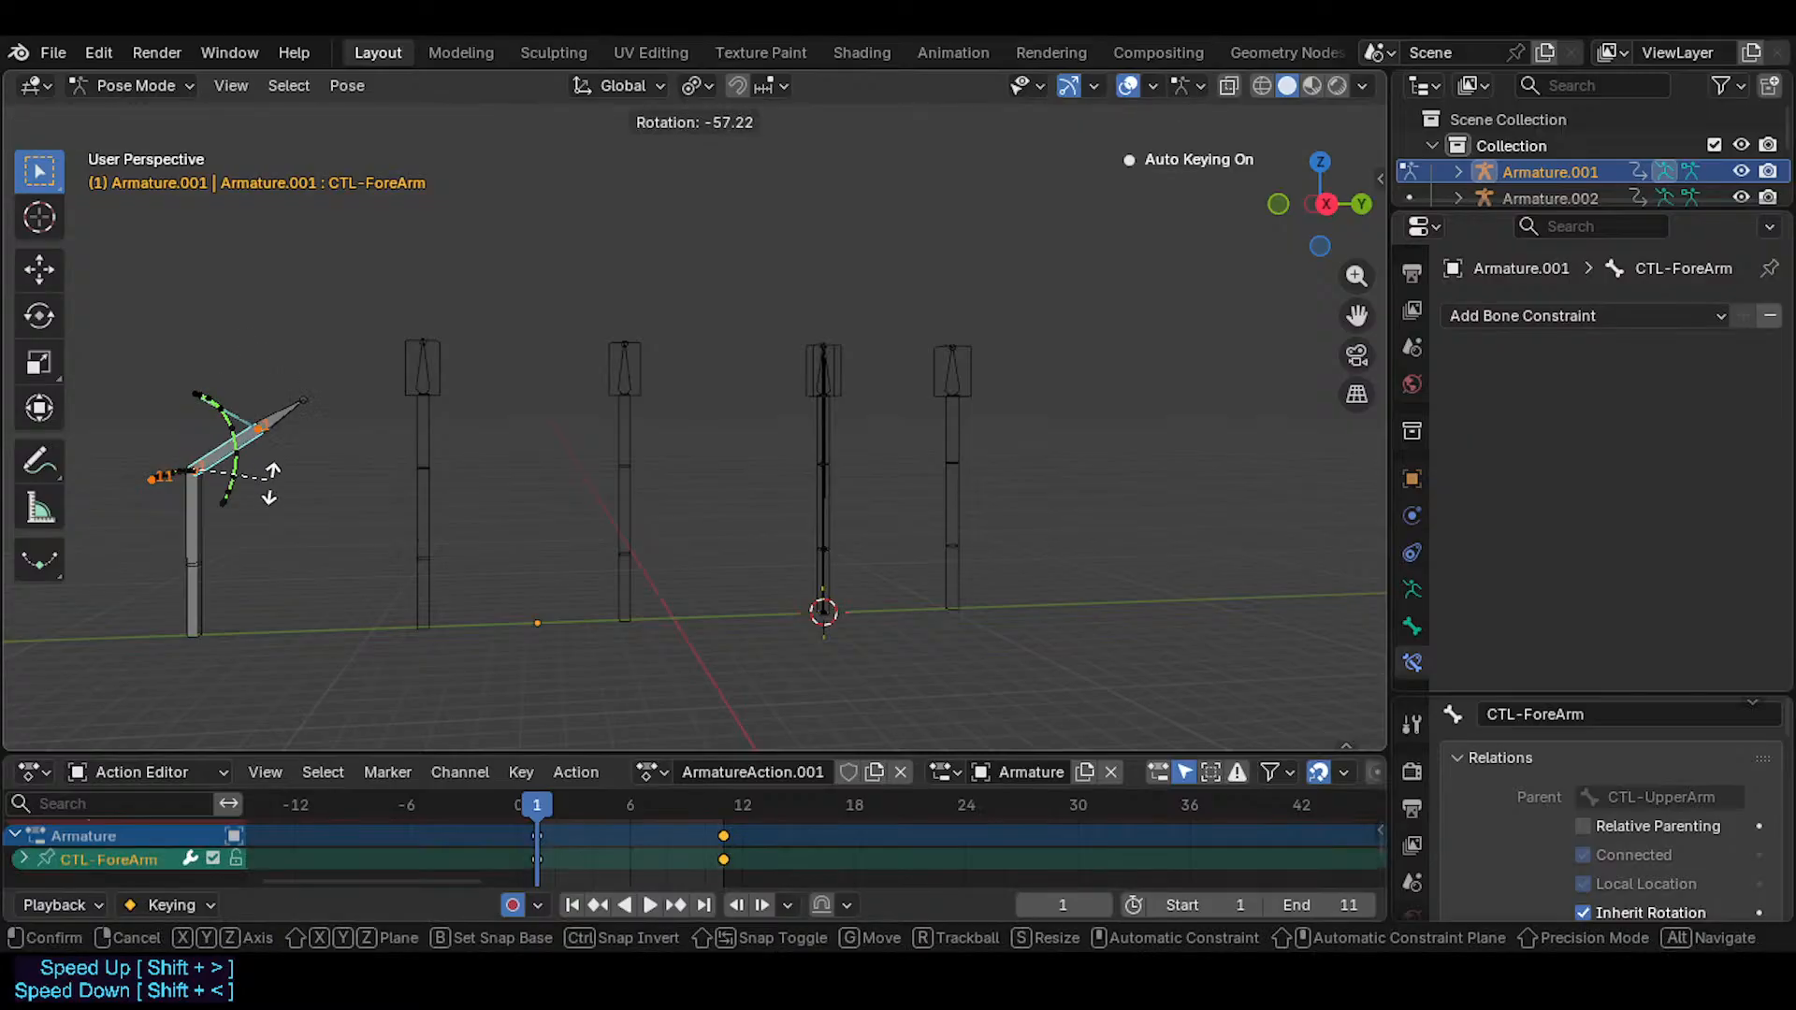
left_click(275, 485)
key("ctrl+z")
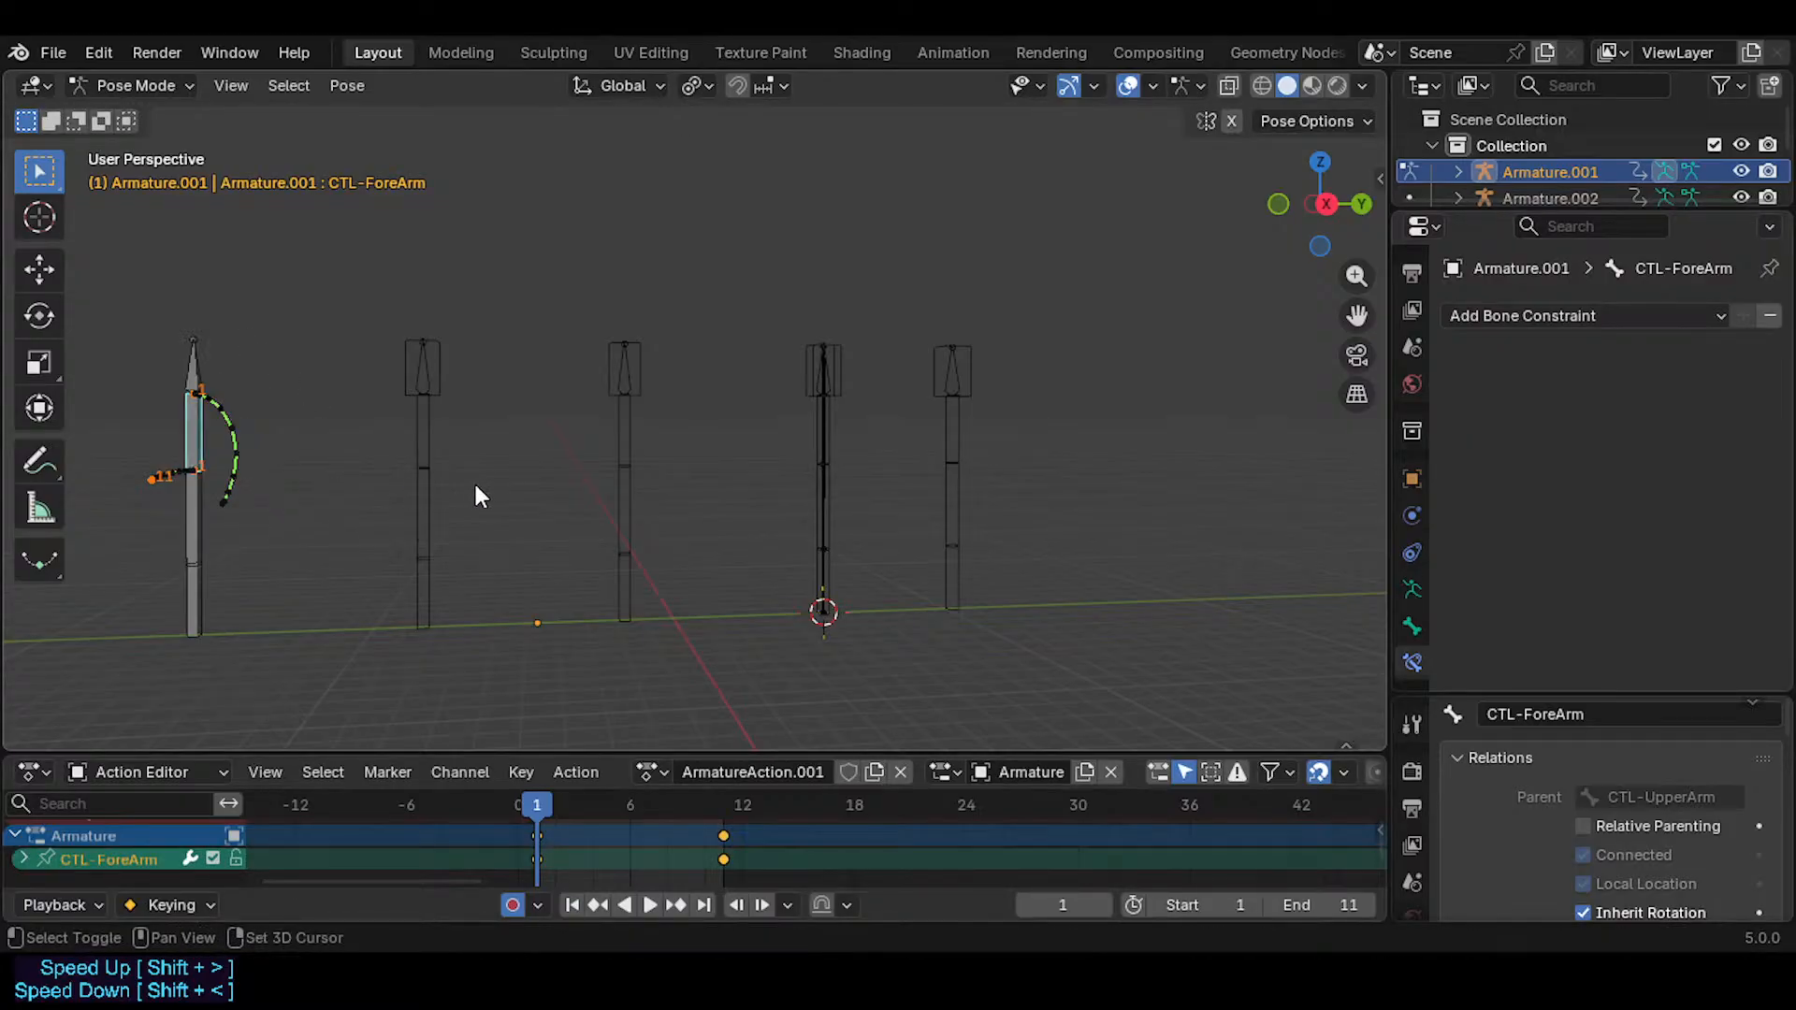
- Return to posing Armature.002, the IK arm
middle_click_drag(475, 496, 445, 497, "shift")
key("ctrl+Tab")
left_click(796, 428)
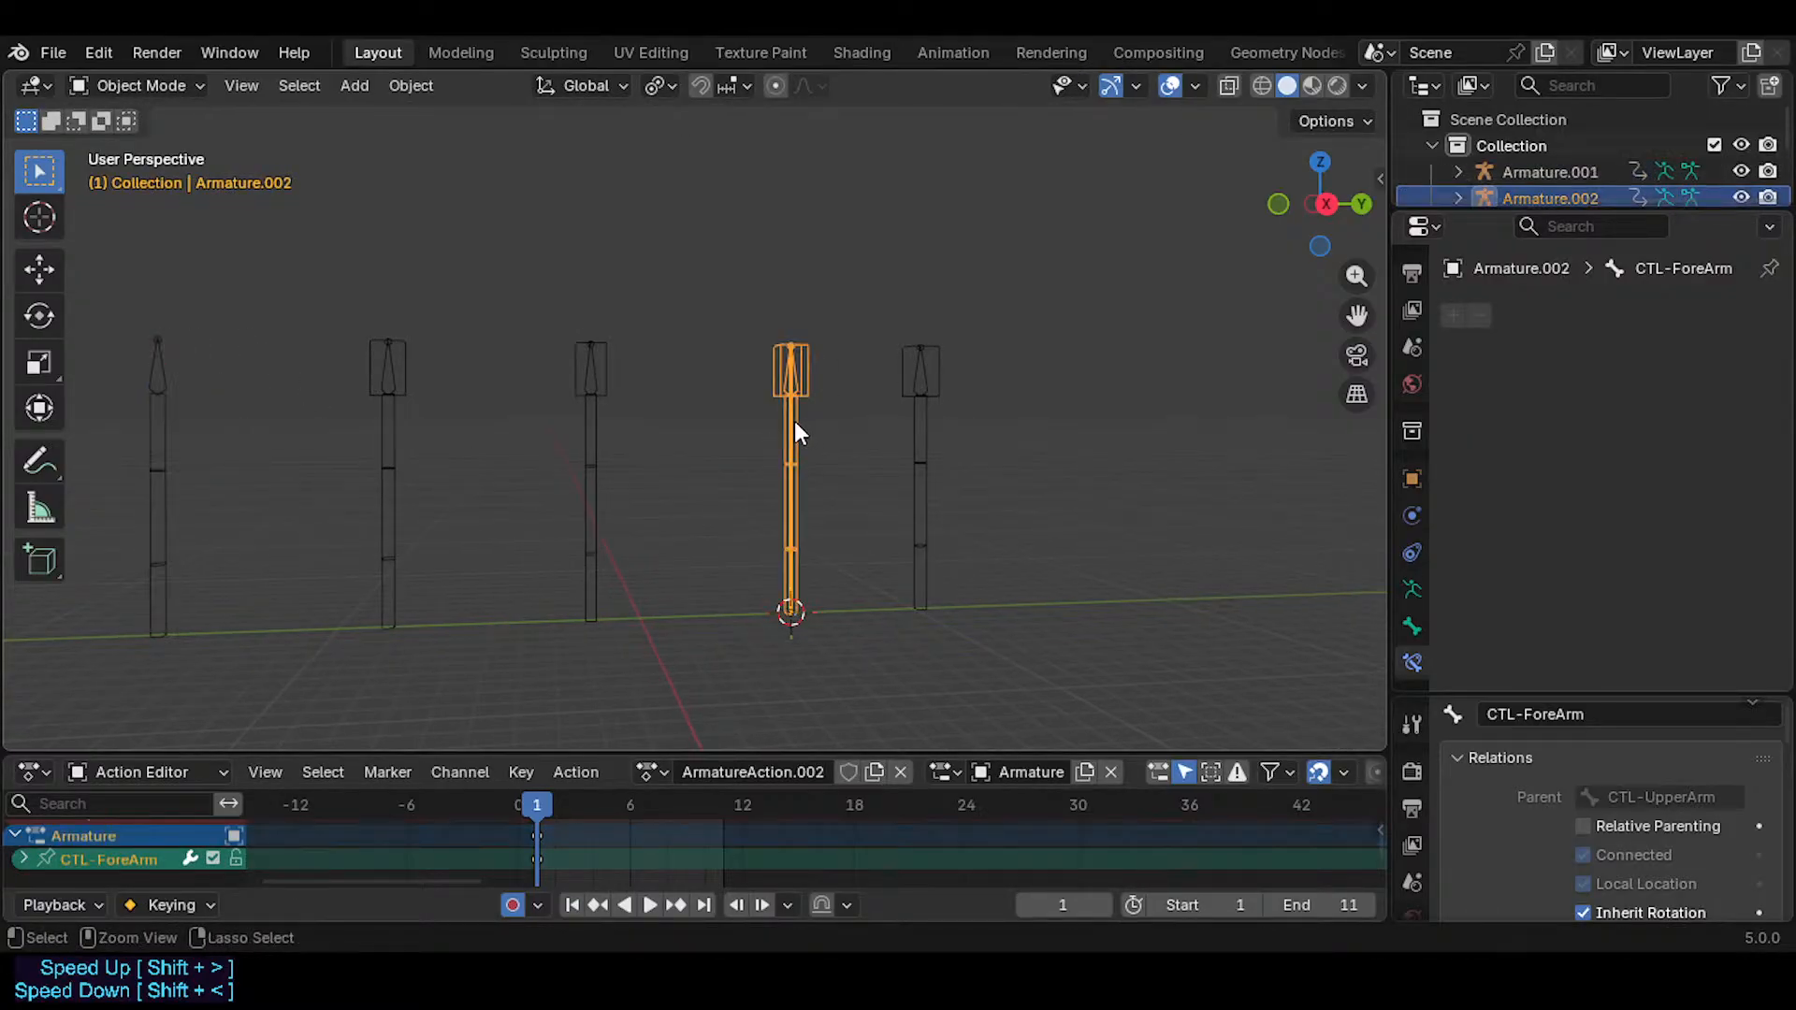
key("ctrl+Tab")
scroll(794, 421, "up", 4)
middle_click_drag(800, 424, 722, 450, "shift")
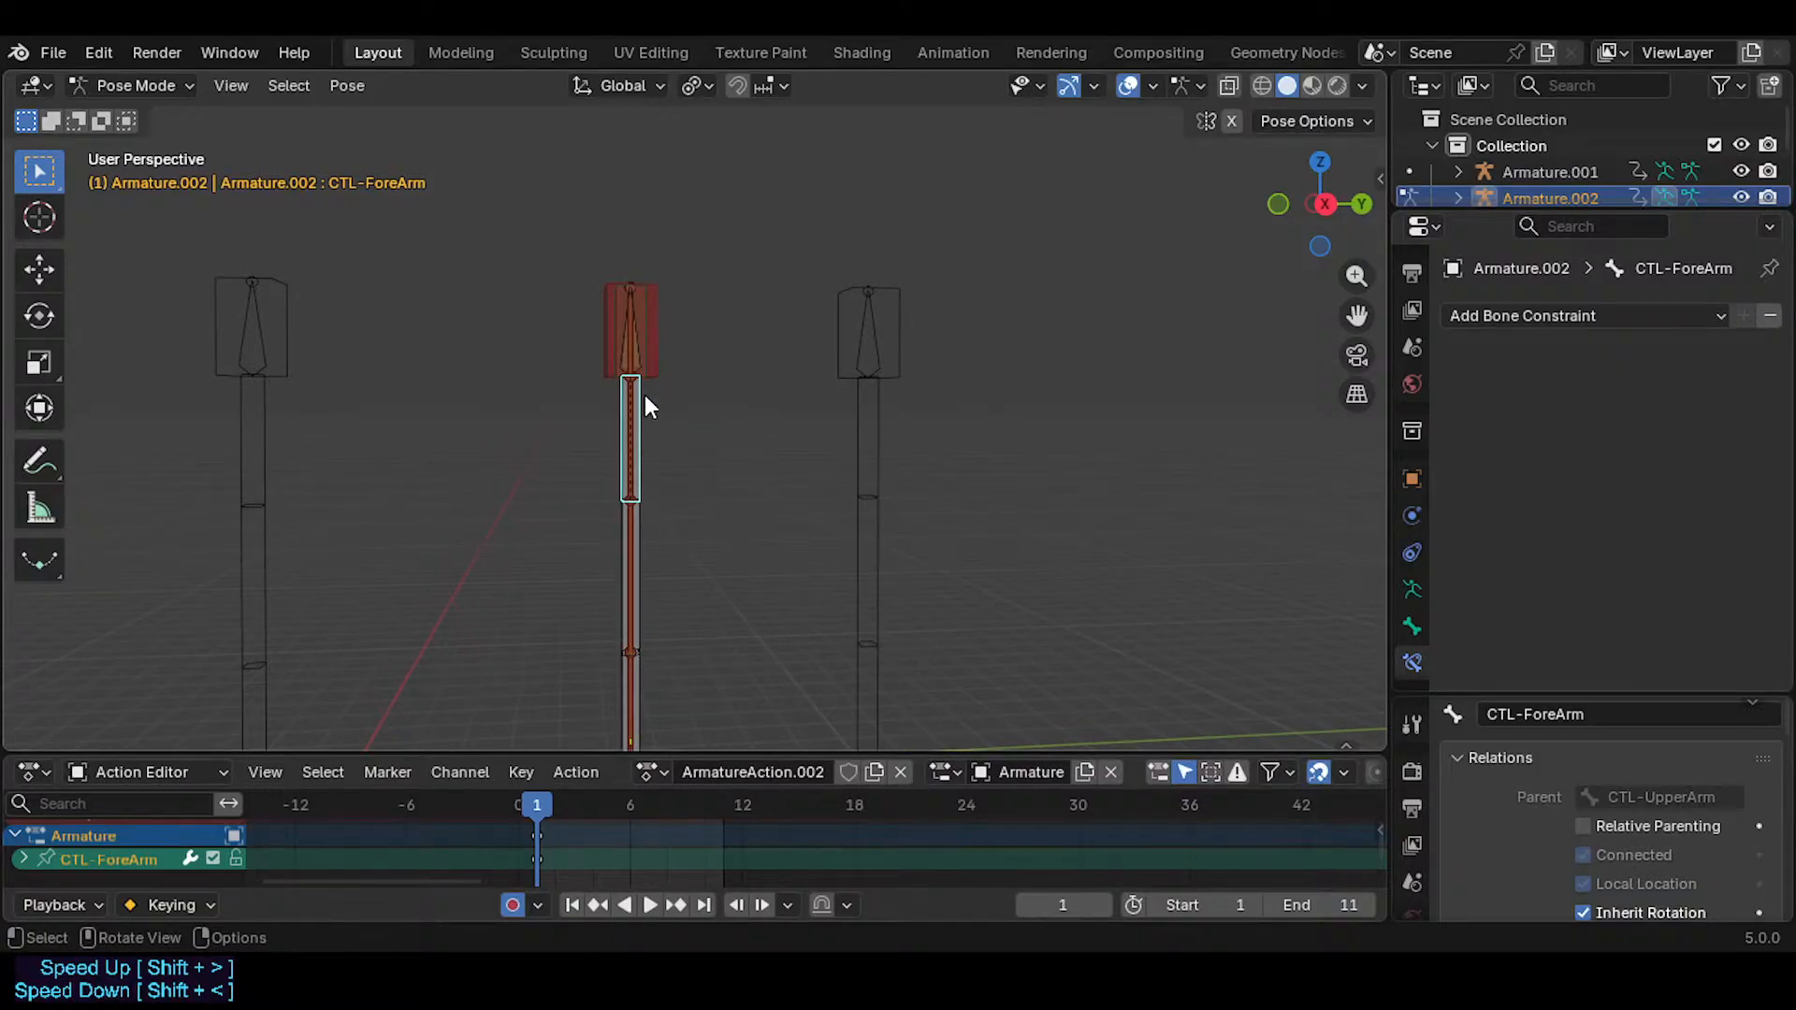
scroll(677, 400, "up", 2)
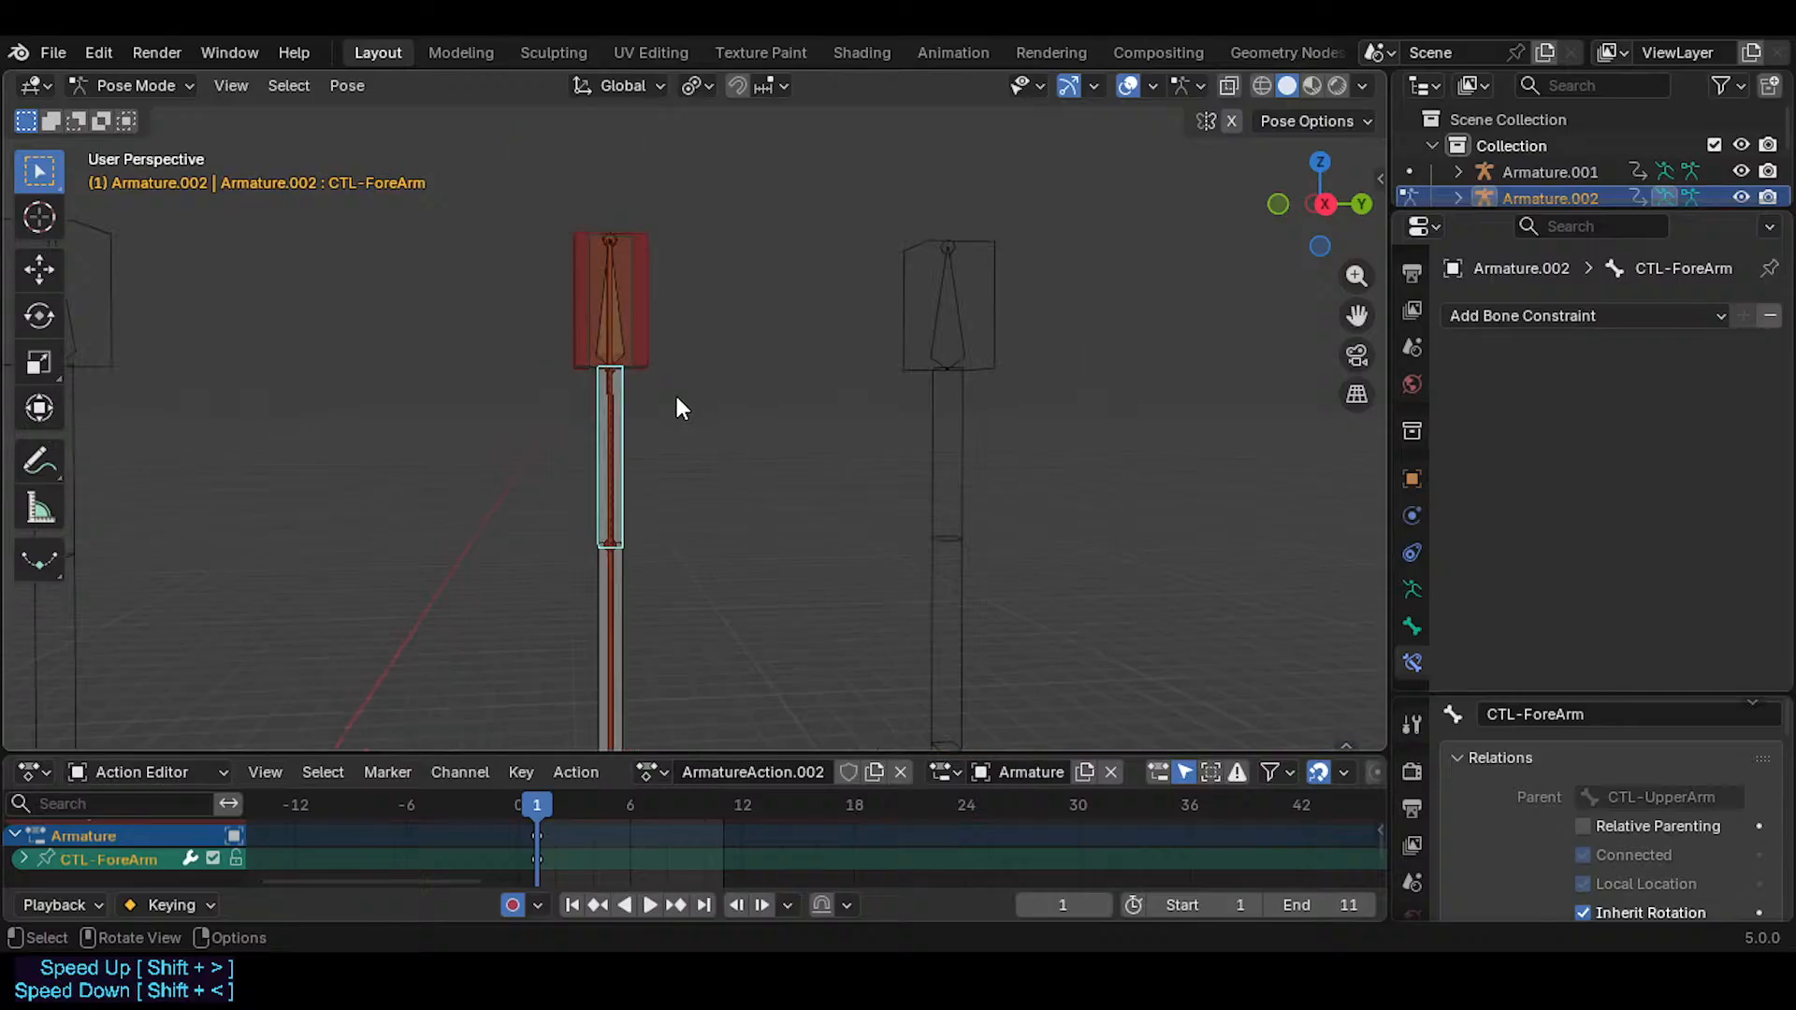
- Select MTR-IK-Hand, play its motion, and stop at frame 11
left_click(631, 329)
key("space")
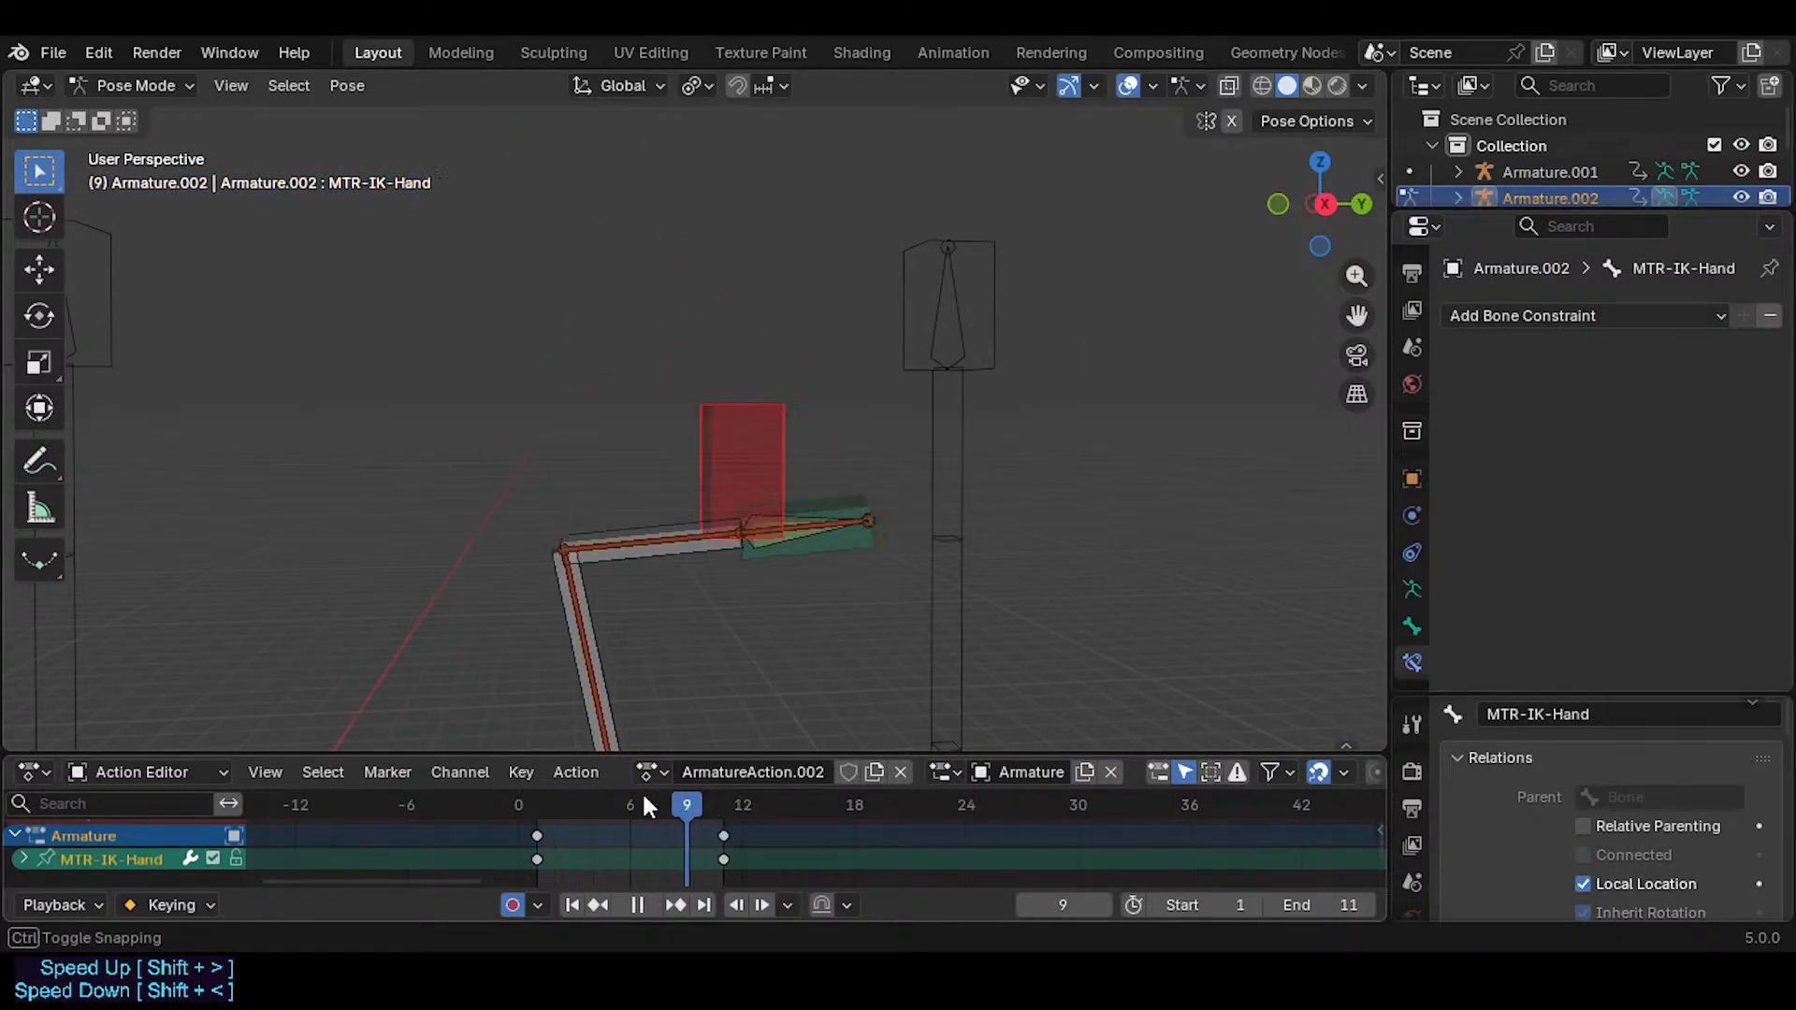
mouse_move(718, 789)
left_mouse_down()
mouse_move(593, 786)
mouse_move(726, 799)
left_mouse_up()
middle_click_drag(809, 642, 730, 628, "shift")
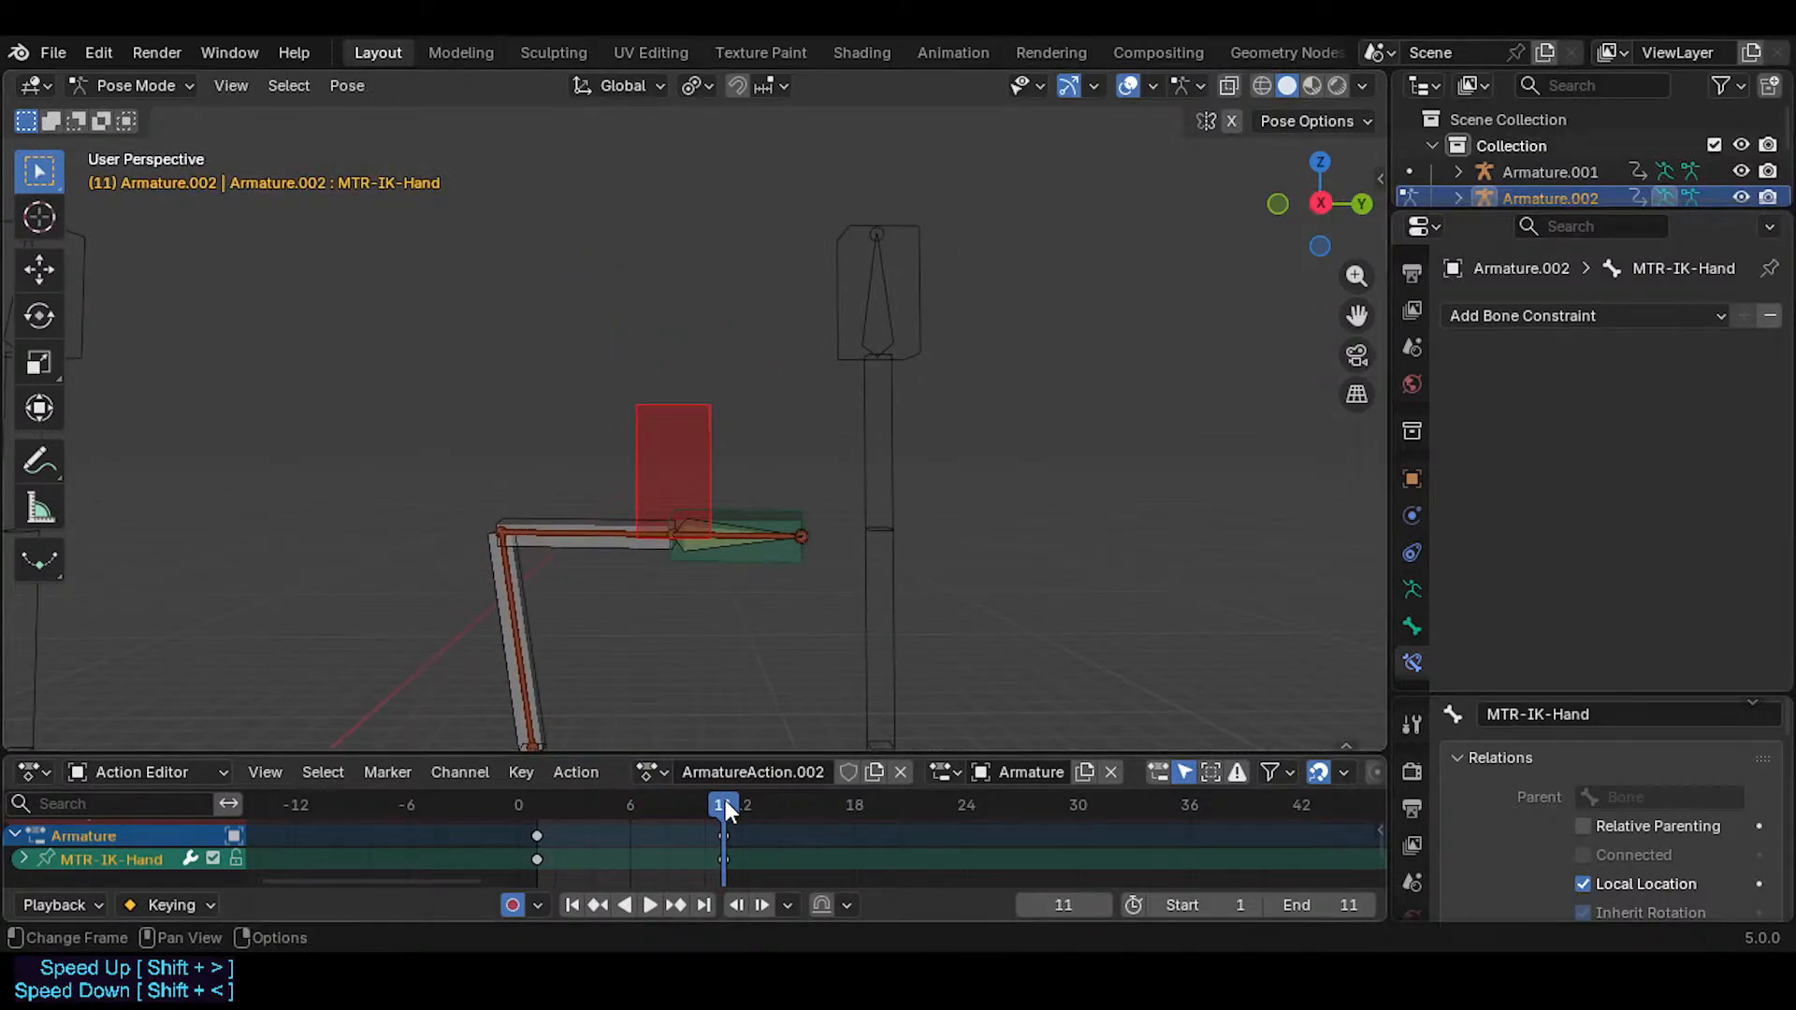
scroll(683, 683, "down", 4)
scroll(632, 589, "up", 4)
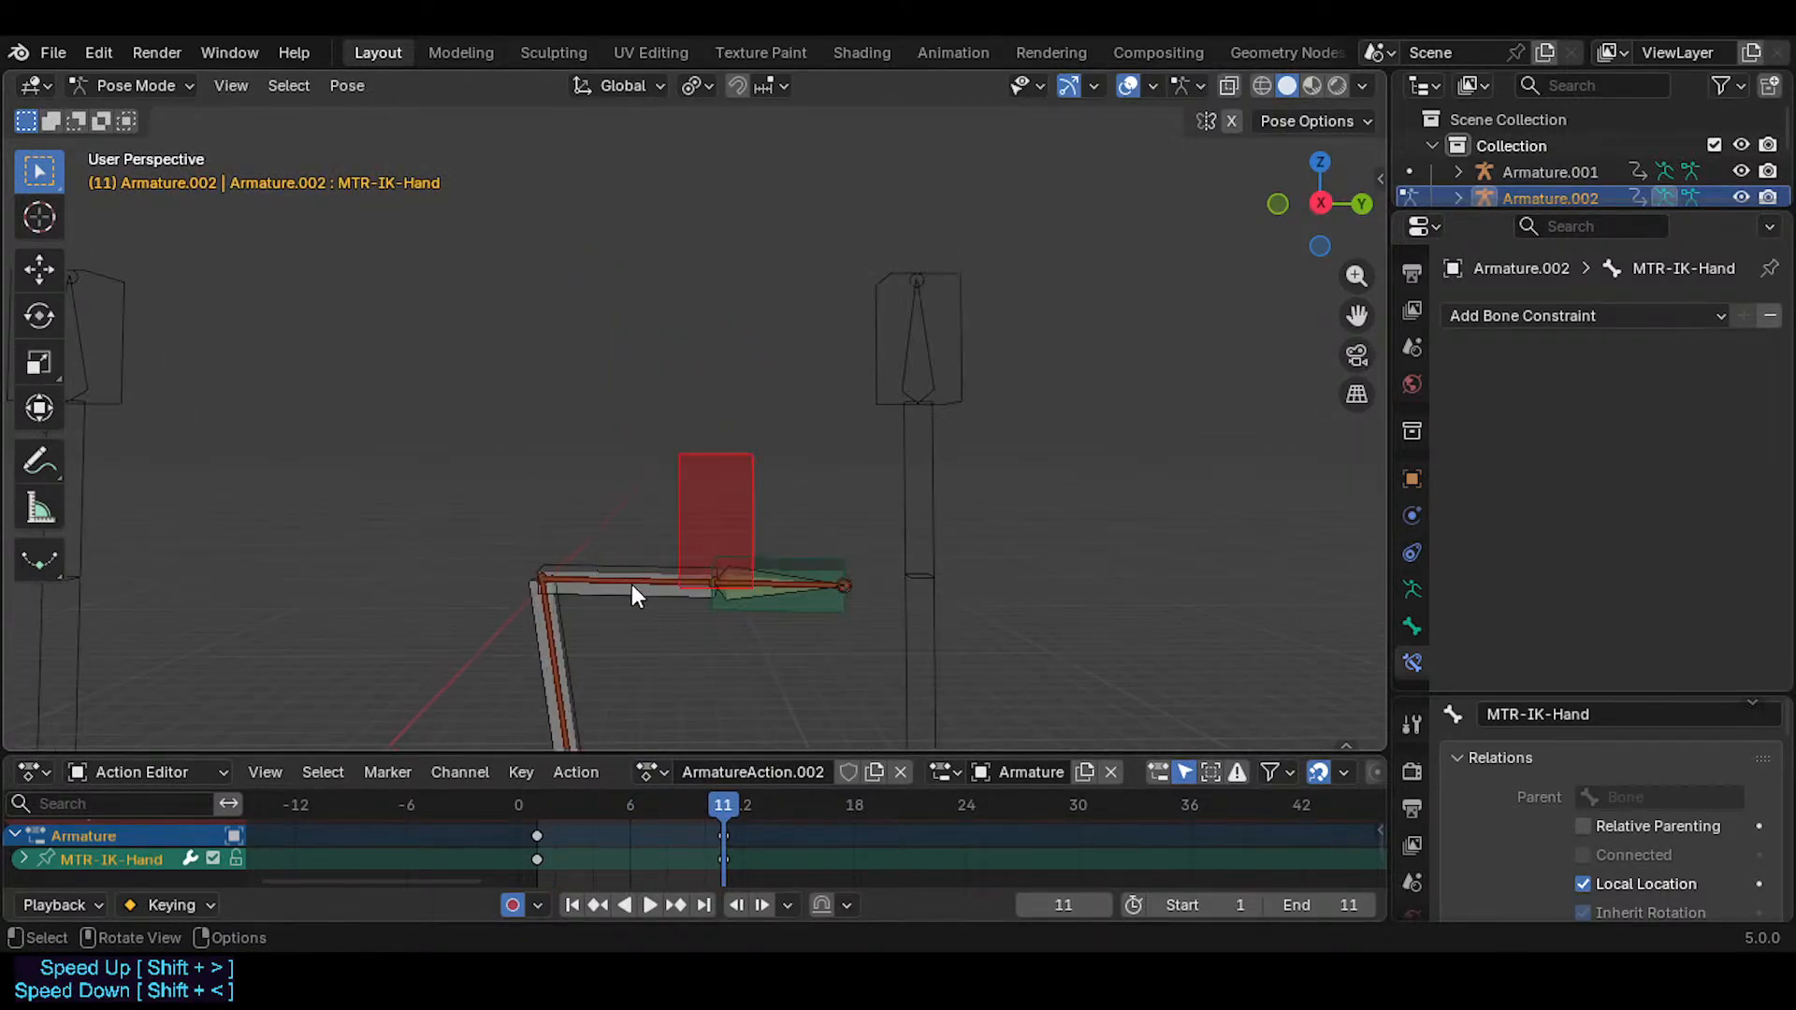
- At frame 11, try rotating CTL-ForeArm of the bent IK arm
left_click(640, 576)
key("r")
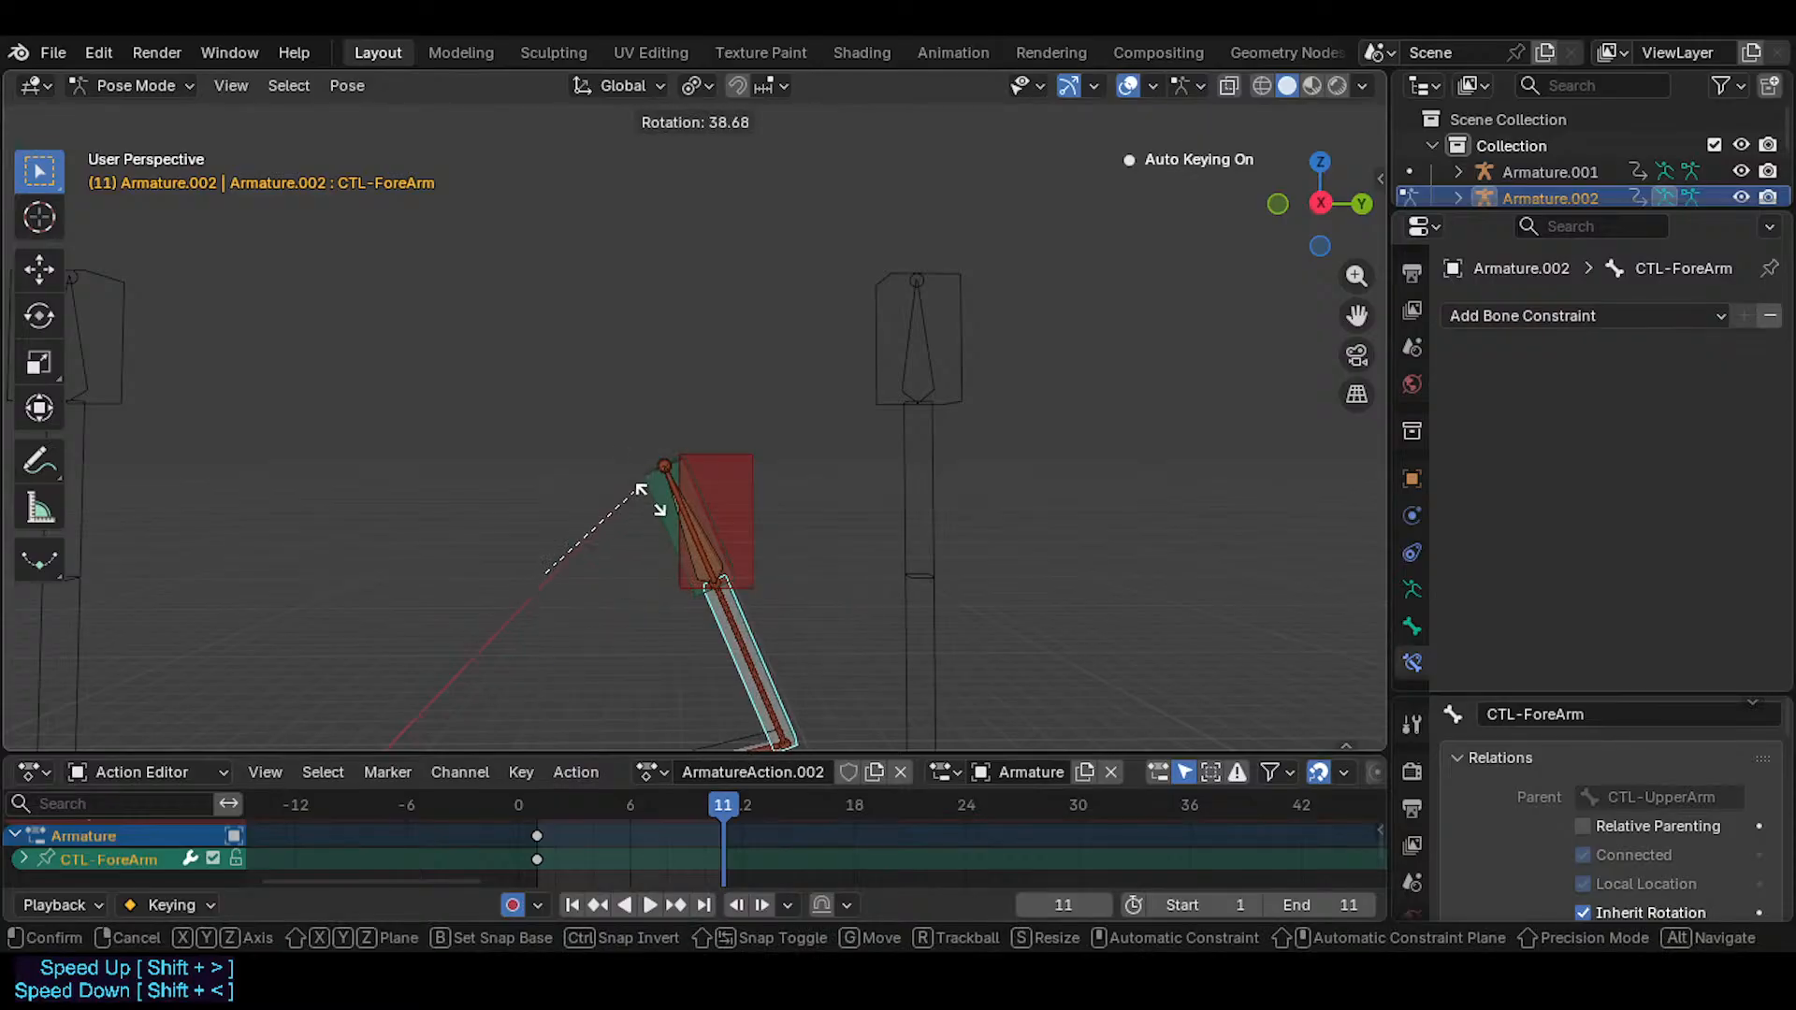
key("Escape")
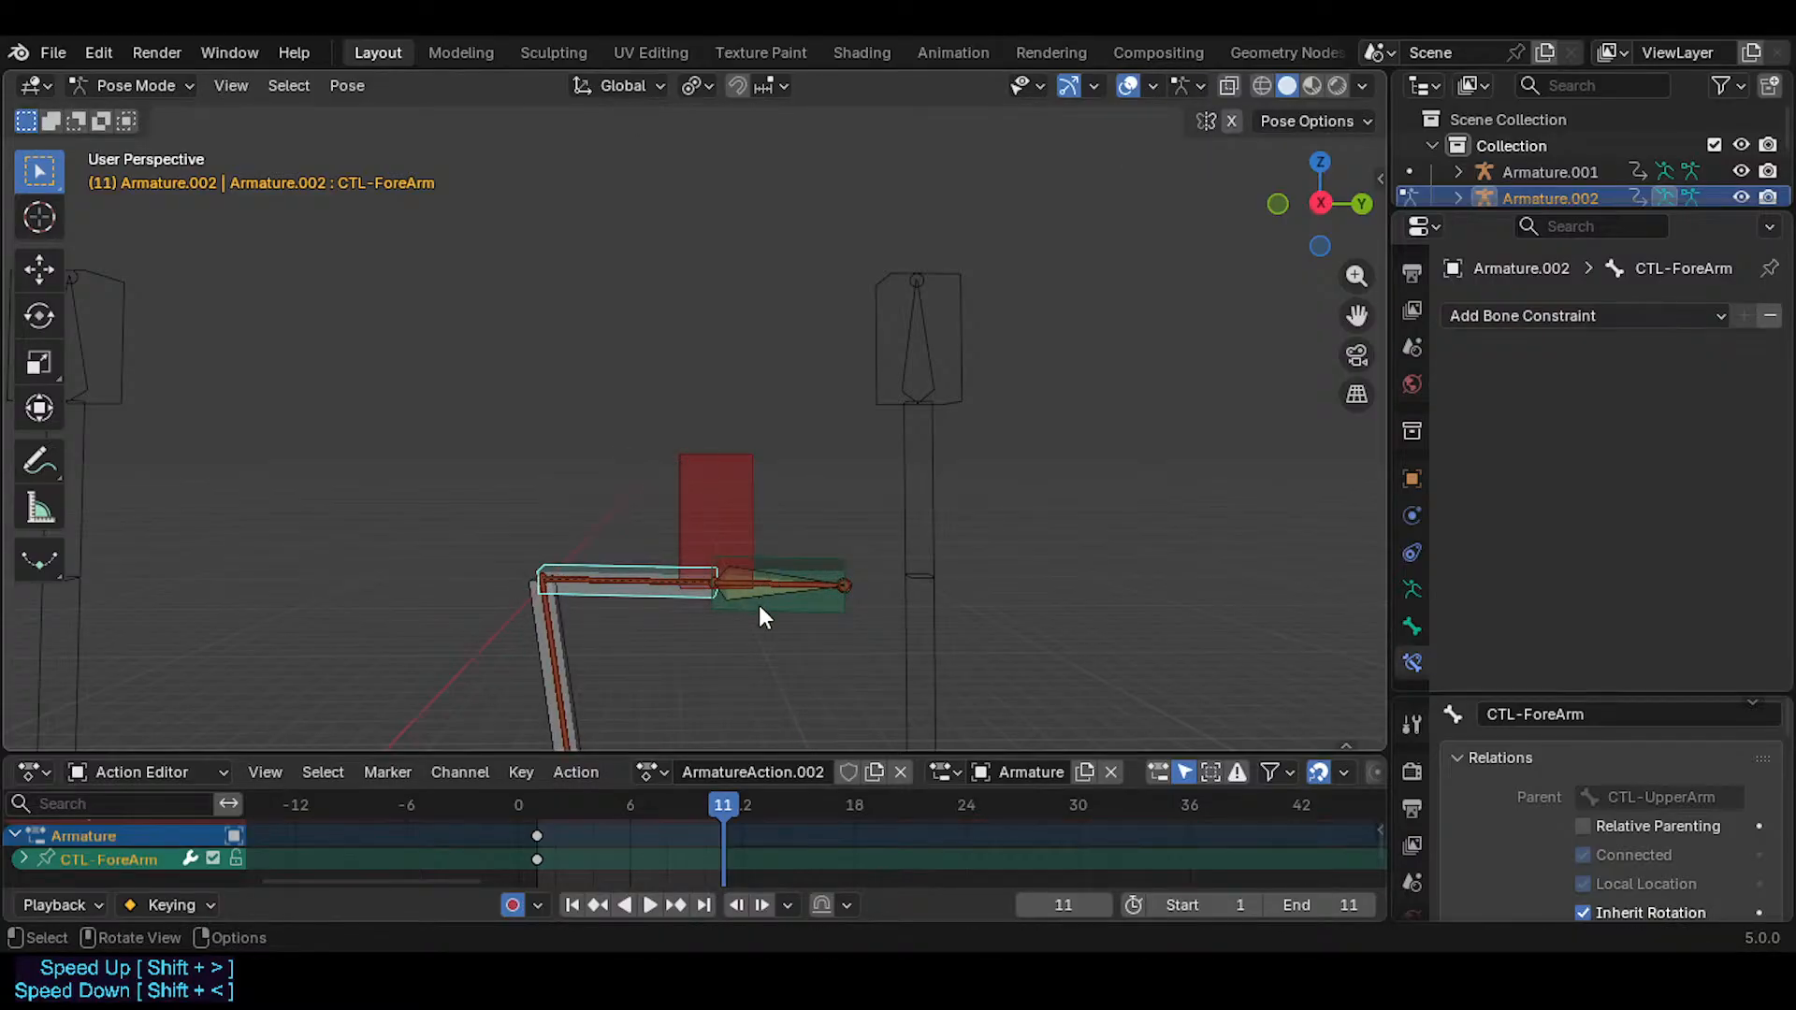
mouse_move(725, 806)
left_mouse_down()
mouse_move(533, 808)
mouse_move(723, 804)
left_mouse_up()
middle_click_drag(692, 664, 717, 560)
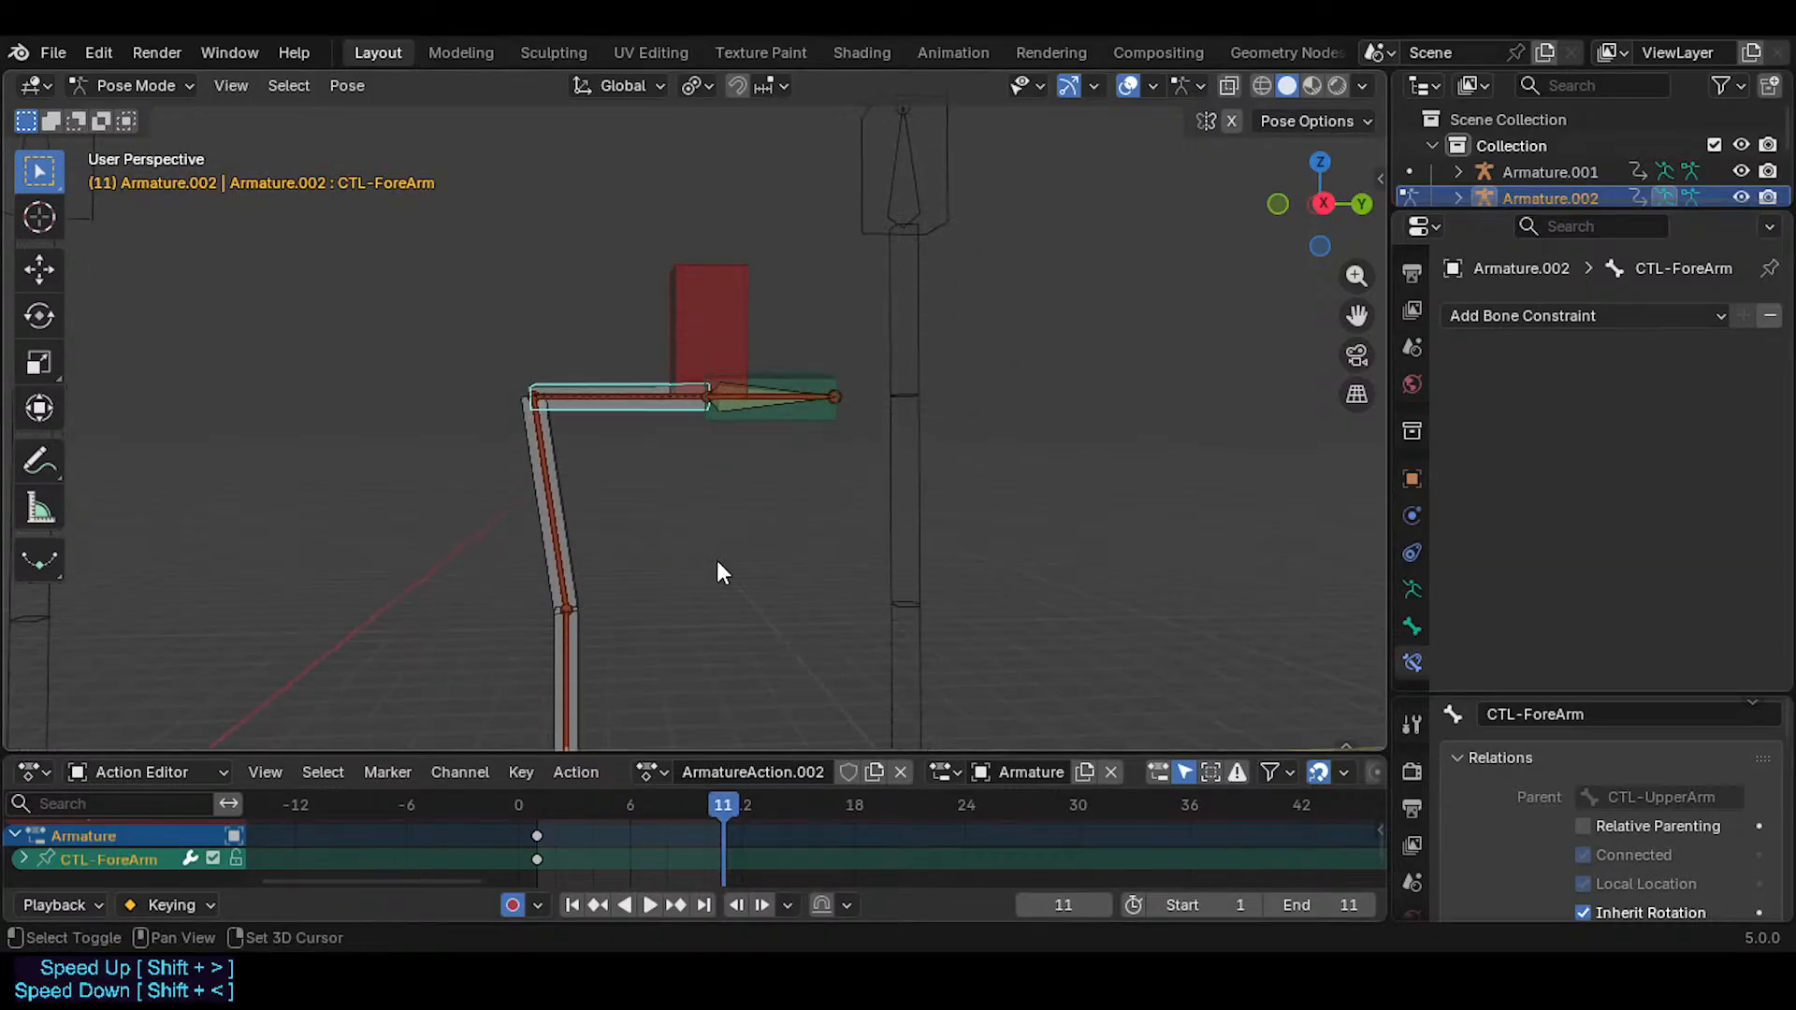
- Return to frame 1 and calculate MTR-IK-Hand's motion path, displayed In Range over the Scene Frame Range with Heads as bake location
left_click_drag(739, 806, 537, 778)
left_click(794, 391)
left_click(598, 147)
right_click(598, 149)
left_click(595, 207)
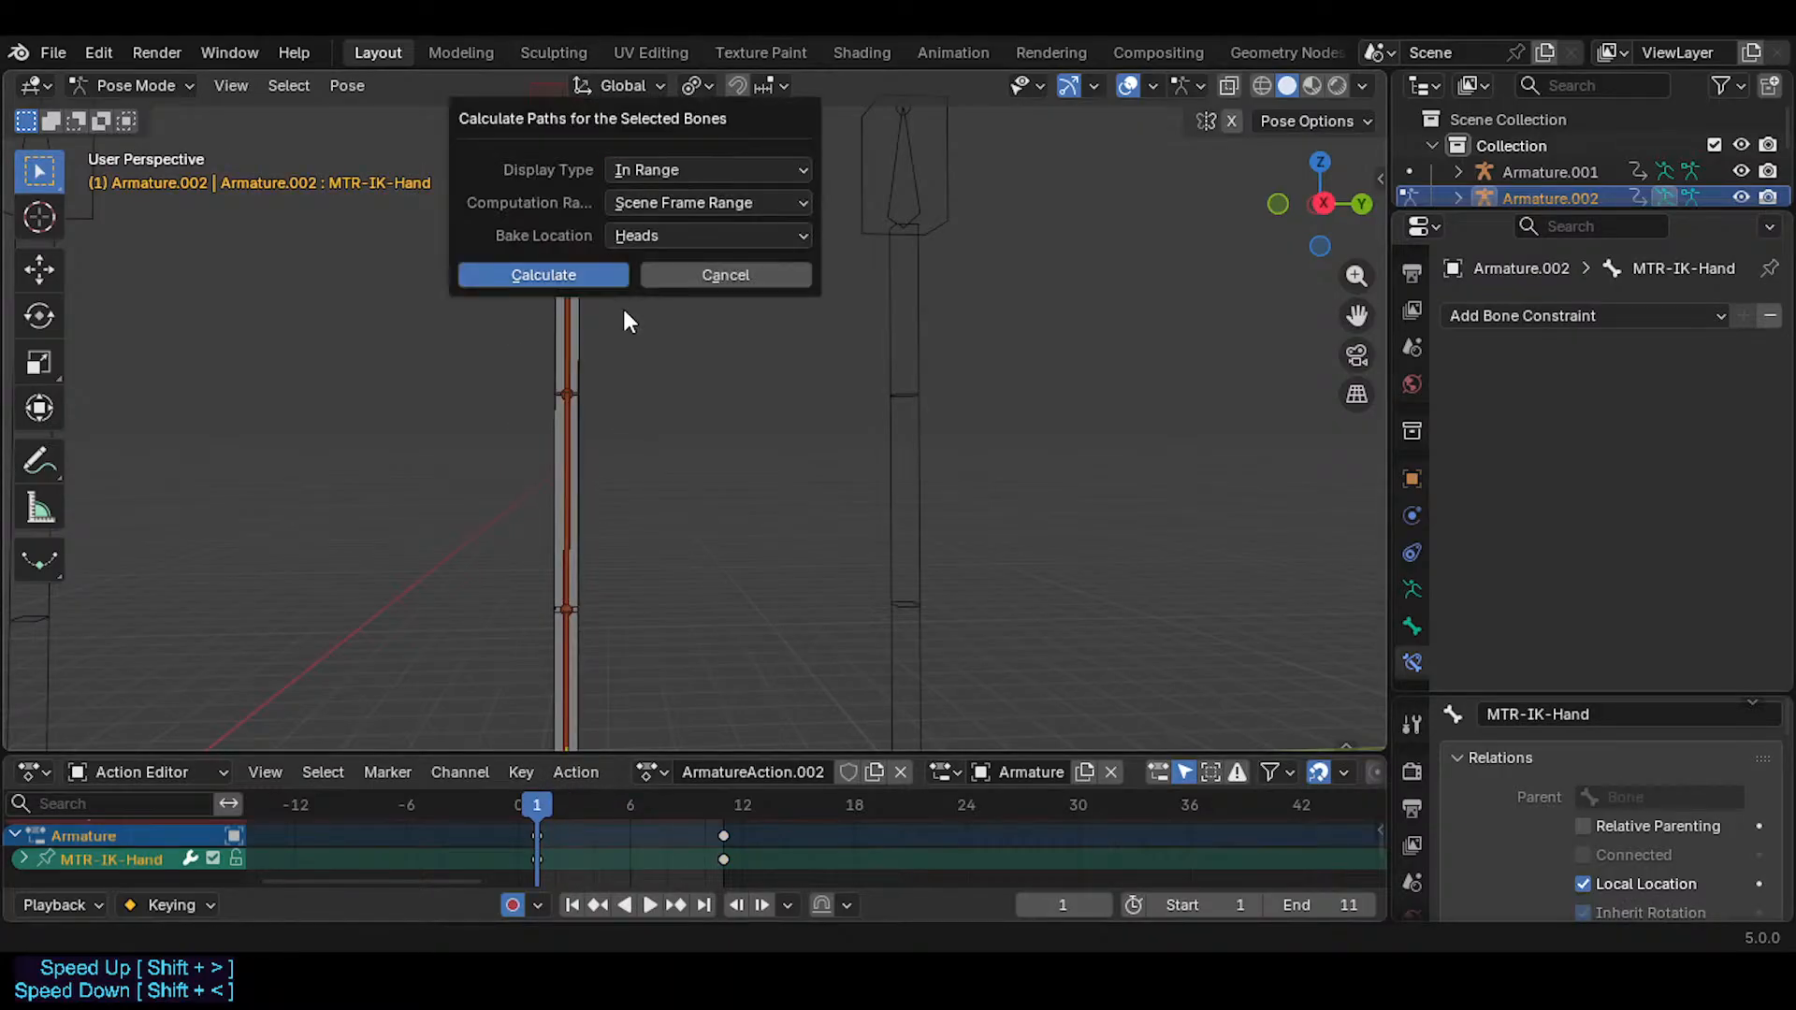
left_click(589, 276)
- Play and scrub the IK arm's motion with CTL-ForeArm selected to examine the hand's path, stopping at frame 6
mouse_move(546, 800)
left_mouse_down()
mouse_move(713, 817)
mouse_move(569, 811)
mouse_move(630, 817)
mouse_move(628, 833)
mouse_move(609, 822)
mouse_move(651, 821)
mouse_move(537, 823)
mouse_move(726, 812)
mouse_move(557, 806)
mouse_move(636, 806)
left_mouse_up()
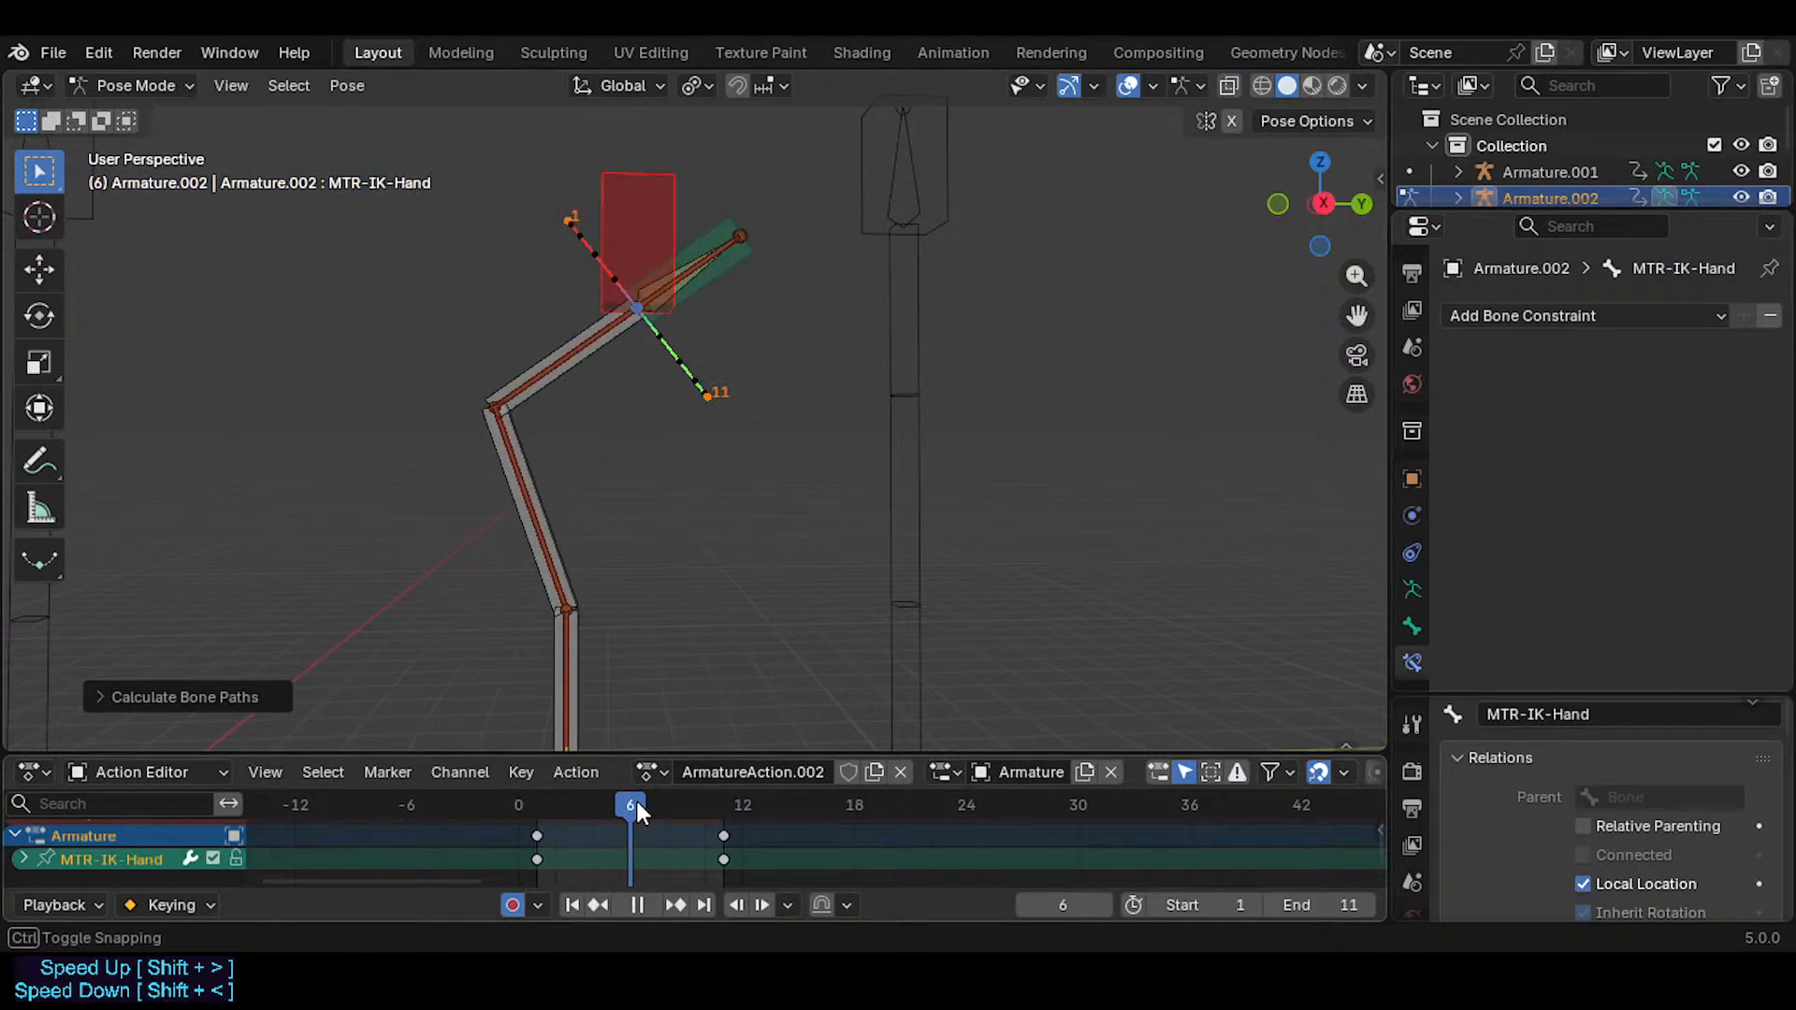
left_click(595, 343)
middle_click_drag(599, 344, 610, 416, "shift")
mouse_move(620, 805)
left_mouse_down()
mouse_move(576, 817)
mouse_move(723, 814)
mouse_move(544, 819)
mouse_move(642, 829)
mouse_move(608, 825)
mouse_move(635, 846)
mouse_move(537, 814)
mouse_move(649, 816)
mouse_move(528, 824)
mouse_move(649, 815)
mouse_move(504, 795)
mouse_move(631, 802)
left_mouse_up()
key("space")
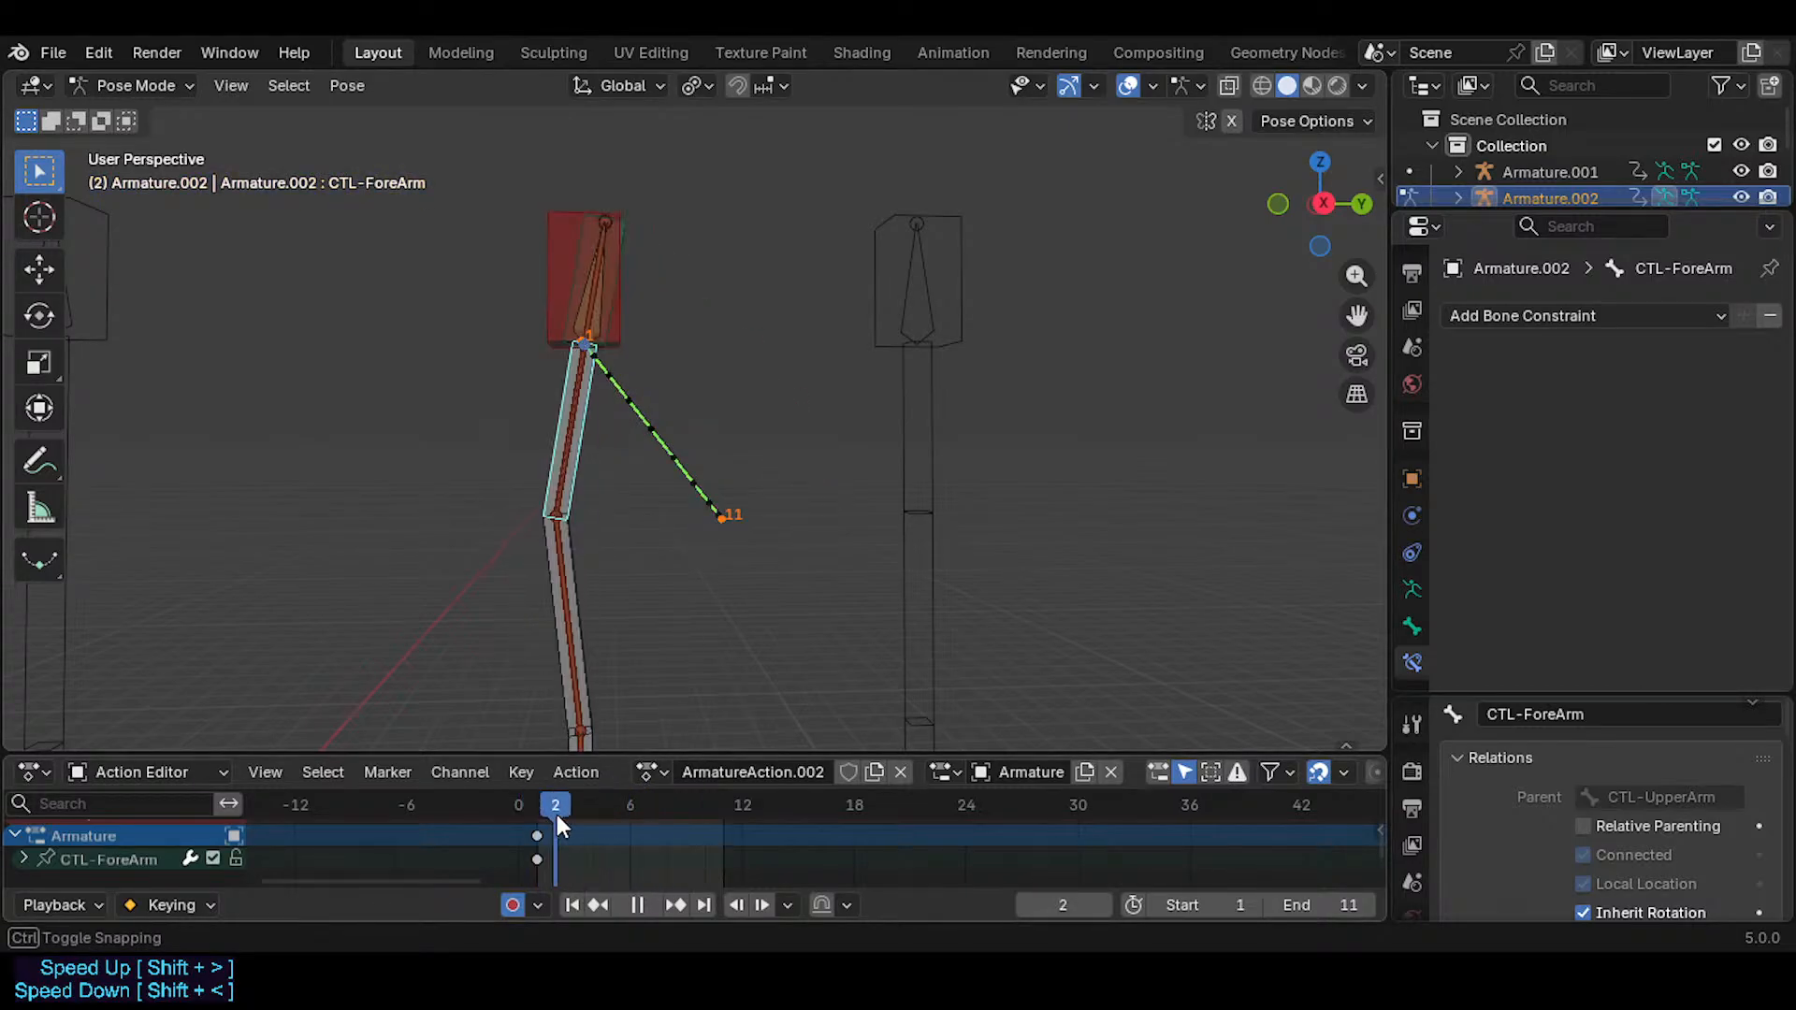
key("space")
mouse_move(628, 805)
left_mouse_down()
mouse_move(725, 800)
mouse_move(627, 811)
left_mouse_up()
- At frame 6, move MTR-IK-Hand back off its straight path, and check the motion up to frame 11
left_click(735, 419)
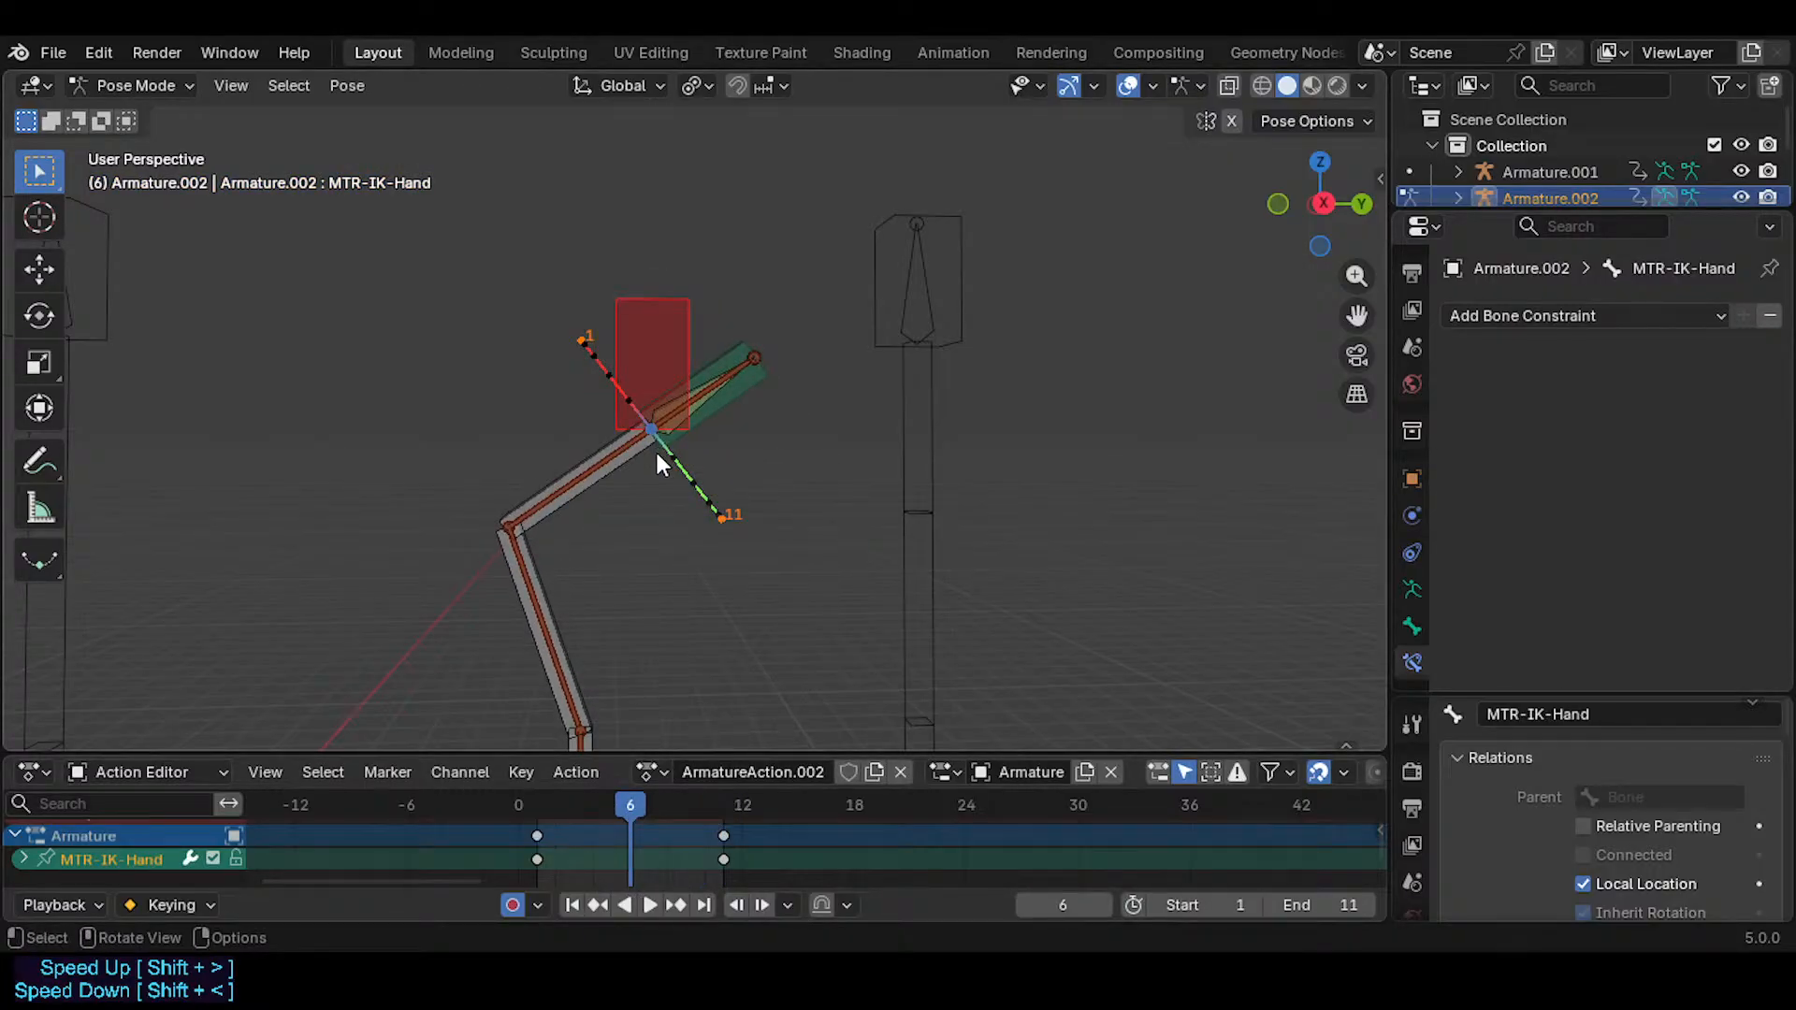
key("g")
left_click(625, 475)
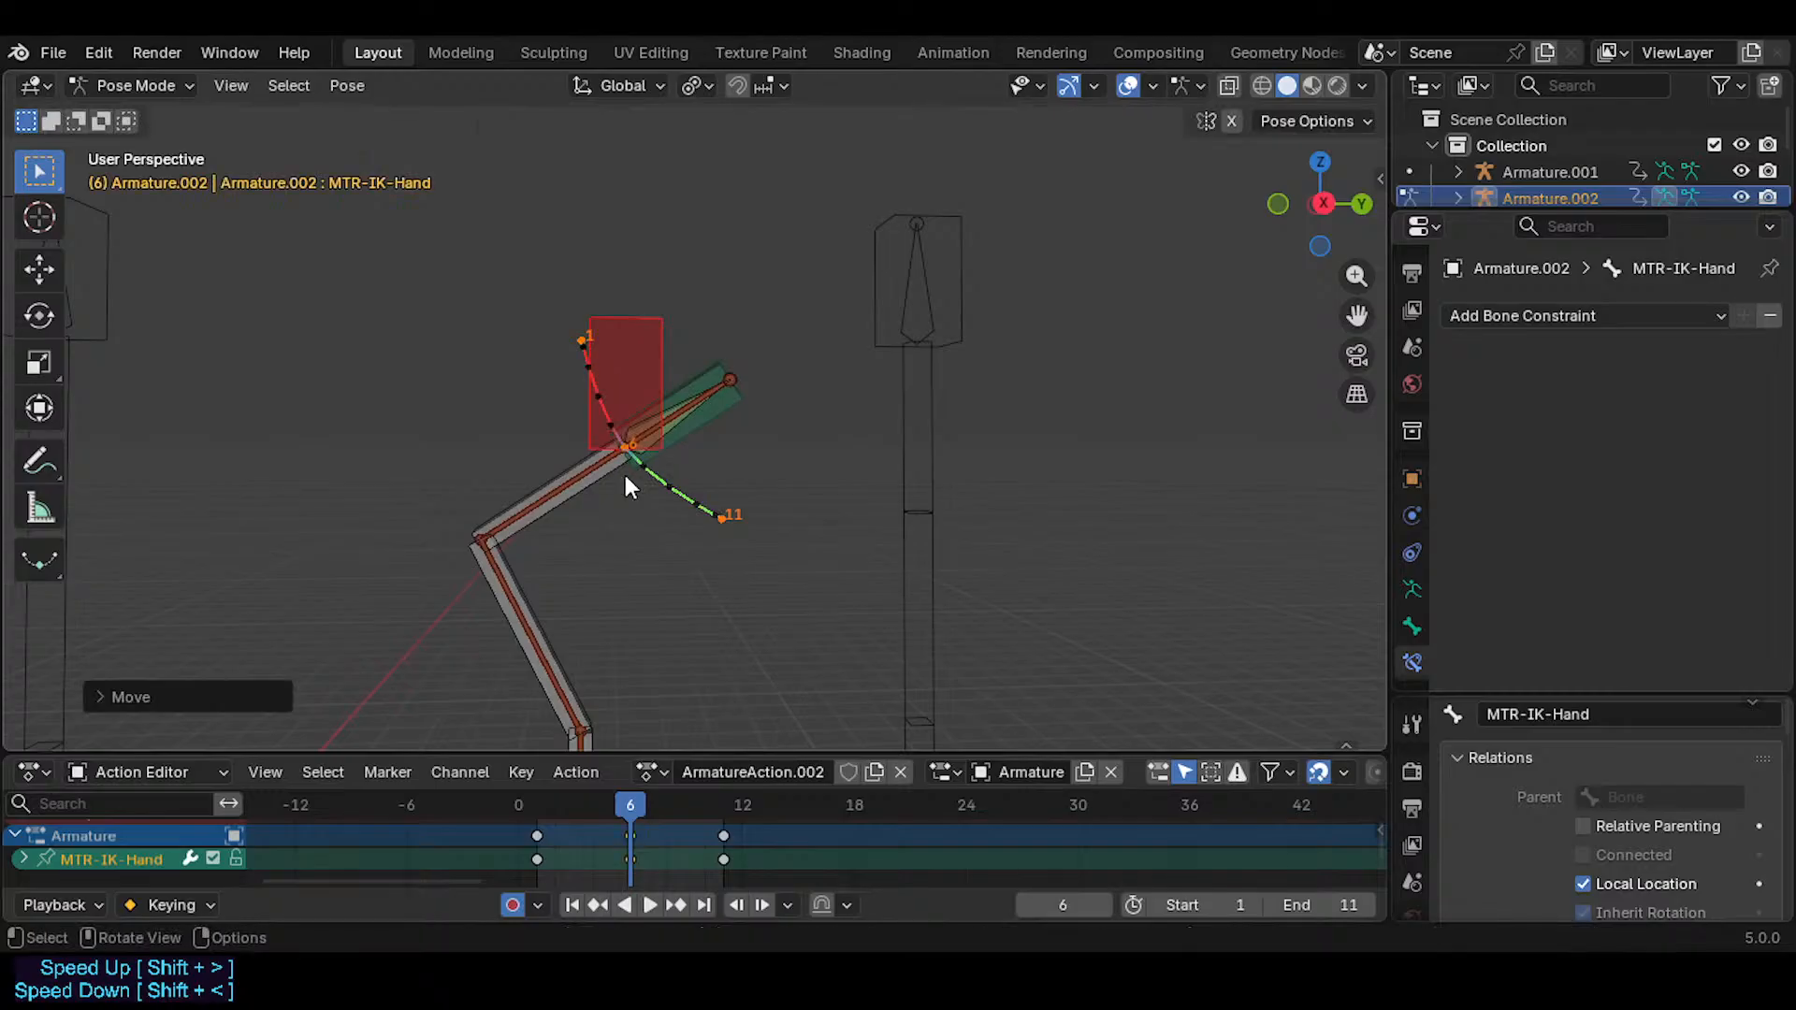
left_click_drag(619, 805, 722, 803)
- Calculate the motion path of TWK-Hand at frame 11, and reselect MTR-IK-Hand
left_click(790, 549)
right_click(789, 547)
left_click(789, 547)
left_click(735, 667)
left_click(693, 544)
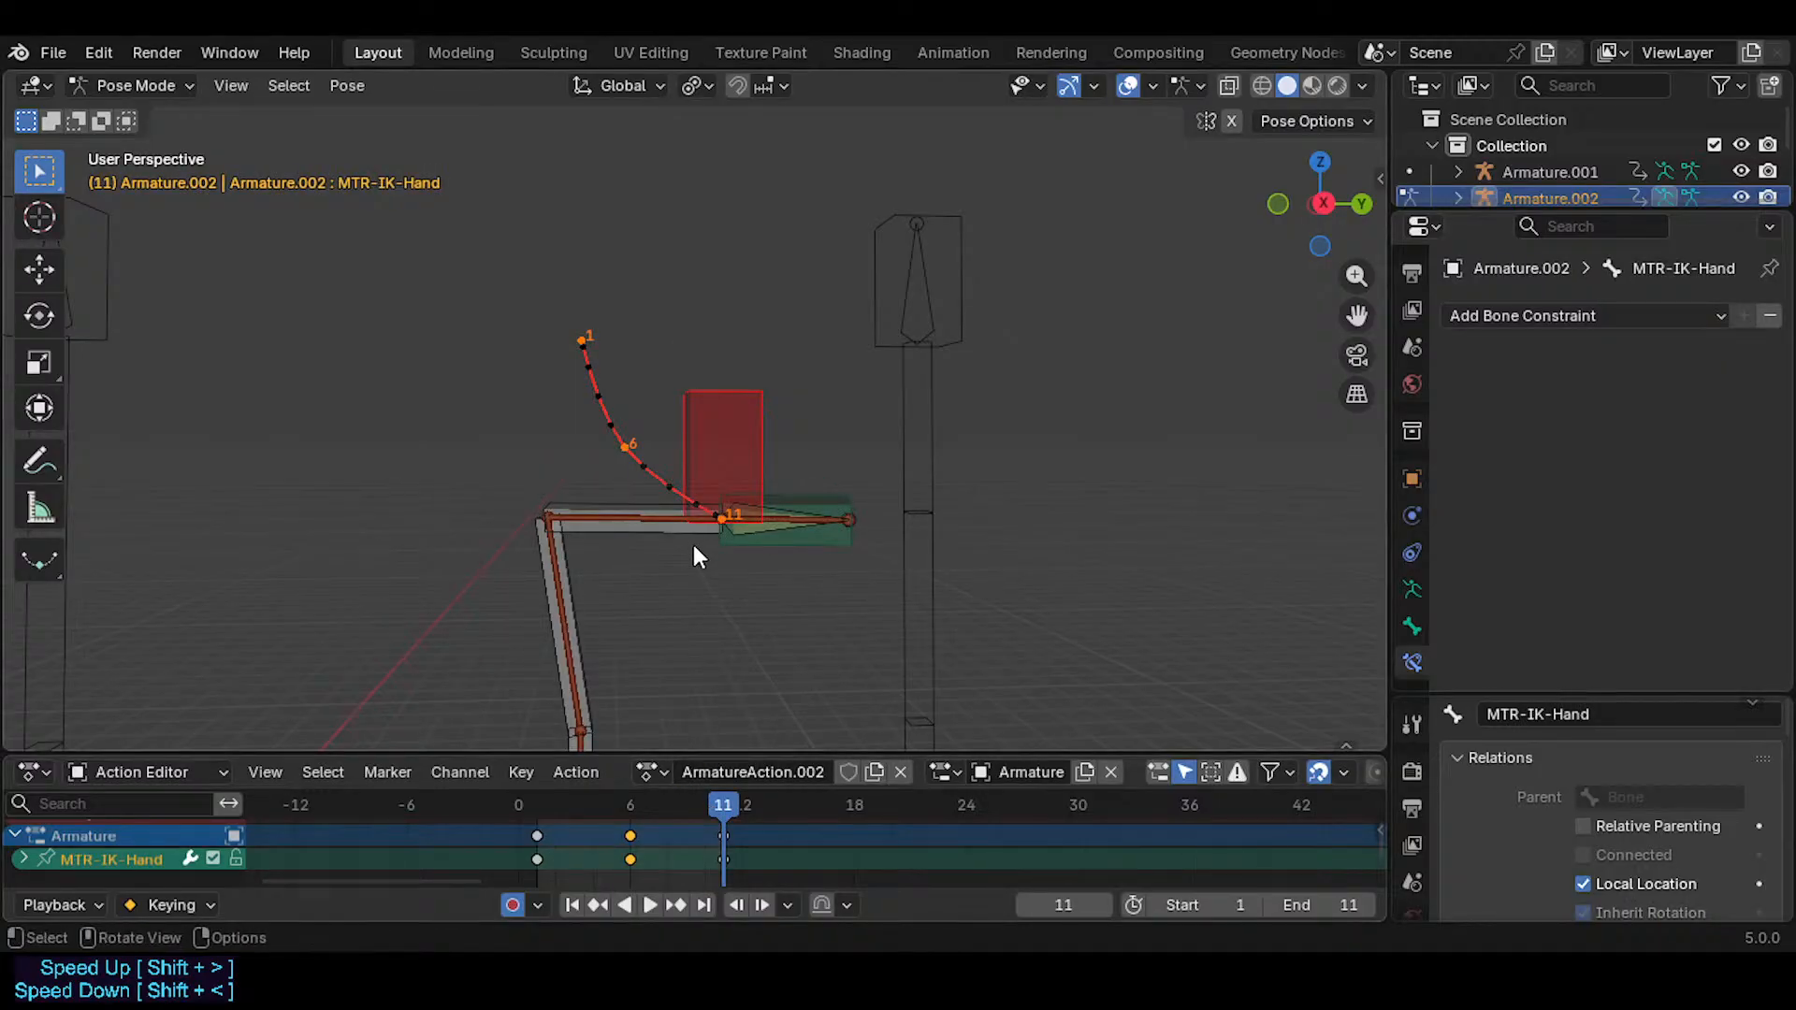
- Delete MTR-IK-Hand's keyframe at frame 6 and clear the arm's motion paths
left_click(625, 804)
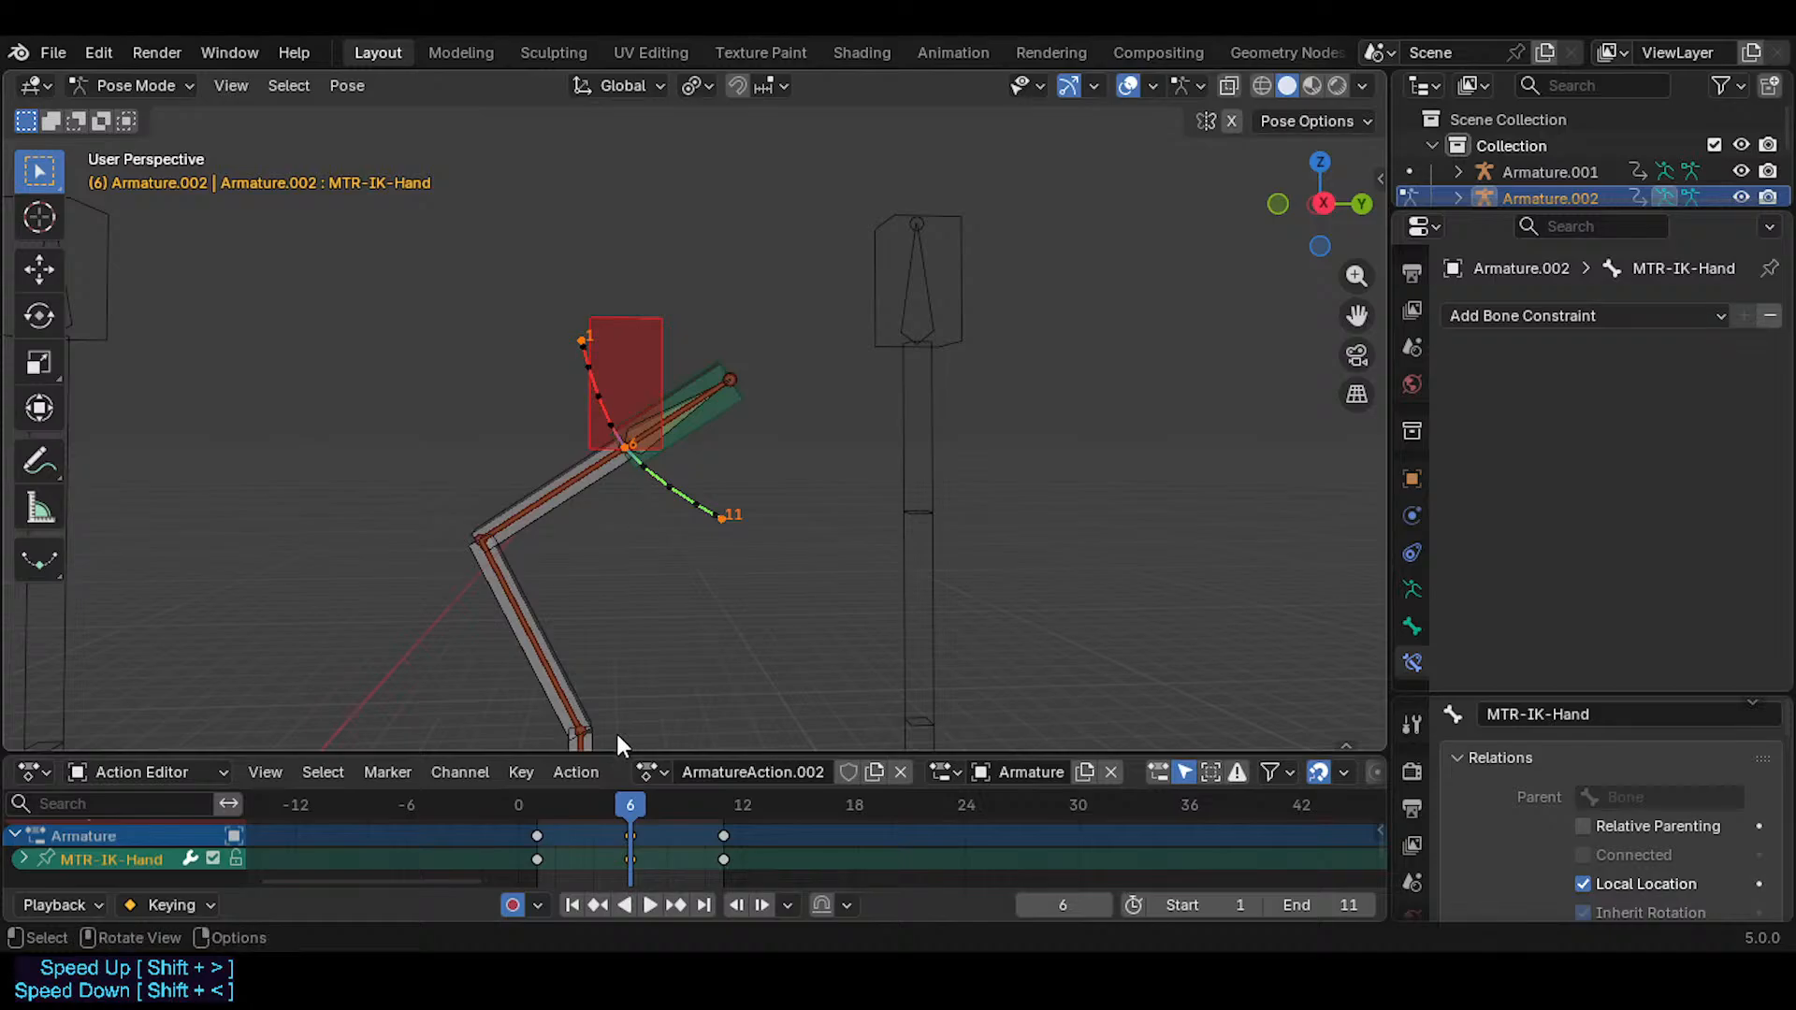
left_click(628, 833)
key("x")
left_click(629, 833)
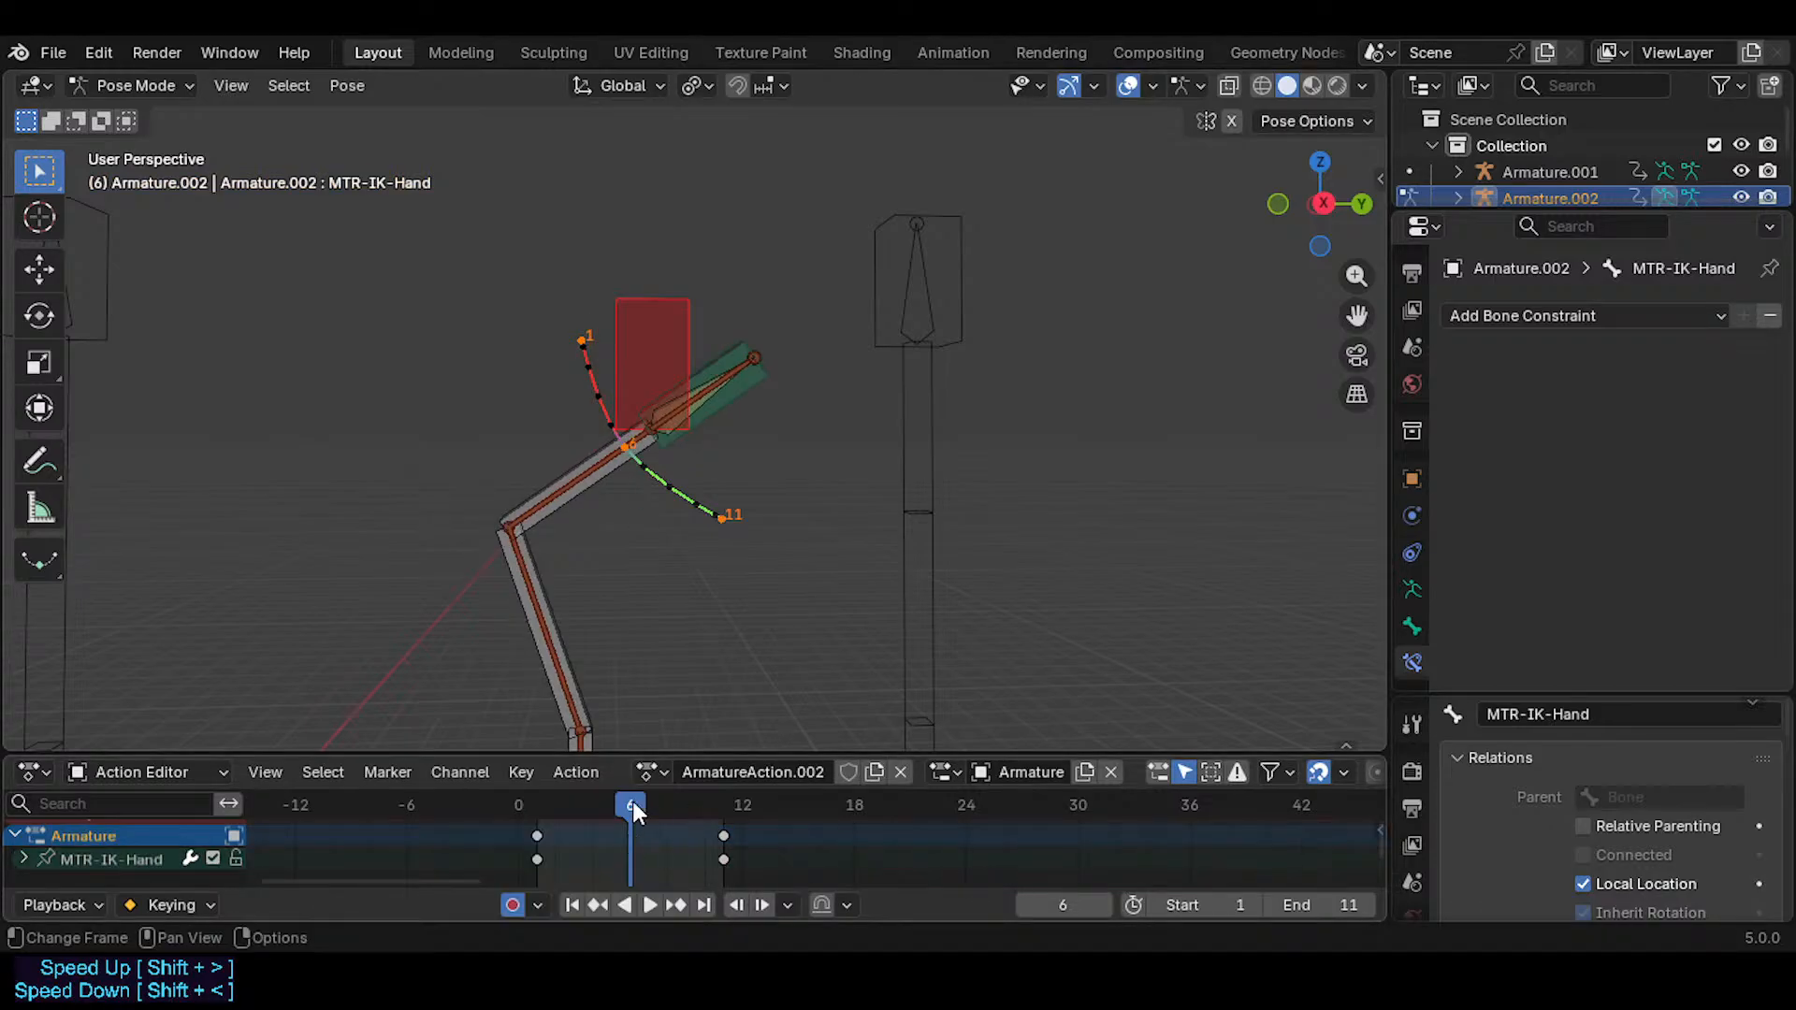
mouse_move(632, 803)
left_mouse_down()
mouse_move(548, 806)
mouse_move(648, 806)
mouse_move(551, 797)
mouse_move(630, 806)
left_mouse_up()
key("alt+v")
- At frame 6, move TWK-Hand back along the forearm and calculate motion paths for TWK-Hand and MTR-IK-Hand
left_click(710, 401)
key("g")
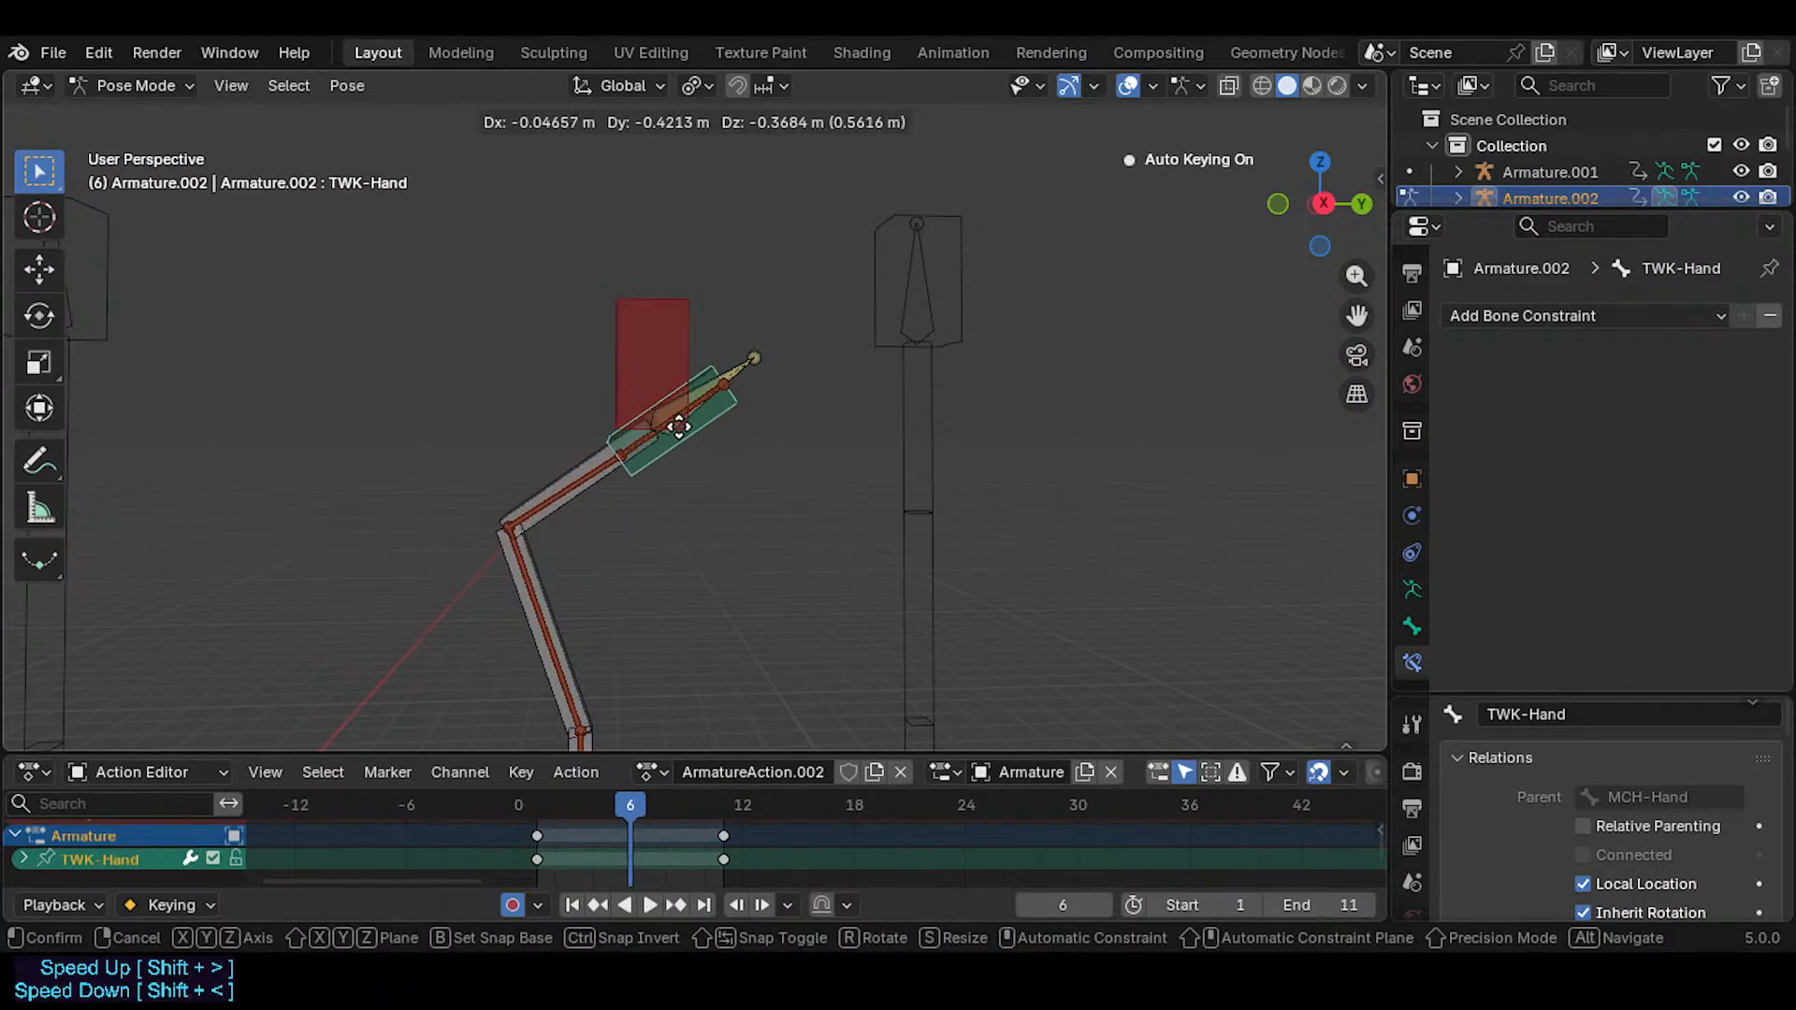
left_click(675, 432)
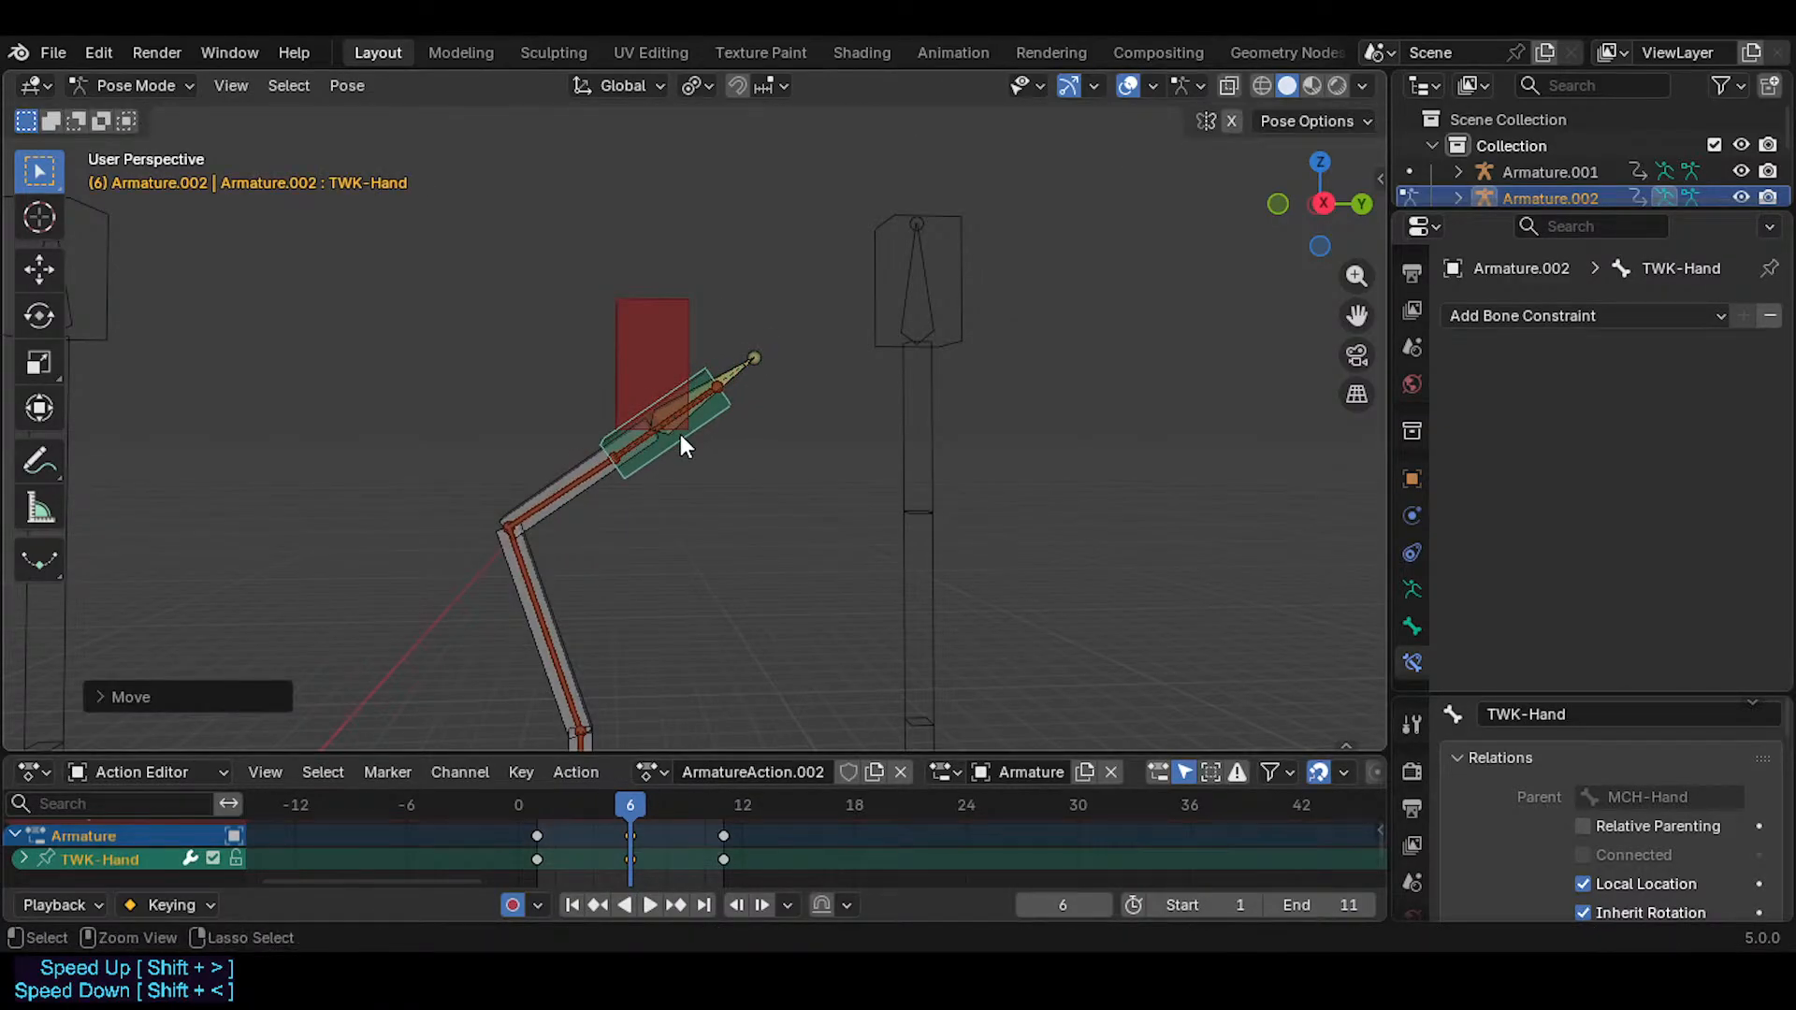
left_click(668, 417, "shift")
key("shift+v")
left_click(658, 566)
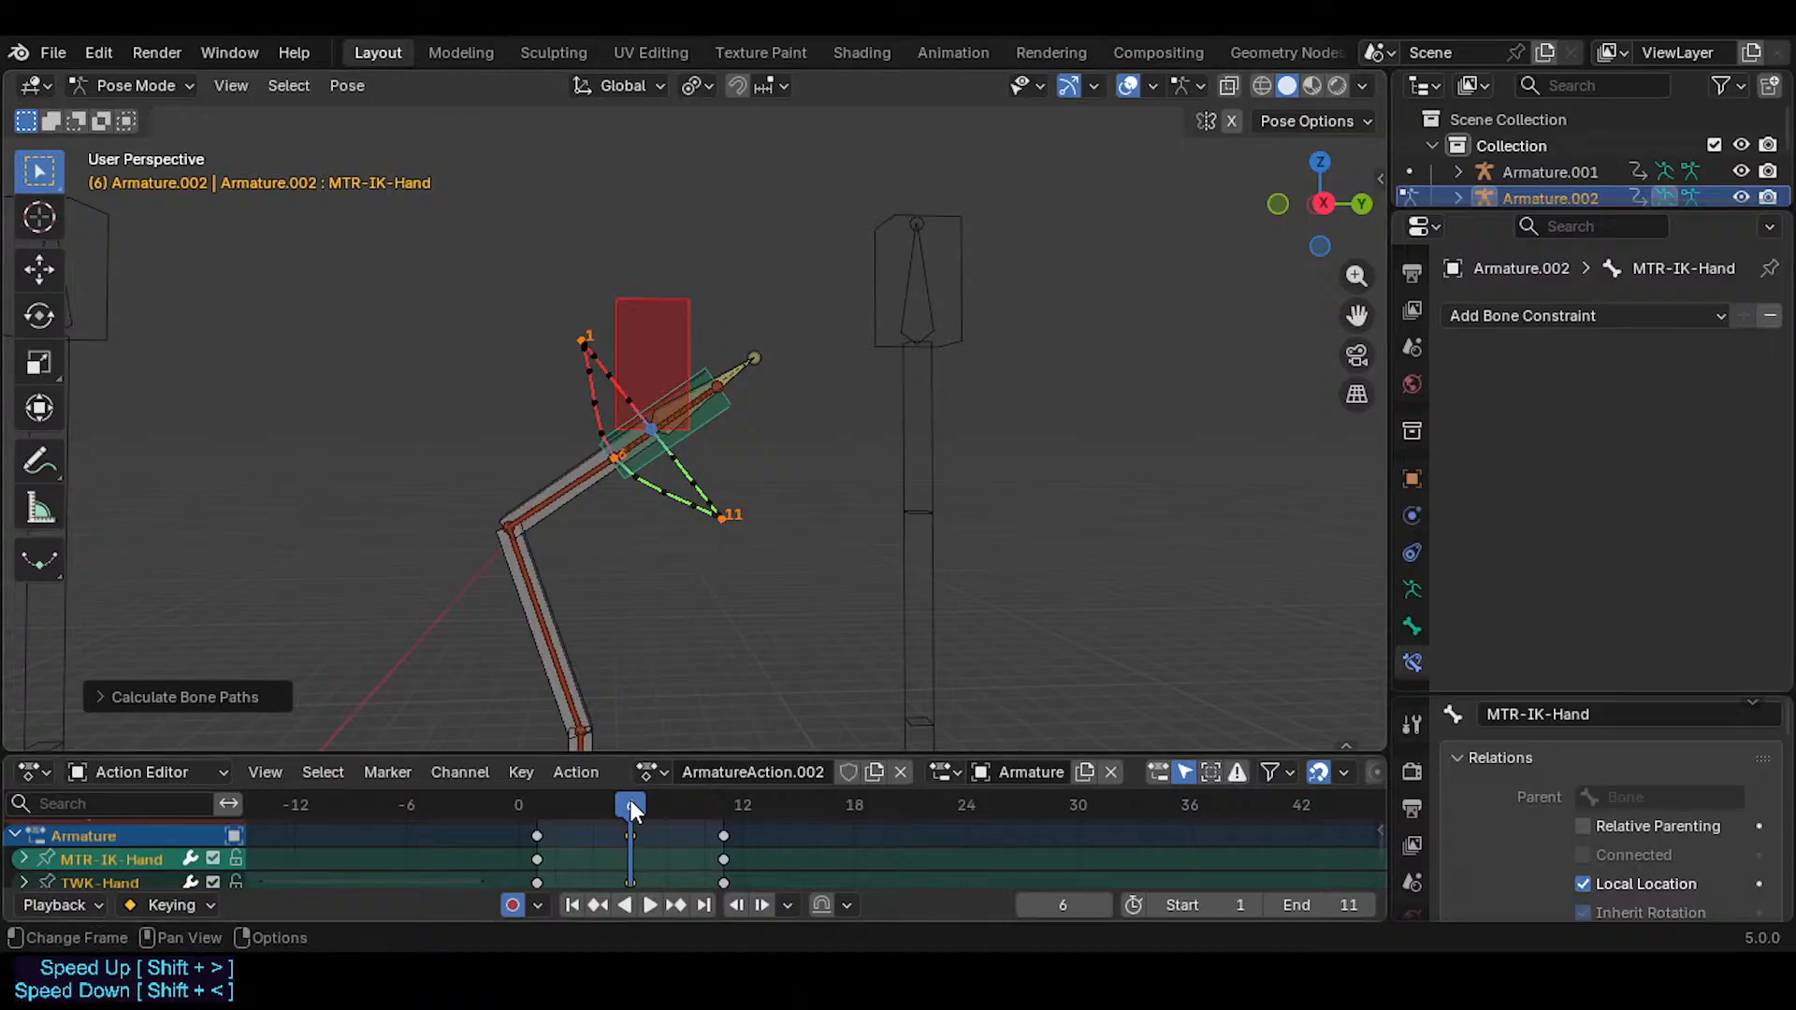
- Move TWK-Hand outward beyond the forearm's end at frame 6 to form an arc, and play the motion
mouse_move(632, 803)
left_mouse_down()
mouse_move(563, 800)
mouse_move(560, 816)
mouse_move(665, 832)
mouse_move(563, 805)
mouse_move(694, 812)
mouse_move(629, 821)
left_mouse_up()
left_click_drag(725, 430, 818, 360)
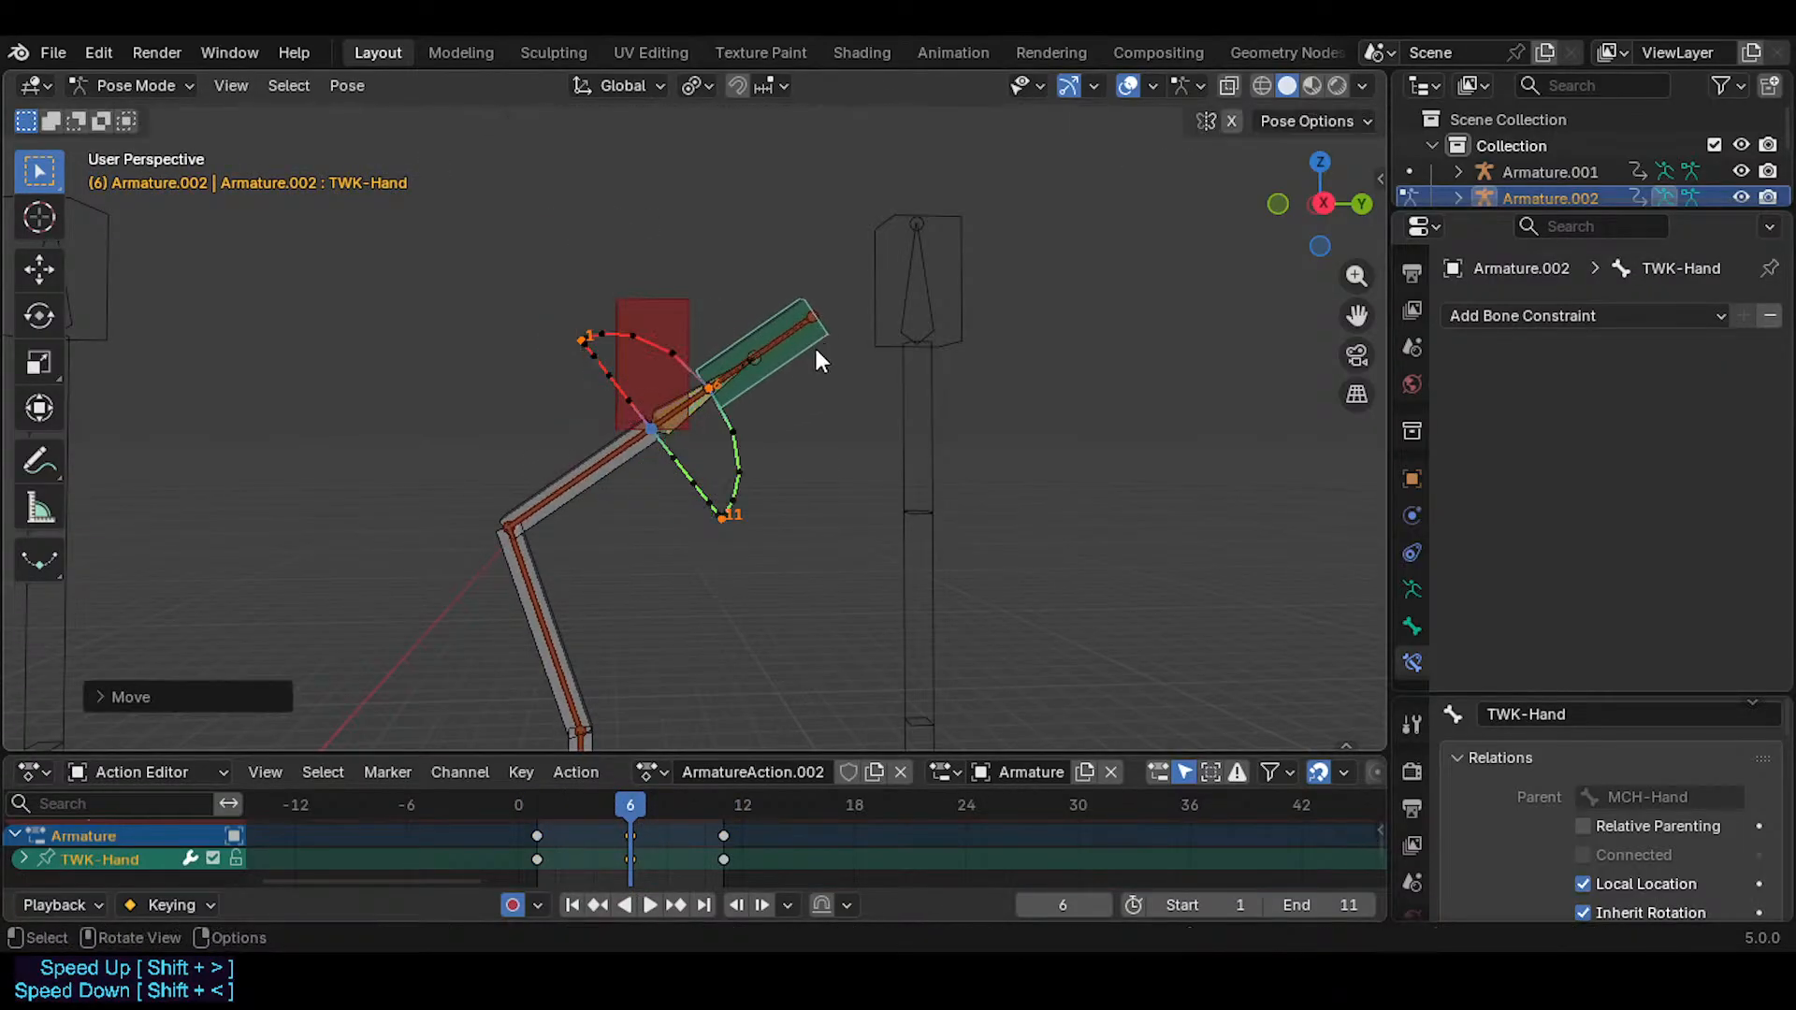
key("space")
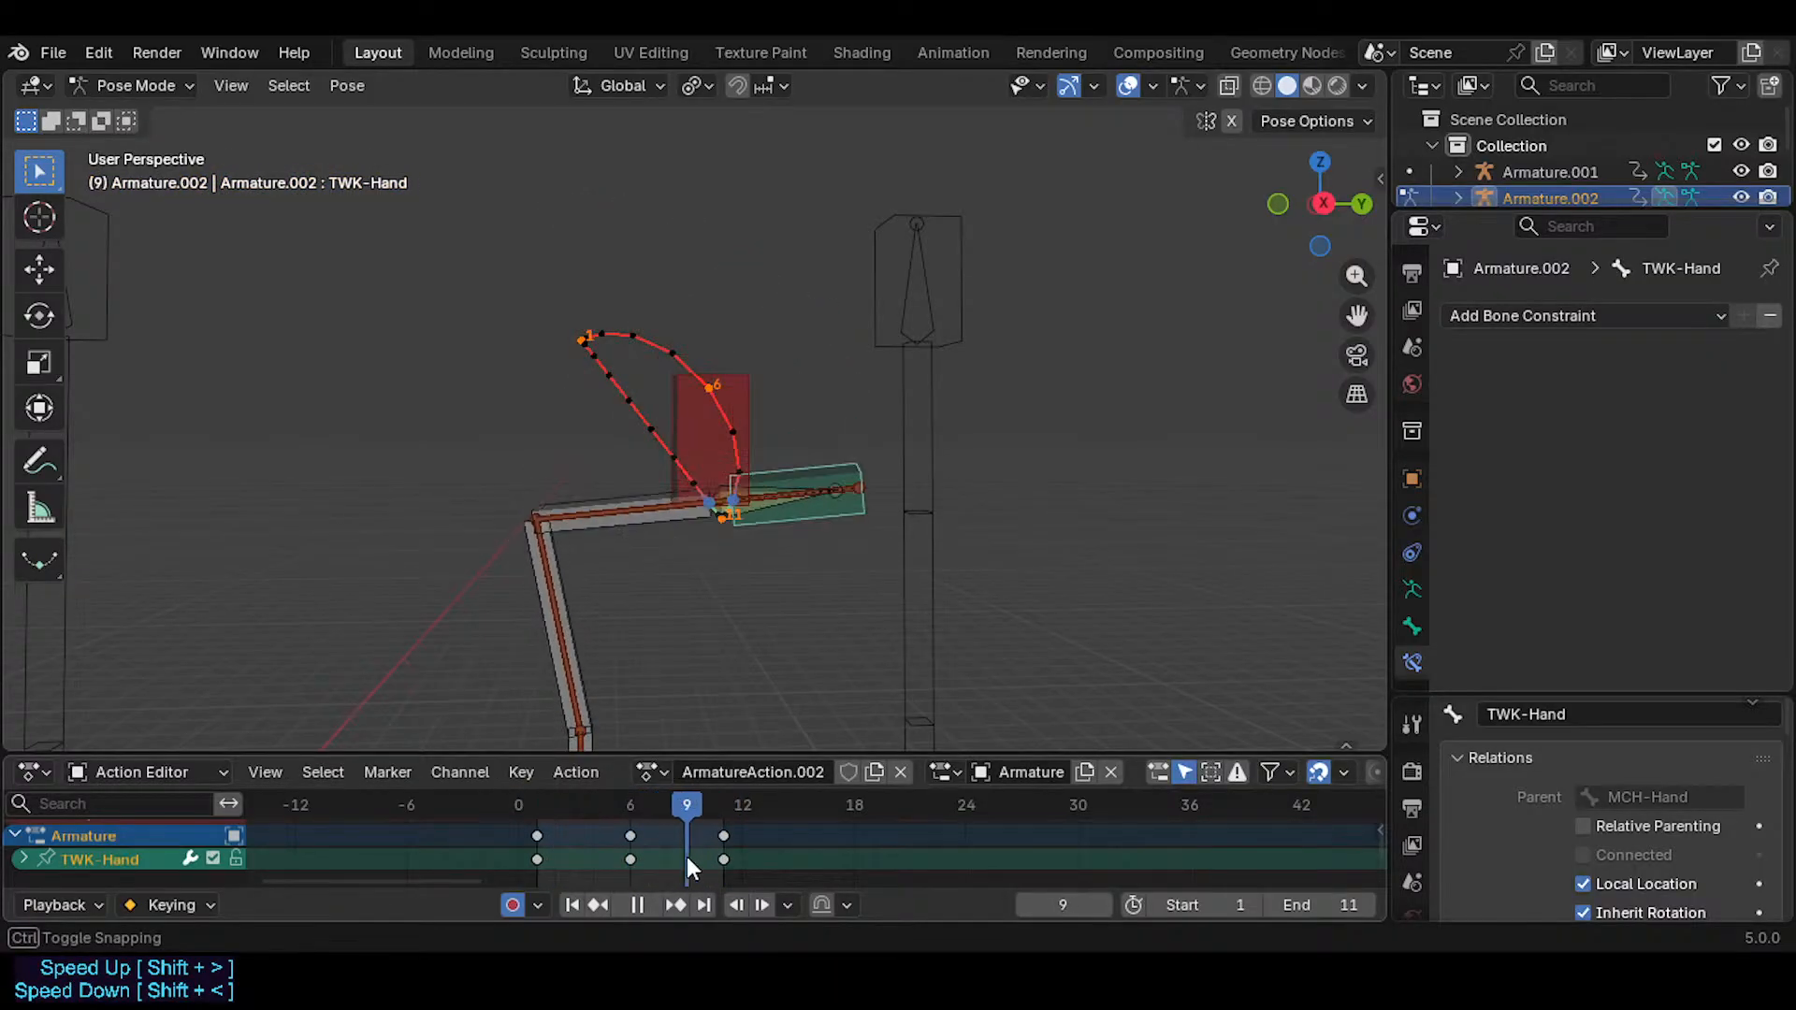
key("space")
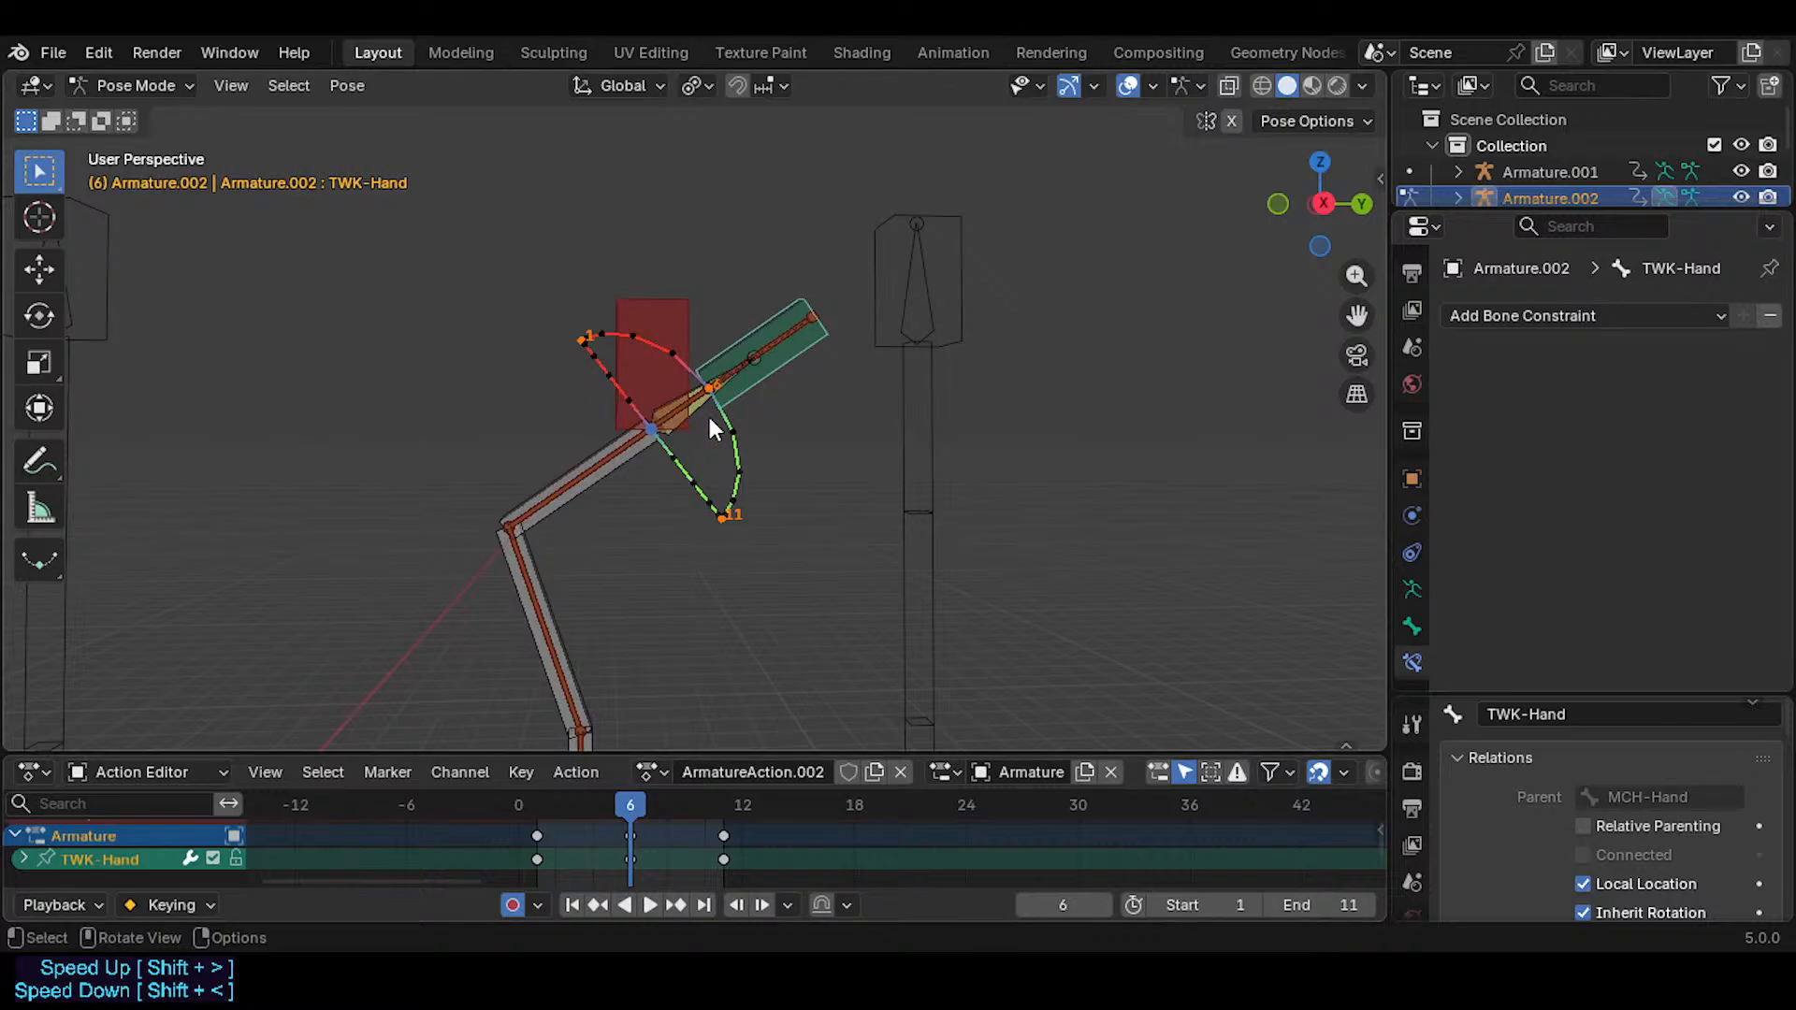
- Delete TWK-Hand's keyframe at frame 6 and check the motion on the timeline
left_click(628, 834)
key("x")
left_click(627, 834)
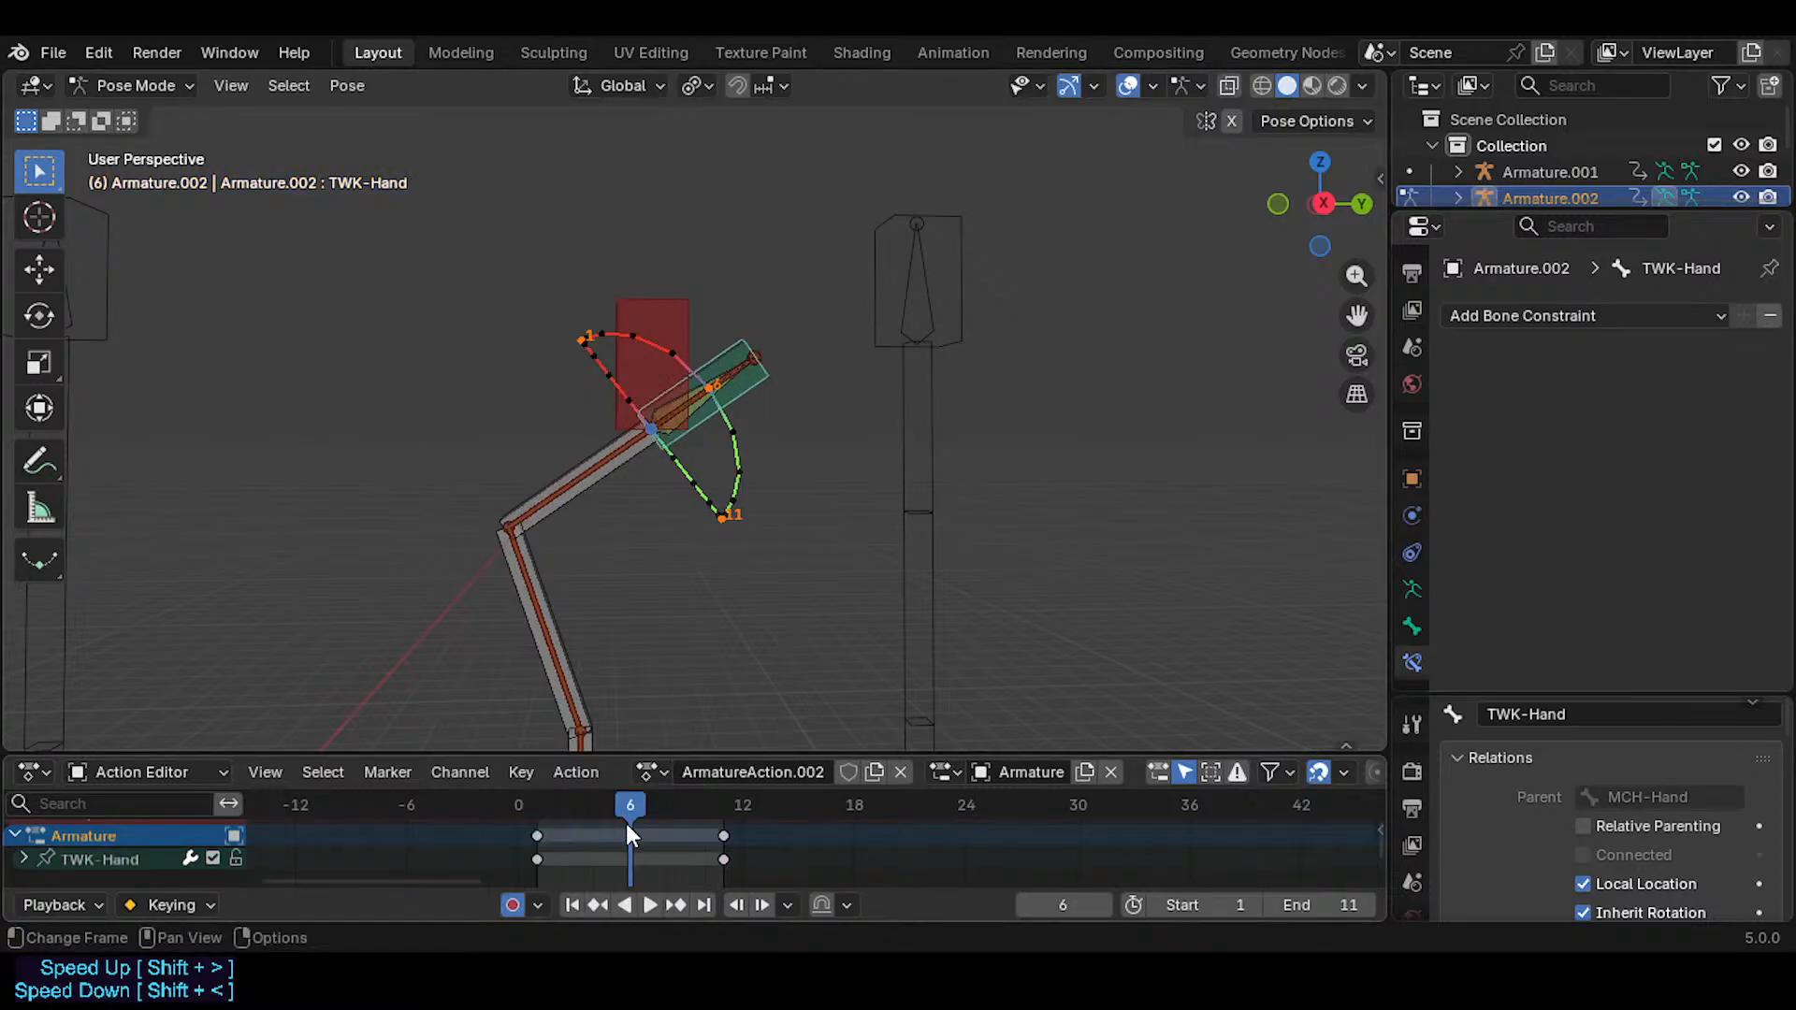
mouse_move(624, 808)
left_mouse_down()
mouse_move(521, 799)
mouse_move(630, 806)
left_mouse_up()
- Clear the outdated motion paths and calculate a new path for MTR-IK-Hand only
key("alt+w")
left_click(606, 329)
key("w")
left_click(589, 449)
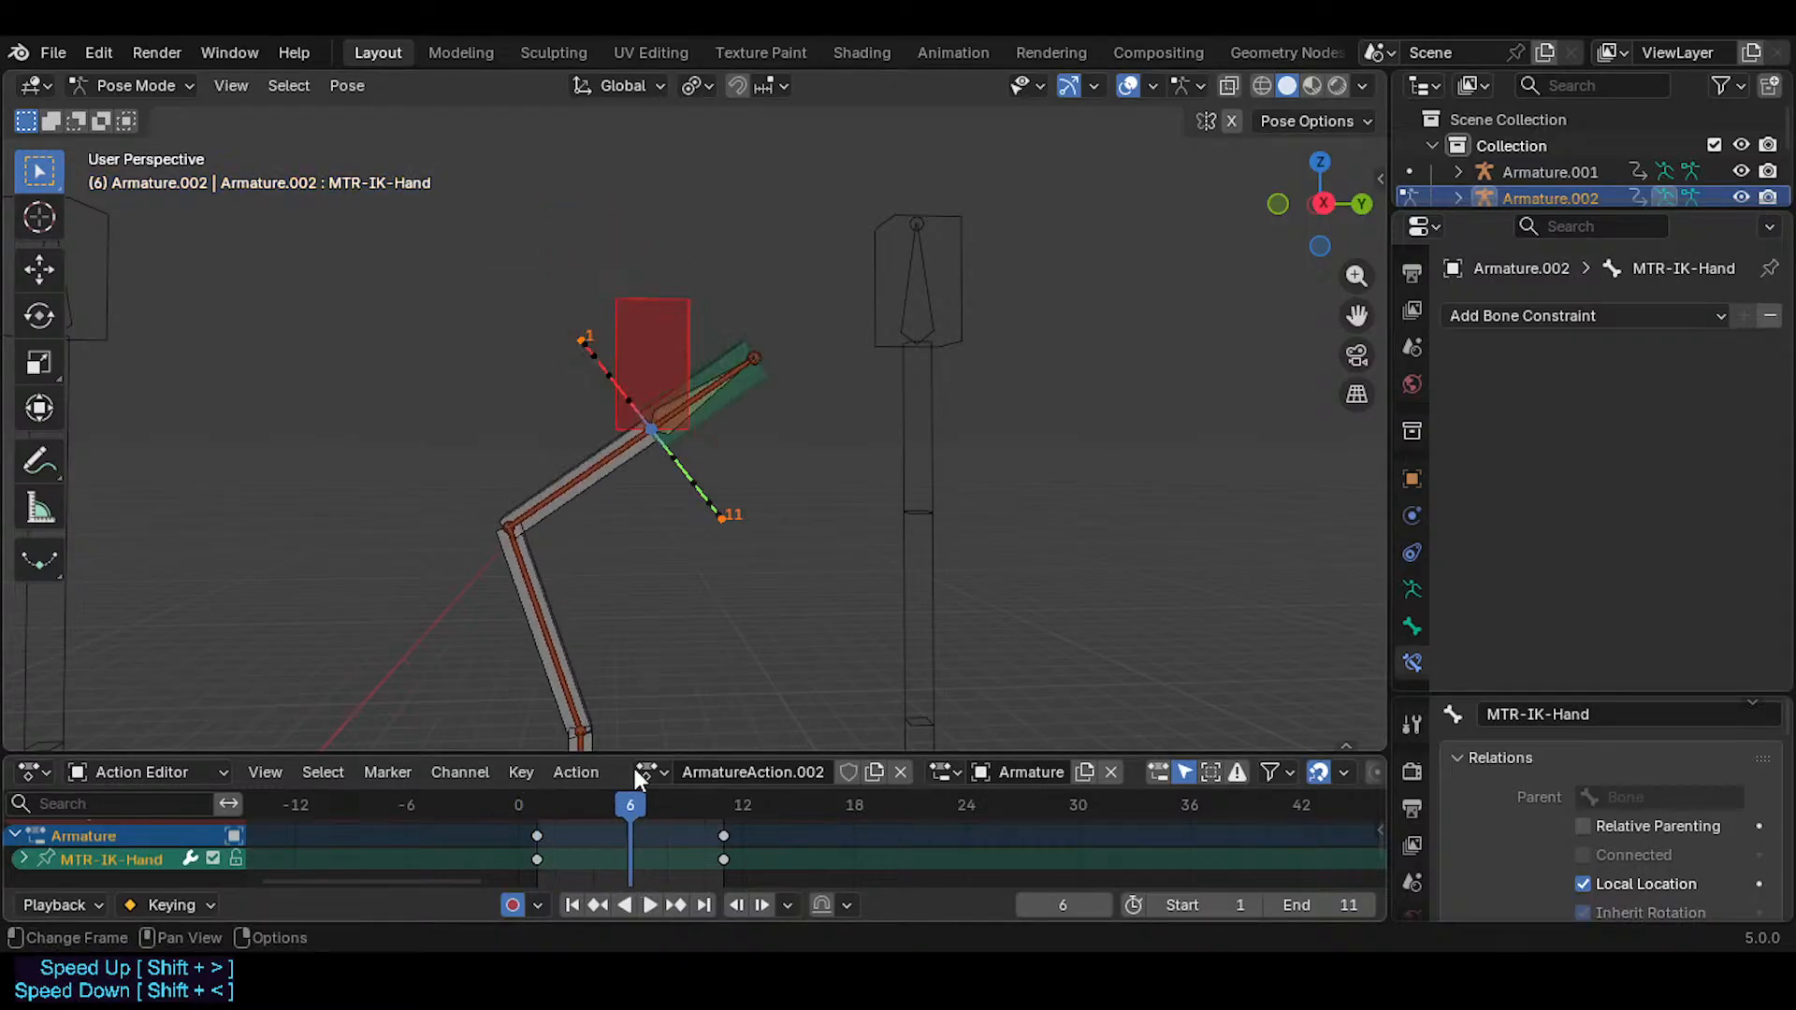
- At frame 6, try rotating CTL-ForeArm and DEF-ForeArm of the IK arm
left_click(743, 400)
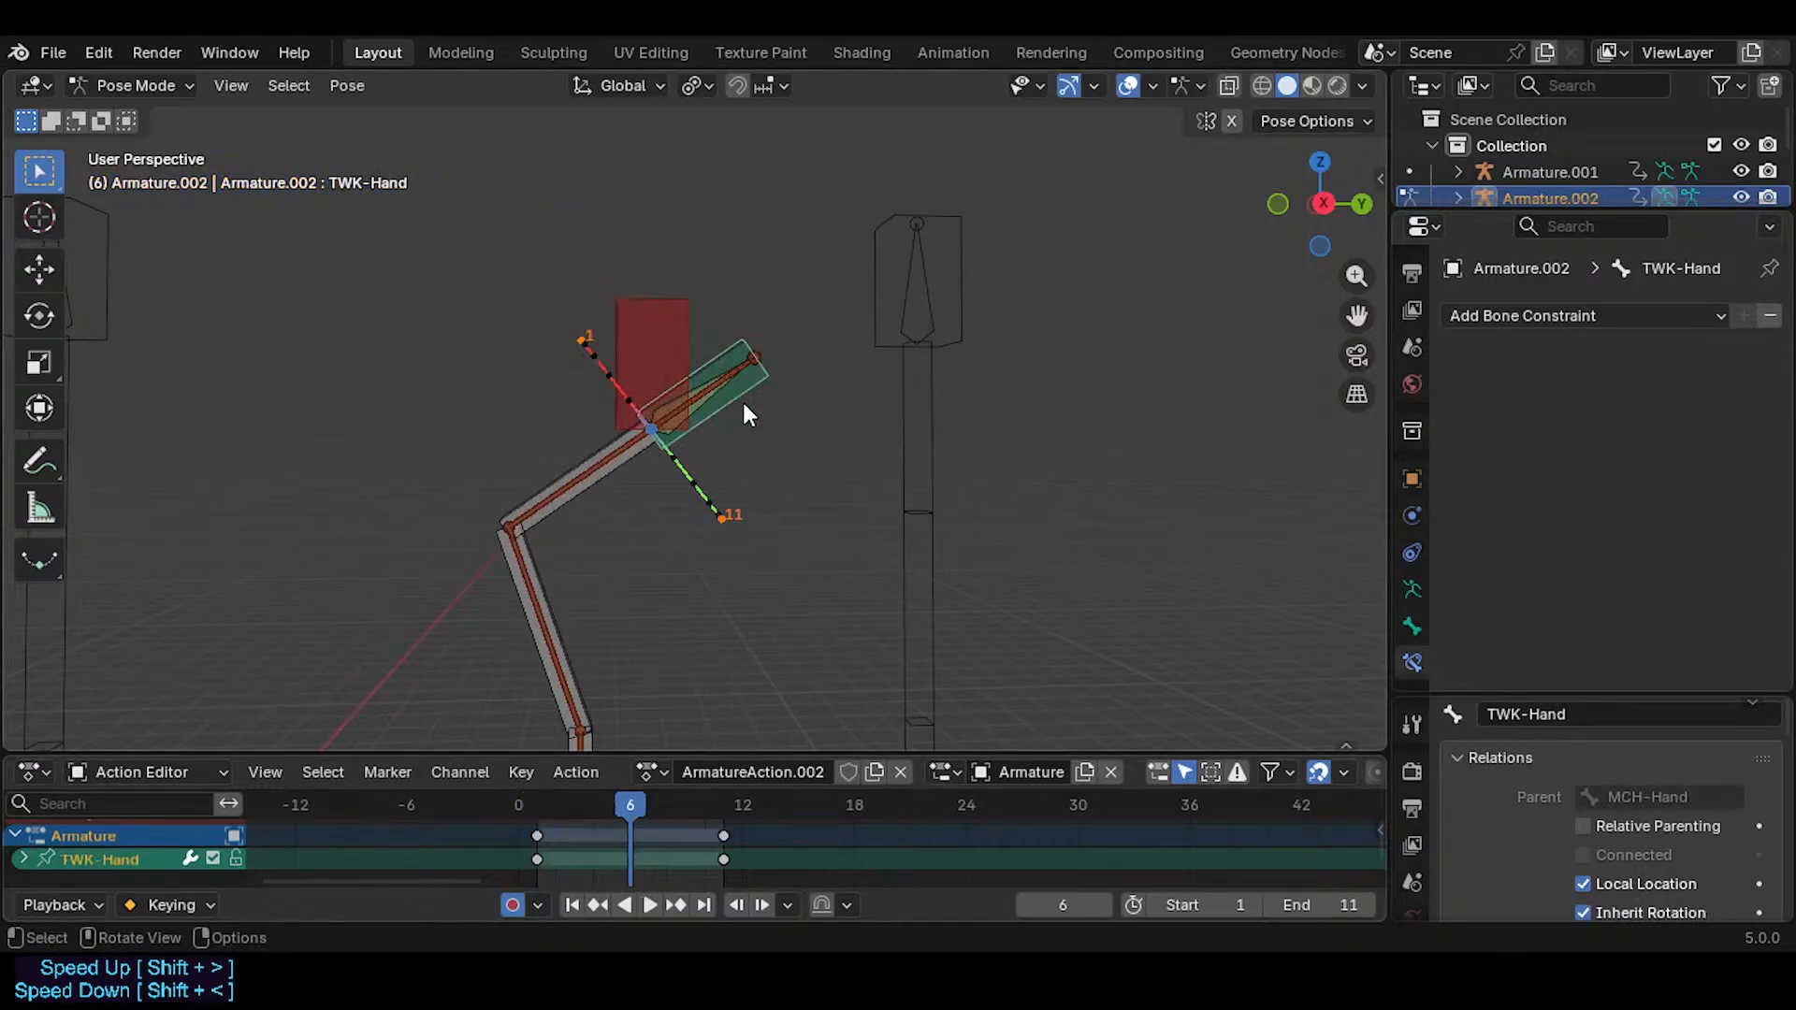
left_click(646, 466)
key("r")
key("Escape")
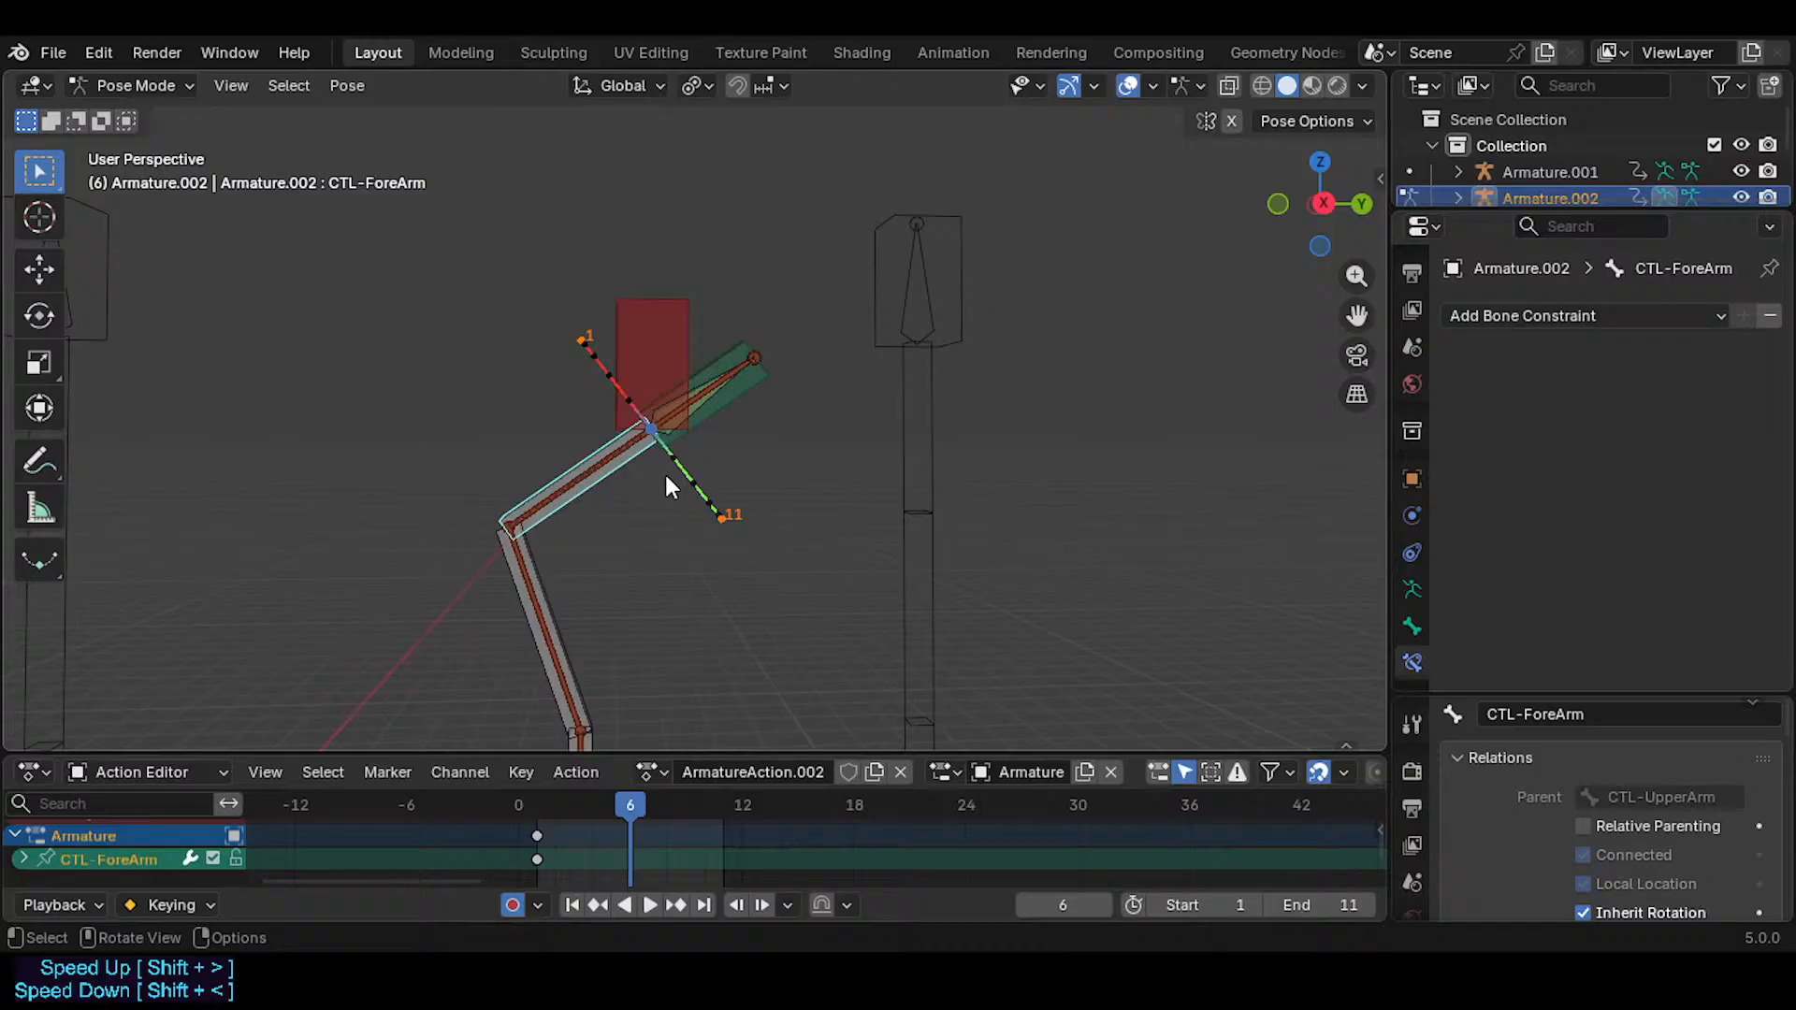
left_click(589, 473)
key("r")
key("Escape")
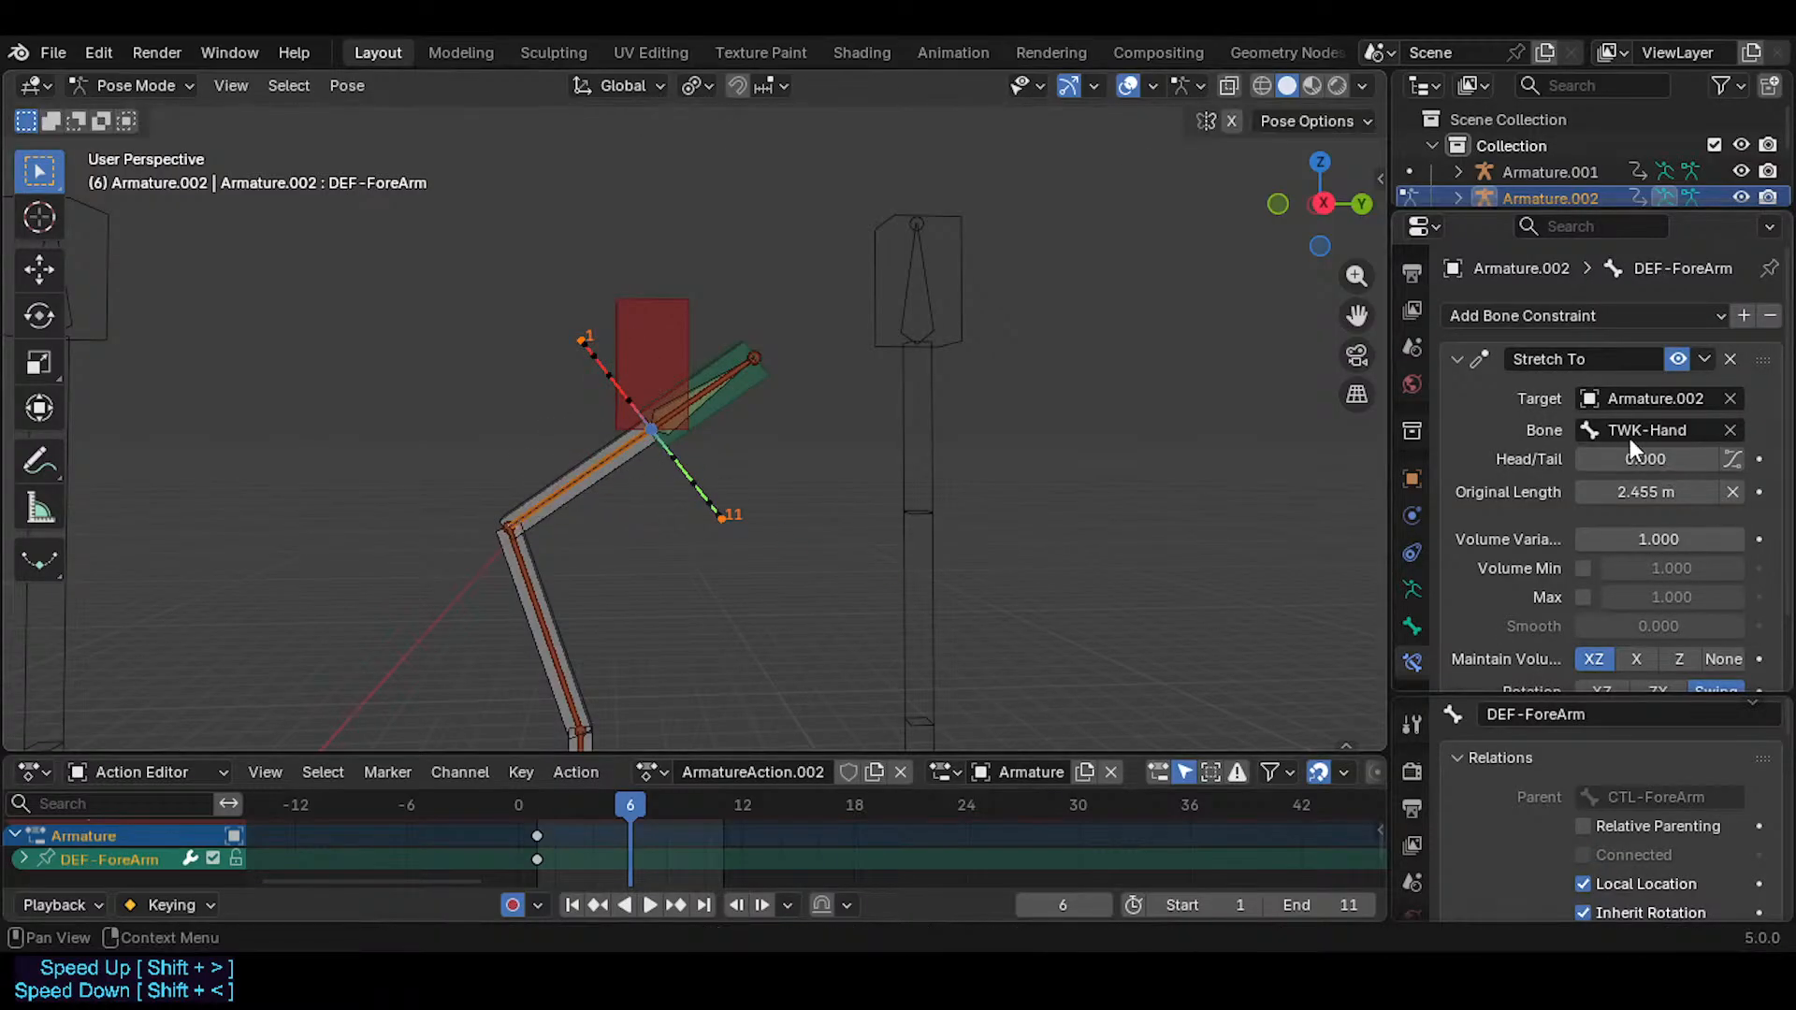
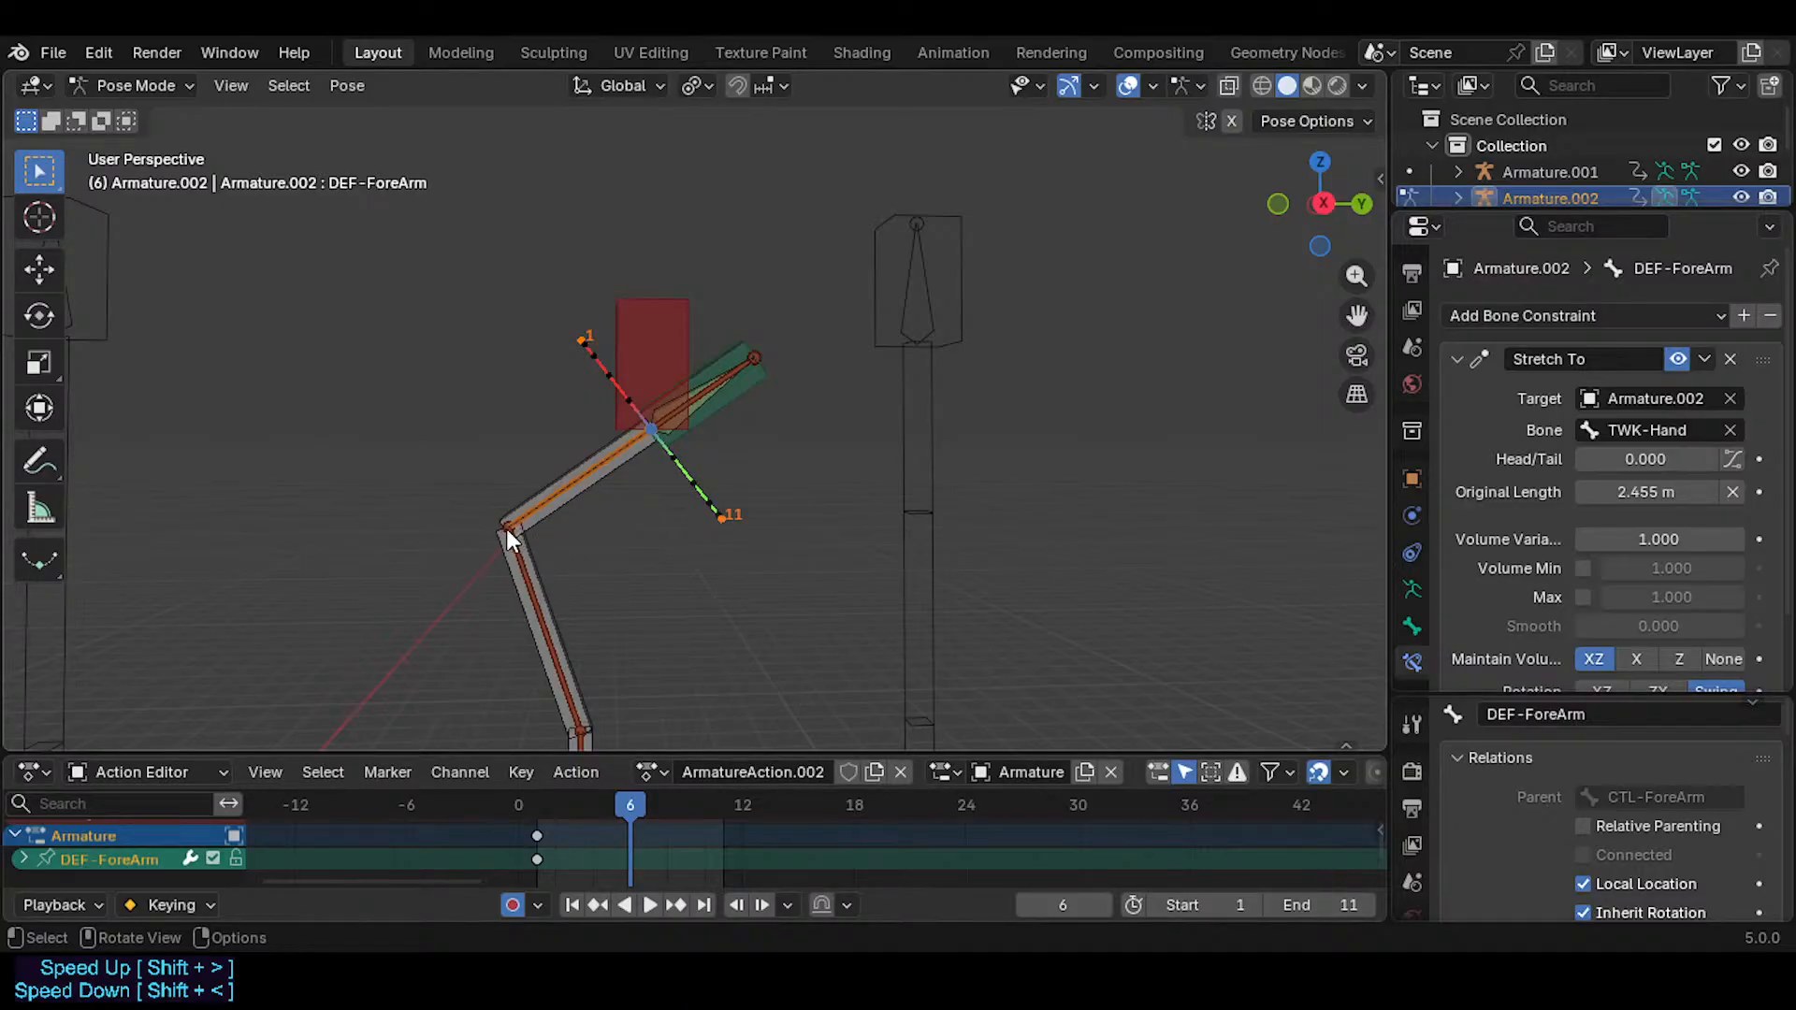
- Try rotating TWK-Hand and moving MTR-IK-Hand forward by about 0.47 m at frame 6
left_click(713, 406)
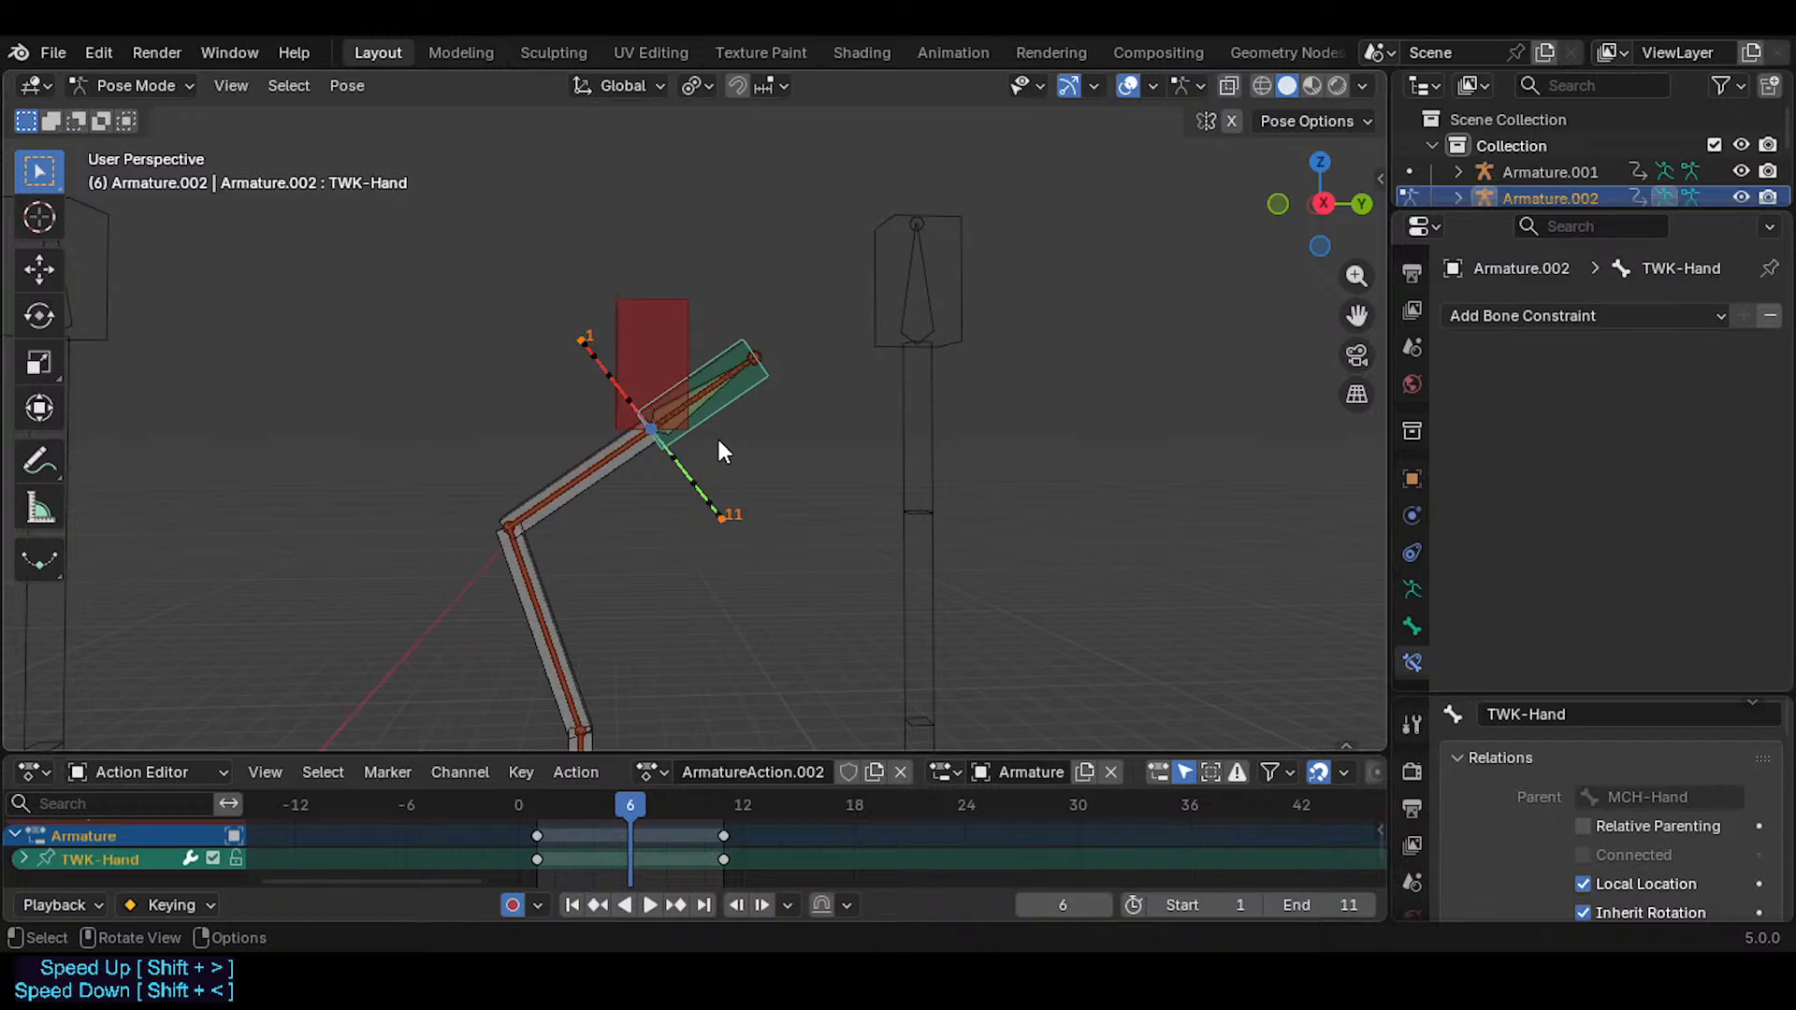
key("r")
key("Escape")
mouse_move(617, 805)
left_mouse_down()
mouse_move(545, 813)
mouse_move(645, 807)
mouse_move(507, 807)
mouse_move(623, 804)
left_mouse_up()
left_click(673, 424)
key("g")
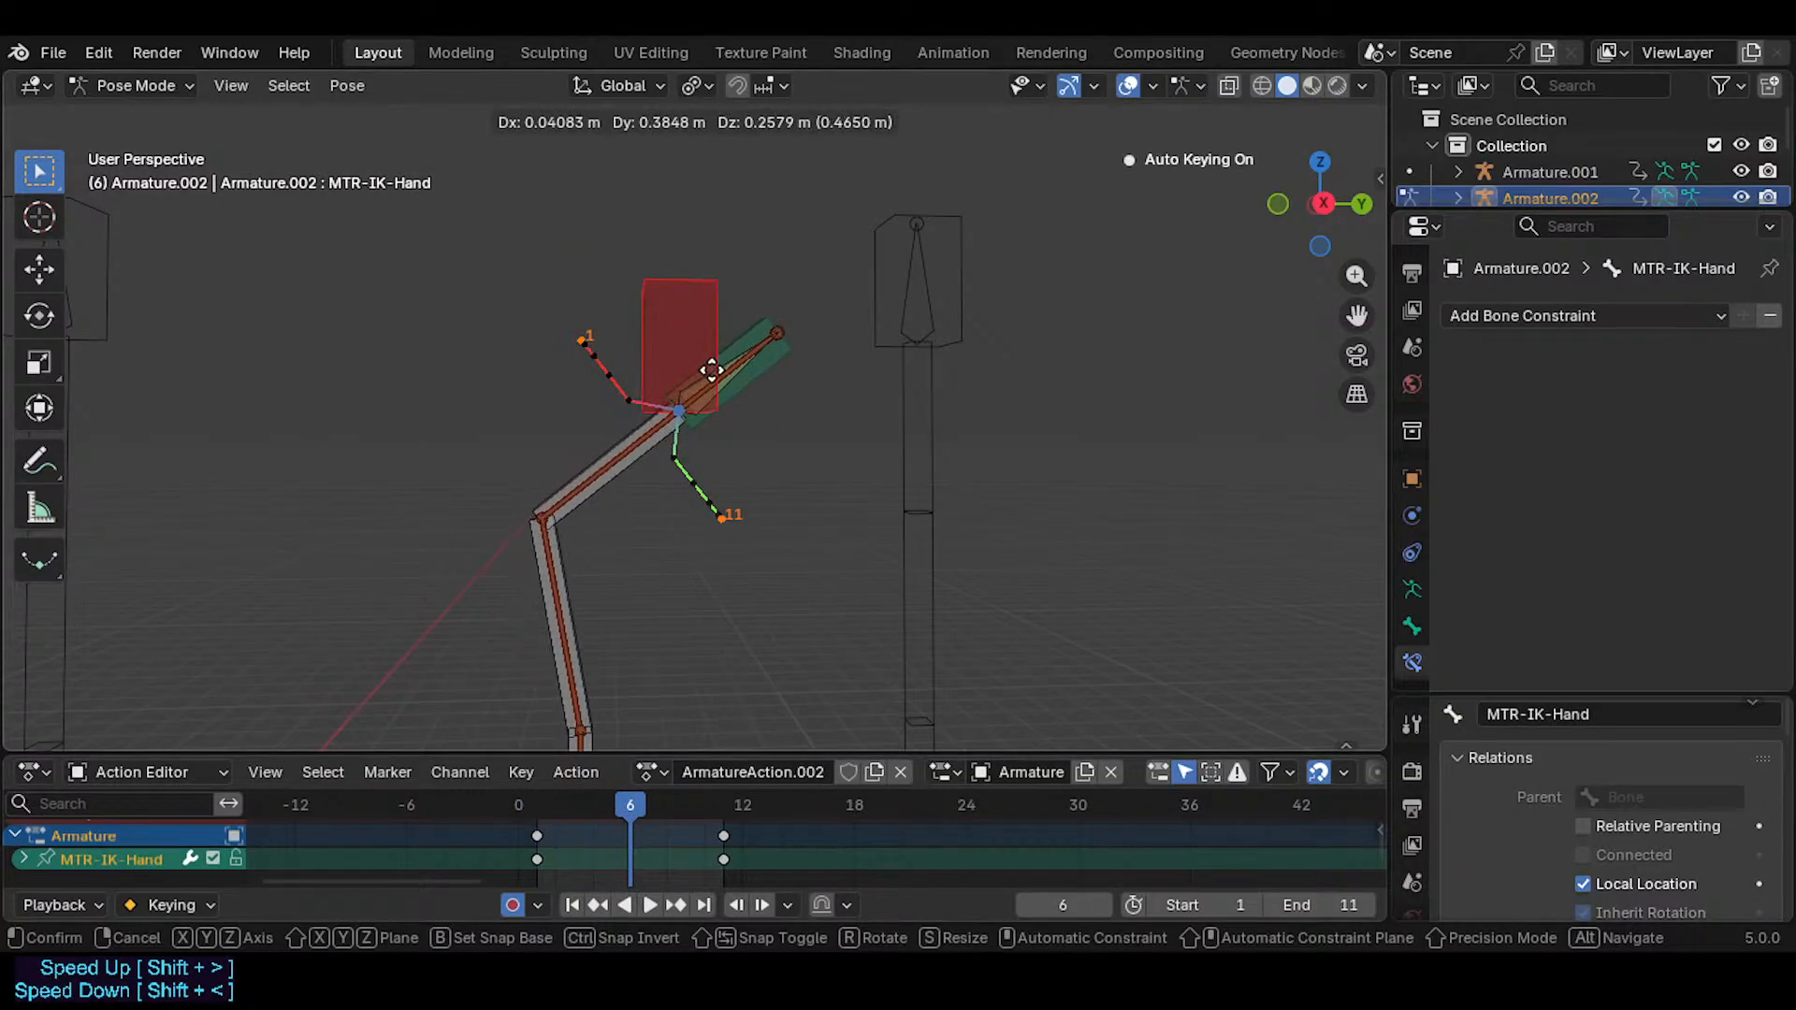
key("Escape")
- At frame 6, calculate the motion path of the forearm bone to trace the elbow
left_click_drag(576, 798, 632, 803)
left_click(589, 470)
right_click(589, 470)
left_click(589, 470)
left_click(574, 587)
- Try rotating CTL-UpperArm by about 3.7 degrees at frame 6
left_click(527, 555)
key("r")
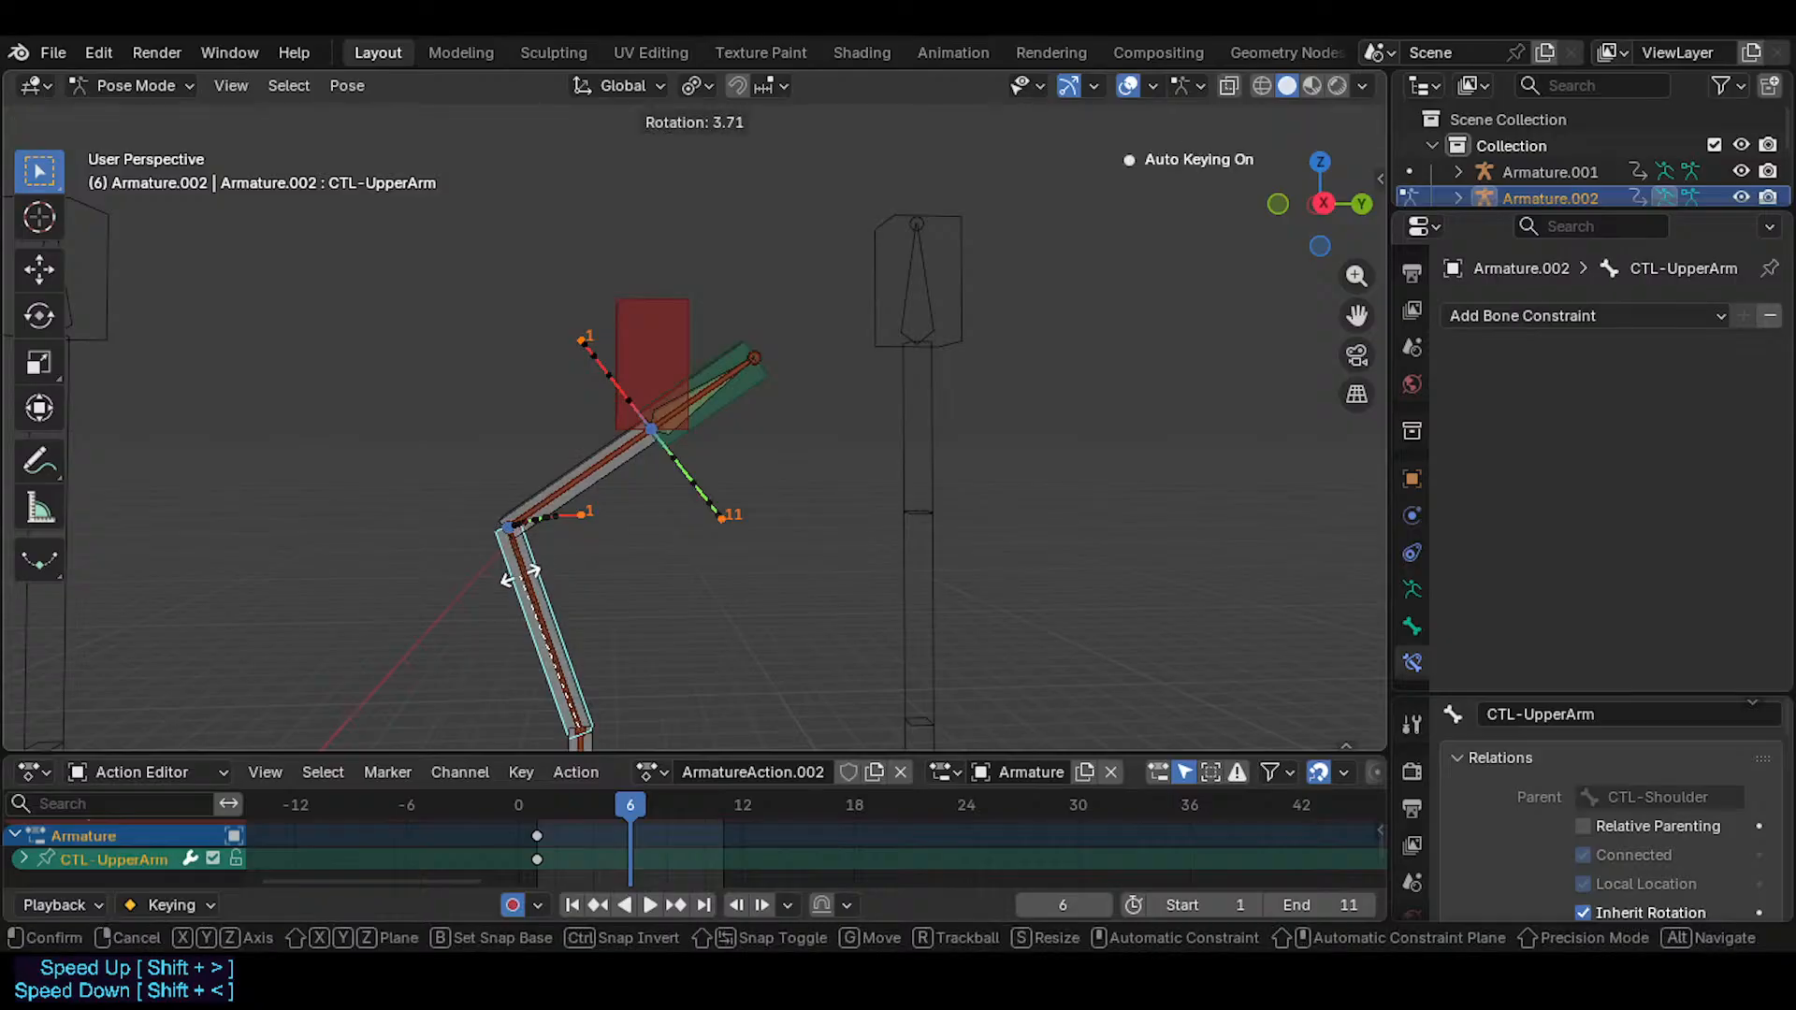
left_click(520, 574)
- Move MTR-IK-Hand back at frame 6 so the hand's path bends, and check the motion around that frame
left_click(658, 345)
key("g")
left_click(633, 367)
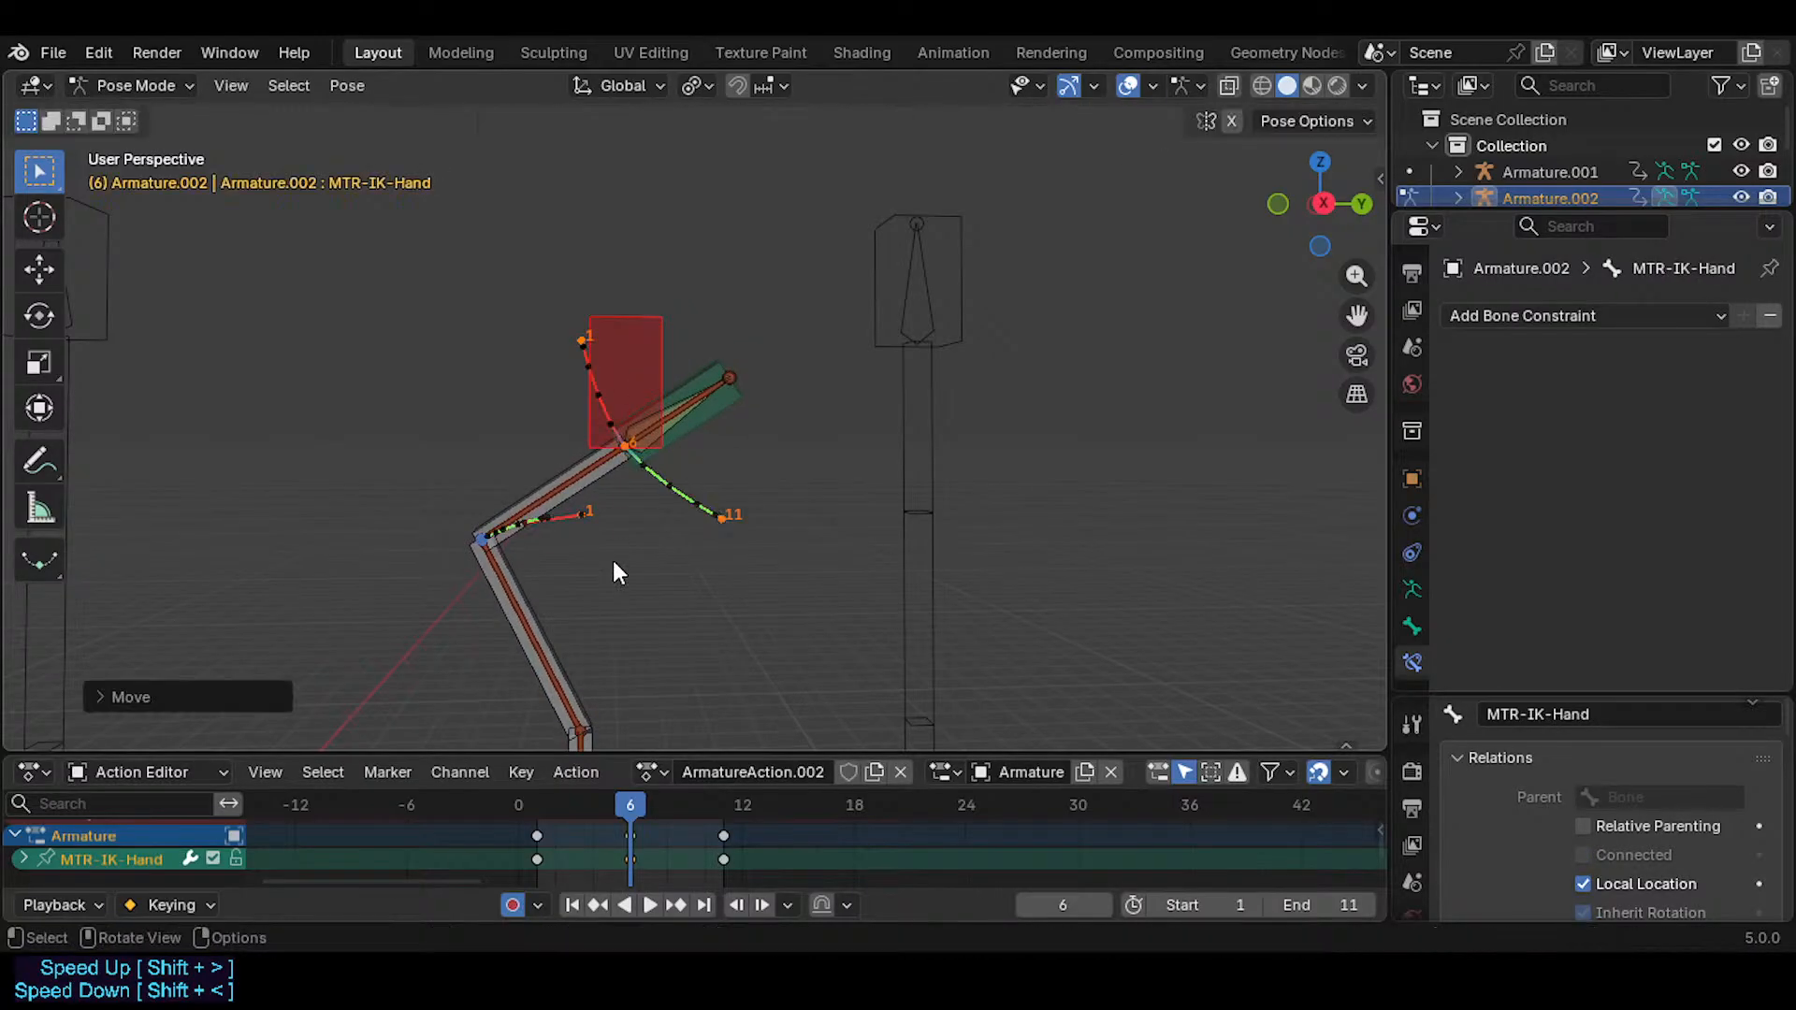
mouse_move(629, 802)
left_mouse_down()
mouse_move(517, 804)
mouse_move(741, 804)
mouse_move(509, 804)
mouse_move(706, 806)
mouse_move(515, 822)
mouse_move(647, 822)
left_mouse_up()
- Switch to posing Armature.001, the FK arm, and select its MCH-Hand bone
scroll(430, 615, "down", 4)
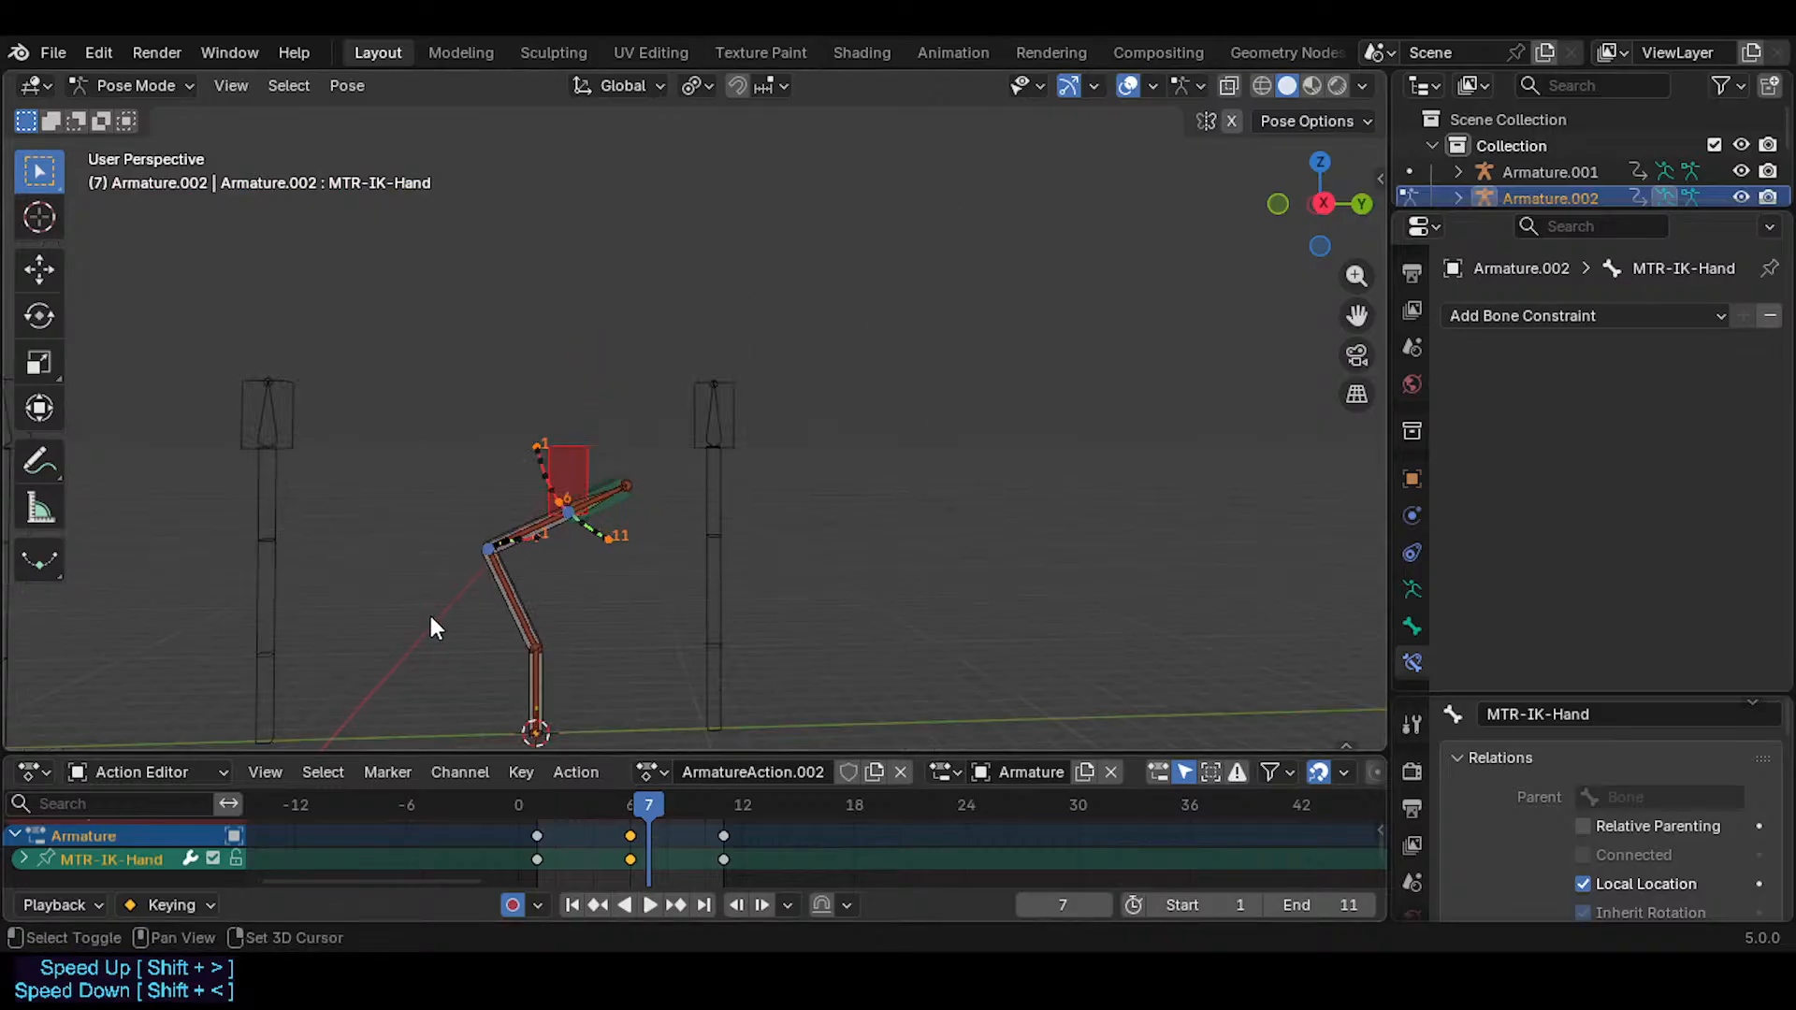
middle_click_drag(431, 616, 661, 556, "shift")
scroll(417, 541, "down", 2)
middle_click_drag(458, 497, 492, 559, "shift")
key("ctrl+Tab")
left_click(221, 515)
key("ctrl+Tab")
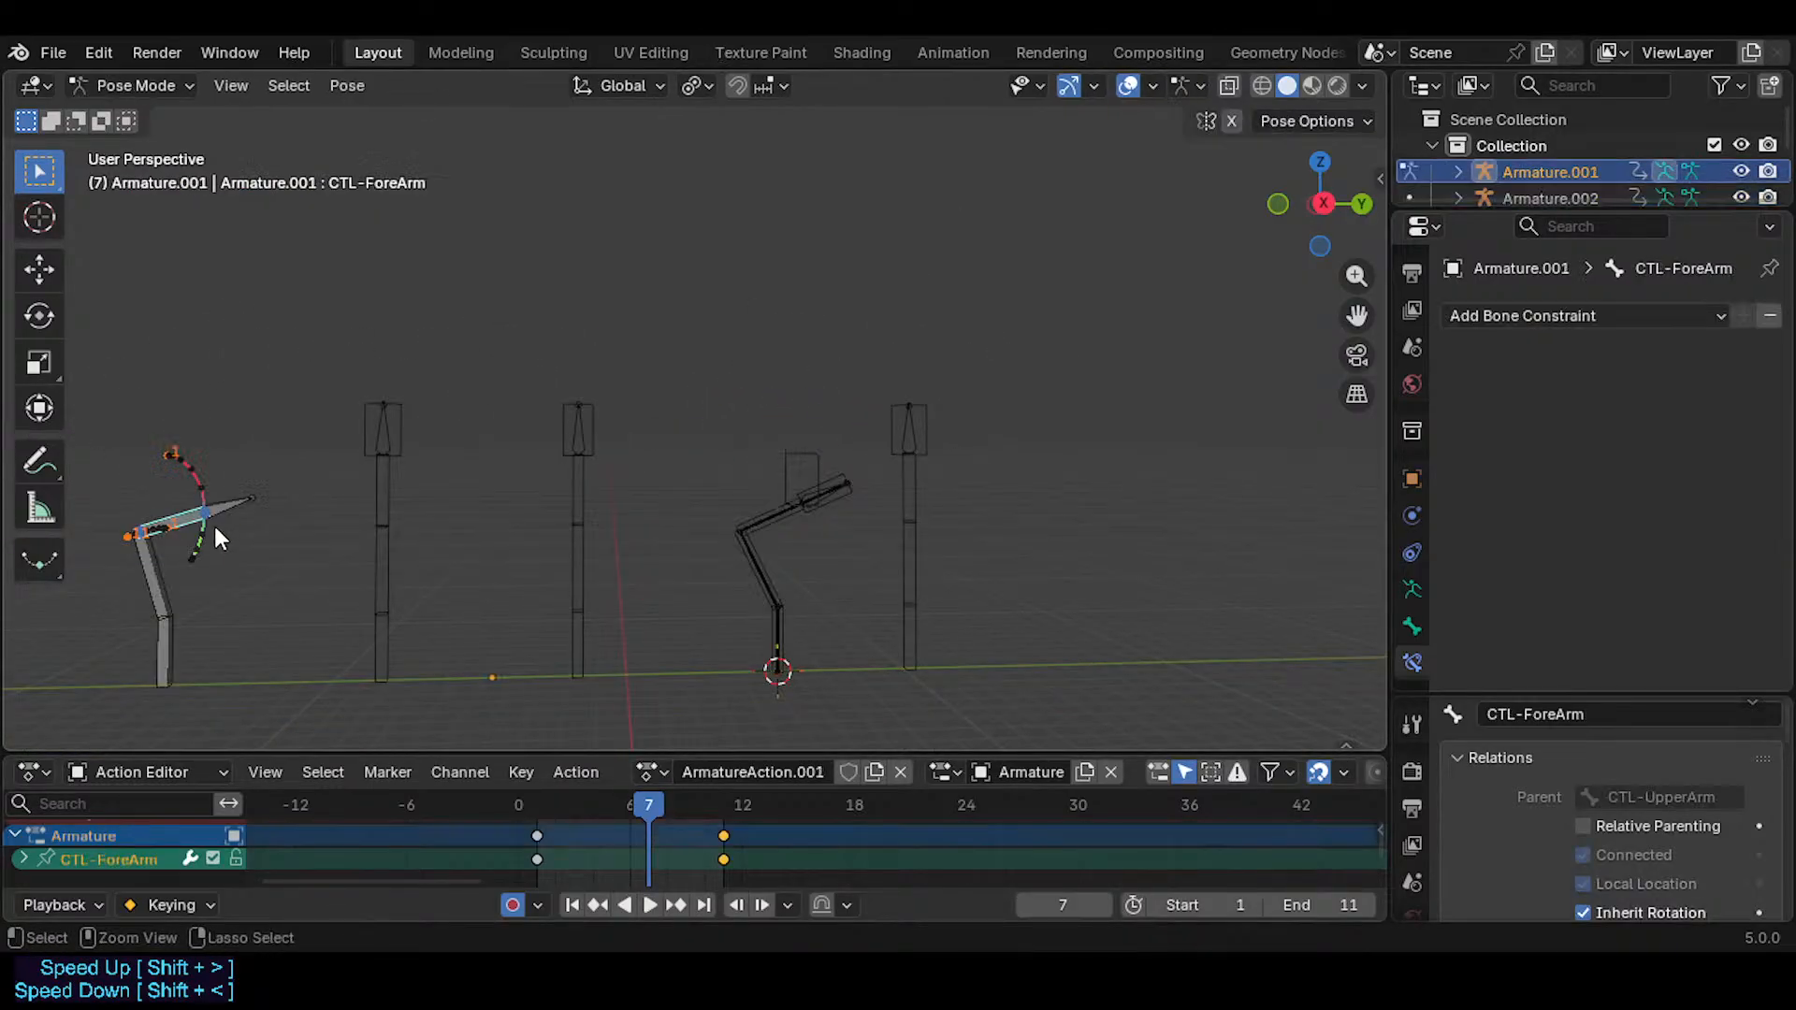
middle_click_drag(378, 592, 425, 583, "shift")
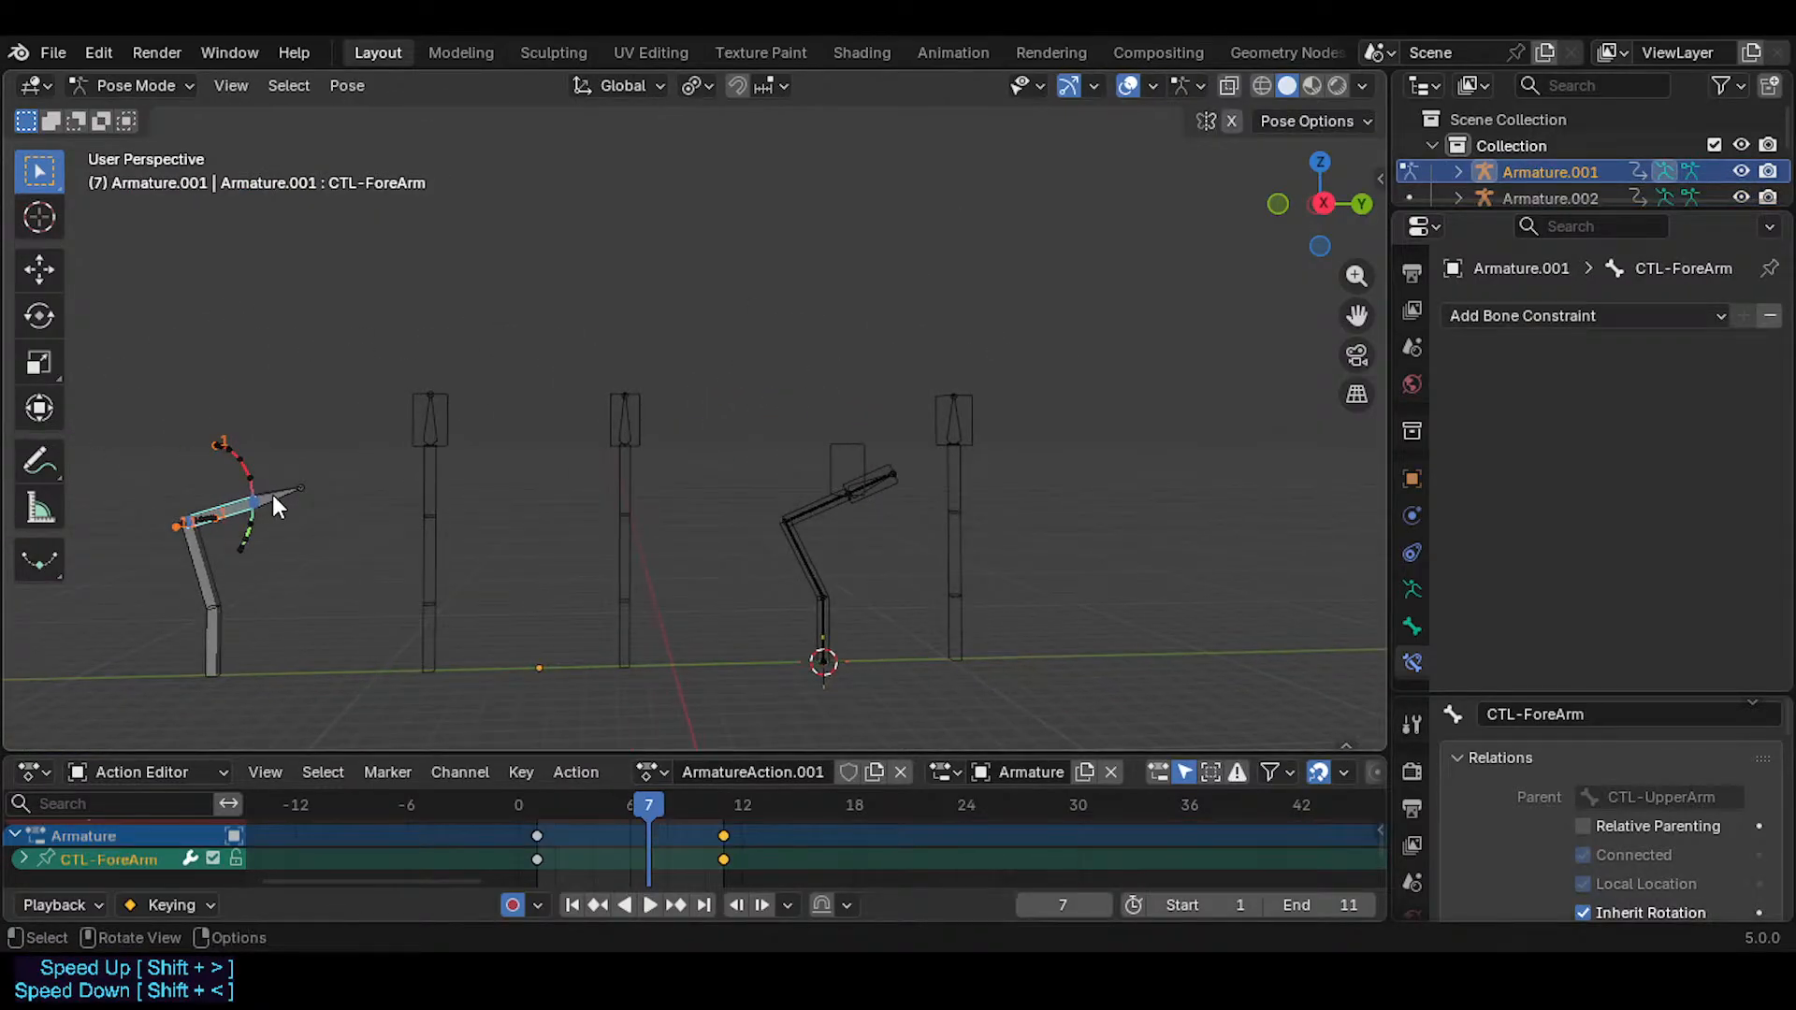
left_click(272, 498)
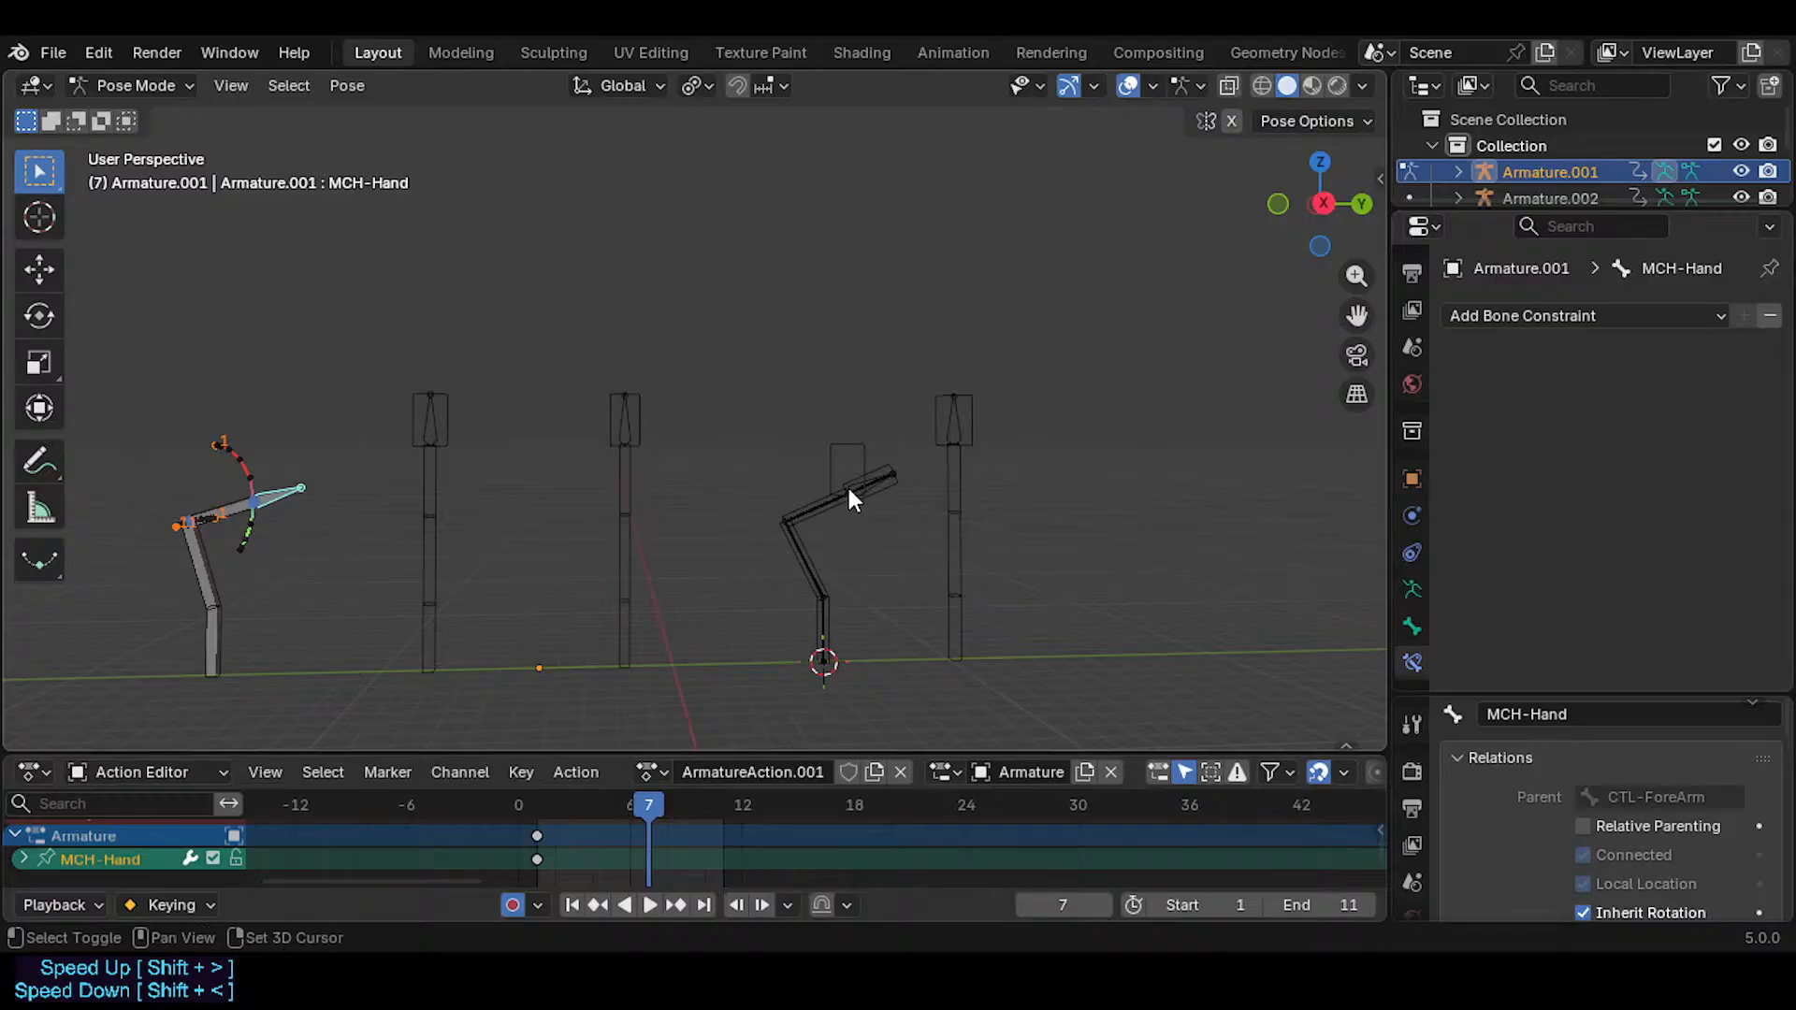
- Put Armature.001 and Armature.002 into Pose Mode together, with Armature.001 active
key("ctrl+Tab")
left_click(850, 492)
left_click(299, 483, "shift")
key("ctrl+Tab")
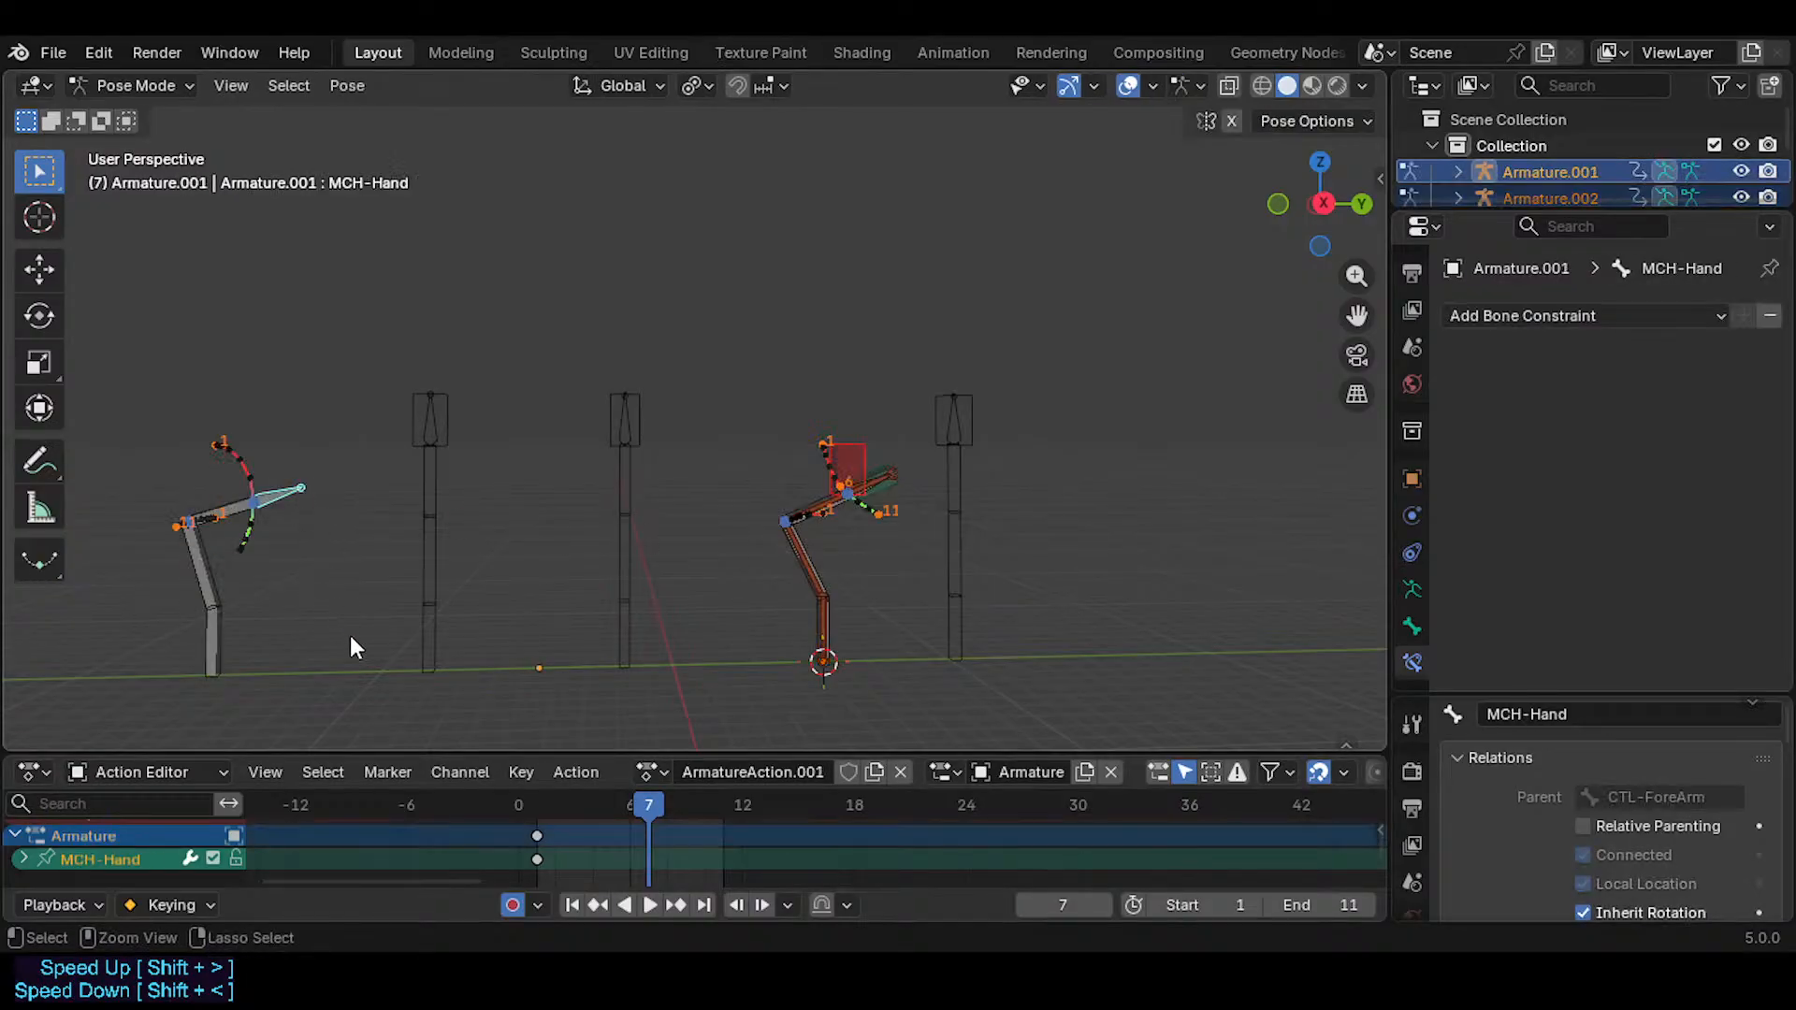
- Scrub through frames 4 to 11 to compare the hand and elbow paths of the FK and IK arms
mouse_move(623, 803)
left_mouse_down()
mouse_move(587, 805)
mouse_move(705, 804)
mouse_move(554, 805)
mouse_move(595, 805)
left_mouse_up()
scroll(686, 510, "up", 2)
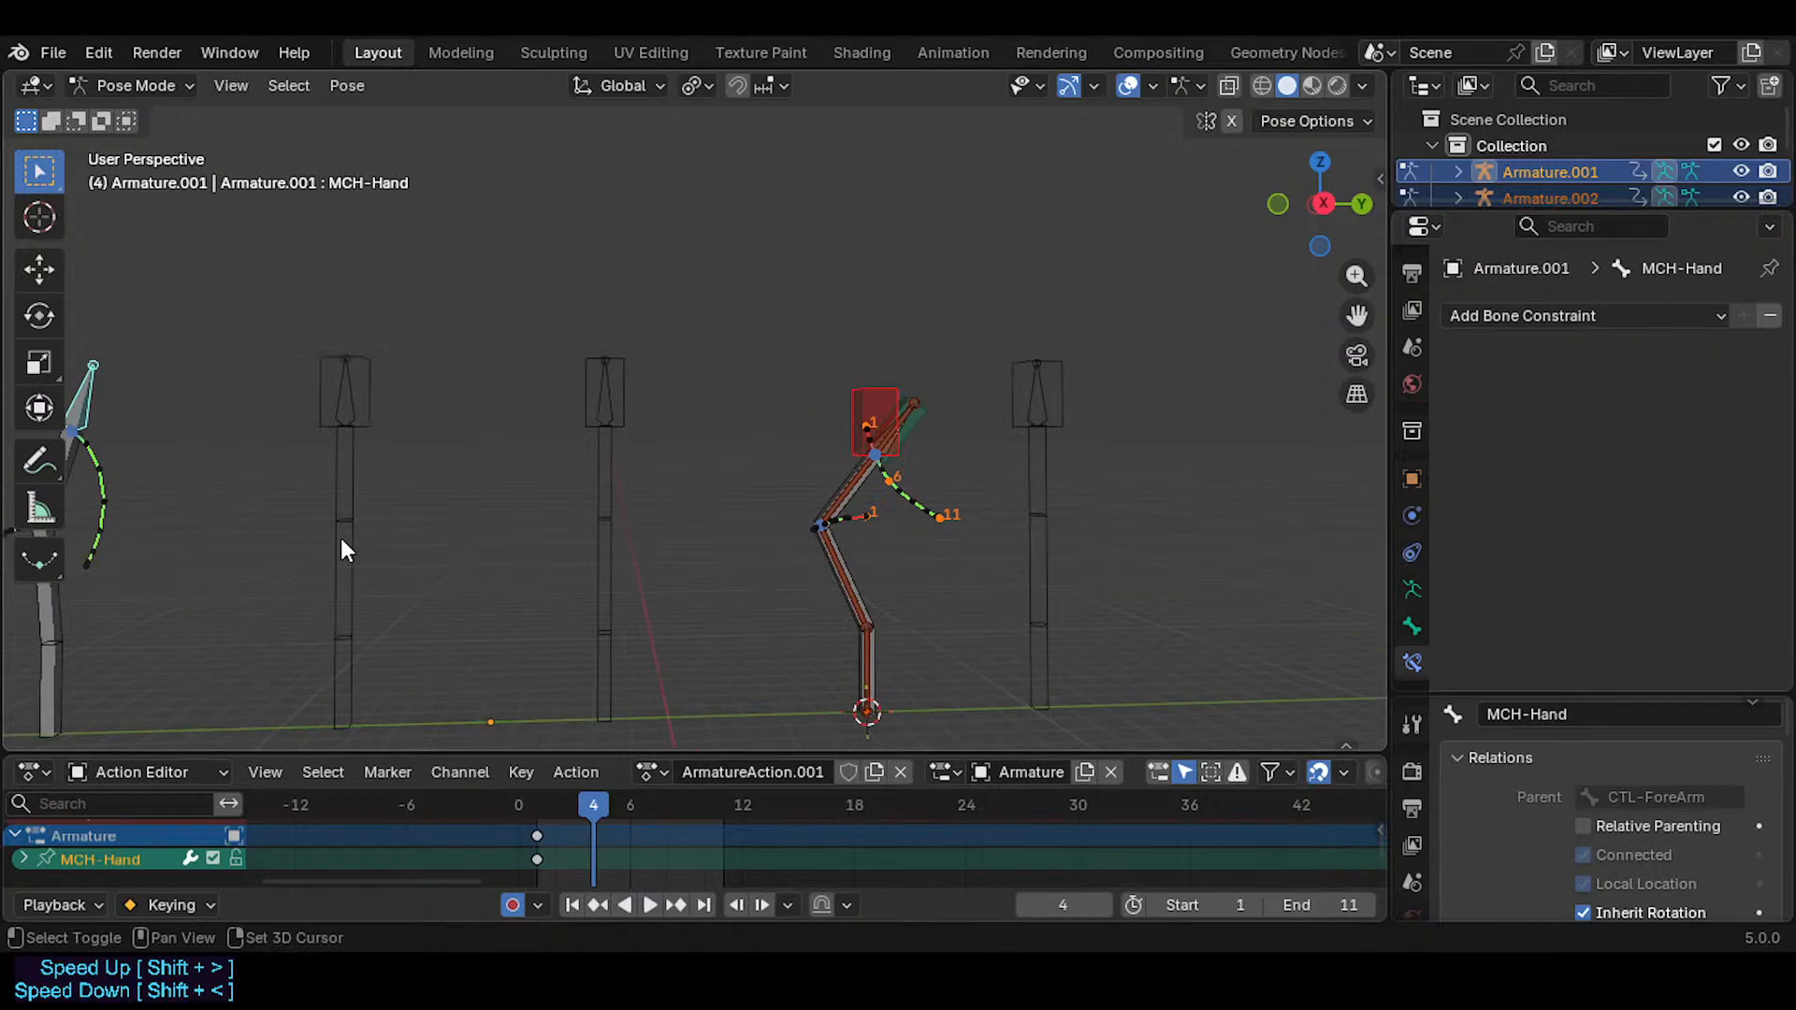
scroll(489, 582, "down", 2)
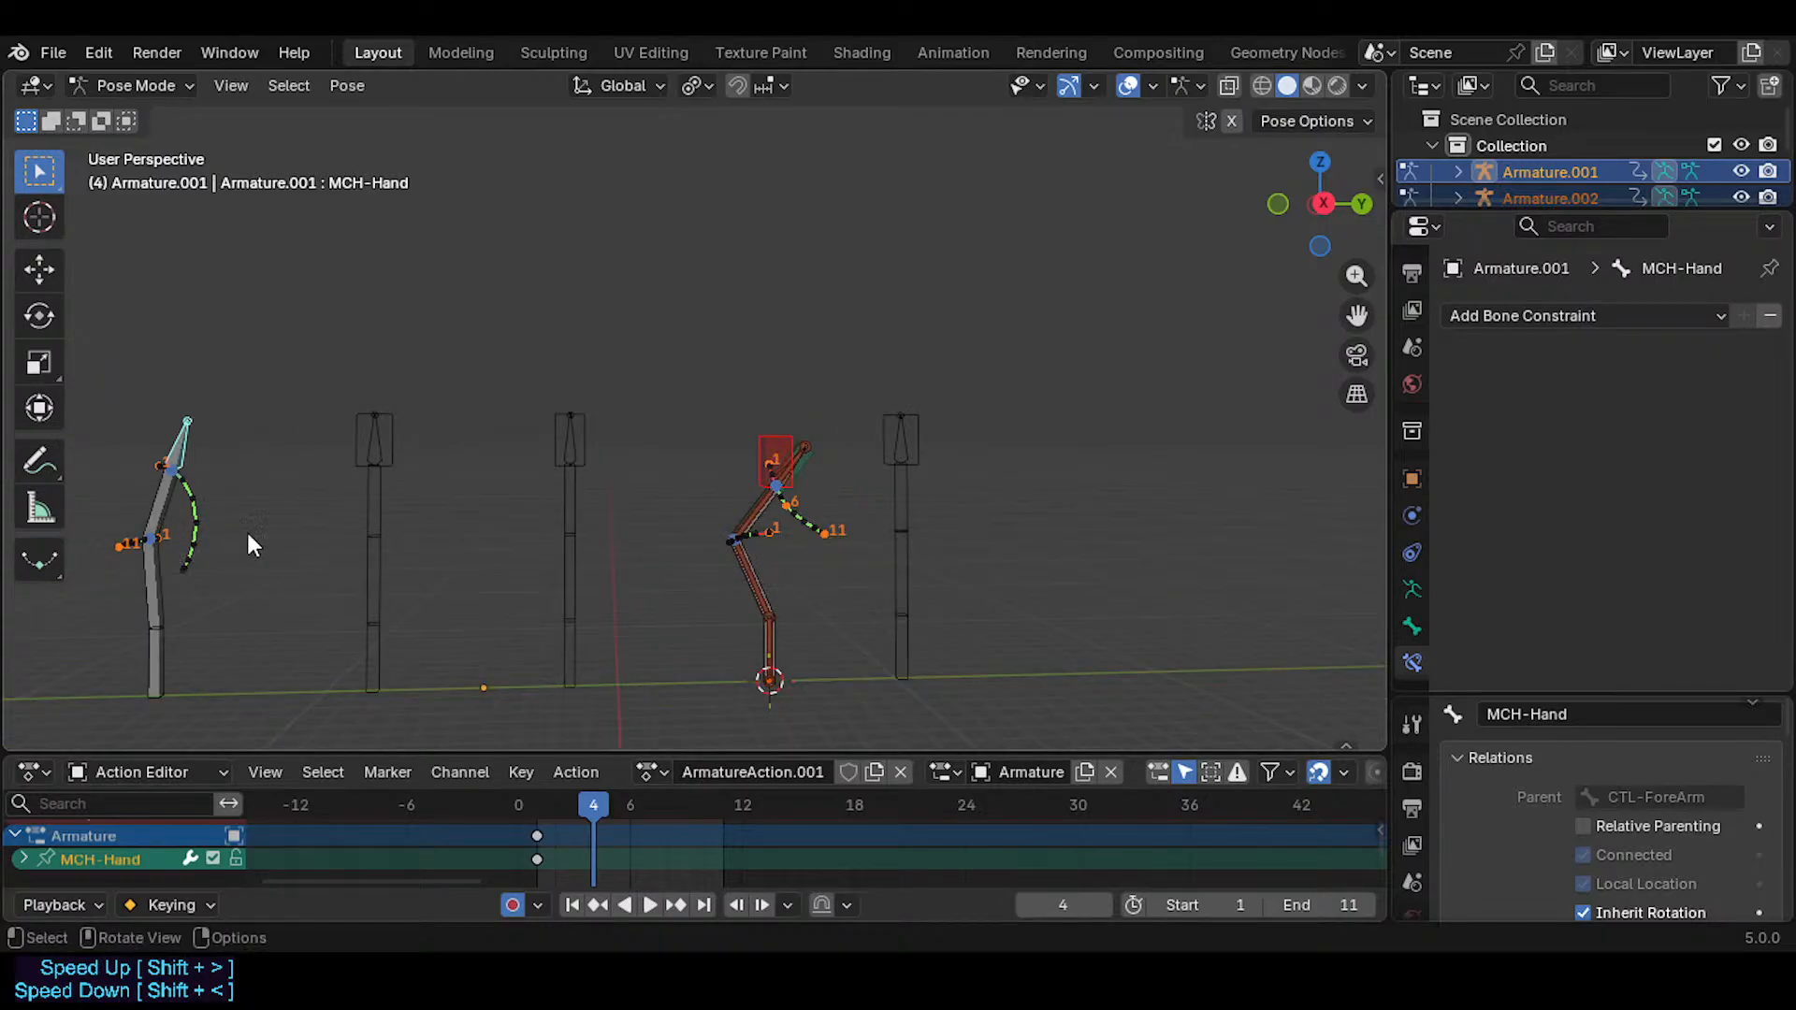
left_click_drag(593, 797, 723, 806)
- Clear Armature.002's motion paths and move MTR-IK-Hand down and back at frame 11
left_click(803, 505)
key("alt+m")
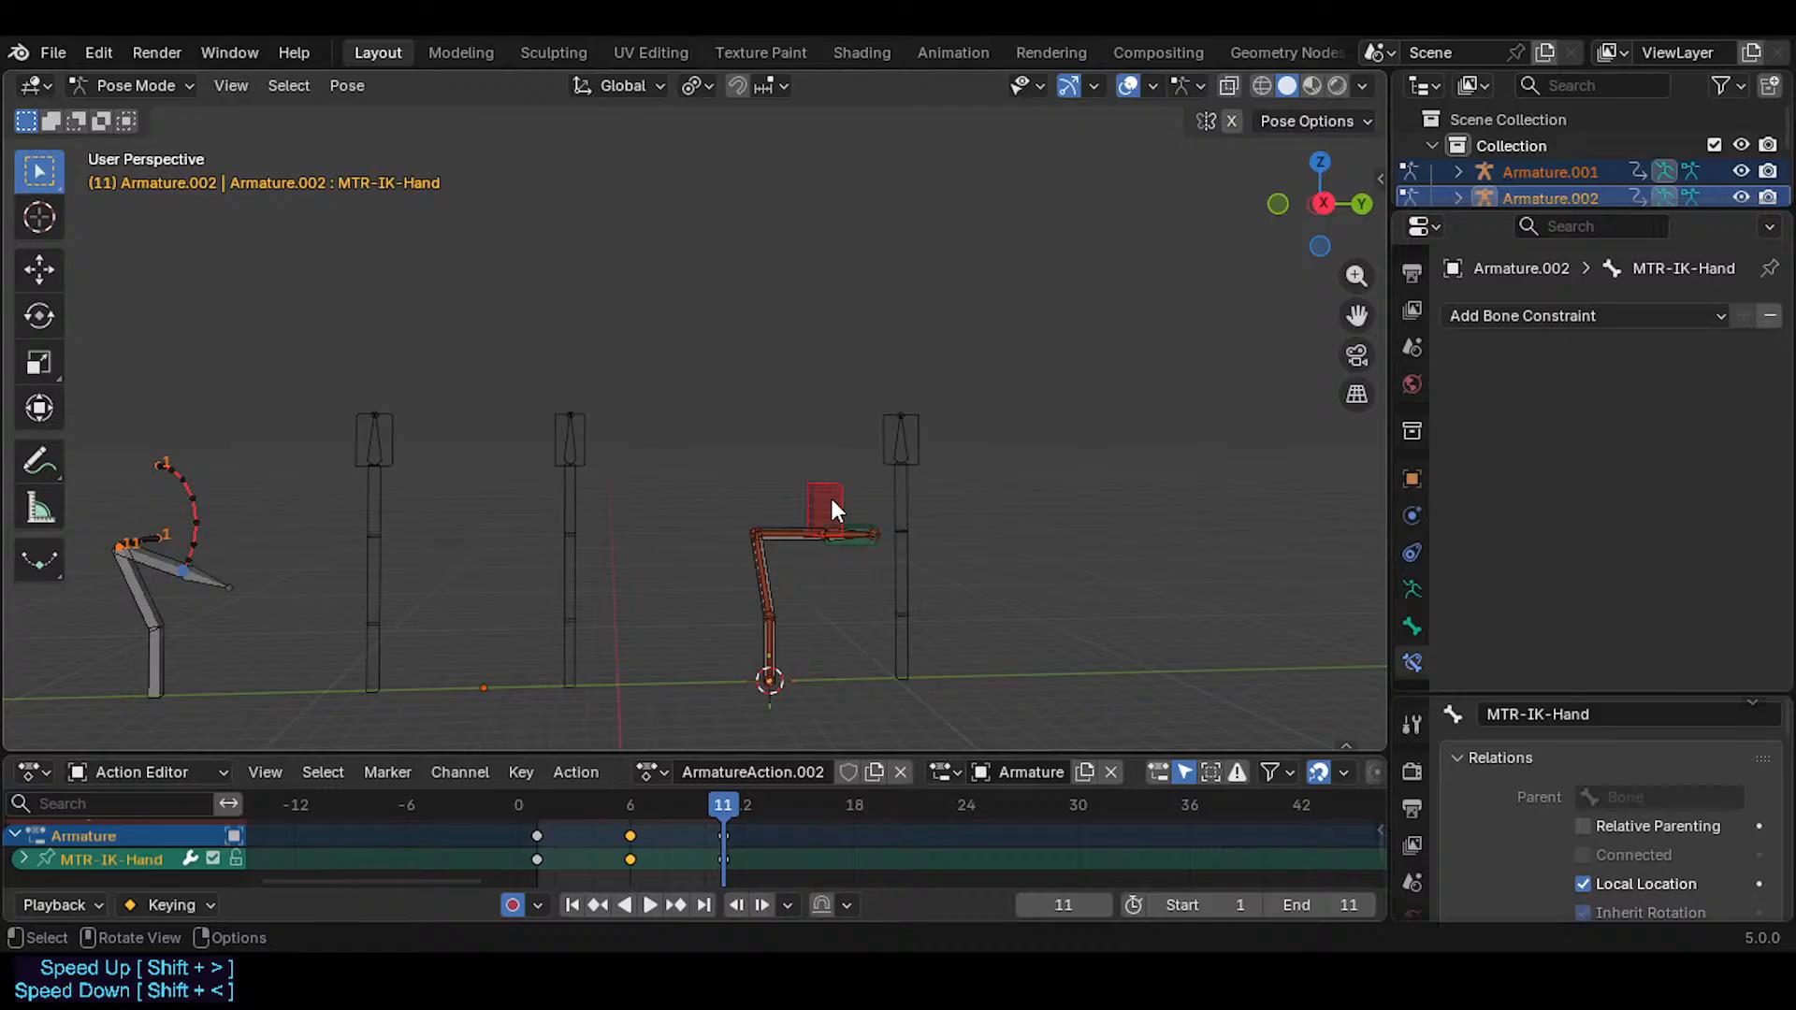
key("g")
left_click(810, 539)
- Calculate motion paths for TWK-Hand and MTR-IK-Hand of Armature.002 over the Scene Frame Range, using Heads
left_click(813, 583)
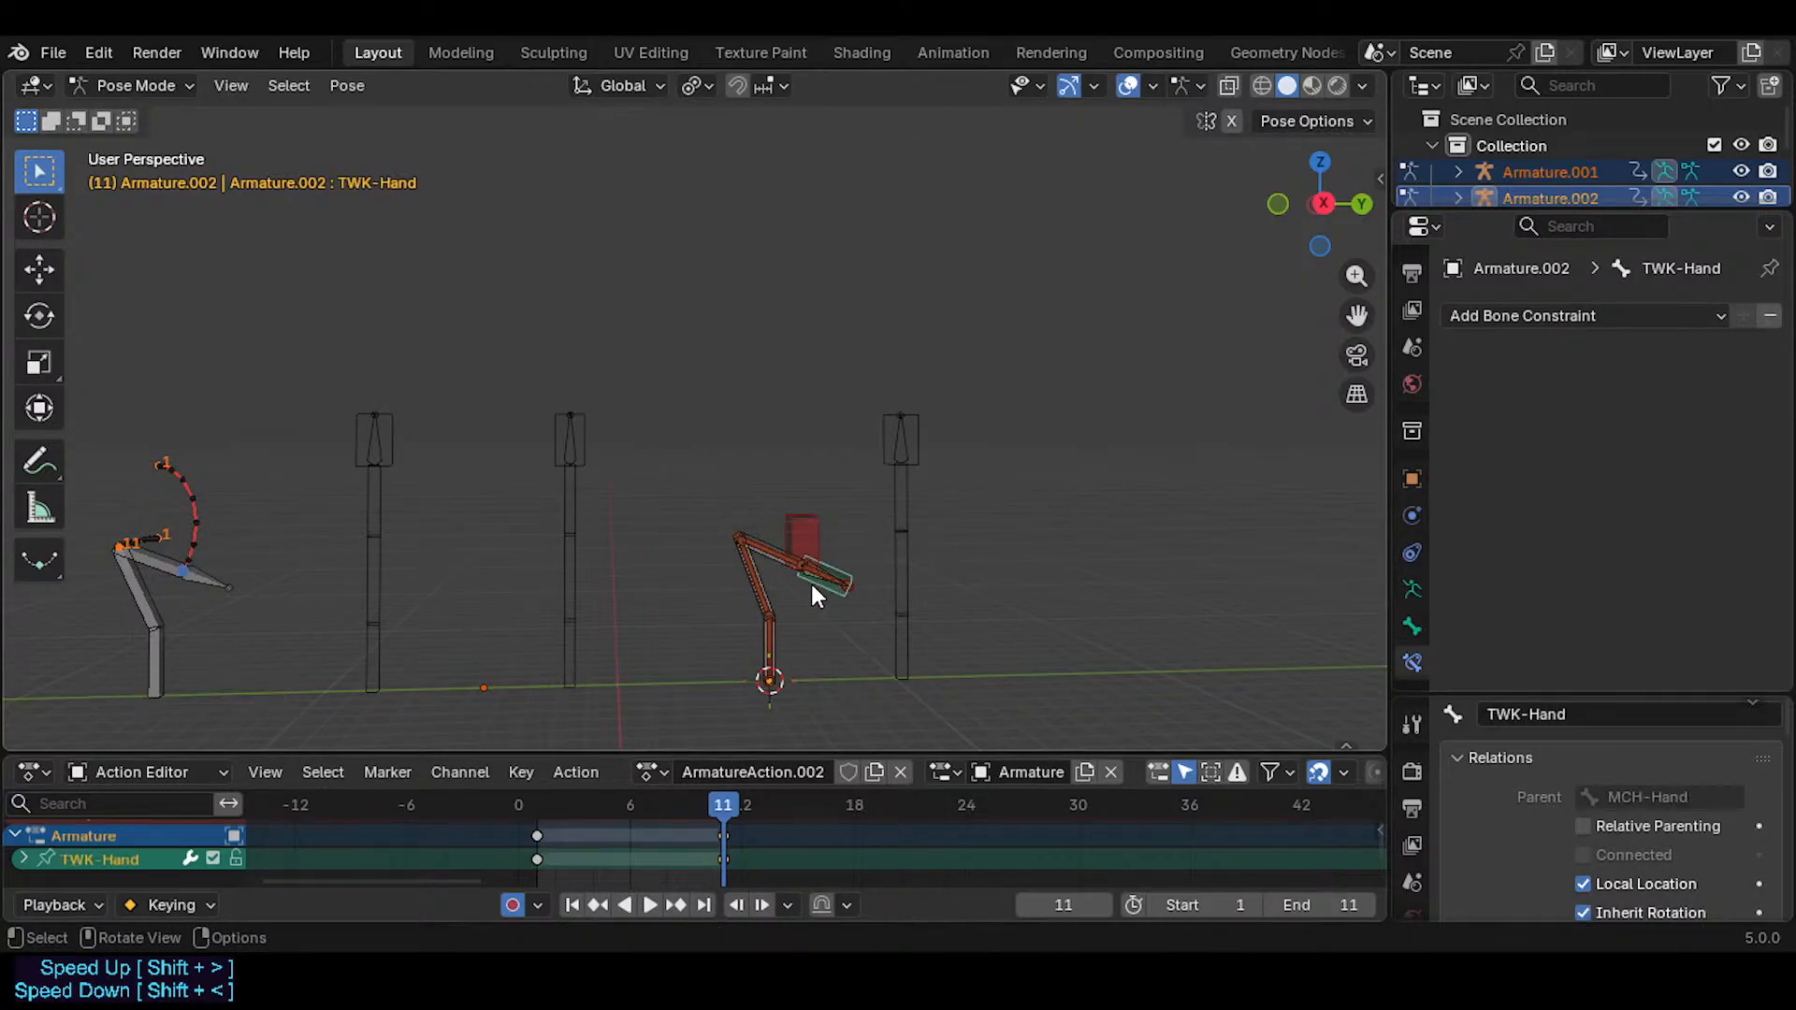
left_click(812, 517, "shift")
key("m")
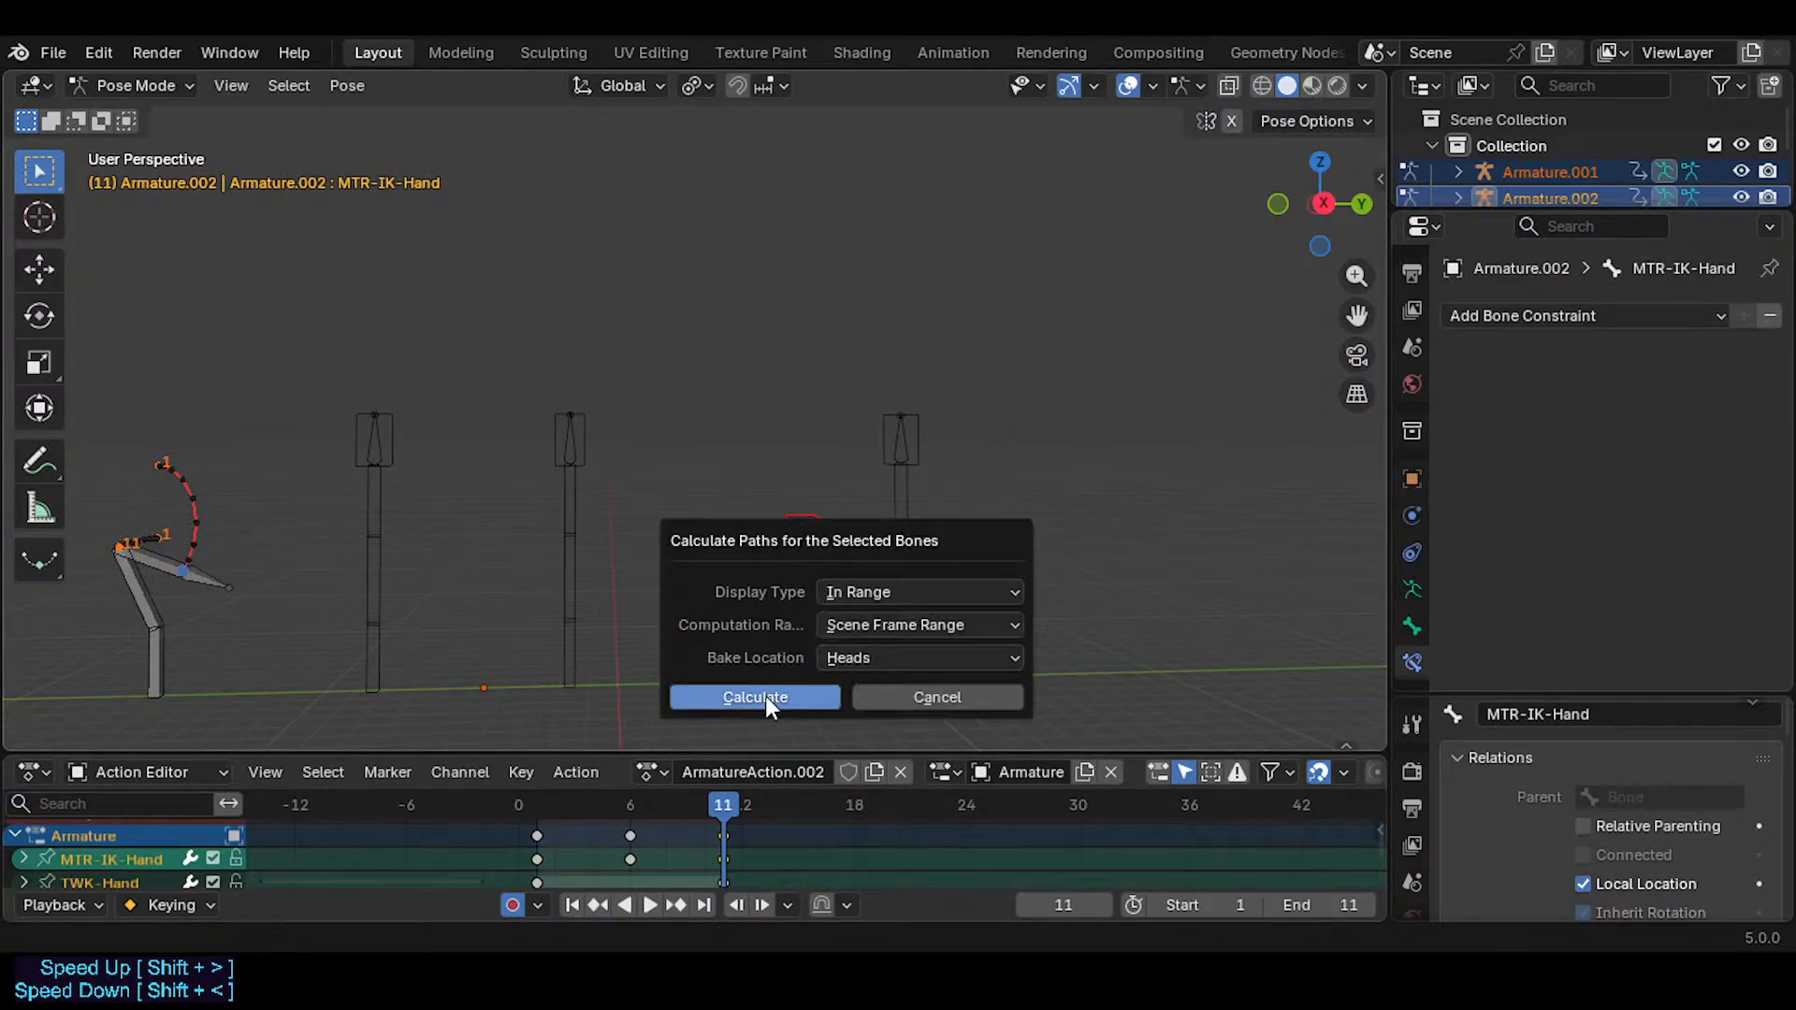
left_click(755, 697)
- Calculate motion paths for Armature.002's CTL-ForeArm over the Scene Frame Range, baked at Heads
left_click(768, 556)
key("m")
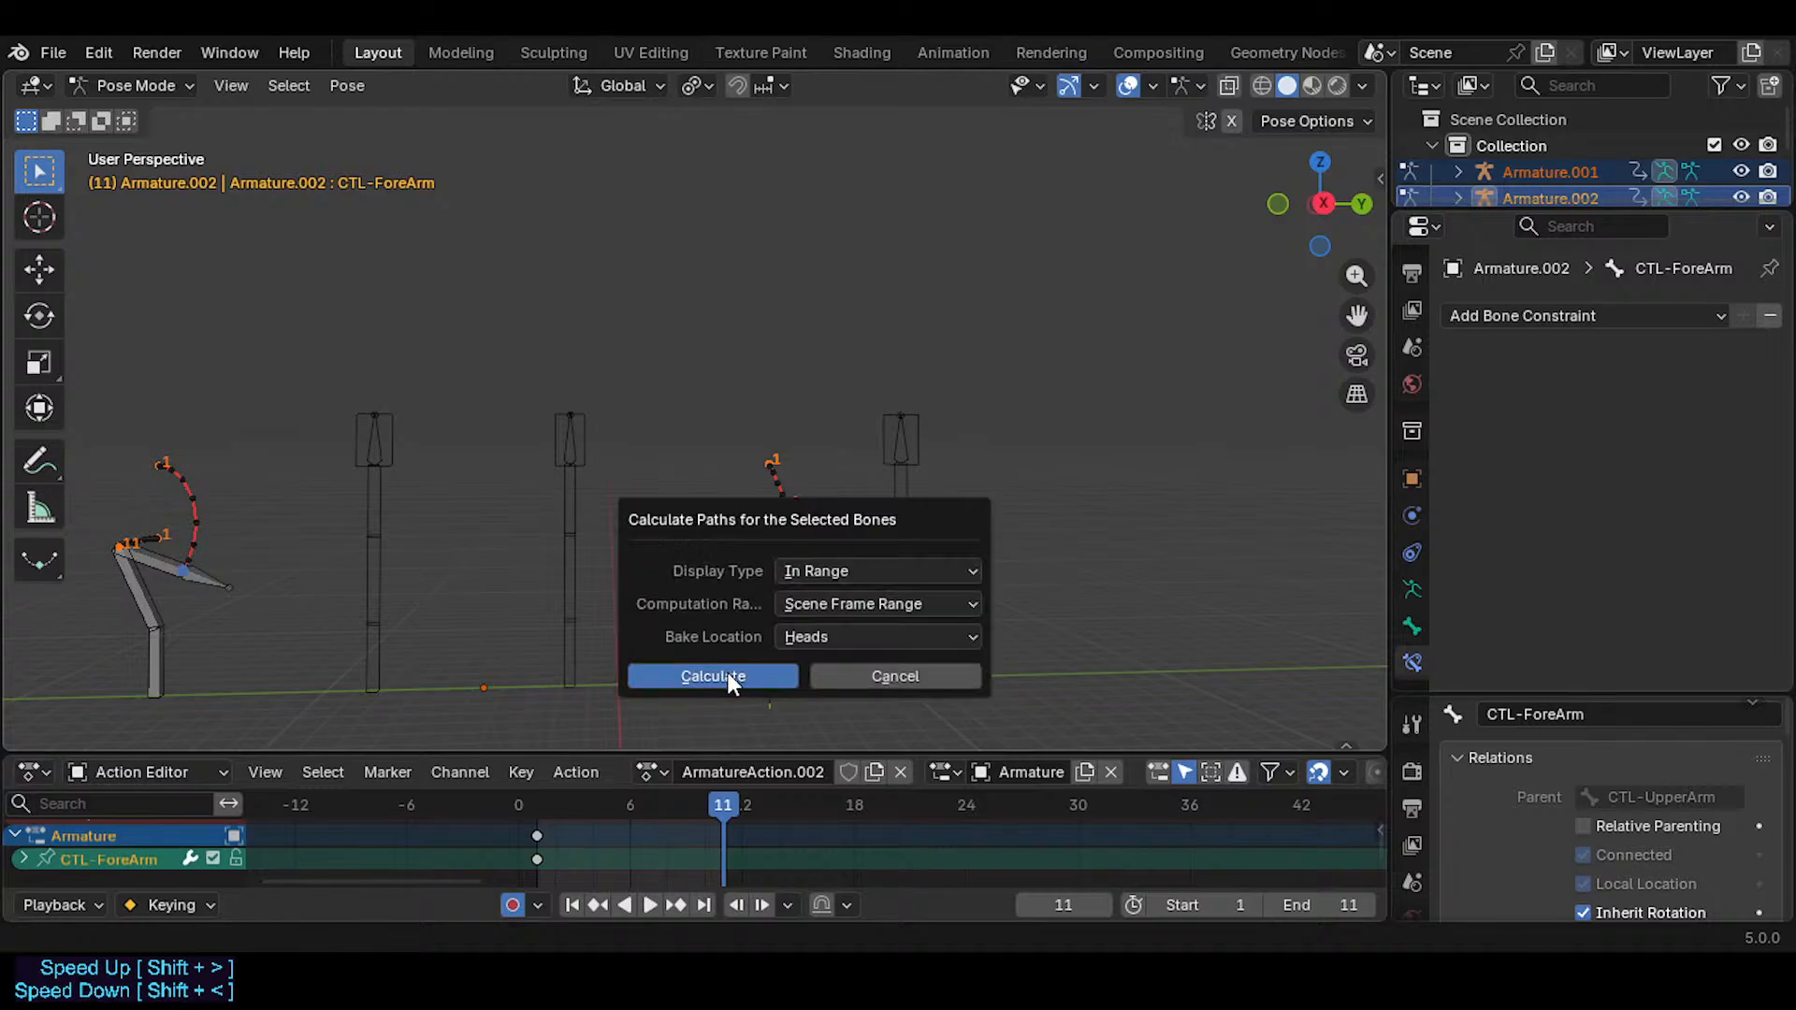
left_click(728, 672)
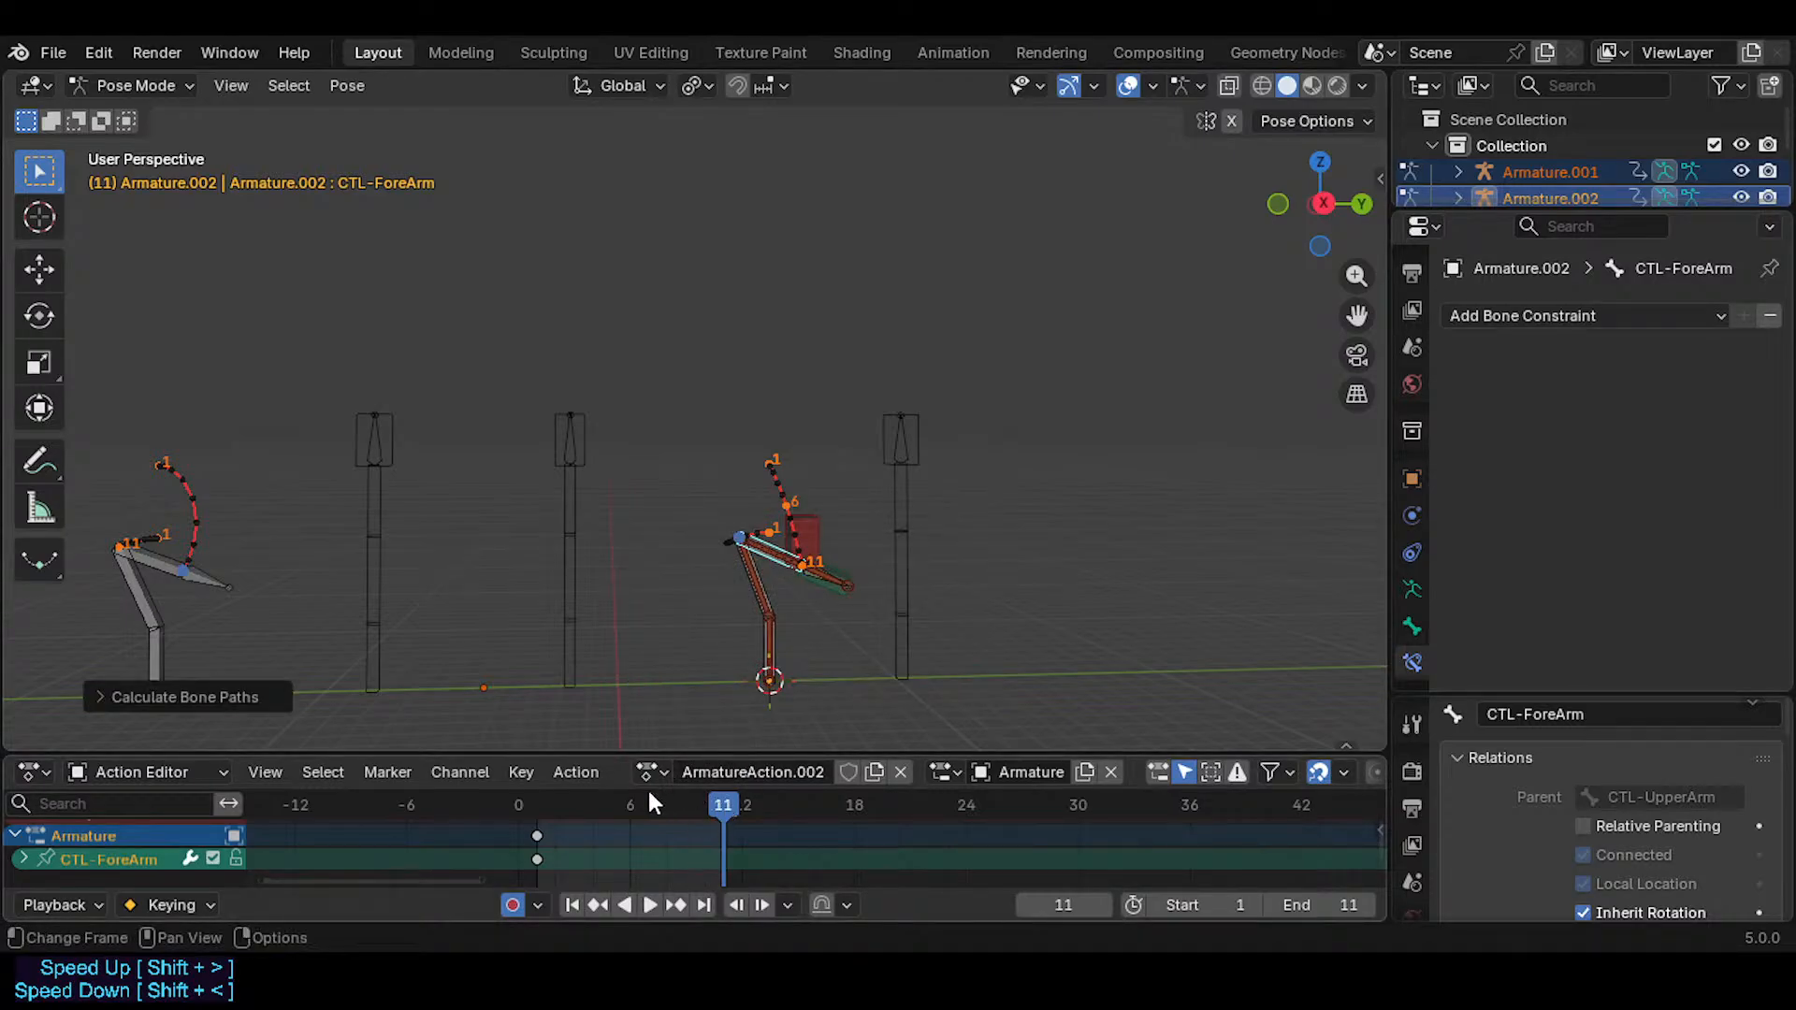
- Scrub back to frame 5 and examine the hand and elbow paths of Armature.002
left_click_drag(722, 804, 610, 815)
scroll(782, 580, "up", 3)
middle_click_drag(782, 579, 689, 563)
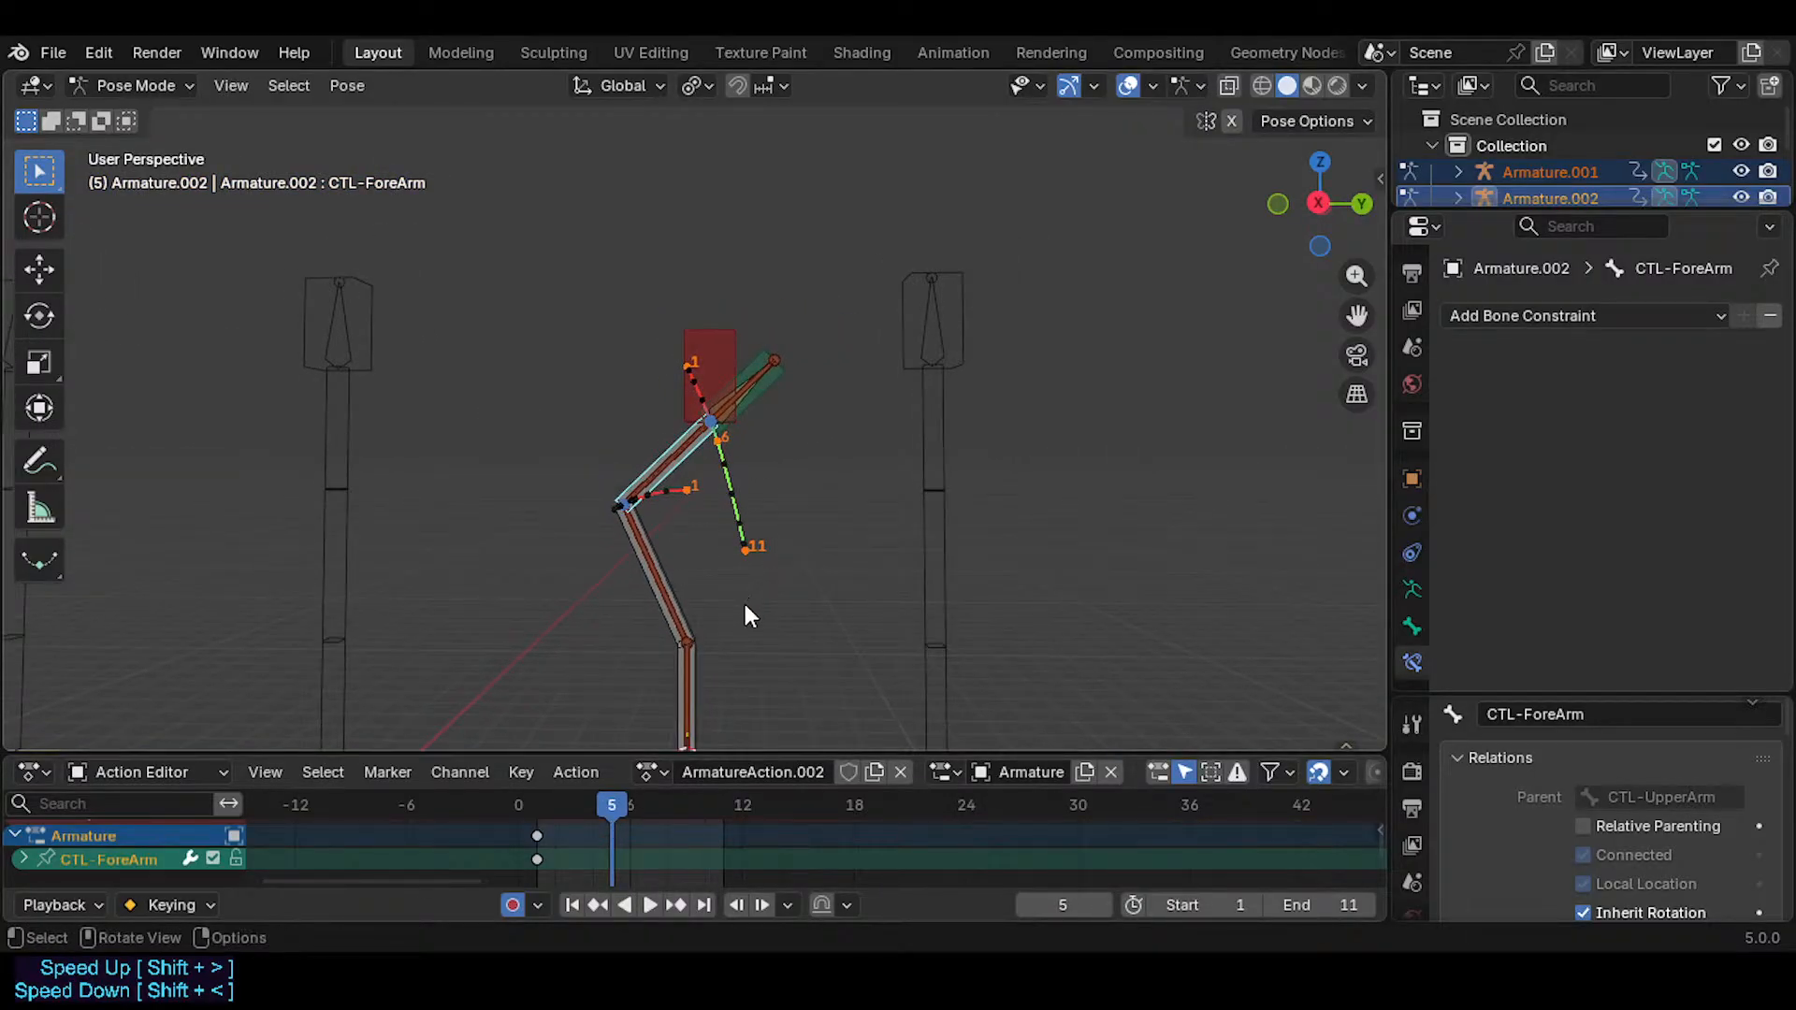
scroll(760, 561, "up", 2)
scroll(681, 535, "down", 2)
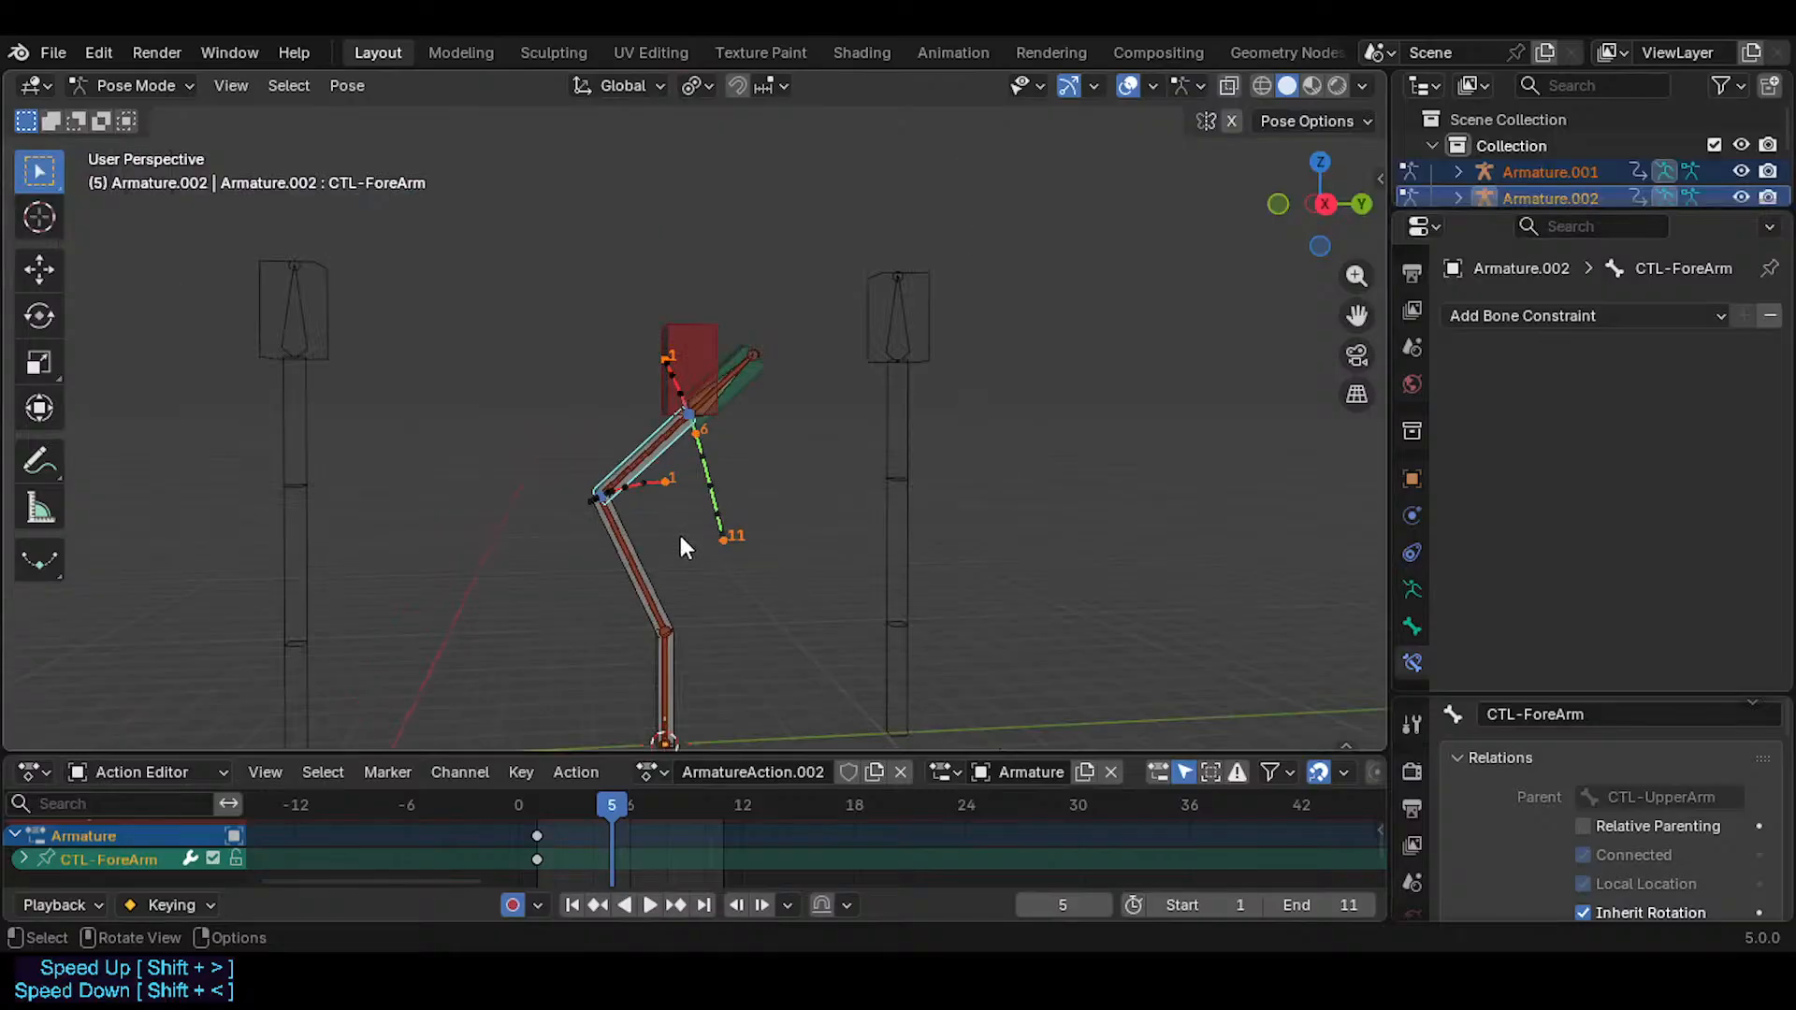
mouse_move(681, 535)
middle_mouse_down()
mouse_move(577, 492)
mouse_move(655, 495)
mouse_move(692, 542)
middle_mouse_up()
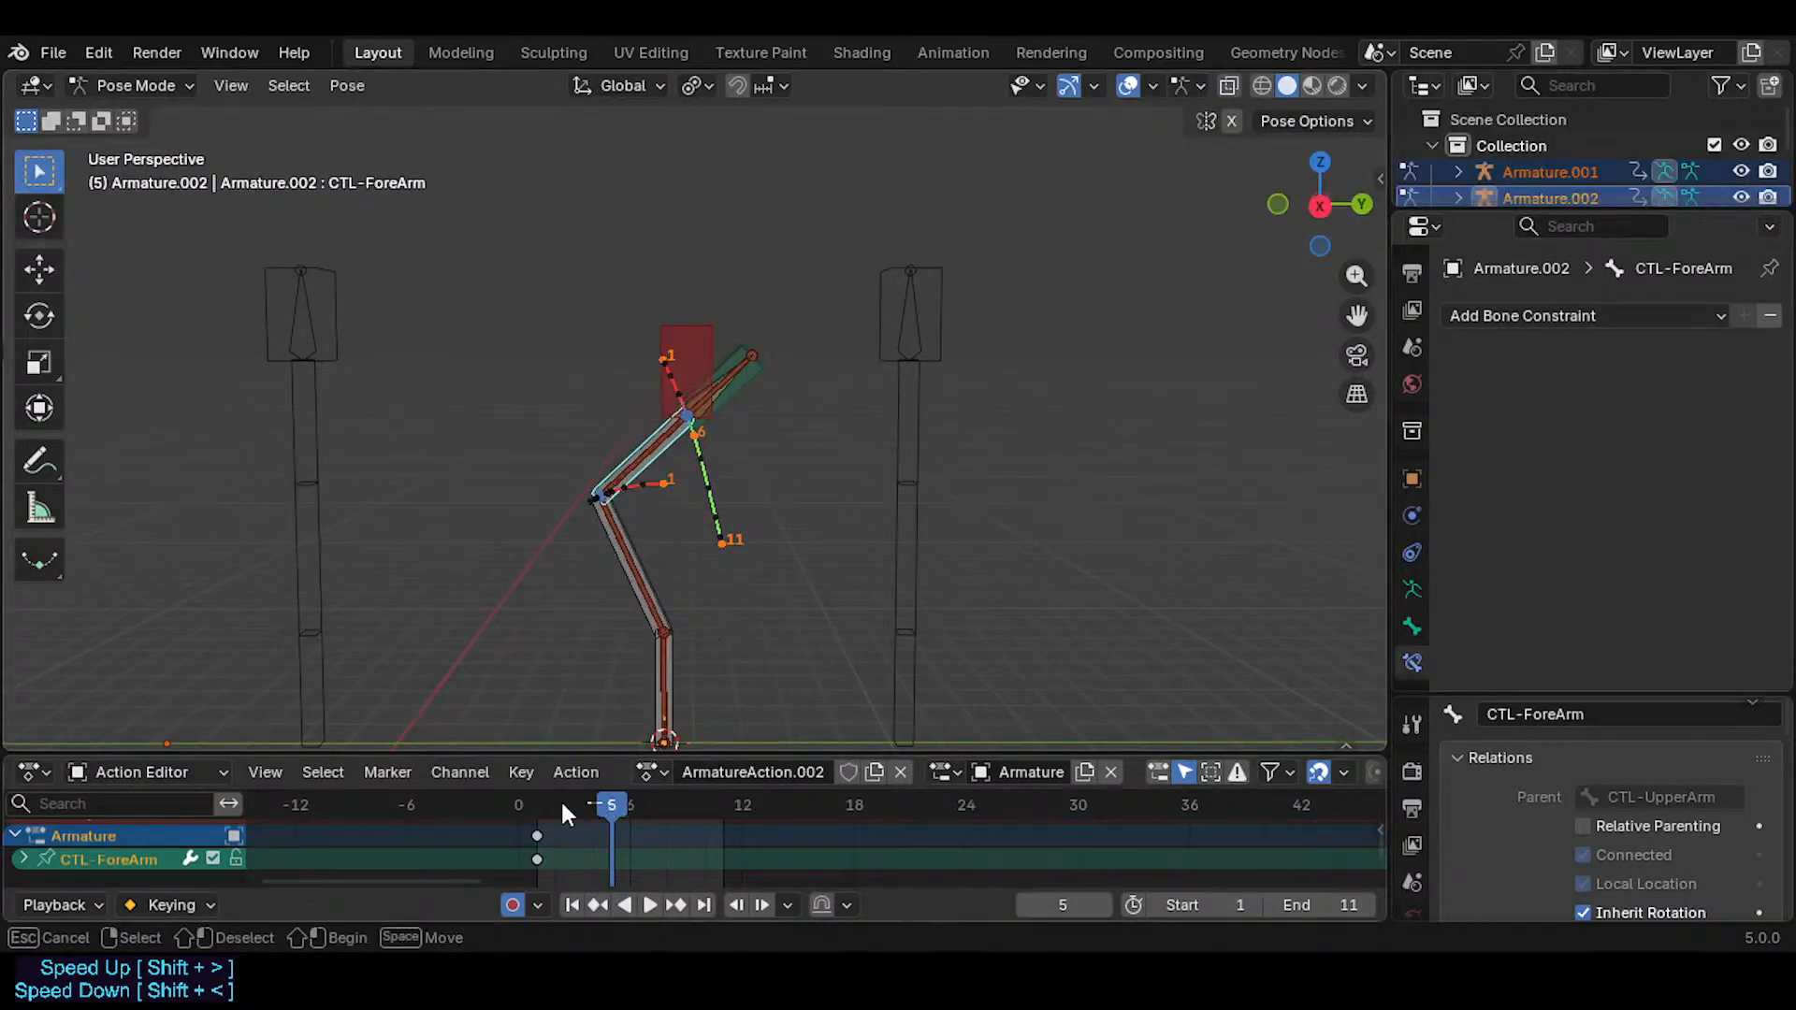
- Delete MTR-IK-Hand's keyframes at frame 6
left_click(707, 392)
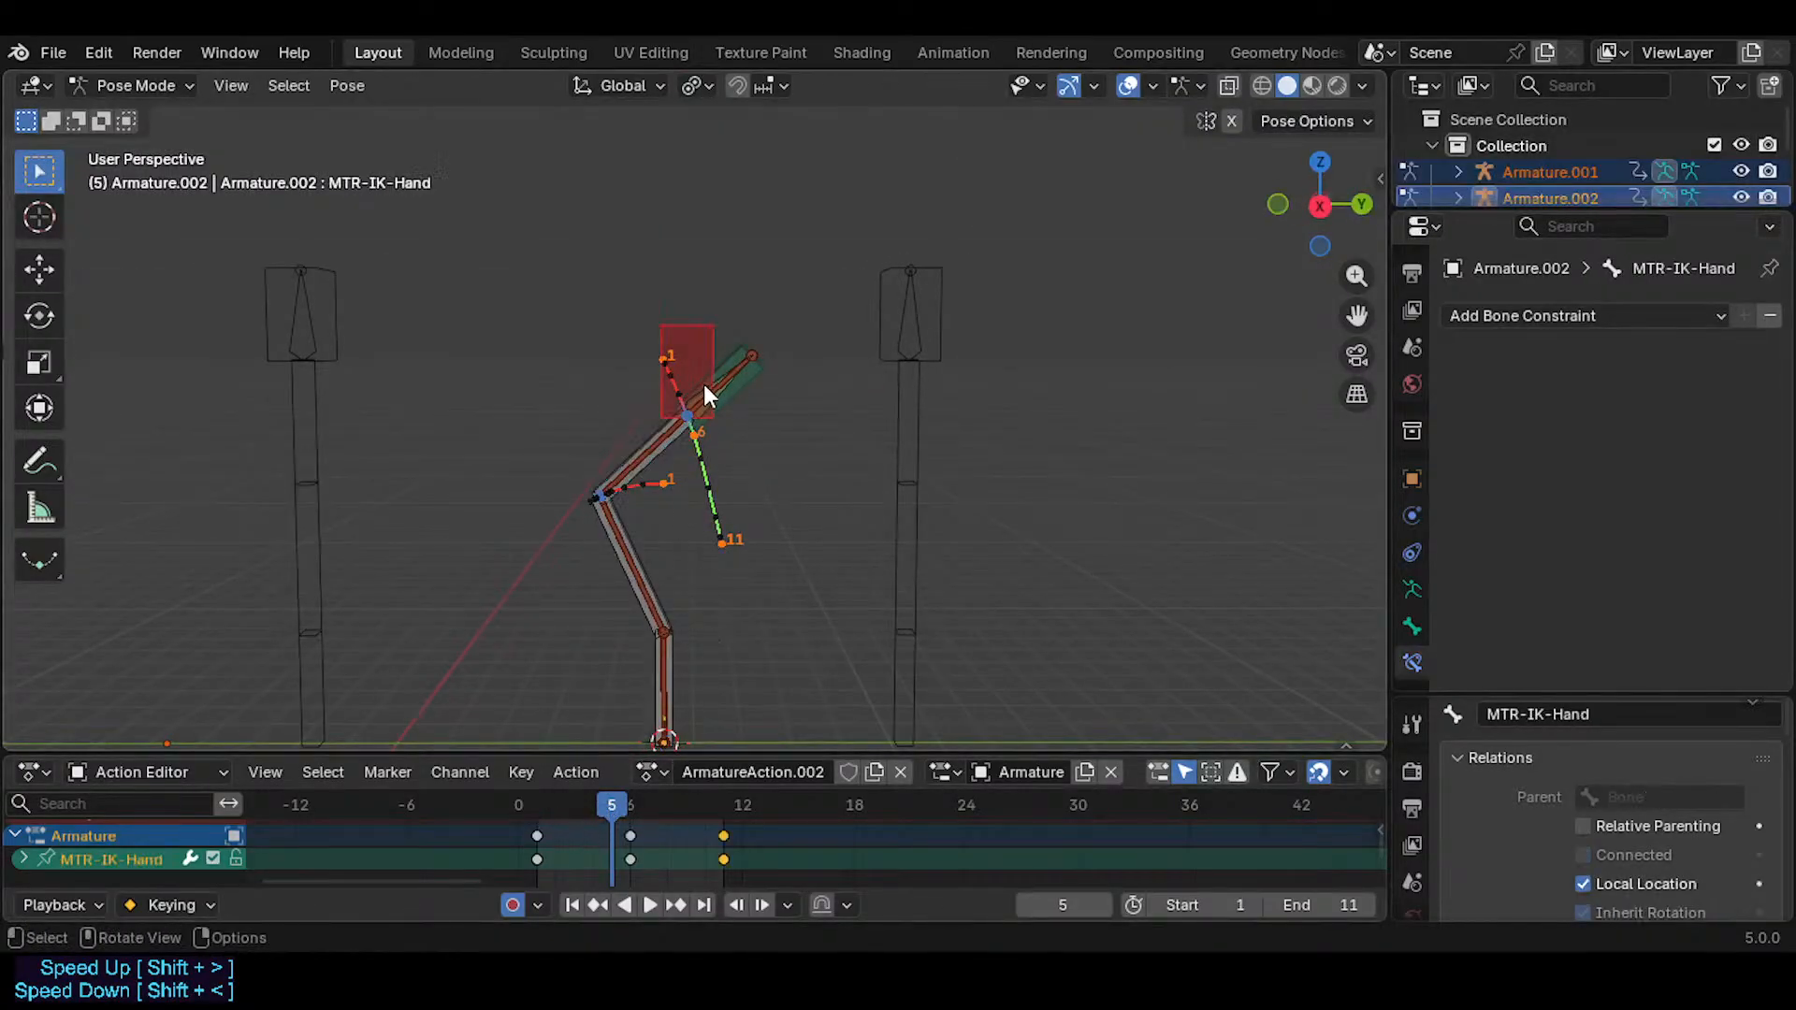
left_click(630, 802)
left_click(636, 844)
key("x")
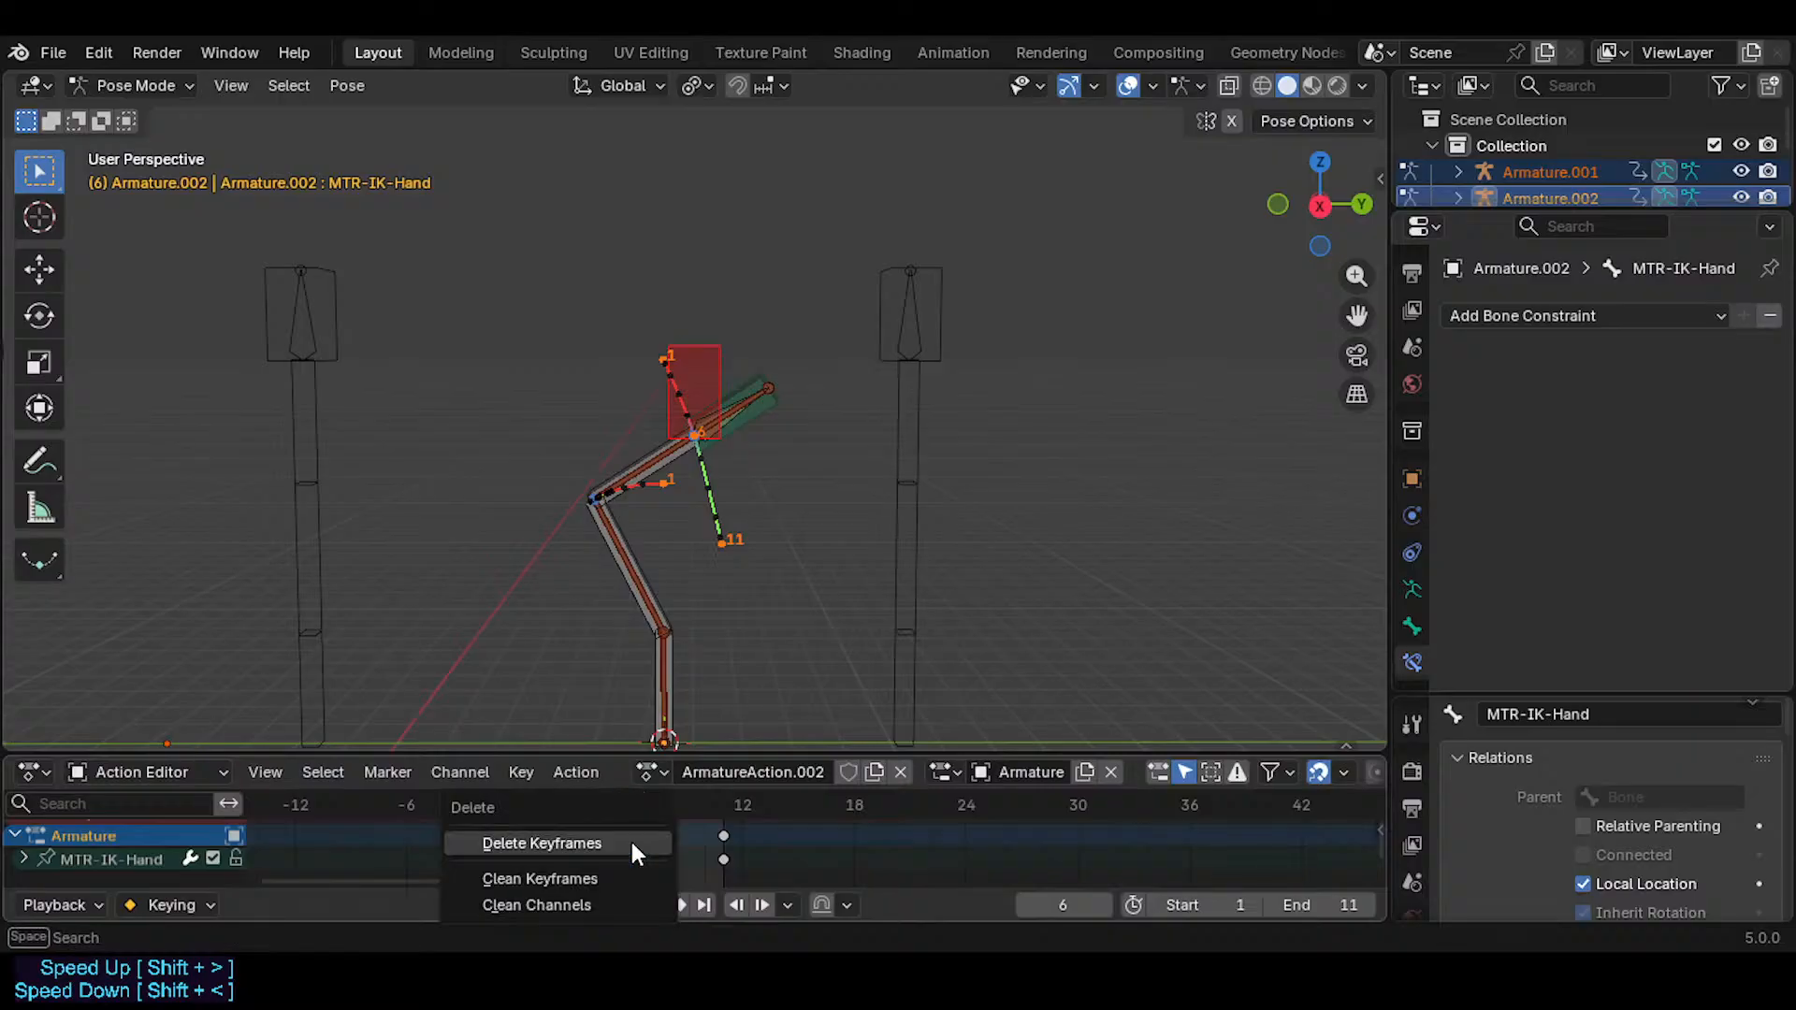
left_click(632, 842)
key("space")
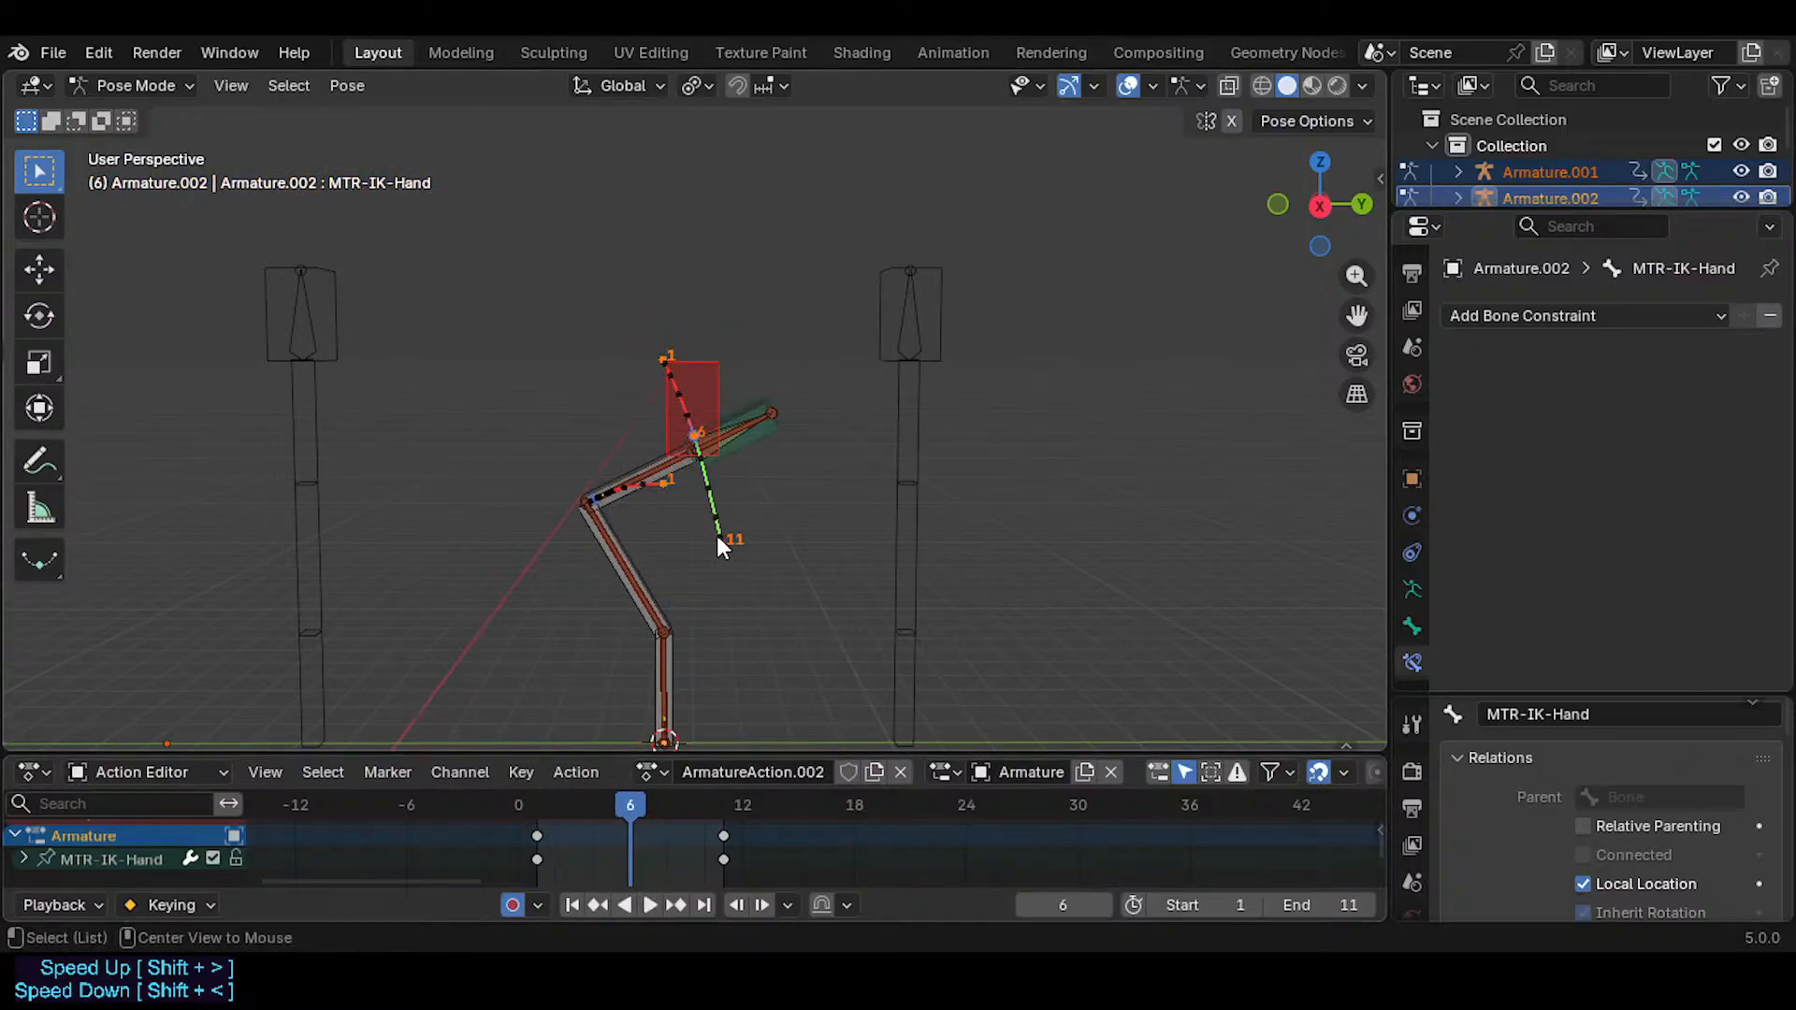
- Clear the old motion paths and recalculate them for CTL-ForeArm, TWK-Hand and MTR-IK-Hand of Armature.002
key("alt+m")
left_click(664, 483)
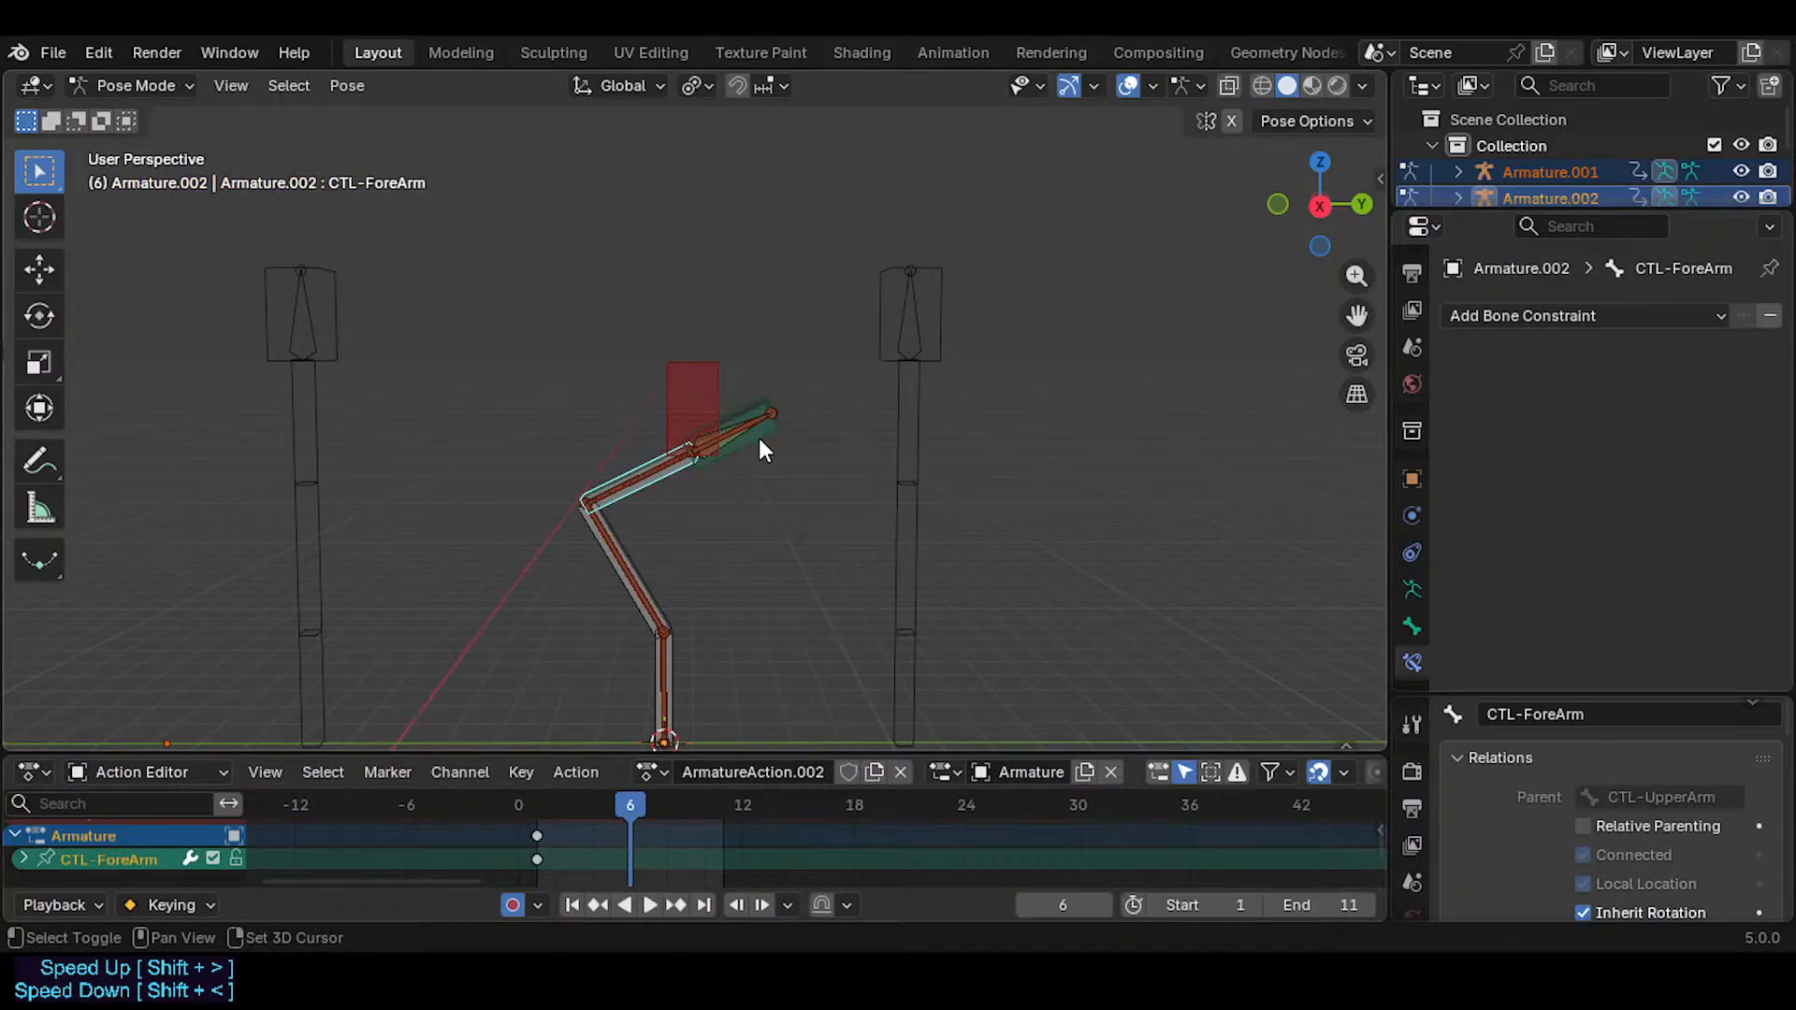
left_click(760, 438, "shift")
left_click(677, 396, "shift")
right_click(677, 397)
left_click(677, 664)
left_click(658, 715)
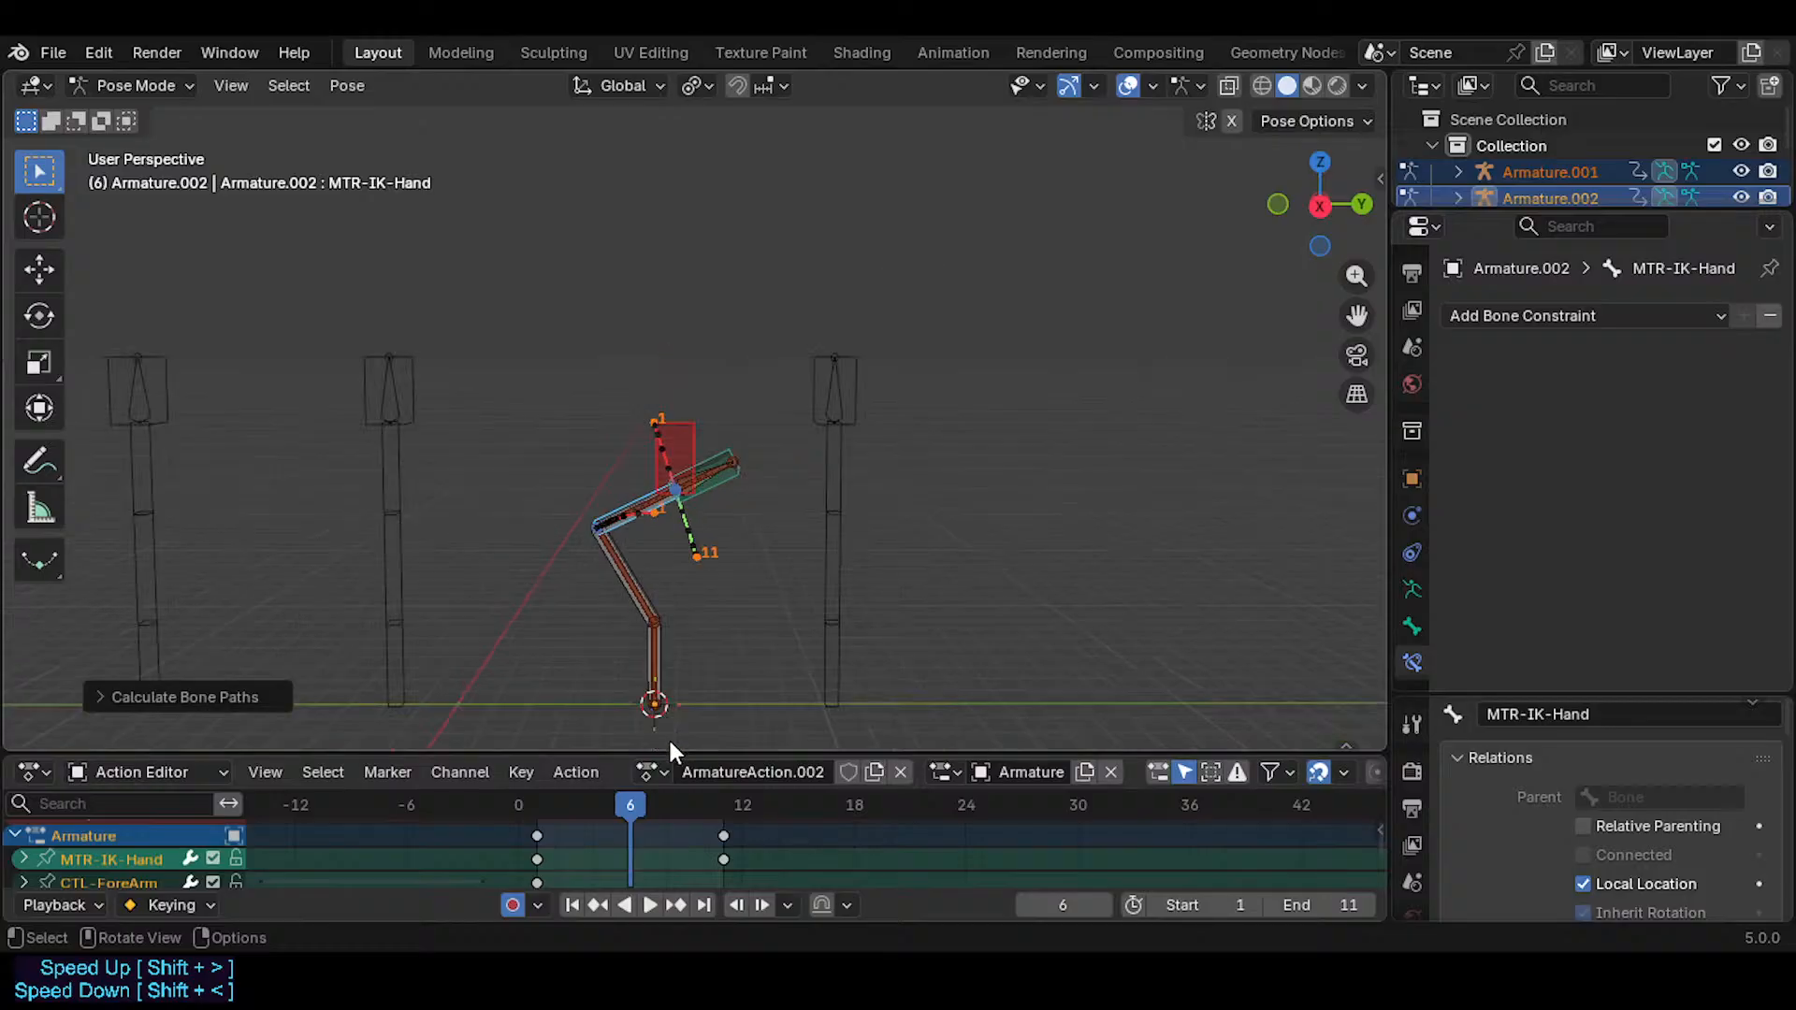
- Scrub between frames 6 and 11 to inspect the recalculated IK arm paths, ending at frame 6
left_click_drag(627, 805, 722, 832)
middle_click_drag(617, 654, 784, 613)
left_click(767, 610)
left_click_drag(744, 806, 630, 812)
middle_click_drag(688, 636, 708, 595)
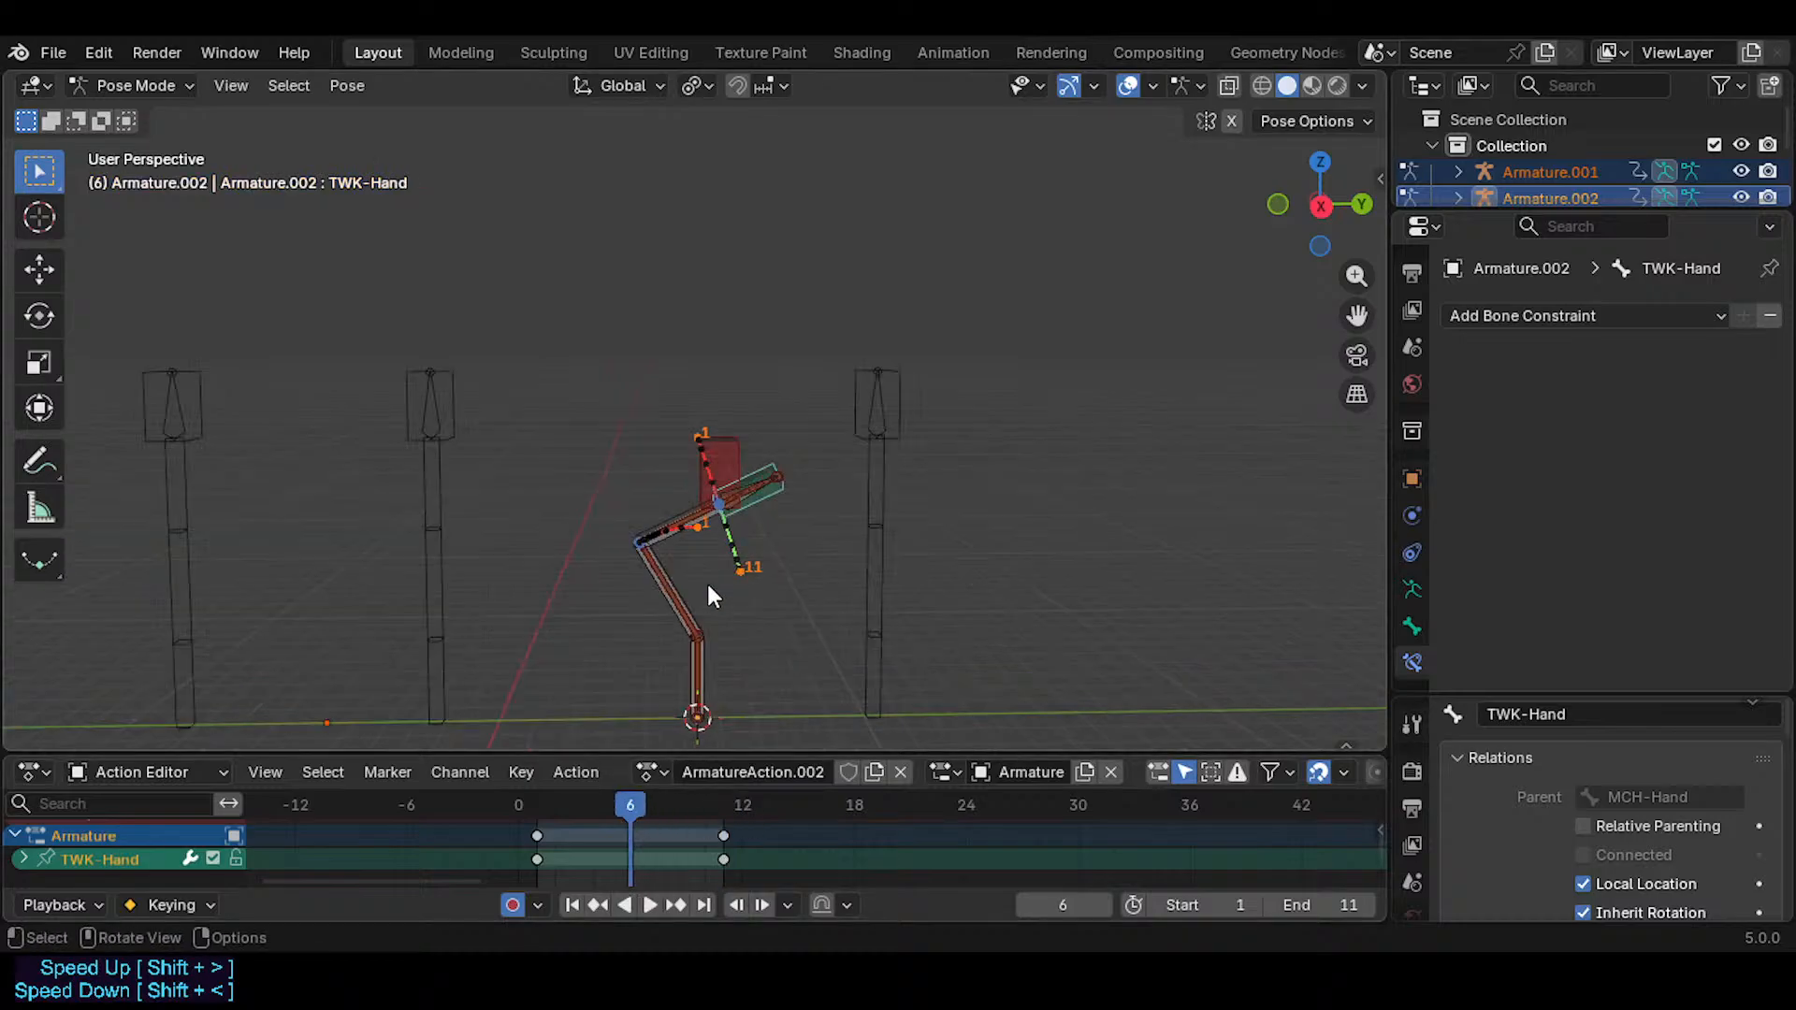
middle_click_drag(745, 470, 726, 484)
- Try moving MTR-IK-Hand forward at frame 6
left_click(733, 450)
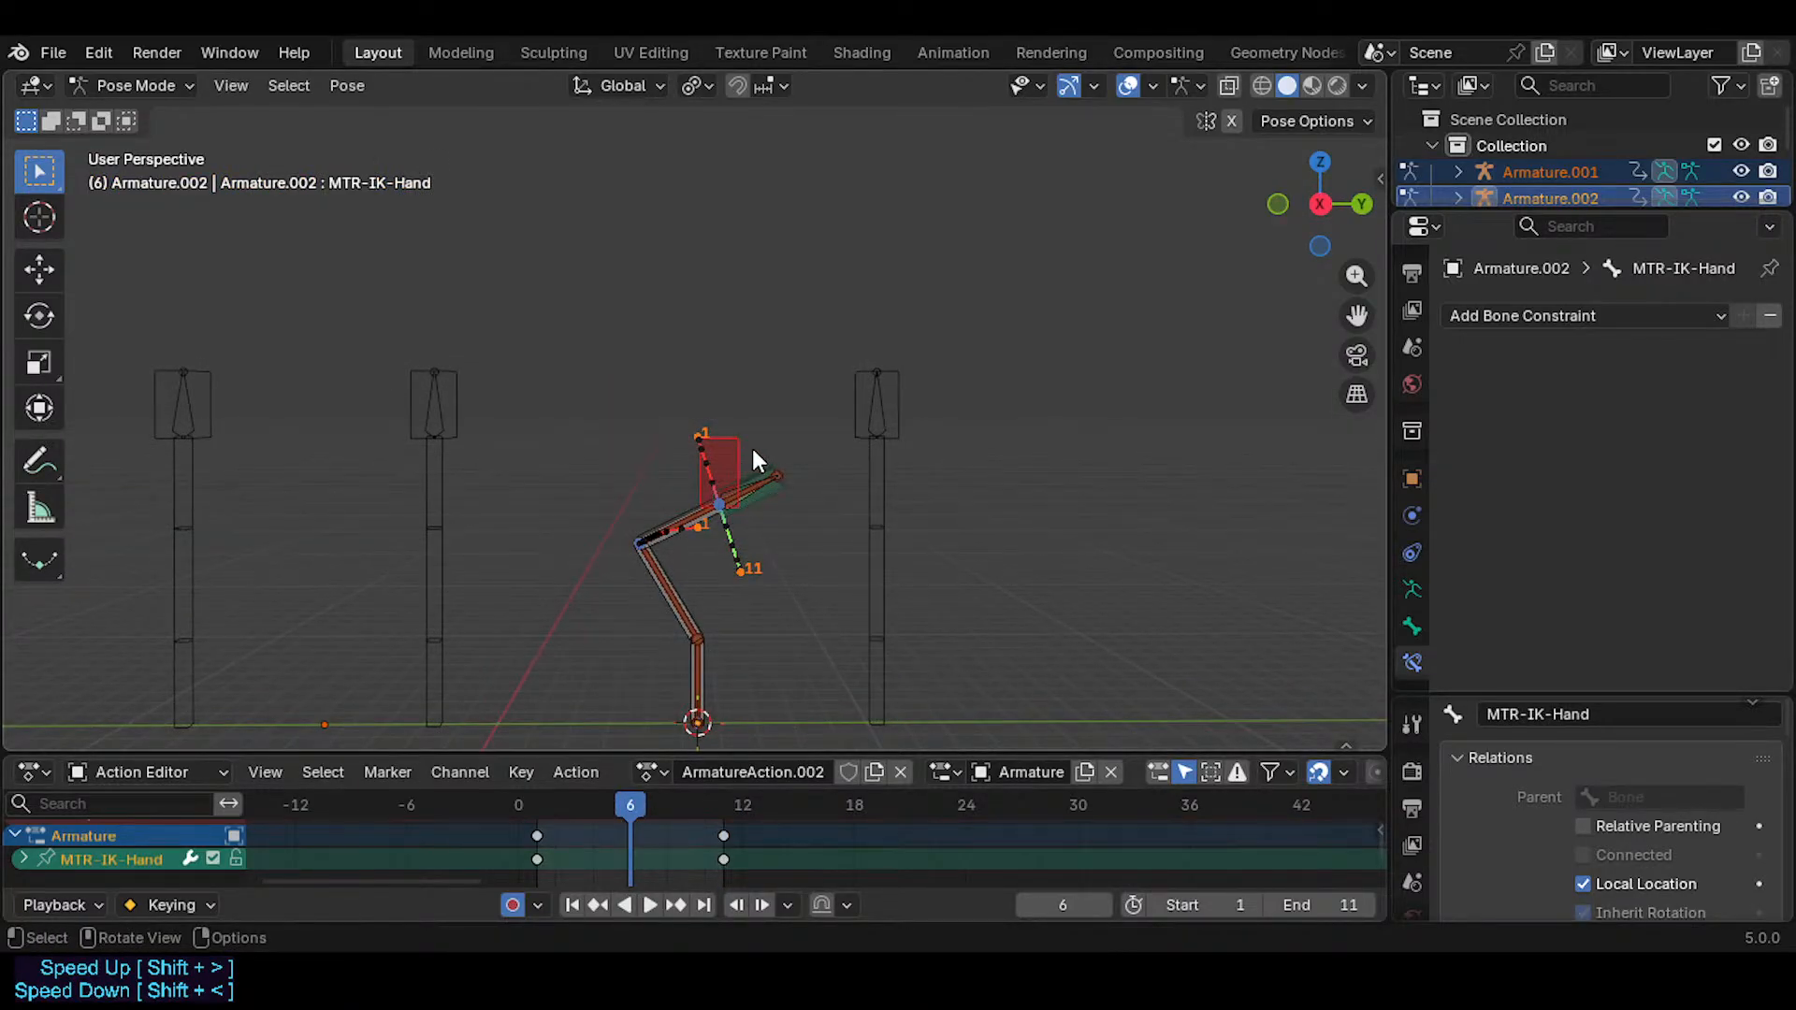
key("g")
left_click(773, 446)
key("ctrl+z")
- Move TWK-Hand forward and slightly up at frame 6 to arc the hand's path, and play the animation
left_click(762, 491)
key("g")
left_click(800, 488)
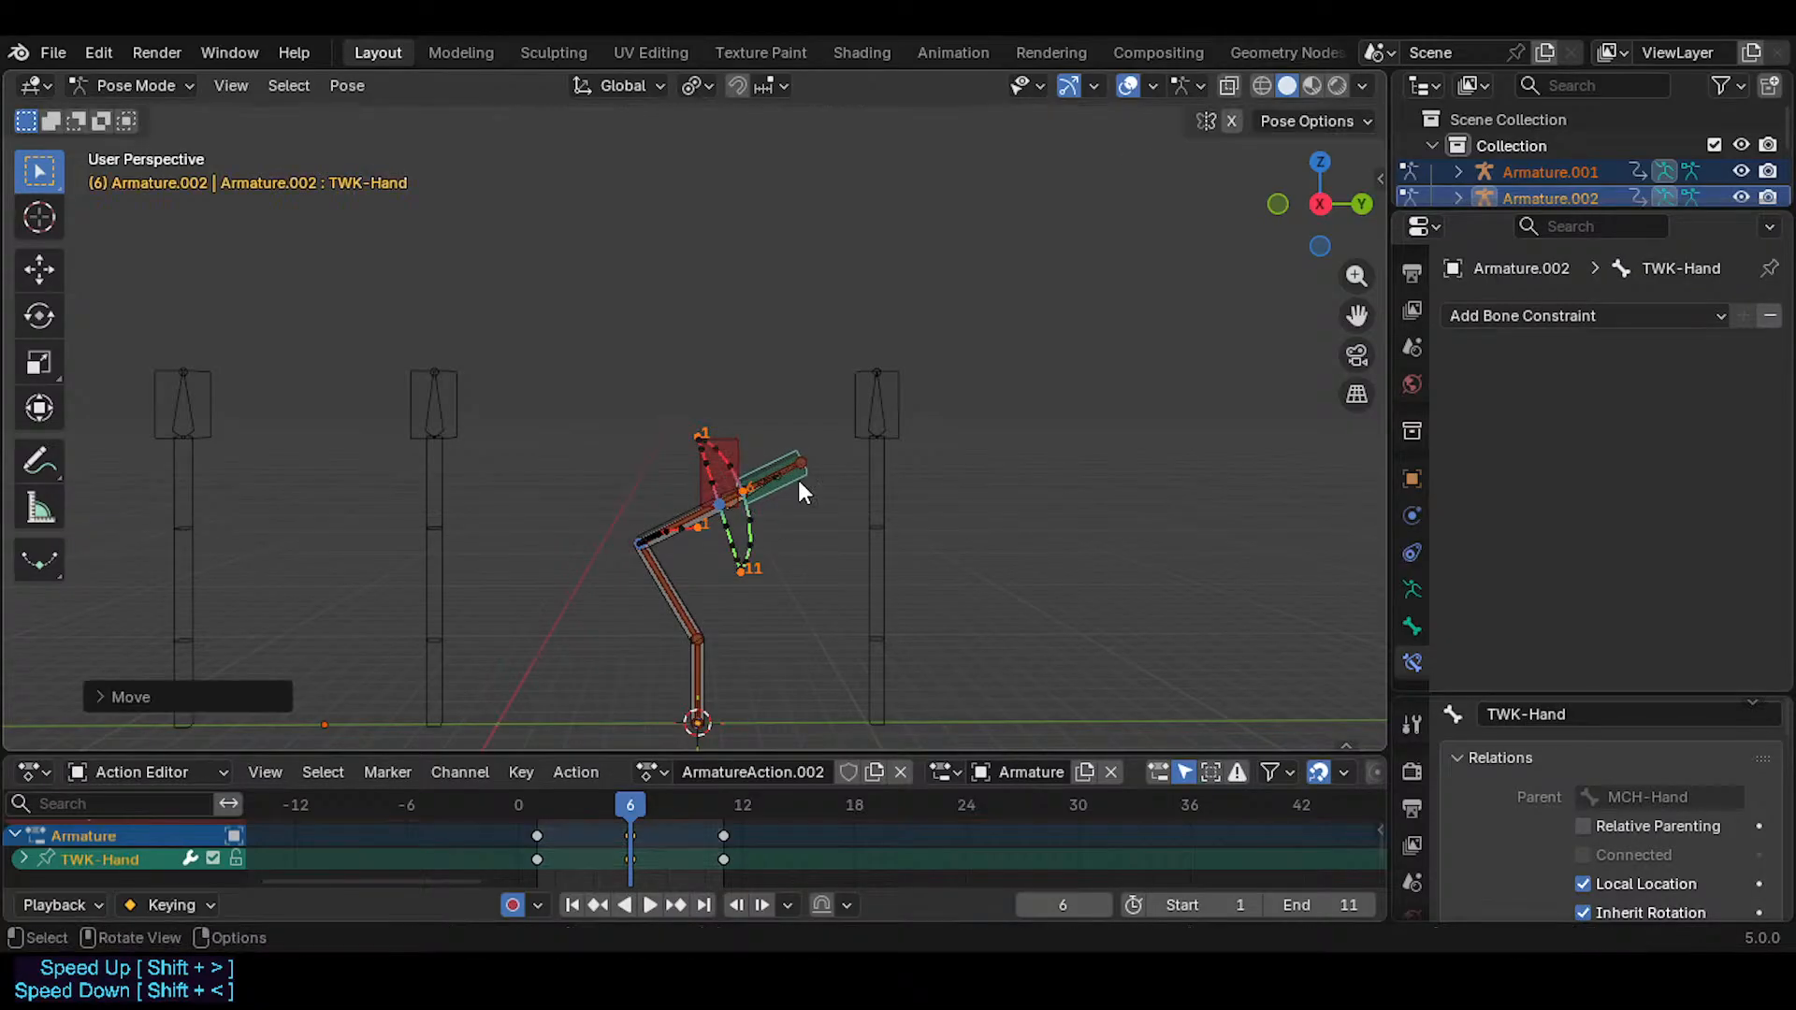
key("space")
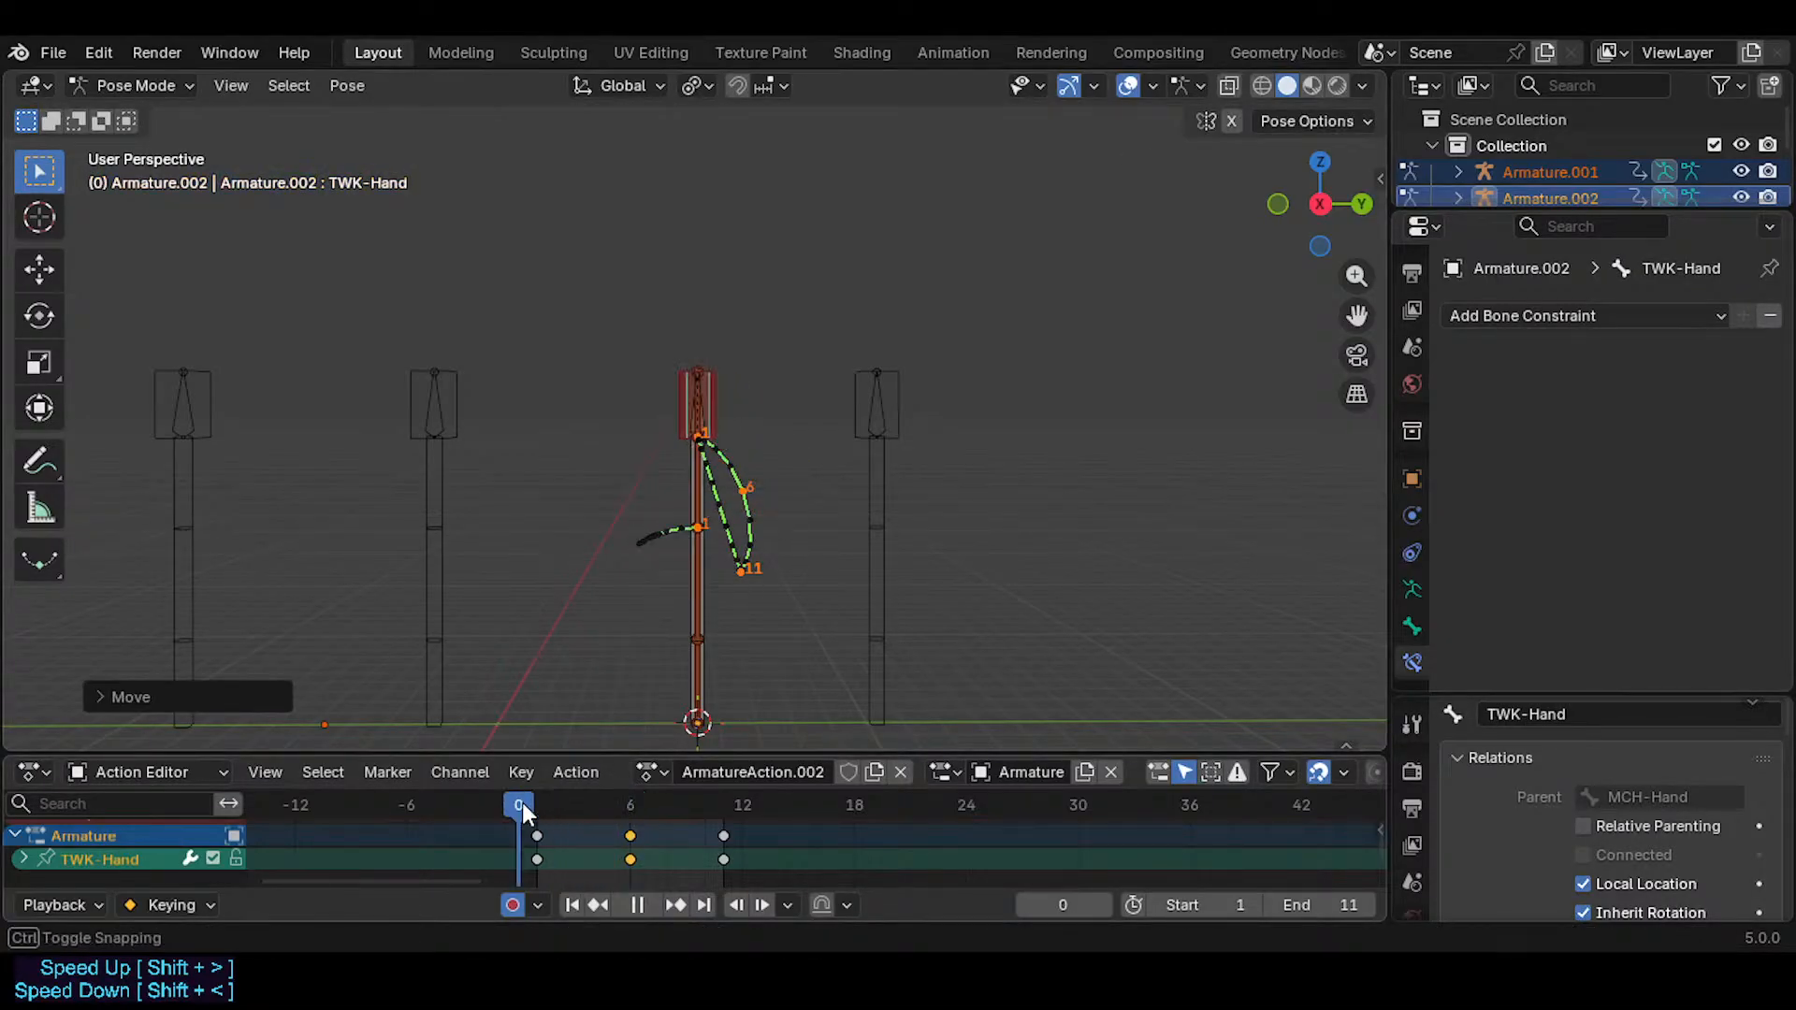
key("Escape")
- Compare the IK hand's arc with the FK arm, scrubbing and playing back around frames 6 to 8
scroll(571, 638, "down", 4)
middle_click_drag(514, 638, 621, 621, "shift")
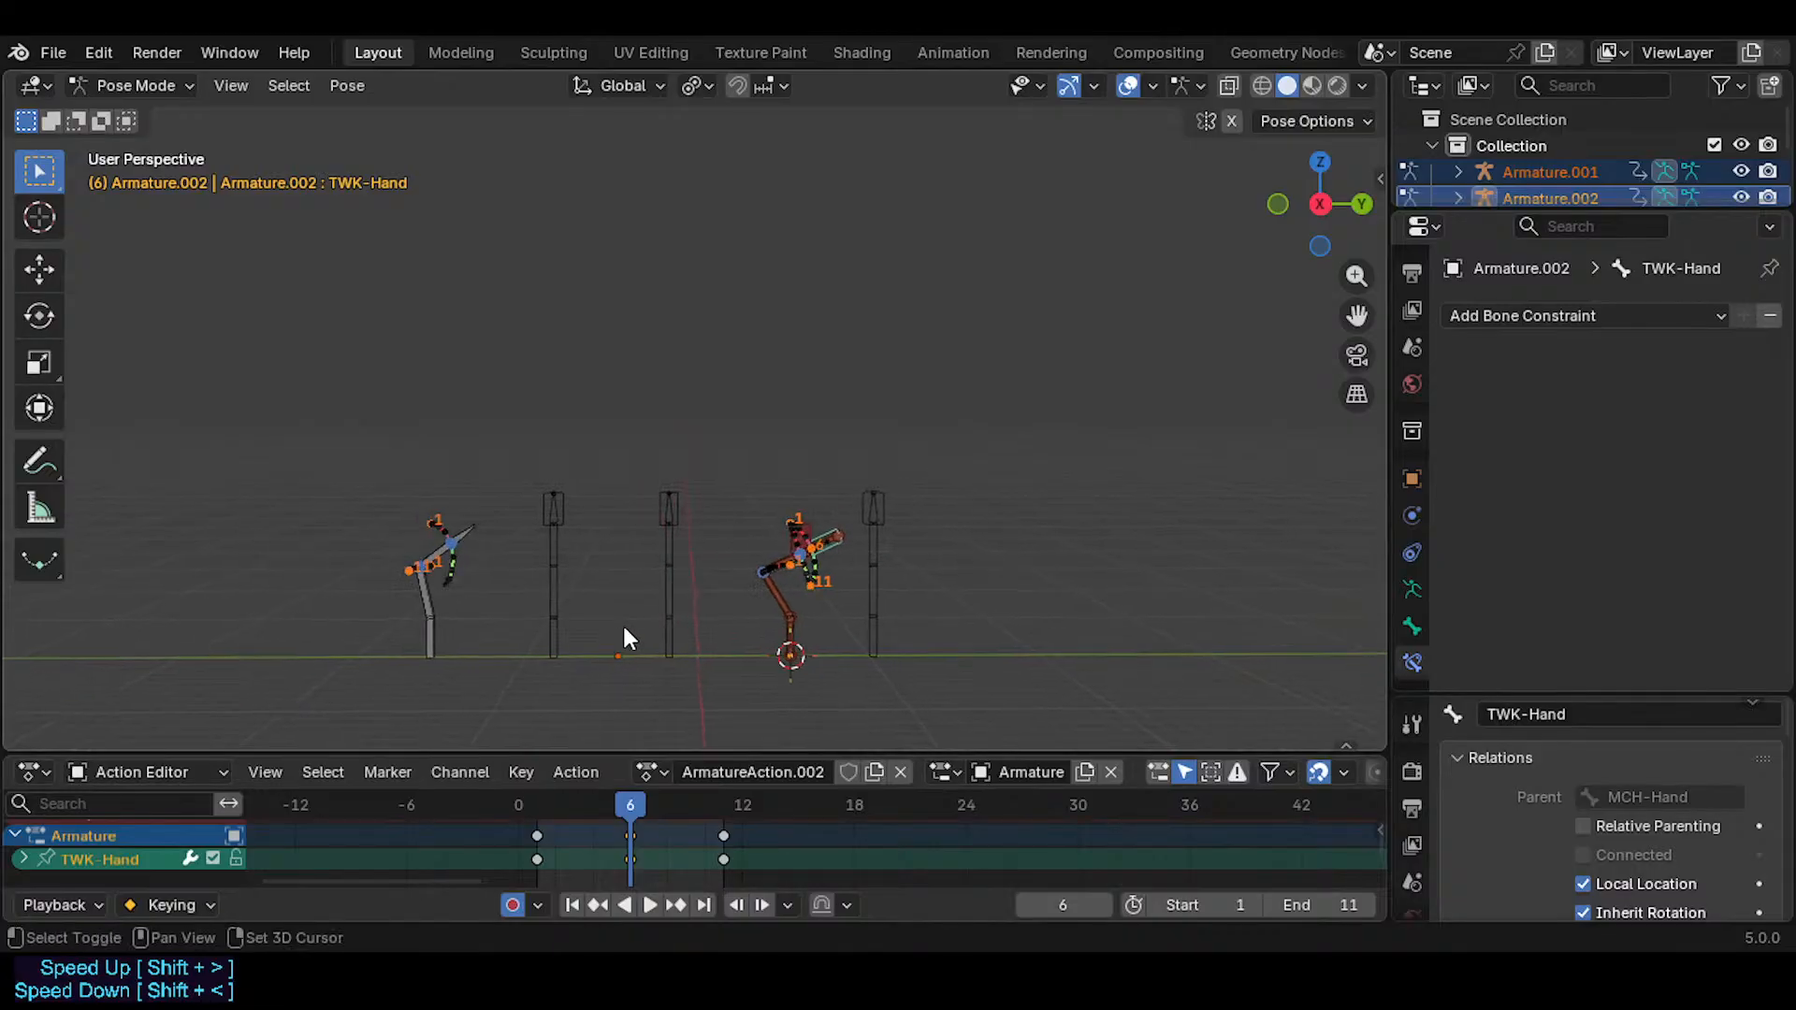
middle_click_drag(453, 563, 452, 524, "ctrl")
middle_click_drag(623, 597, 524, 555, "shift")
scroll(571, 608, "up", 1)
mouse_move(632, 802)
left_mouse_down()
mouse_move(732, 805)
mouse_move(667, 805)
left_mouse_up()
scroll(909, 568, "up", 1)
scroll(783, 517, "up", 5)
scroll(758, 481, "down", 2)
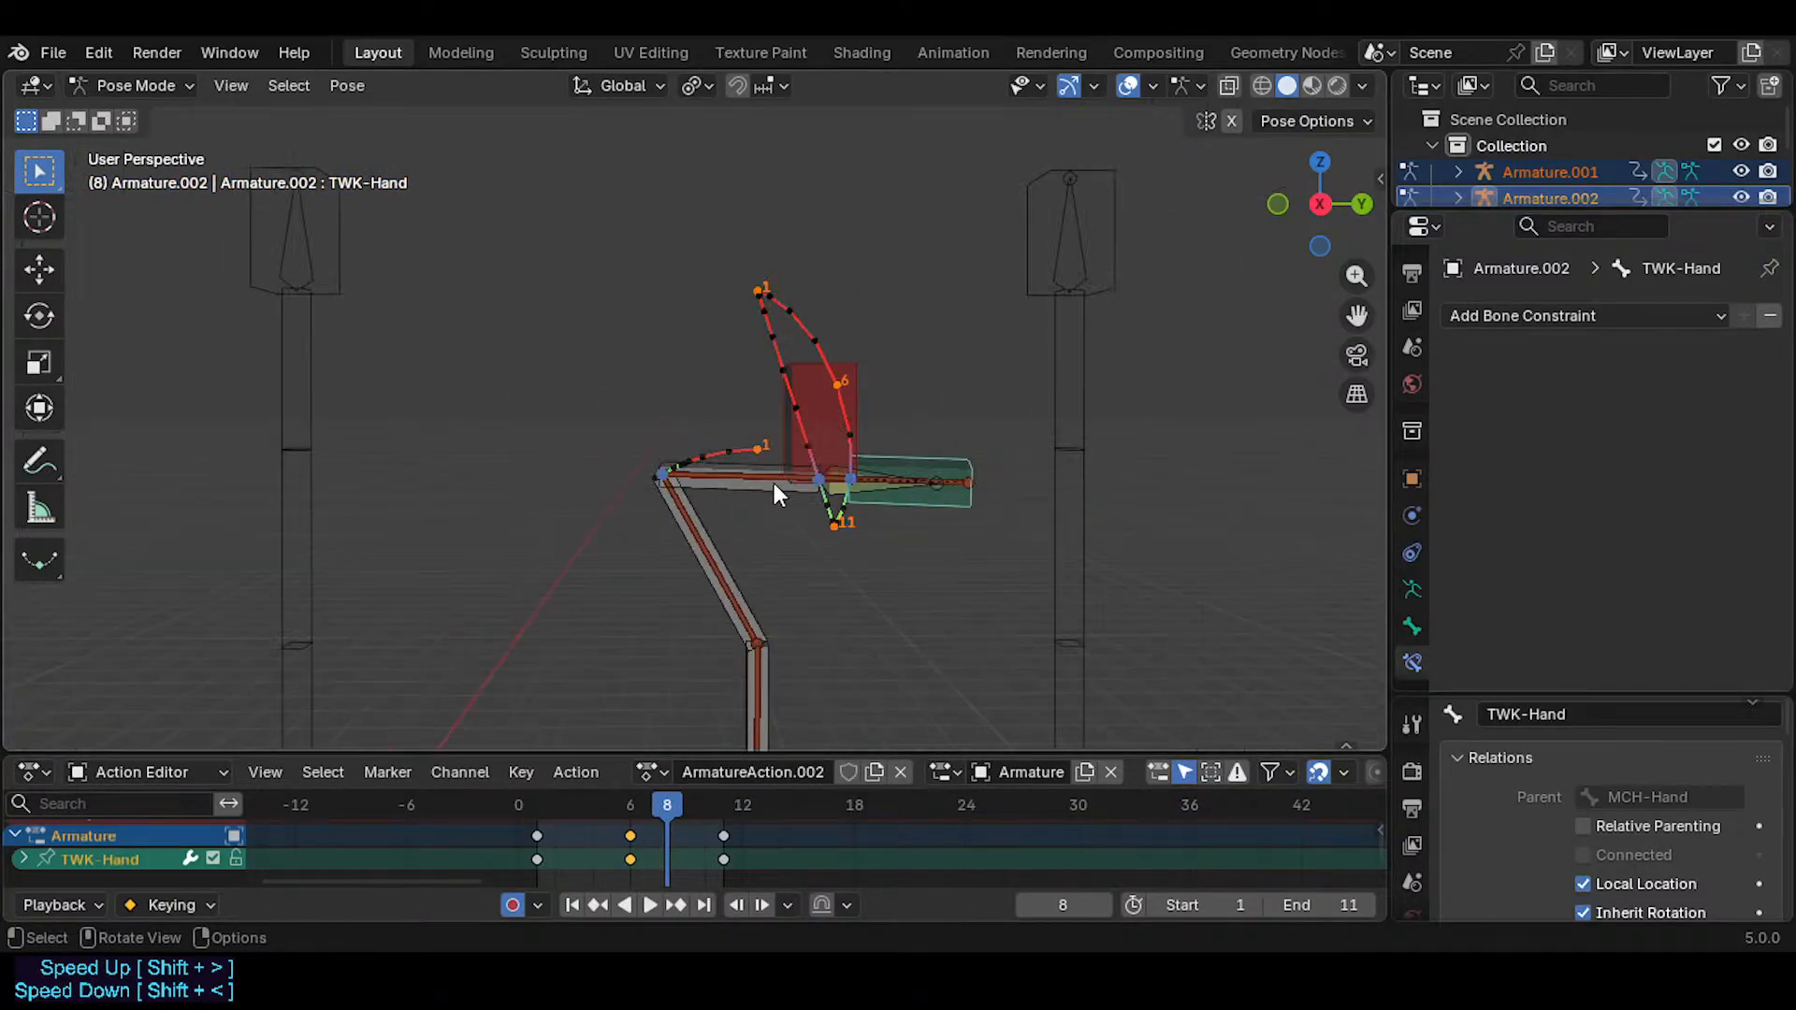
key("space")
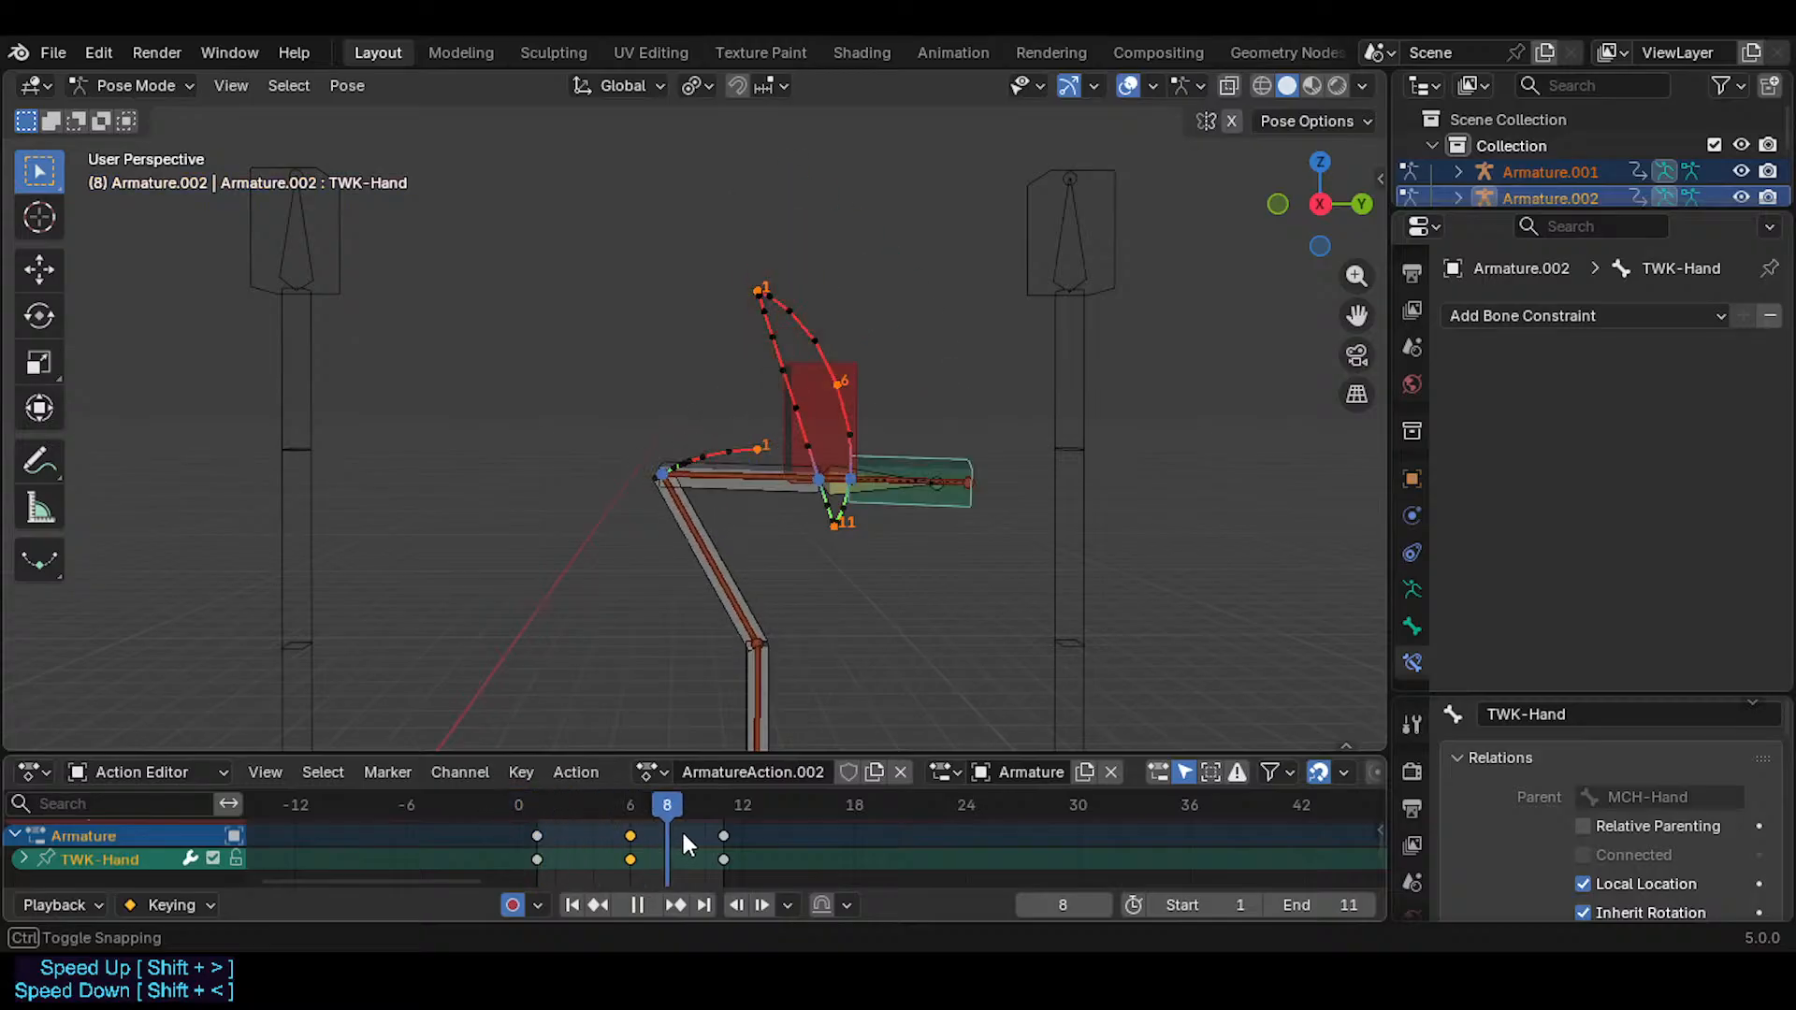
key("space")
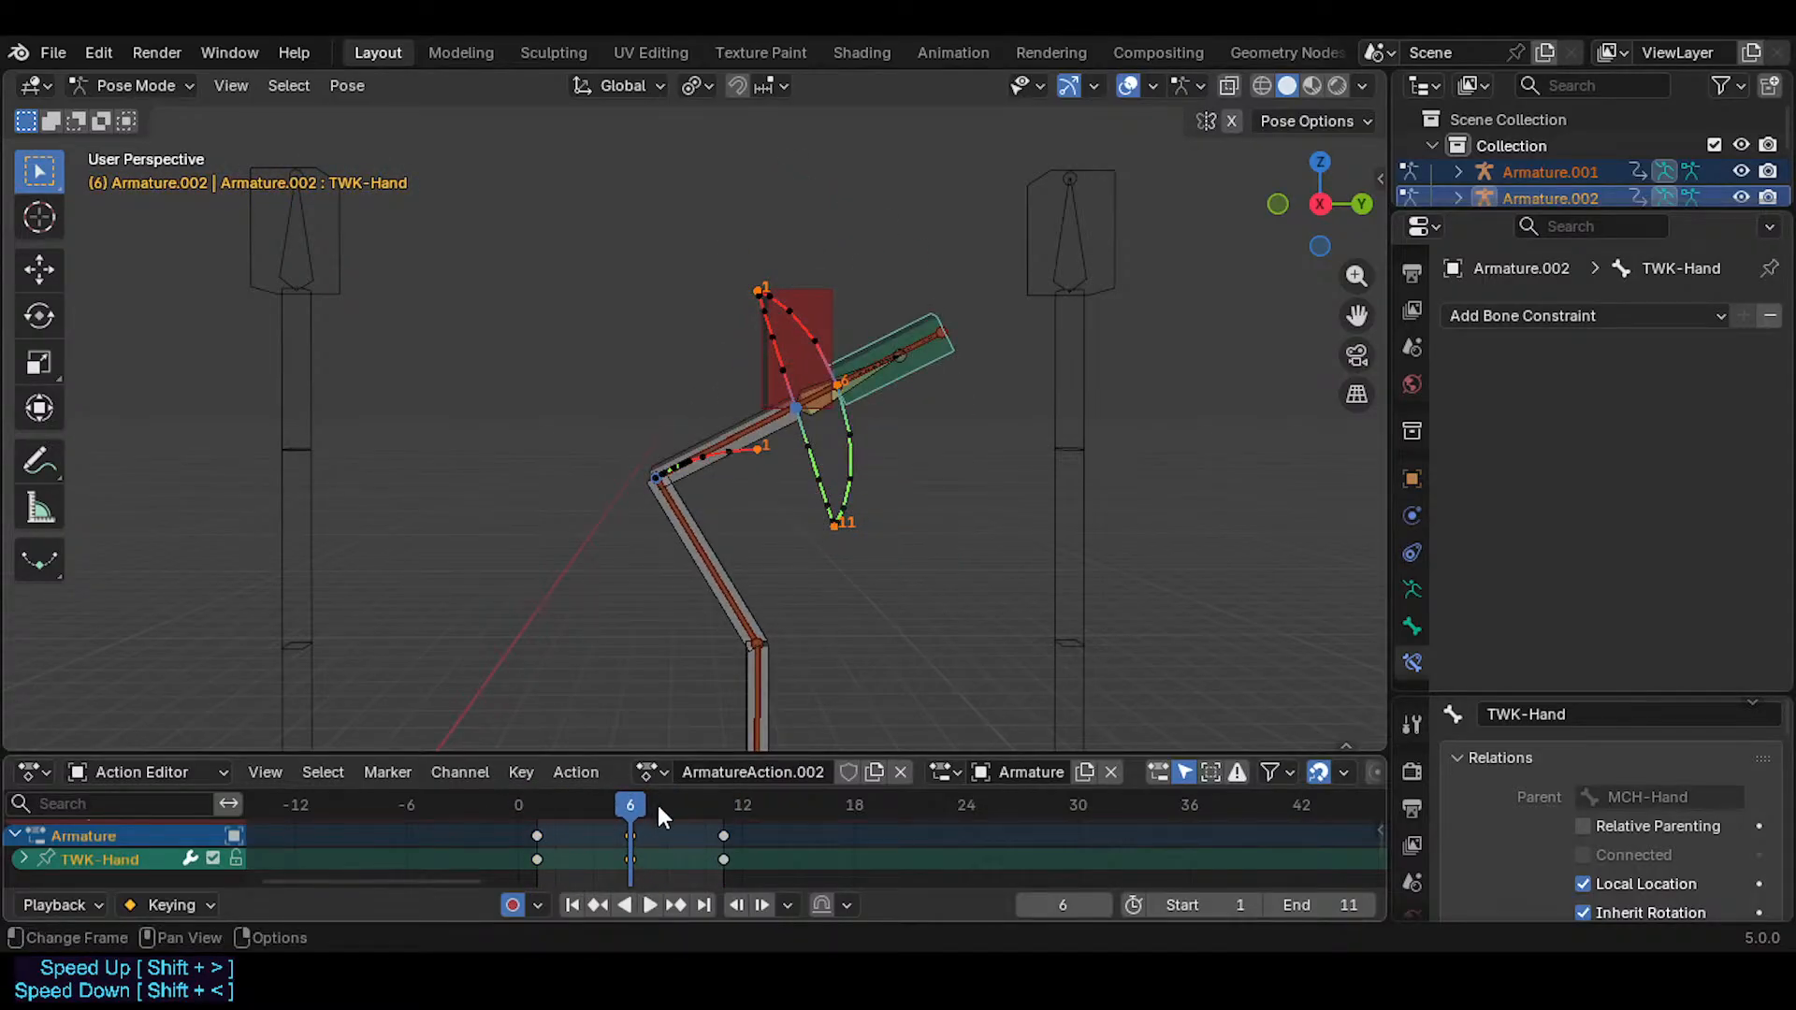
middle_click_drag(906, 359, 730, 423, "shift")
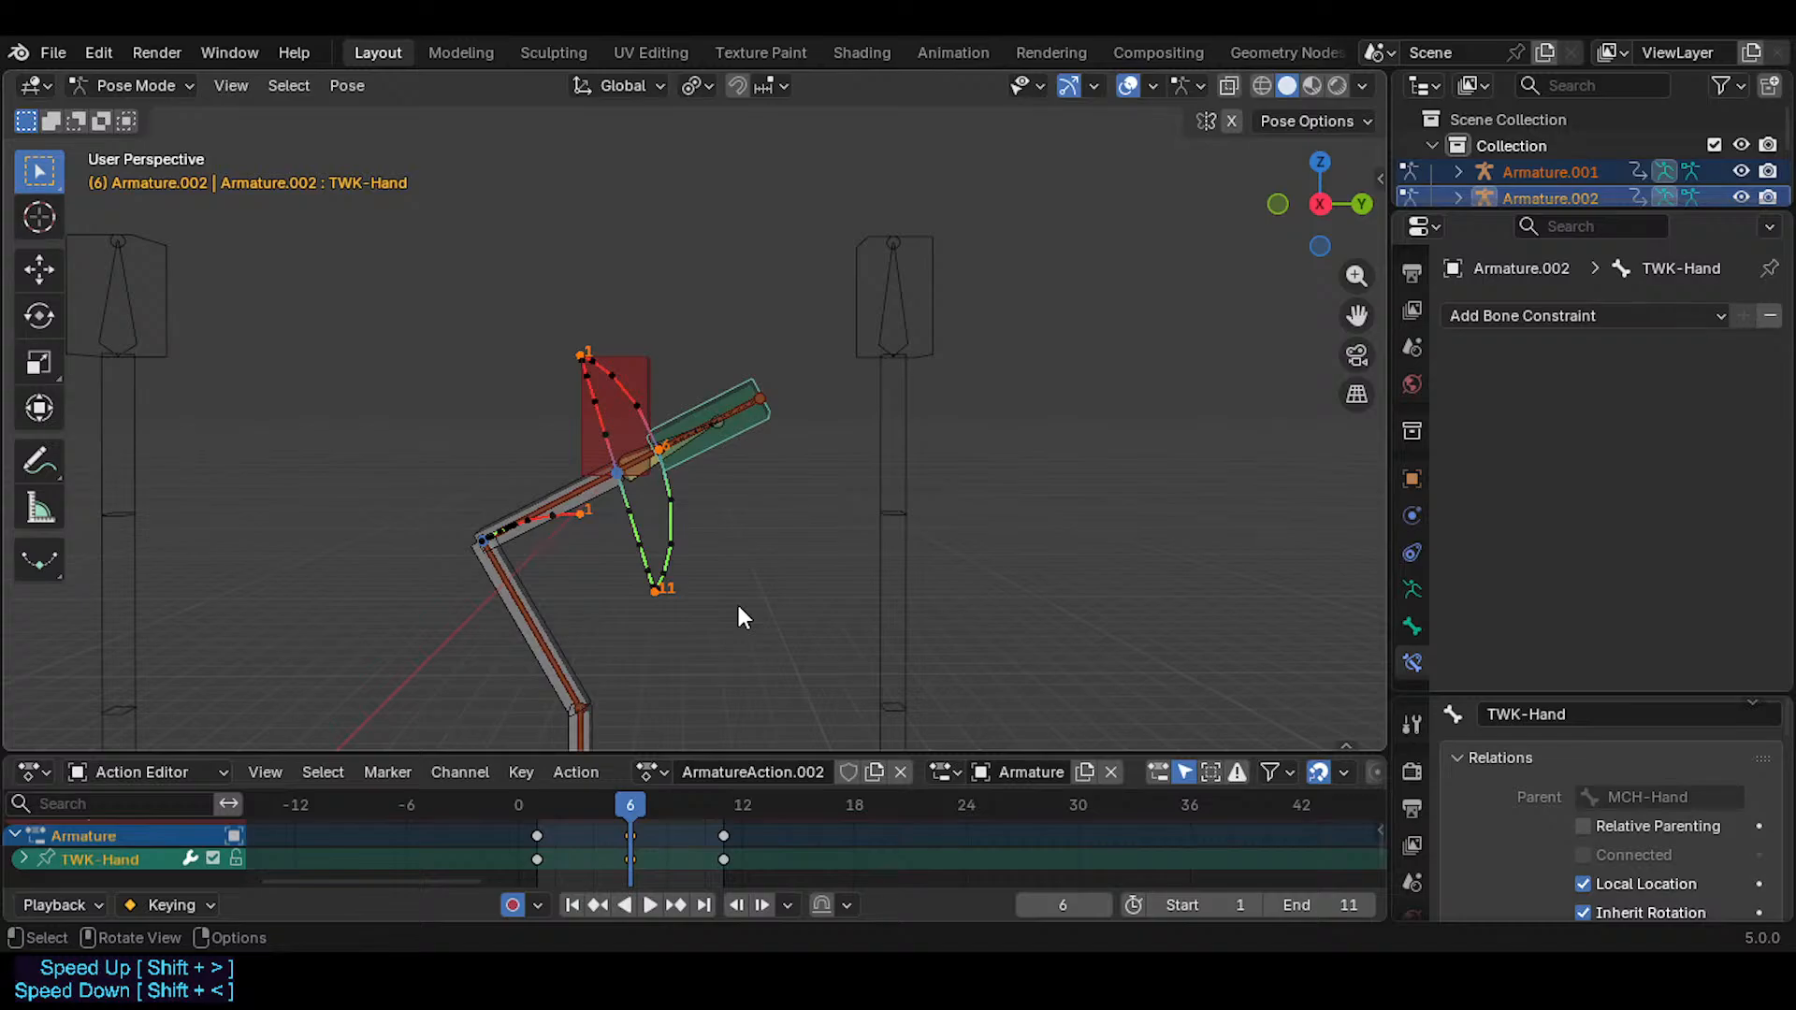
- Examine the separate MTR-IK-Hand and TWK-Hand paths of Armature.002 at frame 6 alongside the FK arm's paths
left_click(625, 393)
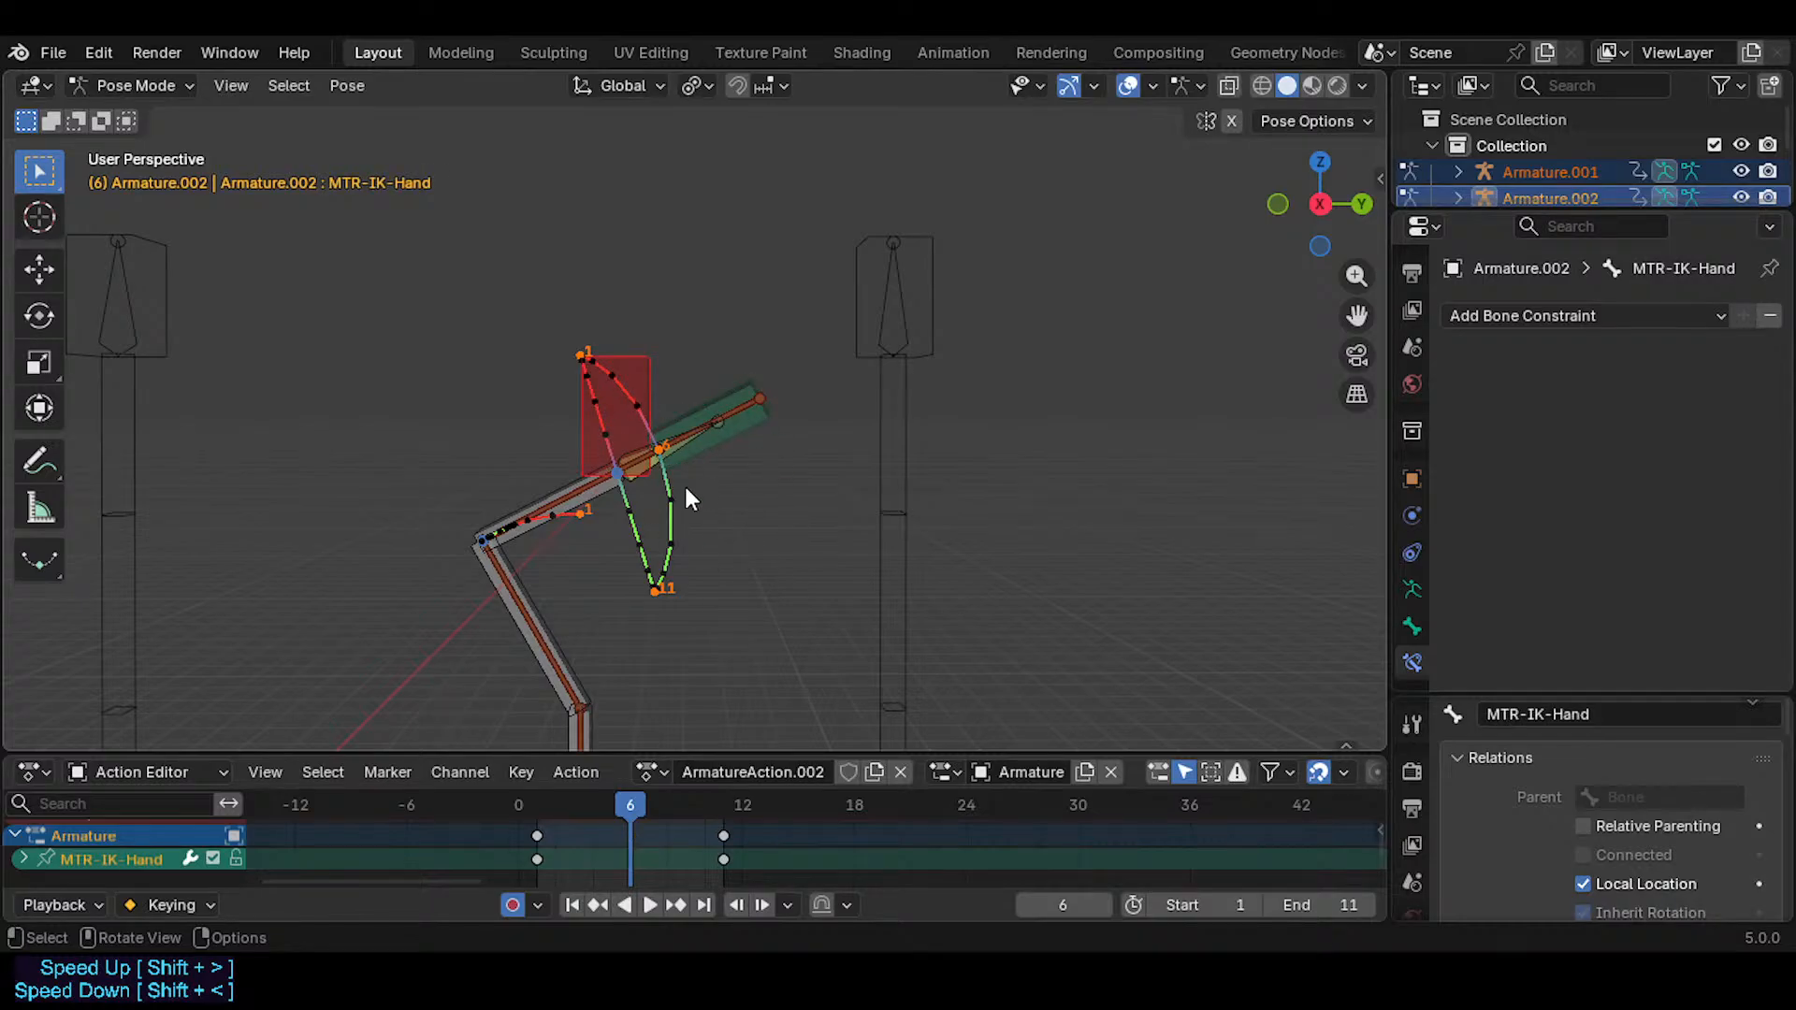
middle_click_drag(660, 598, 726, 543, "shift")
scroll(686, 556, "down", 2)
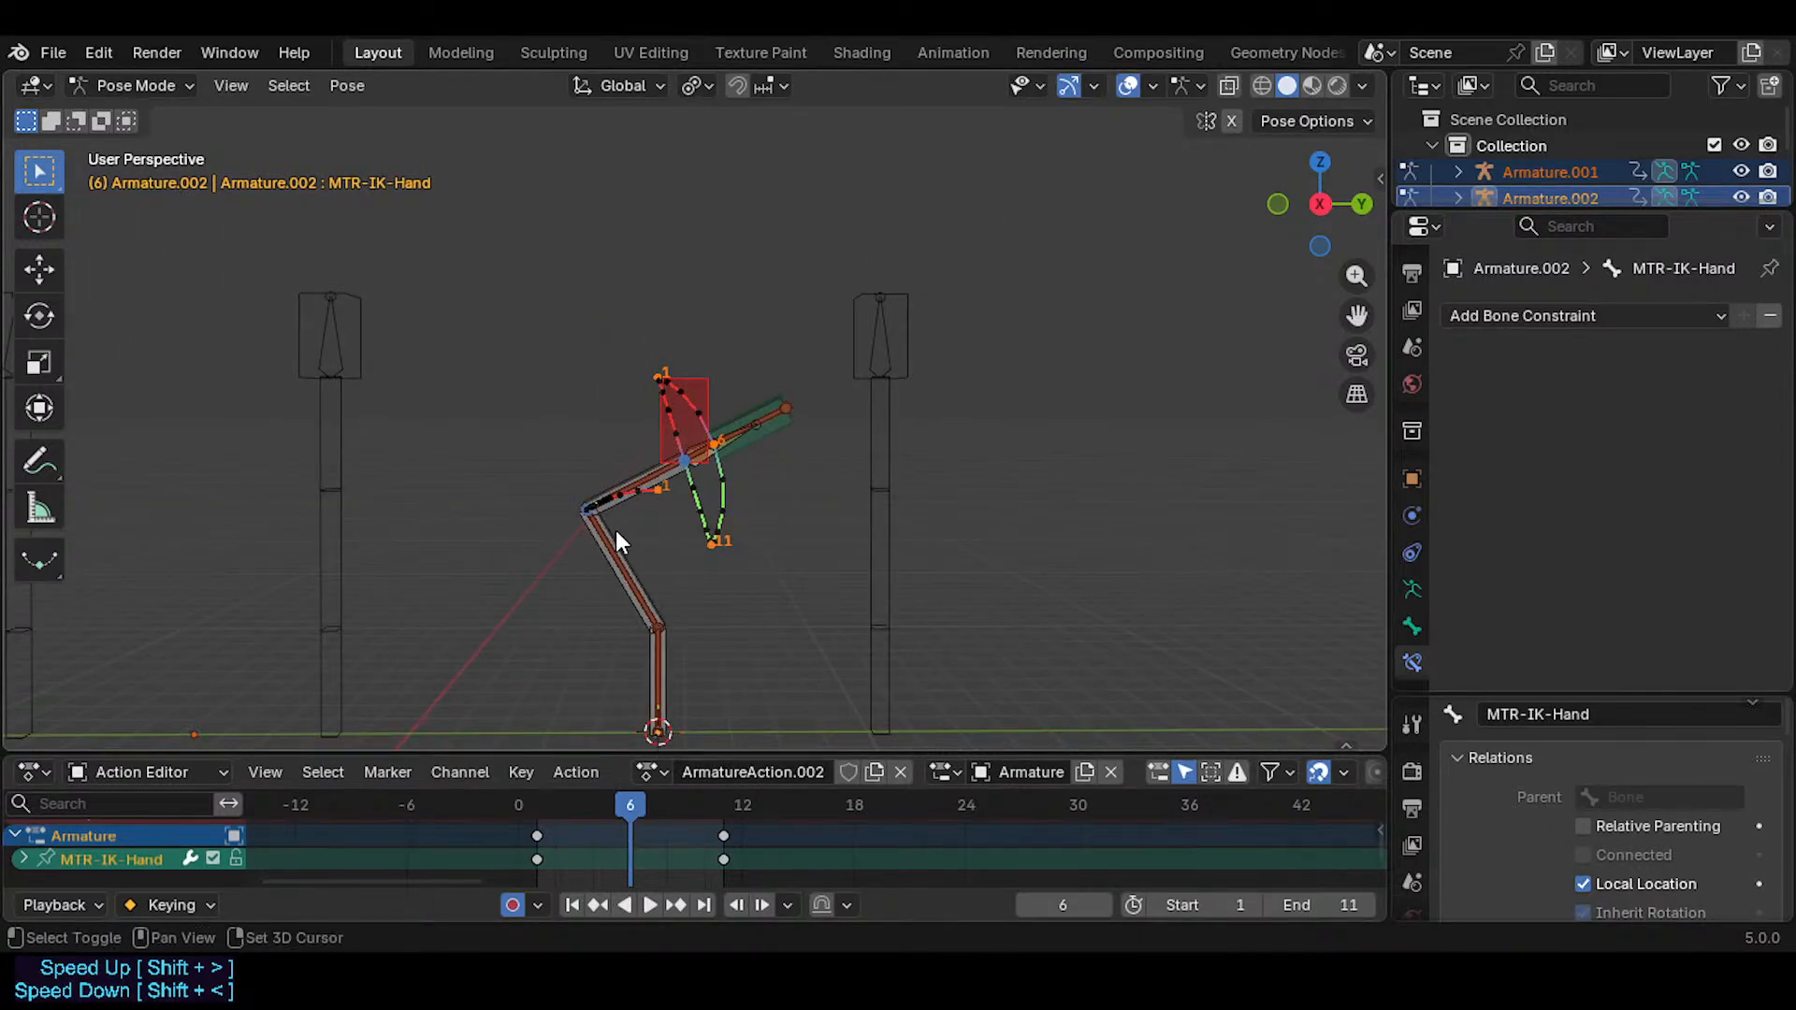
middle_click_drag(557, 526, 726, 552, "shift")
scroll(748, 511, "down", 3)
scroll(726, 552, "up", 3)
middle_click_drag(903, 533, 782, 523, "shift")
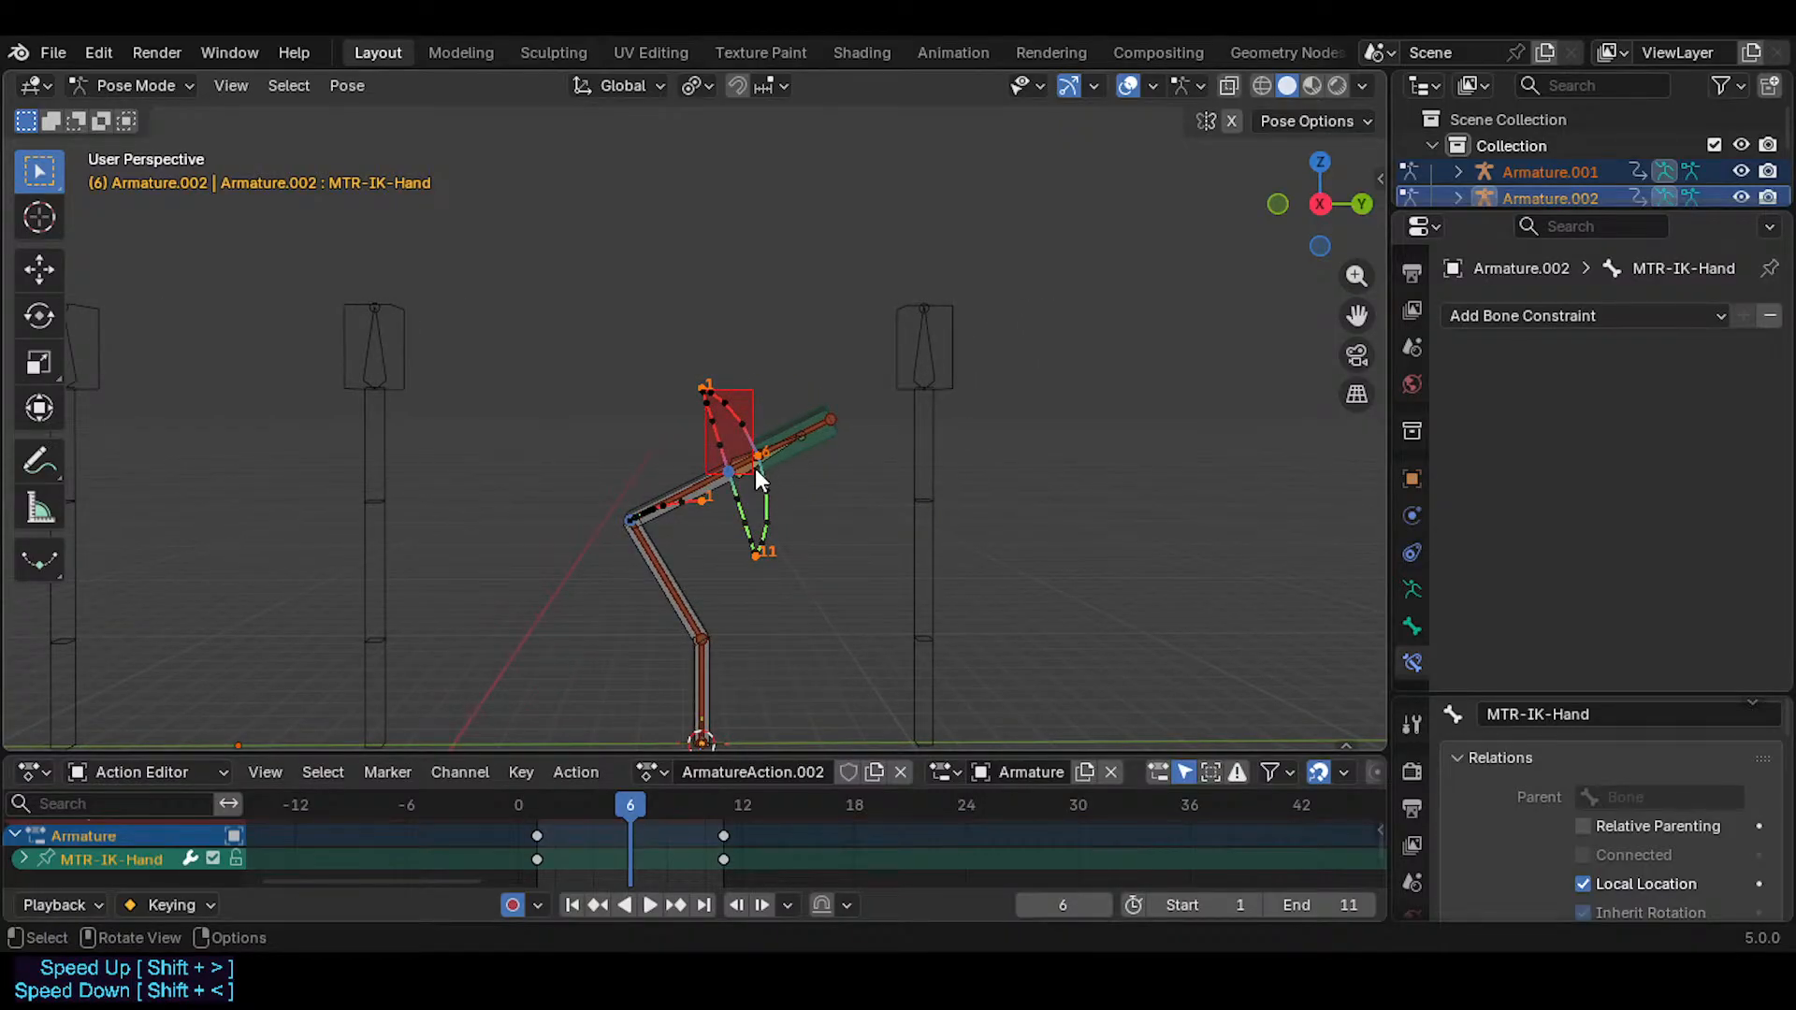
scroll(753, 473, "up", 2)
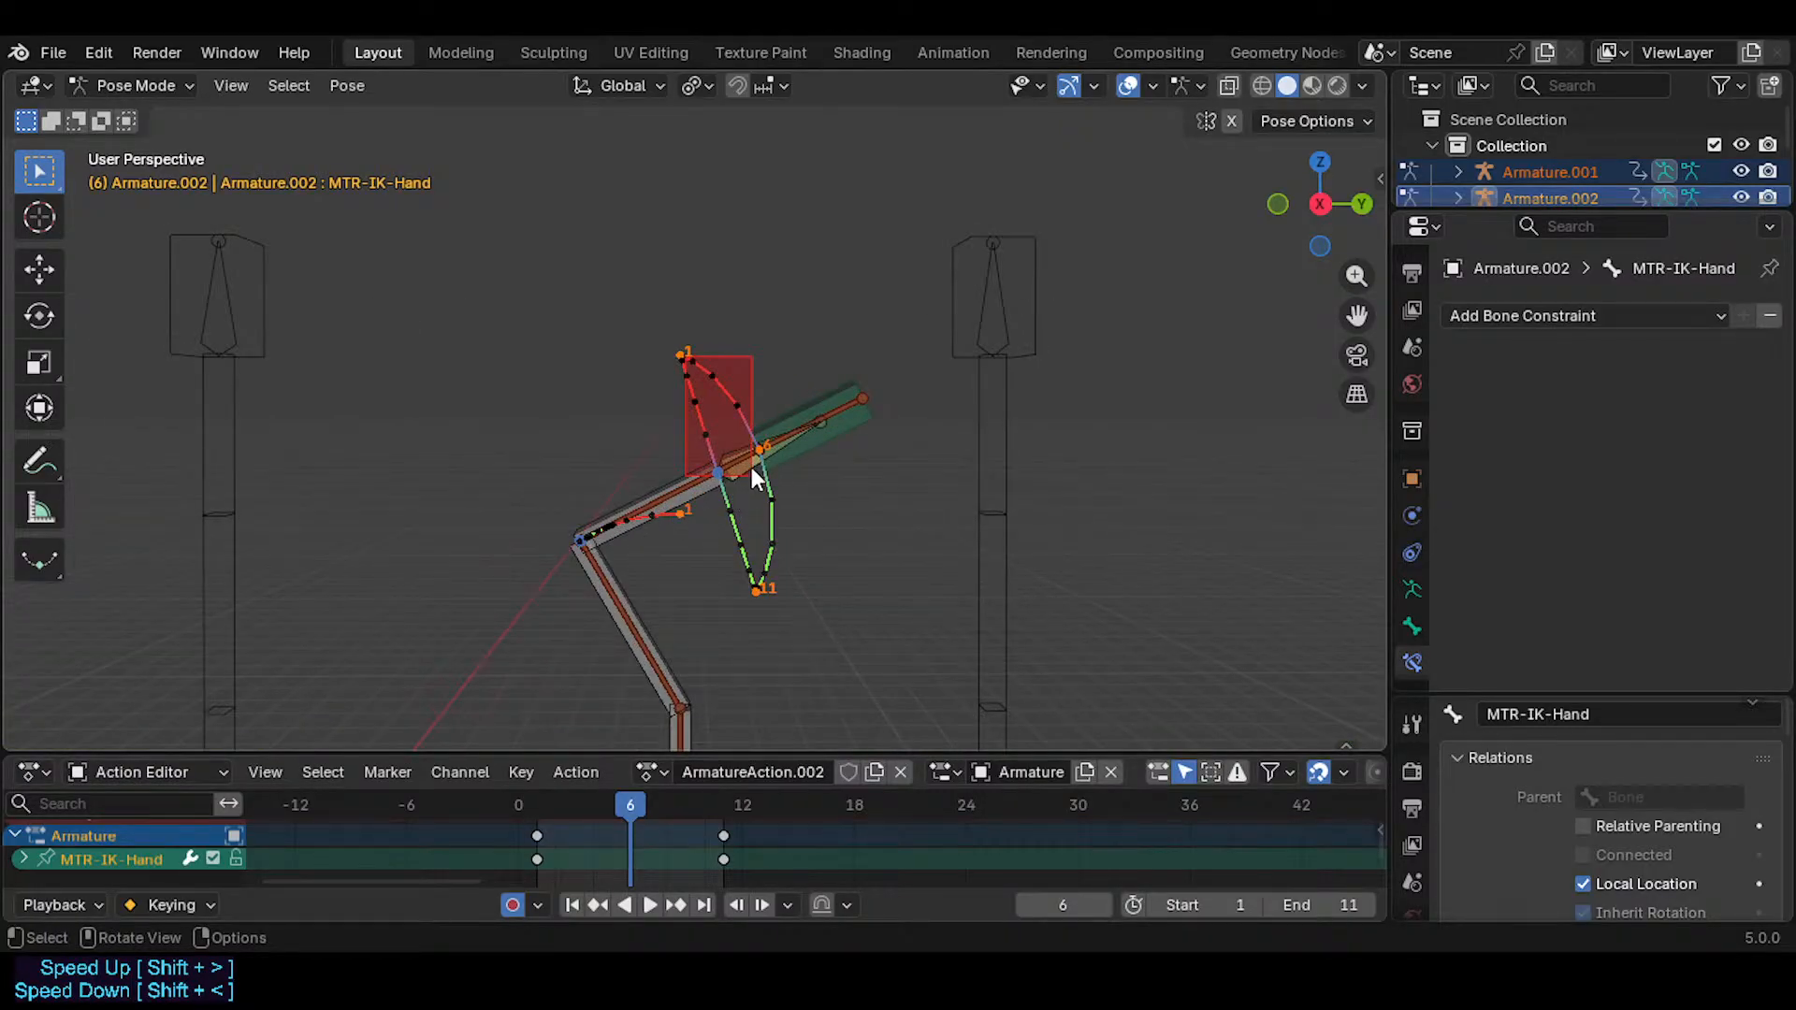
left_click(801, 452)
scroll(722, 484, "down", 3)
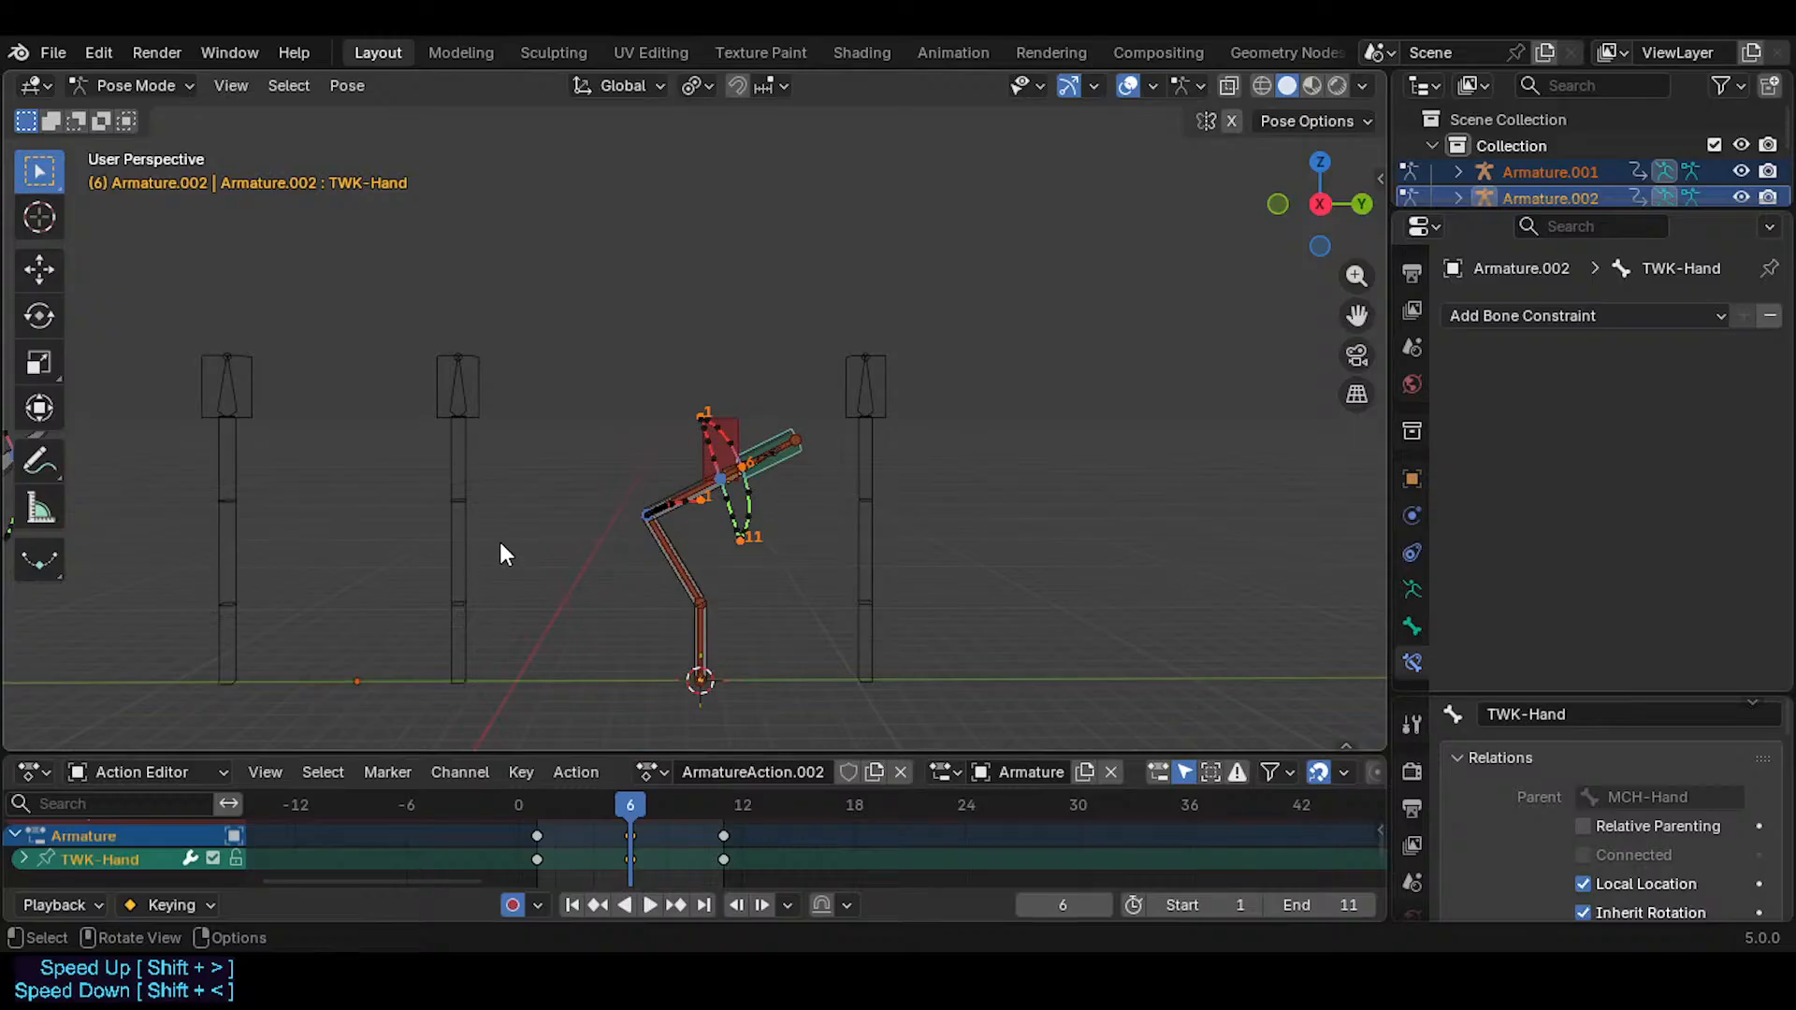
scroll(603, 479, "up", 1)
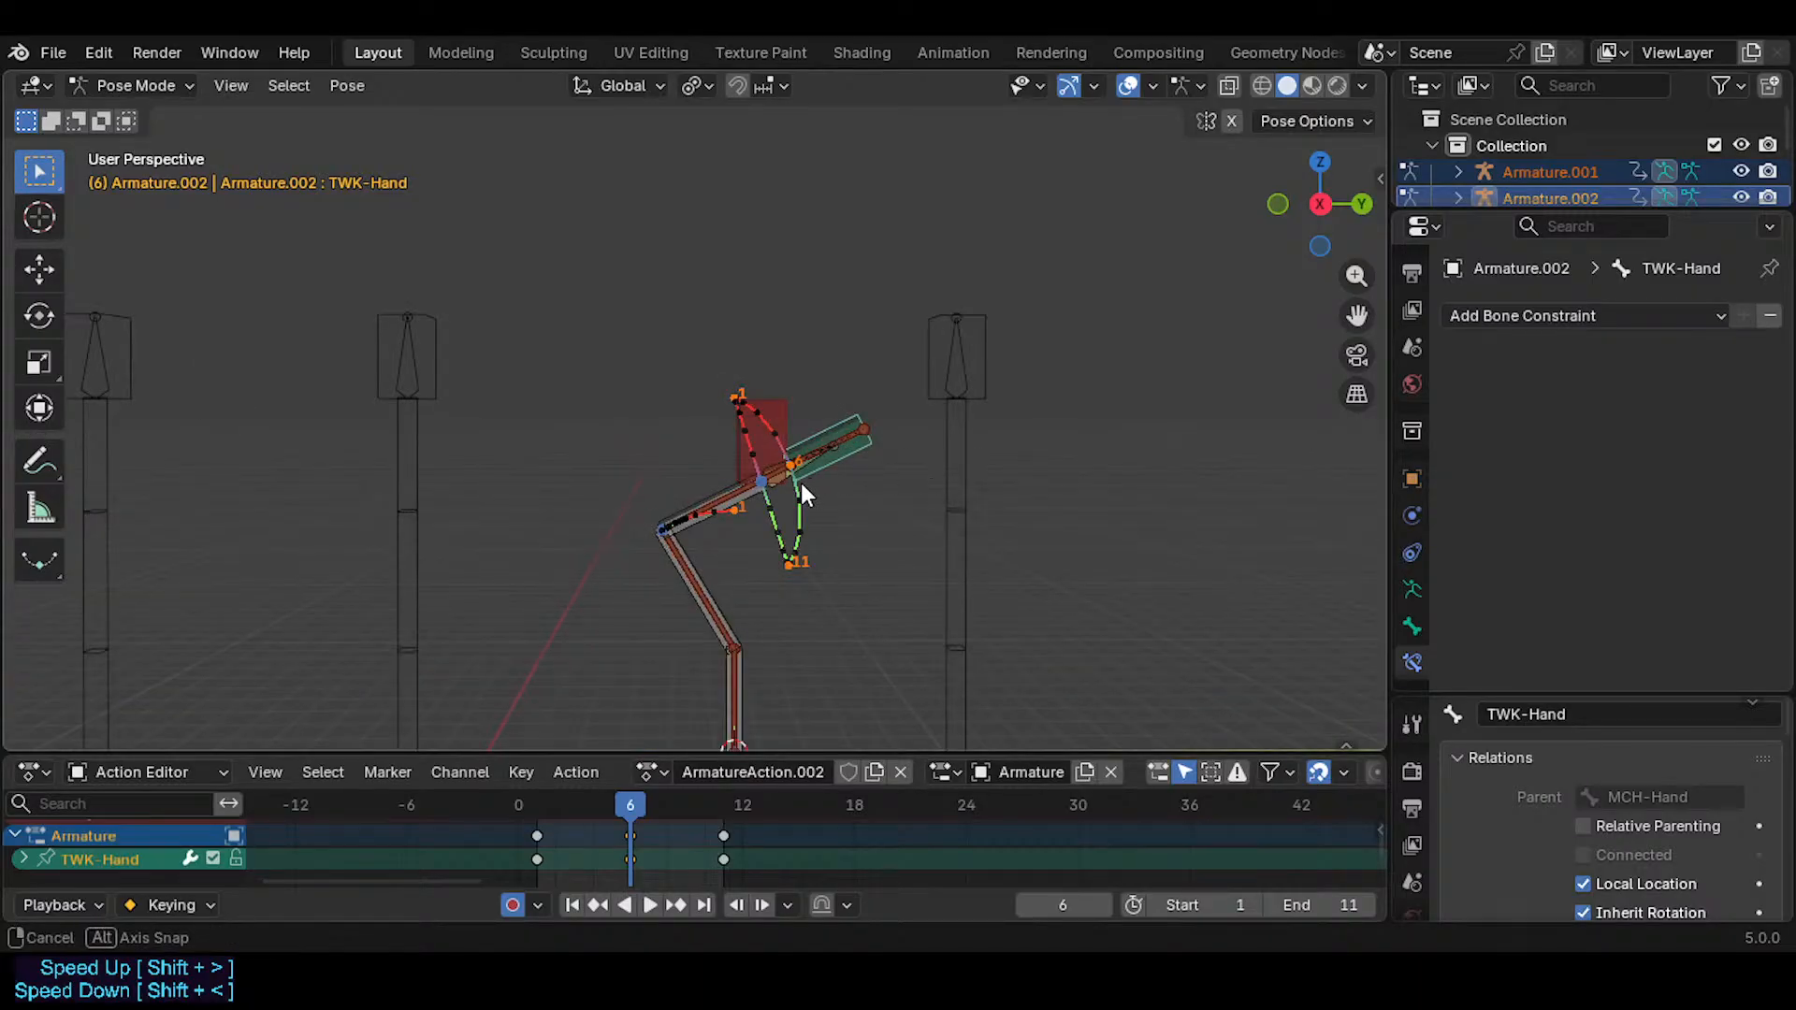
scroll(801, 519, "up", 3)
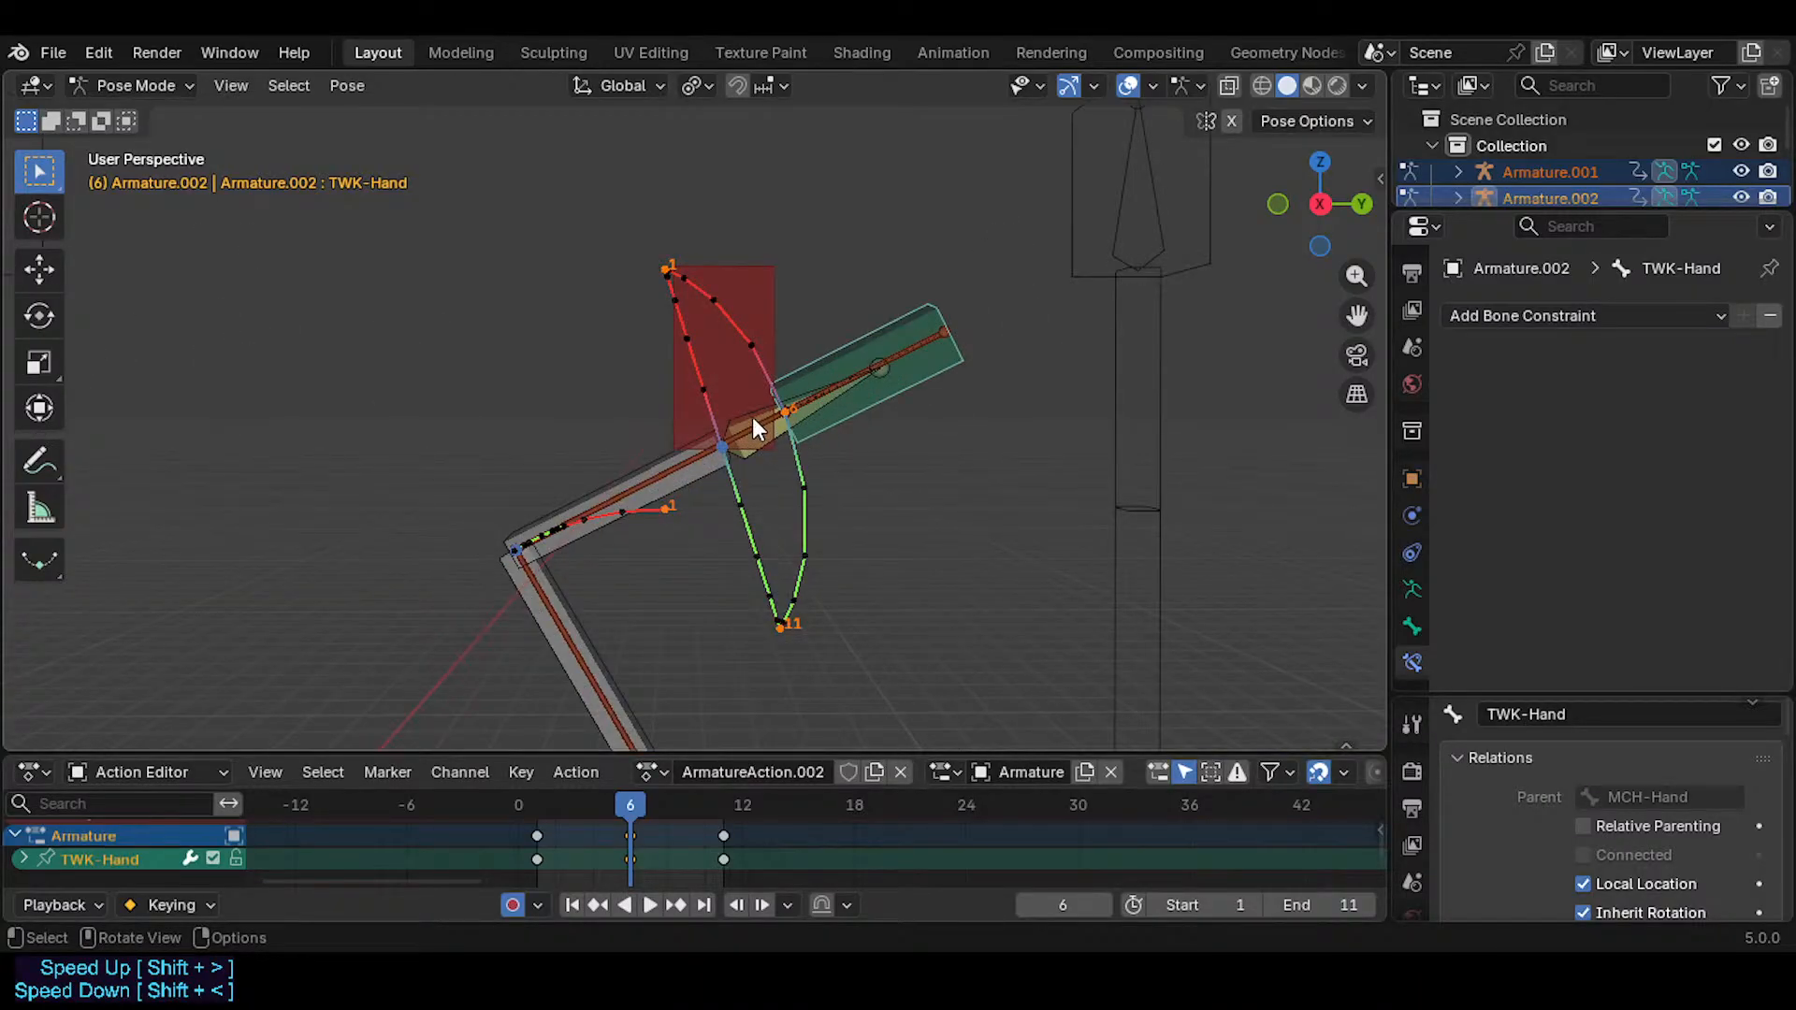
scroll(692, 499, "down", 7)
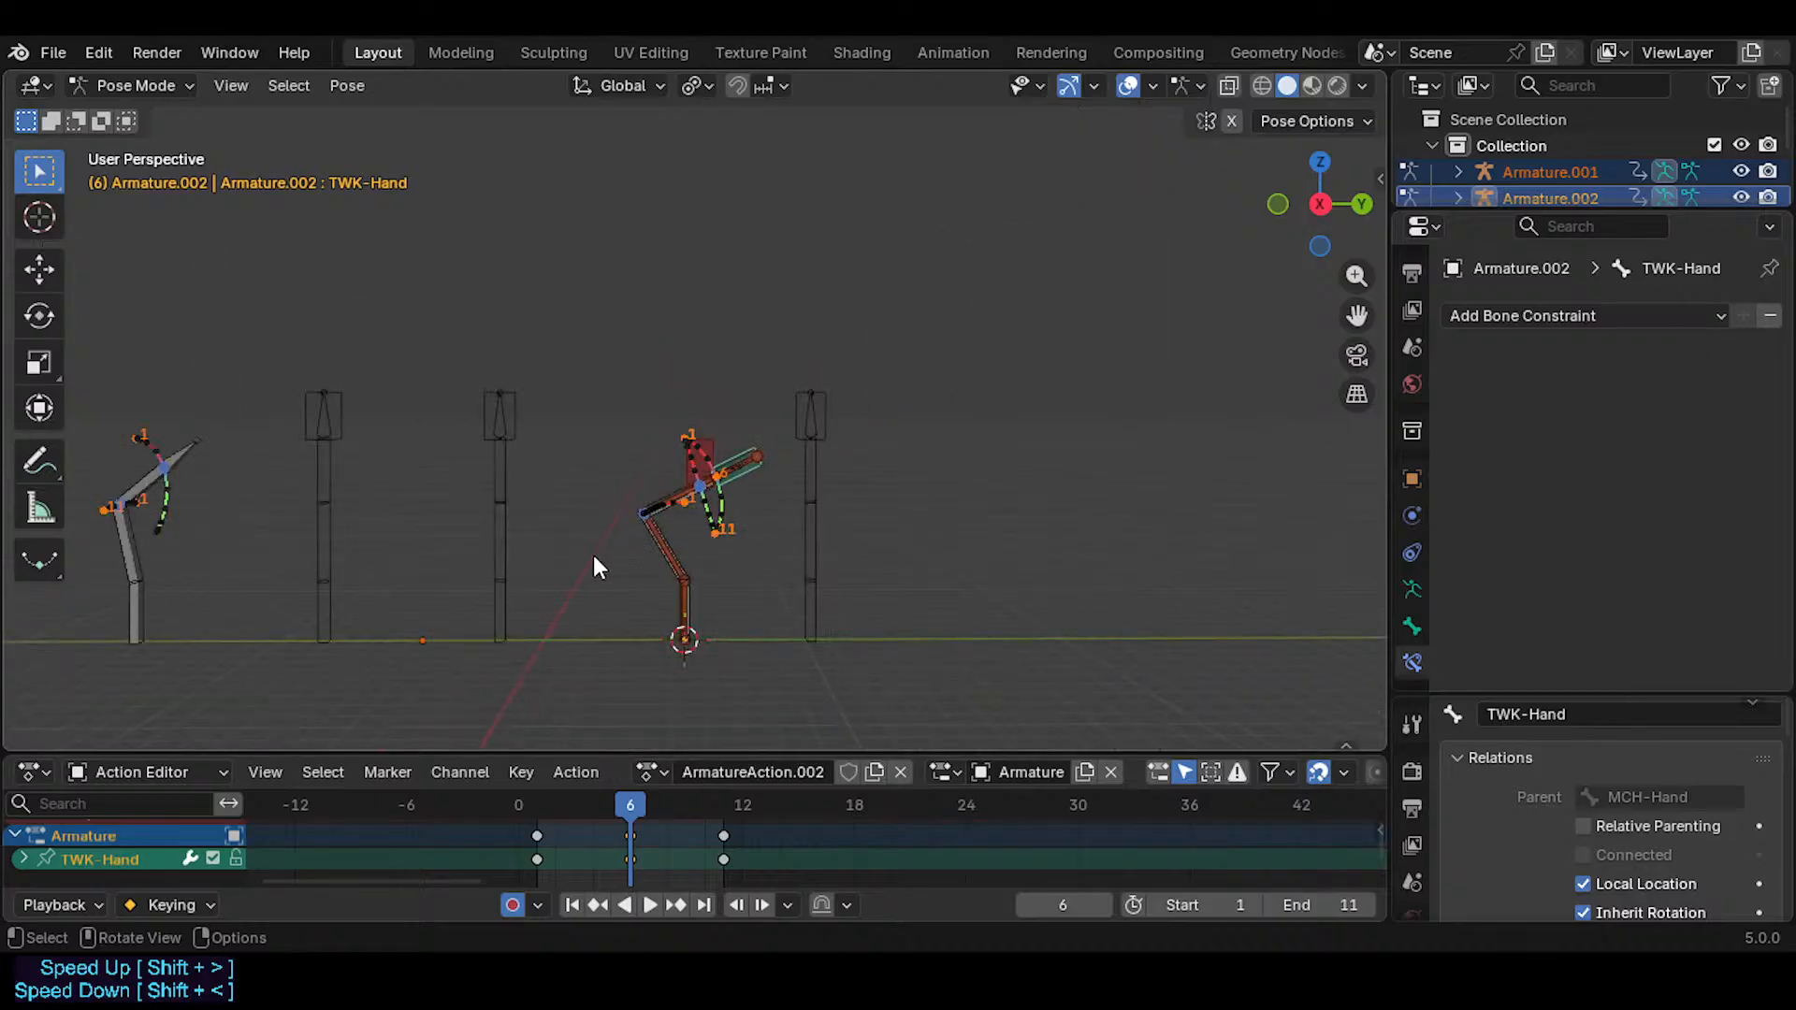
middle_click_drag(620, 548, 608, 519, "shift")
scroll(666, 472, "up", 3)
middle_click_drag(665, 465, 731, 486, "shift")
scroll(732, 484, "down", 3)
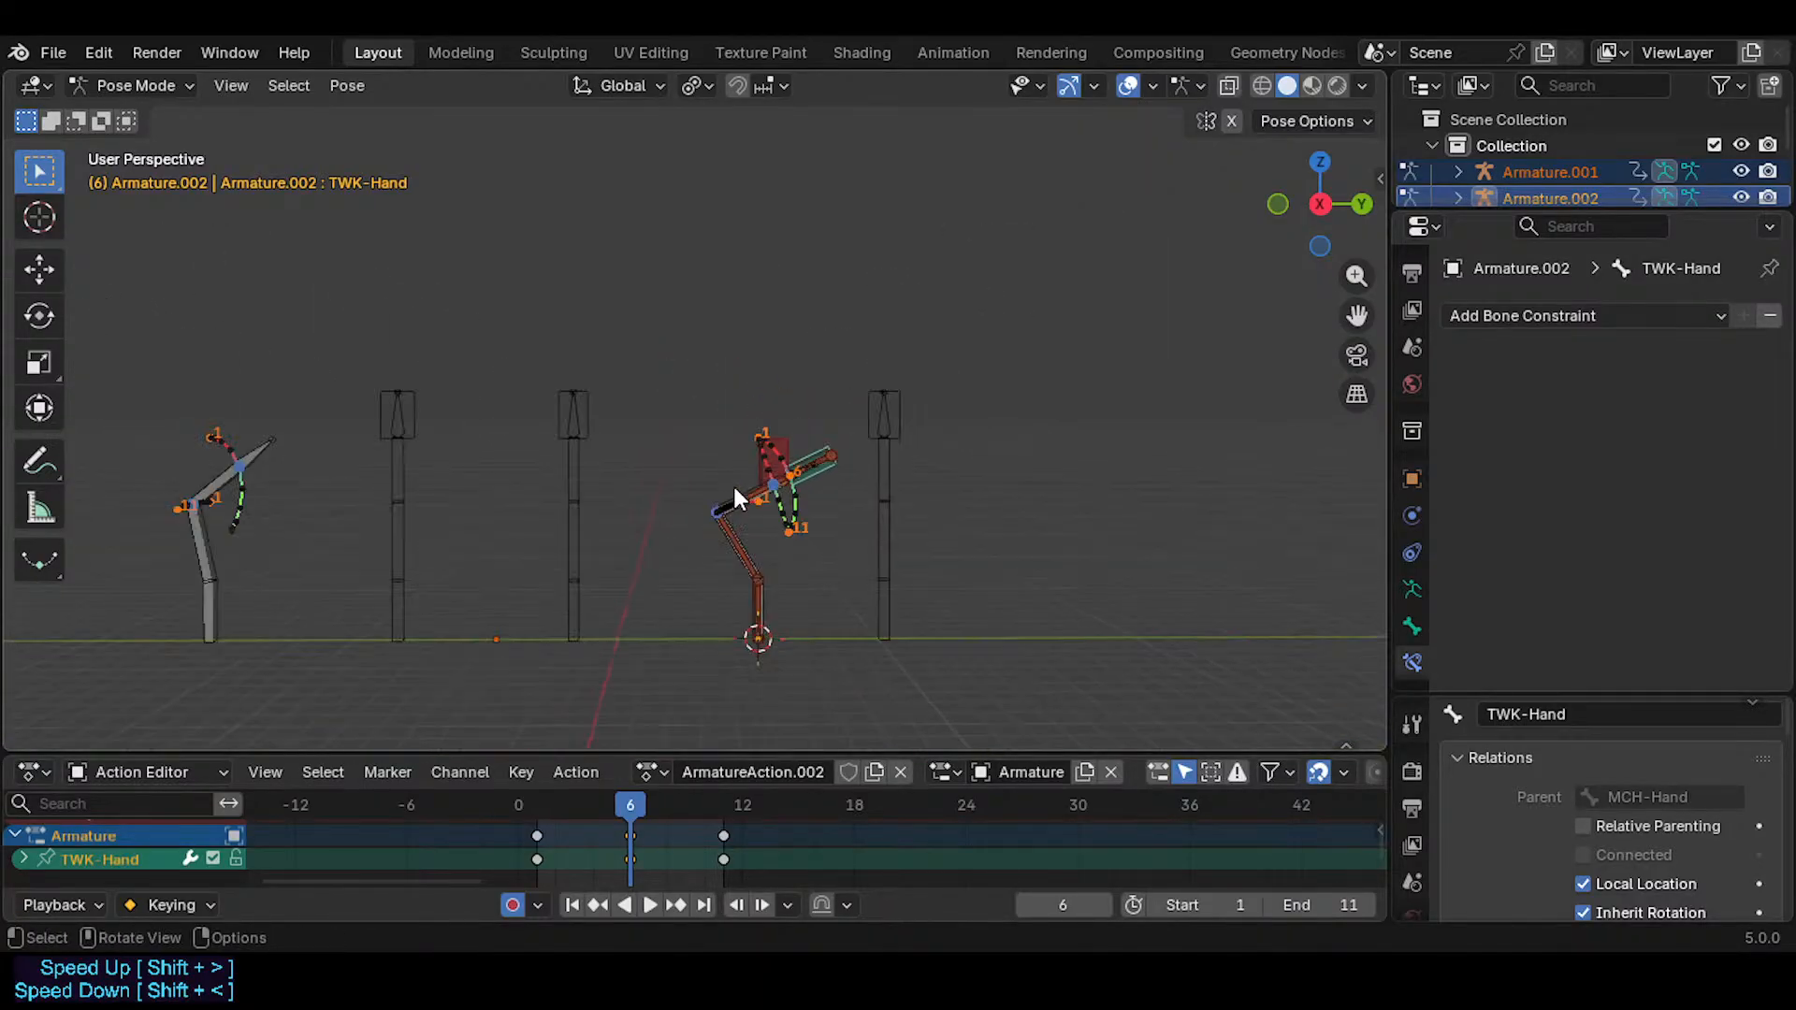
scroll(795, 496, "up", 5)
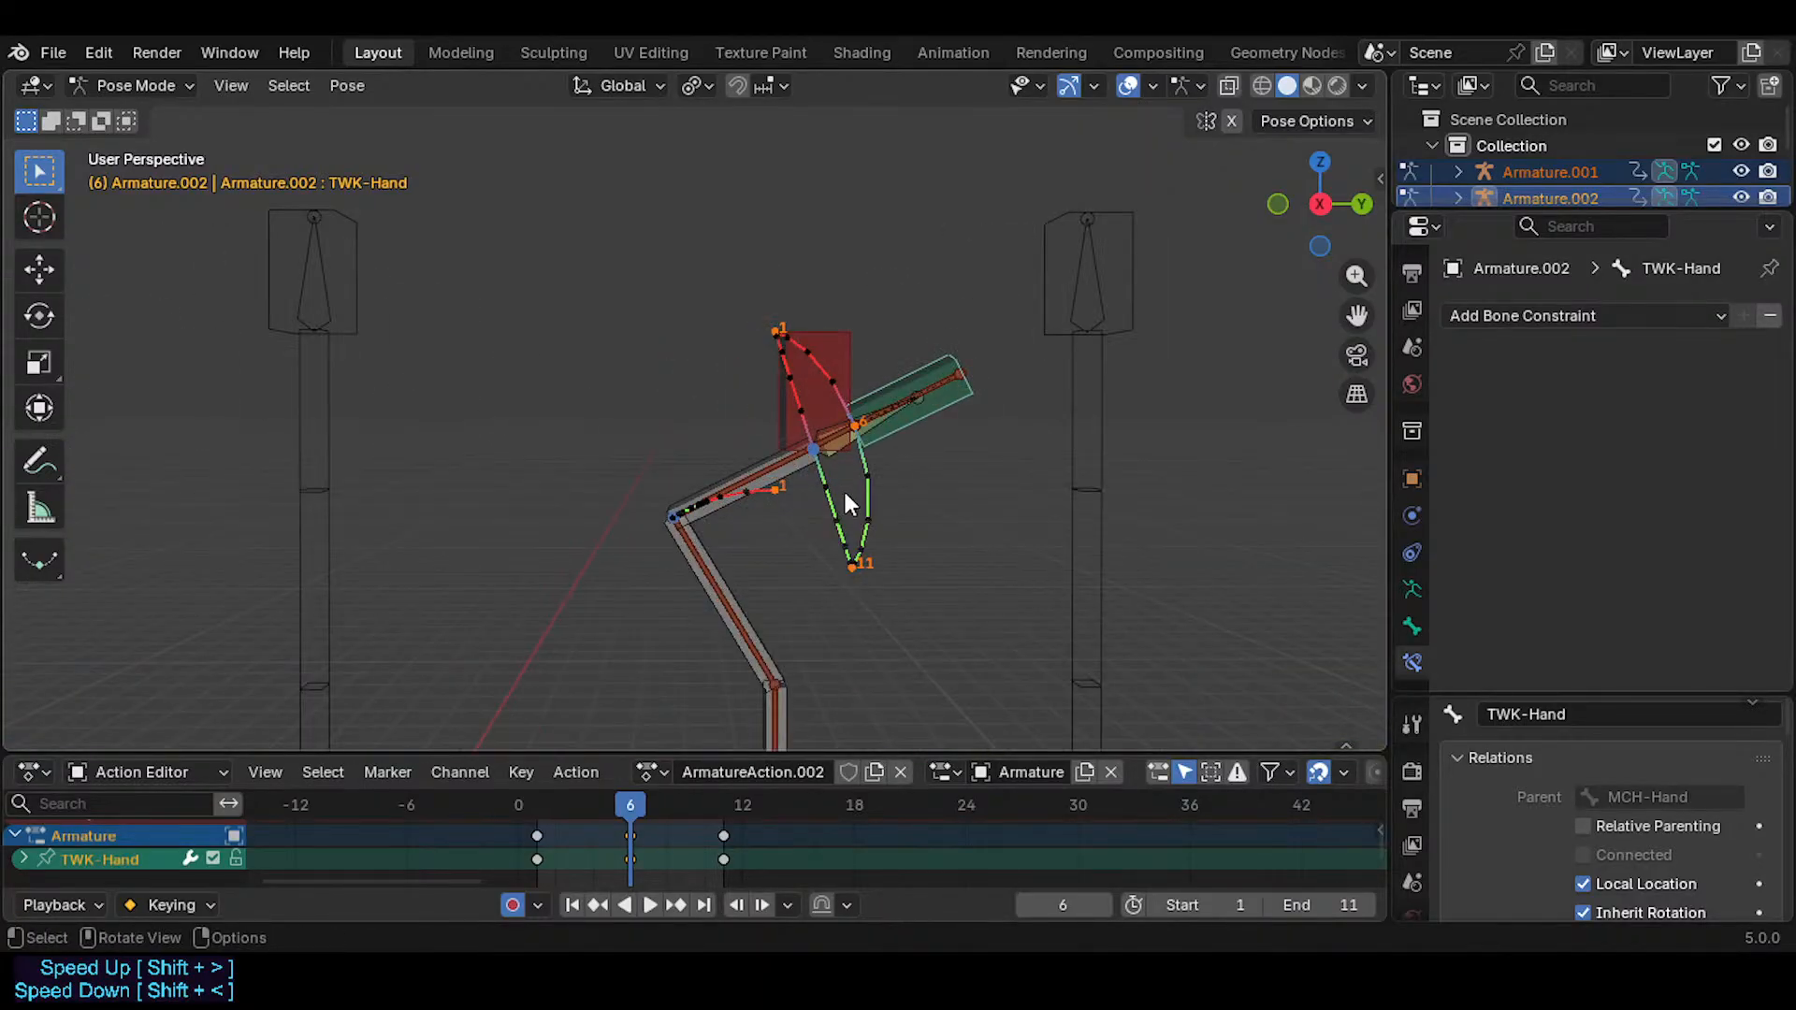
- Move TWK-Hand slightly farther forward at frame 6 and scrub back to frame 1
key("g")
left_click(923, 429)
left_click_drag(632, 801, 538, 821)
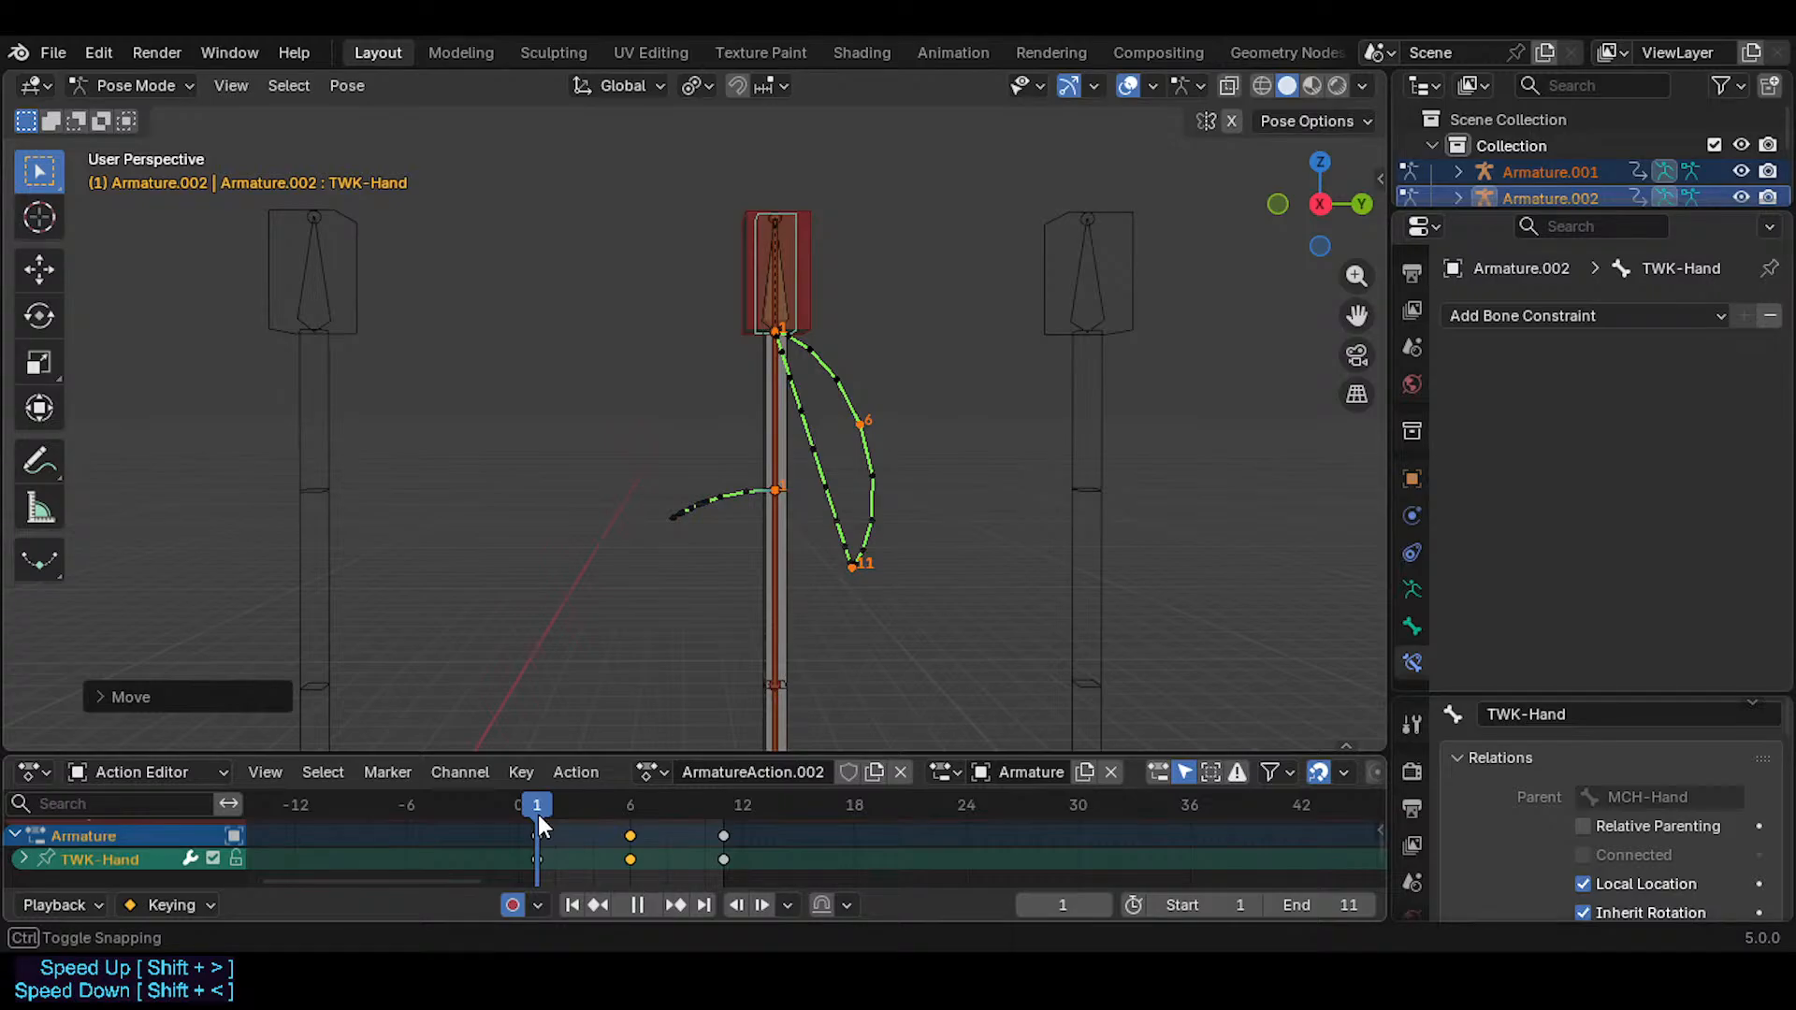
left_click_drag(539, 825, 541, 823)
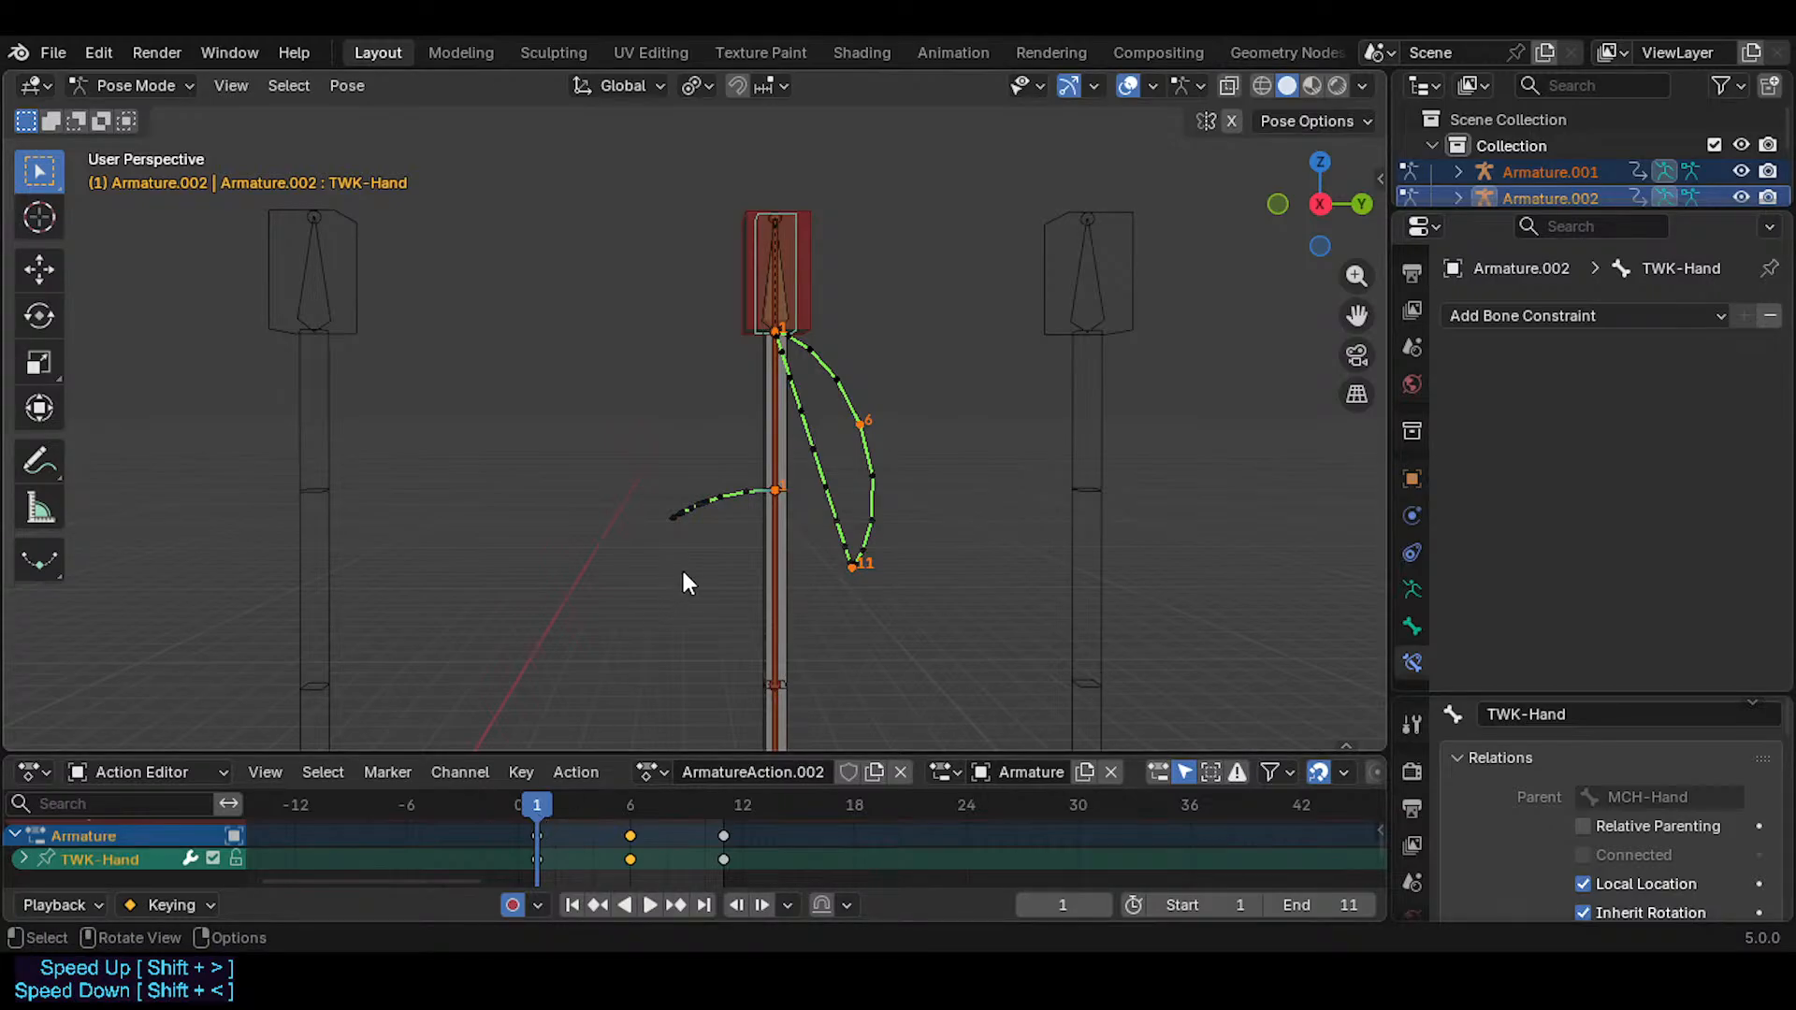
middle_click_drag(817, 579, 763, 588, "shift")
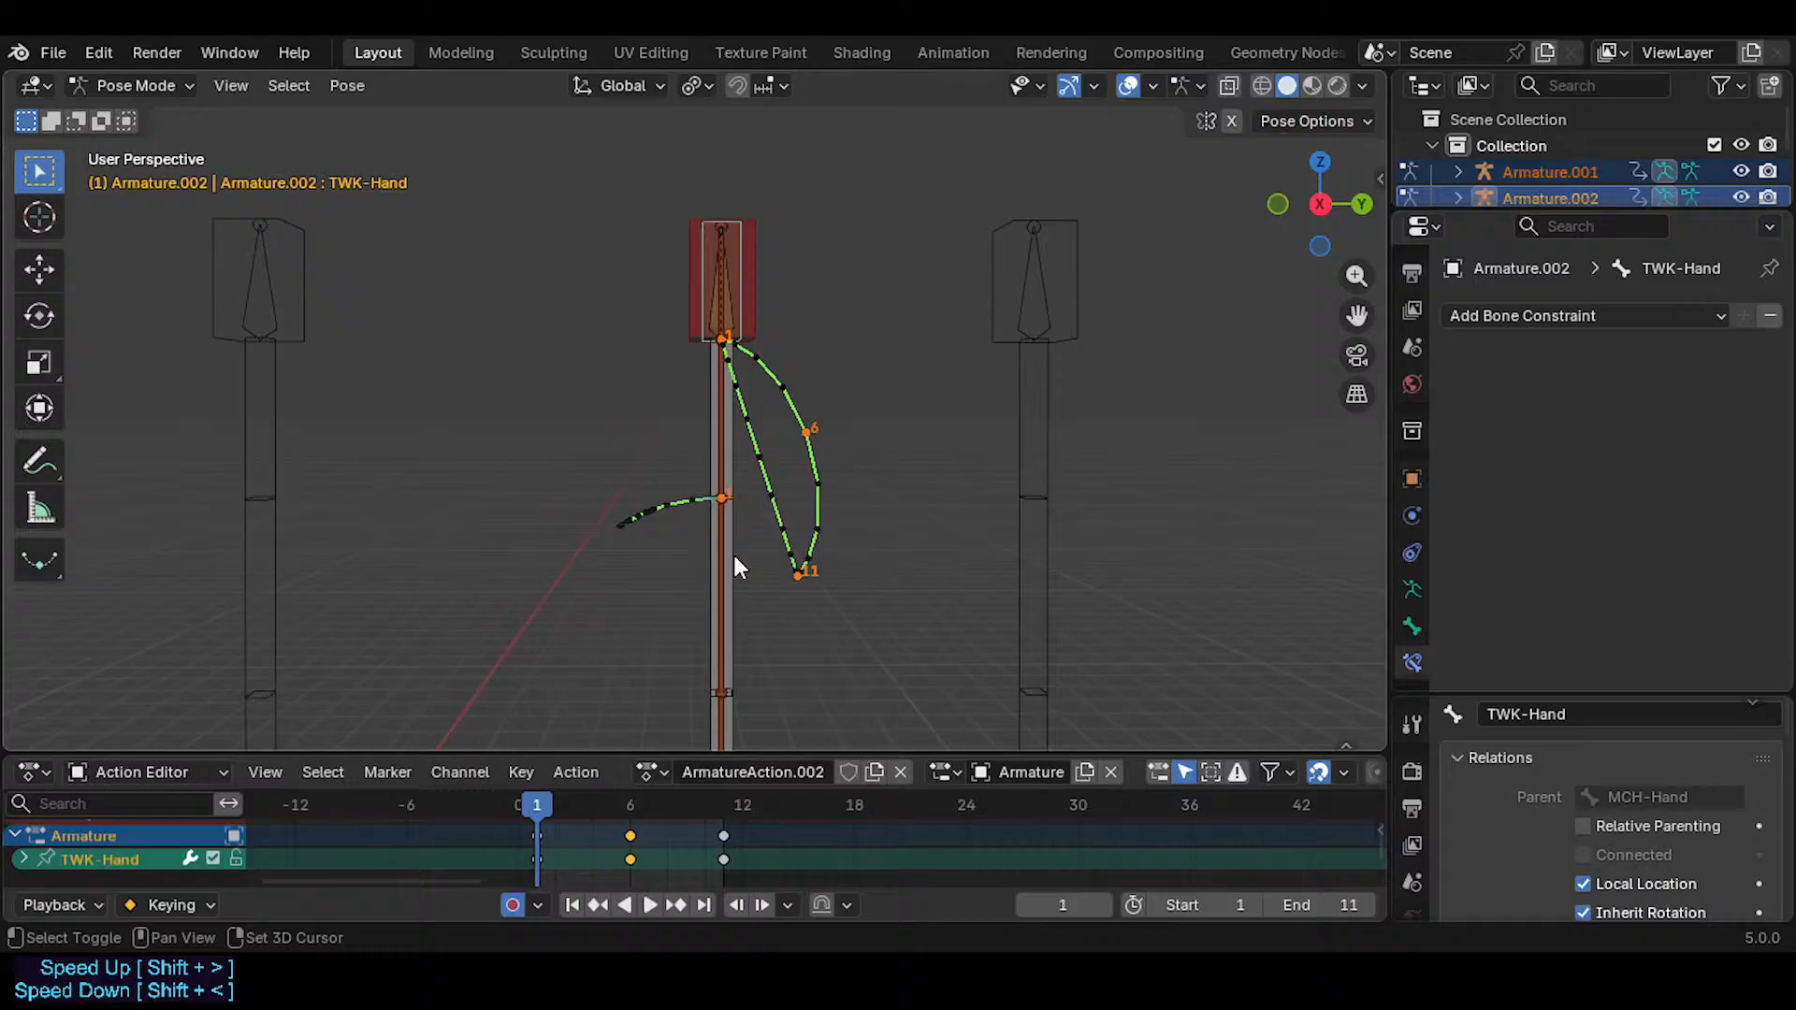
- Compare the MTR-IK-Hand and TWK-Hand paths at frame 1 with the FK arm's hand and elbow arcs
left_click(751, 245)
scroll(804, 404, "down", 2)
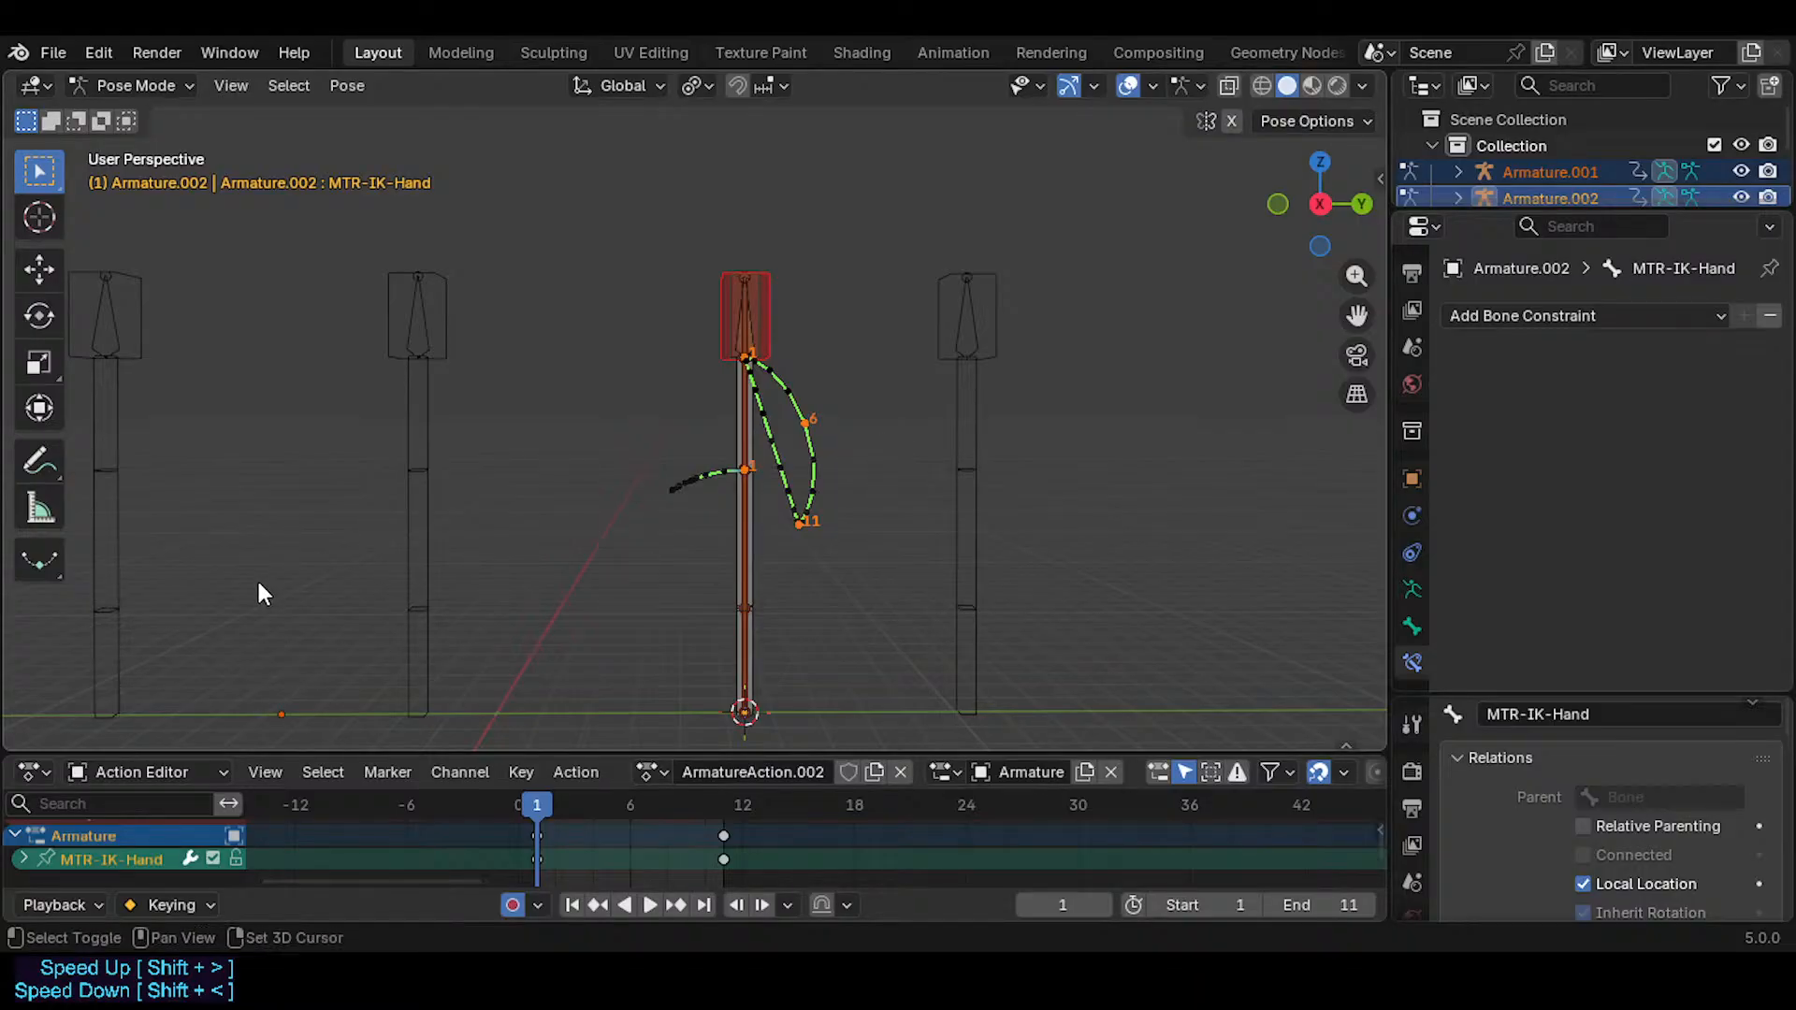
middle_click_drag(256, 576, 654, 562, "shift")
middle_click_drag(1362, 496, 683, 404, "shift")
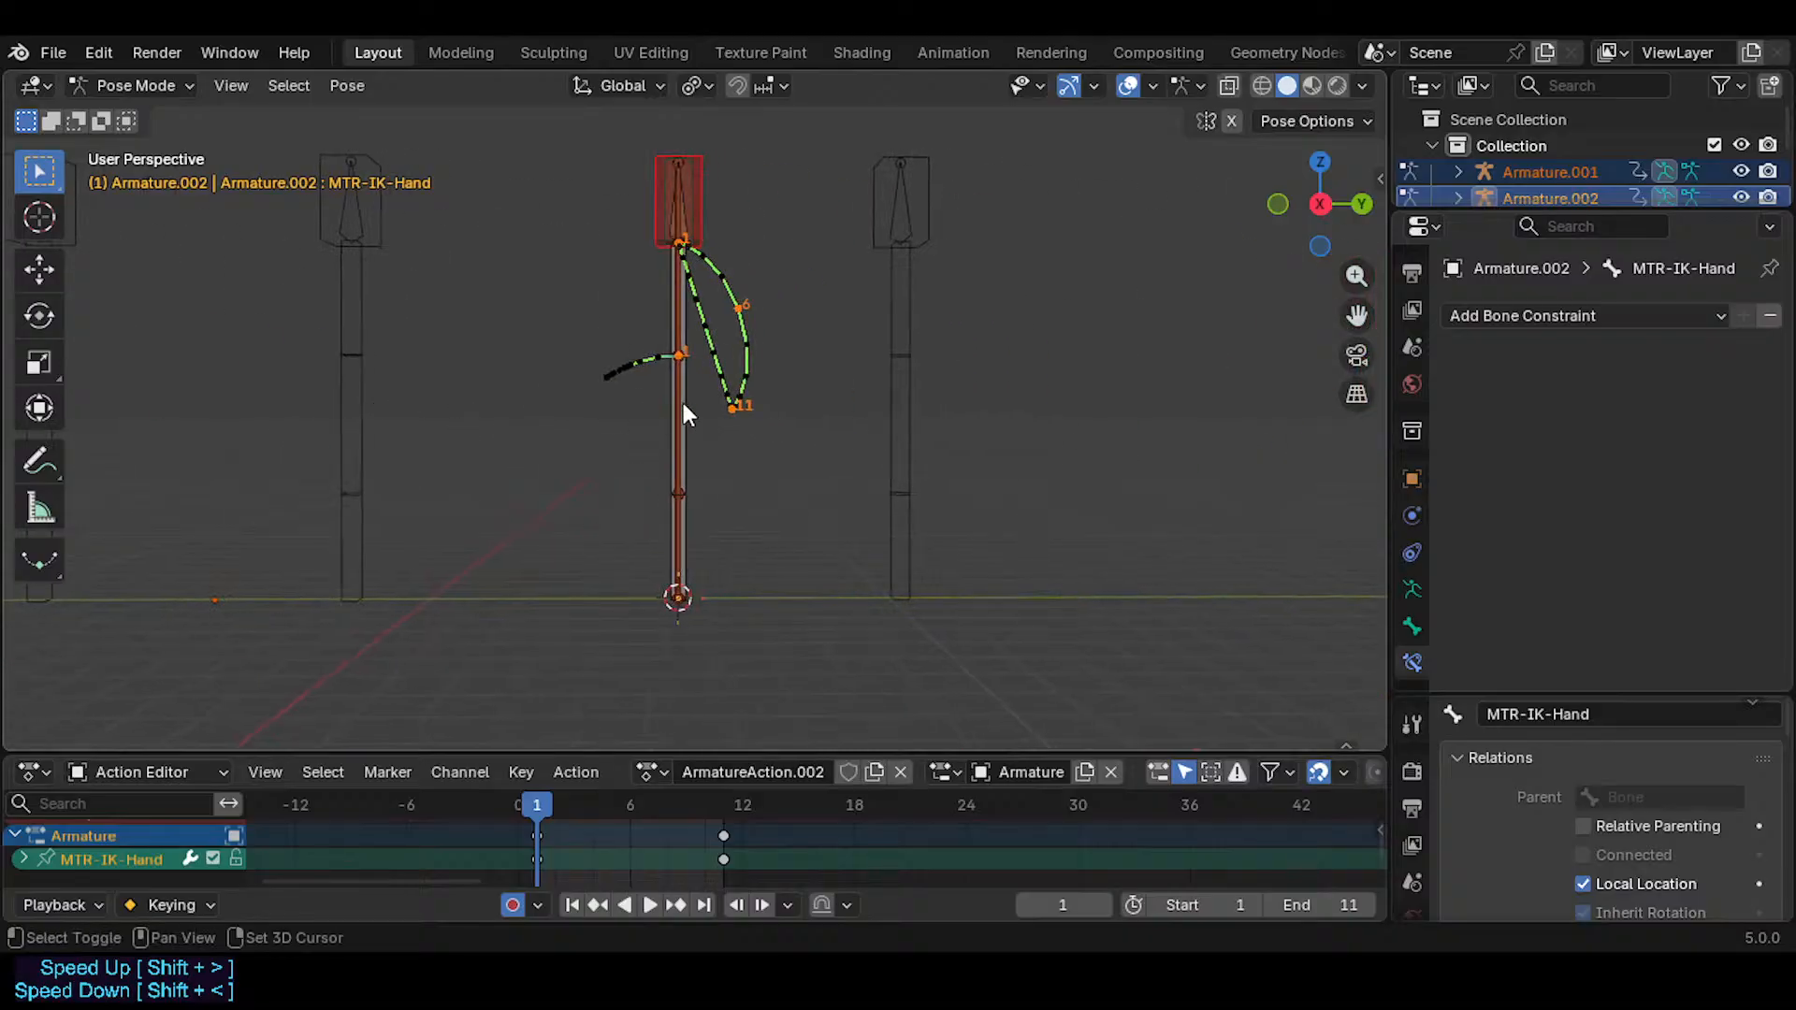
middle_click_drag(358, 458, 1105, 660, "shift")
middle_click_drag(421, 517, 416, 504, "shift")
scroll(393, 510, "down", 3, "shift")
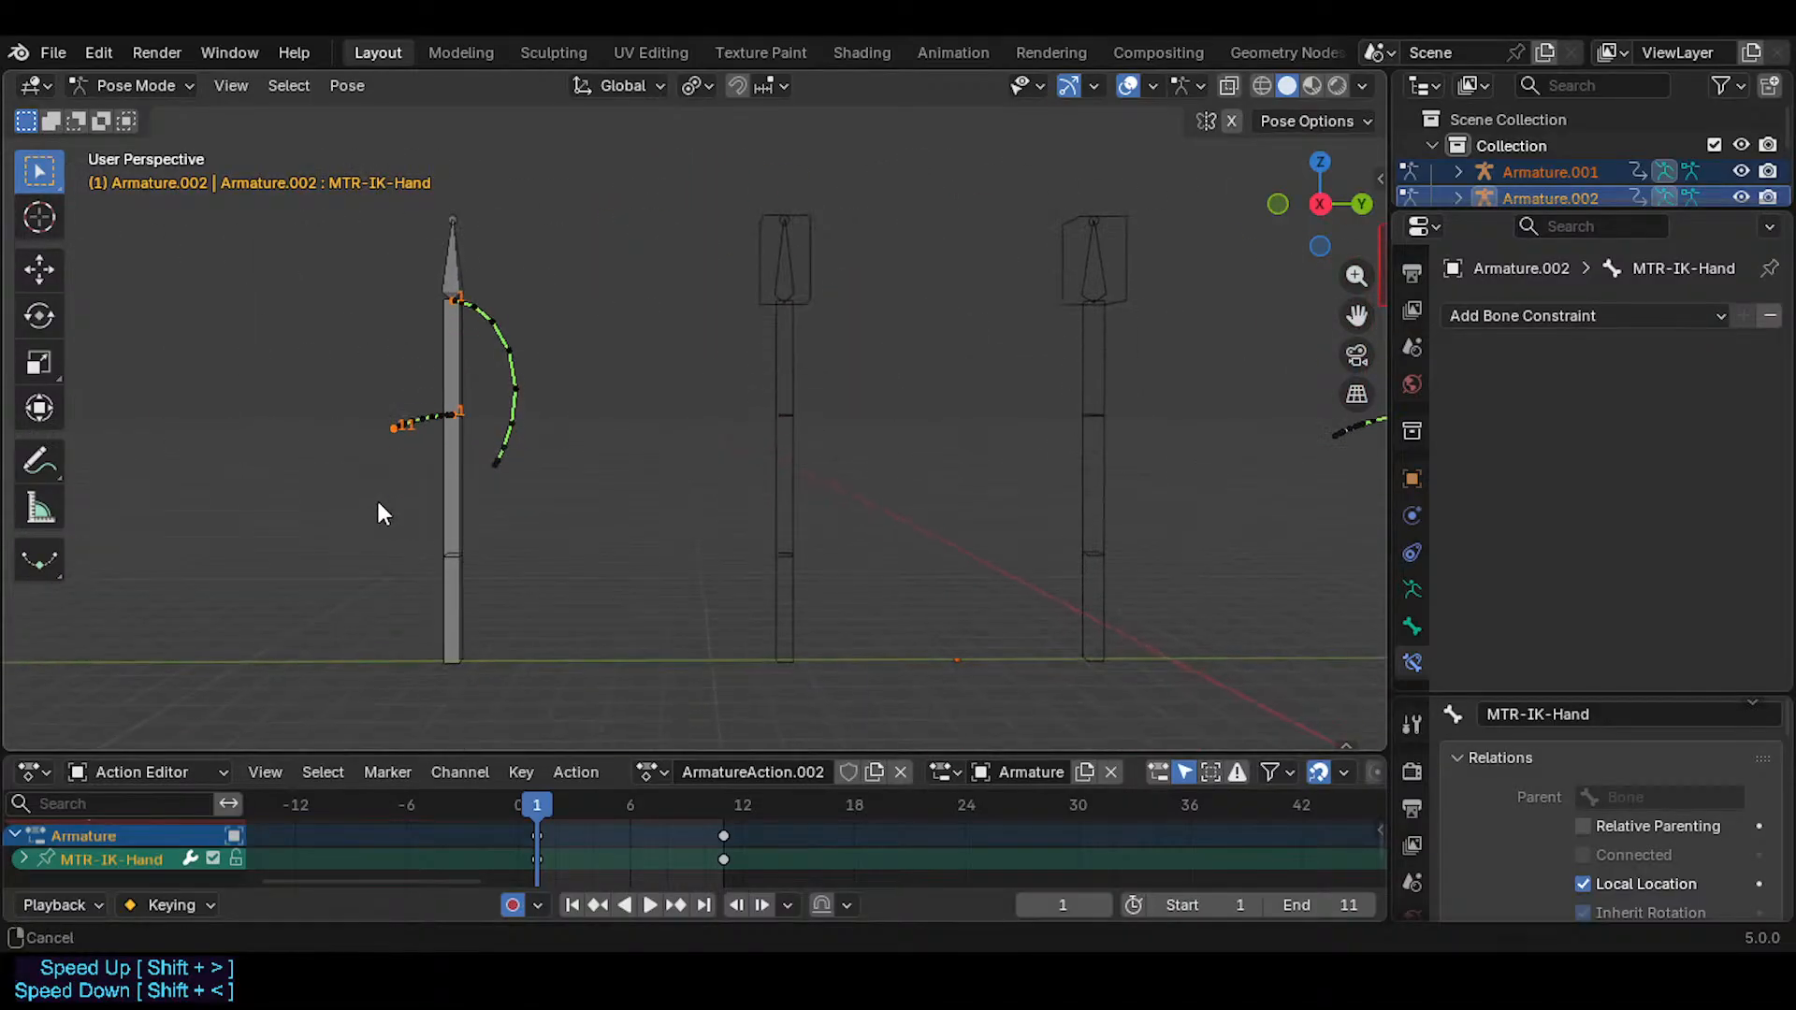
- Compare the FK arm's full bone chain and motion paths with the IK arm's hand control and paths at frame 1
left_click_drag(383, 229, 508, 683)
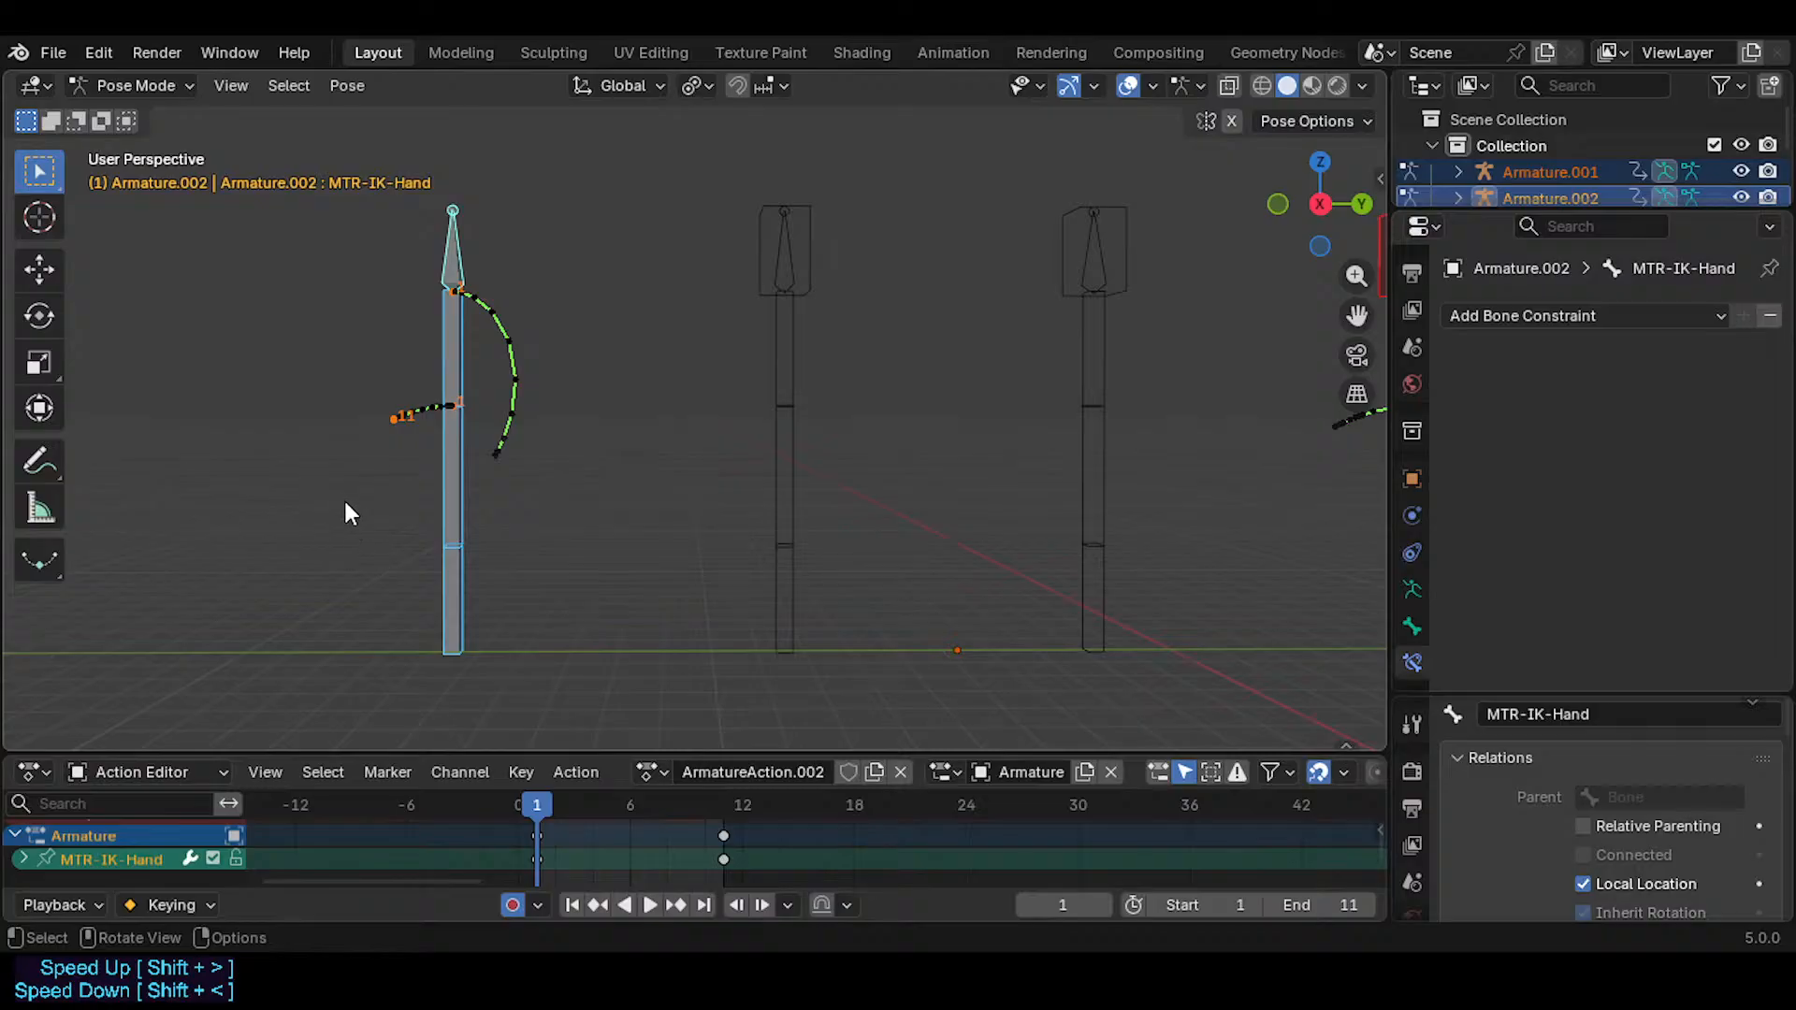
middle_click_drag(503, 501, 480, 507, "shift")
left_click_drag(307, 669, 531, 212)
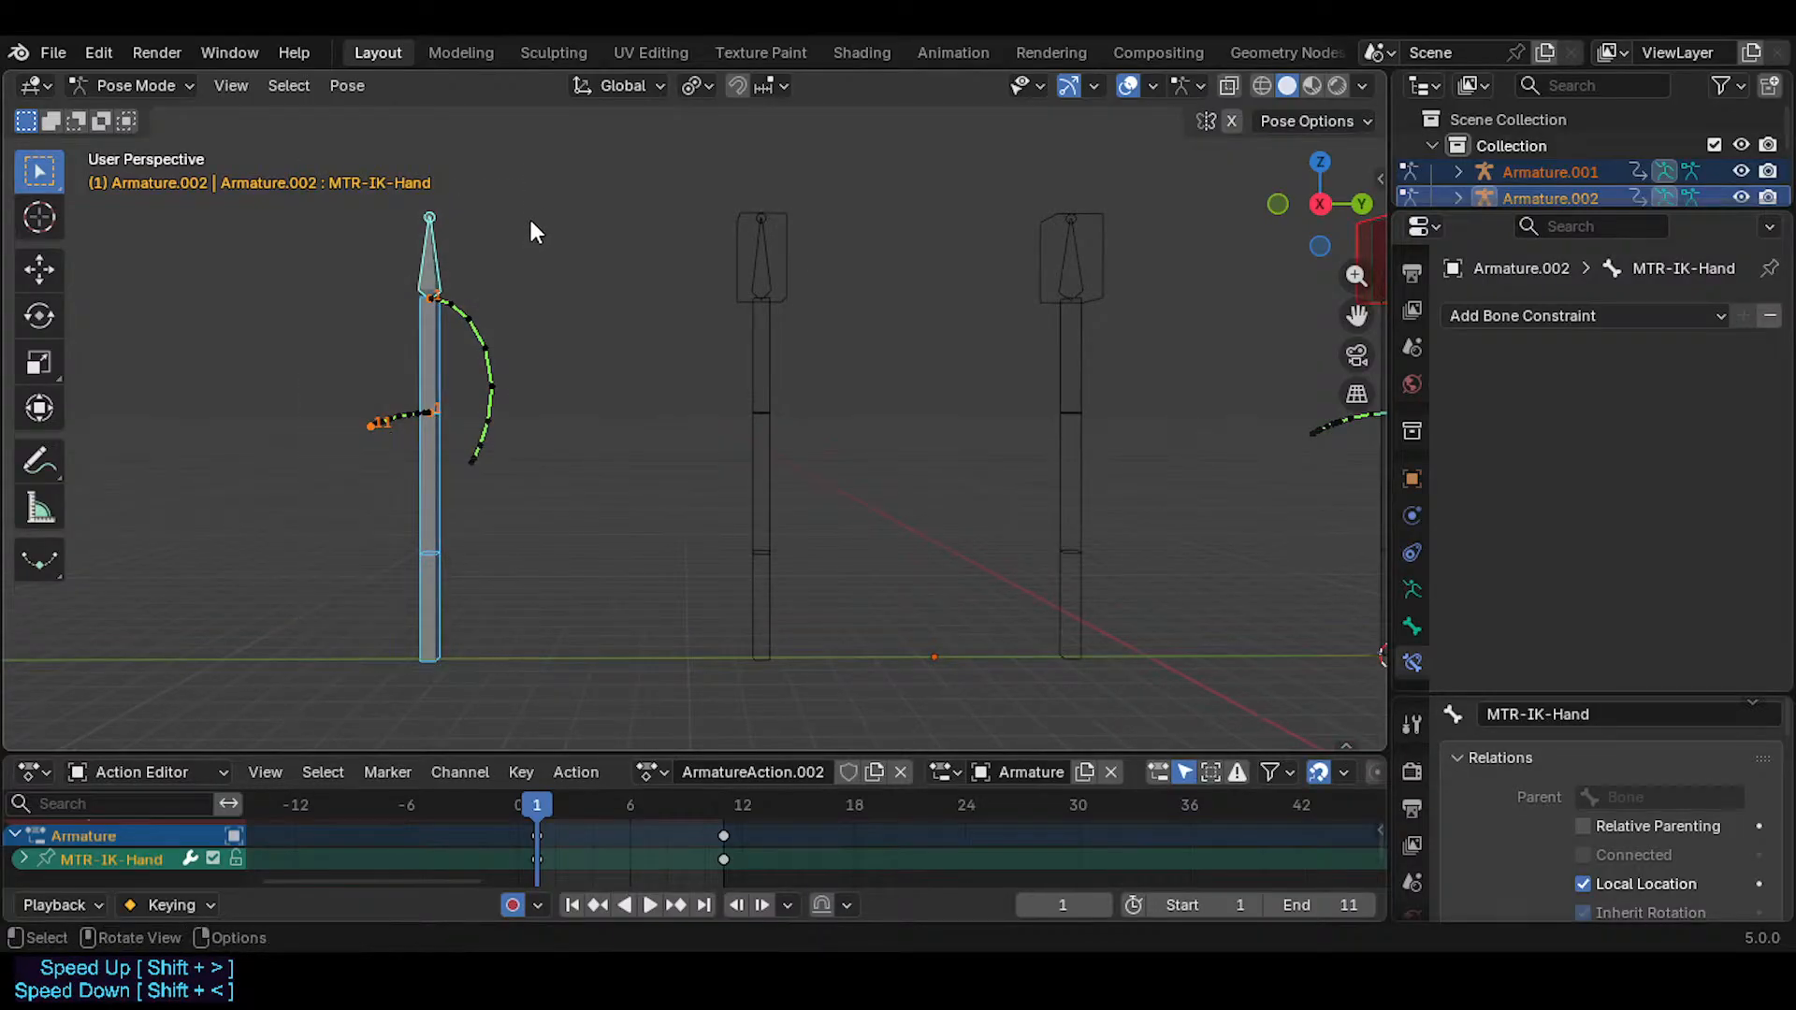
left_click(529, 221)
middle_click_drag(1122, 404, 253, 419, "shift")
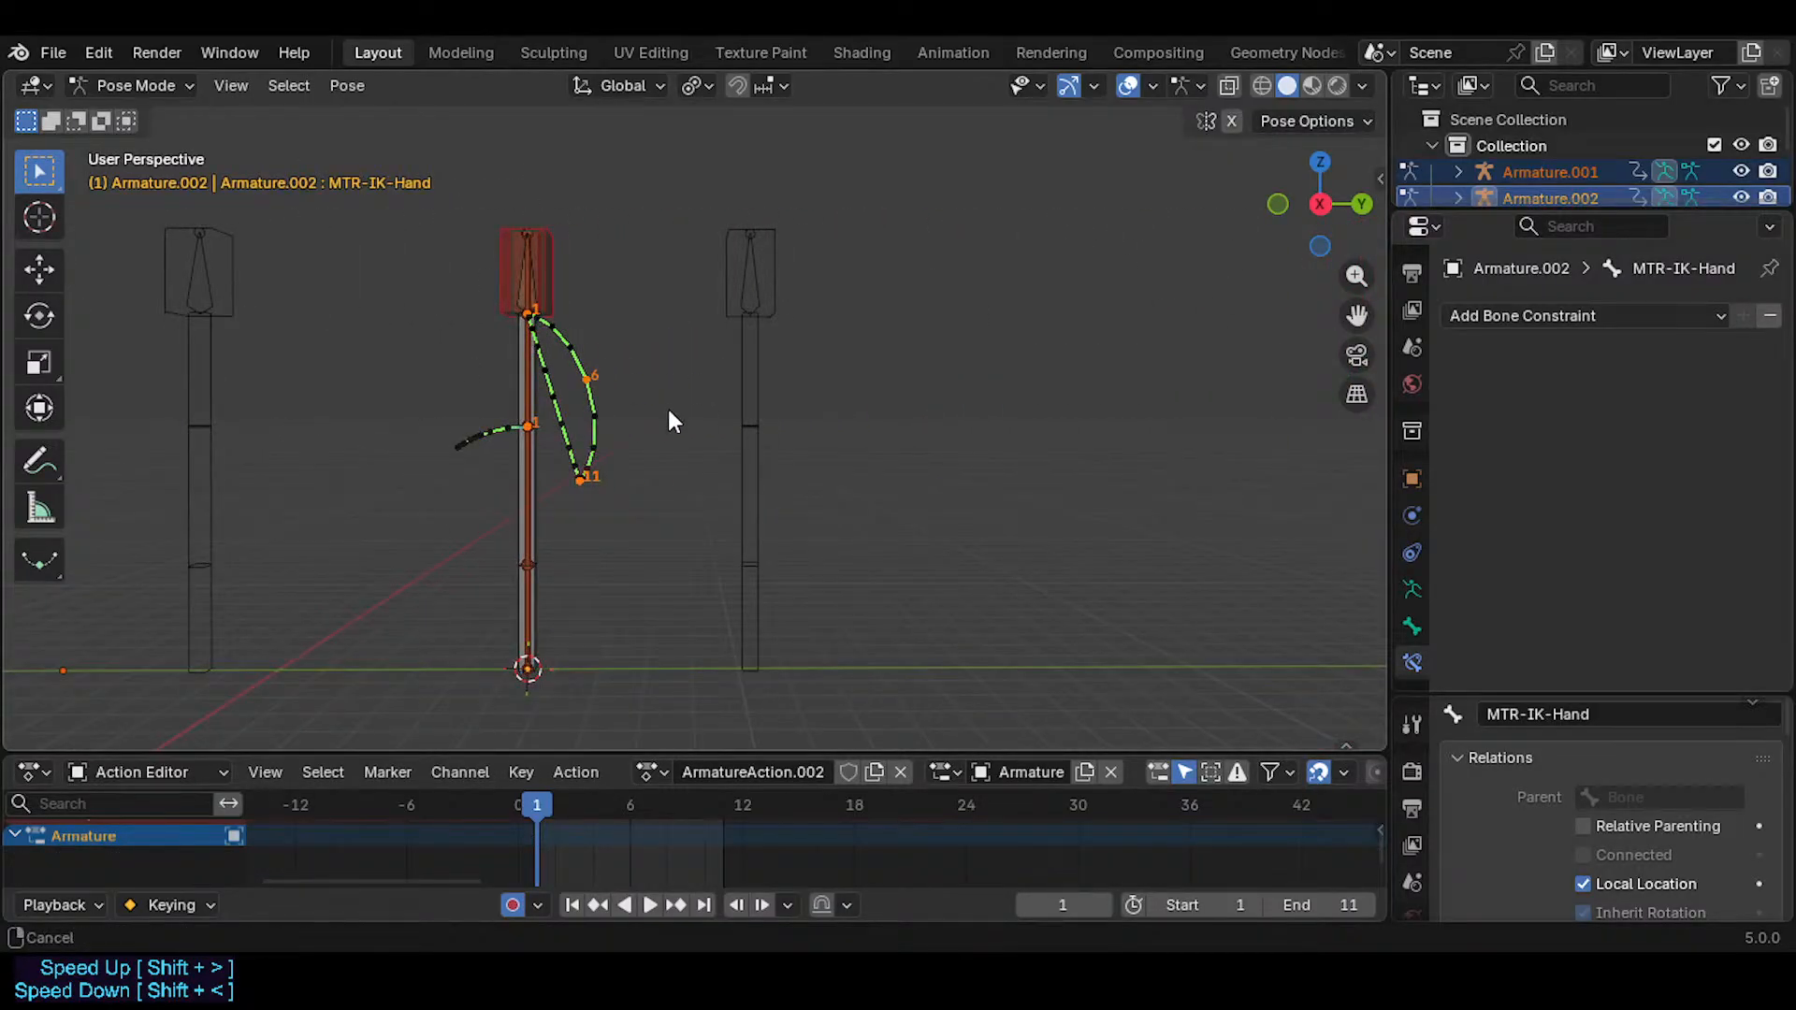
middle_click_drag(670, 414, 681, 360, "shift")
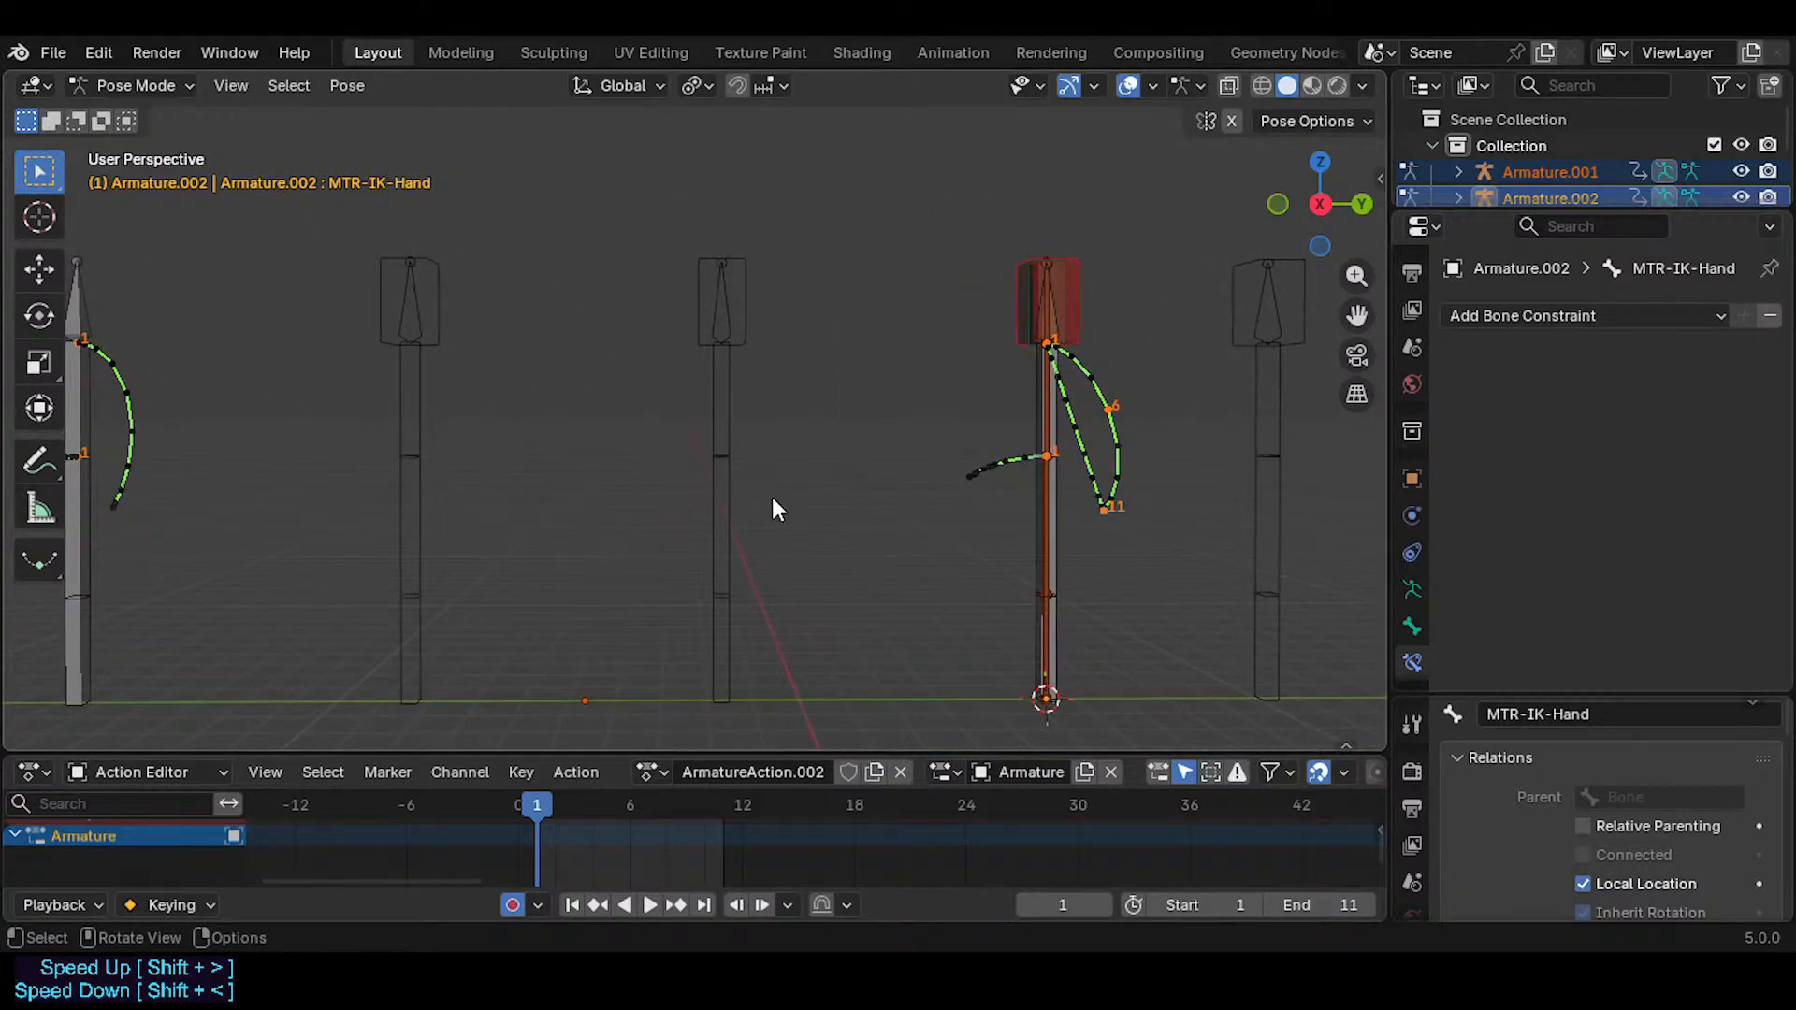
key("KP_Decimal")
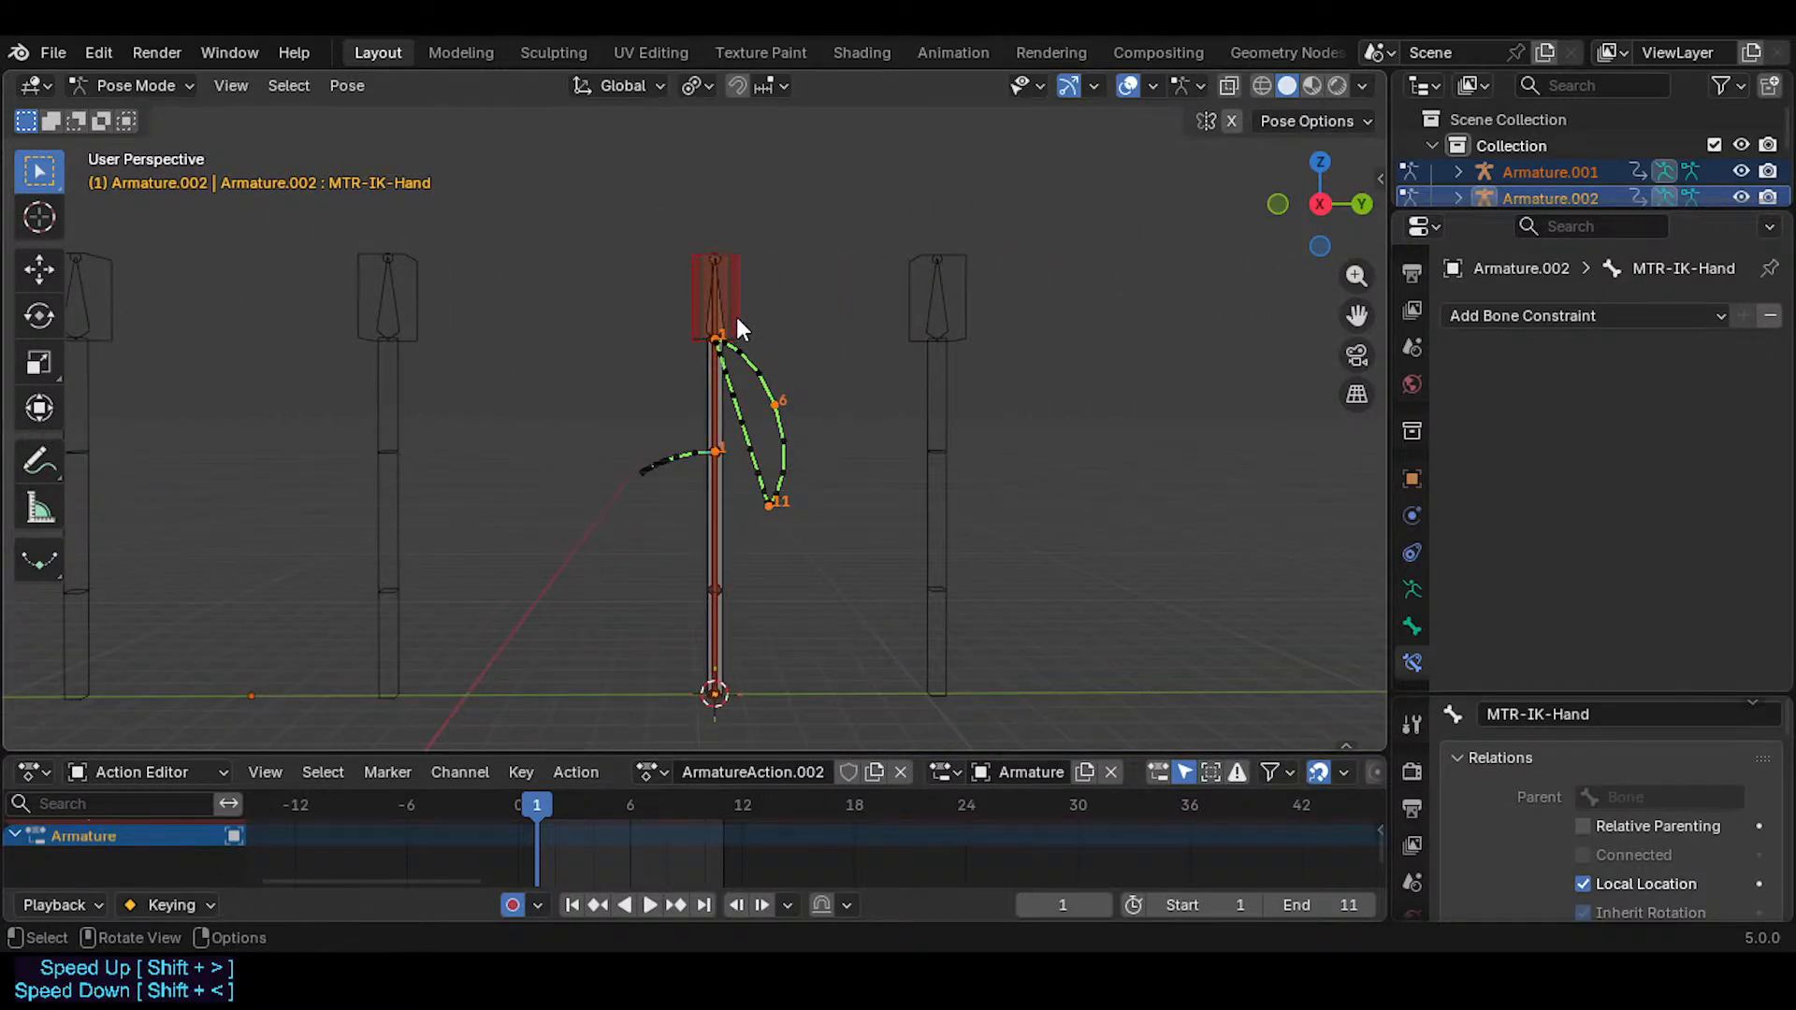
- Examine how MTR-IK-Hand of Armature.002 follows the straight and arced motion paths, scrubbing and playing around frames 5 to 7
left_click(735, 321)
middle_click_drag(735, 376, 682, 482)
scroll(746, 471, "up", 2)
scroll(745, 470, "down", 2)
scroll(682, 483, "up", 2)
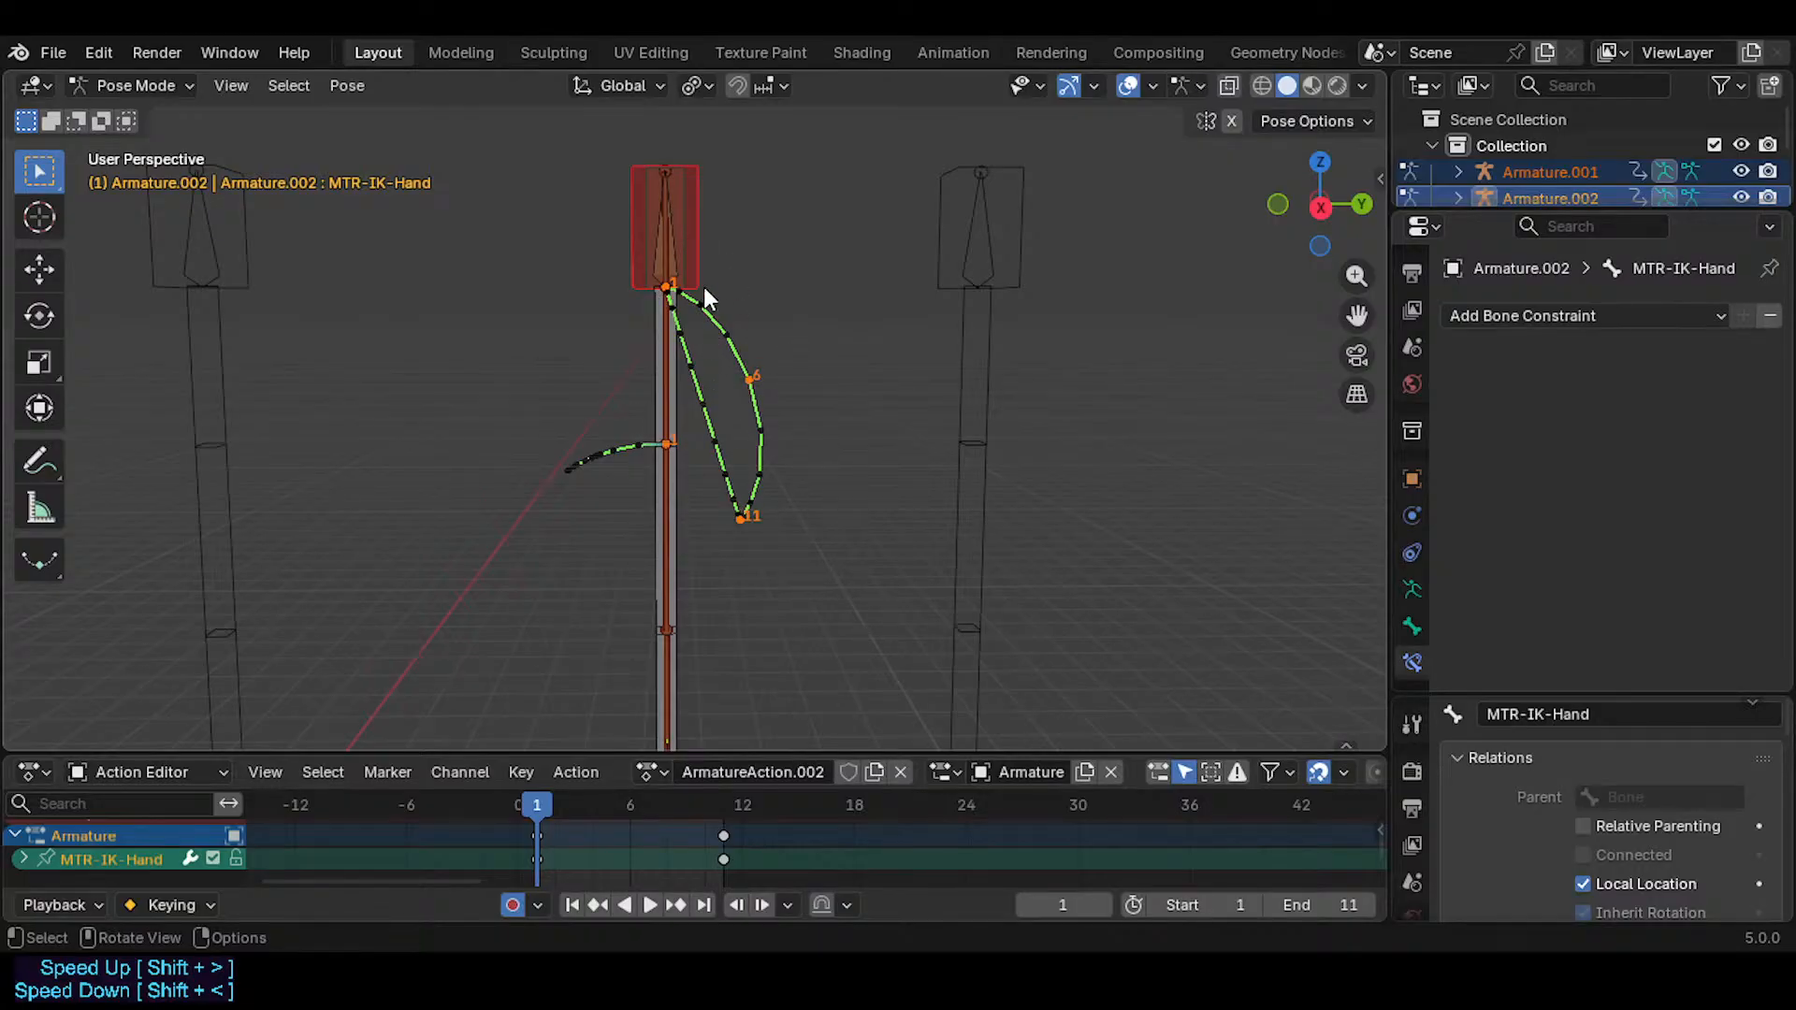
left_click(648, 803)
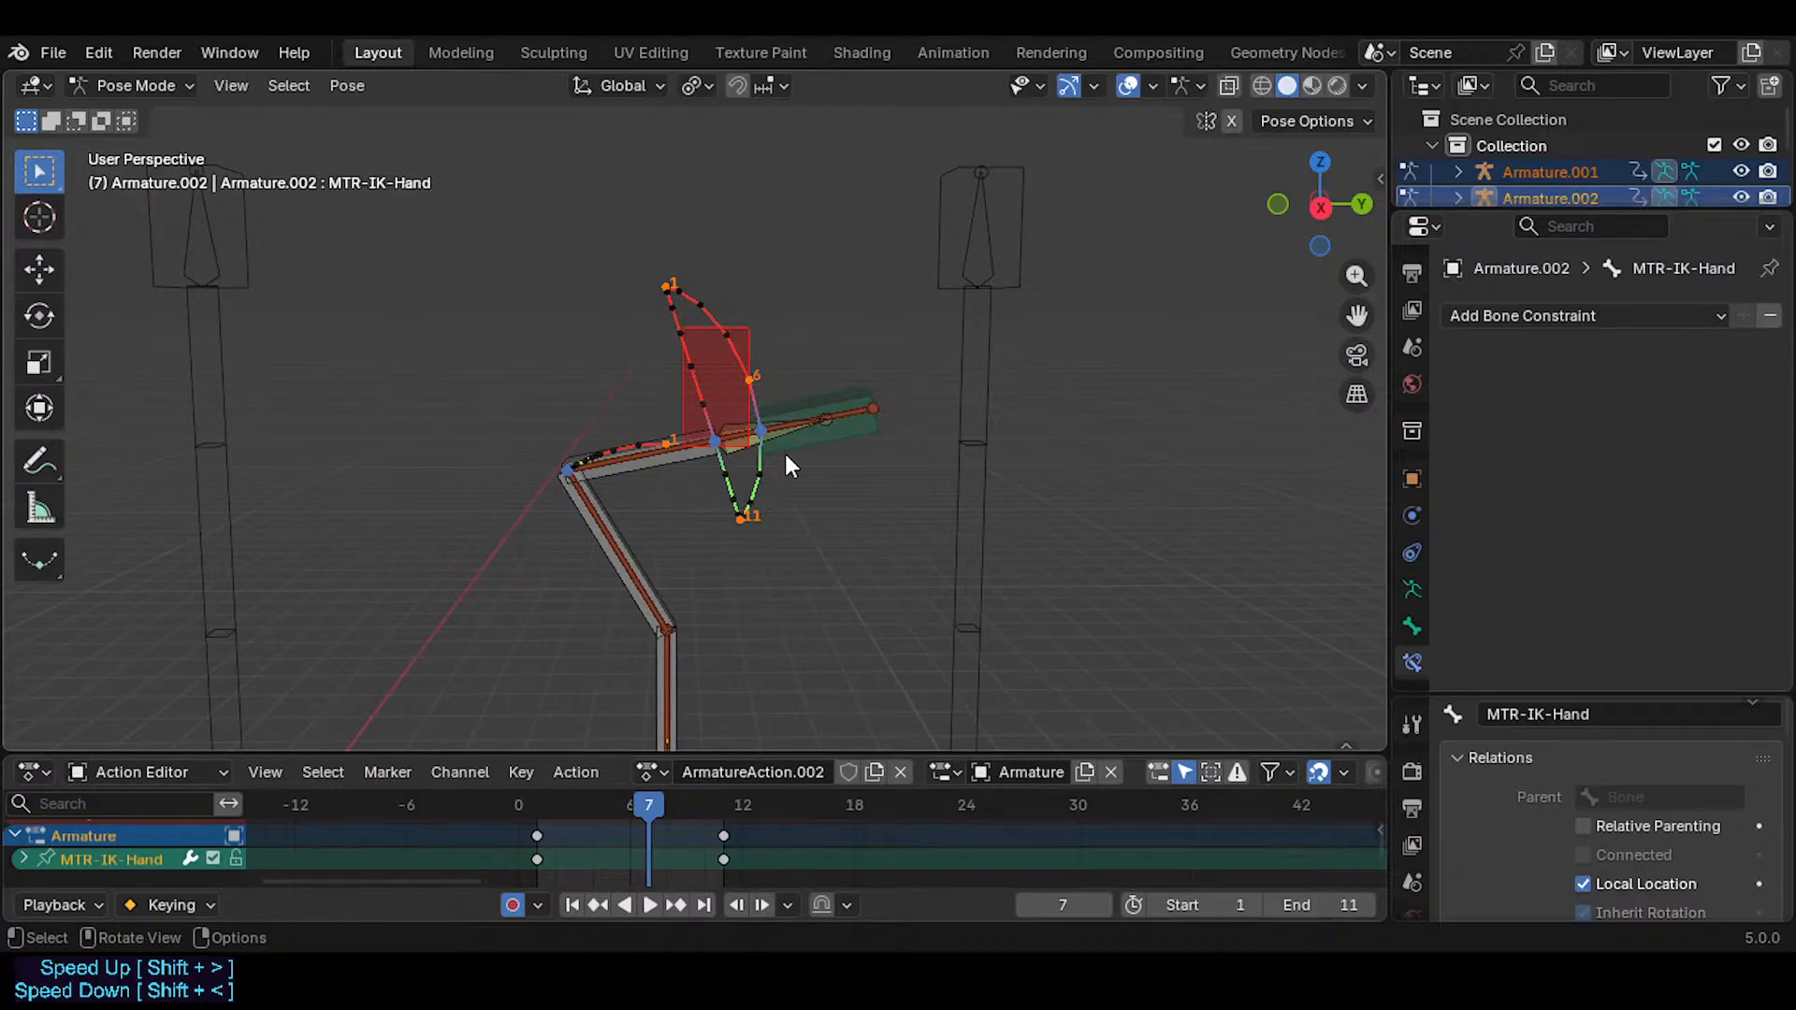
middle_click_drag(784, 453, 683, 503)
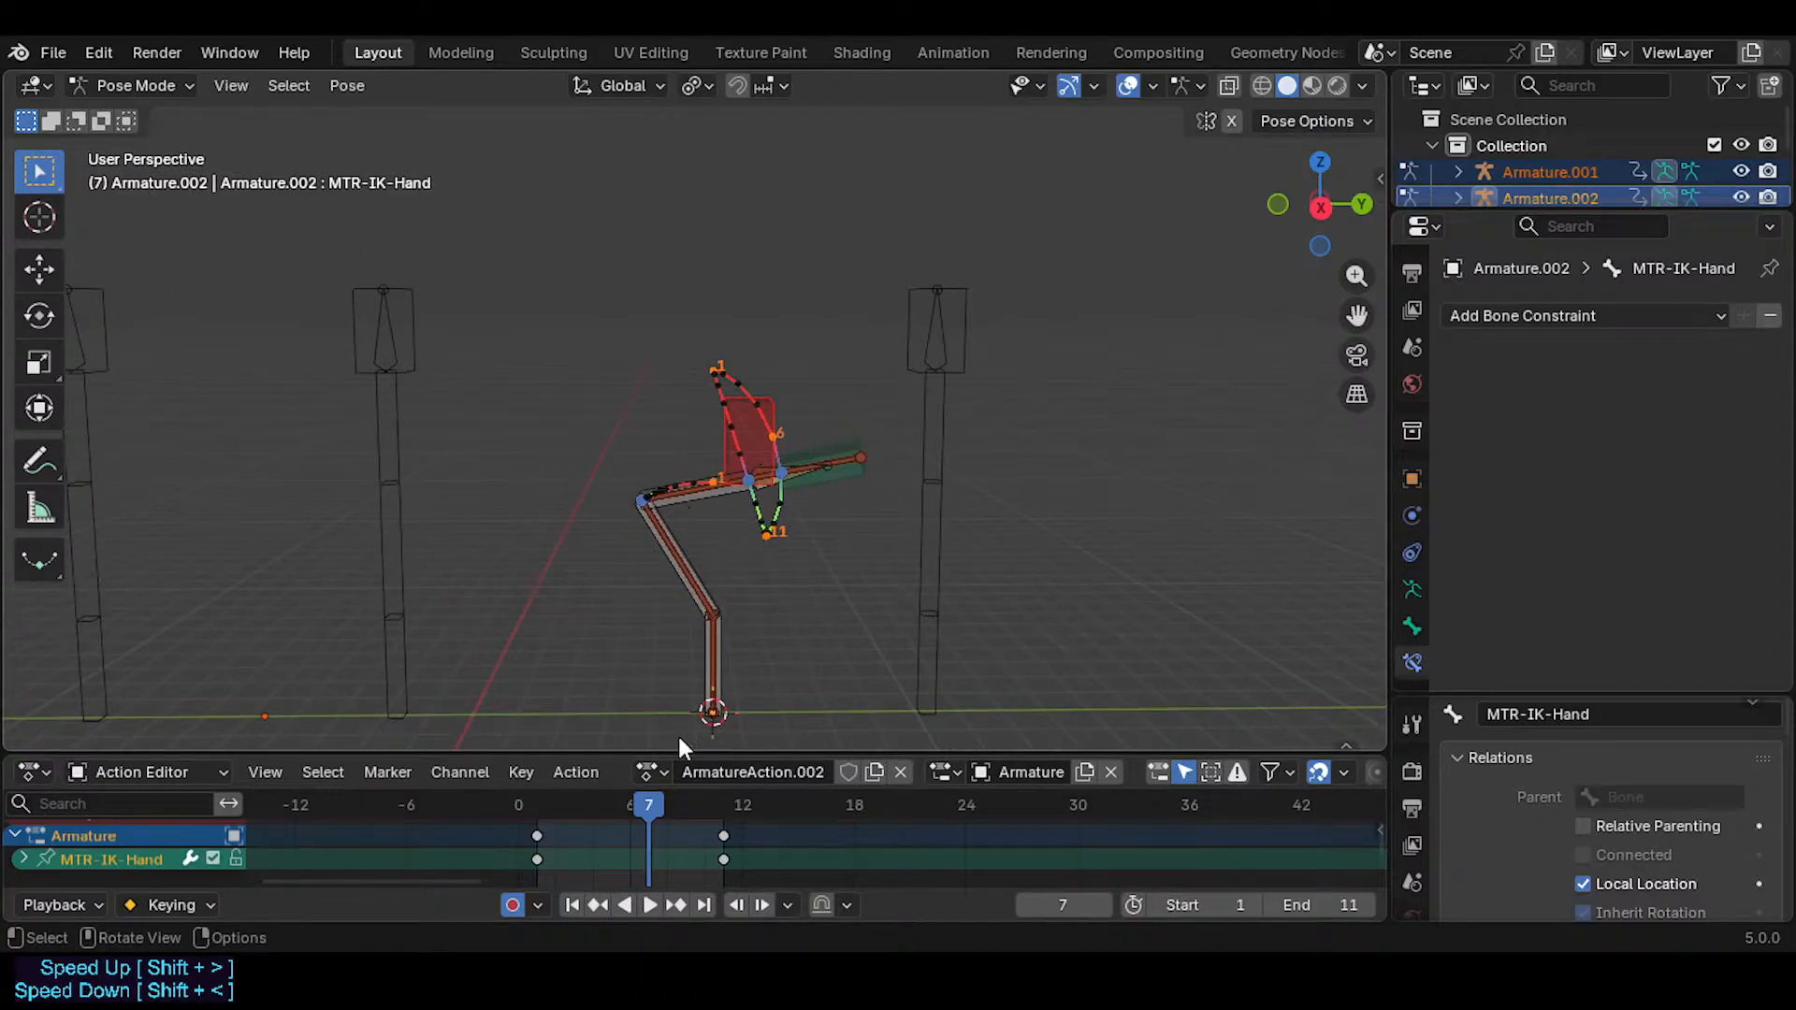
left_click_drag(647, 806, 591, 806)
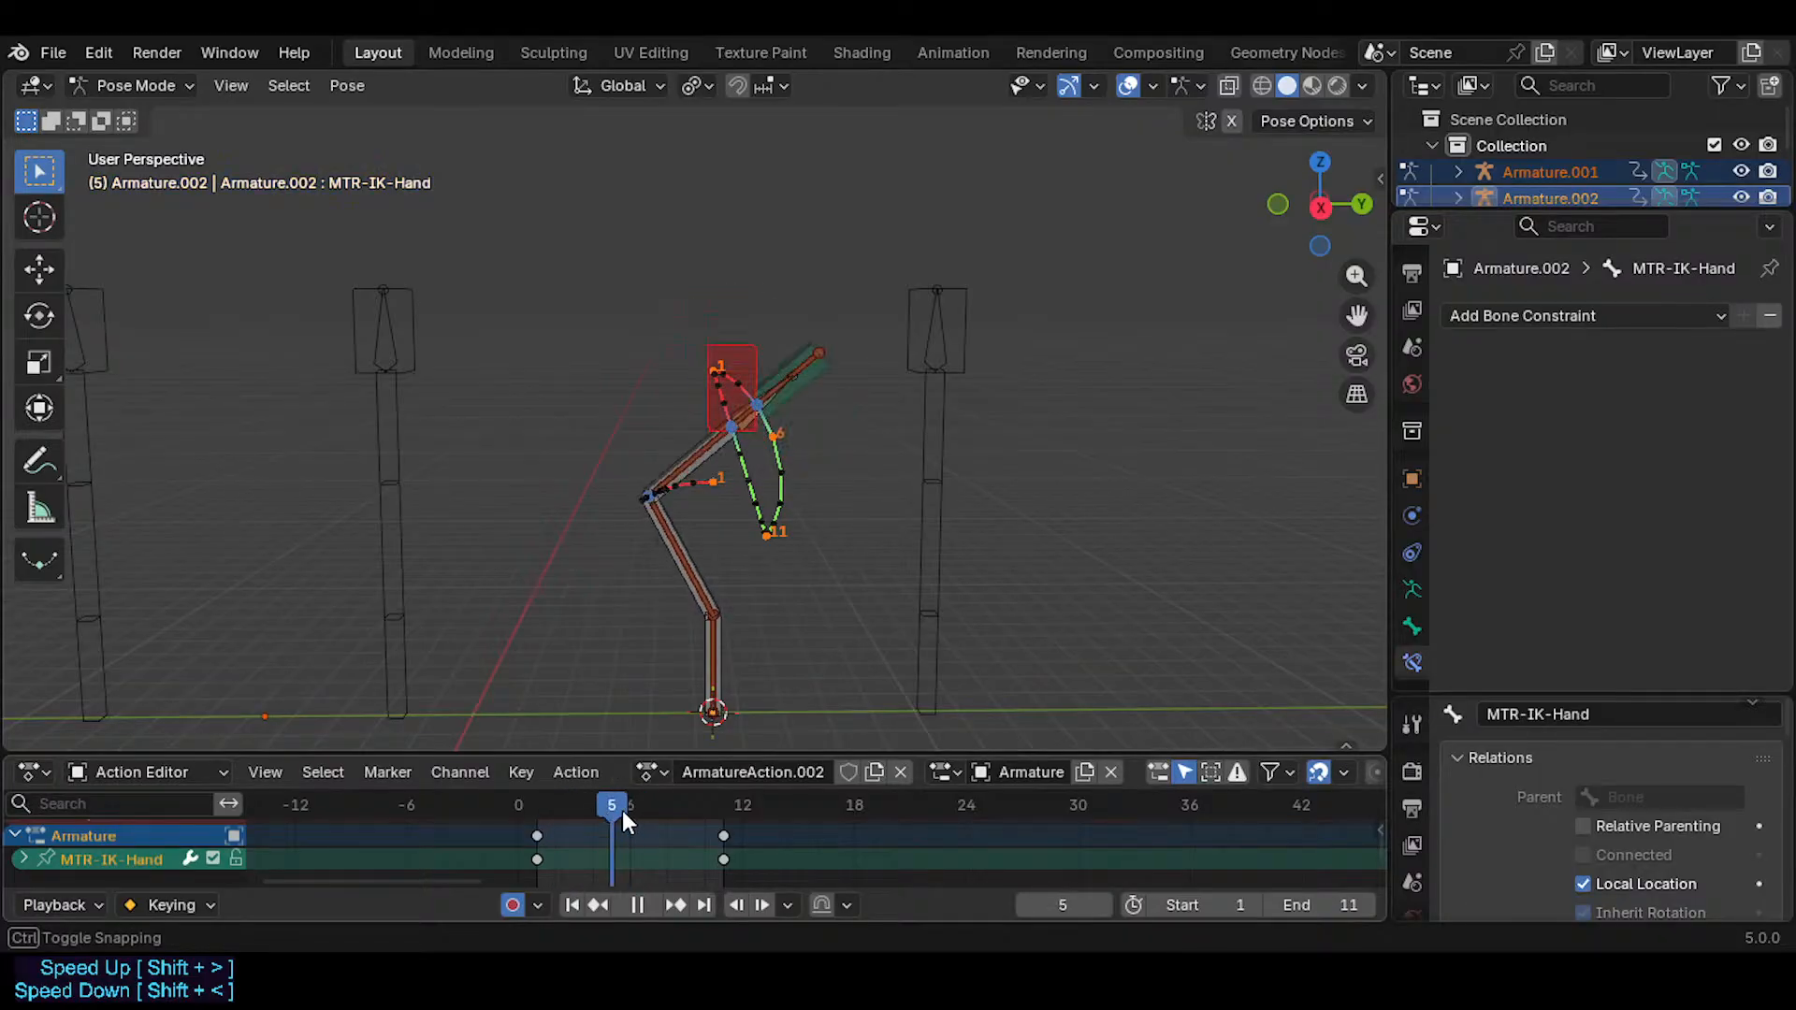
key("space")
middle_click_drag(414, 402, 450, 430, "shift")
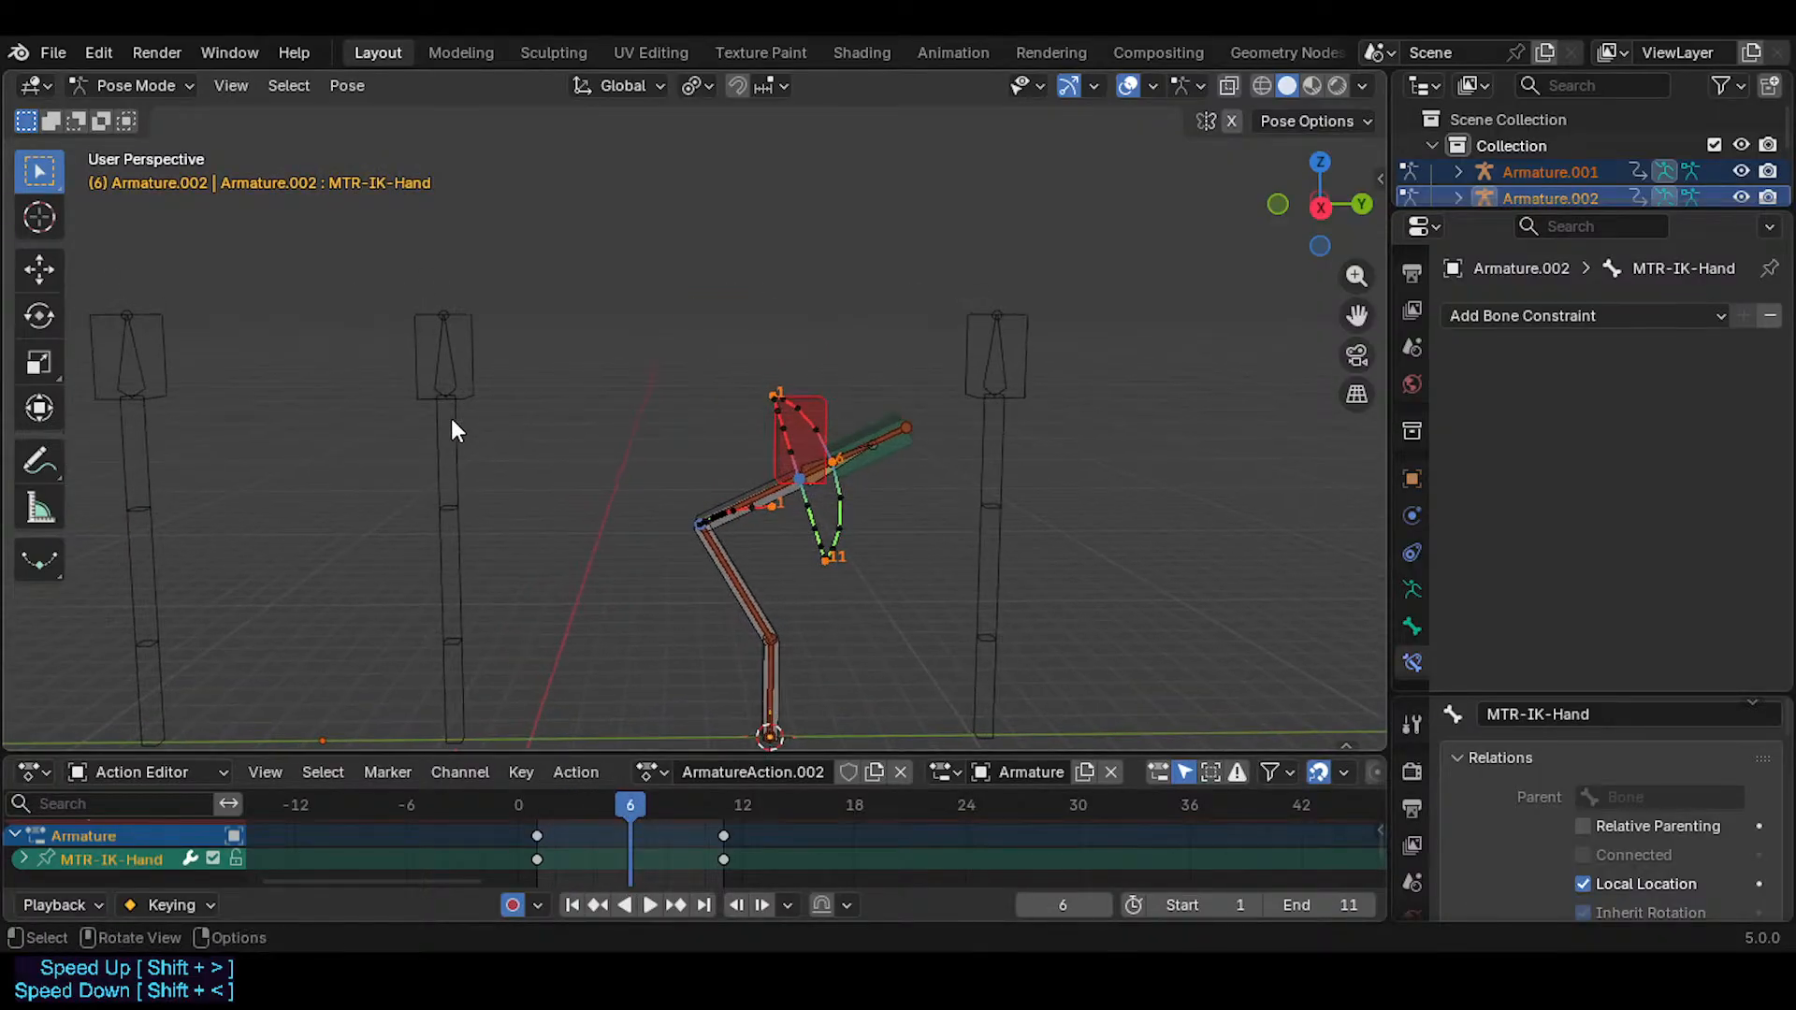
- Switch from Armature.002 to Armature.005 in Pose Mode and inspect its MTR-IK-Hand bone and MCH-Hand's IK constraint
left_click(734, 519)
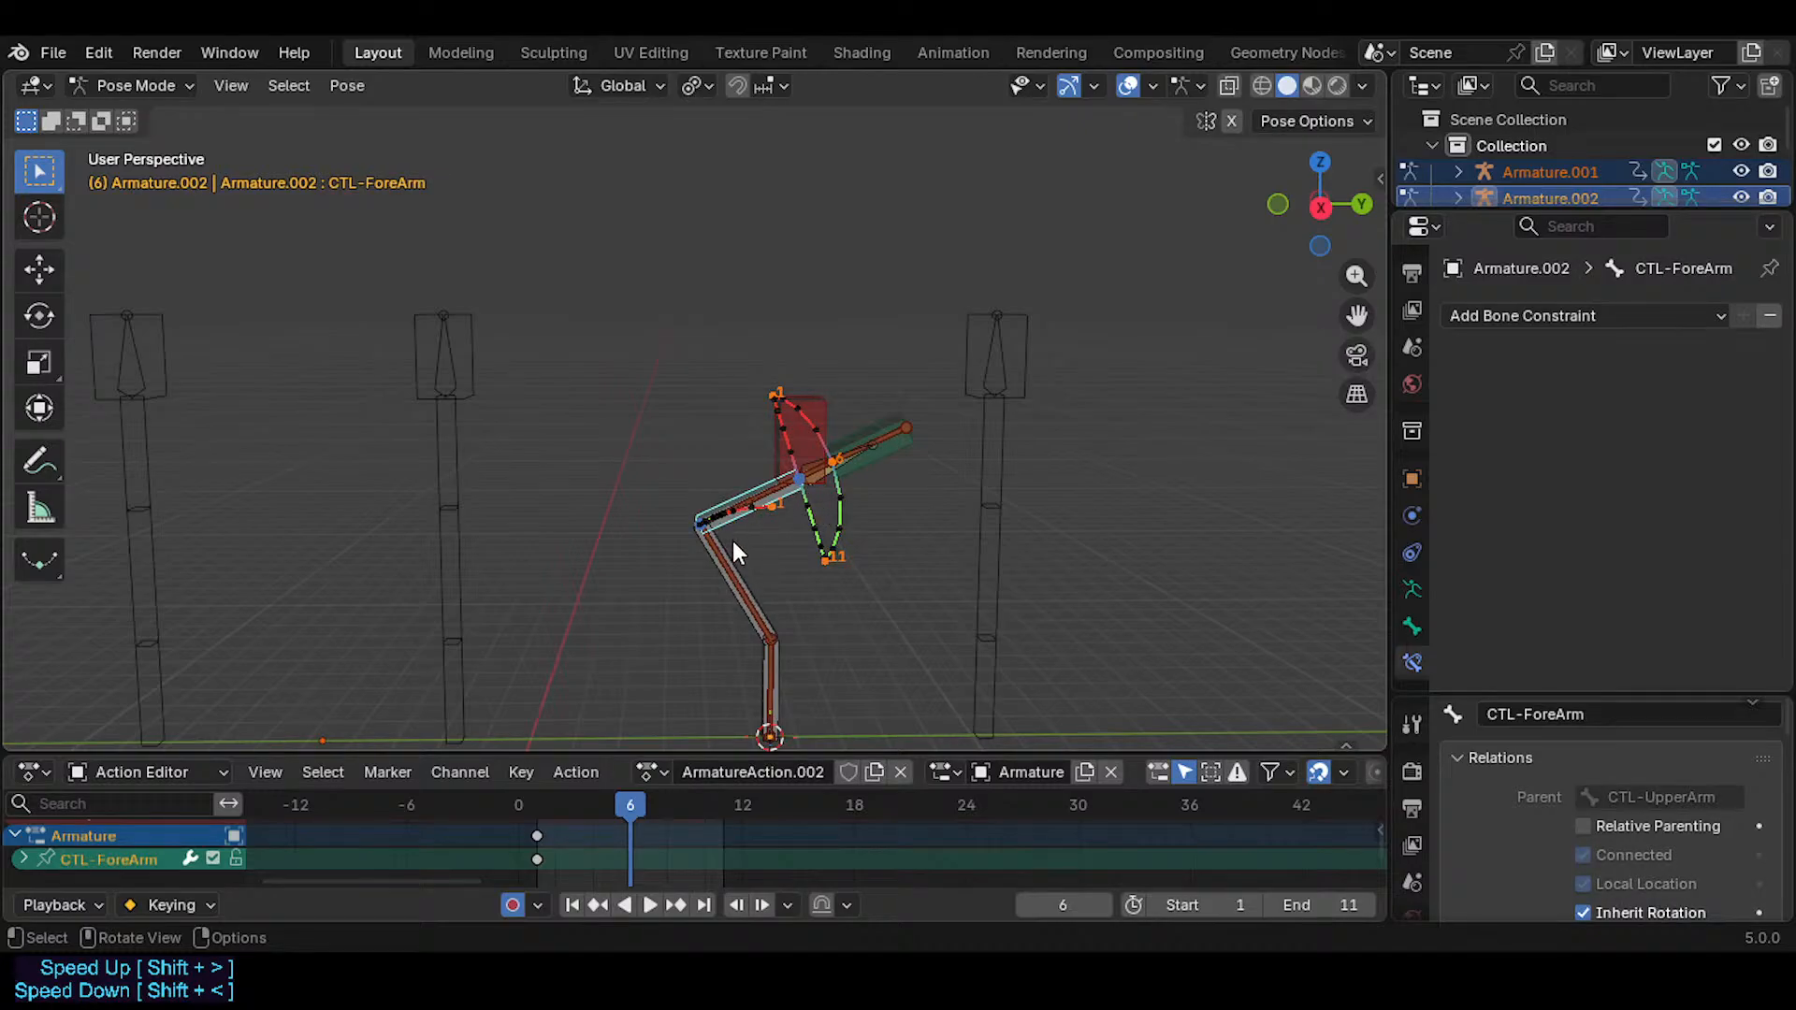
key("ctrl+Tab")
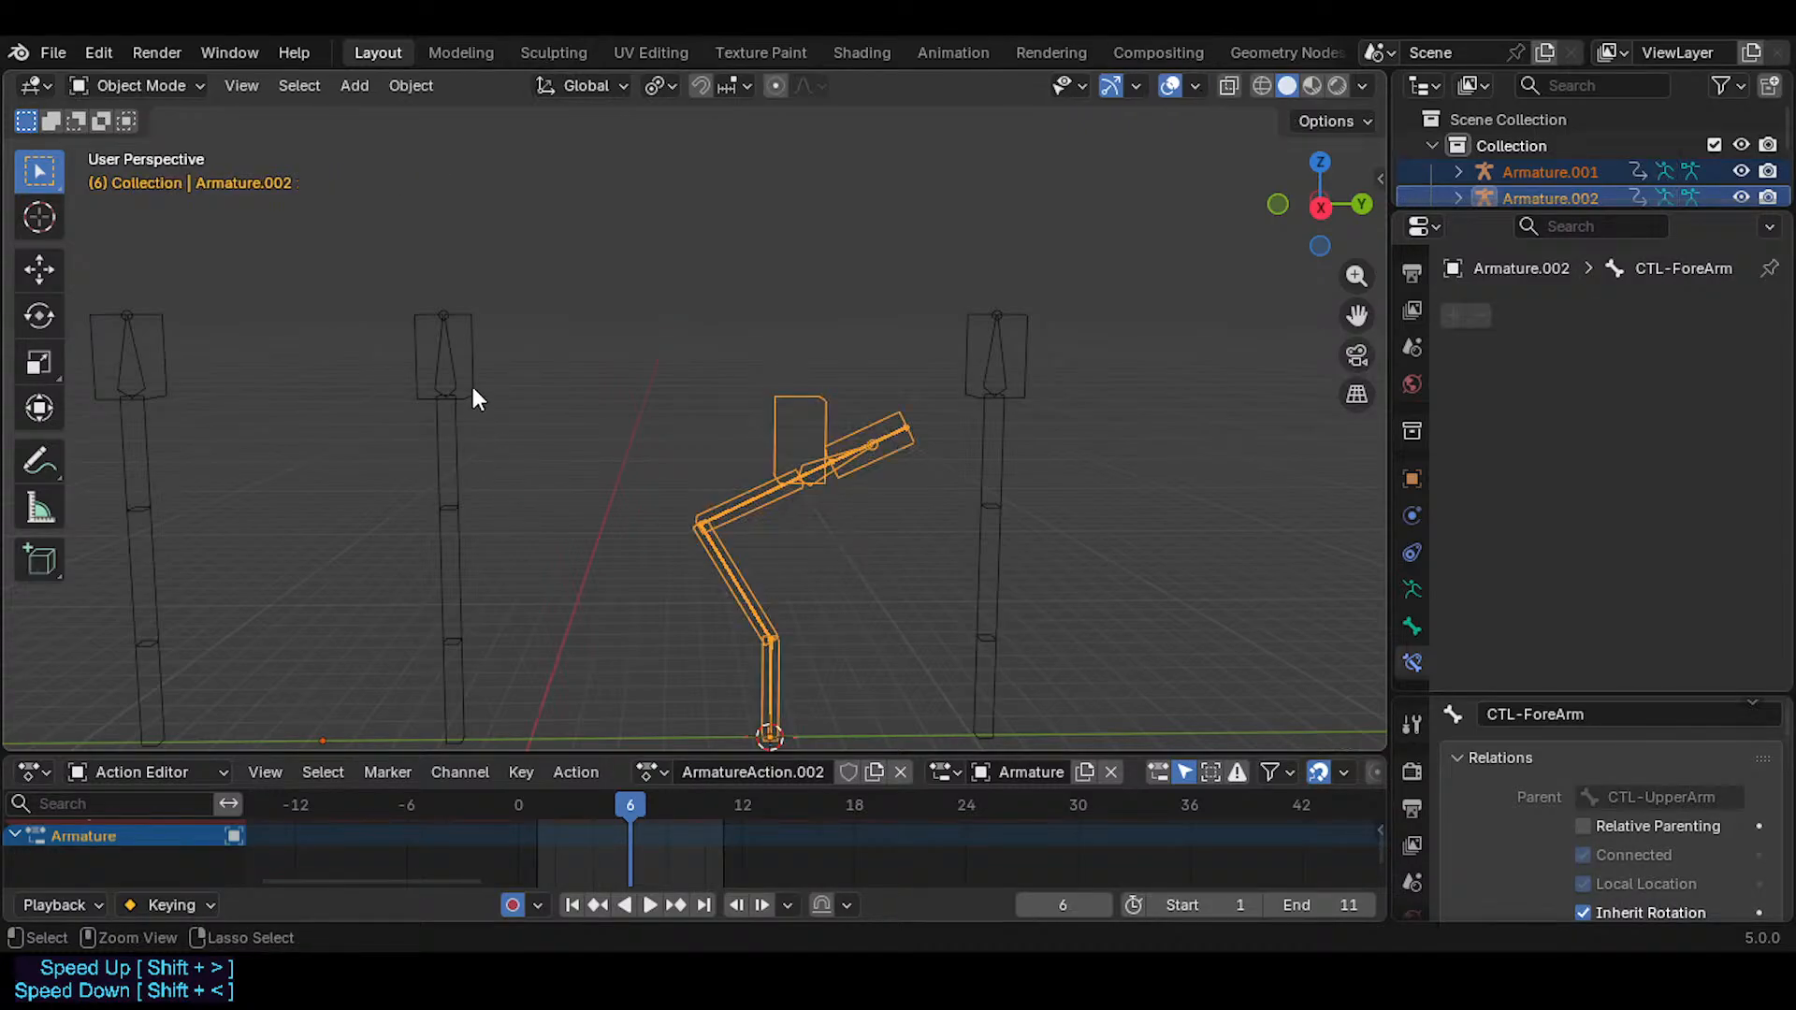
left_click(469, 387)
key("ctrl+Tab")
middle_click_drag(492, 381, 535, 319, "shift")
left_click(513, 322)
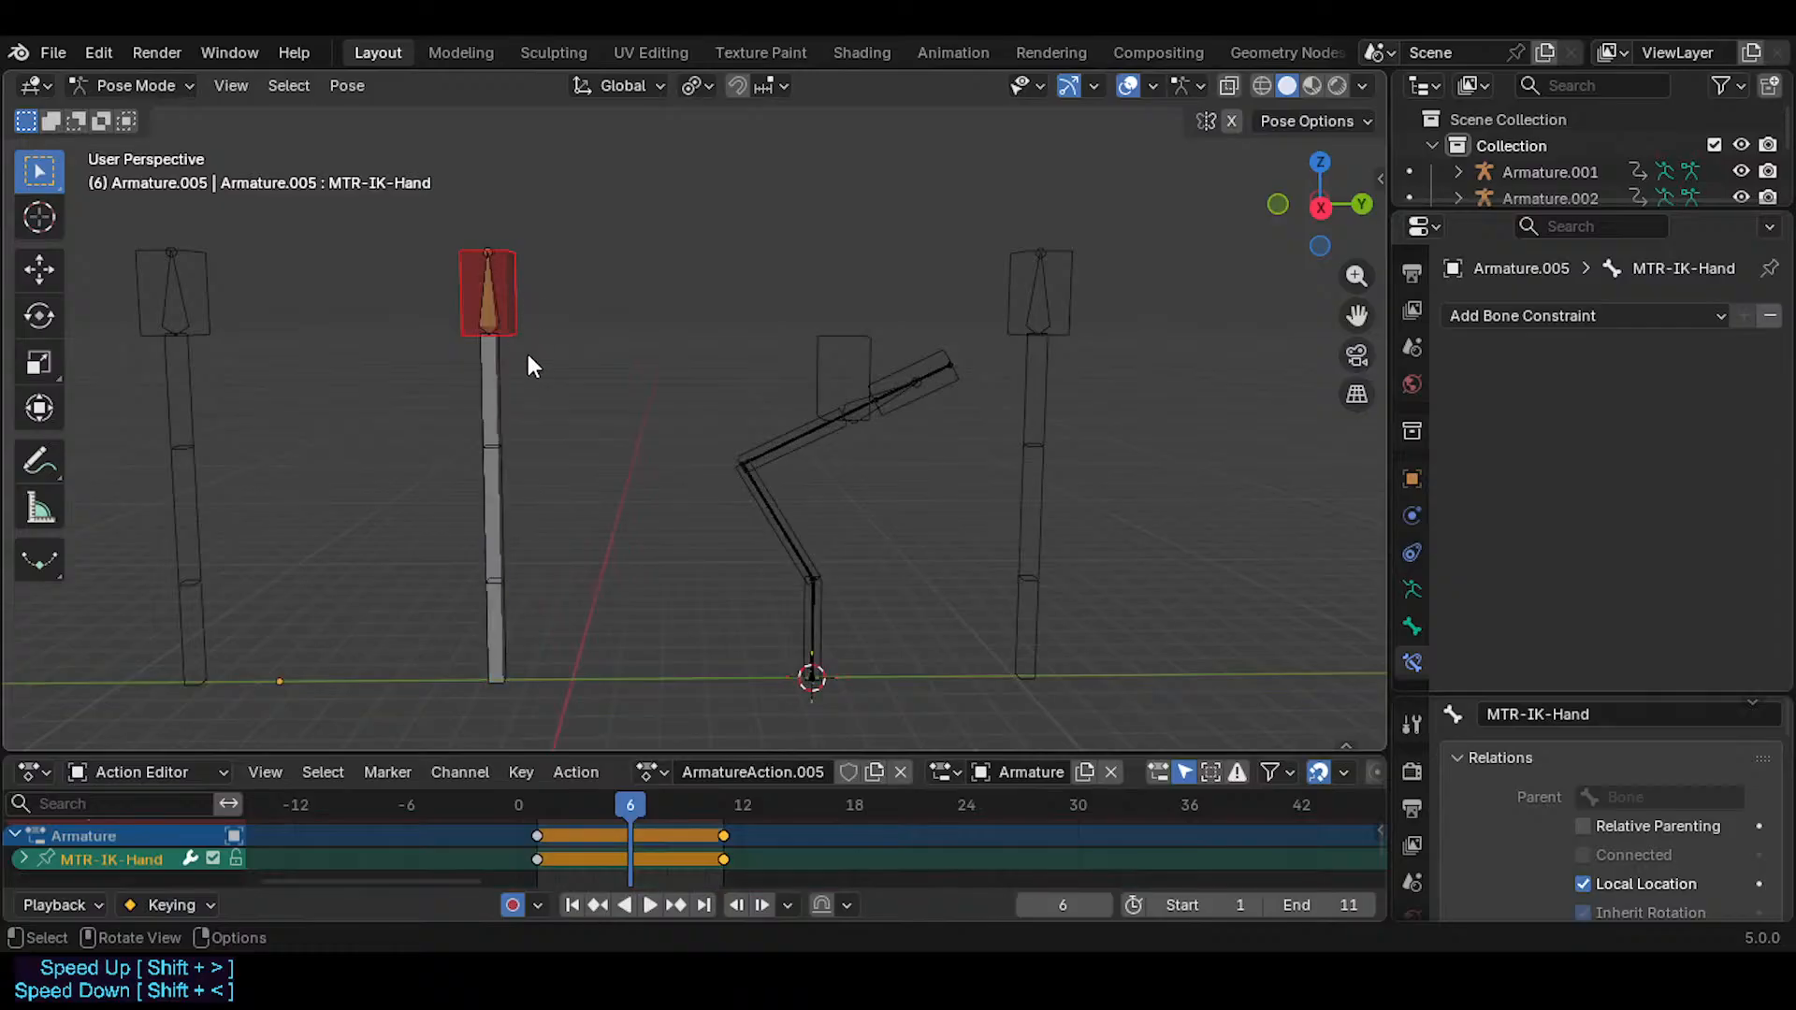
left_click(488, 321)
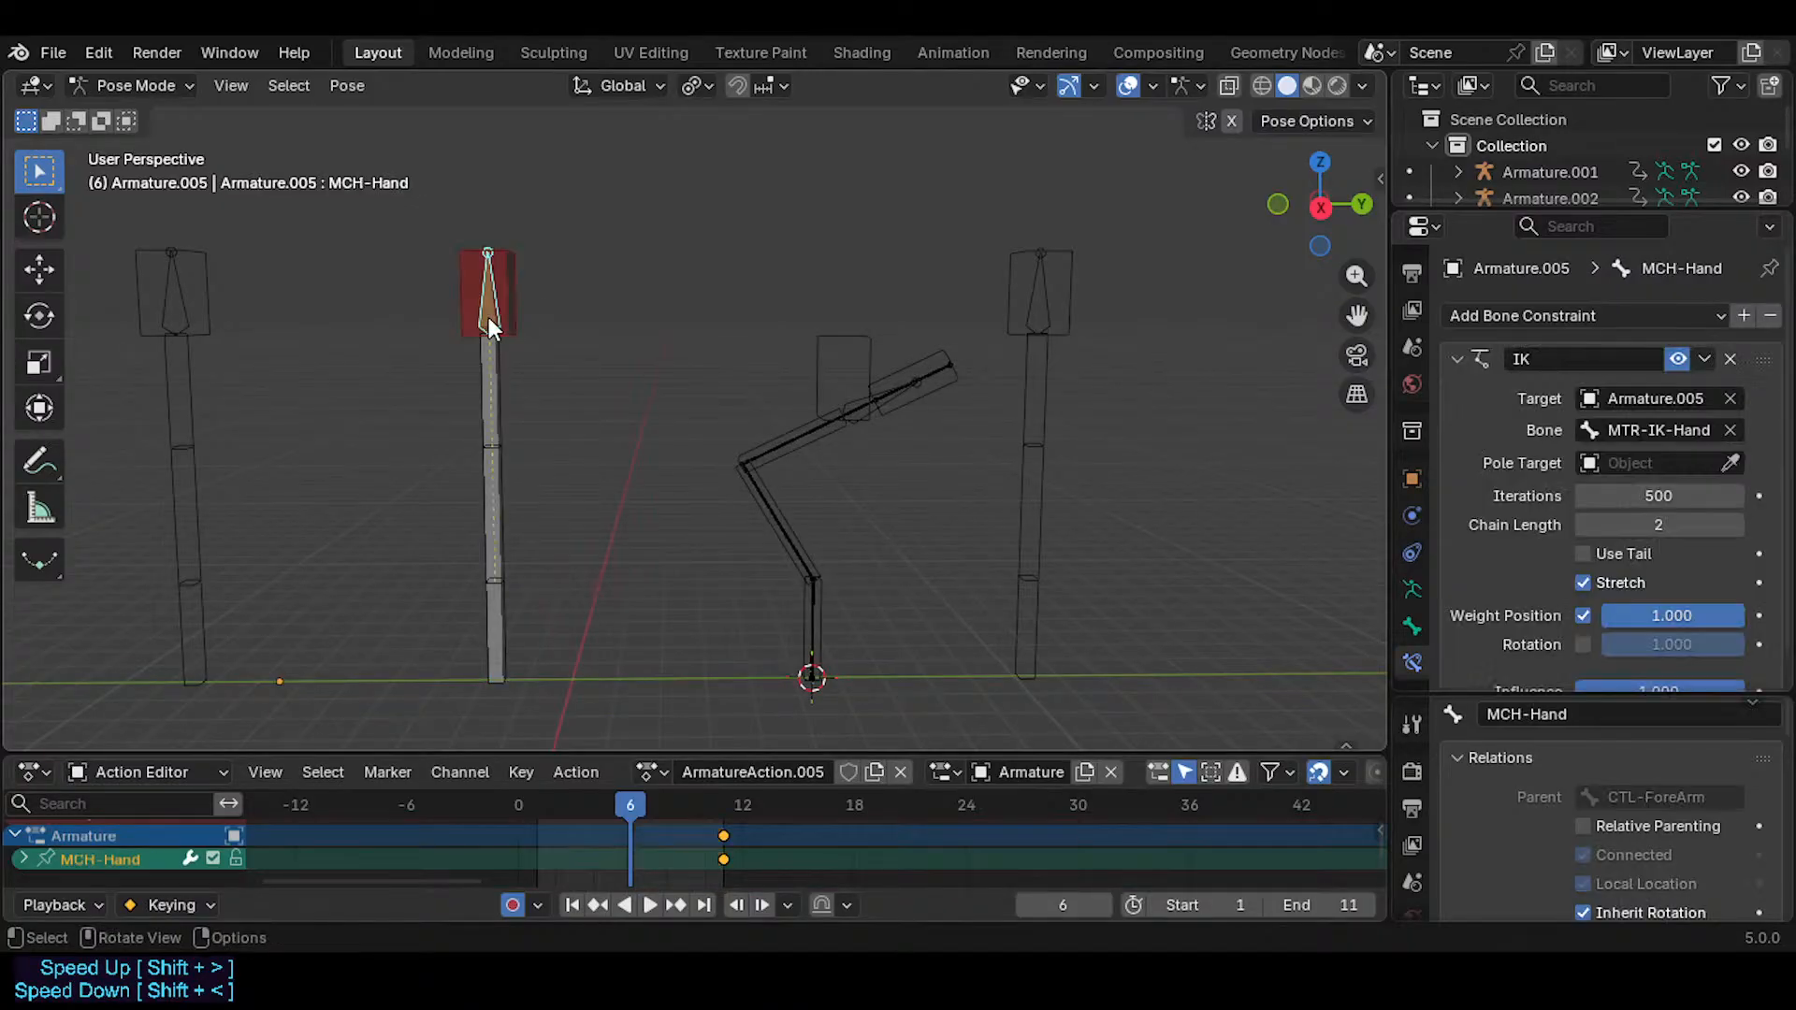
middle_click_drag(491, 345, 509, 395, "shift")
- Return to posing Armature.002 and clear the location and rotation of all its bones
scroll(509, 396, "down", 3)
middle_click_drag(677, 462, 593, 456, "shift")
key("ctrl+Tab")
left_click(609, 431)
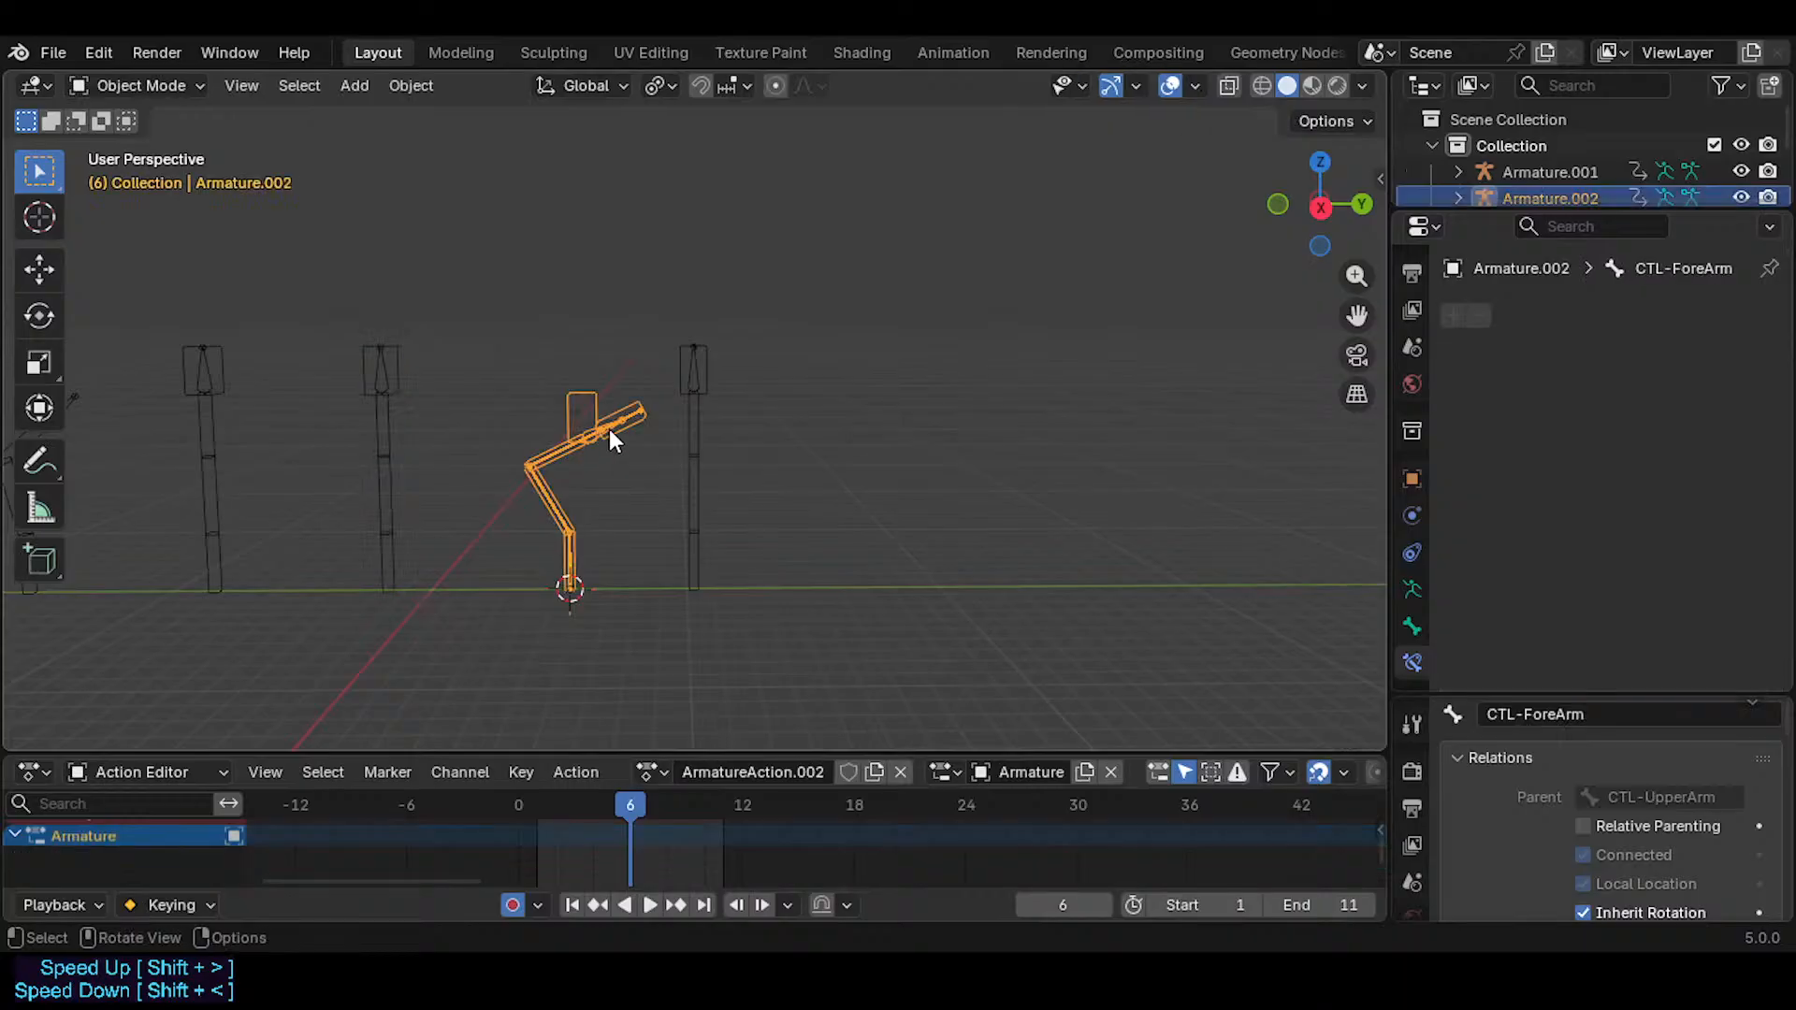
scroll(592, 456, "up", 2)
key("ctrl+Tab")
key("a")
key("alt+g")
key("alt+r")
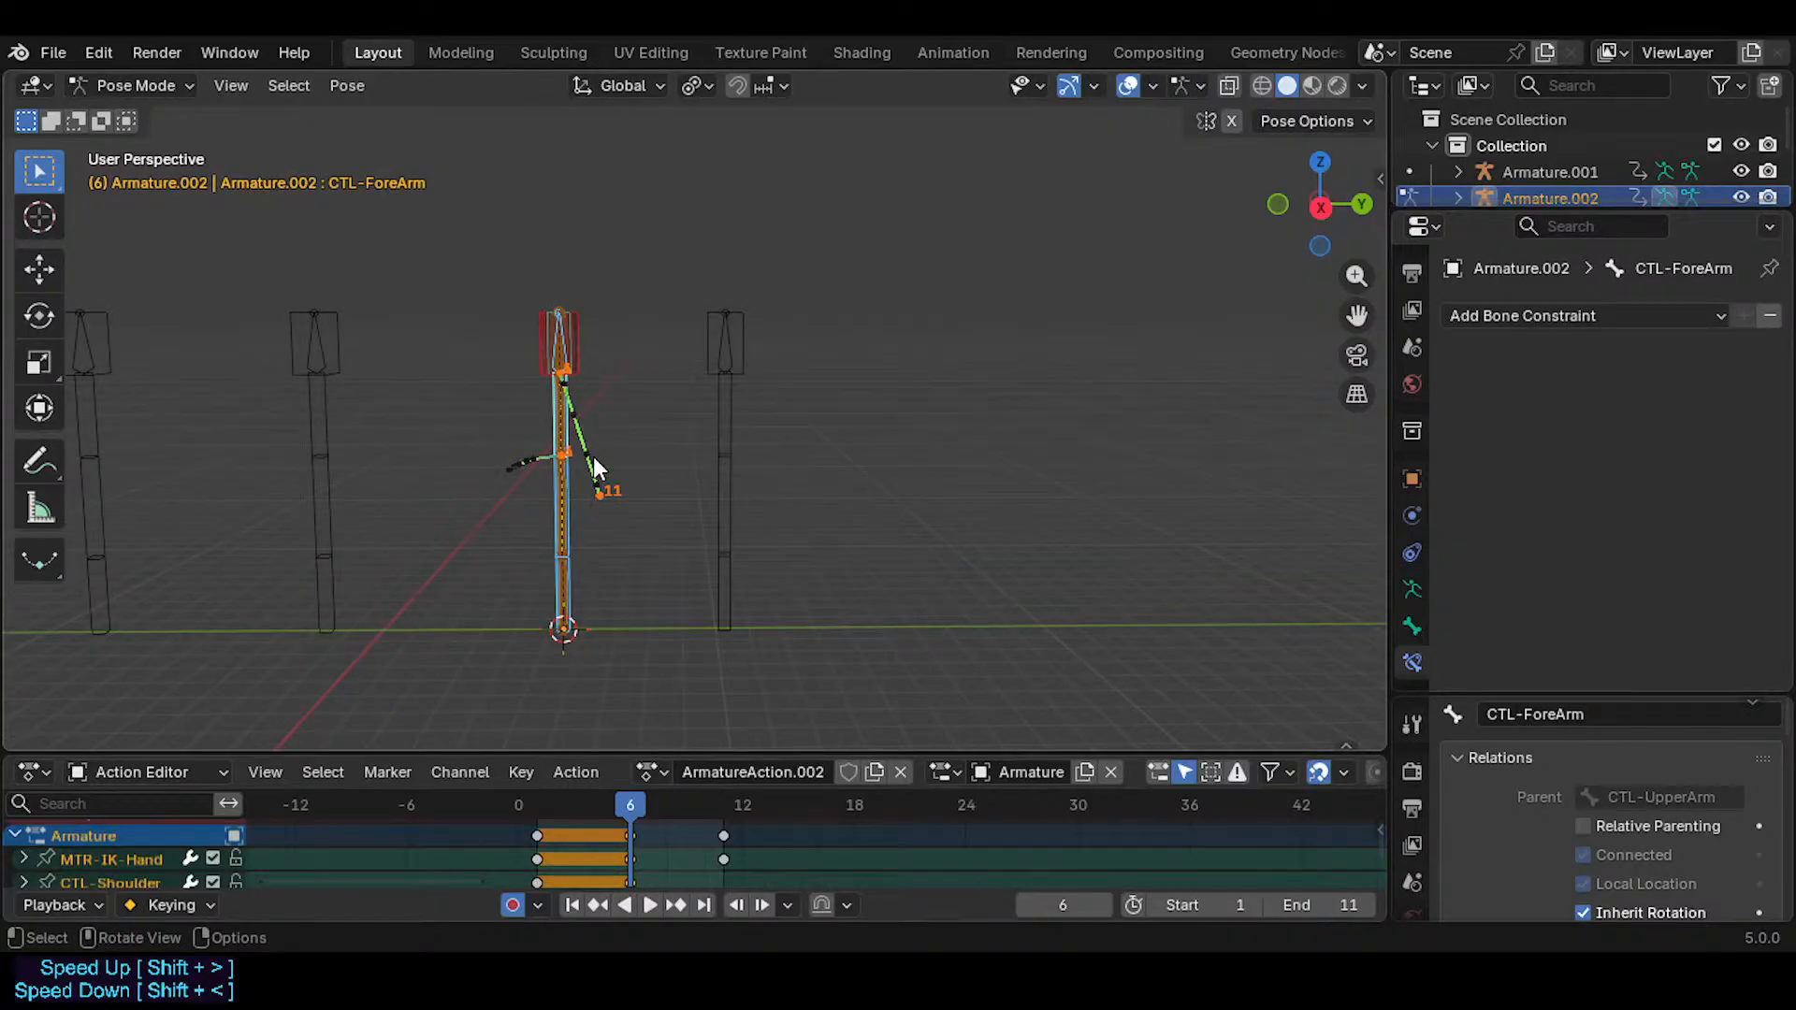
- Delete all keyframes of Armature.002's bones and return to frame 1
key("x")
left_click(632, 842)
key("space")
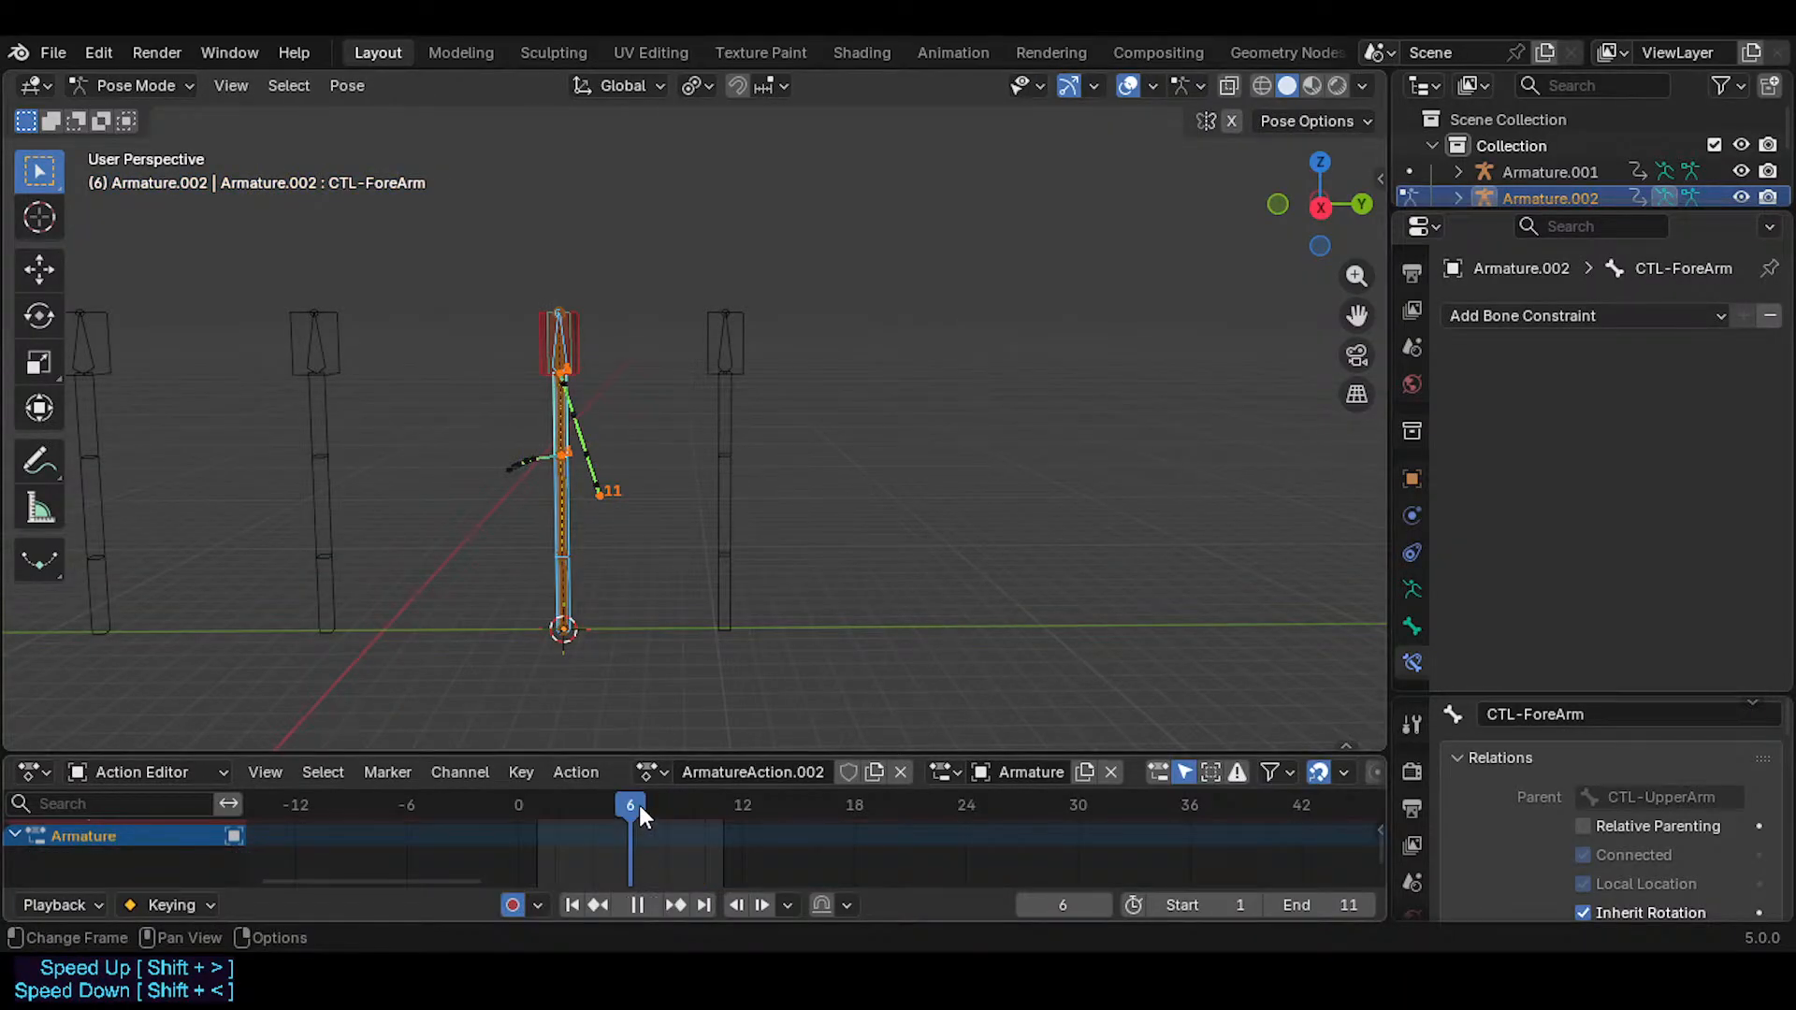
left_click_drag(637, 804, 557, 814)
left_click(539, 810)
key("space")
scroll(562, 506, "up", 2)
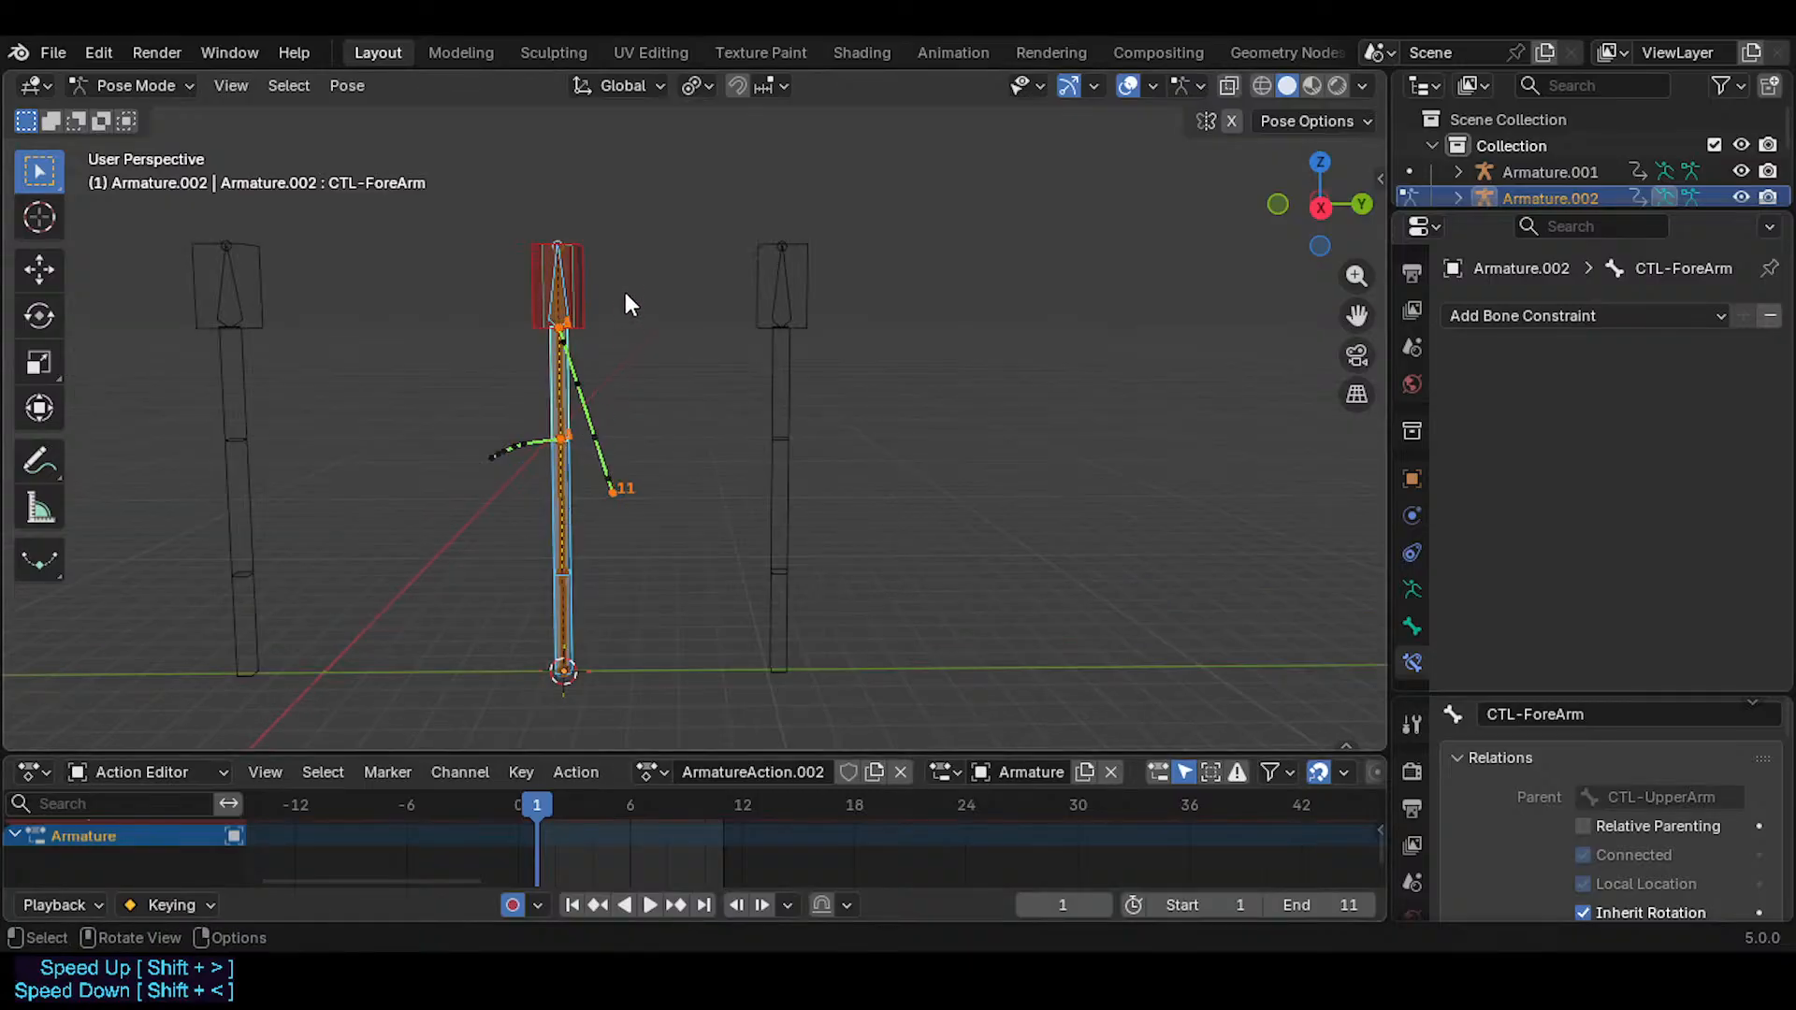
- Clear the motion paths of Armature.002 and select its MTR-IK-Hand bone
key("alt+a")
key("alt+m")
left_click(581, 305)
middle_click_drag(625, 417, 649, 428)
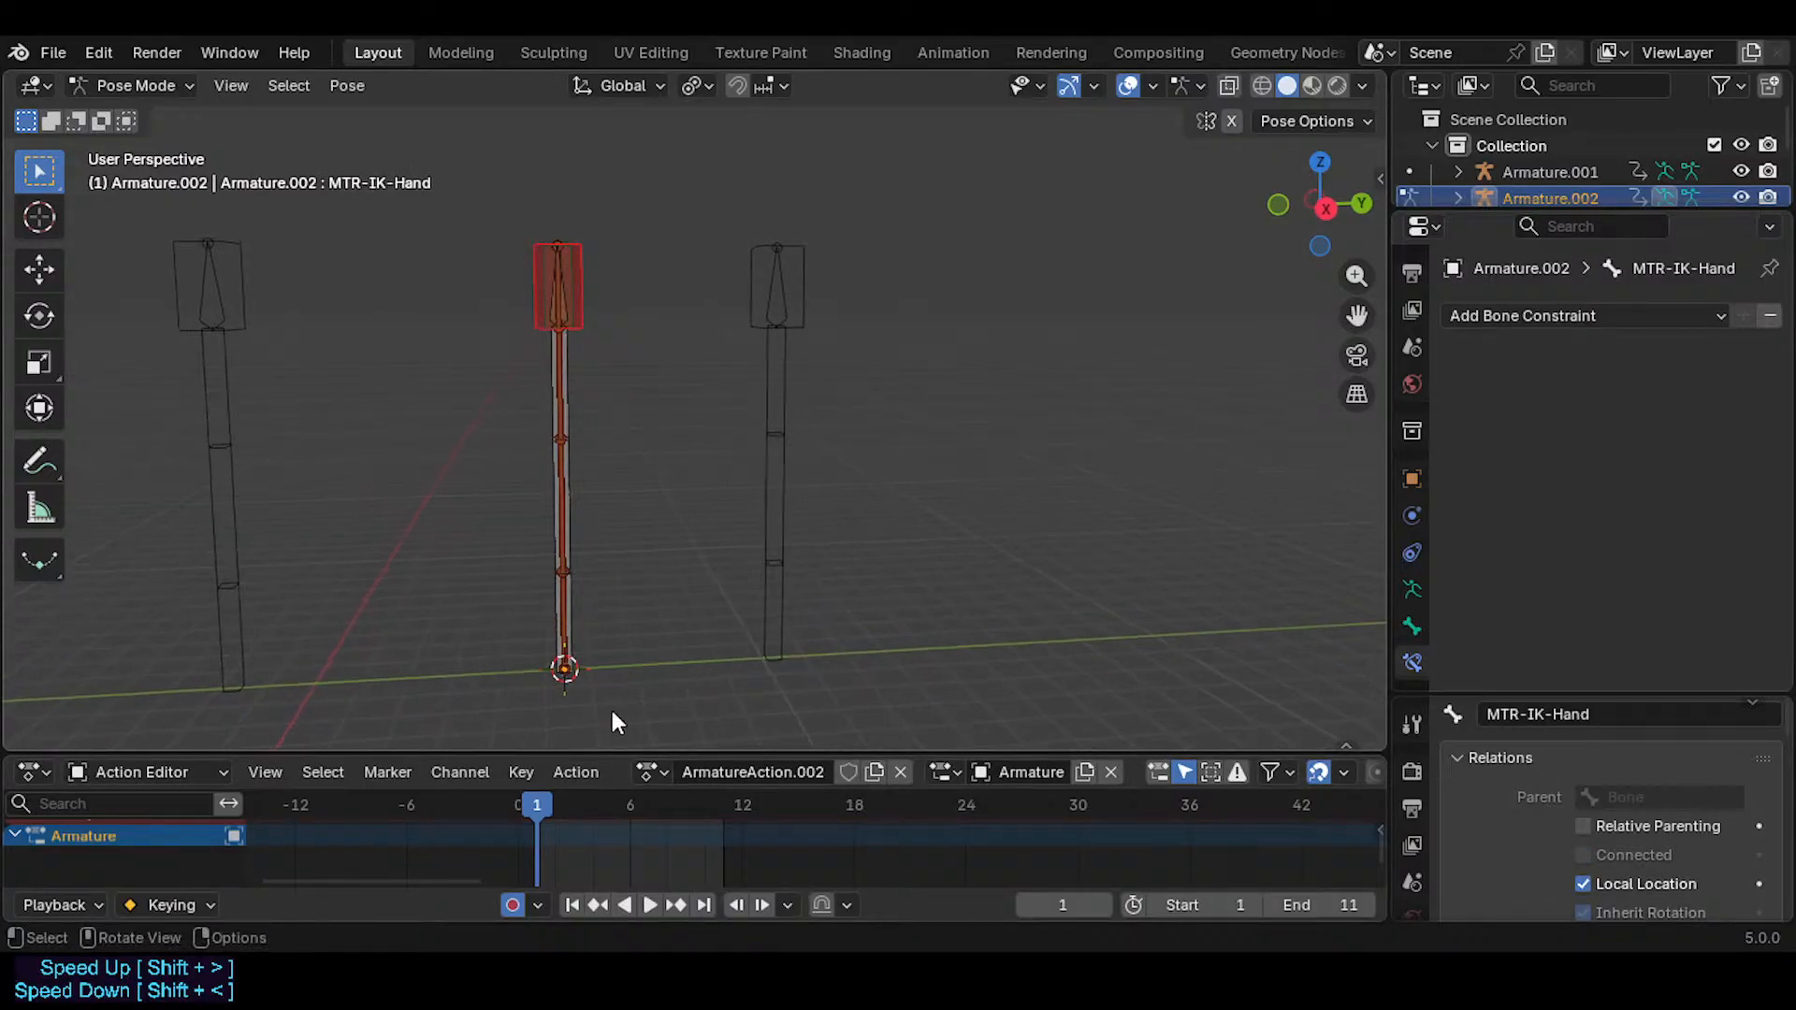
- Insert a keyframe for all bones of Armature.002 at frame 1 and move to frame 11
key("a")
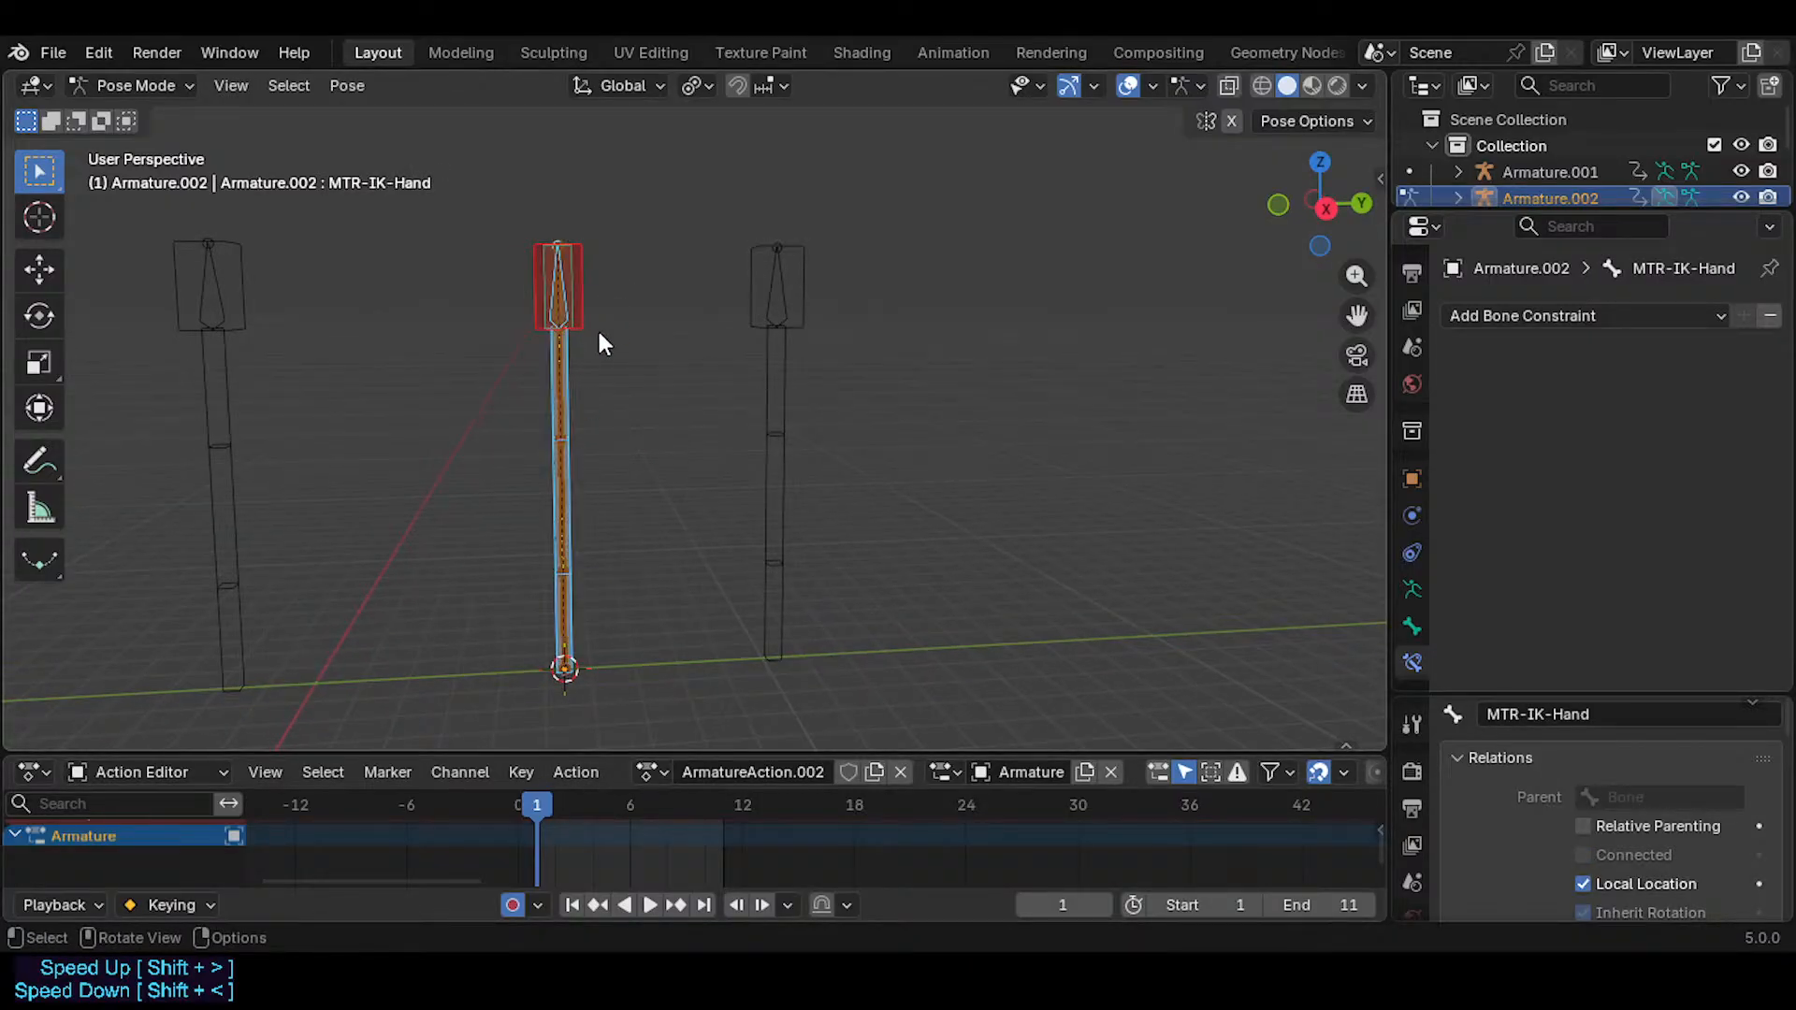
key("i")
left_click_drag(536, 807, 724, 809)
- Compare the hand controls MTR-IK-Hand and TWK-Hand with the CTL-Shoulder control of Armature.002, selecting them in turn at frame 11
left_click(579, 258)
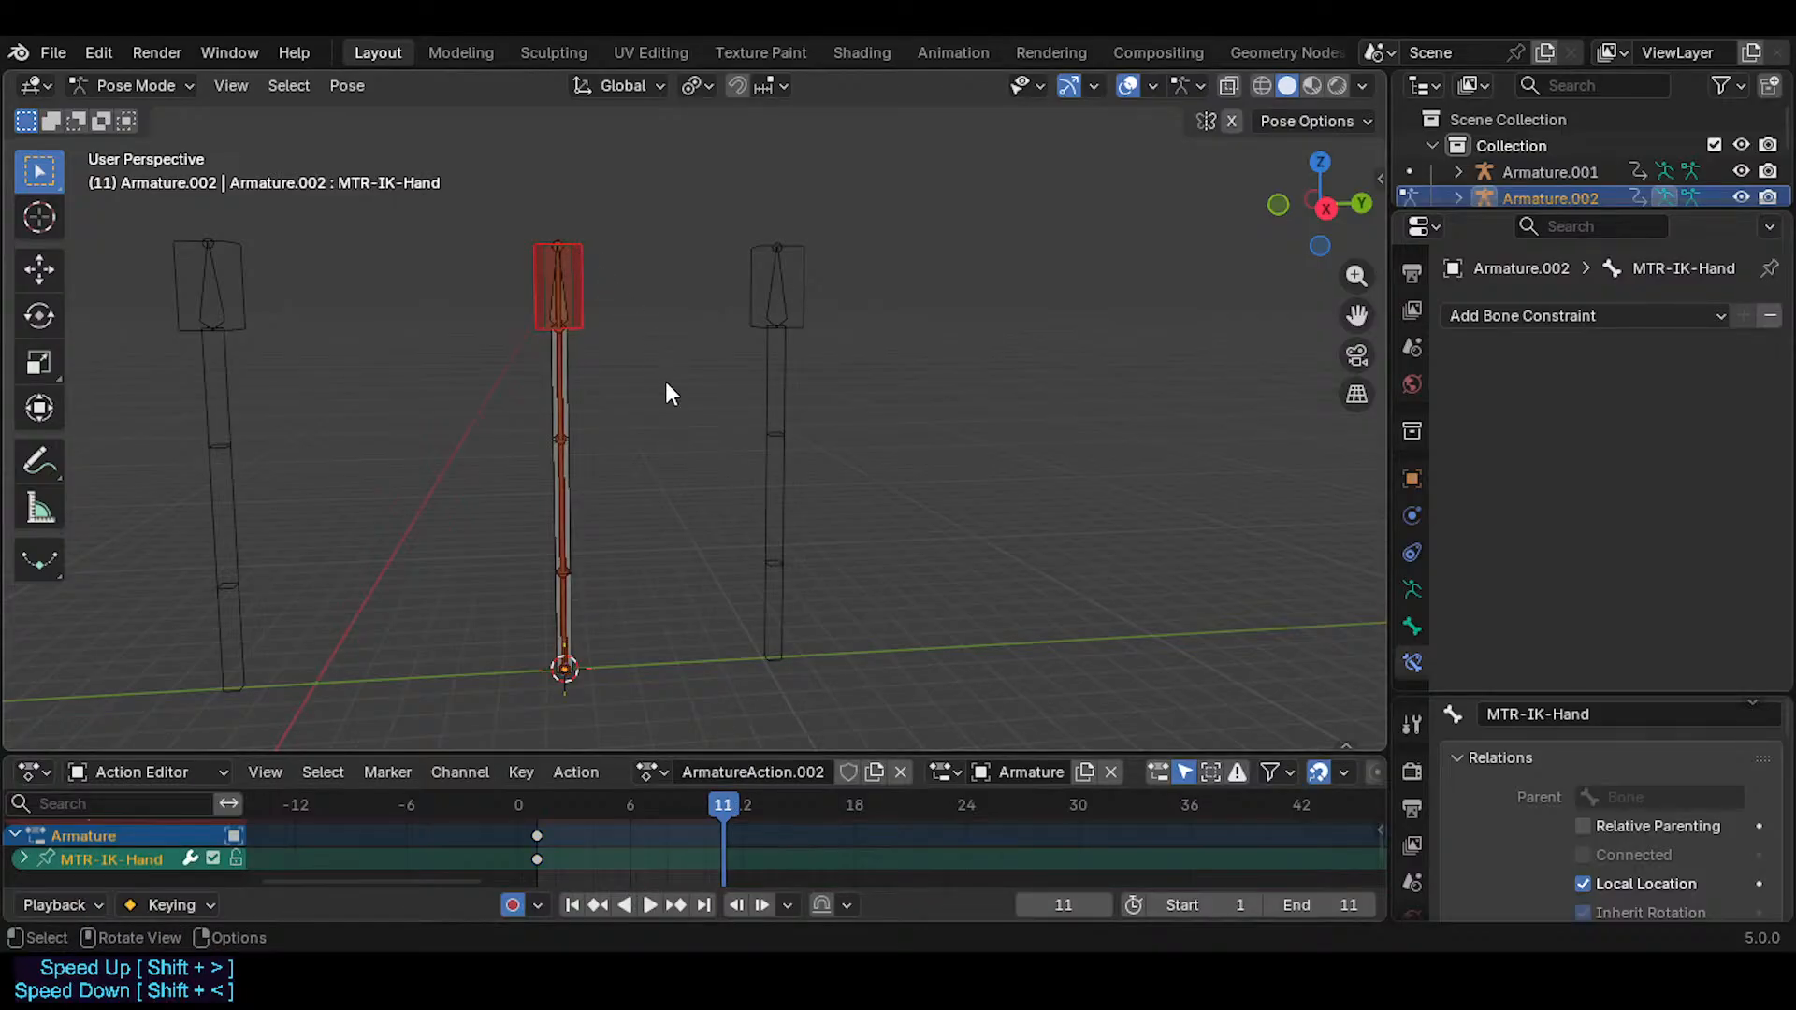
left_click(576, 600)
left_click(583, 309)
left_click(577, 600)
left_click(575, 281)
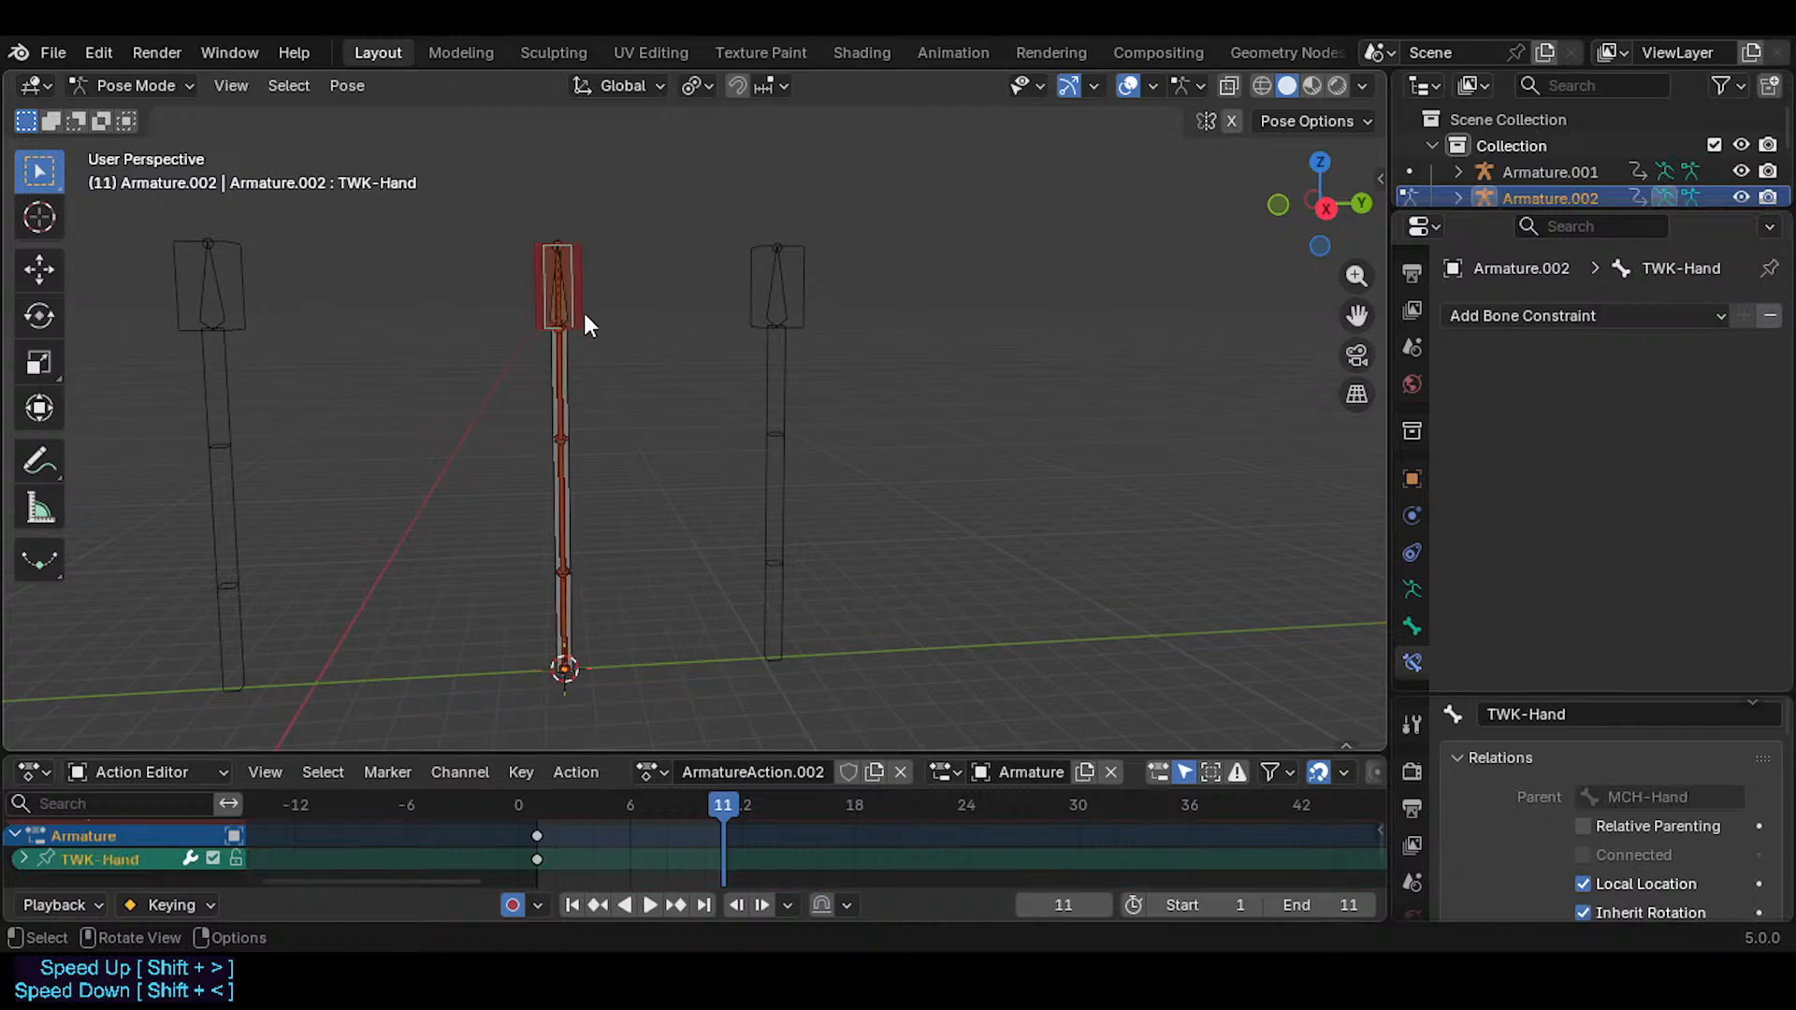
left_click(580, 593)
left_click(582, 278)
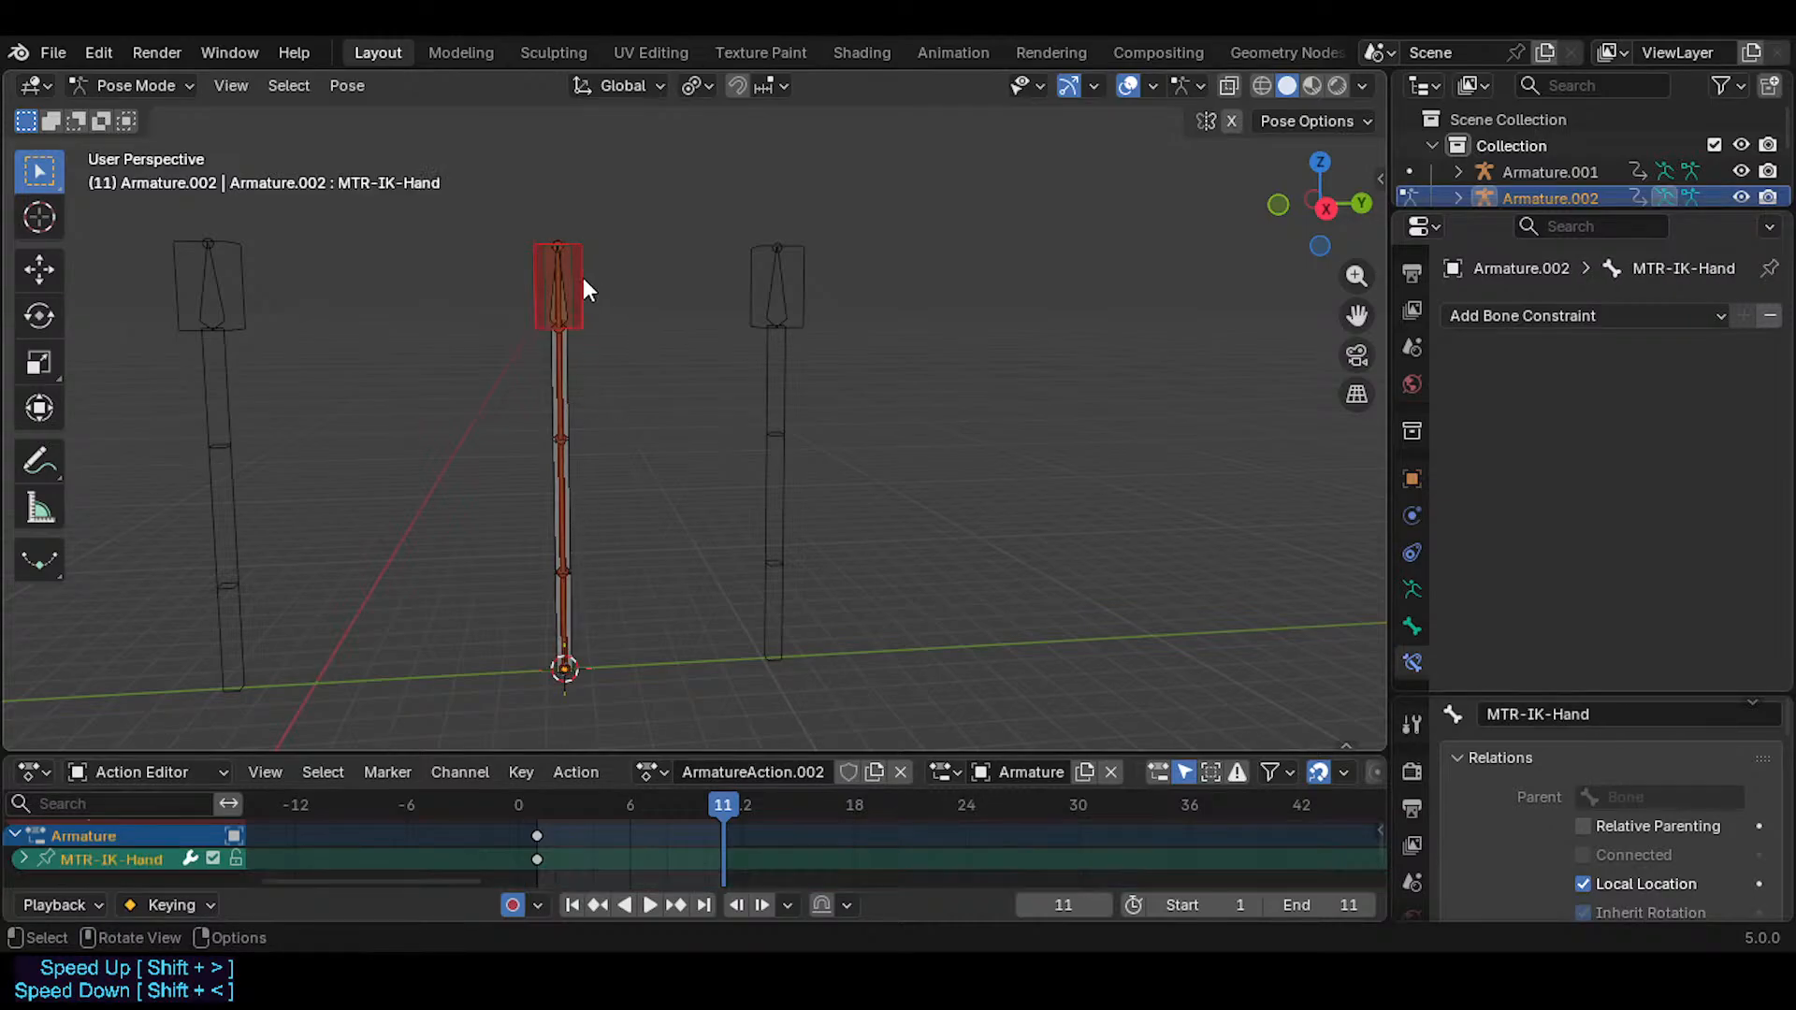
left_click(579, 587)
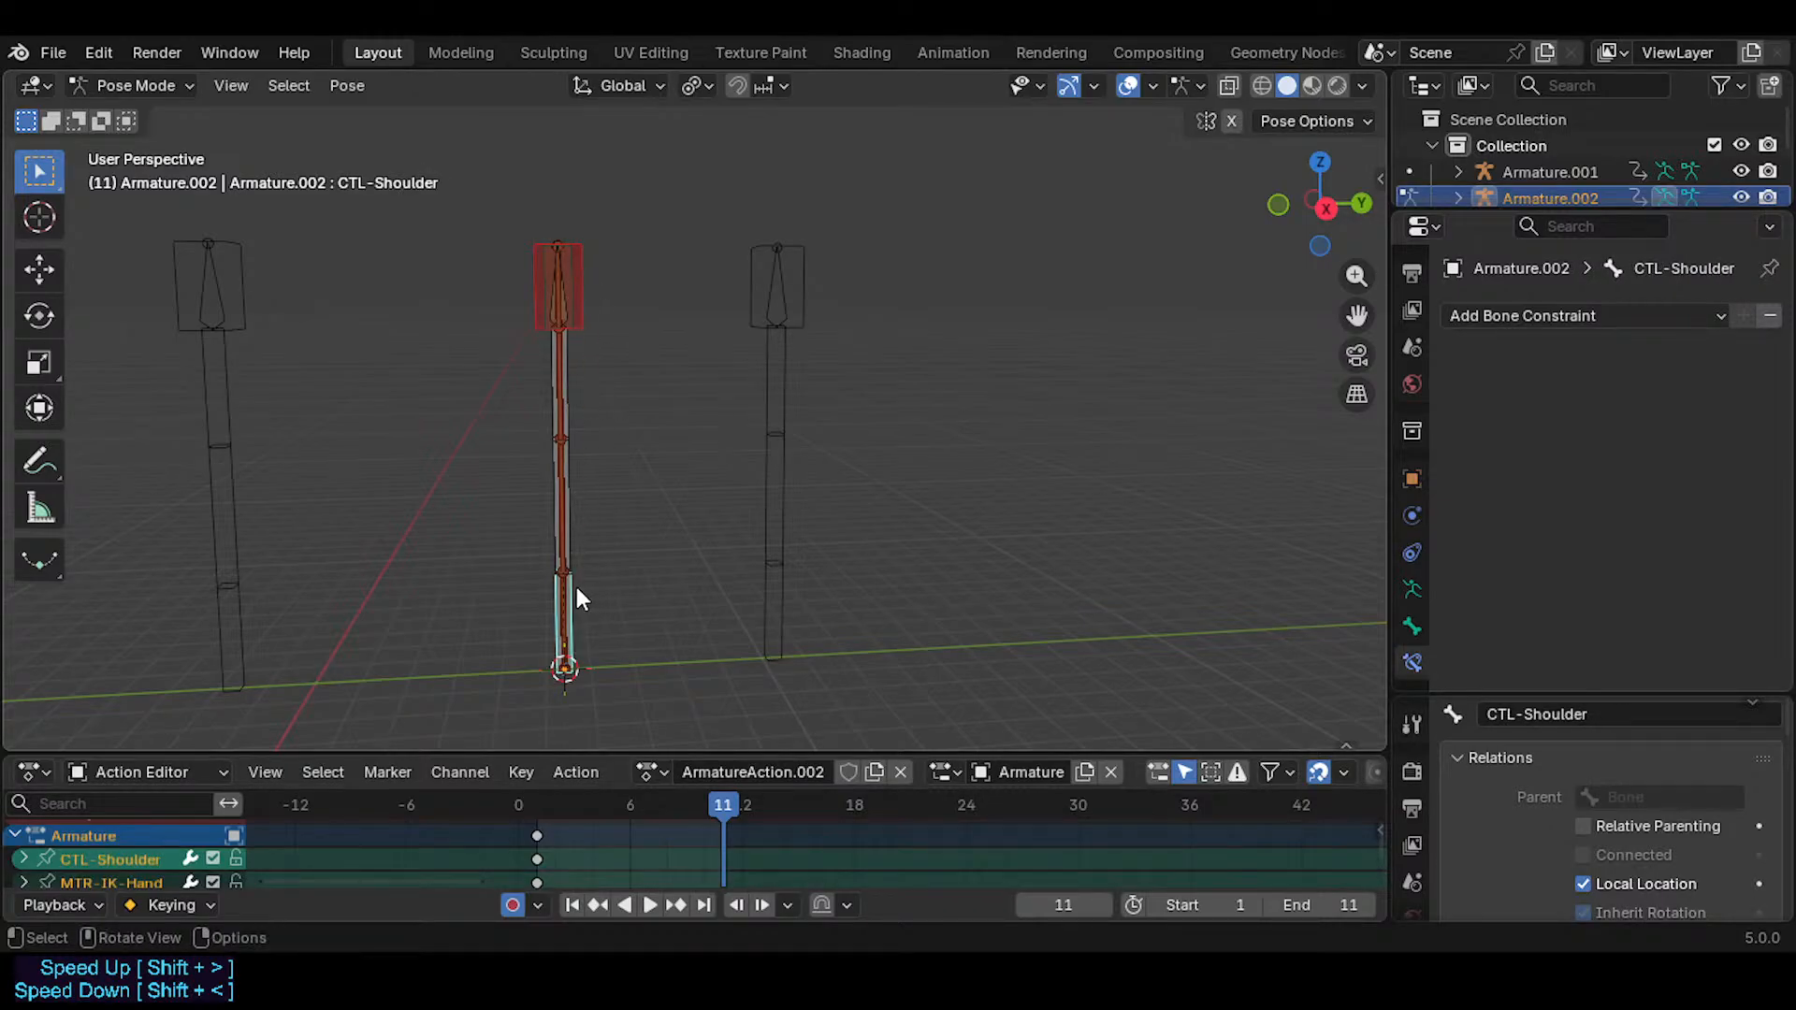
left_click(578, 295)
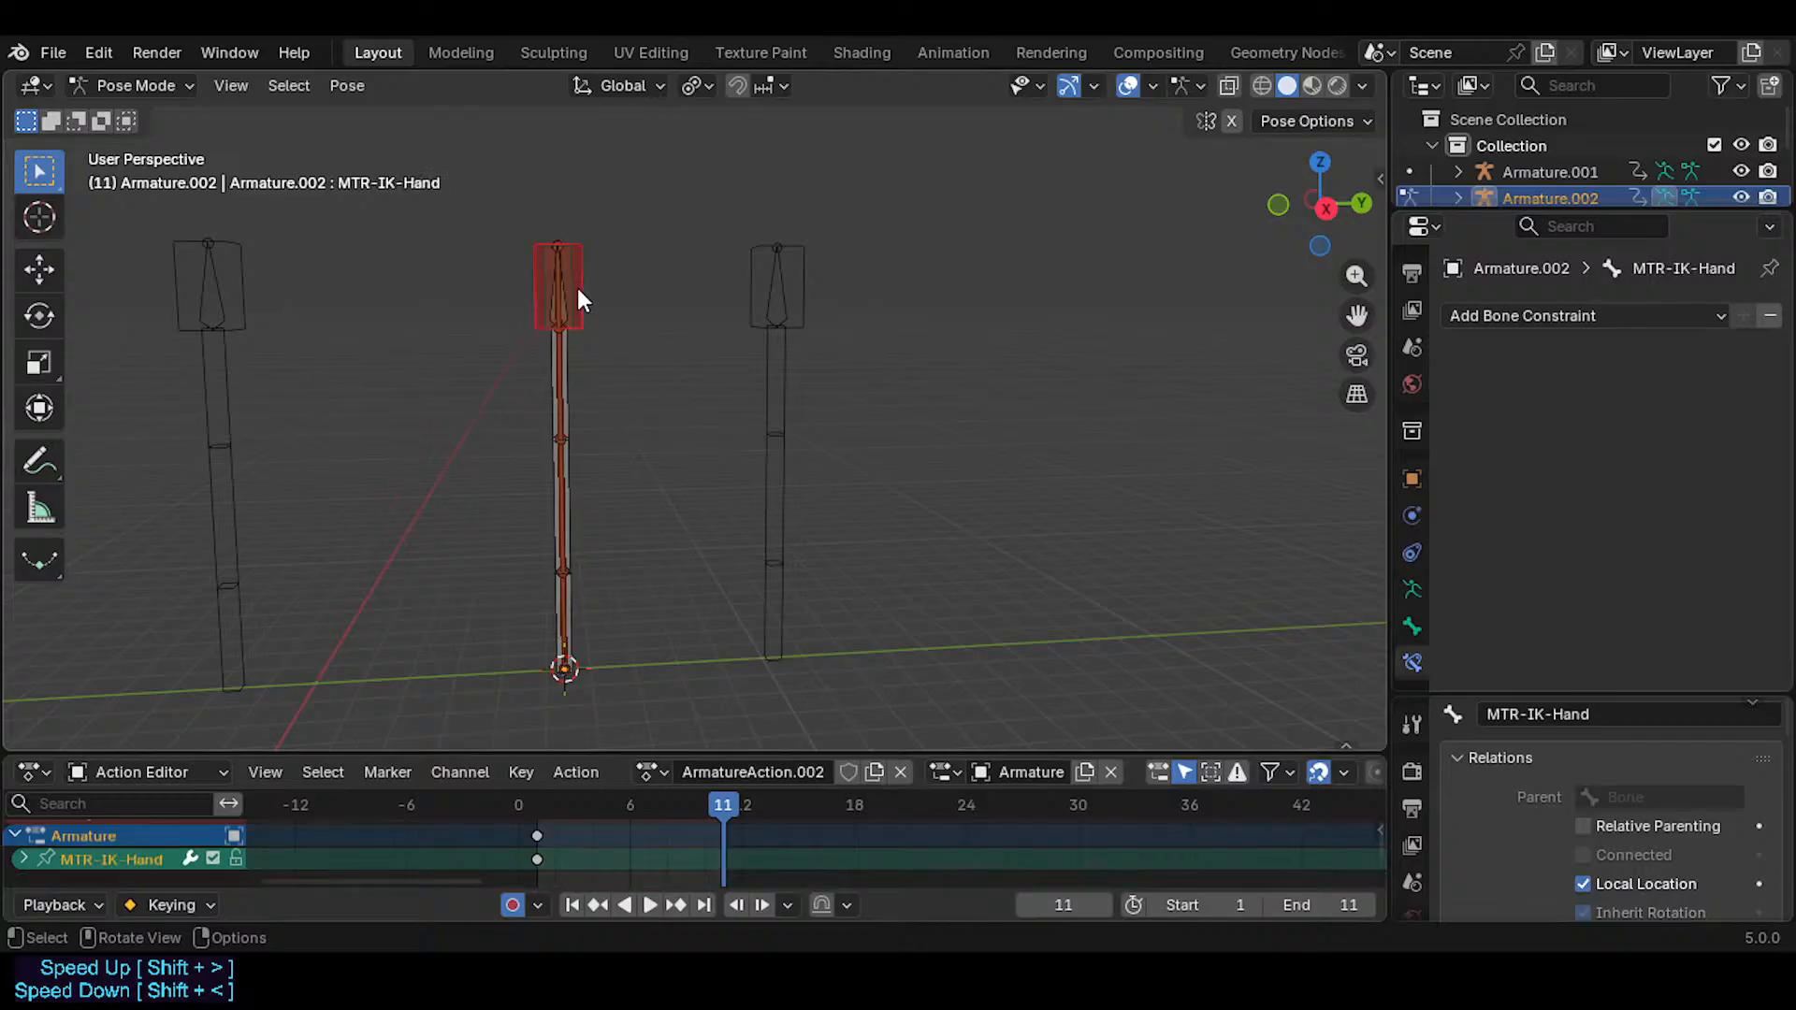
left_click(580, 591)
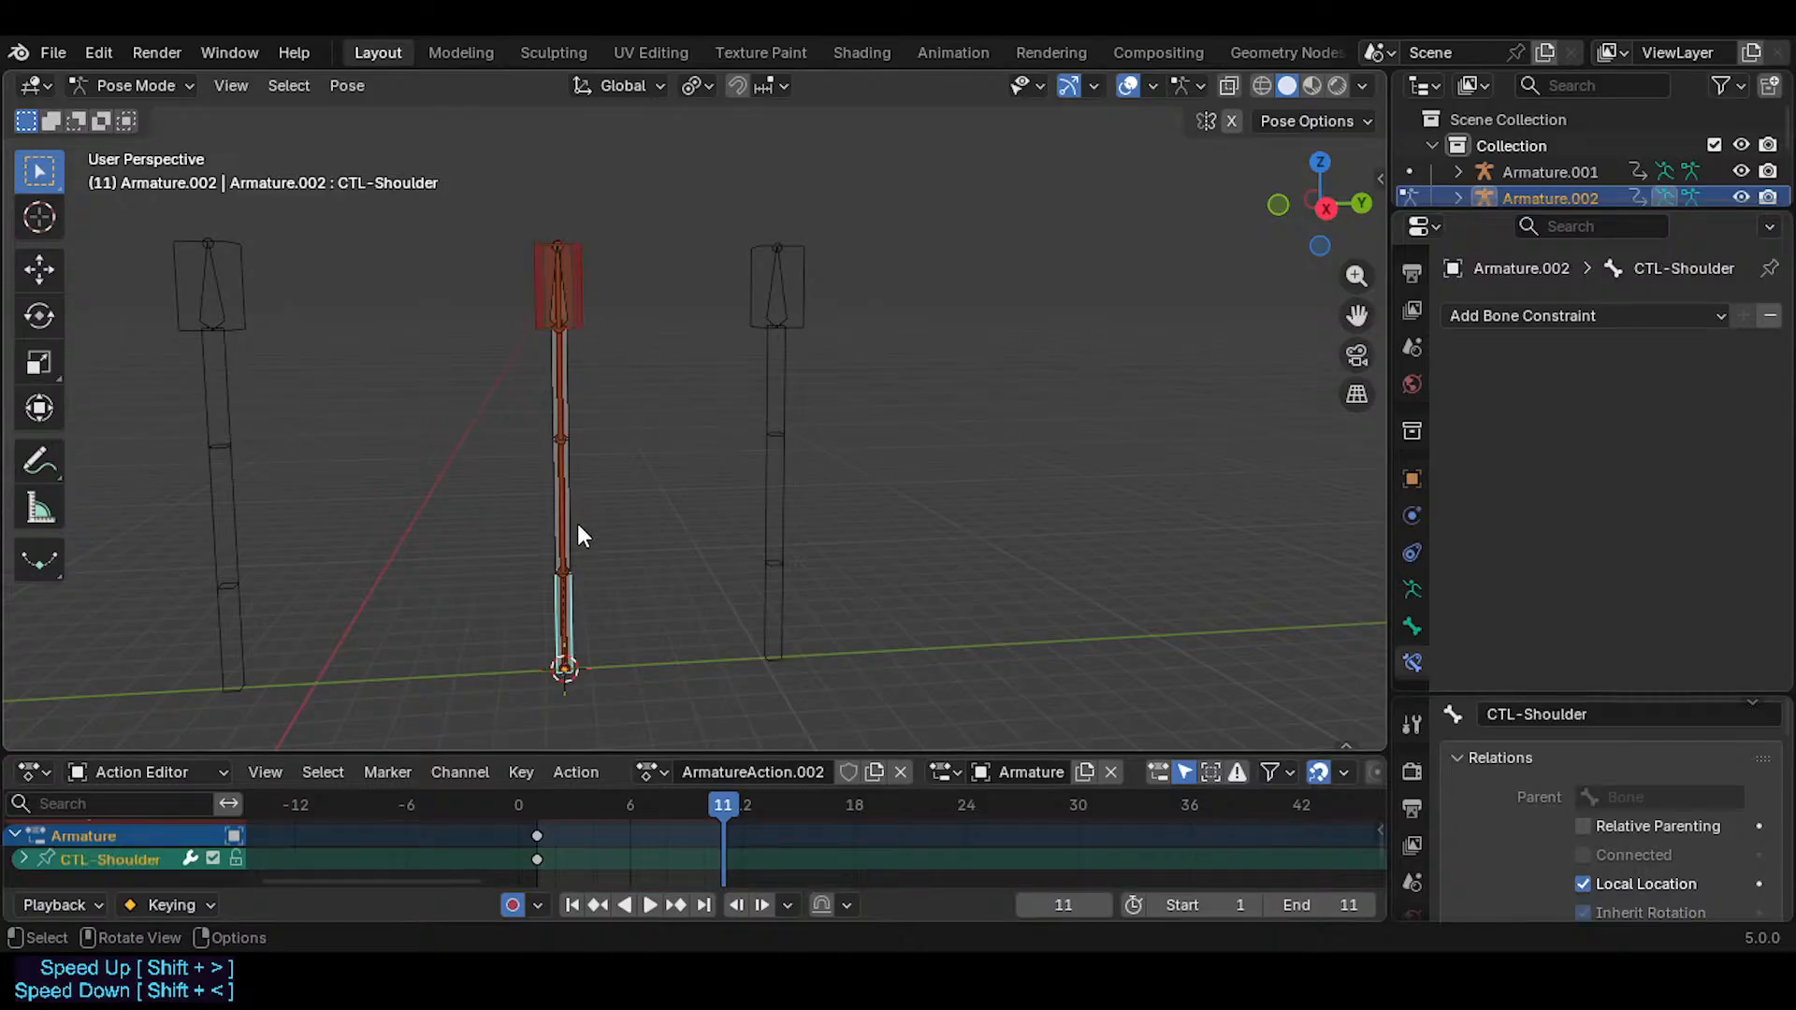
left_click(591, 294)
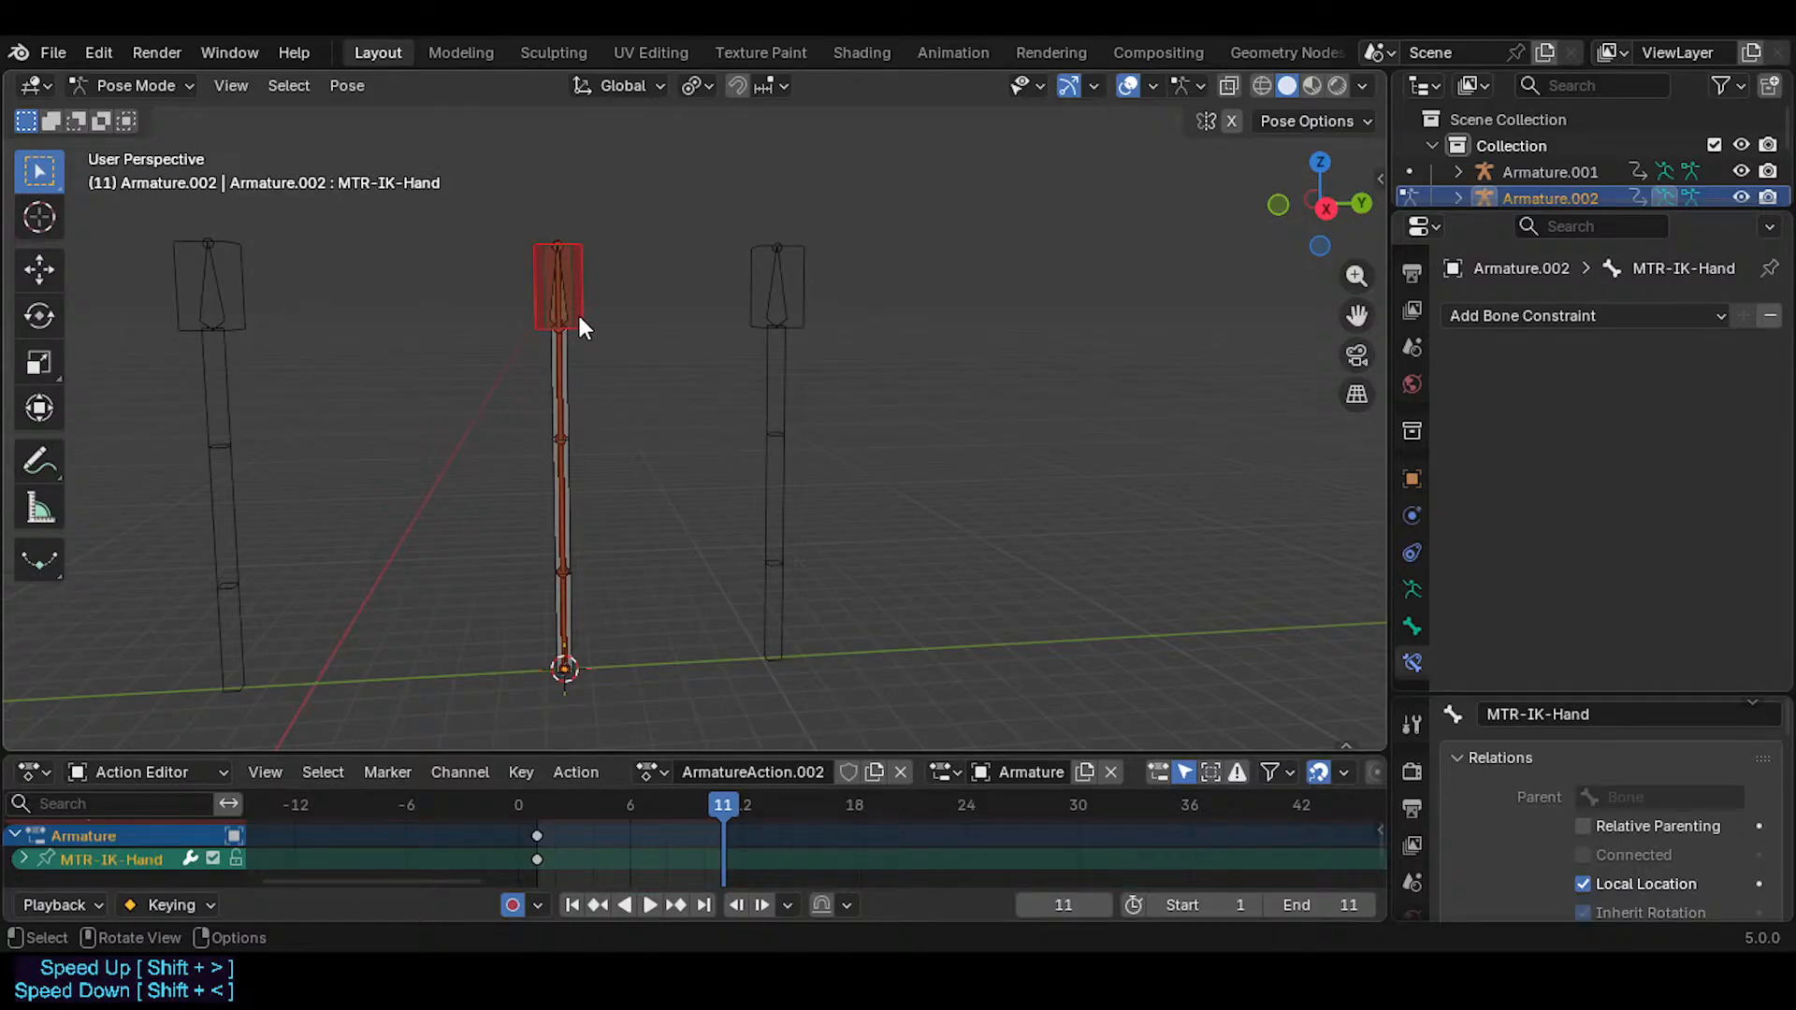
- Rotate CTL-Shoulder of Armature.002 backward at frame 11, bending the arm beneath the IK hand control
left_click(574, 586)
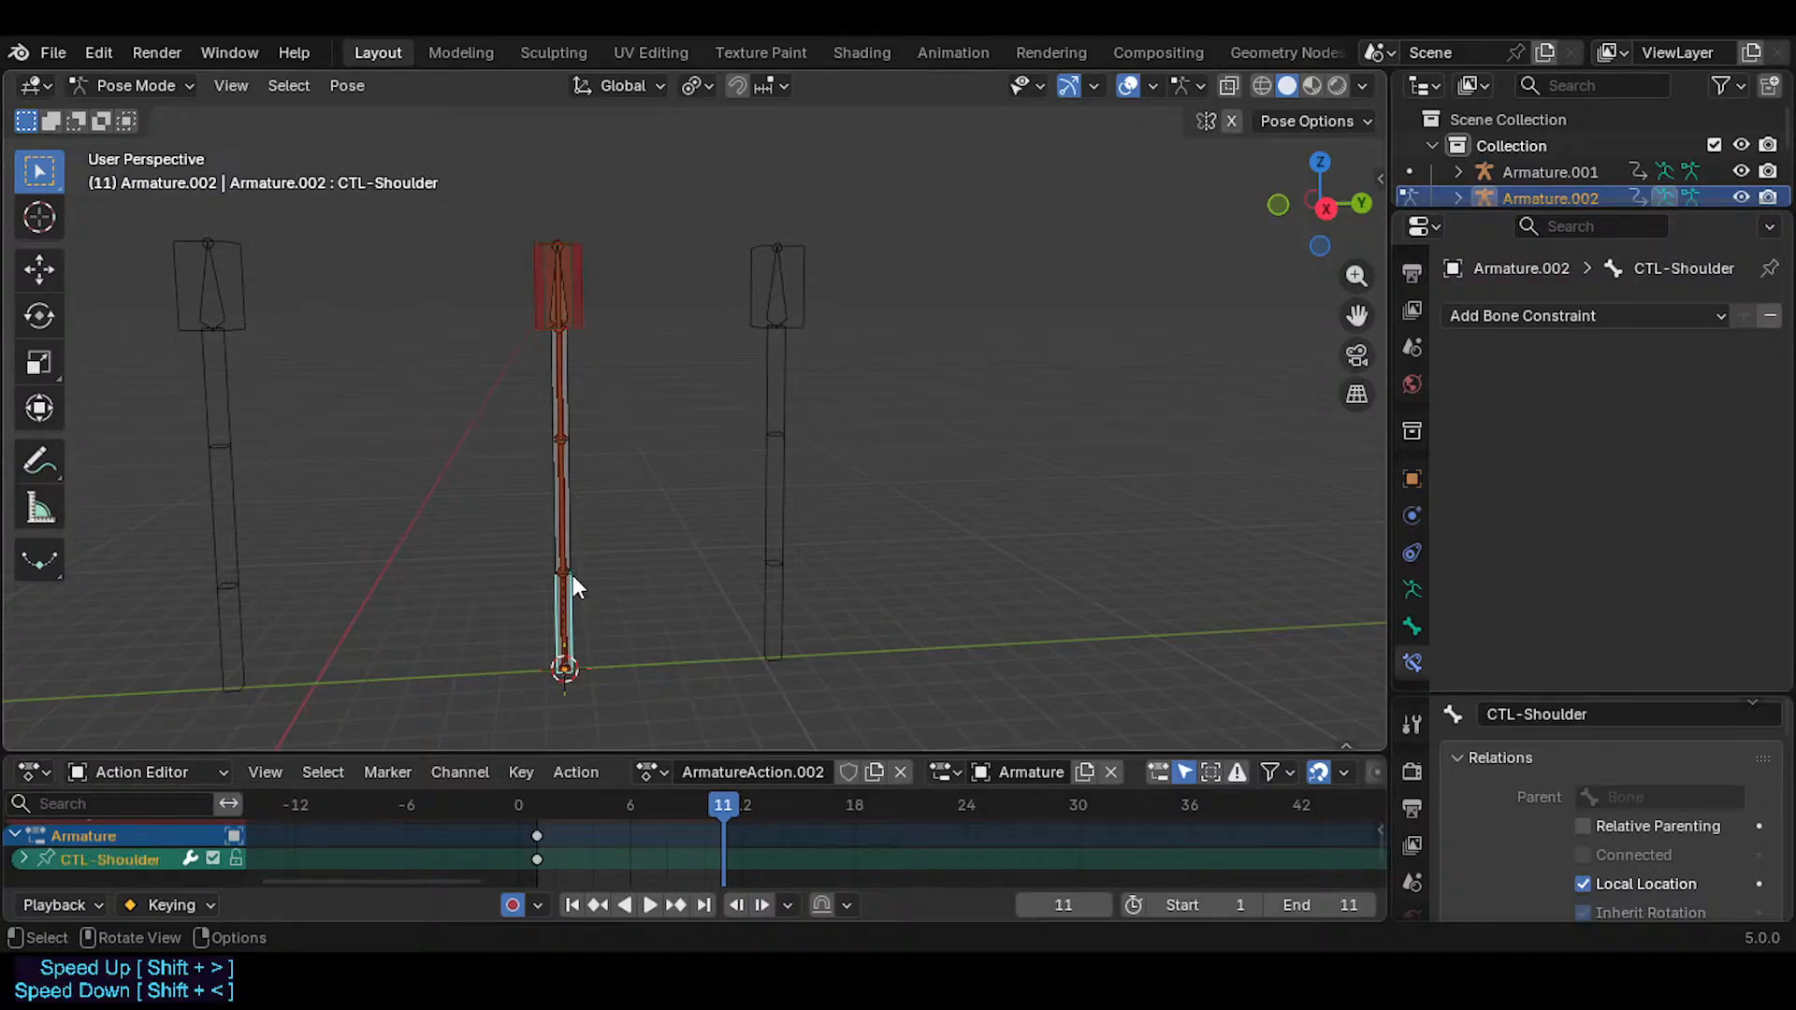
key("r")
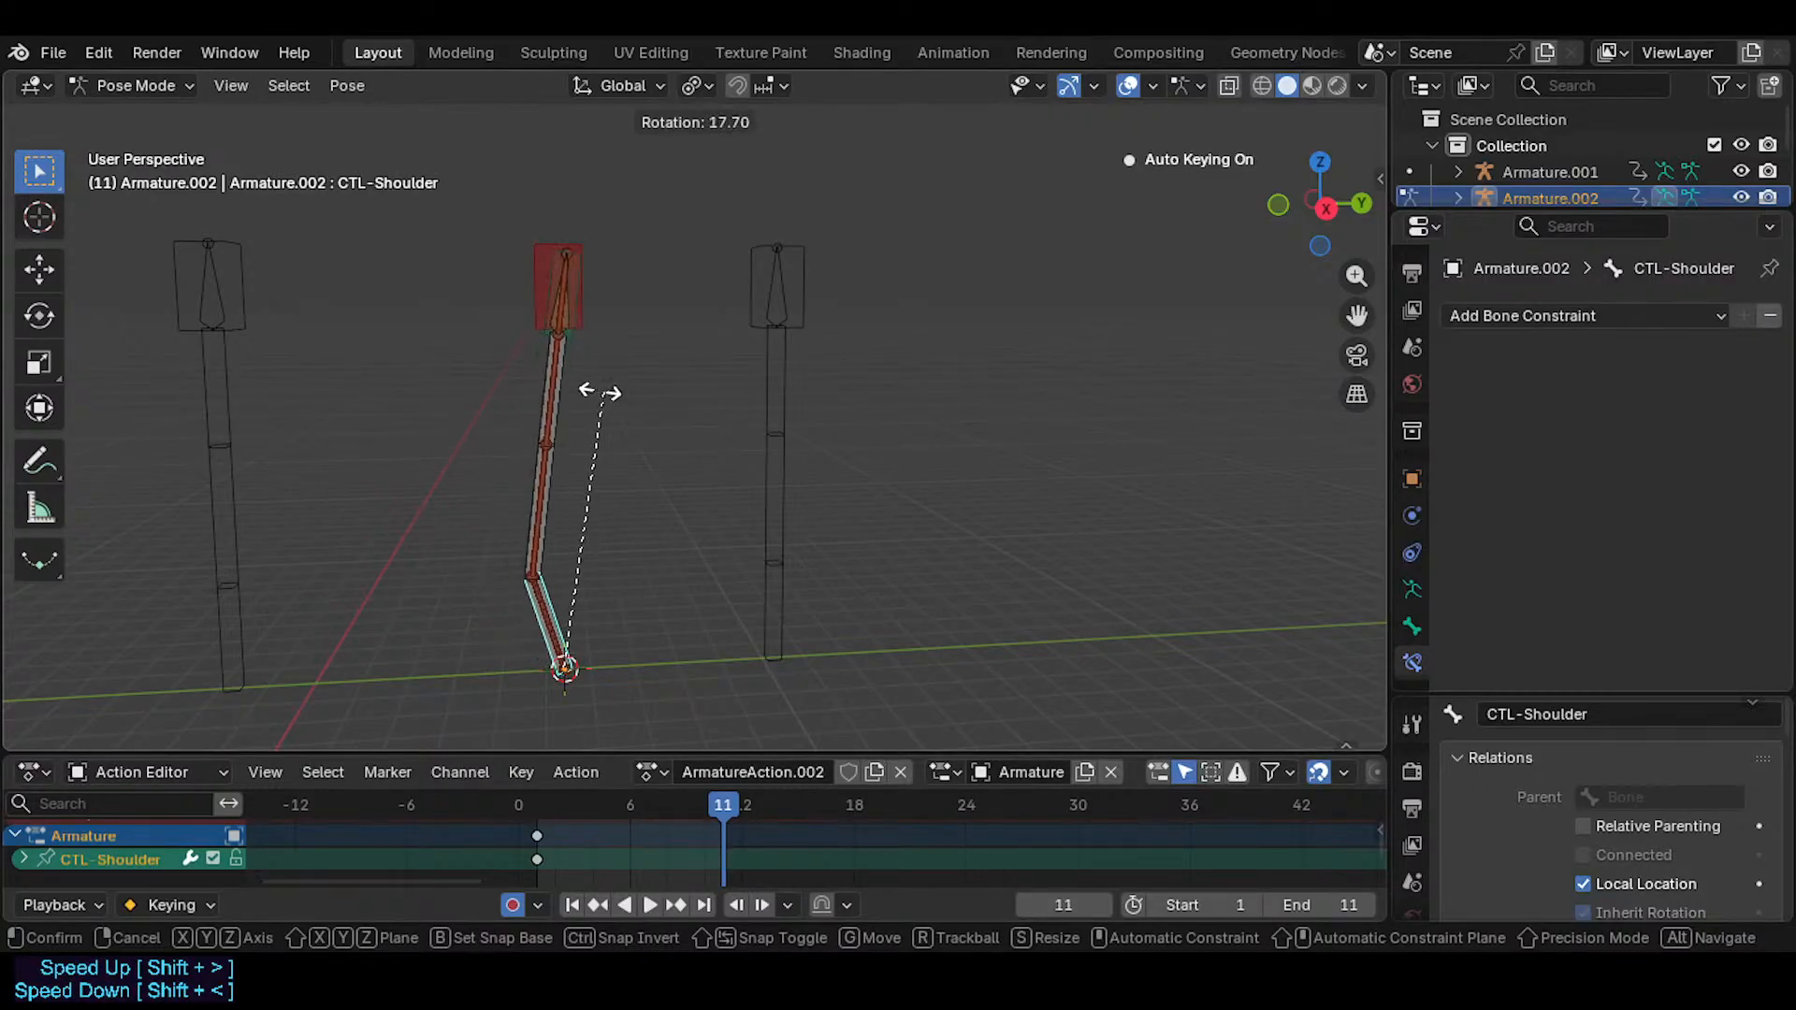
key("Escape")
key("r")
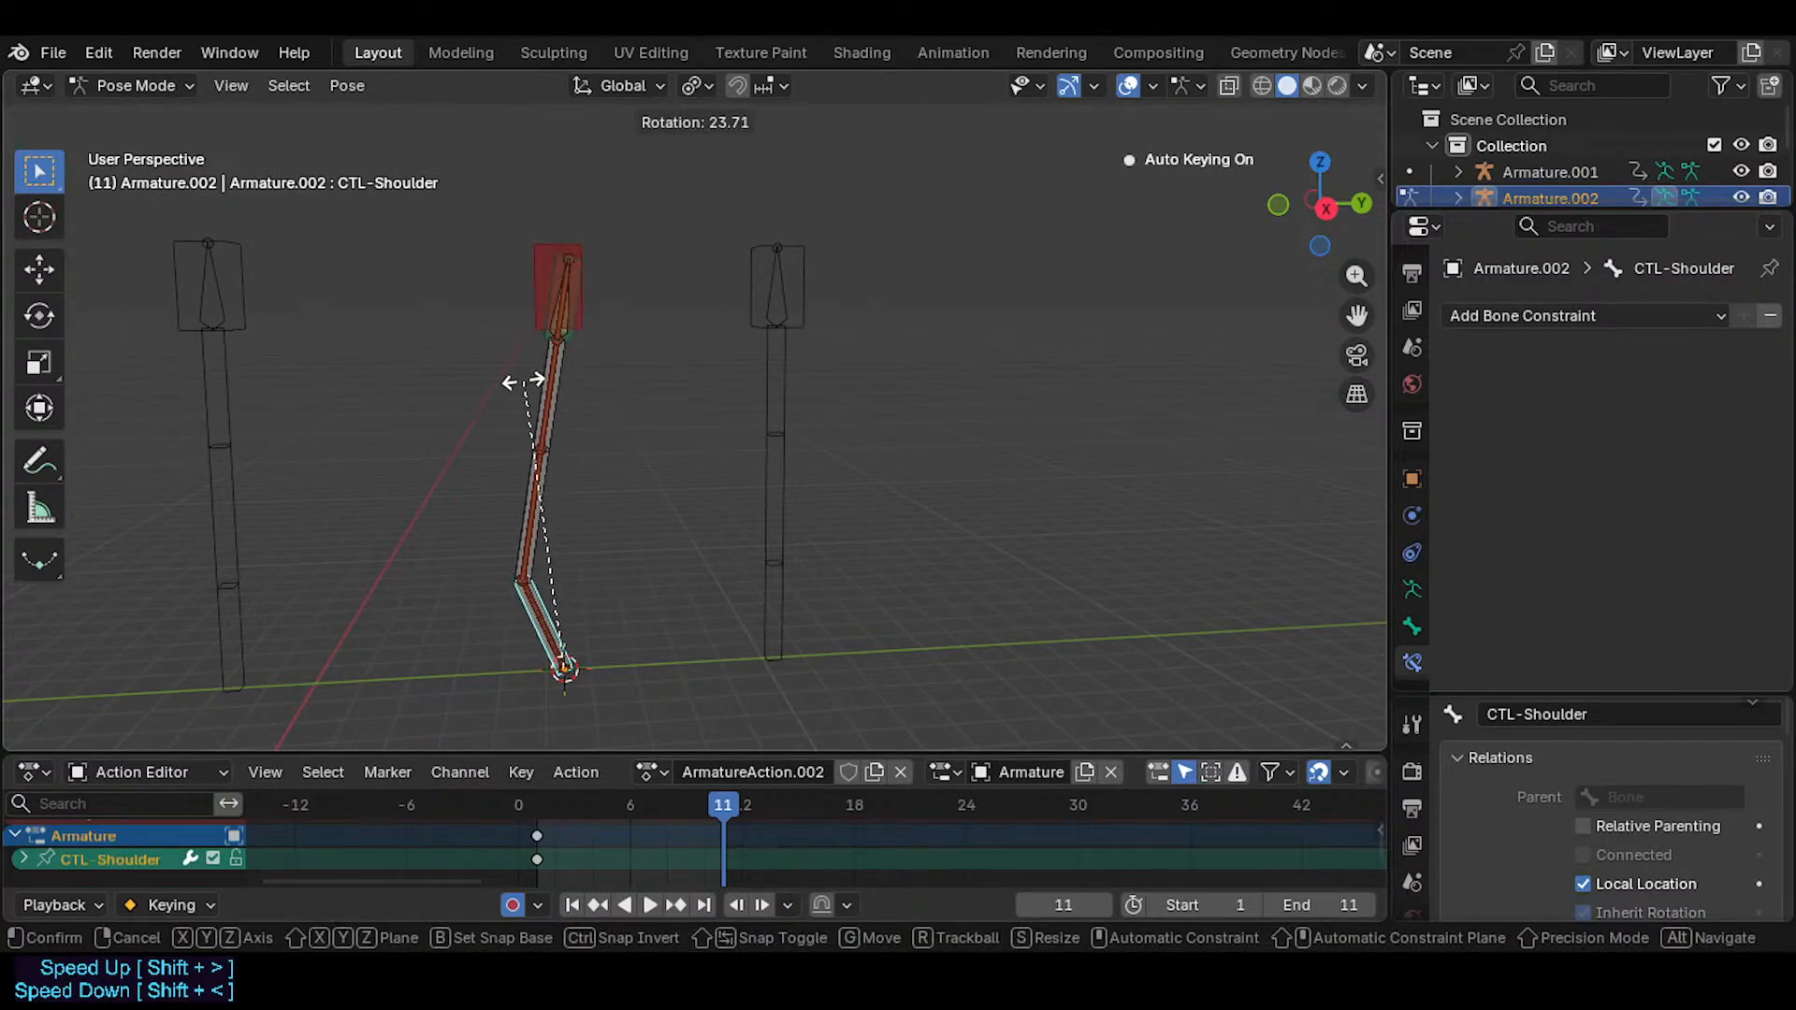
left_click(604, 400)
key("r")
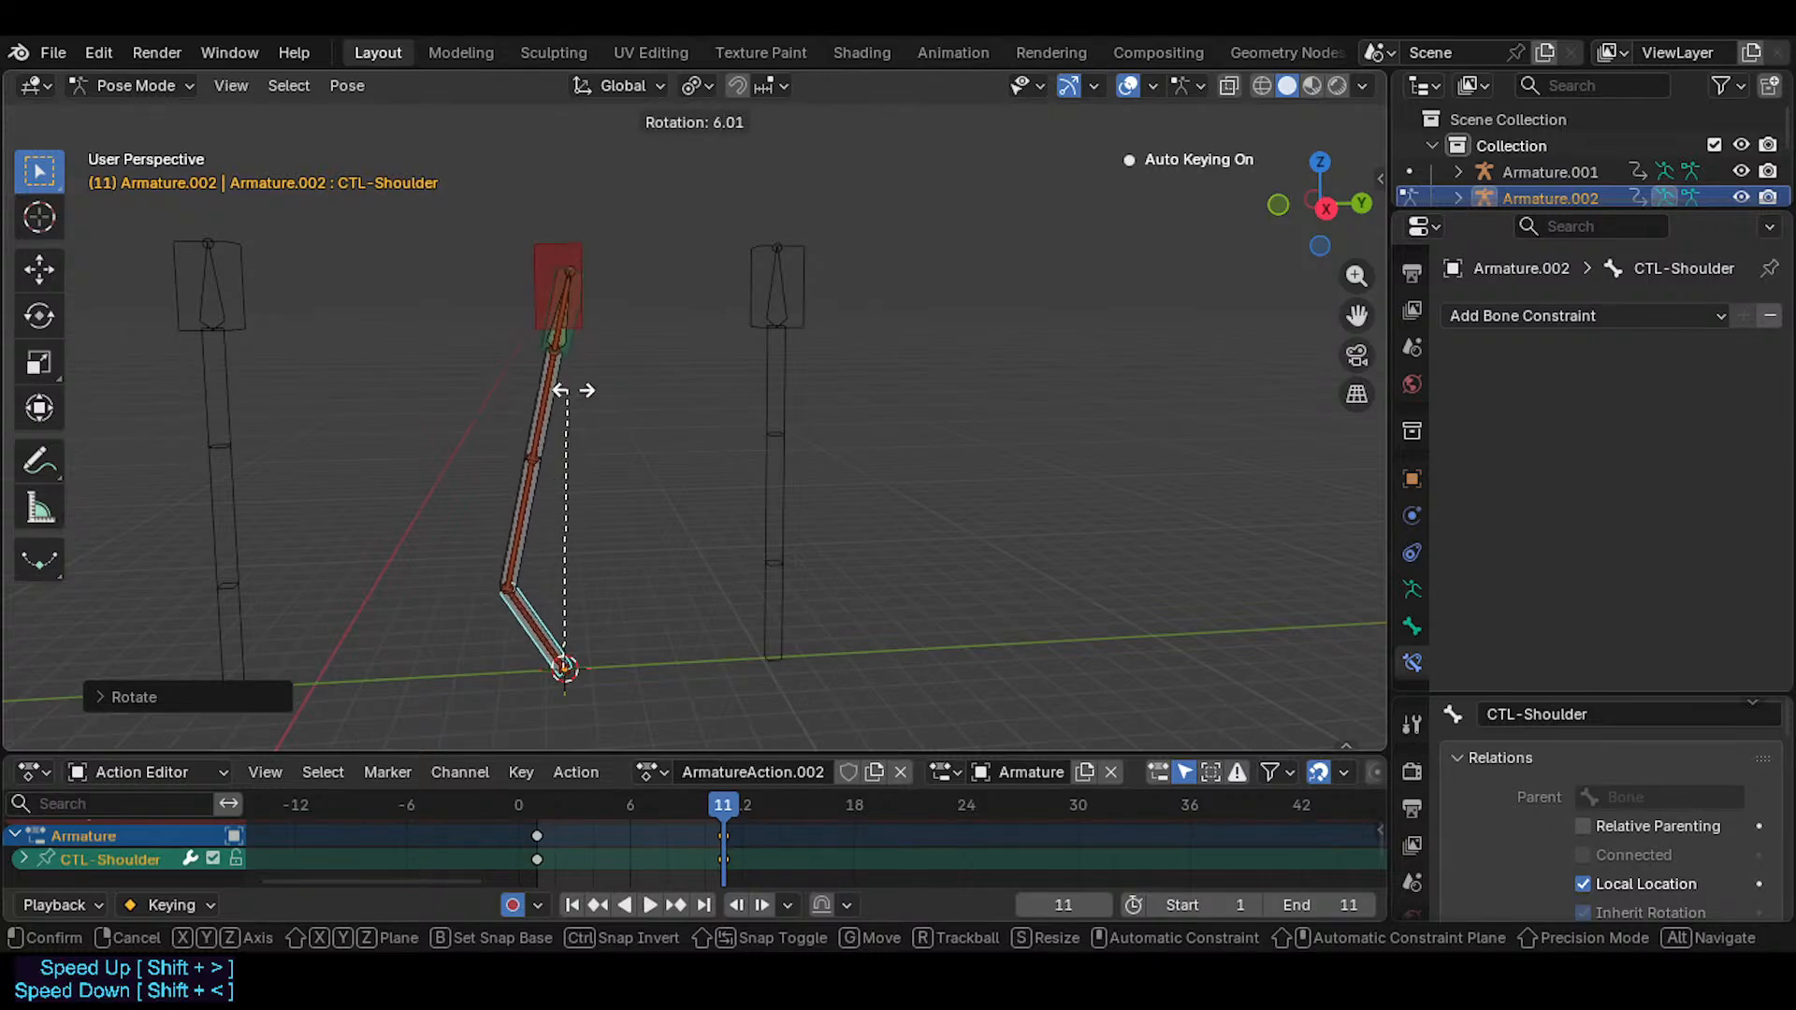
right_click(611, 391)
key("r")
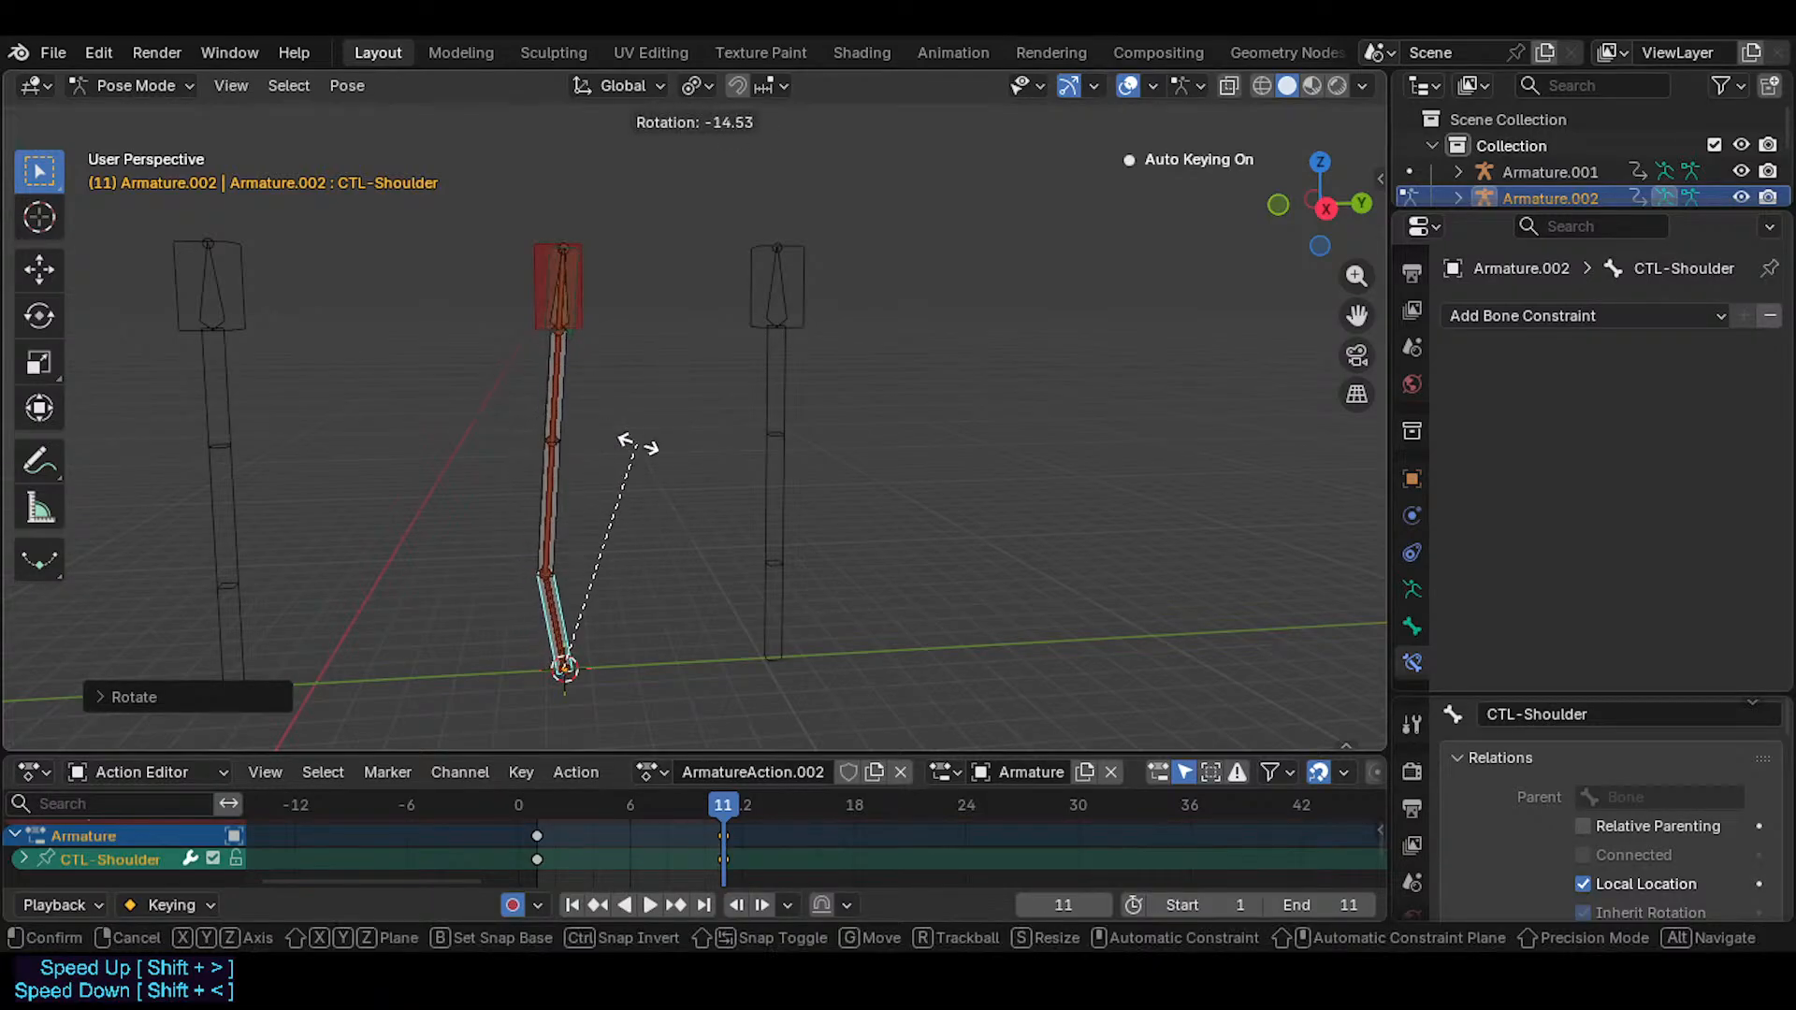
right_click(597, 400)
key("r")
left_click(571, 409)
middle_click_drag(554, 428, 533, 518)
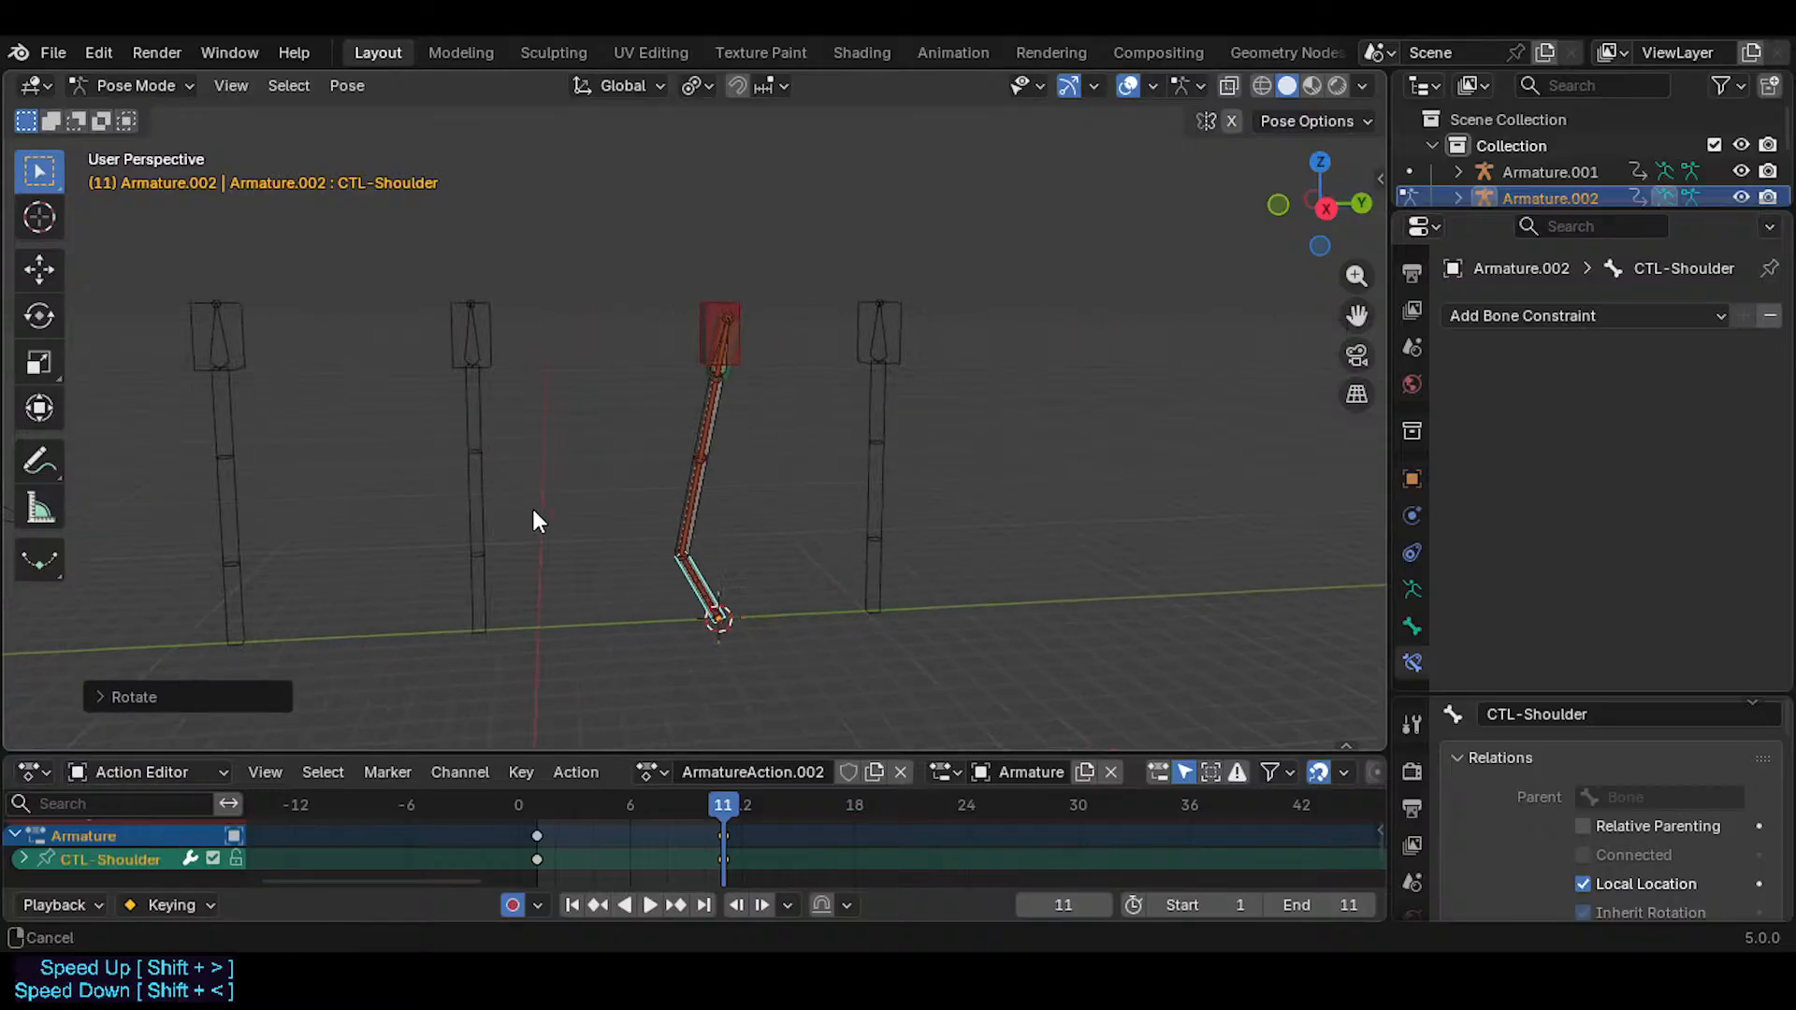
scroll(686, 517, "up", 4)
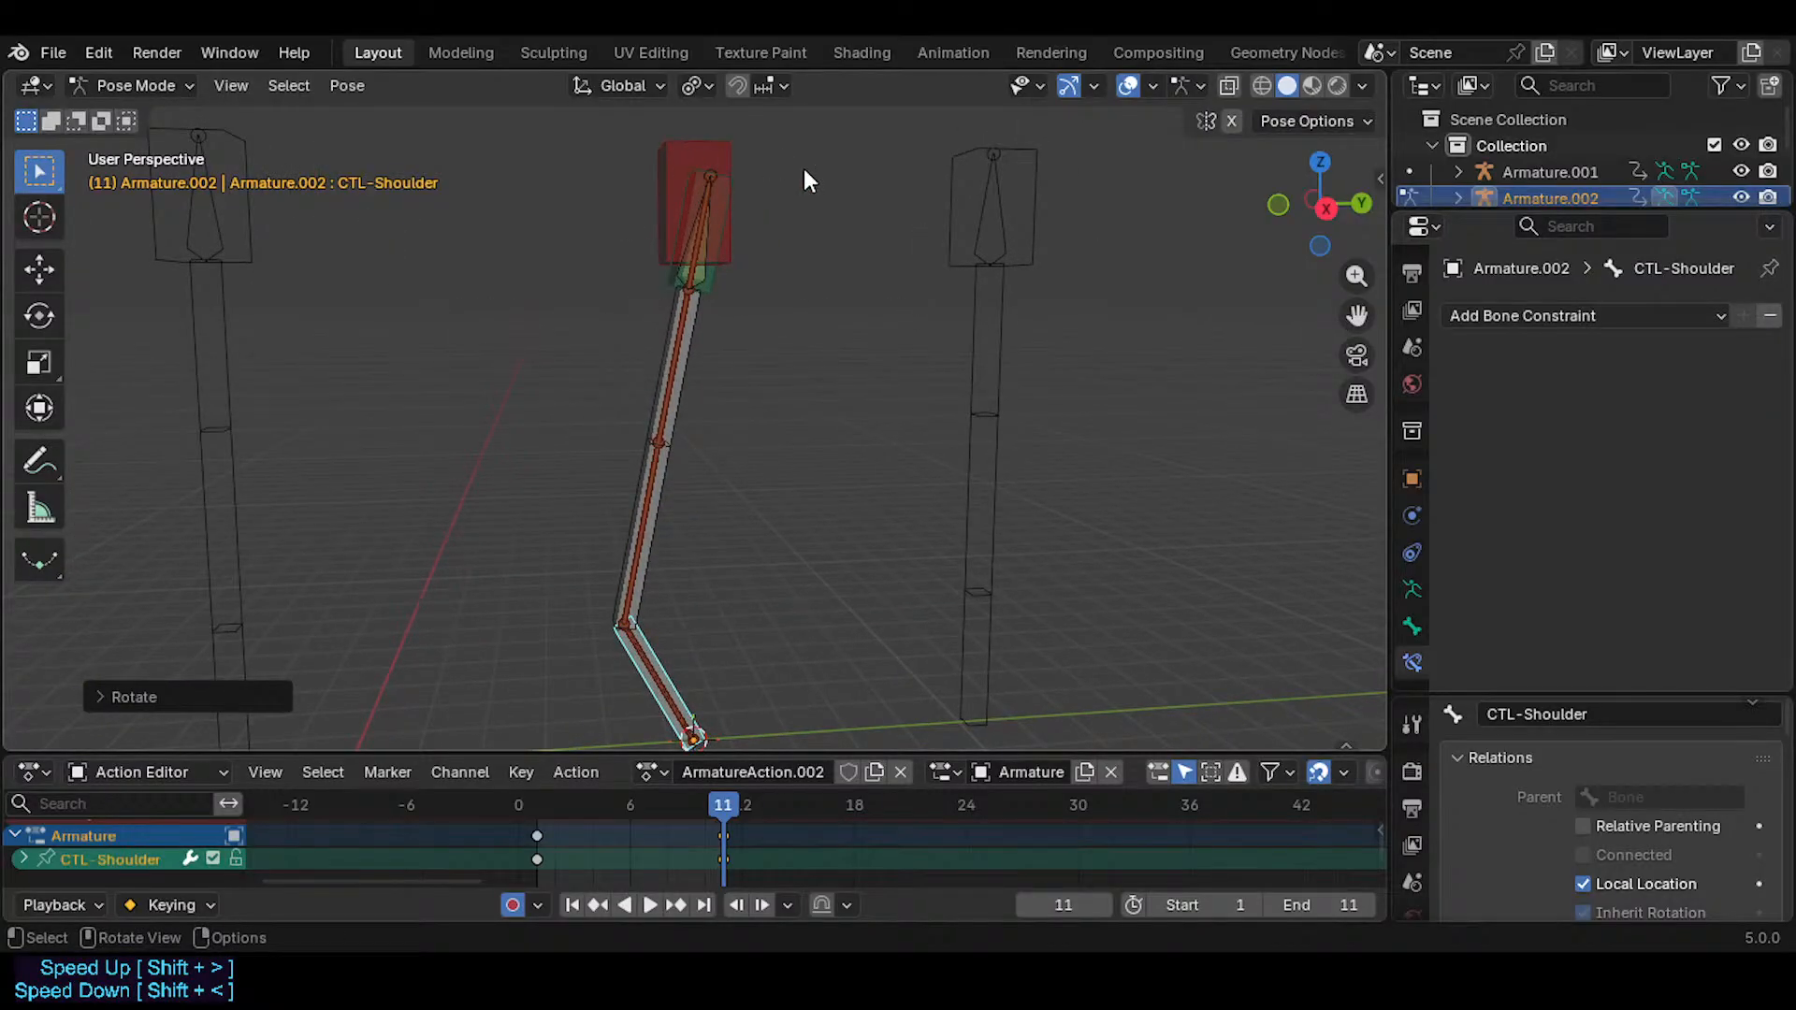
middle_click_drag(652, 291, 620, 319)
scroll(620, 319, "down", 2)
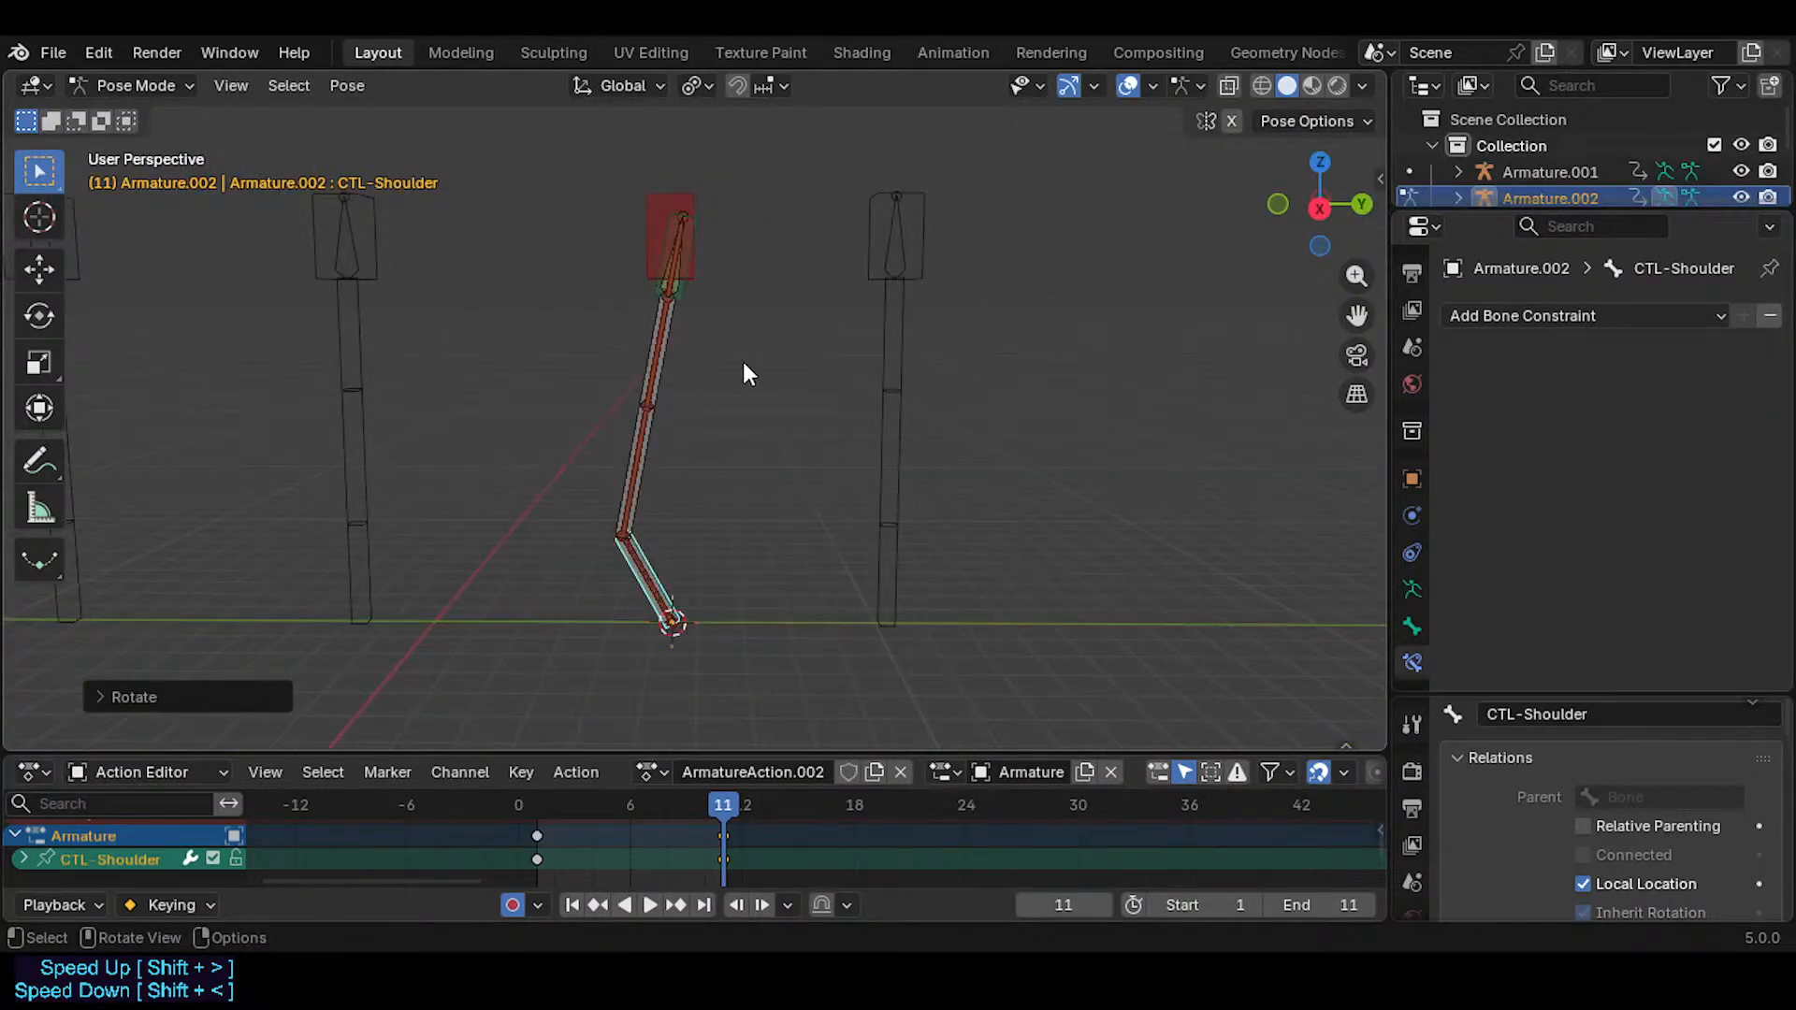
- Rotate the CTL-Shoulder bone of Armature.002 back and forth at frame 11 to test how the arm meets the IK hand control
key("r")
left_click(689, 343)
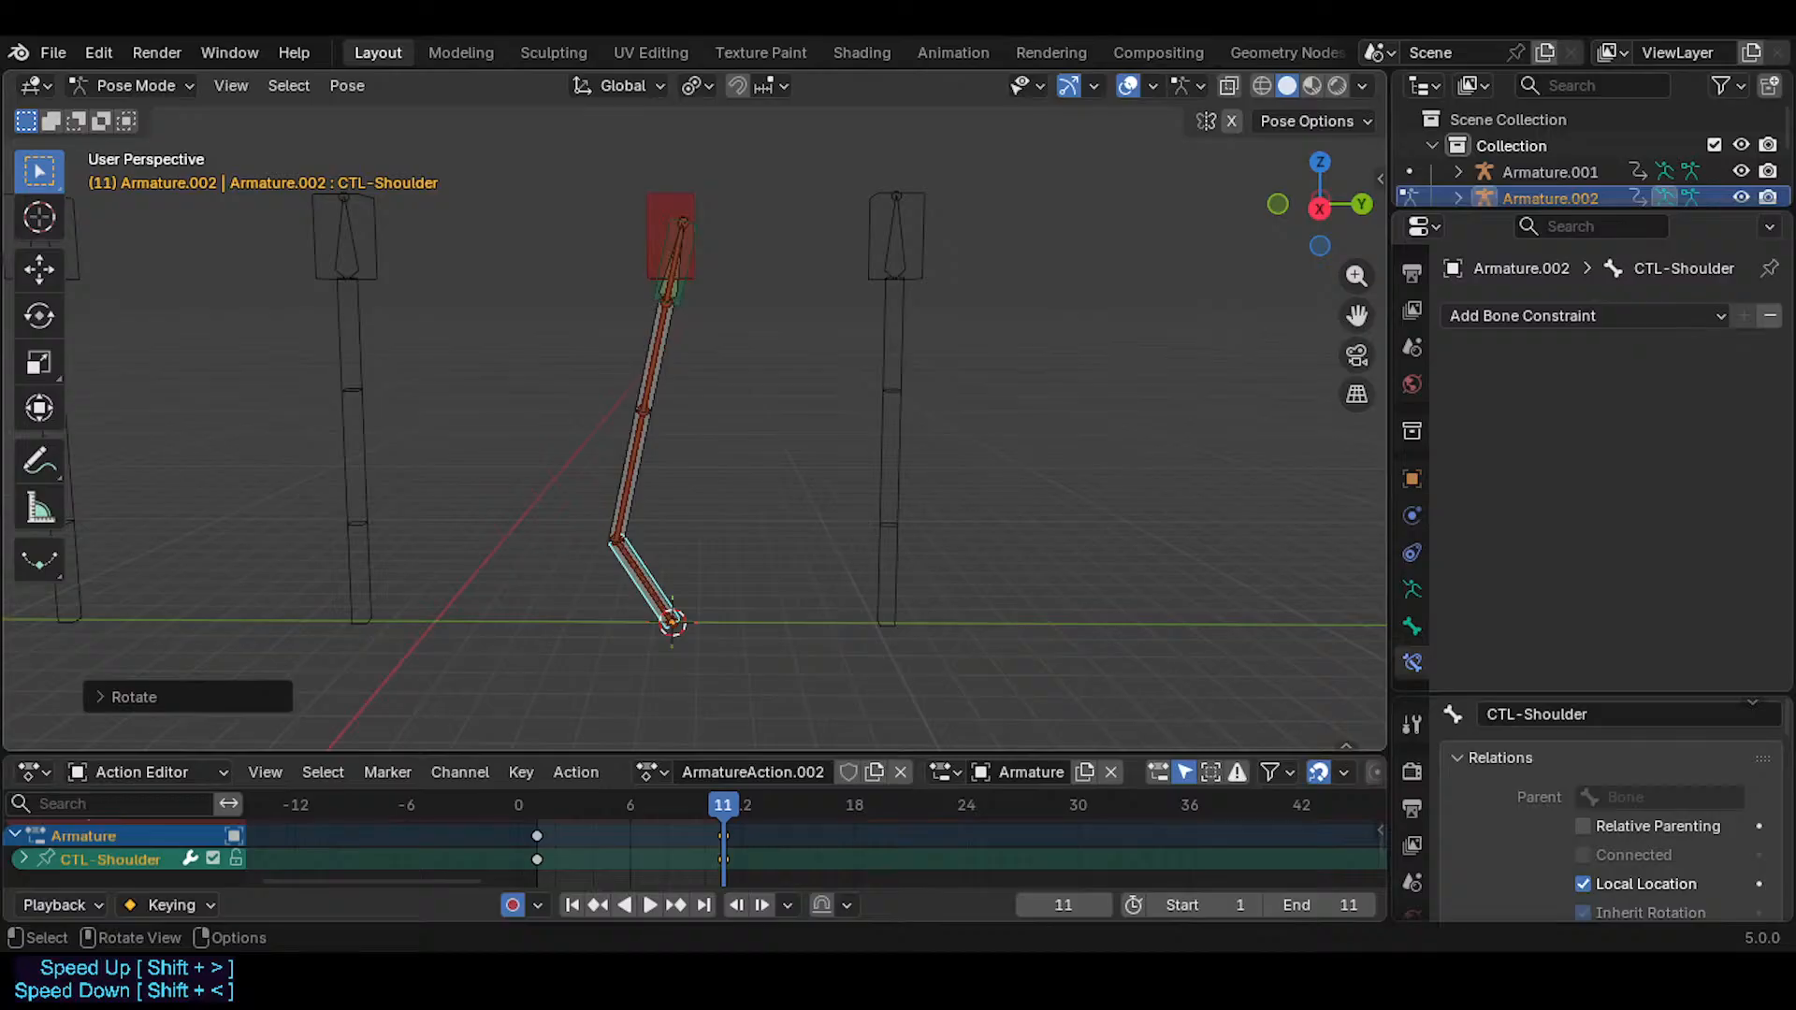
scroll(814, 472, "up", 2)
middle_click_drag(649, 437, 693, 561, "shift")
scroll(693, 559, "down", 4)
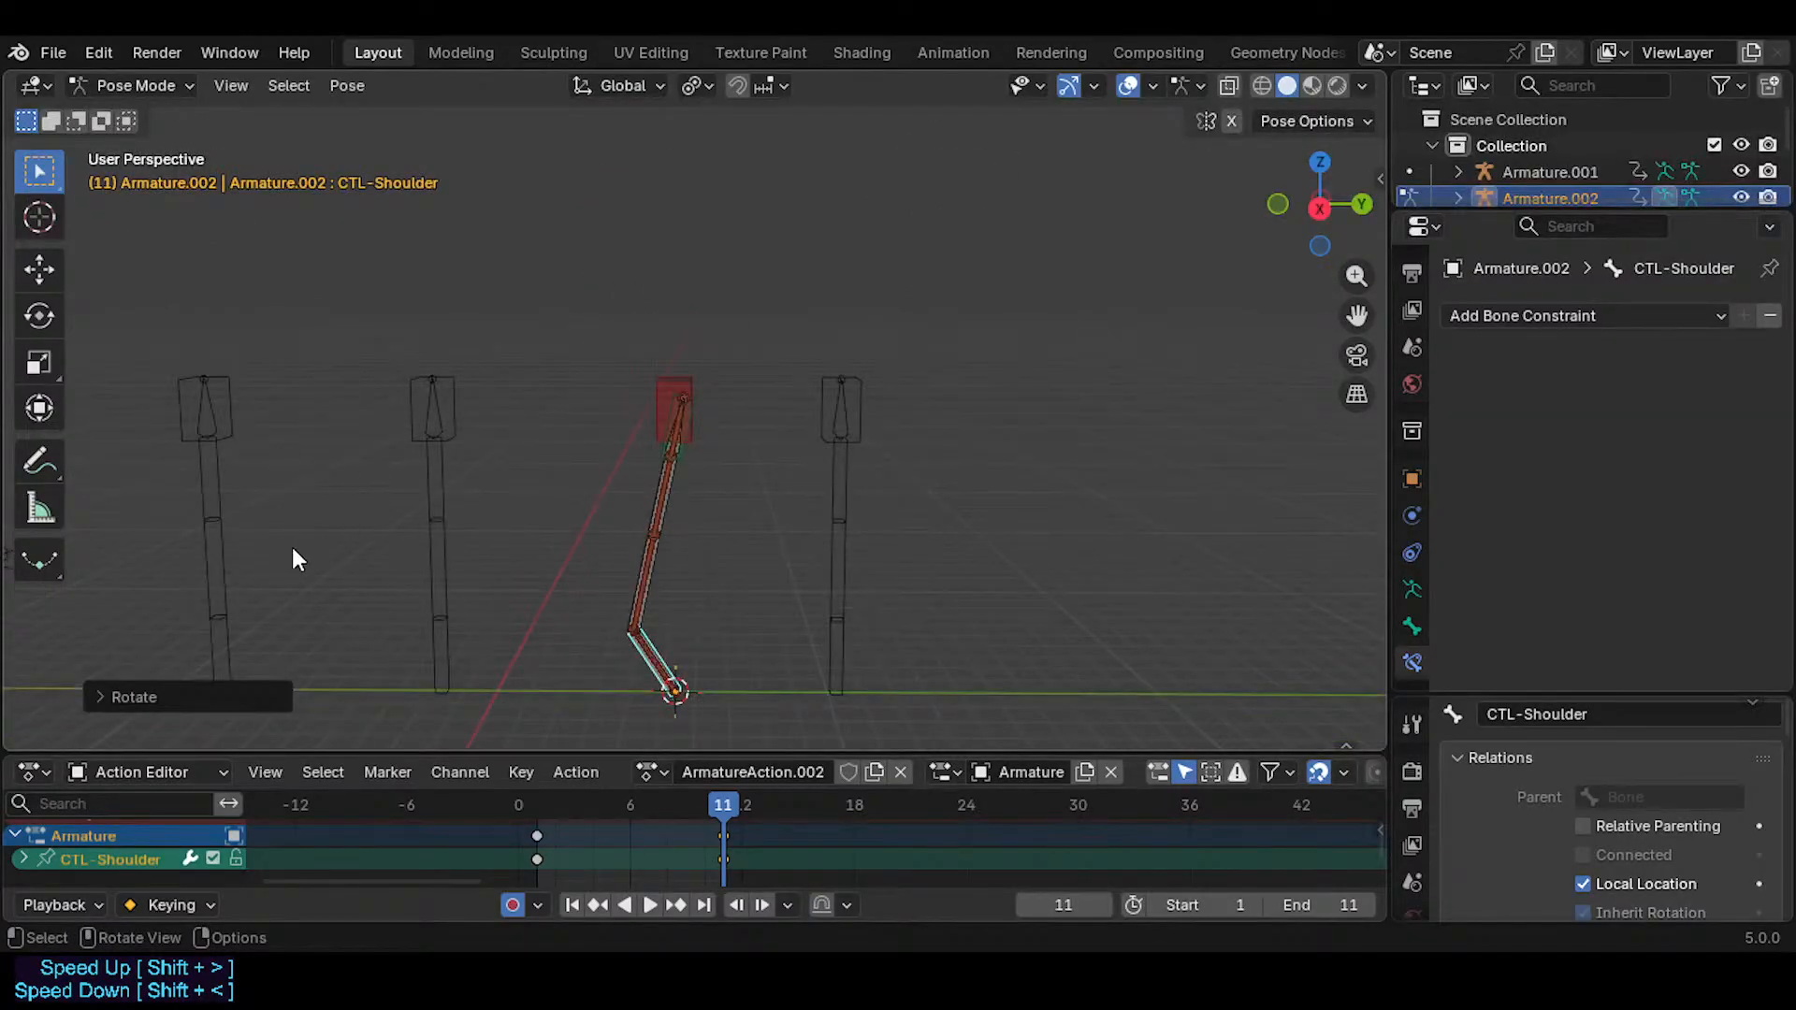
middle_click_drag(503, 604, 593, 547)
key("r")
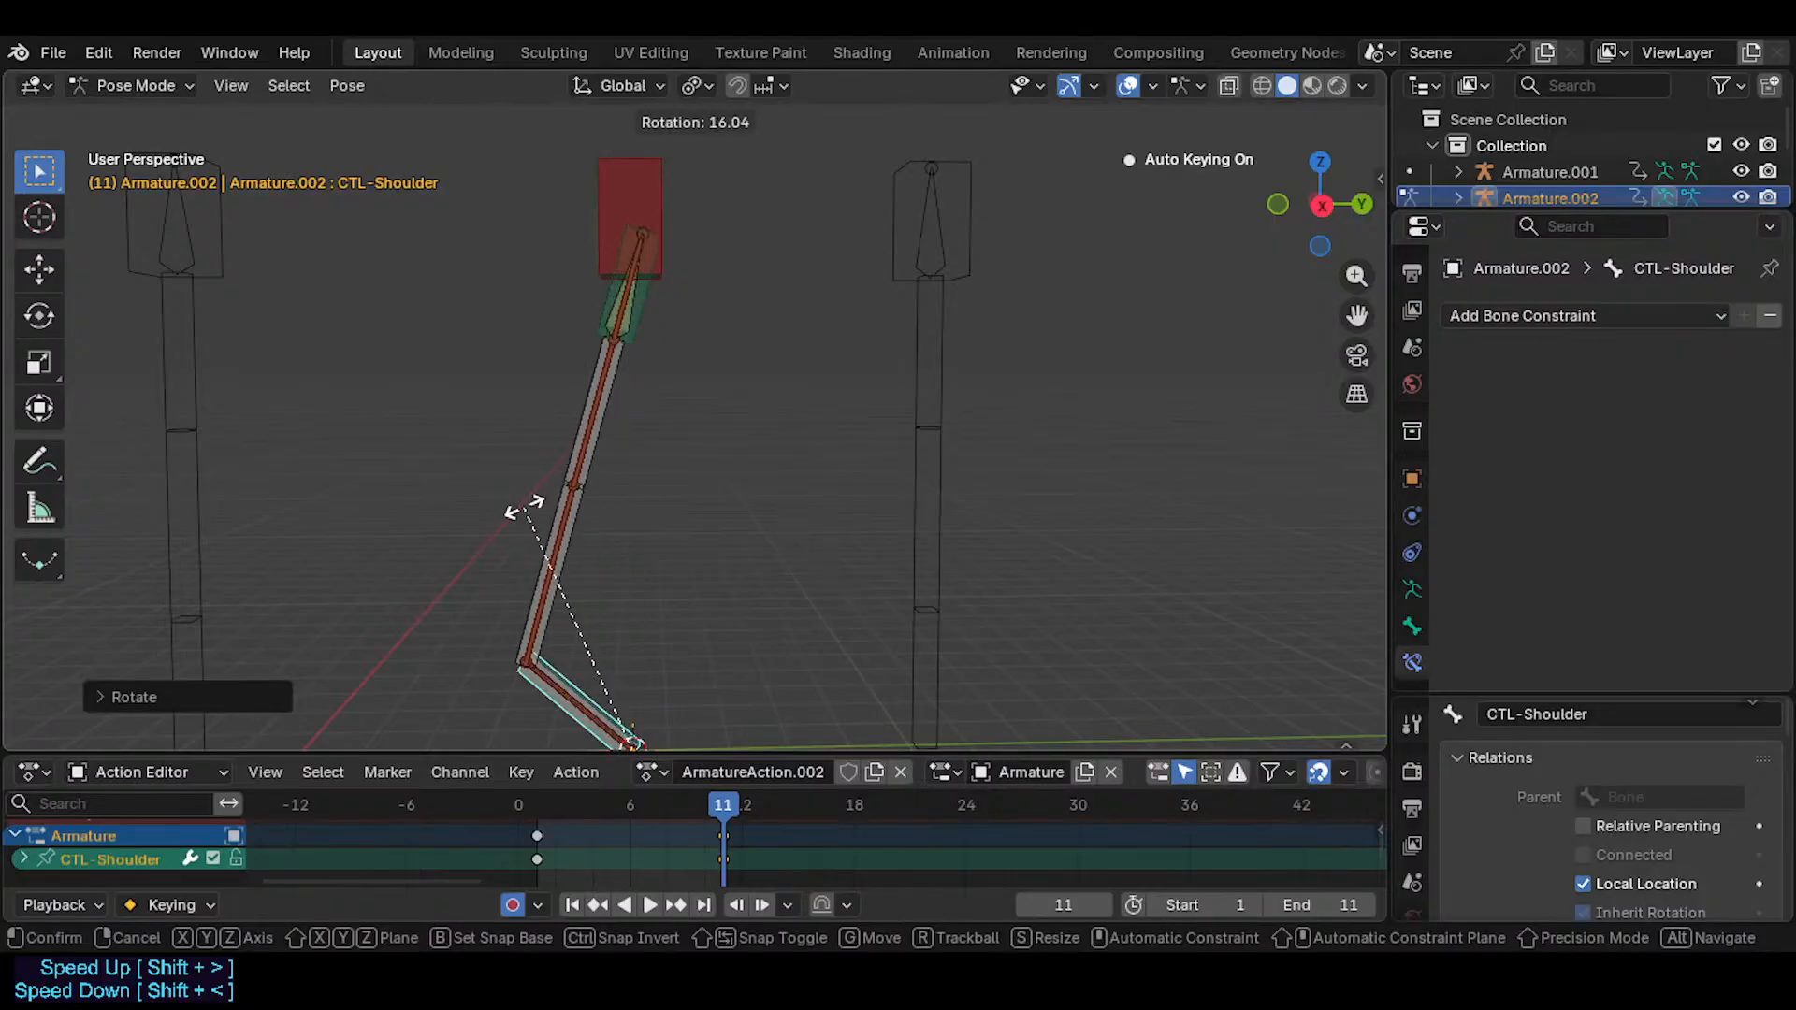
left_click(608, 440)
key("r")
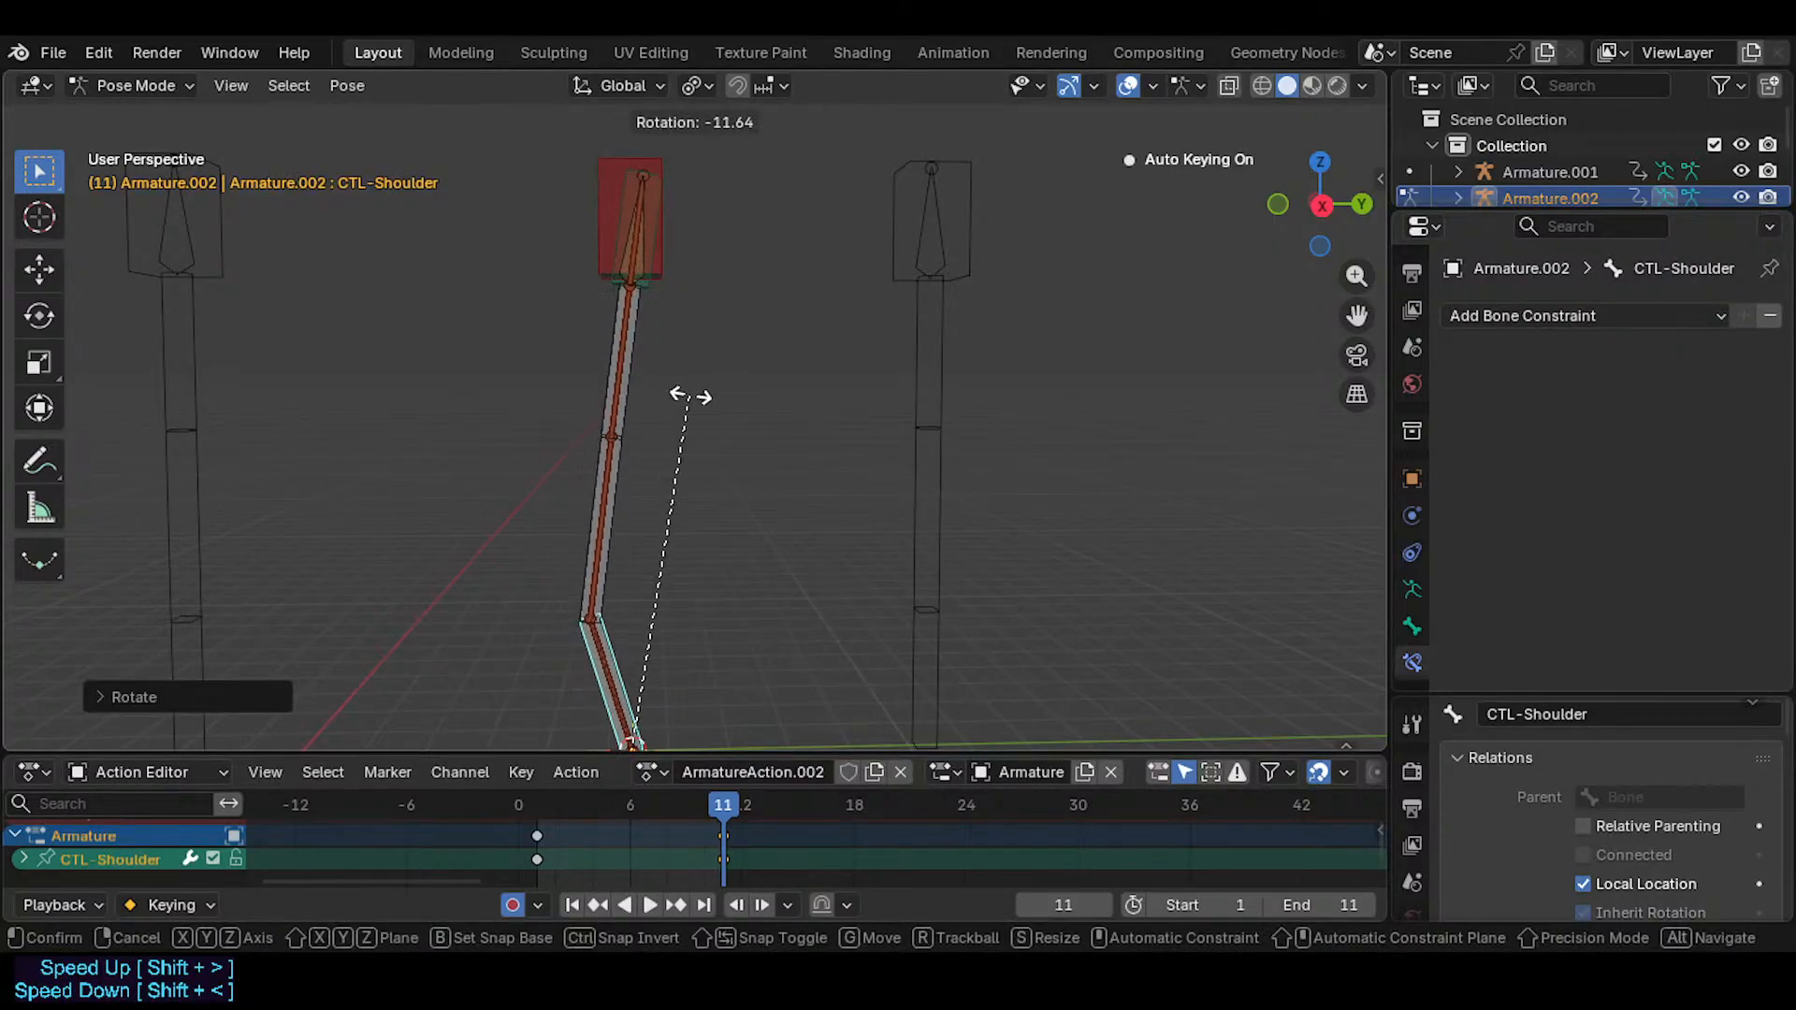
left_click(630, 389)
- Set the IK Stretch of the CTL-ForeArm bone in Armature.002 to 0.01 in its bone properties
left_click(636, 288)
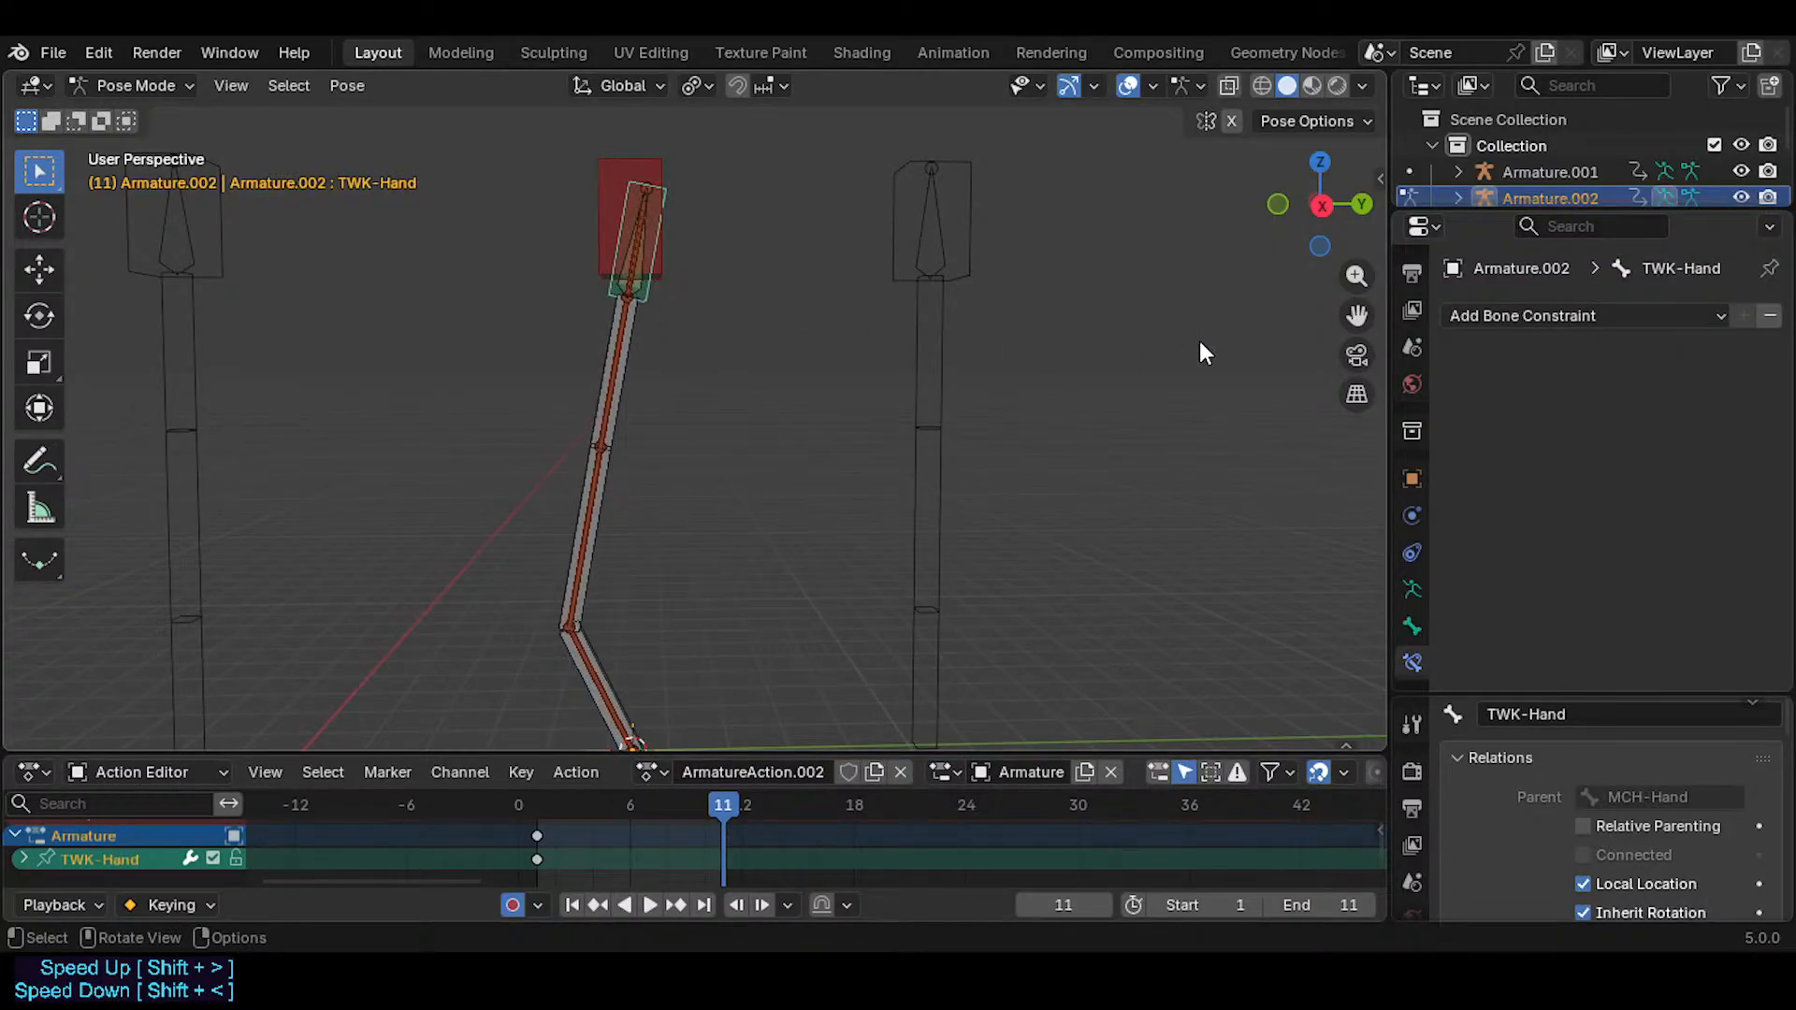
left_click(1412, 626)
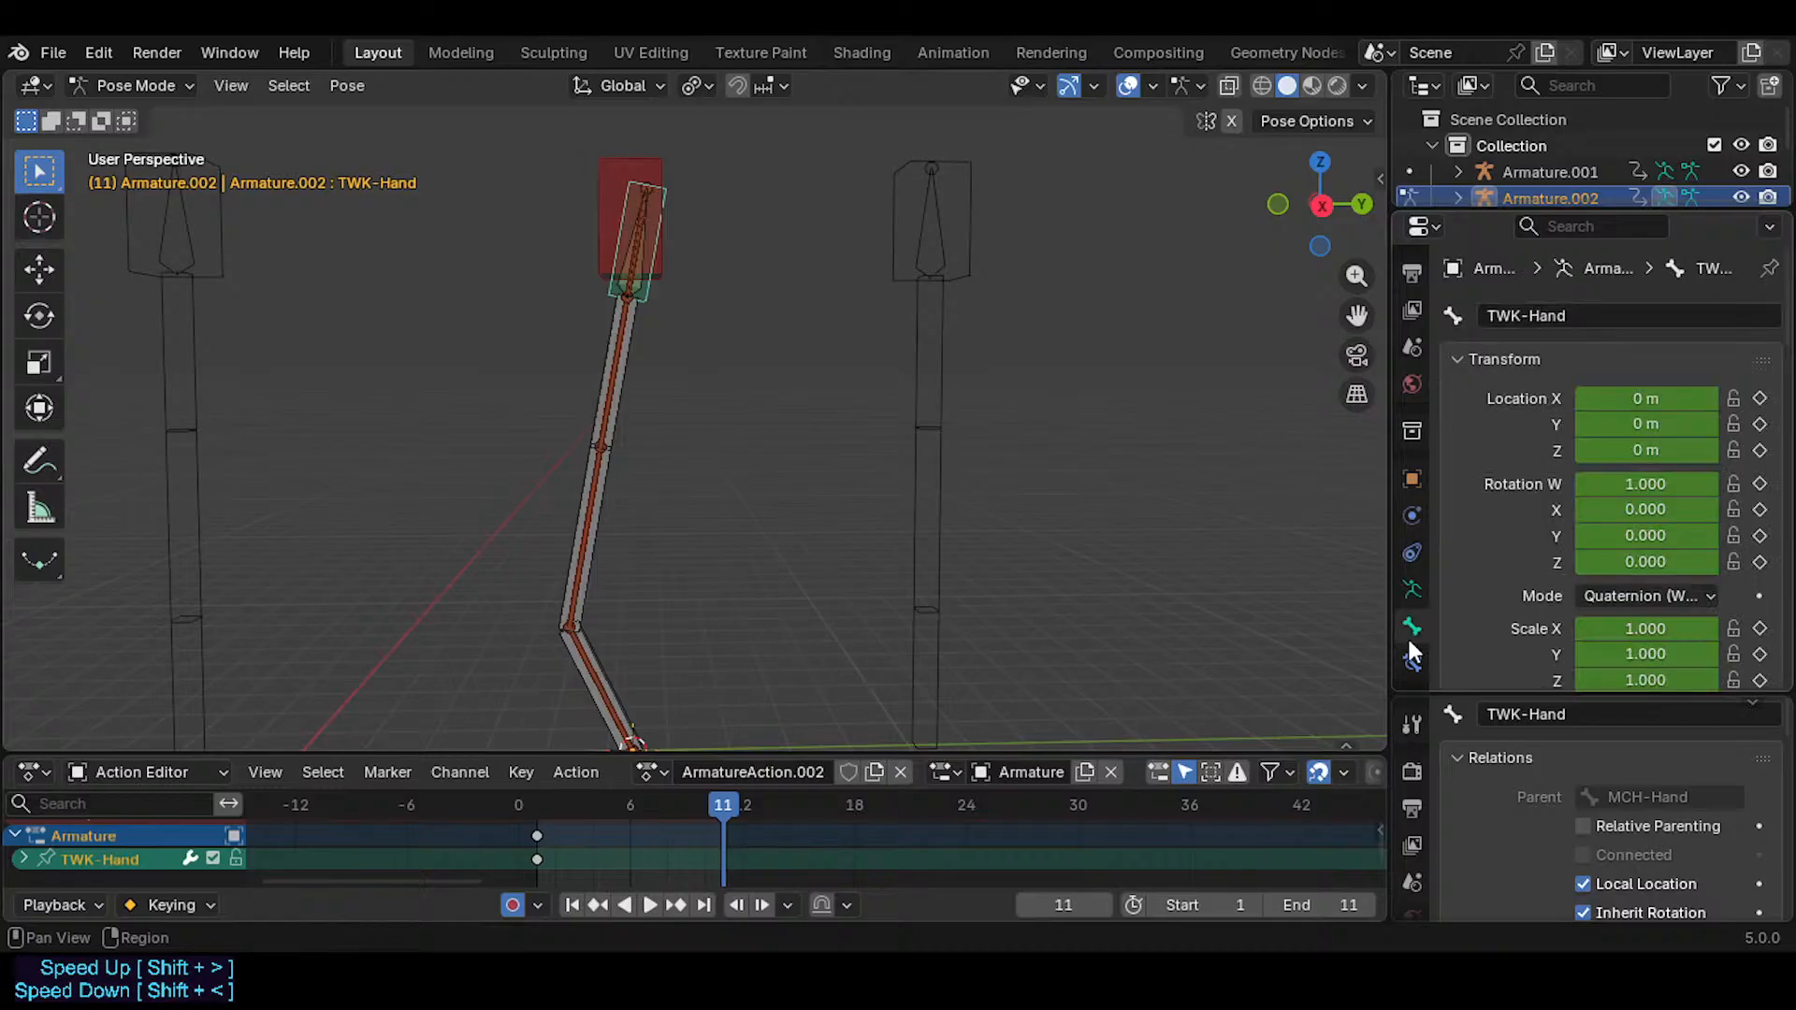
middle_click_drag(571, 362, 658, 414, "shift")
left_click(658, 407)
scroll(1514, 567, "down", 5)
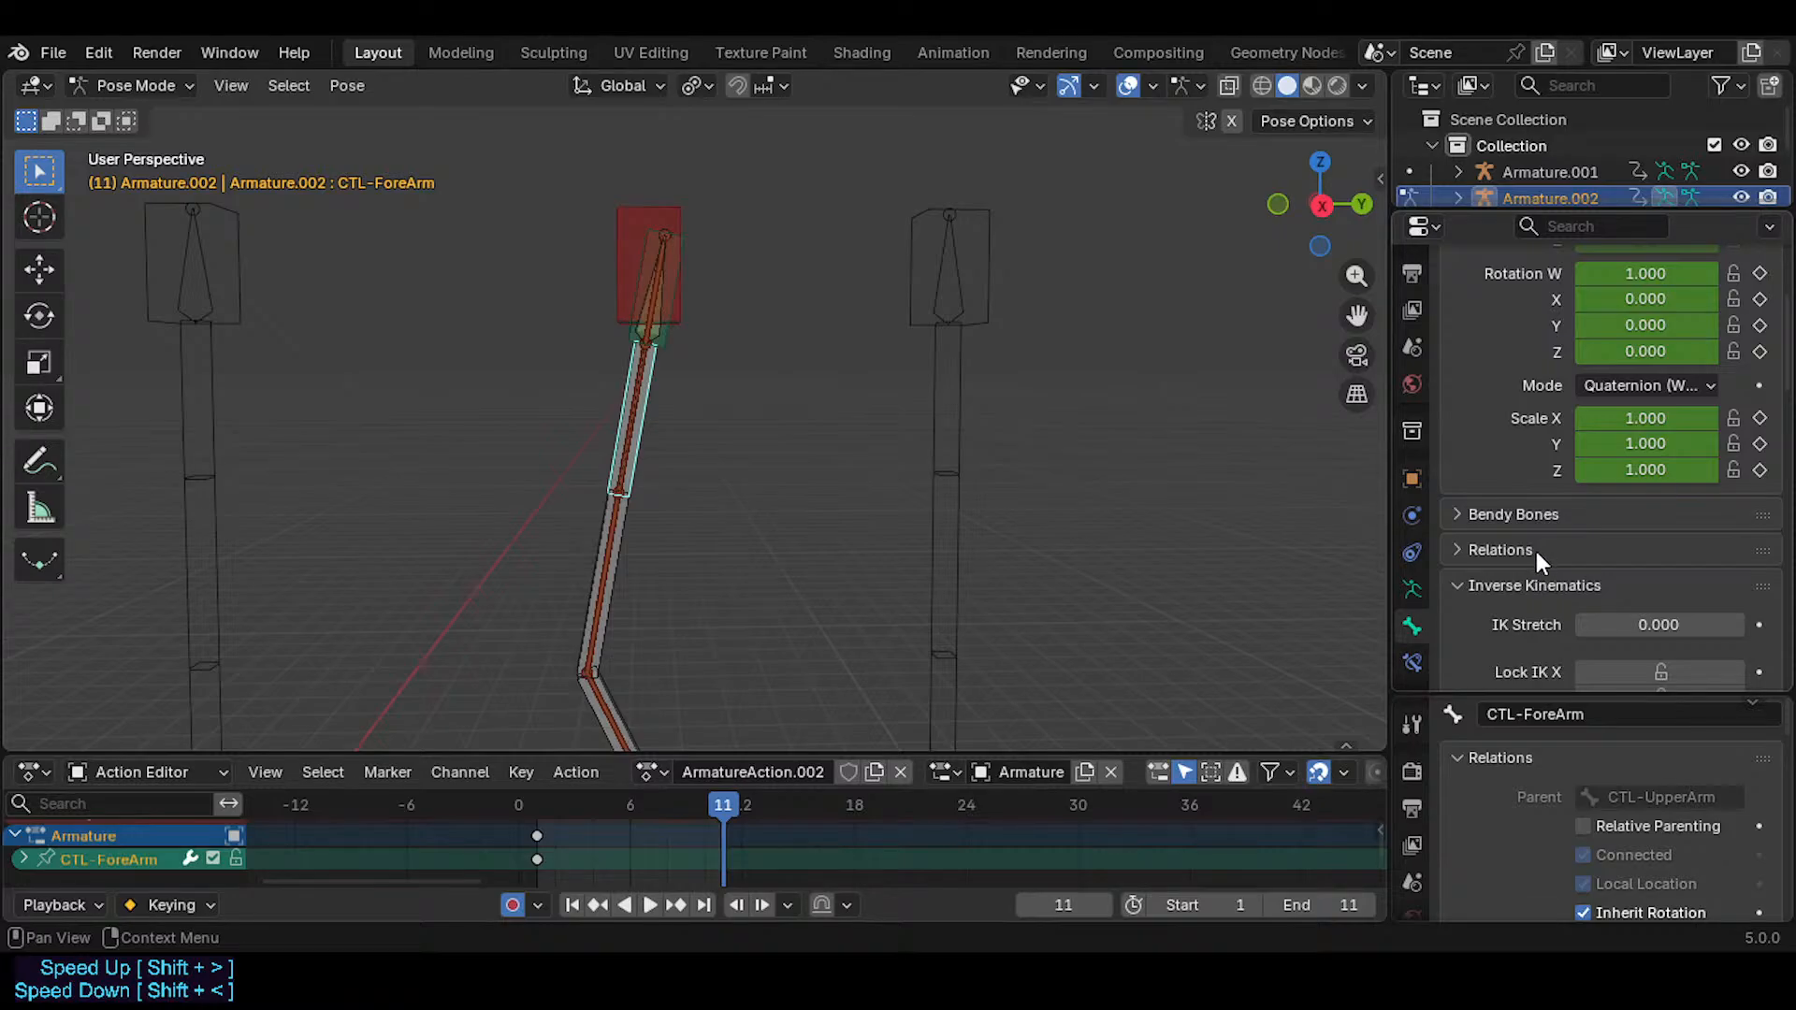
left_click(1620, 622)
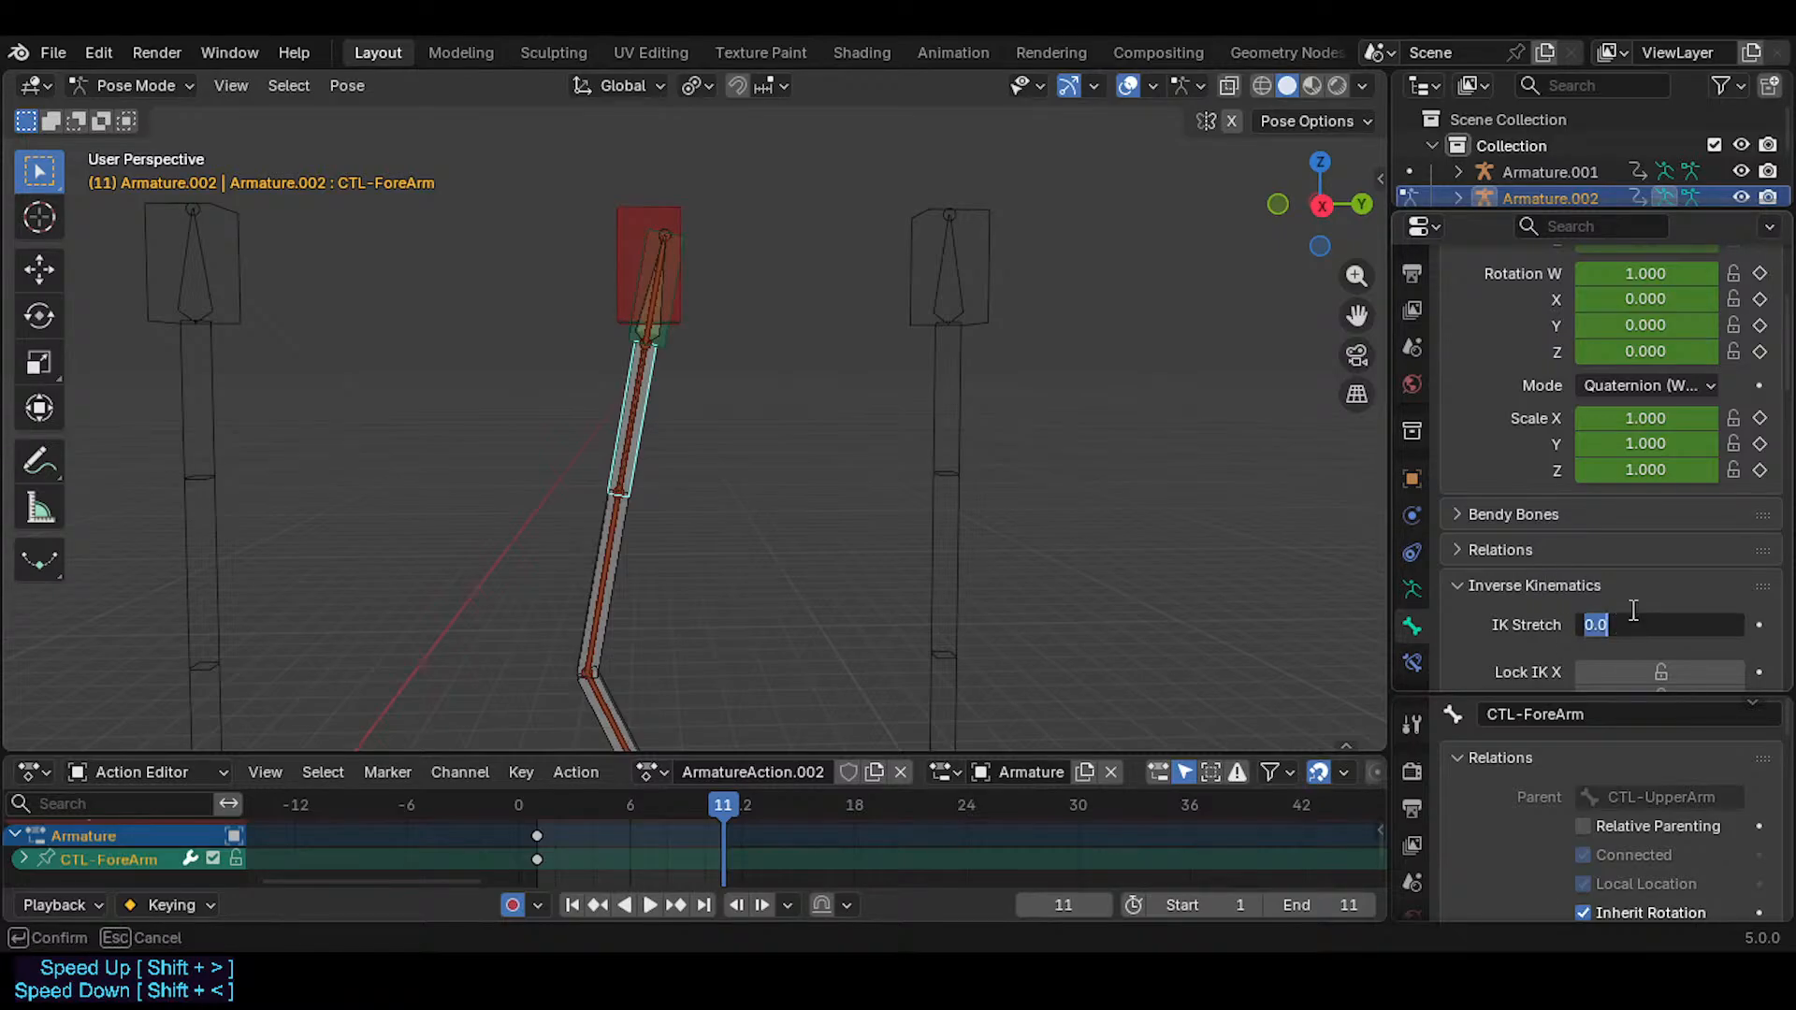
key("BackSpace")
type("0.01")
key("Return")
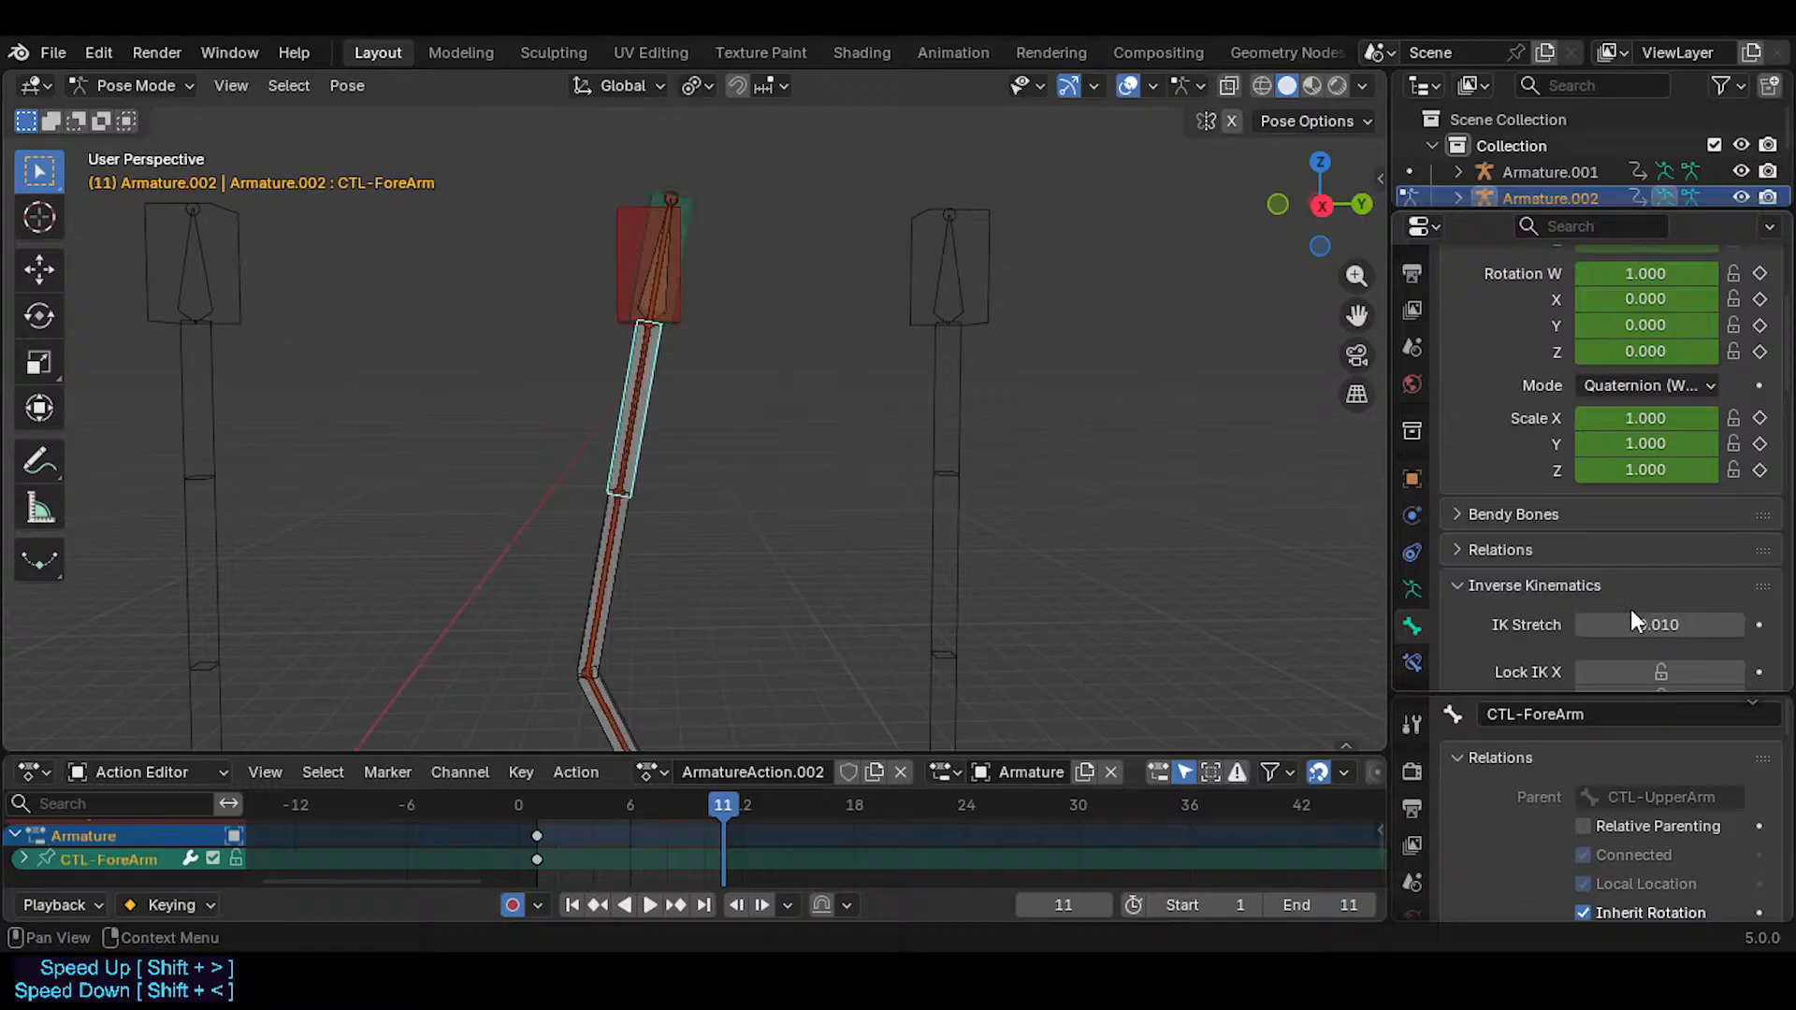
- Raise the IK Stretch of CTL-ForeArm to 0.1 and rotate CTL-Shoulder backward to test the stretching arm
left_click(1631, 612)
type("0.1")
key("Return")
scroll(697, 318, "down", 3)
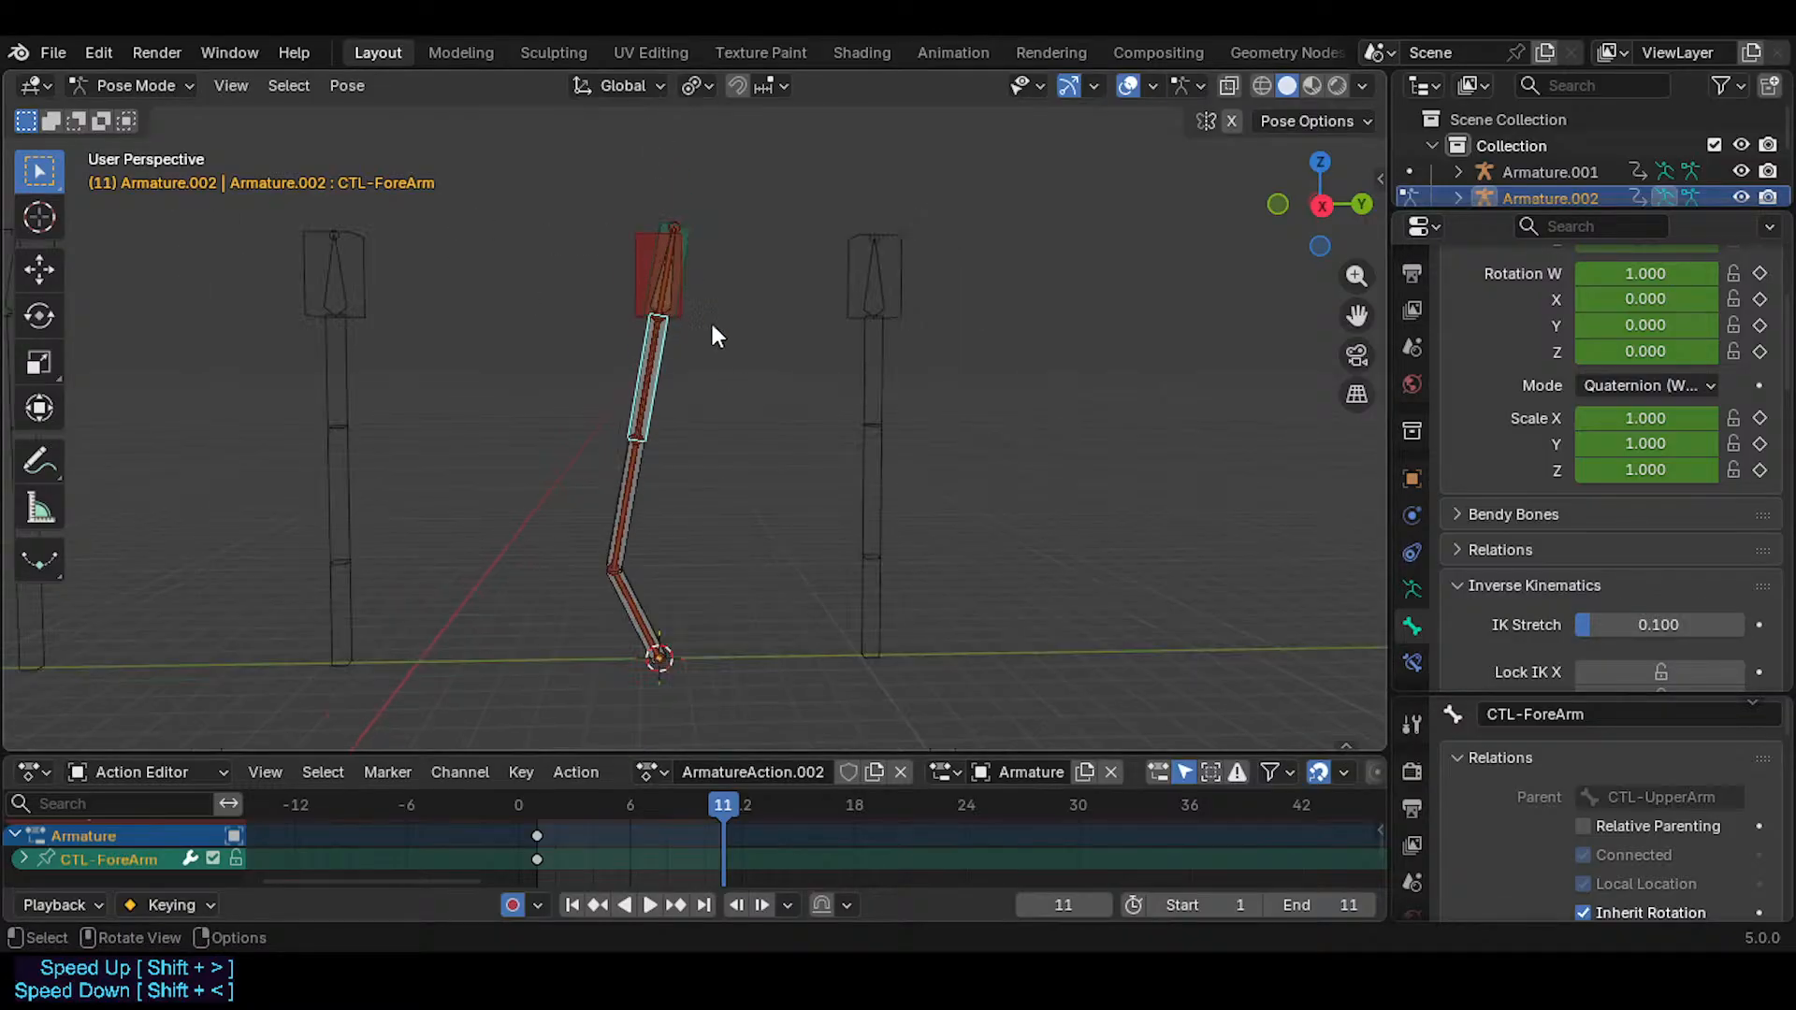
left_click(658, 273)
key("r")
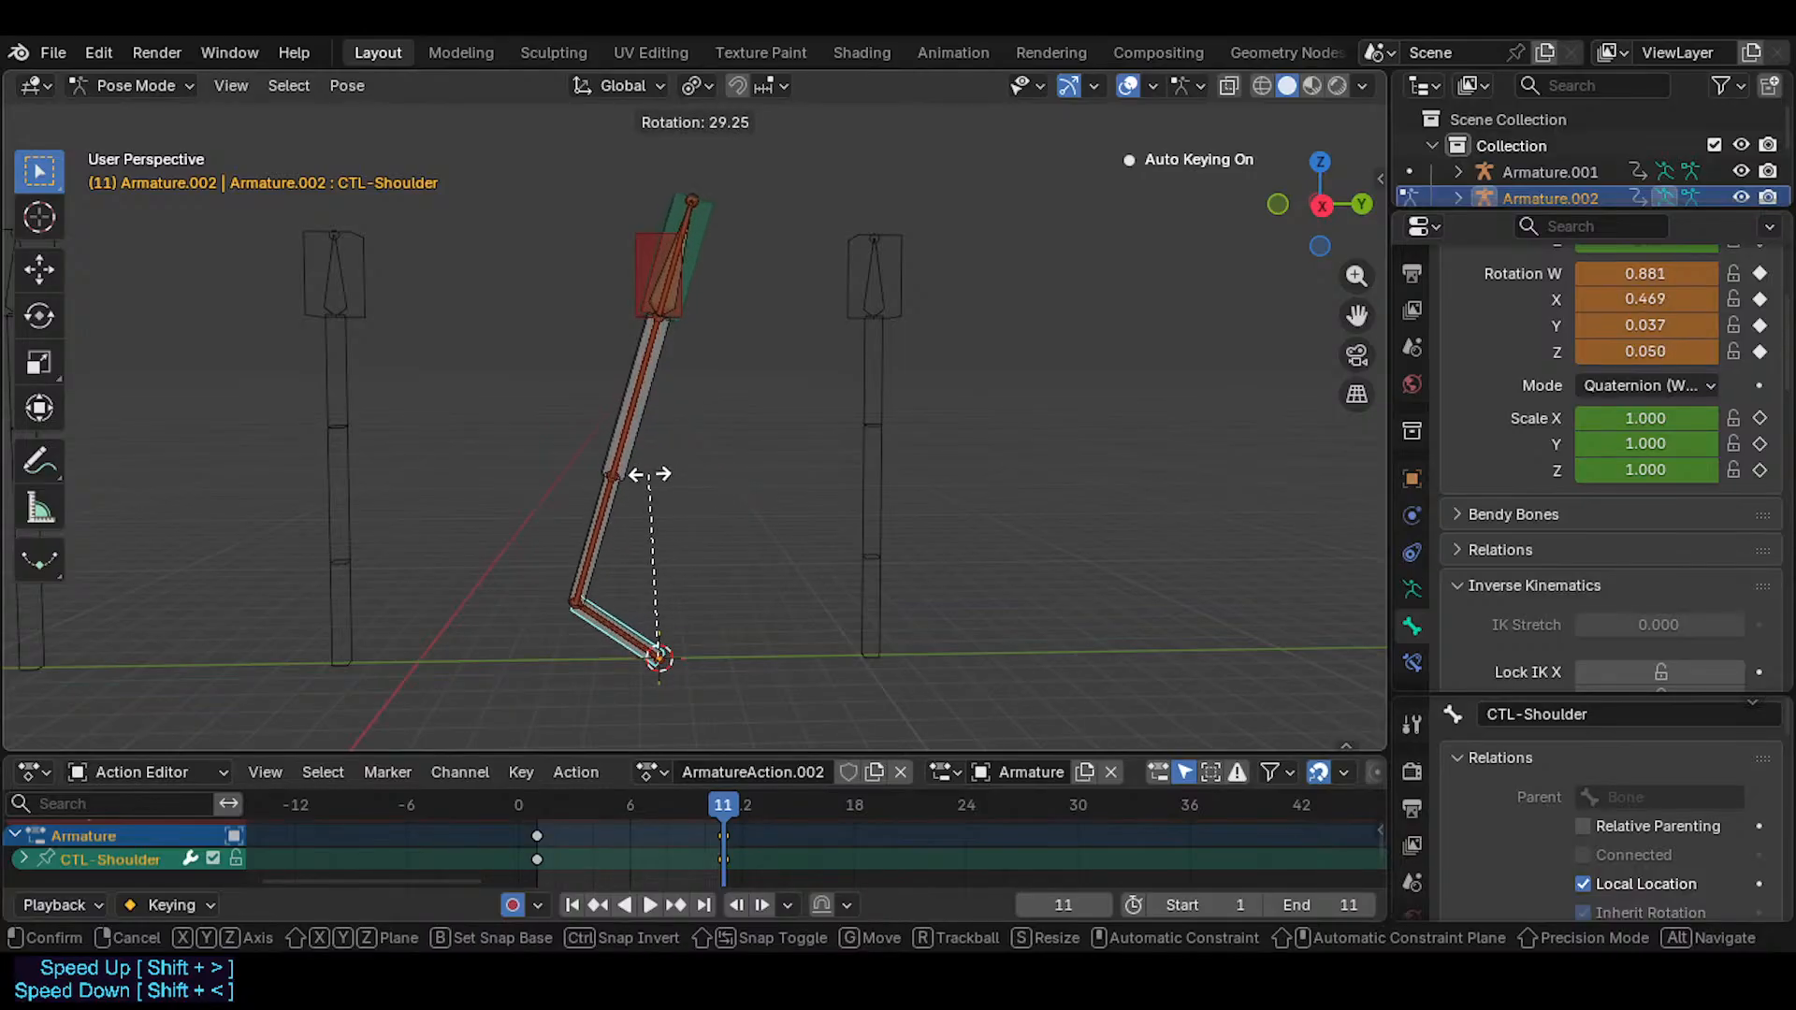
left_click(673, 421)
- Reset the IK Stretch of CTL-ForeArm to 0
left_click(649, 372)
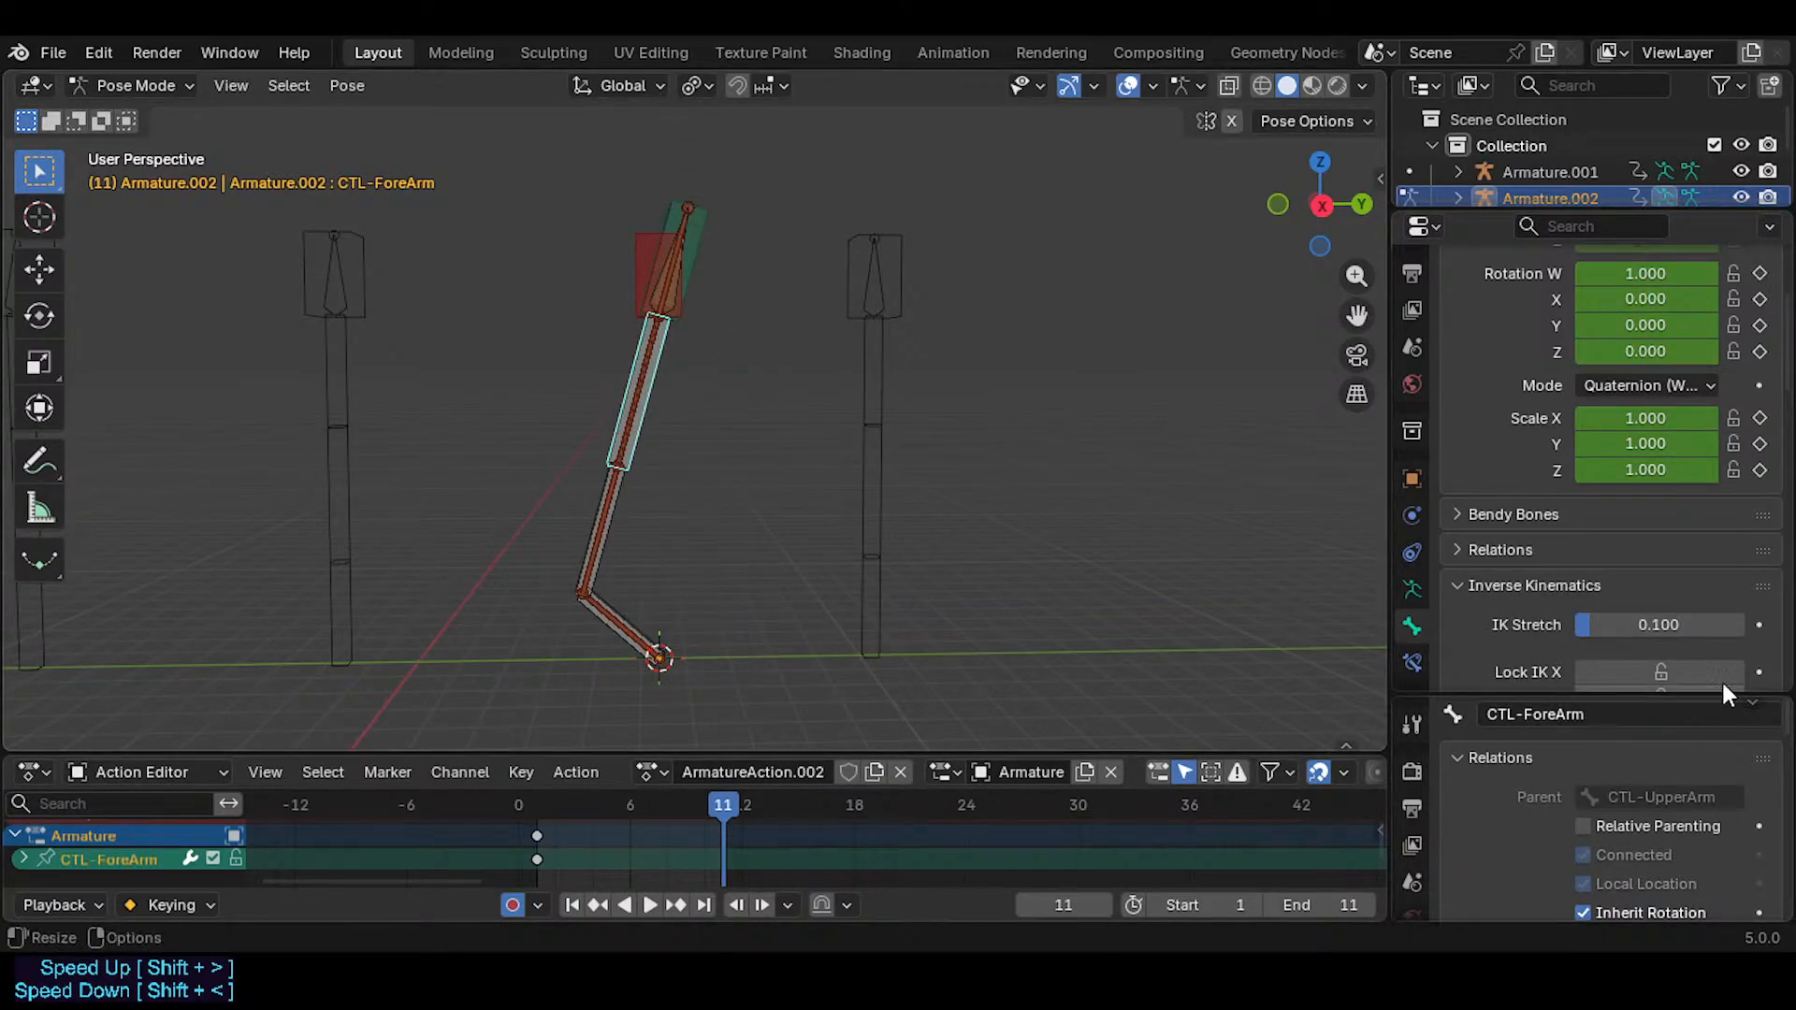
left_click(1675, 629)
type("0")
key("Return")
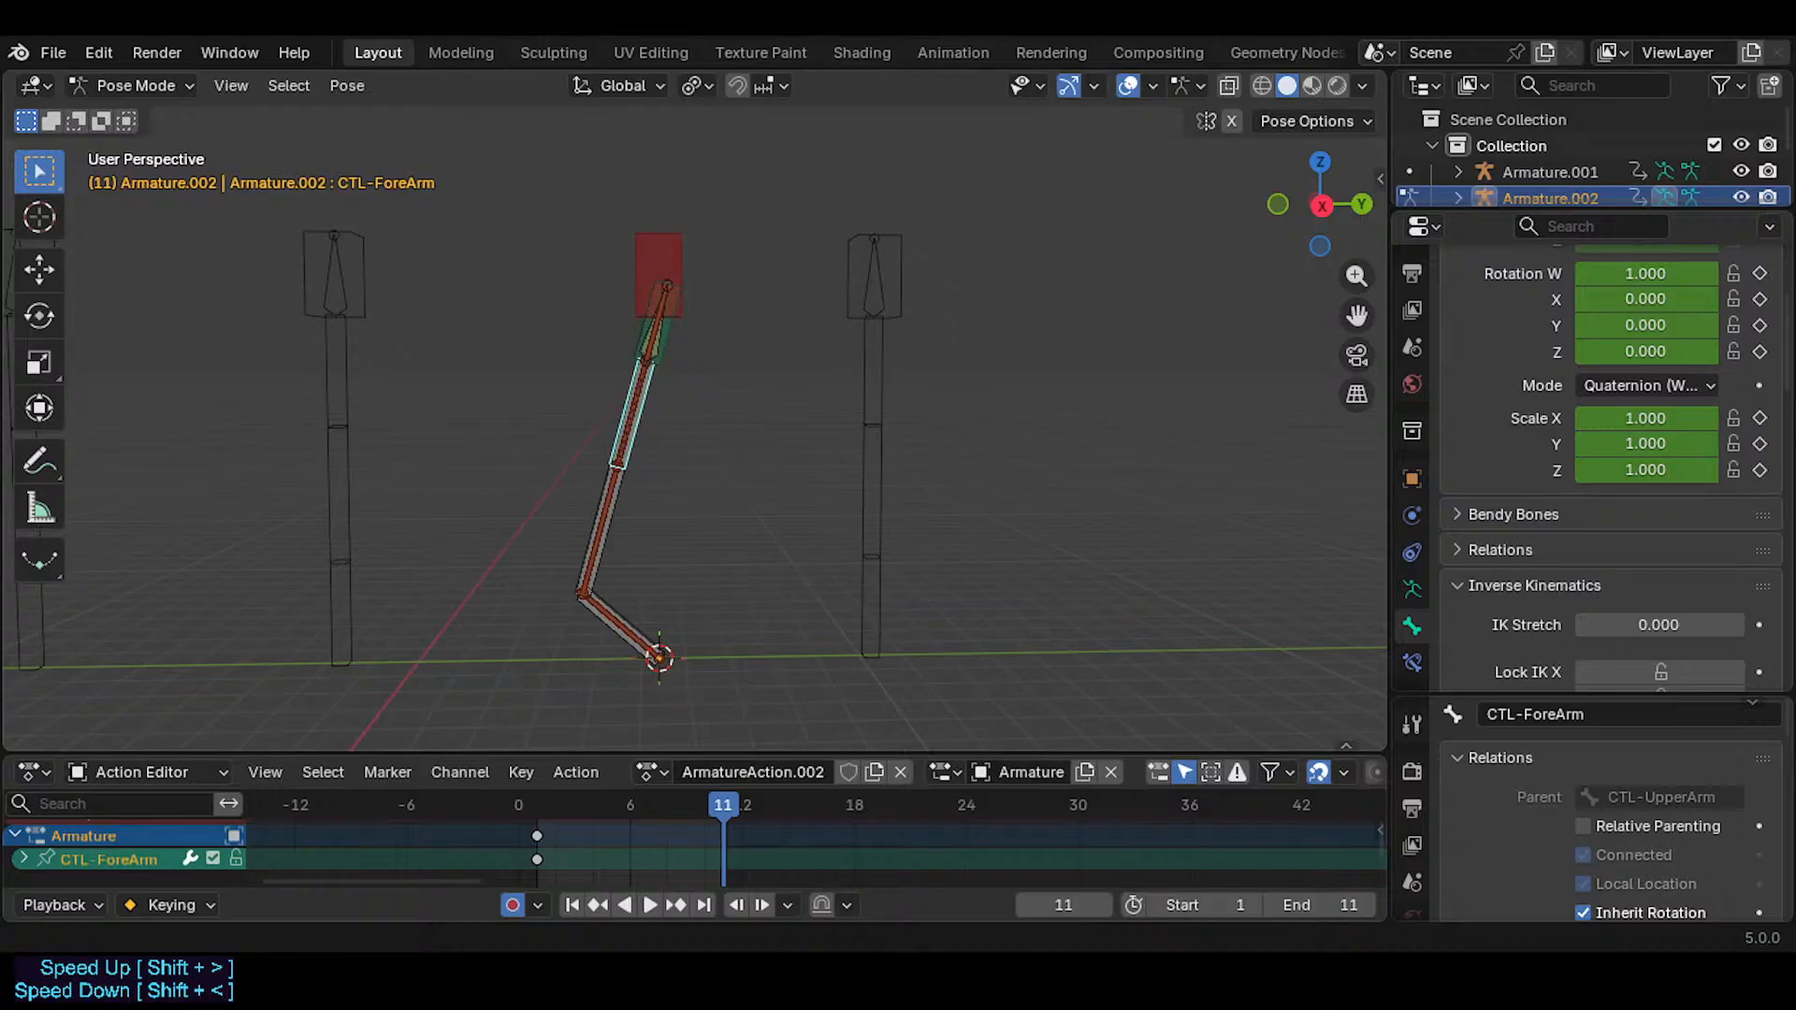
- Try moving MTR-IK-Hand down toward the wrist of the bent arm at frame 11
scroll(621, 318, "up", 2)
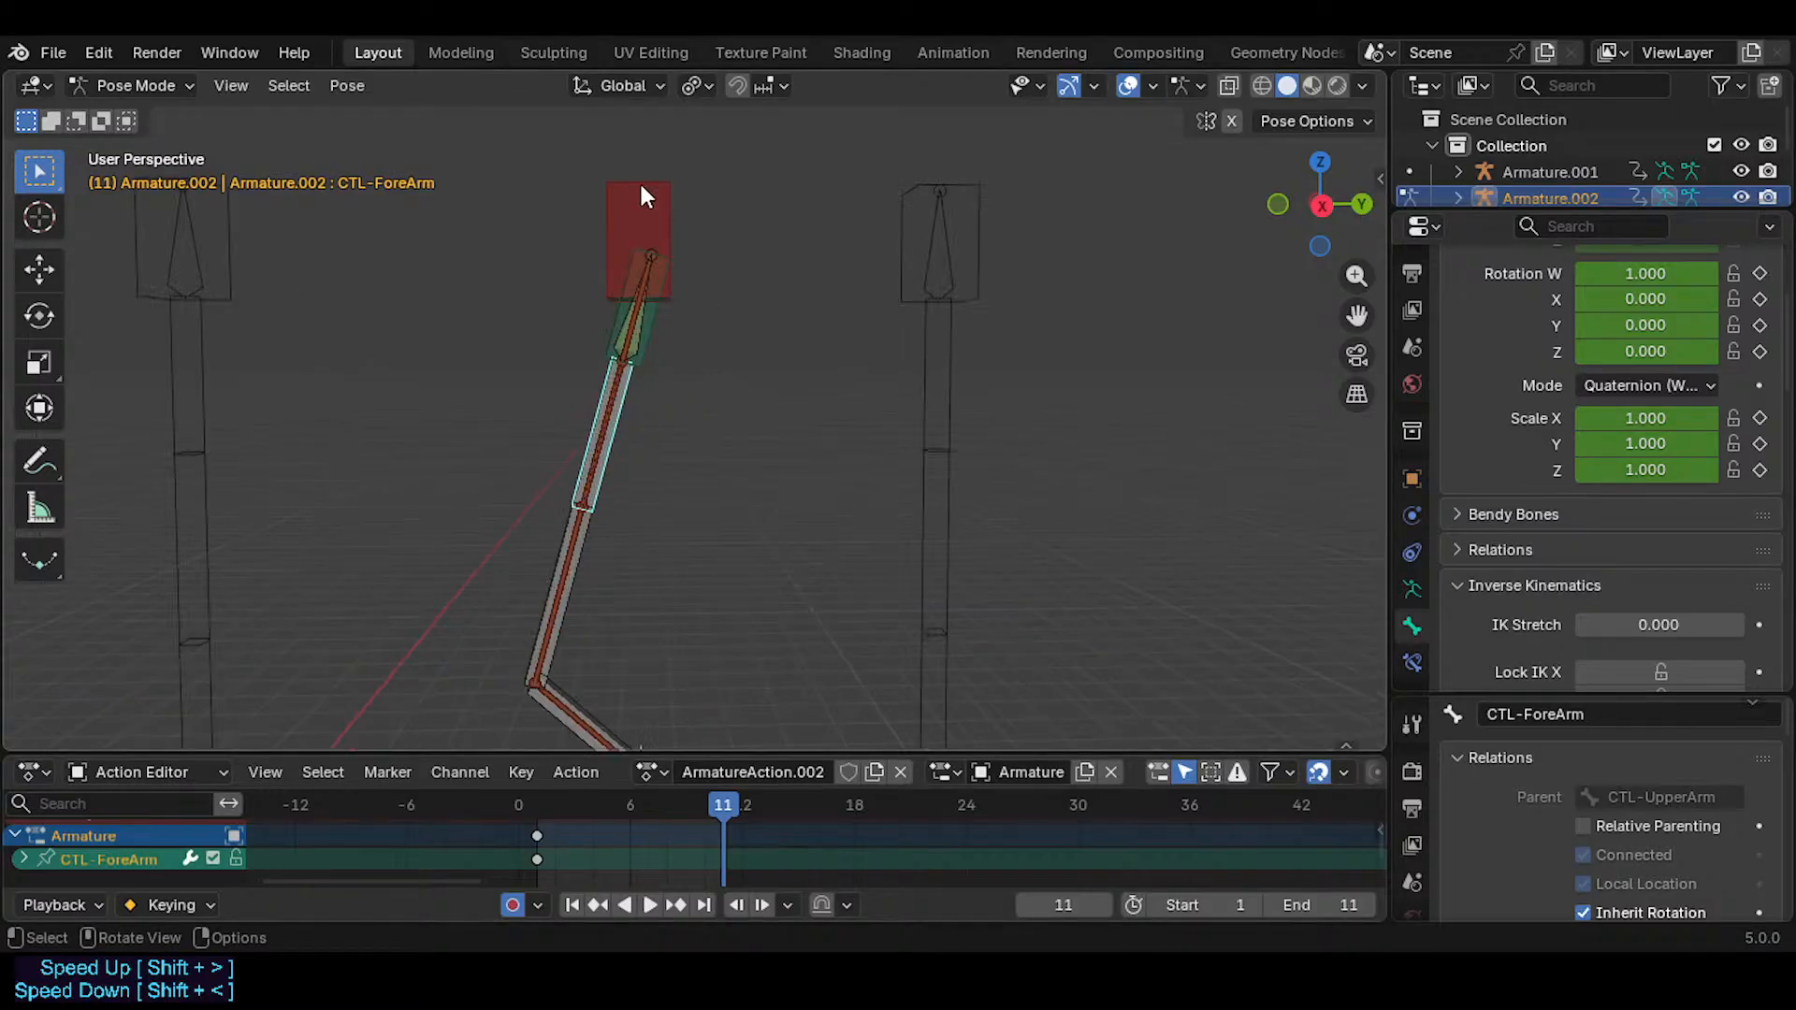
left_click(640, 187)
key("g")
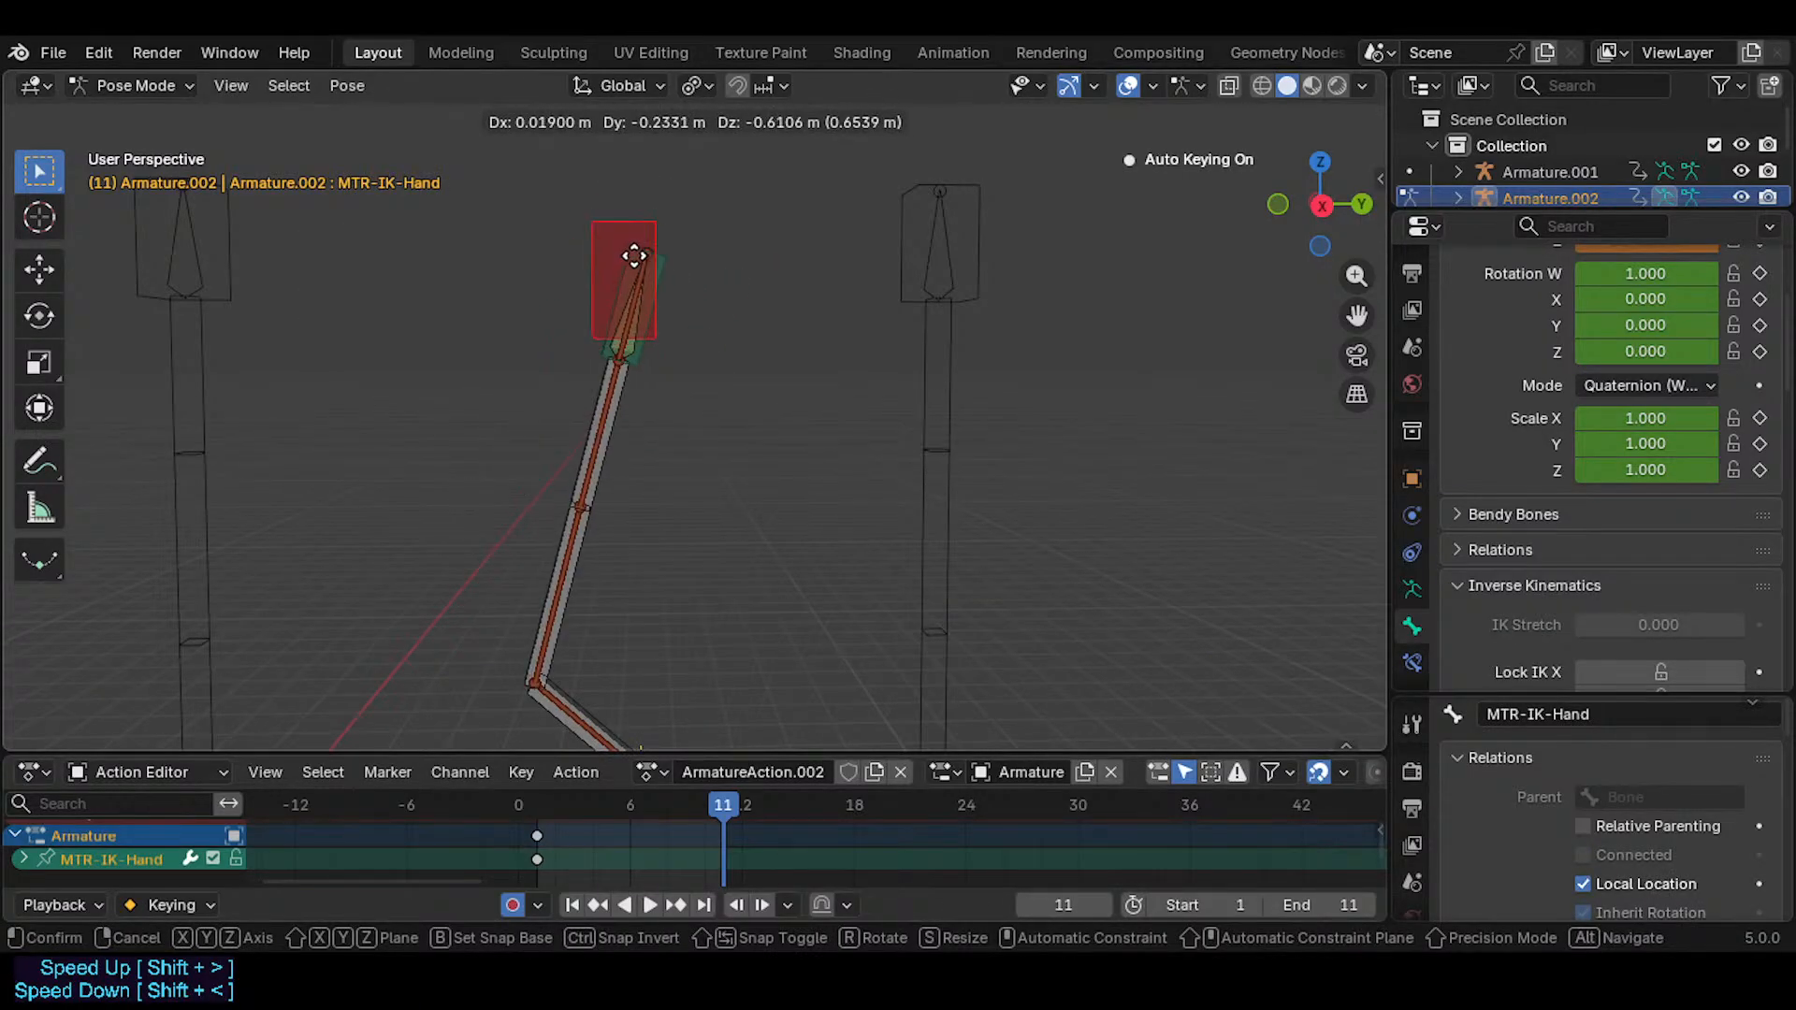
left_click(650, 250)
key("g")
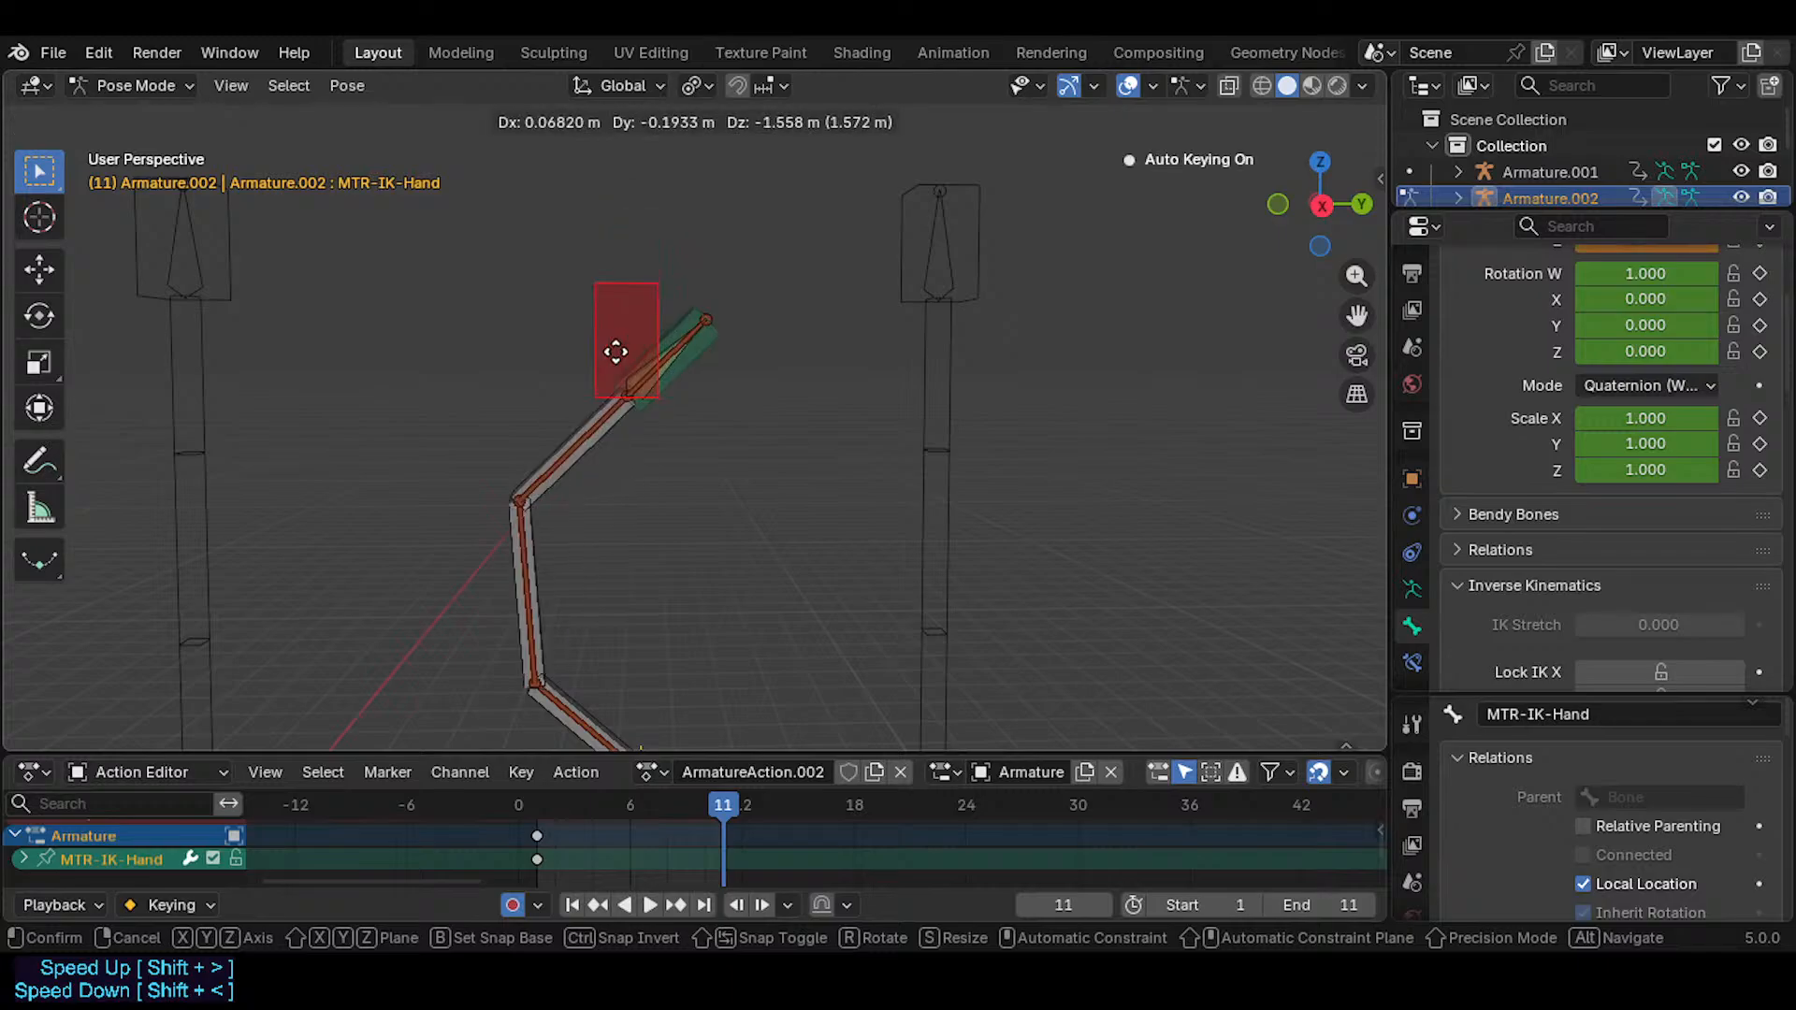
right_click(617, 353)
scroll(636, 475, "down", 3)
middle_click_drag(636, 483, 642, 439, "shift")
scroll(643, 441, "up", 2)
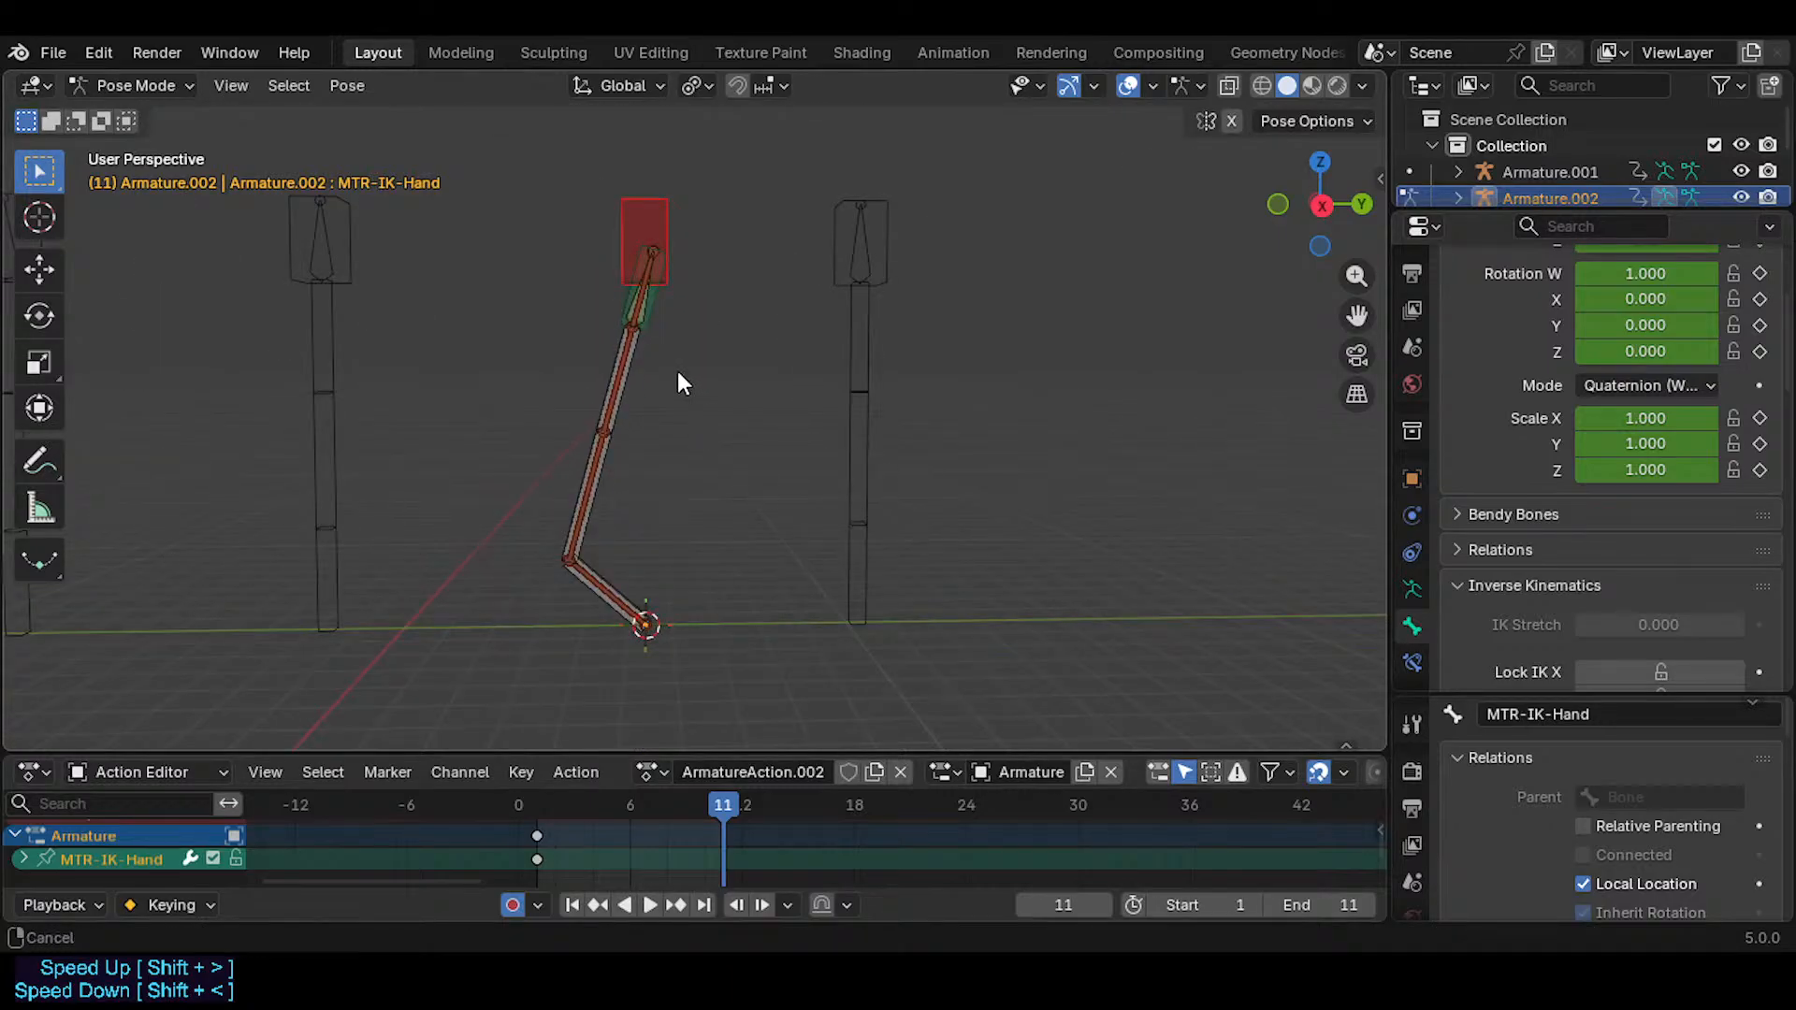
key("g")
left_click(638, 290)
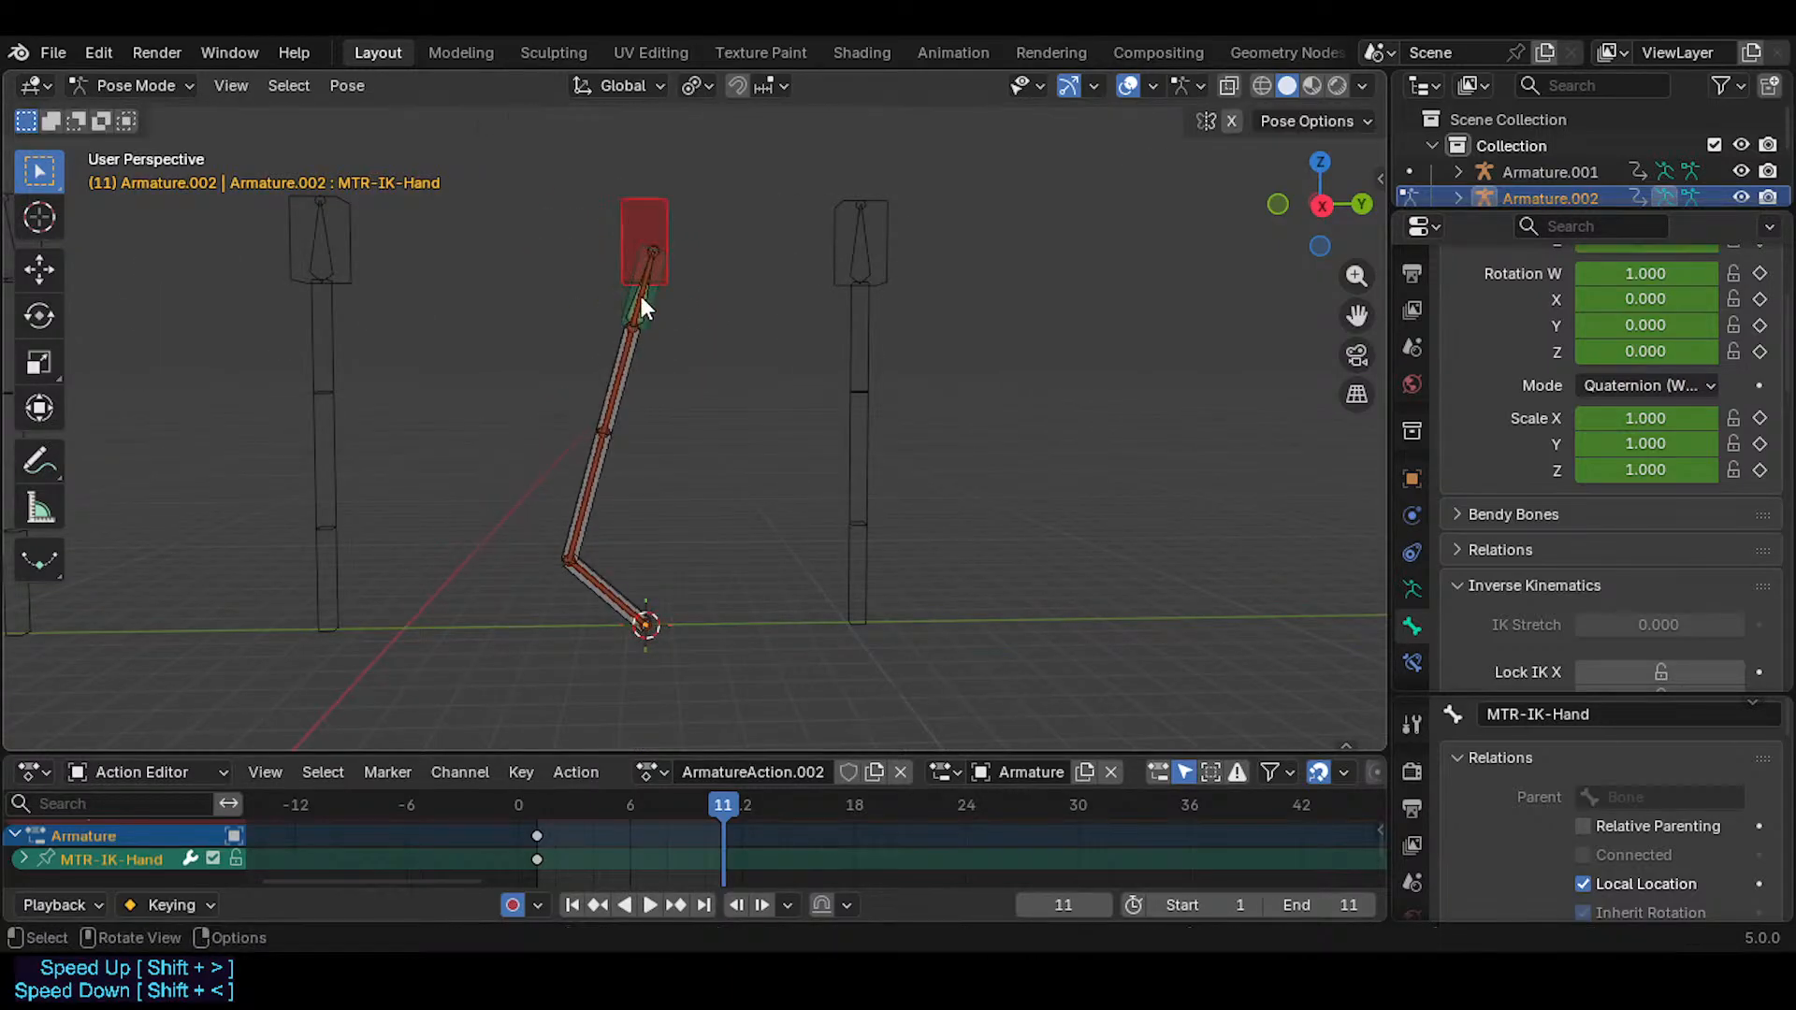
- Move MTR-IK-Hand repeatedly around the top of the bent arm to test its reach while the shoulder stays rotated
scroll(650, 267, "up", 2)
key("g")
left_click(610, 247)
key("g")
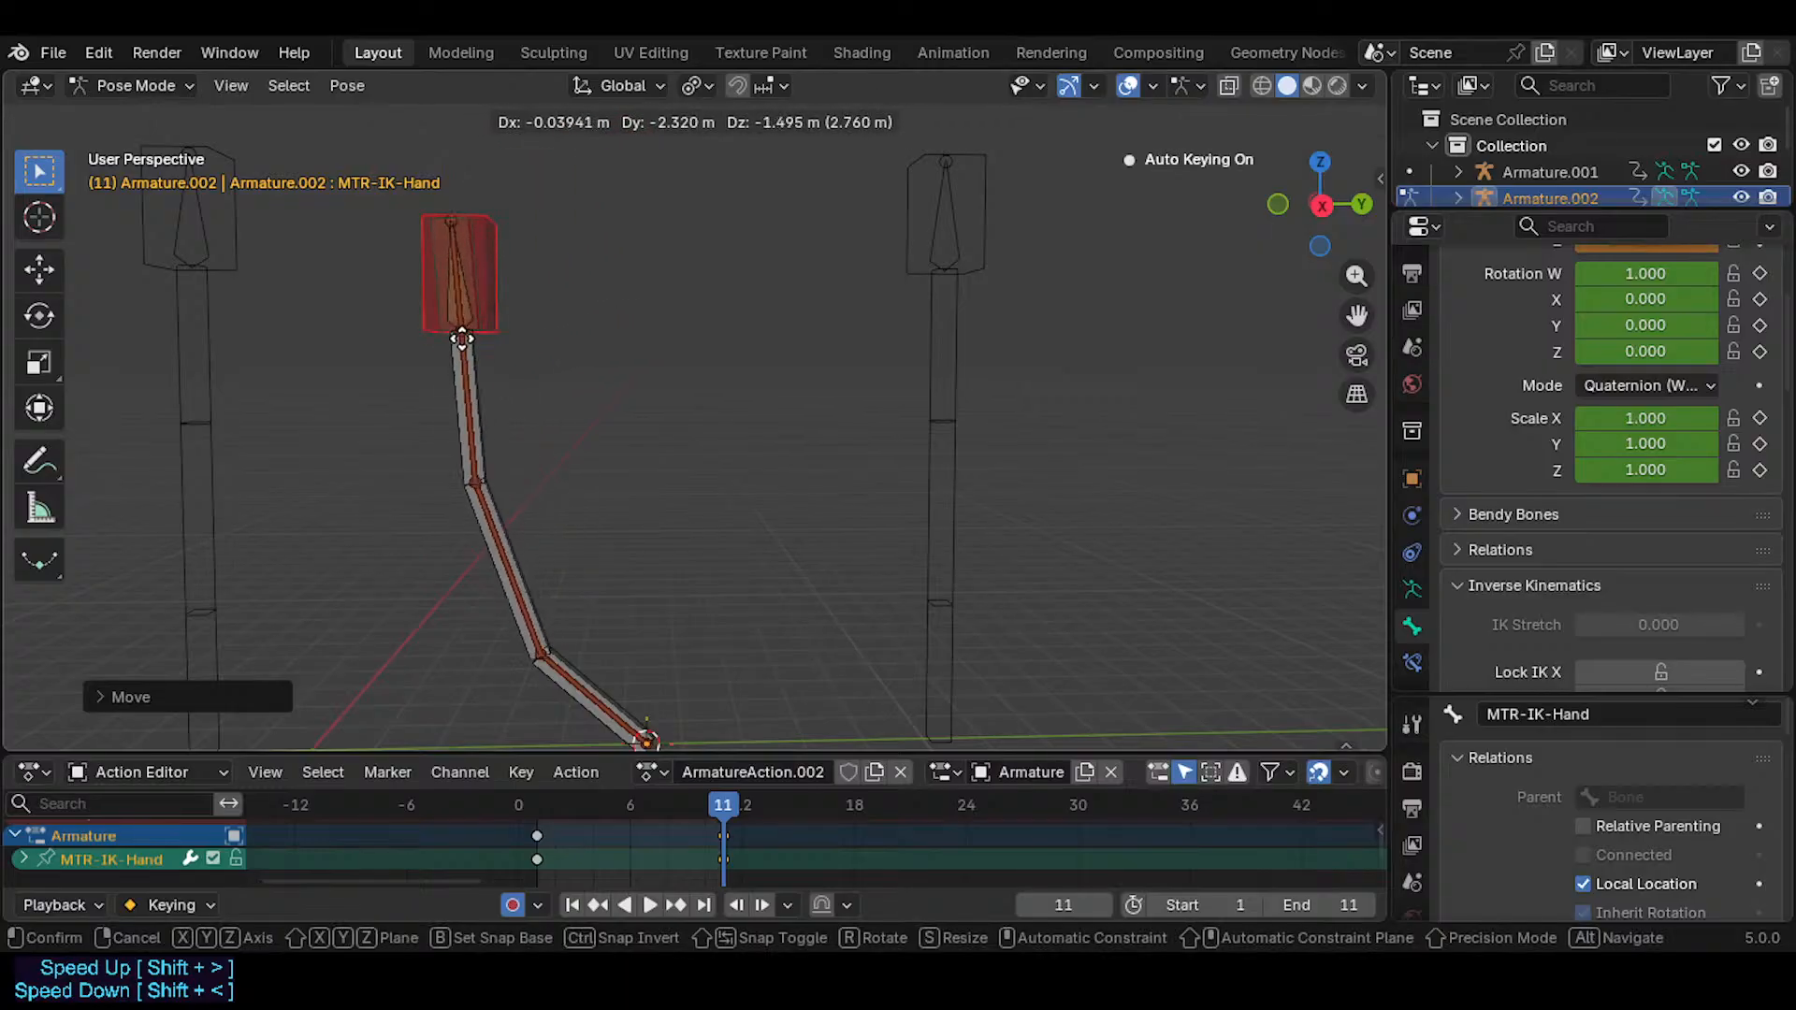
left_click(729, 243)
key("g")
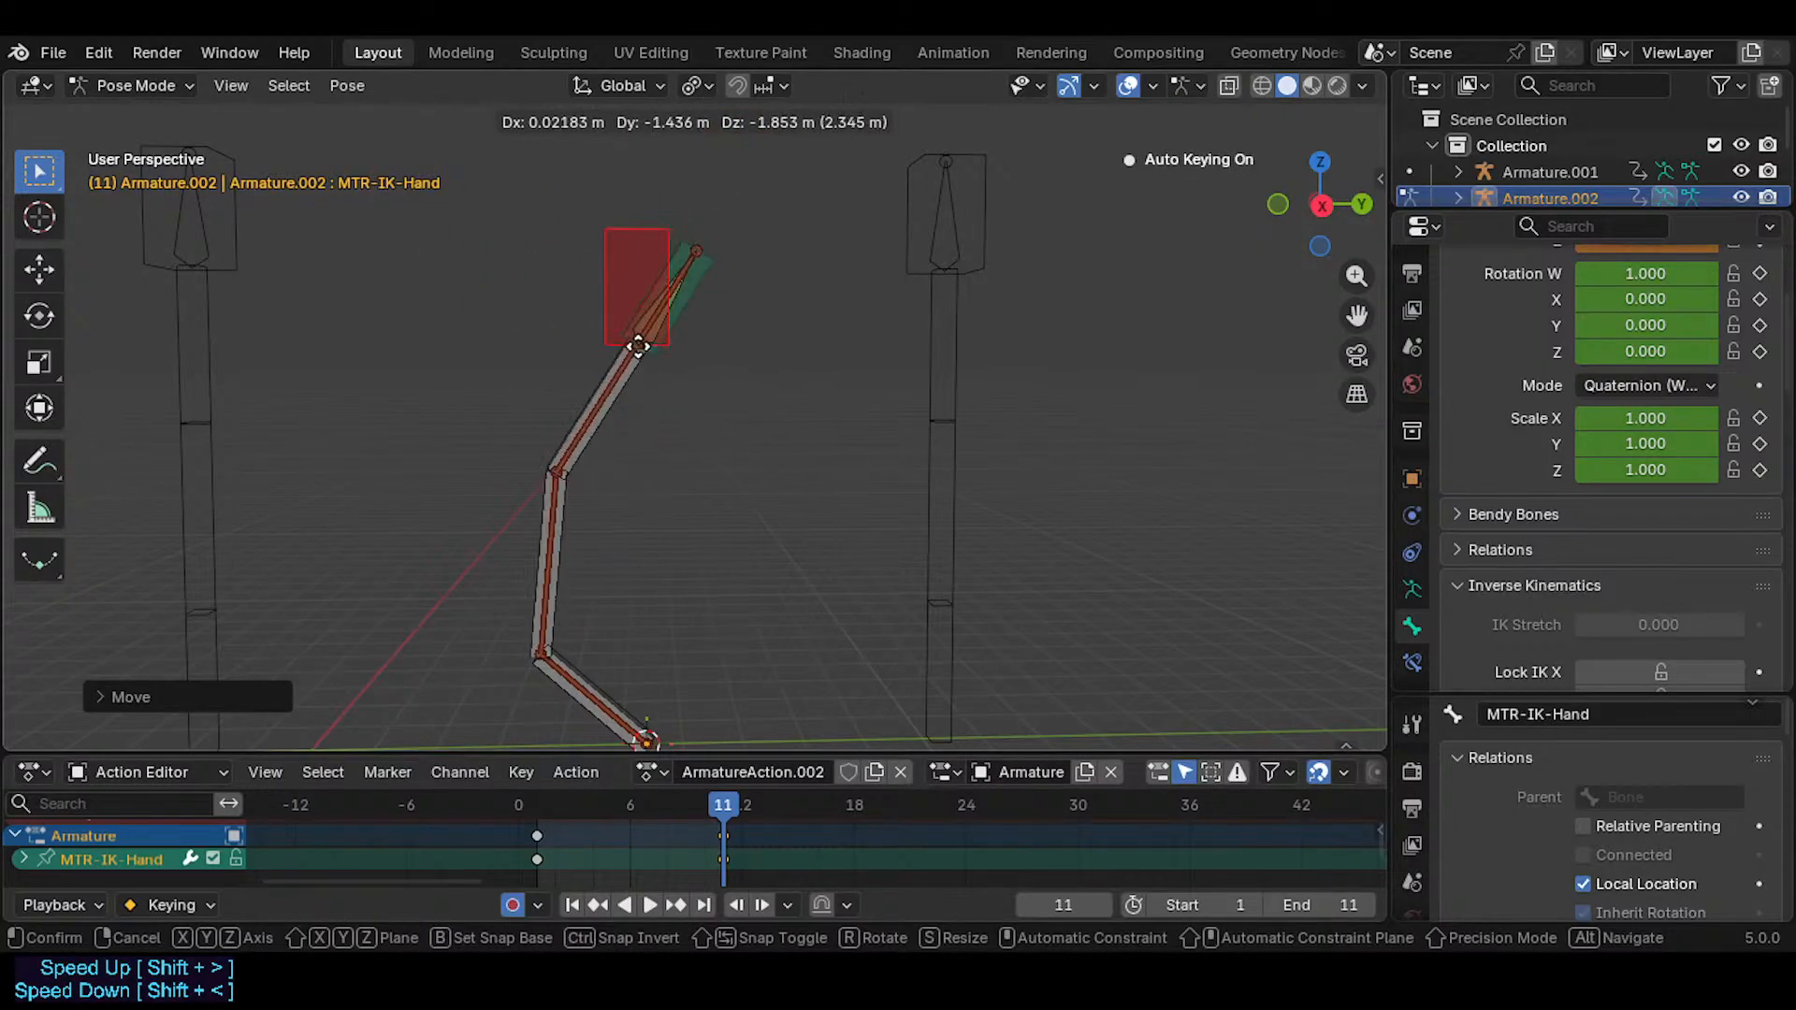
left_click(697, 250)
key("g")
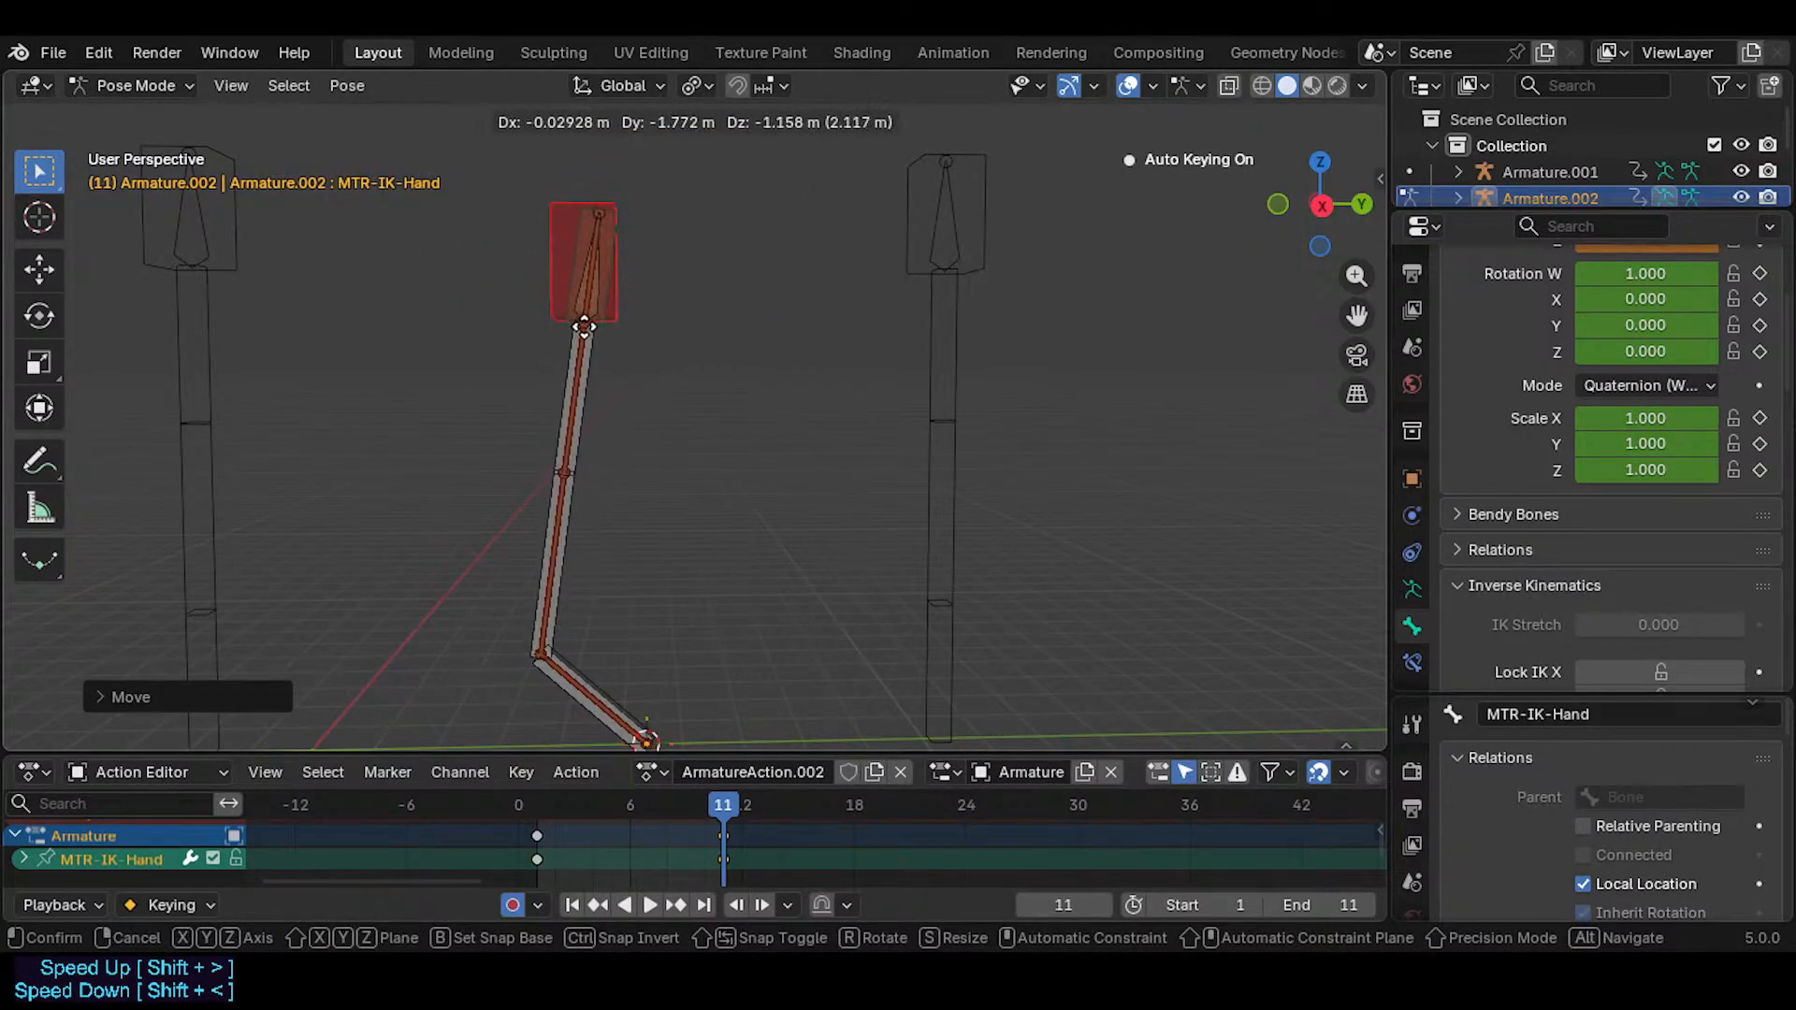
left_click(675, 243)
middle_click_drag(675, 243, 701, 426)
key("g")
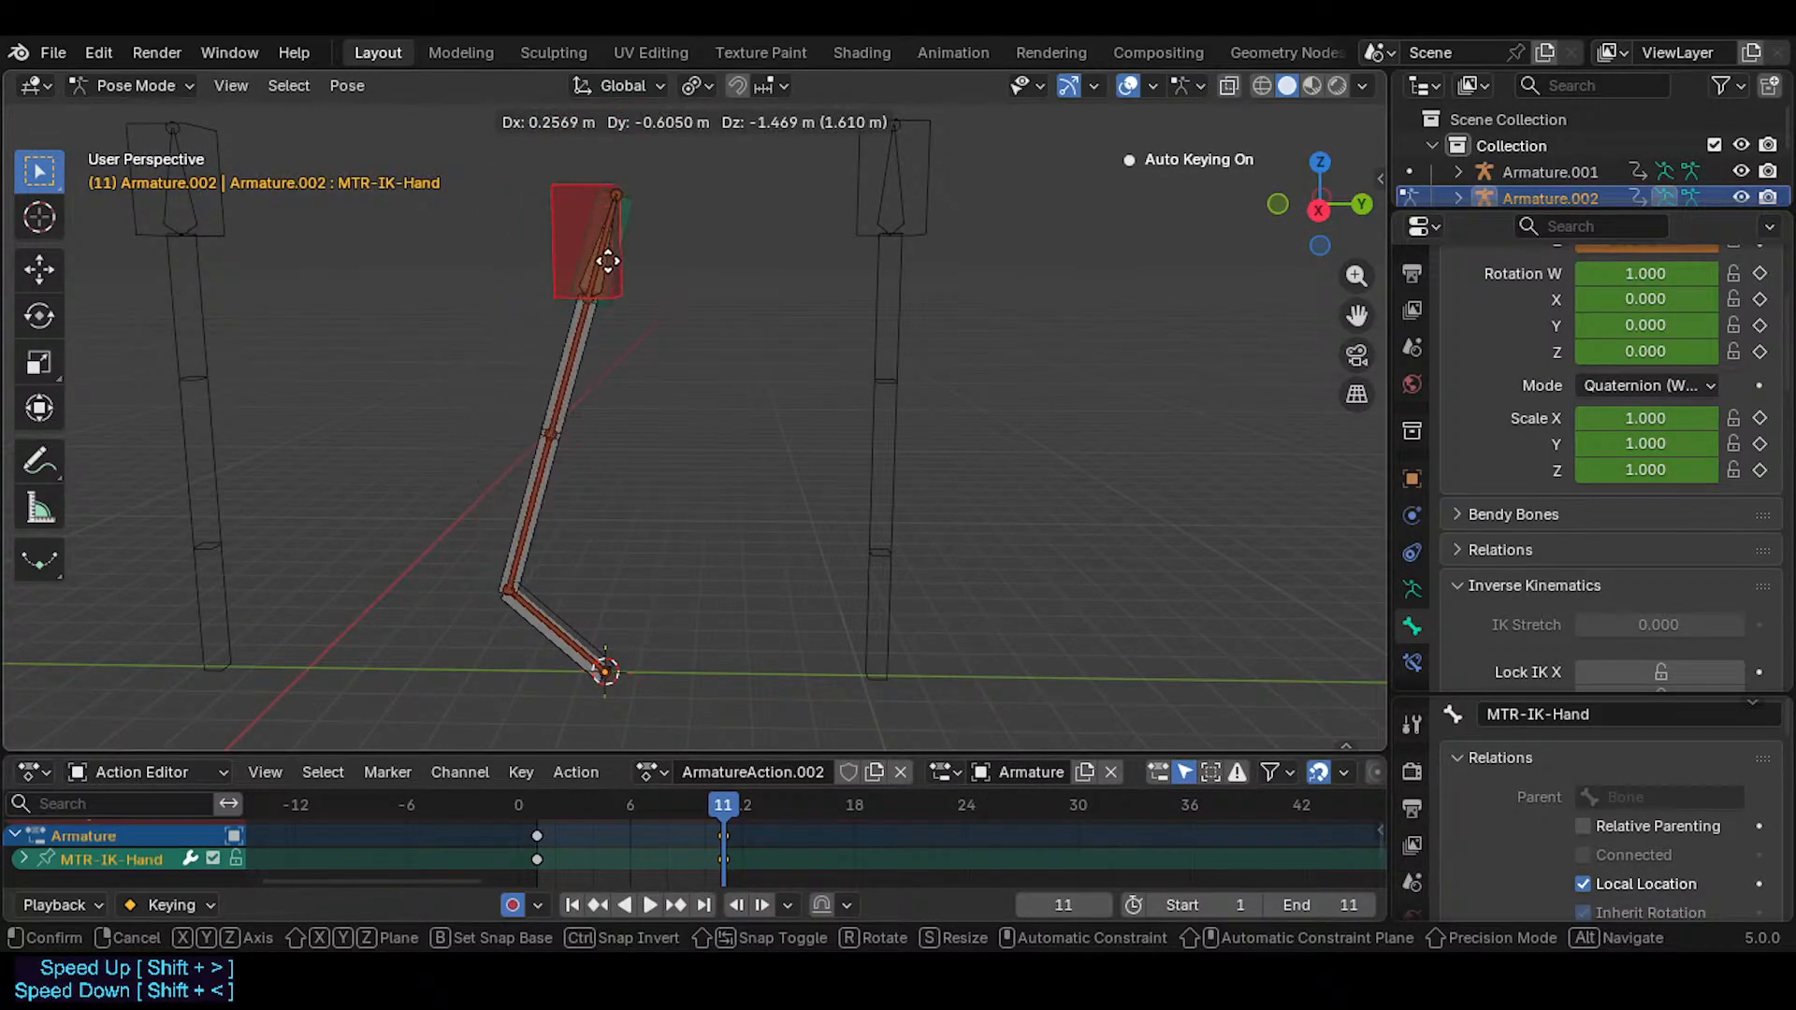
left_click(625, 268)
- Clear the location, rotation and scale of all Armature.002 bones, and delete the CTL-Shoulder keyframes
key("a")
key("alt+g")
key("alt+r")
key("alt+s")
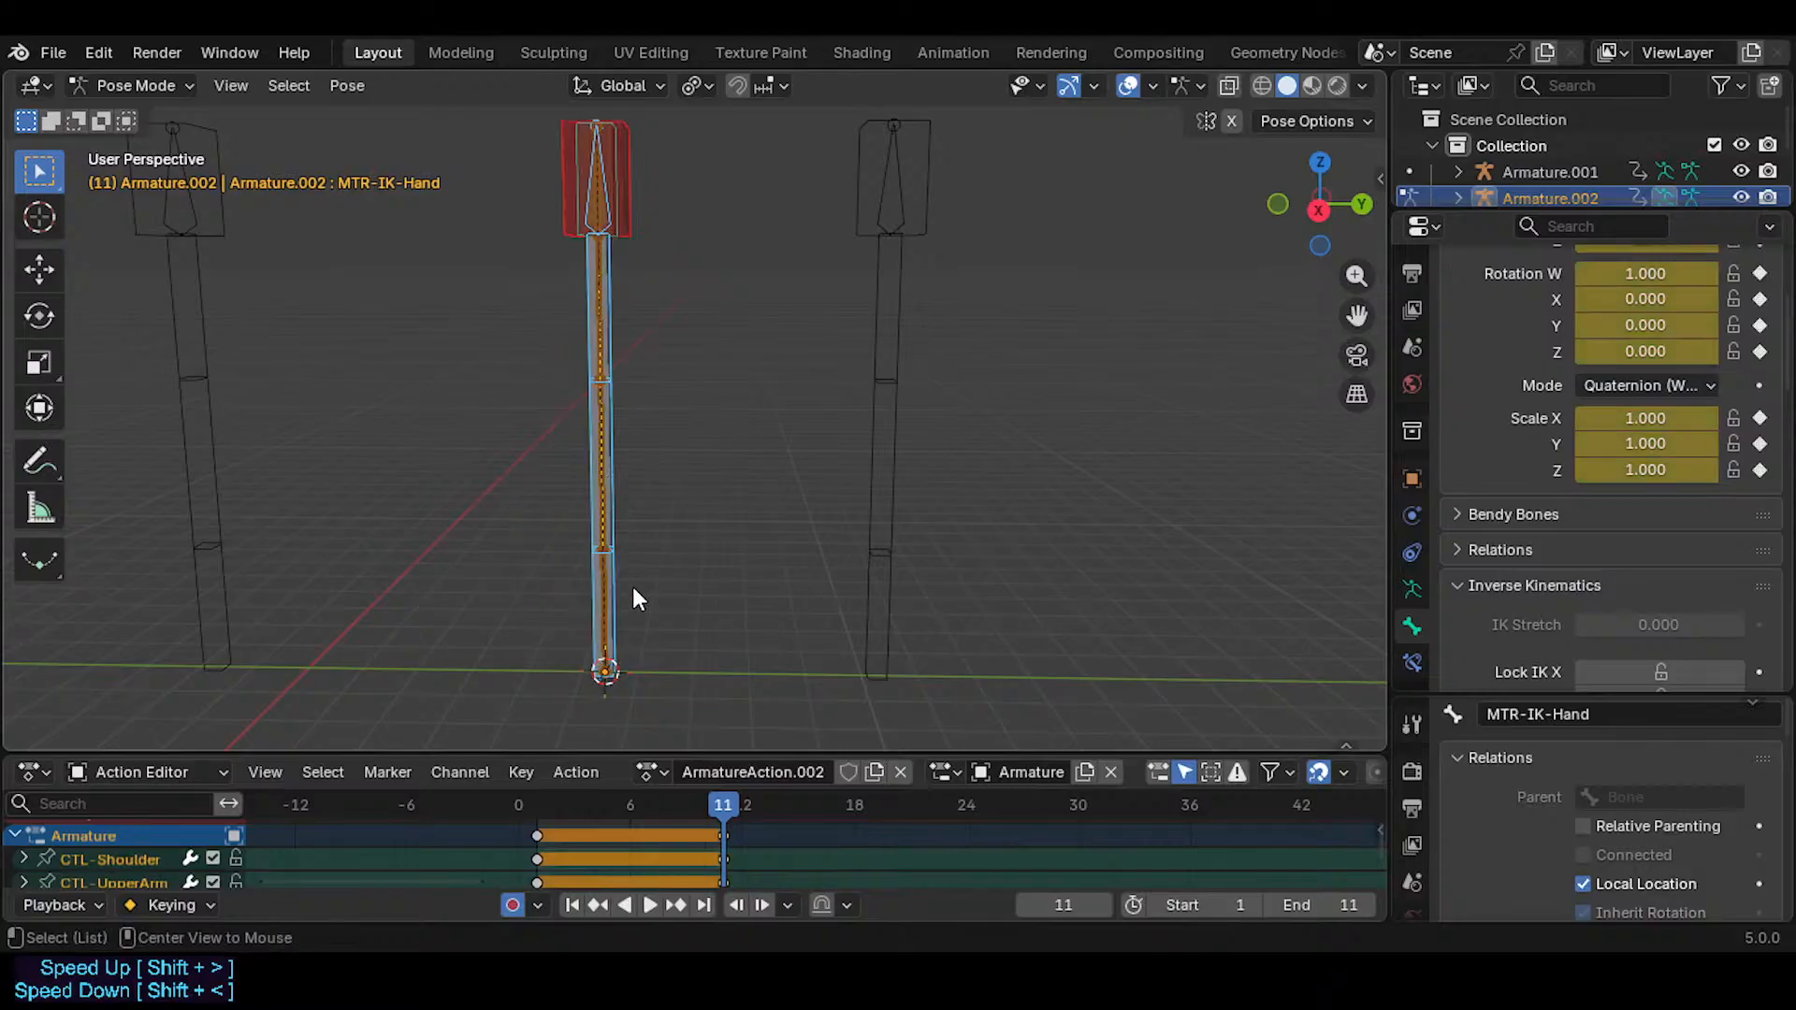
left_click(615, 589)
key("x")
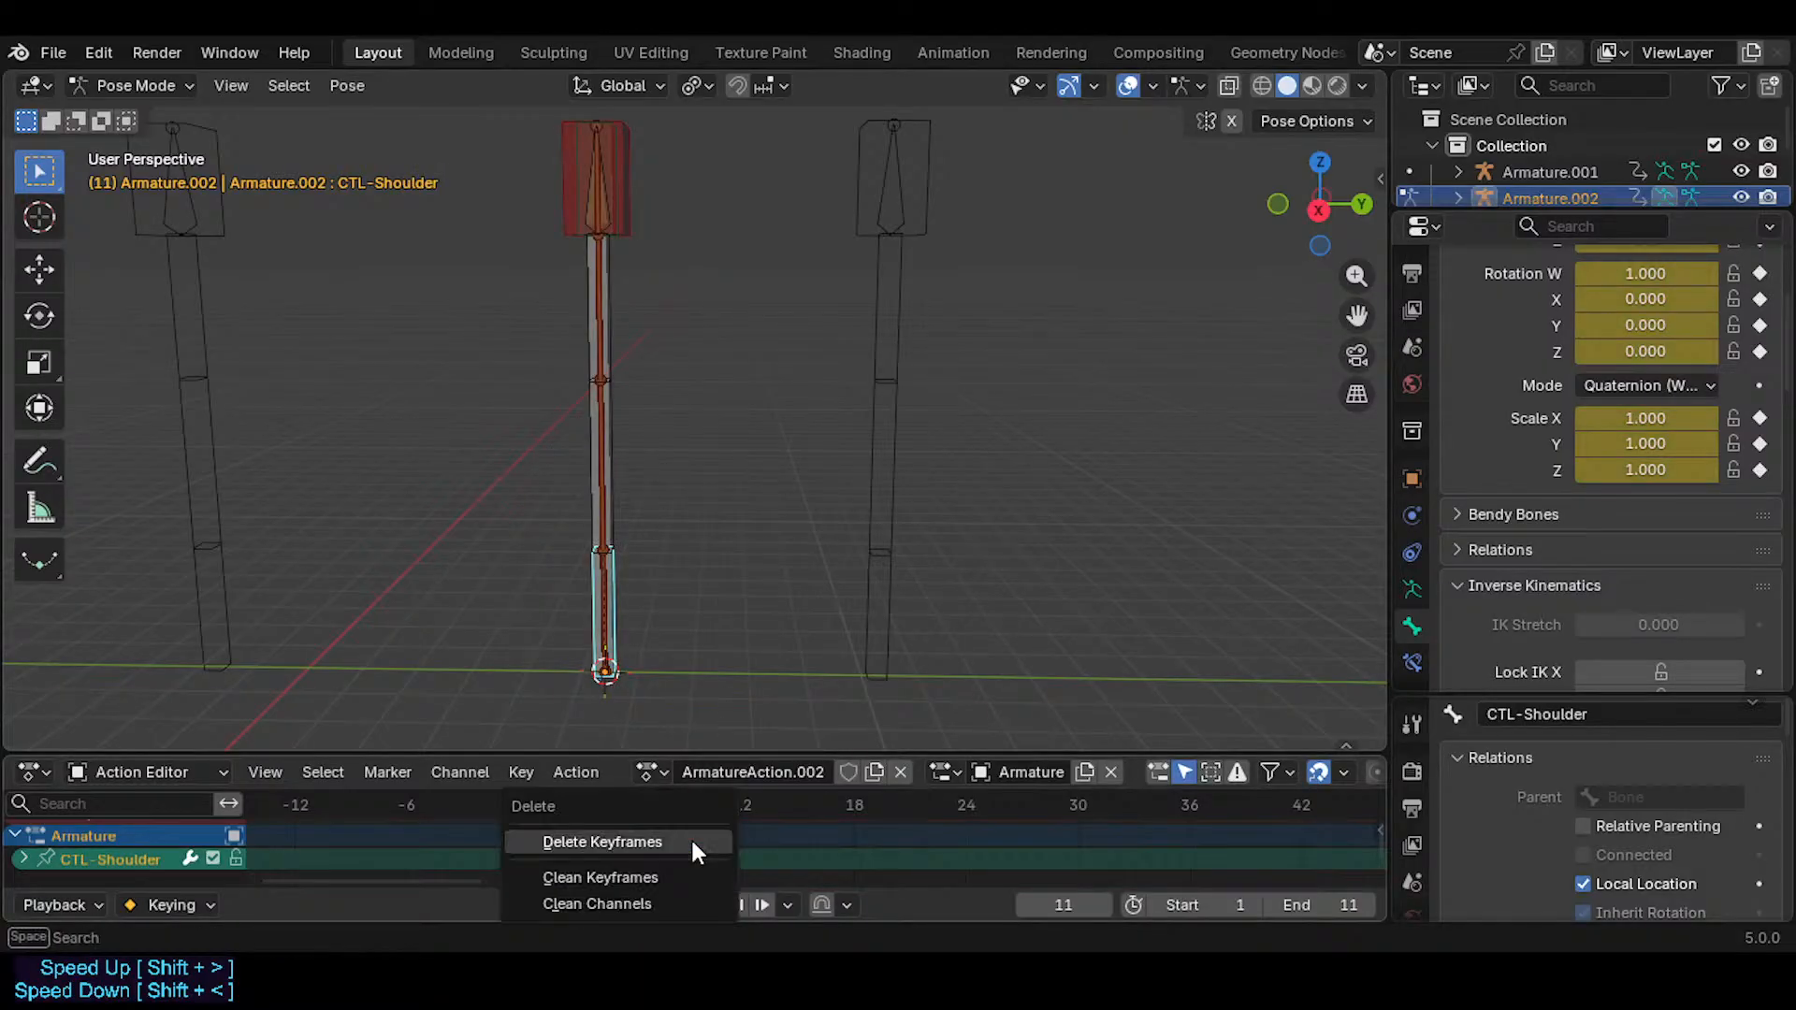
key("Escape")
key("x")
left_click(690, 836)
- Parent the MTR-IK-Hand bone to CTL-Shoulder in Edit Mode of Armature.002
left_click(616, 160)
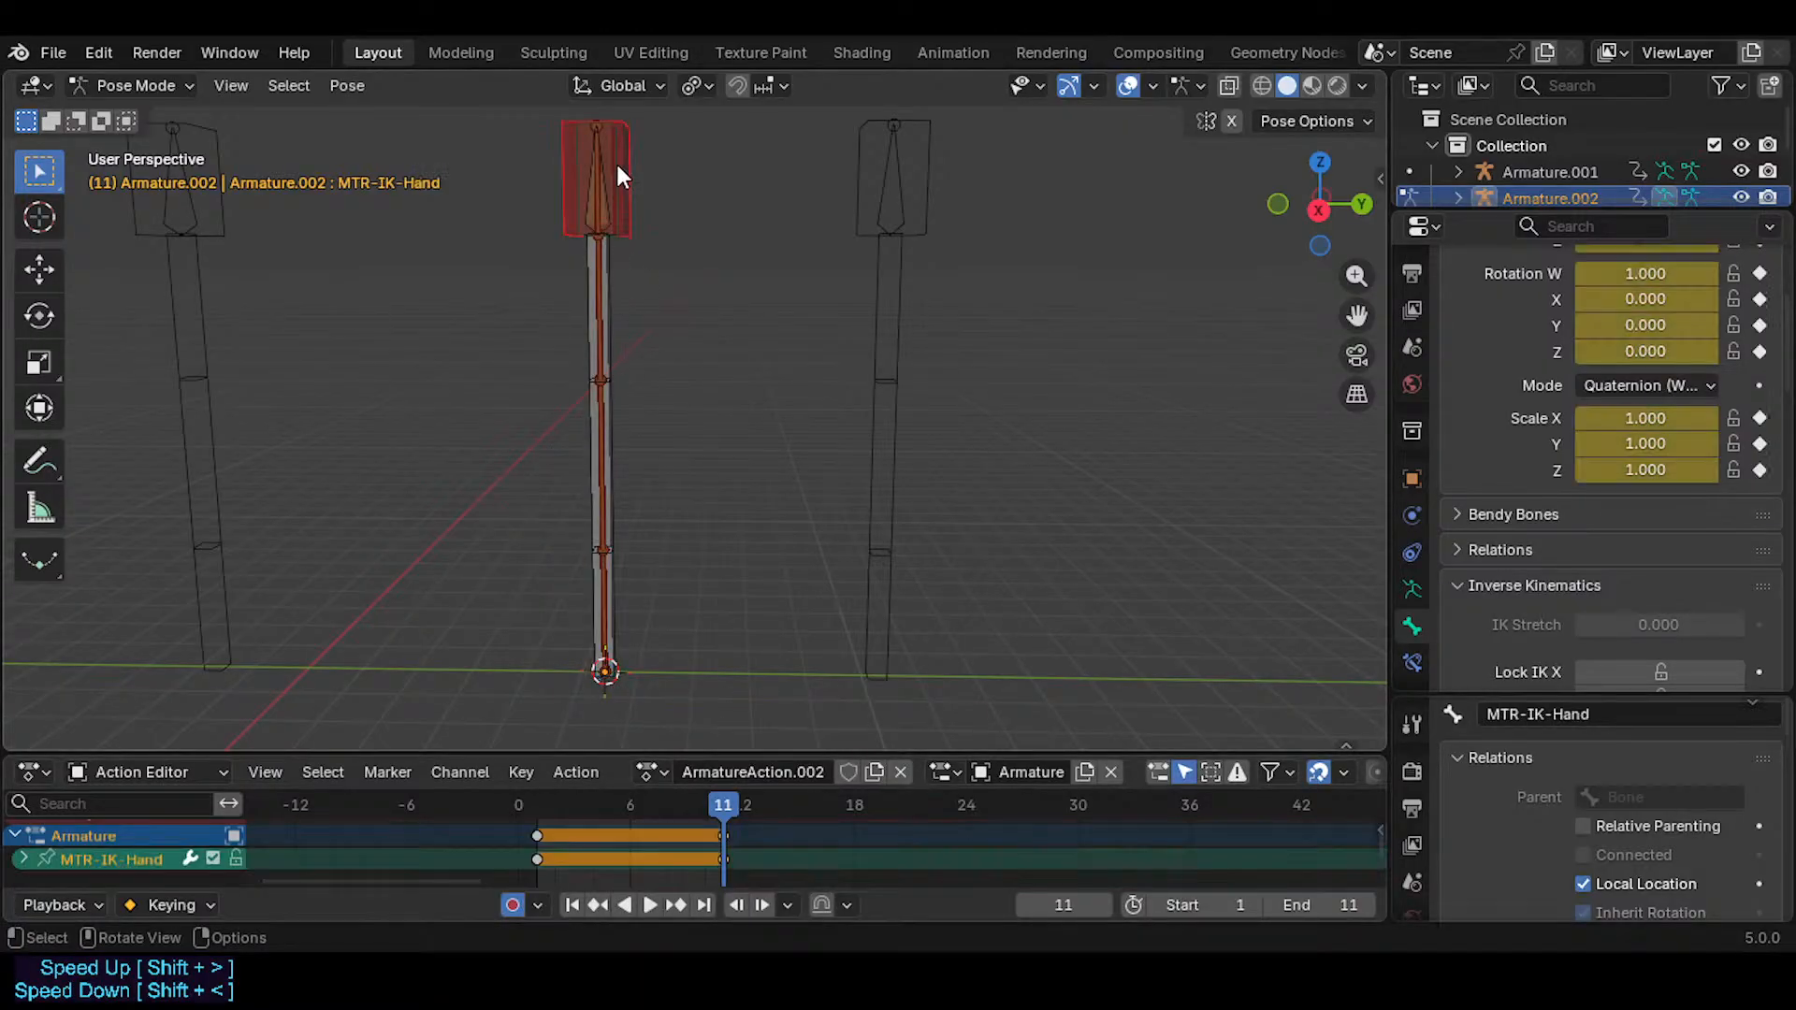
left_click(603, 333)
left_click(630, 213)
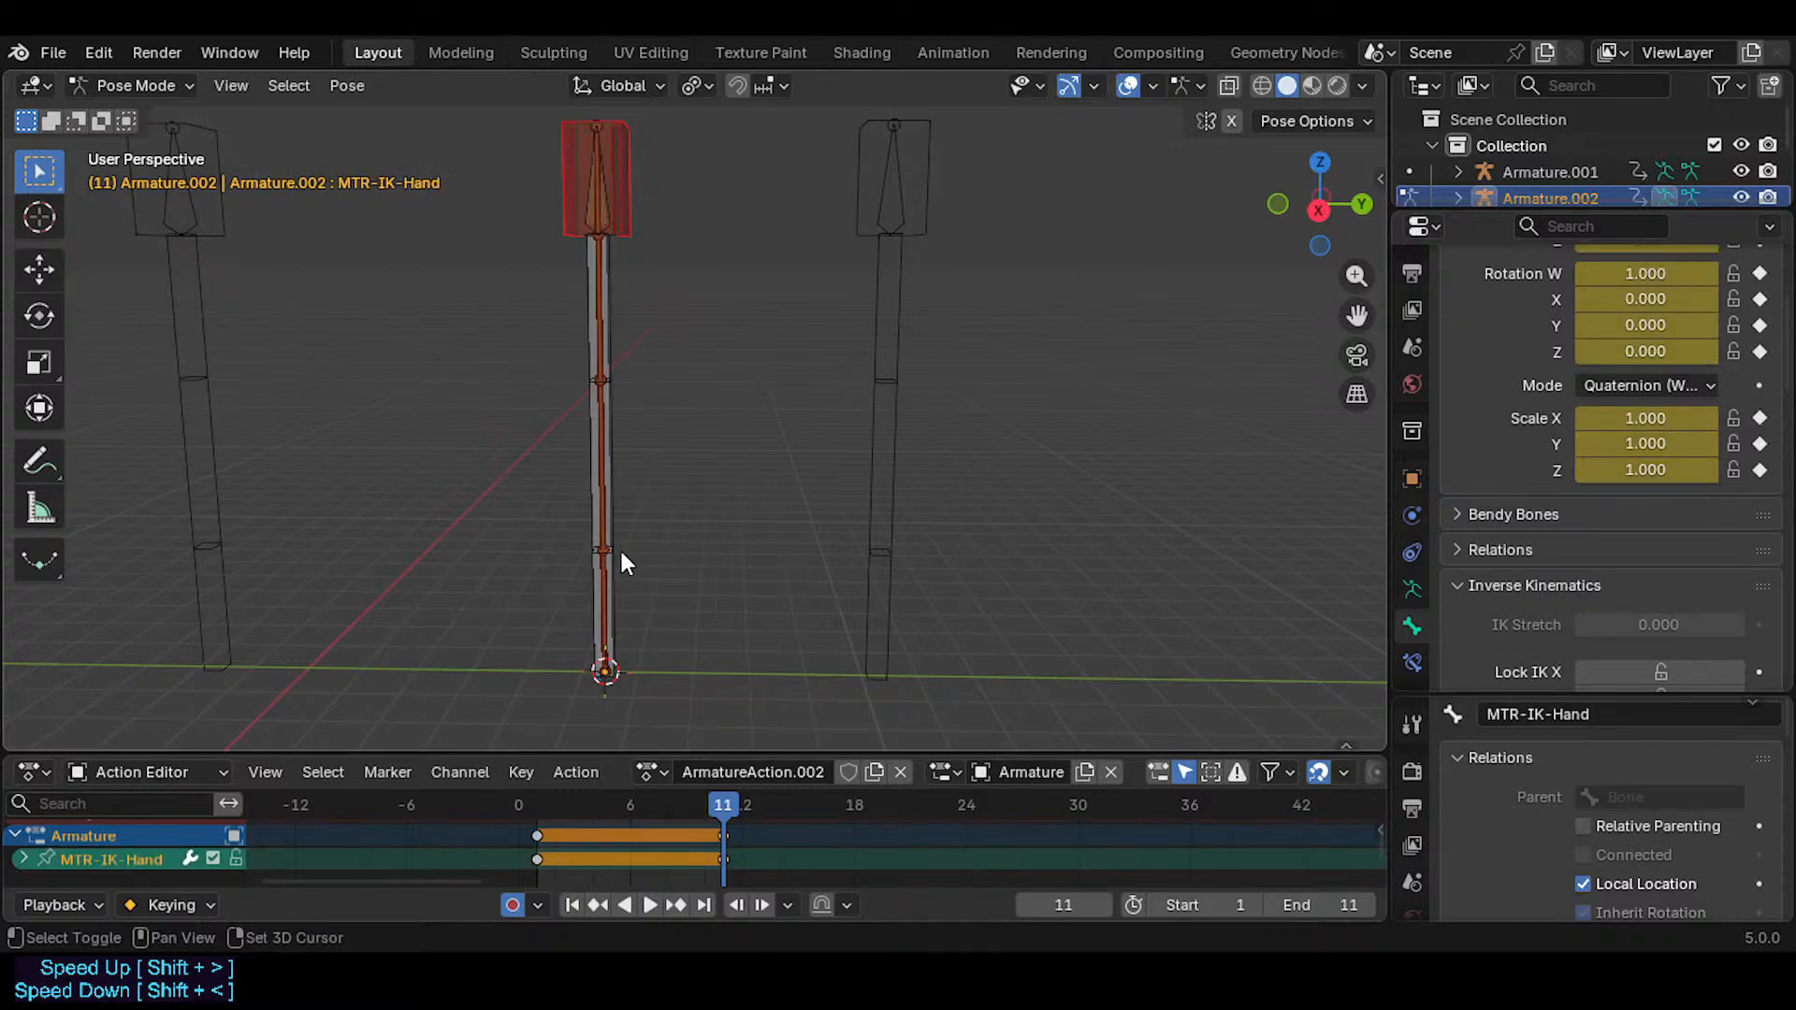
left_click(620, 552, "shift")
left_click(621, 220)
left_click(621, 576, "shift")
key("Tab")
key("ctrl+p")
left_click(621, 576)
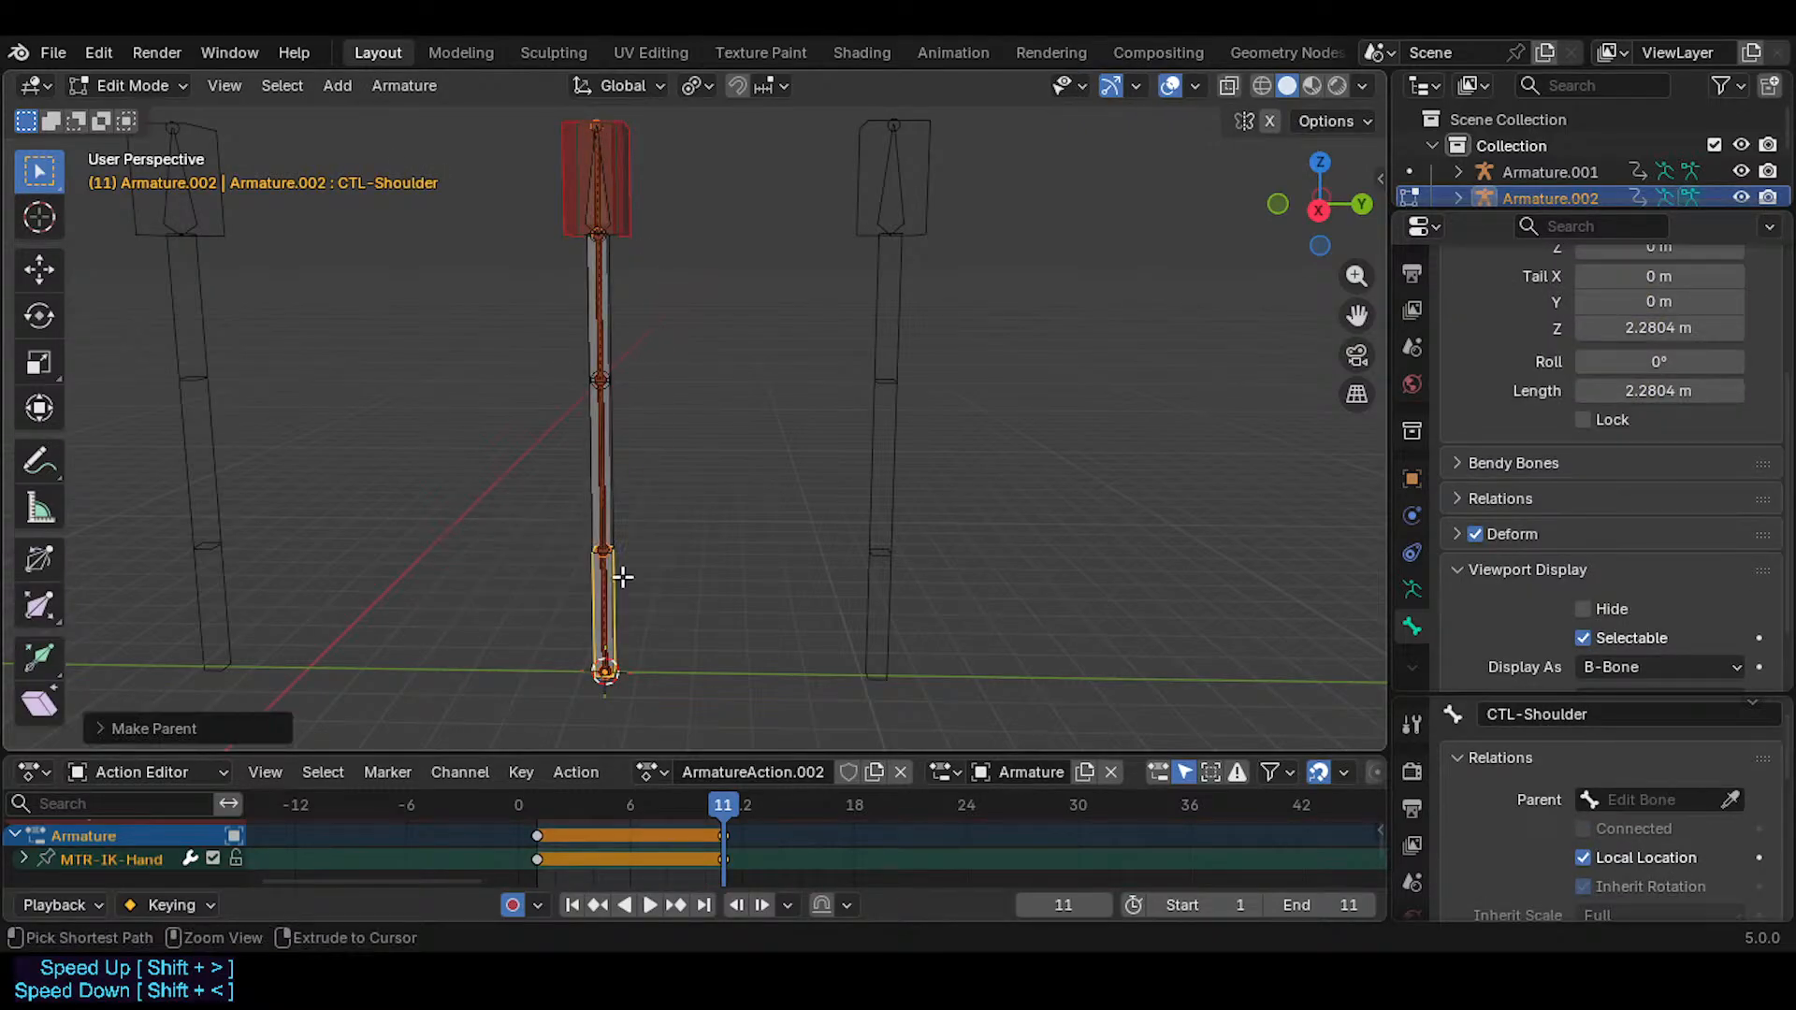
- Return to Pose Mode and delete the keyframes of MTR-IK-Hand
key("Tab")
key("x")
left_click(689, 843)
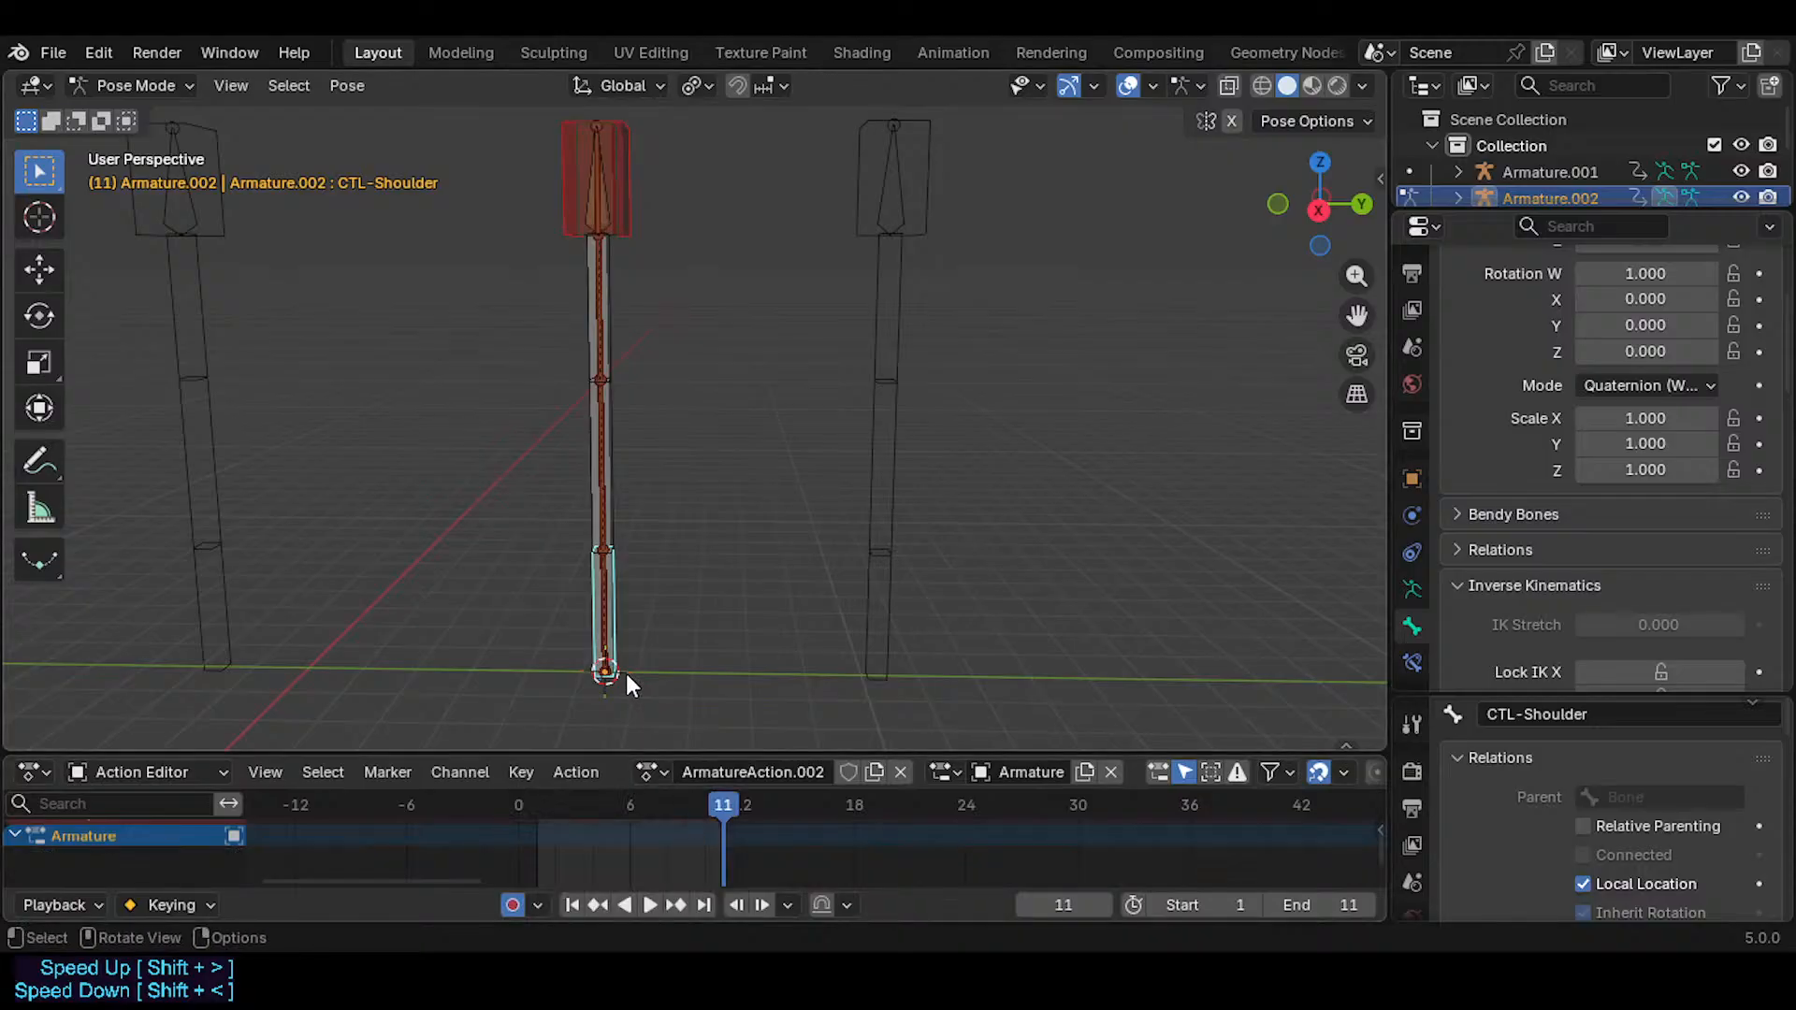
- Move MTR-IK-Hand away from the upright arm and rotate CTL-Shoulder to test the new parenting at frame 11
key("r")
key("Escape")
left_click(620, 187)
key("g")
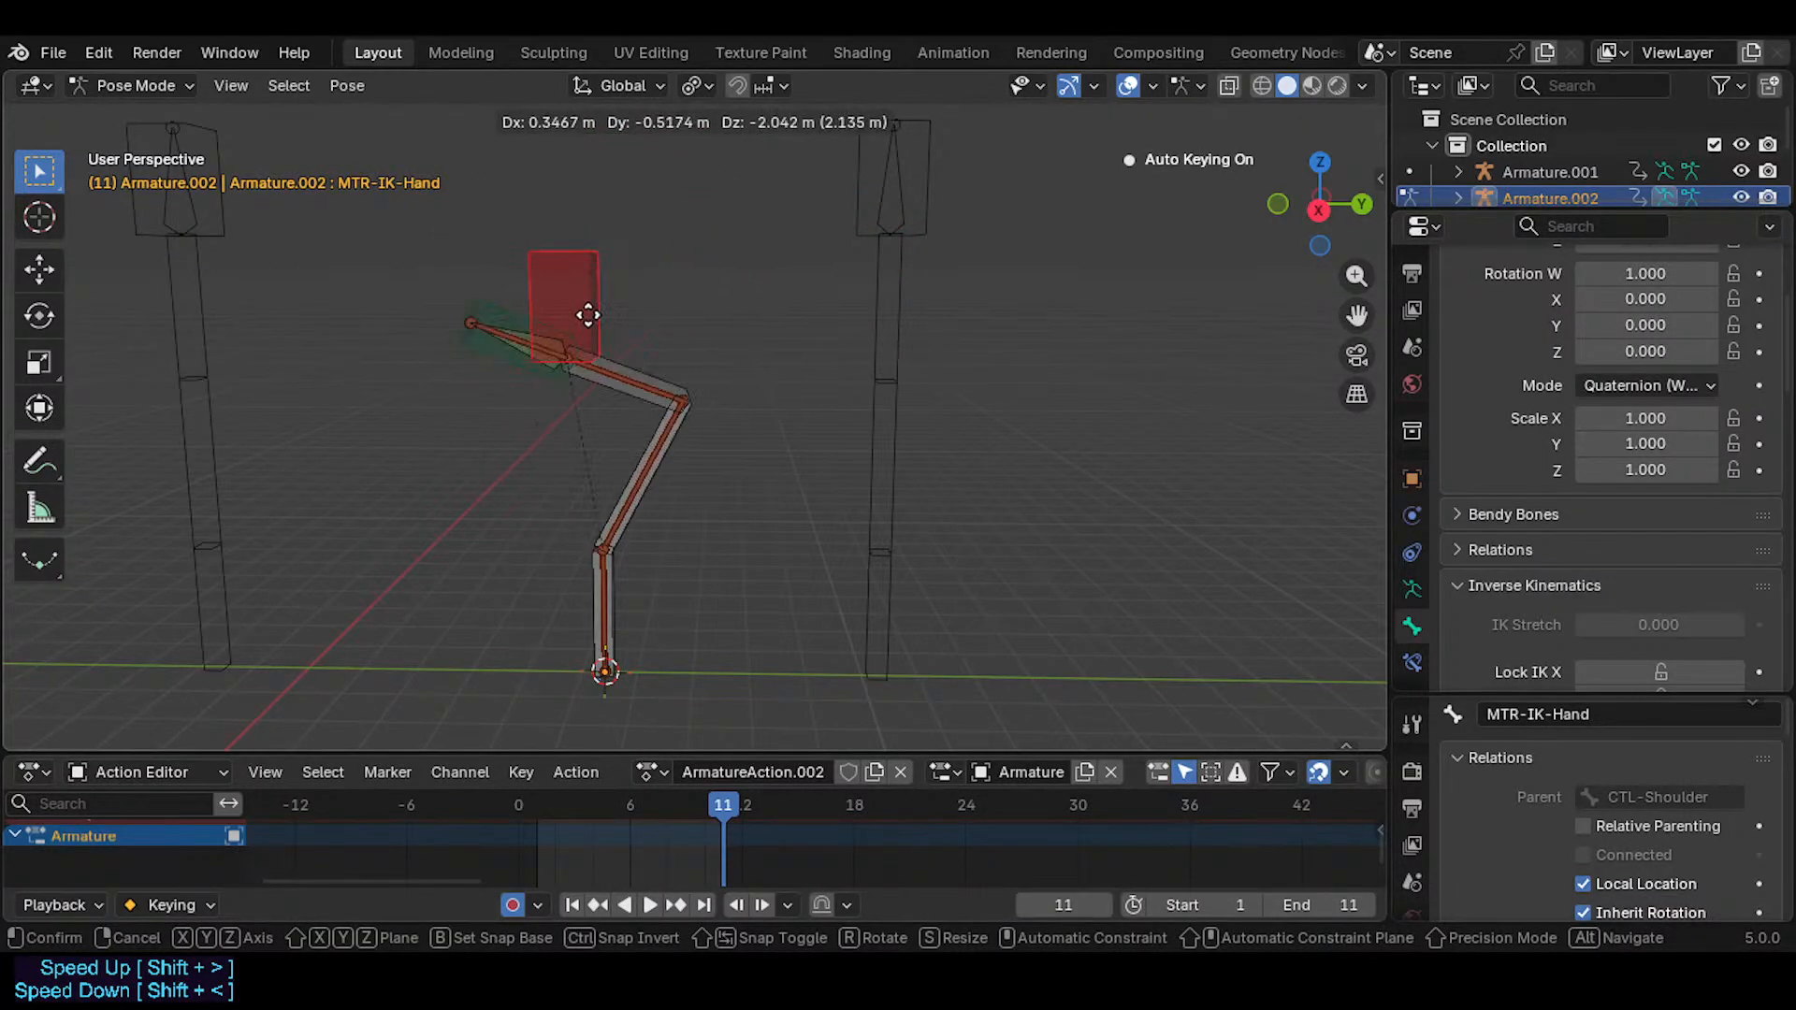
left_click(759, 149)
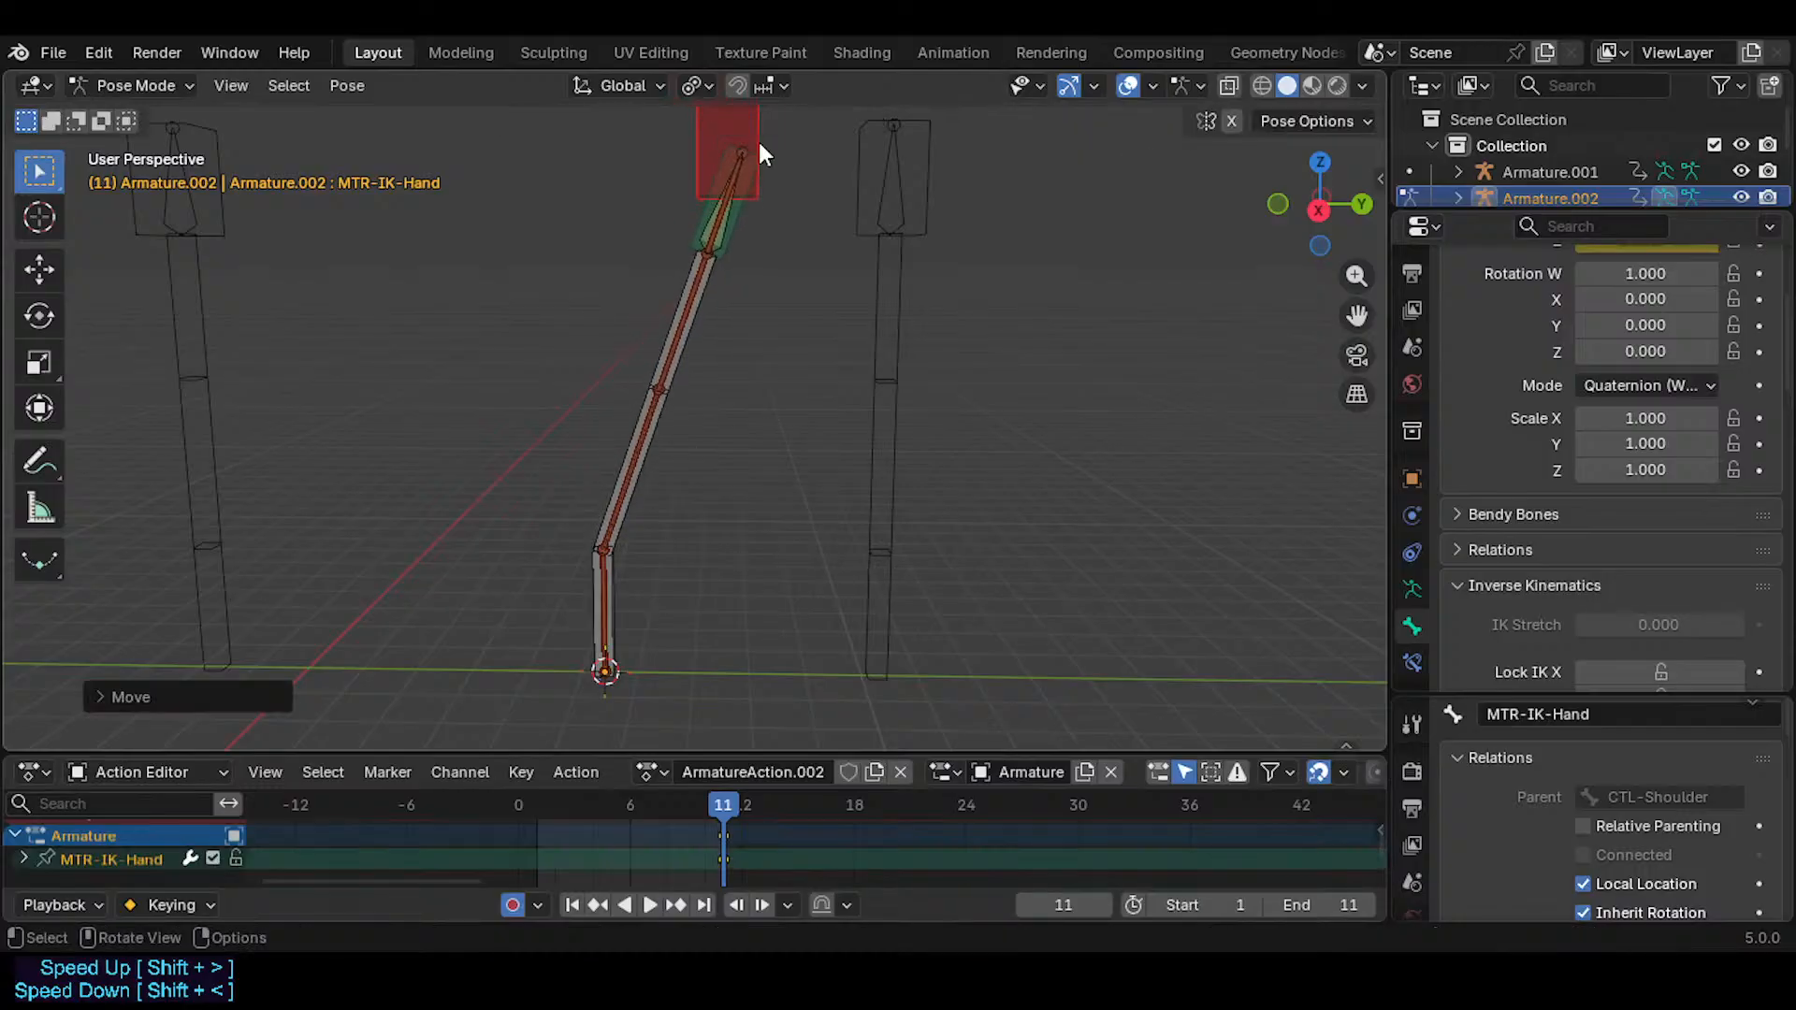
left_click(619, 563)
key("r")
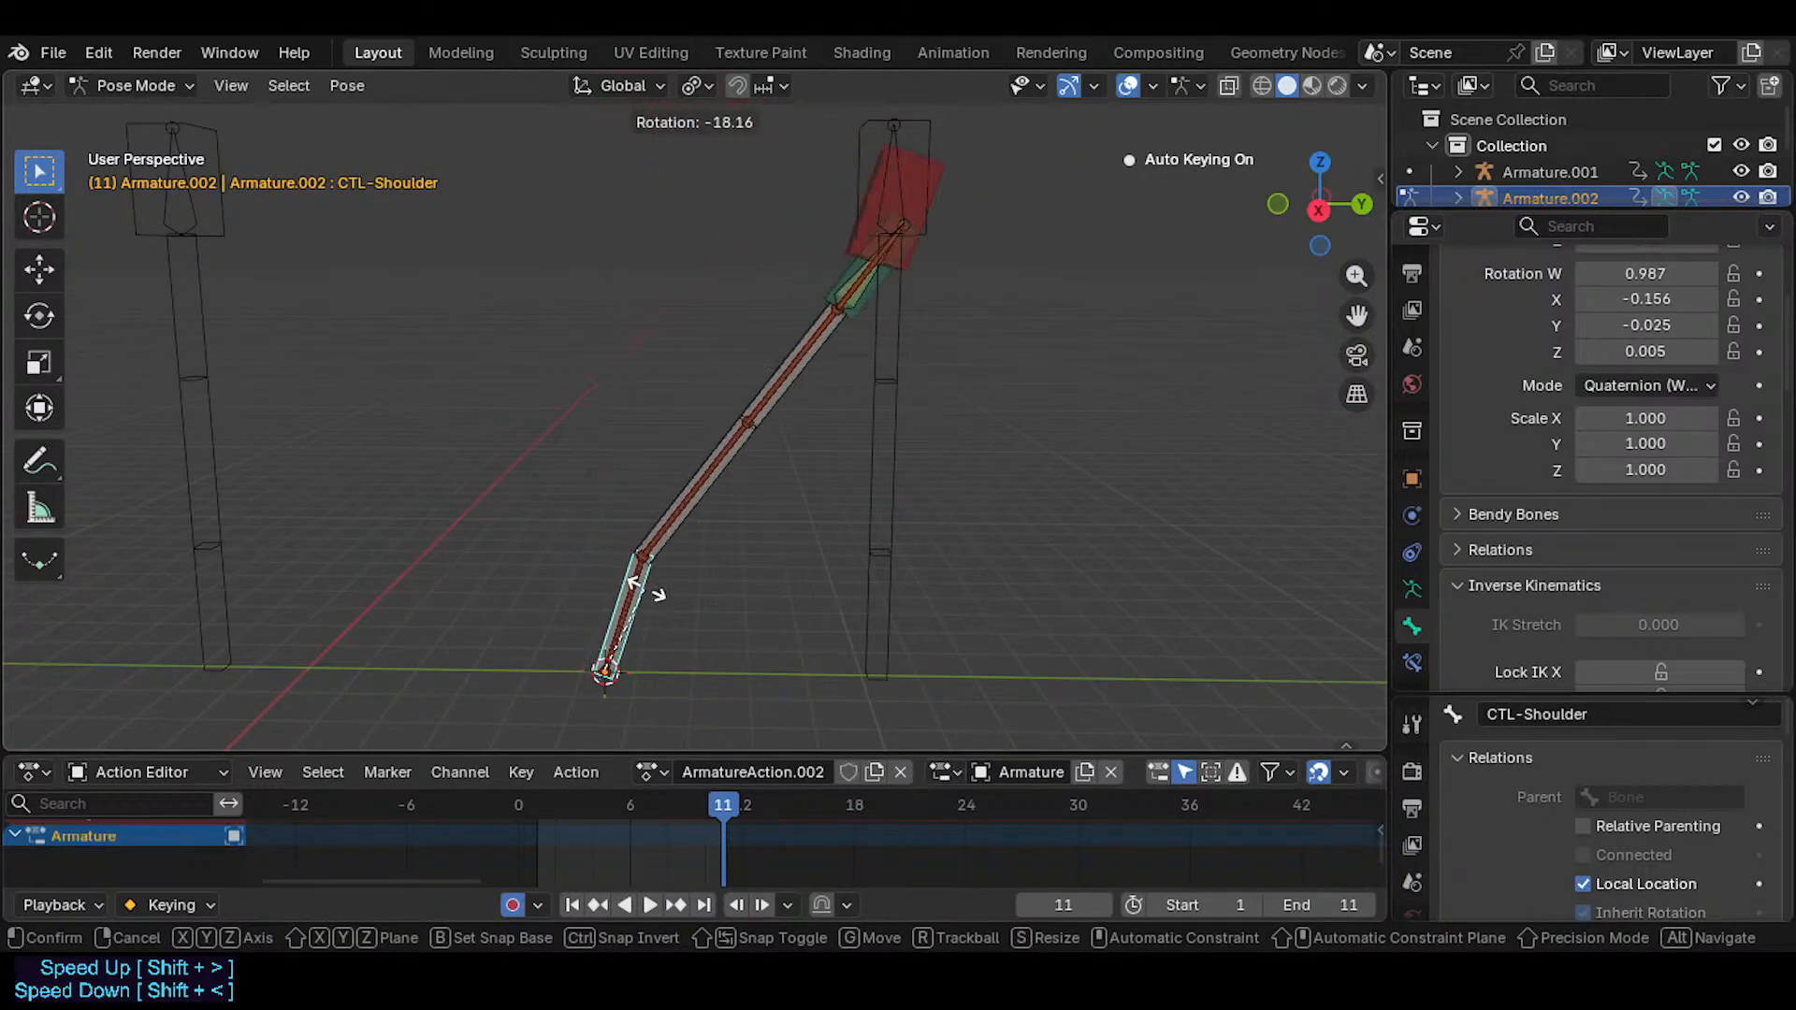
left_click(599, 581)
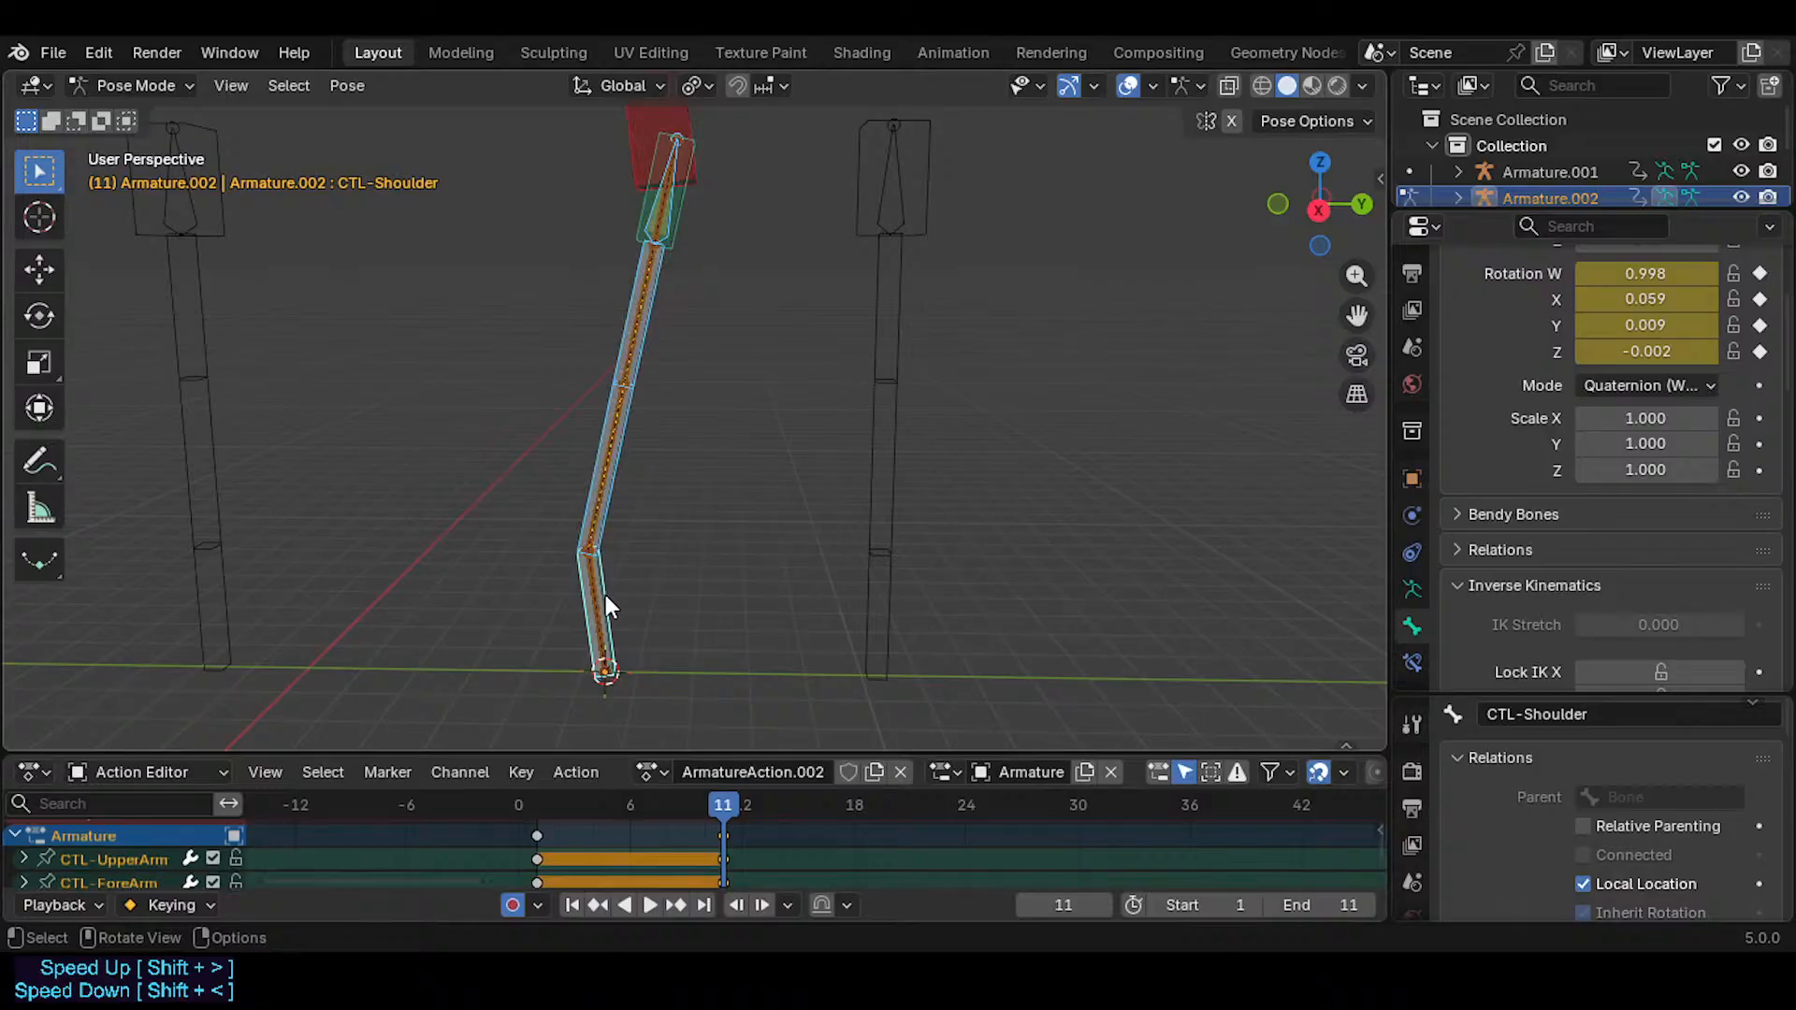
- Clear the location, rotation and scale of all Armature.002 bones again and delete their remaining keyframes
key("q")
key("Escape")
key("alt+g")
key("alt+r")
key("alt+s")
left_click(619, 827)
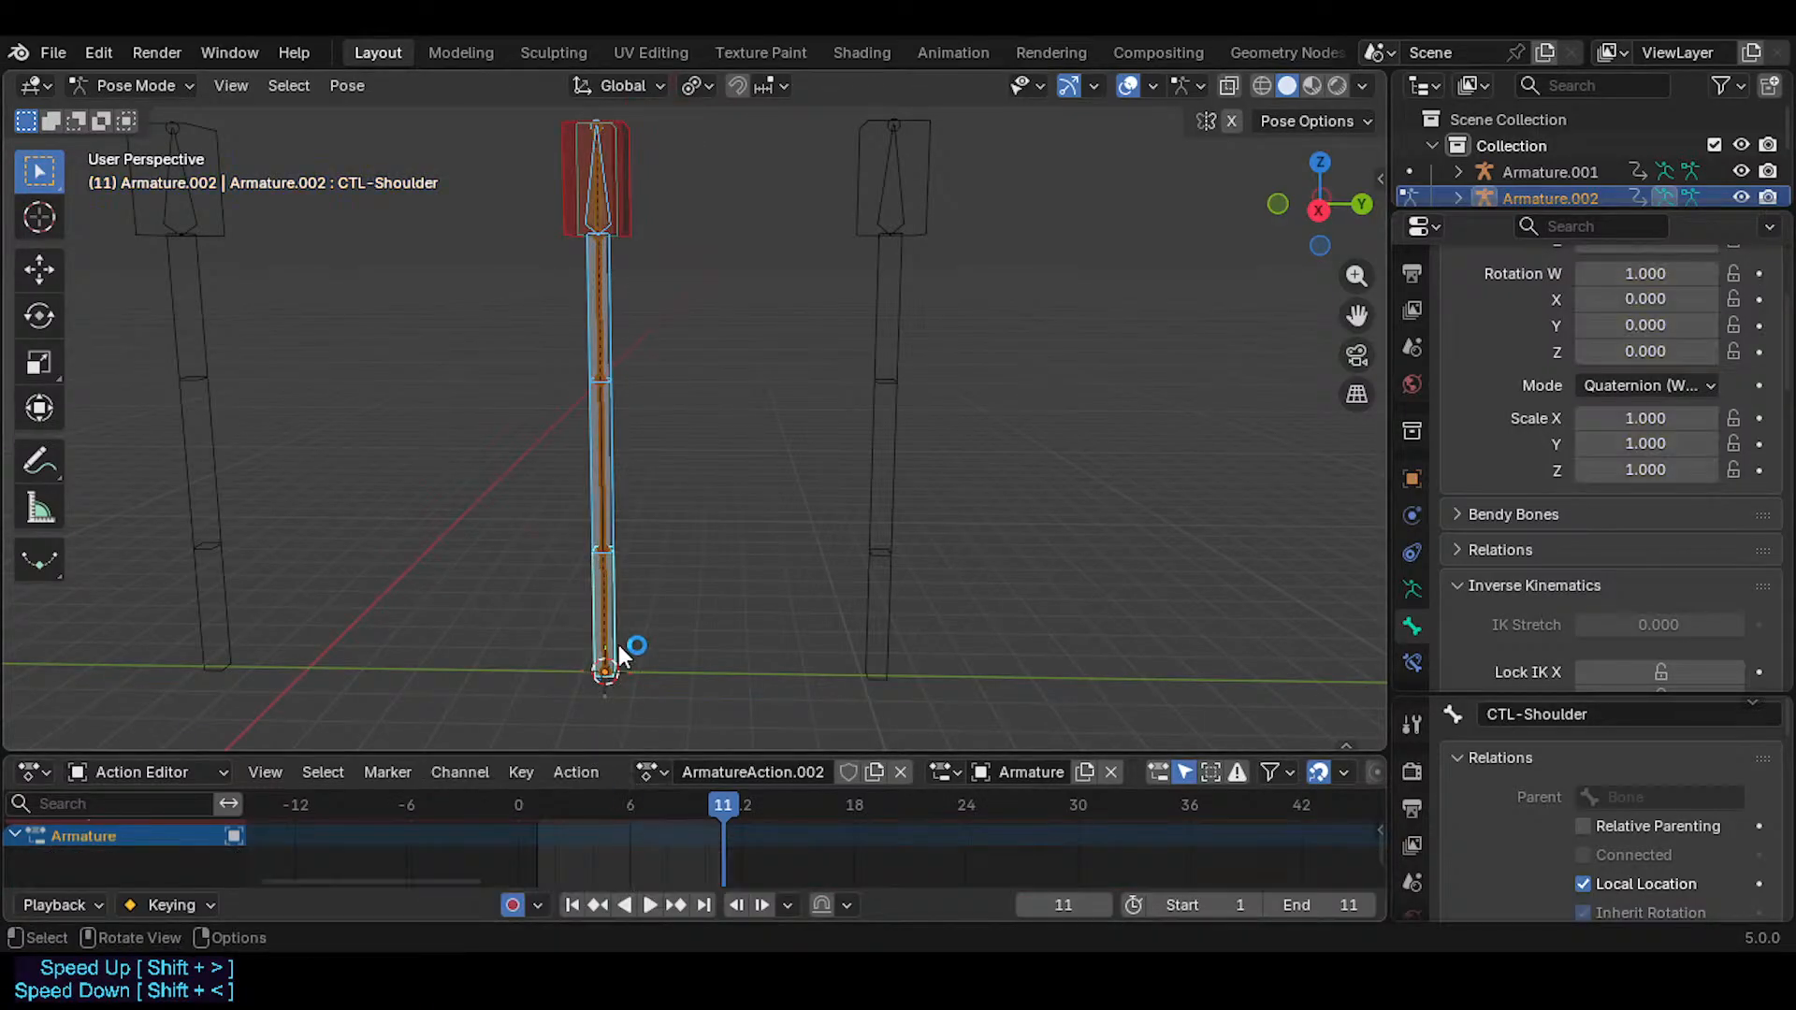
- Jump to frame 1 and try moving MTR-IK-Hand in several directions to test how the parented arm bends, cancelling each move
left_click(655, 188)
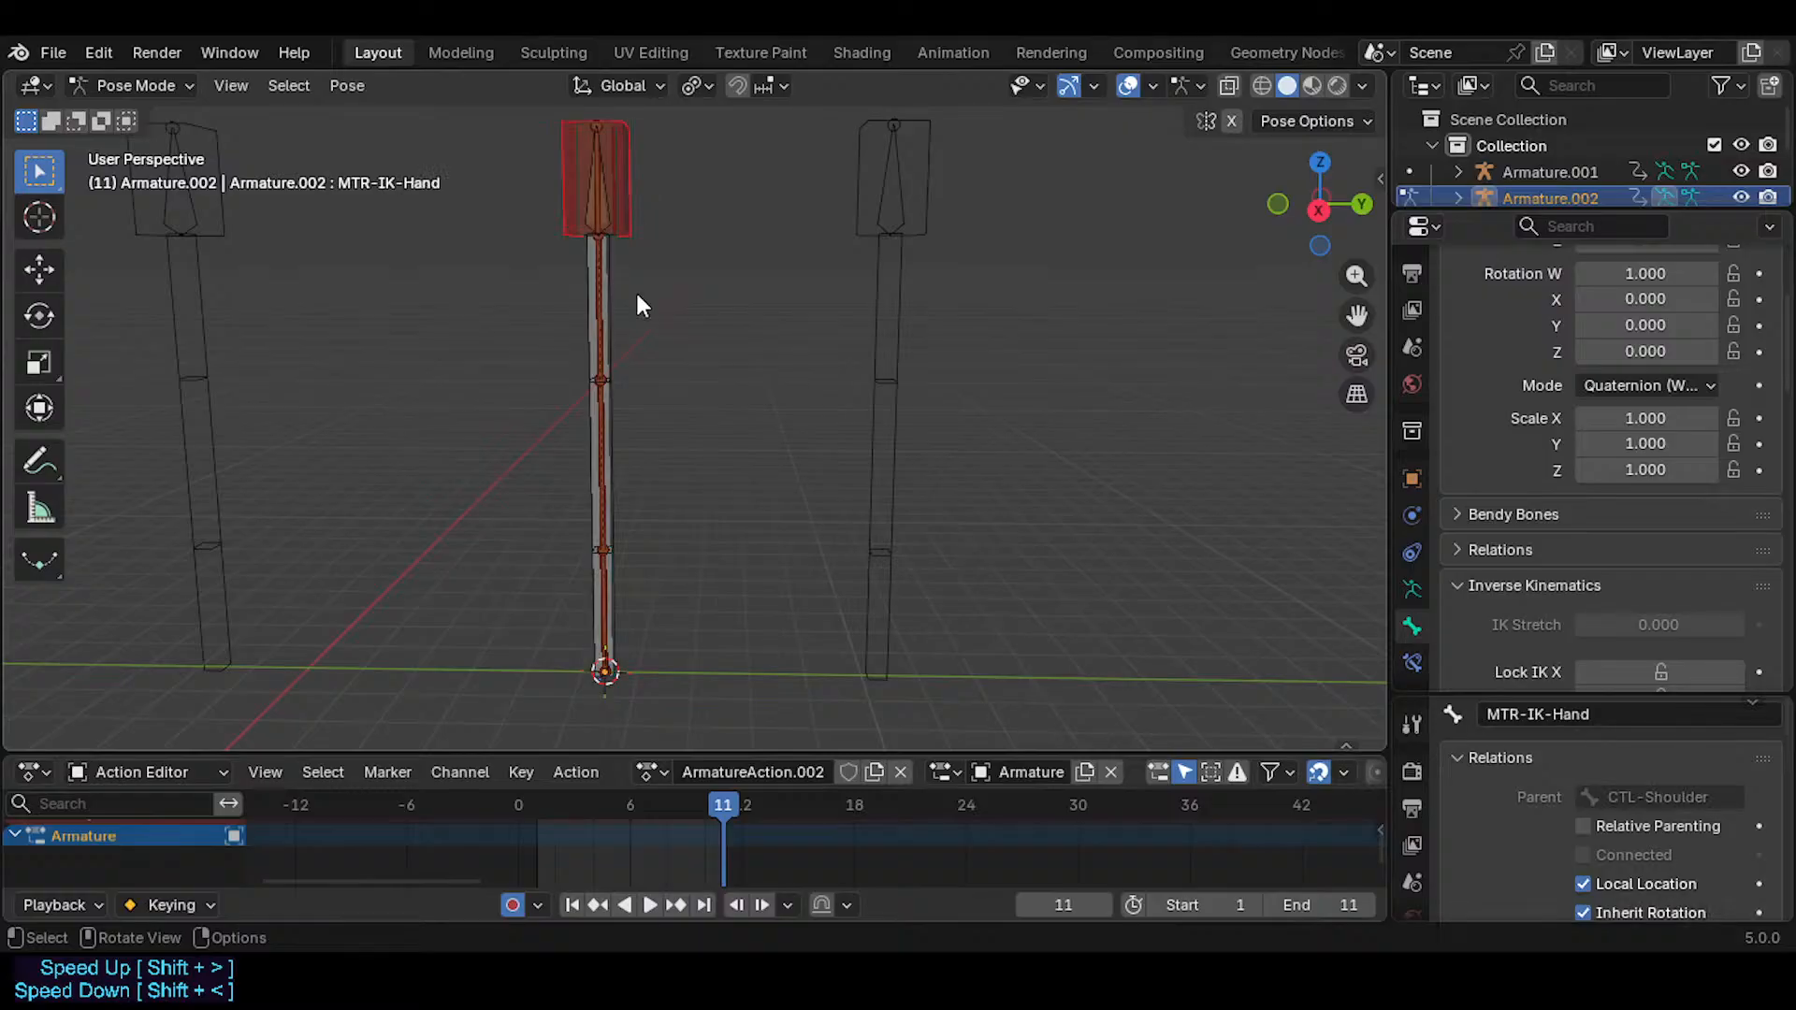
key("shift+Left")
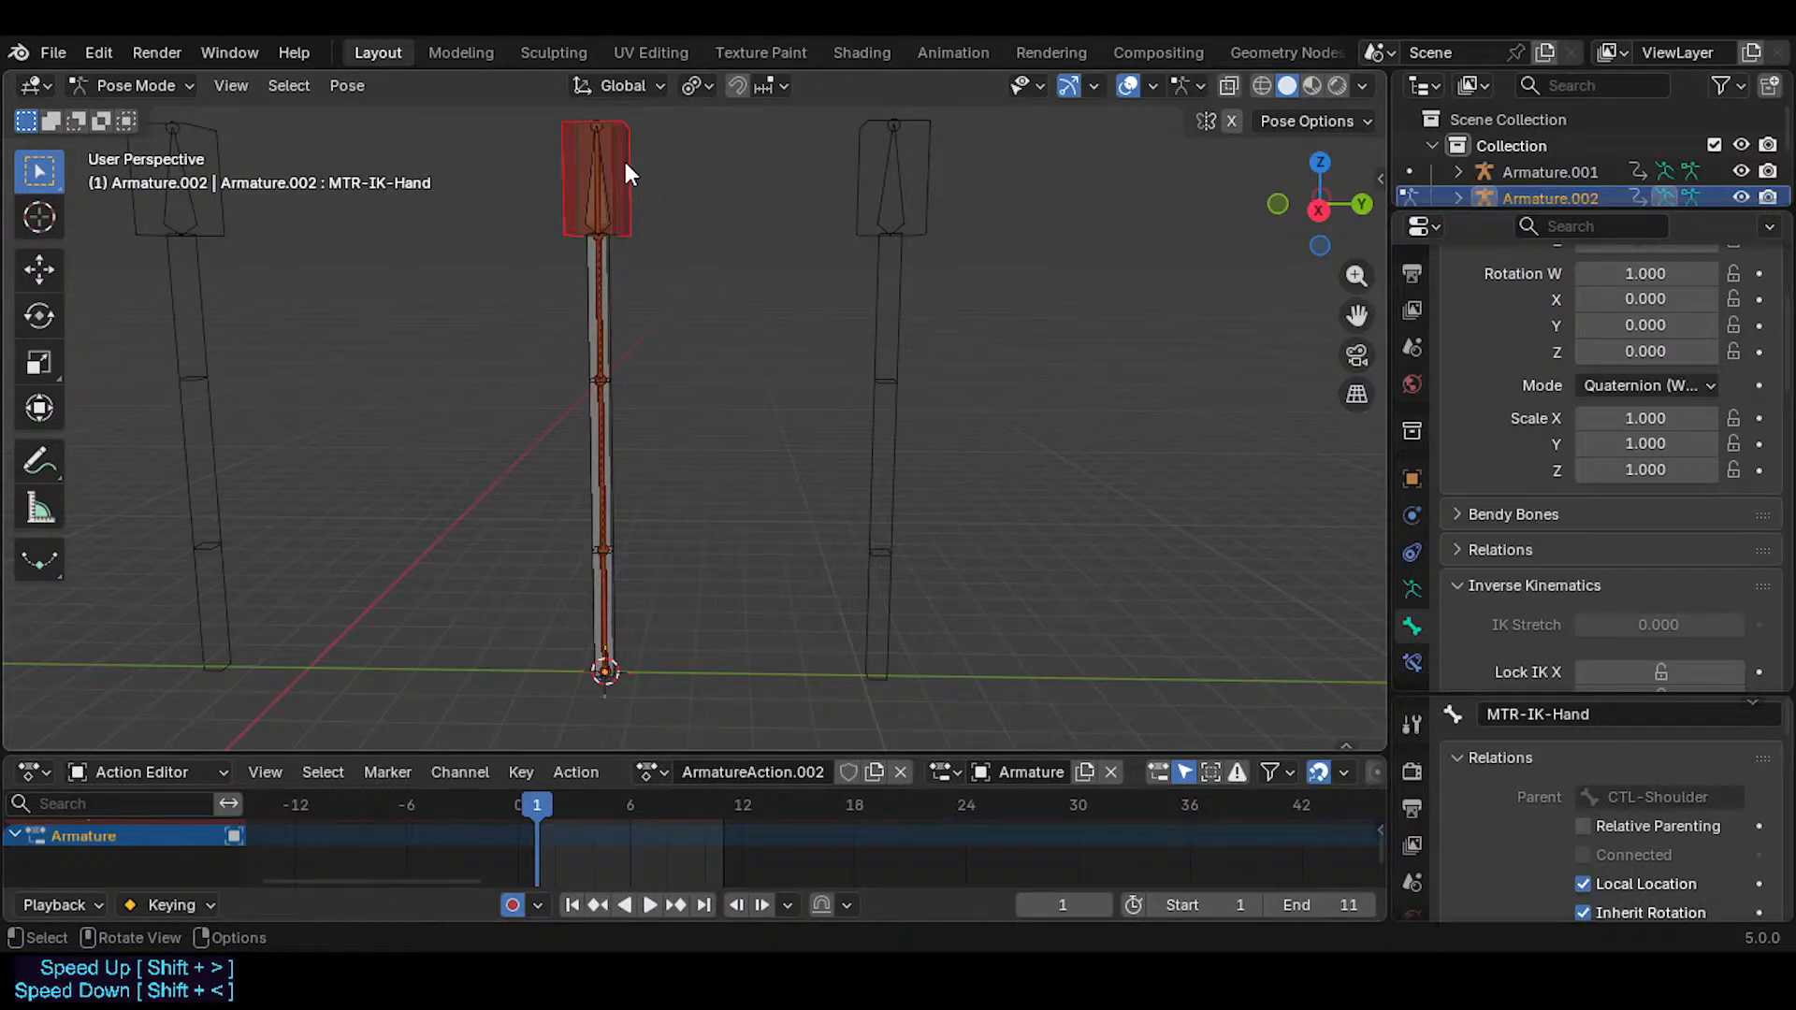
key("g")
right_click(686, 234)
left_click(622, 180)
left_click(630, 184)
key("g")
right_click(646, 223)
key("g")
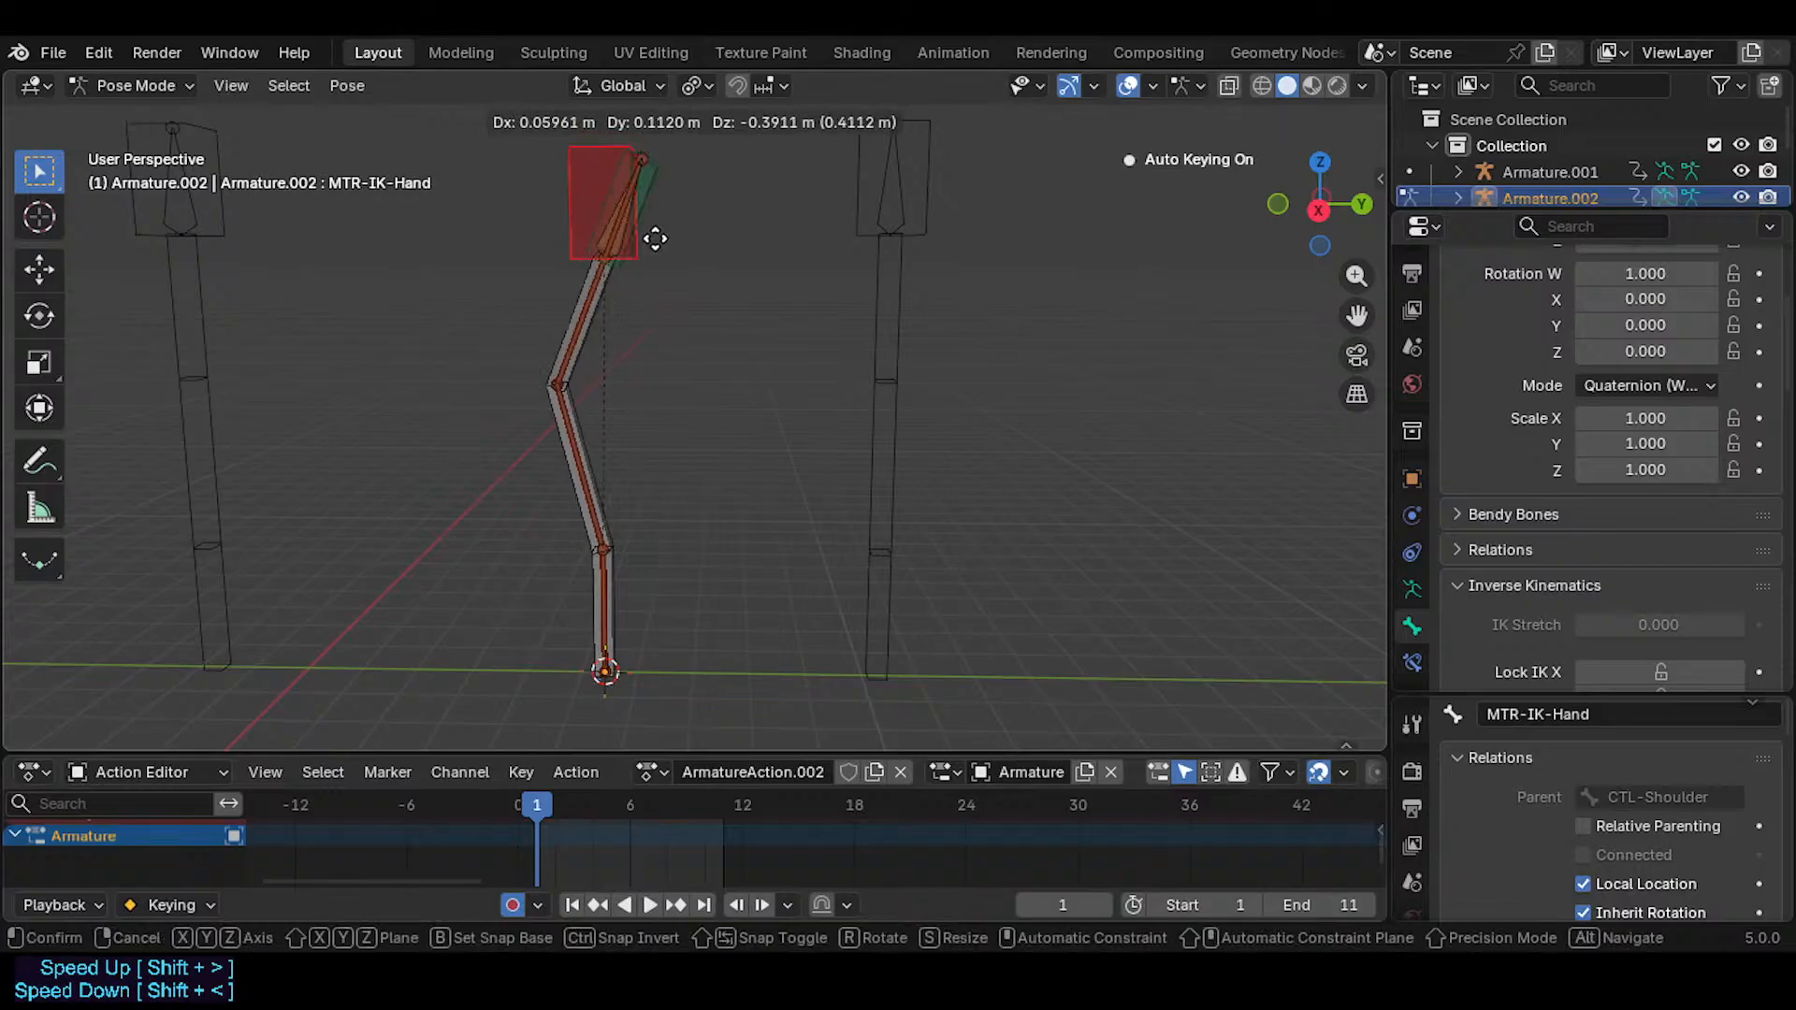
right_click(669, 301)
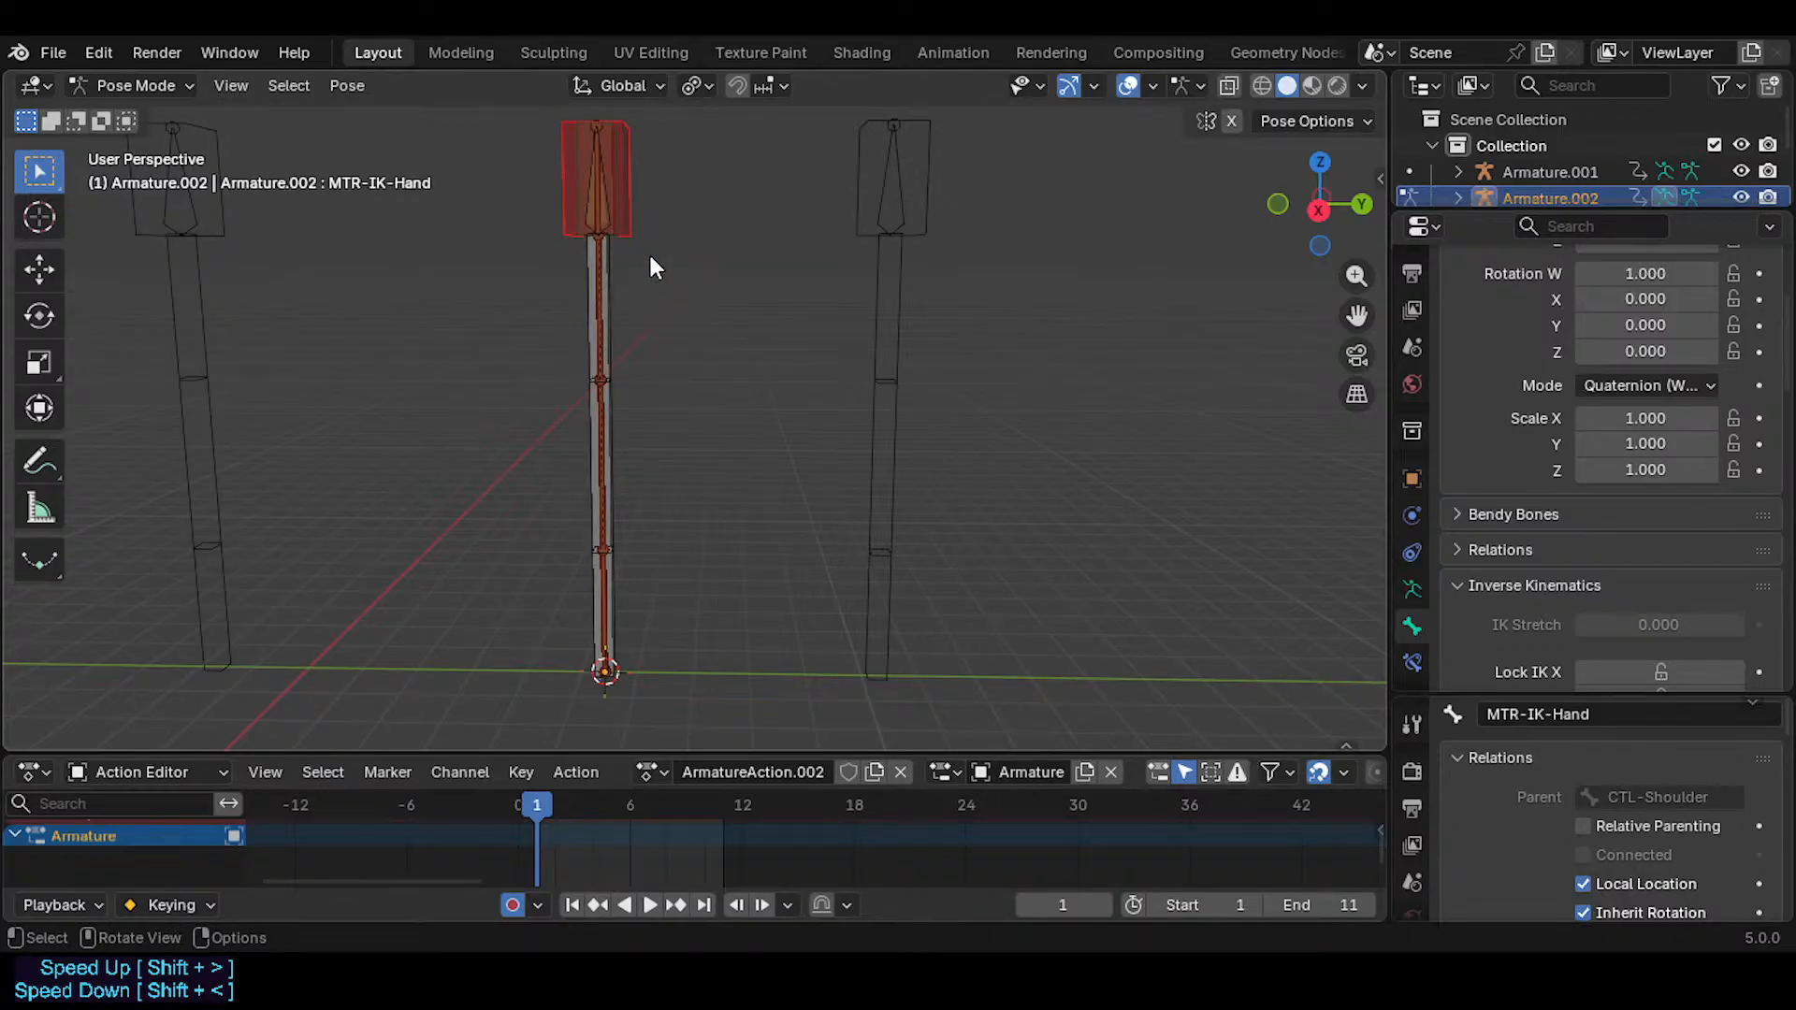
key("g")
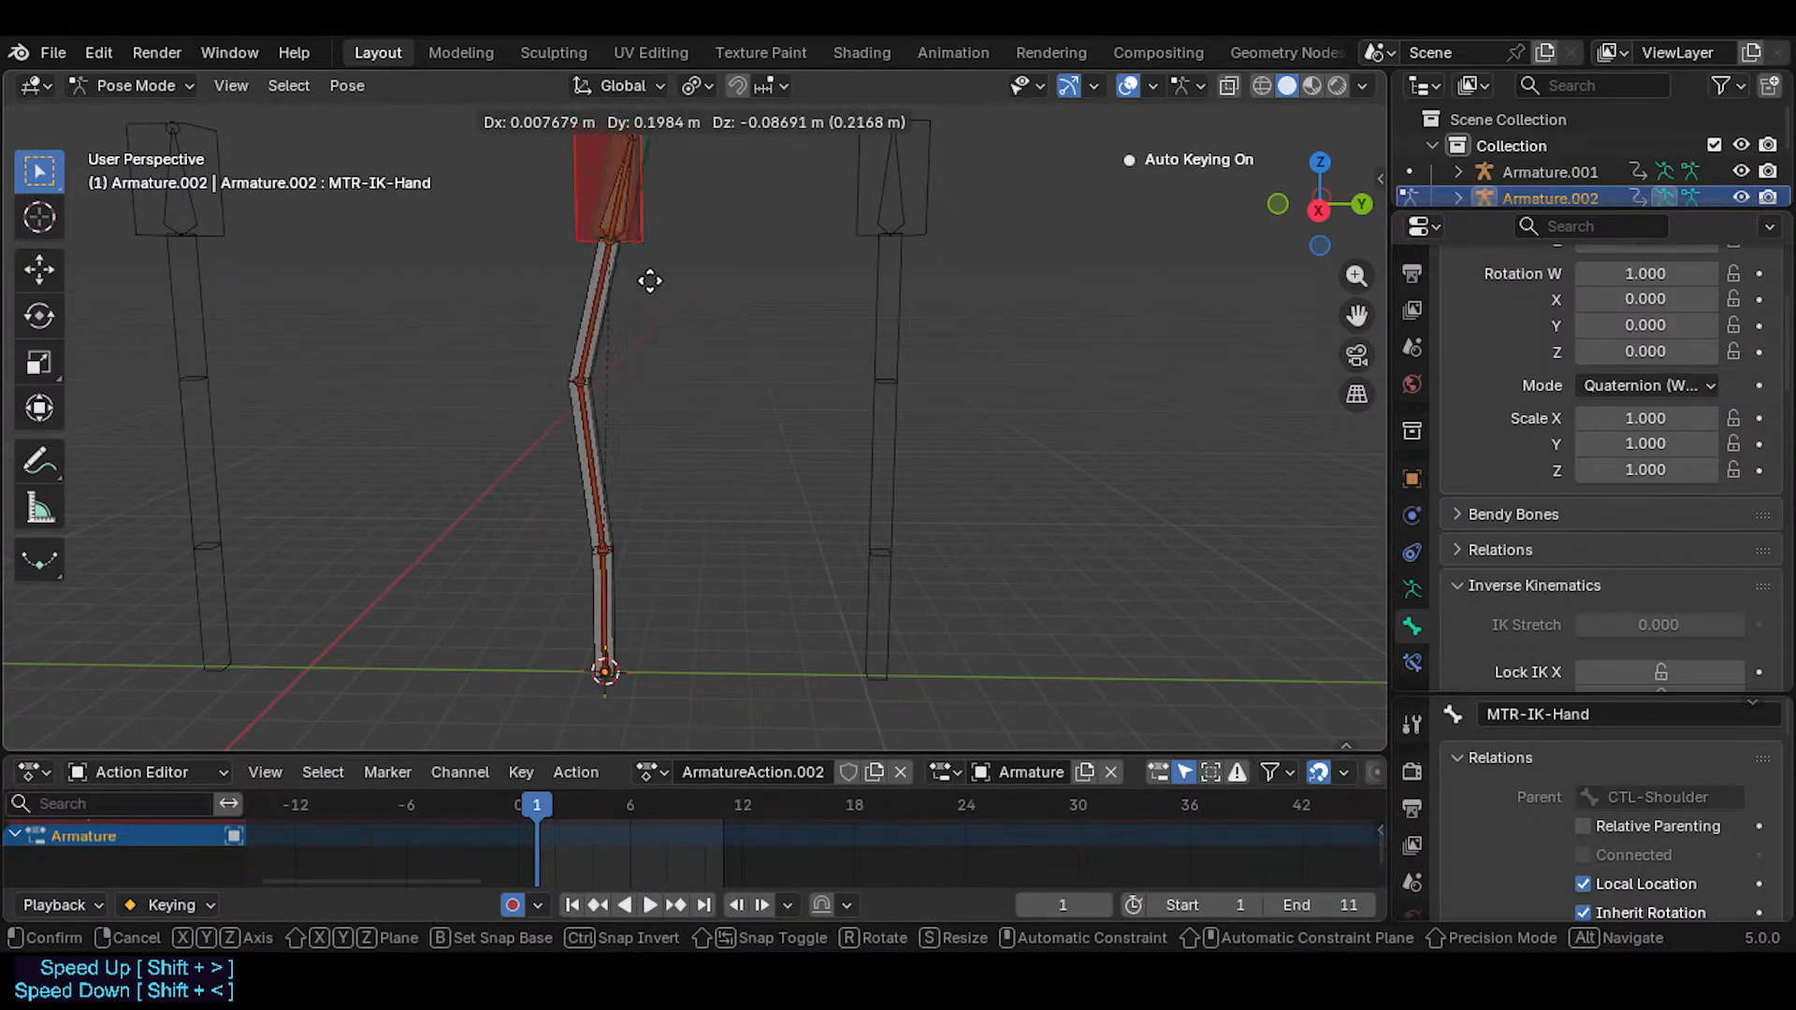
right_click(689, 274)
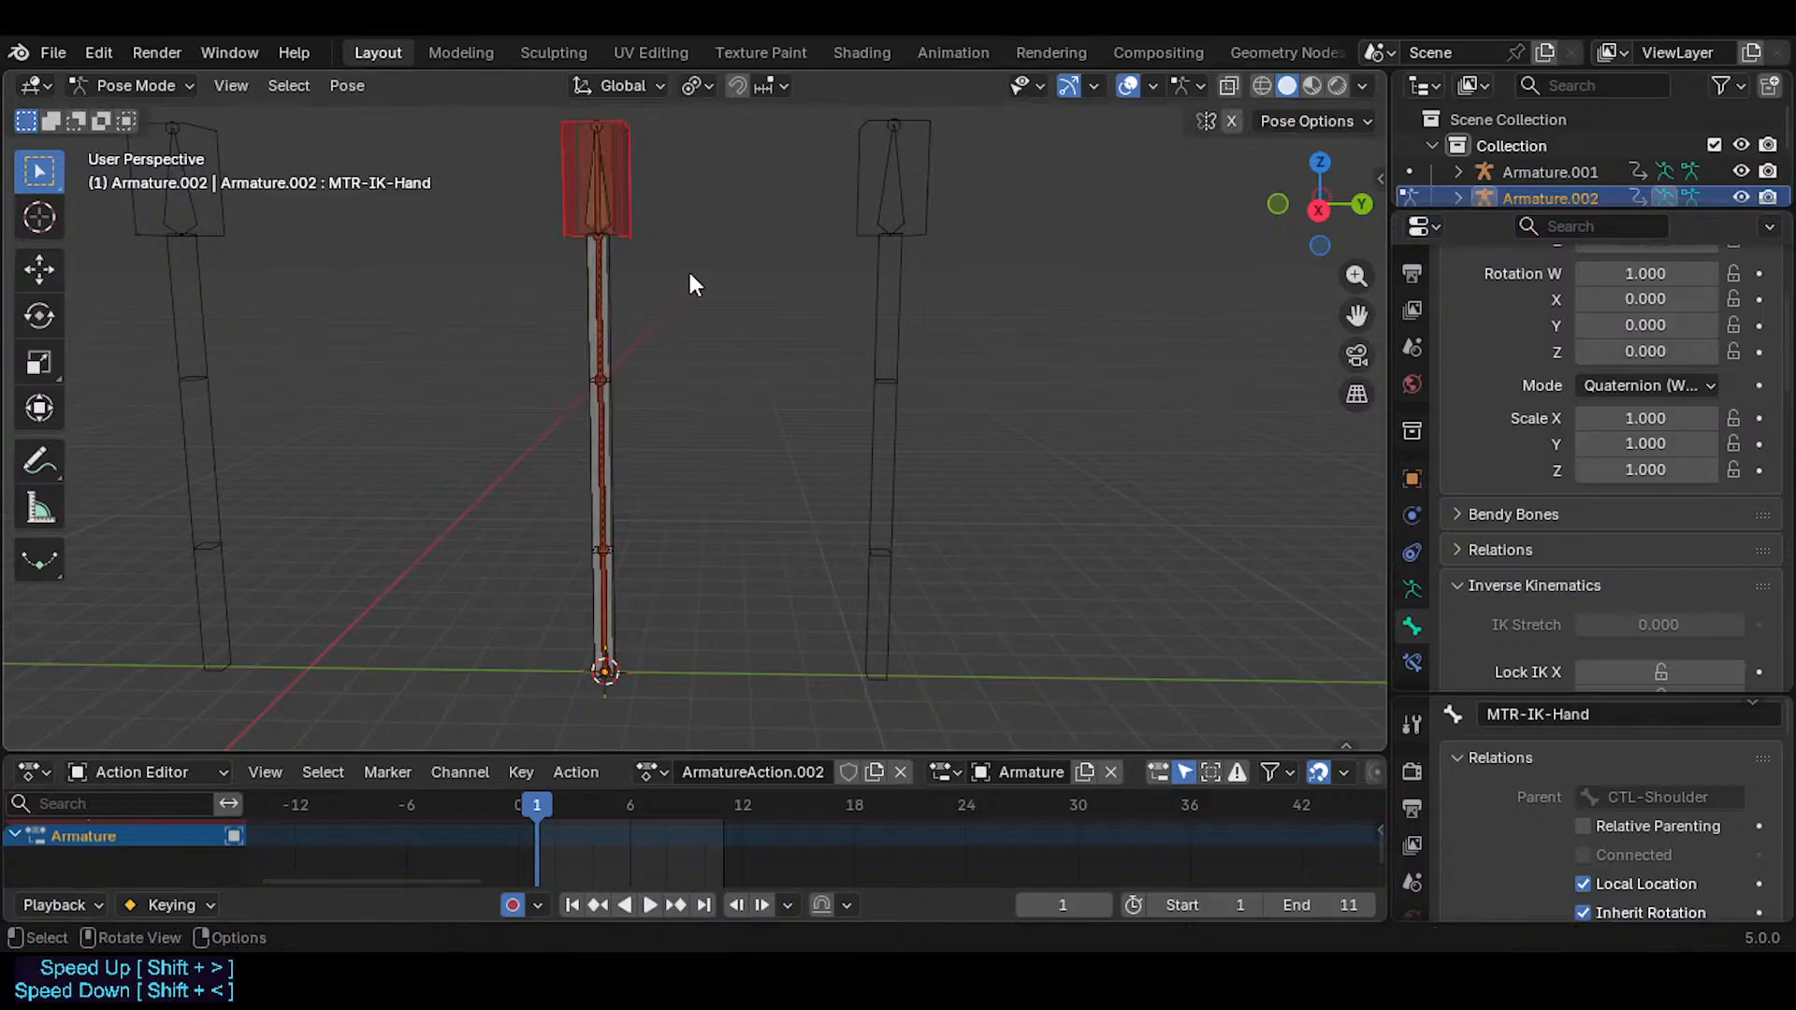
key("g")
right_click(660, 246)
key("g")
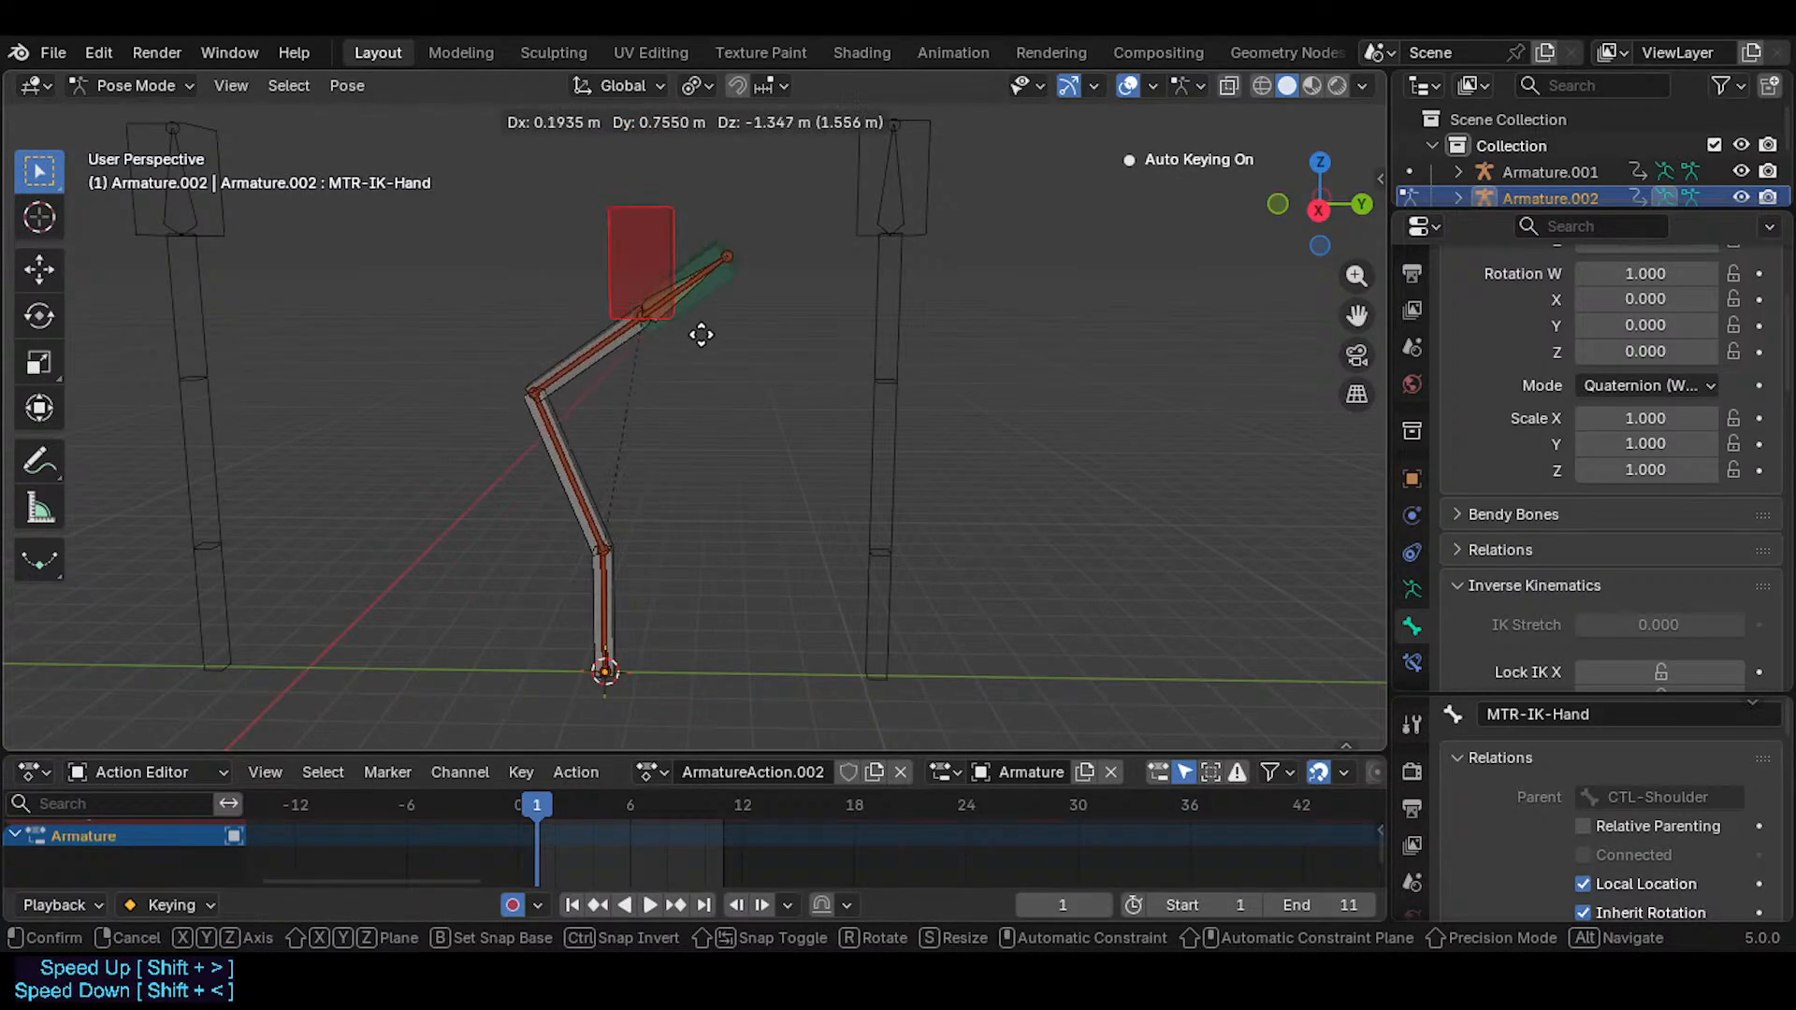
right_click(689, 313)
- Clear the parent of MTR-IK-Hand in Edit Mode and return to Pose Mode
key("Tab")
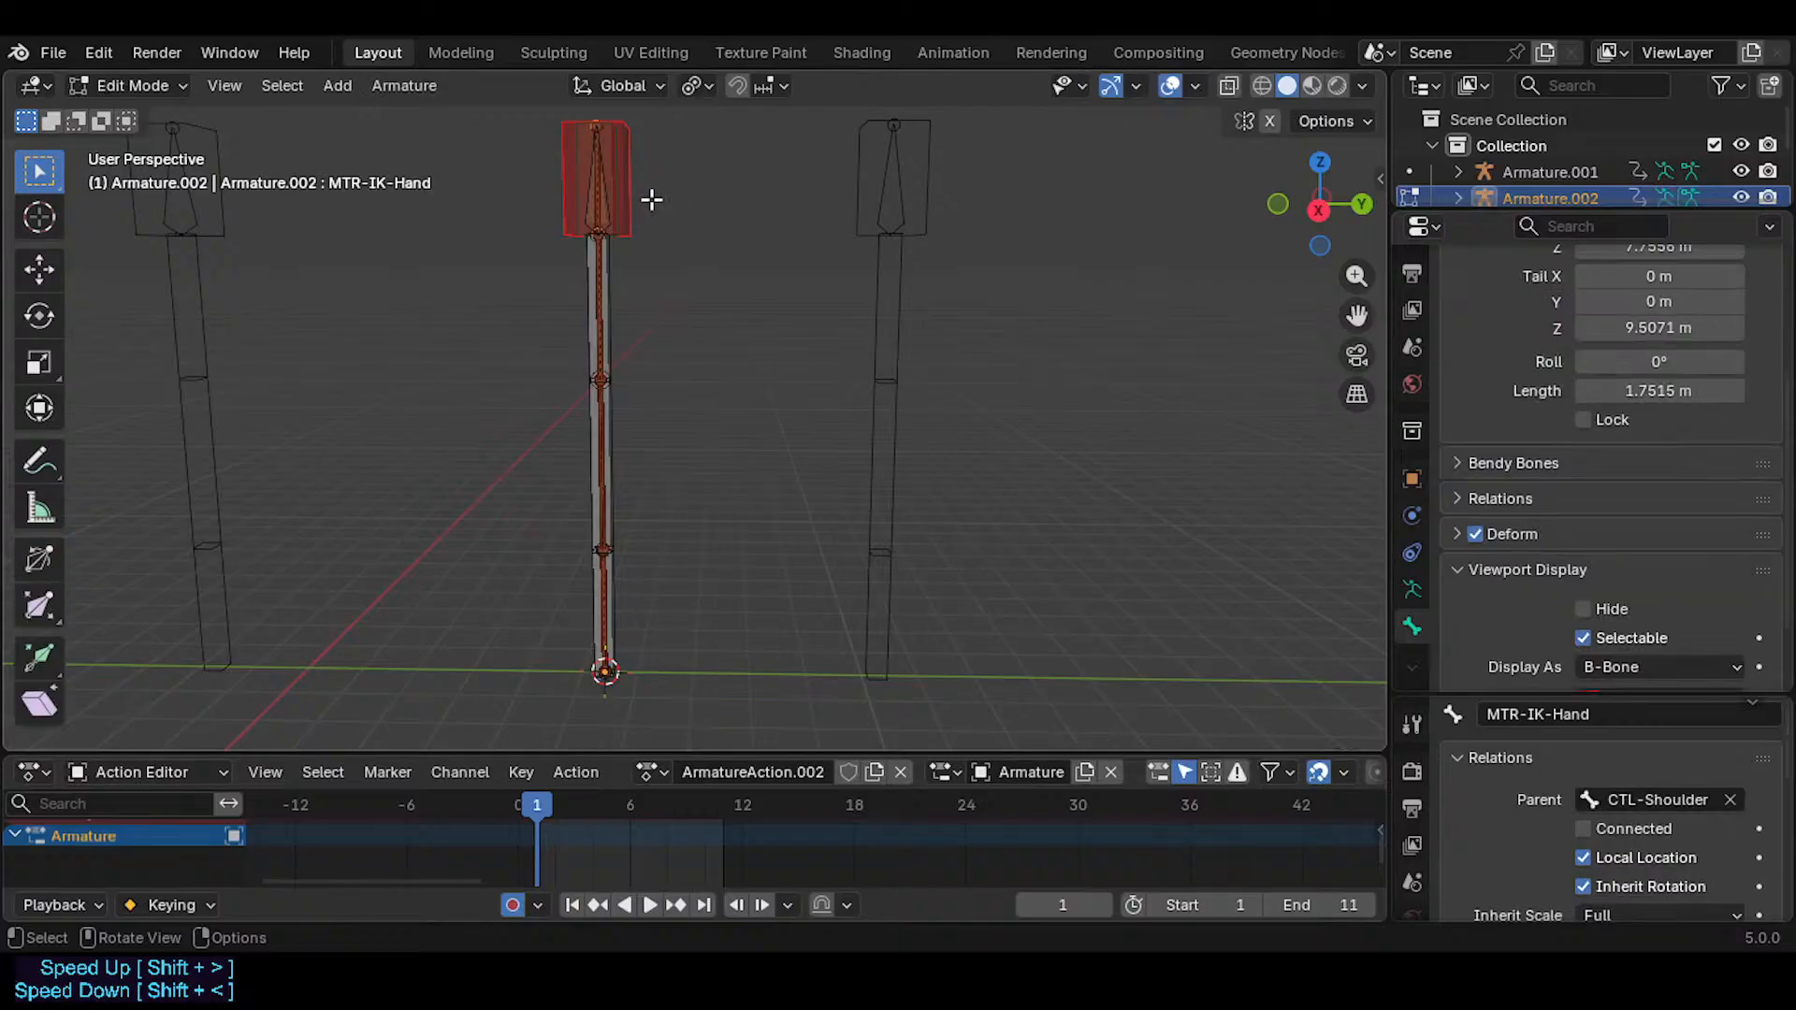
key("alt+p")
left_click(652, 200)
key("Tab")
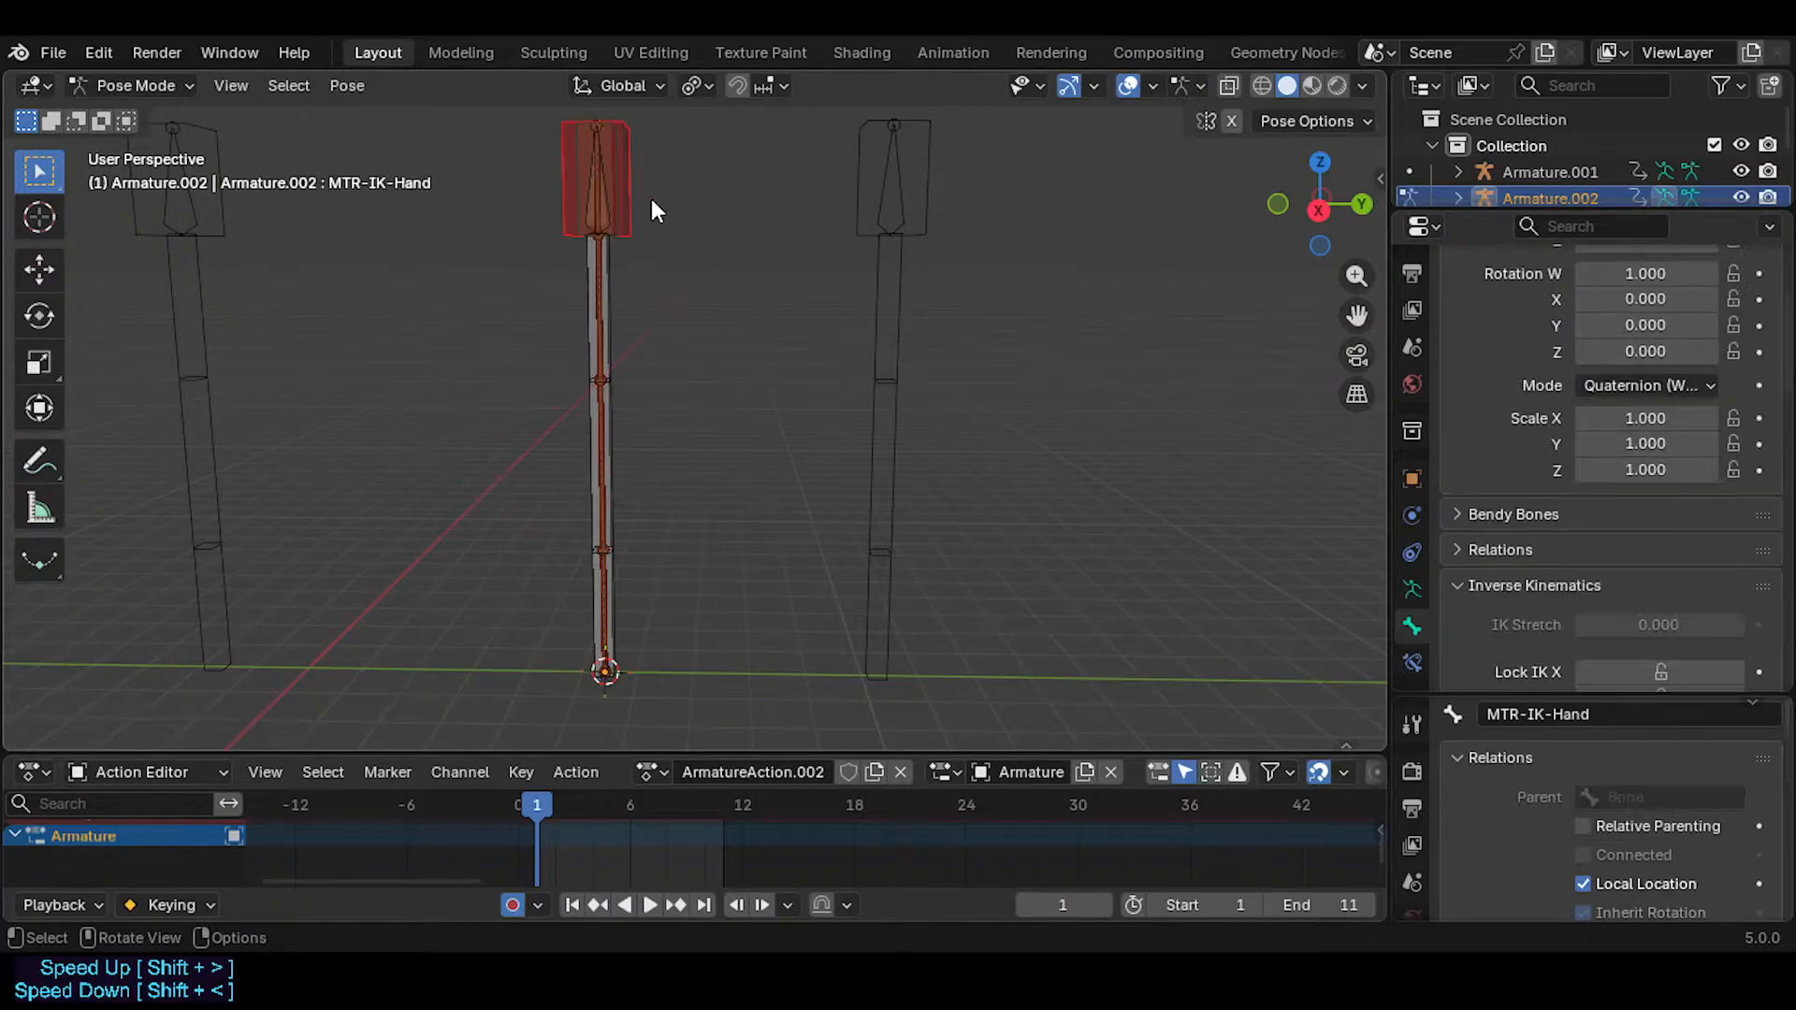
key("g")
key("Escape")
- Move CTL-Shoulder and MTR-IK-Hand at frame 1 to test the arm with the hand control unparented
left_click(606, 609)
key("g")
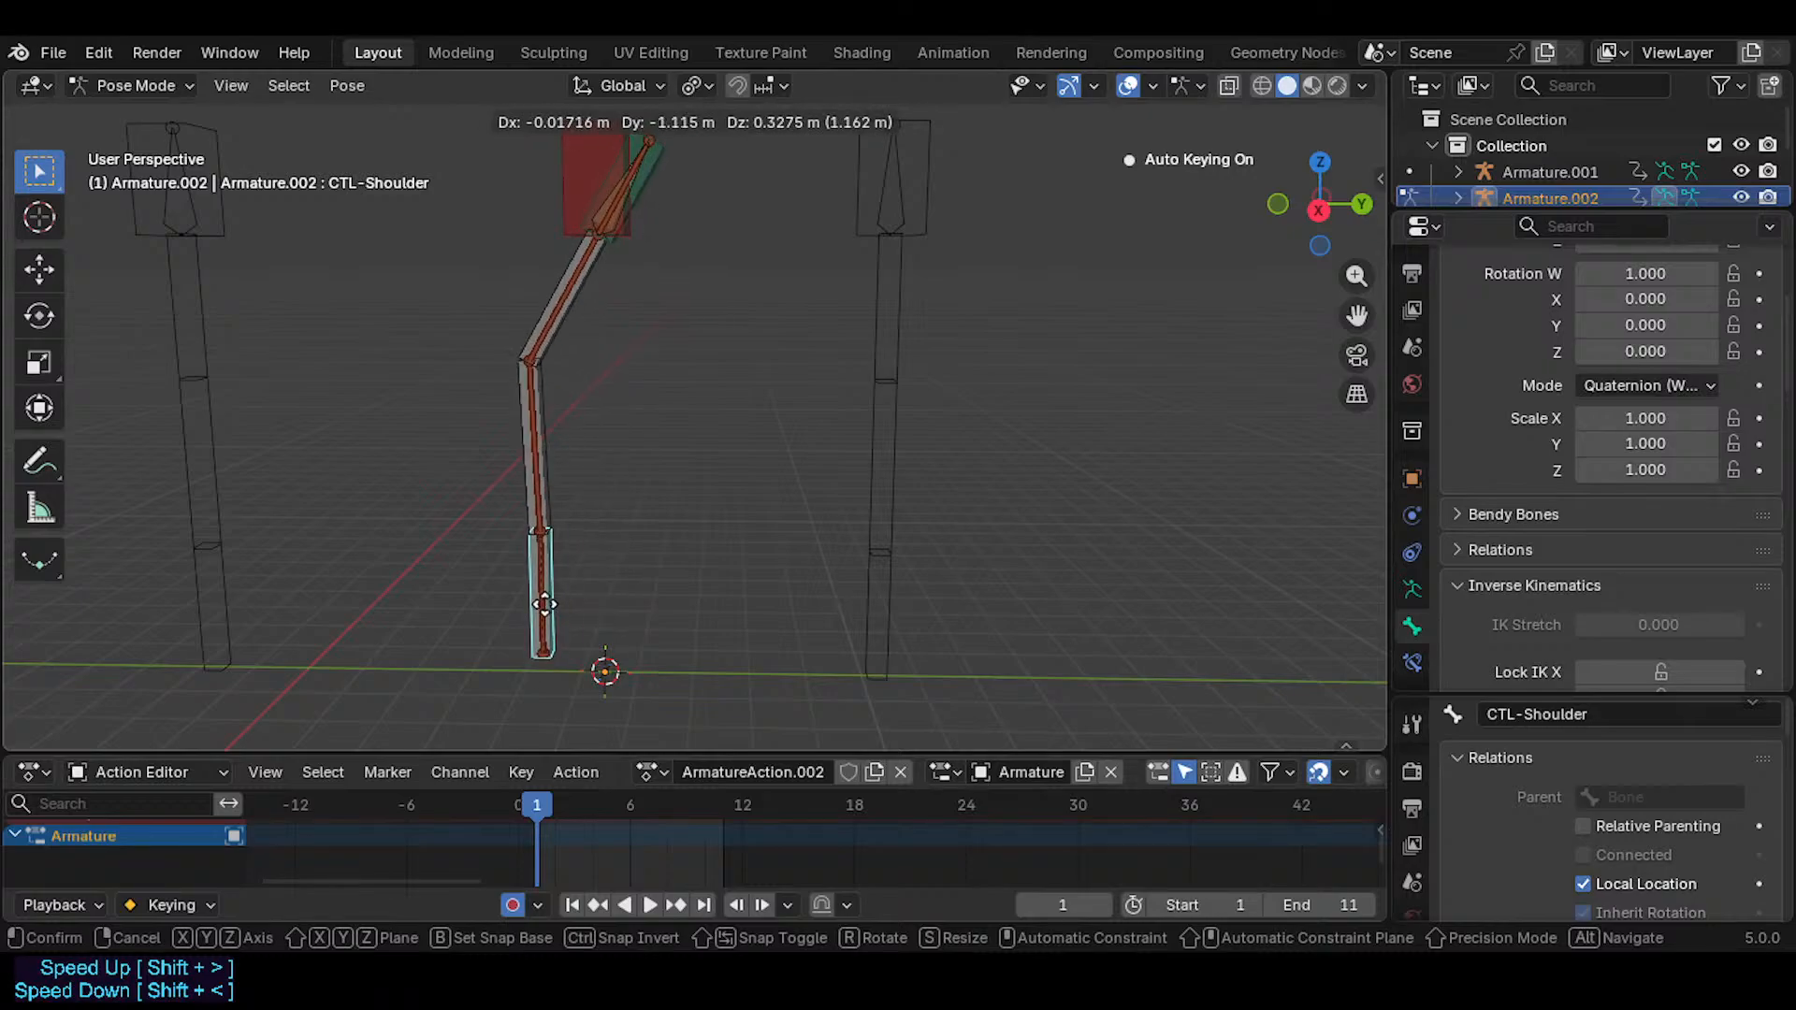
left_click(576, 554)
left_click(602, 146)
left_click_drag(603, 146, 666, 213)
left_click(587, 557)
key("g")
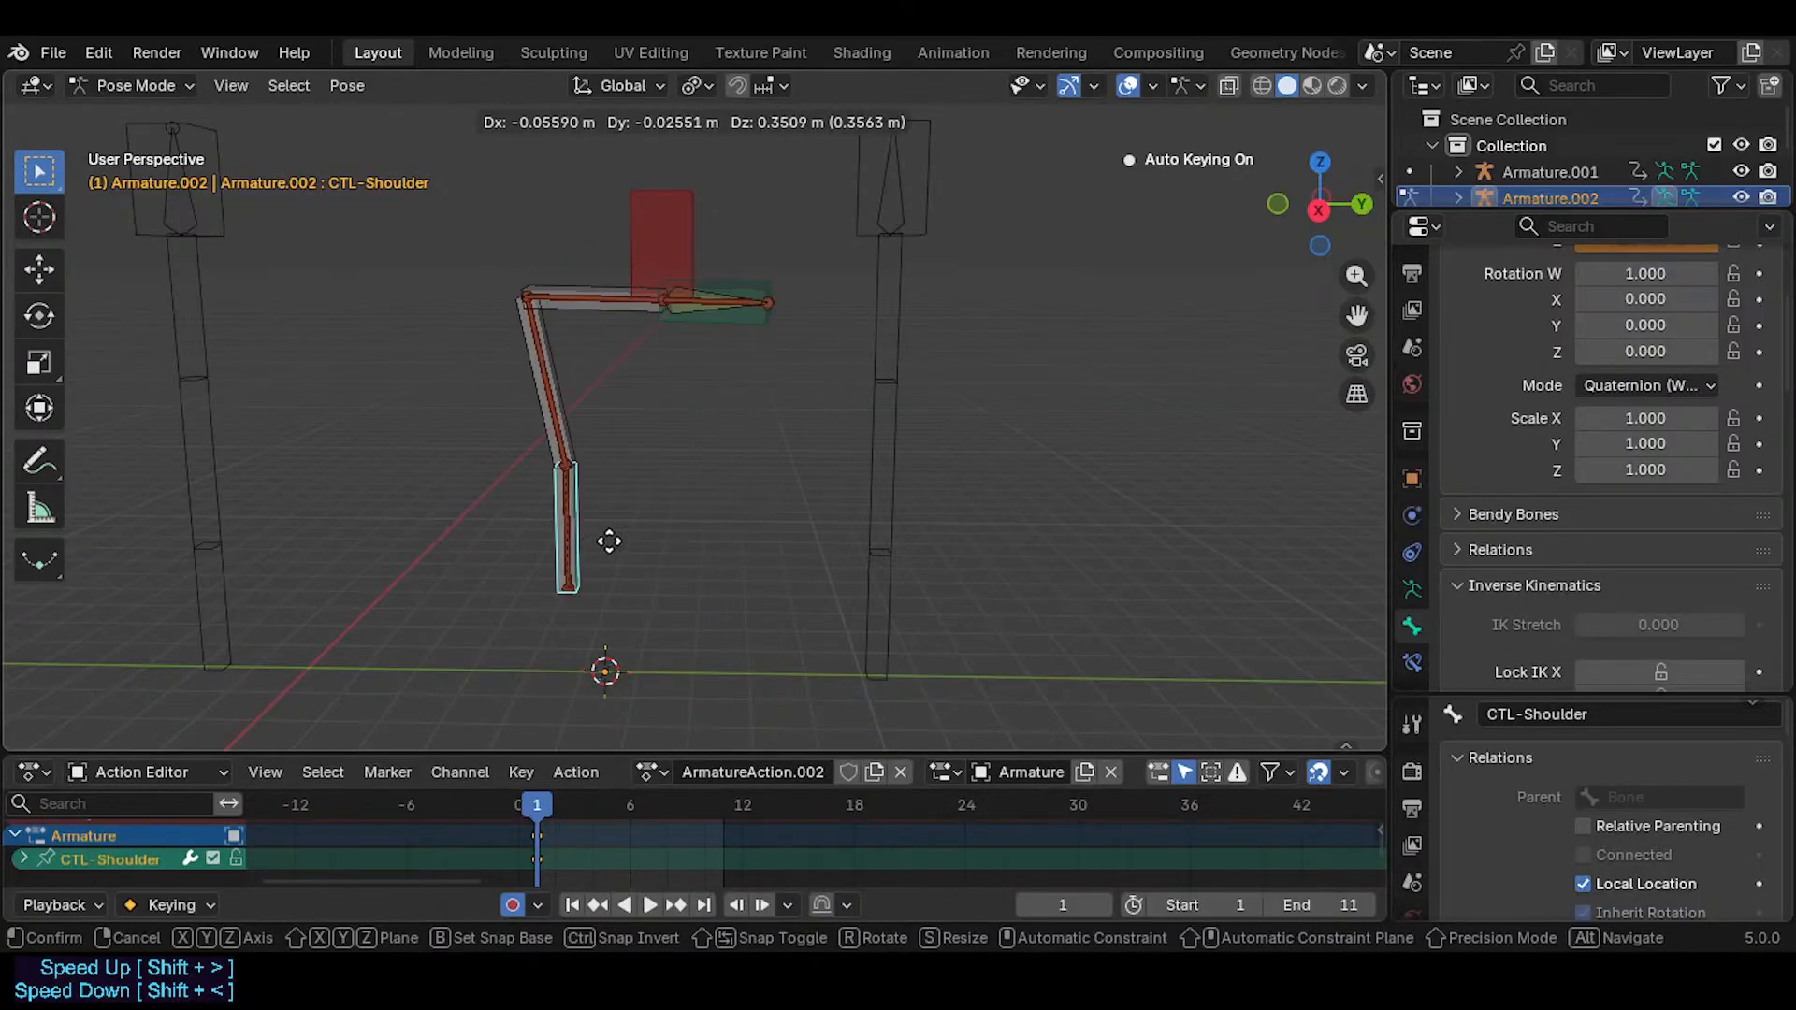
left_click(589, 593)
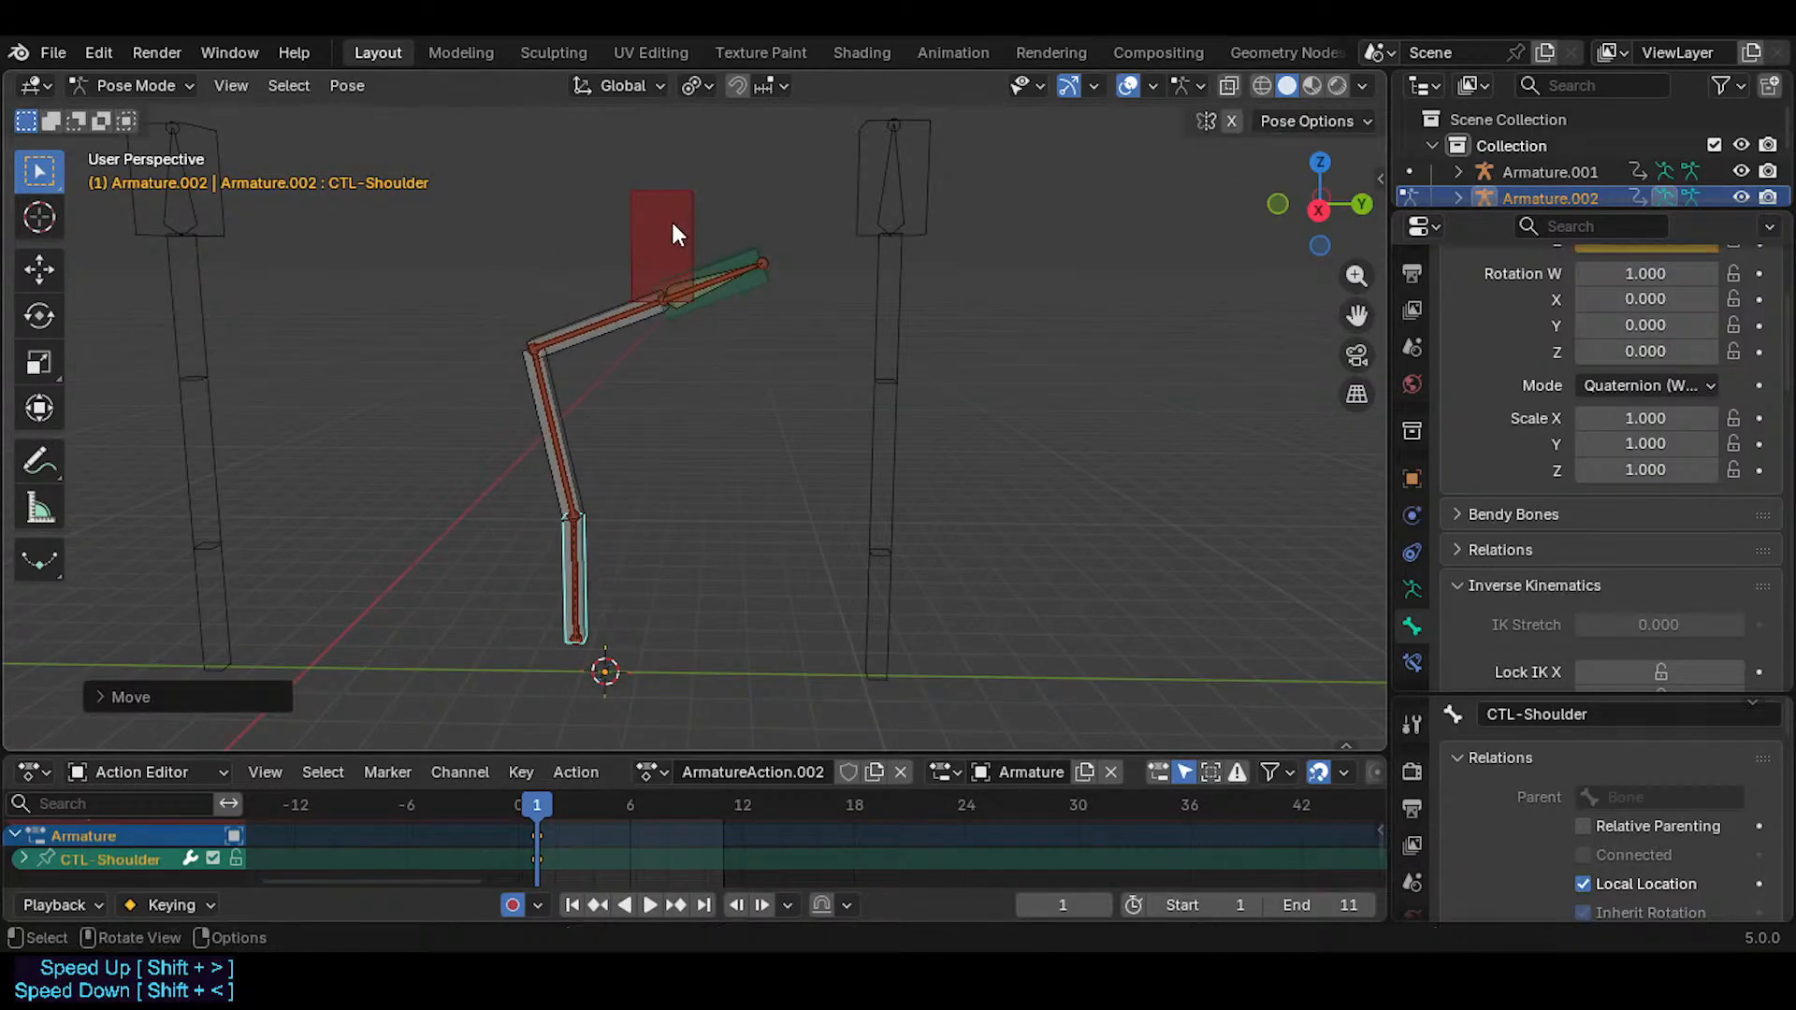
- Add a Copy Rotation constraint to TWK-Hand with MTR-IK-Hand as its target bone
left_click(671, 218)
left_click(760, 301)
left_click(1411, 663)
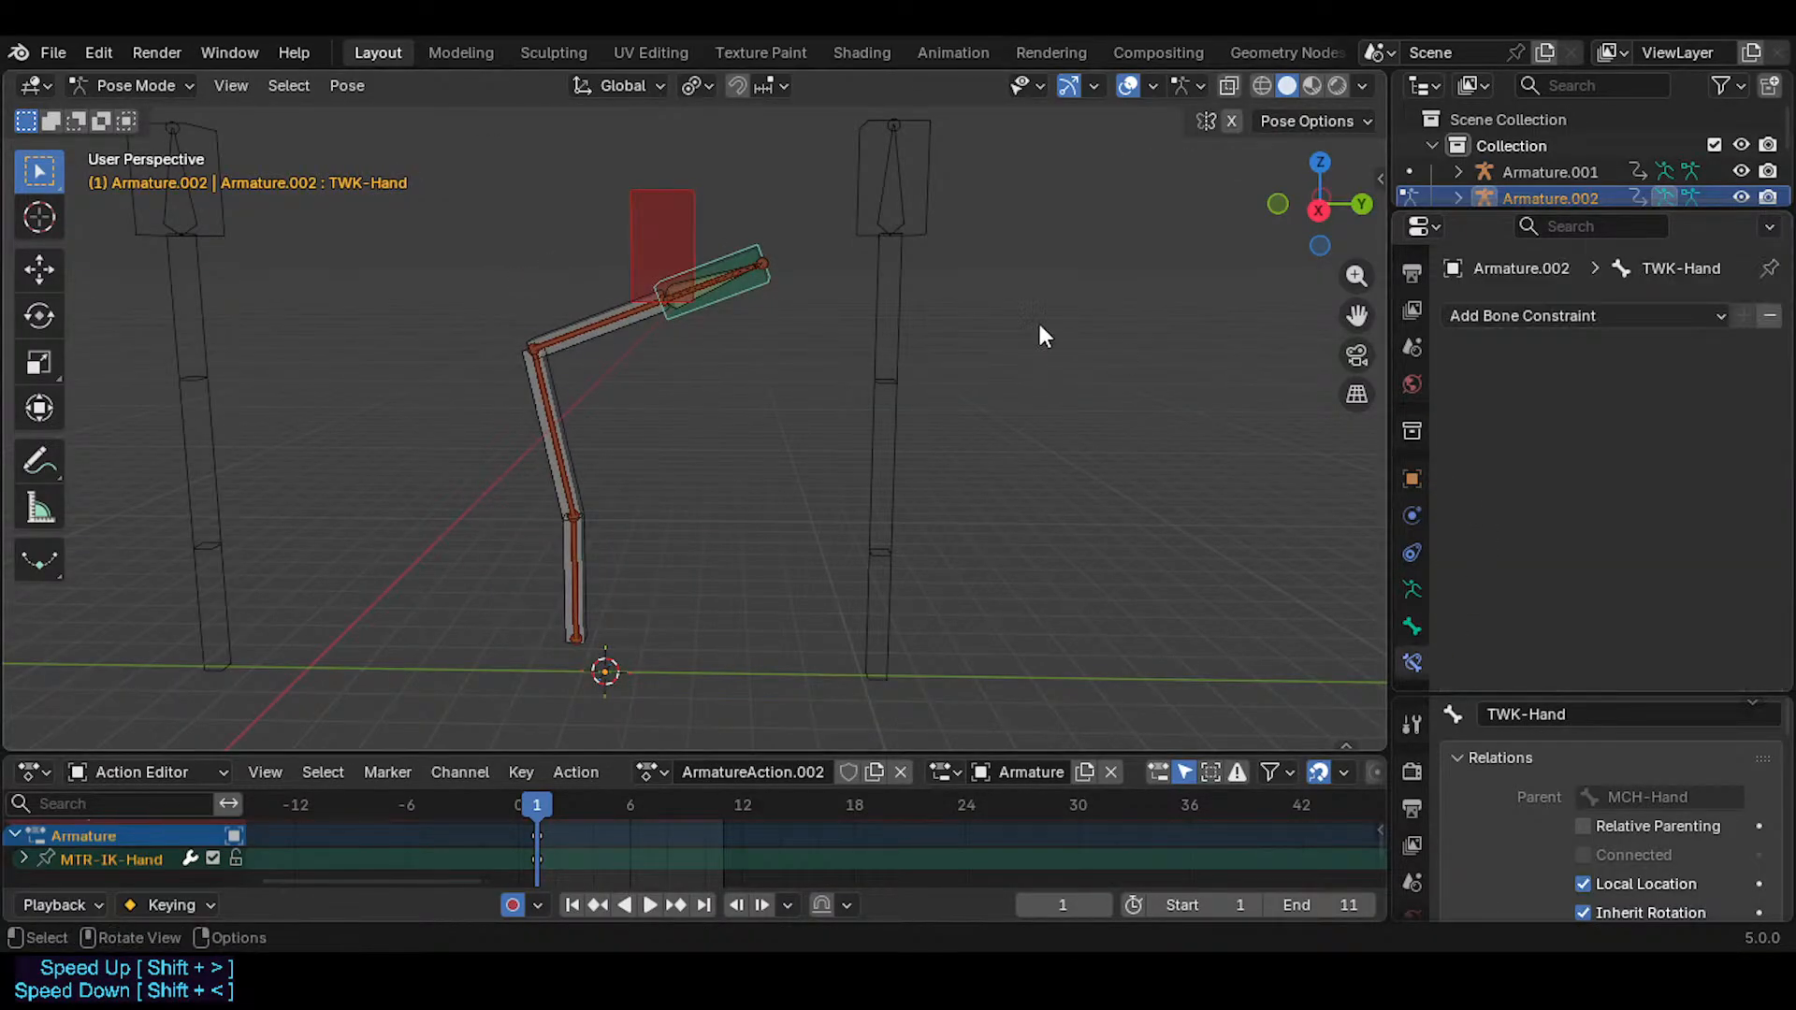
left_click(680, 239)
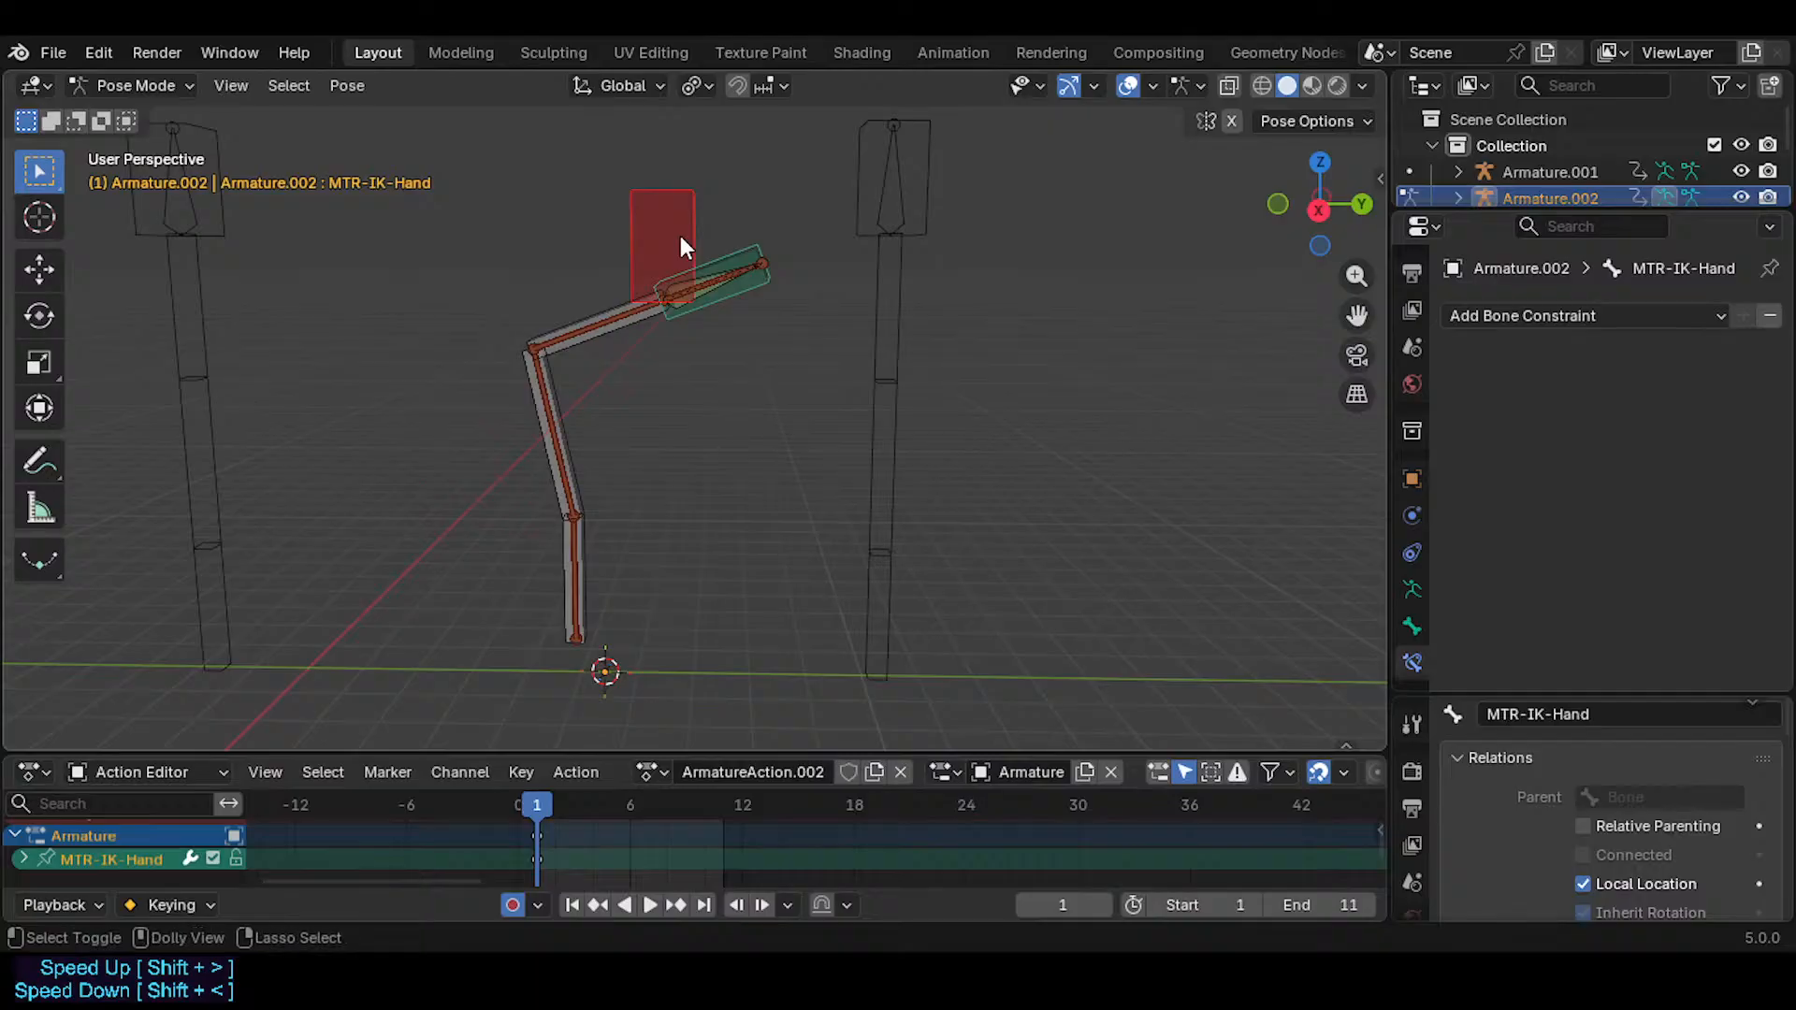
left_click(726, 292)
key("ctrl+shift+c")
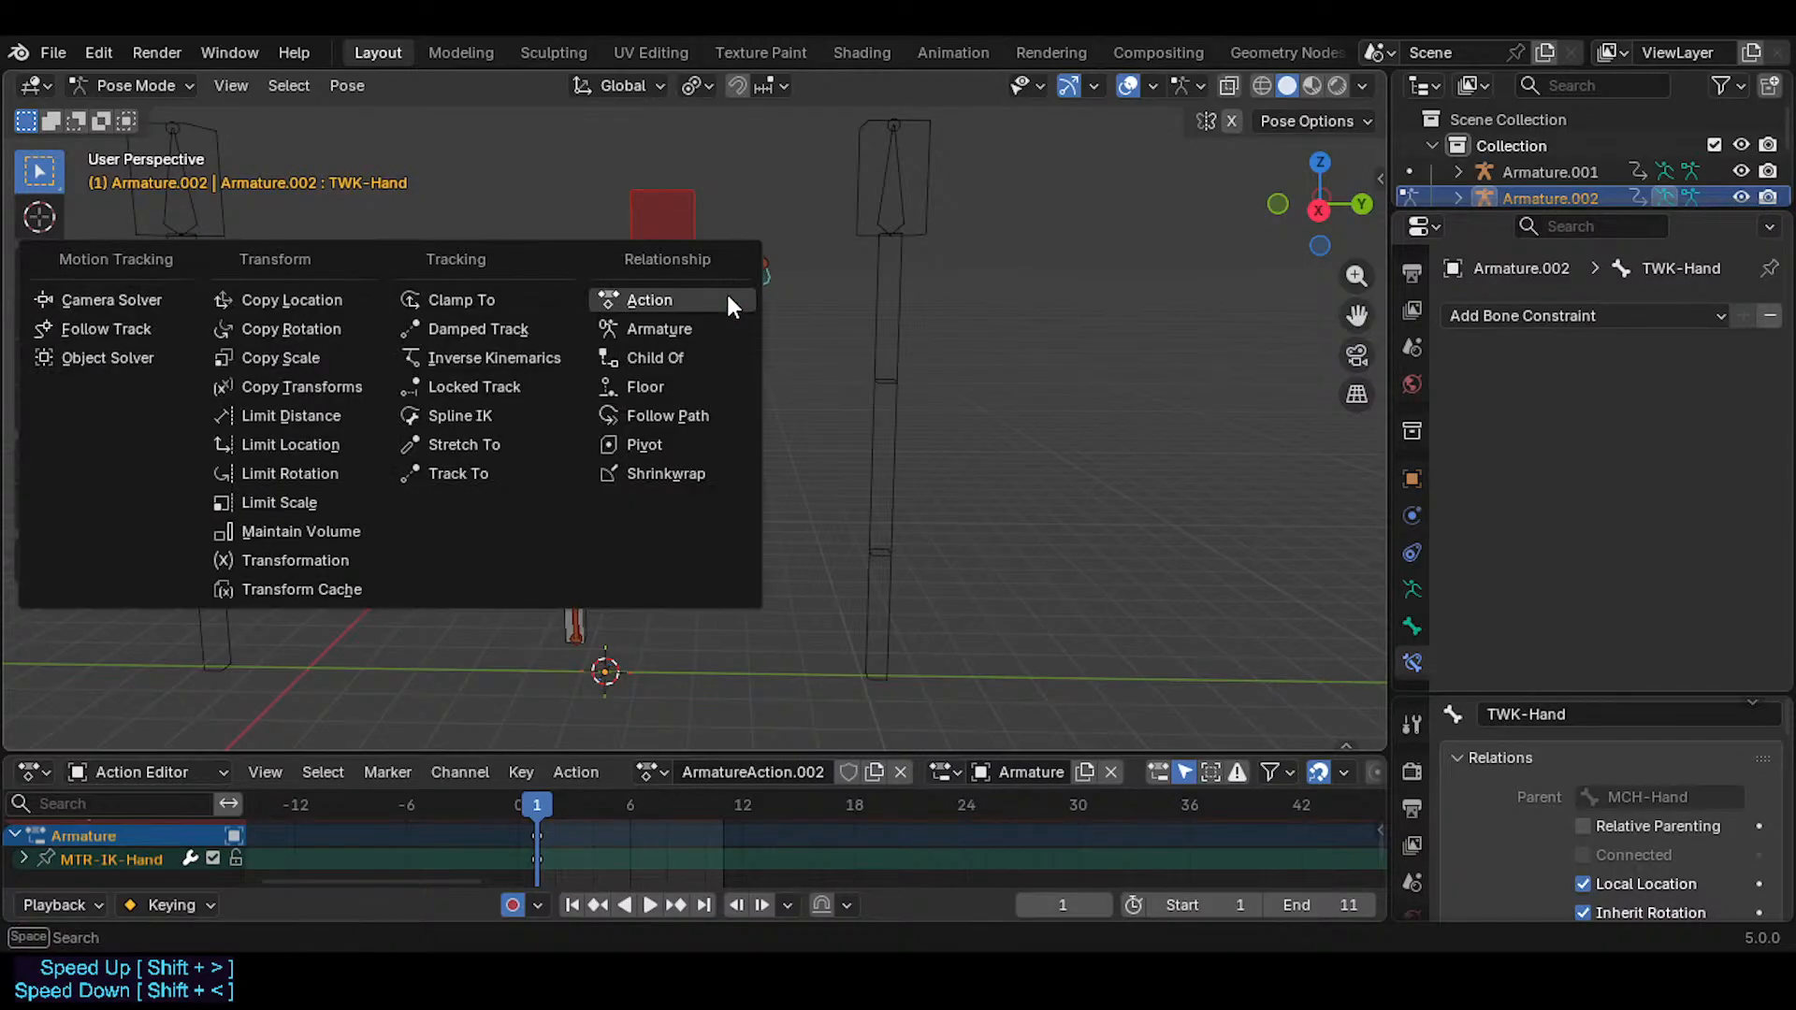
left_click(327, 327)
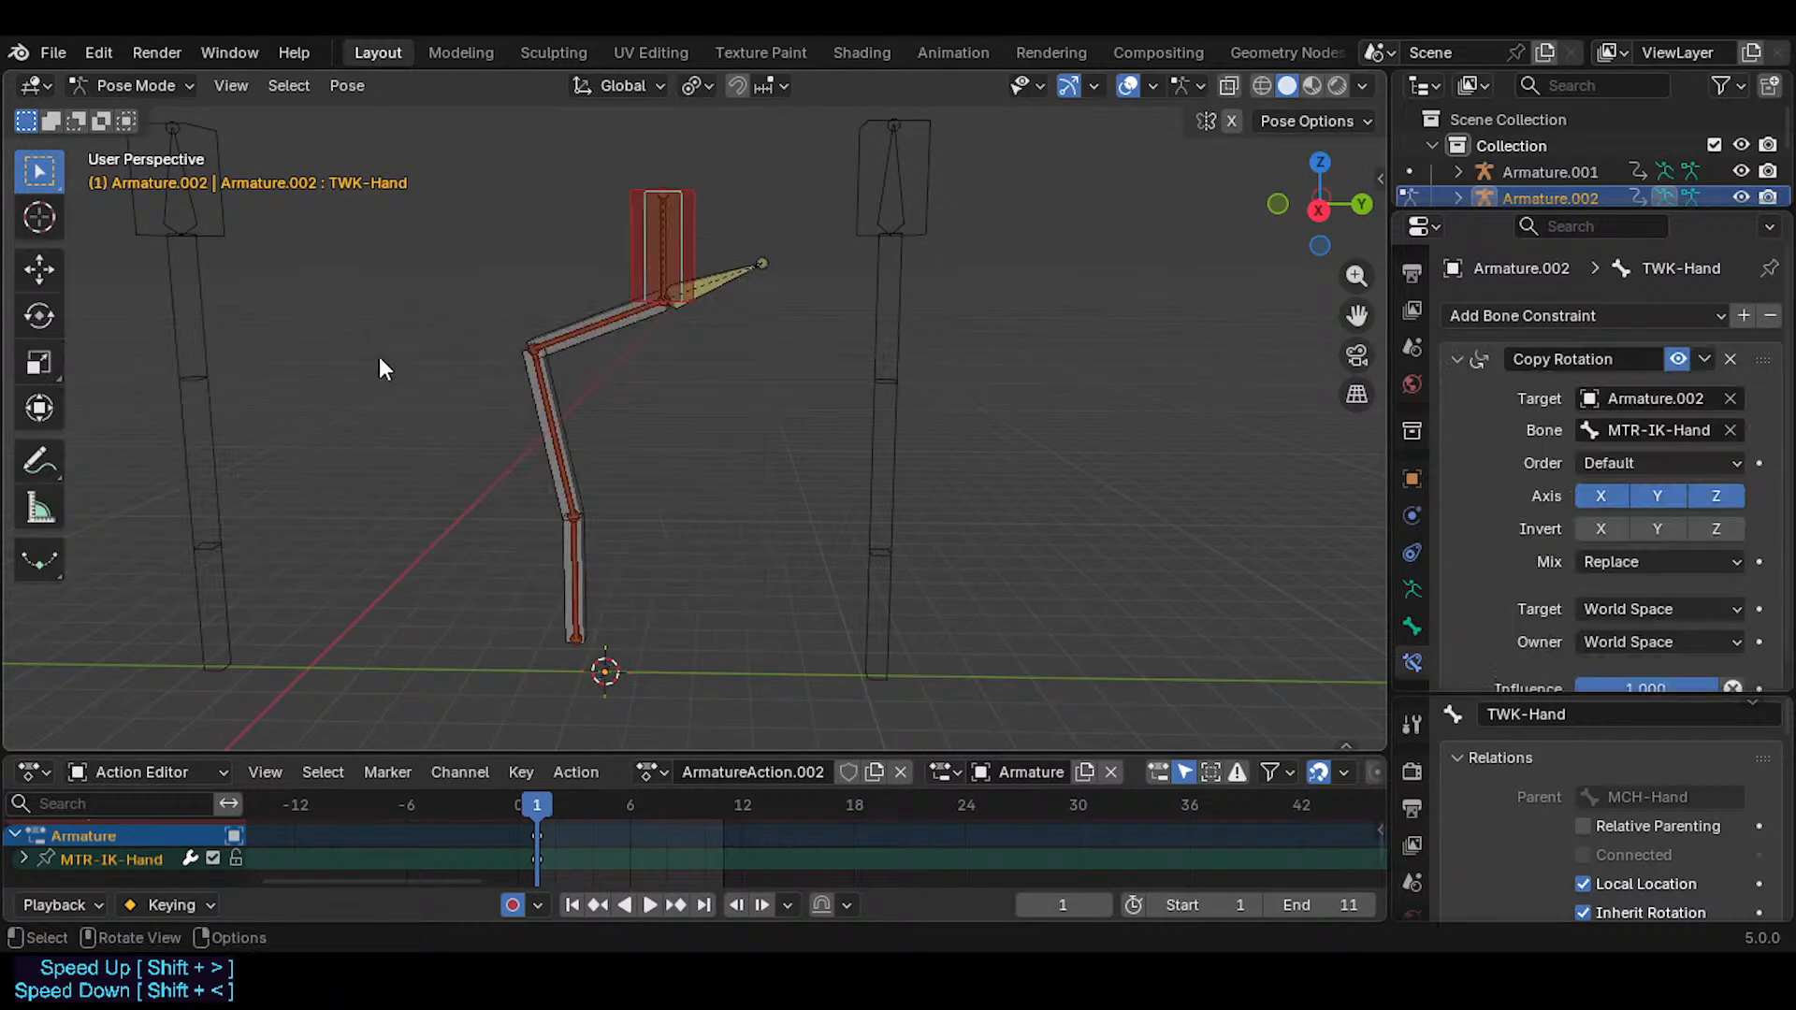
- Clear the location of all Armature.002 bones and move CTL-Shoulder upward, away from its rest position, to bend the arm
key("a")
key("alt+g")
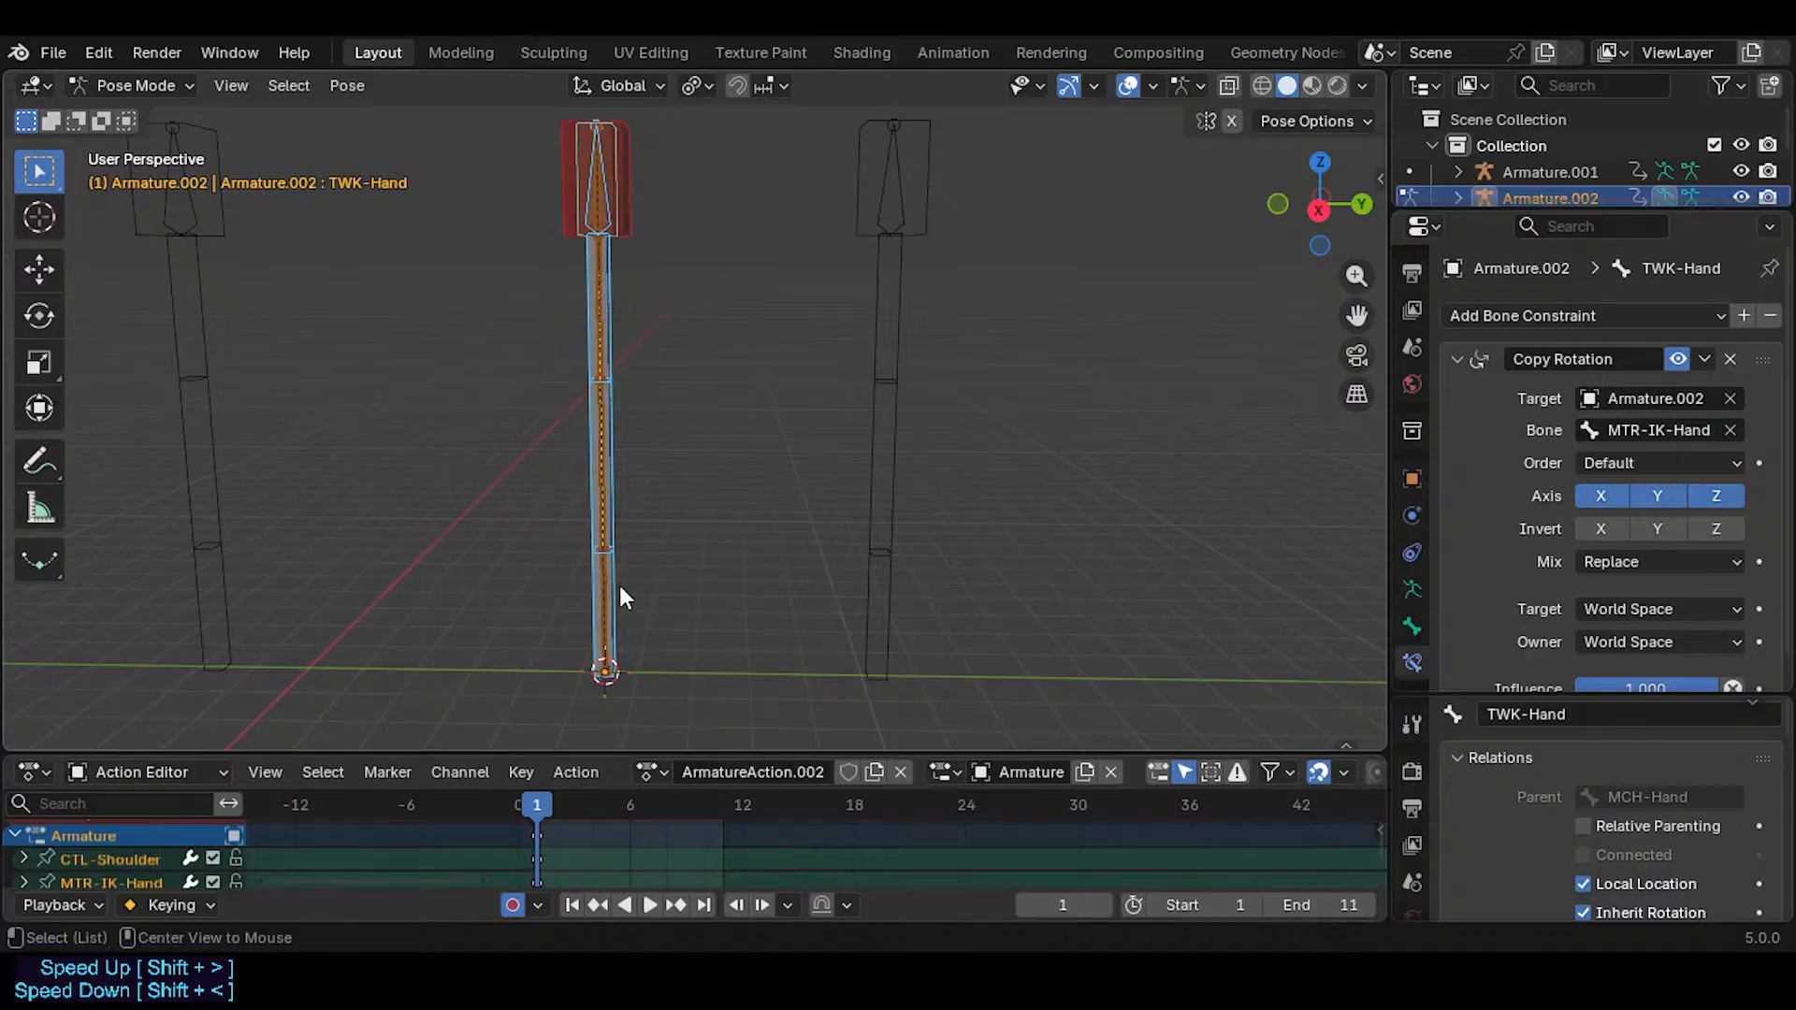
left_click(623, 642)
key("g")
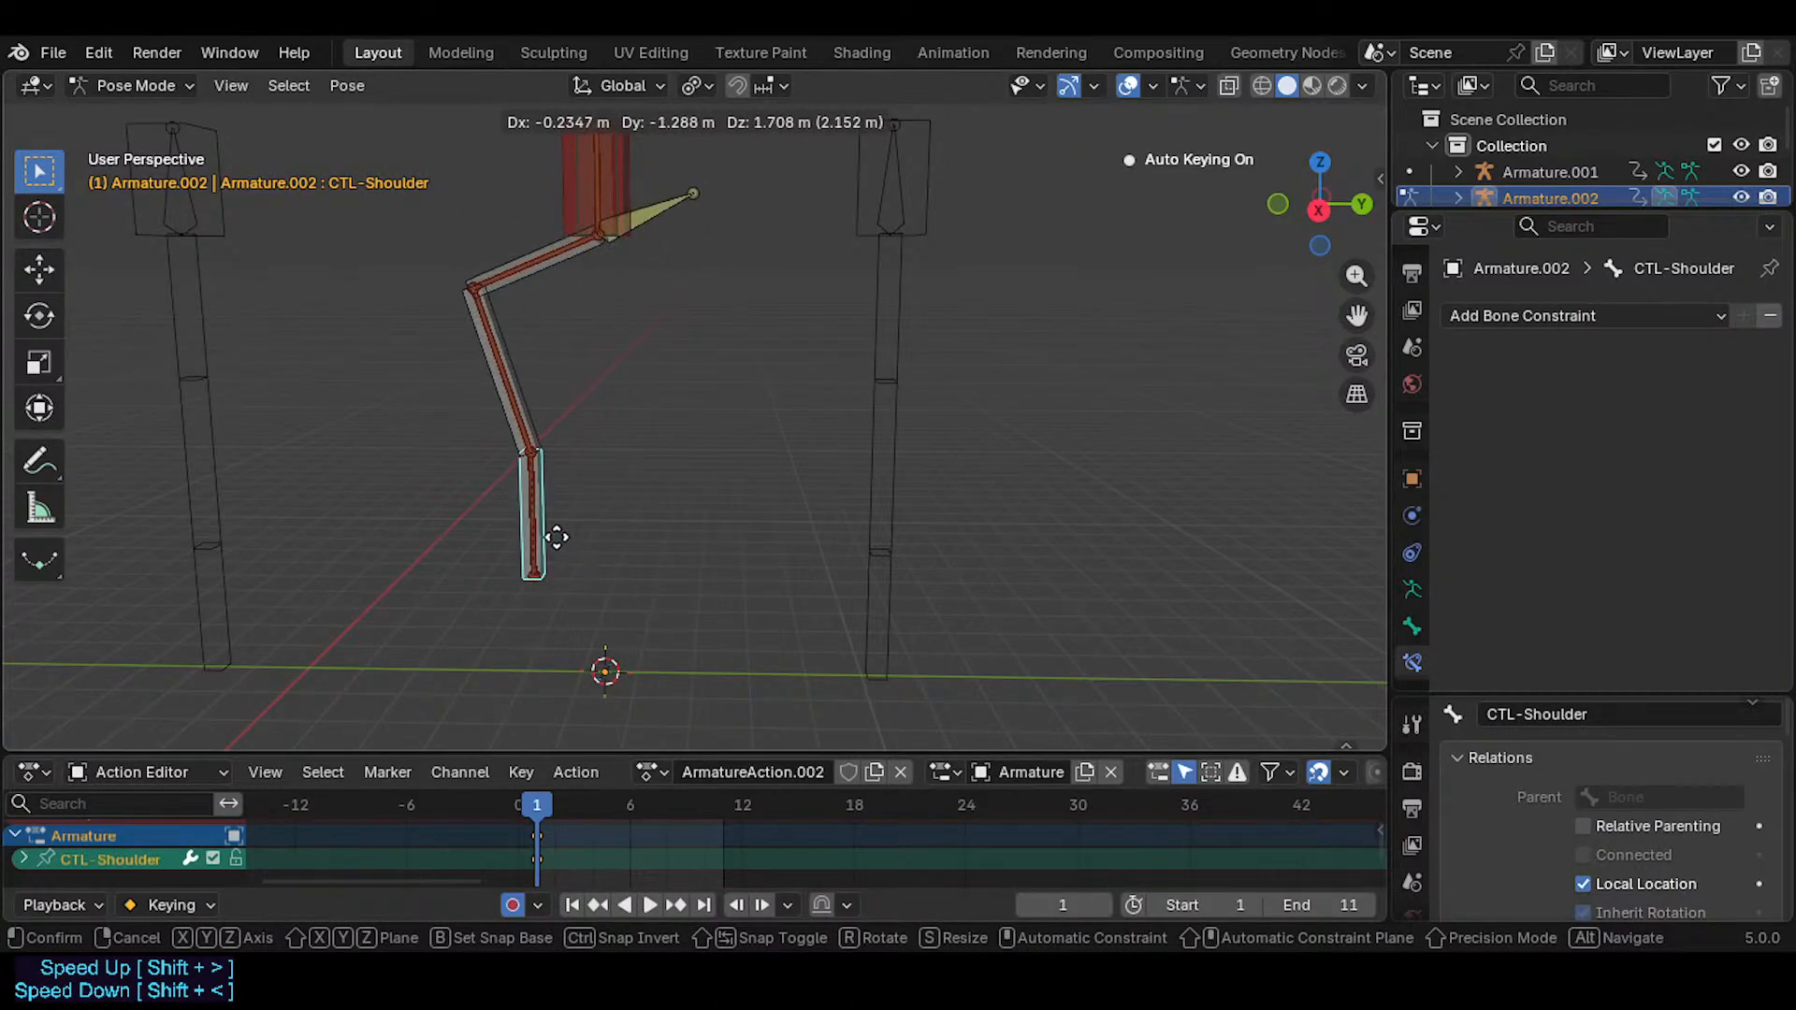
left_click(557, 531)
key("g")
left_click(584, 537)
- Add a Copy Transforms constraint to MCH-Hand with TWK-Hand as its target bone
left_click(655, 215)
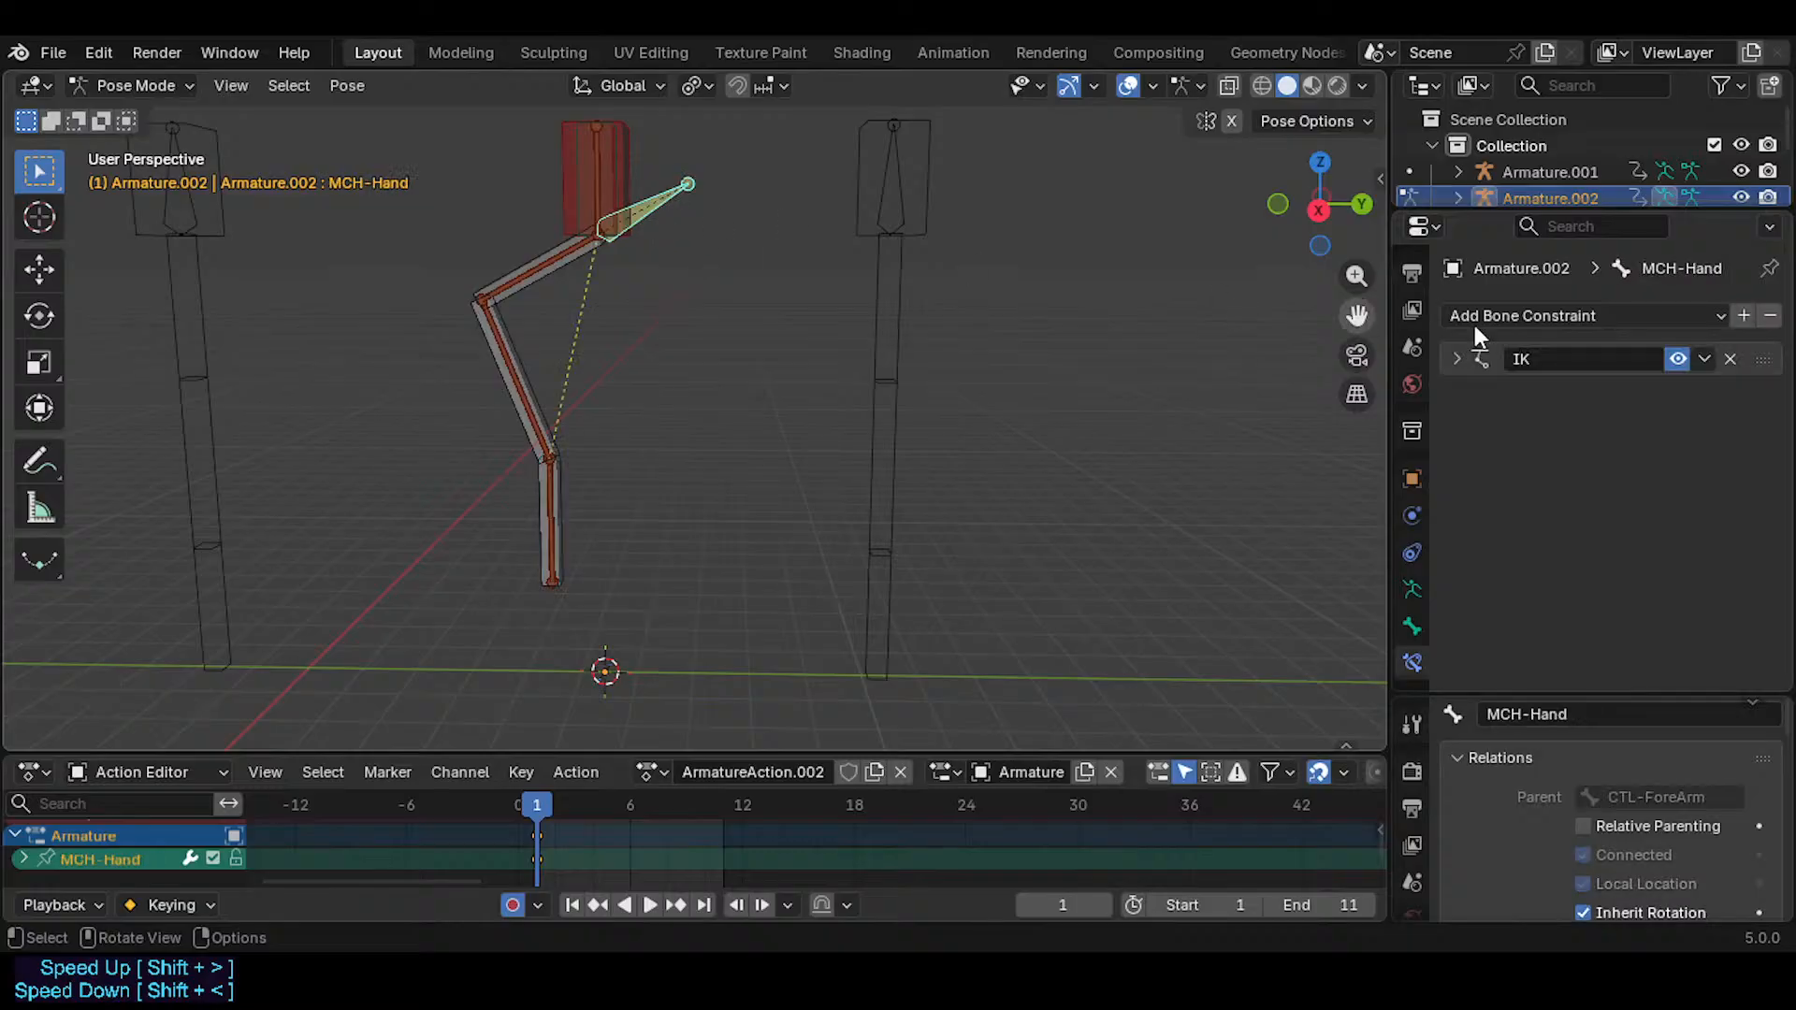
left_click(1450, 360)
left_click(581, 181)
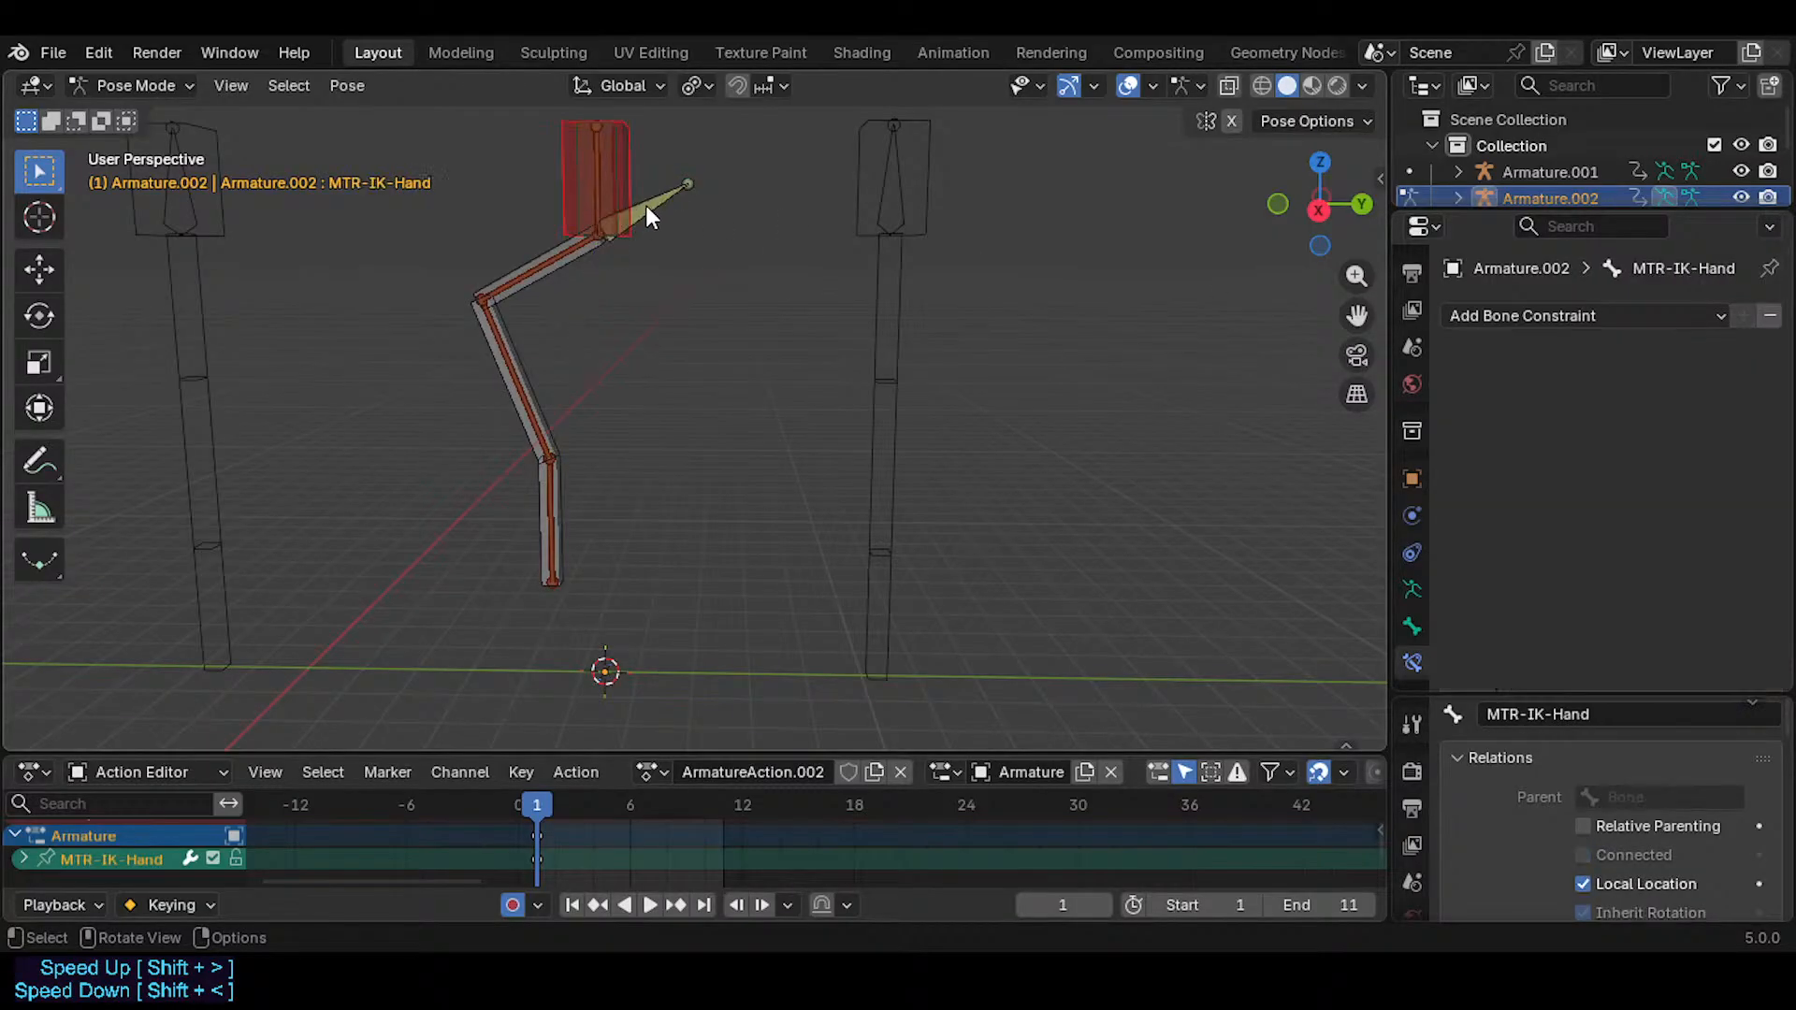
left_click(645, 205)
left_click(590, 177, "alt+shift")
left_click(575, 206)
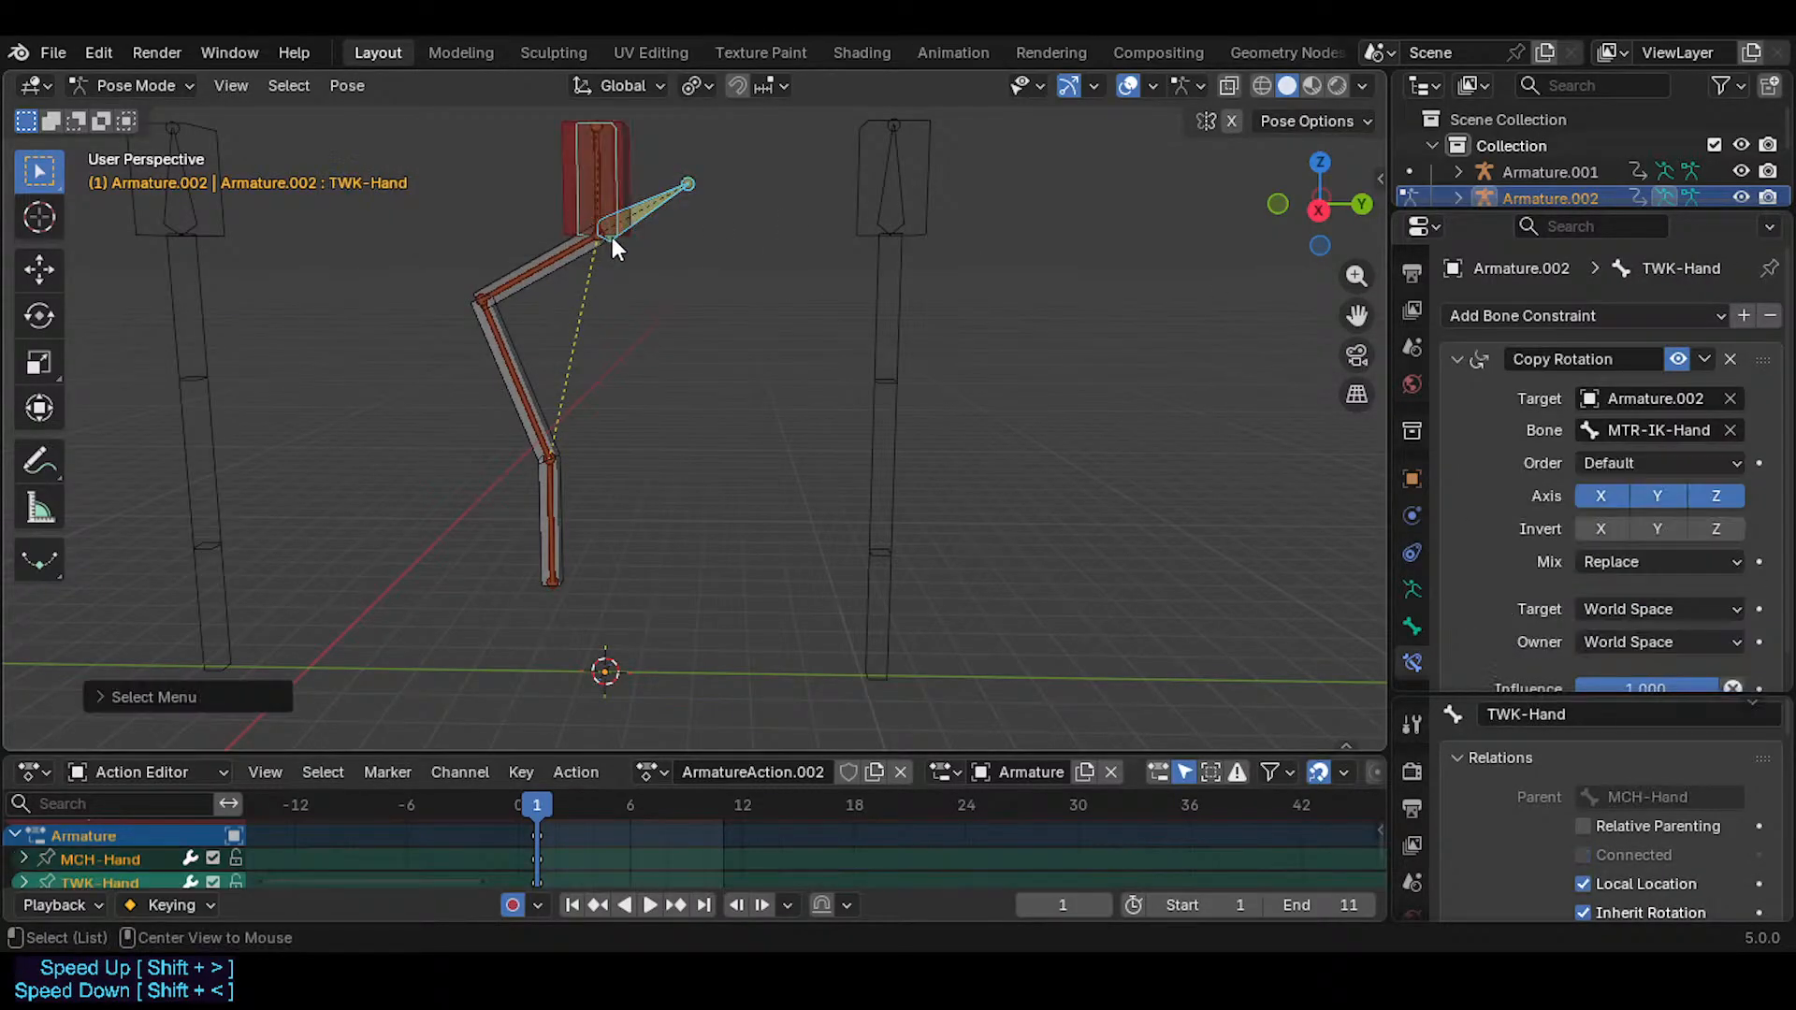
left_click(672, 208, "shift")
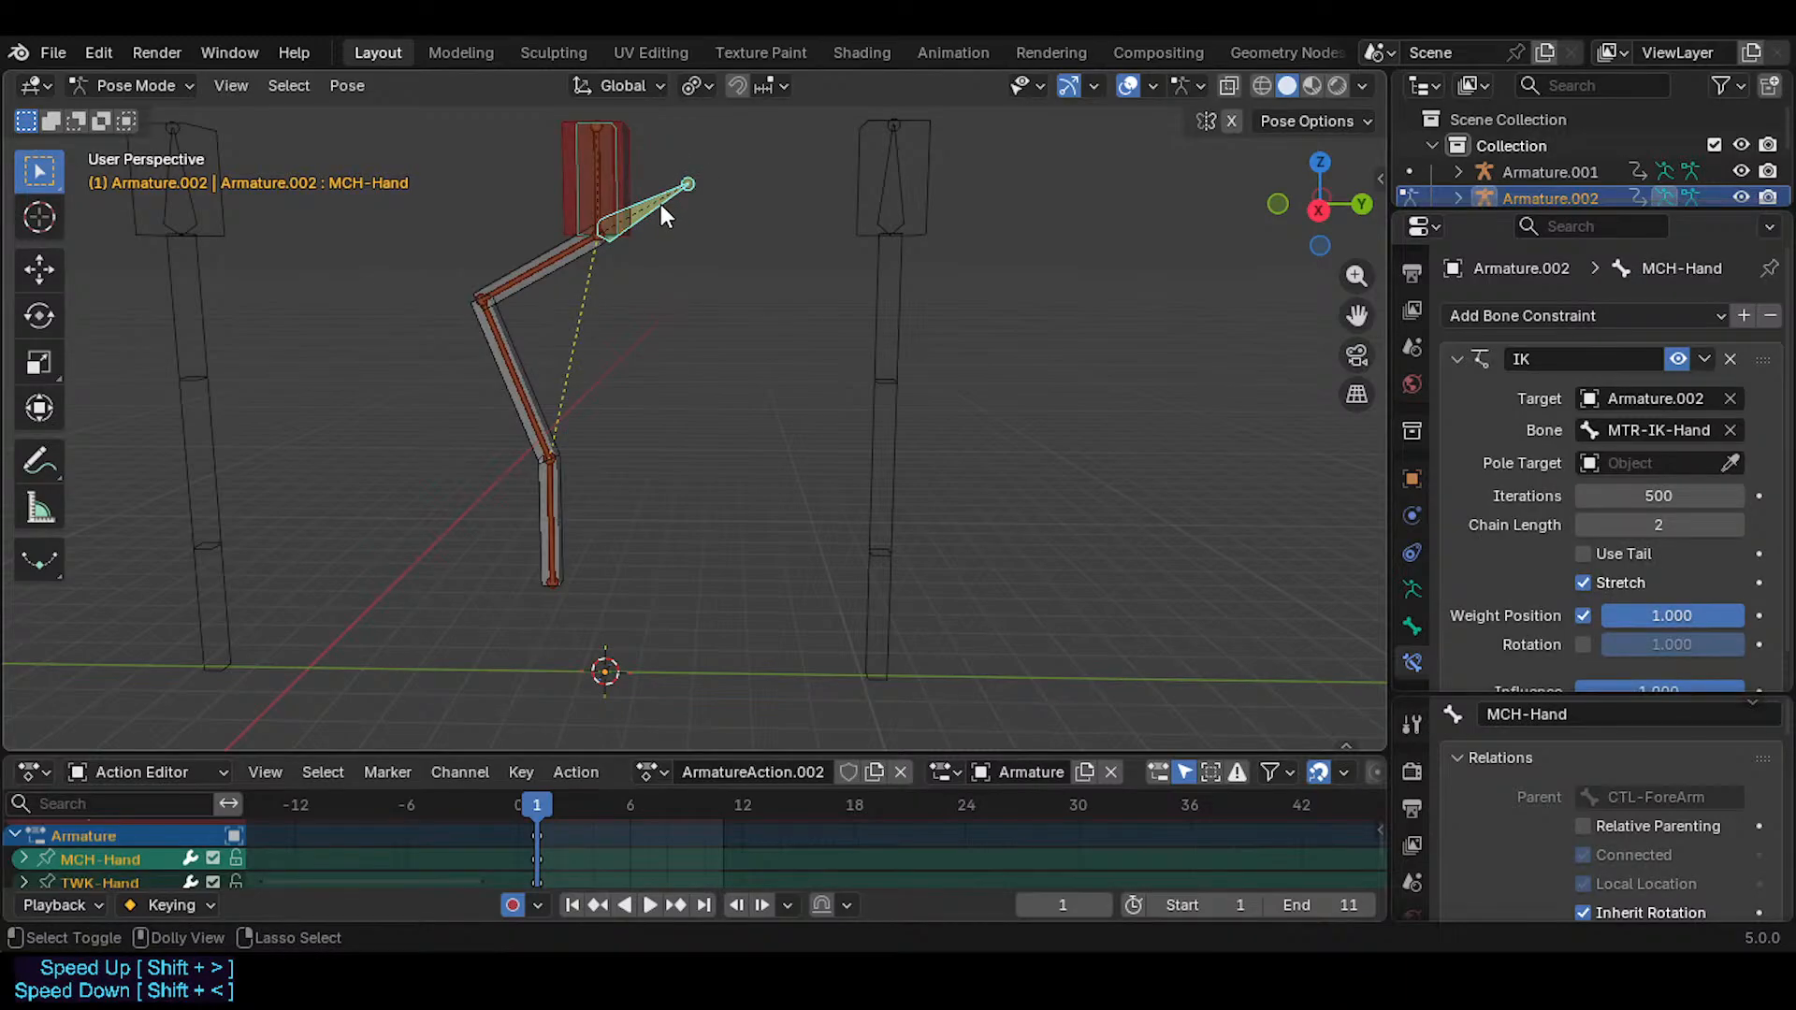
key("ctrl+shift+c")
left_click(621, 265)
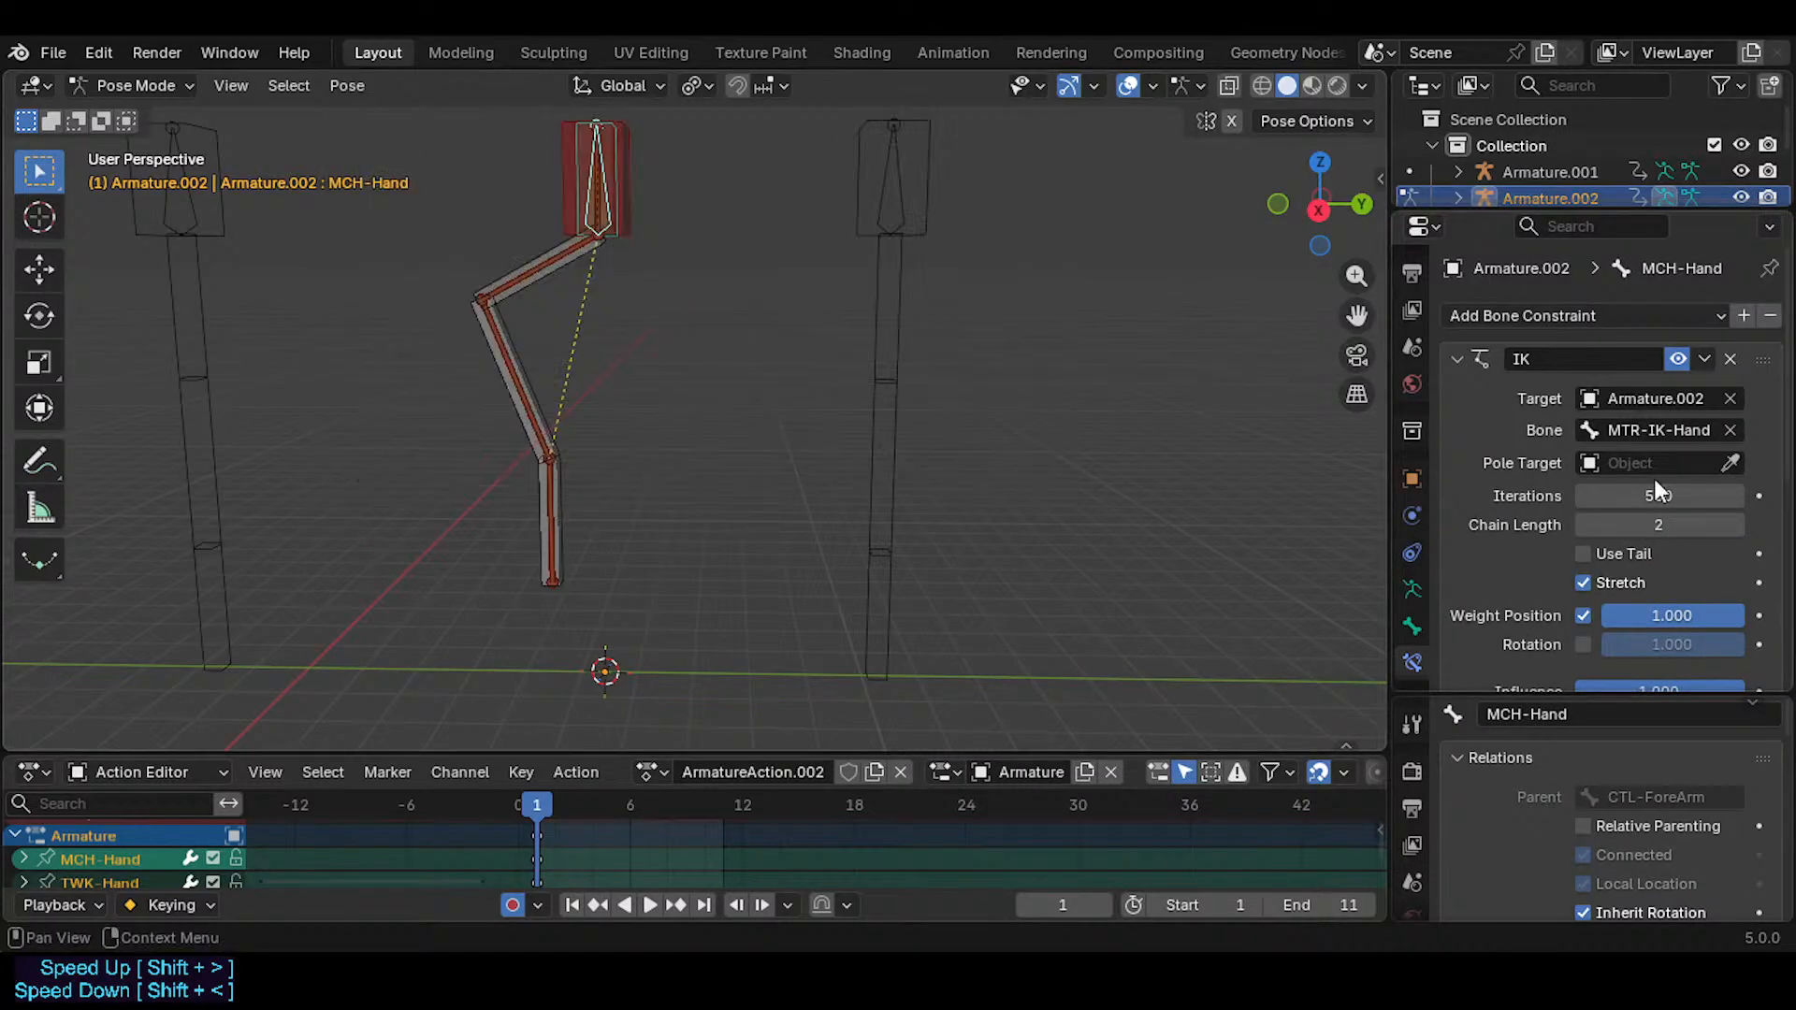
- Move MCH-Hand's Copy Transforms constraint above IK and set its target and owner spaces to Pose Space
left_click(1455, 353)
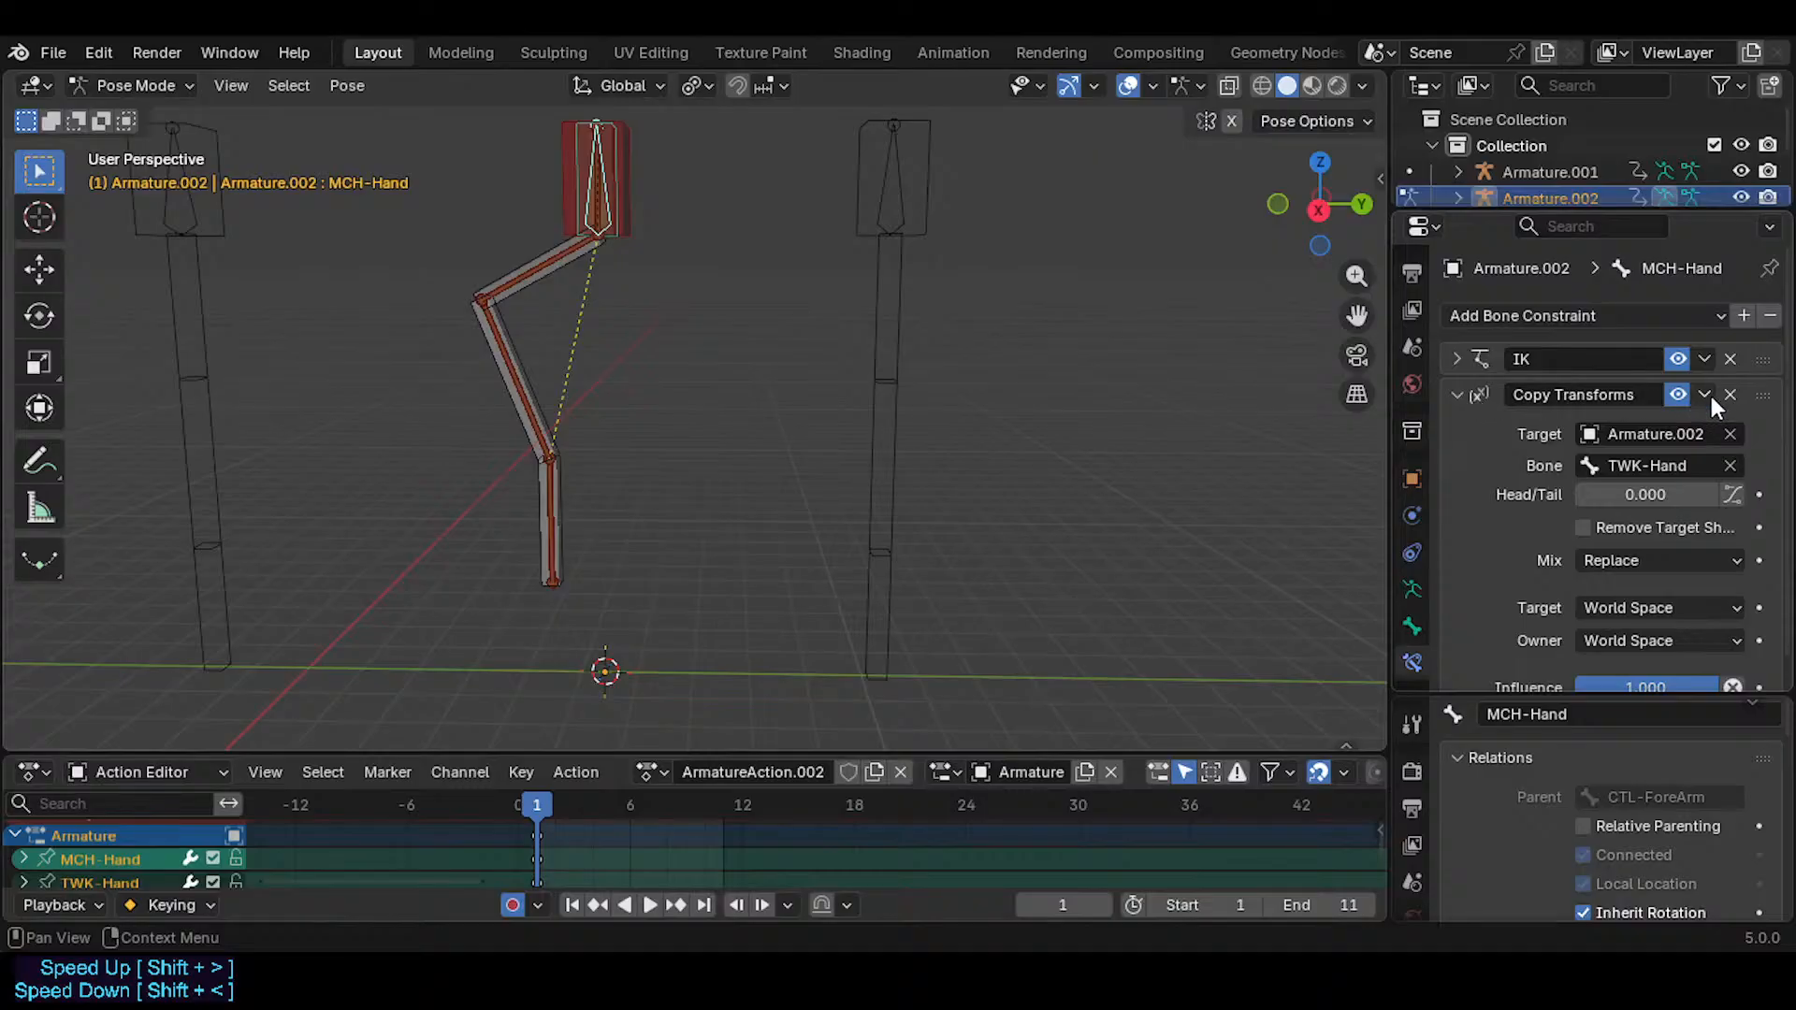
left_click_drag(1762, 394, 1765, 341)
left_click(1609, 568)
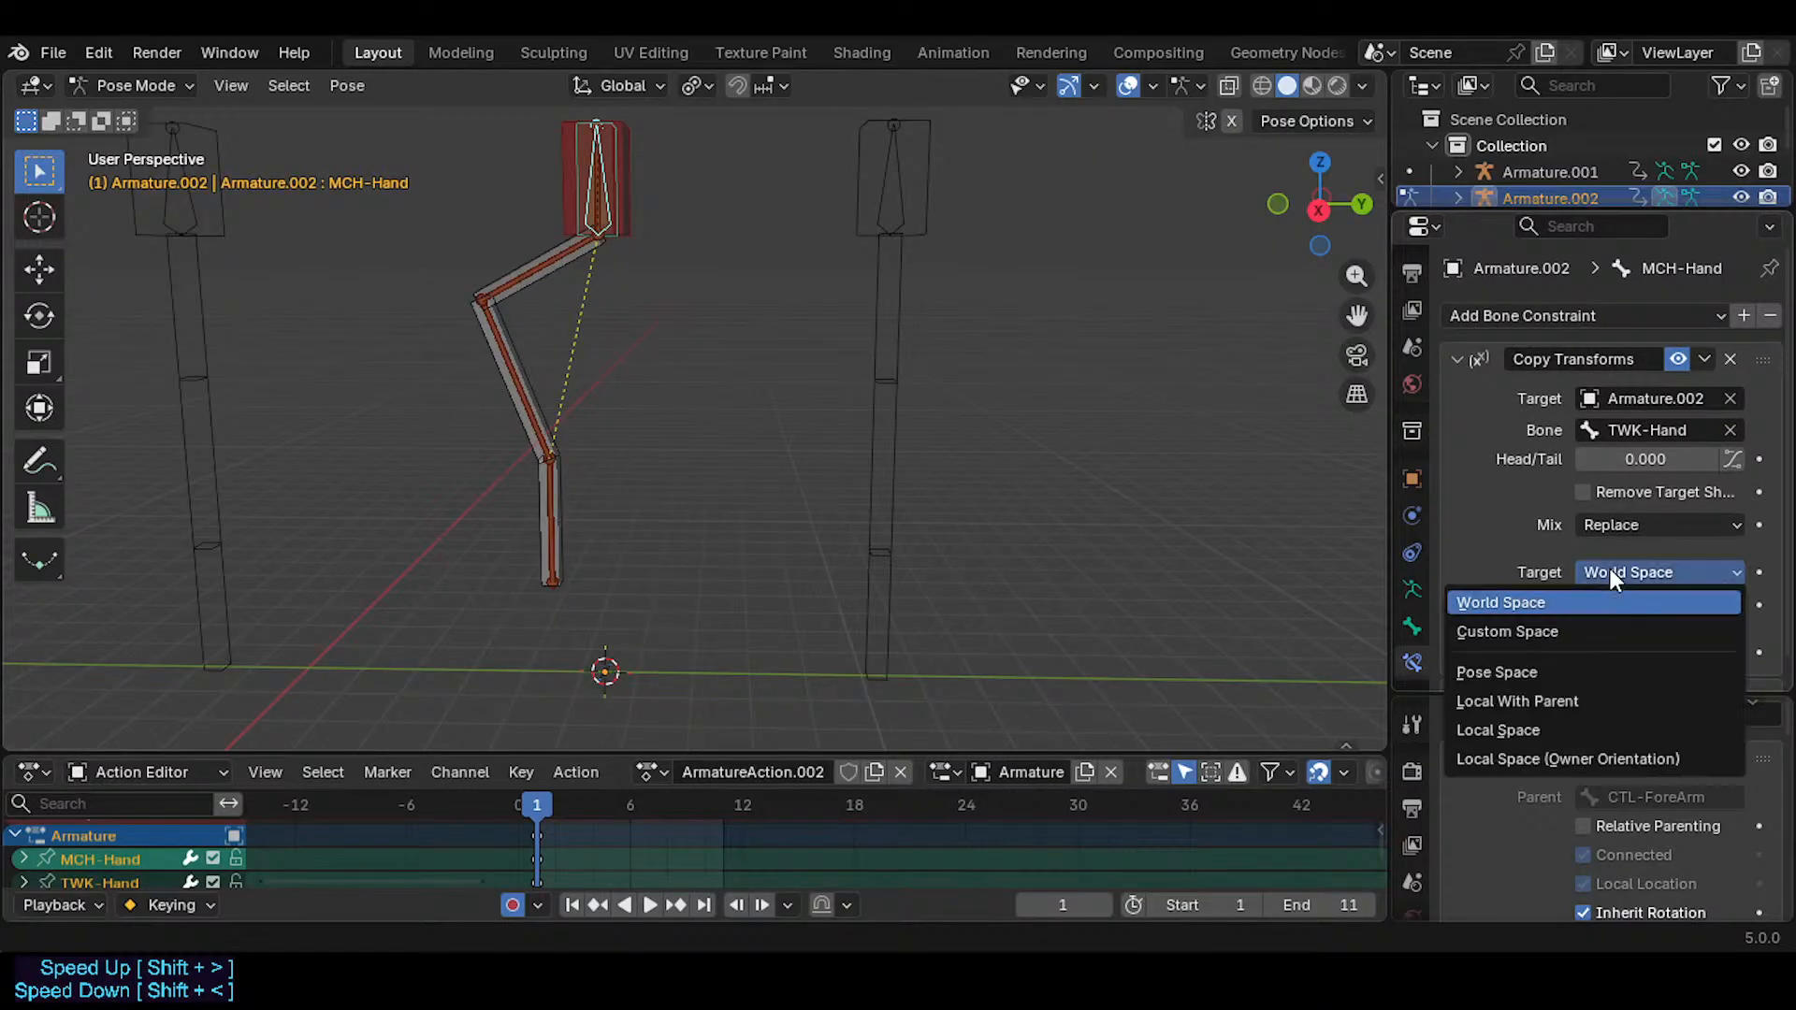
left_click(1544, 671)
left_click(1618, 603)
left_click(1597, 704)
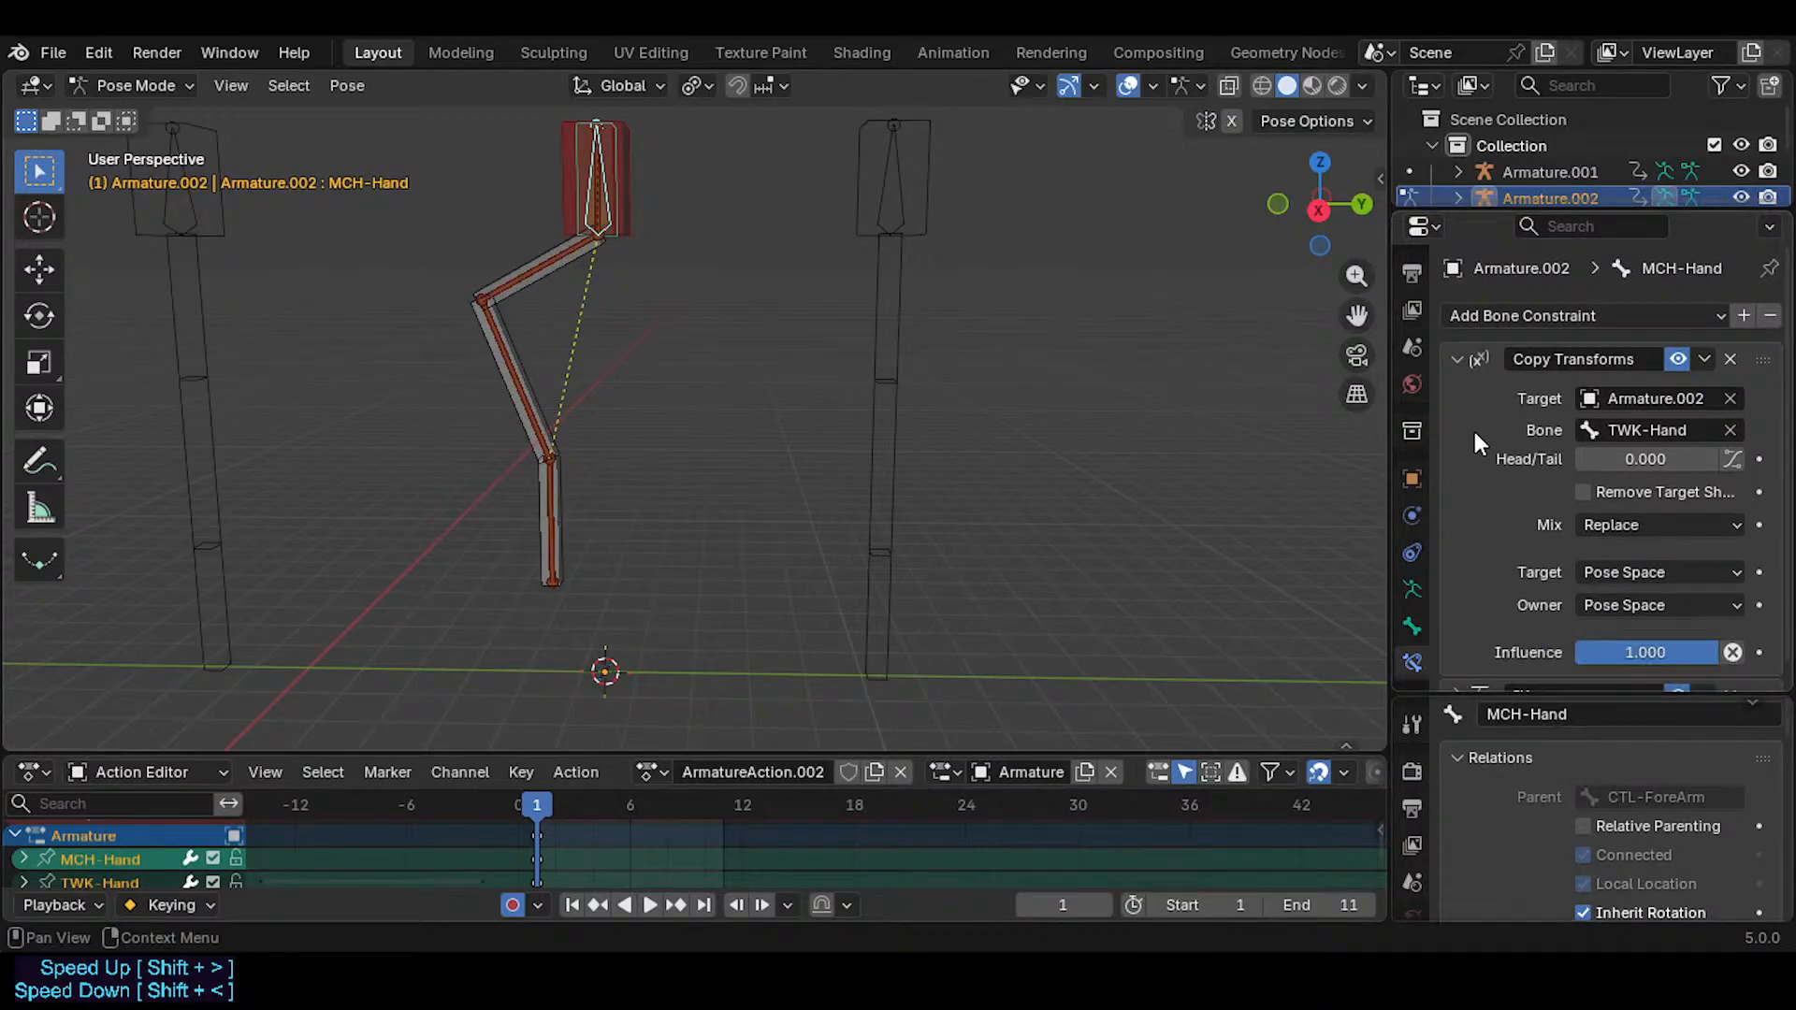
left_click(1456, 359)
left_click(636, 213)
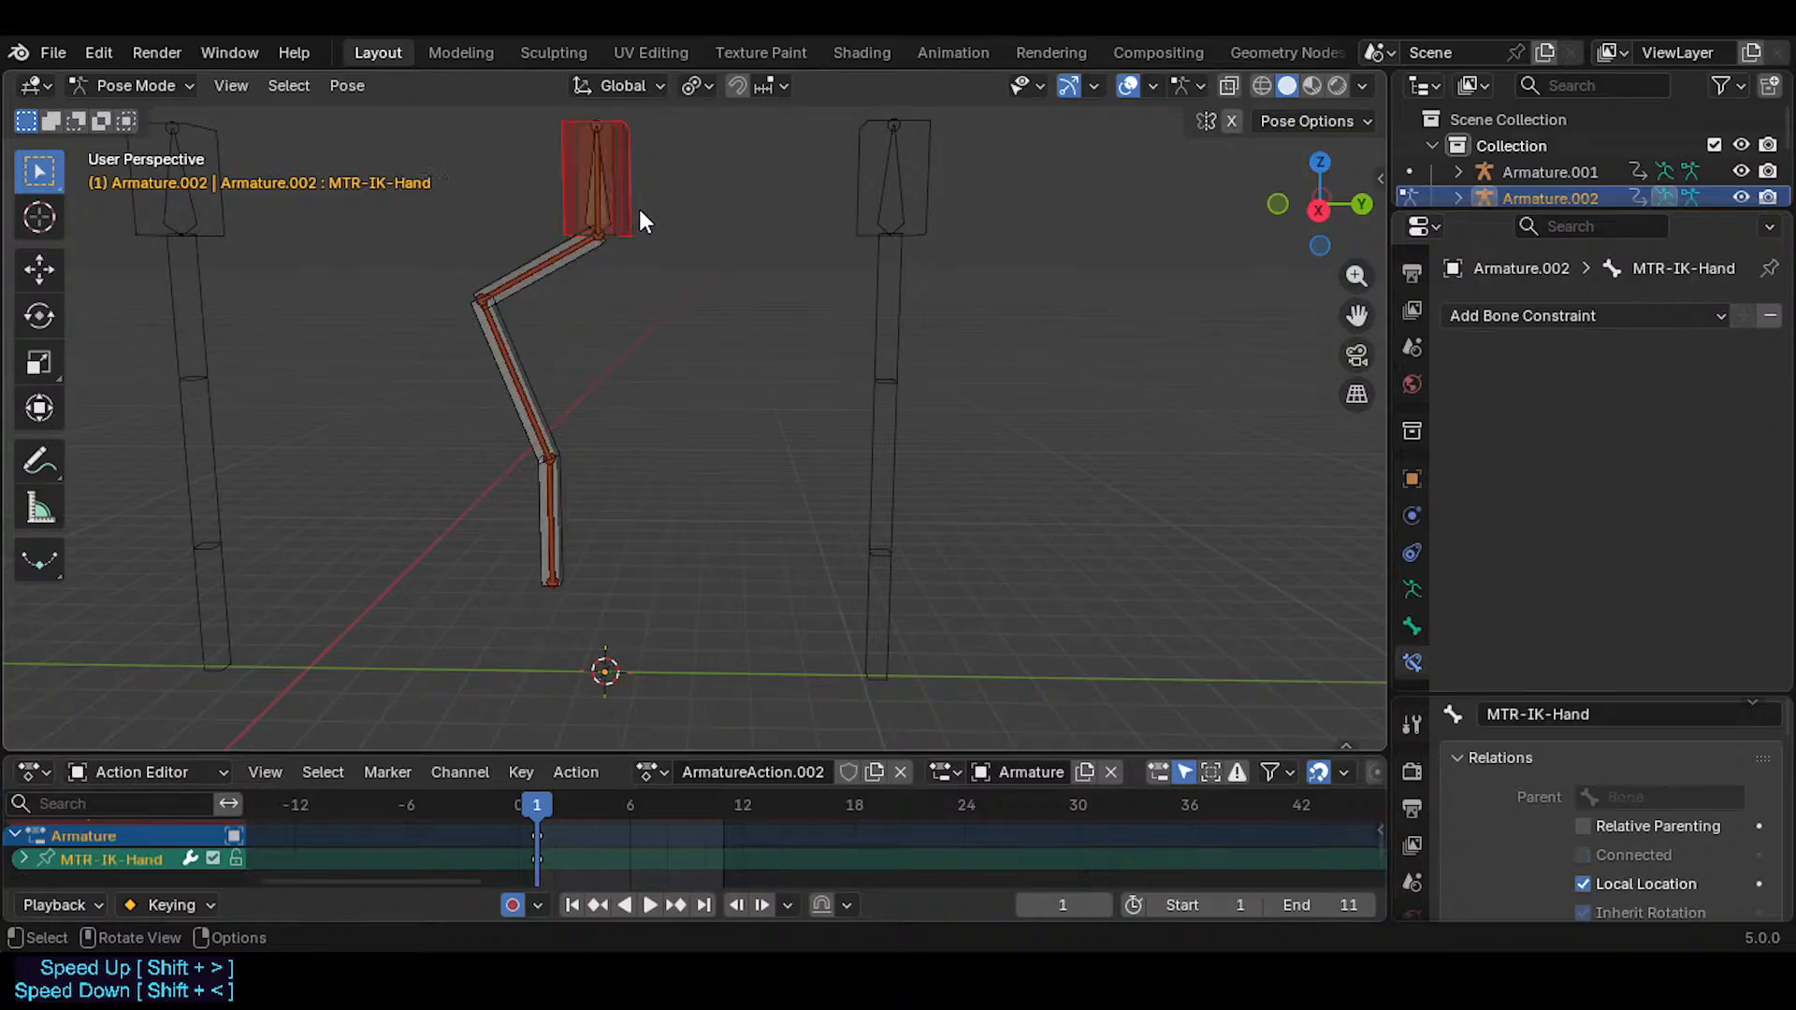
- Move the CTL-Shoulder bone around below the hand to test how the IK arm stretches and bends
left_click_drag(636, 213, 653, 262)
left_click(575, 541)
key("g")
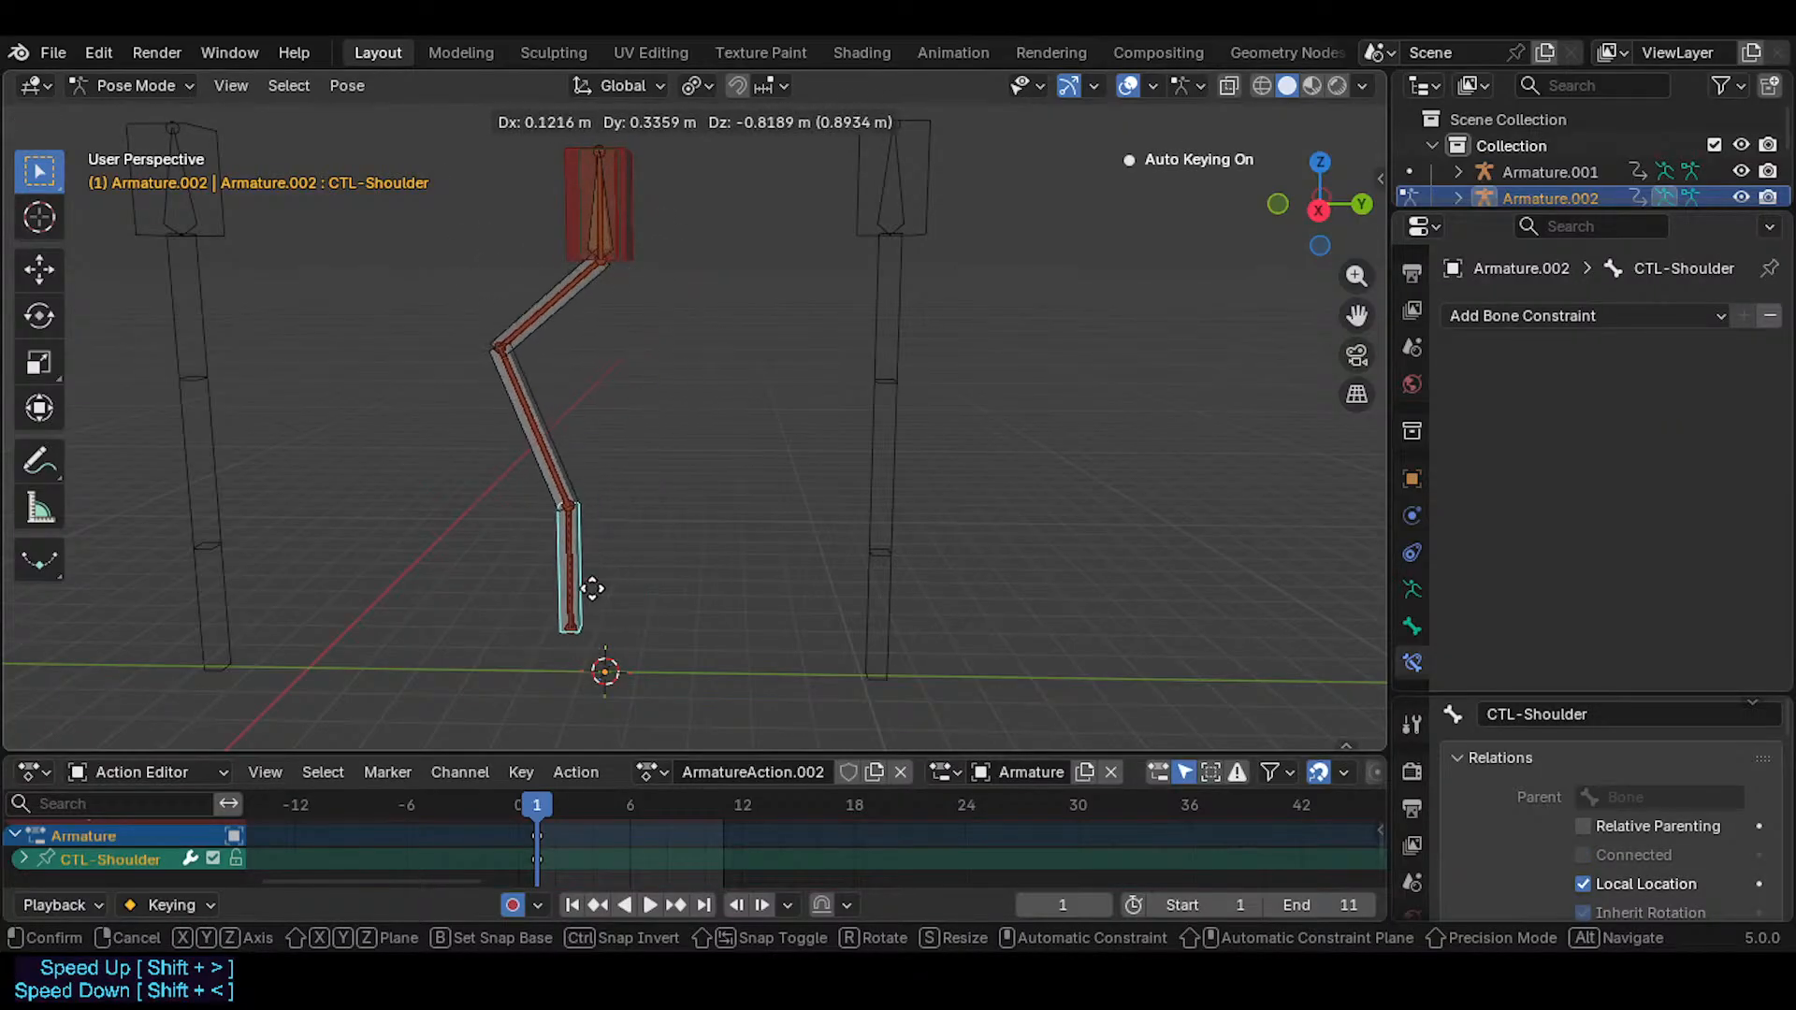
left_click(616, 599)
key("g")
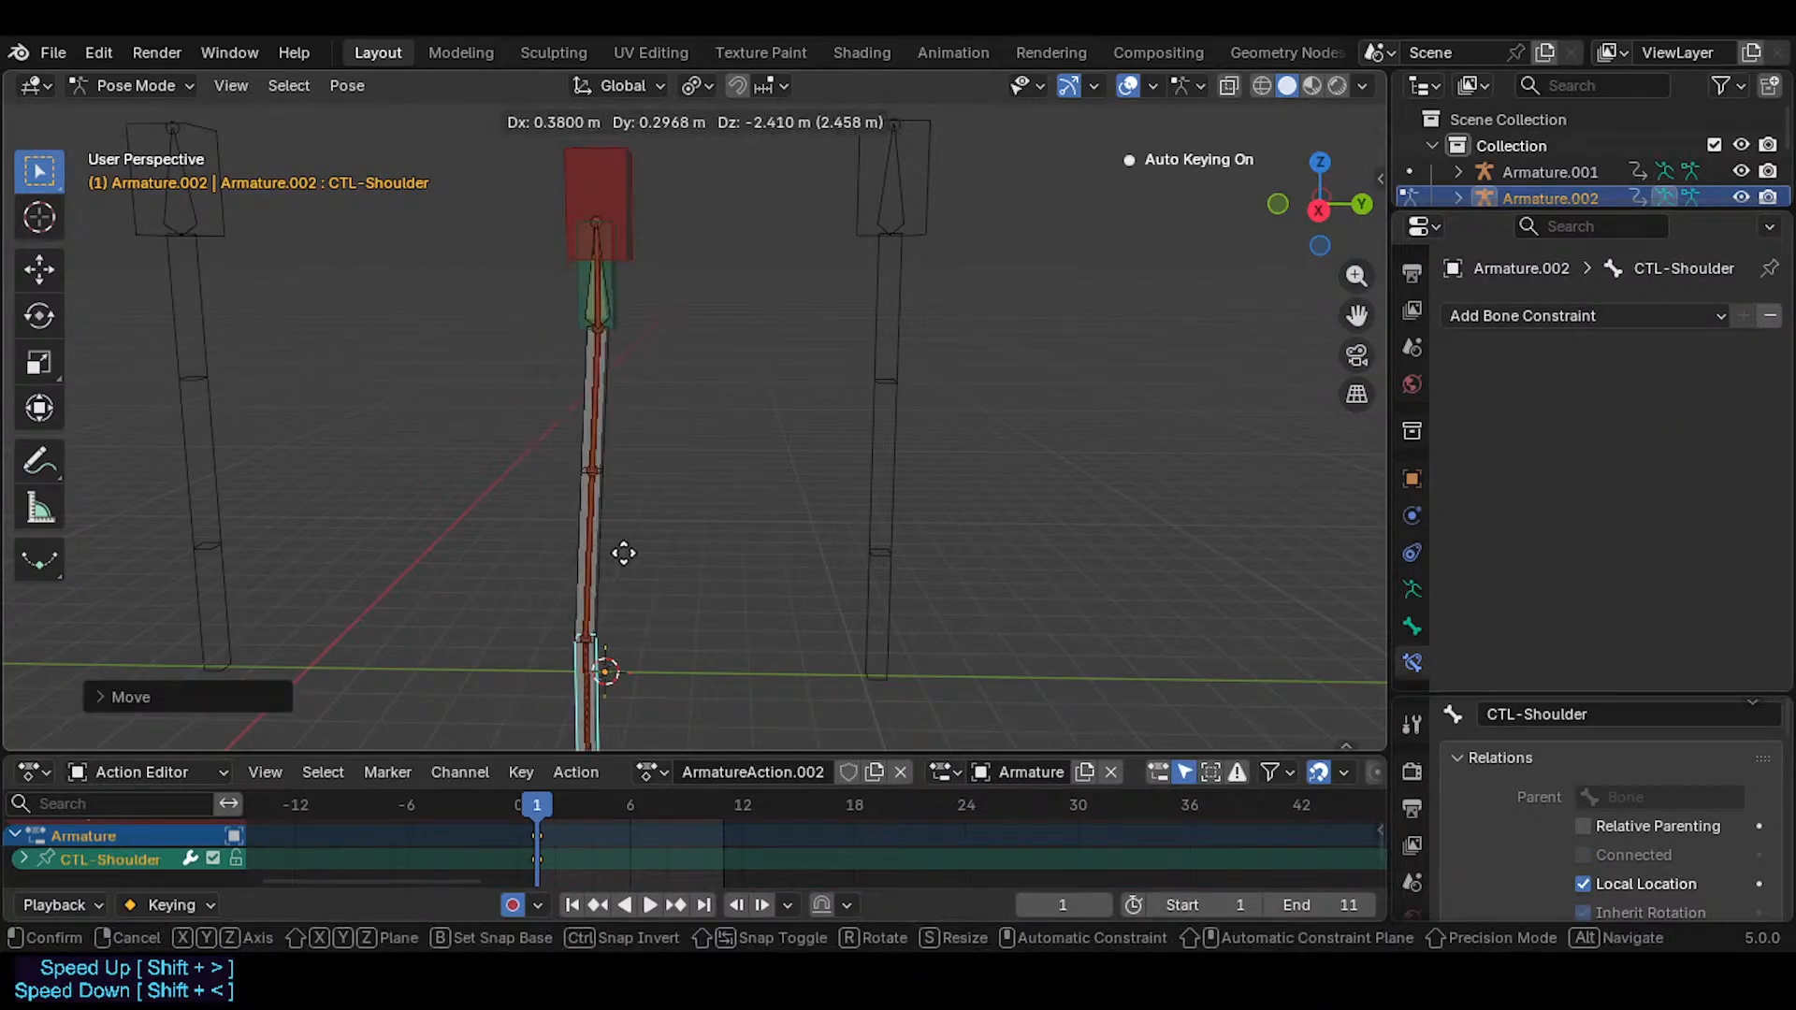
left_click(630, 421)
key("g")
left_click(479, 296)
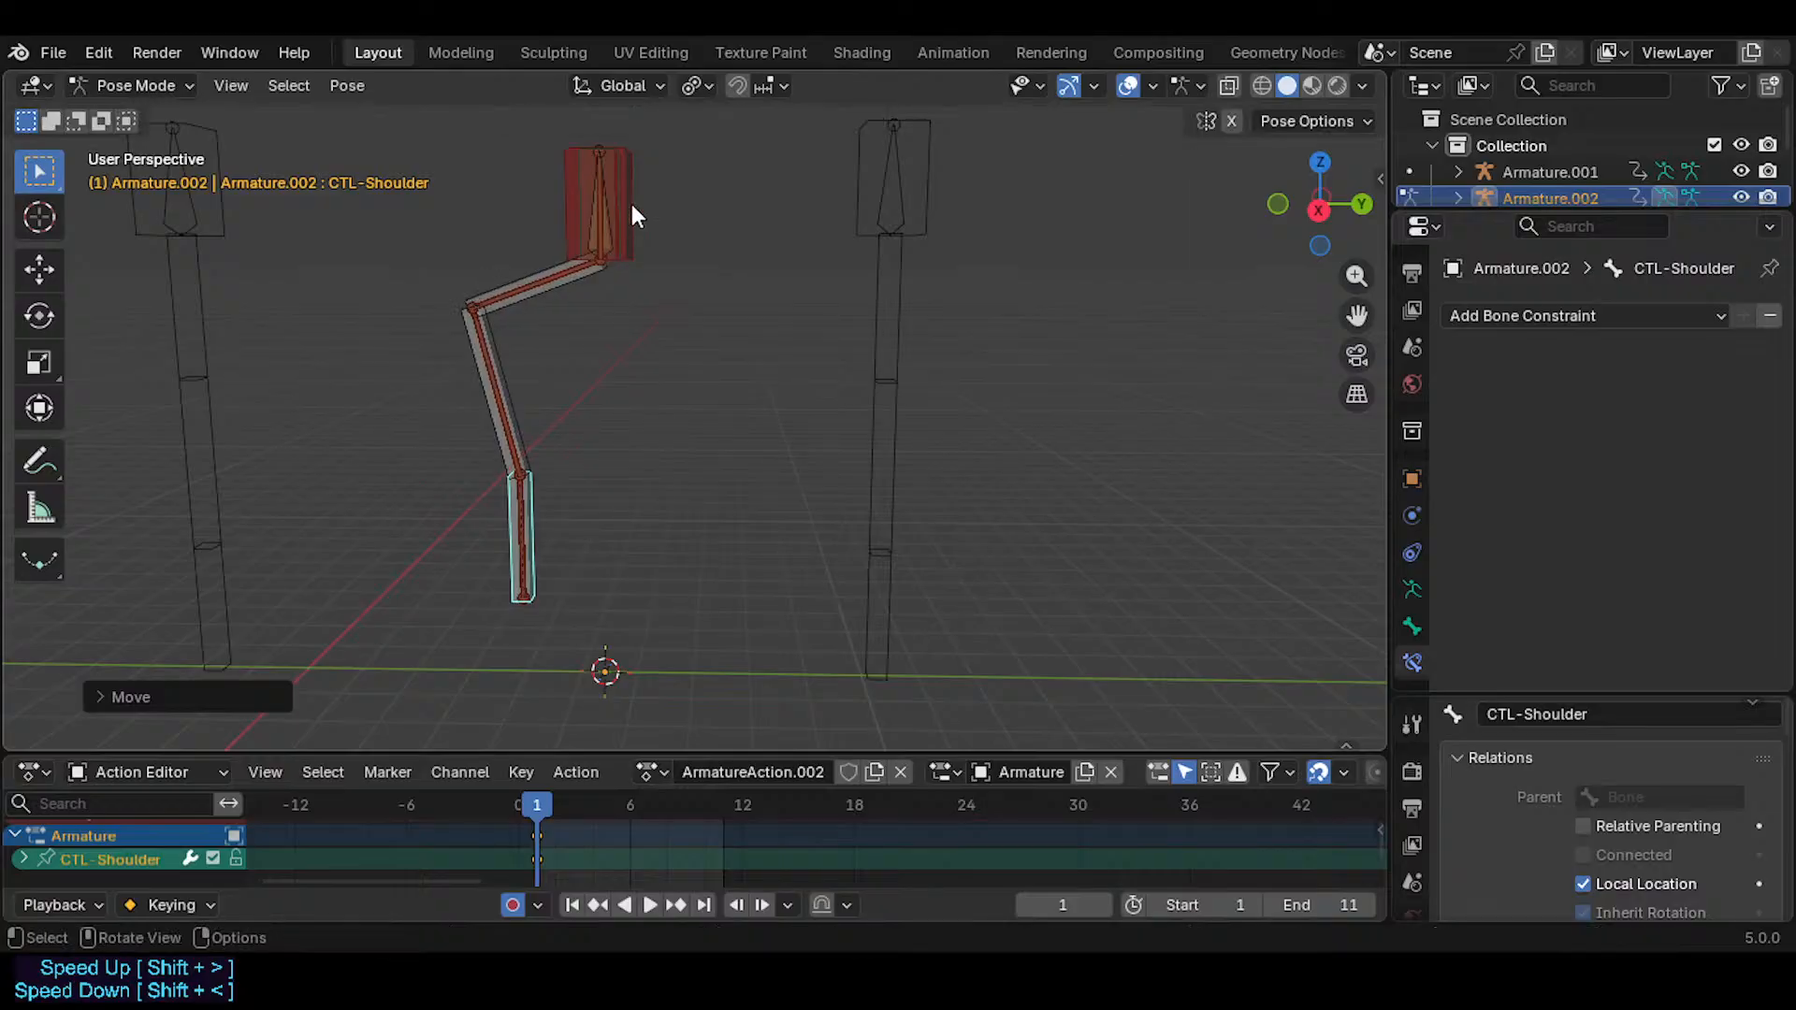
- Lower the MTR-IK-Hand bone beside the shoulder and rotate it until the hand points nearly horizontally
left_click(631, 203)
key("g")
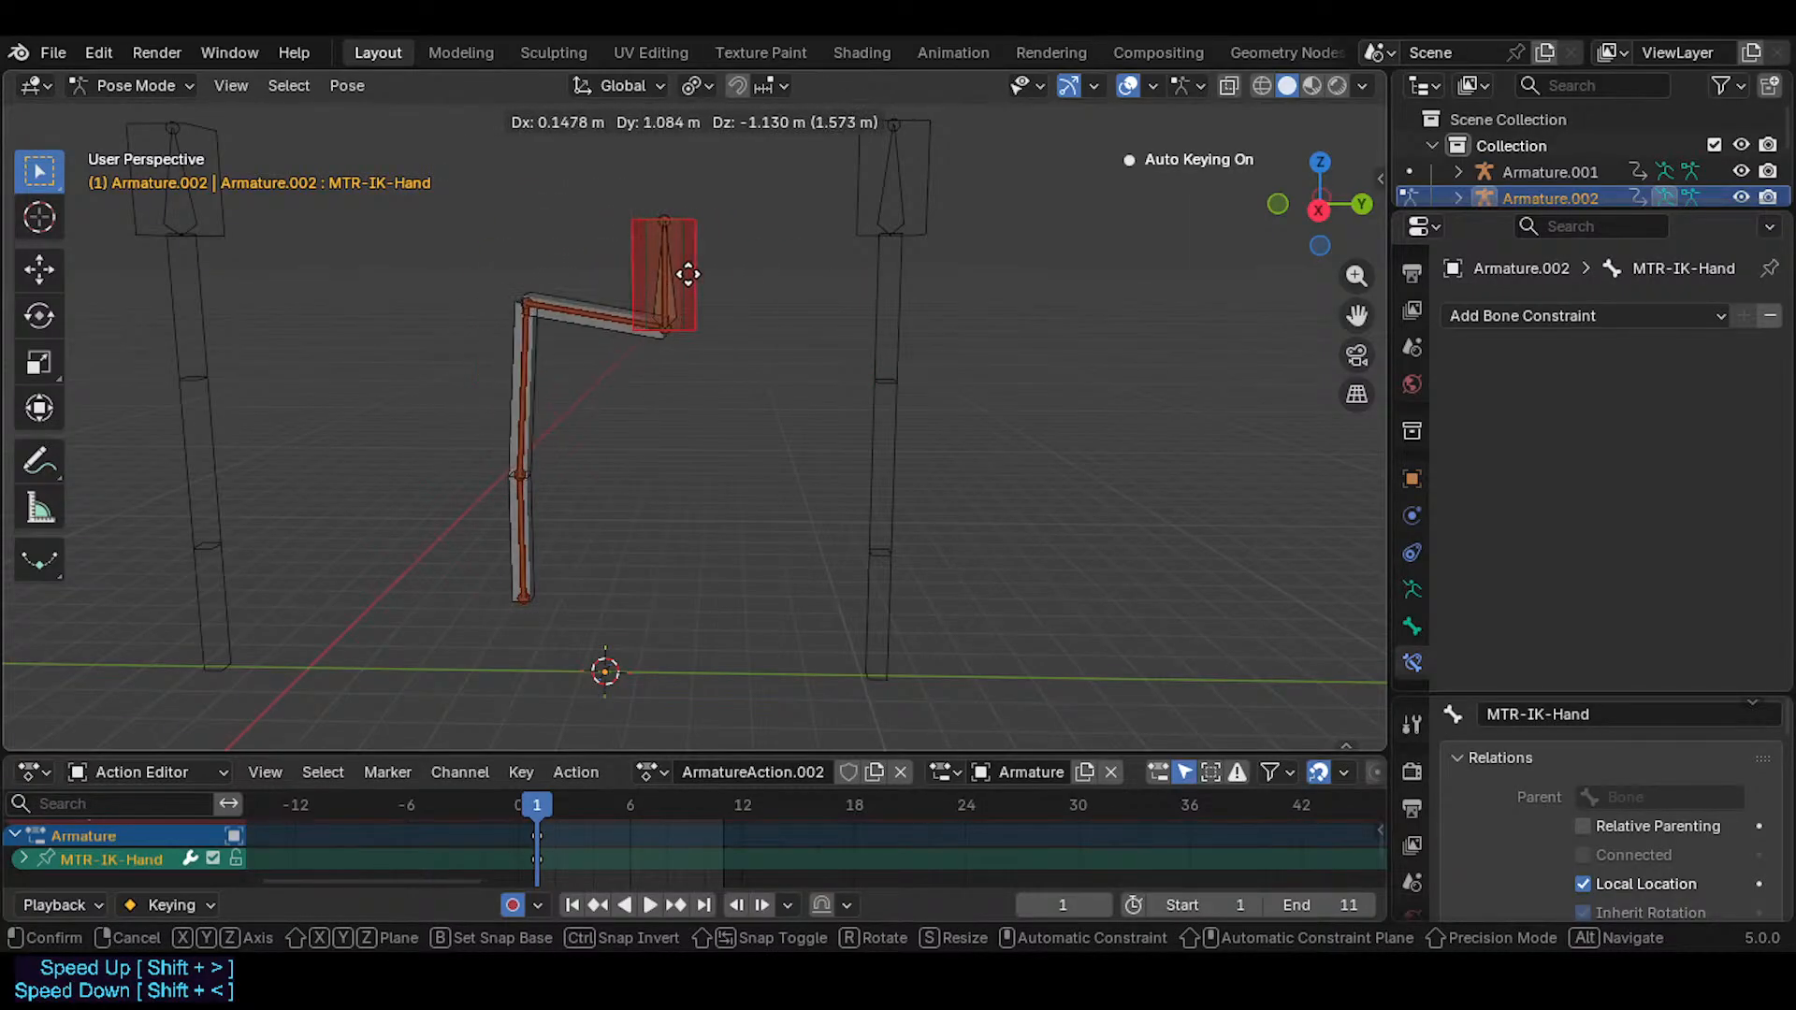
left_click(692, 276)
key("g")
key("r")
left_click(769, 373)
key("g")
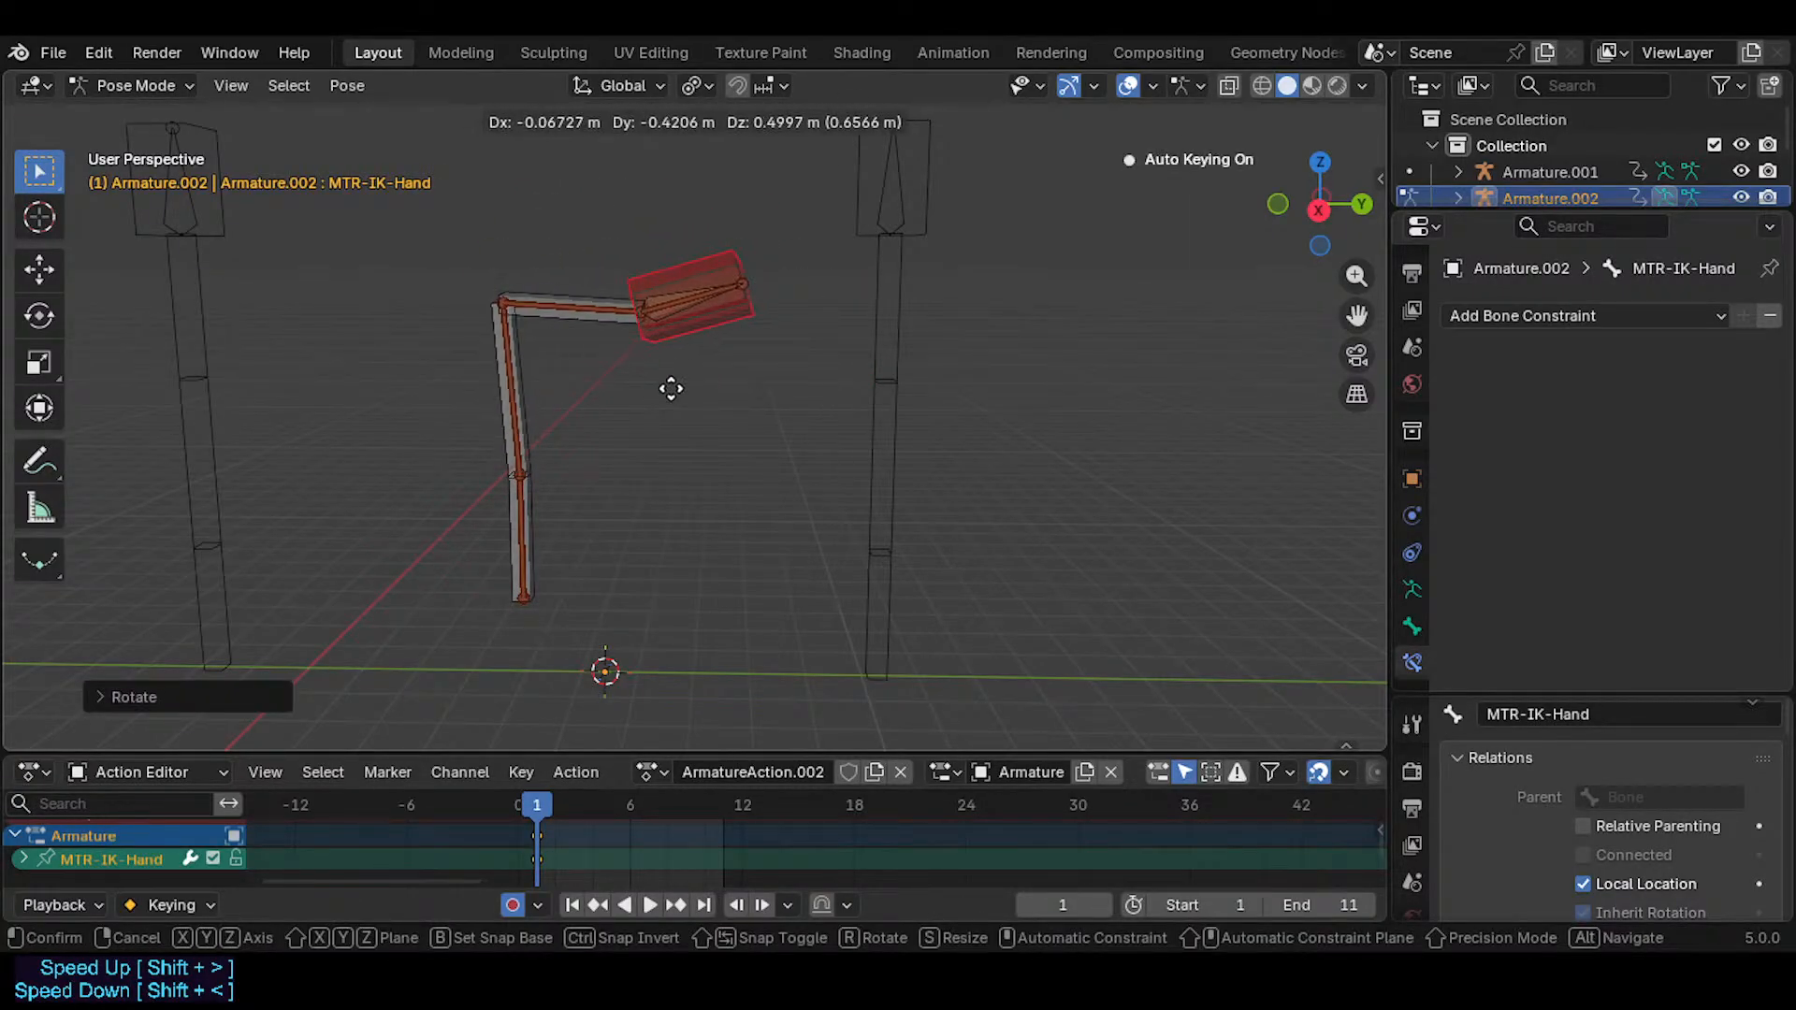
left_click(667, 372)
- Move the TWK-Hand bone out past the end of the red hand control and test rotating it
left_click(714, 287)
key("g")
left_click(810, 280)
key("r")
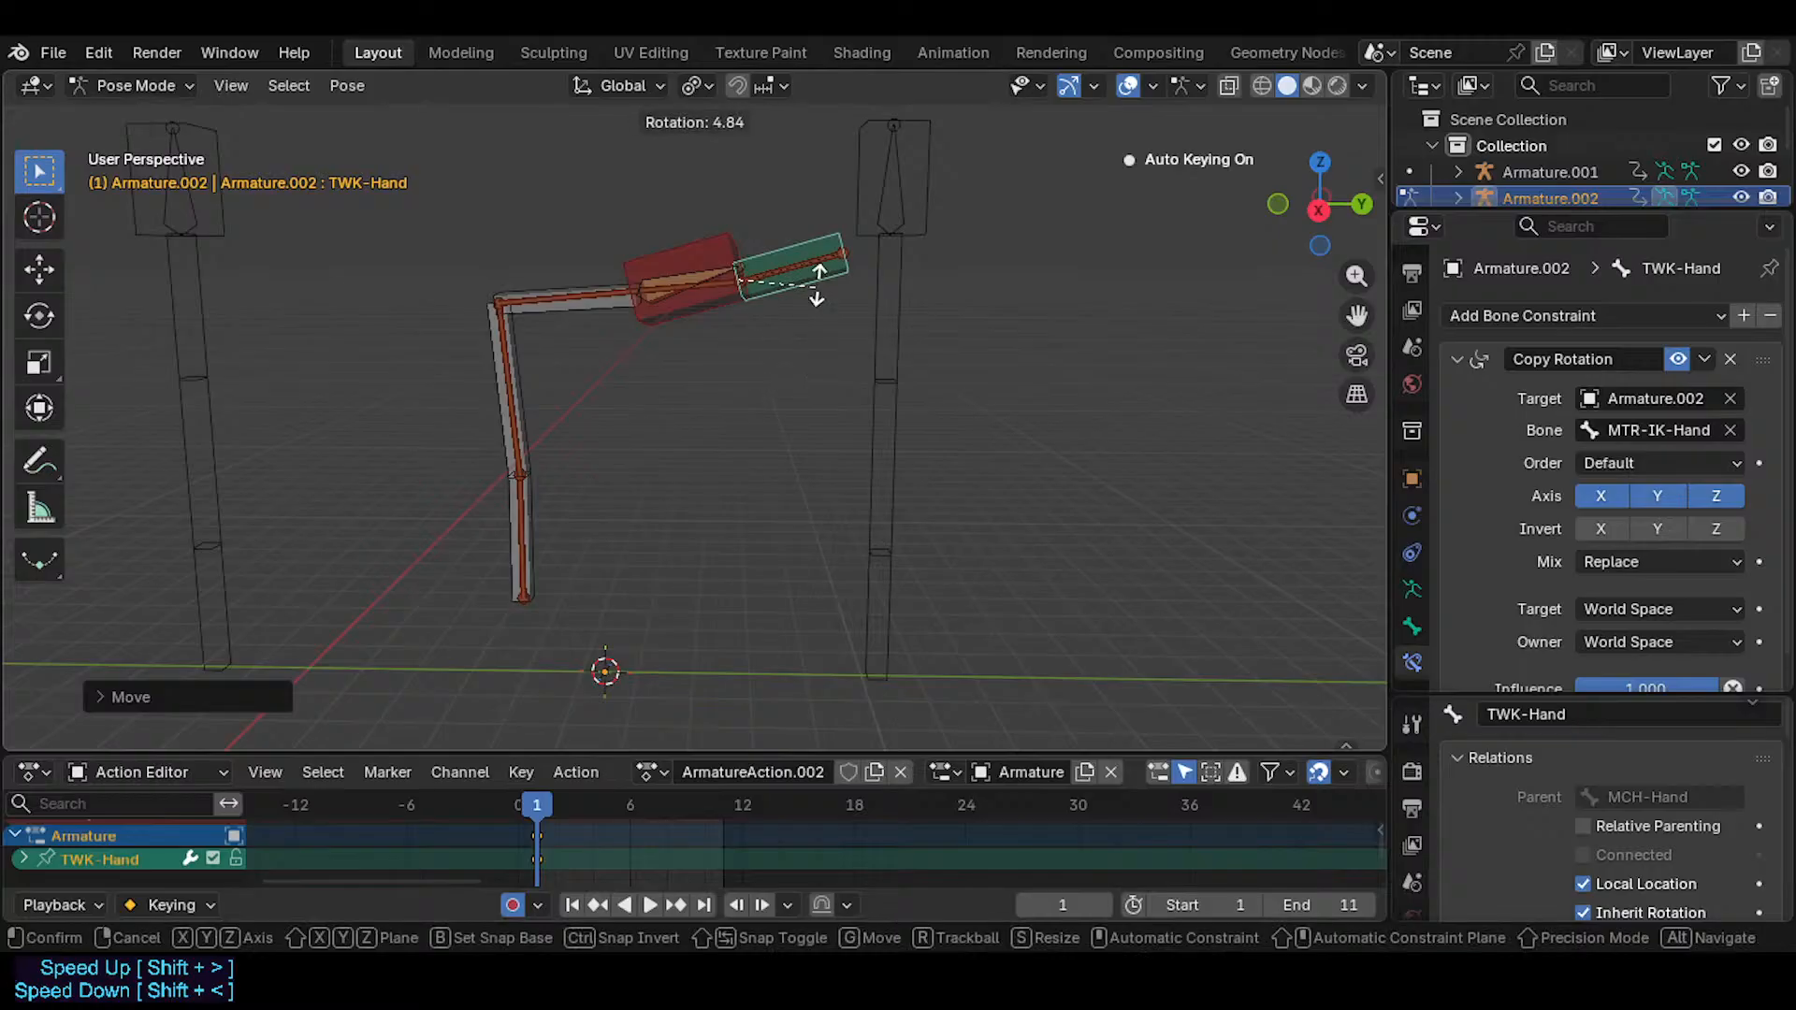
left_click(810, 283)
key("g")
left_click(741, 314)
- Raise the TWK-Hand bone above the MTR-IK-Hand control and test its rotation in the offset position
key("g")
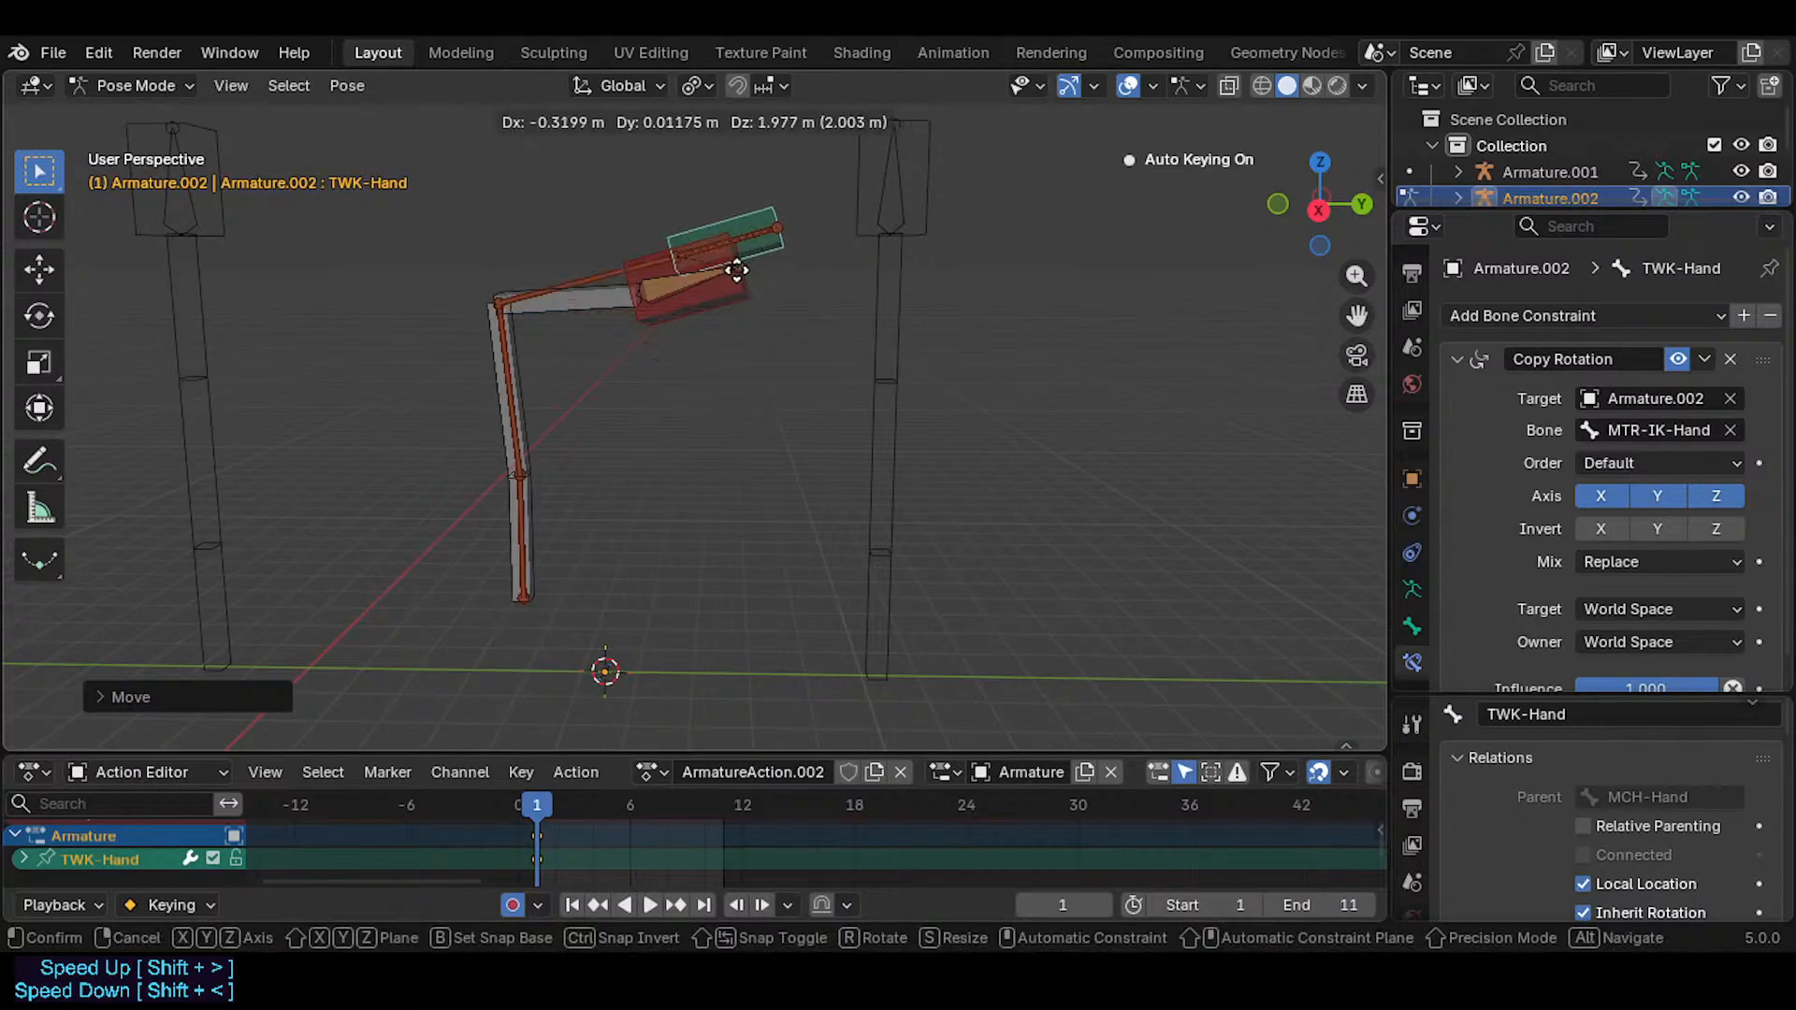
left_click(735, 248)
key("g")
left_click(683, 210)
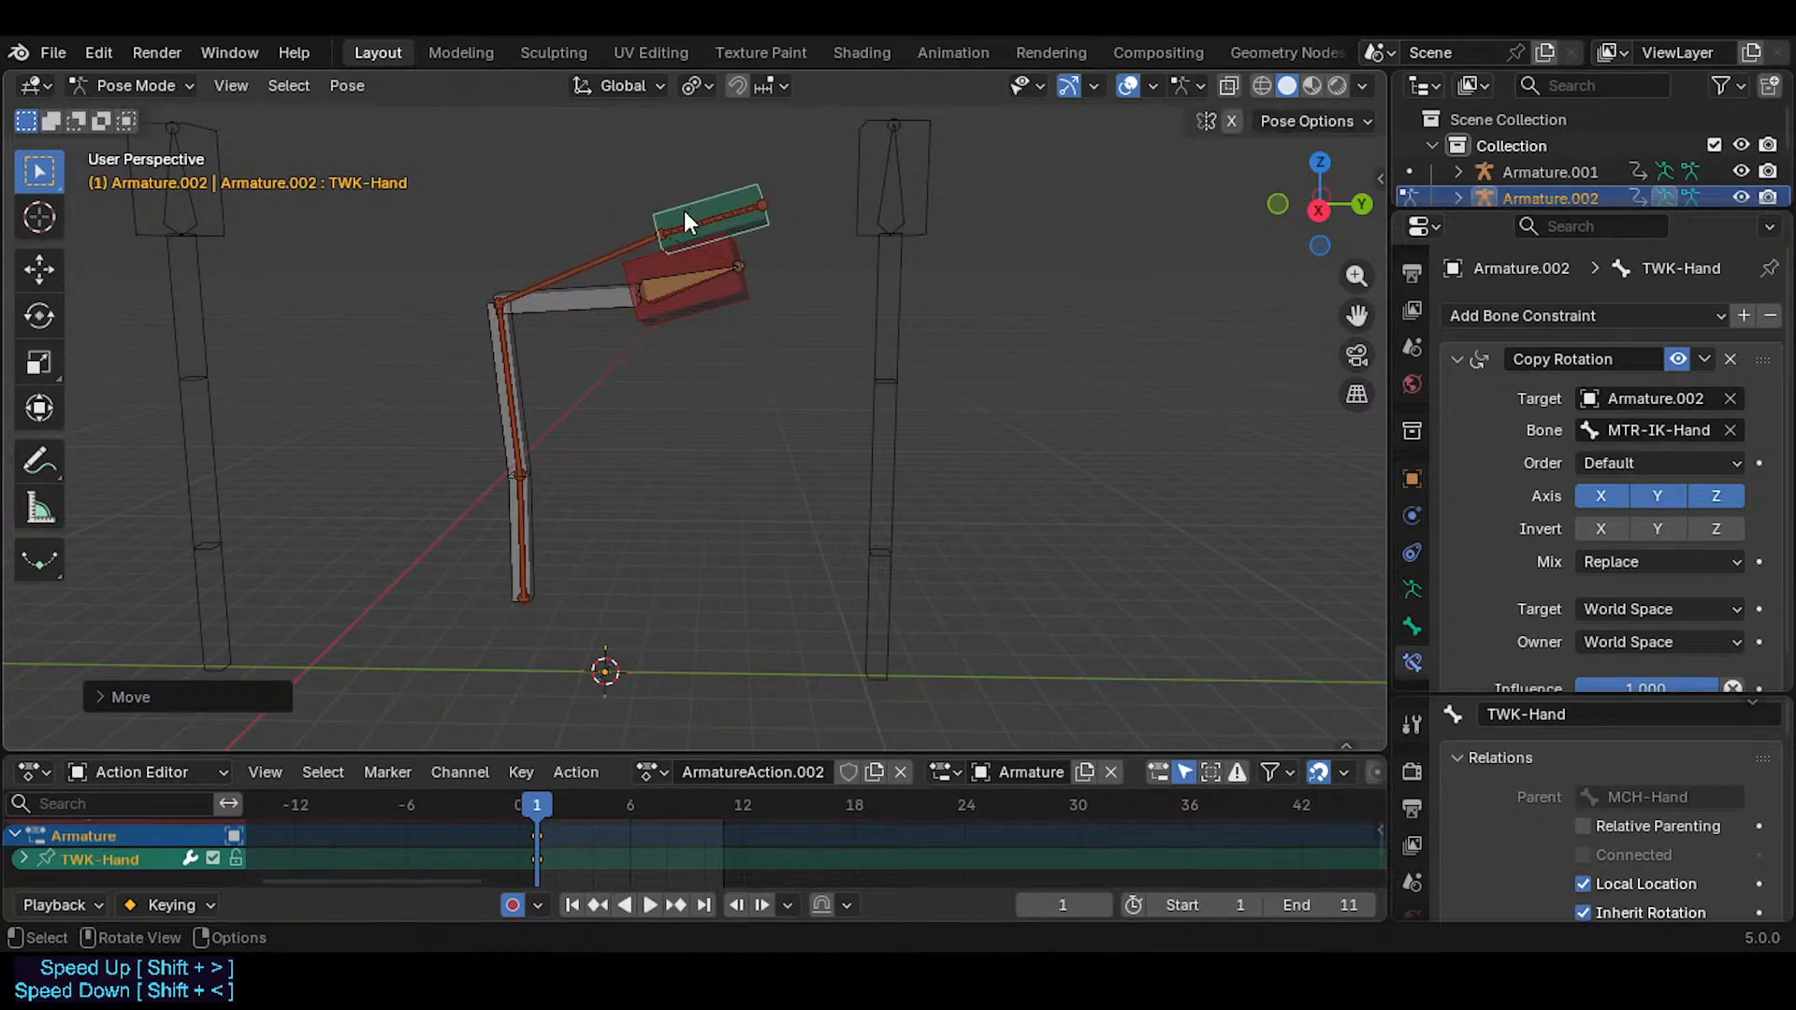
key("g")
left_click(735, 195)
key("g")
key("r")
left_click(756, 217)
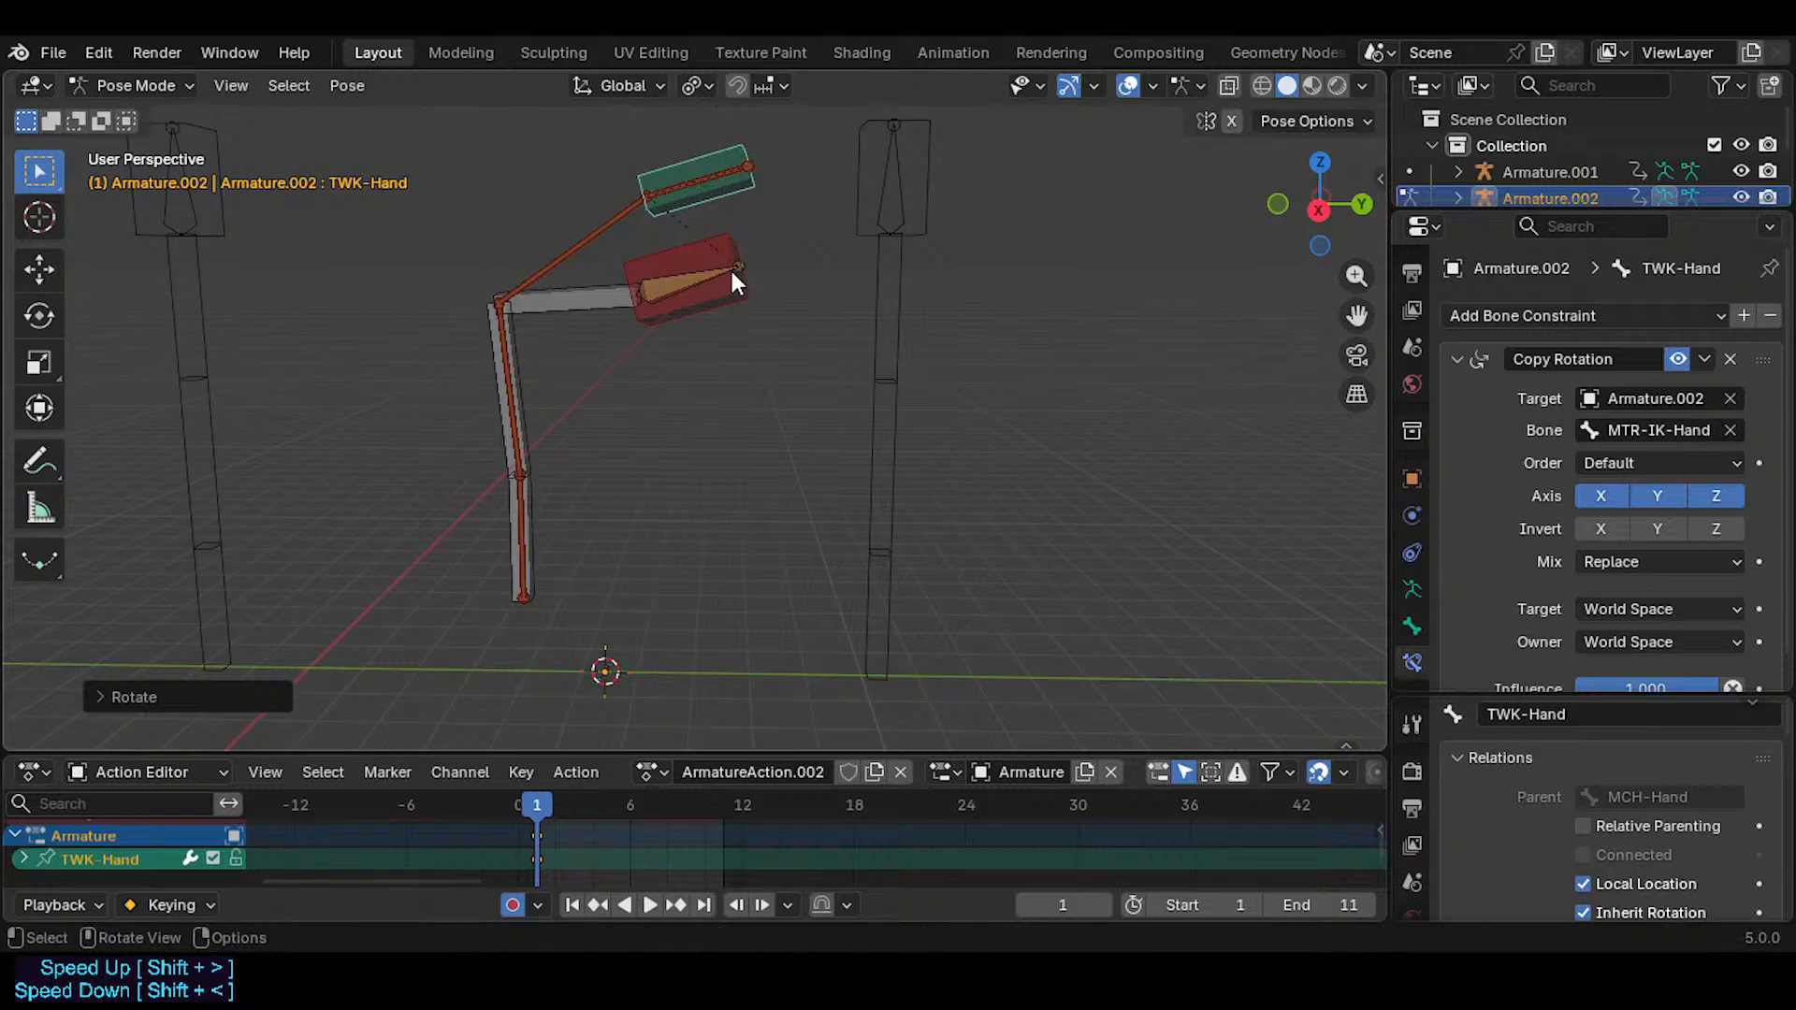
- Shift the MTR-IK-Hand bone to test whether the offset TWK-Hand follows it
left_click(730, 266)
key("g")
left_click(752, 210)
- Set the Mix mode of TWK-Hand's Copy Rotation constraint to Before Original
left_click(752, 210)
left_click(1616, 564)
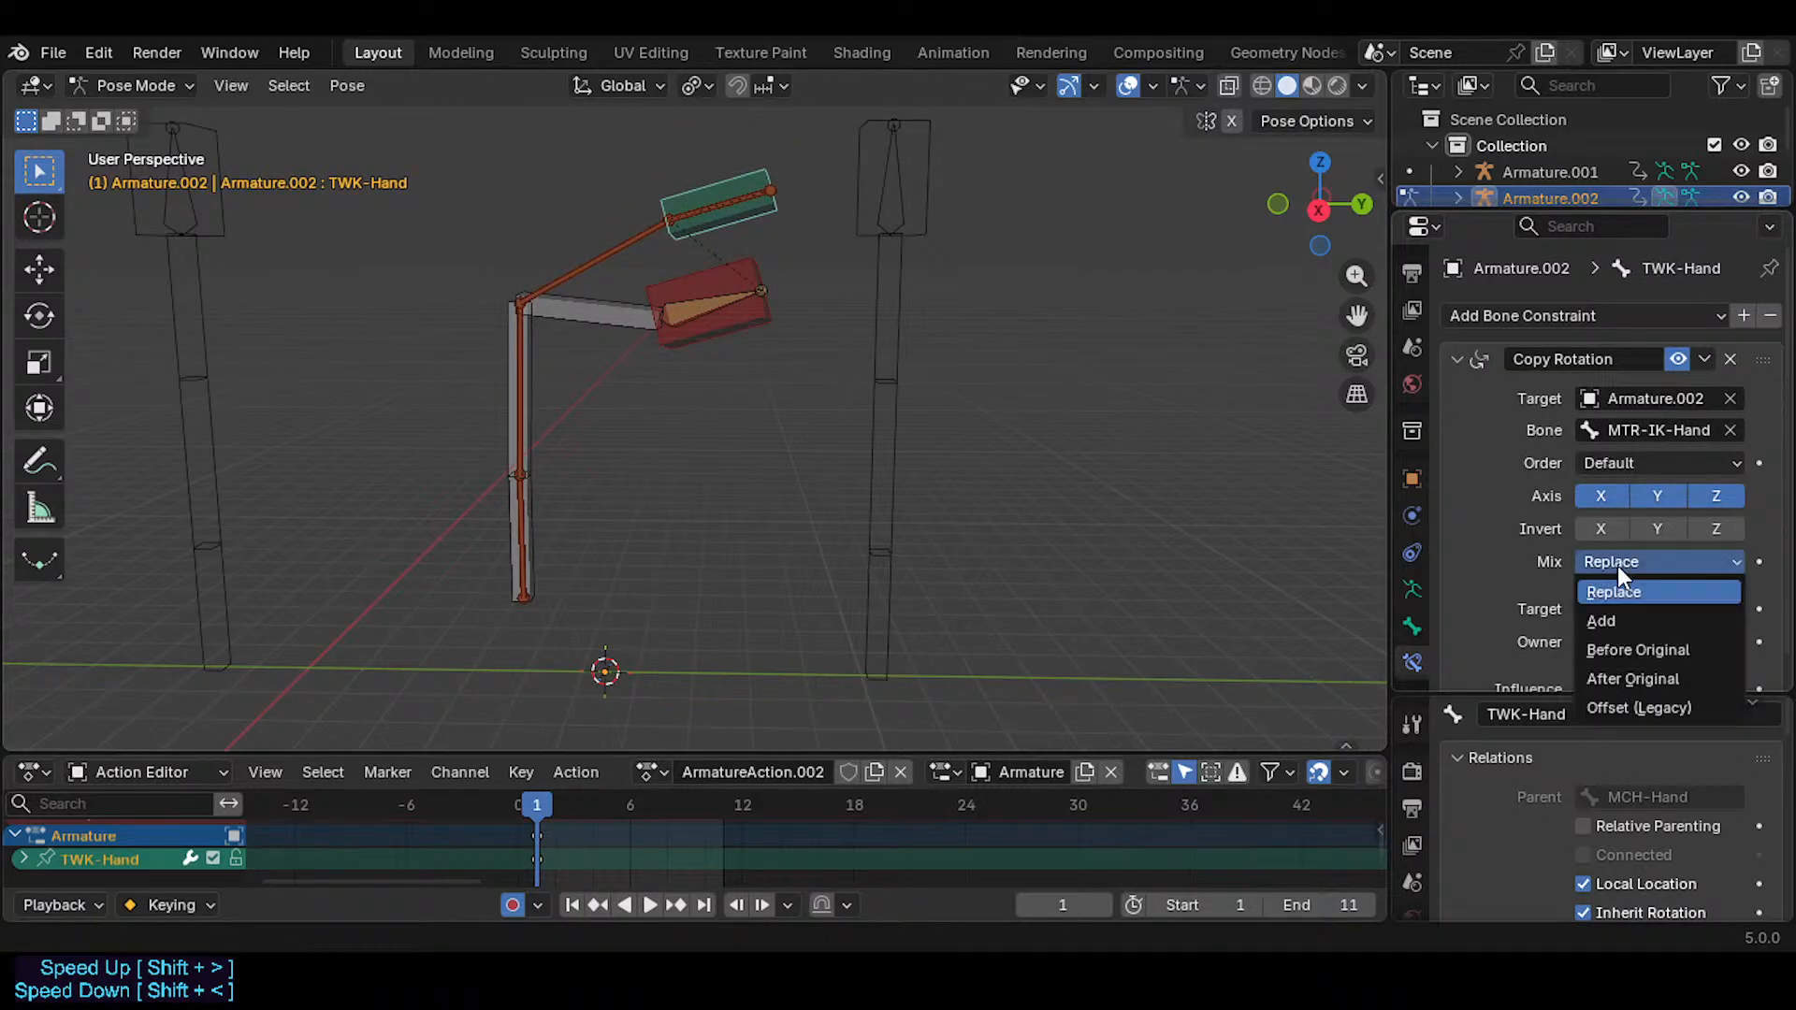
left_click(1627, 651)
left_click(1616, 563)
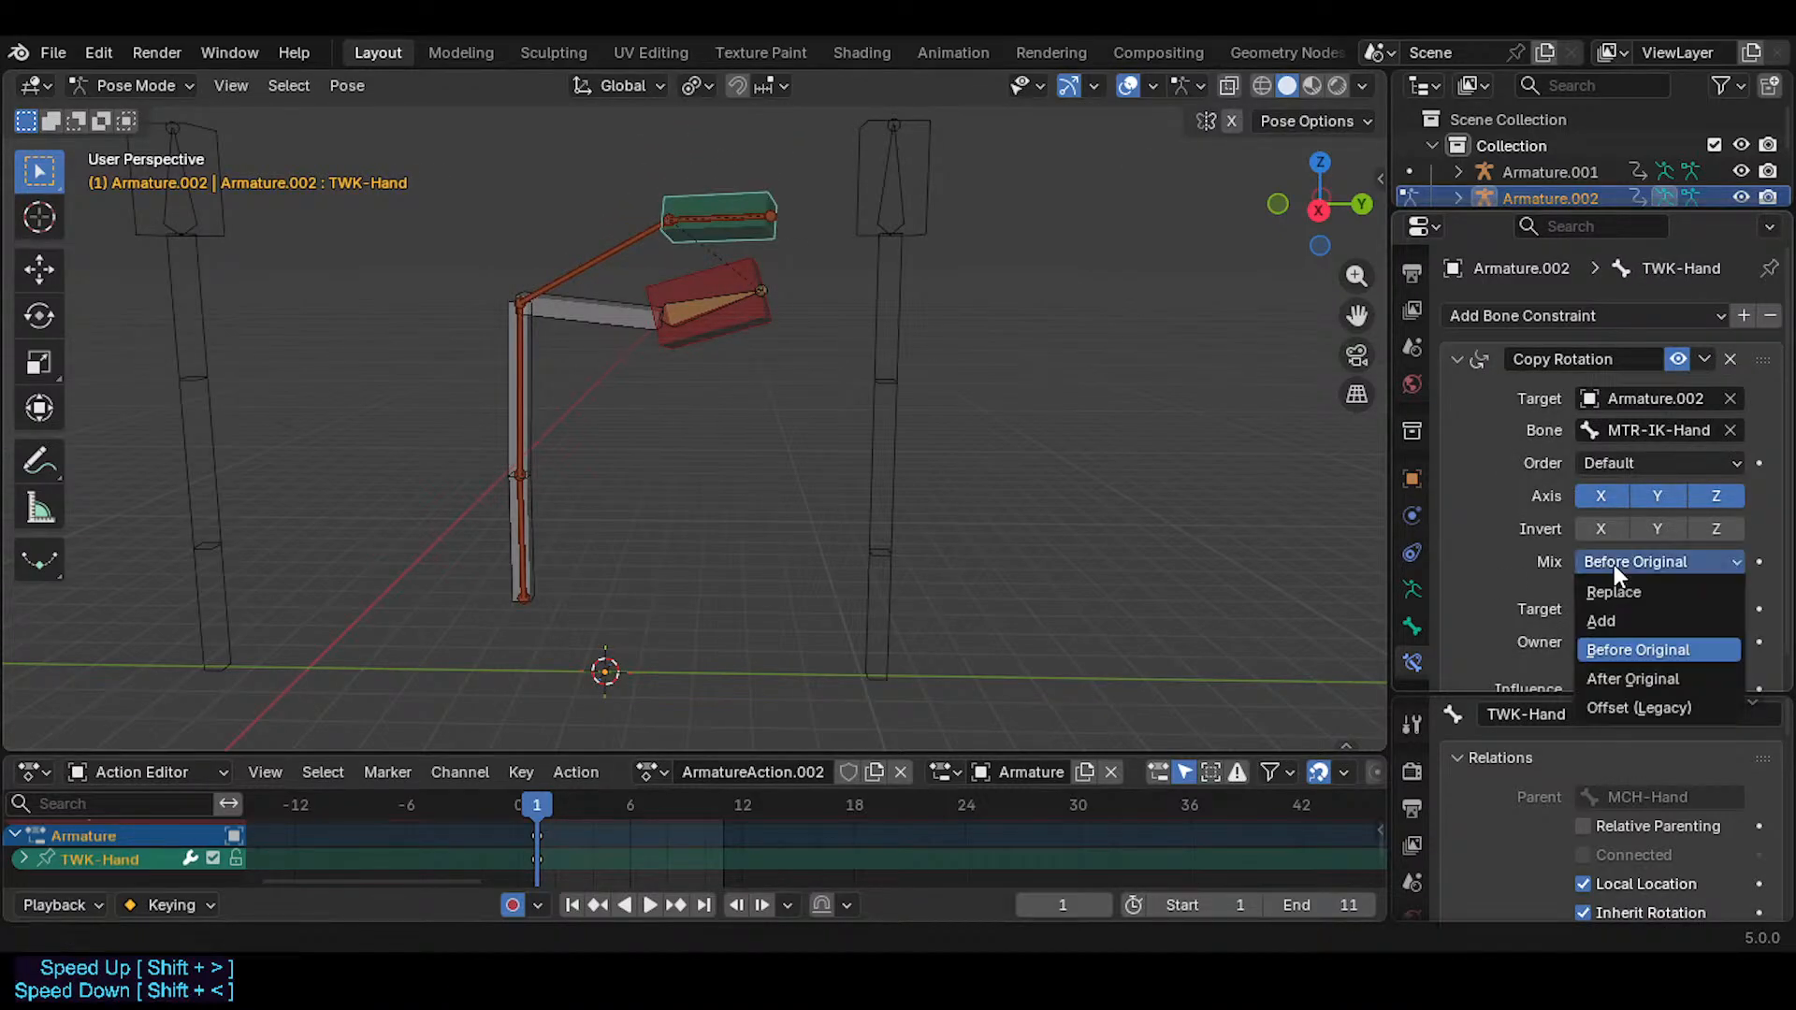
left_click(1598, 565)
- Set the Copy Rotation's Owner space to Local Space and its Target space to Local Space (Owner Orientation)
left_click(1611, 609)
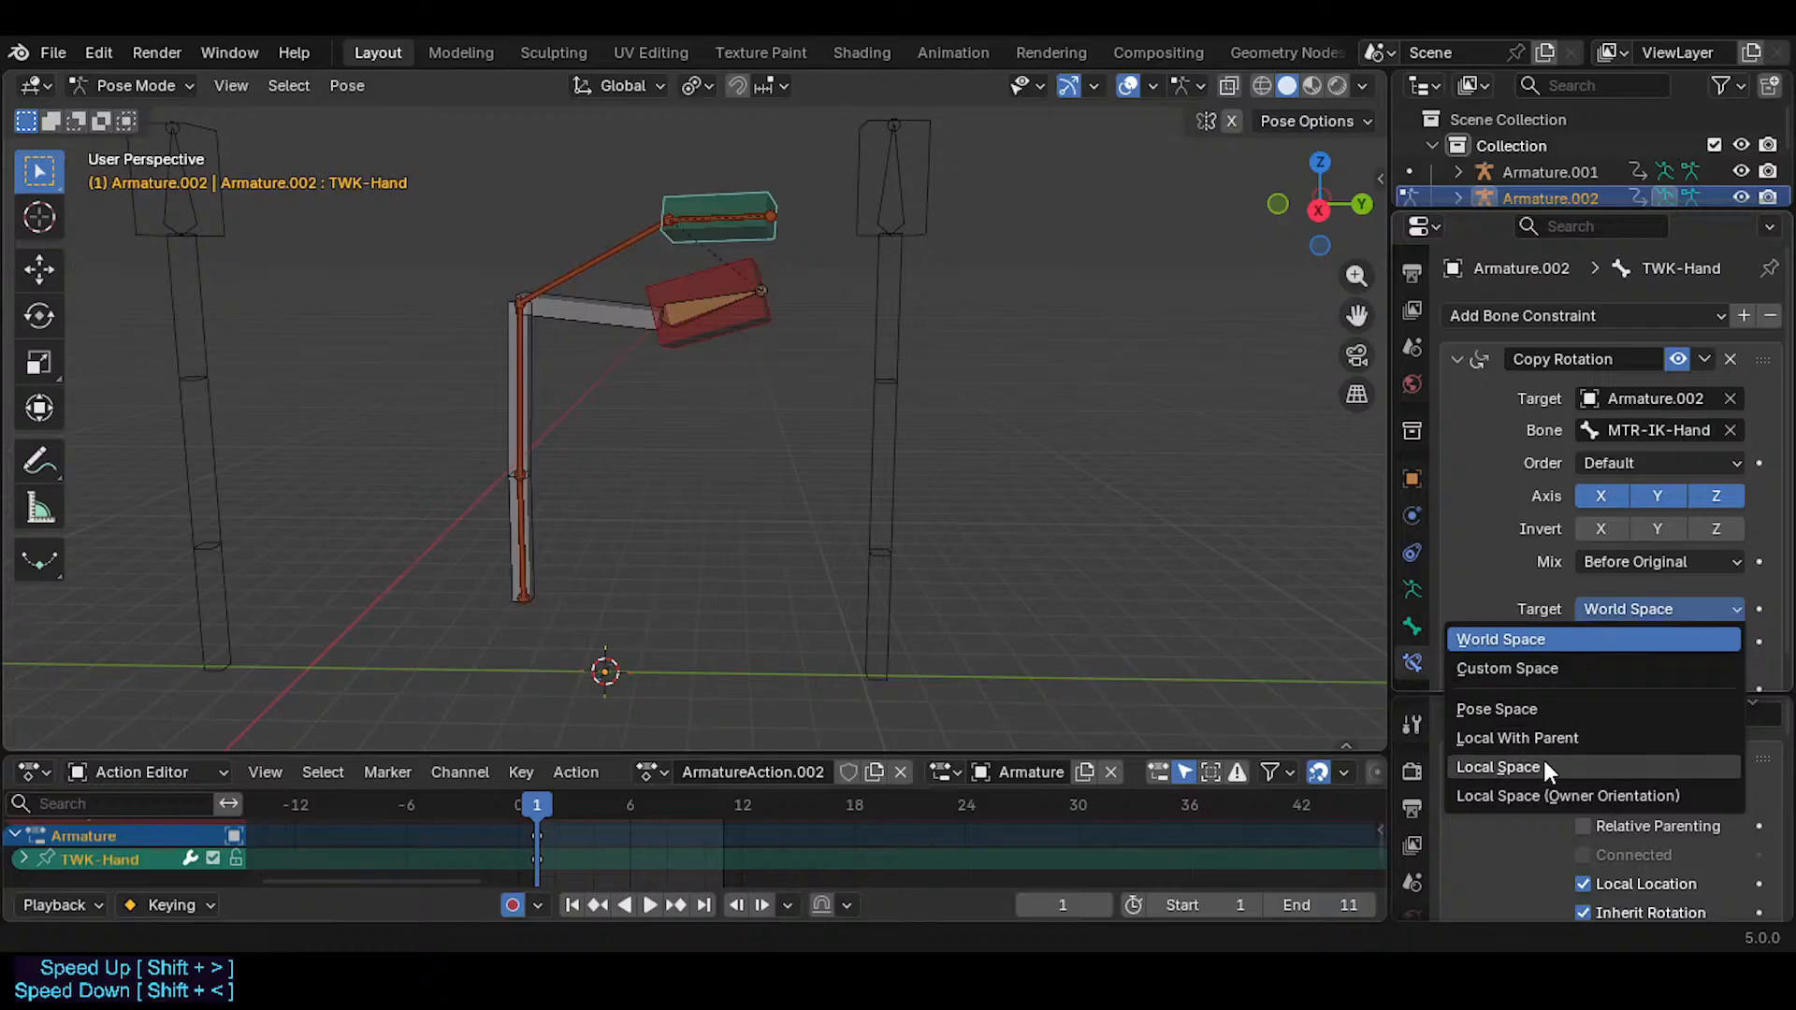
left_click(1595, 762)
left_click(1640, 641)
left_click(1585, 795)
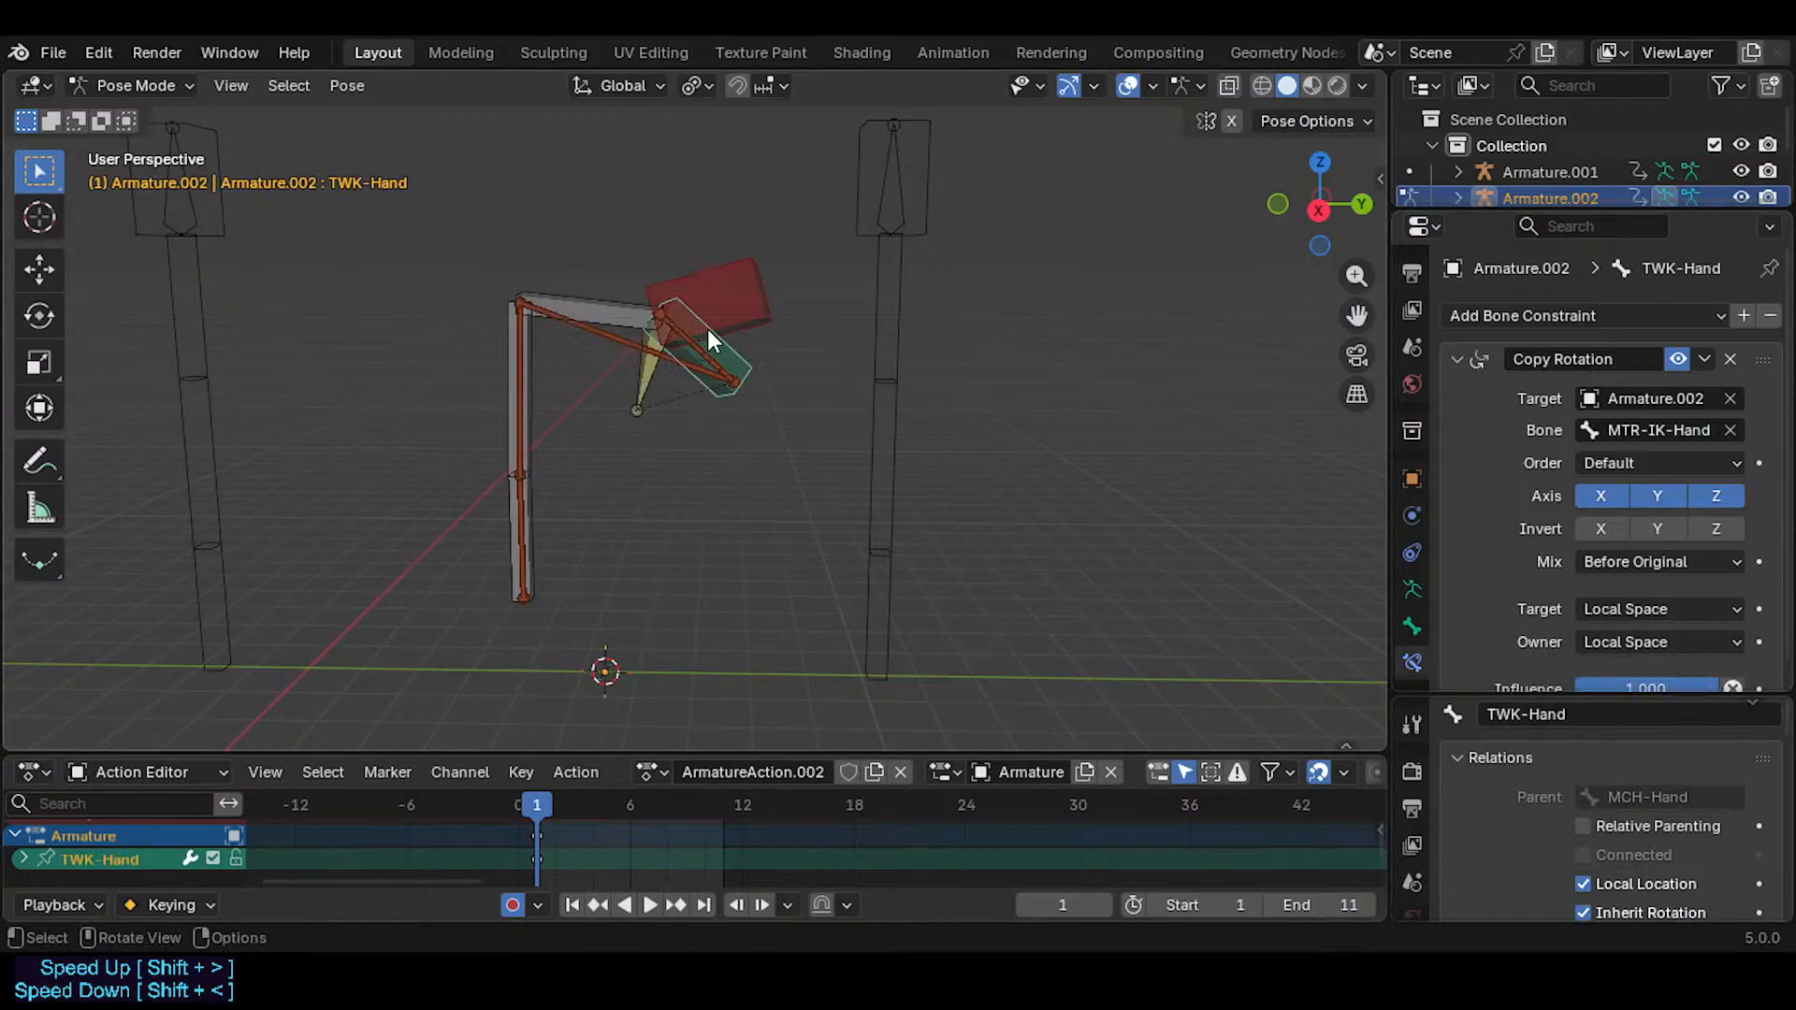
left_click(1650, 609)
left_click(1556, 794)
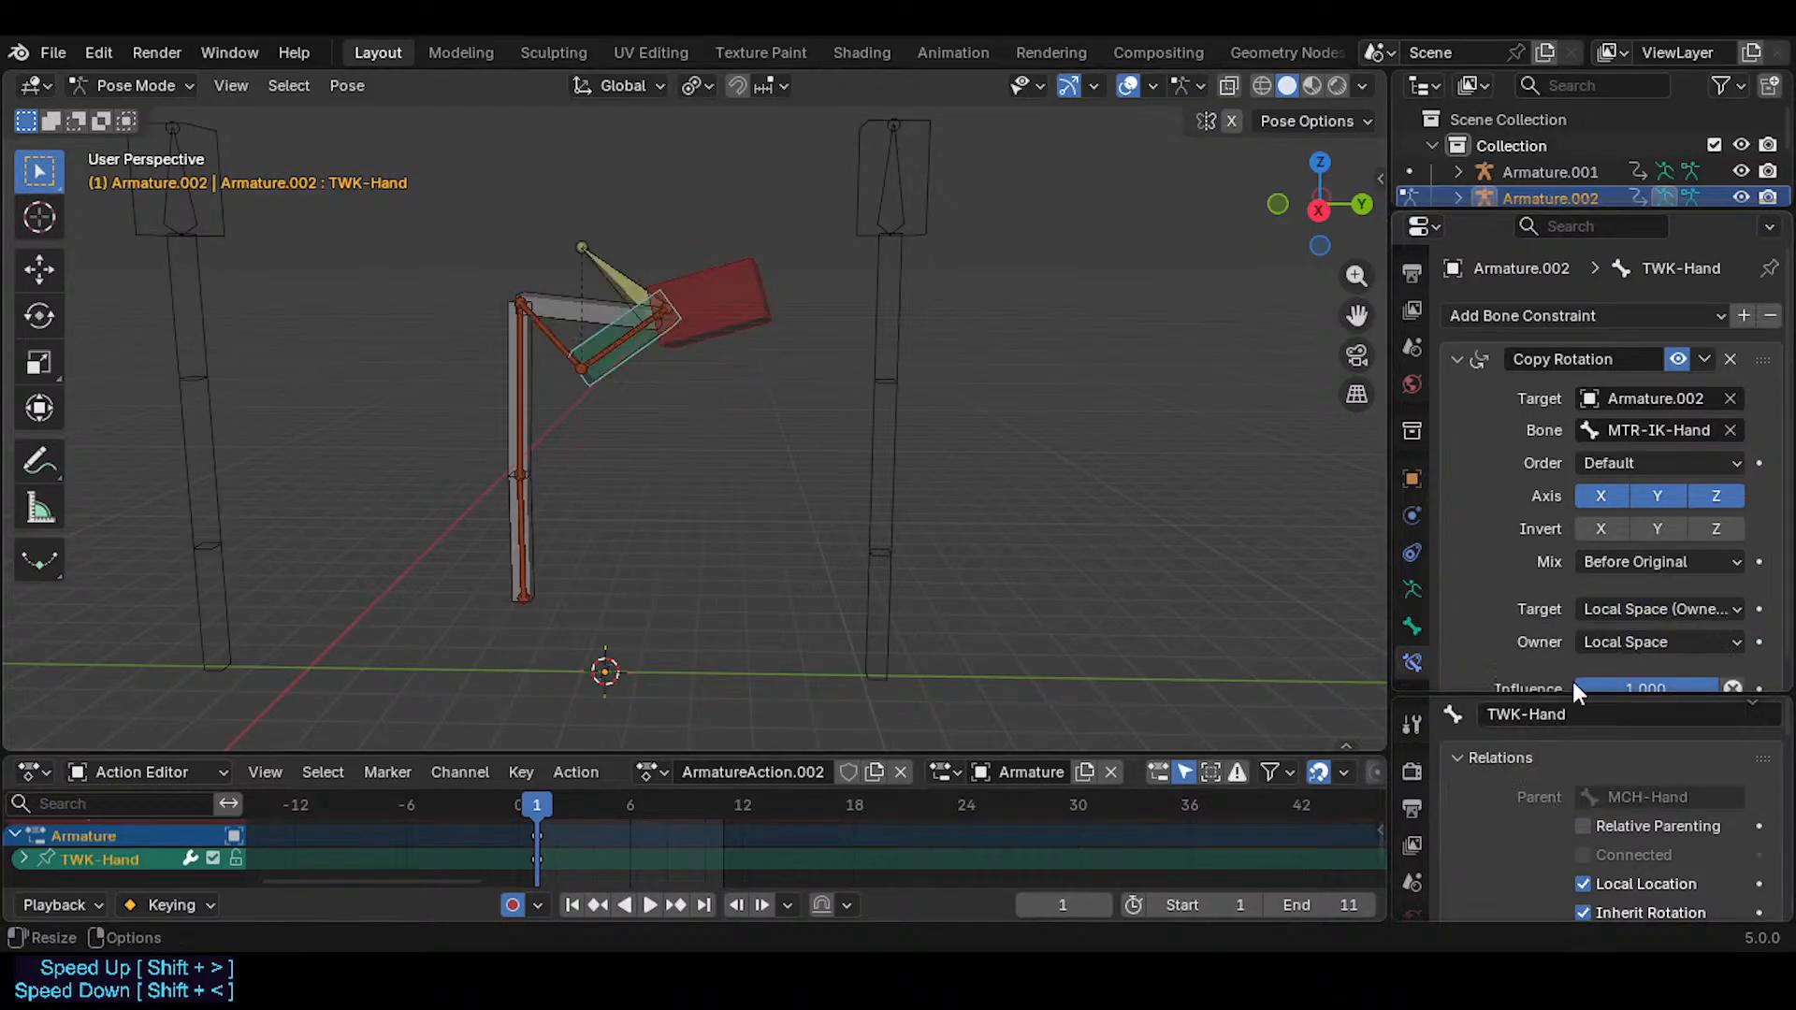
- Set the Copy Rotation's Target space to Custom Space, using object Armature.002 and bone MTR-IK-Hand
left_click(1646, 609)
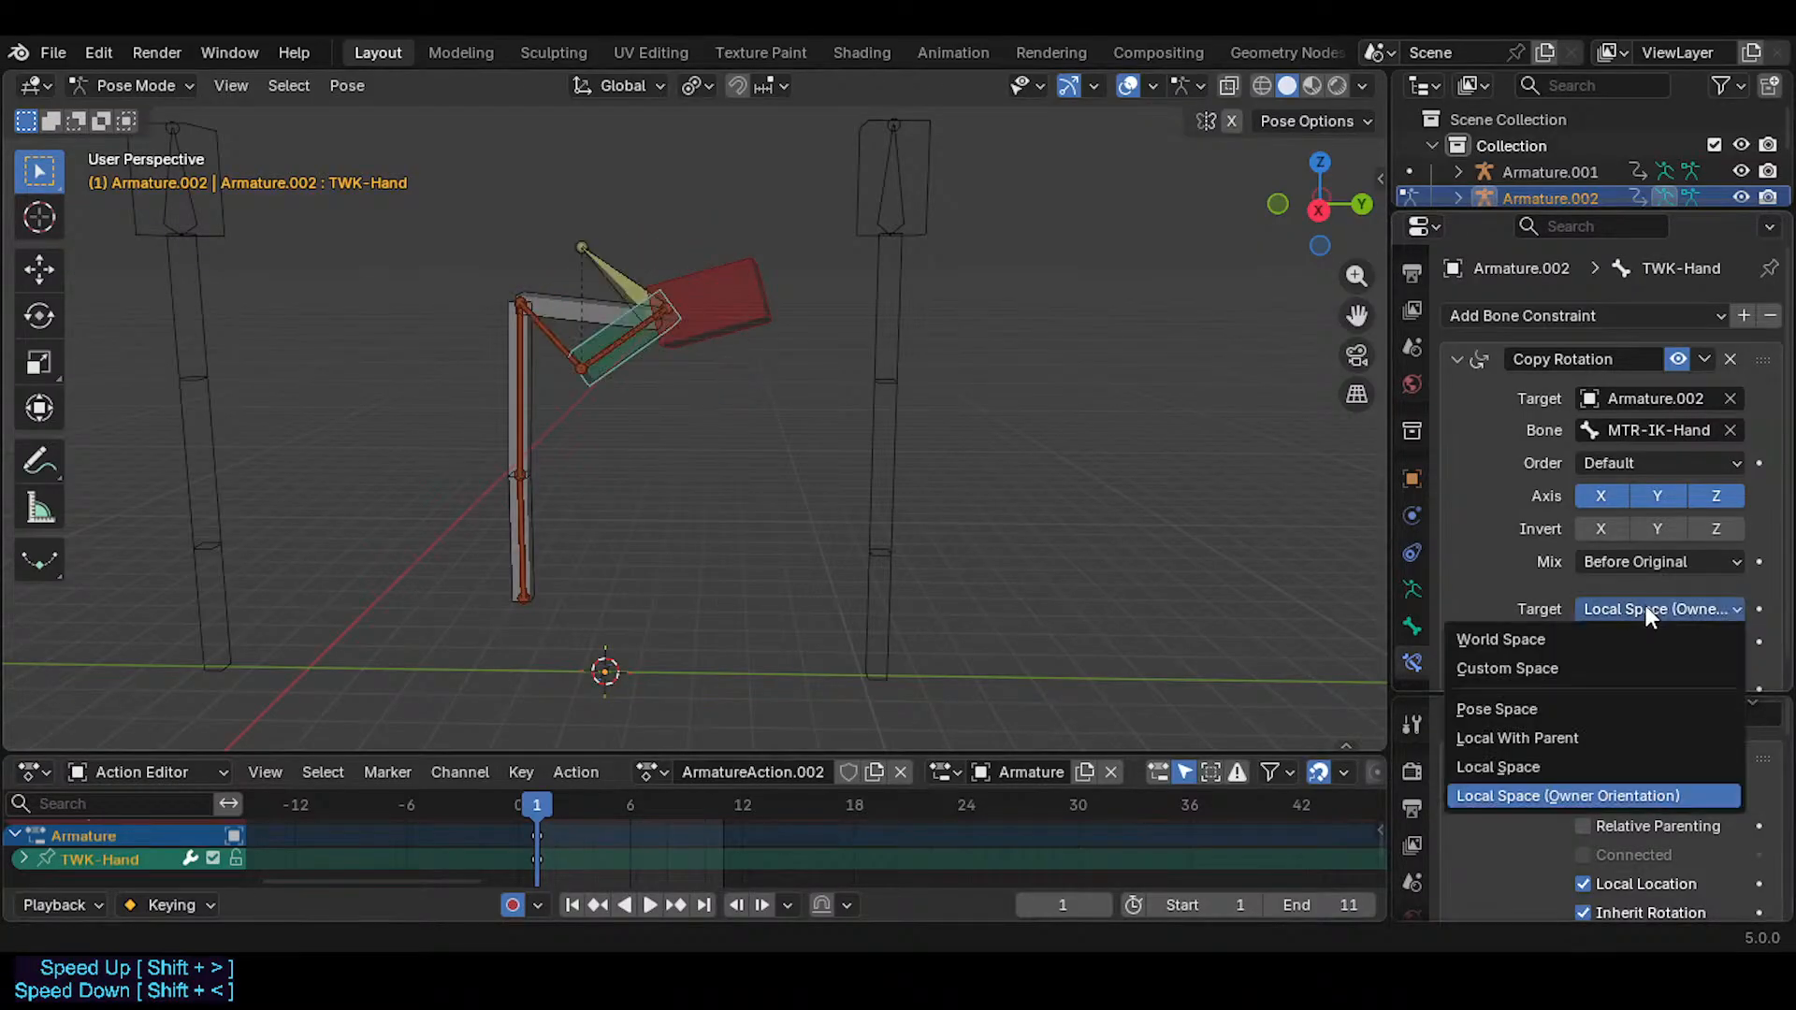
left_click(1534, 671)
scroll(1613, 675, "down", 2)
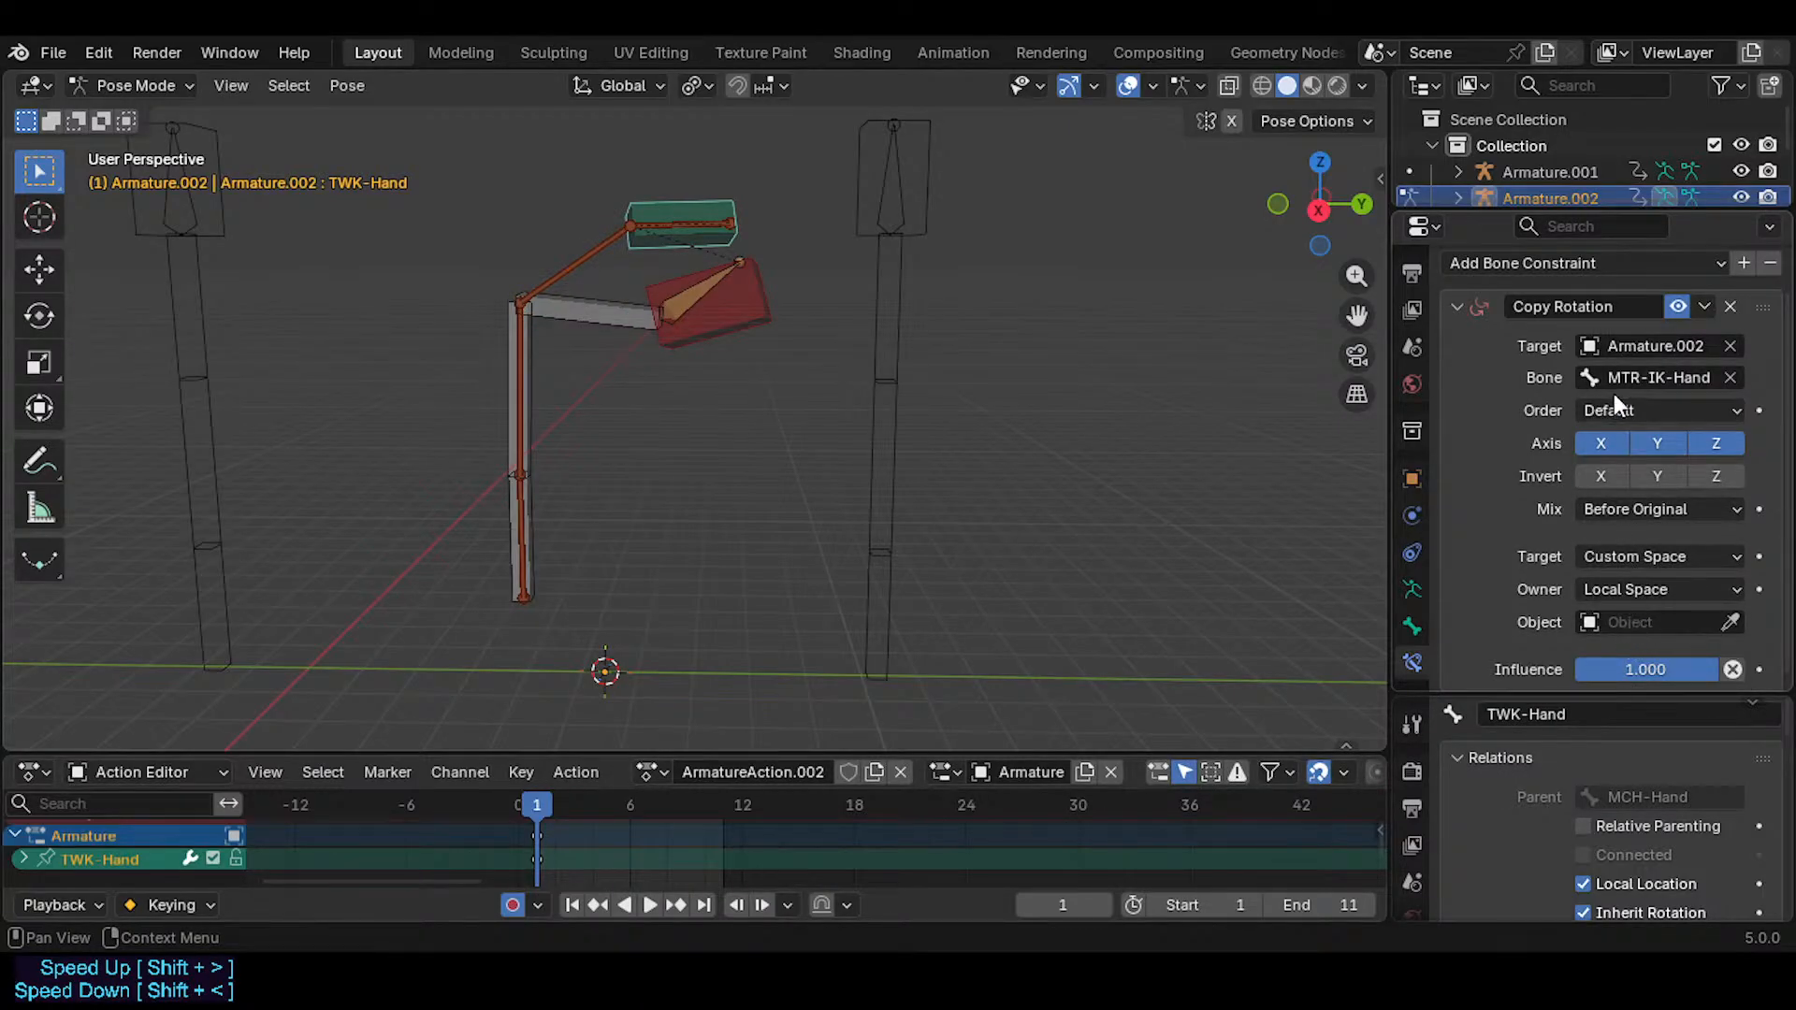
key("ctrl+c")
key("ctrl+v")
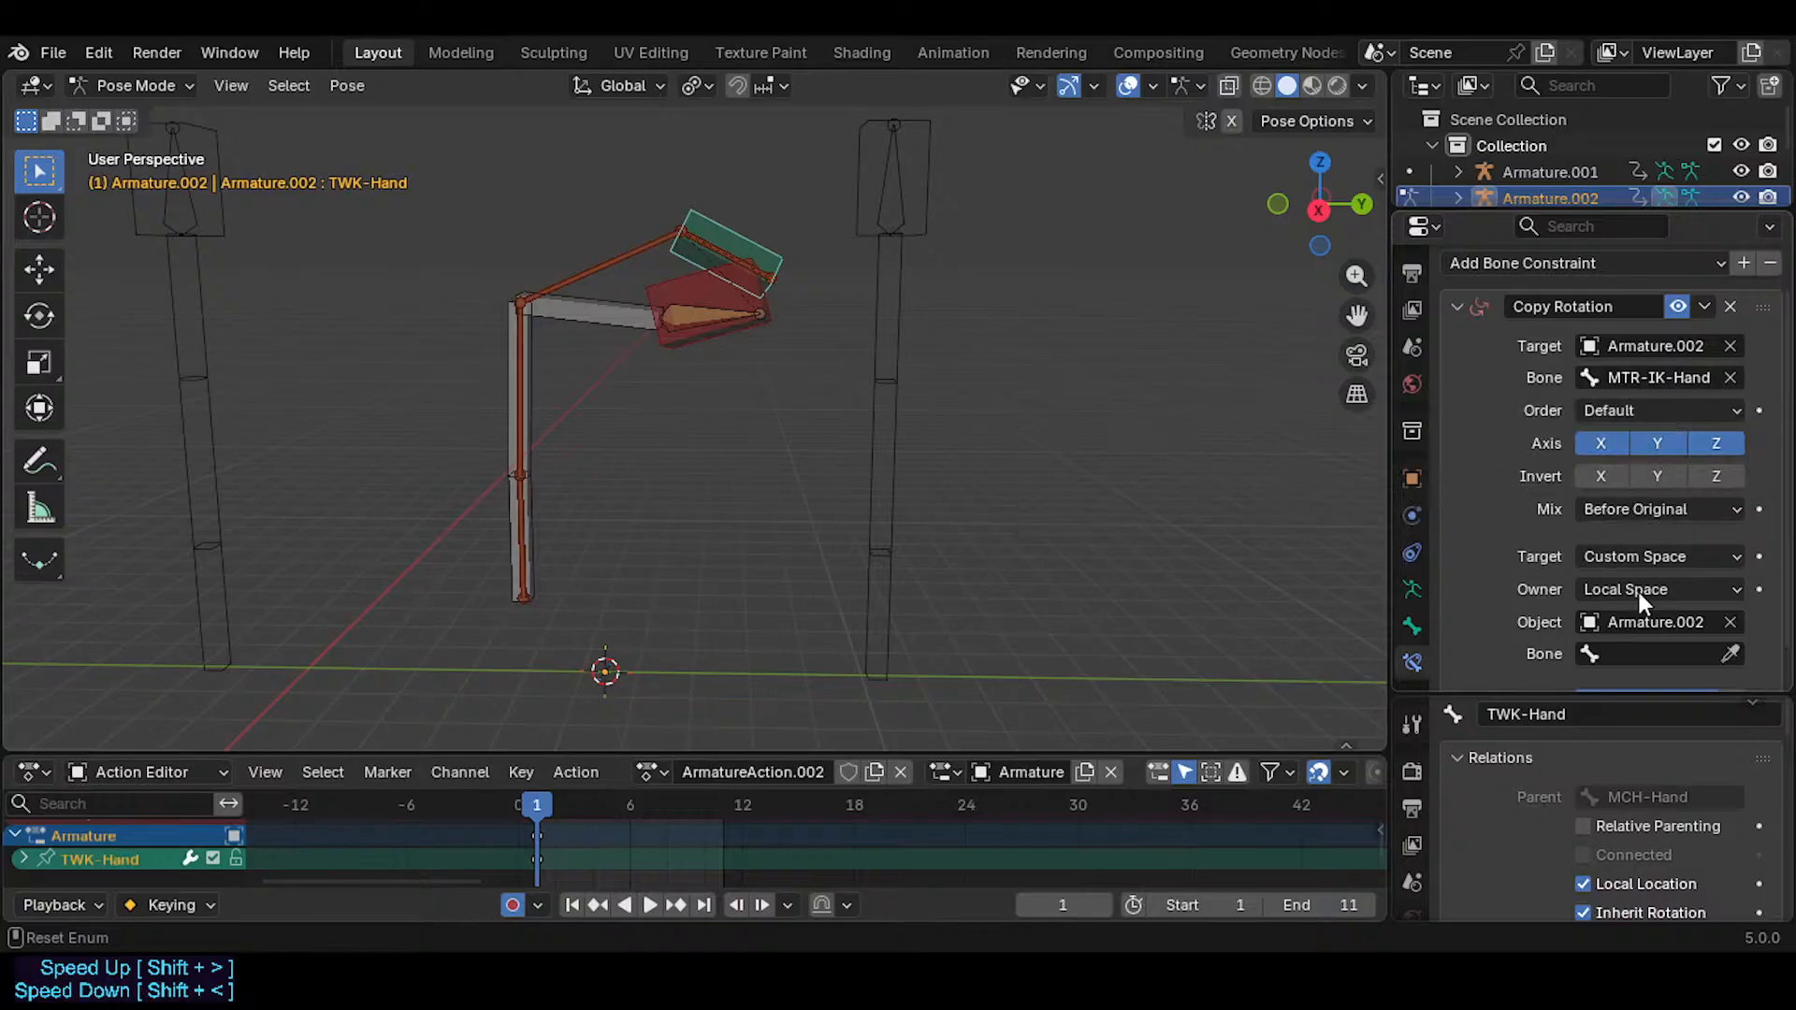
key("ctrl+v")
- Clear the transforms of all pose bones in the armature and reselect TWK-Hand
key("a")
key("alt+g")
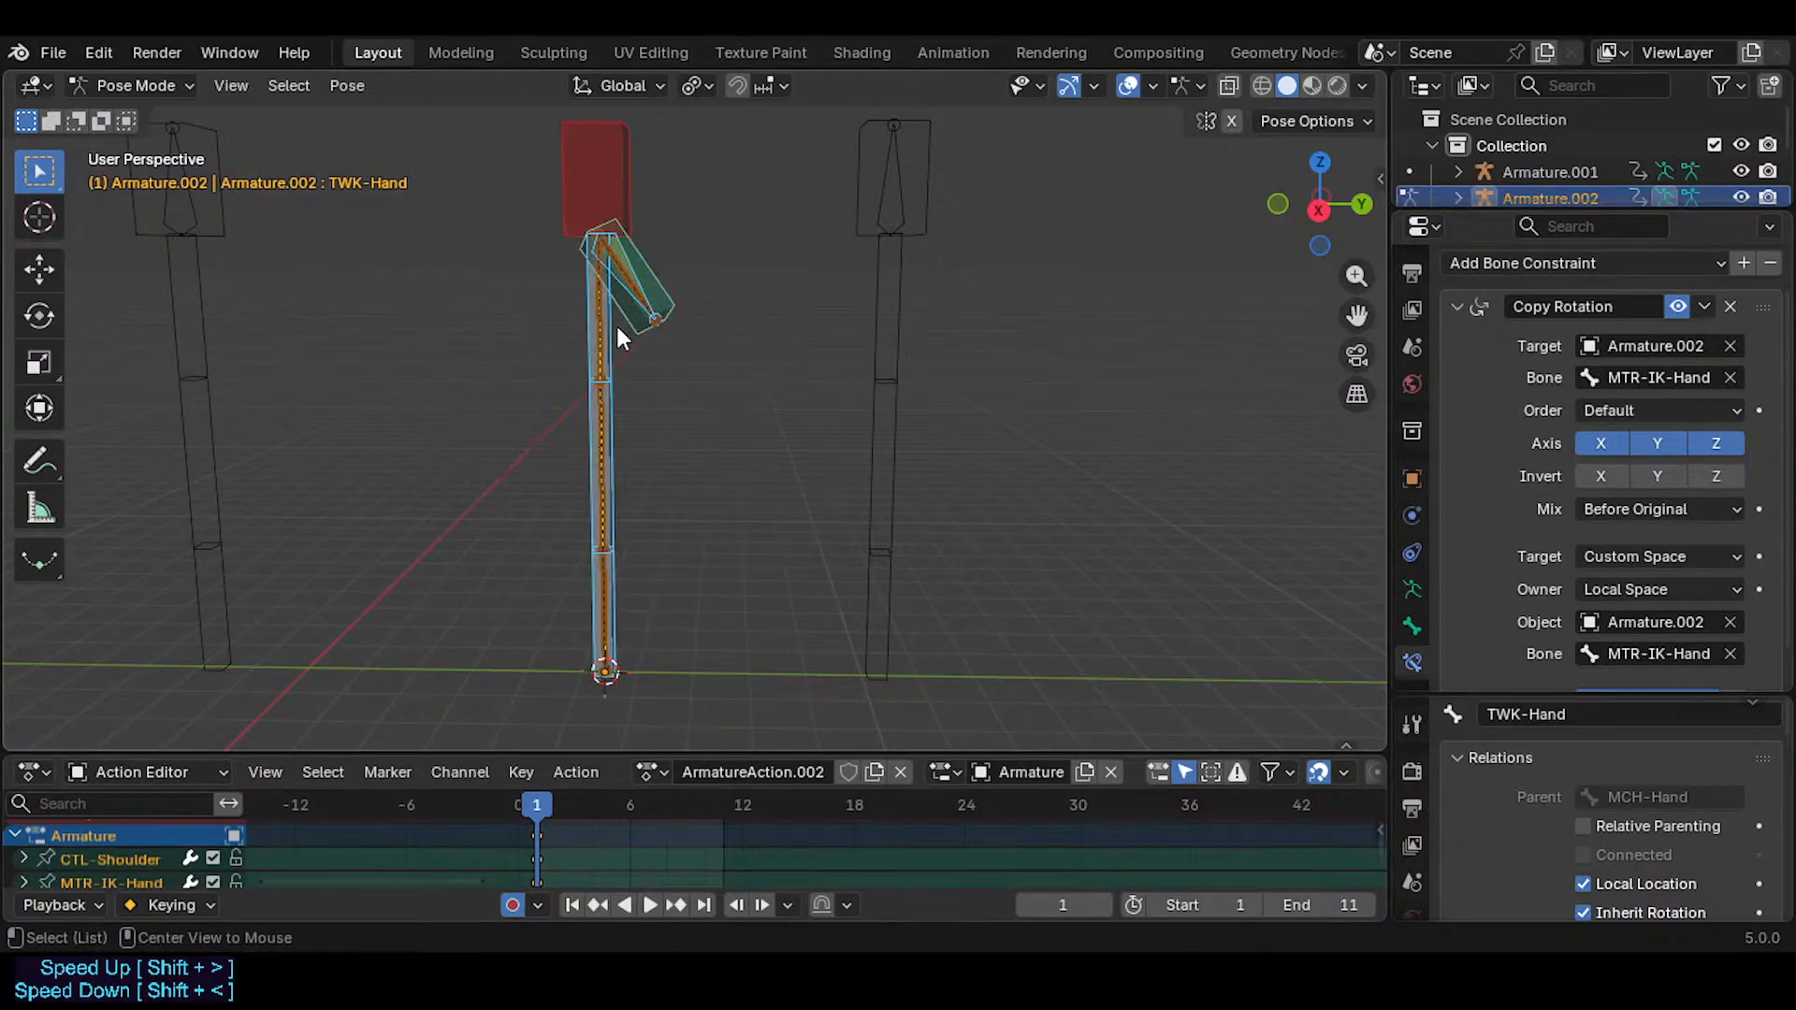
left_click(651, 325)
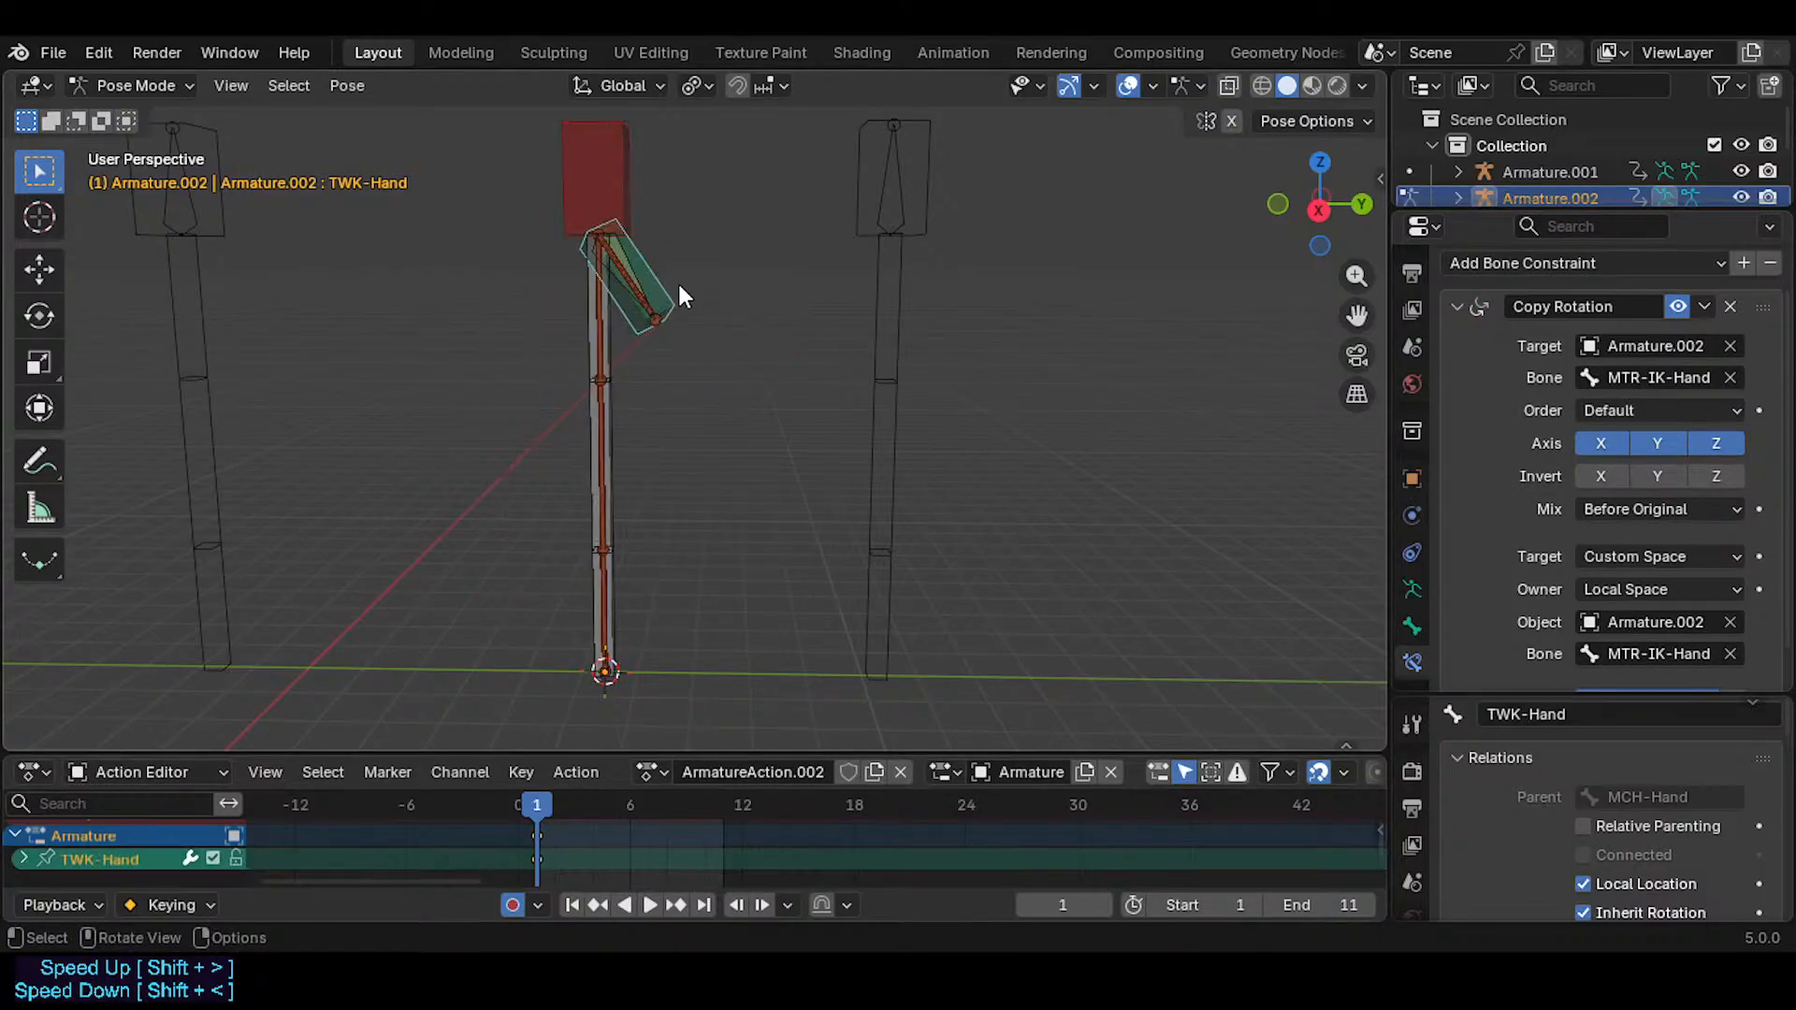
- Try Custom Space as the Copy Rotation's Owner space with Local Space, then Local Space (Owner Orientation), as its Target space
left_click(1625, 557)
left_click(1558, 716)
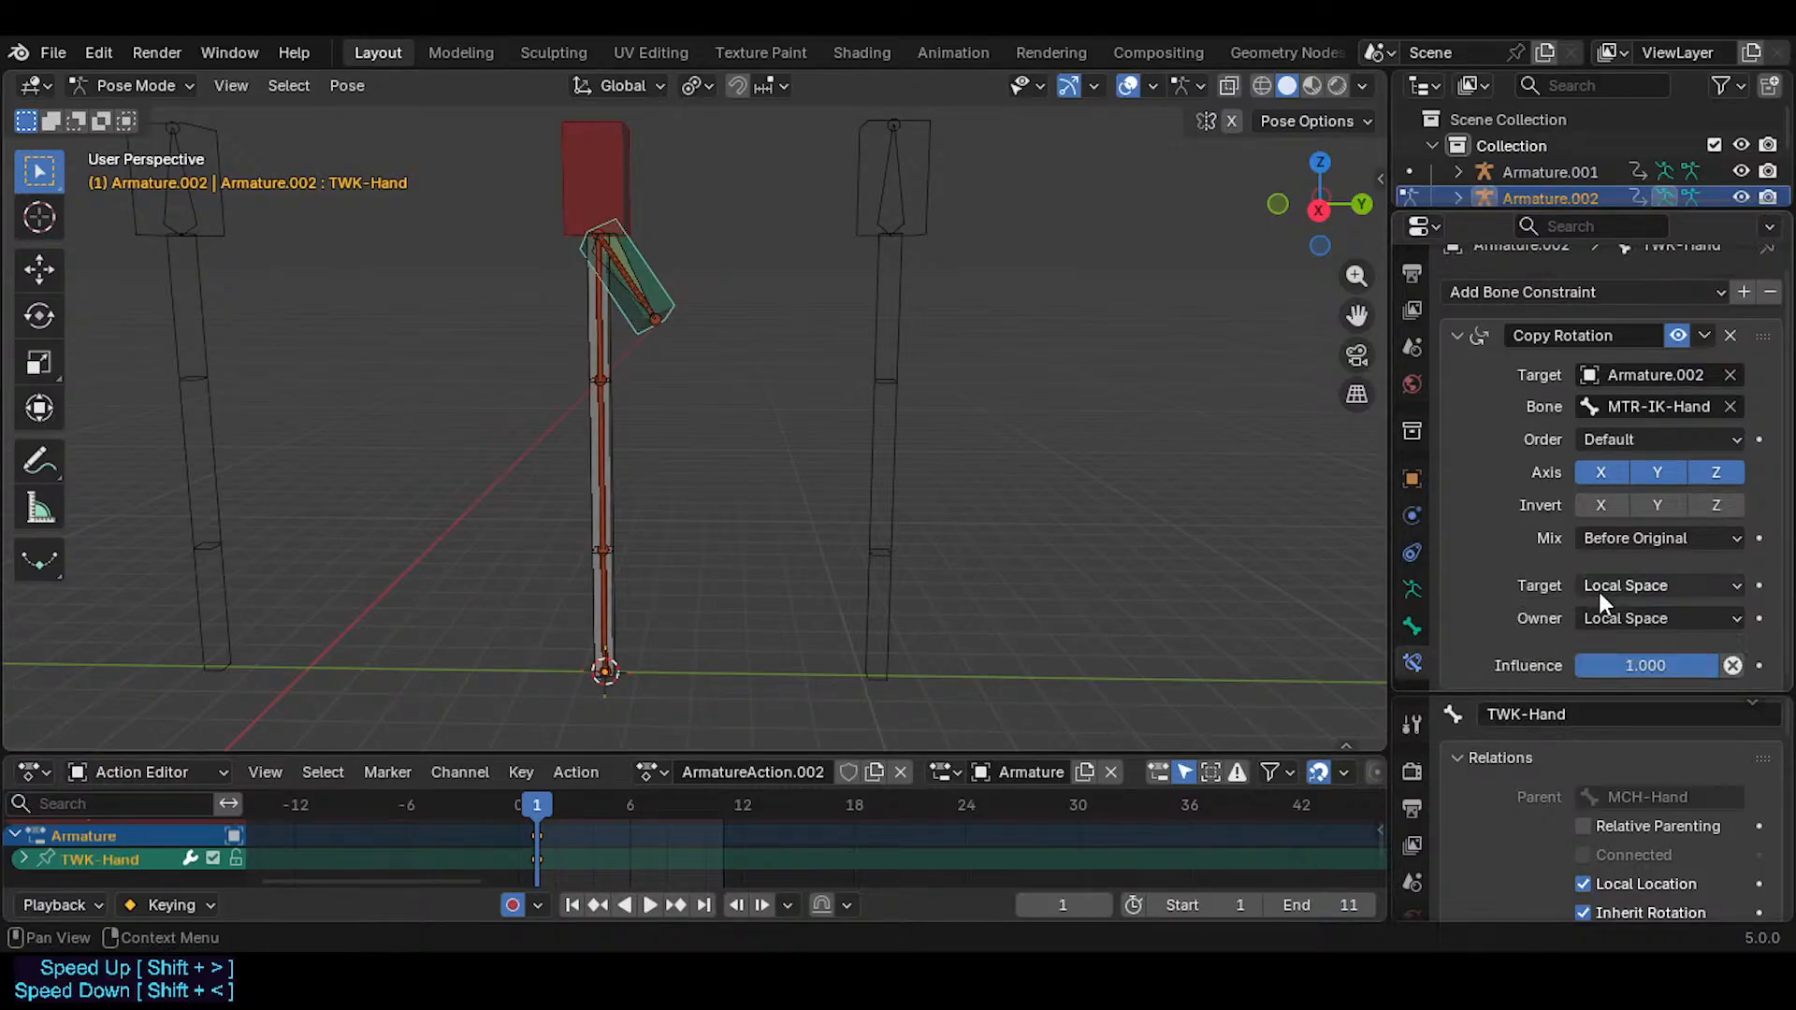
left_click(1612, 618)
left_click(1601, 675)
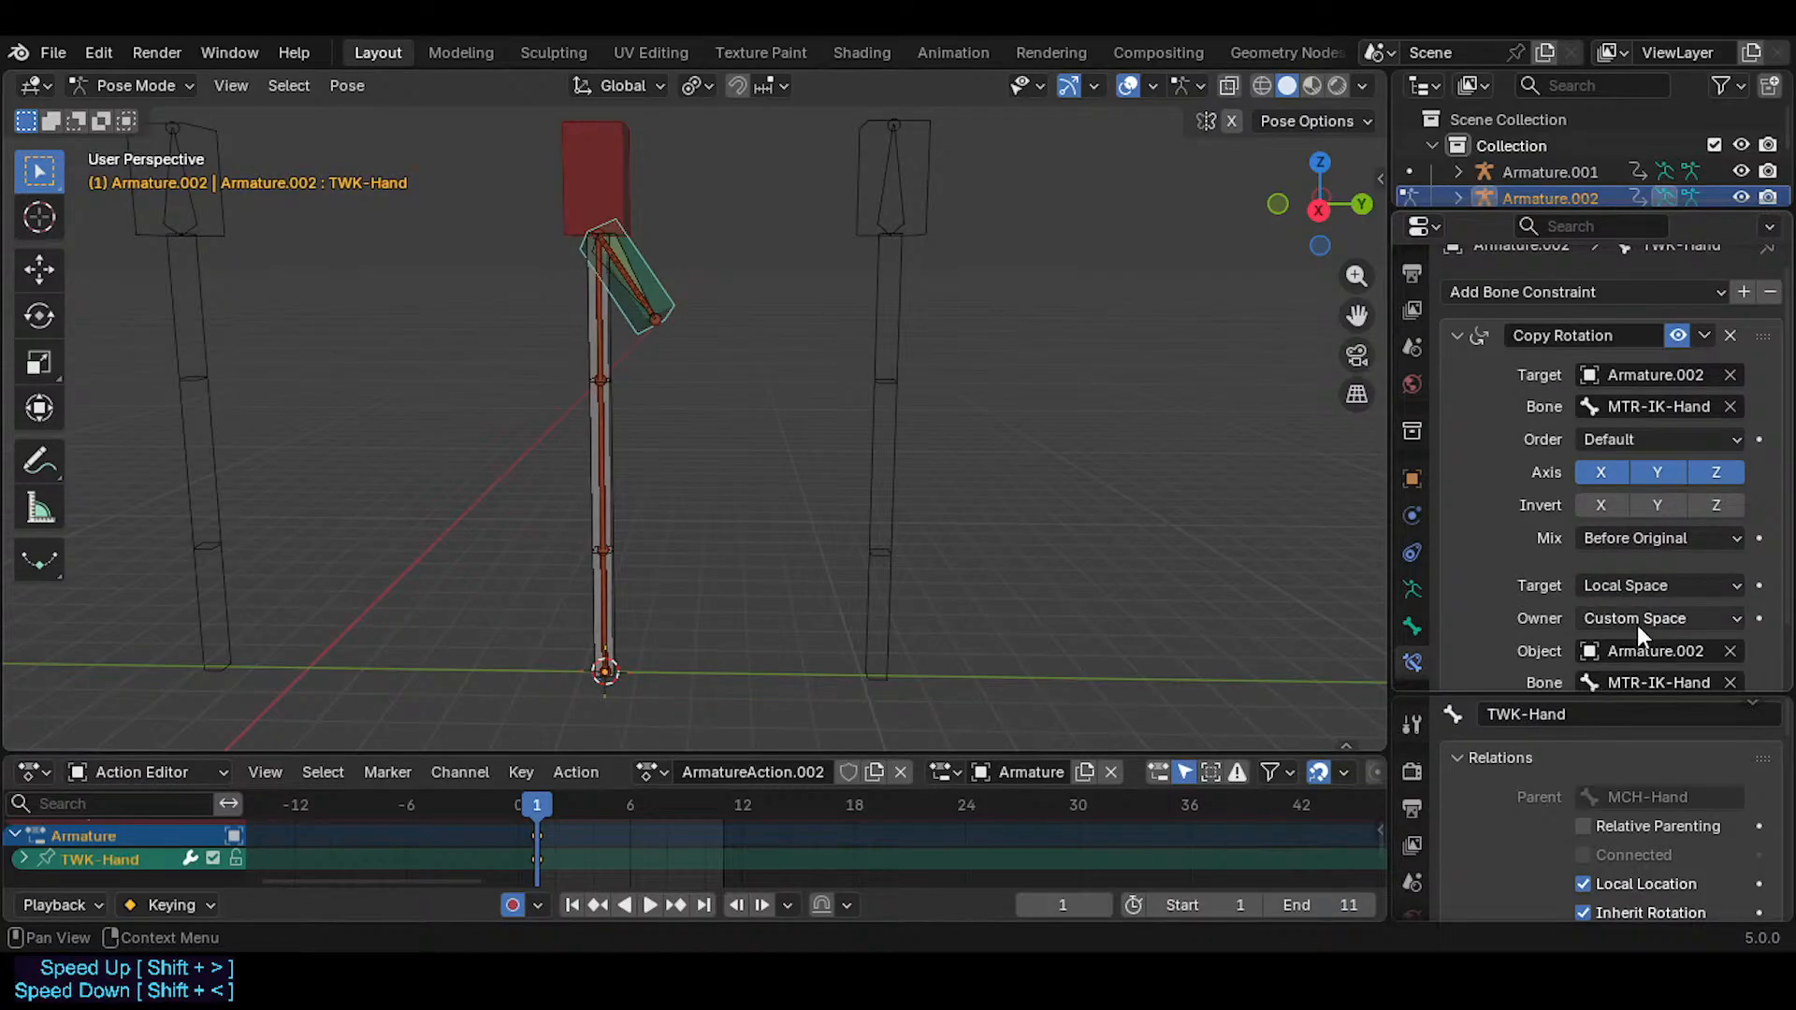
scroll(1636, 625, "down", 2)
left_click(642, 318)
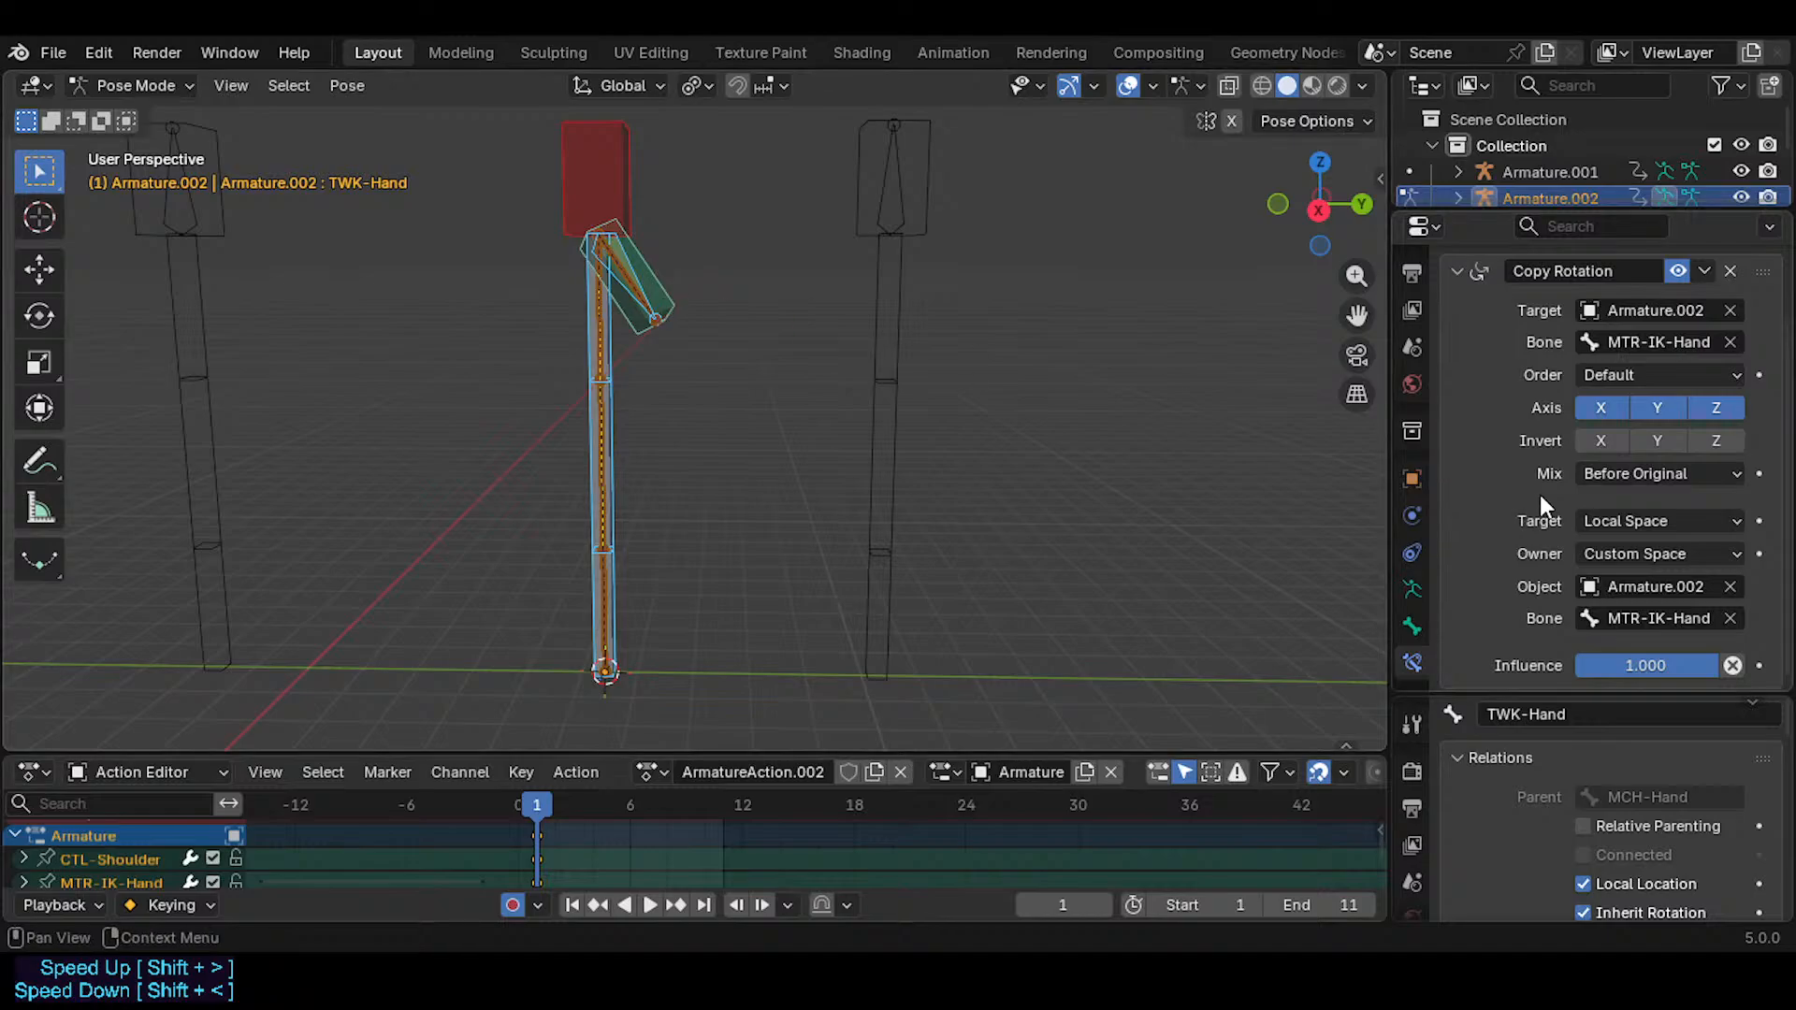
left_click(1608, 517)
left_click(1552, 700)
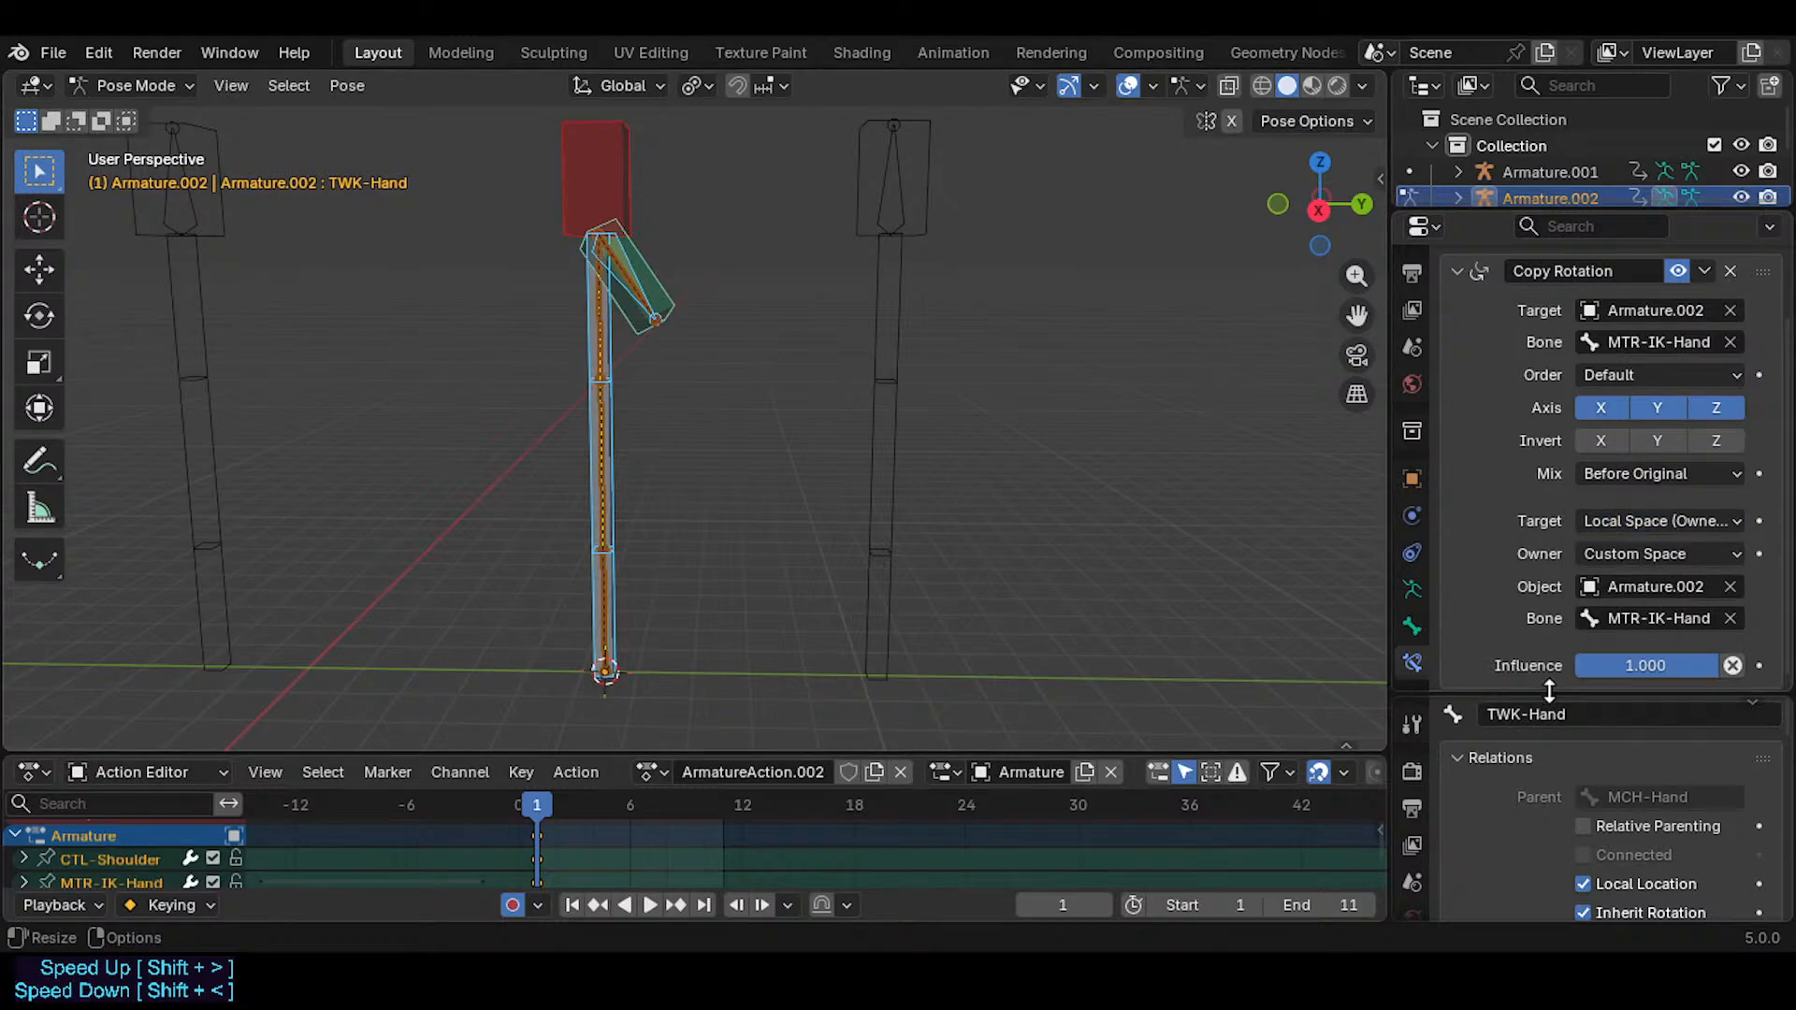
- Set the Copy Rotation's Target and Owner spaces to Local With Parent and its Mix mode to Add
left_click(1627, 520)
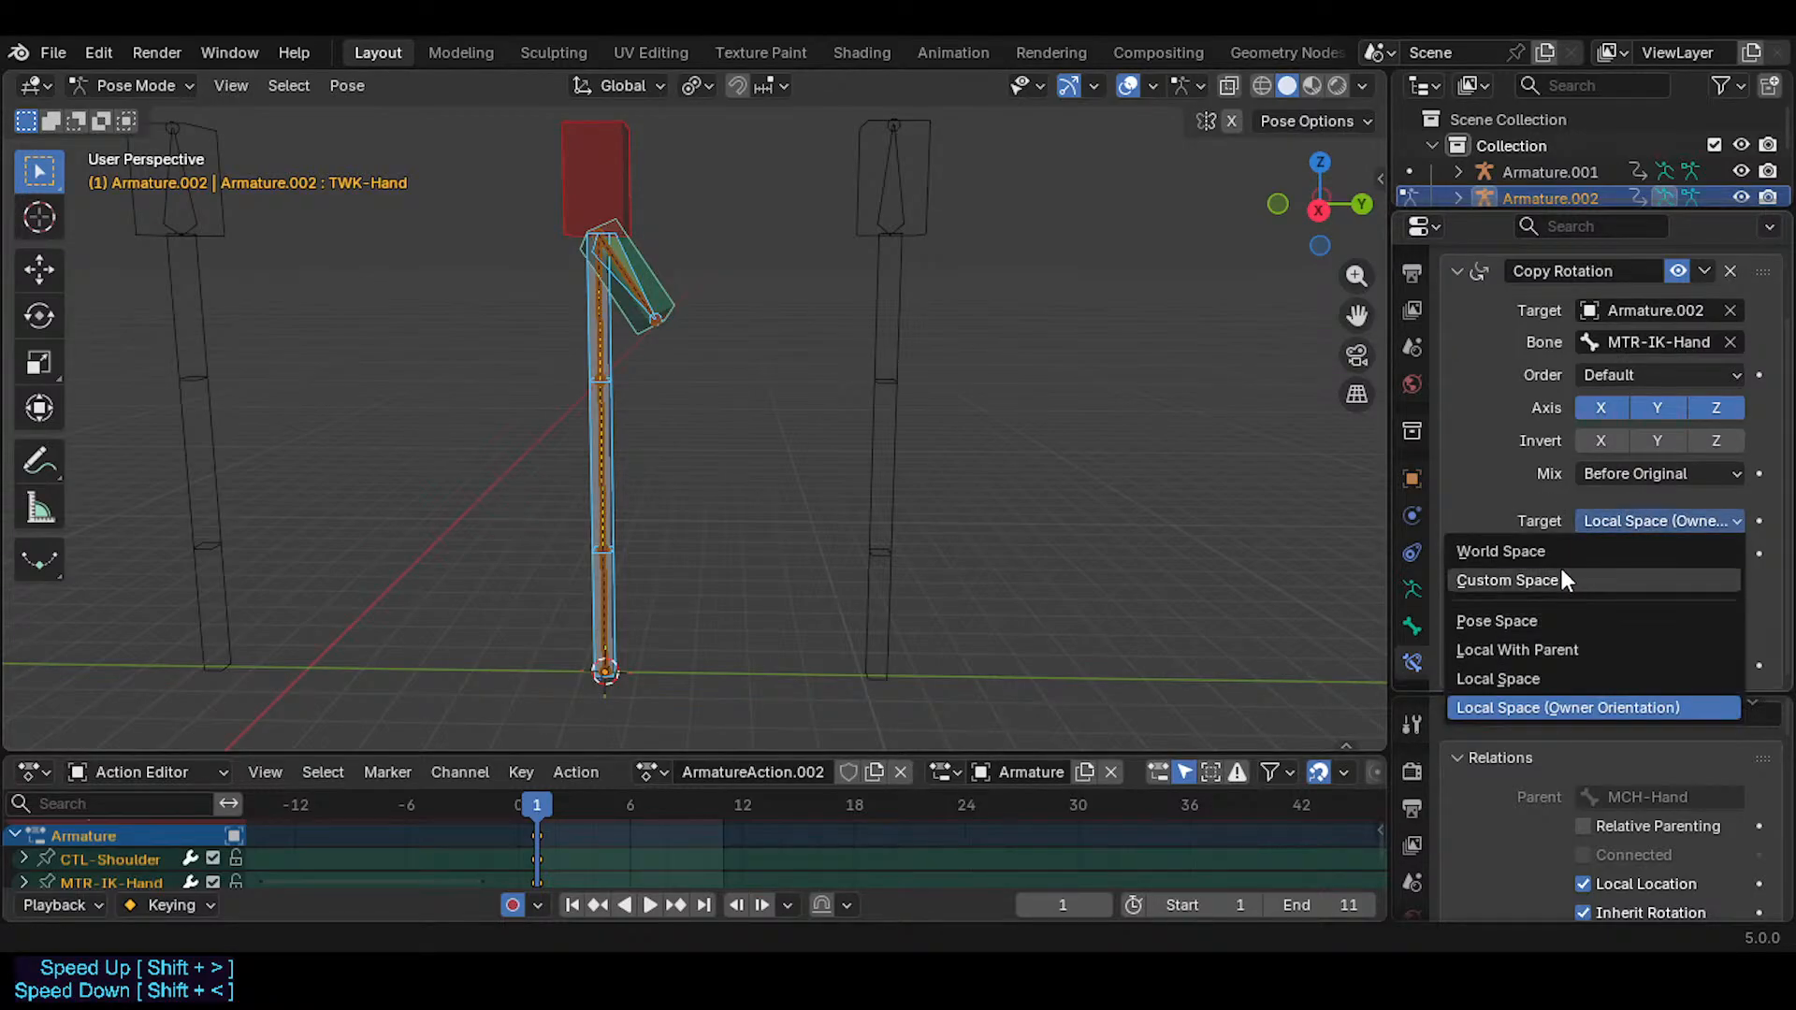
left_click(1590, 581)
left_click(1636, 552)
left_click(1590, 681)
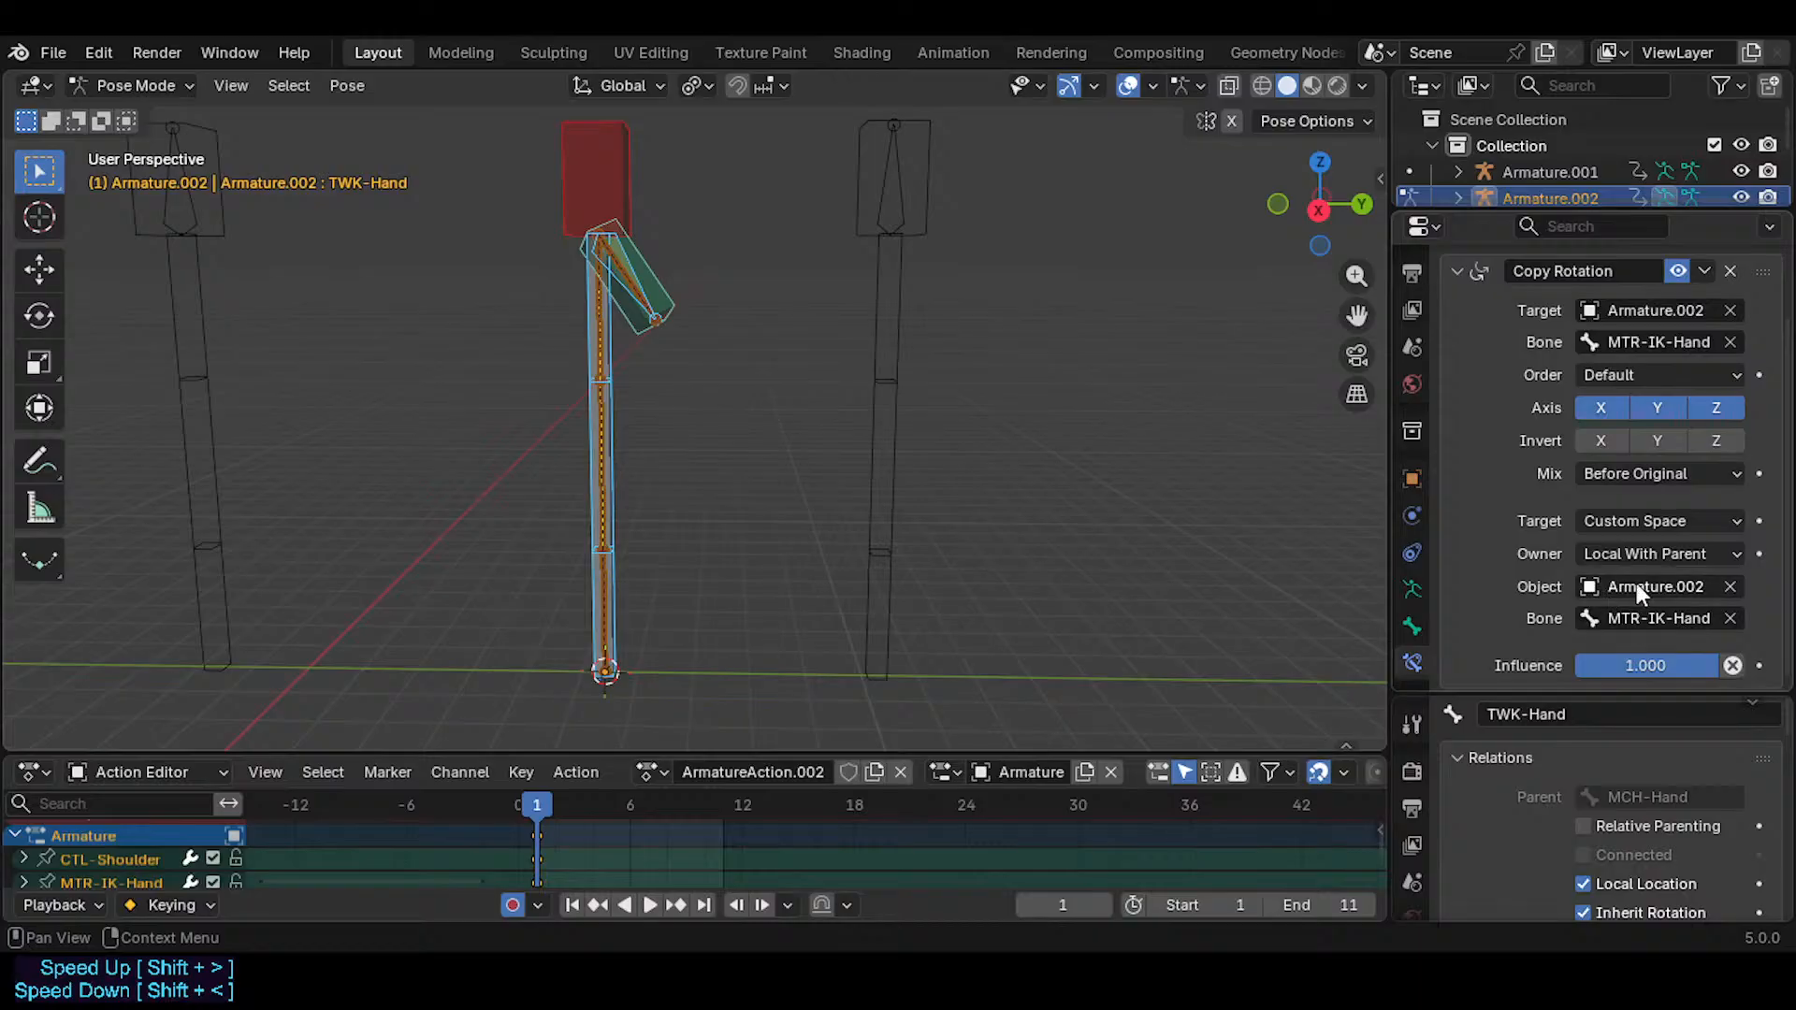
left_click(1636, 520)
left_click(1575, 649)
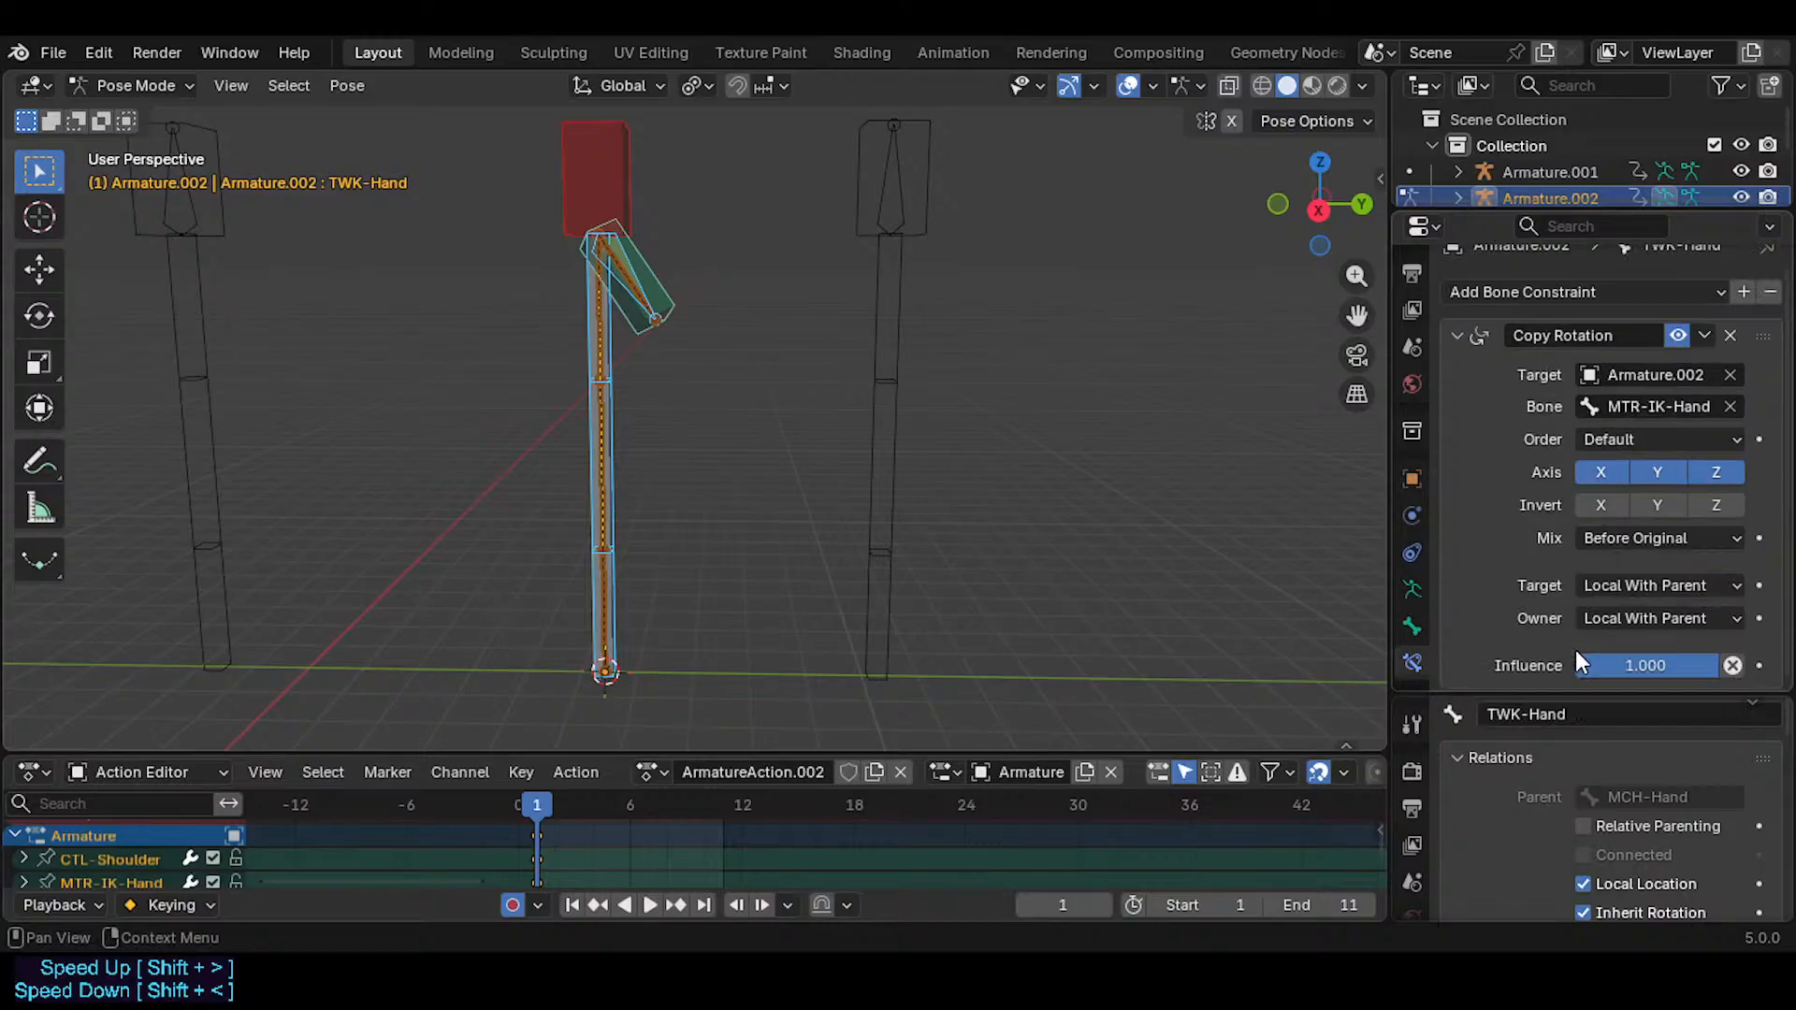
left_click(1612, 539)
left_click(1601, 597)
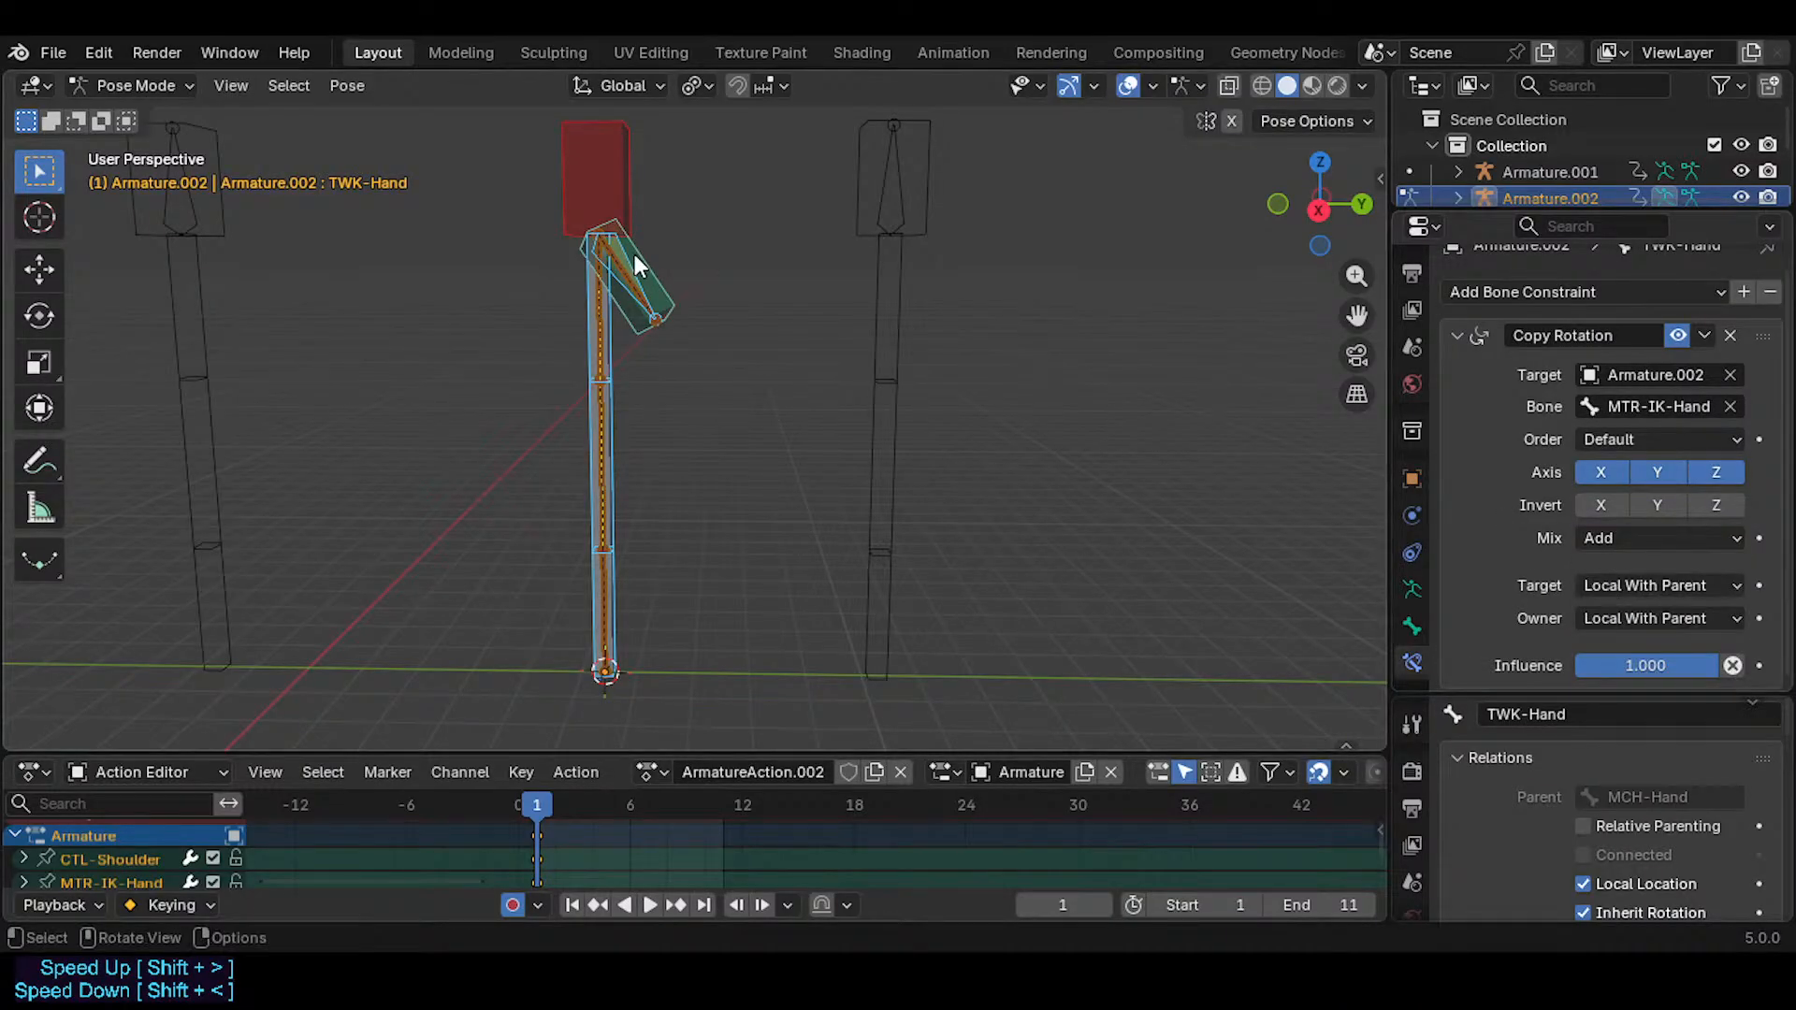
- Delete the TWK-Hand bone's keyframe at frame 1
left_click(673, 297)
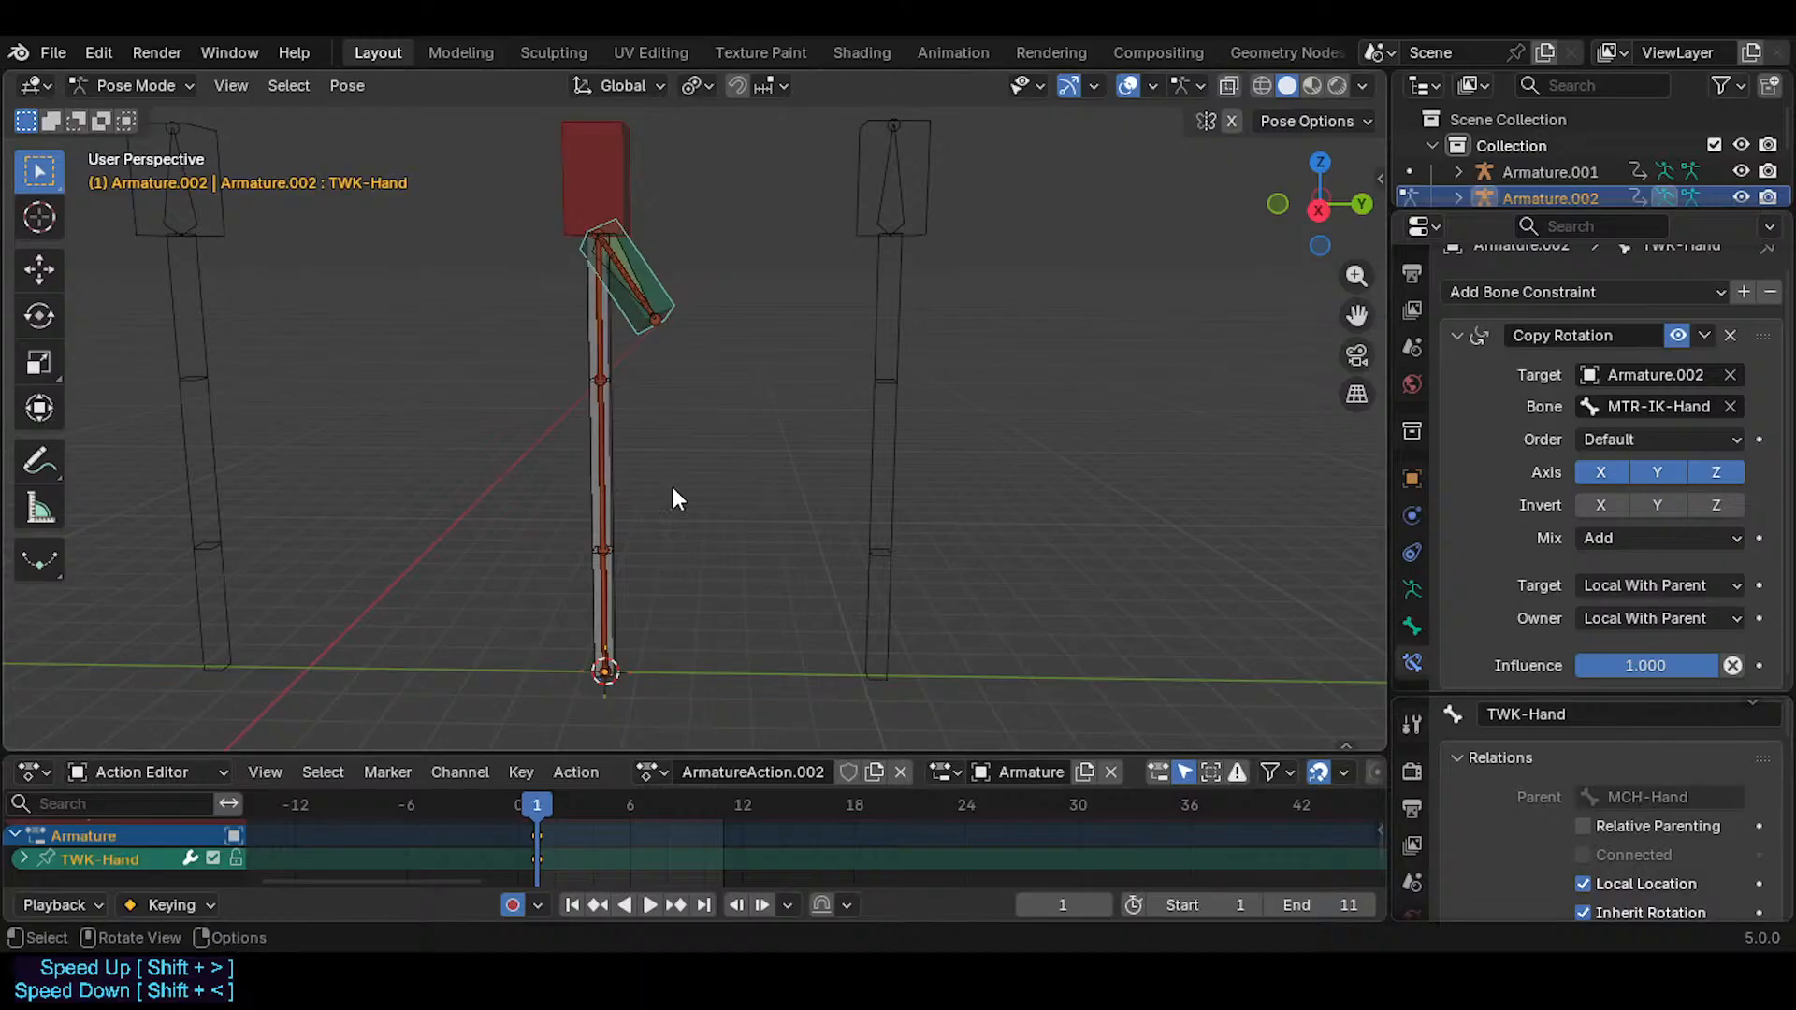
left_click(648, 282)
left_click(670, 285)
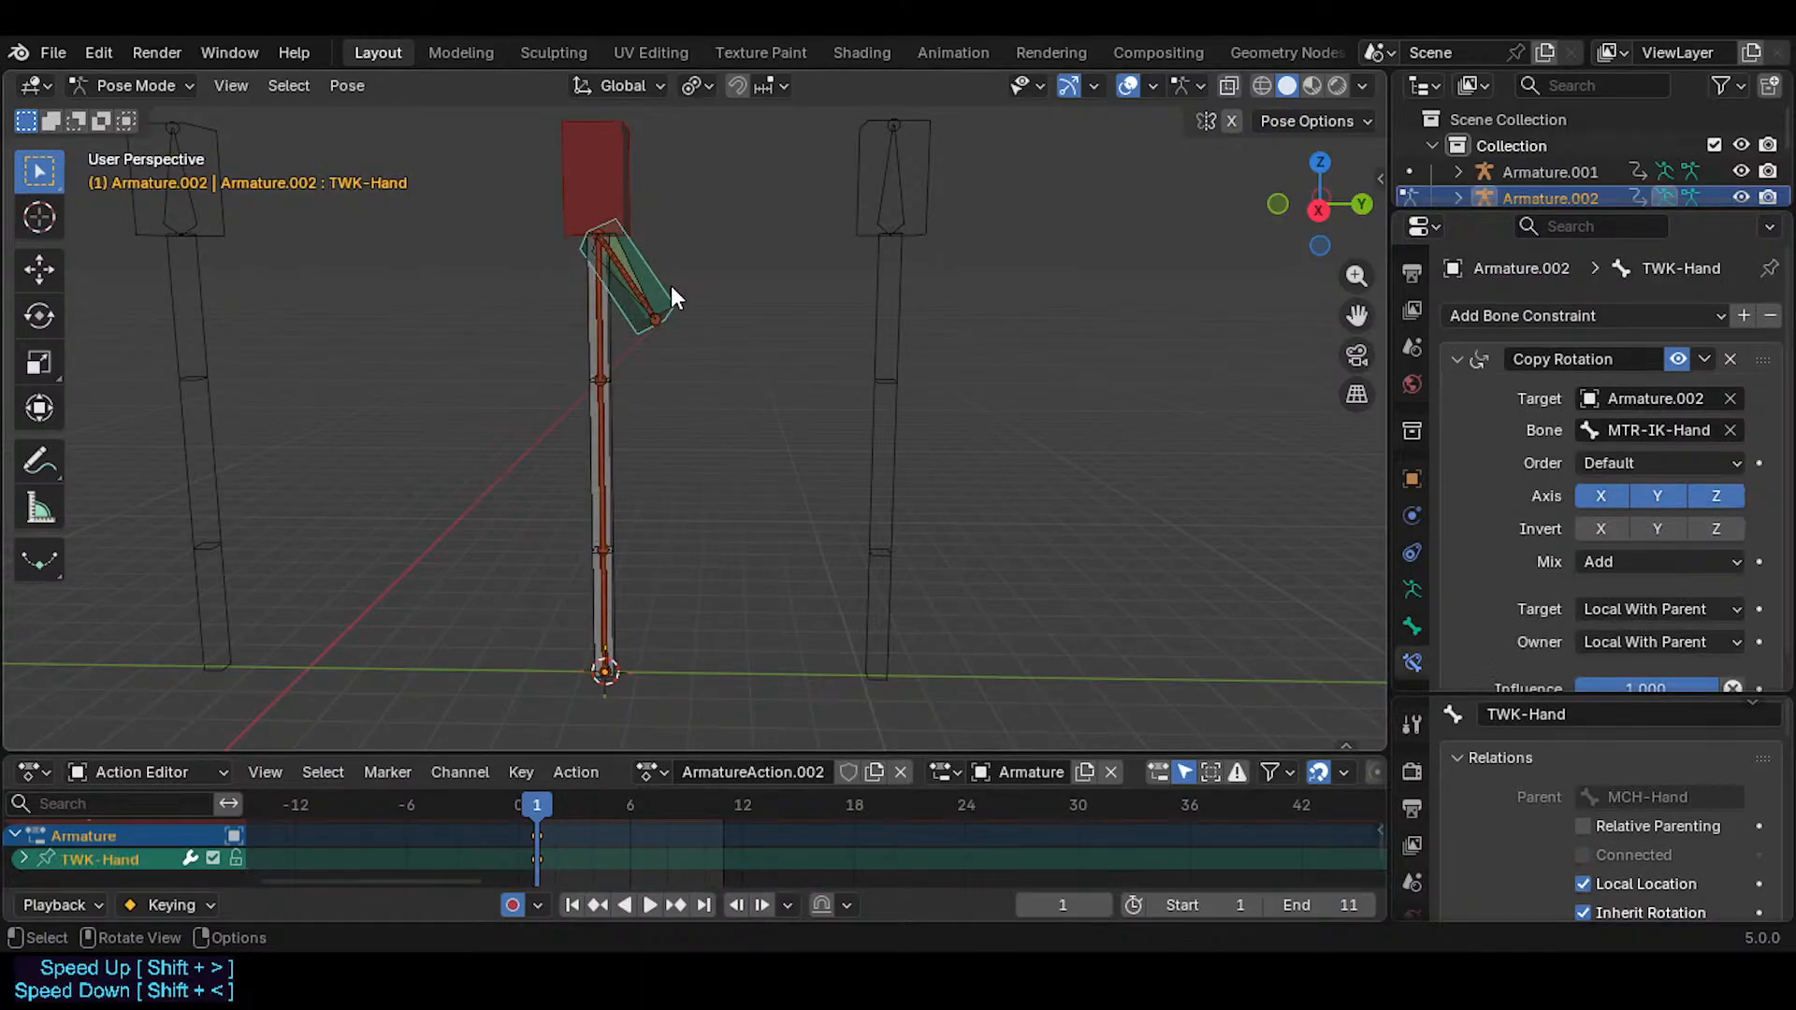
left_click(557, 828)
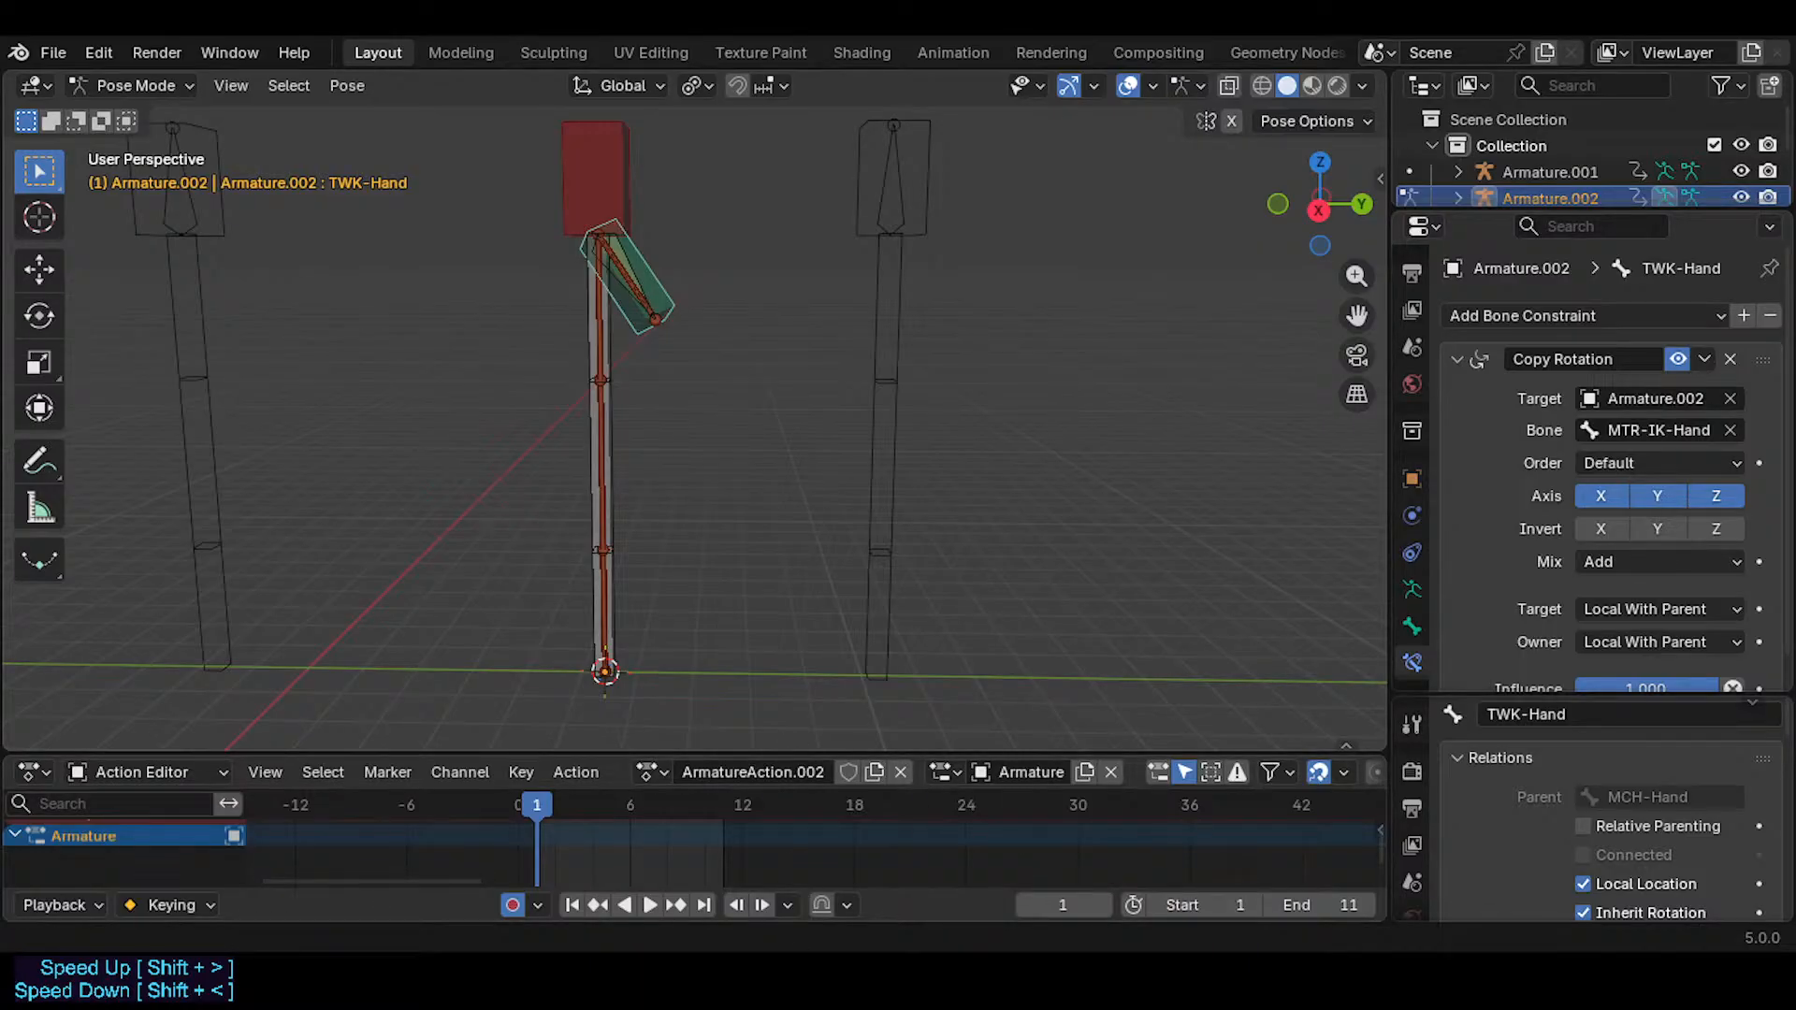
- Raise CTL-Shoulder to bend the arm and lower MTR-IK-Hand away from the shoulder
left_click(593, 609)
key("g")
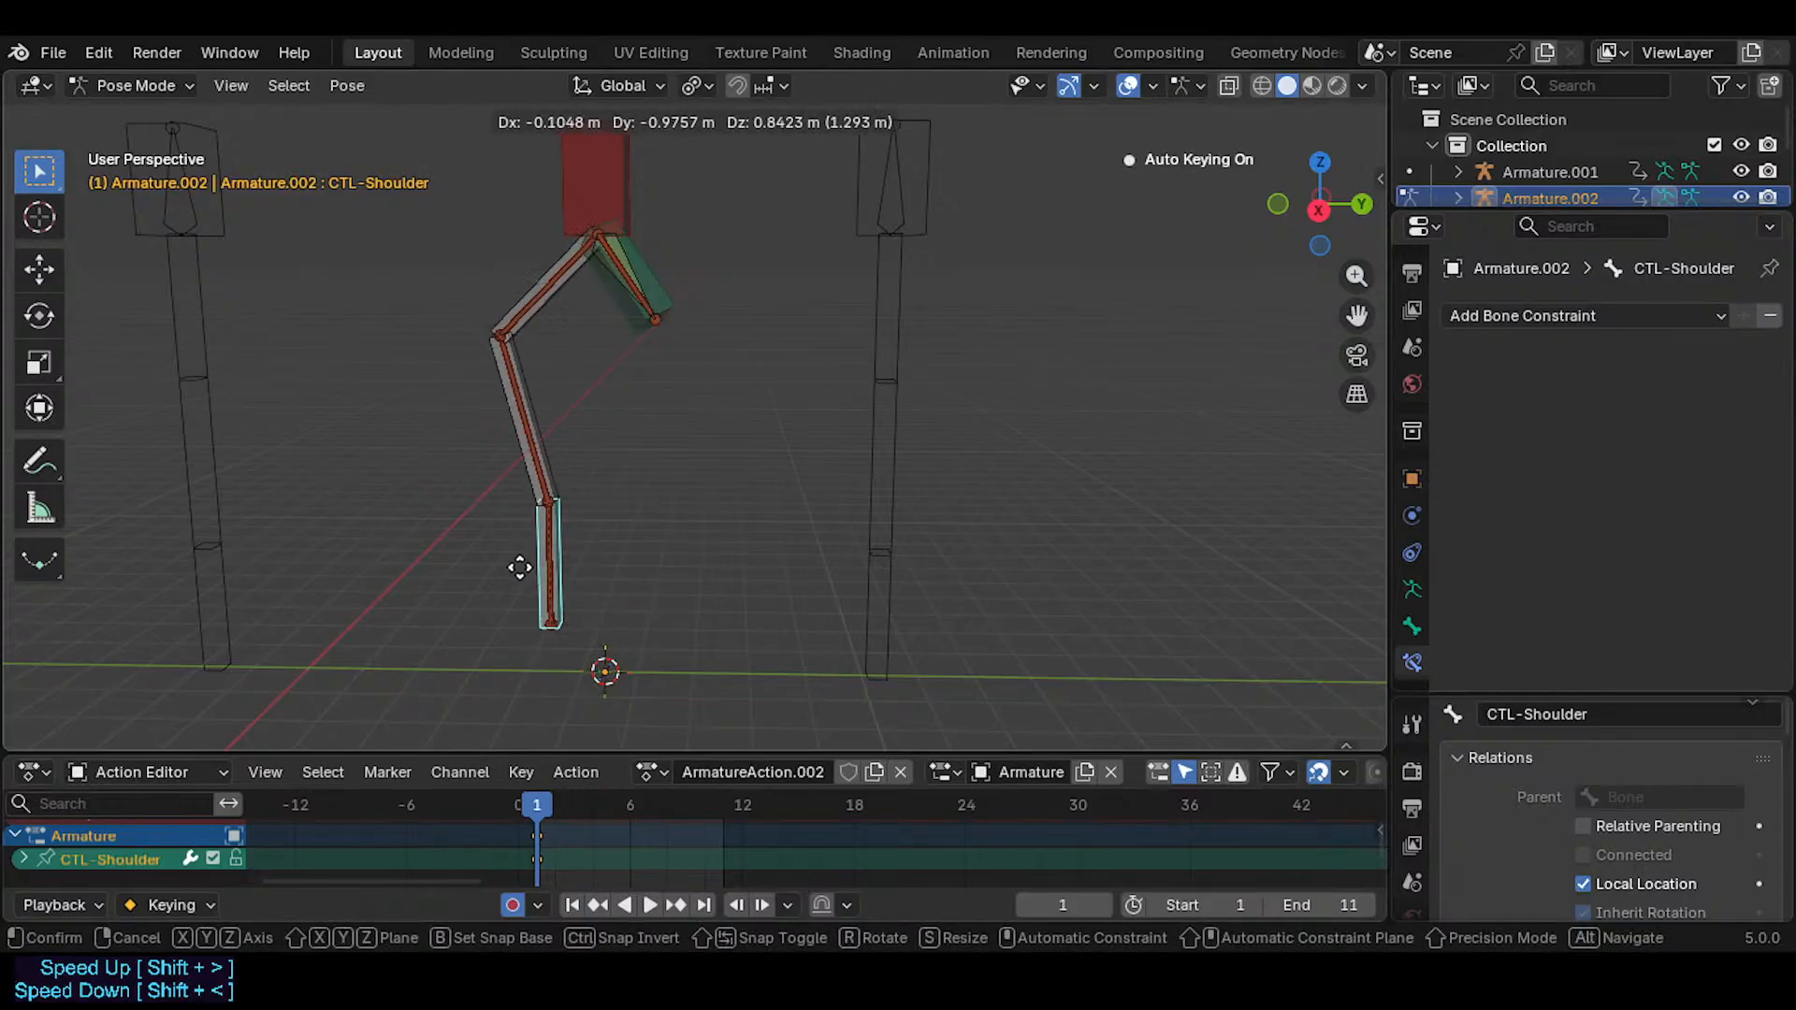
left_click(538, 573)
left_click(602, 183)
key("g")
left_click(689, 290)
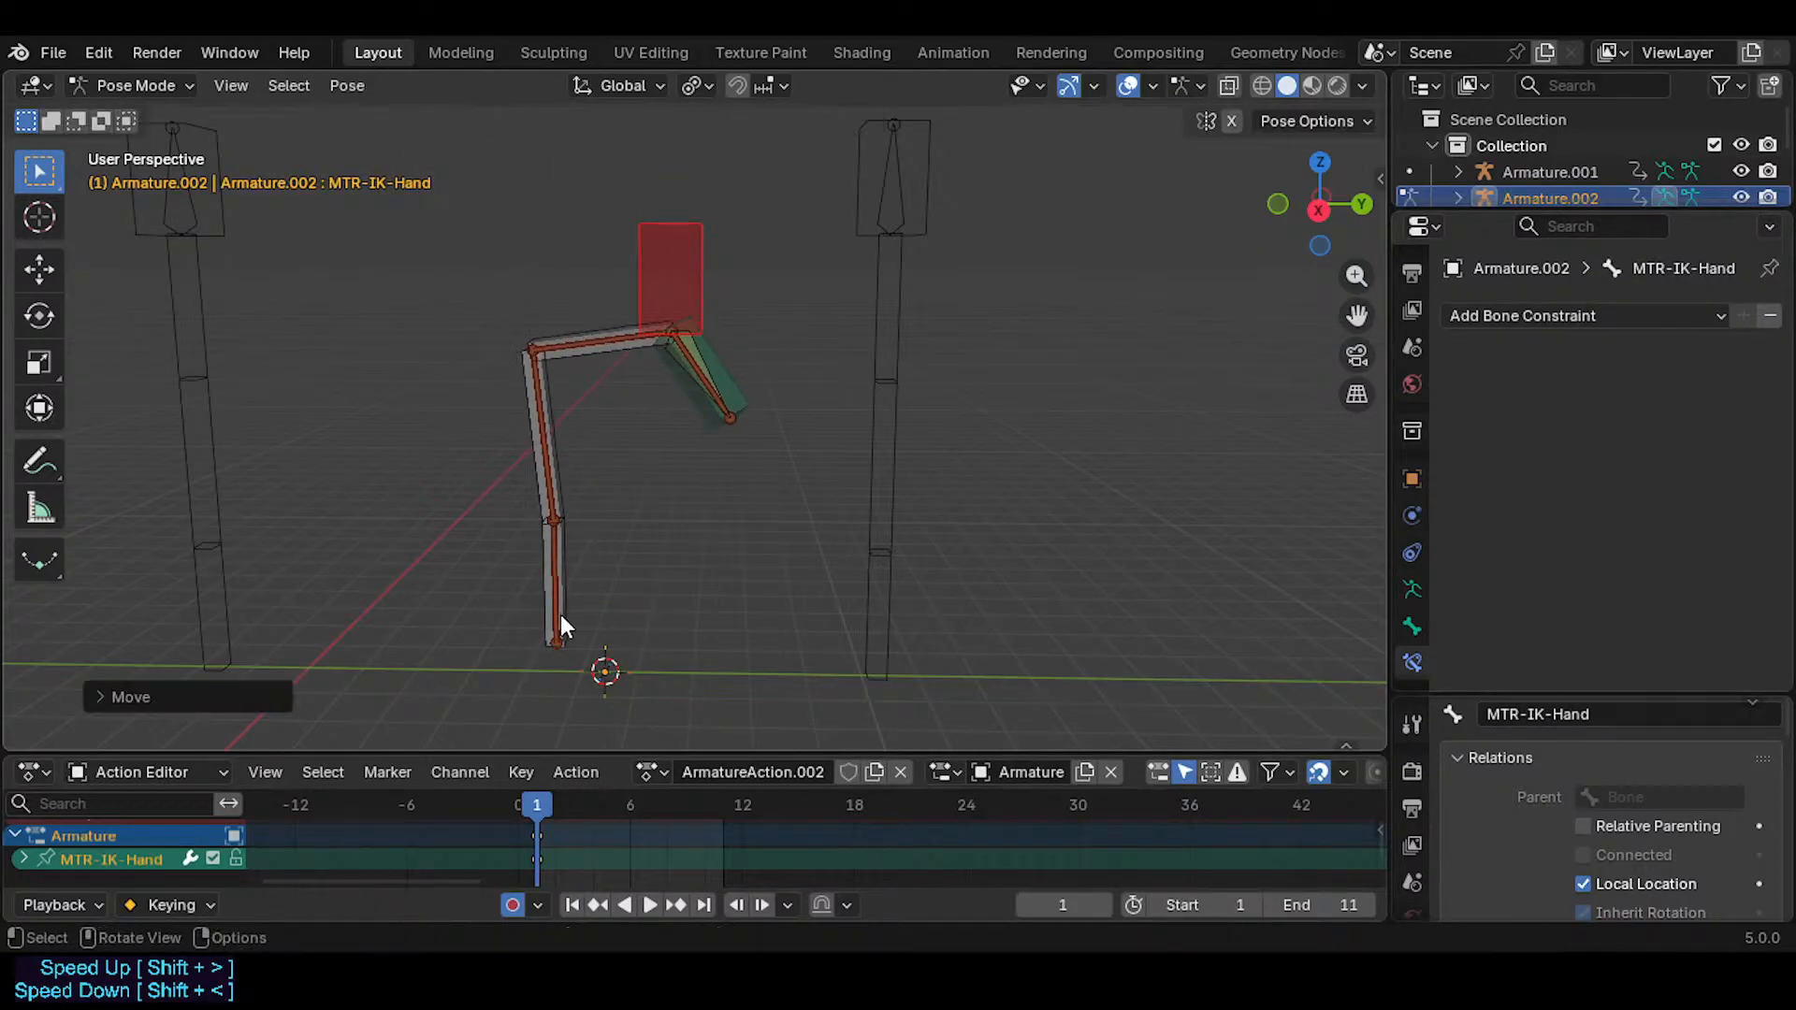
- Move CTL-Shoulder farther from the hand, and bring MTR-IK-Hand lower and closer to it
left_click(560, 614)
key("g")
left_click(548, 544)
key("g")
left_click(480, 597)
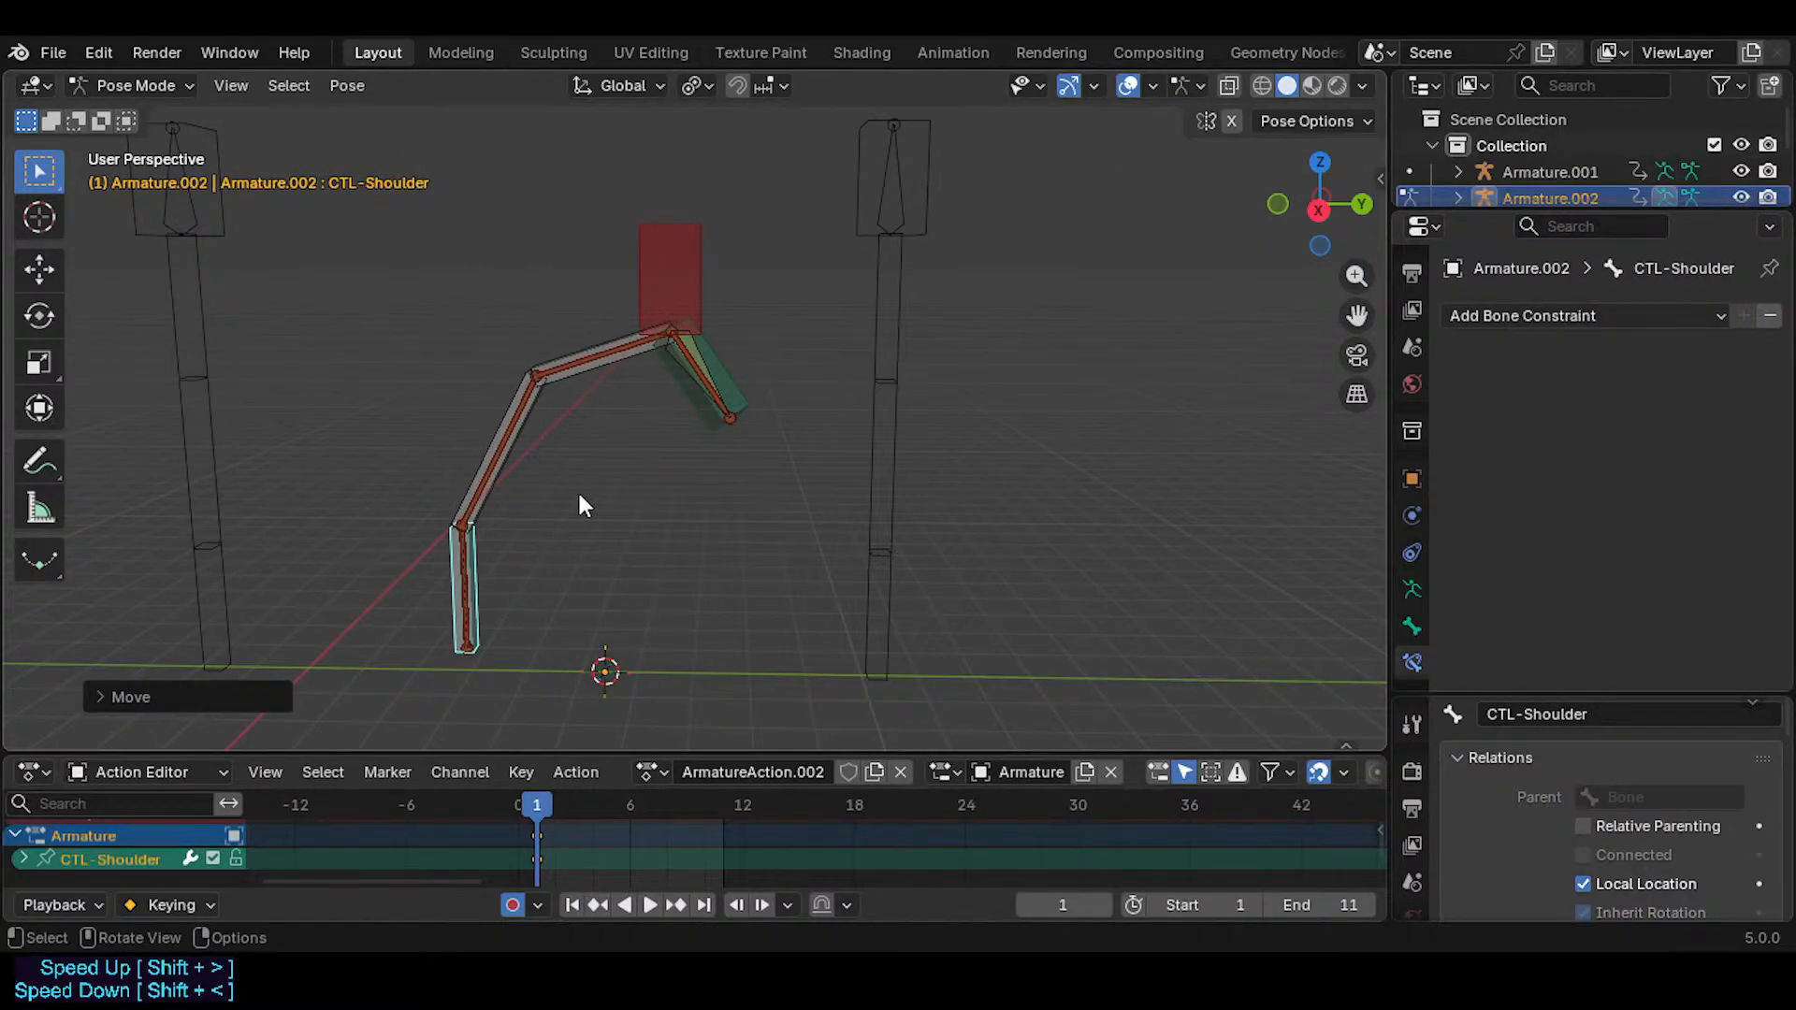
left_click(645, 309)
key("g")
left_click(570, 379)
- Move the TWK-Hand bone away from the MTR-IK-Hand control to test its independent offset
left_click(684, 459)
key("g")
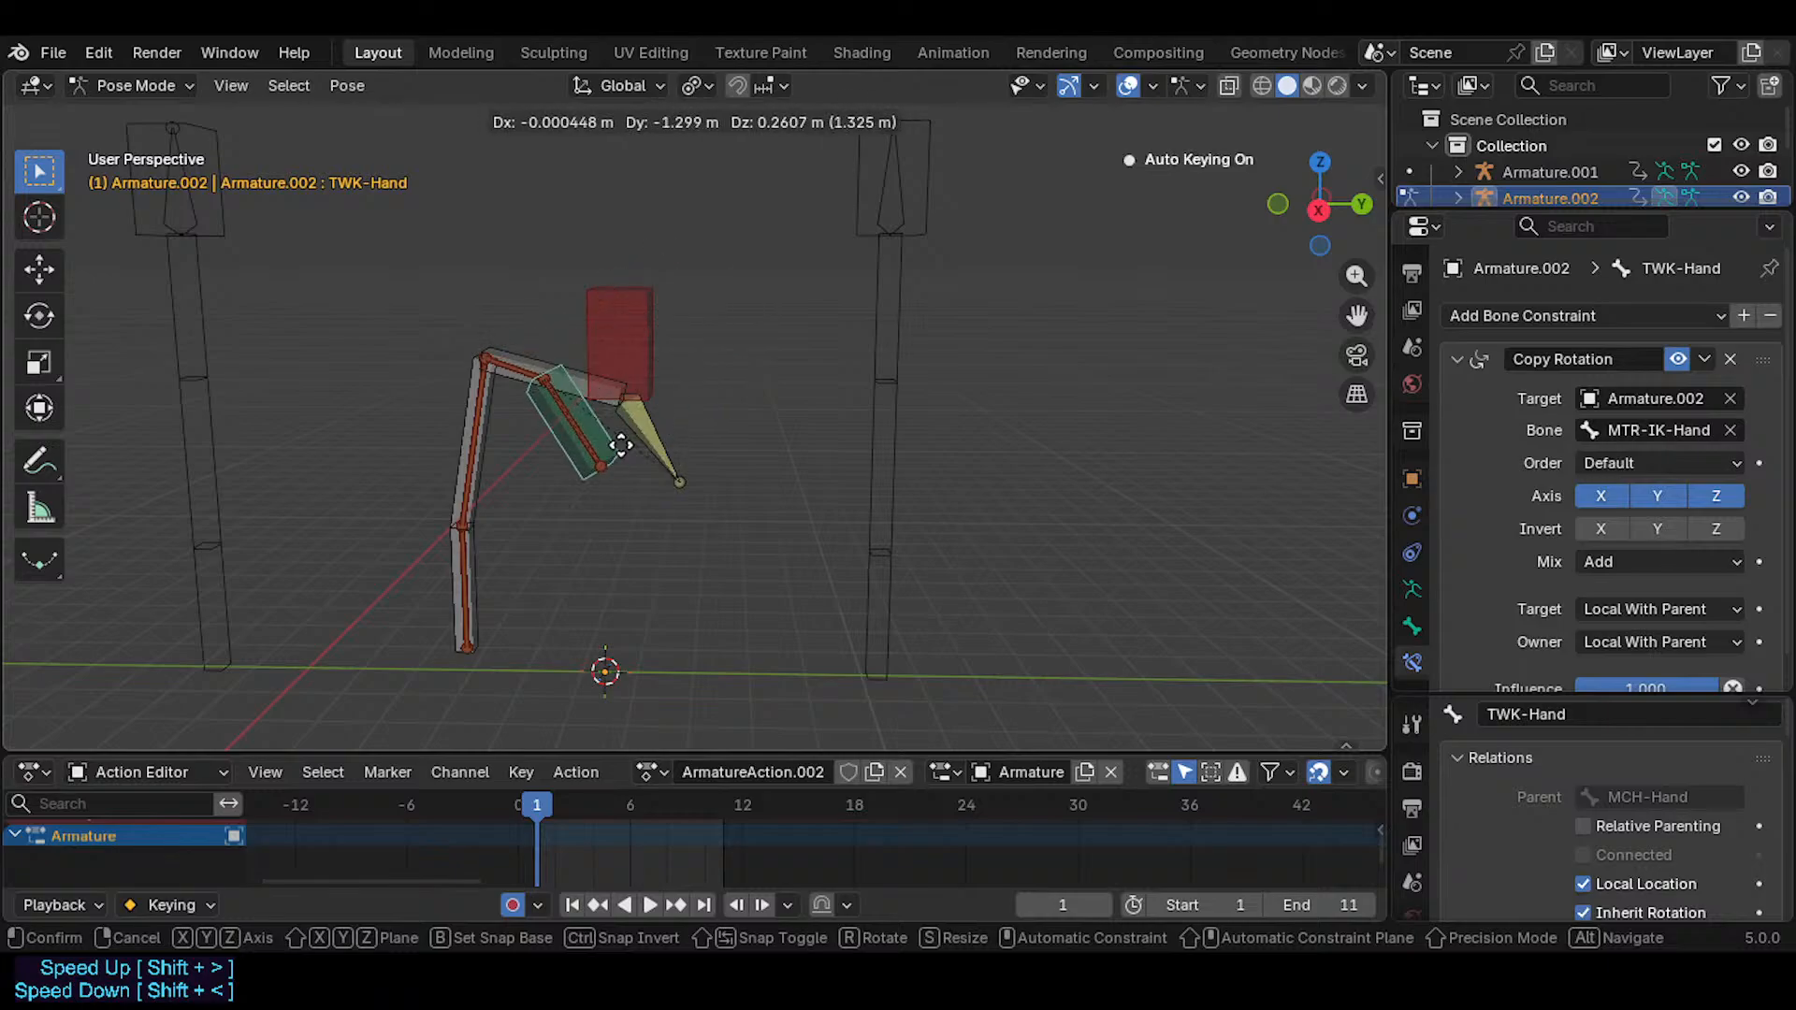
left_click(829, 436)
key("g")
left_click(773, 428)
- Move MTR-IK-Hand toward the shoulder and slightly upward to test how the arm and the offset TWK-Hand follow
left_click(625, 324)
key("g")
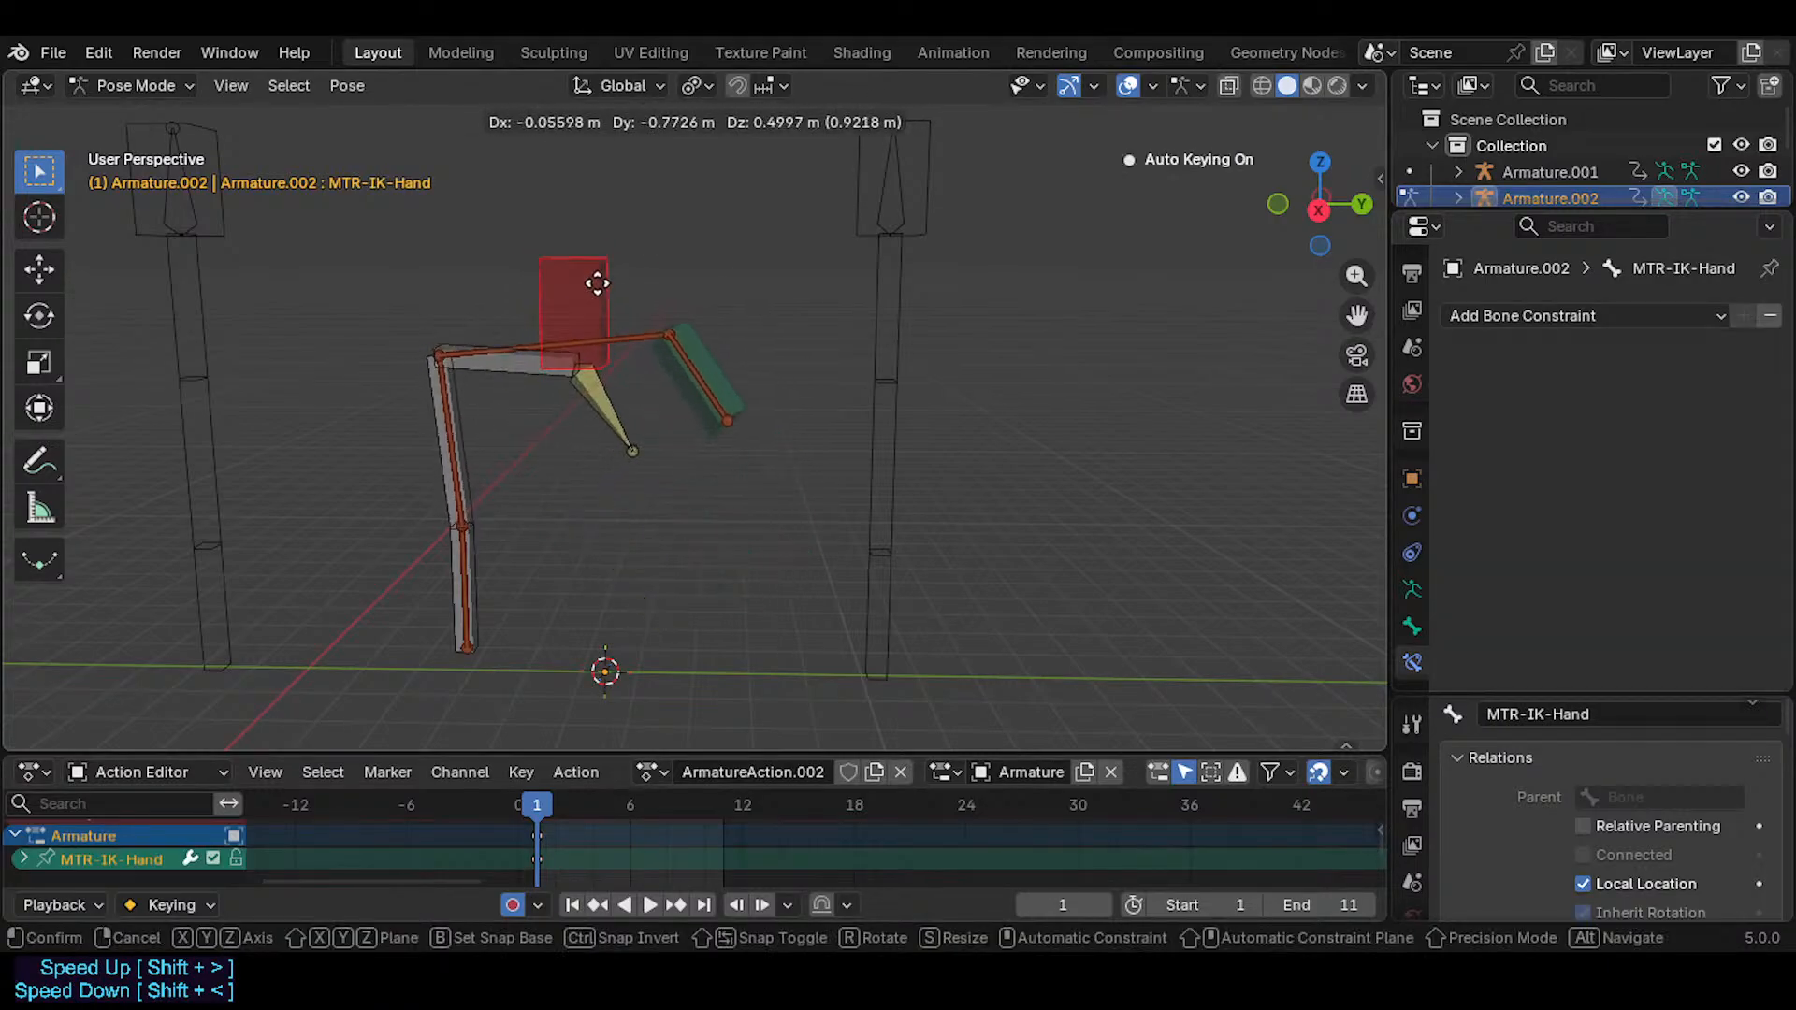
left_click(642, 335)
key("g")
left_click(521, 321)
key("g")
left_click(489, 336)
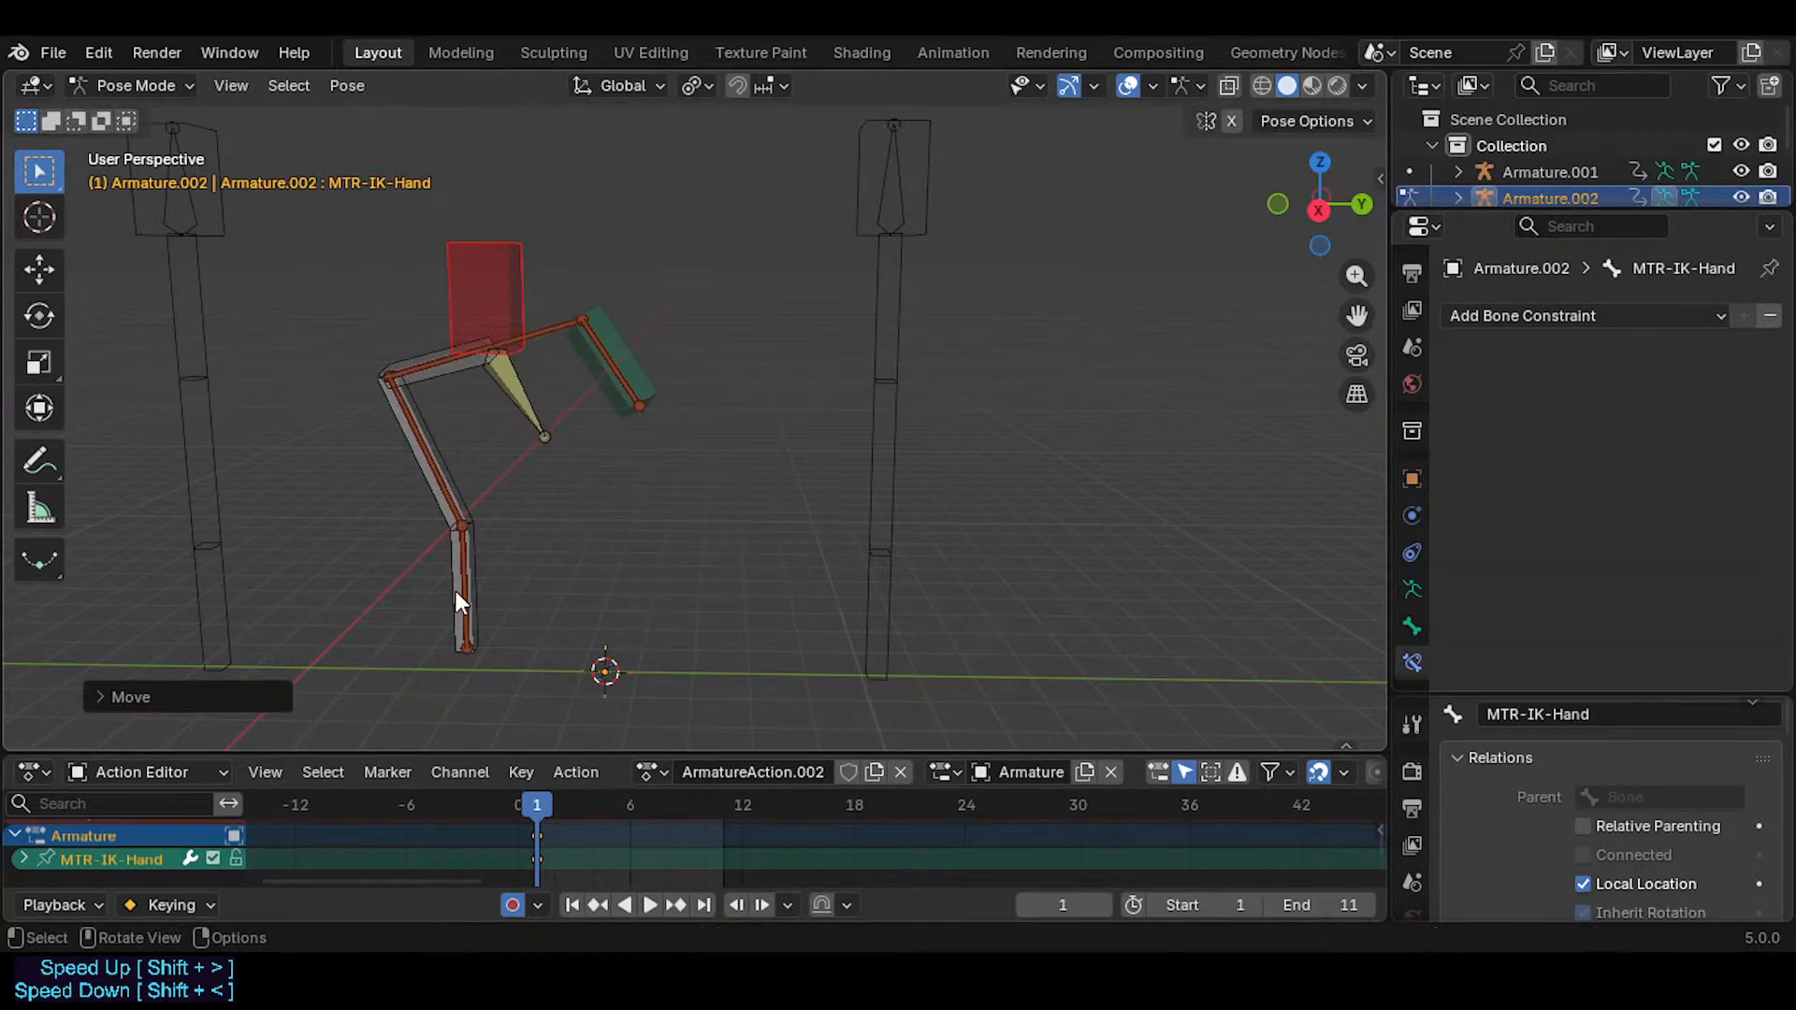
- Move CTL-Shoulder through several positions and leave it slightly farther from the hand to test the arm's stretching and bending
left_click(460, 606)
key("g")
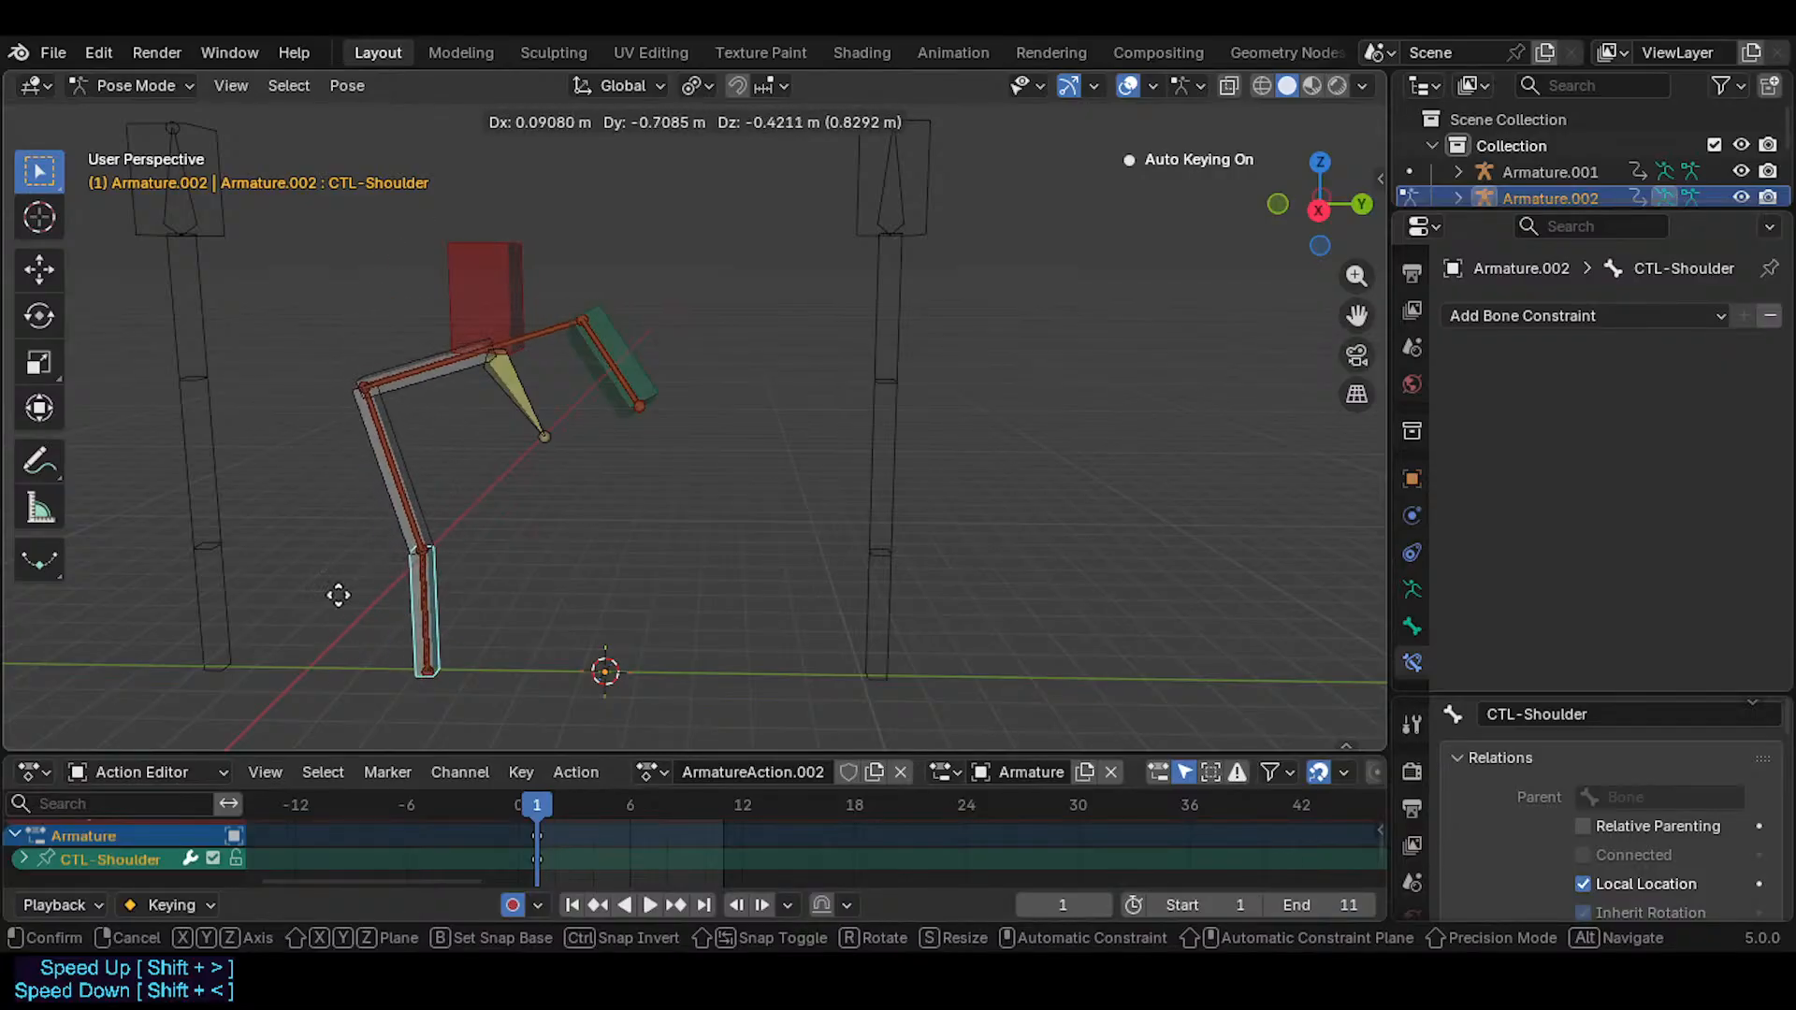
left_click(508, 598)
key("g")
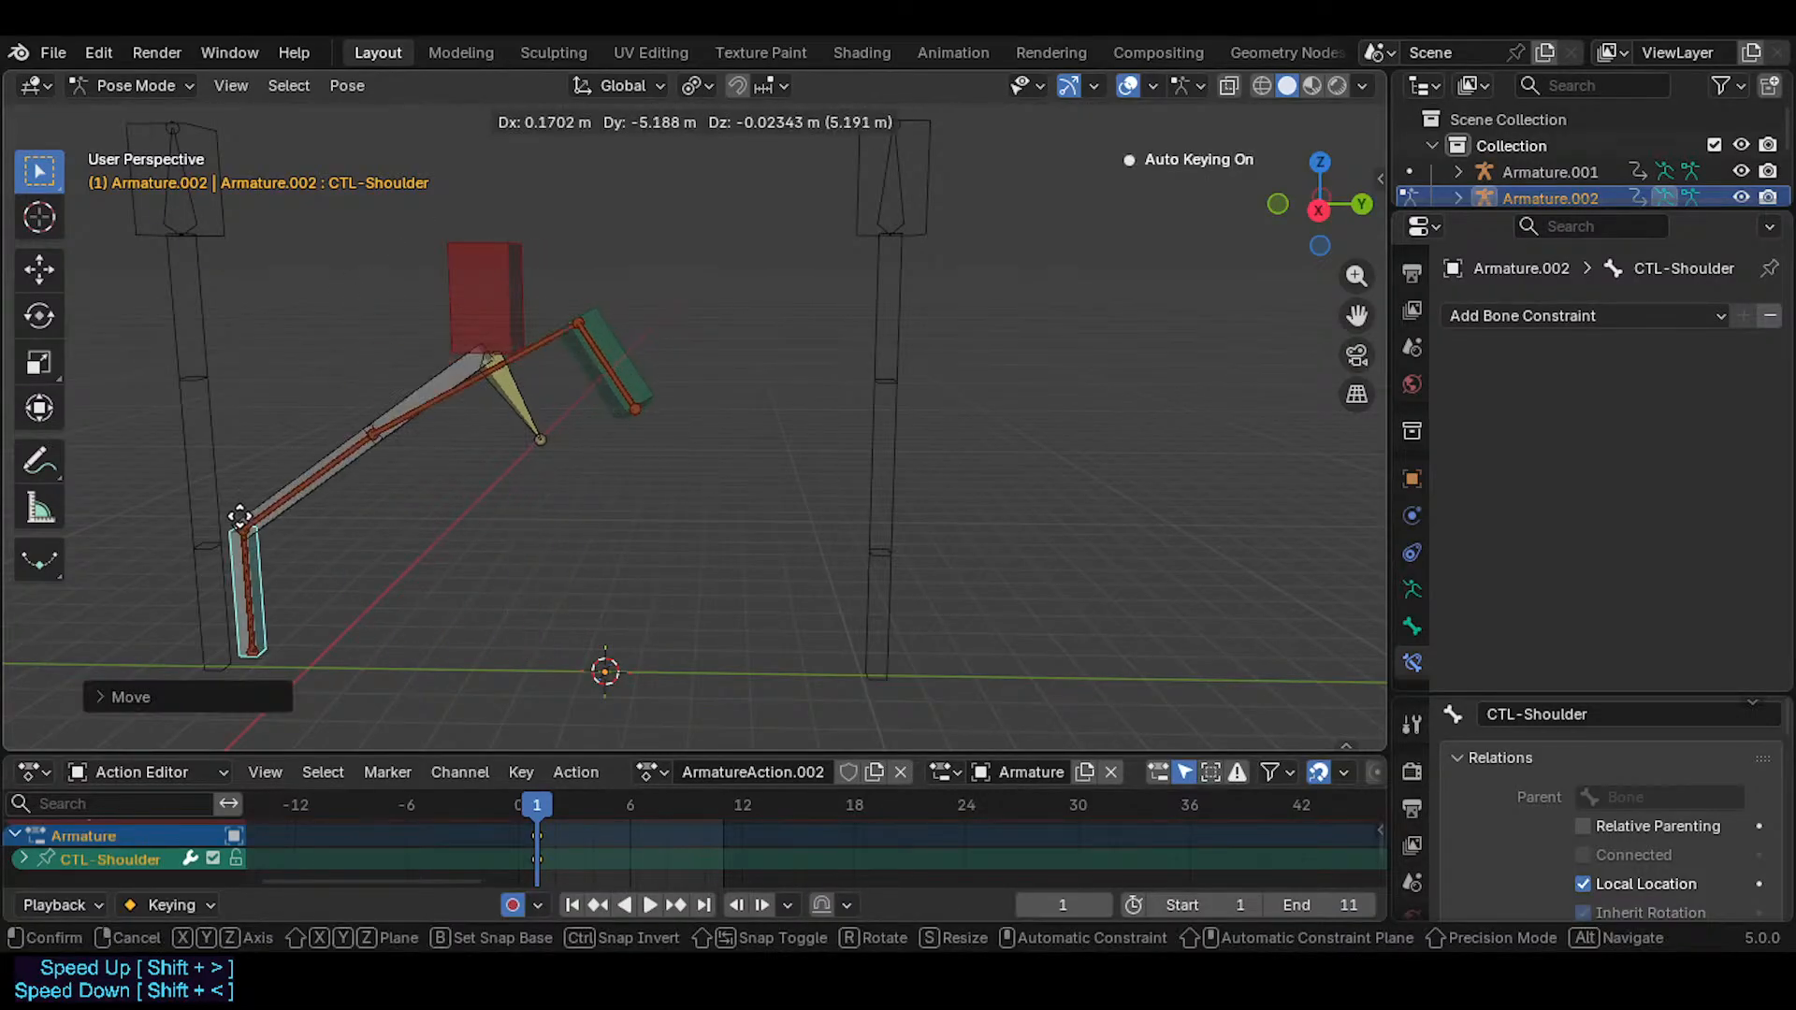
left_click(308, 510)
key("g")
left_click(389, 475)
- Shift MTR-IK-Hand slightly away from the shoulder, and bring TWK-Hand closer to it
left_click(505, 271)
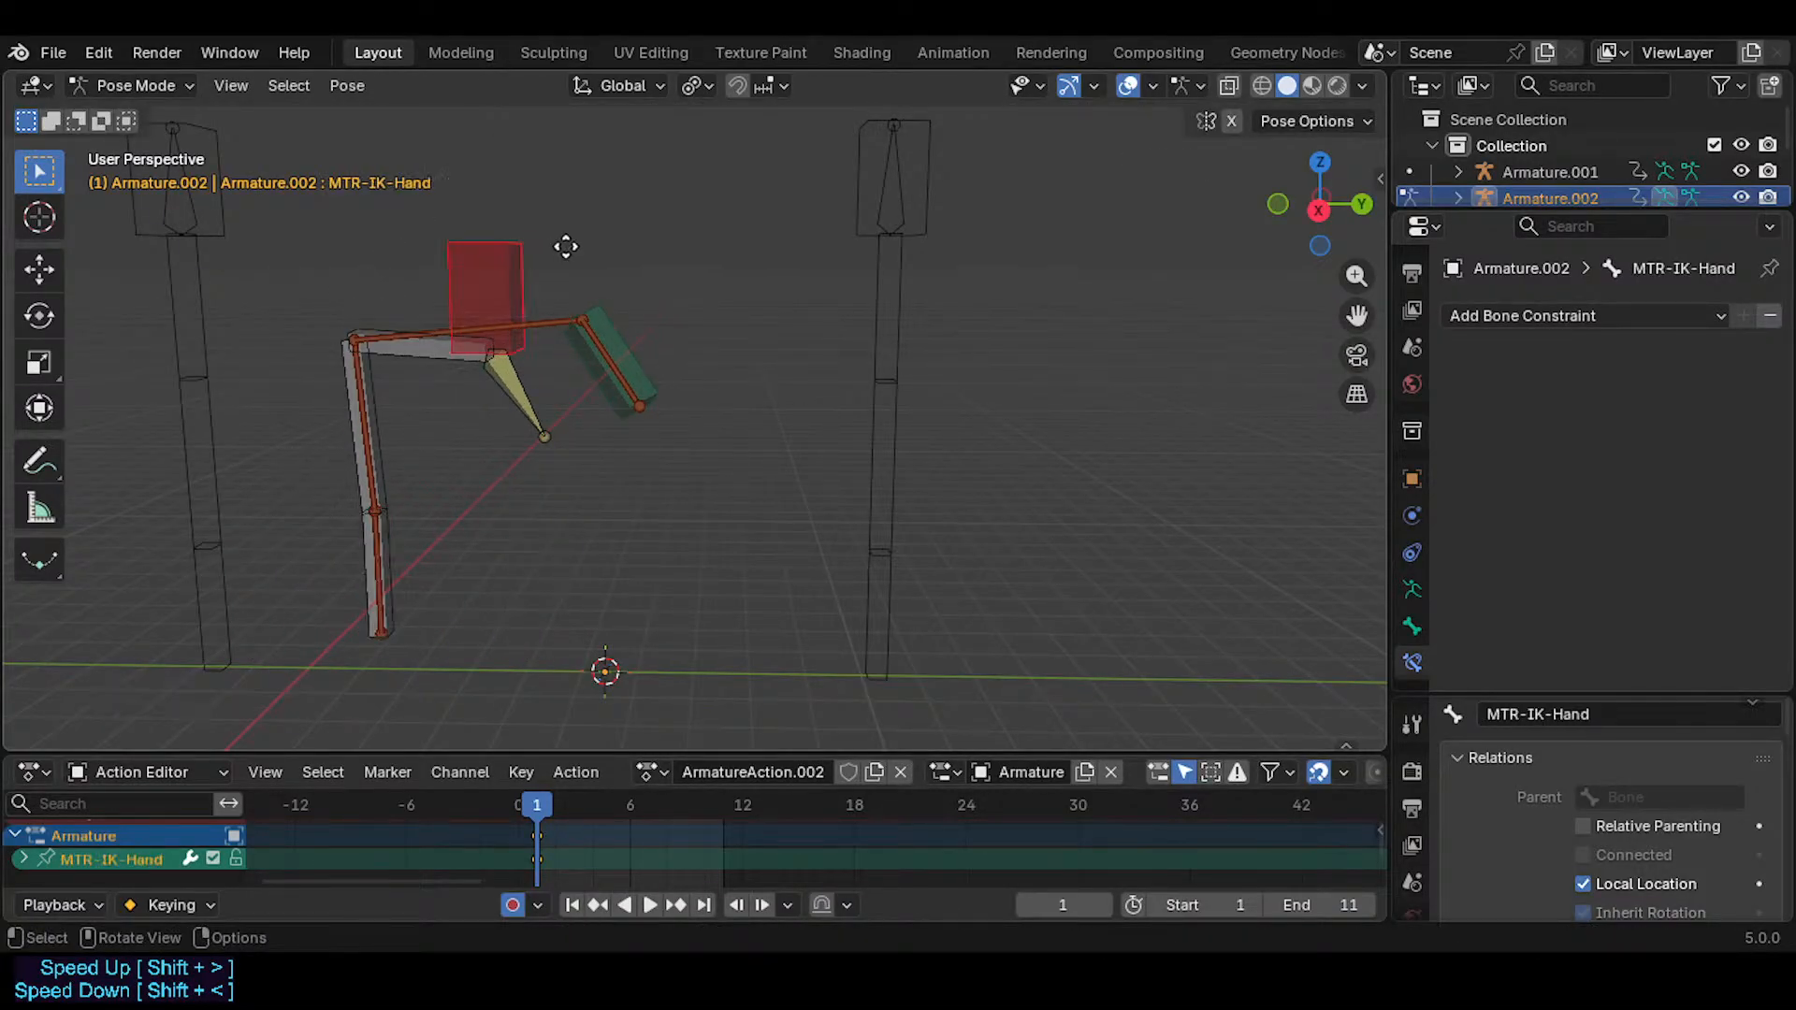
key("g")
left_click(532, 248)
left_click(687, 389)
key("g")
left_click(625, 387)
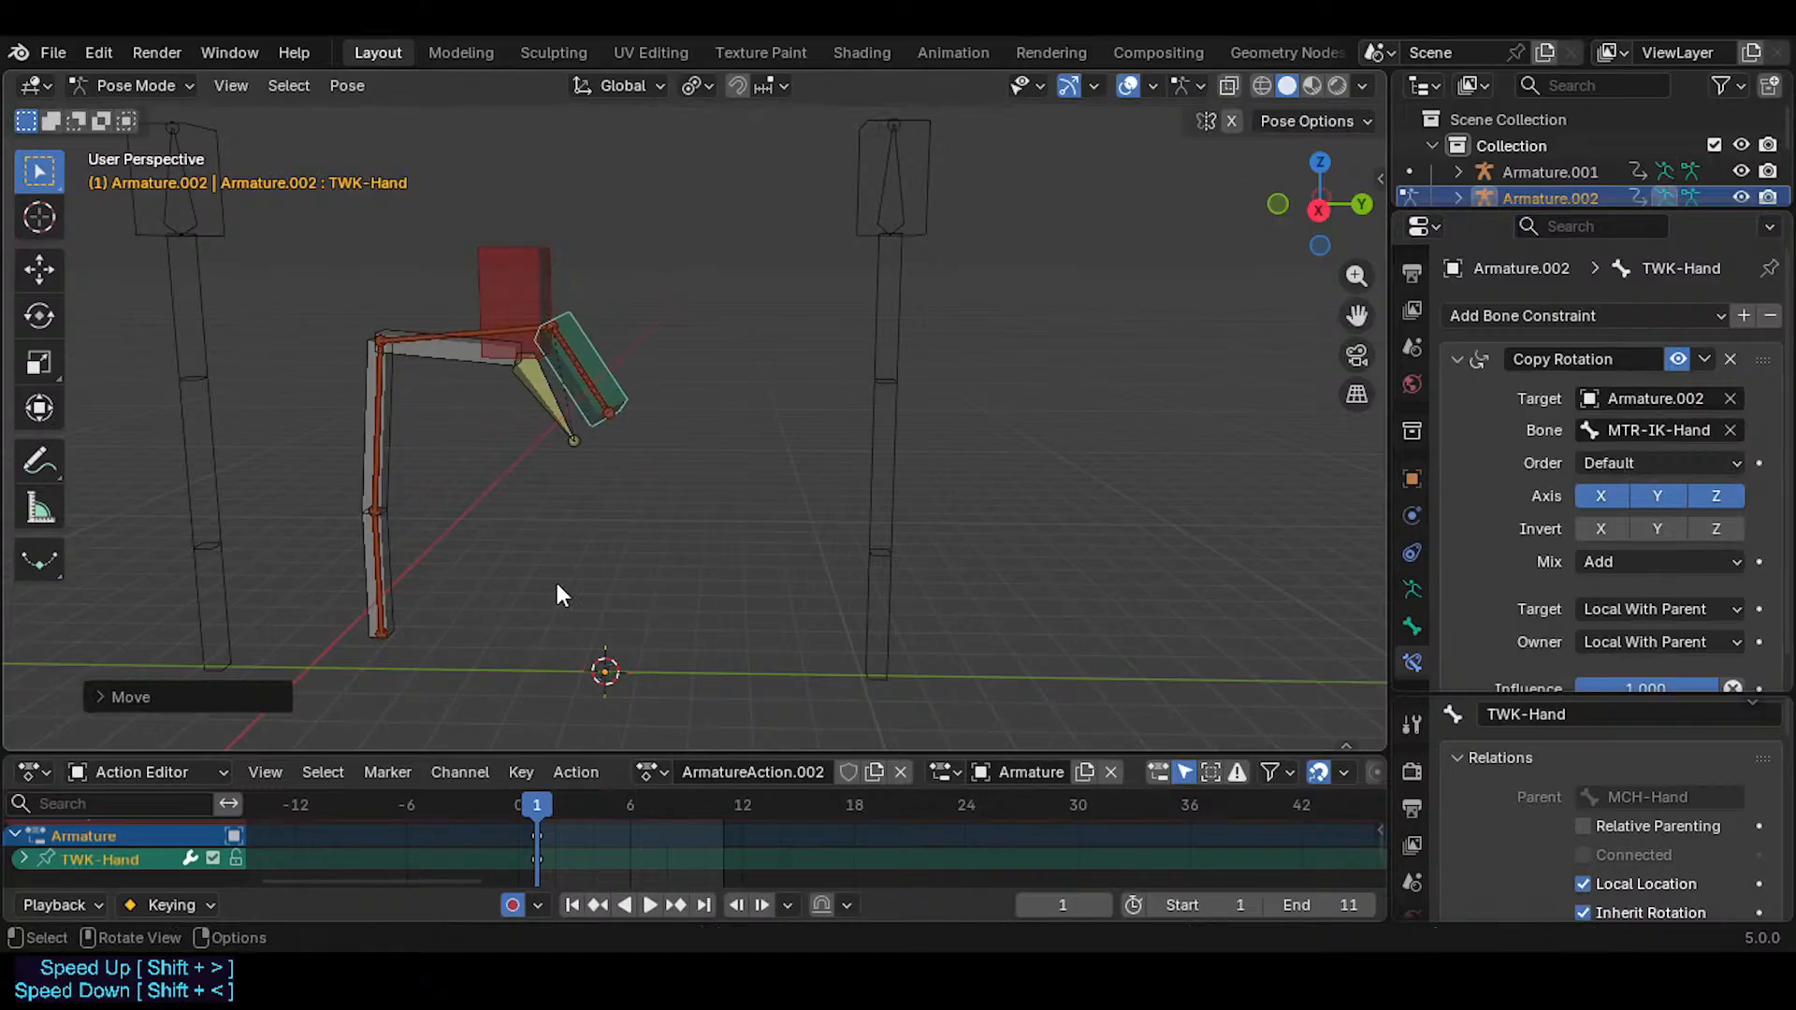
- Clear the location of all pose bones to return the arm to its upright rest position
key("a")
key("alt+g")
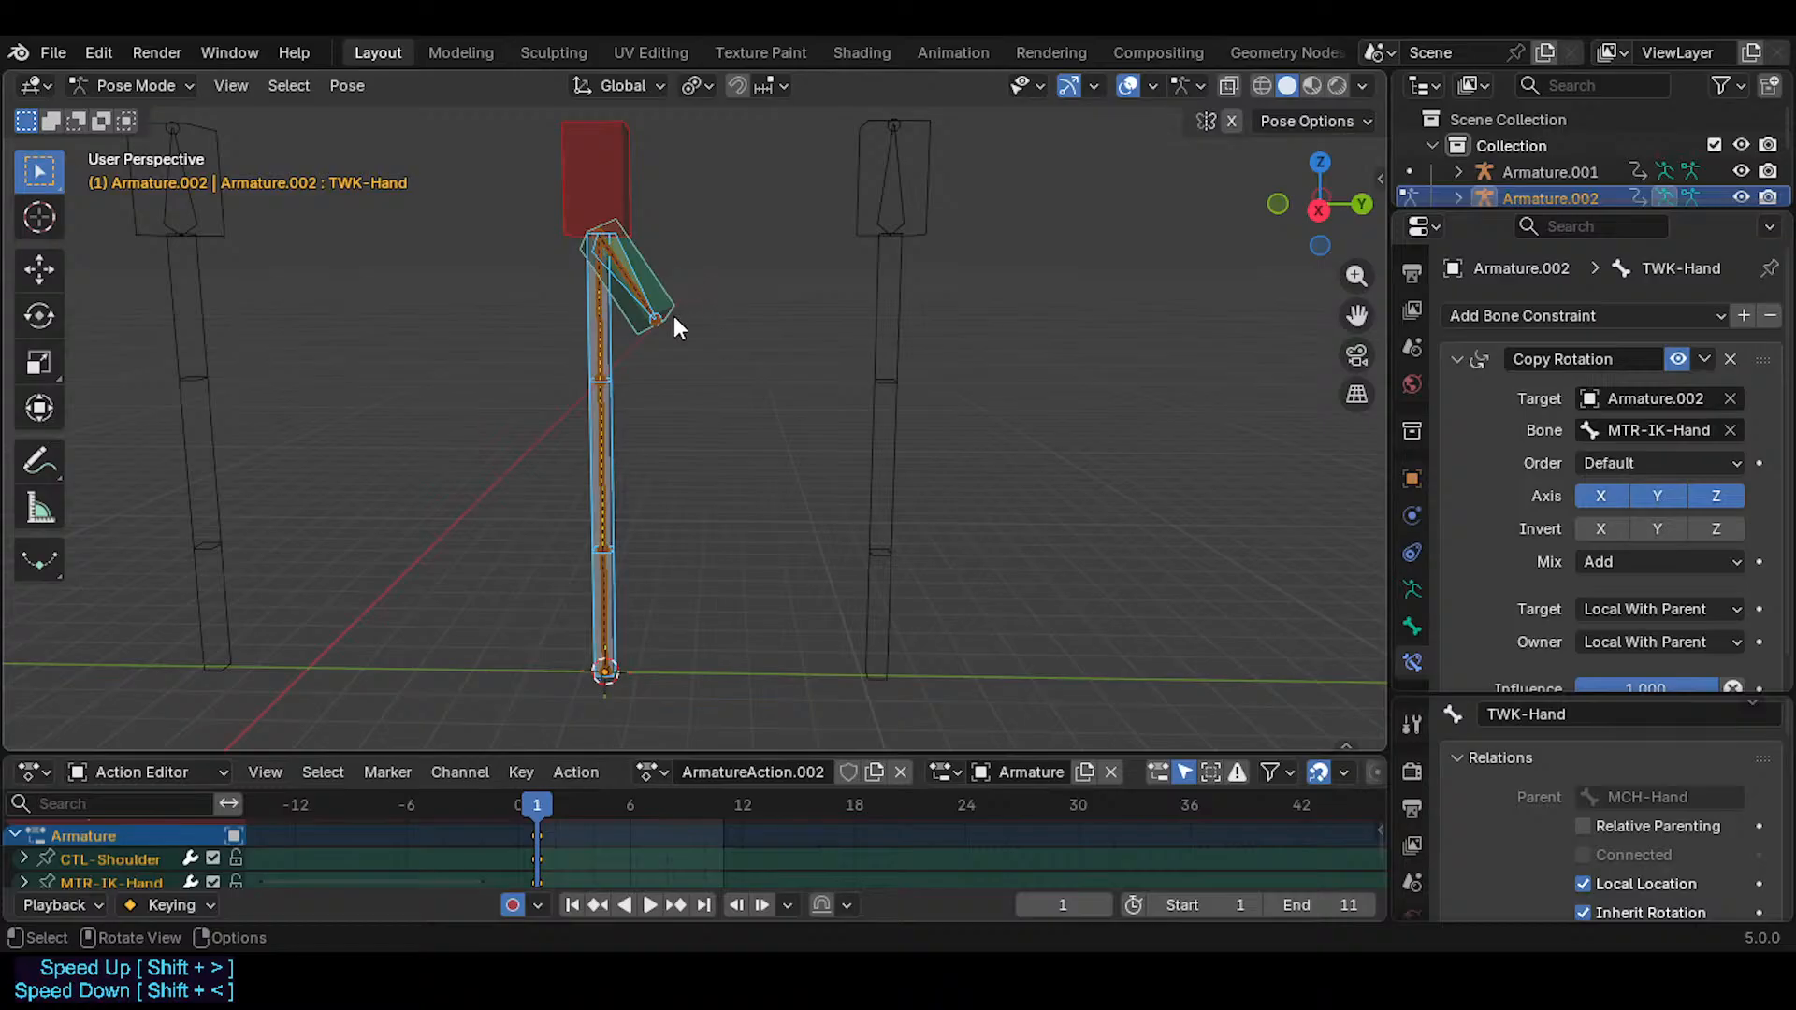
middle_click_drag(587, 311, 720, 396, "shift")
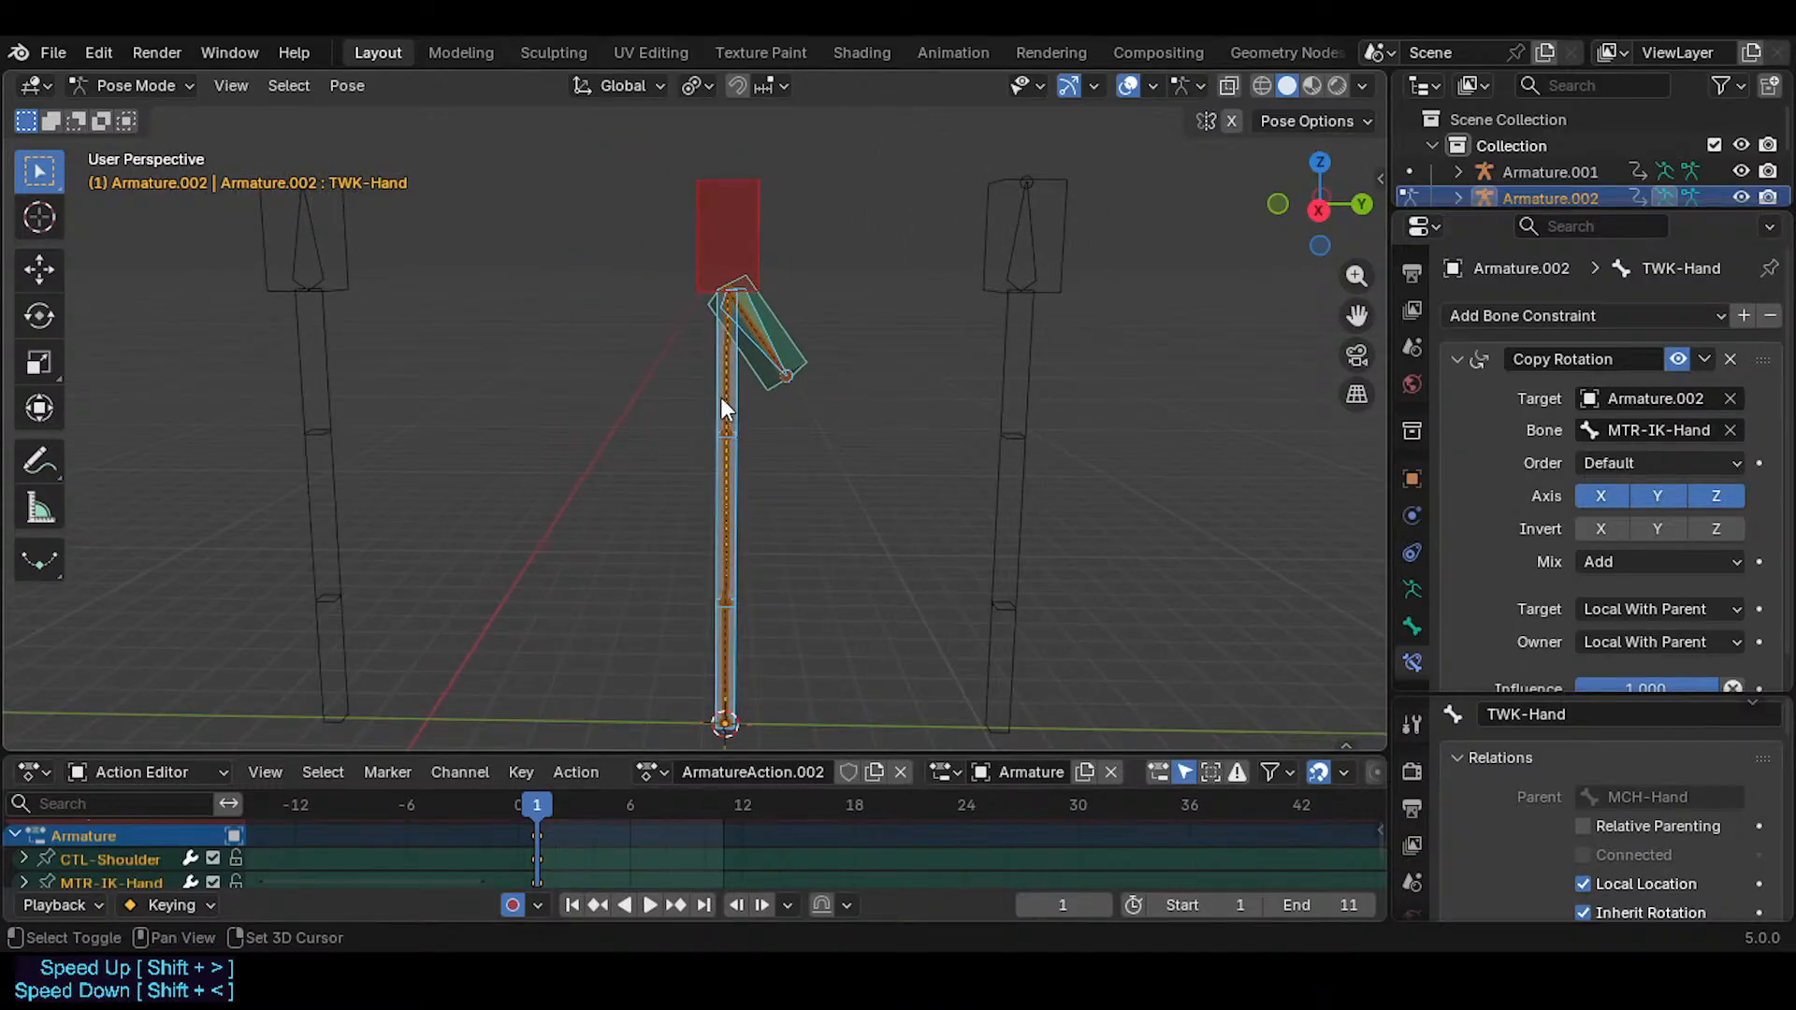
- Set both the target and owner spaces of TWK-Hand's Copy Rotation constraint to Pose Space
left_click(1629, 610)
left_click(1590, 709)
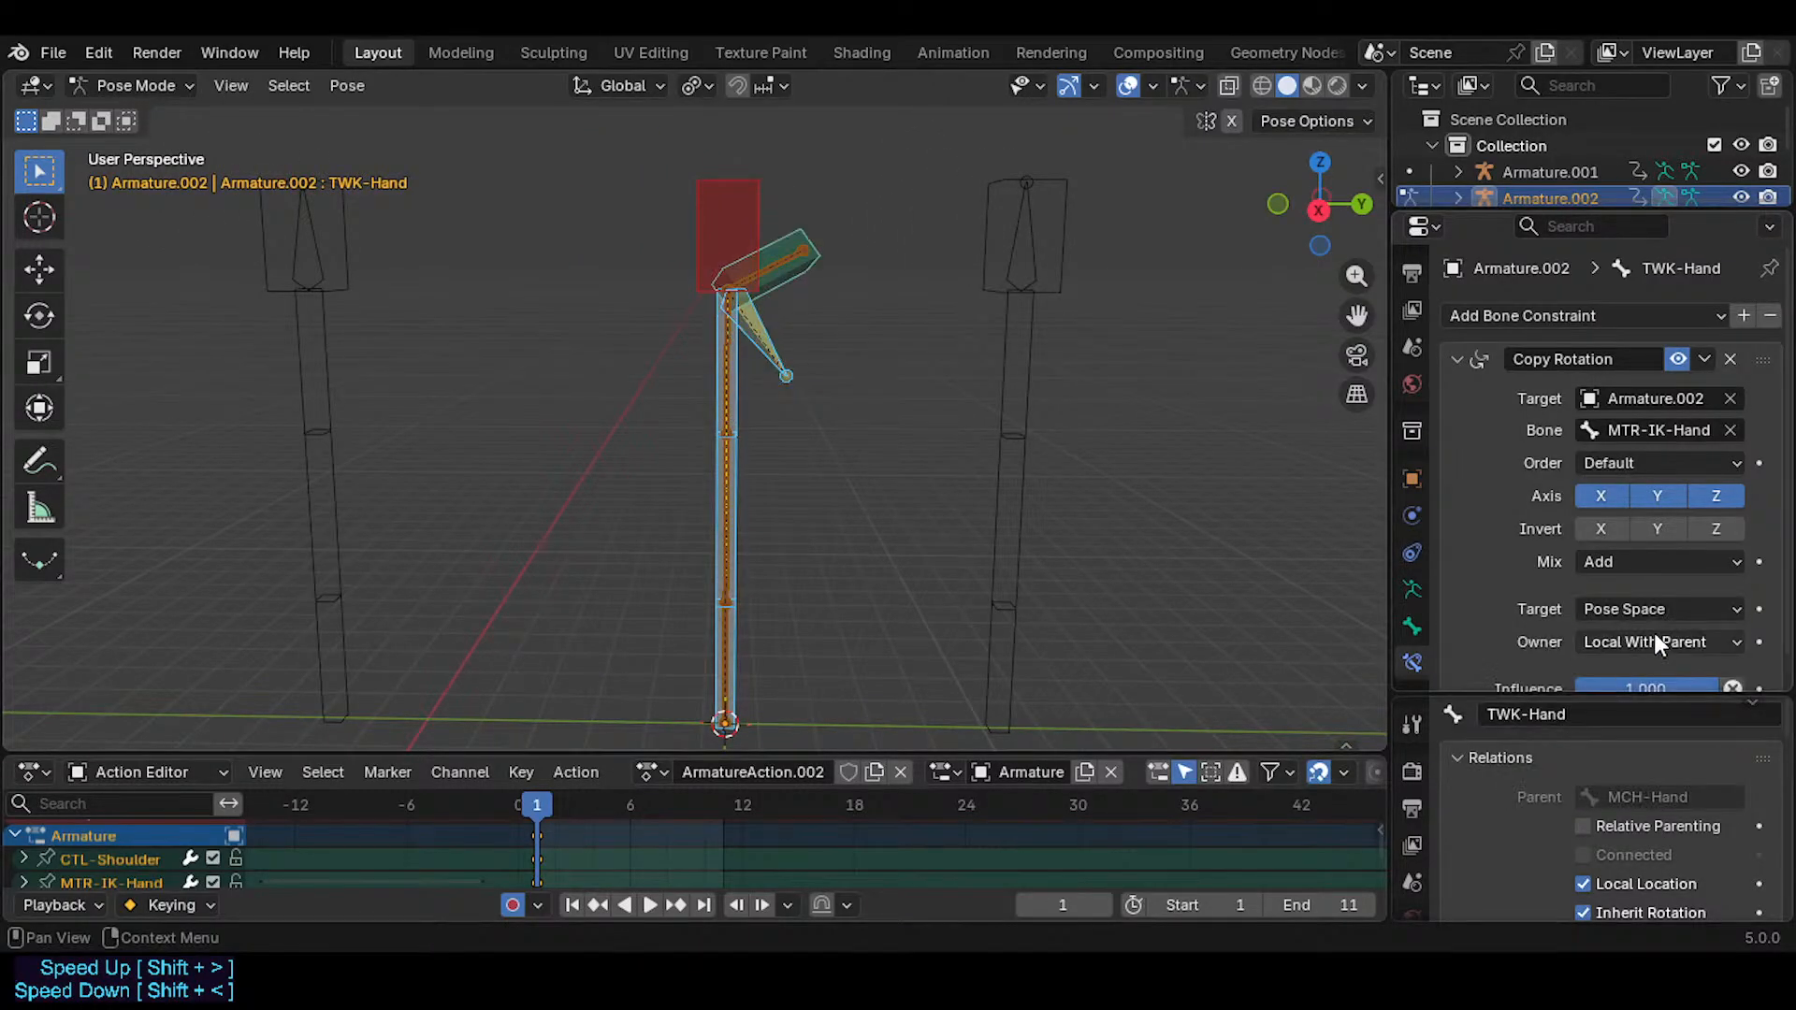
left_click(1651, 642)
left_click(1611, 740)
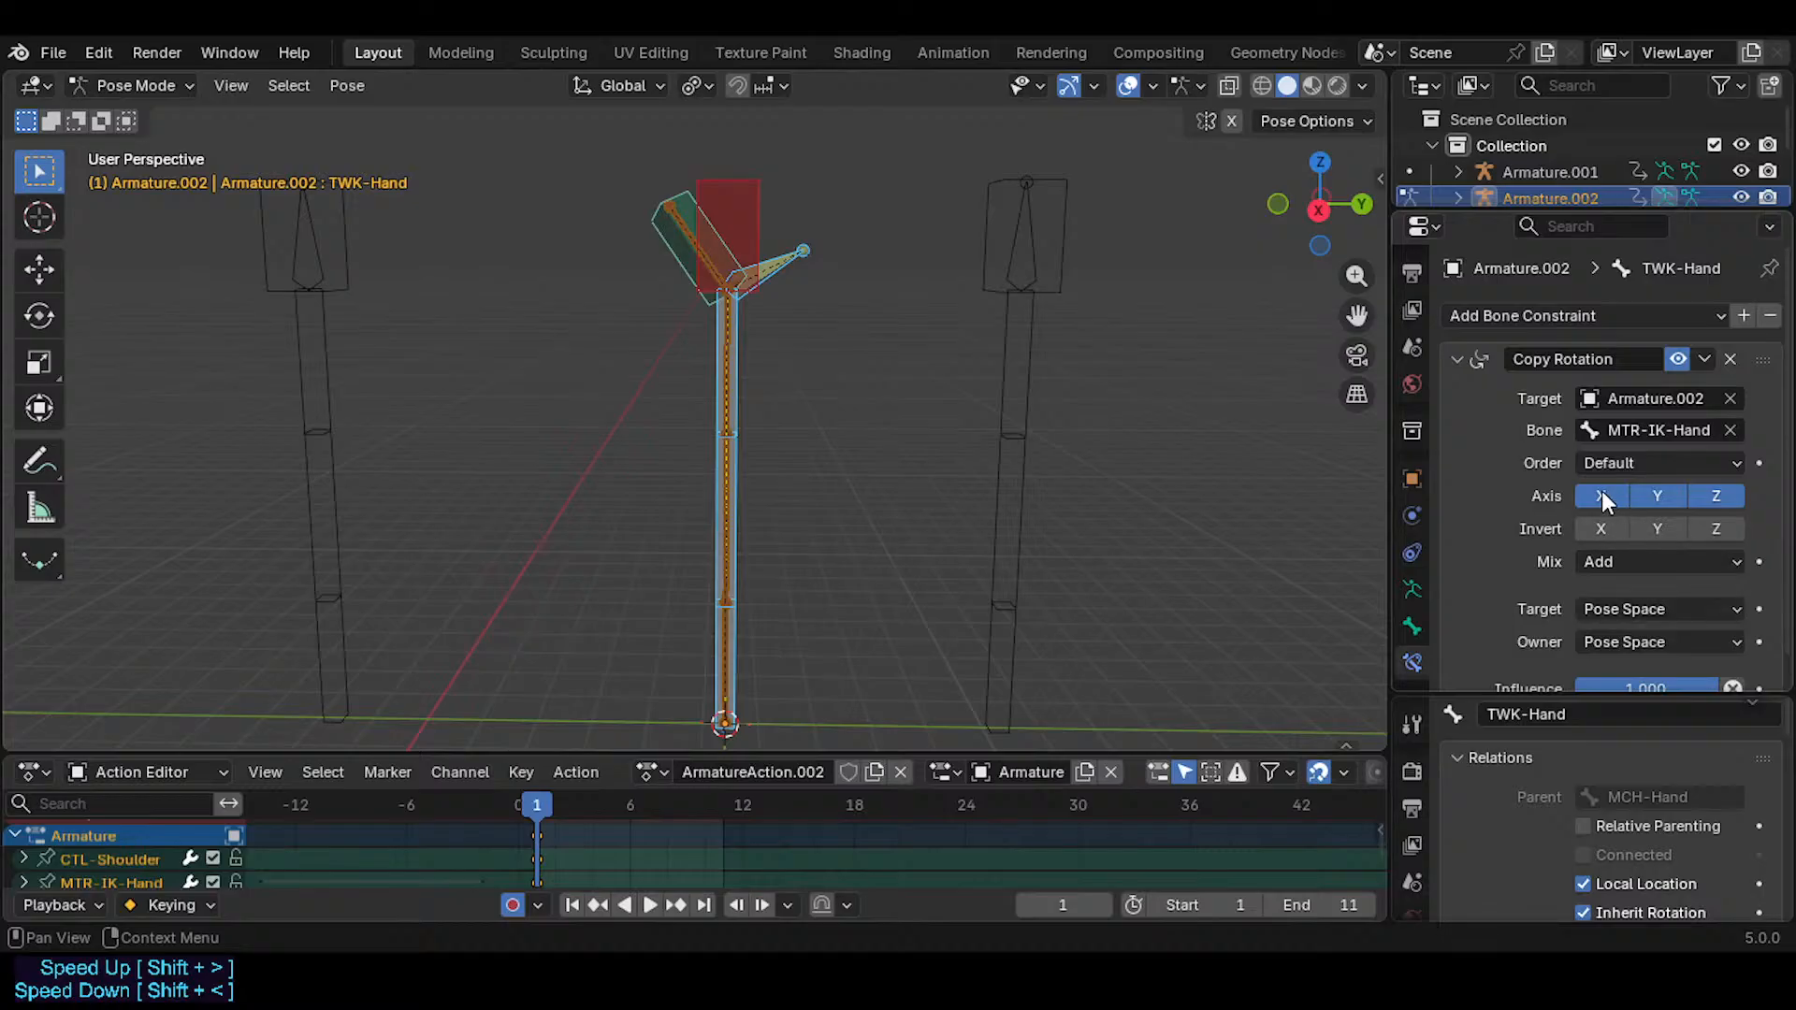
- Set TWK-Hand's Copy Rotation mix to Replace and its target and owner spaces to Local Space
scroll(1607, 524, "down", 1)
left_click(1618, 533)
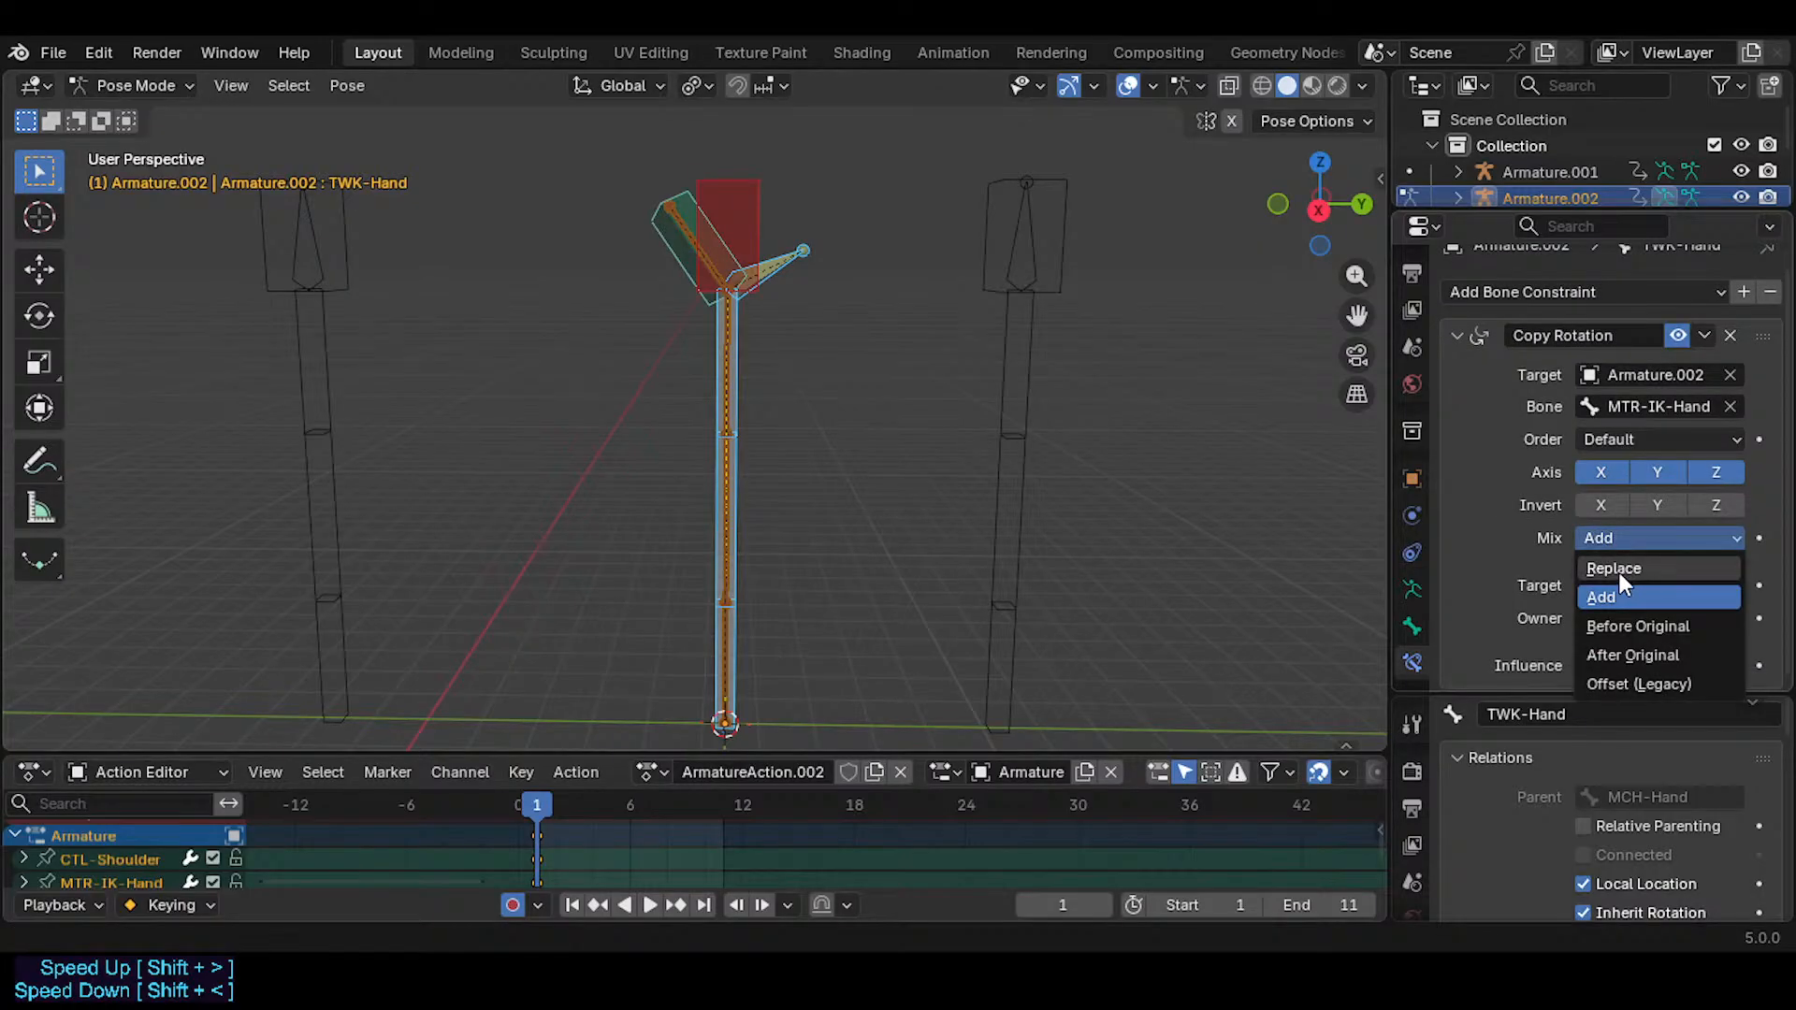
left_click(1619, 570)
left_click(1626, 584)
left_click(1597, 744)
left_click(1620, 620)
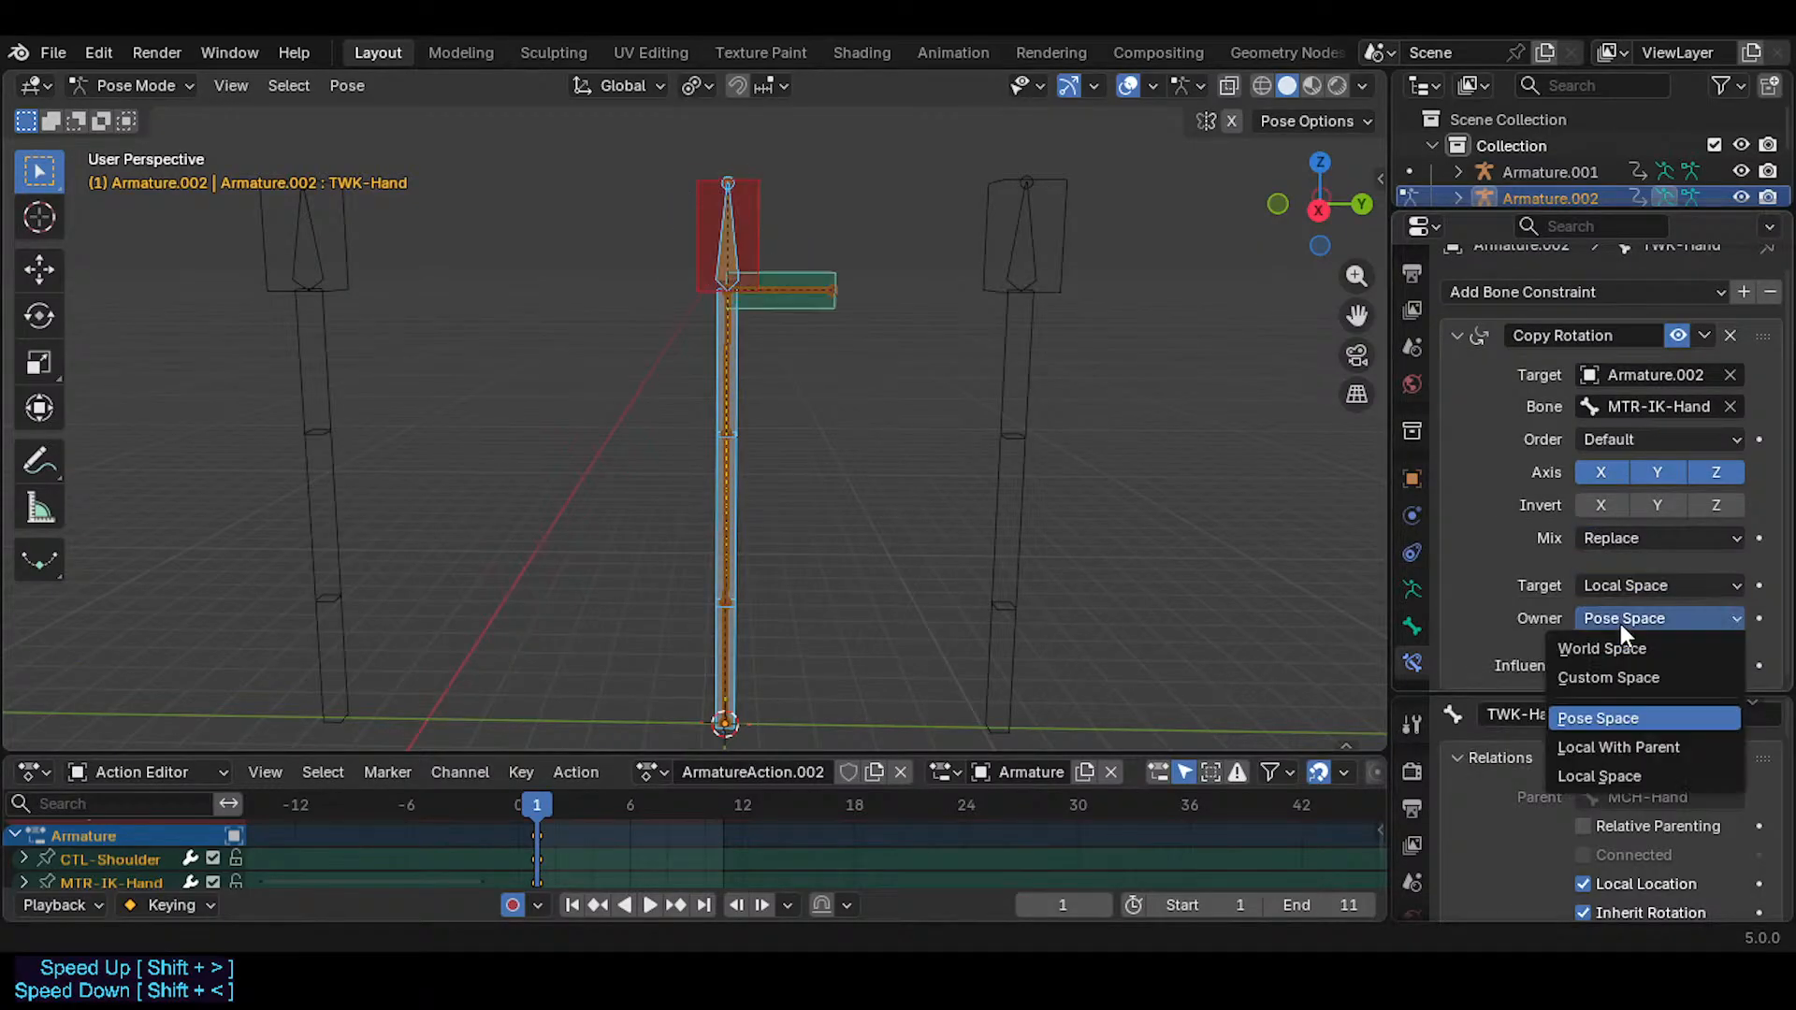
left_click(1599, 775)
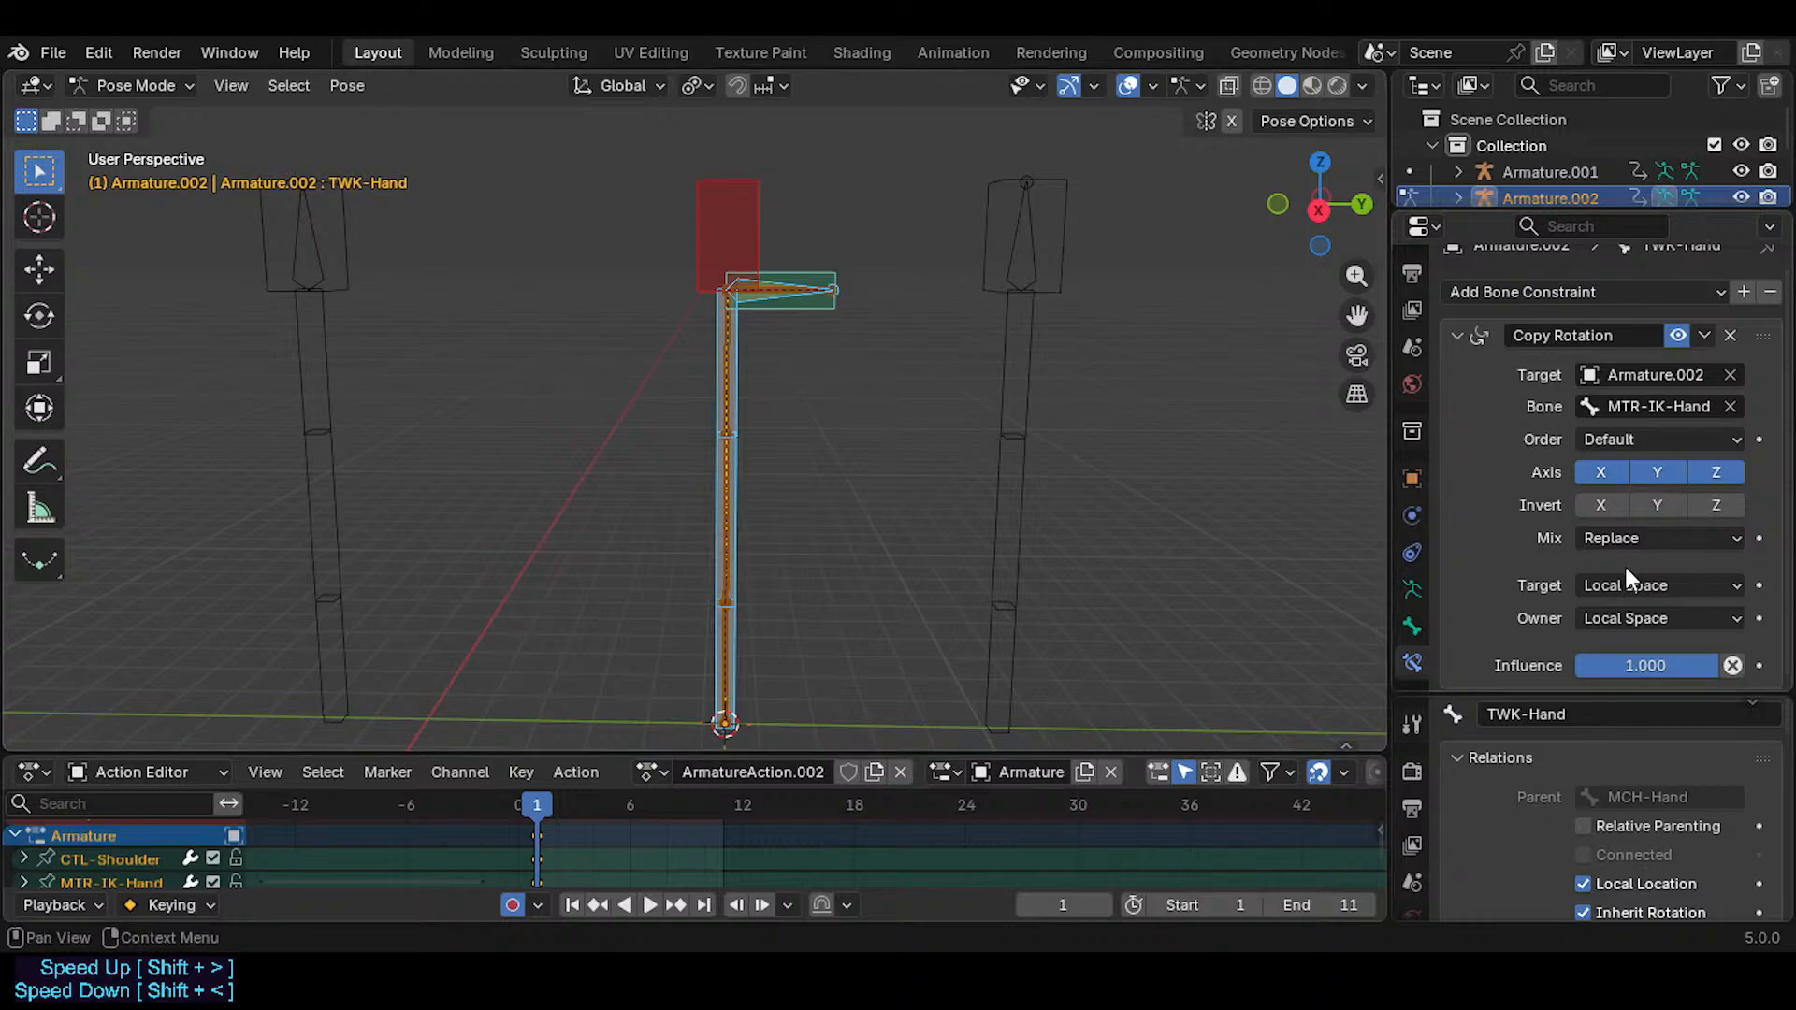
- Change the mix mode of TWK-Hand's Copy Rotation constraint to Before Original
left_click(1640, 529)
left_click(1641, 527)
left_click(1653, 537)
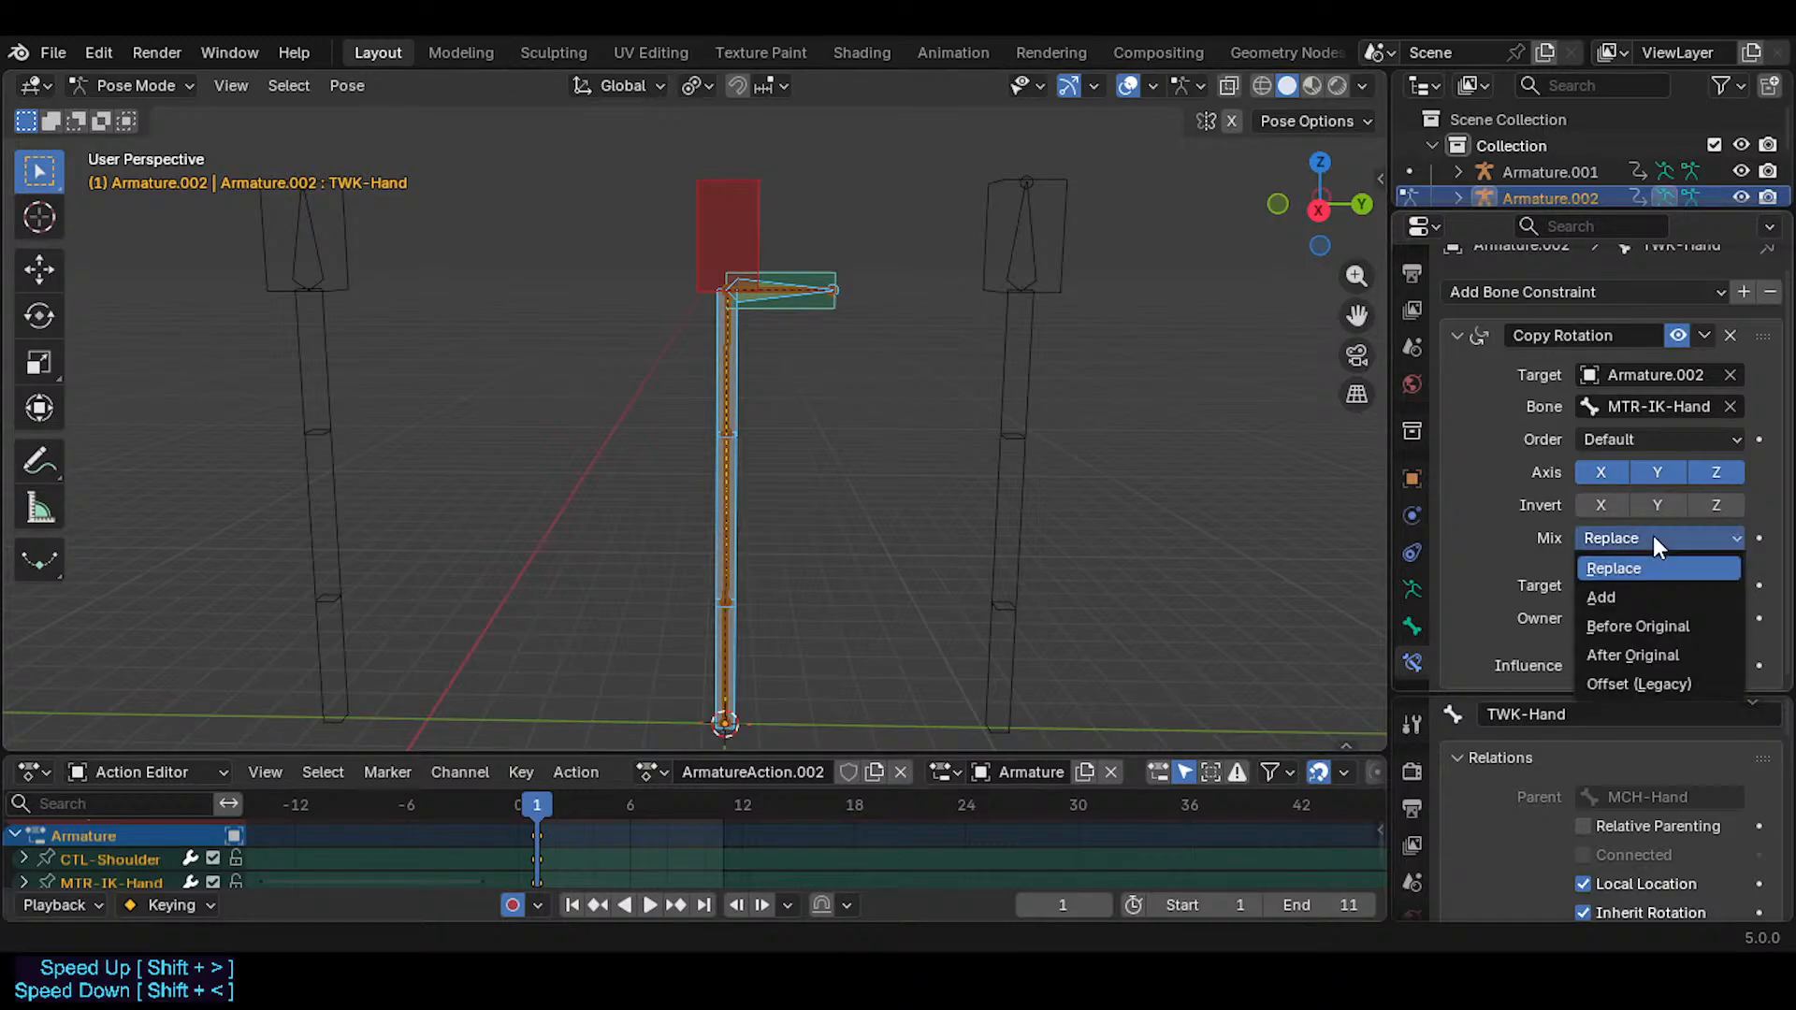
left_click(1625, 624)
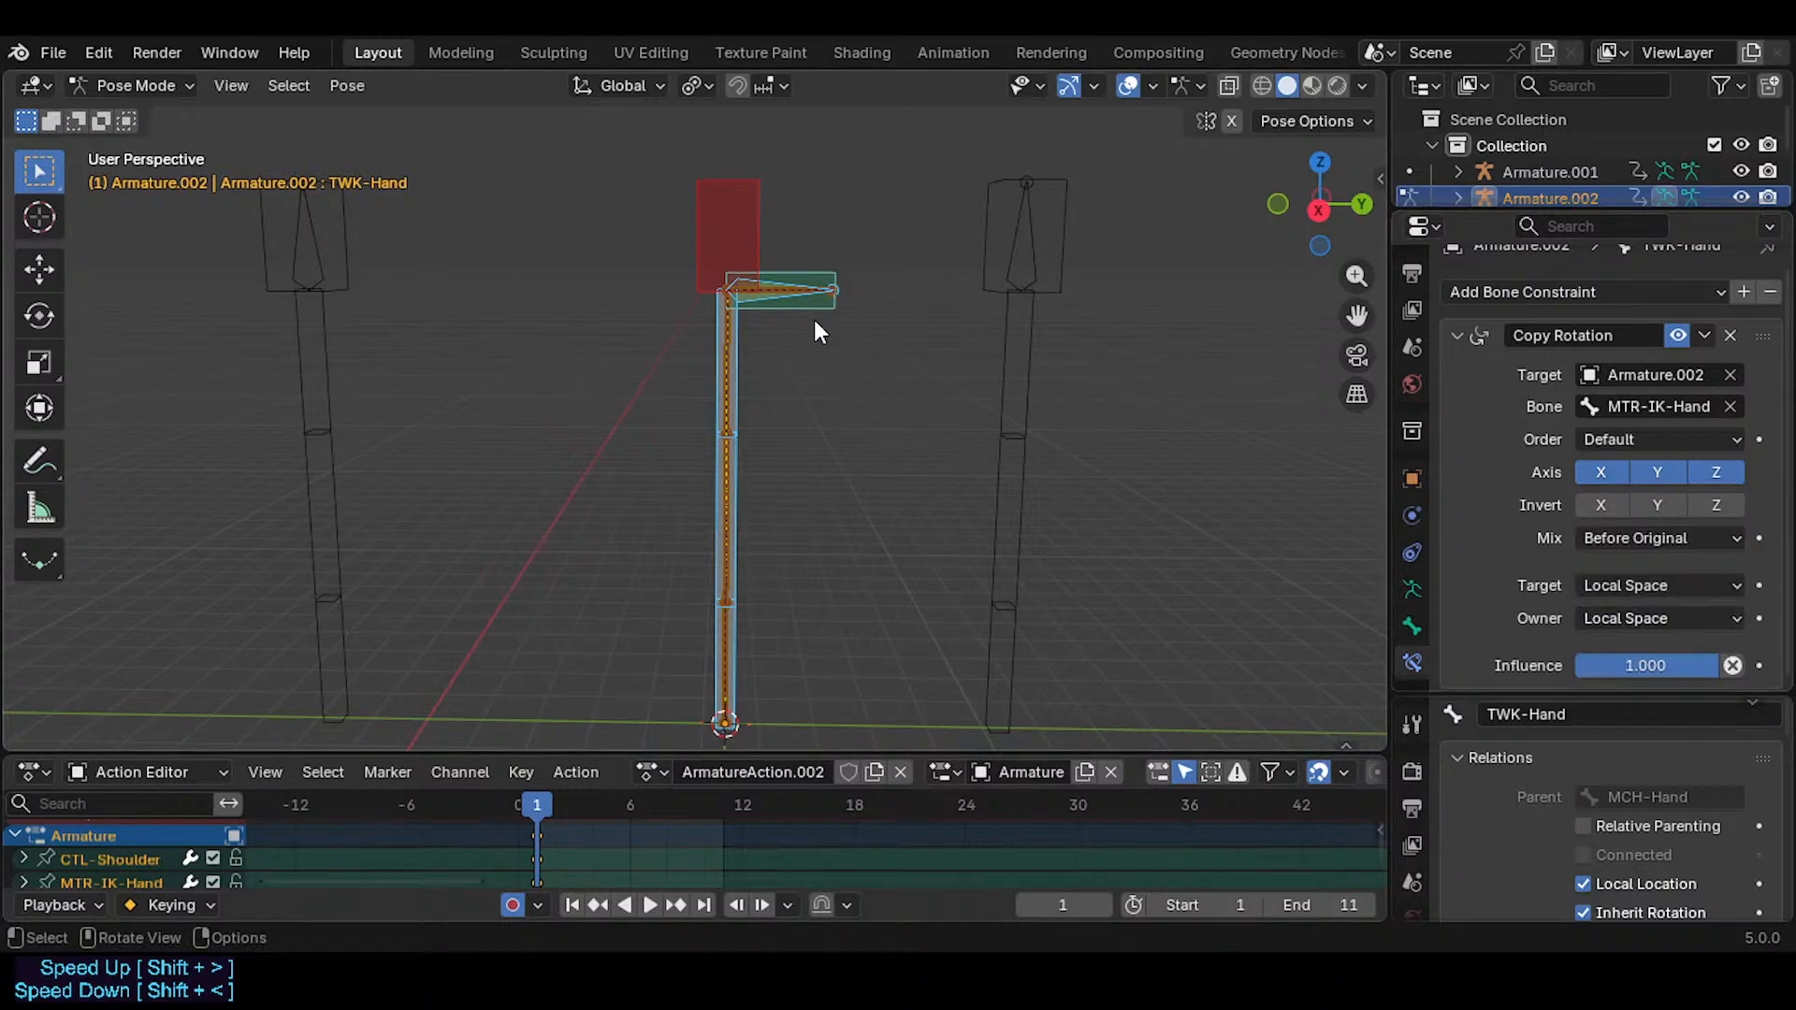
- Inspect the overlapping MCH-Hand and TWK-Hand bones, comparing their orientation in Edit Mode and Pose Mode
left_click(817, 297)
key("x")
left_click(570, 844)
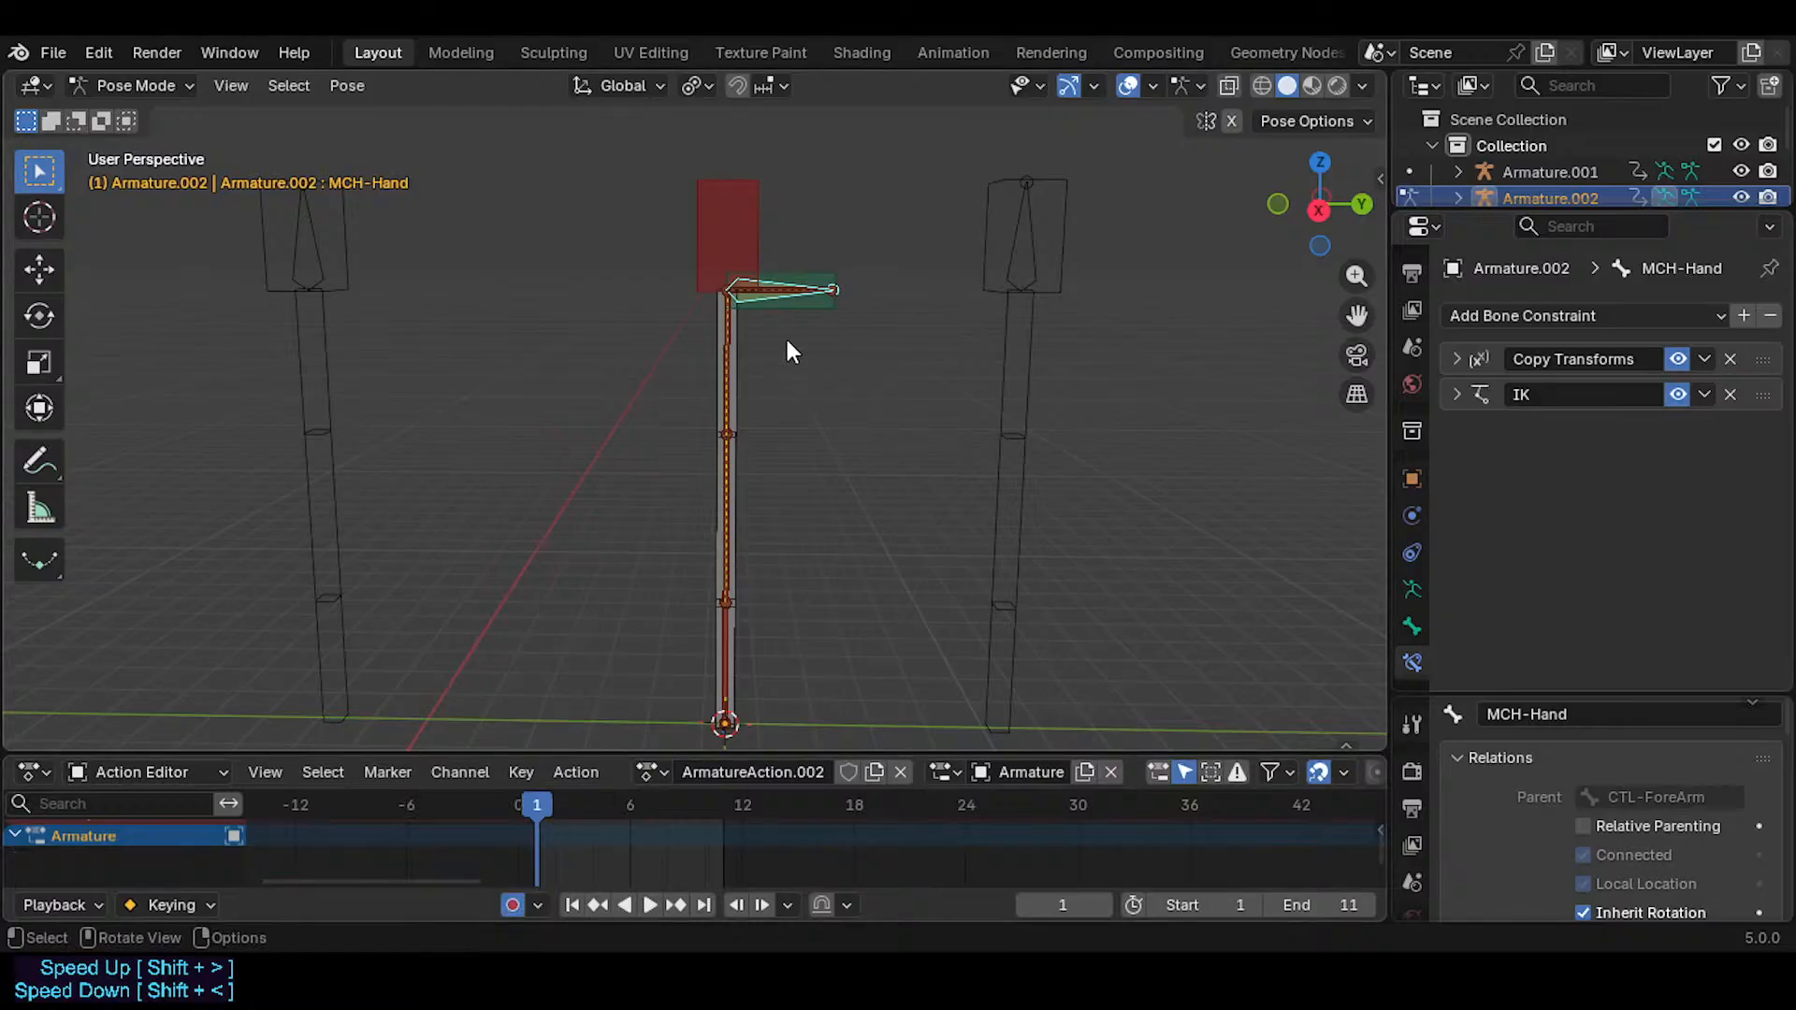
key("Tab")
left_click(745, 254)
key("Tab")
left_click(745, 255)
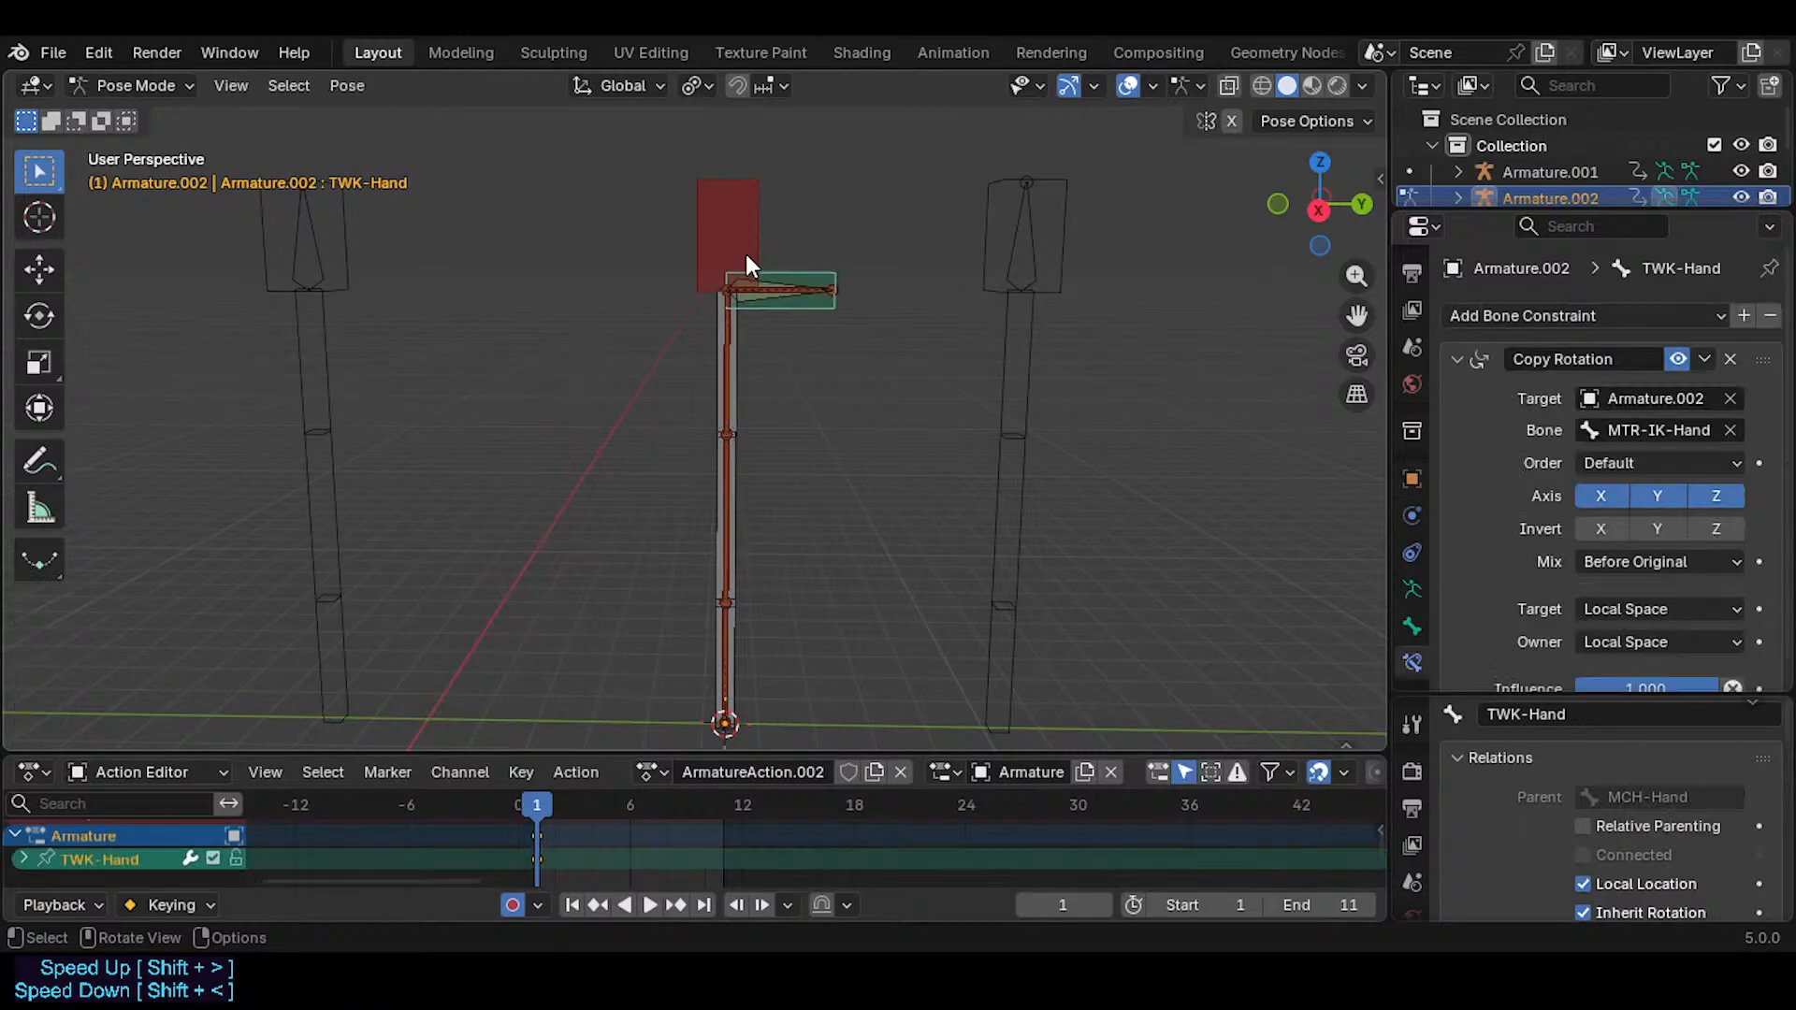
- Clear the roll of all Armature.002 bones in Edit Mode and return to Pose Mode with TWK-Hand active
key("Tab")
left_click(760, 226)
left_click(743, 226)
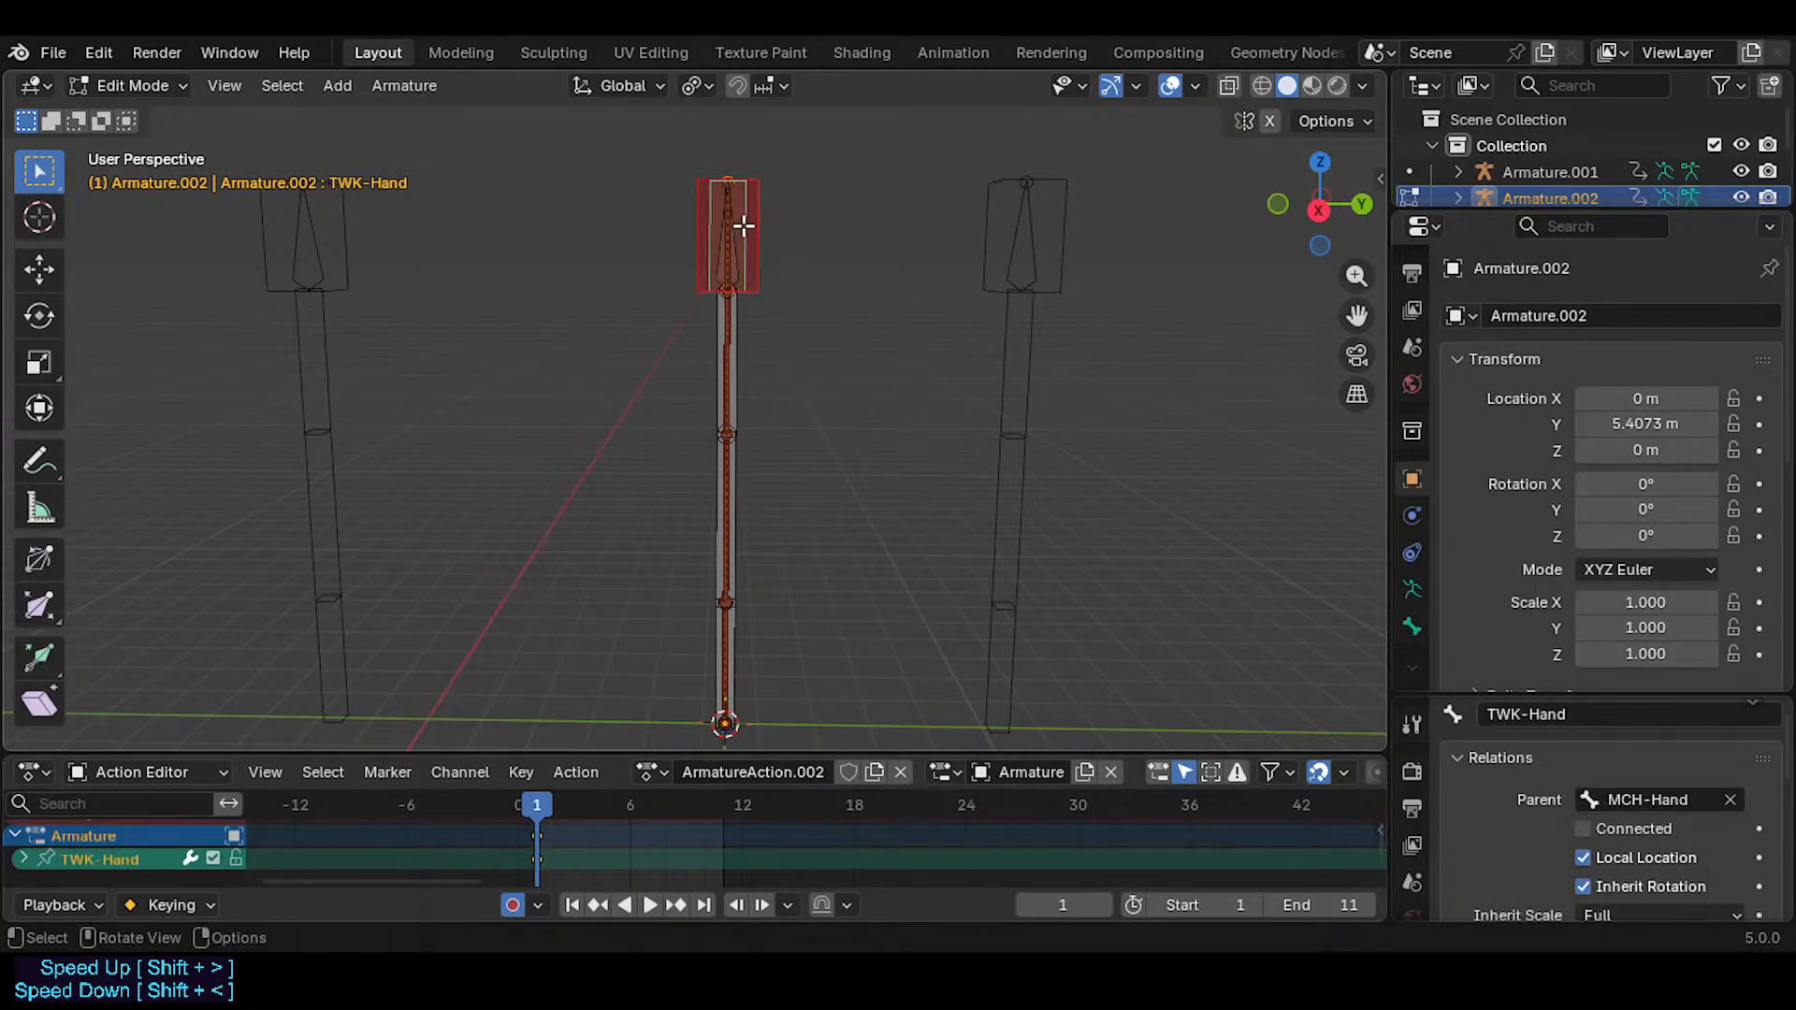
left_click_drag(684, 158, 782, 751)
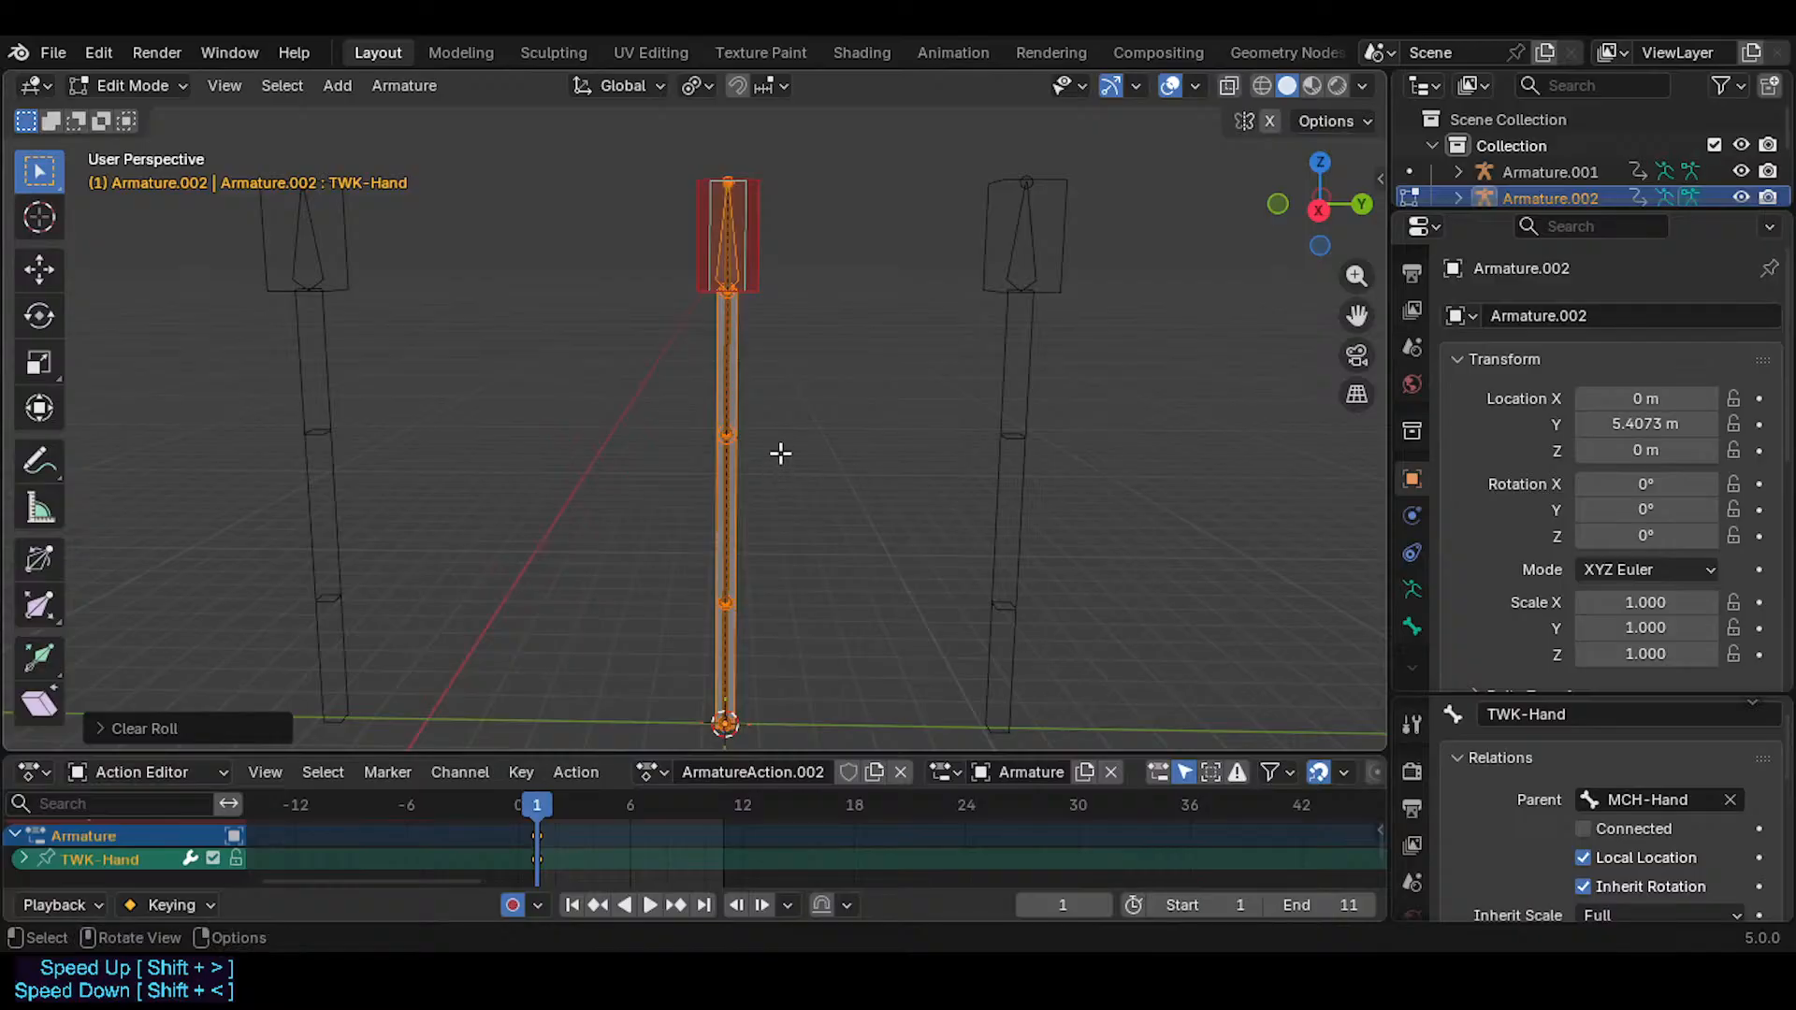
key("ctrl+Tab")
left_click(742, 275)
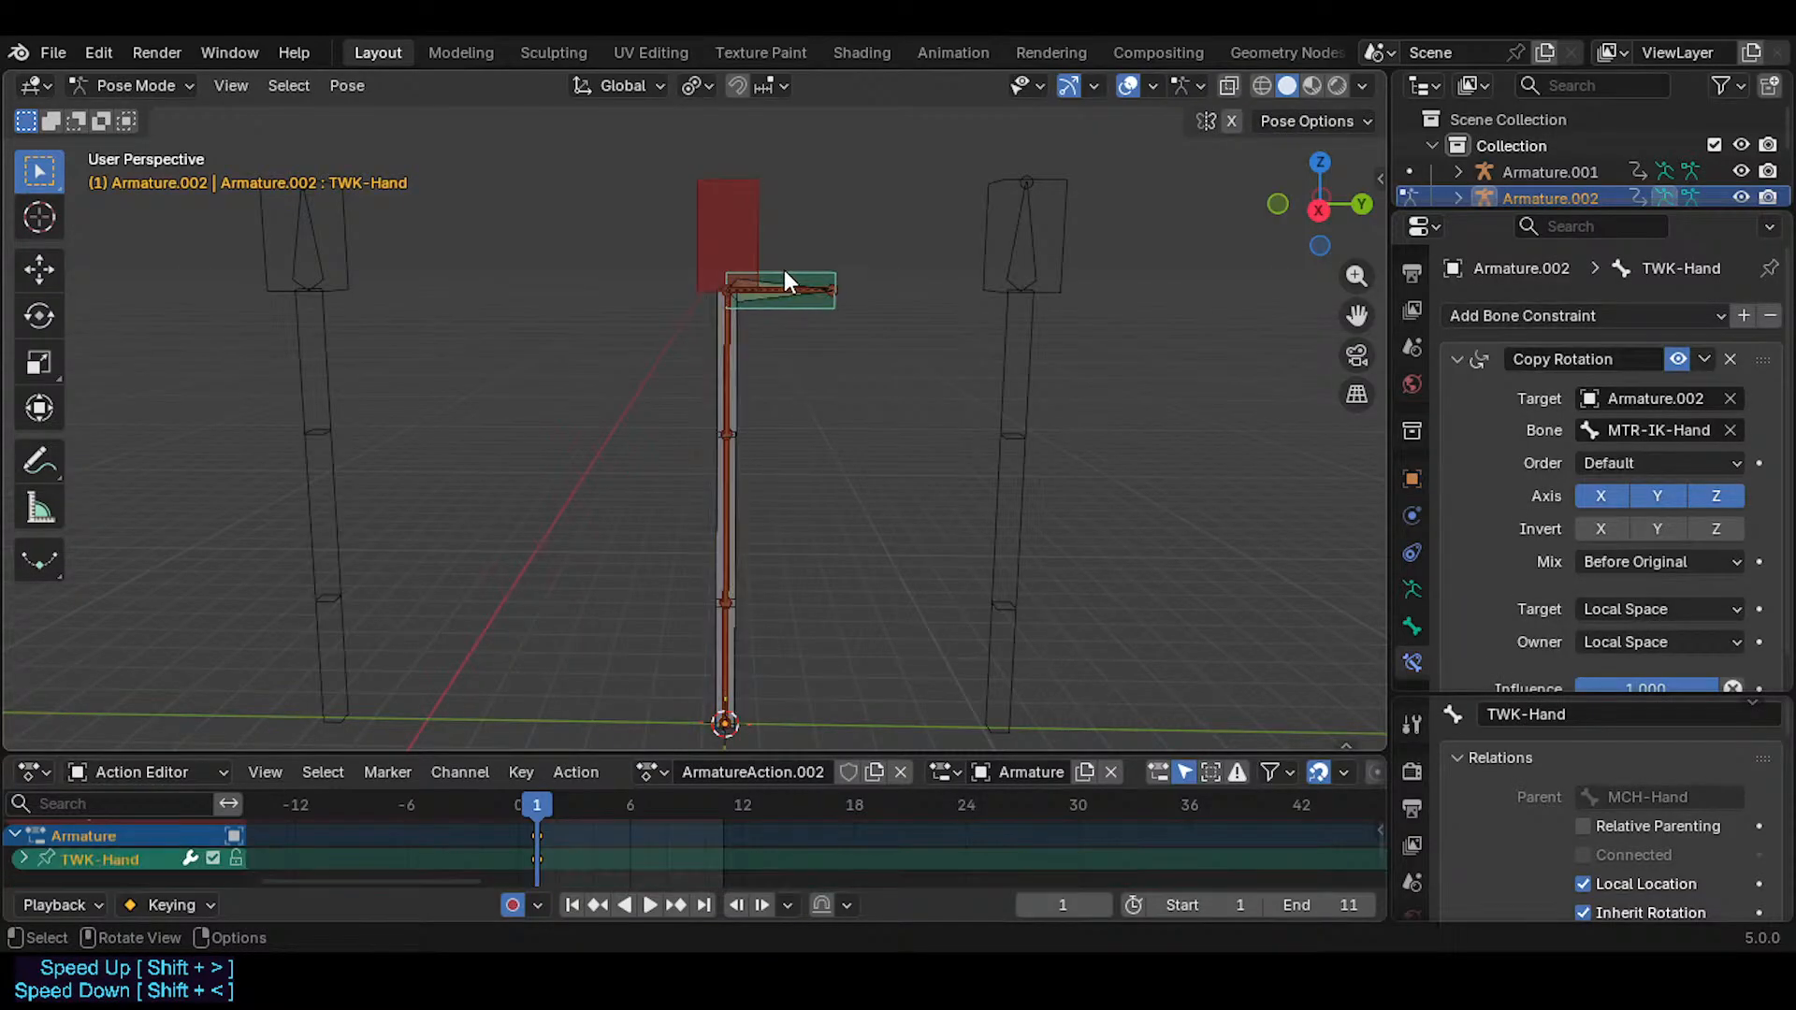
- Set TWK-Hand's Copy Rotation mix to Replace and its target space to Local Space (Owner Orientation)
left_click(1636, 563)
left_click(1625, 591)
left_click(1682, 609)
left_click(1584, 783)
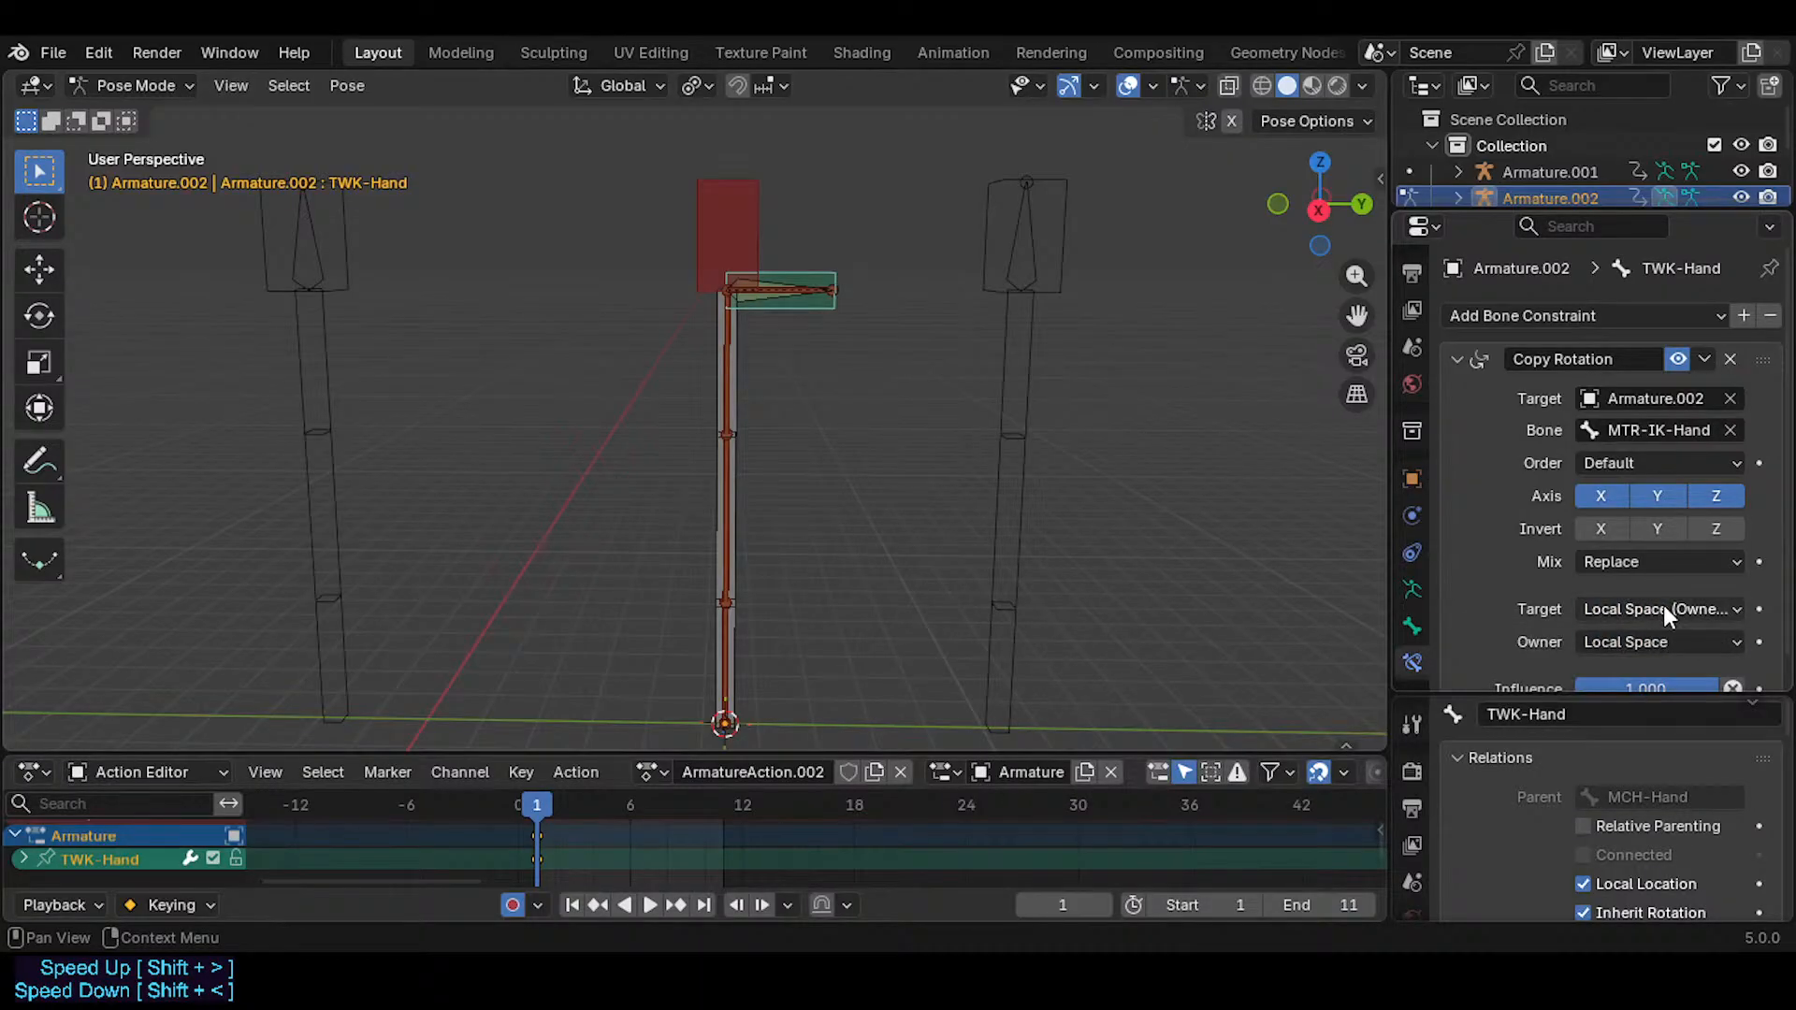
scroll(1537, 525, "down", 1)
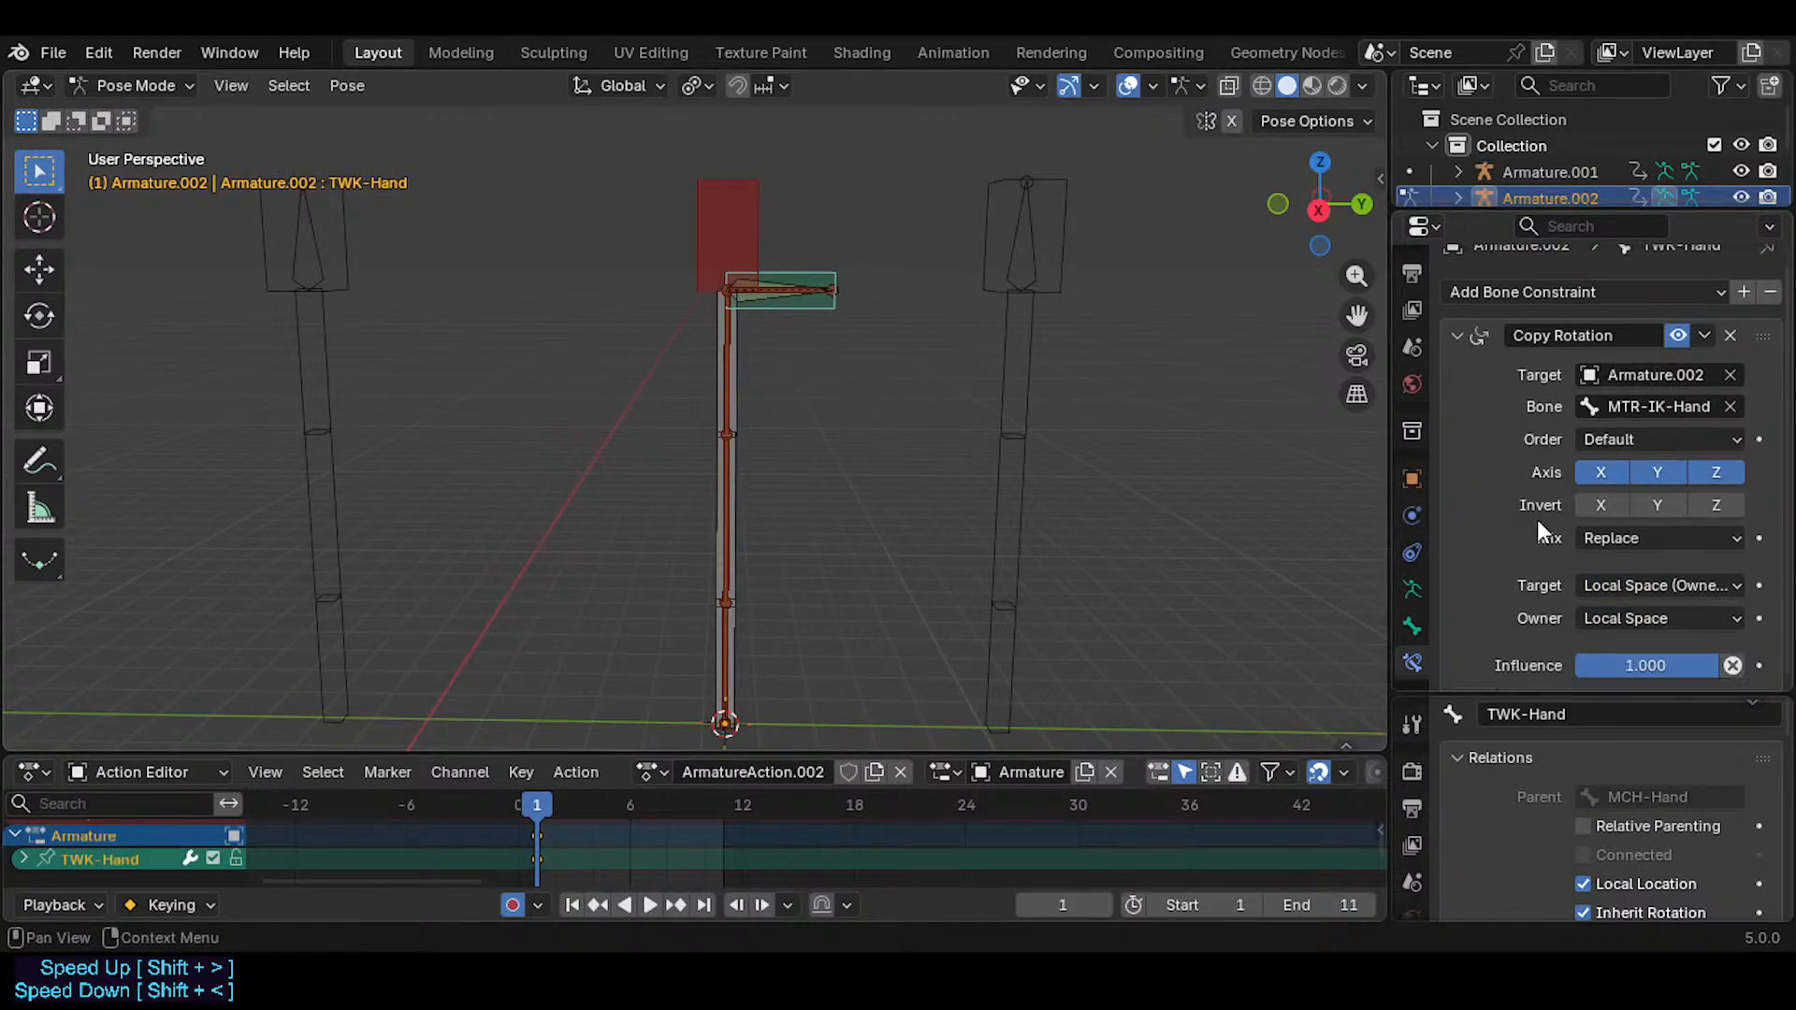
scroll(1535, 522, "up", 1)
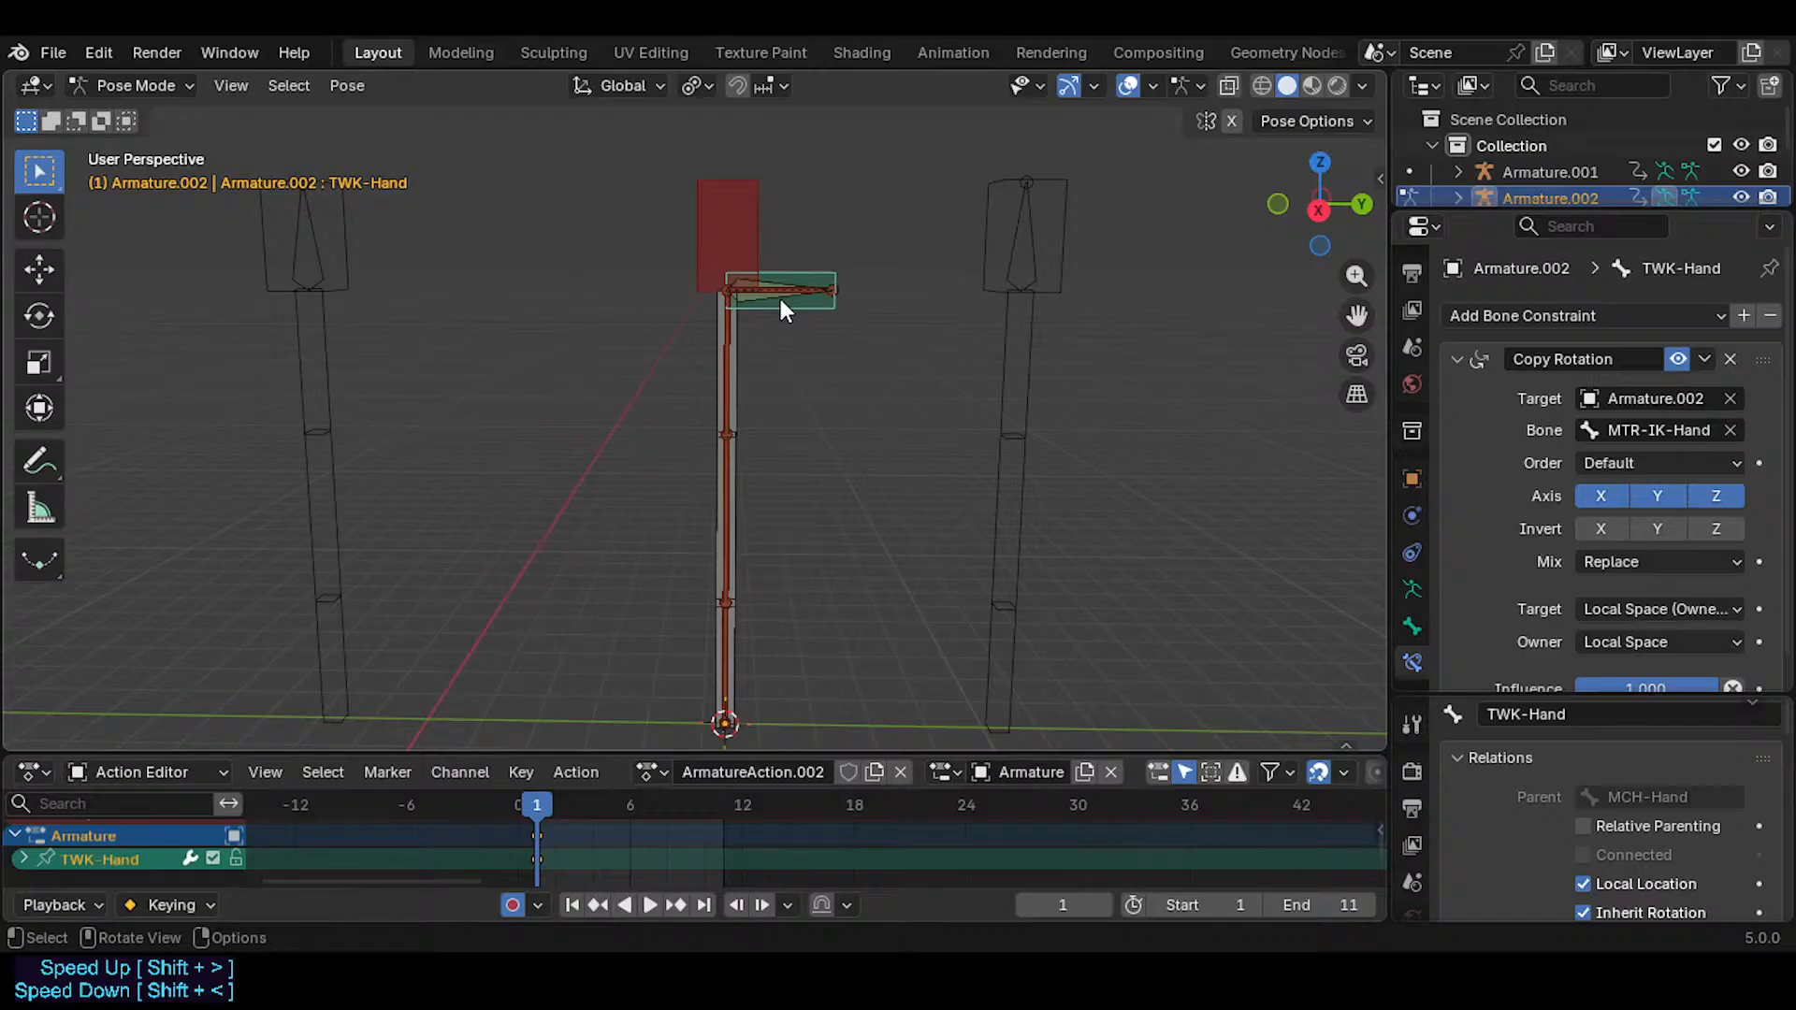
- Switch MCH-Hand's Copy Transforms constraint off and back on to test its effect on the hand
left_click(780, 299)
left_click(1457, 357)
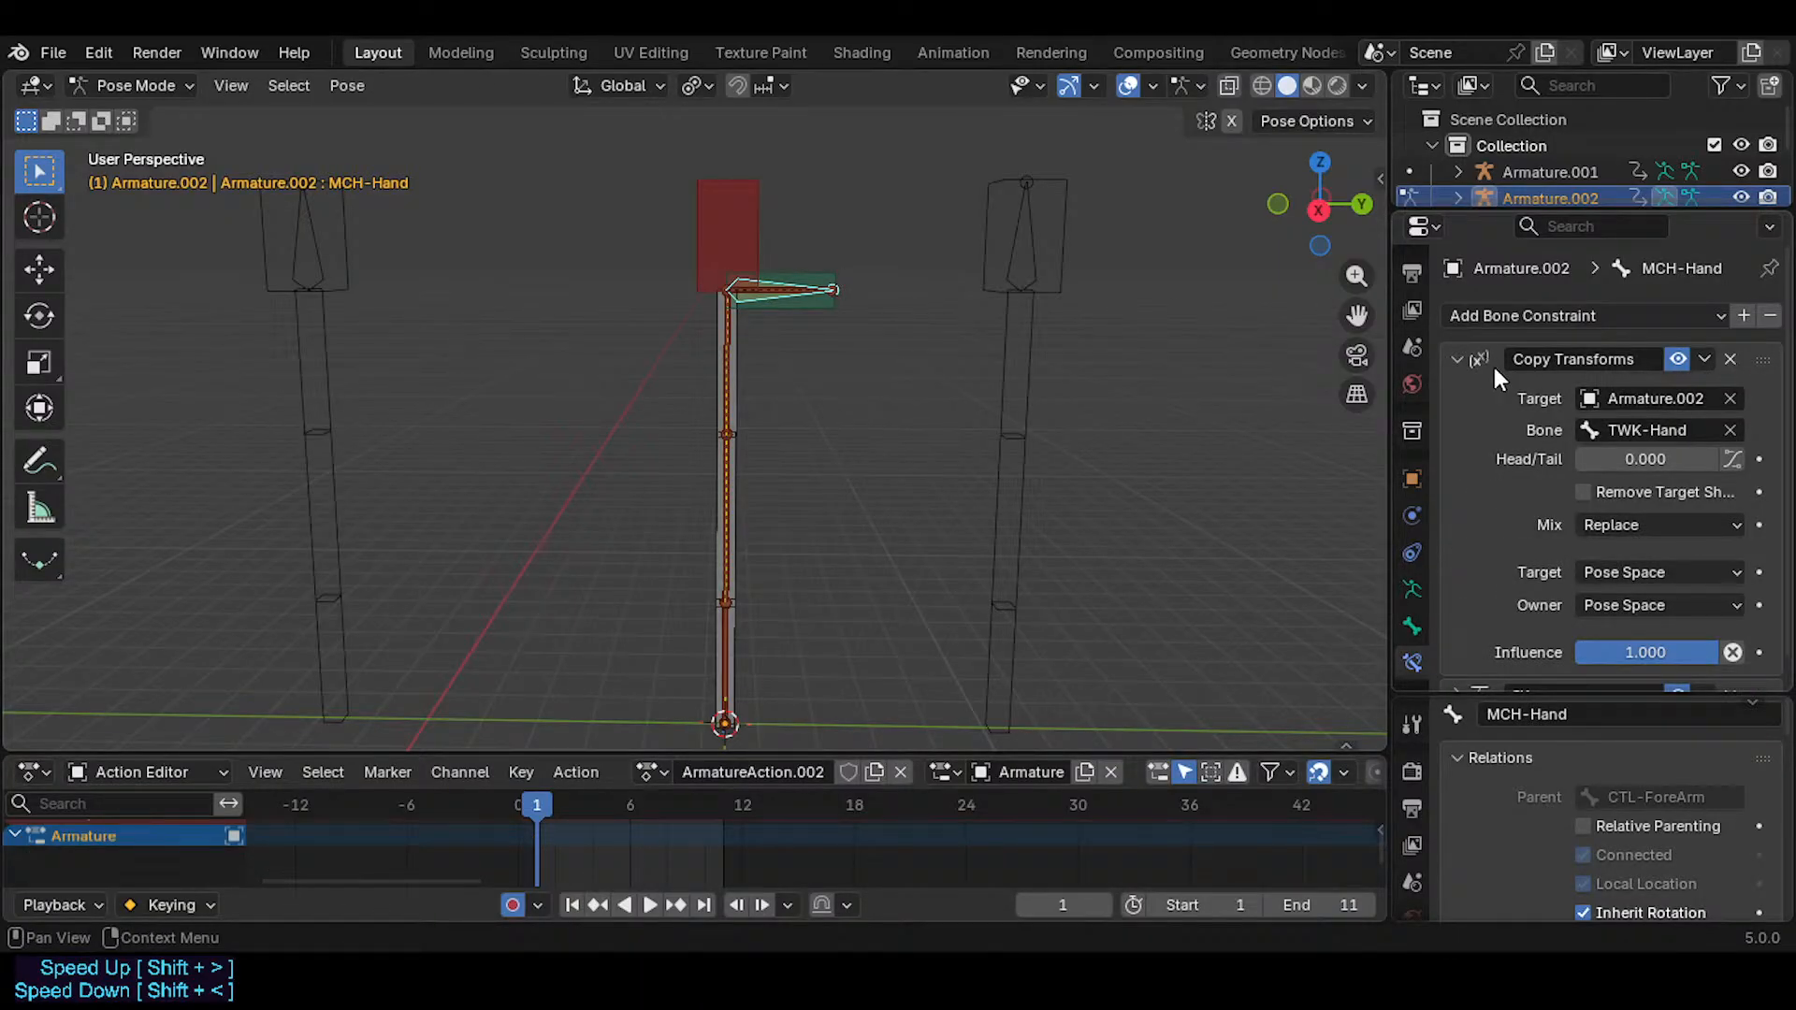
scroll(1573, 537, "down", 1)
scroll(1574, 537, "up", 1)
left_click(1678, 359)
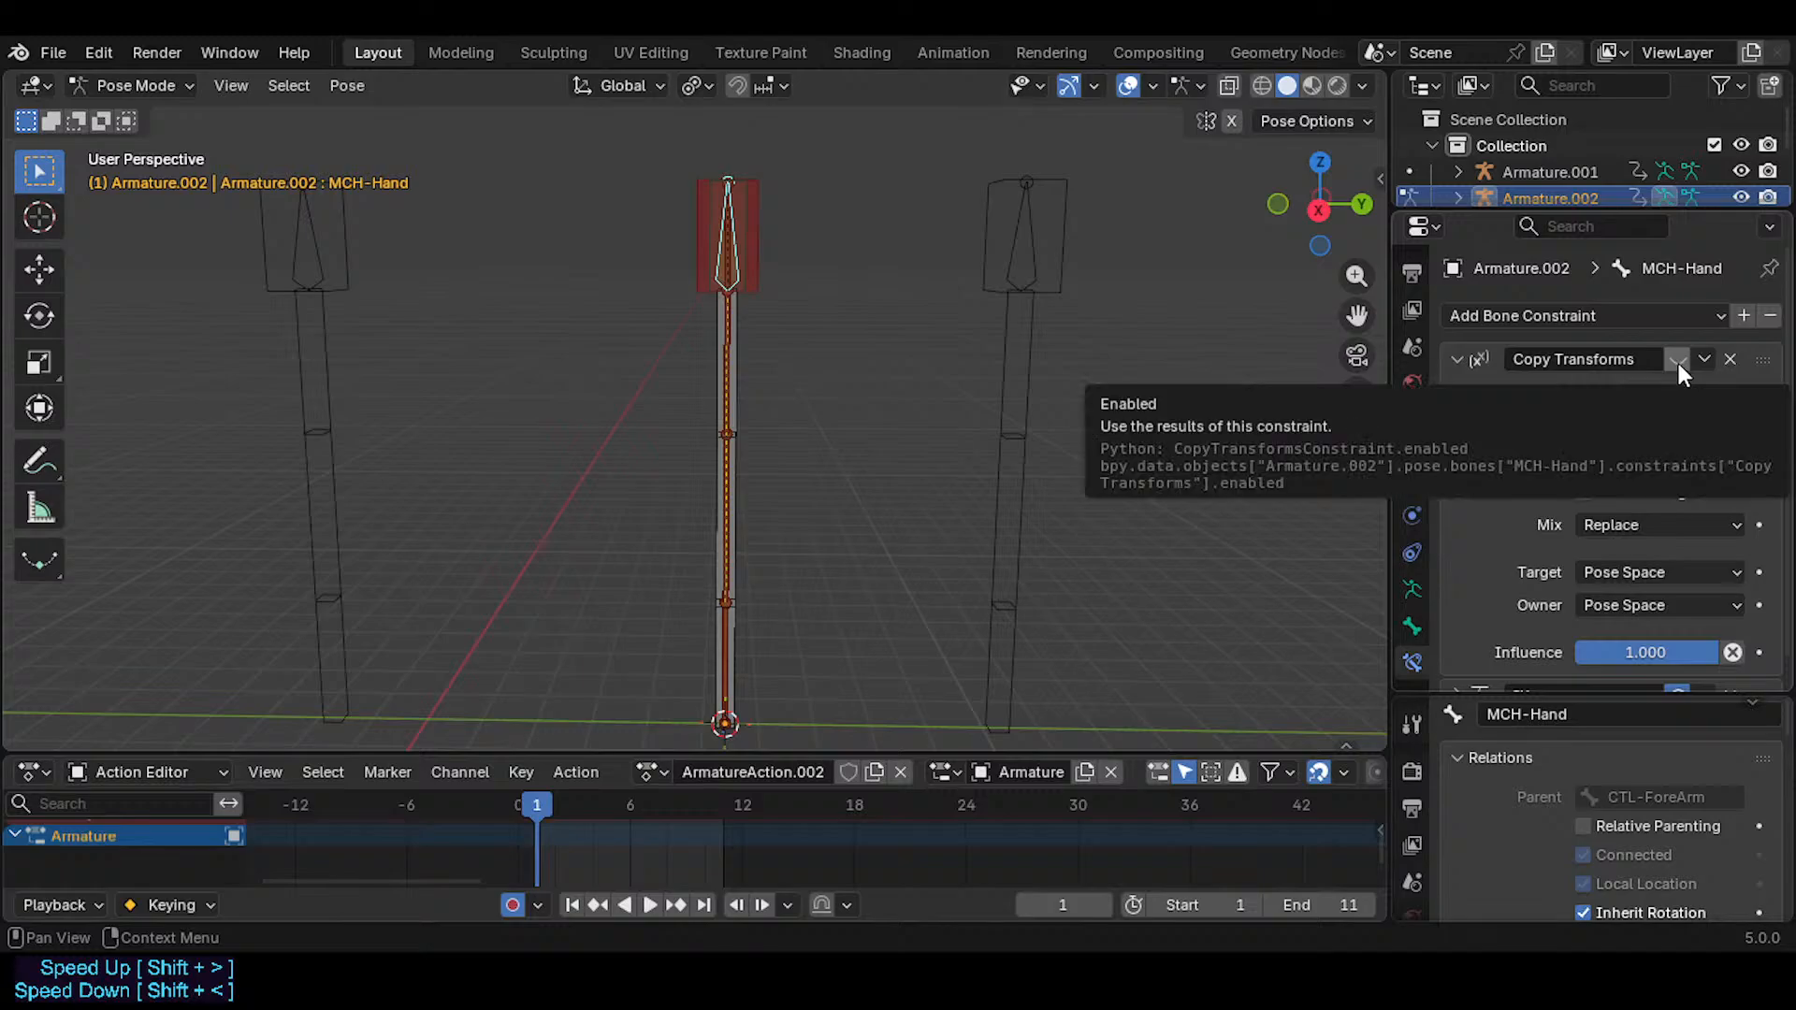
- Review the target and space settings of the Copy Transforms and IK constraints on MCH-Hand
left_click(1452, 359)
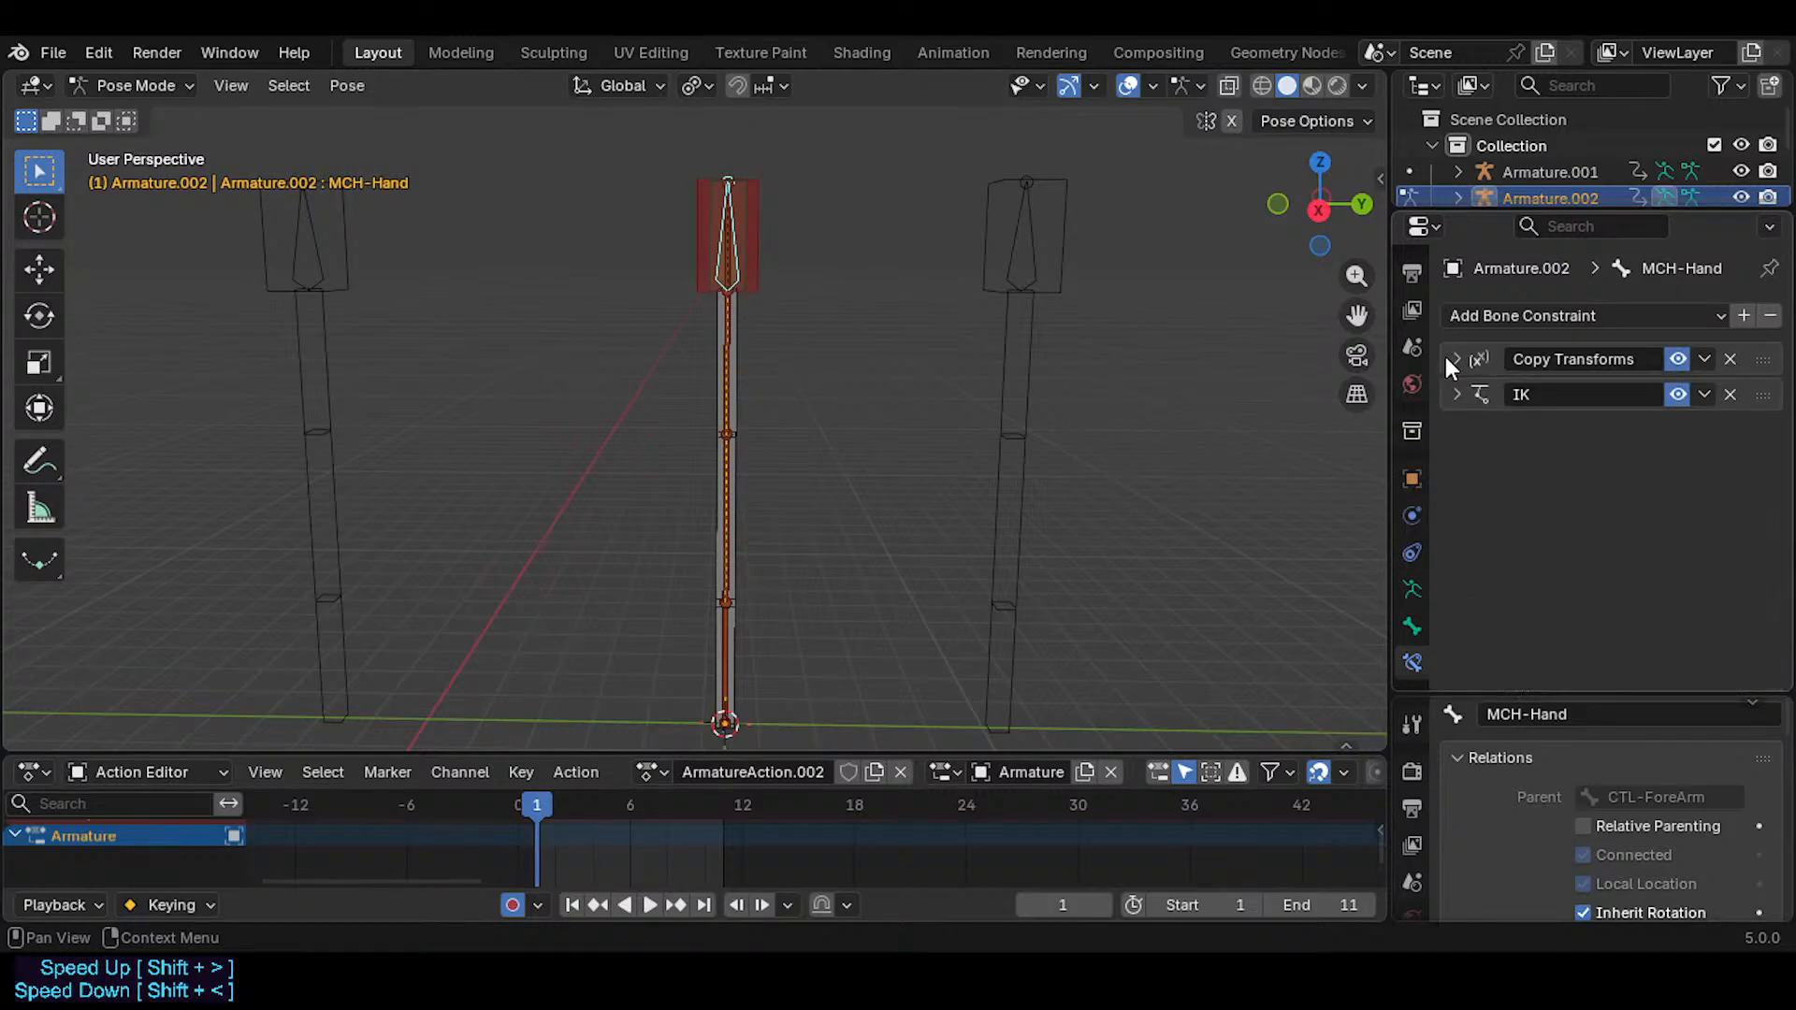
left_click(1452, 396)
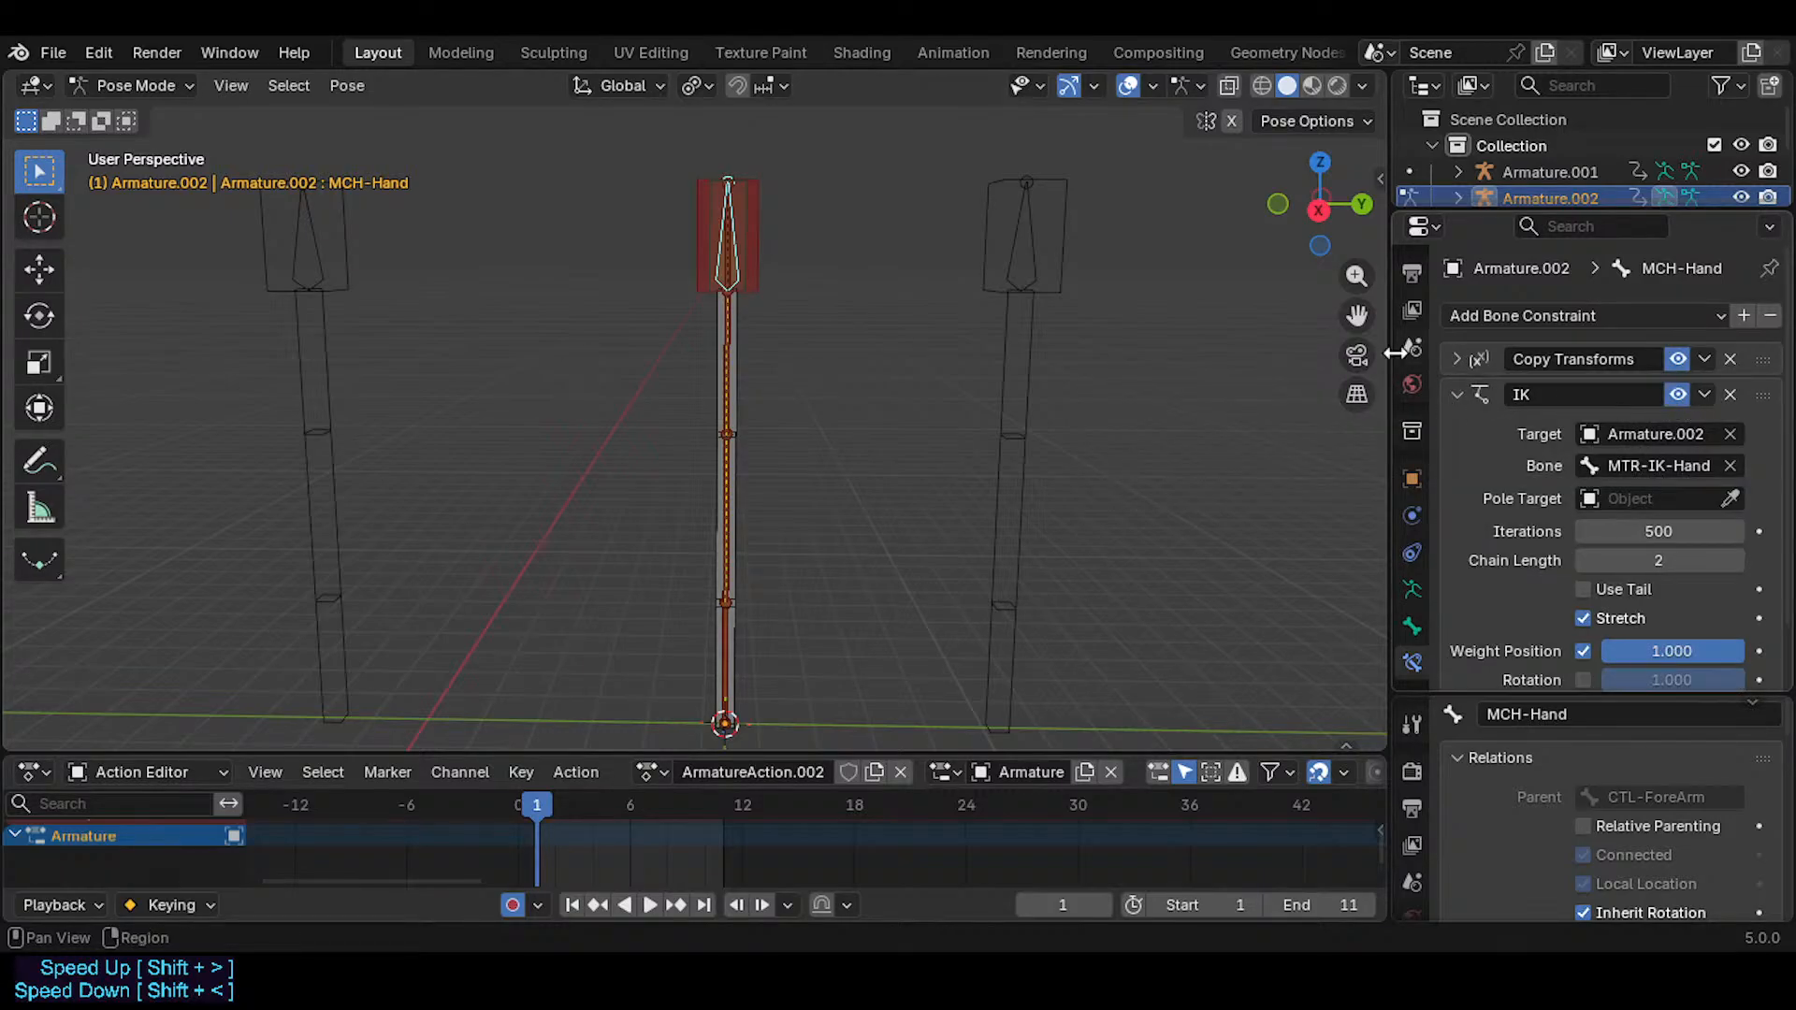
left_click(1449, 355)
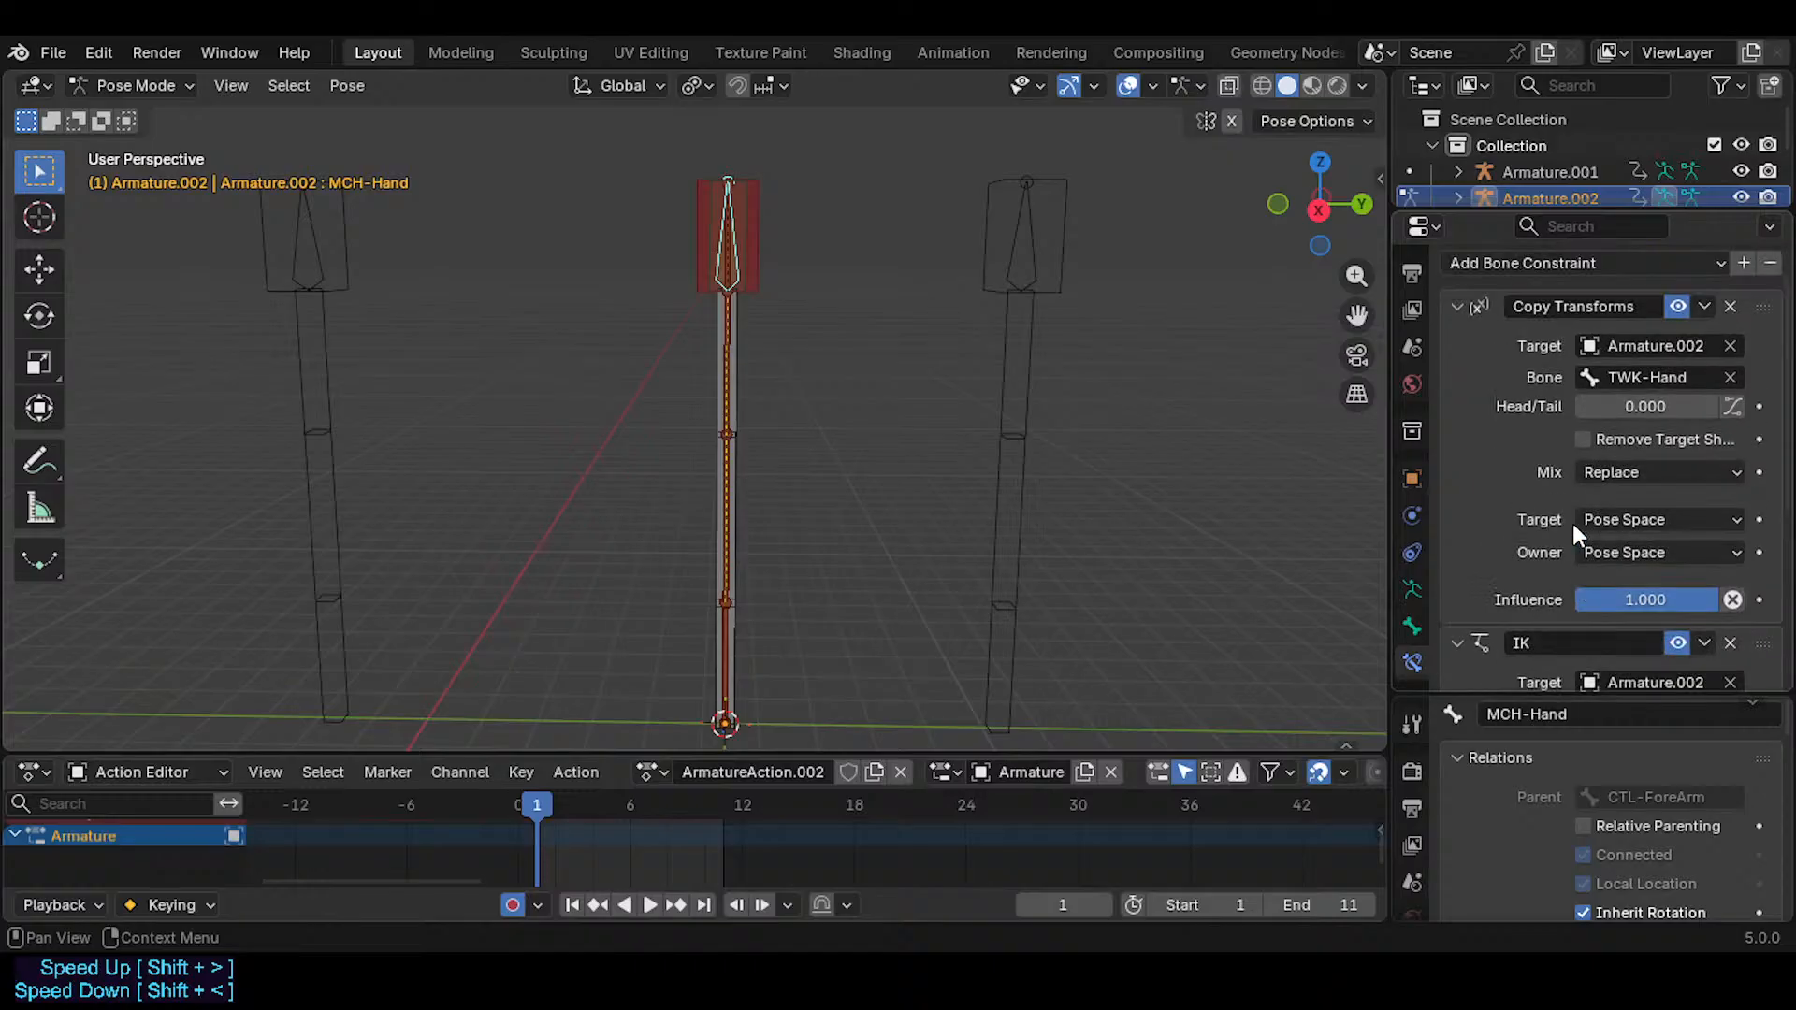
left_click(1456, 359)
left_click(1456, 421)
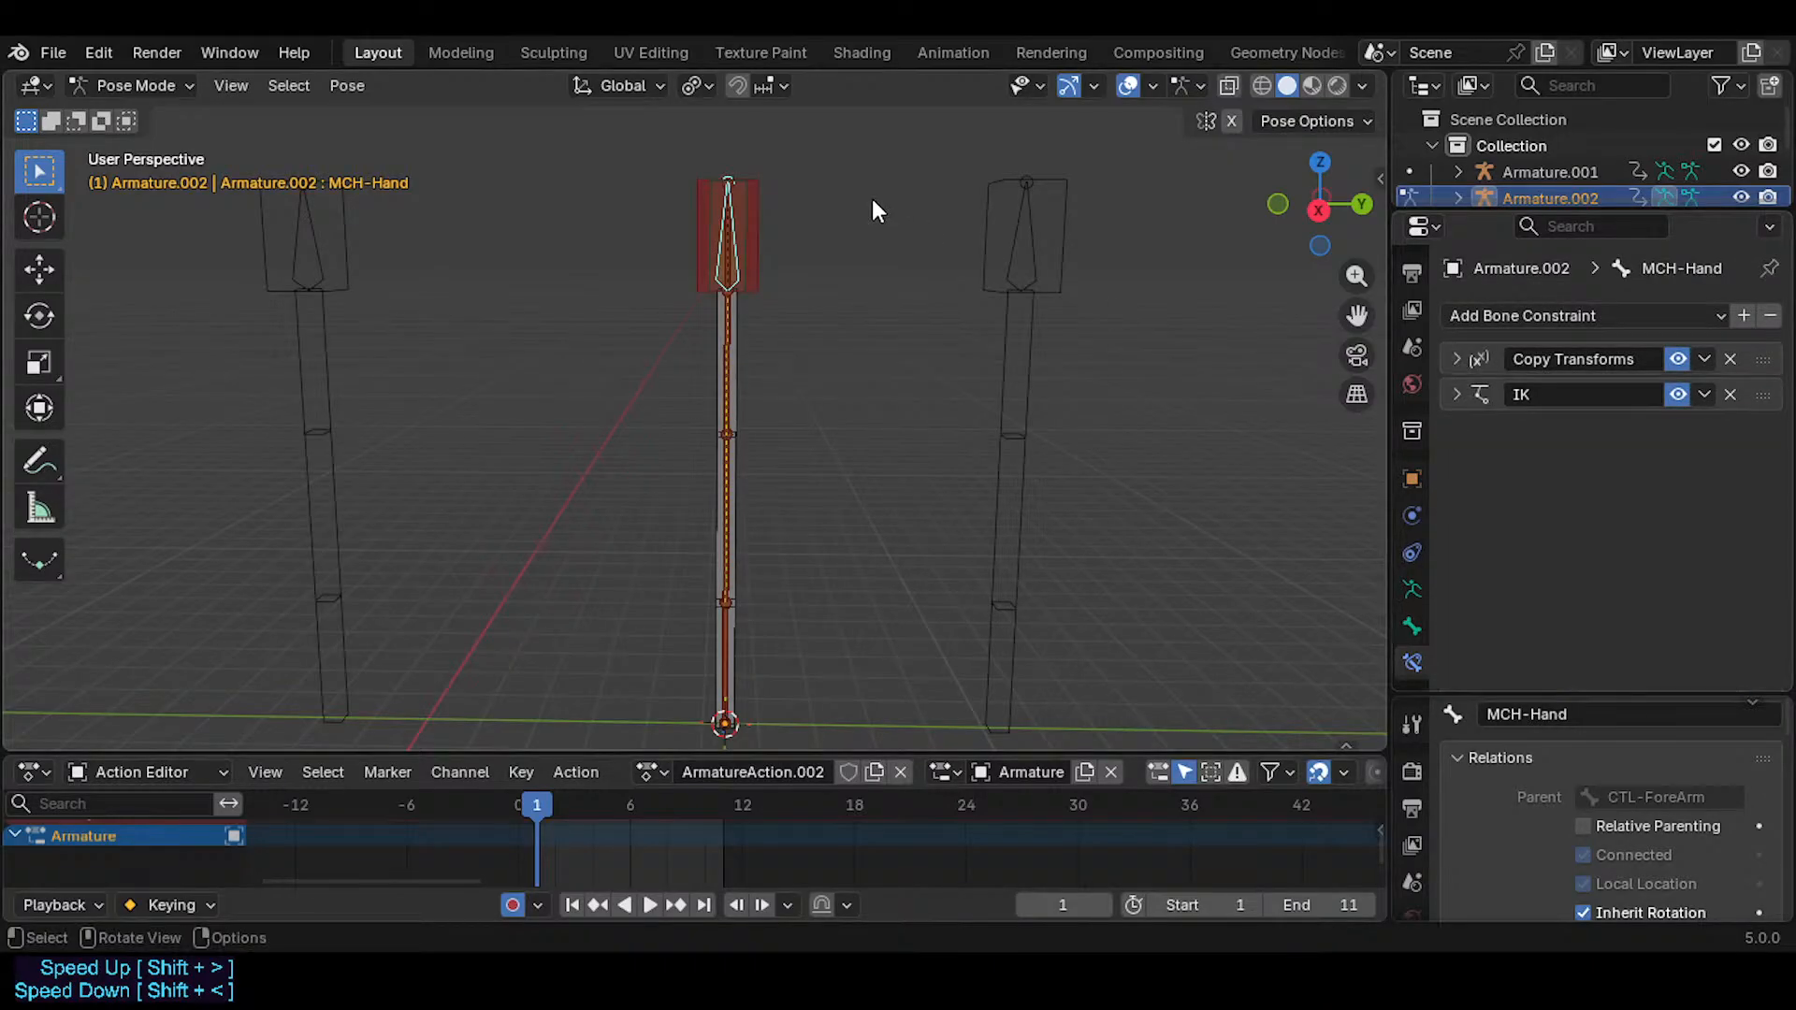
- Try rotating and moving TWK-Hand to test how it behaves, cancelling both transforms
left_click(739, 196)
left_click(743, 204)
key("r")
right_click(808, 266)
key("g")
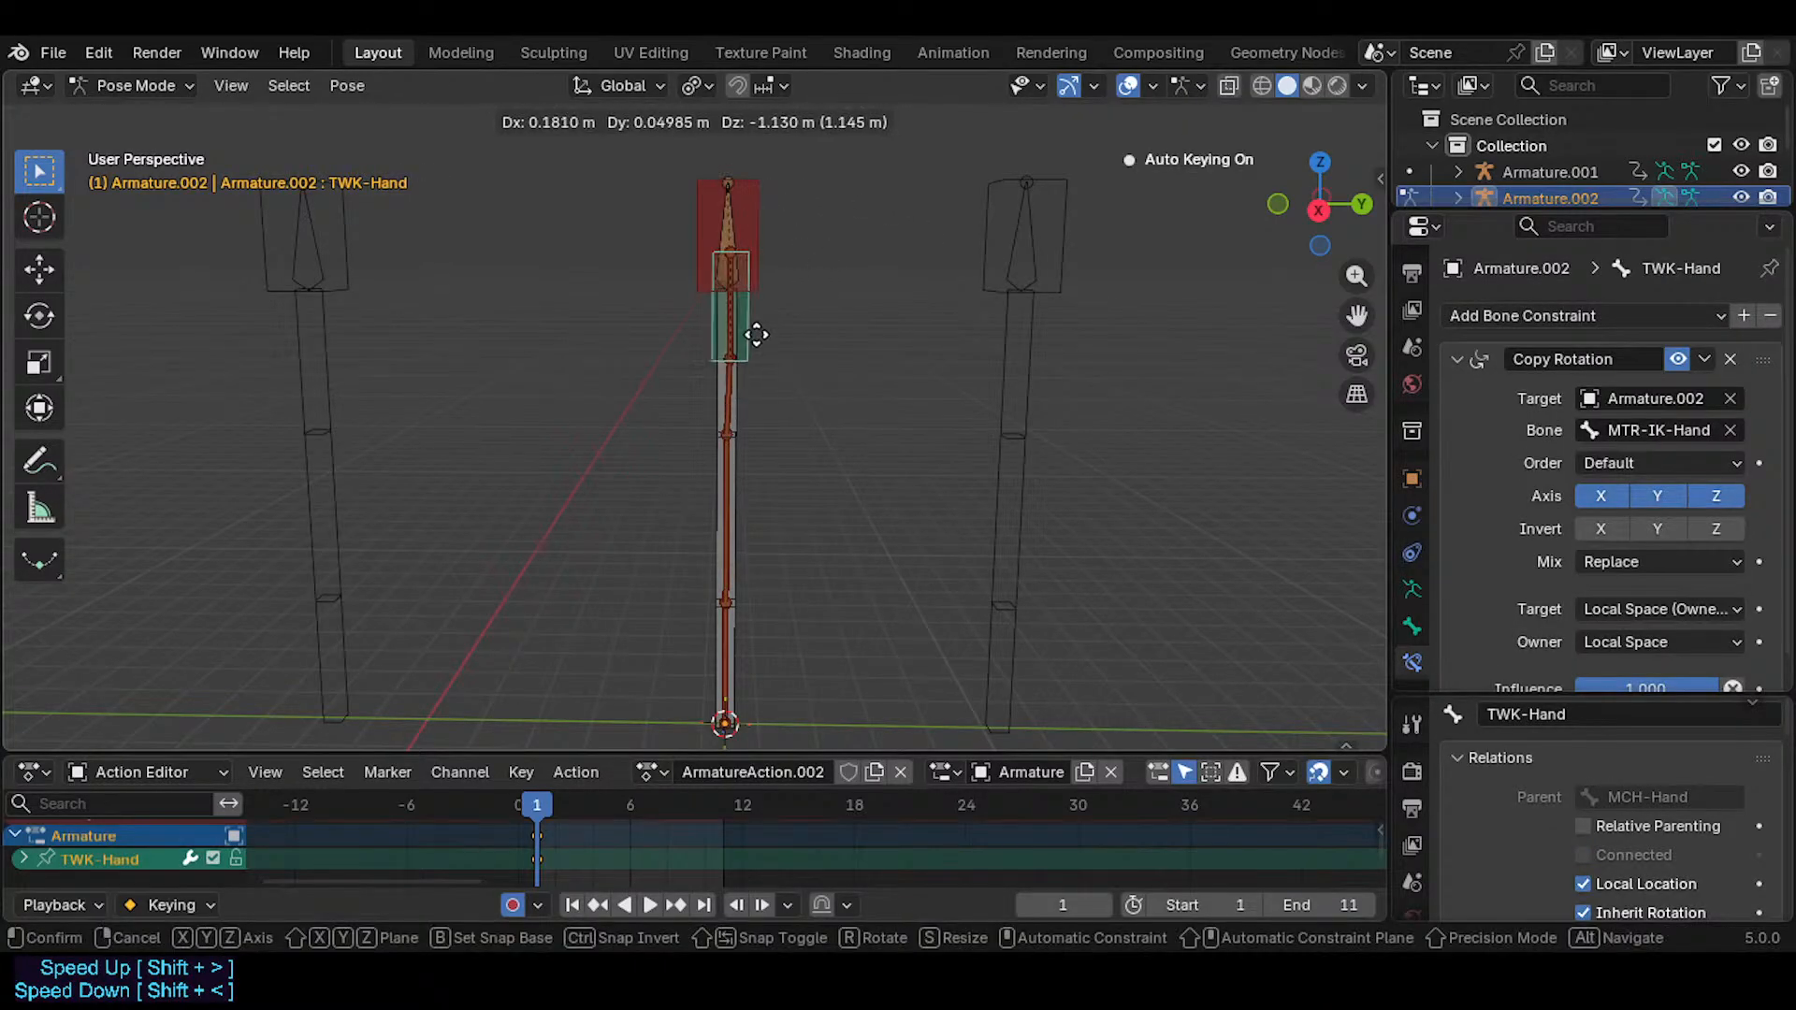
right_click(759, 327)
- Rotate MTR-IK-Hand and try moving it to test how TWK-Hand and MCH-Hand follow
left_click(754, 225)
key("g")
left_click(834, 391)
key("g")
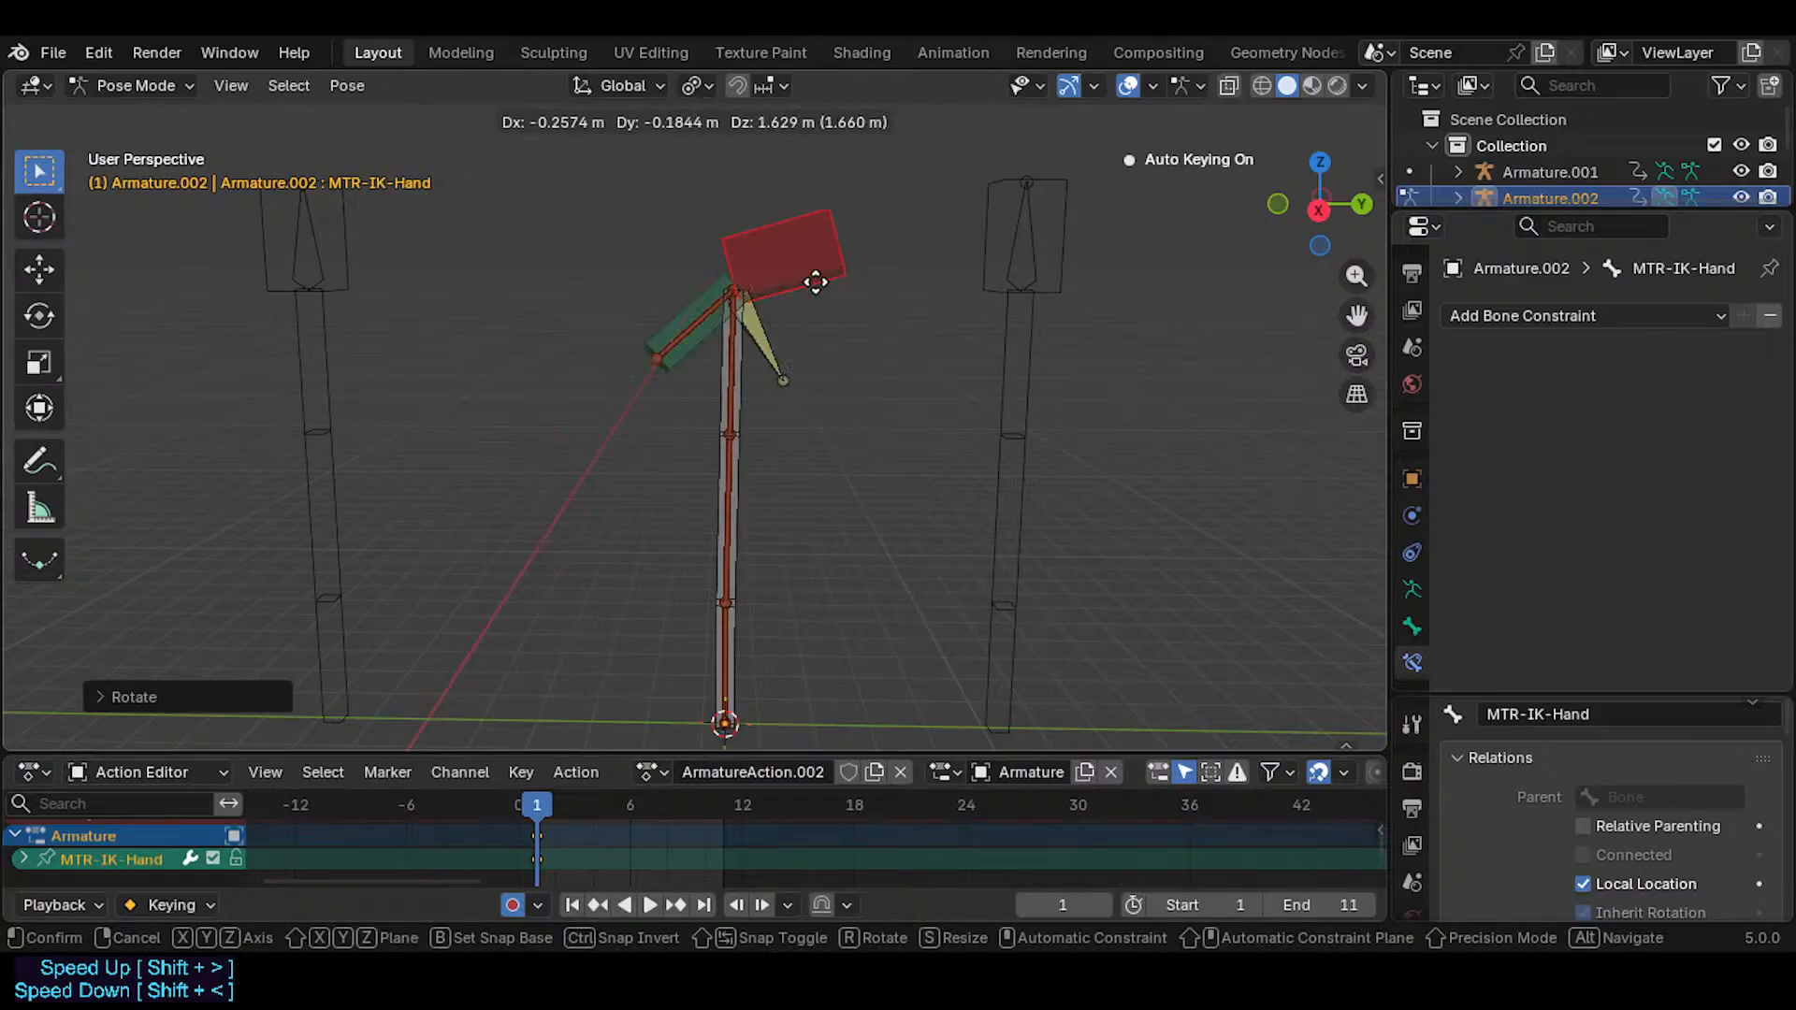
left_click(746, 300)
- Remove the Copy Transforms constraint from MCH-Hand and reset the pose of all the bones
left_click(760, 215)
left_click(685, 243)
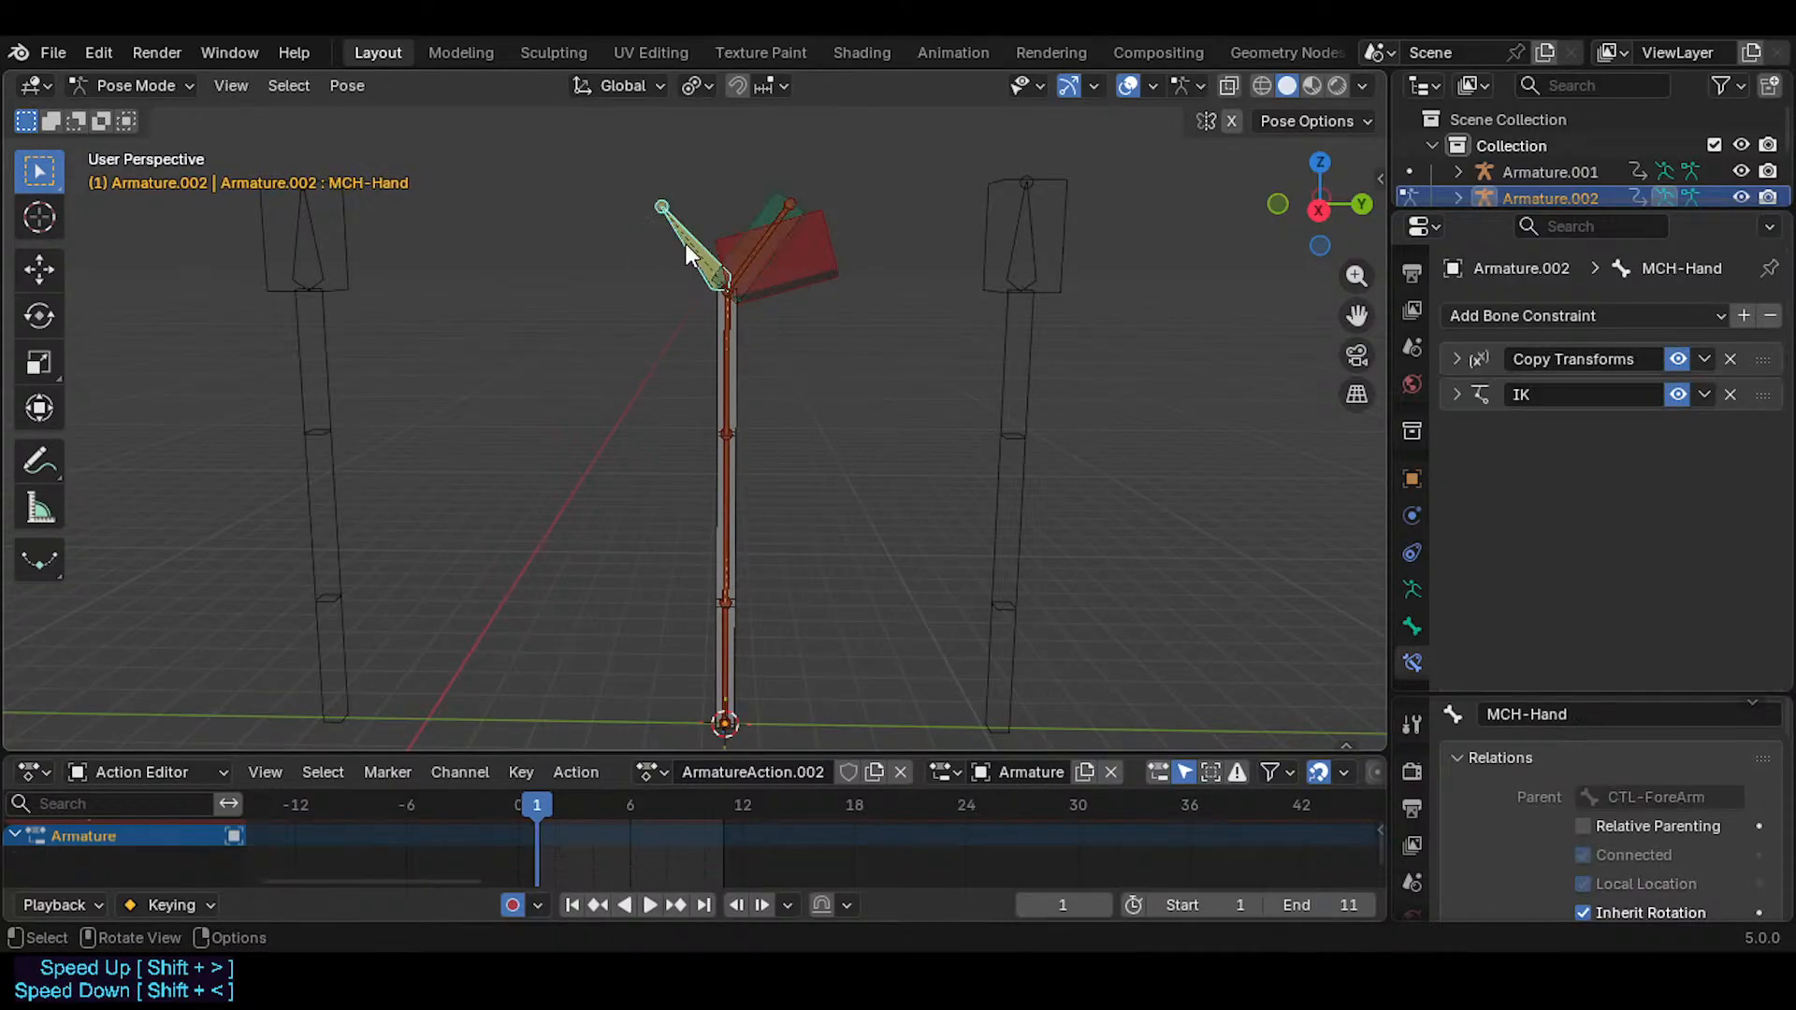
left_click(694, 230)
left_click(694, 234)
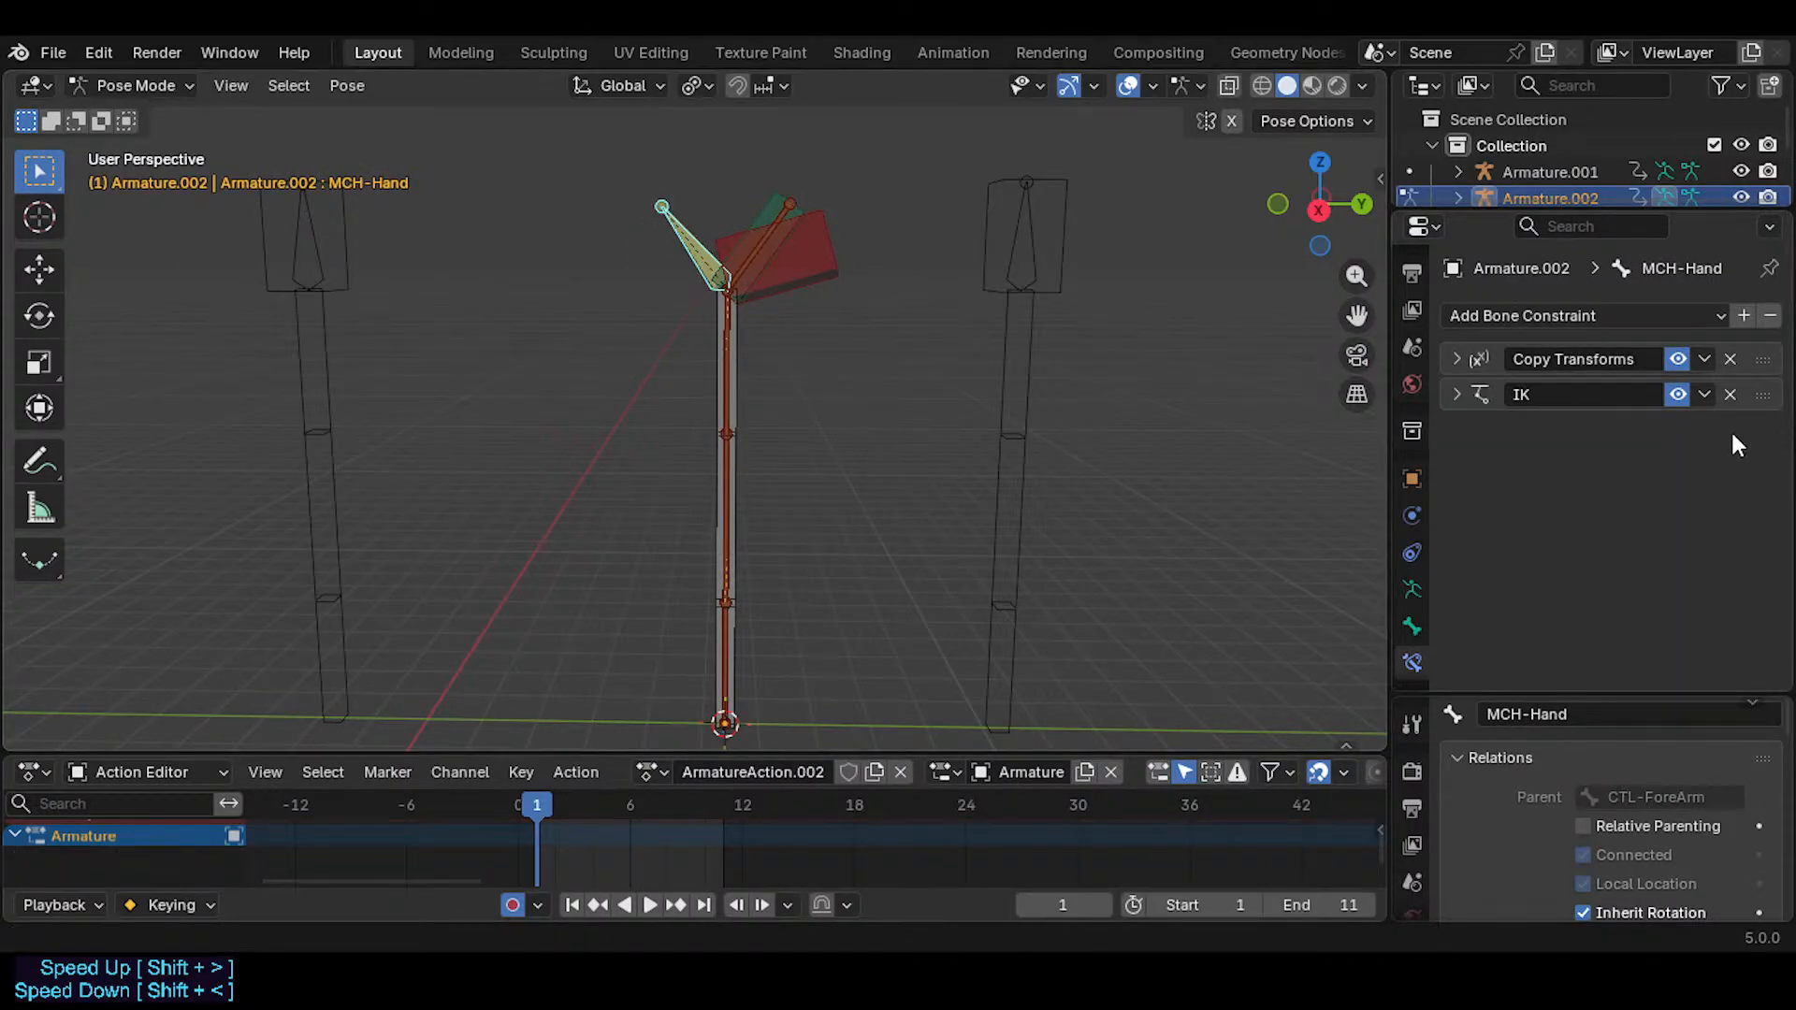
left_click(1731, 358)
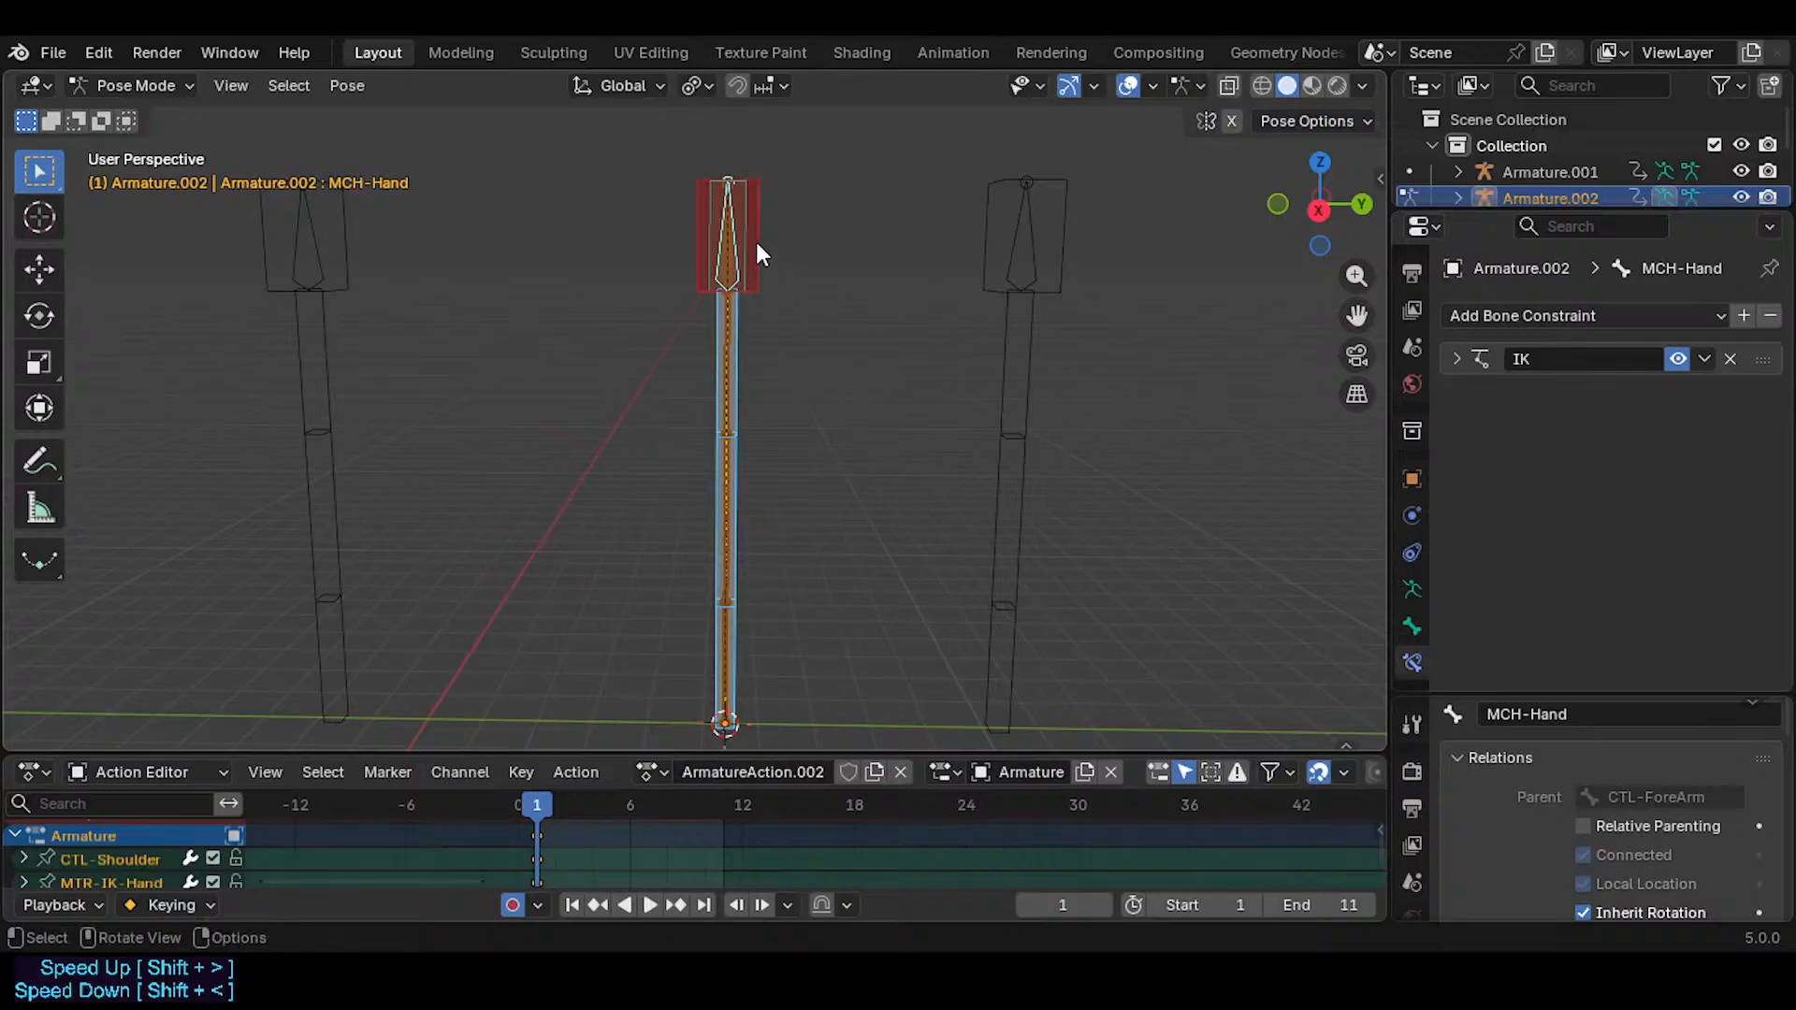
- Move TWK-Hand to the side of MTR-IK-Hand and slightly down, and select MTR-IK-Hand
left_click(748, 220)
key("g")
left_click(829, 269)
left_click(720, 251)
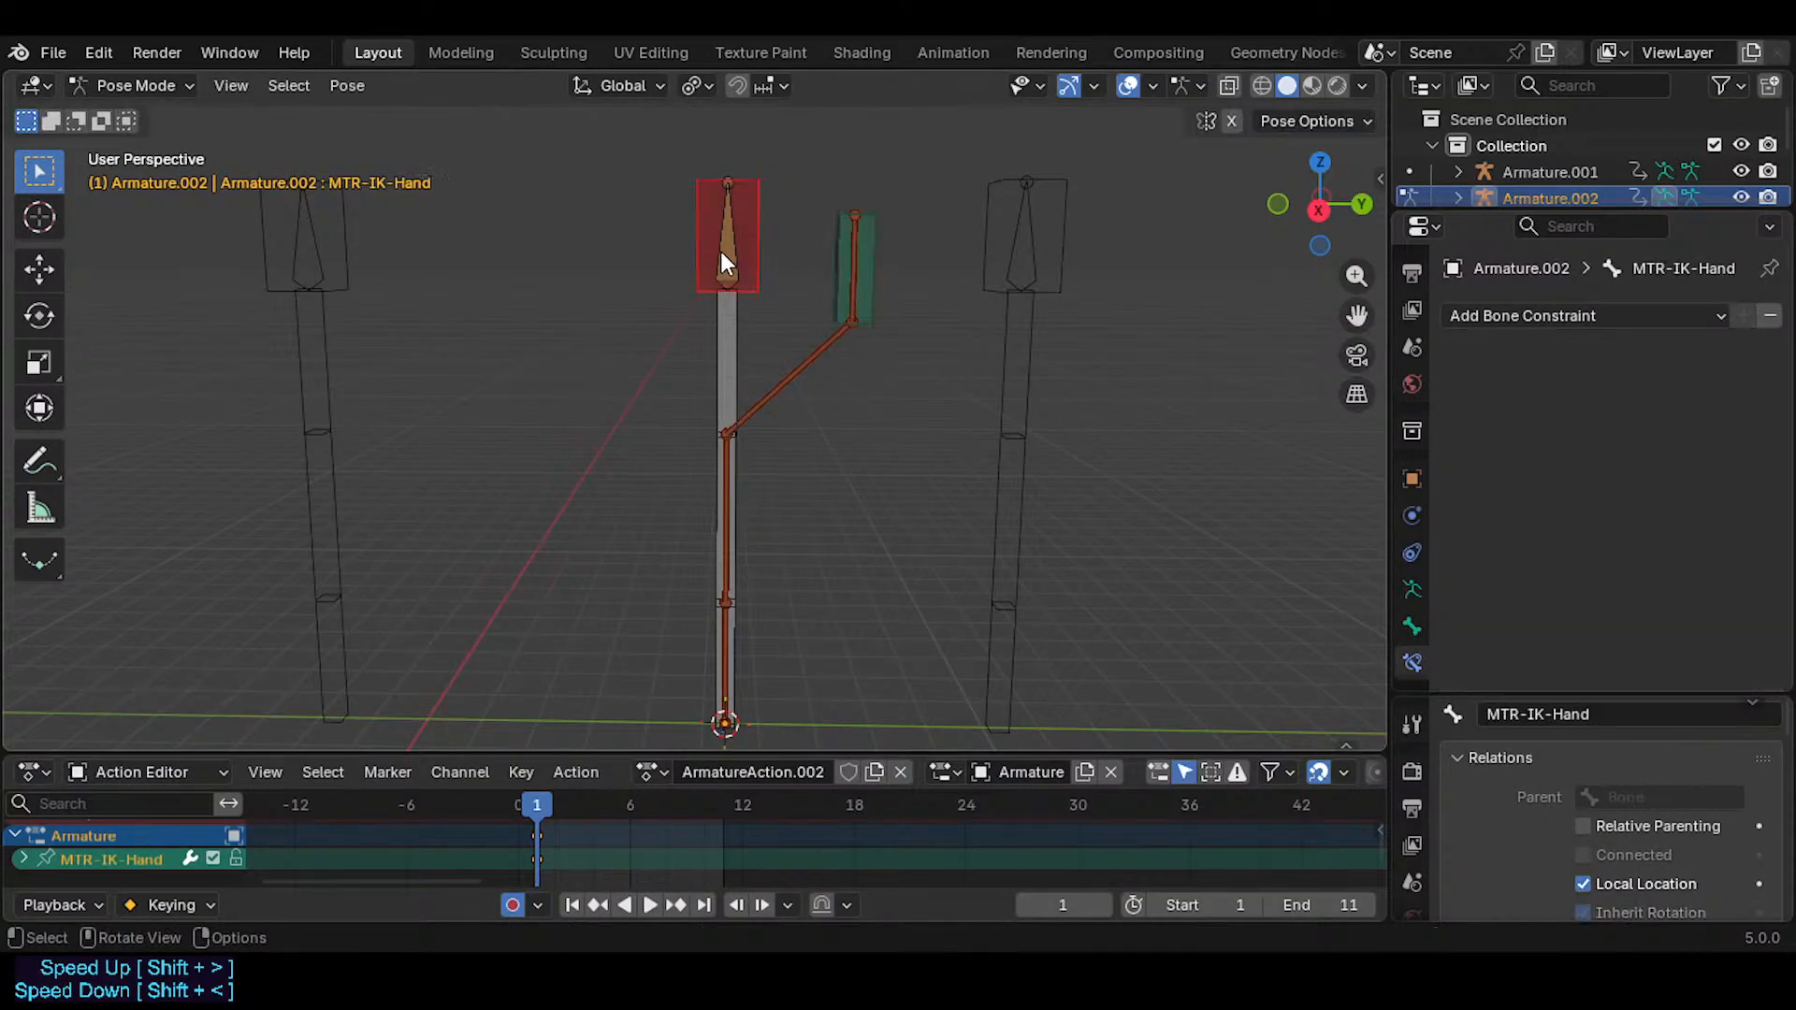
- Rotate TWK-Hand clockwise and move it closer to MTR-IK-Hand to test how the tweak control responds
left_click(876, 247)
key("r")
left_click(939, 352)
key("g")
left_click(857, 303)
left_click(835, 267)
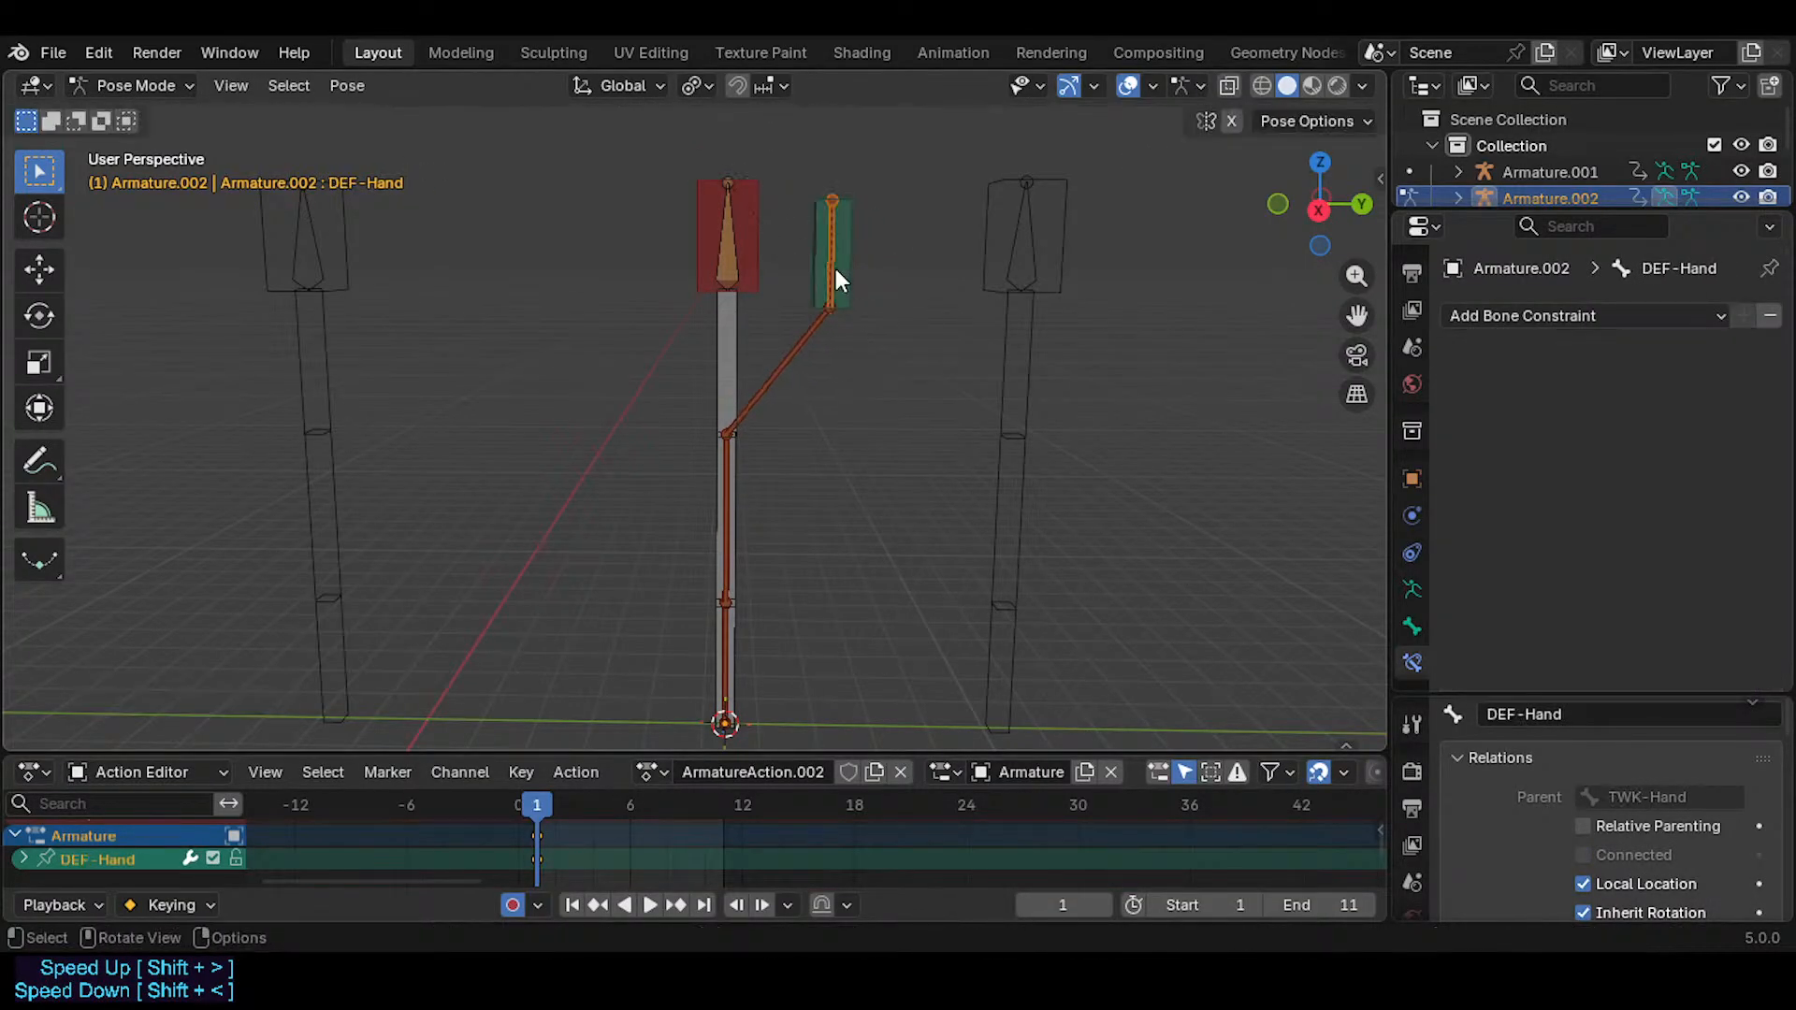
- Set the Mix mode of TWK-Hand's Copy Rotation constraint to Before Original
left_click(838, 271)
scroll(1673, 583, "down", 1)
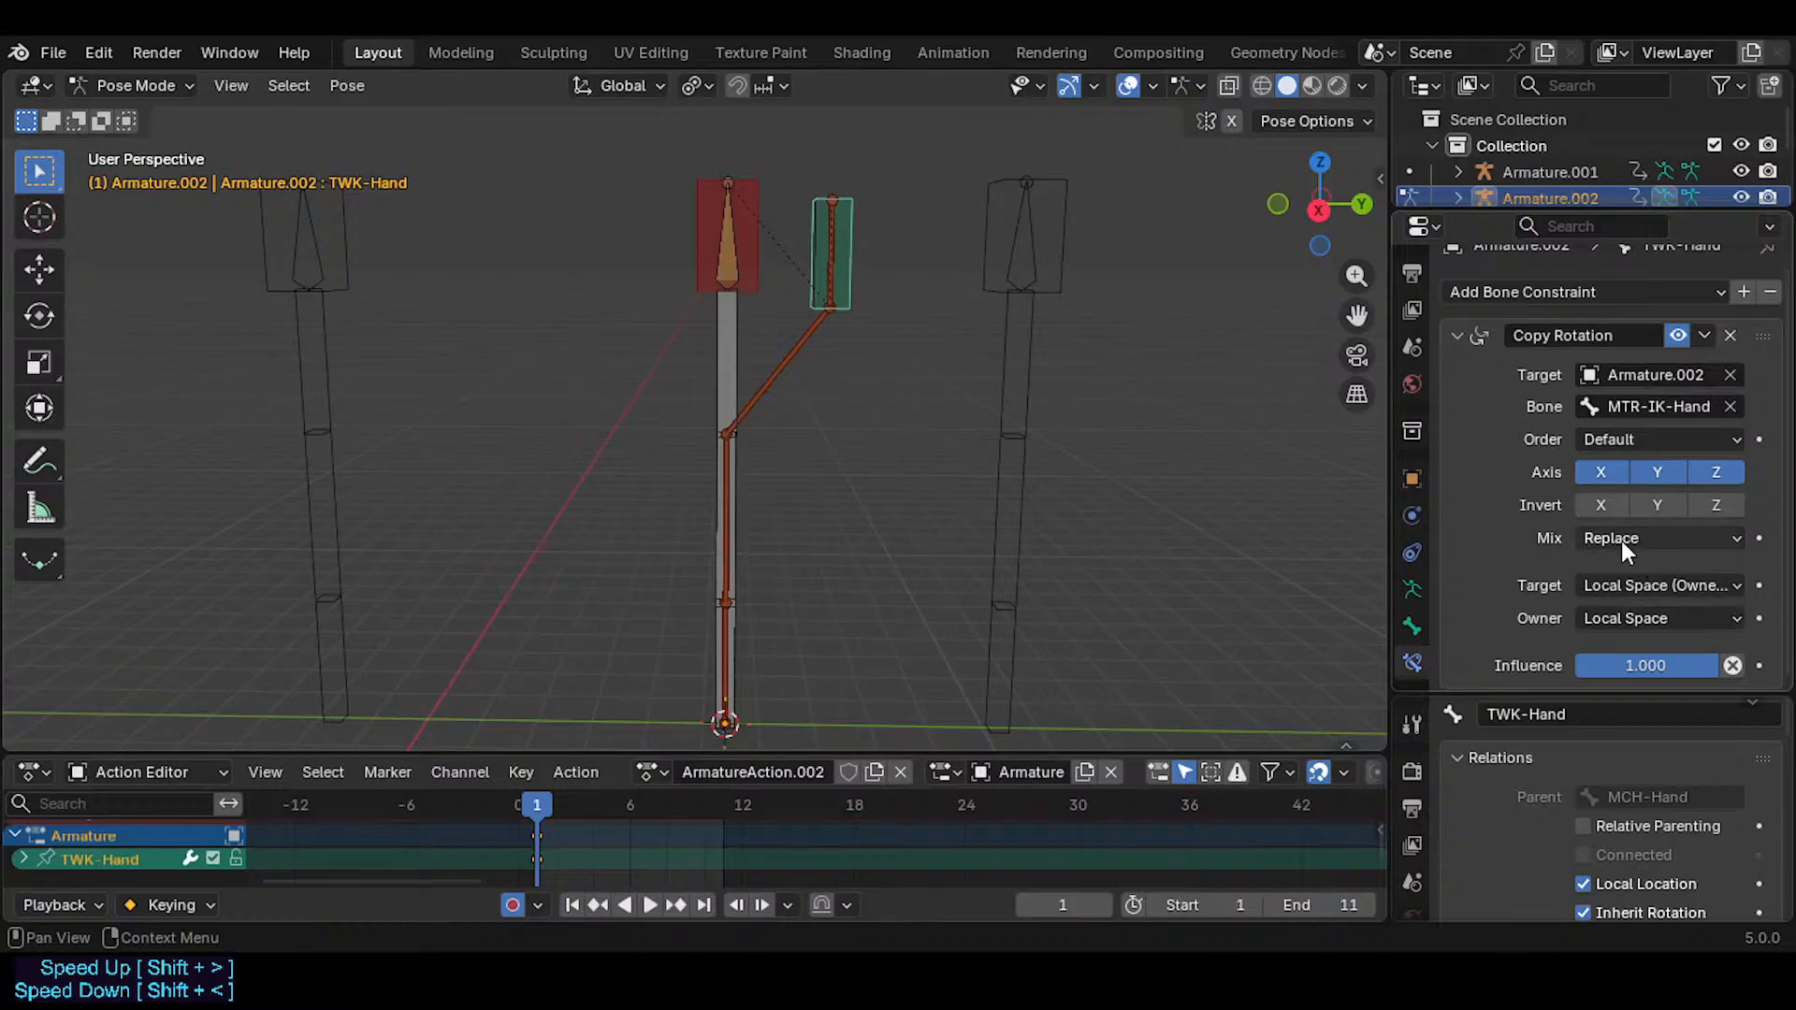
left_click(1623, 541)
left_click(1628, 617)
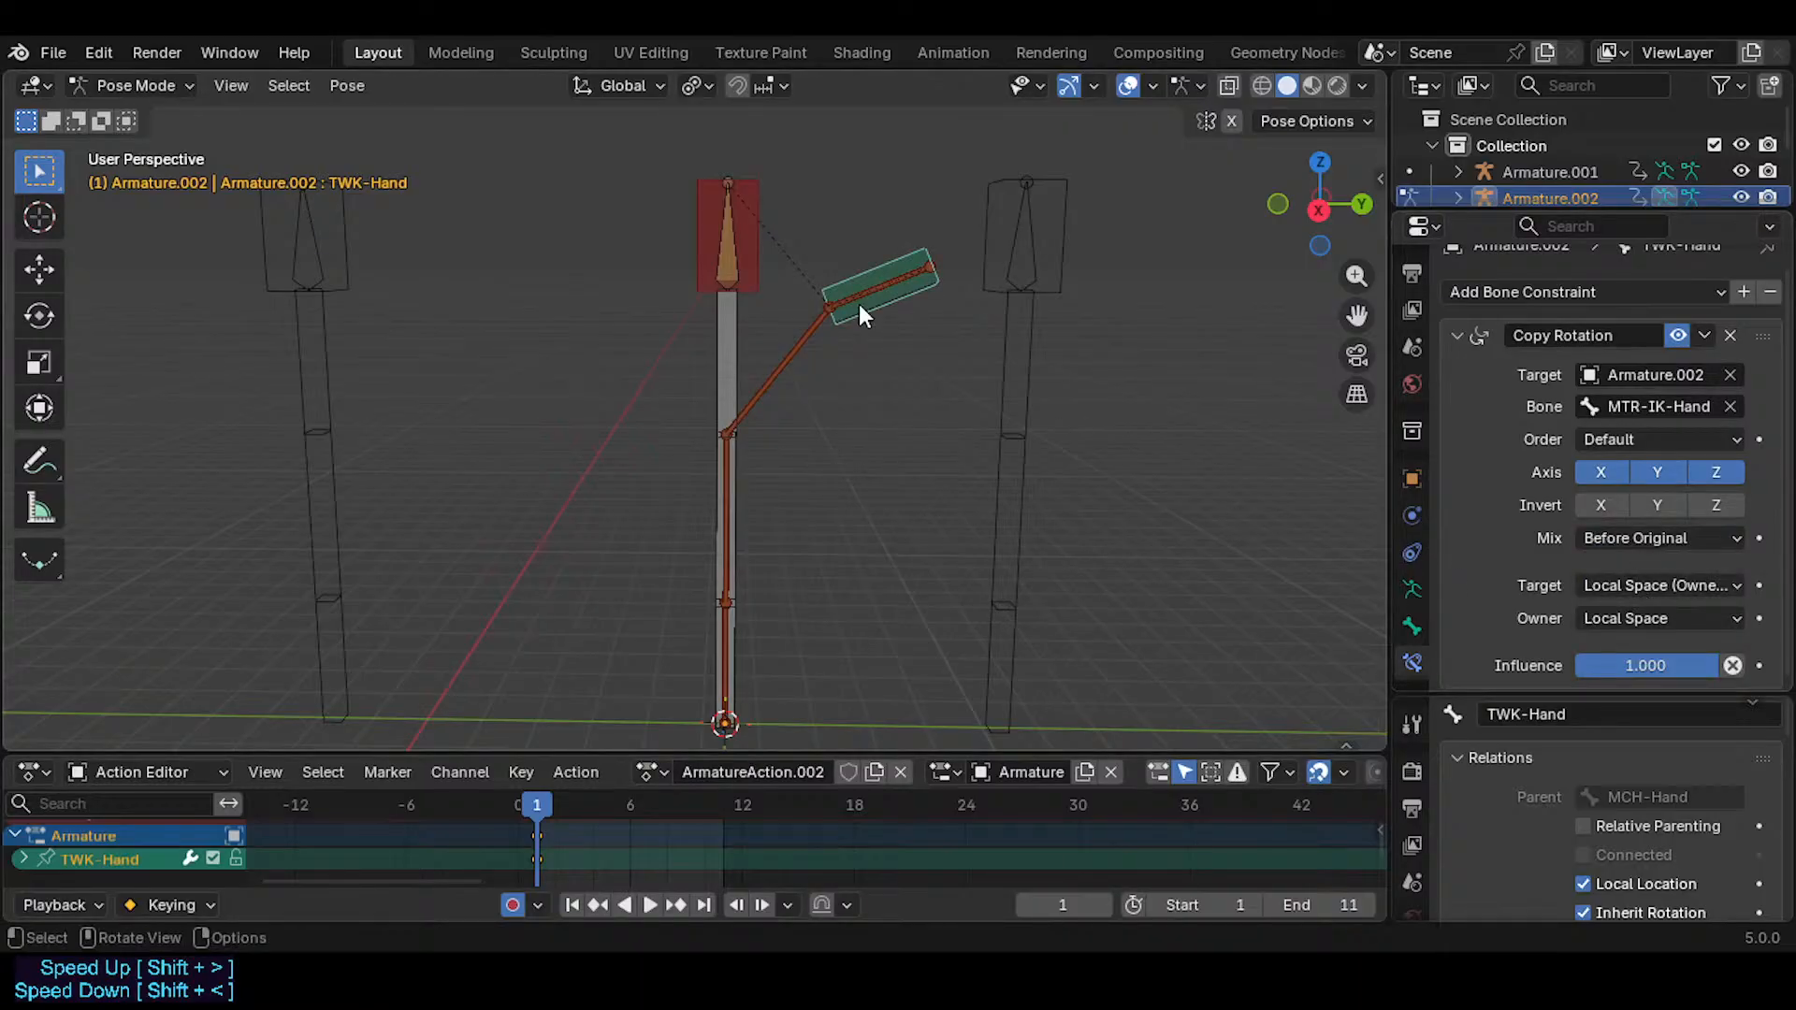
- Move MTR-IK-Hand sideways and down to test how the arm chain and TWK-Hand follow
left_click(766, 230)
key("g")
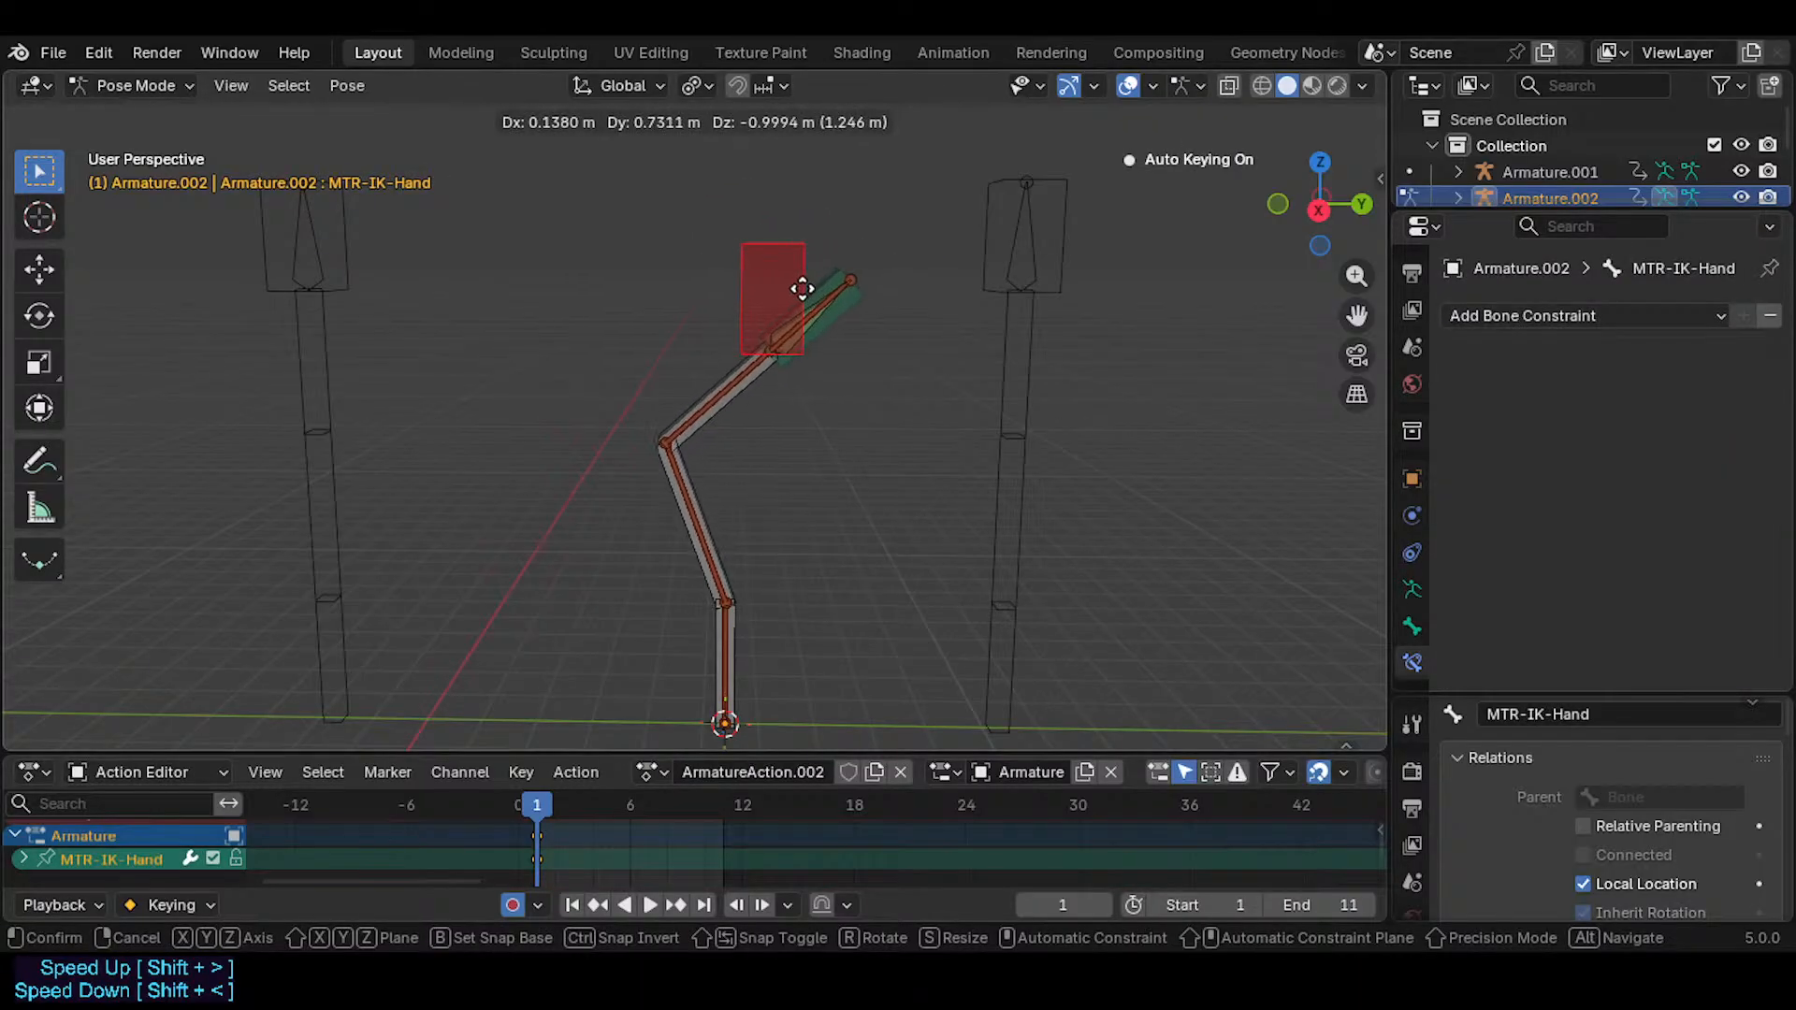
left_click(803, 288)
key("g")
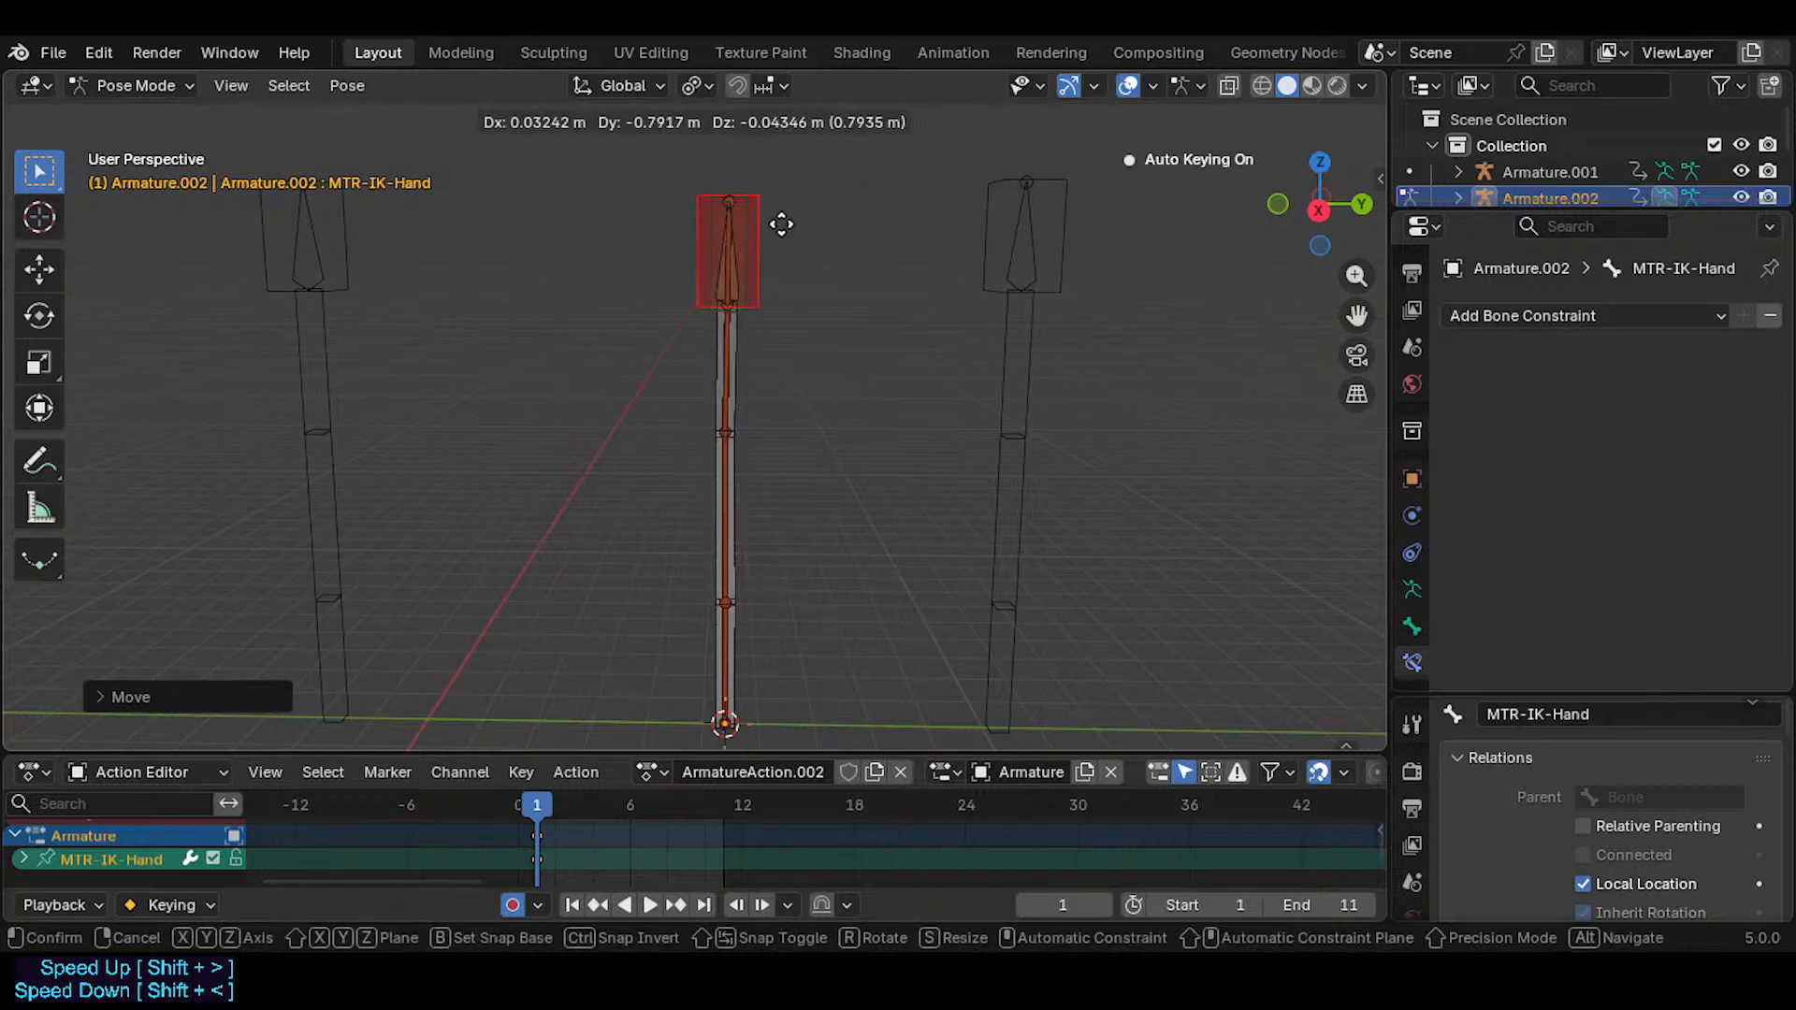
left_click(788, 260)
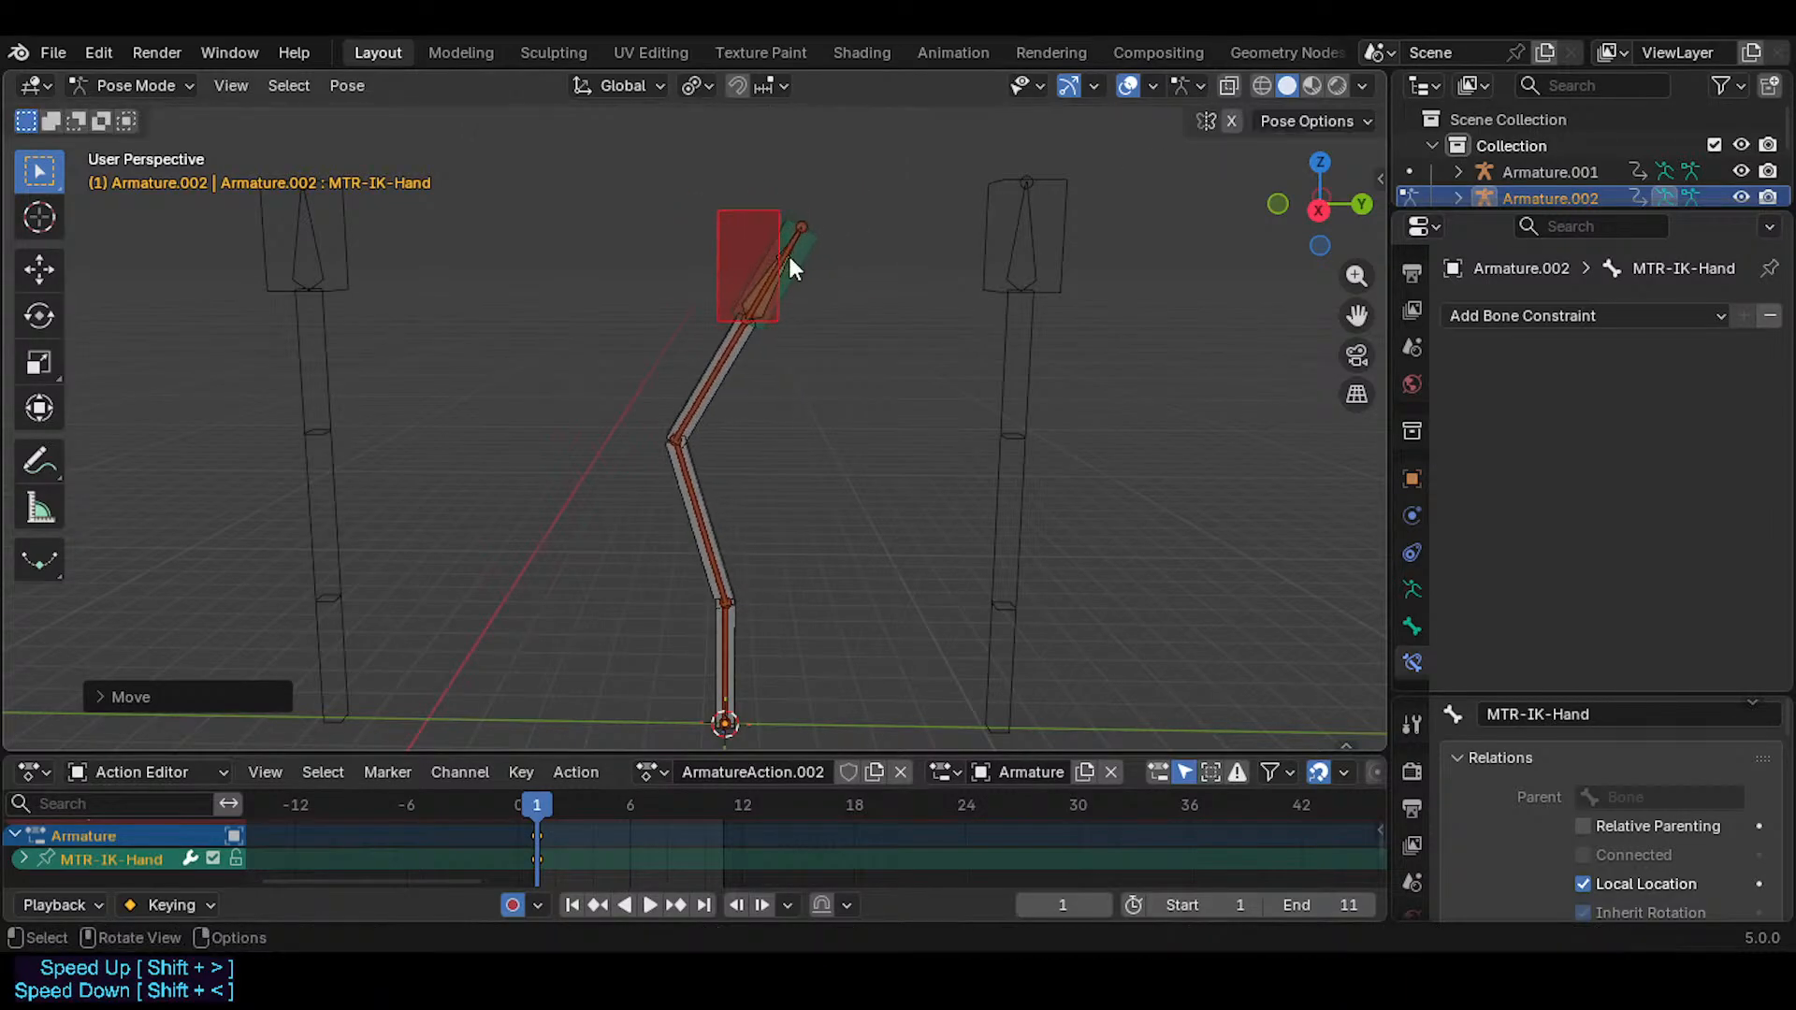
- Rotate TWK-Hand, test moving and rotating MTR-IK-Hand, and clear the location and rotation of all bones
left_click(791, 267)
key("r")
left_click(842, 344)
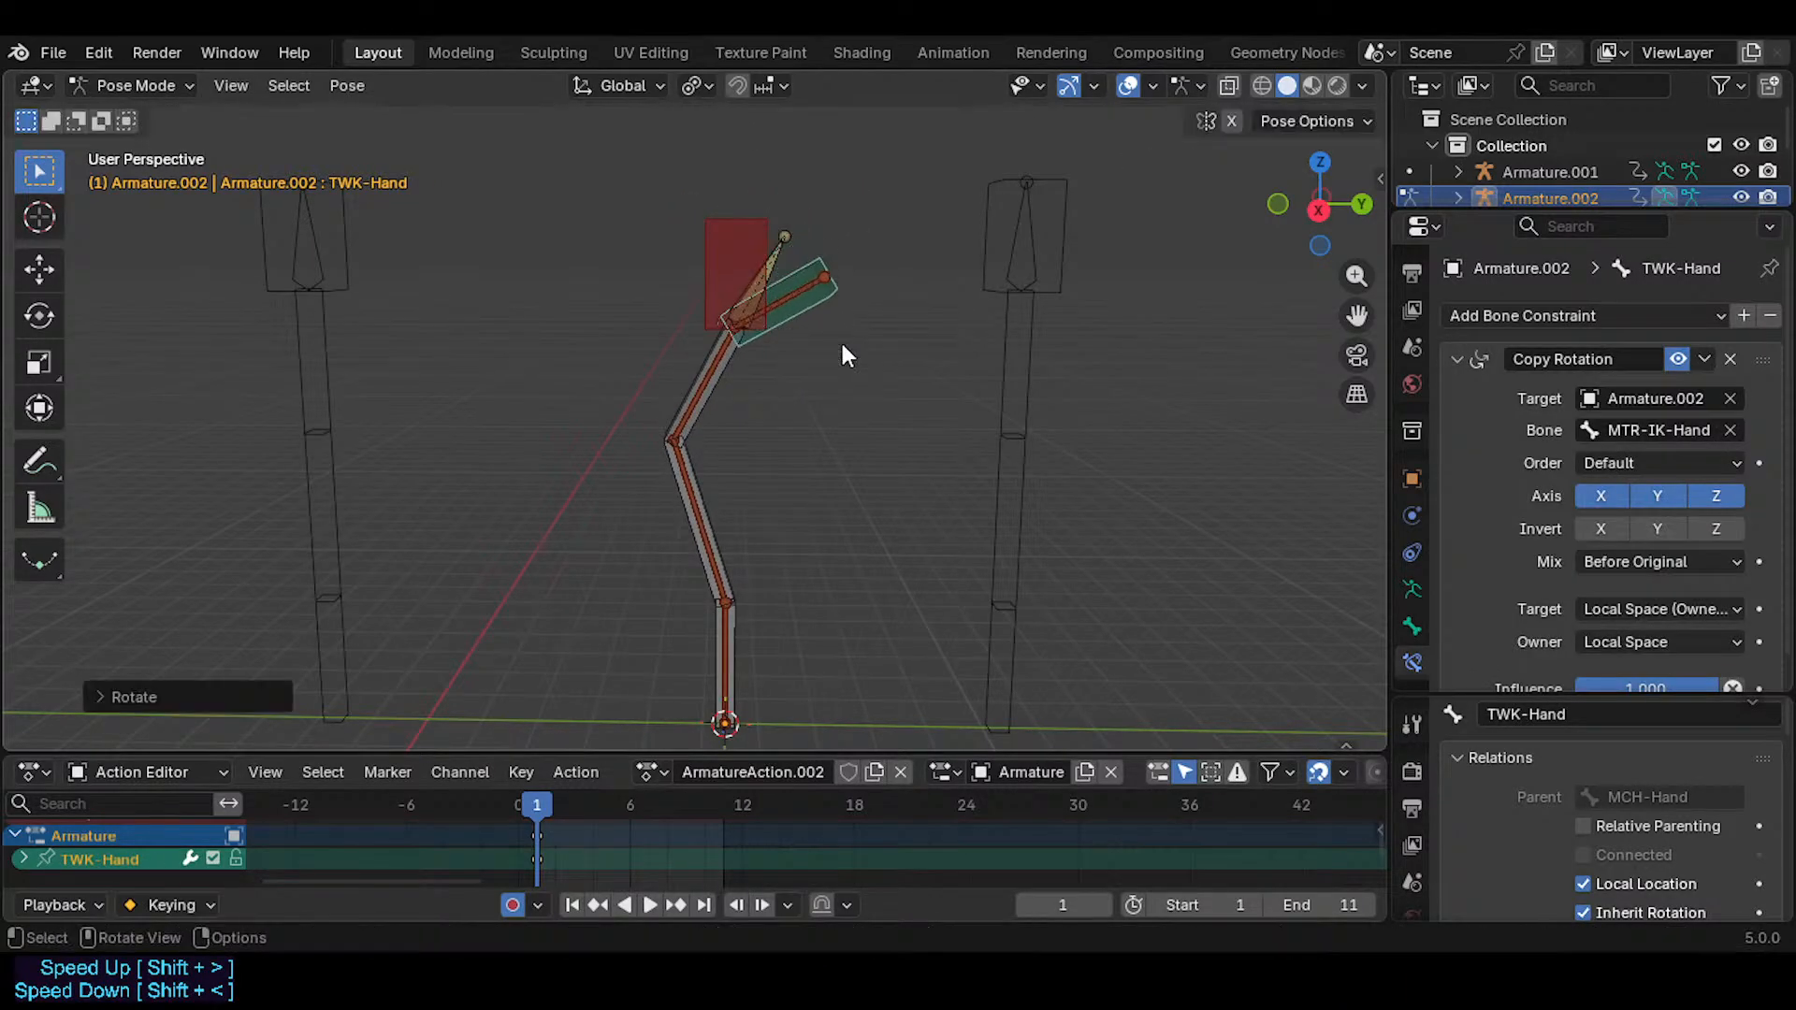
left_click(721, 241)
key("g")
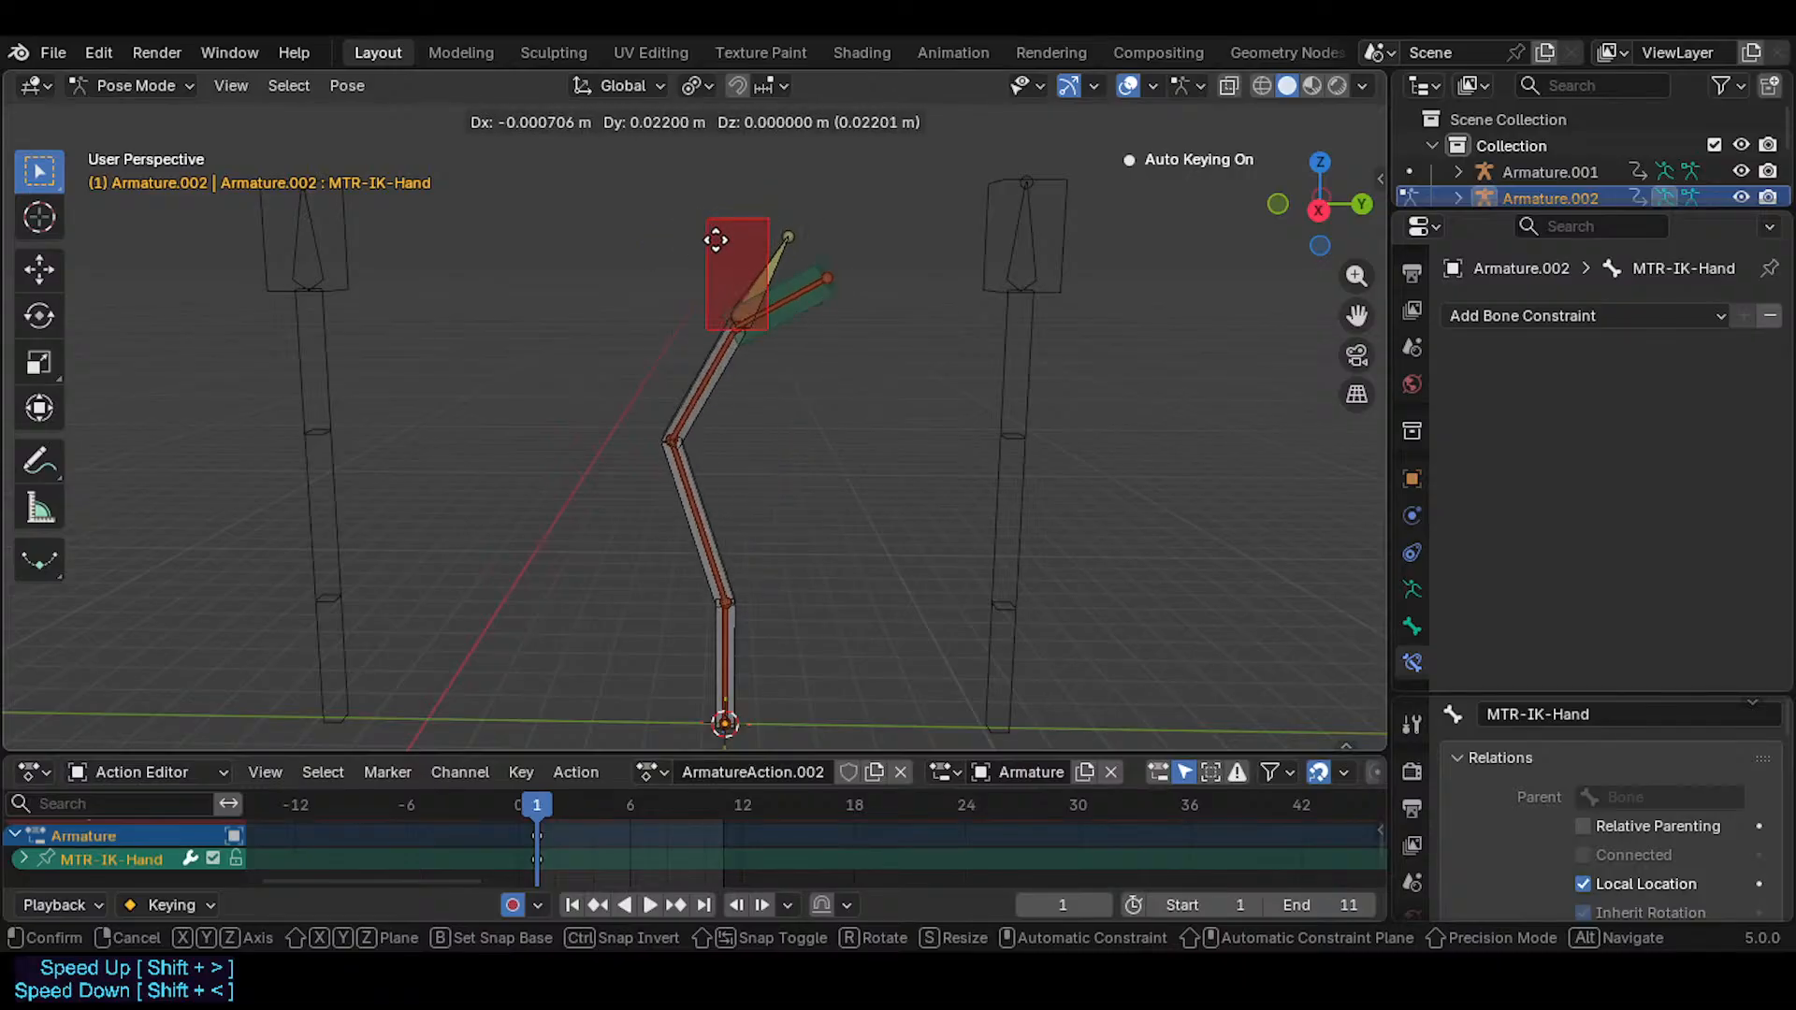
left_click(716, 239)
key("r")
left_click(793, 250)
key("a")
key("alt+g")
key("alt+r")
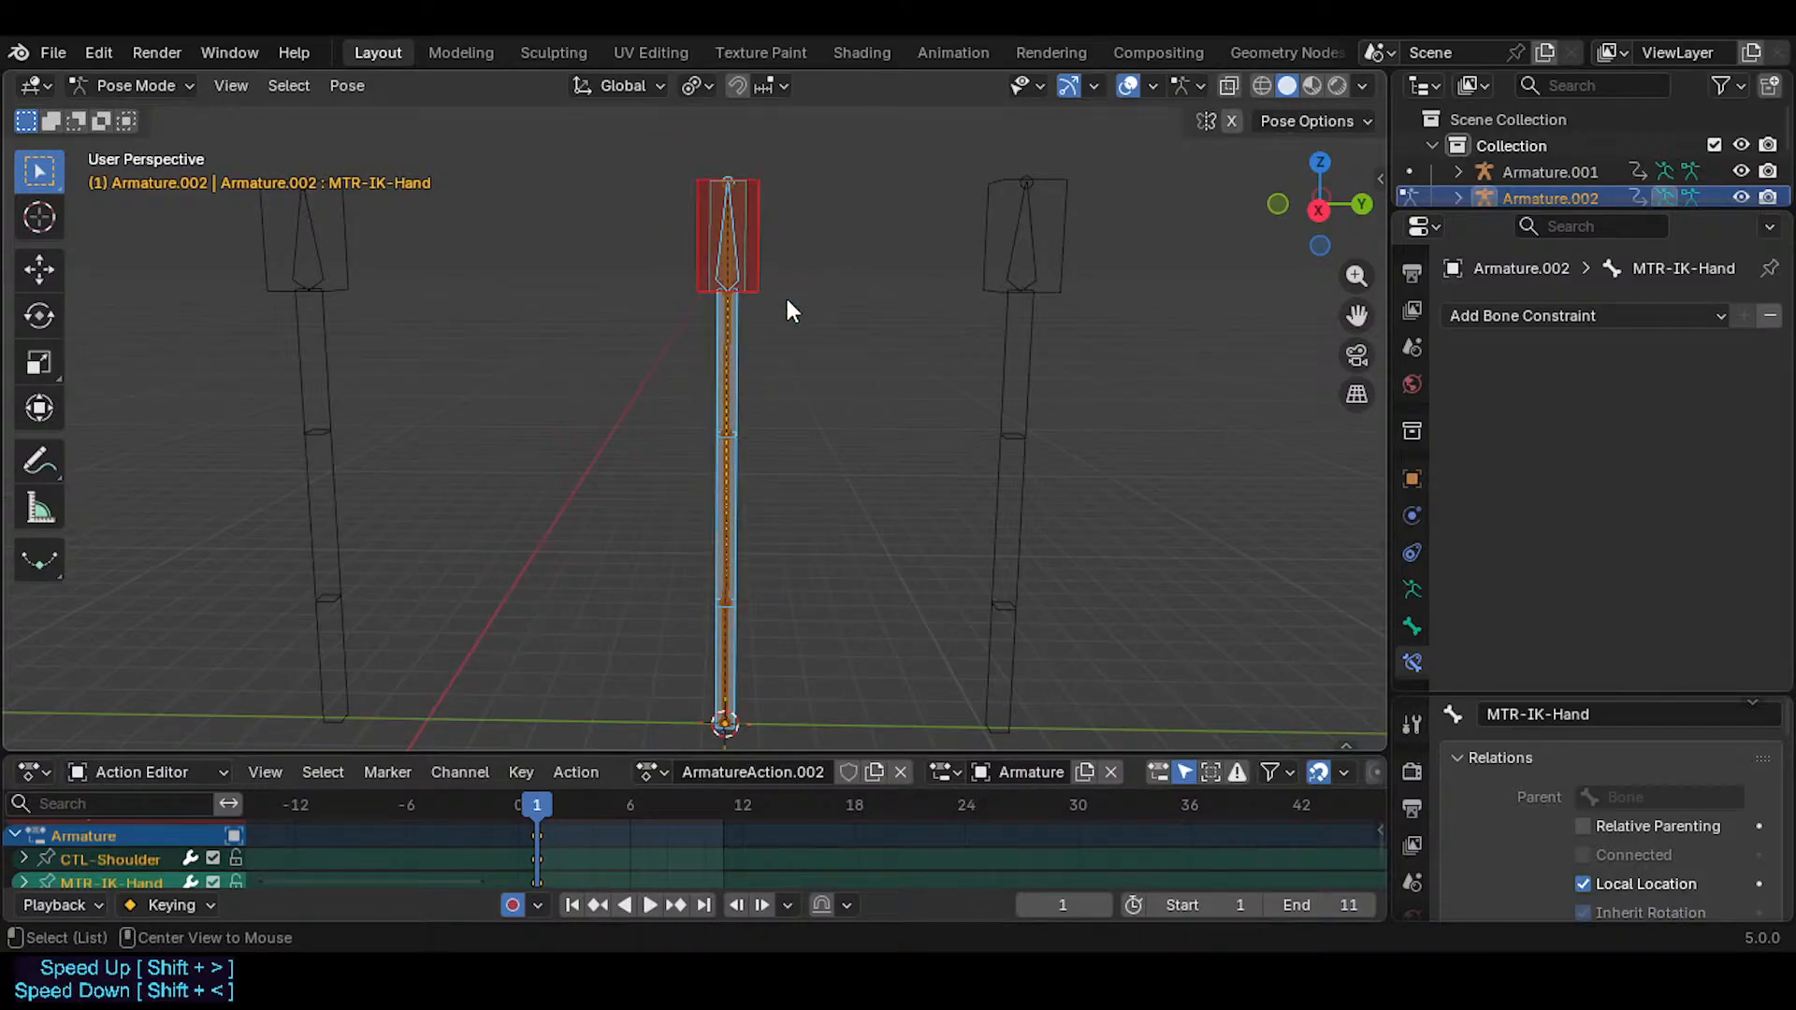
- Move MTR-IK-Hand so the elbow bends, and review TWK-Hand's Copy Rotation settings
left_click(759, 229)
key("g")
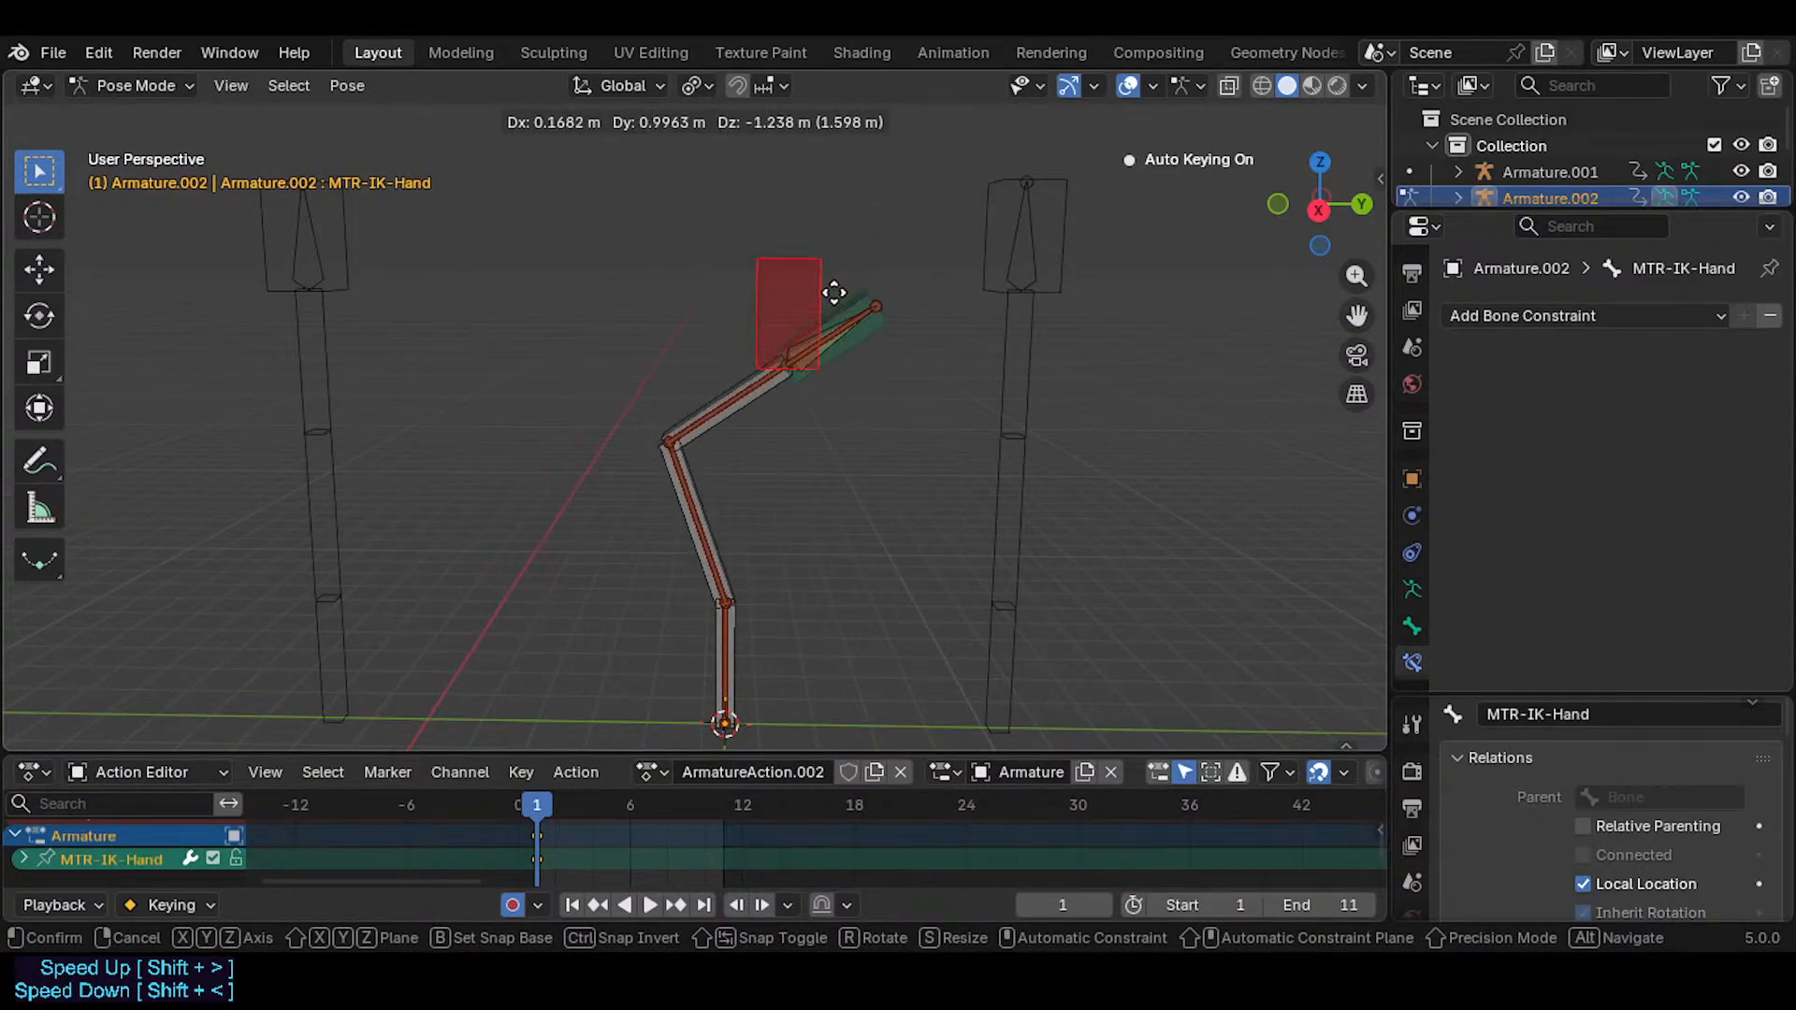
left_click(800, 259)
key("g")
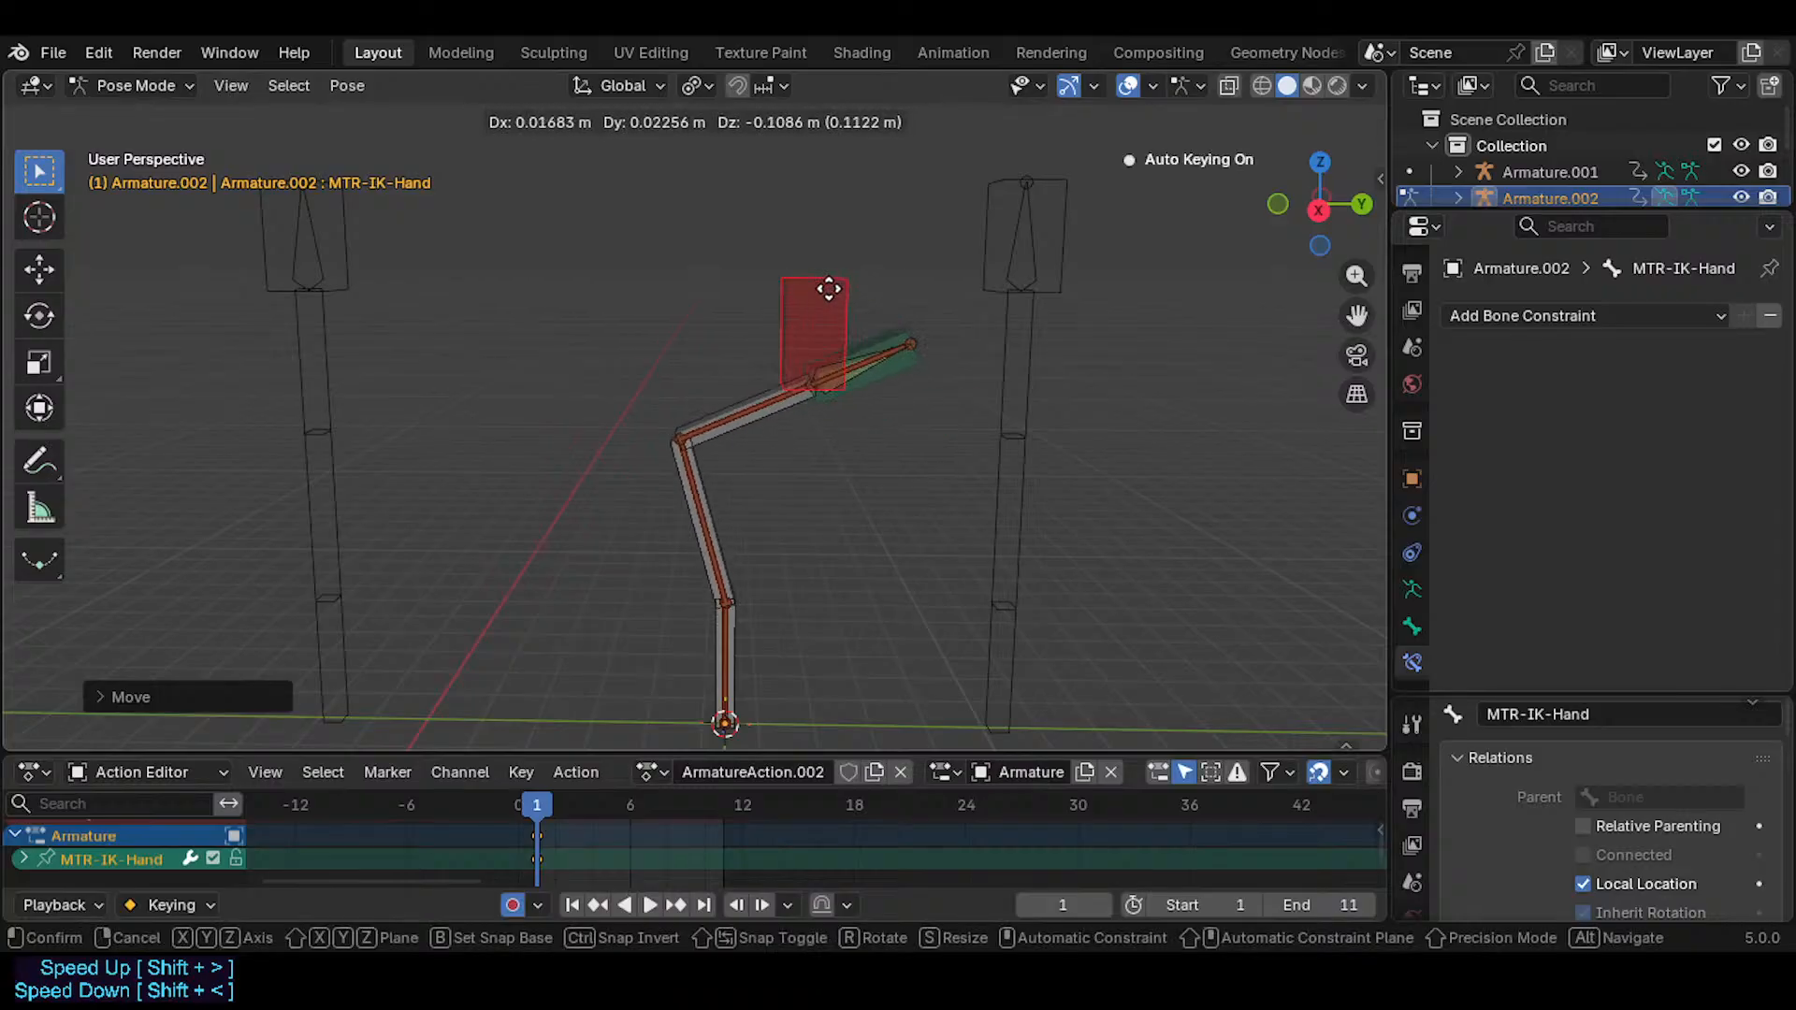
left_click(823, 273)
left_click(862, 324)
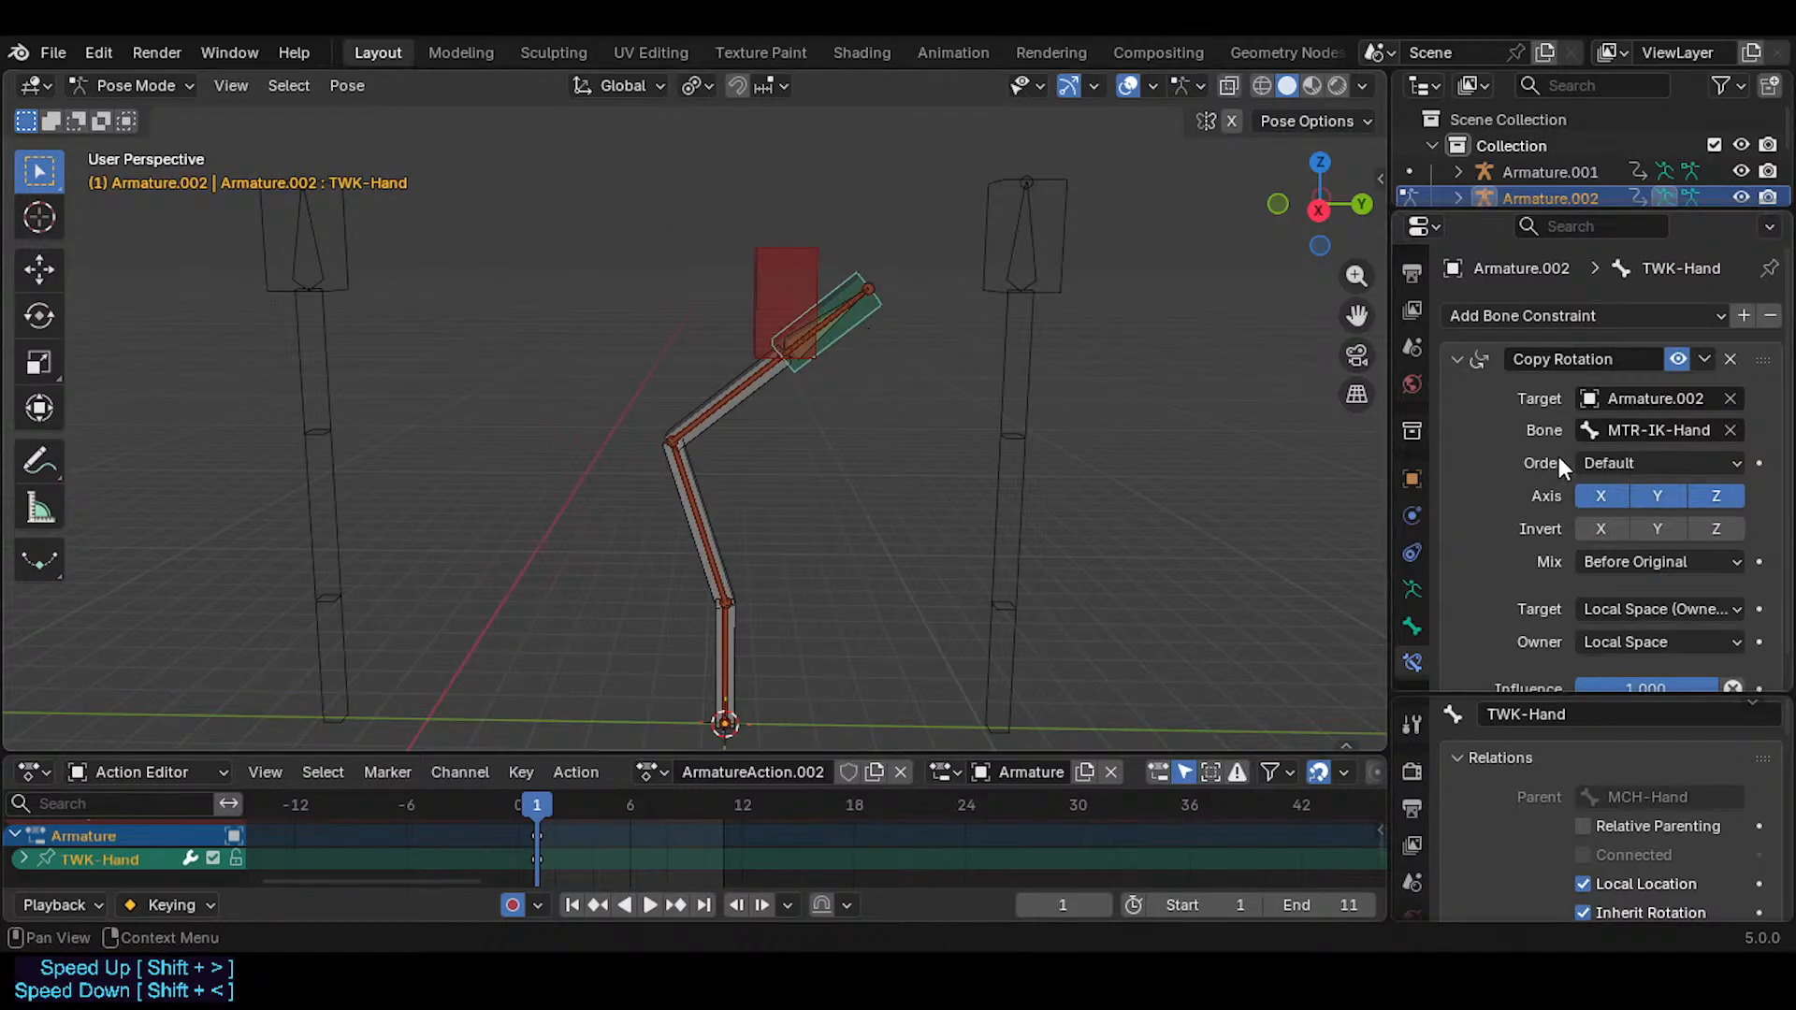
scroll(1489, 359, "down", 1)
scroll(1508, 486, "up", 1)
- Try moving MTR-IK-Hand and TWK-Hand separately from the bent pose, and clear the location of all bones
left_click(760, 286)
key("g")
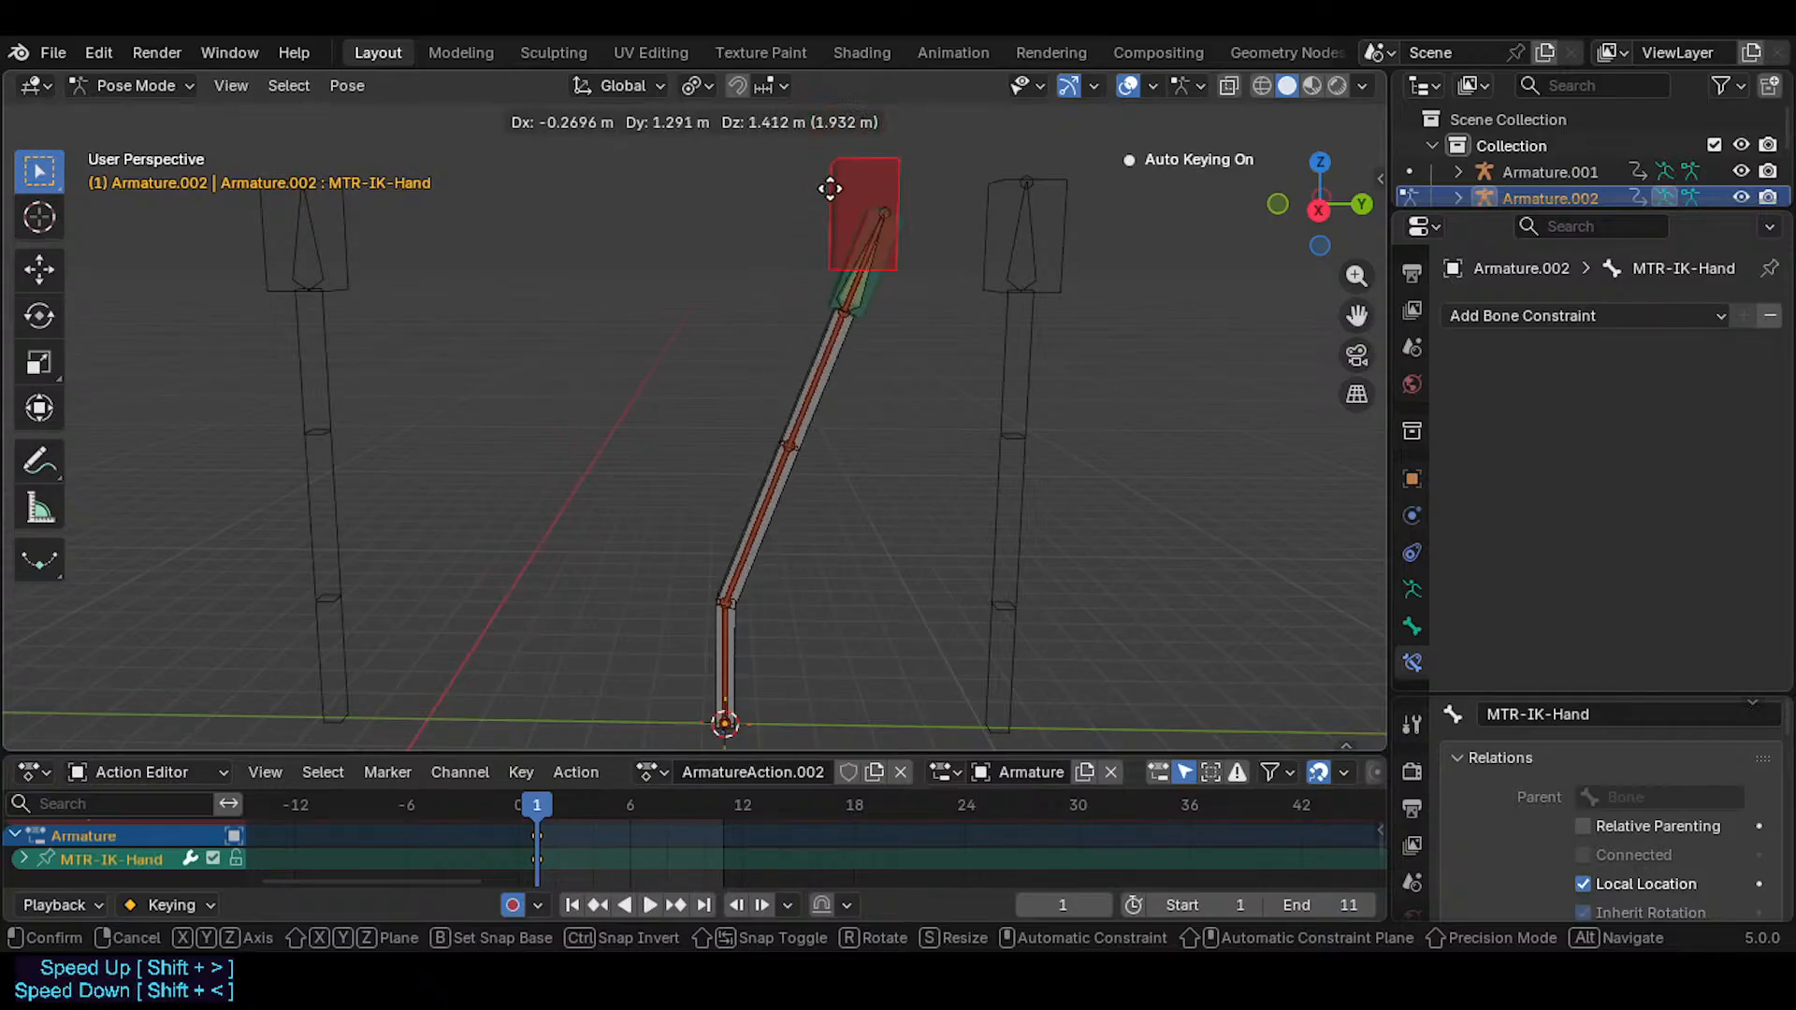
left_click(781, 246)
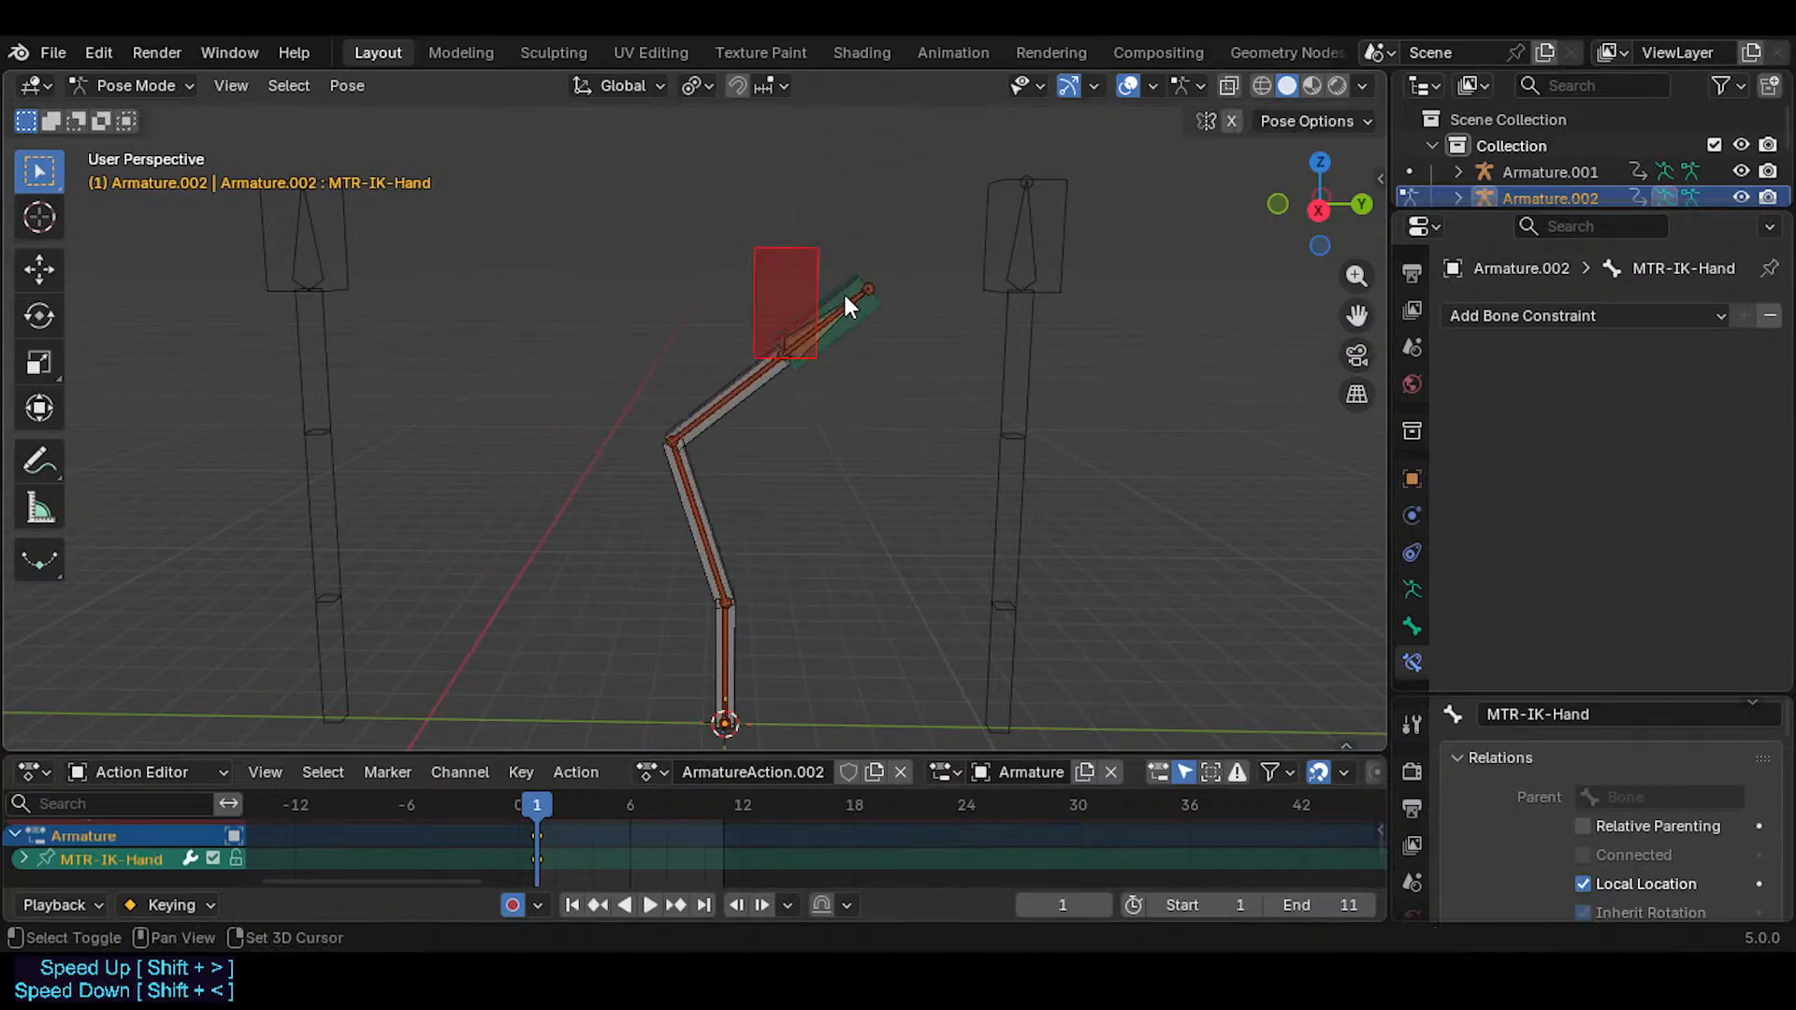
left_click(846, 343)
key("g")
right_click(883, 344)
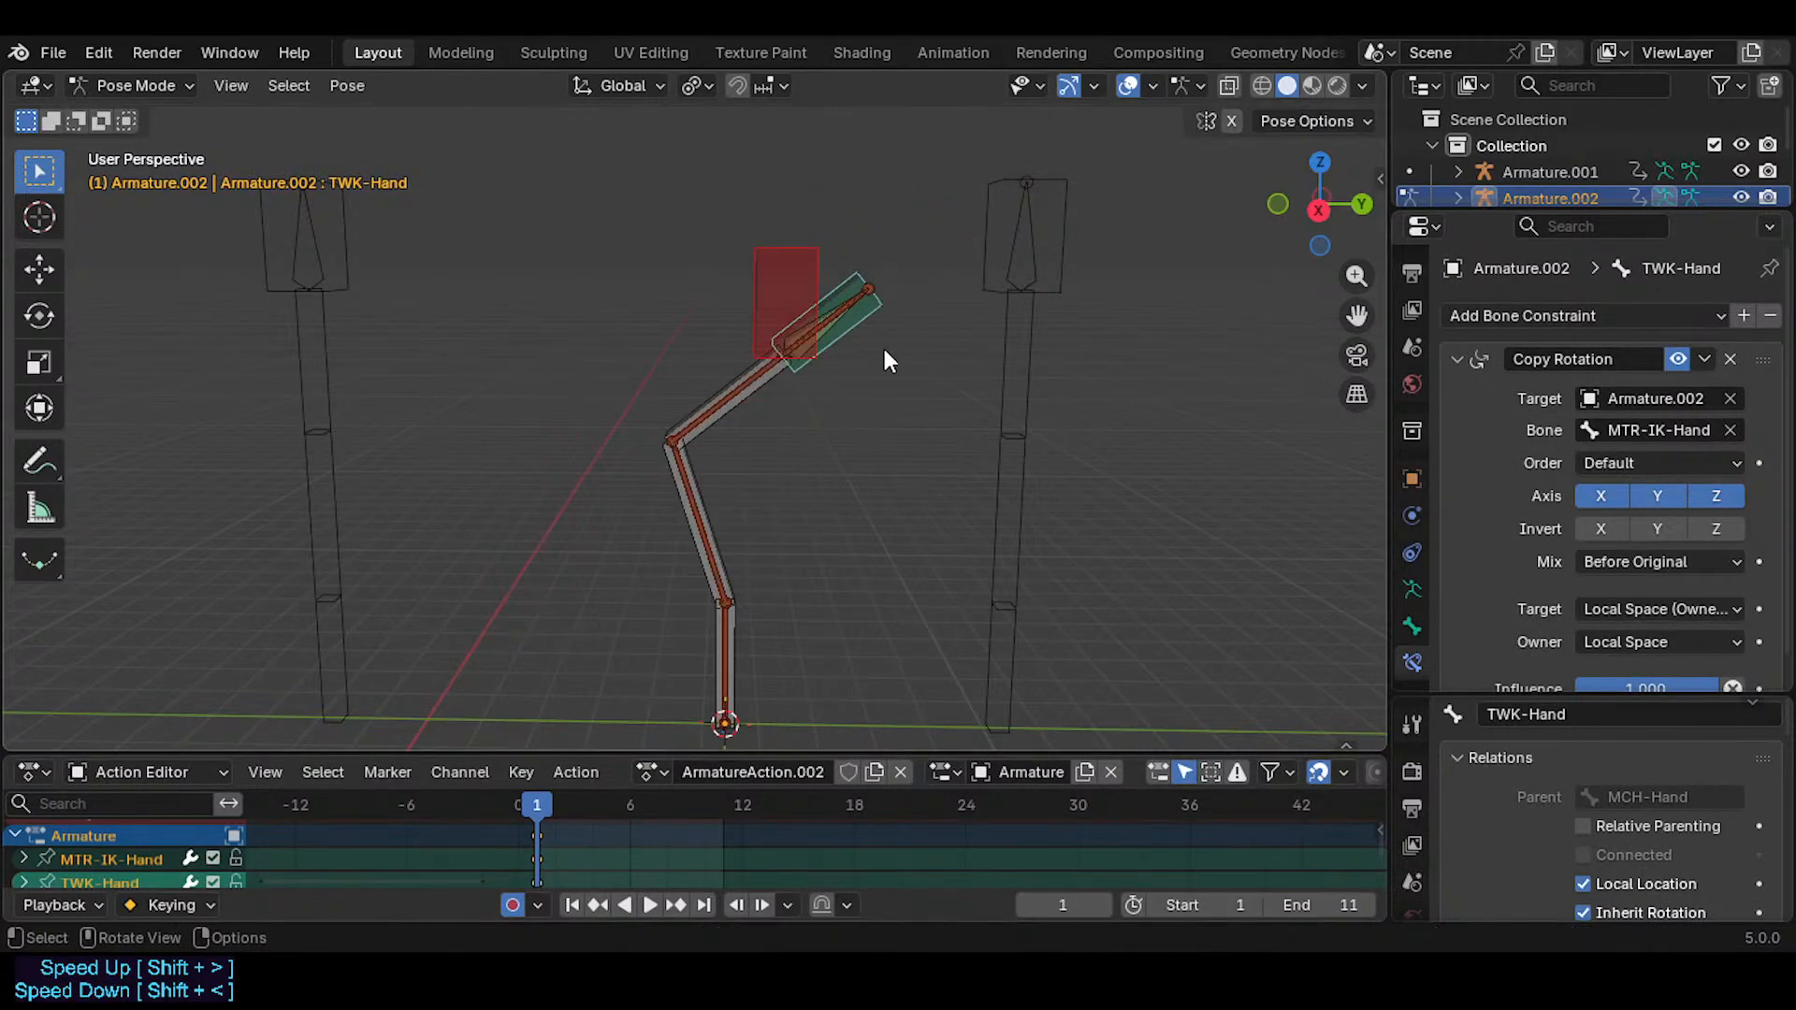
key("a")
key("alt+g")
- Move MTR-IK-Hand sideways to test how TWK-Hand follows, and clear the location of all bones again
left_click(755, 221)
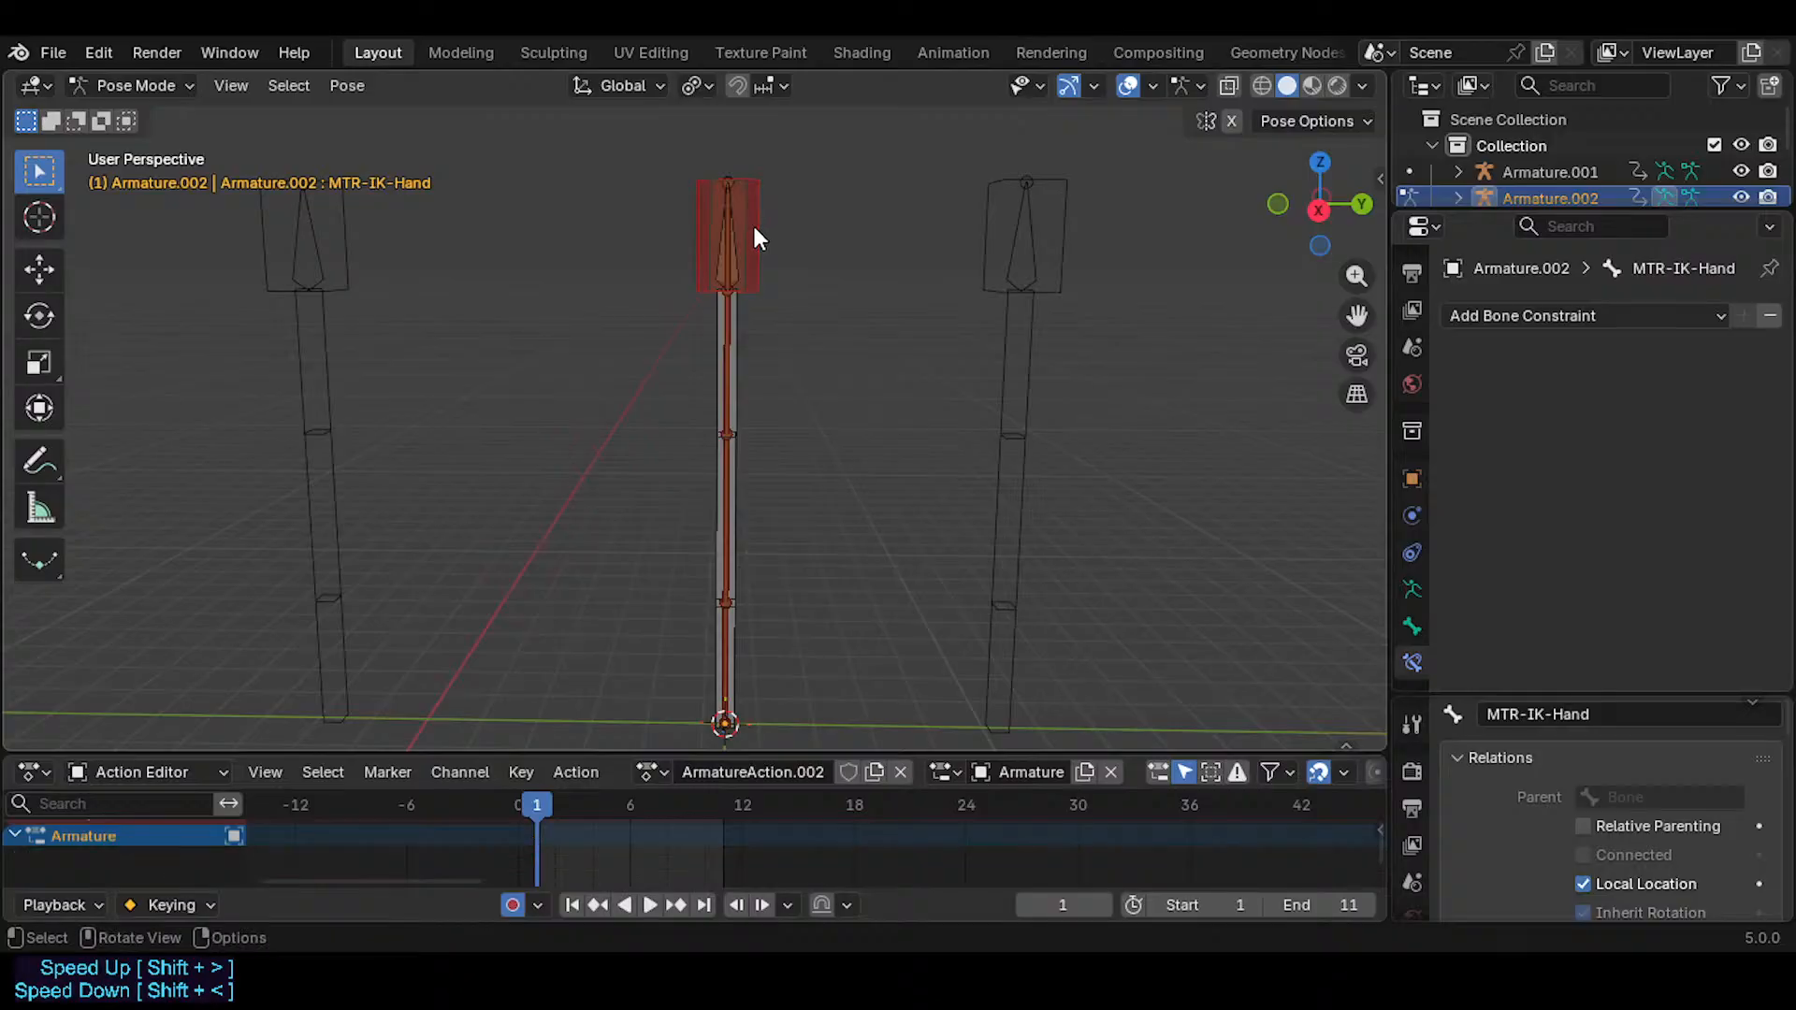
key("g")
left_click(938, 230)
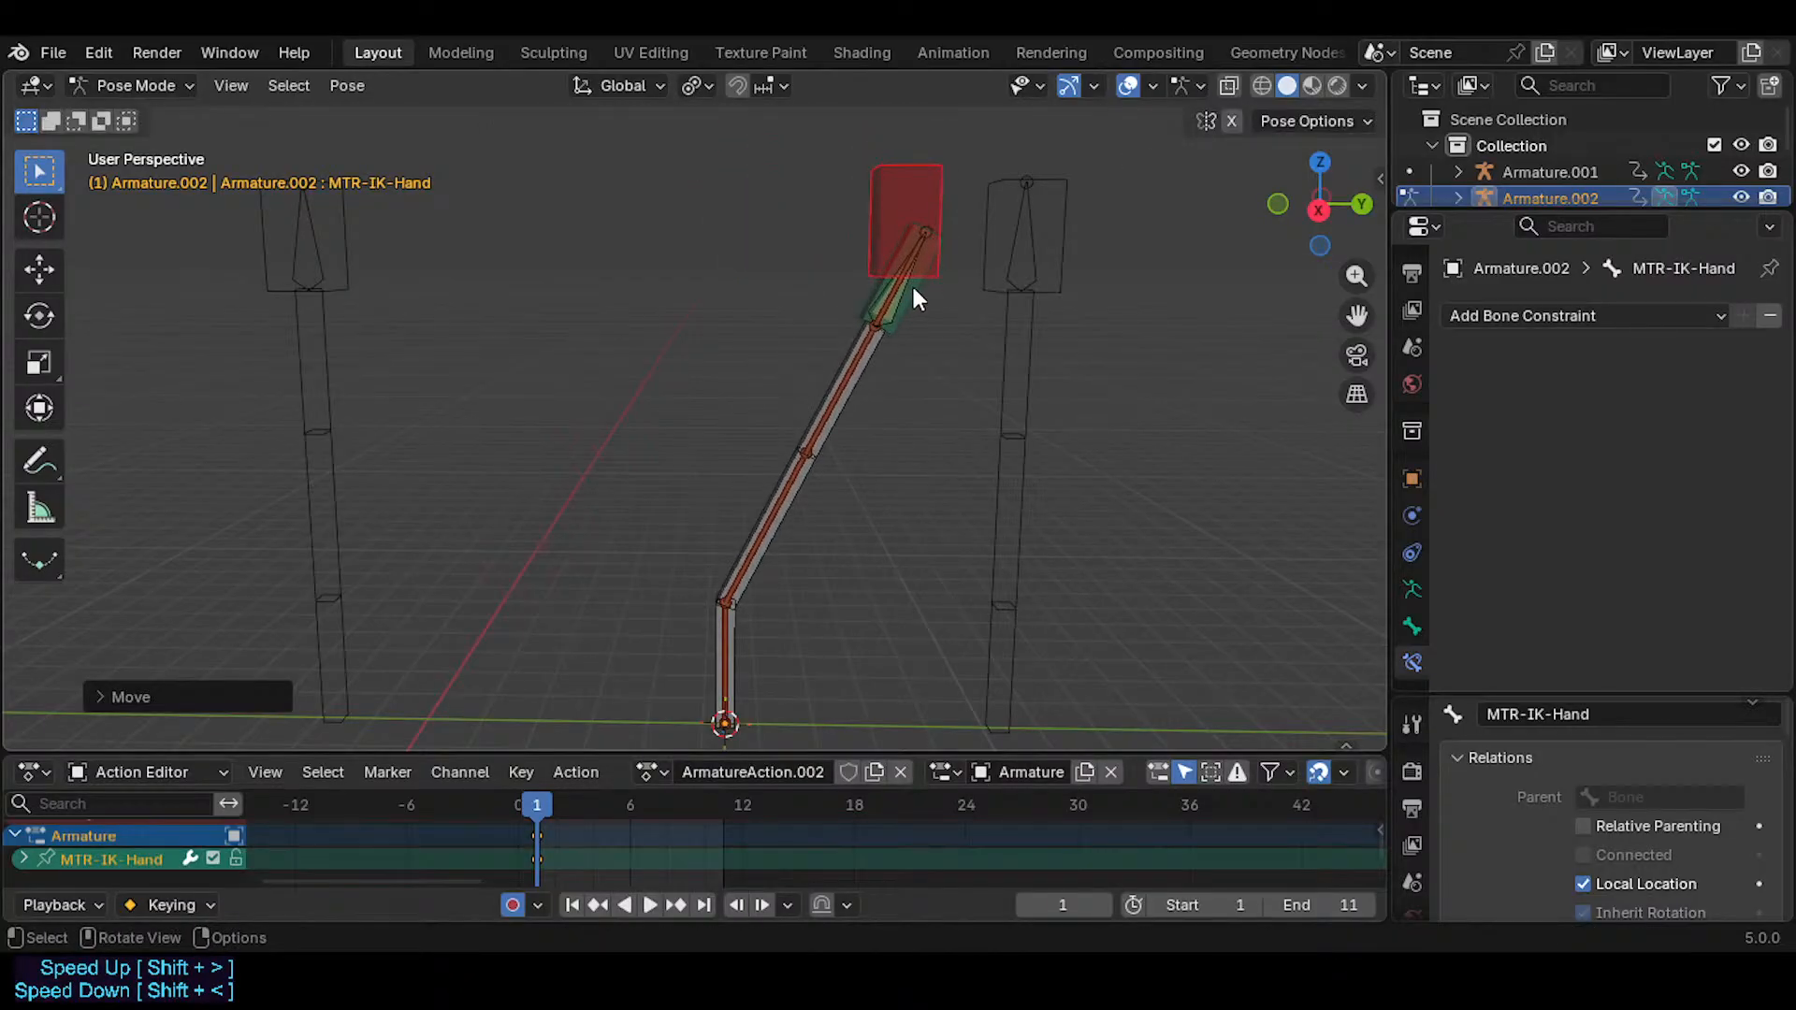
key("a")
key("alt+g")
left_click(738, 247)
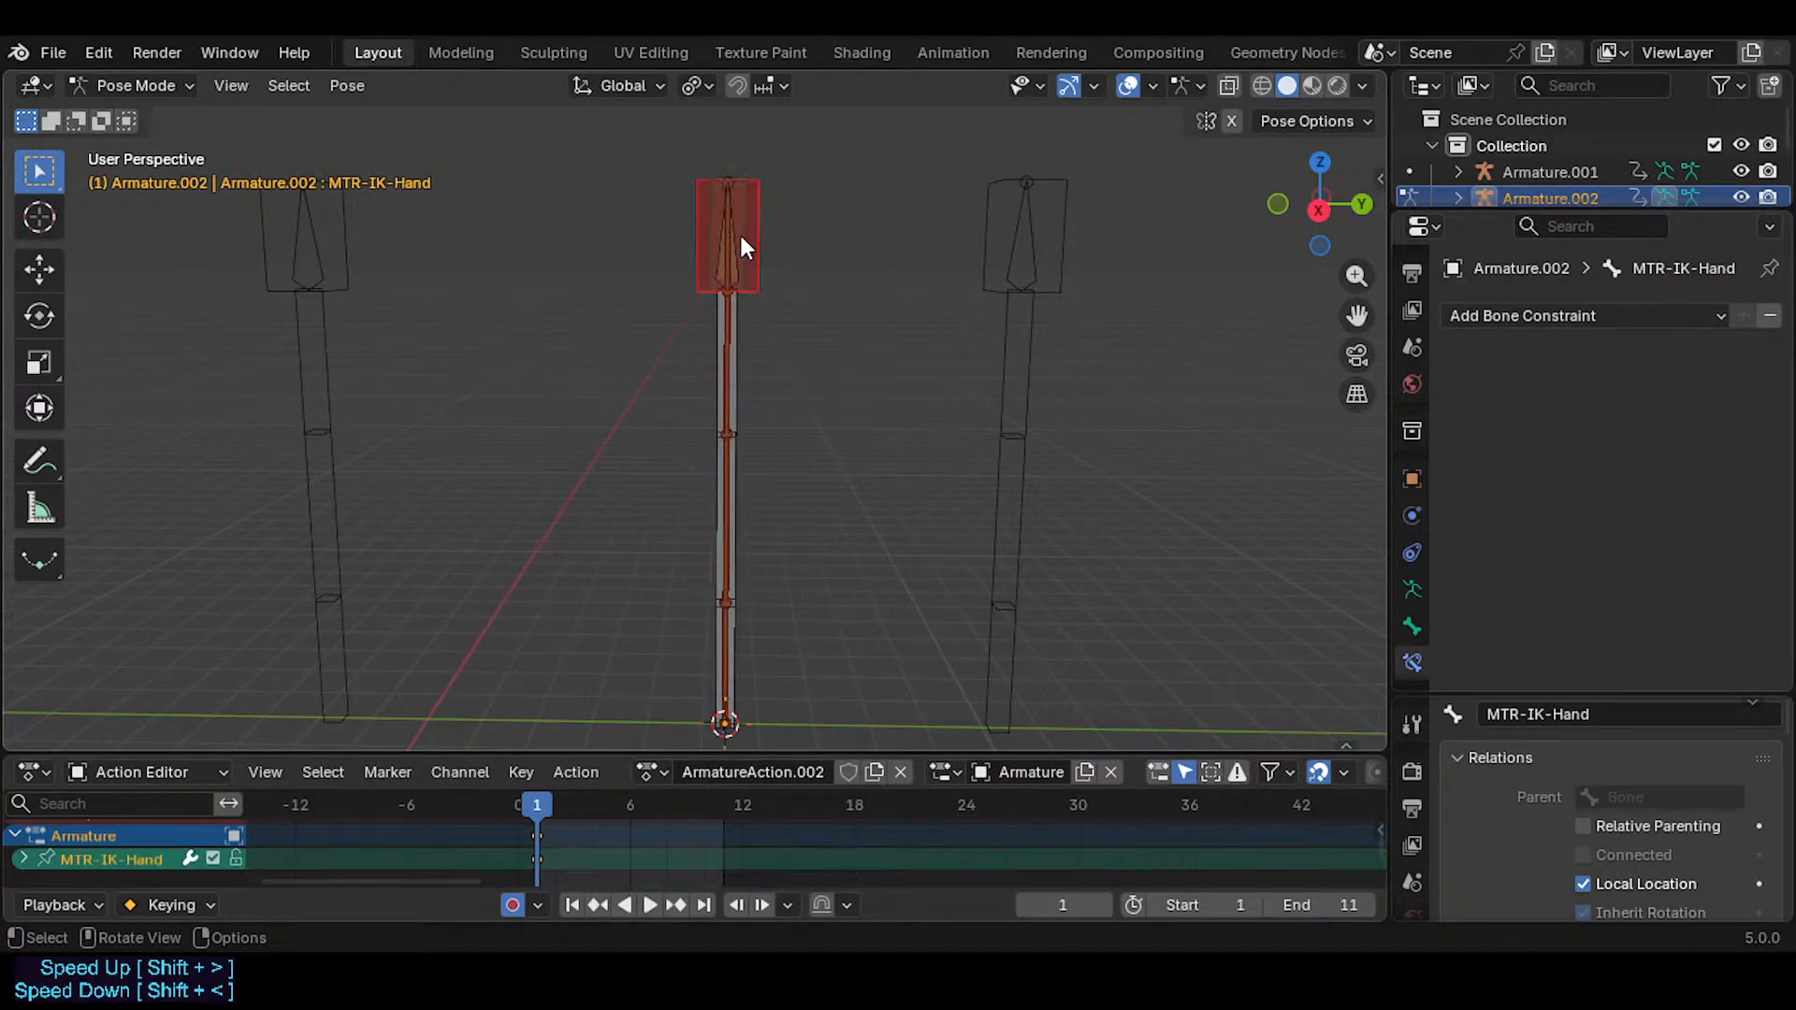
- Try moving TWK-Hand alone and together with MTR-IK-Hand, cancelling both moves
left_click(740, 241)
key("g")
right_click(882, 196)
left_click(755, 227, "shift")
key("g")
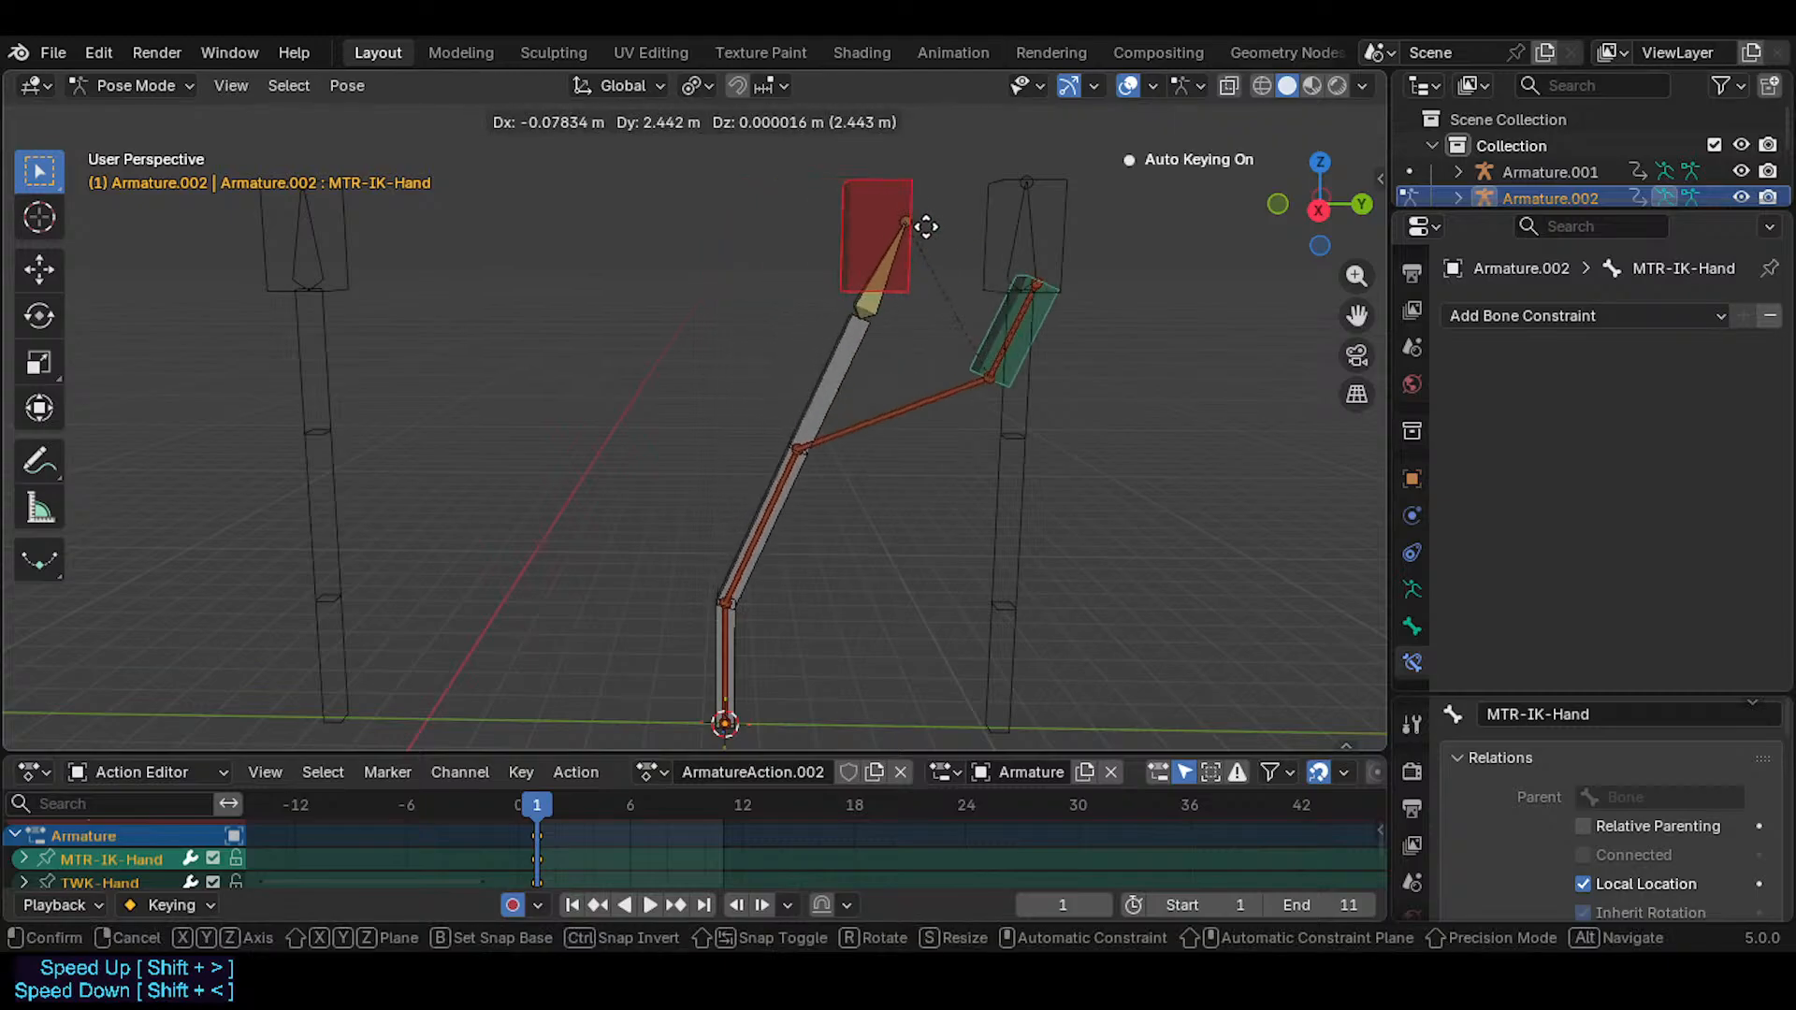
right_click(922, 222)
- Disable TWK-Hand's Copy Rotation constraint and try moving the bone together with MTR-IK-Hand
left_click(758, 236)
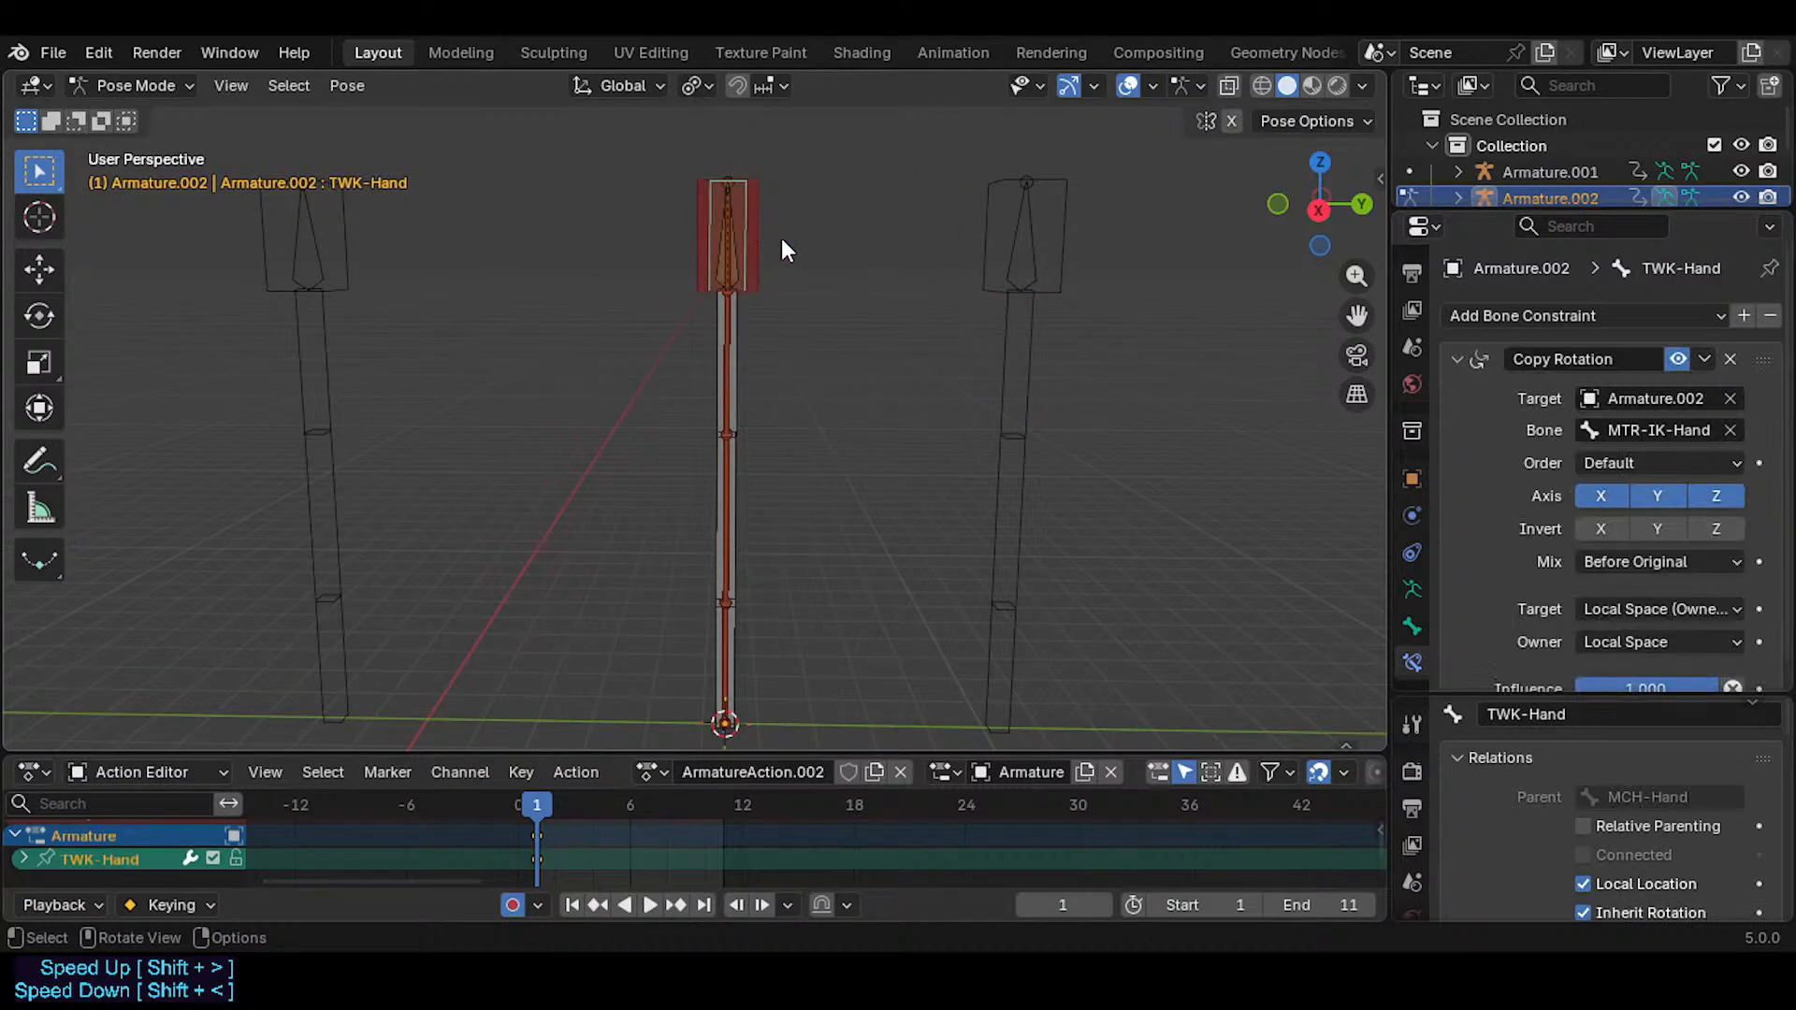
left_click(1457, 359)
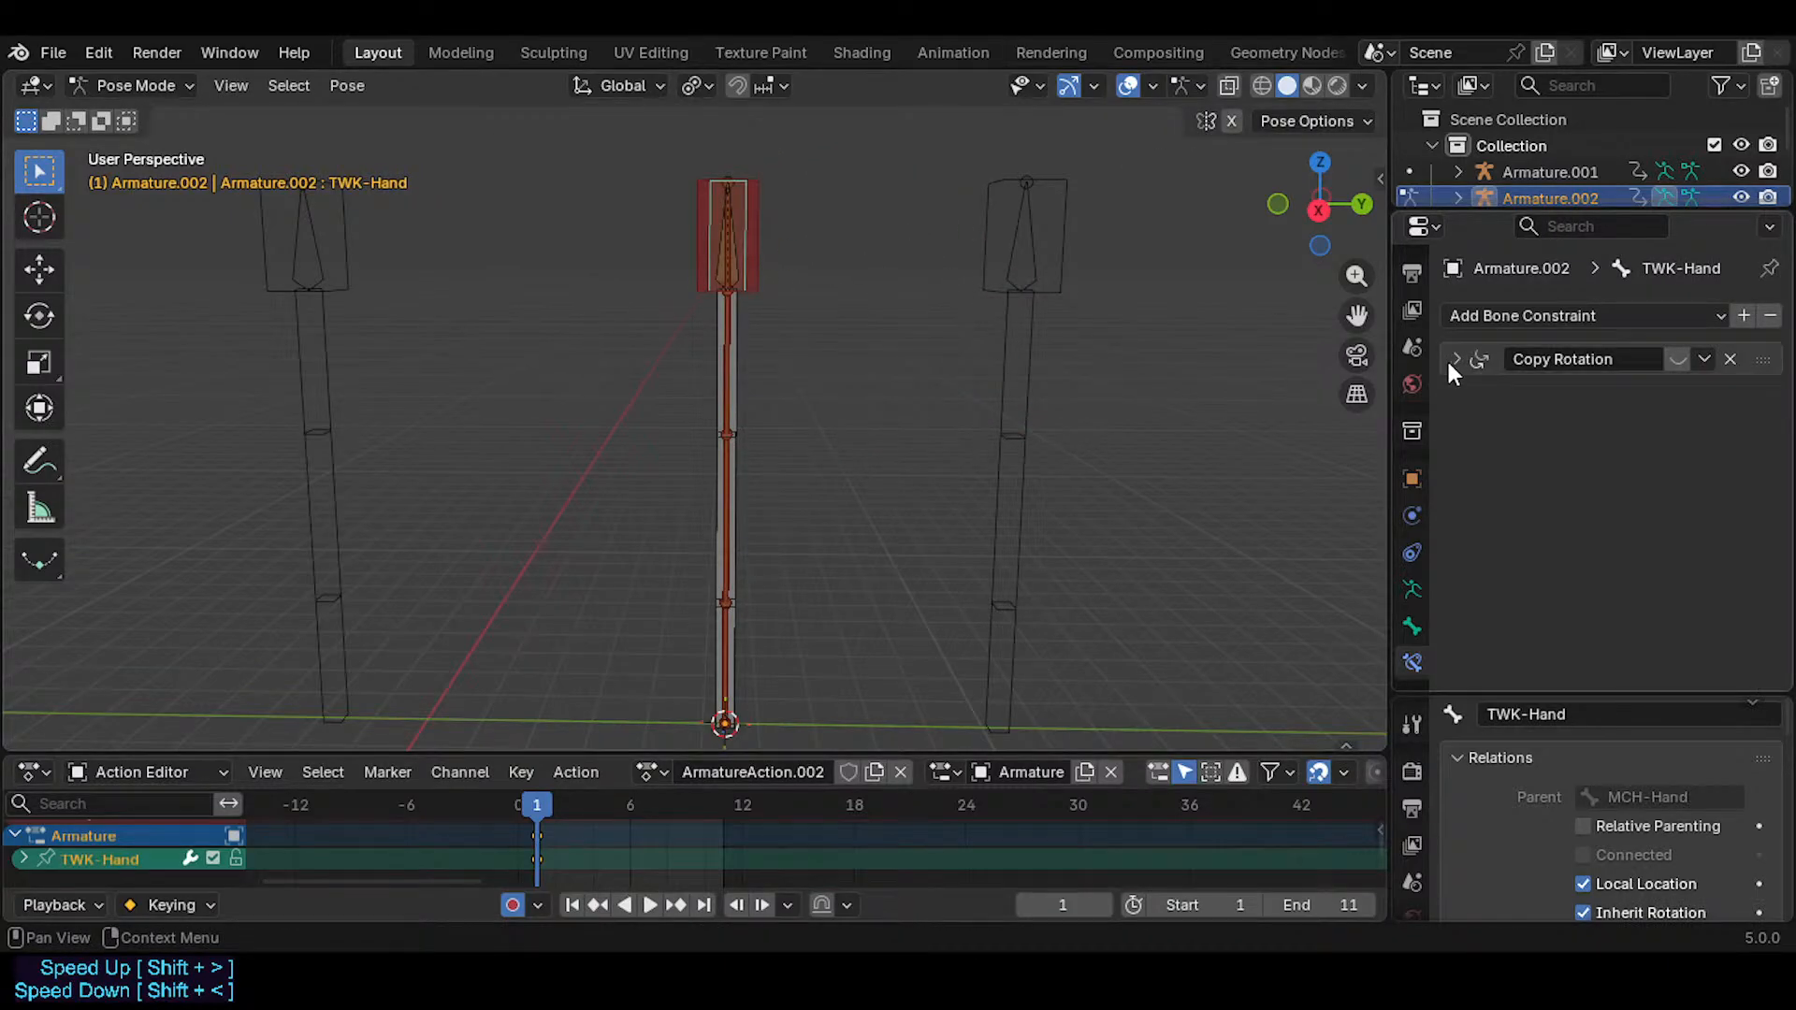
left_click(758, 235)
left_click(745, 233, "shift")
key("g")
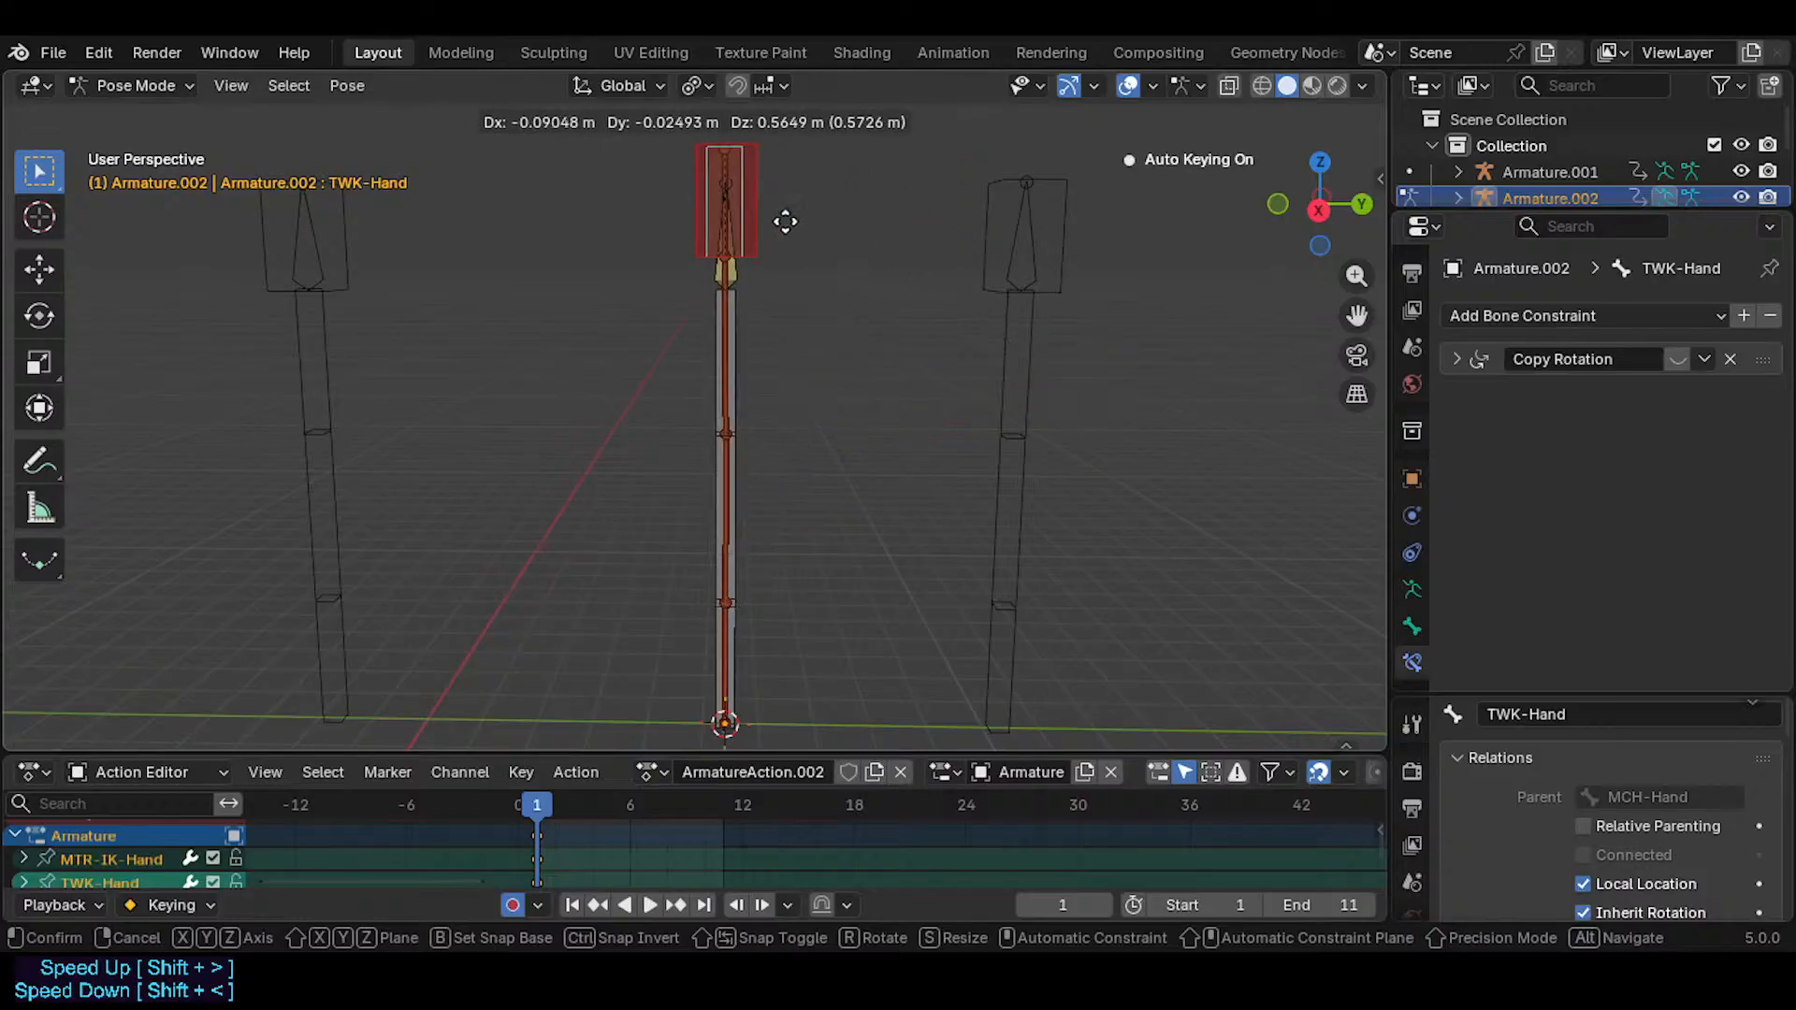
right_click(827, 269)
- Try moving TWK-Hand and MTR-IK-Hand together with different transform pivot points, cancelling each move
key("period")
left_click(755, 339)
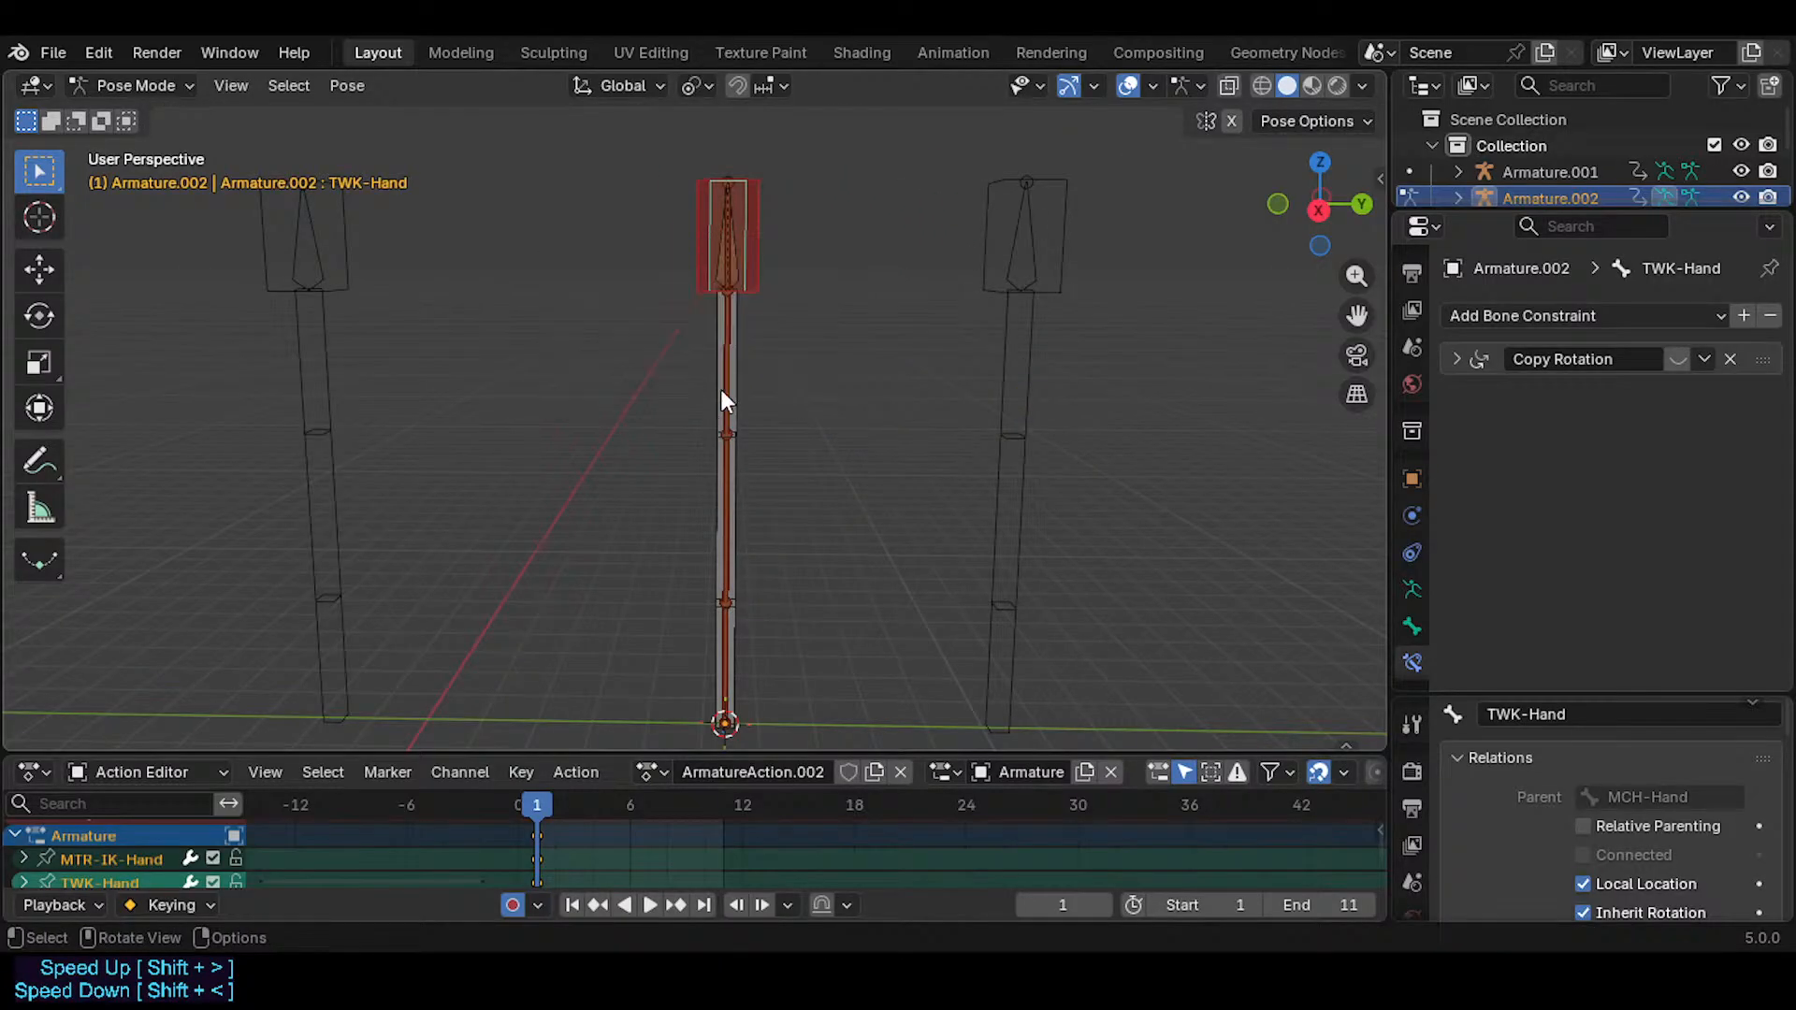
key("g")
right_click(802, 304)
left_click(744, 228)
left_click(761, 231)
left_click(761, 241)
key("g")
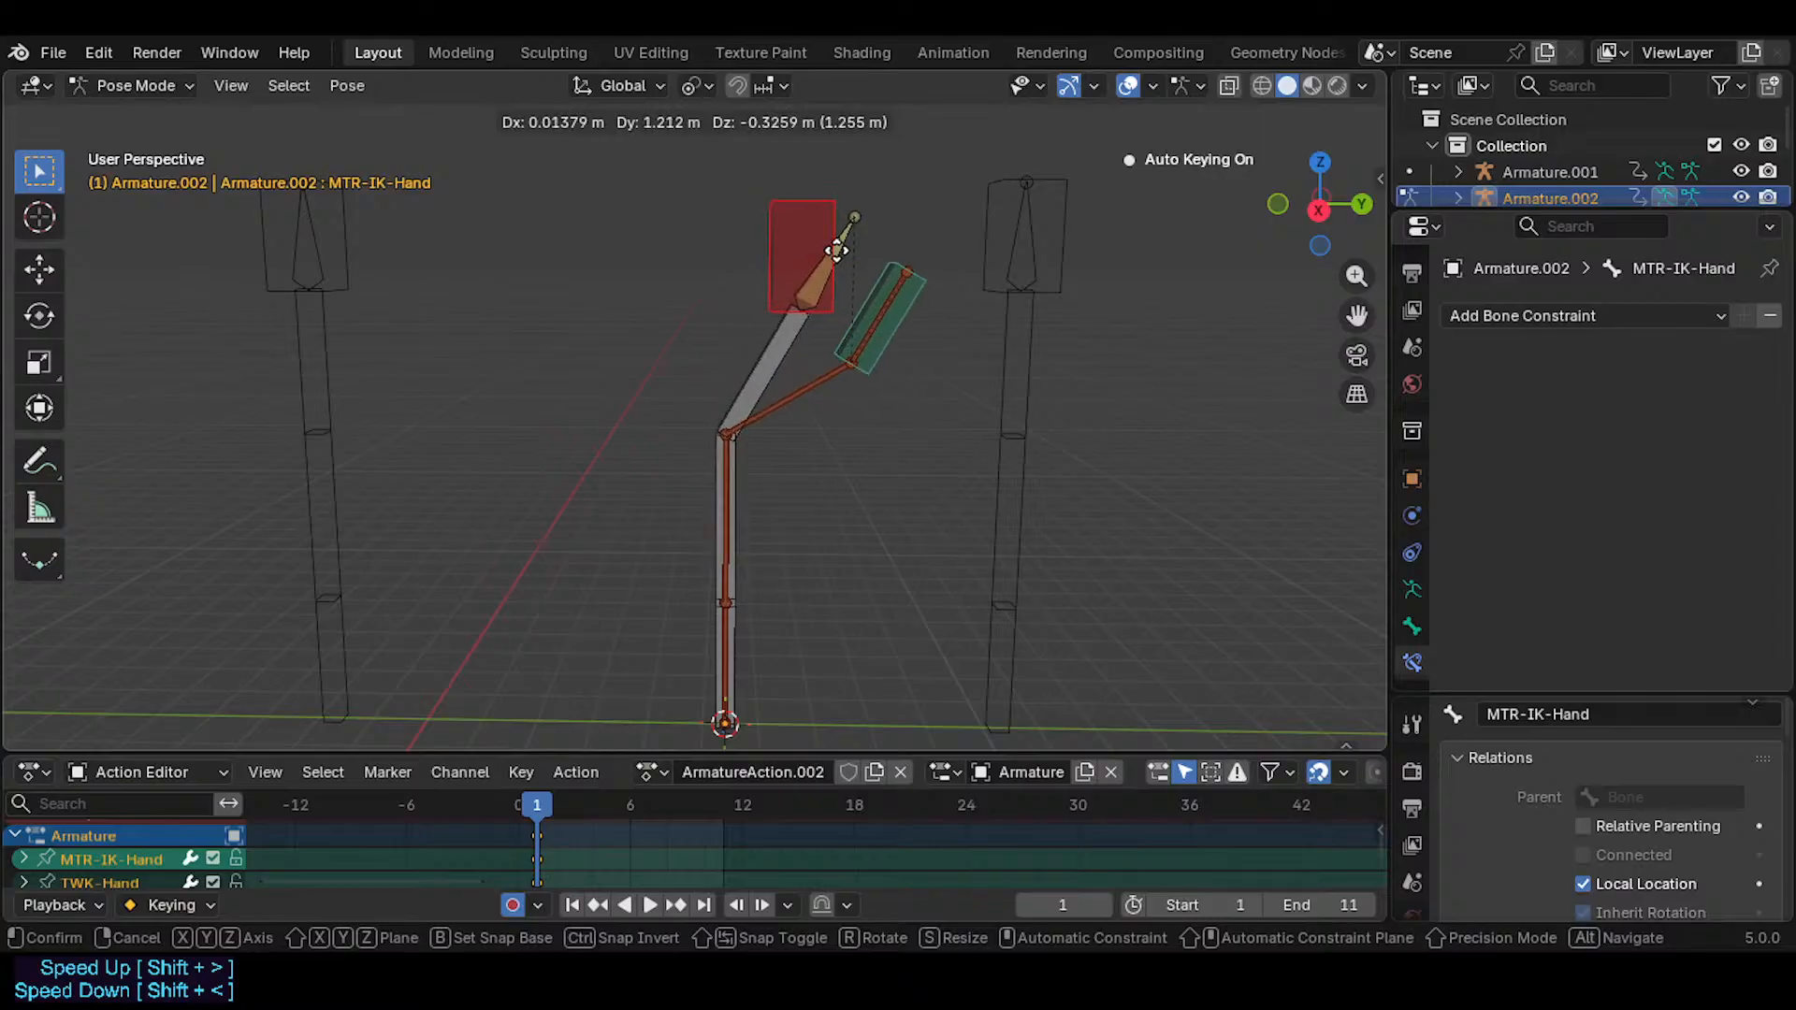
right_click(794, 262)
key("period")
left_click(743, 234)
key("g")
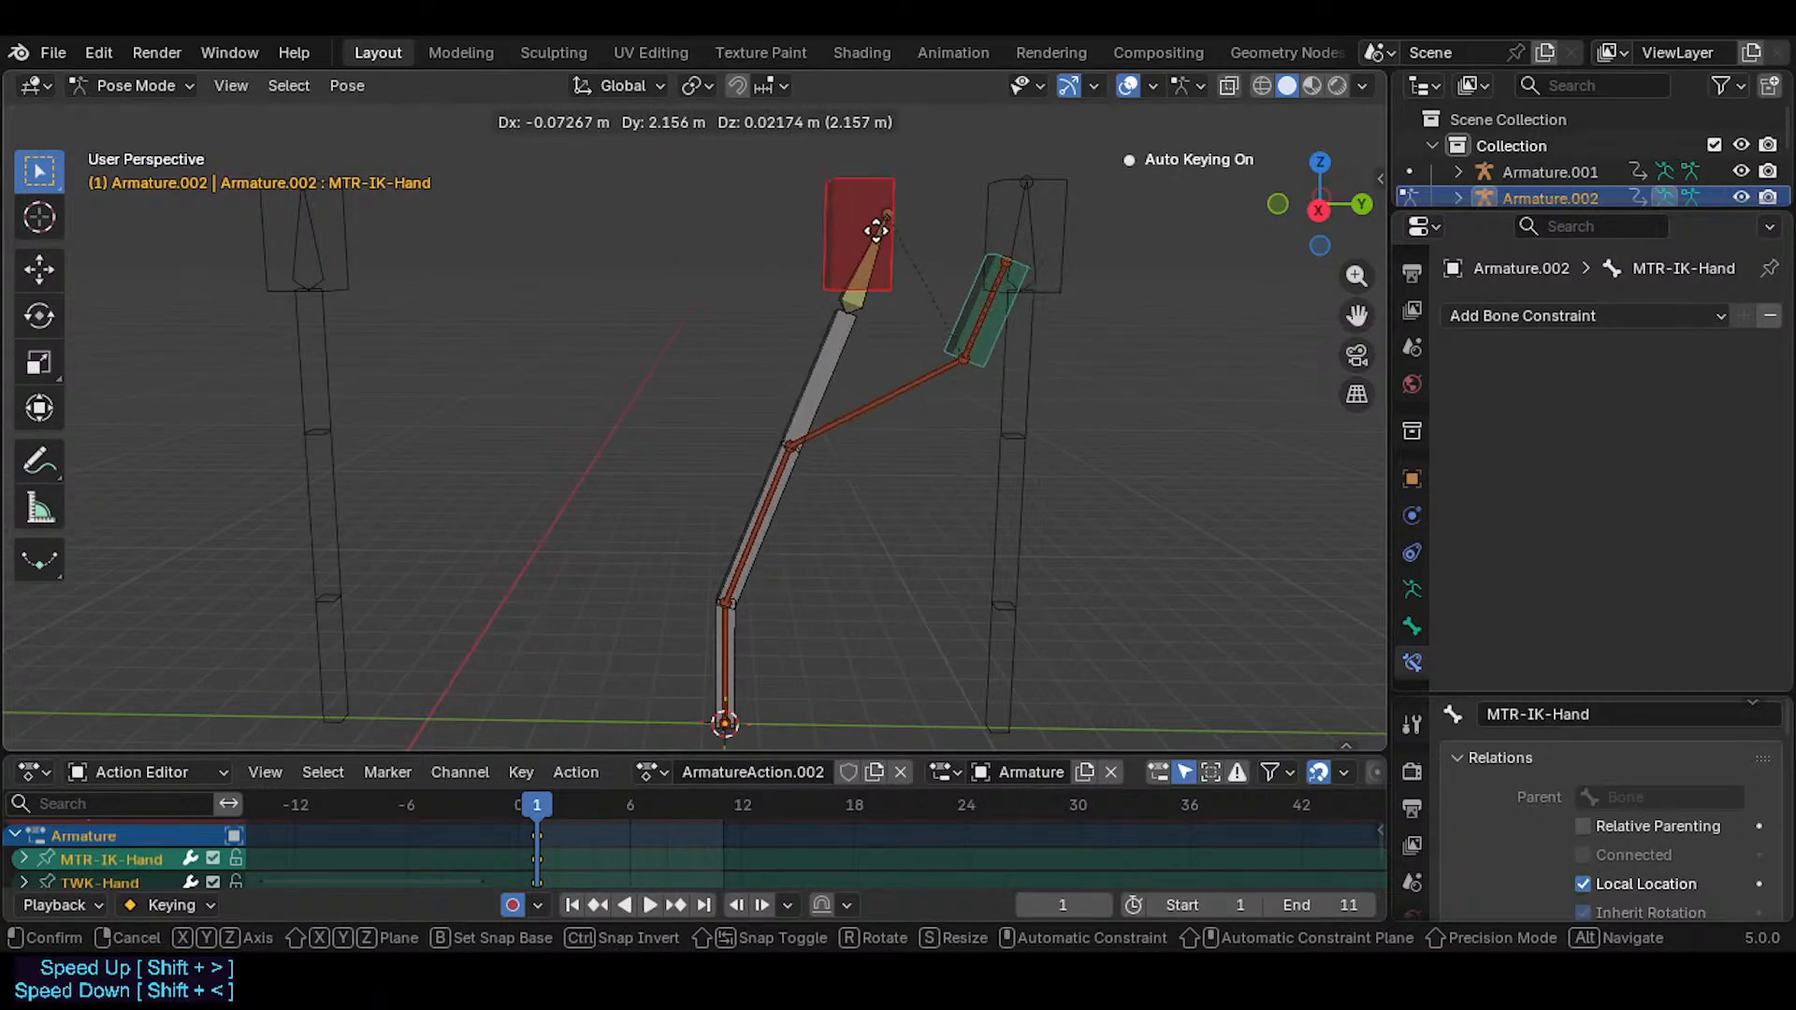
right_click(794, 274)
- Rotate MTR-IK-Hand and TWK-Hand together clockwise and move the pair sideways to test their offset
key("r")
left_click(800, 295)
key("g")
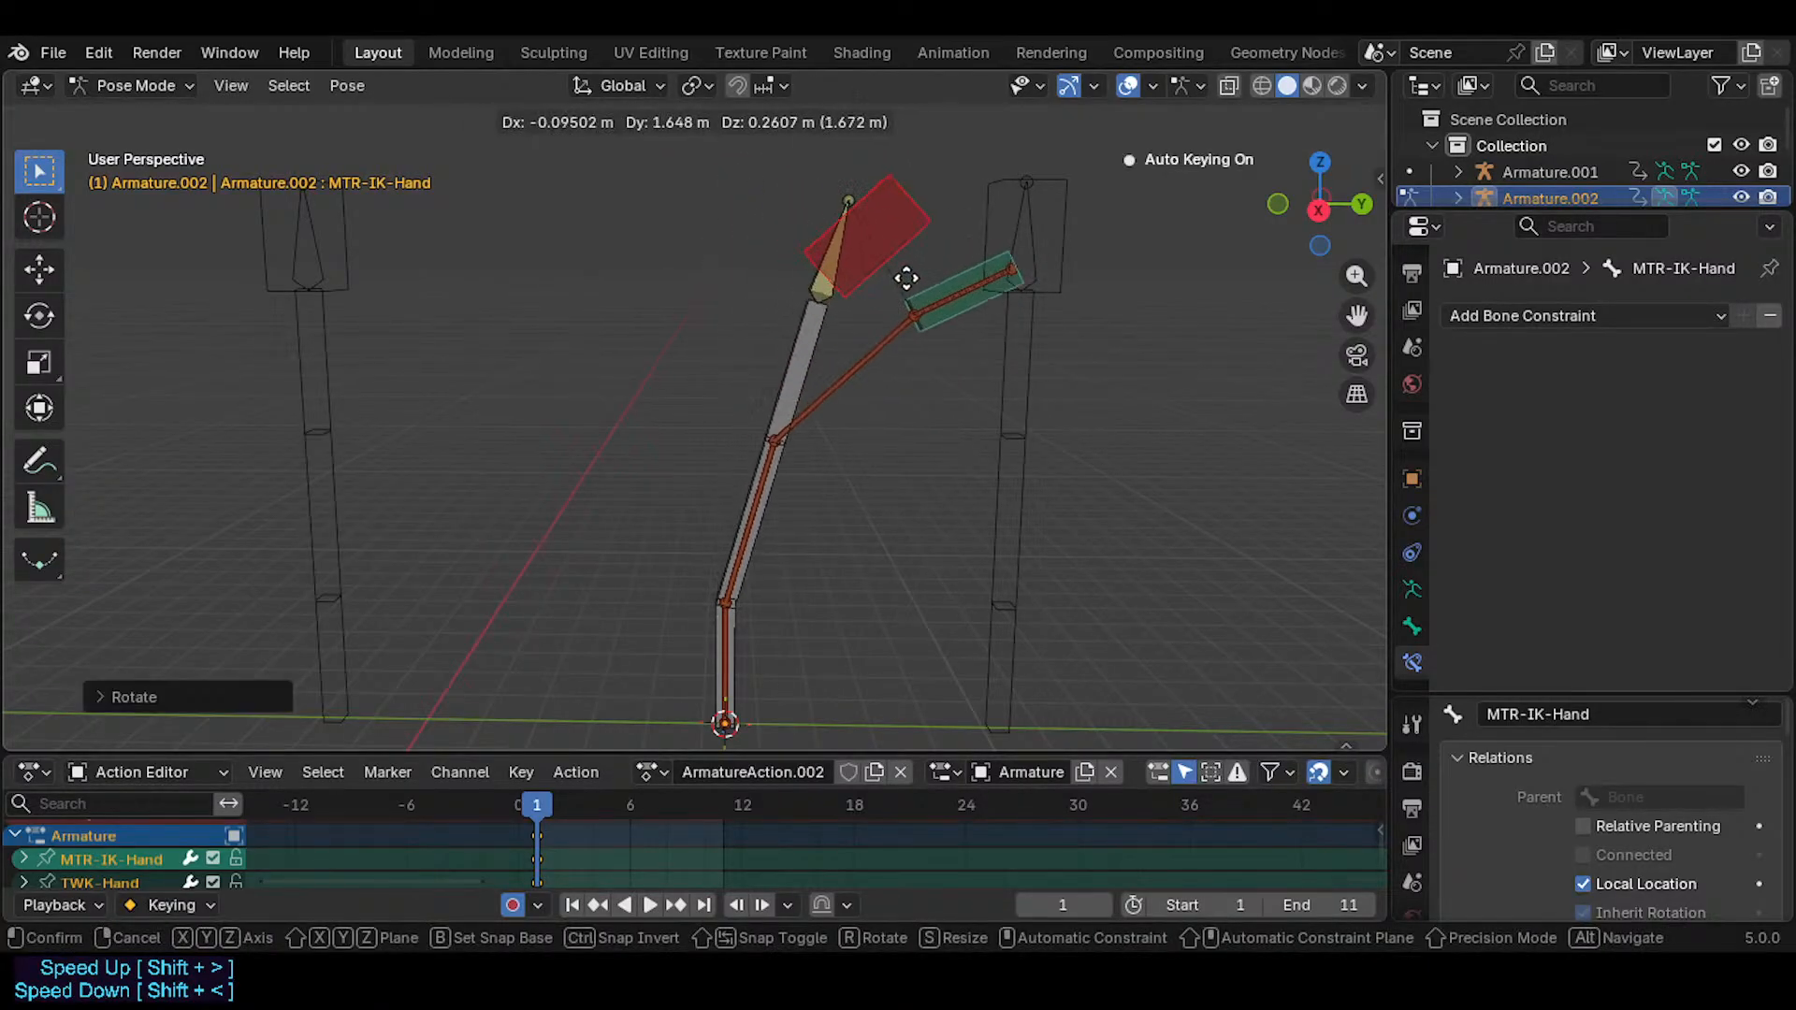
left_click(859, 269)
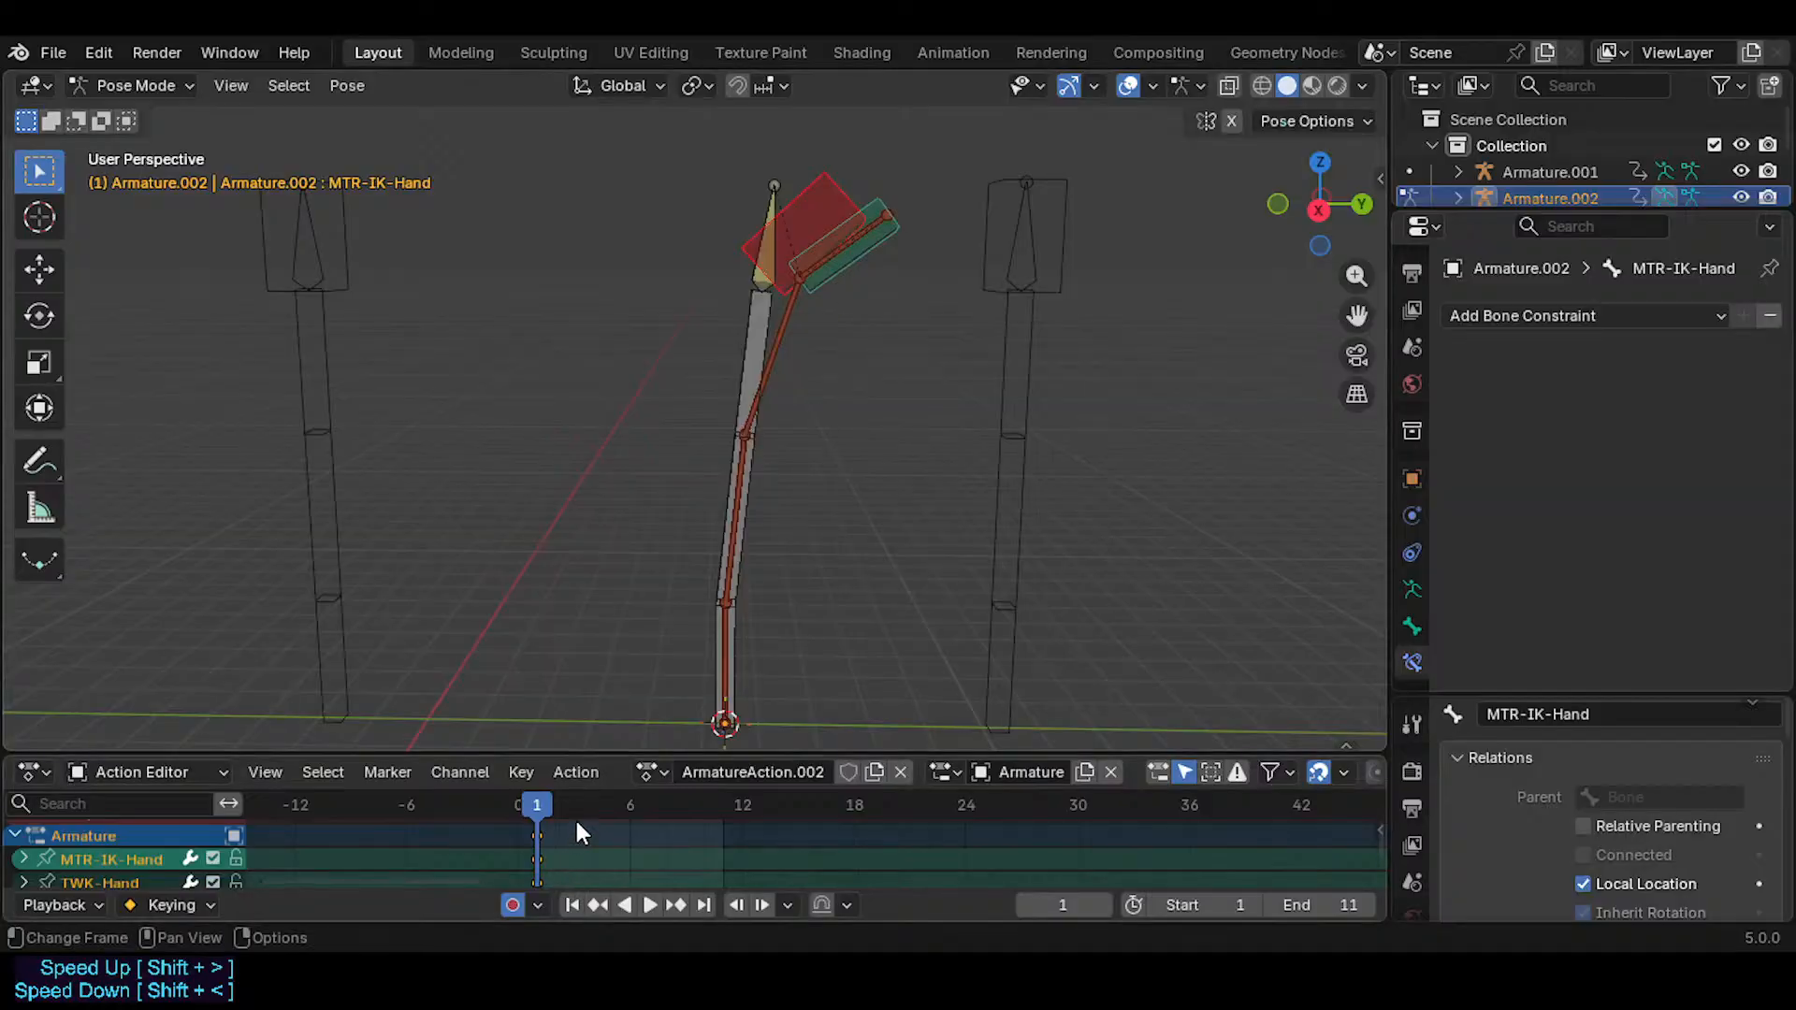
- Clear the pose and keyframes of all bones at frame 1, and turn off auto keying
key("x")
left_click(567, 845)
key("ctrl+z")
key("ctrl+z")
key("ctrl+z")
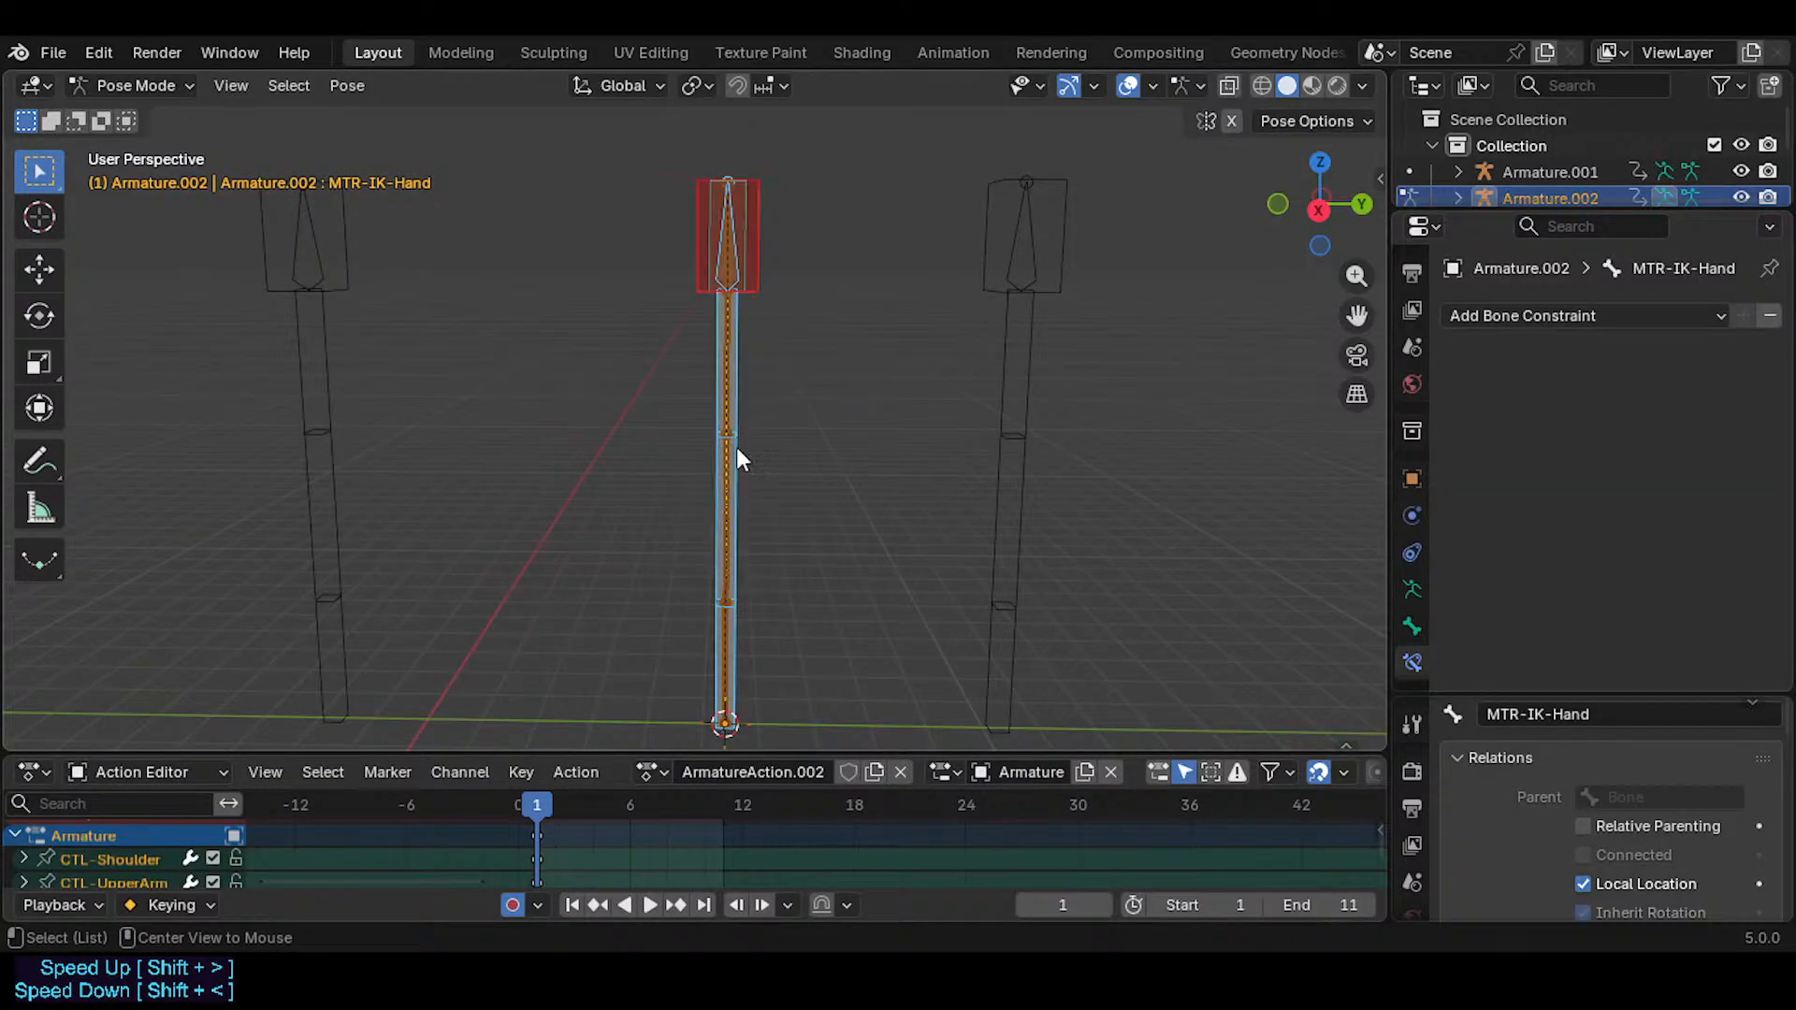
key("x")
left_click(558, 828)
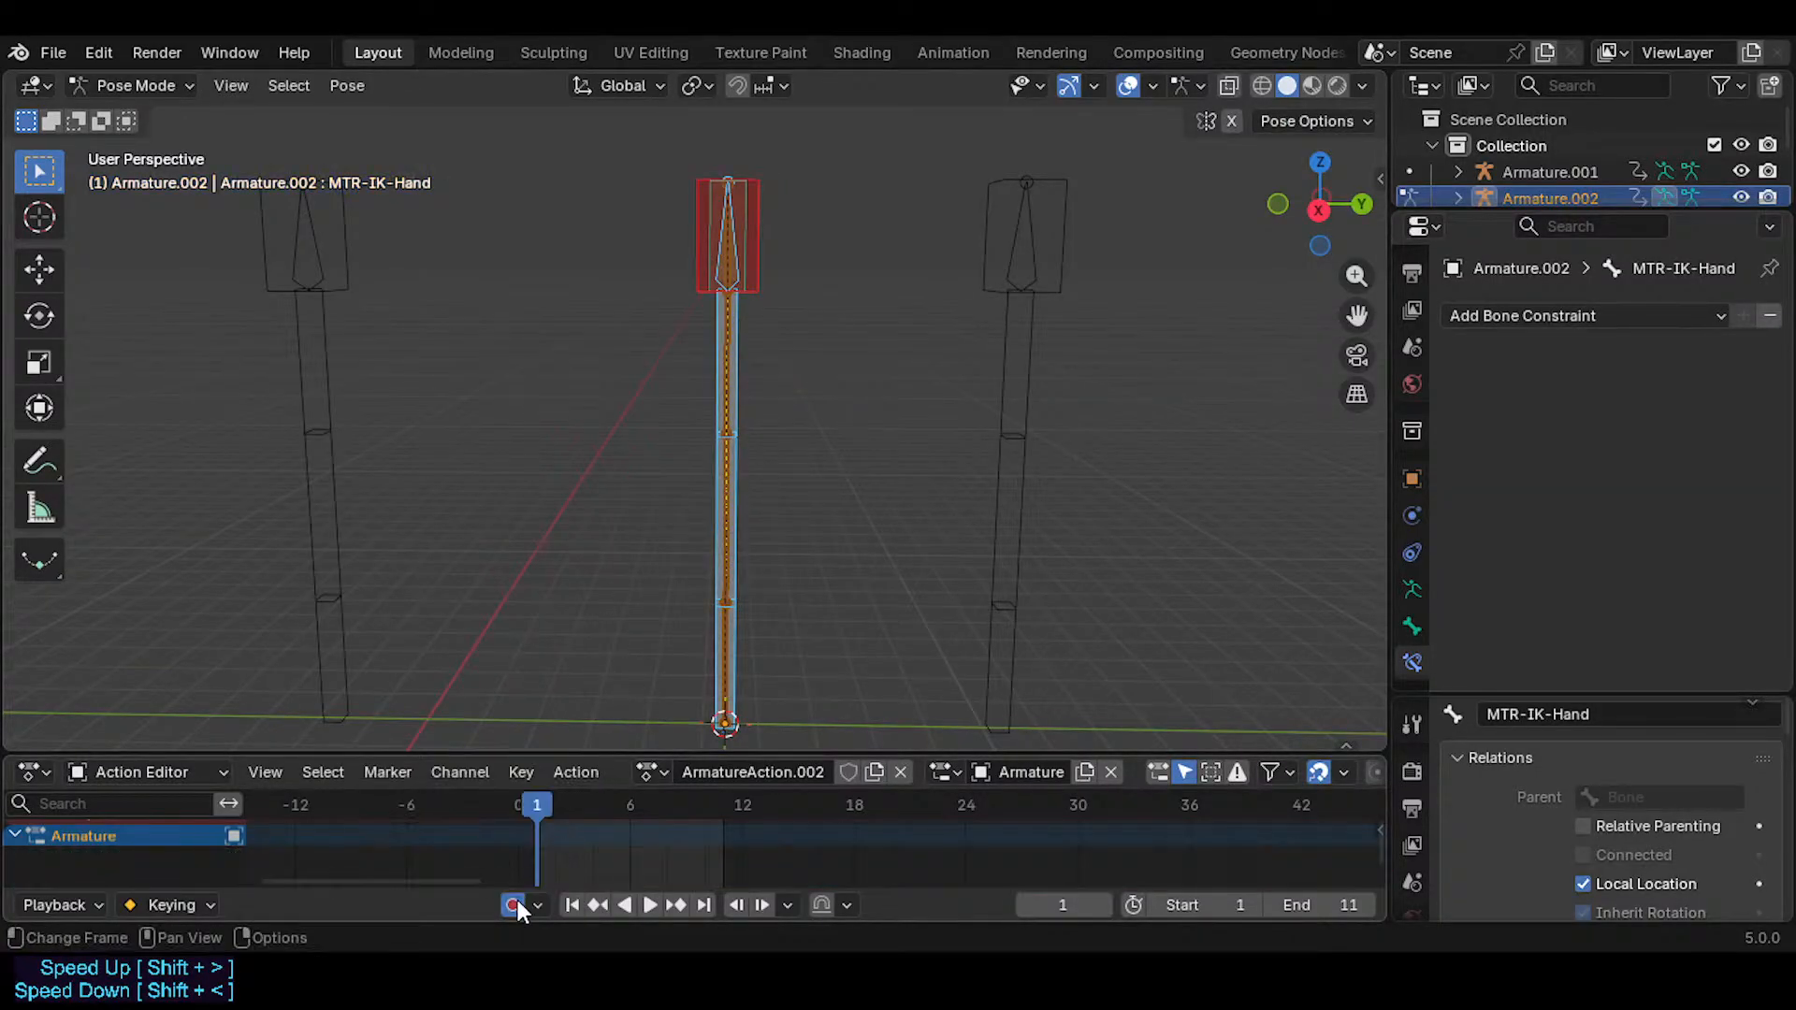
left_click(514, 903)
- Try moving TWK-Hand with MTR-IK-Hand and by itself with auto keying off, cancelling each move
key("alt+a")
left_click(735, 212)
key("g")
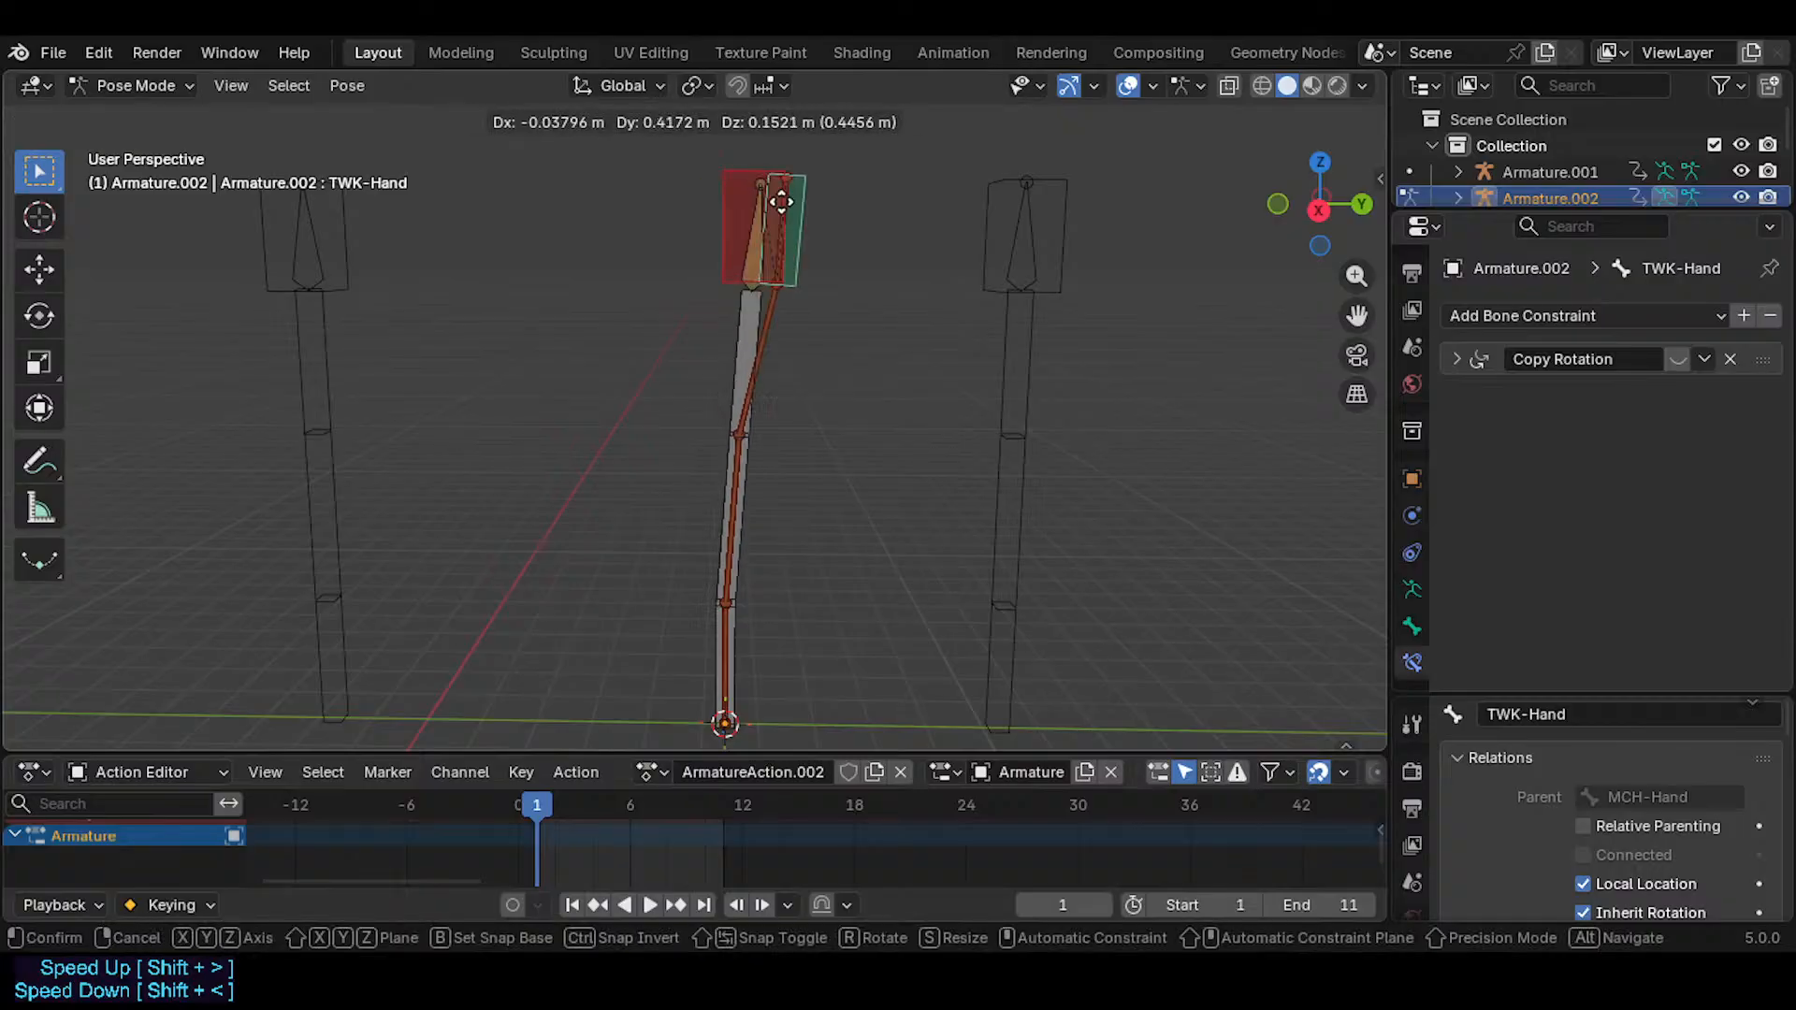
right_click(858, 196)
left_click(750, 230)
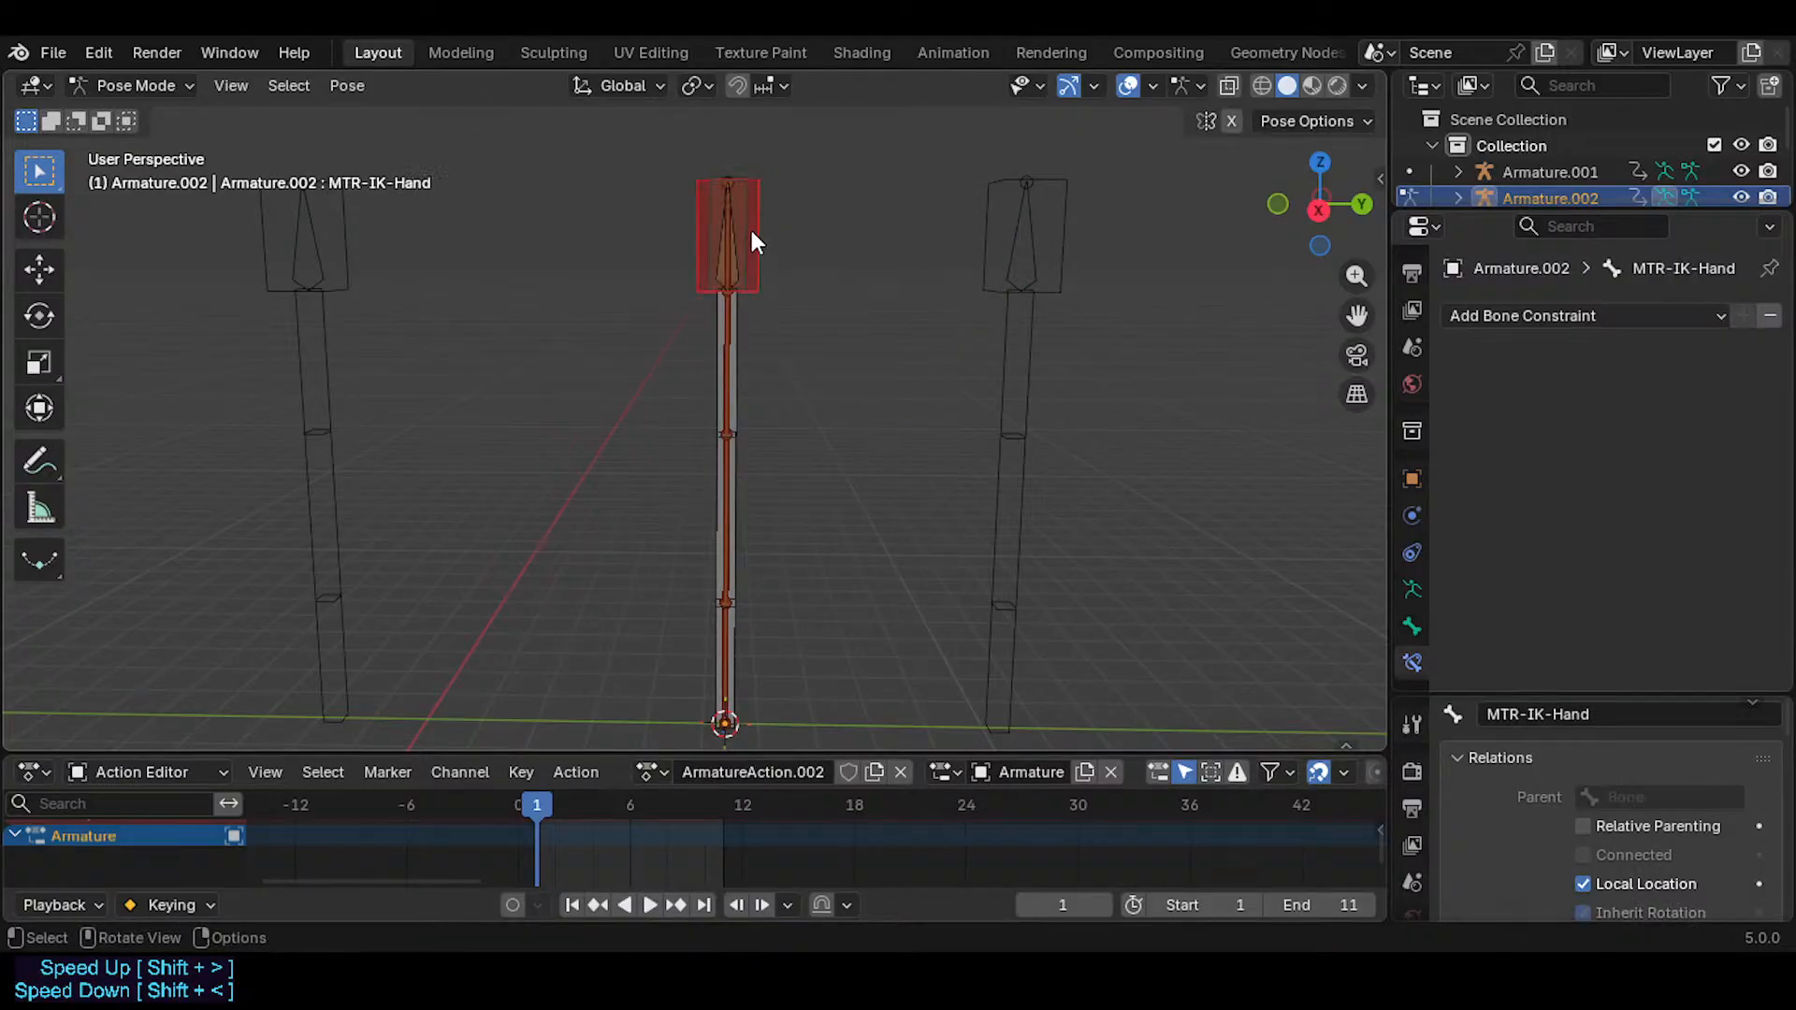
left_click(750, 230)
key("g")
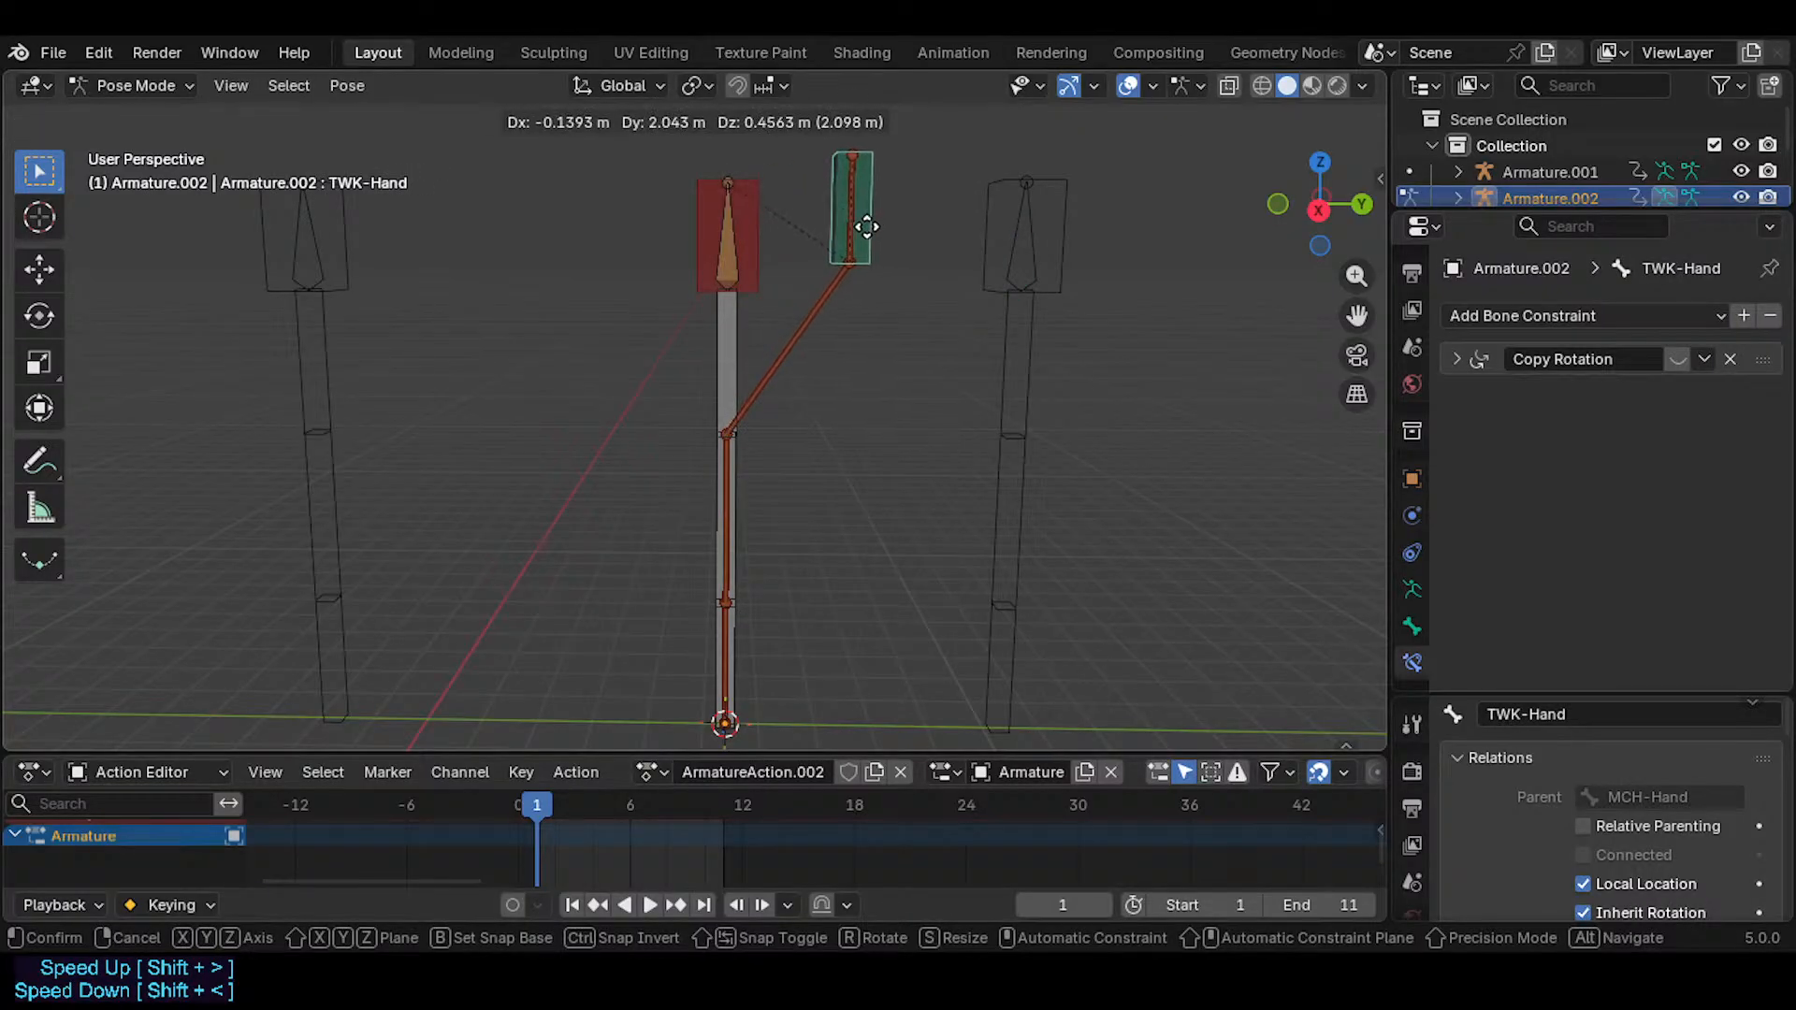
right_click(866, 226)
- Move MTR-IK-Hand and TWK-Hand together toward positive Y and slightly down
left_click(763, 222)
key("g")
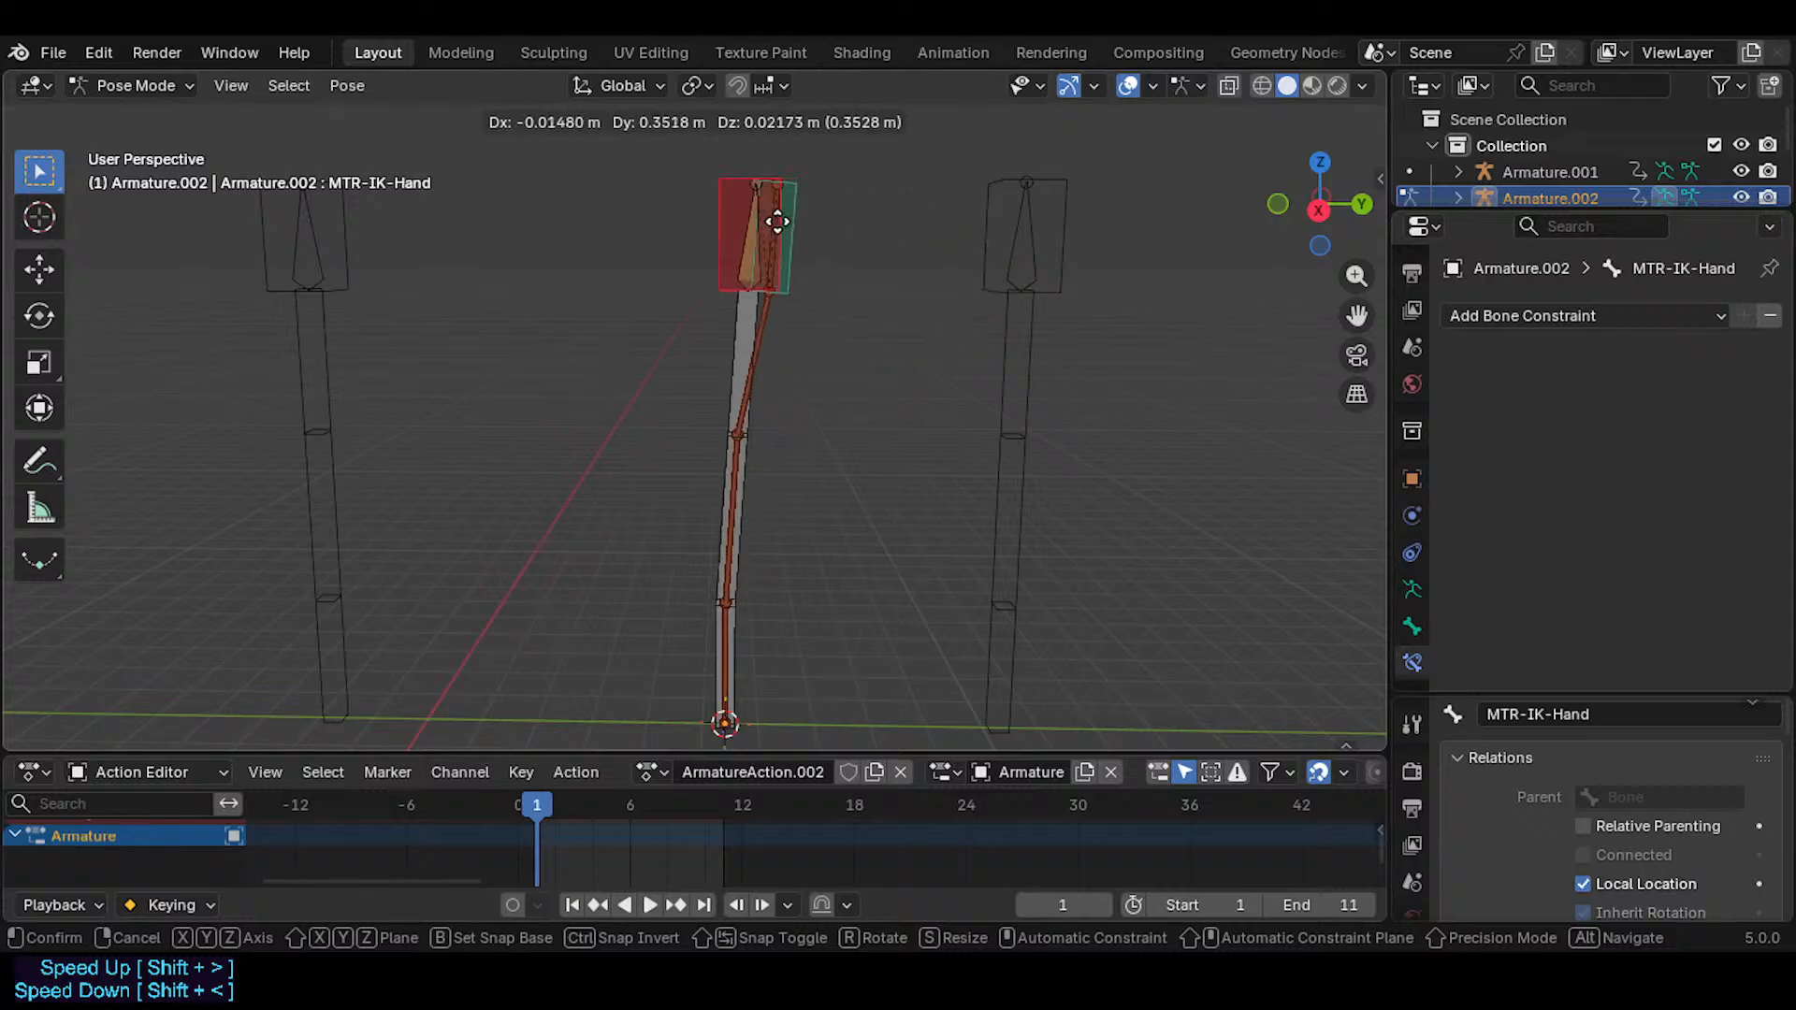
left_click(847, 225)
- Remove the Copy Rotation constraint from TWK-Hand and clear the location of all bones
left_click(921, 267)
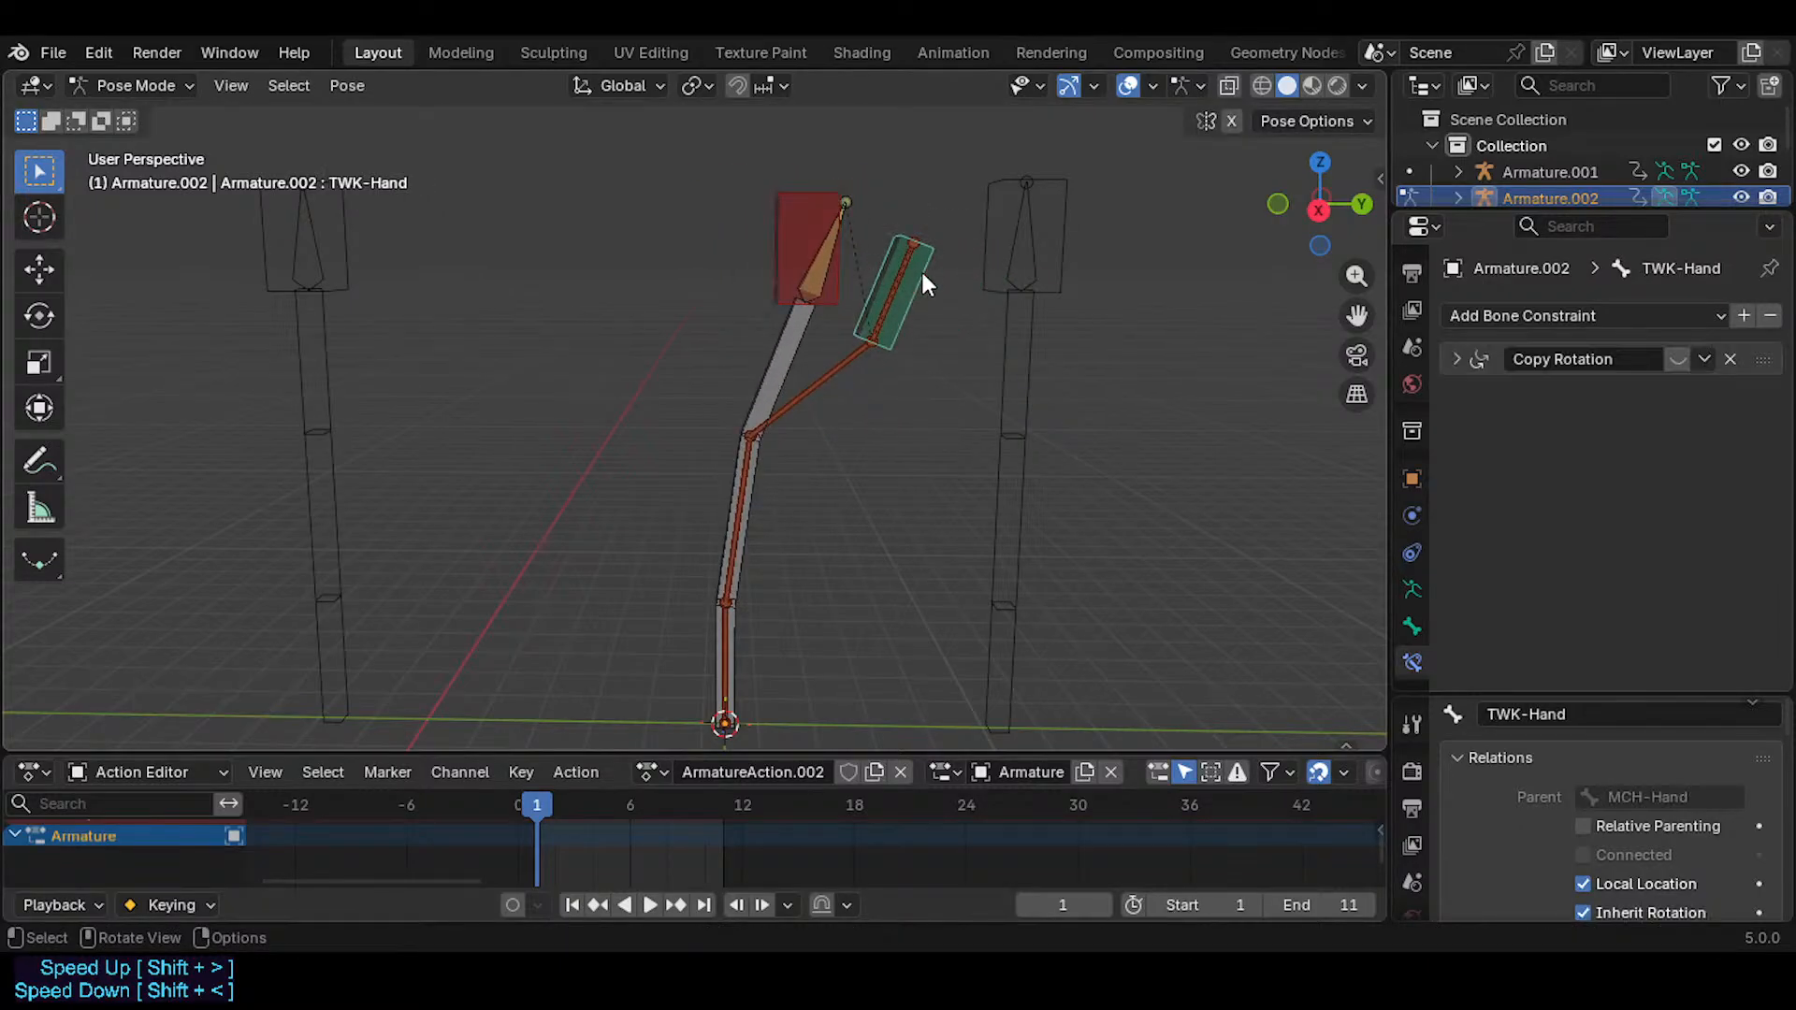
left_click(1734, 358)
key("a")
key("alt+g")
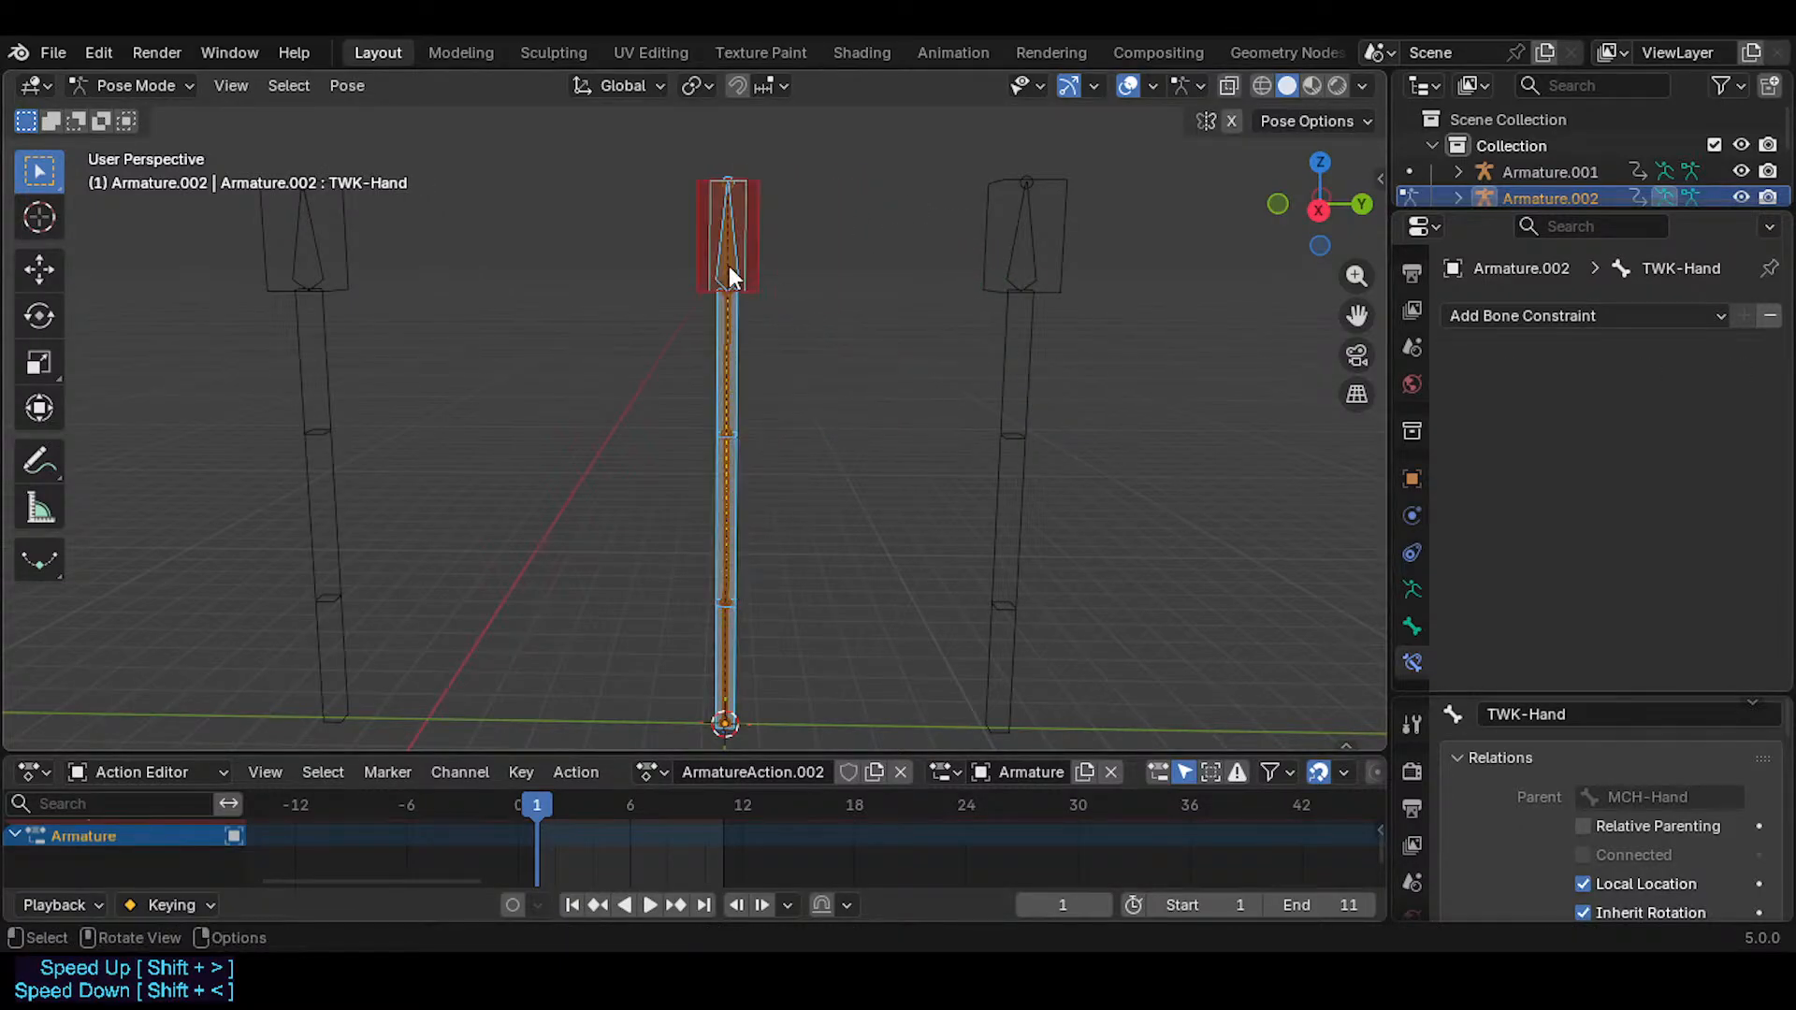
- Try moving TWK-Hand, cancel it, and try moving MTR-IK-Hand before clearing its location
left_click(755, 232)
left_click(743, 222)
key("g")
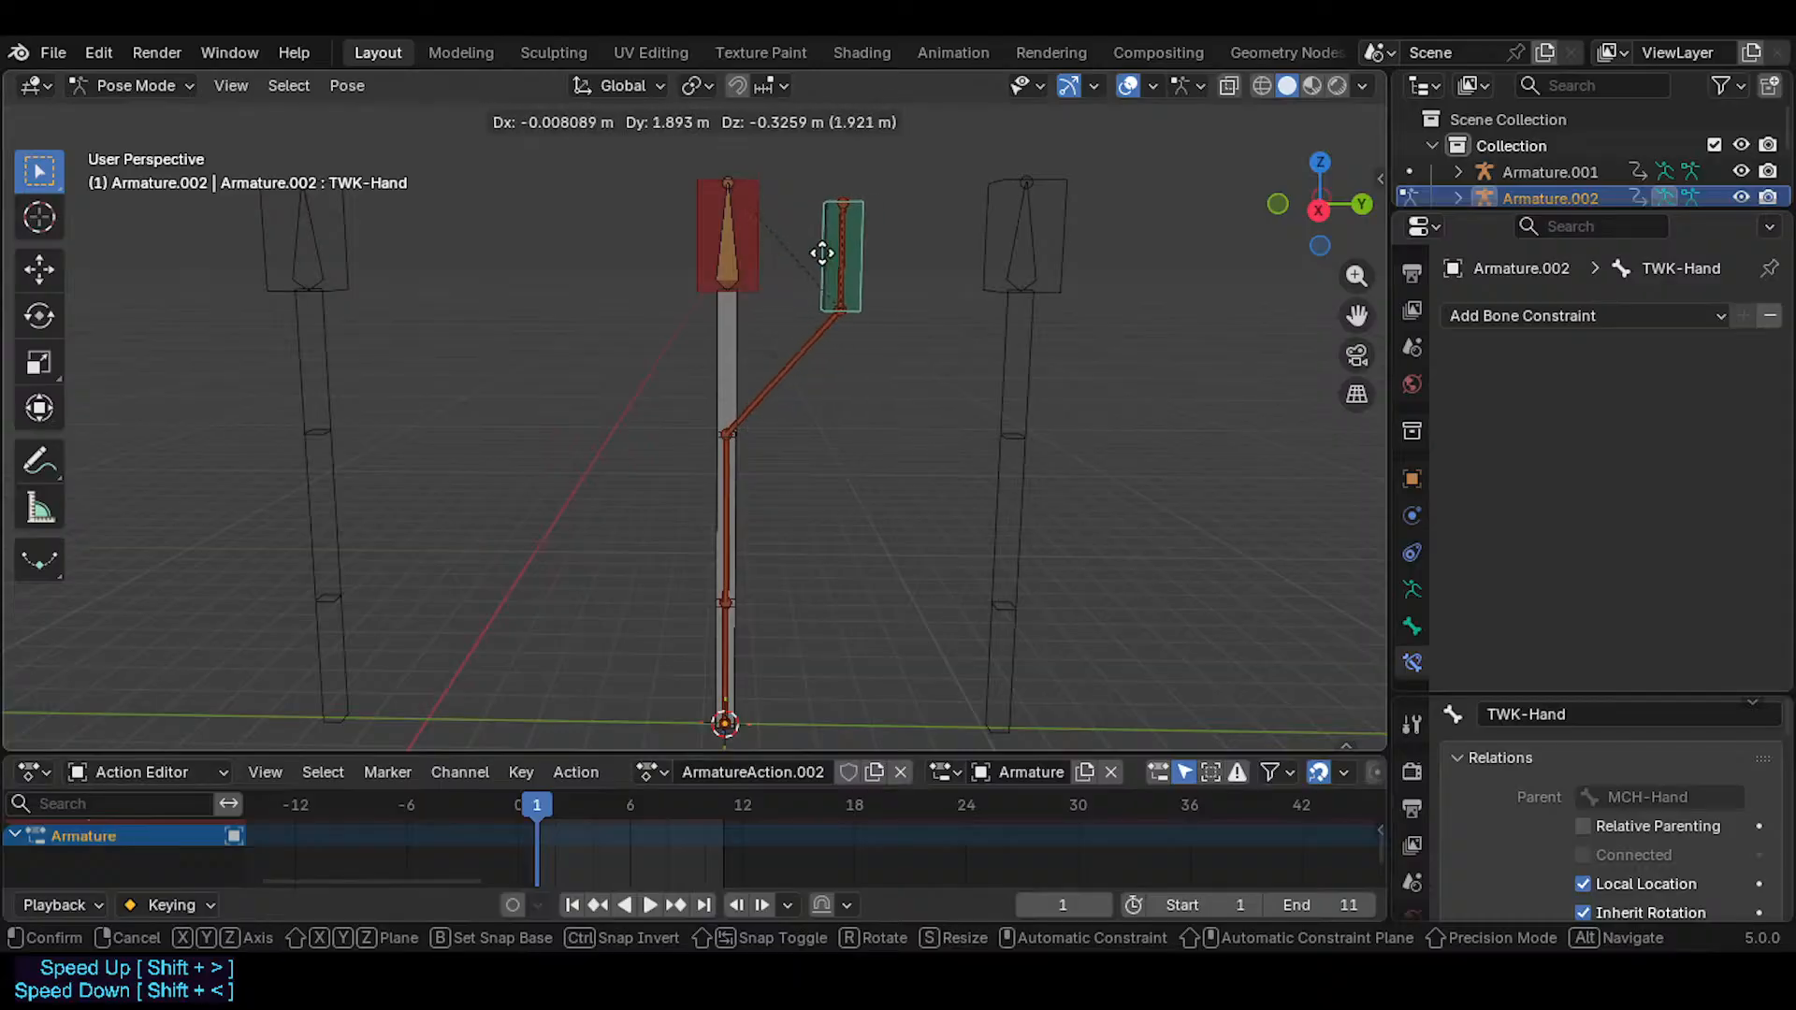
key("Escape")
left_click(755, 227)
key("g")
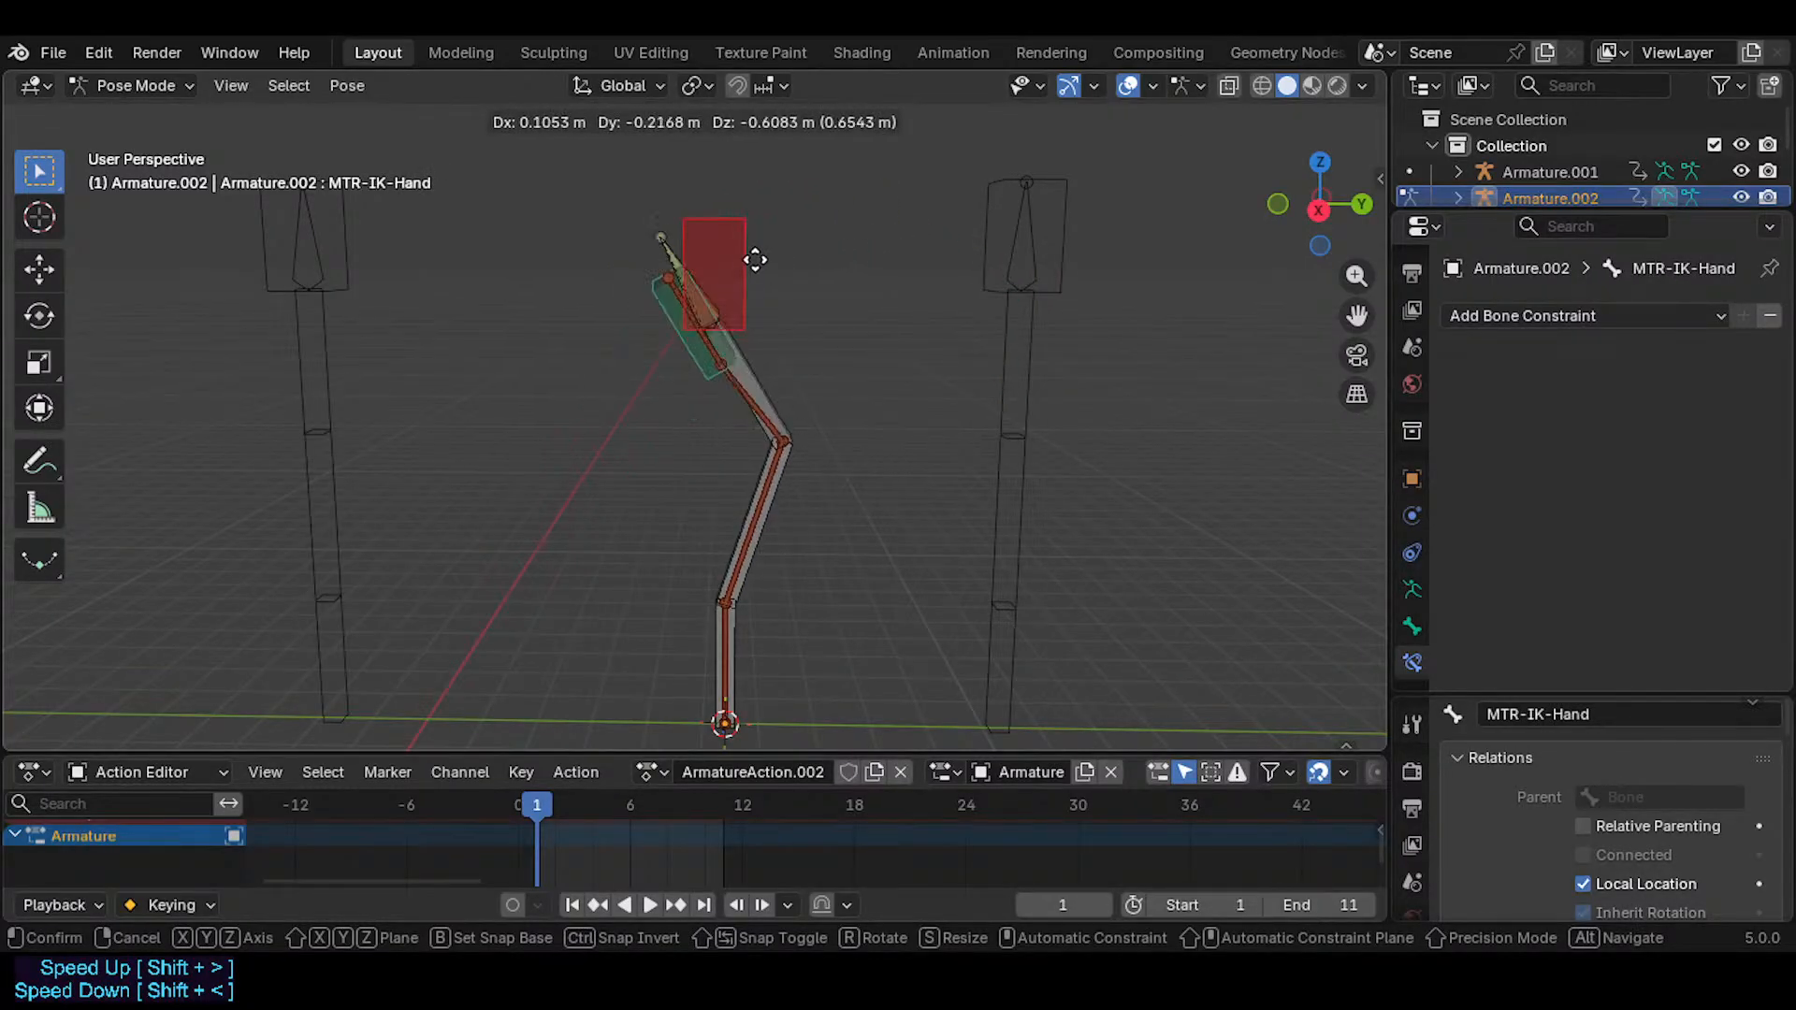
left_click(839, 232)
key("alt+g")
- Move MTR-IK-Hand toward positive Y and offset TWK-Hand from it further toward positive Y
left_click(755, 241)
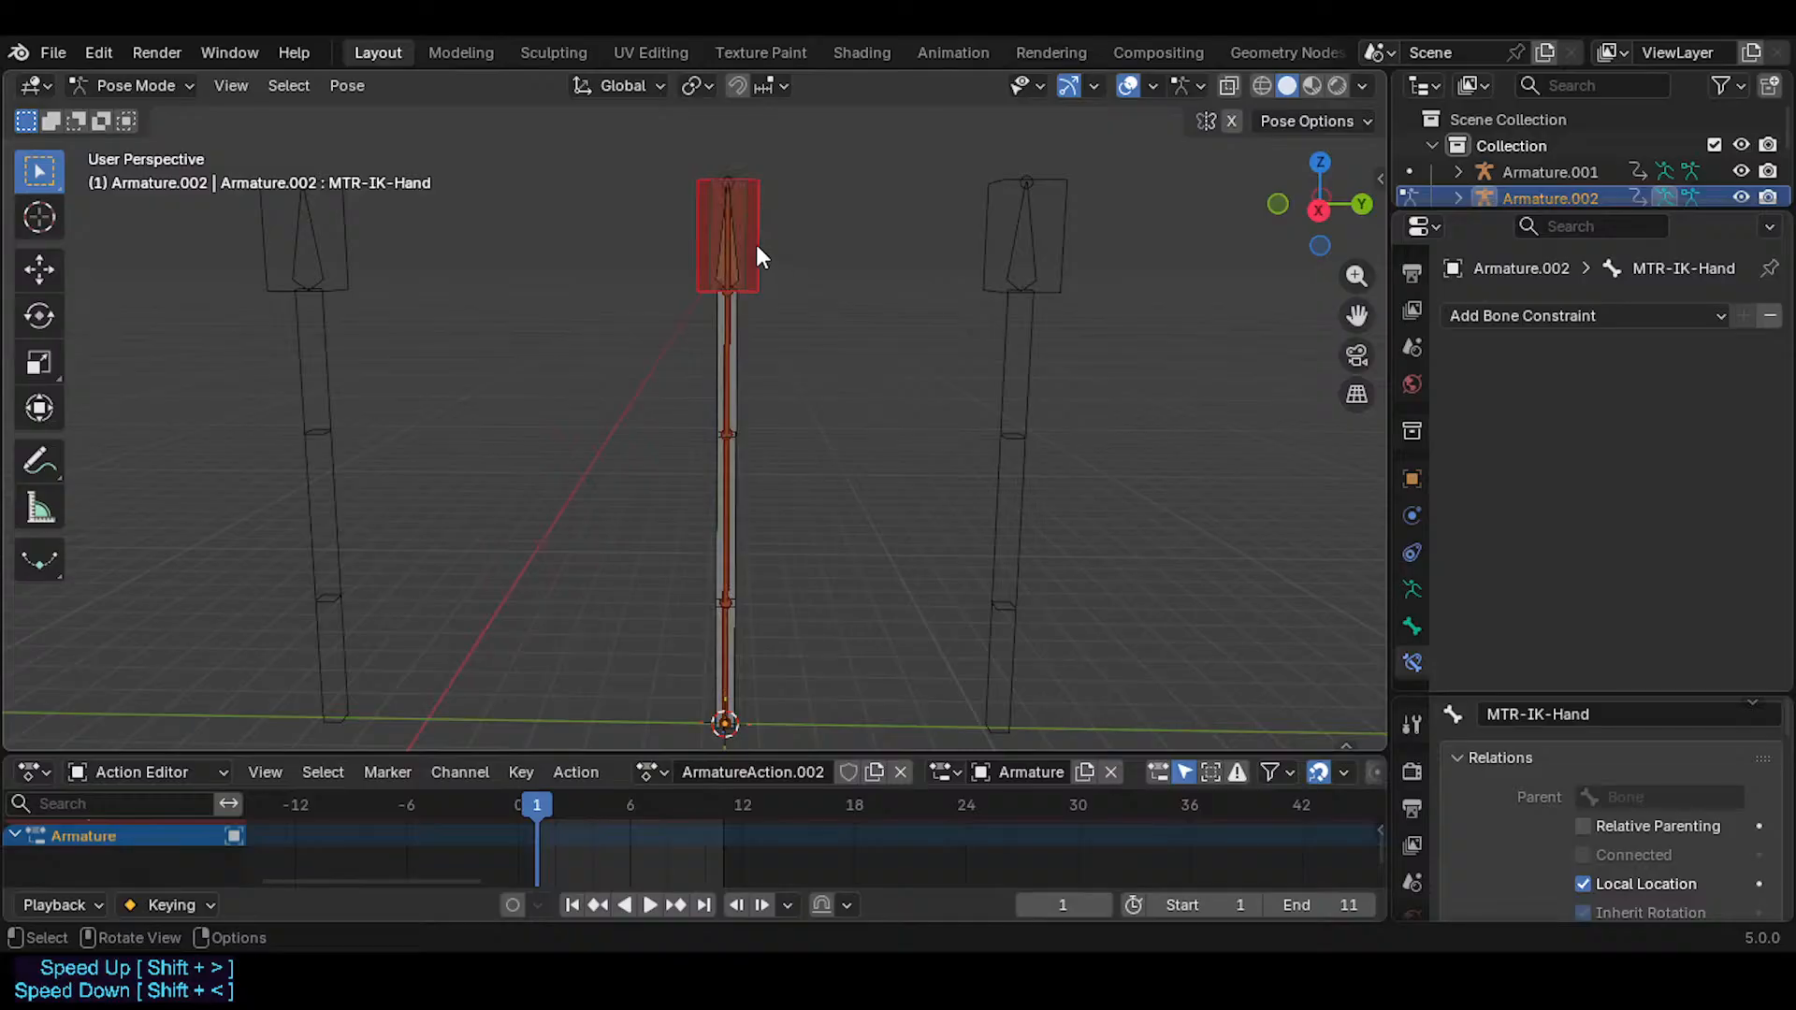
key("g")
left_click(883, 222)
left_click(884, 249)
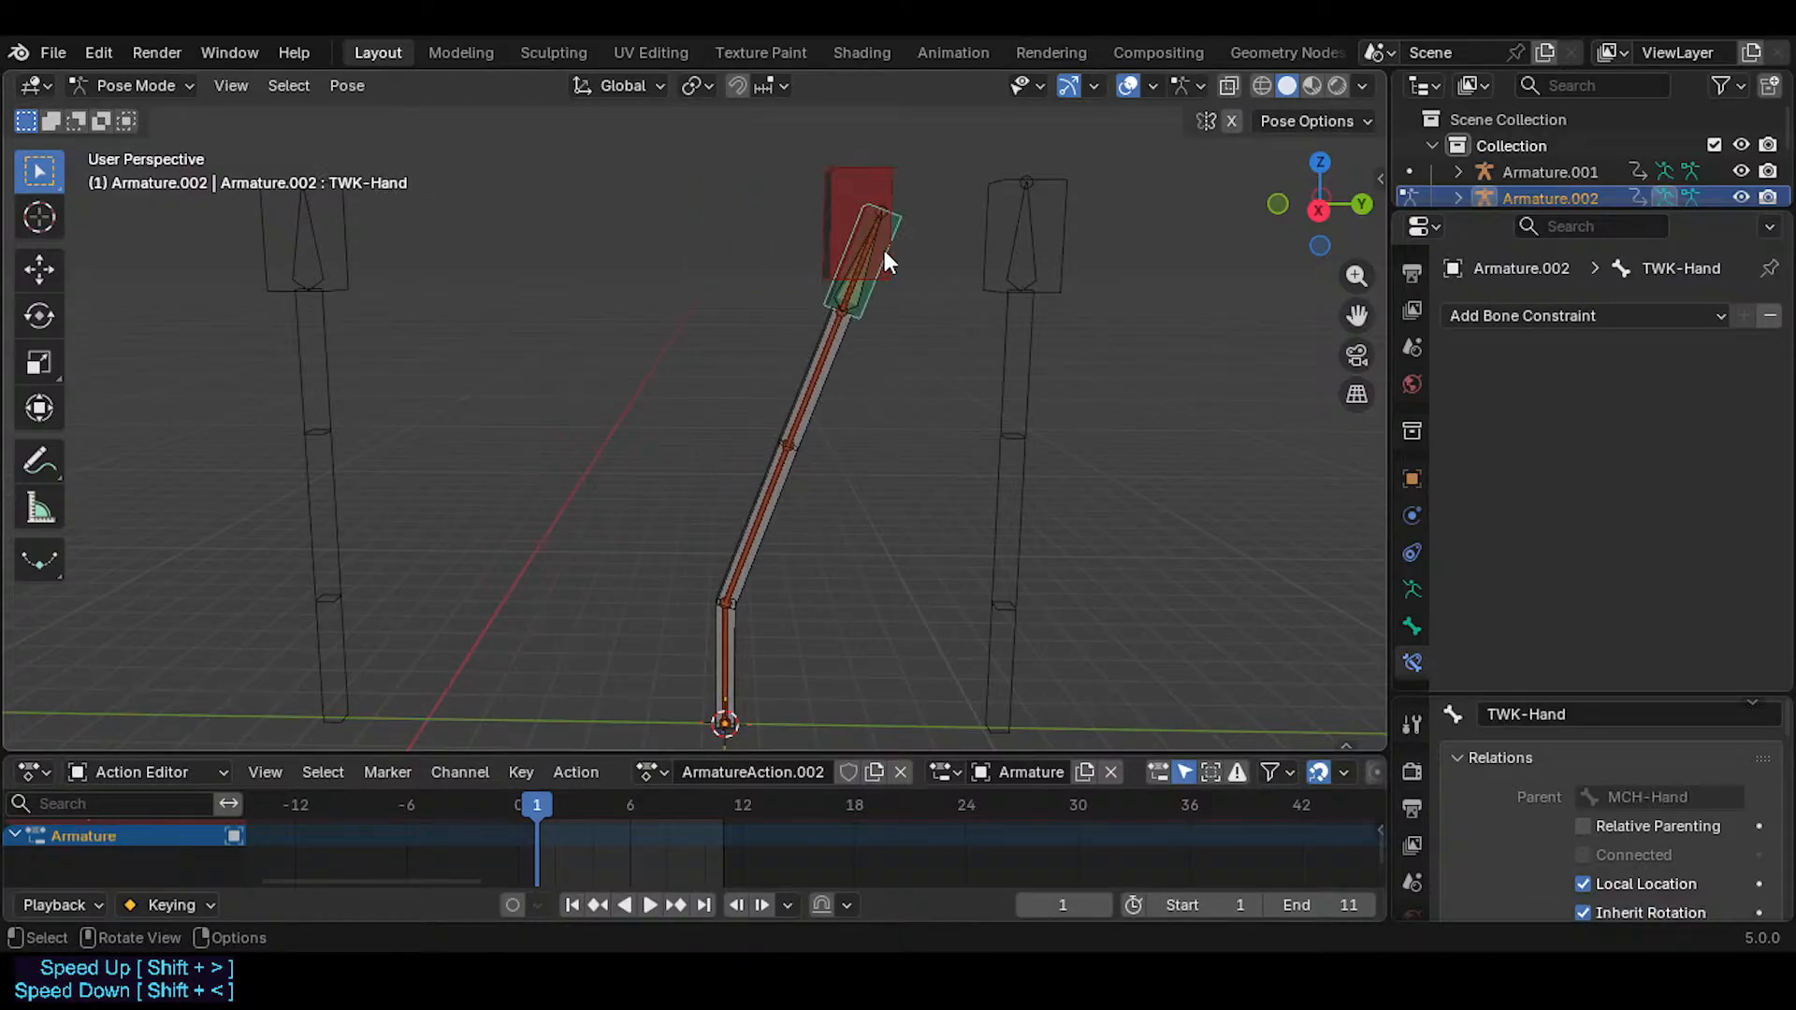
key("g")
left_click(889, 288)
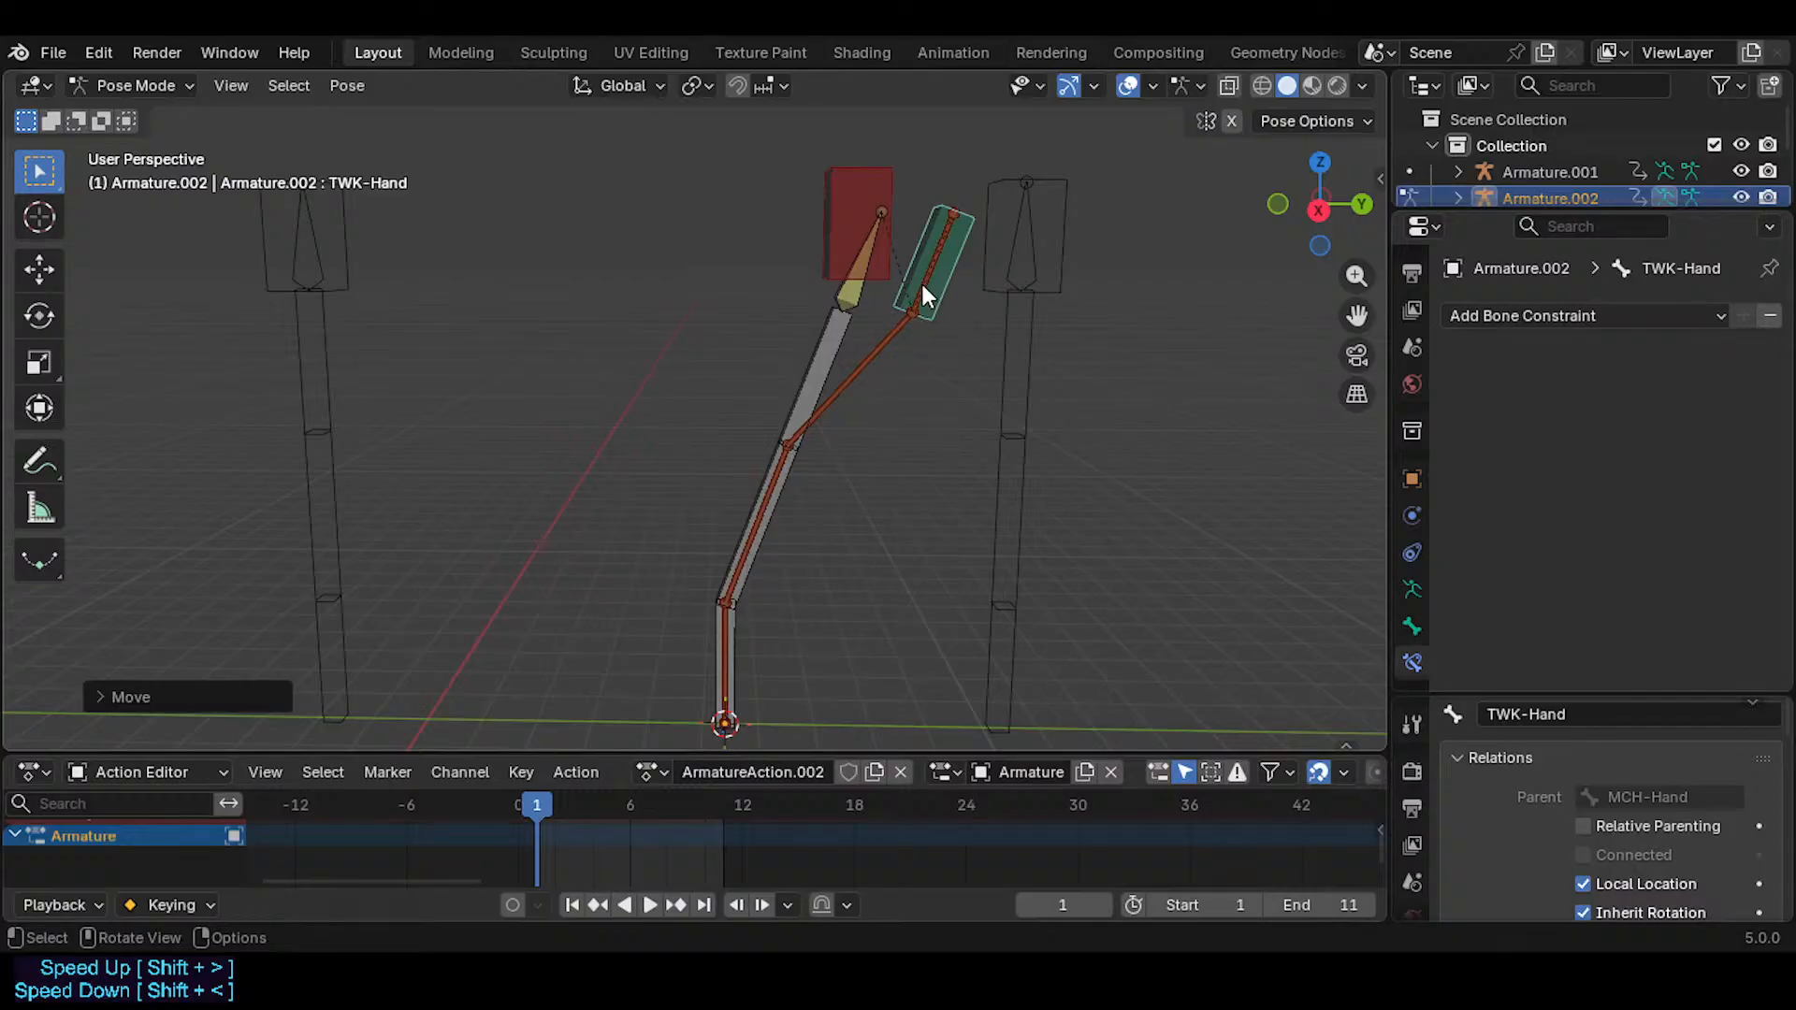
- Parent TWK-Hand to MTR-IK-Hand in Edit Mode and return to Pose Mode
left_click(839, 227, "shift")
key("Tab")
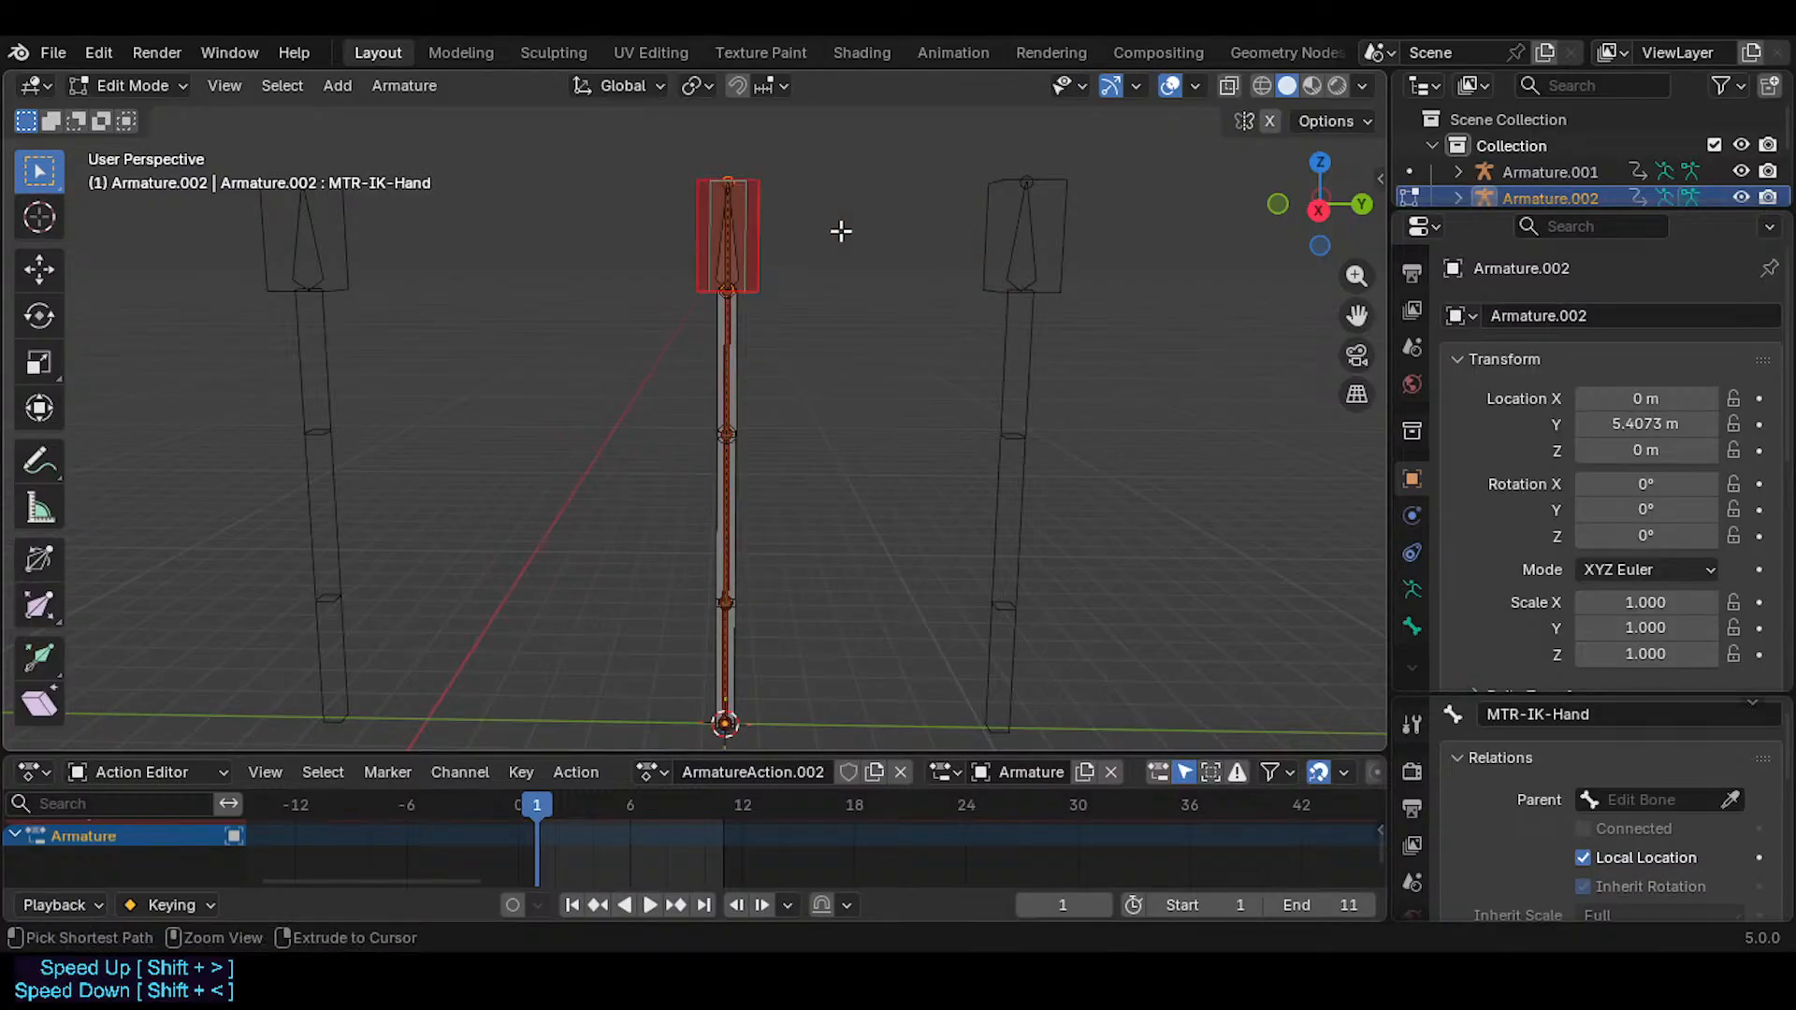
key("ctrl+p")
left_click(839, 231)
key("ctrl+Tab")
left_click(840, 382)
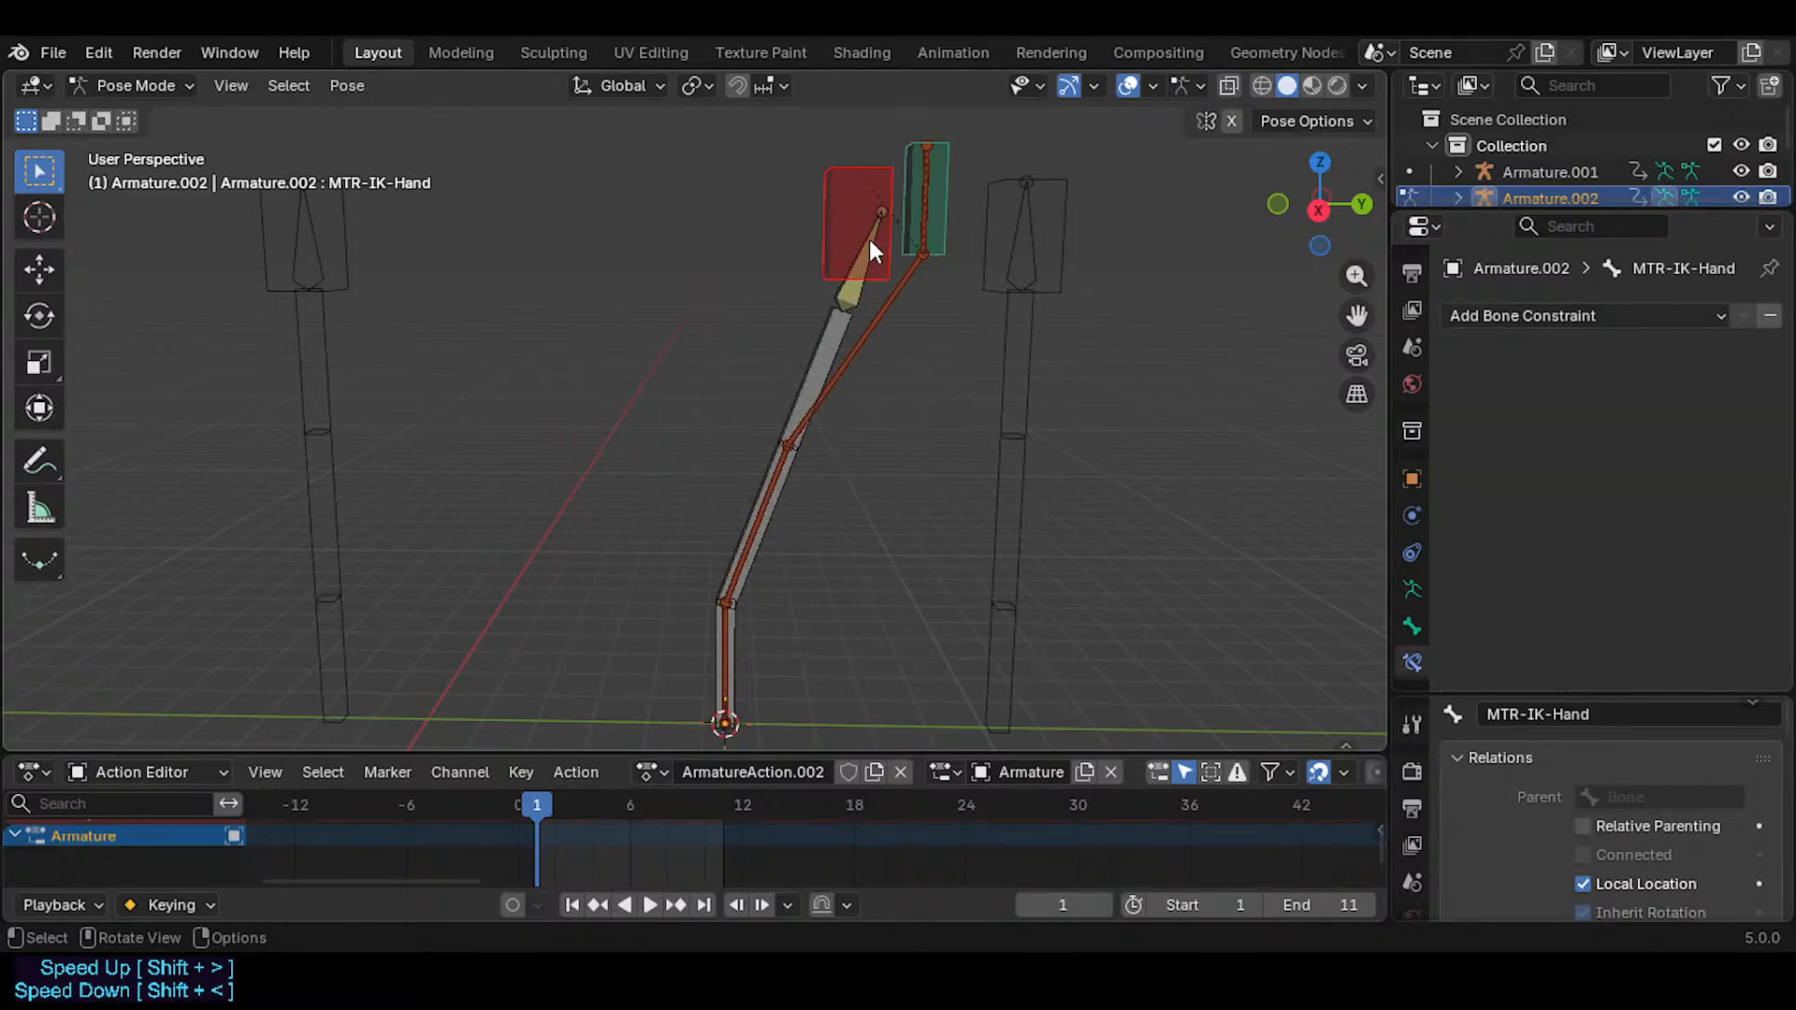
- Clear the location of all bones and move MTR-IK-Hand toward positive Y and slightly up
left_click(936, 225)
key("a")
key("alt+g")
left_click(760, 199)
key("g")
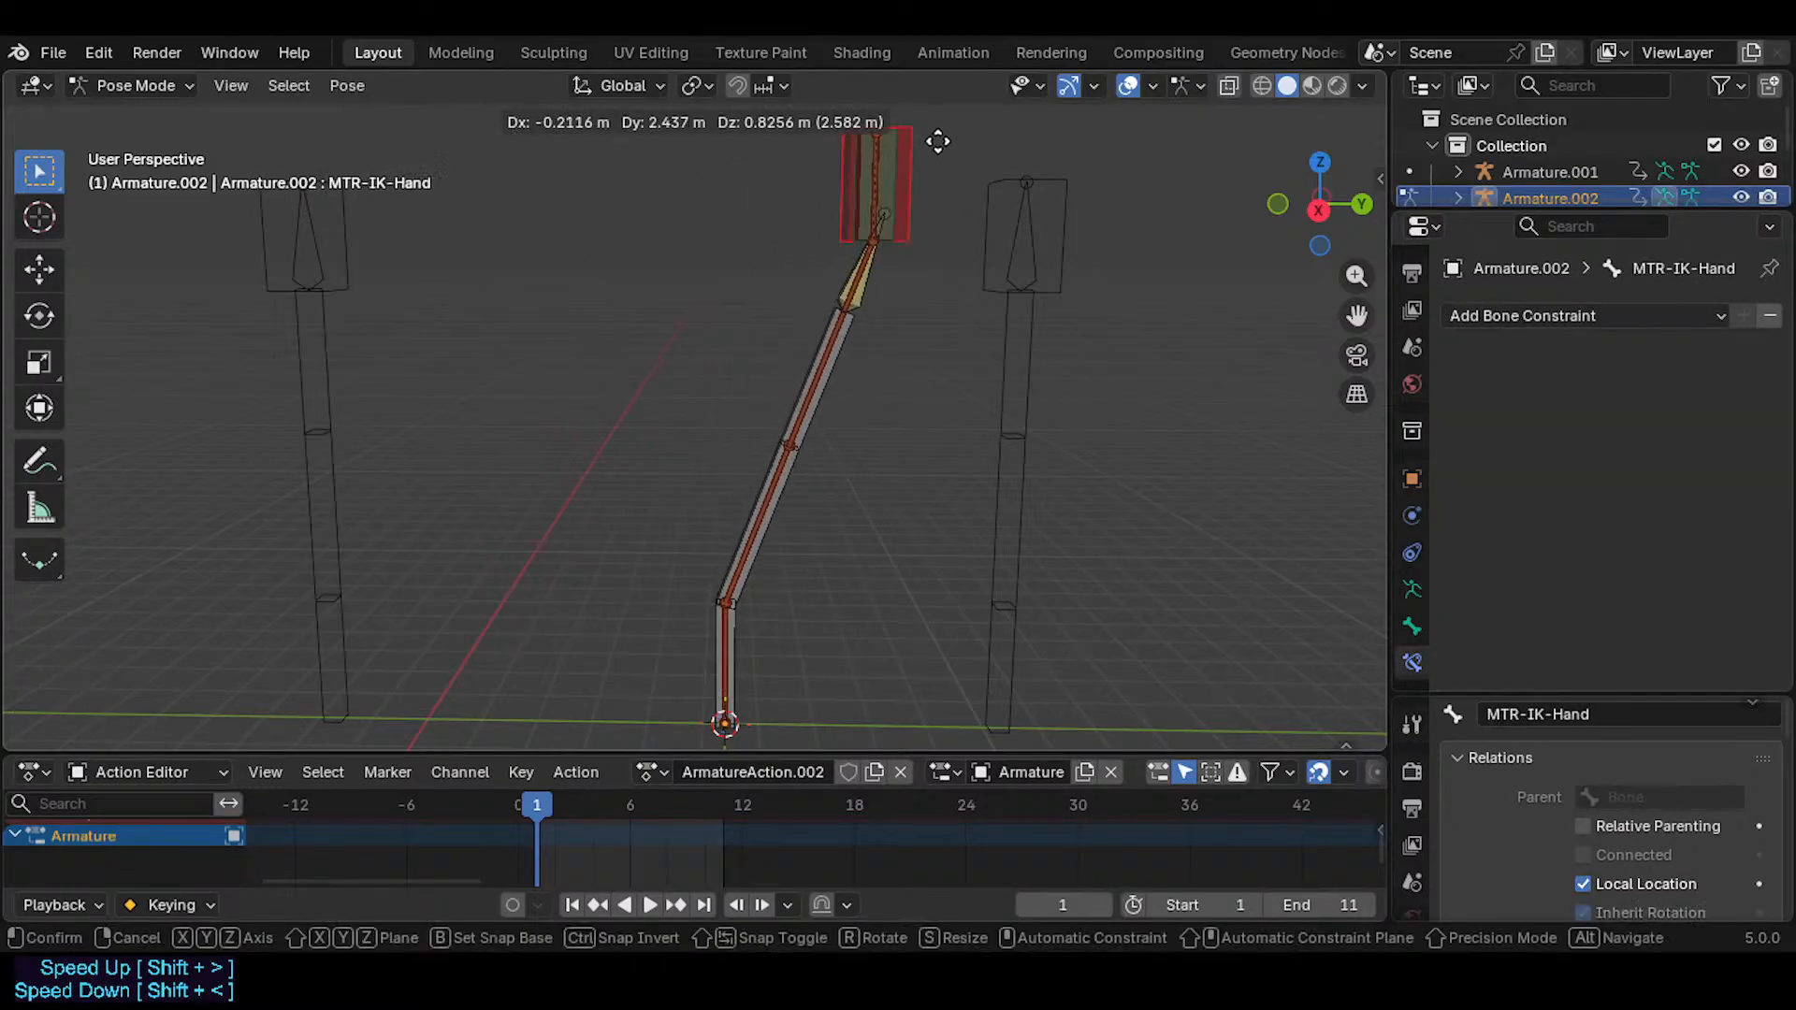
left_click(968, 136)
key("g")
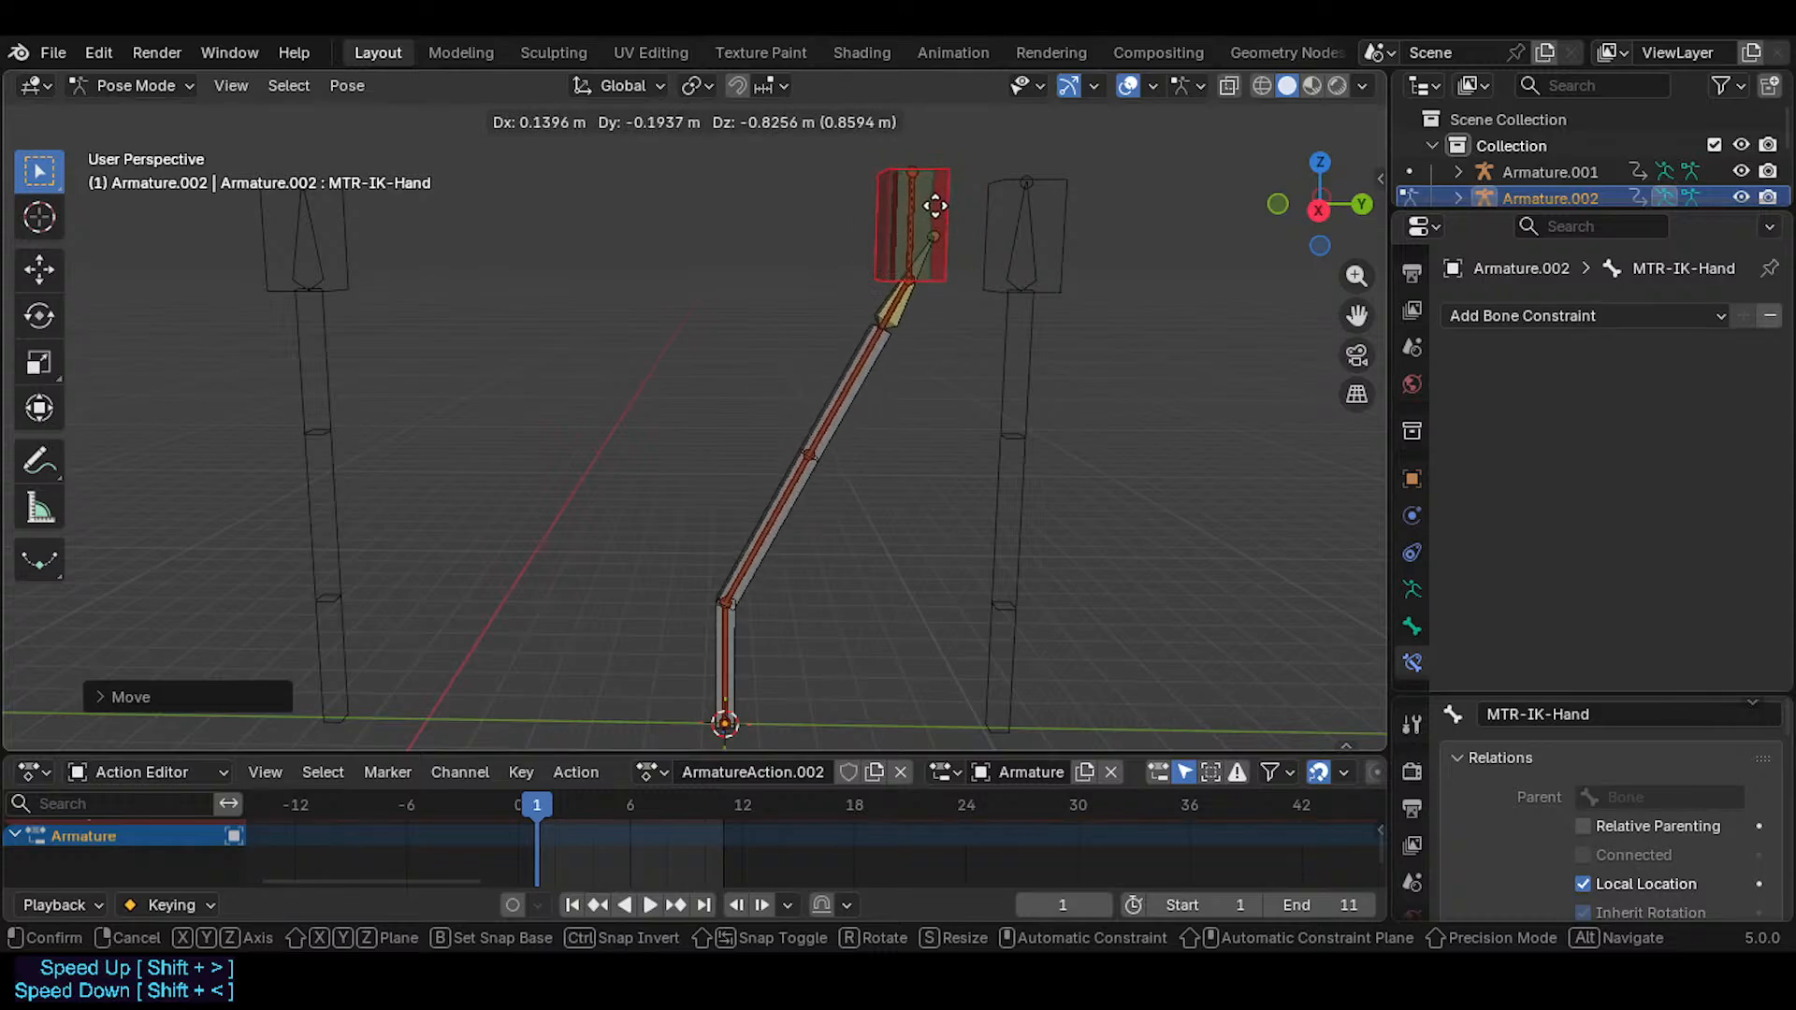
left_click(952, 187)
- Examine the parents and constraints of TWK-Hand and MCH-Hand in the moved pose
left_click(914, 279)
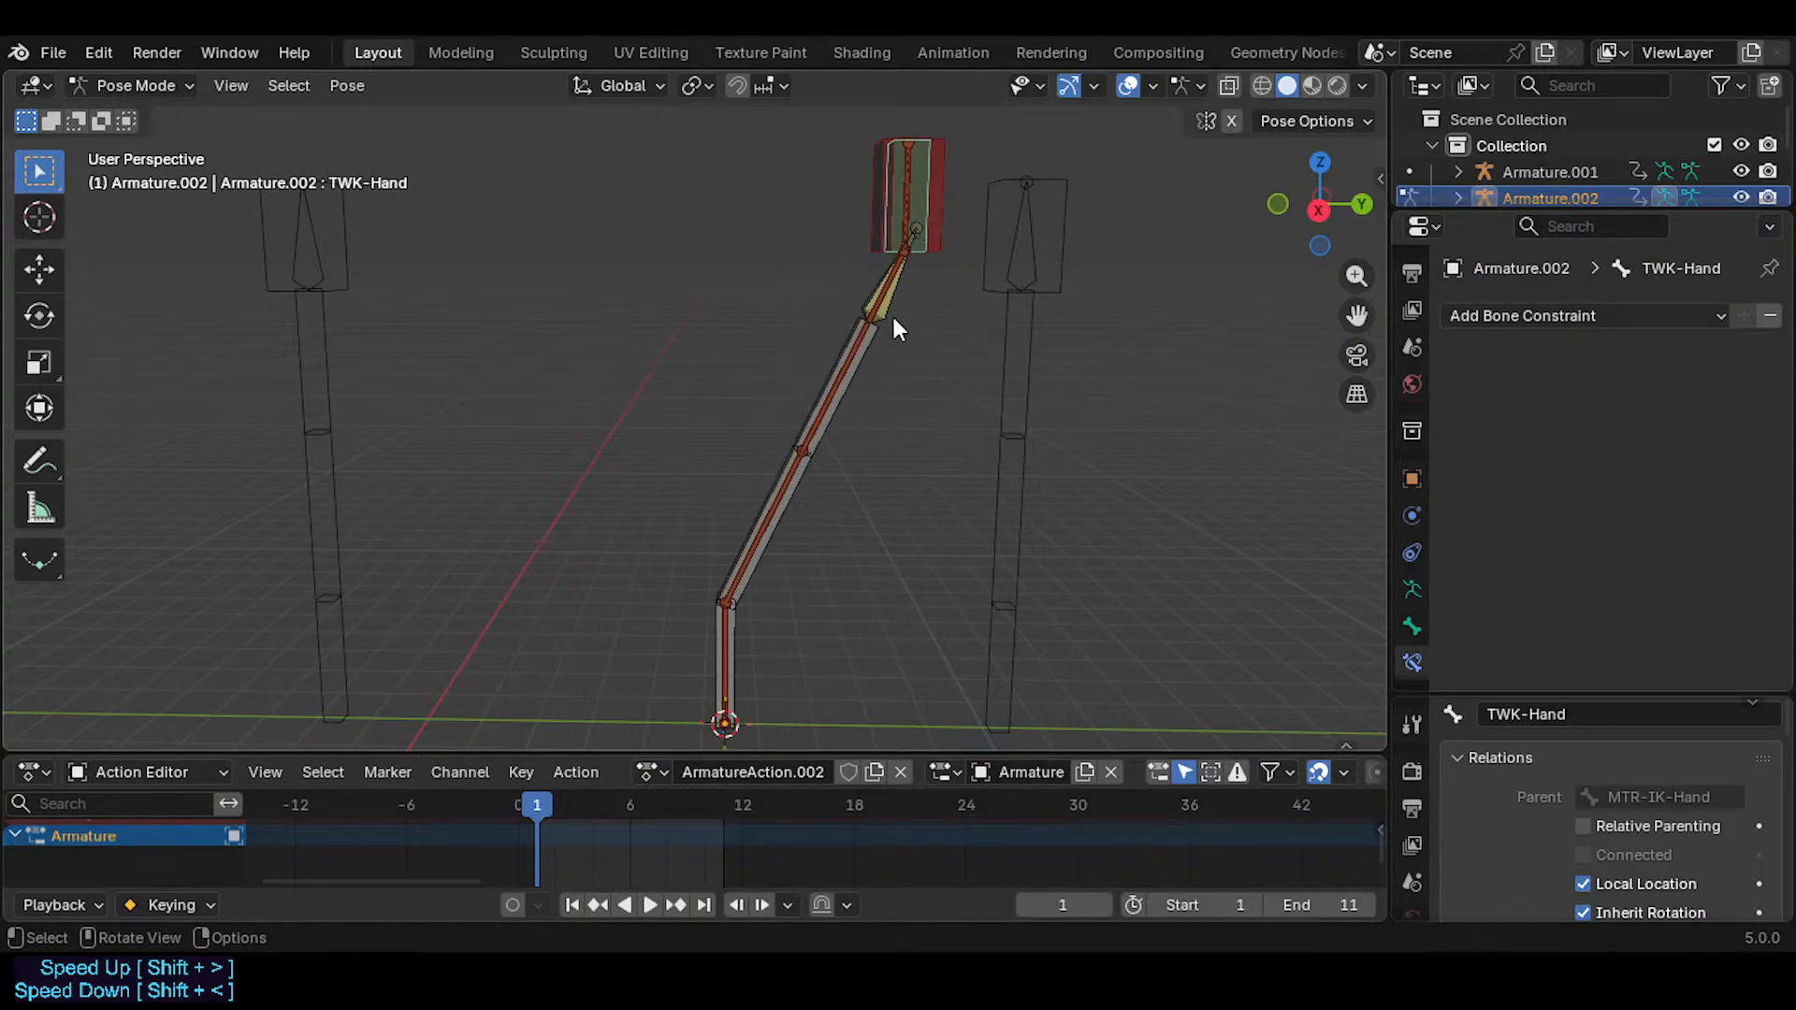
left_click(891, 318)
left_click(930, 200)
left_click(884, 312)
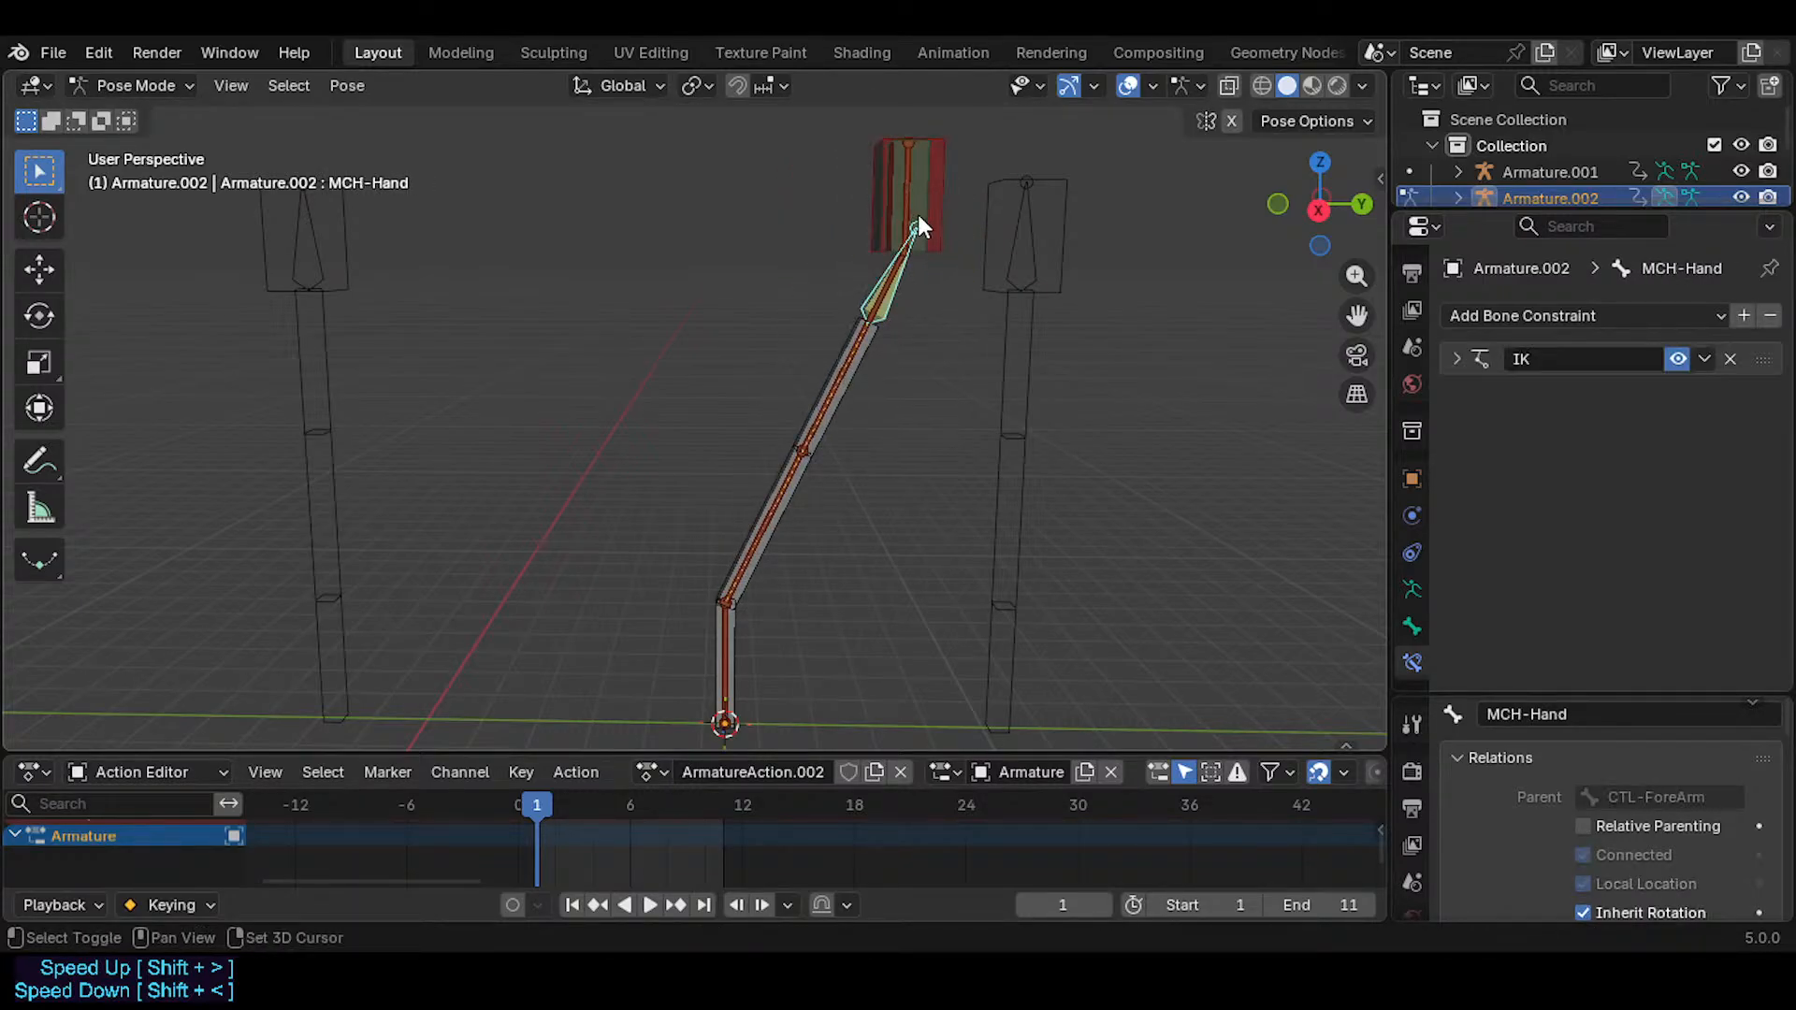
left_click(884, 323)
left_click(889, 314)
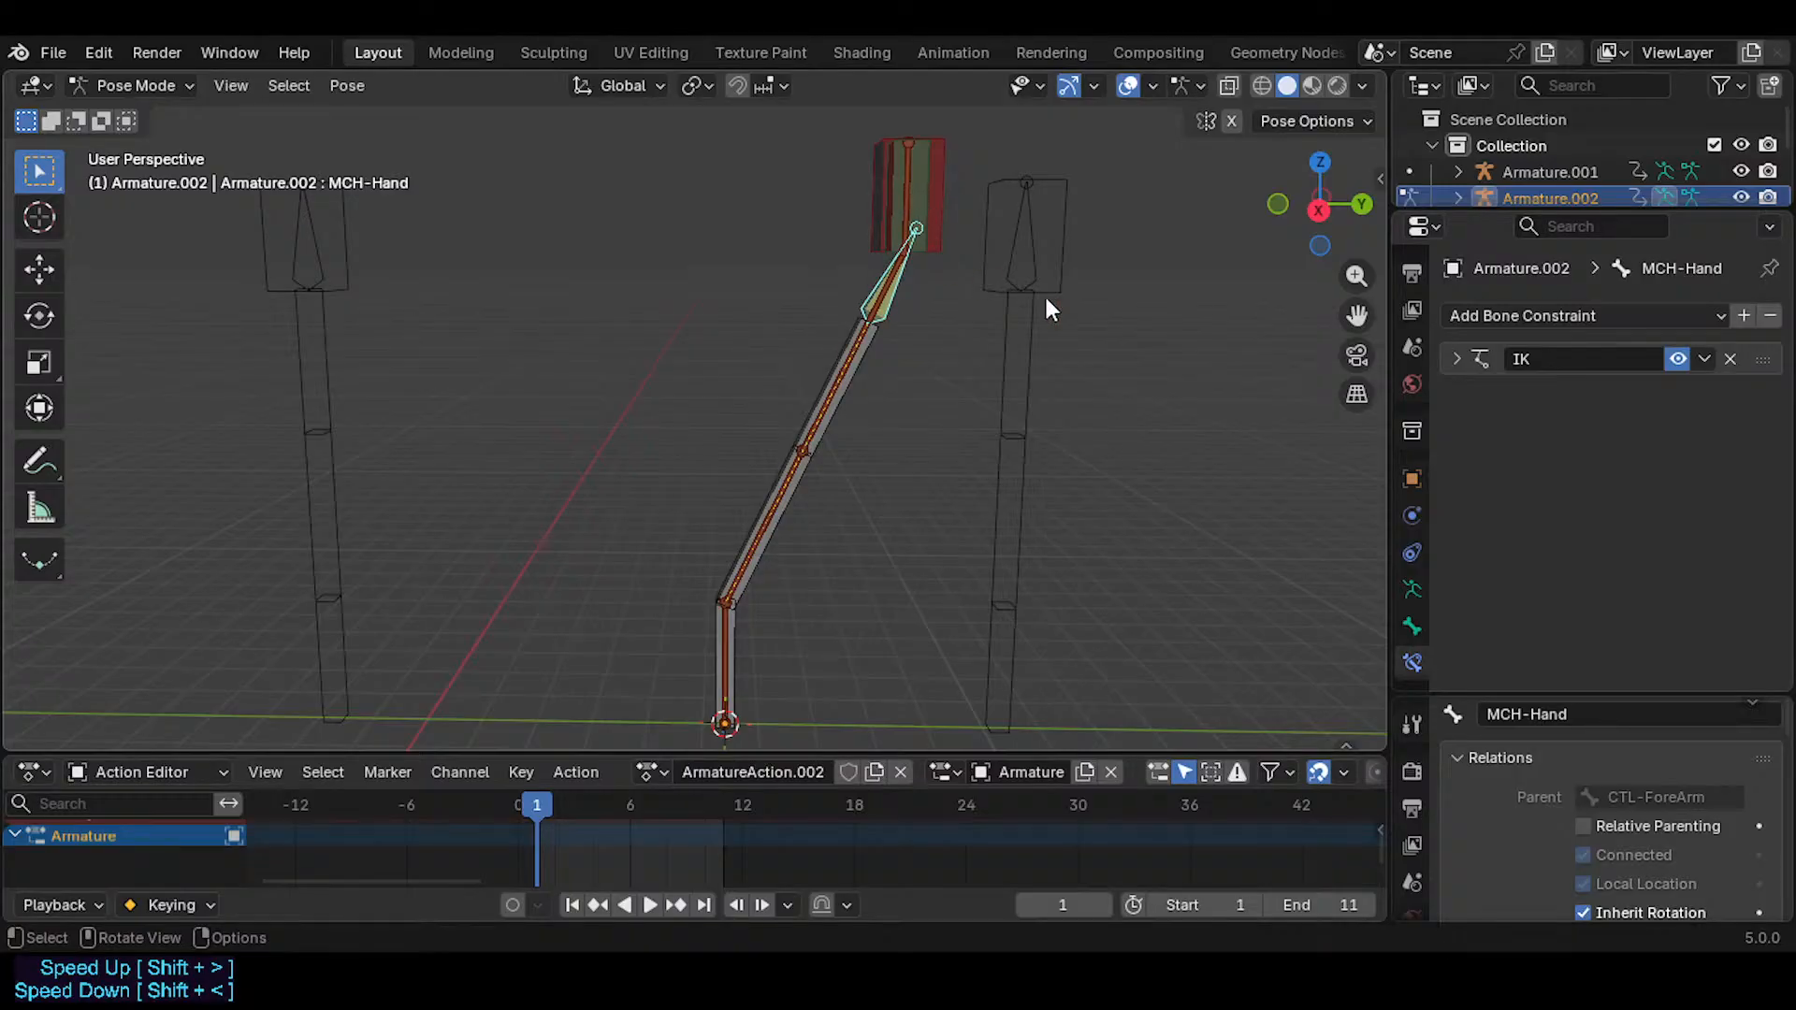
left_click(929, 174)
left_click(929, 173)
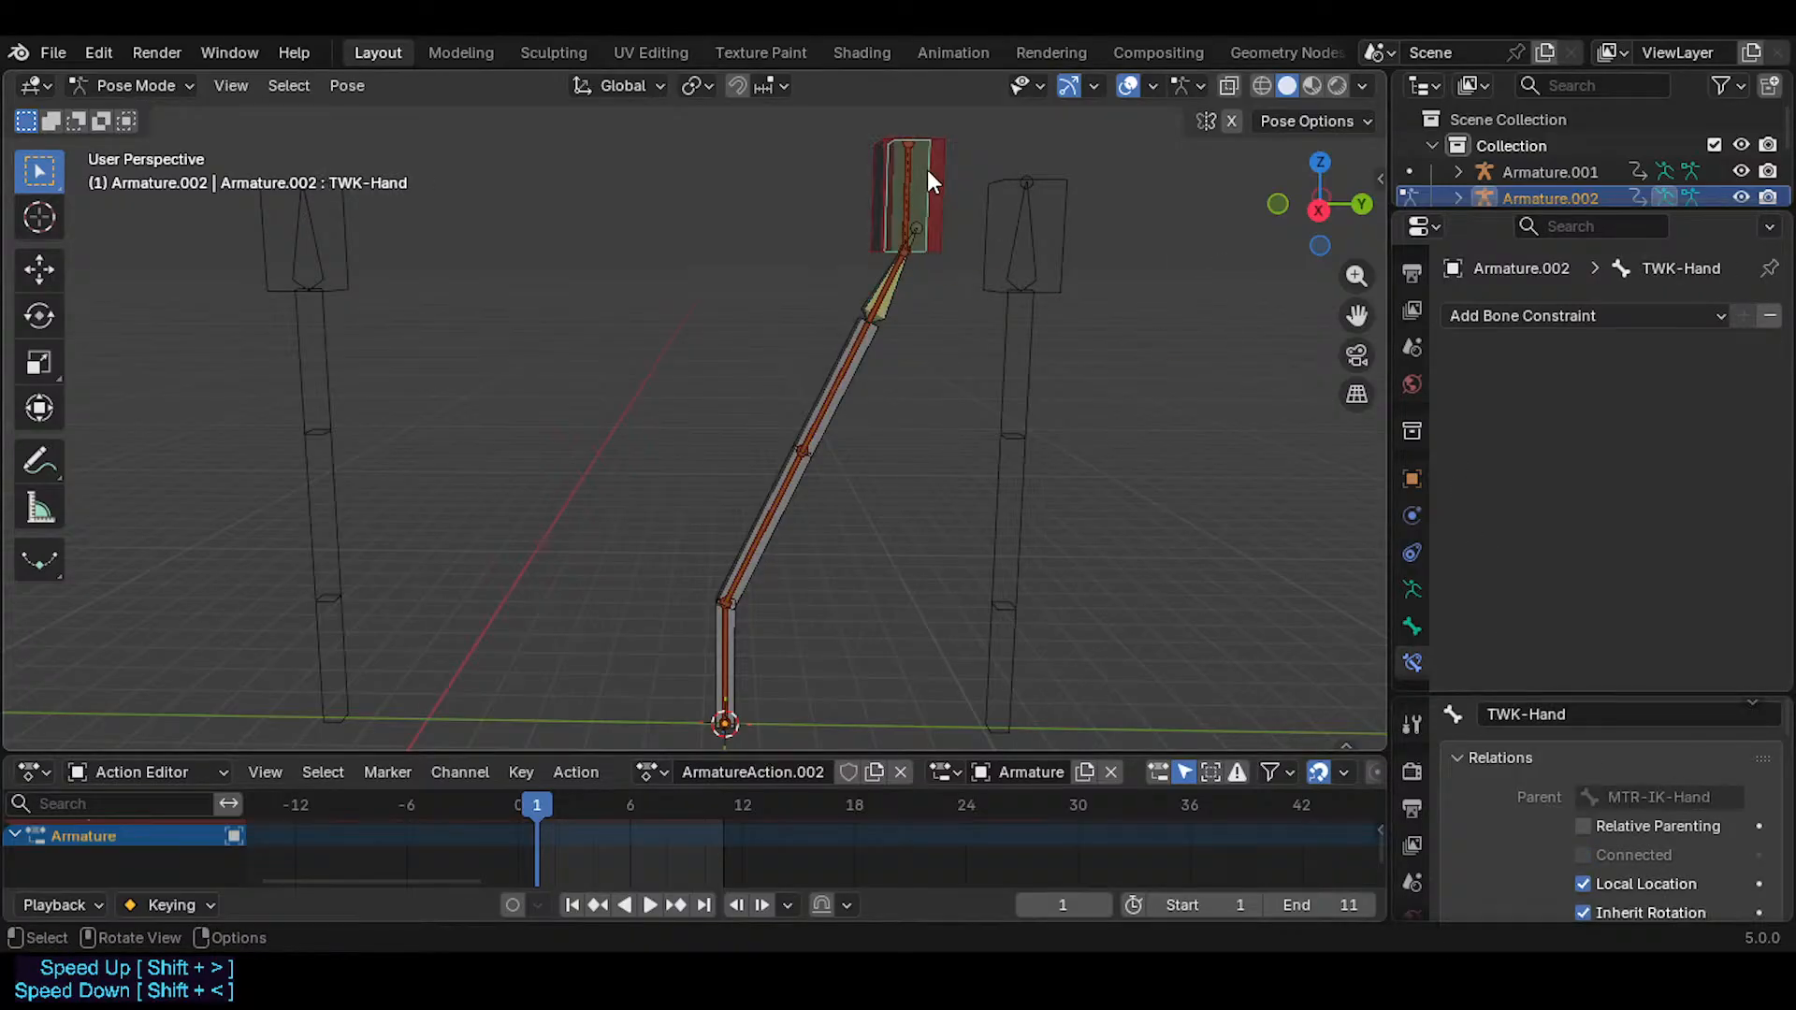
- Add a Copy Transforms constraint to TWK-Hand with MCH-Hand as its target bone
left_click(891, 314)
left_click(916, 208, "alt+shift")
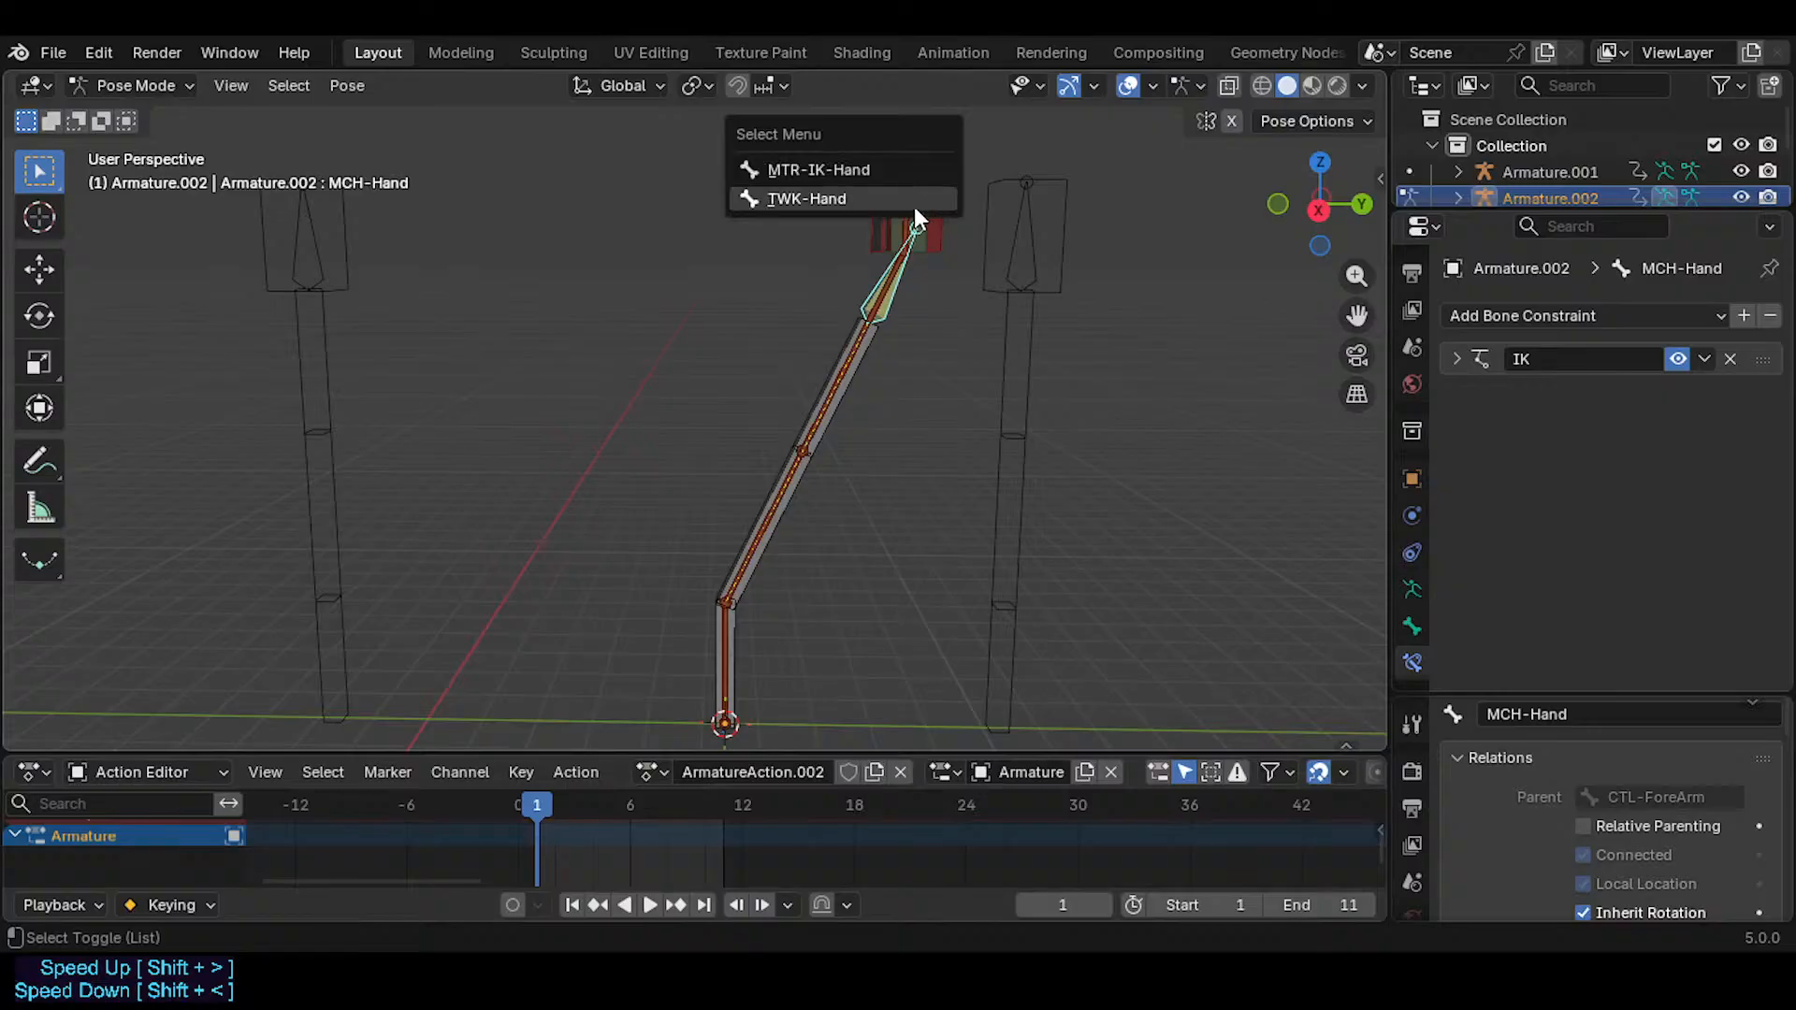
left_click(894, 205)
key("shift+ctrl+c")
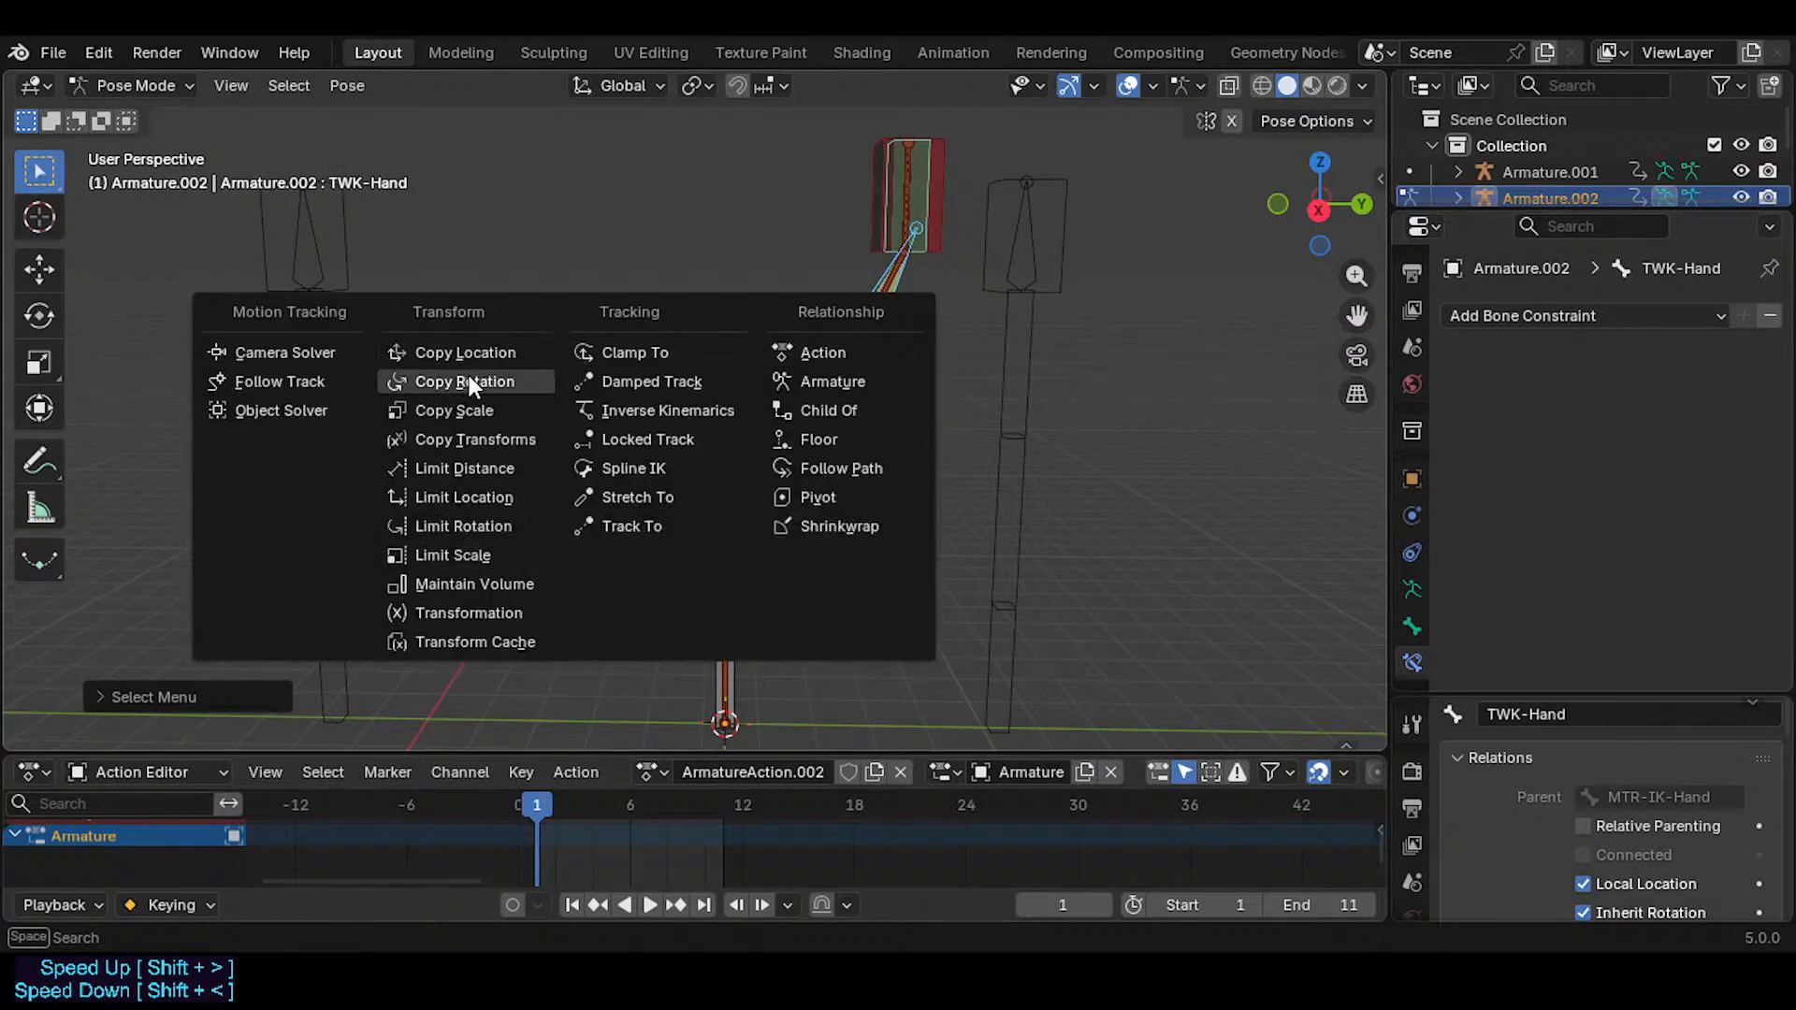
left_click(497, 440)
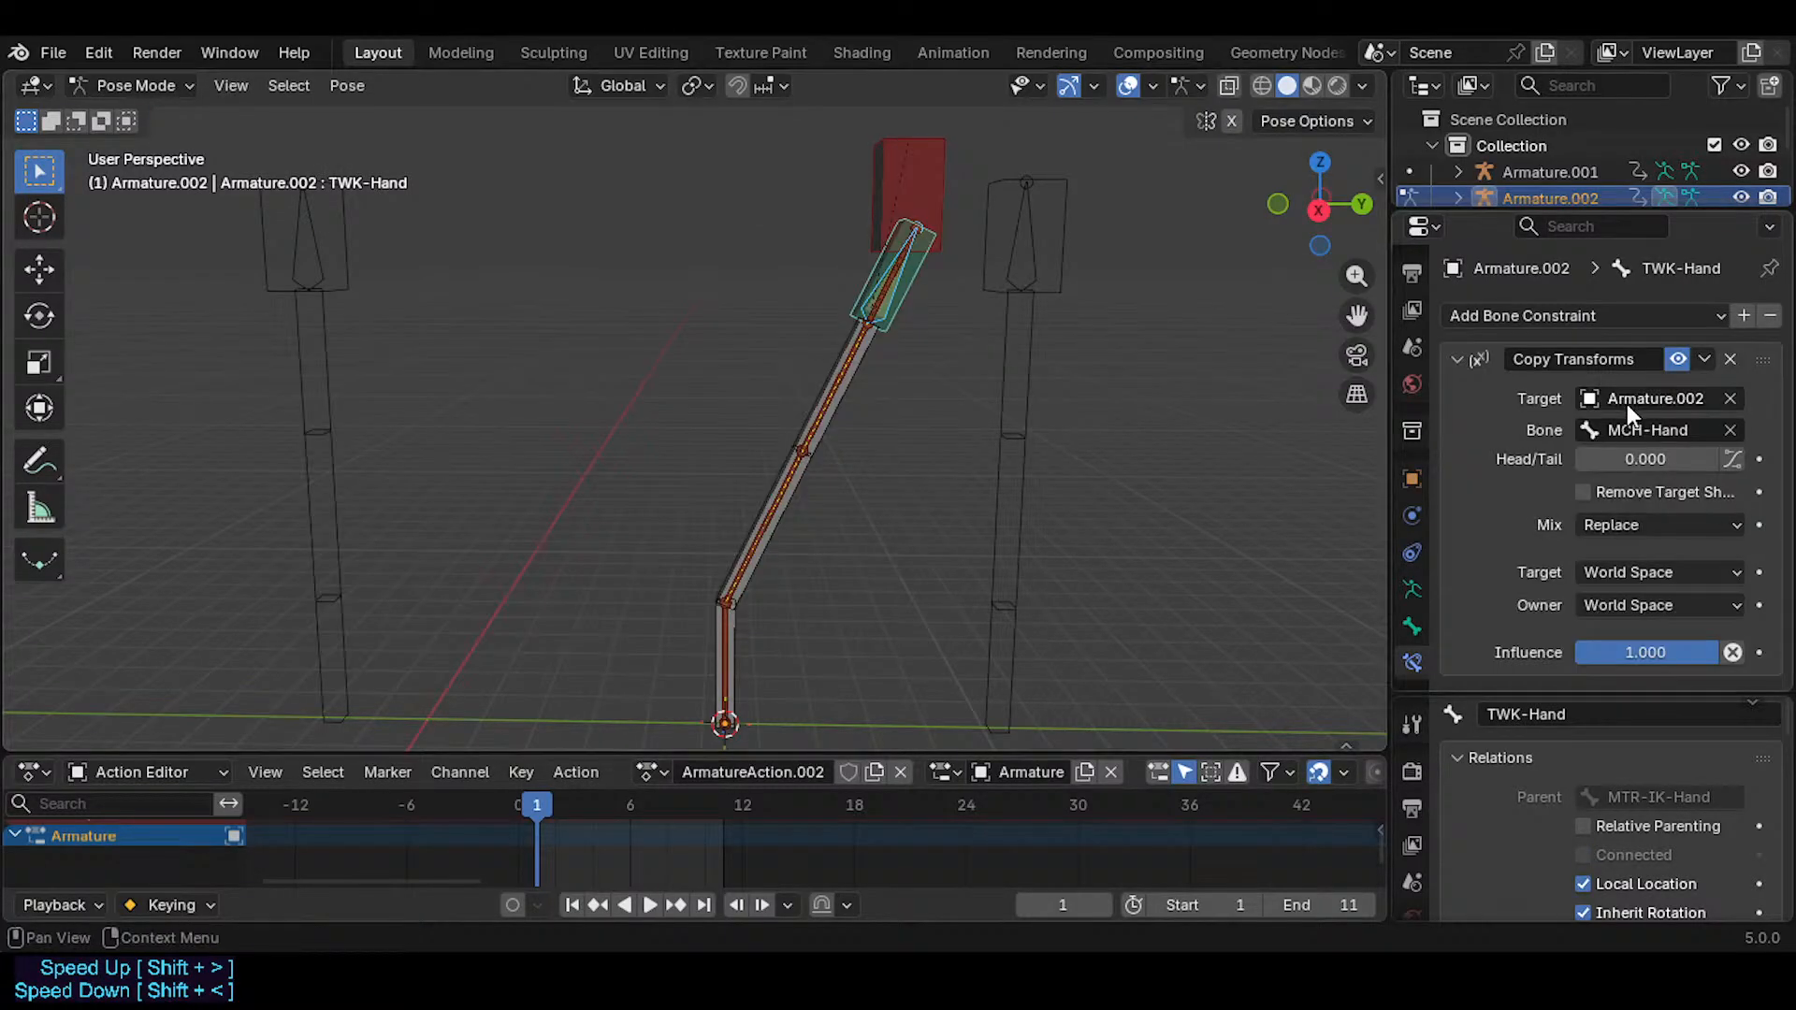
- Set the Copy Transforms mix to Before Original (Full) and both target and owner to Local Space
left_click(1655, 525)
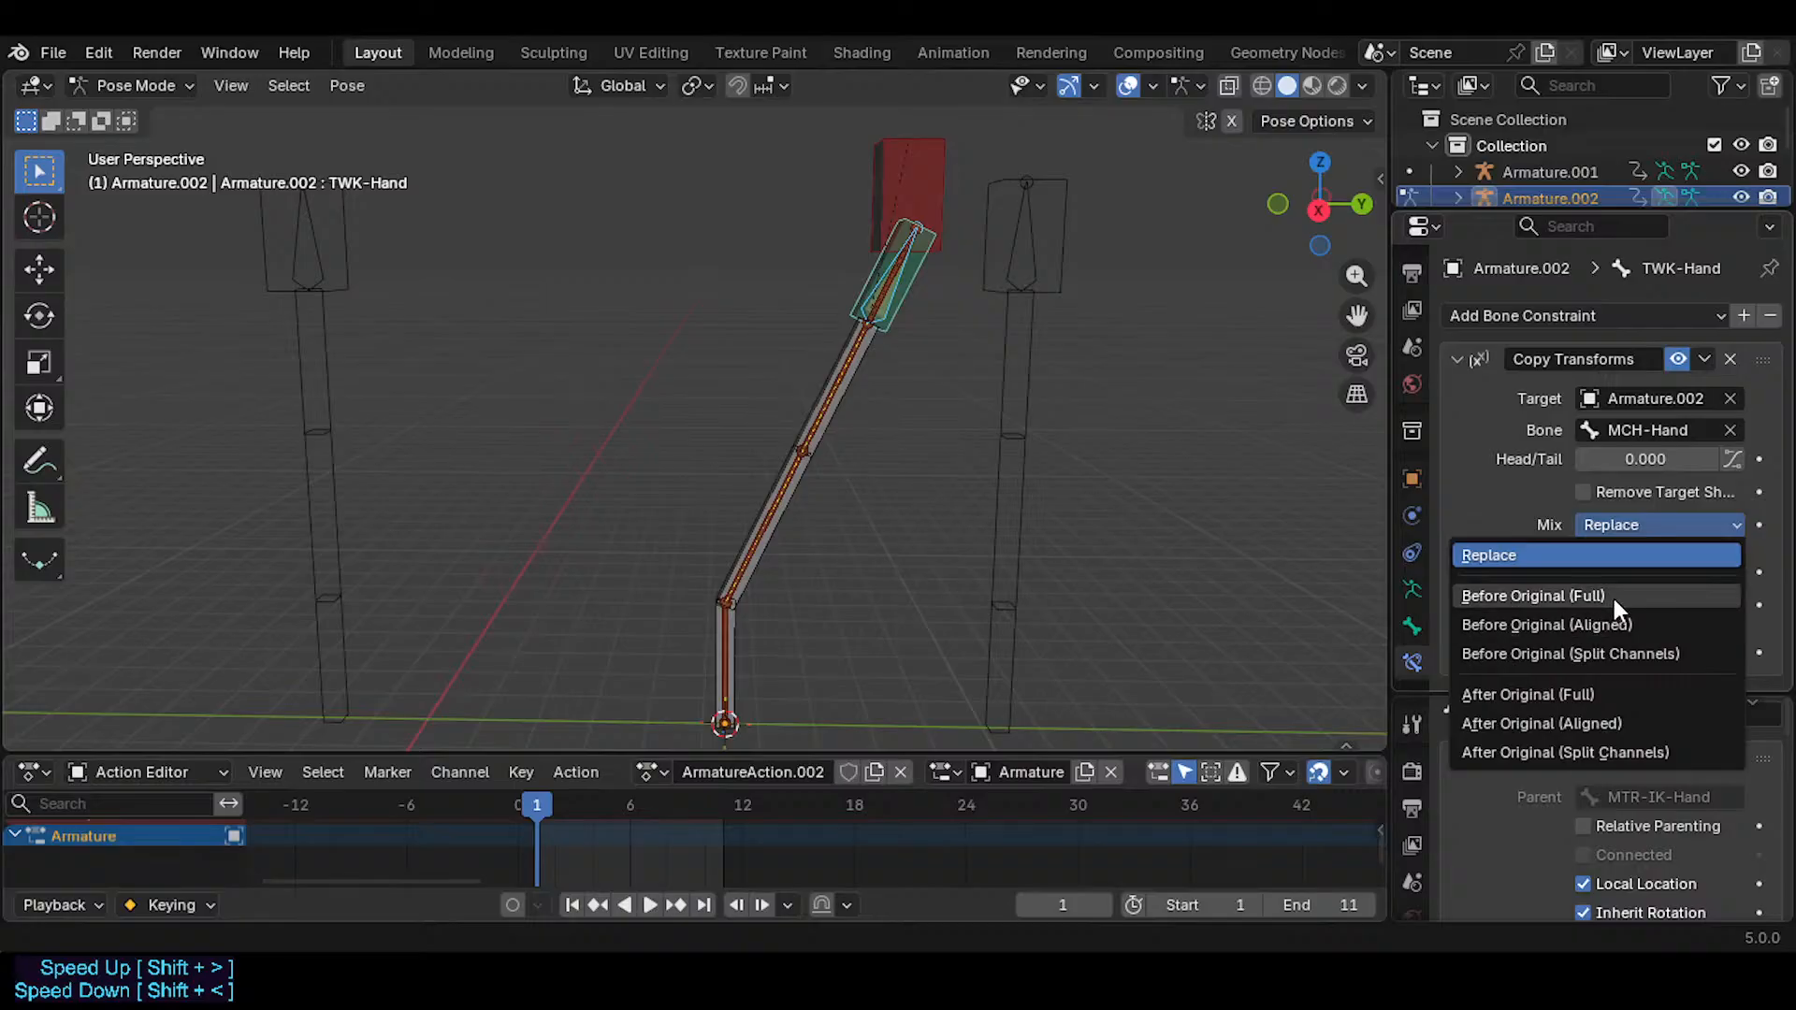
left_click(1614, 597)
left_click(1637, 572)
left_click(1571, 726)
left_click(1618, 604)
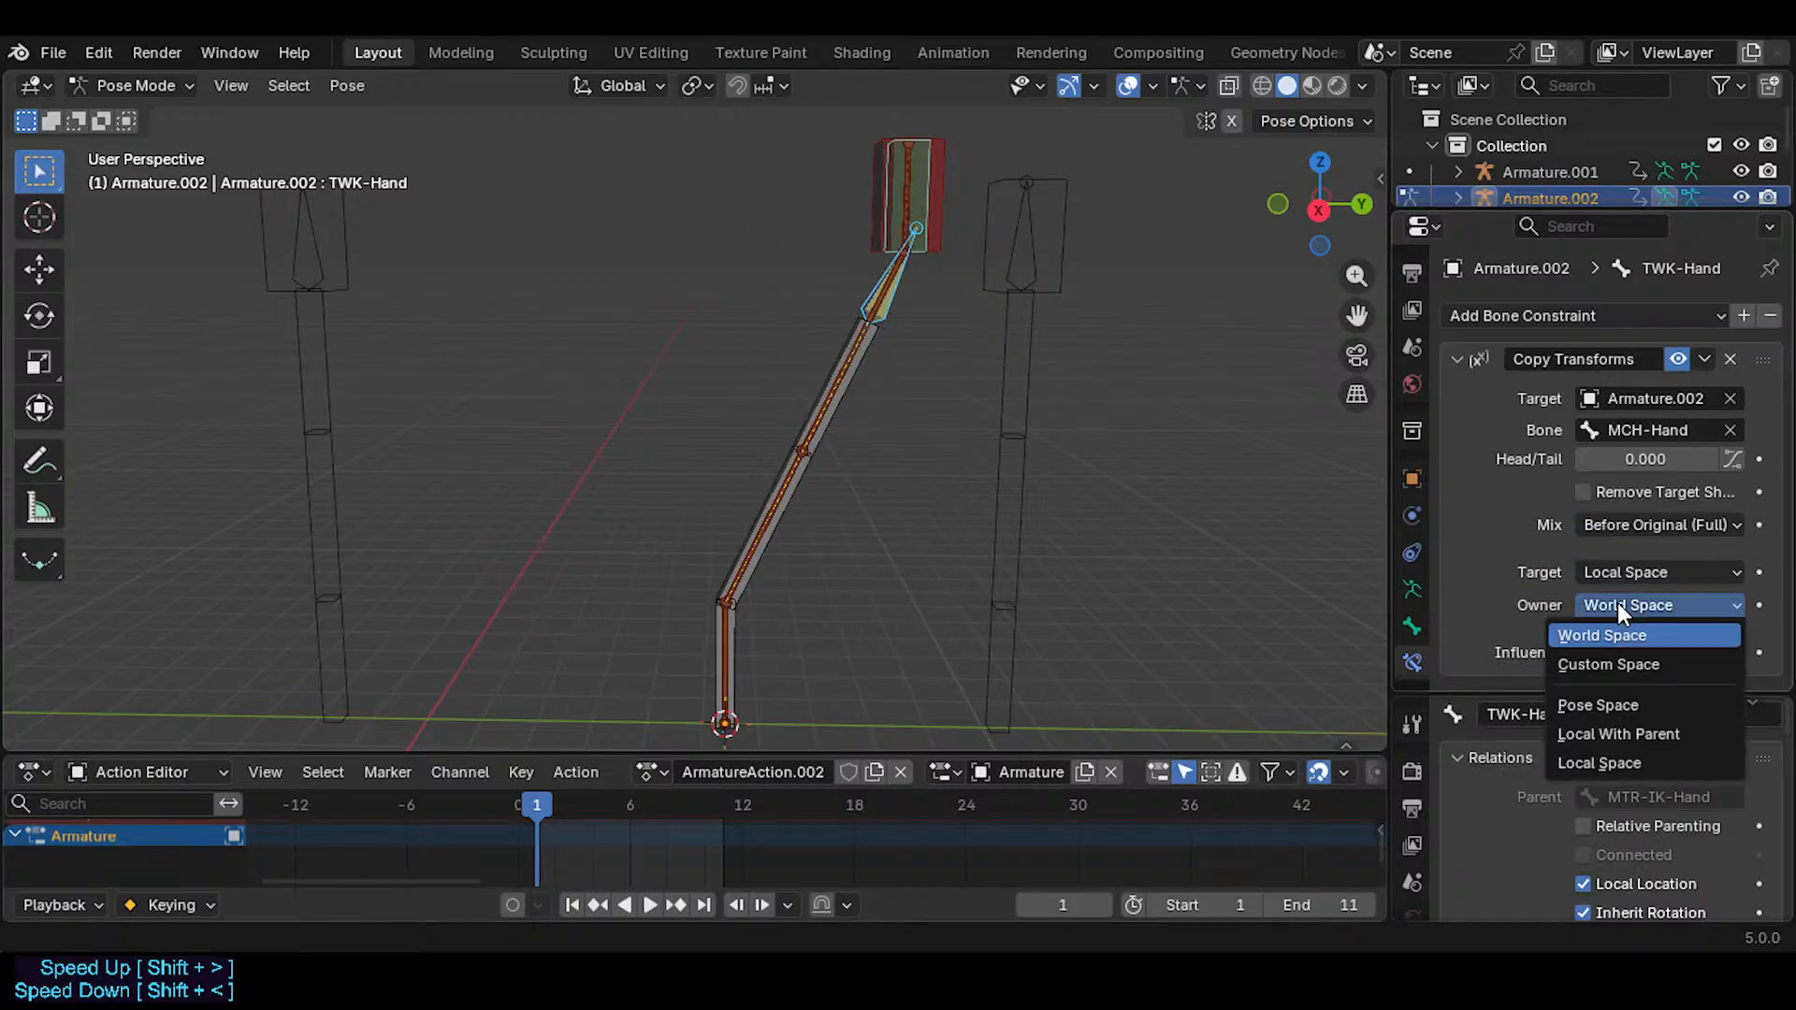
left_click(1595, 762)
- Change the constraint's owner to Custom Space, using Armature.002 as the object and MCH-Hand as the bone
left_click(1623, 604)
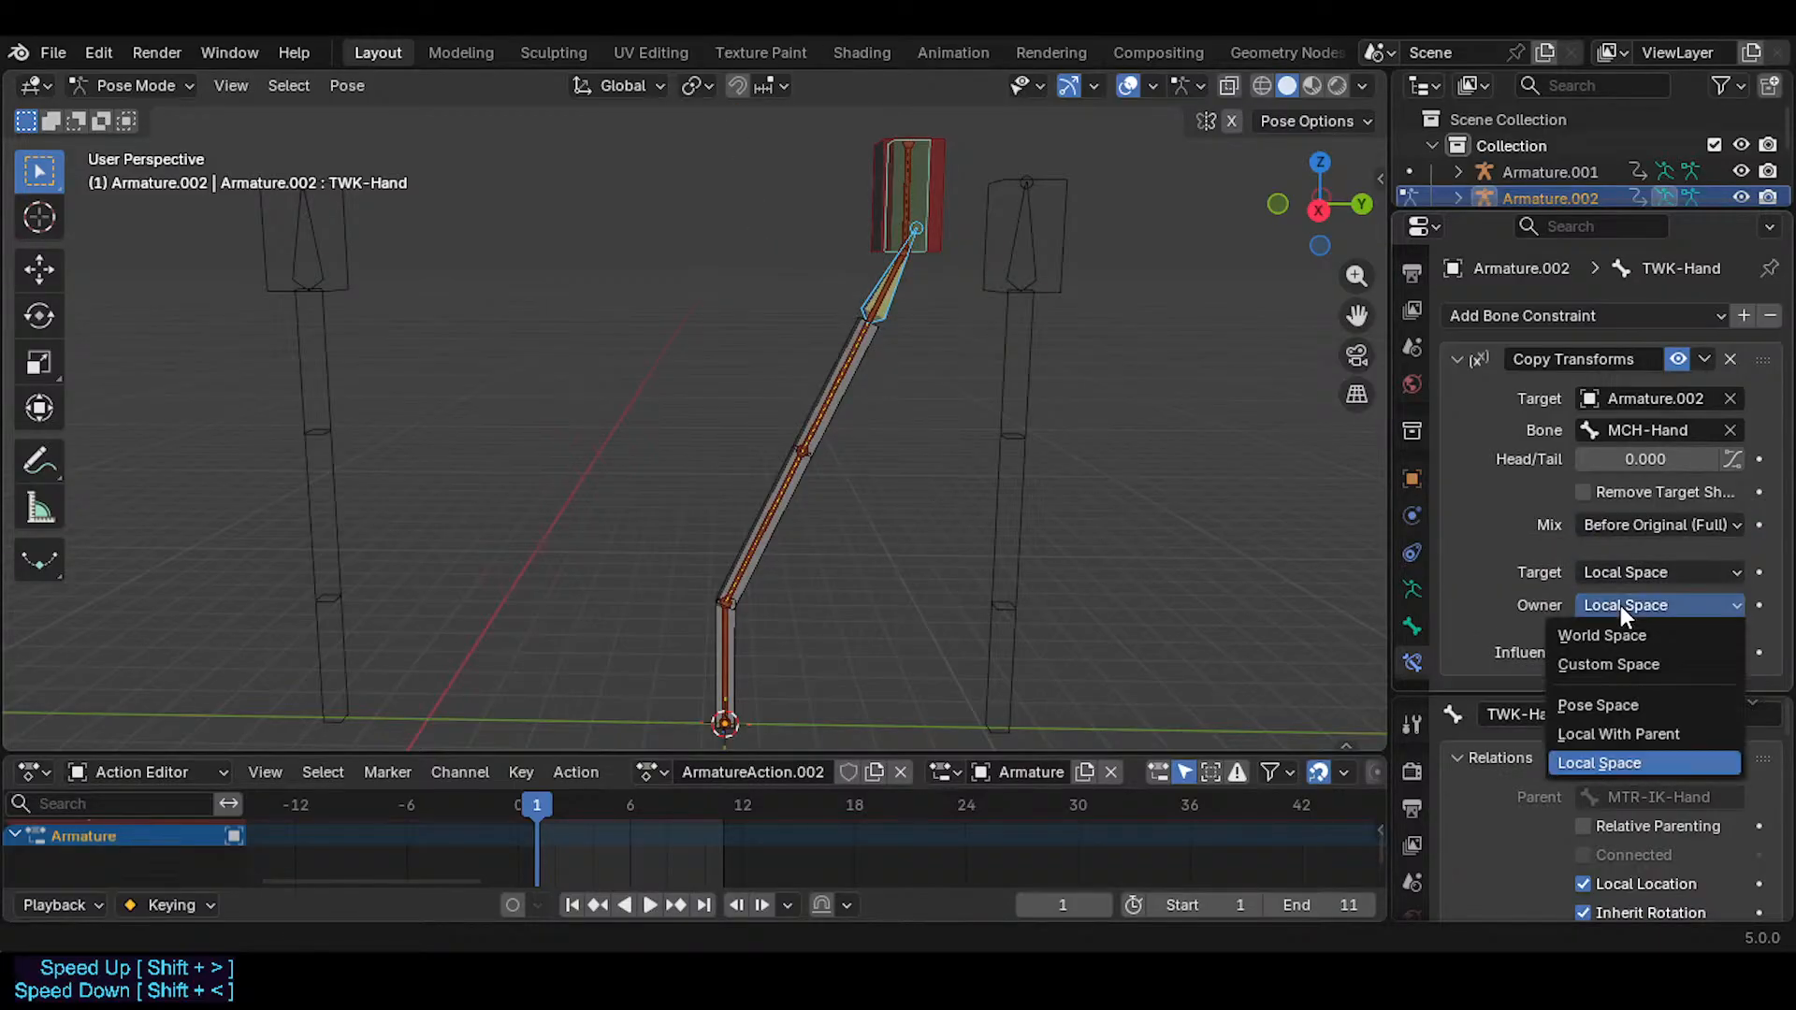
left_click(1607, 664)
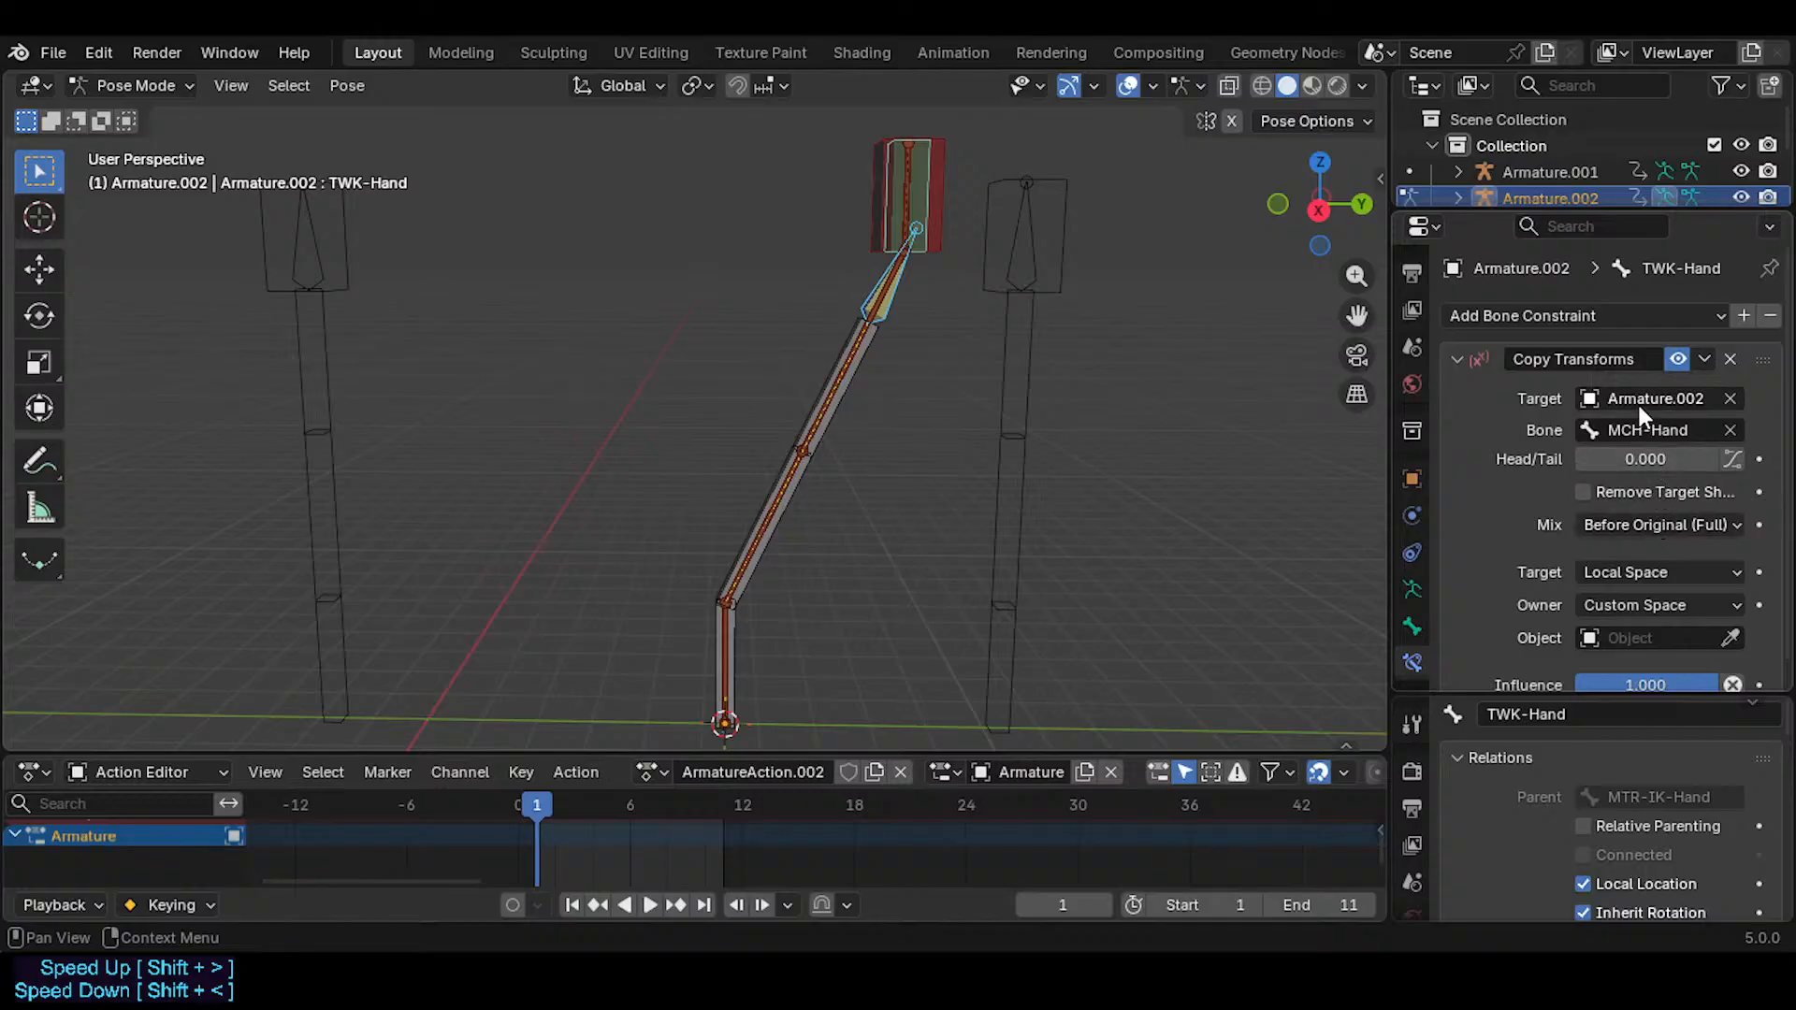
key("ctrl+v")
key("ctrl+c")
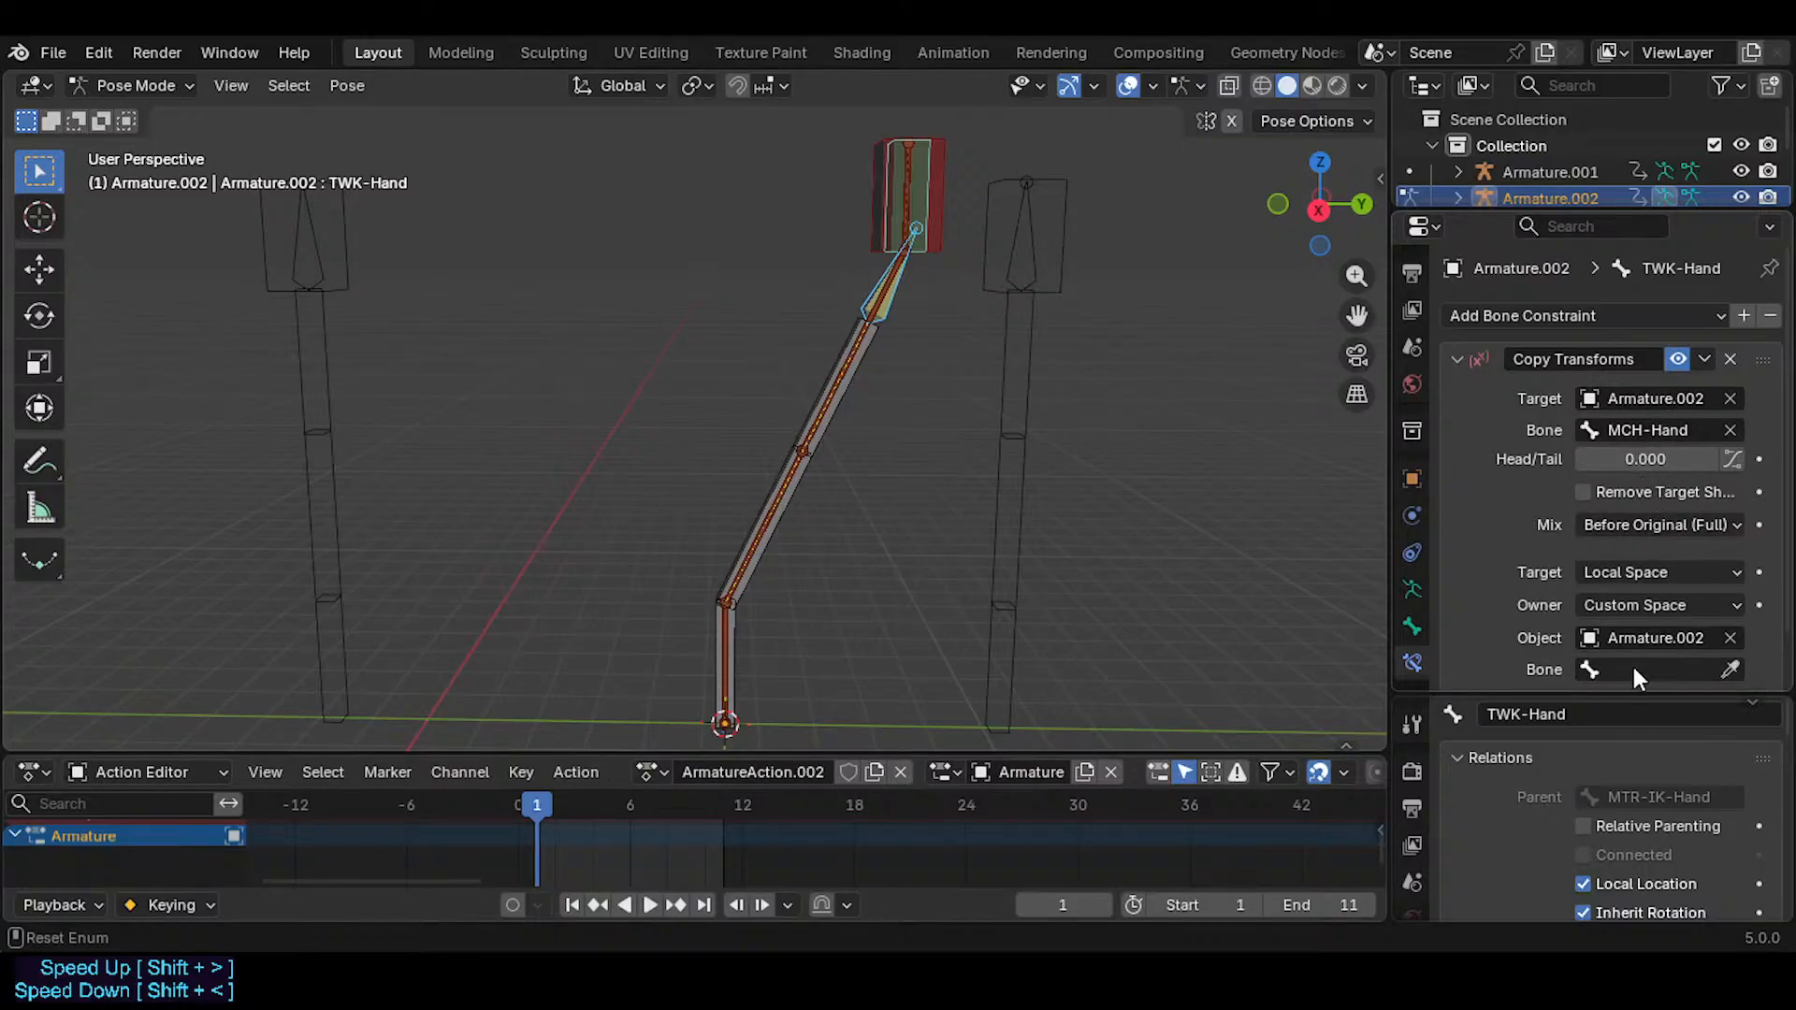
key("ctrl+v")
- Move MTR-IK-Hand slightly toward positive Y and down, and shift TWK-Hand away toward negative Y
left_click(938, 207)
key("g")
left_click(966, 237)
left_click(947, 213)
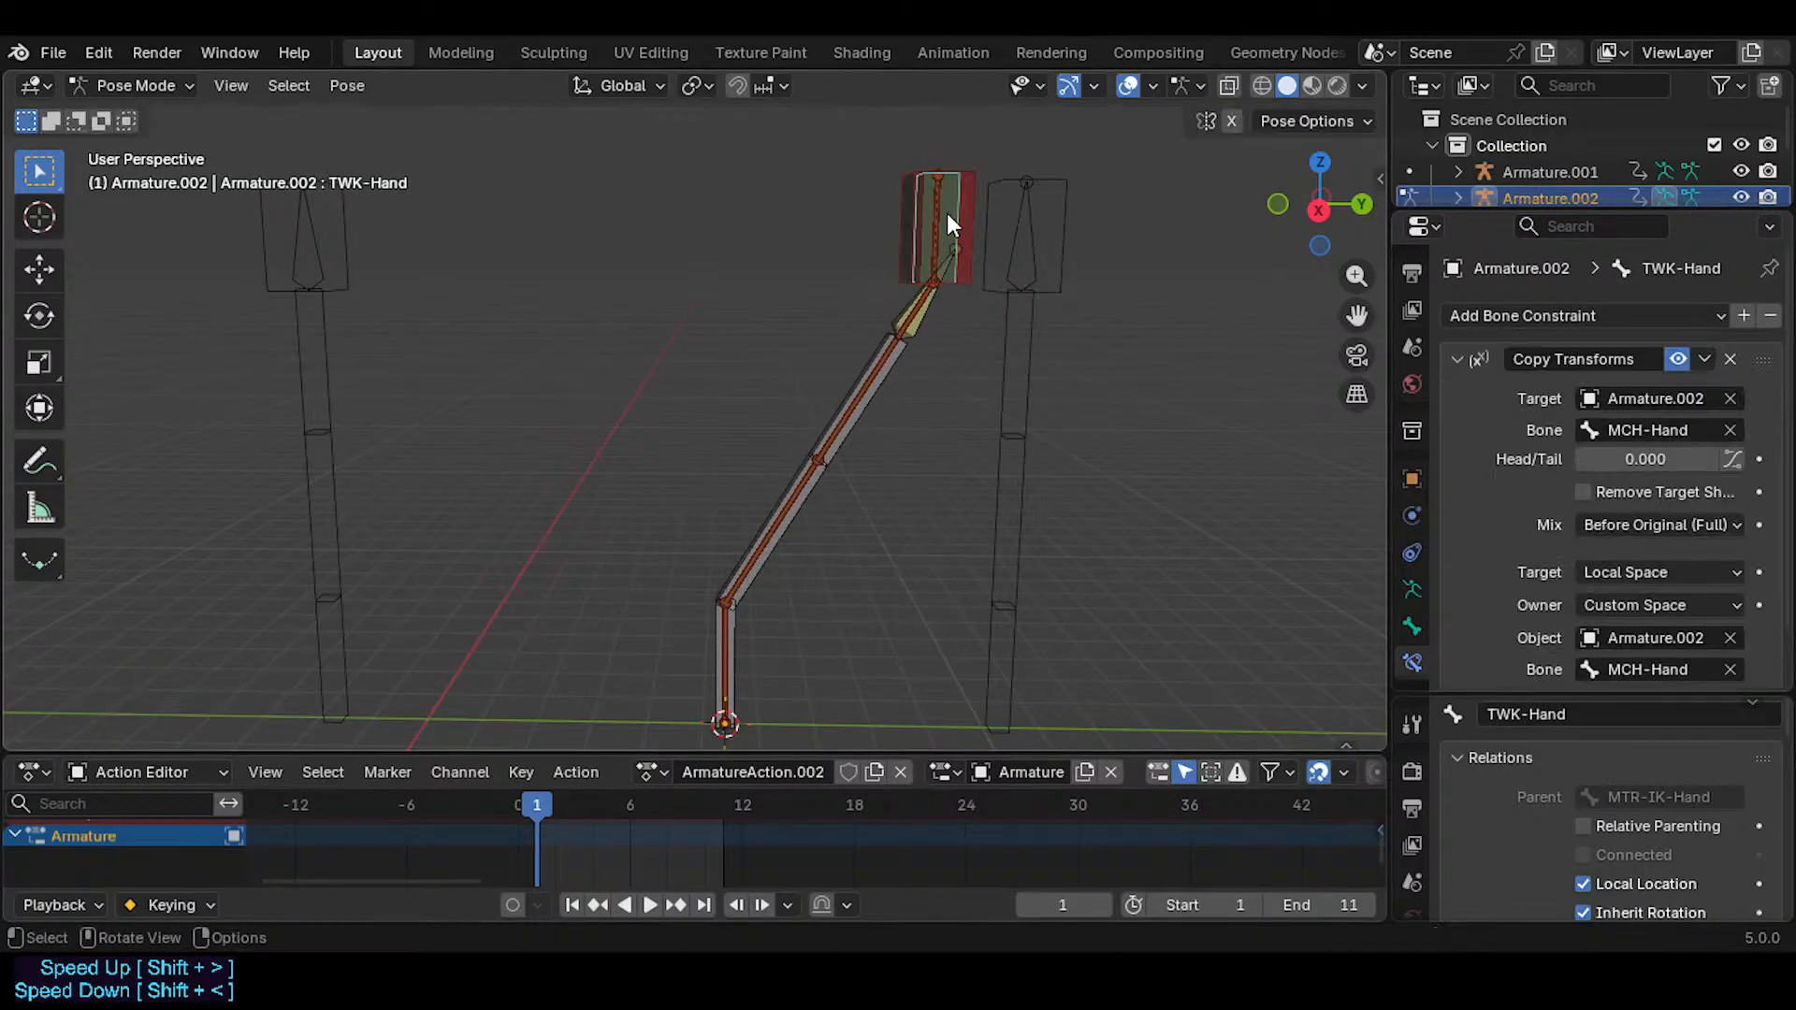
key("g")
left_click(859, 266)
- Swing MCH-Hand toward positive Y and move MTR-IK-Hand around to test the constraint
left_click(935, 314)
key("g")
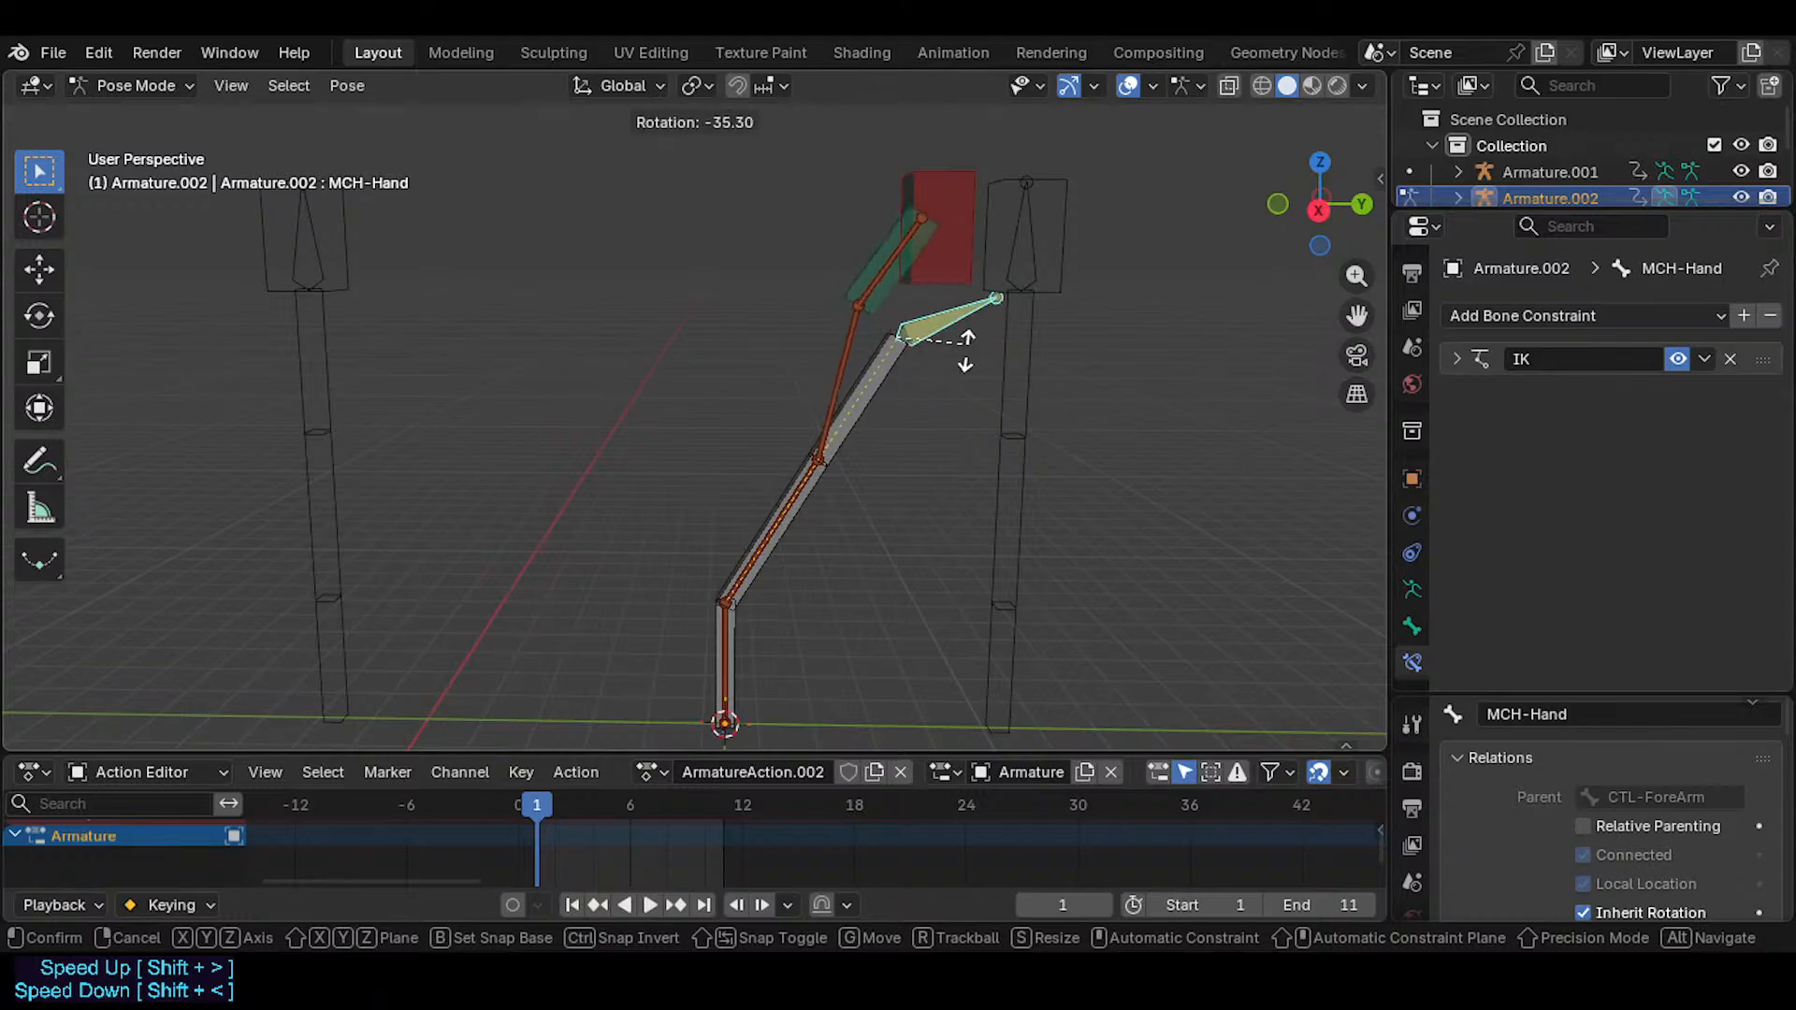
left_click(947, 320)
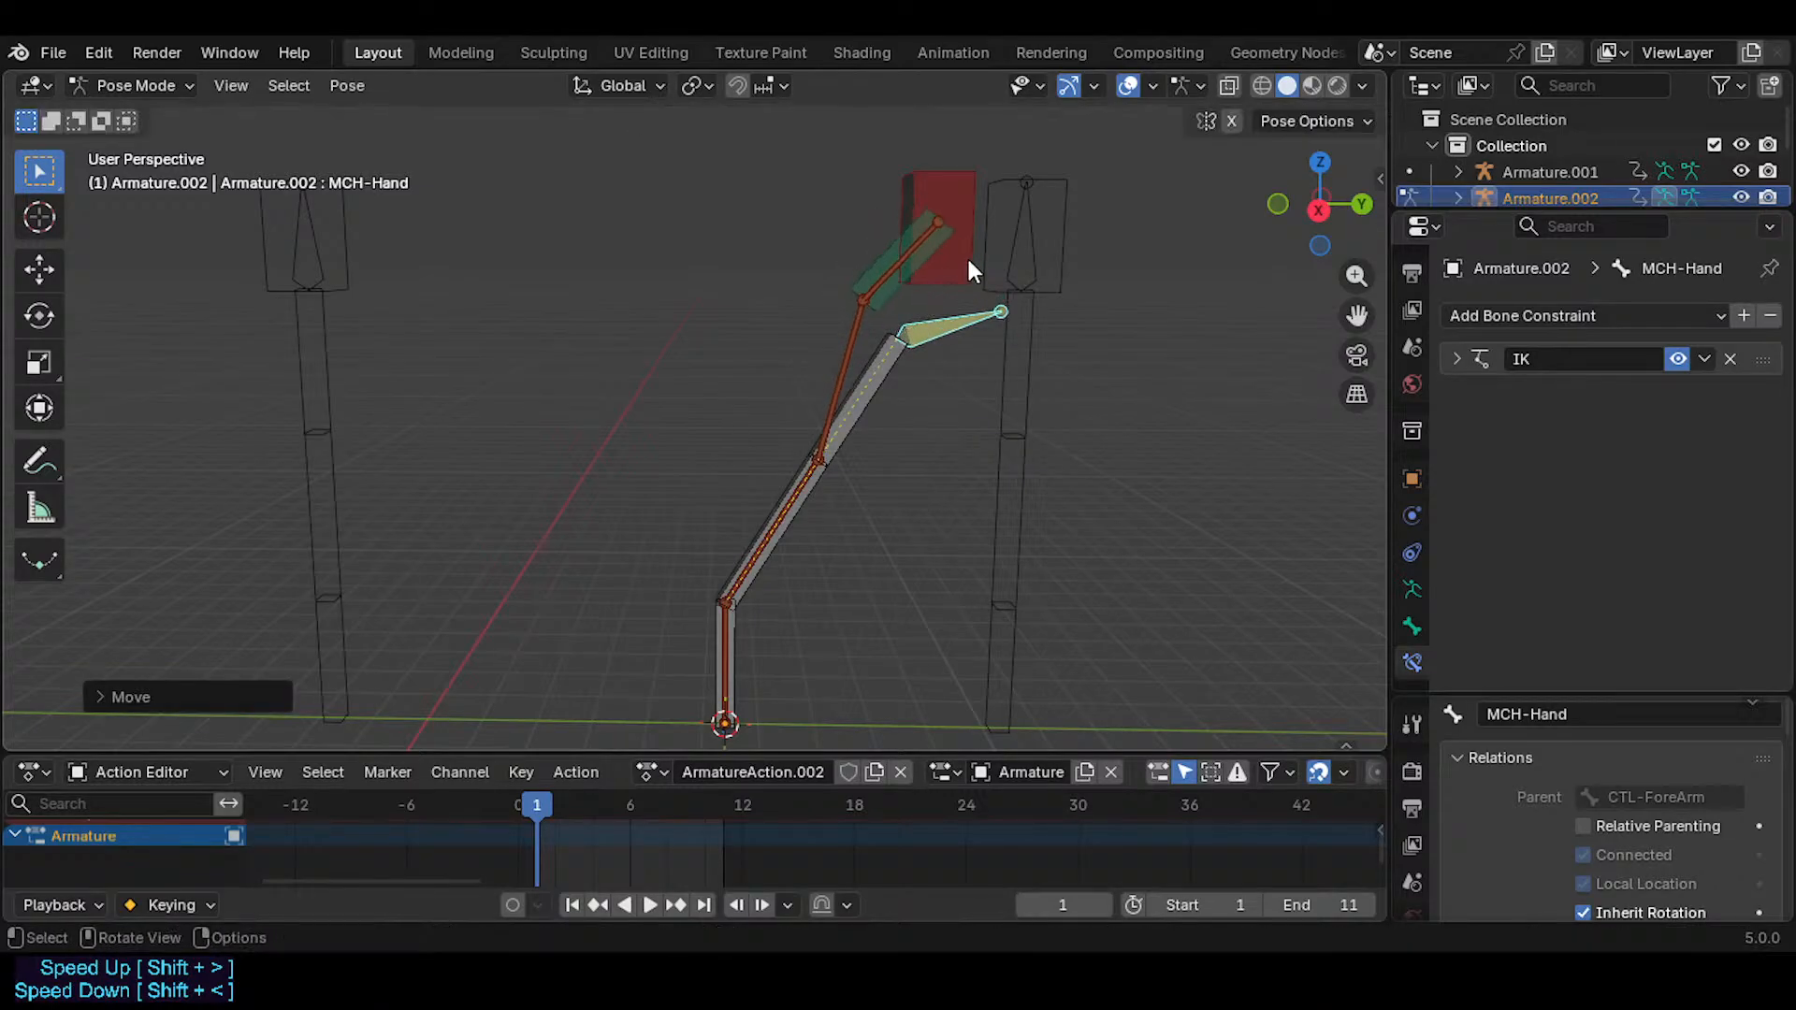
left_click(967, 255)
key("g")
left_click(946, 197)
key("g")
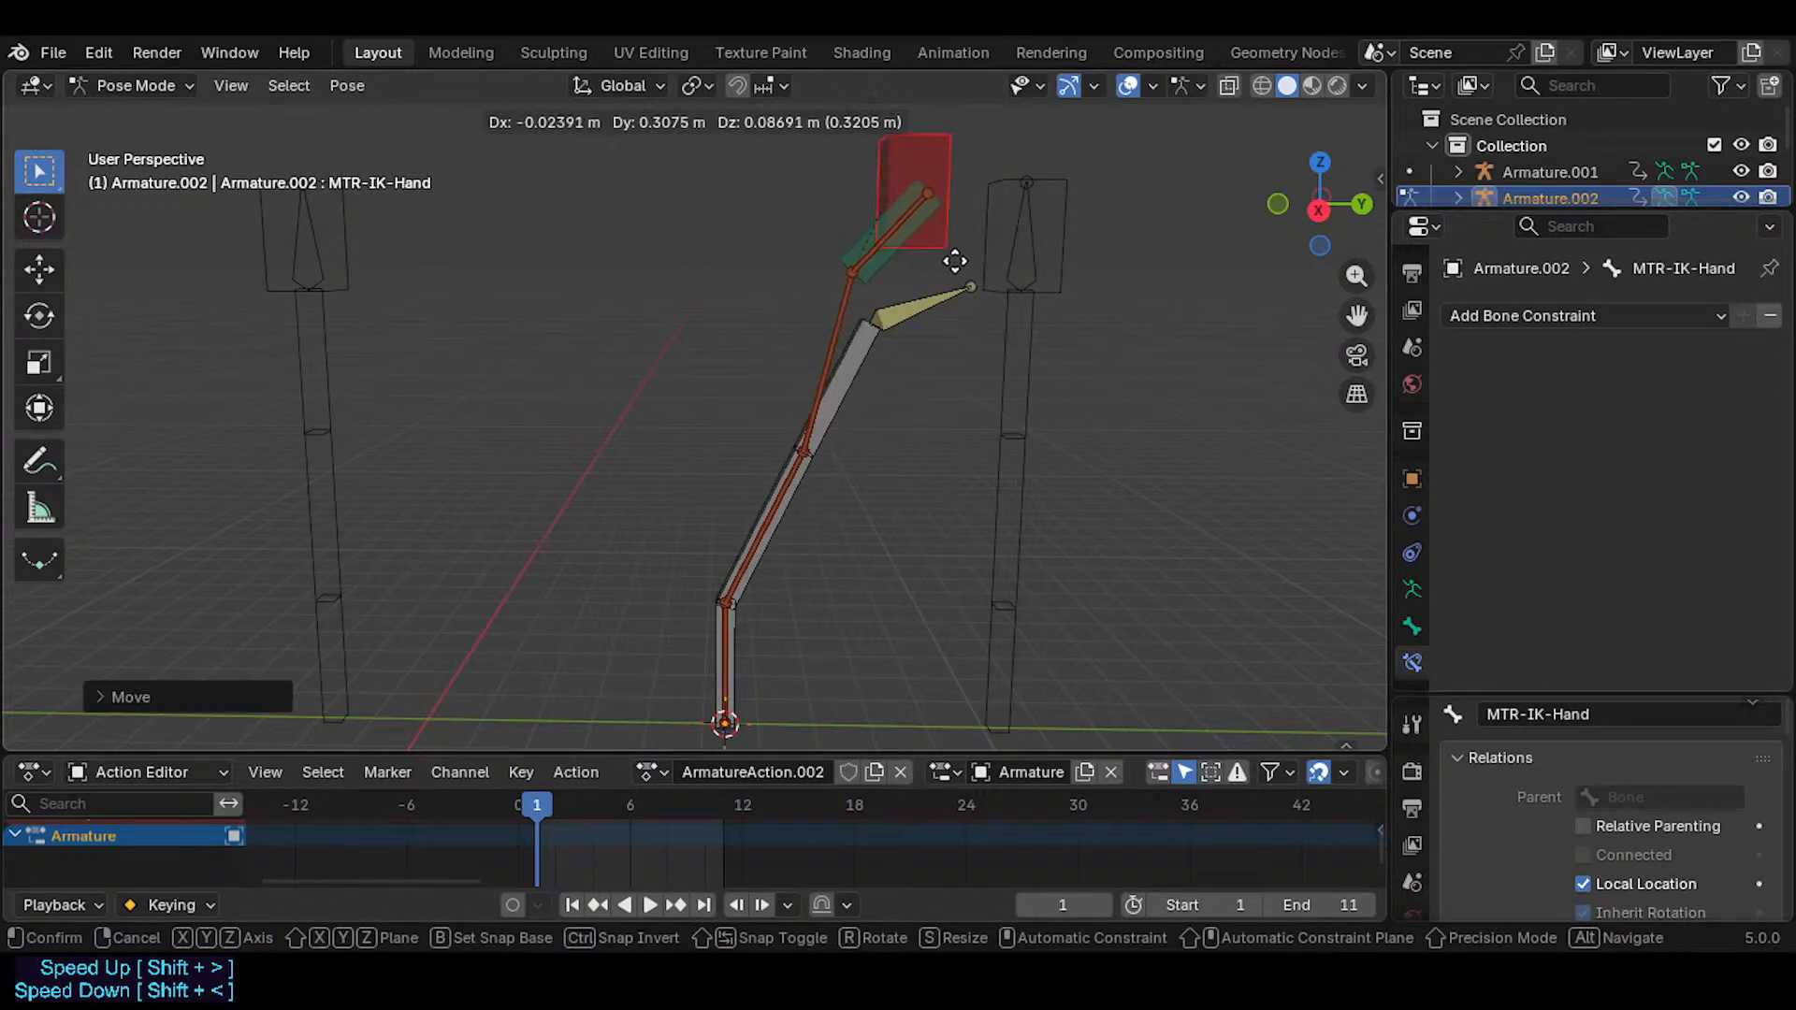
left_click(954, 265)
- Clear the location of all bones and move MTR-IK-Hand toward positive Y and up
key("a")
key("alt+g")
left_click(755, 242)
key("g")
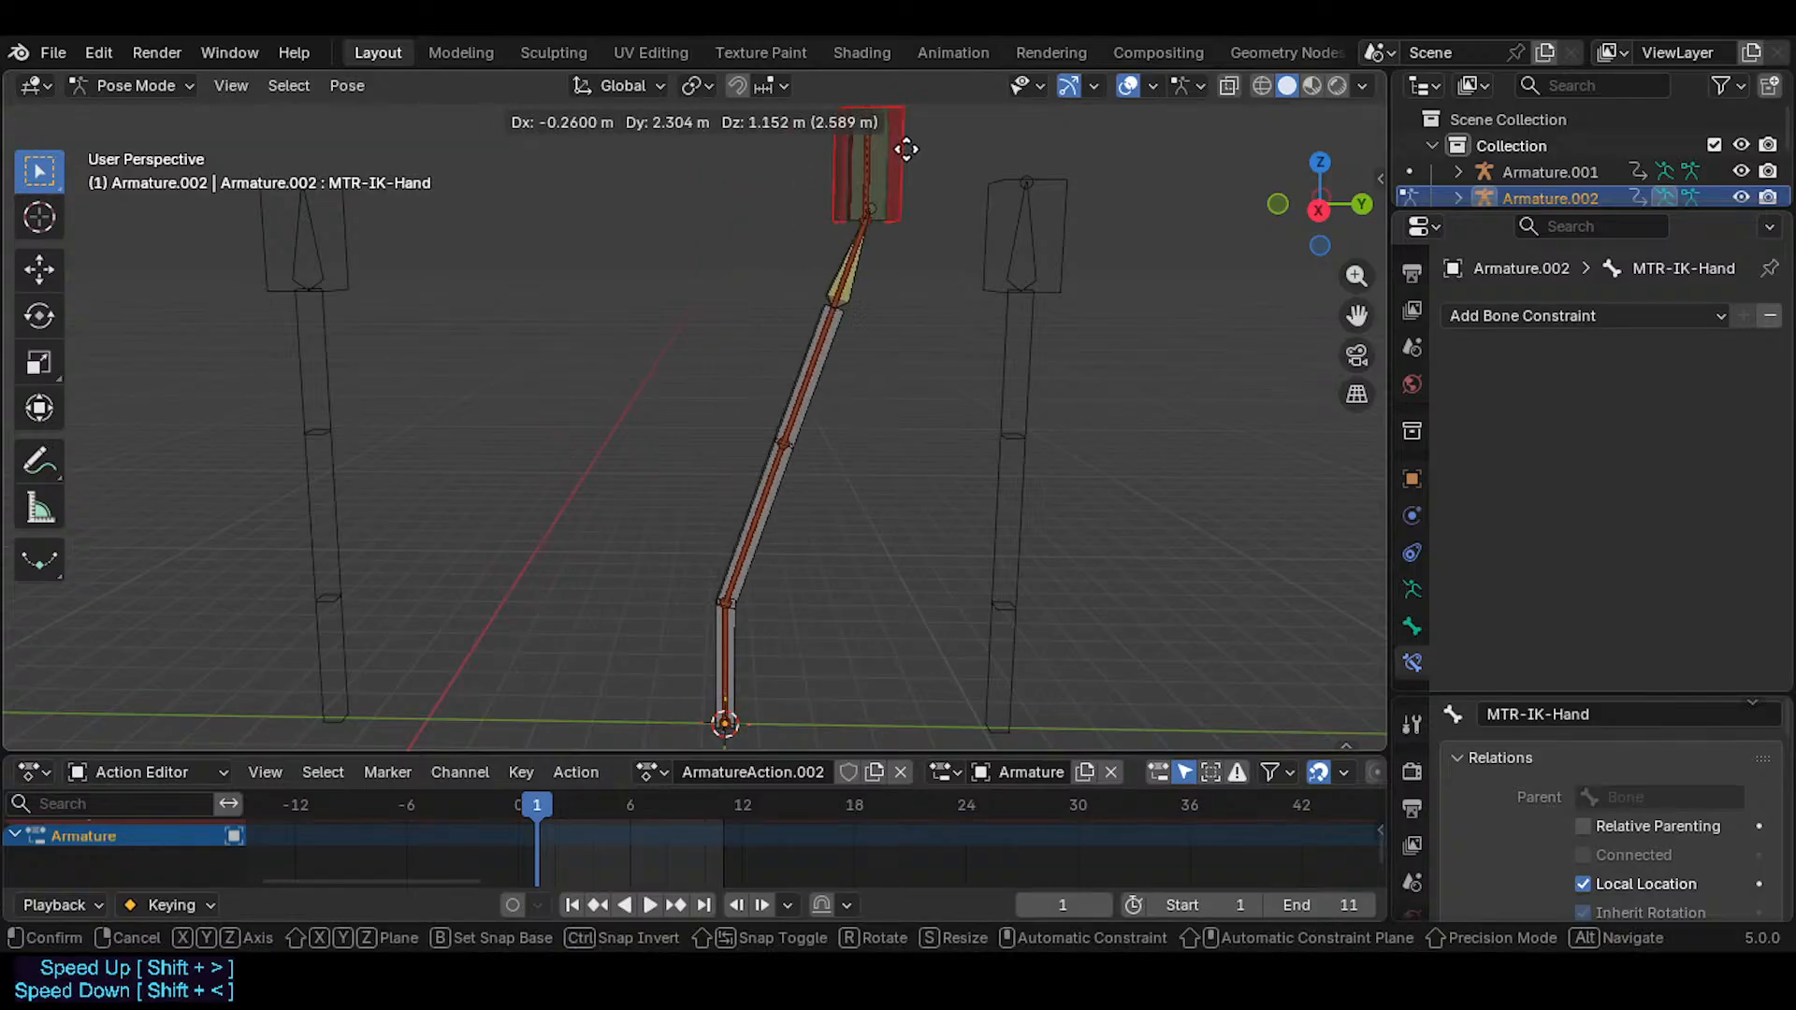
left_click(956, 200)
- Try moving TWK-Hand away from MTR-IK-Hand and cancel the move
left_click(944, 199)
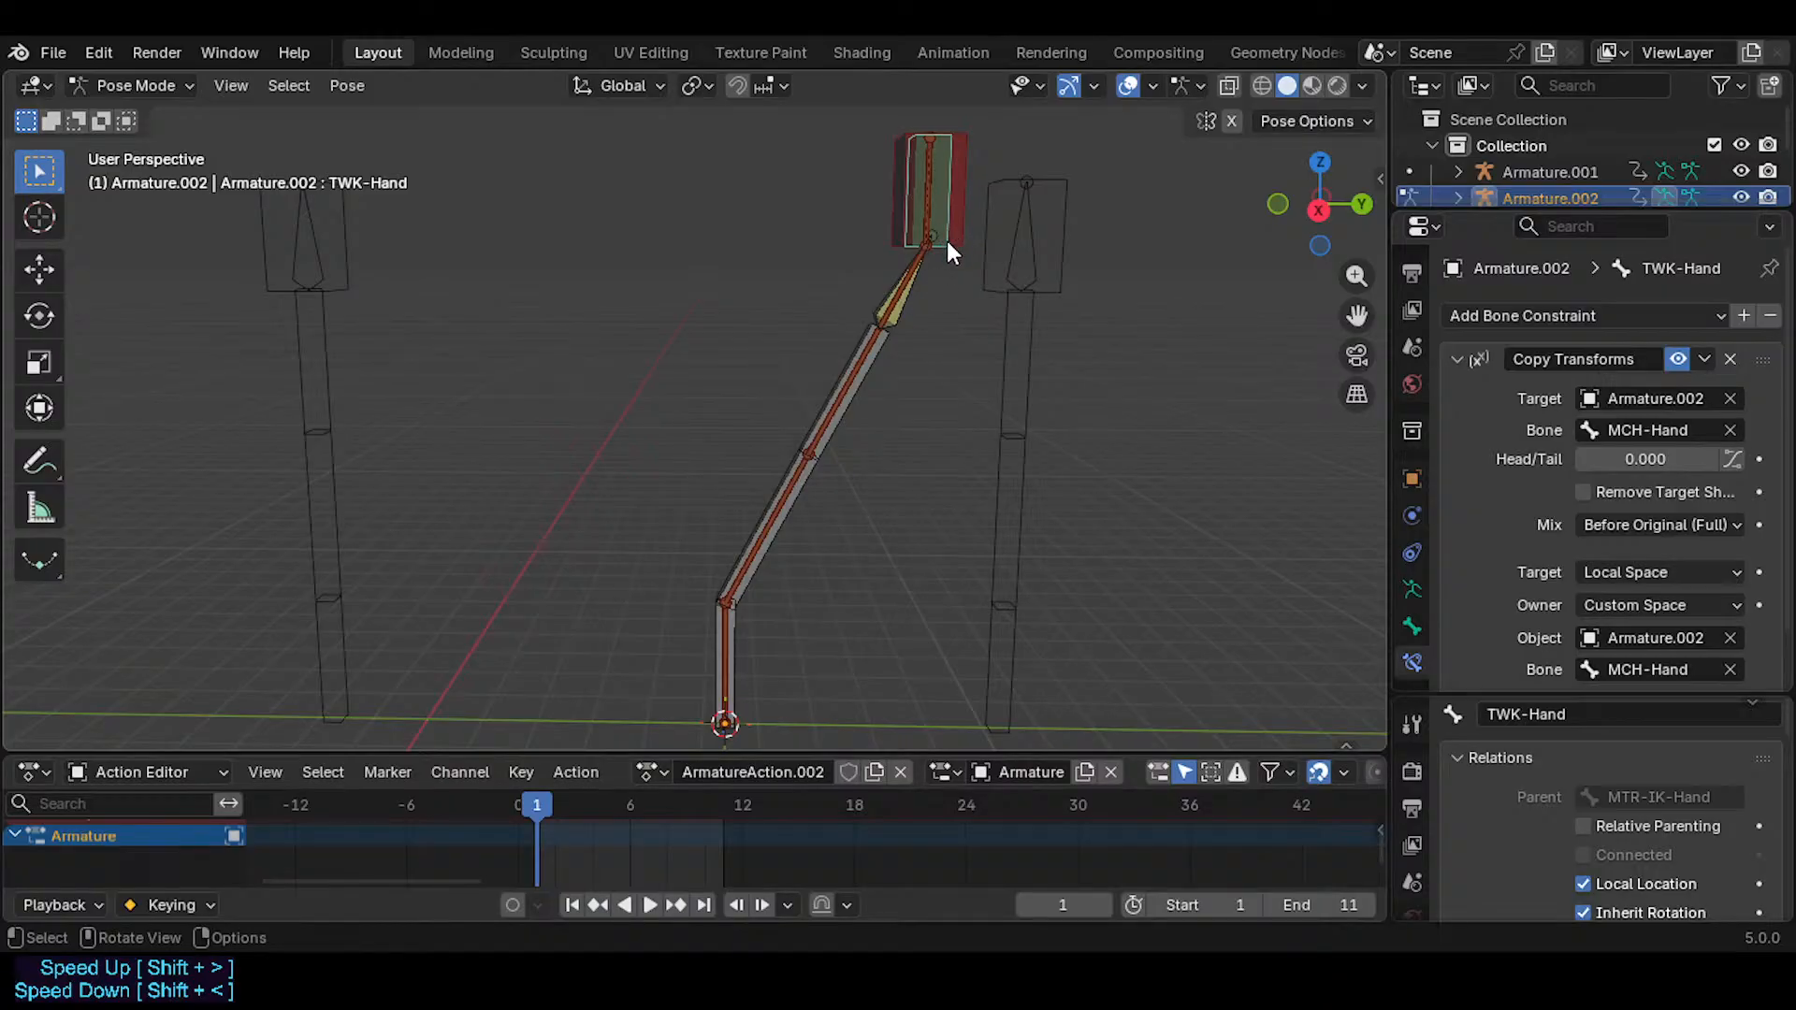
left_click(947, 240)
left_click(946, 240)
key("g")
right_click(938, 301)
- Parent TWK-Hand to MCH-Hand with Keep Offset and remove its Copy Transforms constraint in Pose Mode
left_click(907, 320)
key("Tab")
key("ctrl+p")
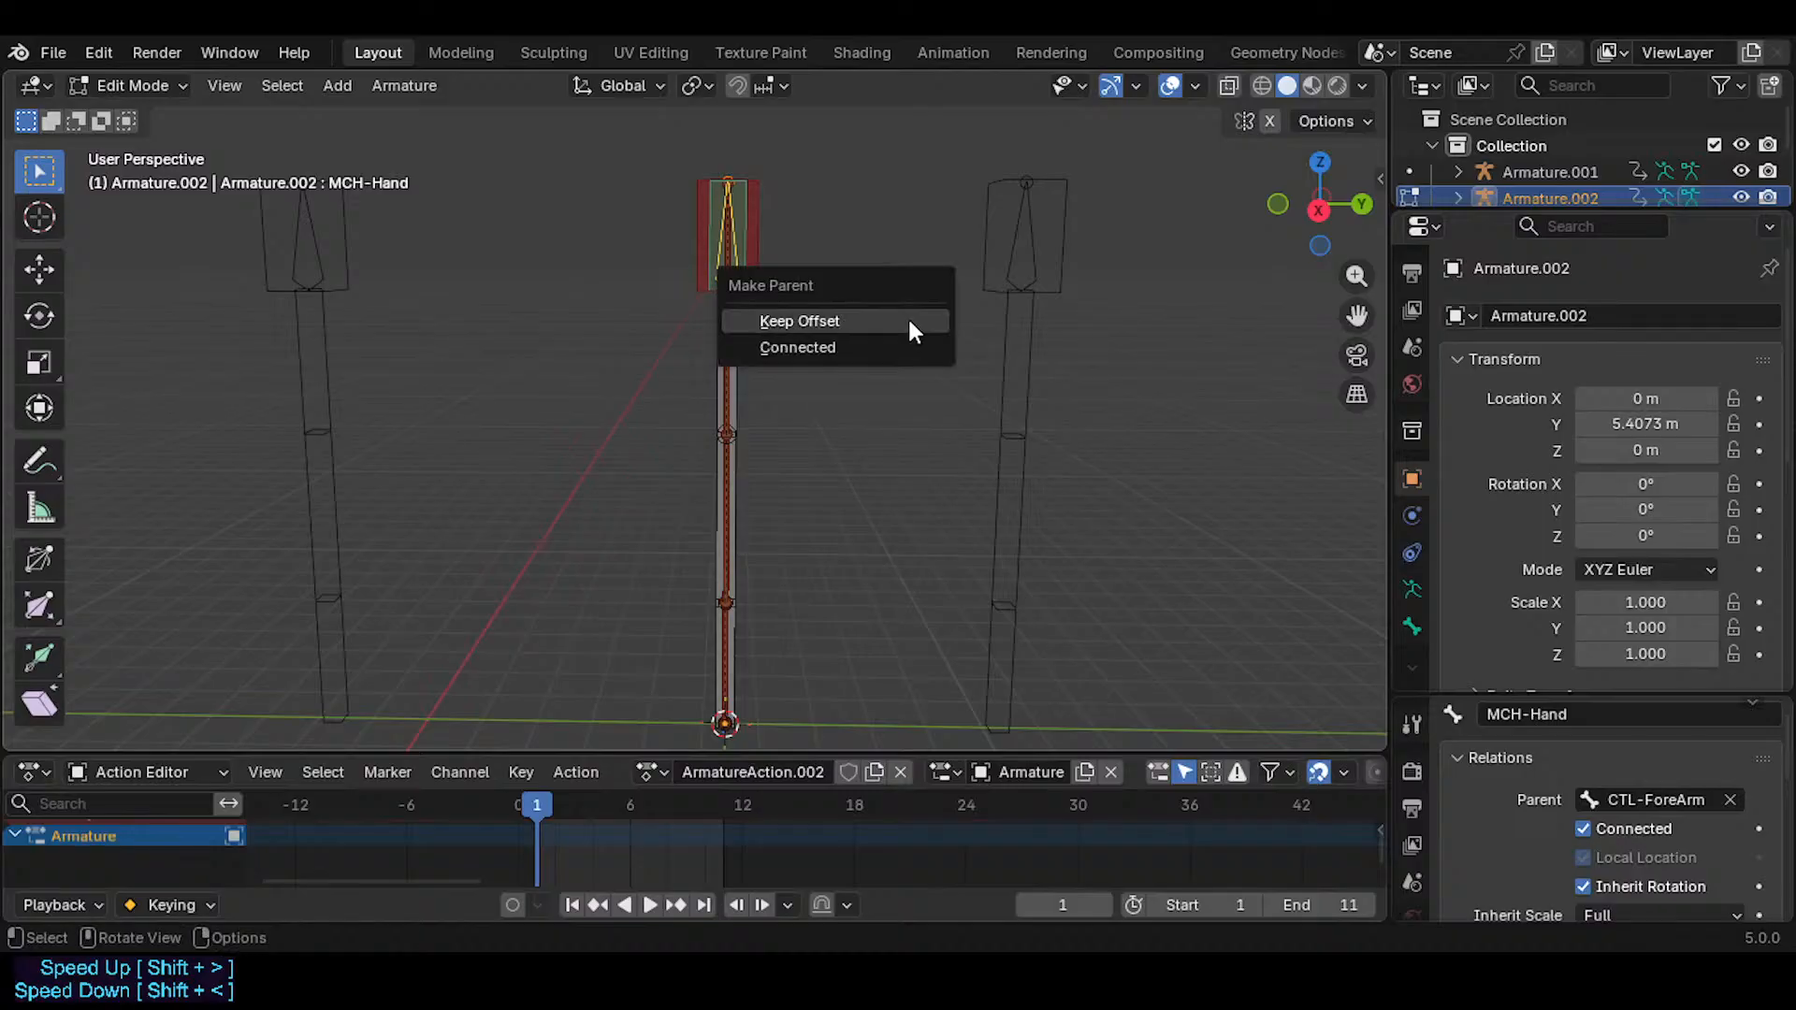
left_click(907, 320)
key("Tab")
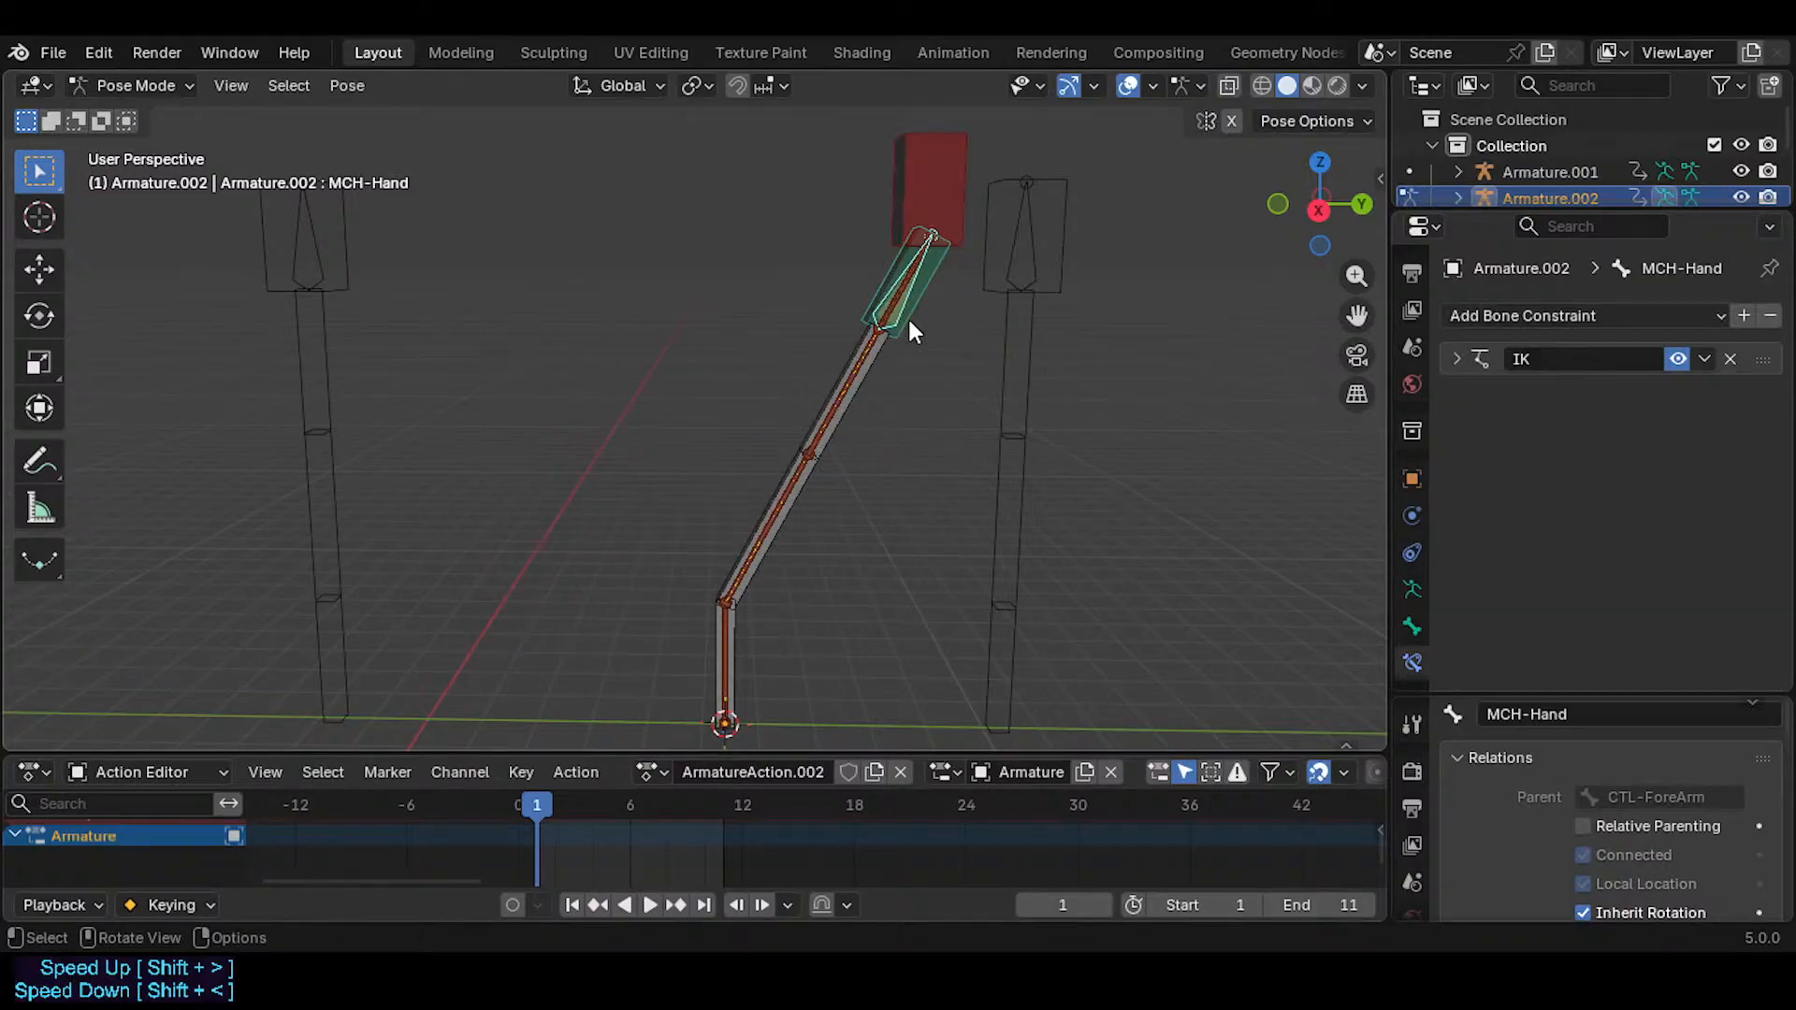
left_click(966, 258)
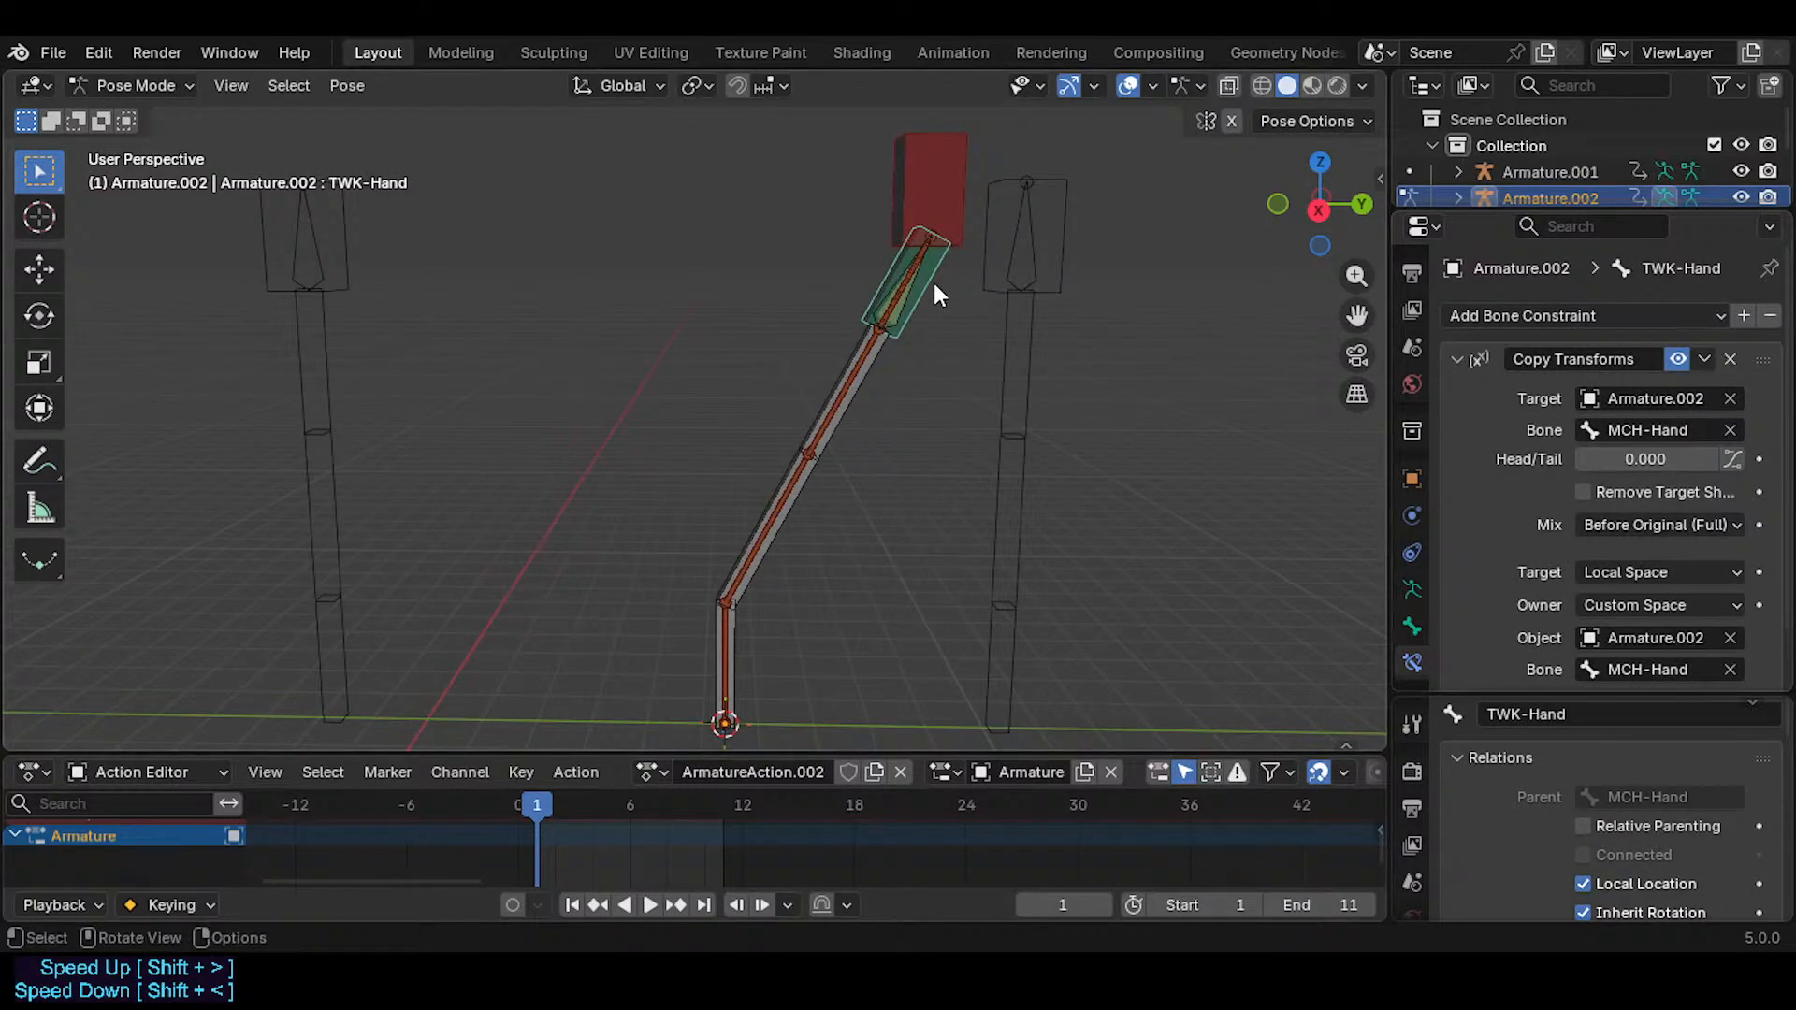
left_click(1729, 359)
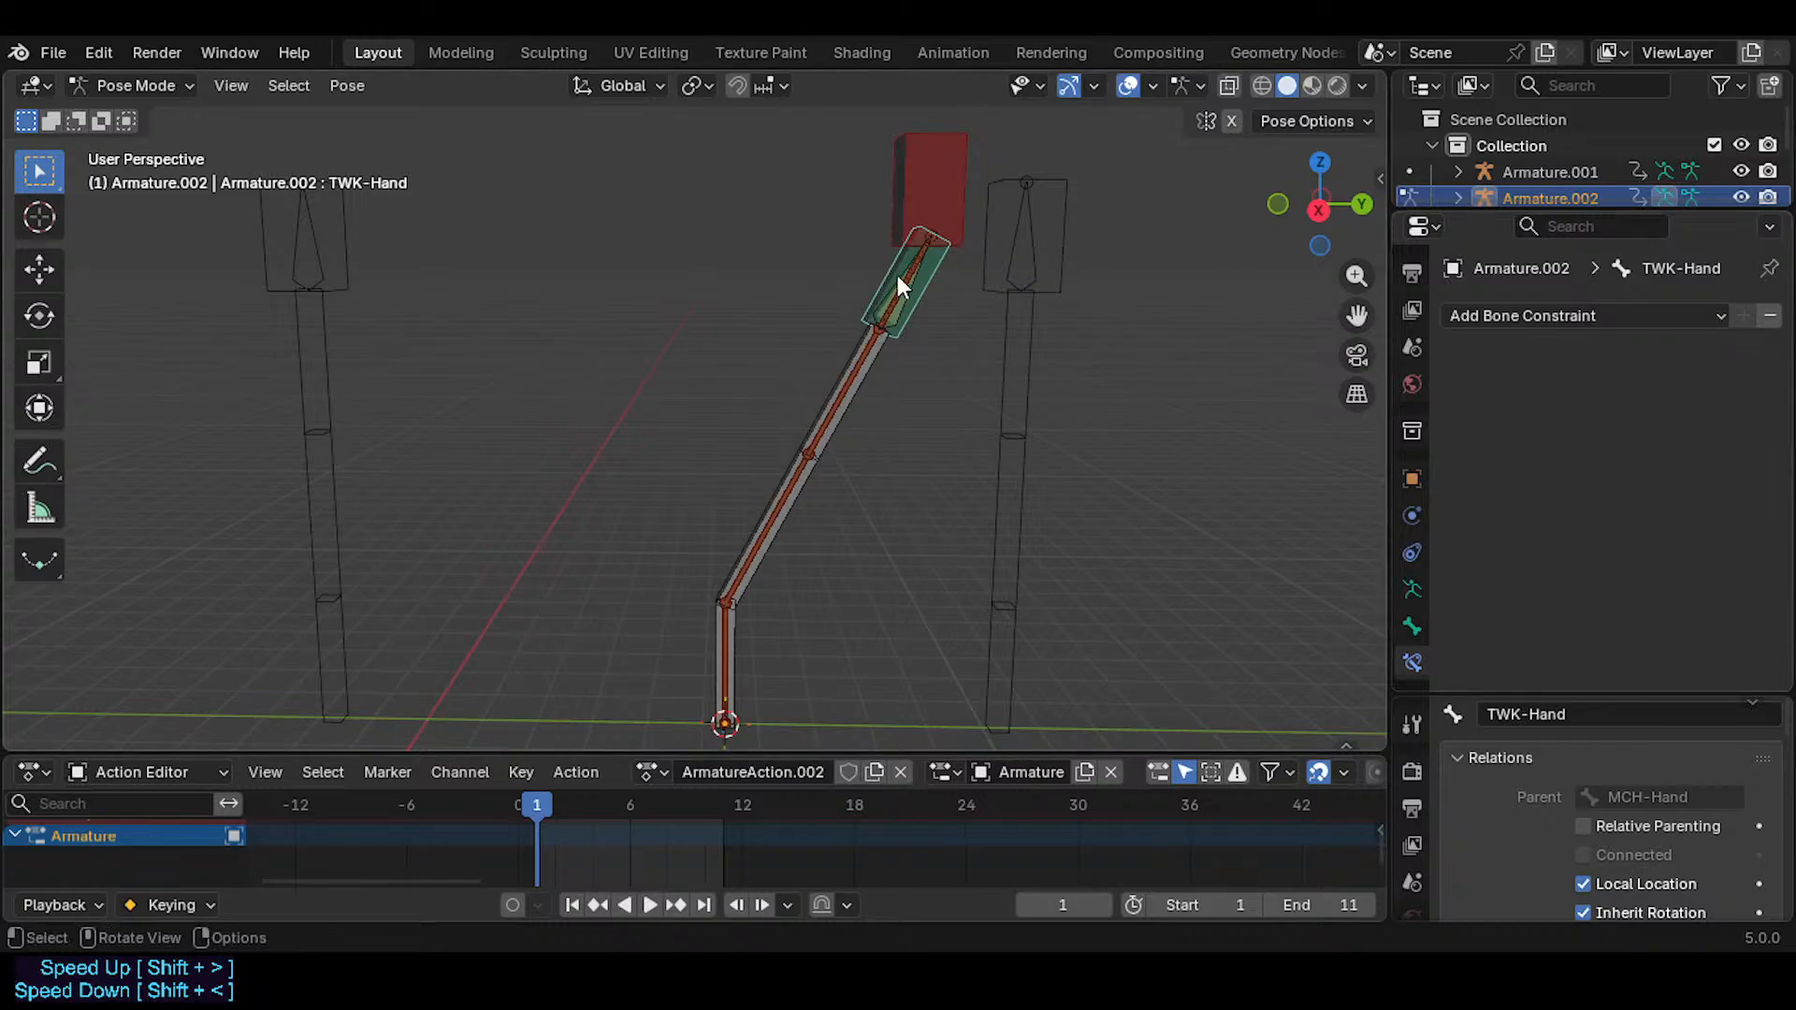
- Try rotating and moving TWK-Hand independently of MCH-Hand, cancelling each transform
left_click(911, 300)
left_click(926, 298)
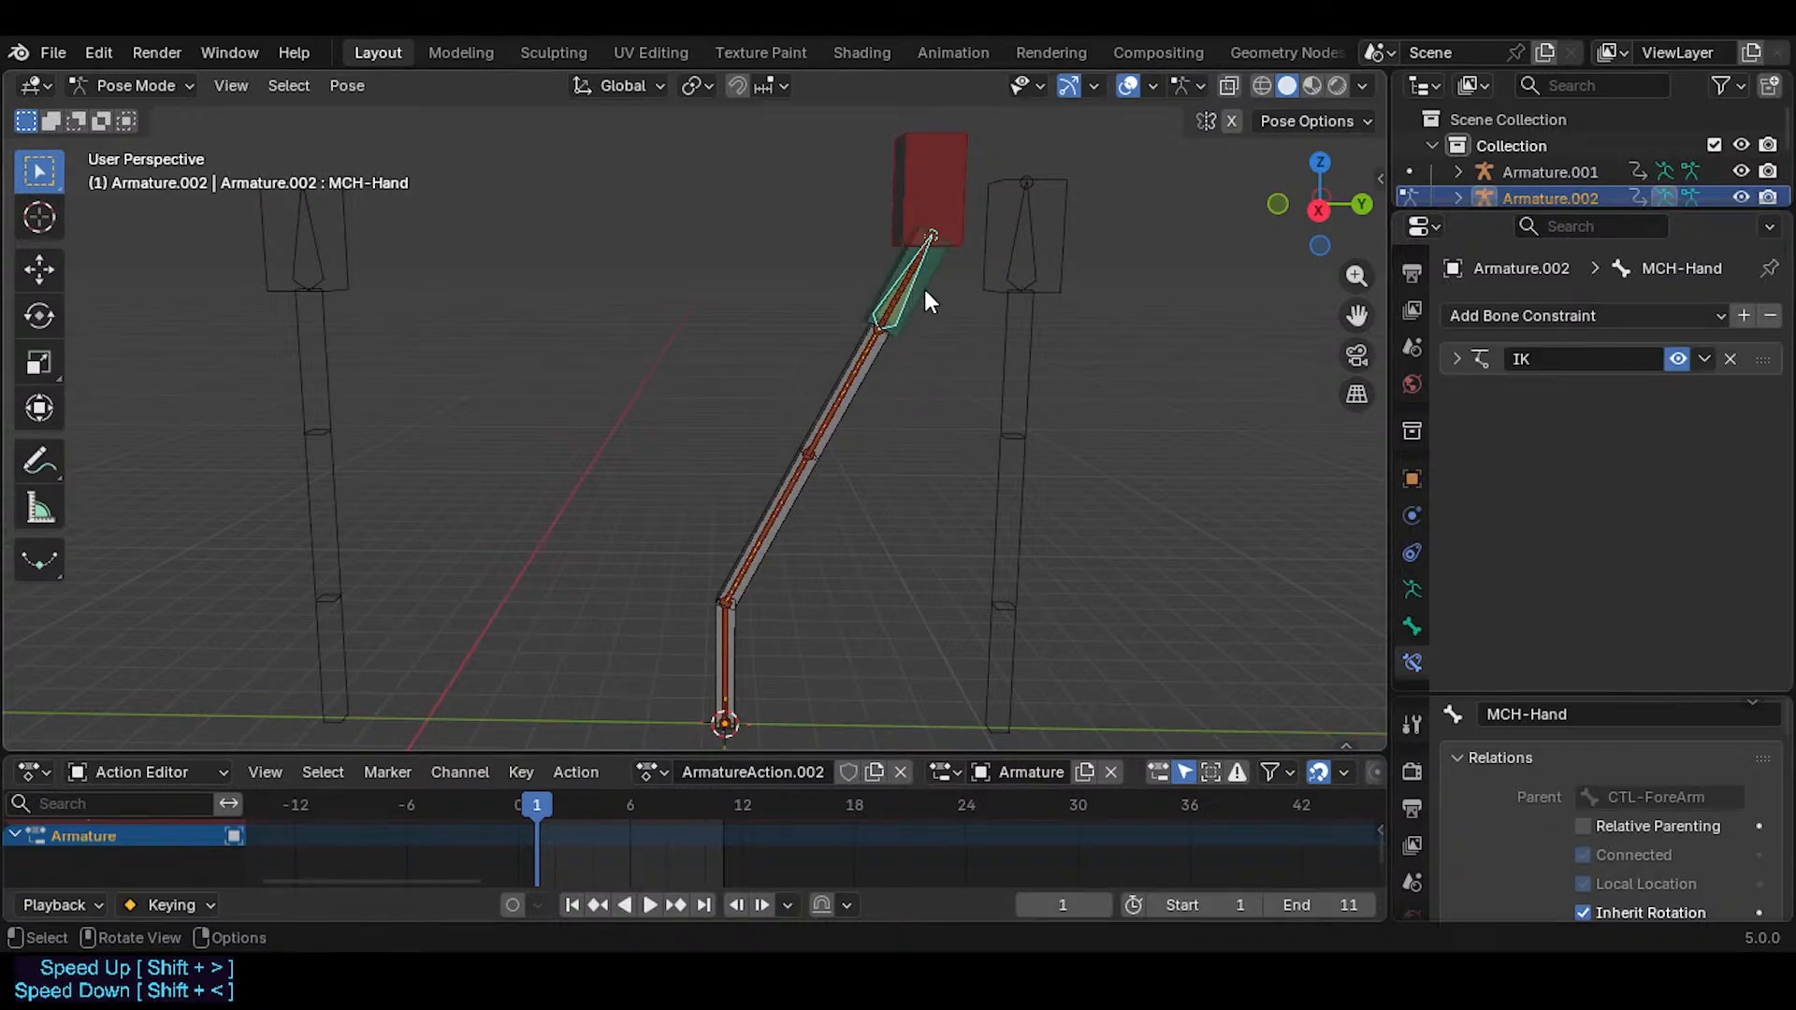
left_click(924, 289)
key("r")
right_click(926, 290)
key("g")
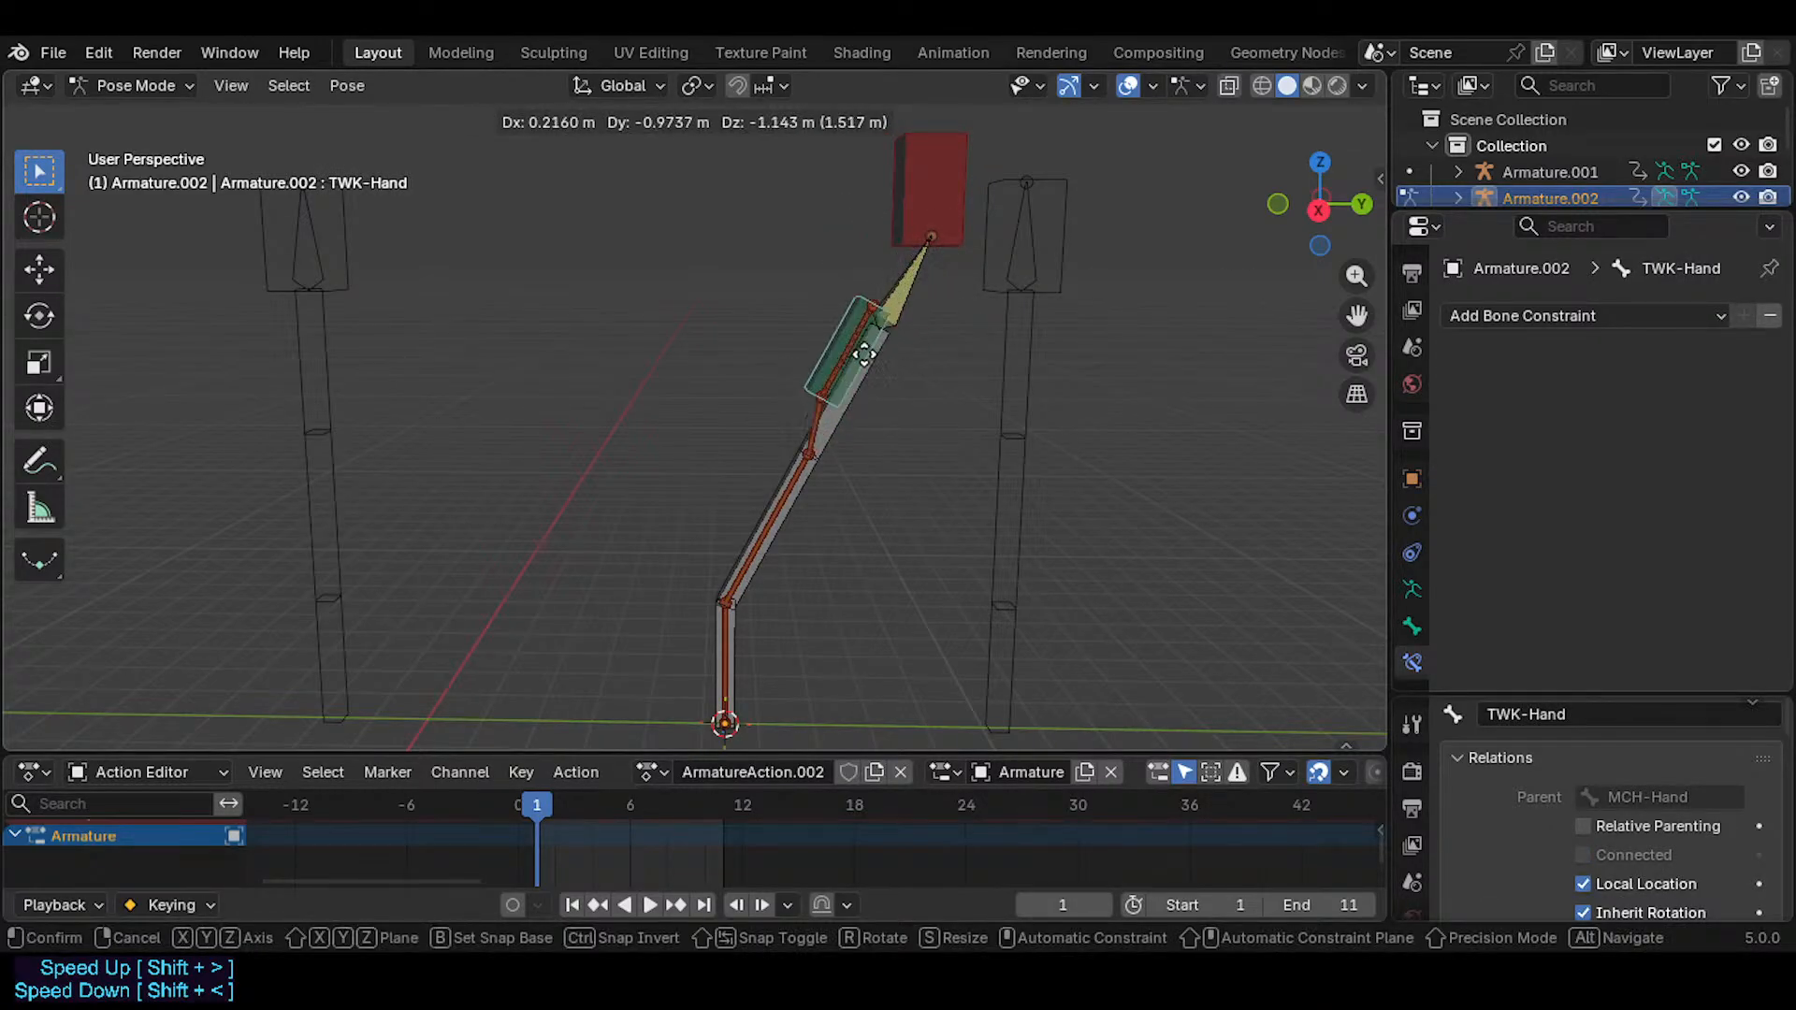
left_click(910, 192)
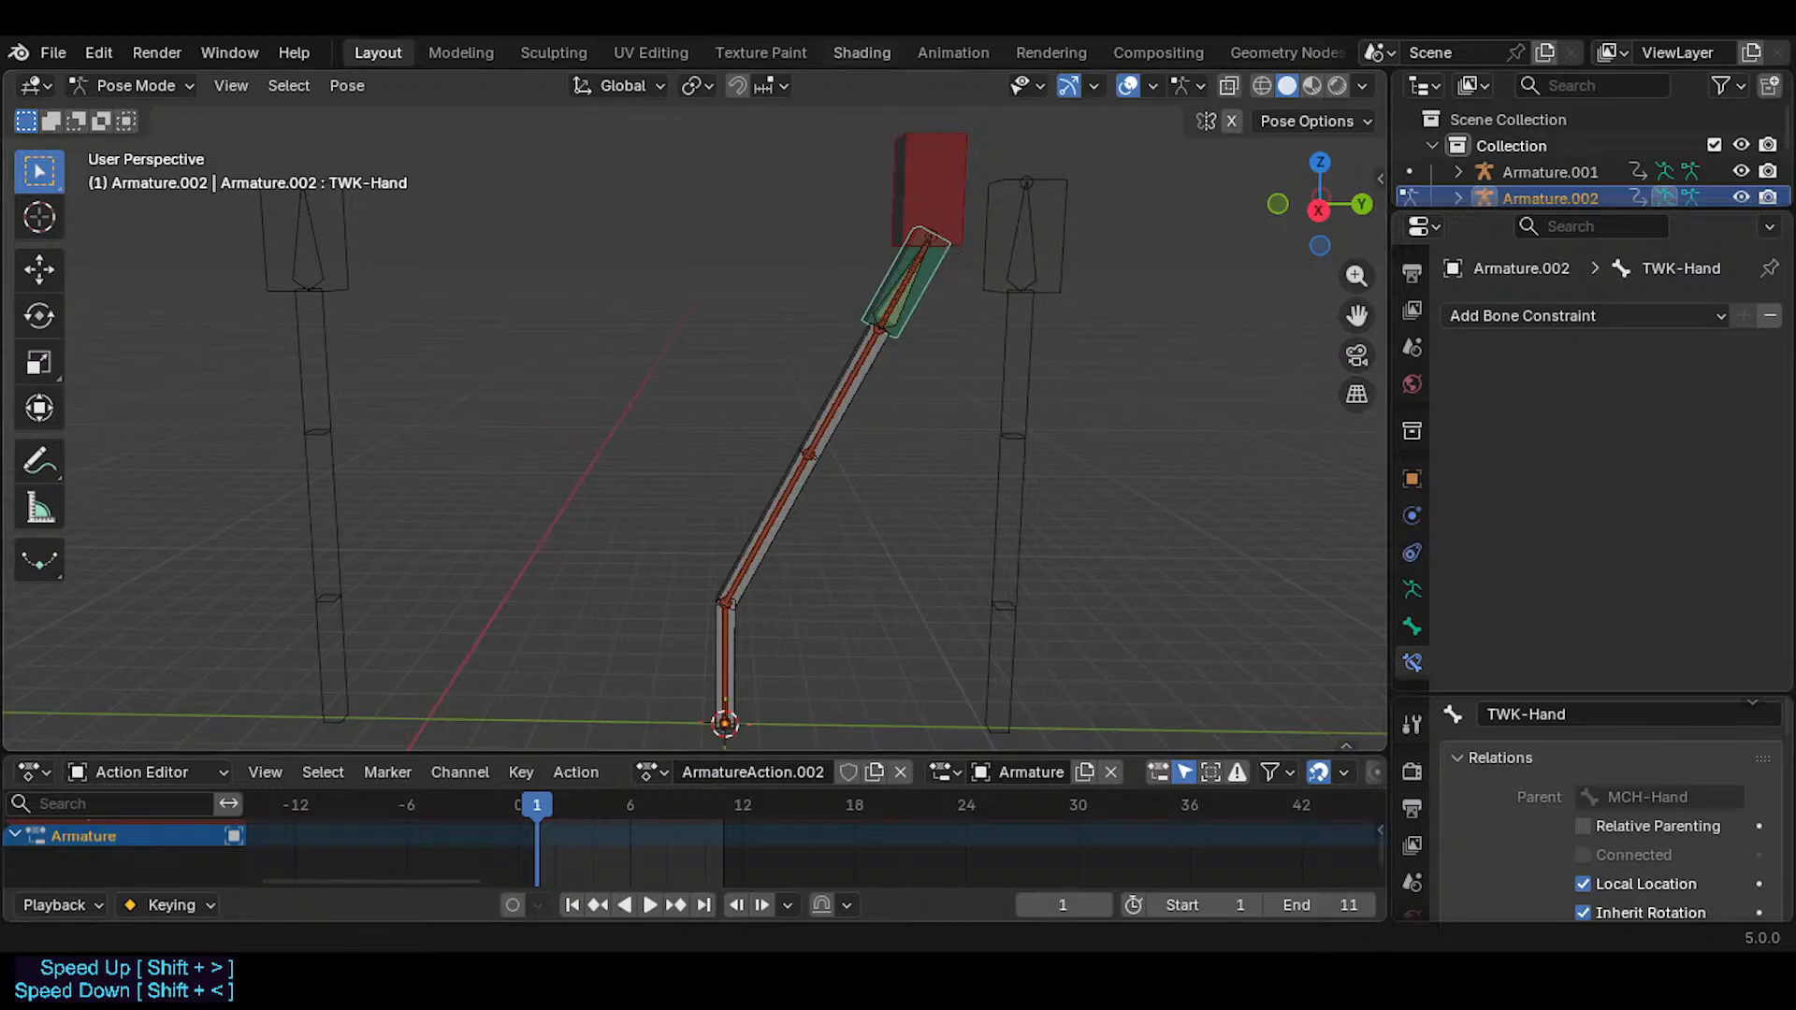
- Save the file and select MTR-IK-Hand
key("ctrl+s")
left_click(926, 187)
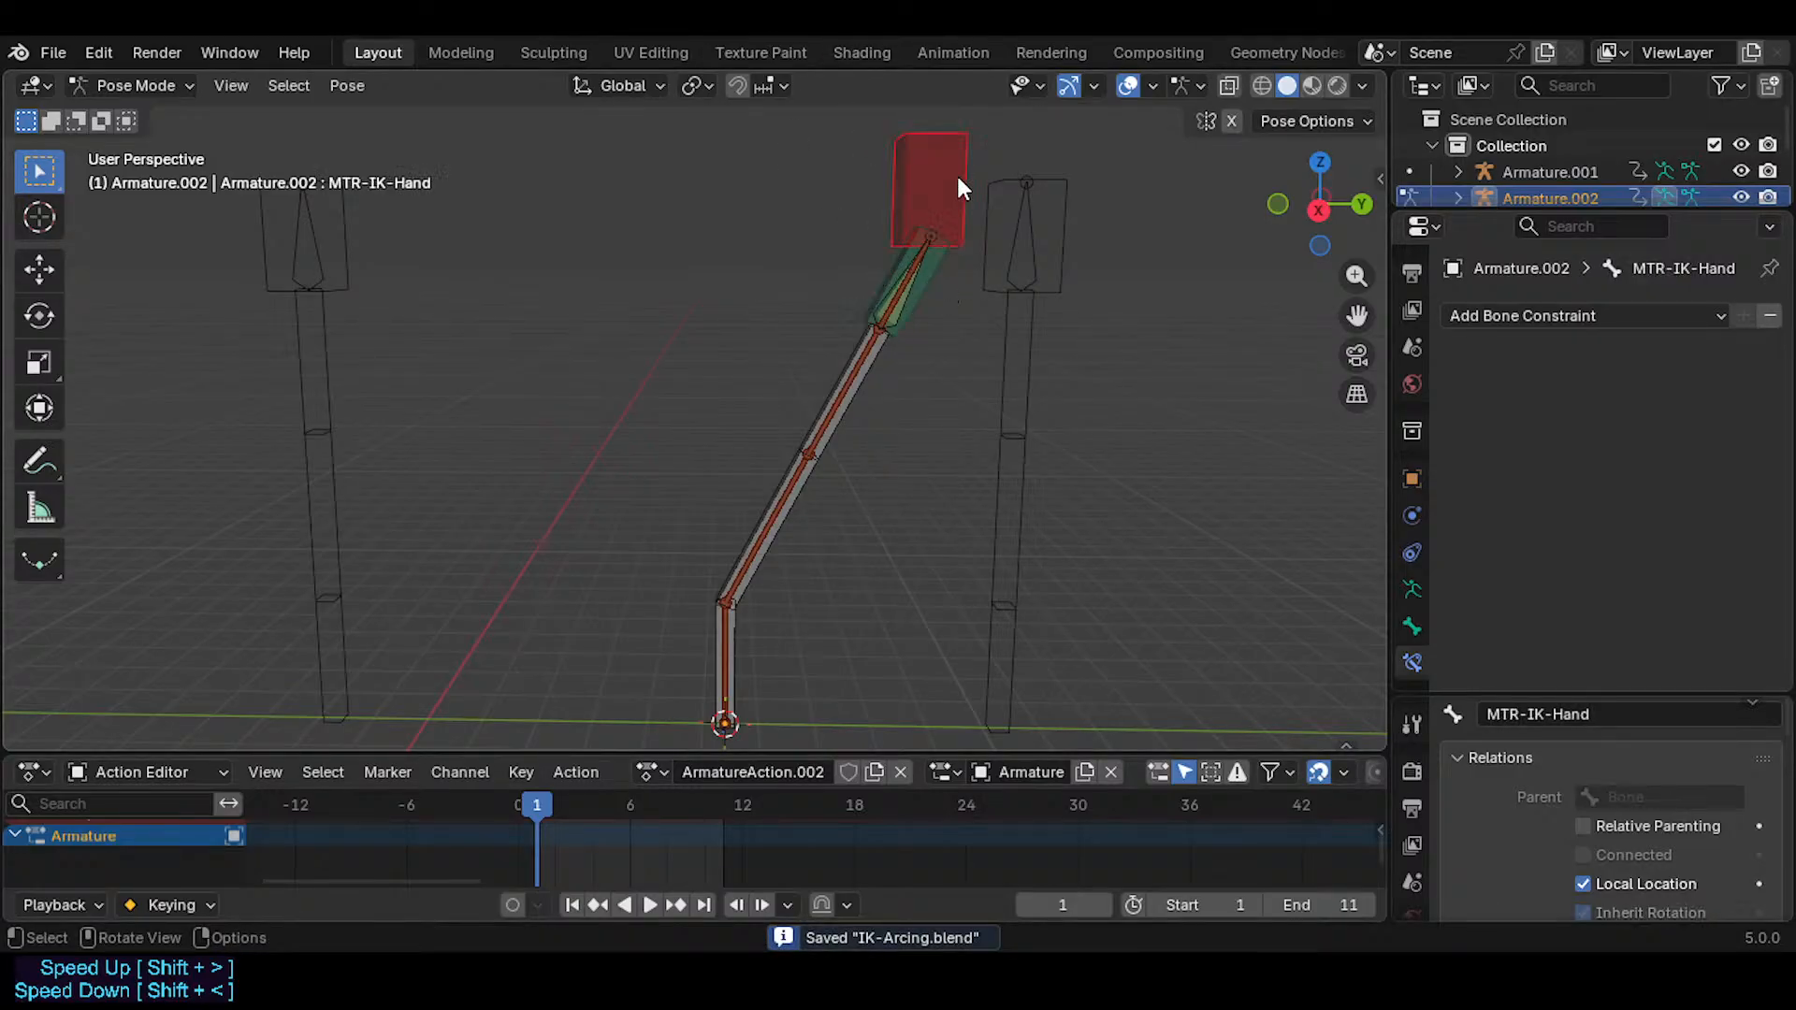
- Add a Copy Rotation constraint to TWK-Hand targeting MTR-IK-Hand and widen the properties area
left_click(934, 272)
key("shift+ctrl+c")
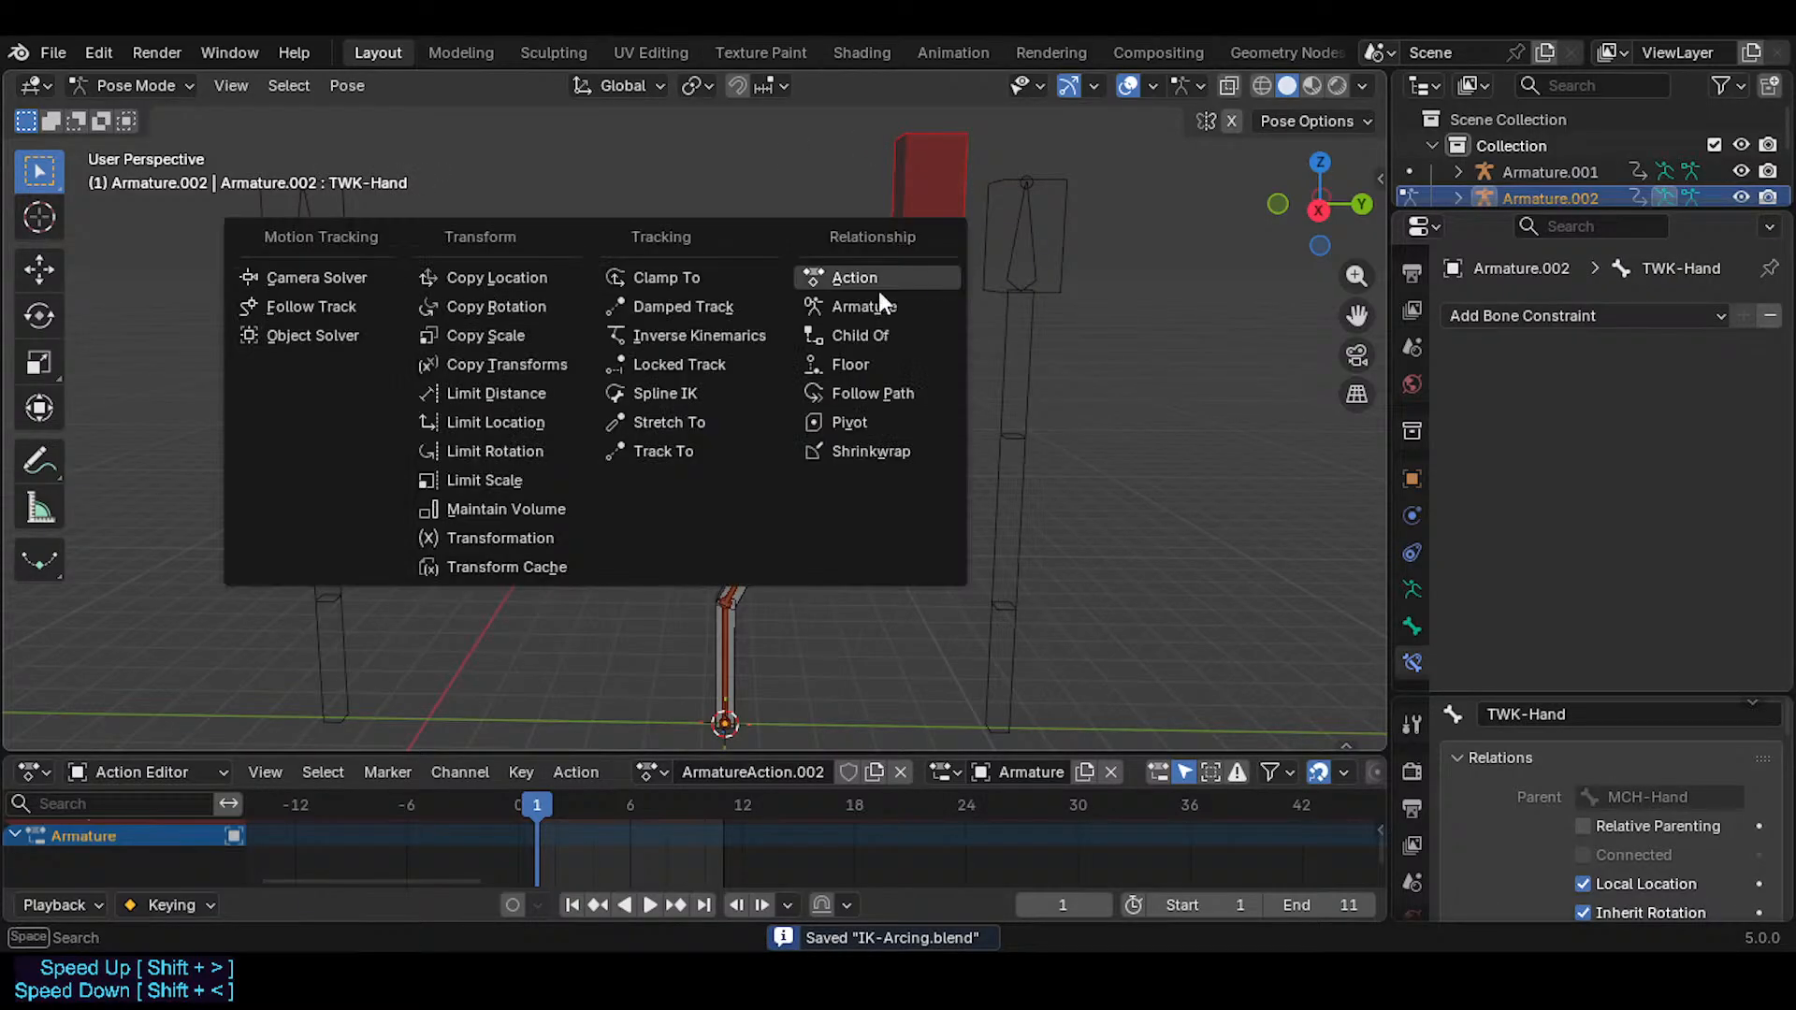
key("Escape")
key("shift+ctrl+c")
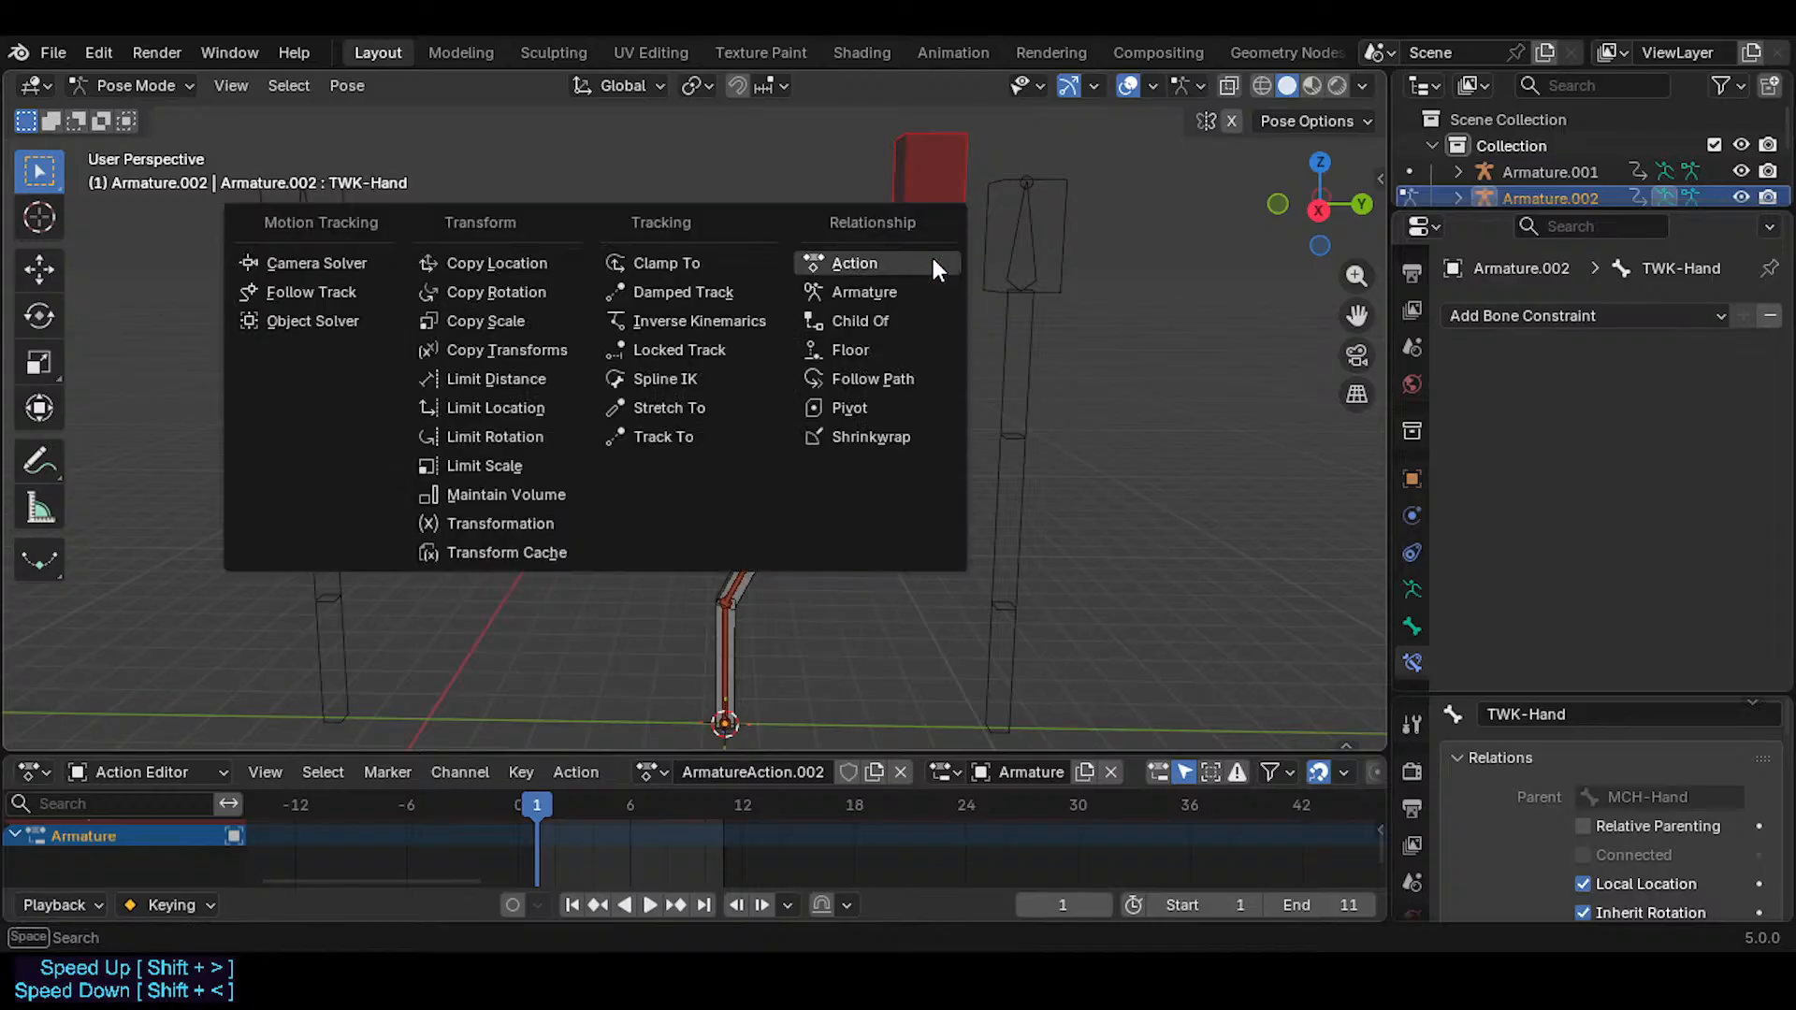
left_click(554, 286)
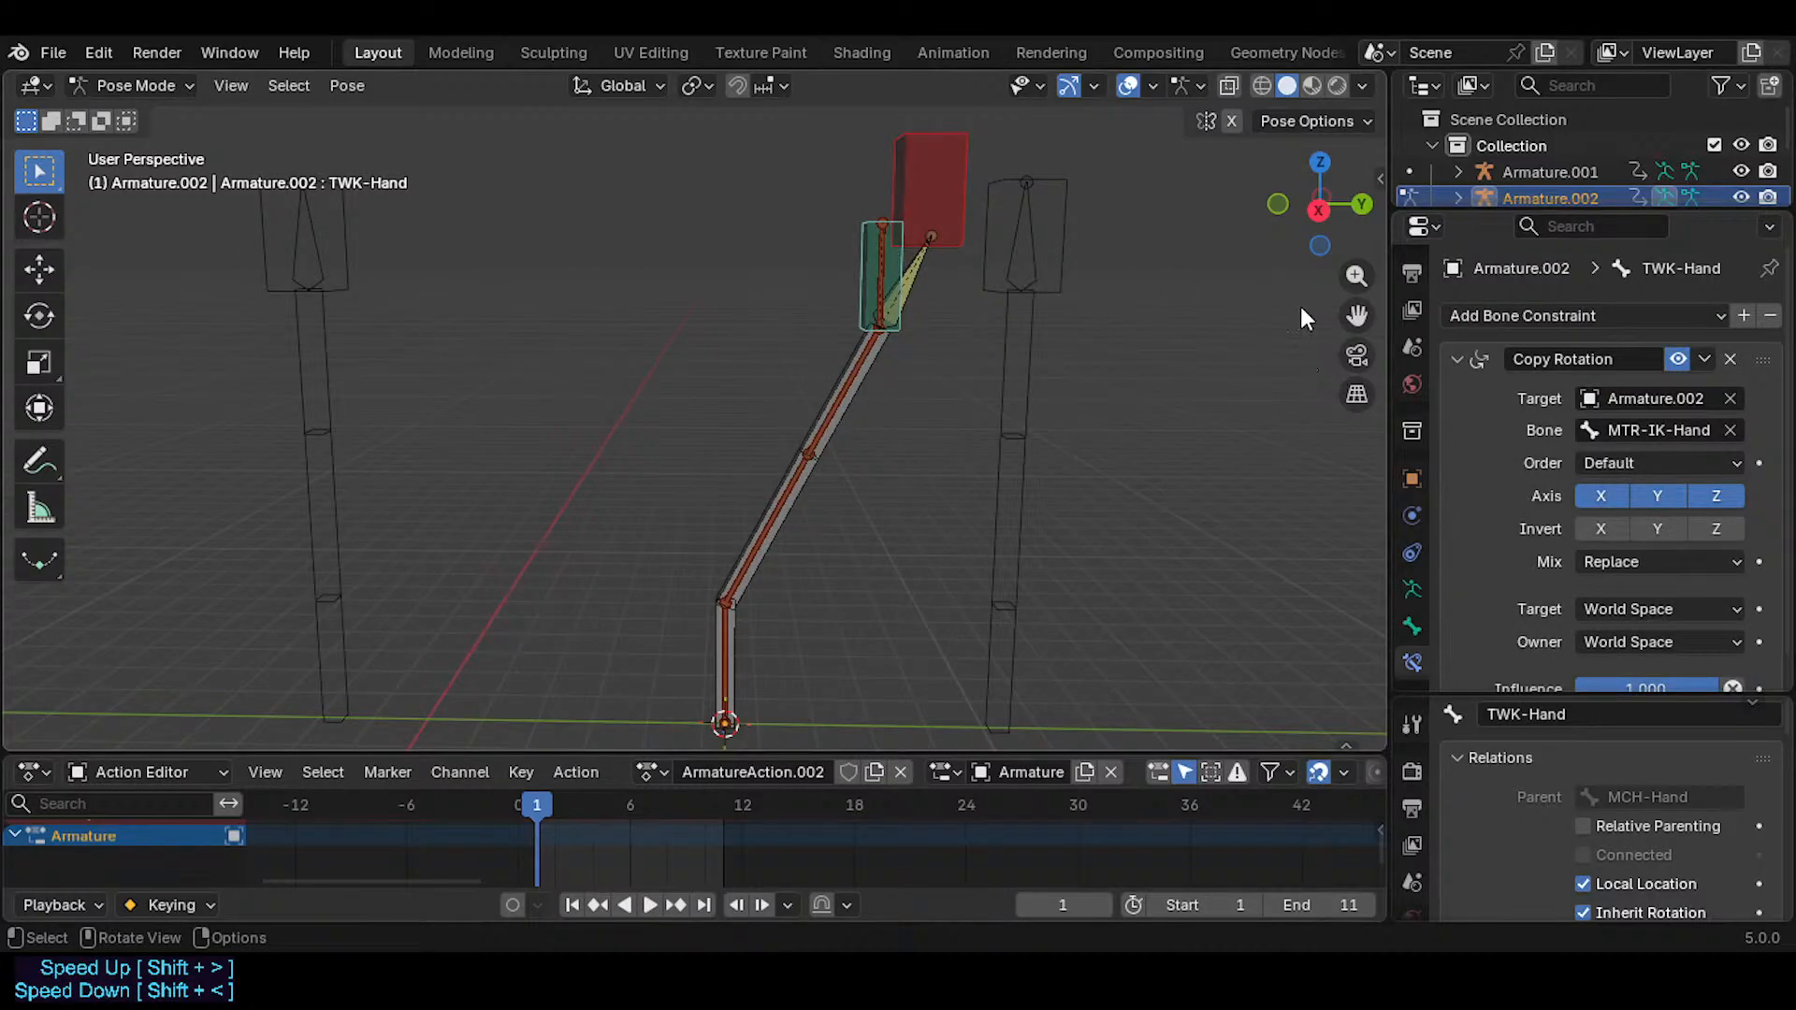
left_click_drag(1388, 328, 1316, 316)
scroll(982, 262, "down", 2)
- Try moving TWK-Hand away from the arm, and rotate and move MTR-IK-Hand to test the Copy Rotation constraint
mouse_move(886, 197)
left_mouse_down()
mouse_move(913, 172)
mouse_move(896, 213)
left_mouse_up()
mouse_move(883, 283)
left_mouse_down()
mouse_move(839, 236)
mouse_move(861, 257)
left_mouse_up()
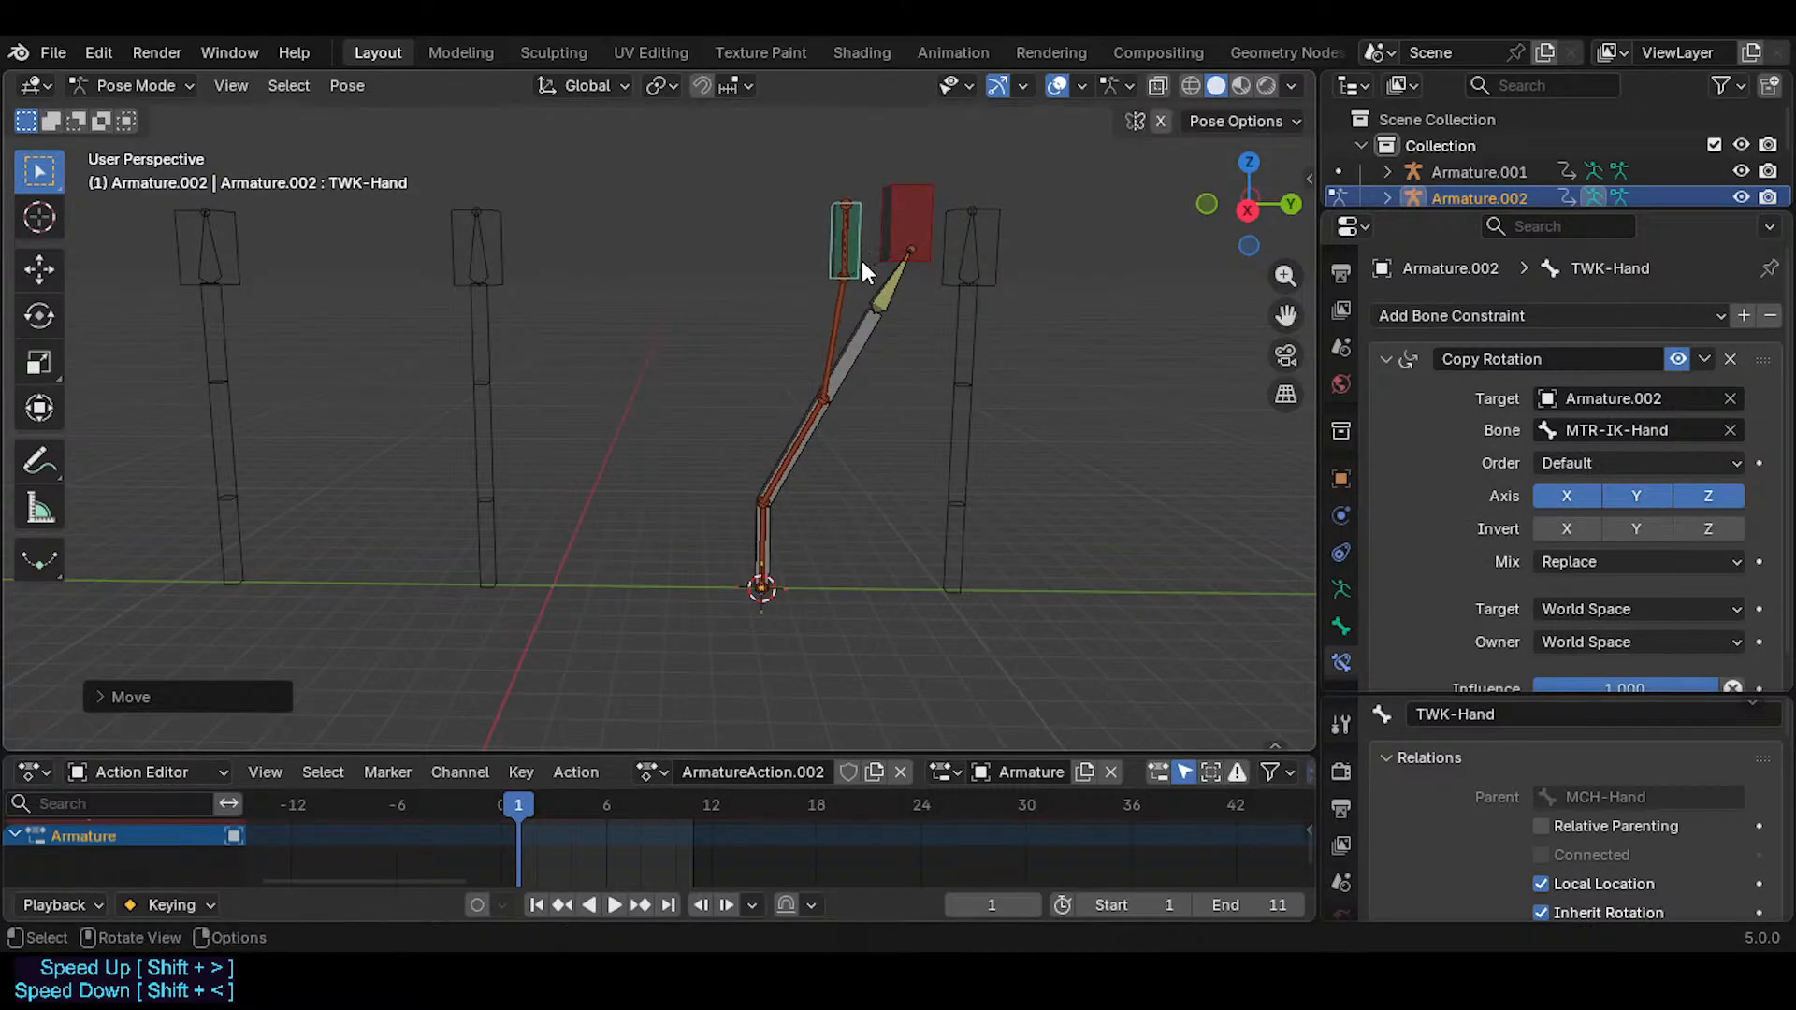
scroll(860, 258, "up", 2)
left_click(950, 171)
key("r")
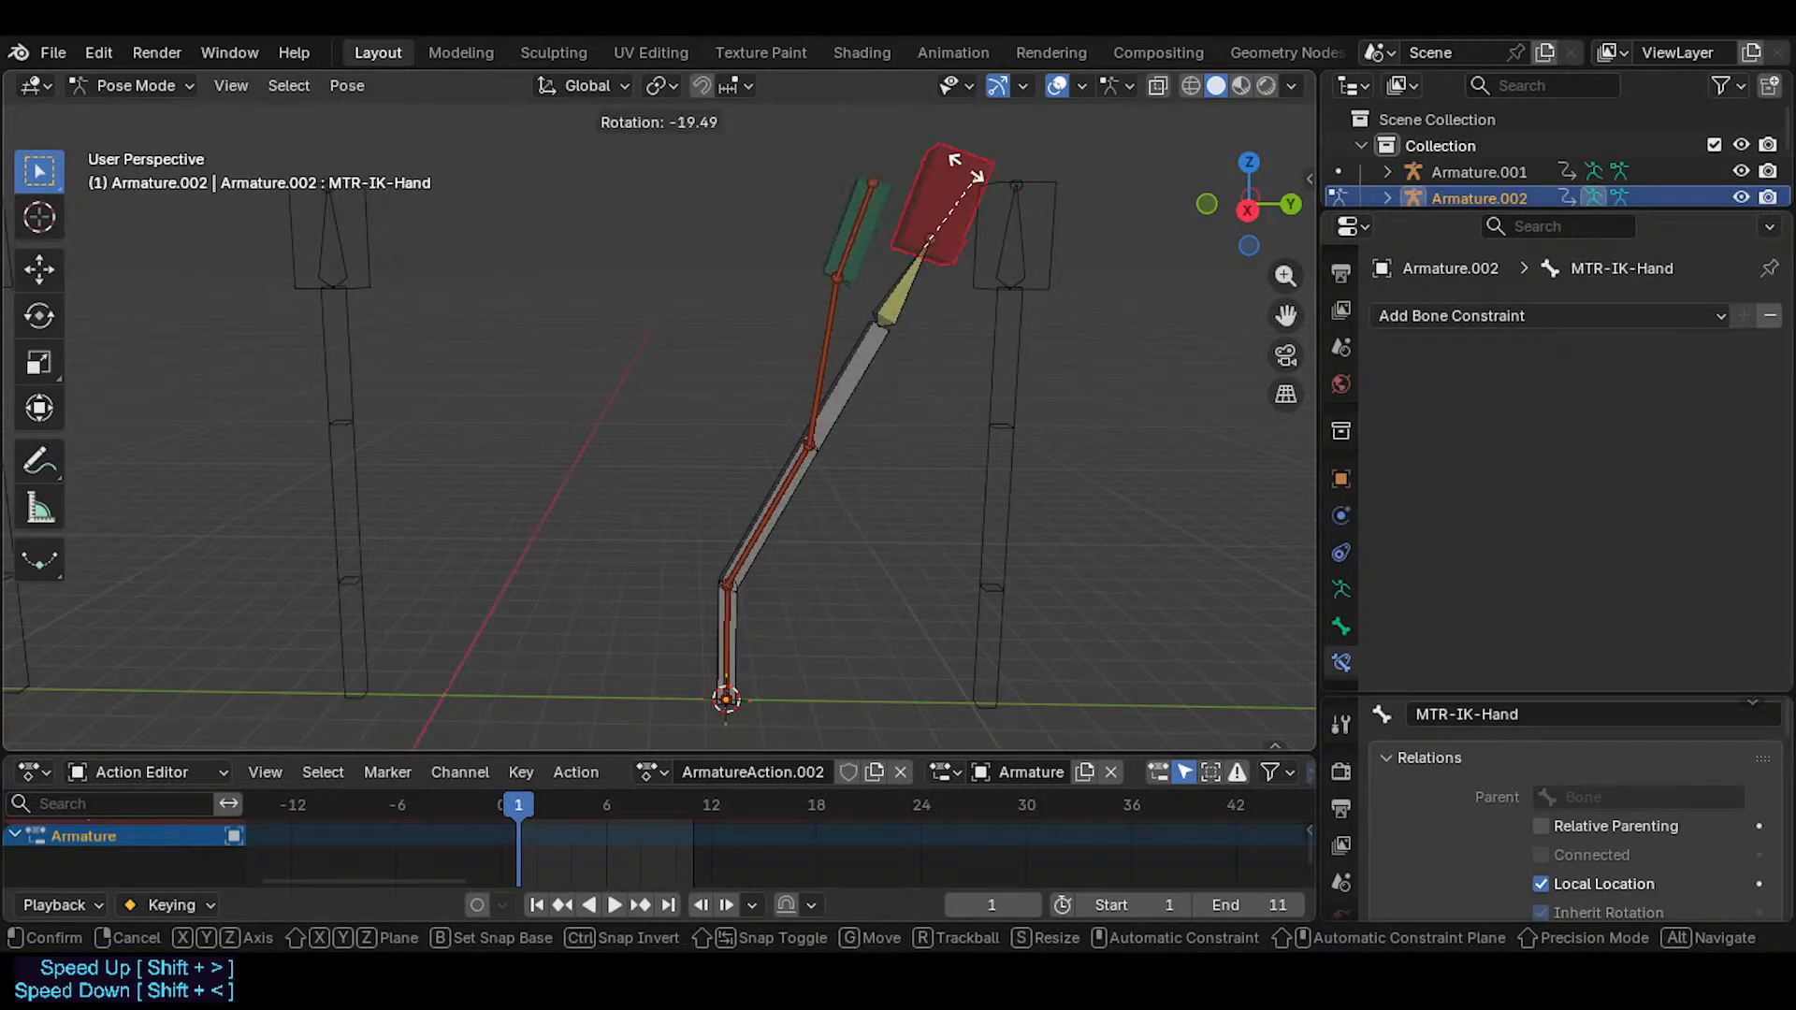
left_click(928, 171)
key("g")
left_click(850, 209)
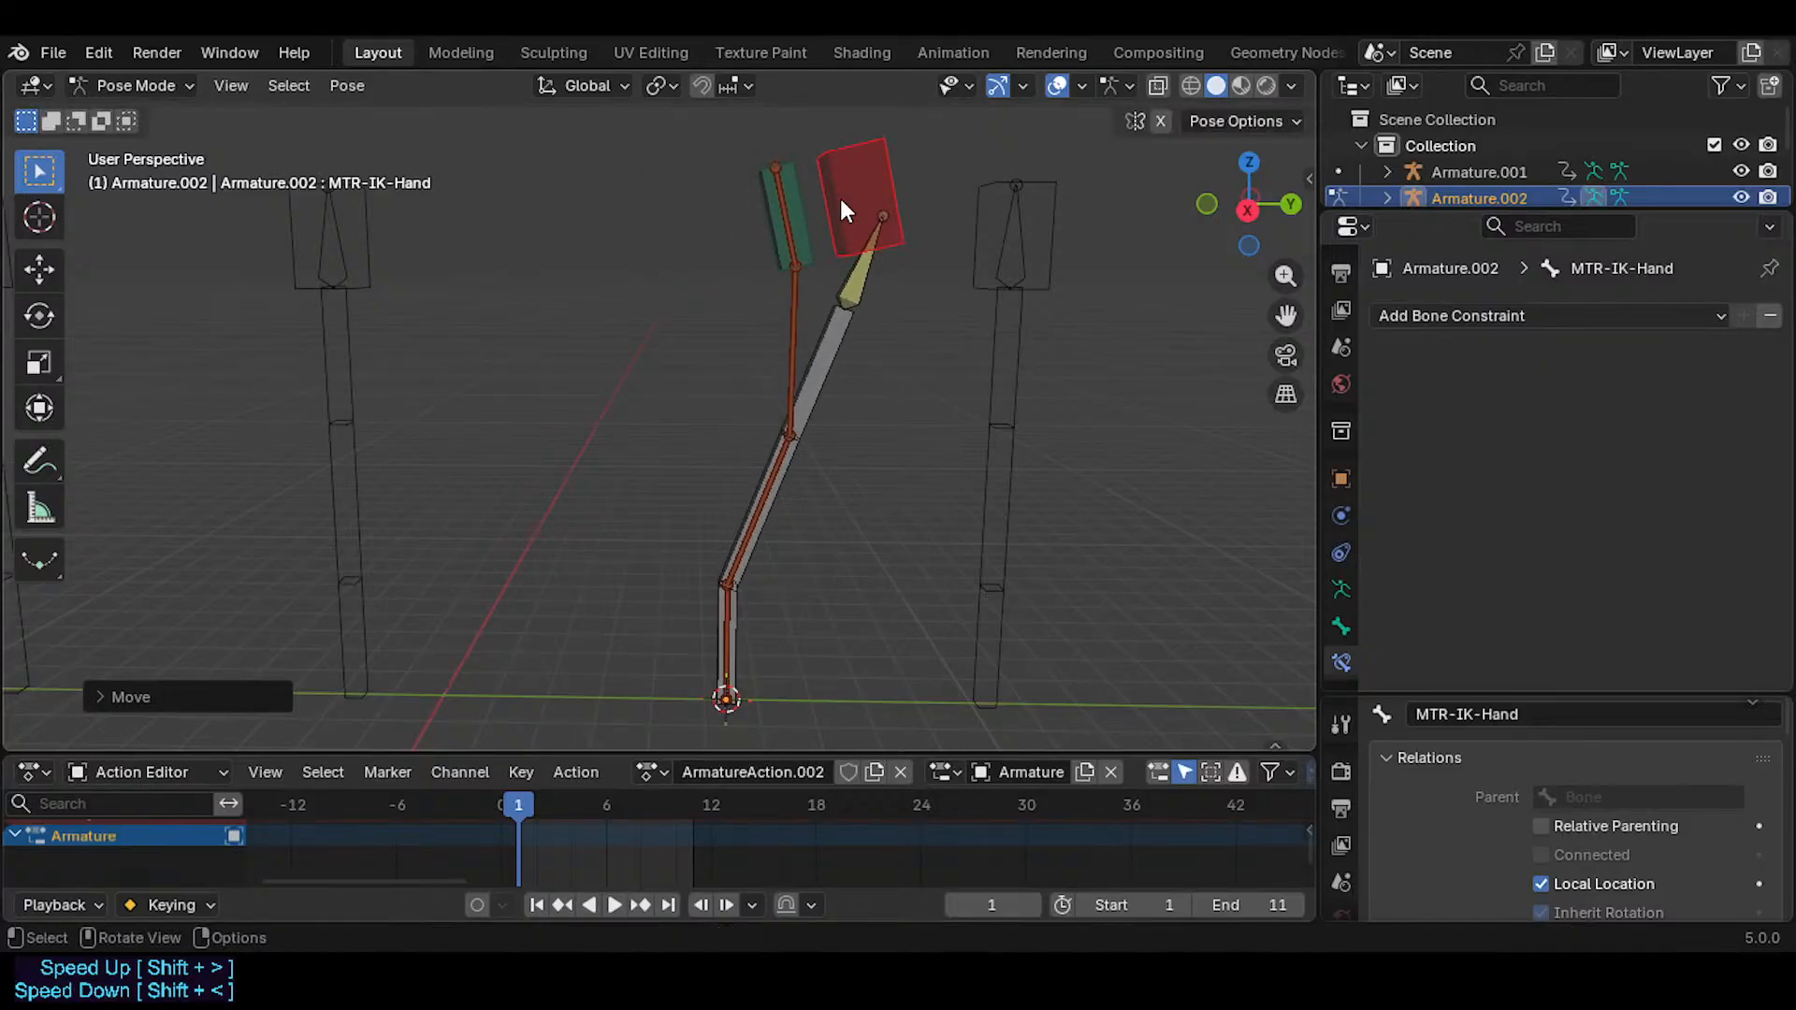
- Rotate and move MTR-IK-Hand again and clear TWK-Hand's location
key("r")
left_click(889, 264)
key("g")
left_click(933, 258)
left_click(868, 271)
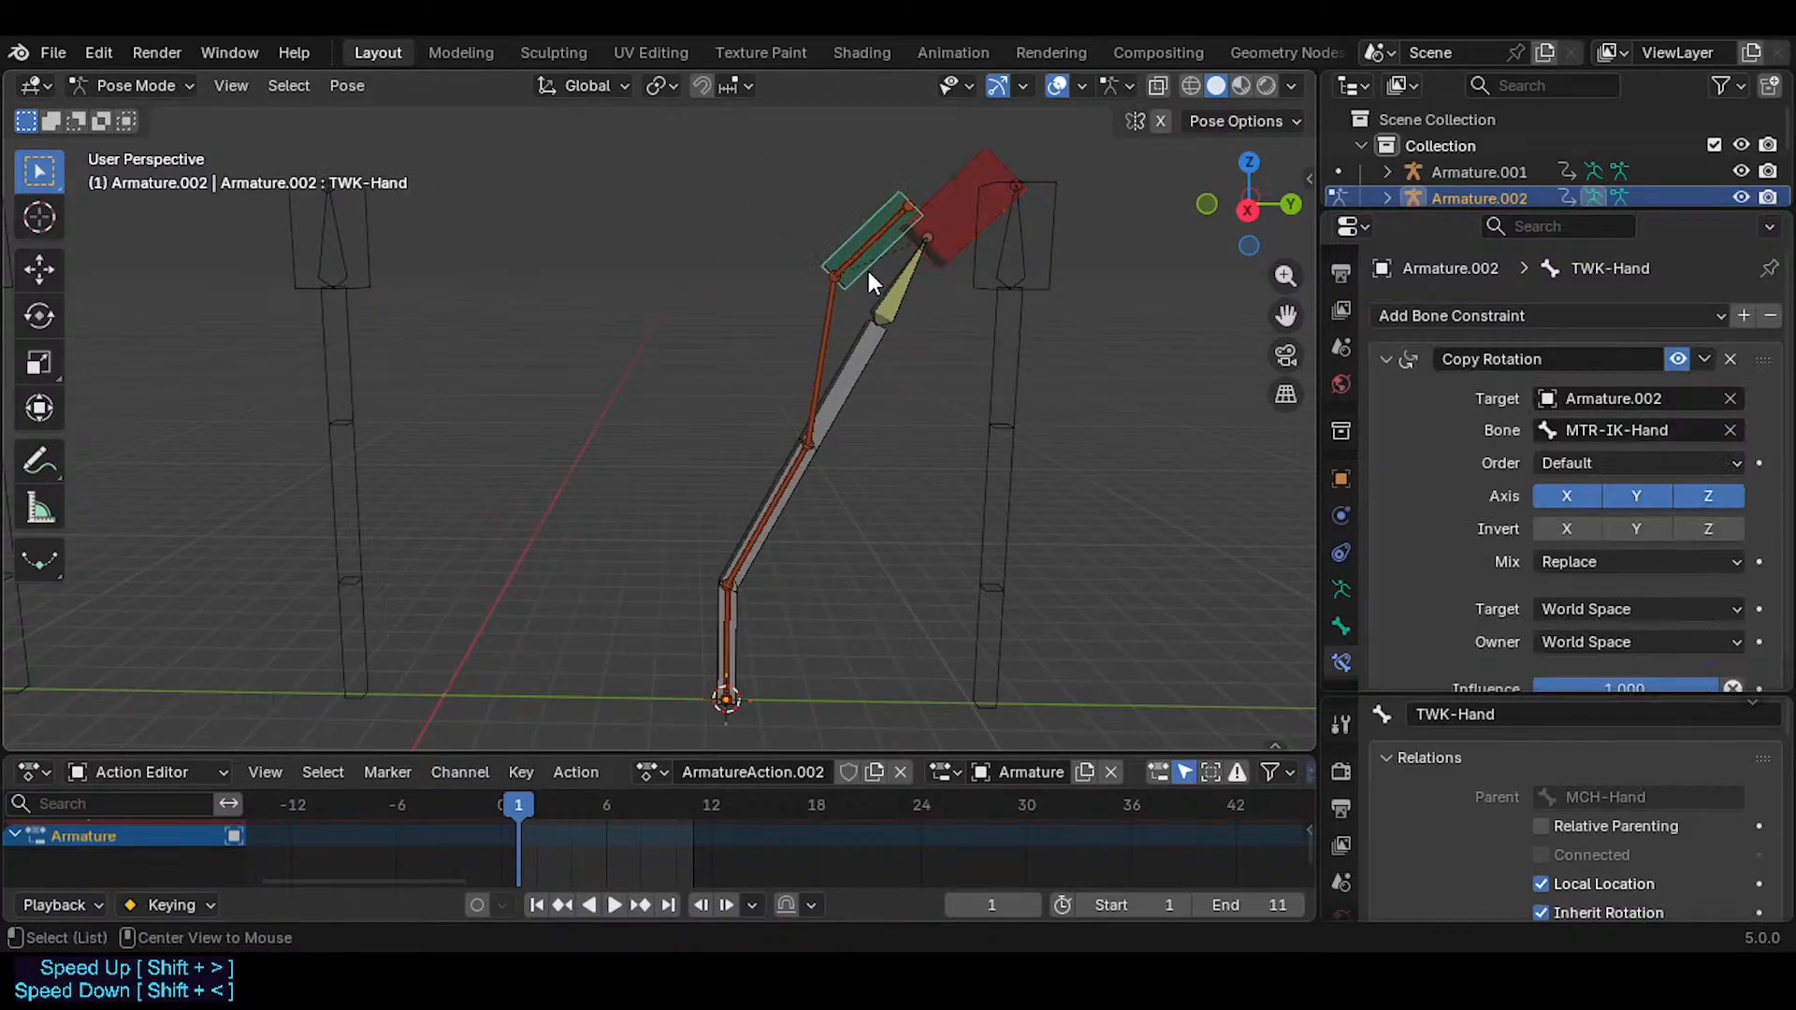
key("alt+g")
- Test the hand by alternately rotating and moving MTR-IK-Hand with TWK-Hand back on the arm
left_click(963, 212)
key("r")
left_click(967, 227)
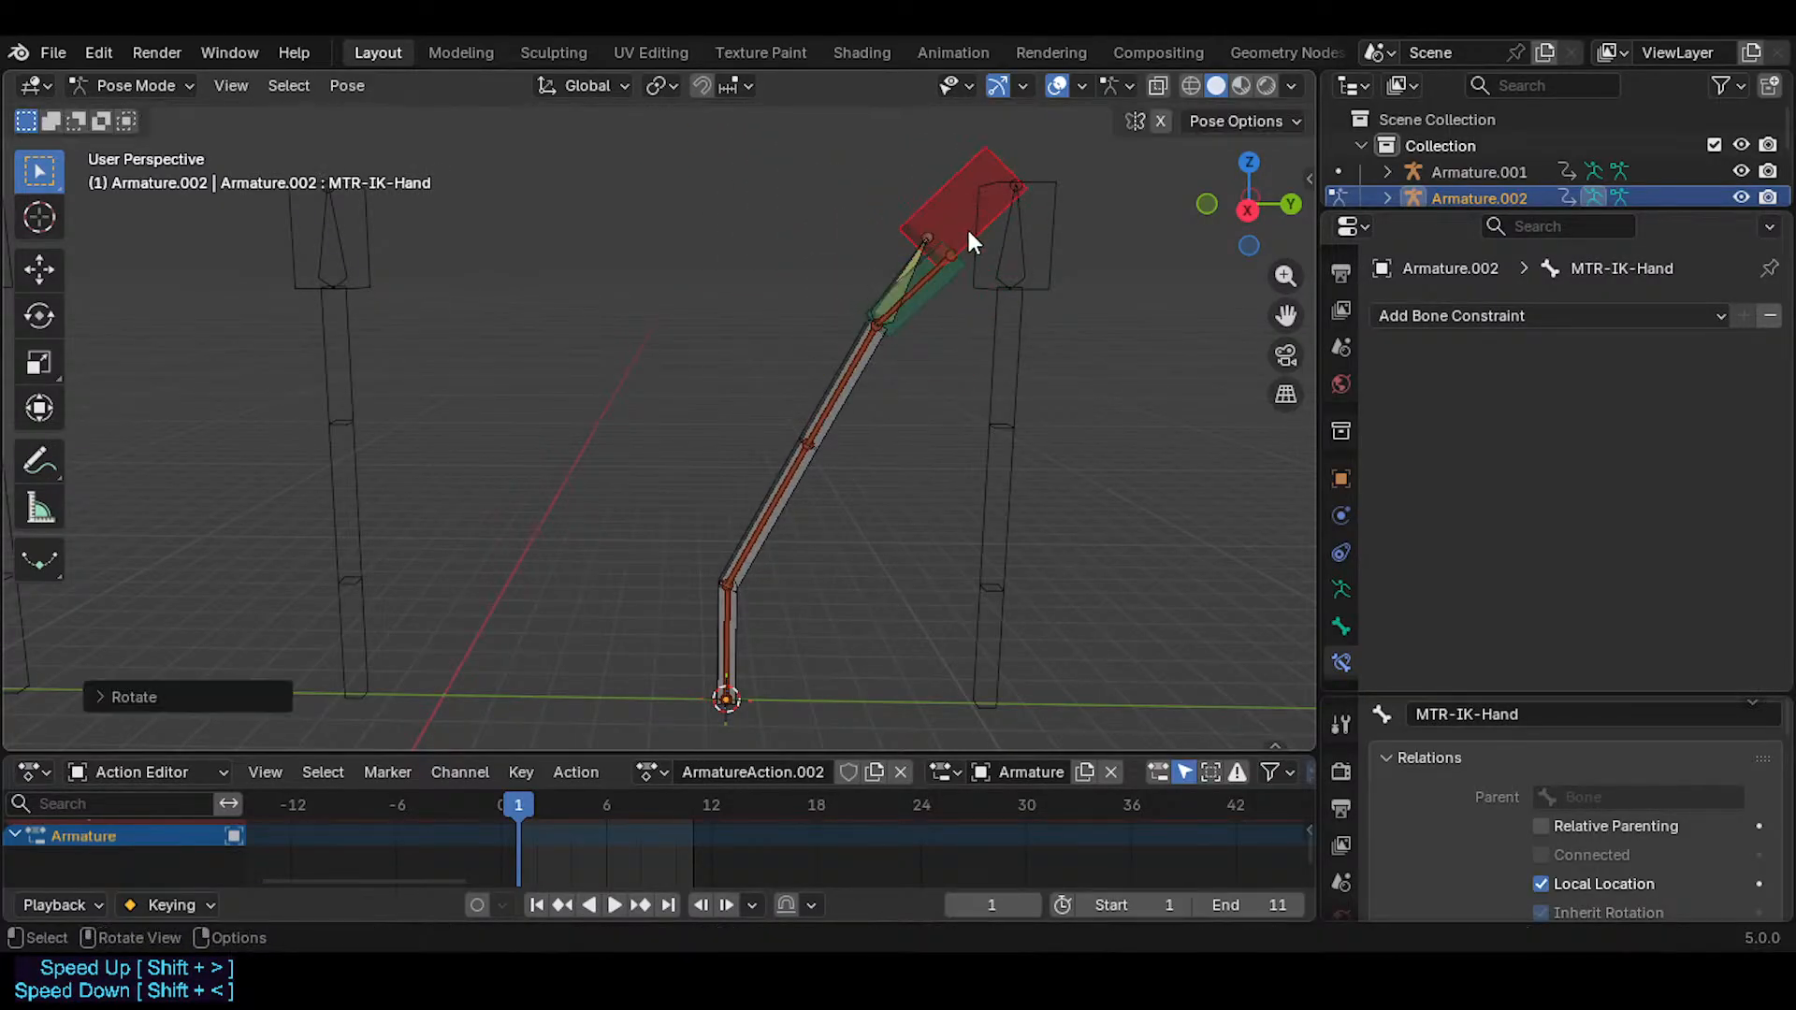
key("g")
left_click(907, 280)
key("r")
left_click(962, 265)
key("g")
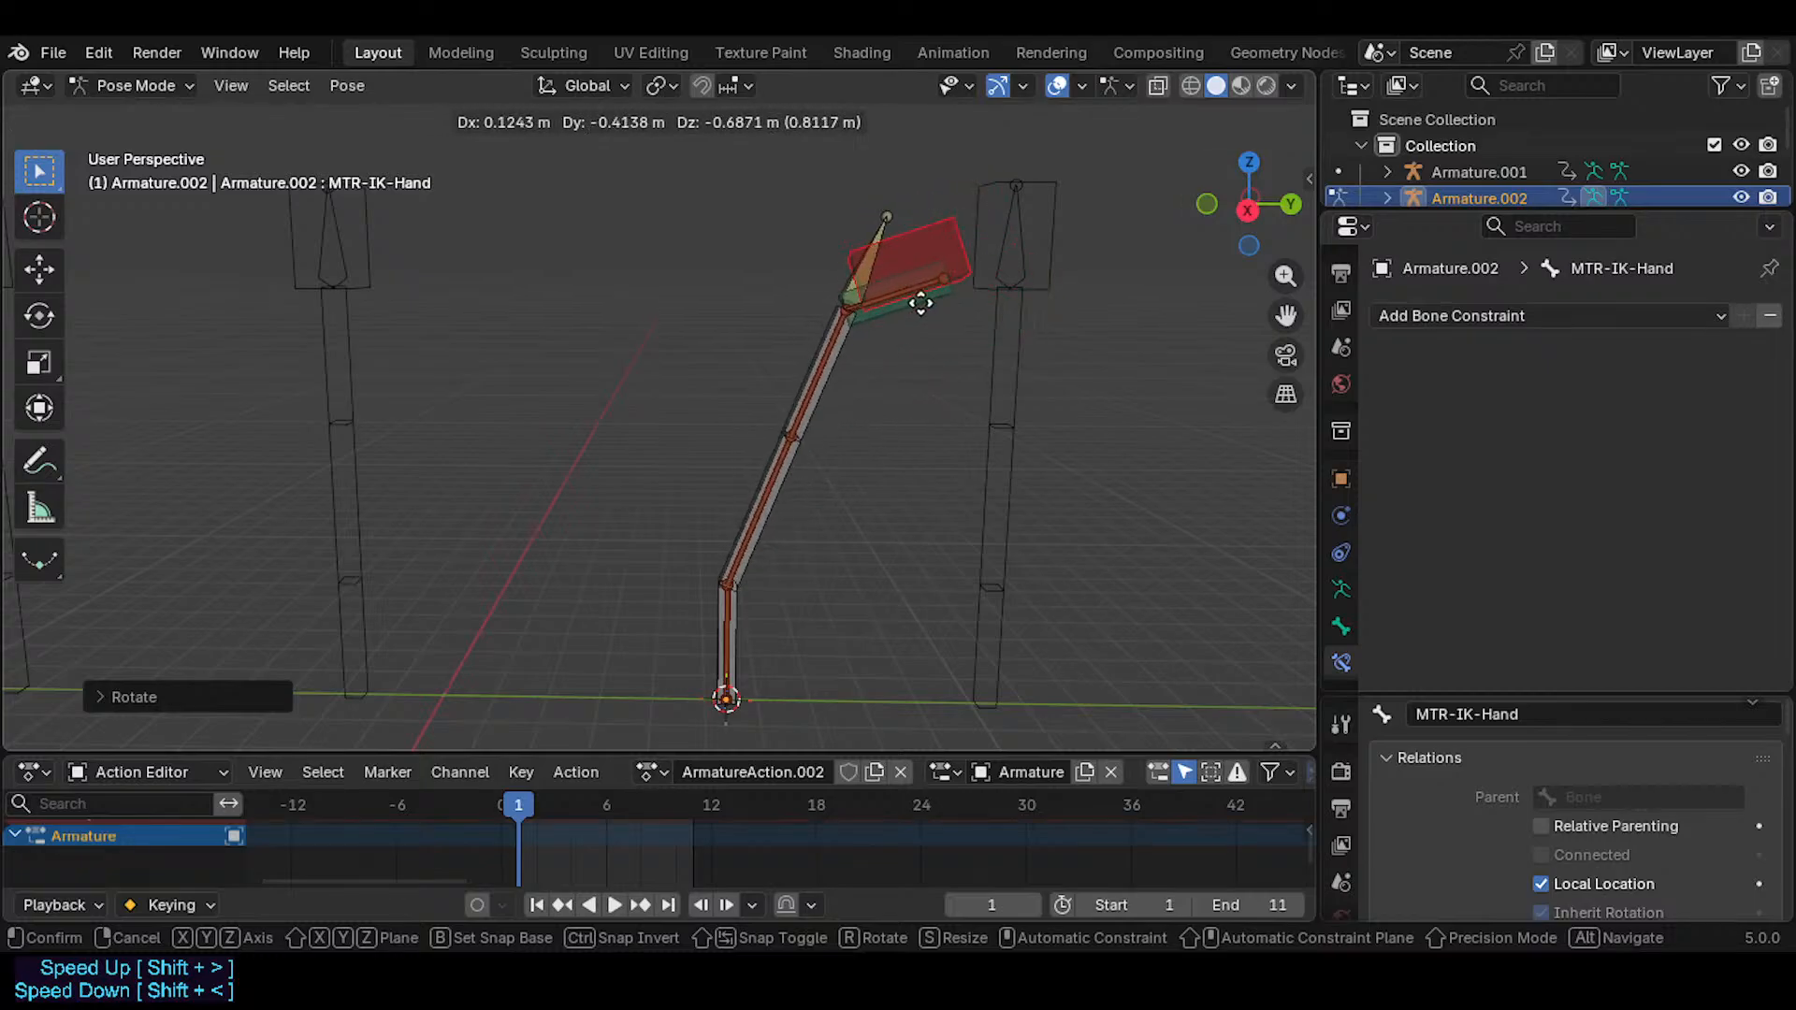
left_click(965, 261)
key("r")
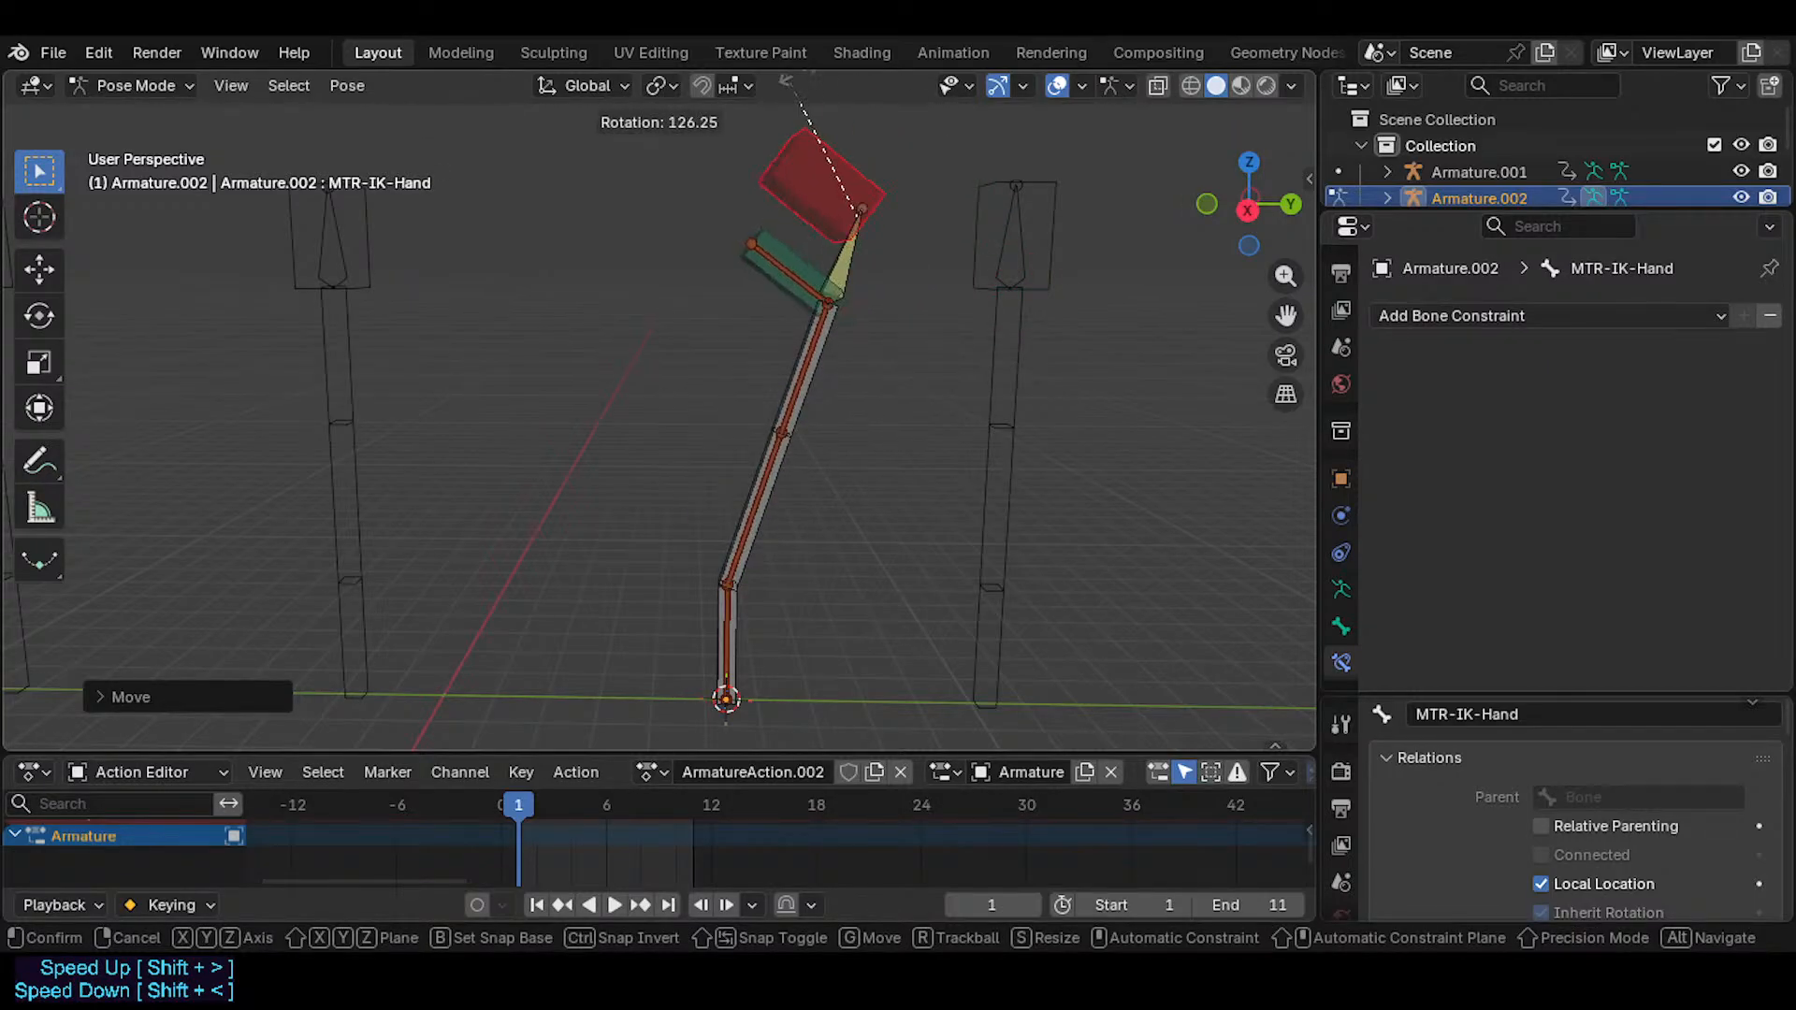
left_click(914, 298)
- Move TWK-Hand off the arm and try rotating it independently of MTR-IK-Hand
left_click(909, 287)
key("g")
left_click(946, 325)
key("r")
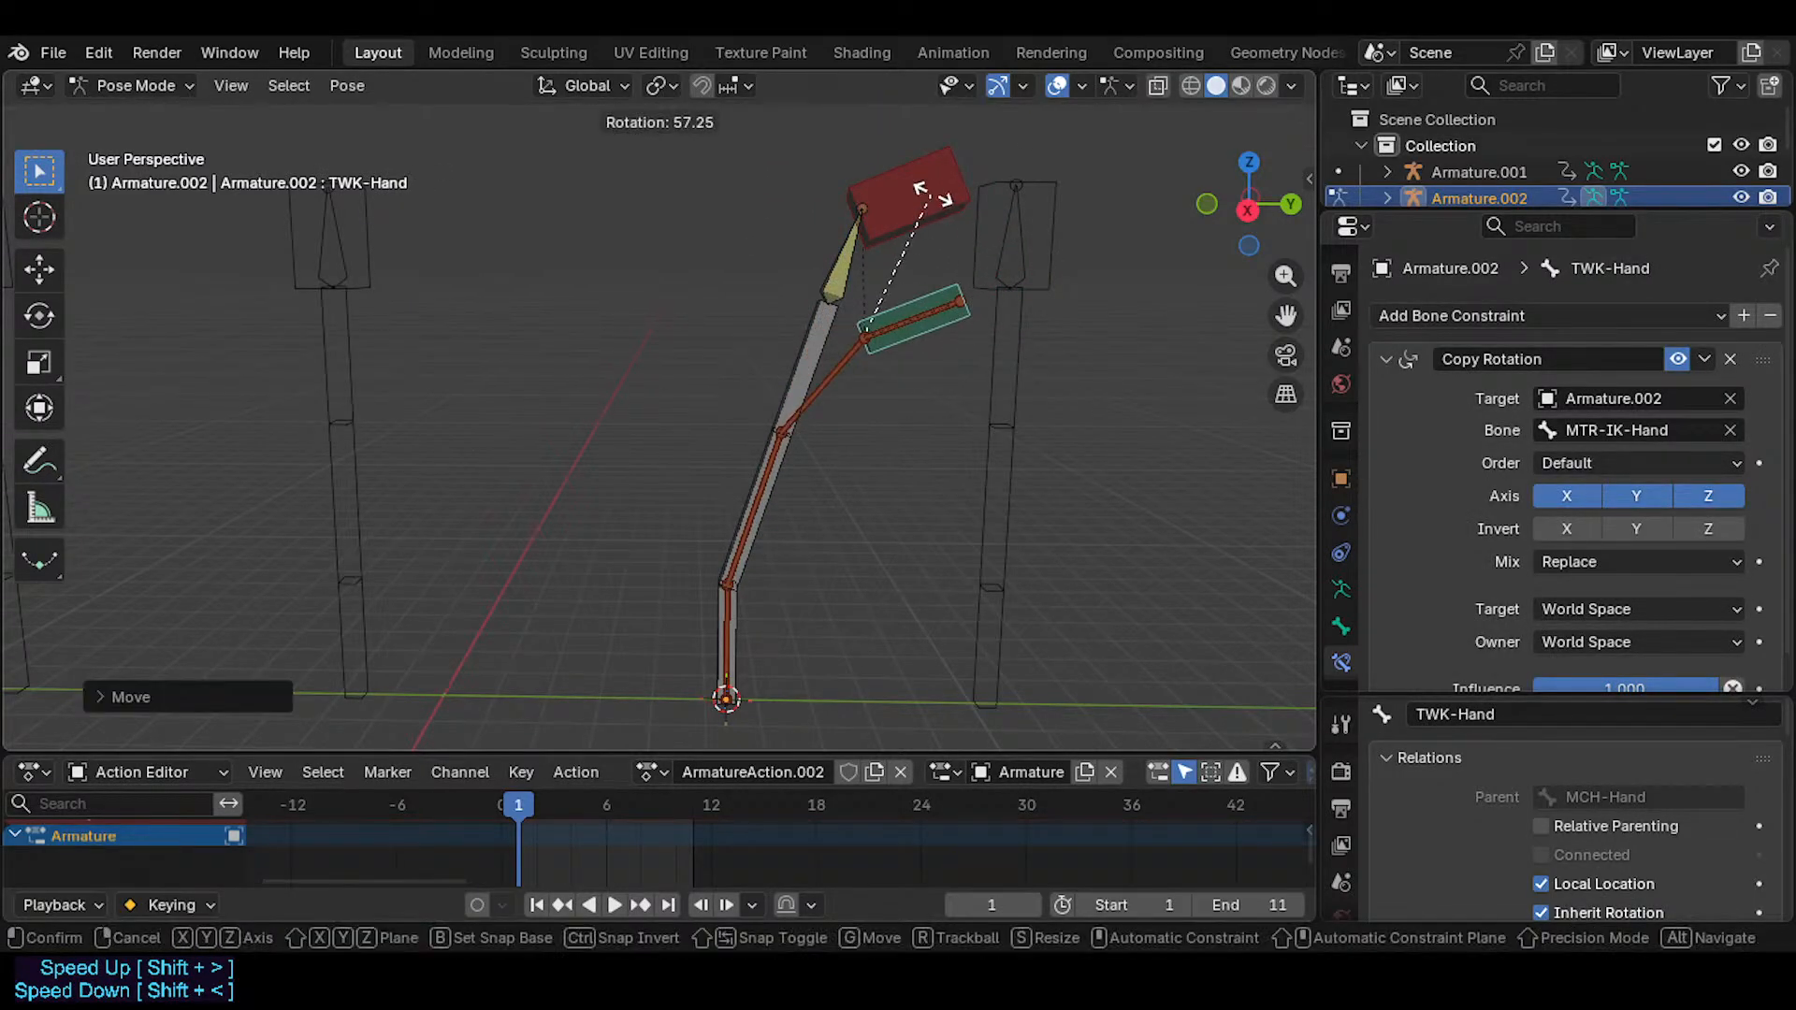
left_click(966, 288)
key("r")
left_click(942, 242)
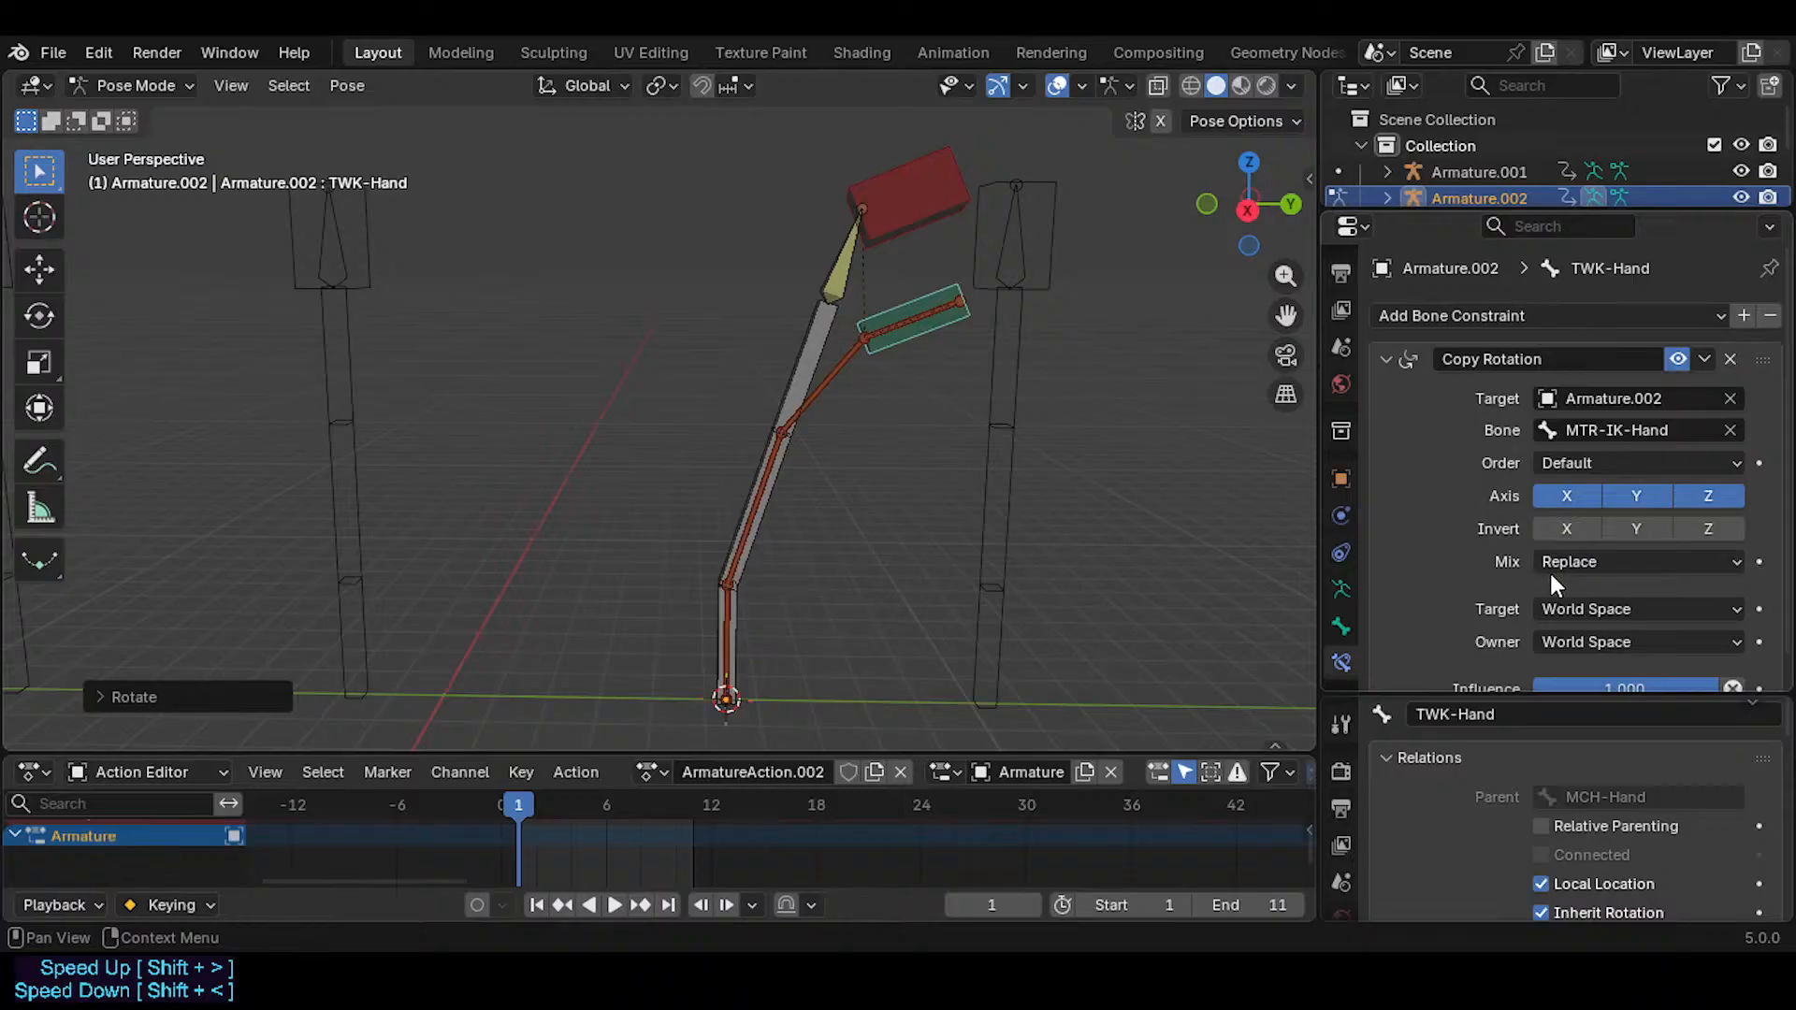
- Set TWK-Hand's Copy Rotation constraint to Before Original mix with both target and owner in Local Space
left_click(1566, 563)
left_click(1591, 649)
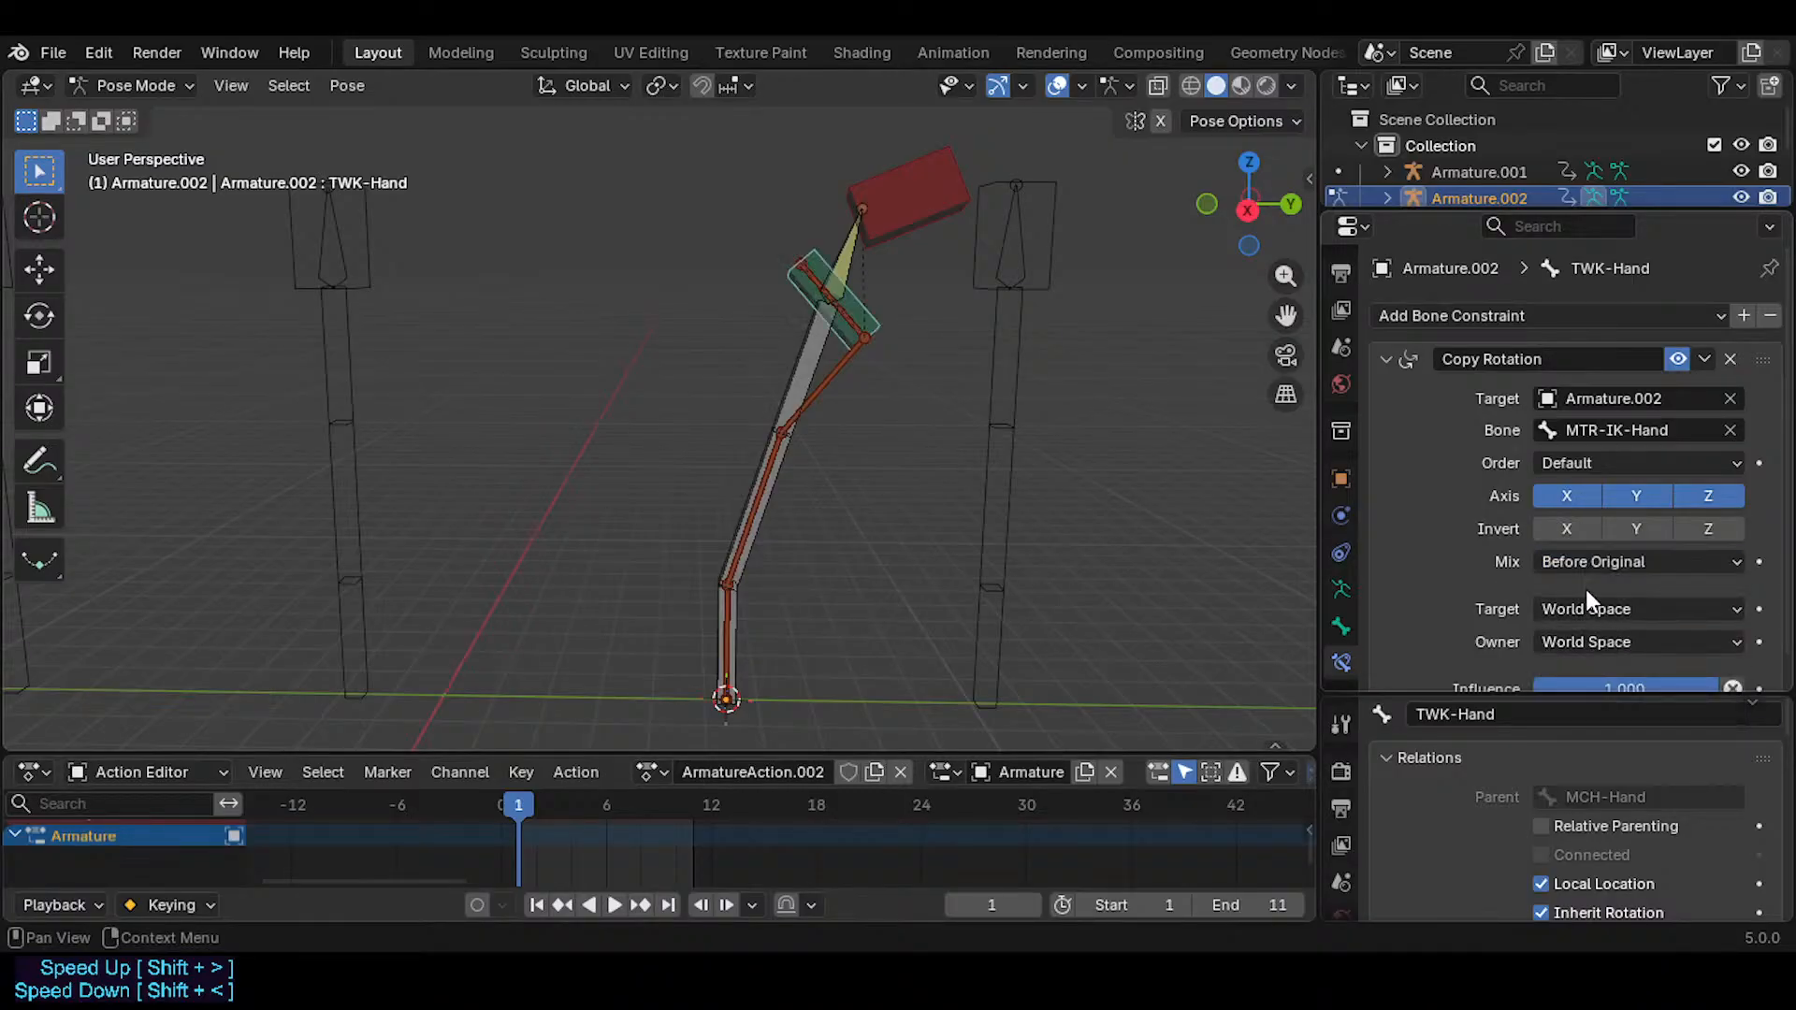
left_click(1591, 608)
left_click(1535, 767)
left_click(1597, 640)
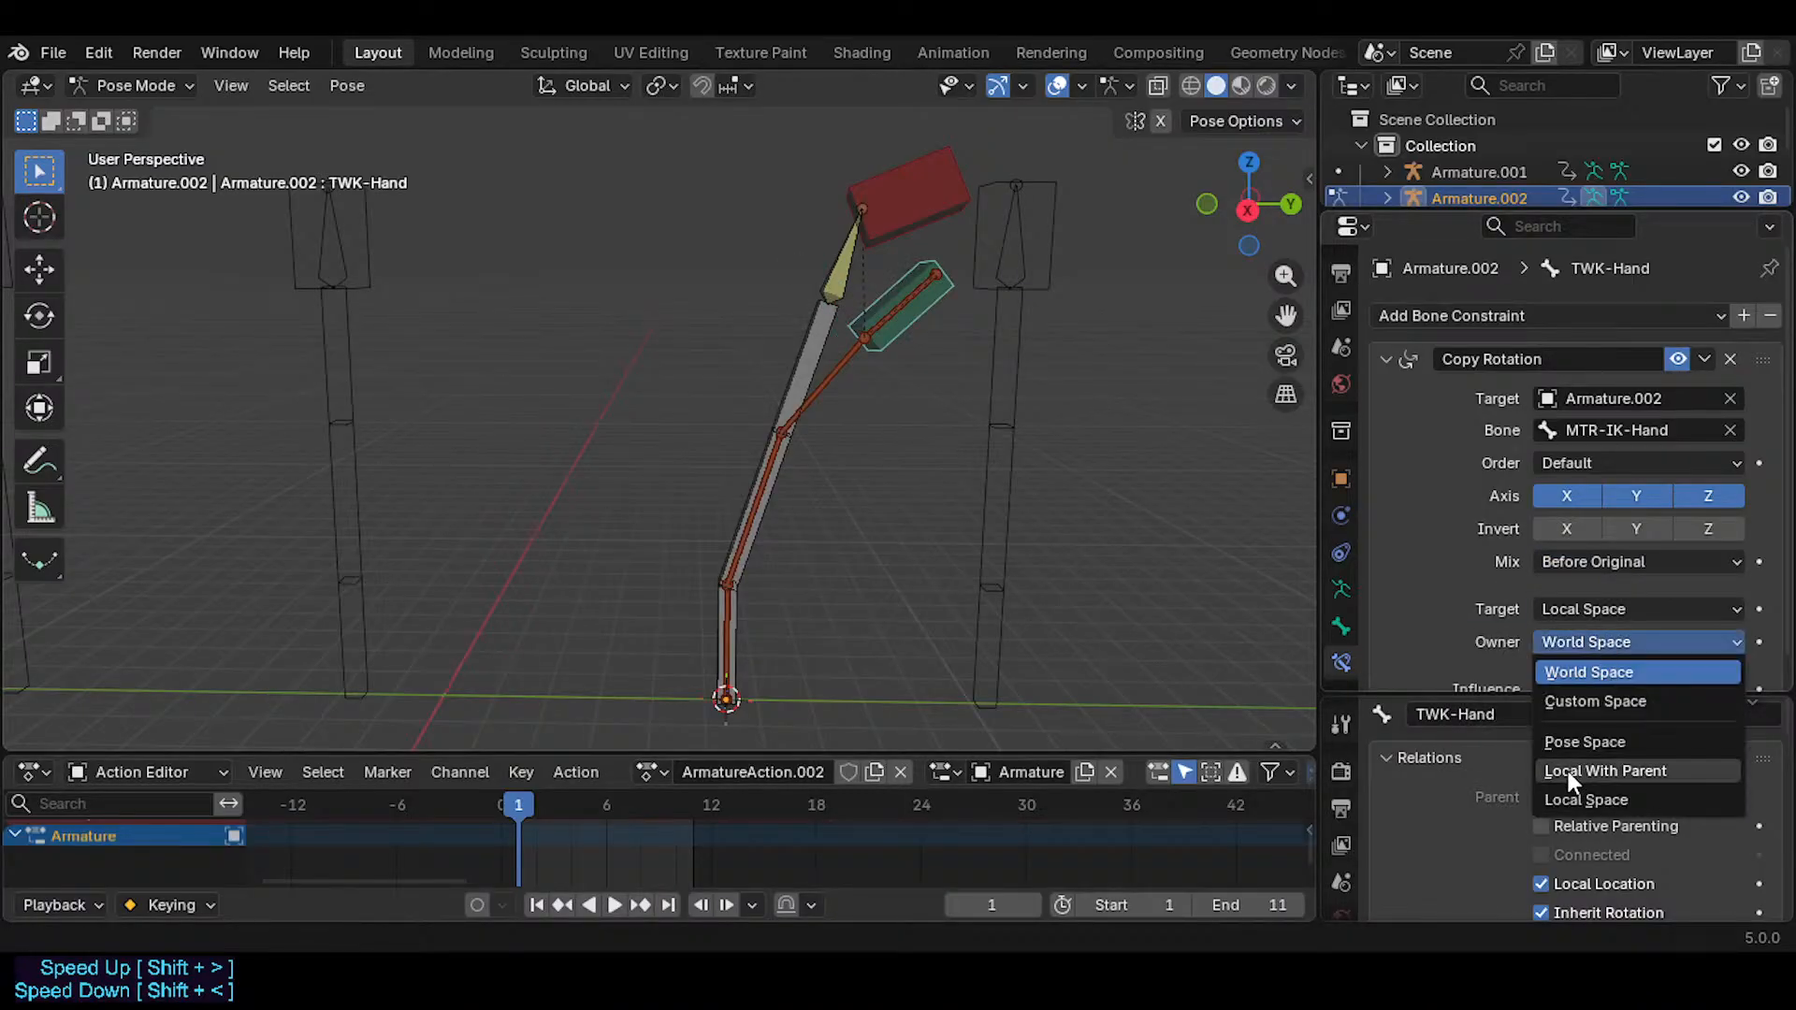
left_click(1579, 798)
- Try rotating MTR-IK-Hand and TWK-Hand, and clear the location and rotation of all bones
left_click(938, 164)
key("r")
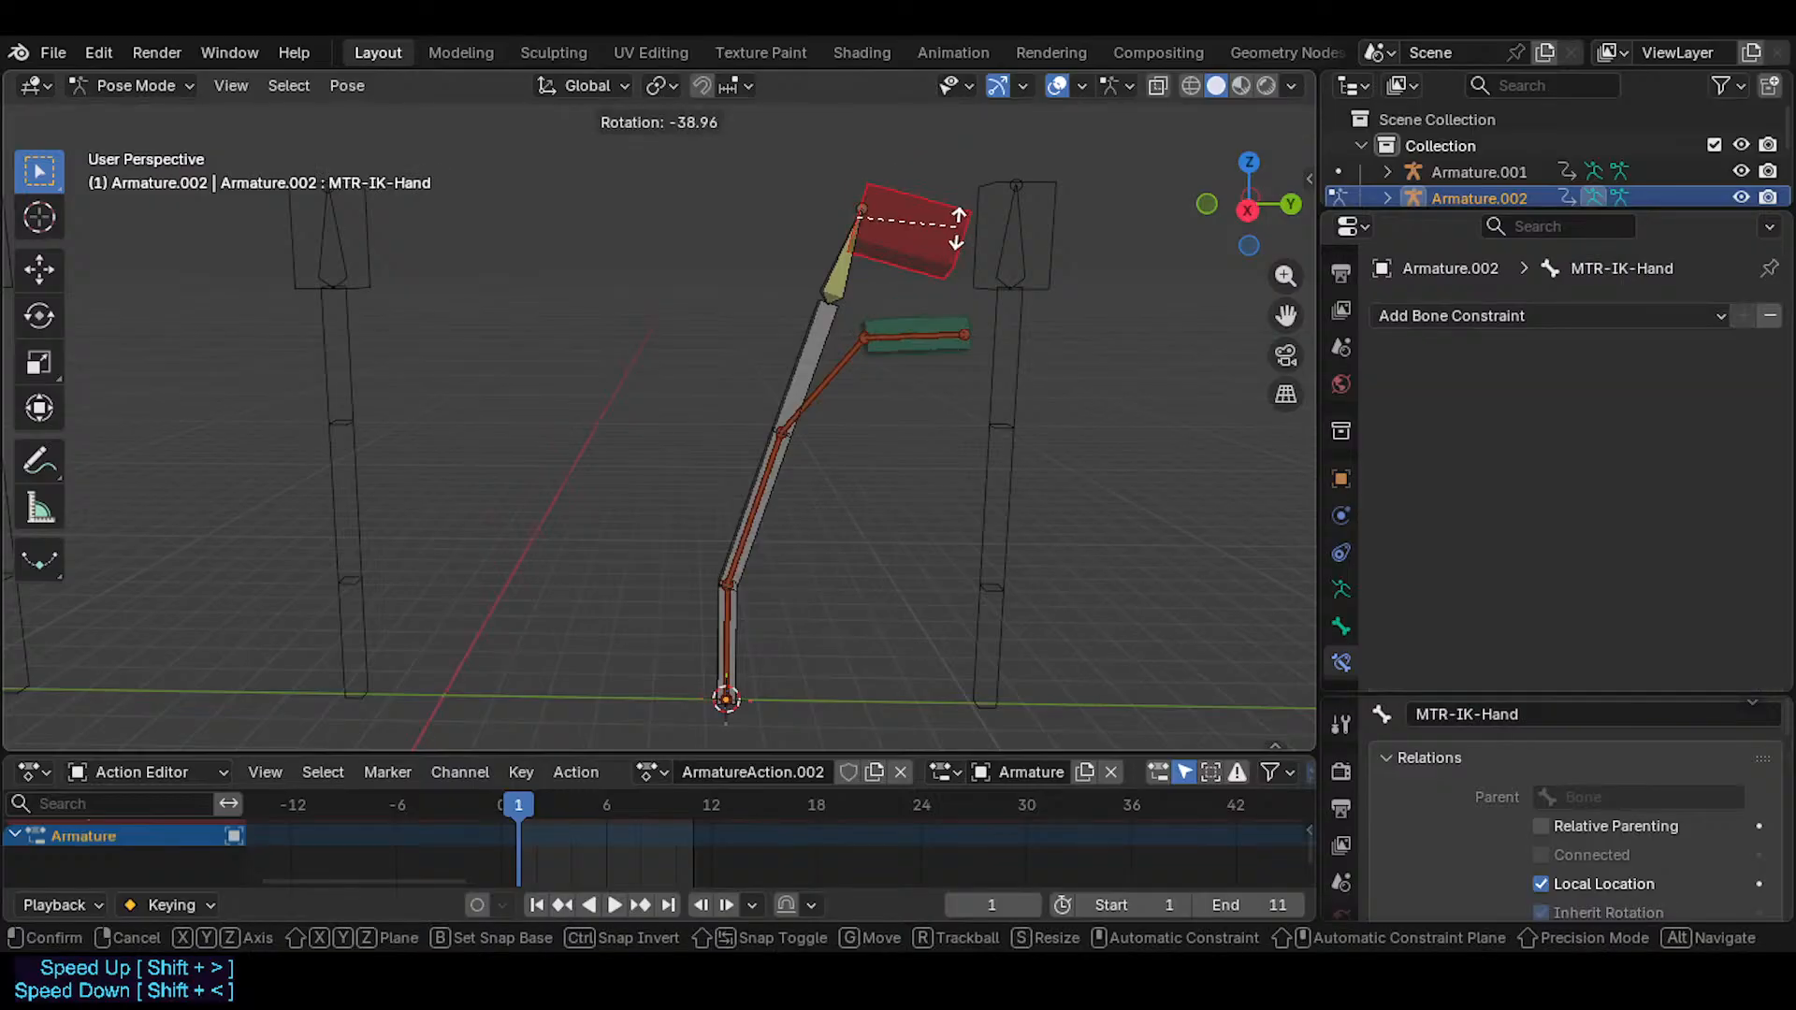
left_click(948, 180)
left_click(940, 300)
key("r")
left_click(968, 356)
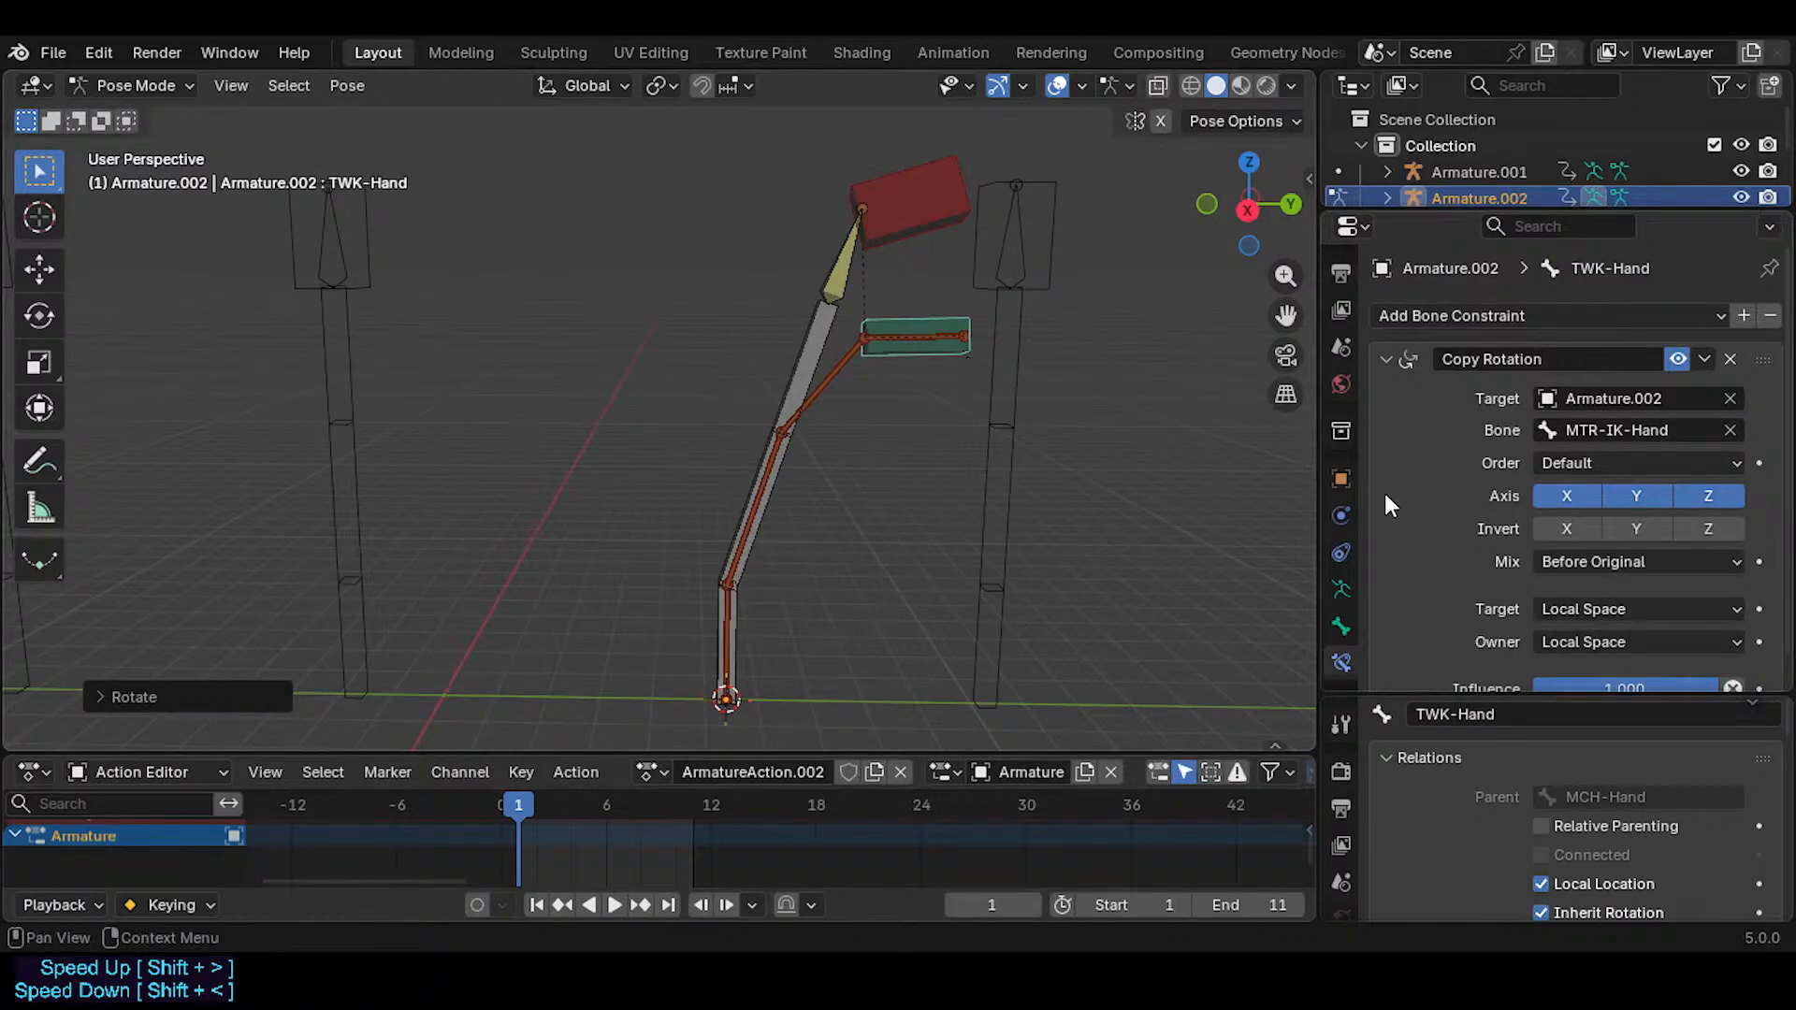
key("a")
key("alt+g")
key("alt+r")
- Try moving and rotating MTR-IK-Hand from the rest pose, clear its transforms, and move it sideways to bend the arm
left_click(760, 214)
key("g")
left_click(861, 234)
key("r")
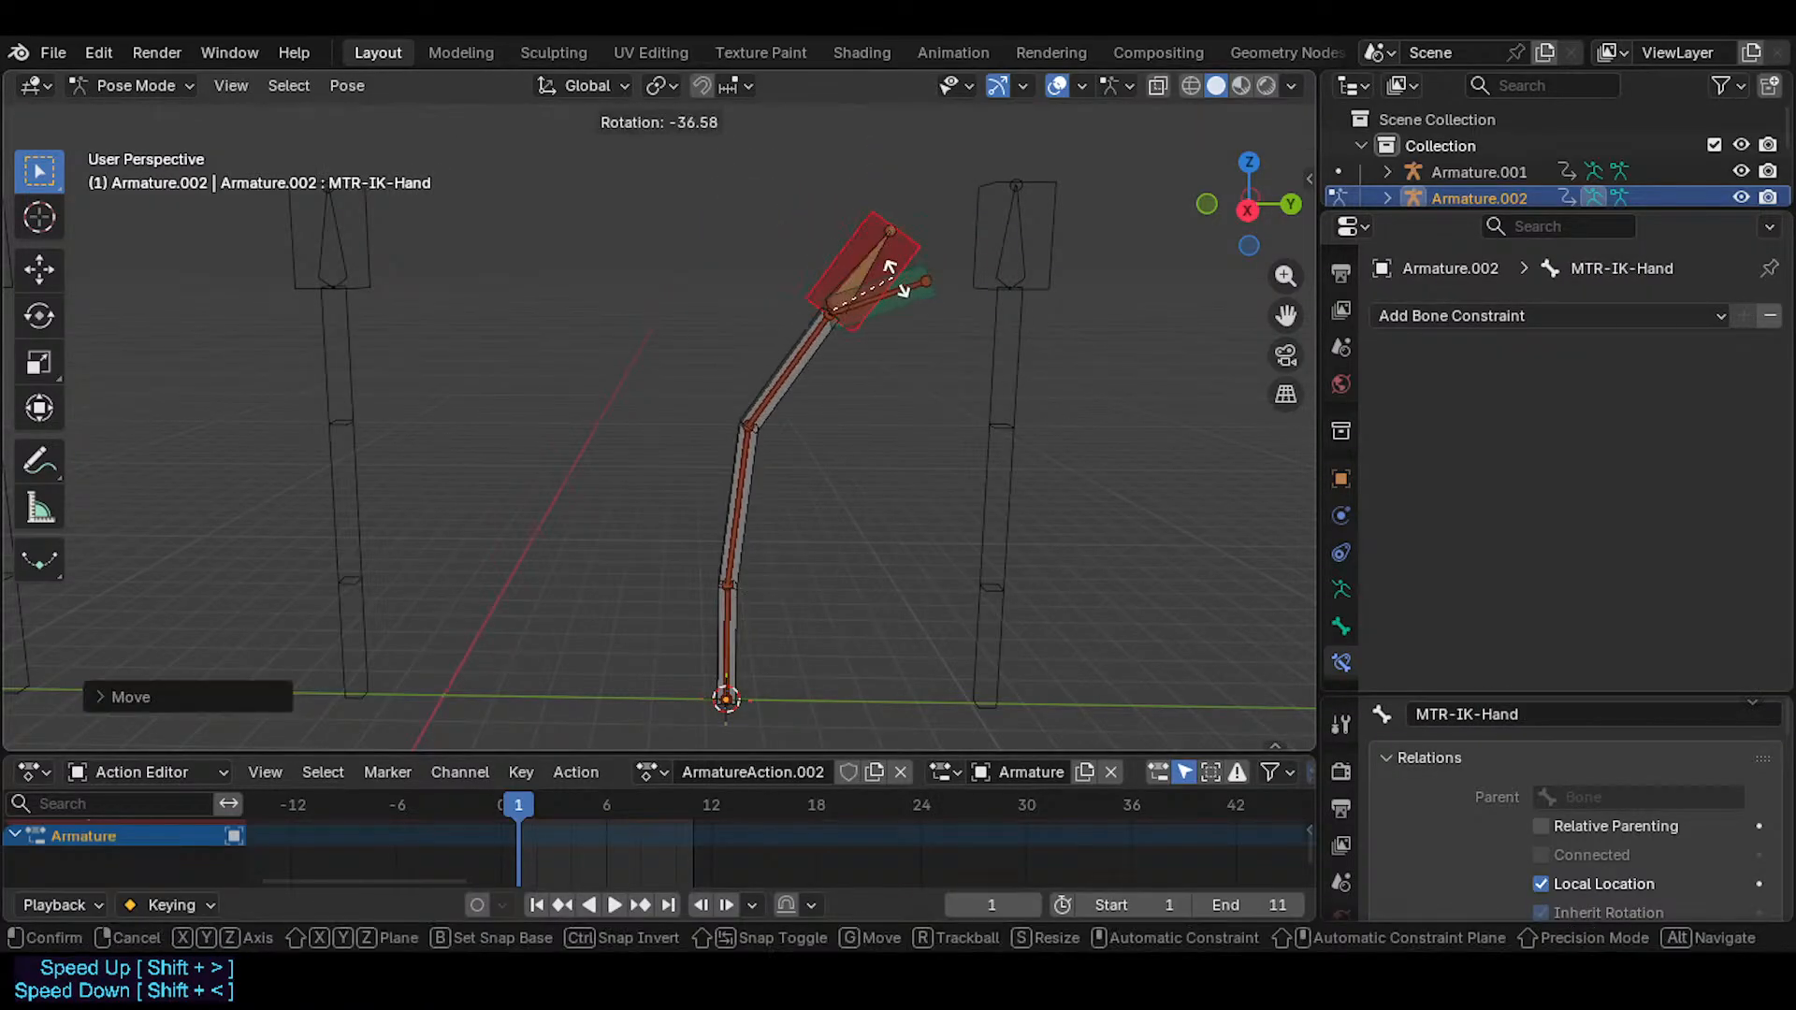
left_click(917, 305)
key("r")
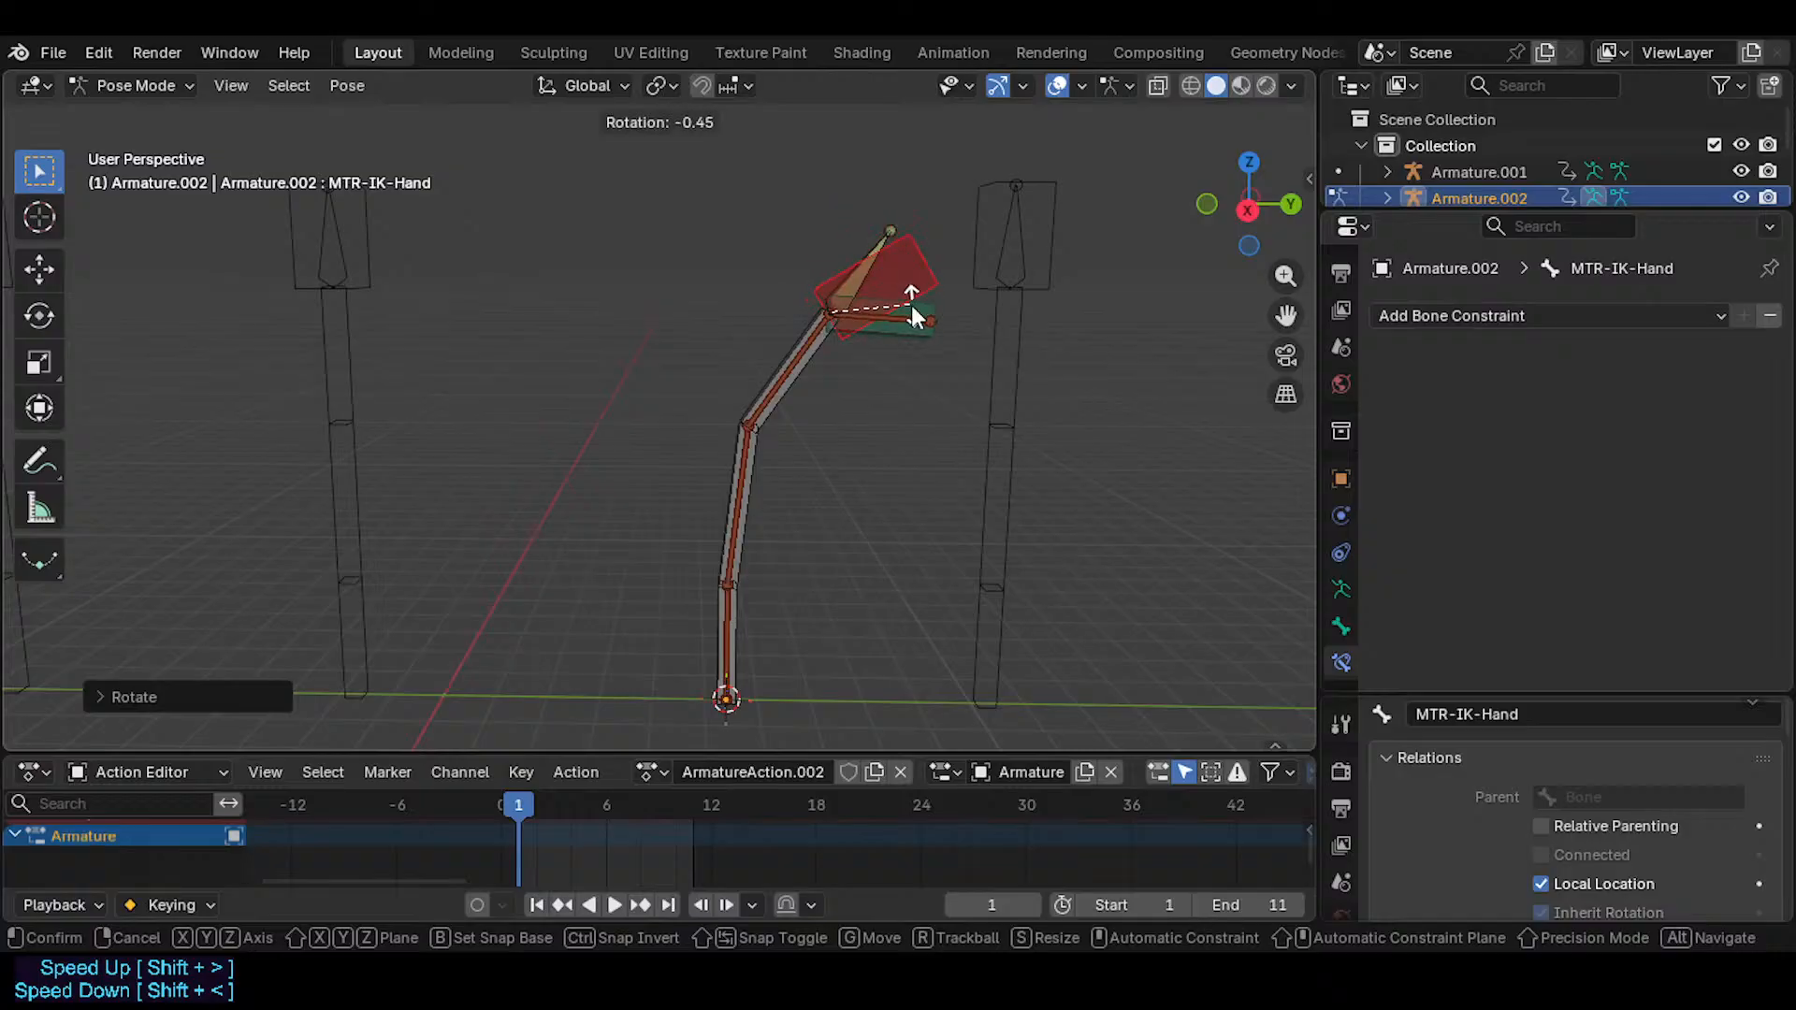
left_click(911, 305)
key("g")
left_click(863, 311)
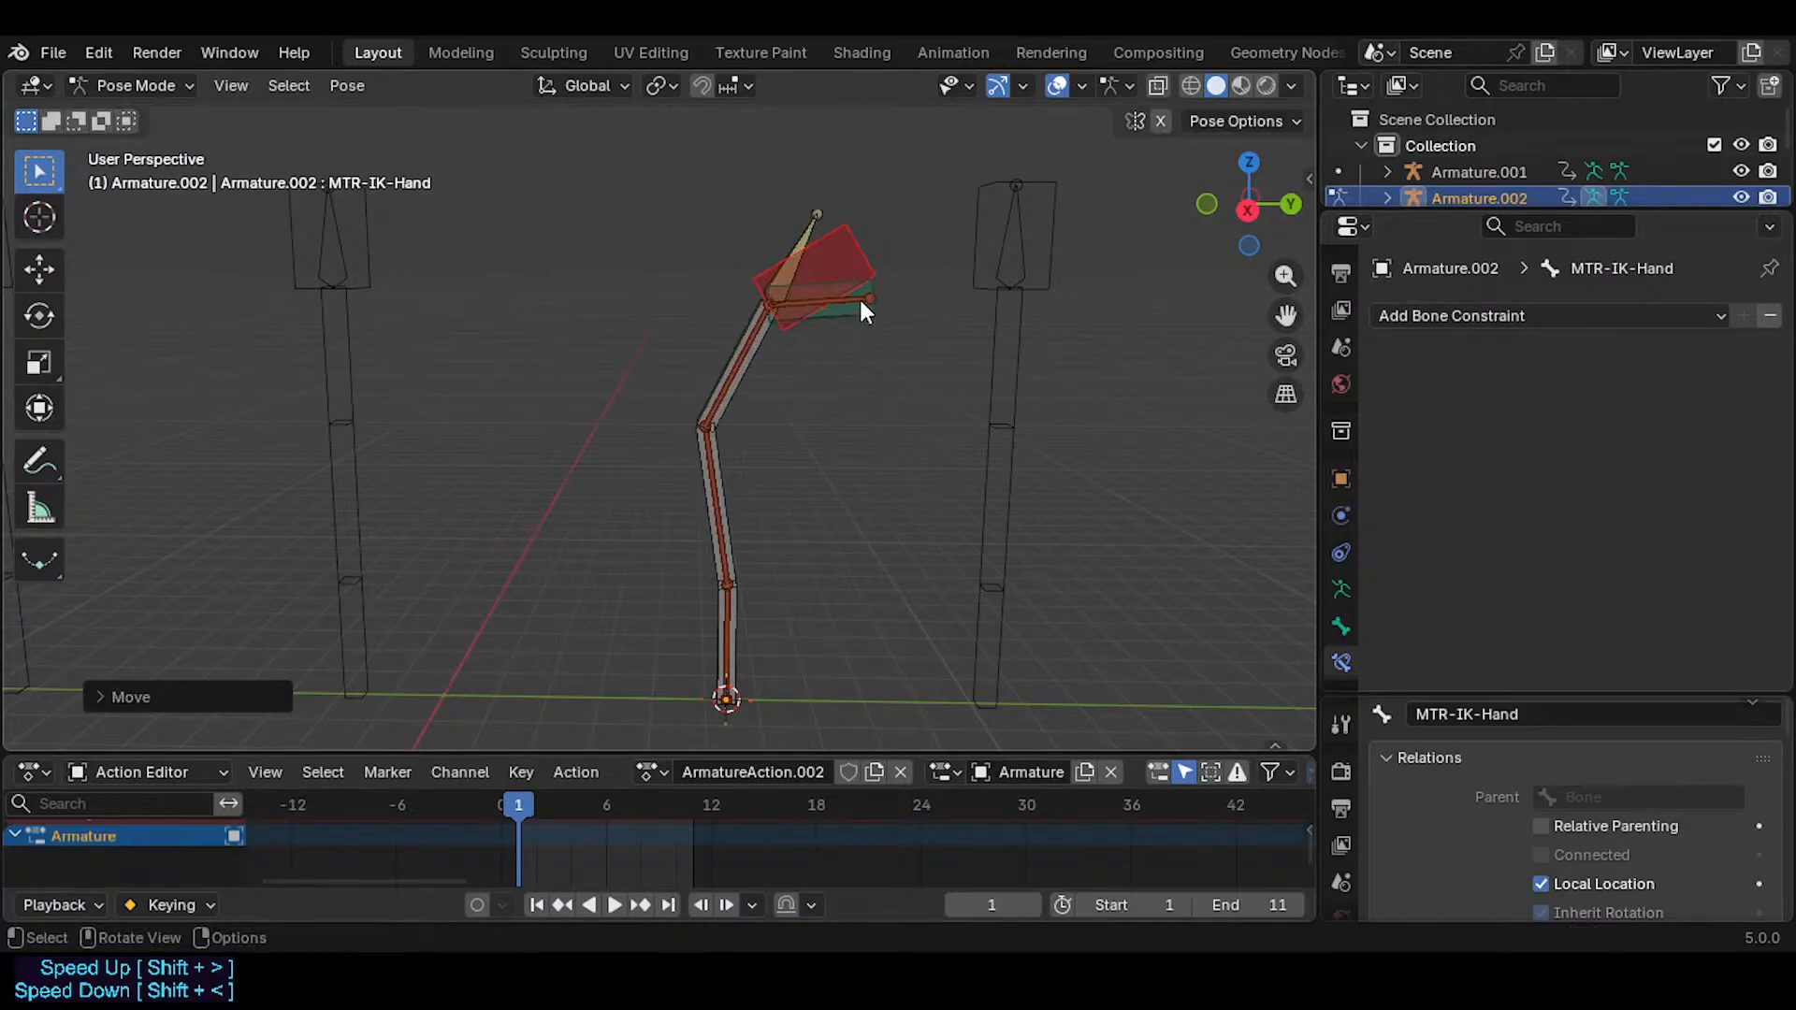
key("alt+g")
key("g")
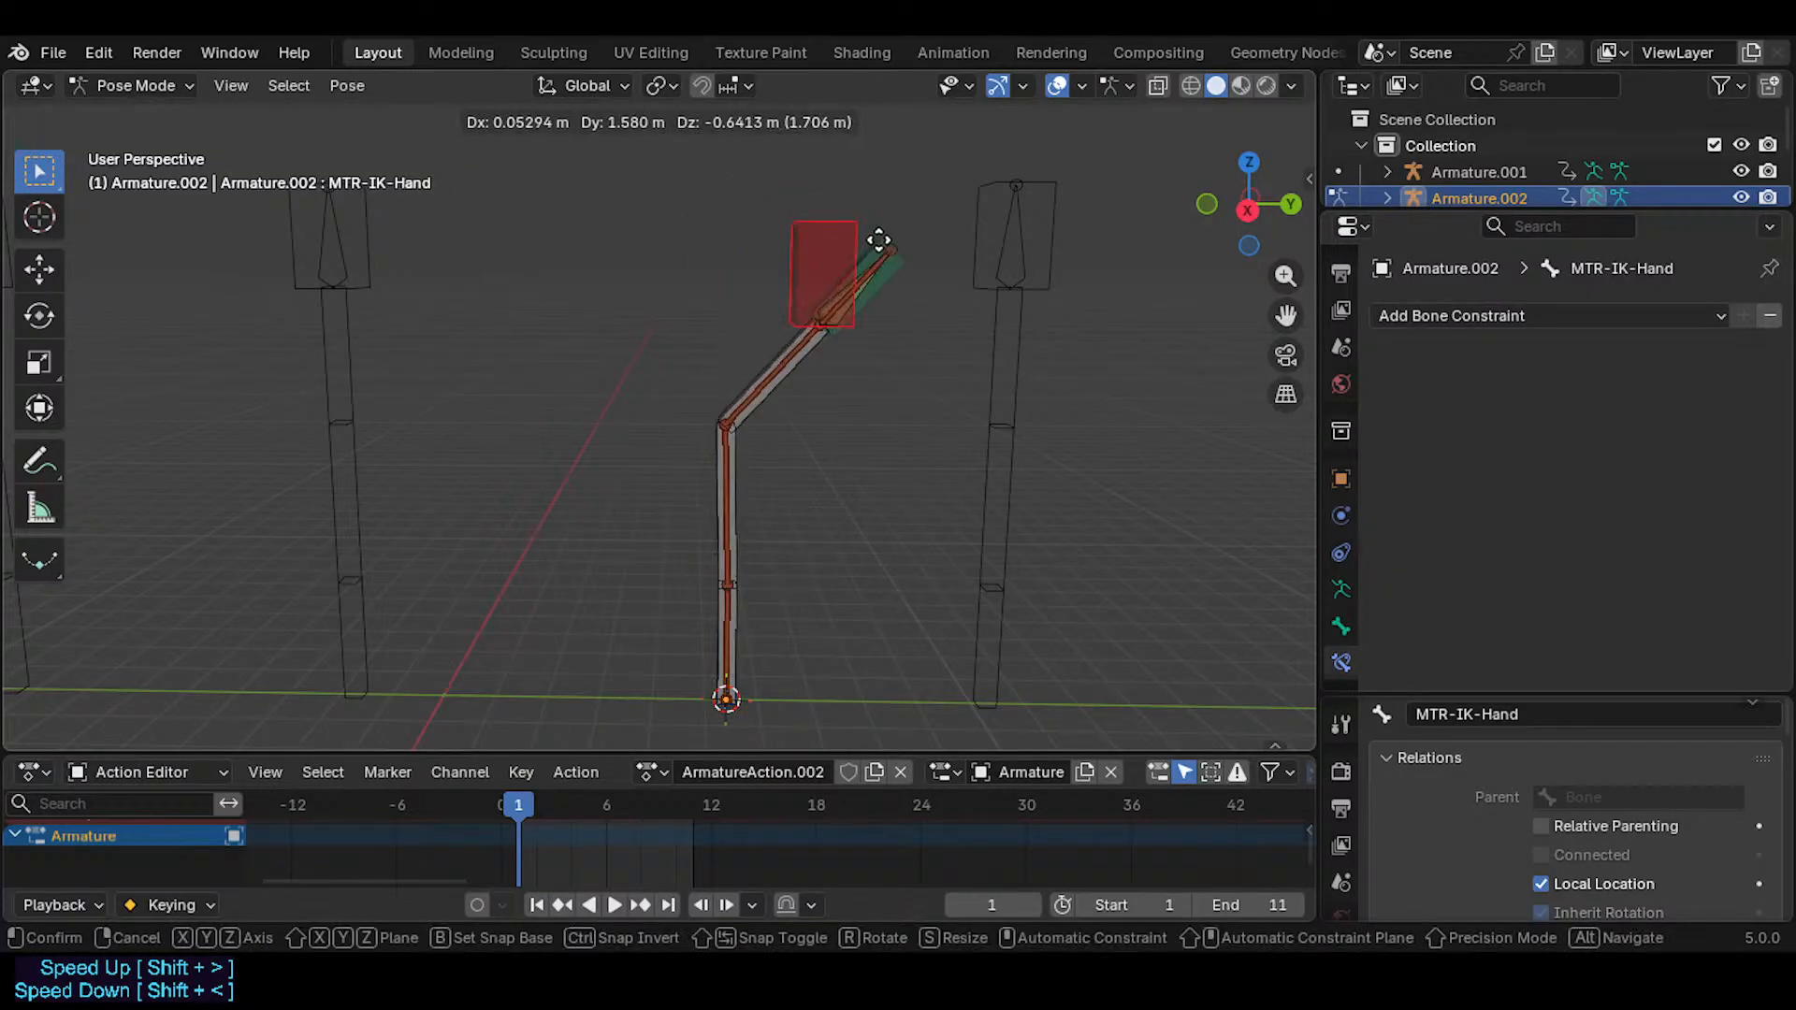
left_click(884, 242)
- Set the owner of TWK-Hand's Copy Rotation constraint to Custom Space, using object Armature.002 and bone MTR-IK-Hand
left_click(894, 305)
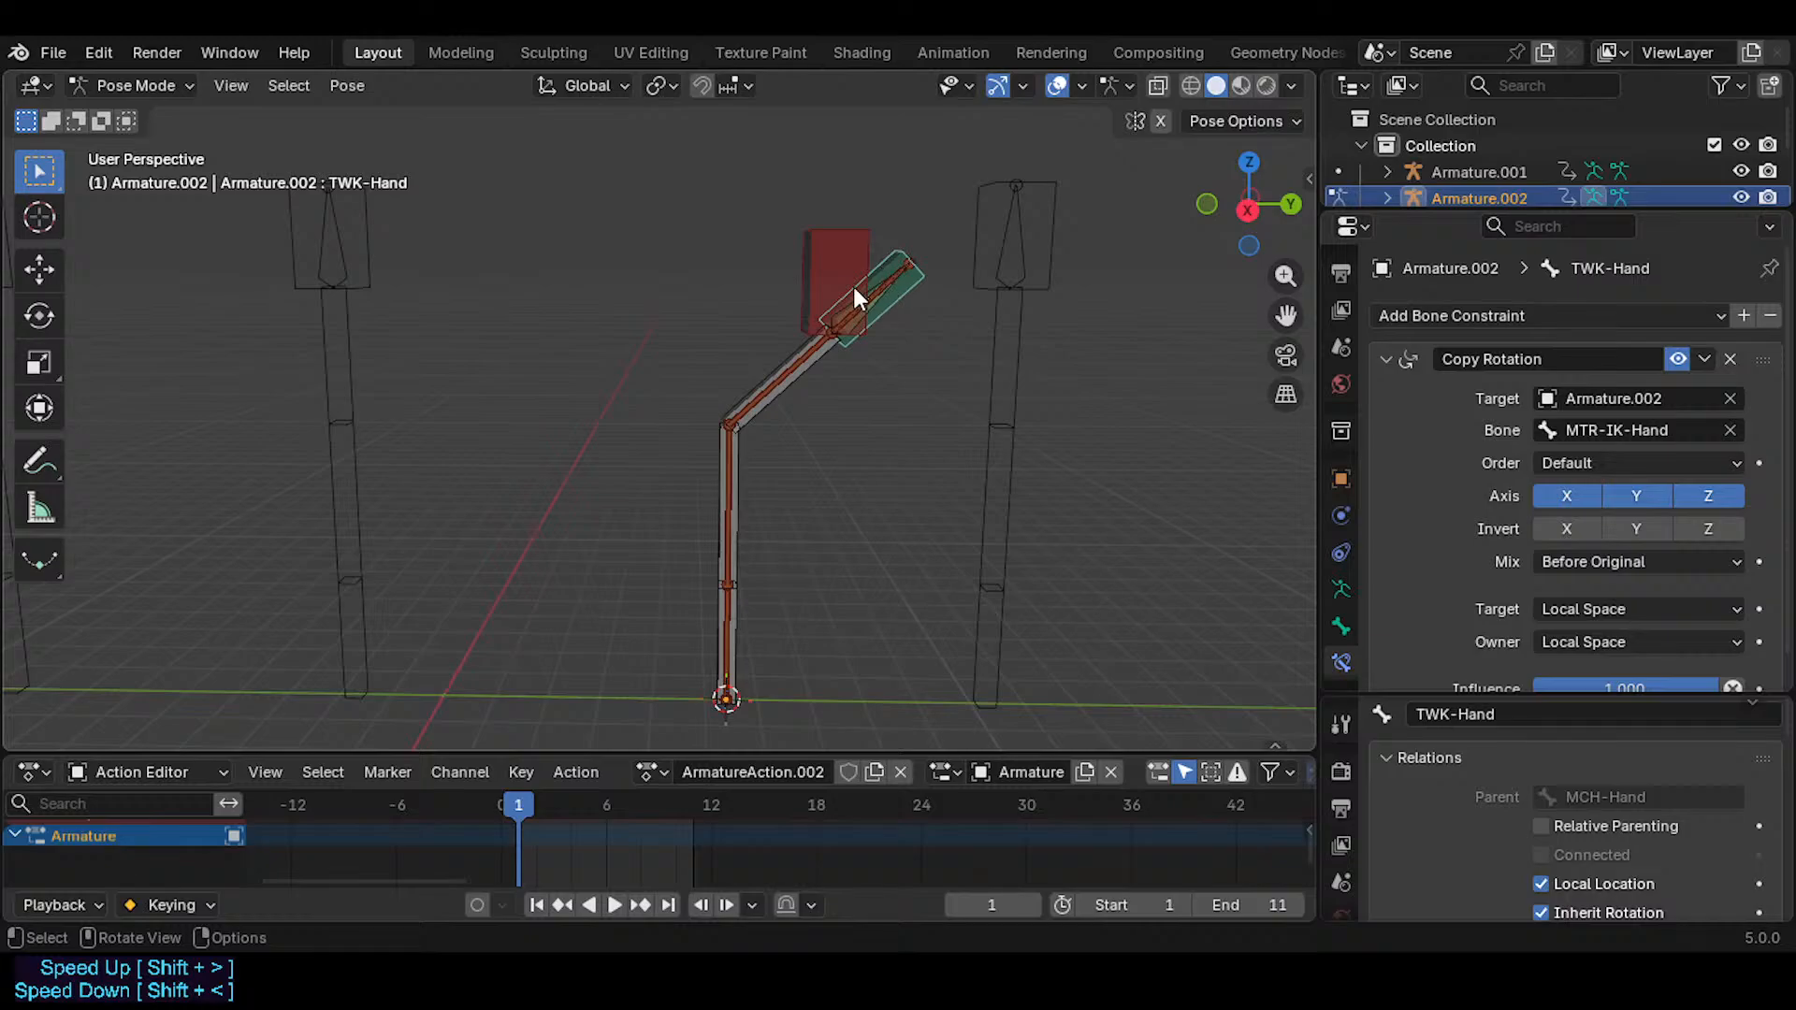
left_click(1590, 611)
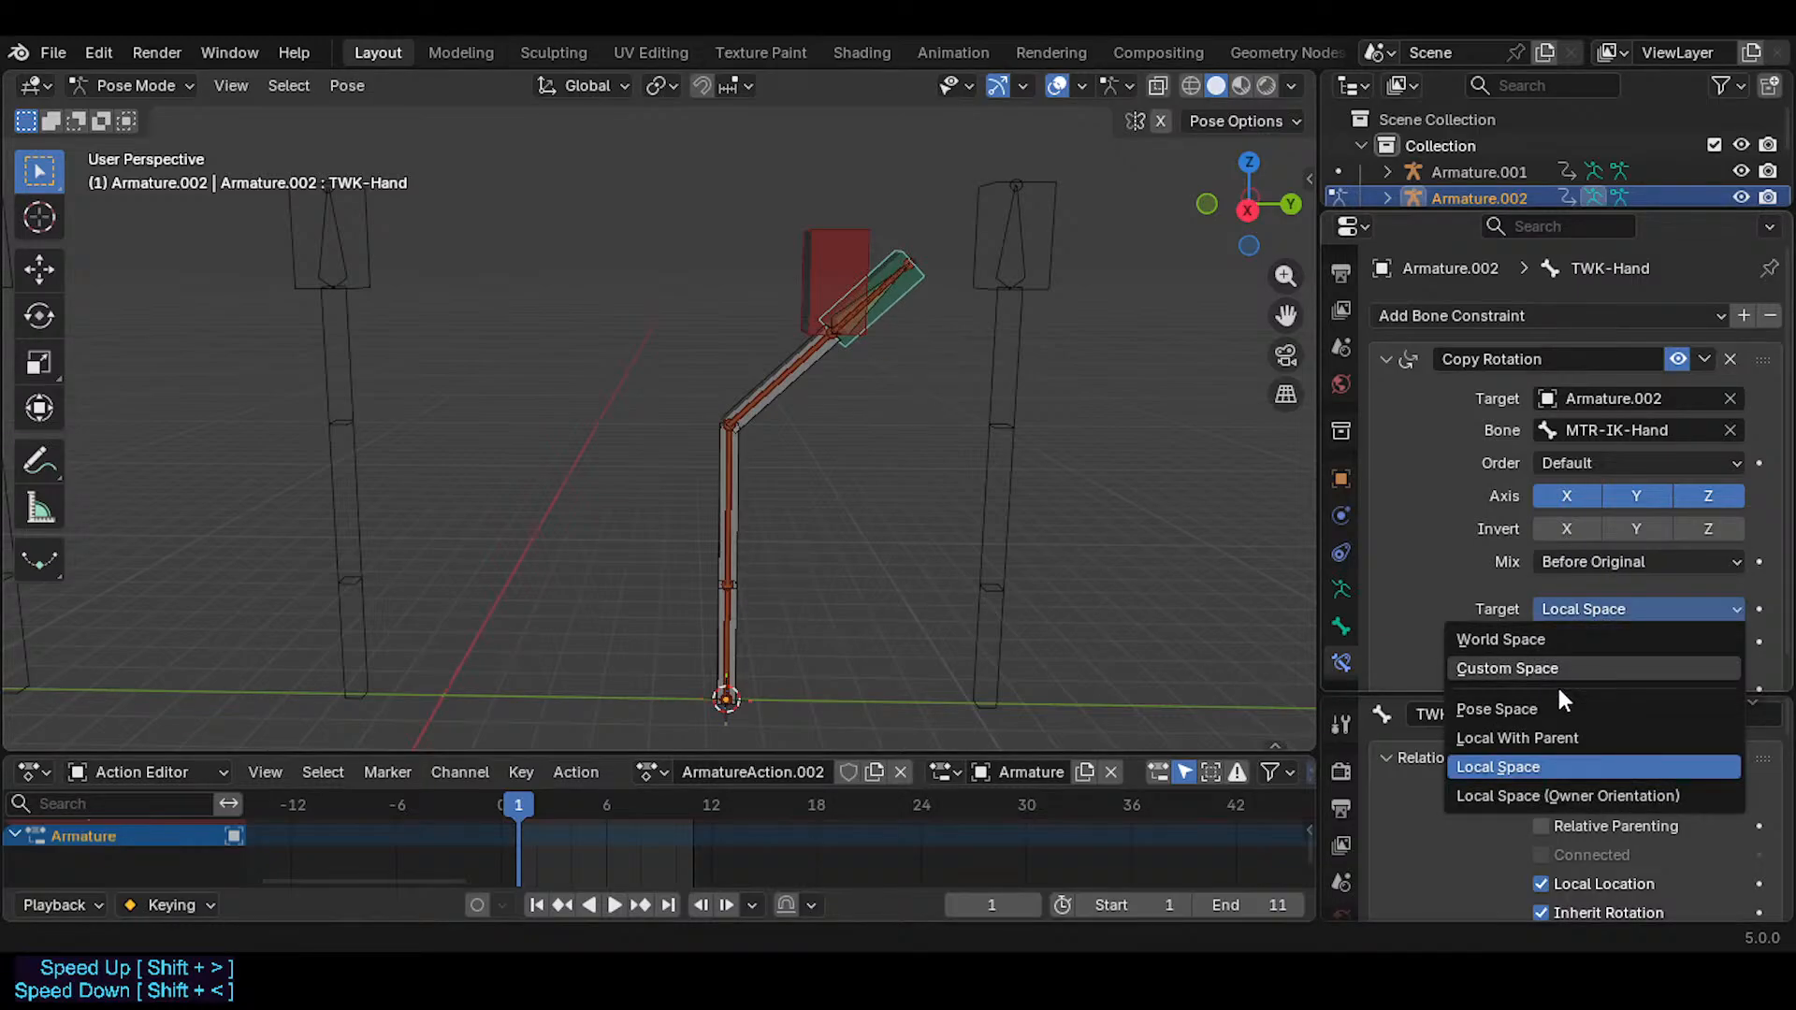
left_click(1550, 766)
left_click(1594, 643)
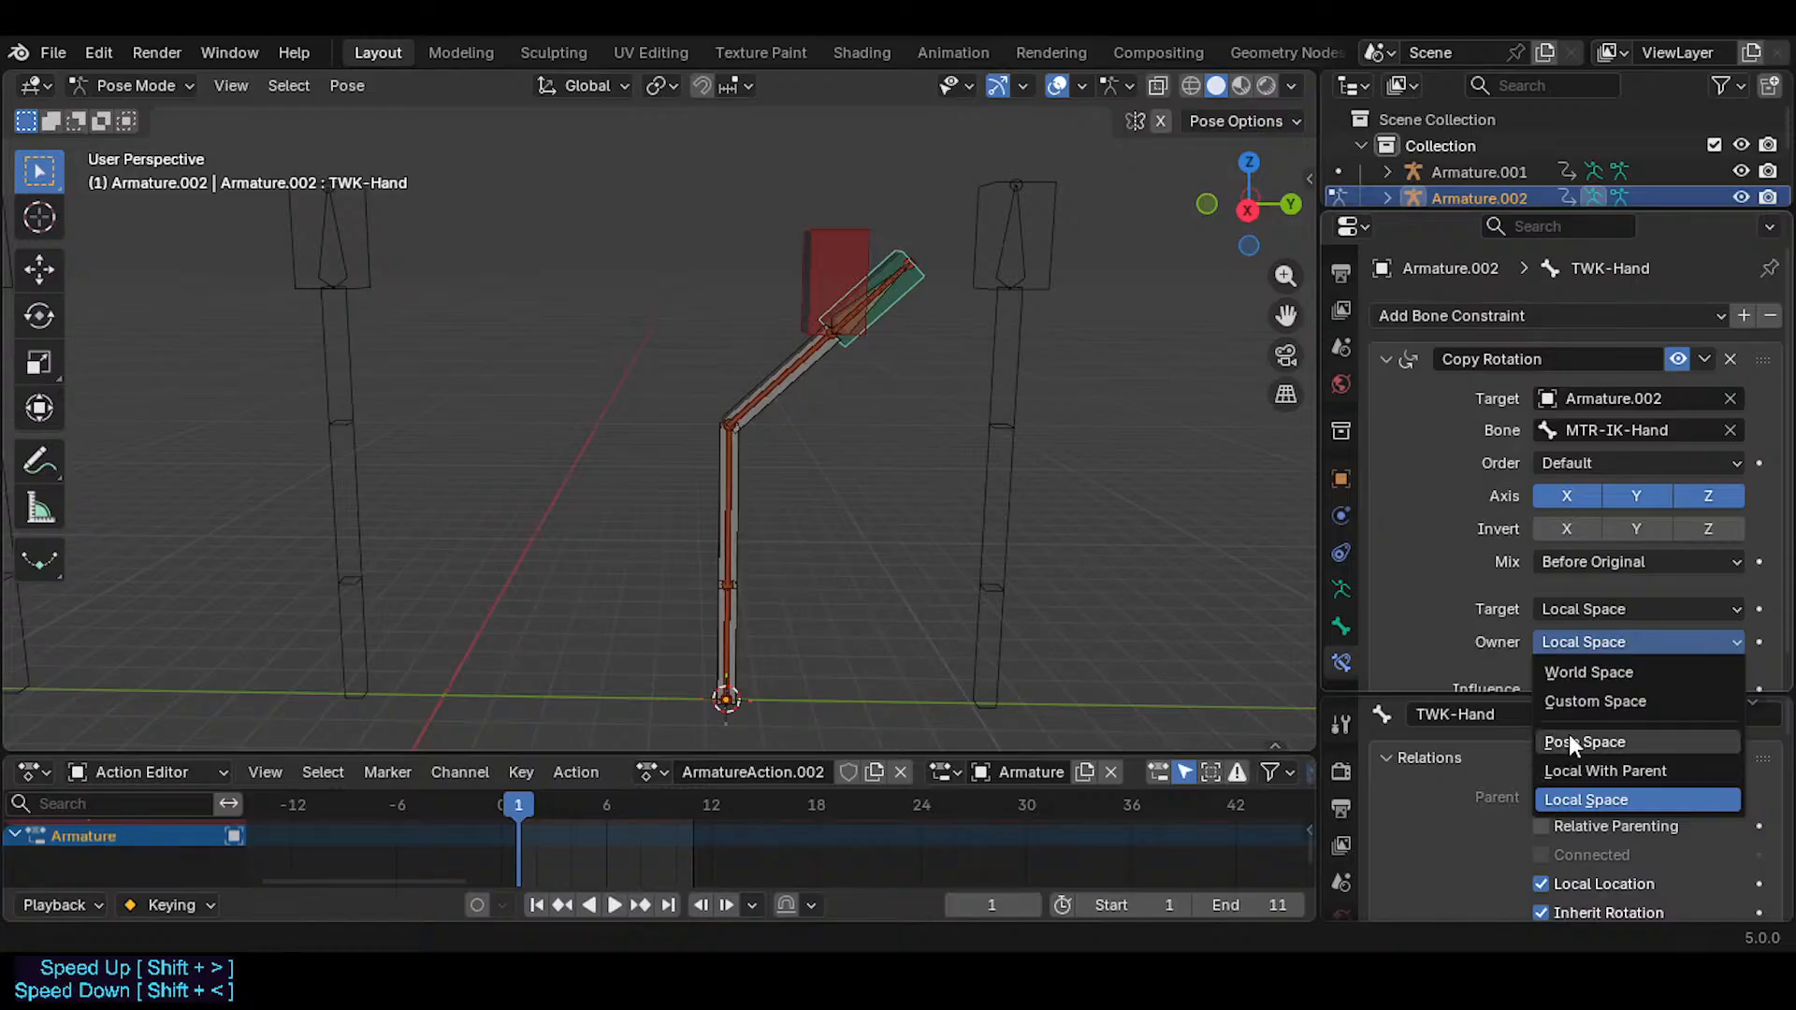
left_click(1575, 613)
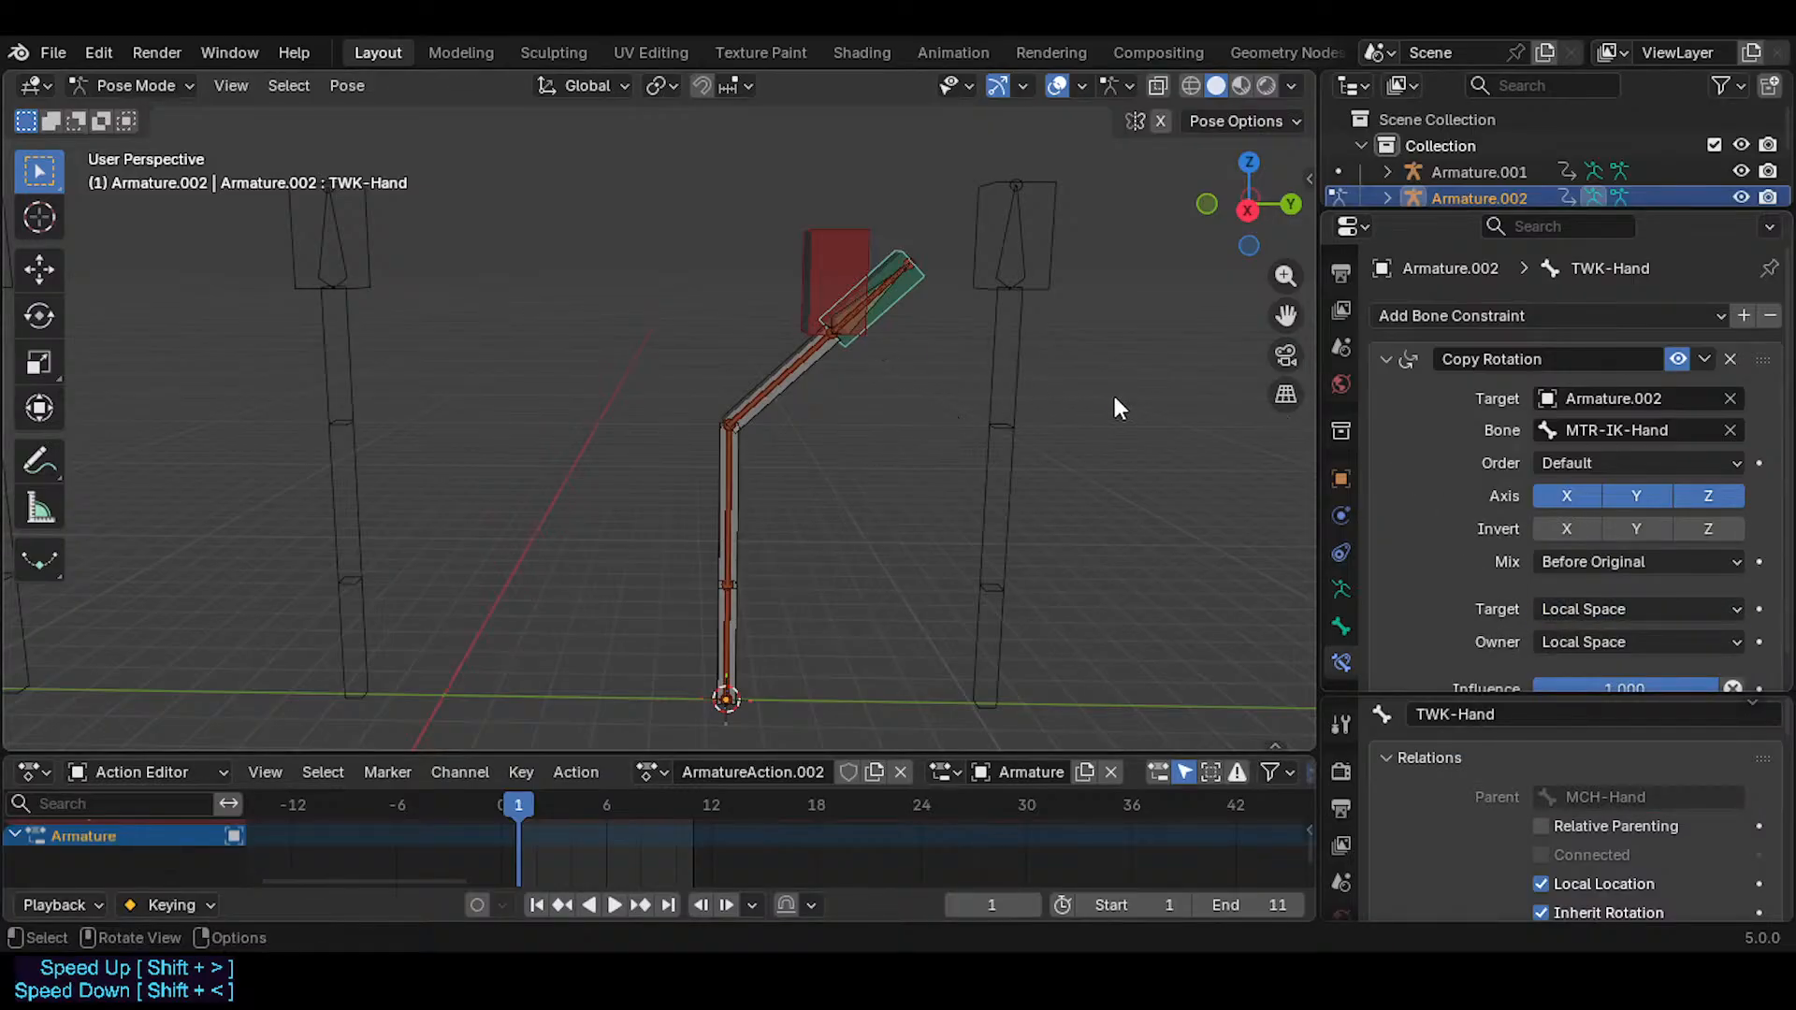
left_click(1586, 611)
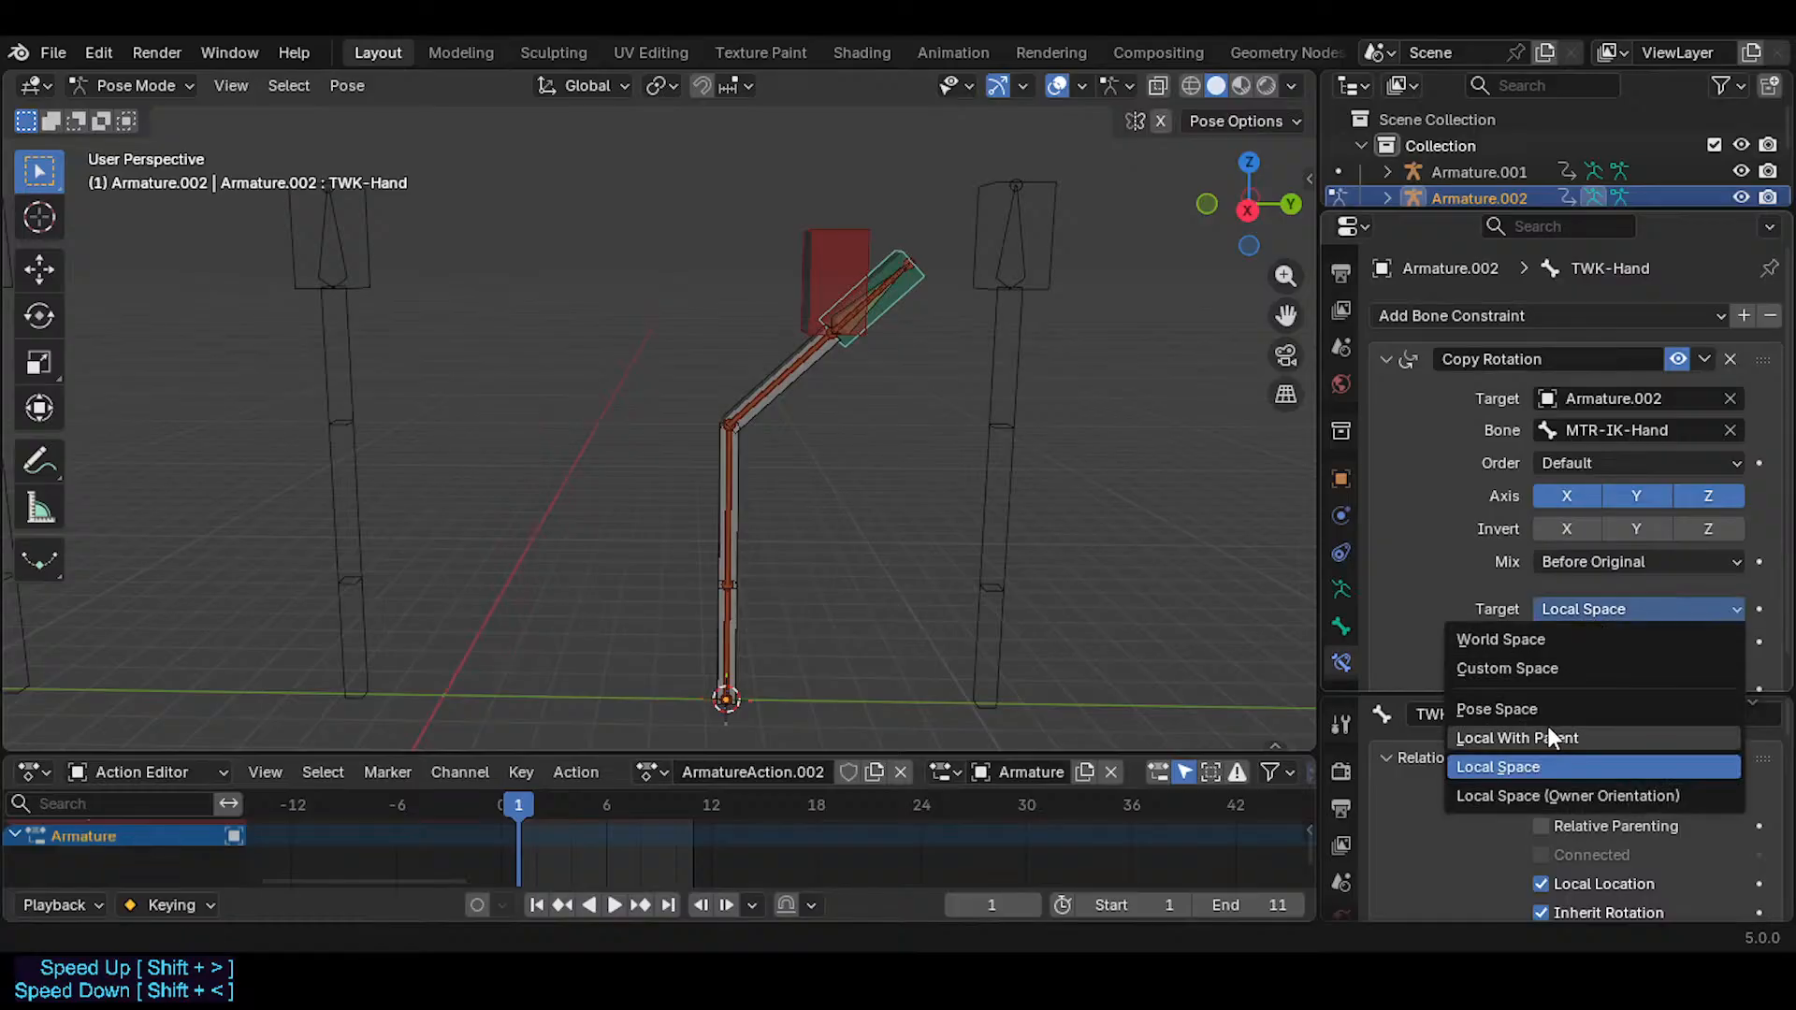
left_click(1590, 641)
left_click(1595, 700)
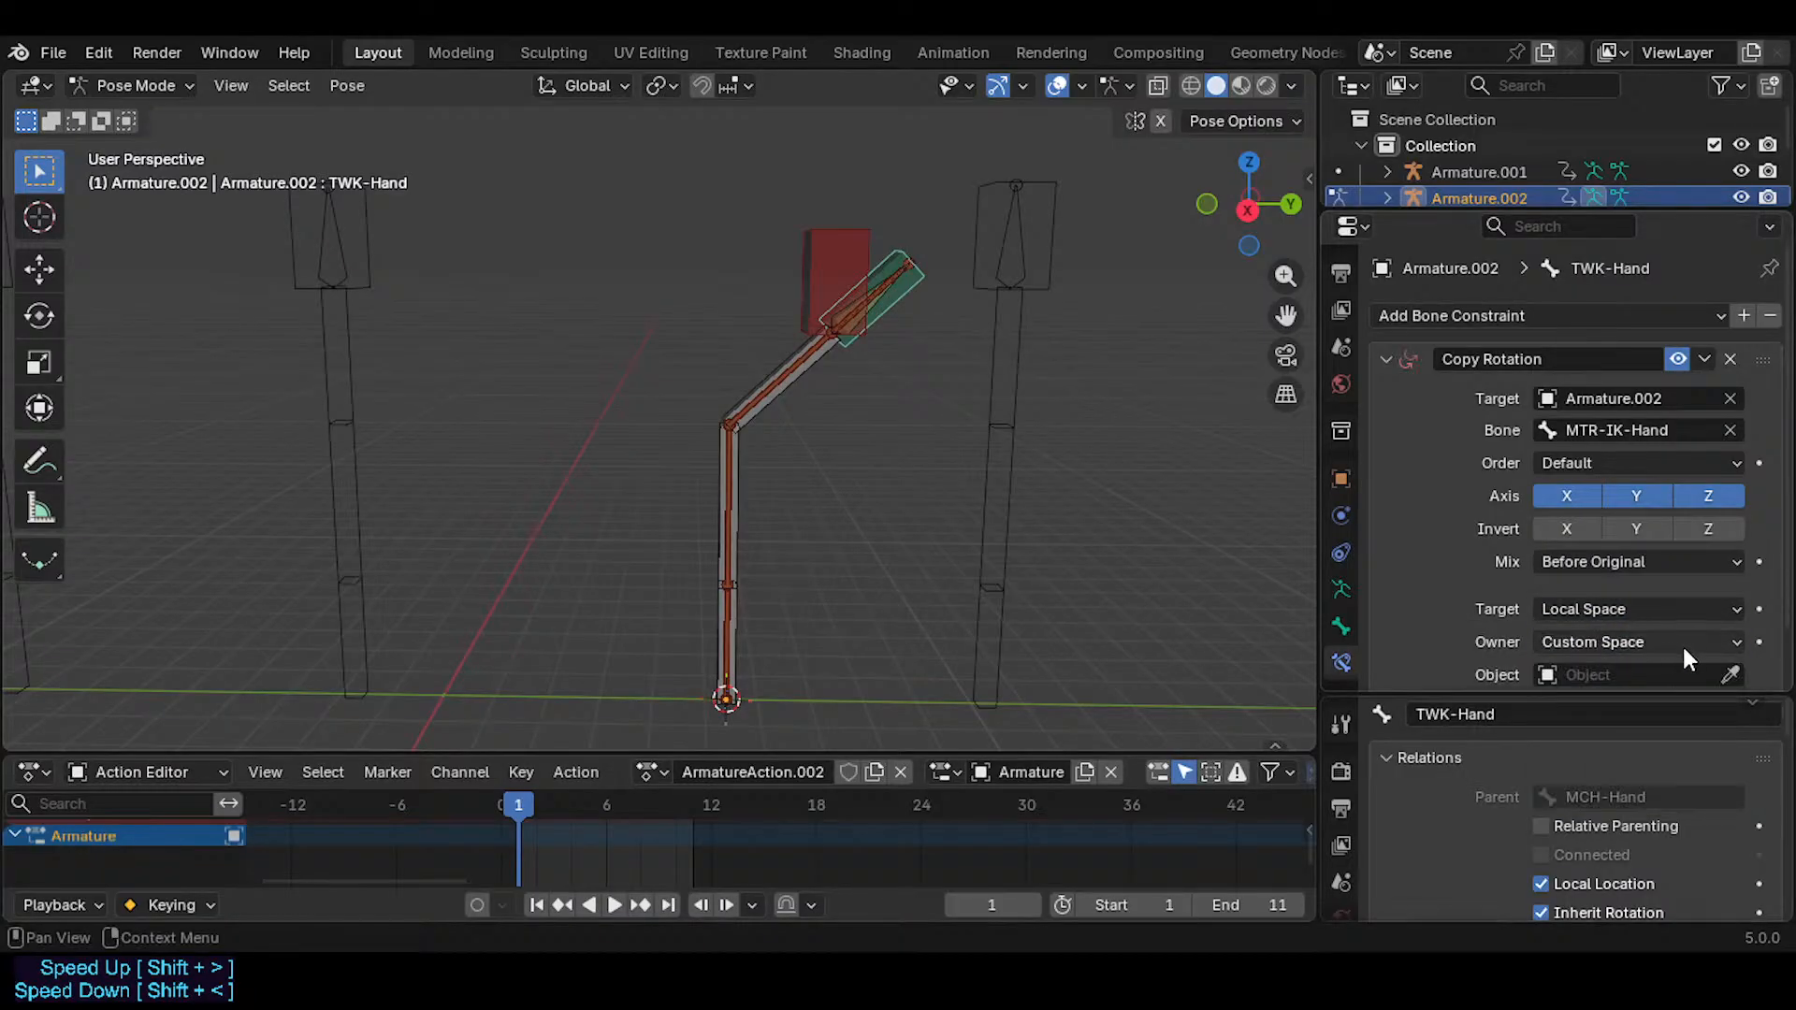
scroll(1682, 643, "down", 2)
key("ctrl+c")
key("ctrl+v")
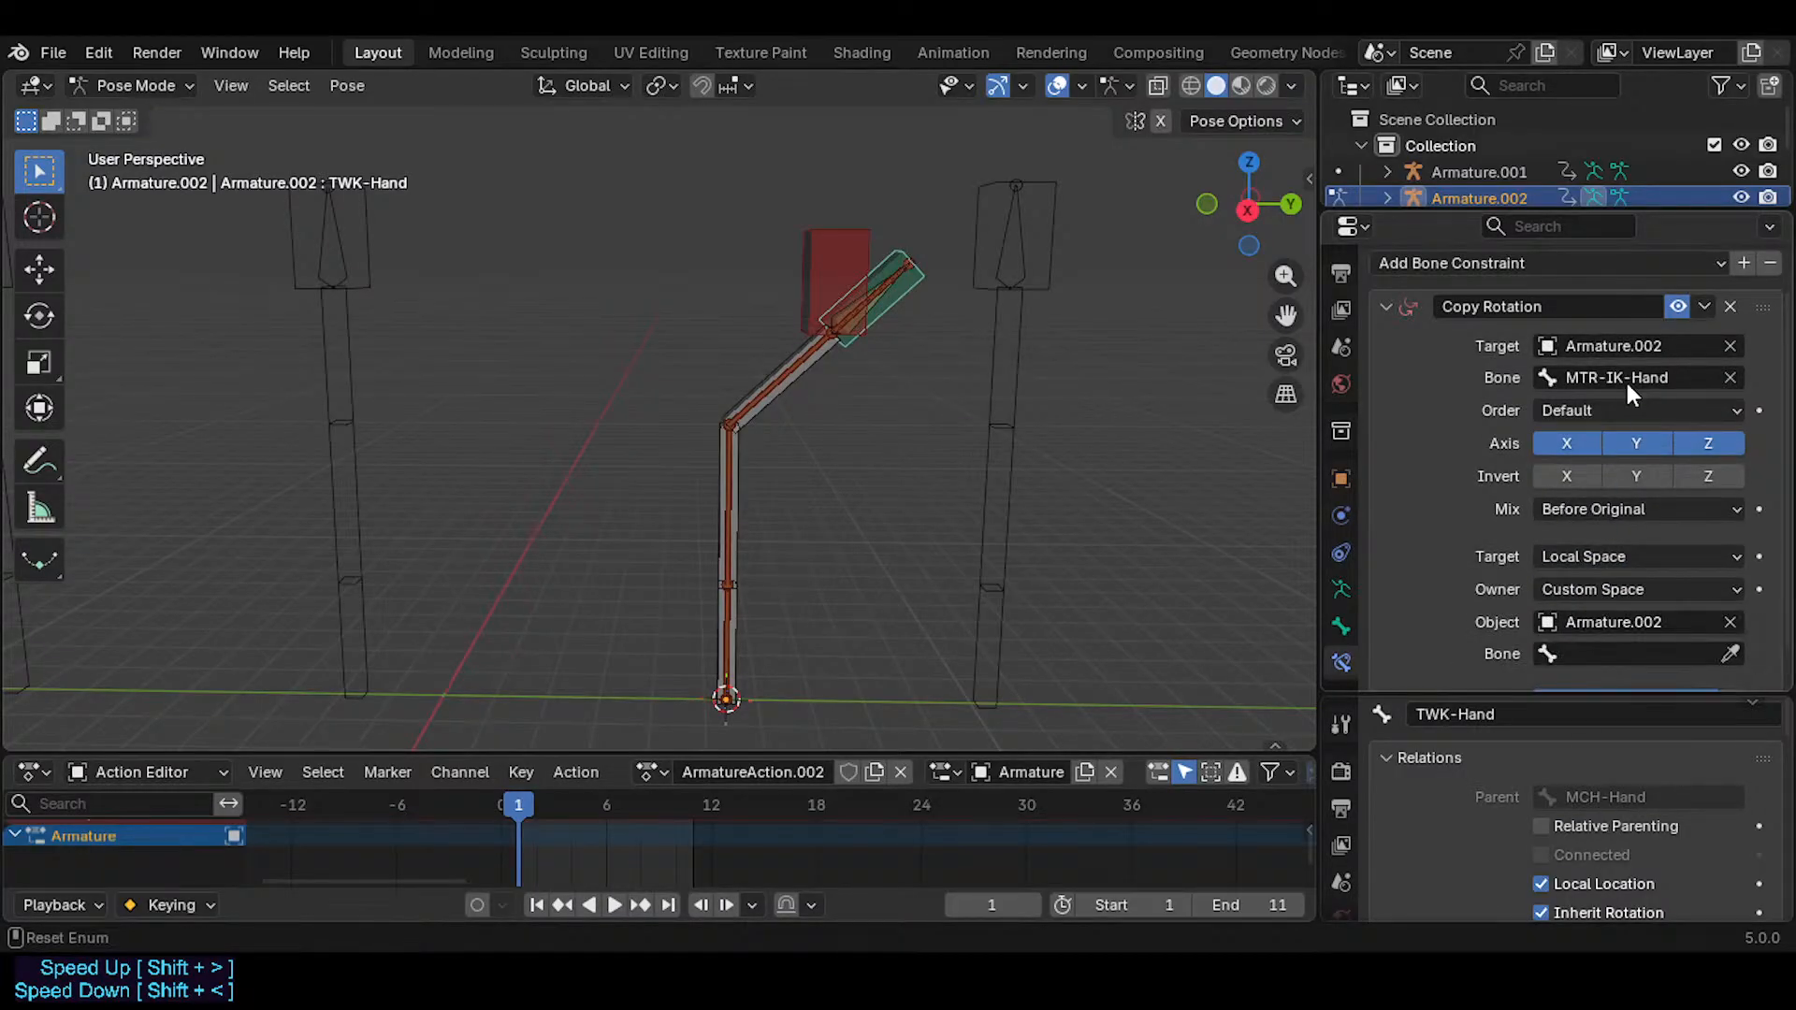
key("ctrl+v")
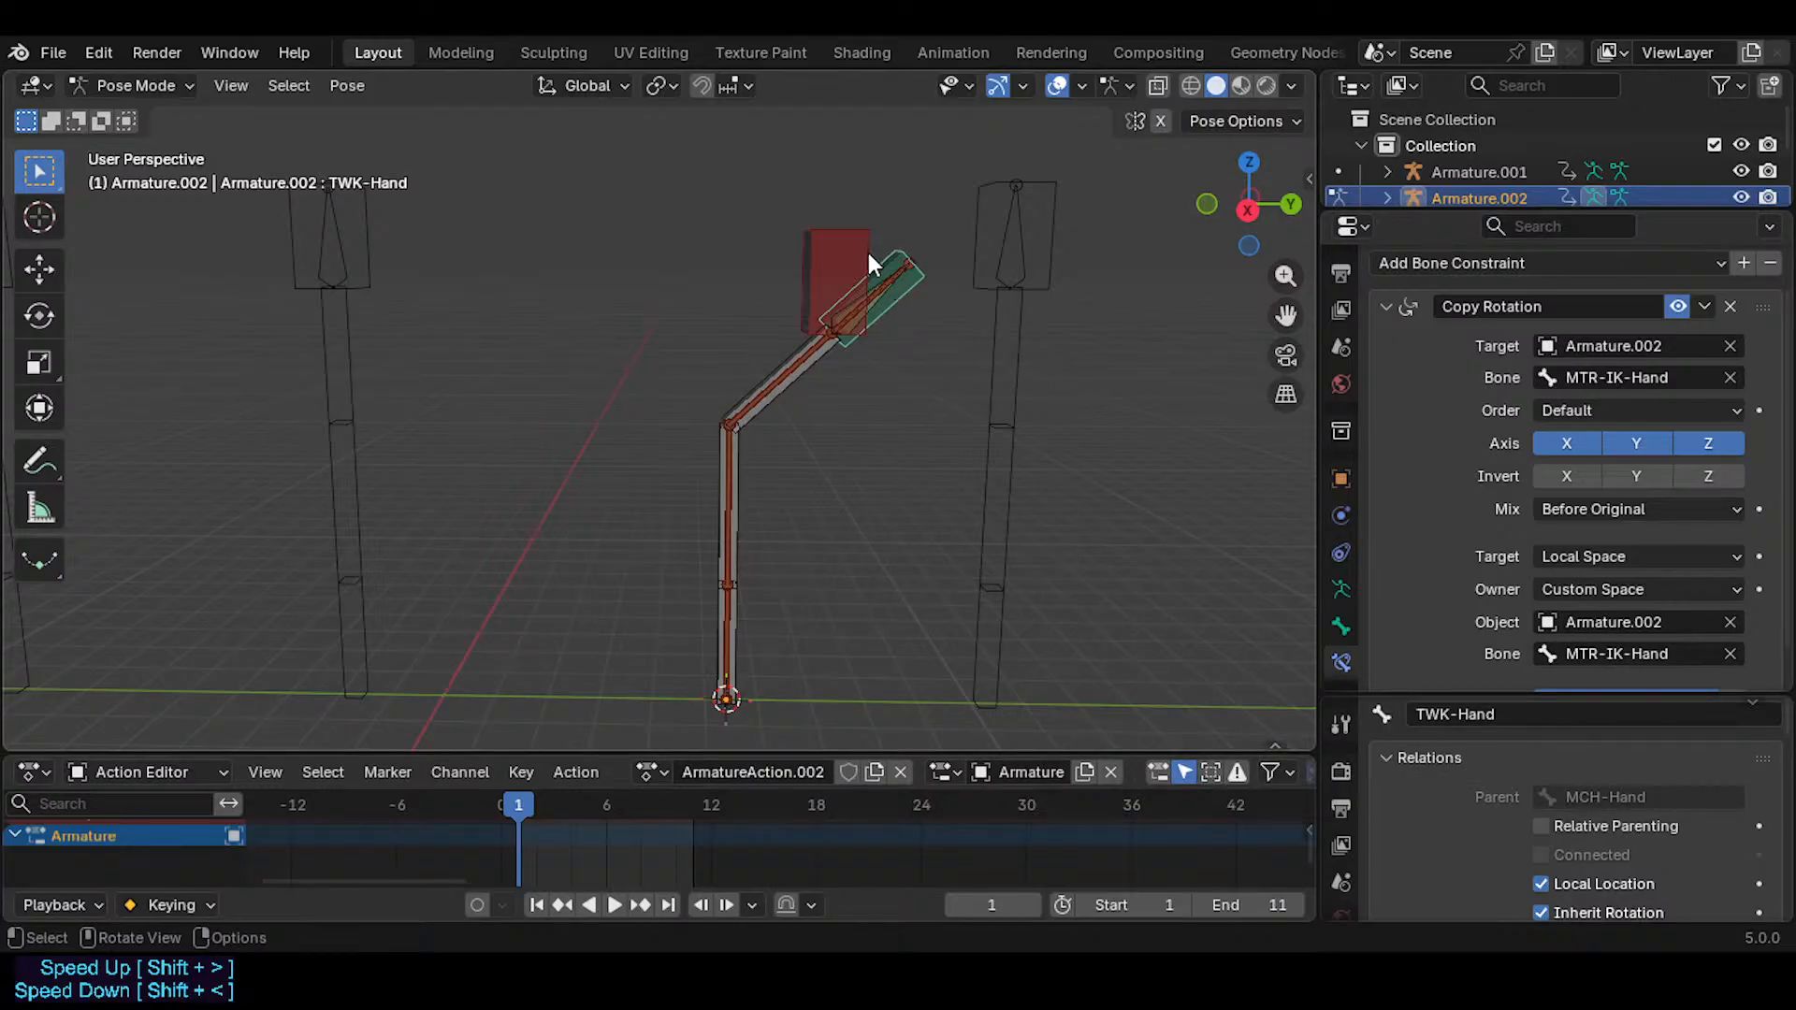
- Try moving TWK-Hand and cancel, and move MTR-IK-Hand around to test the custom owner space
key("g")
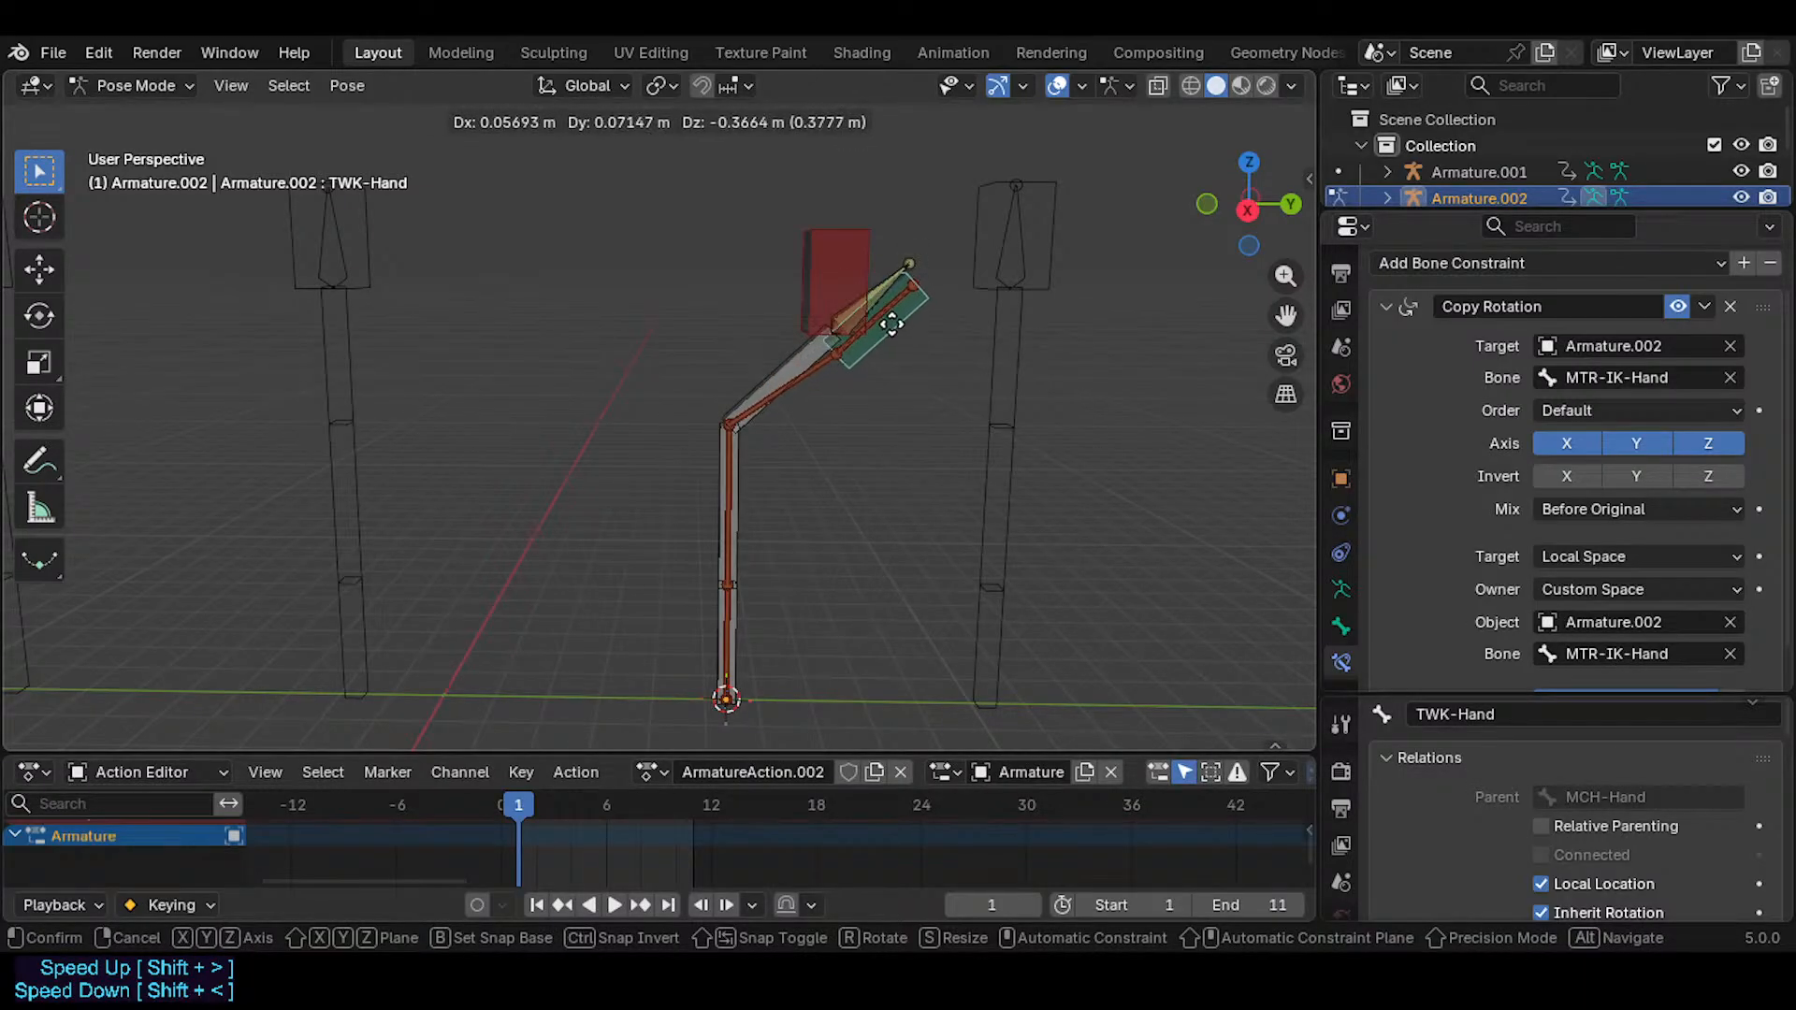
right_click(889, 324)
left_click(835, 245)
key("g")
left_click(862, 283)
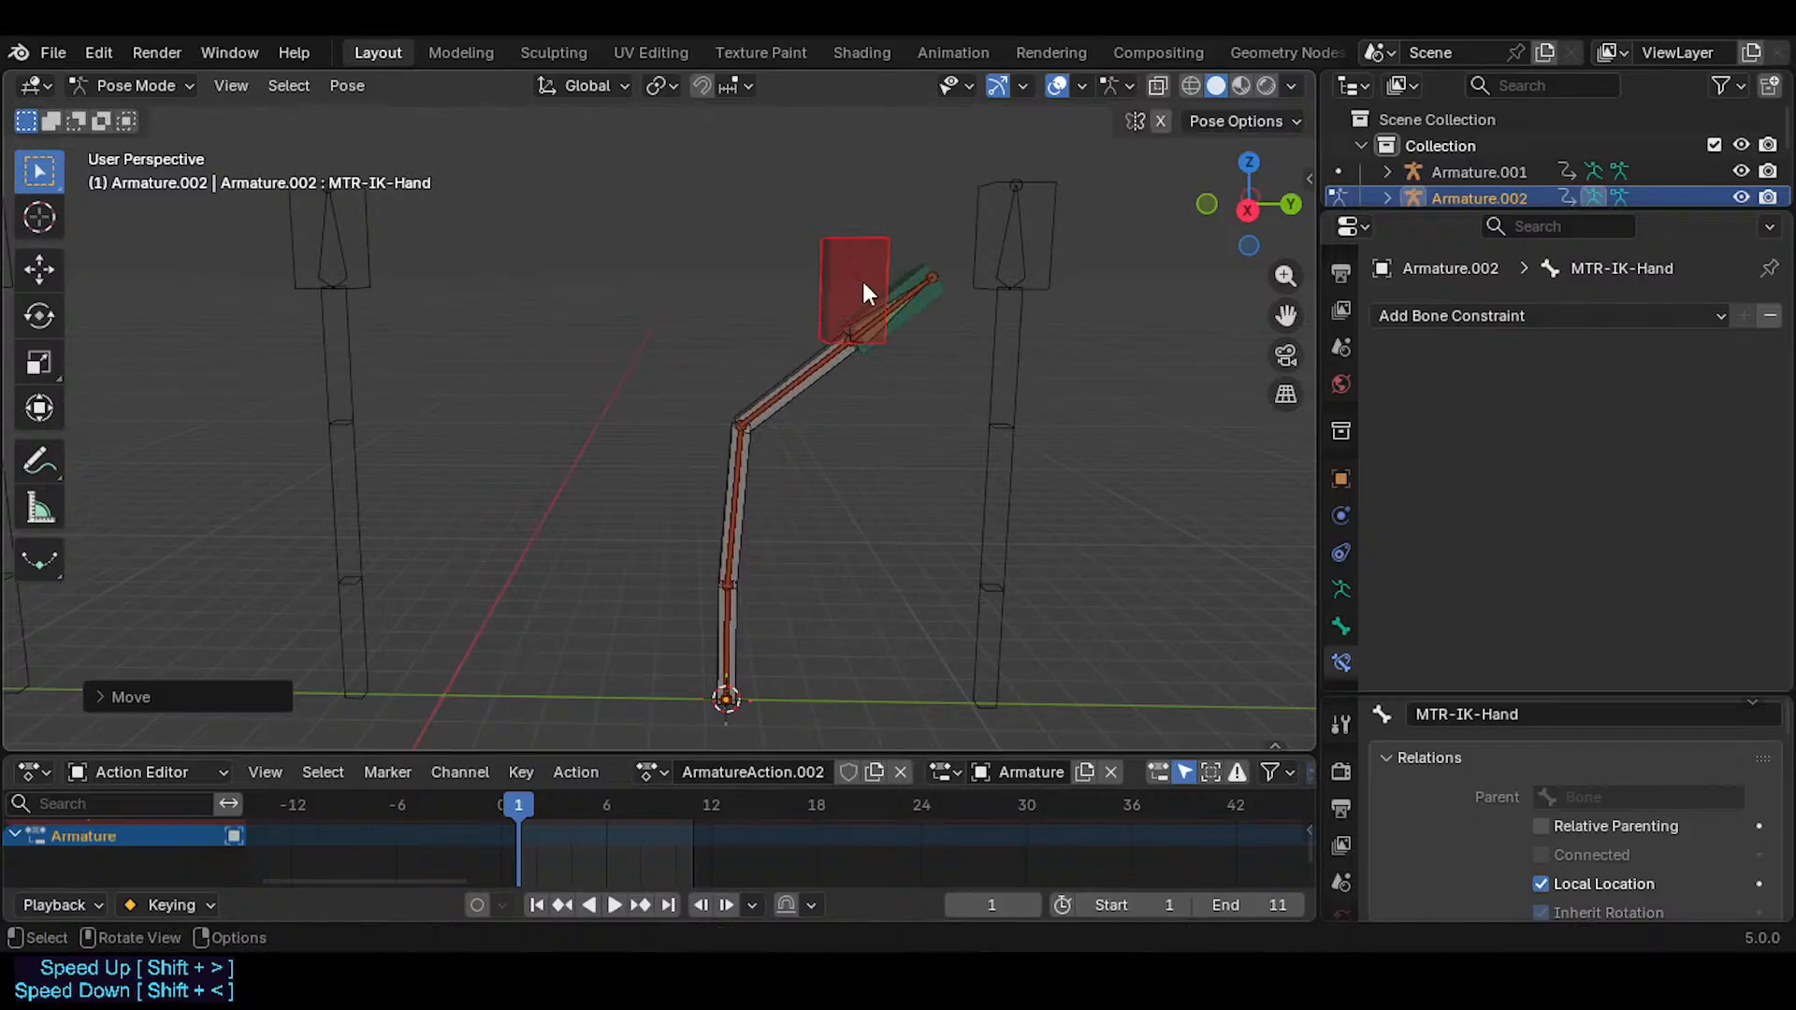
left_click(823, 372)
left_click(905, 320)
left_click(858, 304)
key("g")
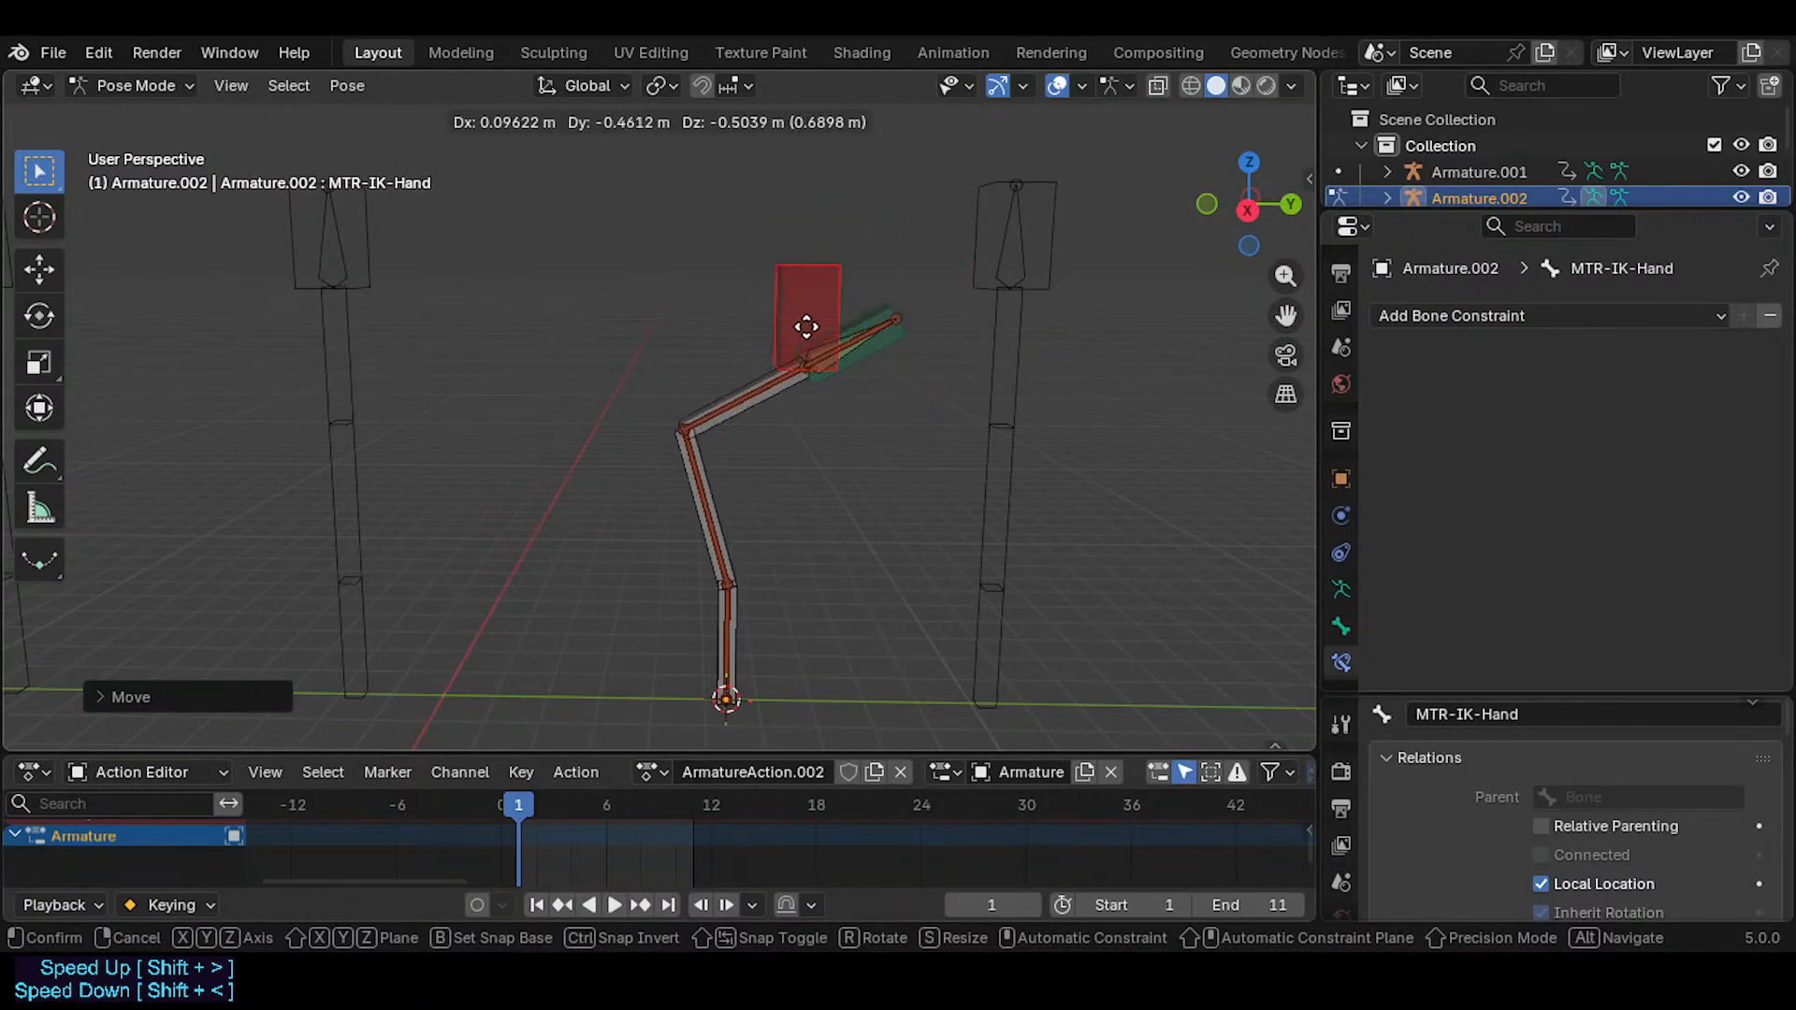
left_click(832, 285)
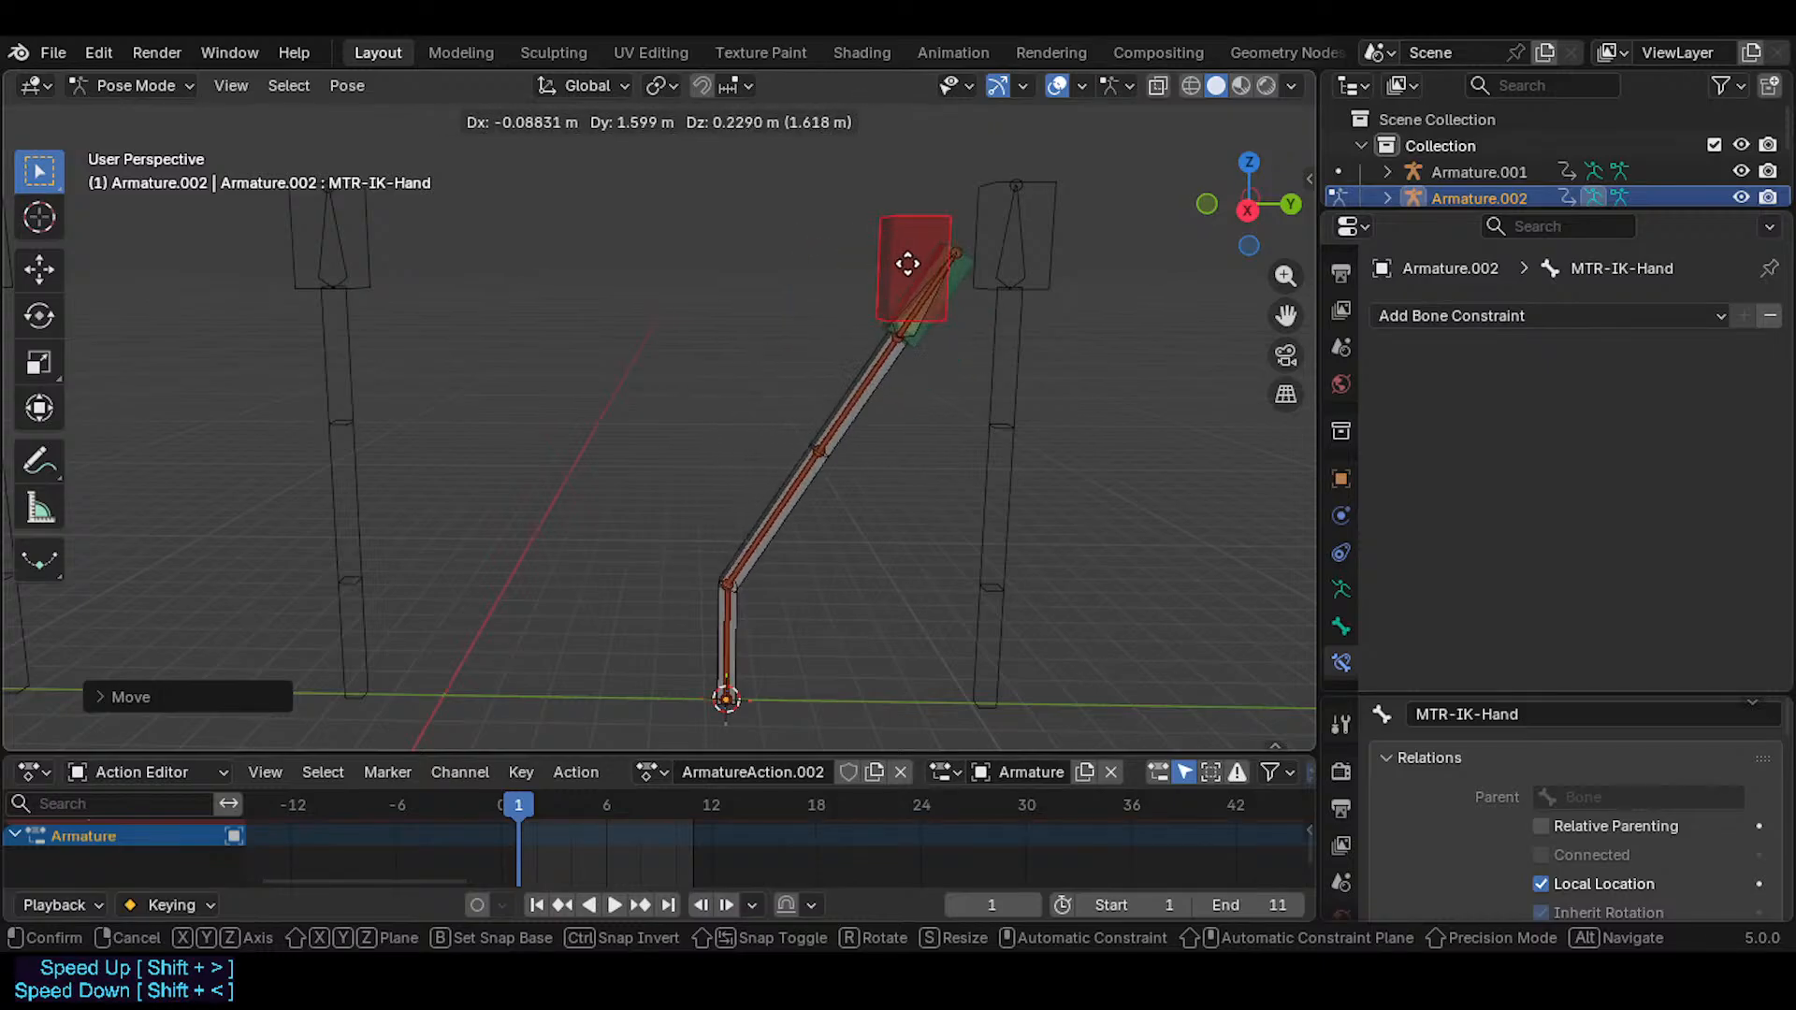
left_click(810, 258)
- Try moving TWK-Hand off the arm, and move and rotate MTR-IK-Hand
left_click(866, 255)
key("g")
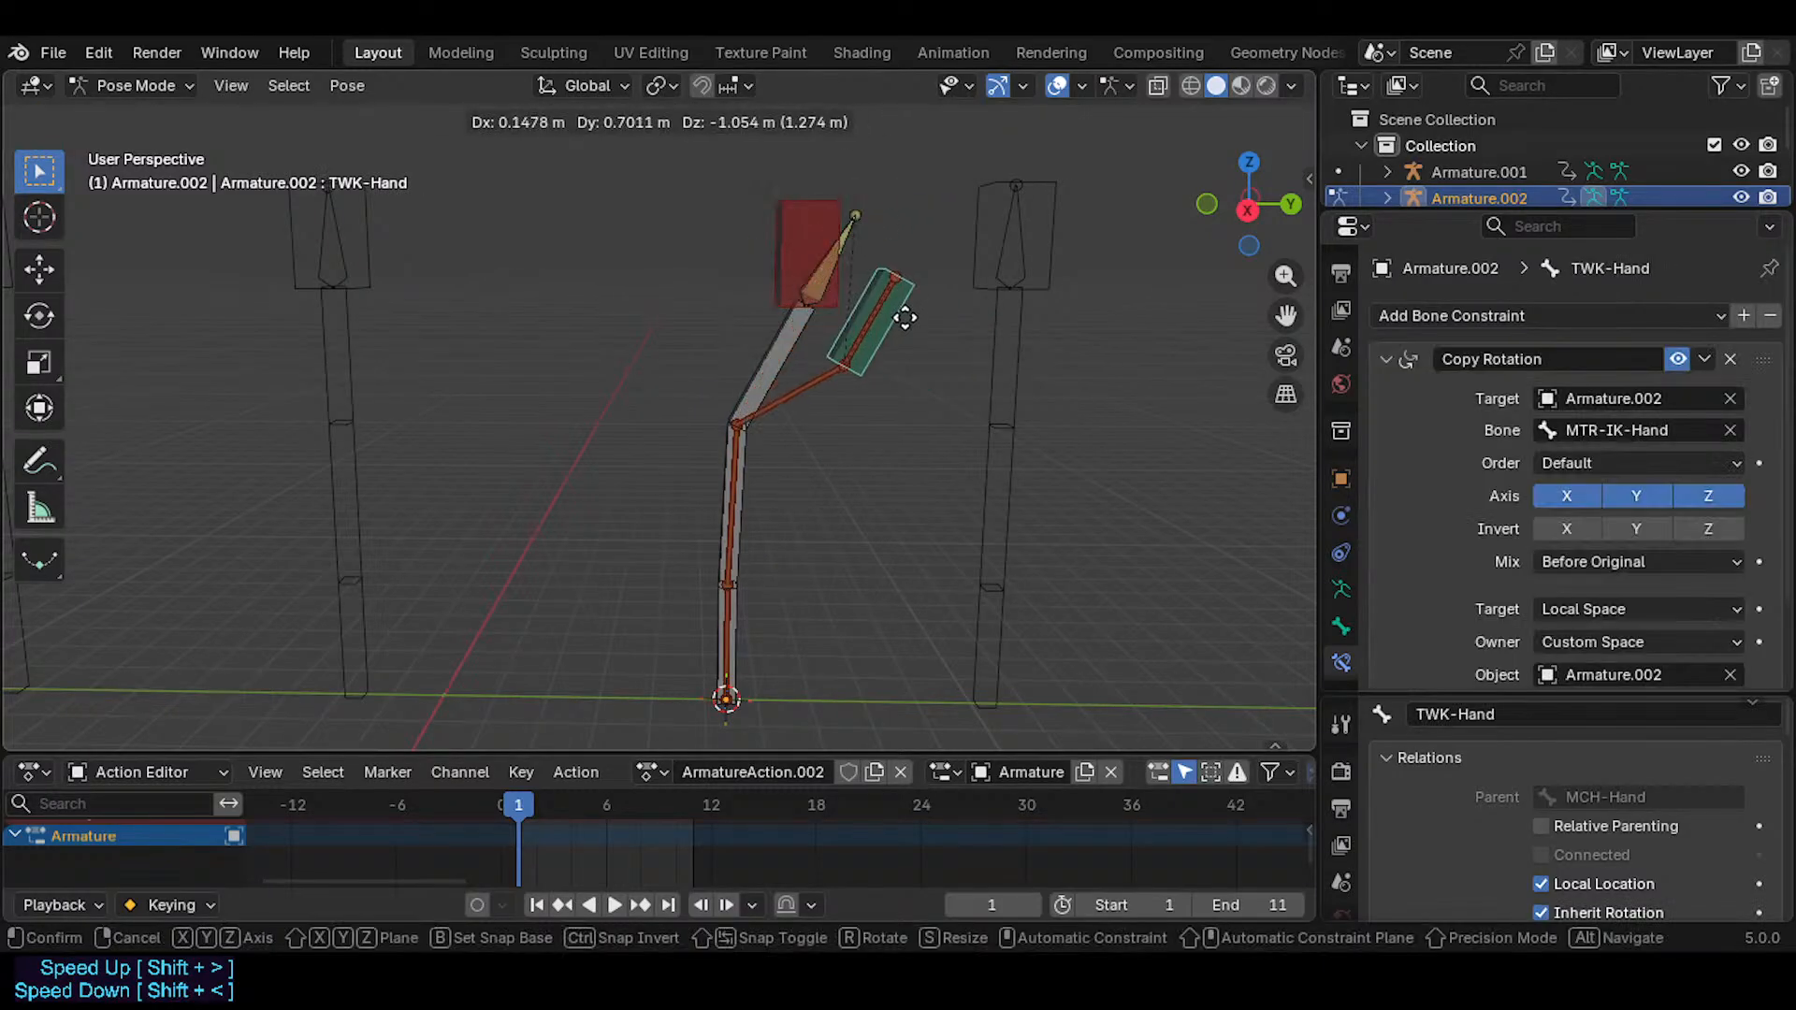
left_click(904, 320)
left_click(814, 234)
key("g")
left_click(780, 257)
key("r")
left_click(889, 307)
- Clear the location and rotation of all bones and select MTR-IK-Hand
key("a")
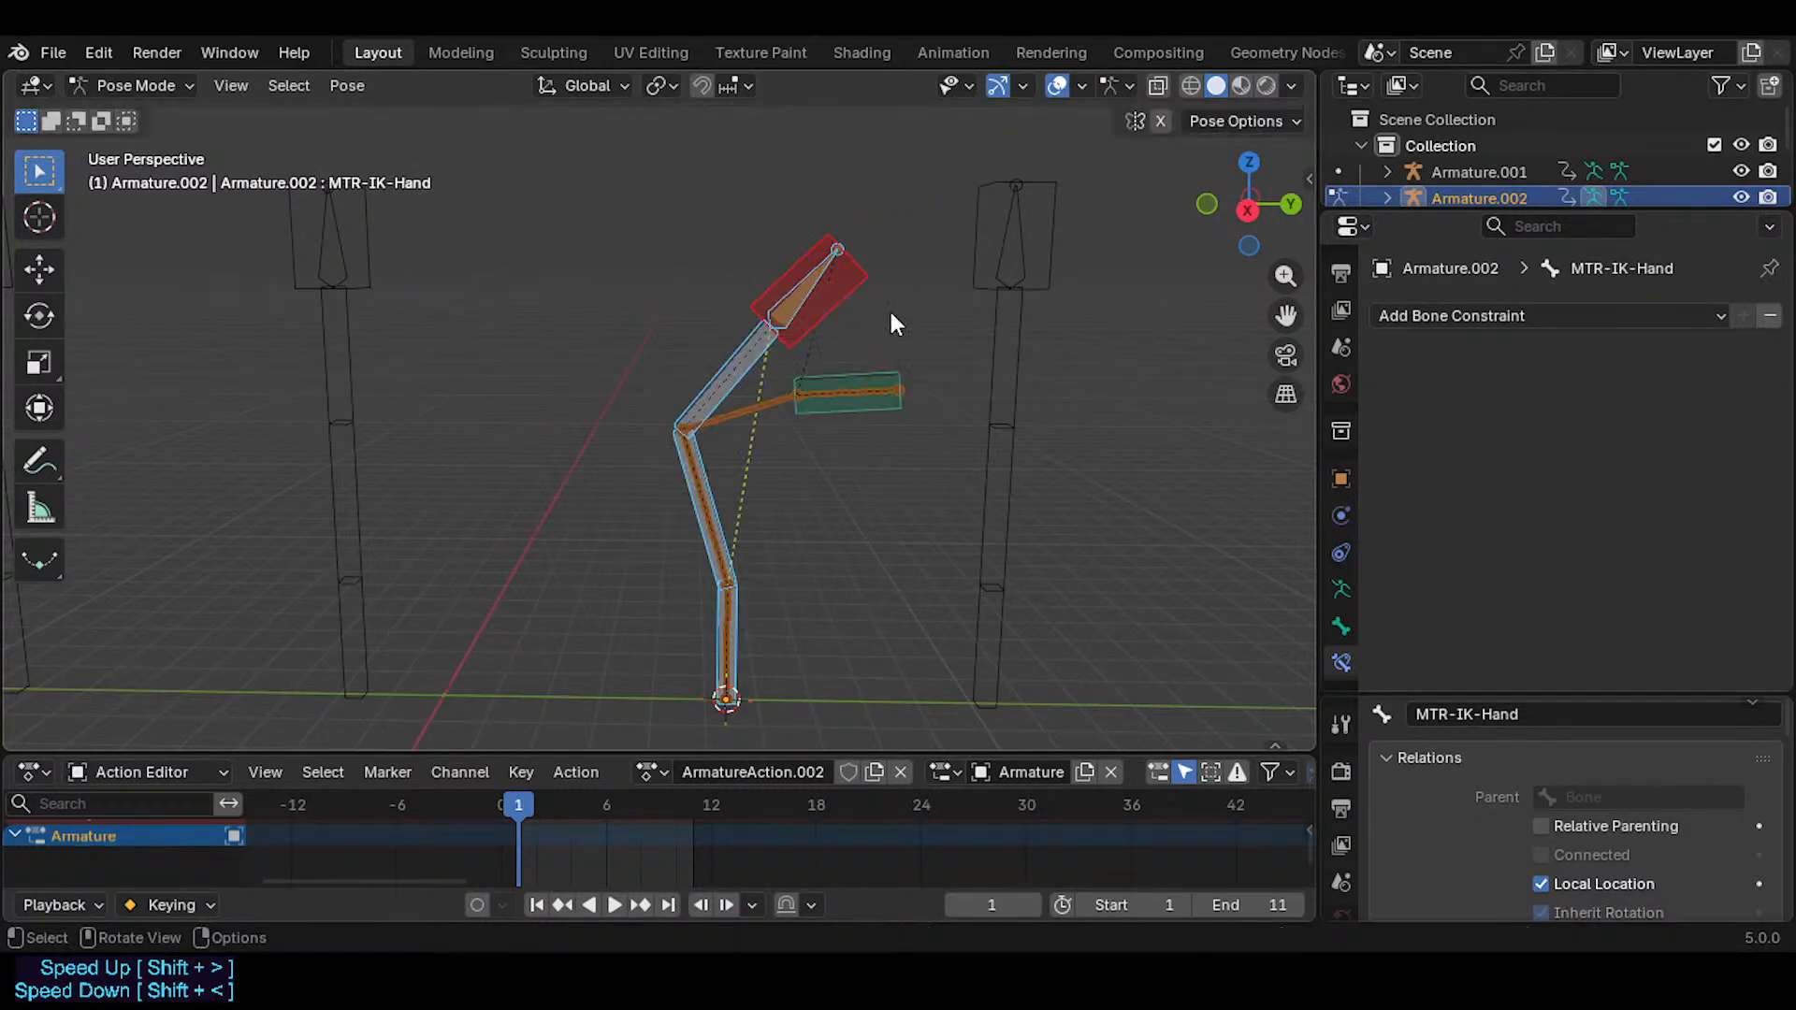
key("alt+g")
key("alt+r")
left_click(804, 236)
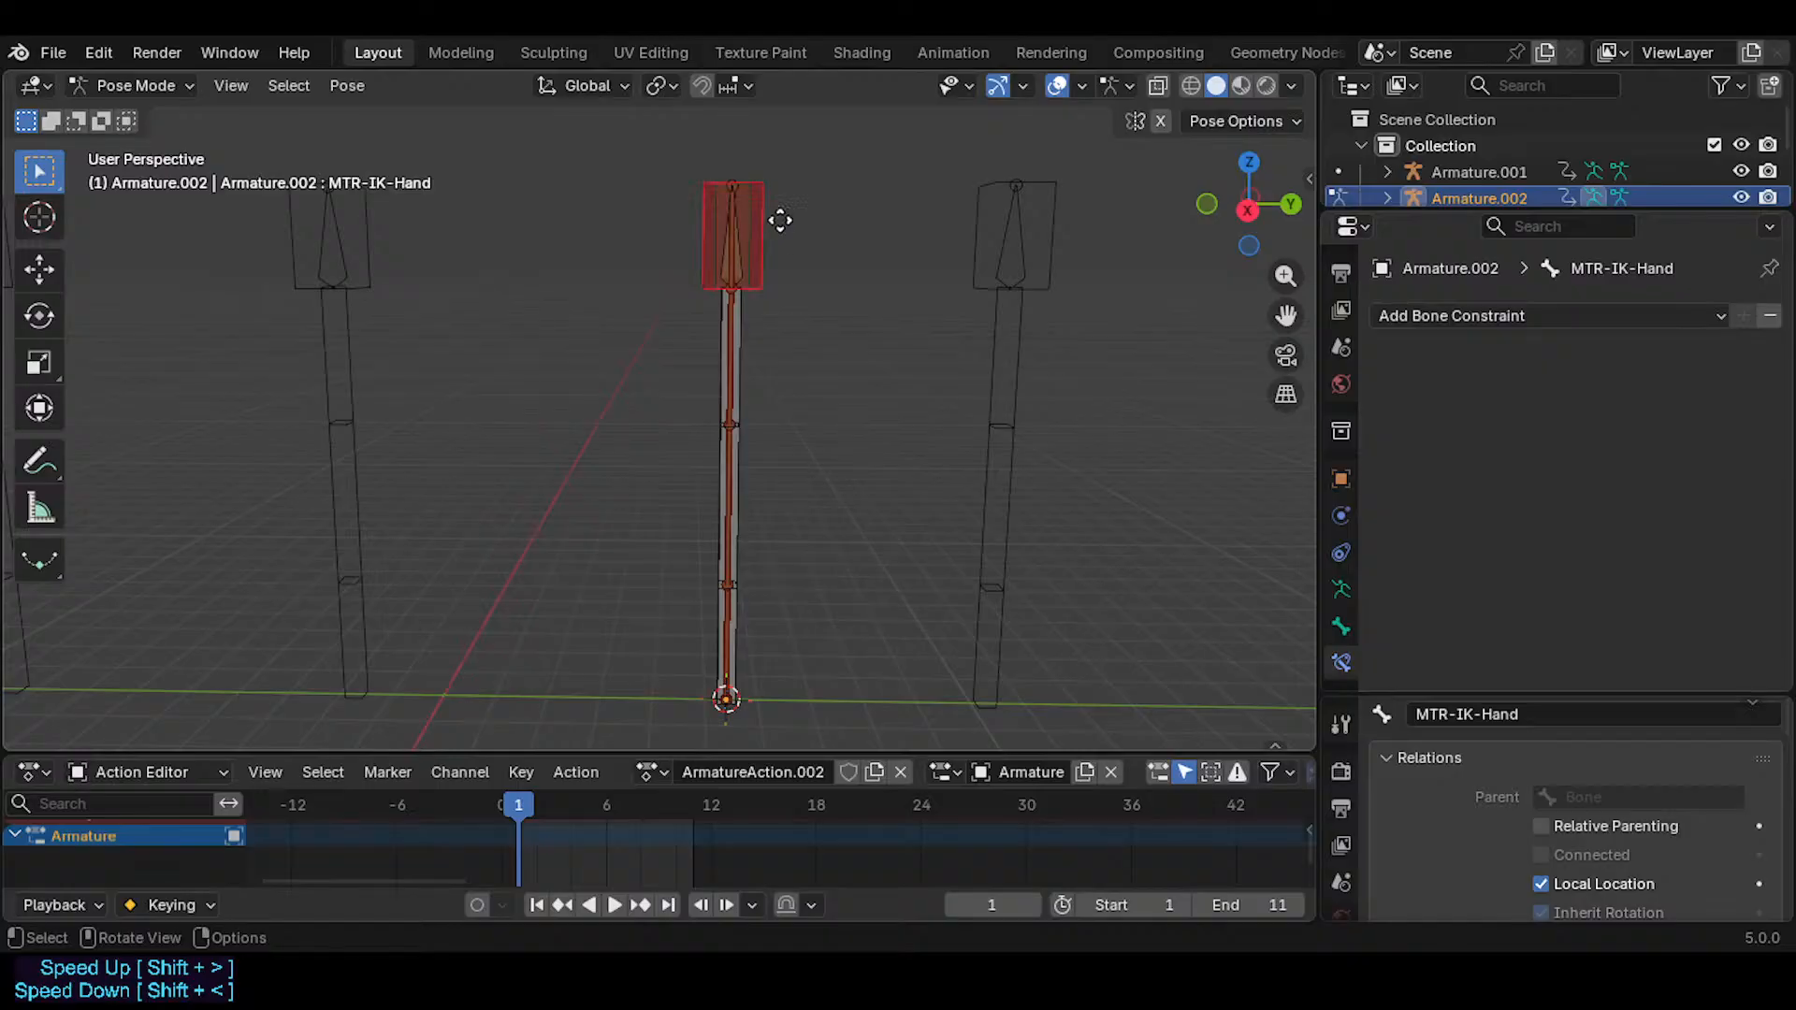
- Try moving and rotating MTR-IK-Hand, and clear the location and rotation of all bones
key("g")
left_click(832, 271)
key("r")
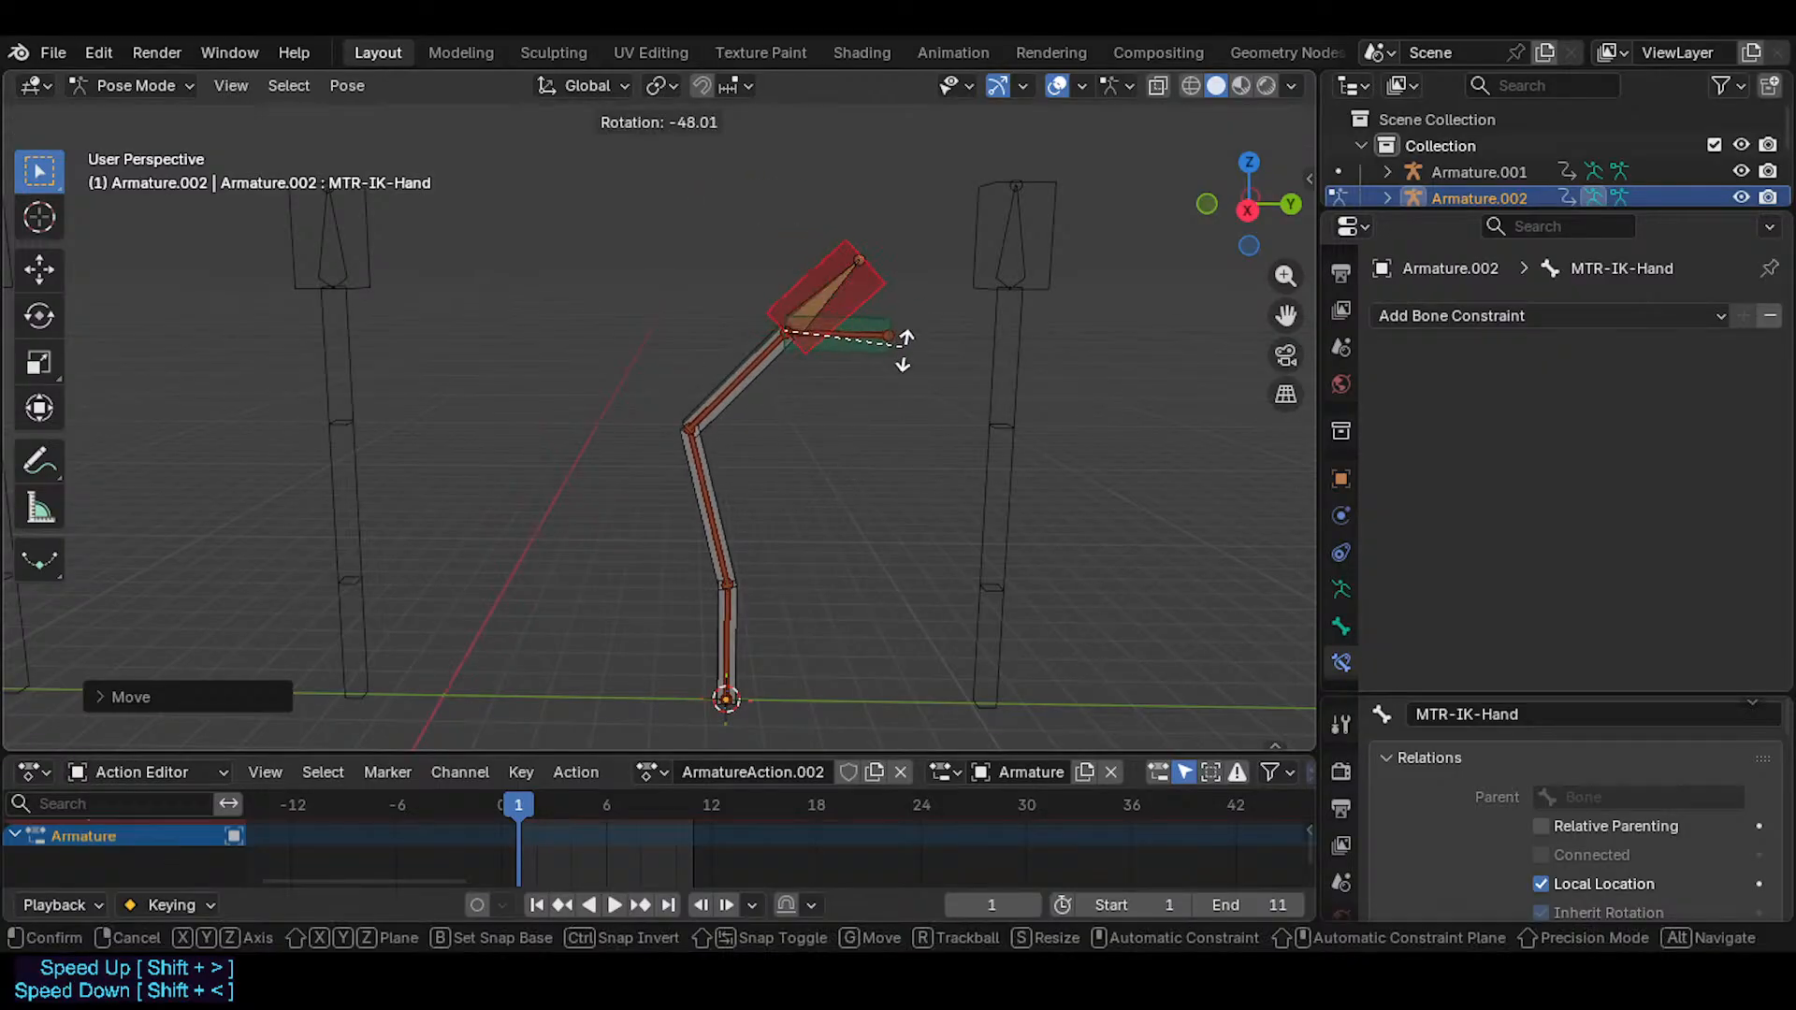
left_click(883, 305)
key("a")
key("alt+g")
key("alt+r")
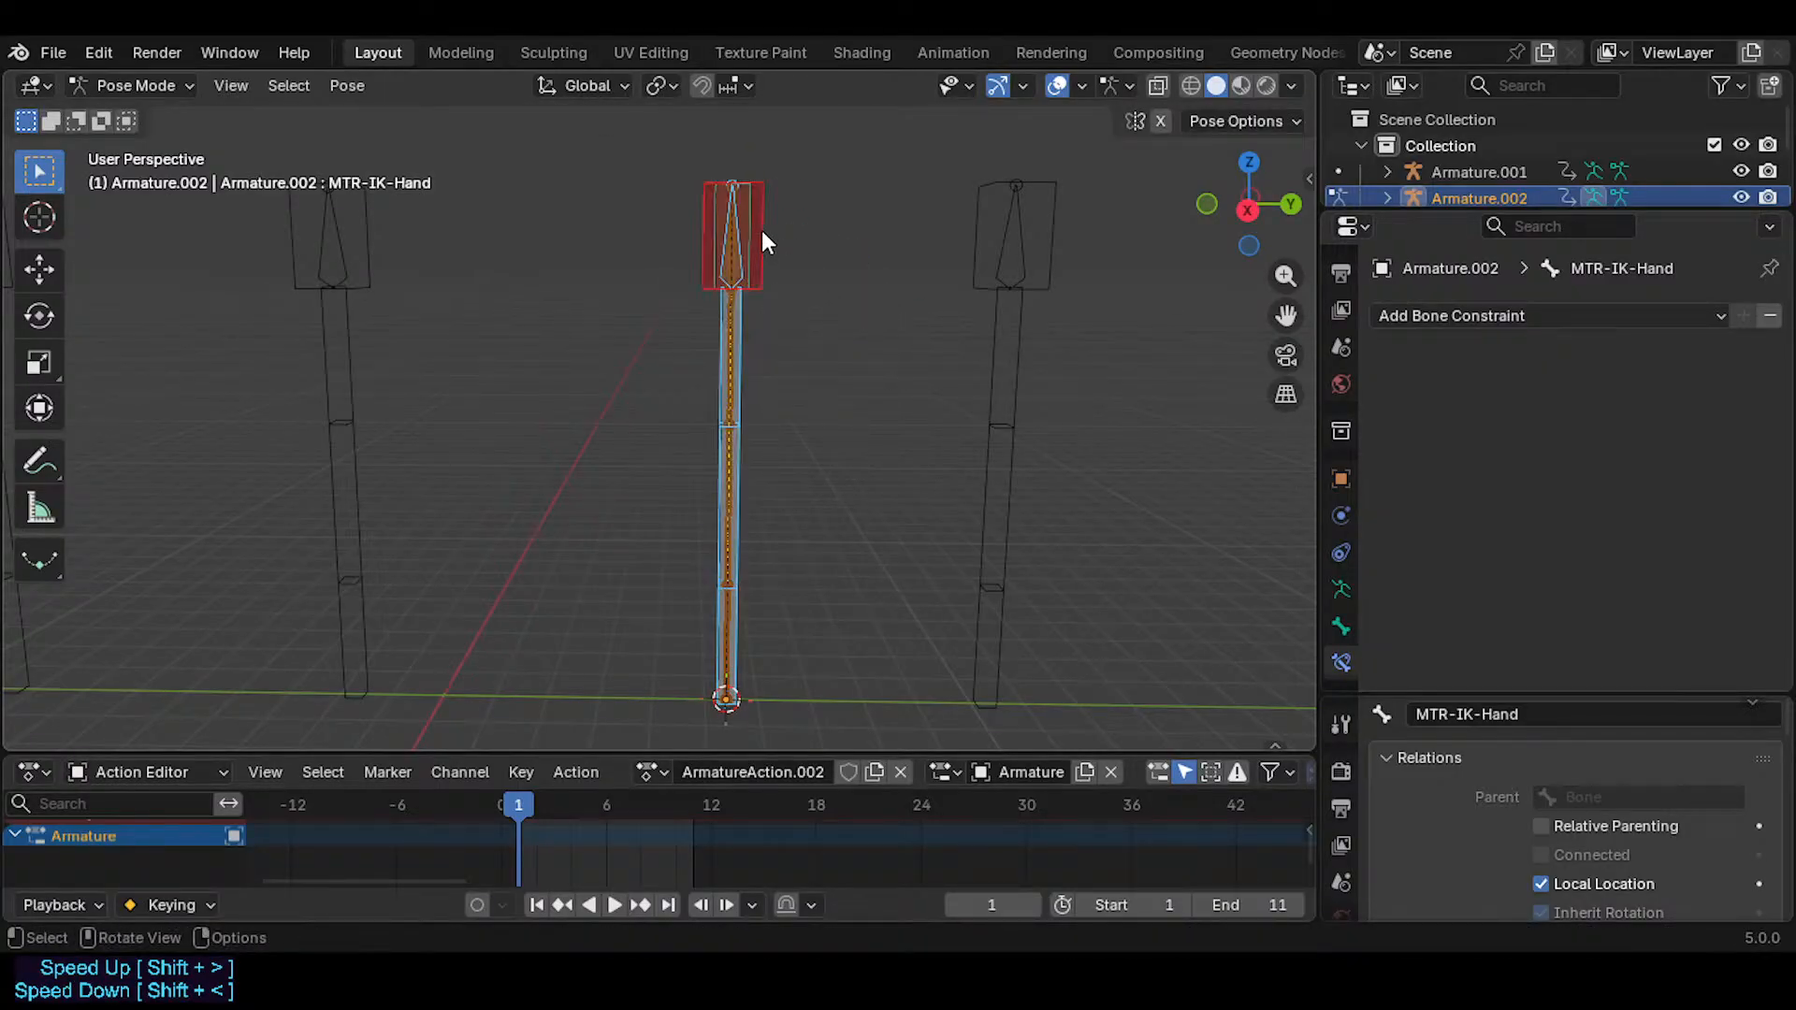
- Move MTR-IK-Hand so the arm bends, and review the full Copy Rotation constraint settings of TWK-Hand
left_click(763, 242)
key("g")
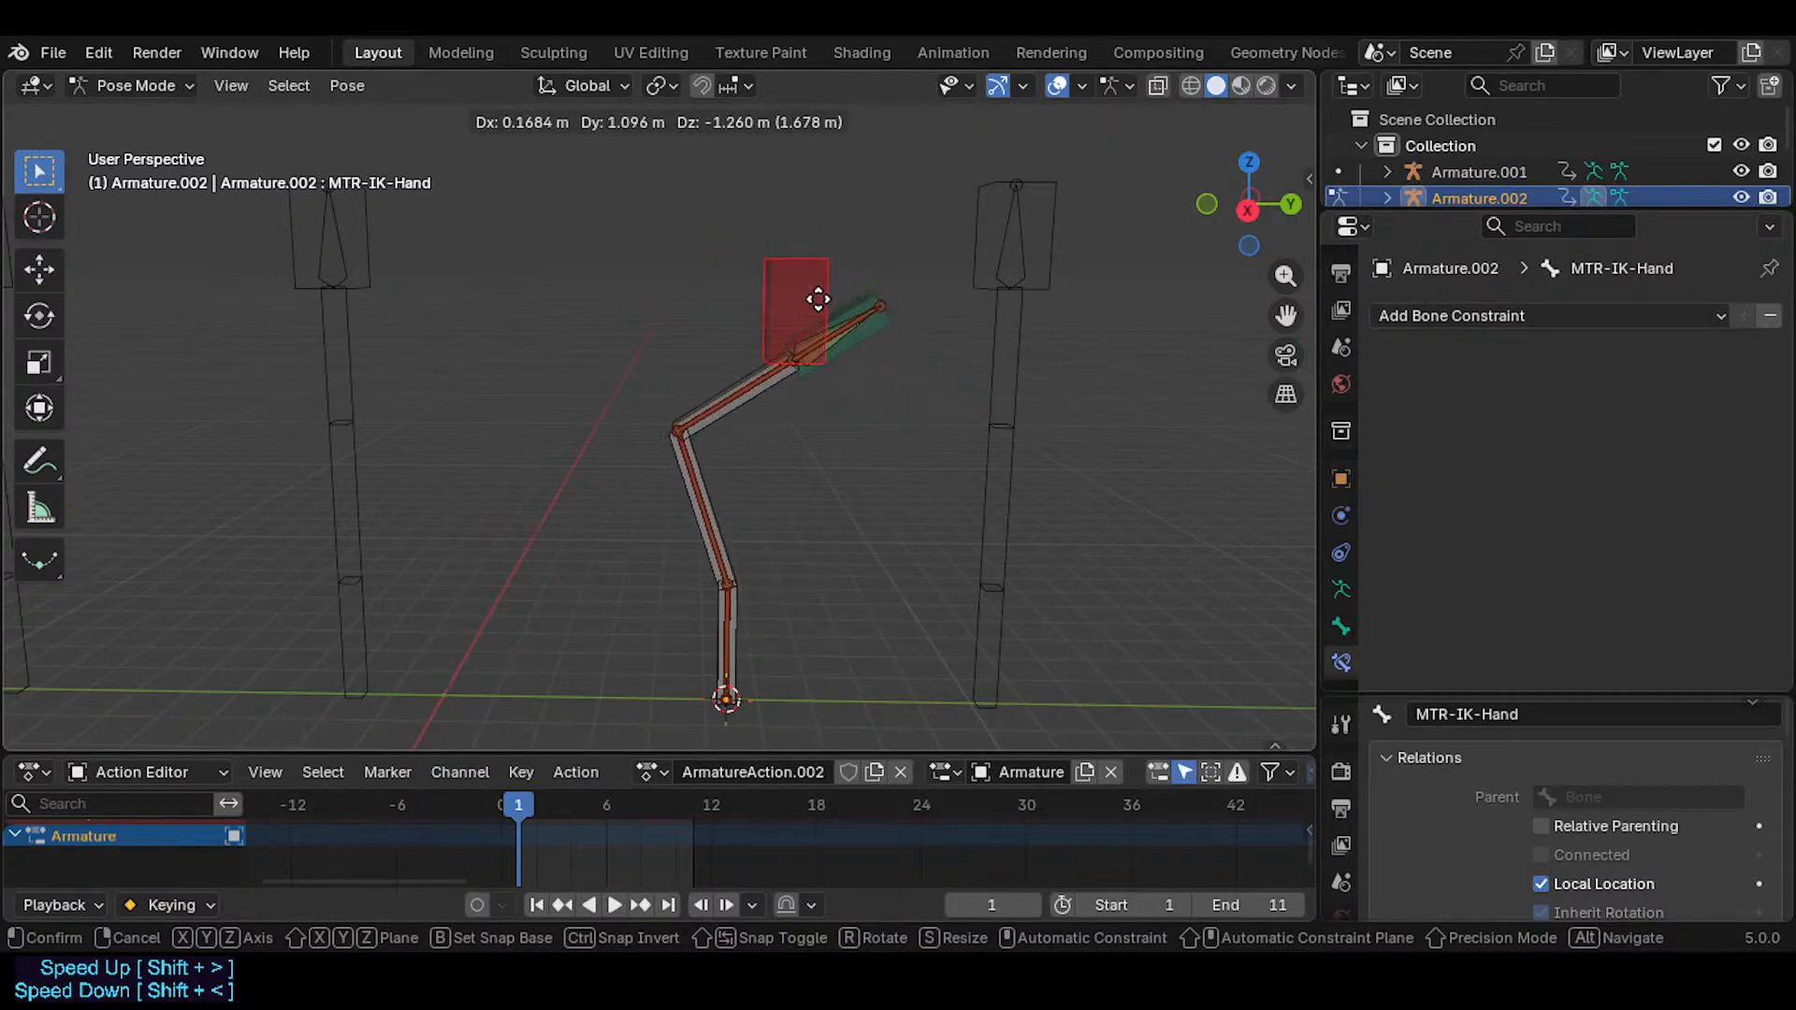
left_click(832, 303)
left_click(868, 324)
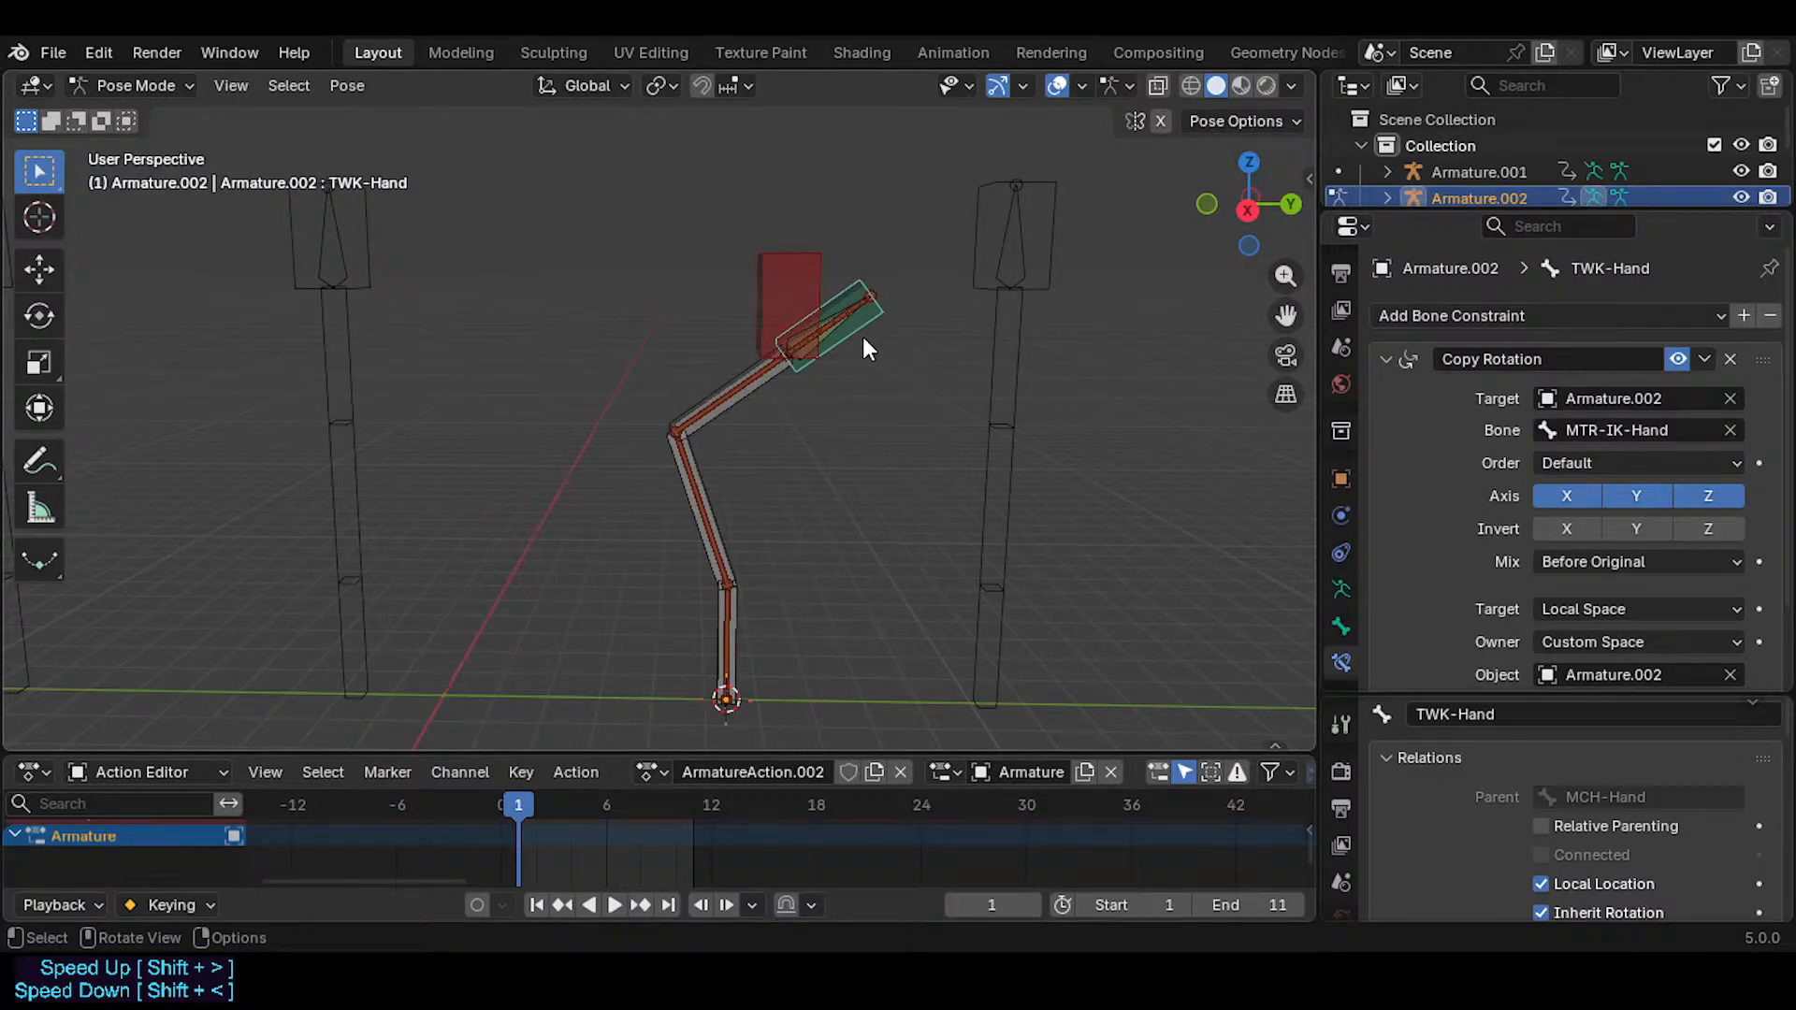
scroll(1613, 526, "down", 3)
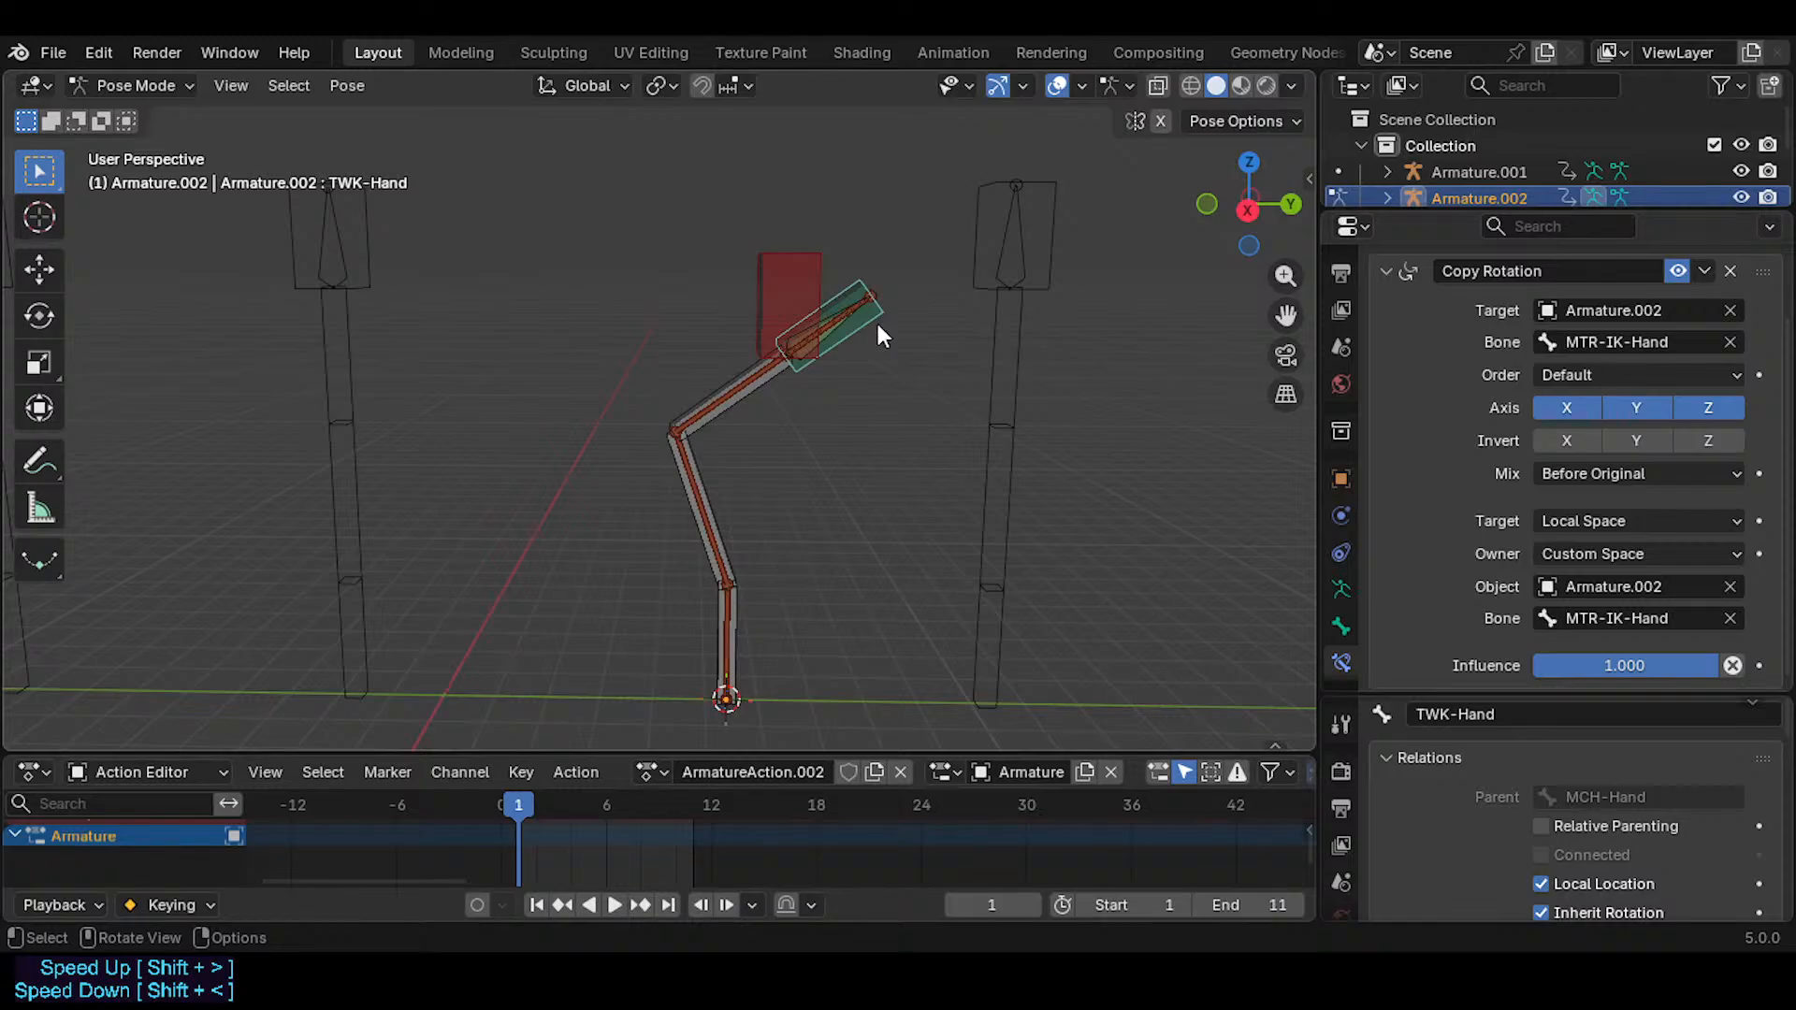
- Clear the bones' location and try moving TWK-Hand down beside the forearm
left_click(850, 292)
key("alt+g")
left_click(755, 210)
key("g")
left_click(789, 320)
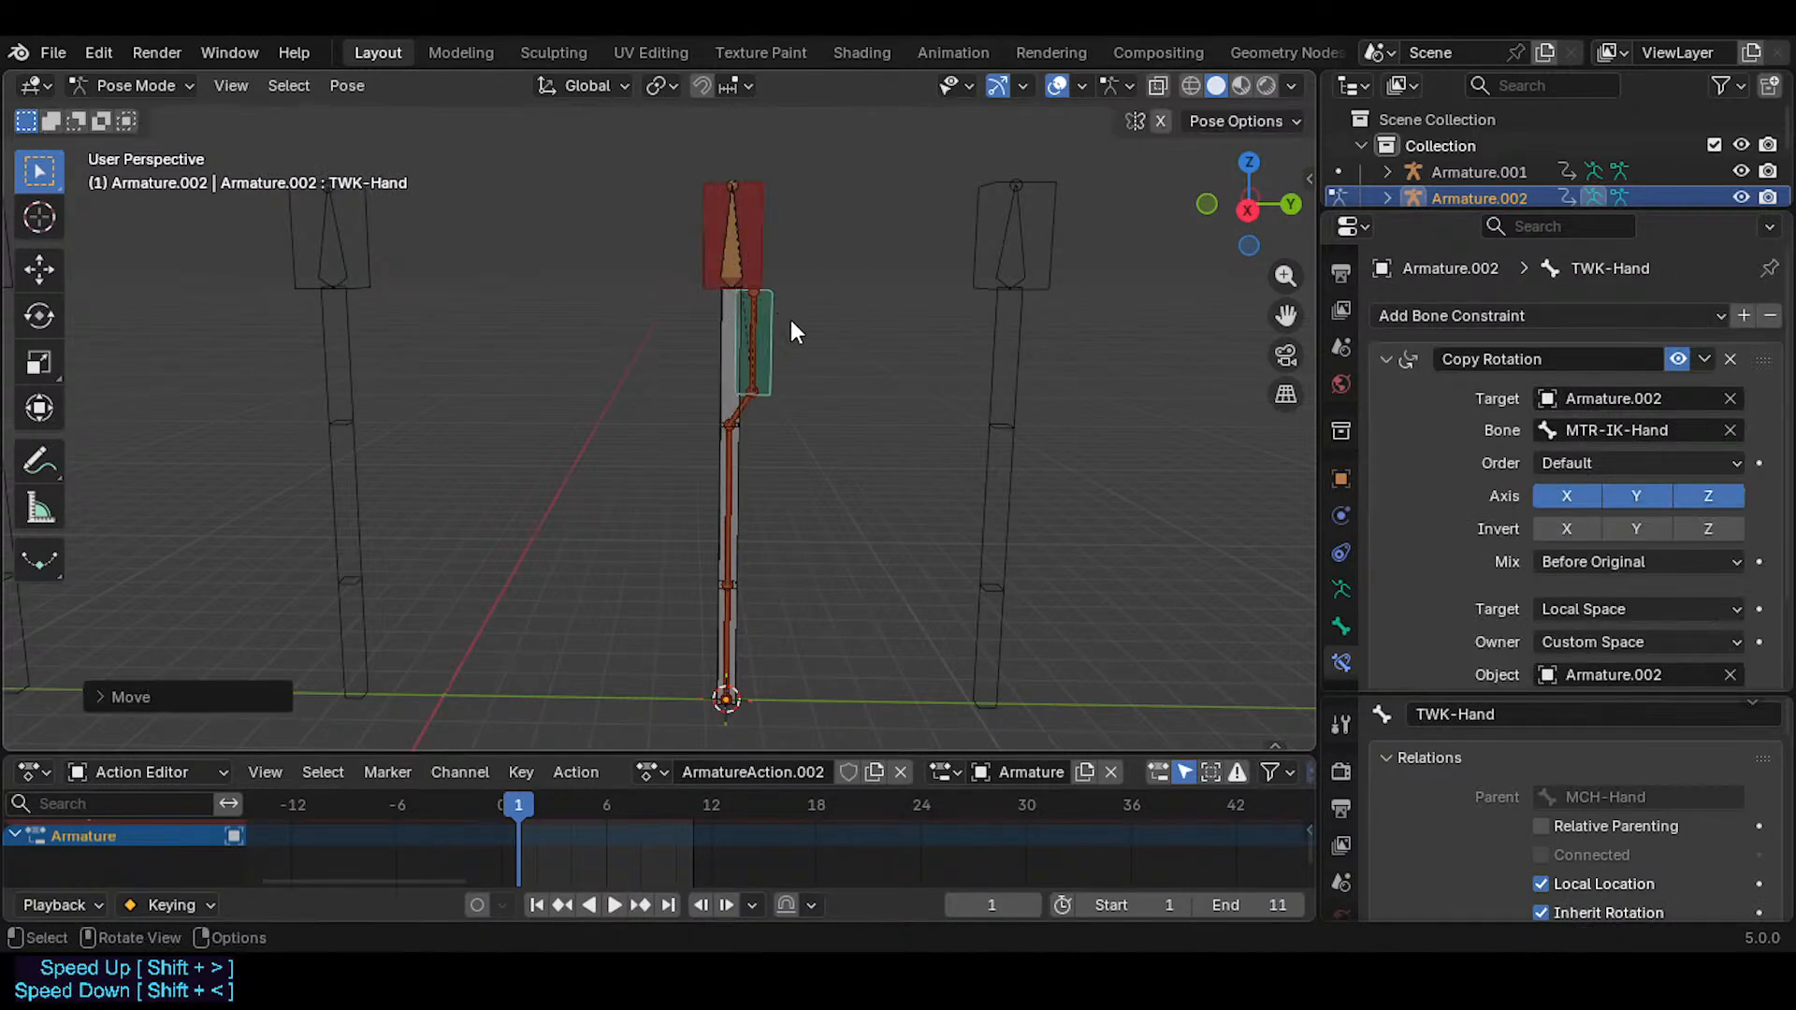
- Try moving MTR-IK-Hand down and up beside the arm to see how TWK-Hand follows MCH-Hand
left_click(764, 247)
key("g")
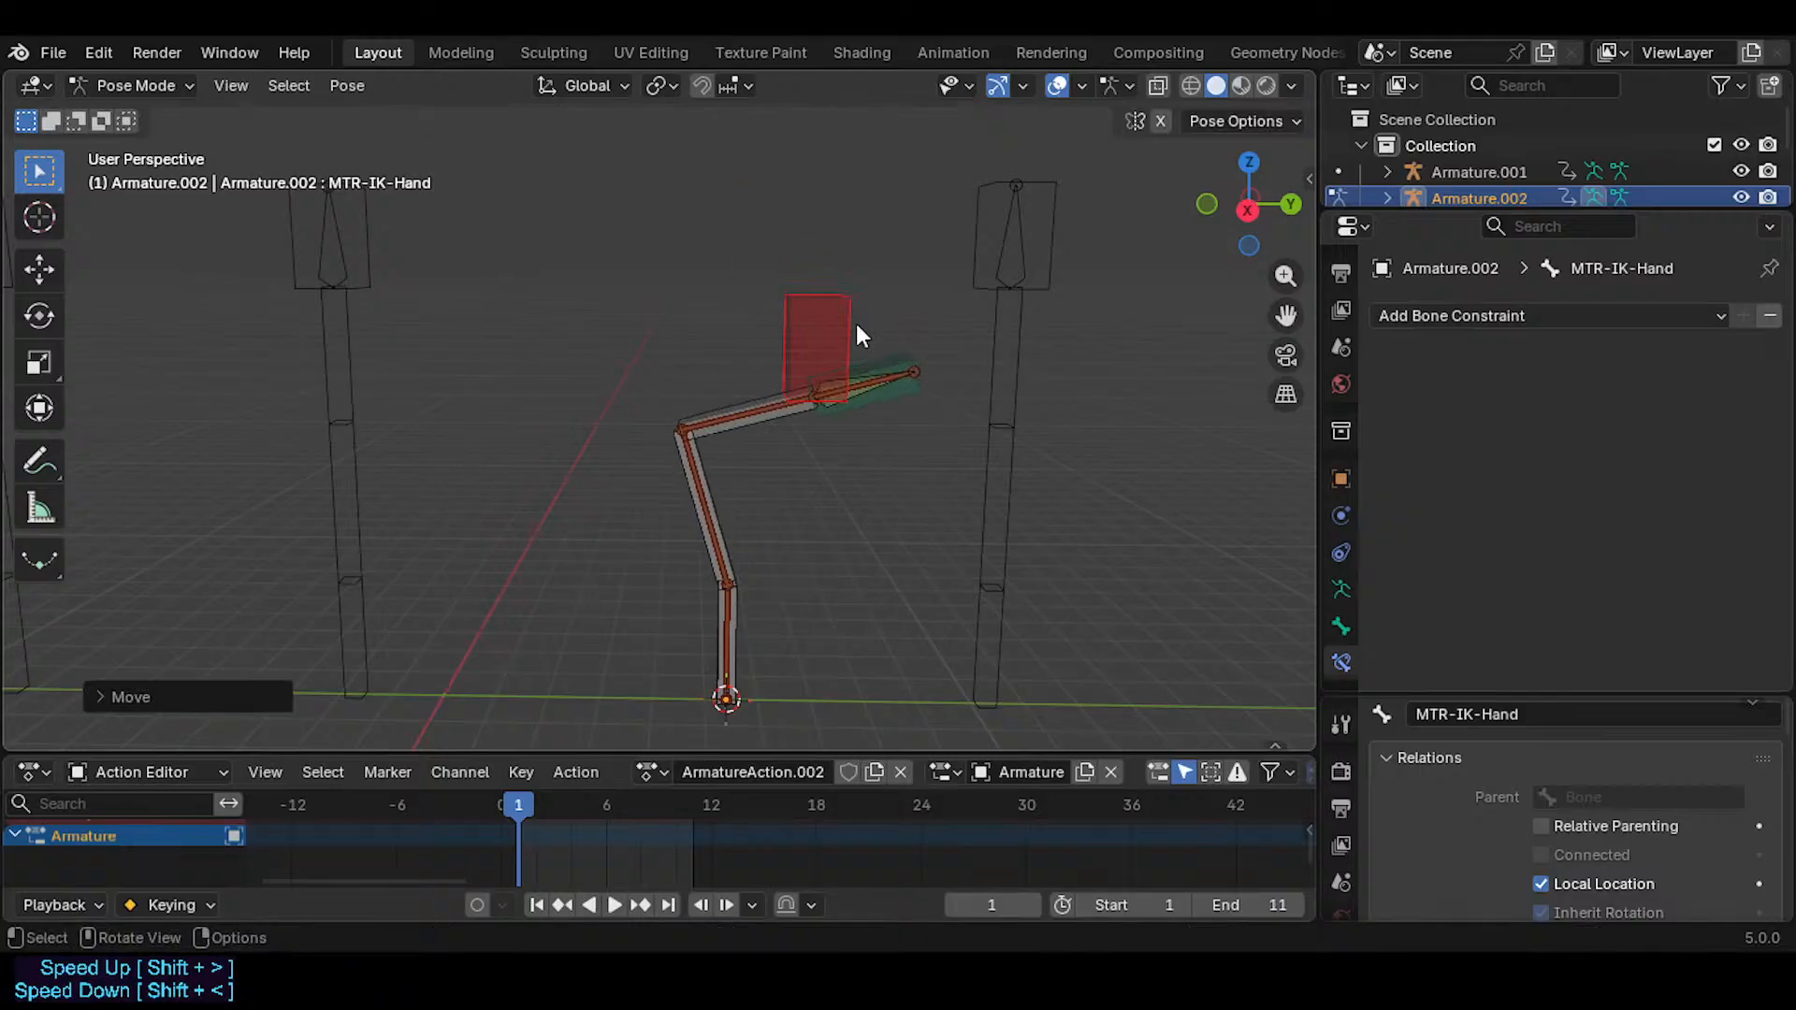
left_click(889, 309)
key("g")
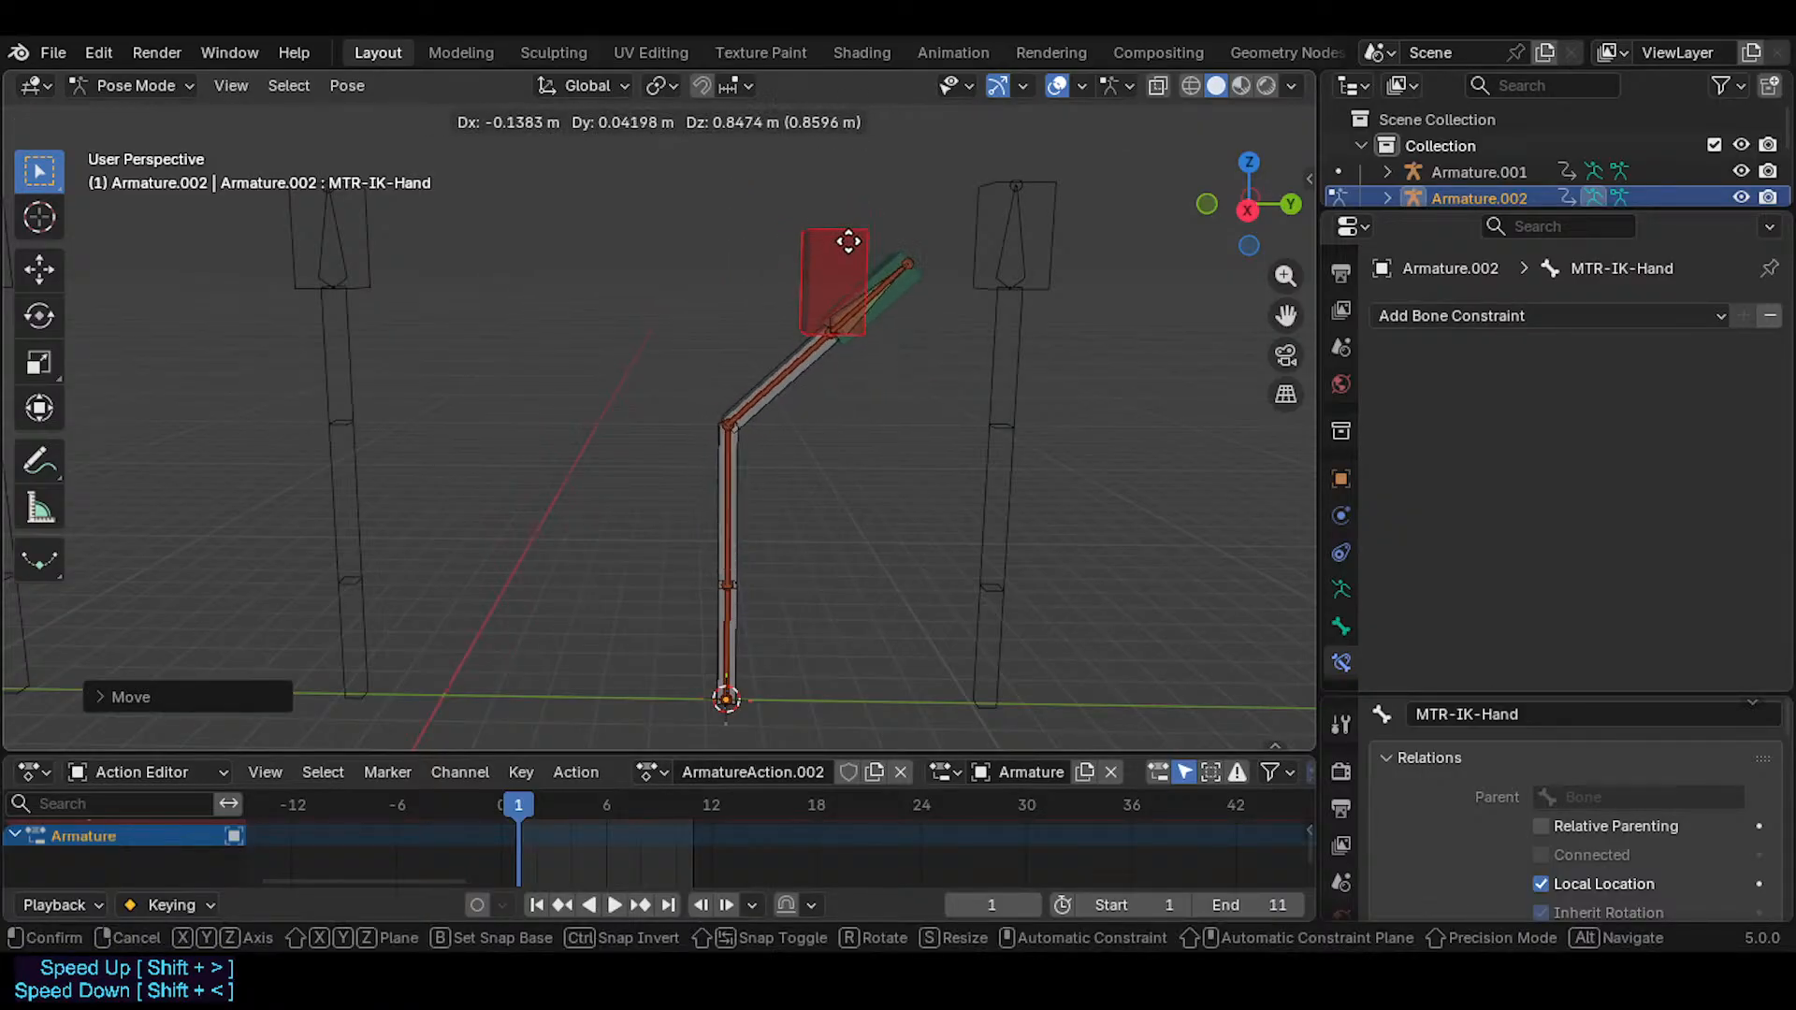
left_click(849, 293)
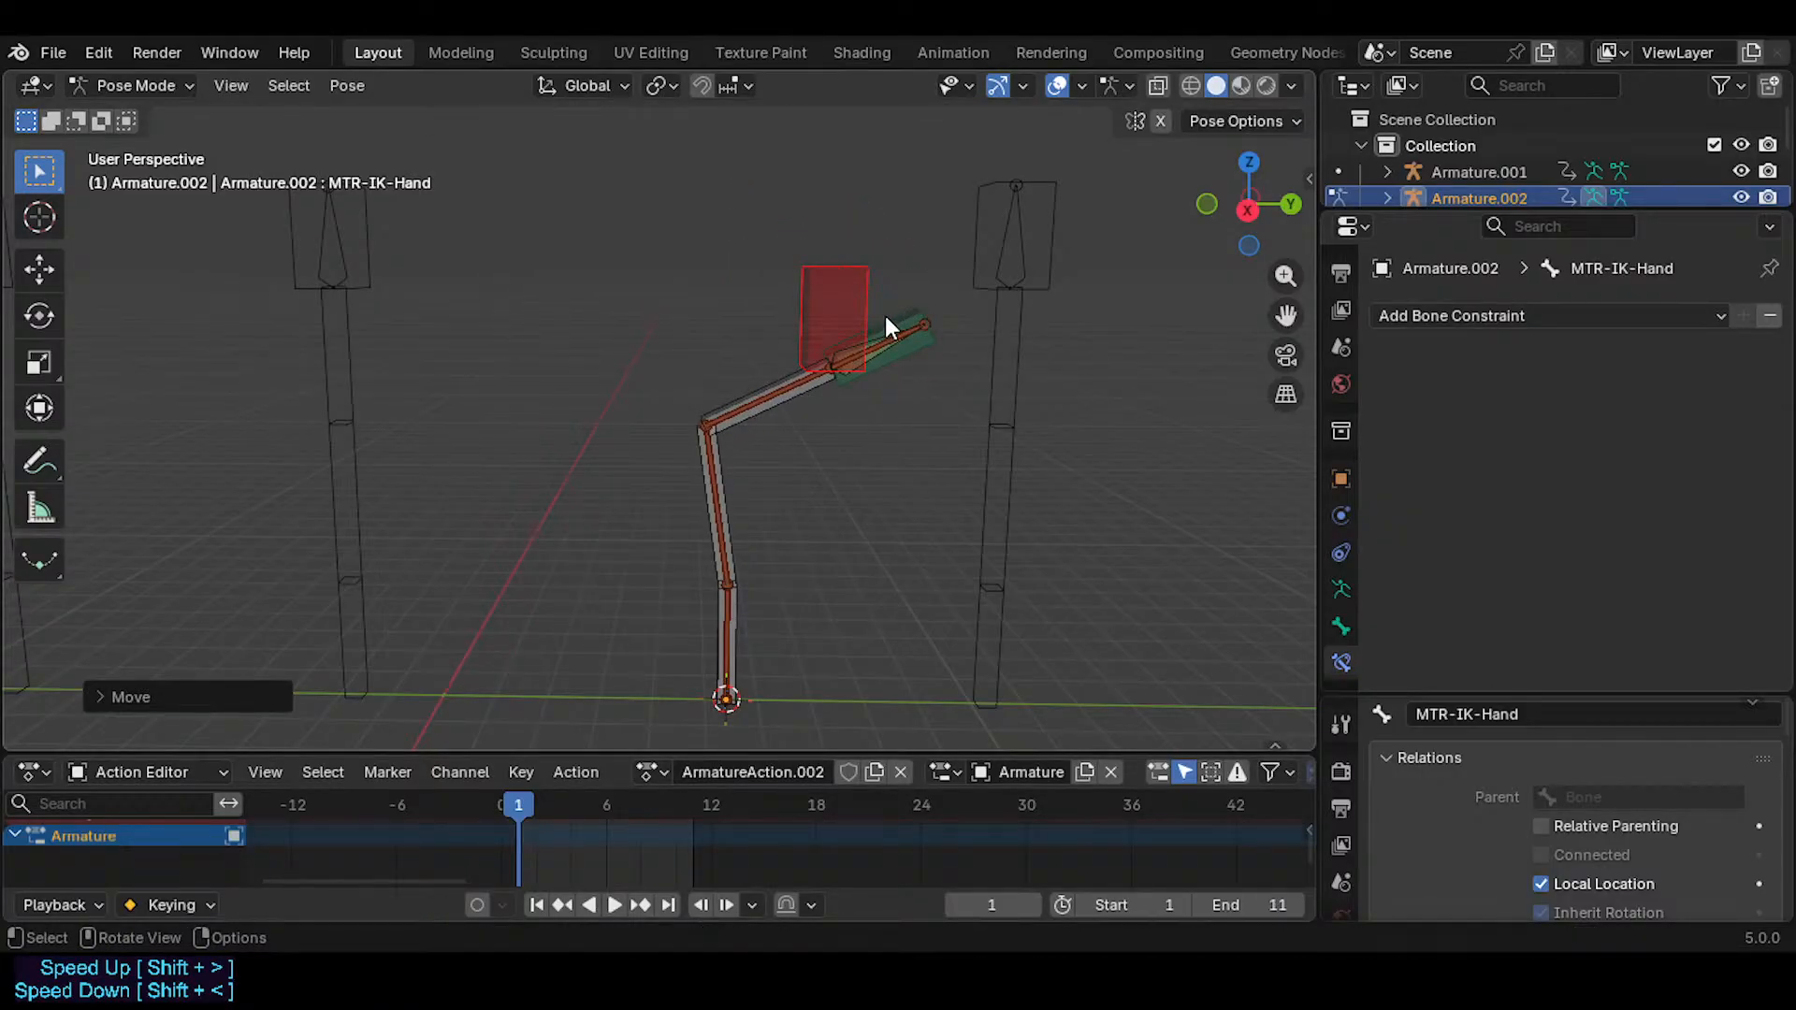
- Try rotating MTR-IK-Hand on the bent arm, cancel the rotation, and move the bone slightly
middle_click_drag(885, 316, 776, 337, "shift")
left_click(758, 381)
left_click(737, 286)
key("r")
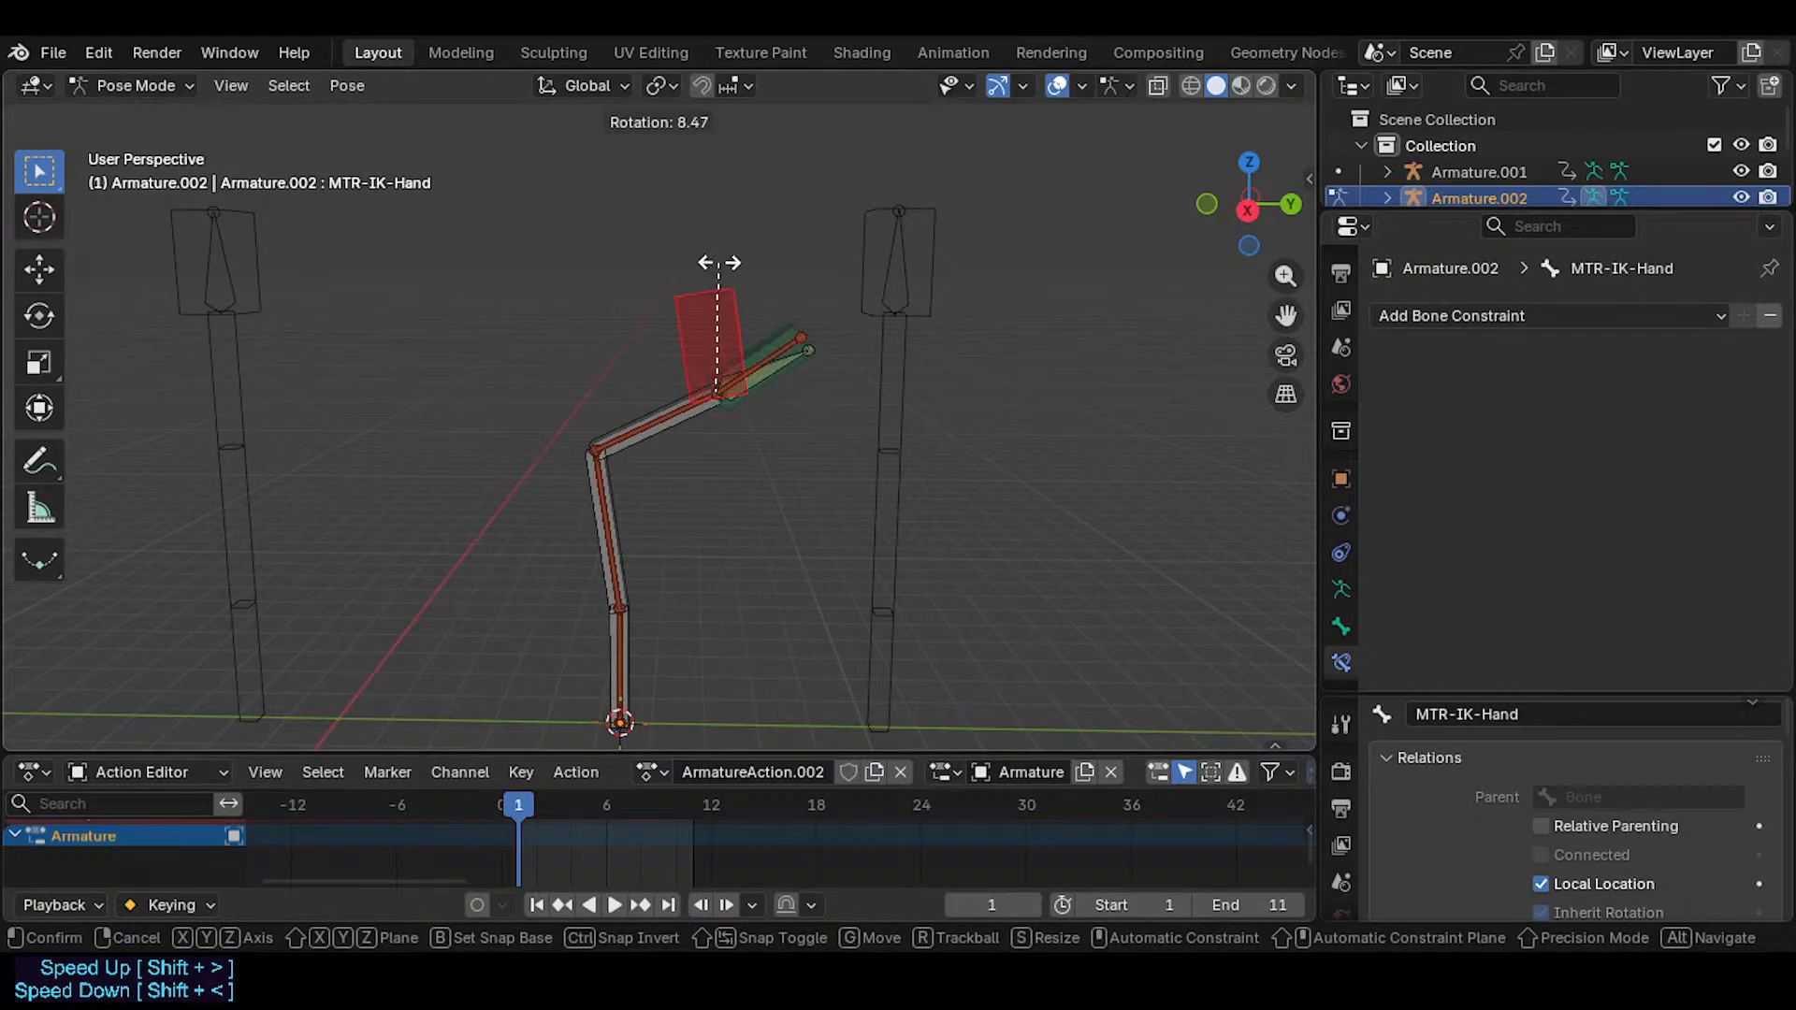
left_click(713, 324)
key("g")
left_click(720, 326)
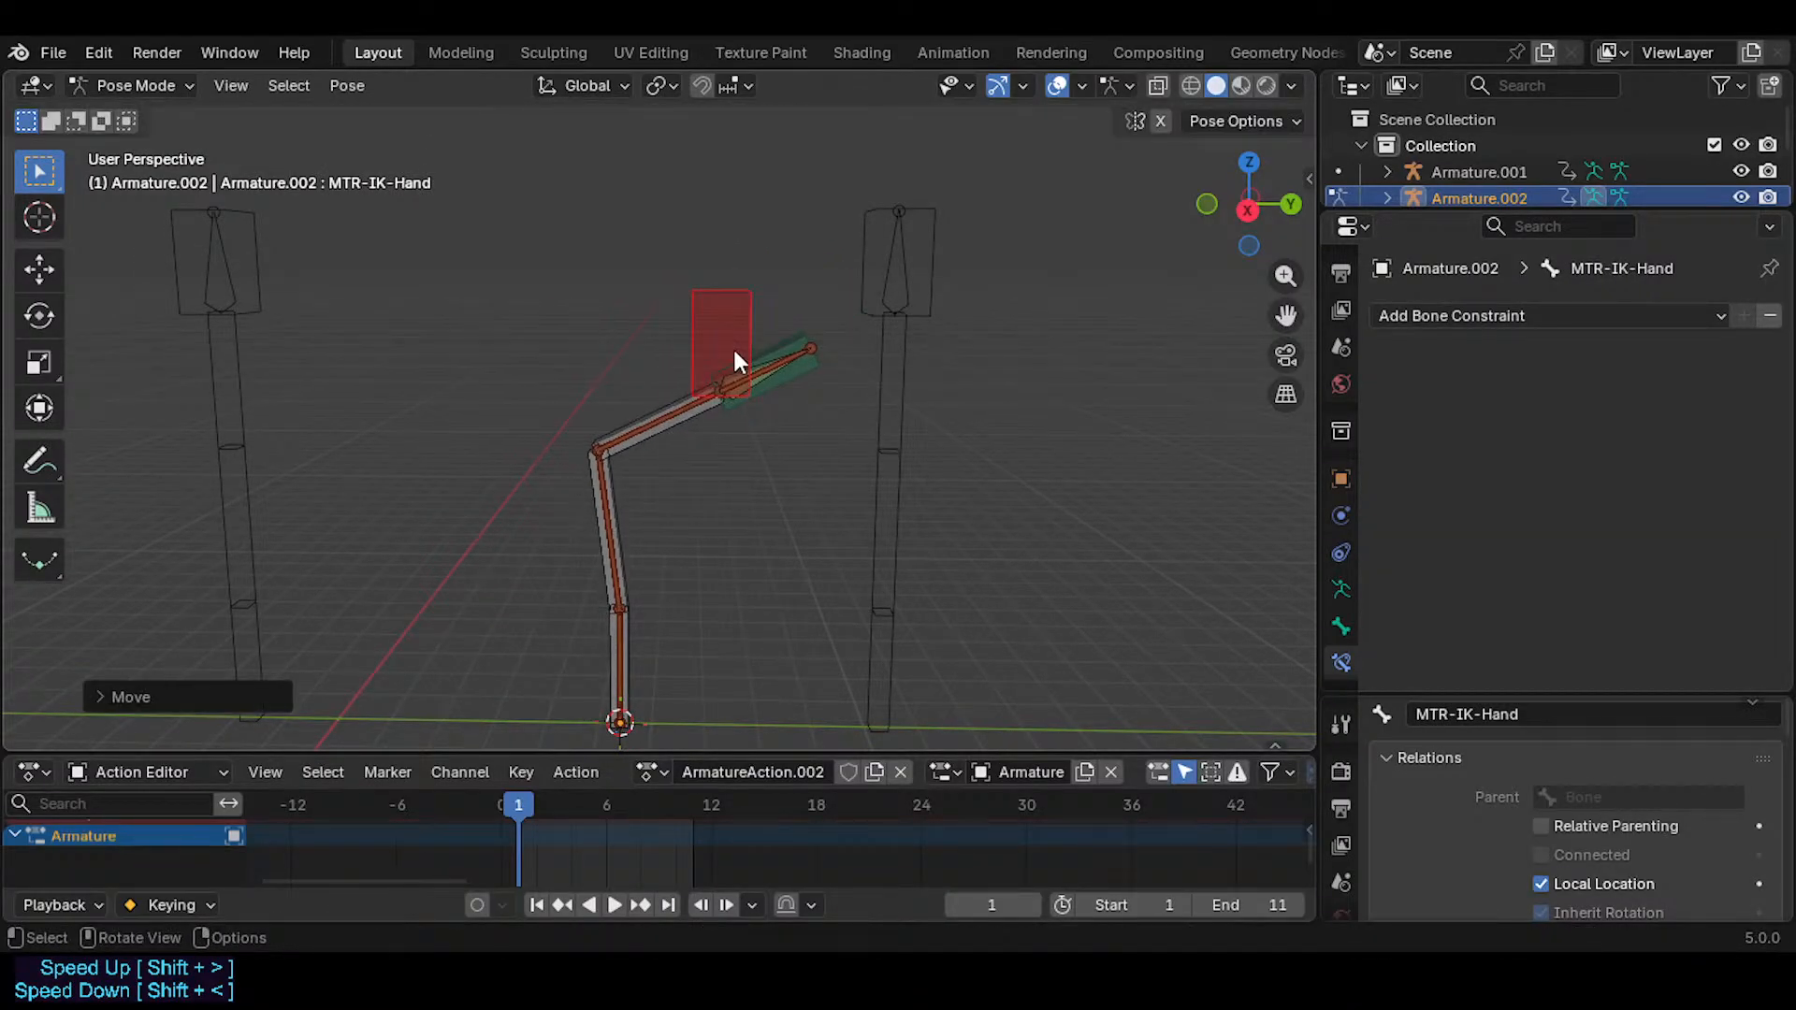
- Try moving the unrotated MTR-IK-Hand around to bend and extend the arm
key("g")
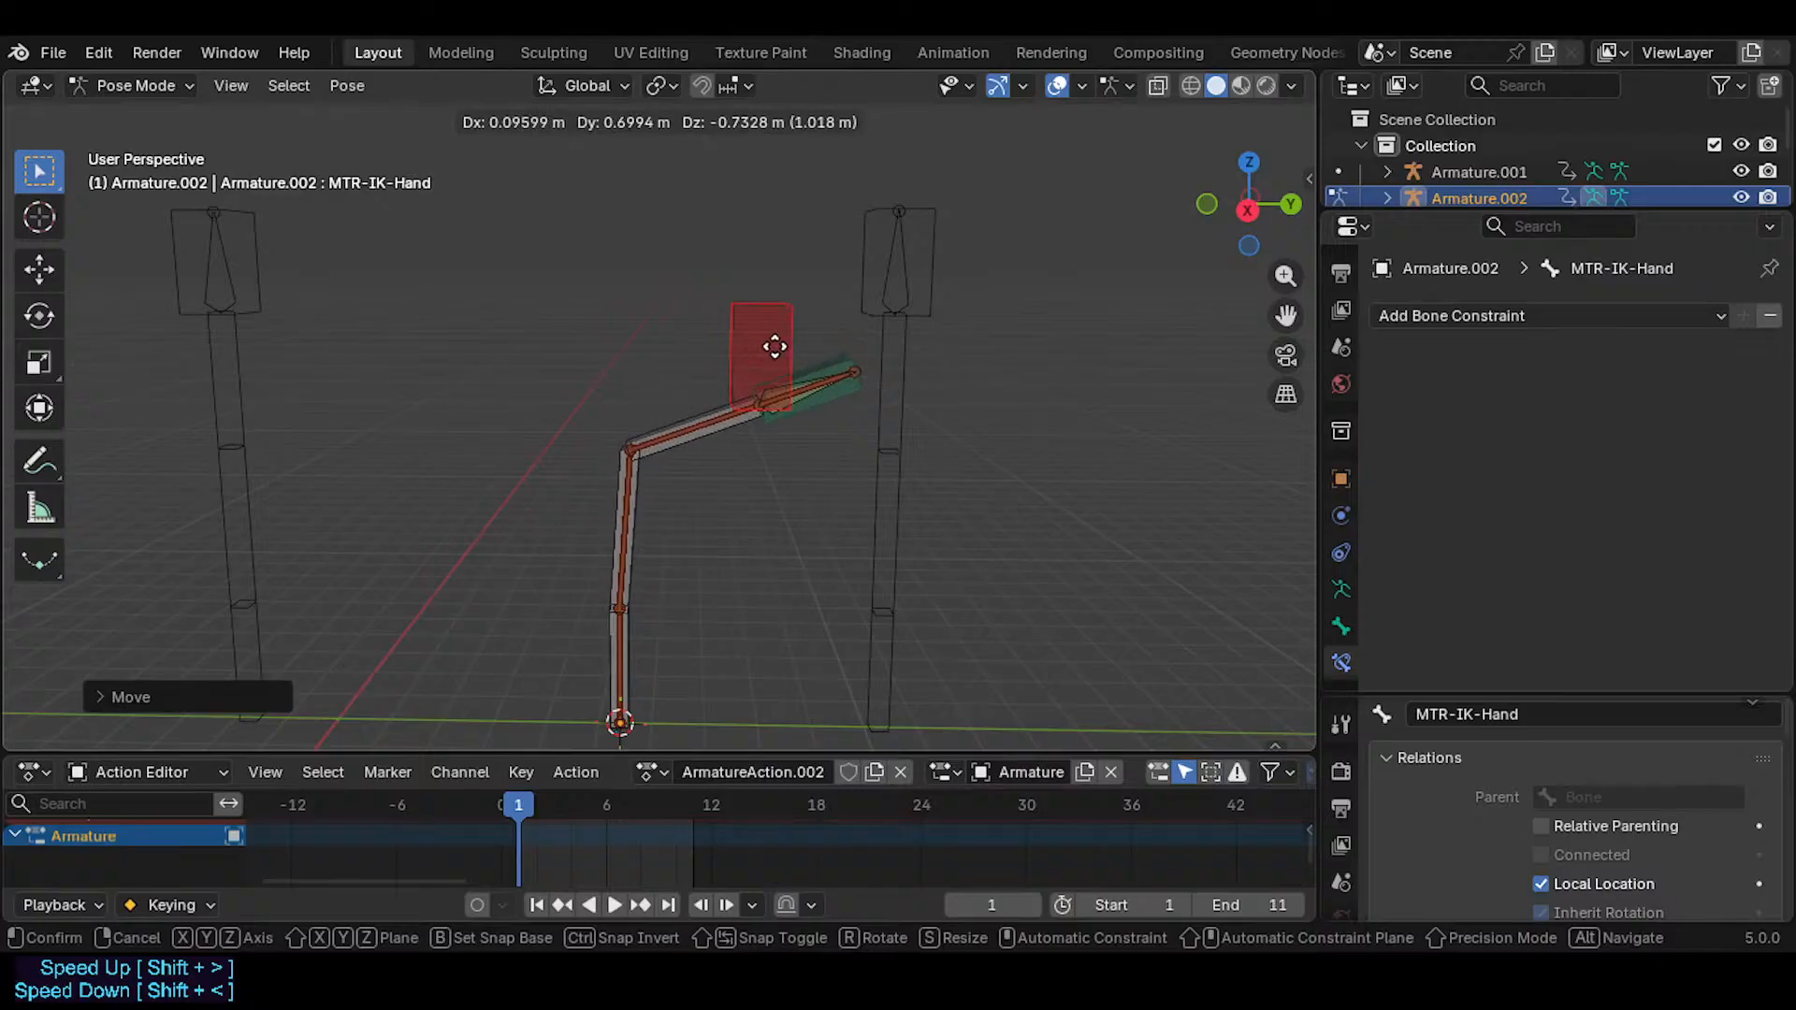
left_click(752, 332)
key("g")
left_click(821, 378)
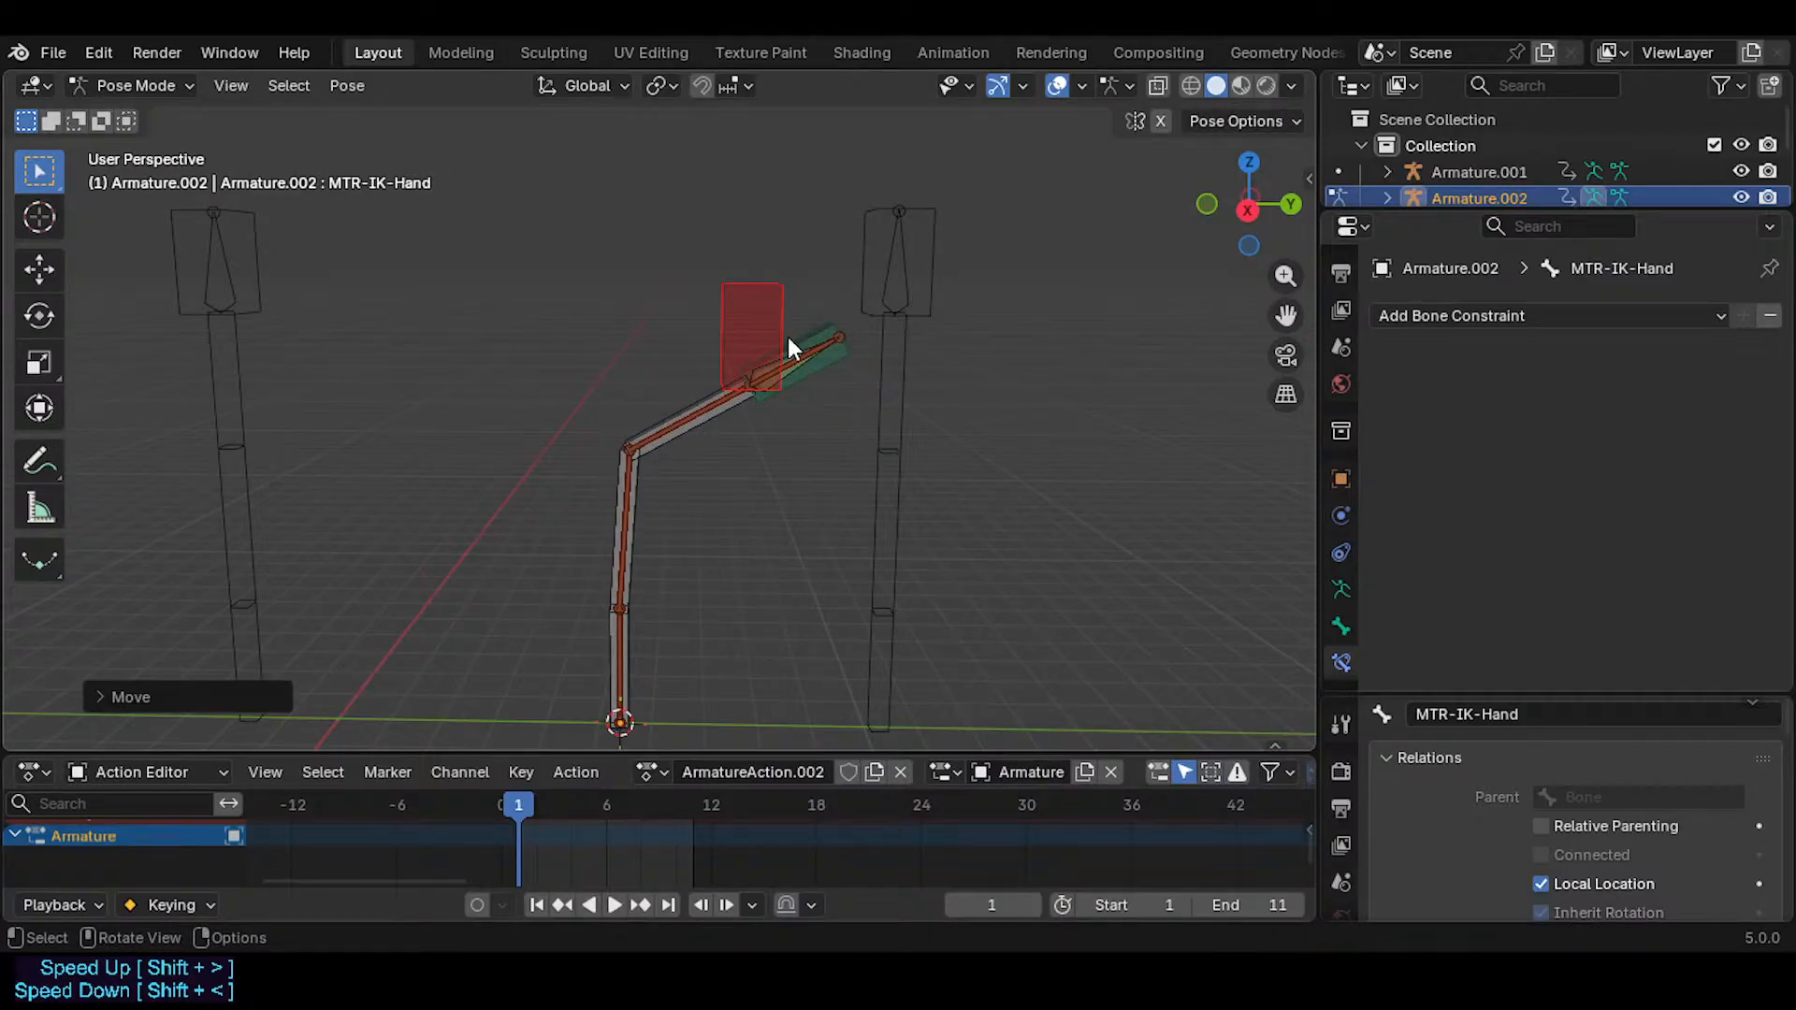
key("g")
left_click(775, 301)
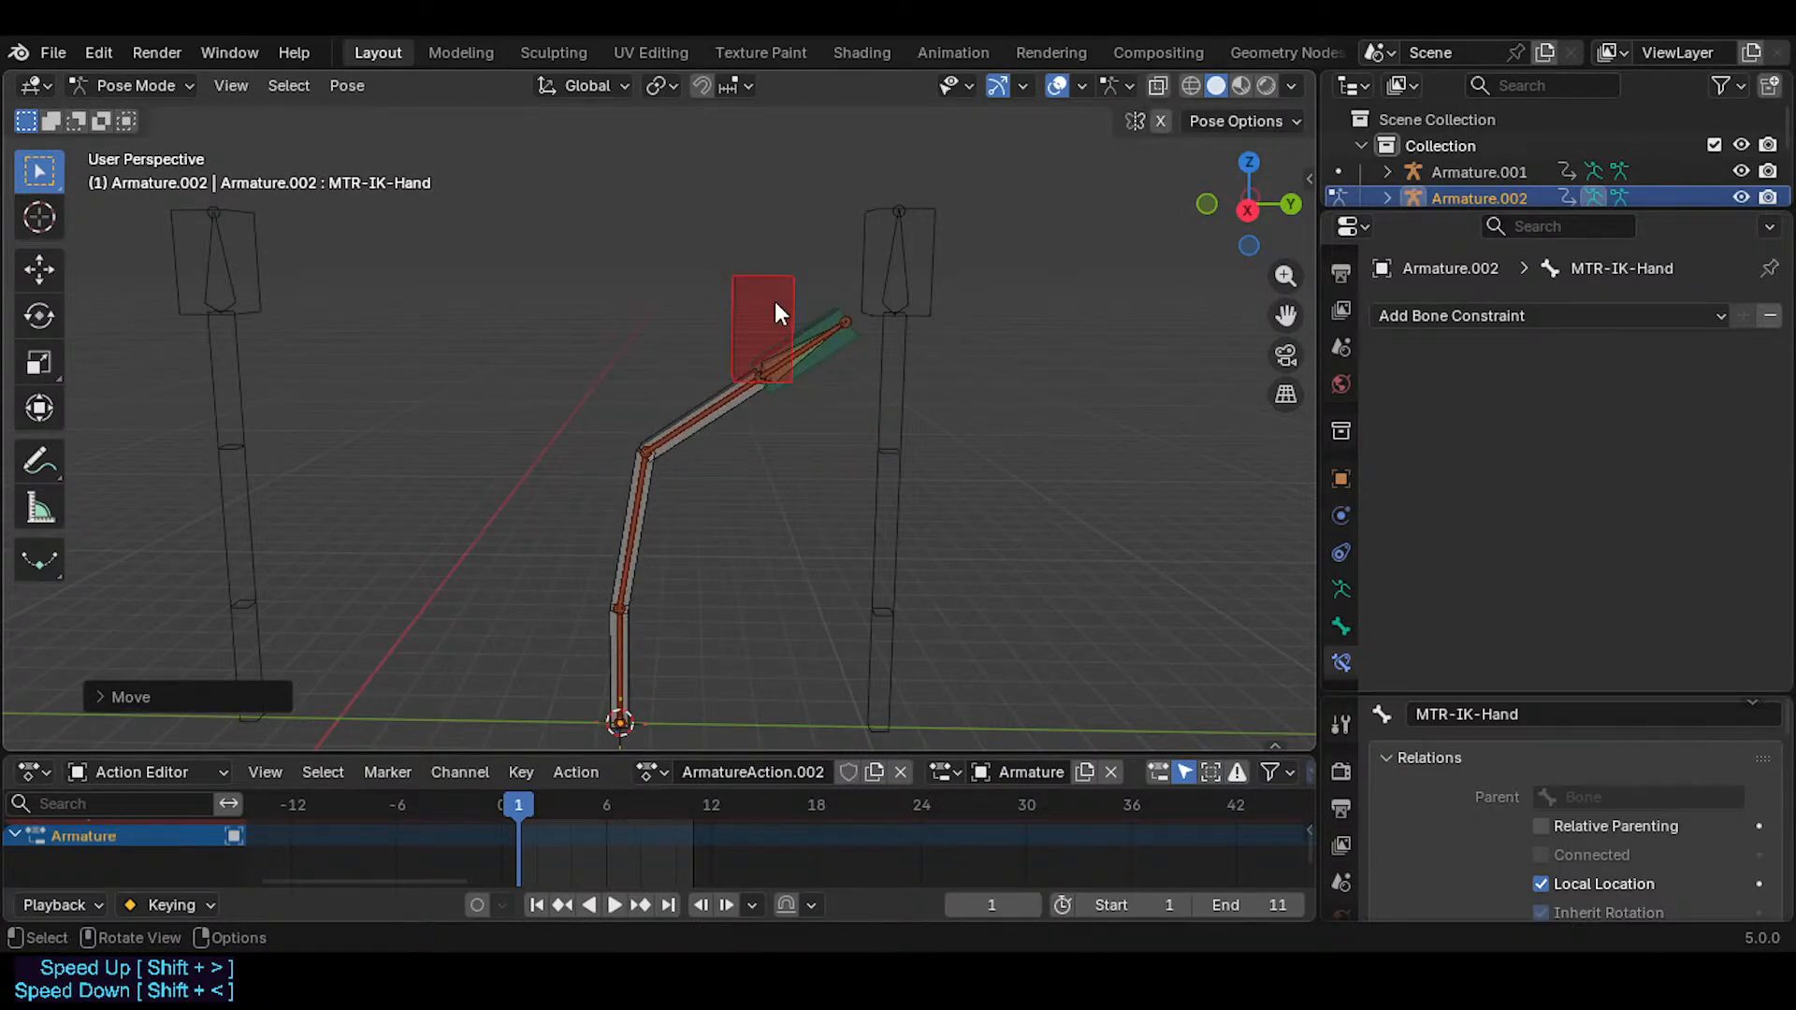
- Copy MTR-IK-Hand's visual rotation to TWK-Hand, and move MTR-IK-Hand slightly to test the alignment
left_click(828, 350)
left_click(821, 341, "shift")
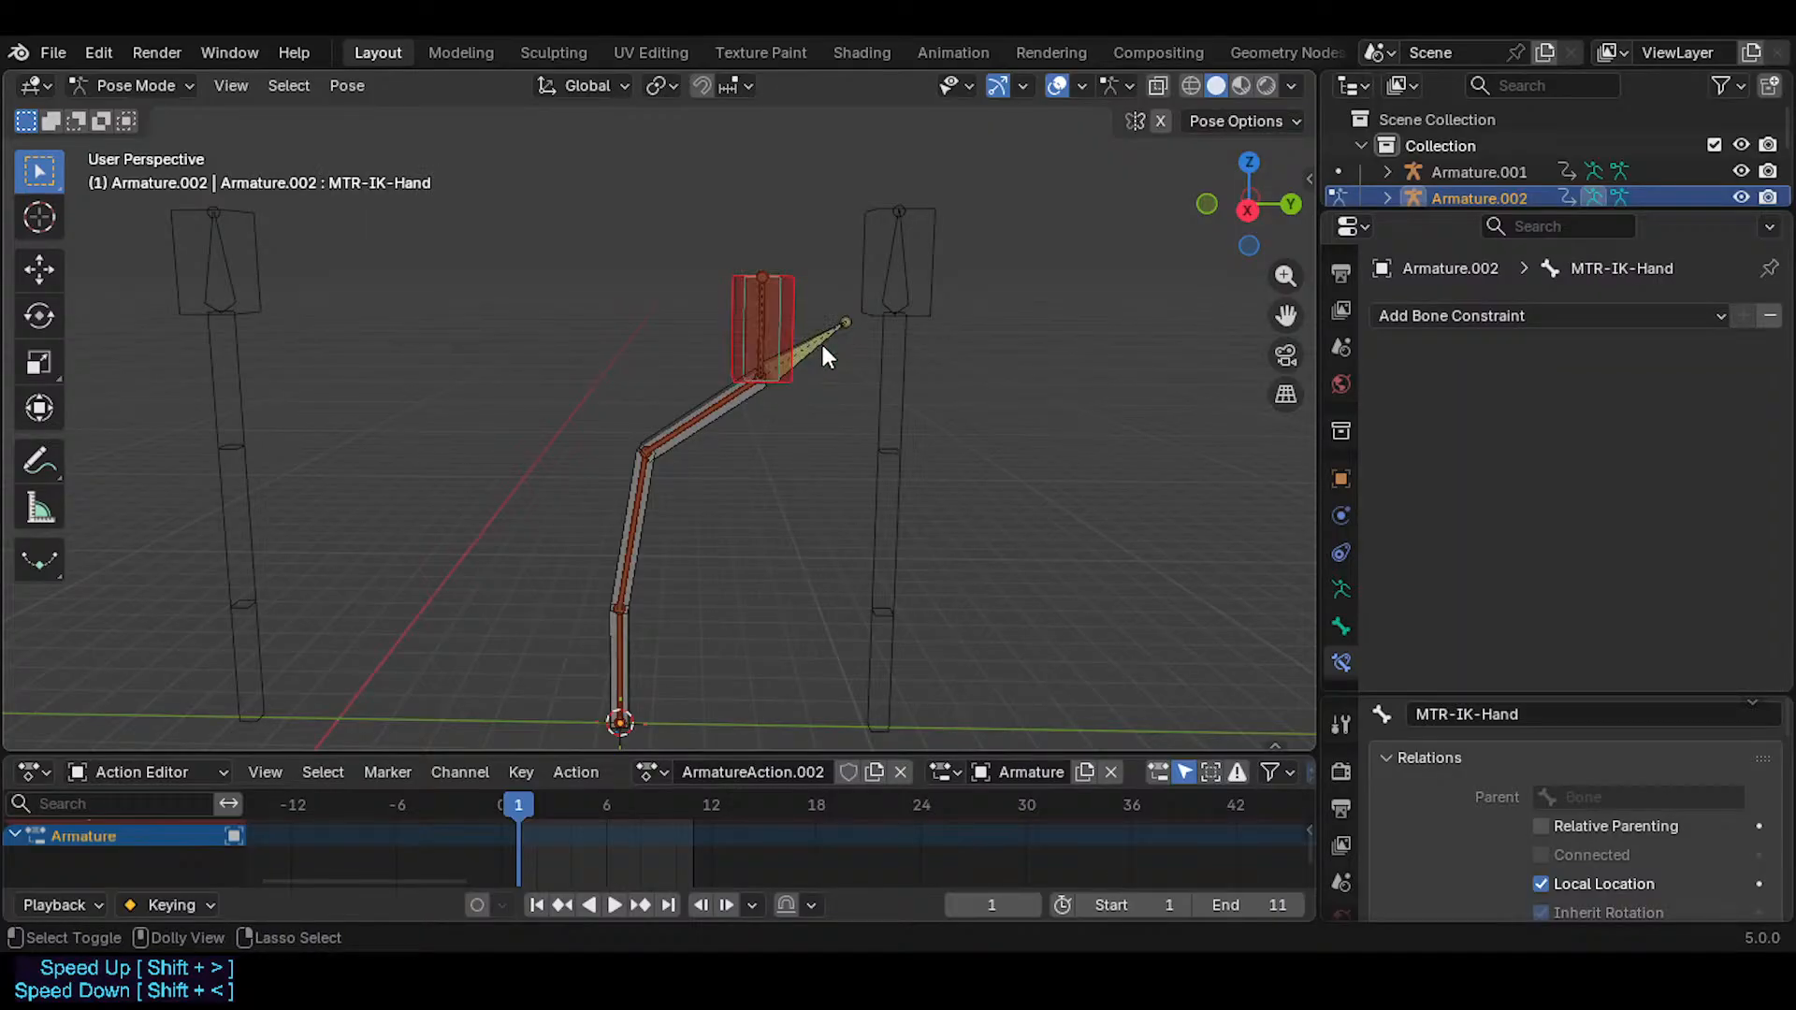
key("g")
left_click(787, 285)
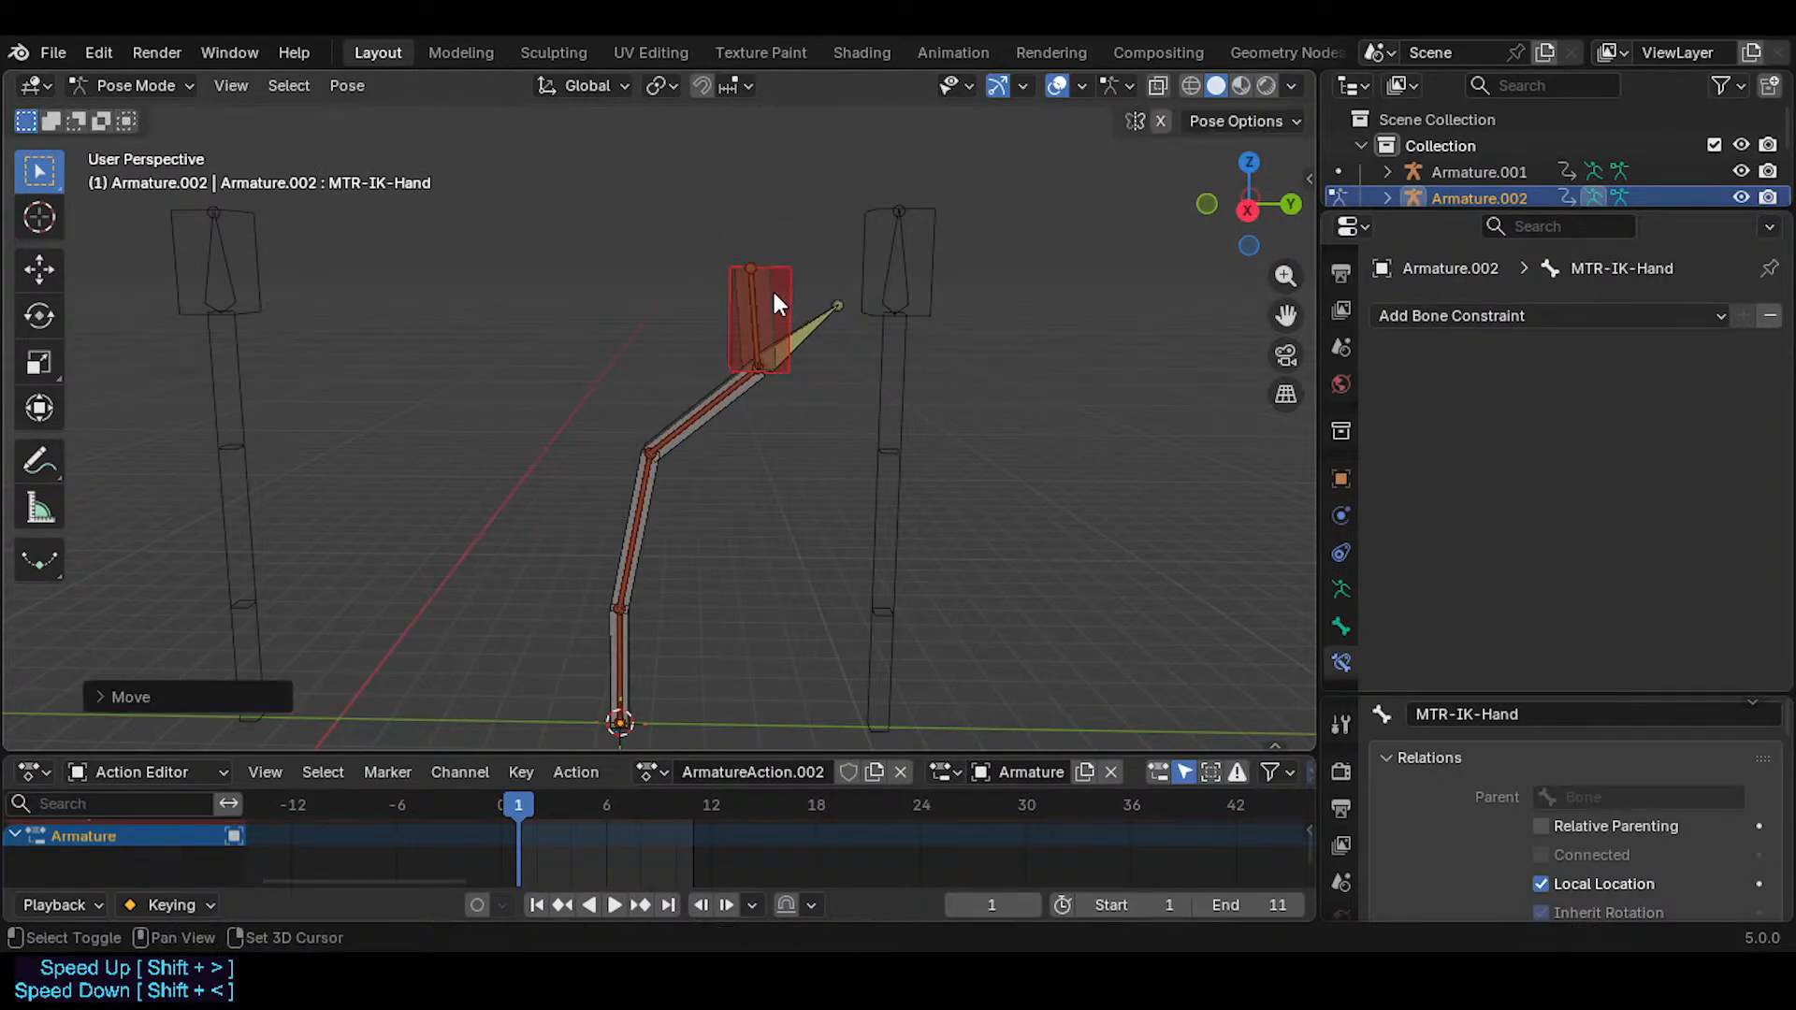
- Try matching the visual rotation of TWK-Hand and MTR-IK-Hand again, and move MTR-IK-Hand up to straighten the arm
left_click(768, 291, "shift")
left_click(820, 324)
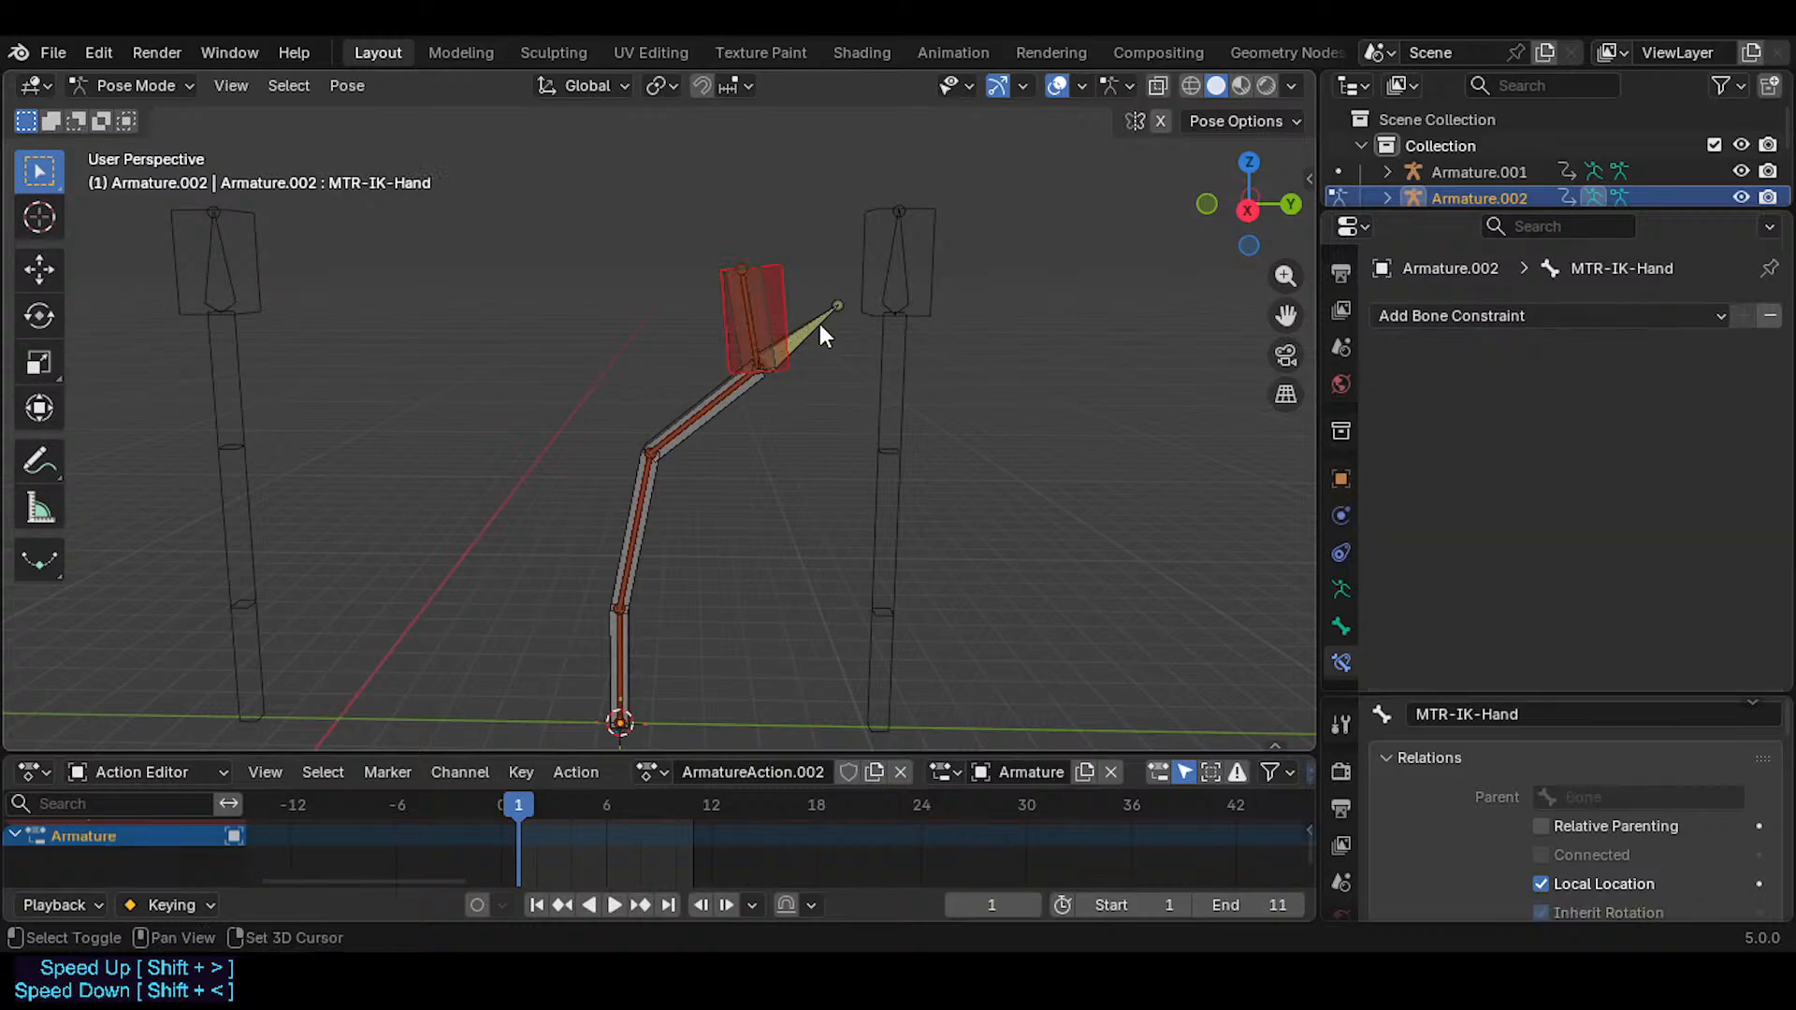
left_click(819, 323)
left_click_drag(819, 374, 733, 298)
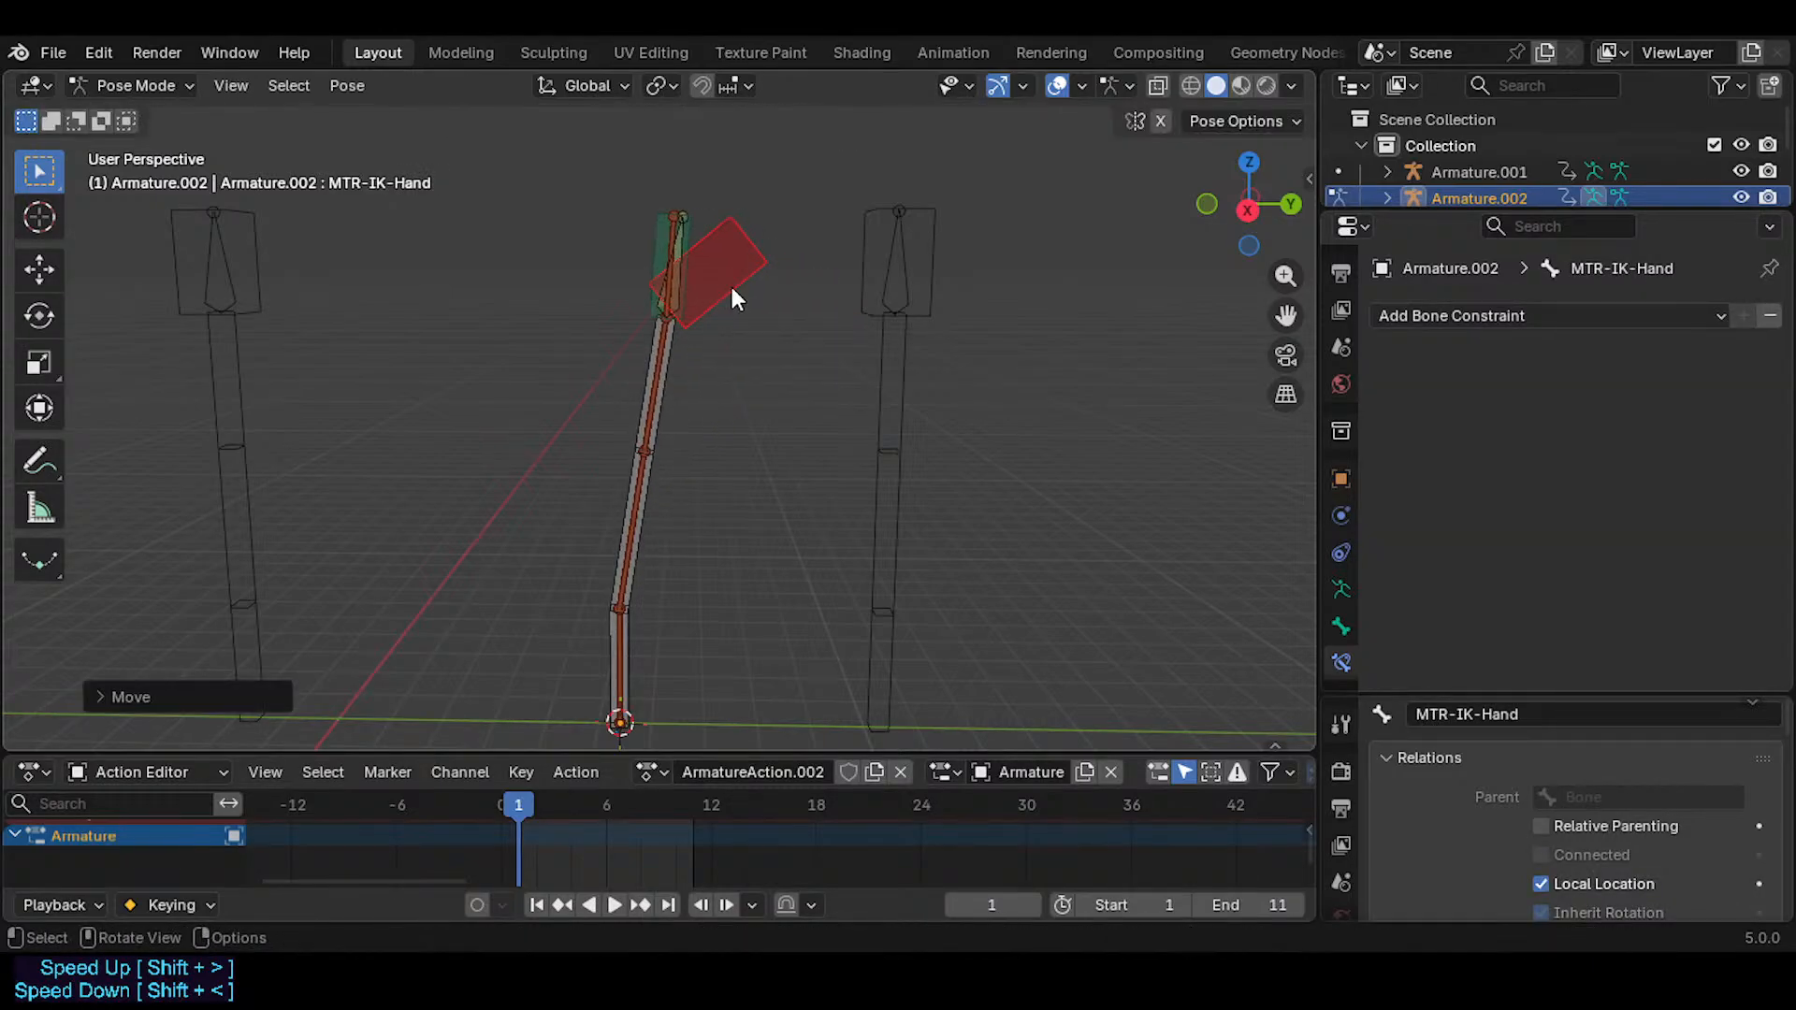
- Try copying the visual rotation of the tilted MTR-IK-Hand to TWK-Hand on the nearly straight arm
left_click(655, 235)
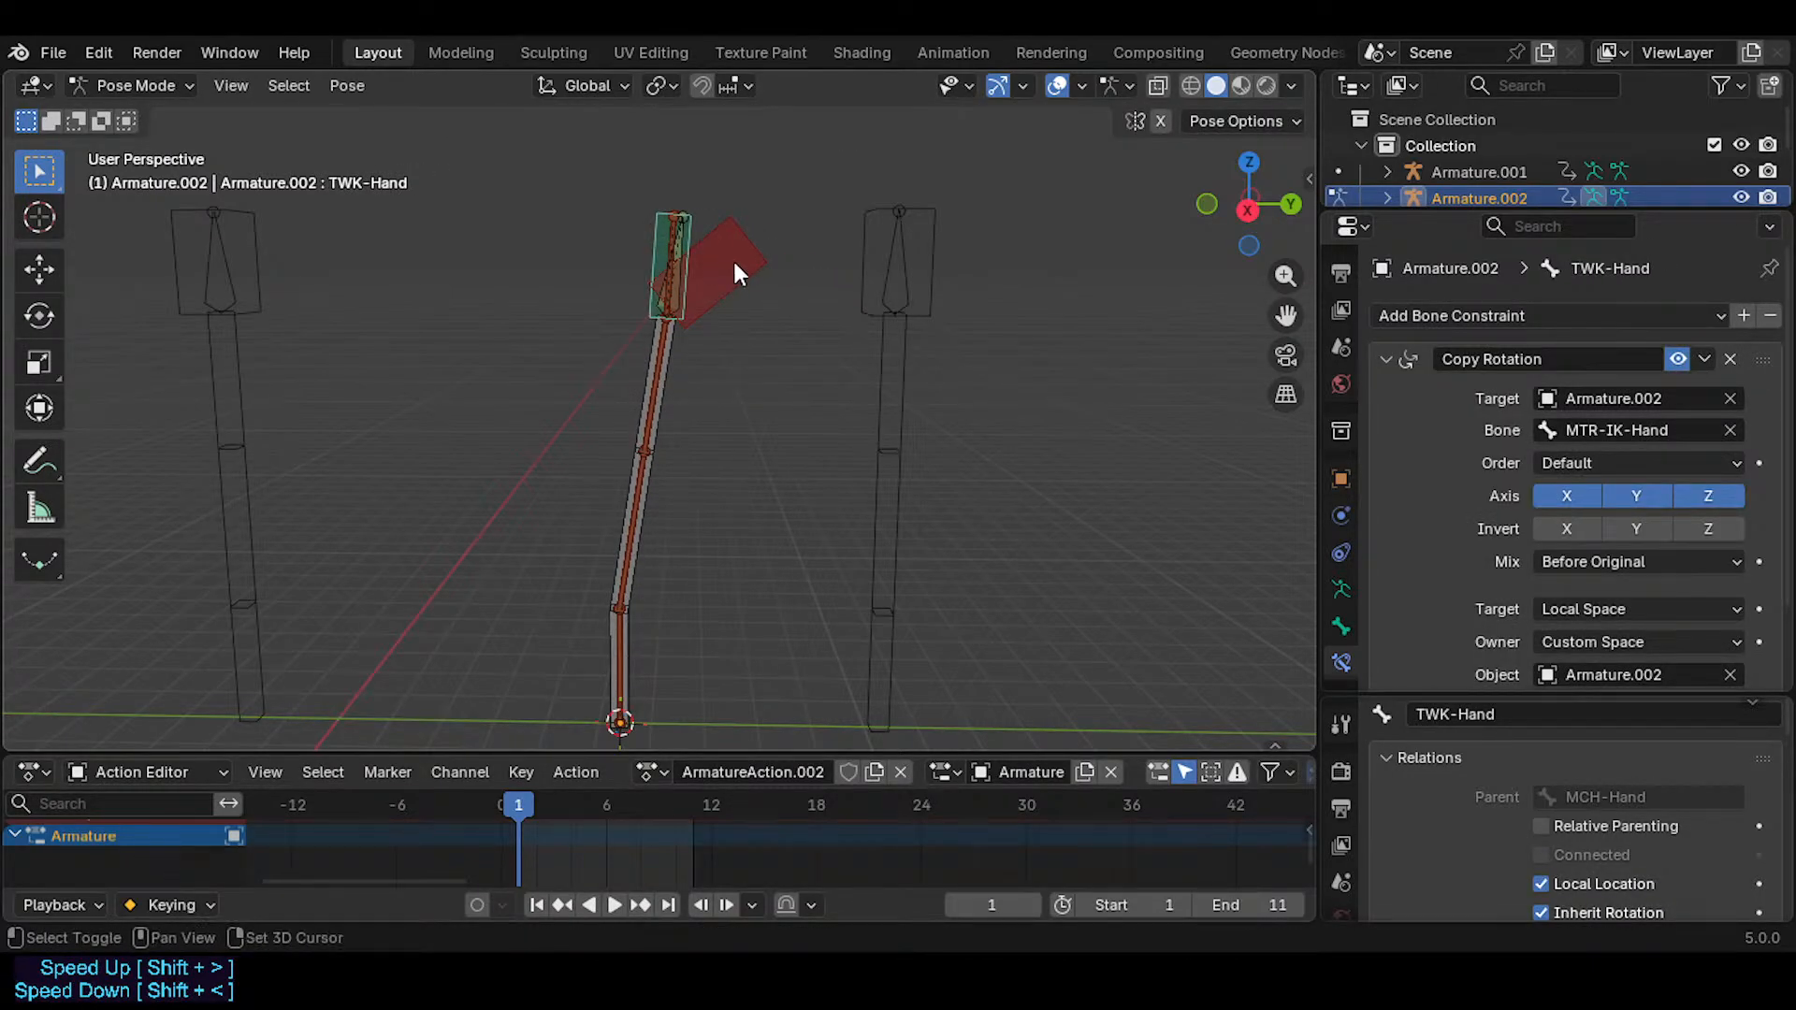
left_click(734, 270, "shift")
key("ctrl+alt+c")
left_click(722, 262)
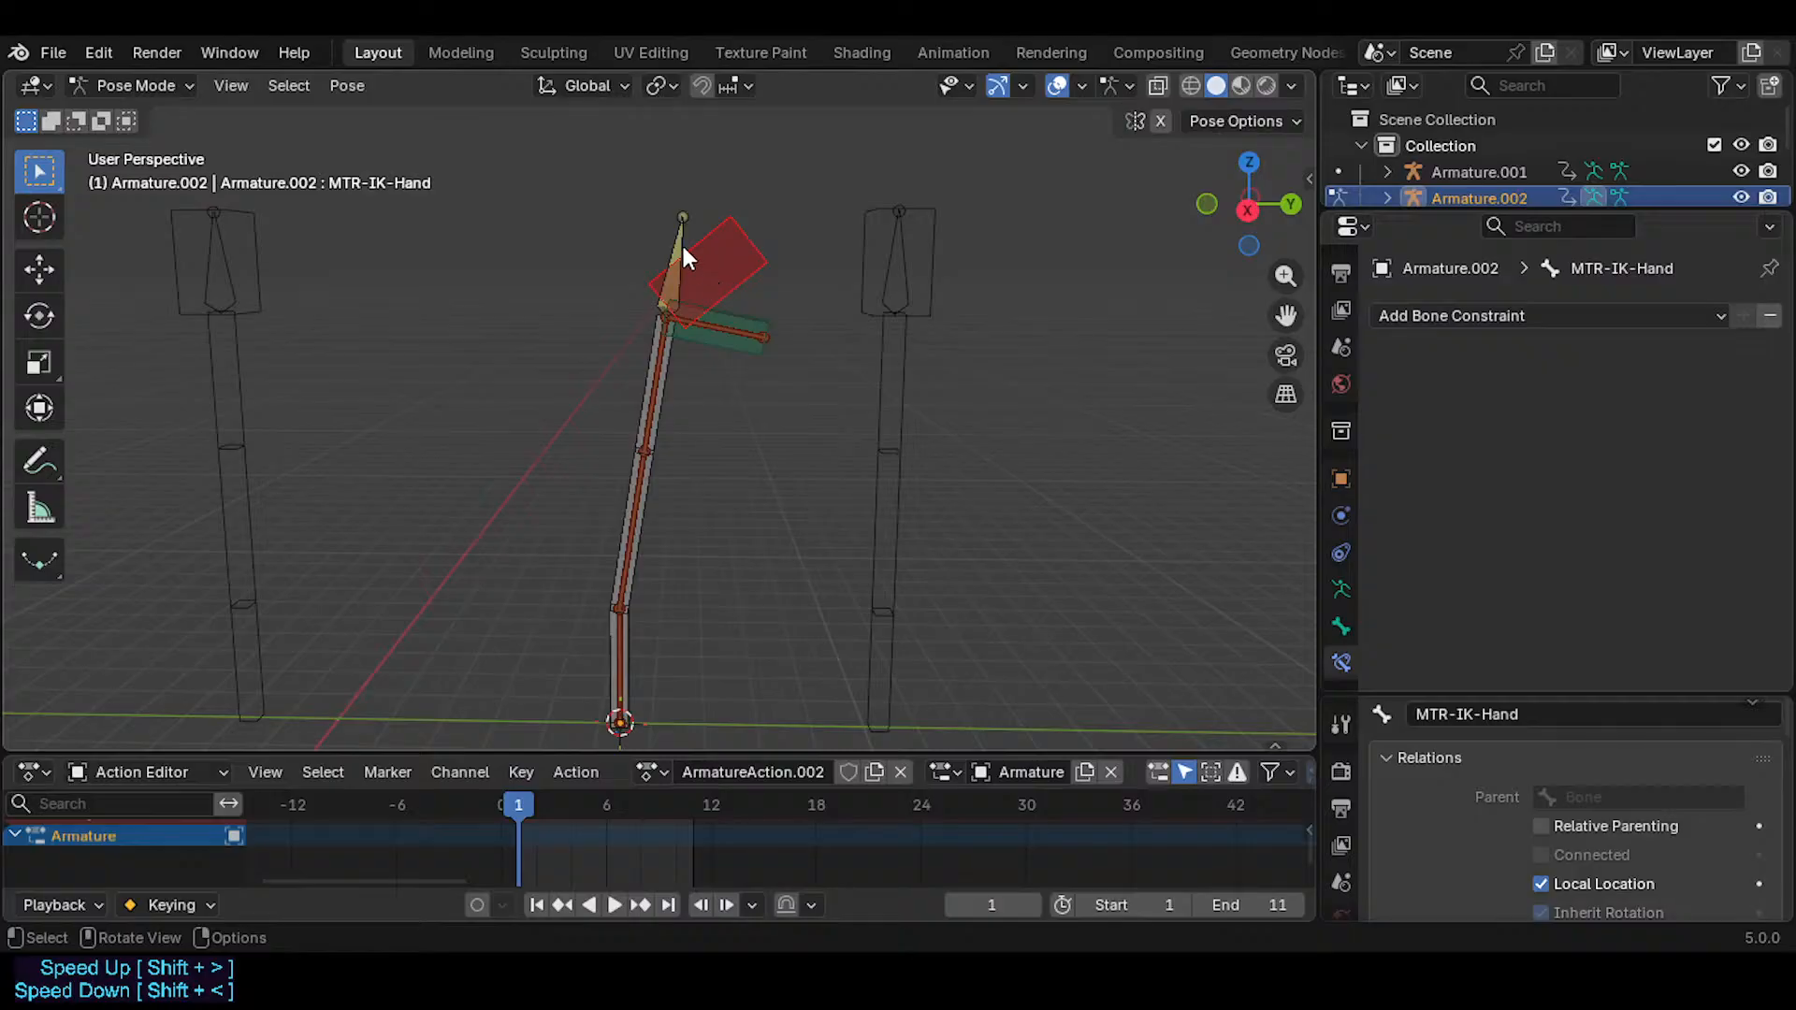
- Clear the location and rotation of all bones to return the arm to its rest pose
left_click(682, 245)
left_click(705, 255)
left_click(709, 258)
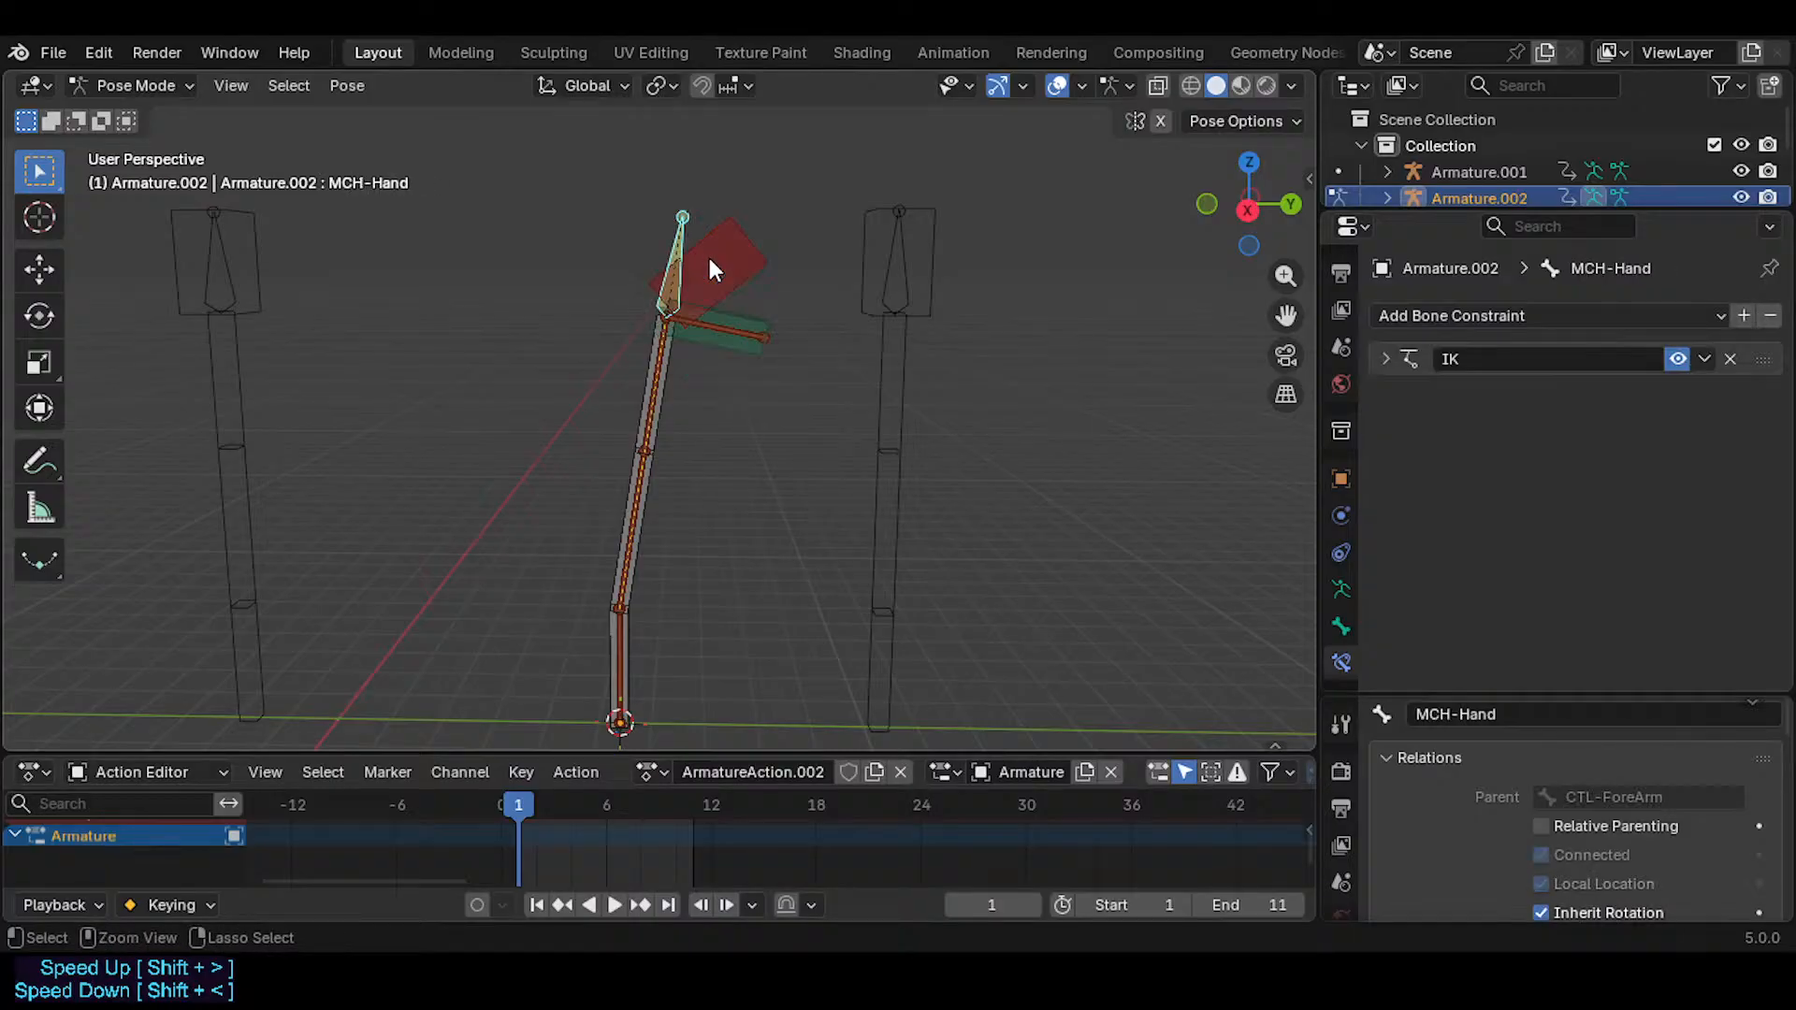
left_click(708, 258)
key("alt+g")
key("alt+r")
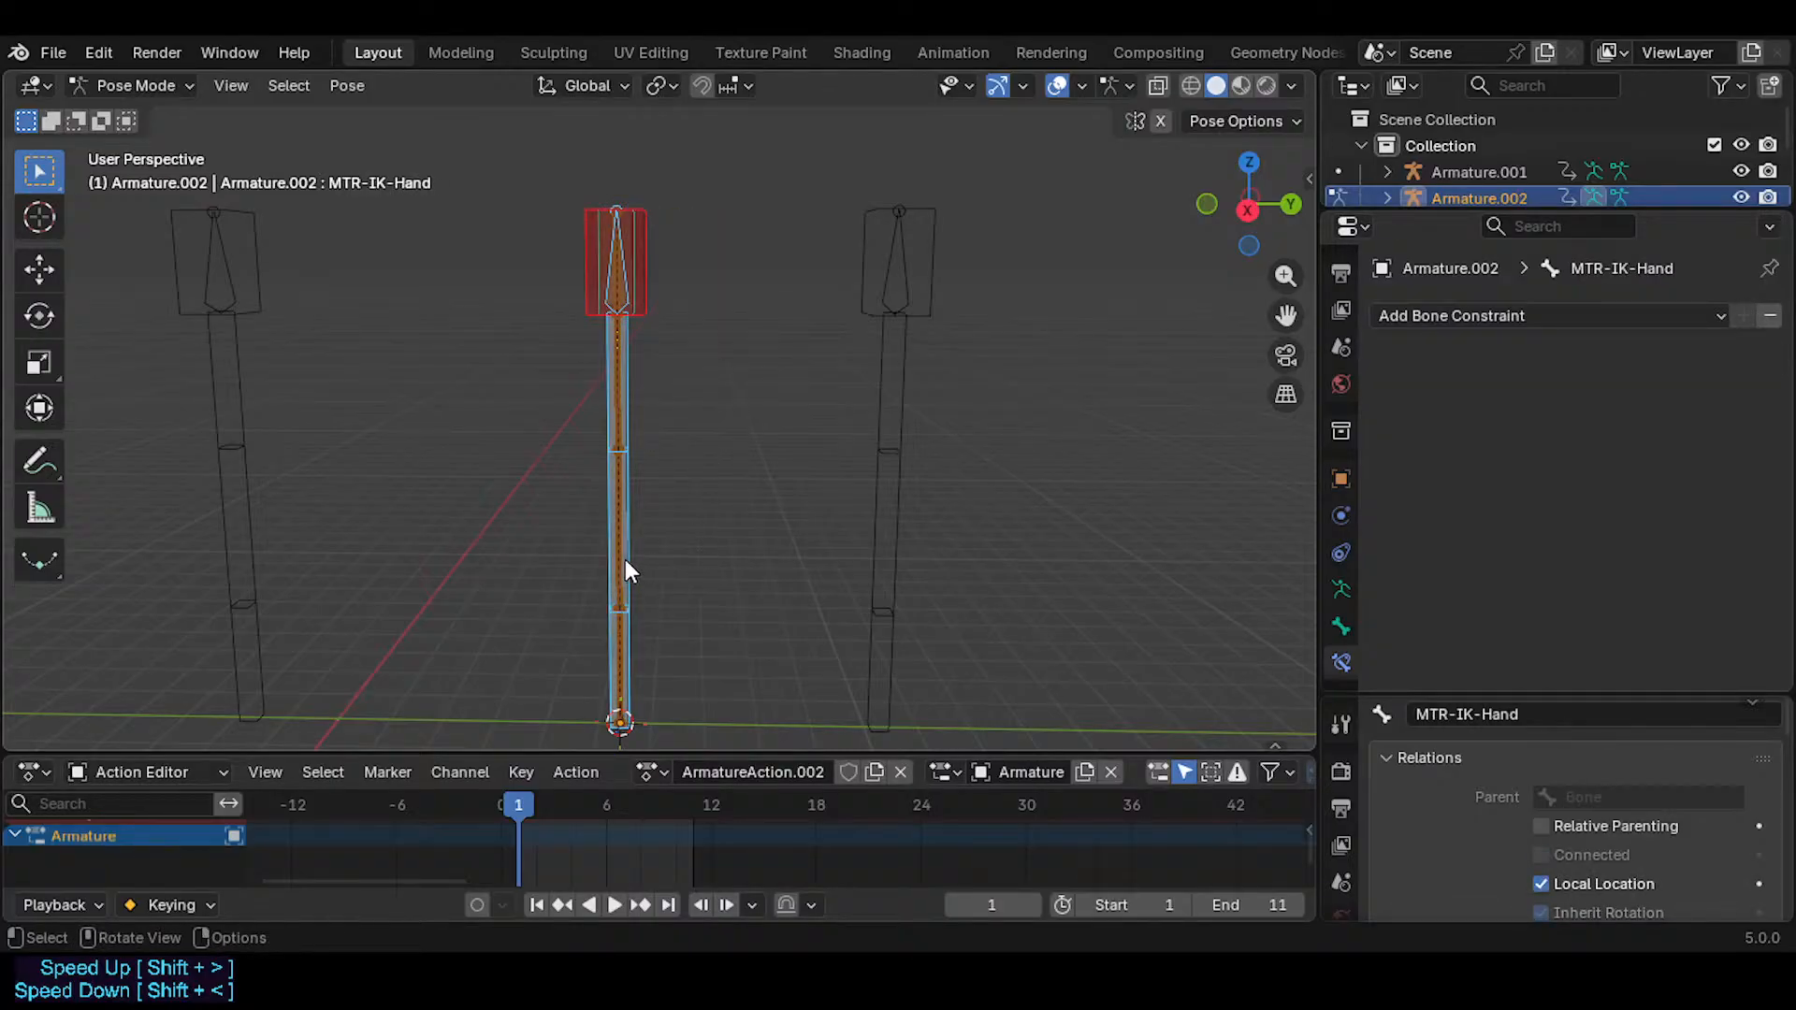
- Move MTR-IK-Hand down to bend the arm, and copy its visual rotation to TWK-Hand
key("g")
left_click(767, 339)
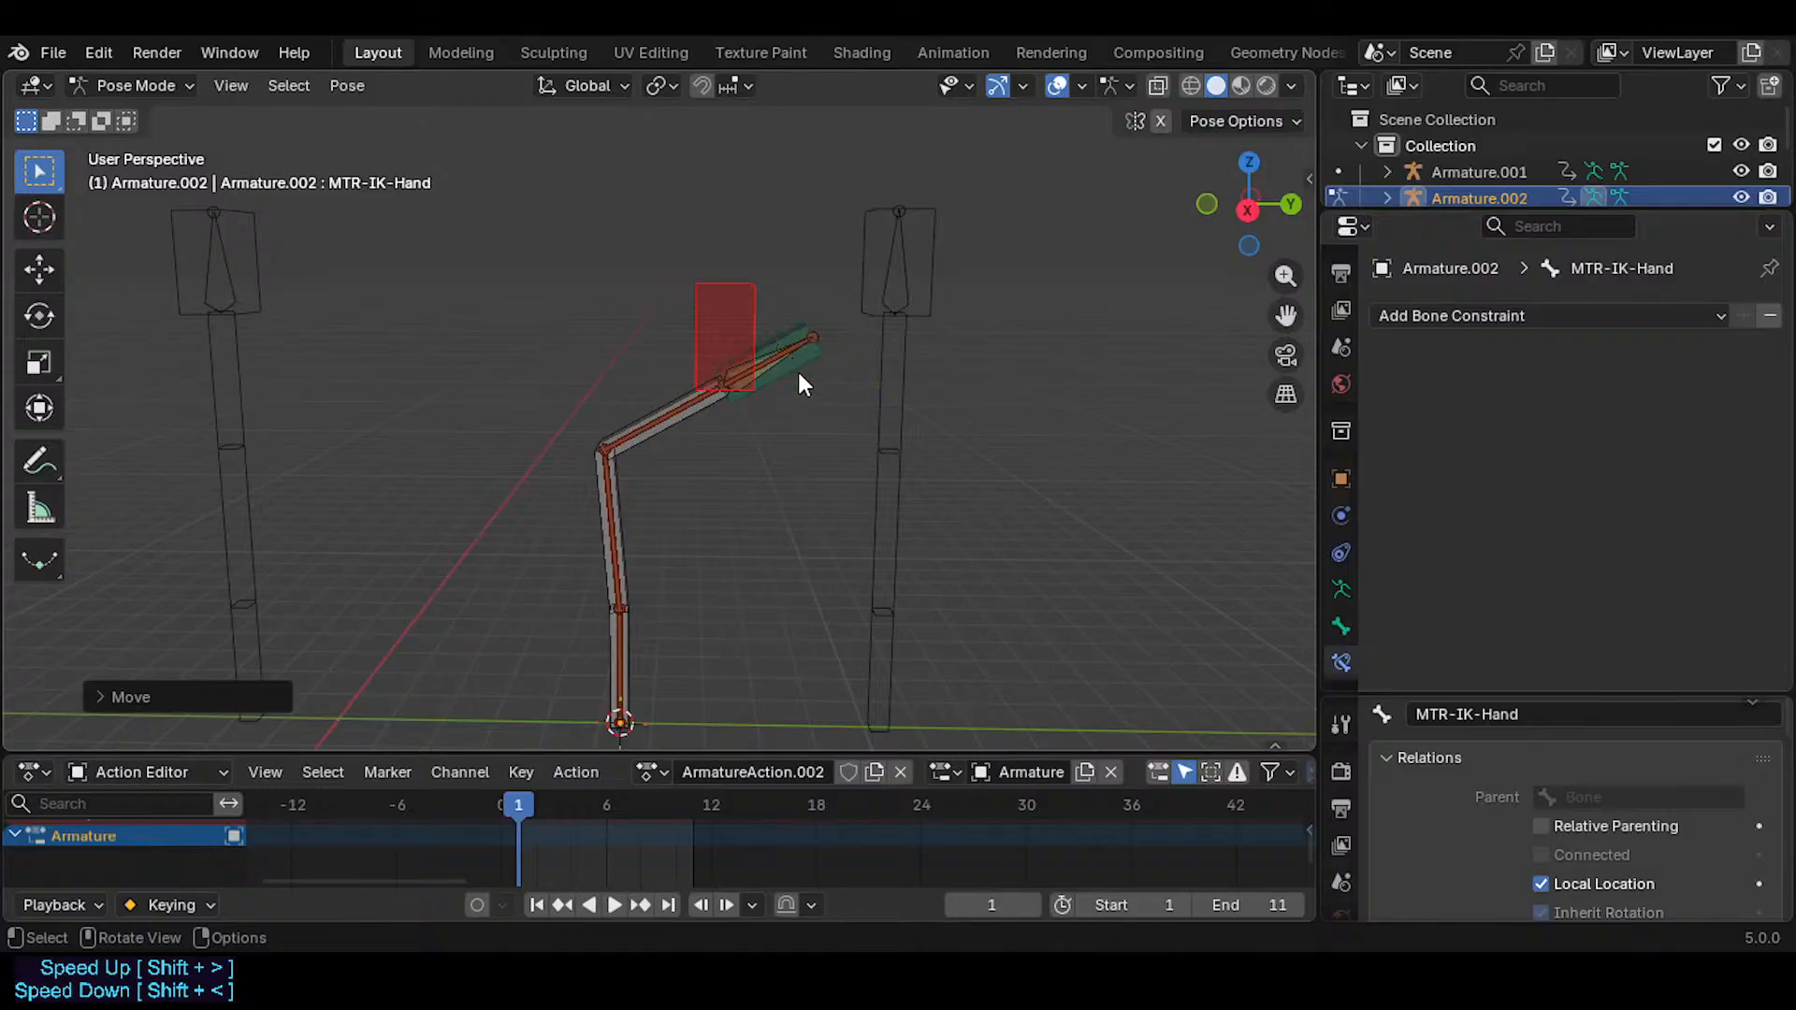
left_click(797, 369)
left_click(739, 317, "shift")
key("ctrl+shift+c")
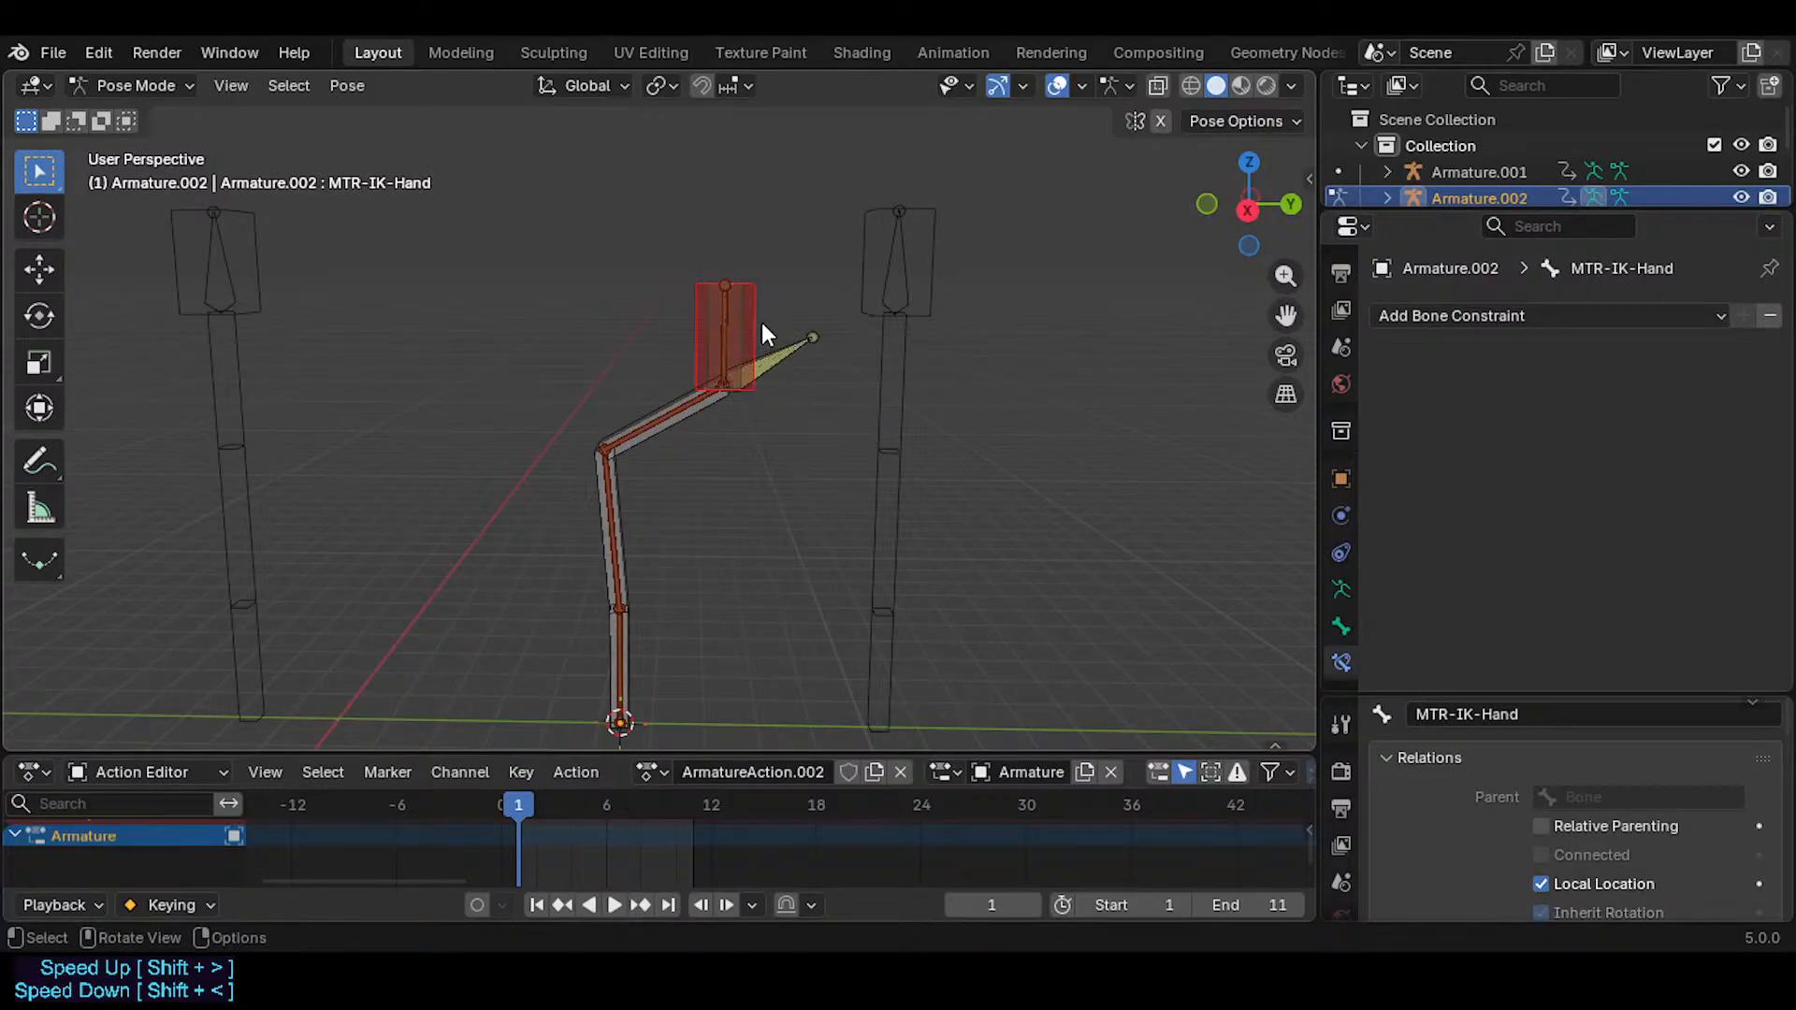
- Move MTR-IK-Hand up and down to test whether TWK-Hand keeps its copied rotation
key("g")
left_click(766, 305)
key("g")
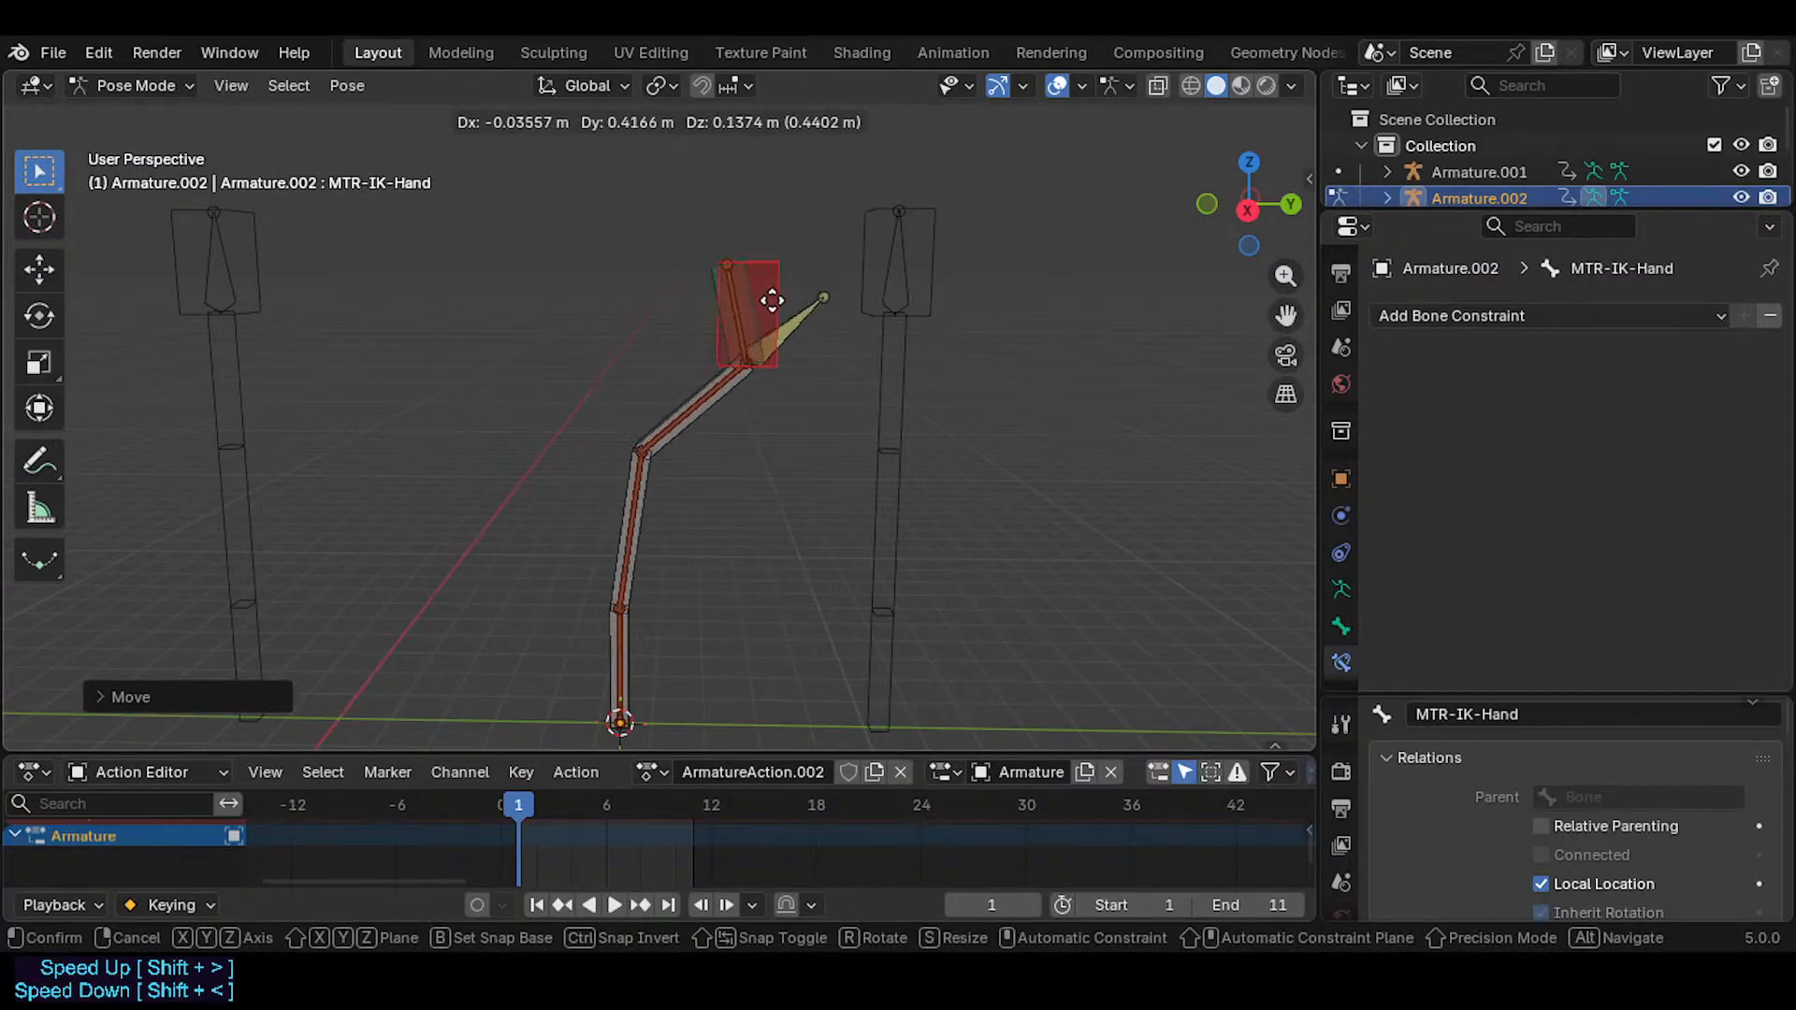
left_click(778, 345)
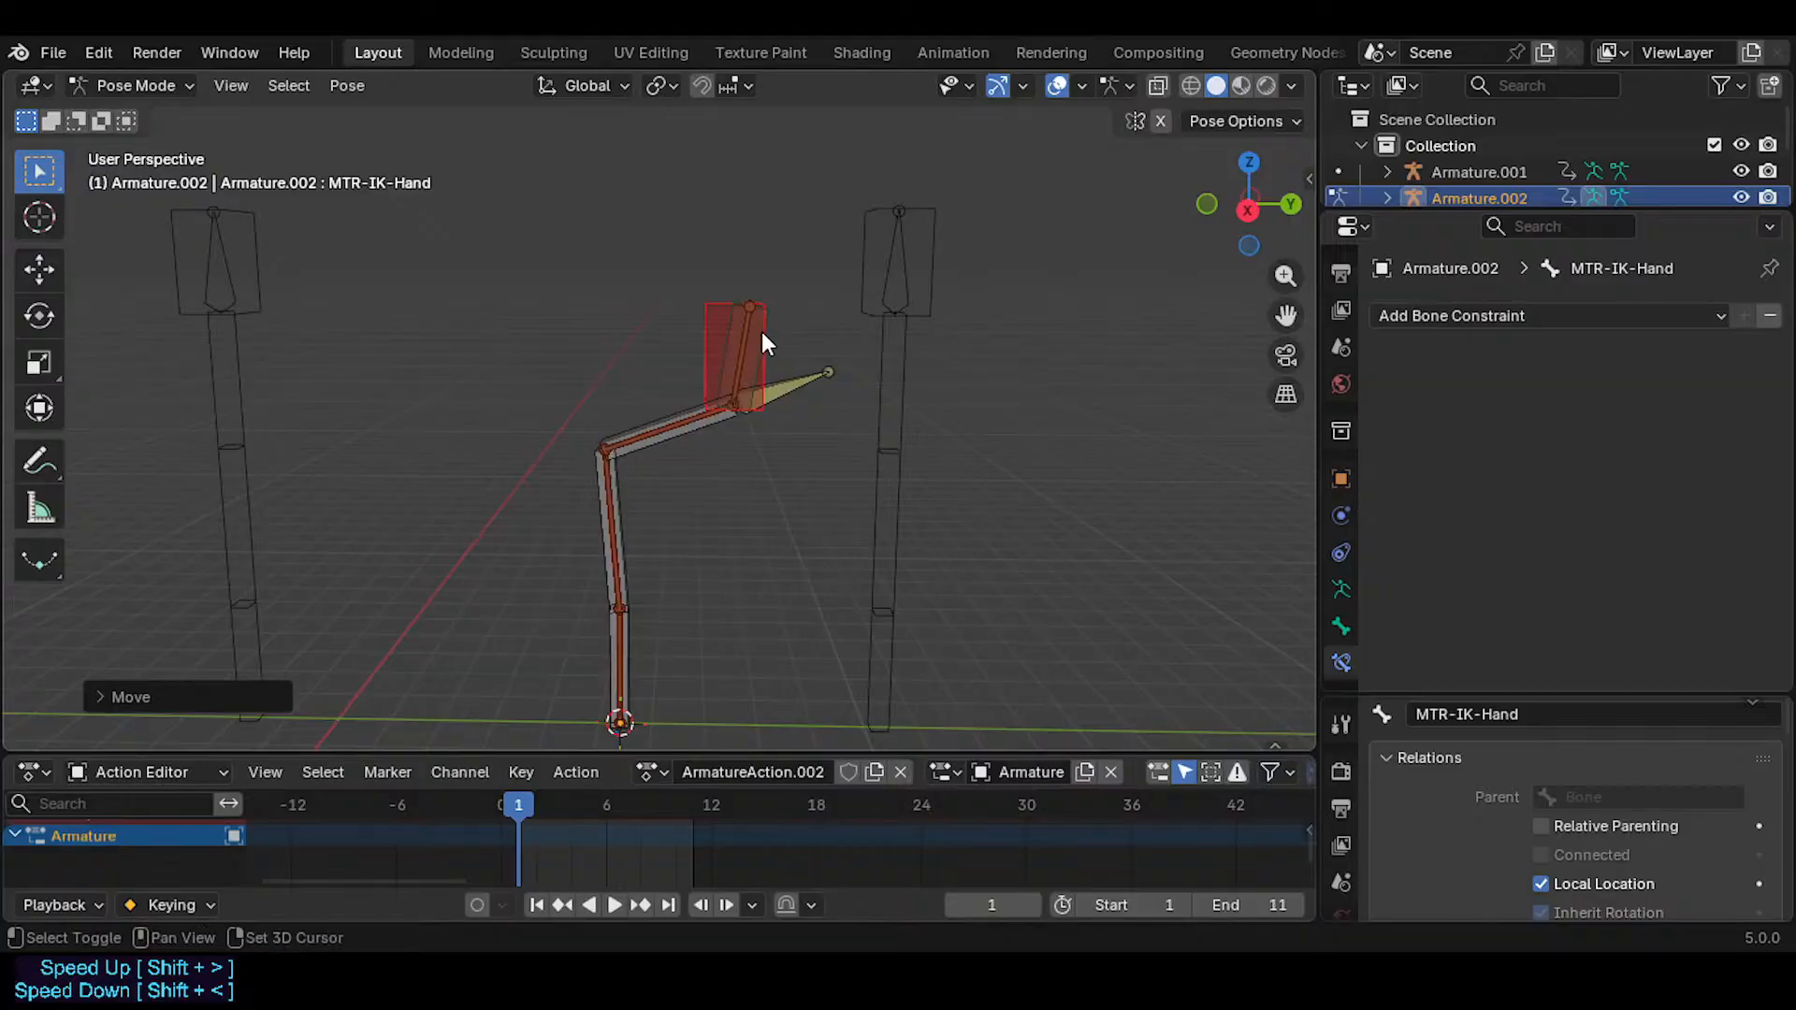
- Copy TWK-Hand's visual rotation to MTR-IK-Hand, and move MTR-IK-Hand above the end of the arm
left_click(762, 333, "shift")
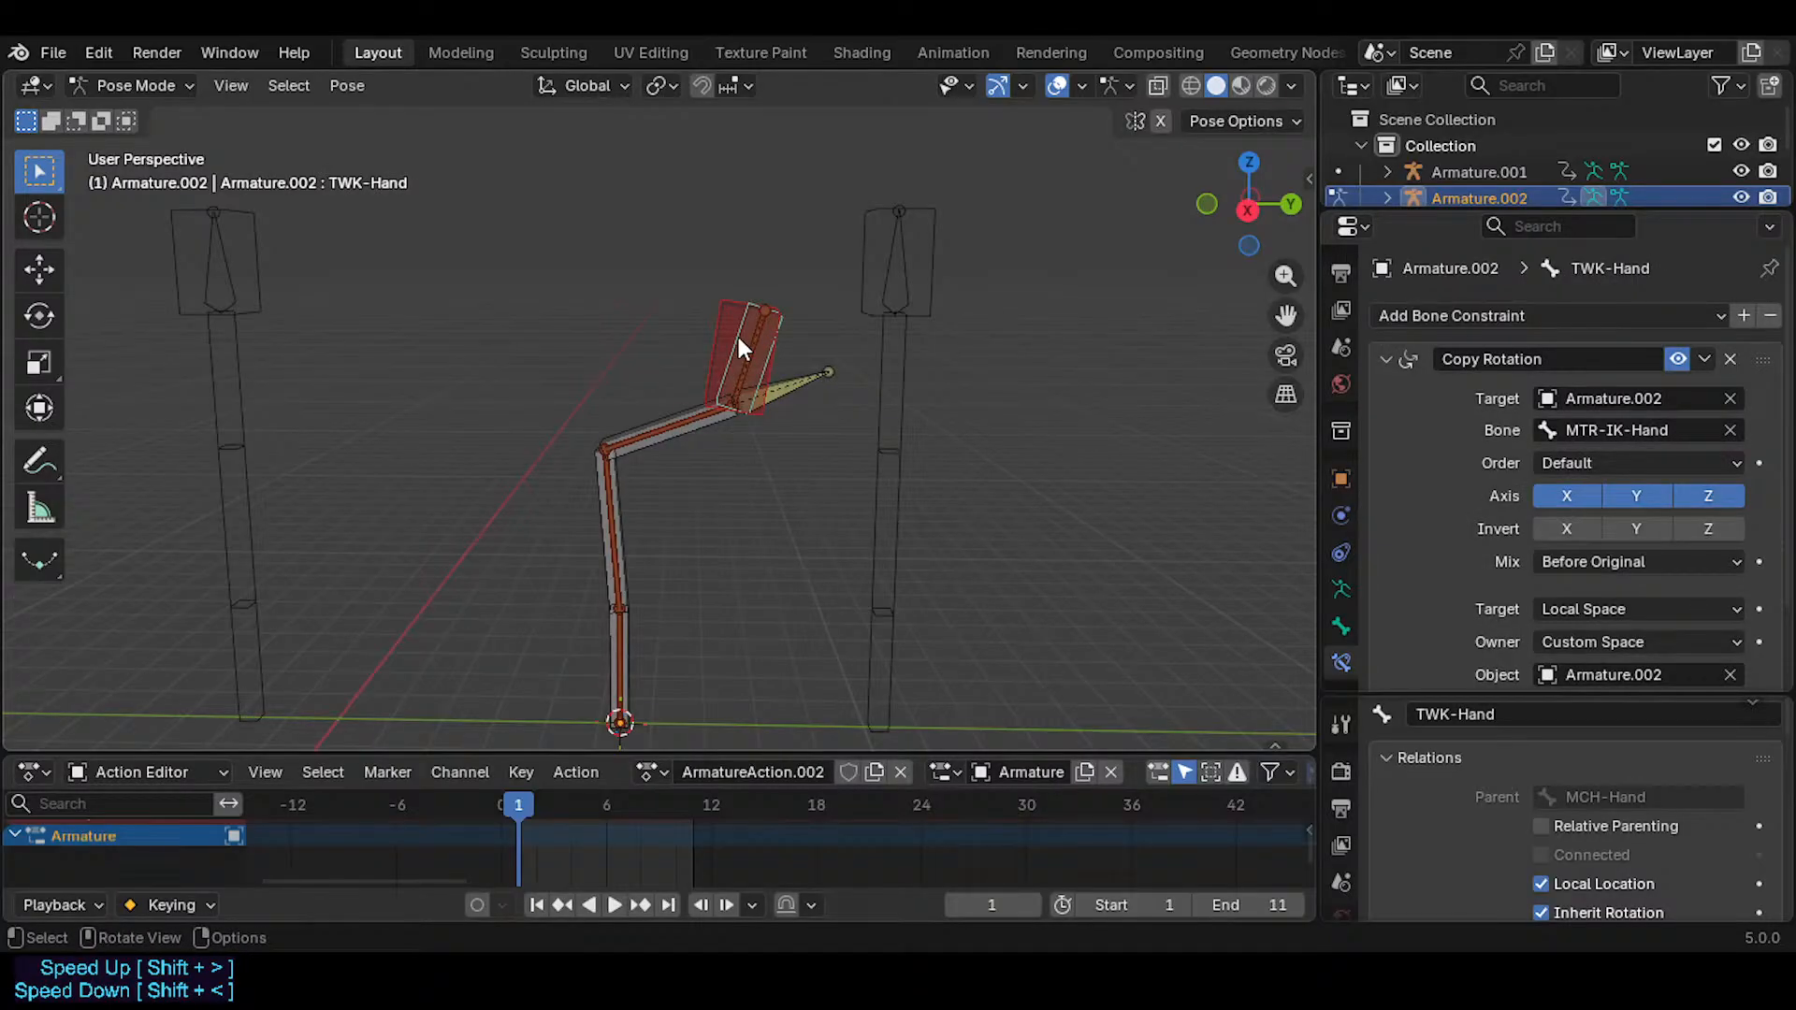
key("ctrl+c")
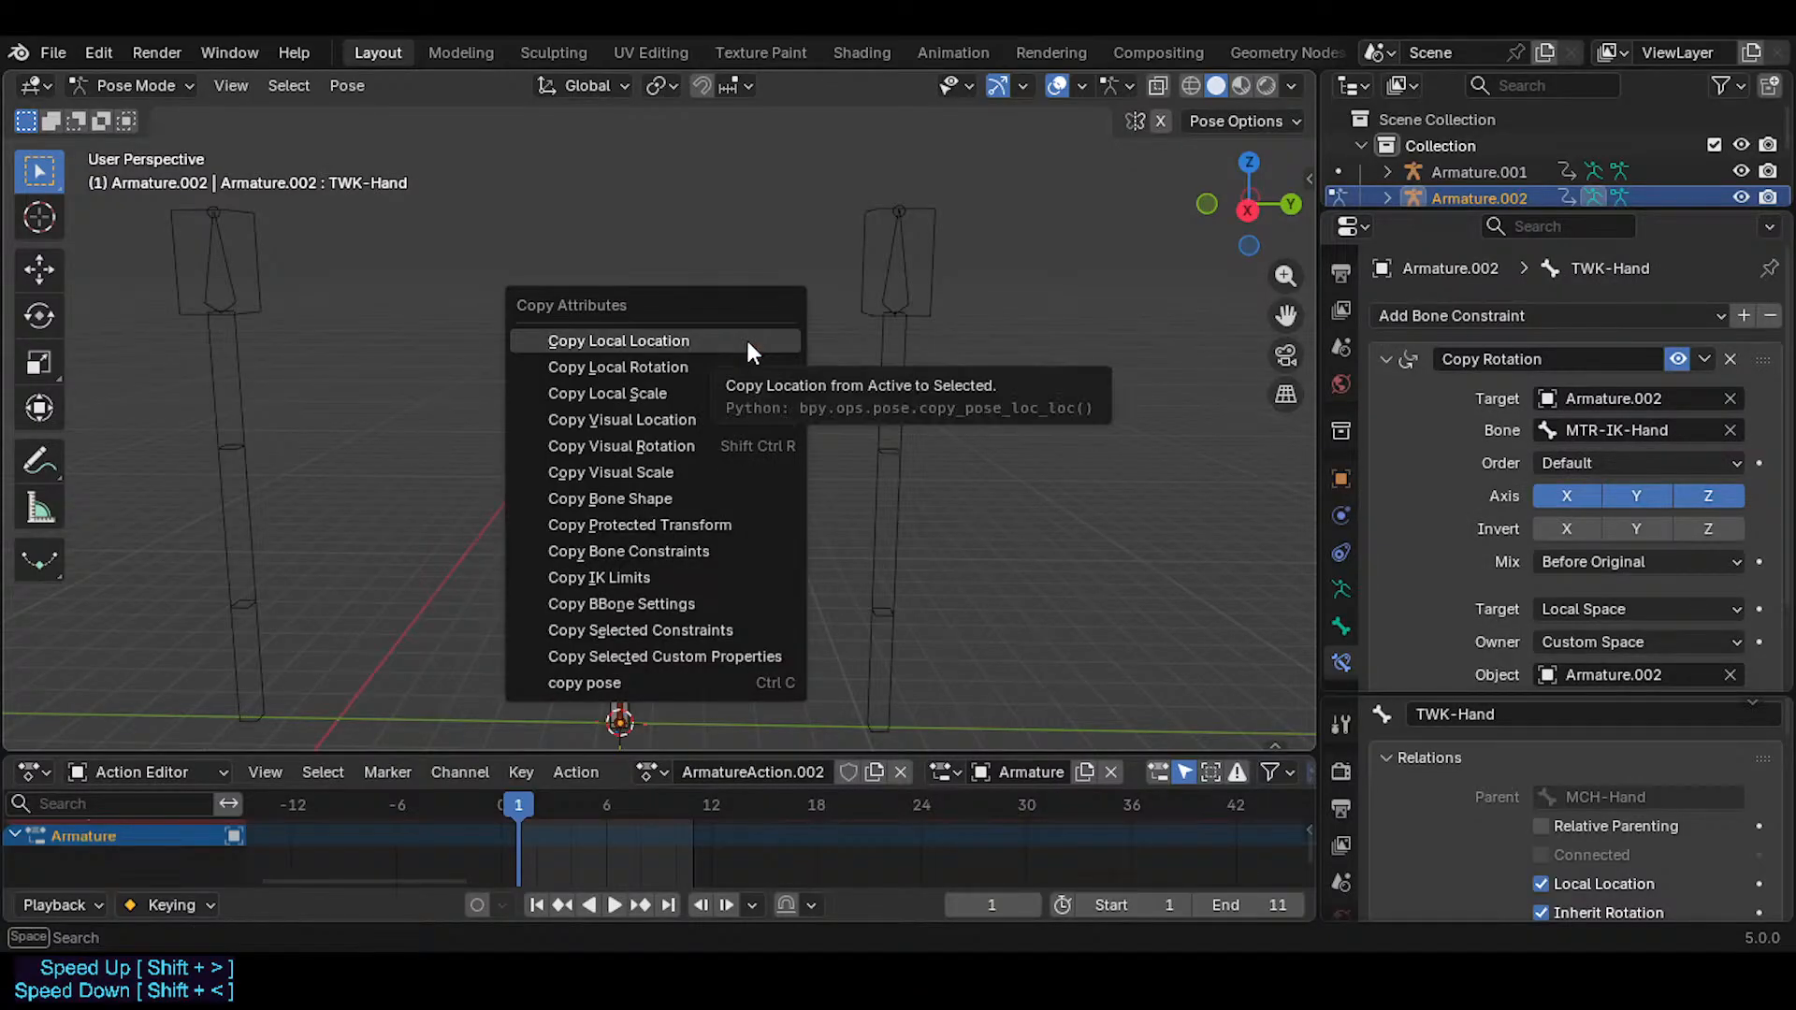
left_click(710, 446)
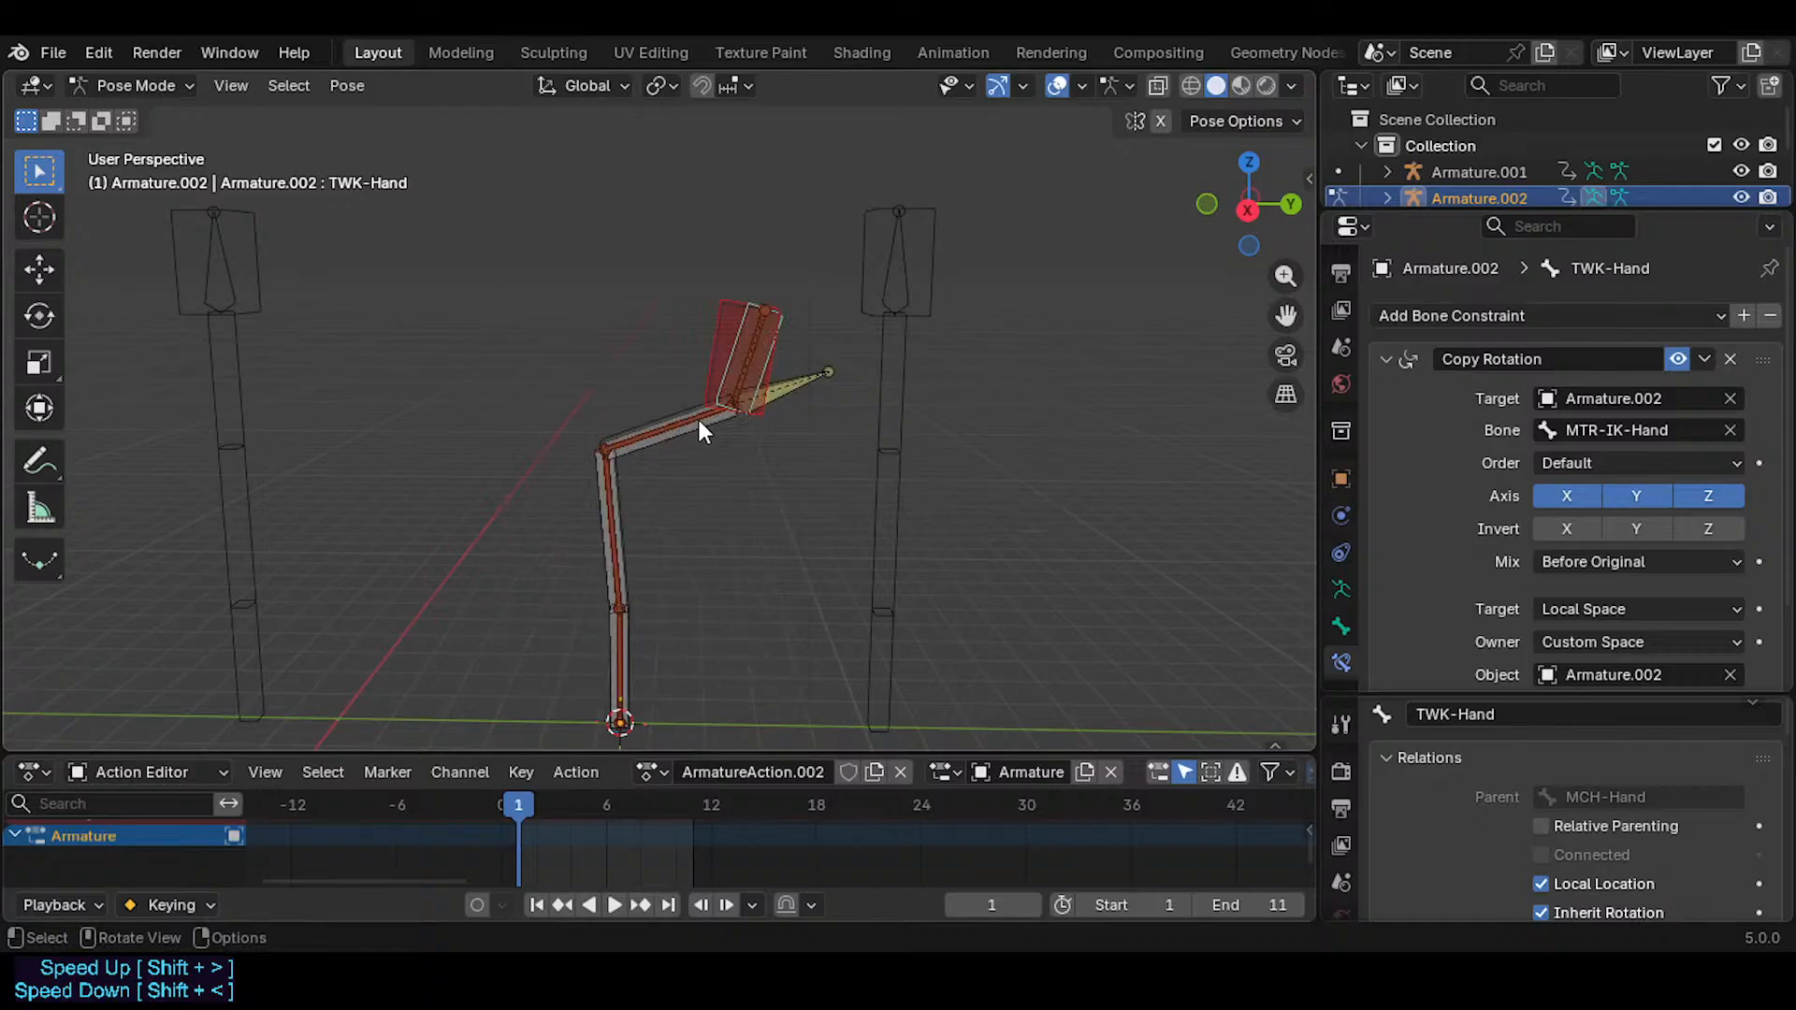
left_click(716, 324)
key("g")
left_click(772, 224)
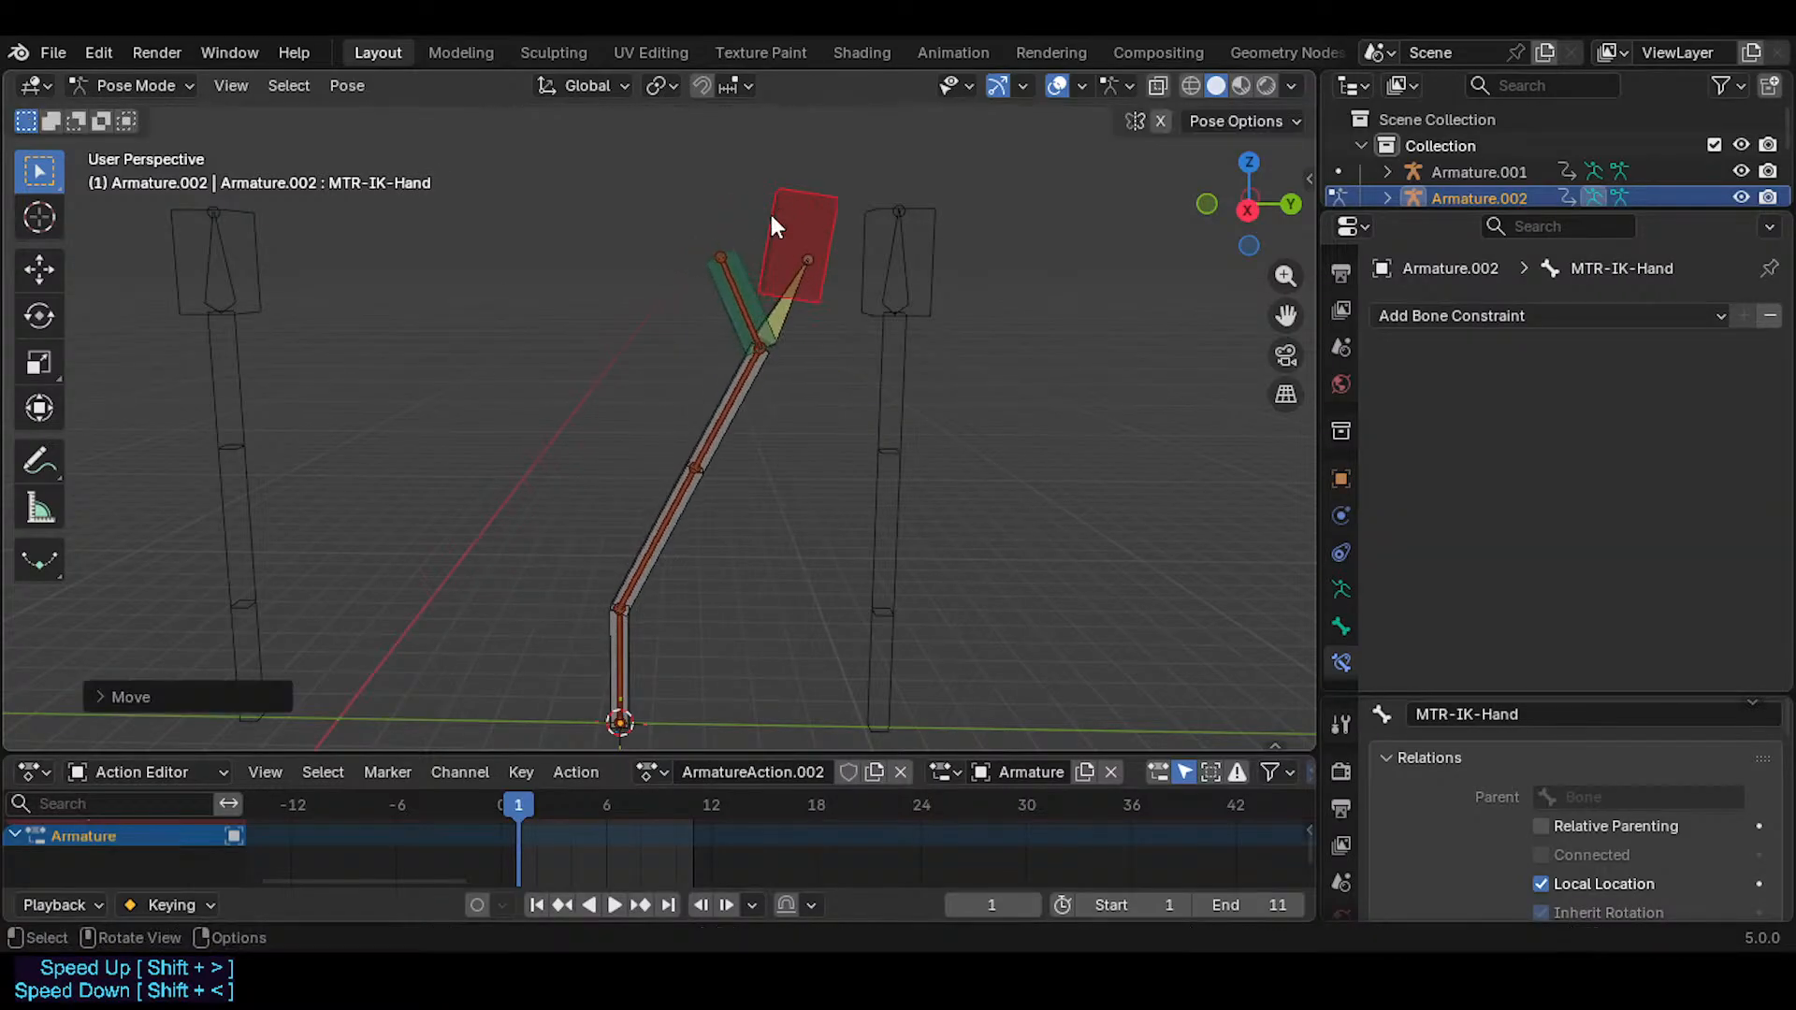
- Try copying MTR-IK-Hand's visual rotation to TWK-Hand, and move MTR-IK-Hand back down onto the bent arm
left_click(750, 270, "shift")
left_click(784, 221, "shift")
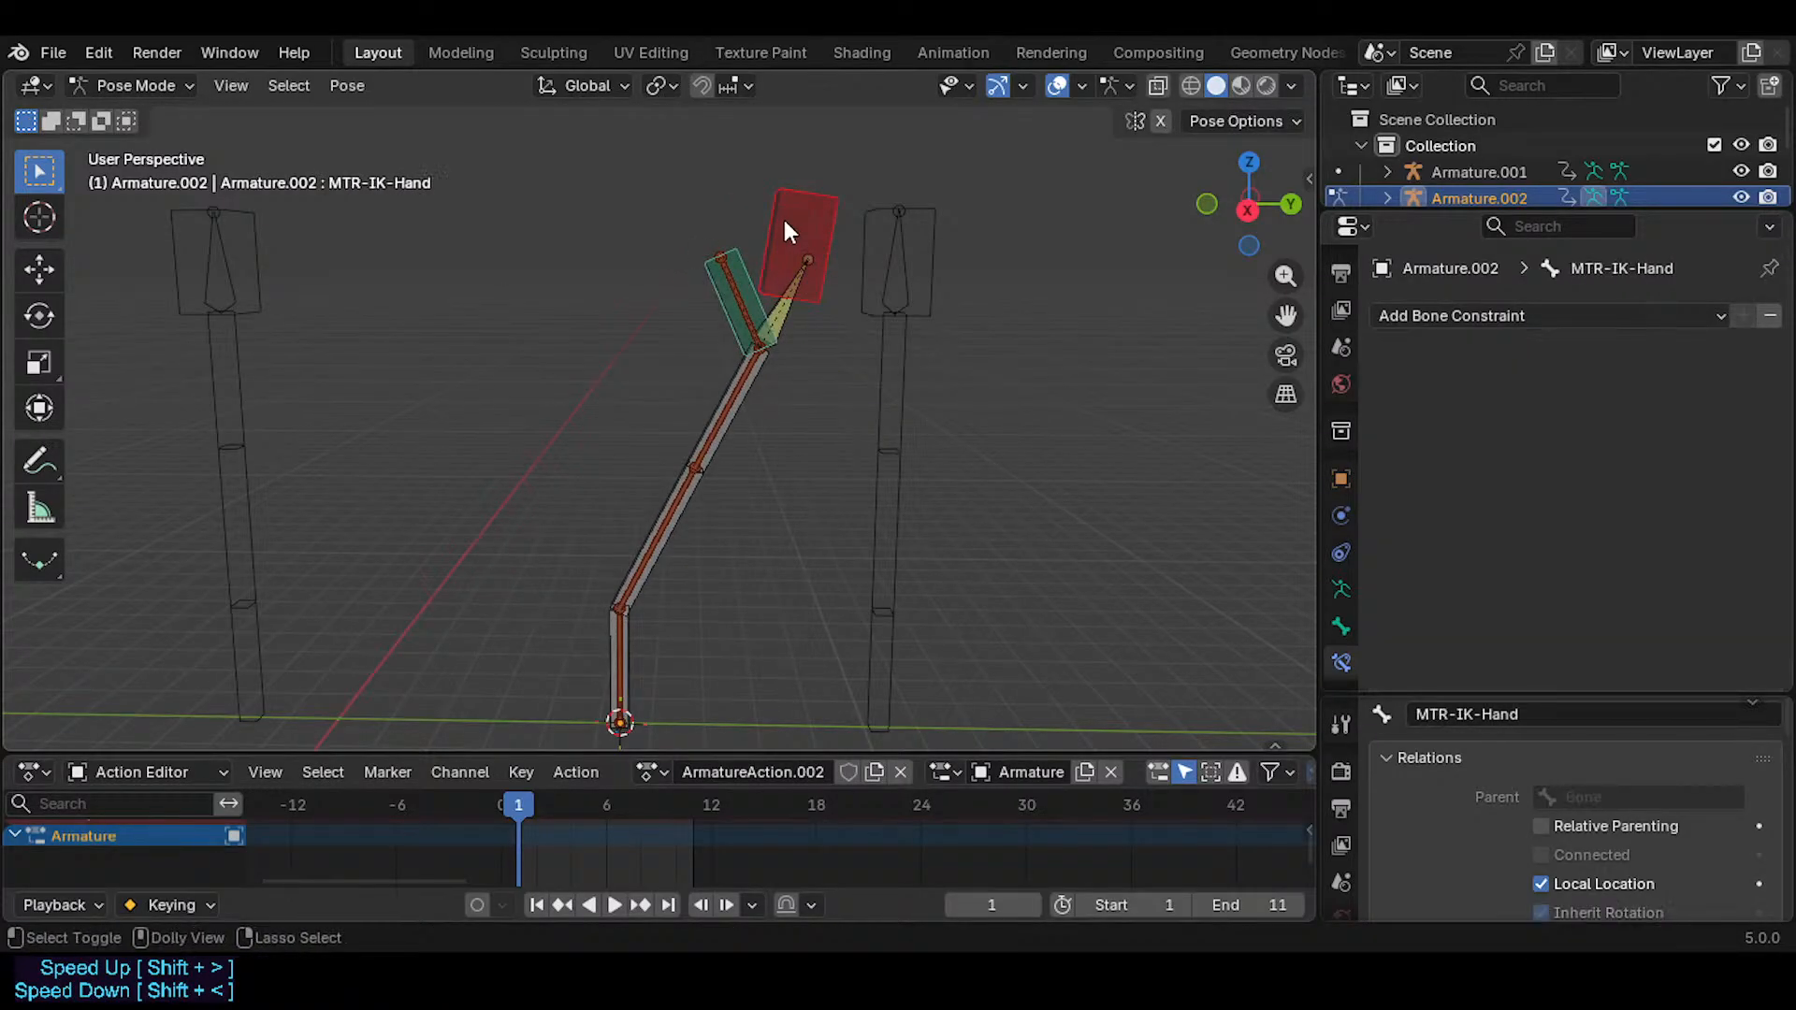
key("ctrl+c")
left_click(784, 221)
key("g")
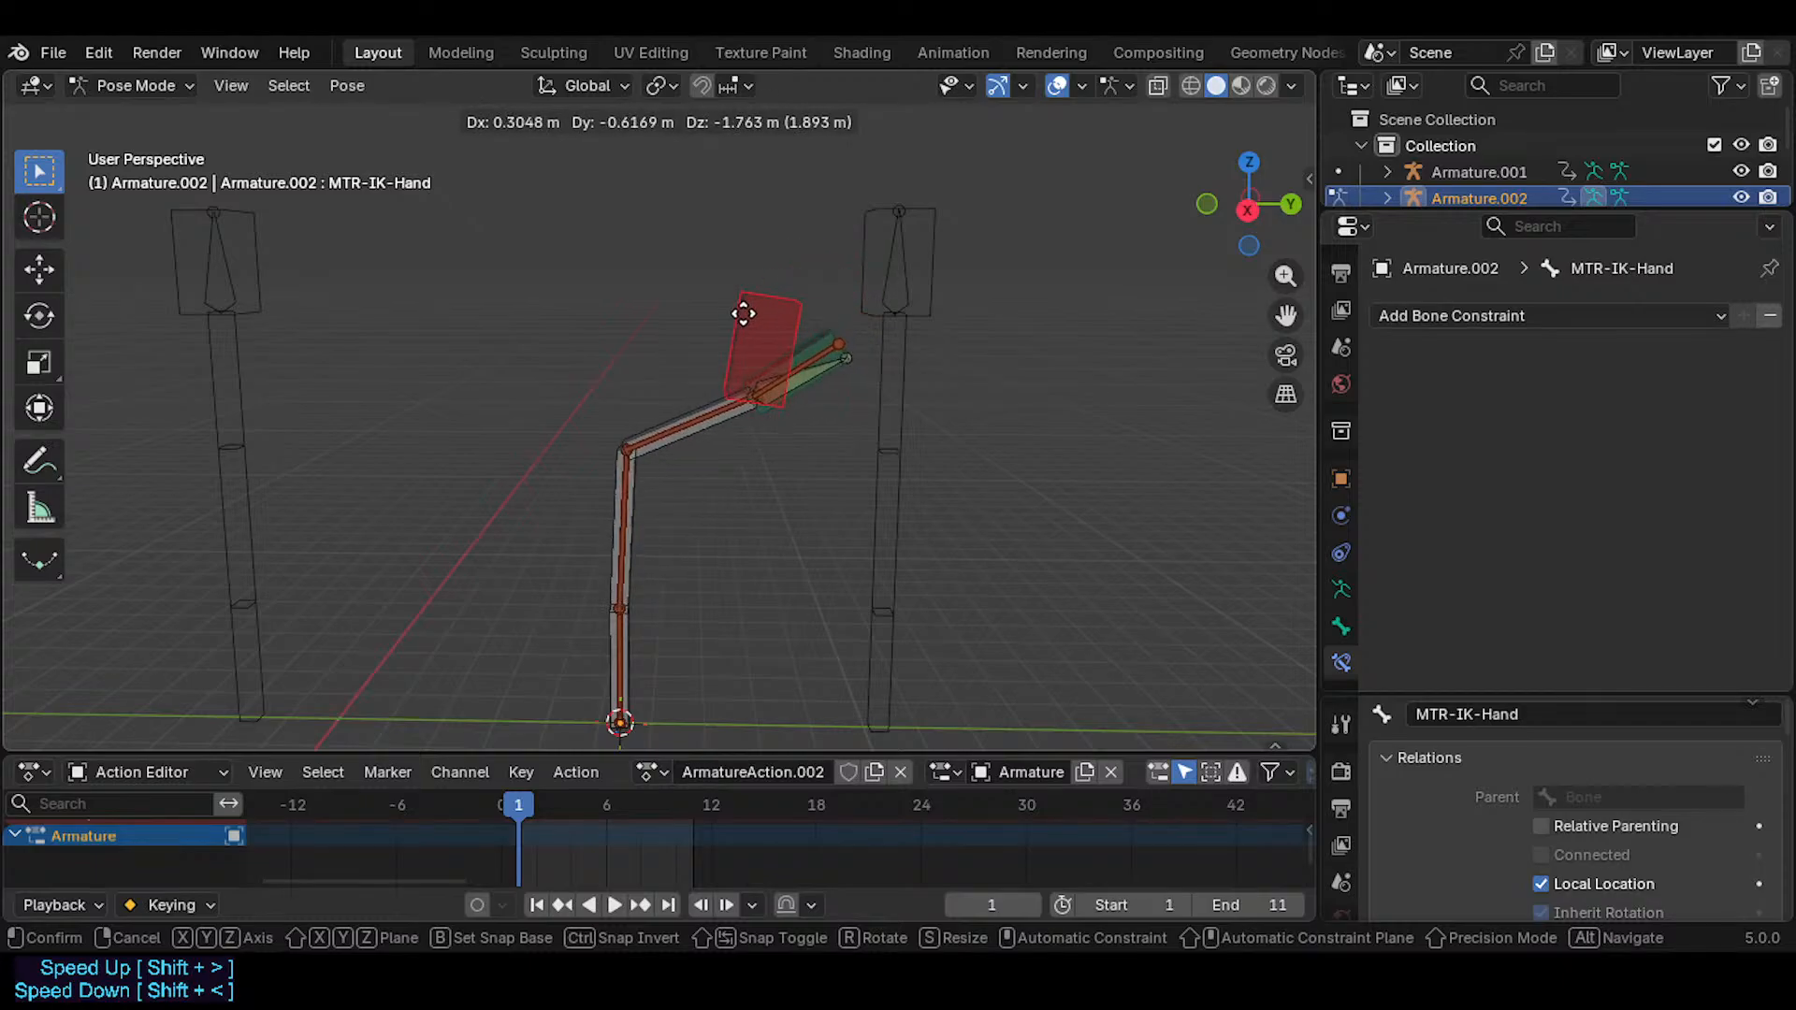
left_click(735, 265)
- Rotate MTR-IK-Hand by about -92° and try copying its visual rotation to TWK-Hand
key("r")
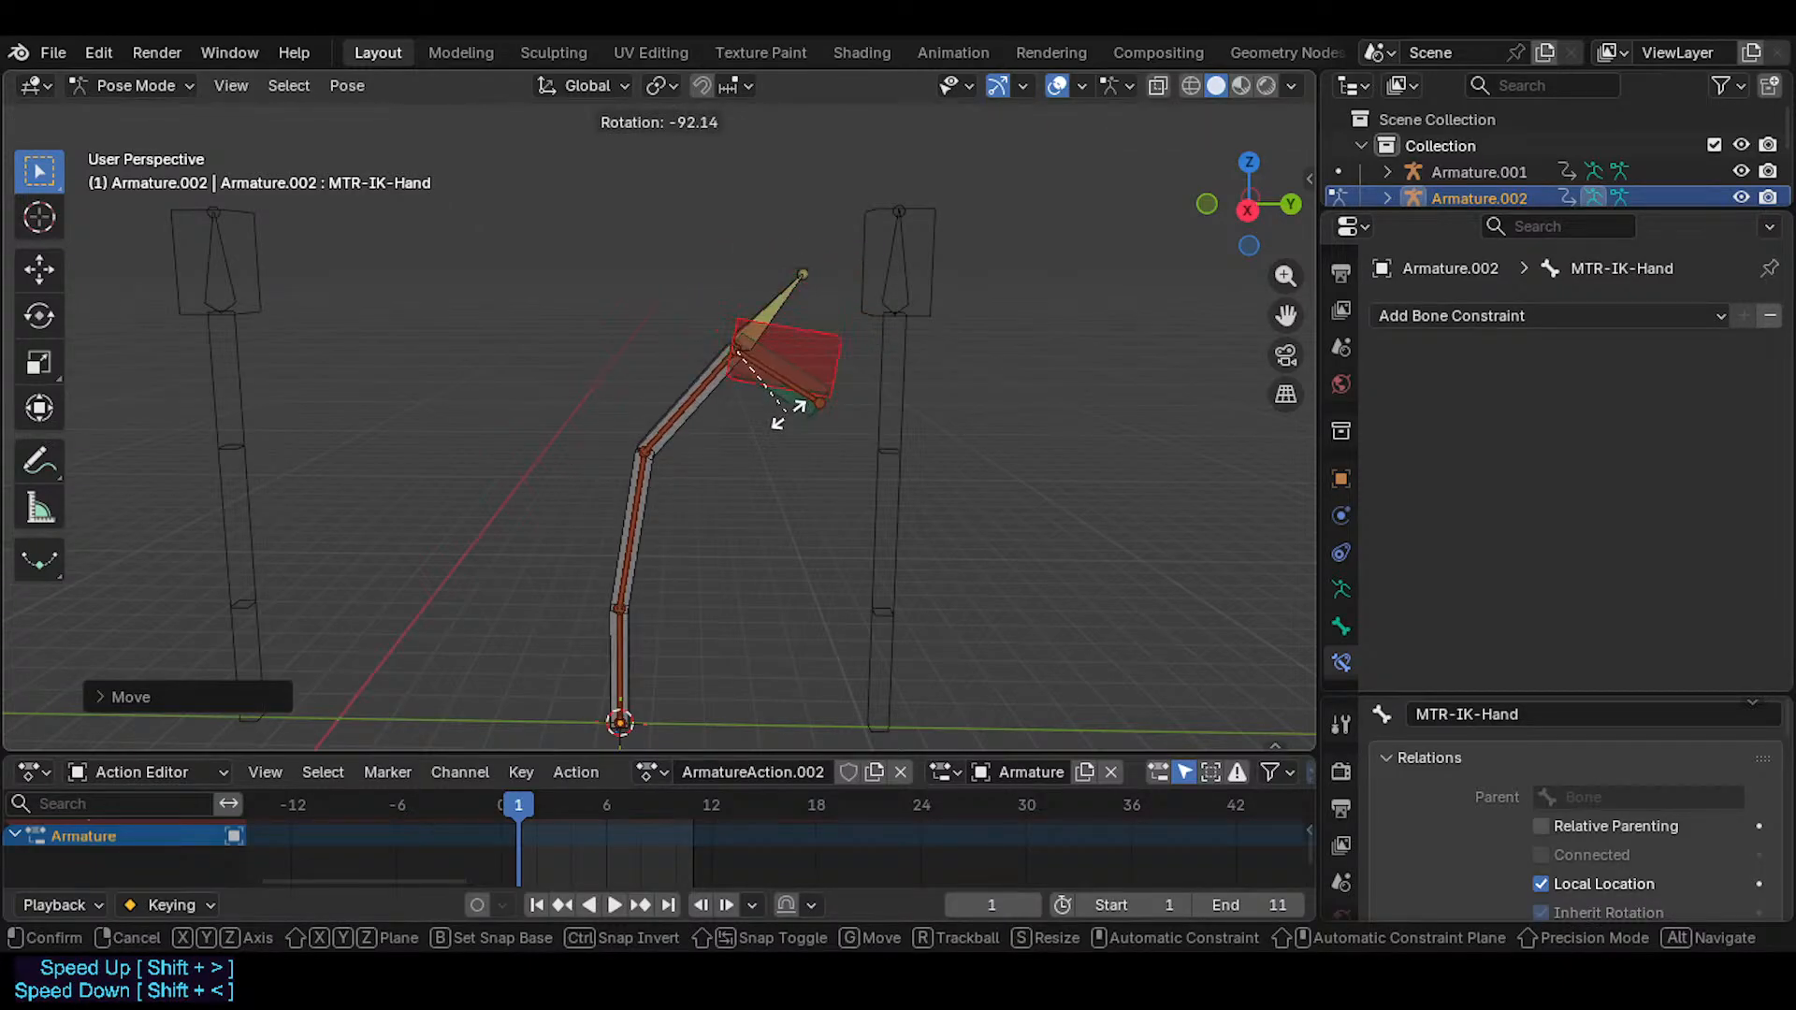
left_click(789, 417)
left_click(794, 365)
left_click(806, 339)
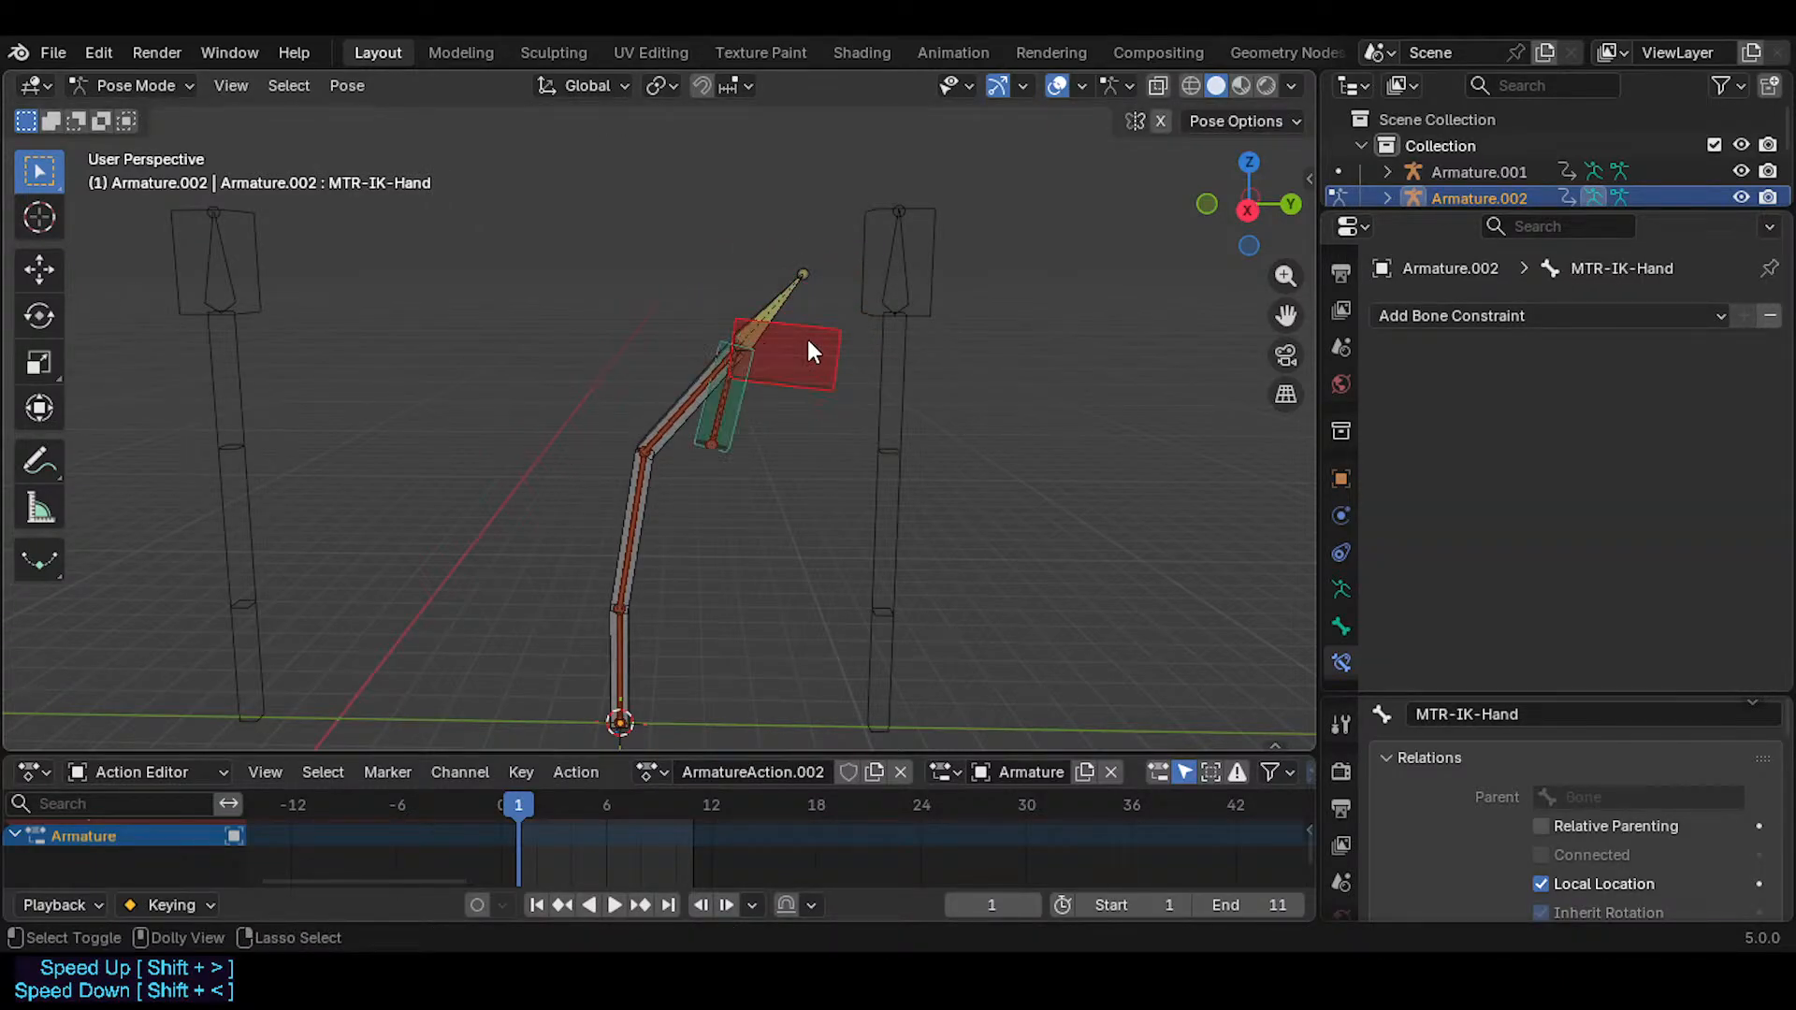
left_click(806, 350)
left_click(823, 344)
left_click(804, 406, "shift")
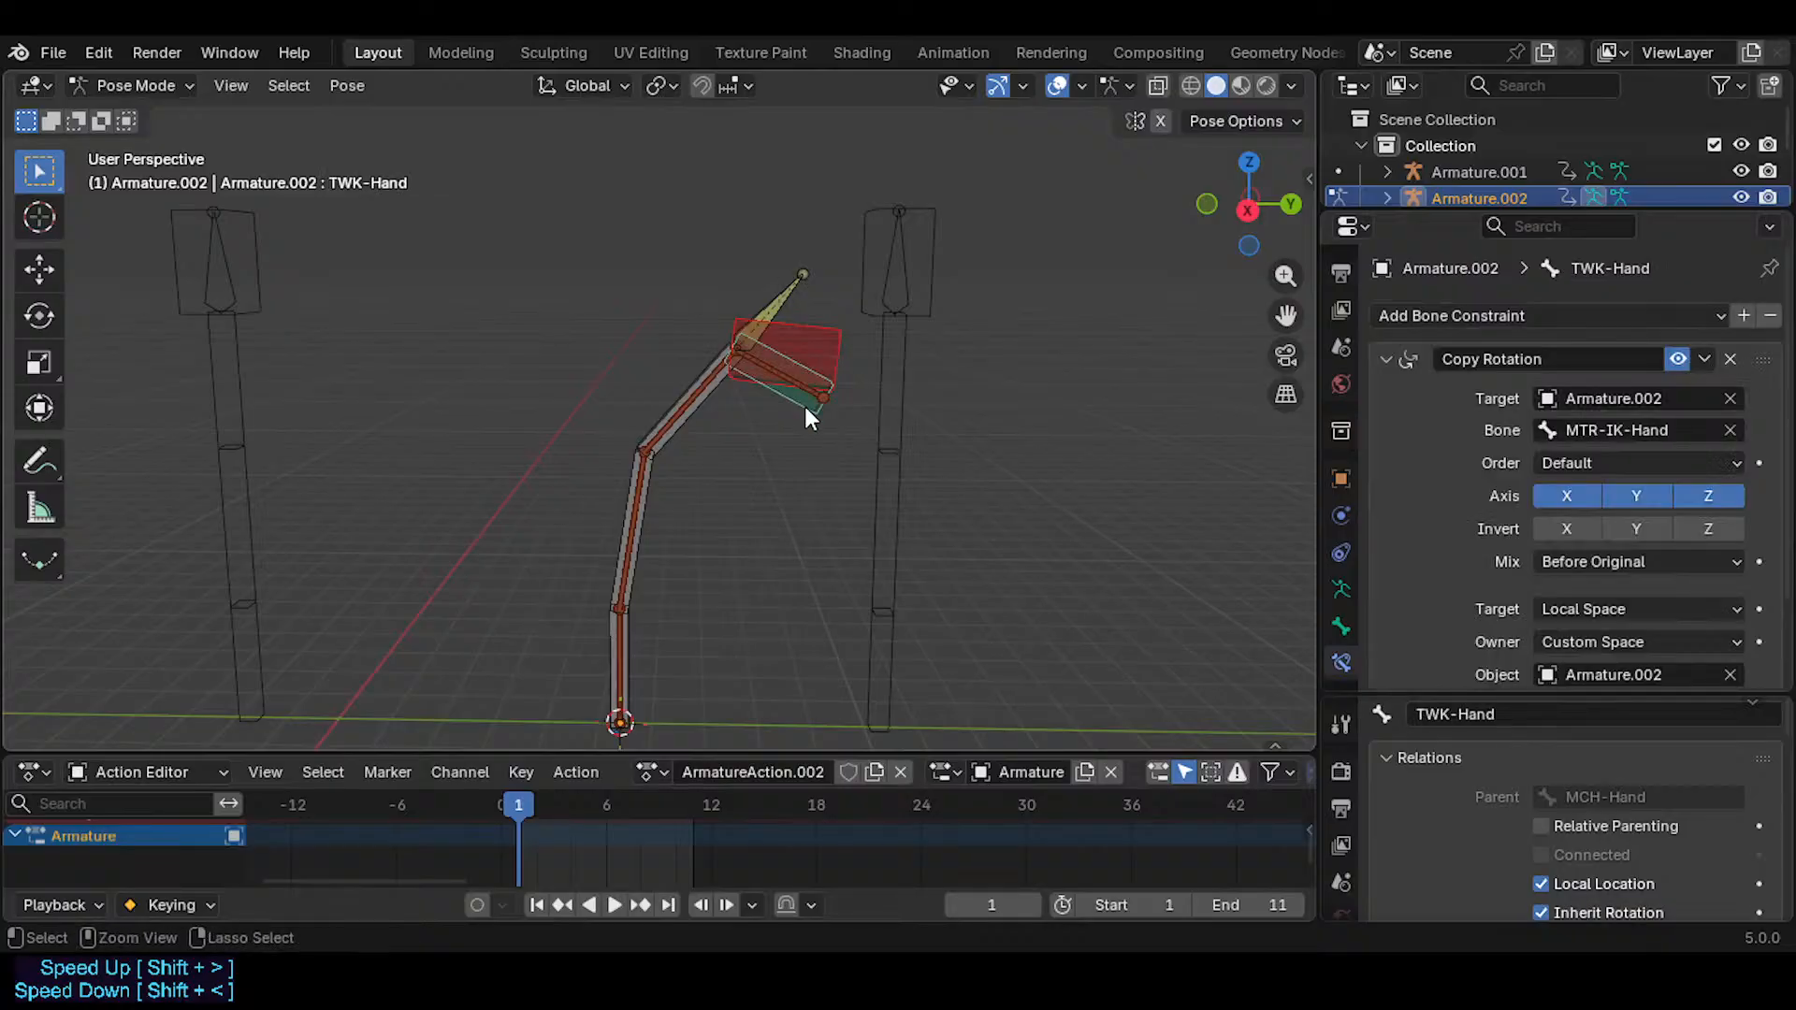
- Rotate MTR-IK-Hand slightly back upward to test how TWK-Hand follows it
key("shift+r")
left_click(802, 386)
key("r")
left_click(805, 389)
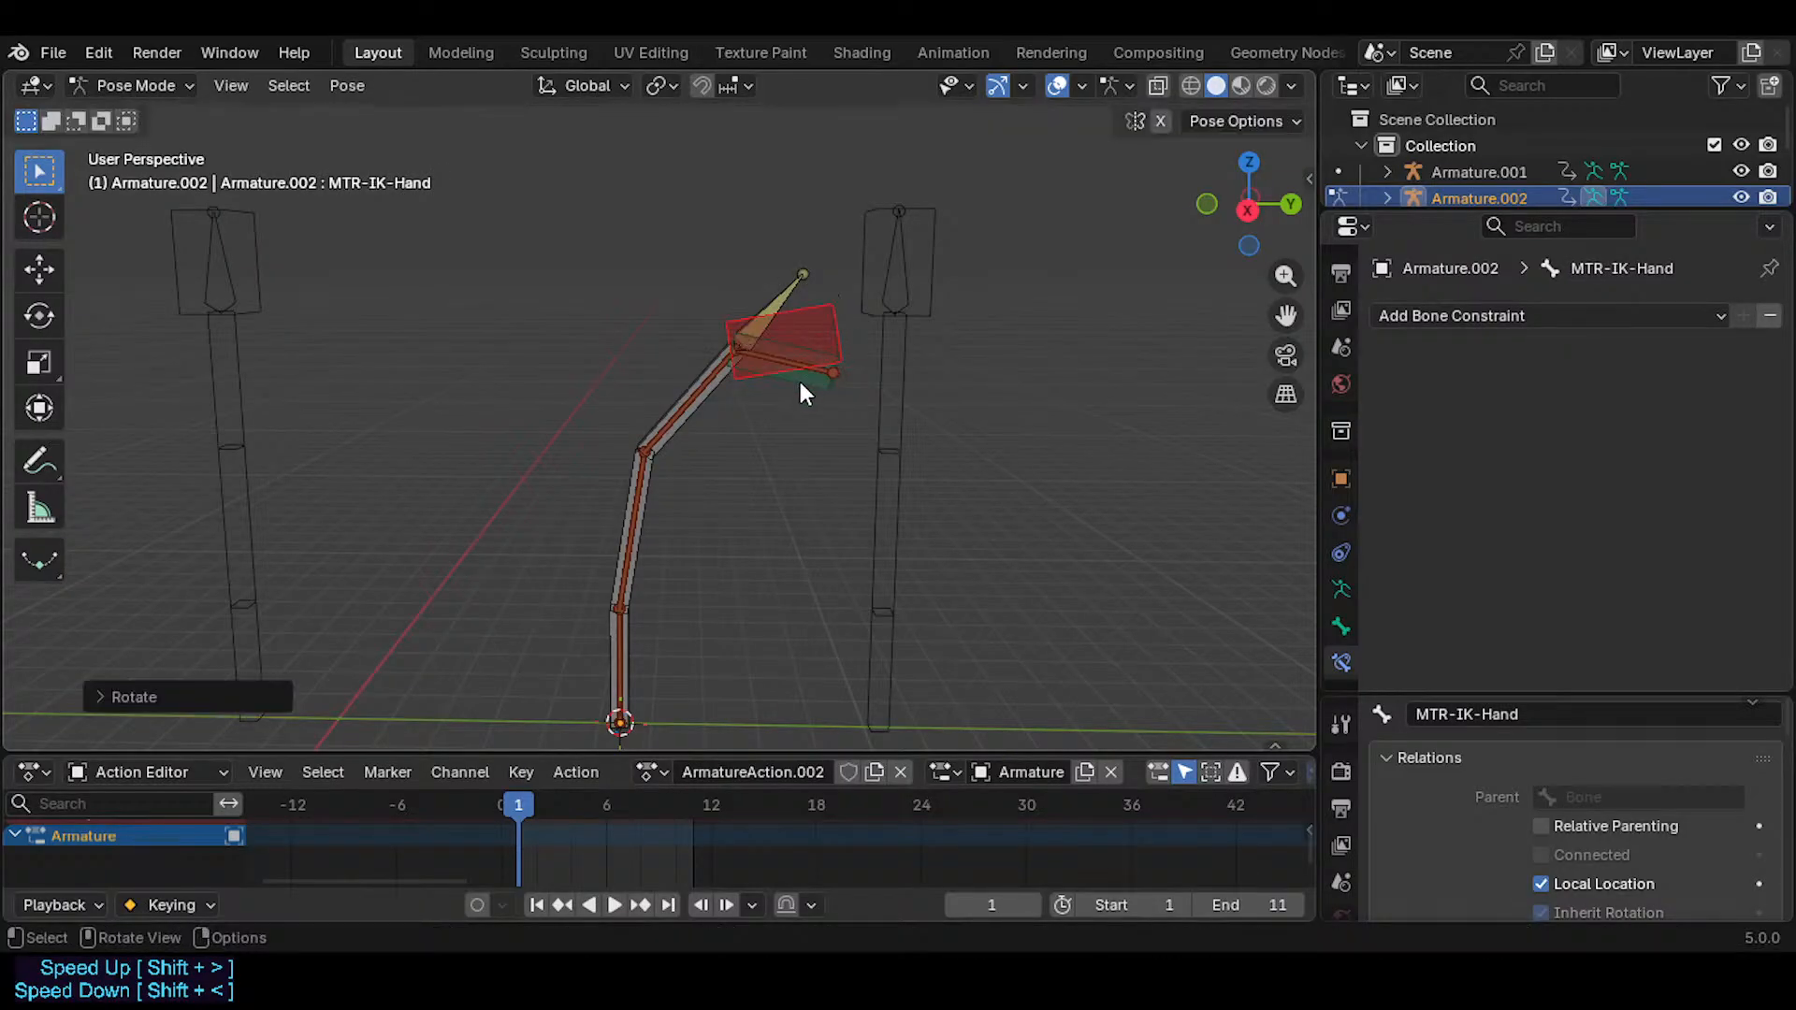
- Clear the custom space bone and object from TWK-Hand's Copy Rotation, and set Mix to Replace and Owner to Local Space
left_click(798, 388)
scroll(1604, 488, "down", 3)
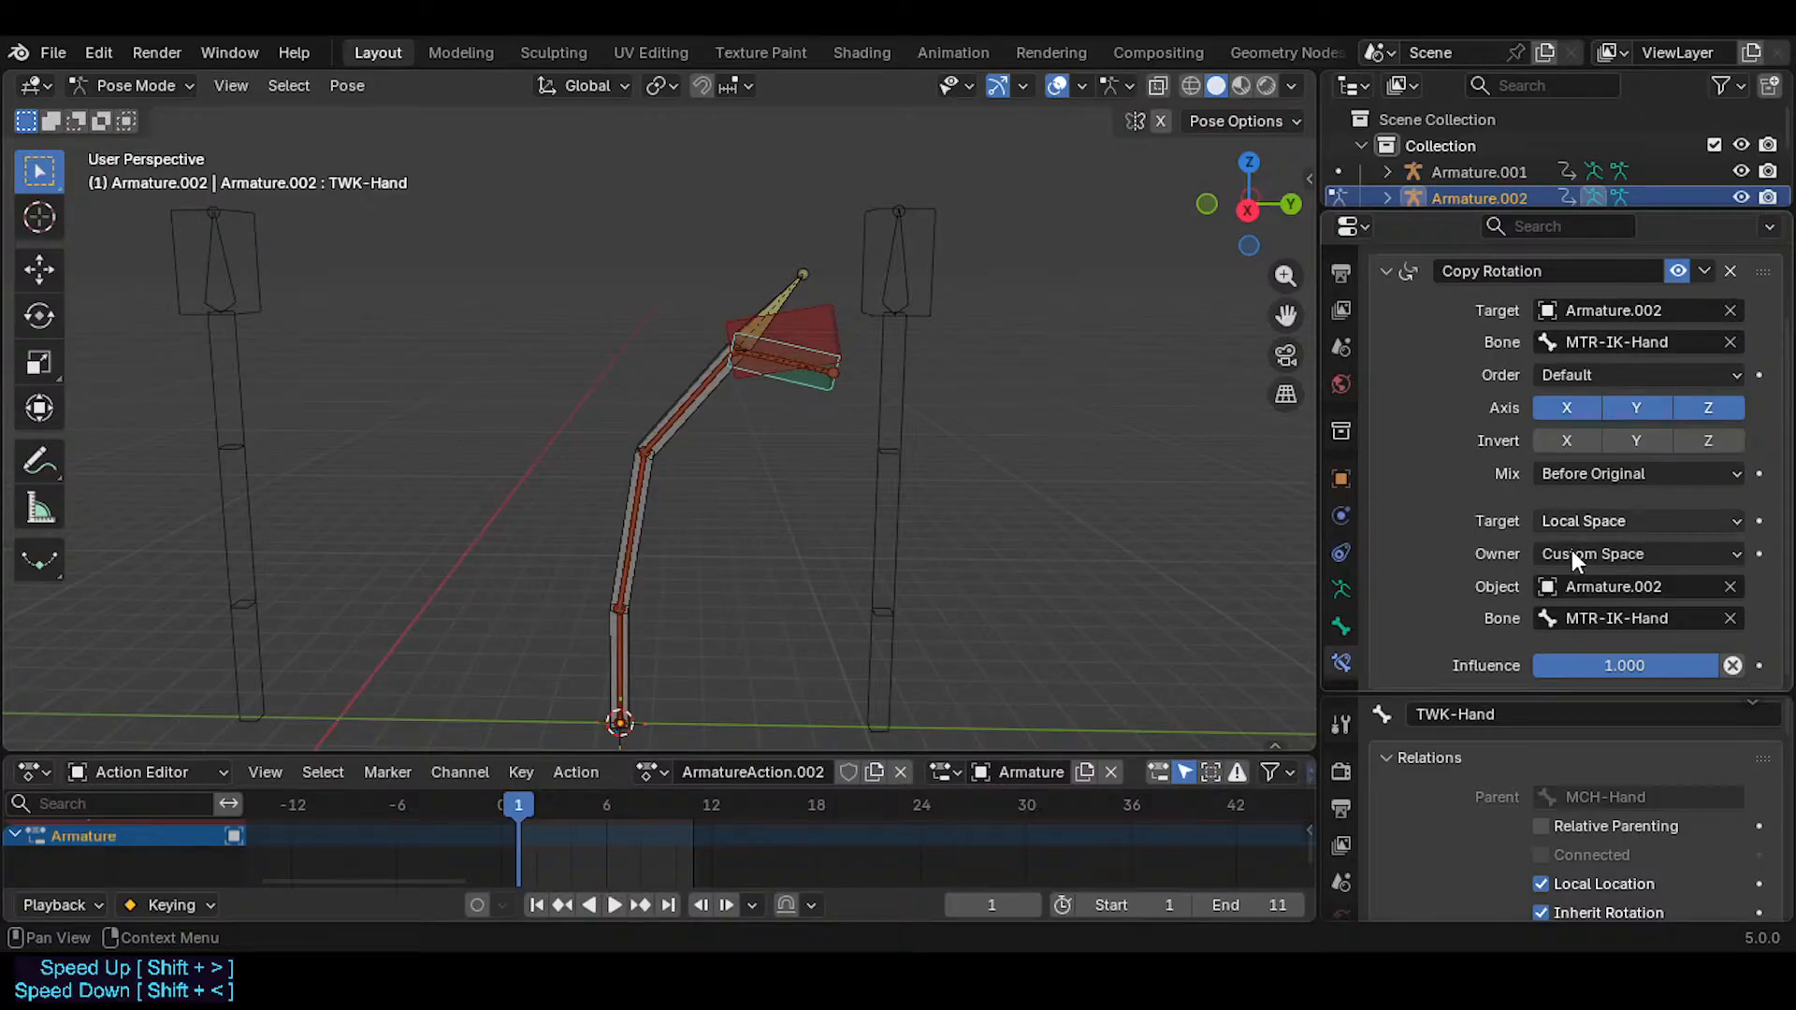
left_click(1730, 618)
left_click(1731, 587)
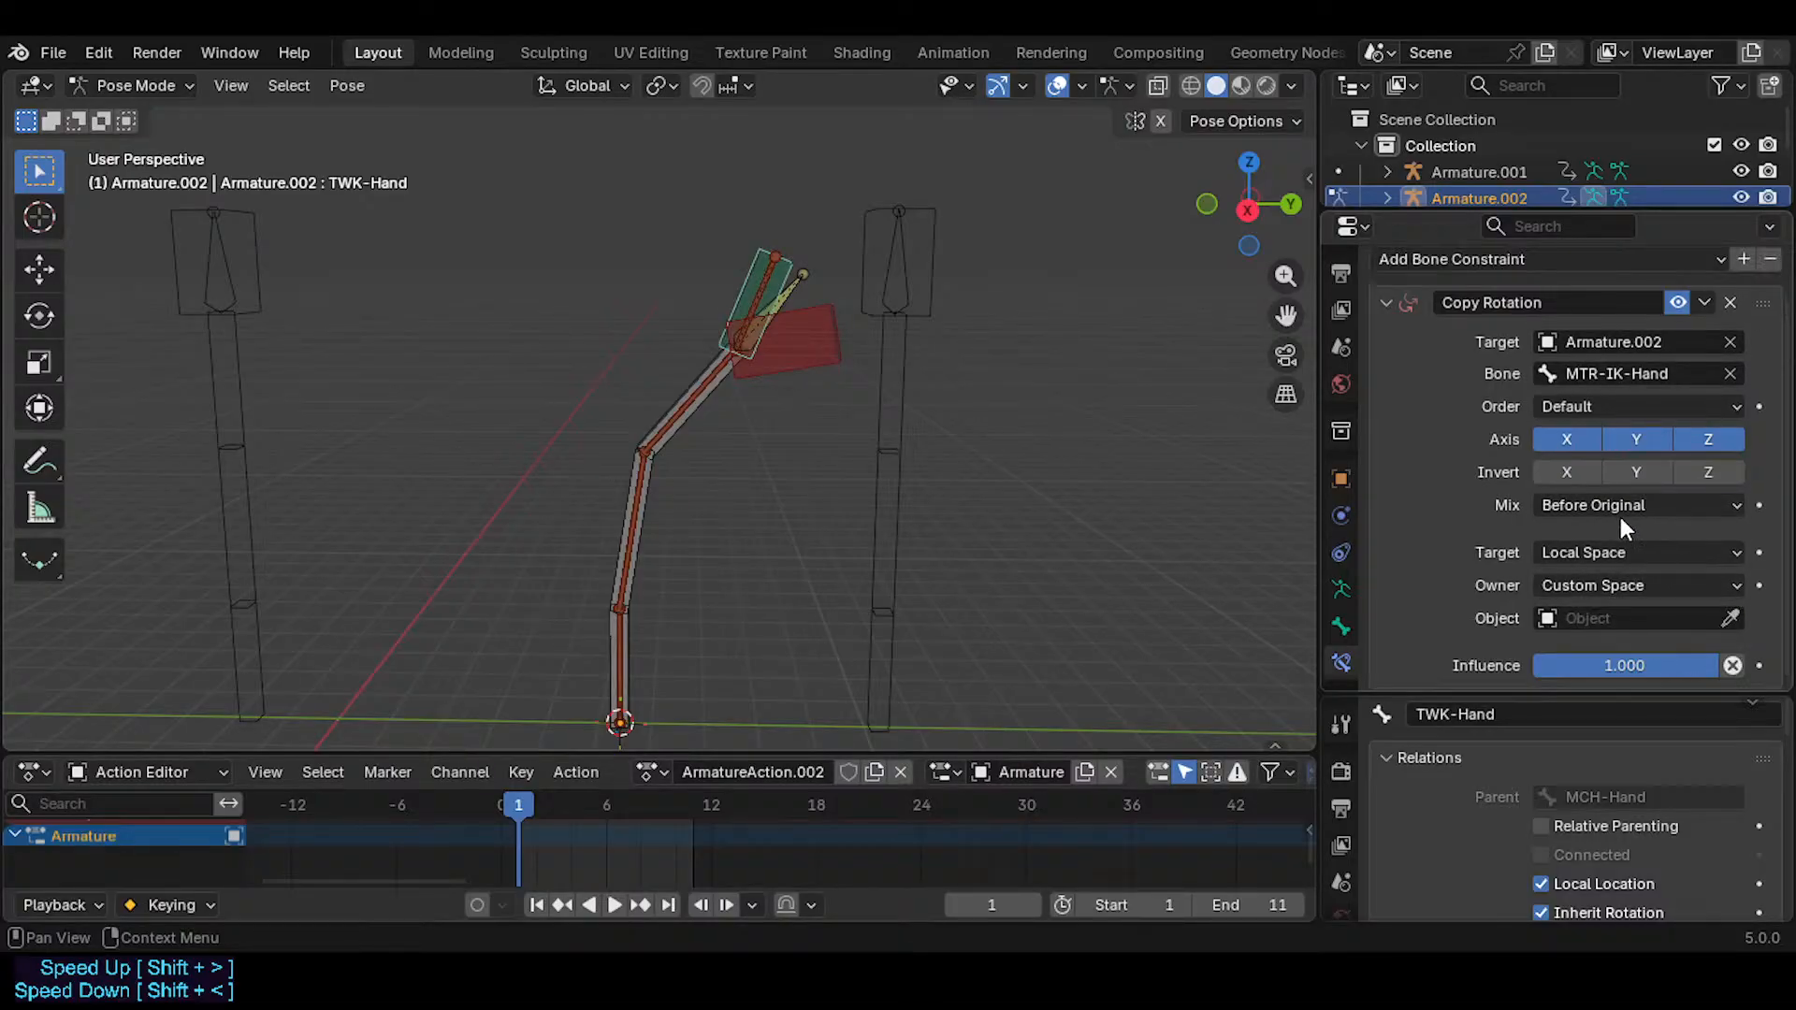
left_click(1621, 515)
left_click(1621, 539)
left_click(1697, 585)
left_click(1590, 741)
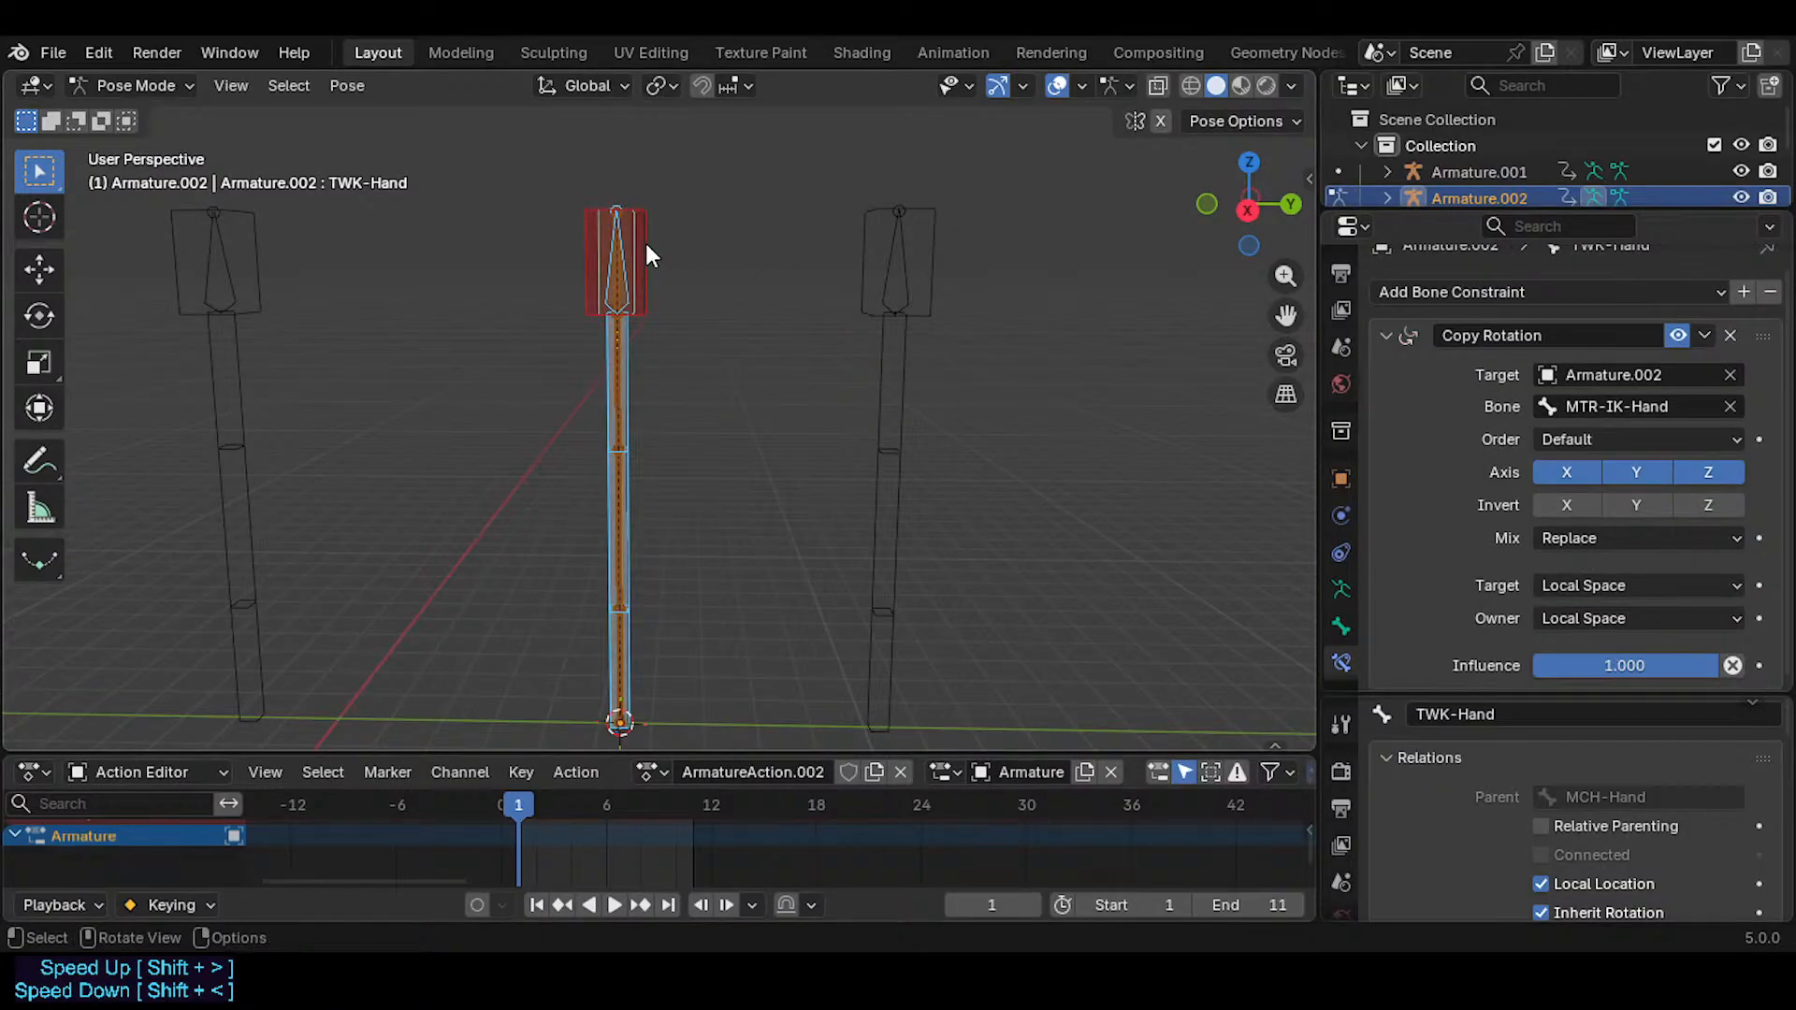
- Compare Local Space and Local Space (Owner Orientation) as TWK-Hand's Copy Rotation target by bending the arm with MTR-IK-Hand
left_click_drag(654, 253, 706, 318)
left_click(720, 354)
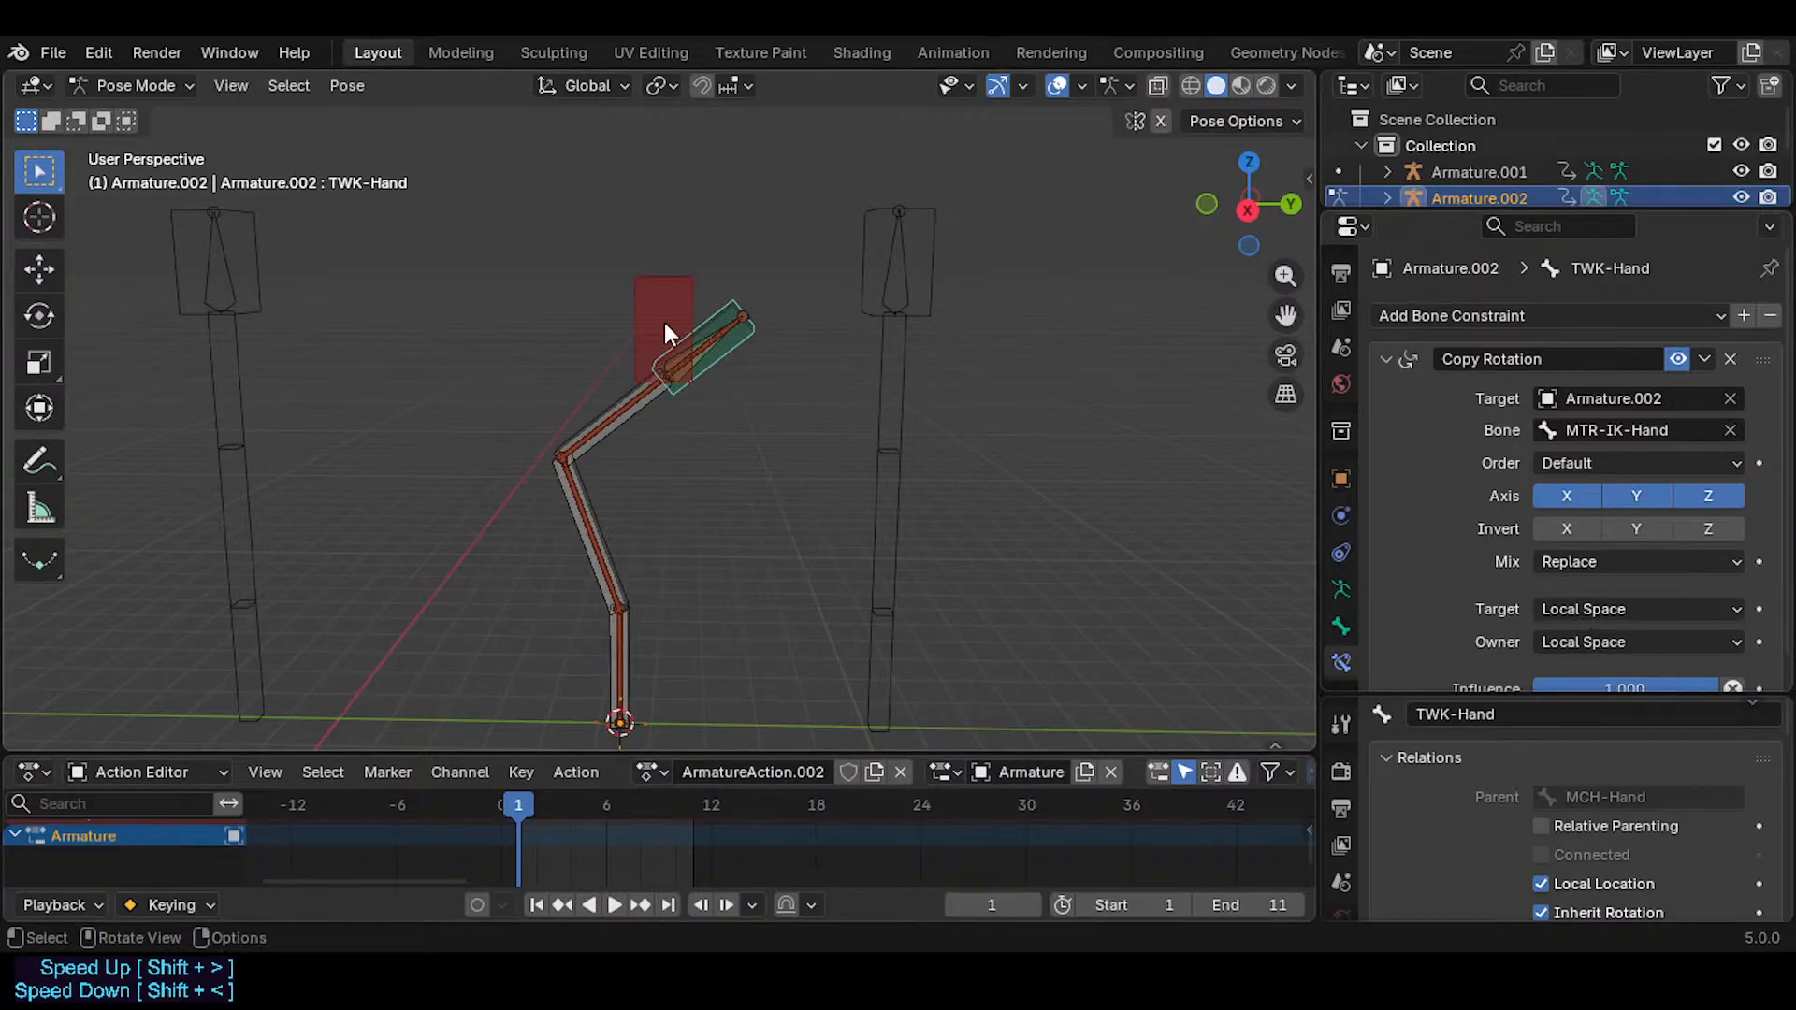
left_click(1608, 609)
left_click(1568, 795)
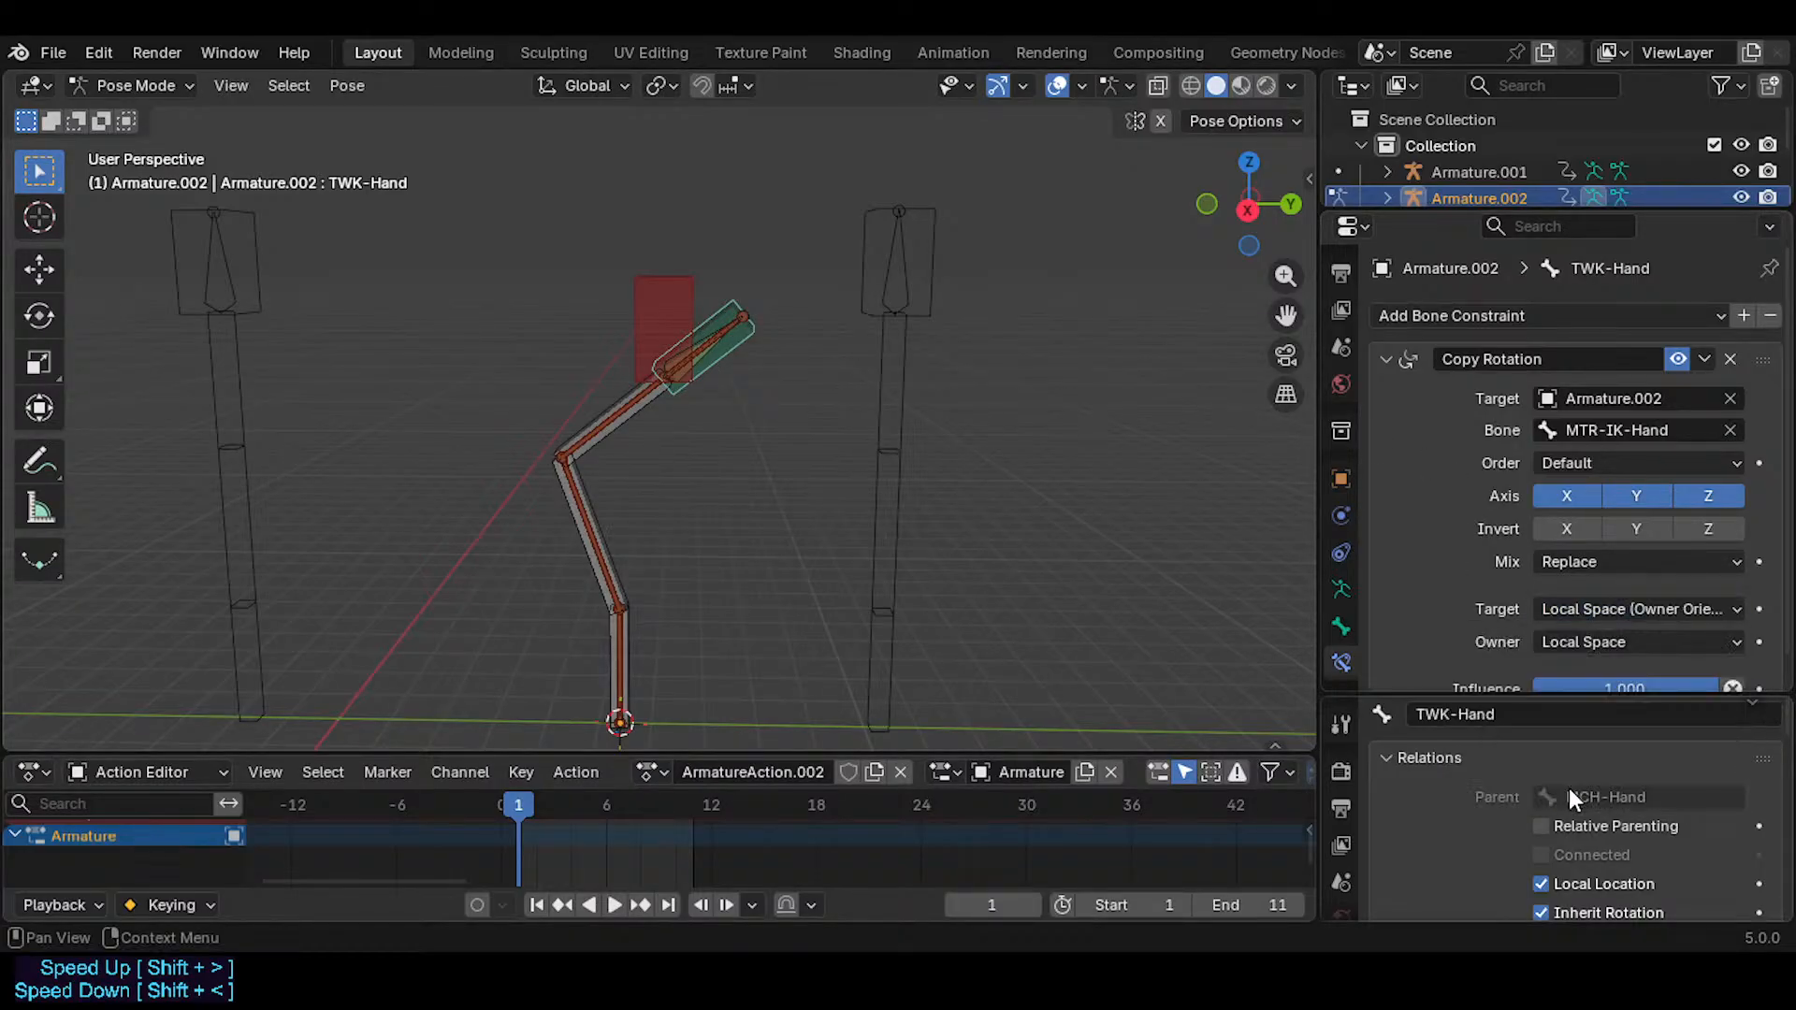
left_click(654, 225)
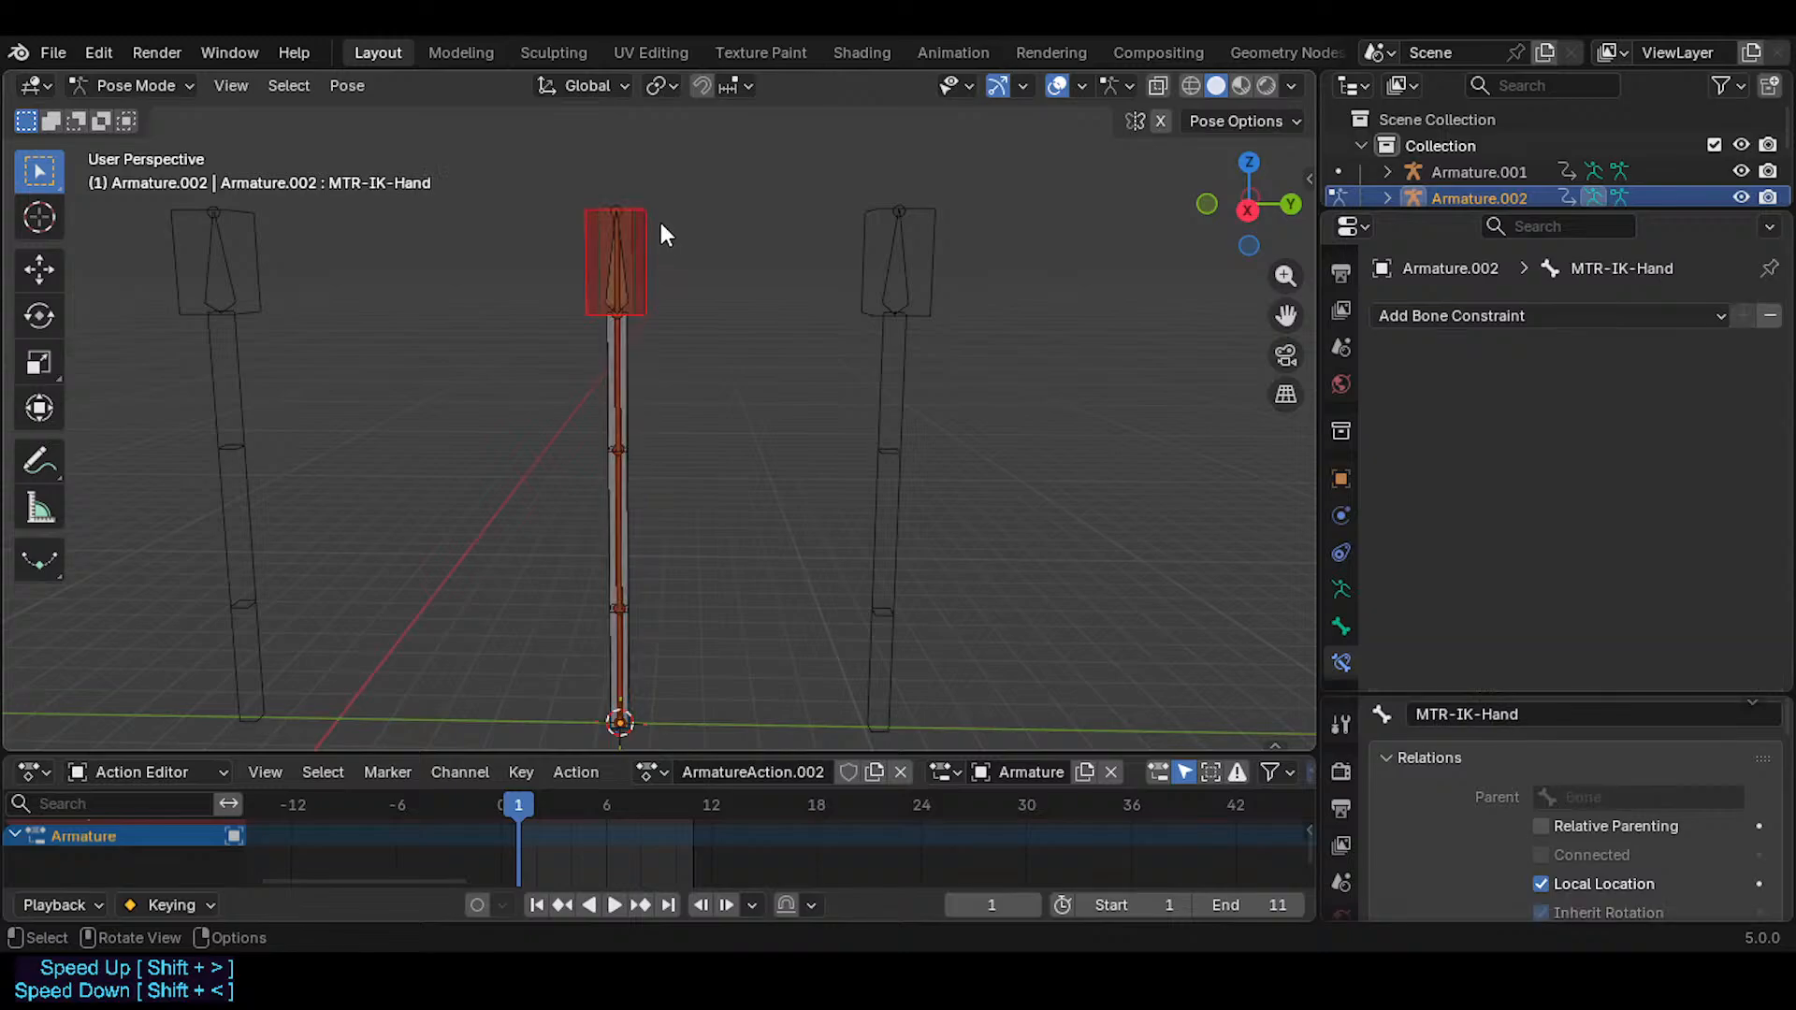
key("g")
left_click(744, 290)
left_click(766, 329)
- Set both the target and owner spaces of TWK-Hand's Copy Rotation to Local With Parent
scroll(1606, 529, "down", 1)
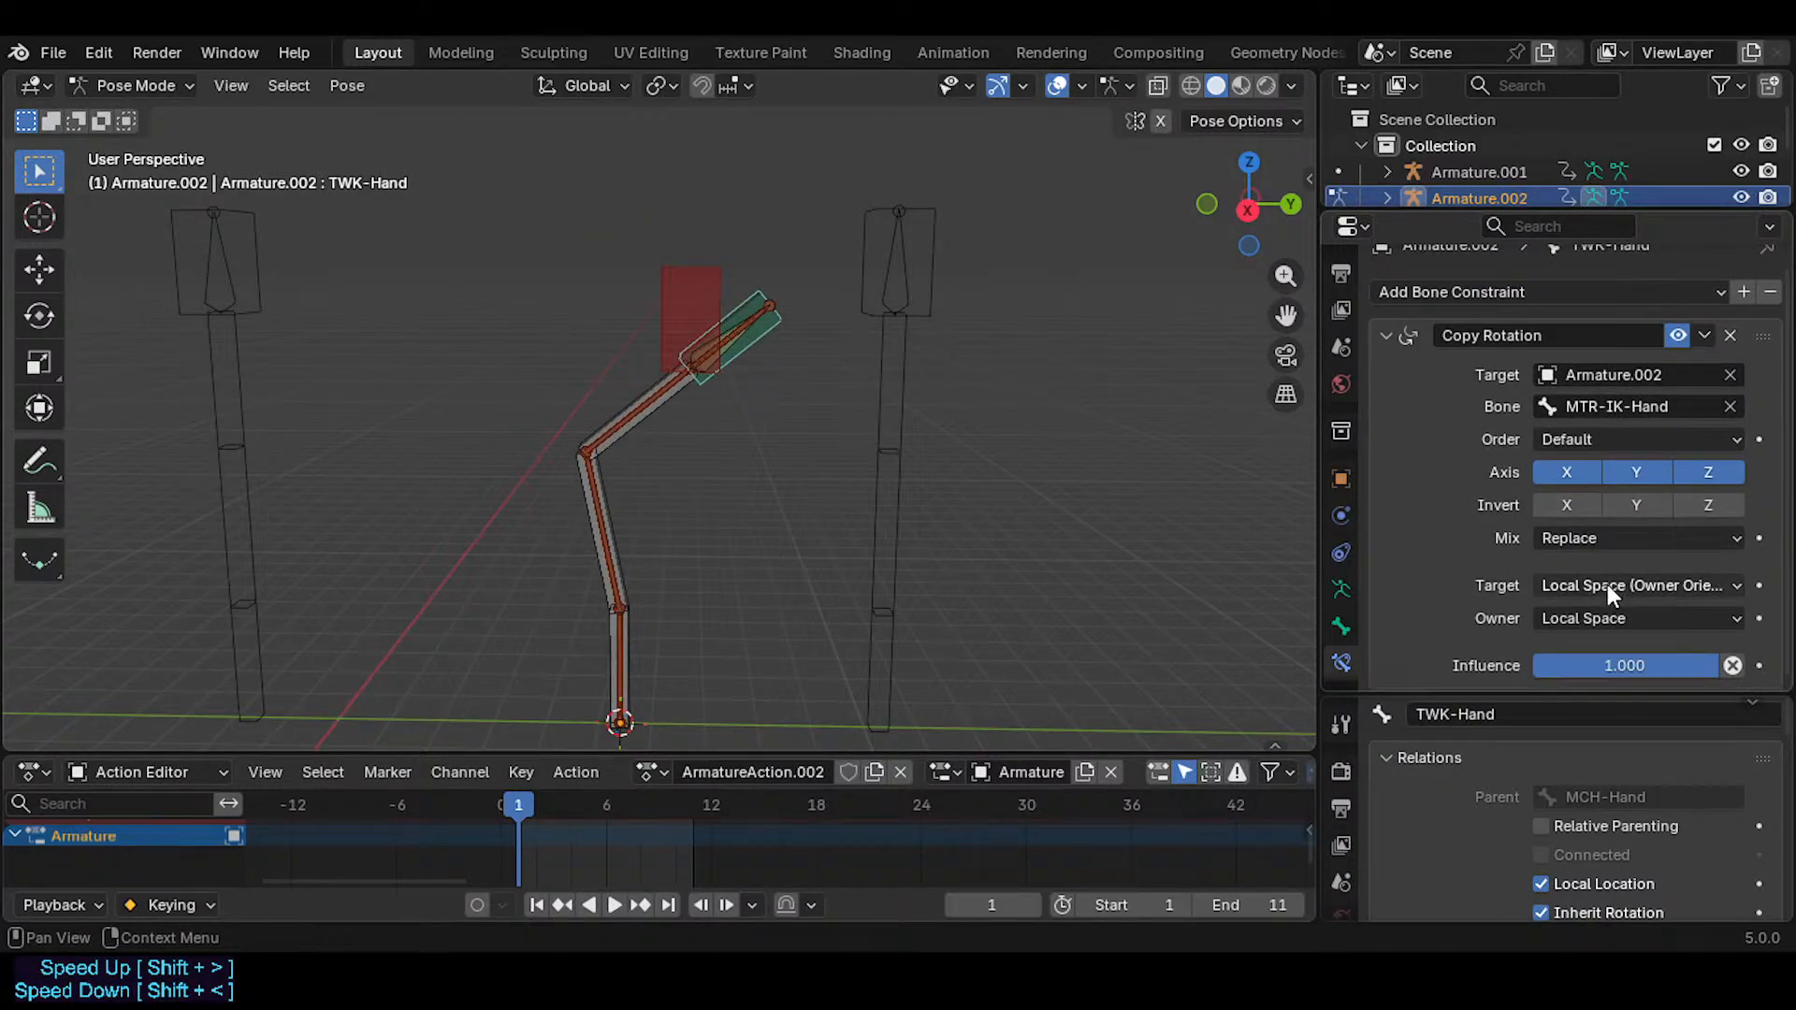
left_click(1575, 539)
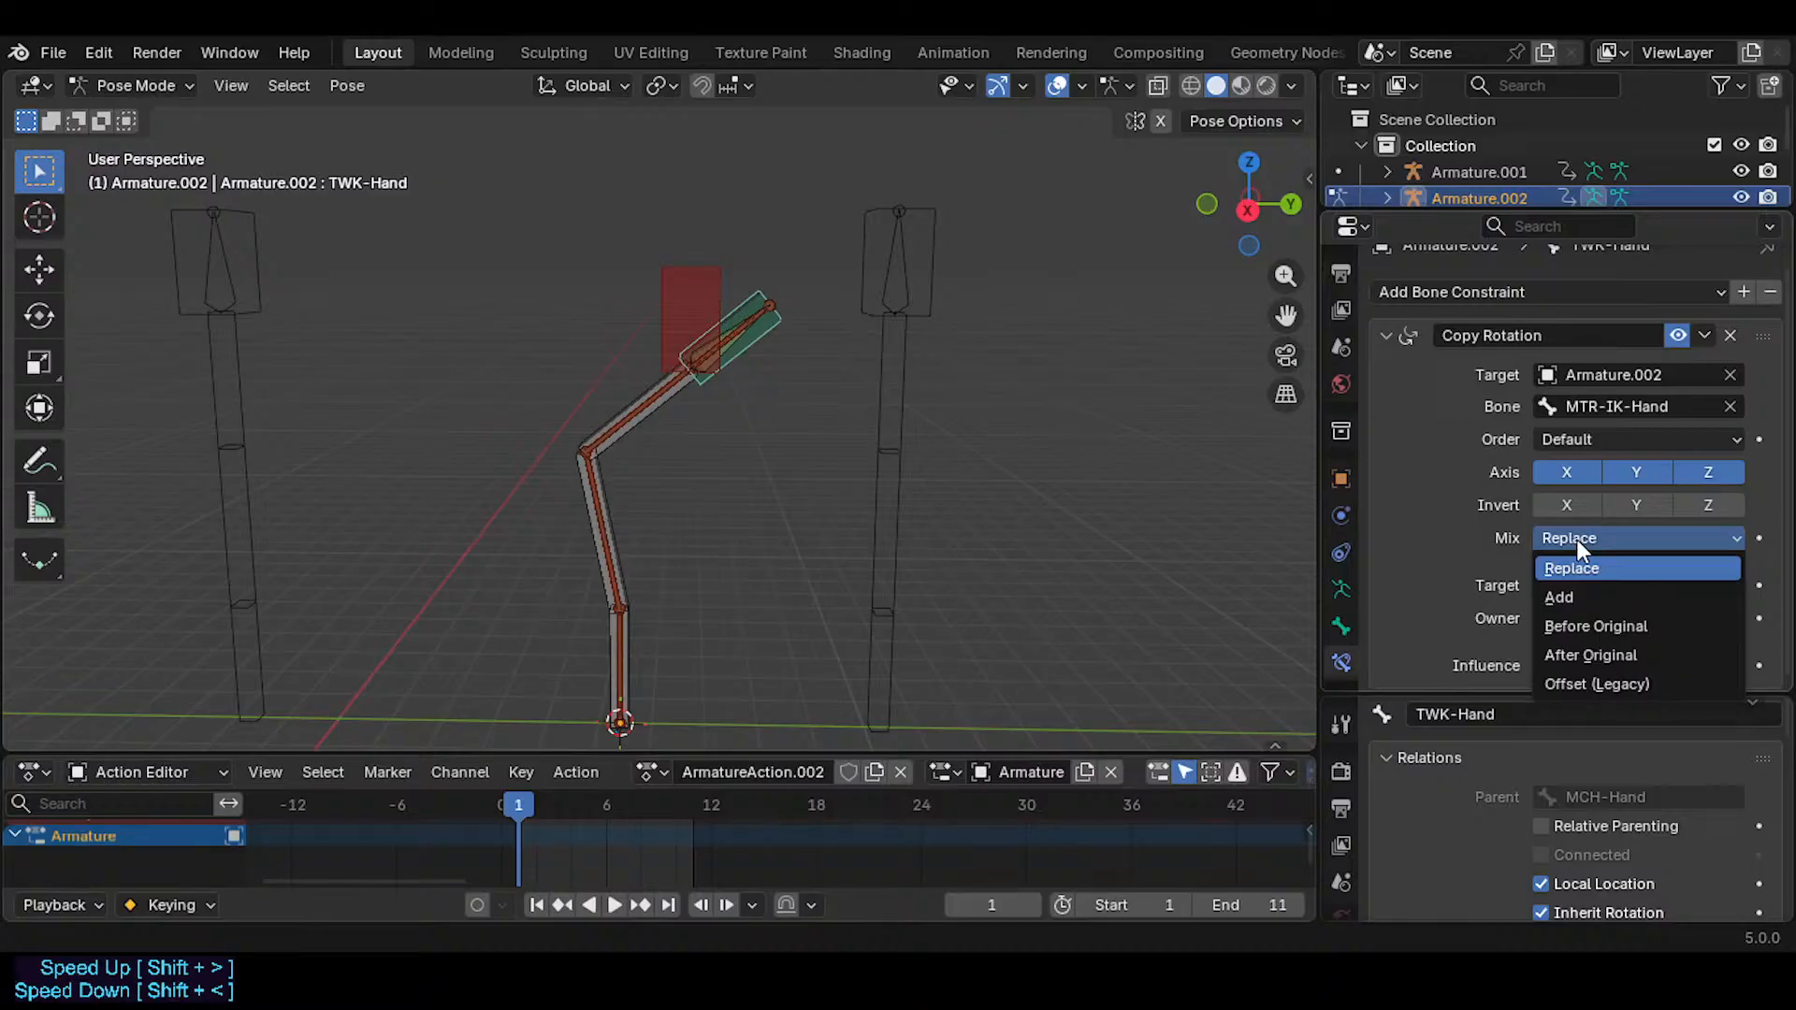
left_click(1575, 539)
left_click(1584, 584)
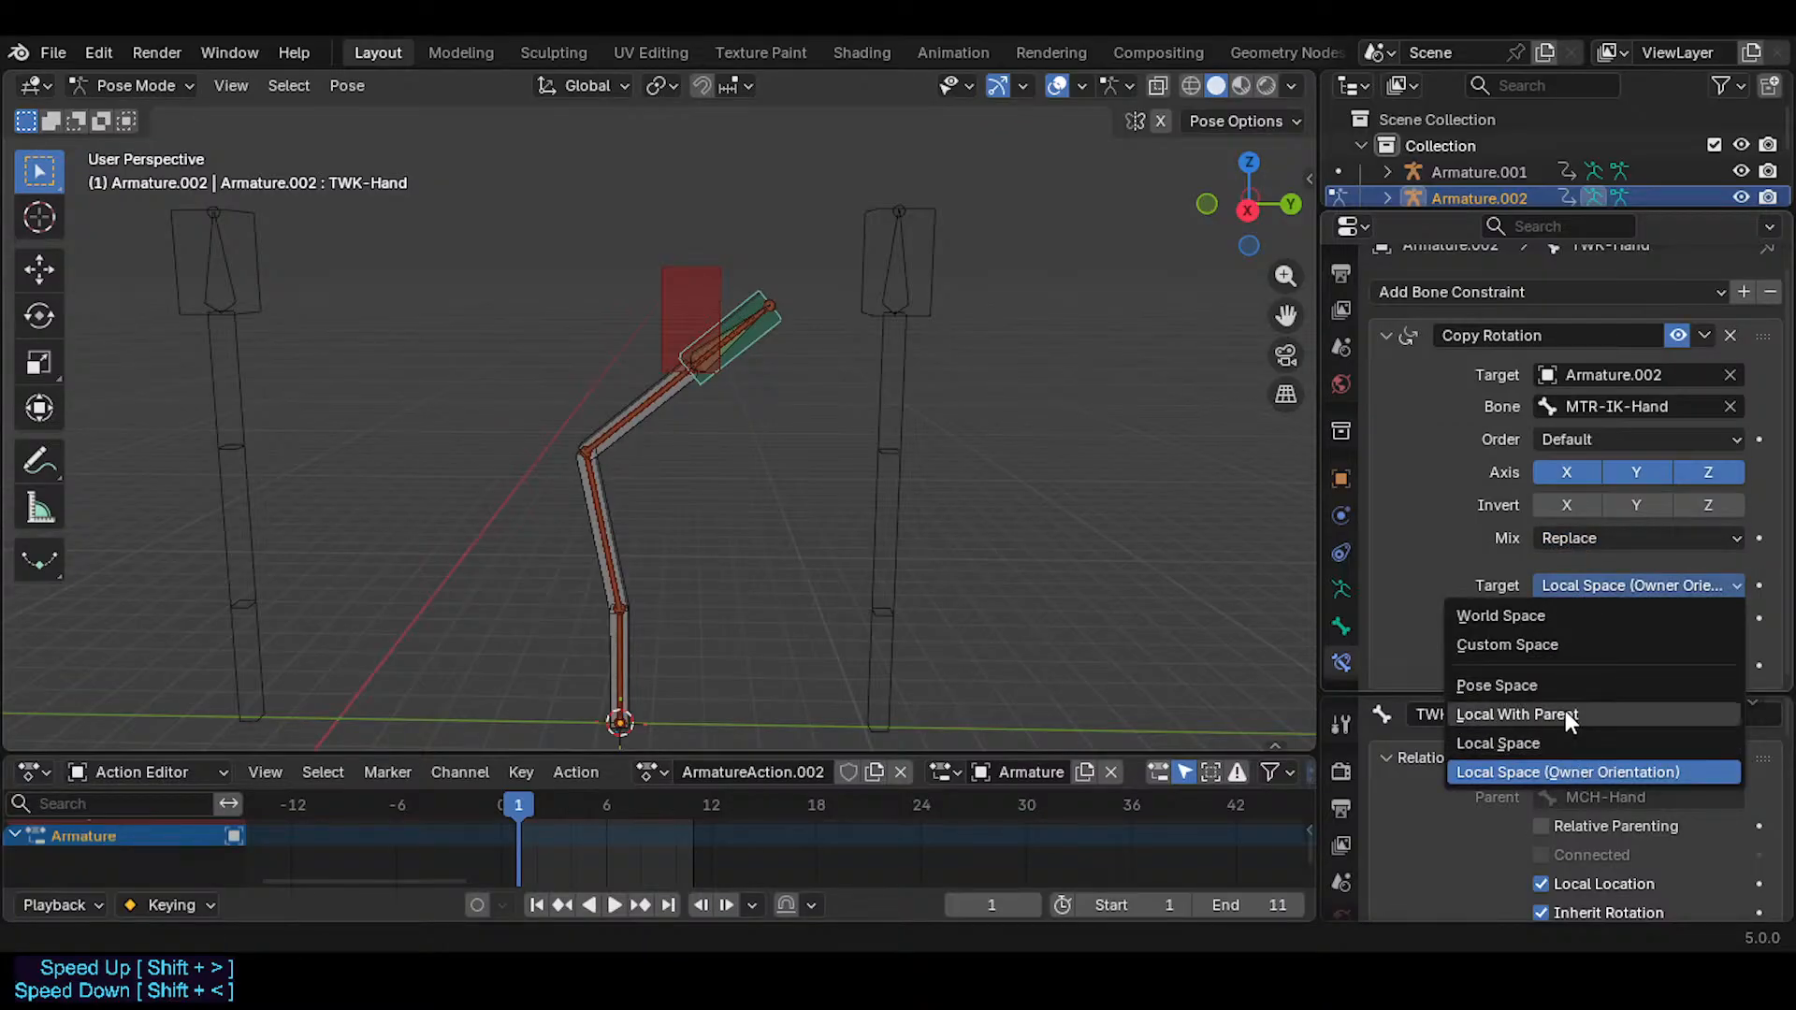
left_click(1564, 713)
left_click(1588, 621)
left_click(1567, 744)
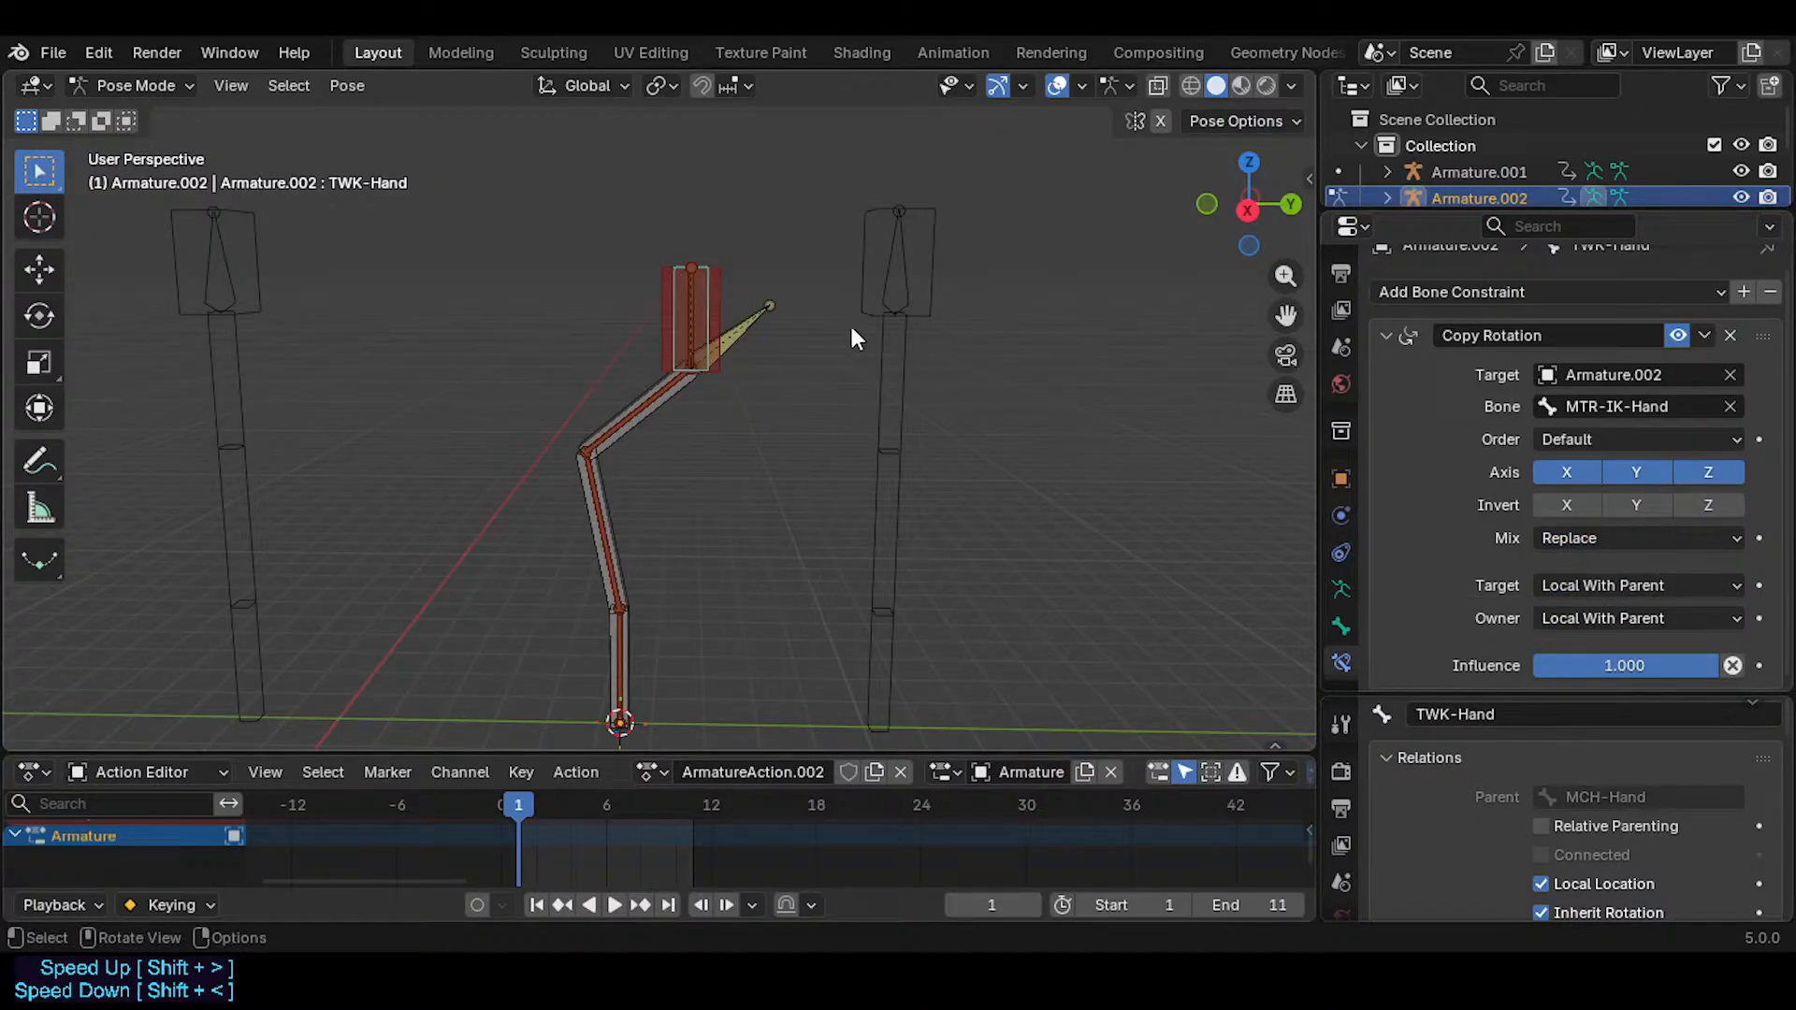
- Move and rotate MTR-IK-Hand, ending with the arm nearly straight, to test whether TWK-Hand follows its rotation
left_click(718, 282)
key("g")
left_click(765, 276)
key("r")
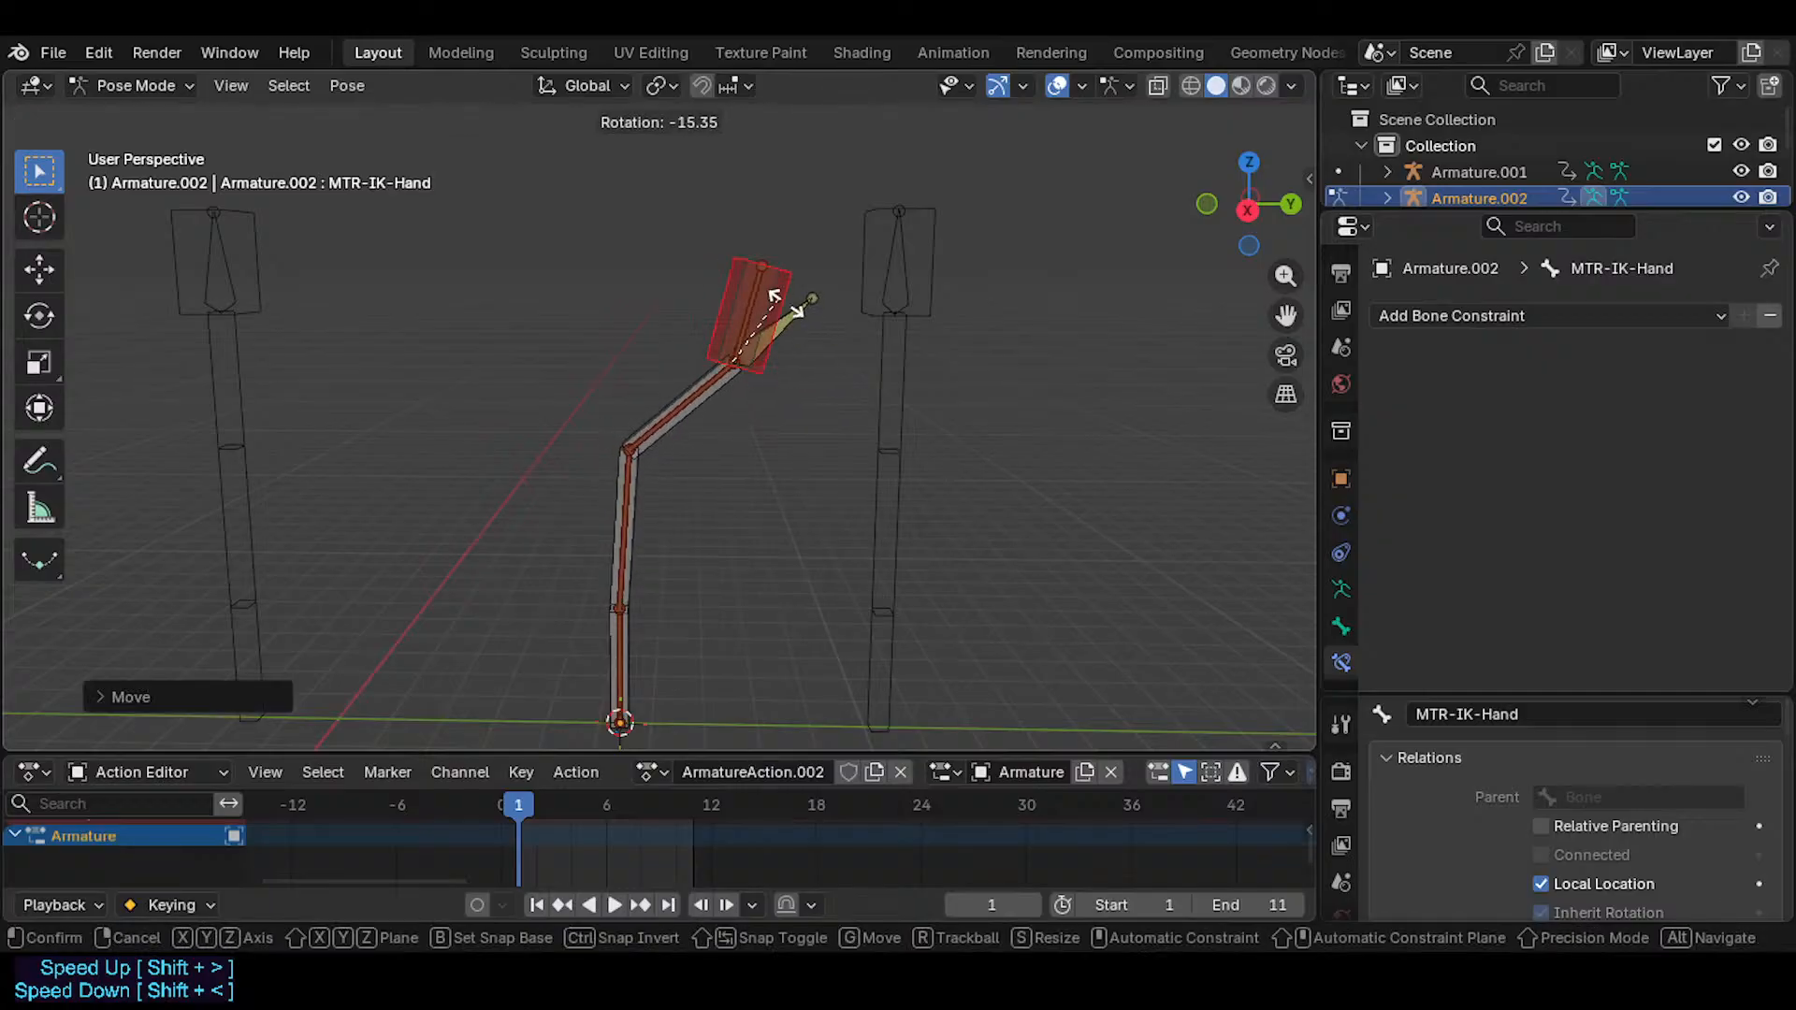
left_click(817, 359)
key("g")
left_click(748, 316)
key("r")
left_click(746, 241)
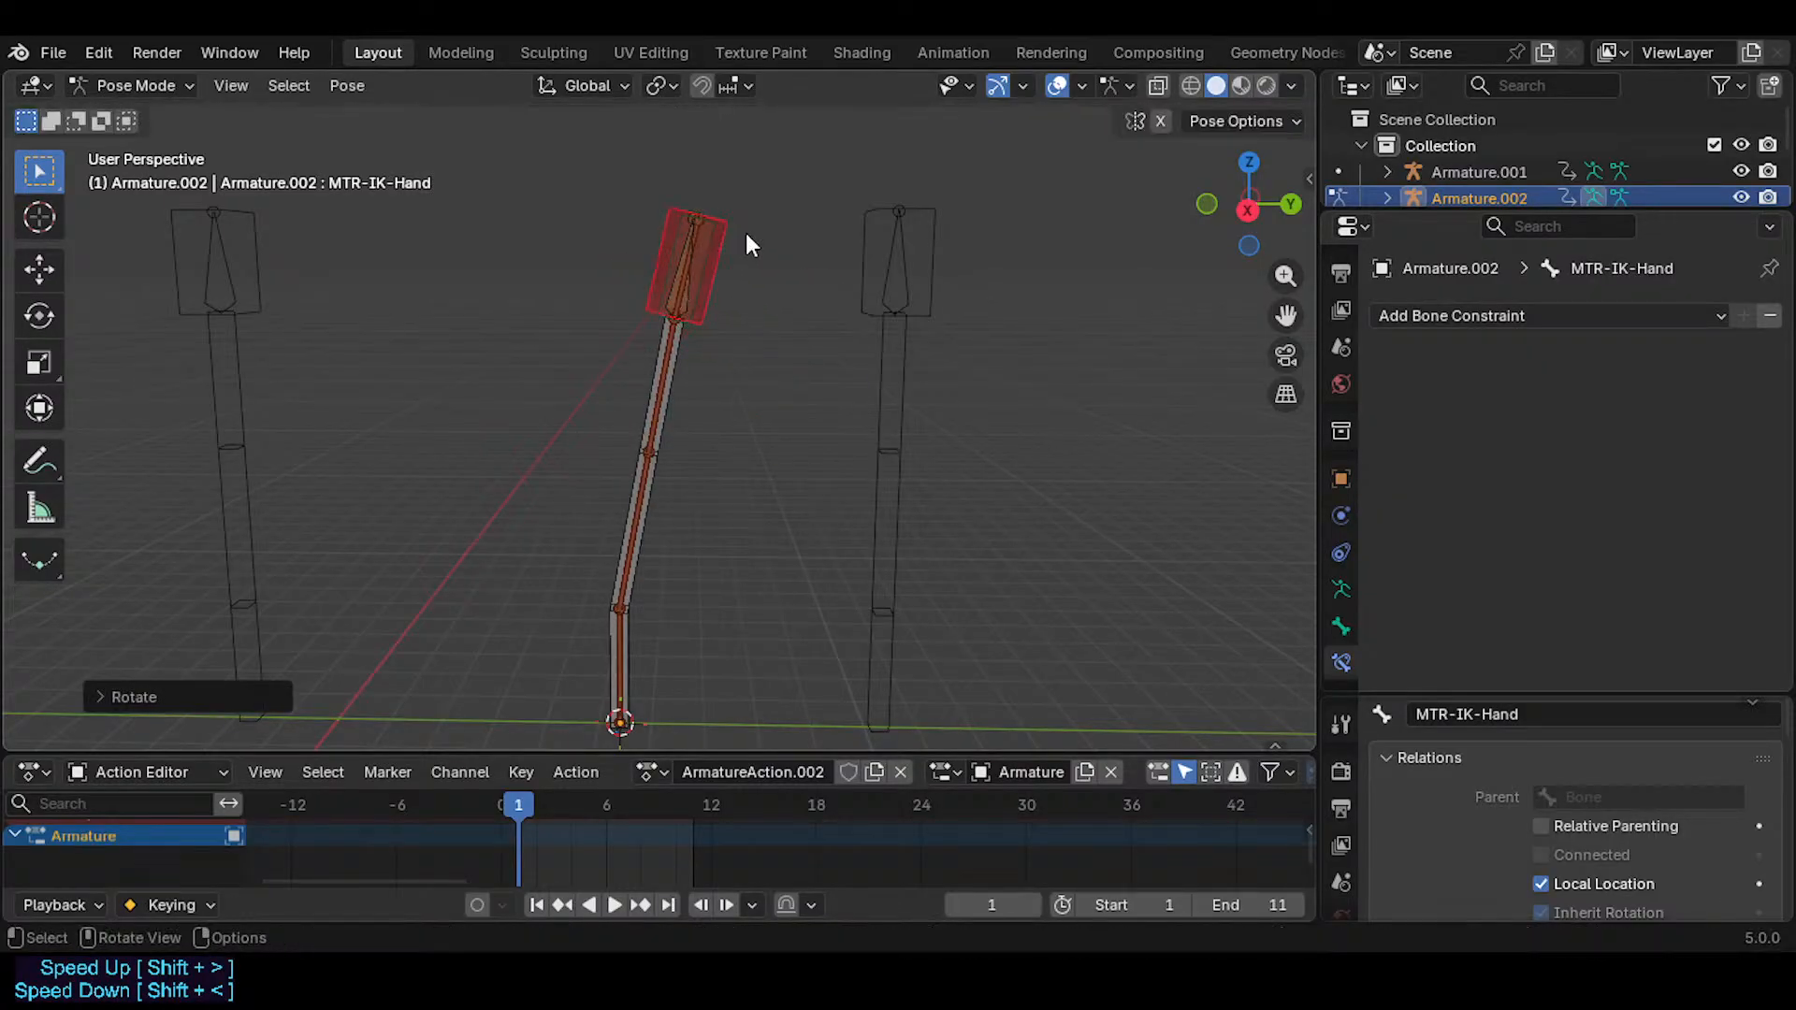
- Move MTR-IK-Hand down to bend the arm and adjust its rotation
key("g")
left_click(790, 301)
key("r")
left_click(754, 353)
key("g")
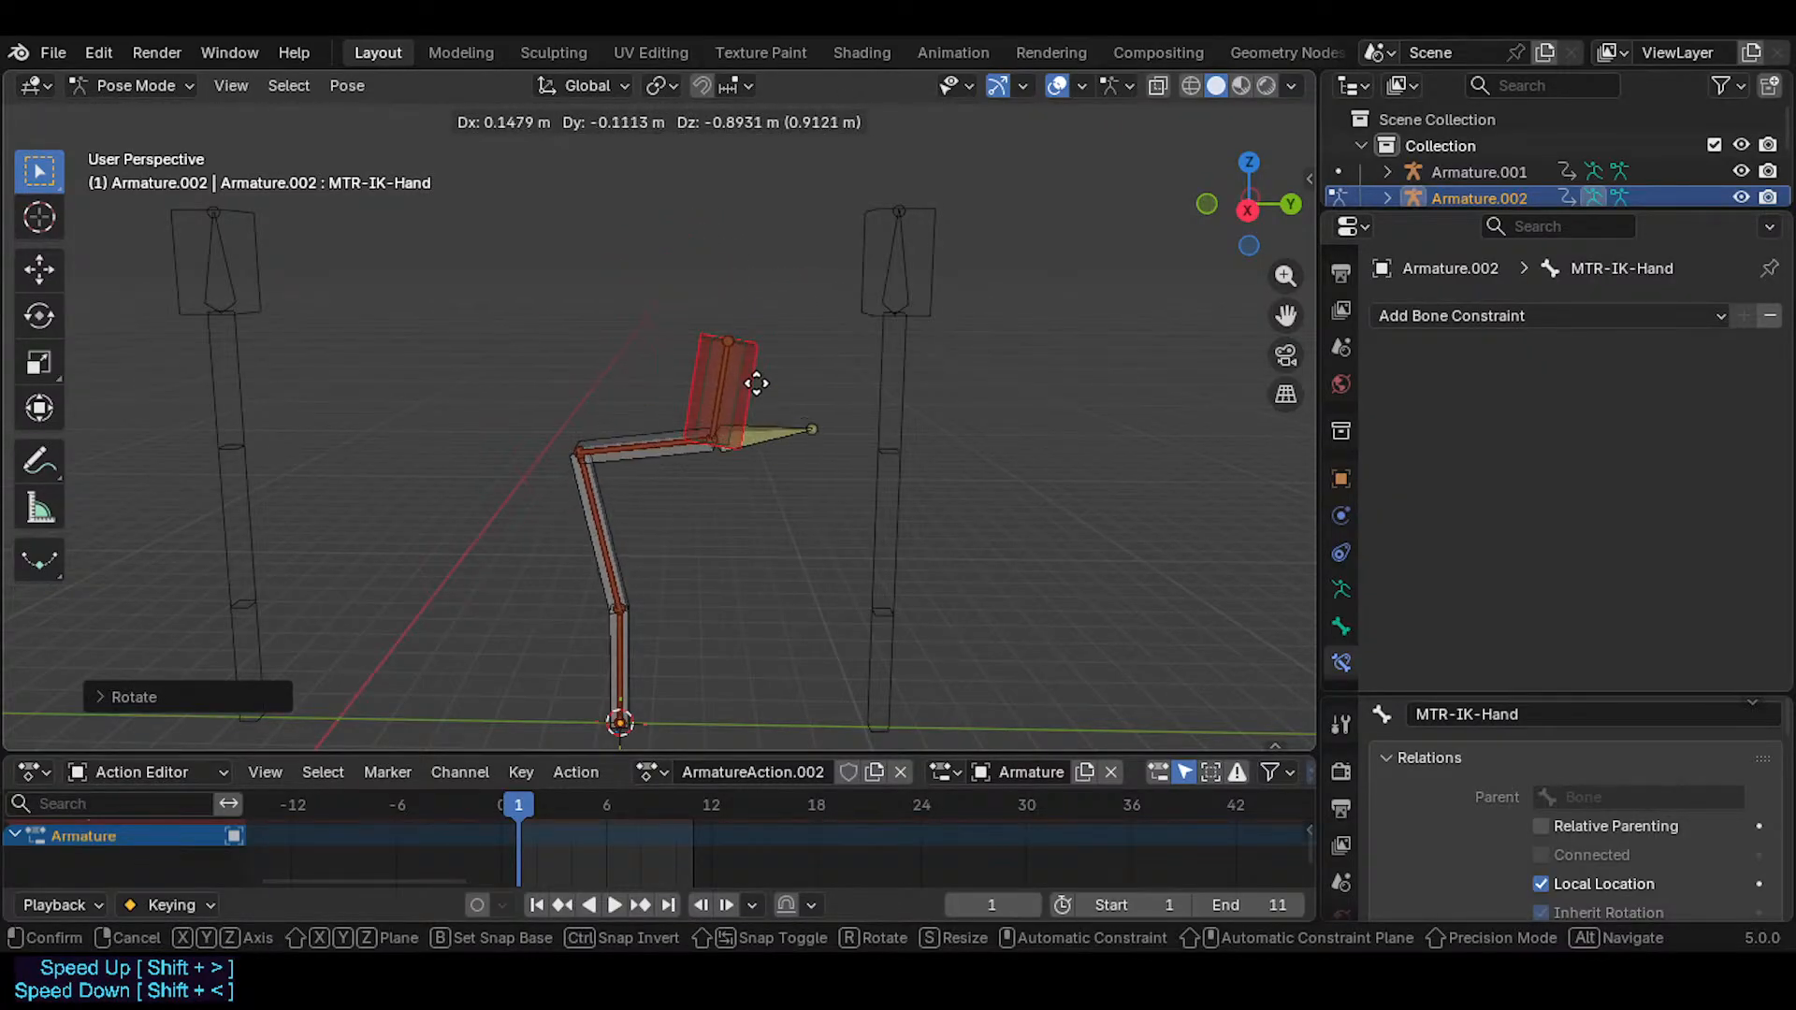
left_click(772, 376)
left_click(771, 365)
left_click(788, 383)
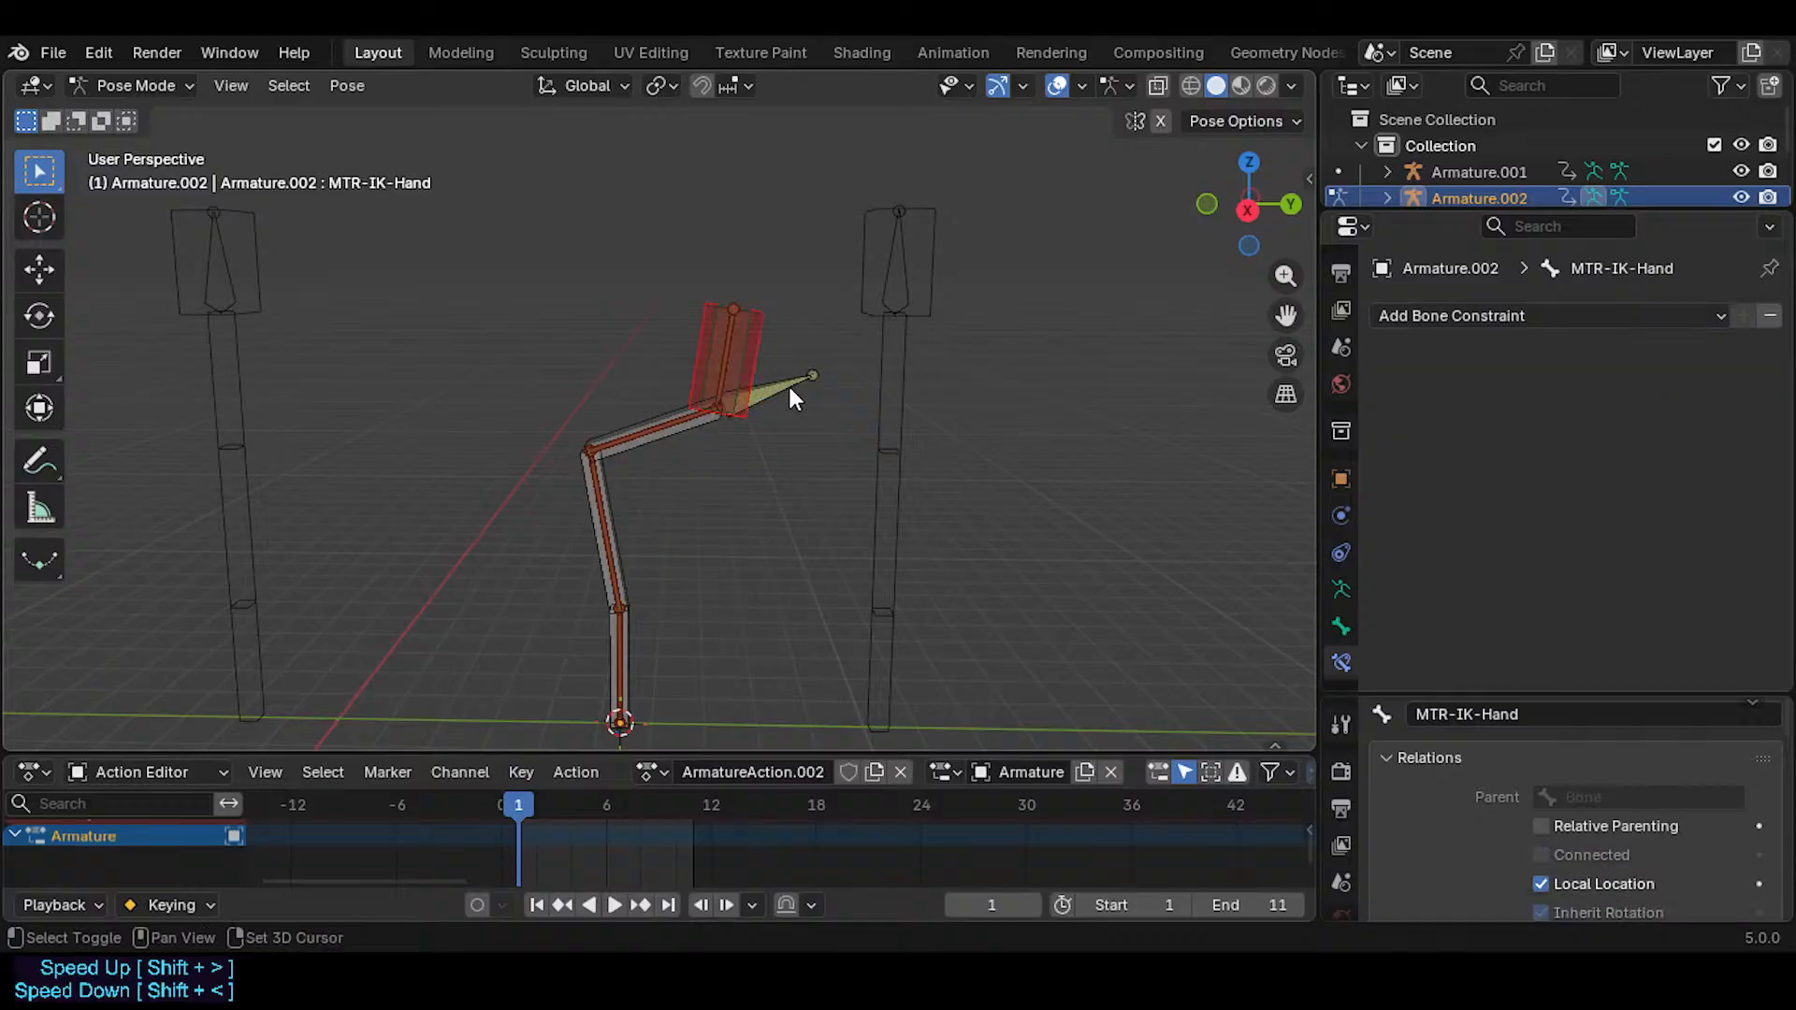
- Copy MCH-Hand's visual rotation to MTR-IK-Hand, and move MTR-IK-Hand up to straighten the arm
left_click(771, 378)
left_click(782, 389, "shift")
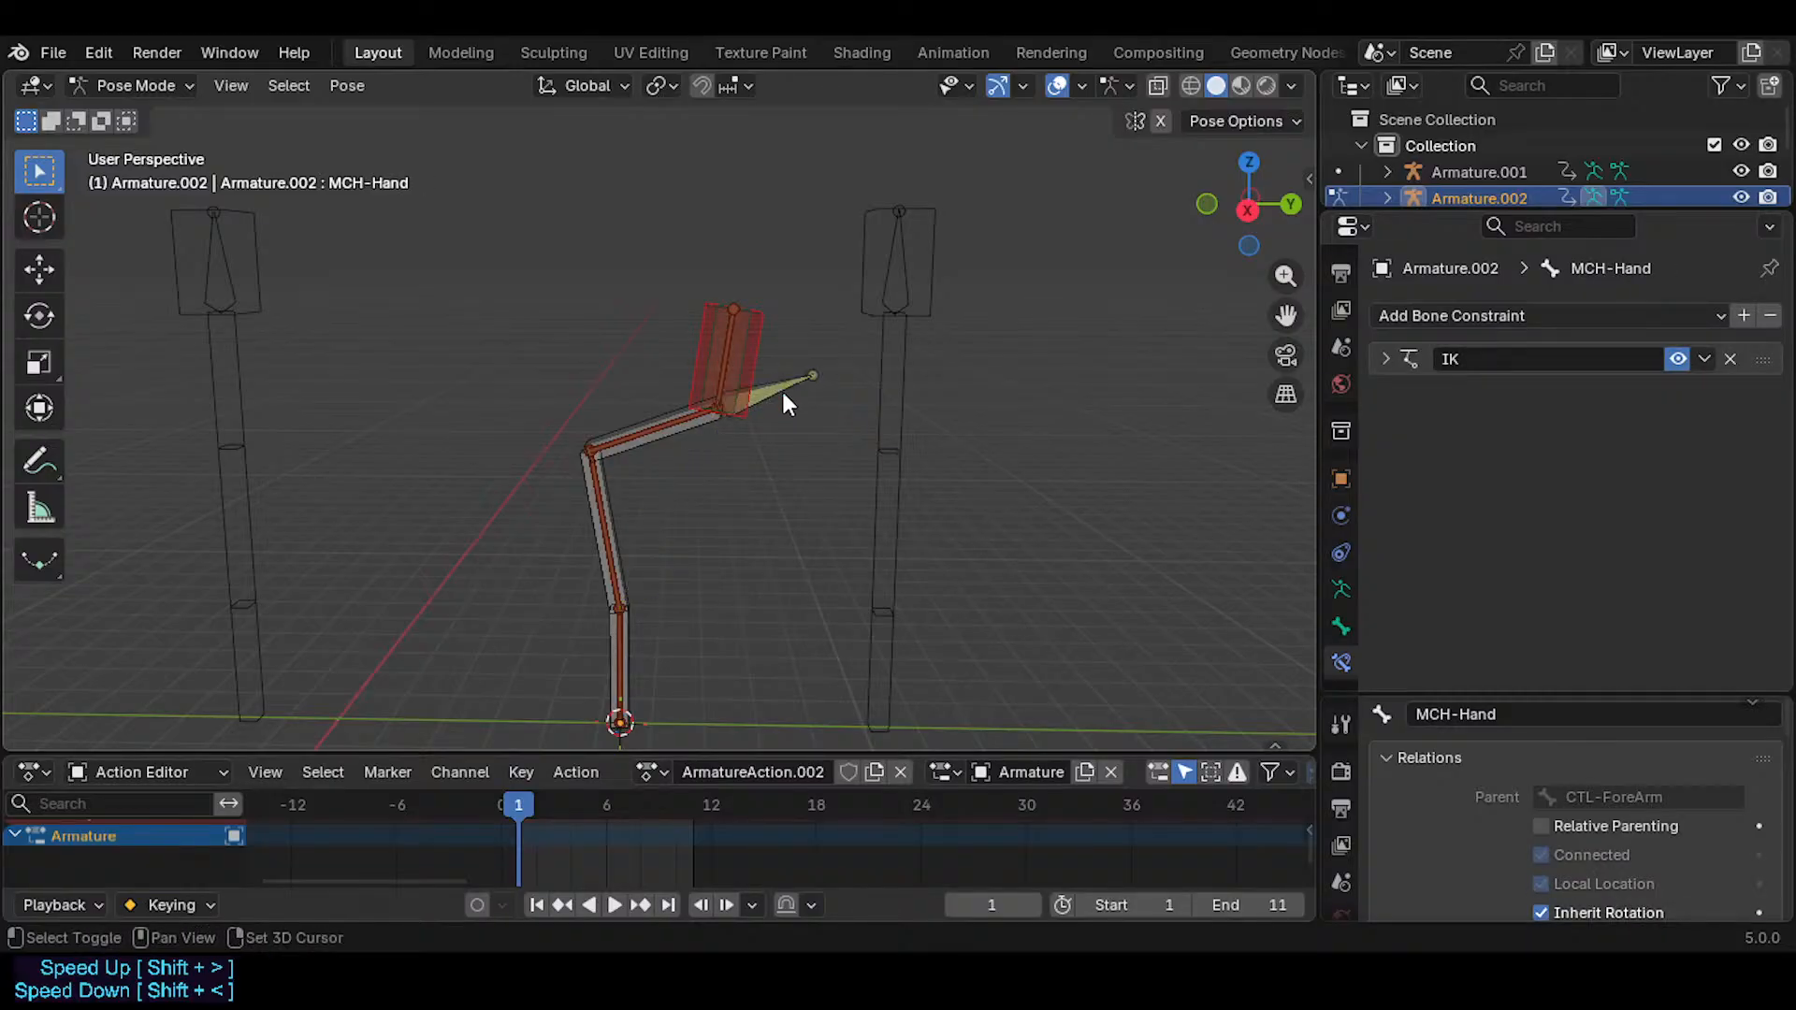
left_click(760, 348)
left_click(776, 389, "shift")
key("ctrl+shift+v")
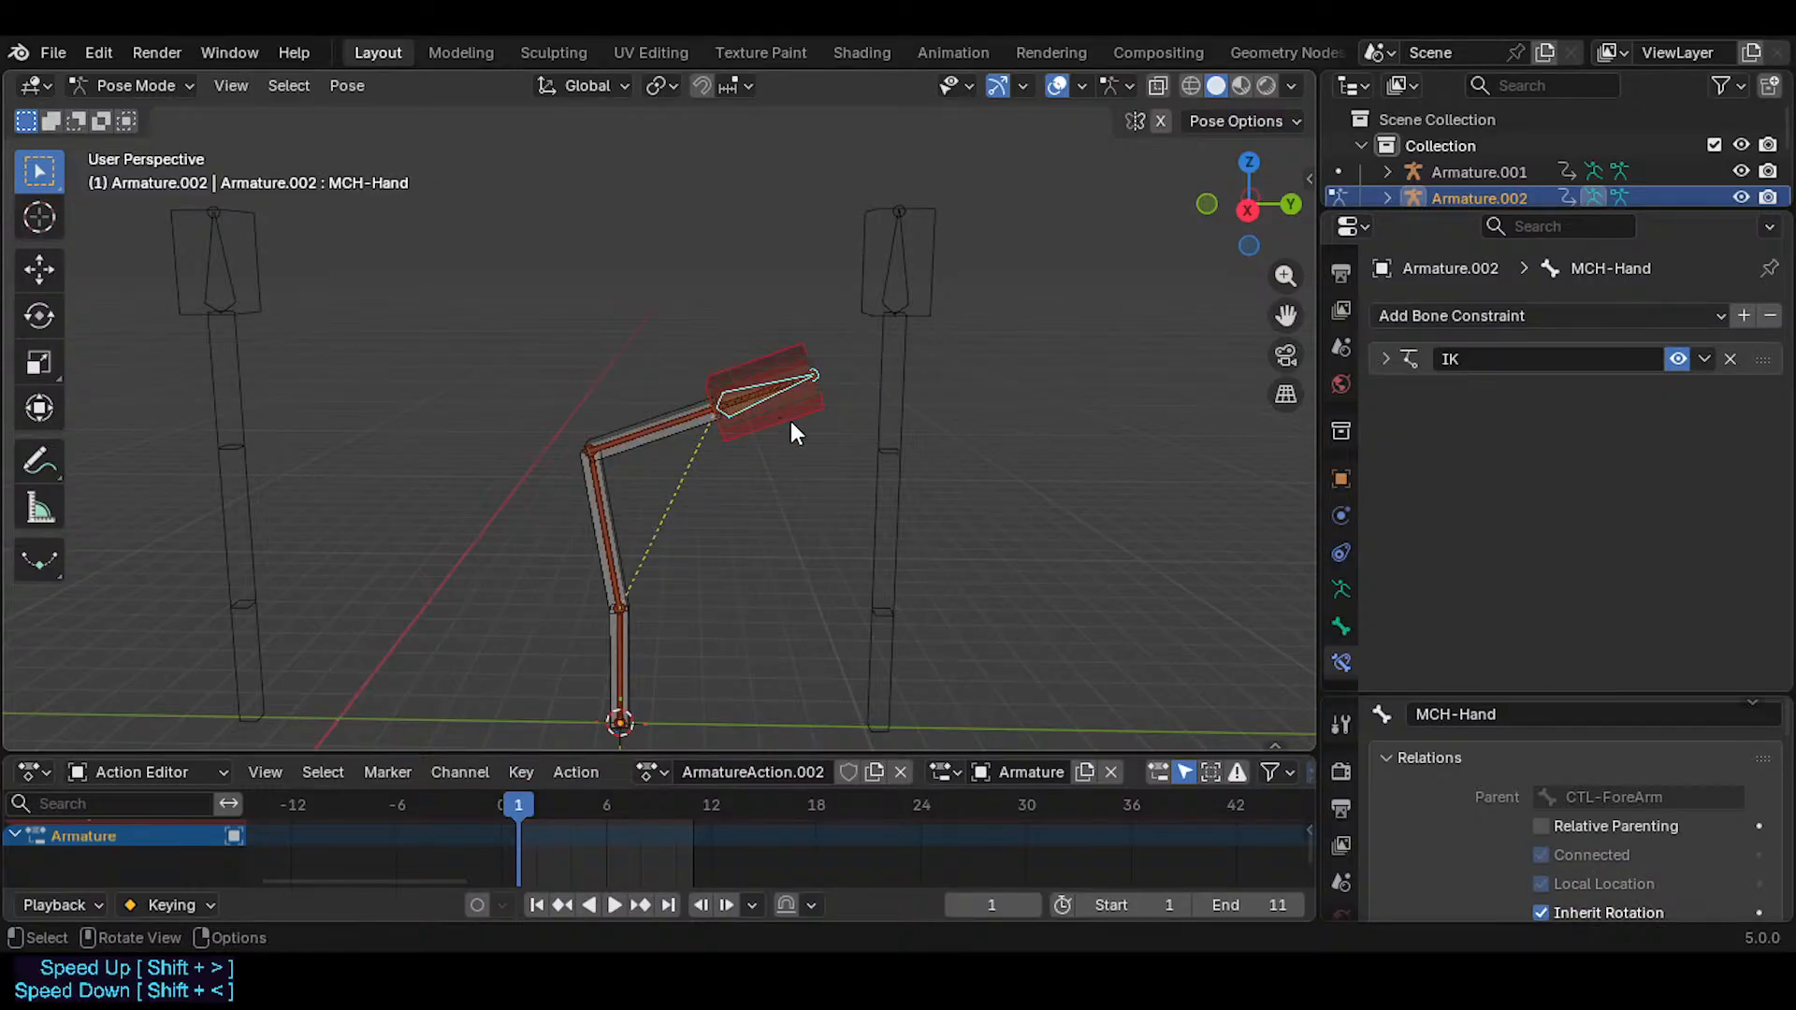
left_click(793, 426)
key("g")
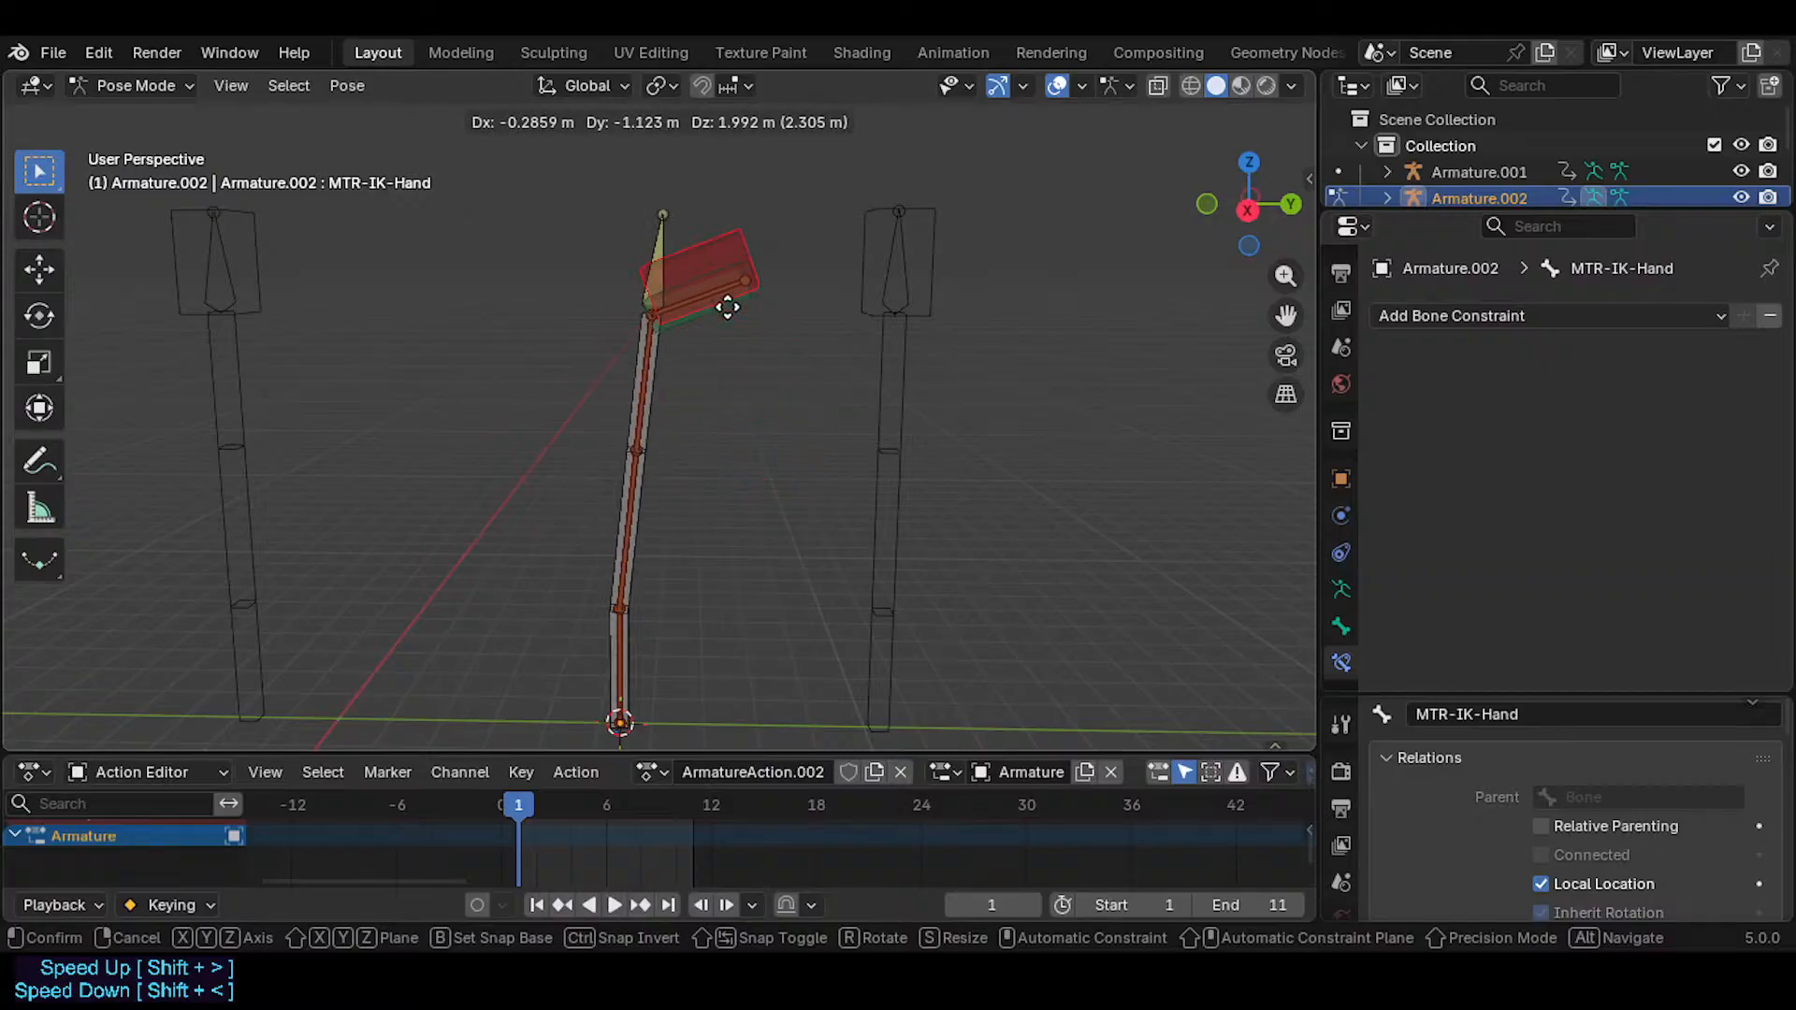
left_click(744, 308)
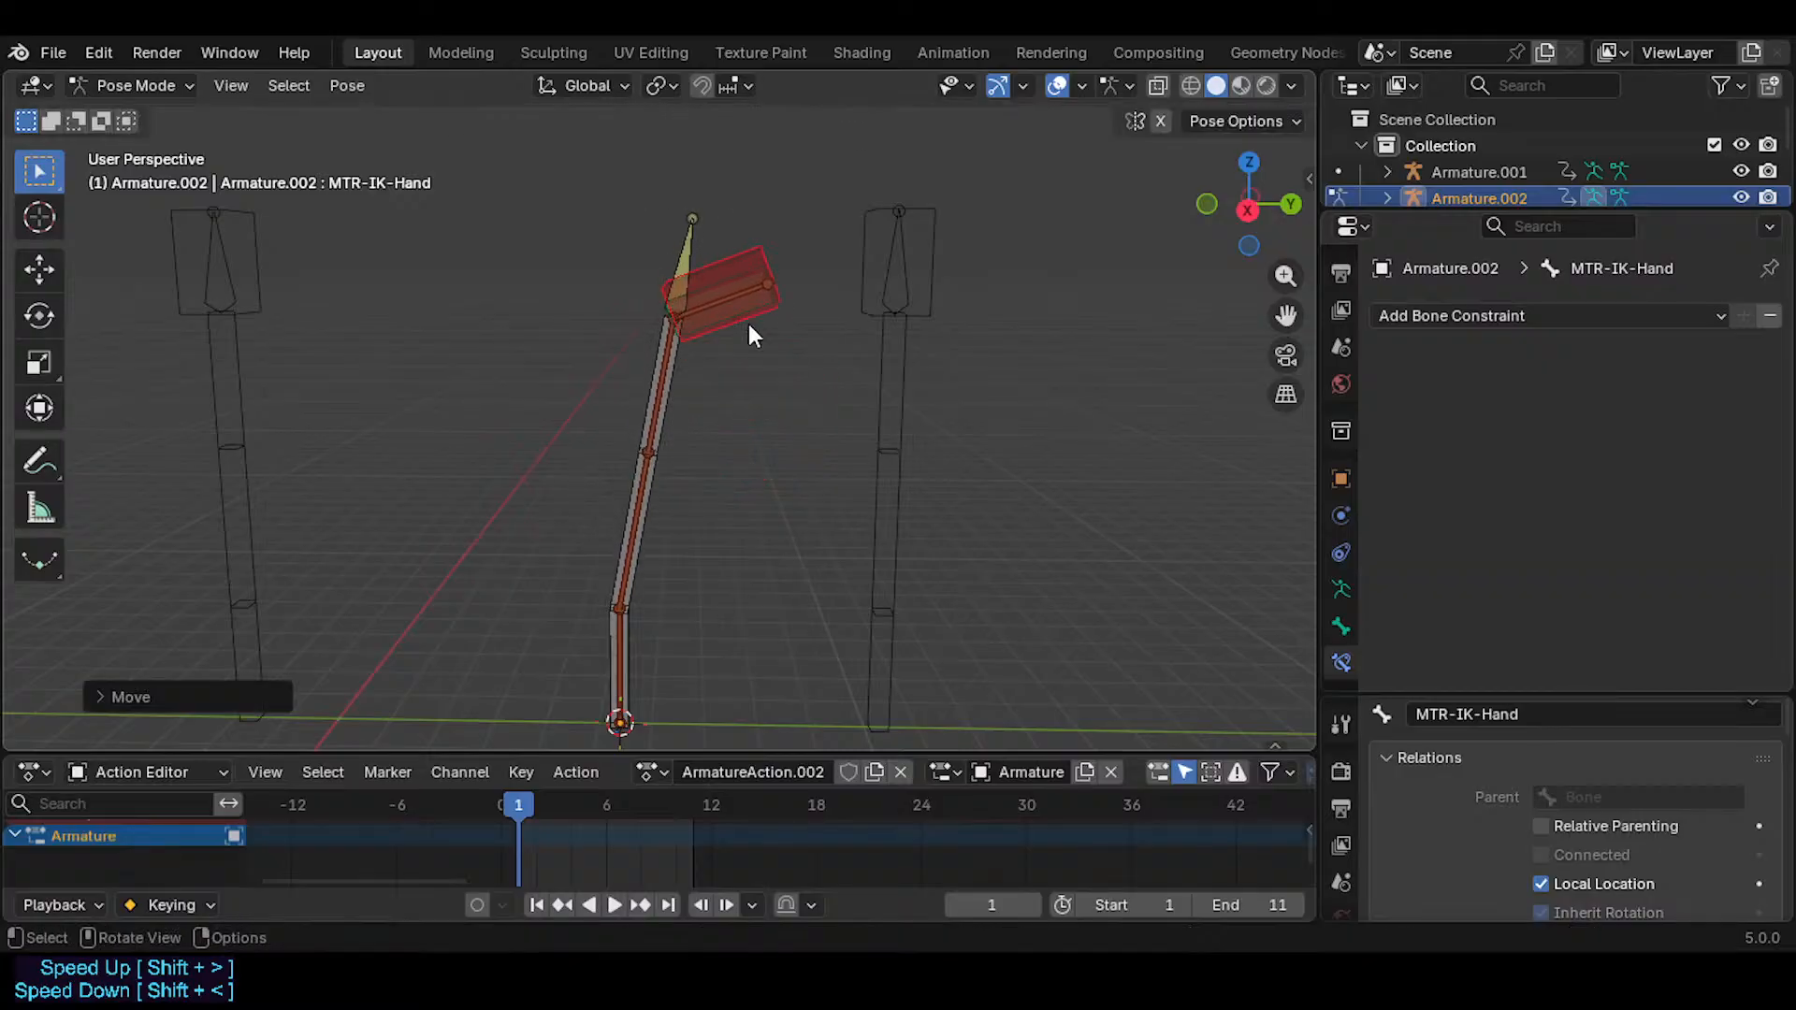
- Match MTR-IK-Hand to MCH-Hand's visual rotation on the straightened arm, and move it down to bend the arm
left_click(687, 266)
left_click(647, 370)
left_click(666, 274)
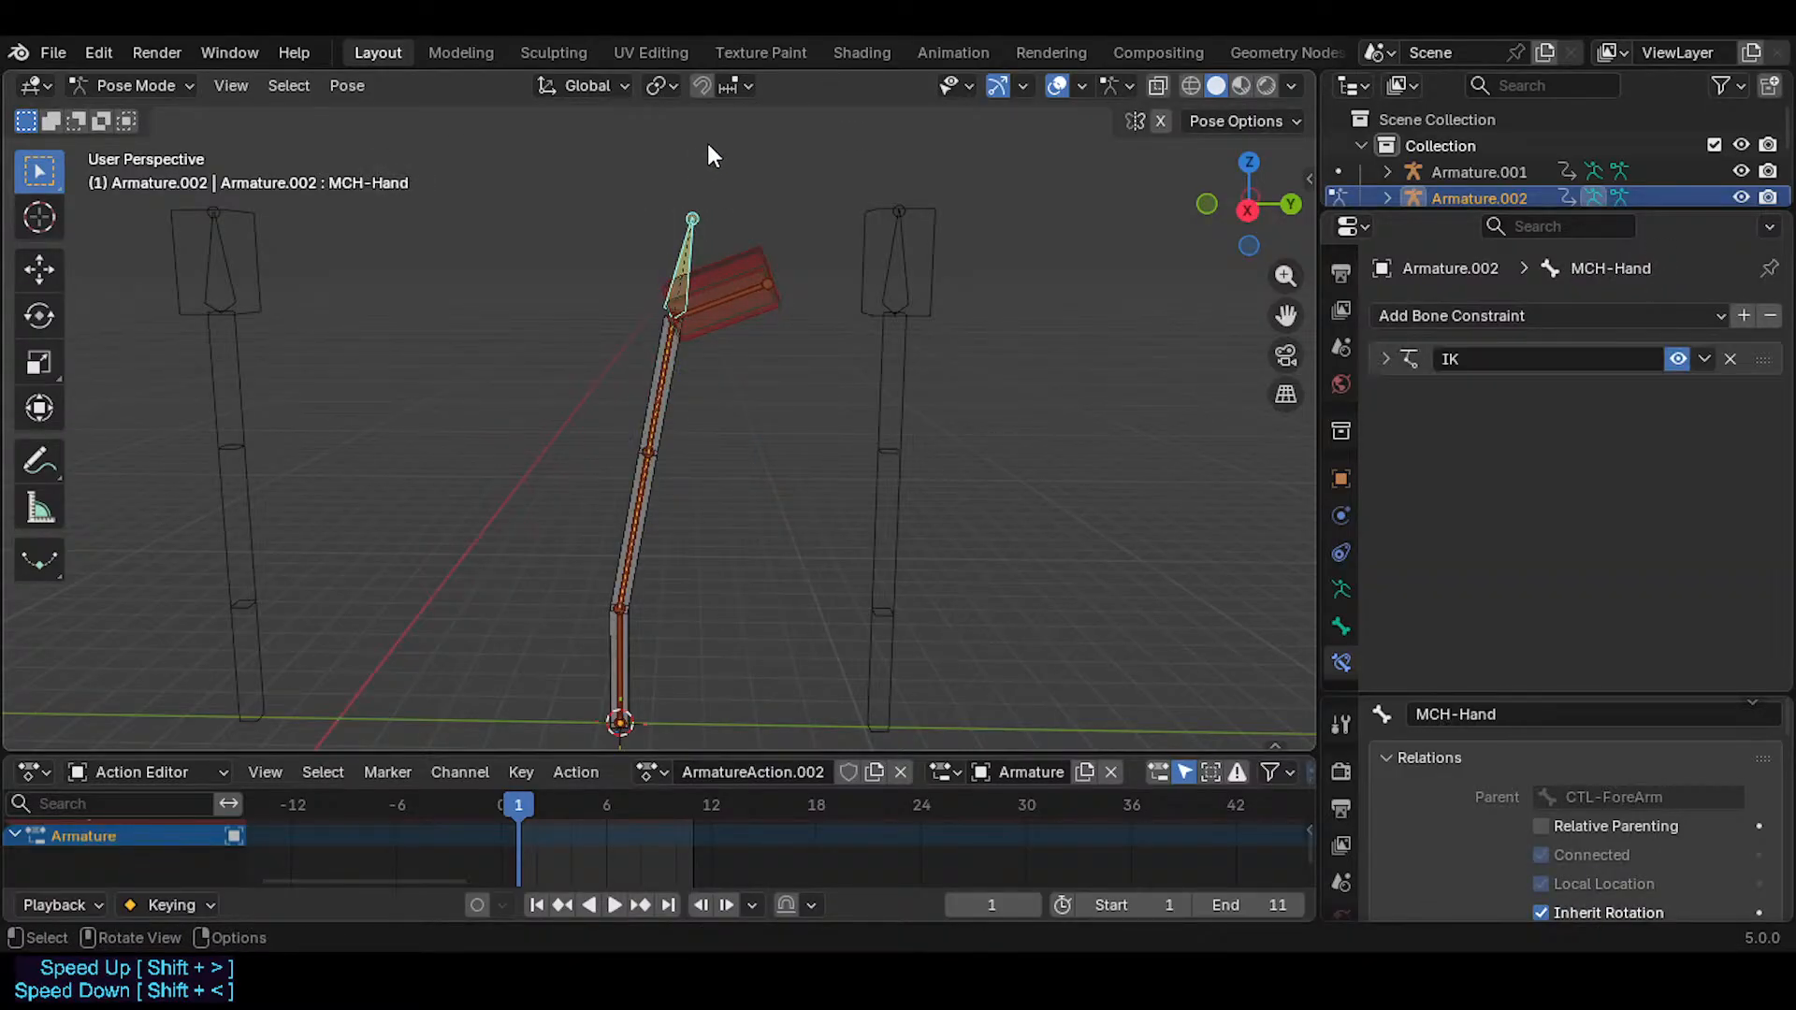
left_click(741, 310)
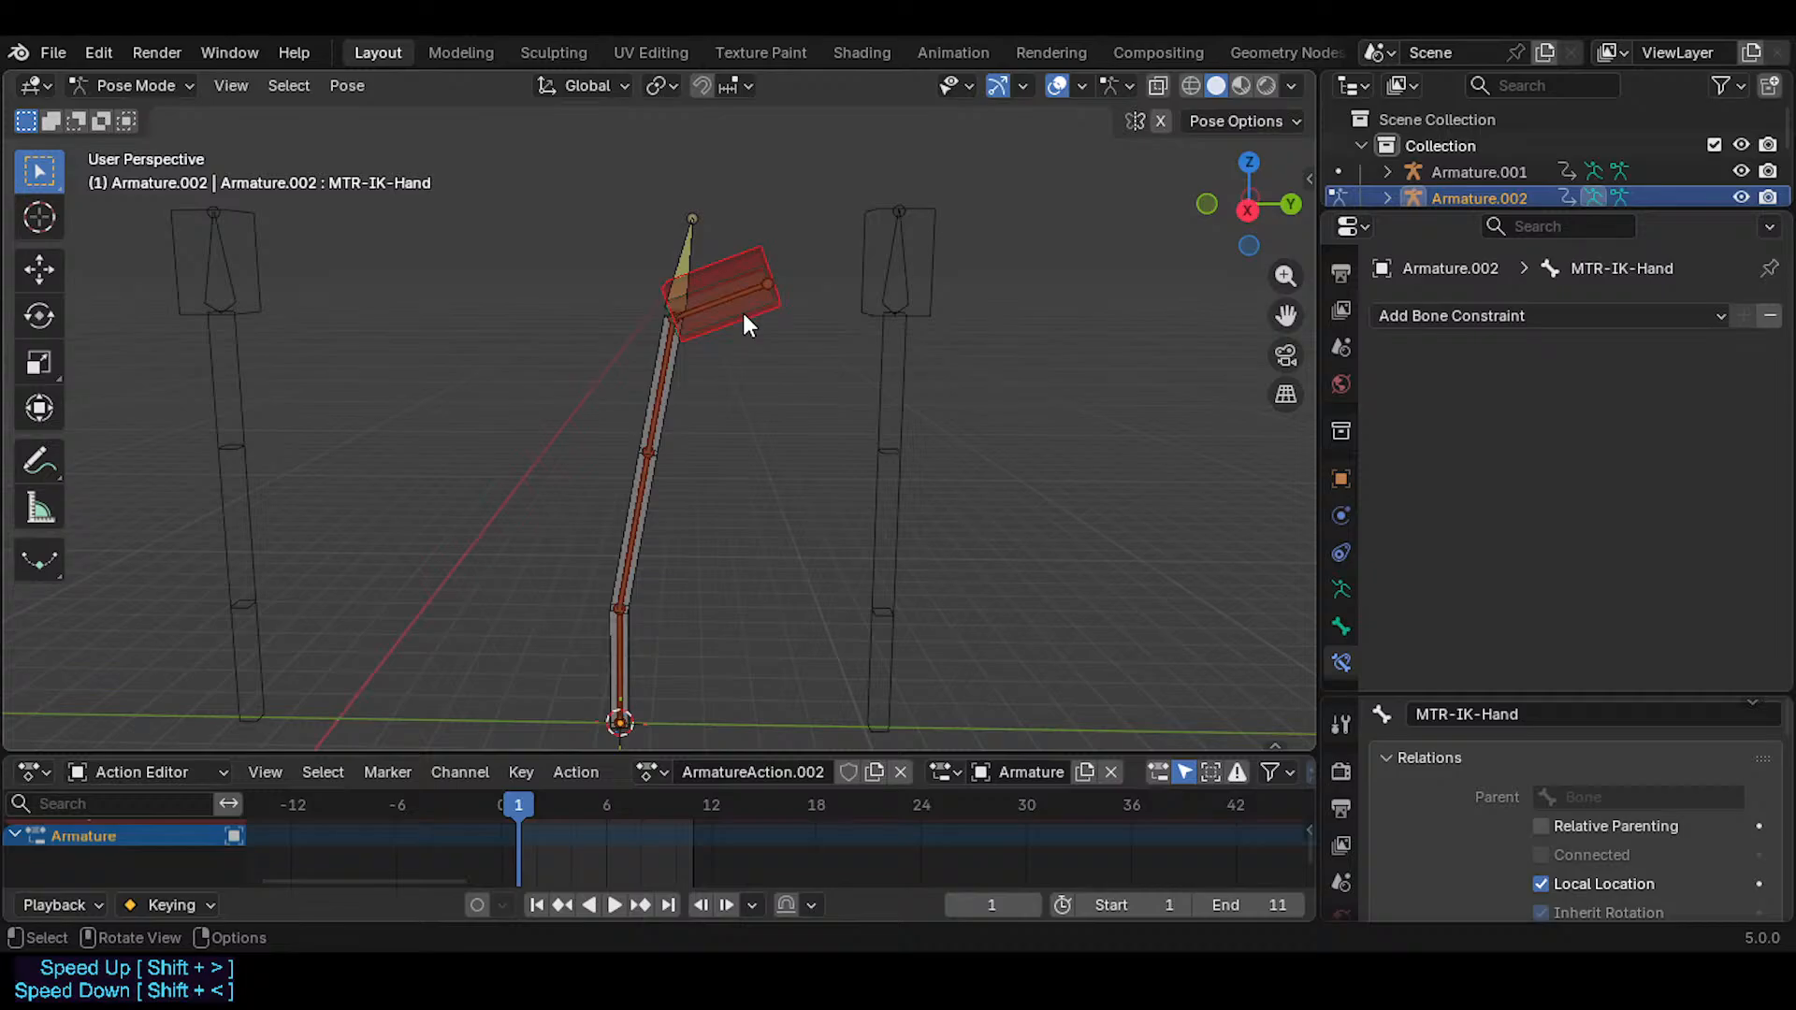
left_click(680, 251, "shift")
key("ctrl+shift+v")
left_click(720, 267)
key("g")
left_click(774, 391)
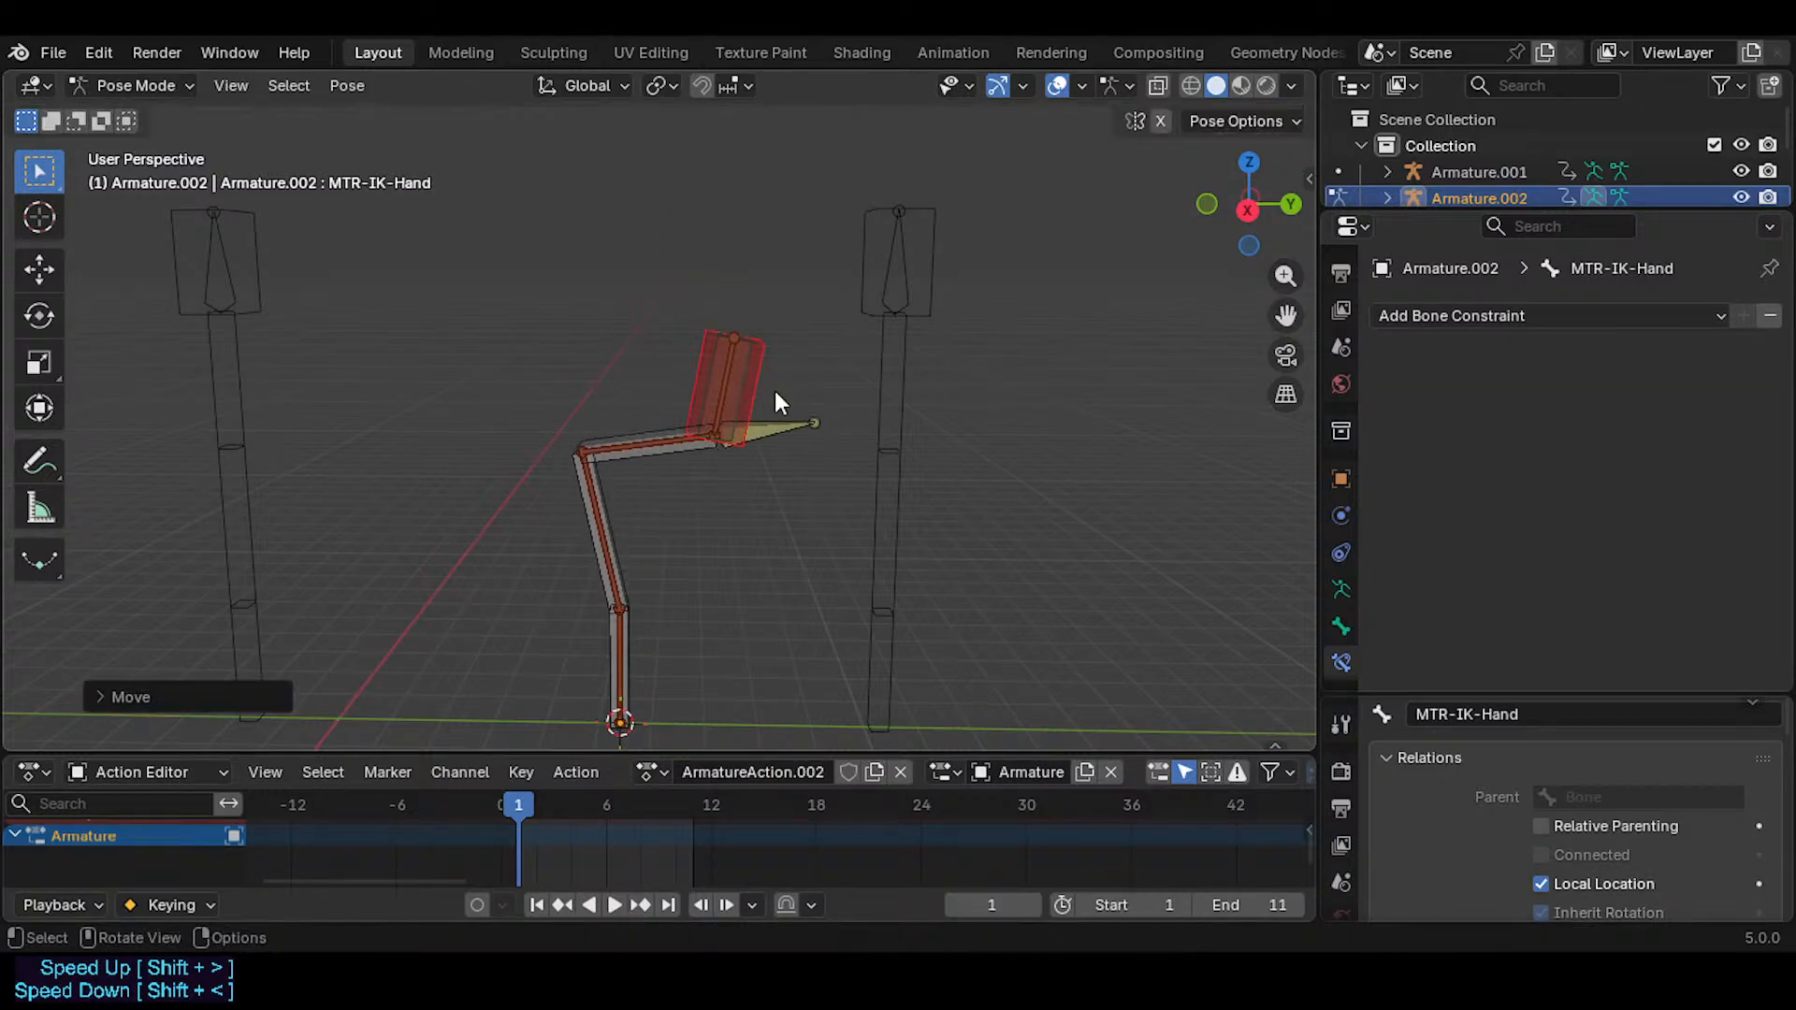
- Move MTR-IK-Hand to several positions around the arm to test whether TWK-Hand keeps the controller's rotation
key("g")
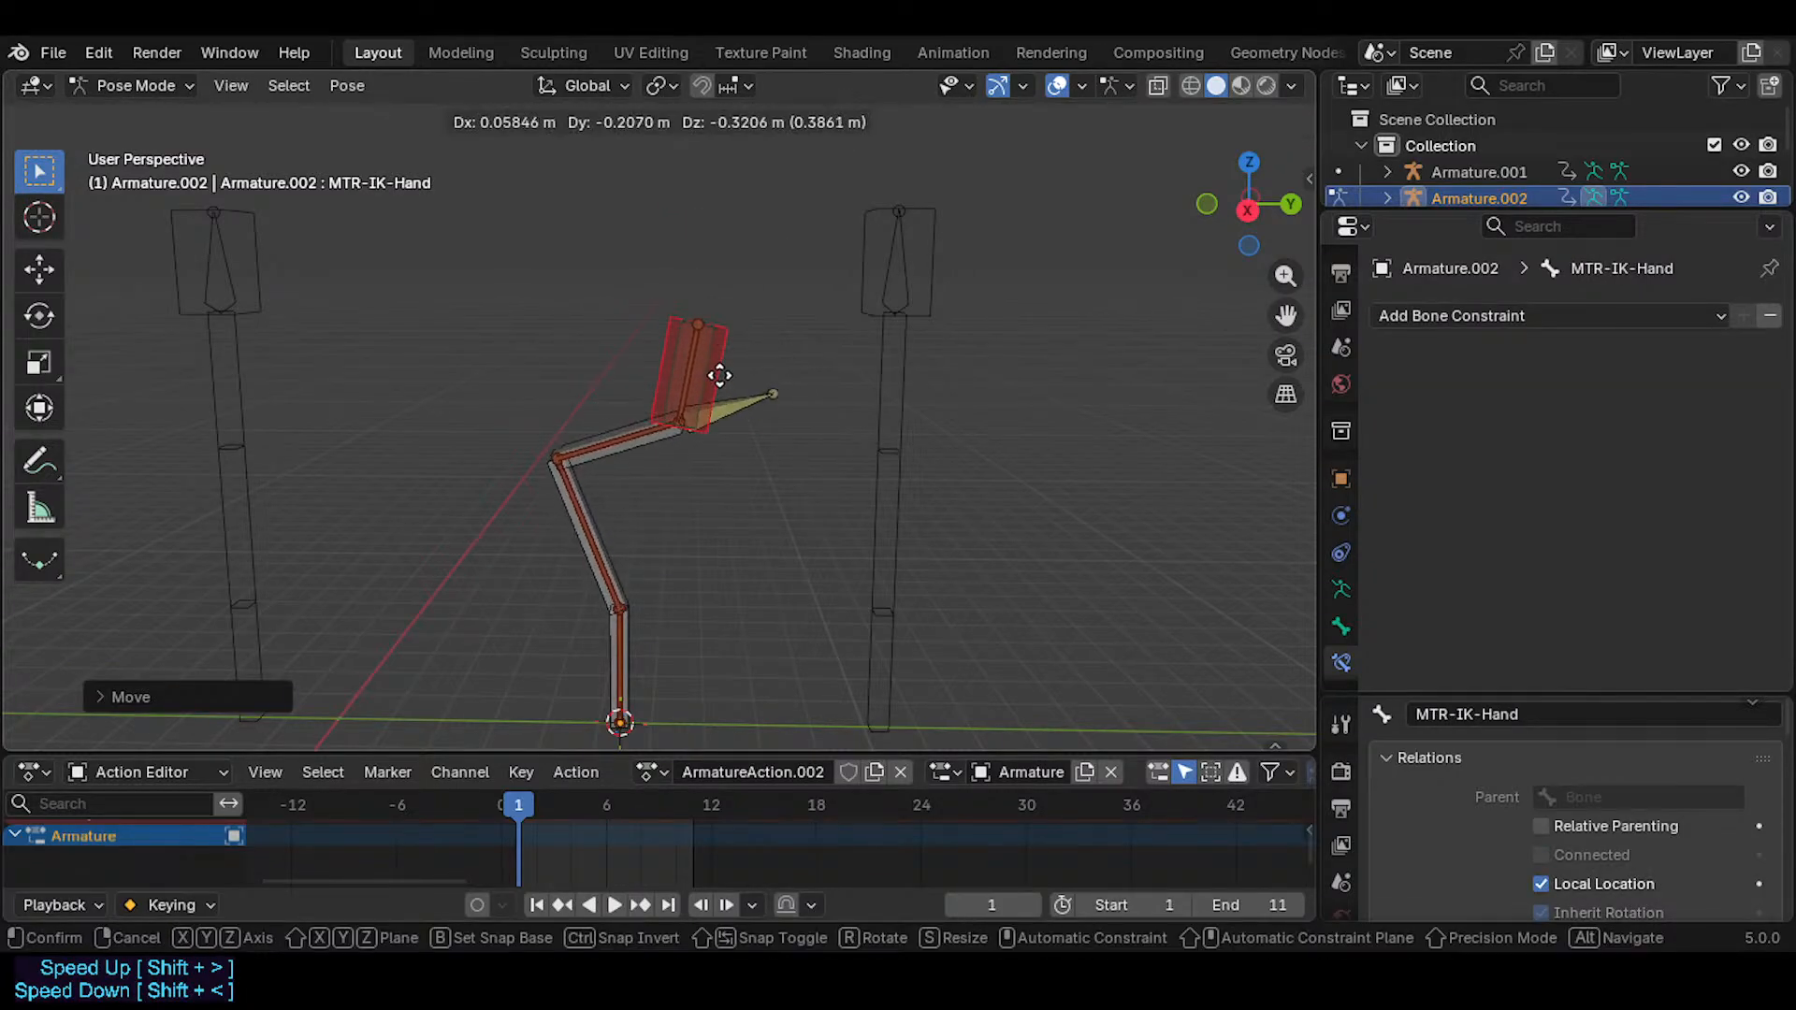
left_click(634, 423)
key("g")
left_click(629, 396)
key("g")
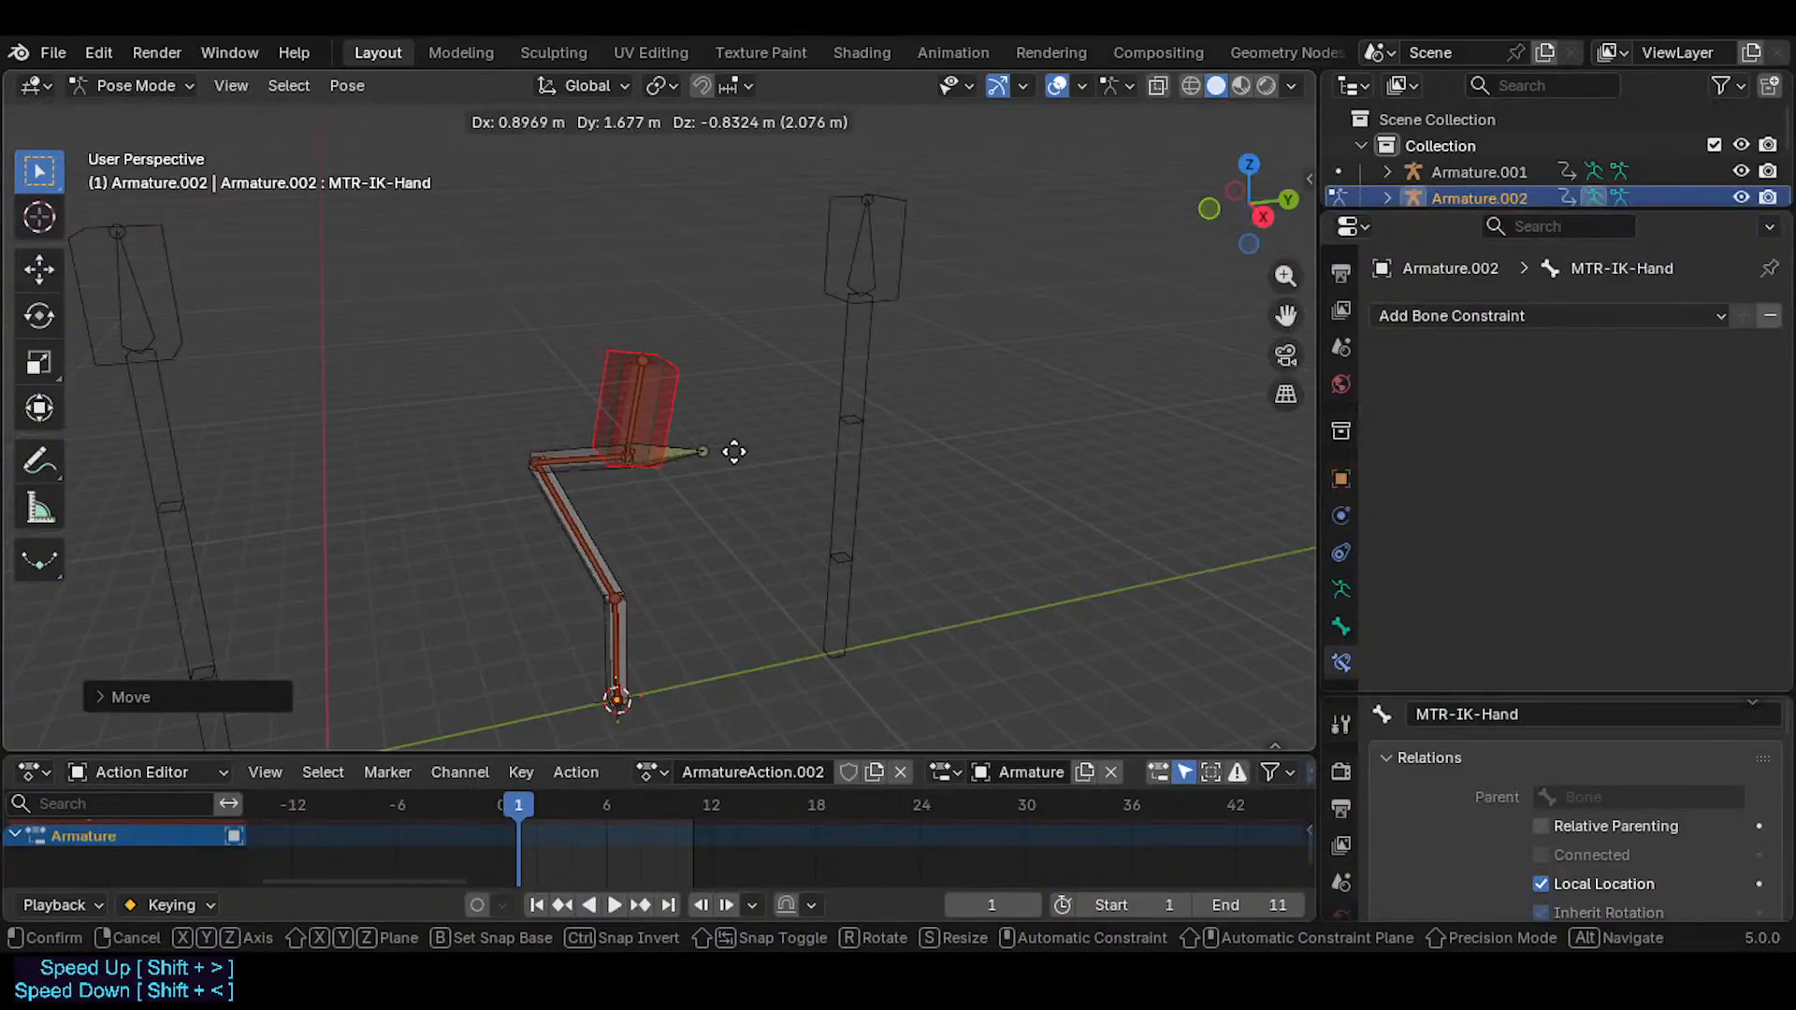
left_click(734, 449)
middle_click_drag(734, 449, 765, 524)
key("g")
left_click(578, 424)
key("g")
middle_click_drag(578, 424, 567, 365)
left_click(655, 445)
key("g")
left_click(612, 376)
key("g")
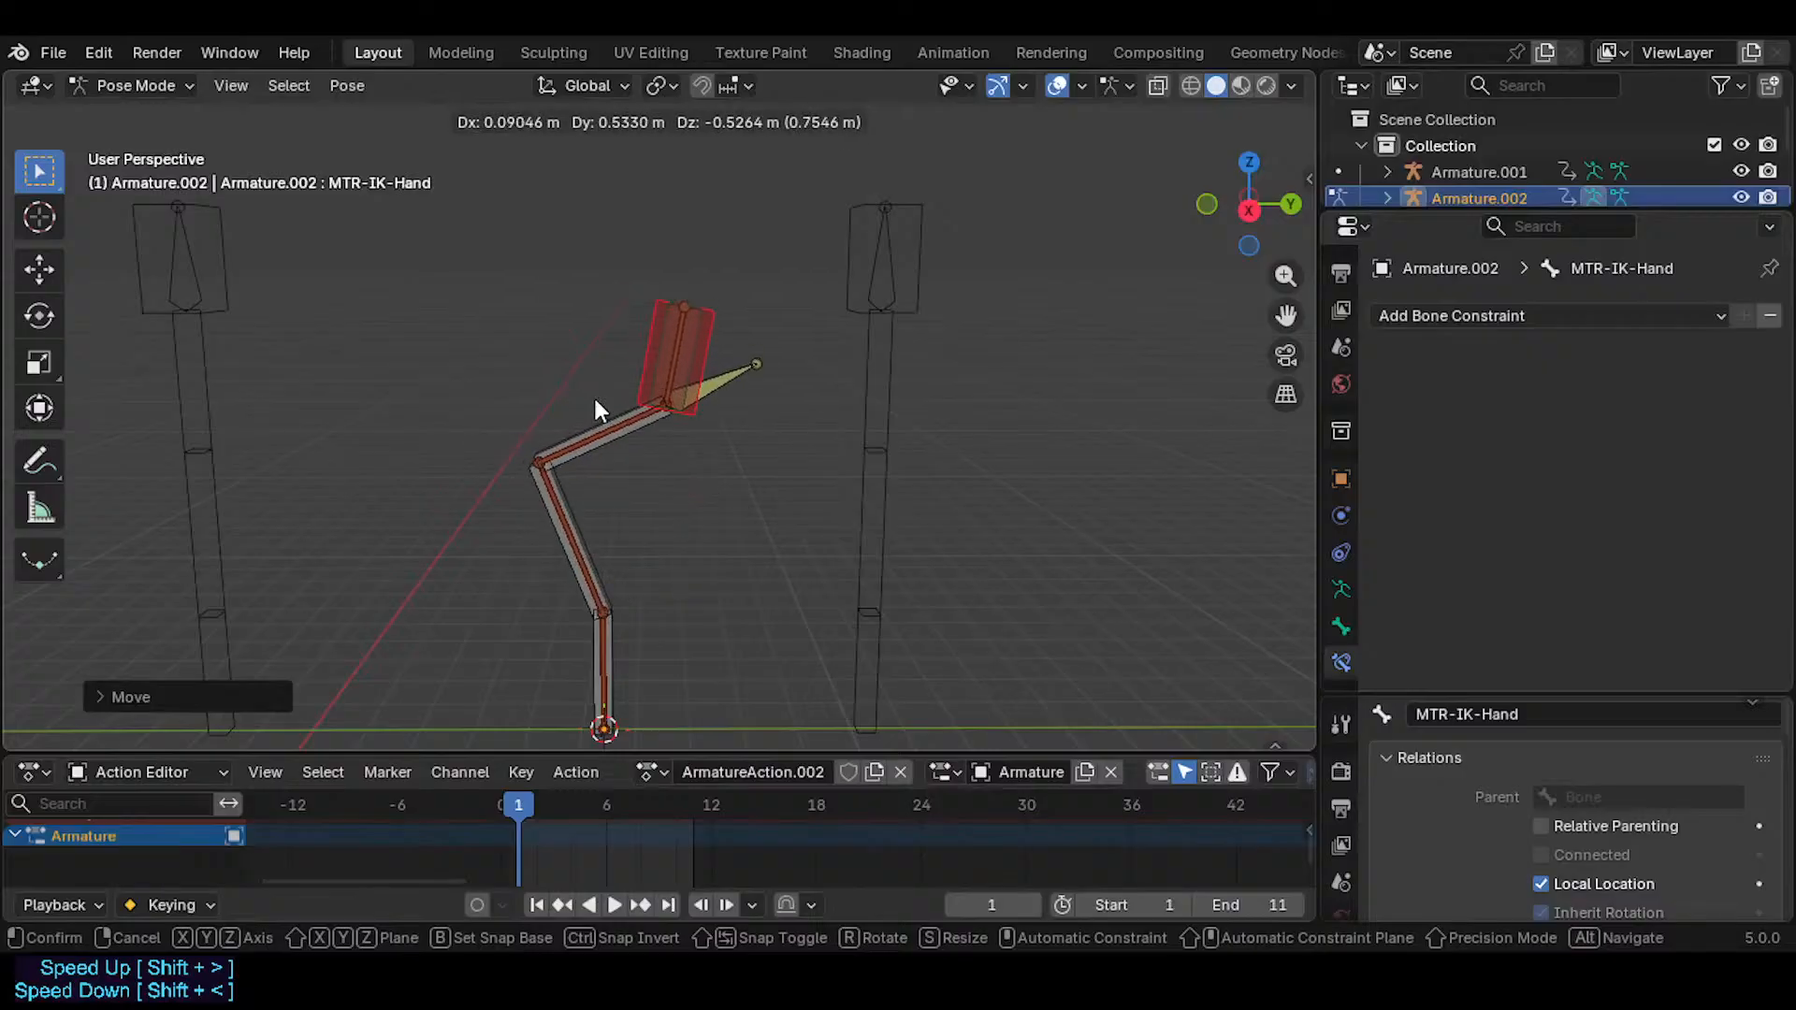
left_click(593, 401)
key("g")
left_click(681, 408)
- Disable TWK-Hand's Copy Rotation constraint, and move MTR-IK-Hand across the arm to test TWK-Hand following MCH-Hand
left_click(693, 384)
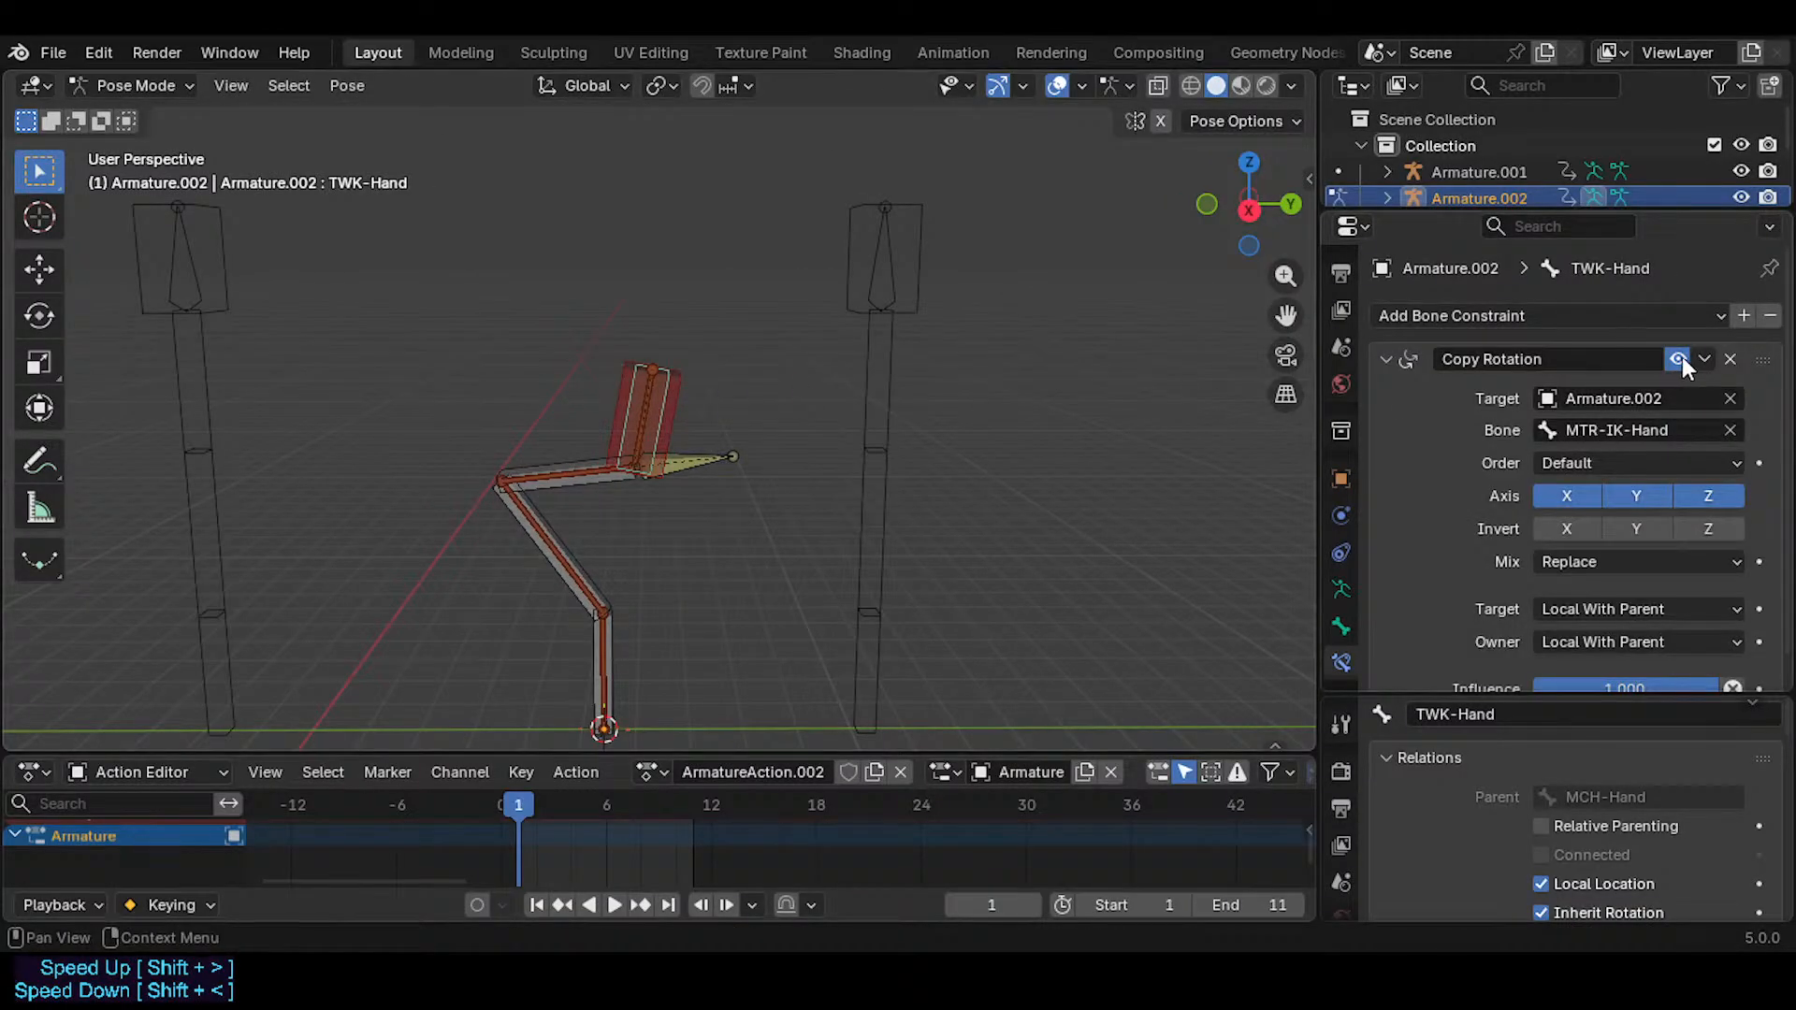
left_click(657, 384)
key("g")
left_click(609, 329)
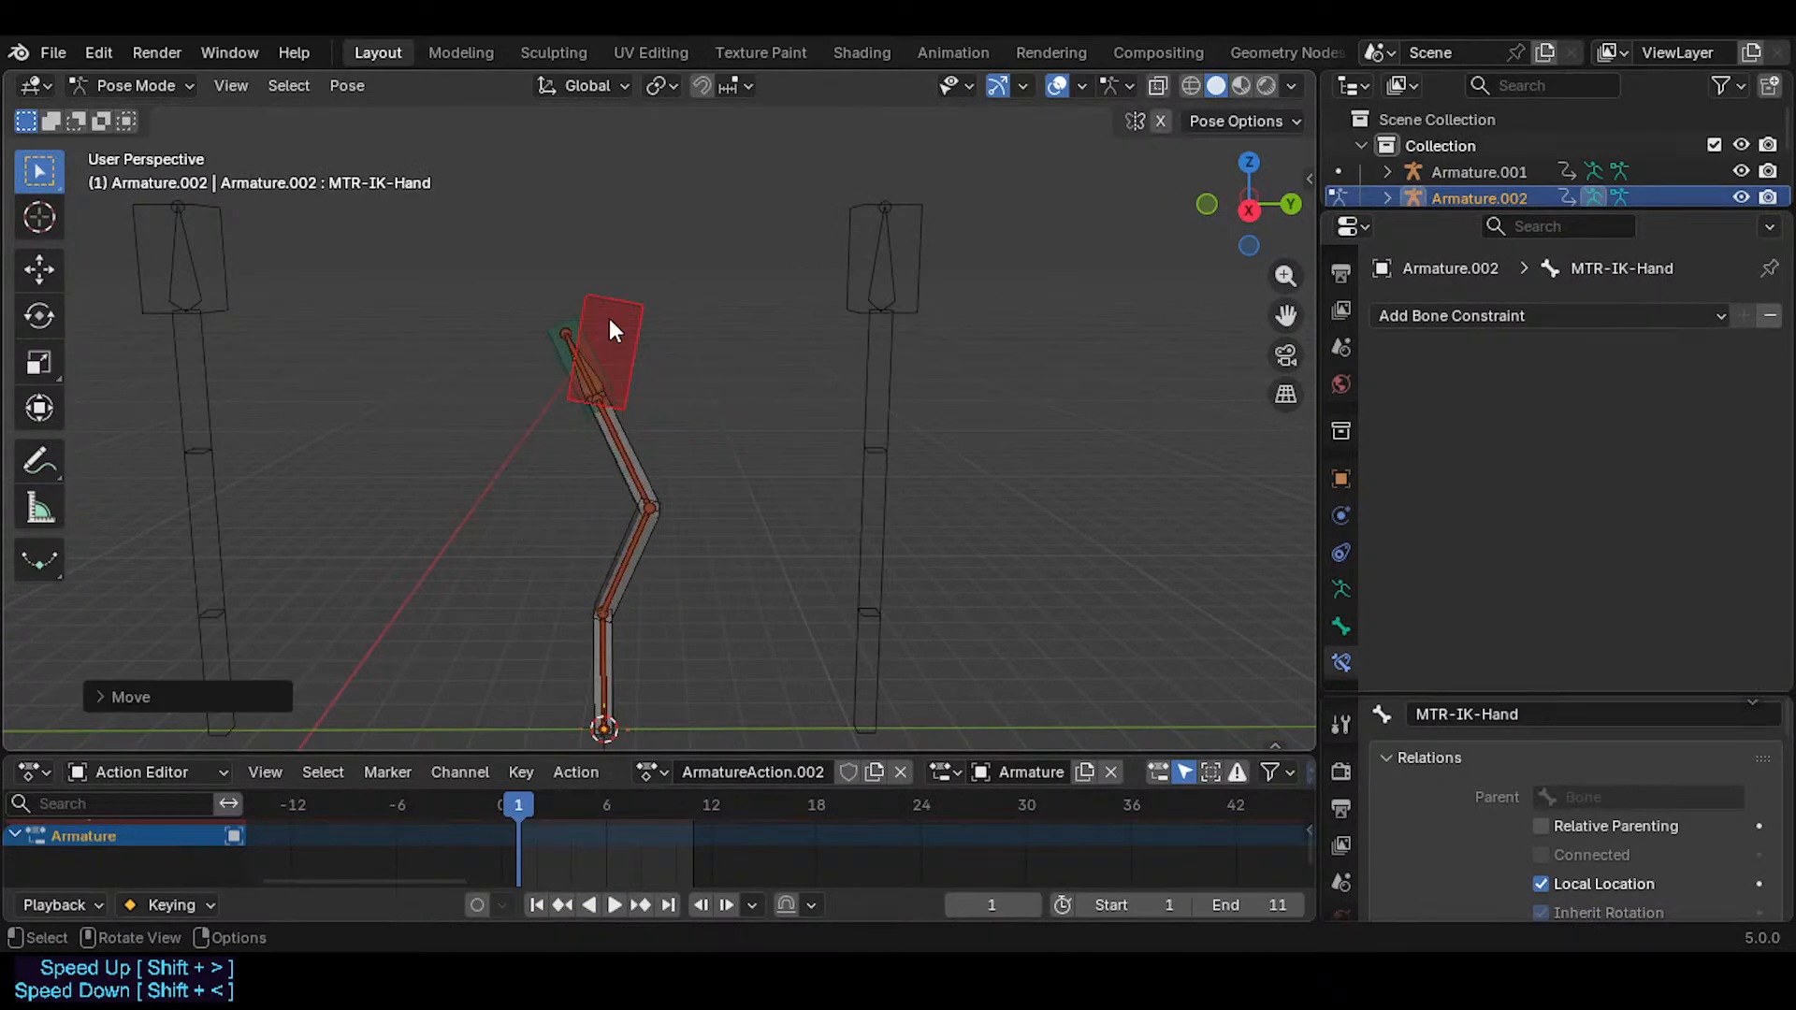
key("g")
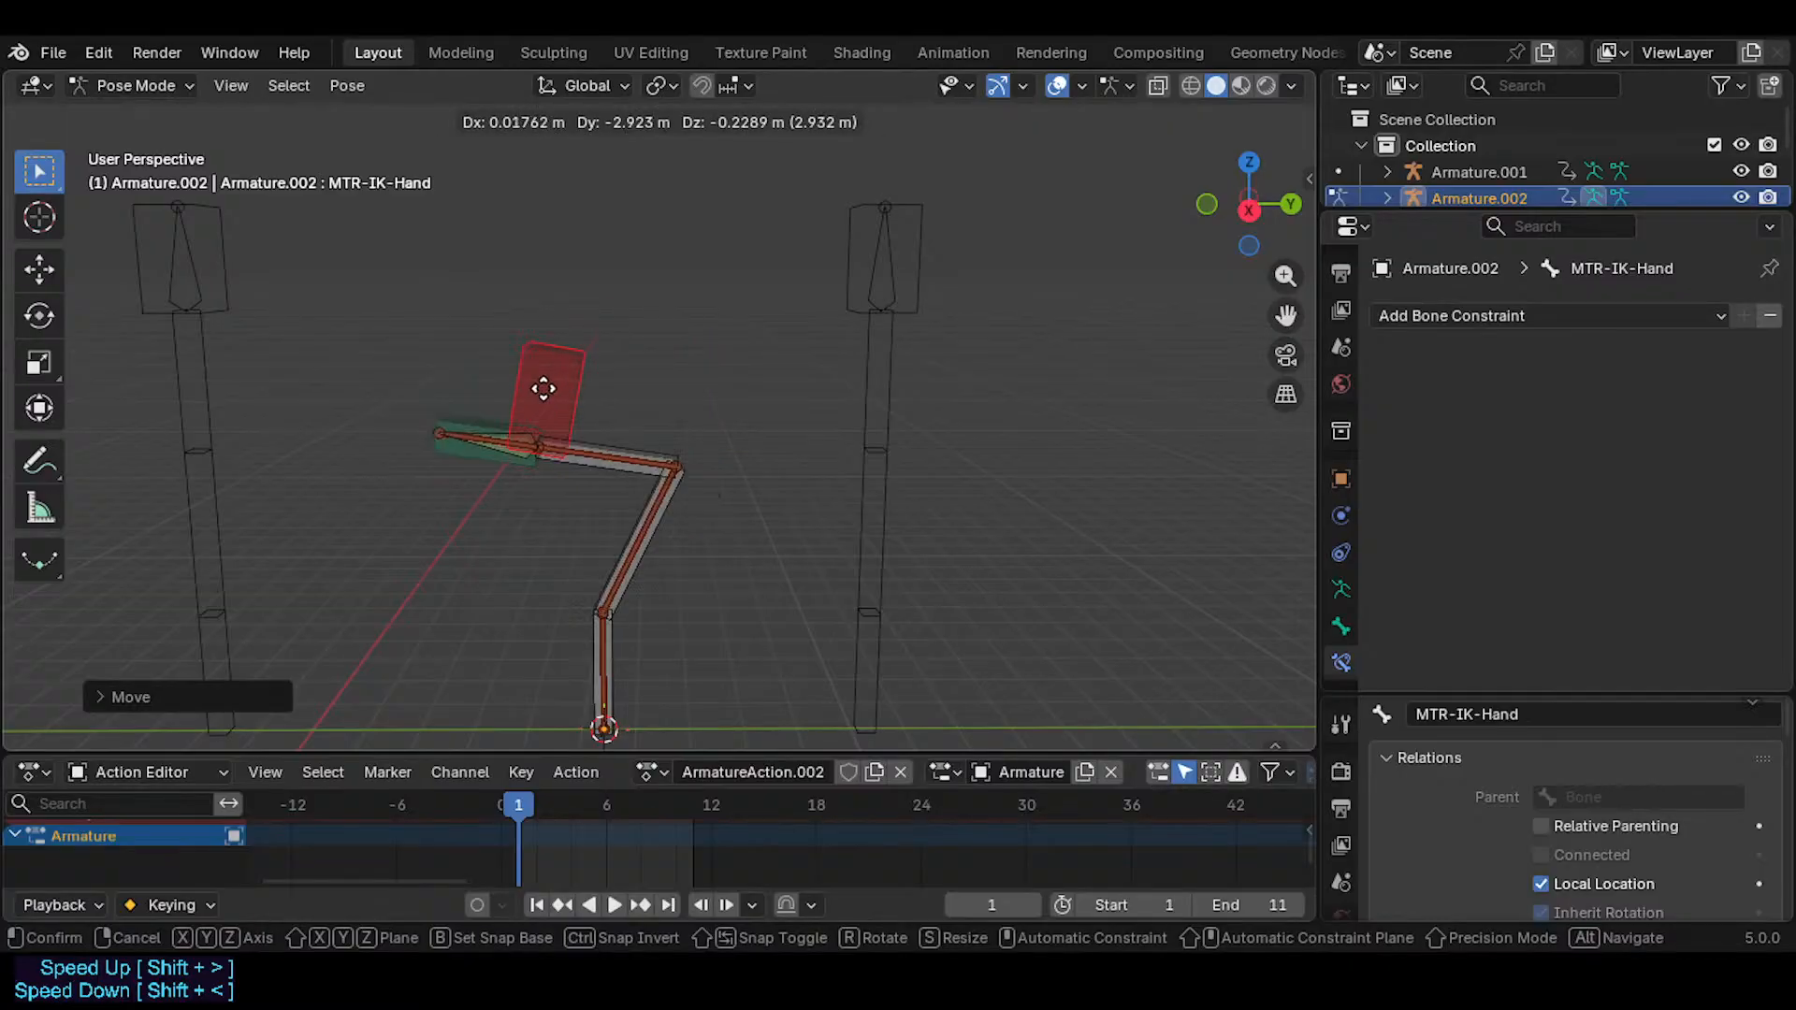
left_click(657, 383)
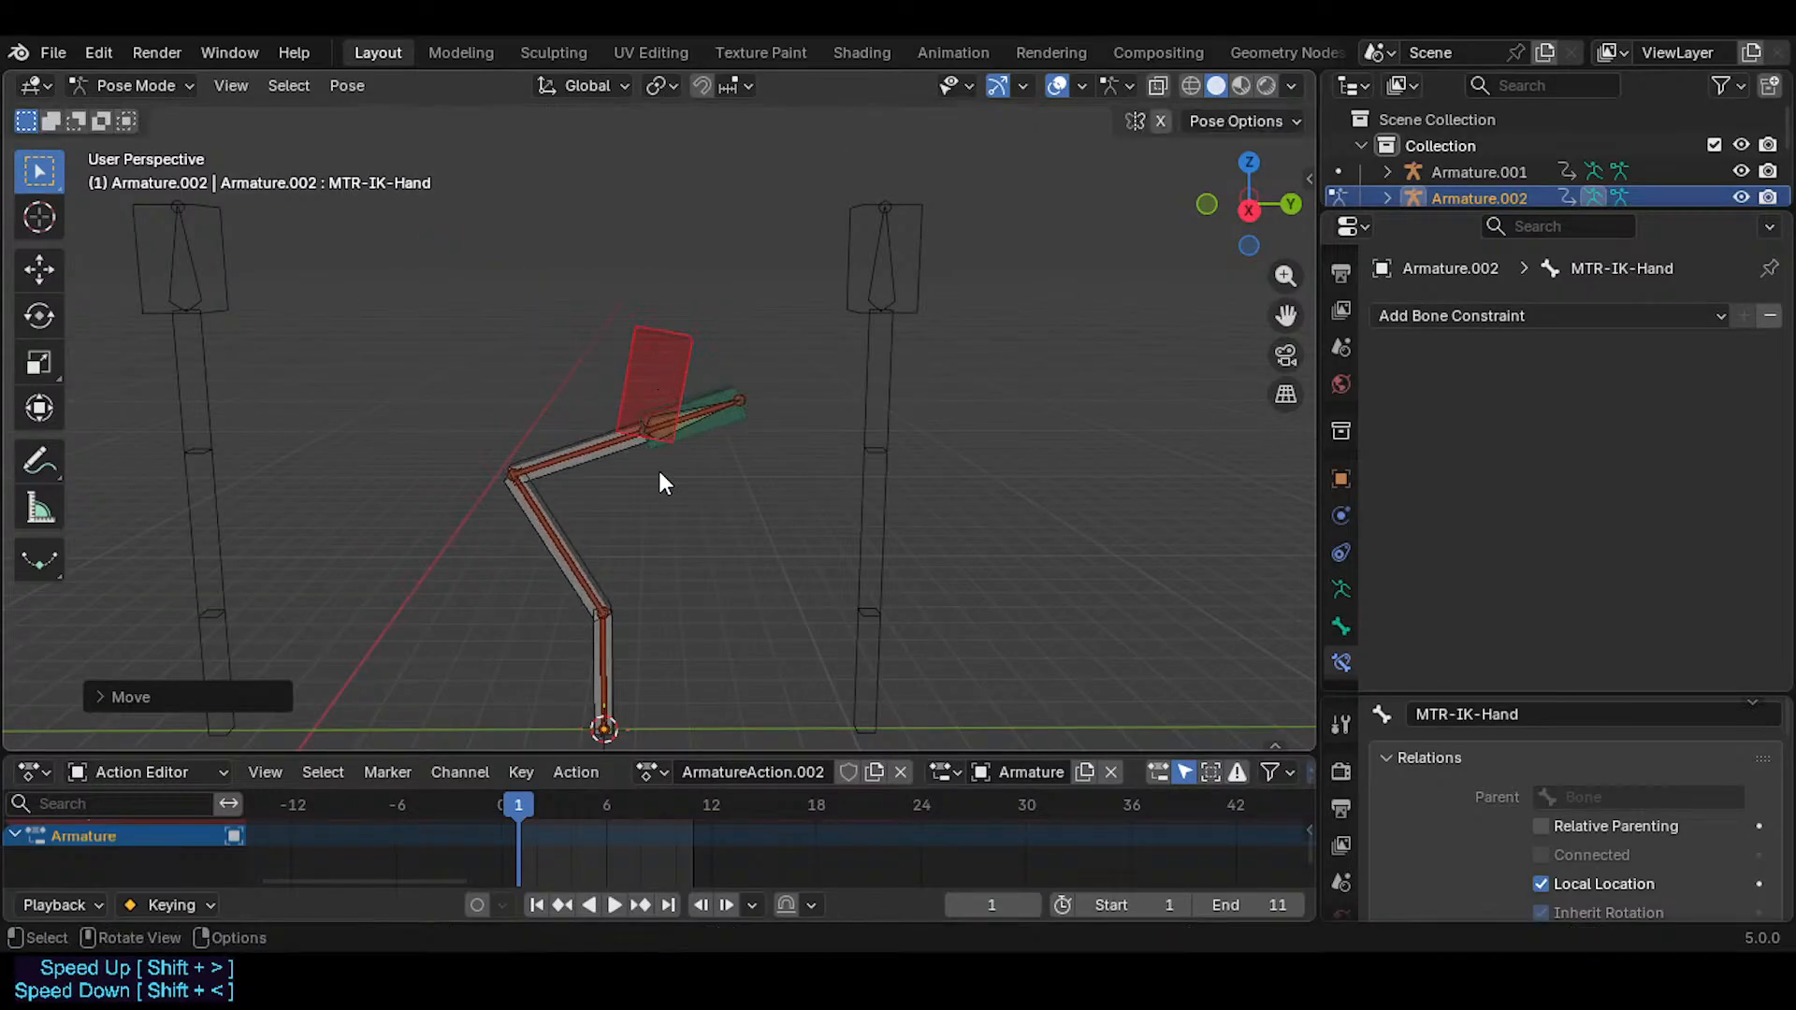
- Move MTR-IK-Hand up, down and across the arm to test TWK-Hand following MCH-Hand with Copy Rotation off
scroll(659, 470, "up", 2)
key("g")
left_click(631, 361)
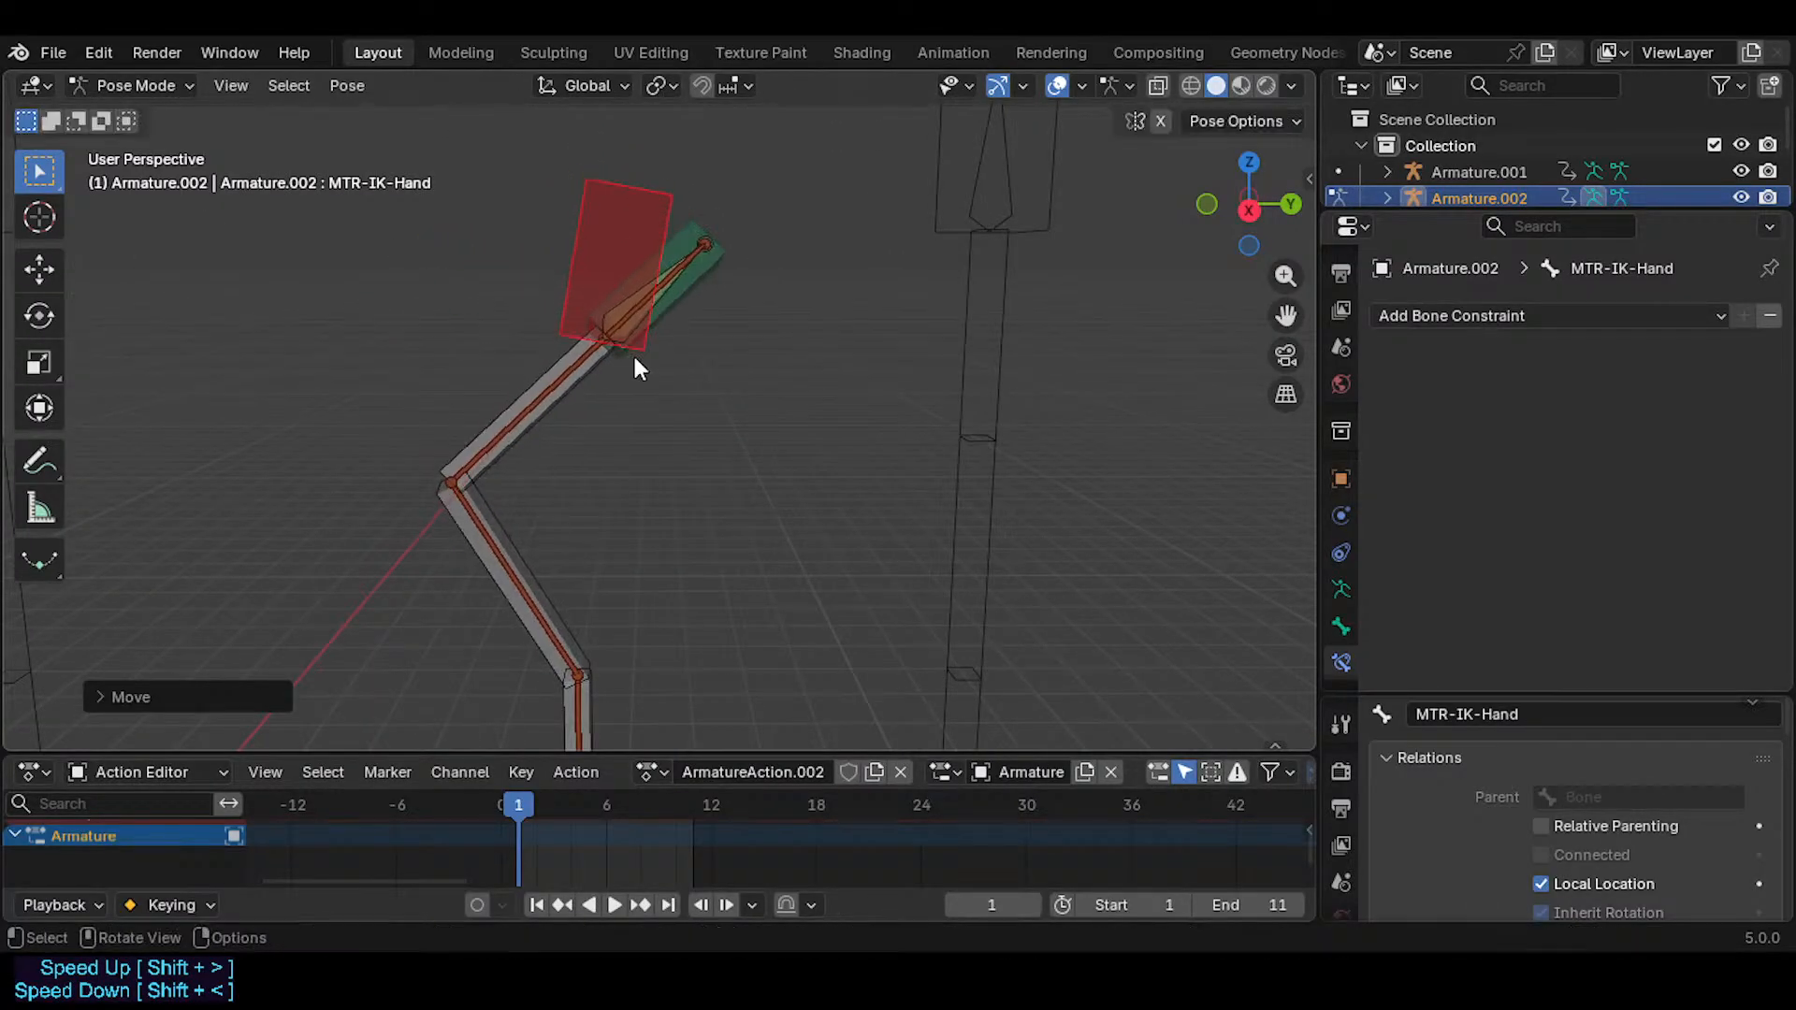
middle_click_drag(634, 364, 370, 489)
key("g")
left_click(561, 464)
middle_click_drag(567, 447, 552, 462)
key("g")
left_click(707, 462)
middle_click_drag(707, 462, 688, 300)
key("g")
left_click(642, 425)
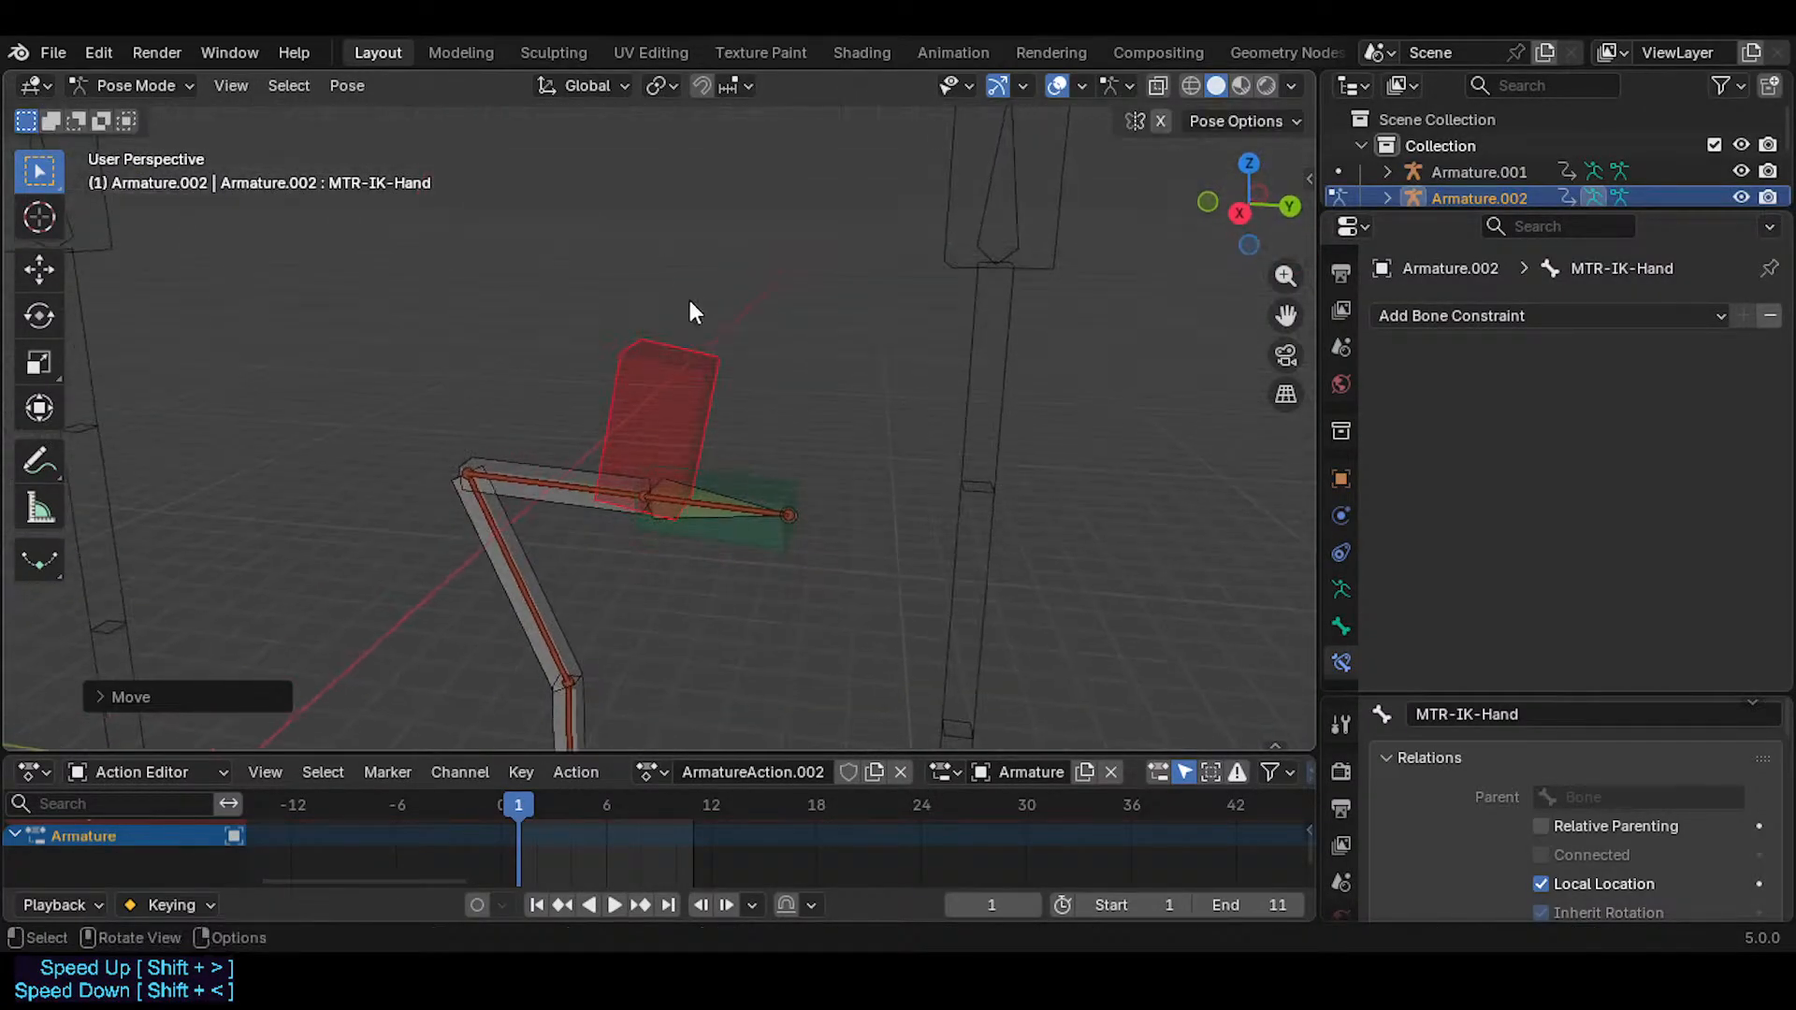
key("g")
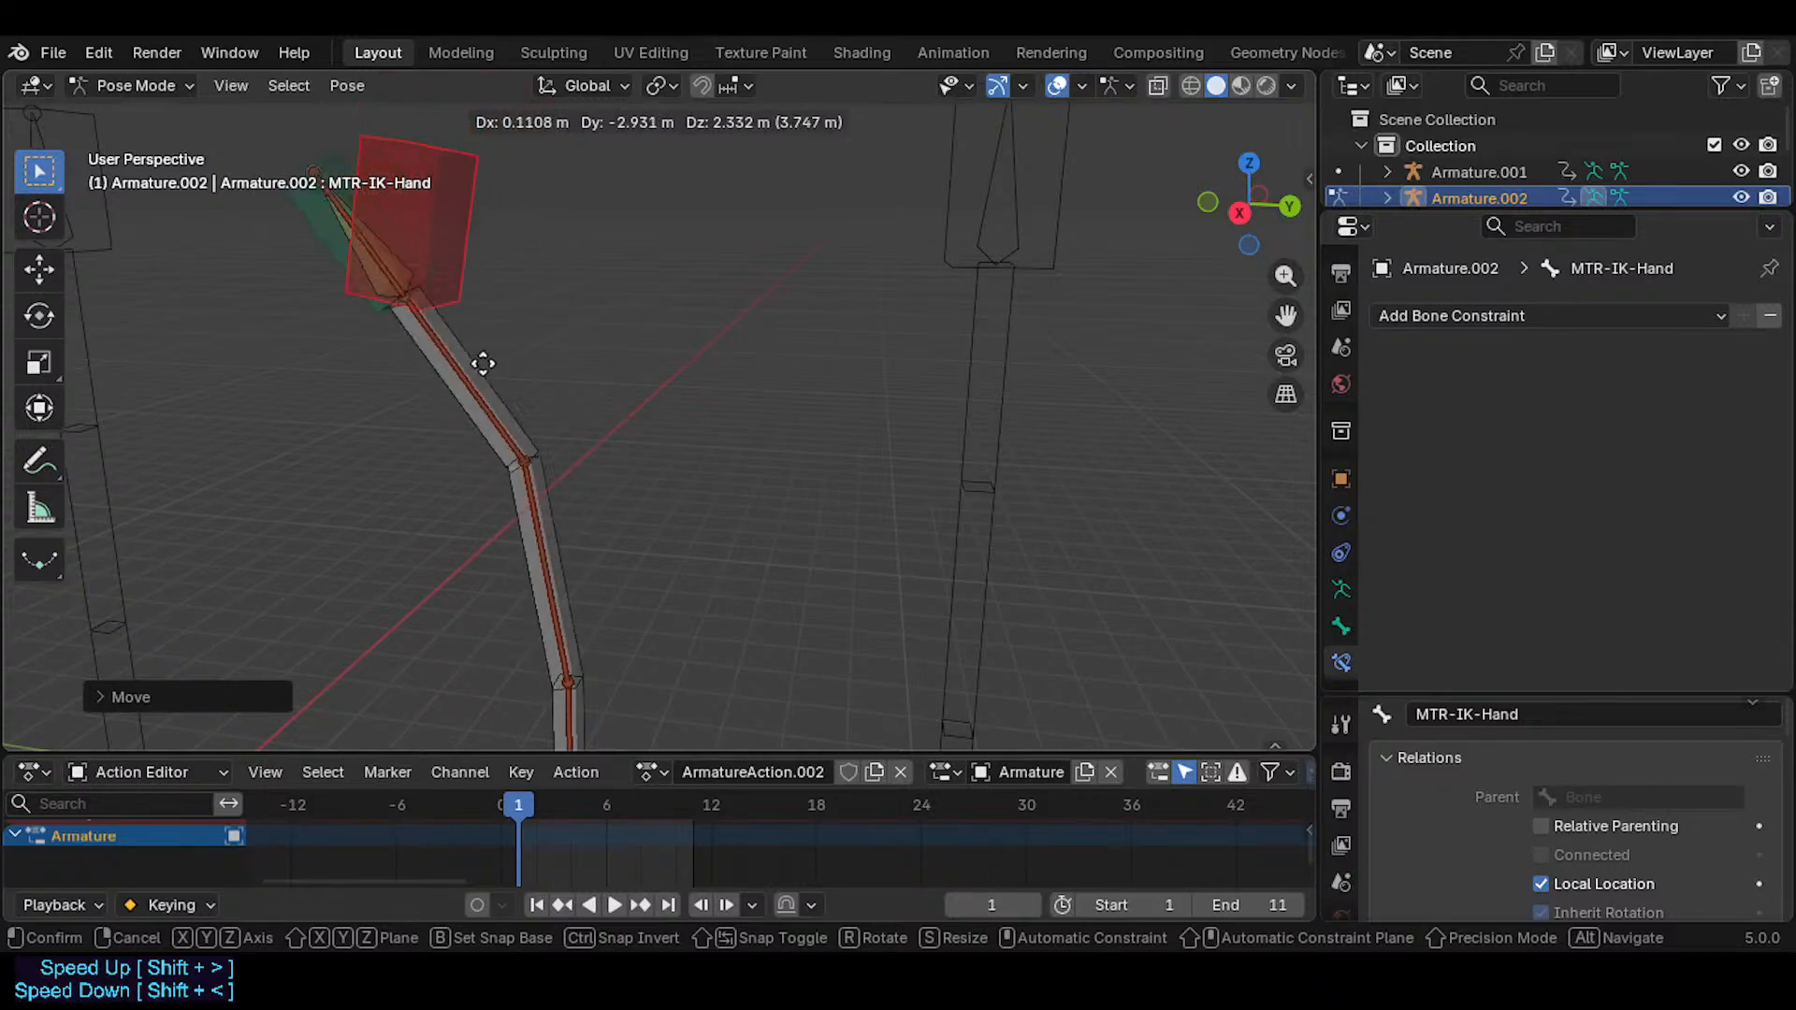
left_click(649, 271)
key("g")
left_click(748, 440)
scroll(730, 430, "down", 2)
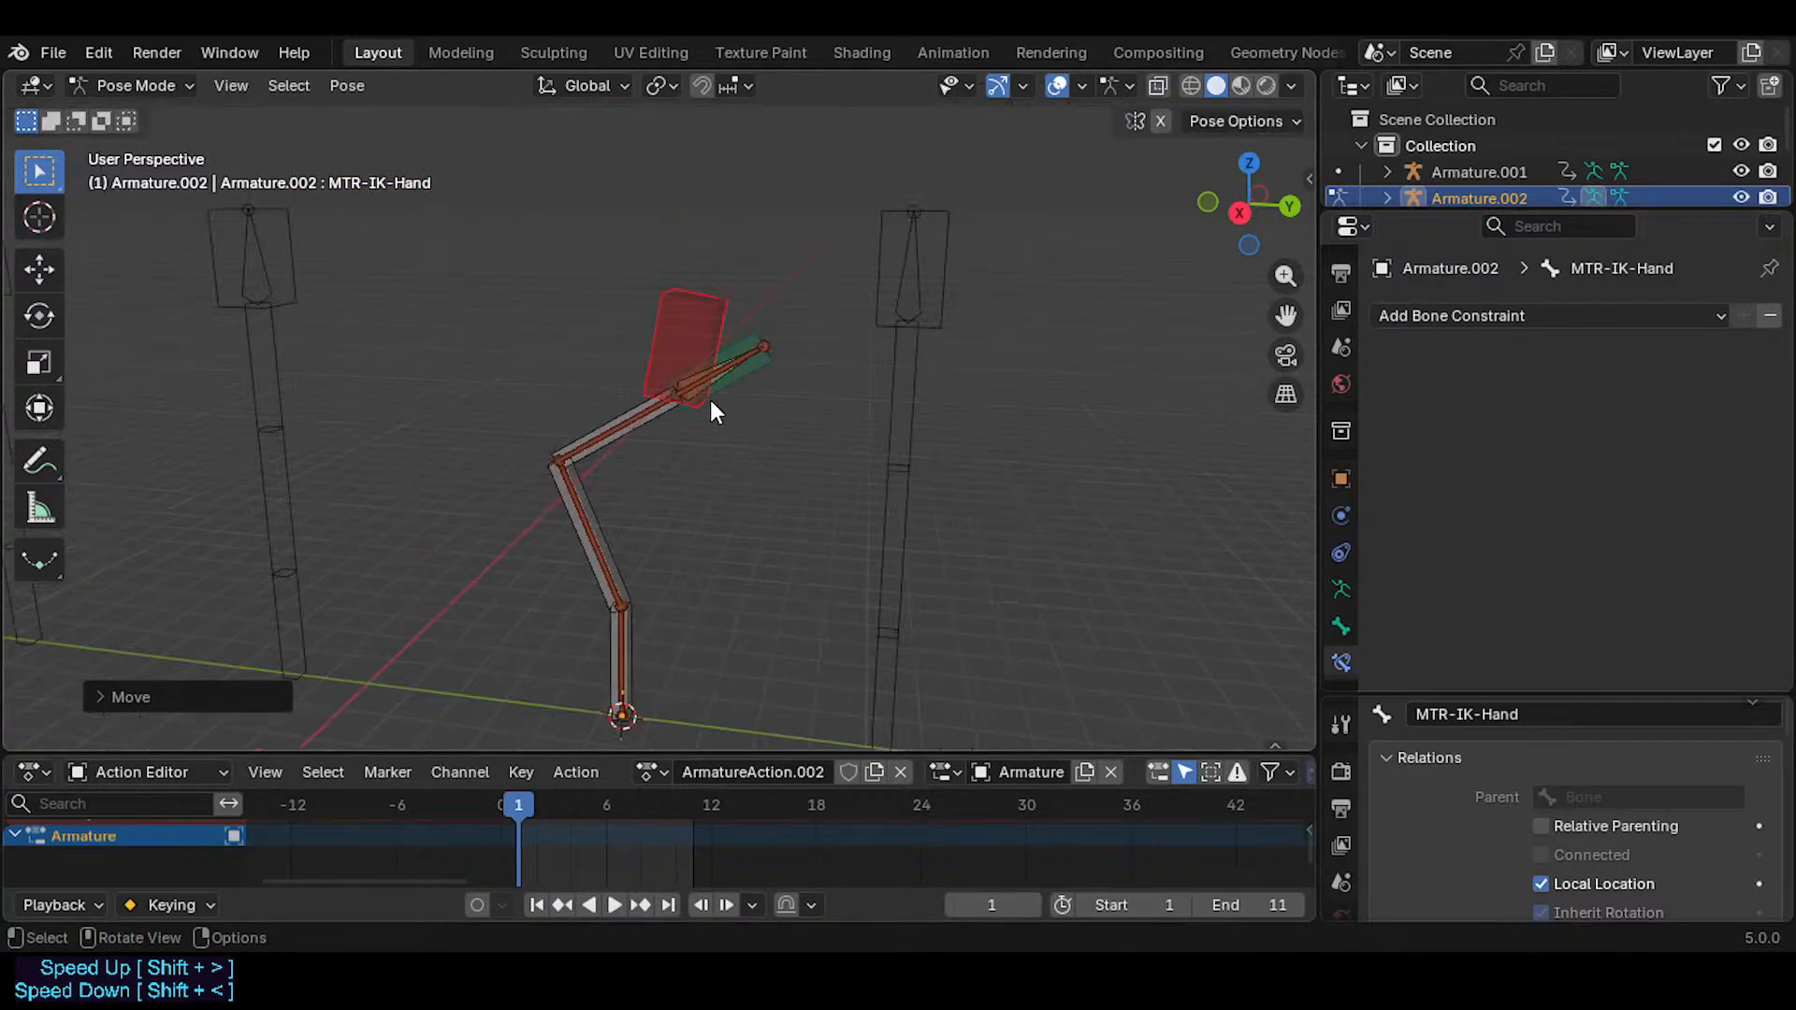
key("g")
left_click(688, 364)
middle_click_drag(682, 401, 705, 399)
key("g")
left_click(698, 294)
- Clear the location and rotation of all Armature.002 bones to restore the straight rest pose
key("a")
key("alt+g")
key("alt+r")
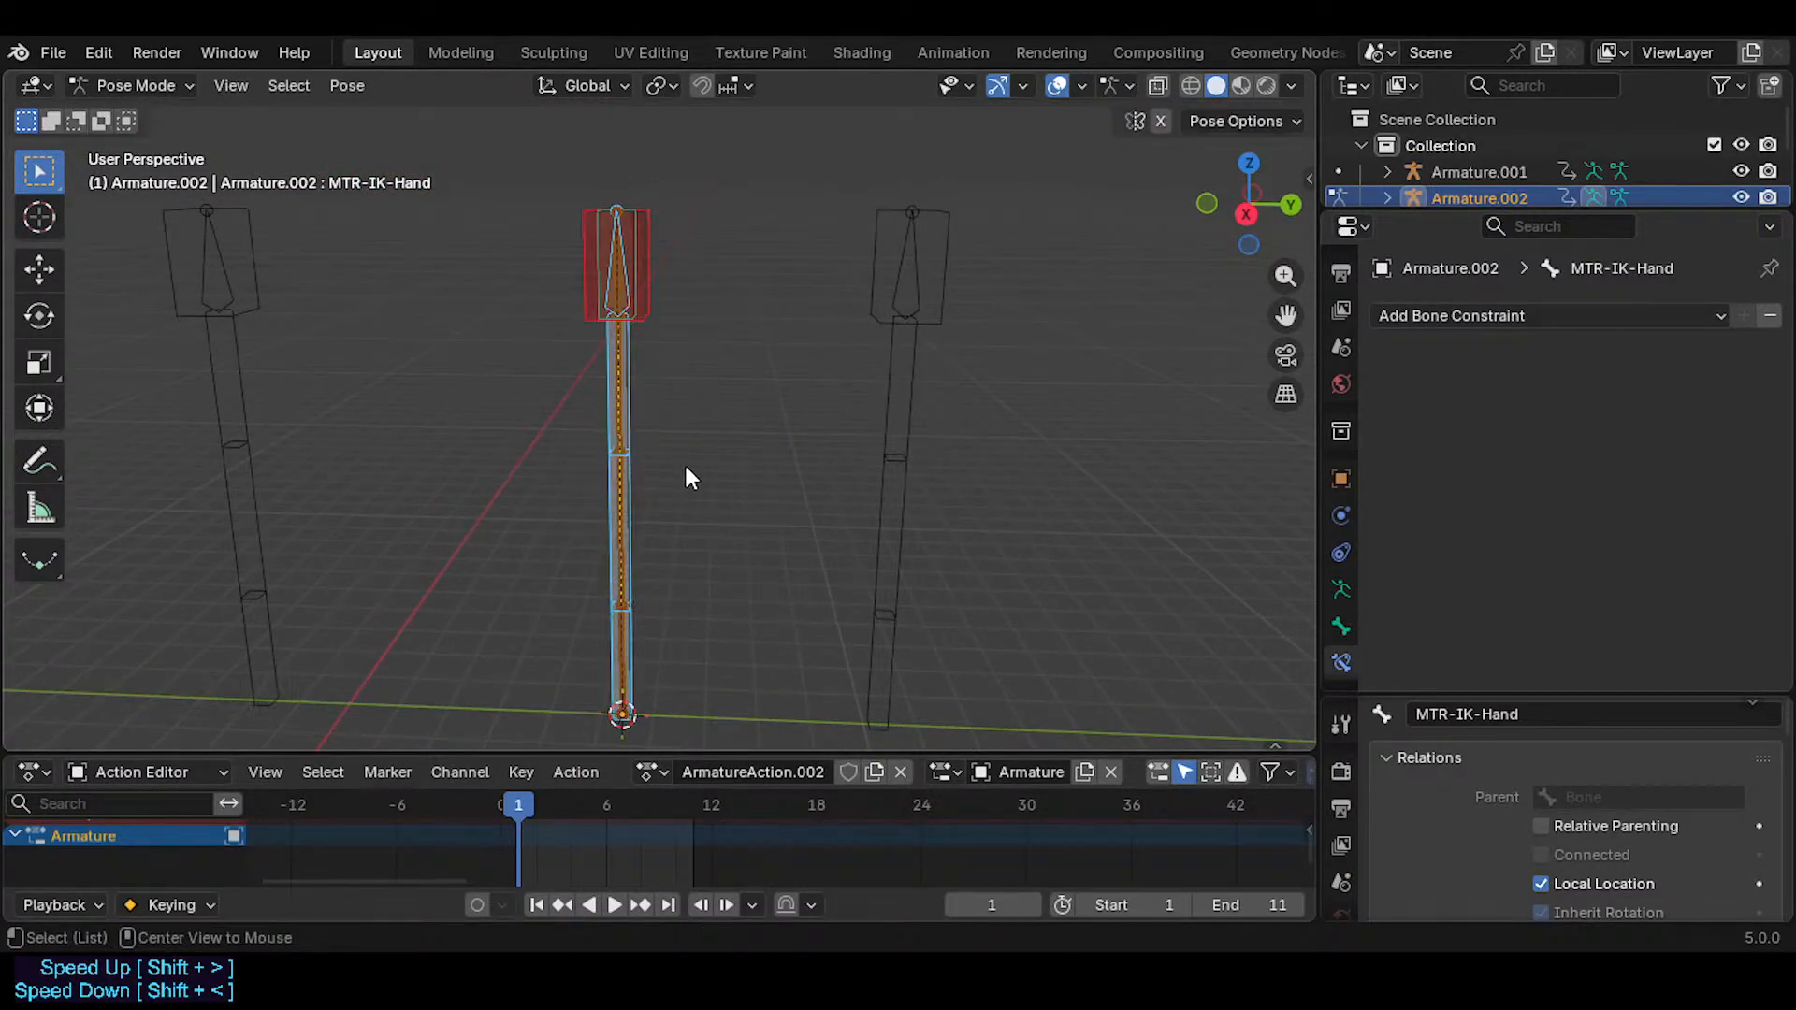
key("Tab")
key("ctrl+Tab")
middle_click_drag(619, 453, 705, 404)
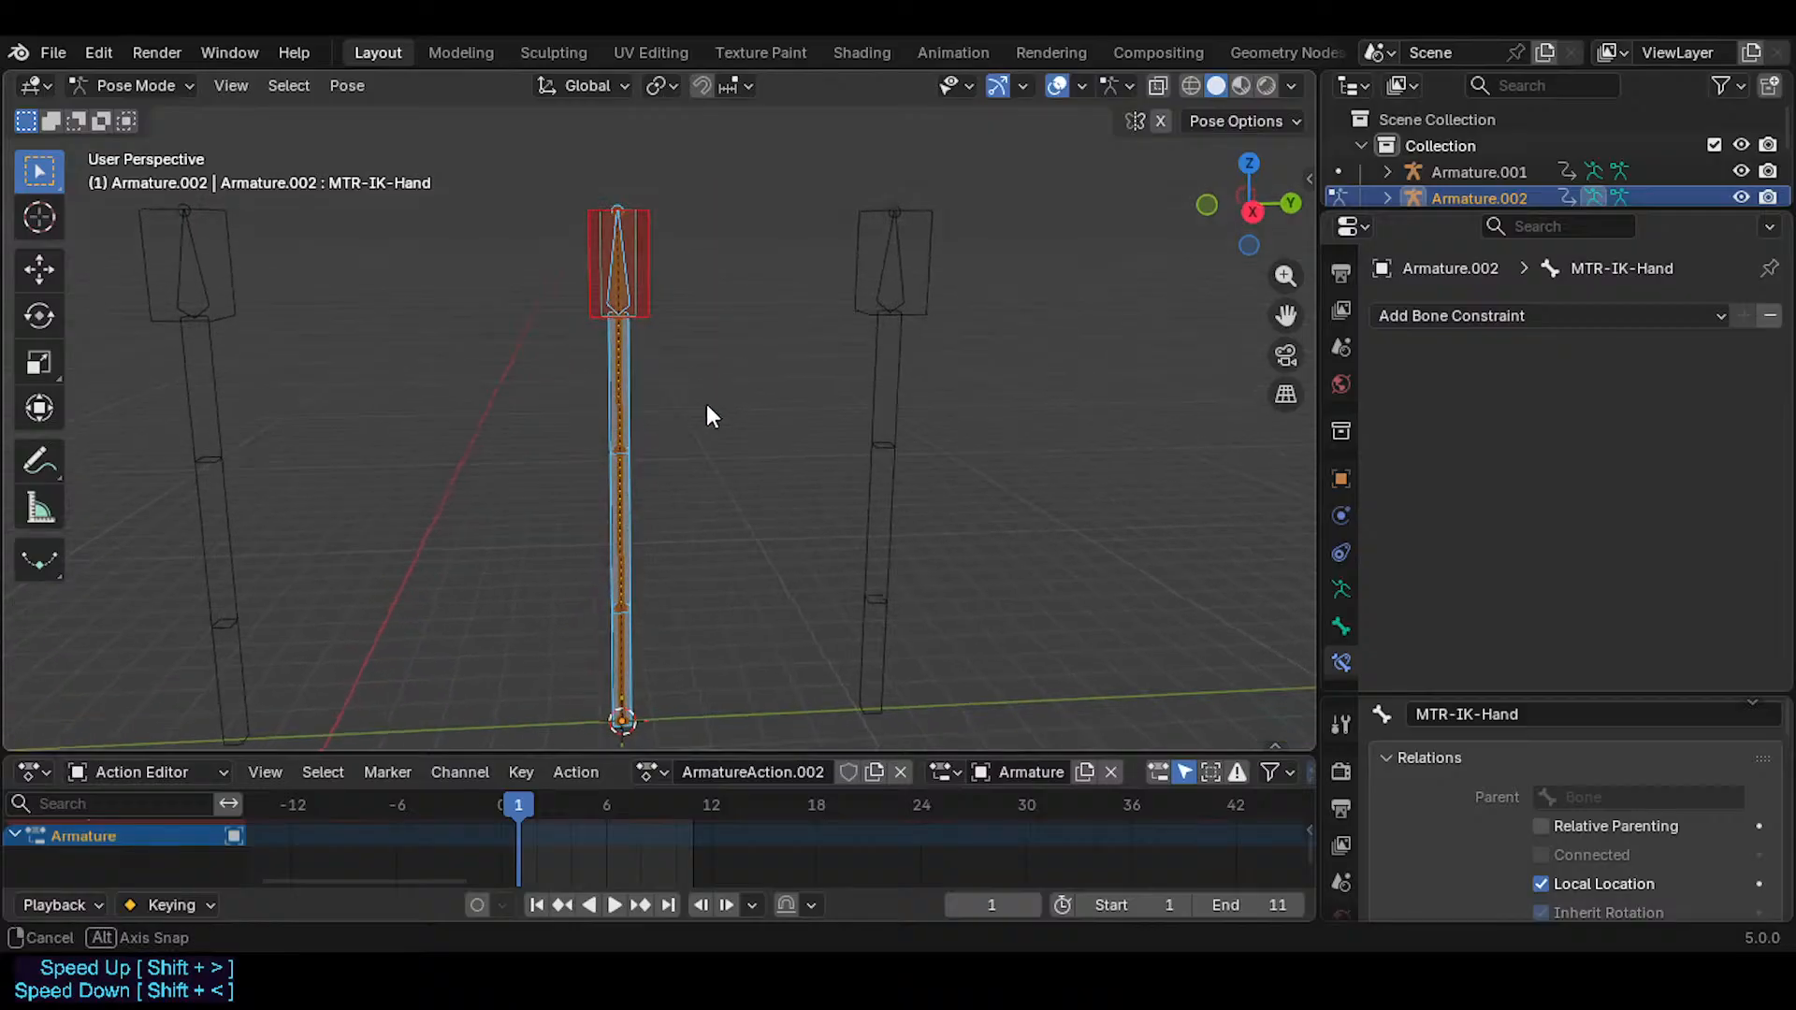
- Move MTR-IK-Hand down and outward along the Y axis to bend the arm
left_click(654, 243)
key("g")
left_click(721, 347)
key("g")
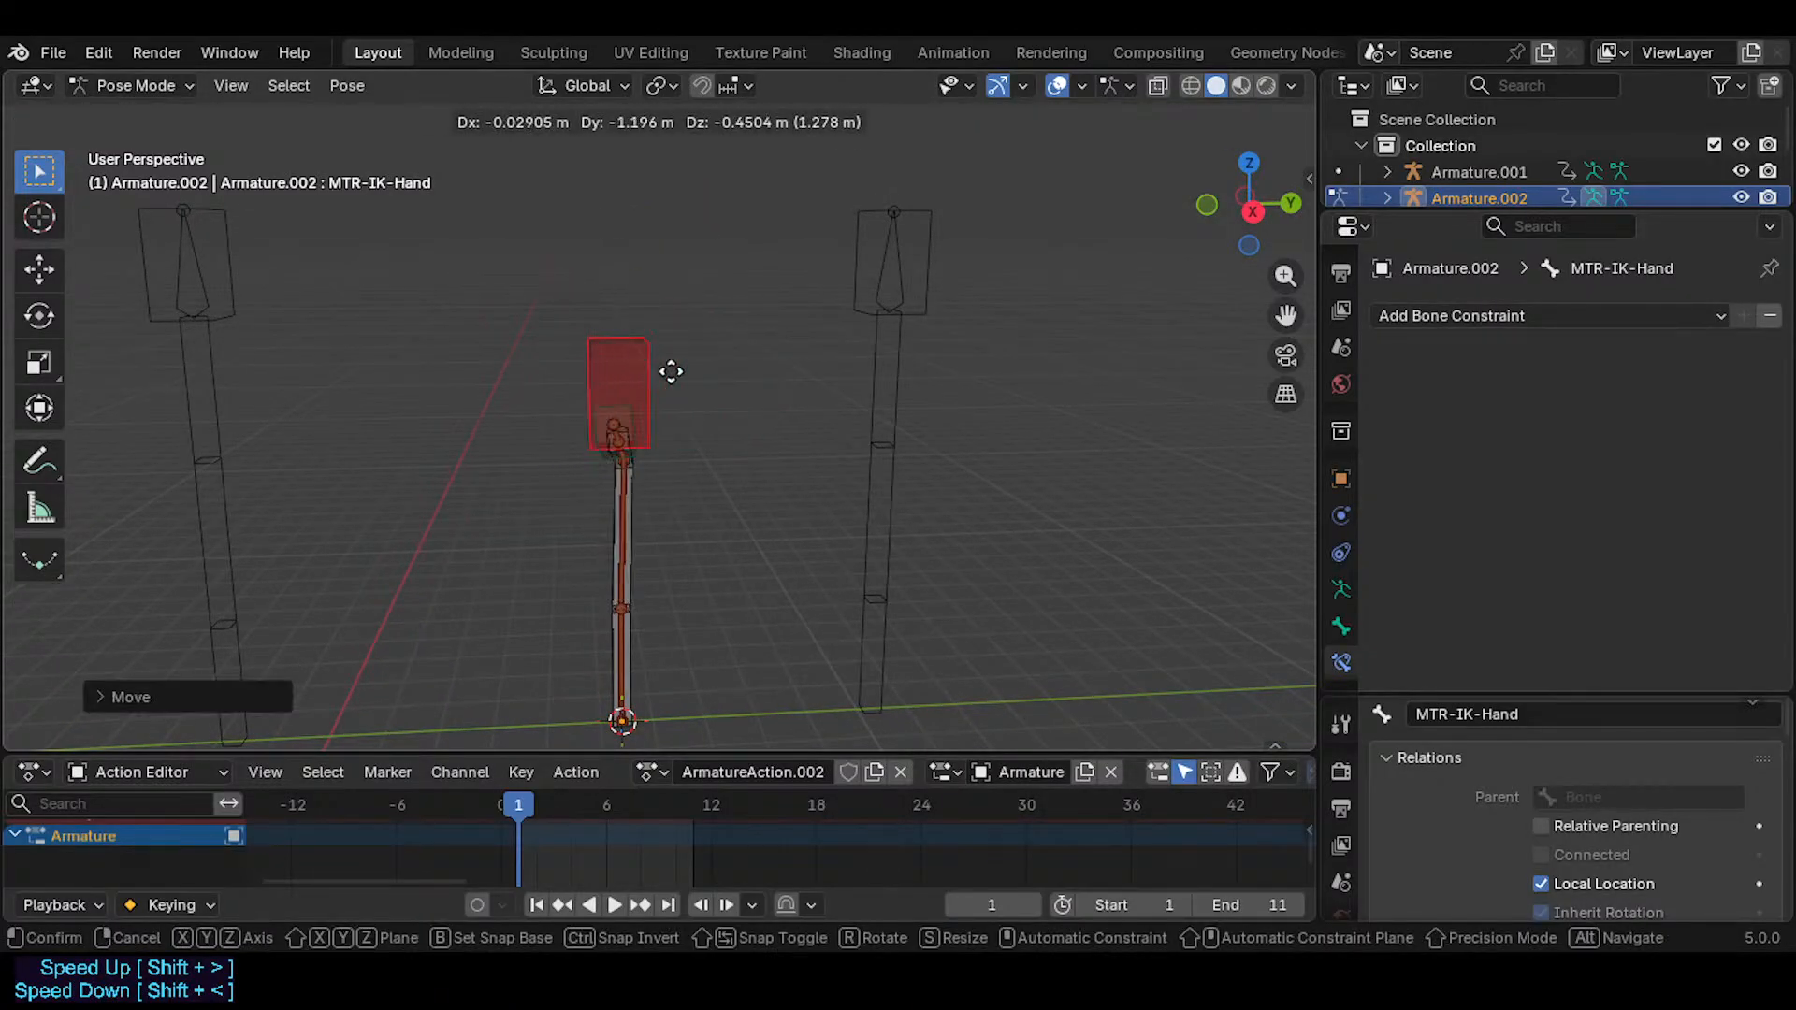
left_click(773, 361)
left_click_drag(701, 366, 778, 370)
middle_click_drag(473, 330, 726, 411)
- Enable the Copy Rotation constraint on TWK-Hand
left_click(792, 421)
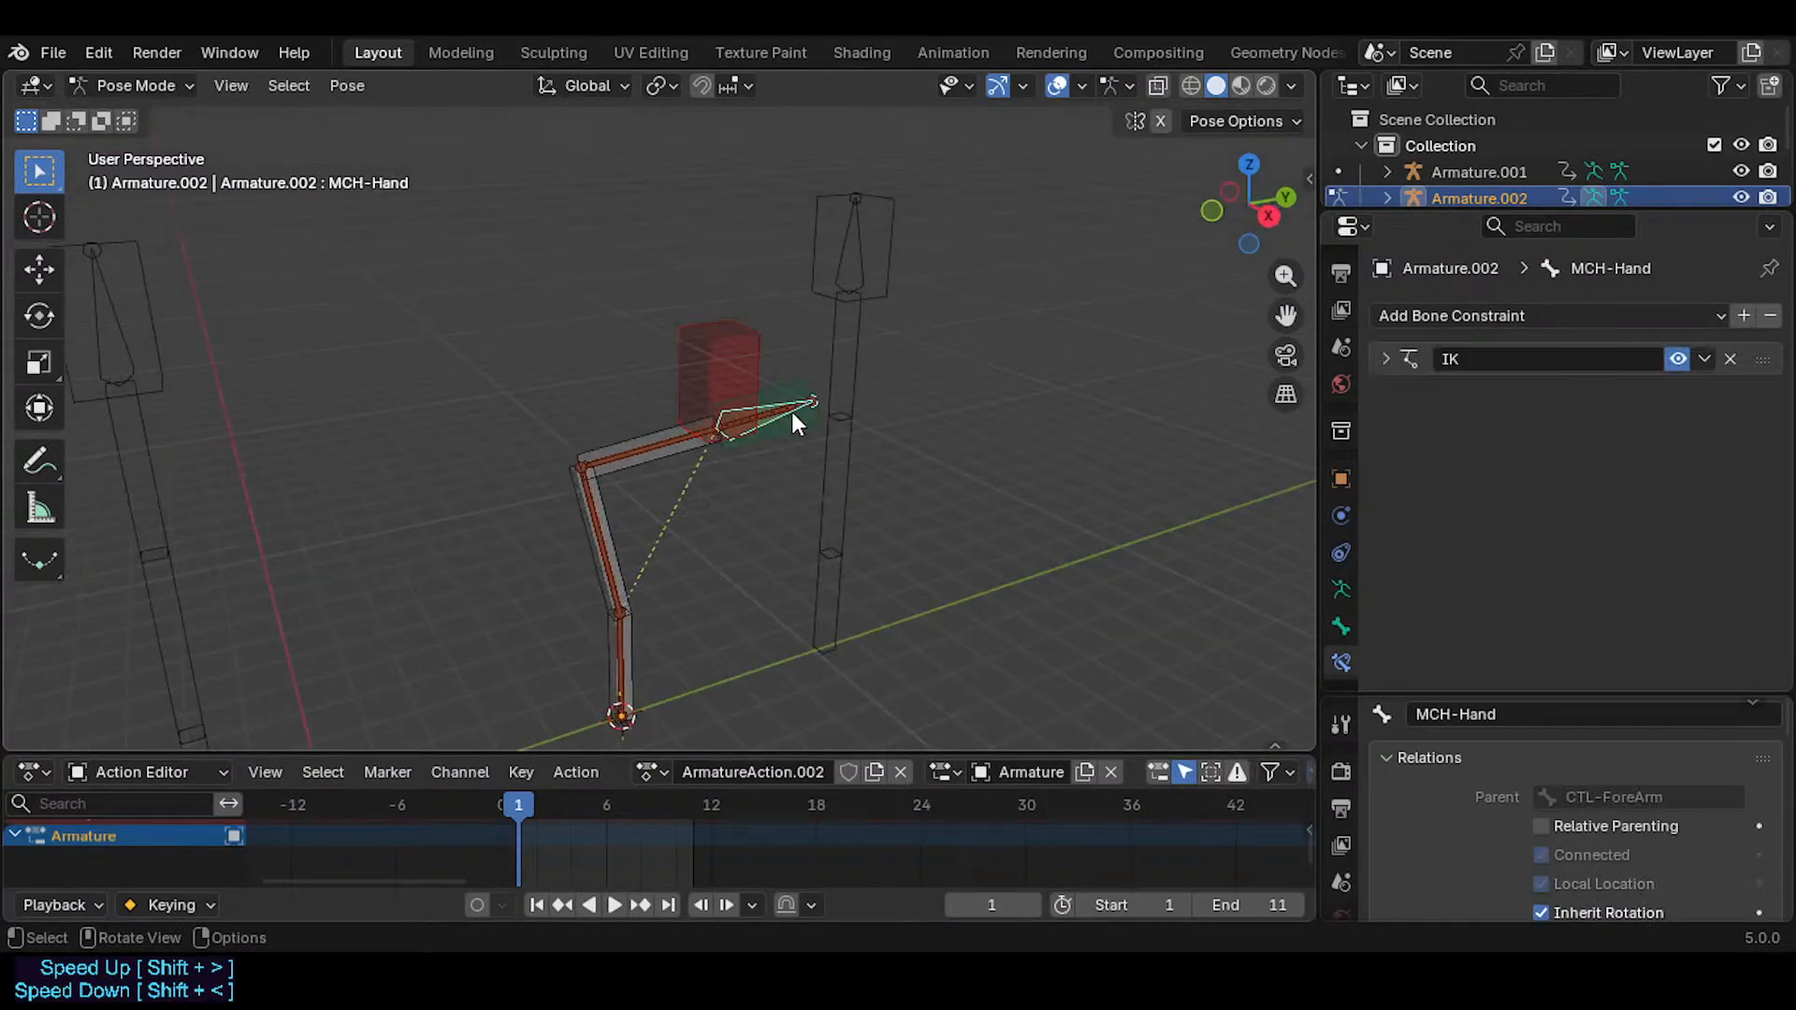
left_click(804, 456)
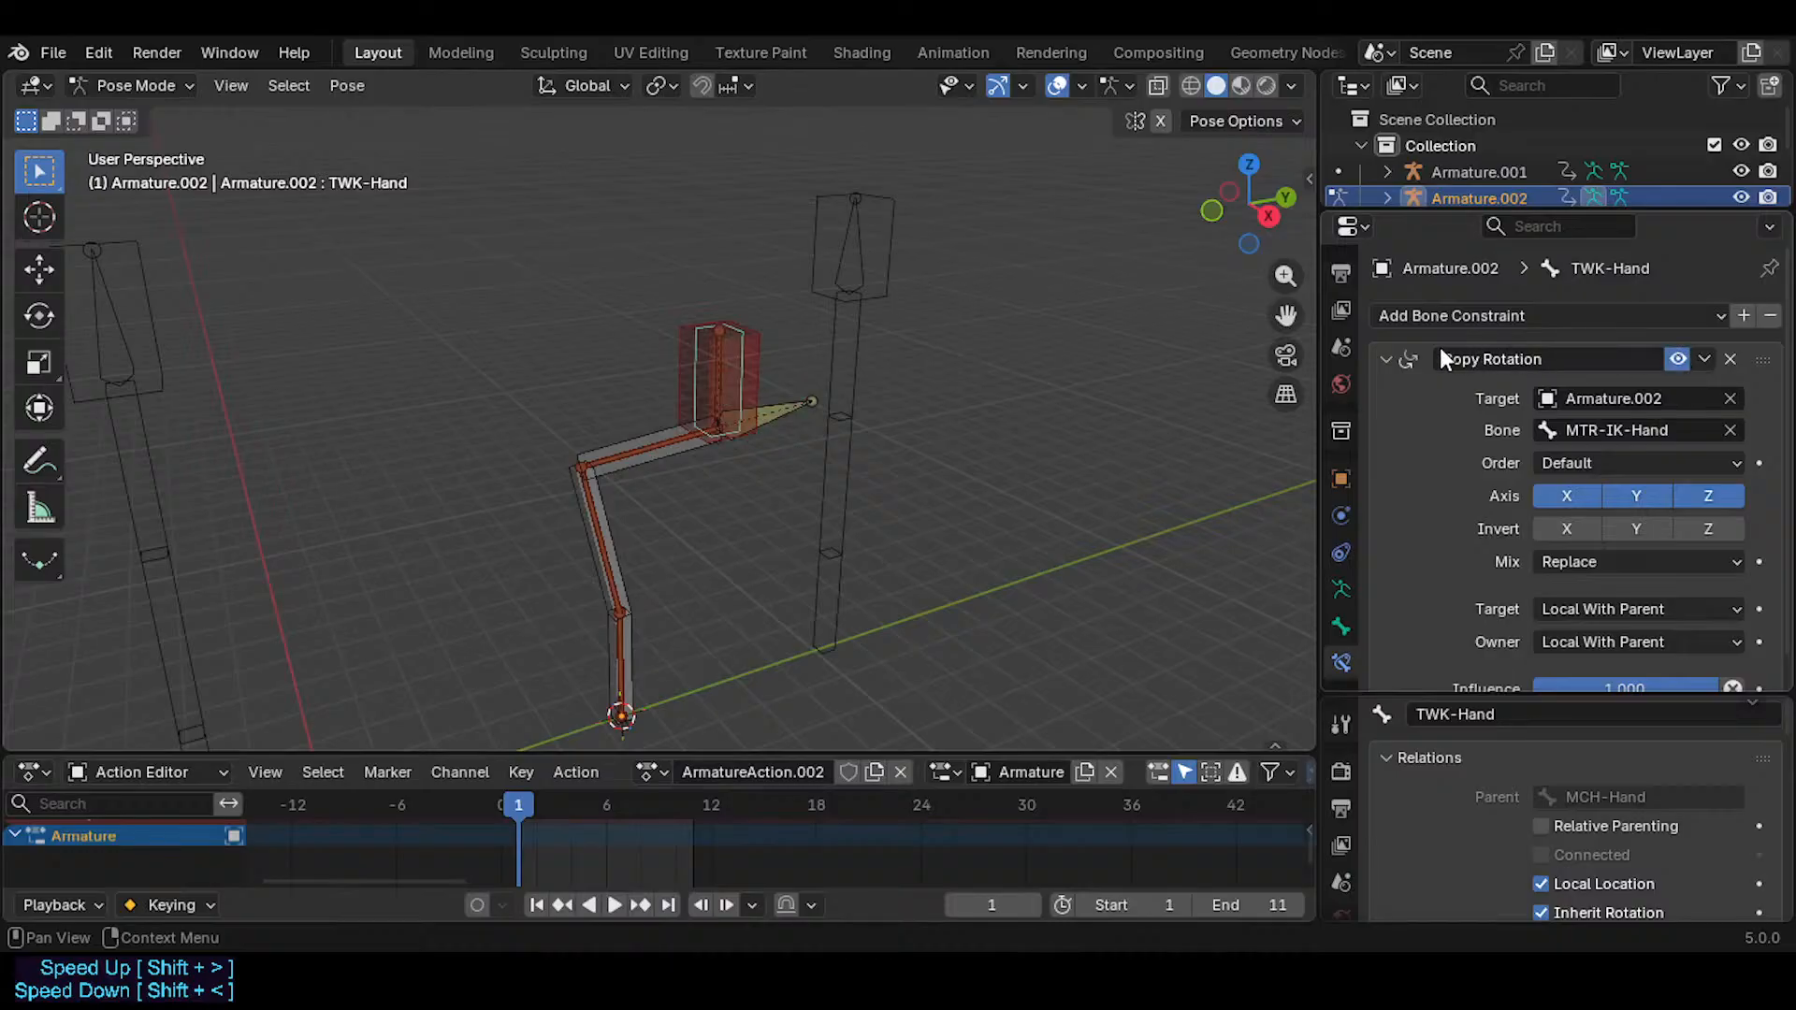
left_click(1401, 358)
- Match MTR-IK-Hand to MCH-Hand's visual rotation on the bent arm, and move it up to extend the arm
middle_click_drag(599, 280, 692, 337)
left_click(784, 419)
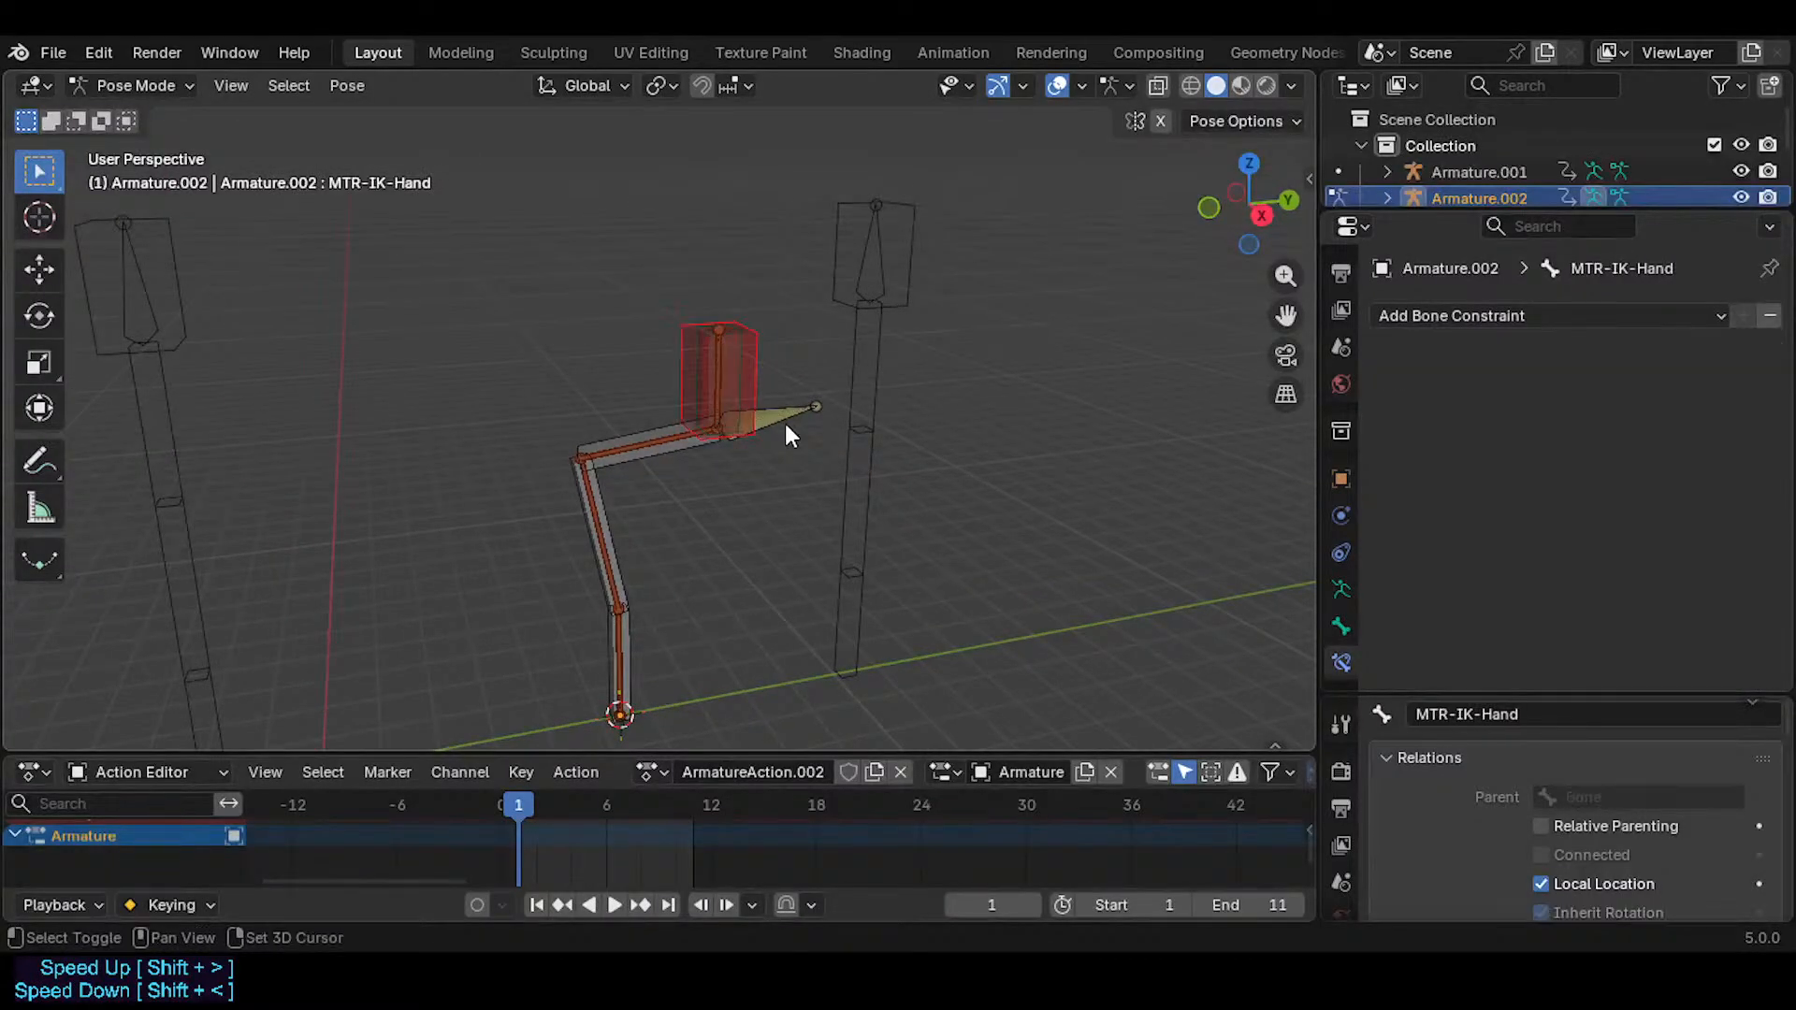
middle_click_drag(788, 423, 709, 384)
left_click(709, 384)
key("g")
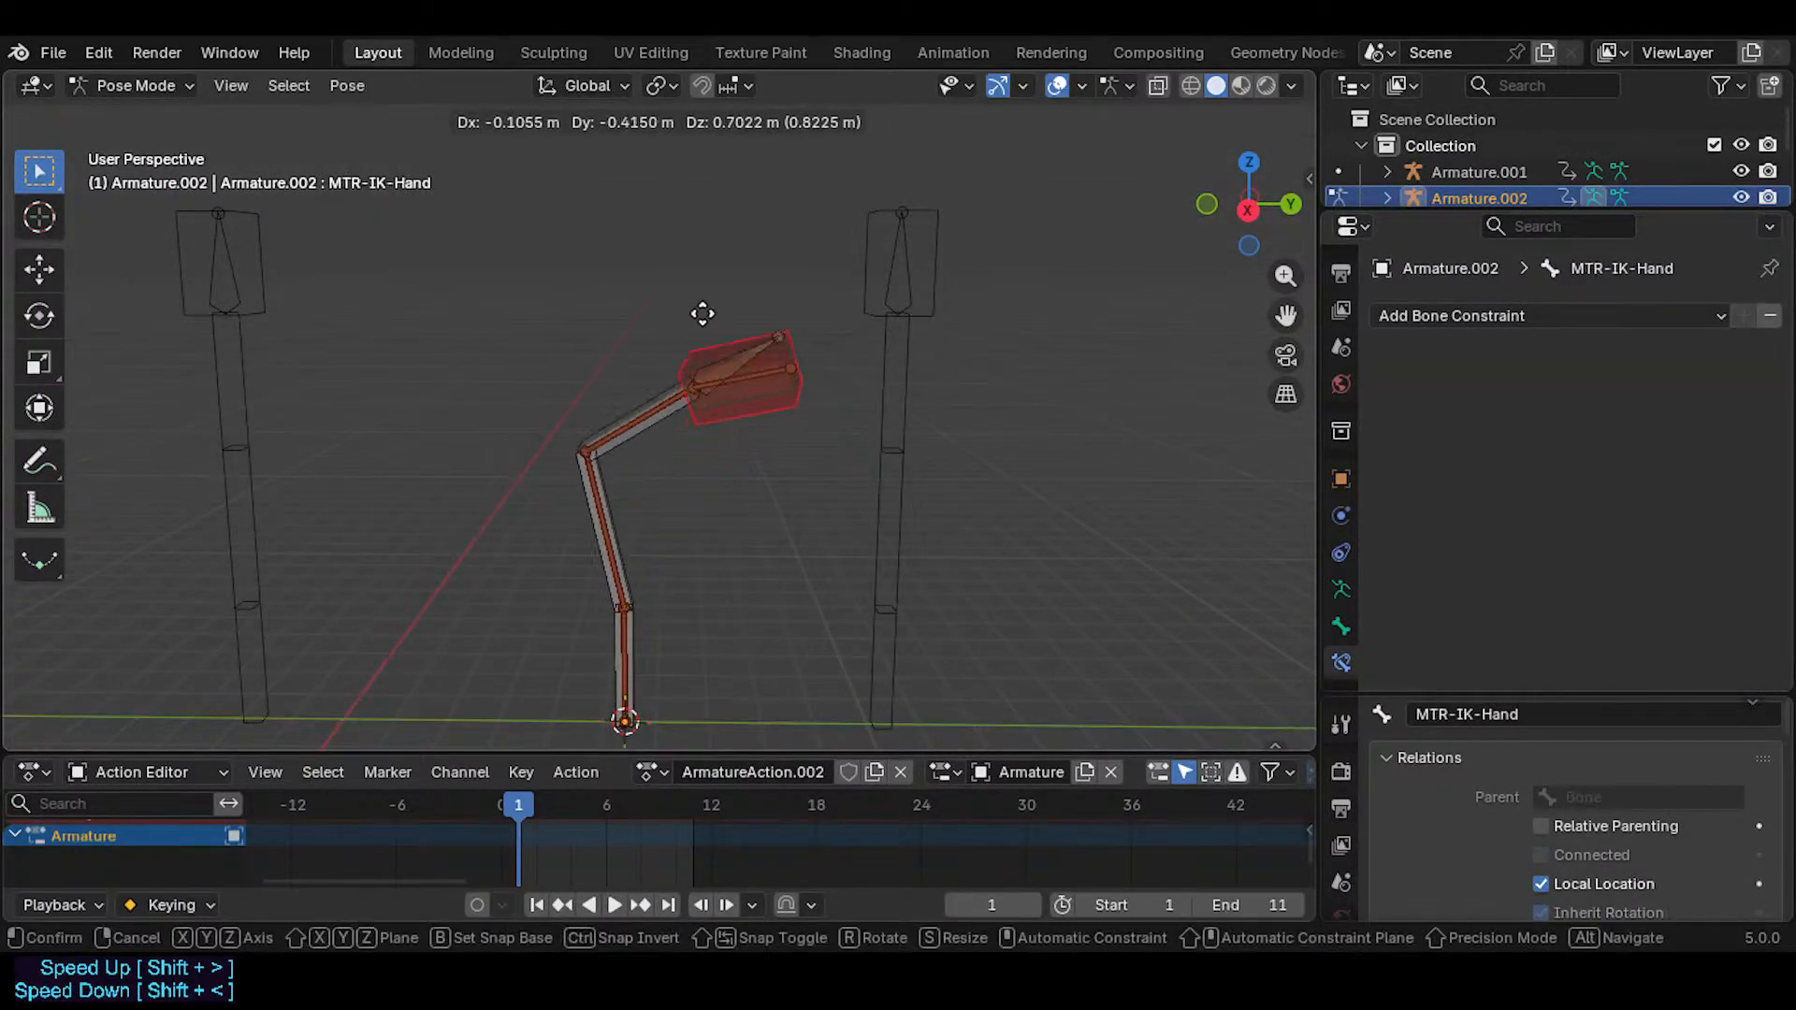
left_click(671, 278)
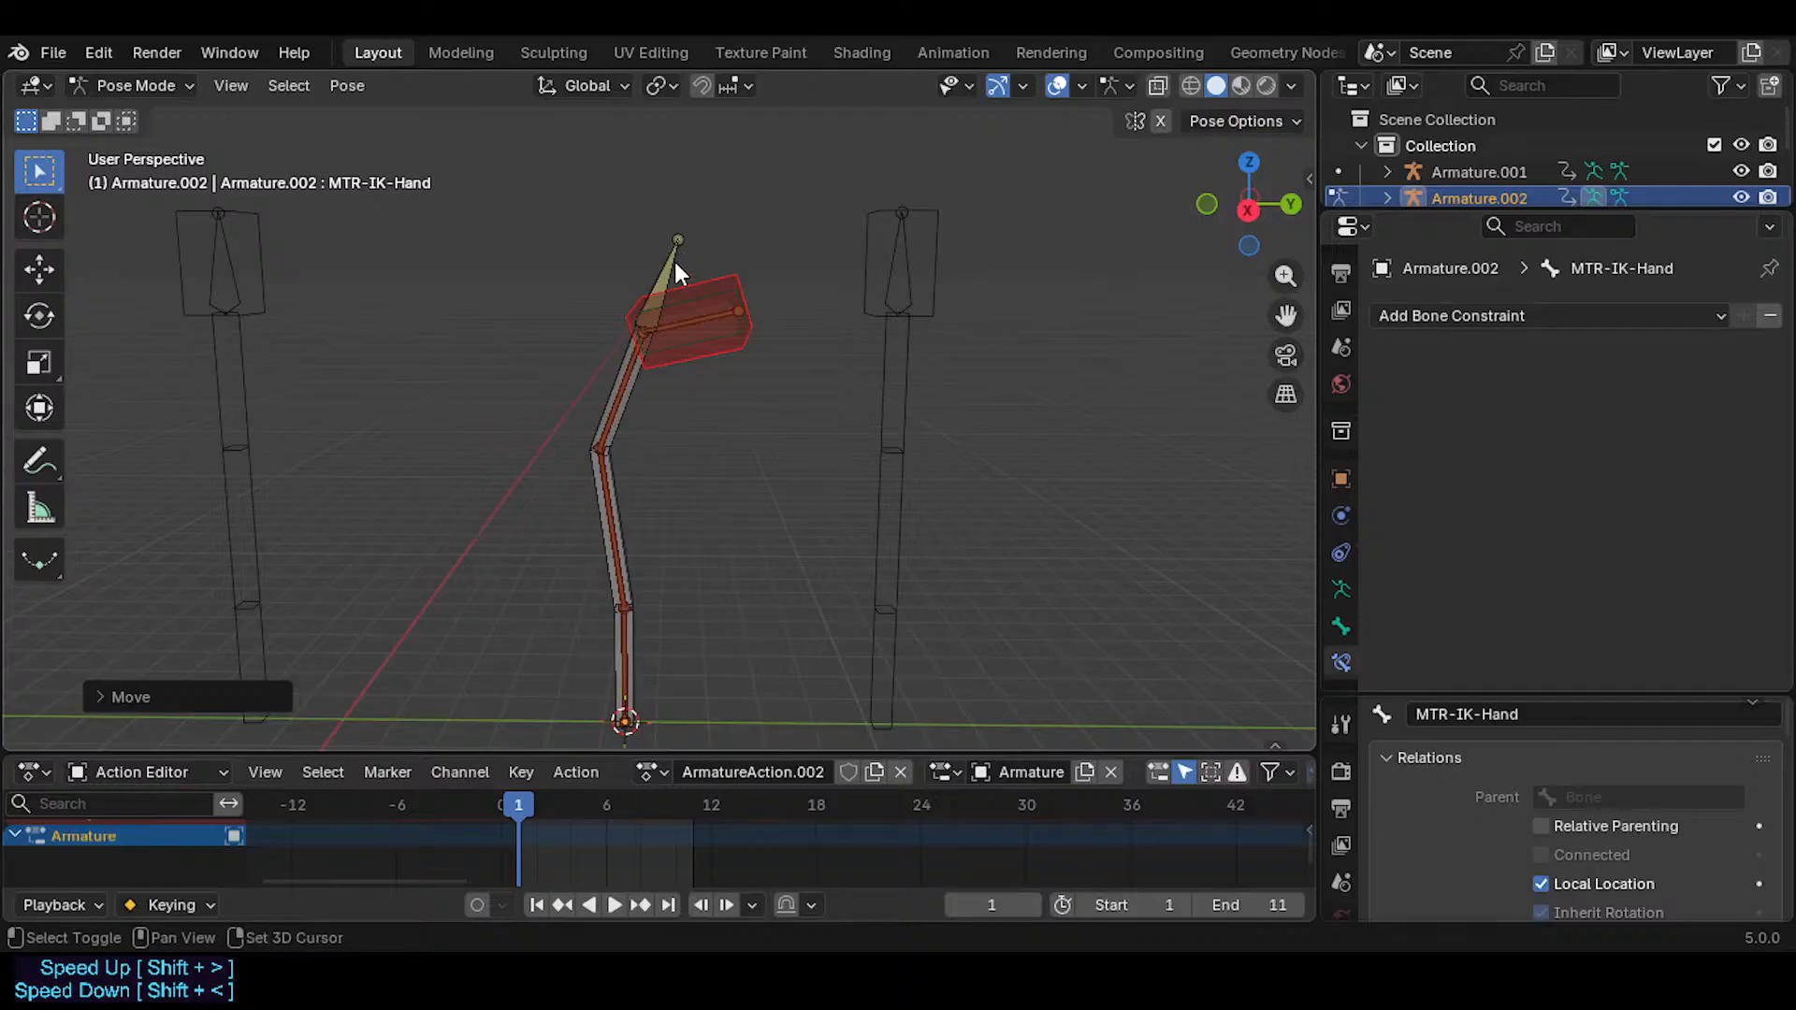
- Match MTR-IK-Hand to MCH-Hand's visual rotation on the extended arm, and move it down to bend the elbow
left_click(675, 262)
left_click(678, 266)
left_click(676, 267)
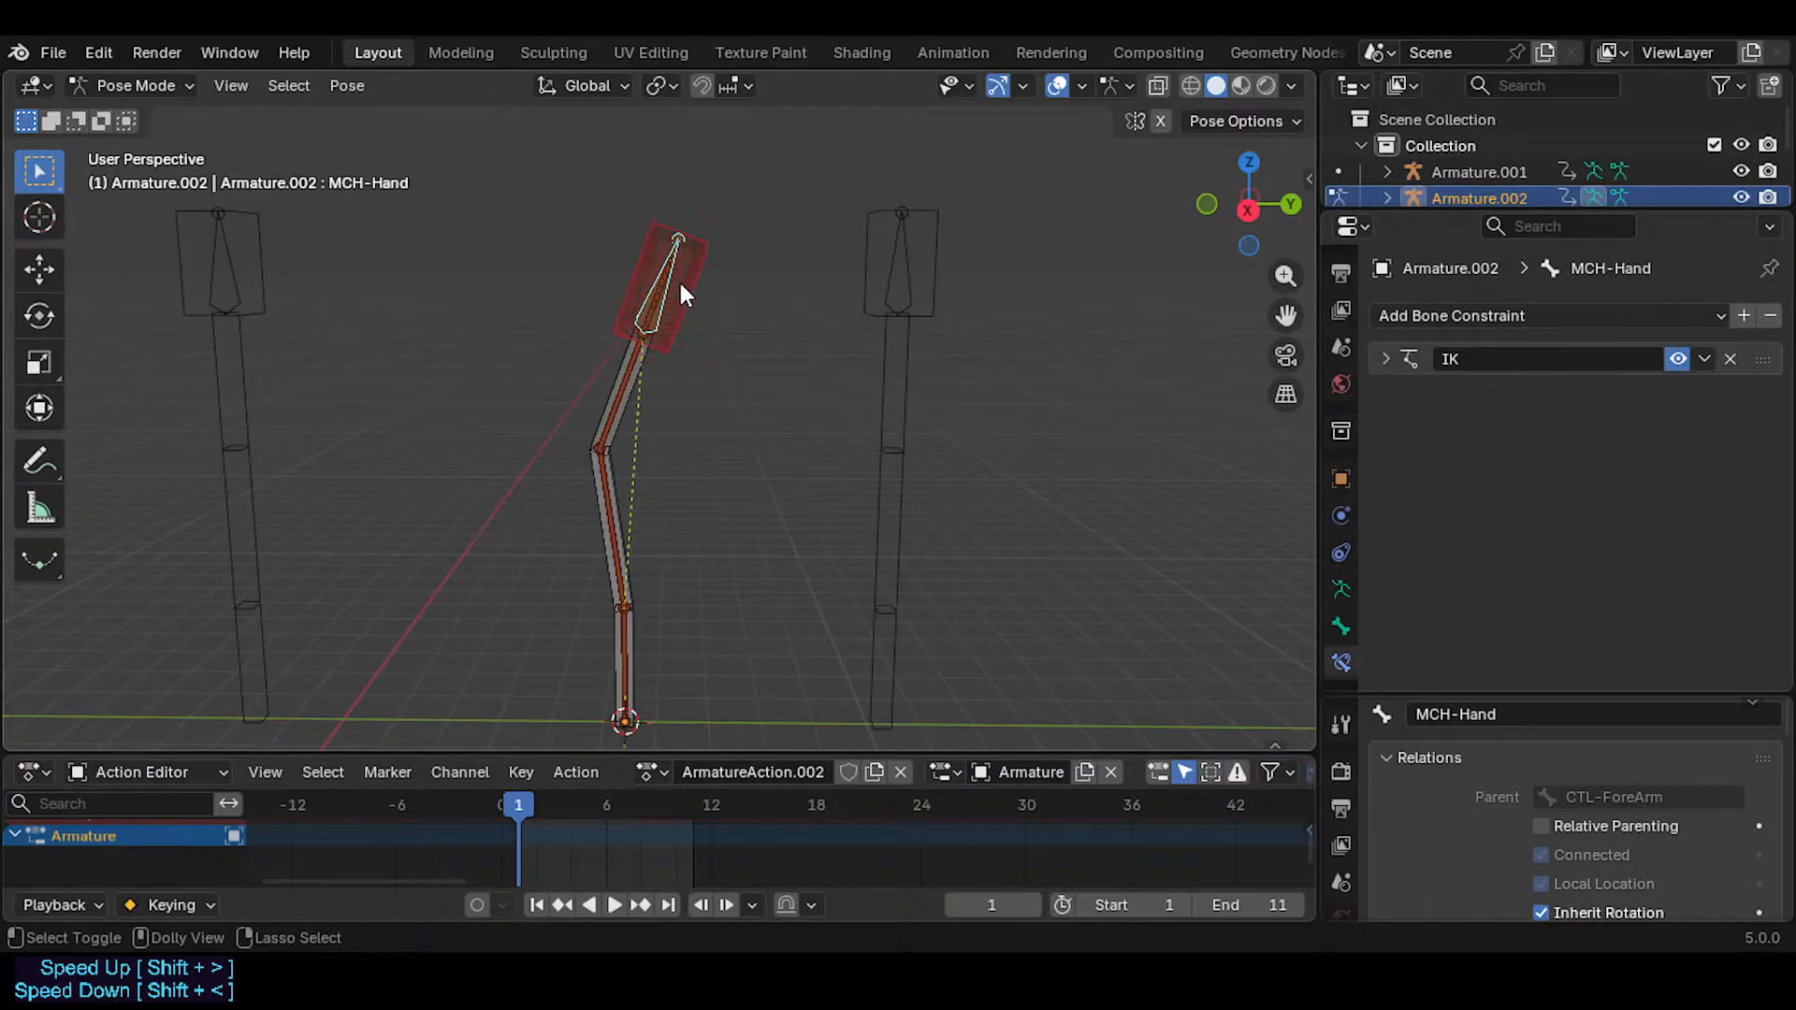
left_click(687, 279)
key("g")
left_click(720, 334)
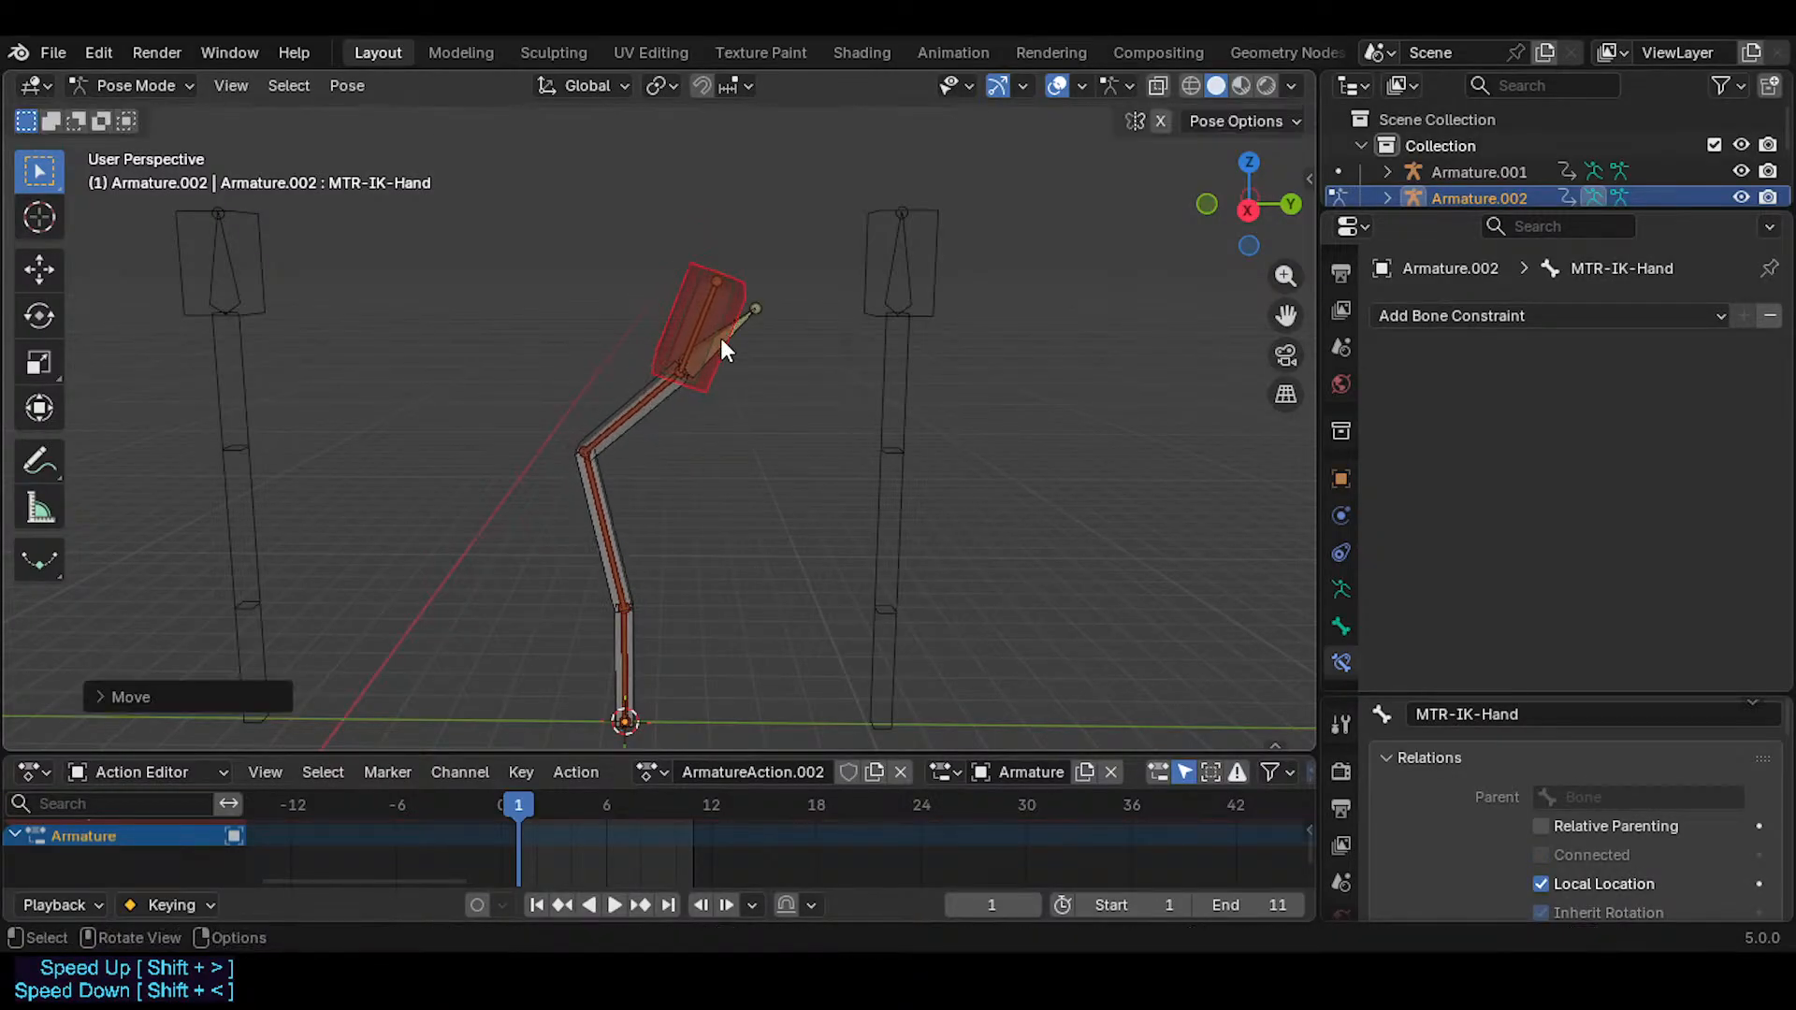
- Move MTR-IK-Hand to several positions around the bent arm to compare its rotation with MCH-Hand's
key("g")
left_click(730, 351)
key("g")
left_click(779, 389)
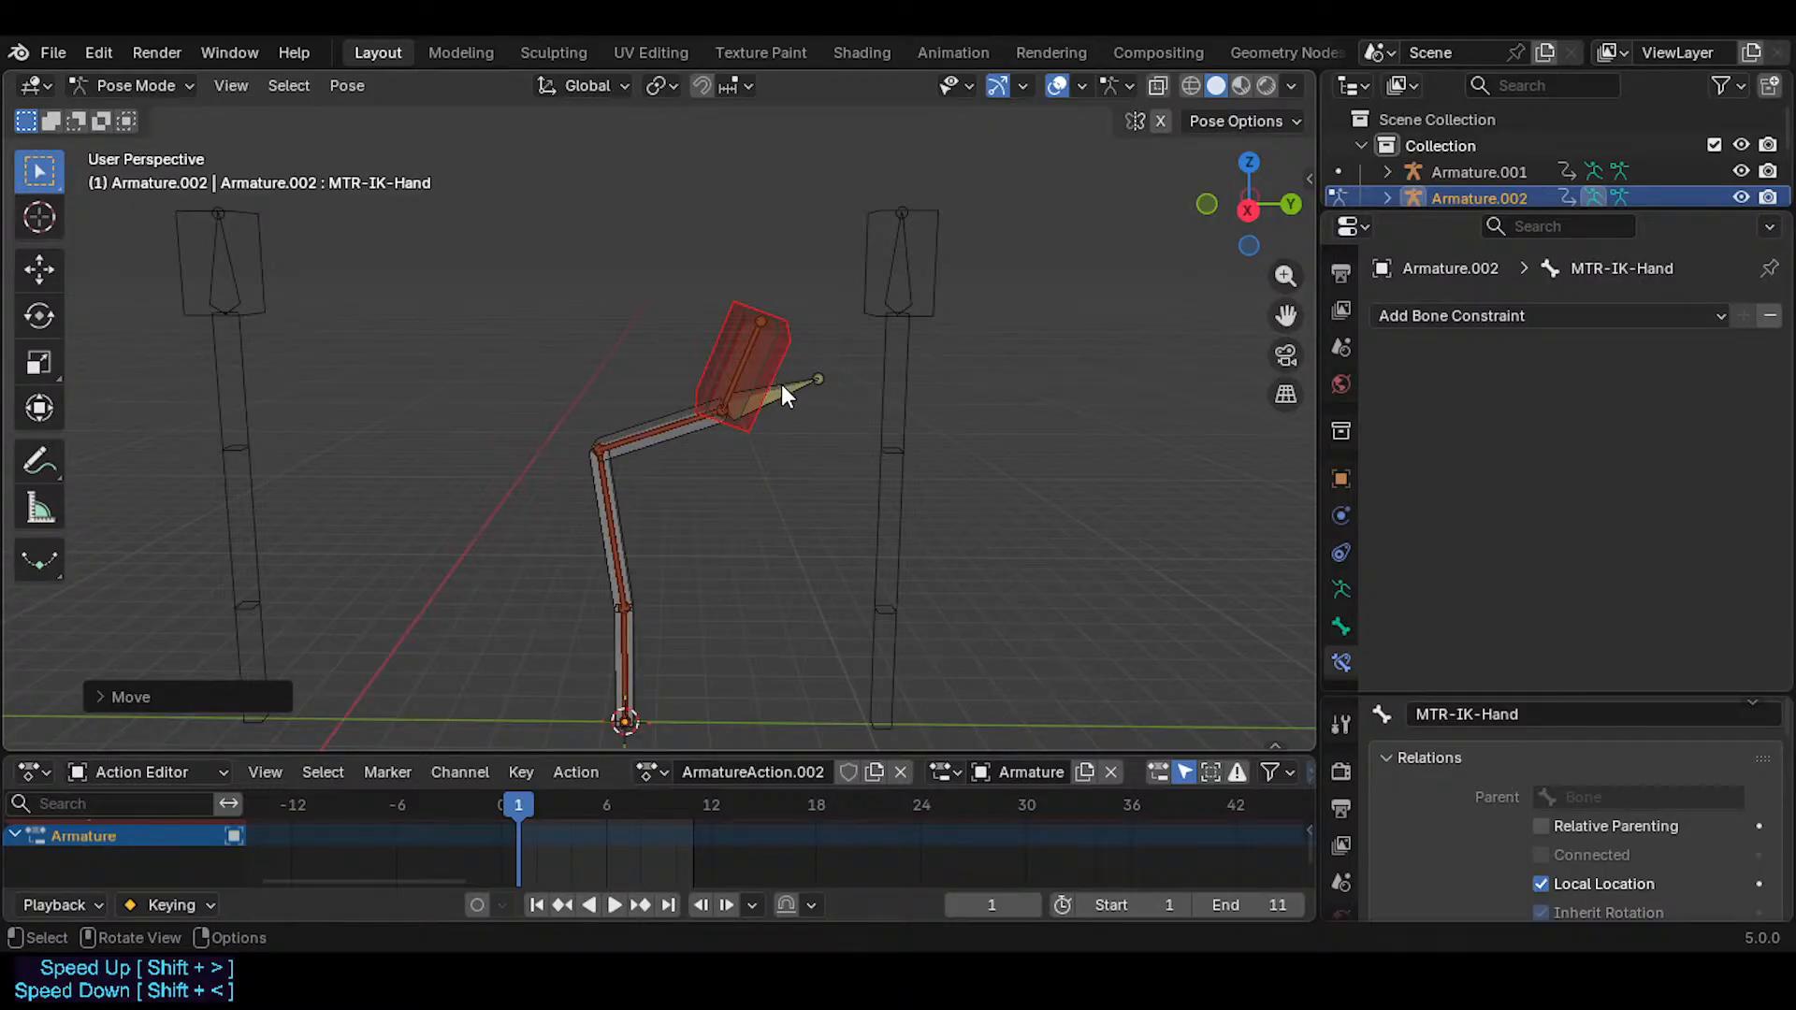
left_click(776, 349)
left_click(769, 353)
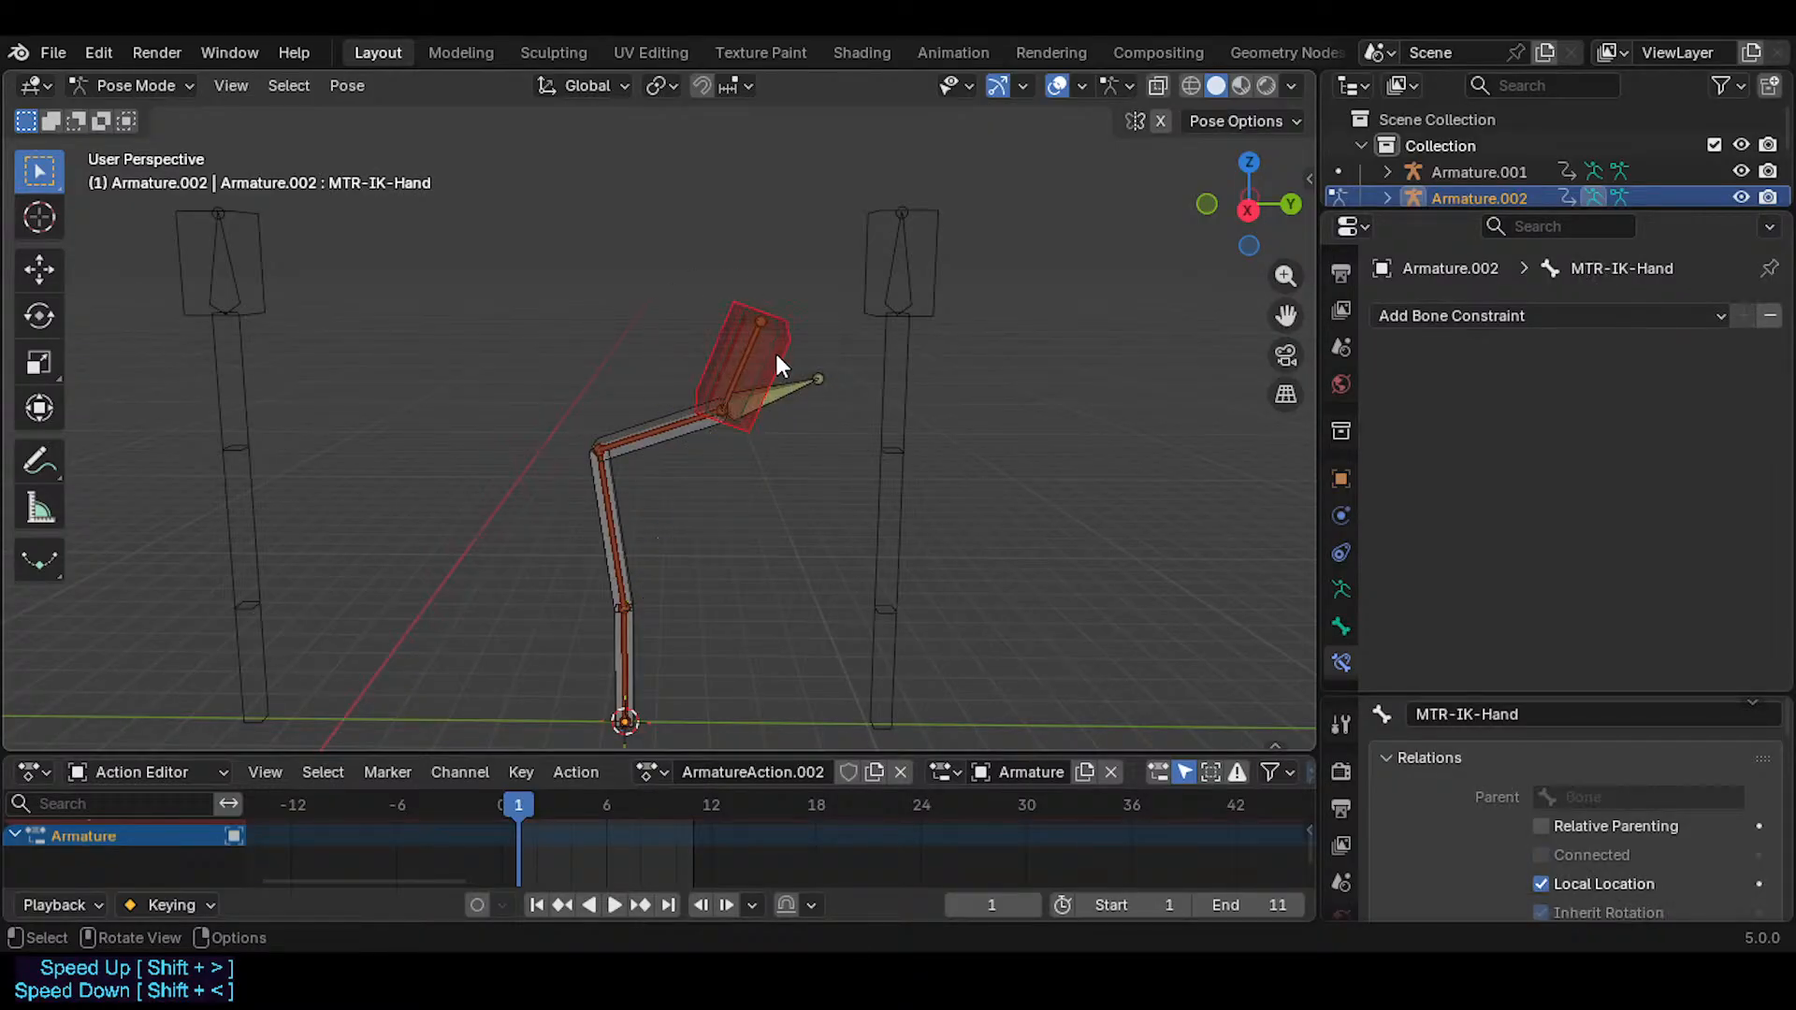
key("g")
left_click(716, 320)
key("g")
left_click(732, 356)
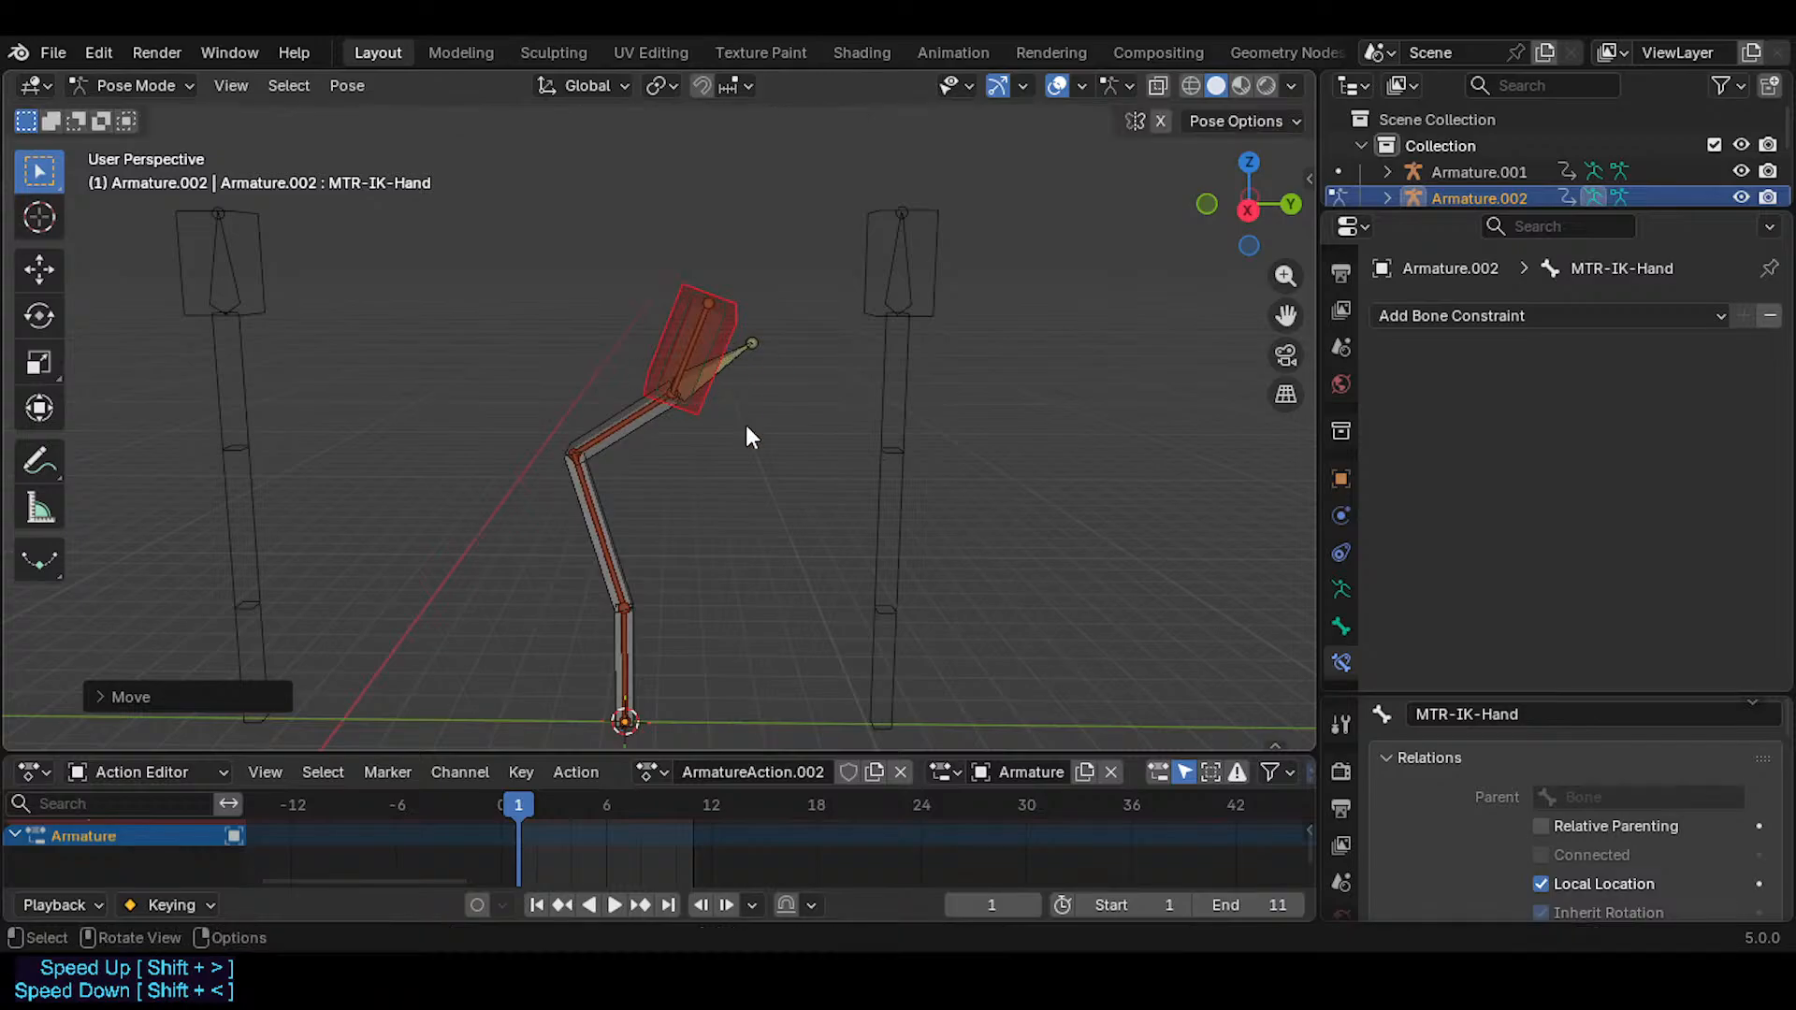
- Examine how MCH-Hand sits against the hand controller, and inspect the settings of its IK constraint
middle_click_drag(668, 397, 663, 422, "shift")
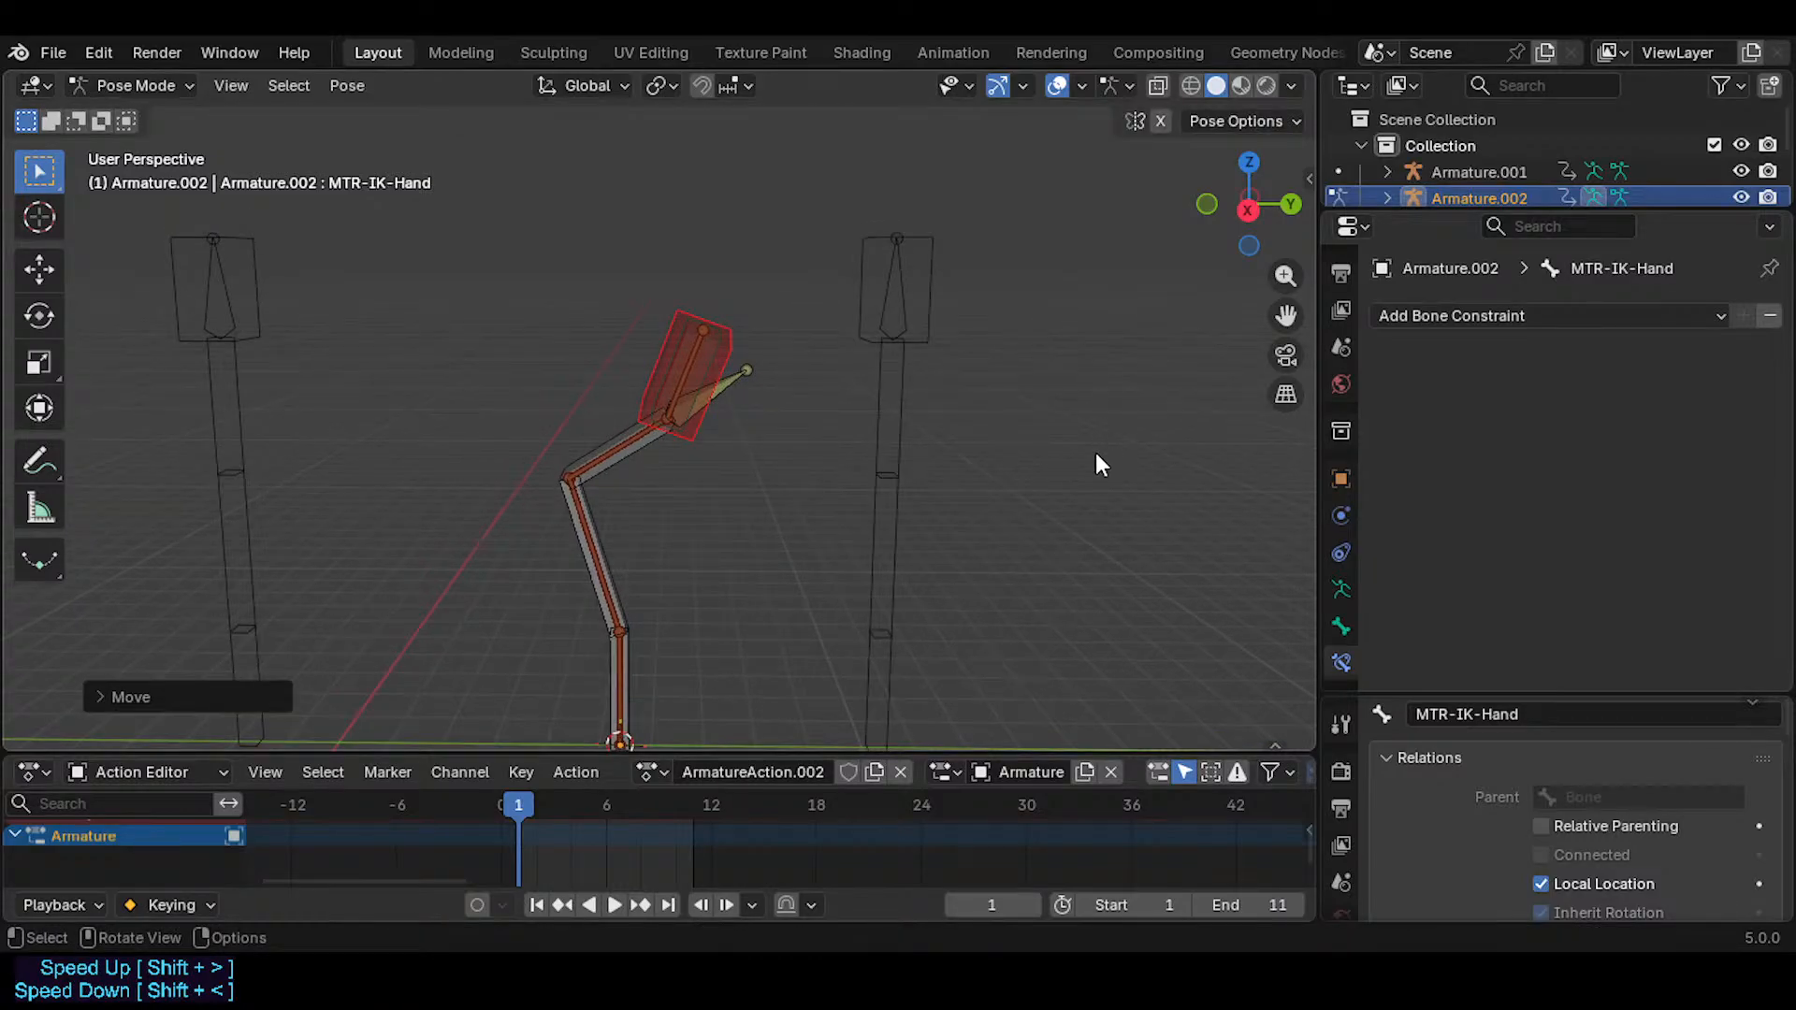
scroll(1096, 453, "down", 4)
scroll(694, 363, "up", 3)
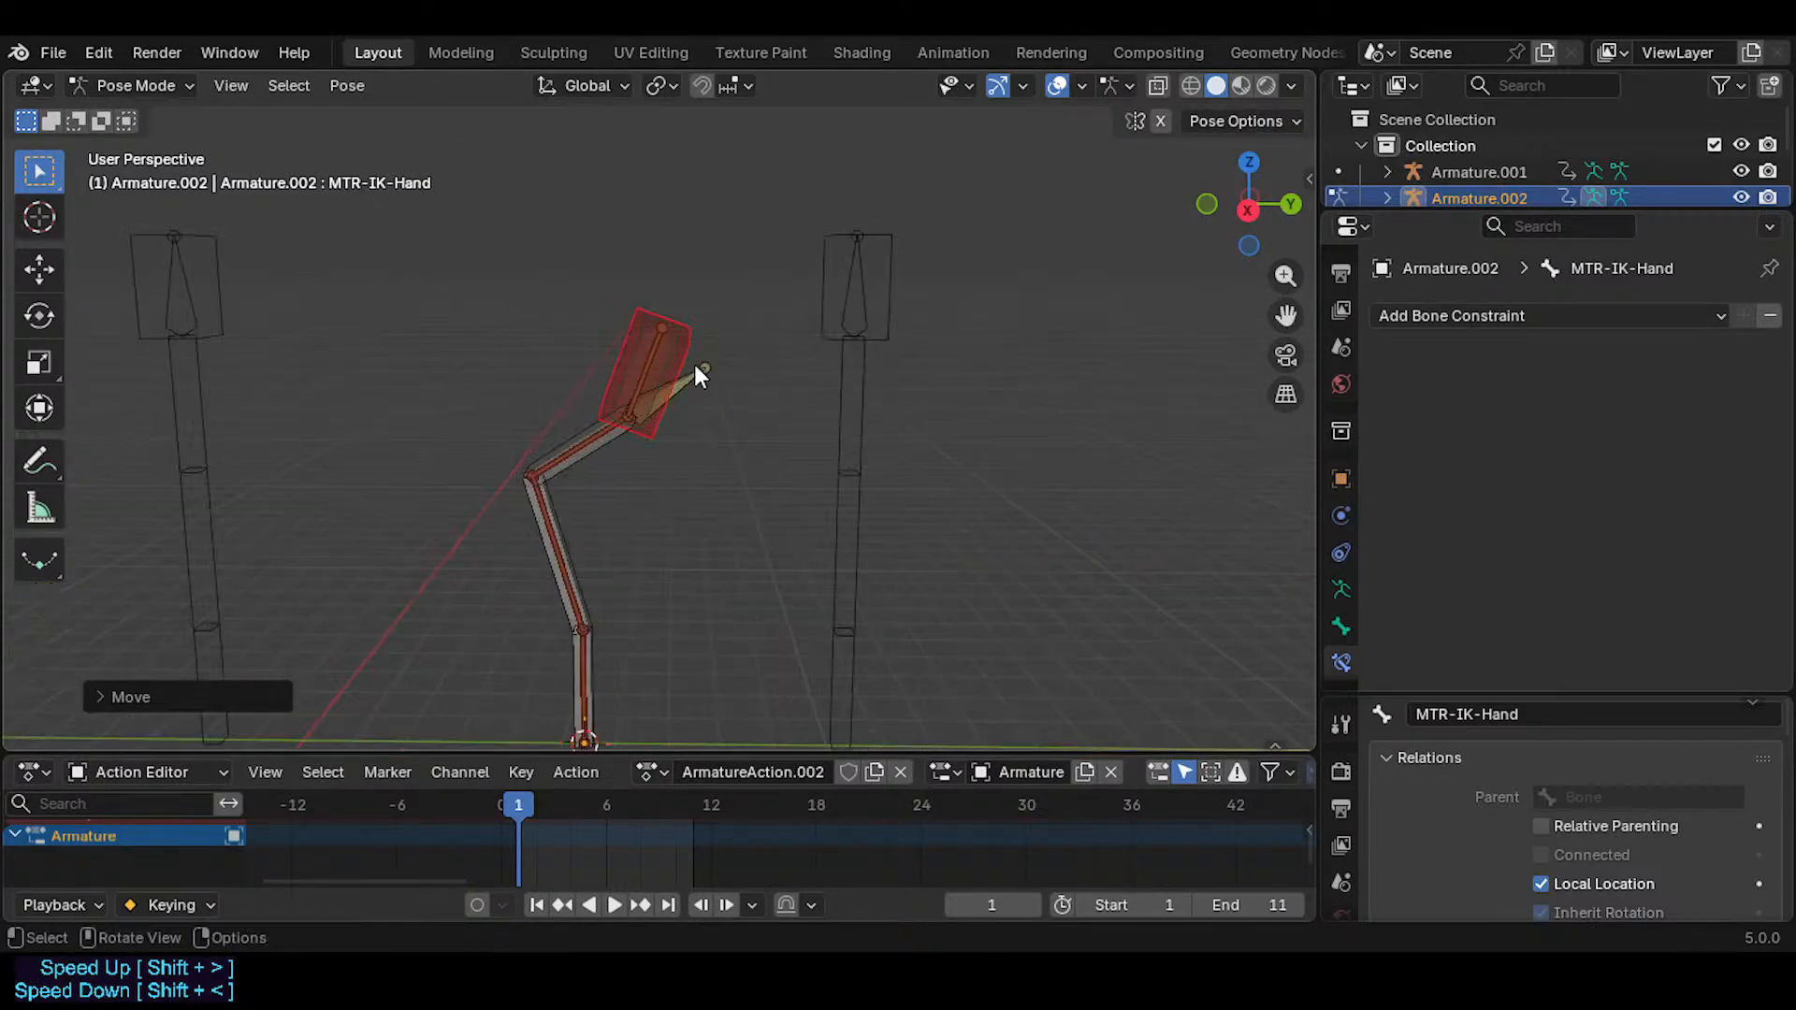
left_click(675, 353)
scroll(675, 355, "up", 3)
left_click(758, 385)
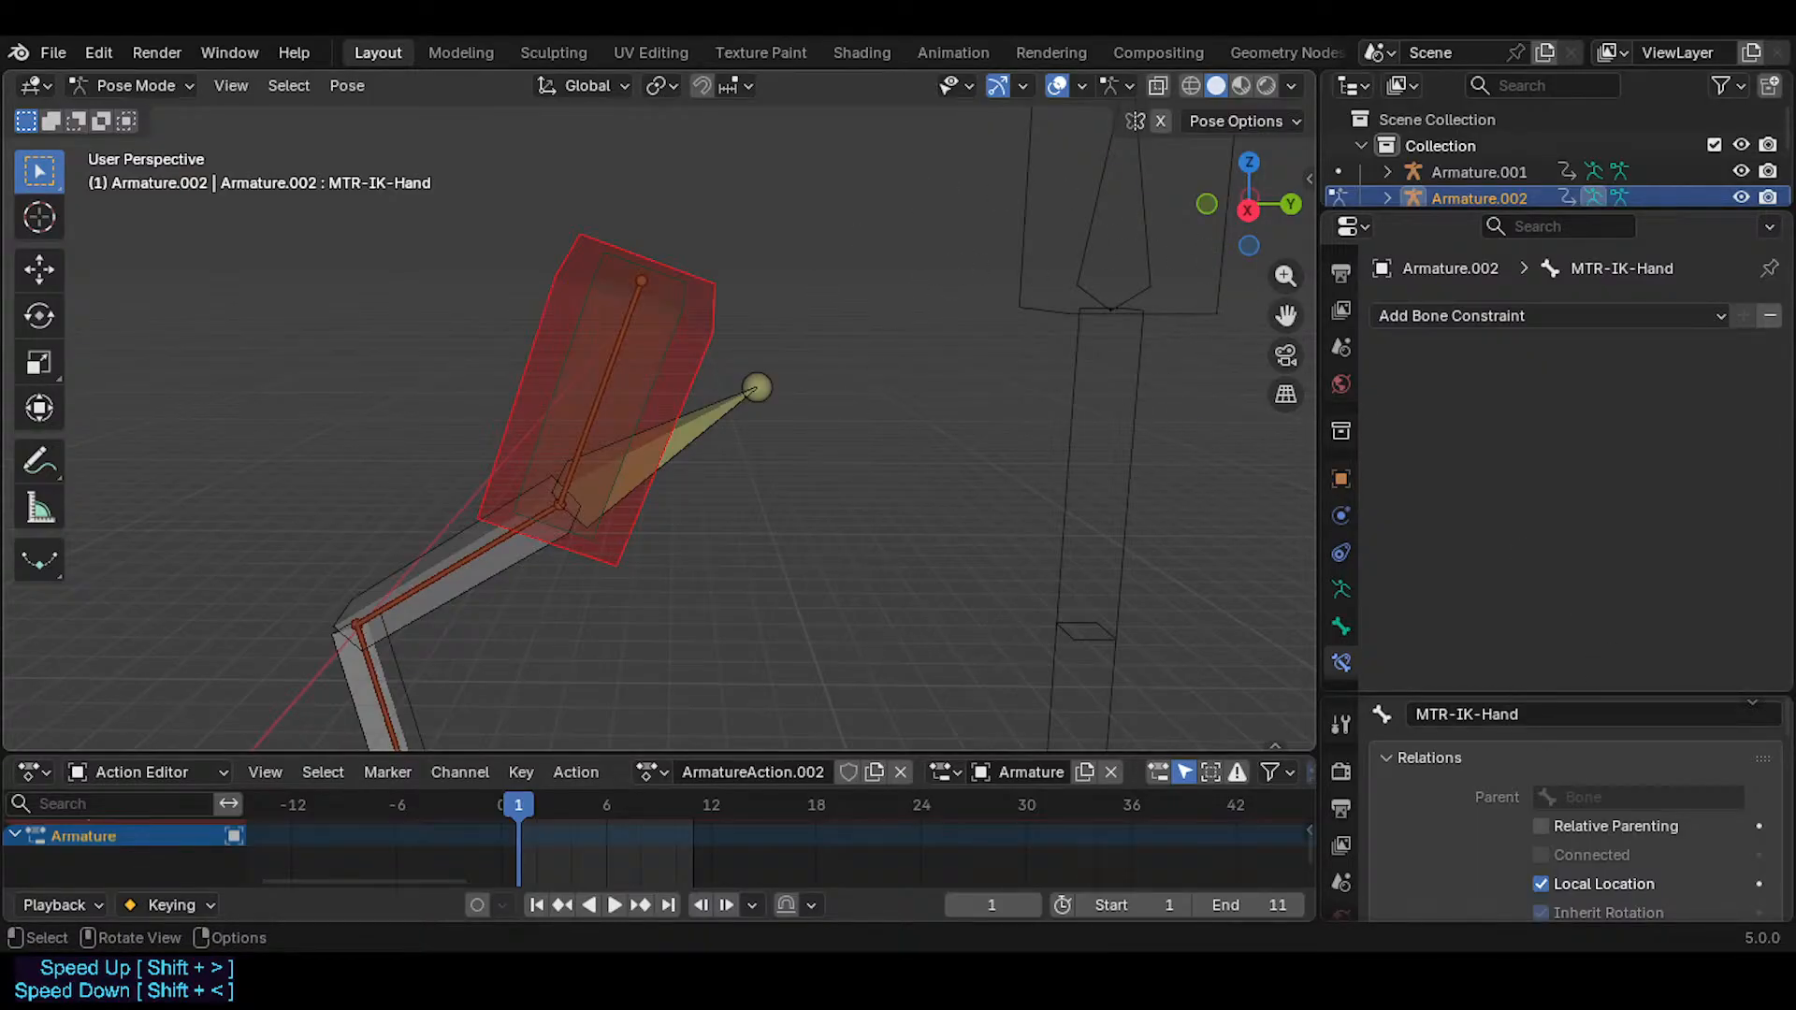
middle_click_drag(575, 496, 522, 405, "shift")
left_click(597, 378)
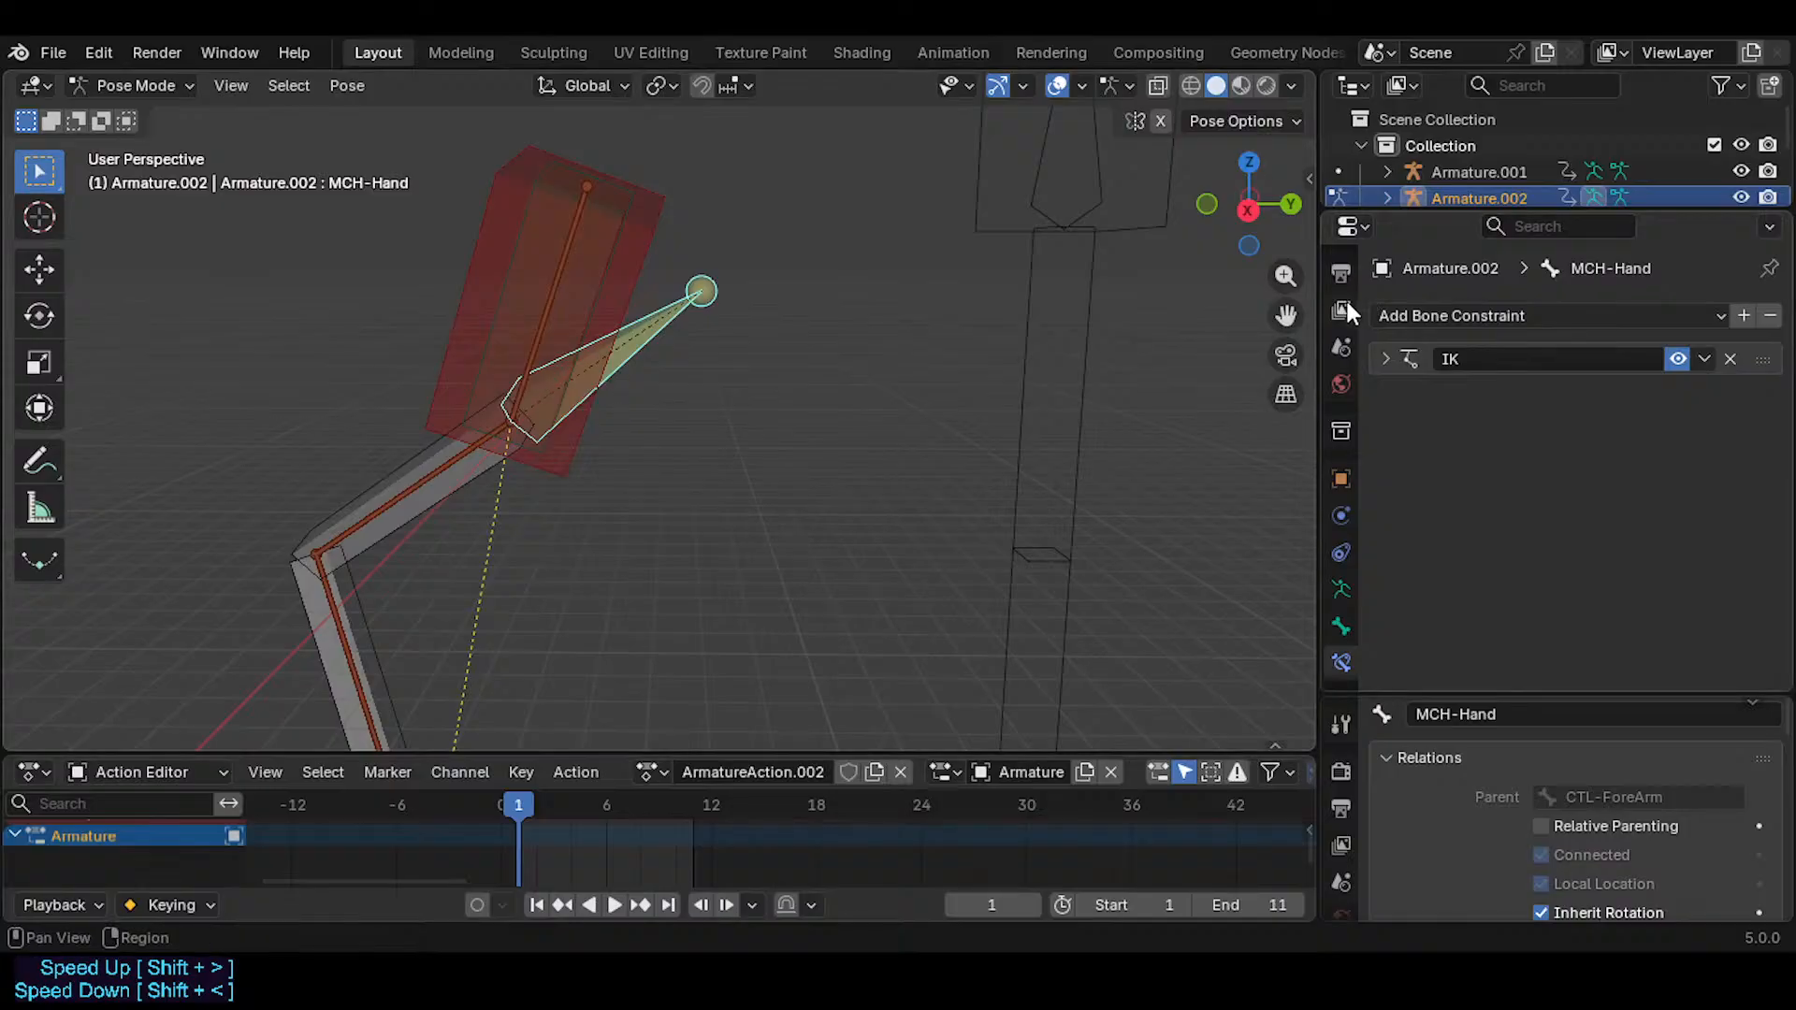
left_click(1385, 359)
scroll(1684, 664, "down", 1)
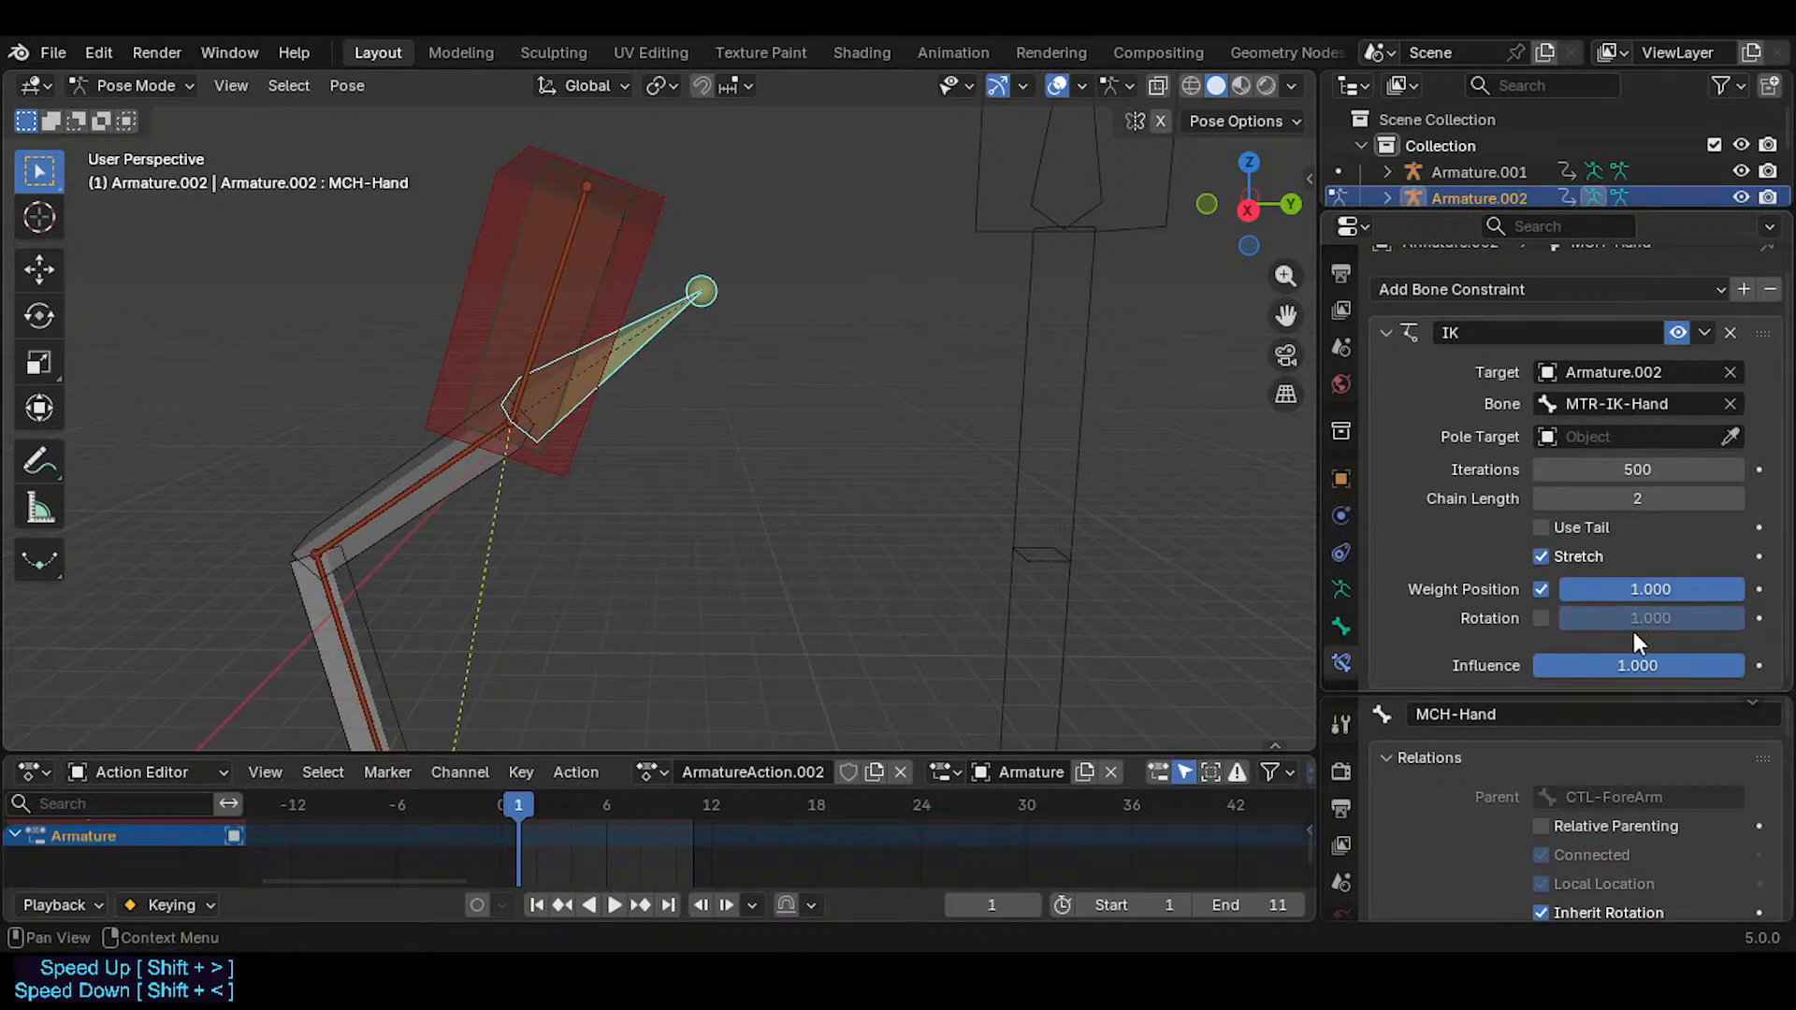
middle_click_drag(817, 284, 802, 280, "shift")
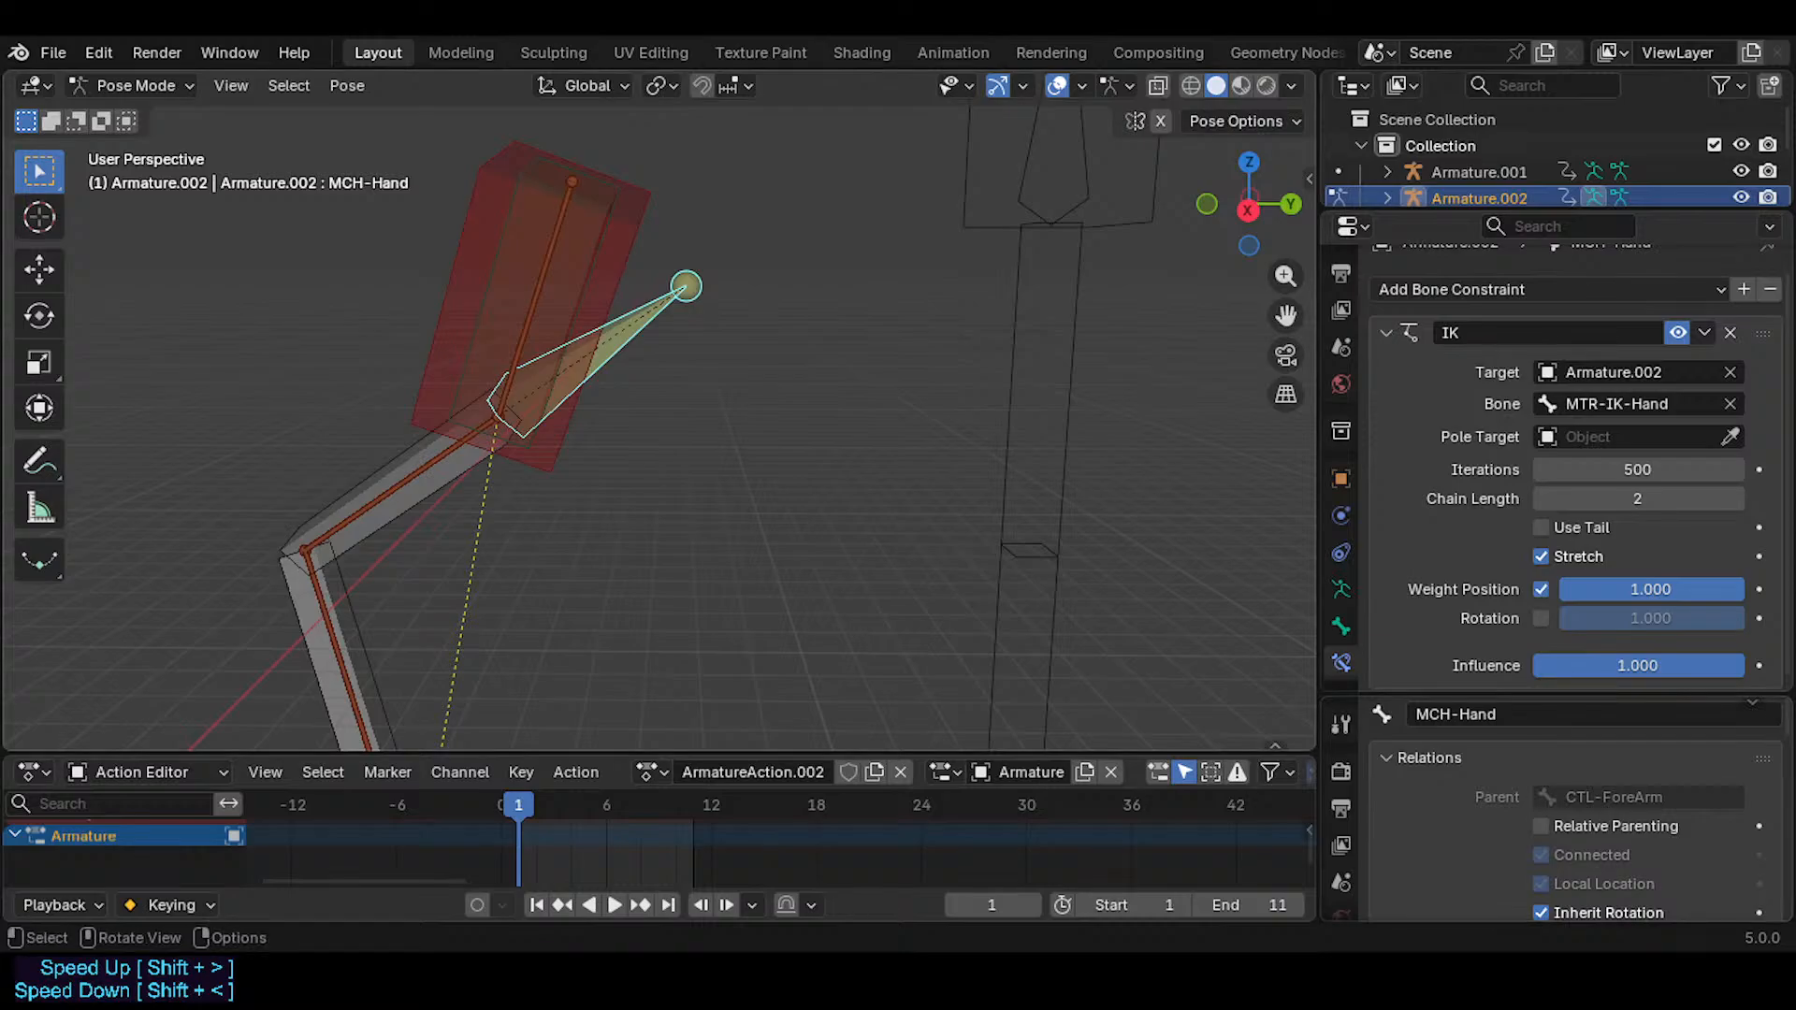
- Try scaling MTR-IK-Hand up and down to test whether TWK-Hand follows its size
left_click(659, 312)
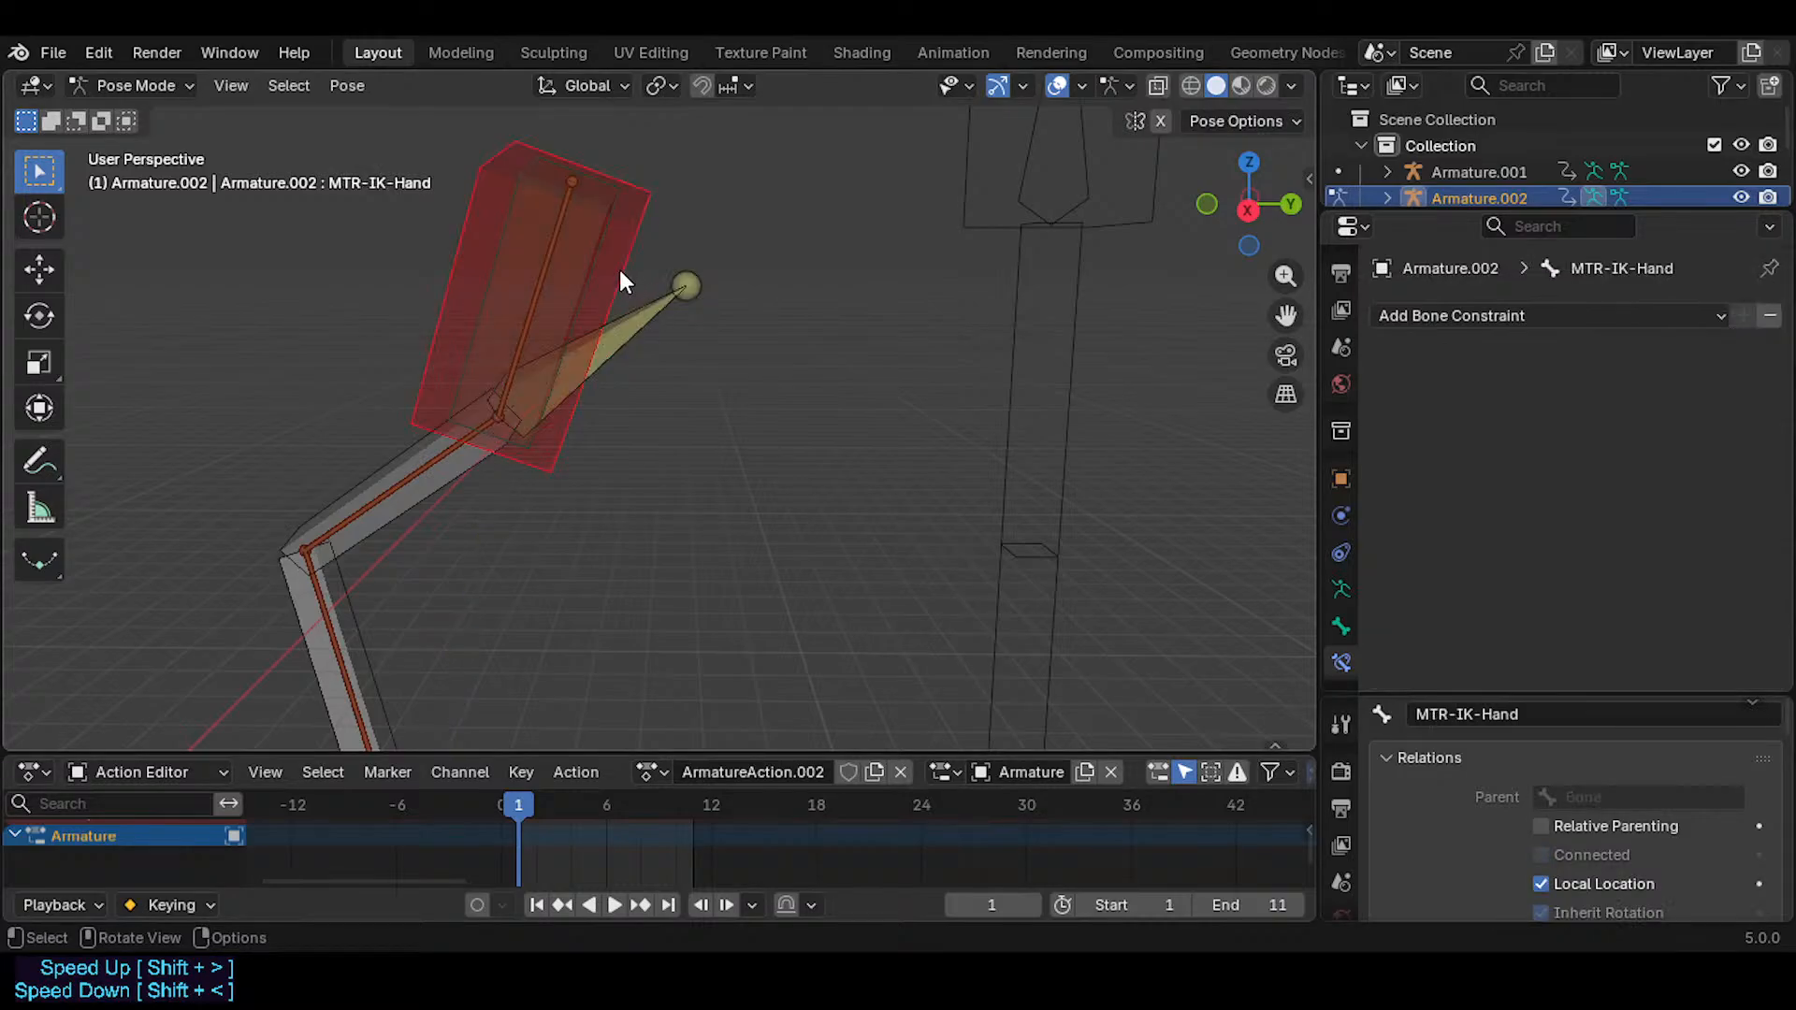
key("s")
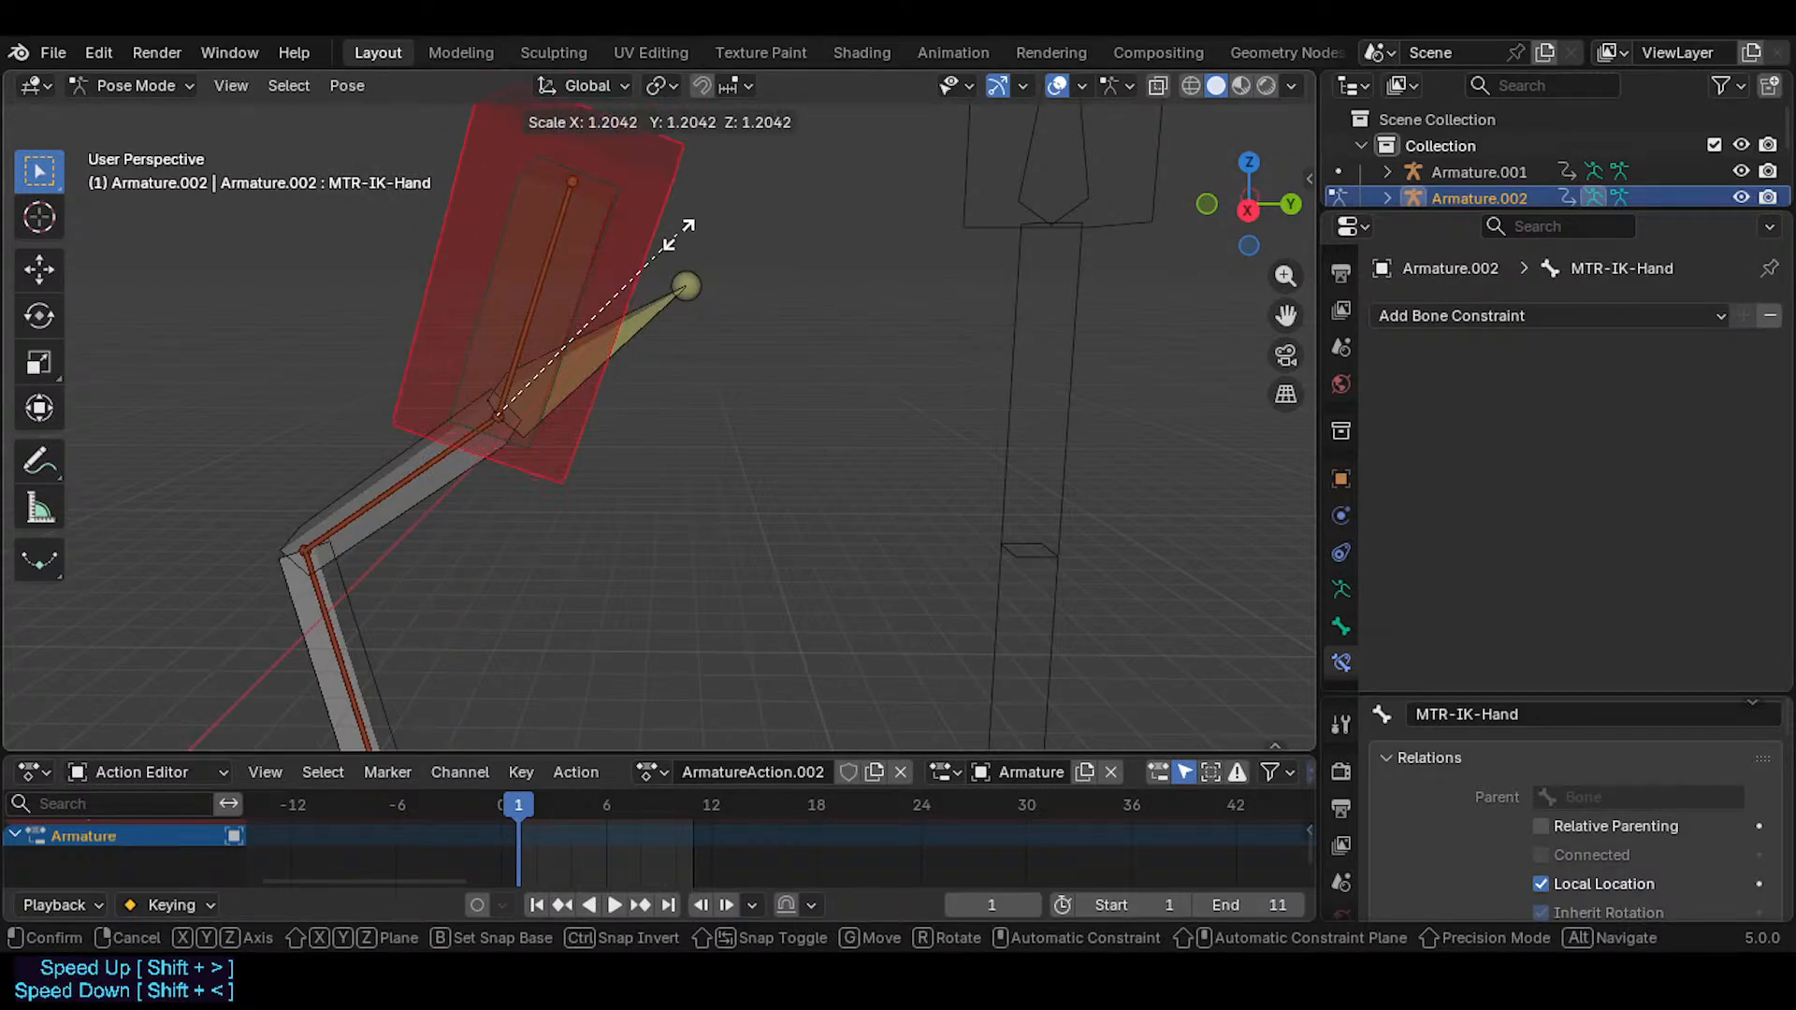
left_click(594, 281)
key("s")
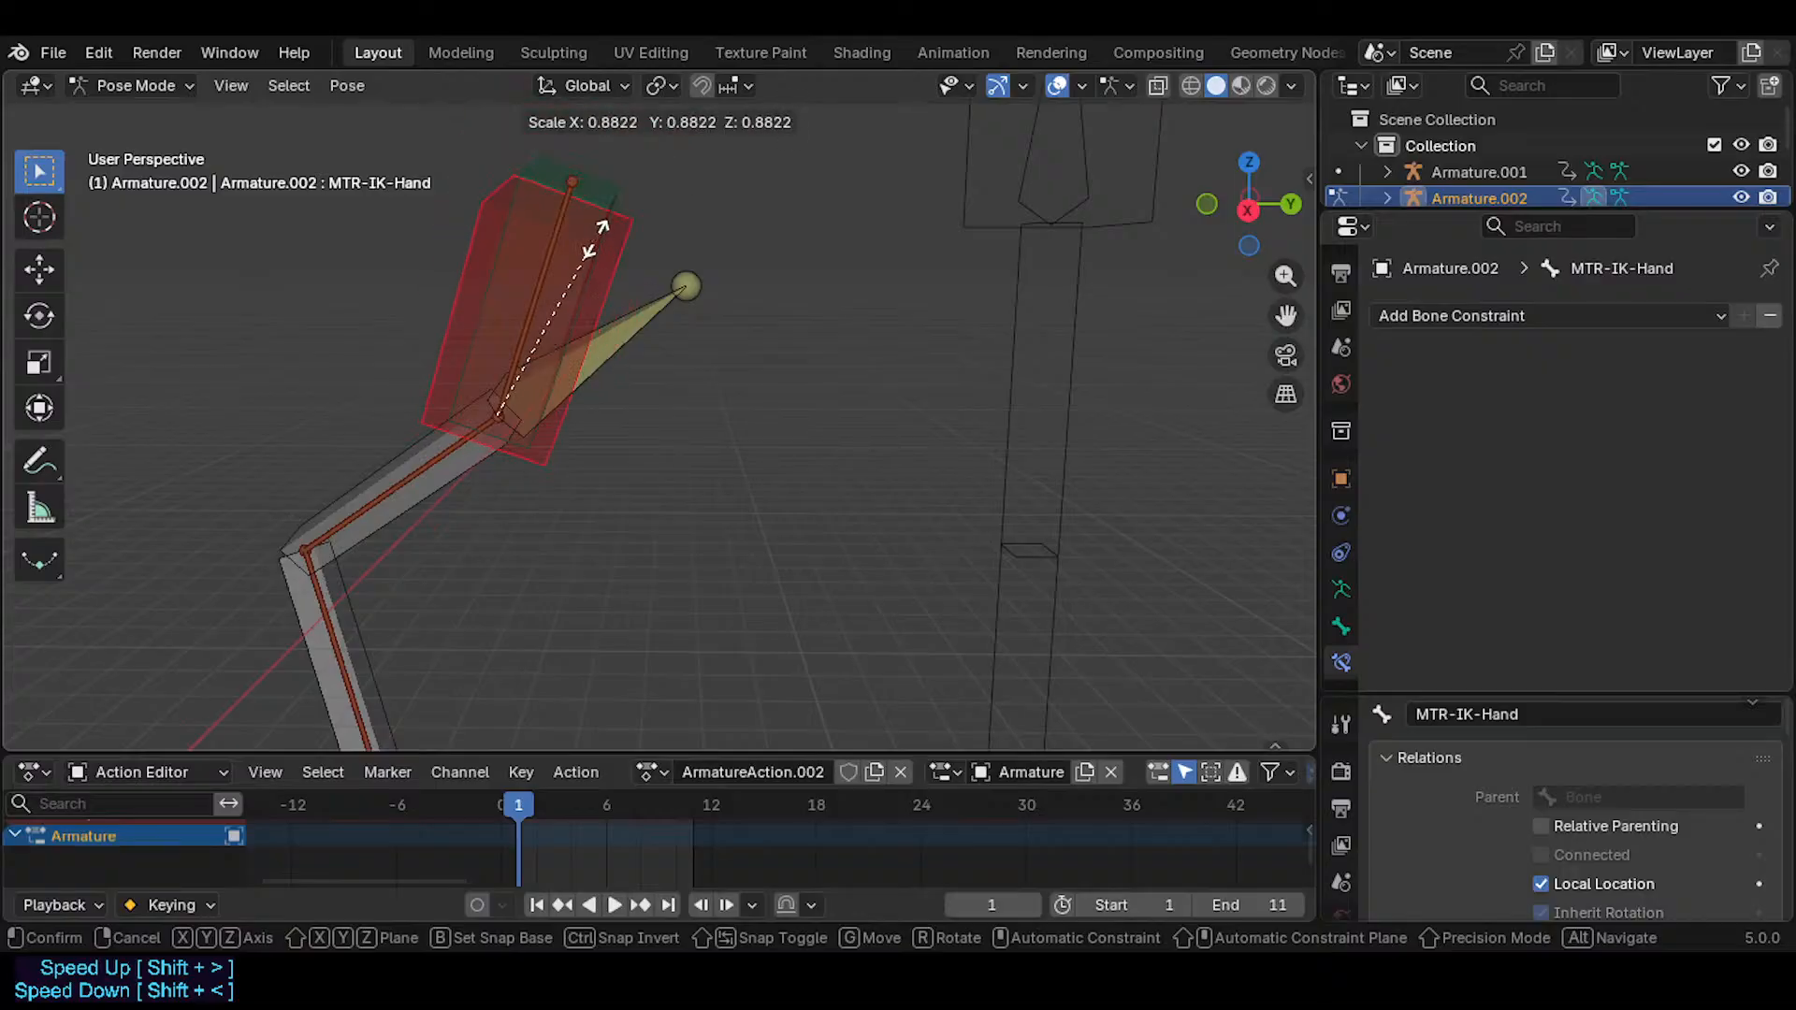
right_click(609, 199)
key("s")
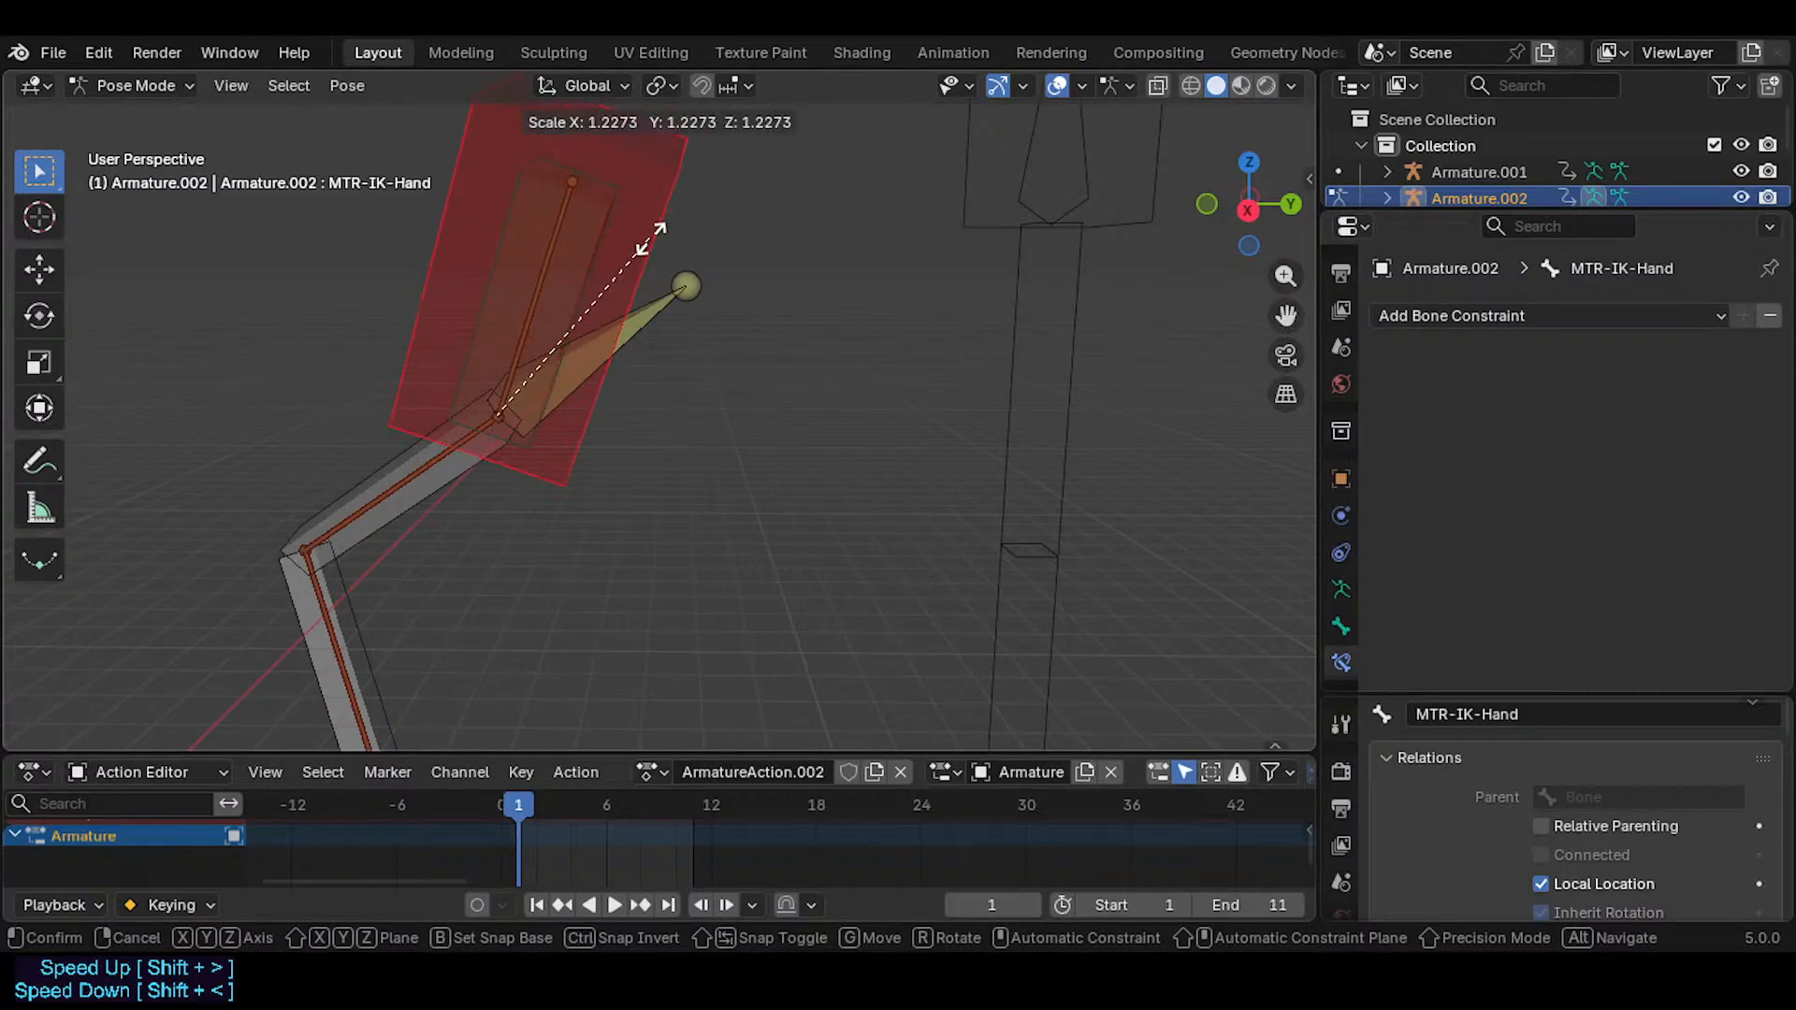
right_click(609, 249)
- Check MTR-IK-Hand's scale values, and try enlarging the controller to test TWK-Hand's response
key("n")
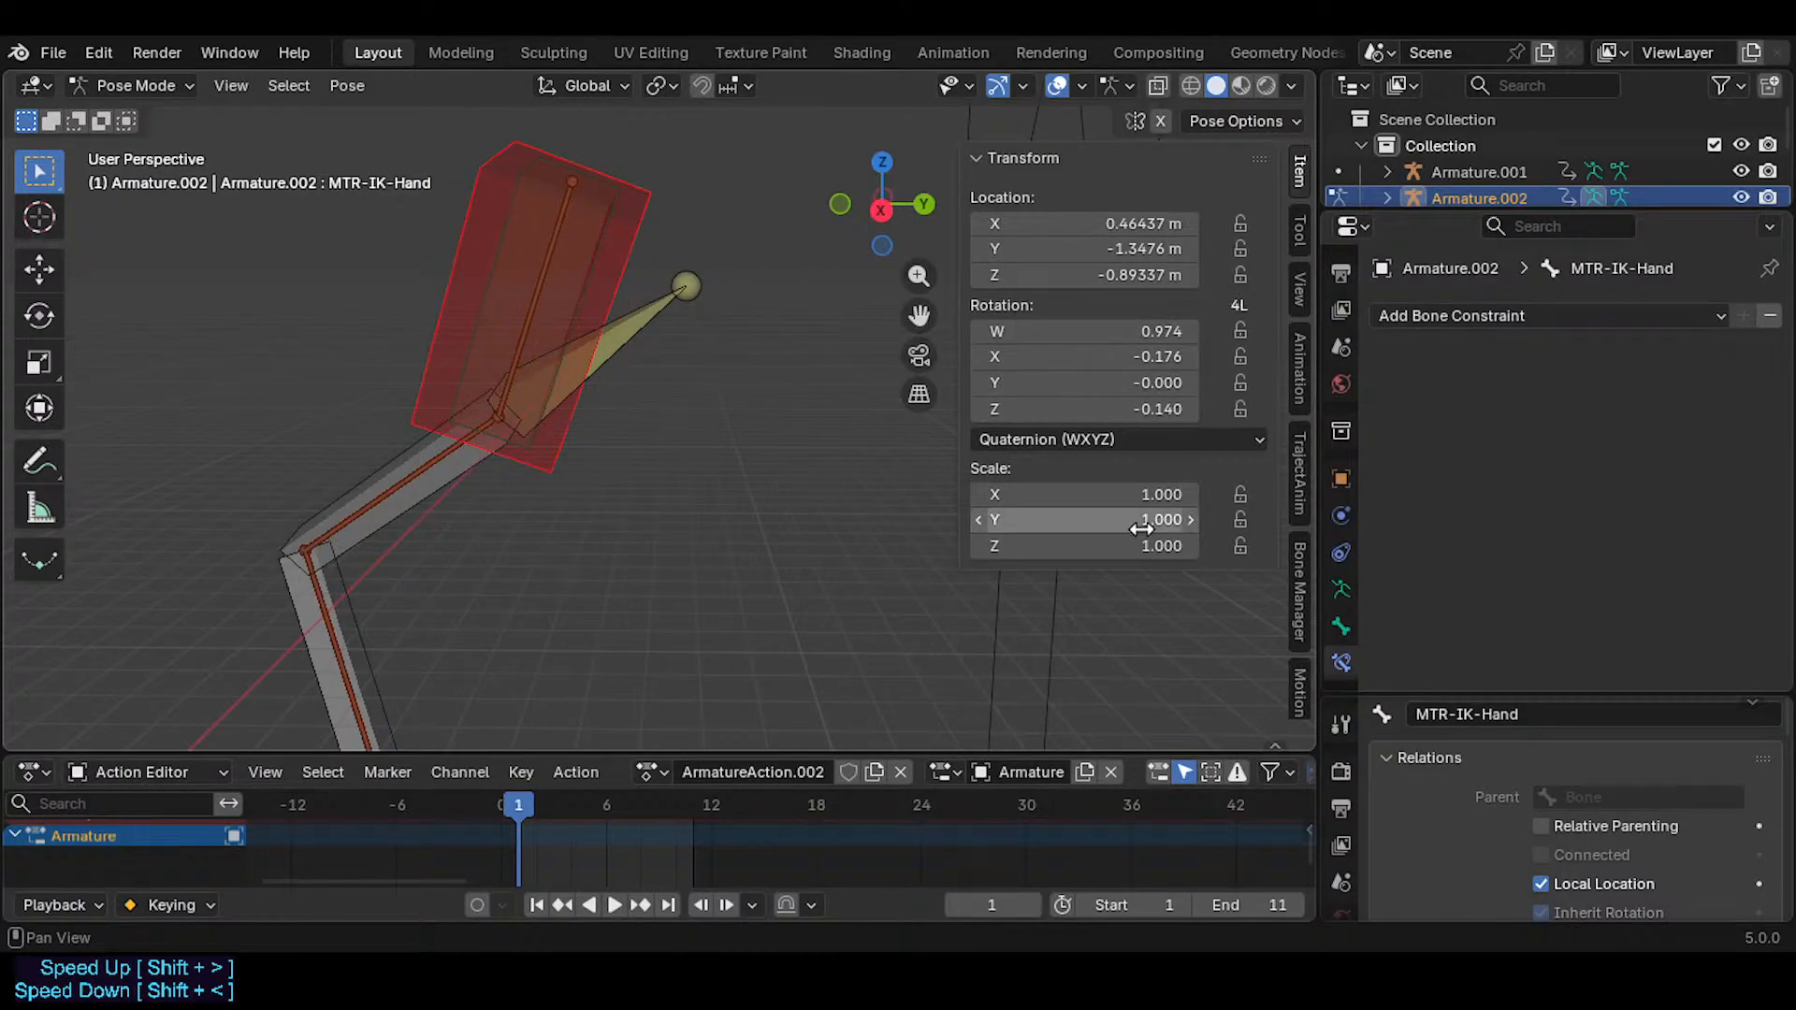
scroll(552, 247, "down", 5)
key("n")
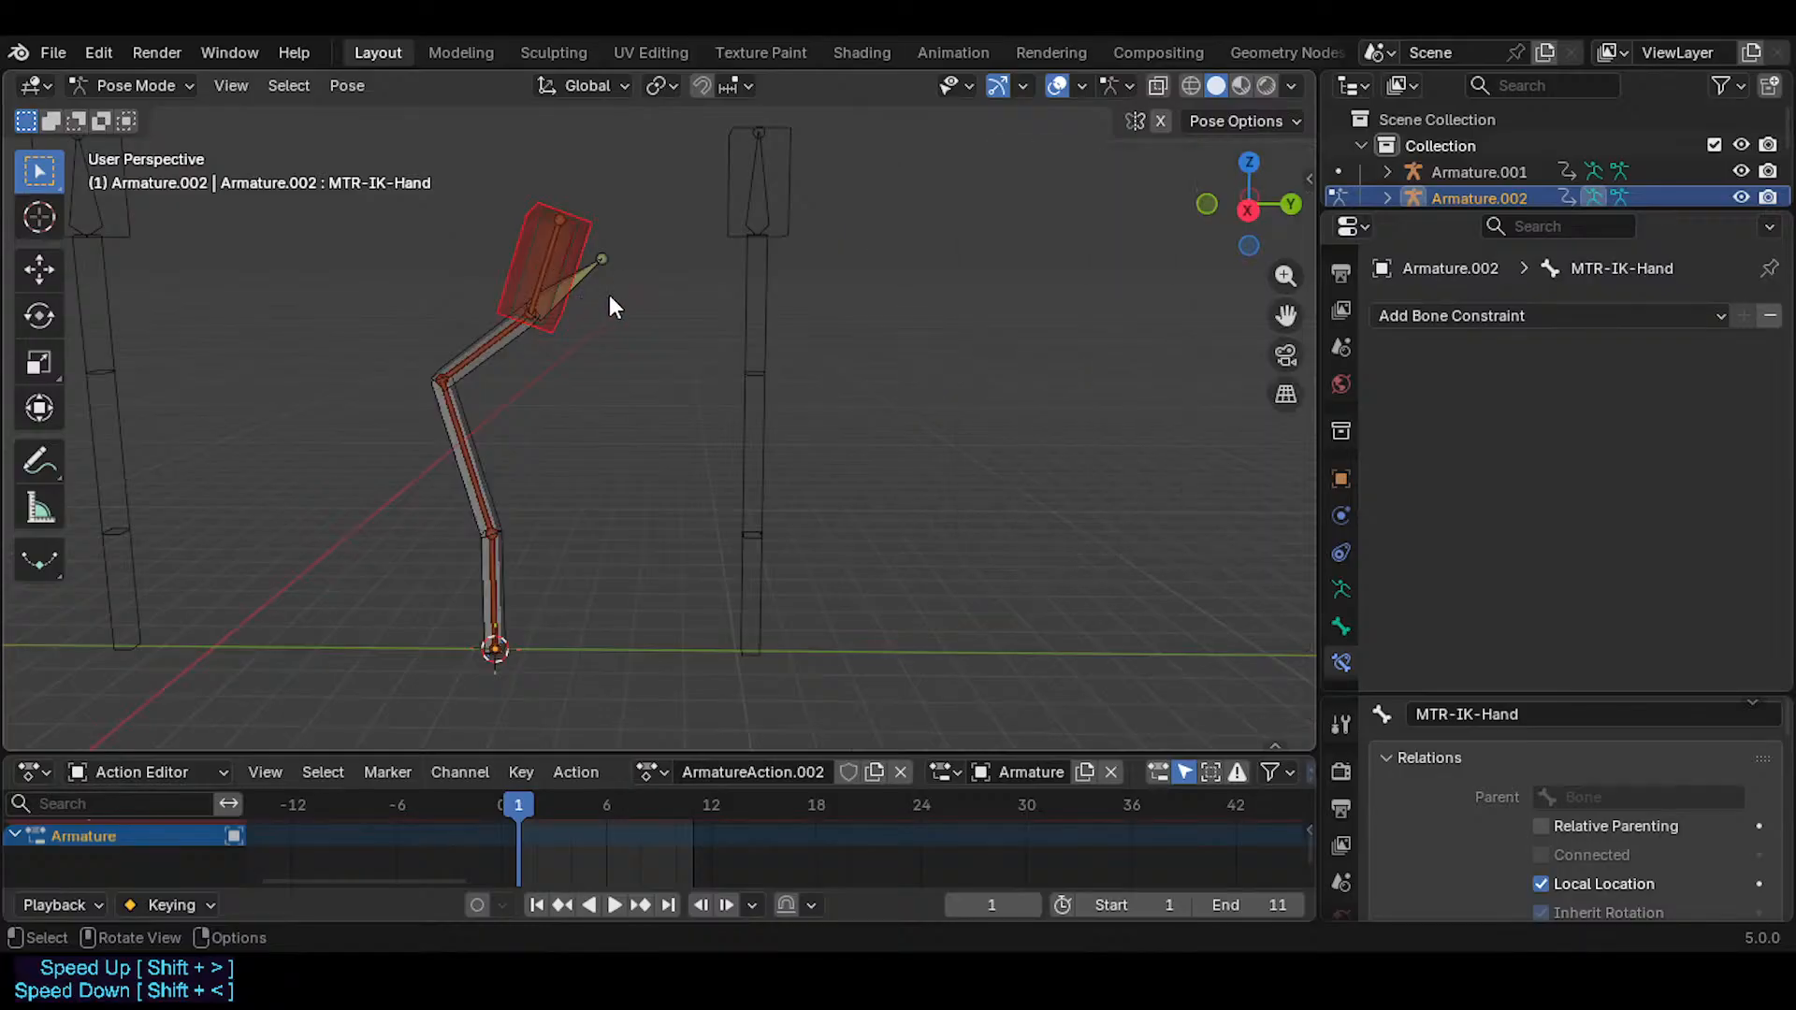
key("s")
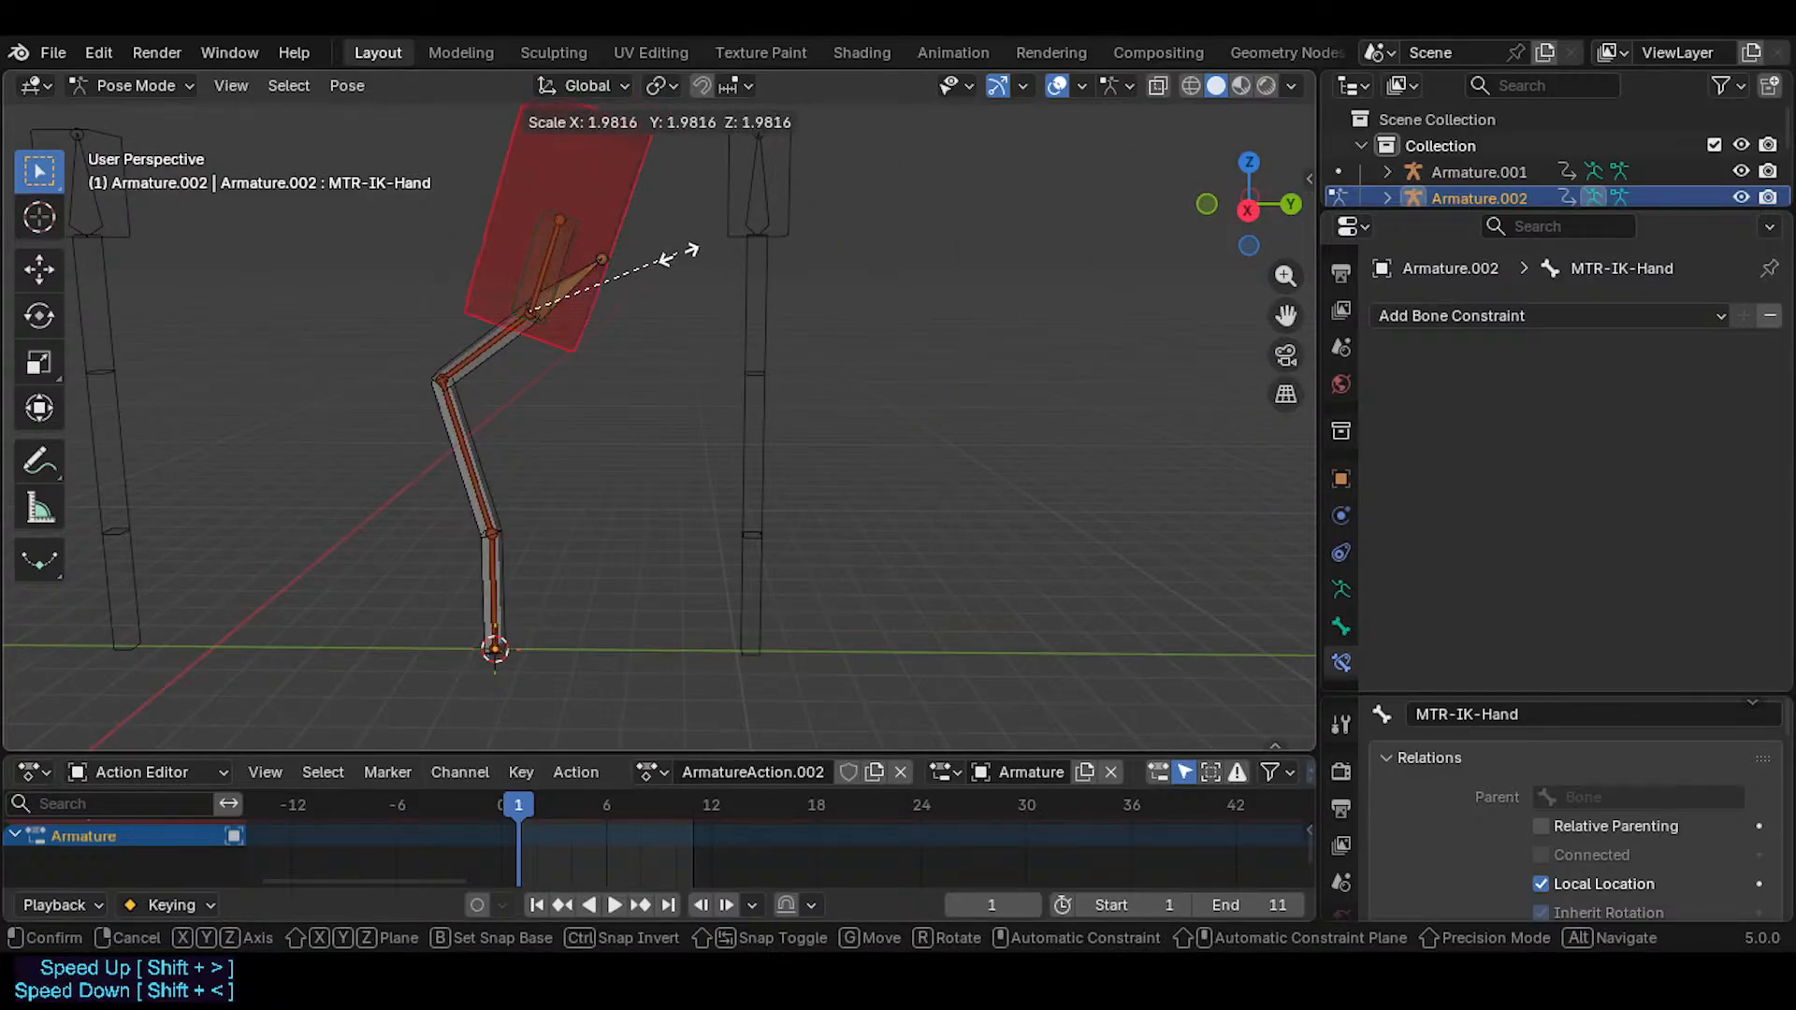
left_click(620, 246)
- Move MTR-IK-Hand slightly up to open the bent arm
key("g")
left_click(584, 294)
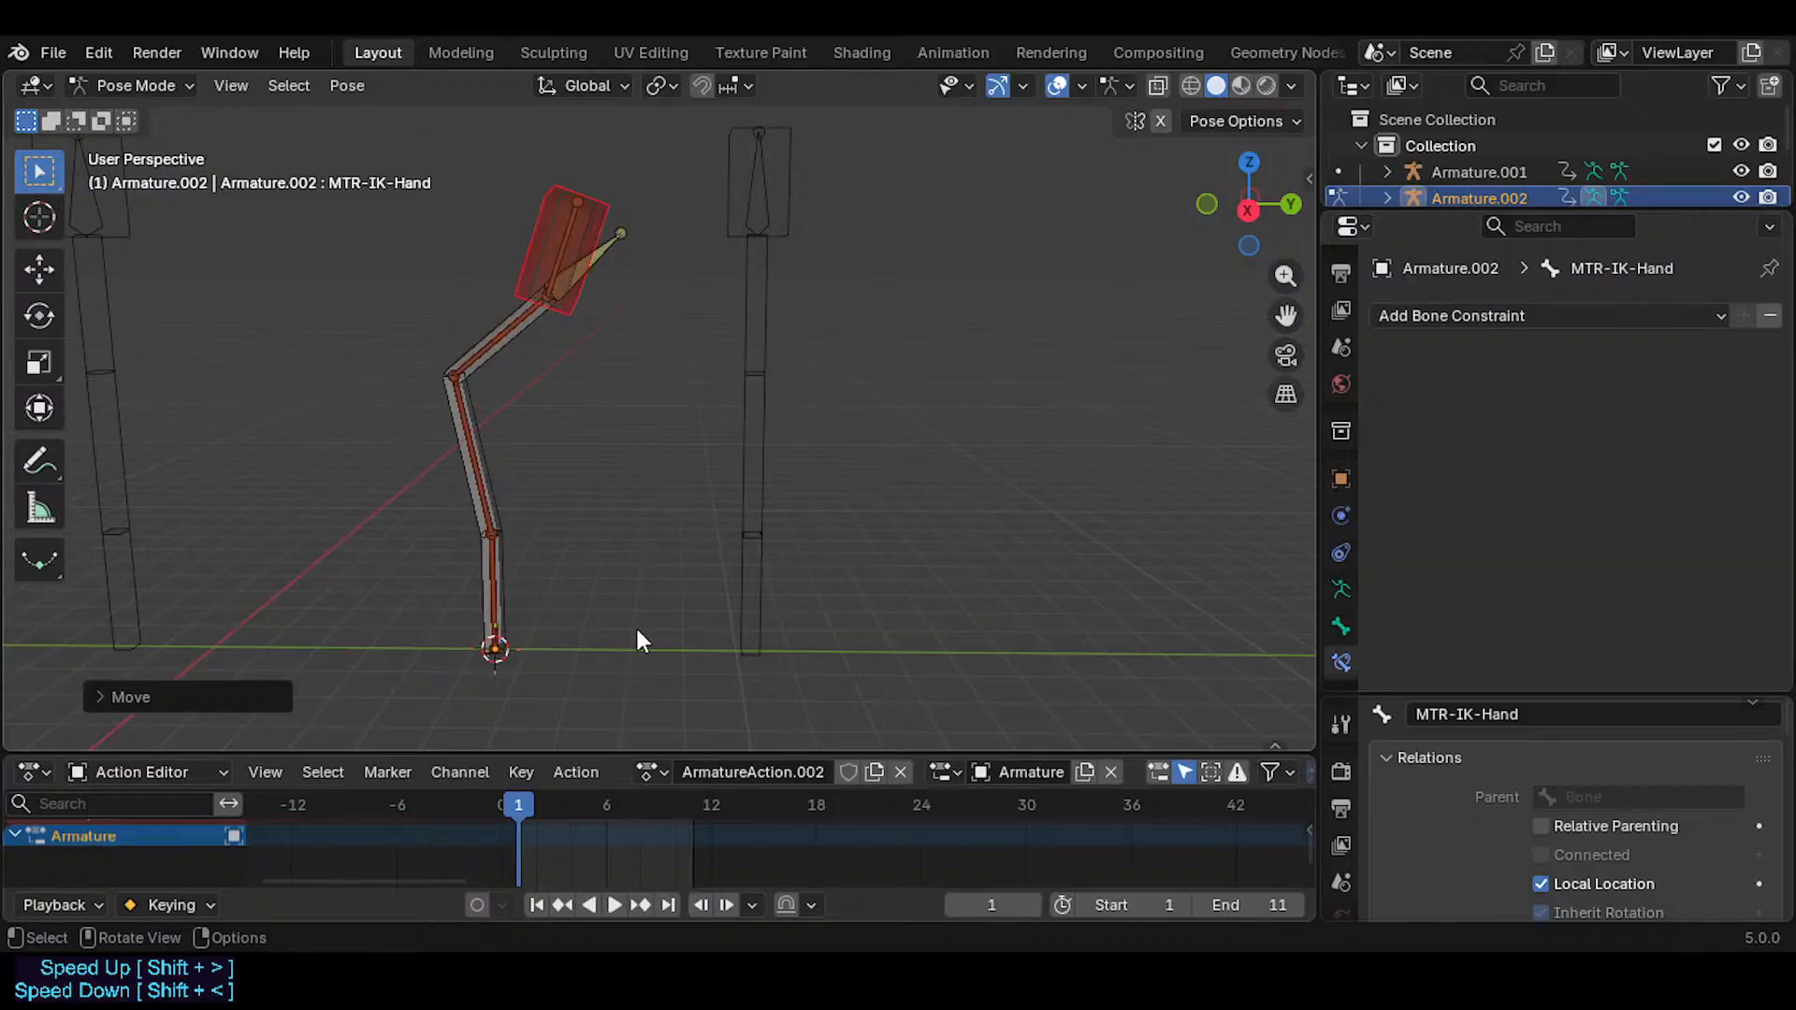
middle_click_drag(427, 412, 565, 458, "shift")
scroll(593, 473, "up", 2)
scroll(567, 456, "down", 2)
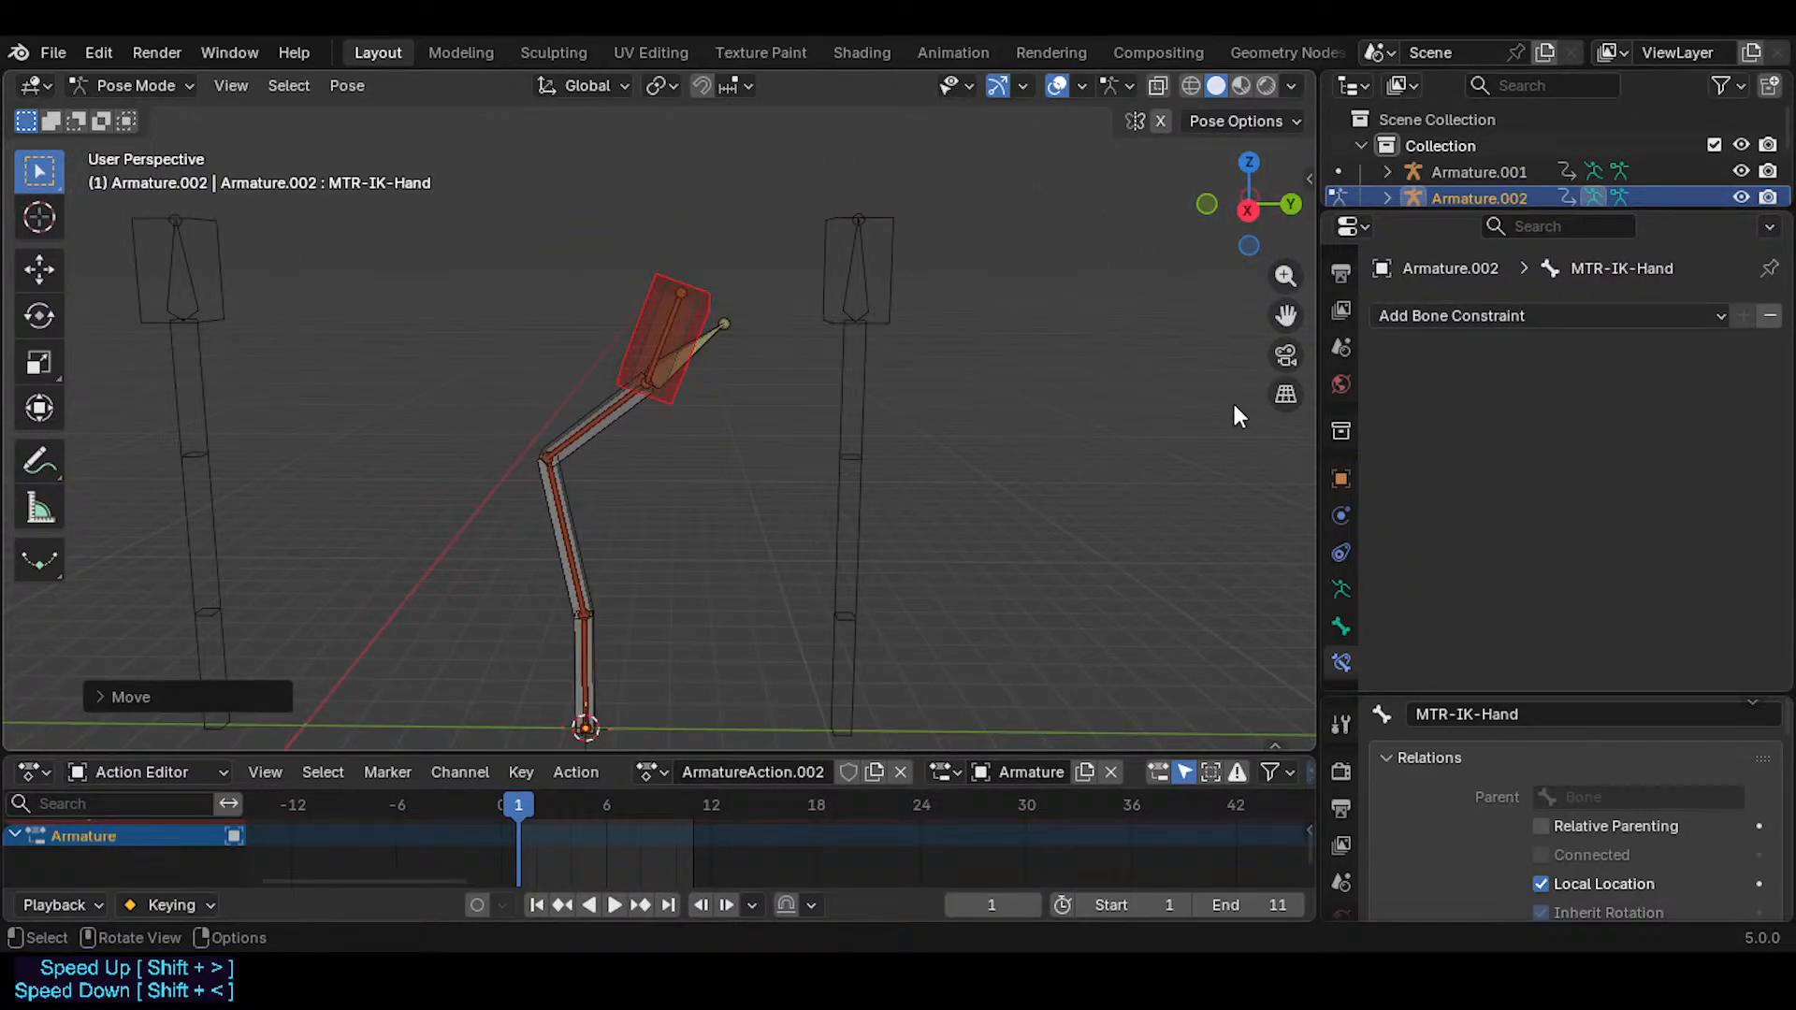
middle_click_drag(829, 357, 811, 362)
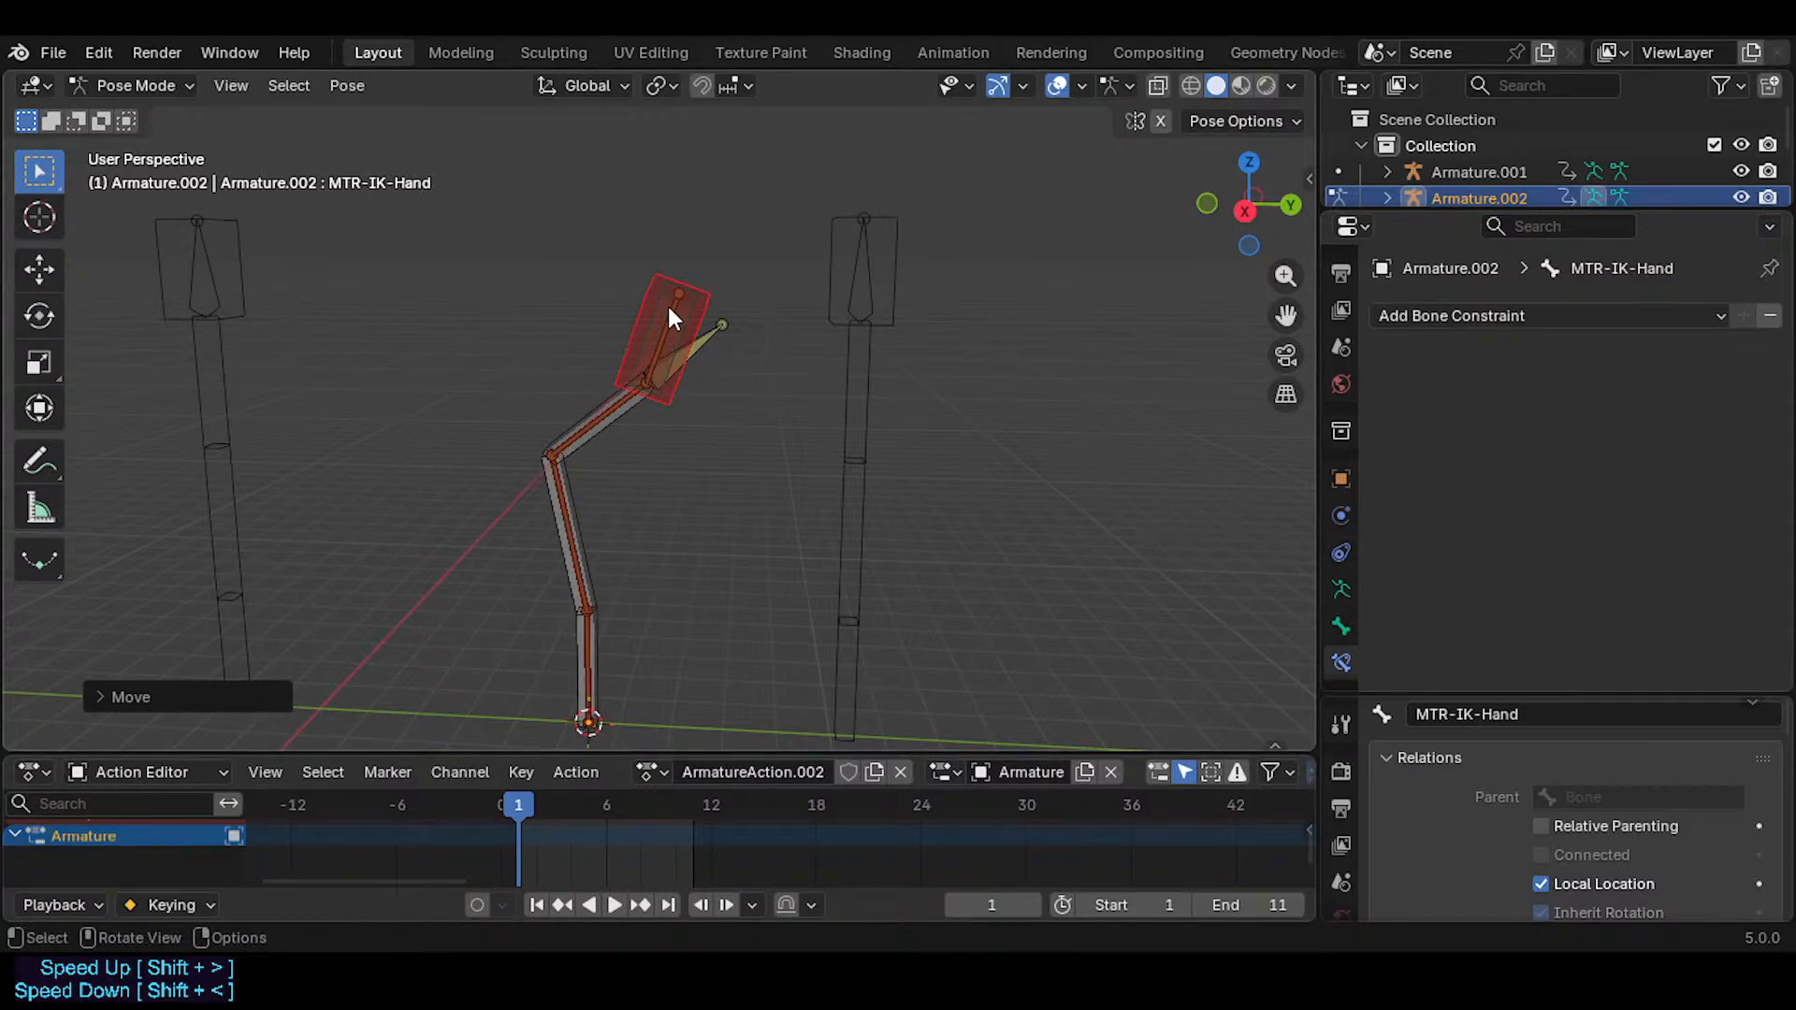
- Move MTR-IK-Hand down along the bent arm, and scale it up slightly
left_click(644, 284)
key("g")
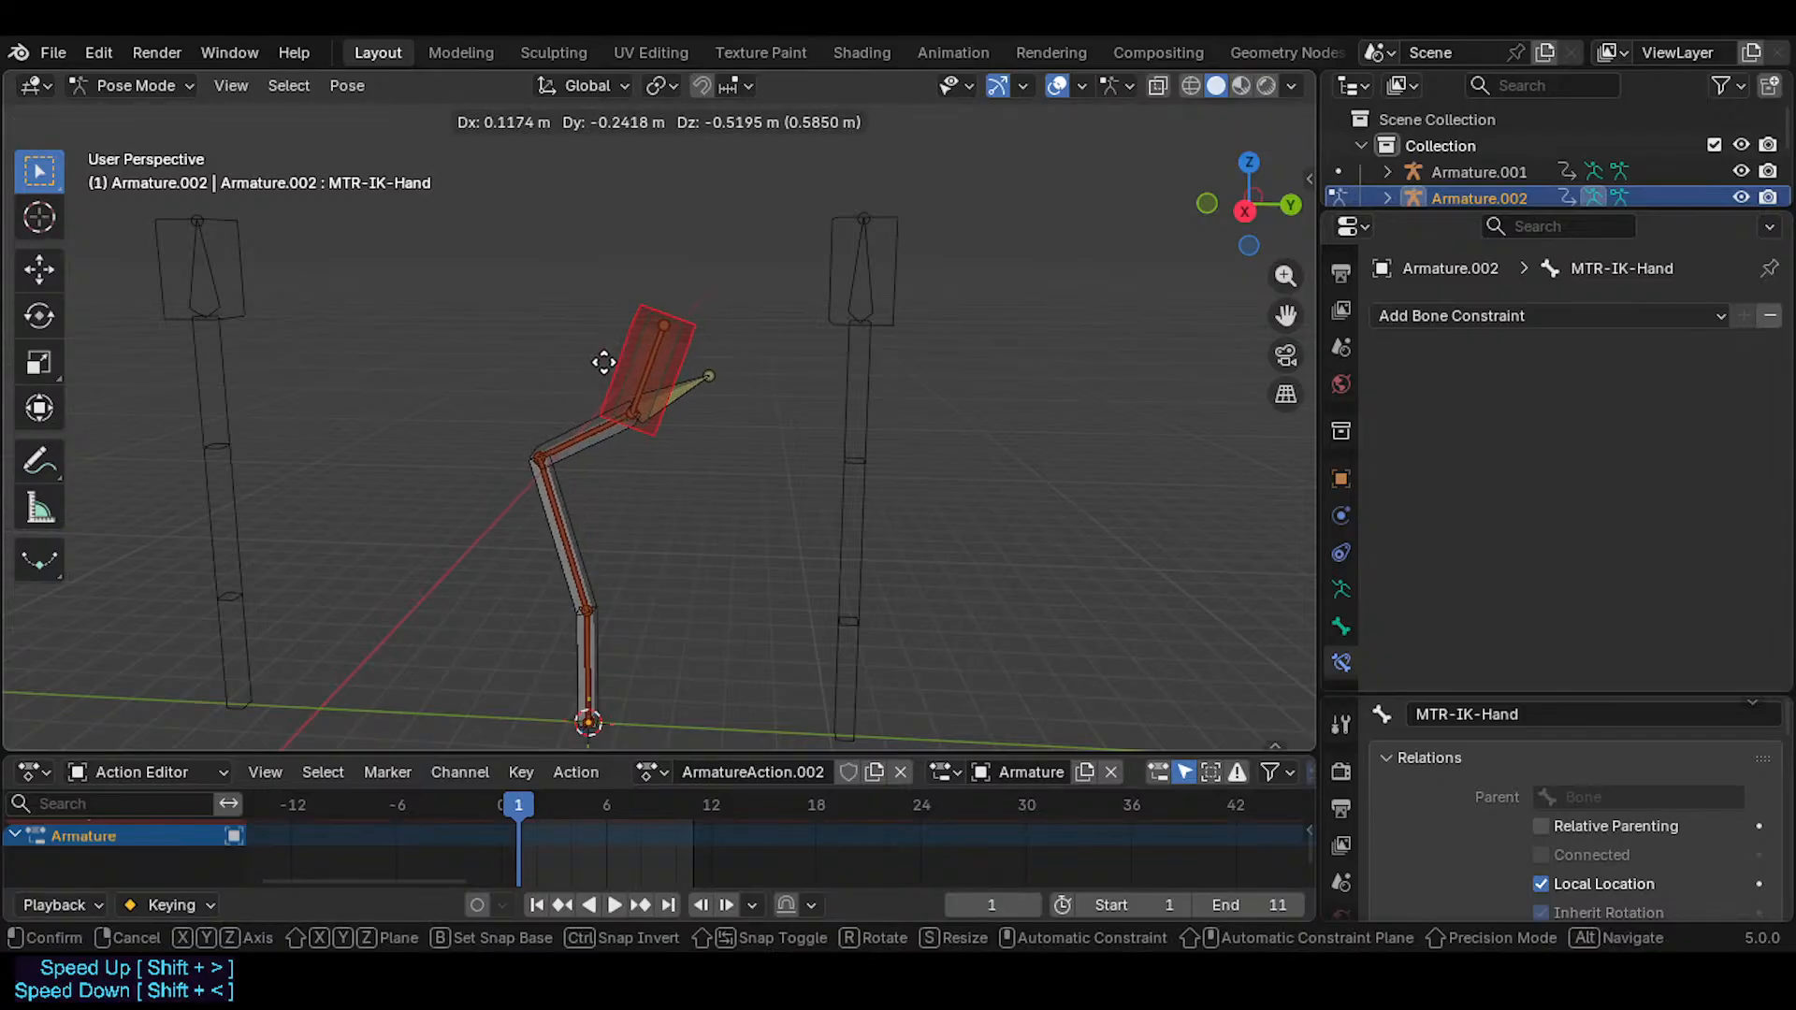
left_click(602, 357)
key("s")
left_click(689, 334)
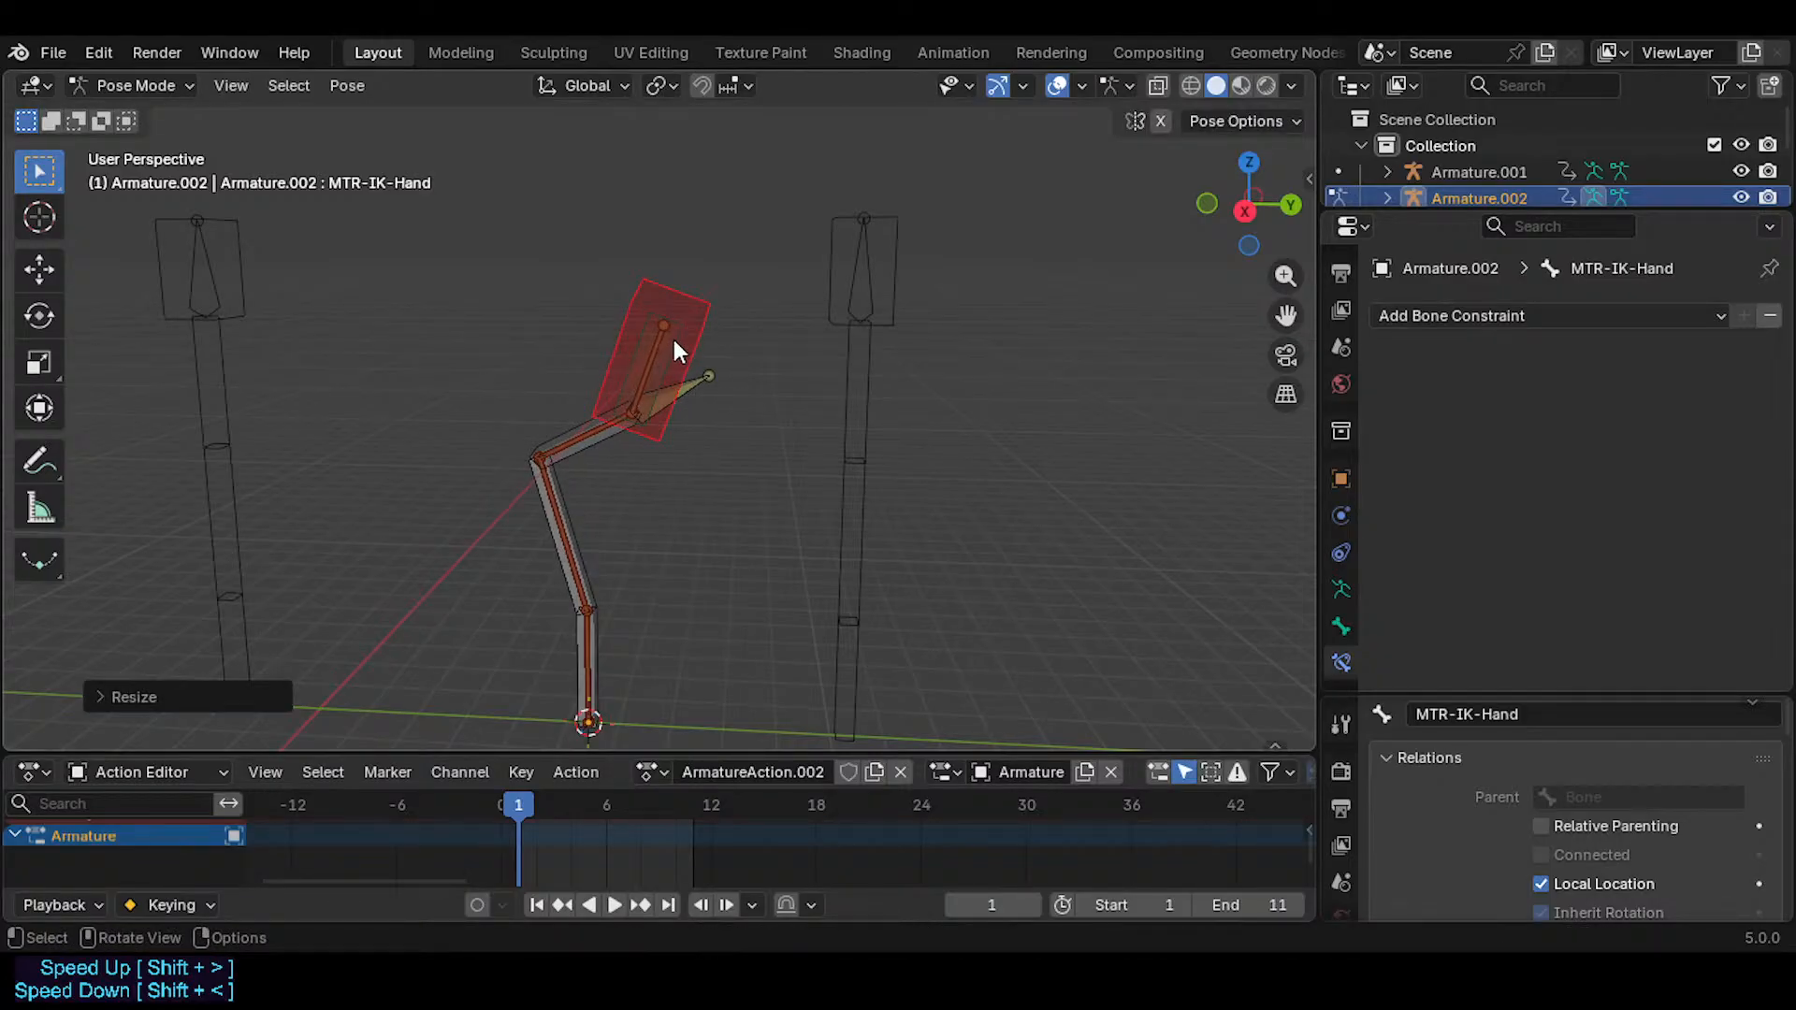
- Try nudging MTR-IK-Hand slightly to check how the bent arm and TWK-Hand follow it
key("g")
left_click(673, 340)
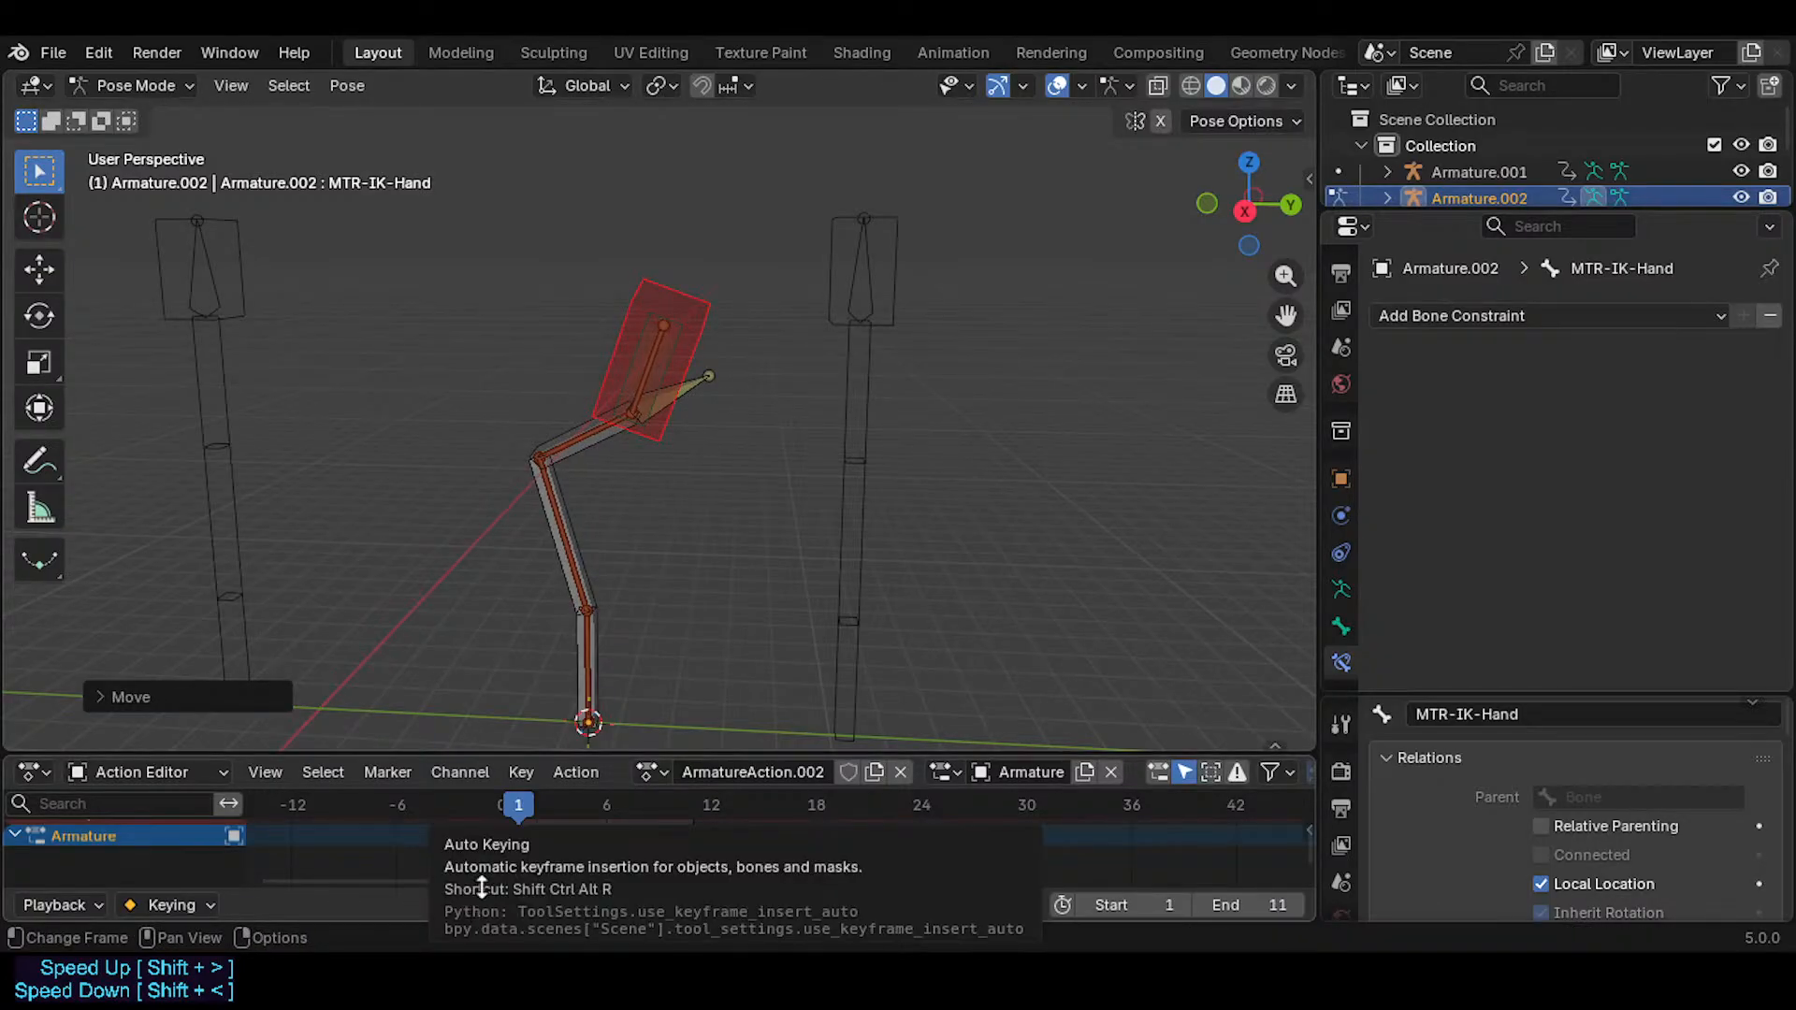
scroll(608, 413, "up", 2)
key("g")
left_click(722, 268)
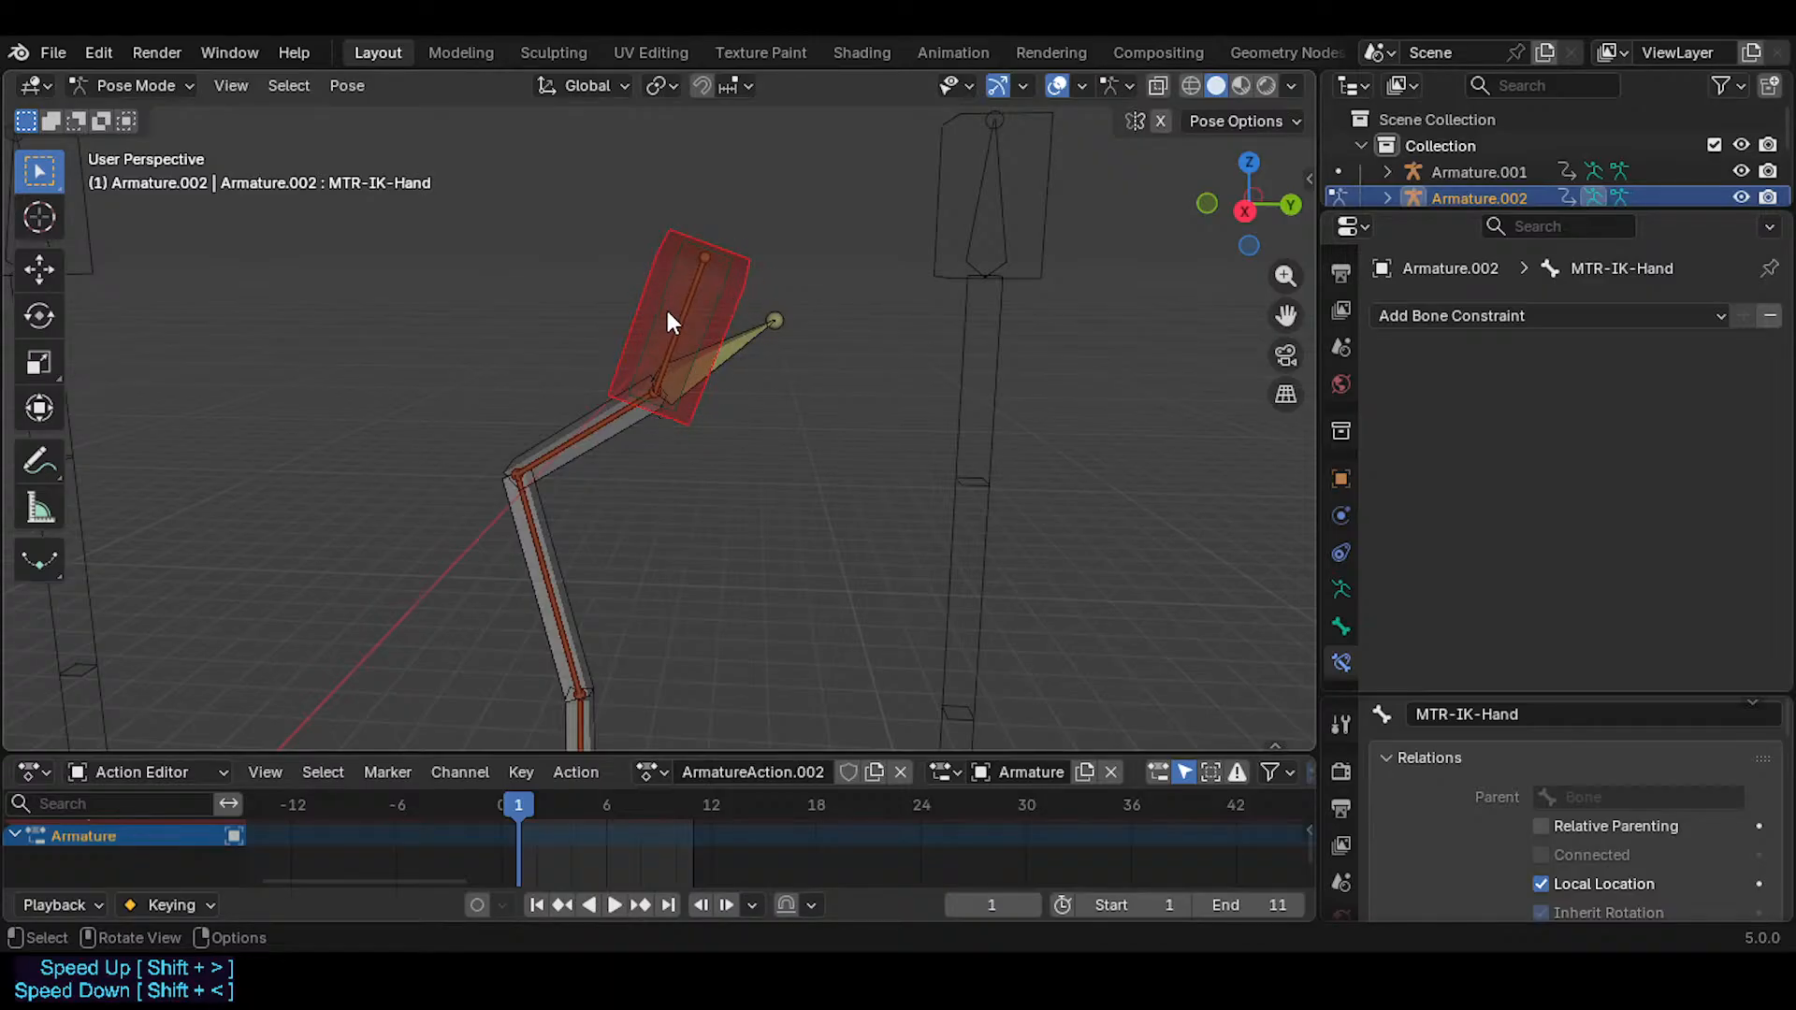
scroll(548, 540, "down", 2)
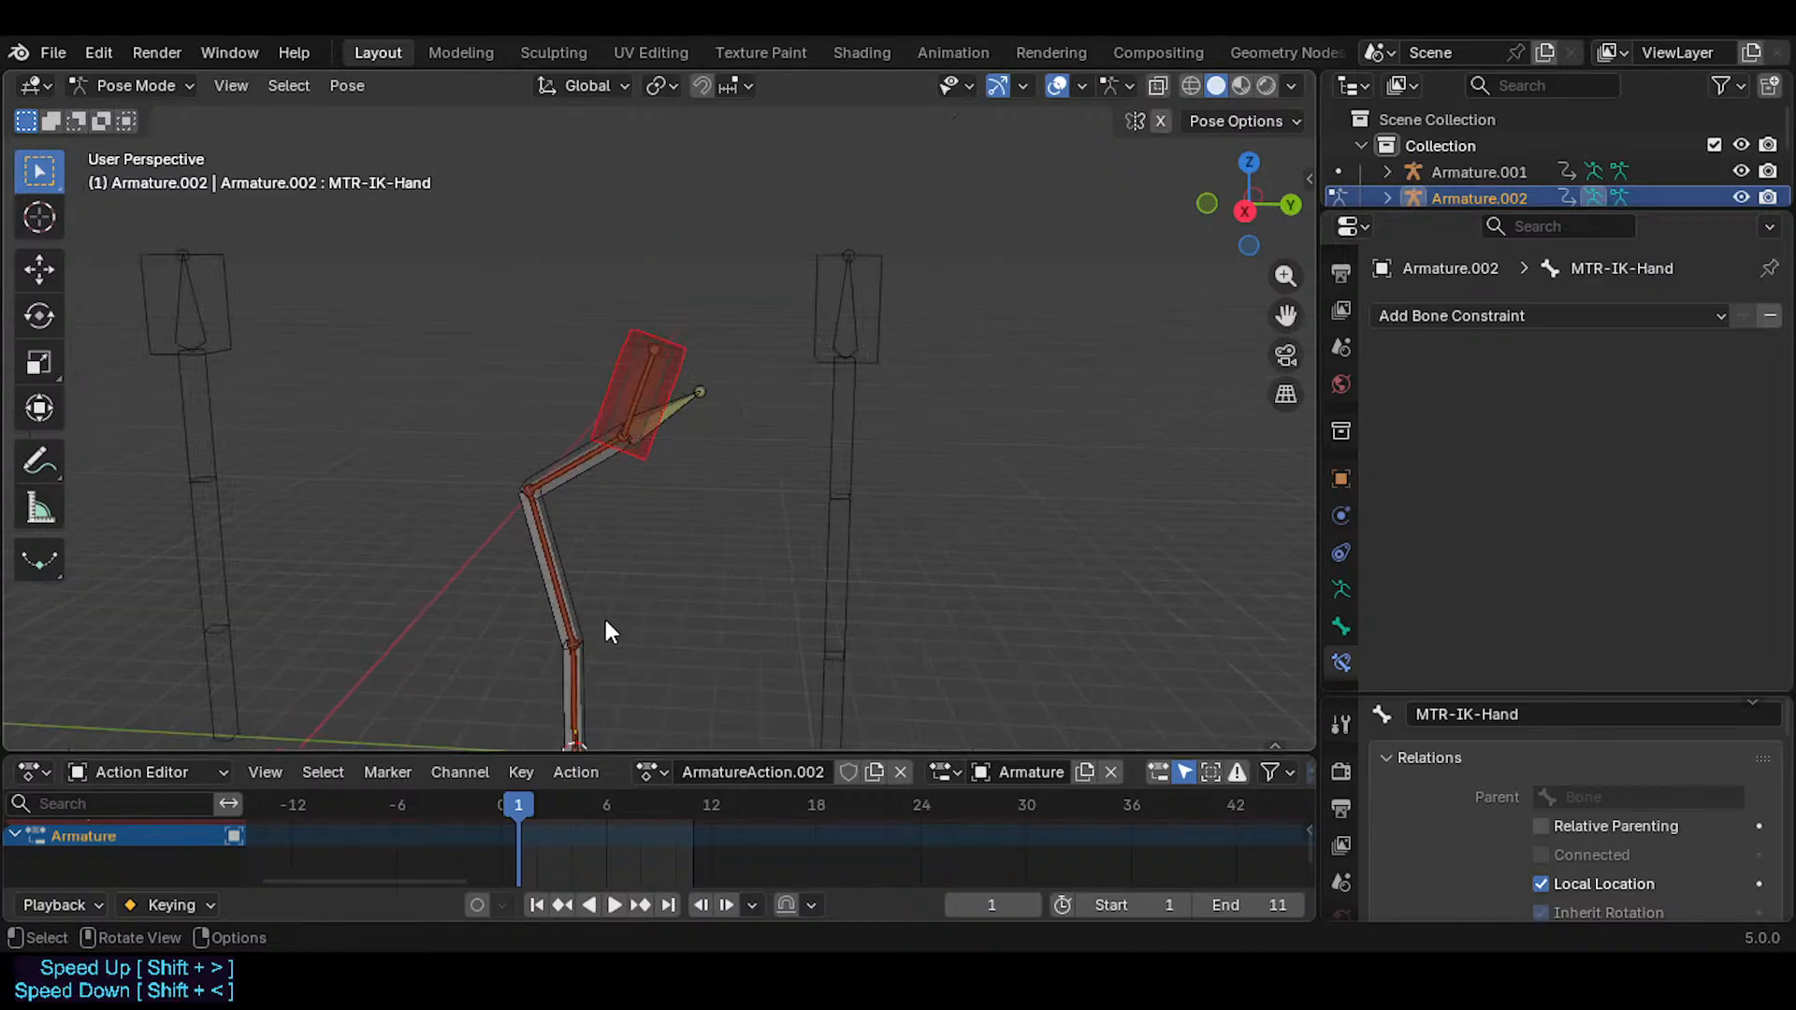
middle_click_drag(548, 575, 560, 542, "shift")
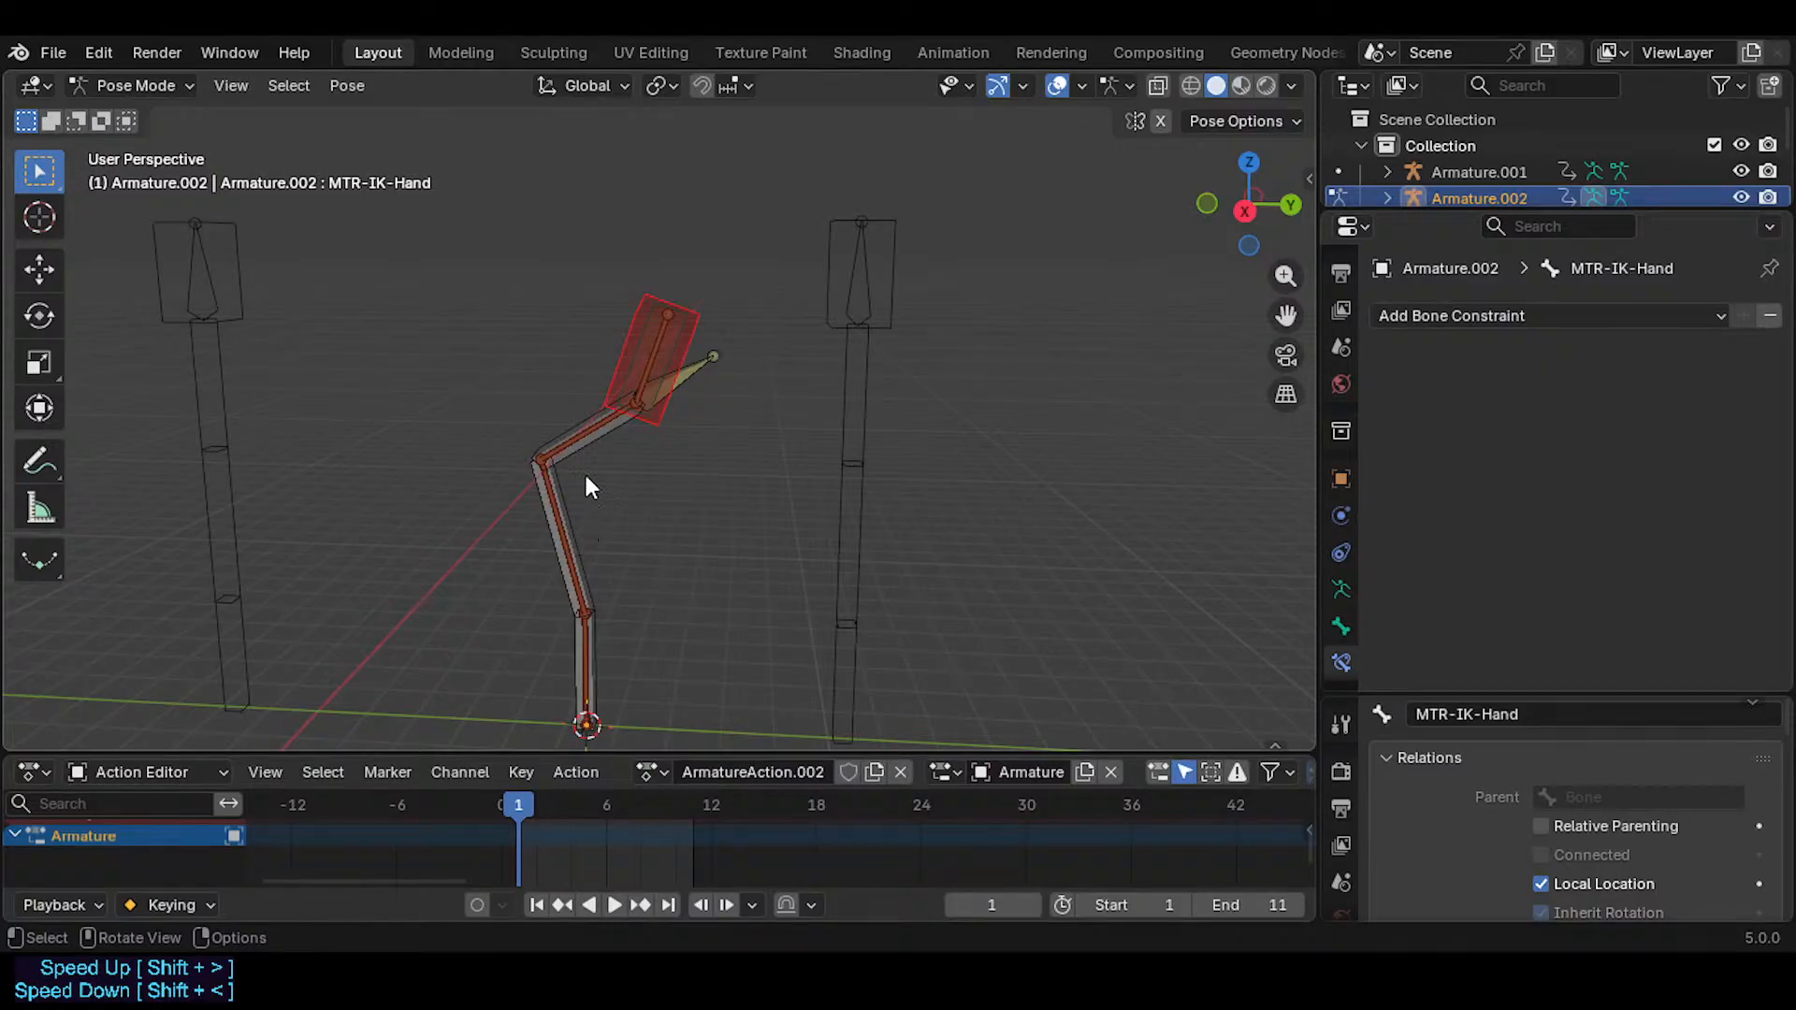
mouse_move(742, 401)
middle_mouse_down()
mouse_move(918, 415)
mouse_move(629, 463)
mouse_move(706, 475)
mouse_move(530, 455)
mouse_move(639, 432)
mouse_move(730, 378)
middle_mouse_up()
scroll(744, 428, "up", 6)
scroll(745, 429, "down", 6)
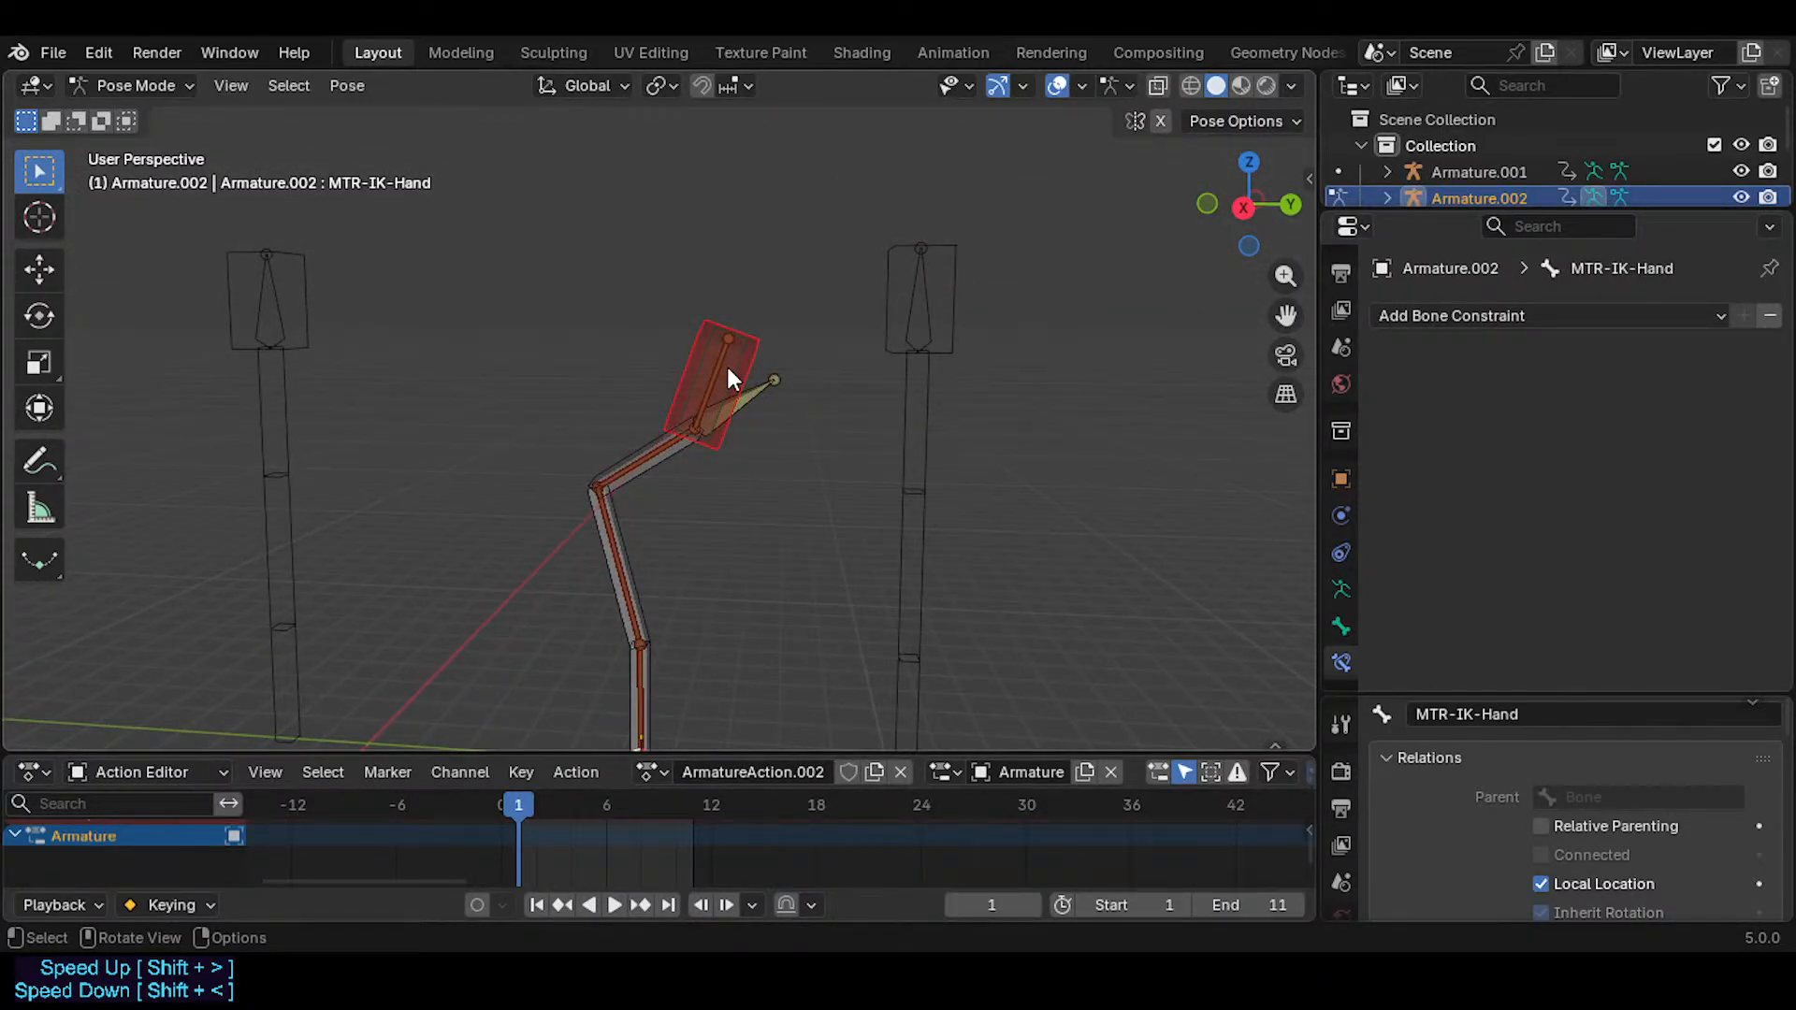
- Clear the location and rotation of all bones in the armature to straighten the bent arm
key("a")
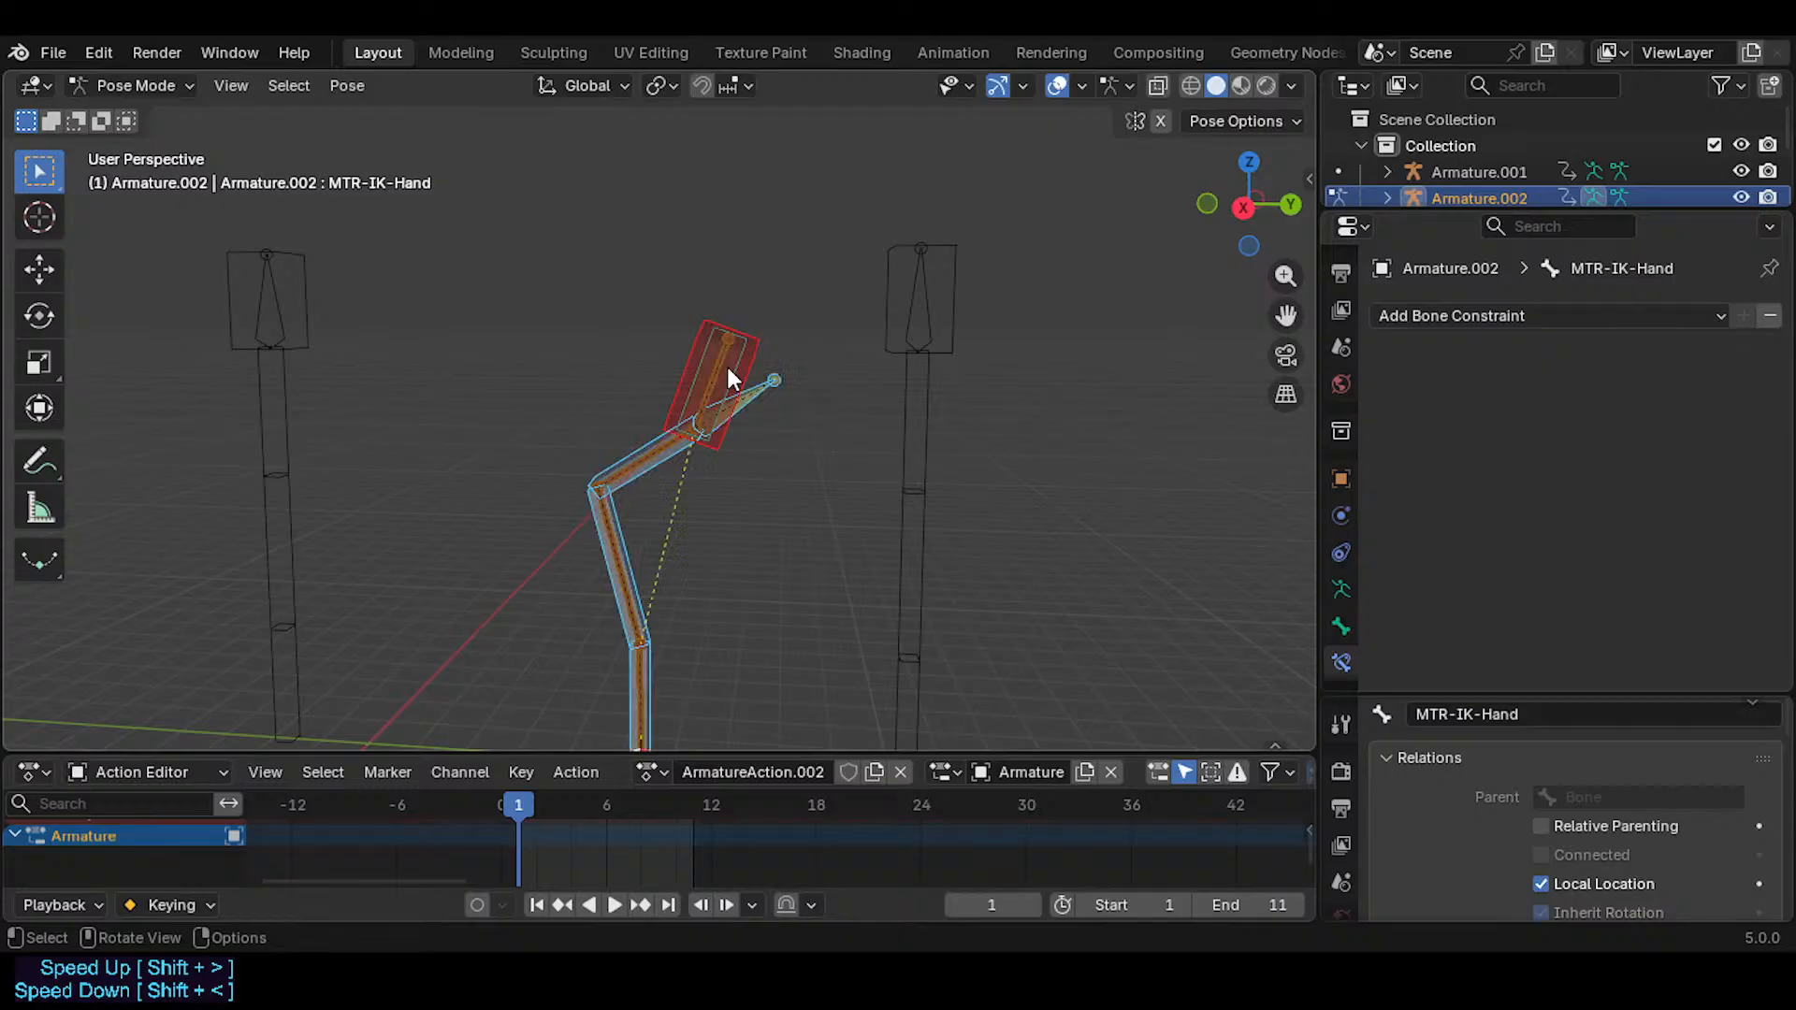
key("alt+g")
key("alt+r")
left_click(645, 311)
key("g")
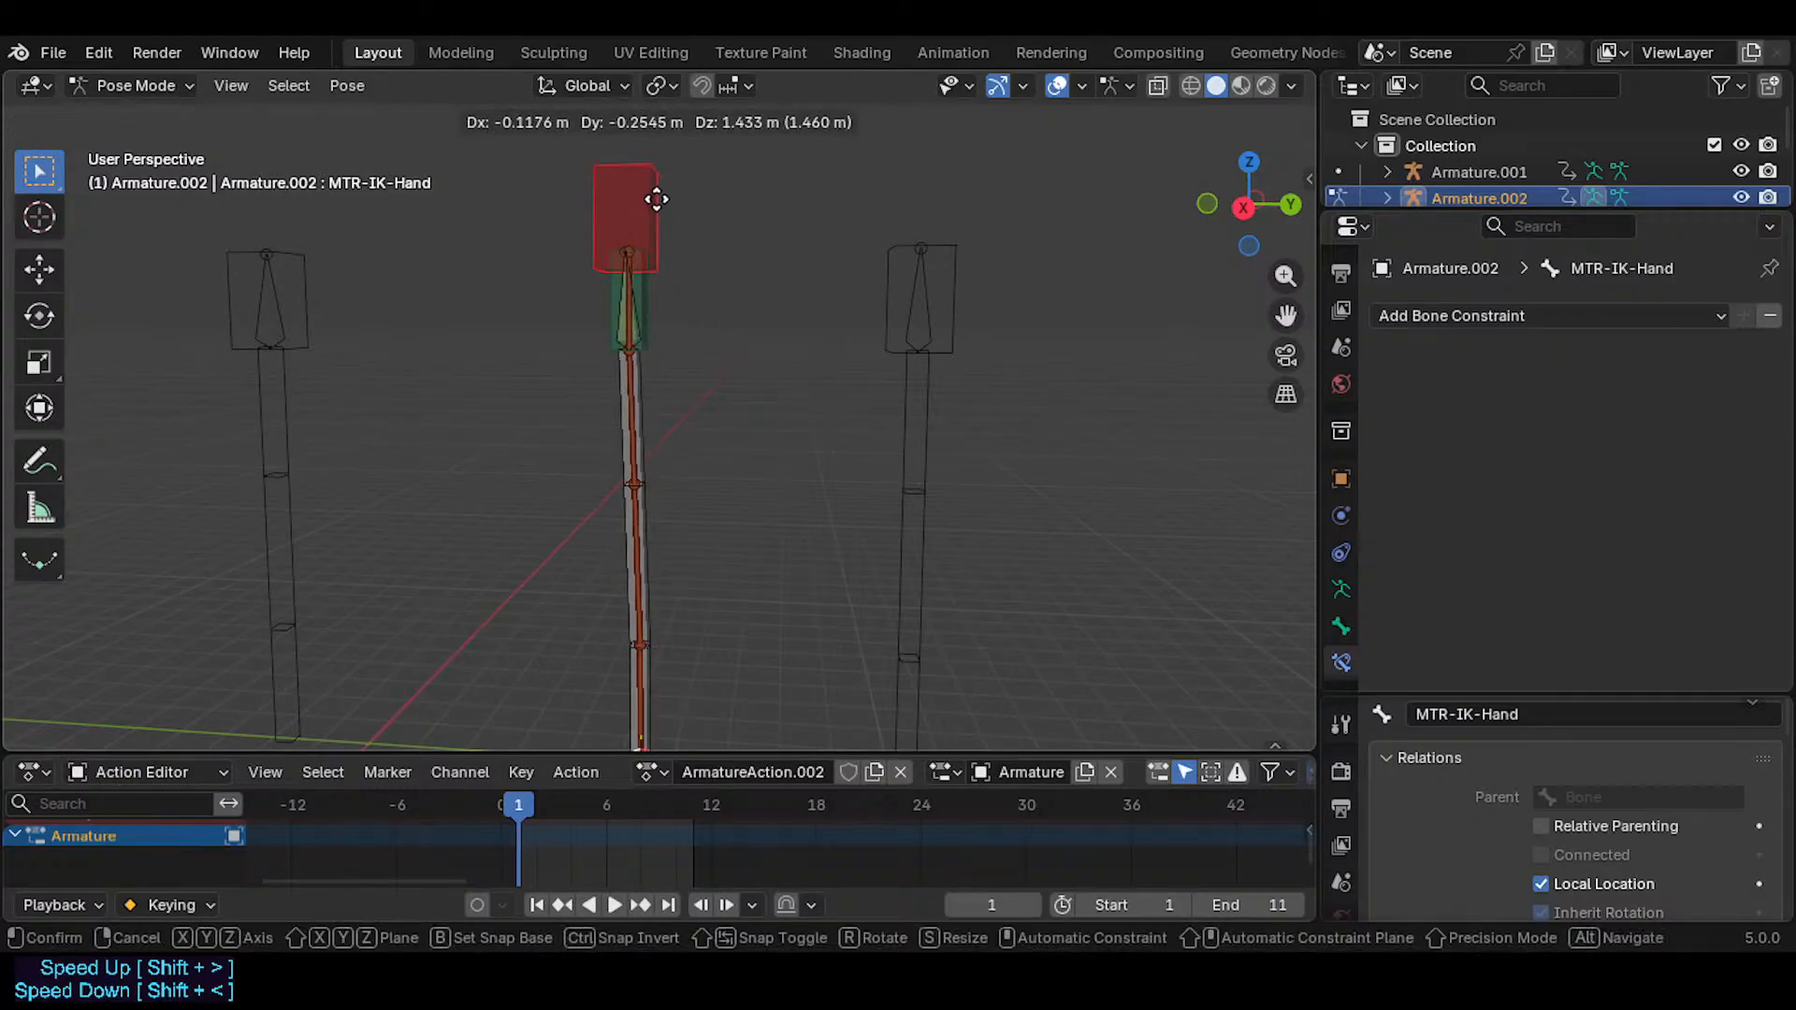
key("Escape")
middle_click_drag(722, 424, 705, 342, "shift")
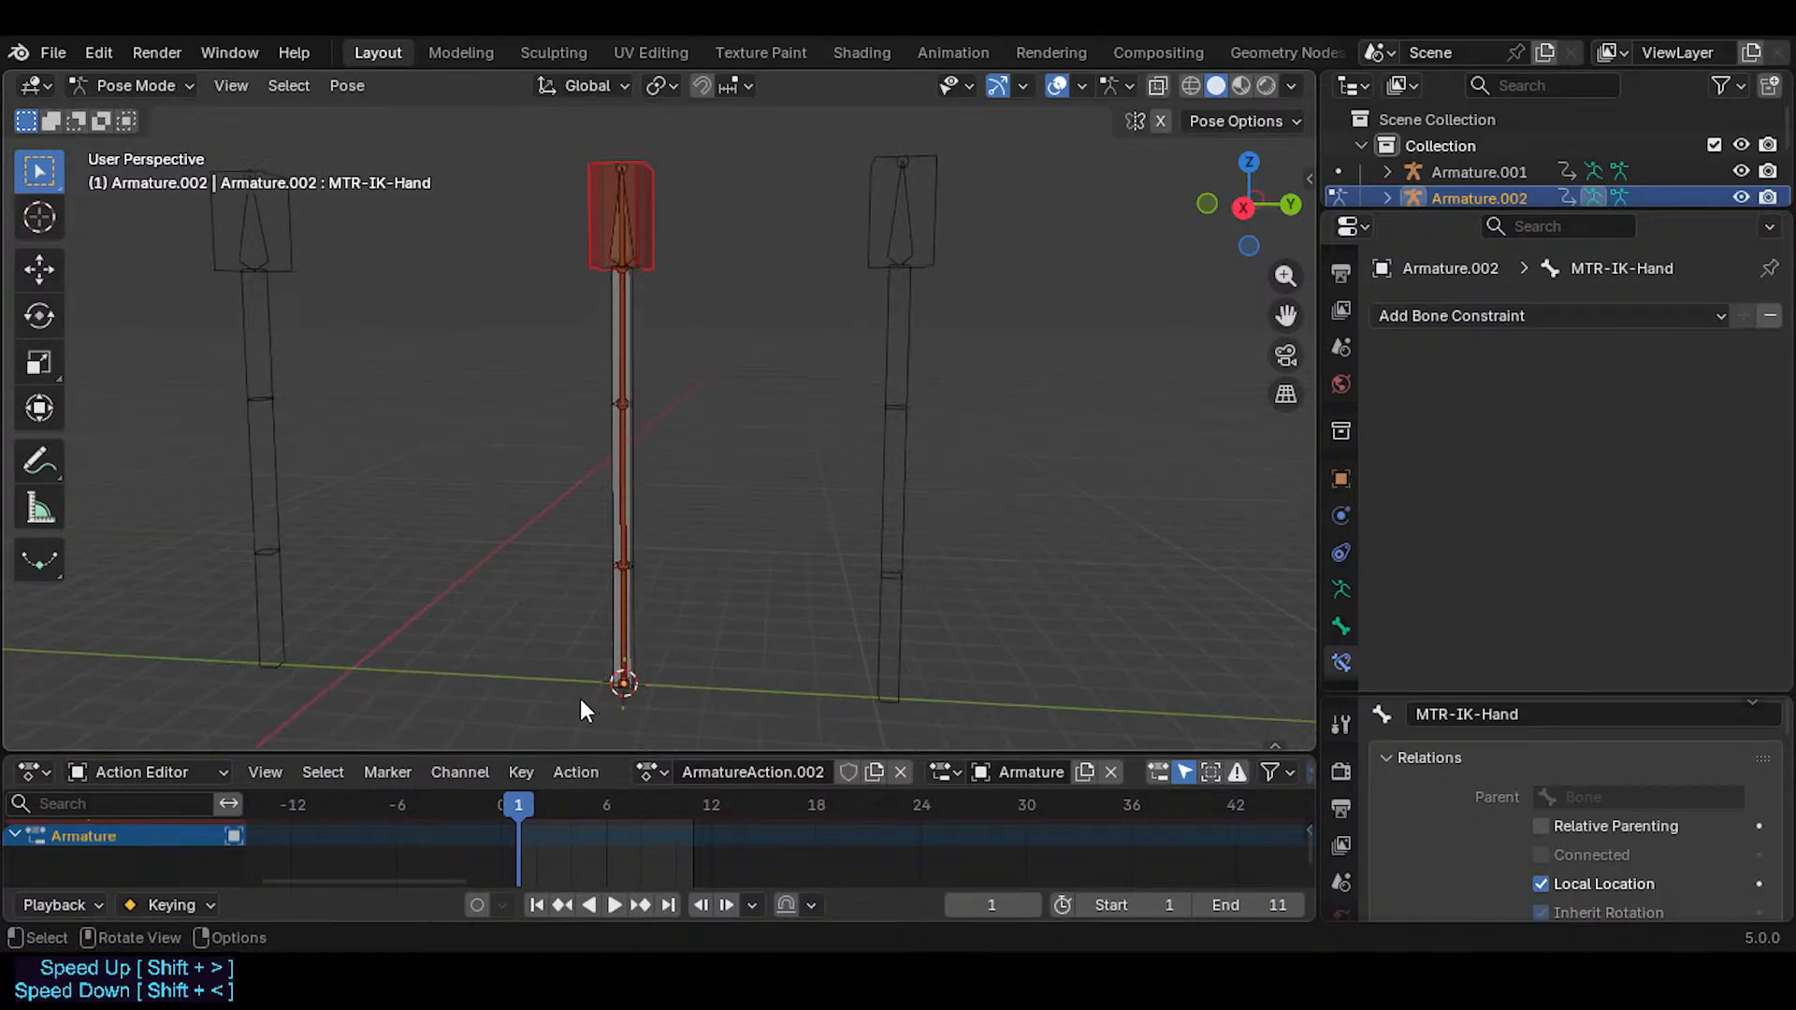
- Try raising MTR-IK-Hand above the straight arm, beyond its reach, to test the separation from TWK-Hand
key("g")
left_click(658, 188)
key("g")
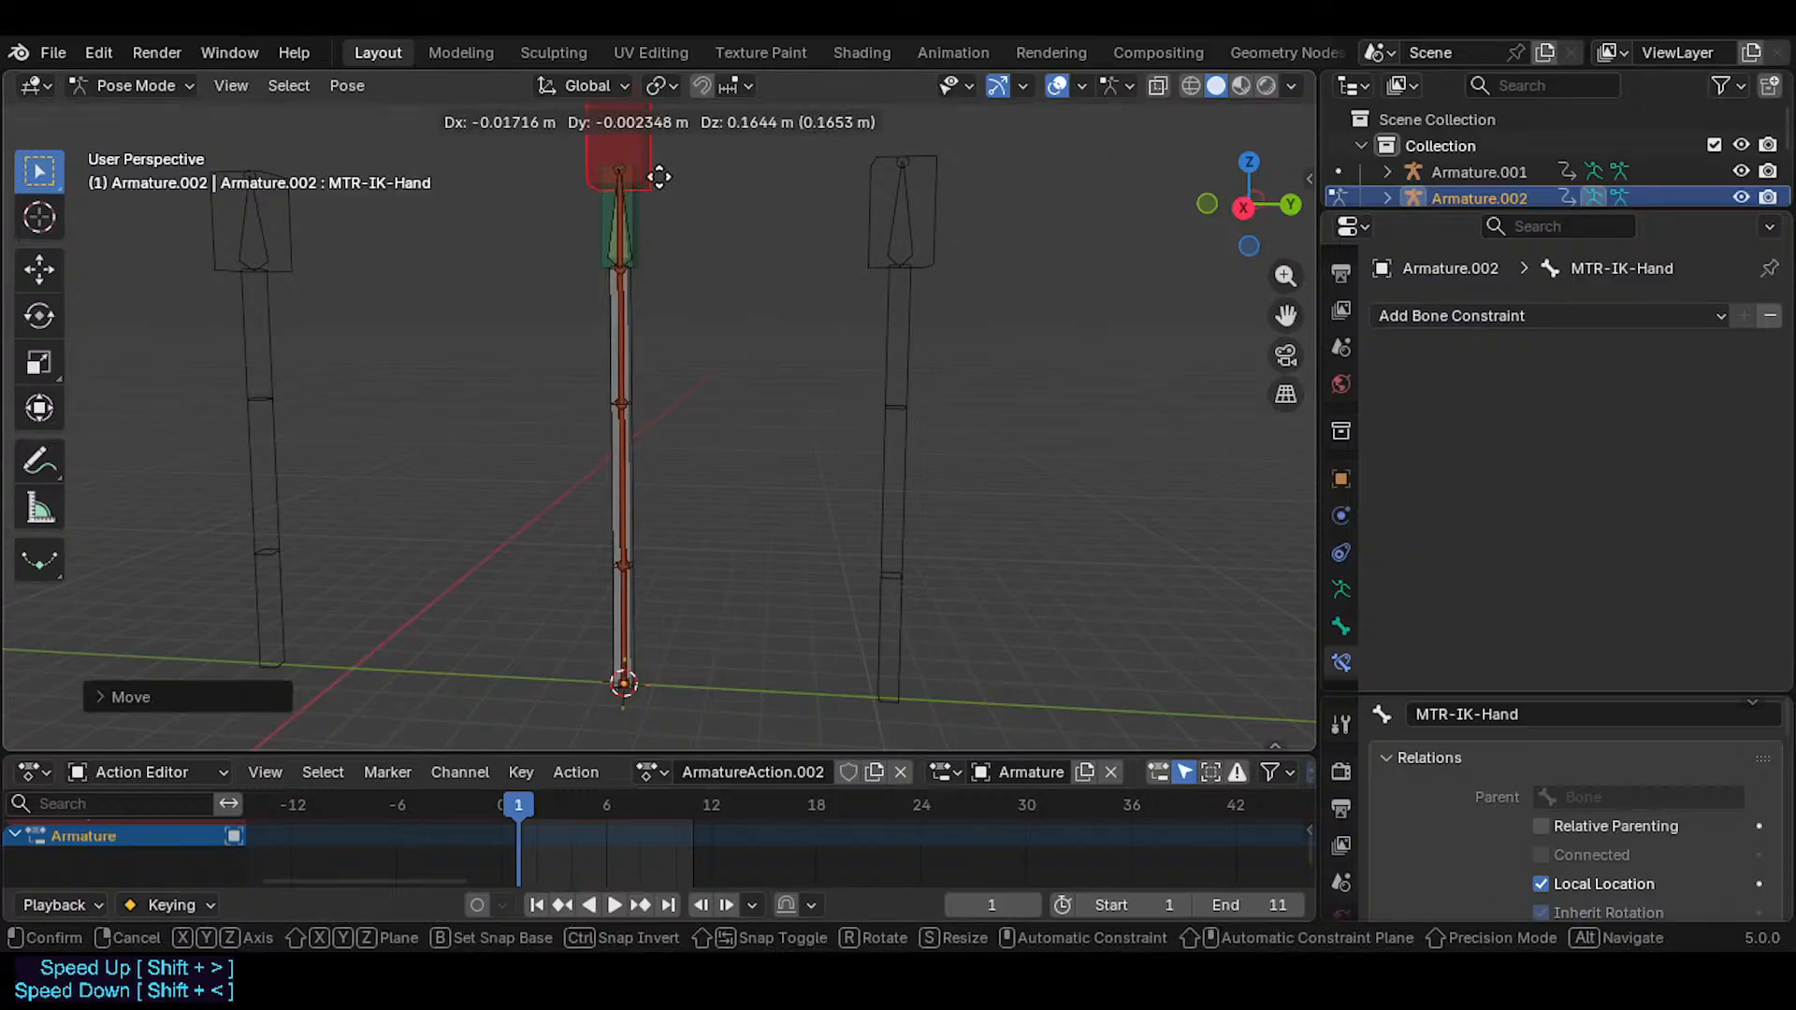
left_click(658, 177)
middle_click_drag(658, 178, 671, 229, "shift")
scroll(670, 229, "down", 2)
key("g")
left_click(655, 198)
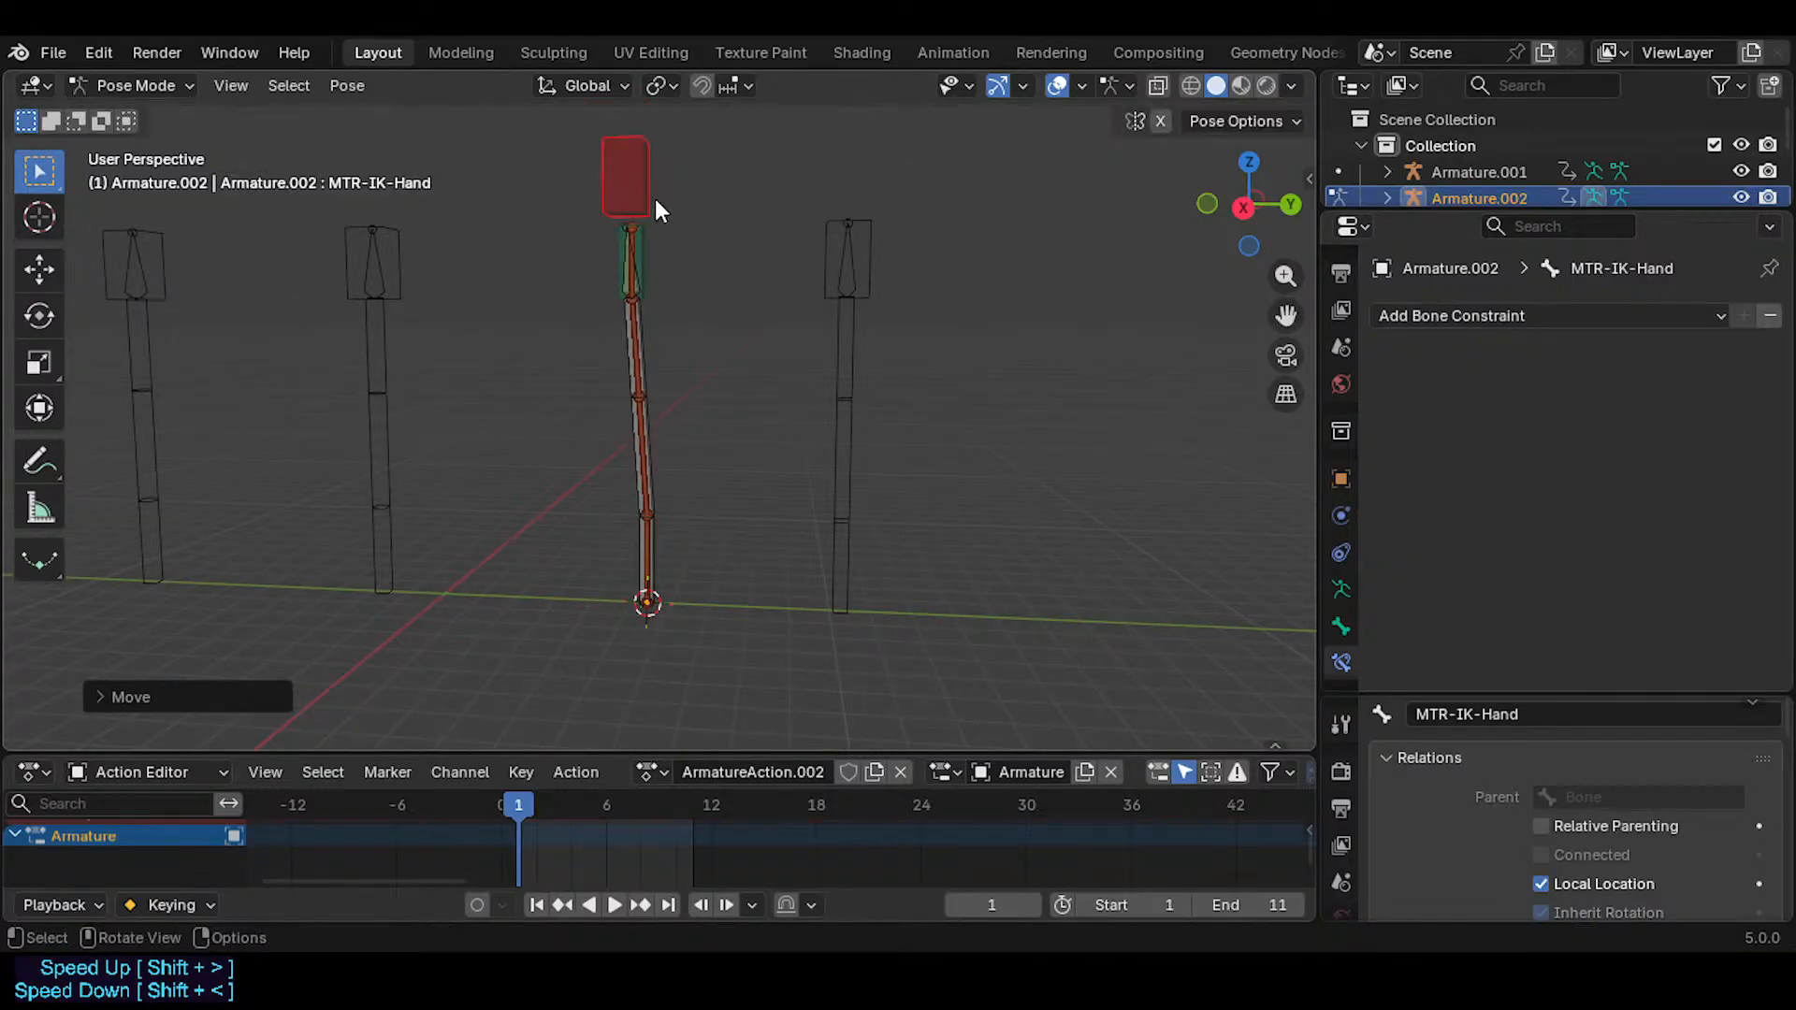
- Try moving TWK-Hand on its own, and swing MTR-IK-Hand sideways around the arm to compare the two controllers
left_click(644, 238)
left_click(645, 197)
left_click(643, 241)
key("g")
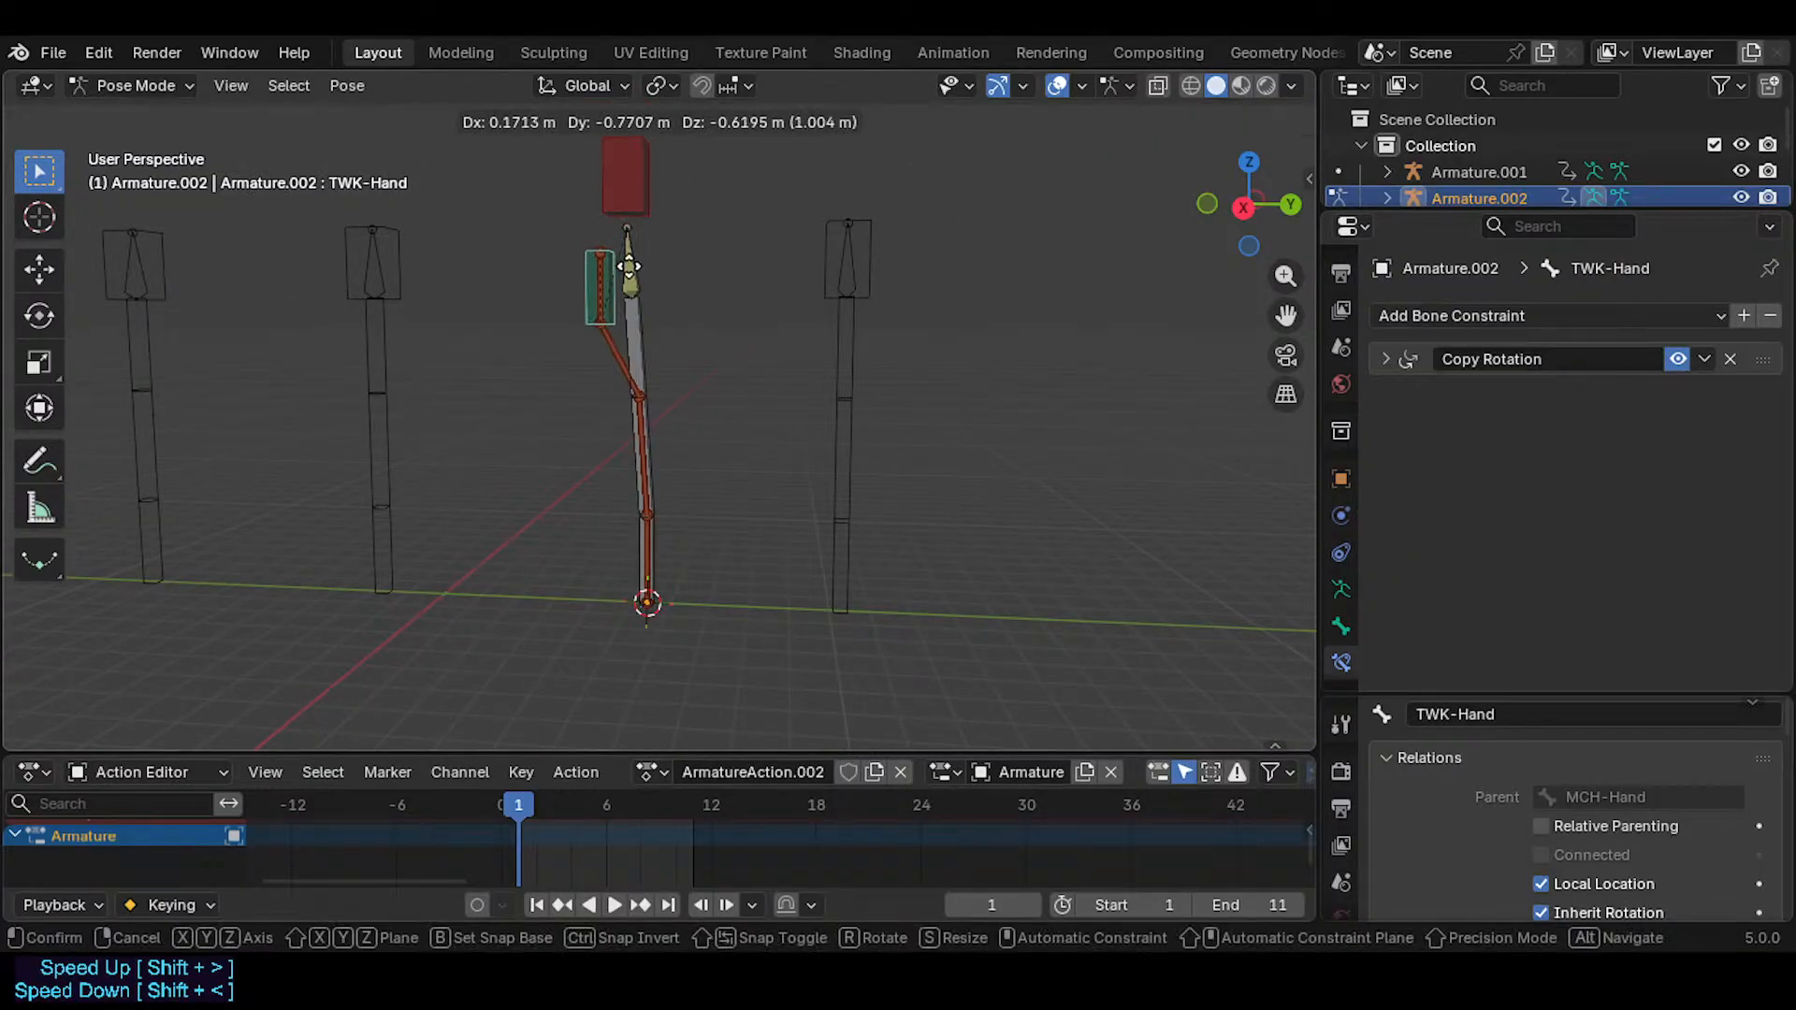
key("Escape")
left_click(653, 209)
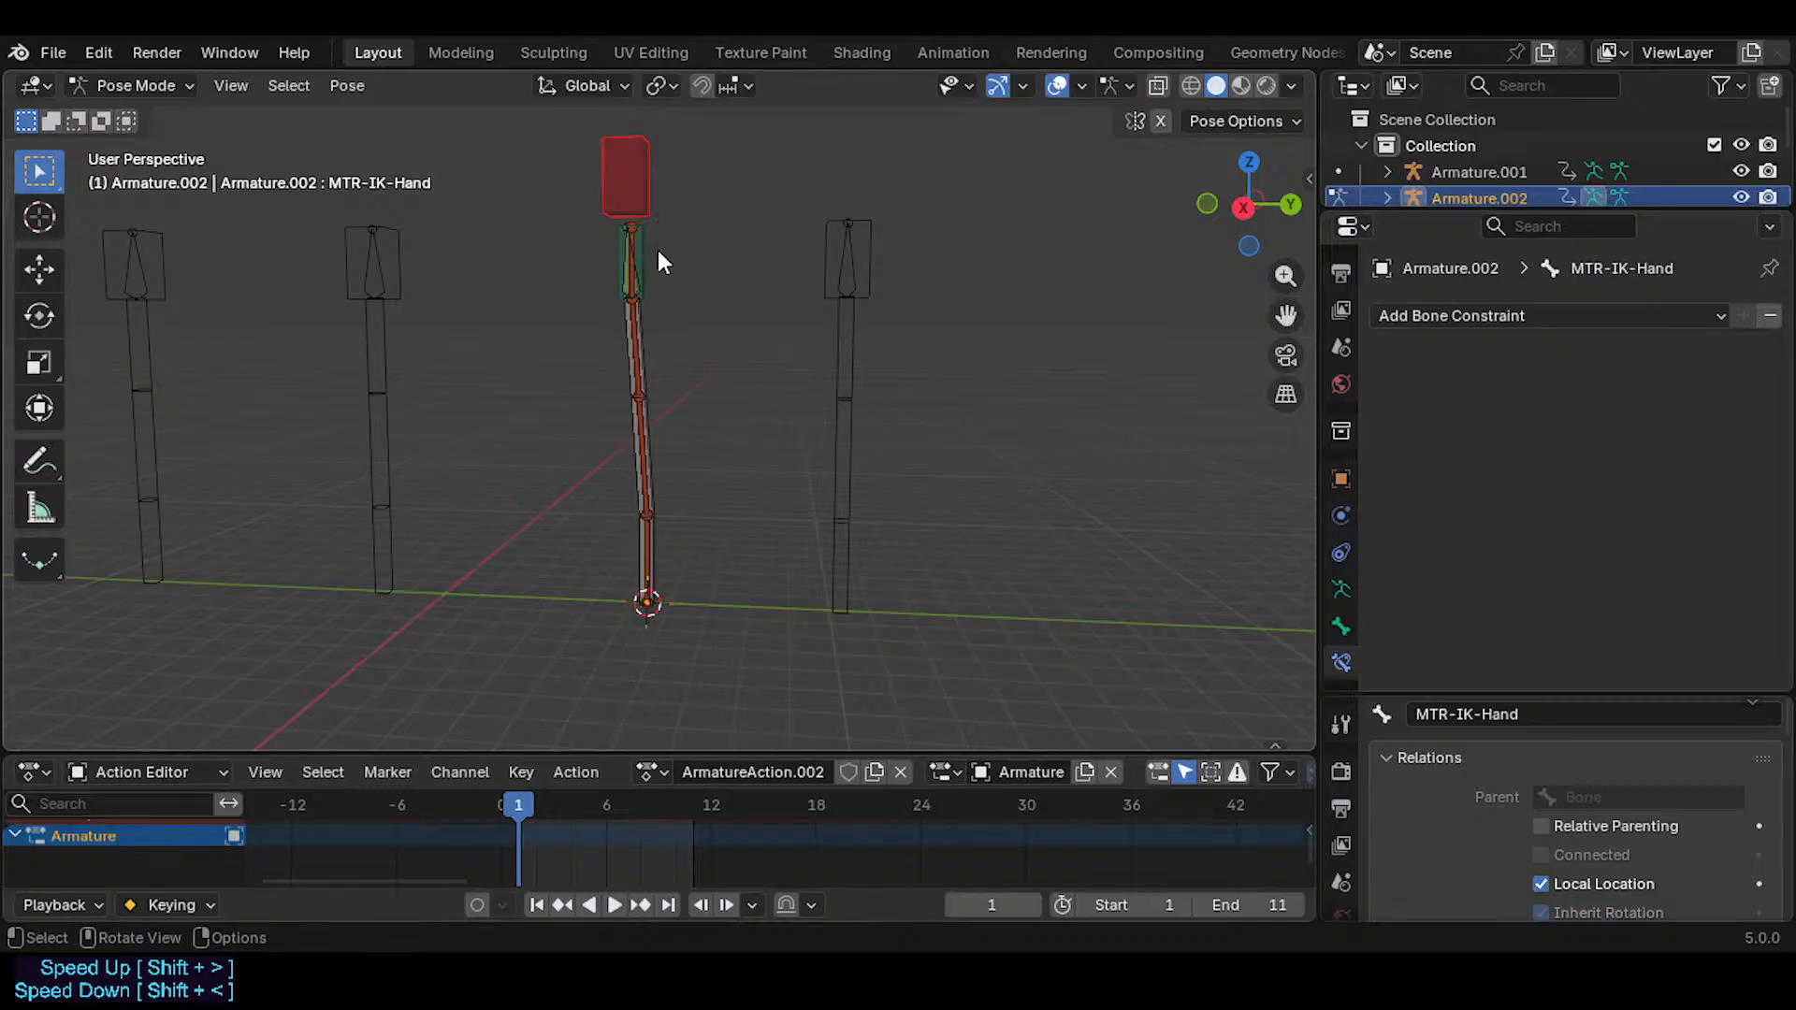
key("g")
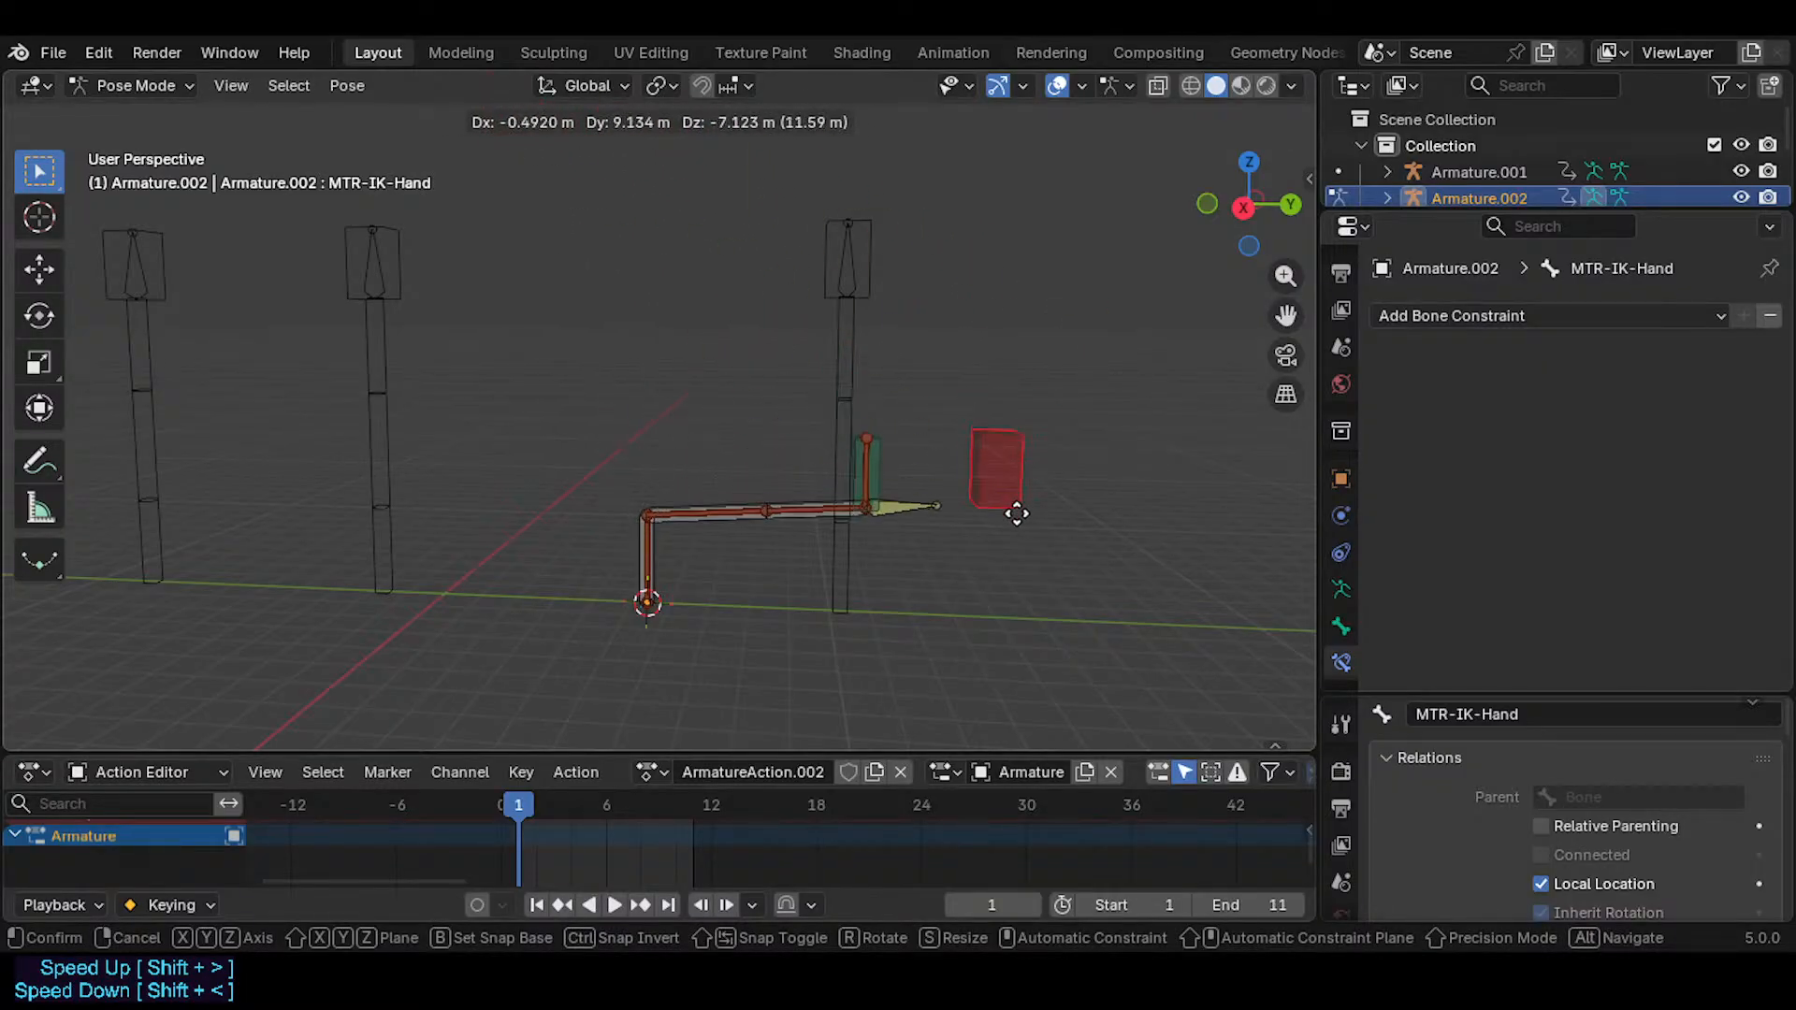
key("Escape")
key("g")
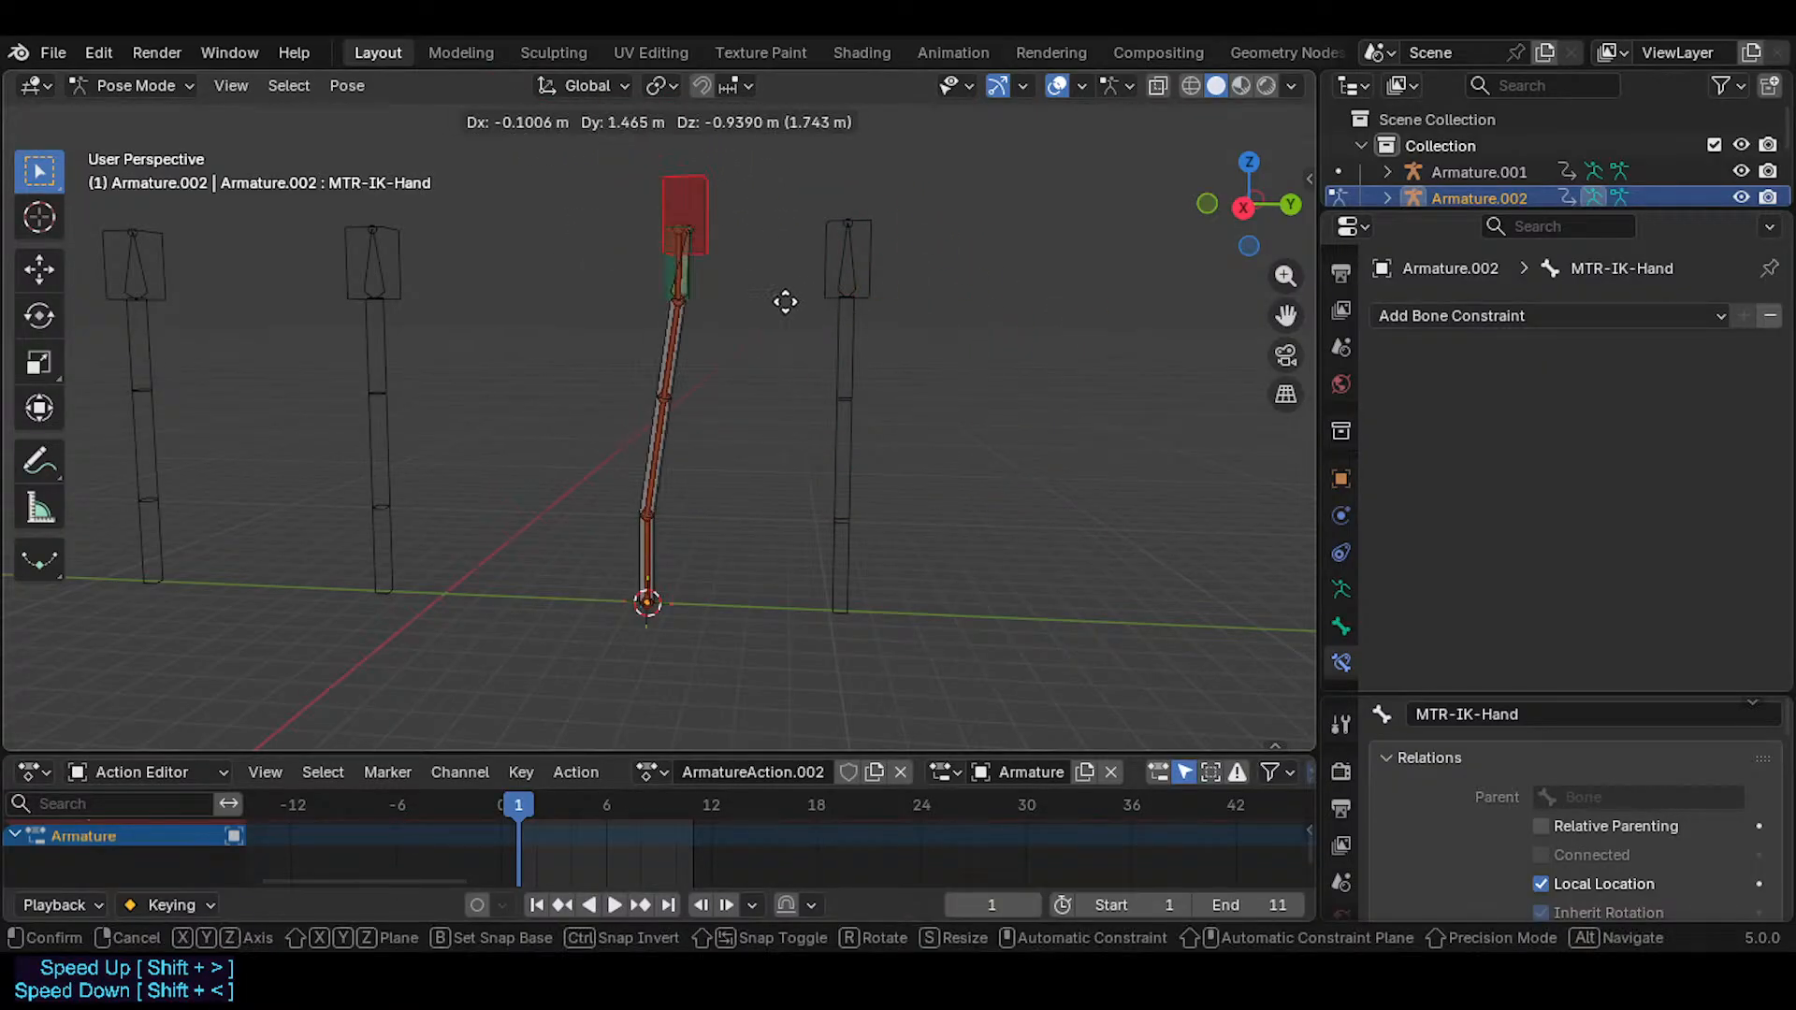
key("Escape")
- Clear the location of all bones, and keyframe the rest pose at frame 1 with Auto Keying enabled
key("a")
key("alt+g")
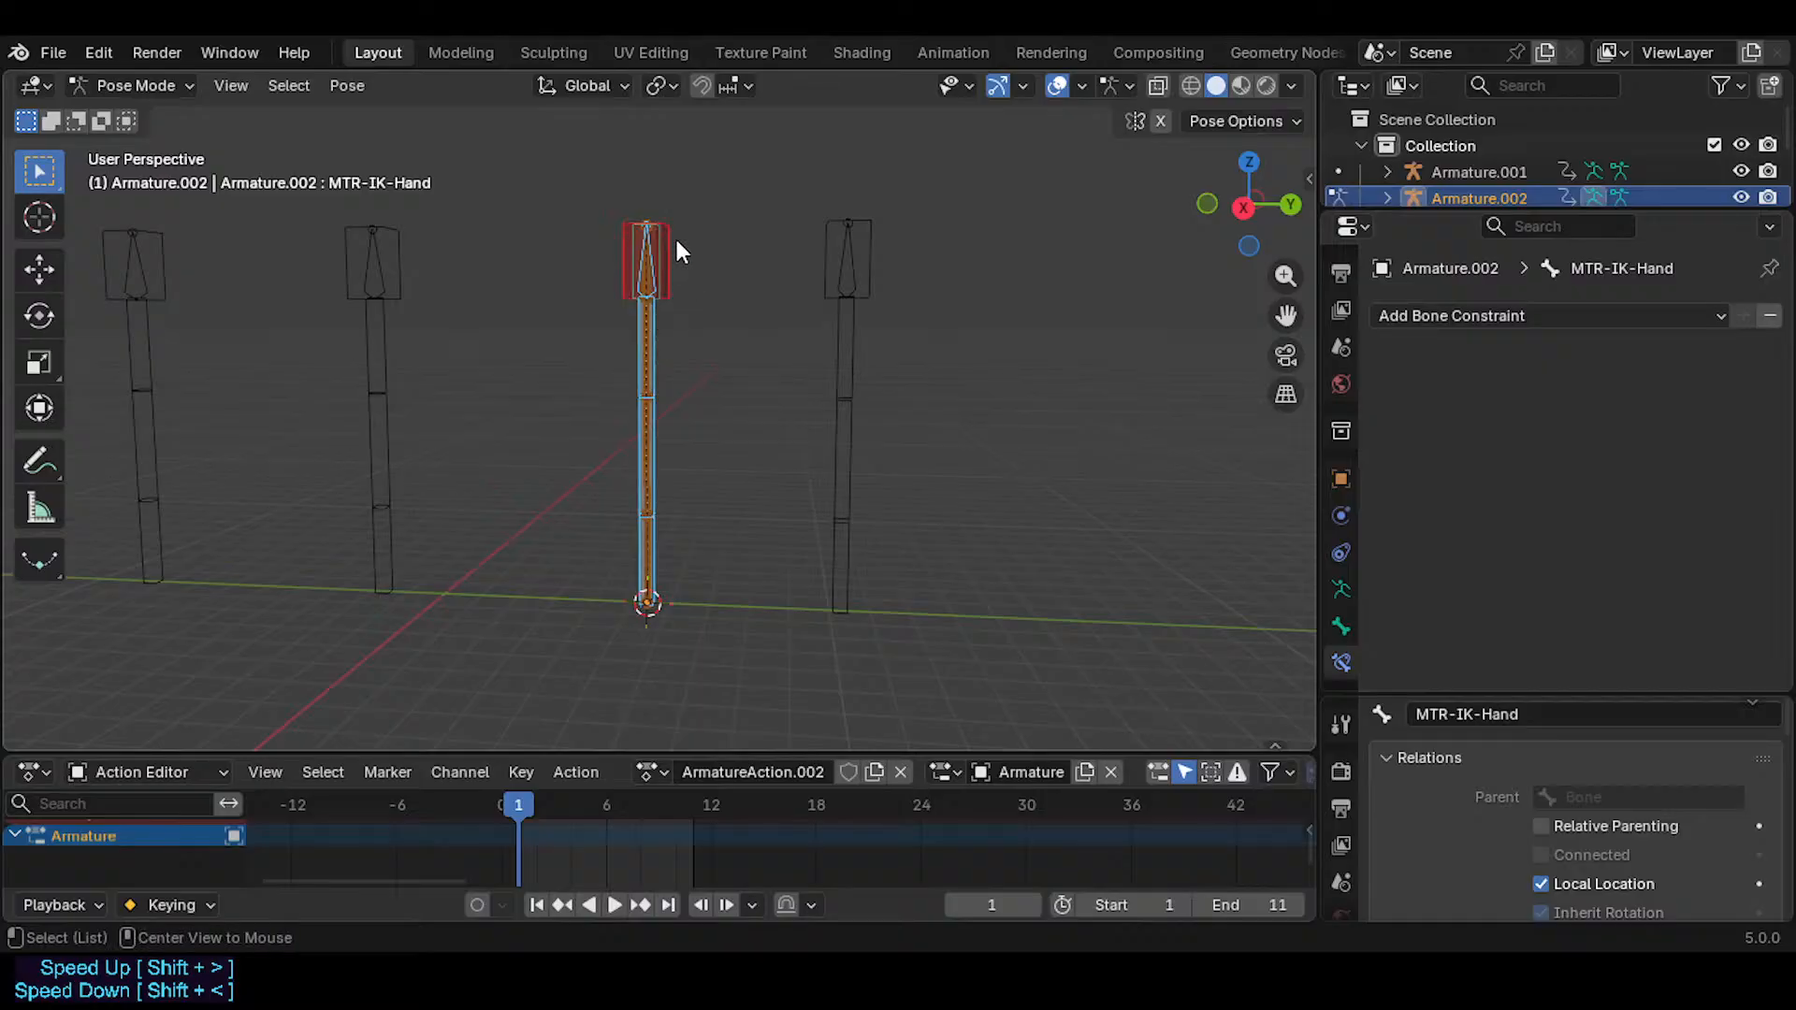
left_click(477, 905)
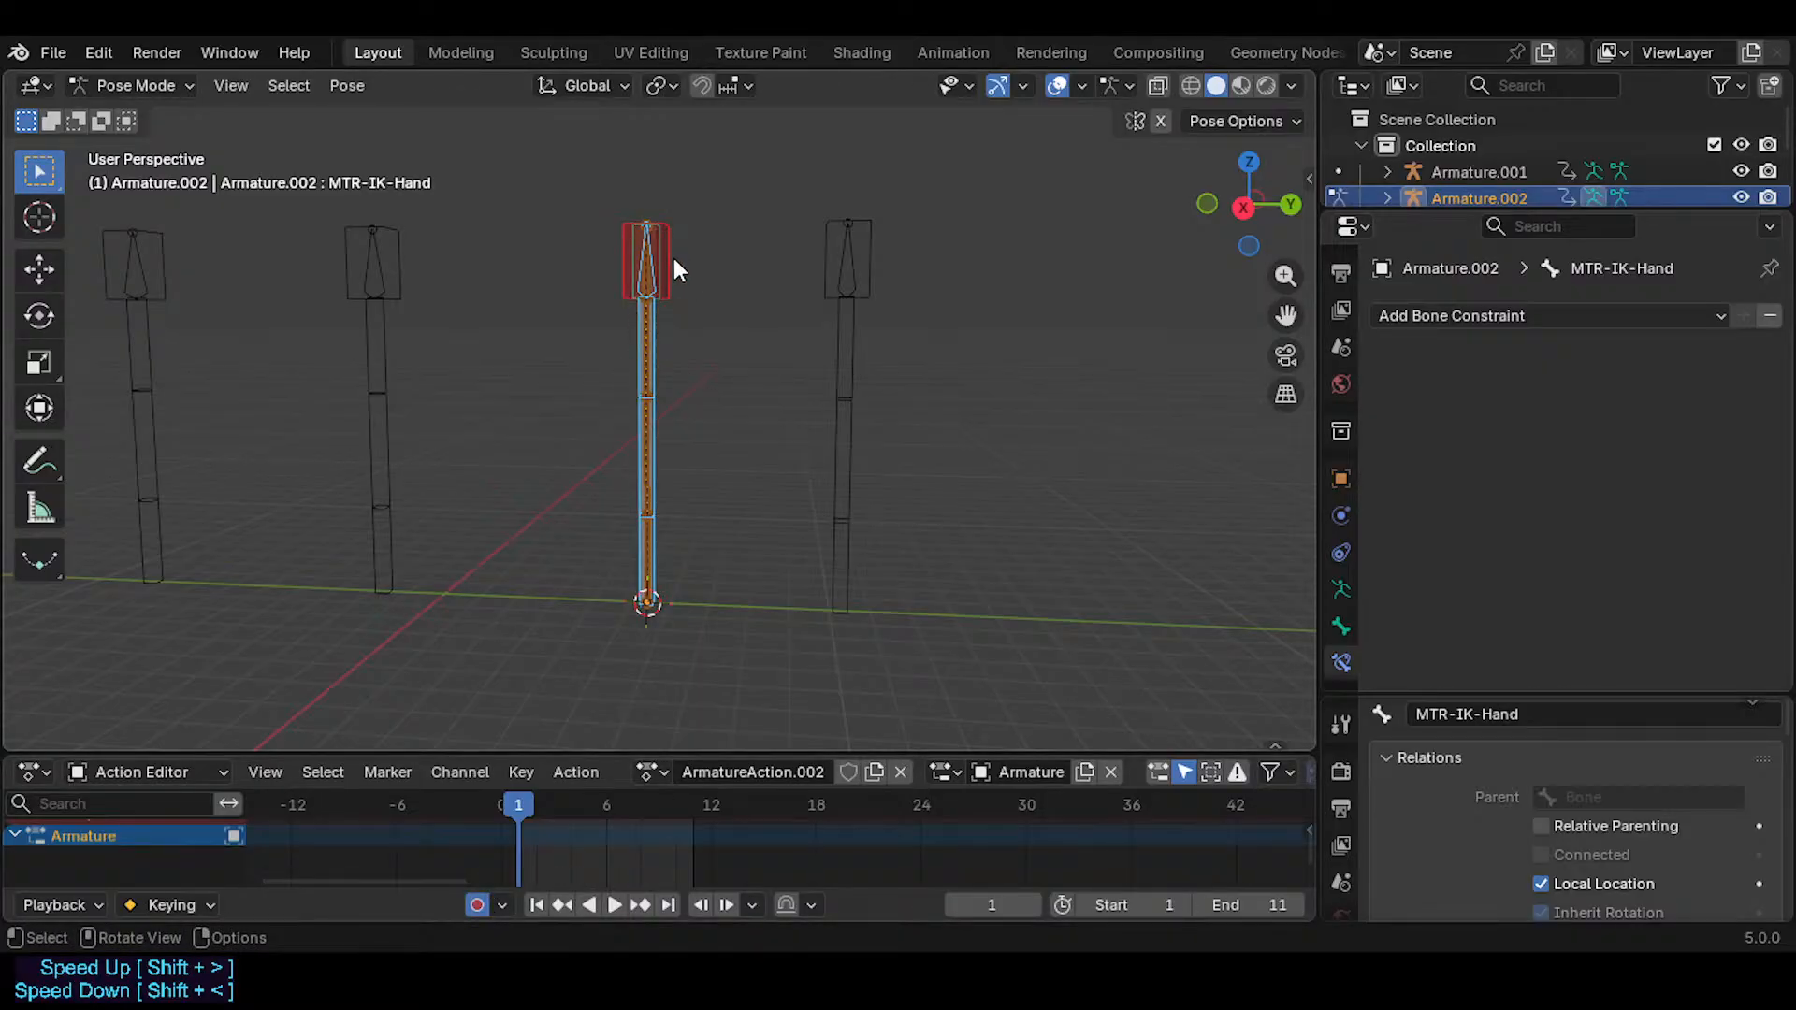
key("i")
- At frame 11, move MTR-IK-Hand far out and down past the arm's reach, and keyframe it
left_click_drag(530, 806, 687, 808)
left_click(671, 260)
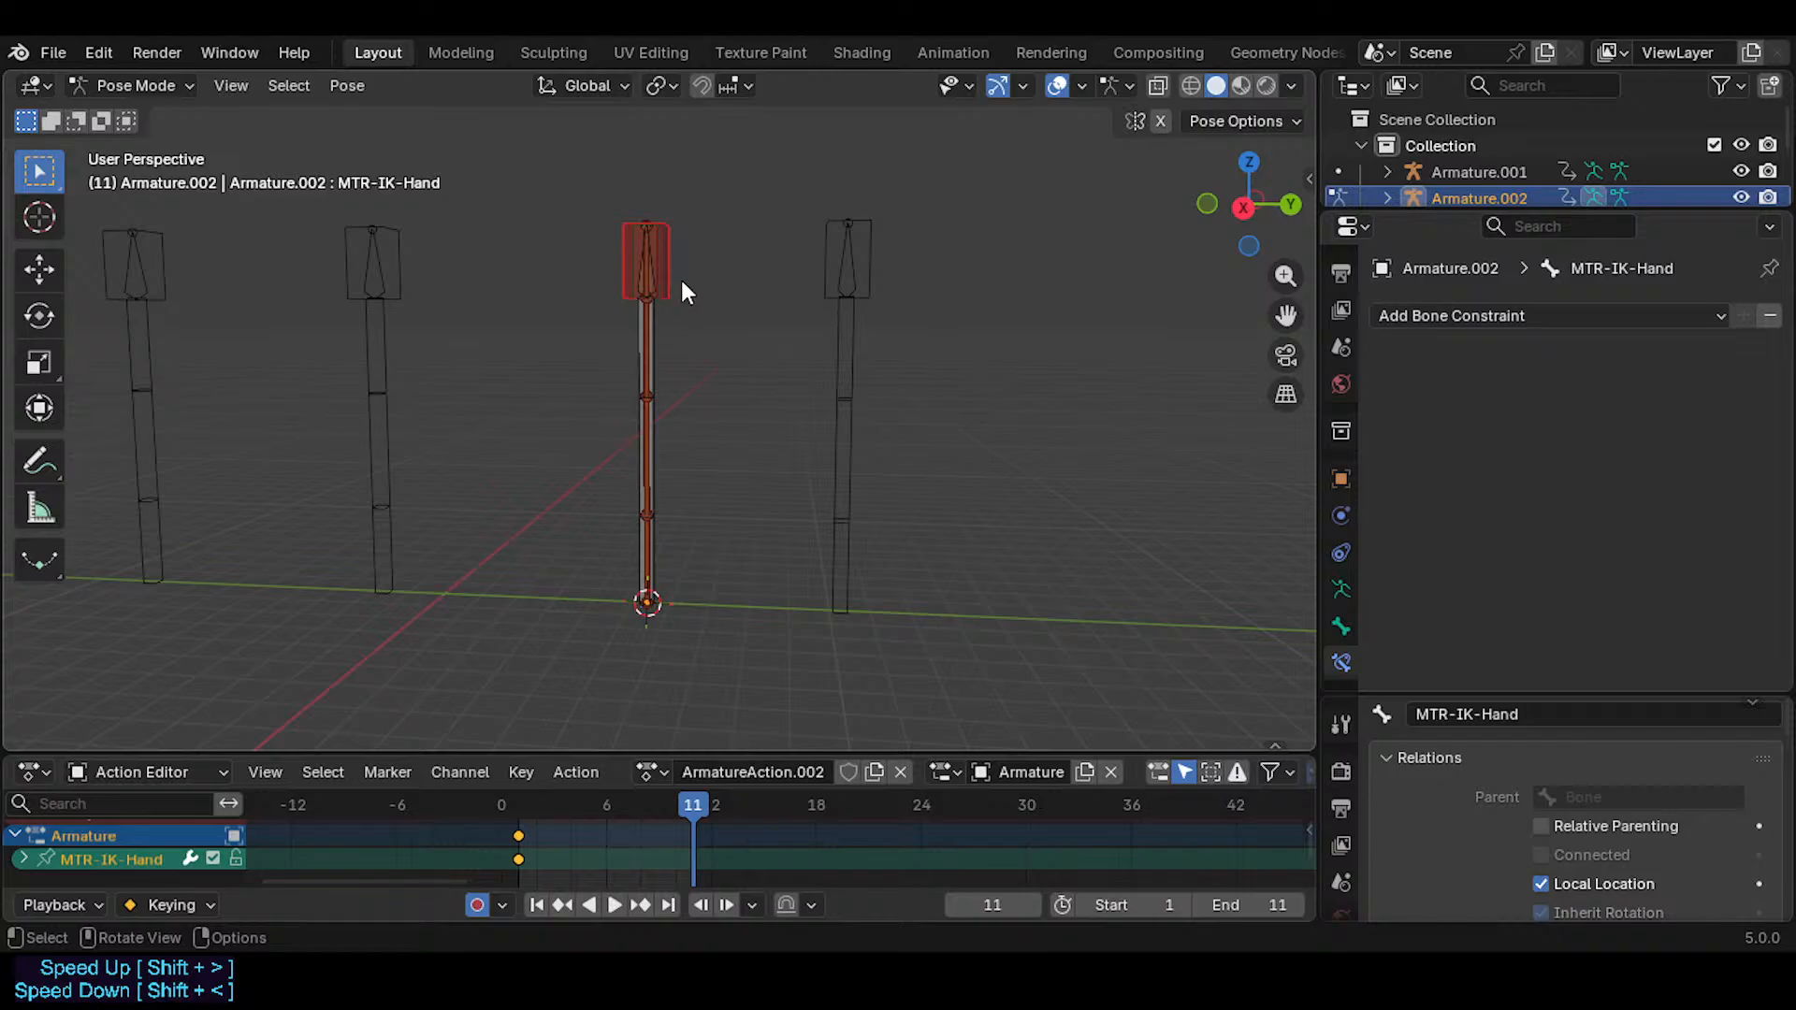
key("g")
left_click(1130, 513)
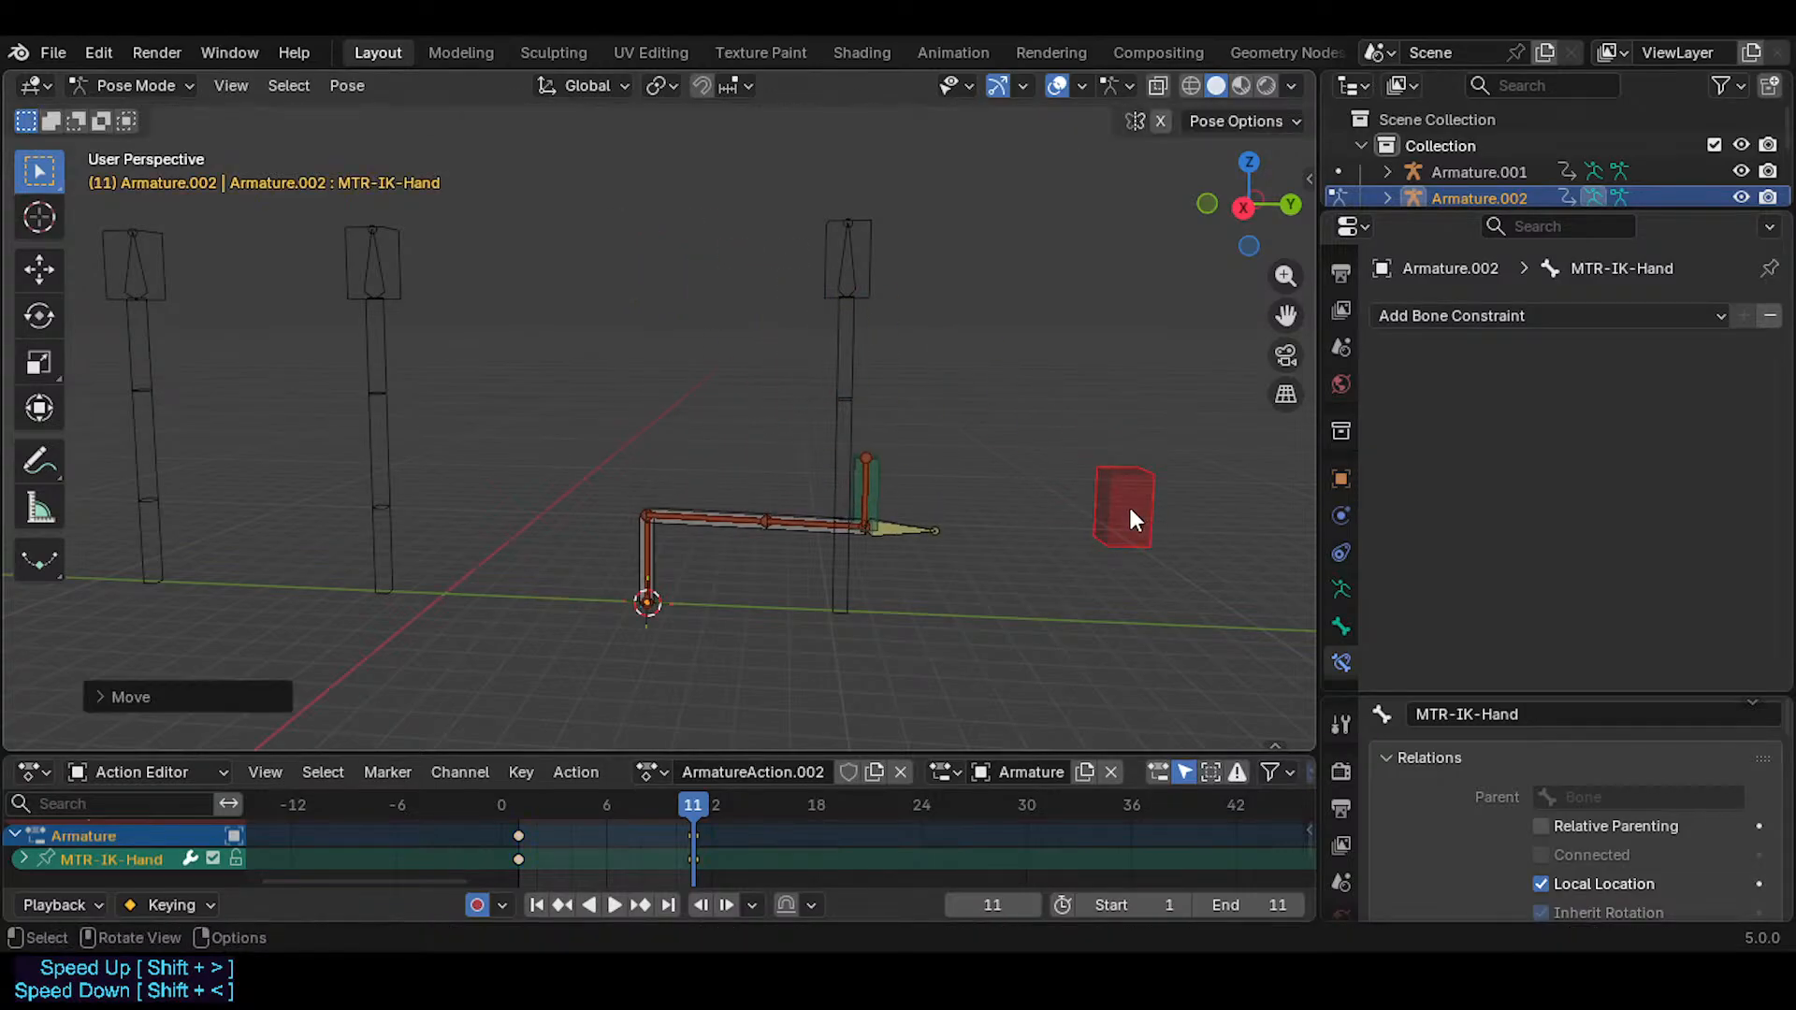
key("i")
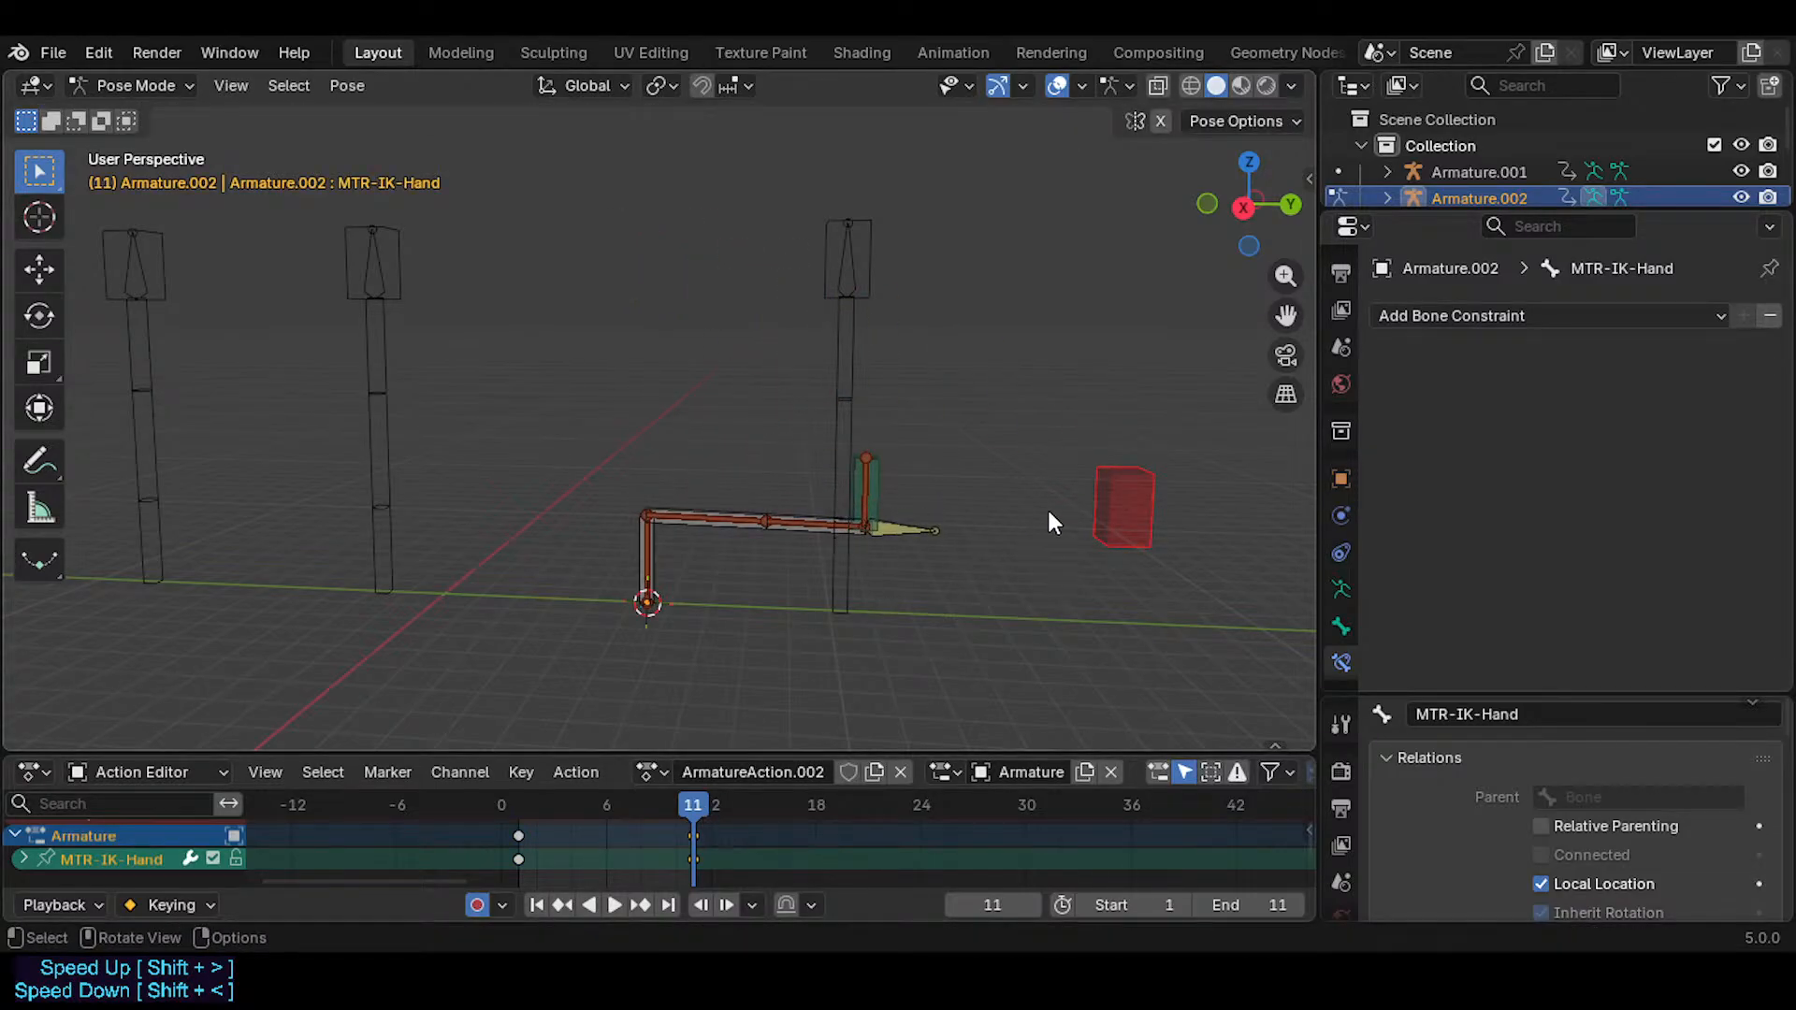
- Calculate the motion path of MTR-IK-Hand over the animation
right_click(1098, 487)
left_click(1107, 488)
left_click(1024, 615)
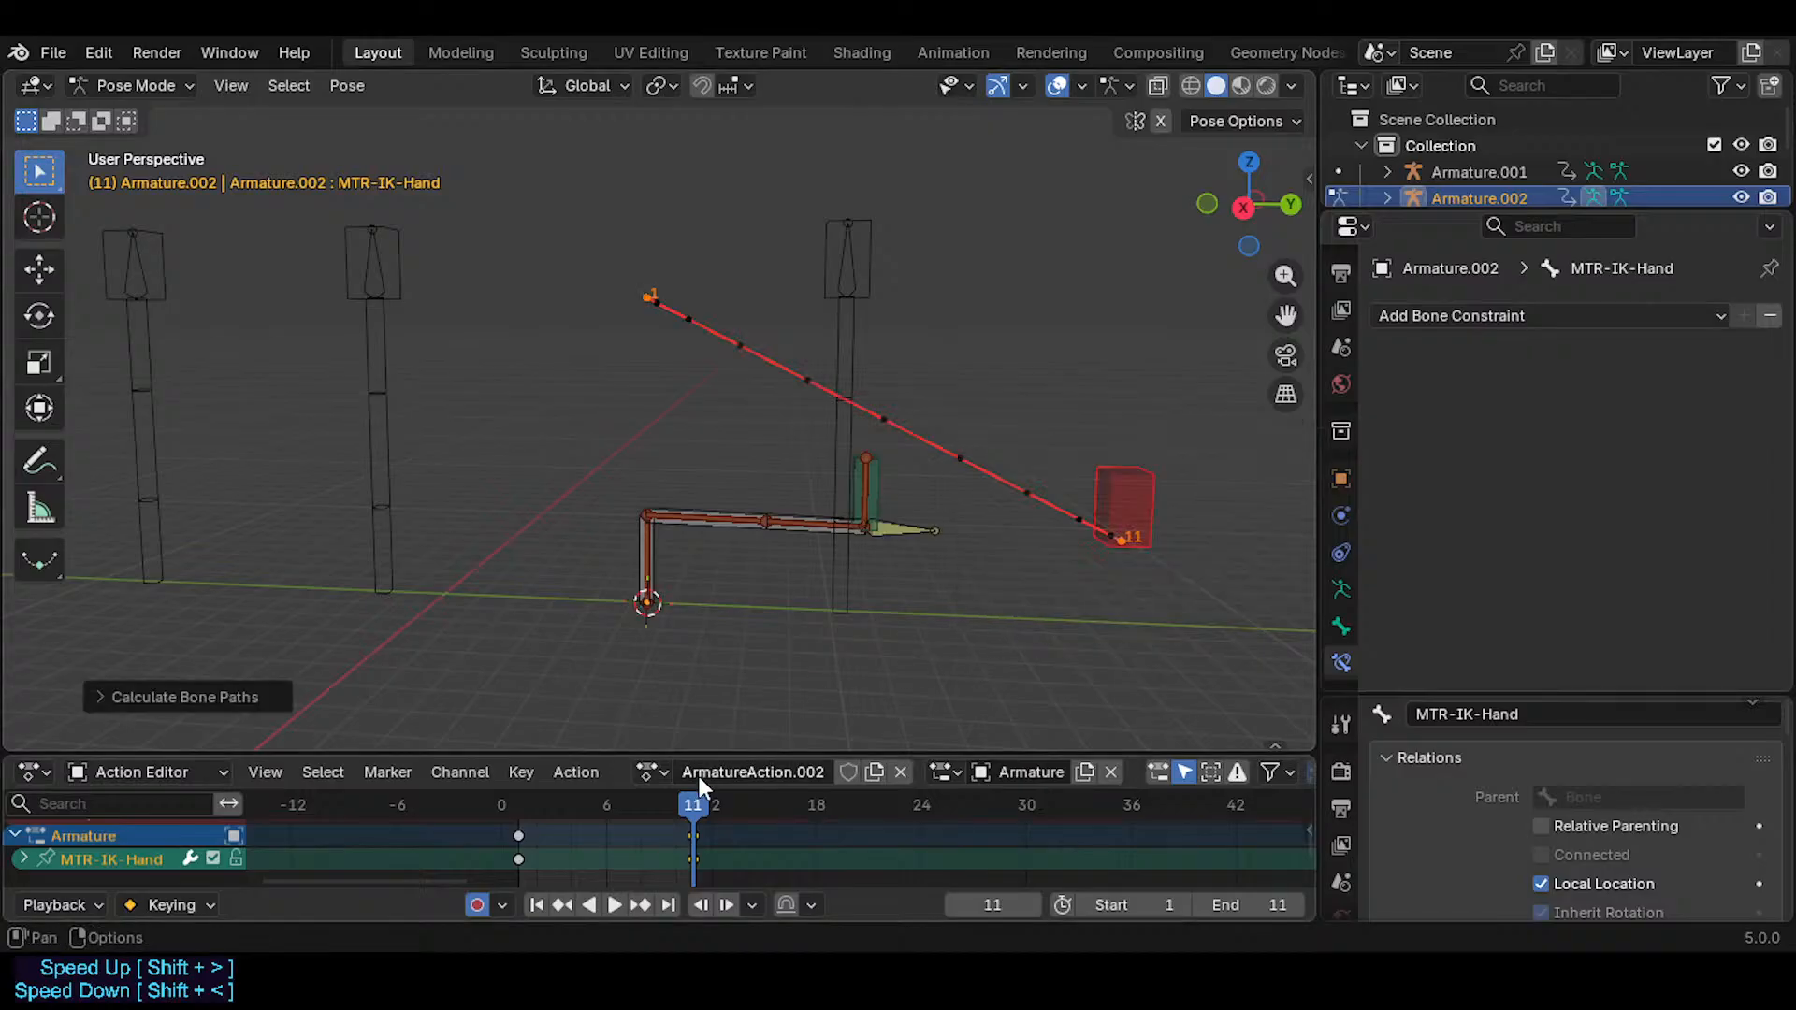
- At frame 5, raise MTR-IK-Hand so its motion path arcs upward, and scrub the animation to frame 11
left_click_drag(694, 804, 589, 810)
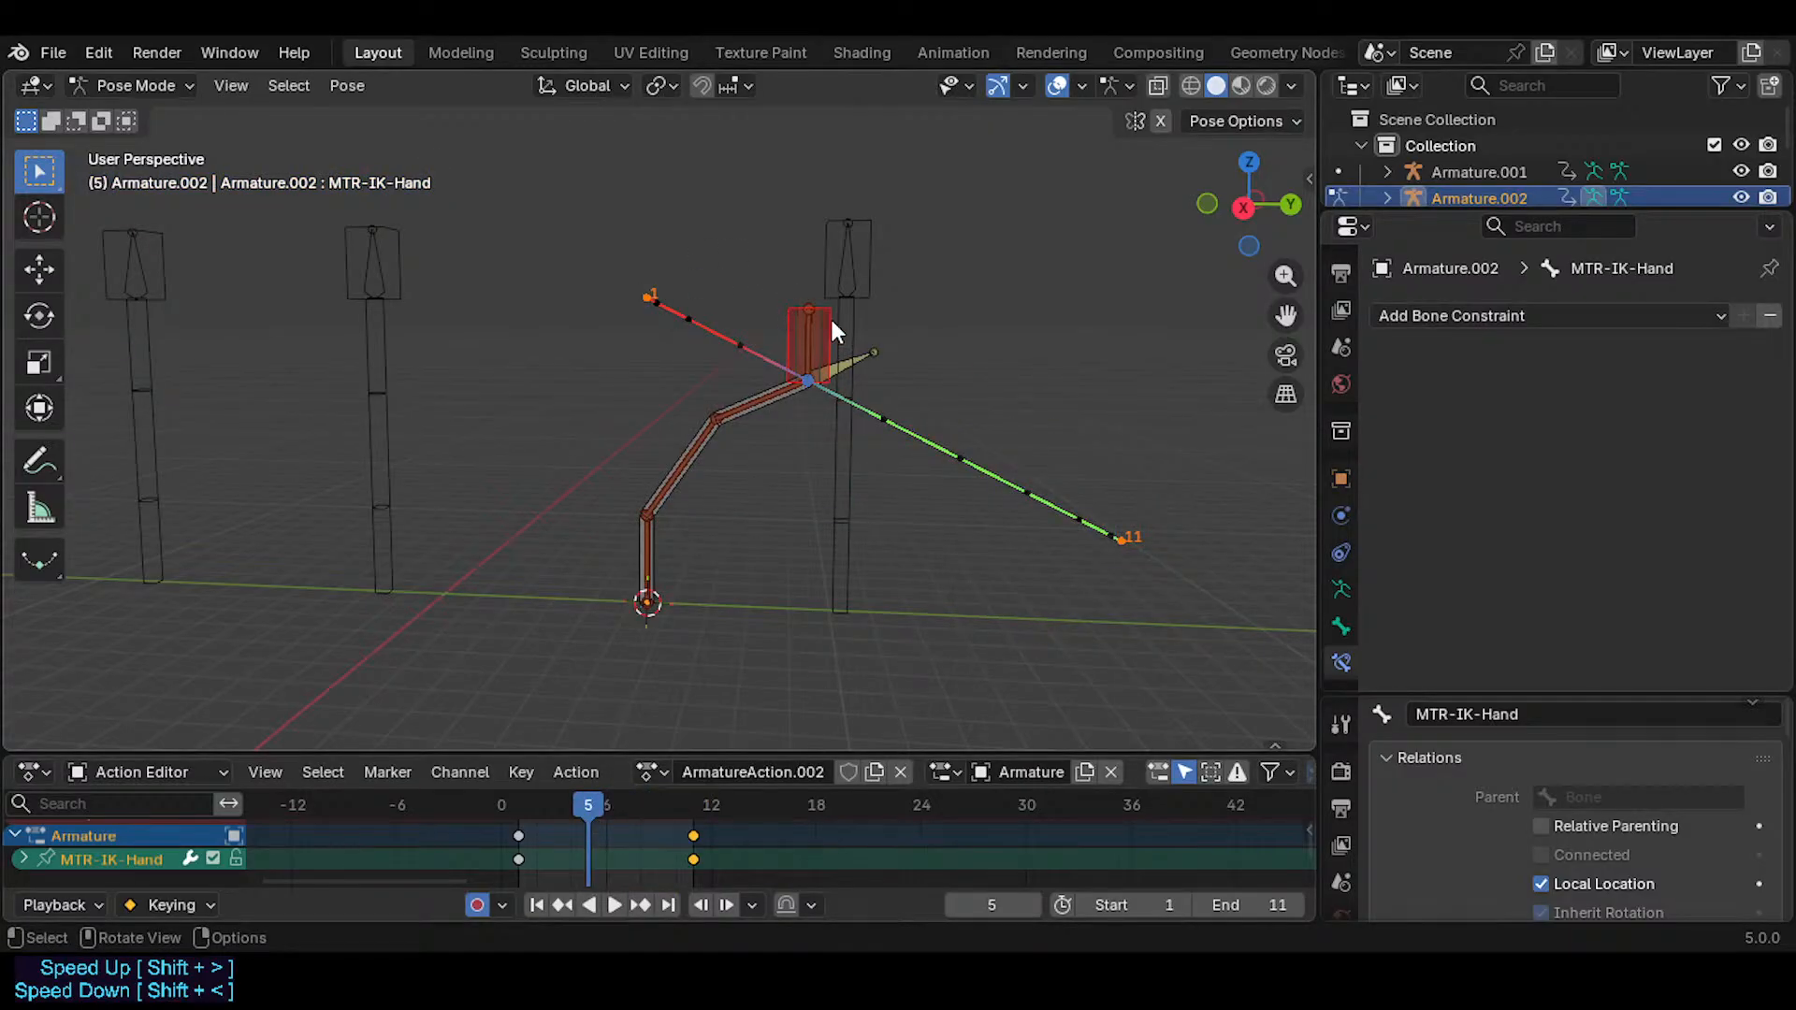
left_click_drag(828, 317, 911, 232)
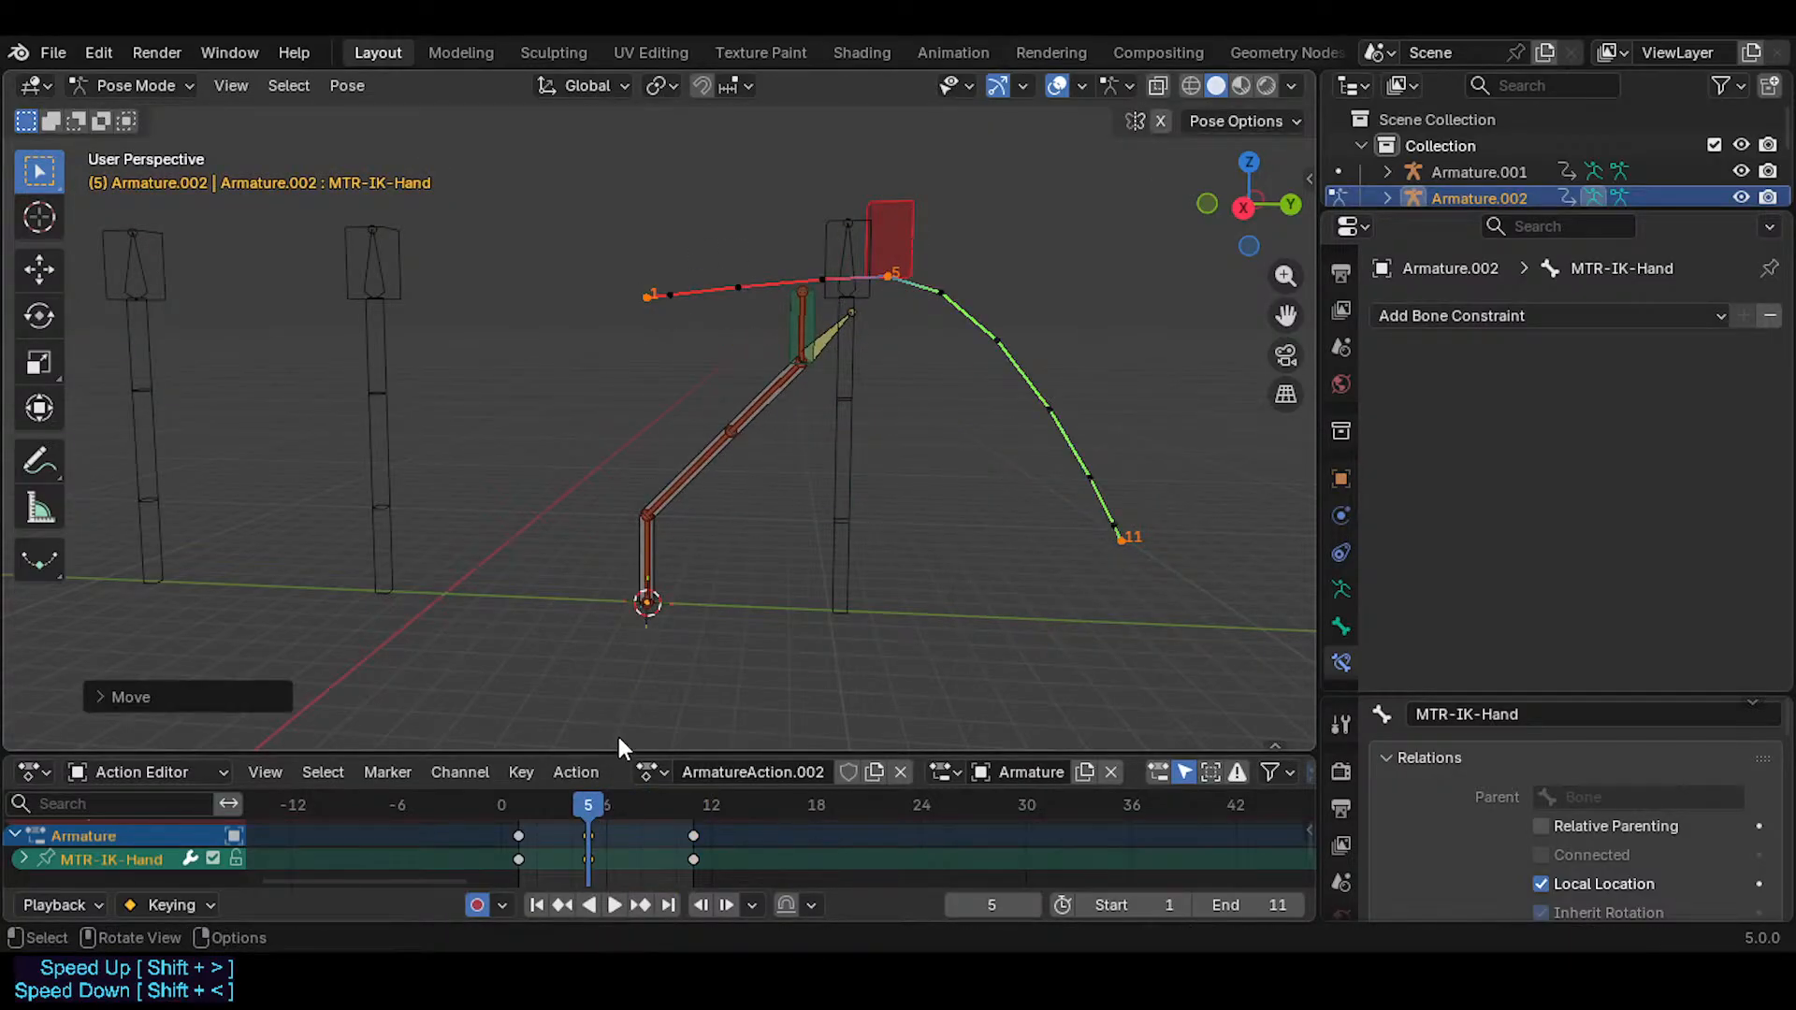
left_click_drag(588, 806, 640, 655)
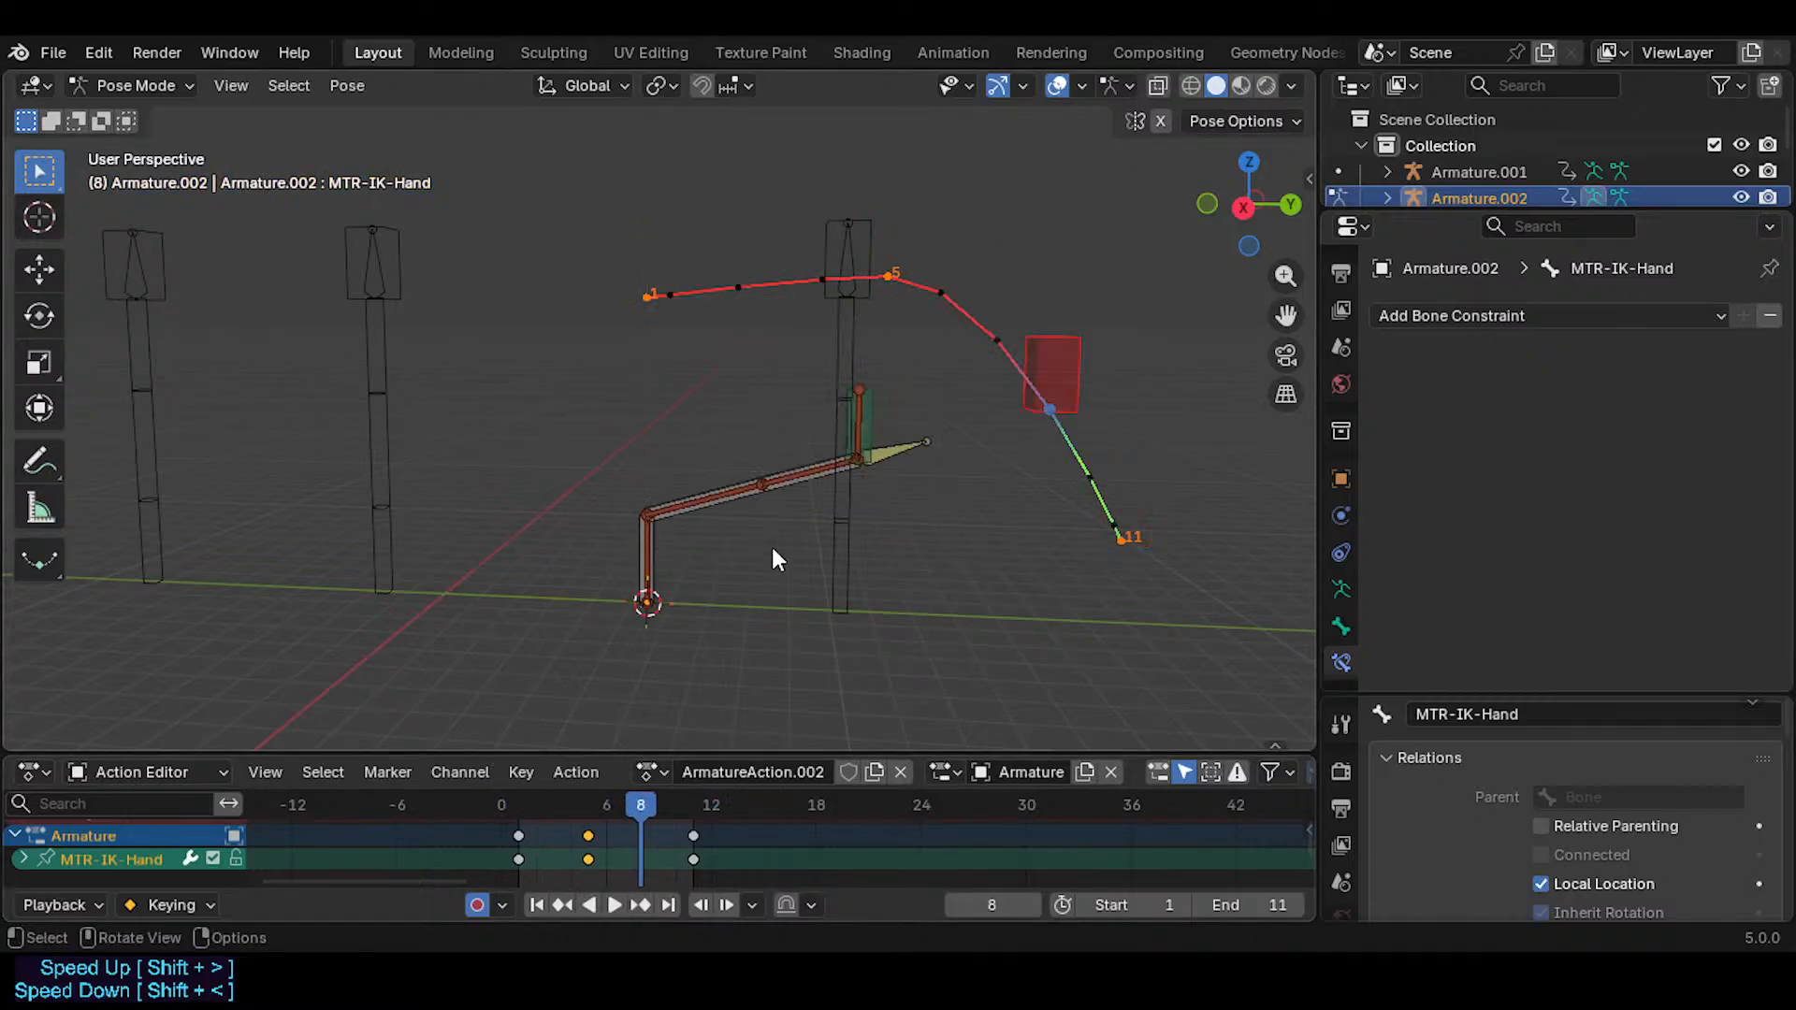
left_click(865, 419)
left_click_drag(641, 805, 696, 817)
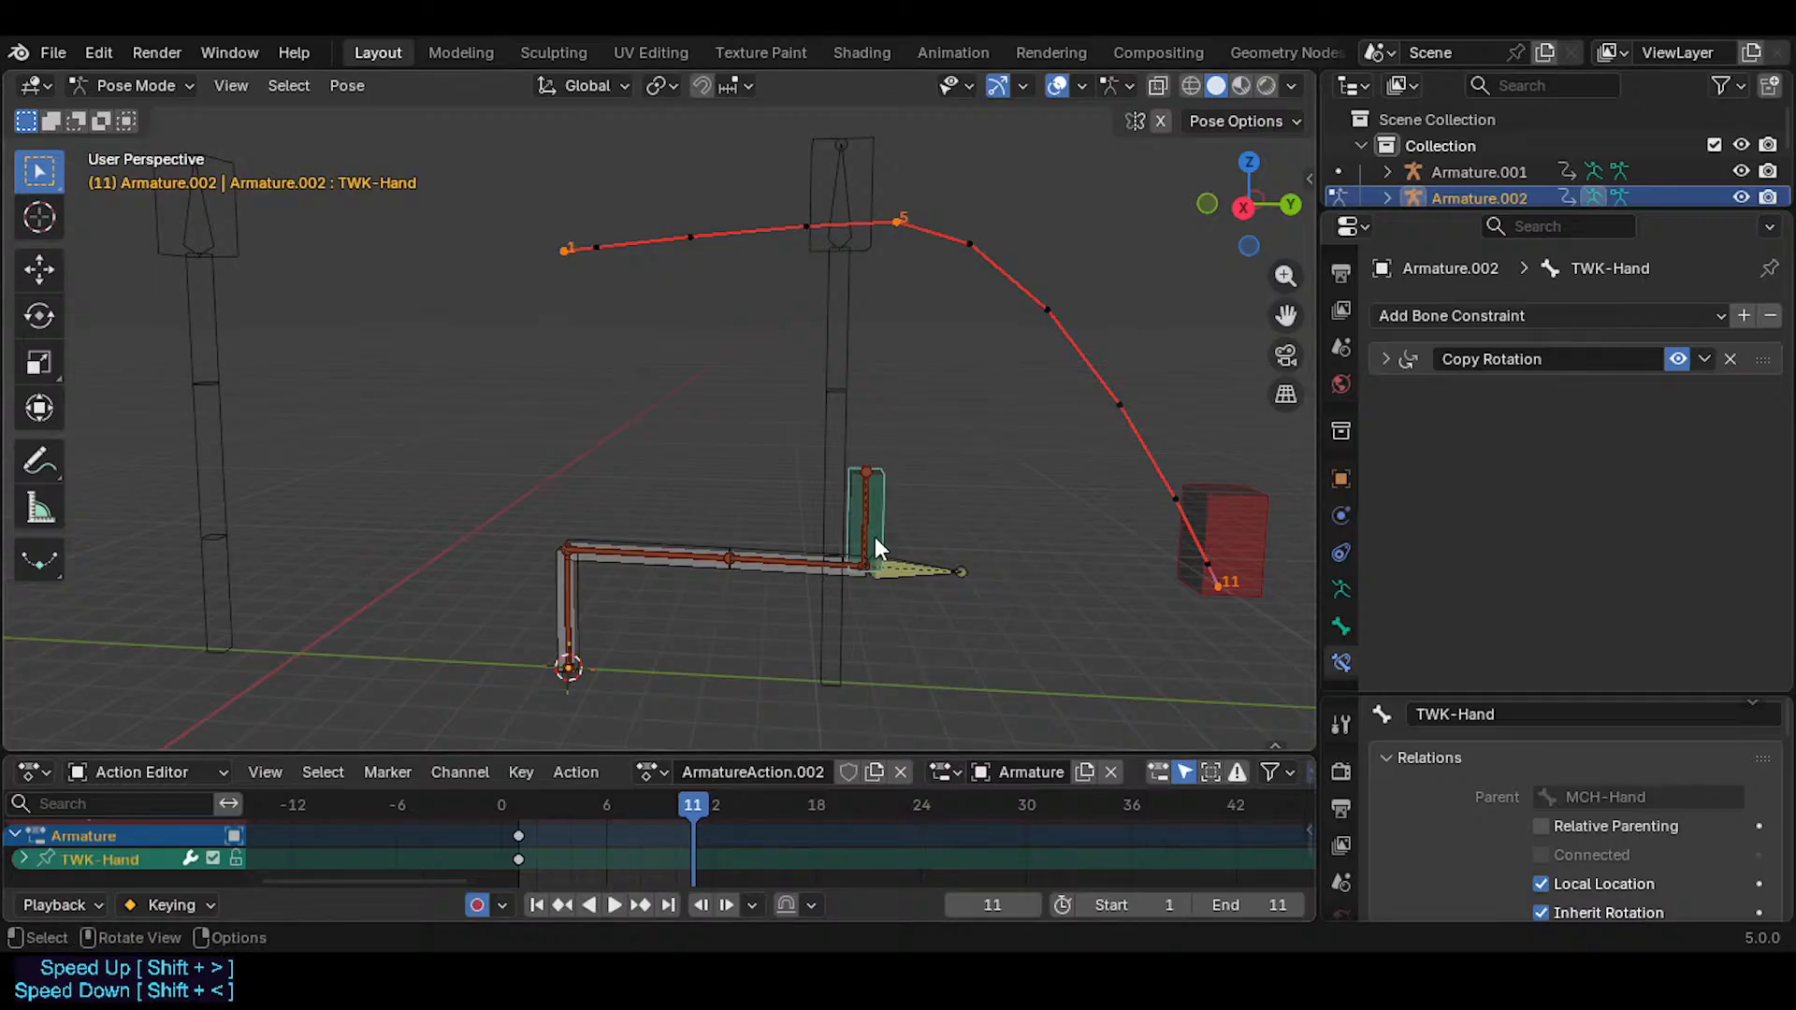
- Examine how TWK-Hand relates to MCH-Hand at frame 11 by selecting them separately and together and comparing their parents and constraints
left_click(1238, 507)
left_click(875, 495)
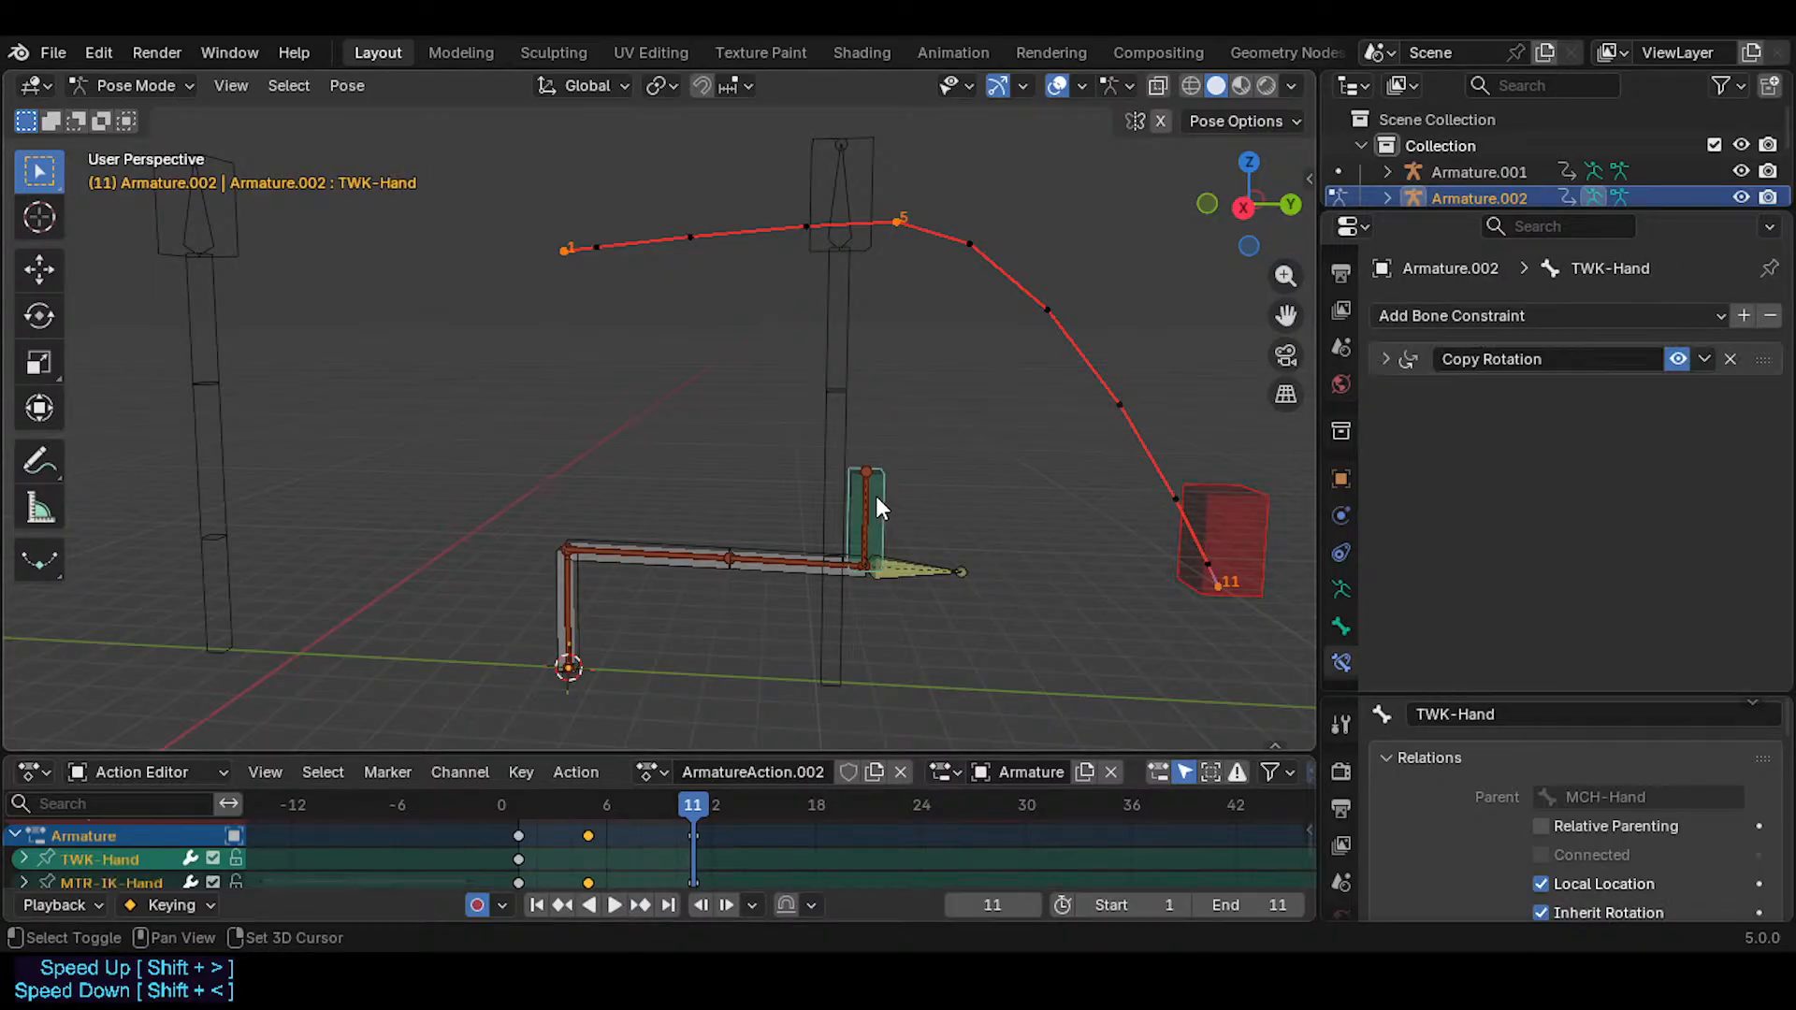
left_click(872, 501)
left_click(879, 502)
left_click(905, 561, "shift")
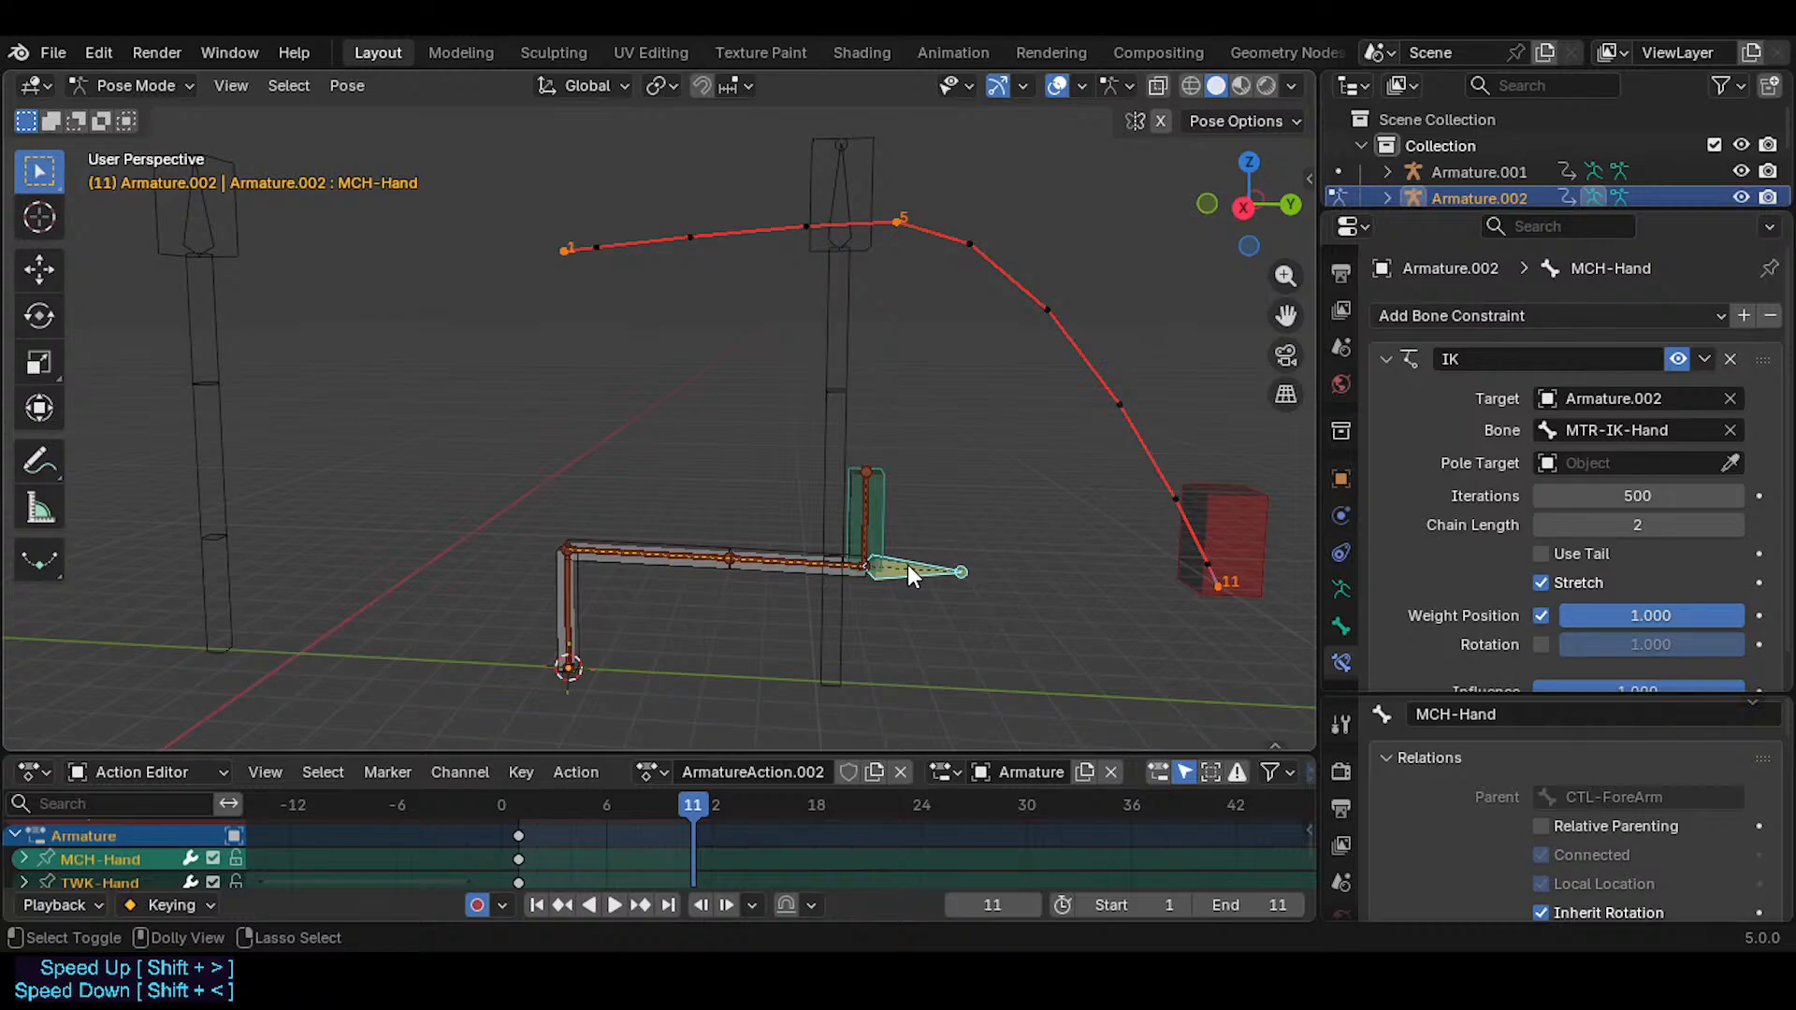
left_click(878, 525)
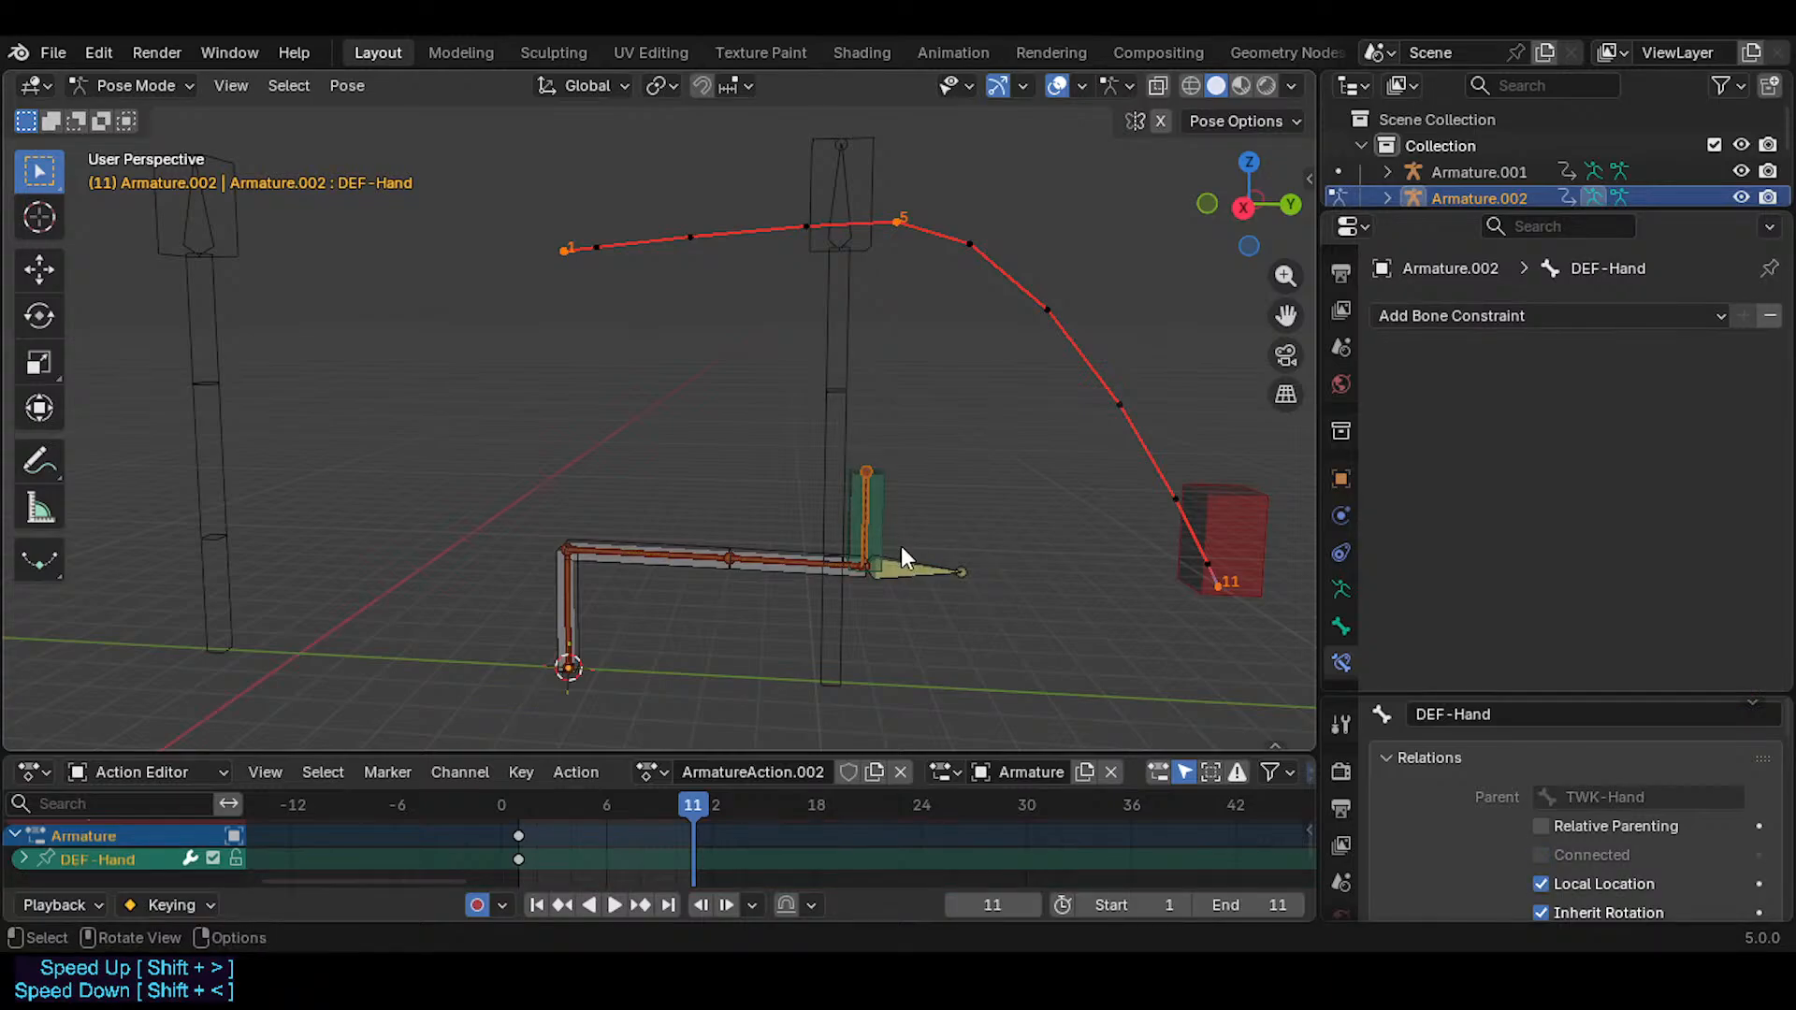
left_click(909, 568)
left_click(916, 570, "shift")
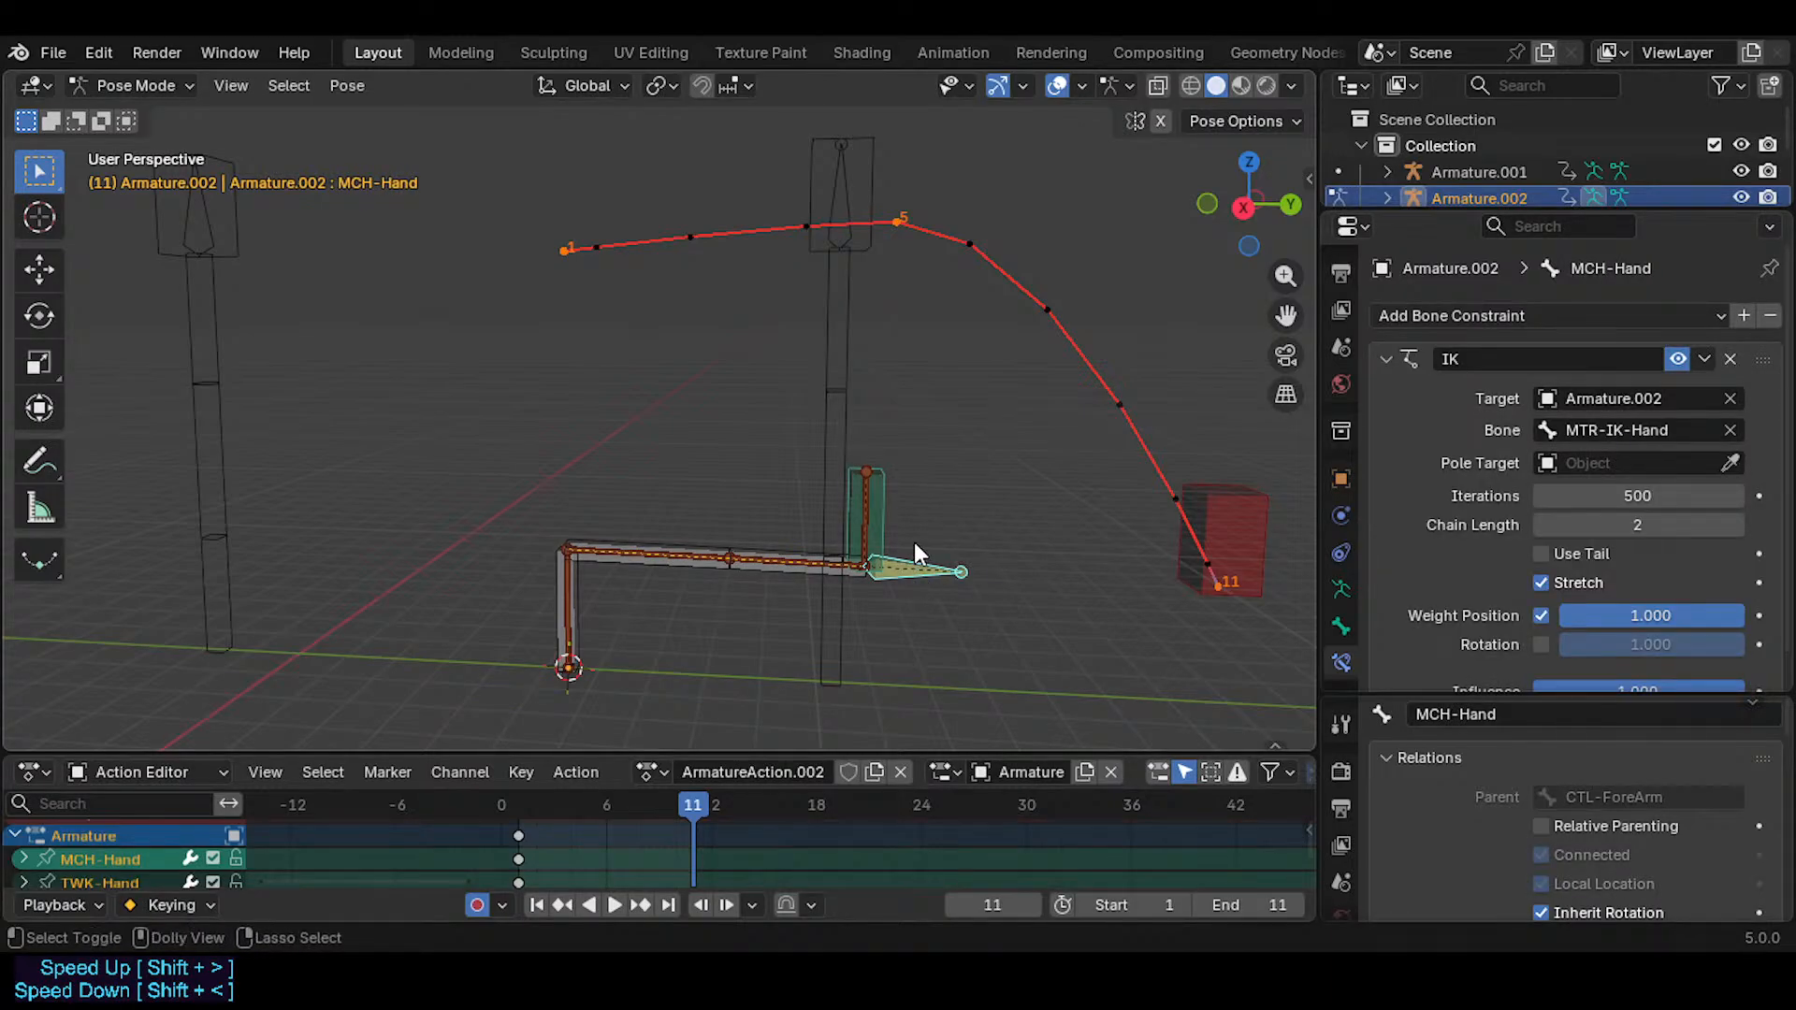
left_click(885, 516)
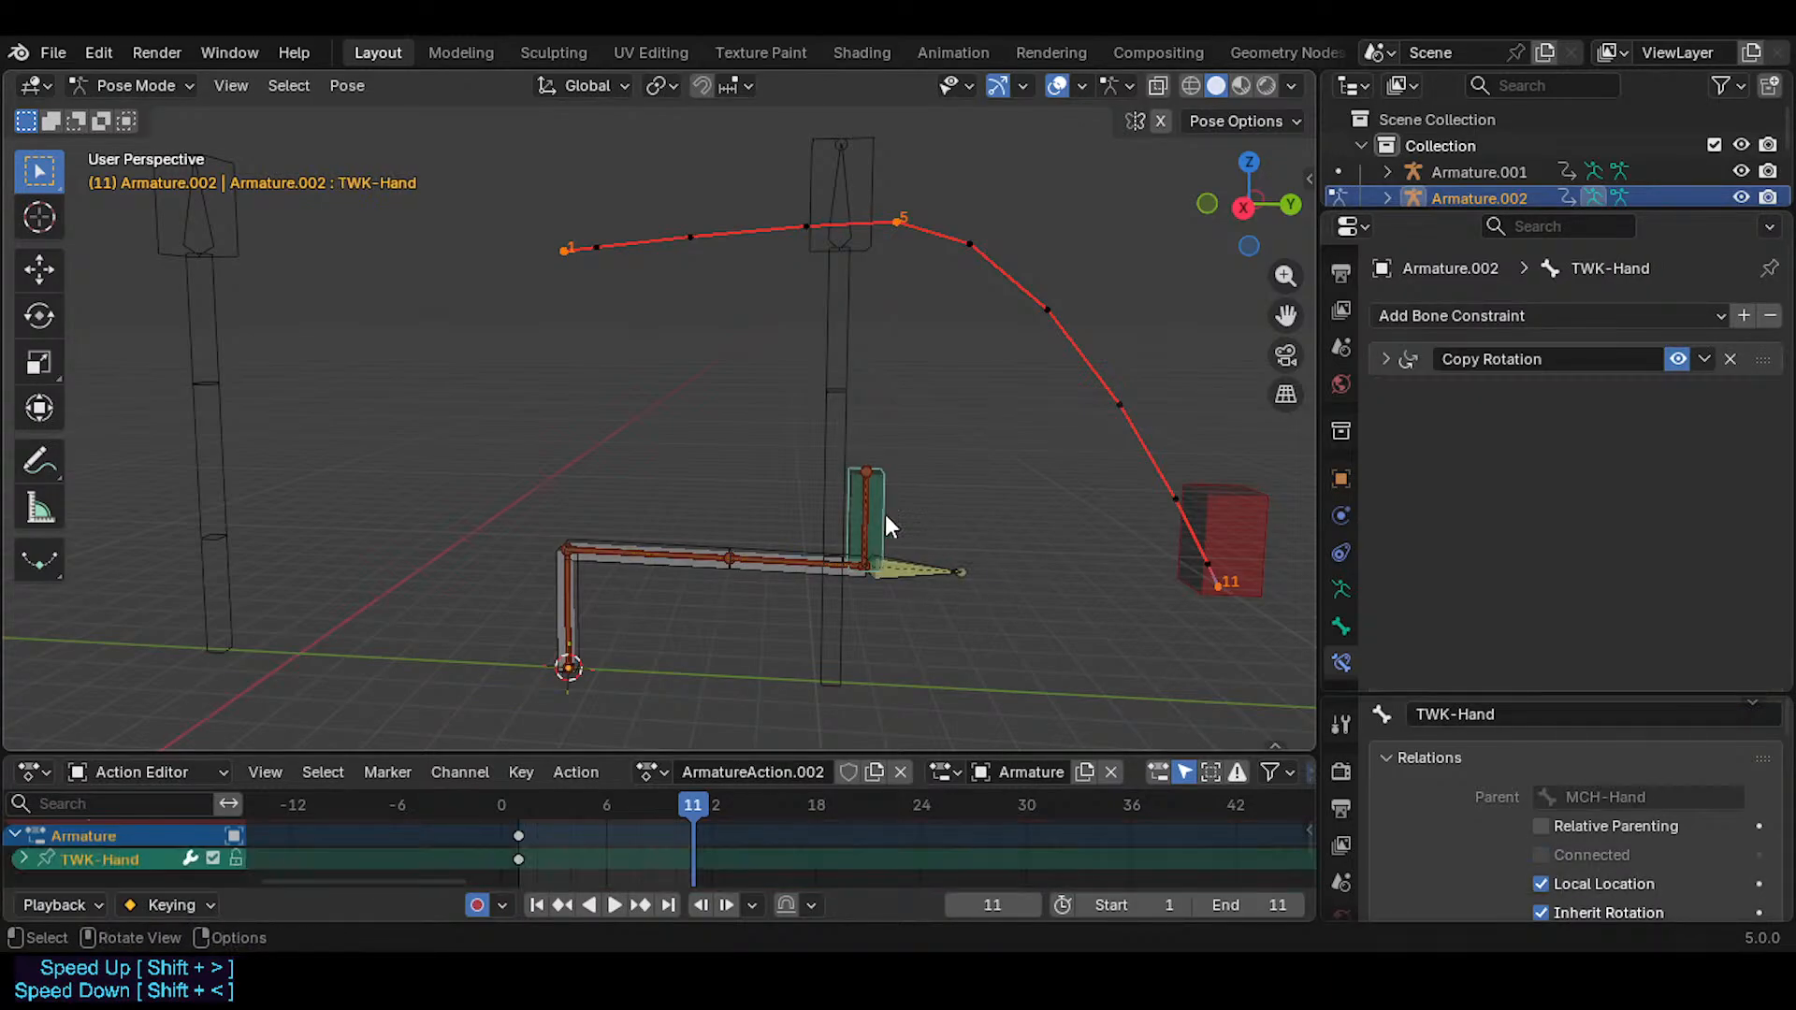
left_click(905, 570)
left_click(911, 566)
left_click(913, 570, "shift")
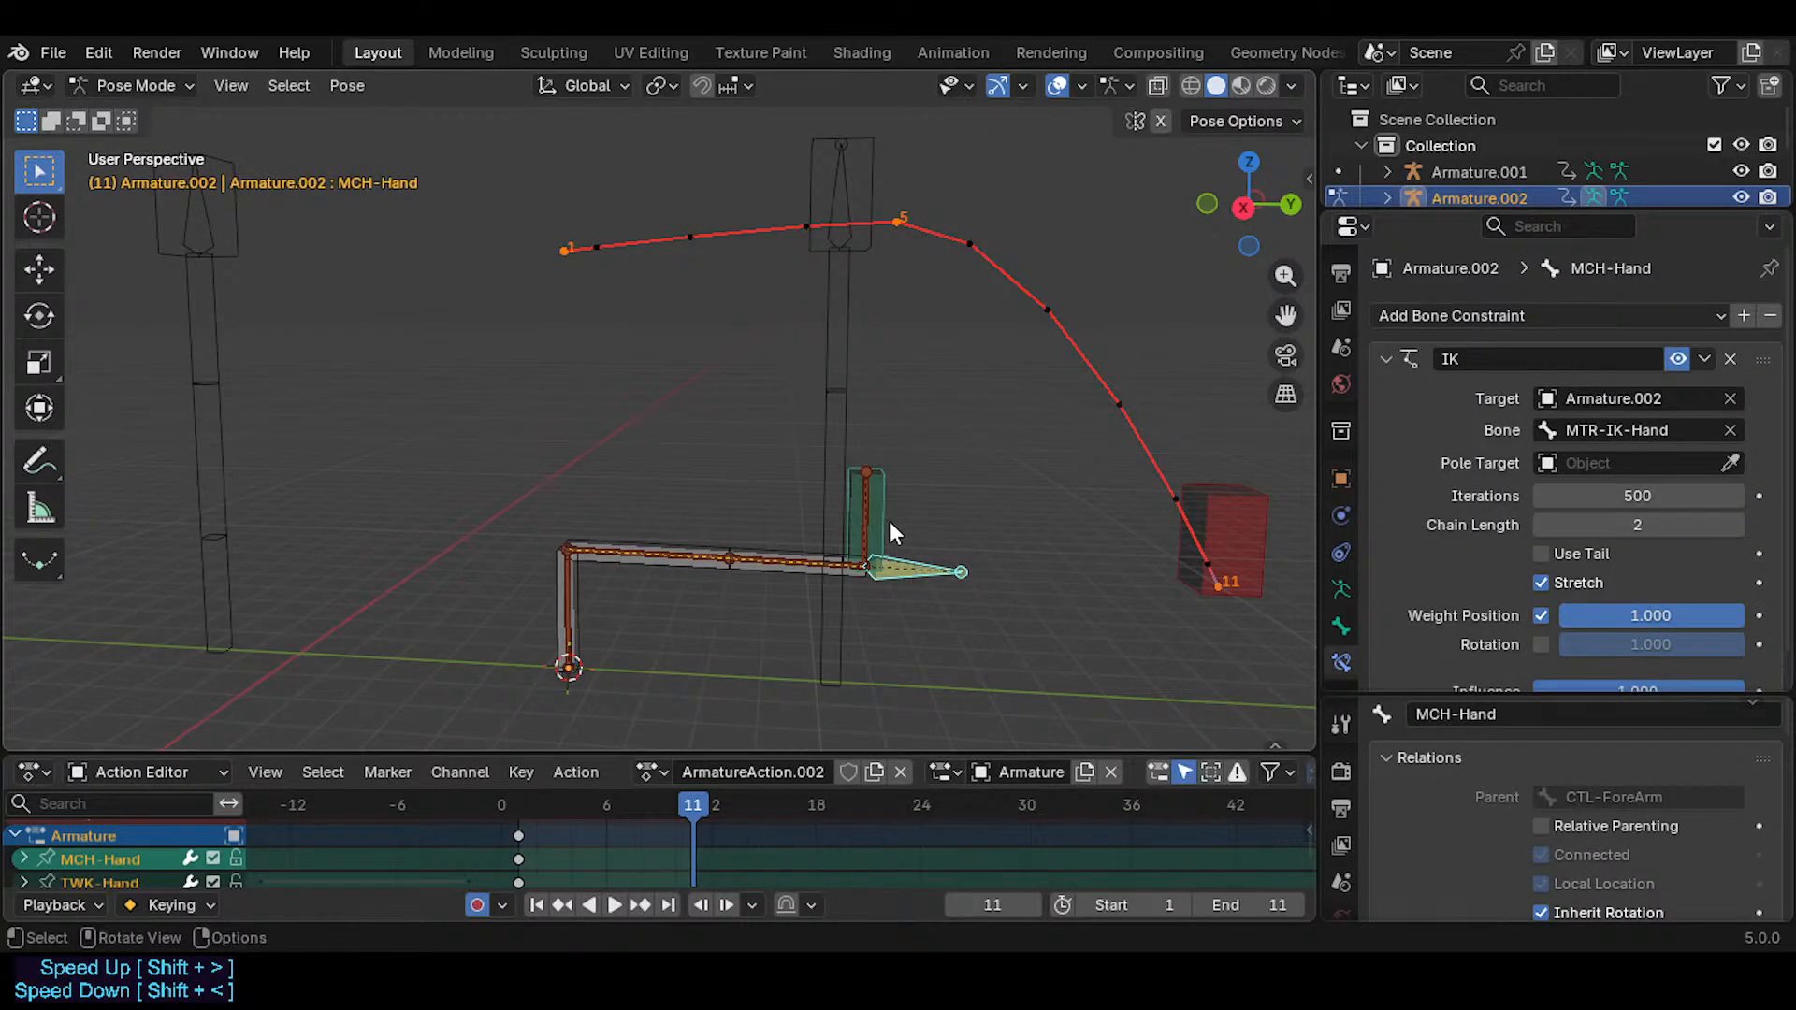
left_click(906, 560)
left_click(911, 569)
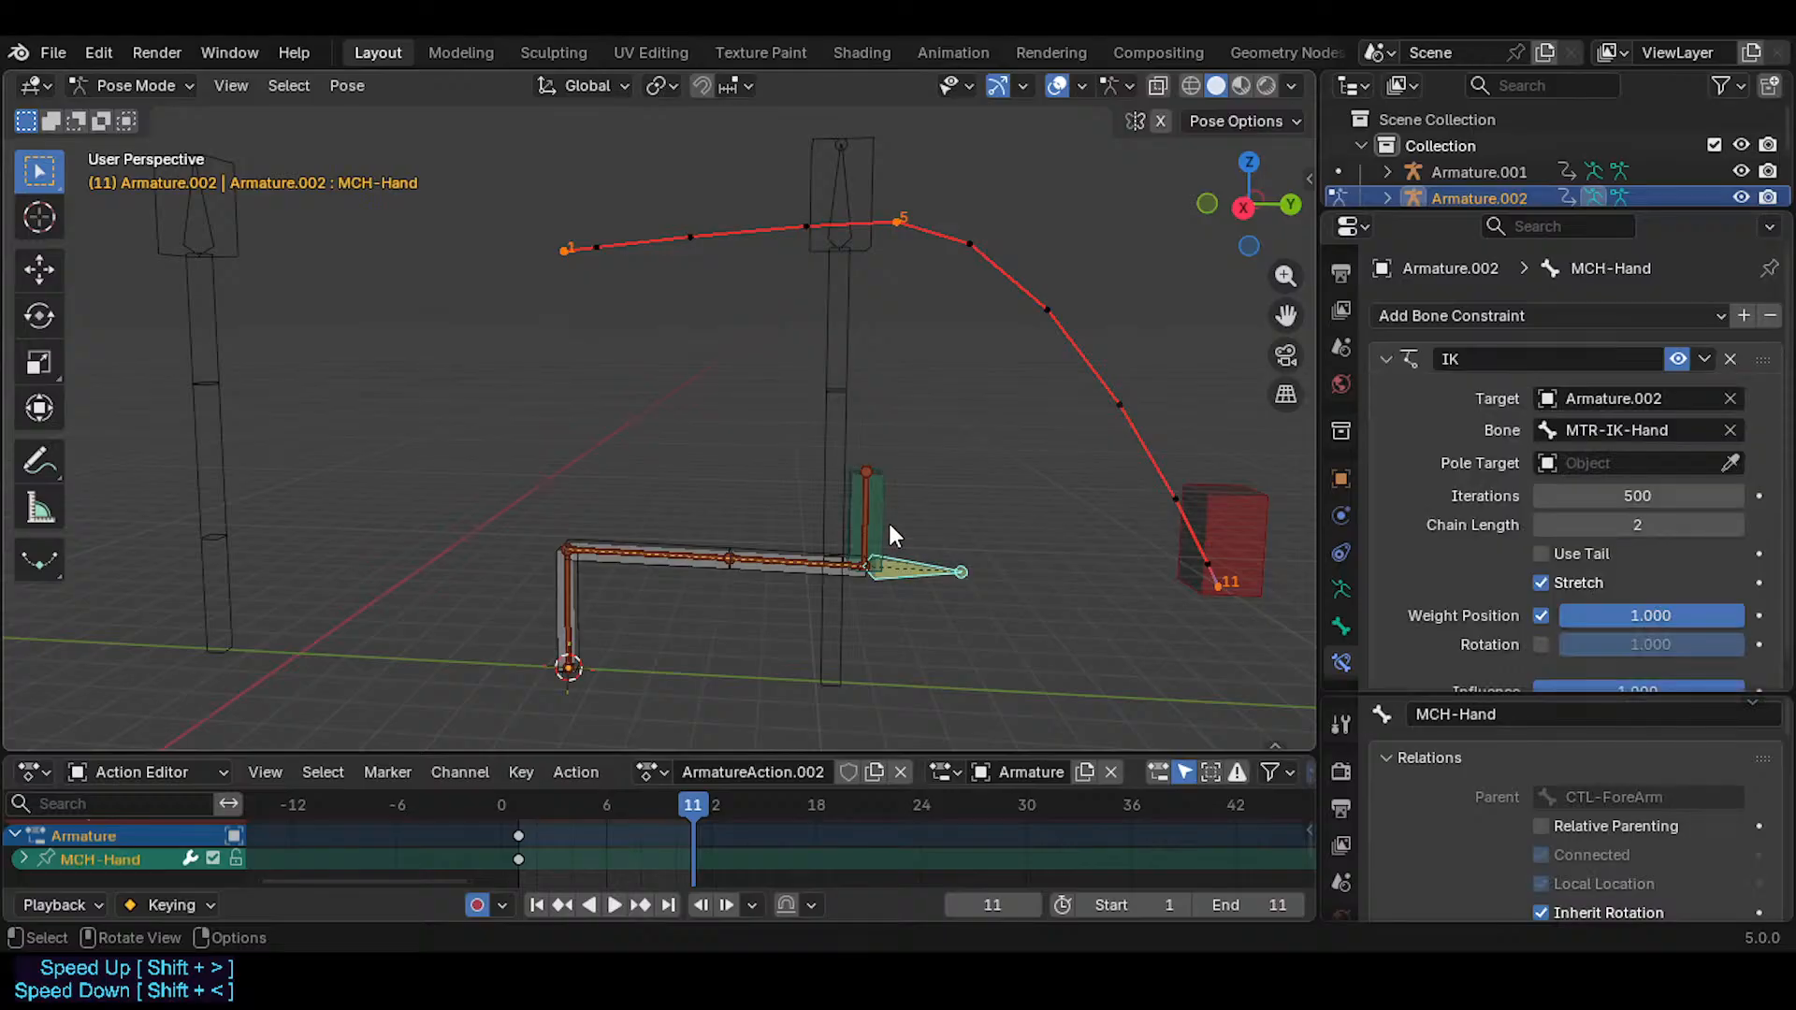
left_click(911, 572)
left_click(913, 578, "shift")
key("ctrl+c")
left_click(881, 681)
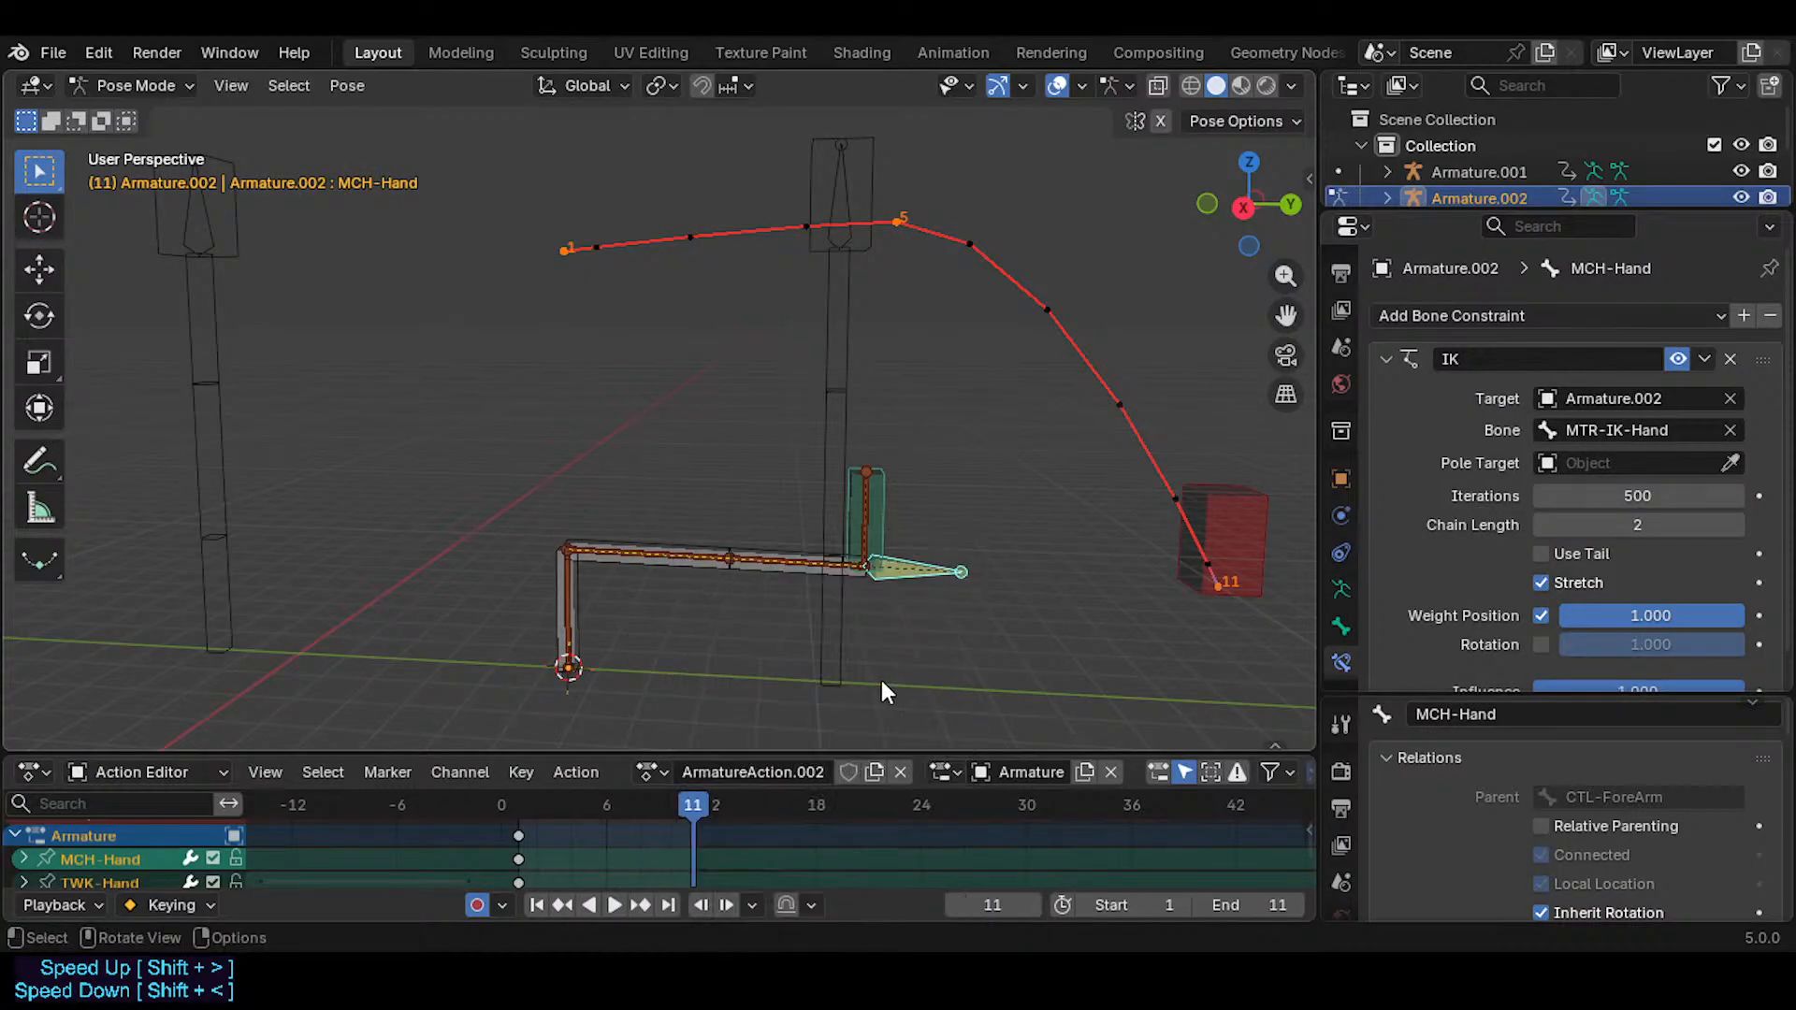
left_click(901, 576)
left_click(883, 522)
left_click(885, 516)
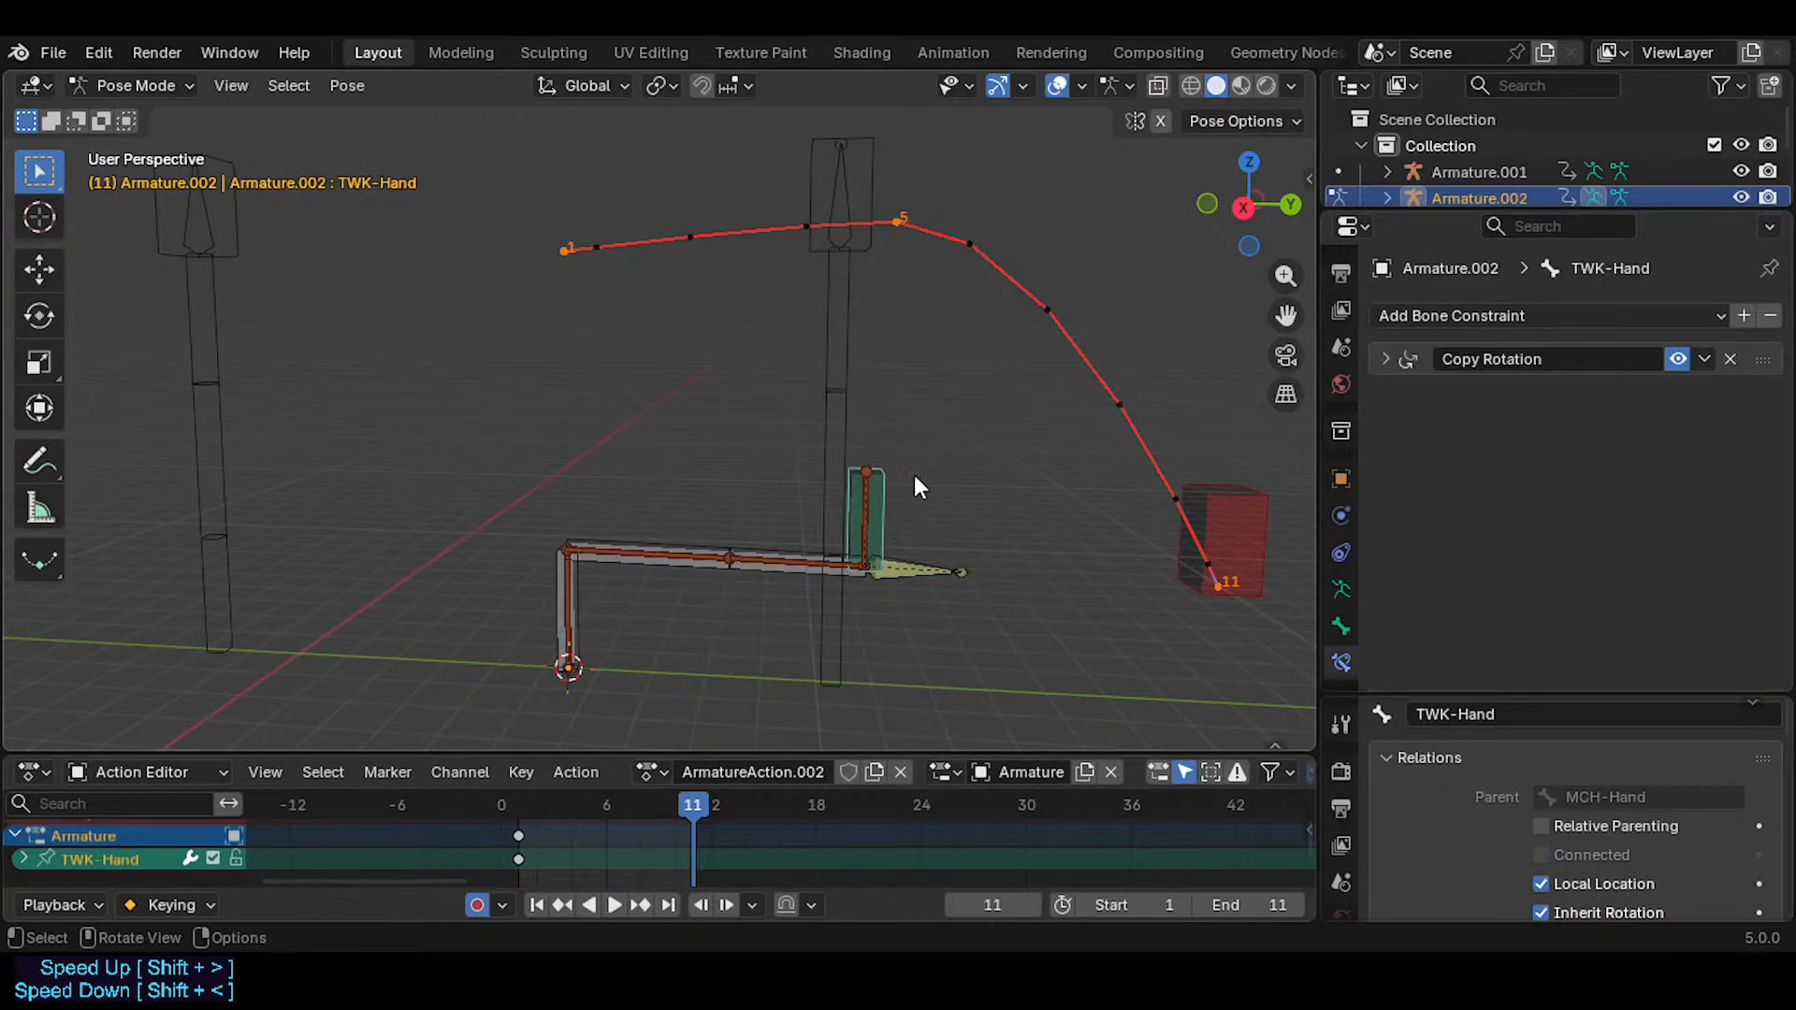
scroll(898, 479, "down", 4)
scroll(873, 498, "up", 2)
middle_click_drag(874, 497, 846, 498, "shift")
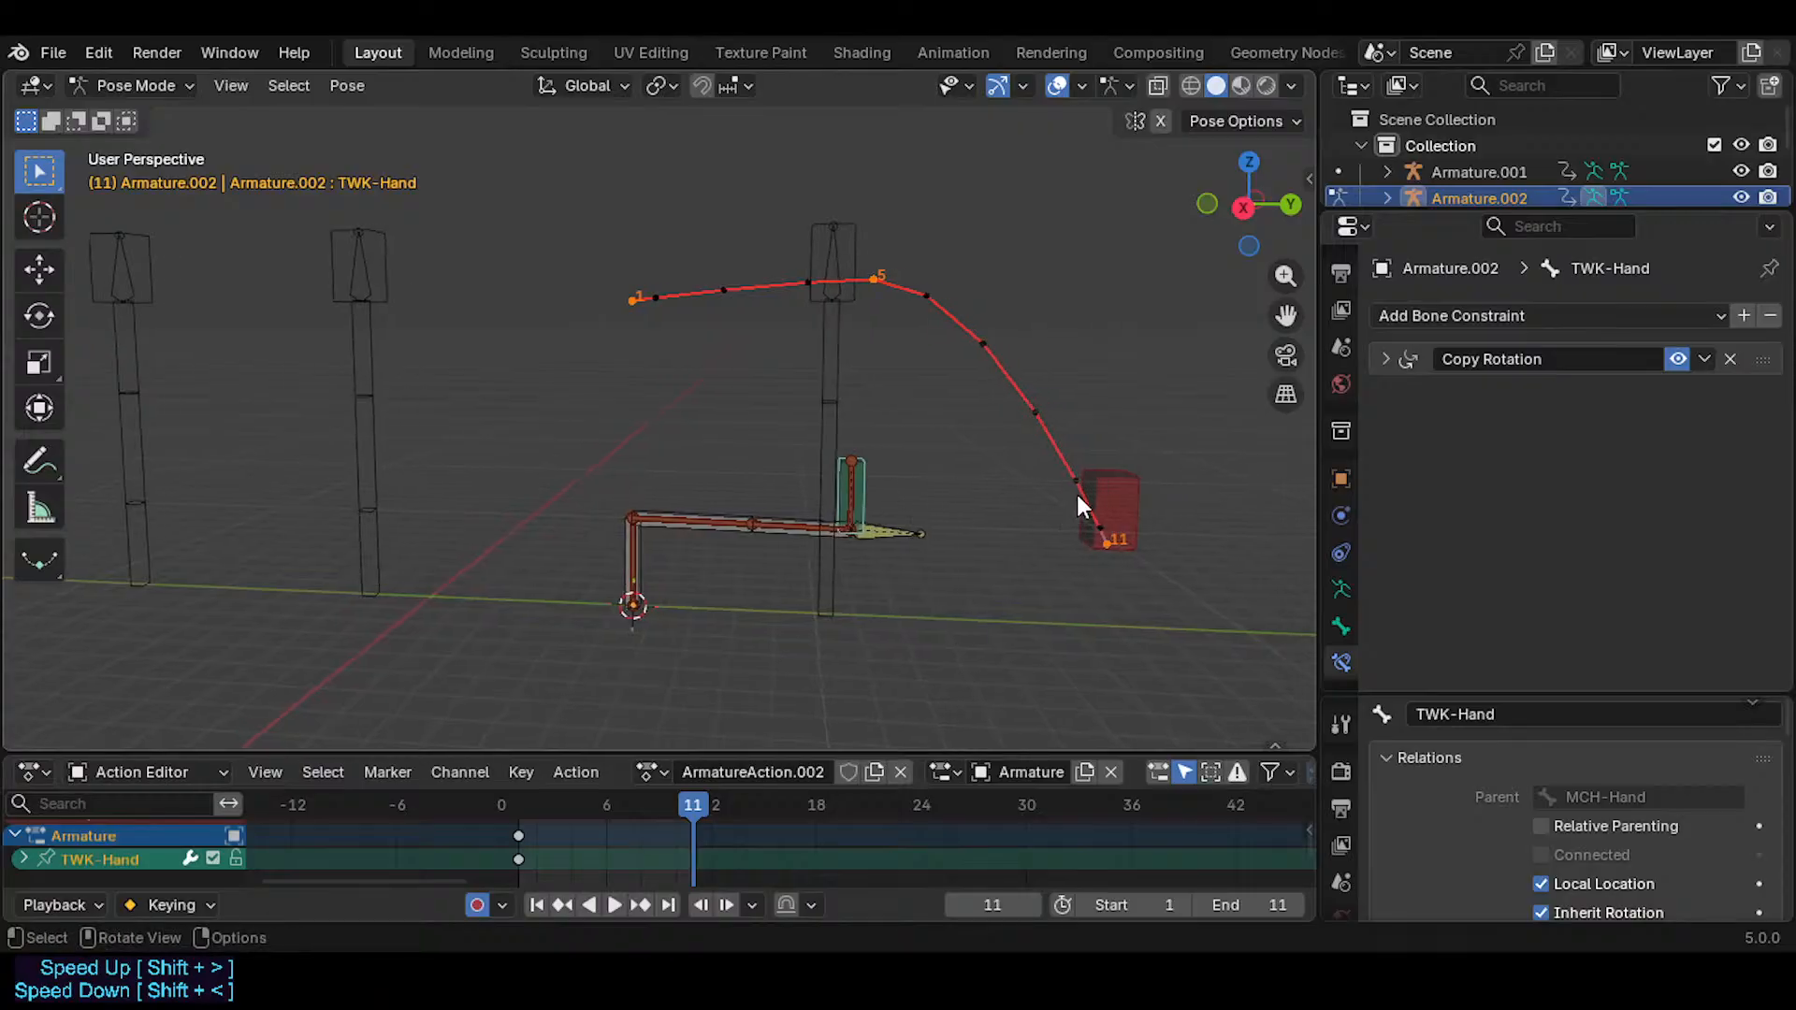
- Try to match MTR-IK-Hand's rotation to MCH-Hand at frame 11
left_click(1096, 501)
left_click(900, 528, "shift")
key("ctrl+shift+c")
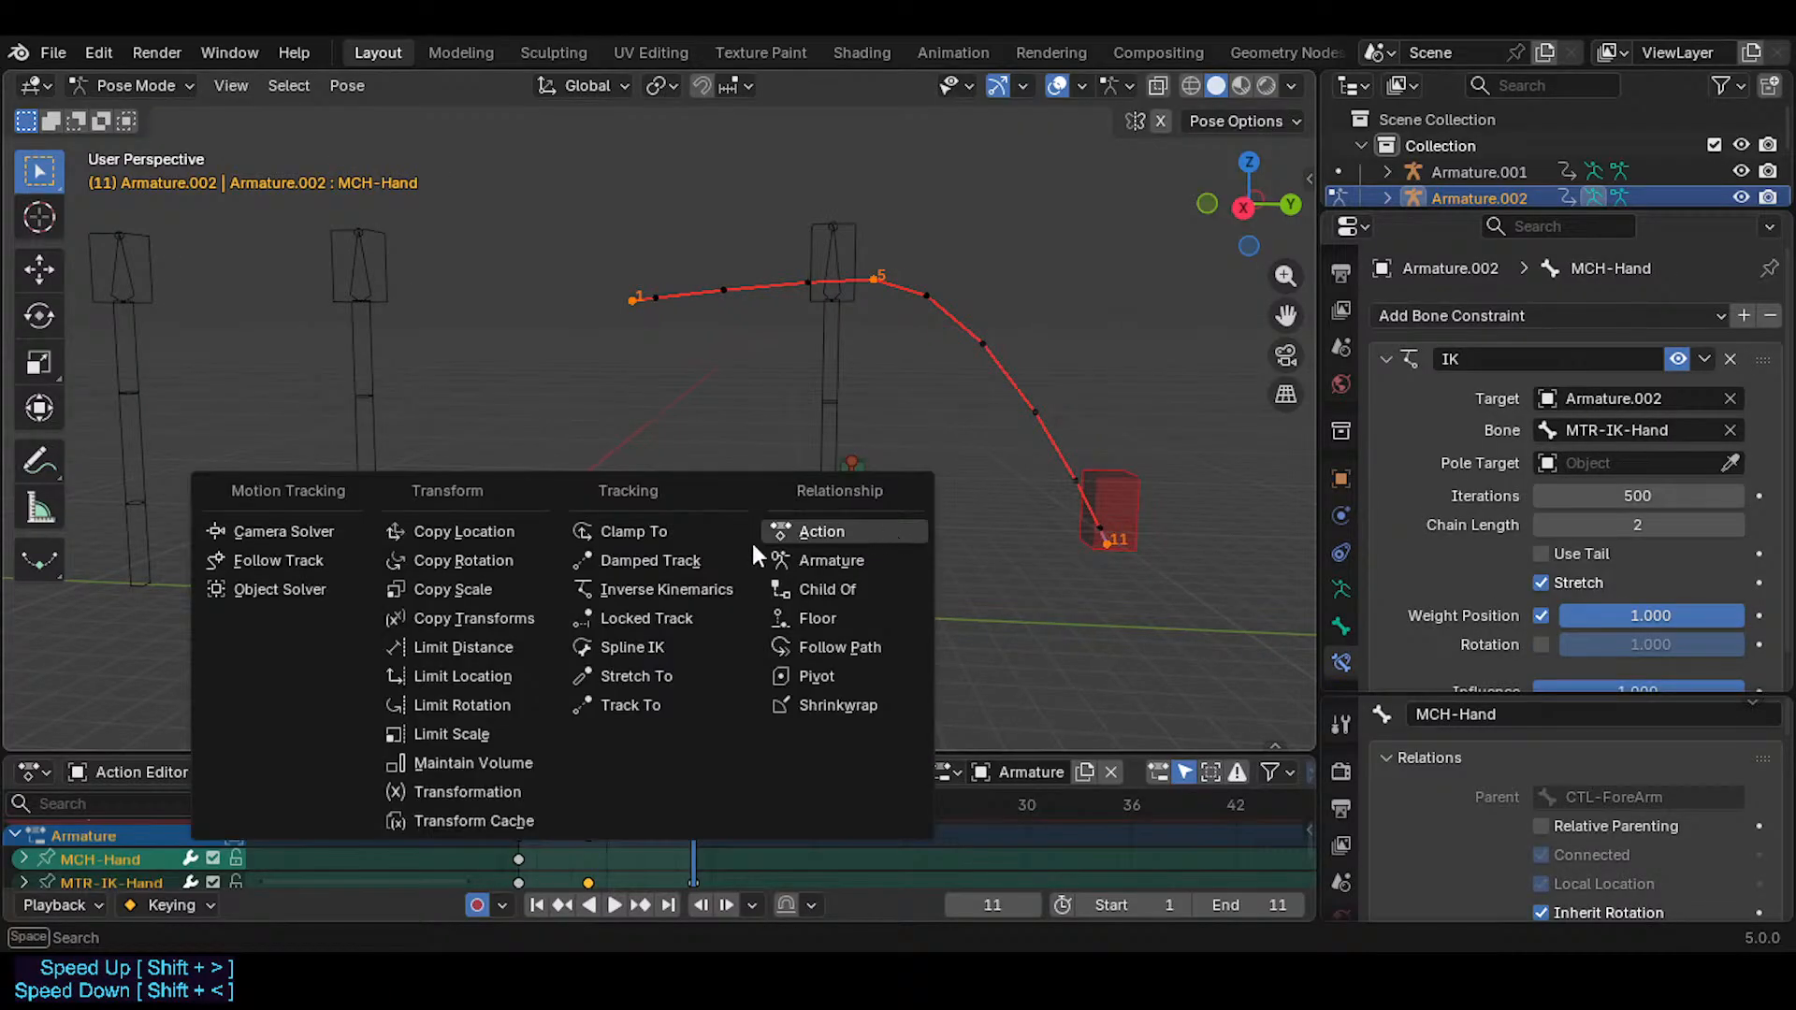
key("Escape")
key("ctrl+shift+c")
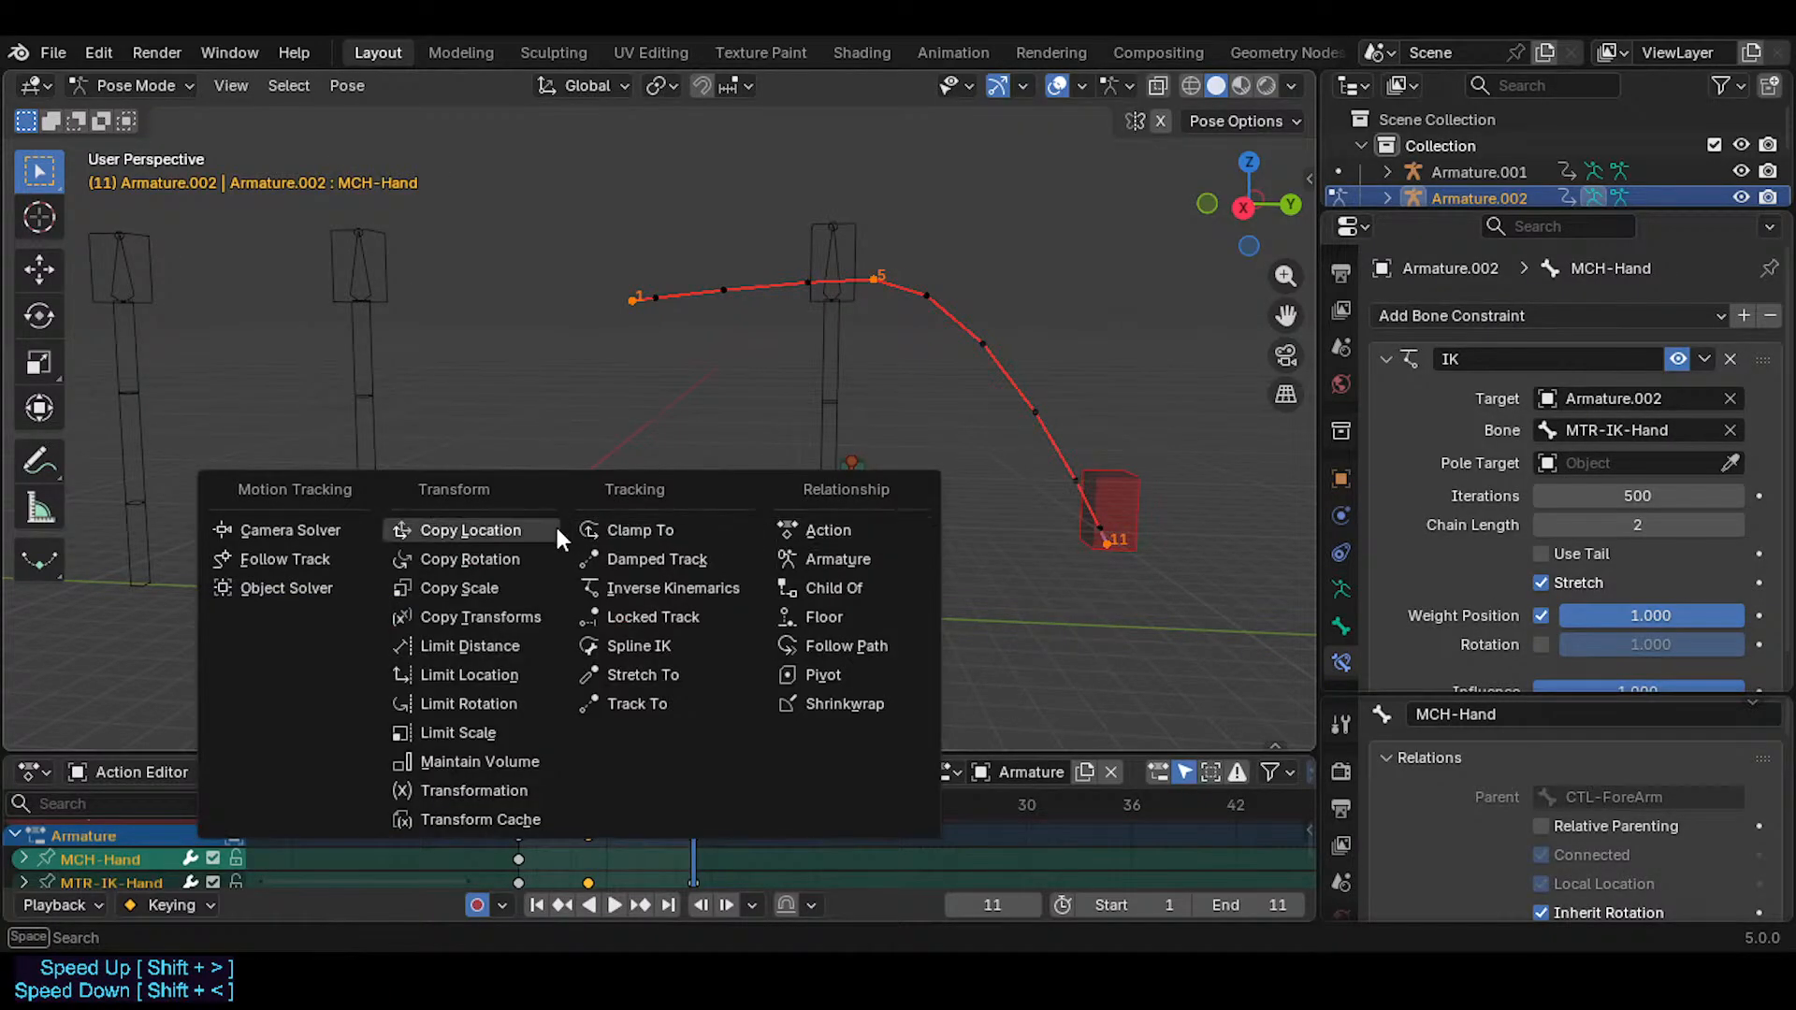
key("Escape")
middle_click_drag(916, 513, 887, 496, "shift")
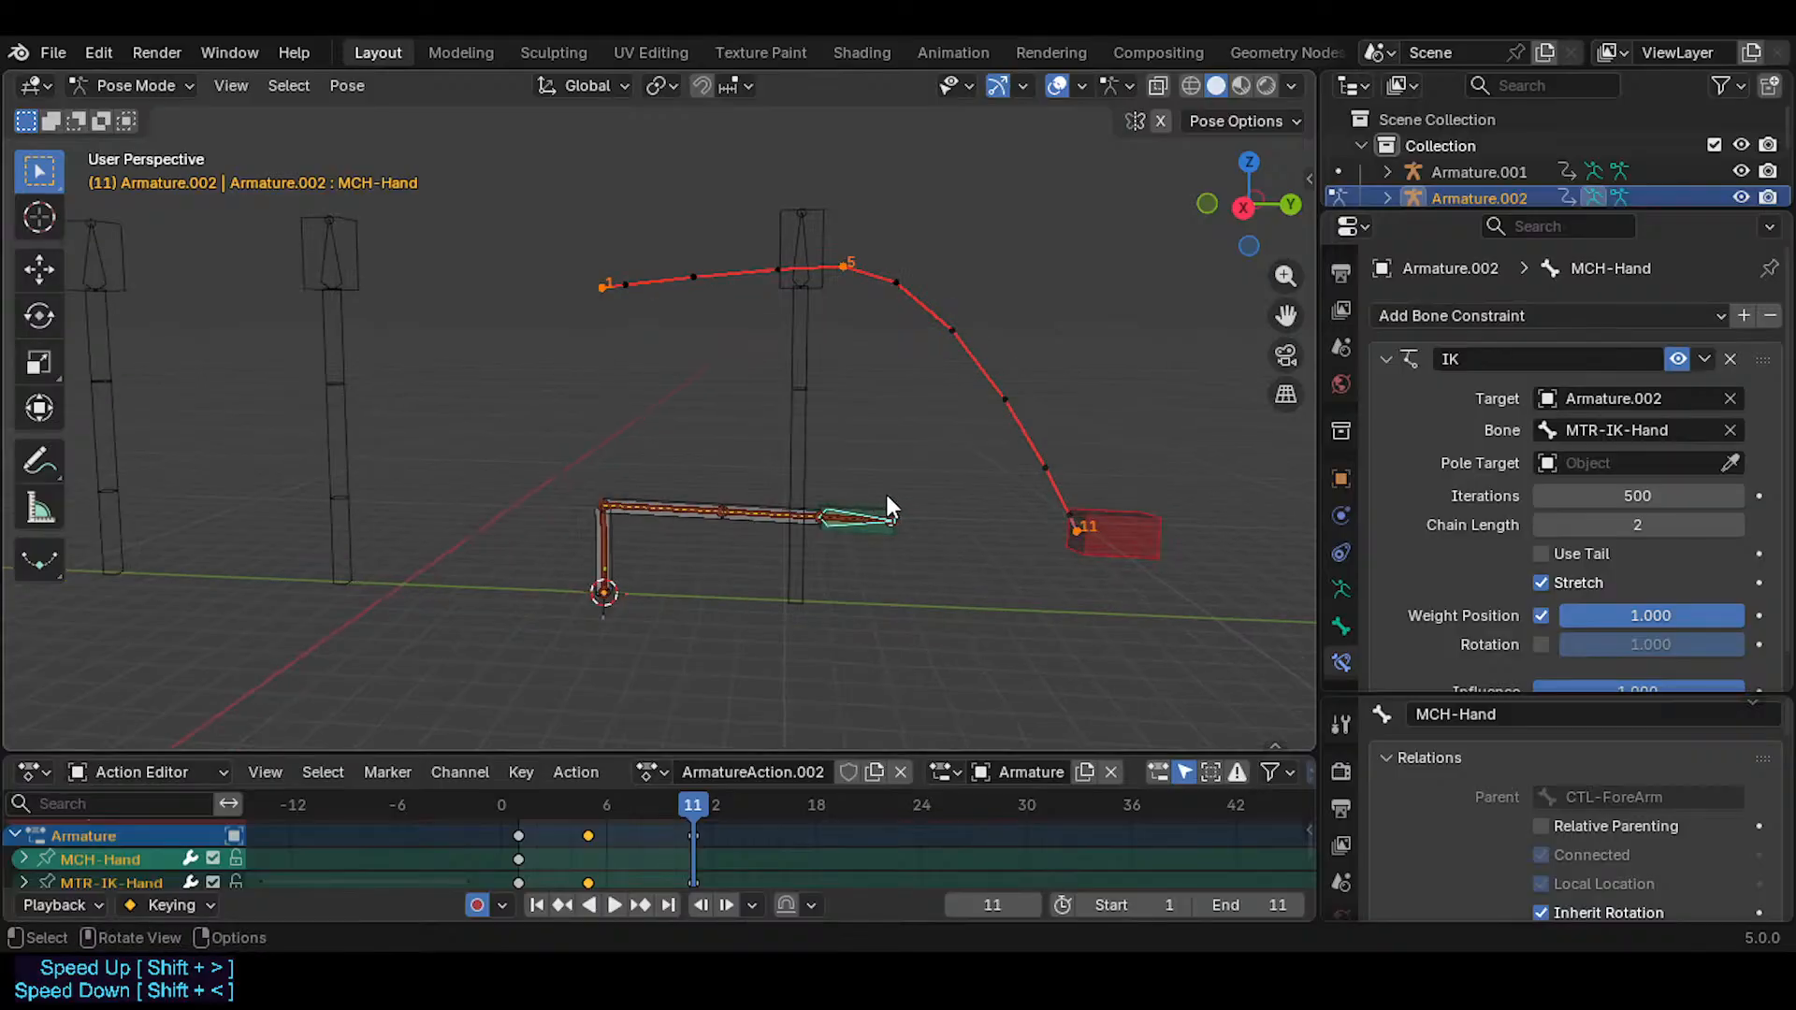
- Scrub back to frame 5 and try aligning MTR-IK-Hand's rotation with MCH-Hand there
left_click_drag(709, 806, 599, 798)
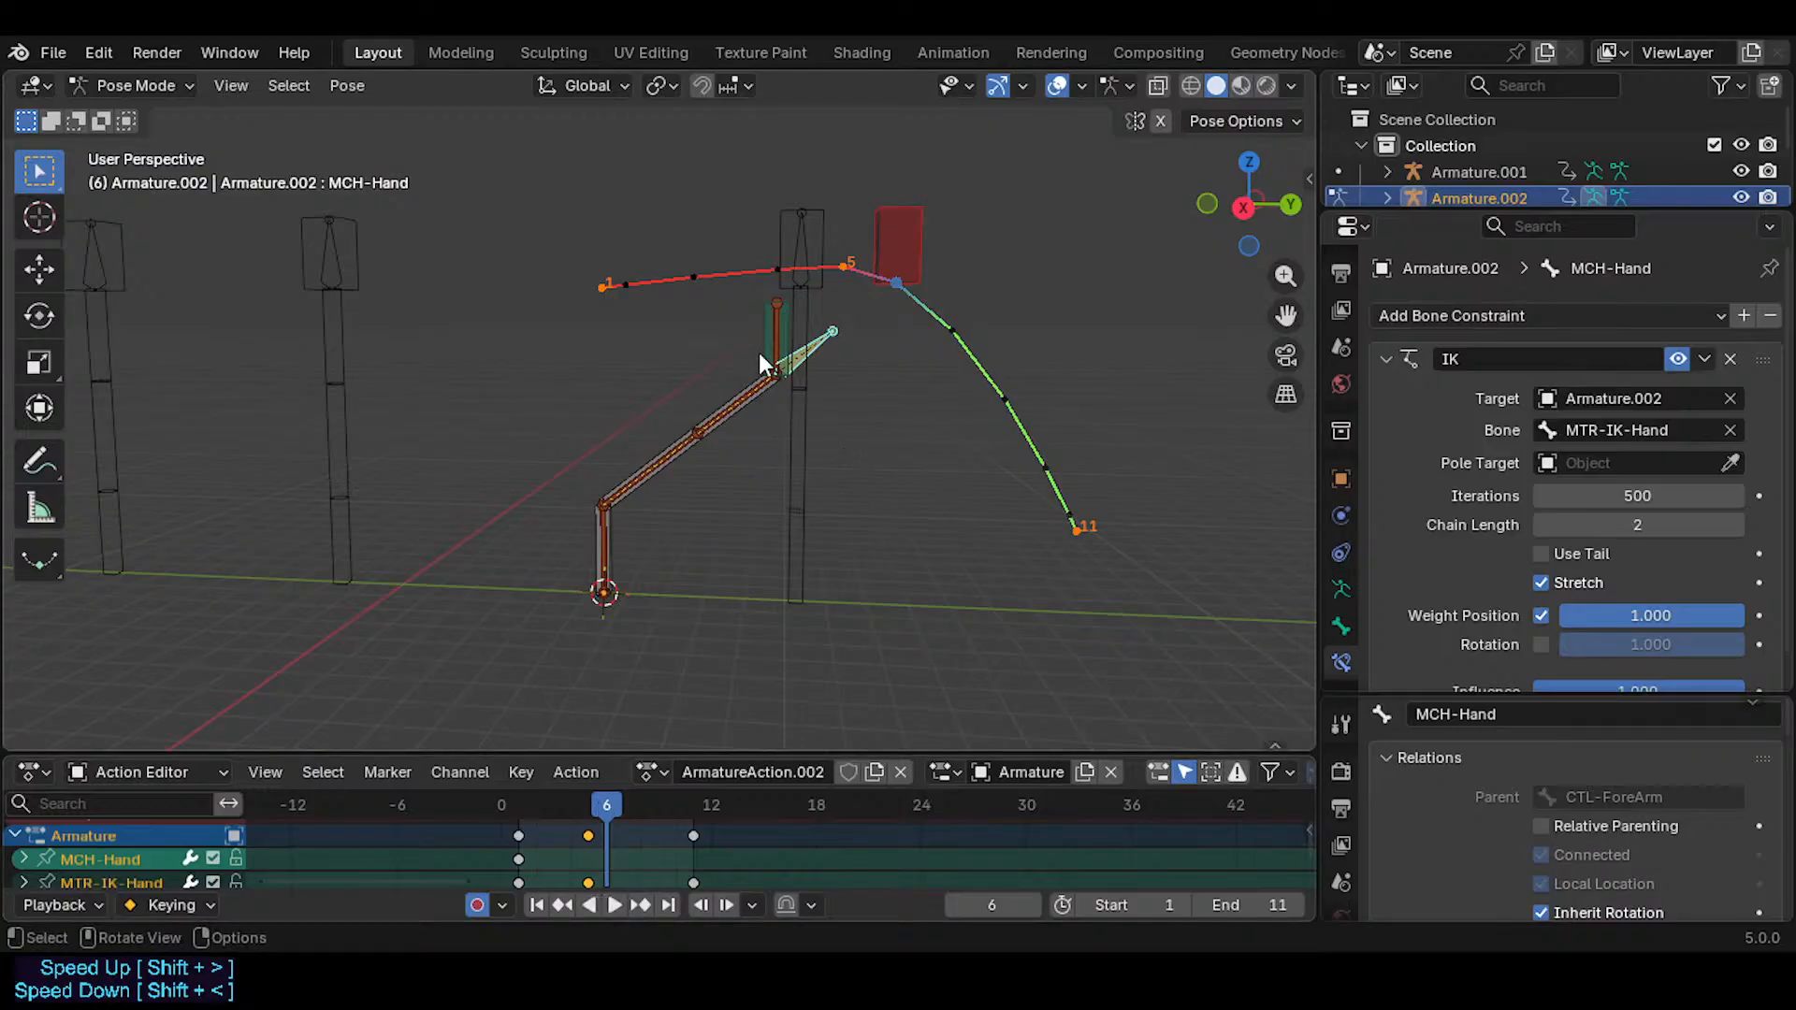
left_click(757, 321)
left_click(896, 245, "shift")
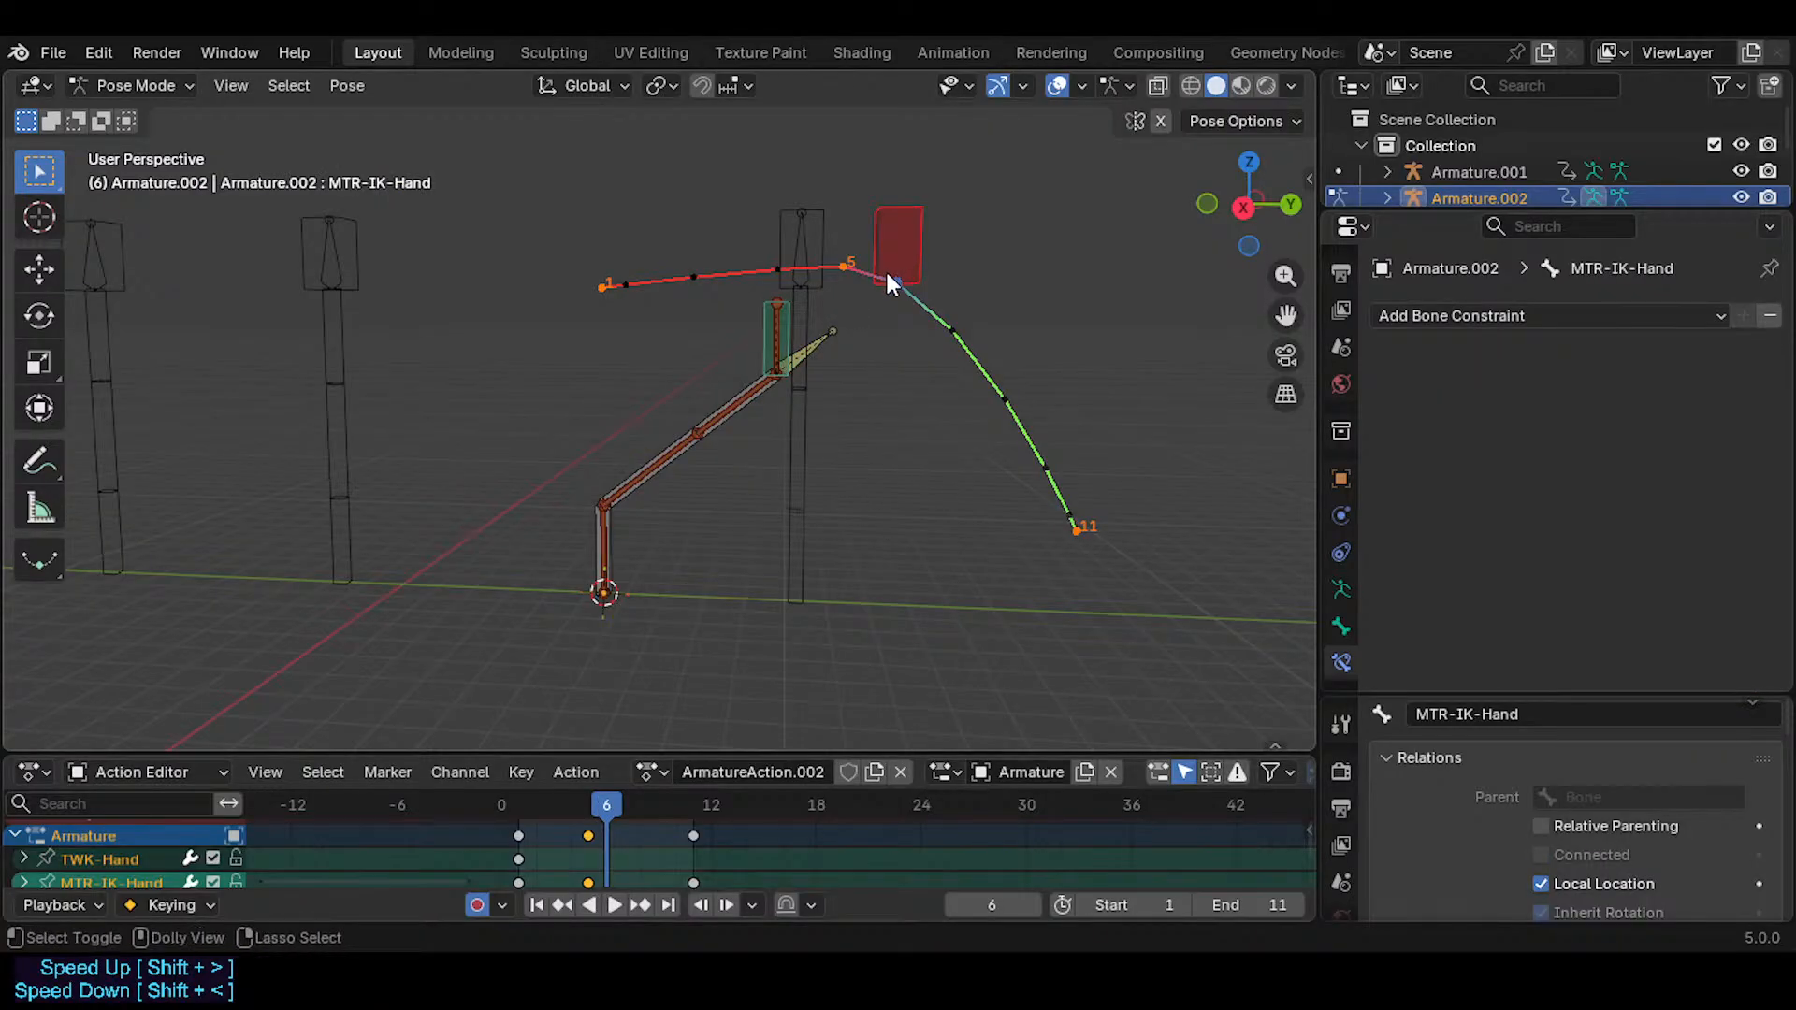
left_click(587, 808)
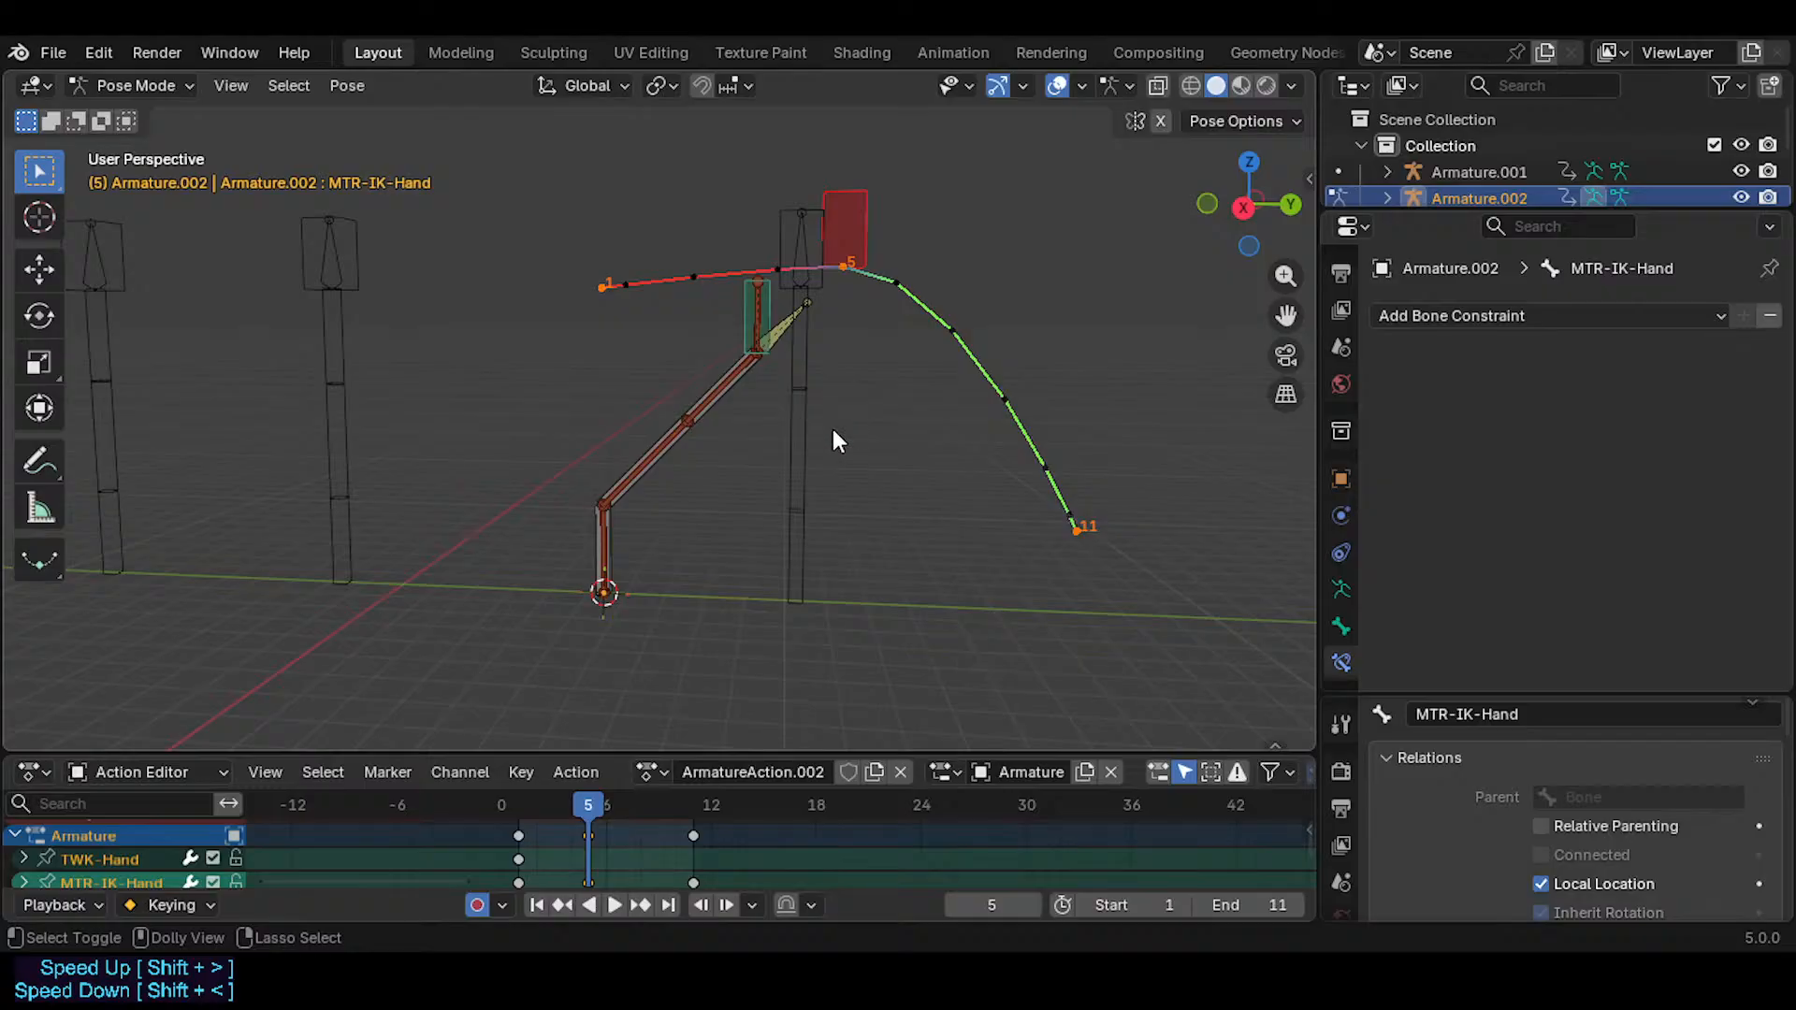
left_click(790, 329)
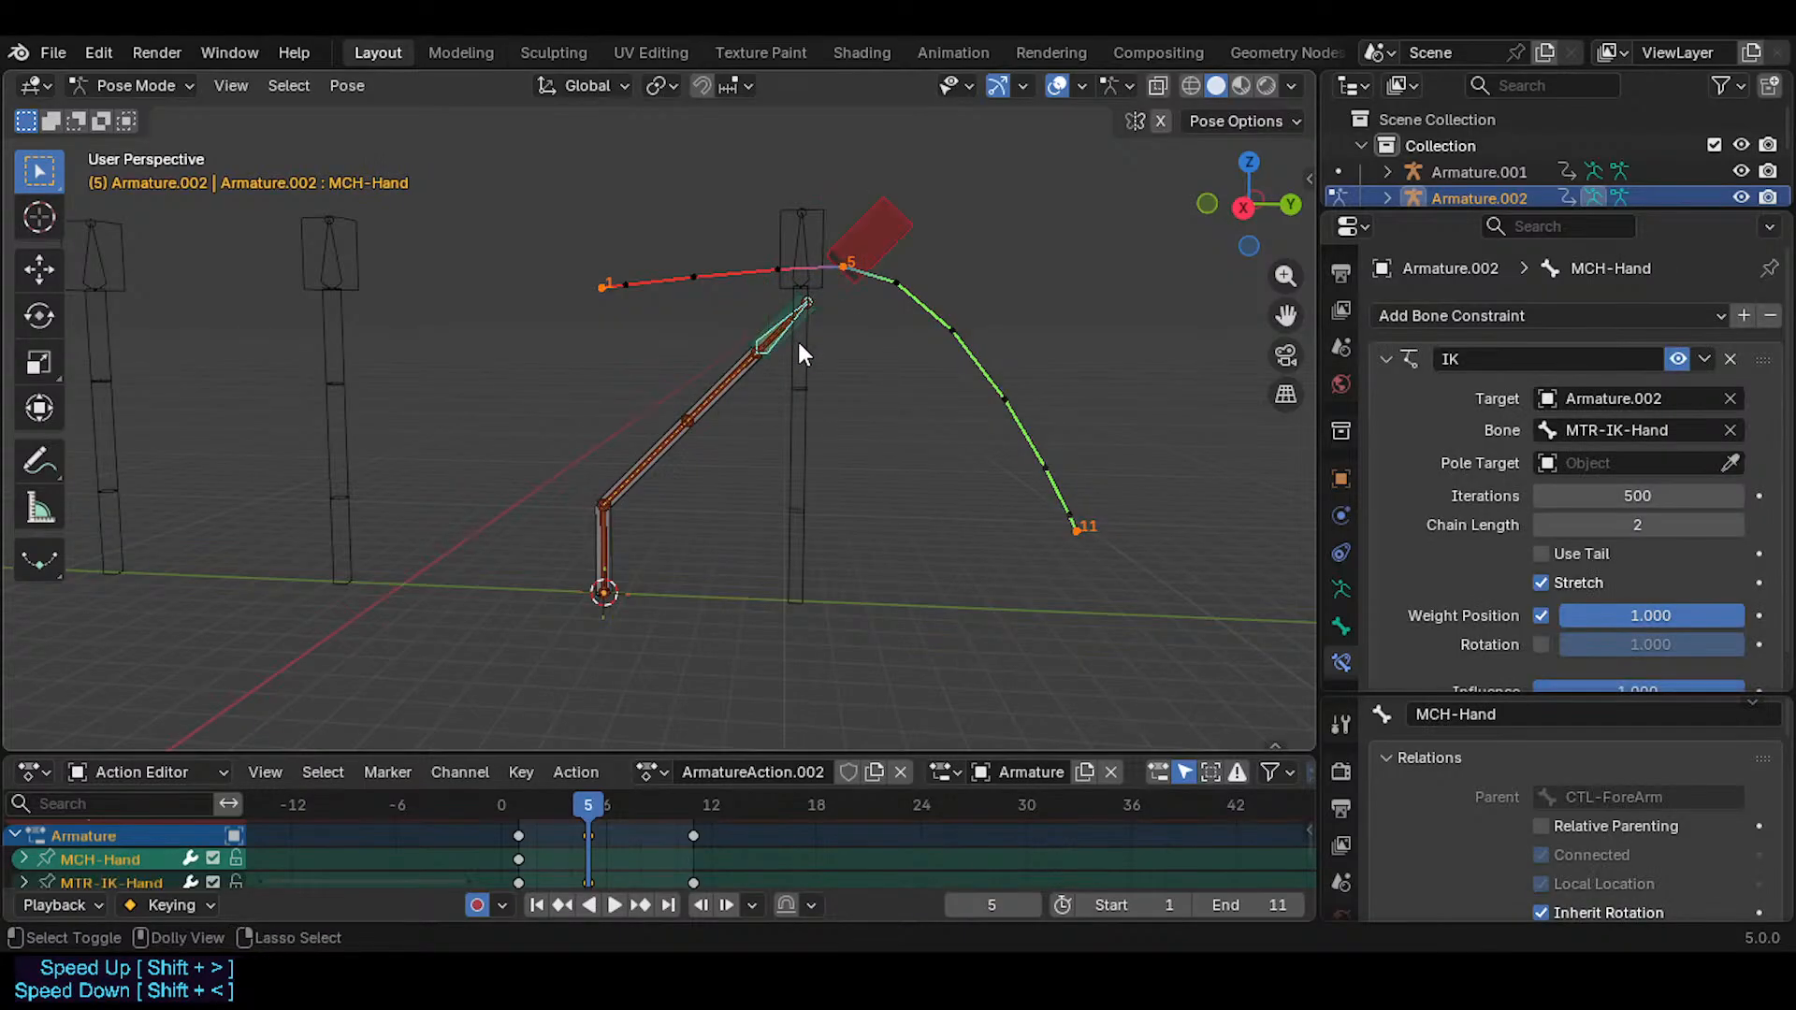
- Return to frame 11 and try to copy MCH-Hand's rotation onto MTR-IK-Hand and keyframe it
left_click_drag(584, 810, 688, 840)
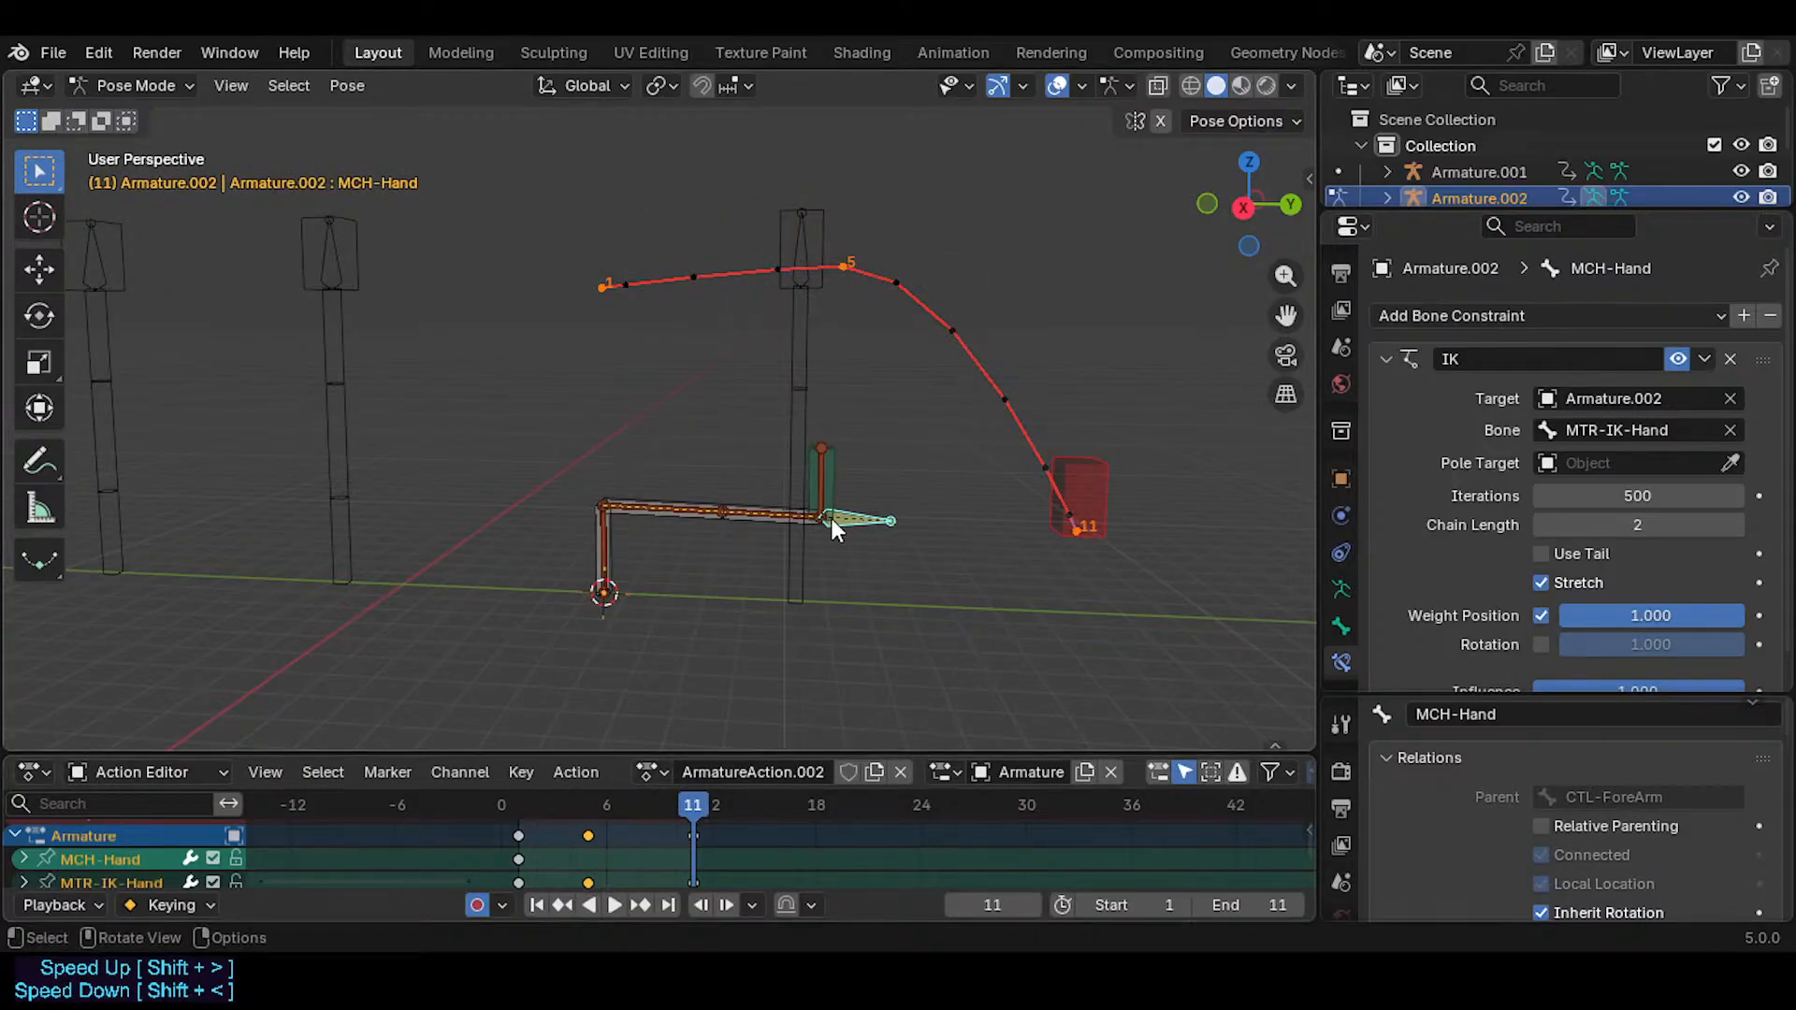
left_click(1085, 481)
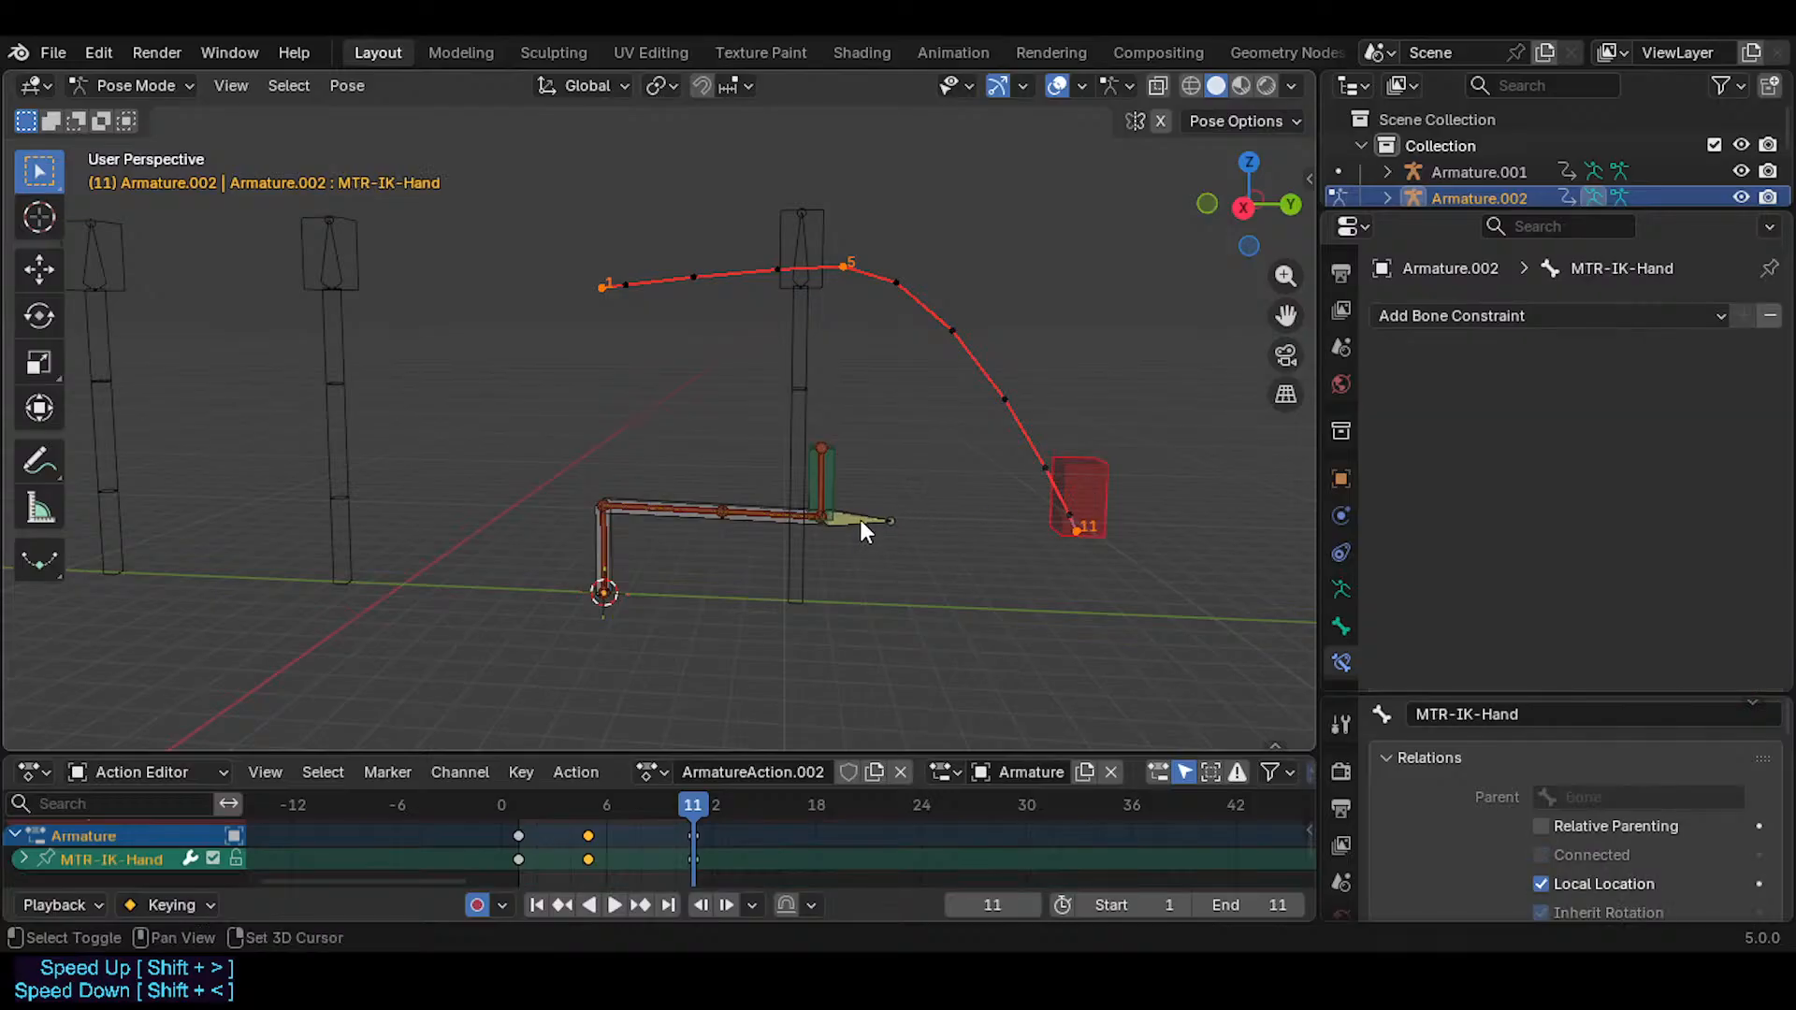
left_click(861, 520, "shift")
key("shift+r")
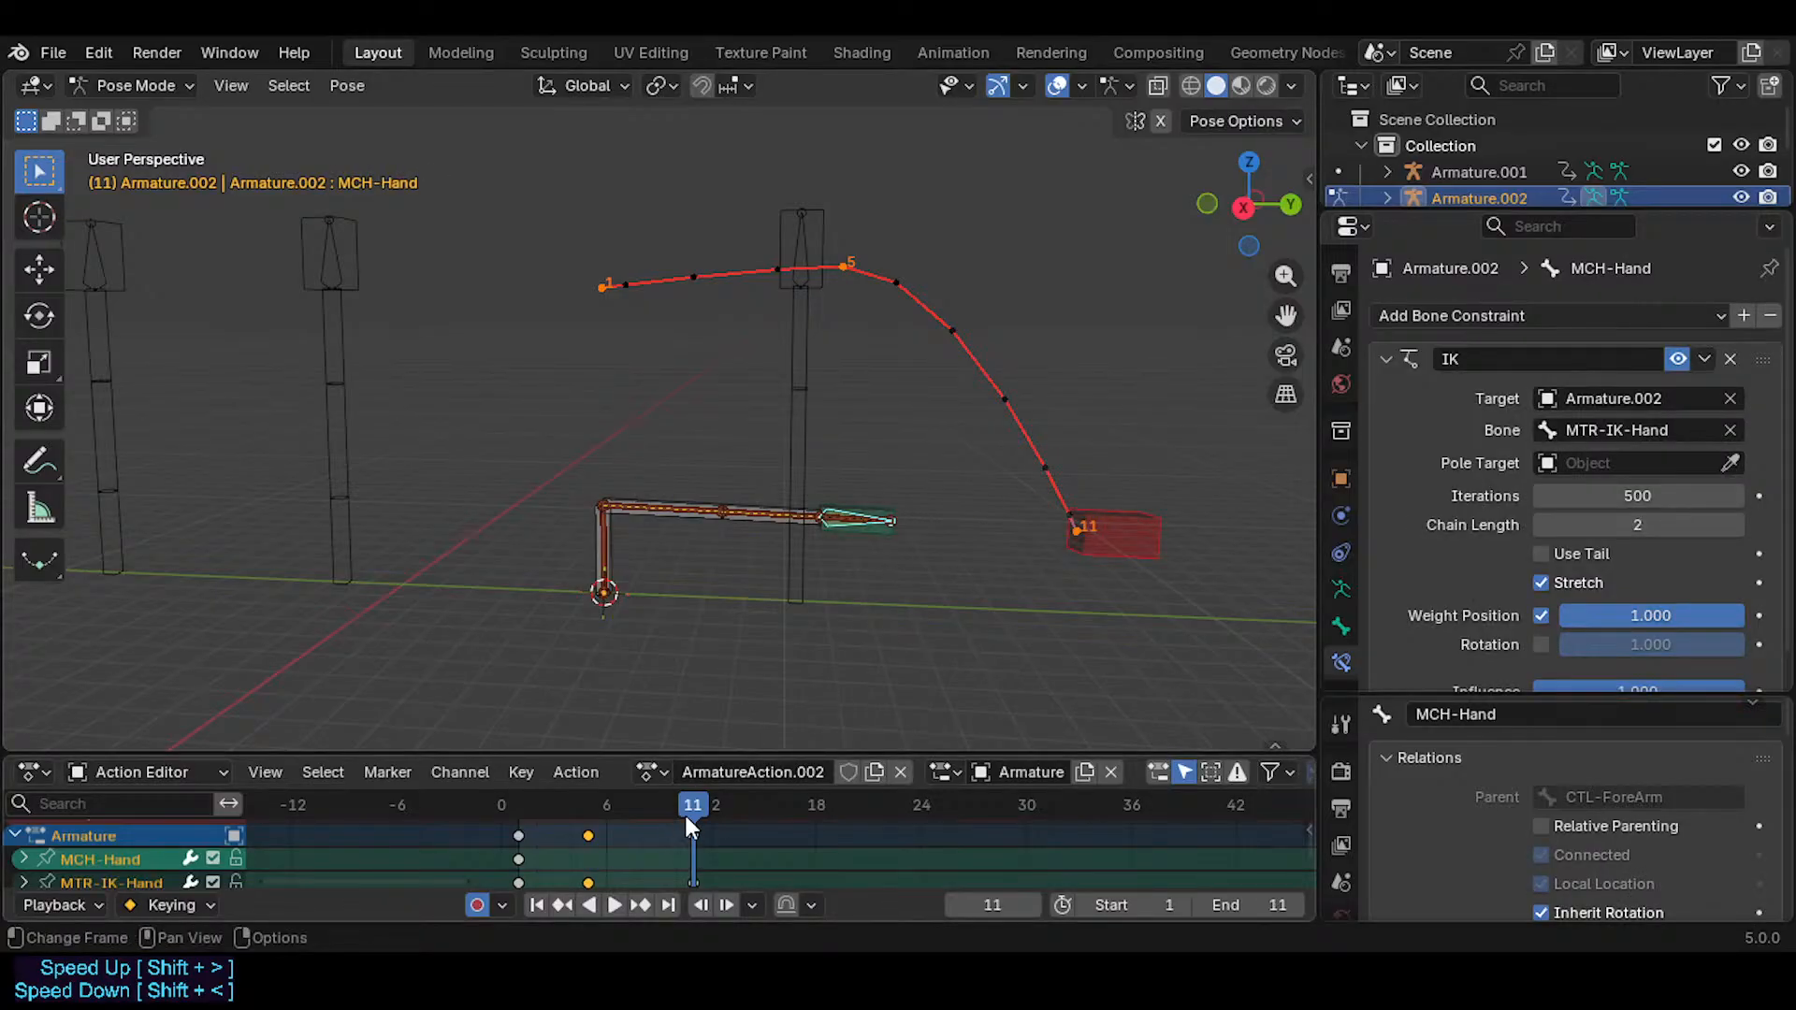
key("i")
key("space")
- At frame 5, try to copy MCH-Hand's rotation onto MTR-IK-Hand and keyframe it
left_click_drag(524, 810, 591, 814)
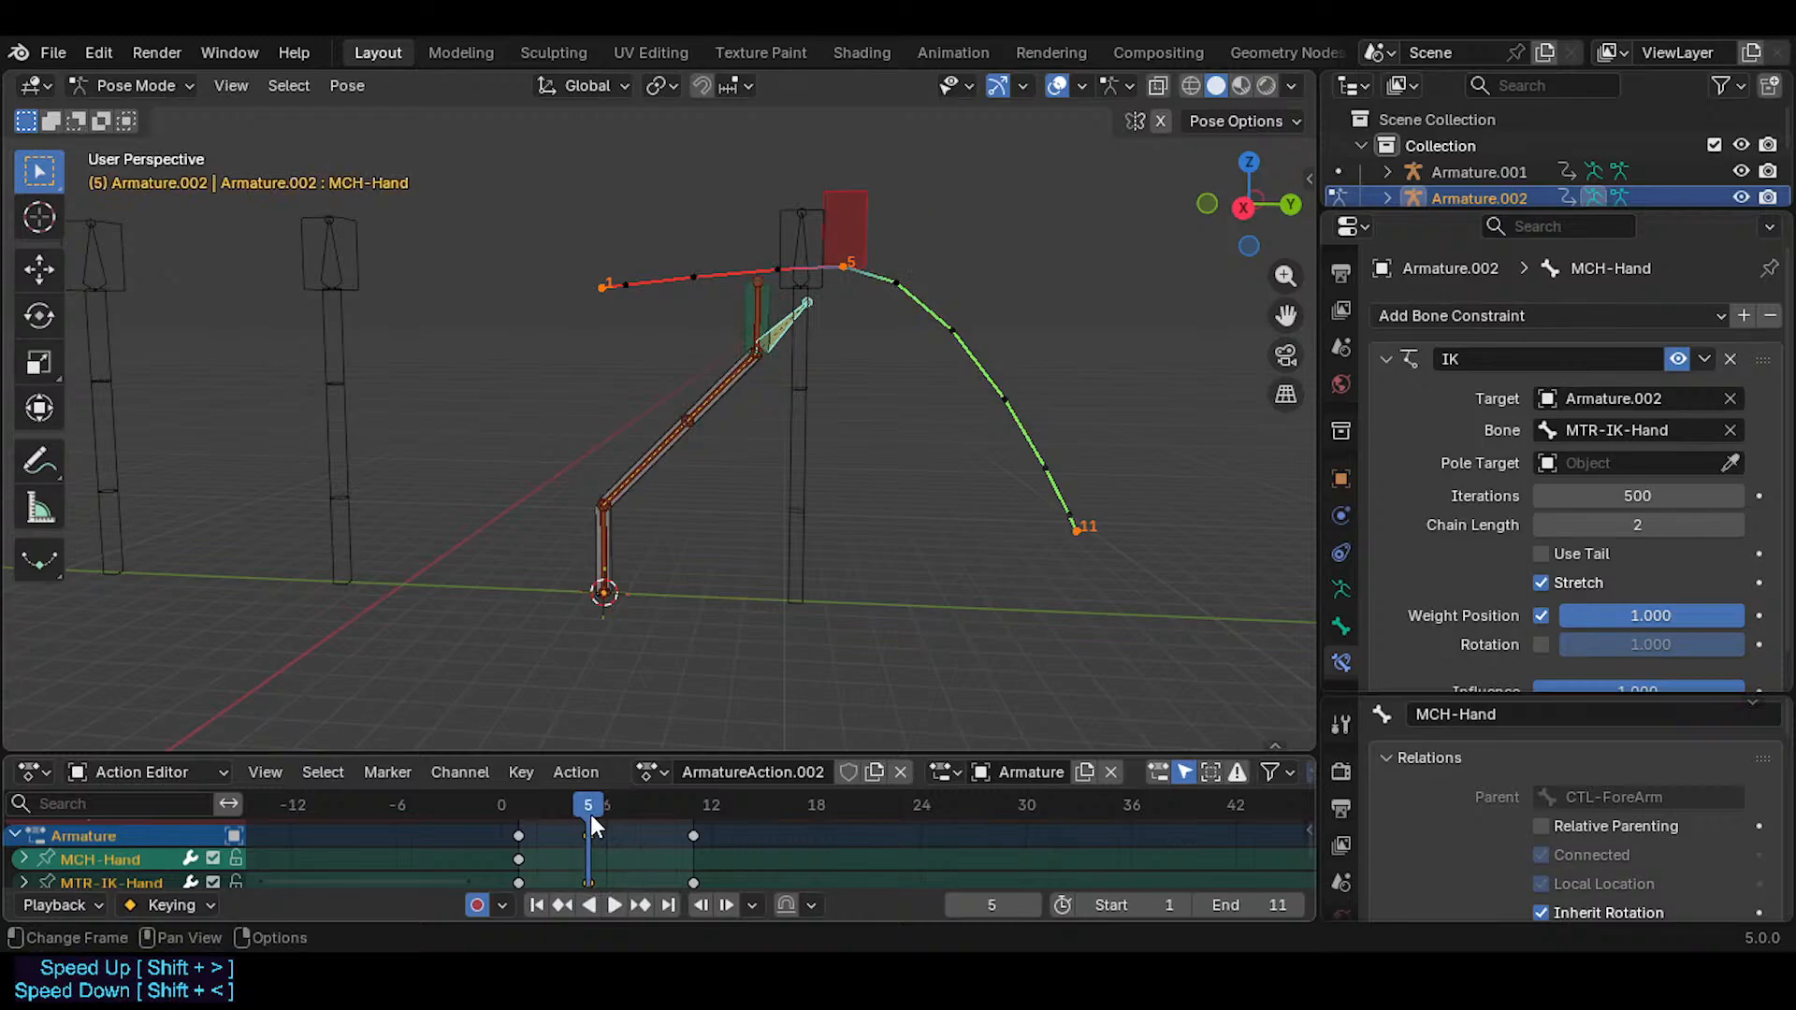
left_click(850, 217)
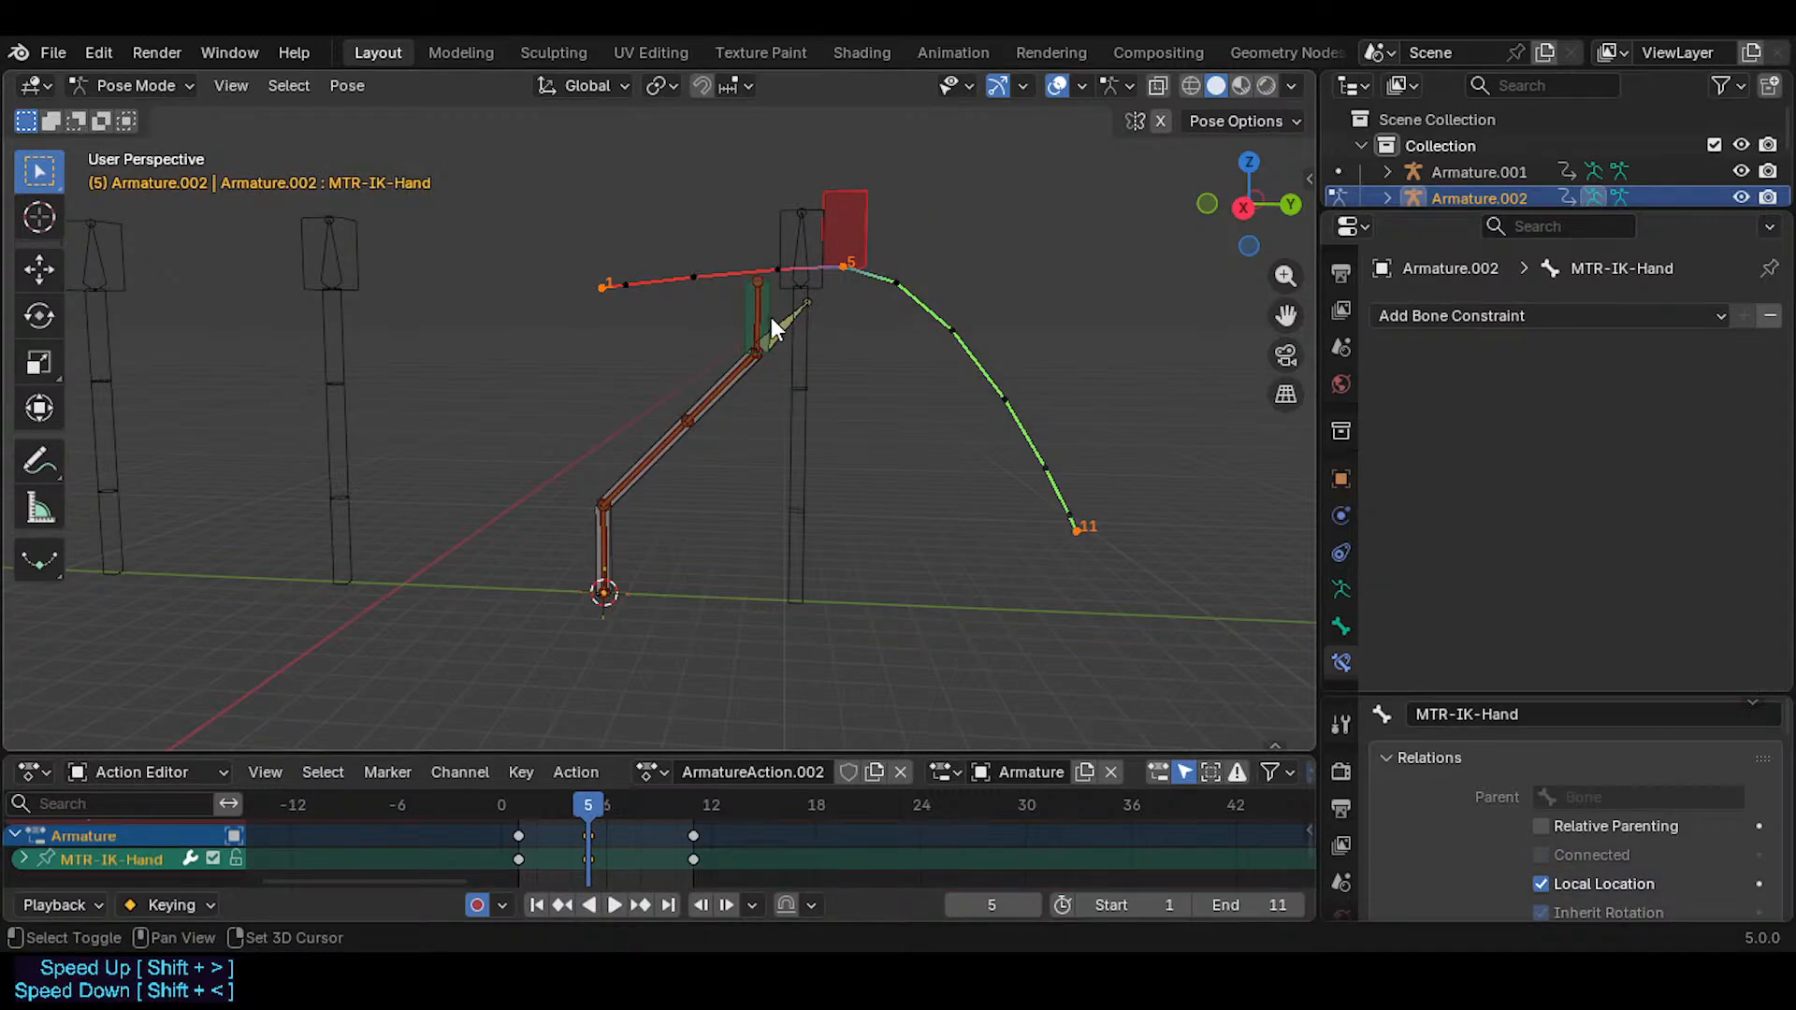
left_click(778, 326, "shift")
key("ctrl+c")
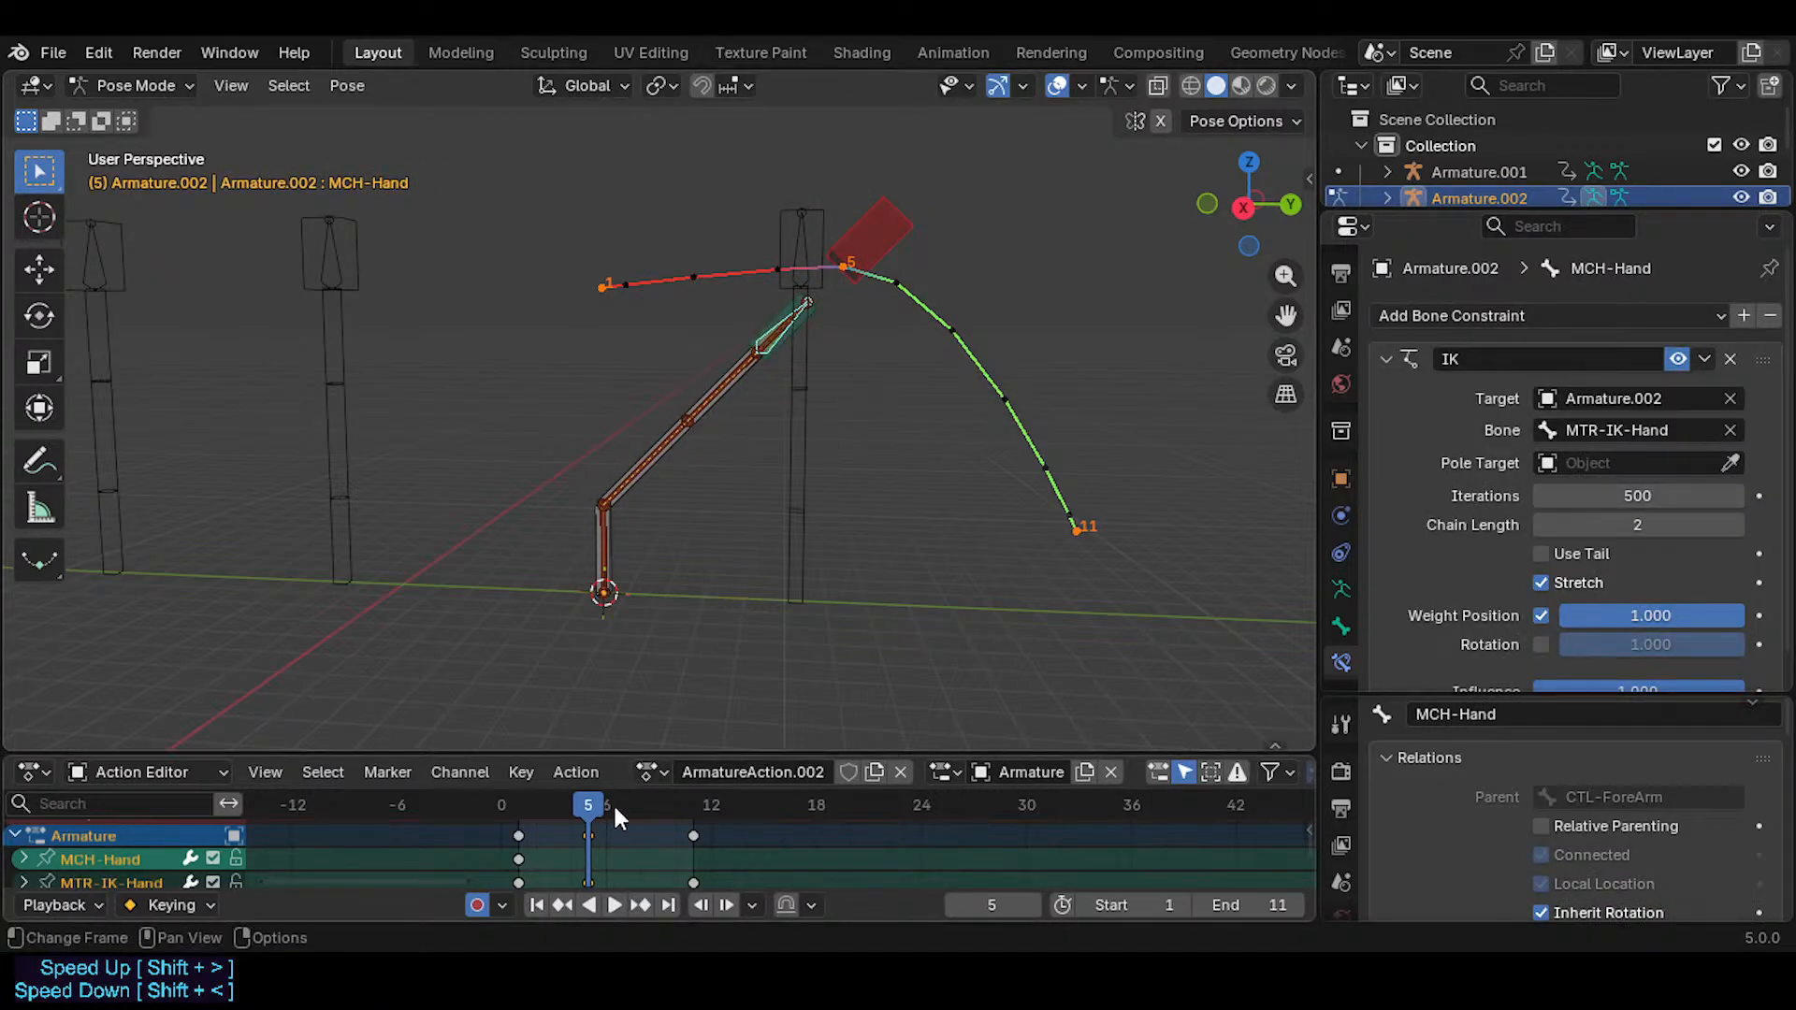
key("i")
mouse_move(614, 803)
left_mouse_down()
mouse_move(518, 810)
mouse_move(703, 816)
mouse_move(576, 822)
mouse_move(609, 810)
mouse_move(566, 801)
mouse_move(639, 812)
mouse_move(559, 805)
mouse_move(658, 810)
mouse_move(529, 800)
mouse_move(604, 806)
mouse_move(587, 804)
left_mouse_up()
- At frame 5, match MTR-IK-Hand's rotation to MCH-Hand and leave only MTR-IK-Hand selected
left_click(746, 284)
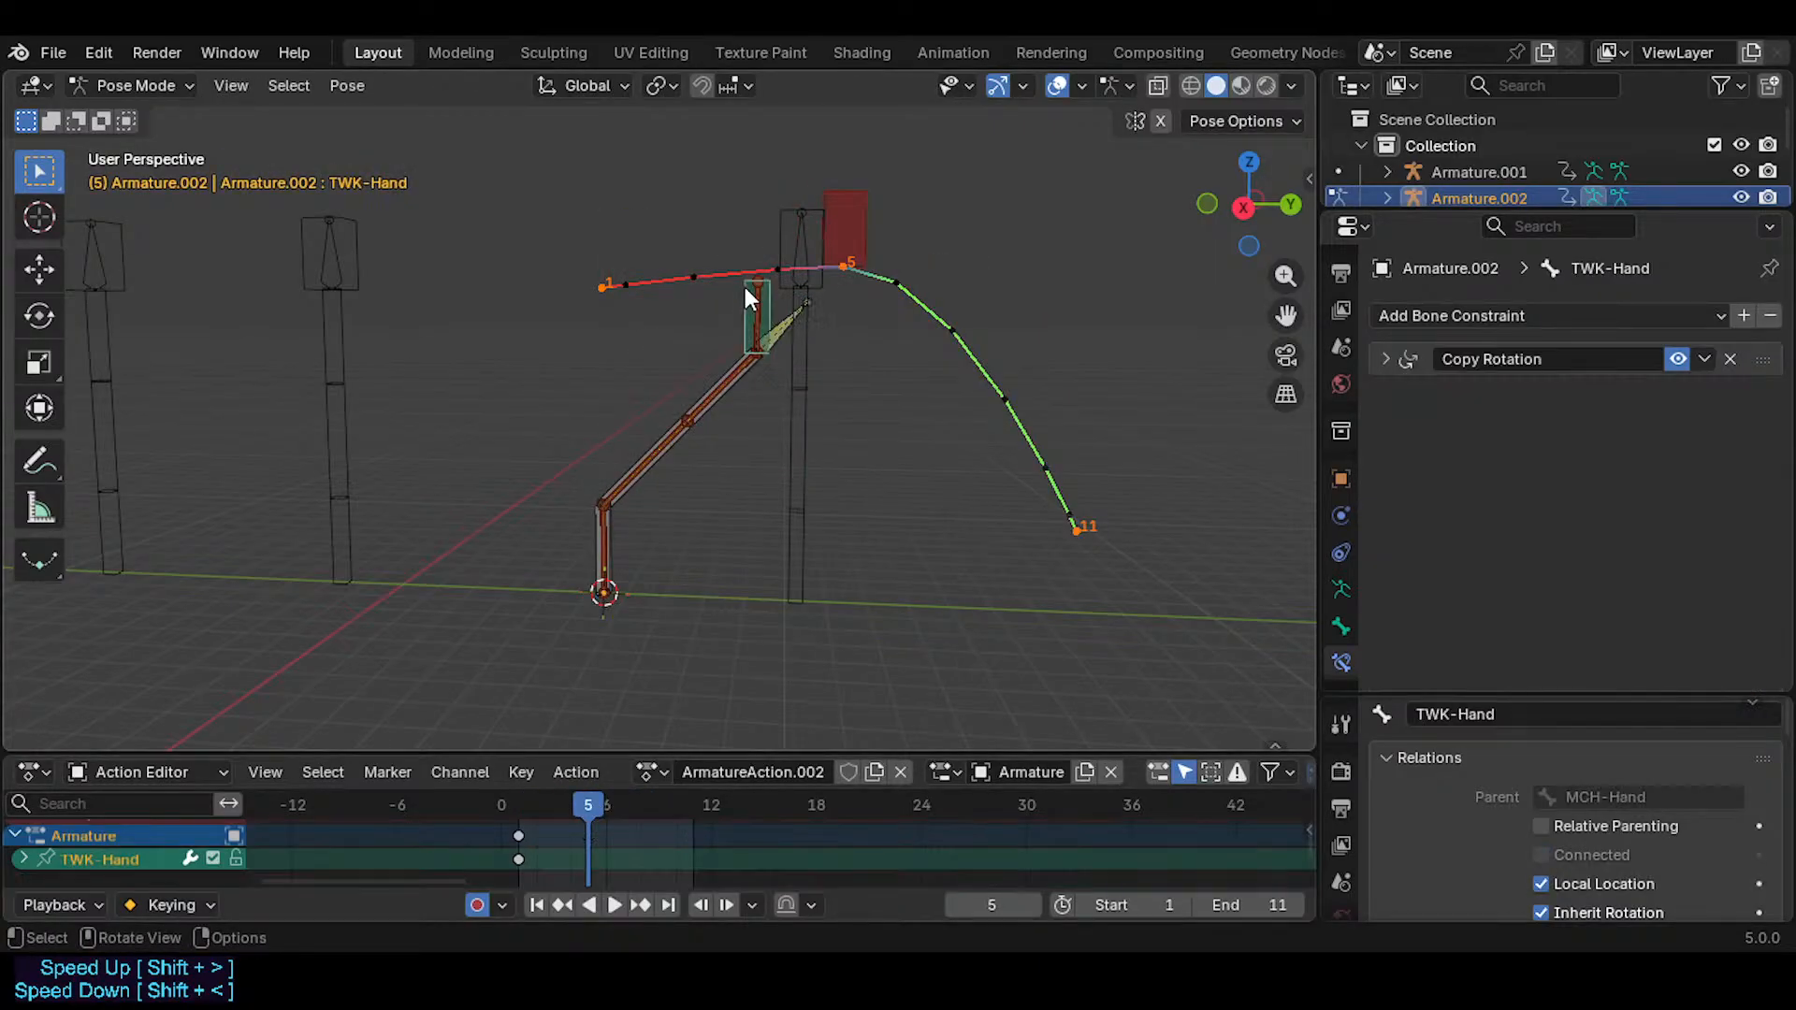
left_click(868, 224)
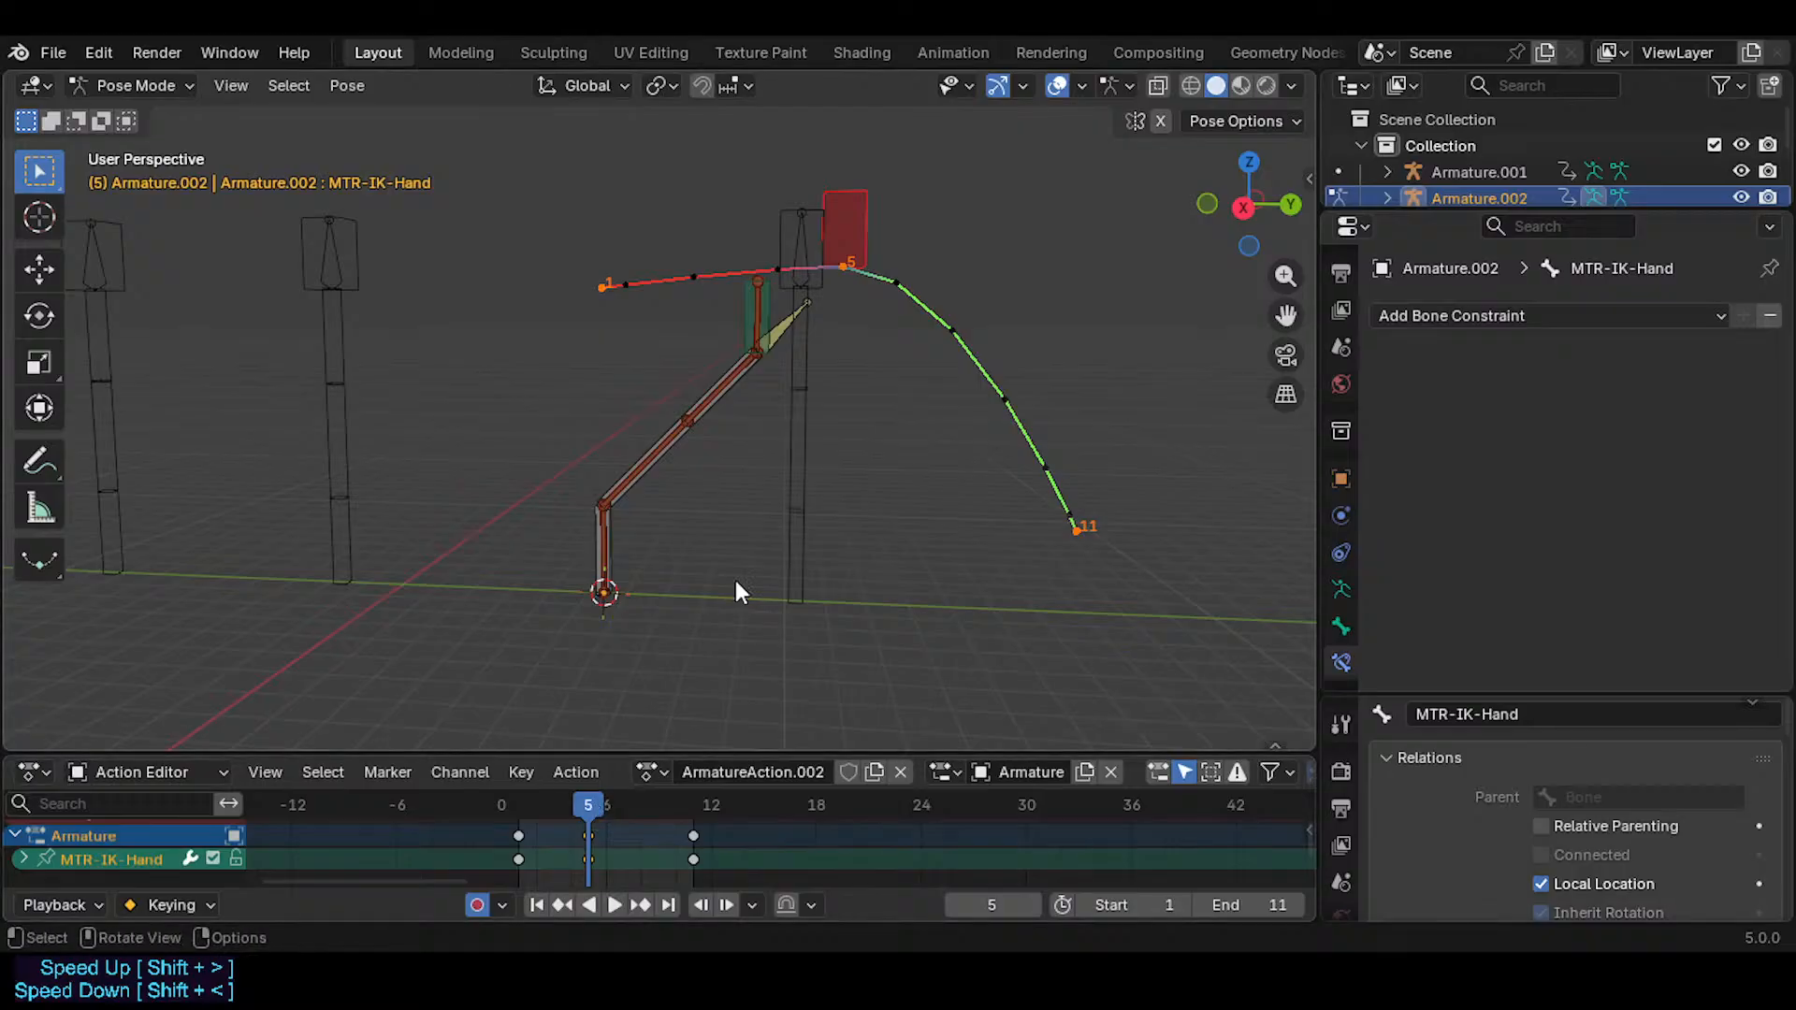
left_click(782, 340, "shift")
key("shift+r")
left_click(879, 219)
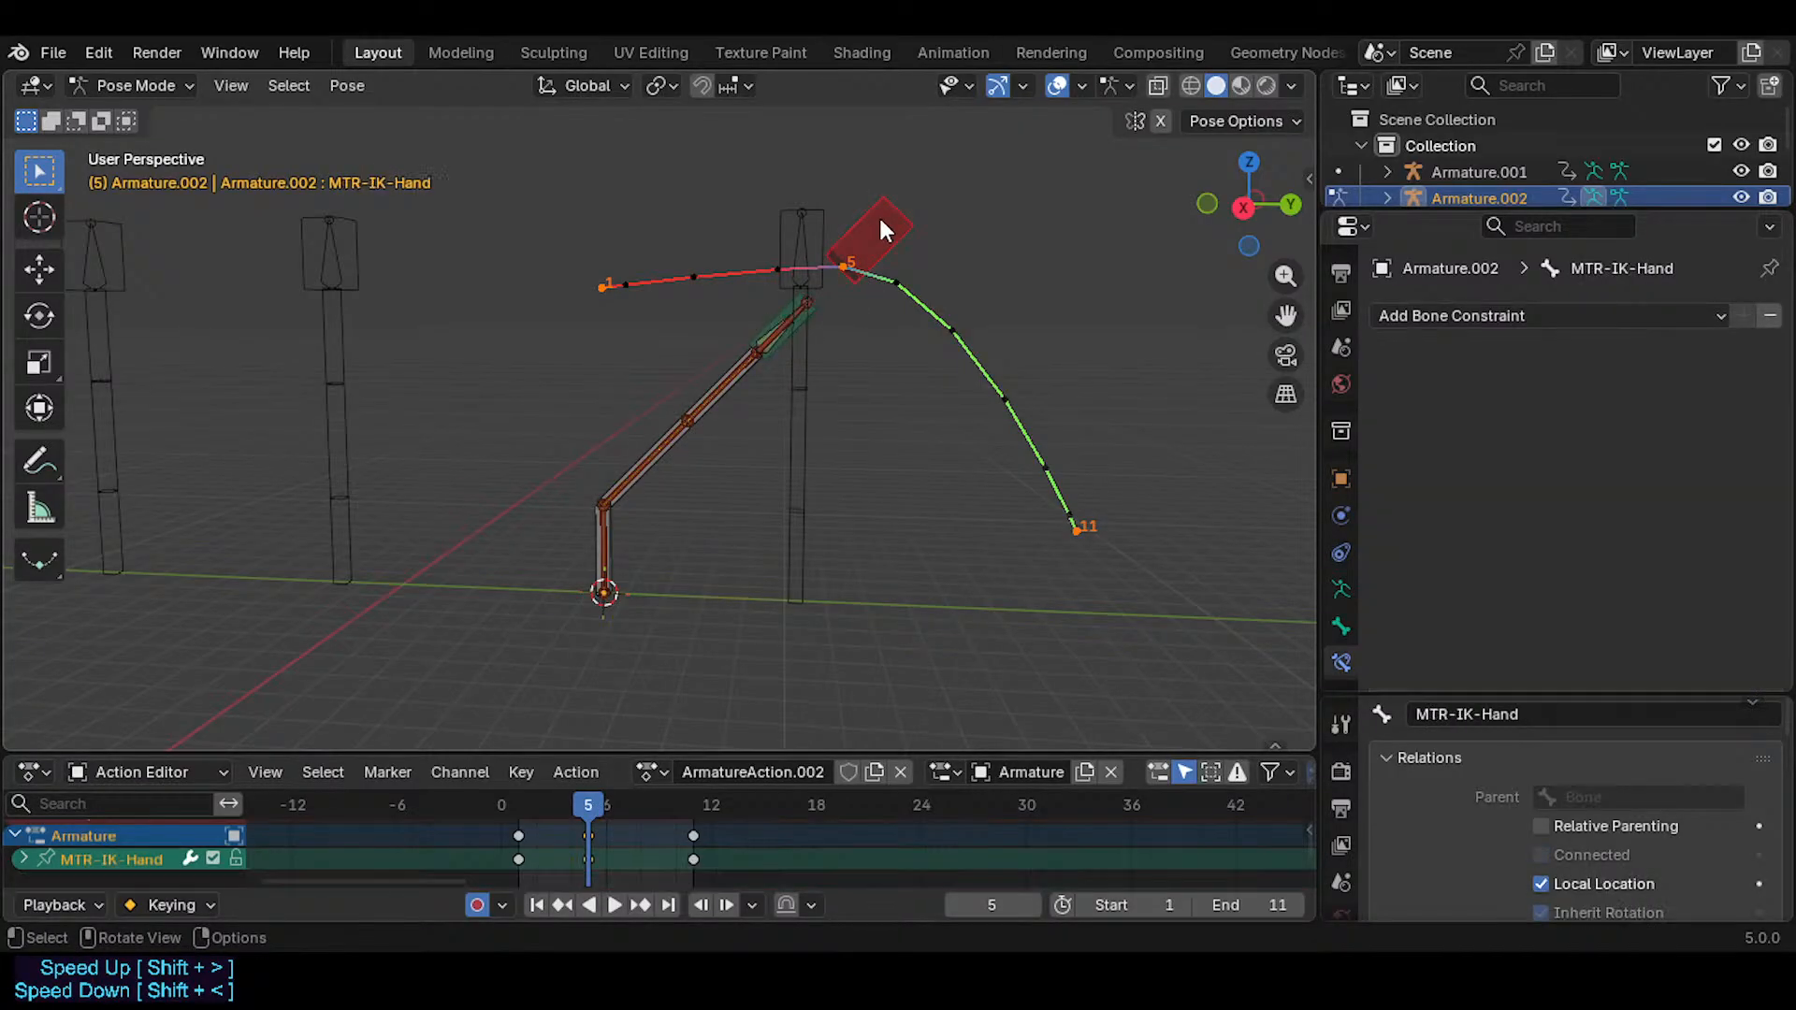
- At frame 11, match MTR-IK-Hand's rotation to MCH-Hand and keyframe MTR-IK-Hand
left_click_drag(571, 806, 692, 826)
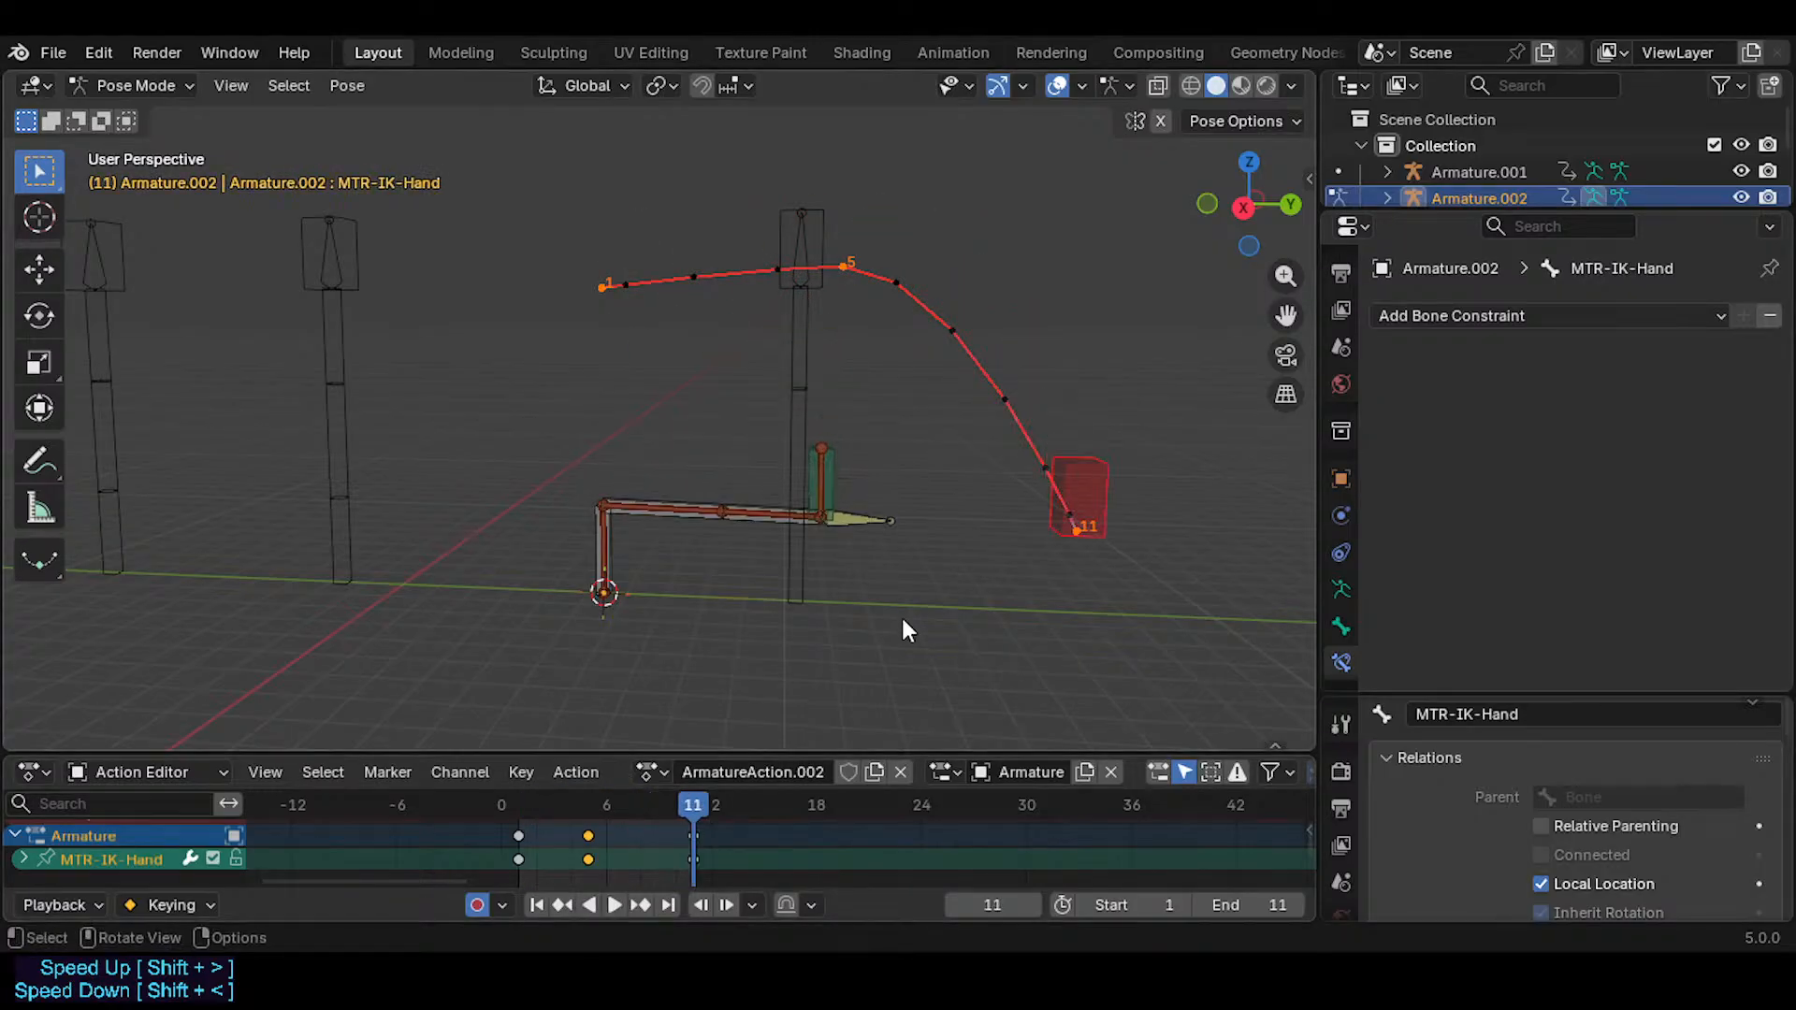
left_click(867, 520, "shift")
key("shift+r")
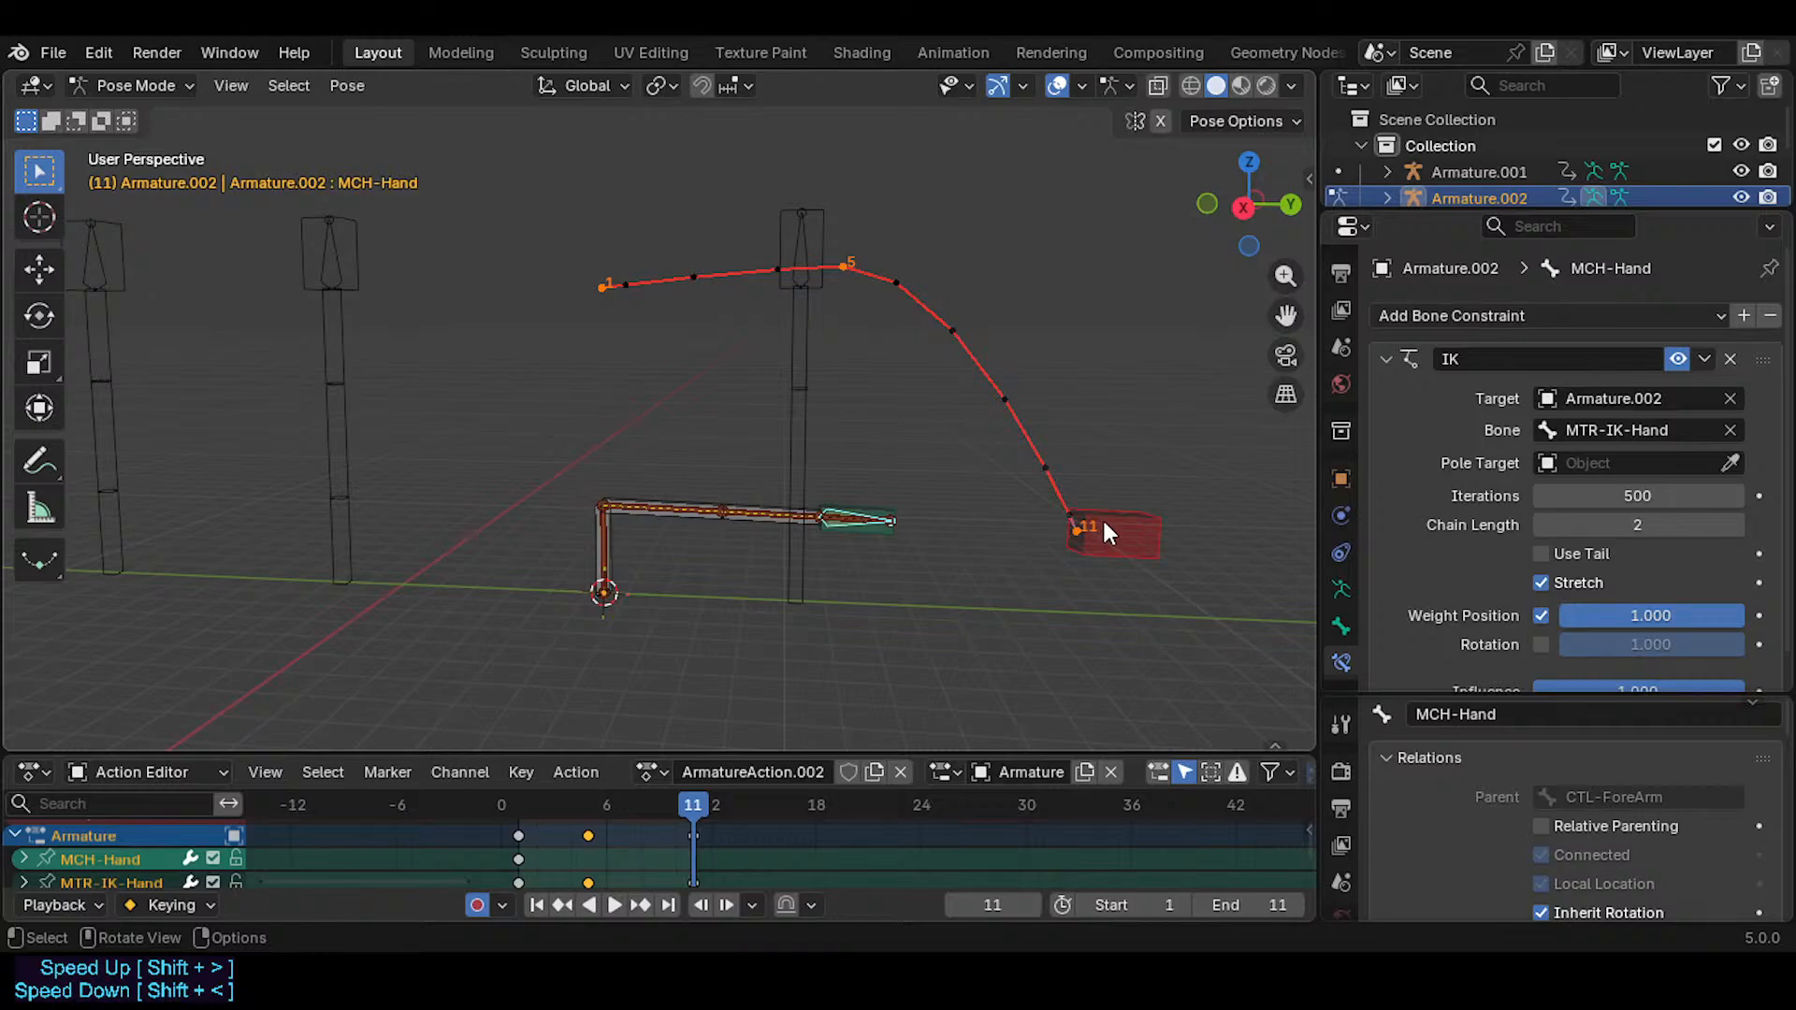
key("ctrl+z")
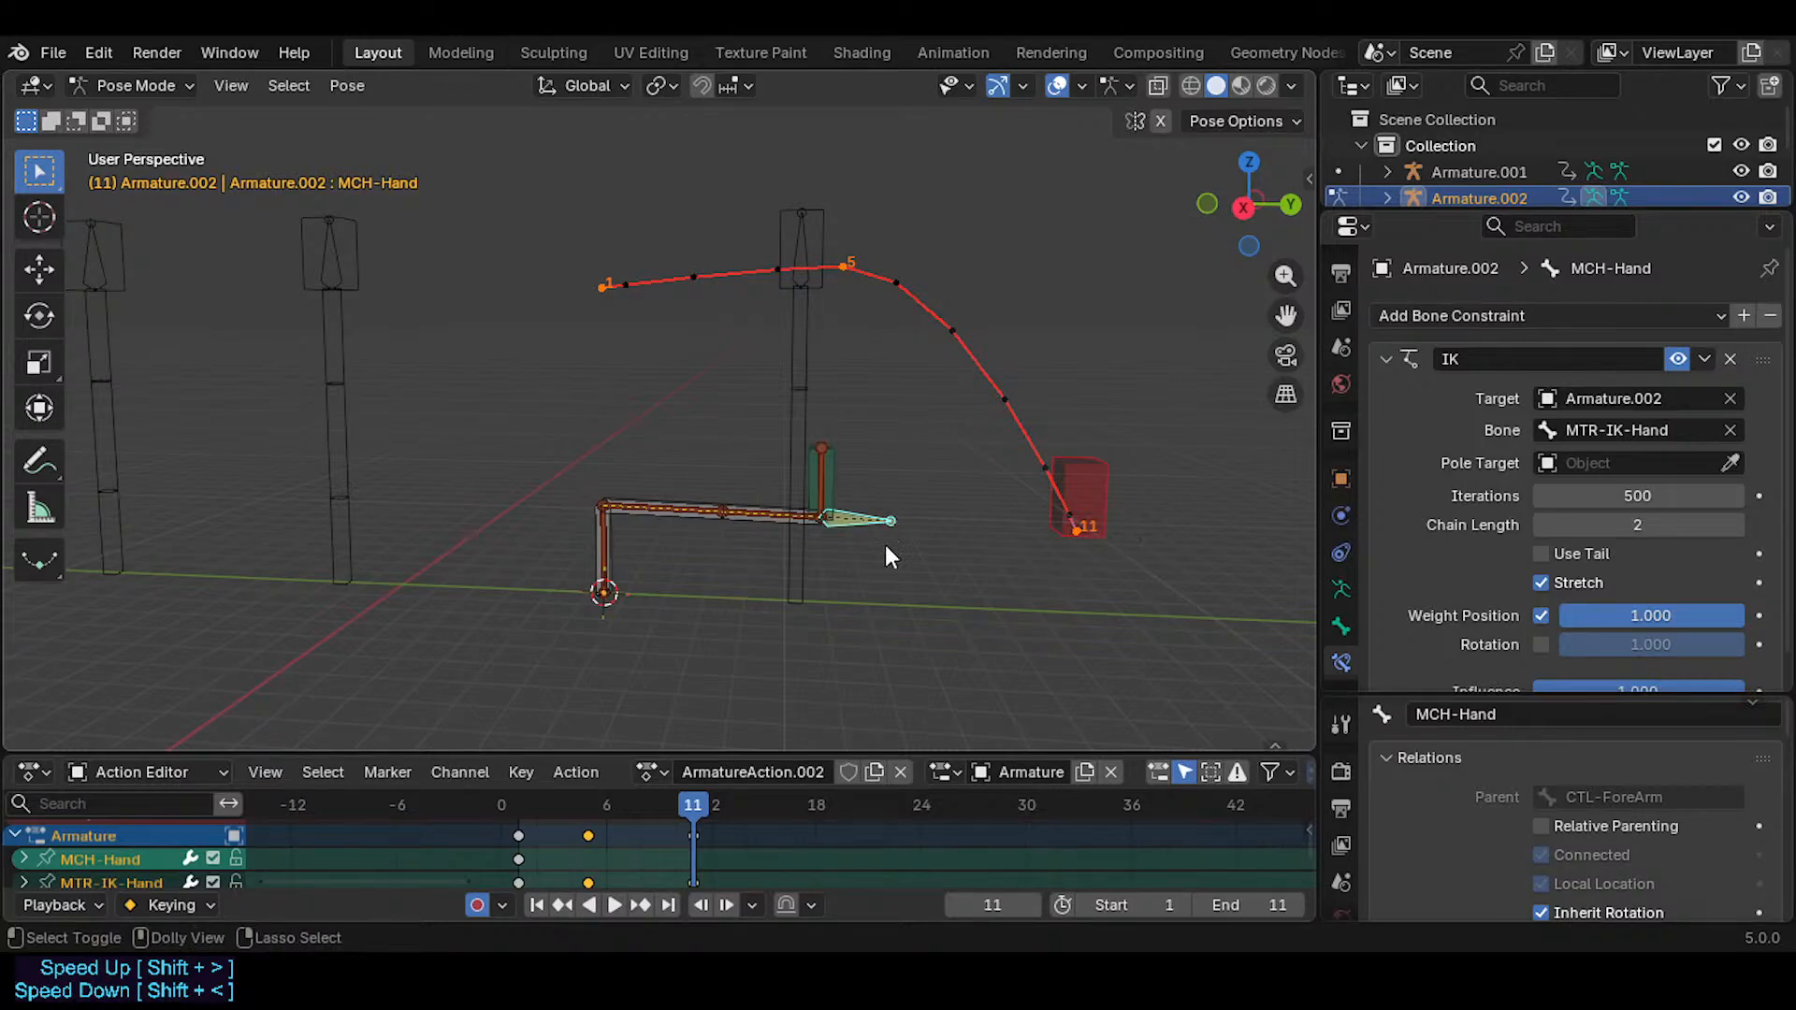
key("shift+r")
left_click(1126, 540)
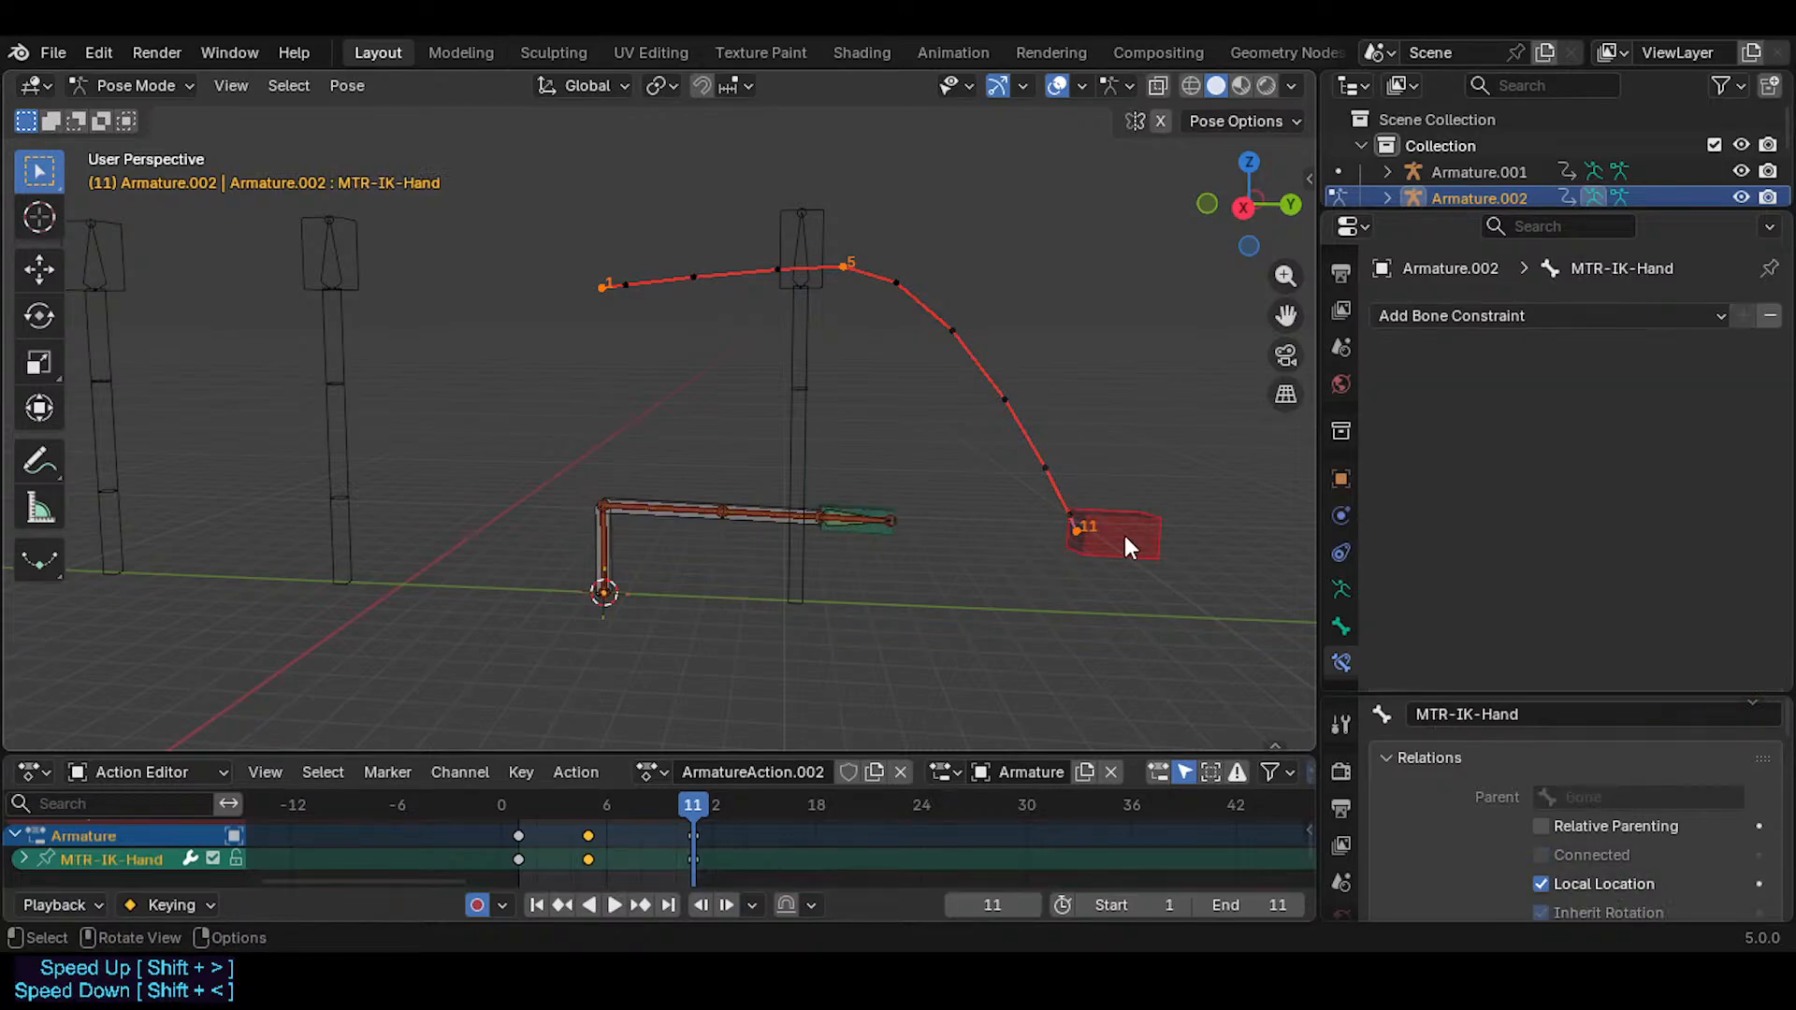
key("i")
- Return to frame 5 and calculate the motion path of DEF-Hand
left_click_drag(688, 804, 593, 855)
left_click(767, 329)
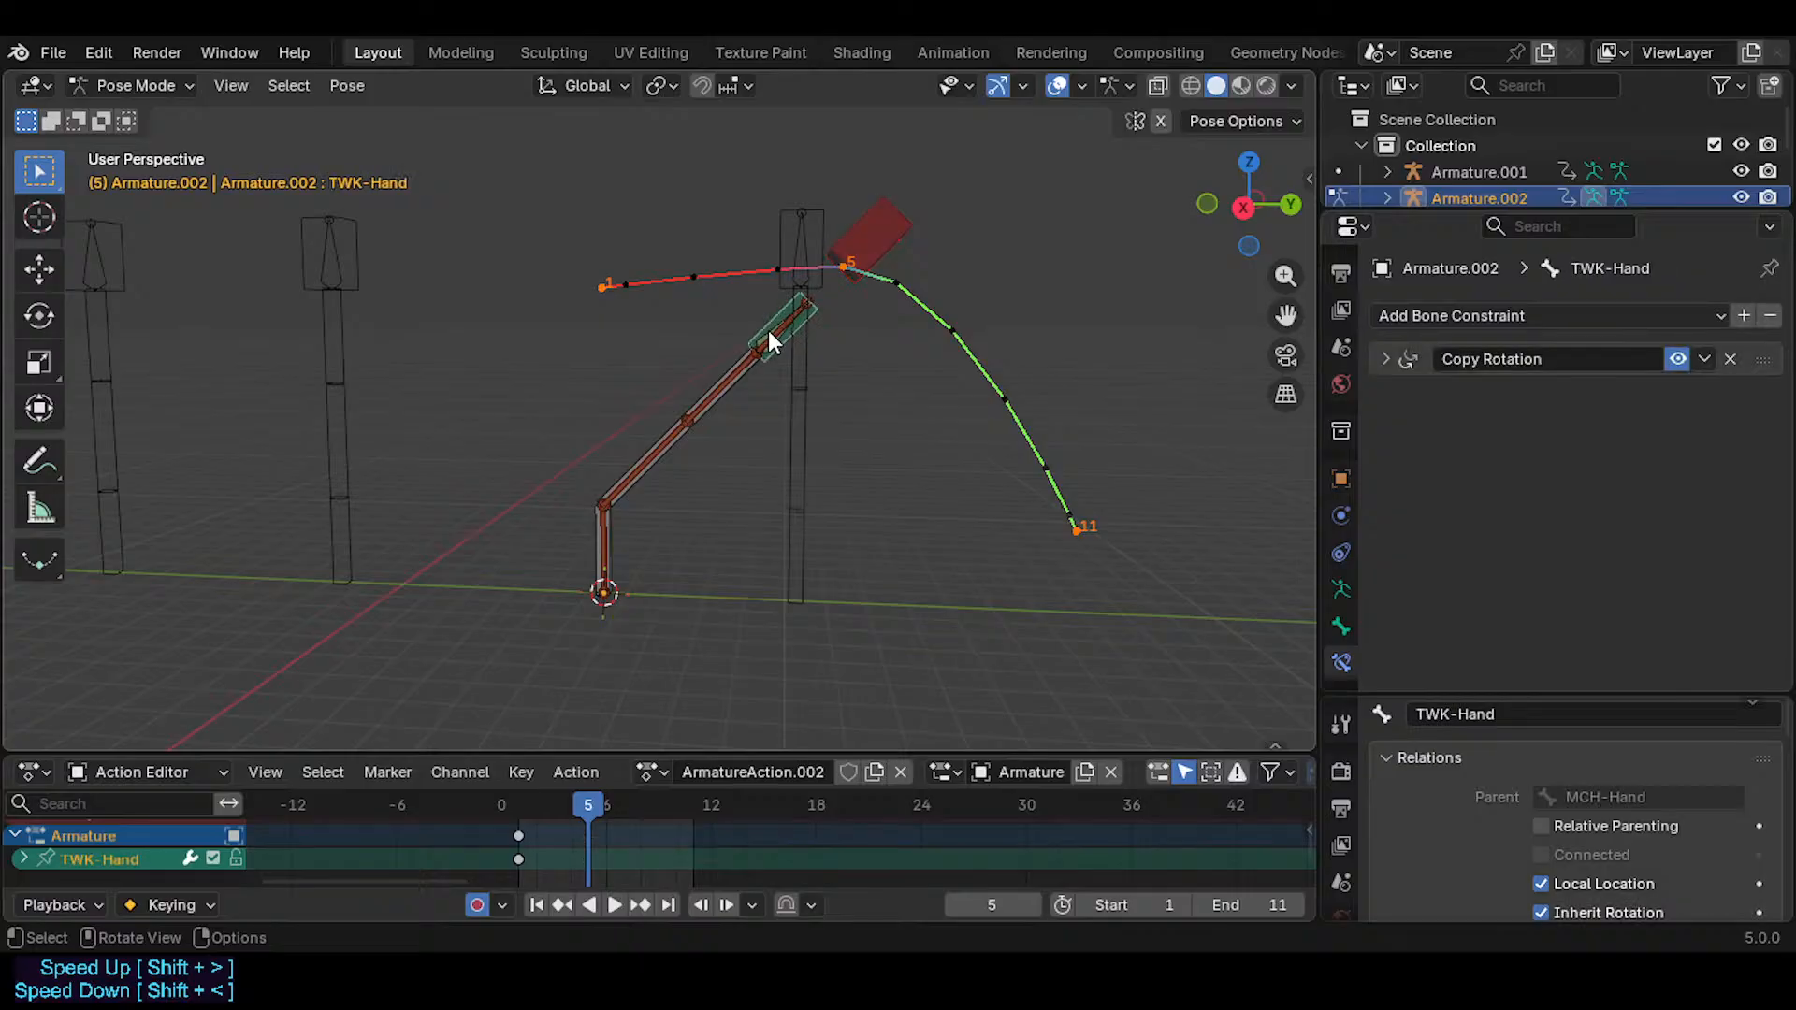
left_click(767, 330)
key("ctrl+m")
left_click(765, 447)
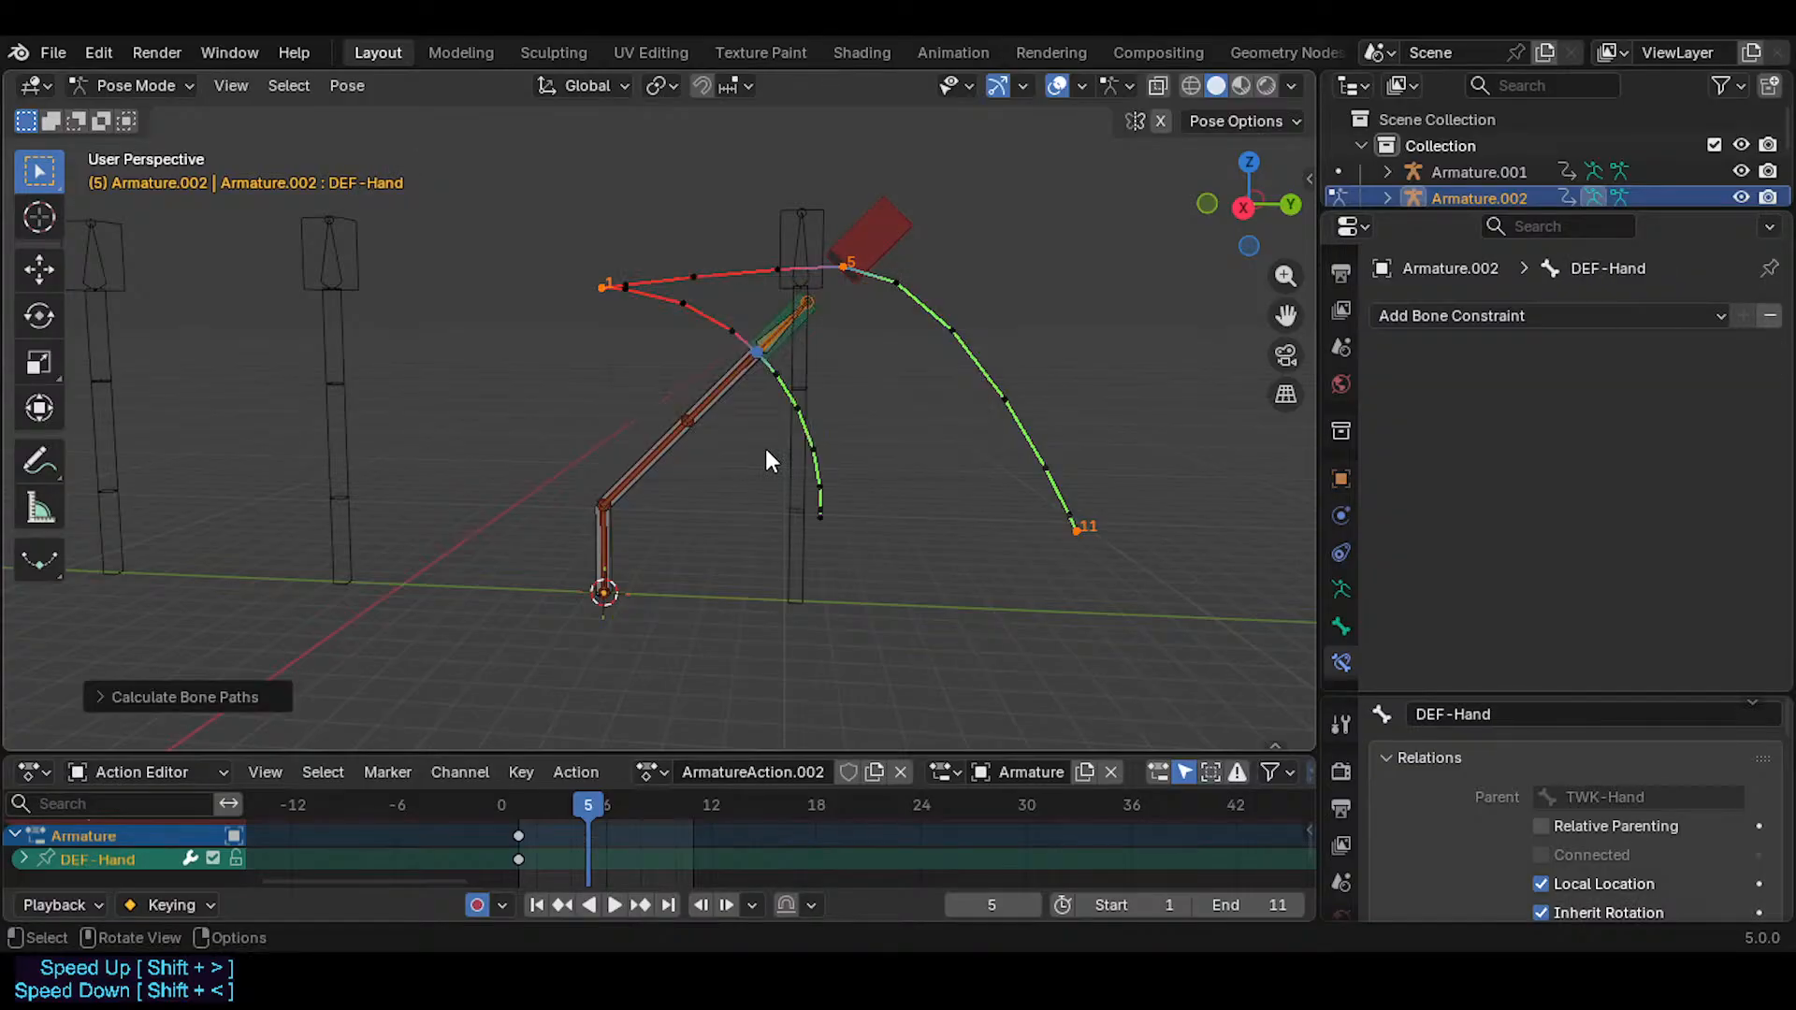
- Calculate the motion path of DEF-ForeArm and scrub the animation to frame 6
left_click(720, 393)
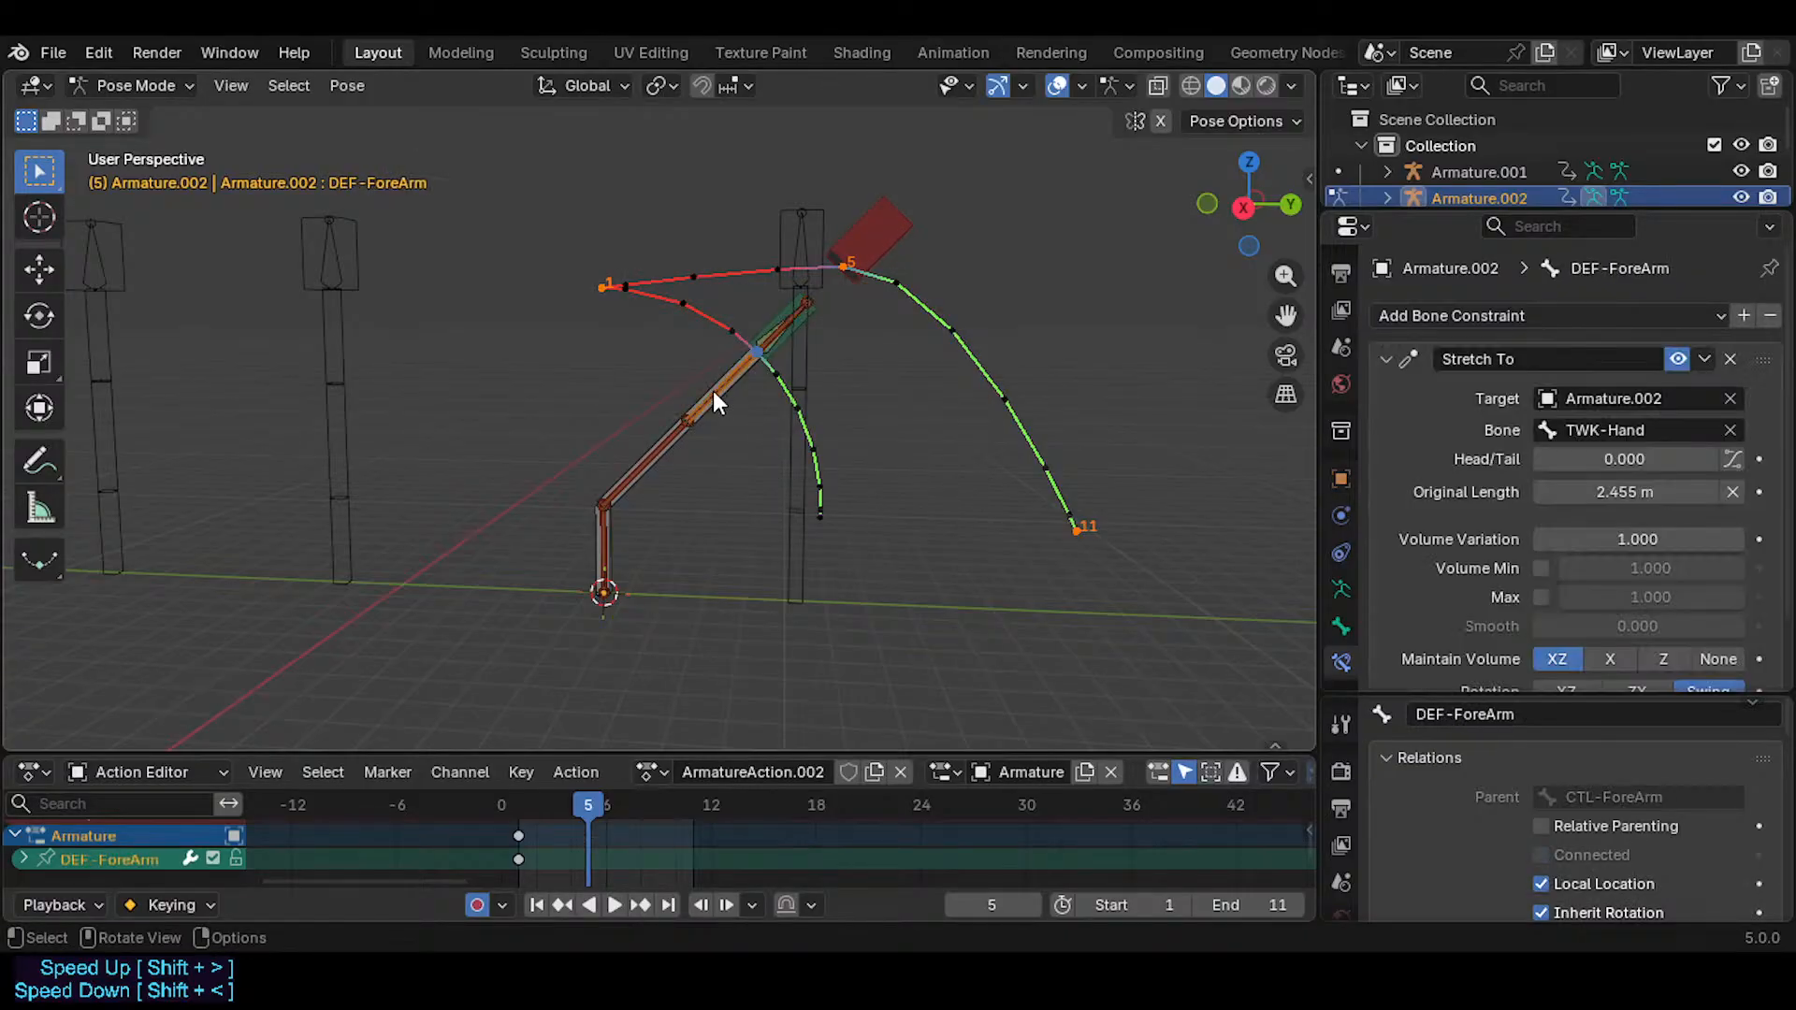
key("ctrl+m")
left_click(674, 505)
mouse_move(589, 799)
left_mouse_down()
mouse_move(497, 810)
mouse_move(714, 827)
mouse_move(591, 827)
mouse_move(687, 829)
mouse_move(502, 803)
mouse_move(673, 818)
mouse_move(576, 800)
mouse_move(606, 813)
left_mouse_up()
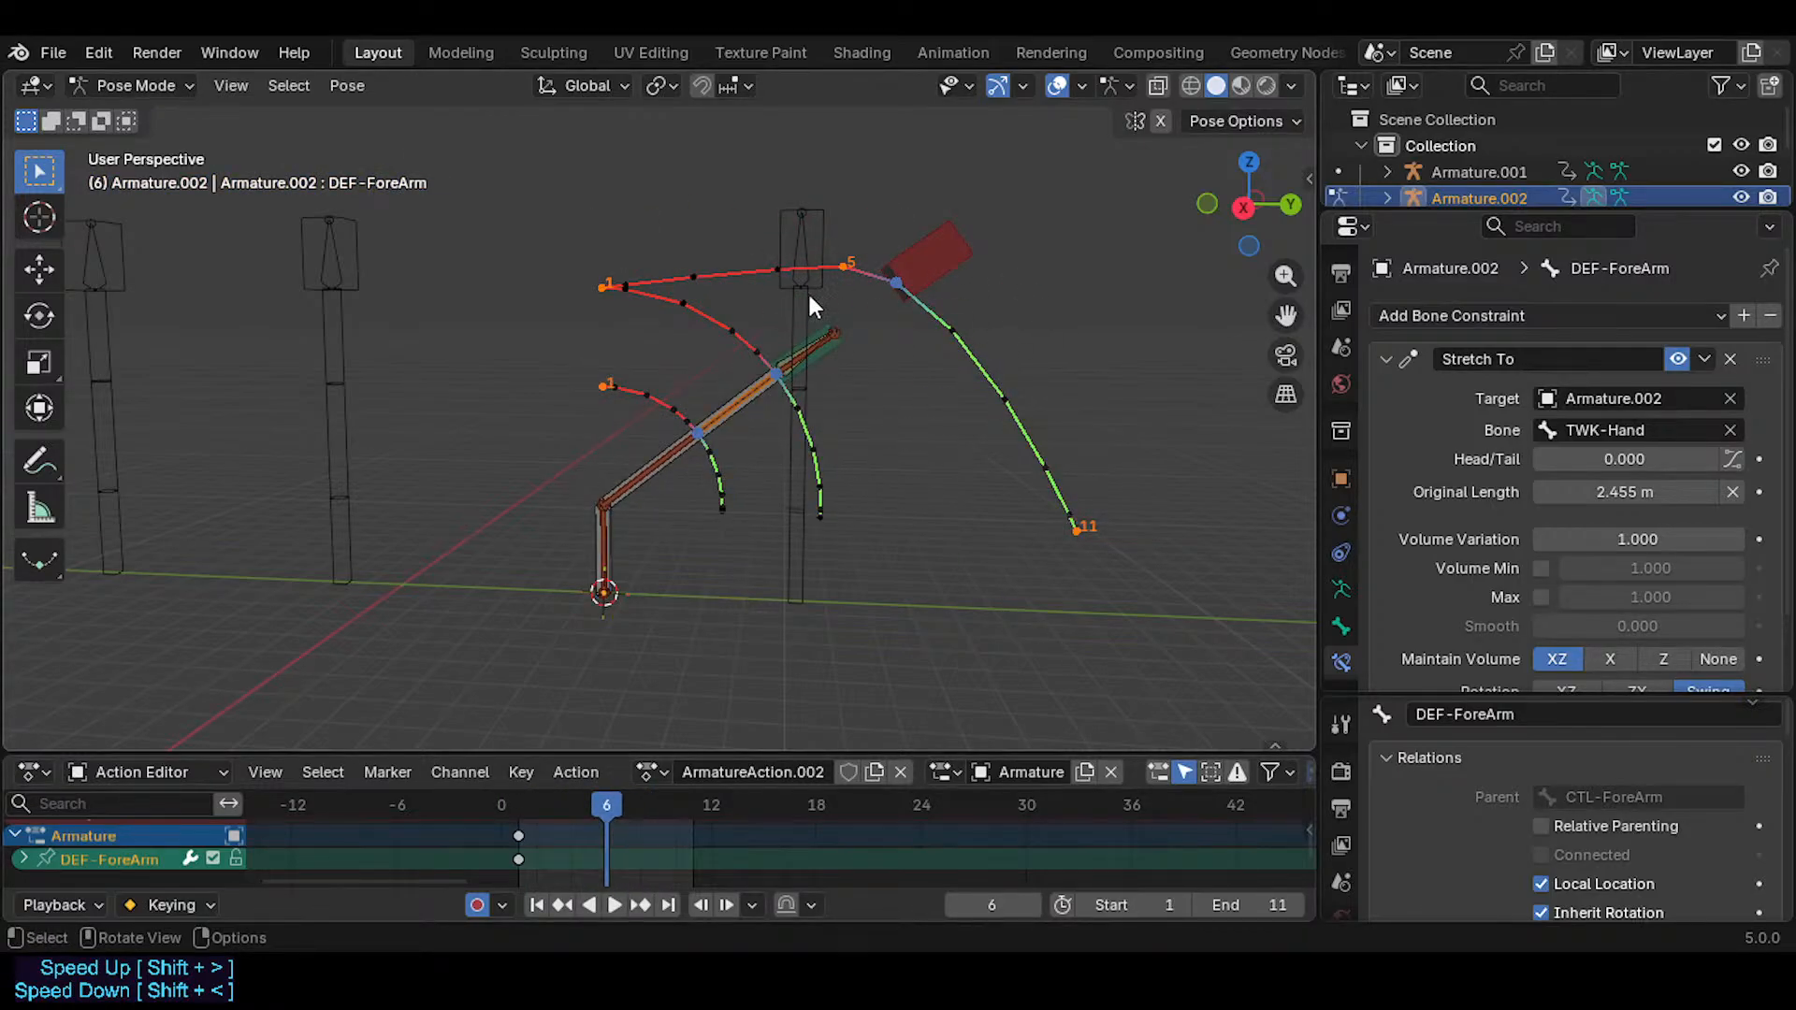
- At frame 5, test moving the hand bones, and place MTR-IK-Hand slightly lower and closer to the arm to flatten its arc
left_click(908, 266)
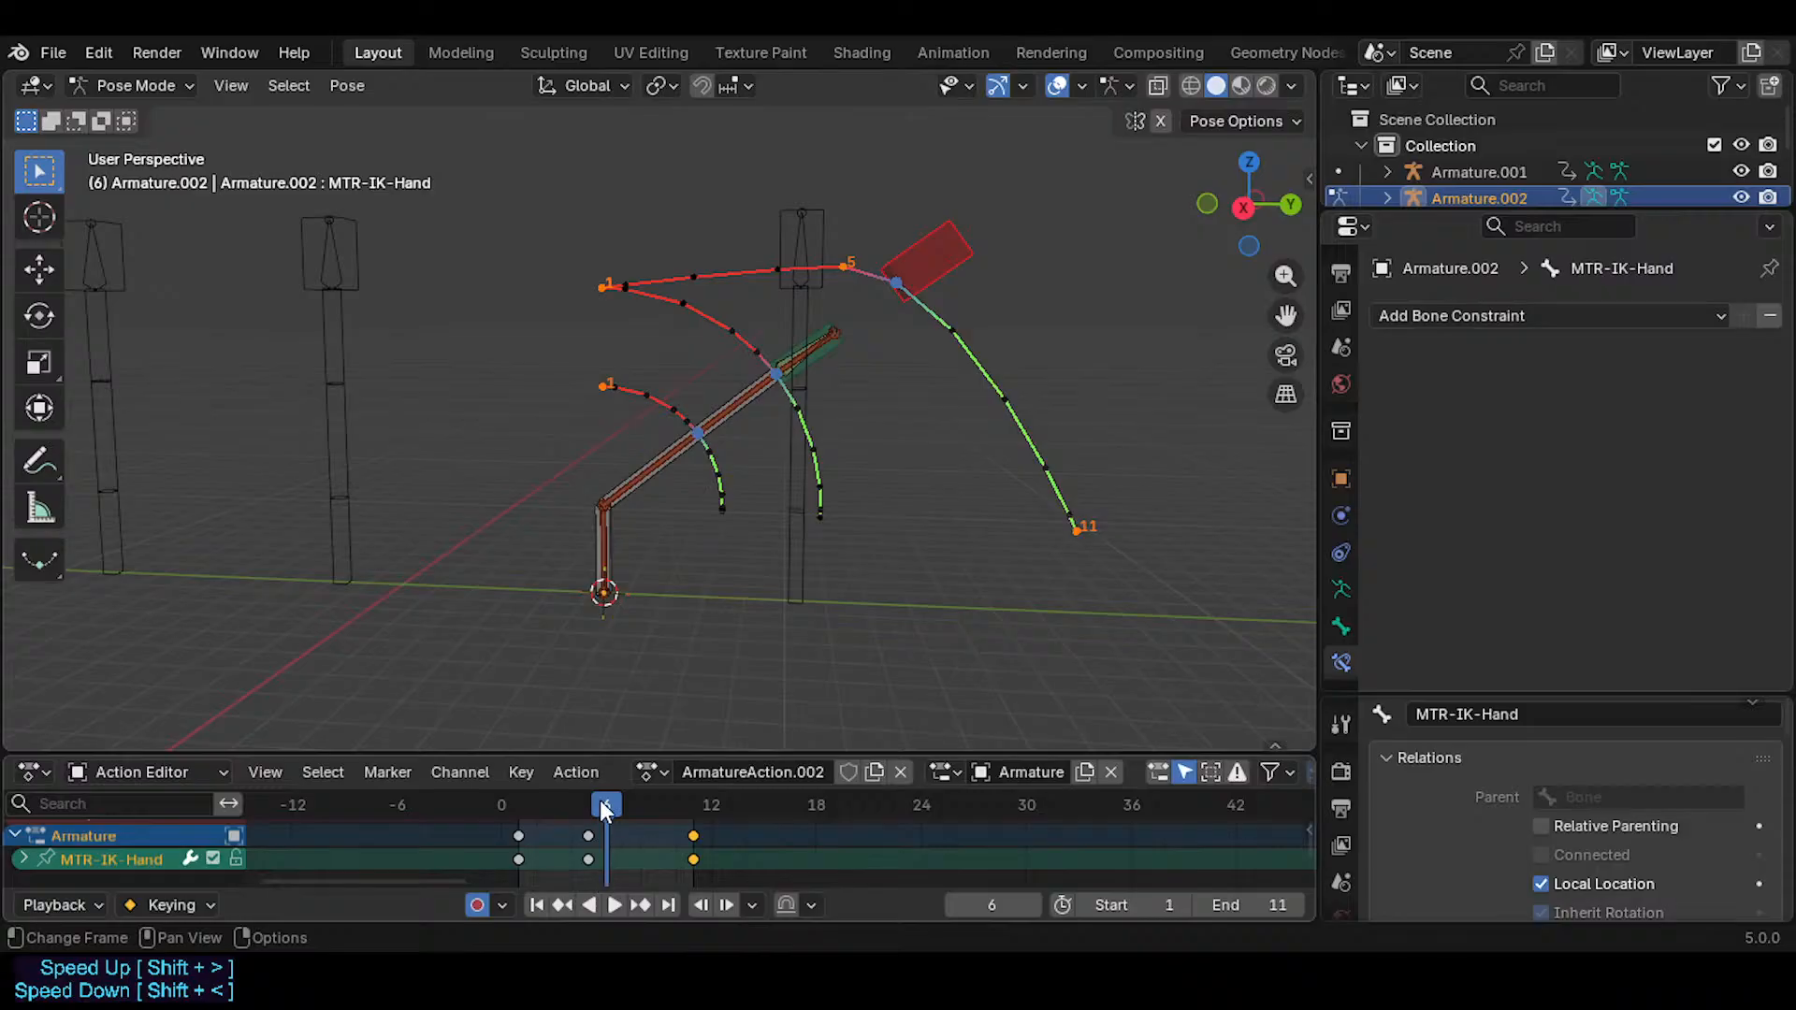
left_click(590, 806)
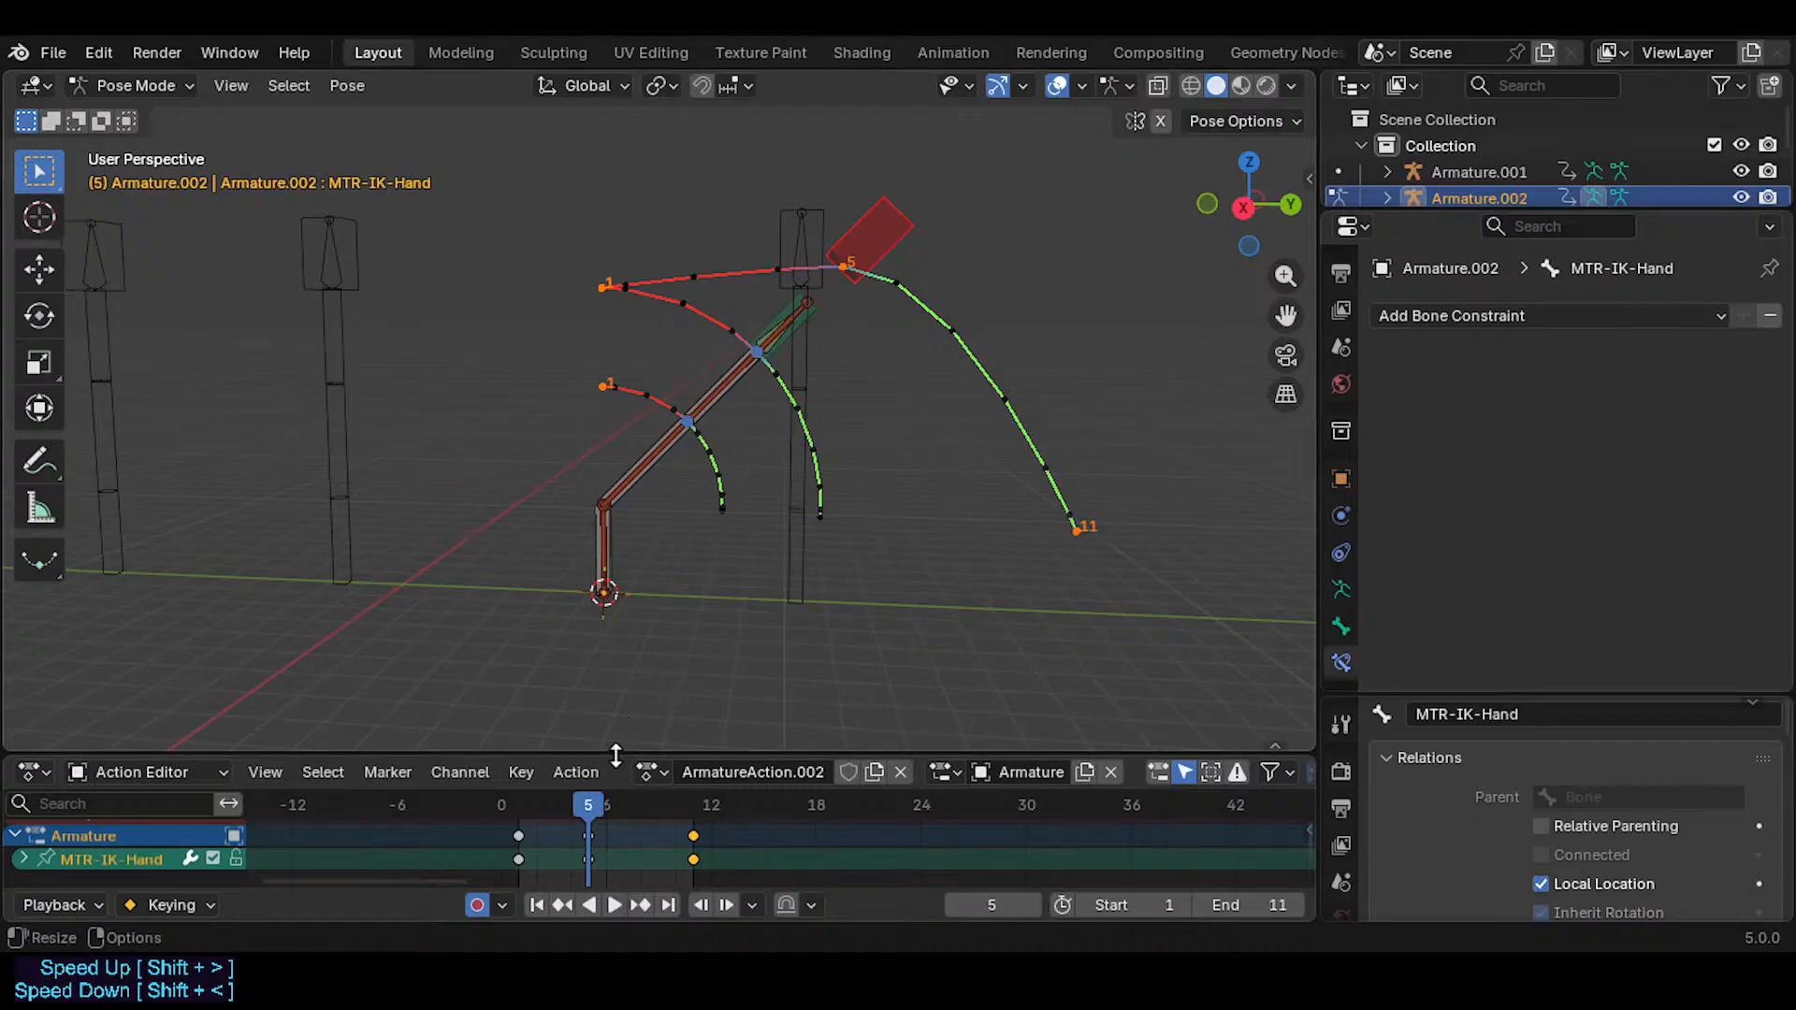
mouse_move(858, 245)
left_mouse_down()
mouse_move(930, 182)
mouse_move(828, 292)
mouse_move(903, 230)
mouse_move(861, 265)
left_mouse_up()
left_click(792, 324)
left_click_drag(791, 323, 887, 245)
key("ctrl+z")
left_click(919, 224)
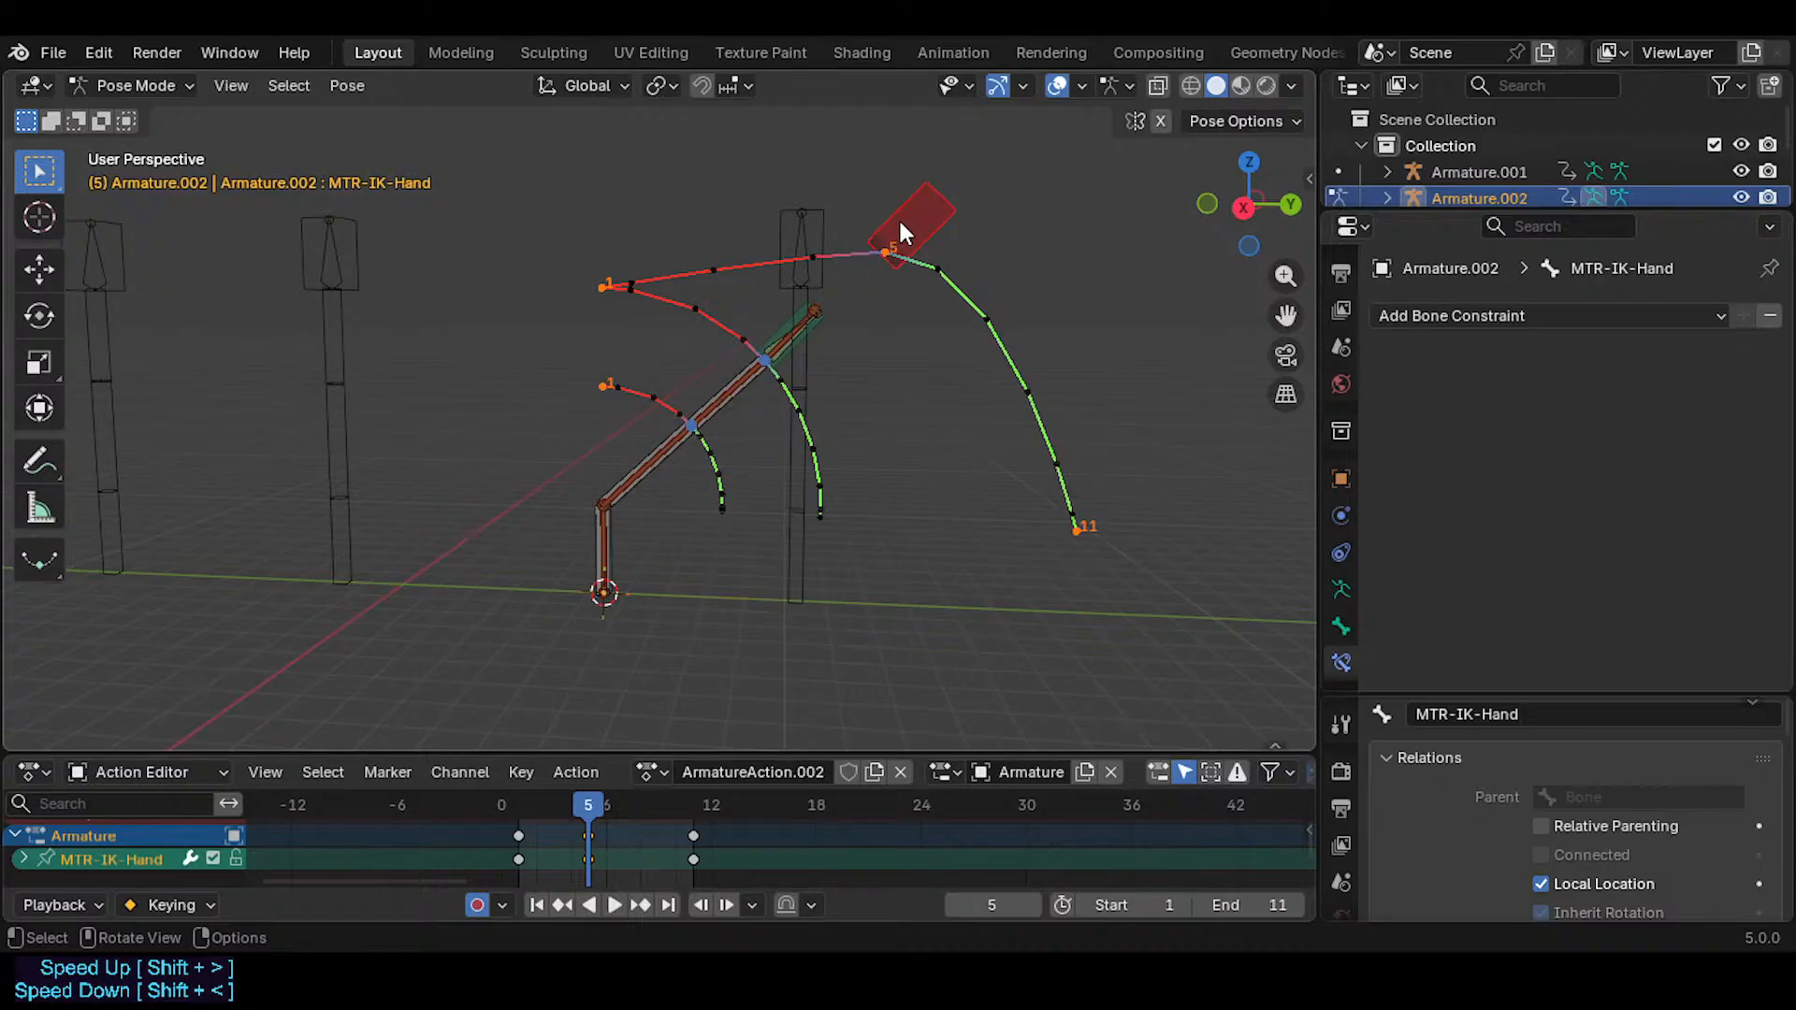
left_click_drag(901, 226, 836, 297)
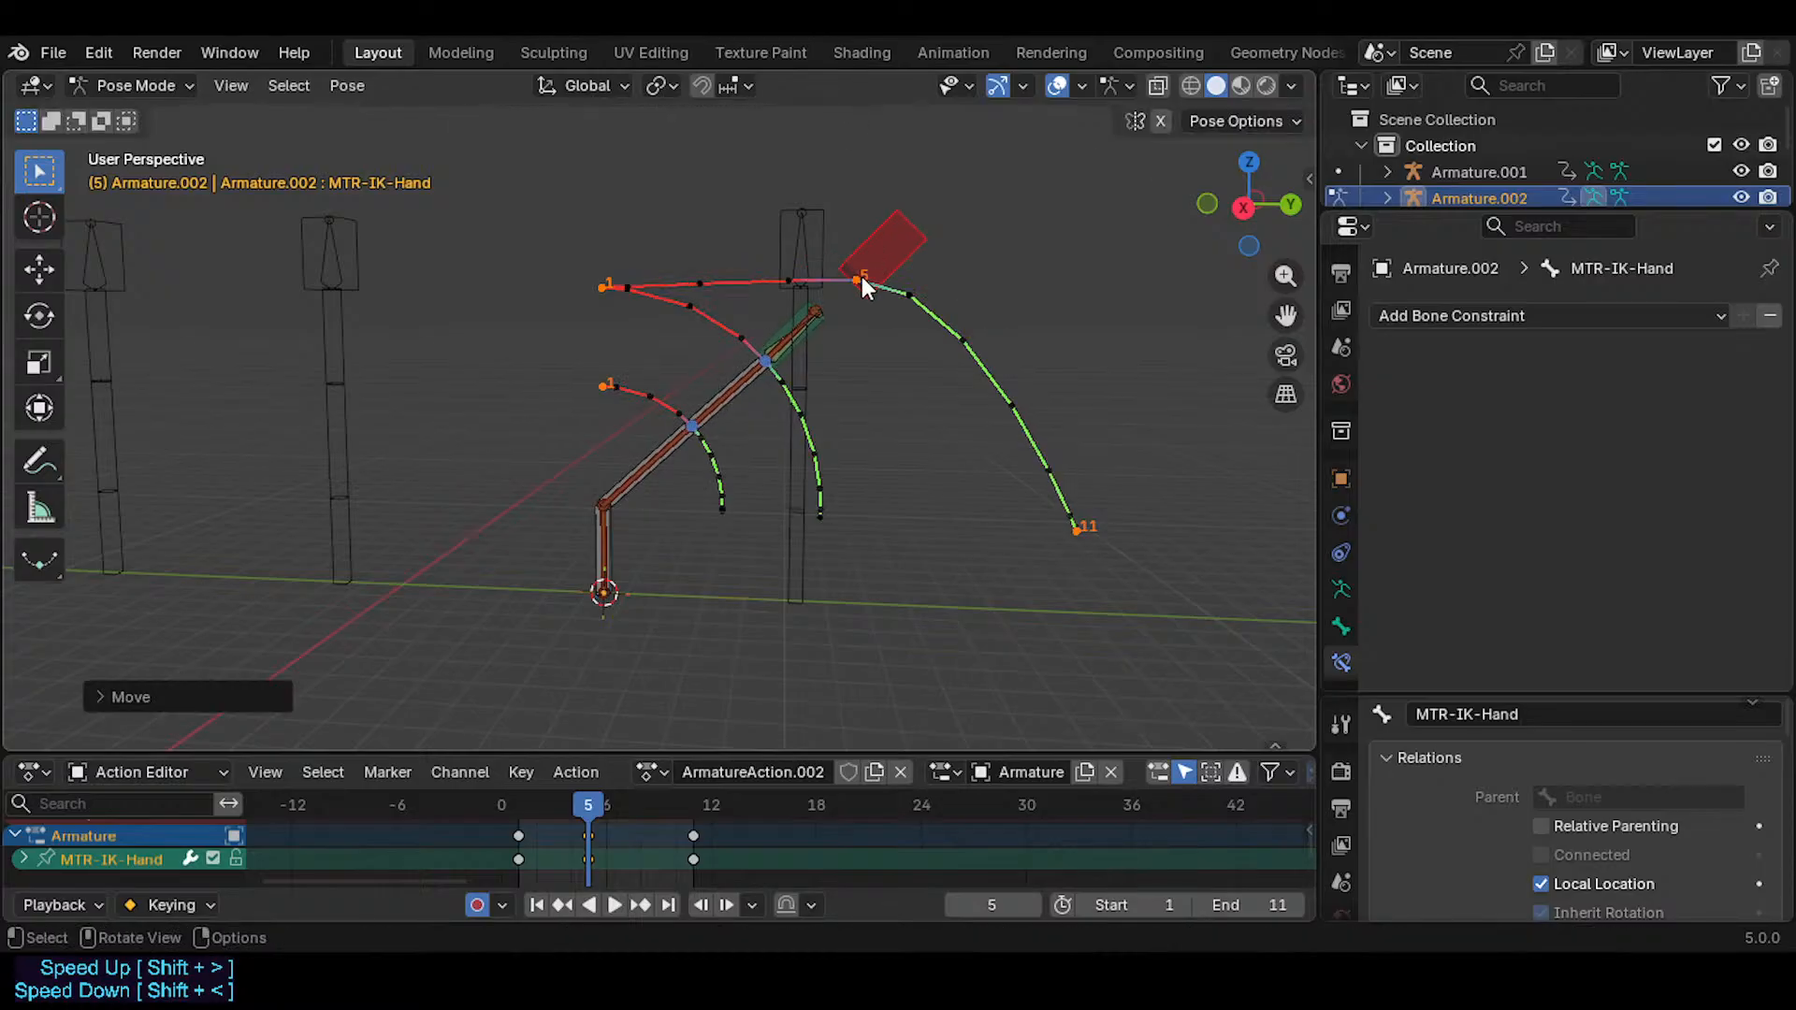
- At frame 5, move TWK-Hand outward past the end of the forearm, and return it to MCH-Hand at frame 11
left_click(777, 330)
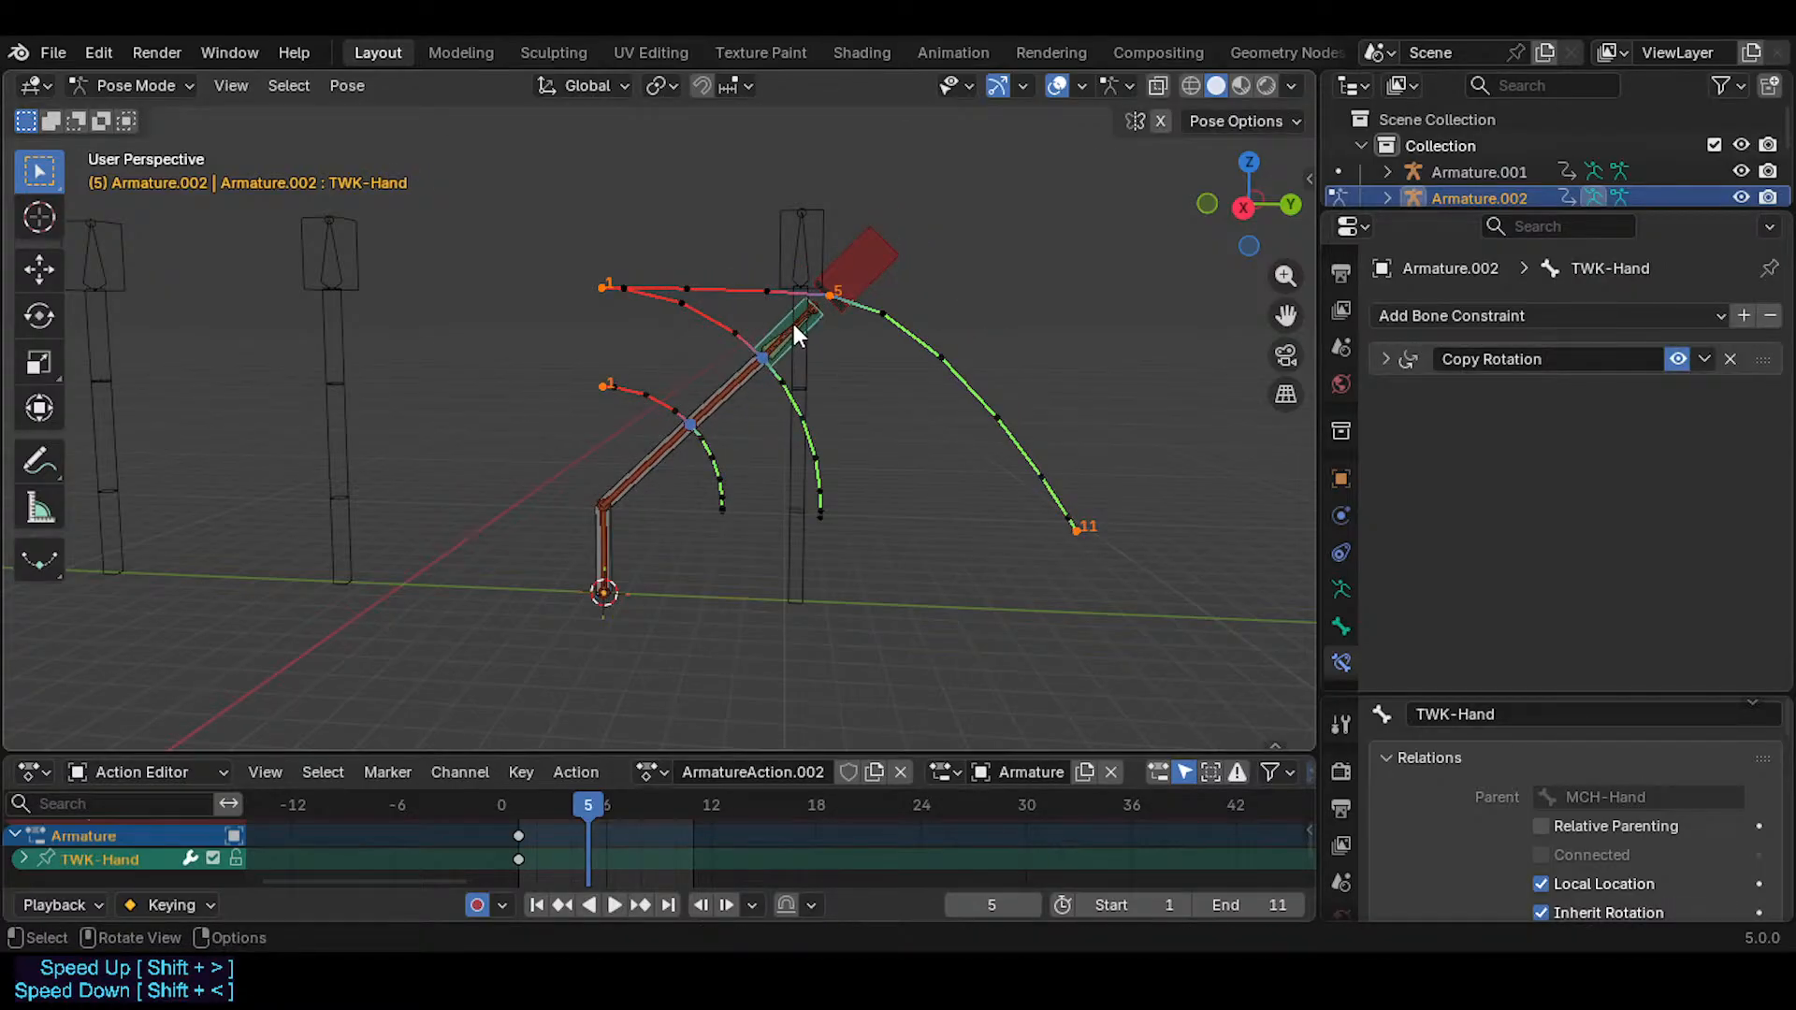
mouse_move(793, 323)
left_mouse_down()
mouse_move(861, 258)
mouse_move(806, 346)
left_mouse_up()
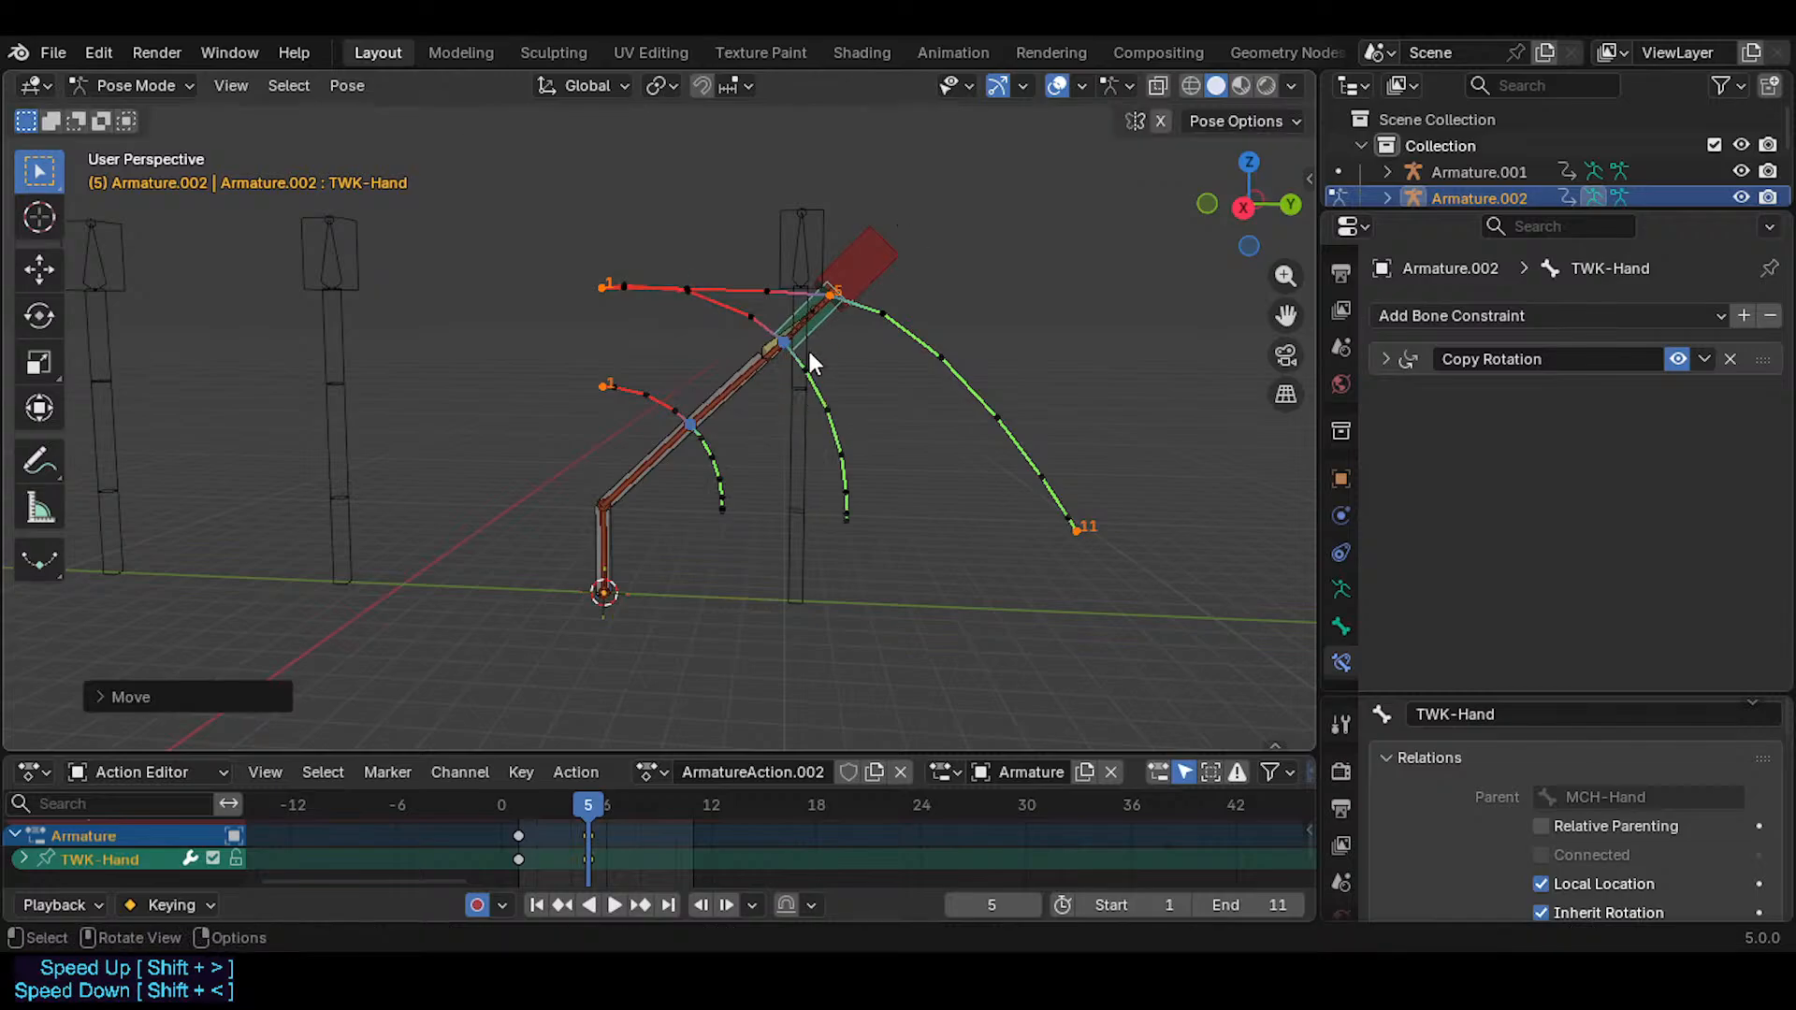
mouse_move(700, 806)
left_mouse_down()
mouse_move(587, 816)
mouse_move(676, 804)
mouse_move(615, 794)
mouse_move(690, 793)
left_mouse_up()
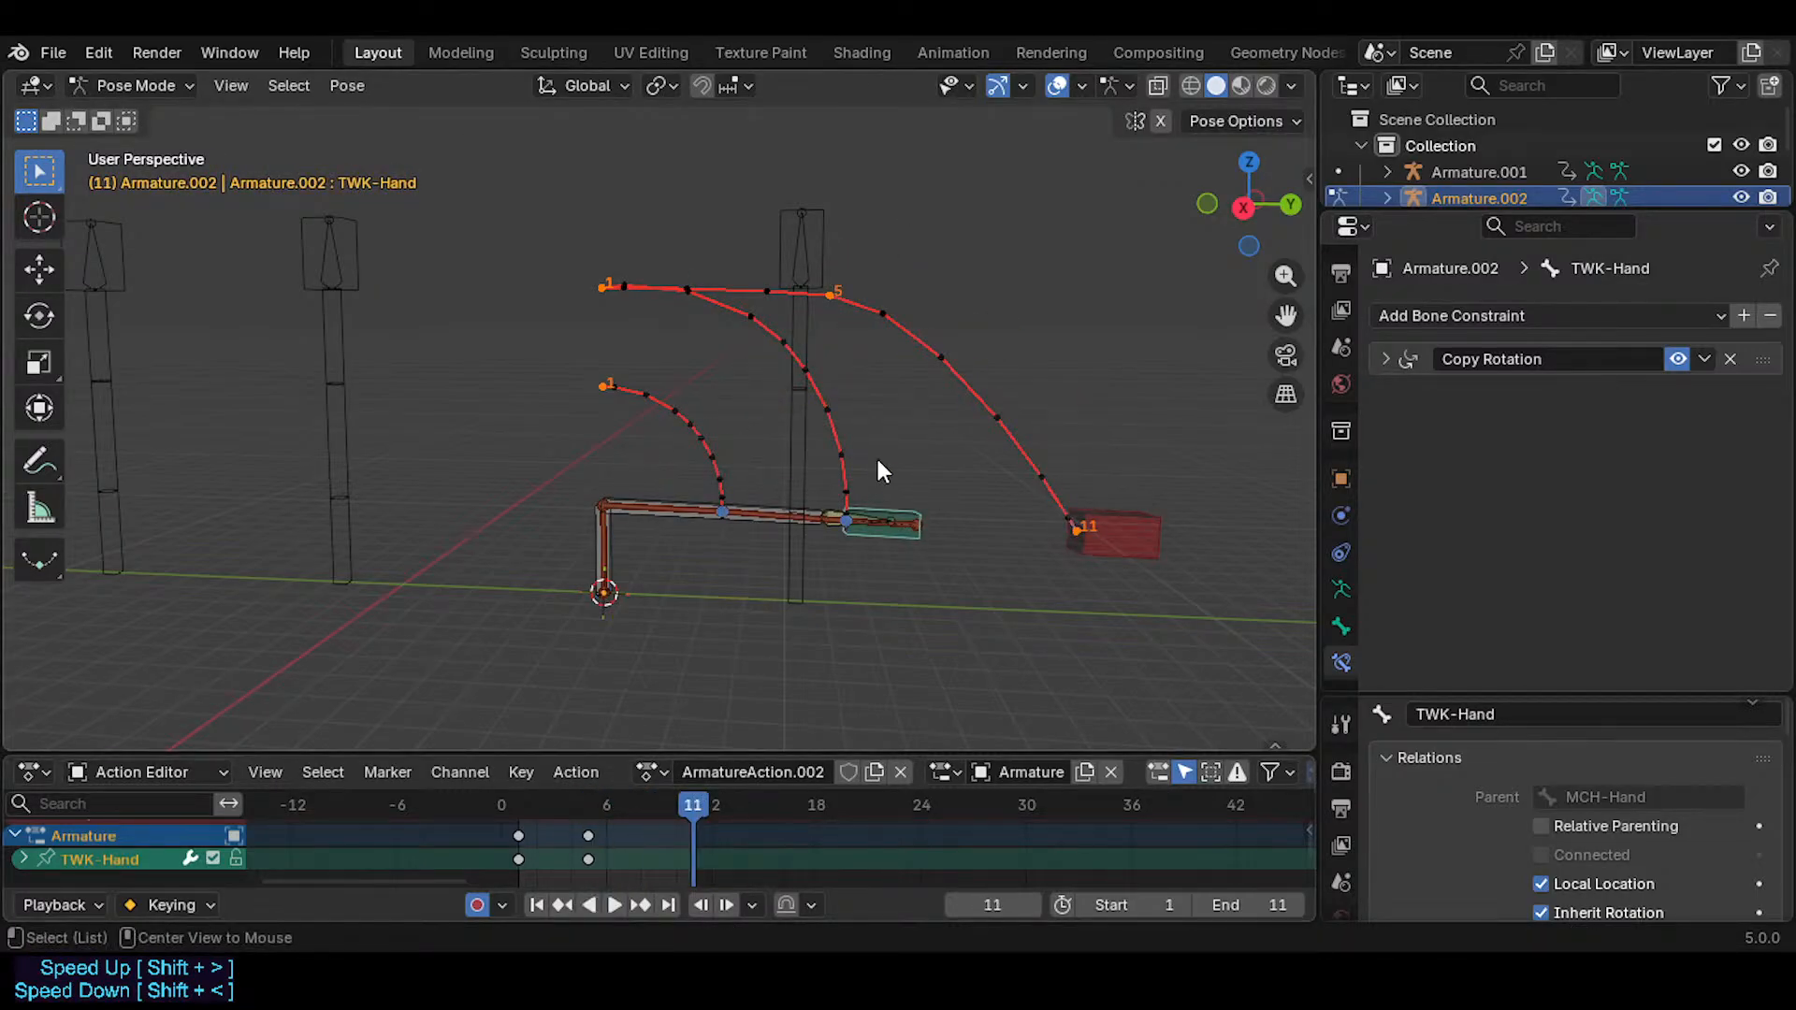
key("alt+w")
key("ctrl+z")
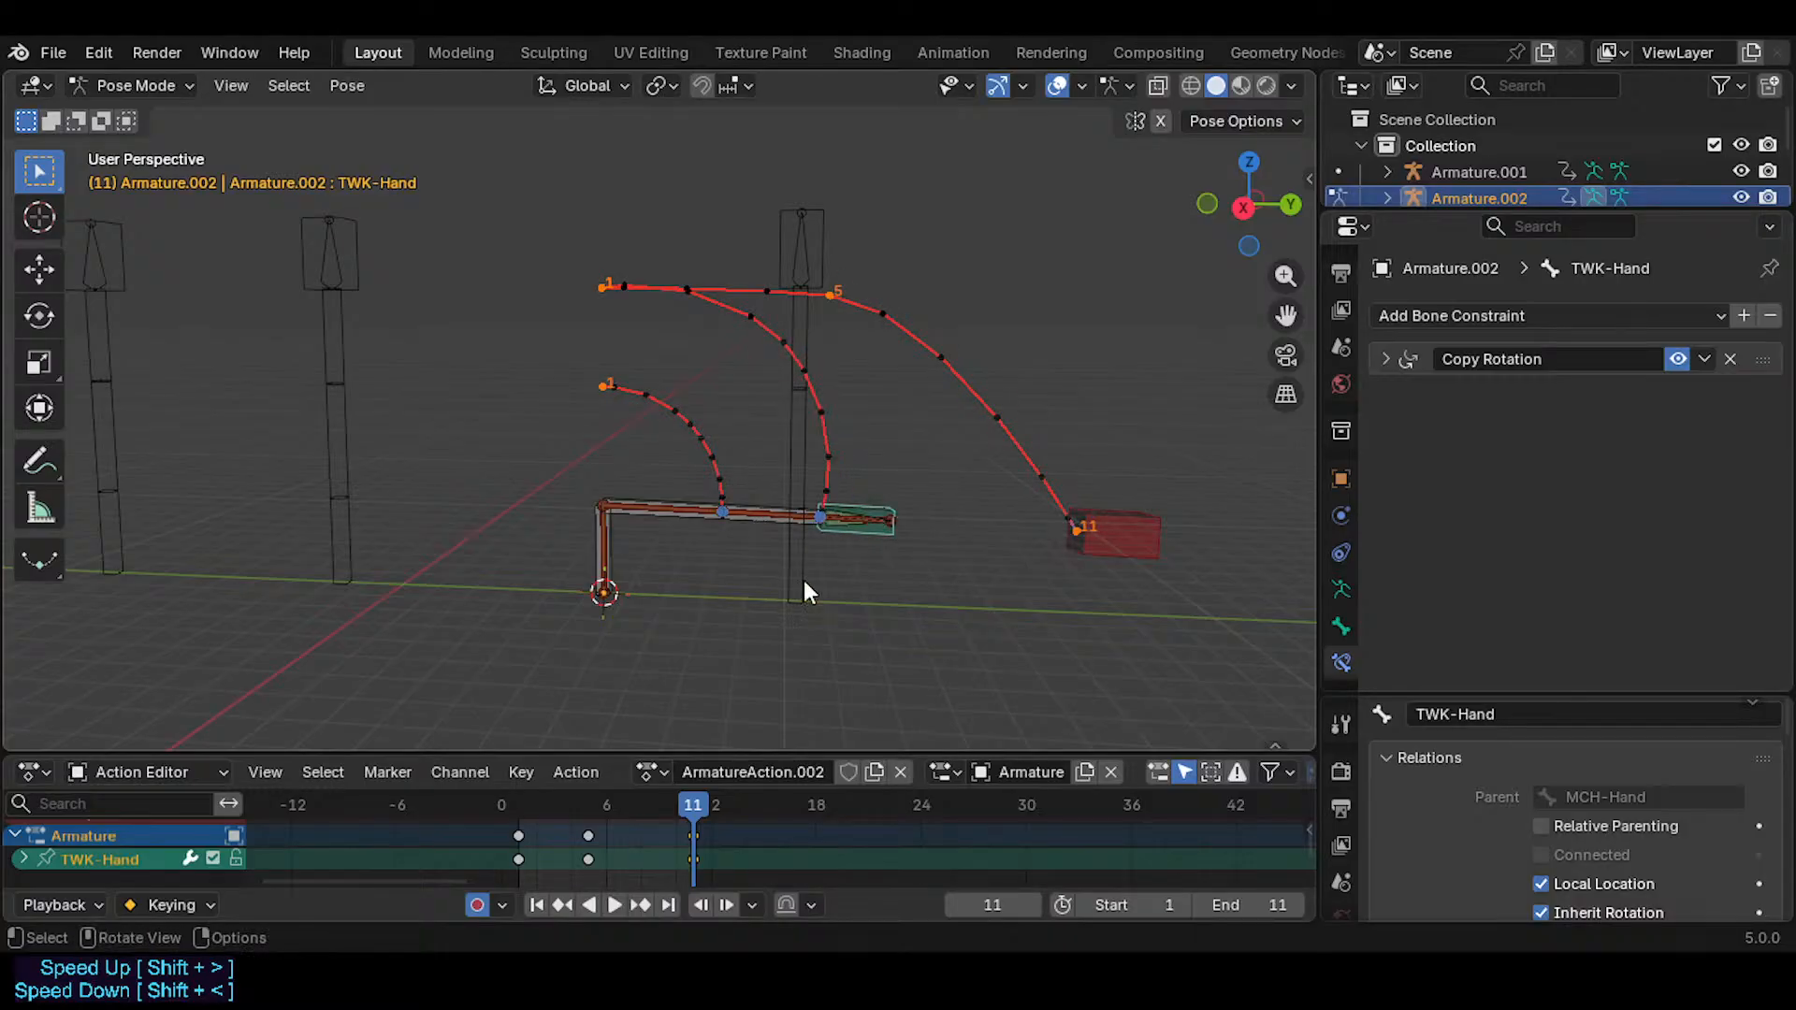
left_click_drag(689, 793, 619, 833)
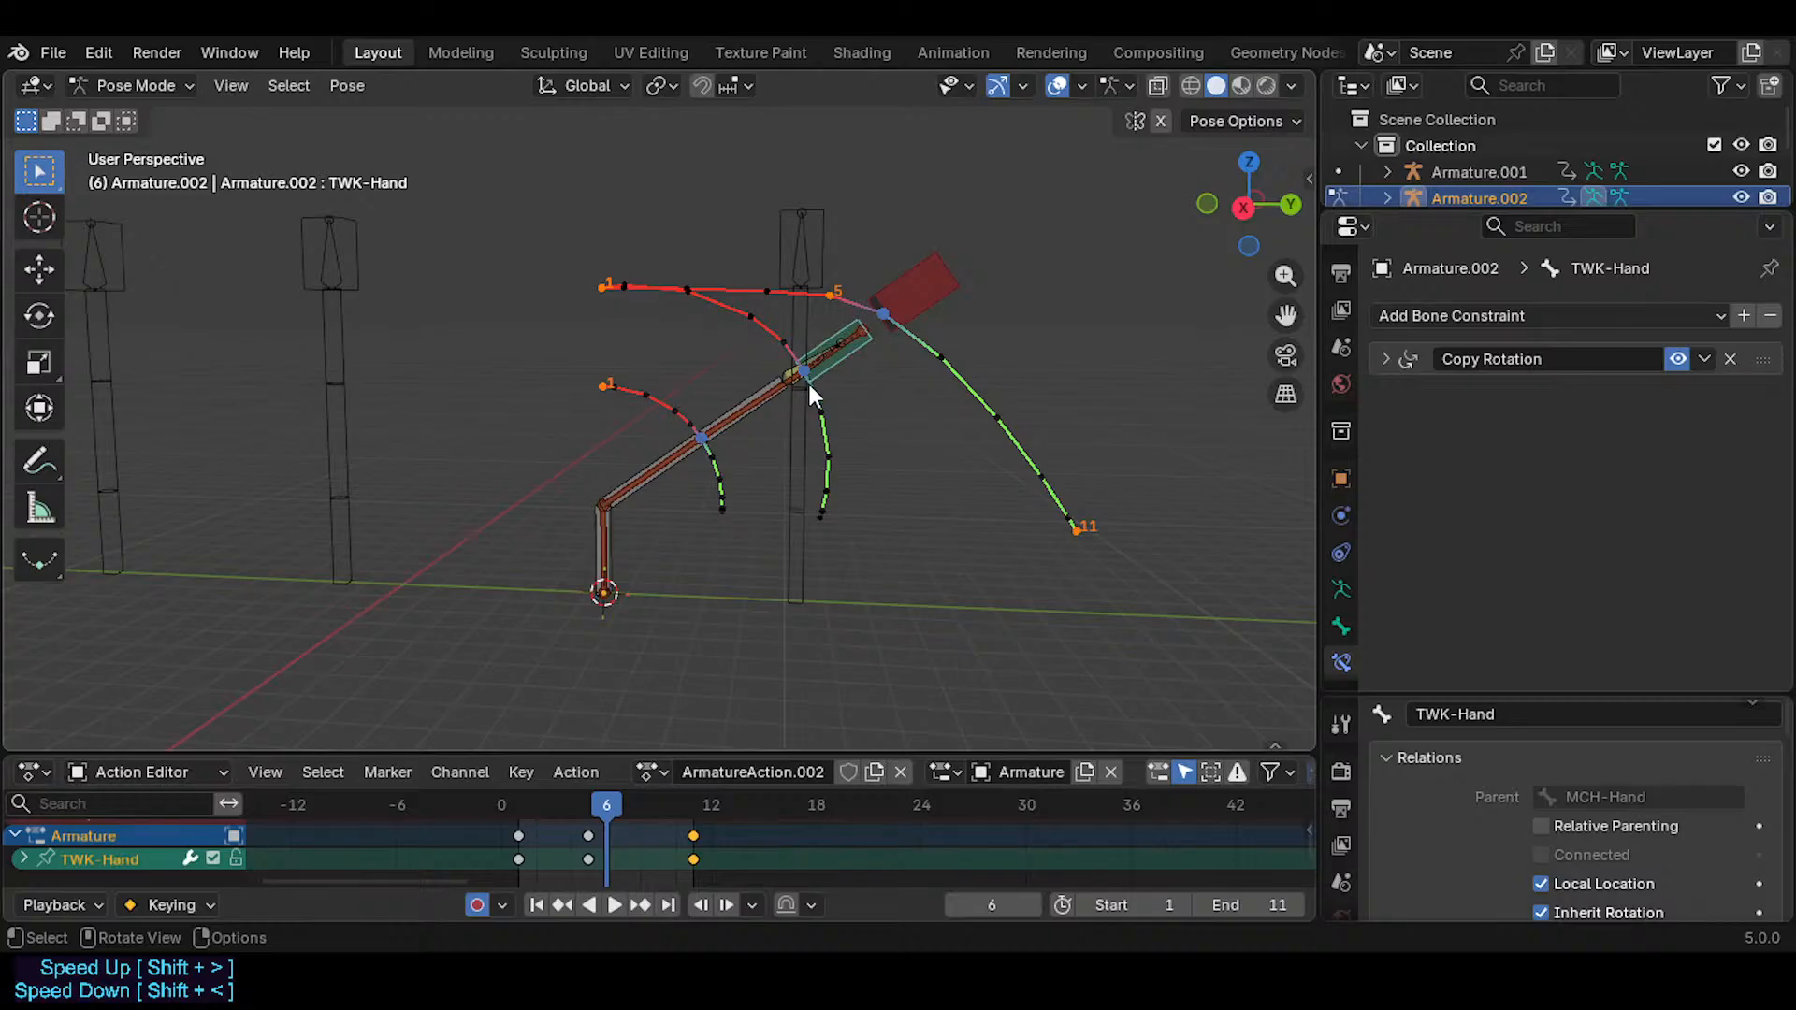
- Switch from posing Armature.002 to Armature.001 in Pose Mode and select its CTL-ForeArm bone
middle_click_drag(330, 383, 752, 427, "shift")
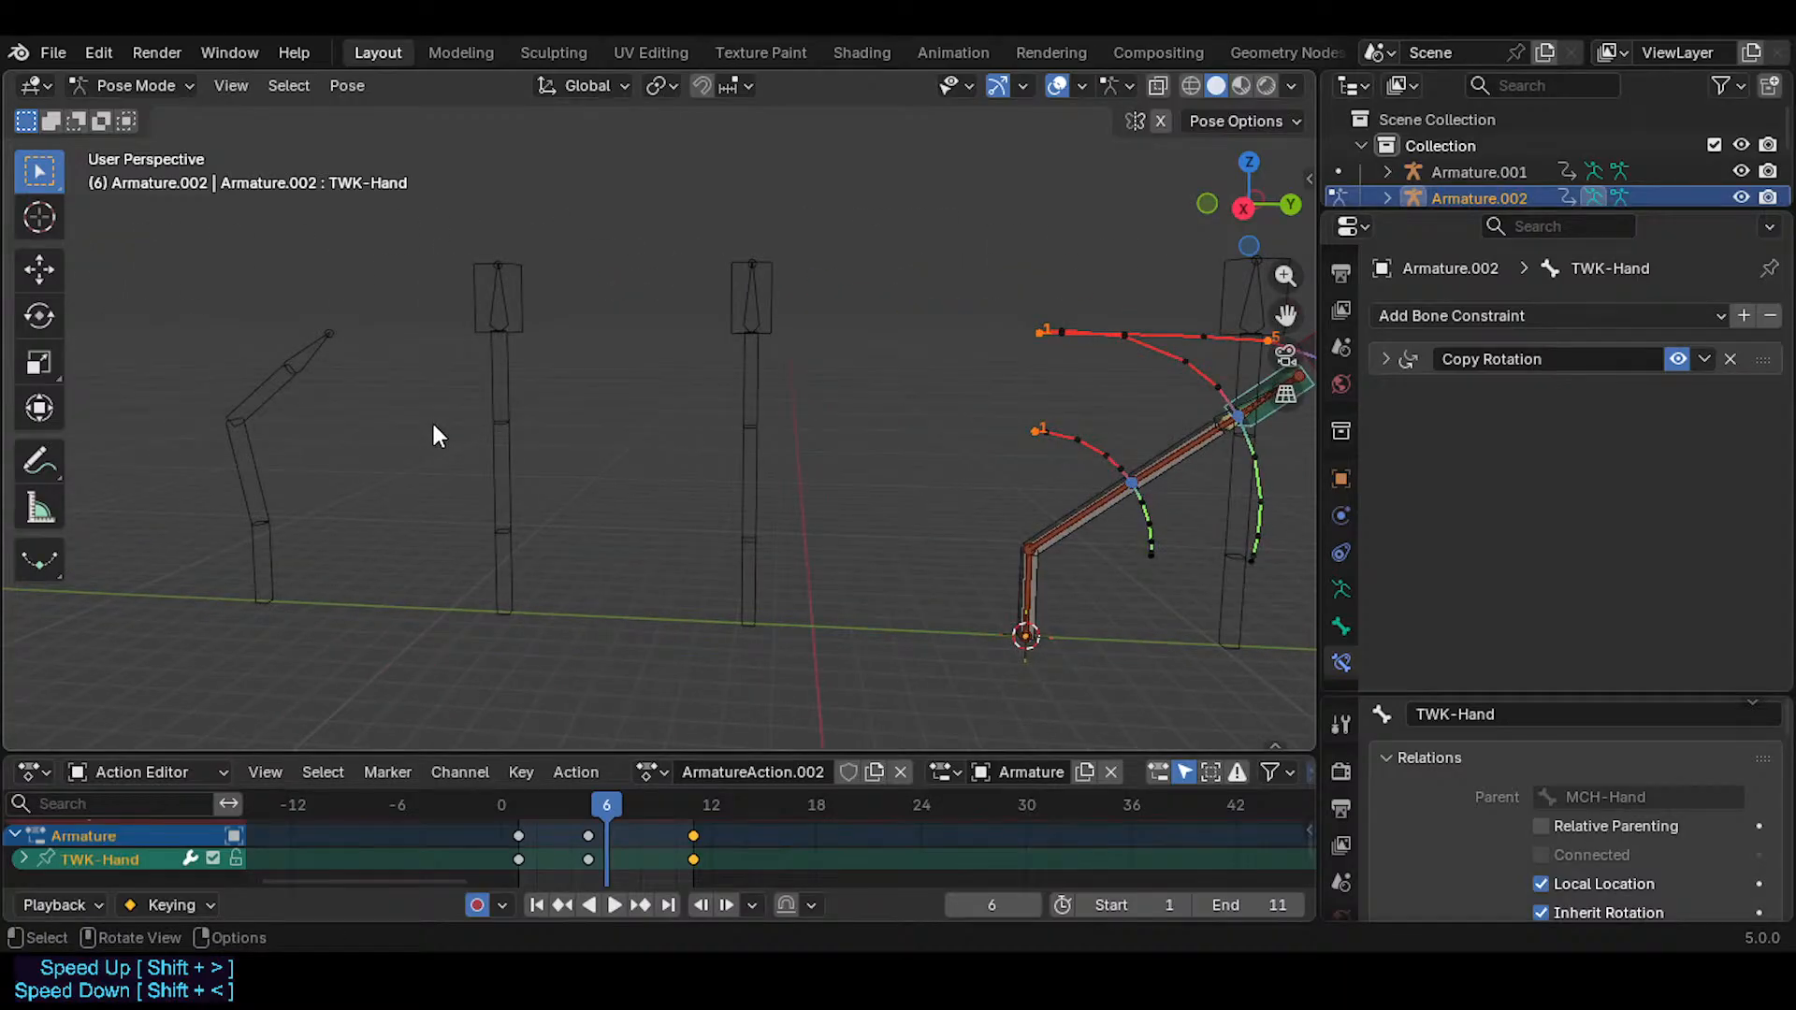
left_click(267, 368)
key("ctrl+Tab")
left_click(279, 368)
key("ctrl+Tab")
left_click(275, 378)
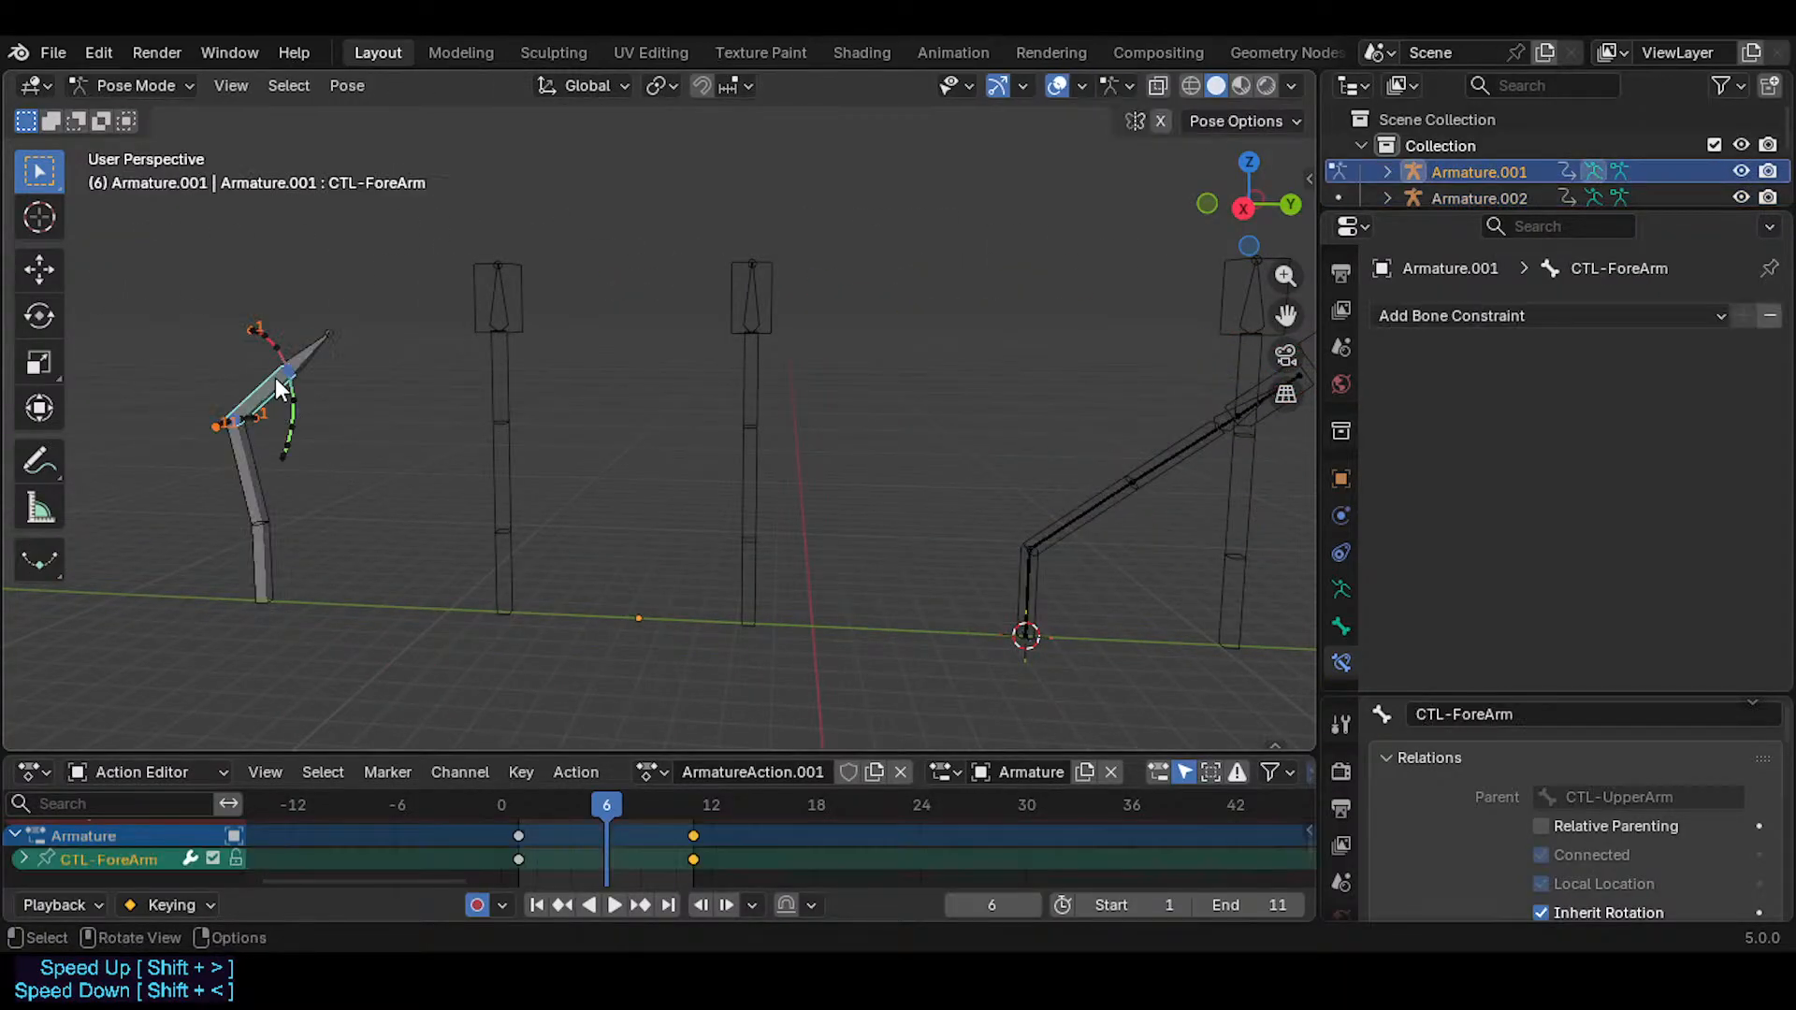
- Scrub Armature.001 to frame 8, inspect its arm bones up to MCH-Hand, and return to frame 1
left_click_drag(598, 806, 640, 772)
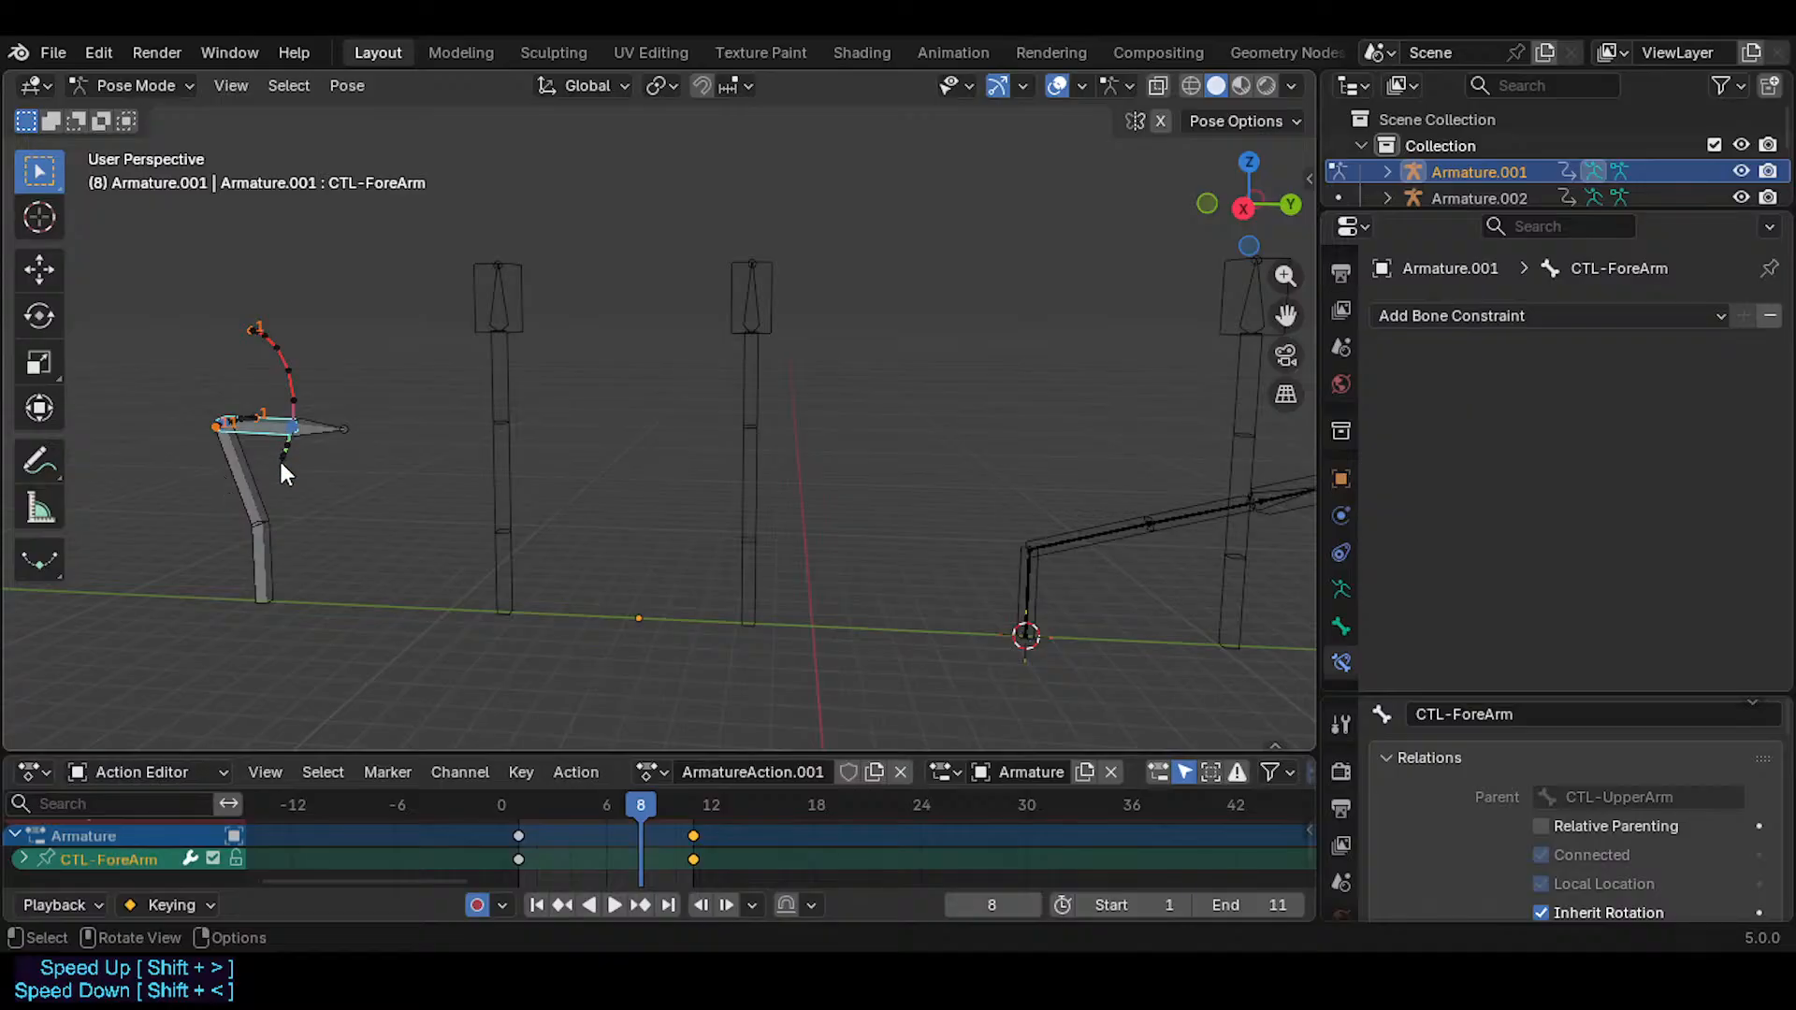
left_click(266, 571)
left_click(257, 449)
left_click(307, 423)
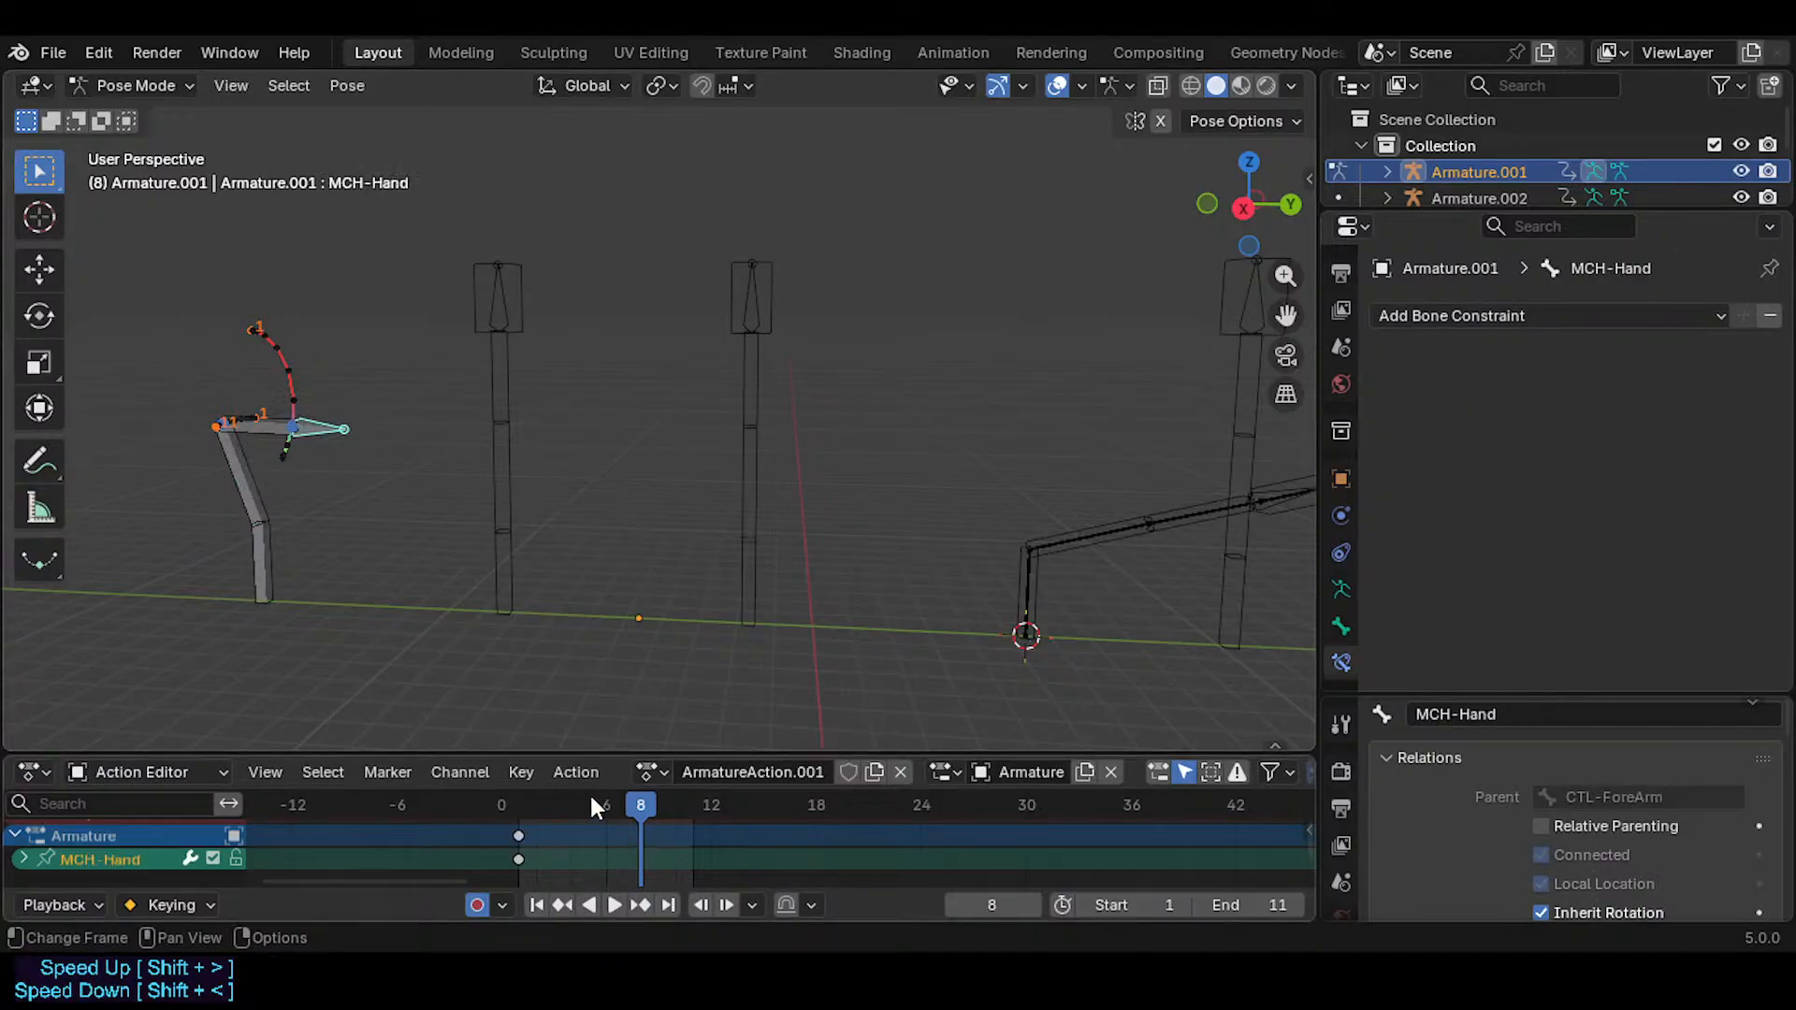
left_click_drag(589, 793, 520, 801)
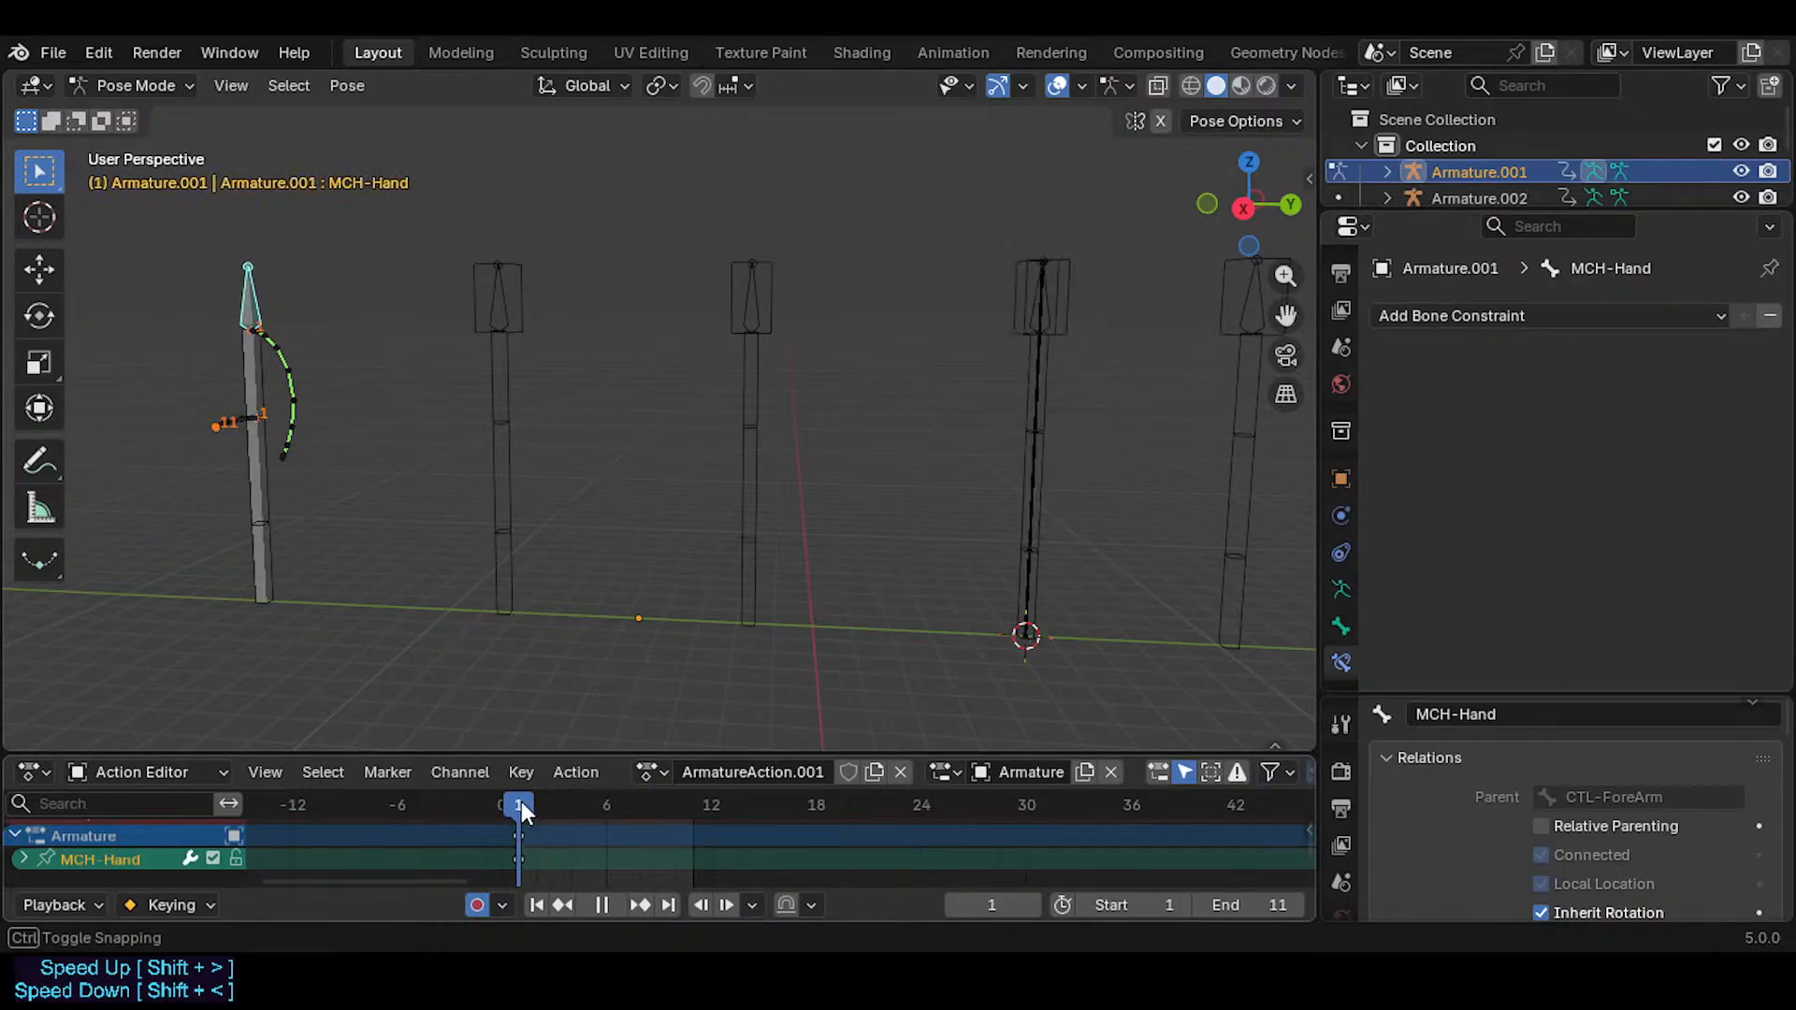
- Switch from posing Armature.001 to posing Armature.002 in Pose Mode
middle_click_drag(581, 472, 505, 417)
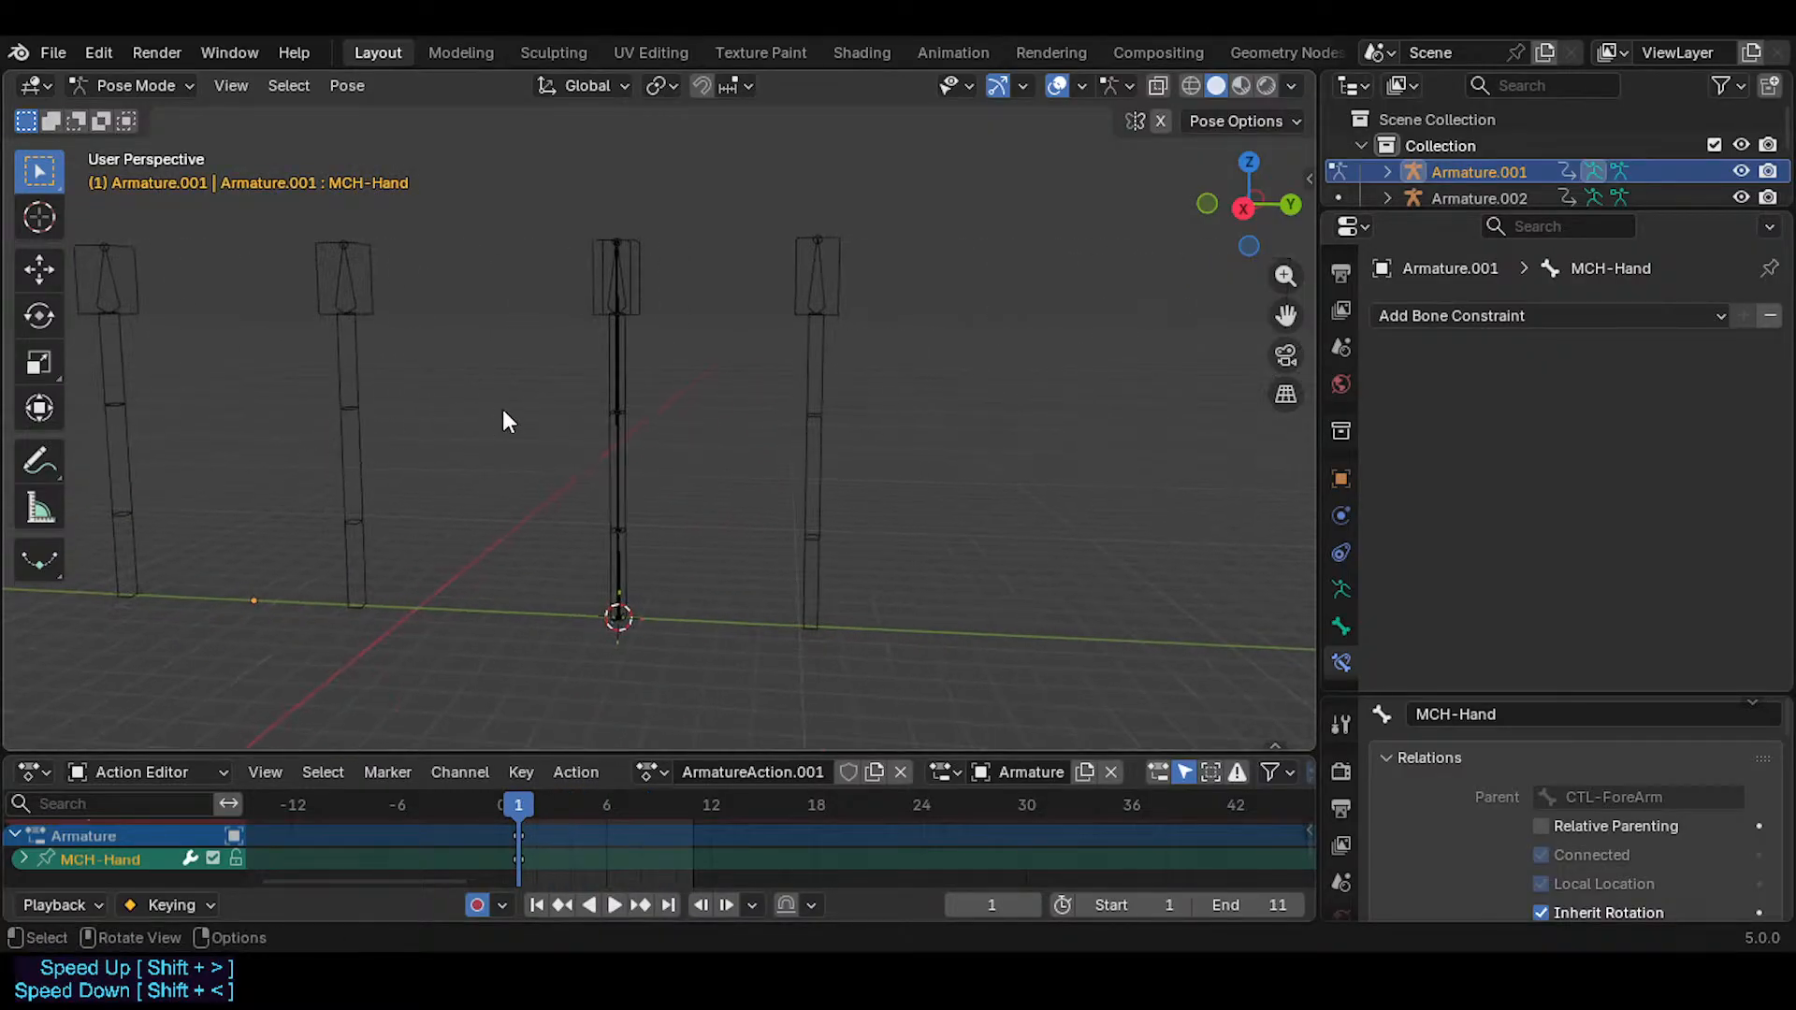
key("ctrl+Tab")
left_click(642, 298)
key("ctrl+Tab")
- Examine the motion arcs of Armature.002's hand and forearm bones beside the other arms
middle_click_drag(621, 391, 713, 359)
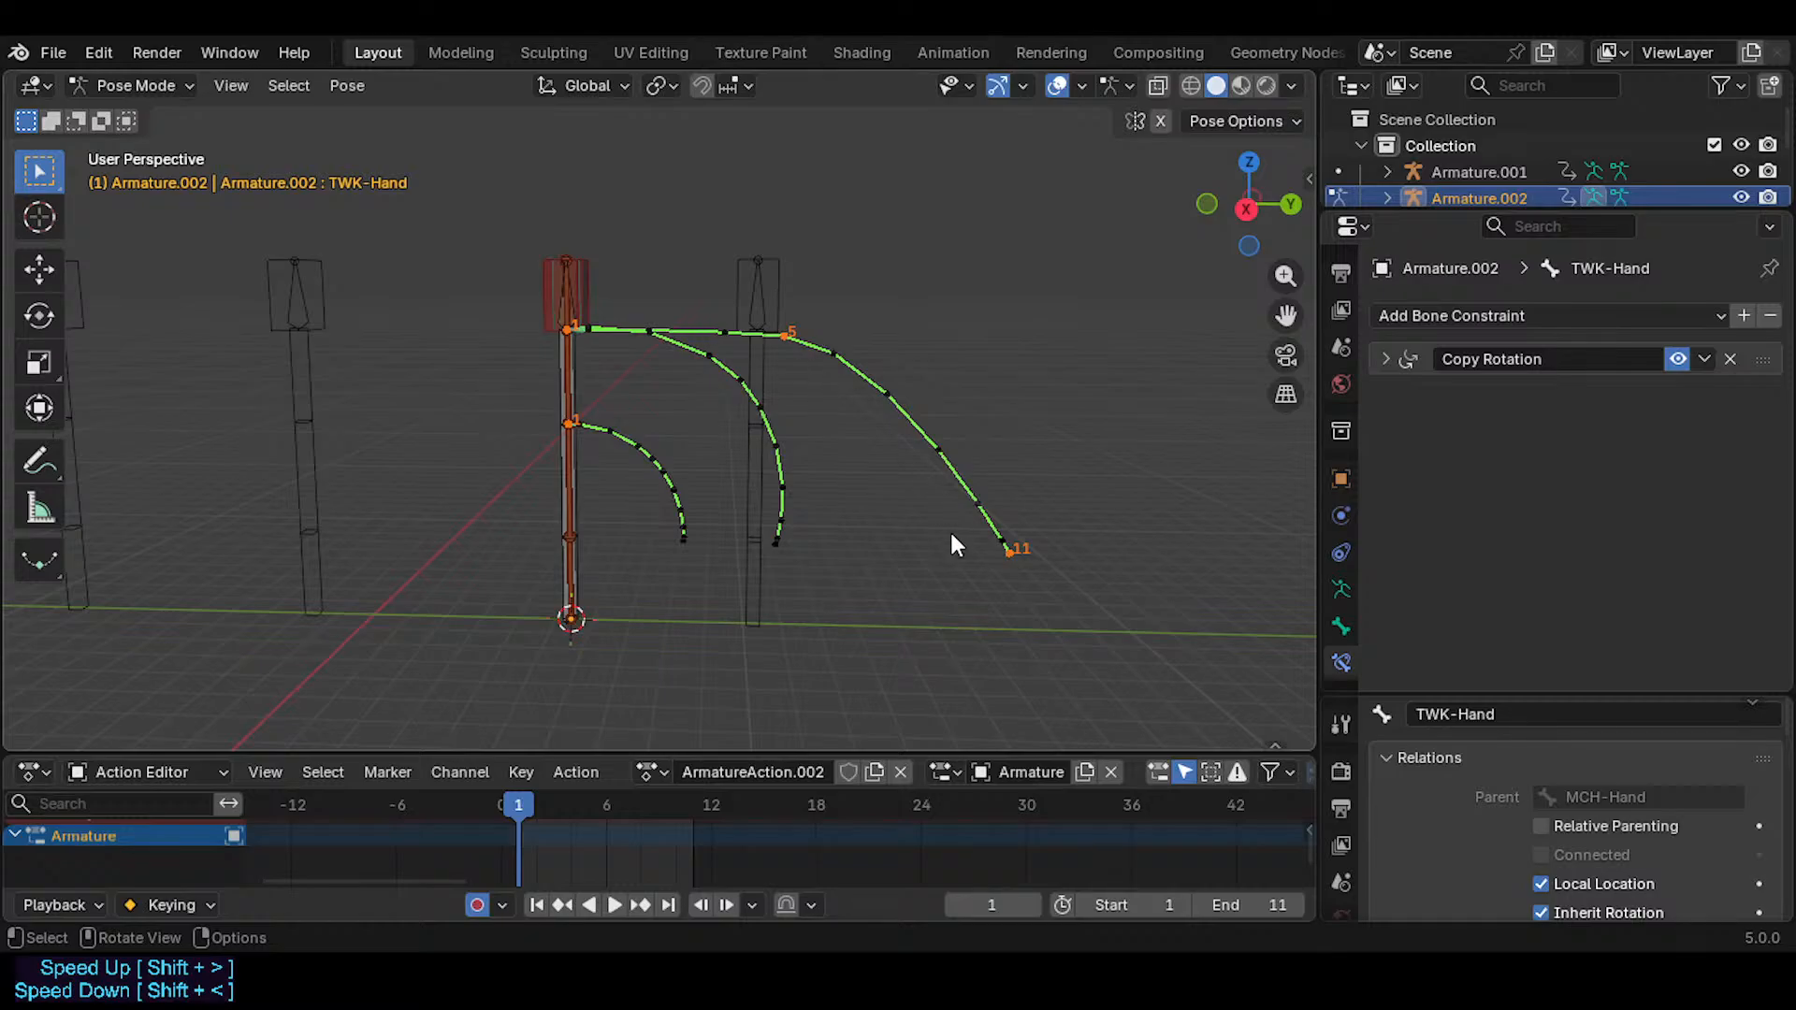
mouse_move(827, 367)
middle_mouse_down()
mouse_move(690, 388)
mouse_move(836, 395)
middle_mouse_up()
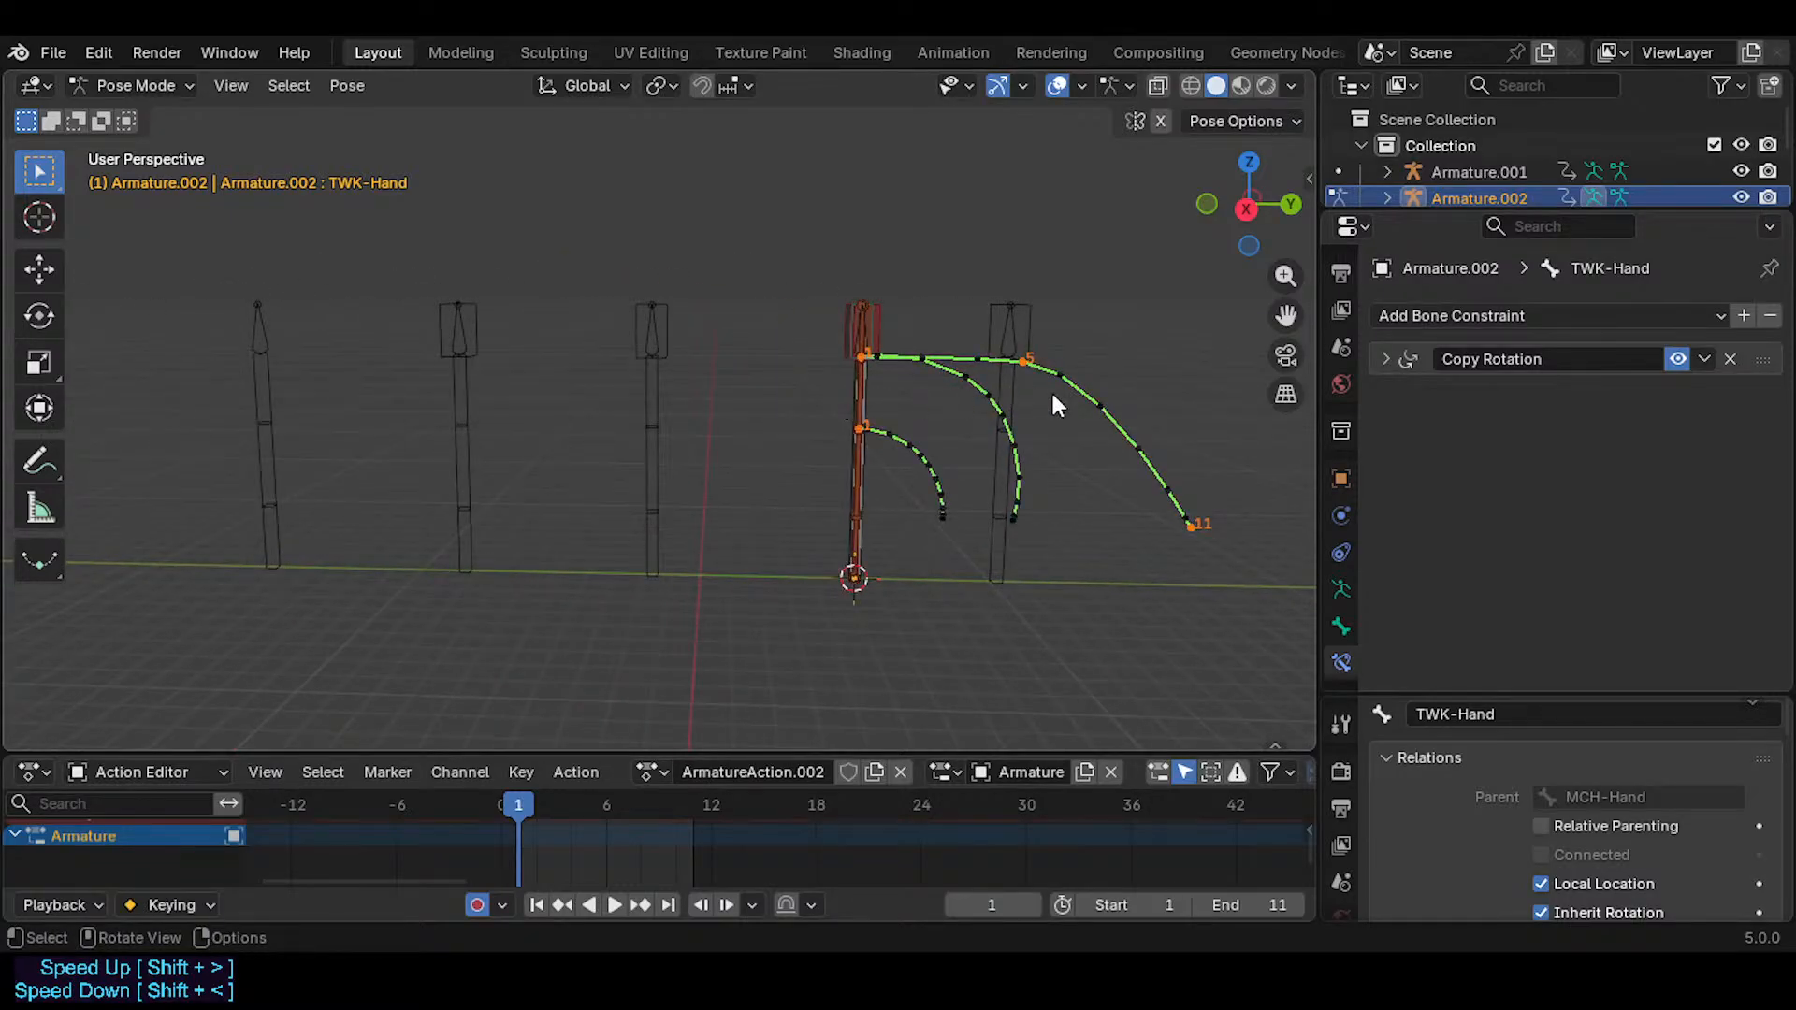
middle_click_drag(1043, 365, 440, 276)
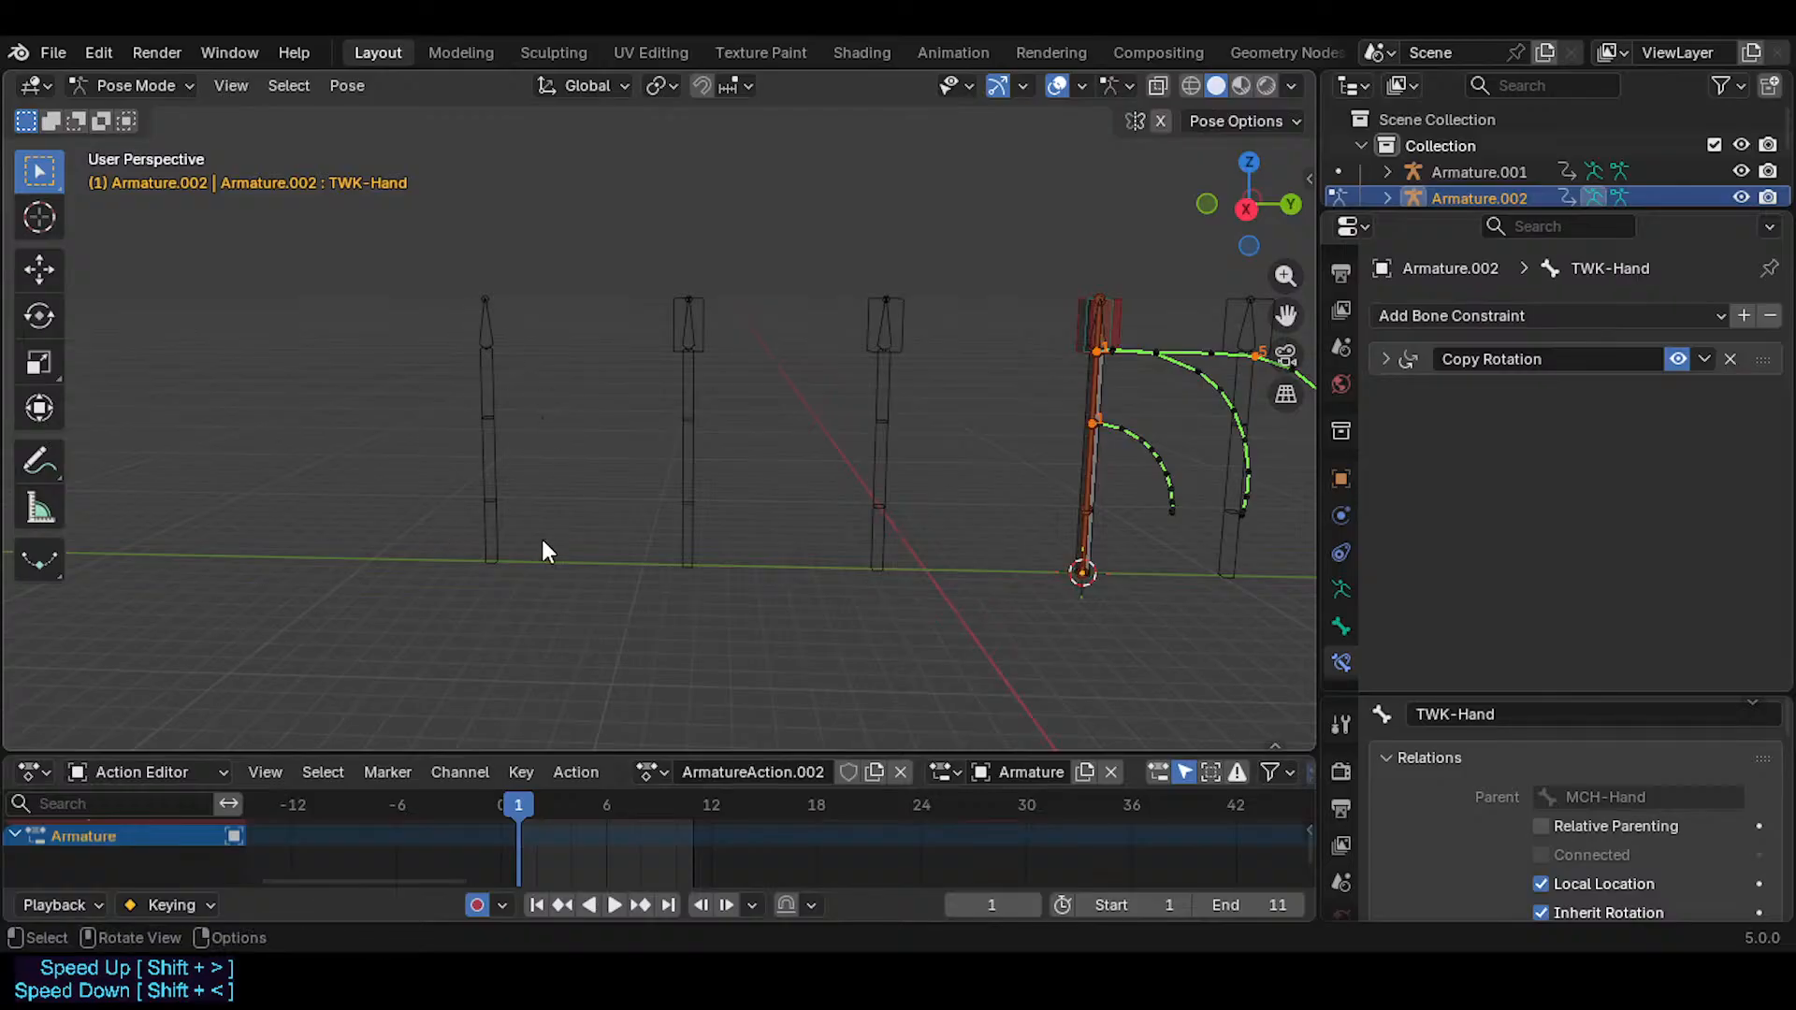
middle_click_drag(468, 353, 213, 549)
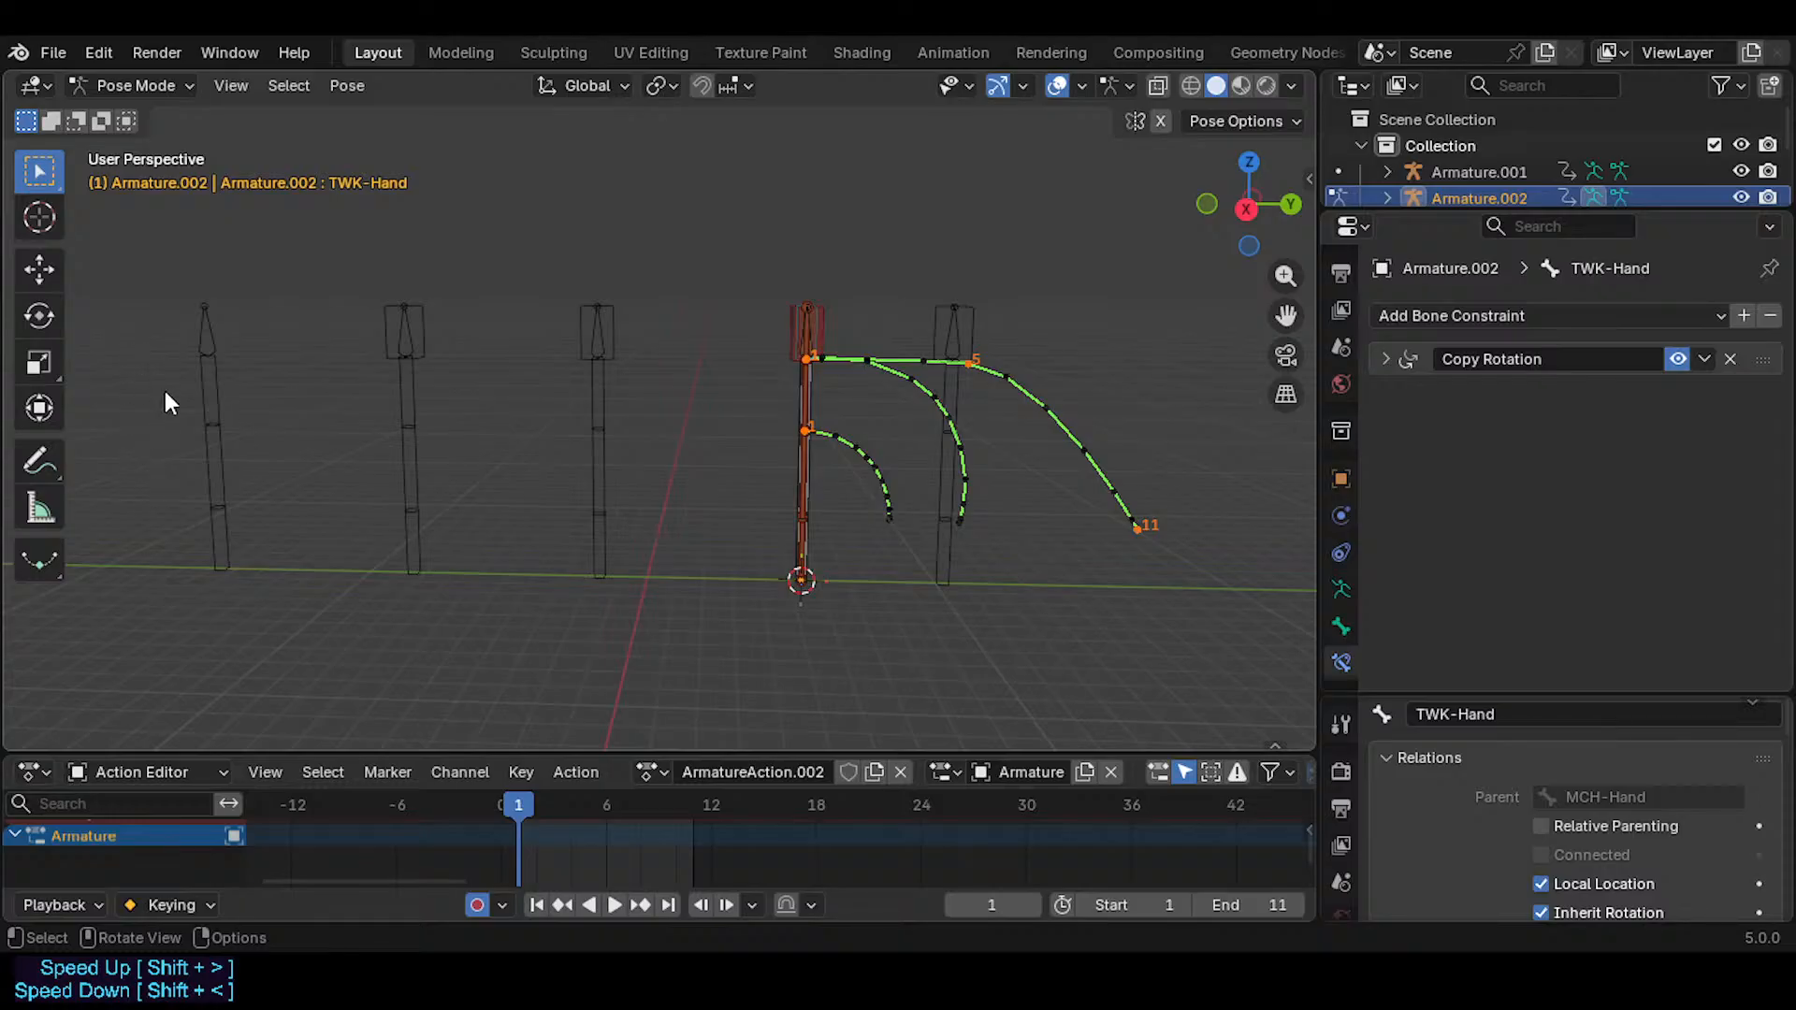
middle_click_drag(552, 425, 289, 424)
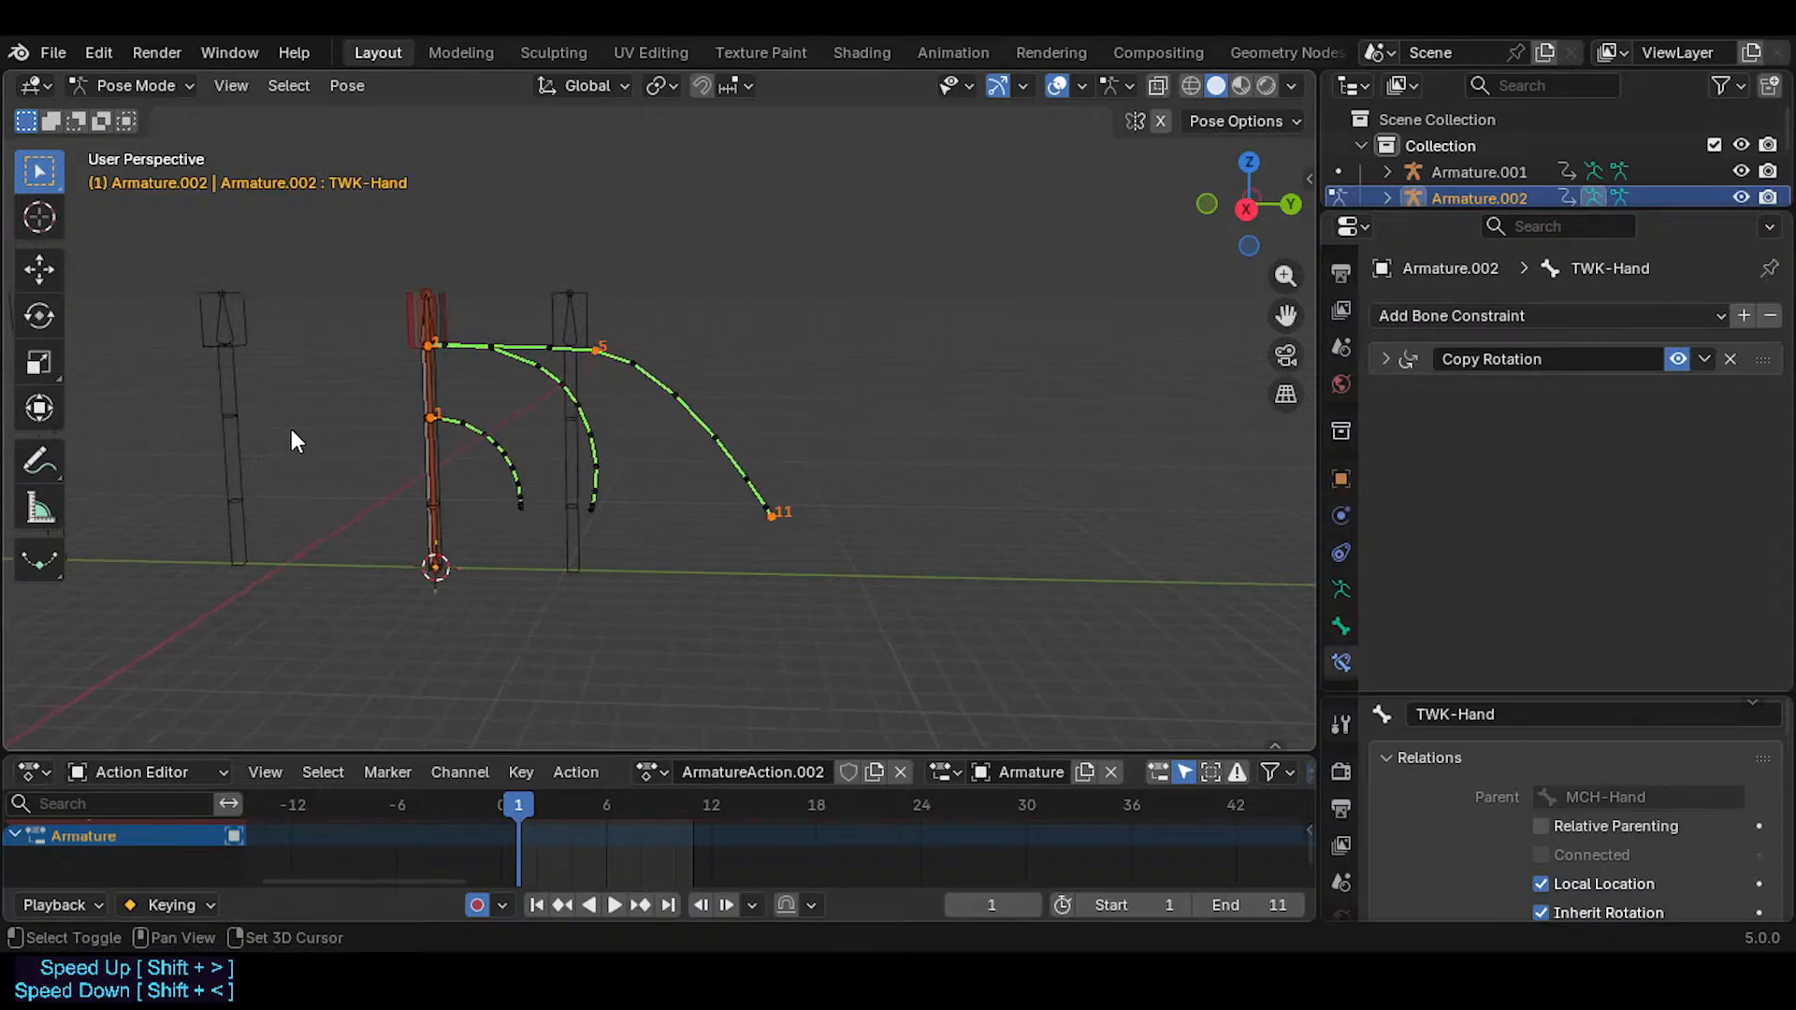
middle_click_drag(442, 460, 739, 314)
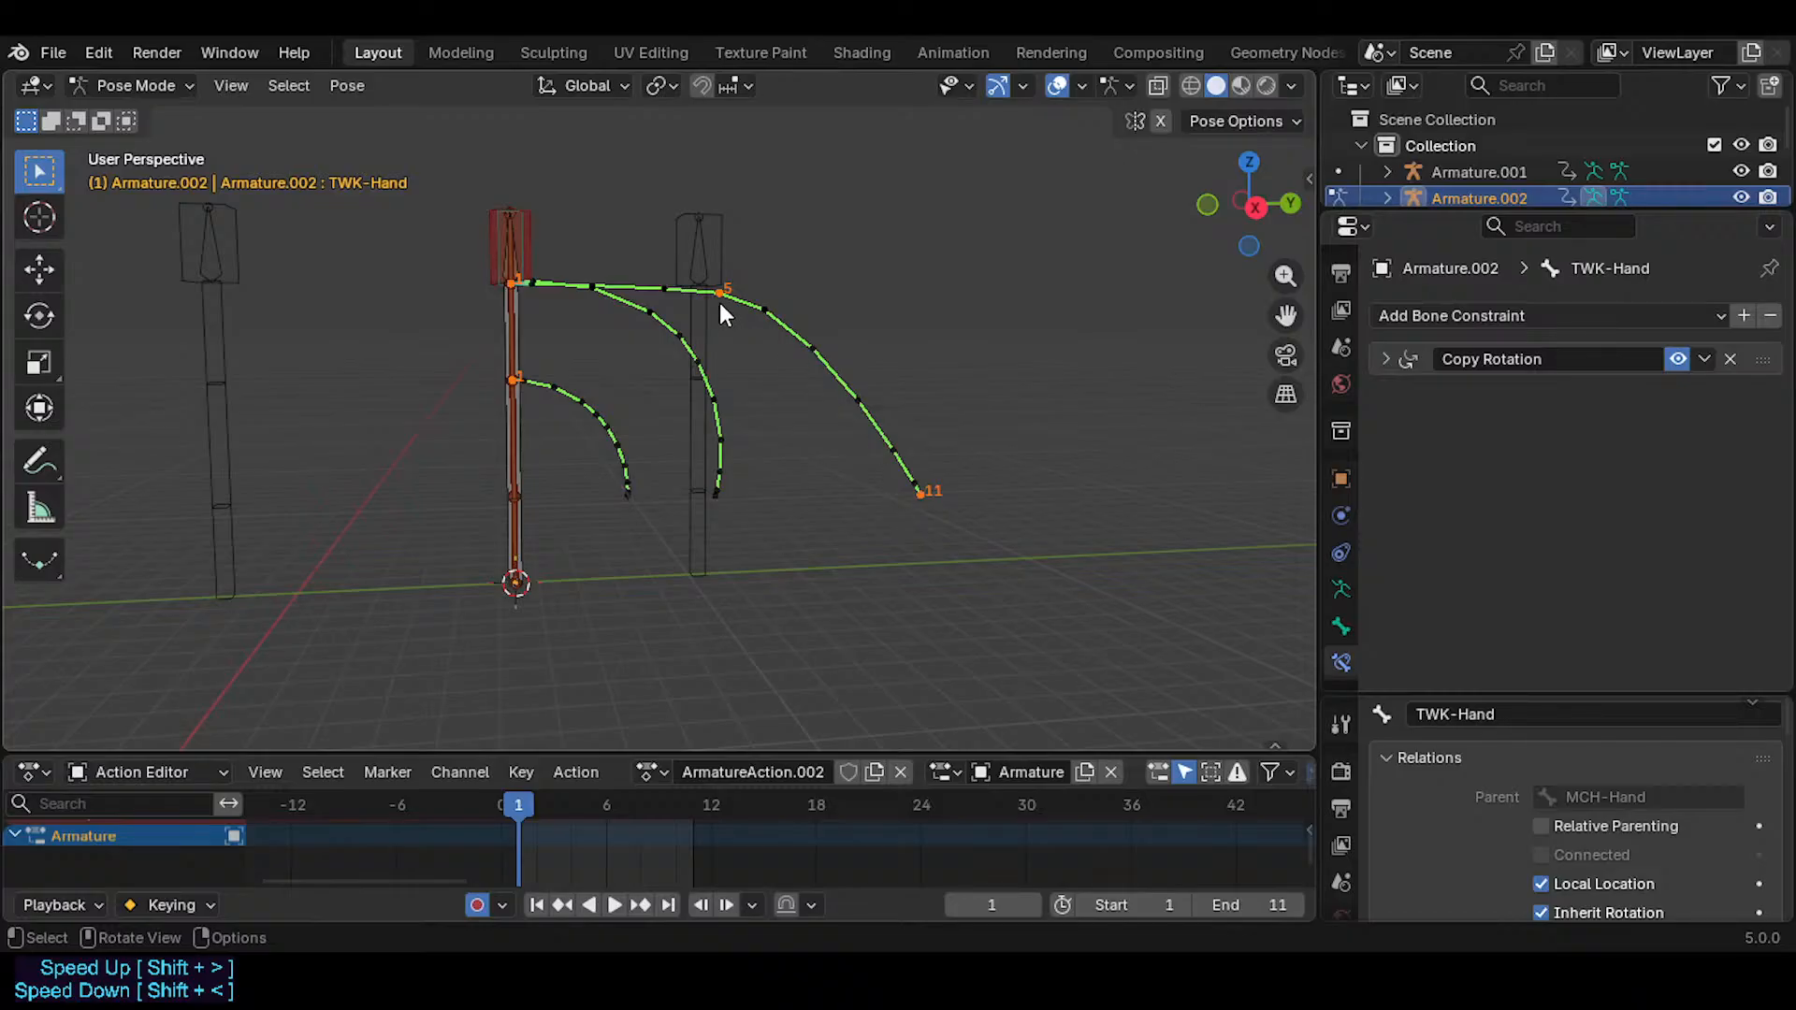
middle_click_drag(876, 549, 716, 491)
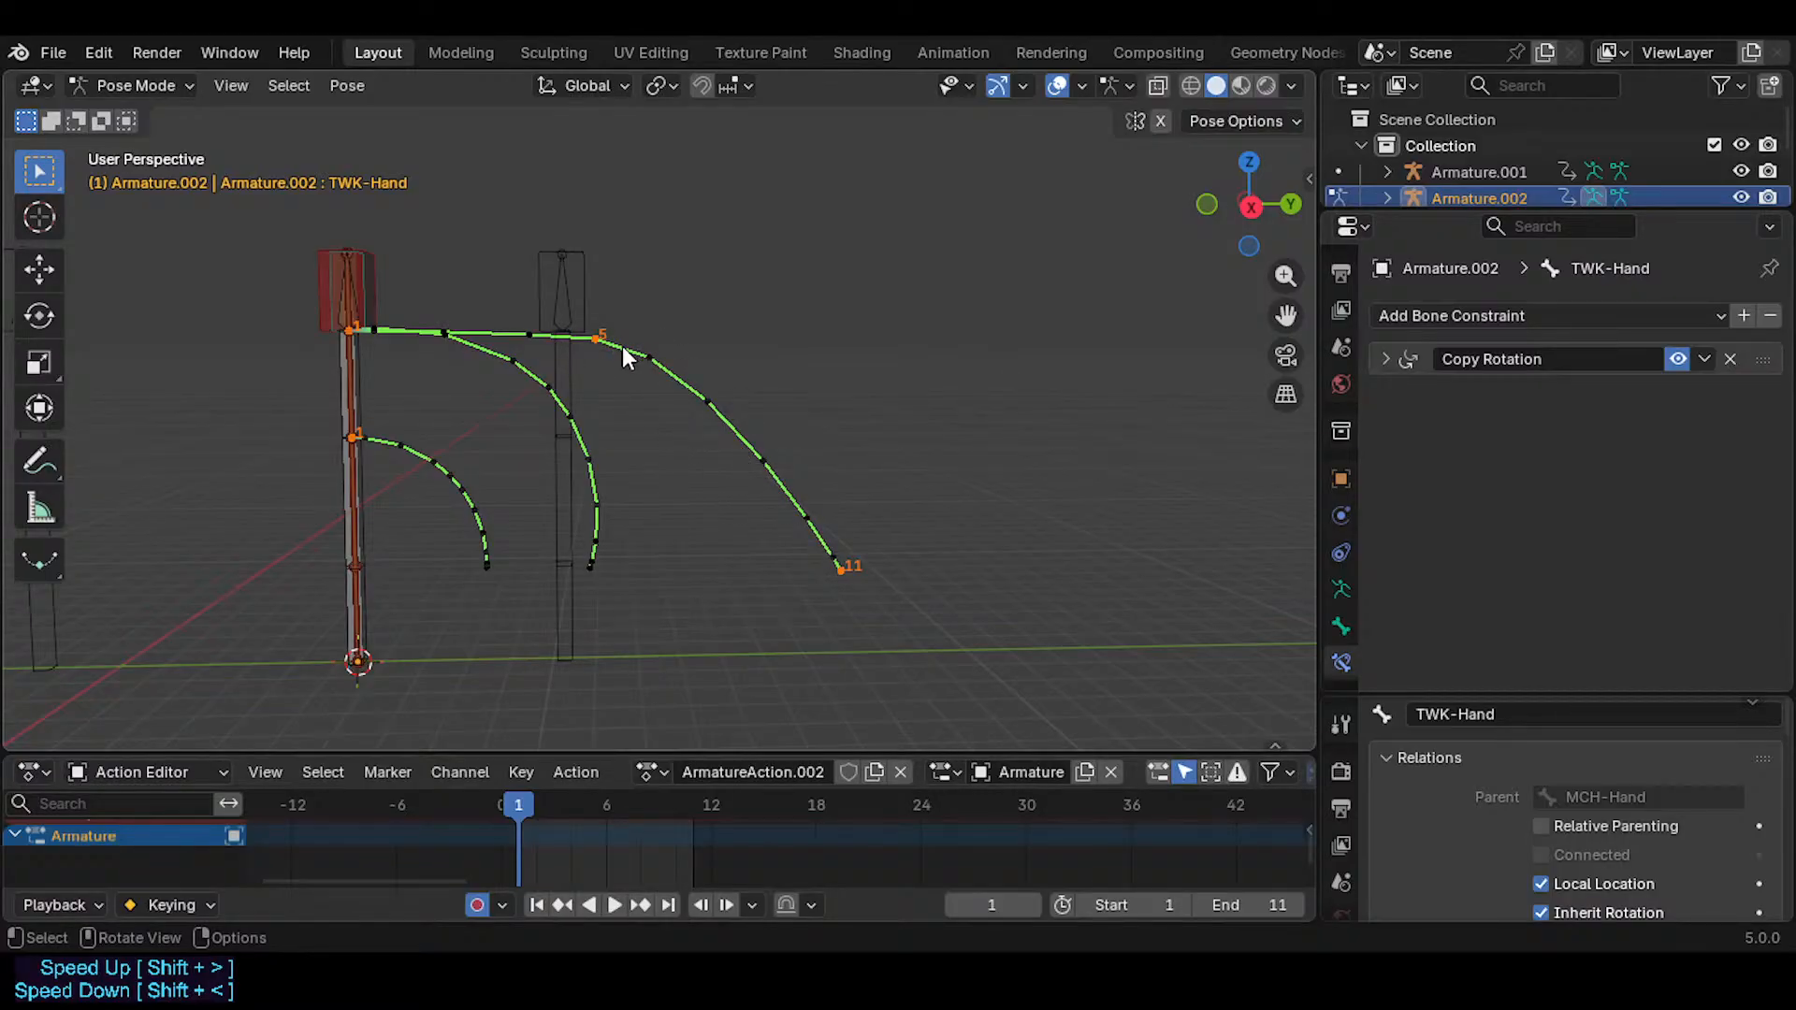
middle_click_drag(492, 446, 596, 430, "shift")
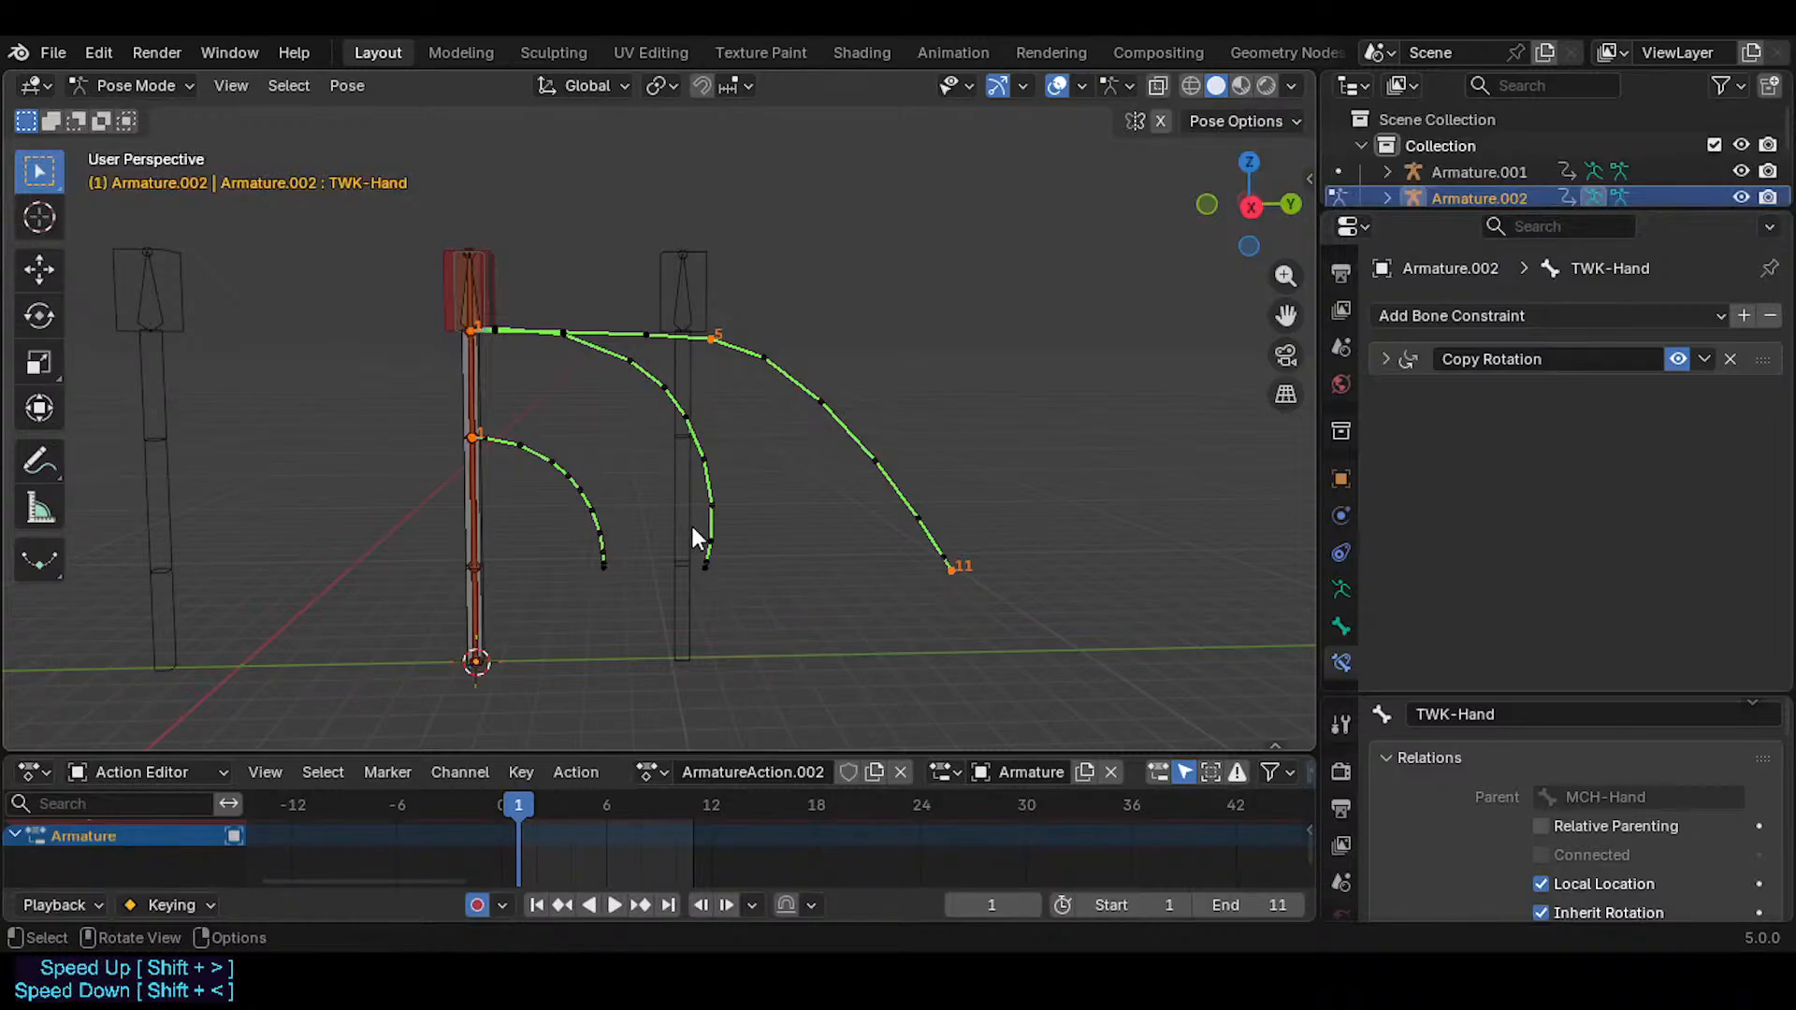
scroll(692, 538, "up", 1)
- Scrub the animation to frame 5 and move TWK-Hand inward onto MCH-Hand at the end of the forearm
left_click_drag(514, 803, 606, 805)
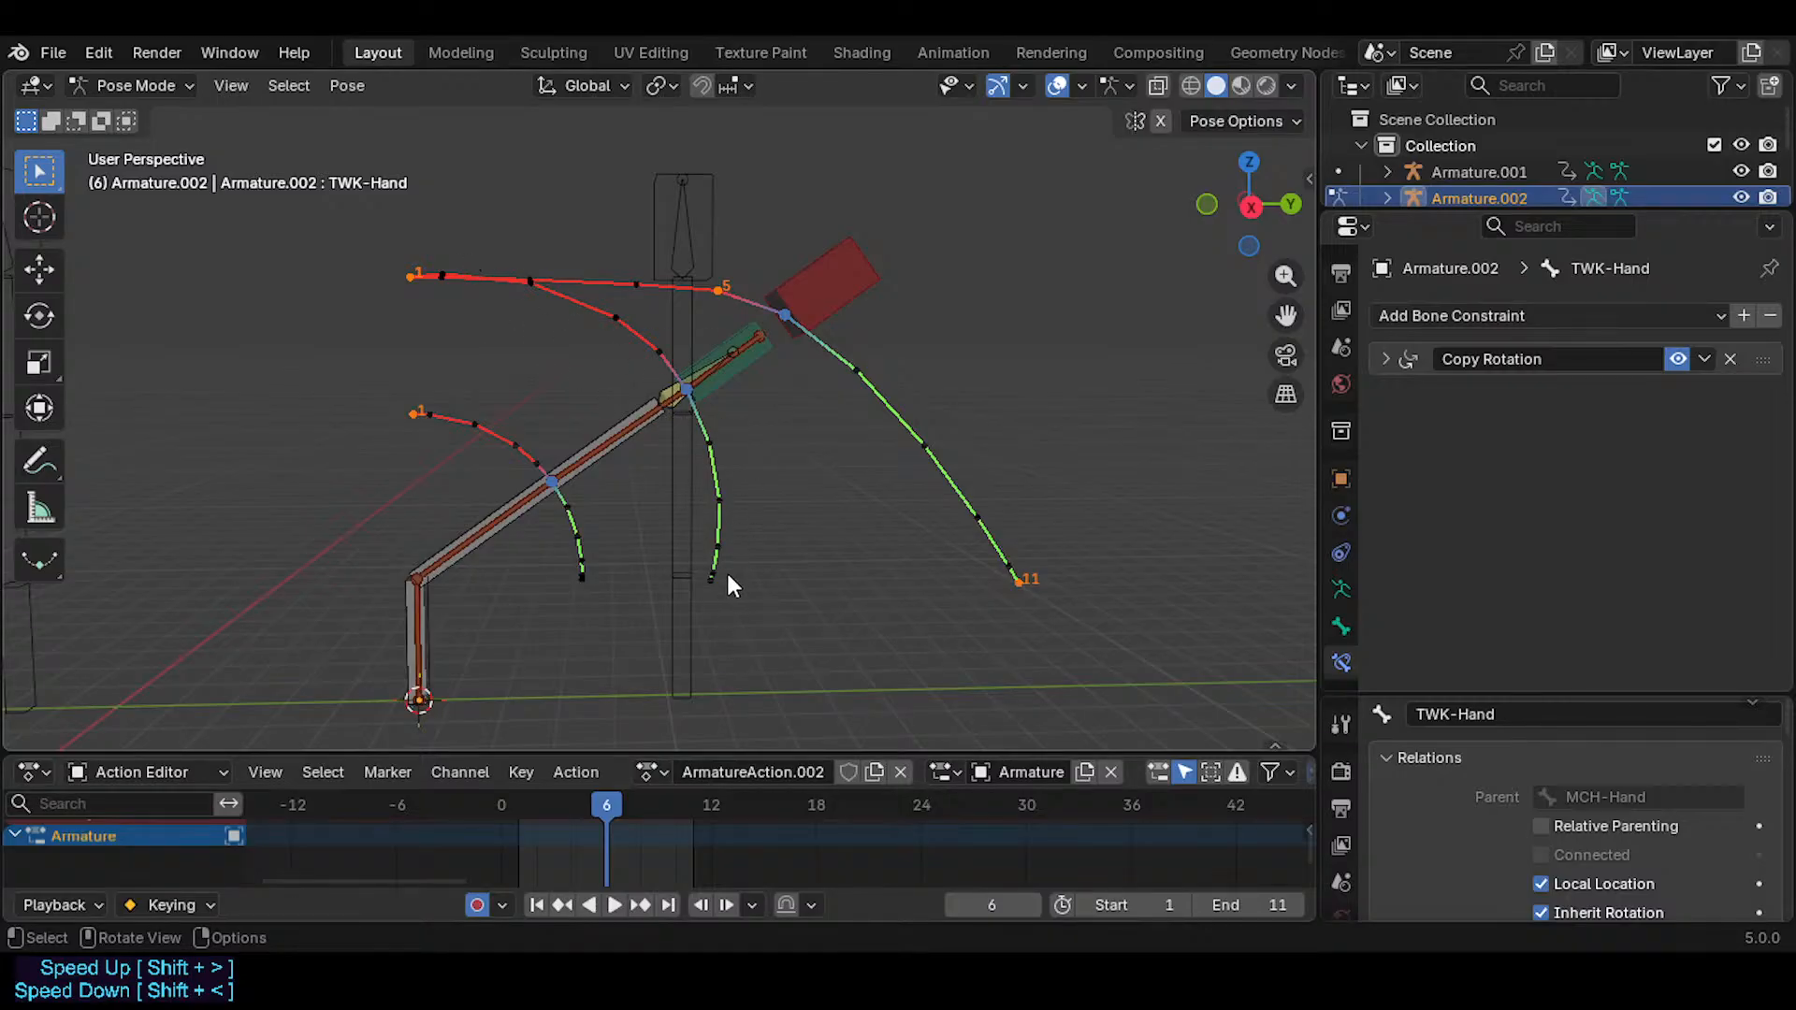
key("space")
mouse_move(575, 822)
left_mouse_down()
mouse_move(548, 817)
mouse_move(726, 812)
mouse_move(492, 812)
mouse_move(694, 815)
mouse_move(531, 807)
mouse_move(651, 836)
mouse_move(591, 827)
mouse_move(643, 828)
mouse_move(557, 788)
mouse_move(611, 793)
mouse_move(581, 806)
mouse_move(608, 819)
mouse_move(587, 818)
left_mouse_up()
left_click(756, 343)
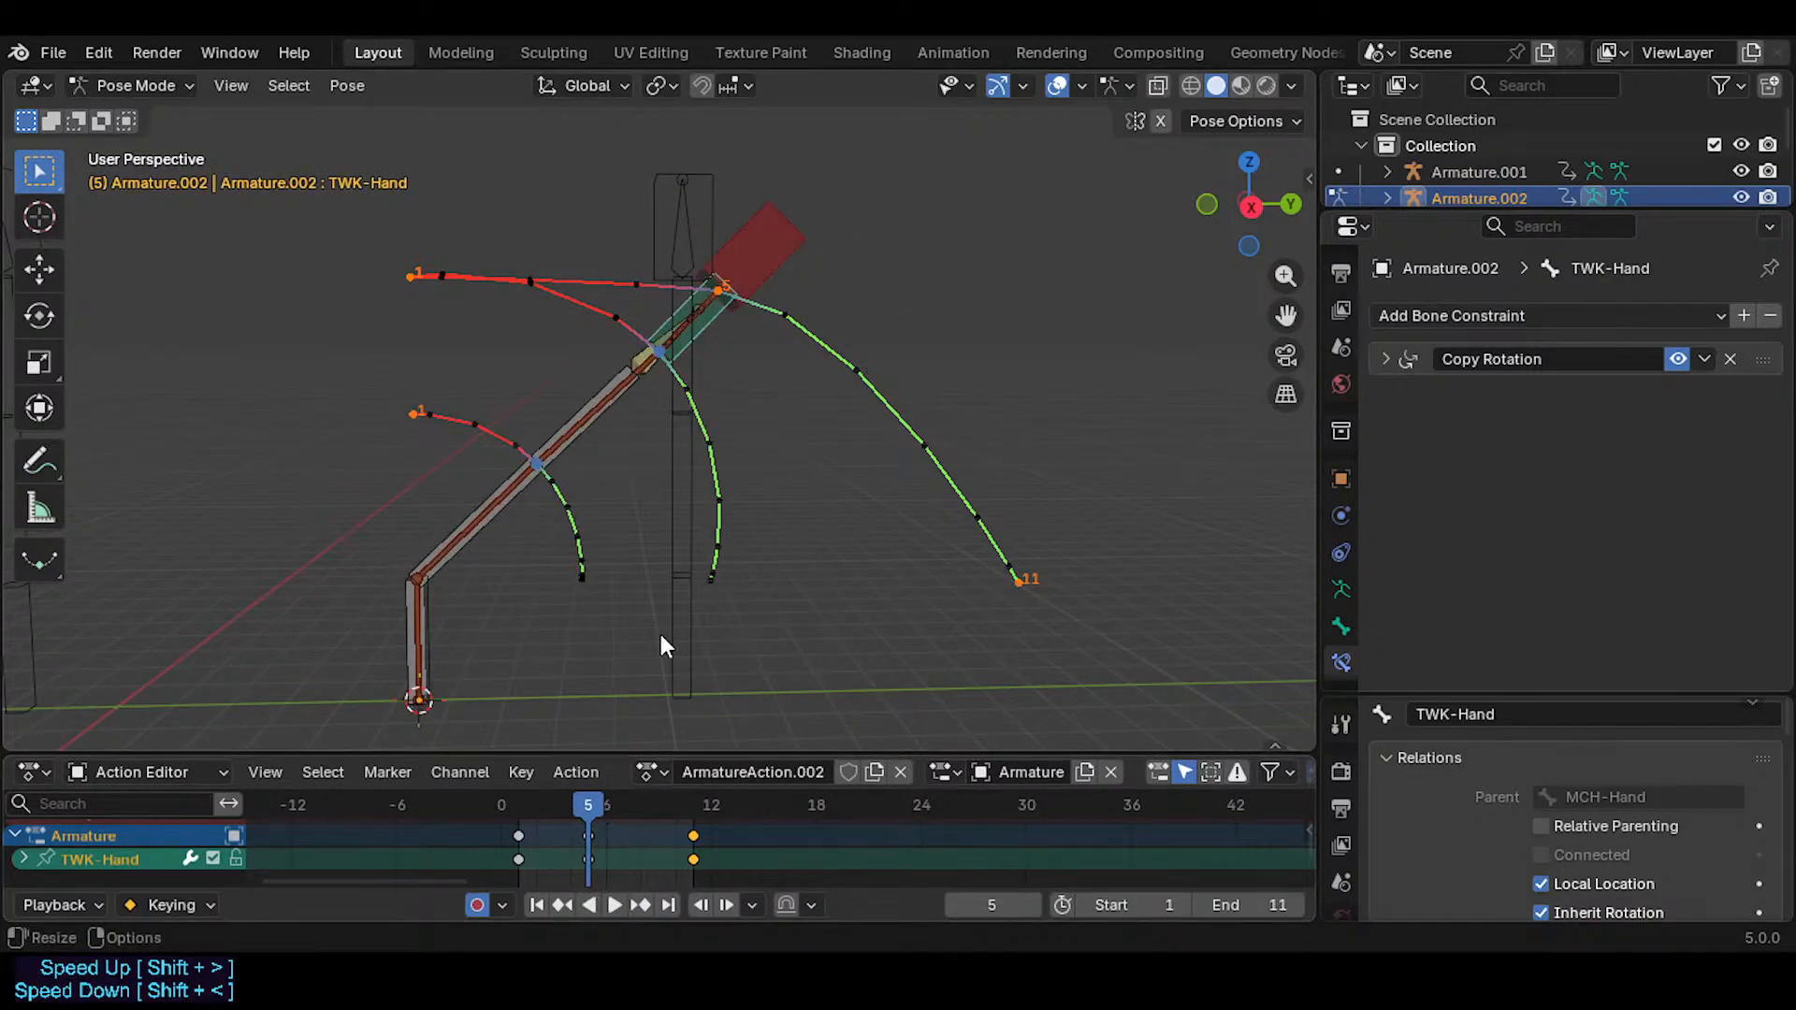
key("g")
left_click(683, 354)
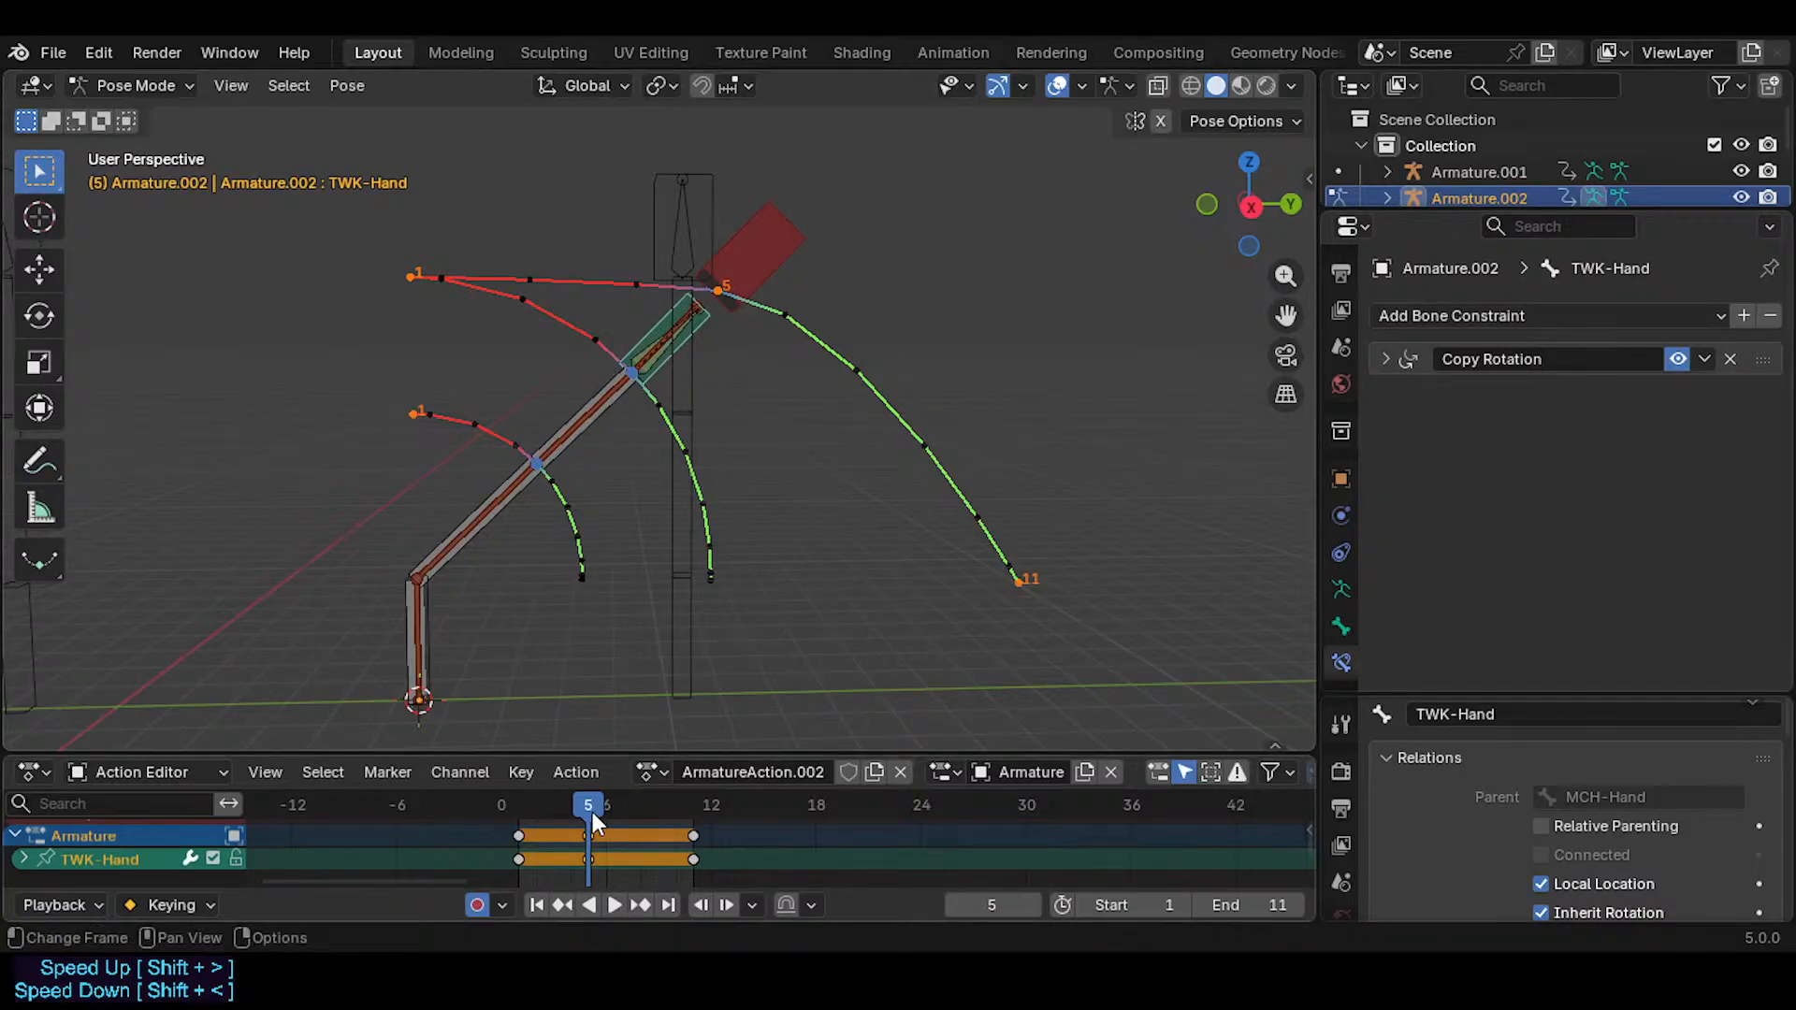
- At frame 8, raise TWK-Hand above MCH-Hand and inspect how it bends the hand's motion arc
left_click_drag(592, 812, 632, 826)
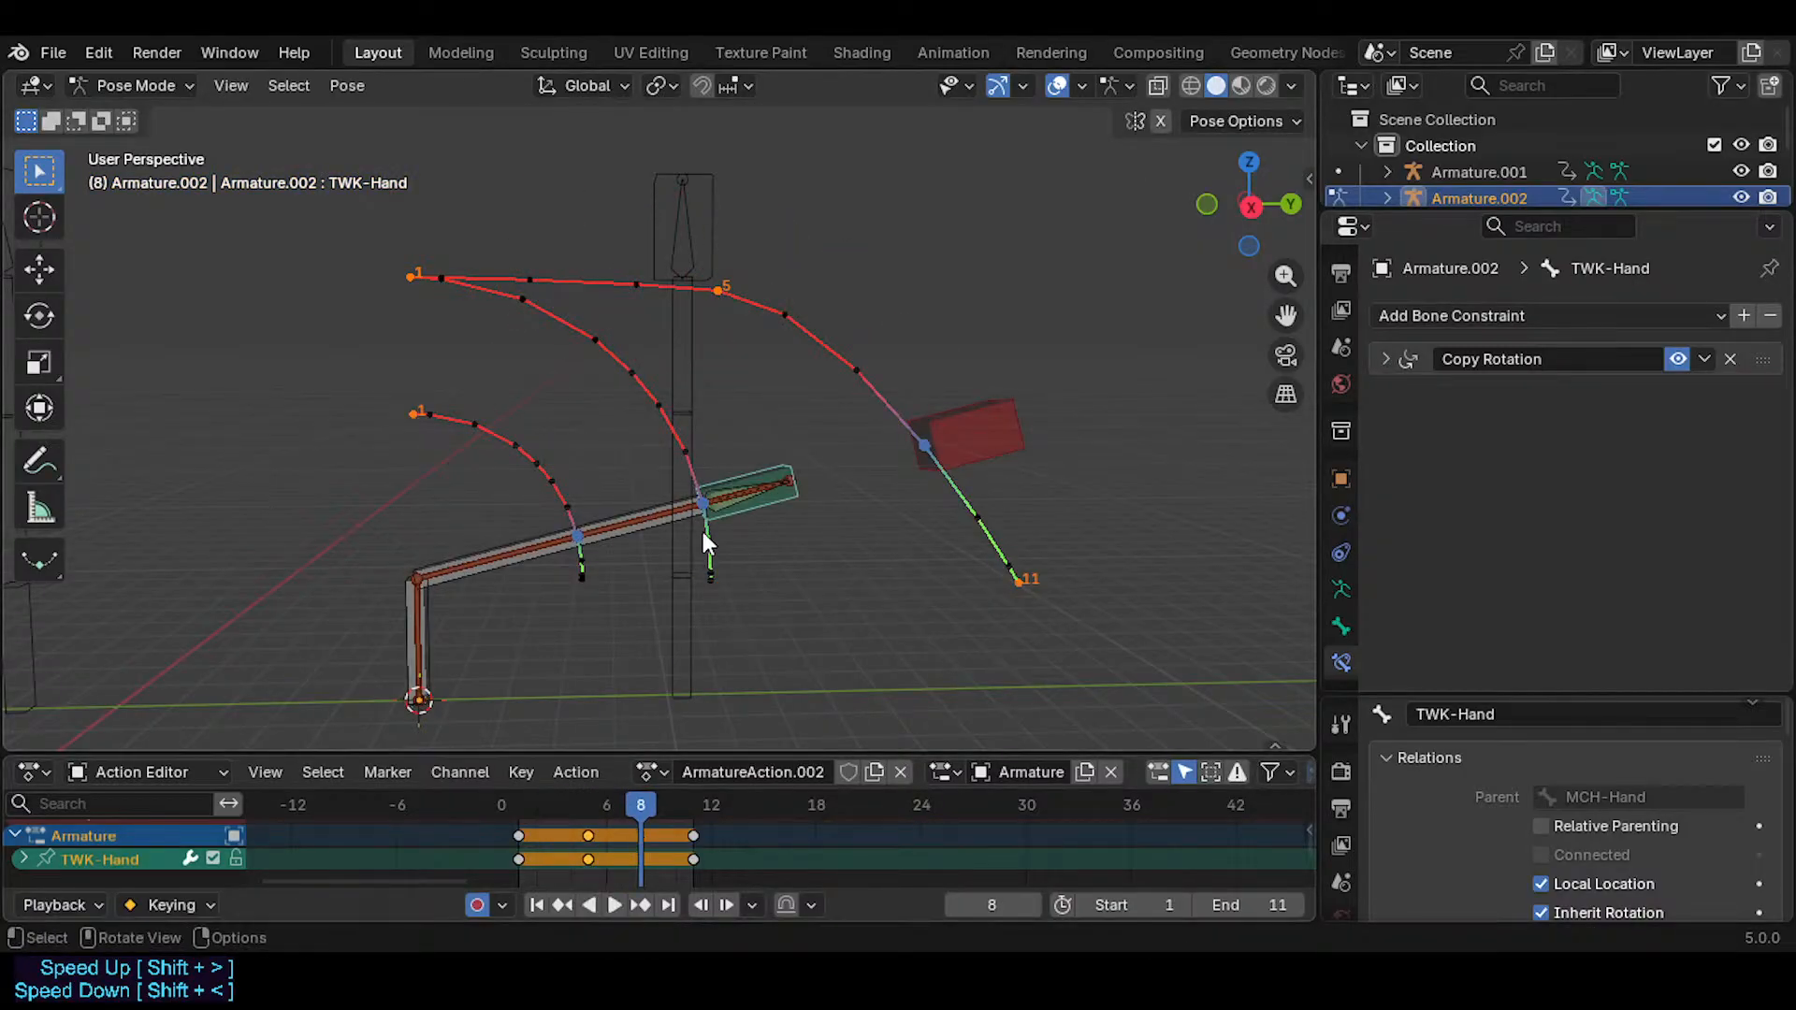
key("g")
left_click(778, 411)
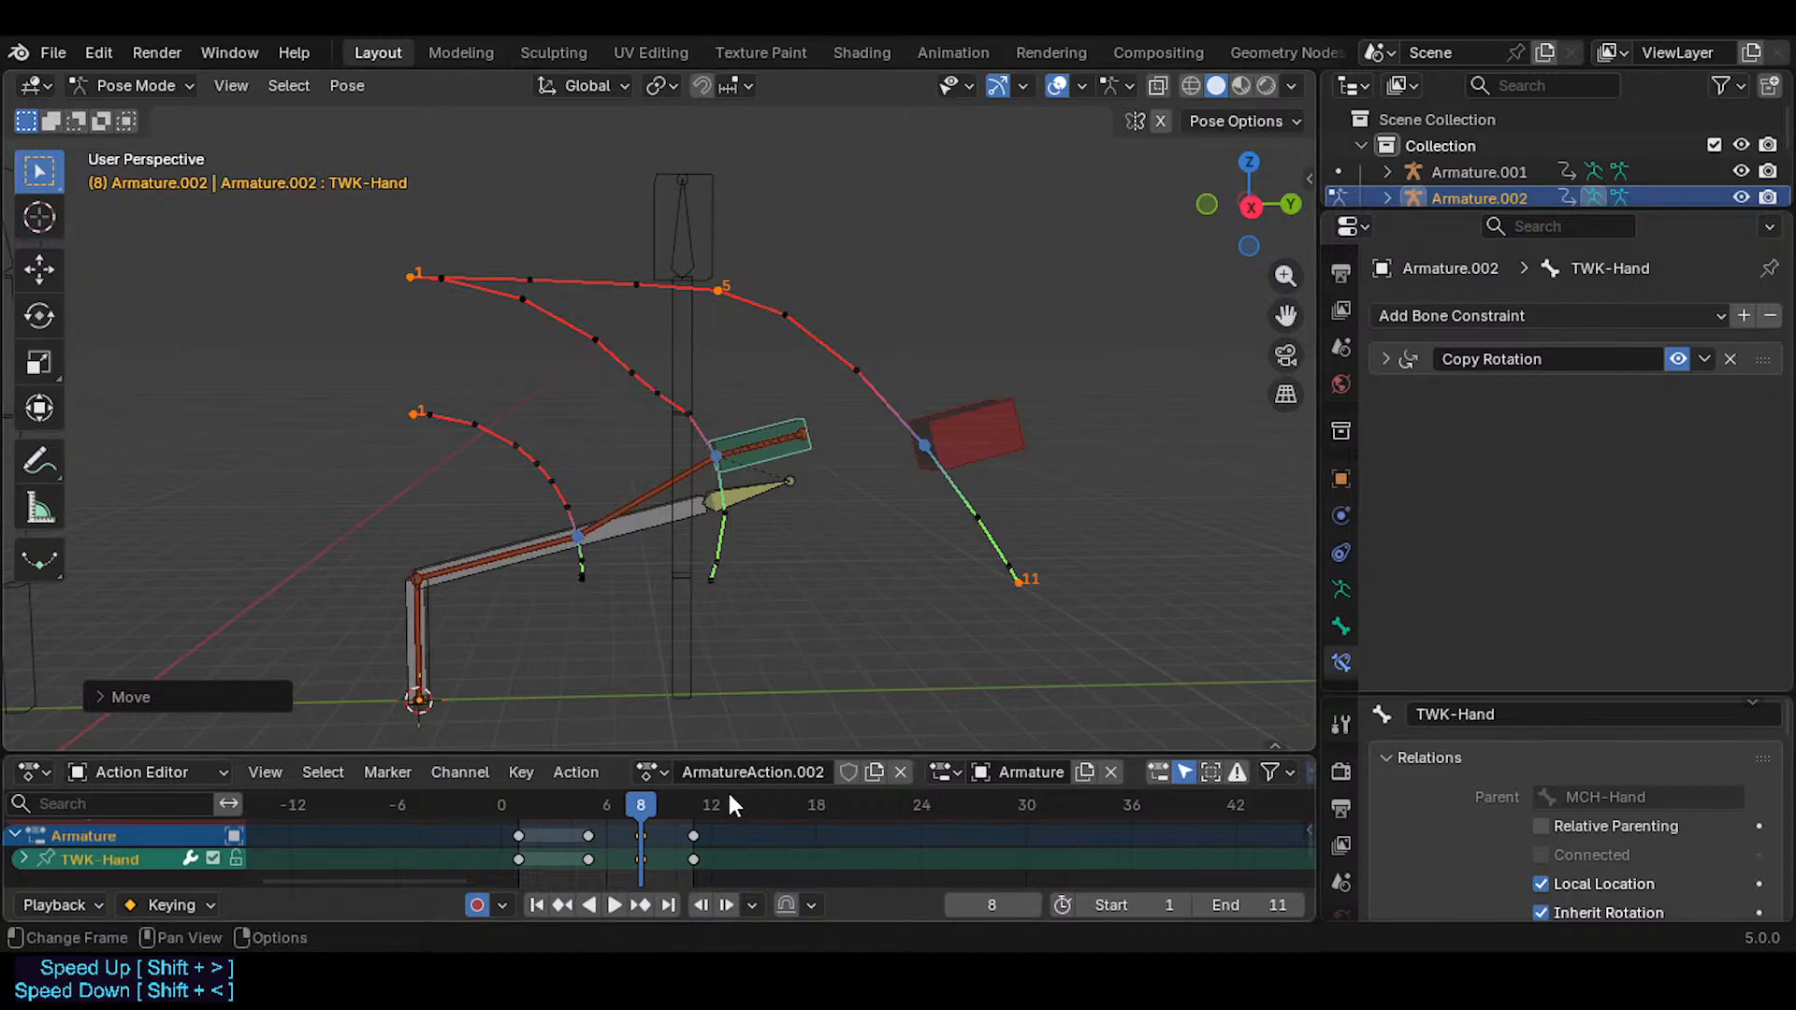
middle_click_drag(735, 559, 695, 514)
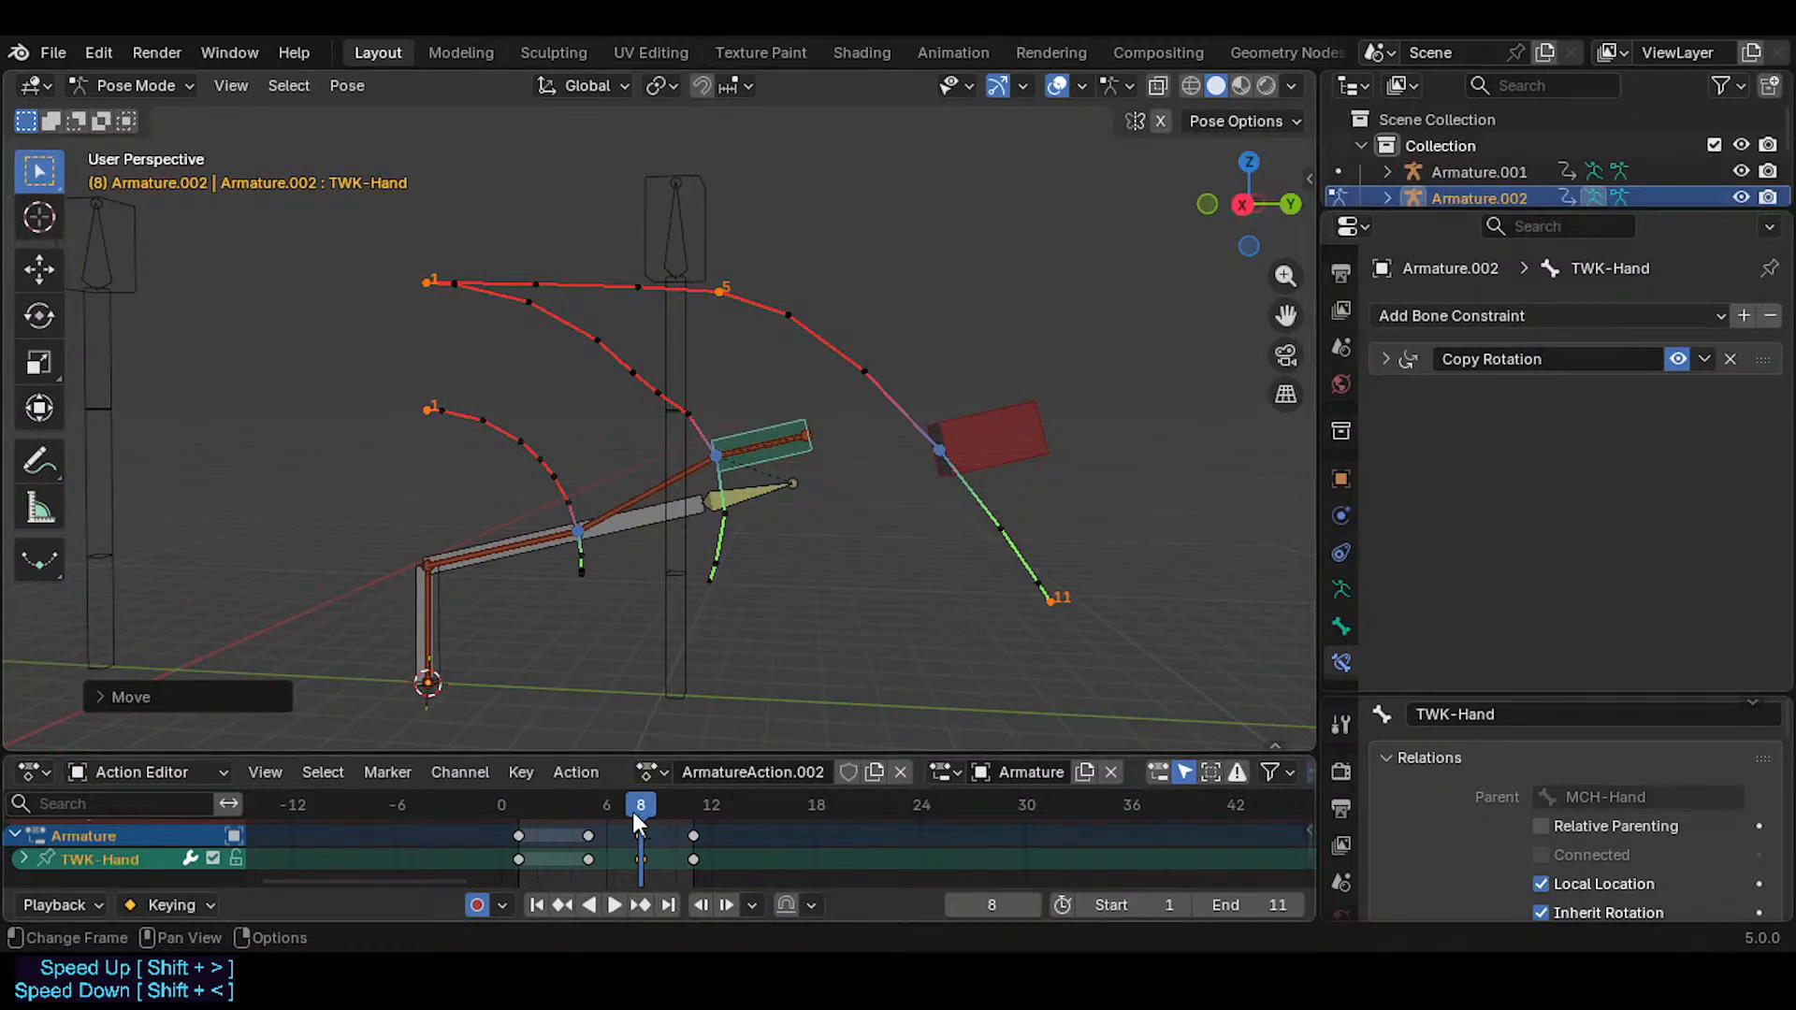
mouse_move(632, 811)
left_mouse_down()
mouse_move(701, 811)
mouse_move(526, 802)
mouse_move(705, 812)
mouse_move(593, 832)
mouse_move(699, 851)
mouse_move(593, 828)
mouse_move(662, 823)
mouse_move(634, 823)
left_mouse_up()
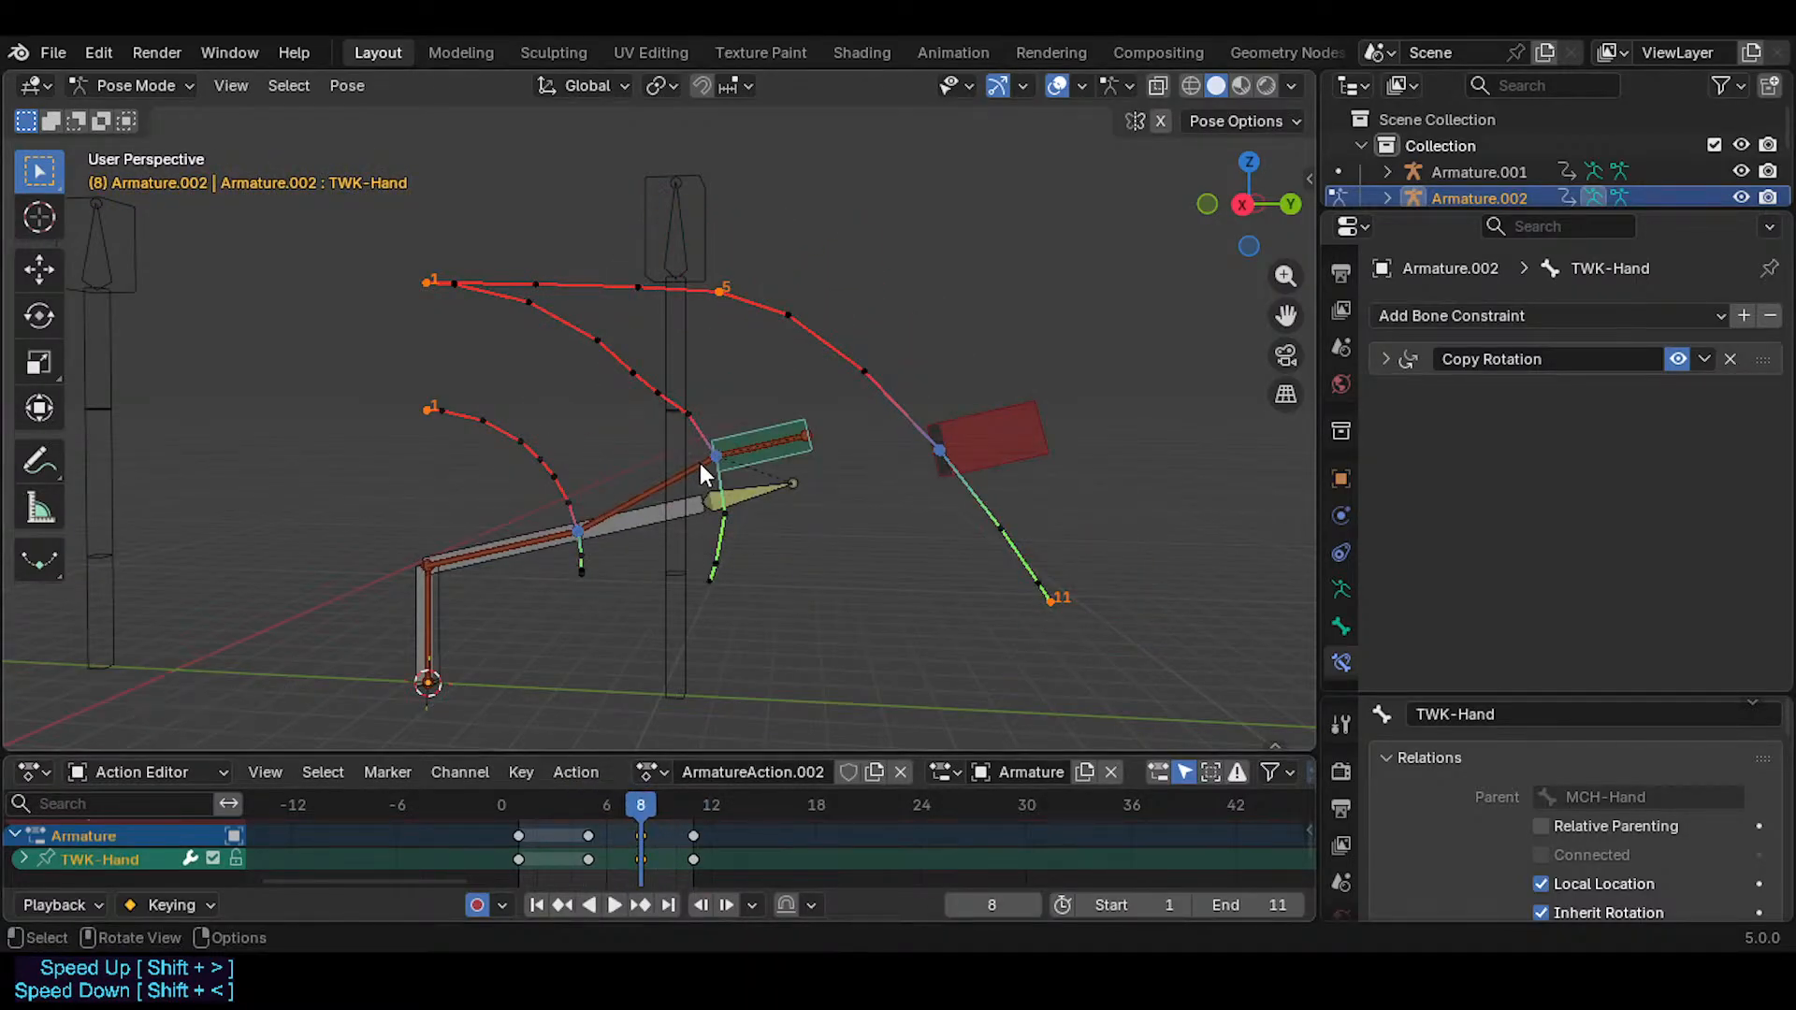
middle_click_drag(654, 450, 663, 453)
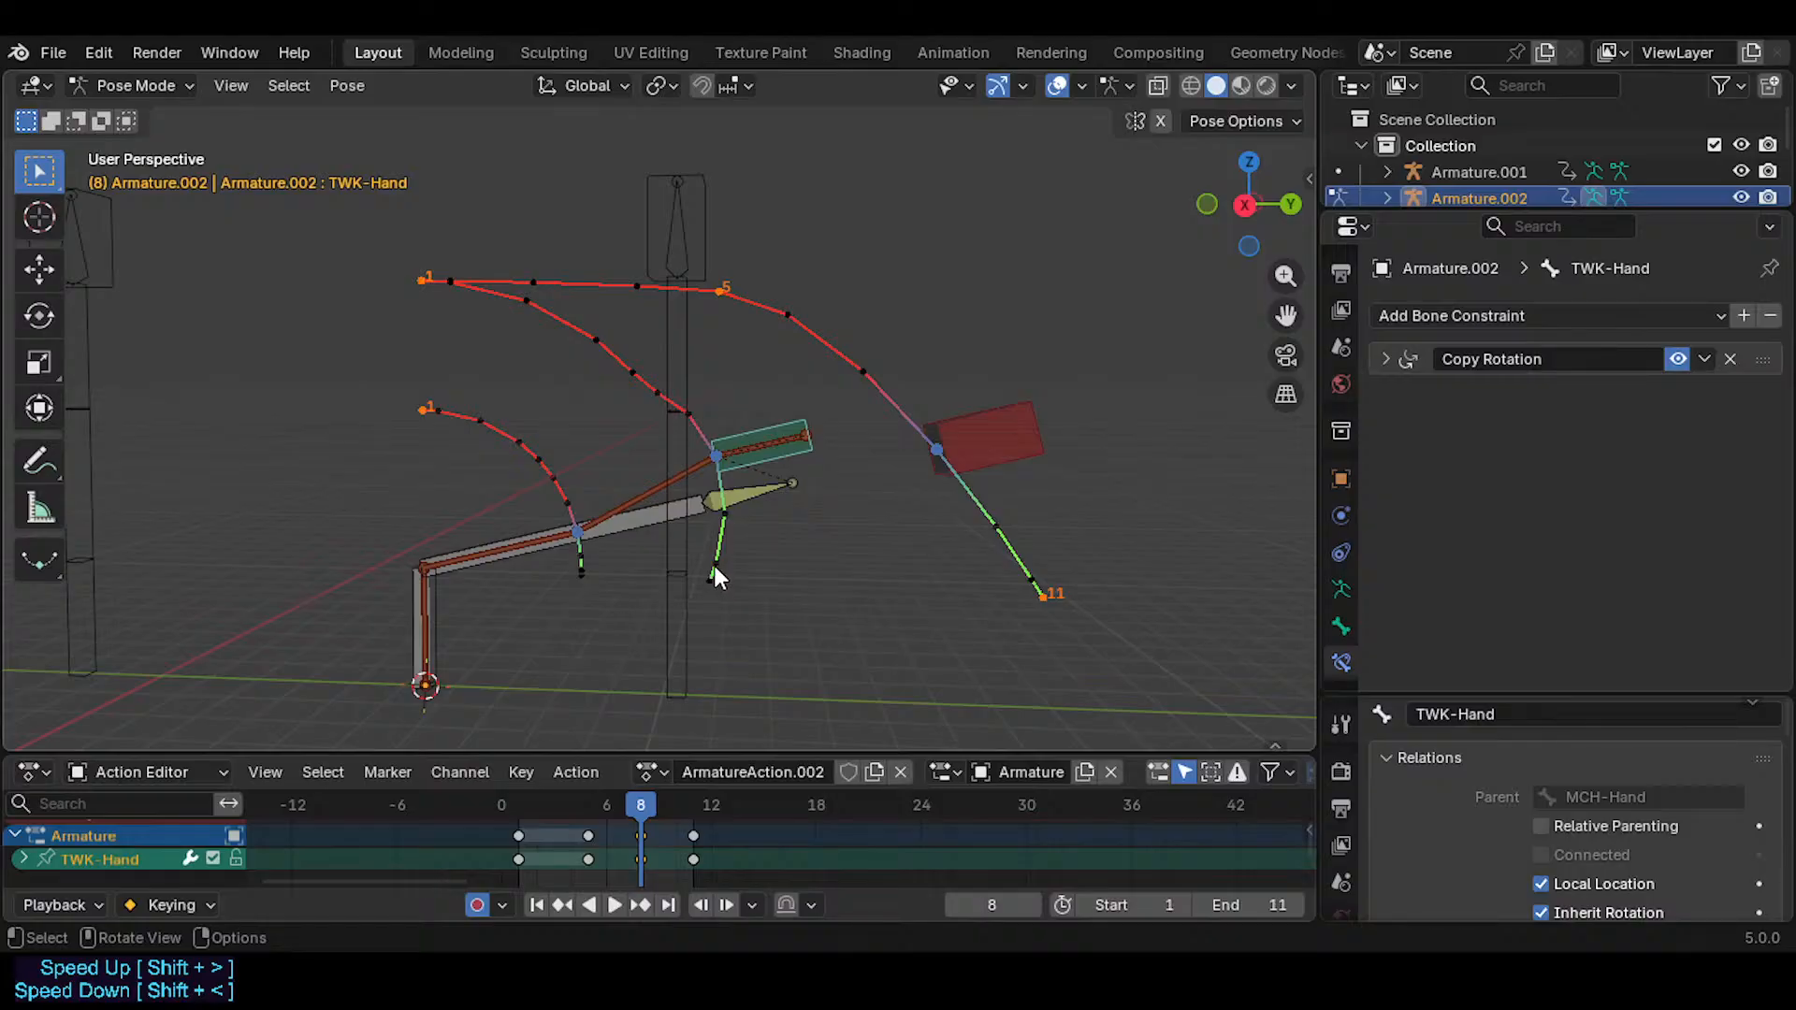
- Compare MTR-IK-Hand with TWK-Hand at frame 8 and clear TWK-Hand's location
left_click(995, 457)
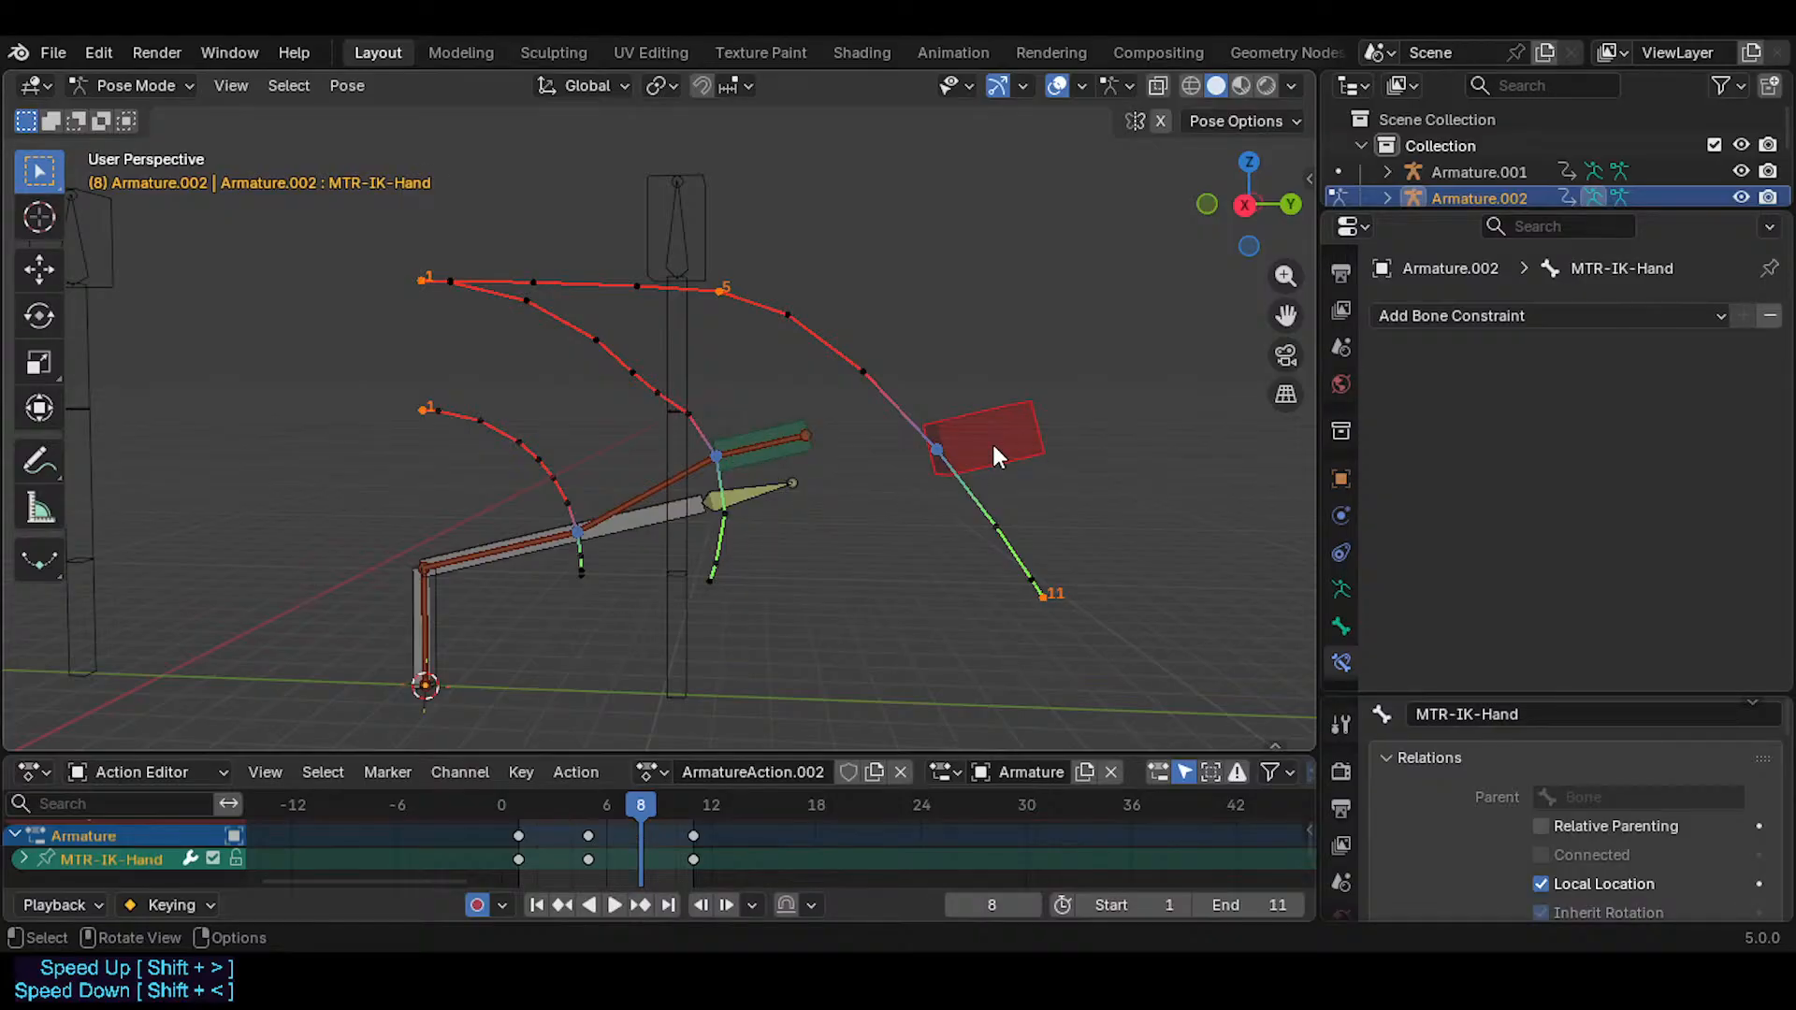
left_click(782, 440)
left_click(933, 432)
middle_click_drag(838, 421, 859, 455, "shift")
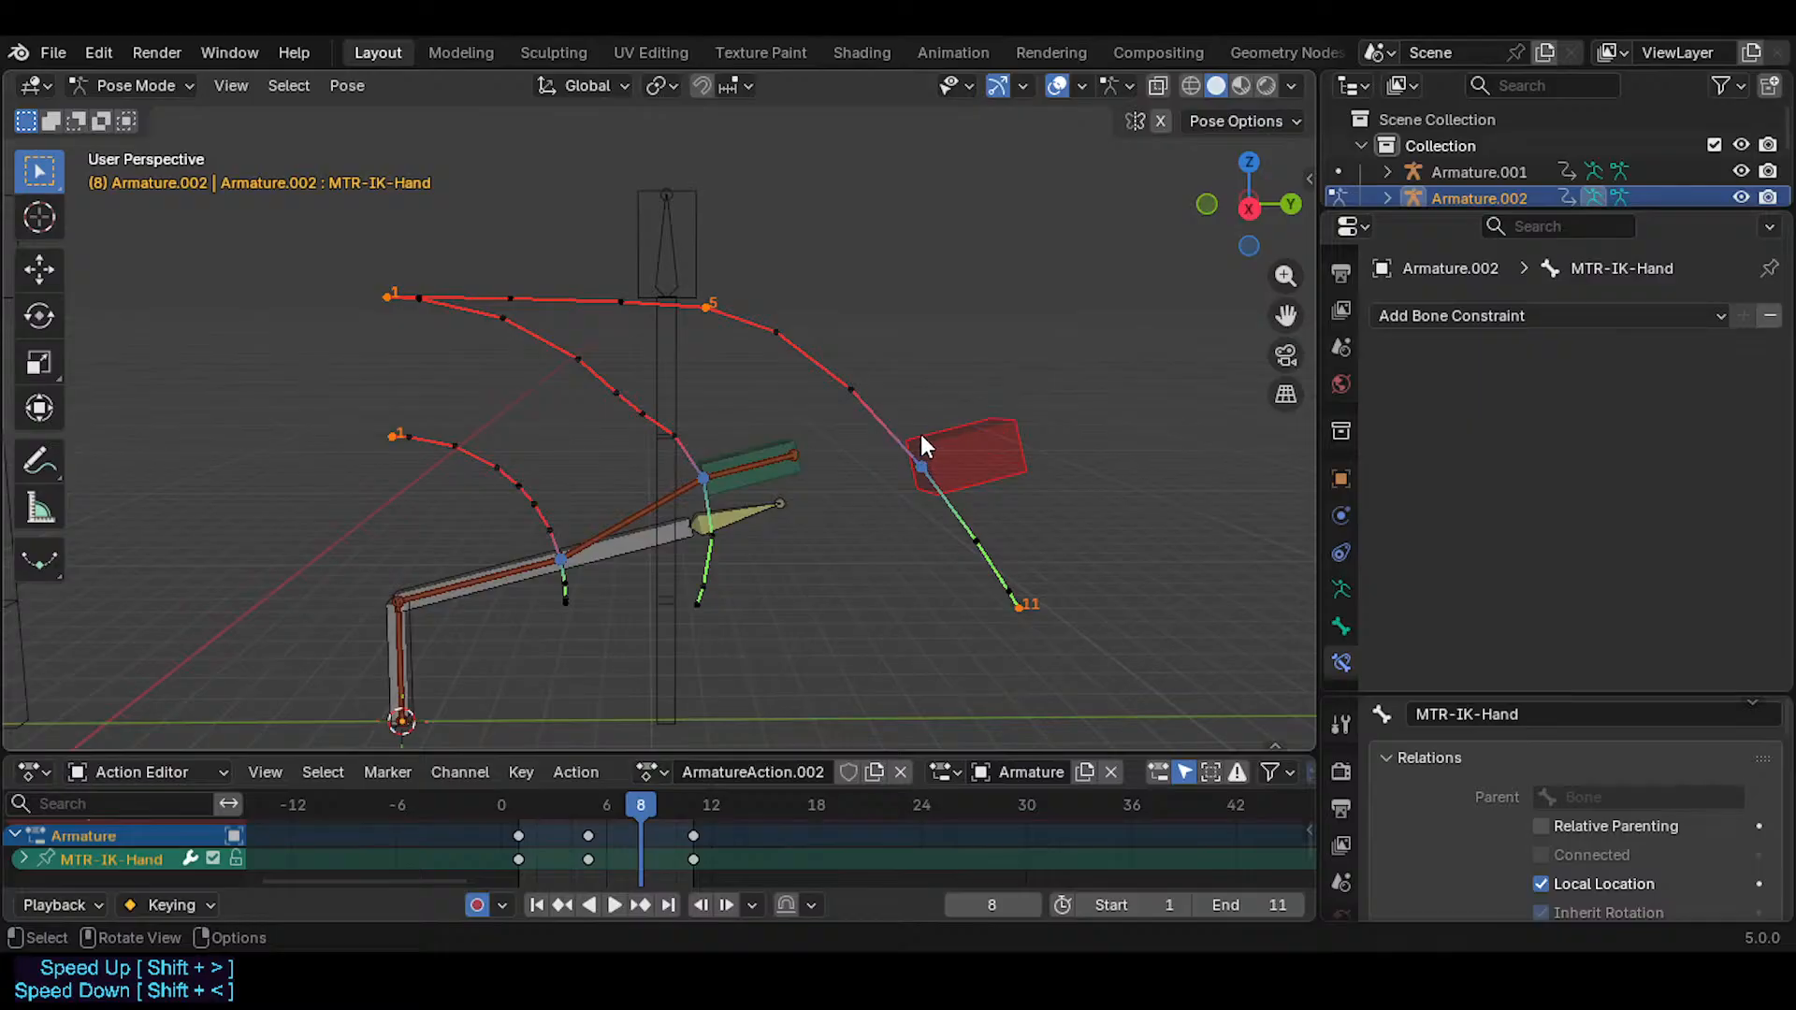
left_click(771, 474)
key("alt+g")
- At frame 8, try moving MTR-IK-Hand upward and far outward beyond the arm's reach
scroll(715, 505, "down", 3)
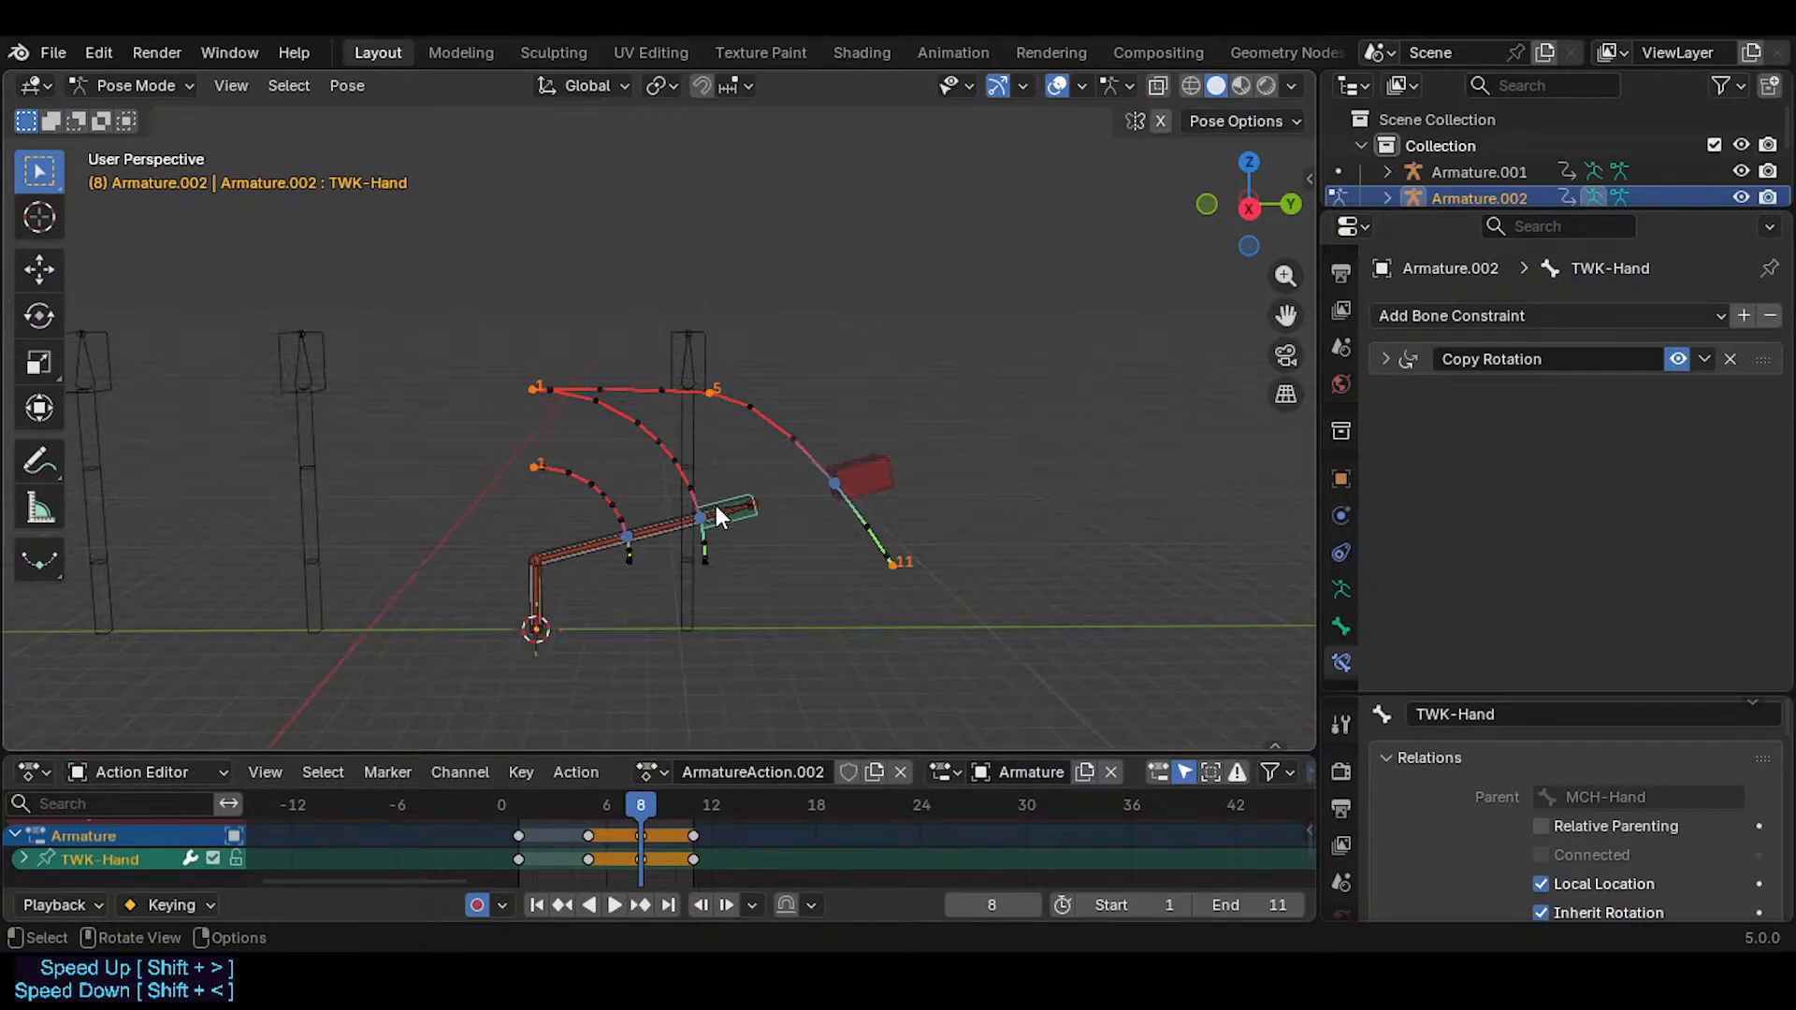
middle_click_drag(716, 506, 682, 520, "shift")
left_click(840, 476)
key("g")
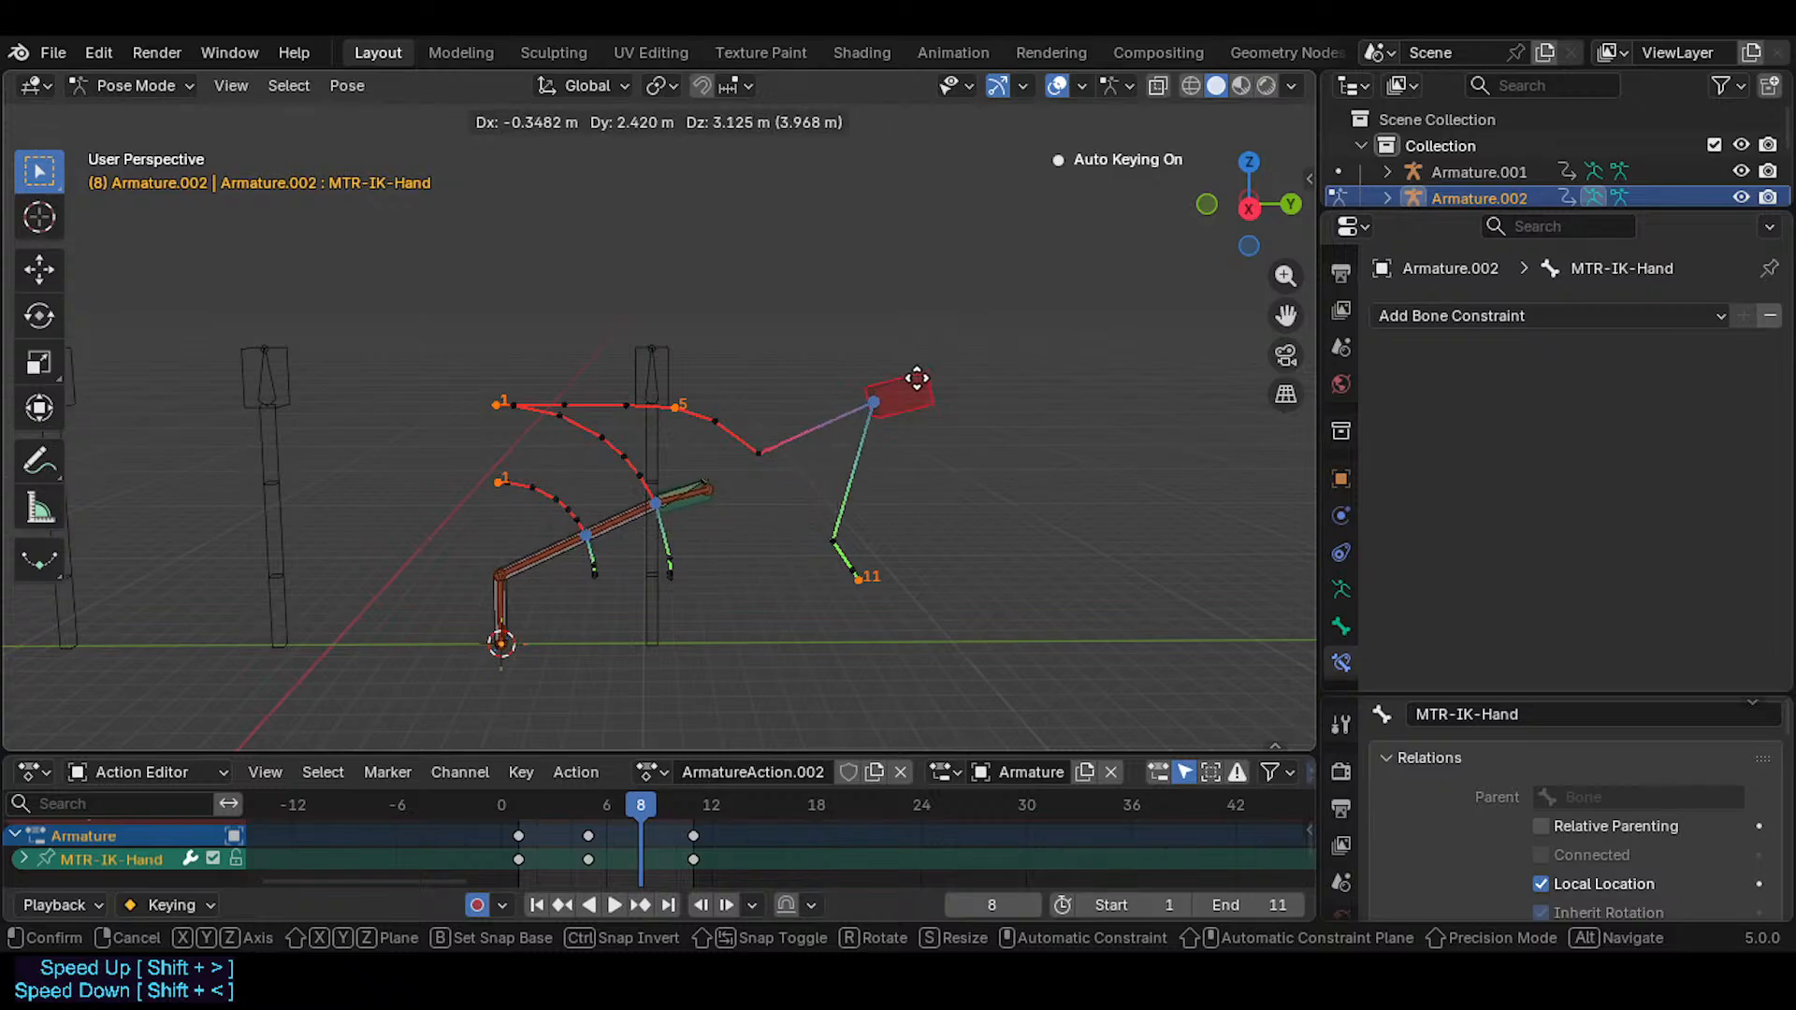
left_click(973, 329)
key("g")
left_click(904, 367)
key("g")
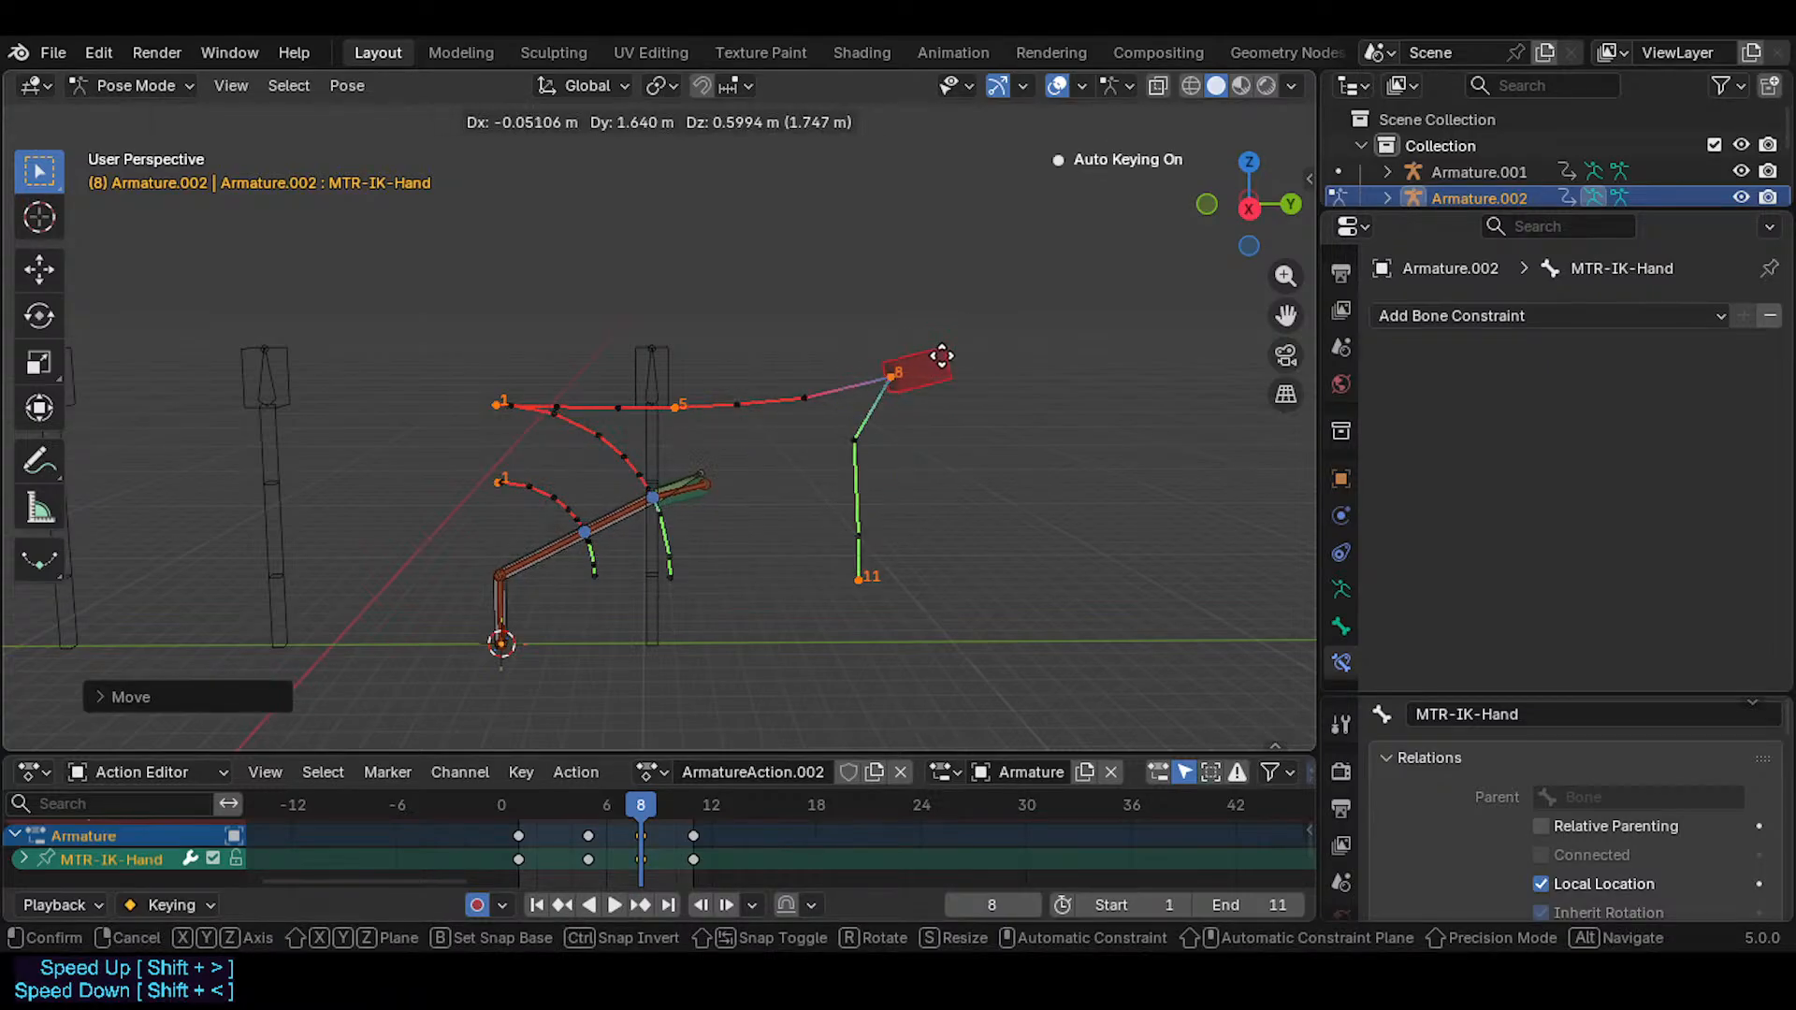
left_click(959, 347)
- At frame 8, move MTR-IK-Hand down and in toward the arm so the elbow bends
middle_click_drag(841, 457, 892, 456, "shift")
middle_click_drag(632, 603, 663, 580, "shift")
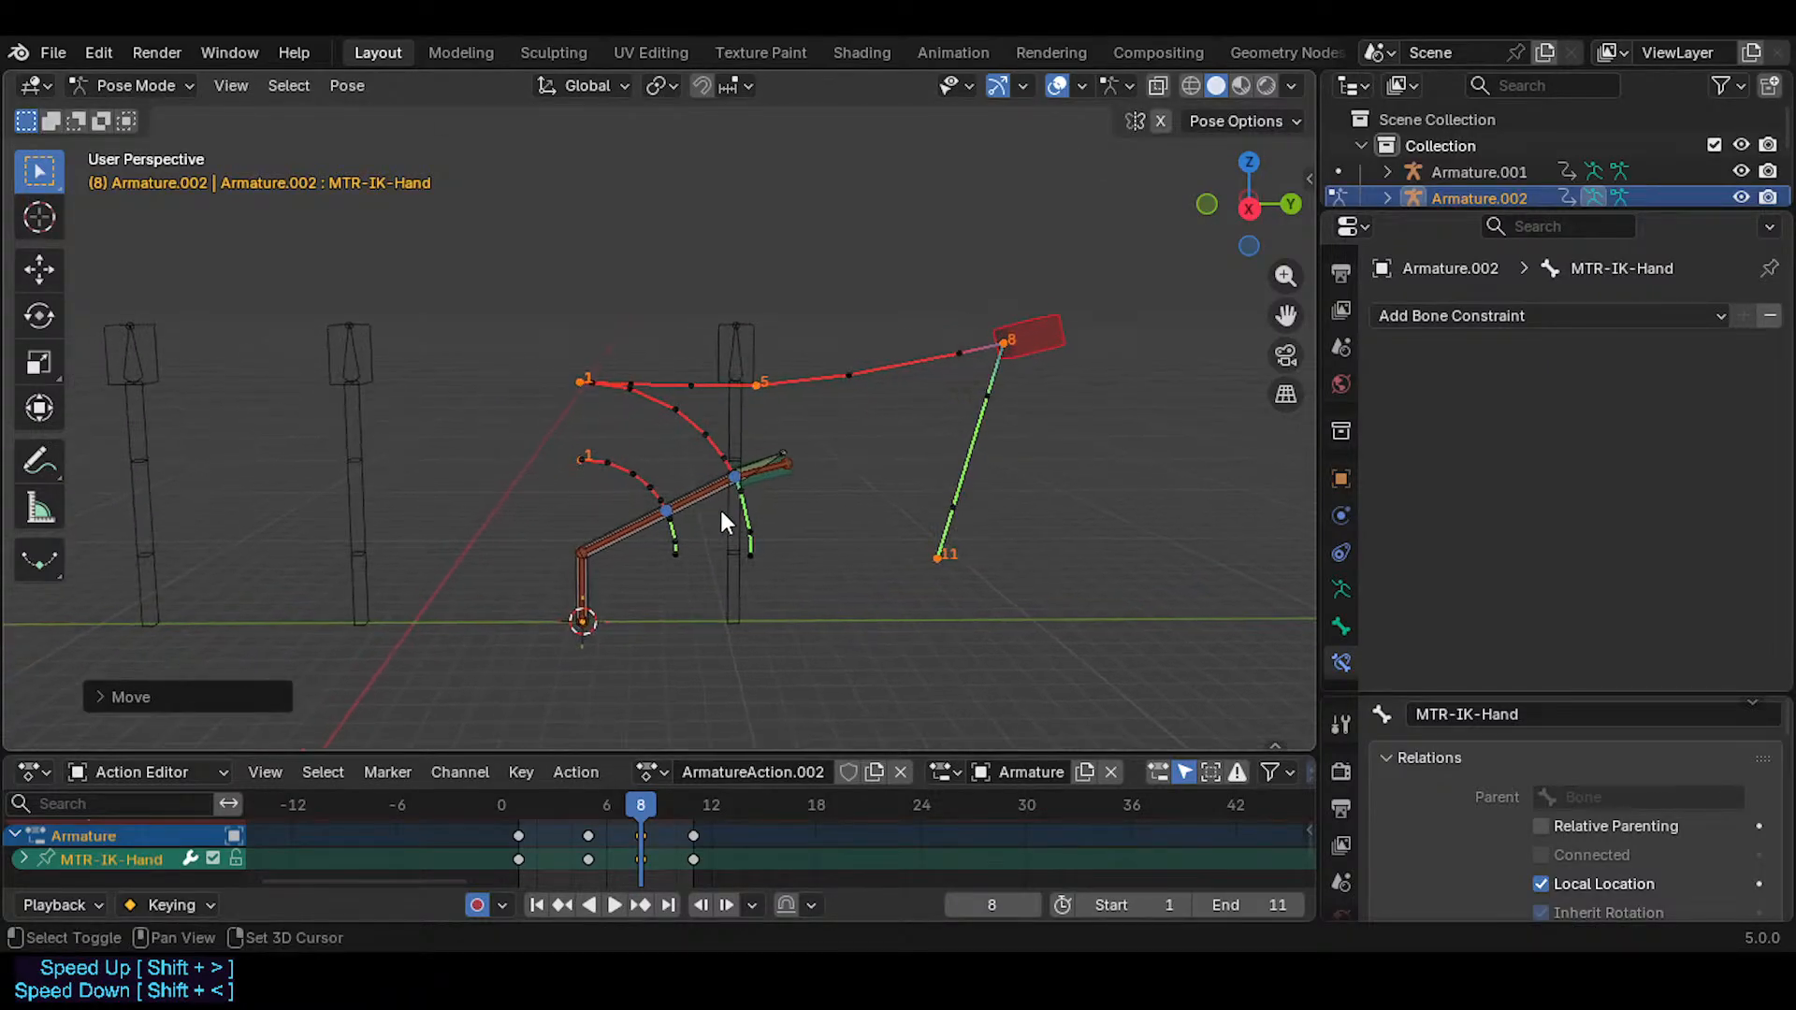
key("g")
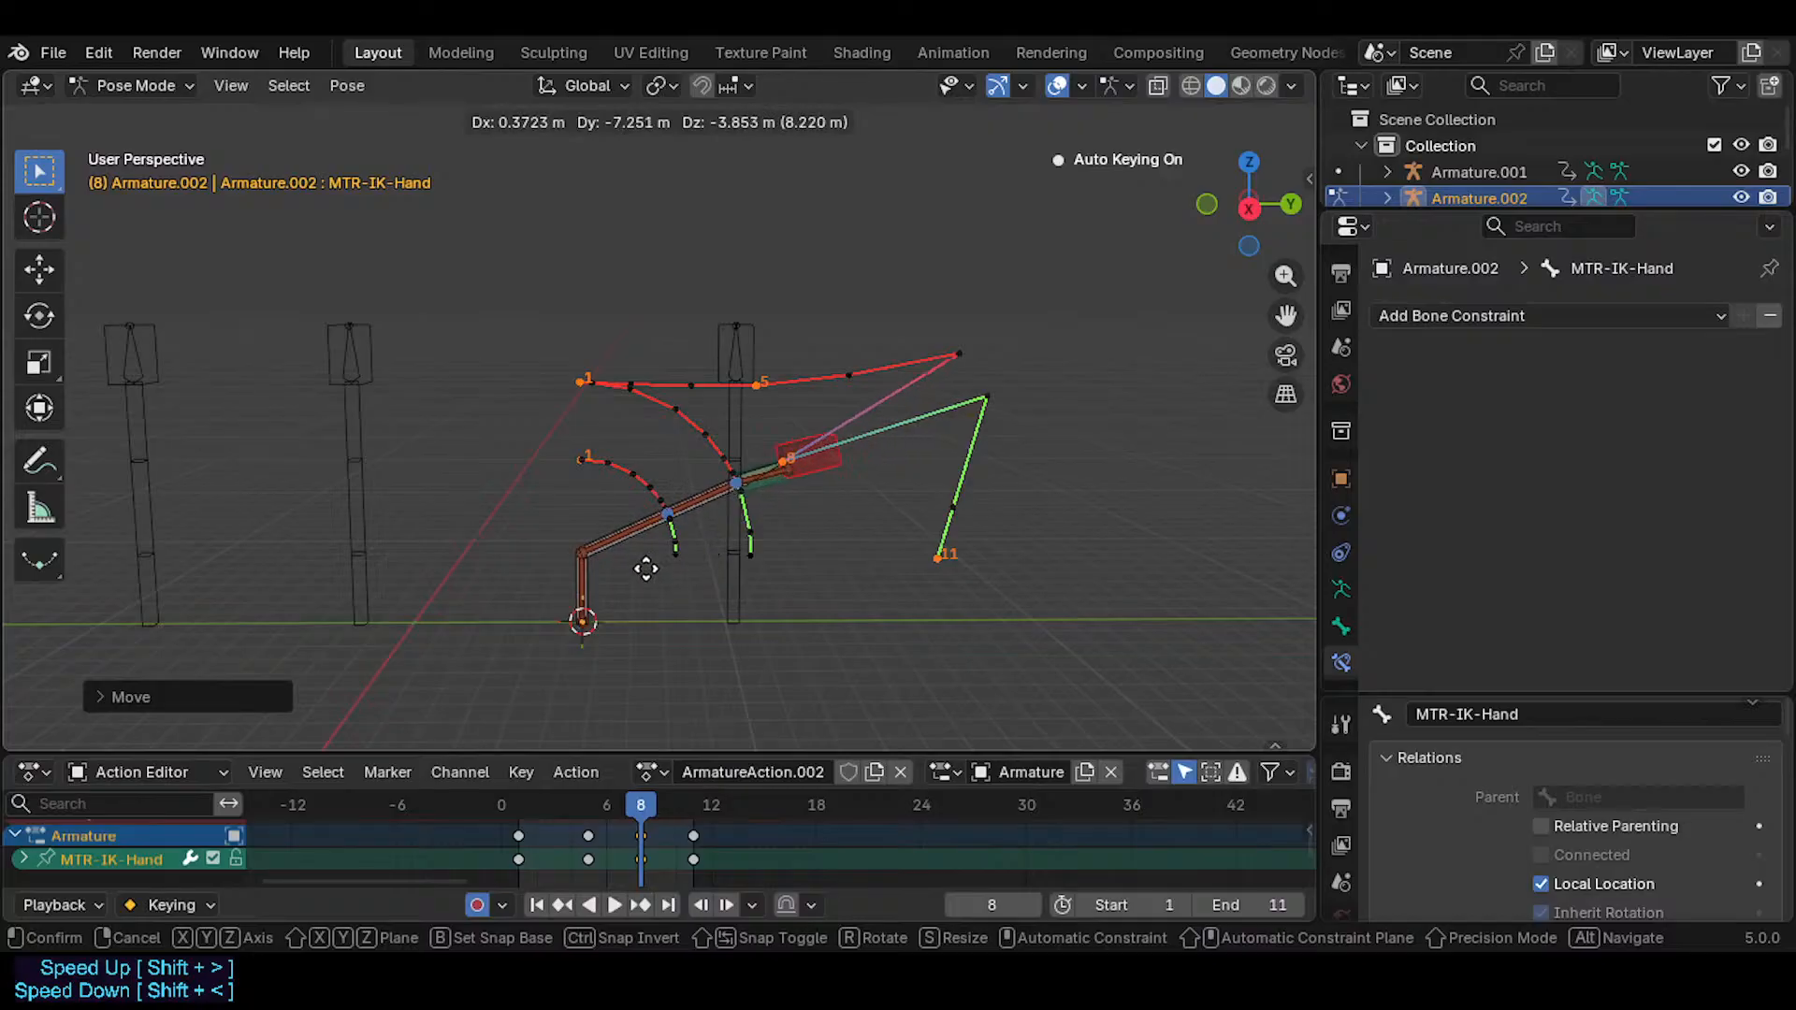
left_click(571, 599)
middle_click_drag(632, 508, 658, 452)
- Clear Armature.002's existing motion paths and calculate the motion path of its CTL-ForeArm bone
key("alt+m")
scroll(659, 453, "up", 3)
left_click(694, 417)
left_click(720, 408)
left_click(720, 407)
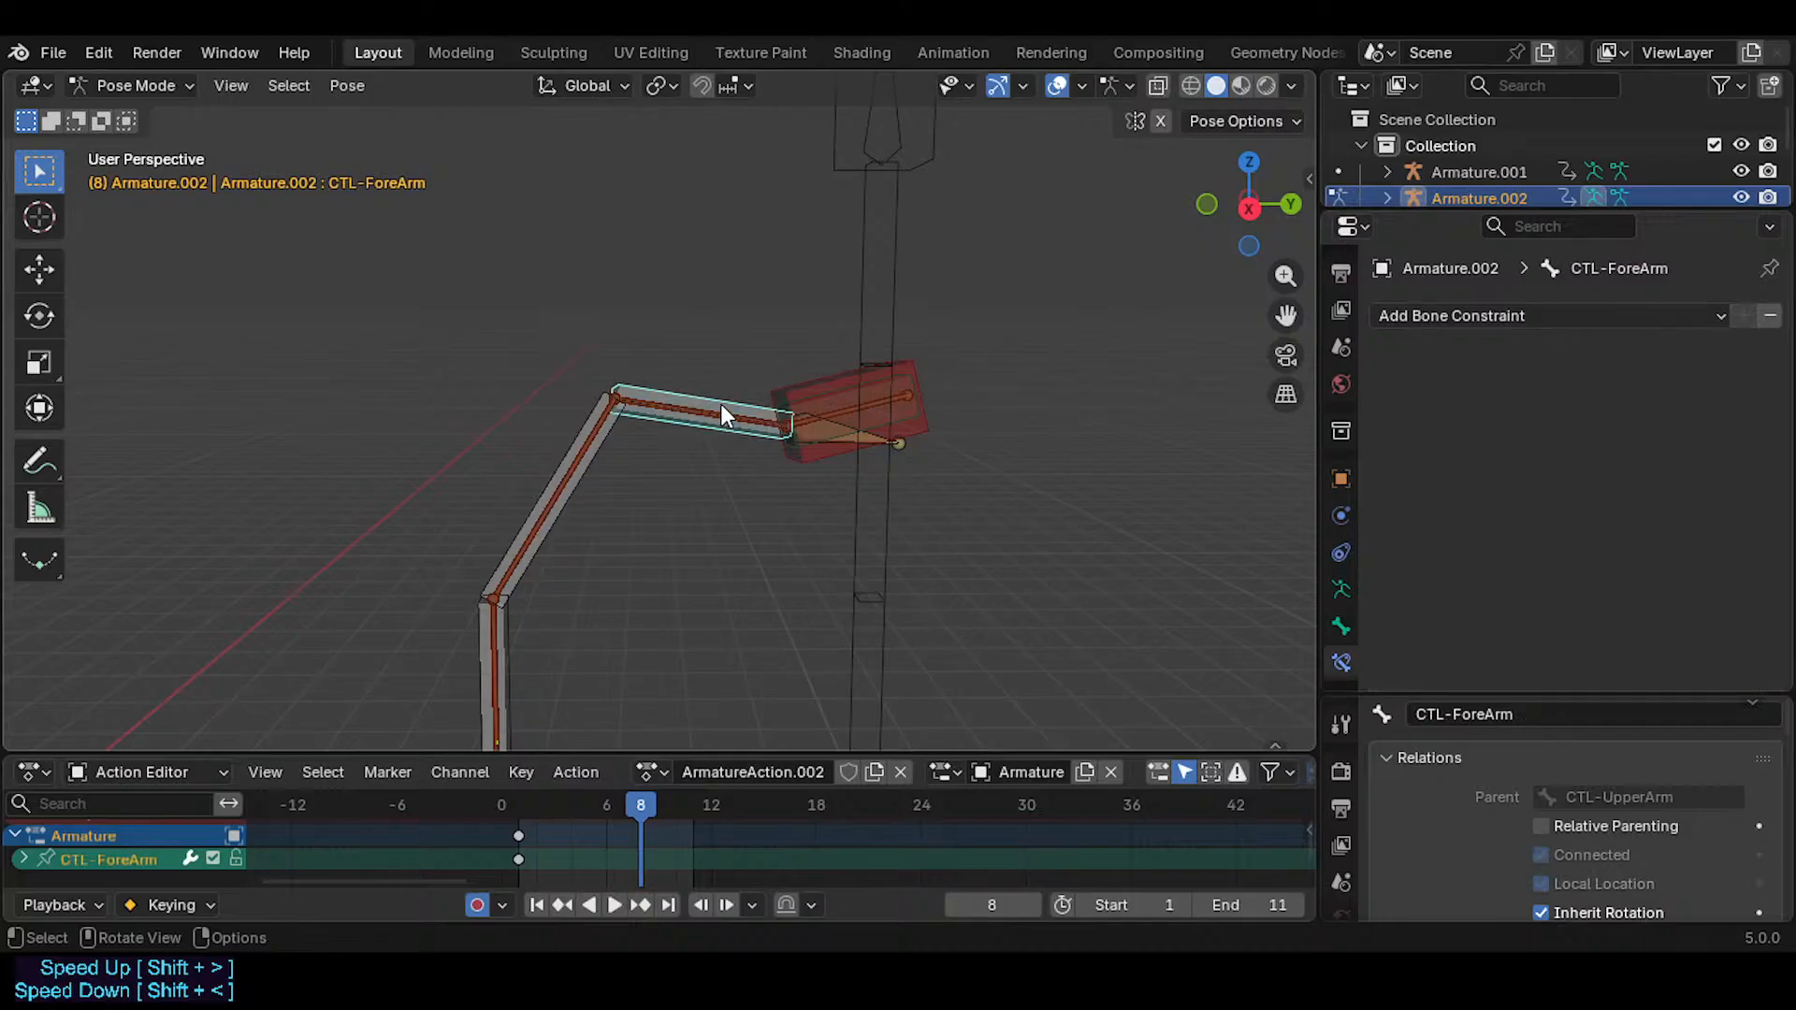
key("ctrl+m")
left_click(693, 522)
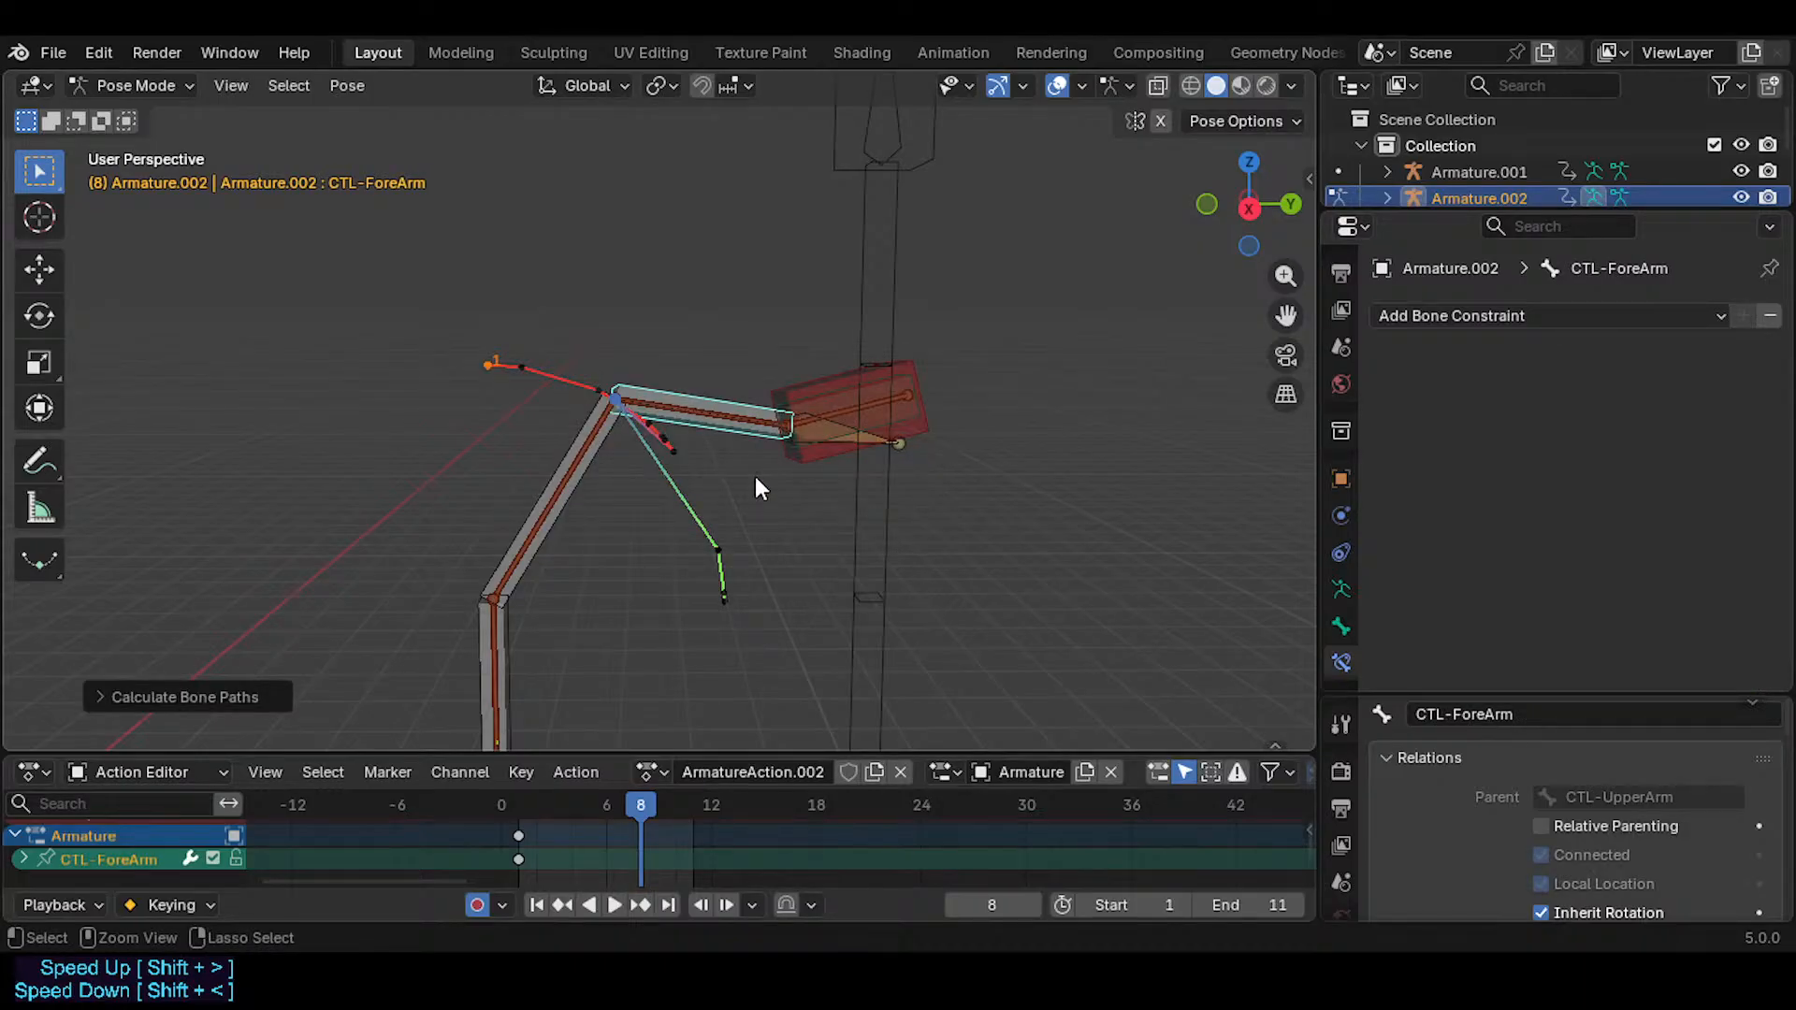
- Clear the forearm's motion path and calculate a motion path for the MTR-IK-Hand bone
key("alt+m")
left_click(839, 374)
key("ctrl+m")
left_click(764, 506)
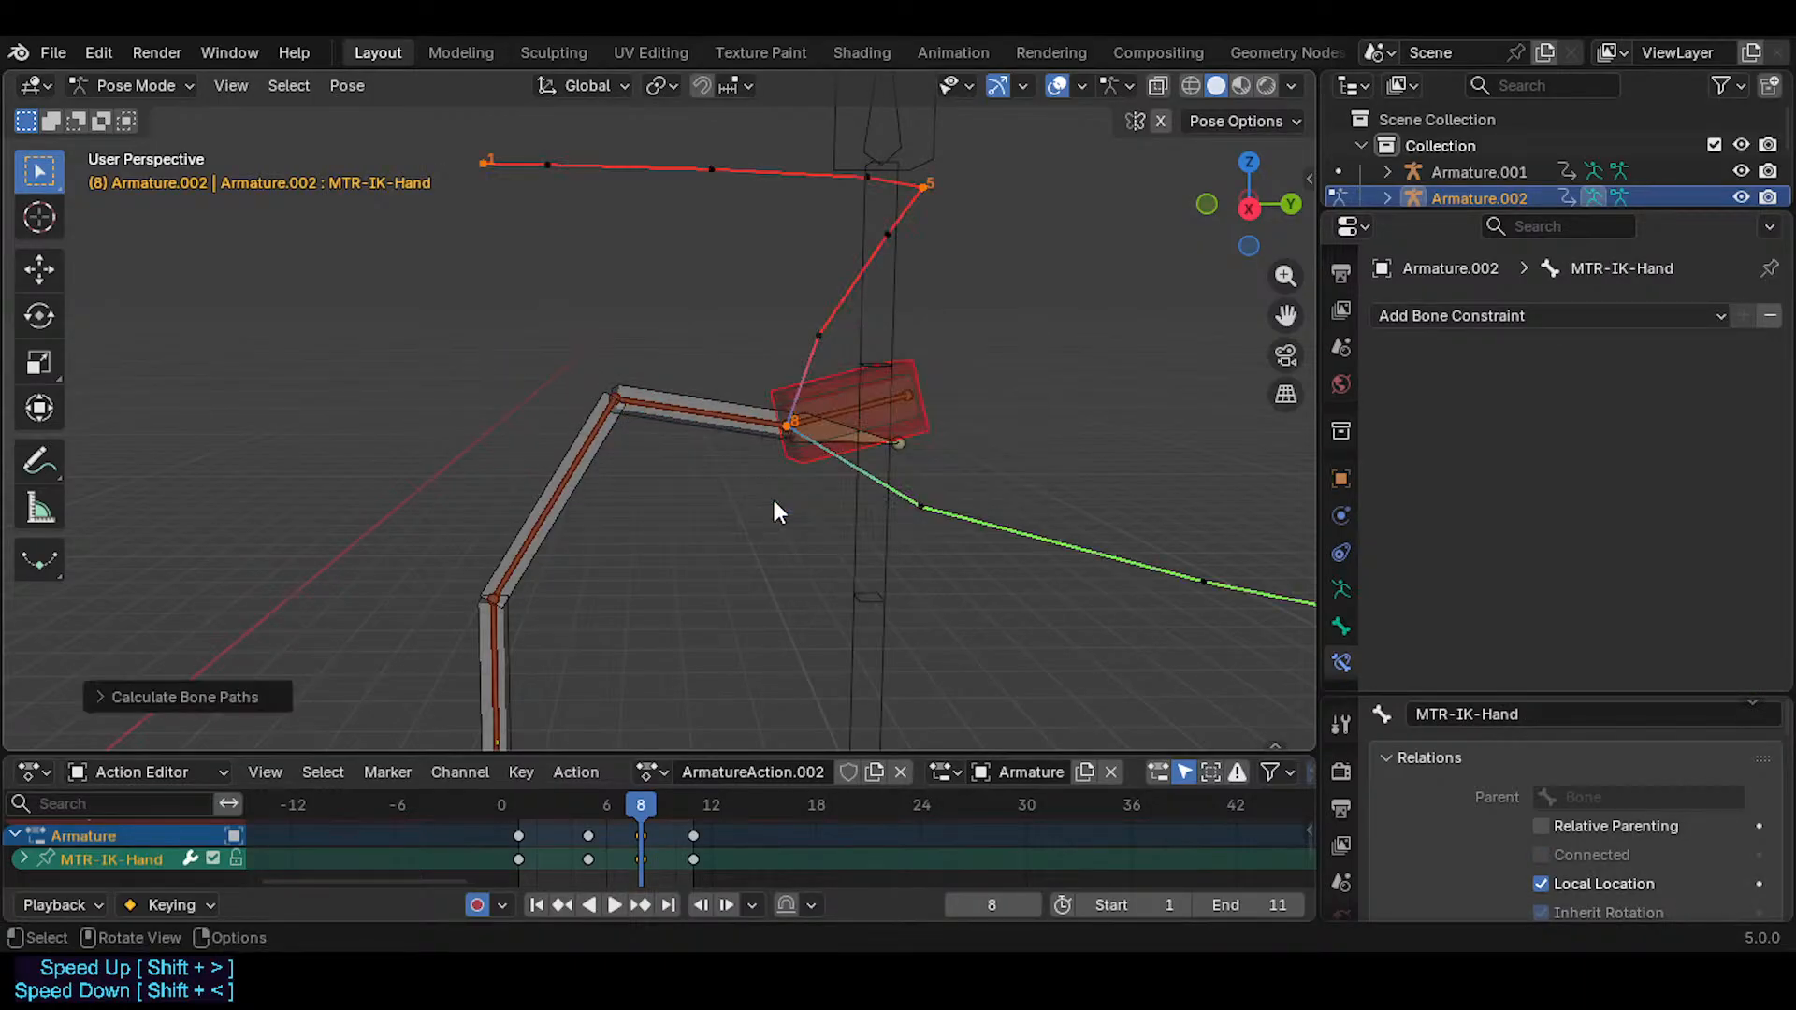
- Clear the hand's motion path and delete all of the armature's keyframes while it stands in its straight frame 1 pose
scroll(767, 491, "down", 2)
key("alt+m")
key("a")
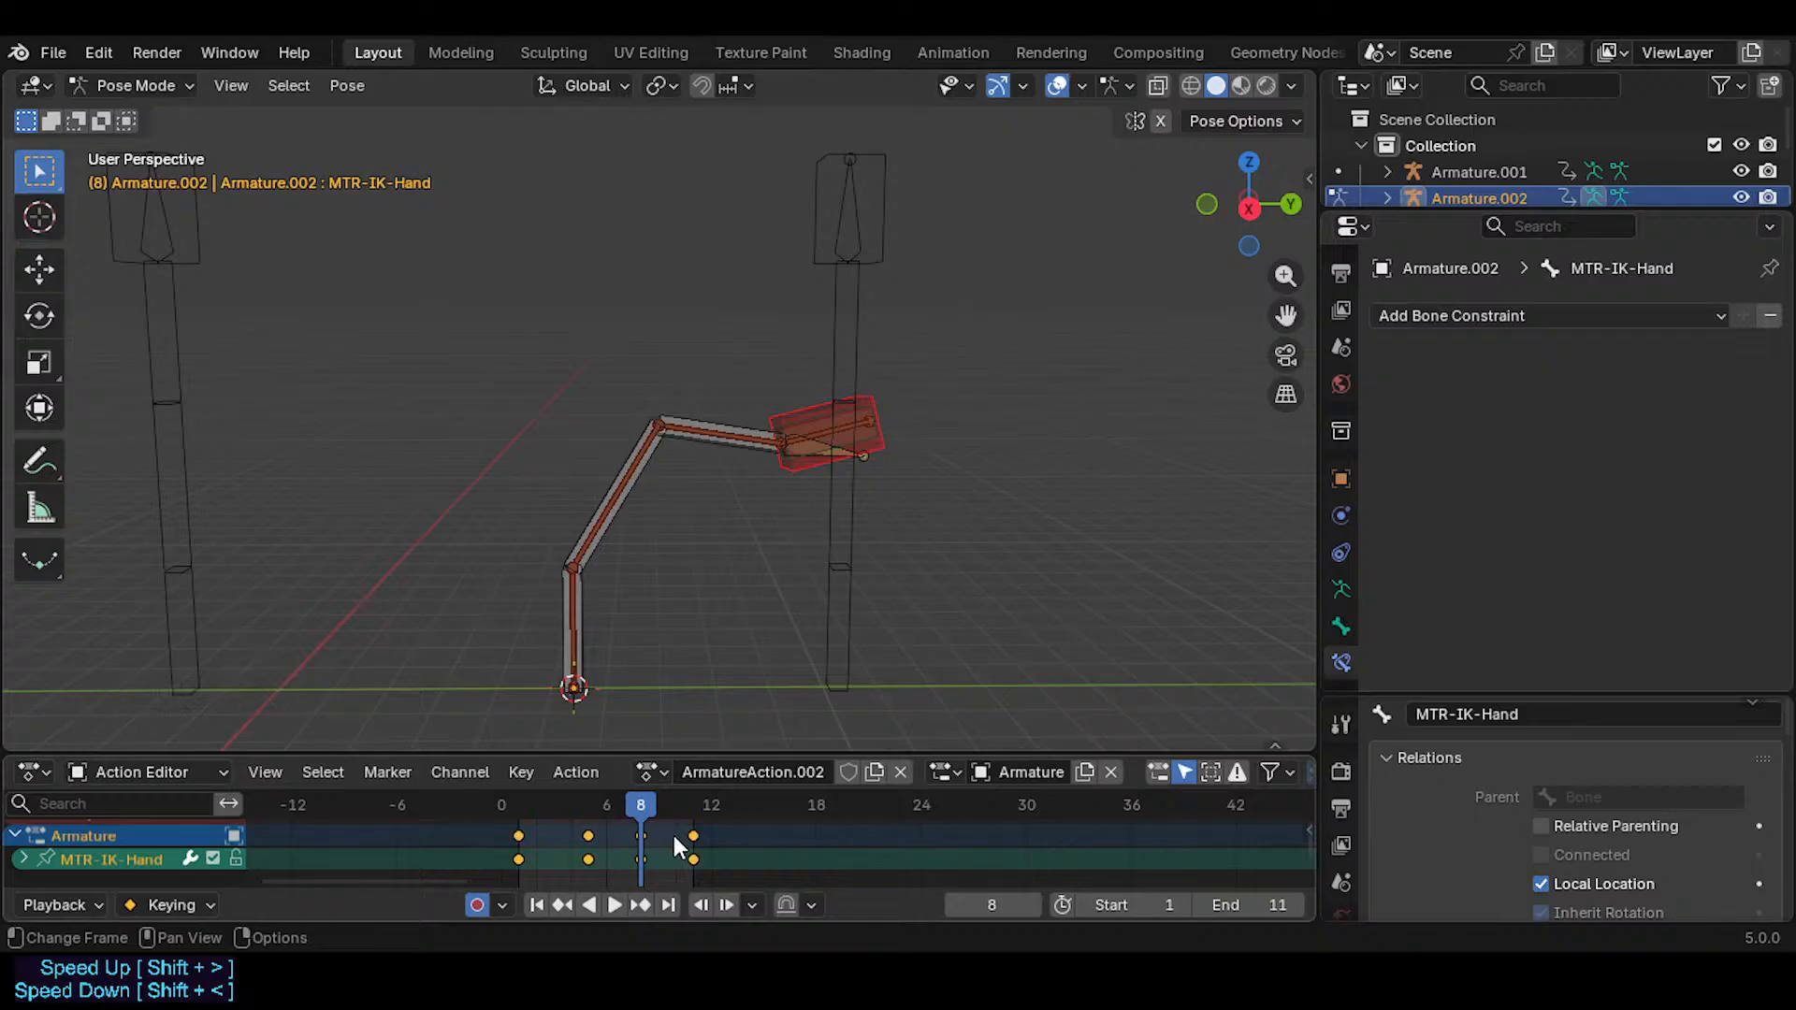
key("x")
left_click(669, 834)
key("shift+Left")
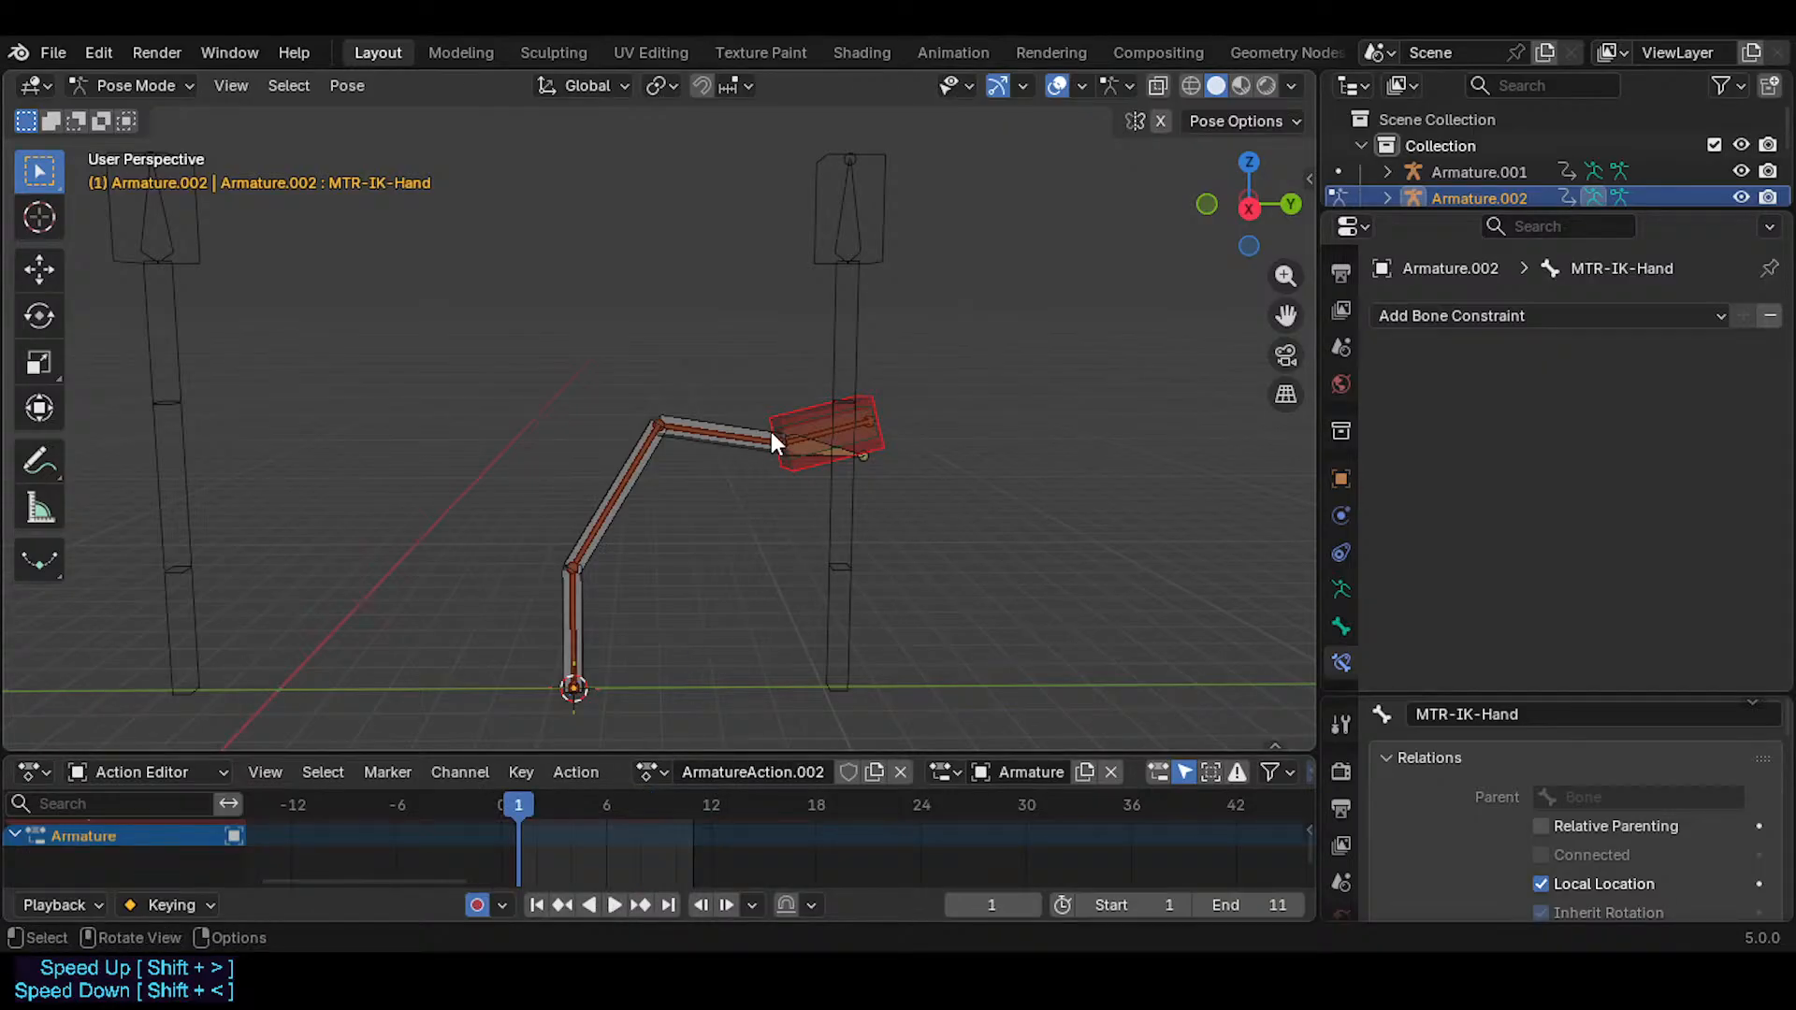
key("ctrl+z")
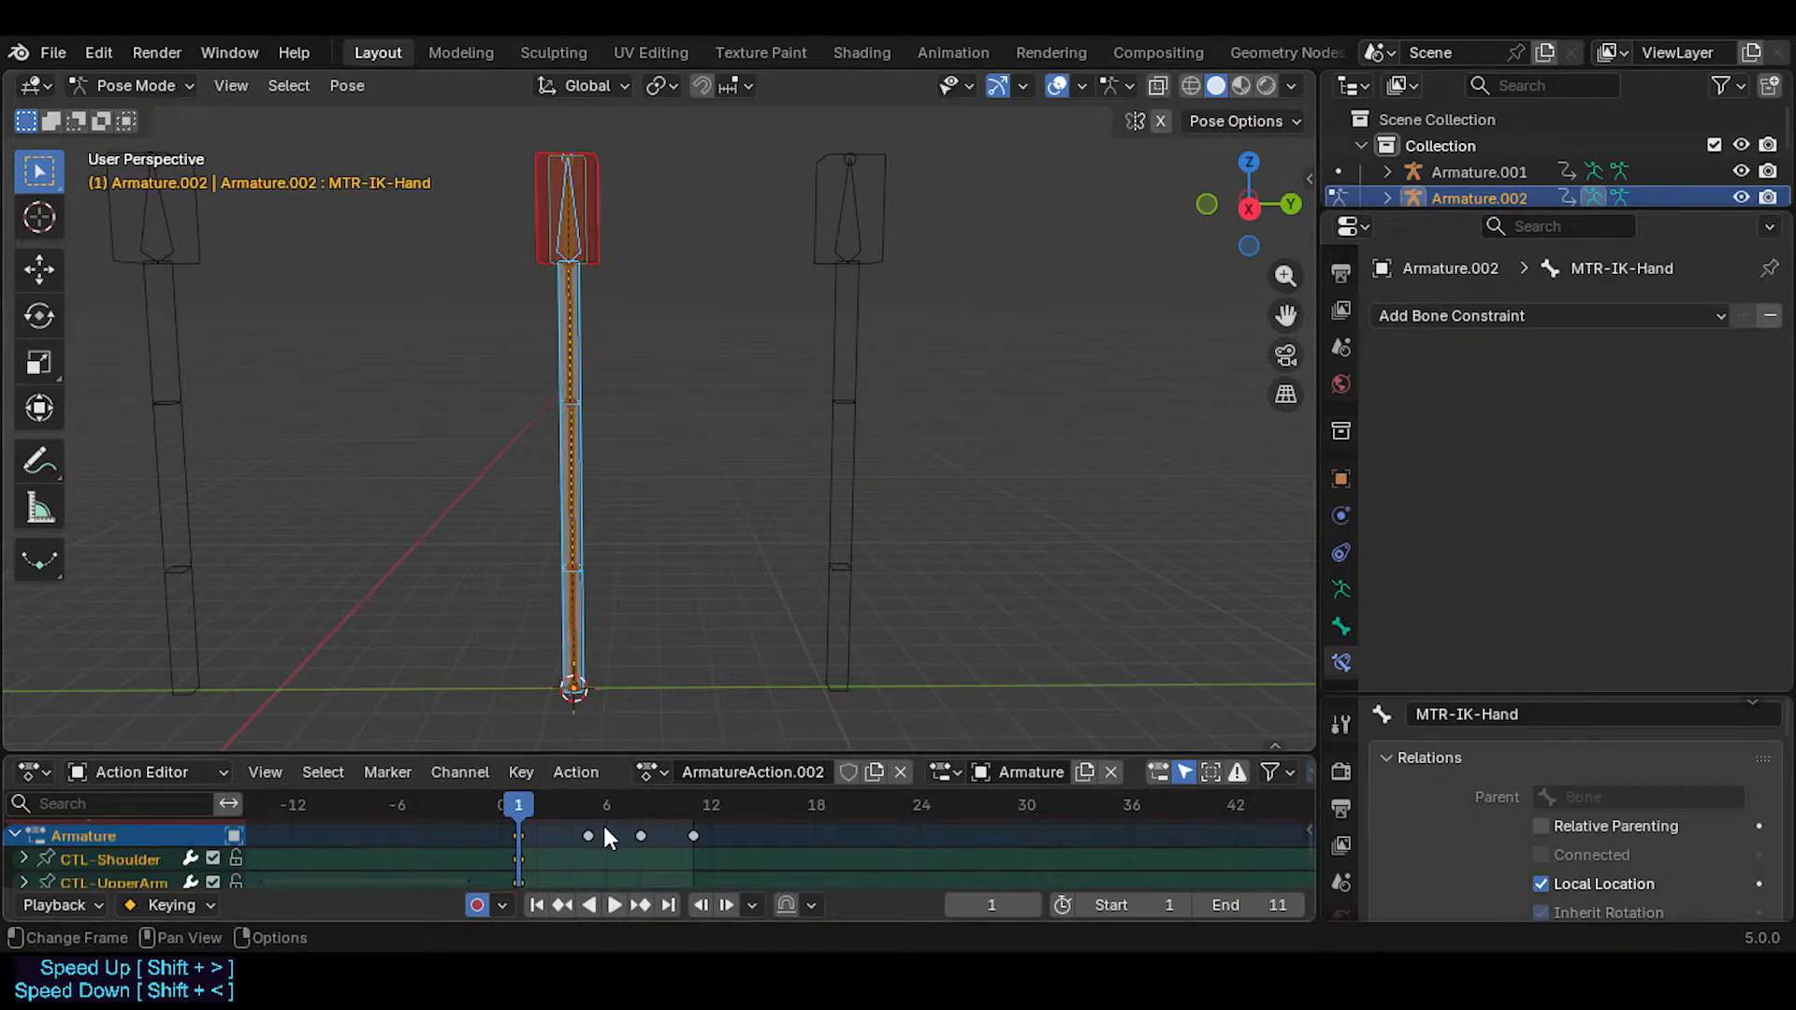
key("x")
left_click(616, 812)
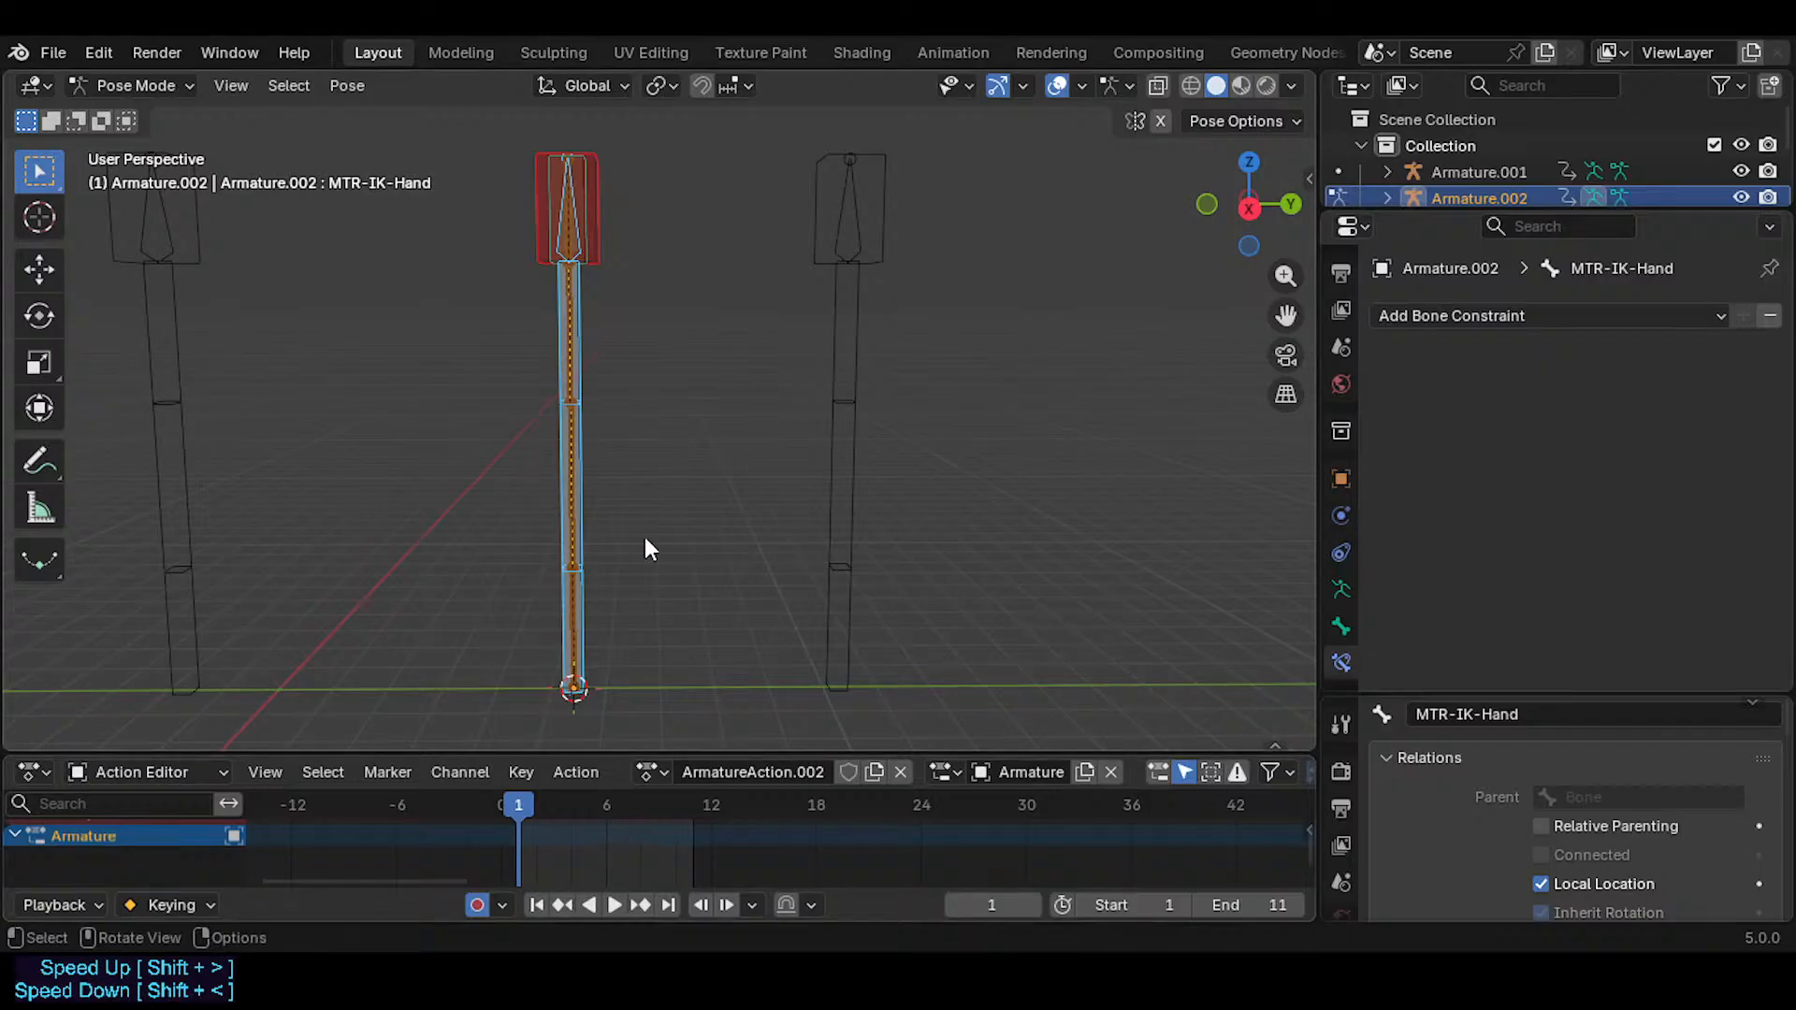
- Keyframe the bones at frame 1, and at frame 11 move MTR-IK-Hand forward and down to bend the arm
key("i")
left_click_drag(525, 807, 693, 804)
left_click(599, 171)
key("g")
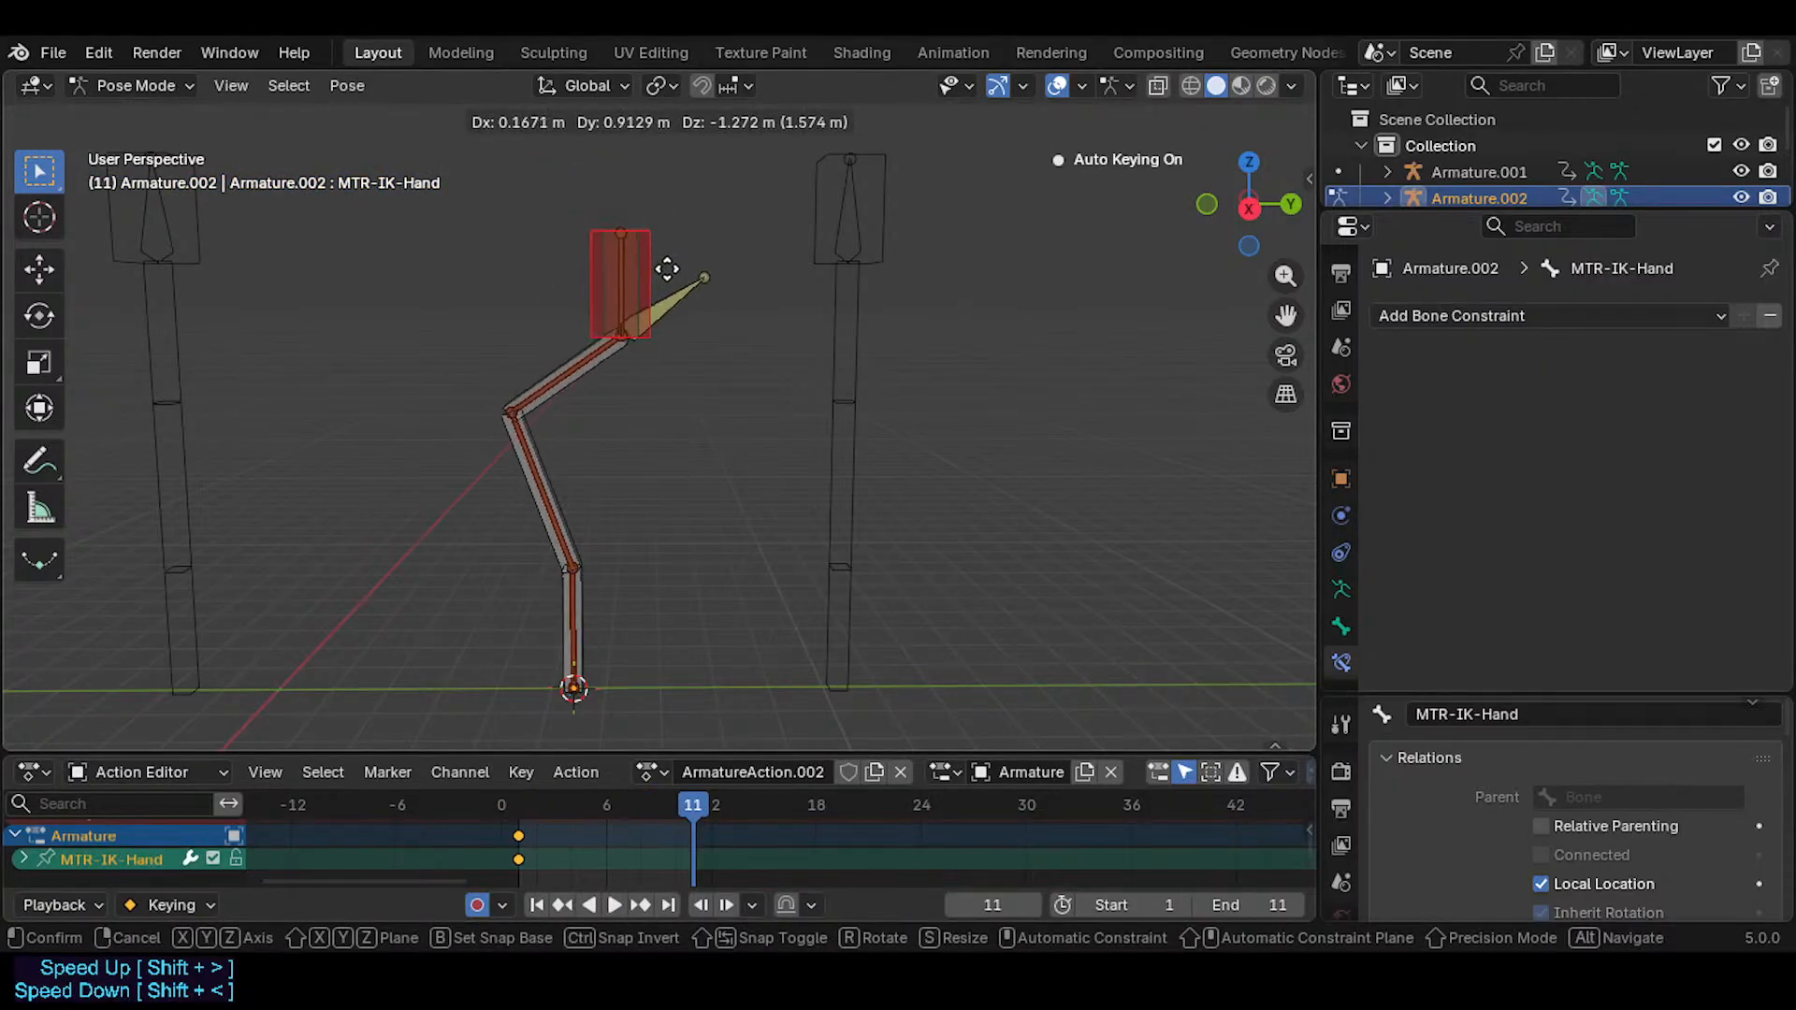
left_click(705, 372)
- Calculate motion paths for MTR-IK-Hand and the forearm bone, using In Range display, Scene Frame Range and Heads
key("alt+m")
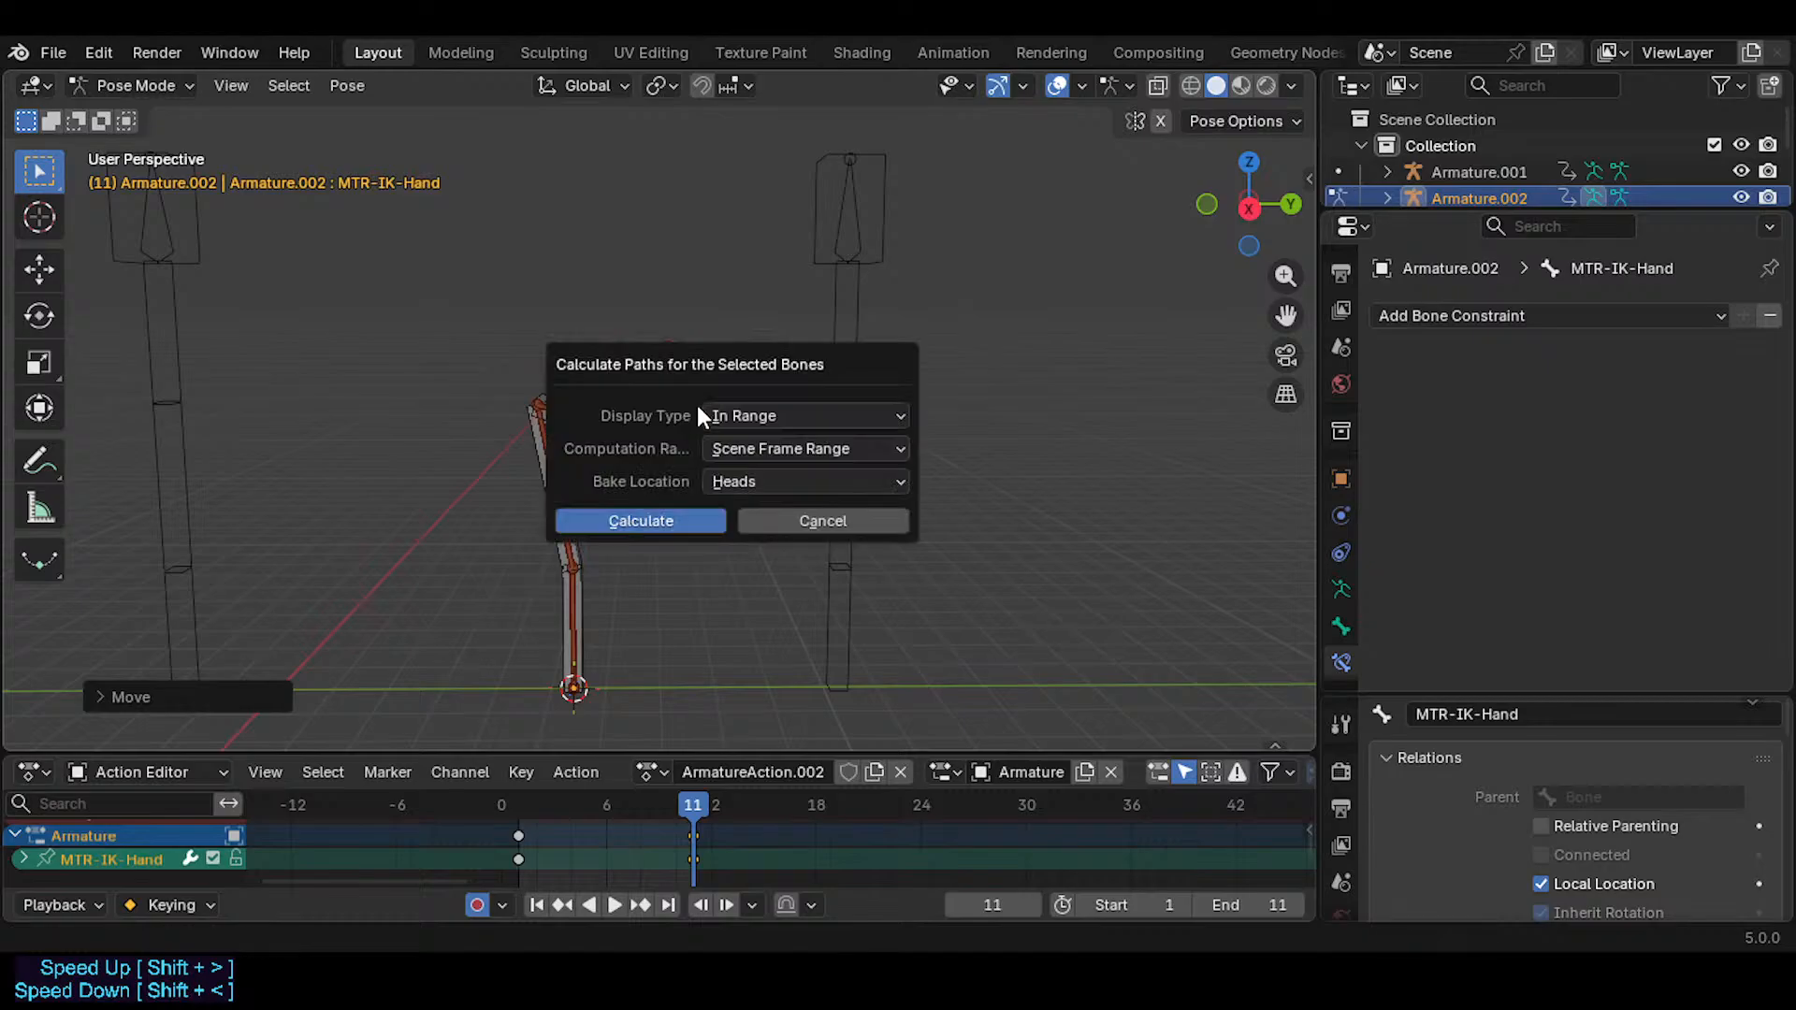
left_click(675, 531)
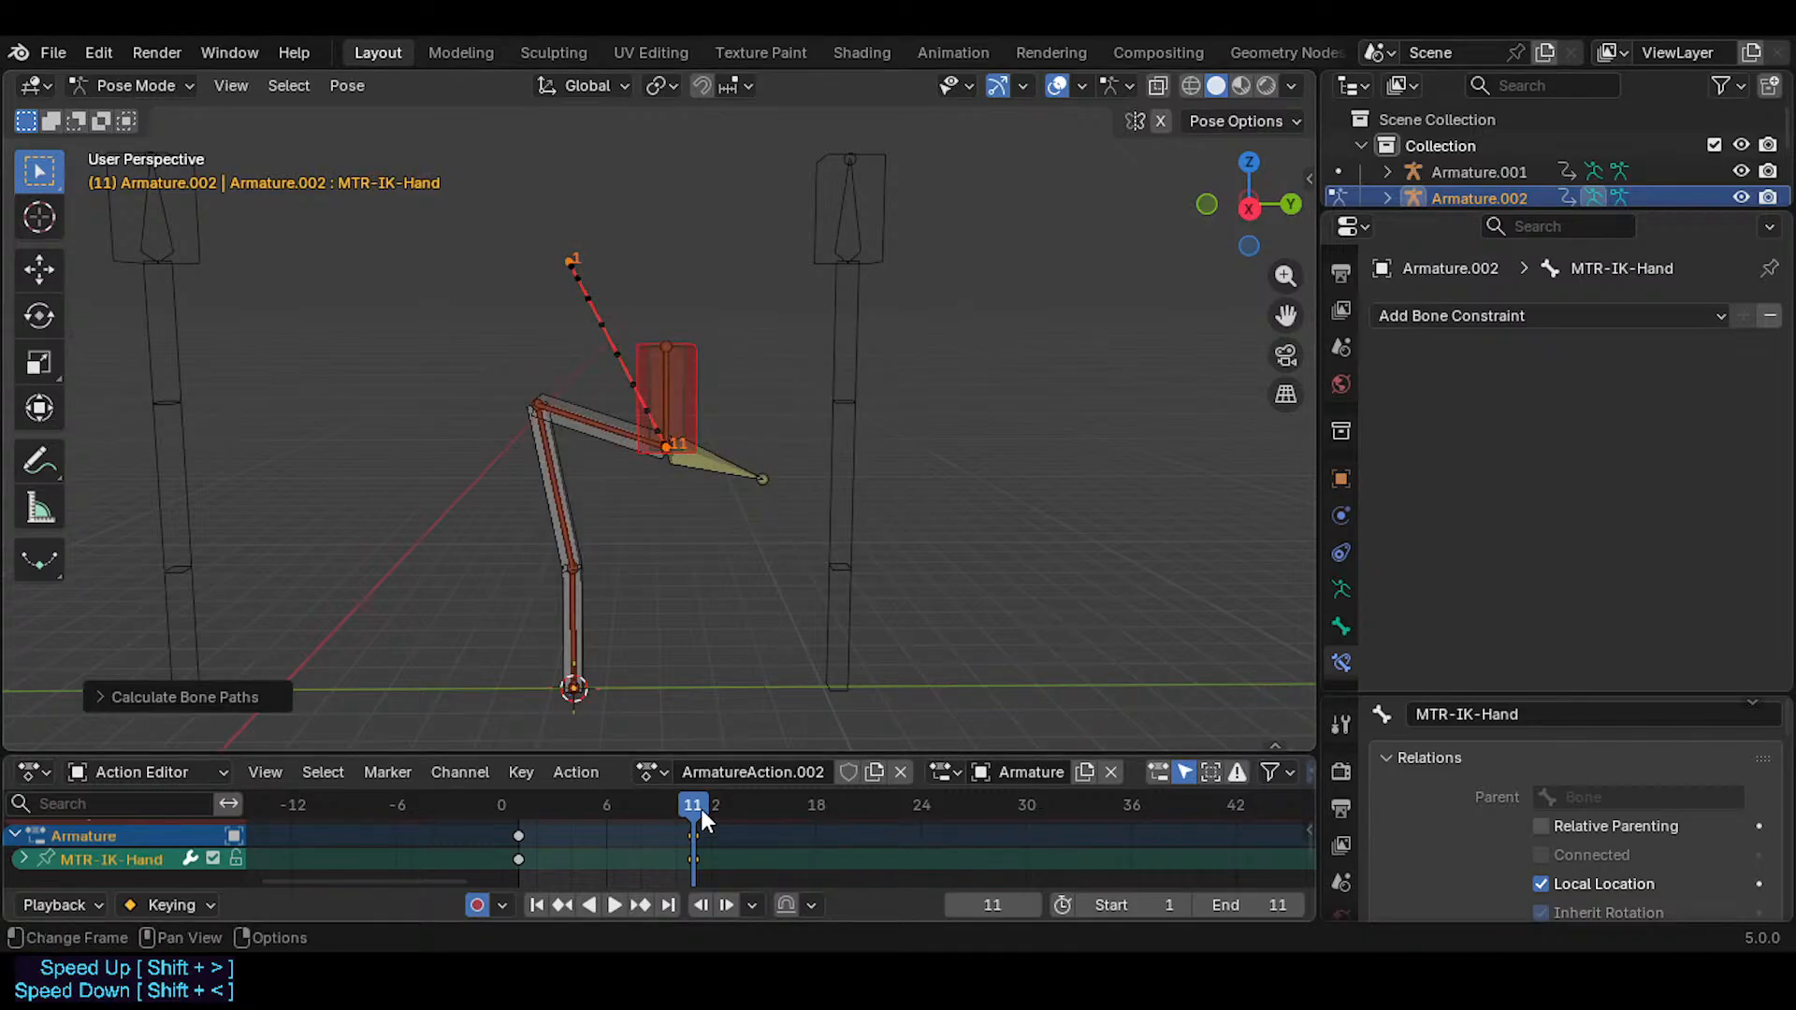
mouse_move(700, 810)
left_mouse_down()
mouse_move(492, 819)
mouse_move(643, 815)
mouse_move(522, 824)
mouse_move(531, 804)
mouse_move(690, 820)
mouse_move(511, 795)
mouse_move(698, 816)
left_mouse_up()
left_click(582, 331)
key("alt+m")
left_click(582, 449)
- At frame 6, move the TWK-Hand bone forward and up, away from MTR-IK-Hand
middle_click_drag(681, 524, 629, 475)
left_click(703, 413)
left_click(687, 413)
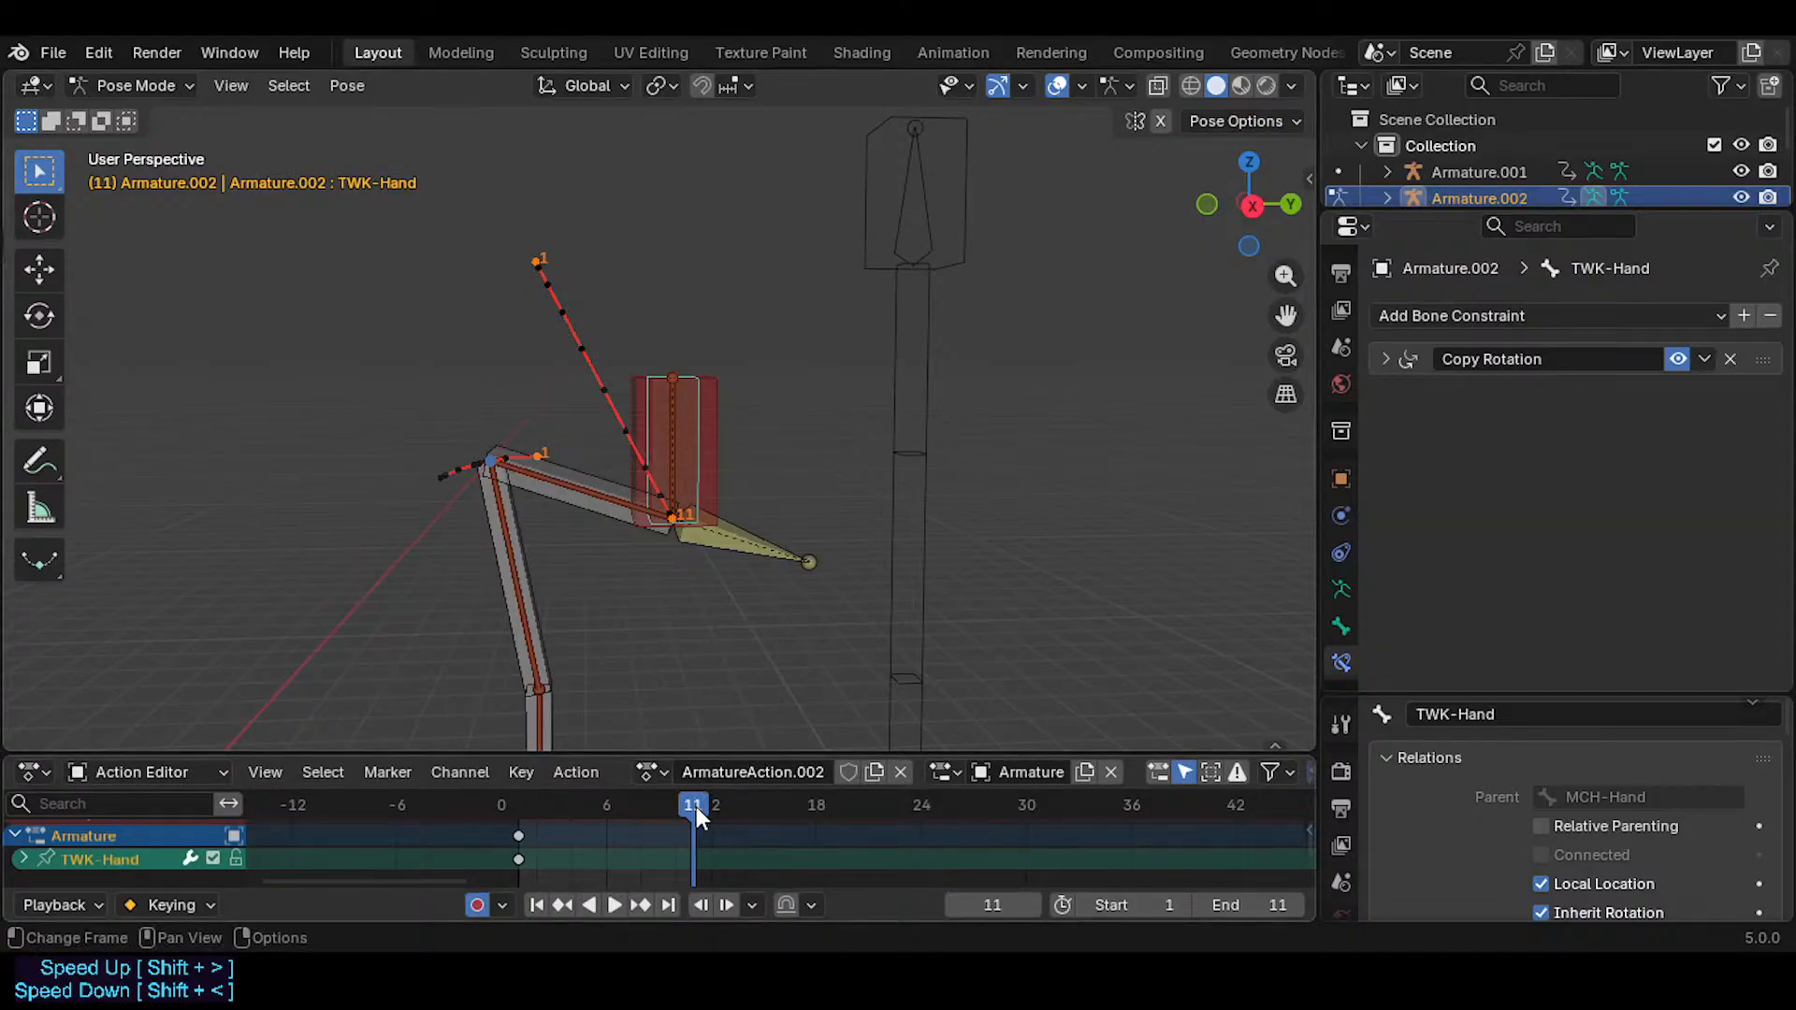
left_click_drag(696, 807, 597, 811)
left_click_drag(514, 805, 606, 832)
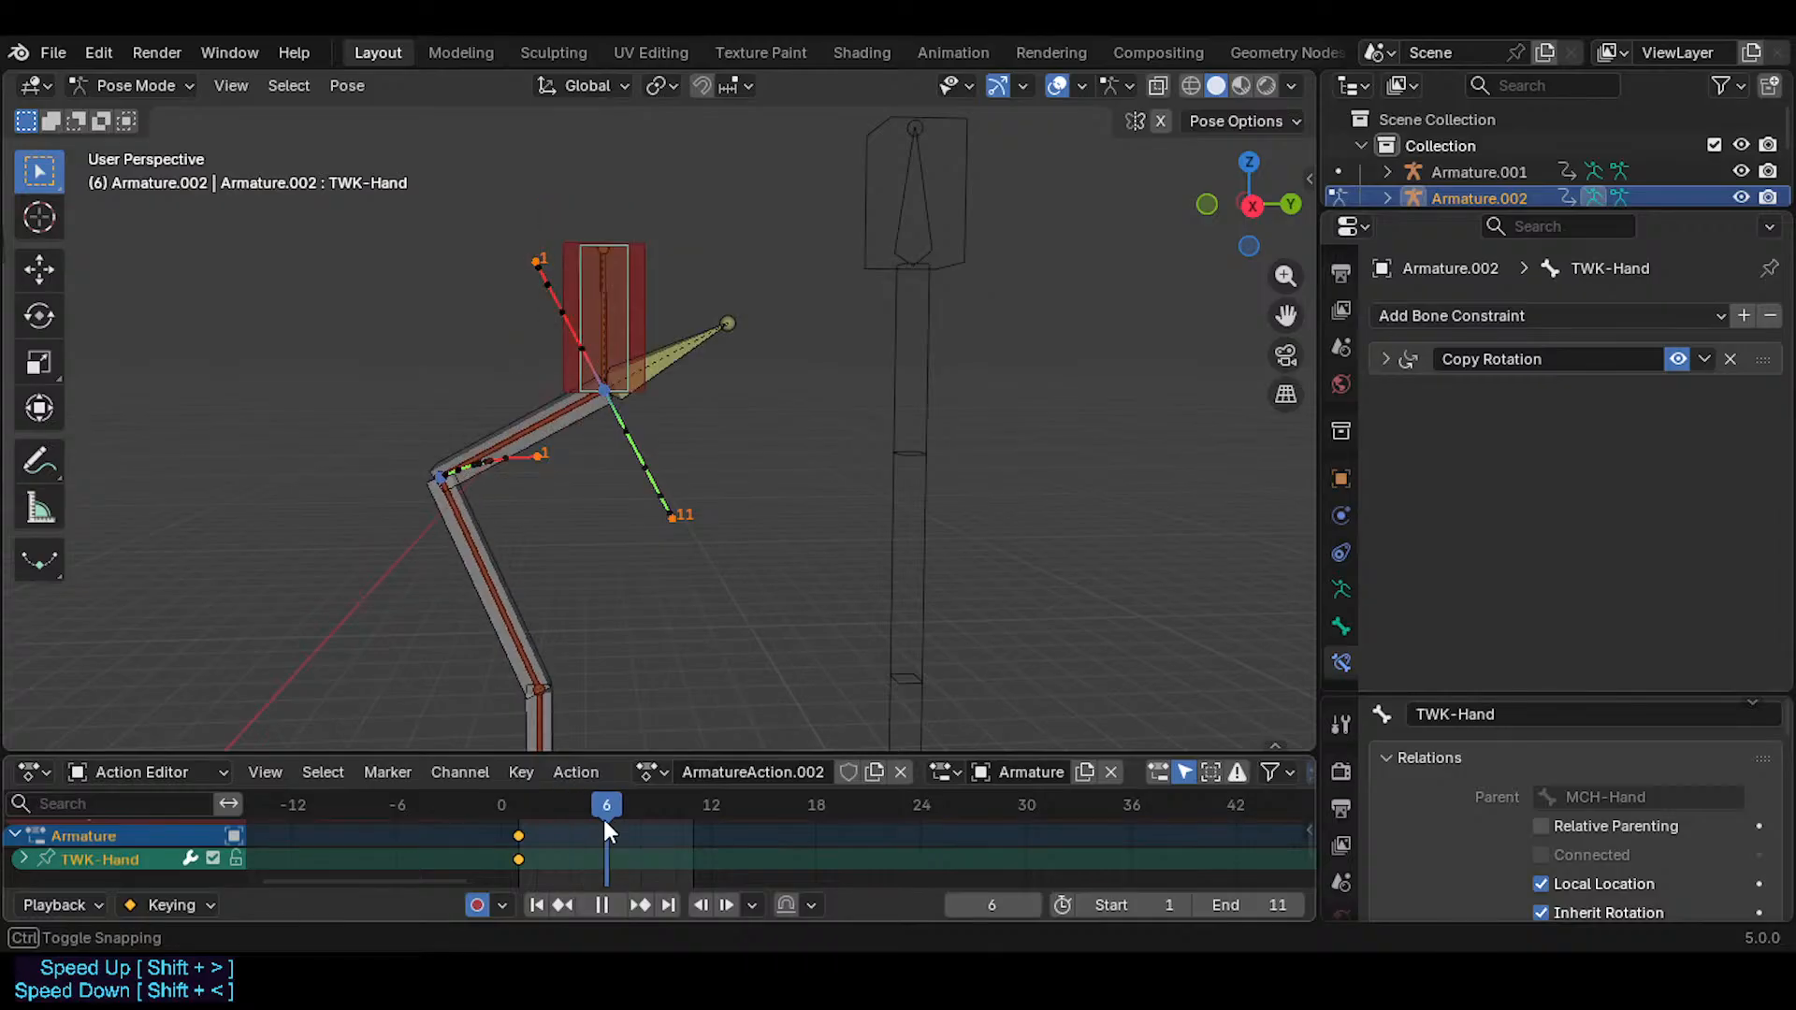
key("g")
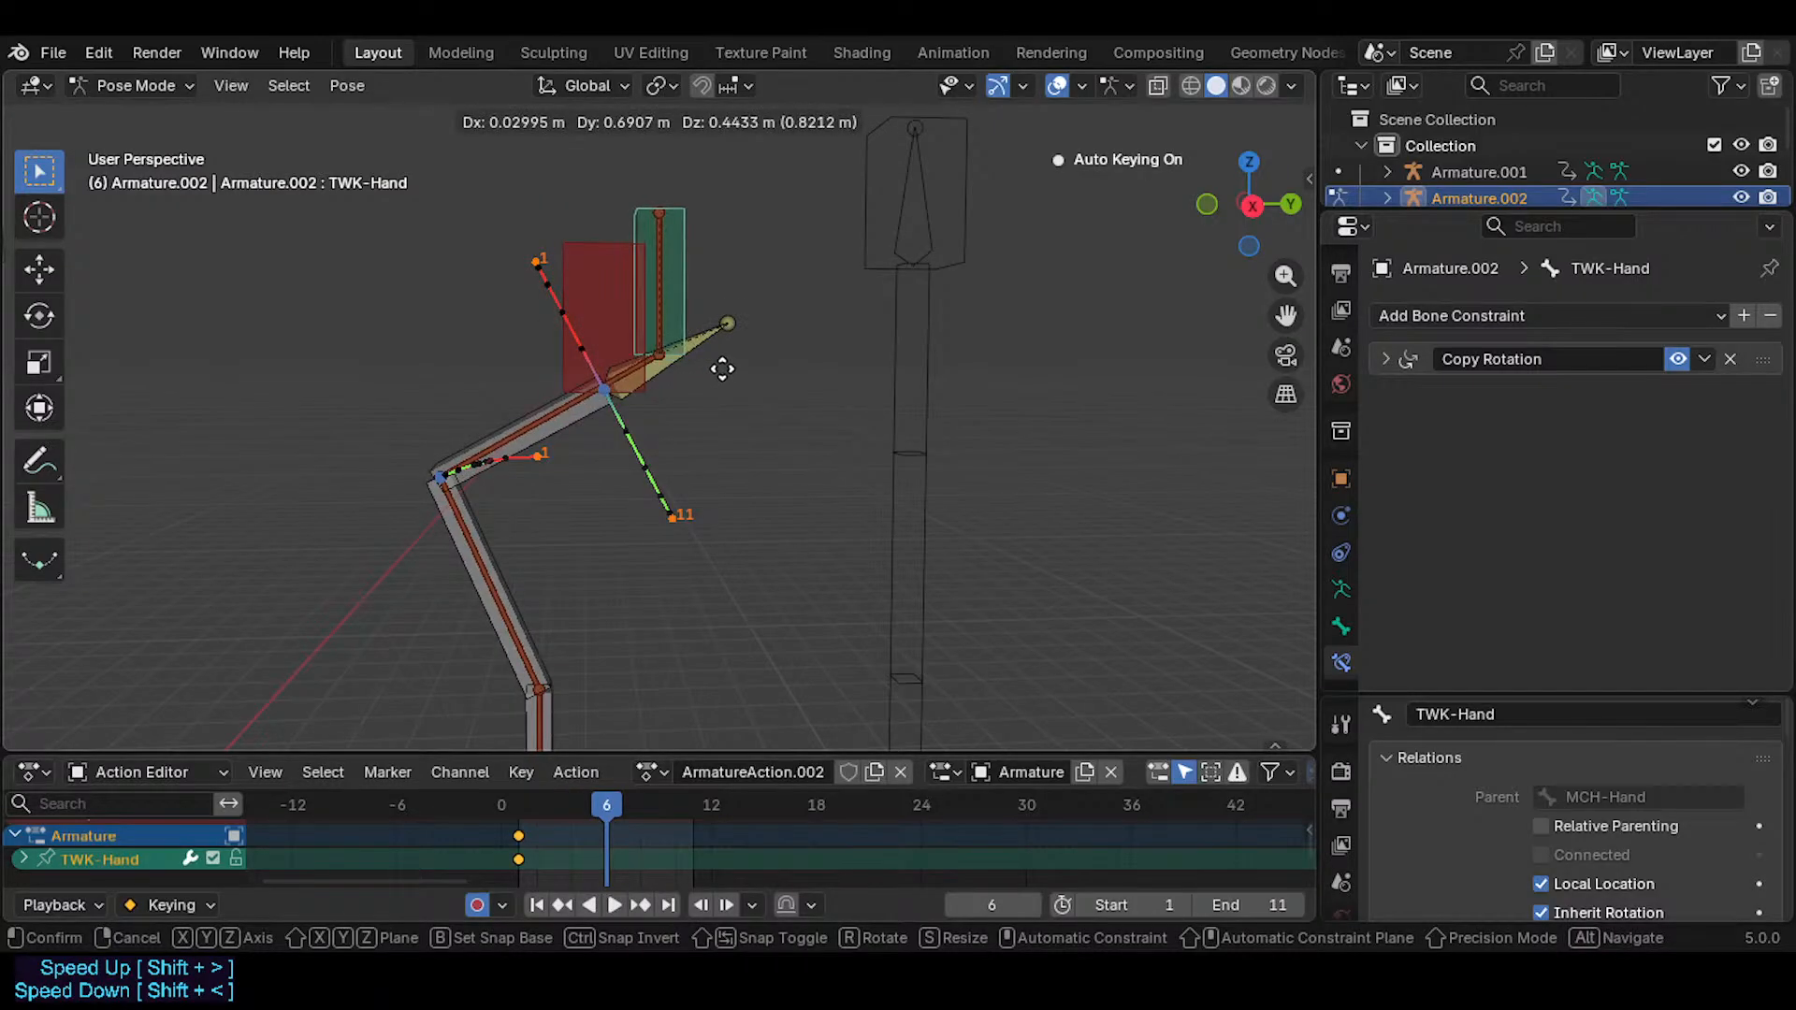
left_click(722, 370)
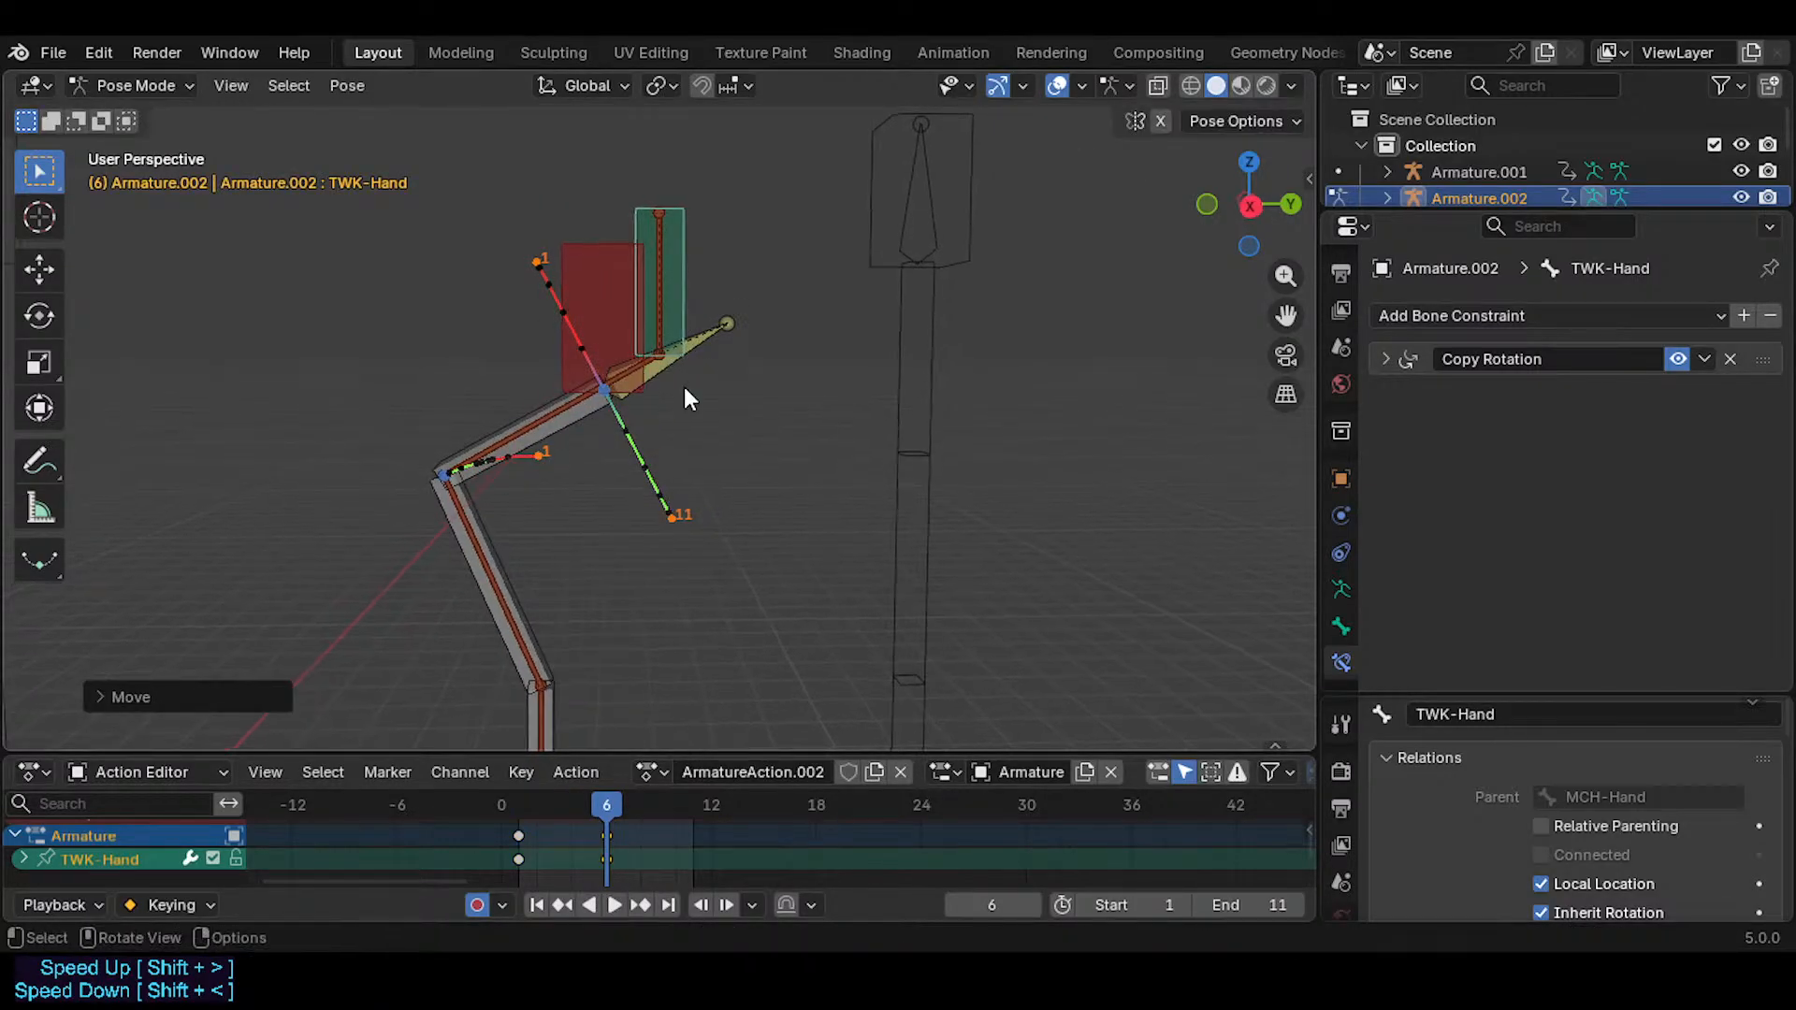
- Keyframe TWK-Hand at frame 11, and reposition it at frame 6 just in front of the MTR-IK-Hand control
mouse_move(611, 803)
left_mouse_down()
mouse_move(694, 811)
mouse_move(606, 810)
left_mouse_up()
key("i")
key("g")
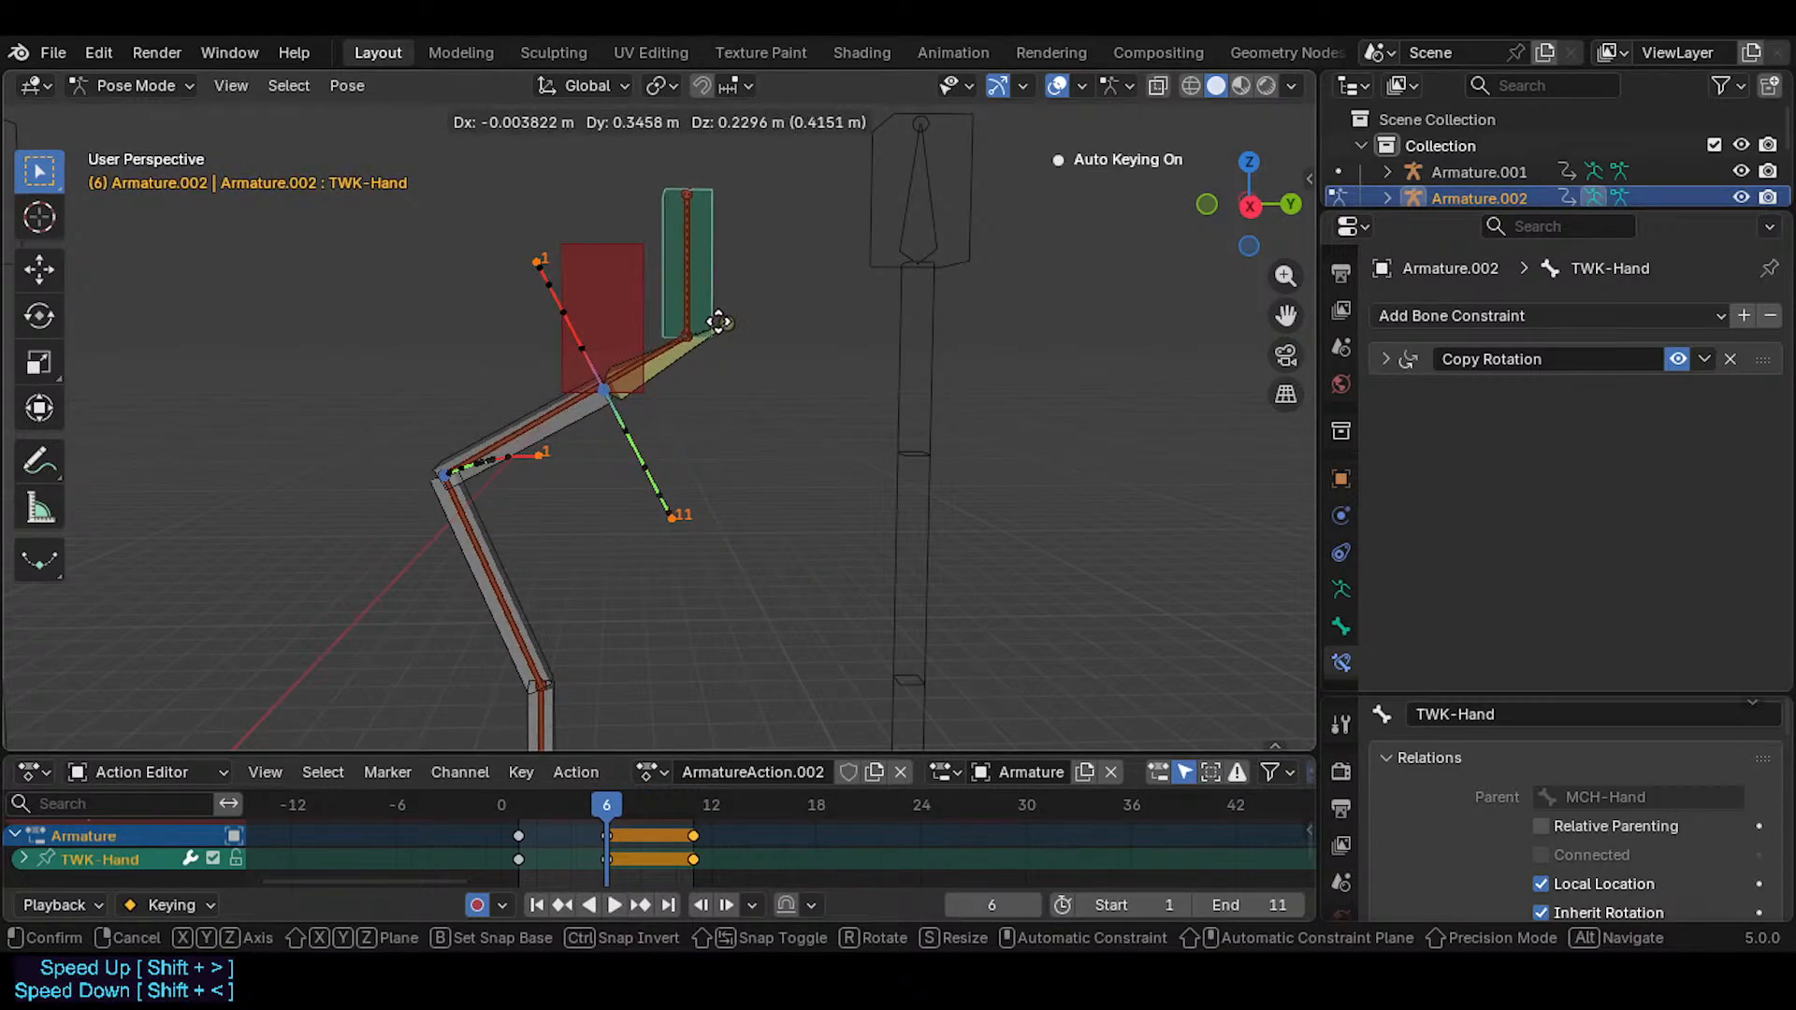
left_click(614, 391)
key("g")
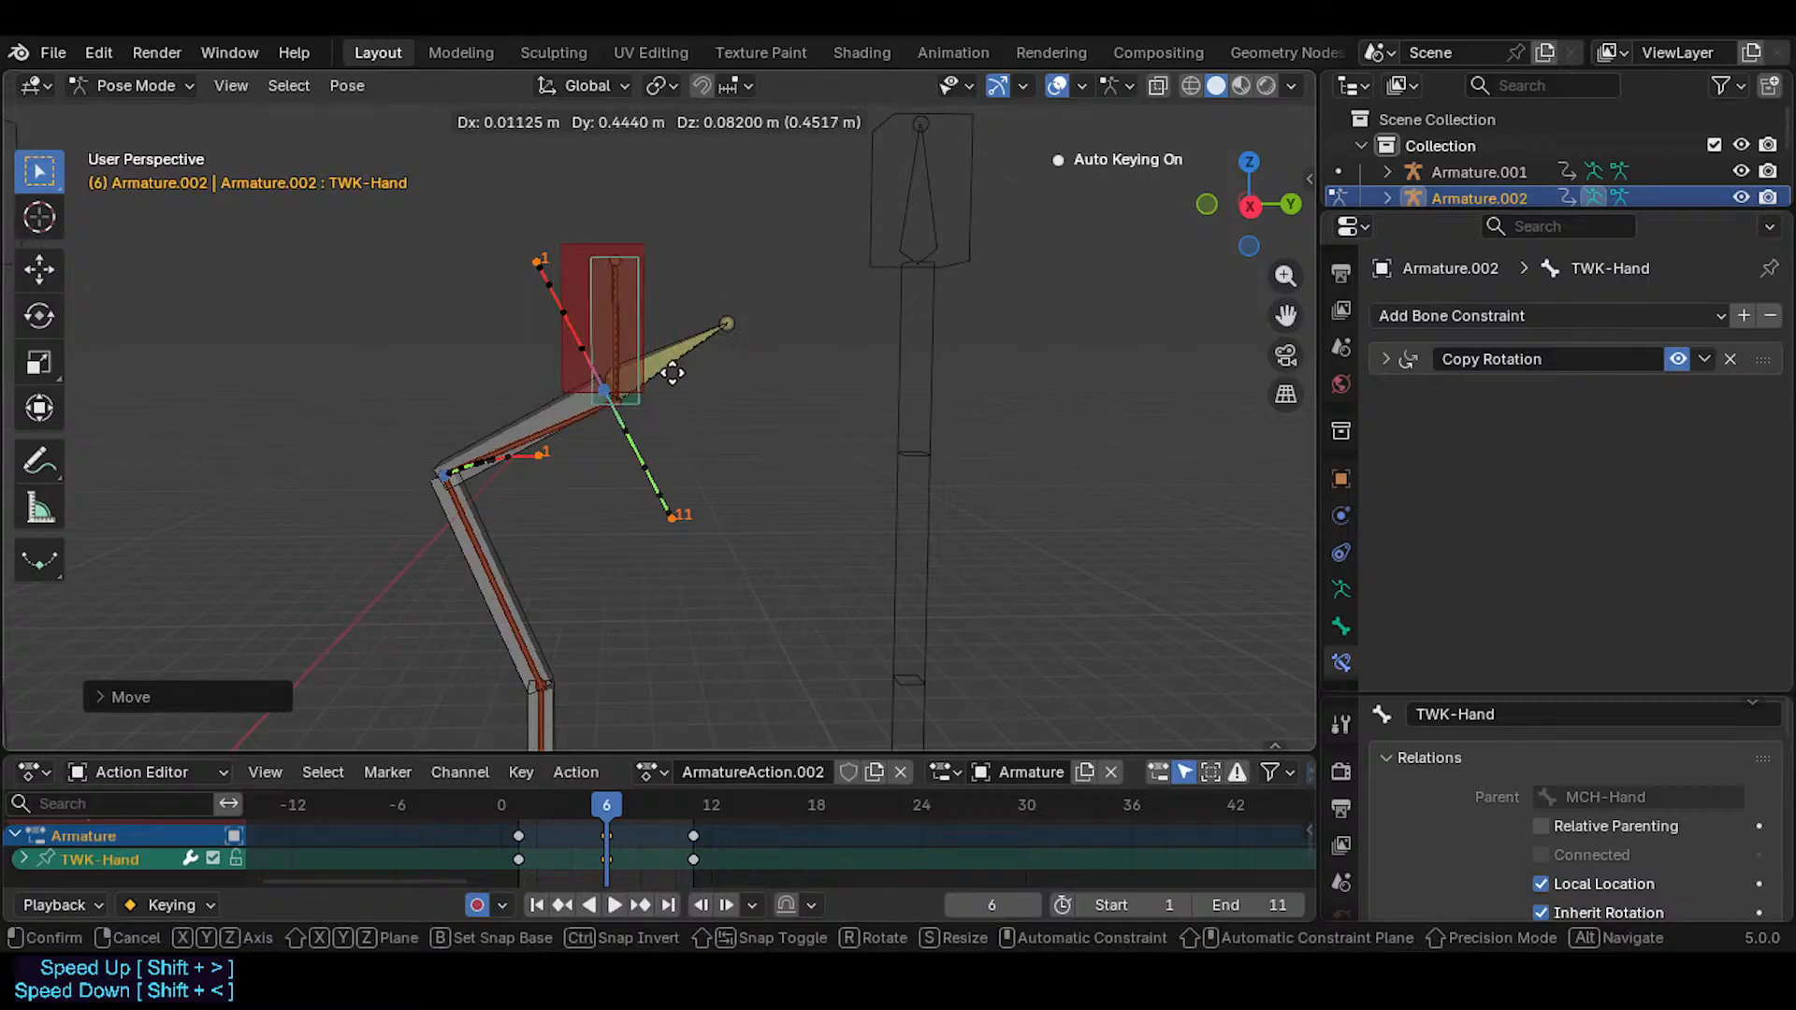
left_click(737, 329)
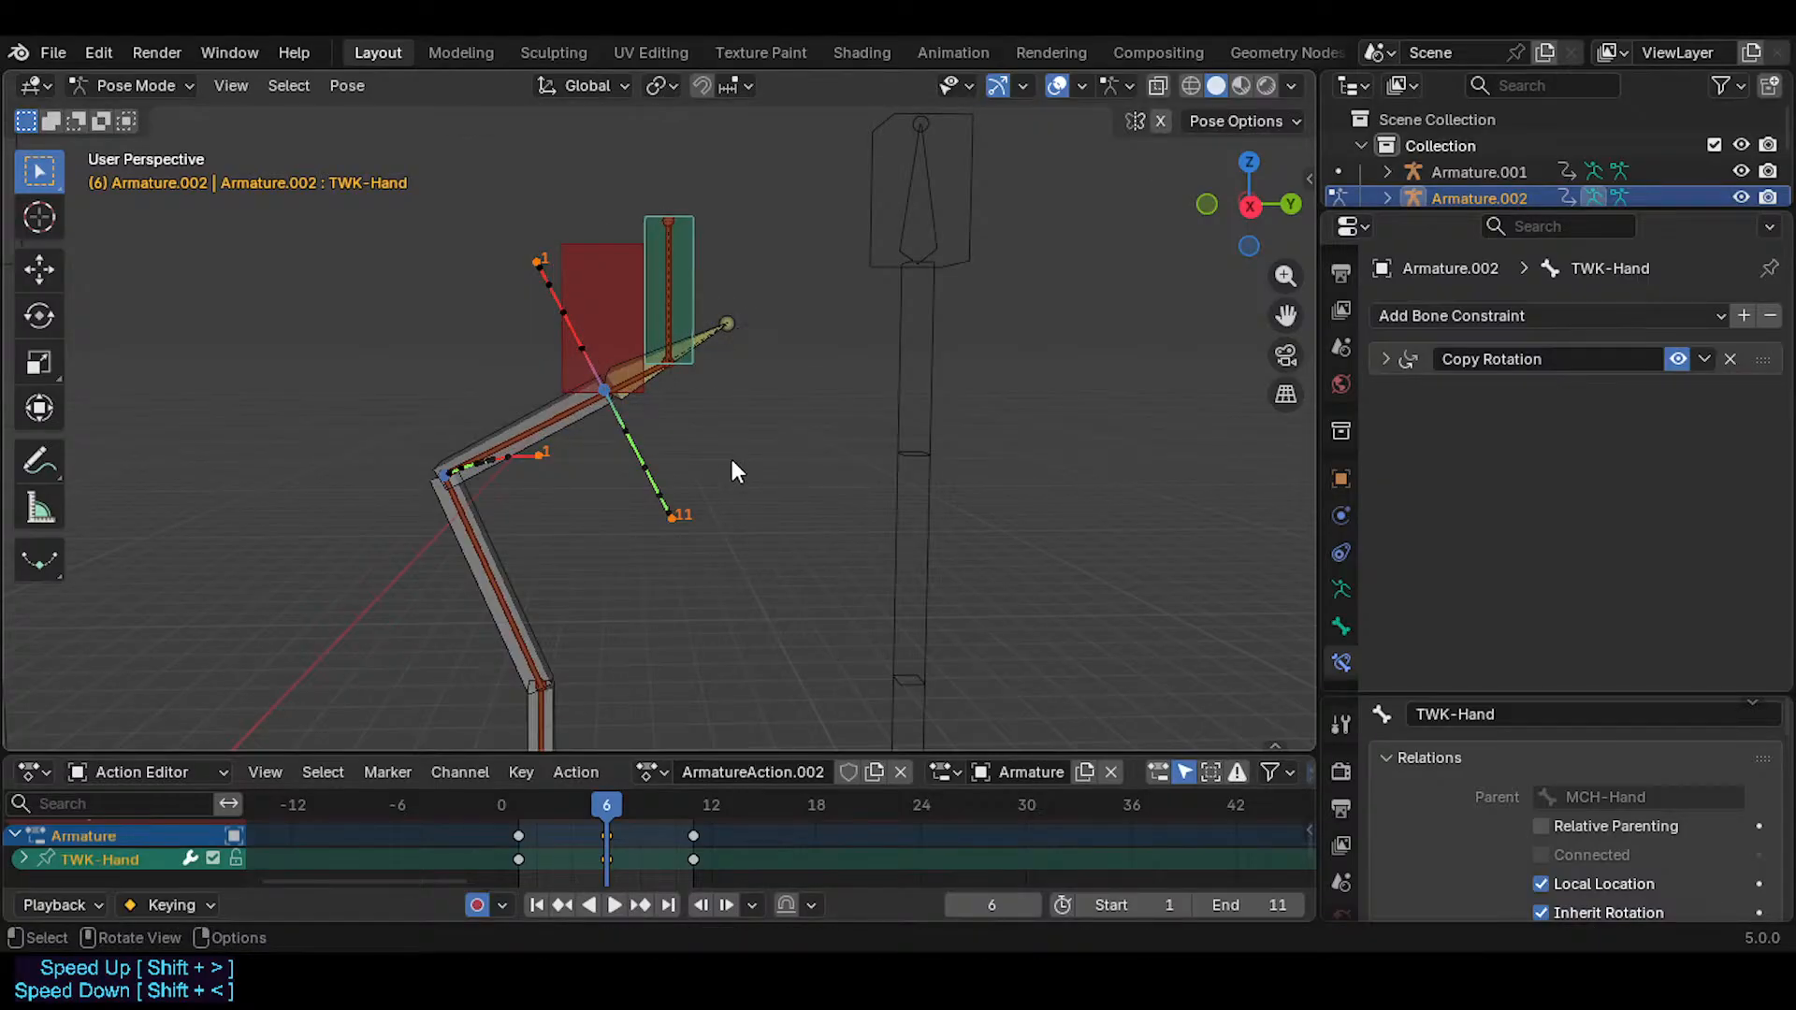
- Calculate the motion path of TWK-Hand with In Range display, Scene Frame Range and Heads
mouse_move(604, 801)
left_mouse_down()
mouse_move(586, 785)
mouse_move(606, 782)
left_mouse_up()
key("q")
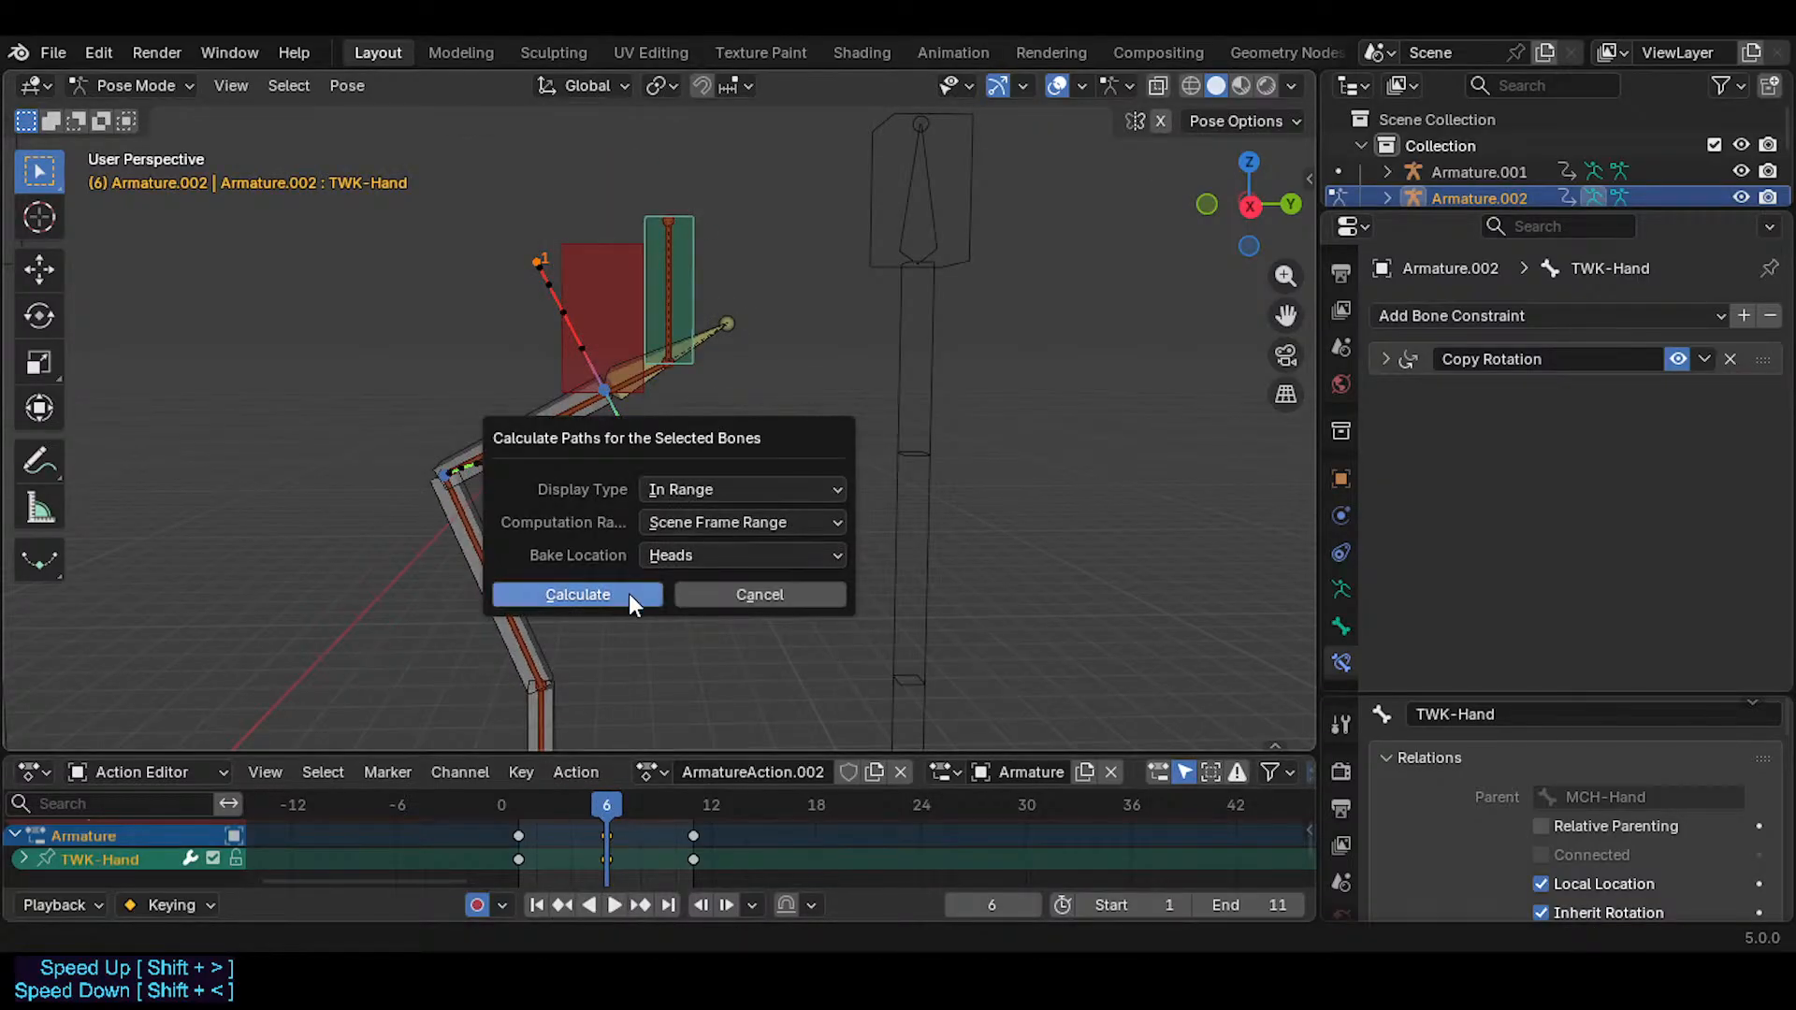
left_click(577, 594)
key("space")
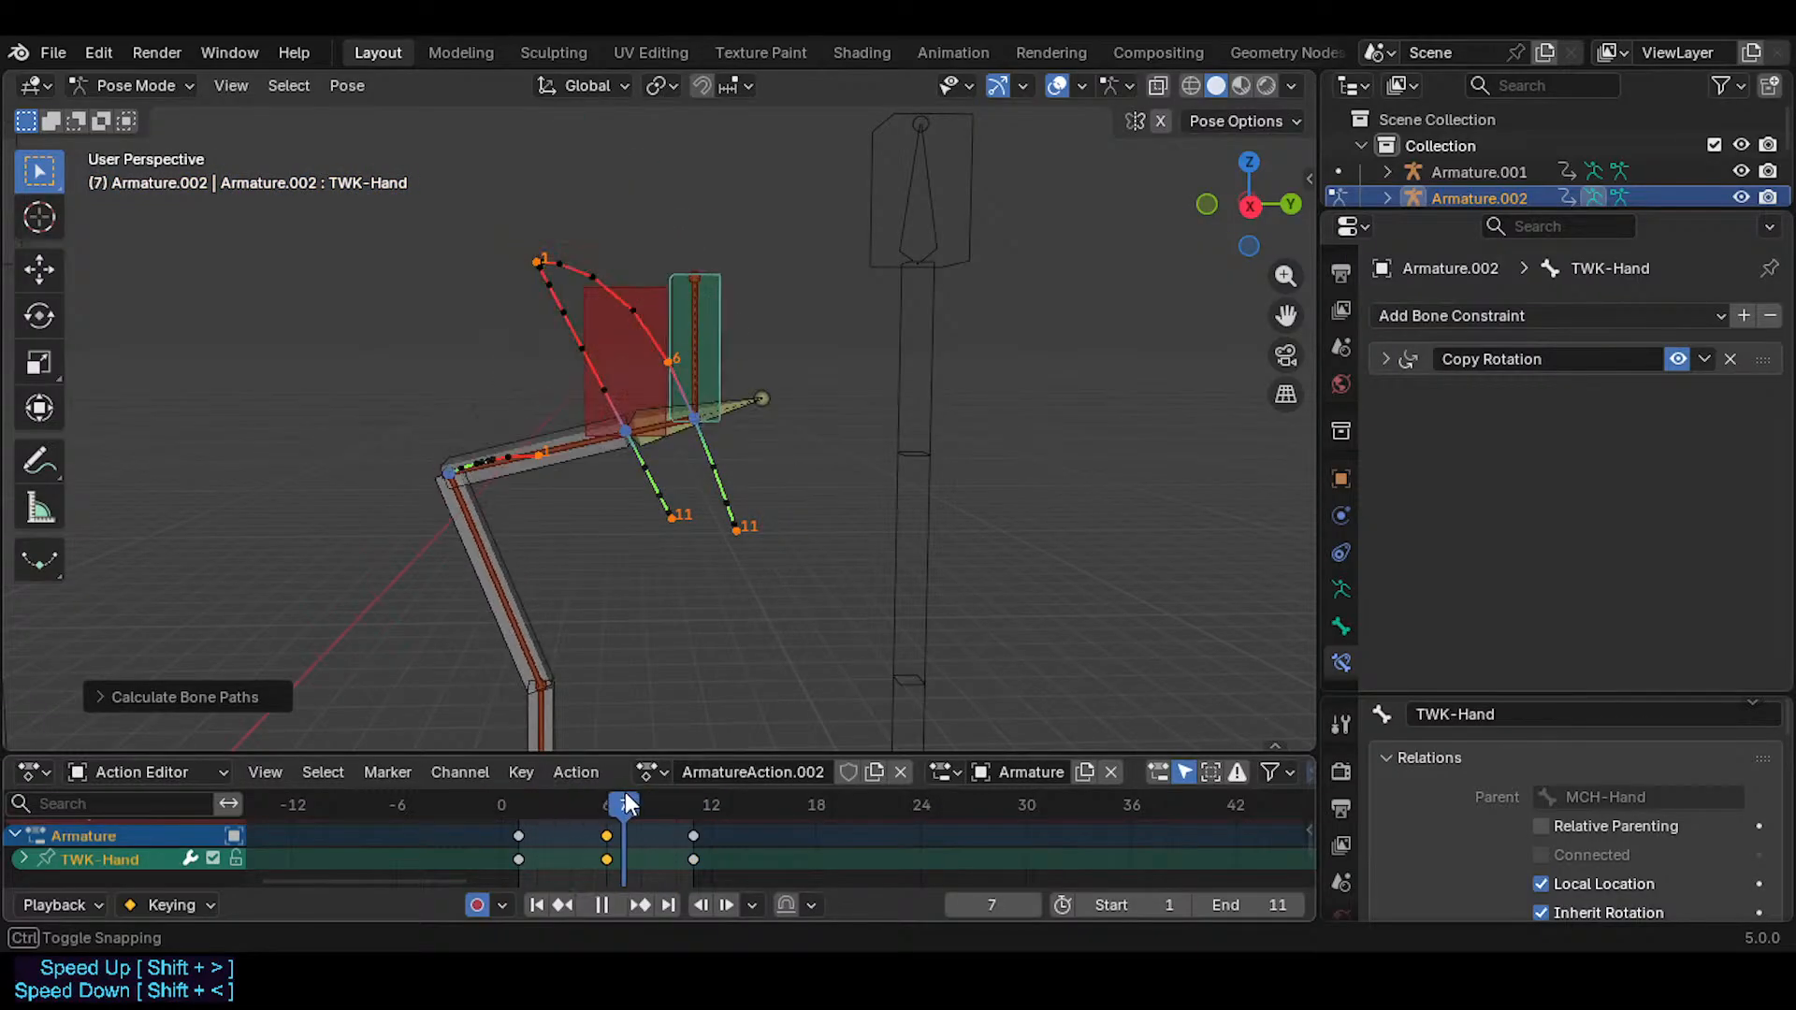
- Scrub the animation around frame 6 and compare the keyframes of MTR-IK-Hand and TWK-Hand
mouse_move(625, 802)
left_mouse_down()
mouse_move(693, 802)
mouse_move(607, 803)
left_mouse_up()
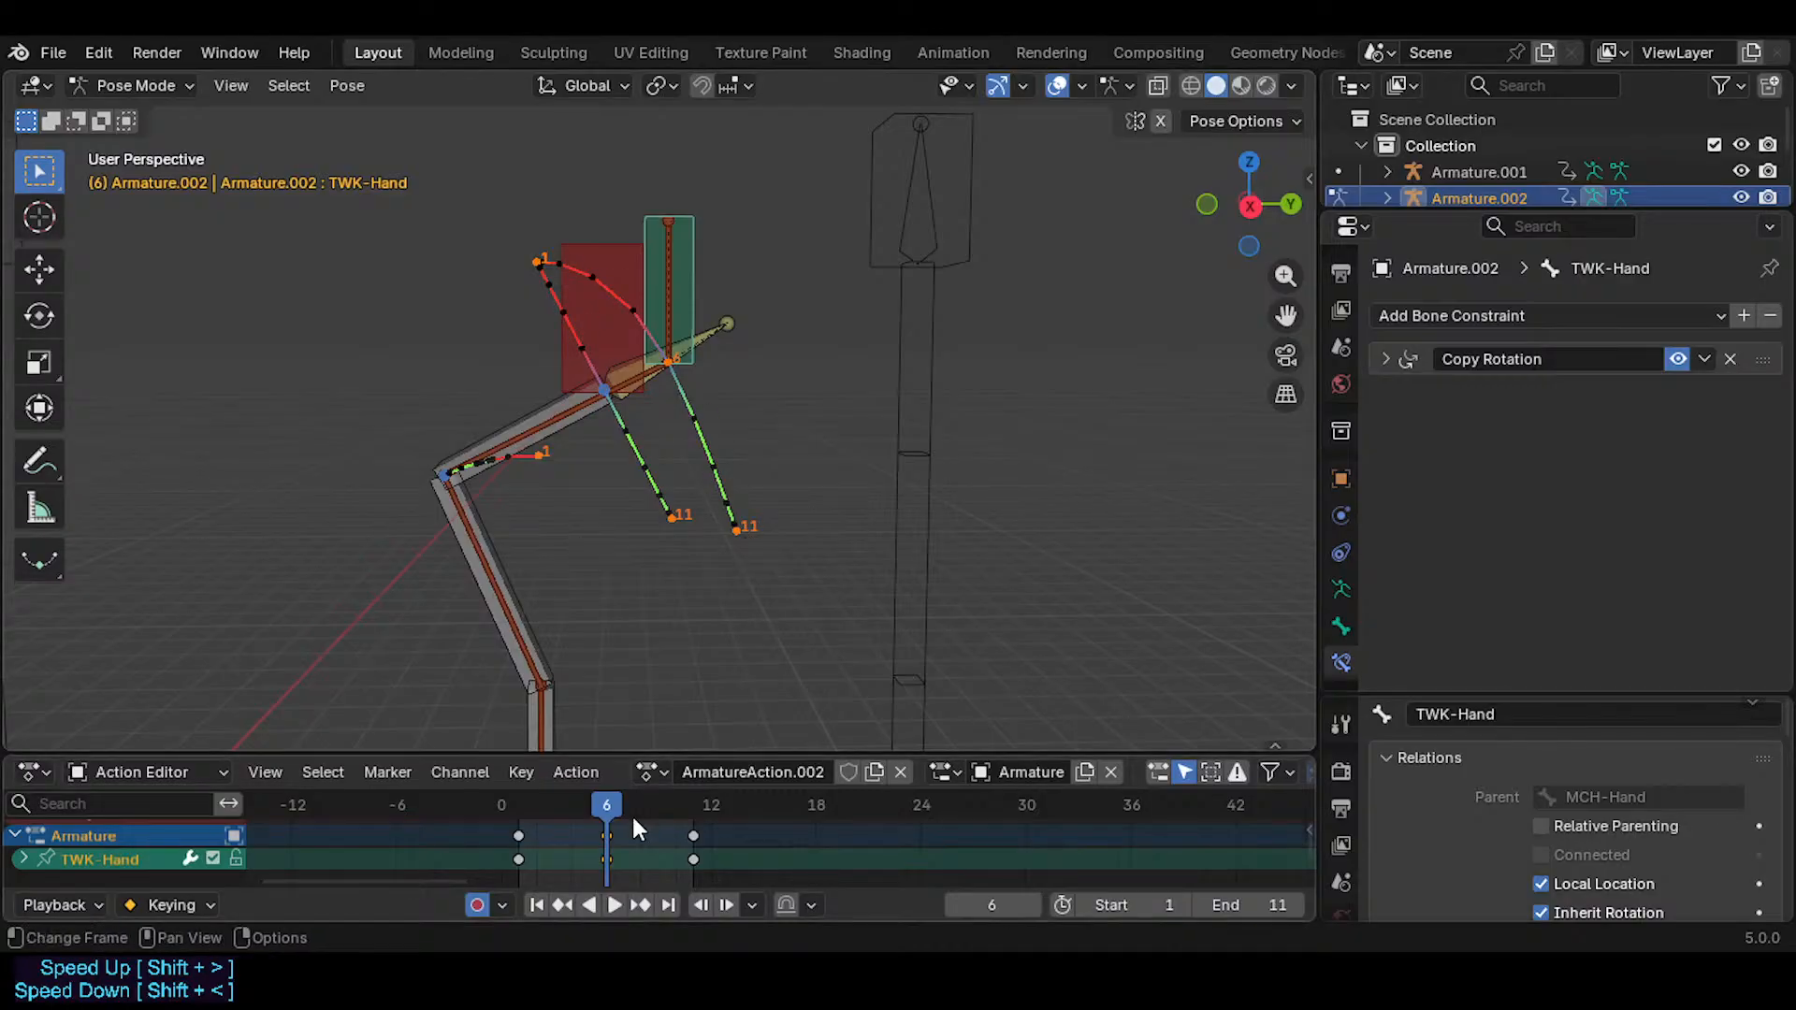
key("space")
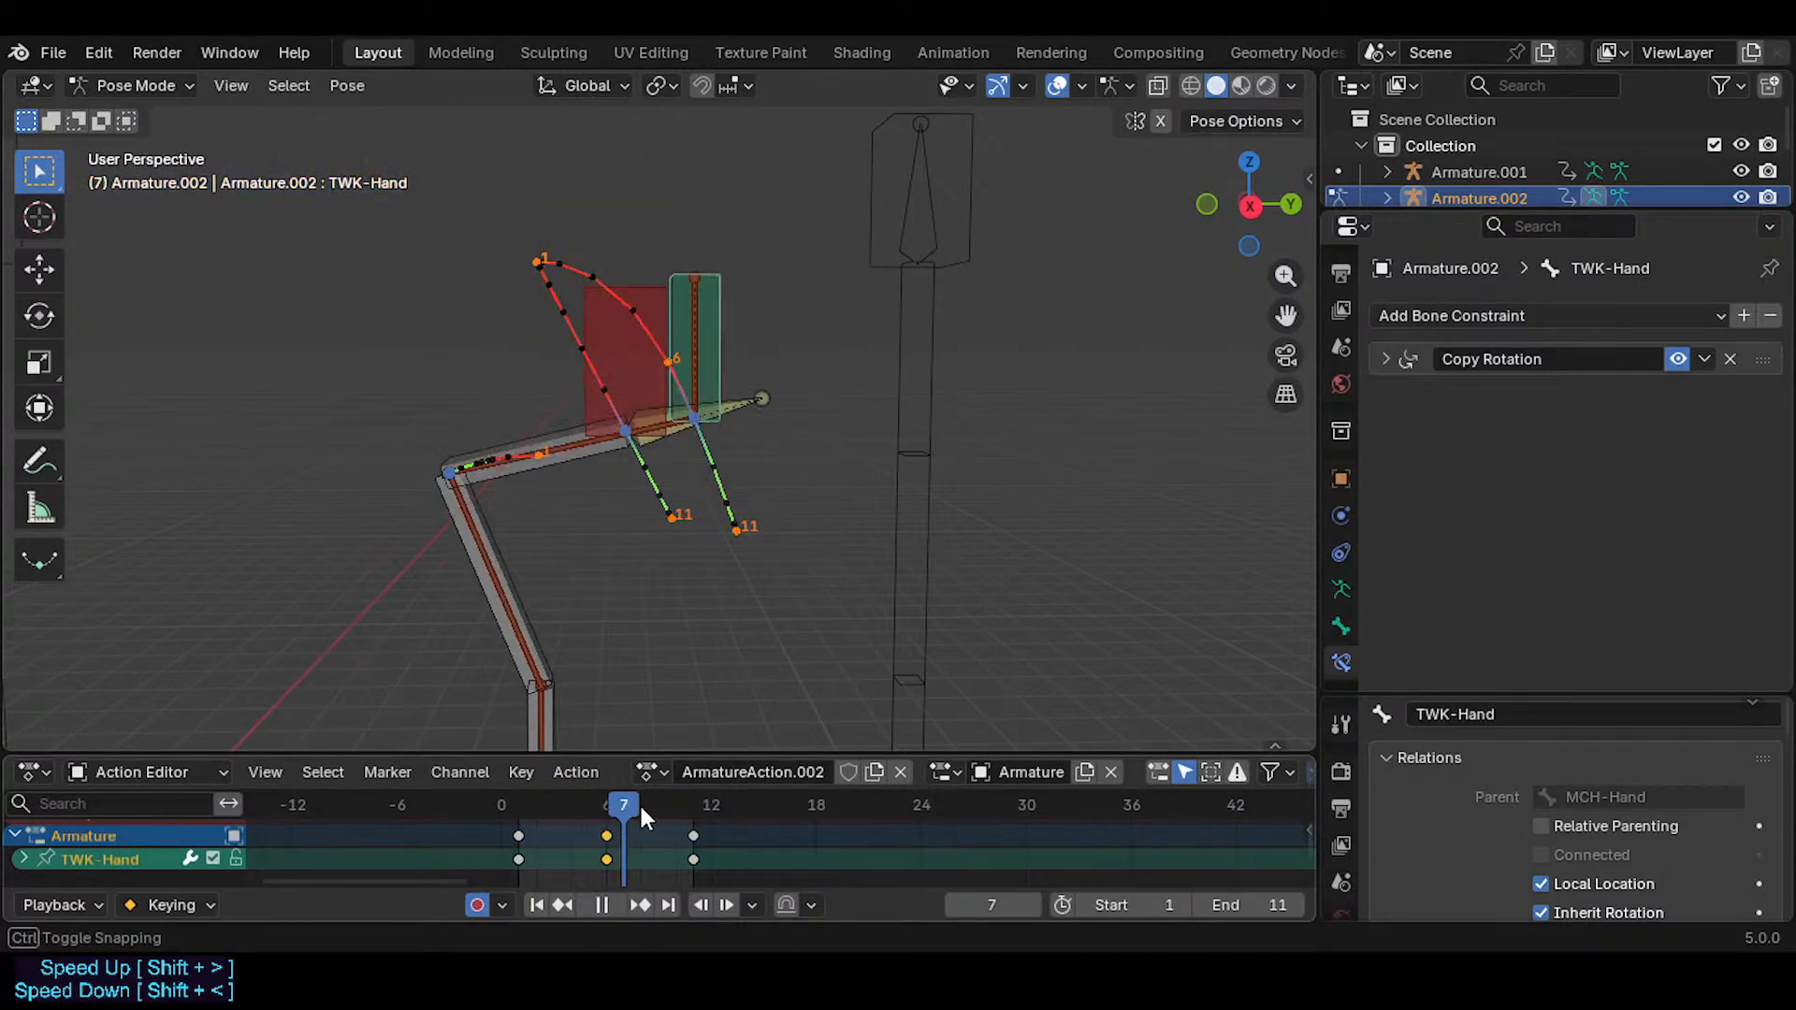
left_click_drag(626, 799, 615, 799)
scroll(576, 404, "down", 5)
middle_click_drag(557, 451, 631, 408)
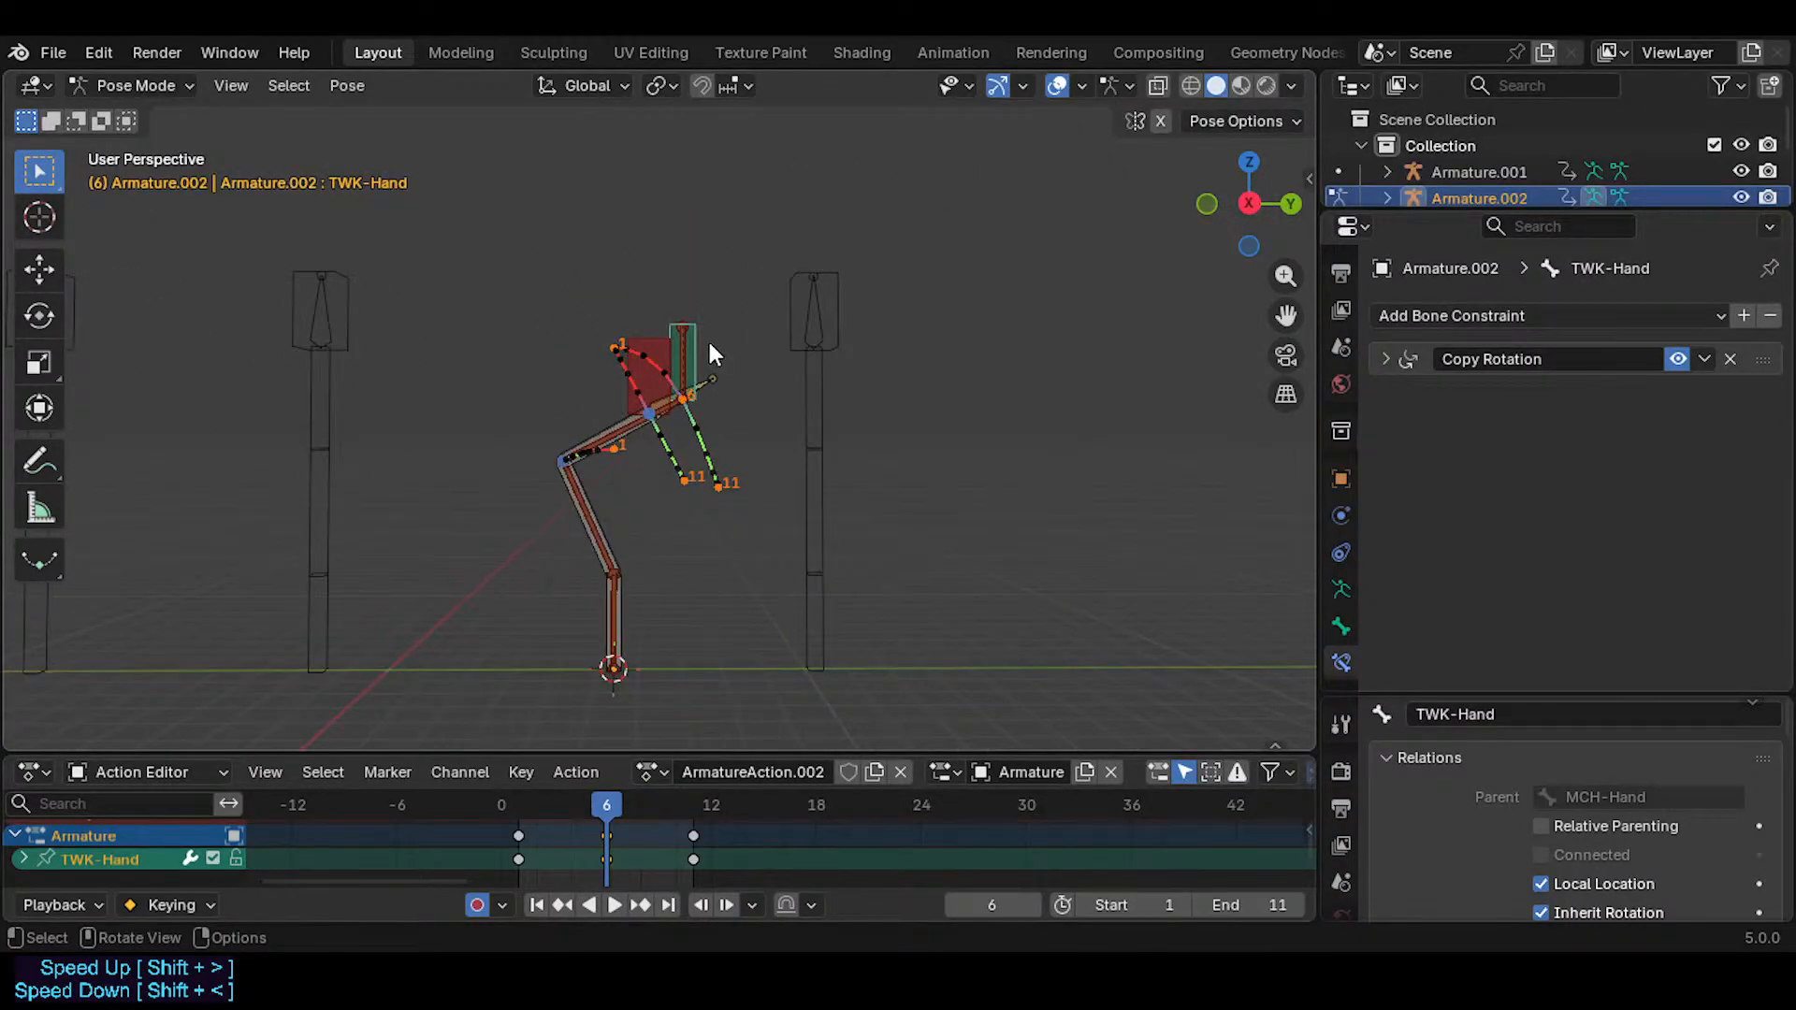
left_click(662, 376)
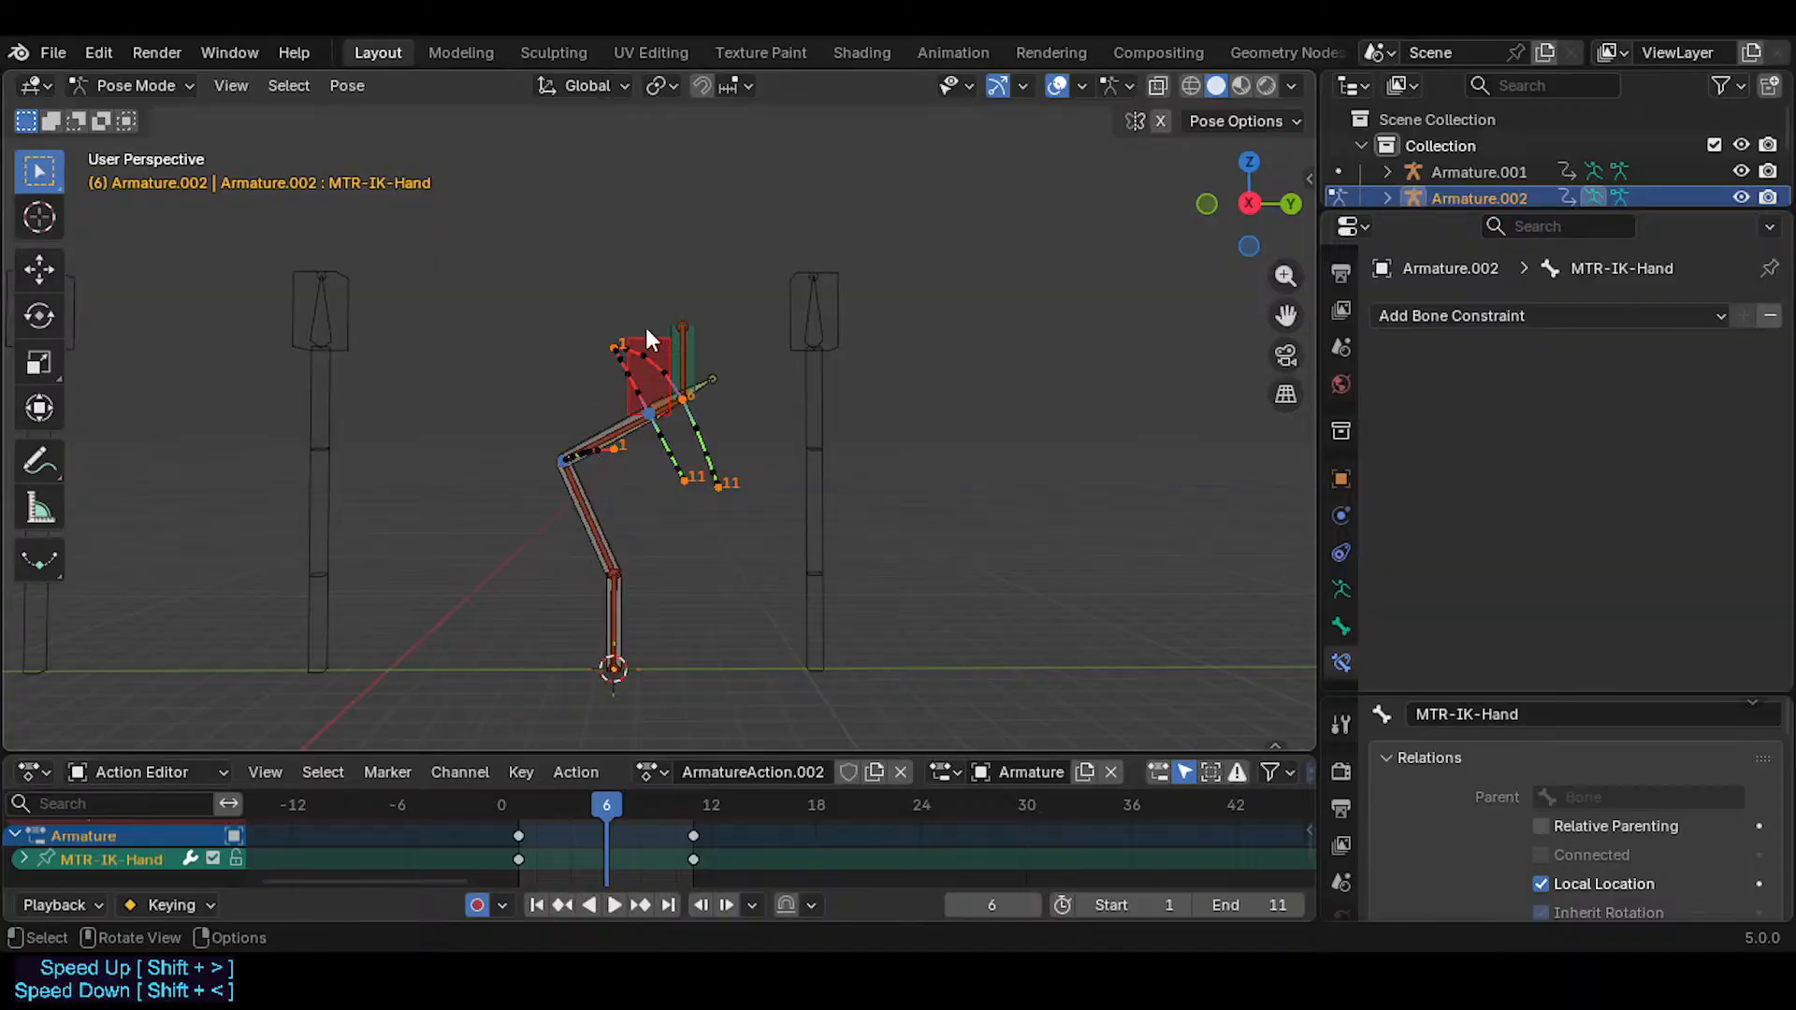
middle_click_drag(705, 526, 714, 315)
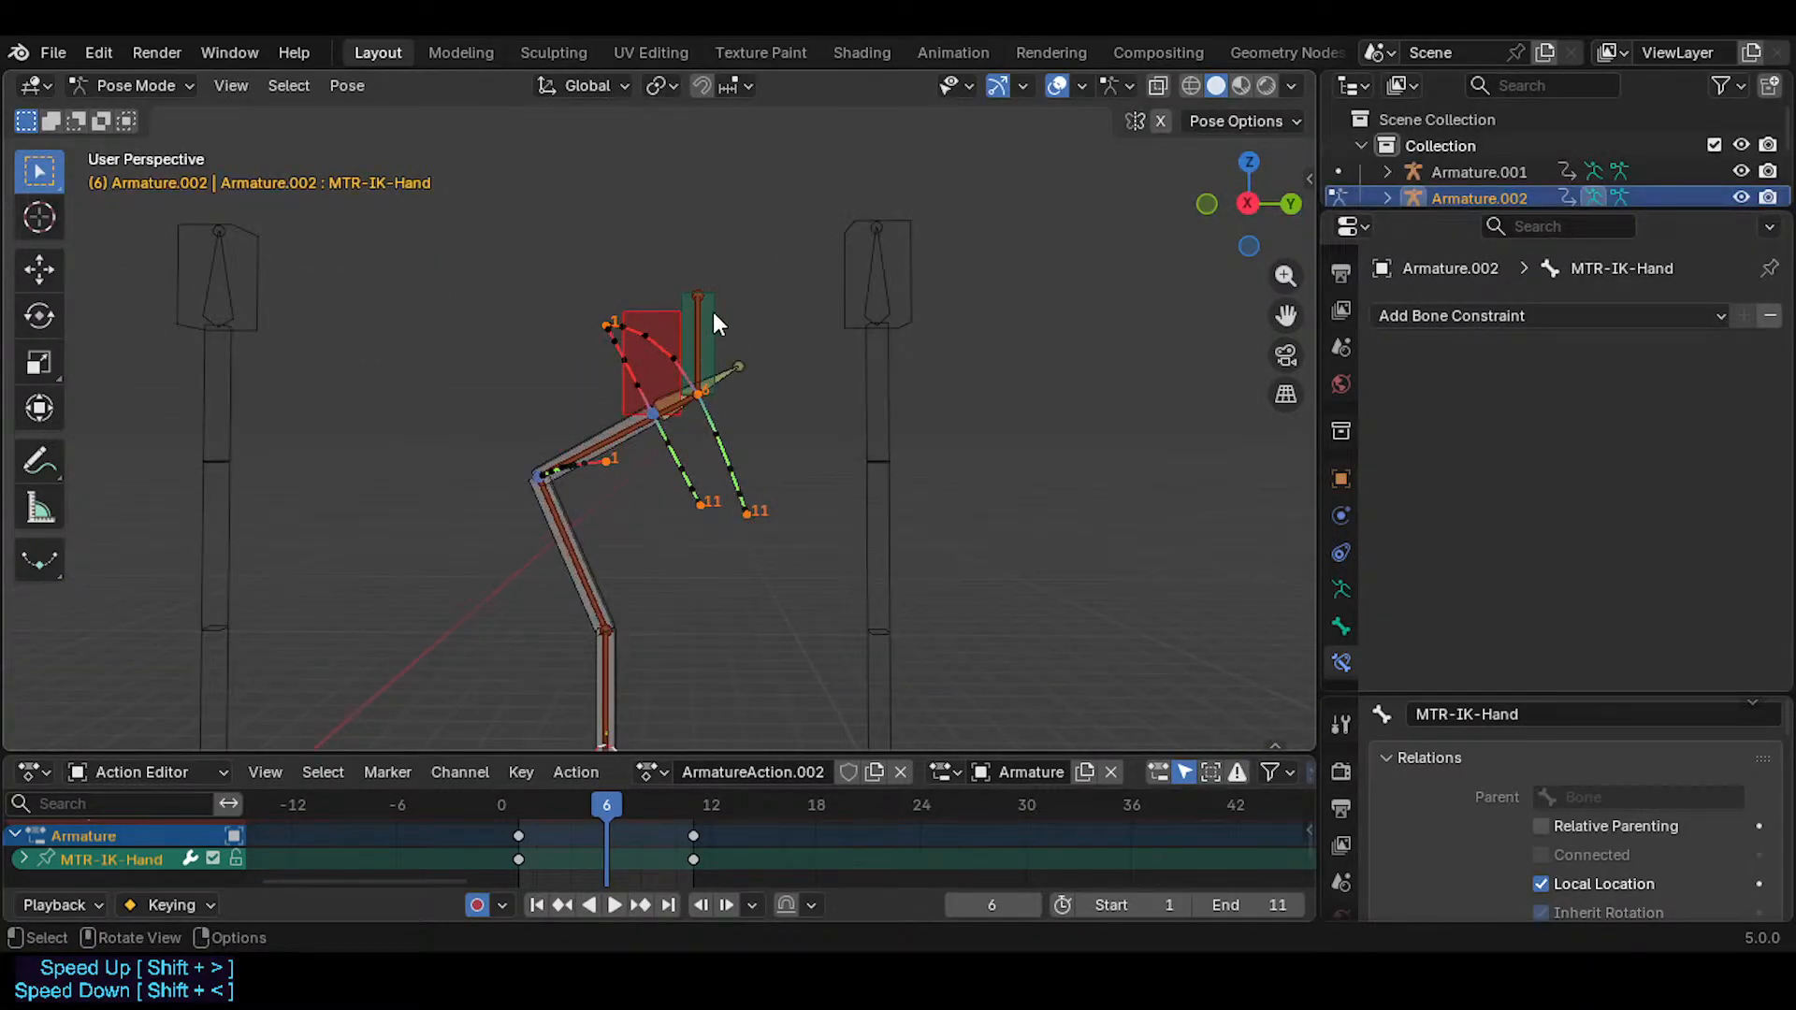
left_click(702, 381)
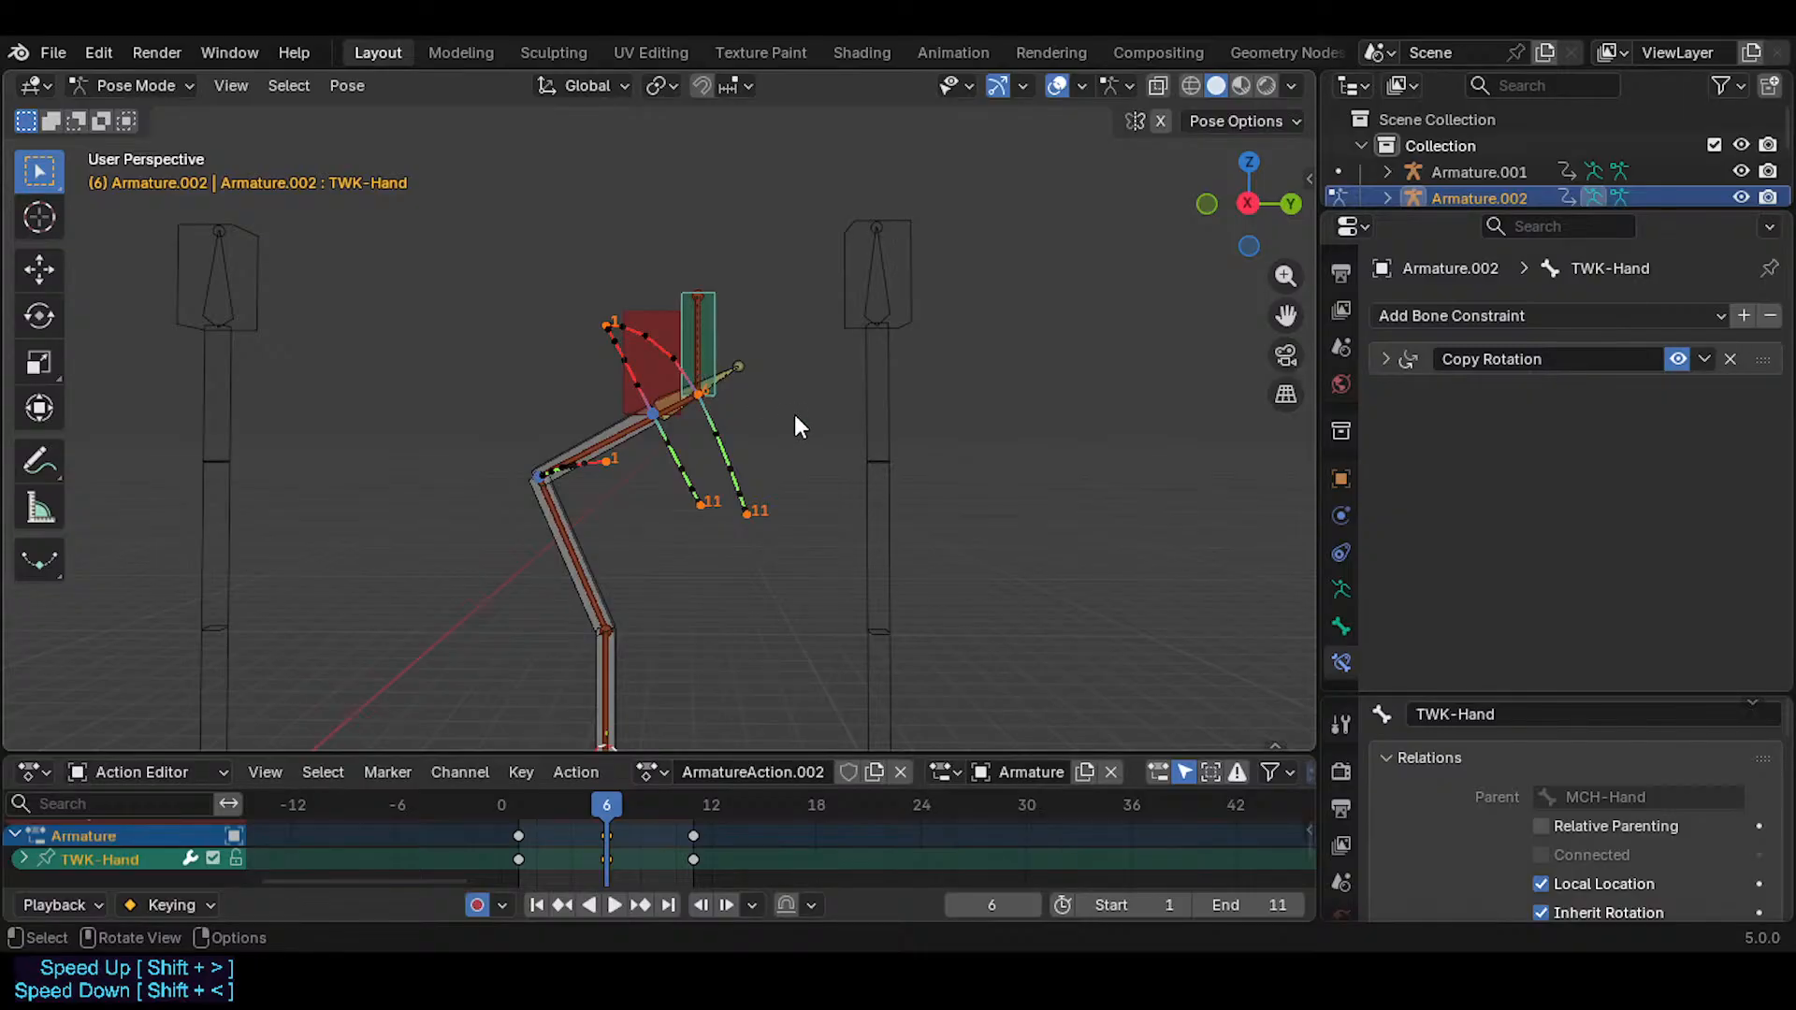
- Examine the TWK-Hand motion path against the MTR-IK-Hand path from several angles and distances
middle_click_drag(806, 412, 668, 483)
scroll(668, 482, "up", 4)
middle_click_drag(749, 368, 693, 384, "shift")
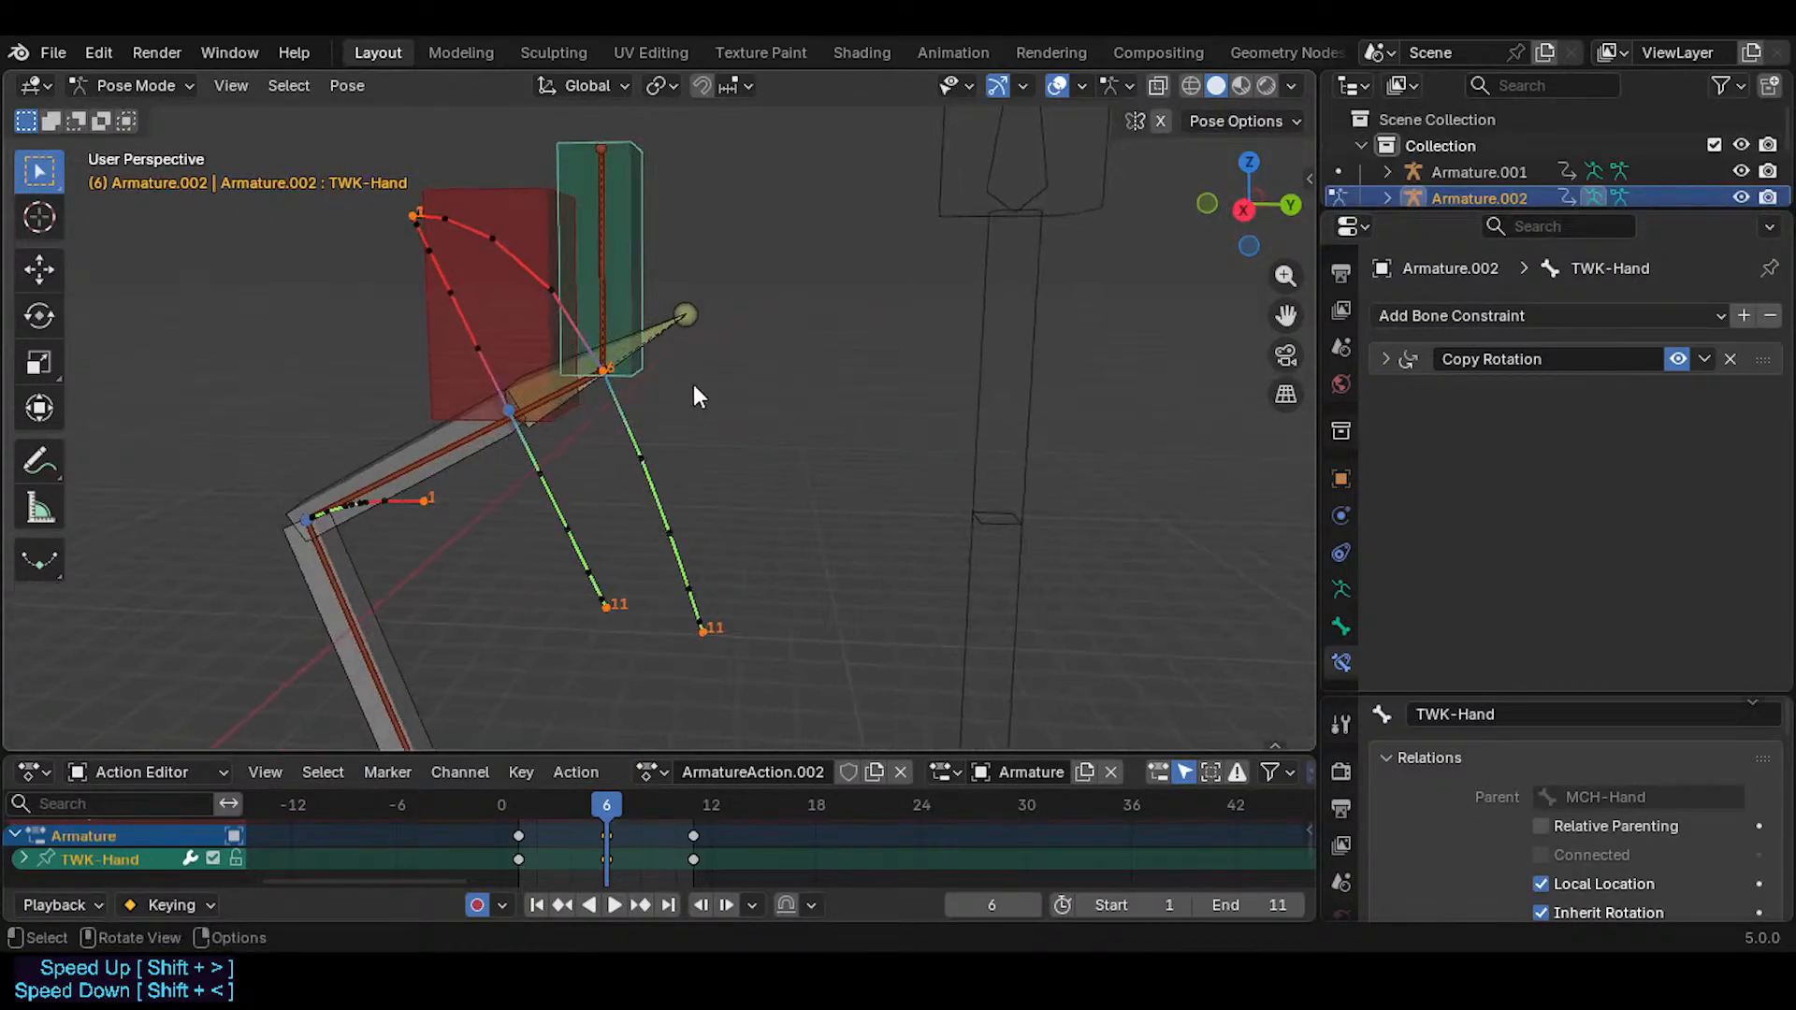
scroll(693, 385, "down", 3)
left_click(621, 252)
middle_click_drag(633, 222, 899, 496)
middle_click_drag(749, 384, 720, 349)
middle_click_drag(825, 530, 739, 290, "shift")
left_click(739, 297)
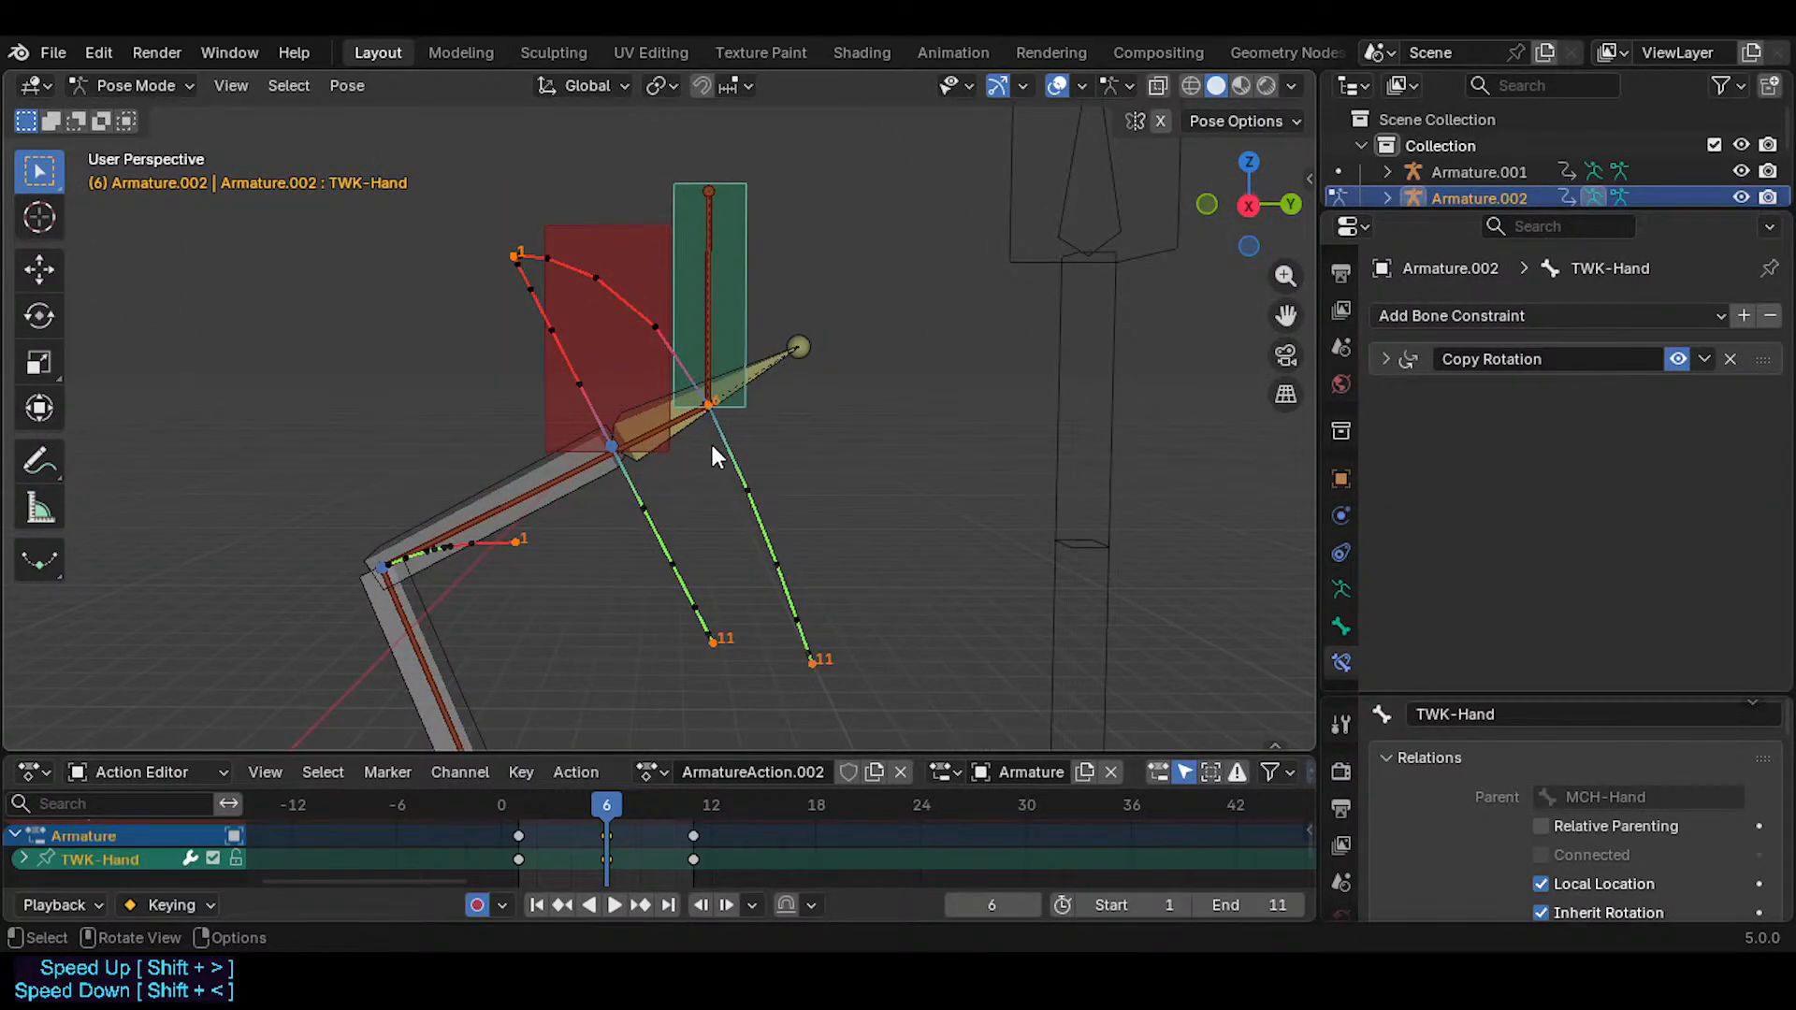
scroll(648, 451, "down", 5)
middle_click_drag(622, 479, 243, 159)
middle_click_drag(457, 315, 592, 341)
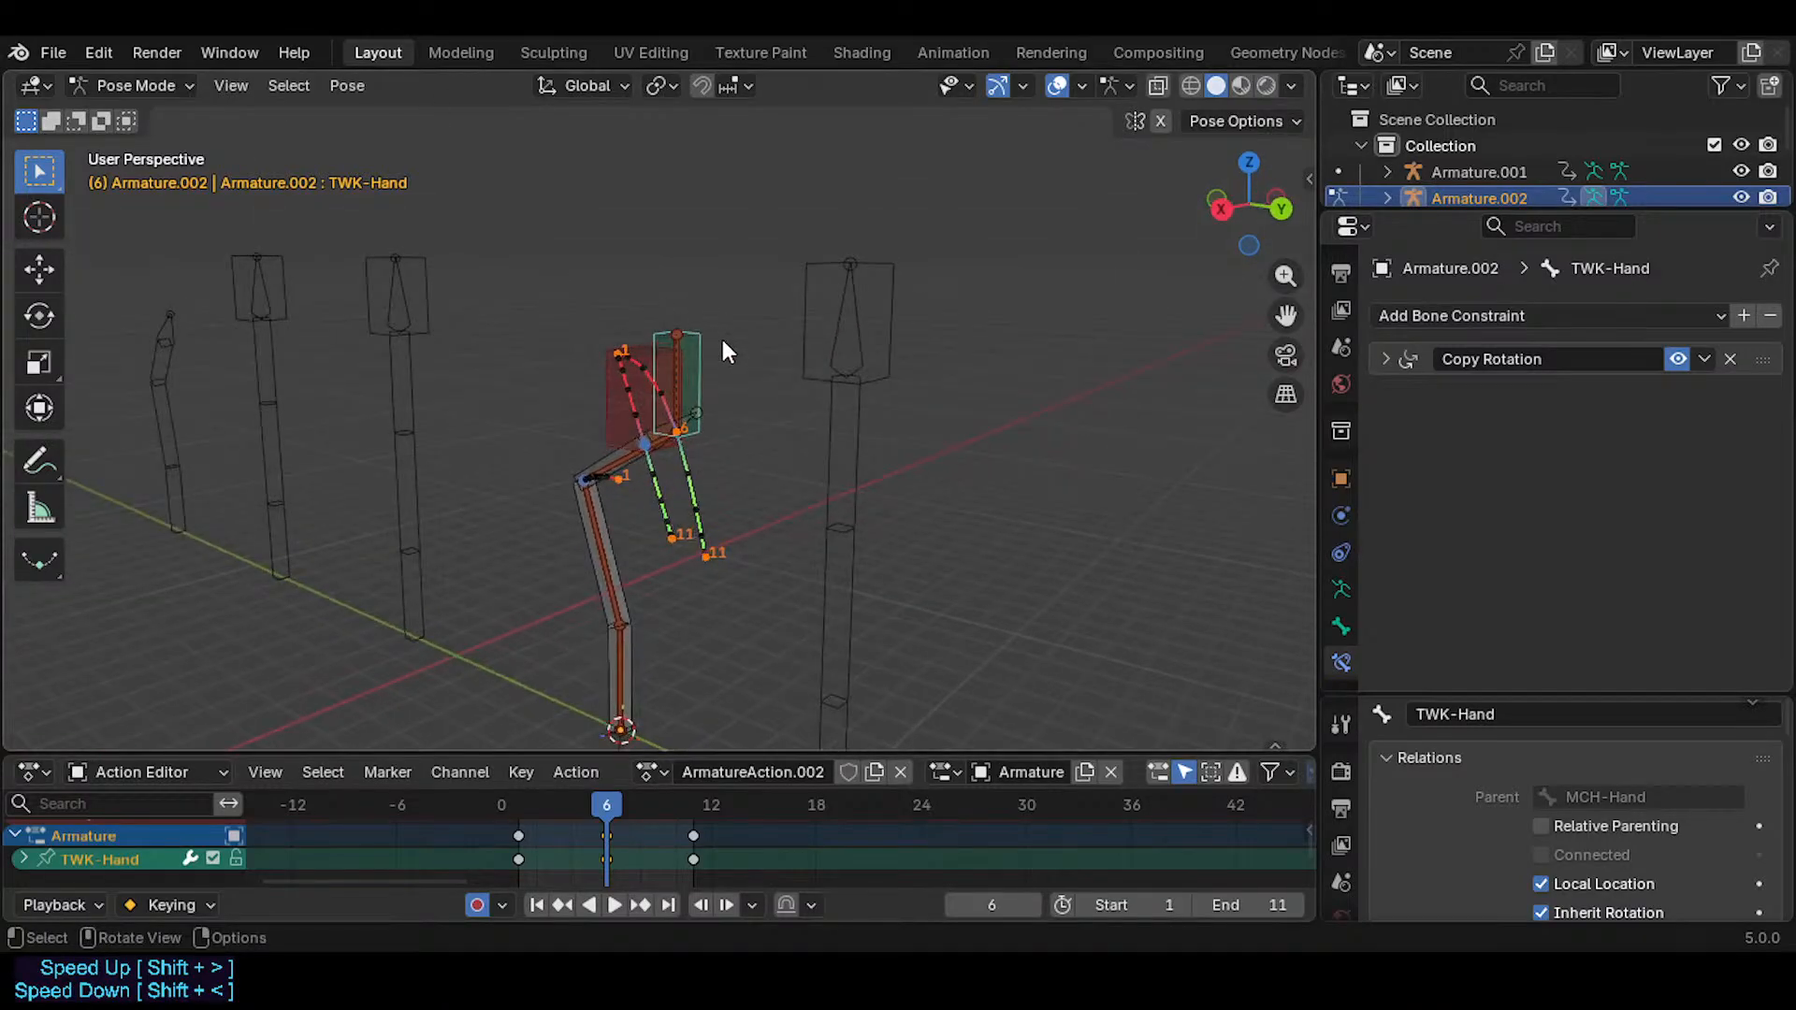
middle_click_drag(723, 341, 828, 326)
middle_click_drag(693, 407, 862, 433)
scroll(776, 413, "up", 2)
middle_click_drag(544, 389, 518, 356)
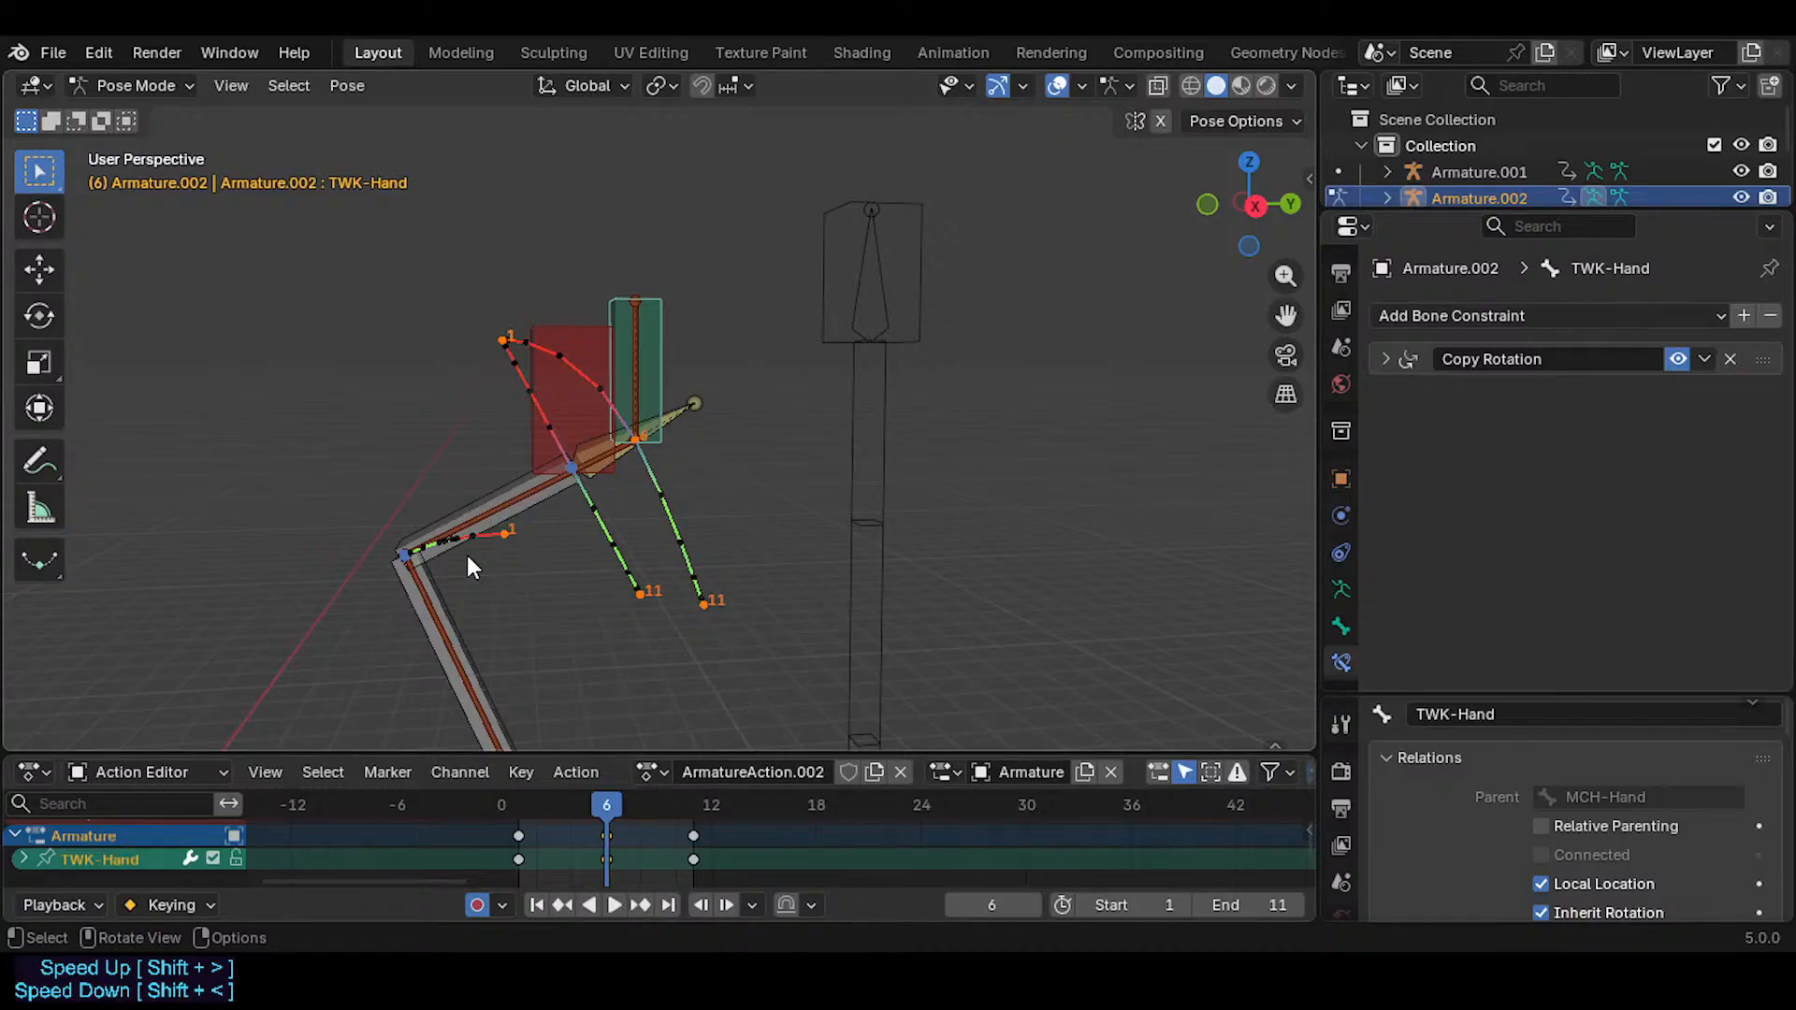
- Leave Armature.002's Pose Mode, select the bent Armature.001 and enter Pose Mode on it
key("Home")
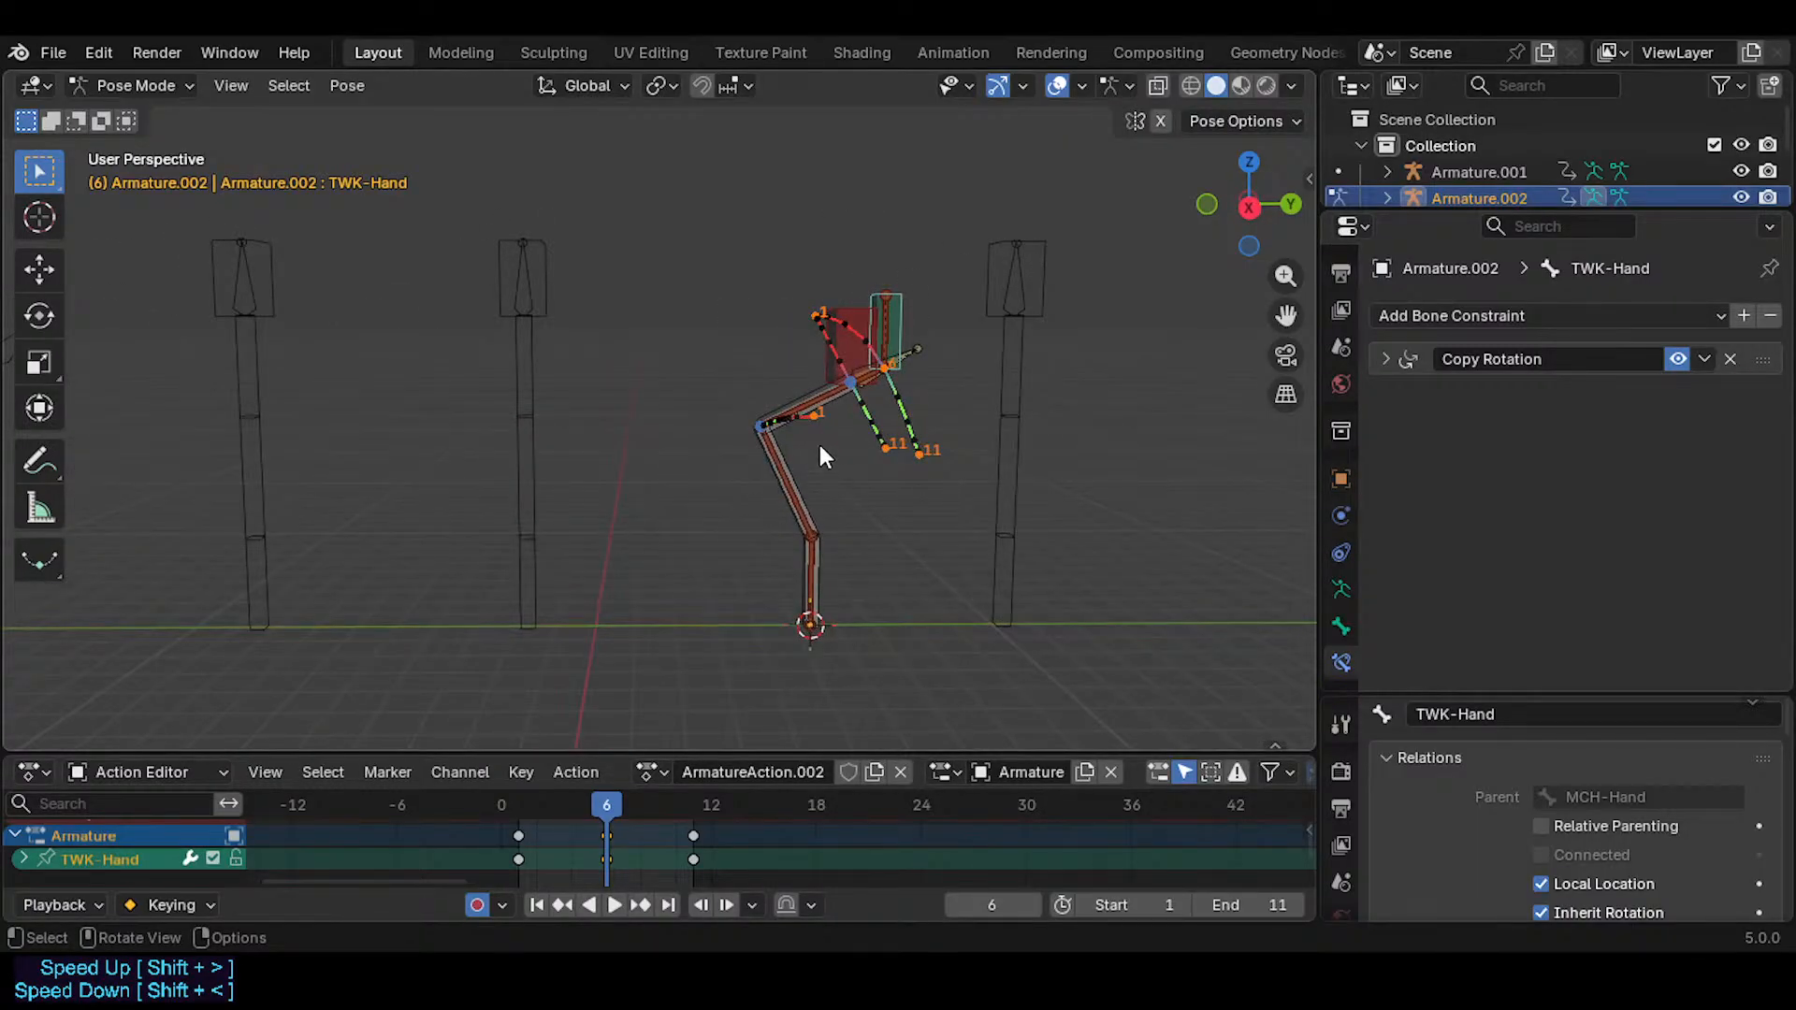
scroll(816, 401, "up", 5)
scroll(553, 390, "down", 7)
mouse_move(335, 429)
middle_mouse_down("shift")
mouse_move(352, 472)
mouse_move(357, 408)
middle_mouse_up("shift")
key("ctrl+Tab")
left_click(379, 329)
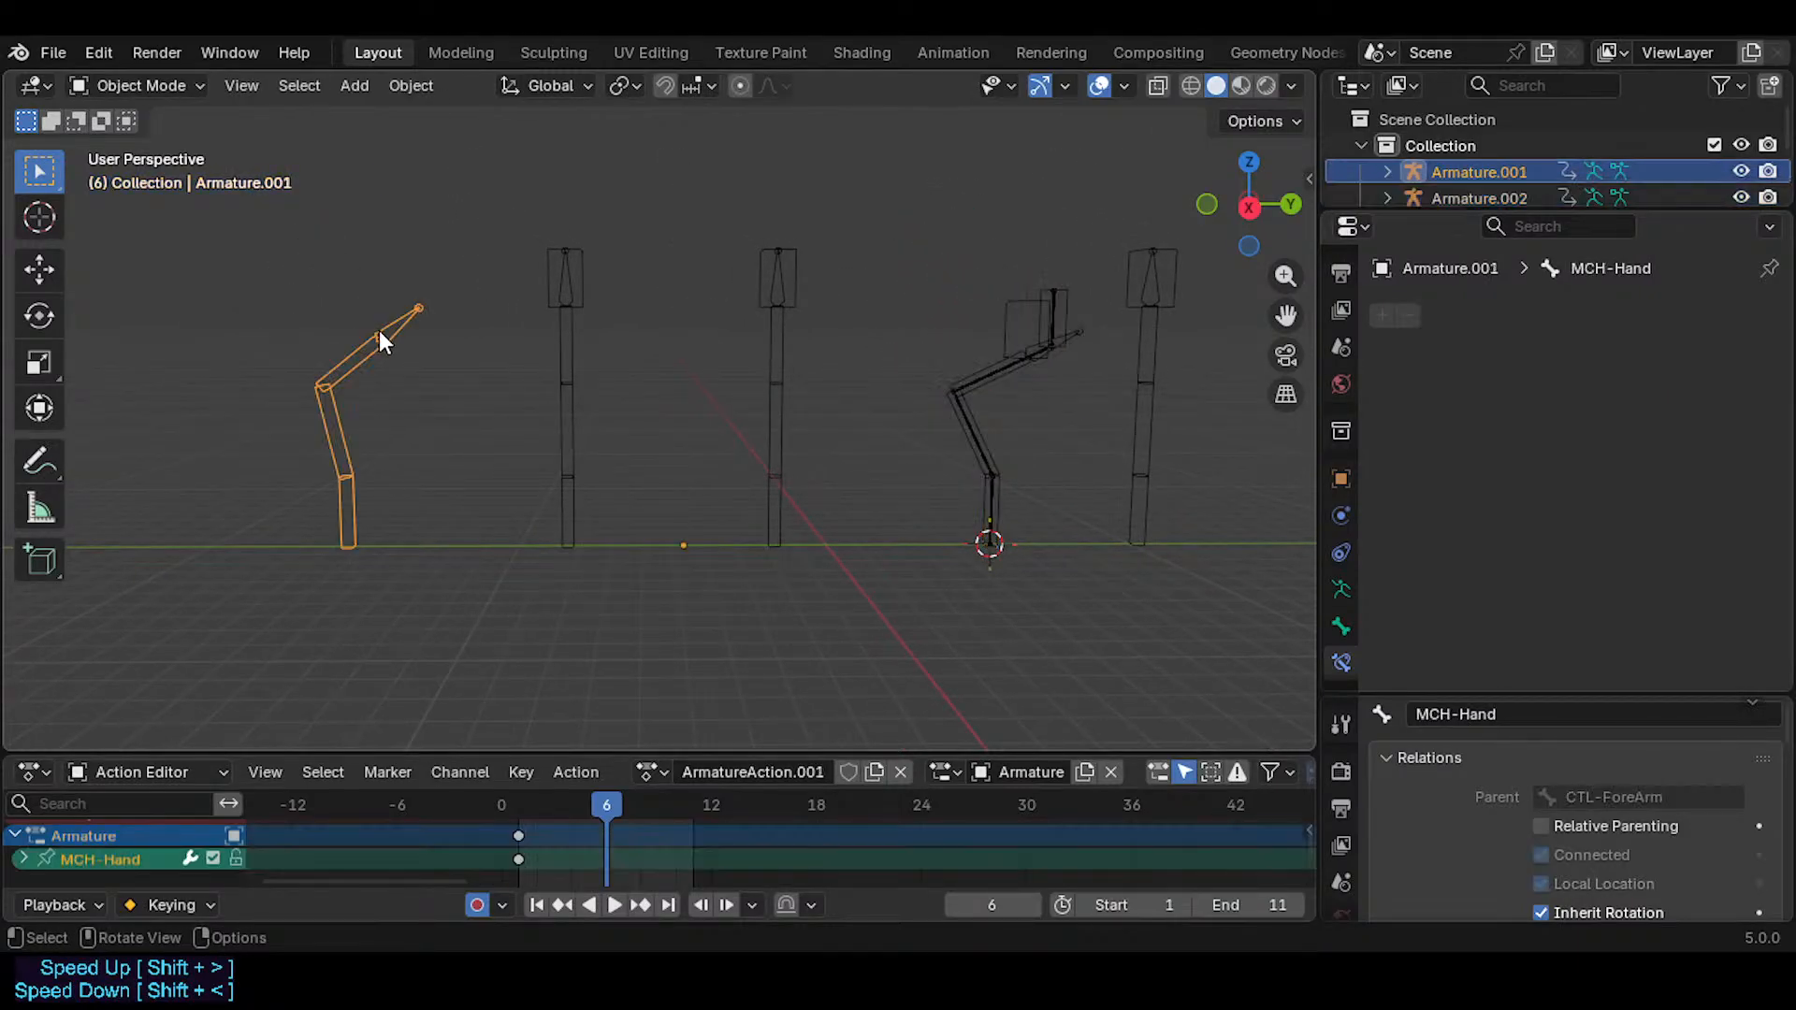
key("ctrl+Tab")
middle_click_drag(537, 395, 982, 539)
key("ctrl+Tab")
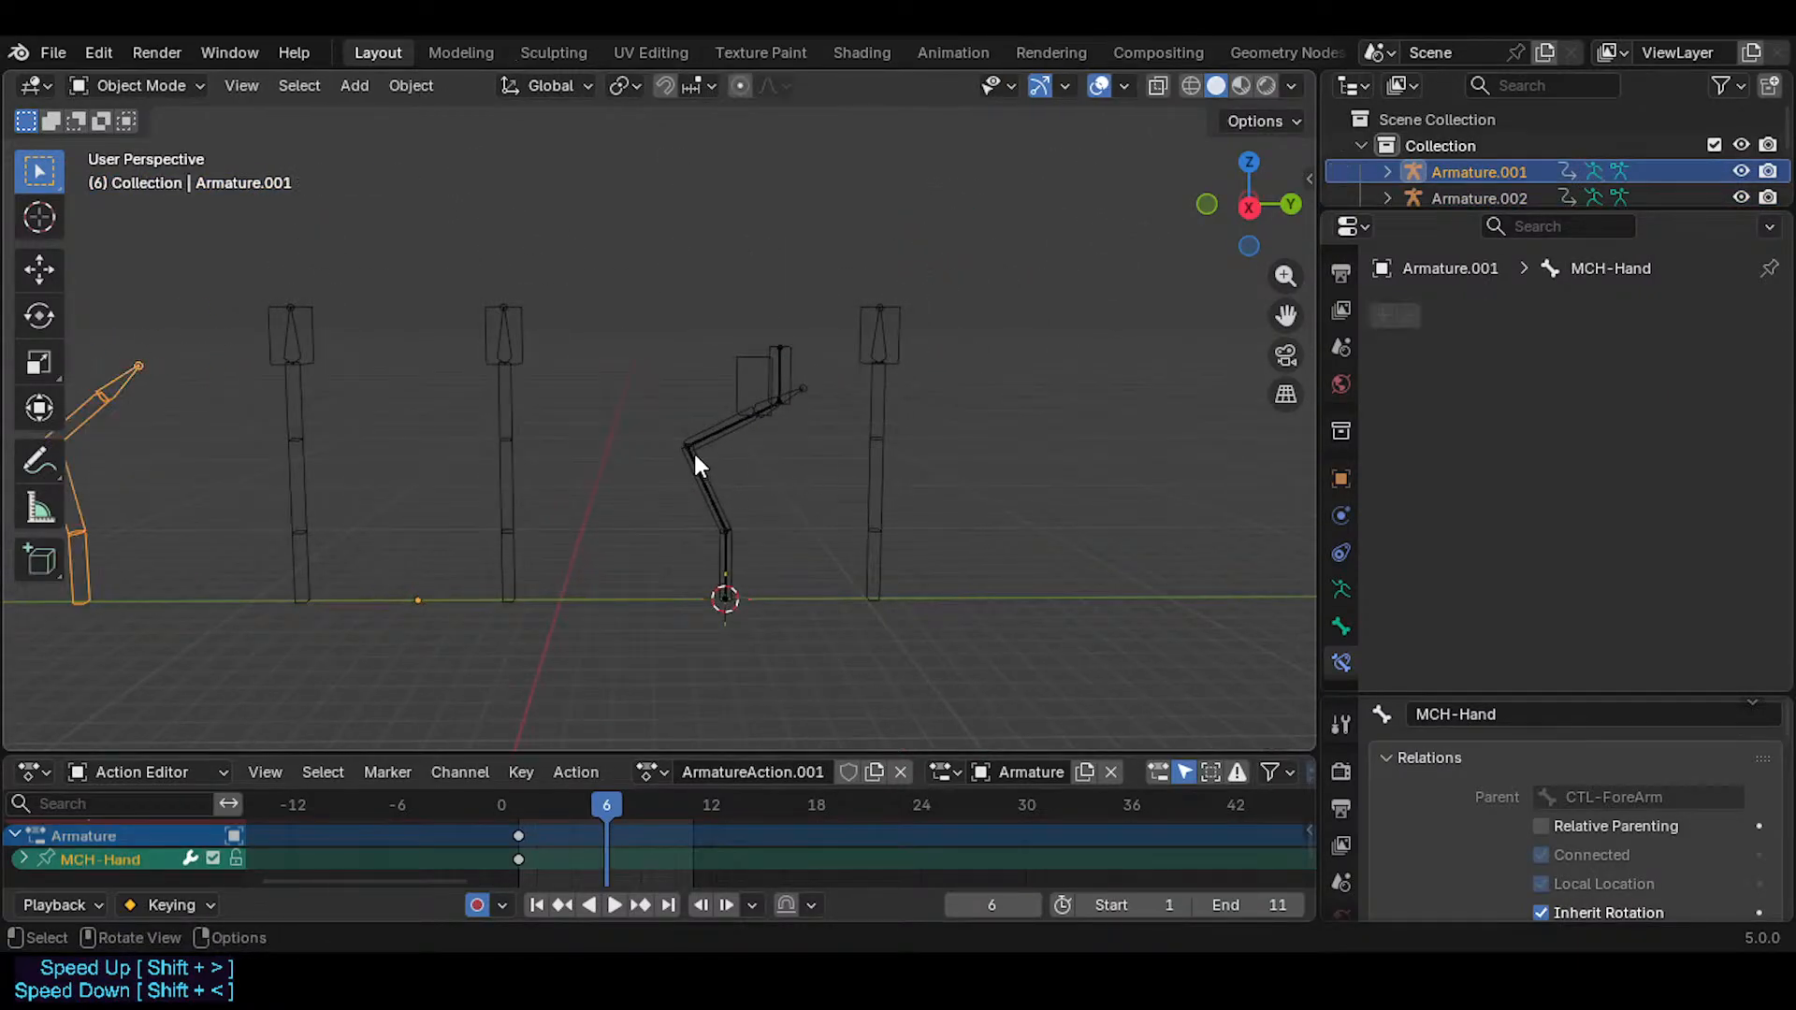
scroll(855, 408, "up", 5)
key("ctrl+Tab")
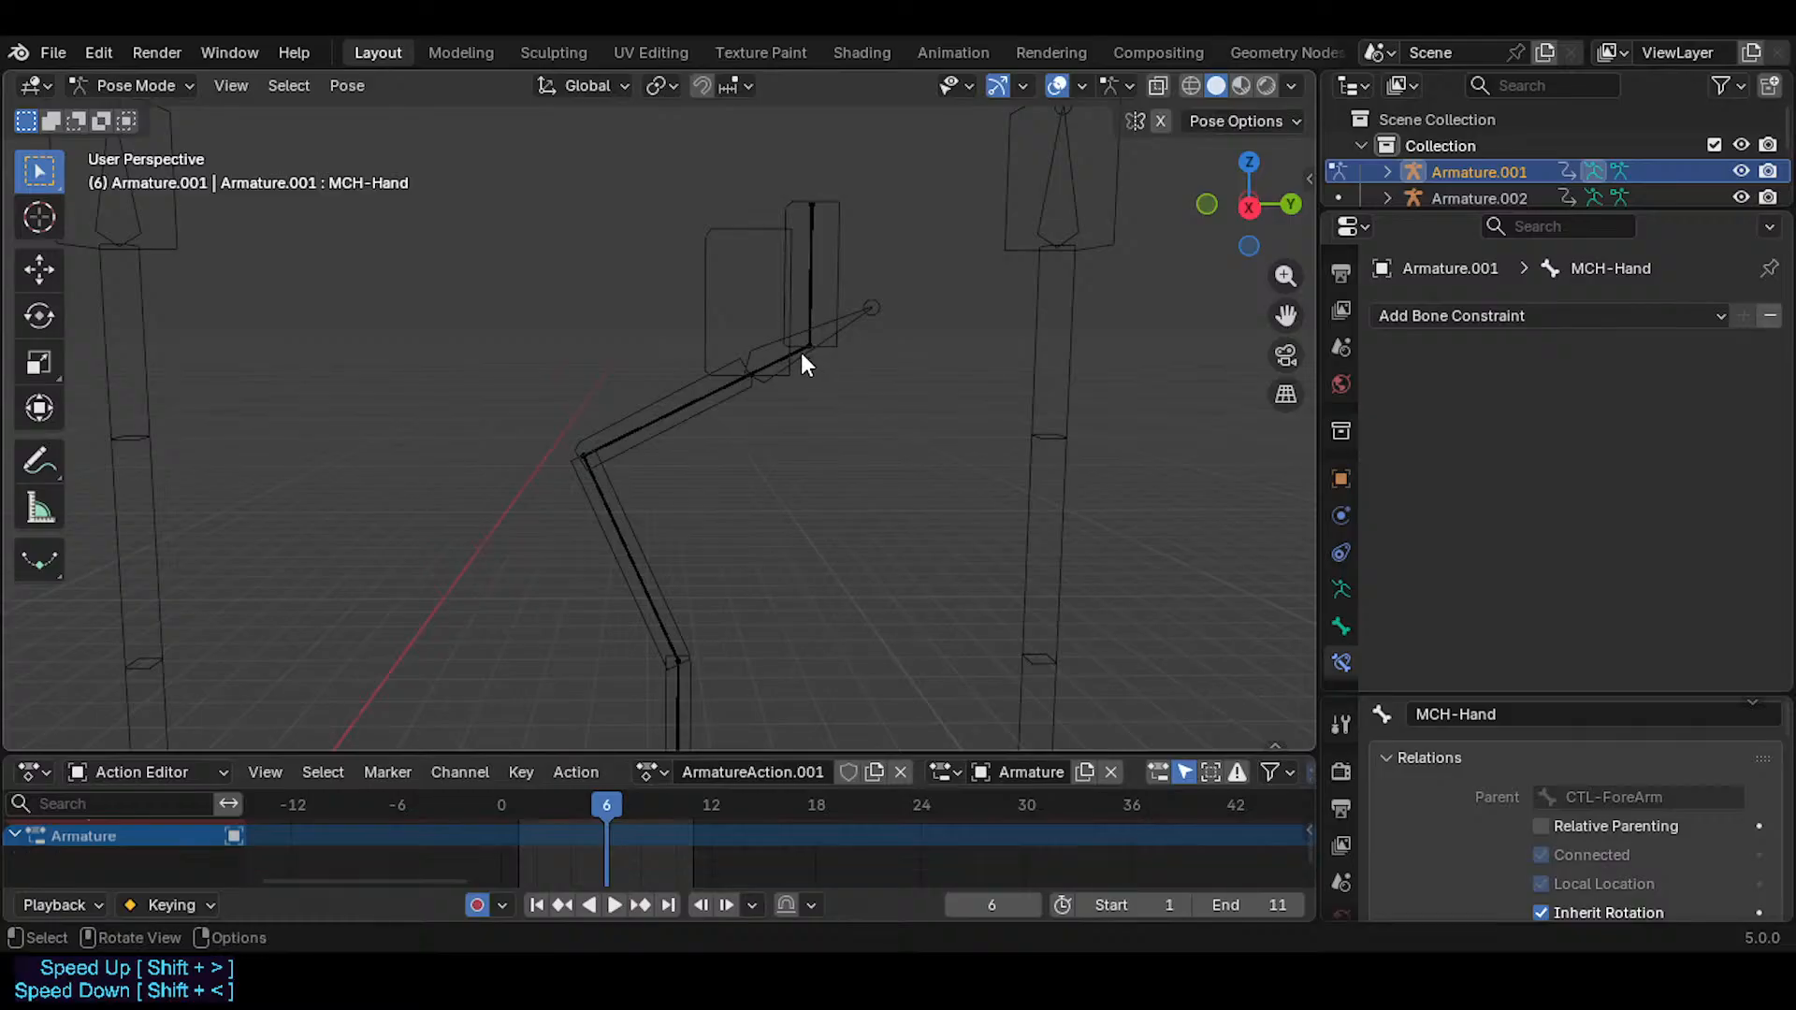
- Return to Armature.002 in Pose Mode and select its TWK-Hand bone
key("ctrl+Tab")
left_click(798, 362)
key("ctrl+Tab")
scroll(795, 356, "down", 3)
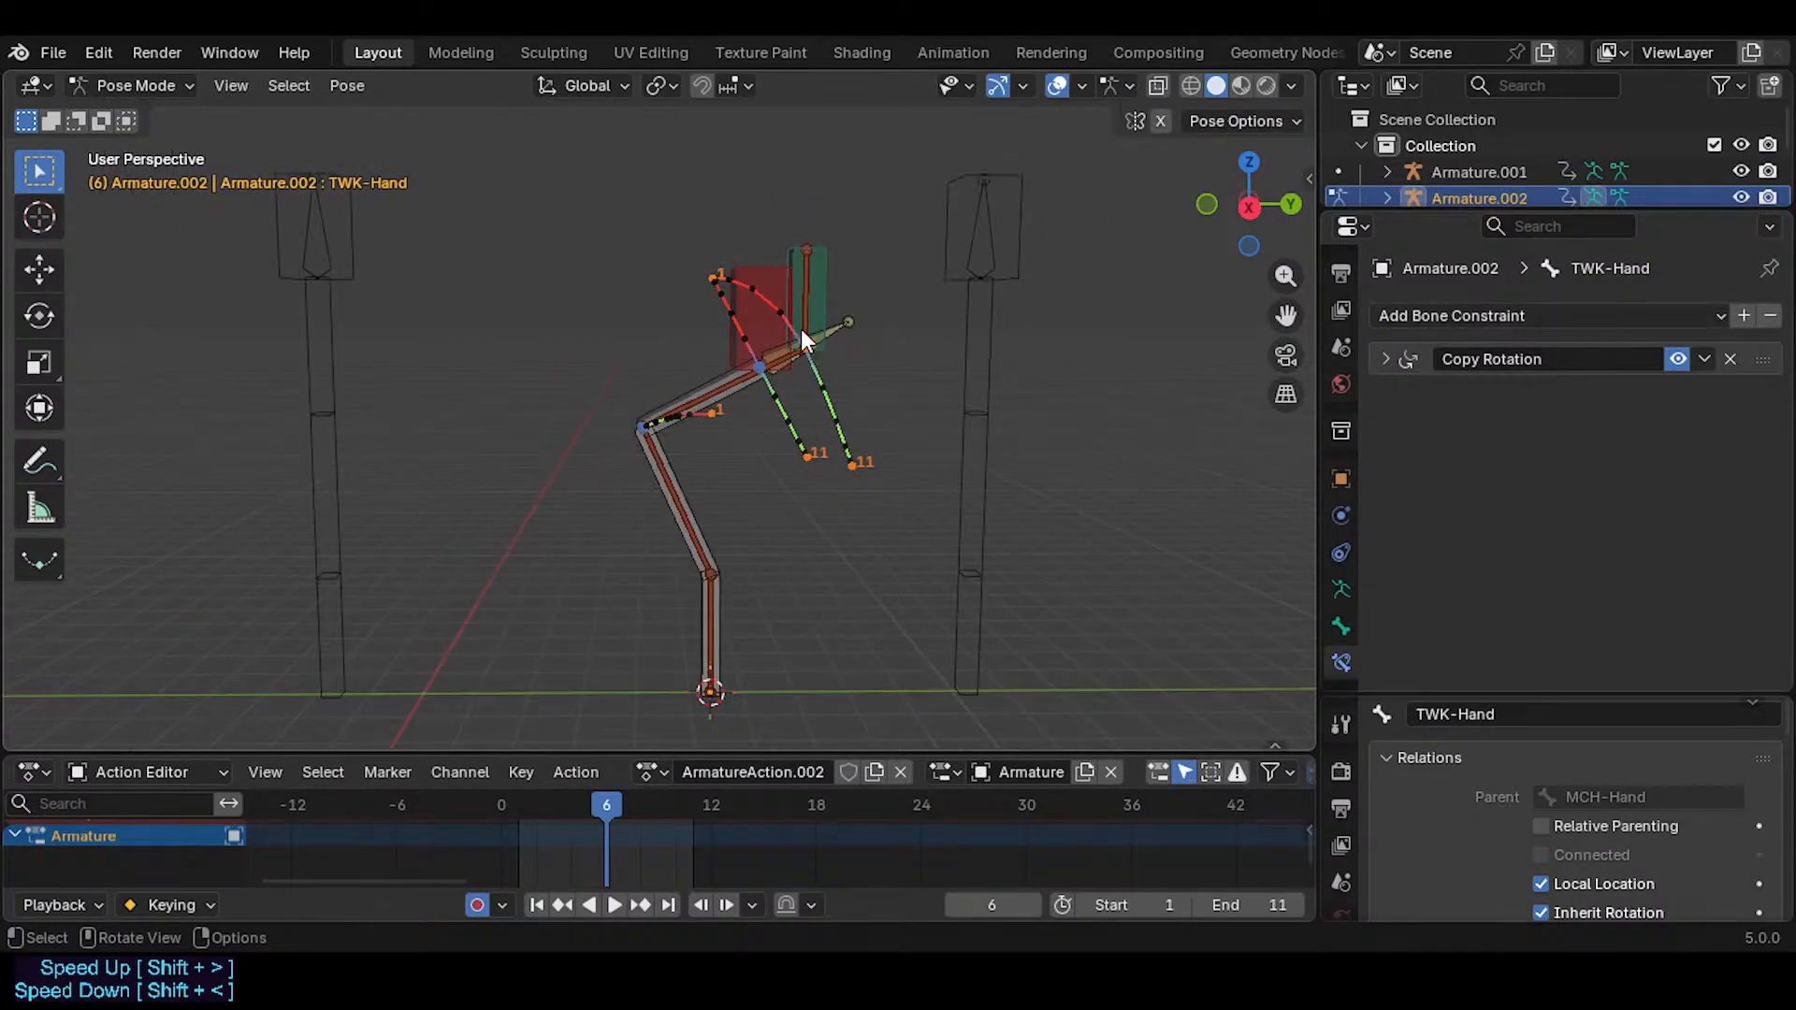
middle_click_drag(801, 328, 746, 398)
left_click(732, 255)
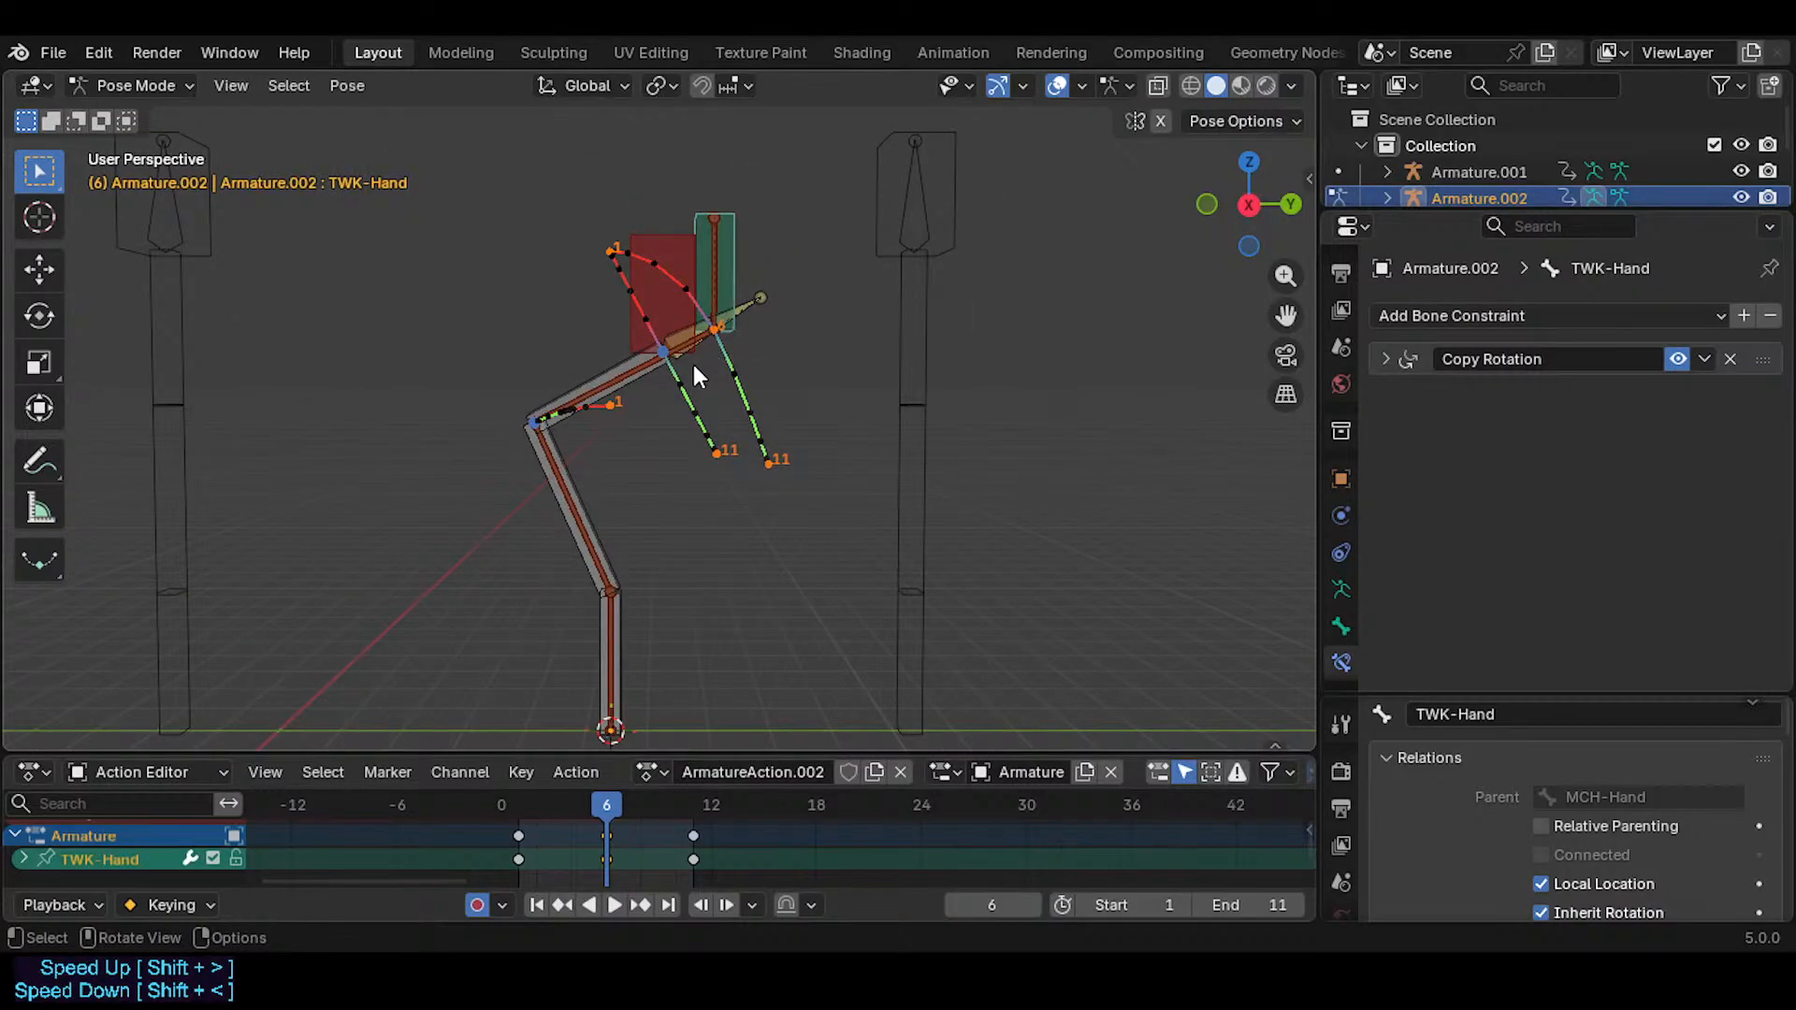
middle_click_drag(418, 434, 795, 495, "shift")
scroll(795, 496, "down", 3)
middle_click_drag(156, 530, 453, 599, "shift")
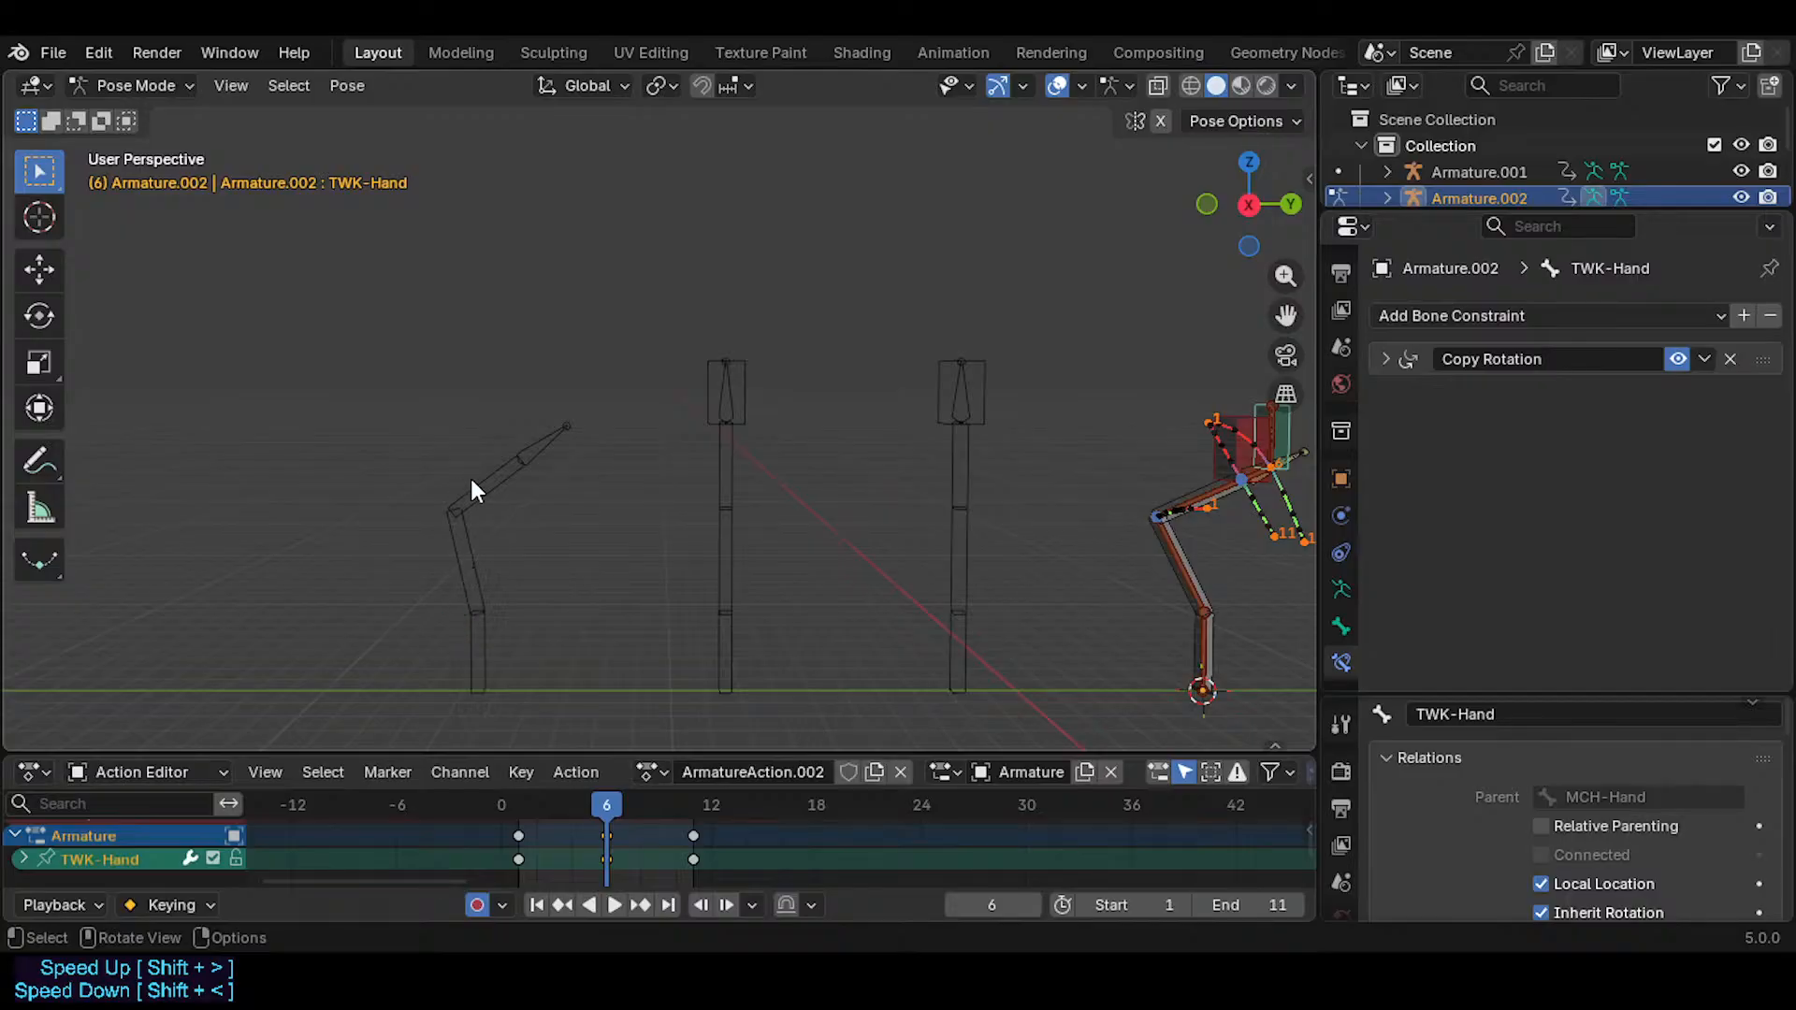
middle_click_drag(827, 496, 332, 478)
scroll(778, 525, "up", 5)
middle_click_drag(579, 352, 682, 503, "shift")
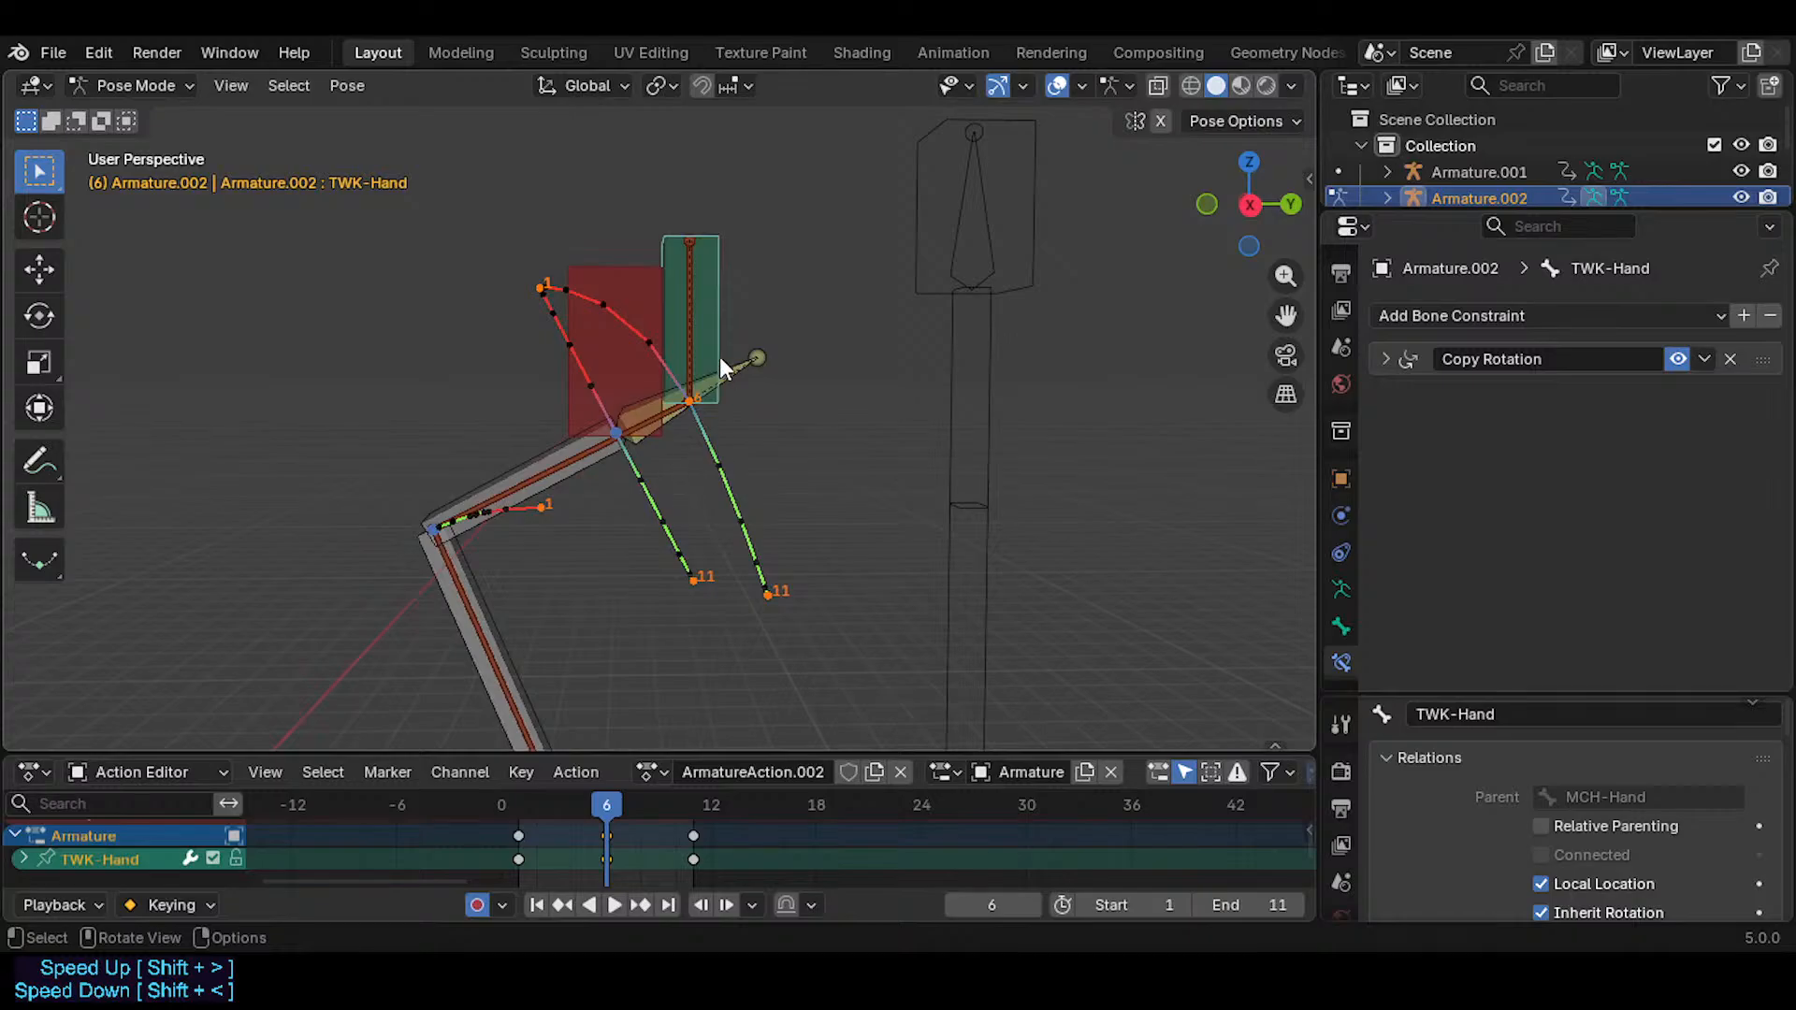
- Look over the bent and straight armatures beside Armature.002 and compare their poses with its keyed arm
scroll(721, 329, "down", 4)
middle_click_drag(454, 535, 686, 506, "shift")
middle_click_drag(226, 577, 879, 585, "shift")
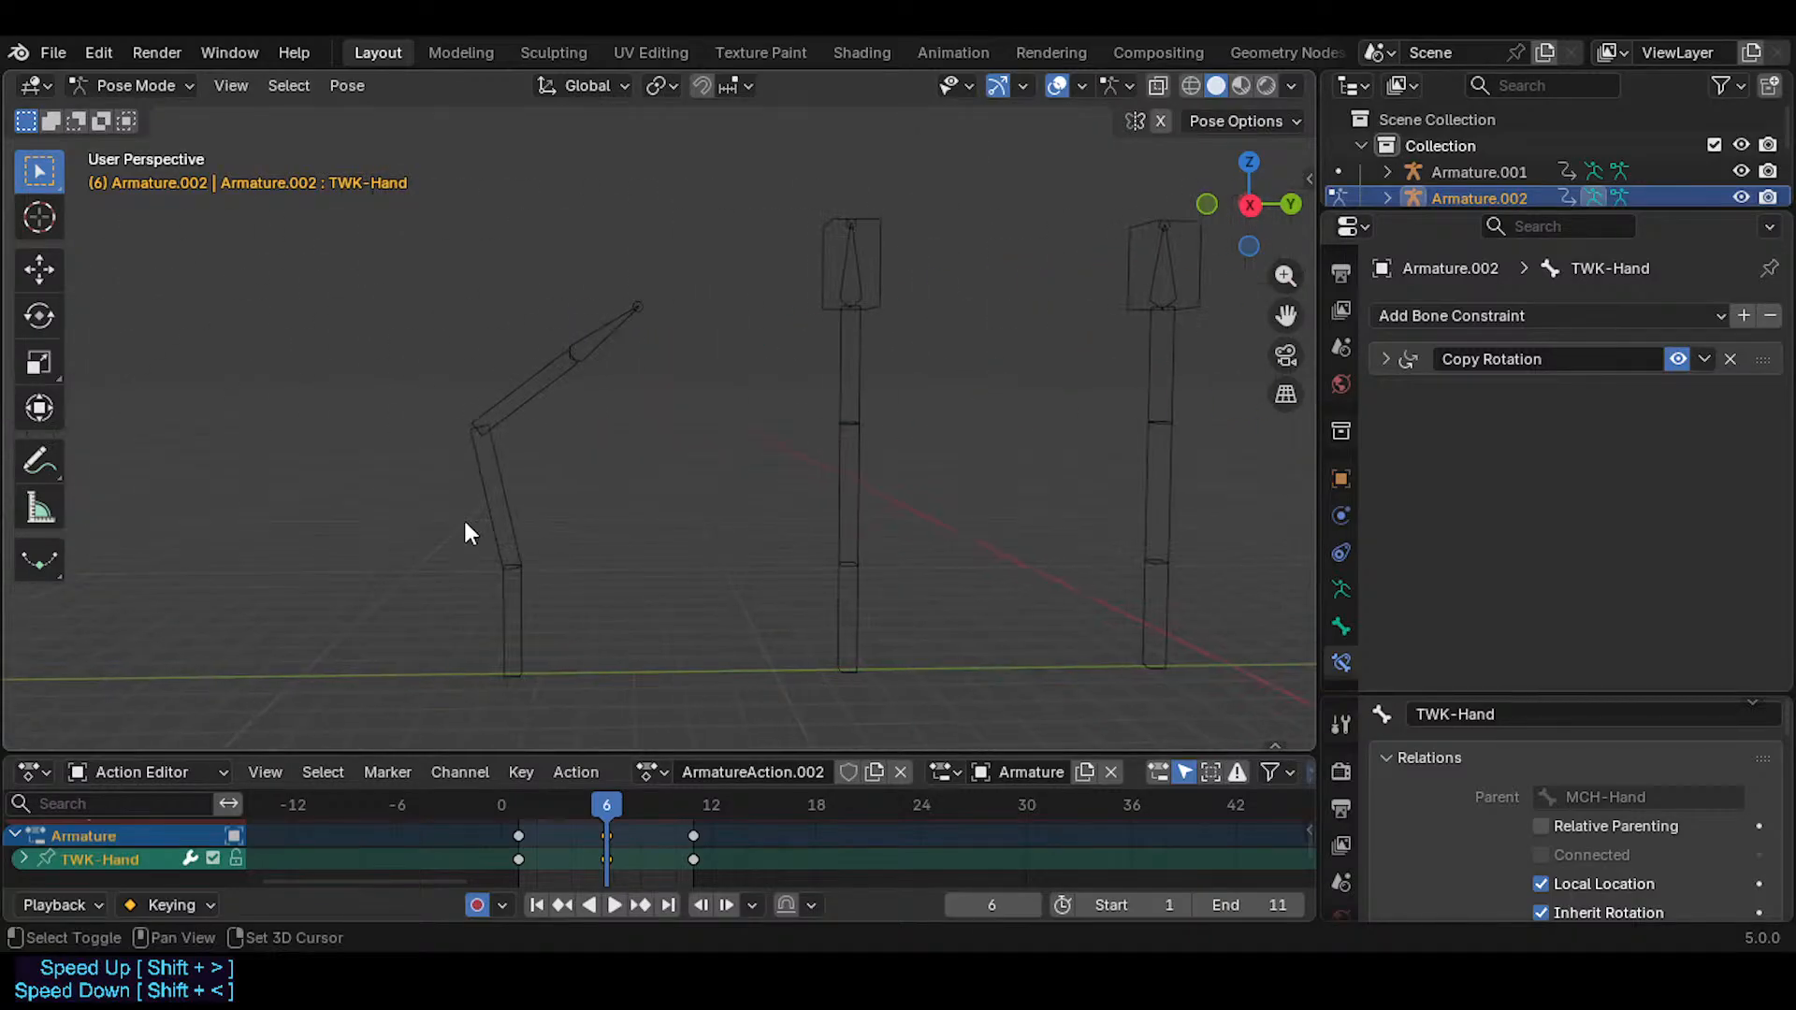
middle_click_drag(500, 495, 393, 510, "shift")
middle_click_drag(544, 514, 533, 519)
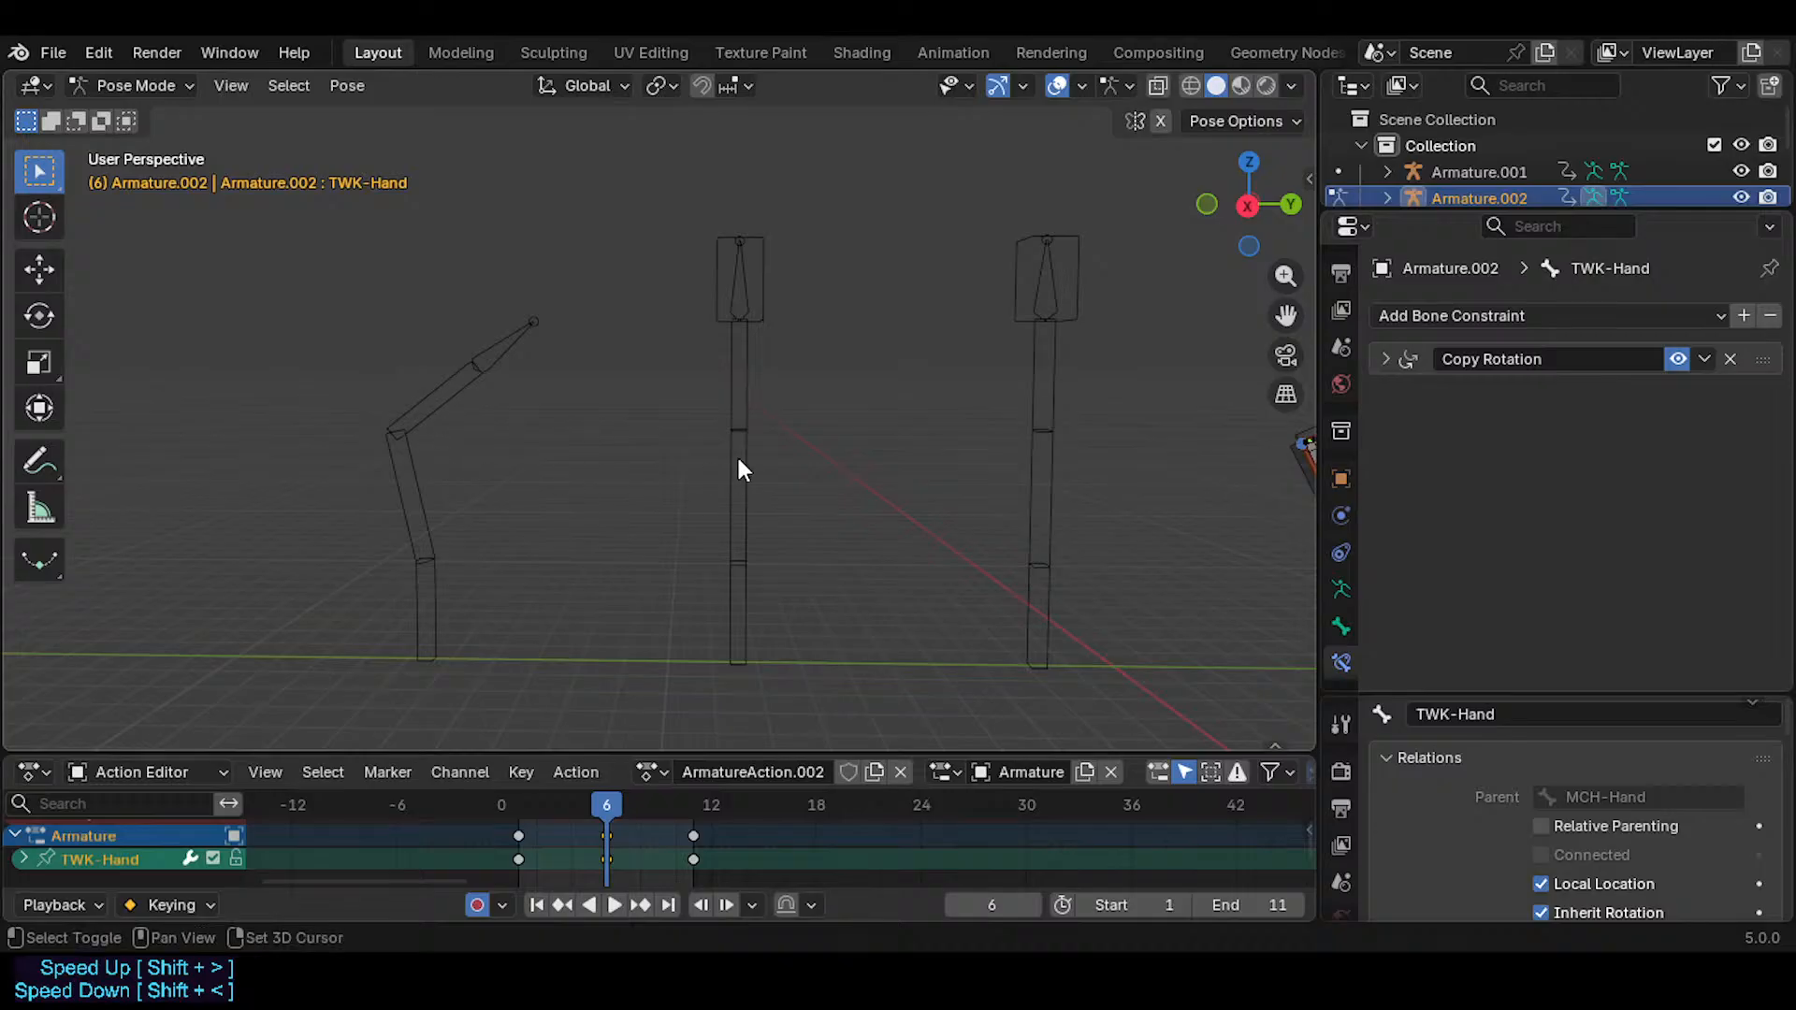
middle_click_drag(1113, 447, 1143, 384, "shift")
middle_click_drag(462, 425, 514, 417, "shift")
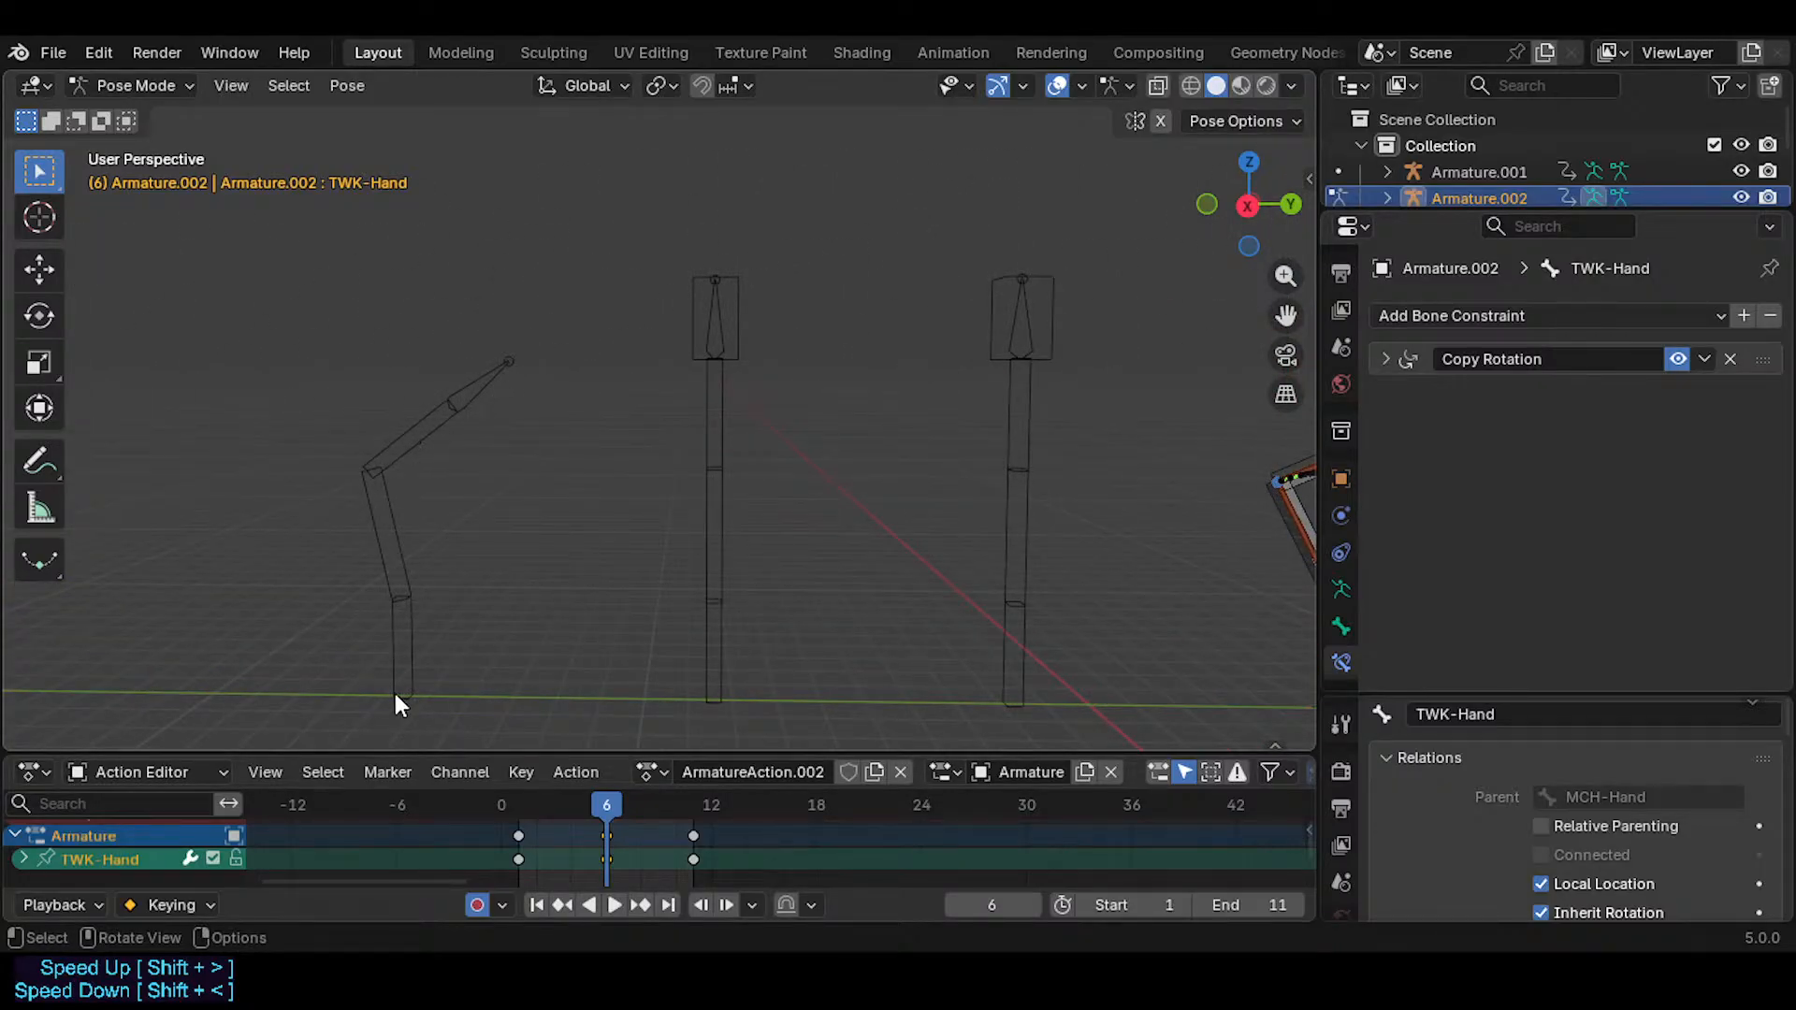
middle_click_drag(1034, 430, 480, 412)
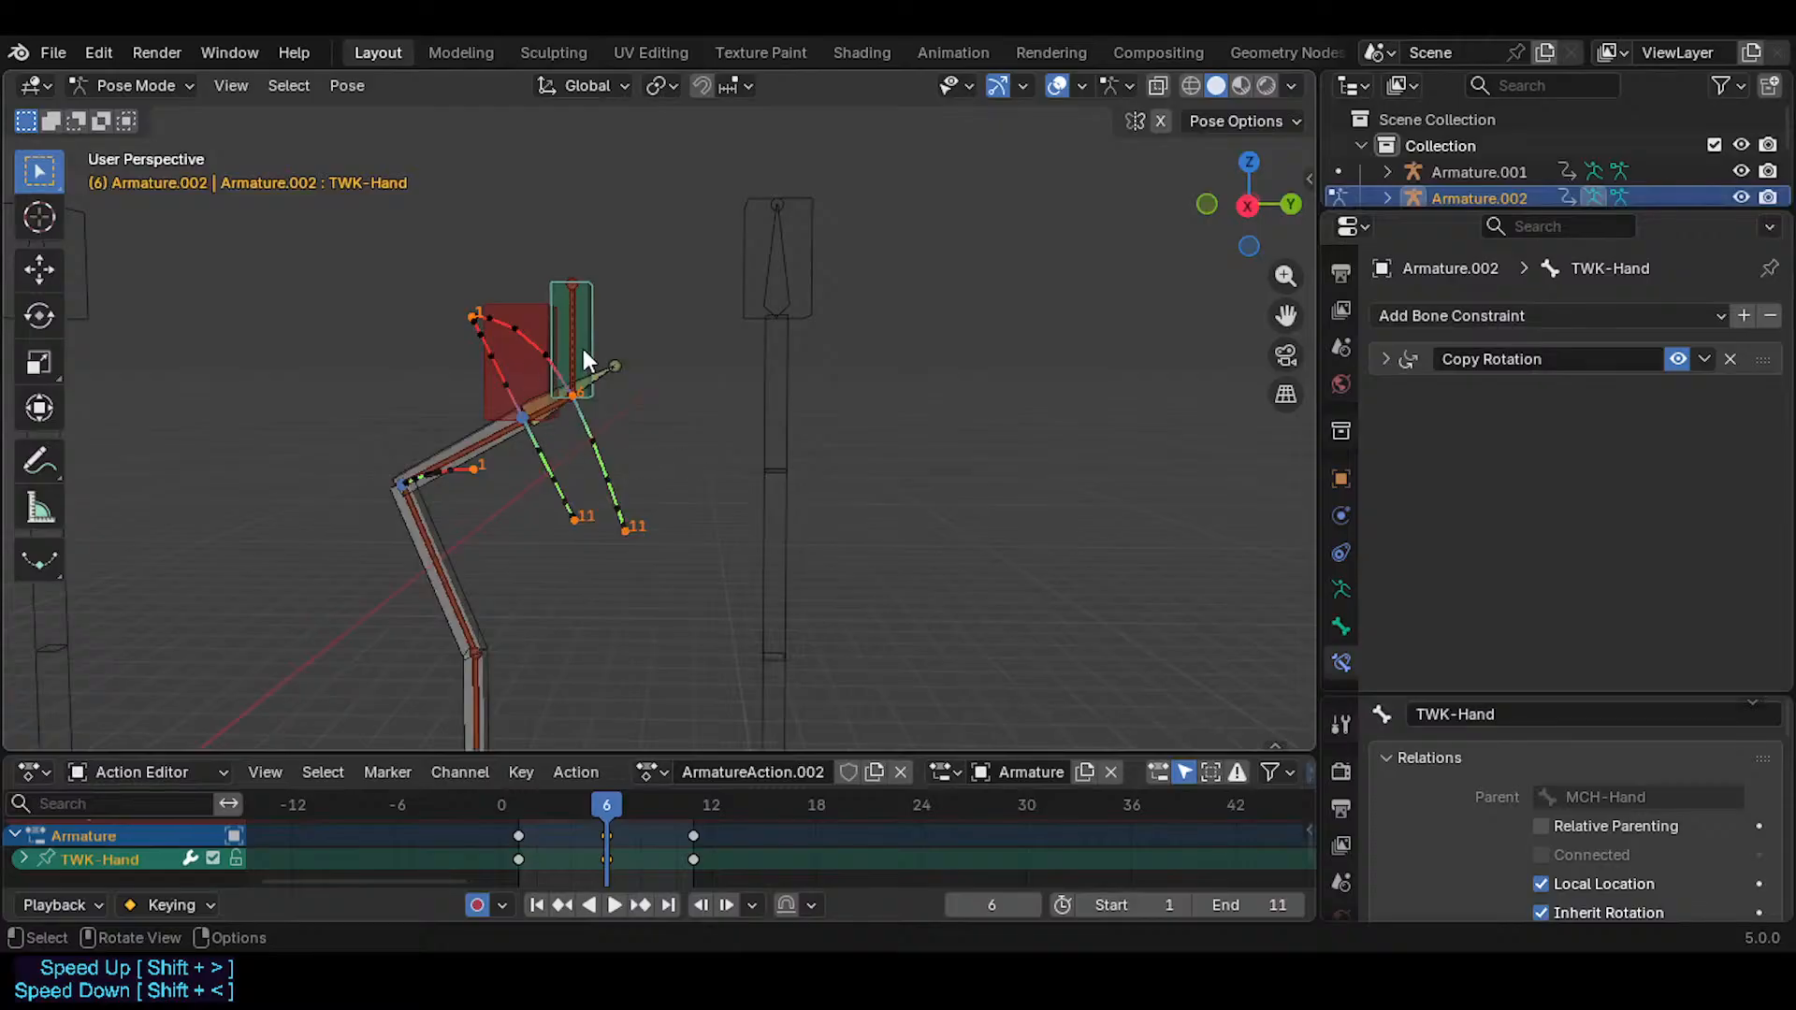
middle_click_drag(283, 486, 1010, 440, "shift")
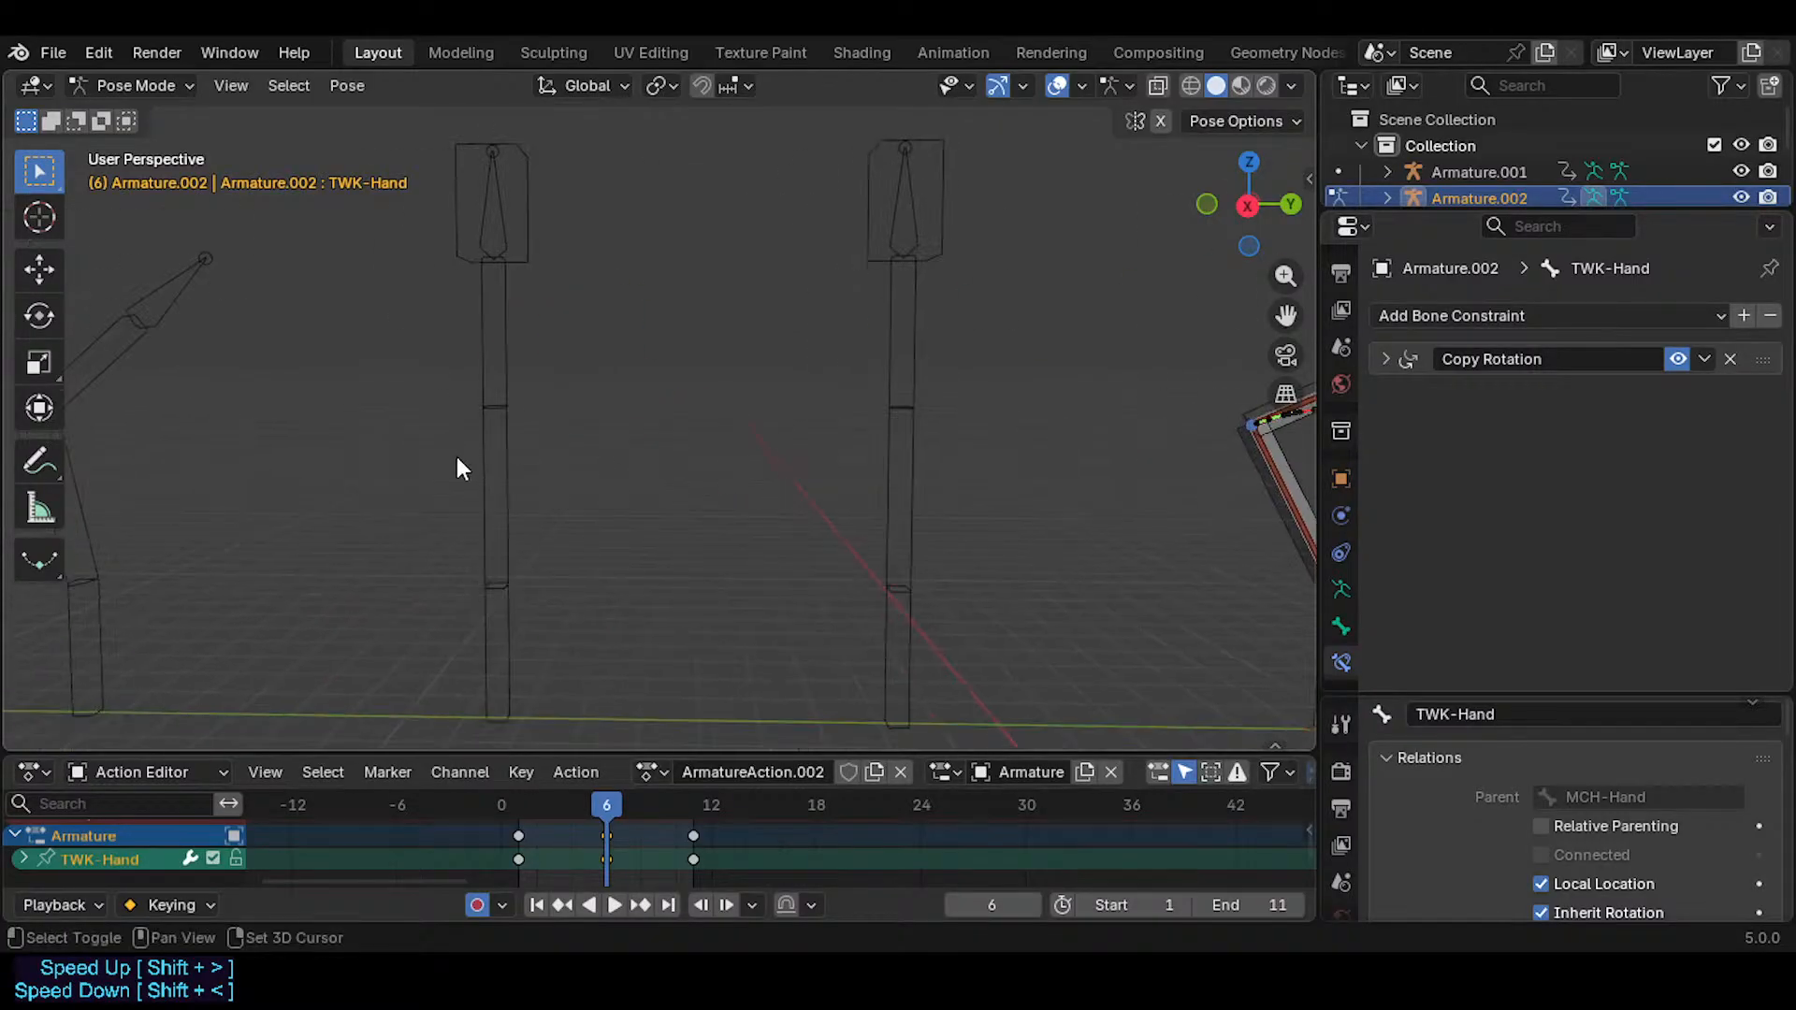
middle_click_drag(456, 457, 19, 374, "shift")
middle_click_drag(818, 374, 760, 424, "shift")
- Reset the pose of all Armature.002 bones and clear their motion paths
key("a")
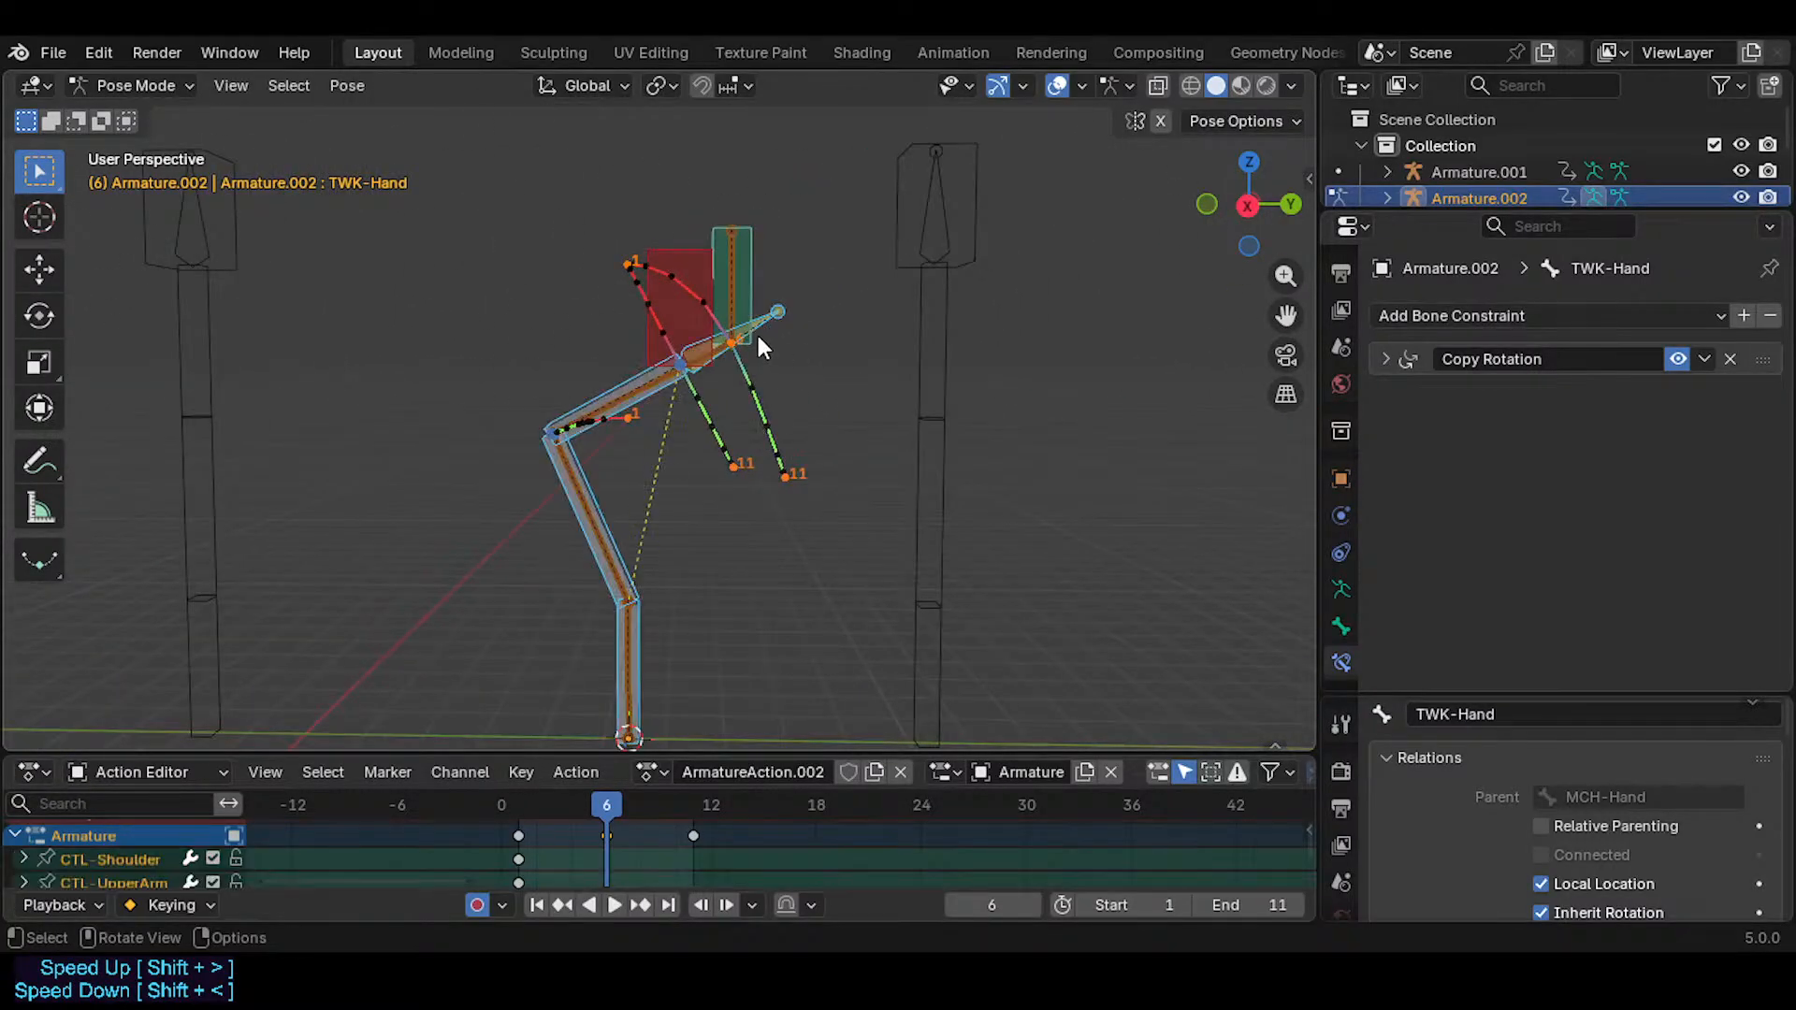
key("alt+r")
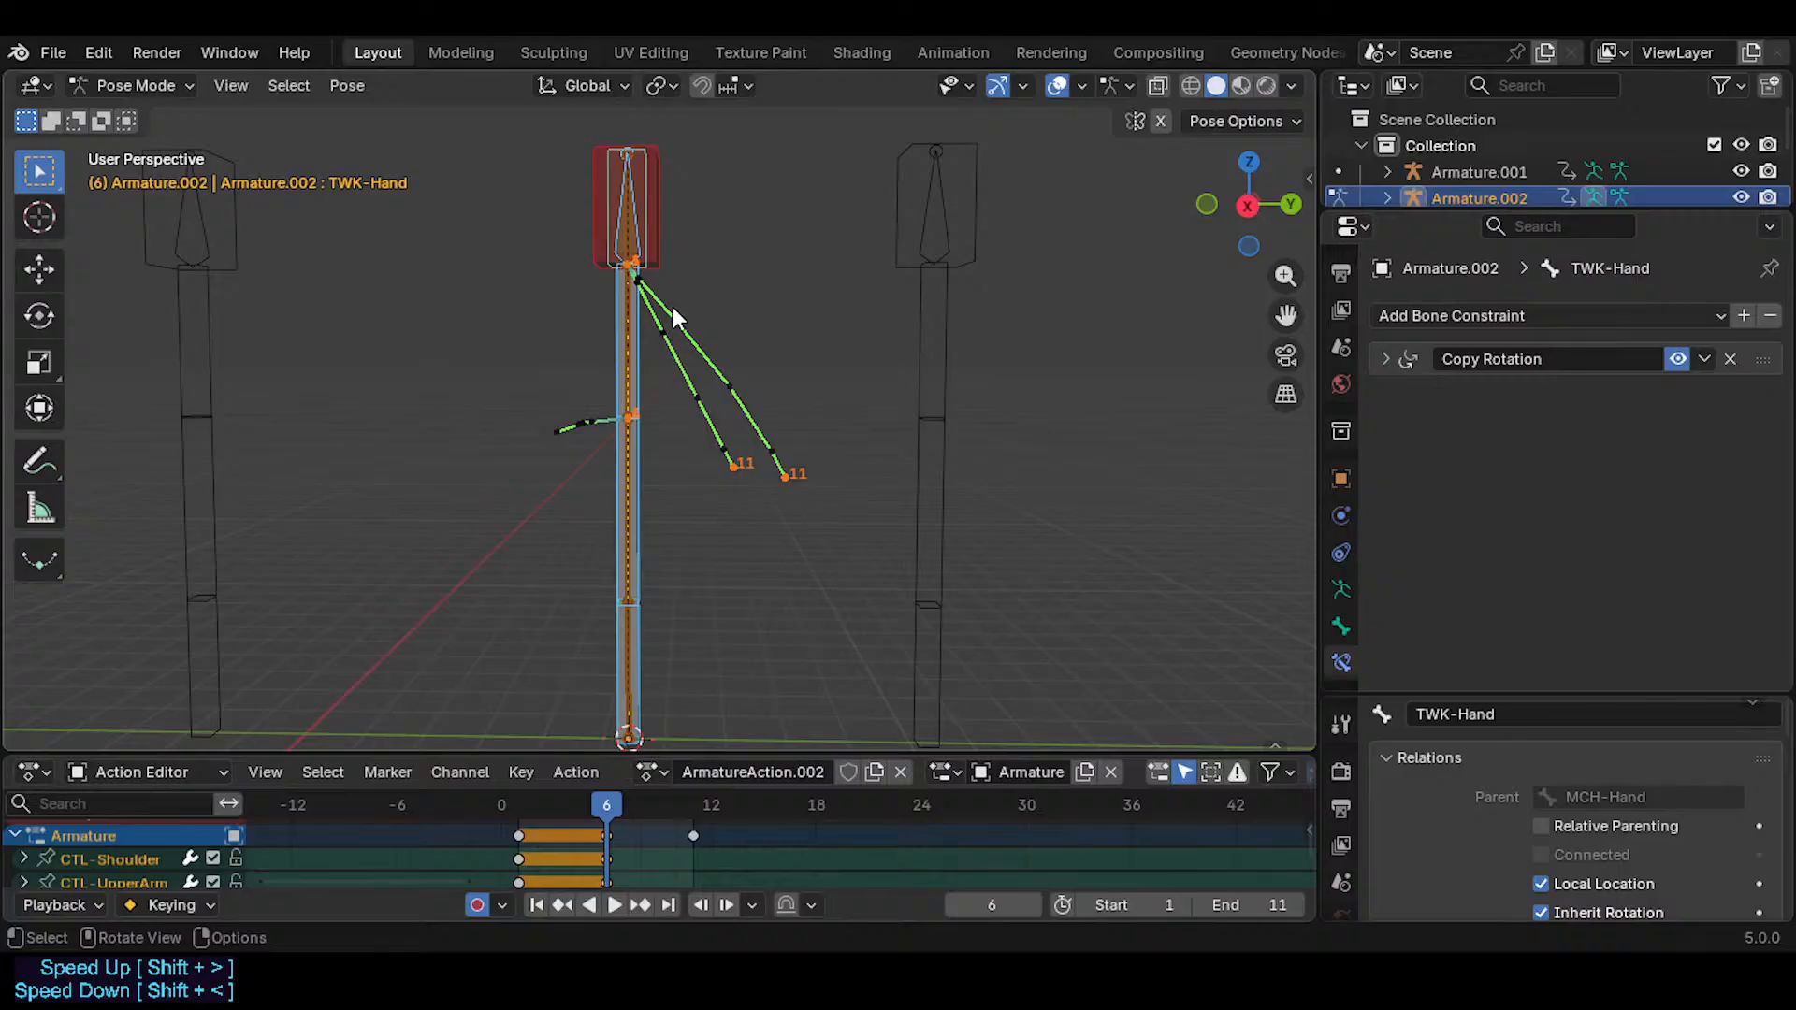
key("alt+p")
scroll(646, 421, "down", 2)
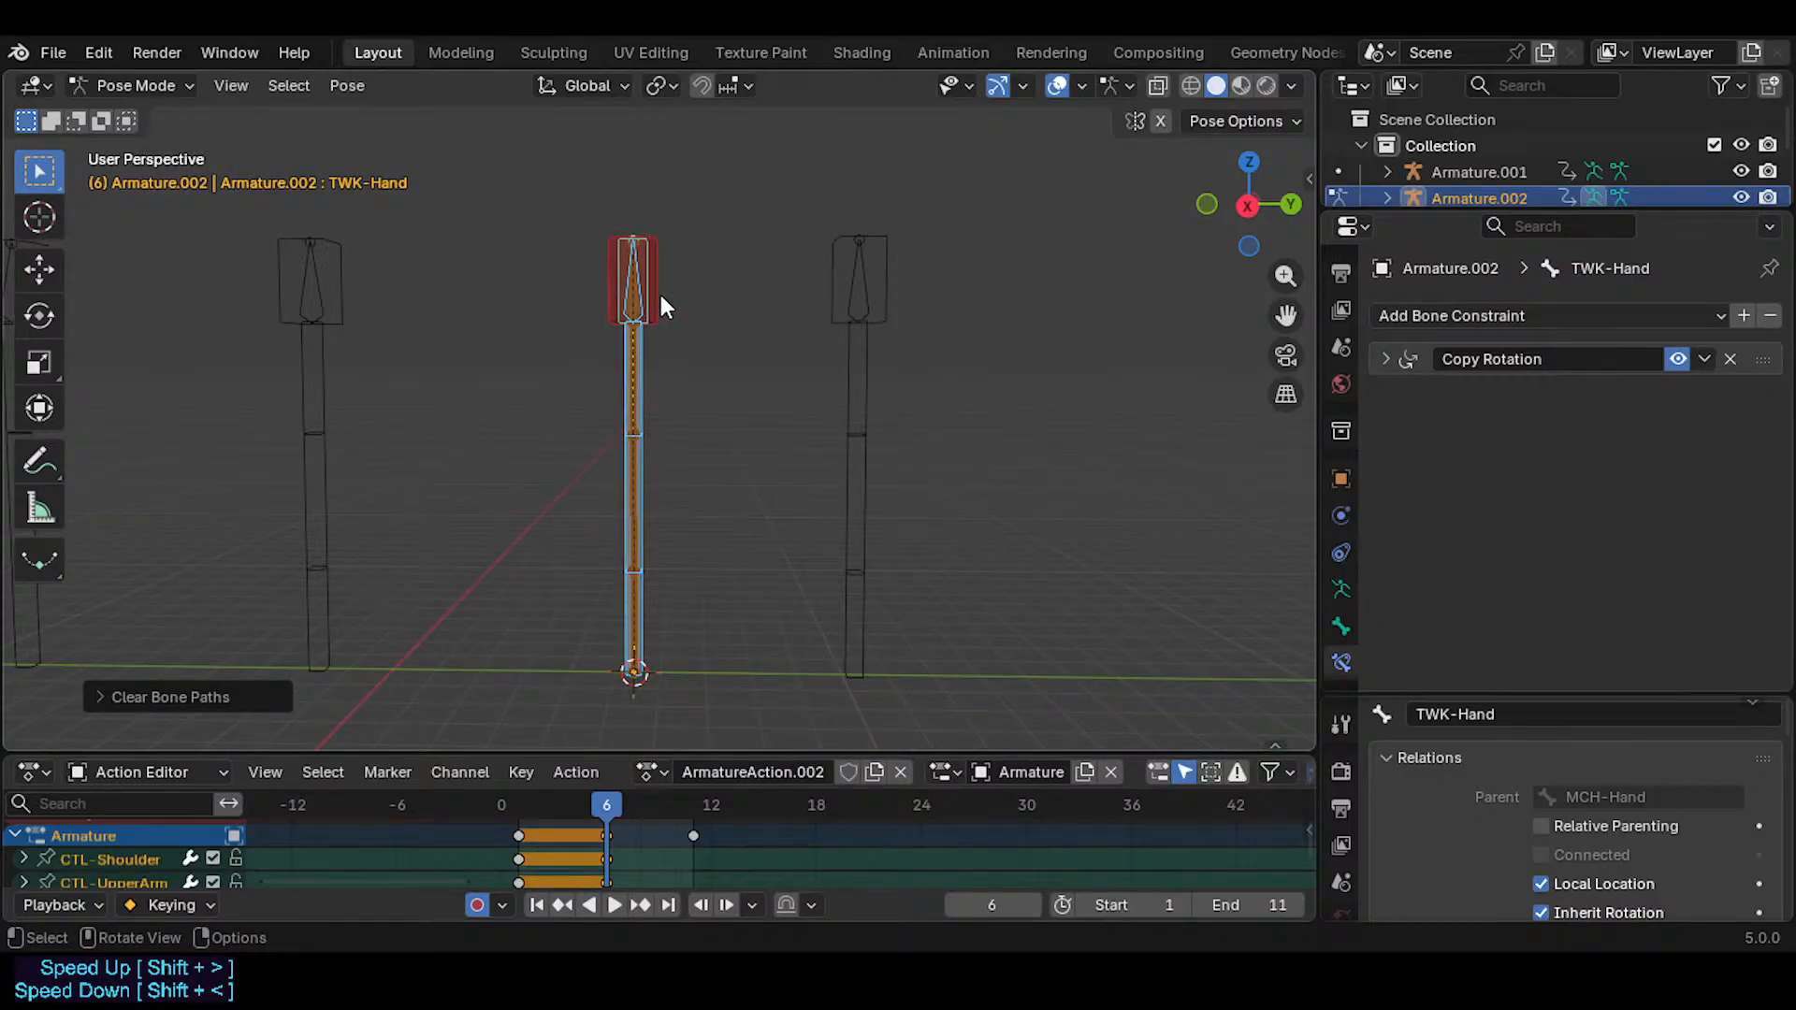
- Delete all of Armature.002's existing keyframes and key the rest pose of every bone at frame 1
key("x")
left_click(616, 821)
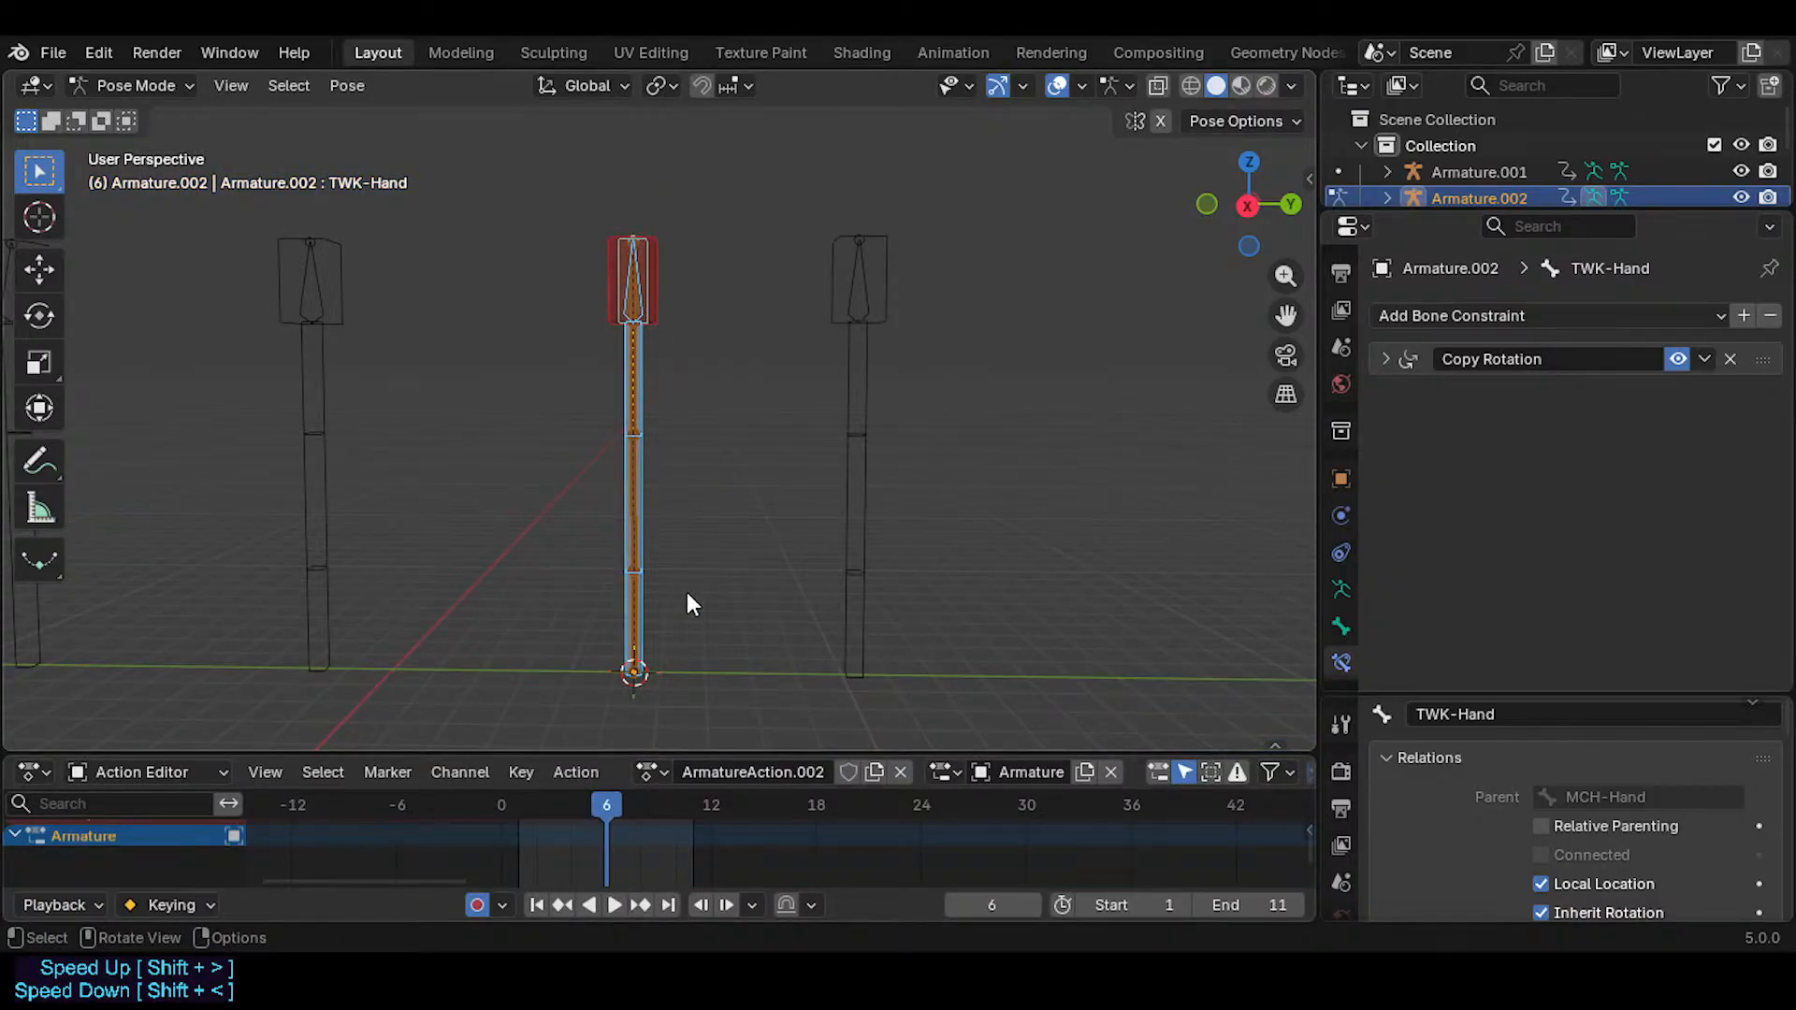
key("shift+Left")
key("i")
- At frame 11, move the MTR-IK-Hand bone forward from the straight arm so the arm leans after it
left_click_drag(524, 806, 693, 804)
left_click(659, 253)
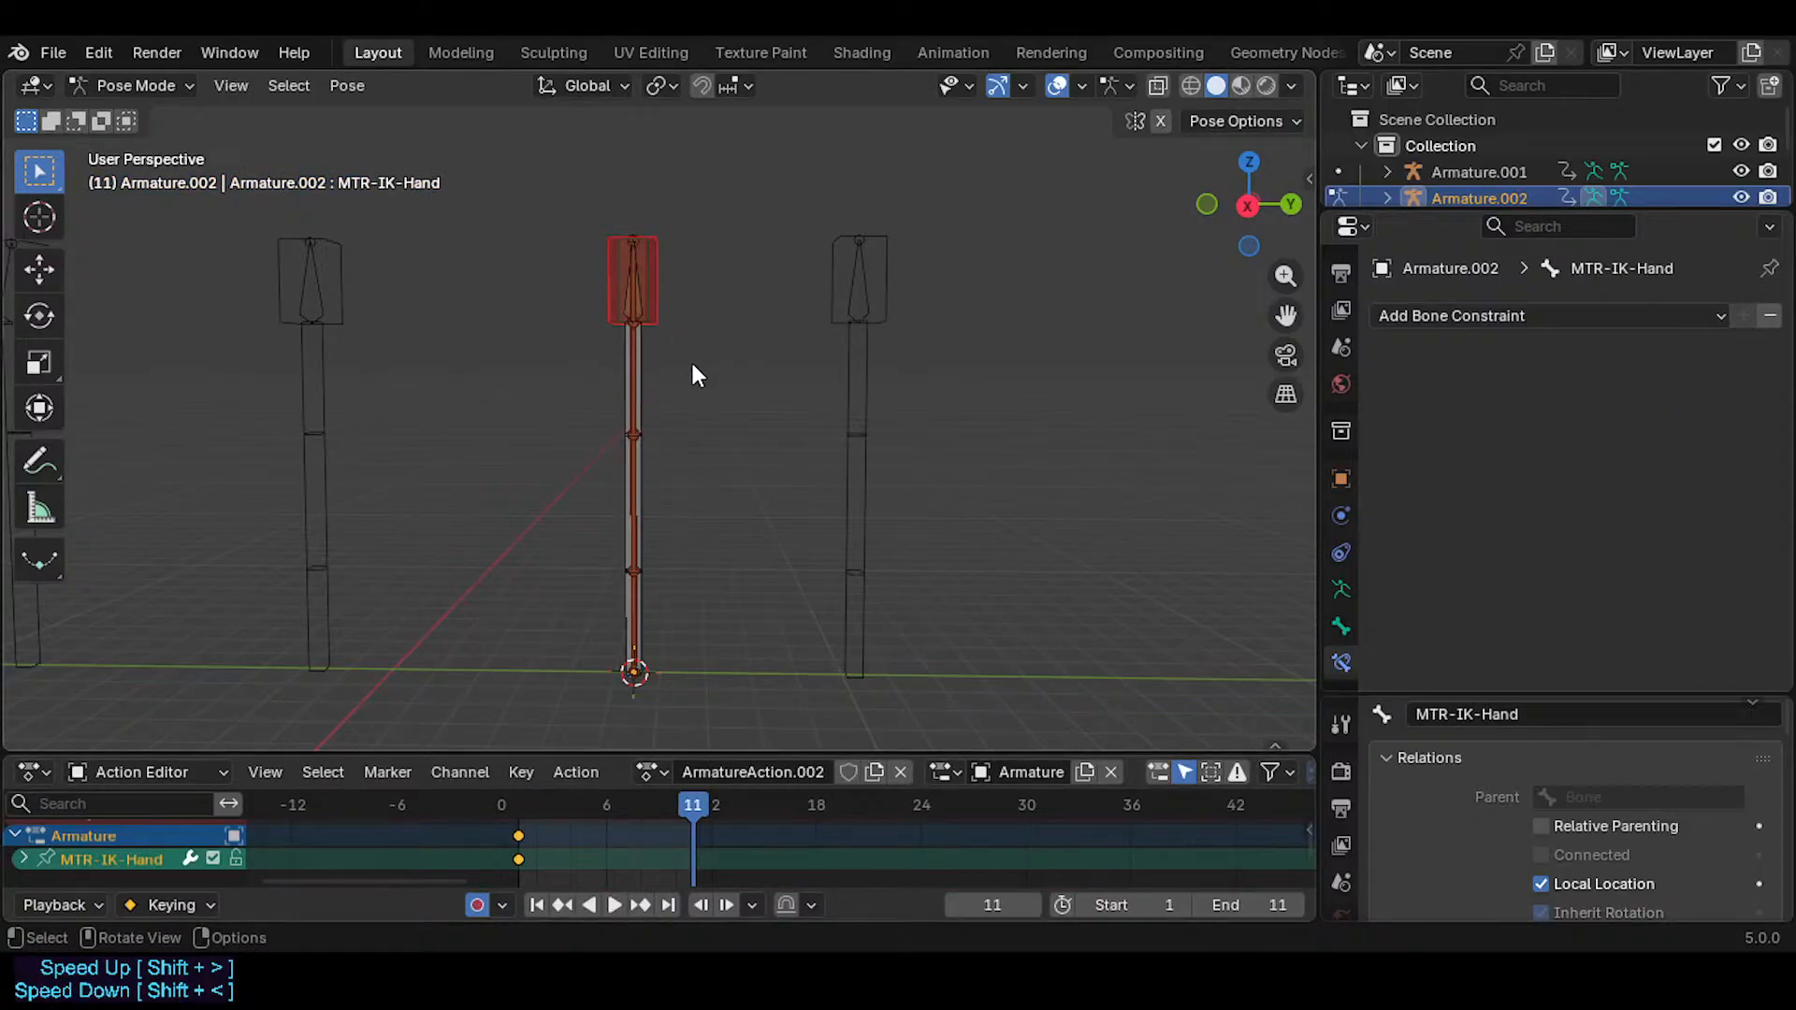
key("g")
left_click(1235, 449)
middle_click_drag(1234, 452, 1029, 440, "shift")
key("g")
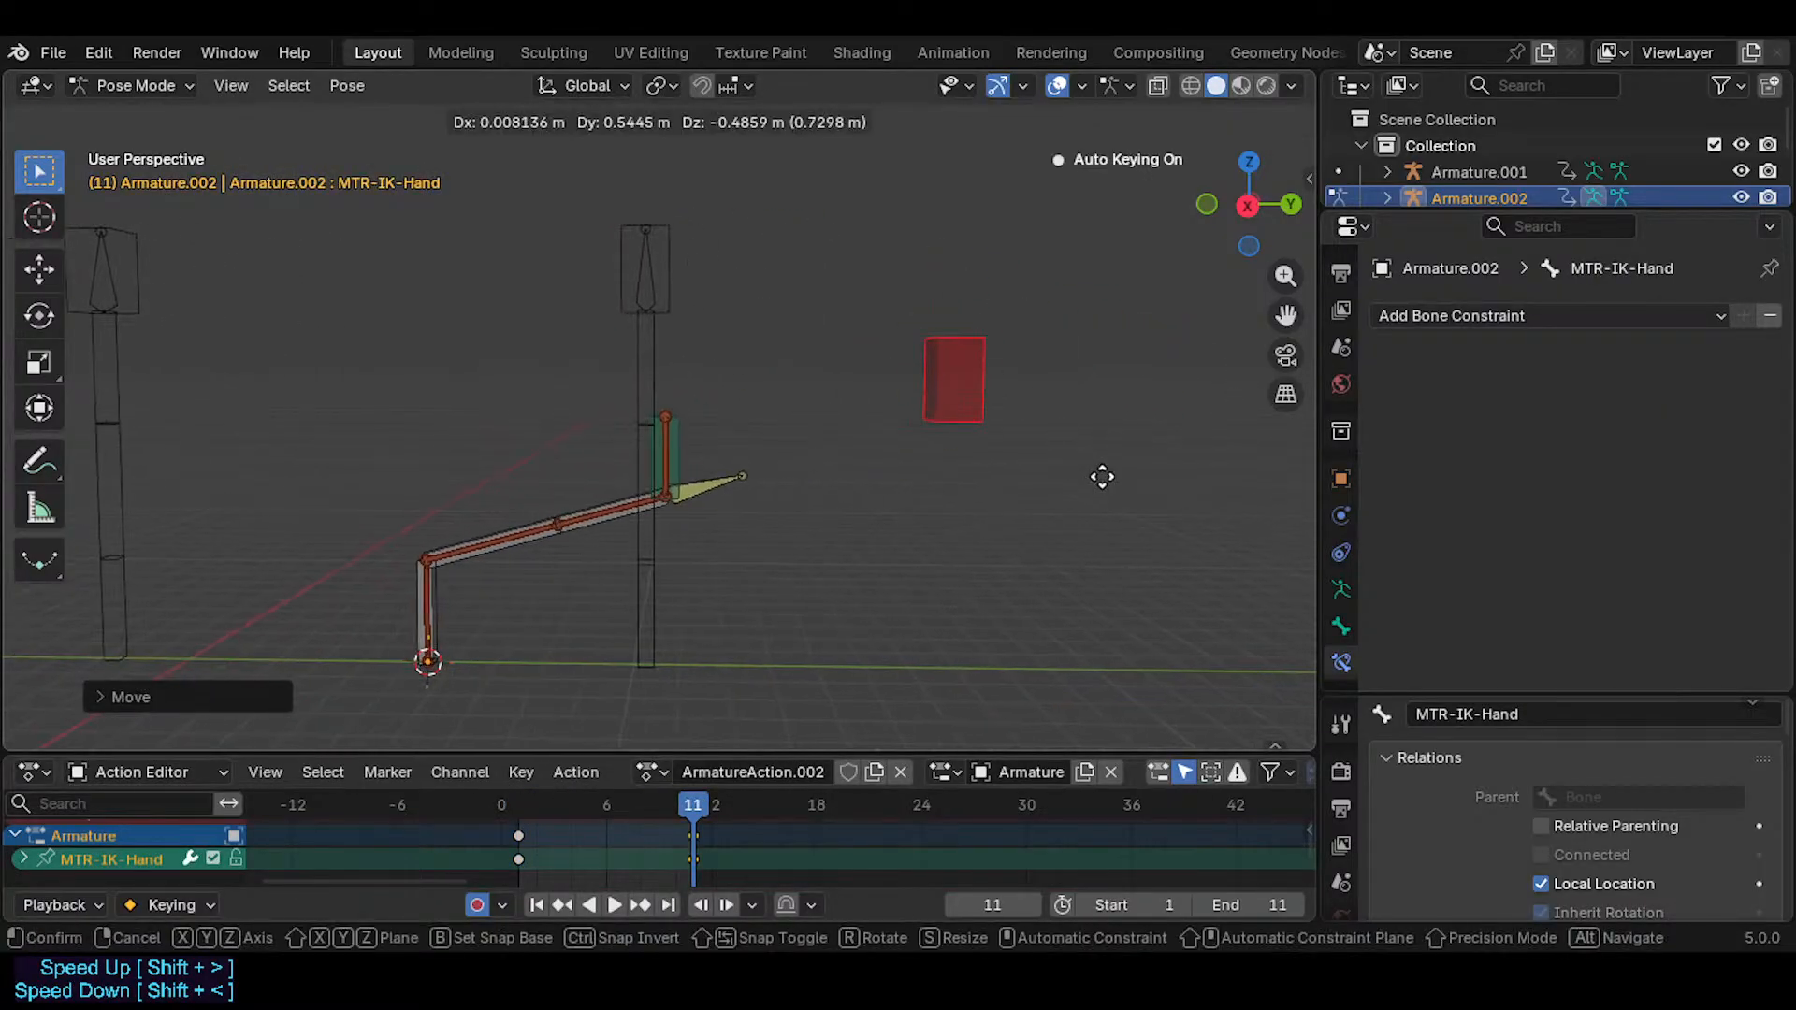
left_click(1154, 565)
key("g")
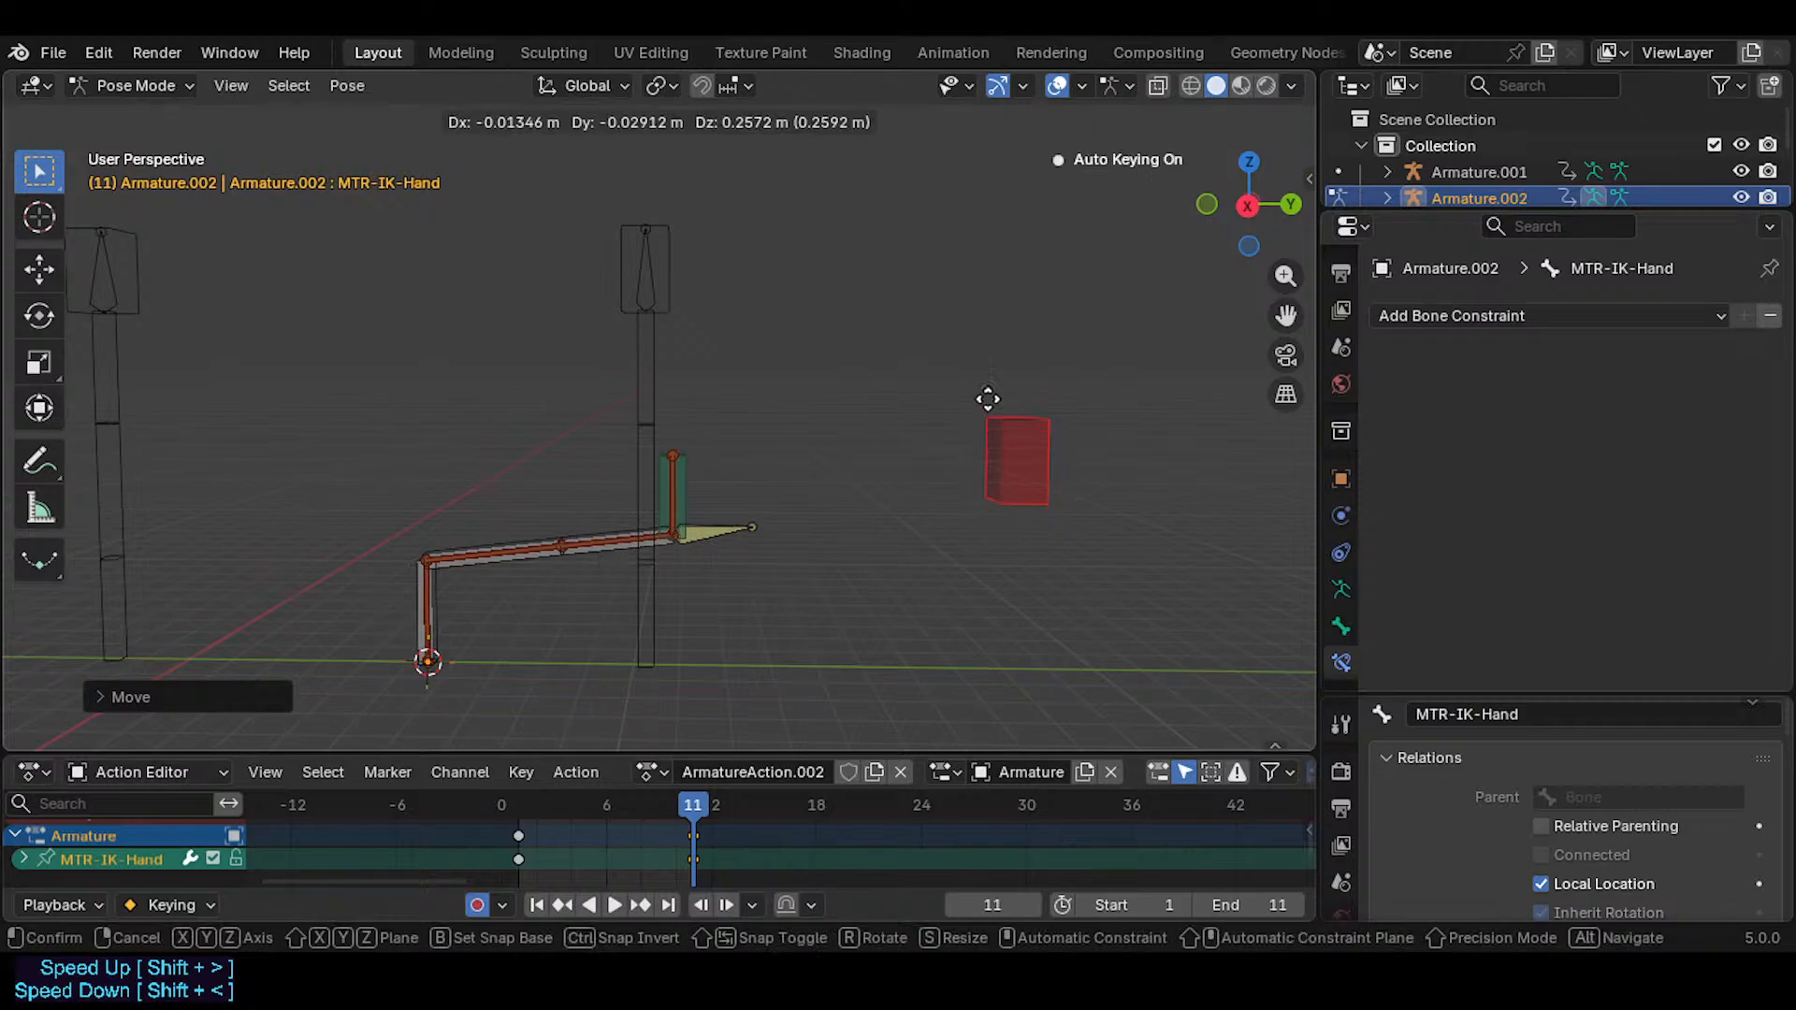
left_click(749, 742)
- Calculate MTR-IK-Hand's motion path with In Range display, Scene Frame Range and the Heads bake location
right_click(711, 370)
left_click(711, 370)
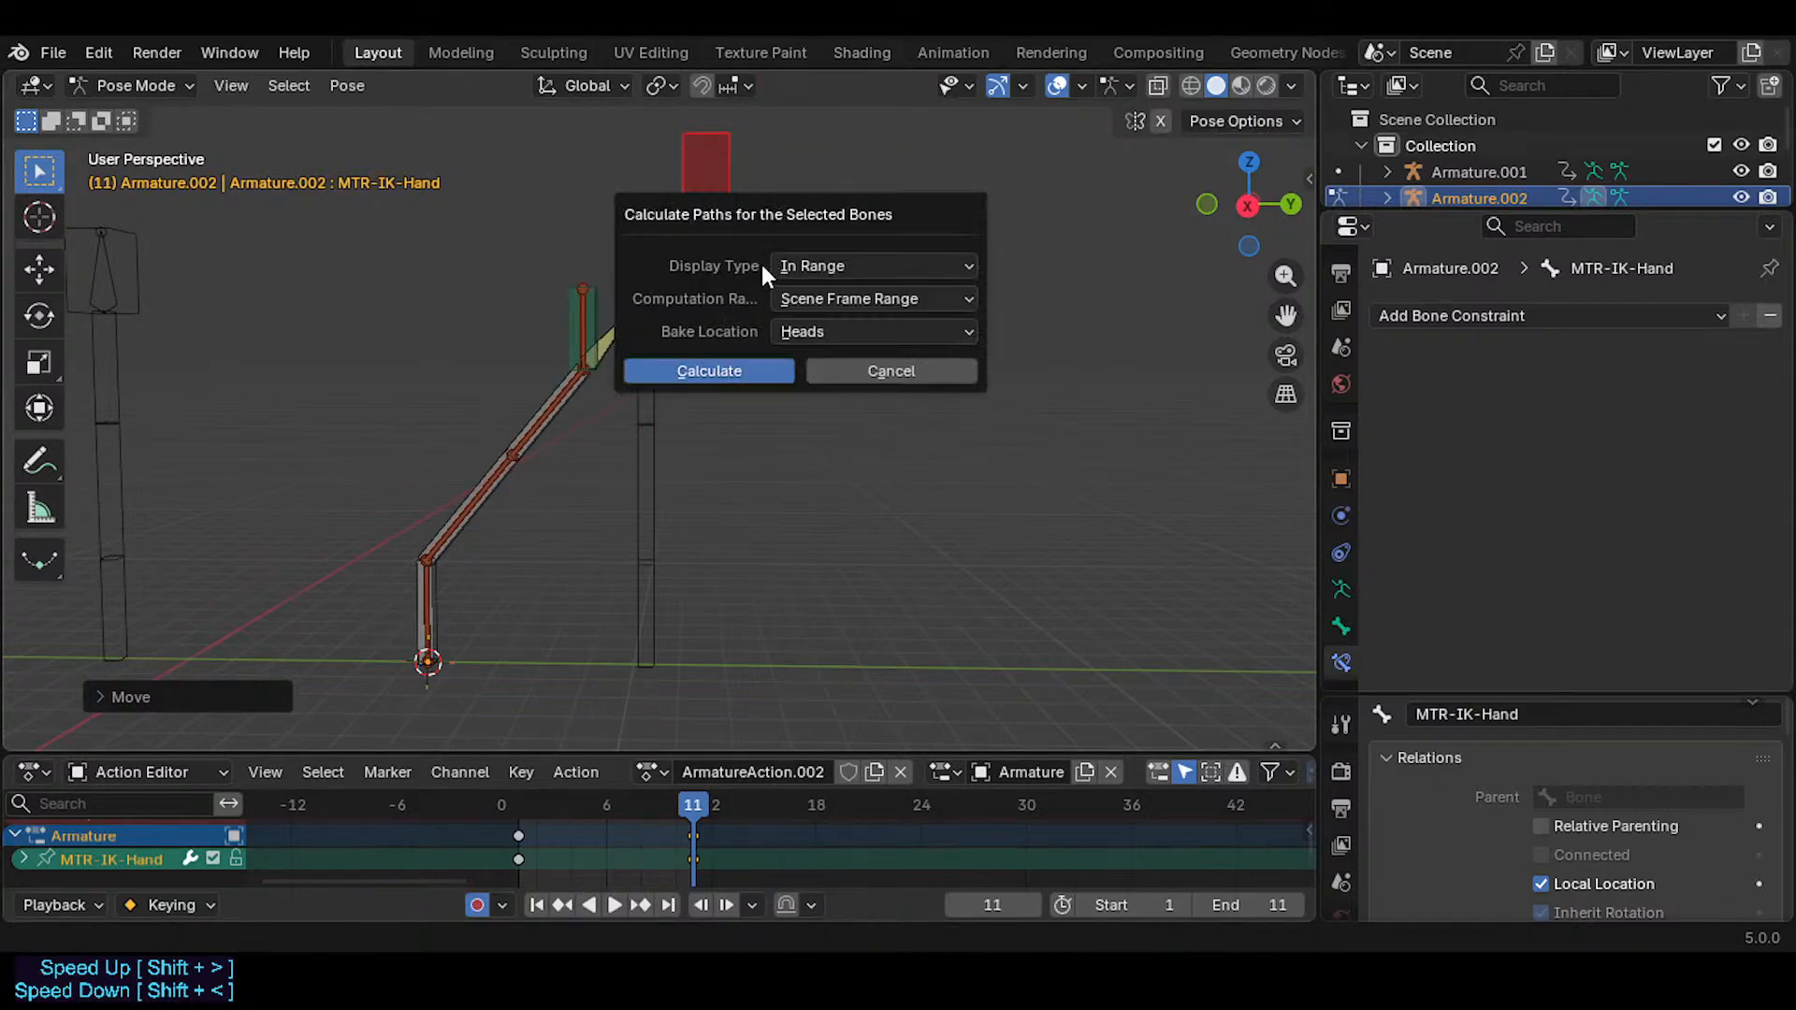
left_click(713, 371)
middle_click_drag(676, 410, 722, 456, "shift")
- At frame 11, move MTR-IK-Hand far forward and down until the arm stretches out horizontally
left_click_drag(666, 808, 693, 802)
key("g")
left_click(1094, 472)
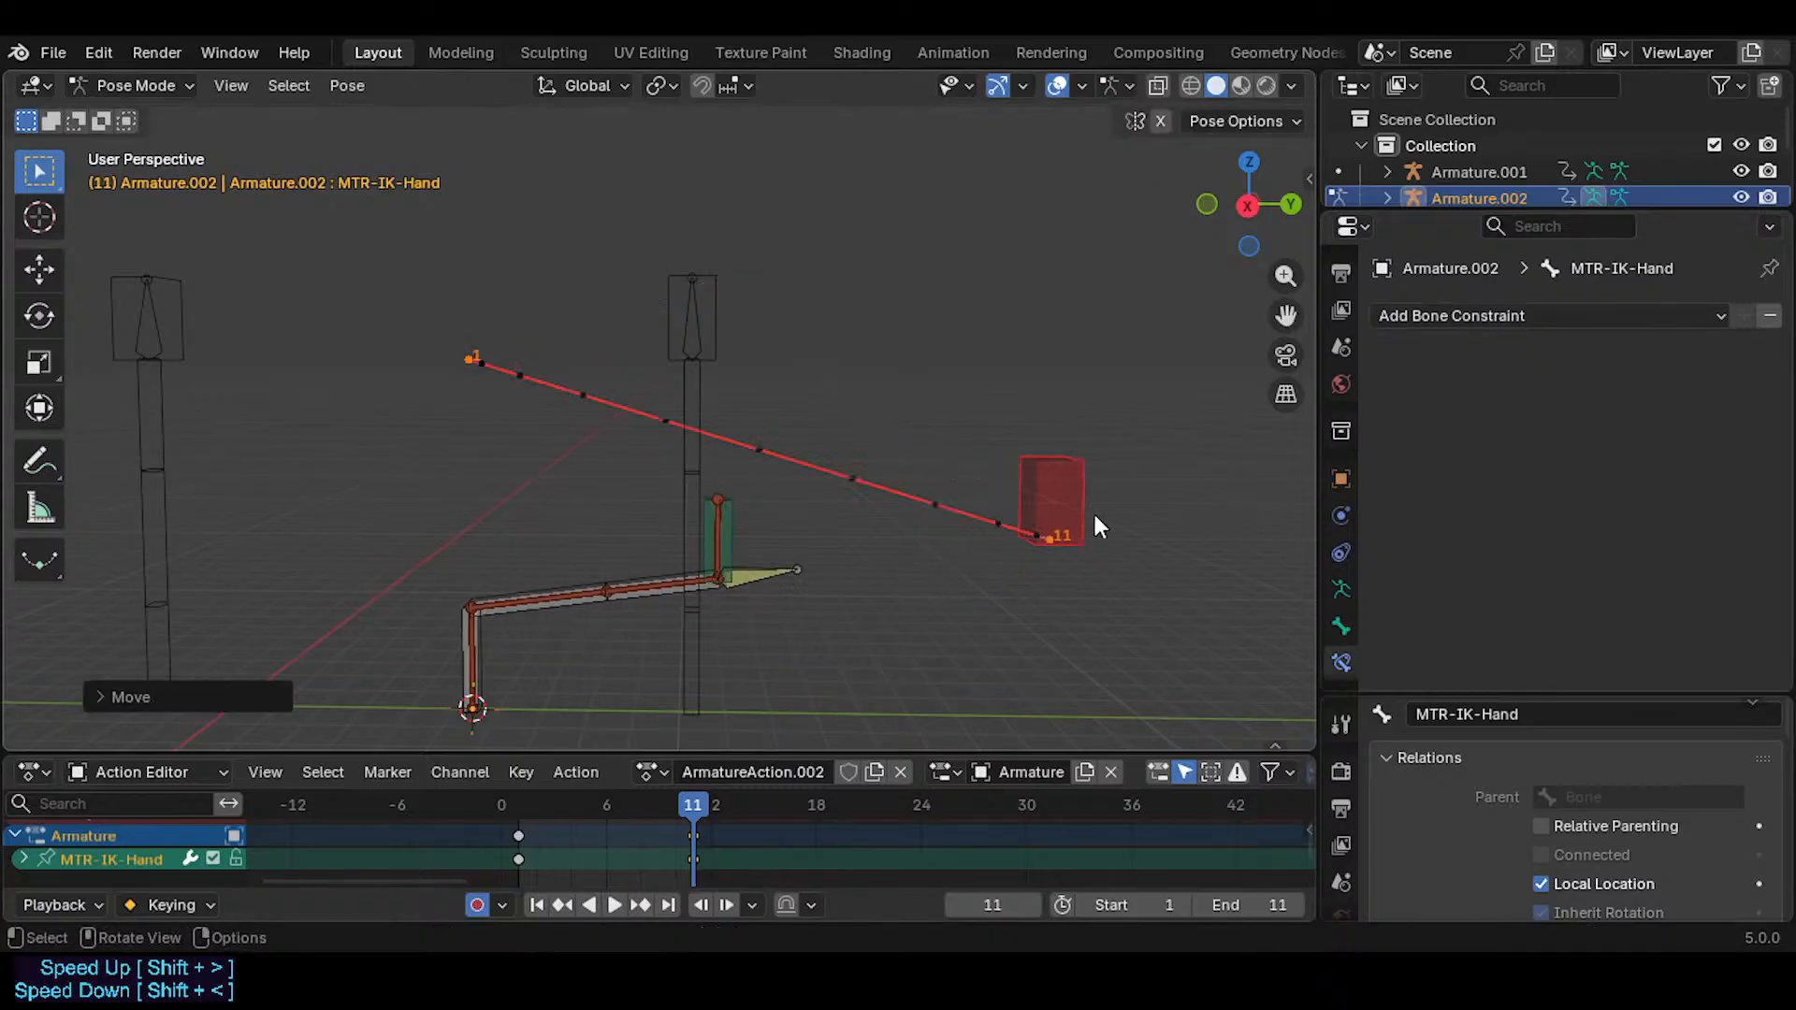
key("g")
left_click(947, 533)
left_click(715, 821)
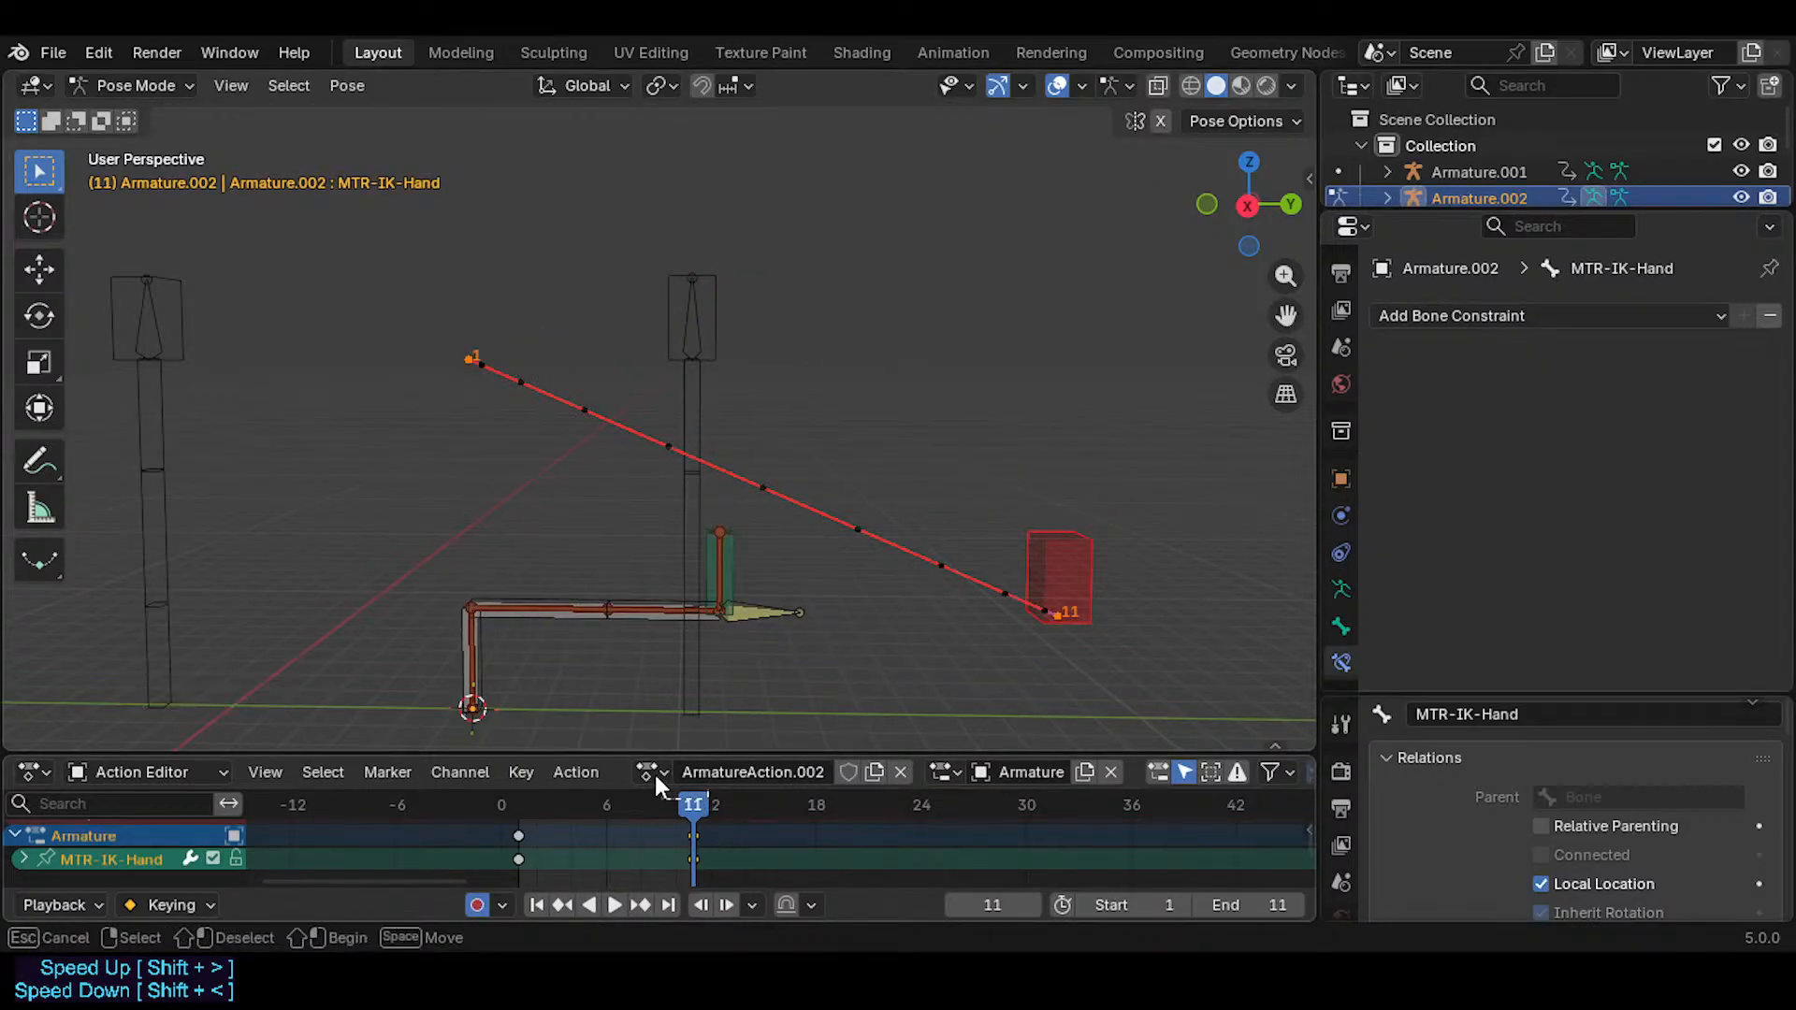
- At frame 6, raise MTR-IK-Hand well above its straight path to form an arc, and preview the motion
left_click_drag(663, 794, 607, 809)
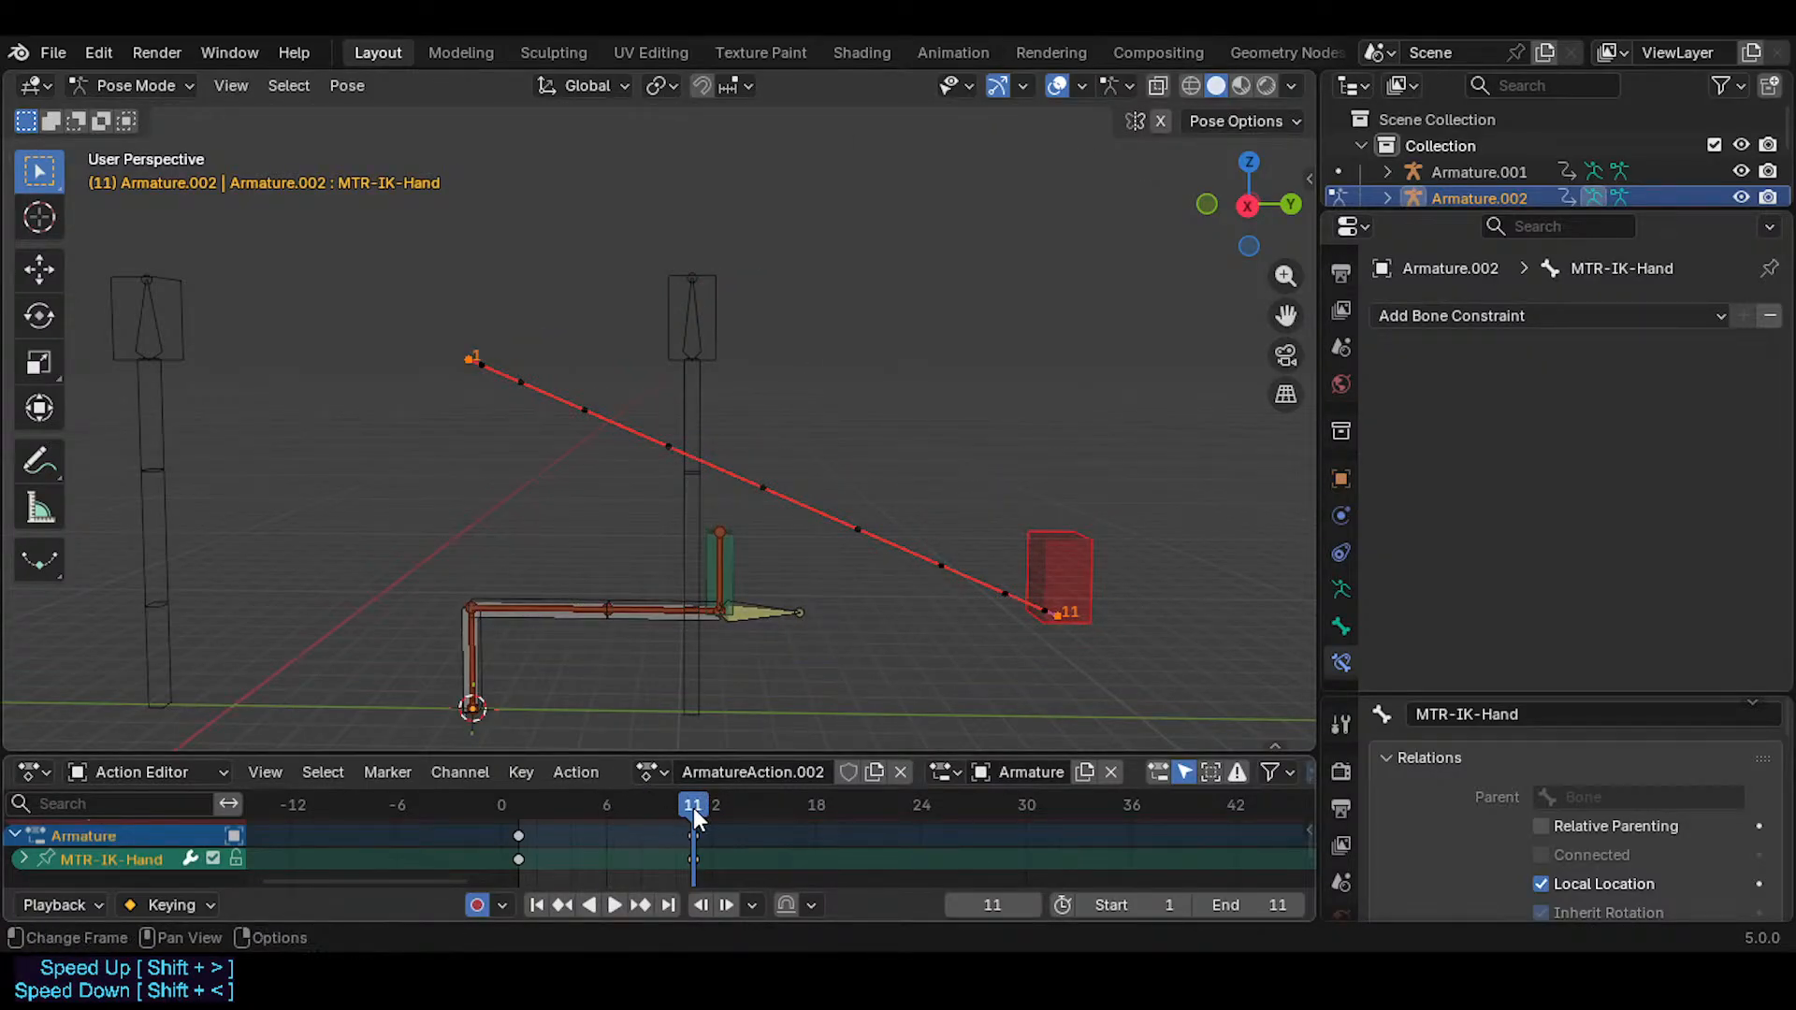
left_click(606, 808)
key("g")
left_click(907, 219)
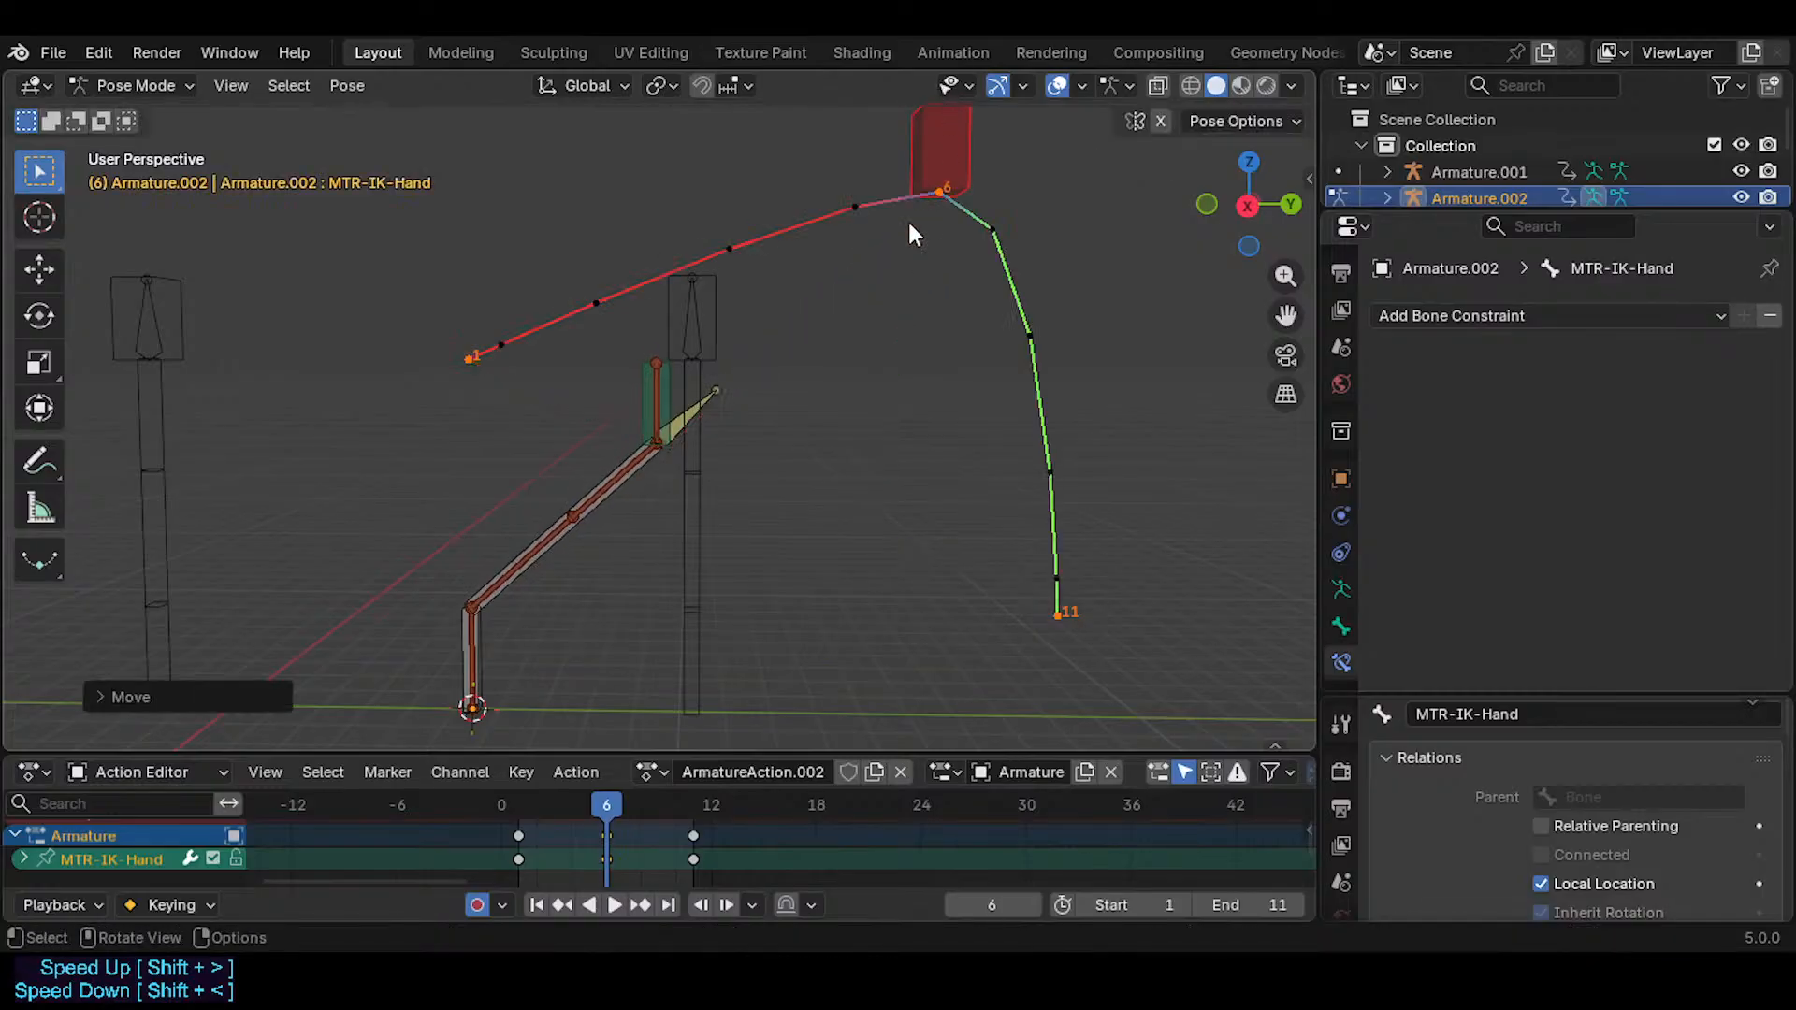
key("space")
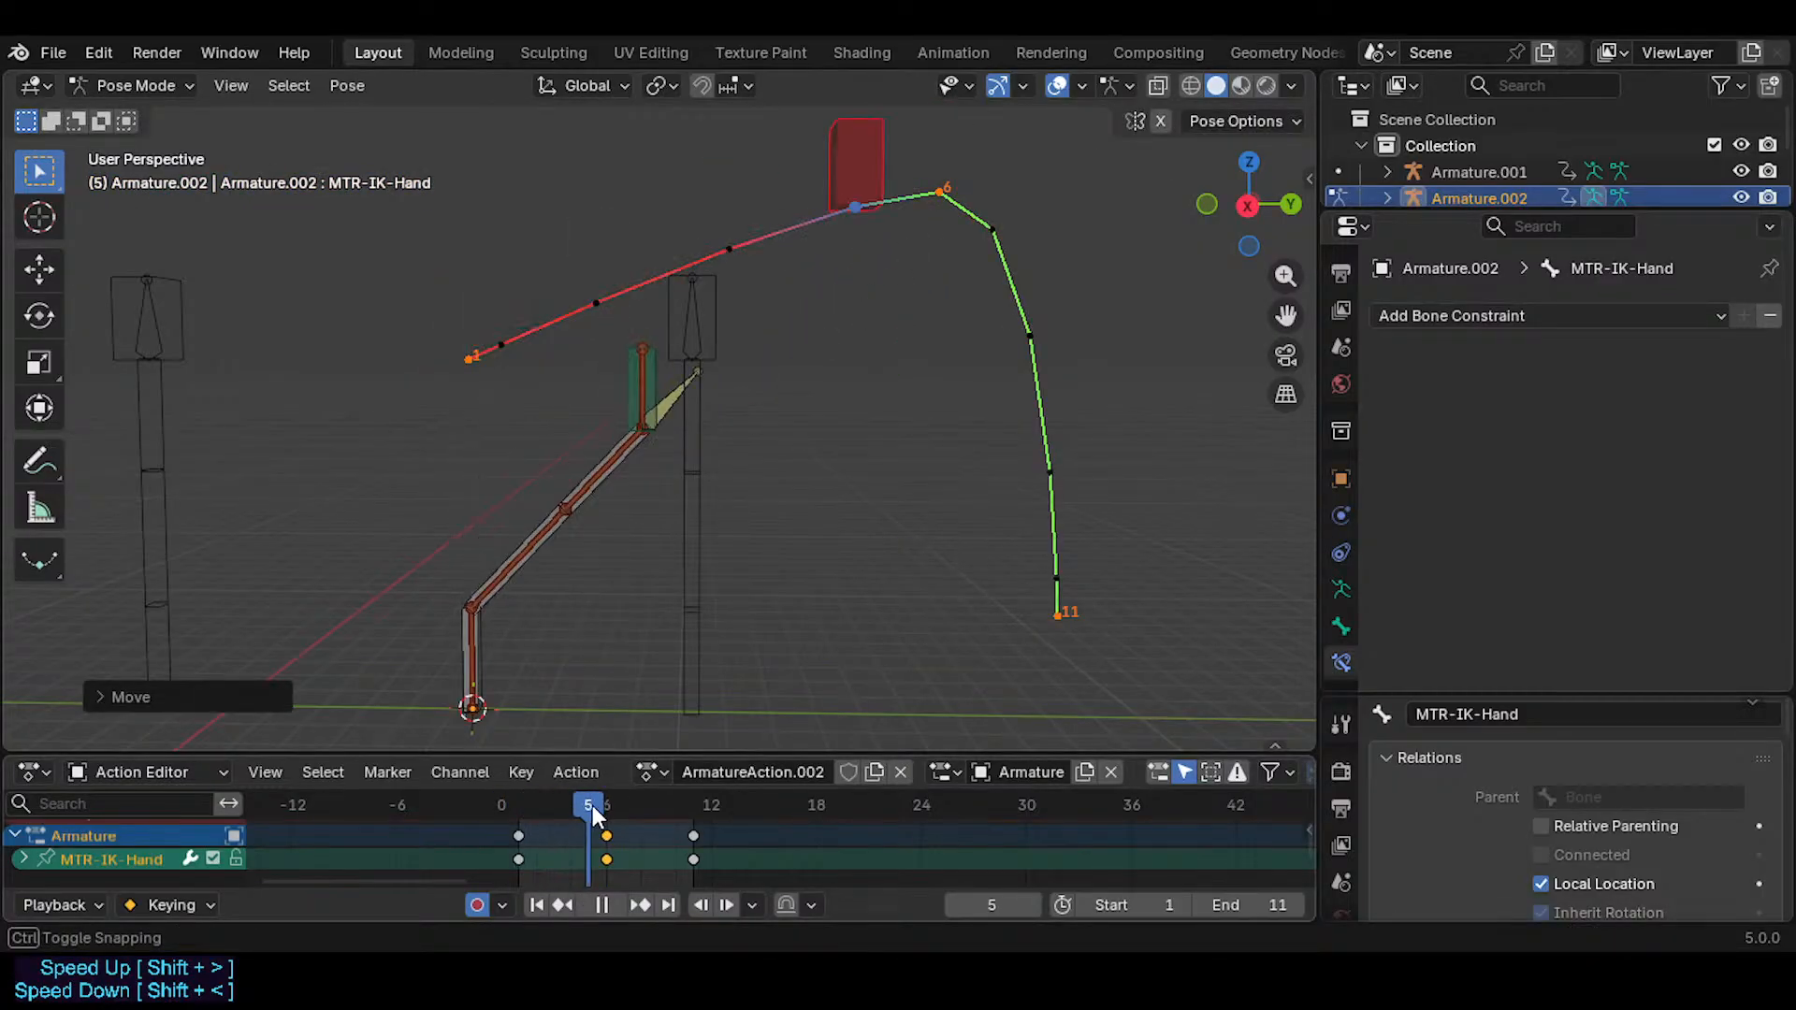
key("Escape")
- Select the TWK-Hand bone and keyframe its untweaked pose through frame 11
left_click(654, 404)
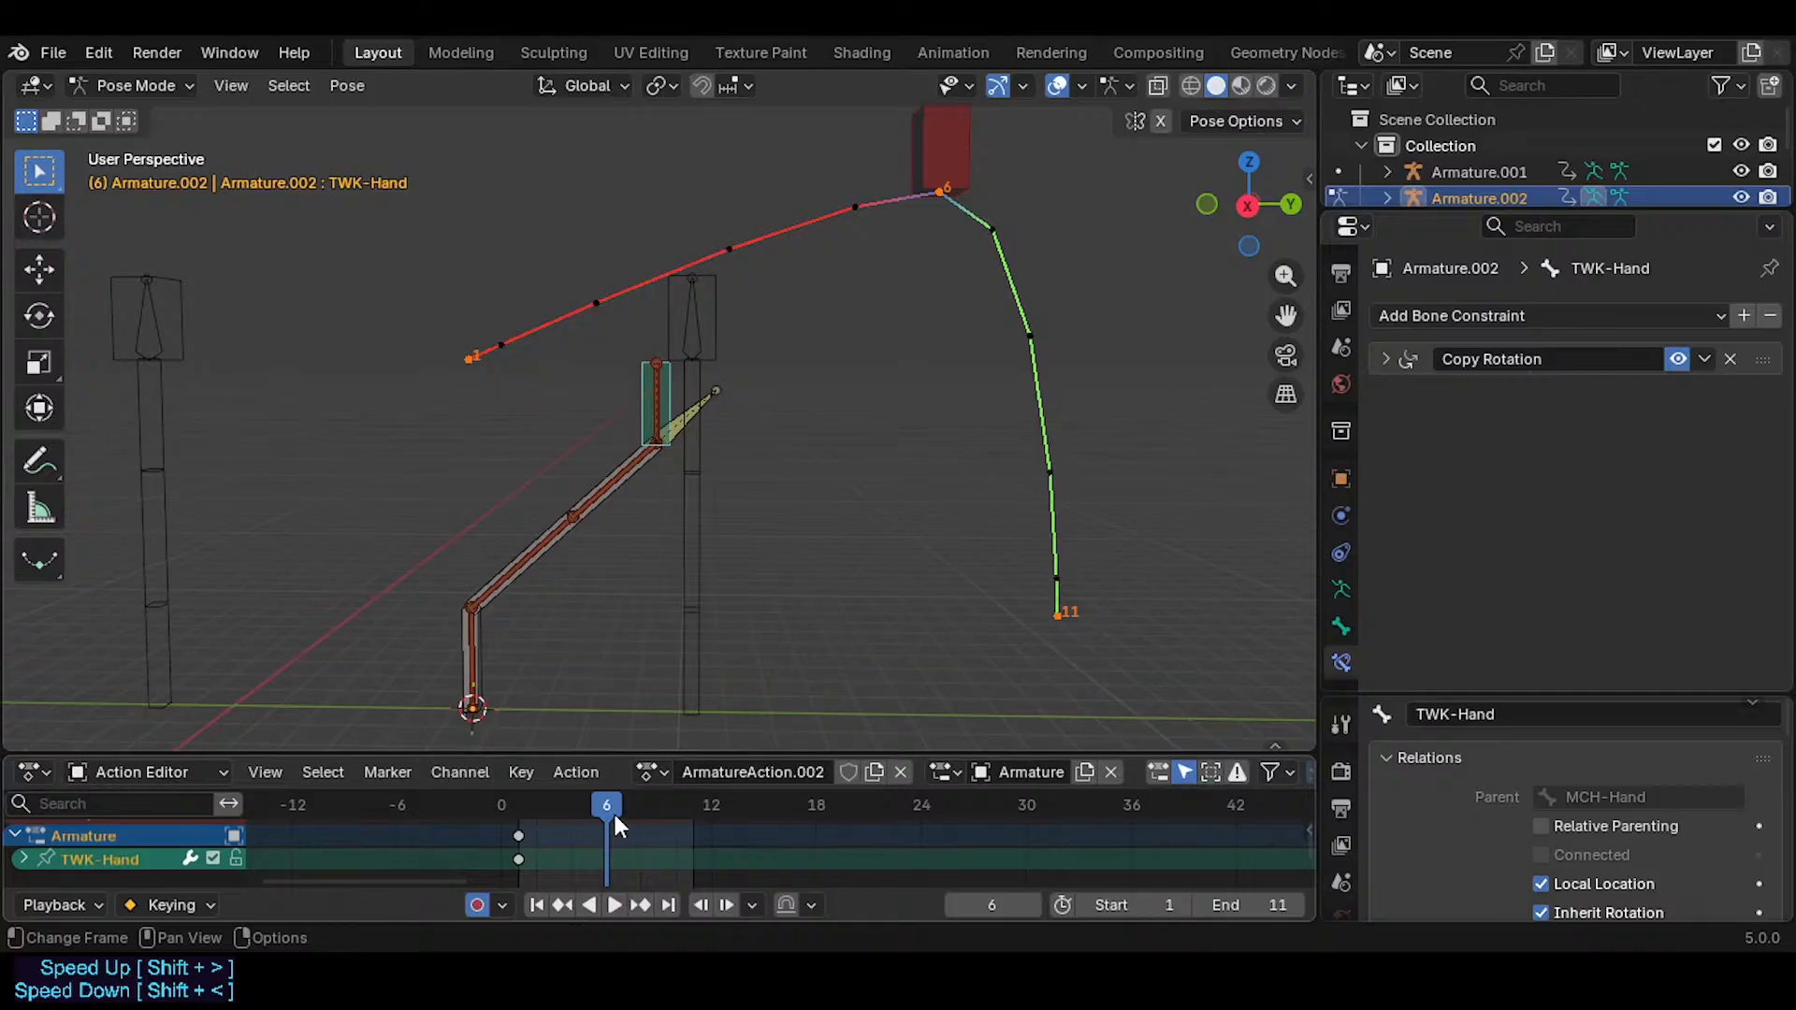
key("i")
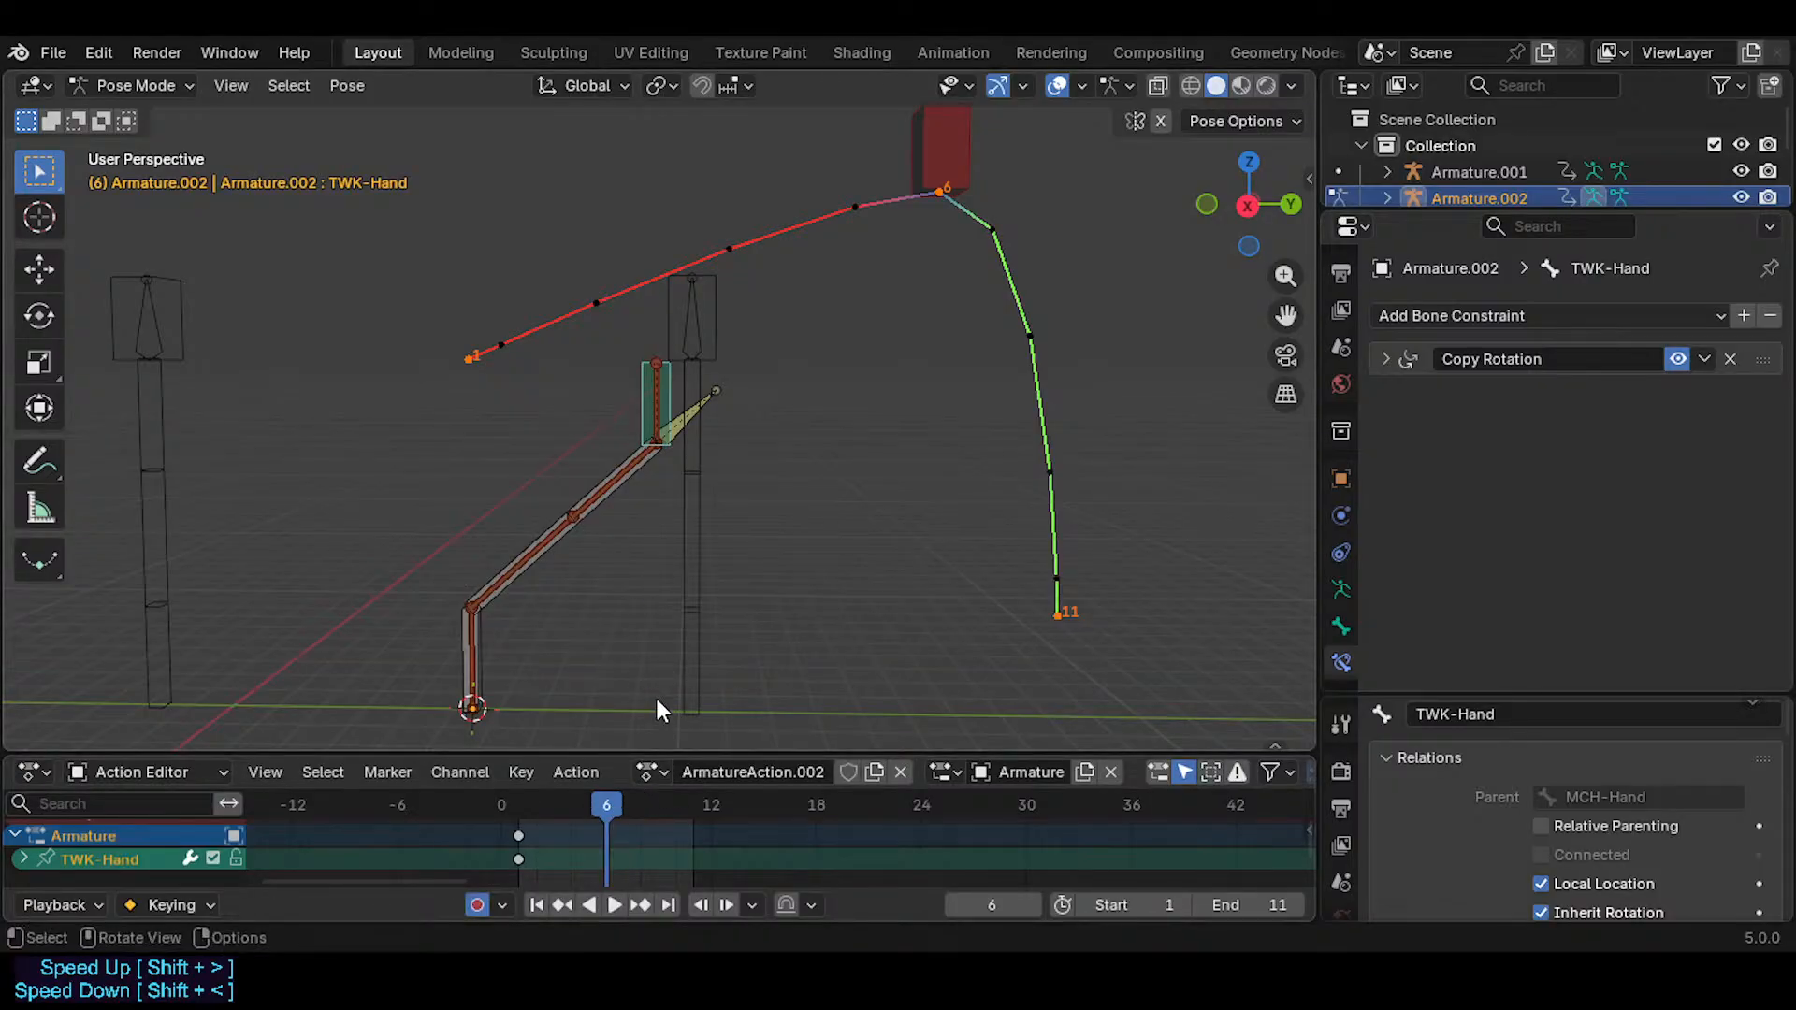
mouse_move(614, 817)
left_mouse_down()
mouse_move(690, 815)
mouse_move(614, 800)
left_mouse_up()
key("i")
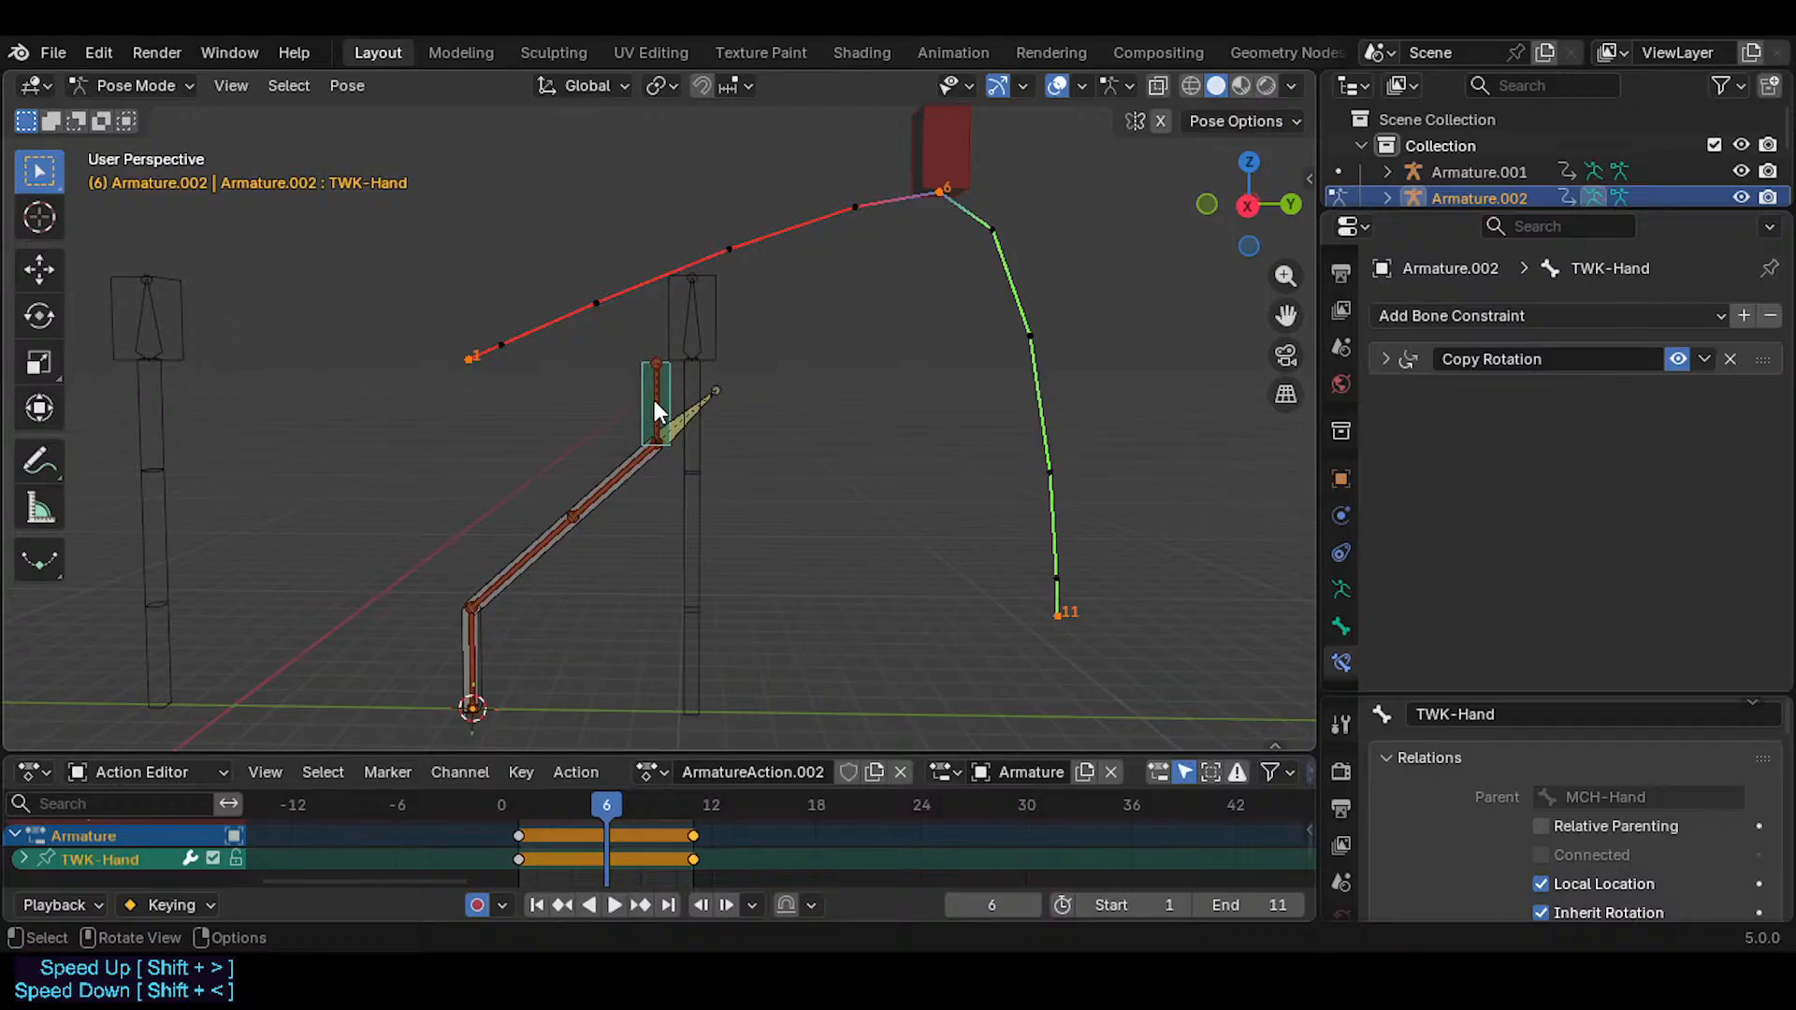
- Calculate the motion path of TWK-Hand for the scene frame range
right_click(654, 401)
left_click(653, 397)
left_click(638, 519)
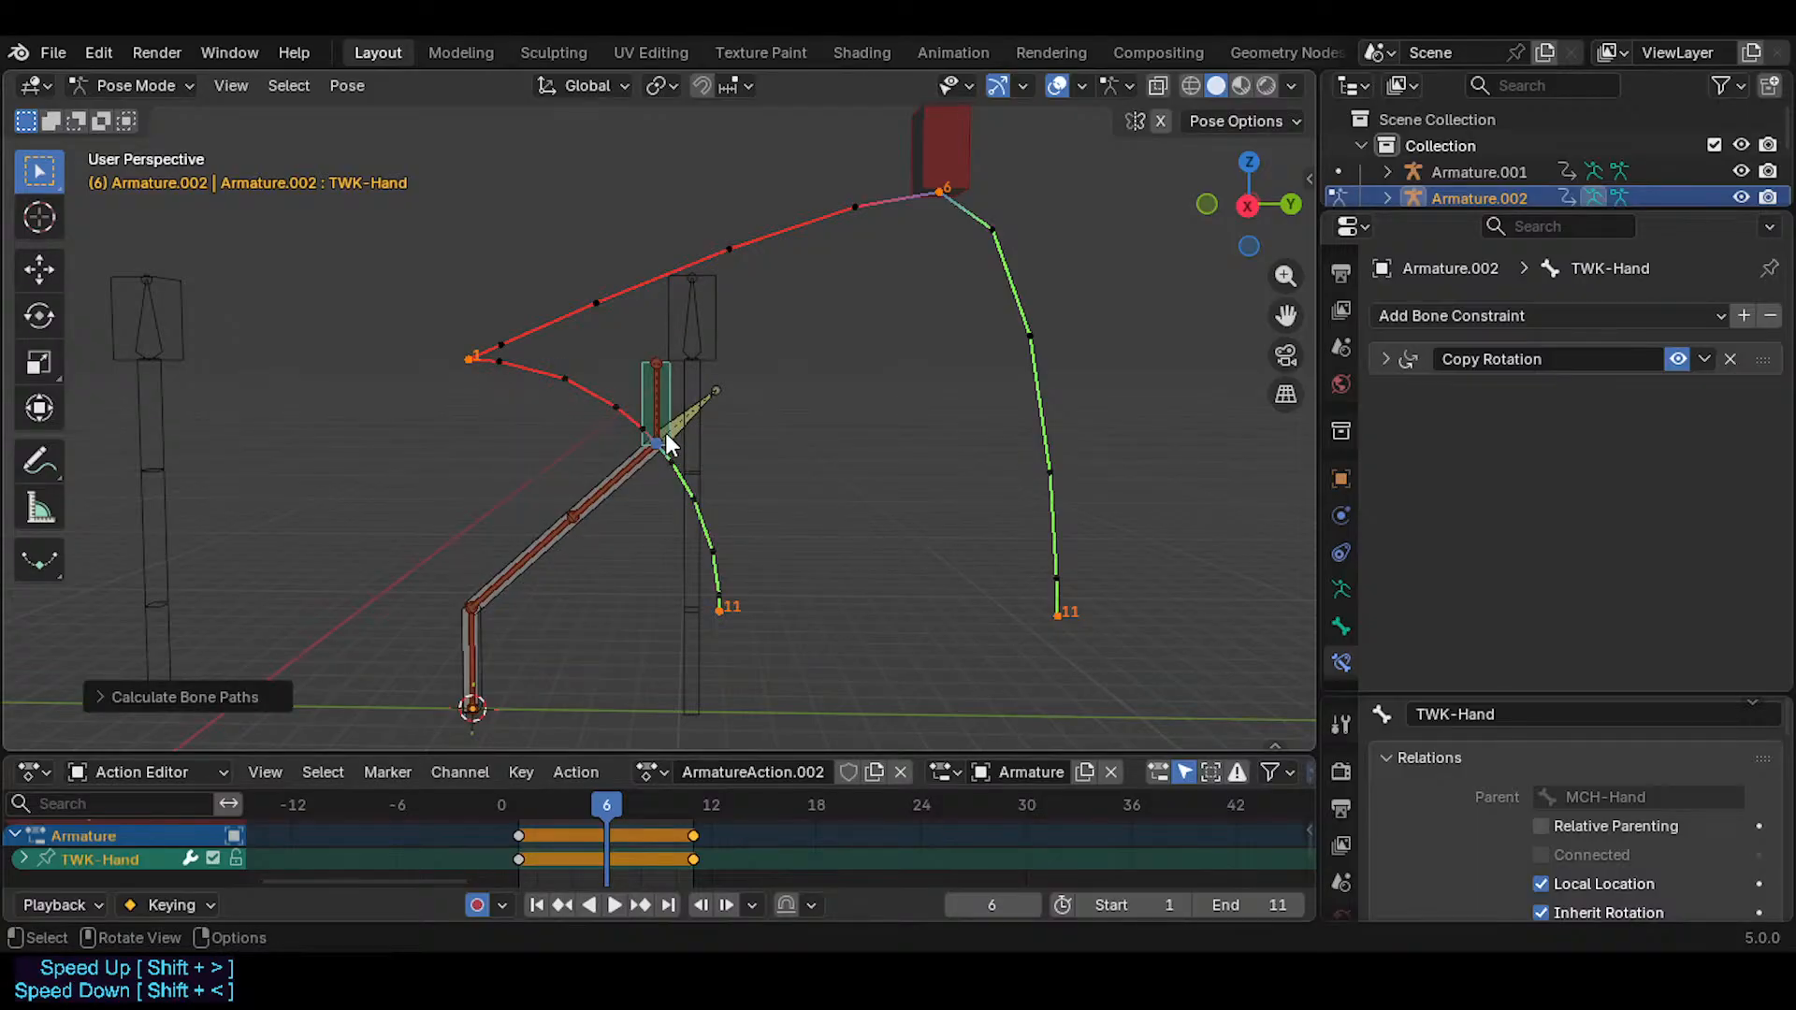
- At frame 6, move TWK-Hand back along the forearm to pull its motion path inward, and scrub around that frame
key("g")
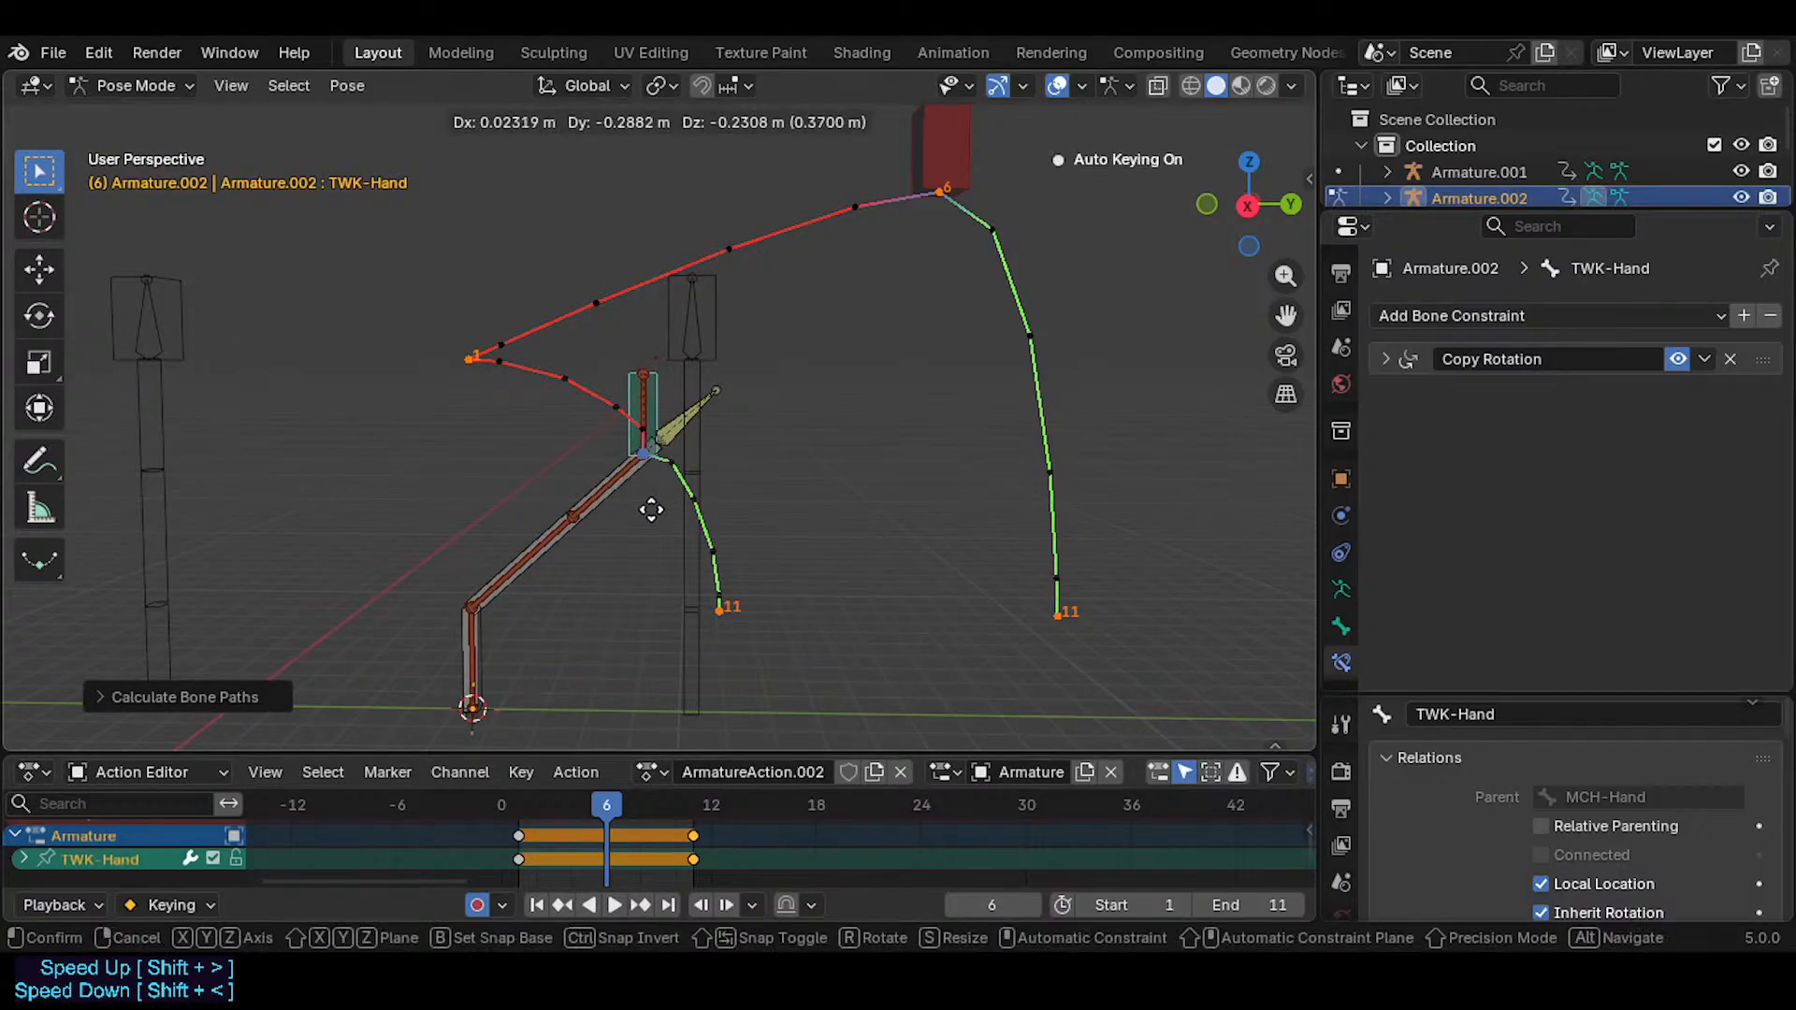
left_click(643, 515)
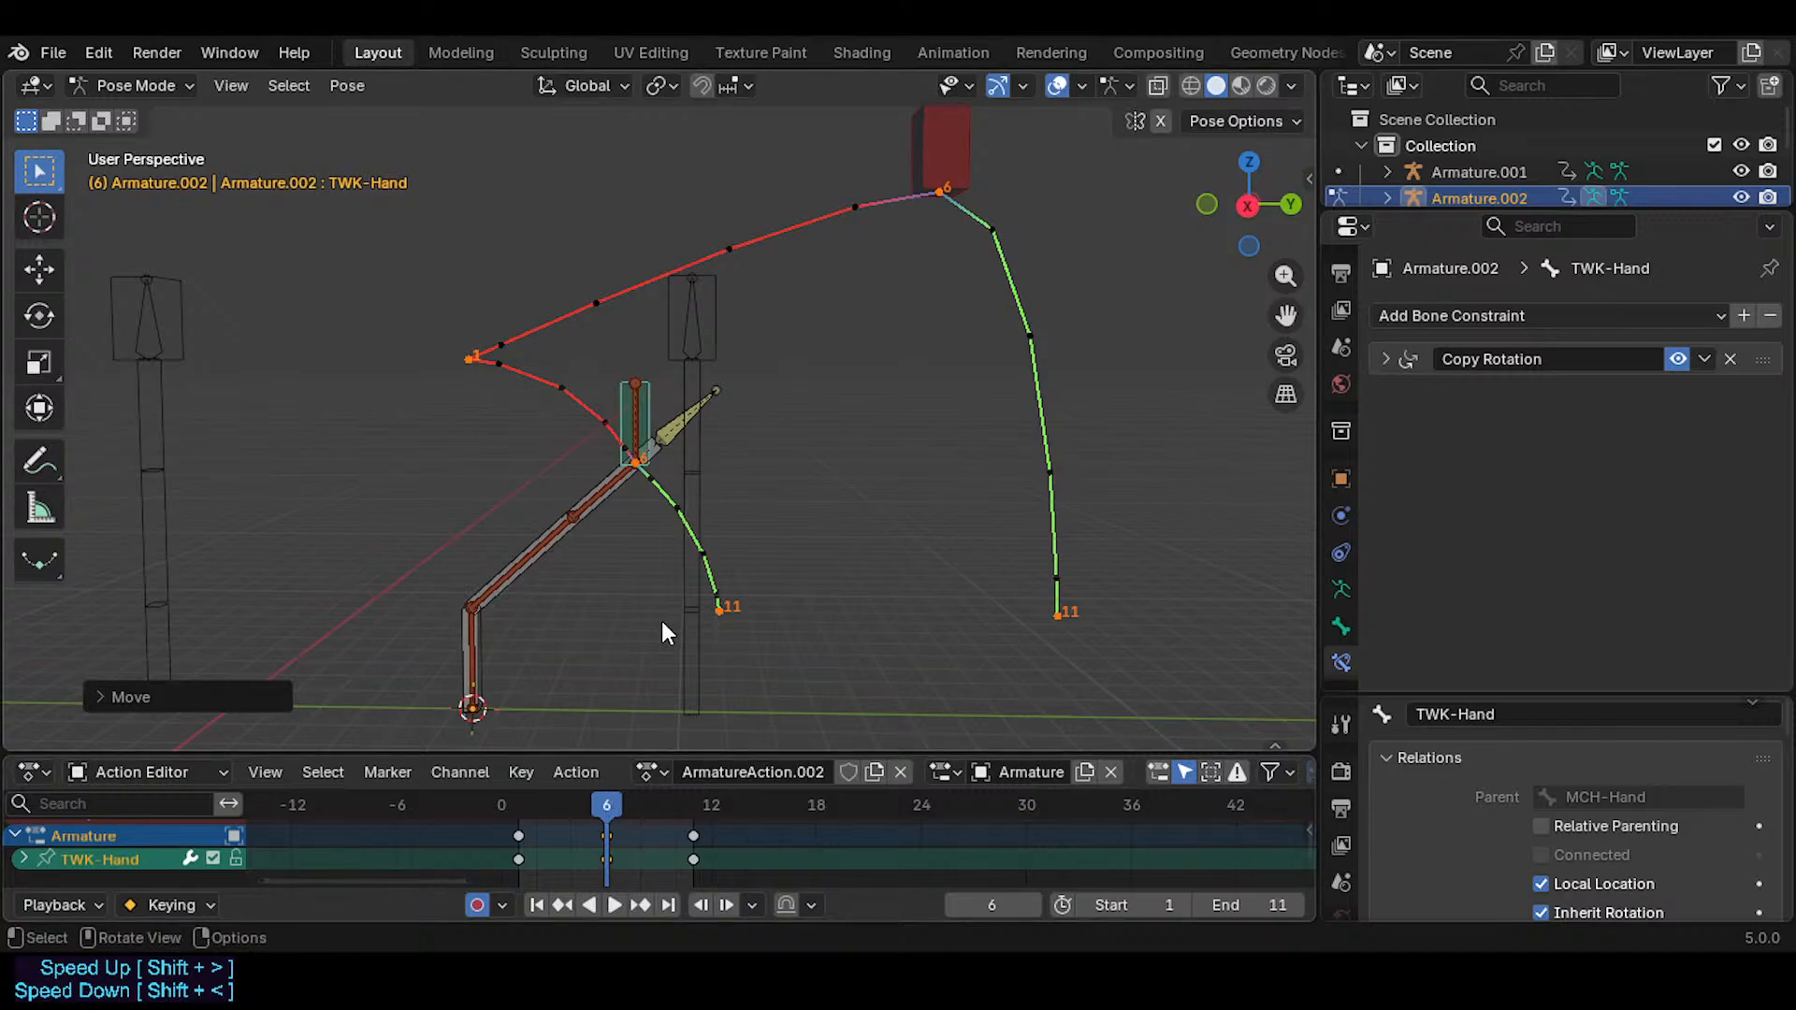
mouse_move(595, 810)
left_mouse_down()
mouse_move(502, 812)
mouse_move(677, 812)
mouse_move(607, 812)
left_mouse_up()
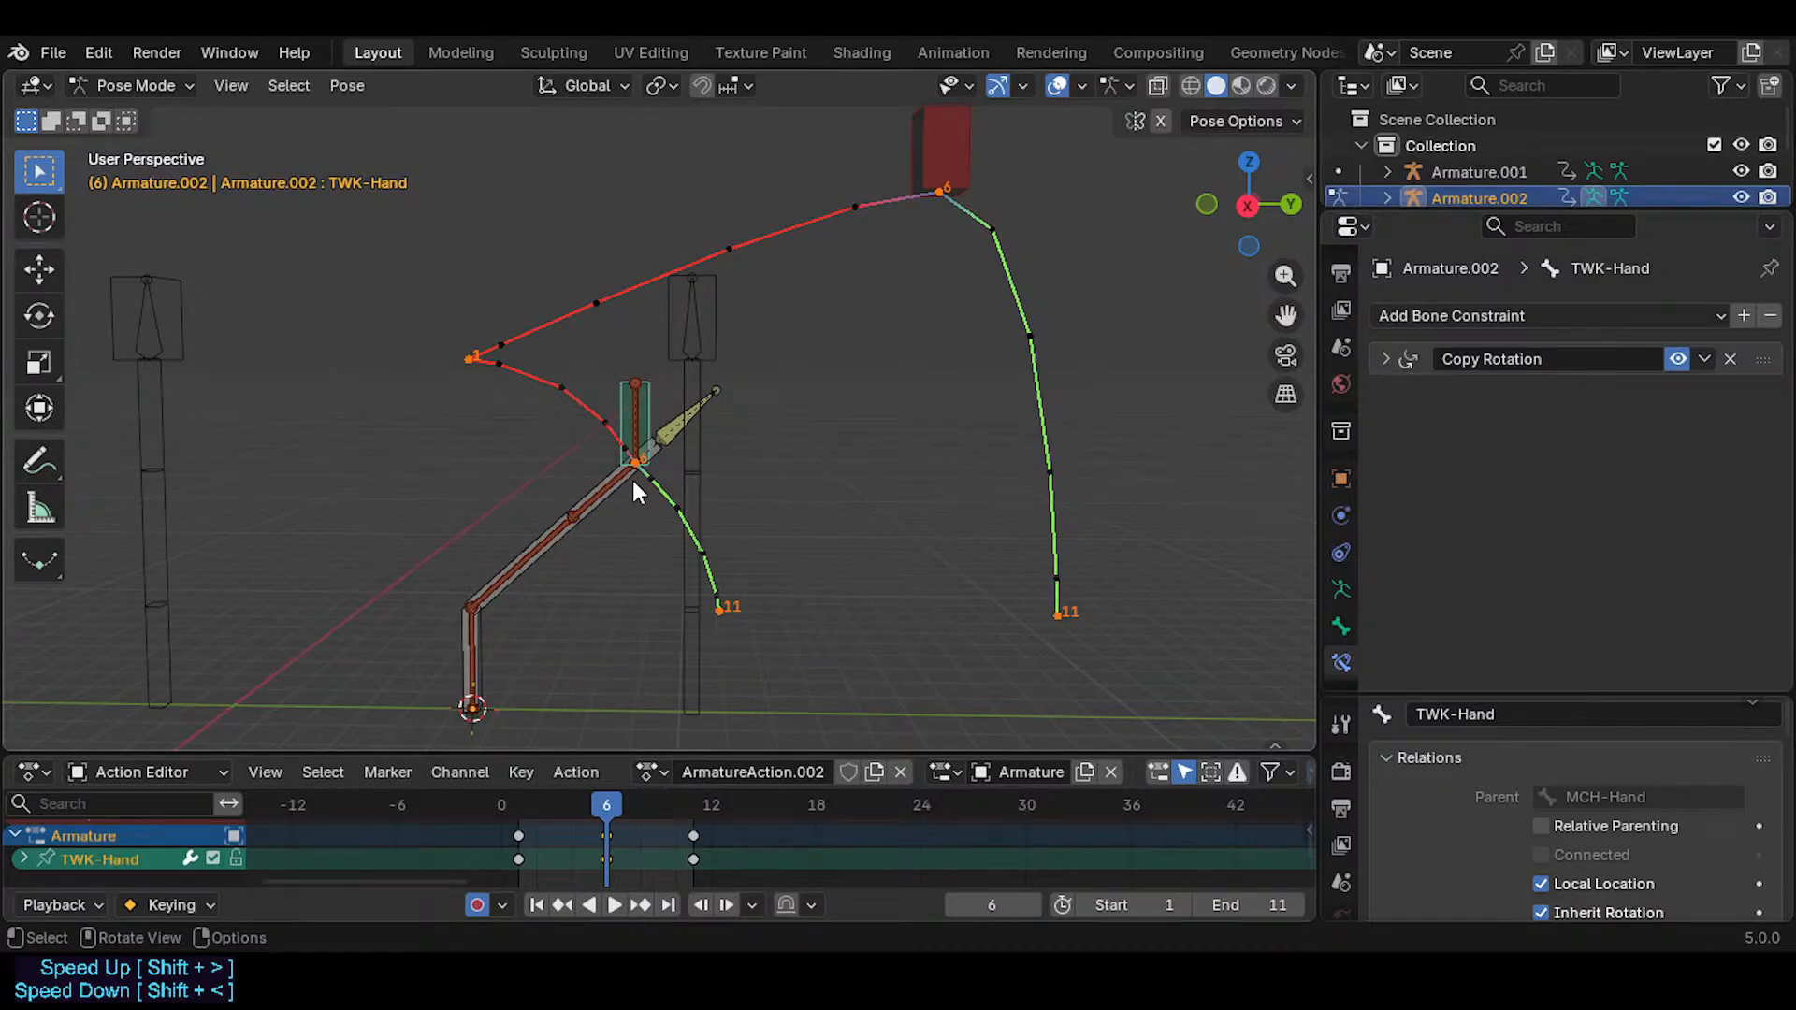
- Move TWK-Hand repeatedly to different positions around the wrist at frame 6 to reshape the arc of its motion path
scroll(632, 480, "up", 2)
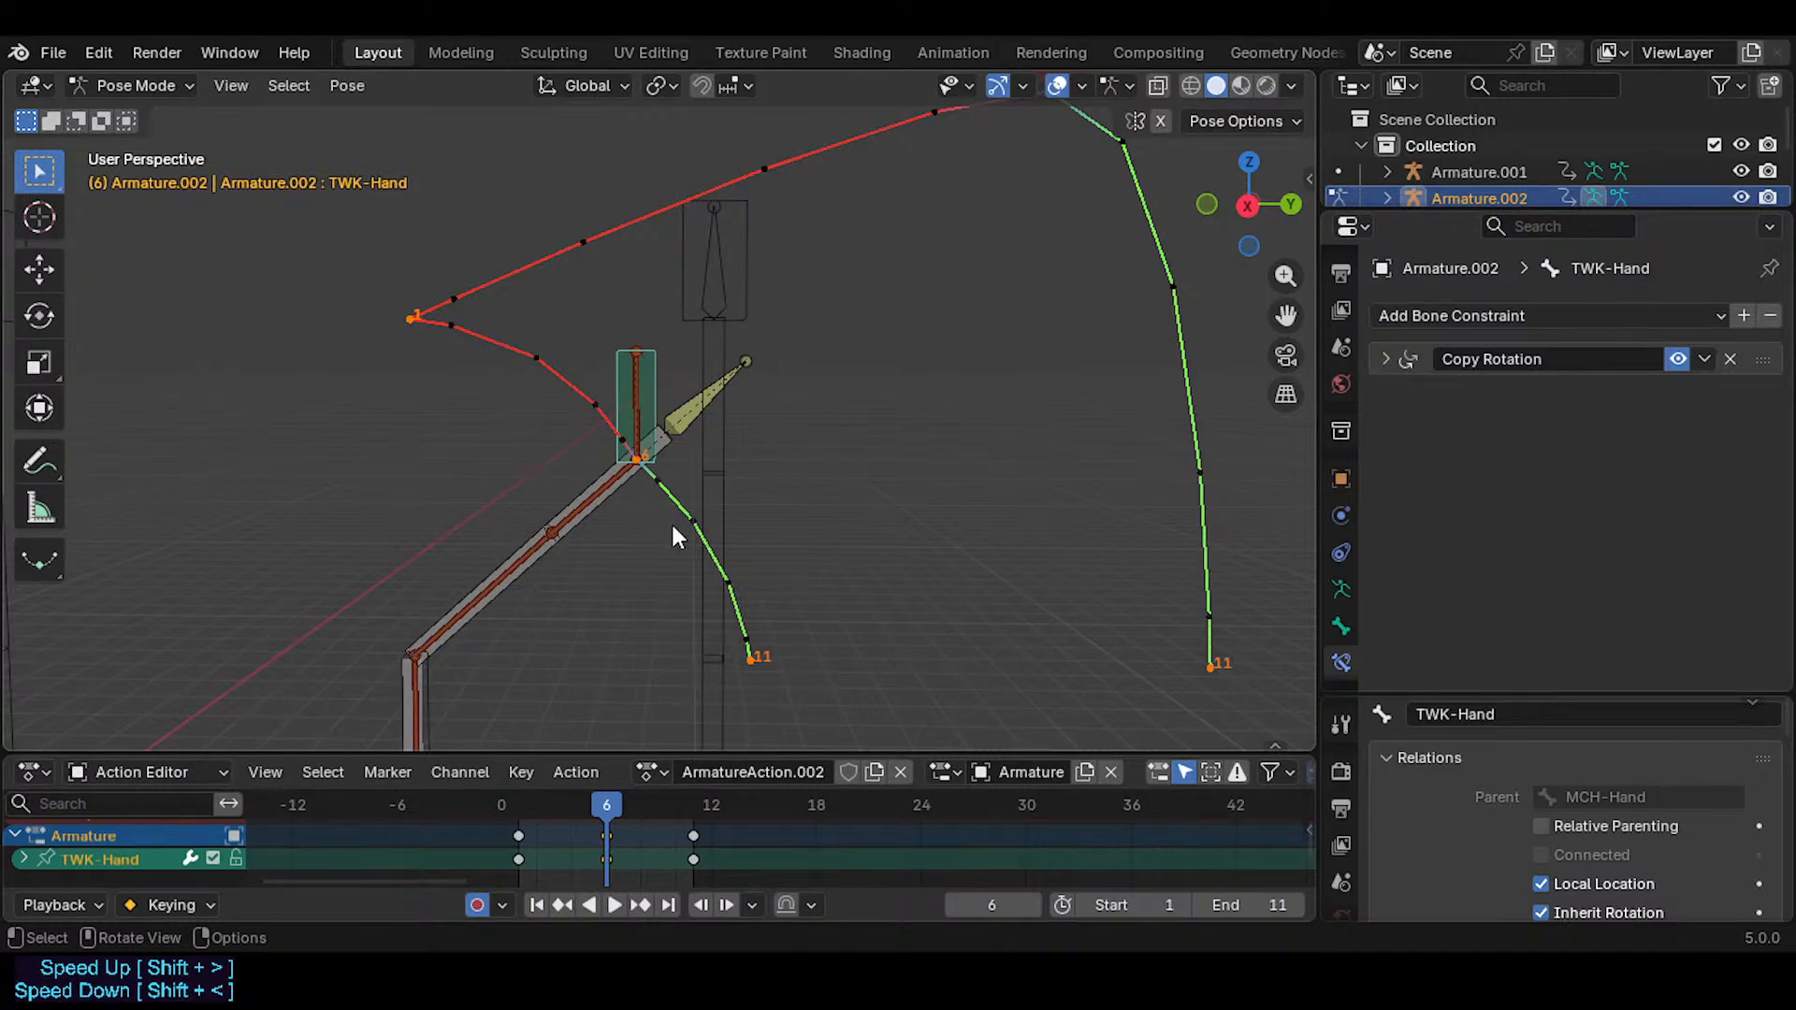
scroll(625, 501, "up", 2)
scroll(625, 502, "down", 2)
key("g")
left_click(729, 334)
key("g")
left_click(660, 391)
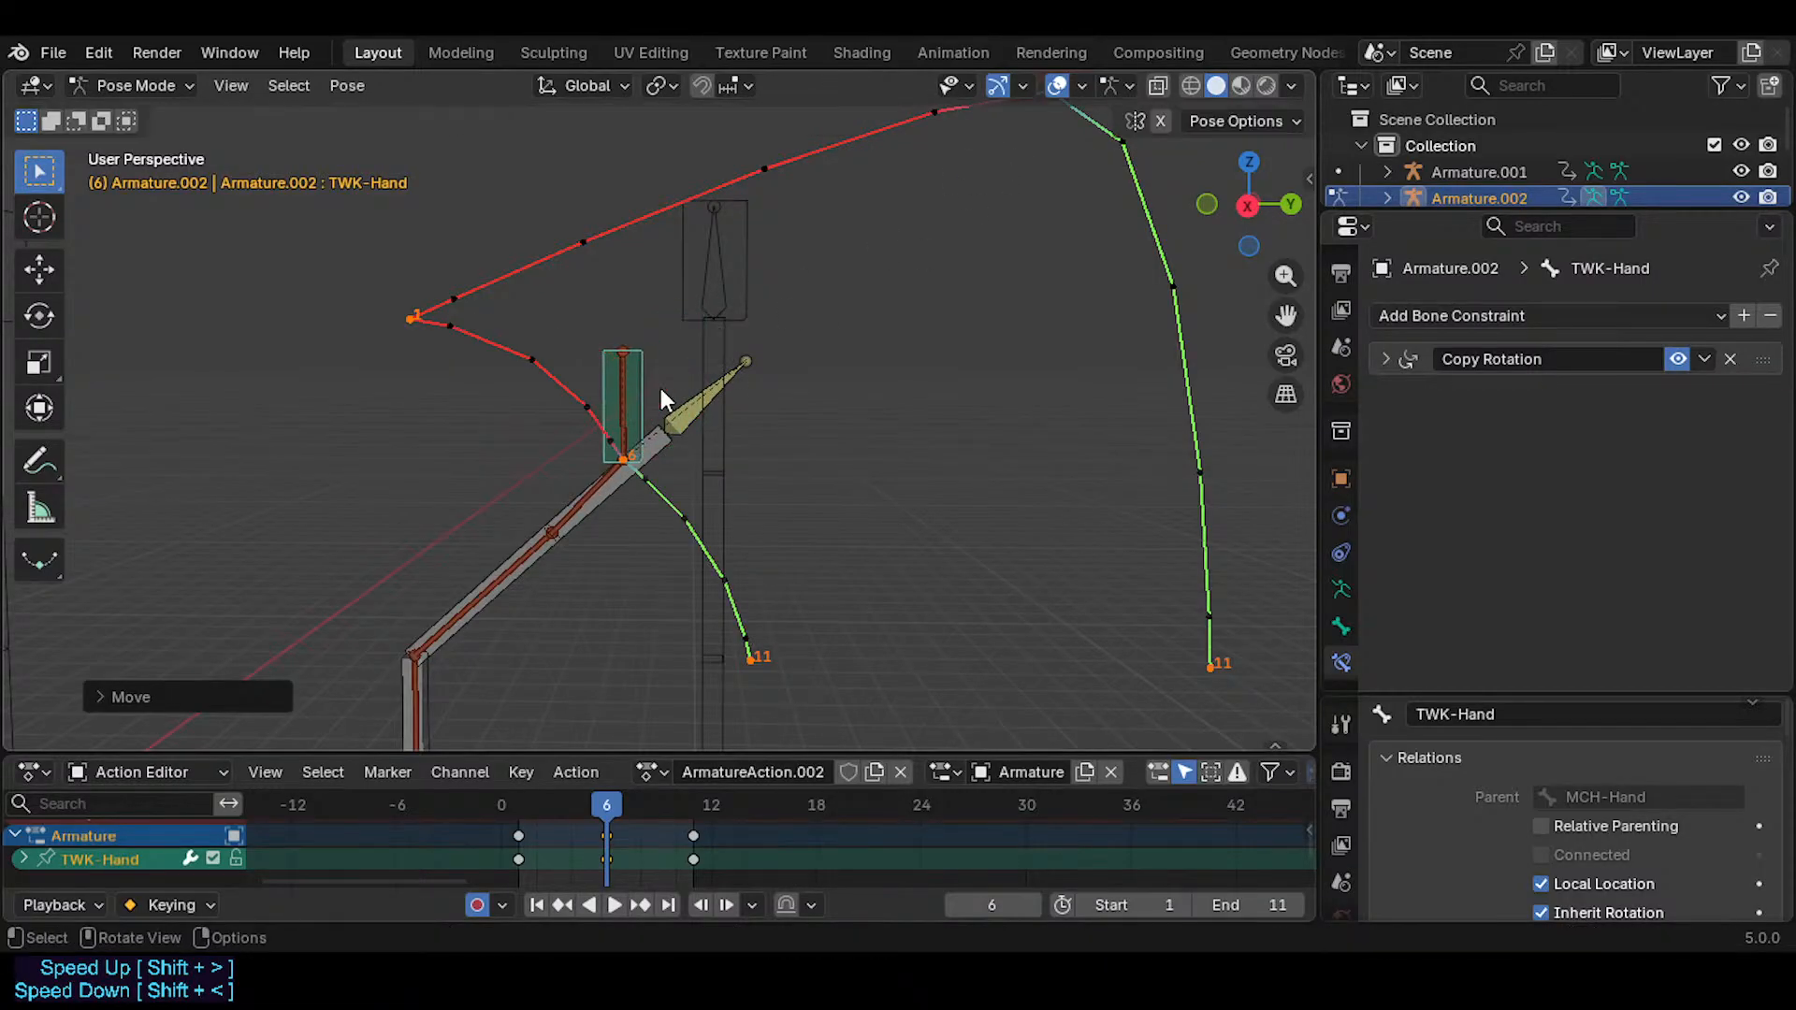
key("g")
left_click(632, 406)
key("g")
left_click(687, 337)
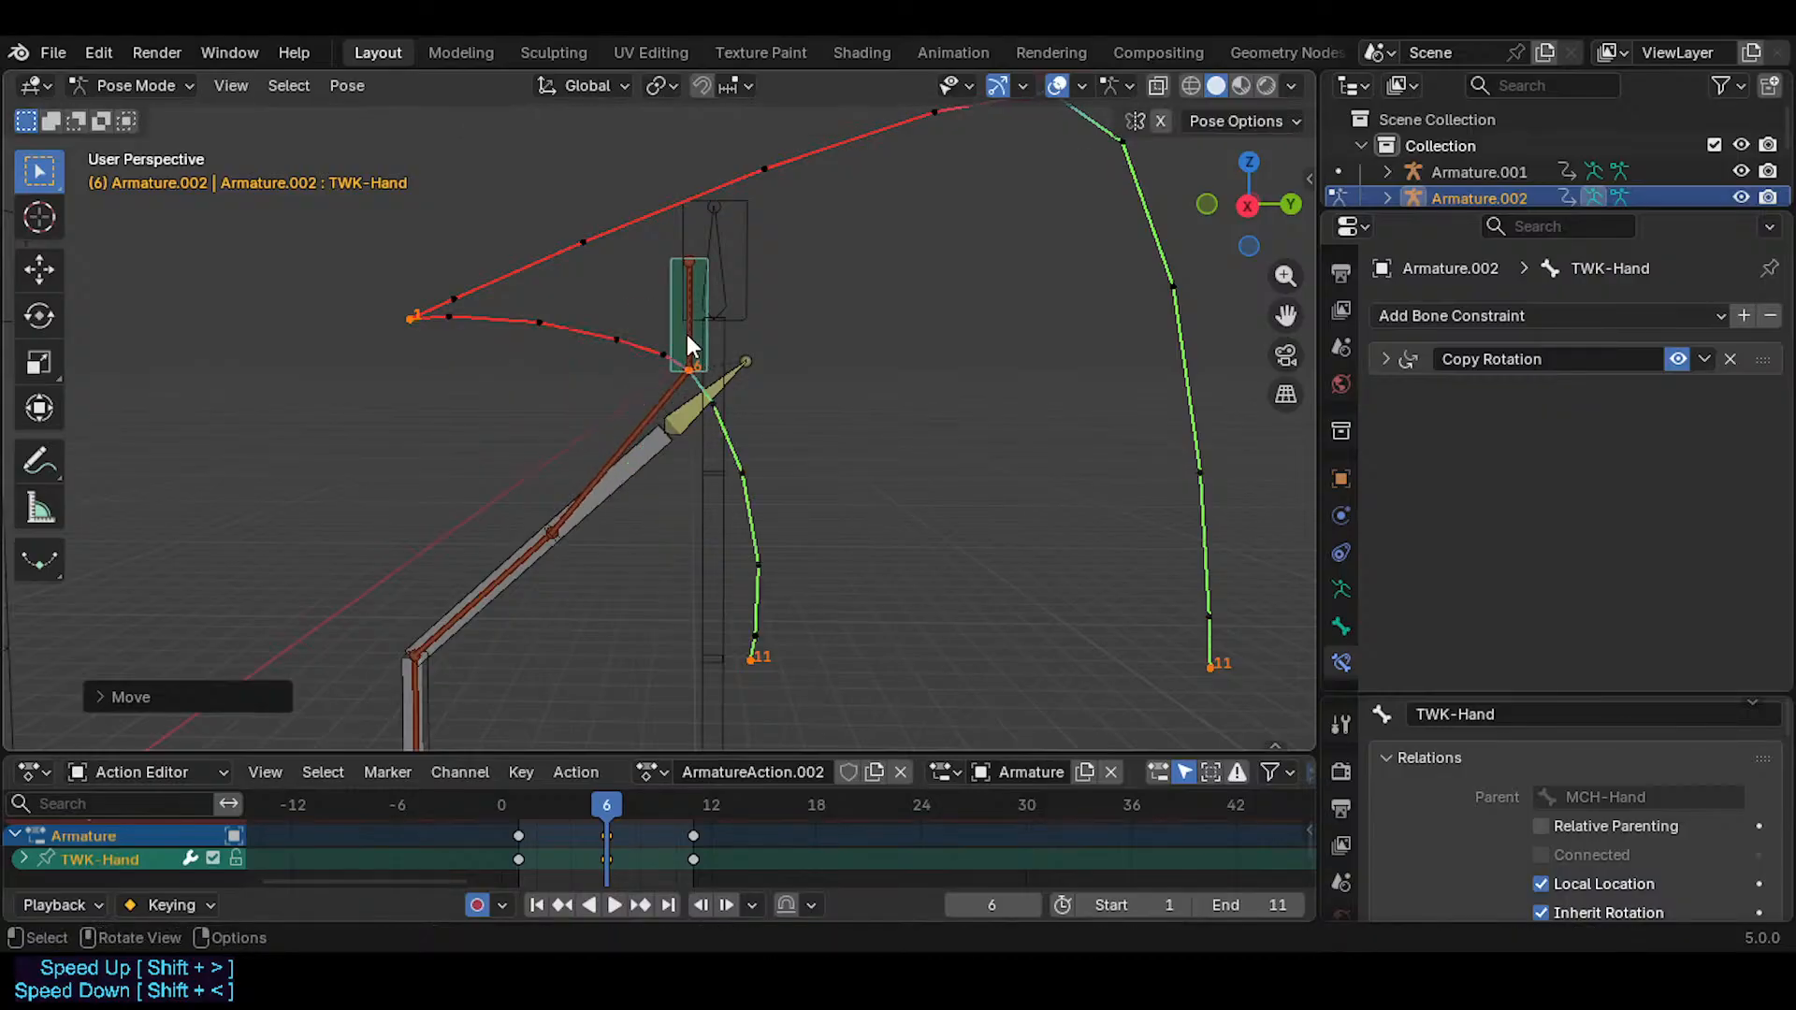
key("g")
left_click(576, 440)
key("g")
left_click(693, 330)
key("g")
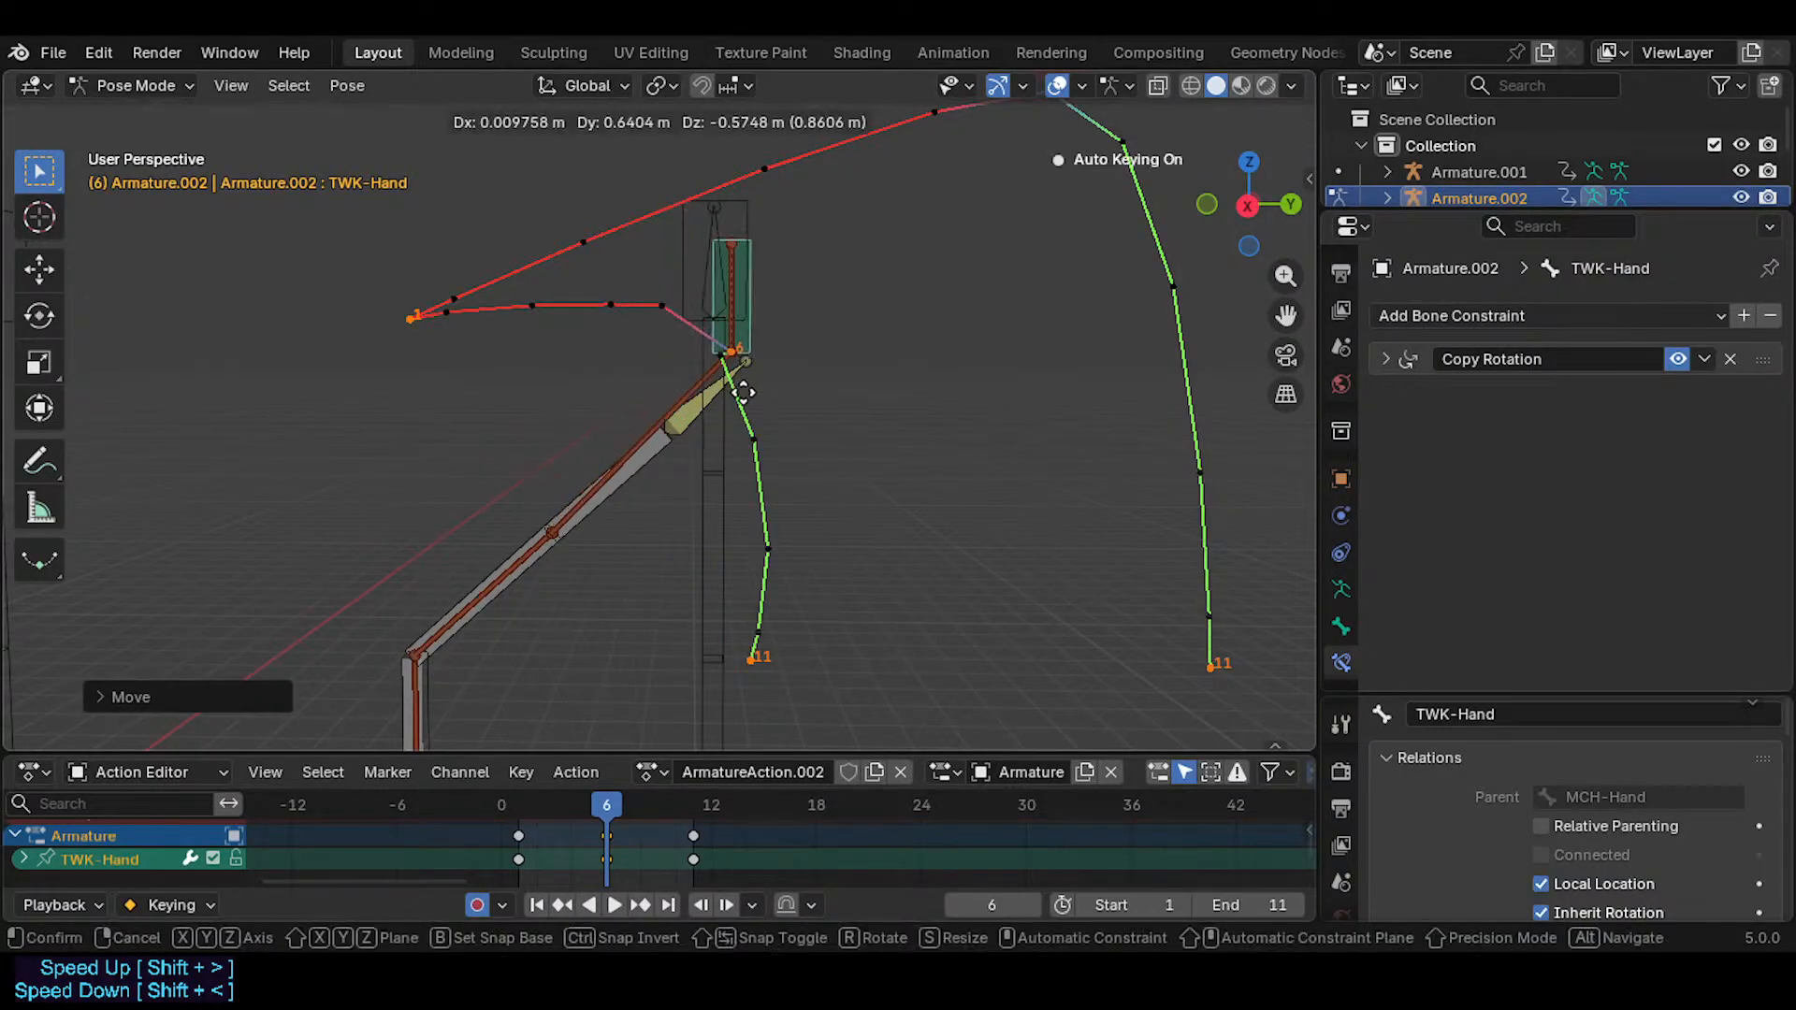
left_click(813, 392)
key("g")
left_click(548, 471)
key("g")
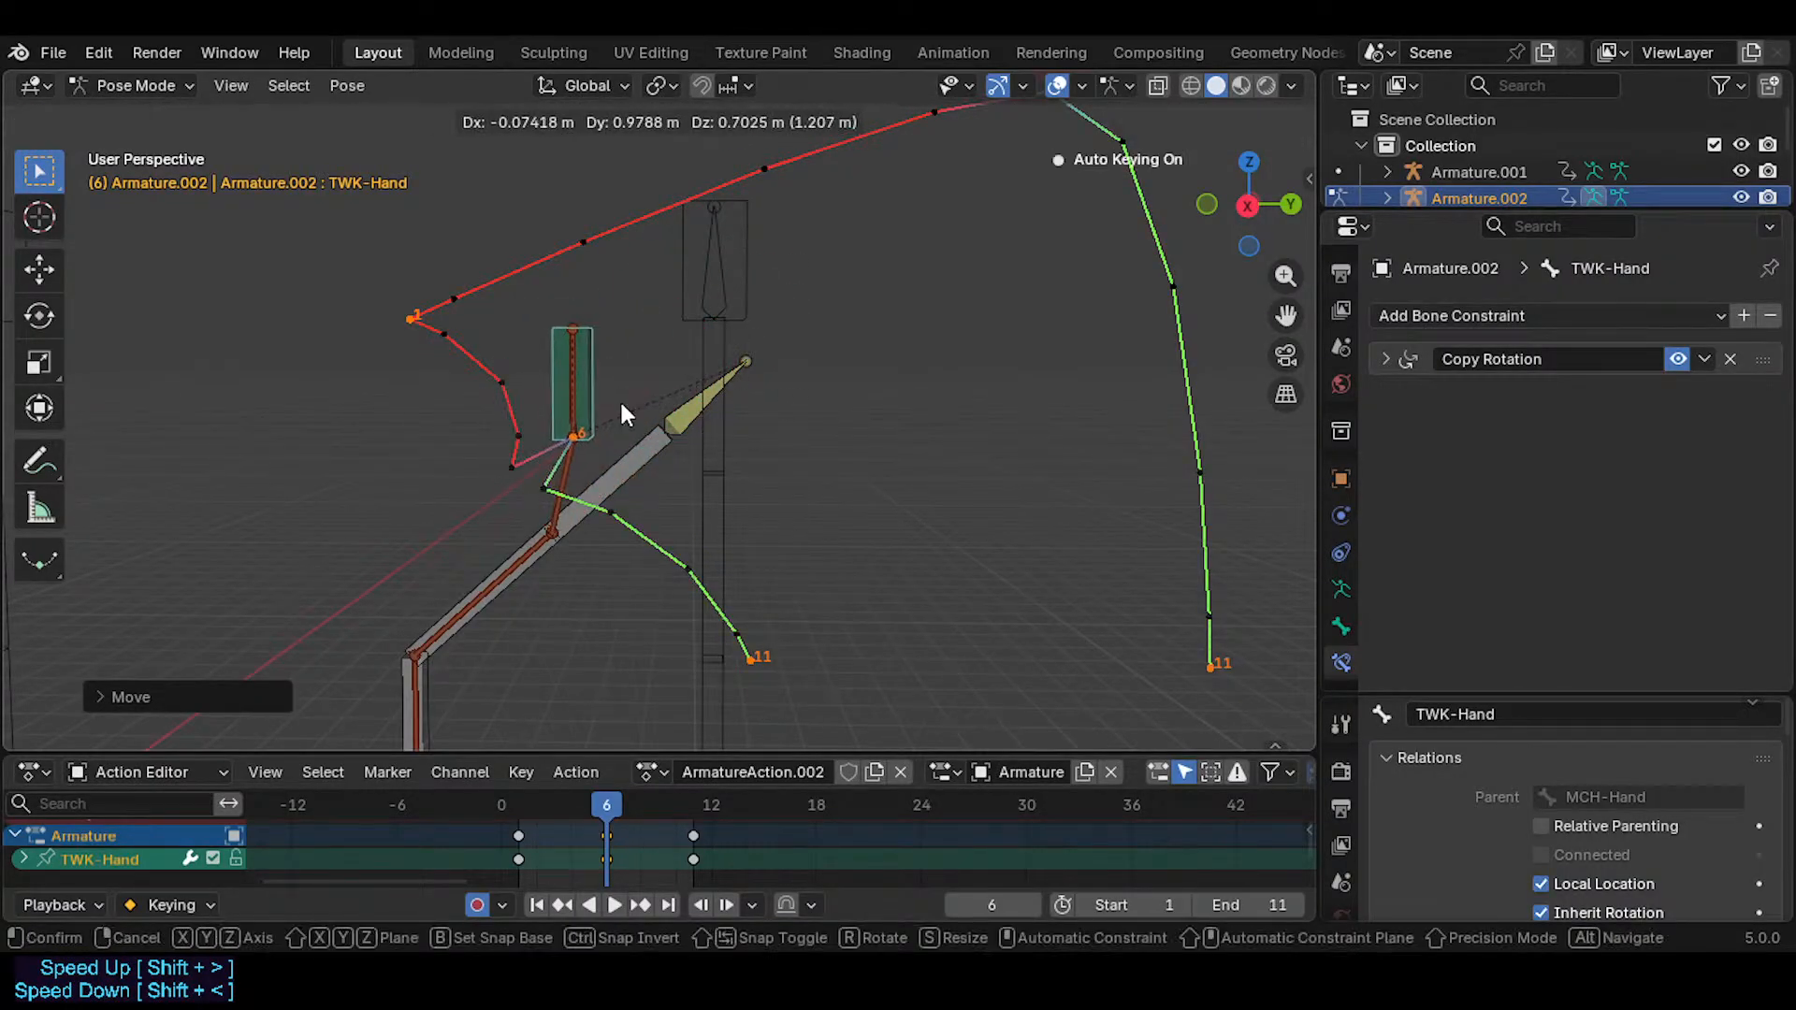
left_click(582, 409)
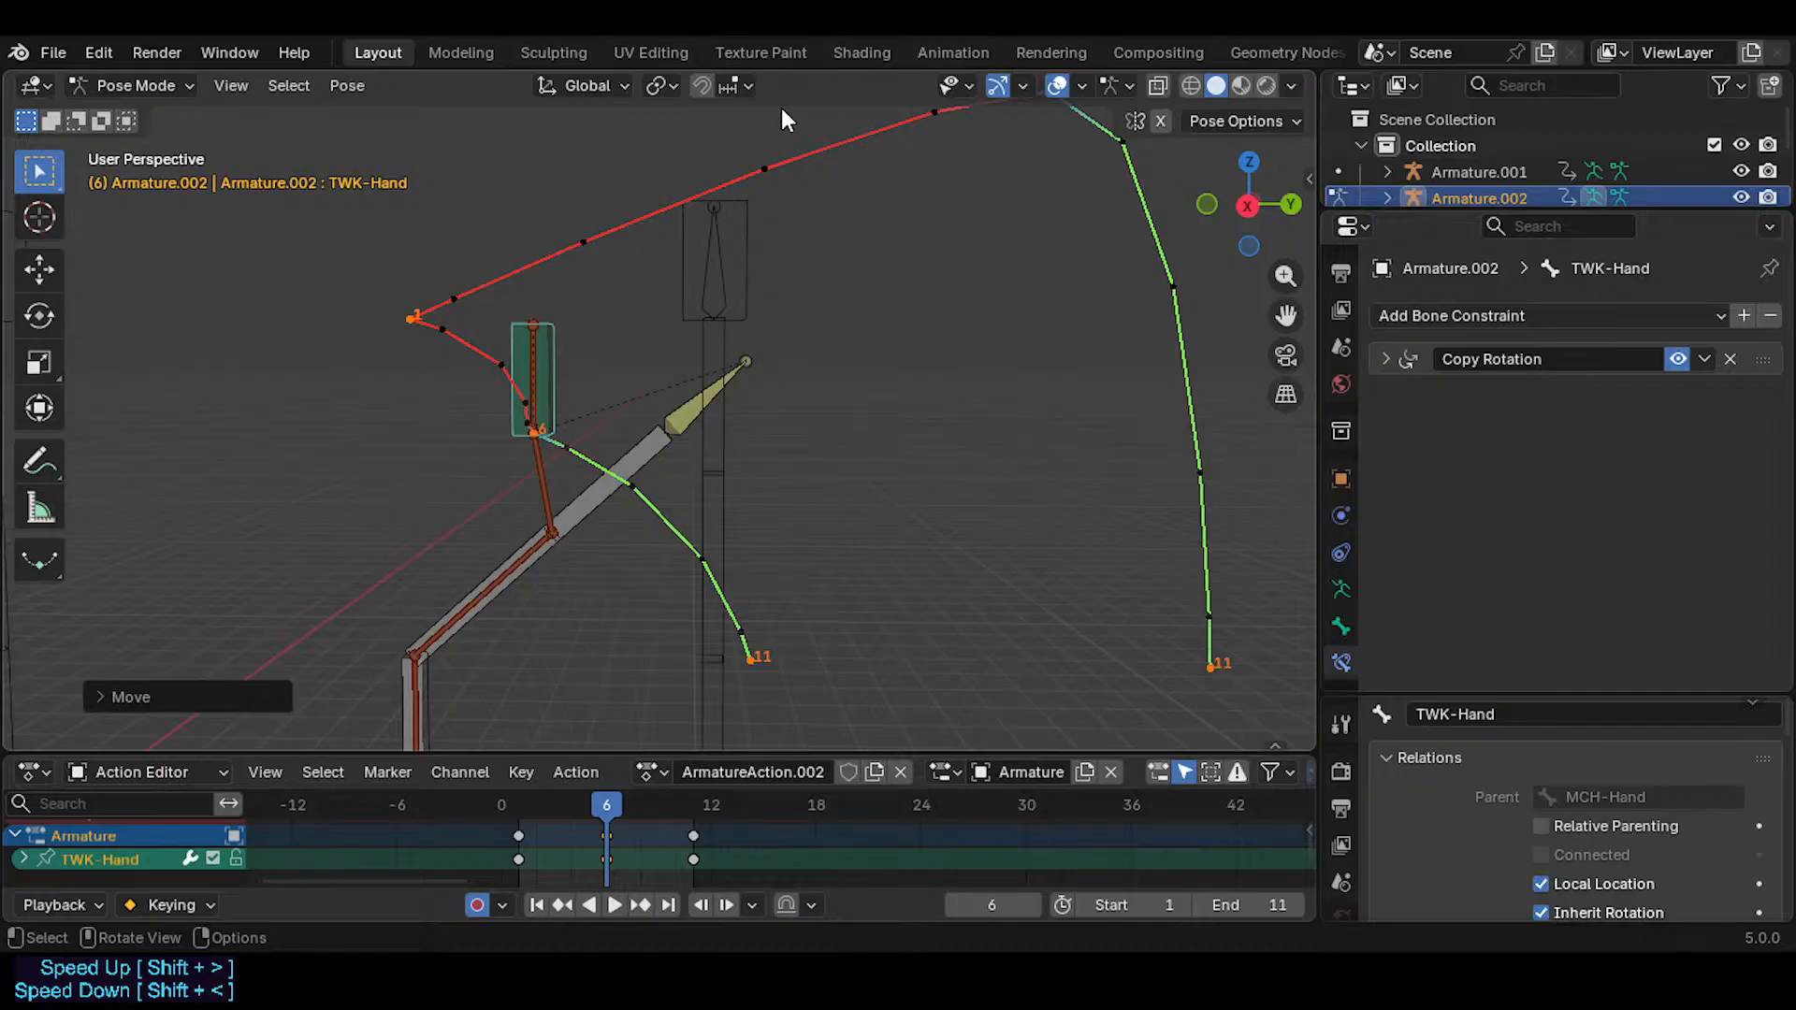
key("g")
left_click(718, 356)
key("g")
left_click(896, 351)
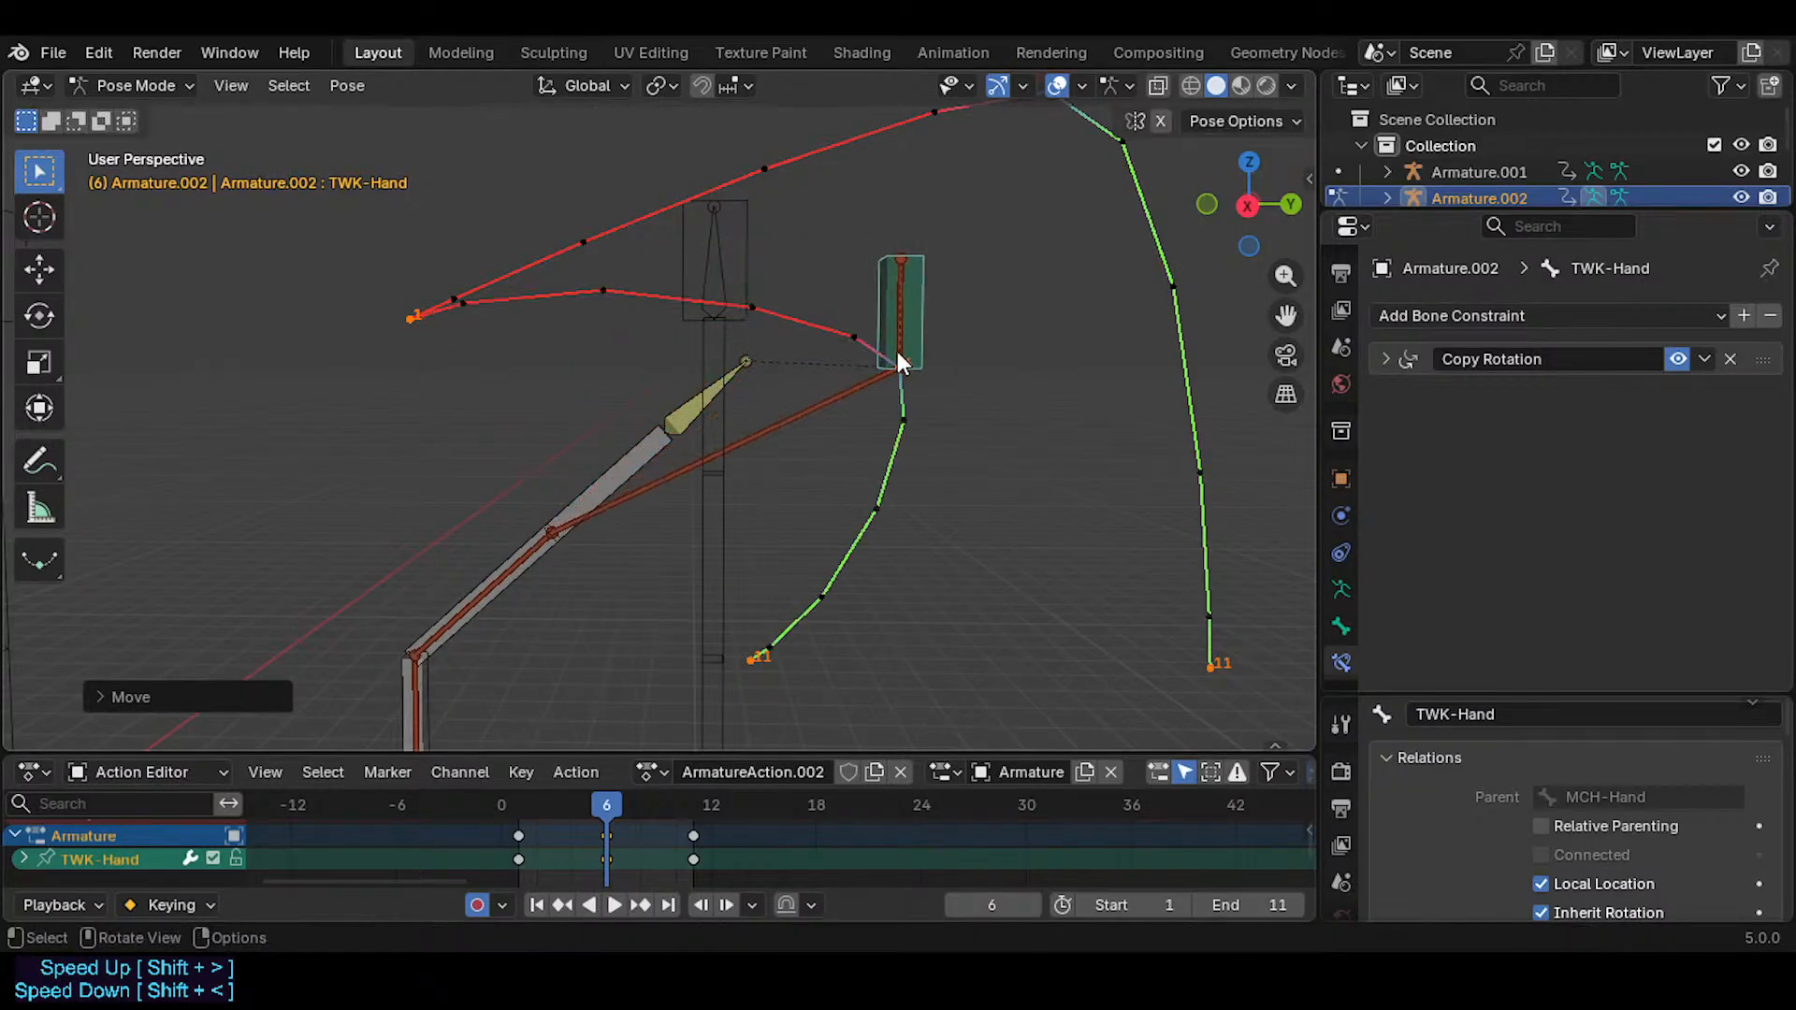
key("g")
left_click(940, 476)
key("g")
left_click(919, 547)
key("g")
left_click(817, 351)
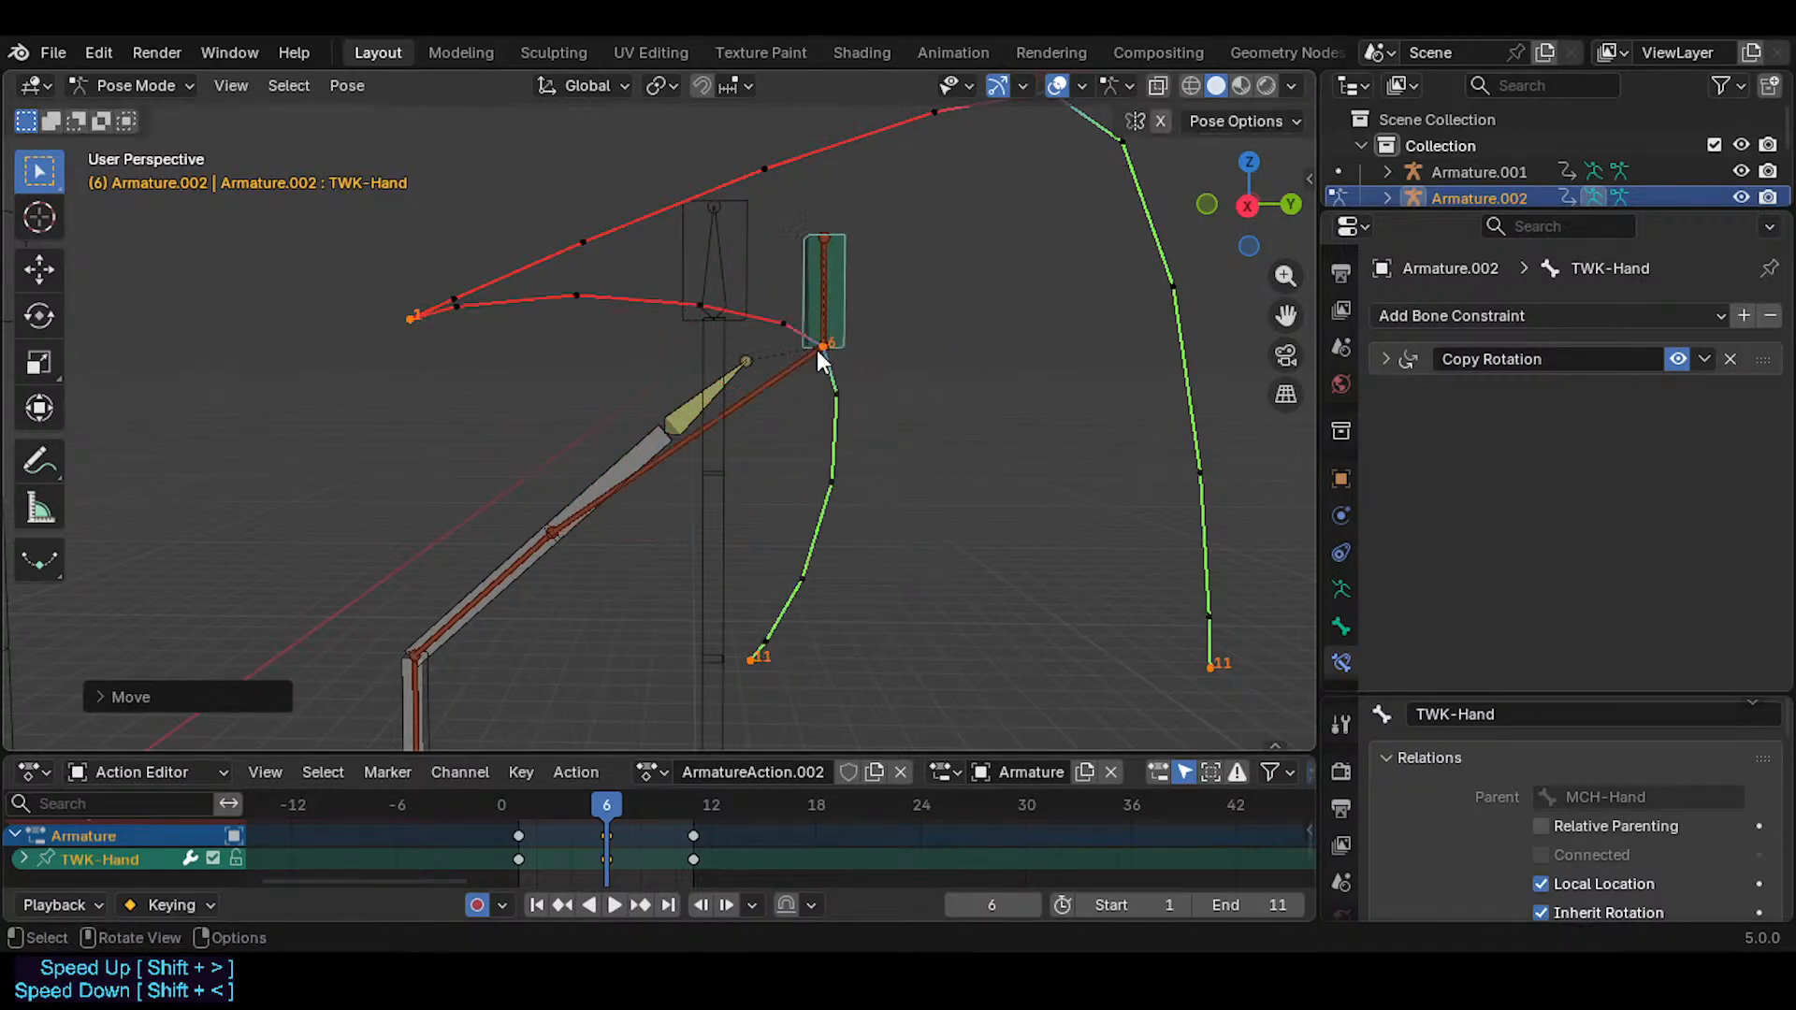
key("g")
left_click(710, 285)
key("g")
left_click(576, 318)
key("g")
left_click(670, 363)
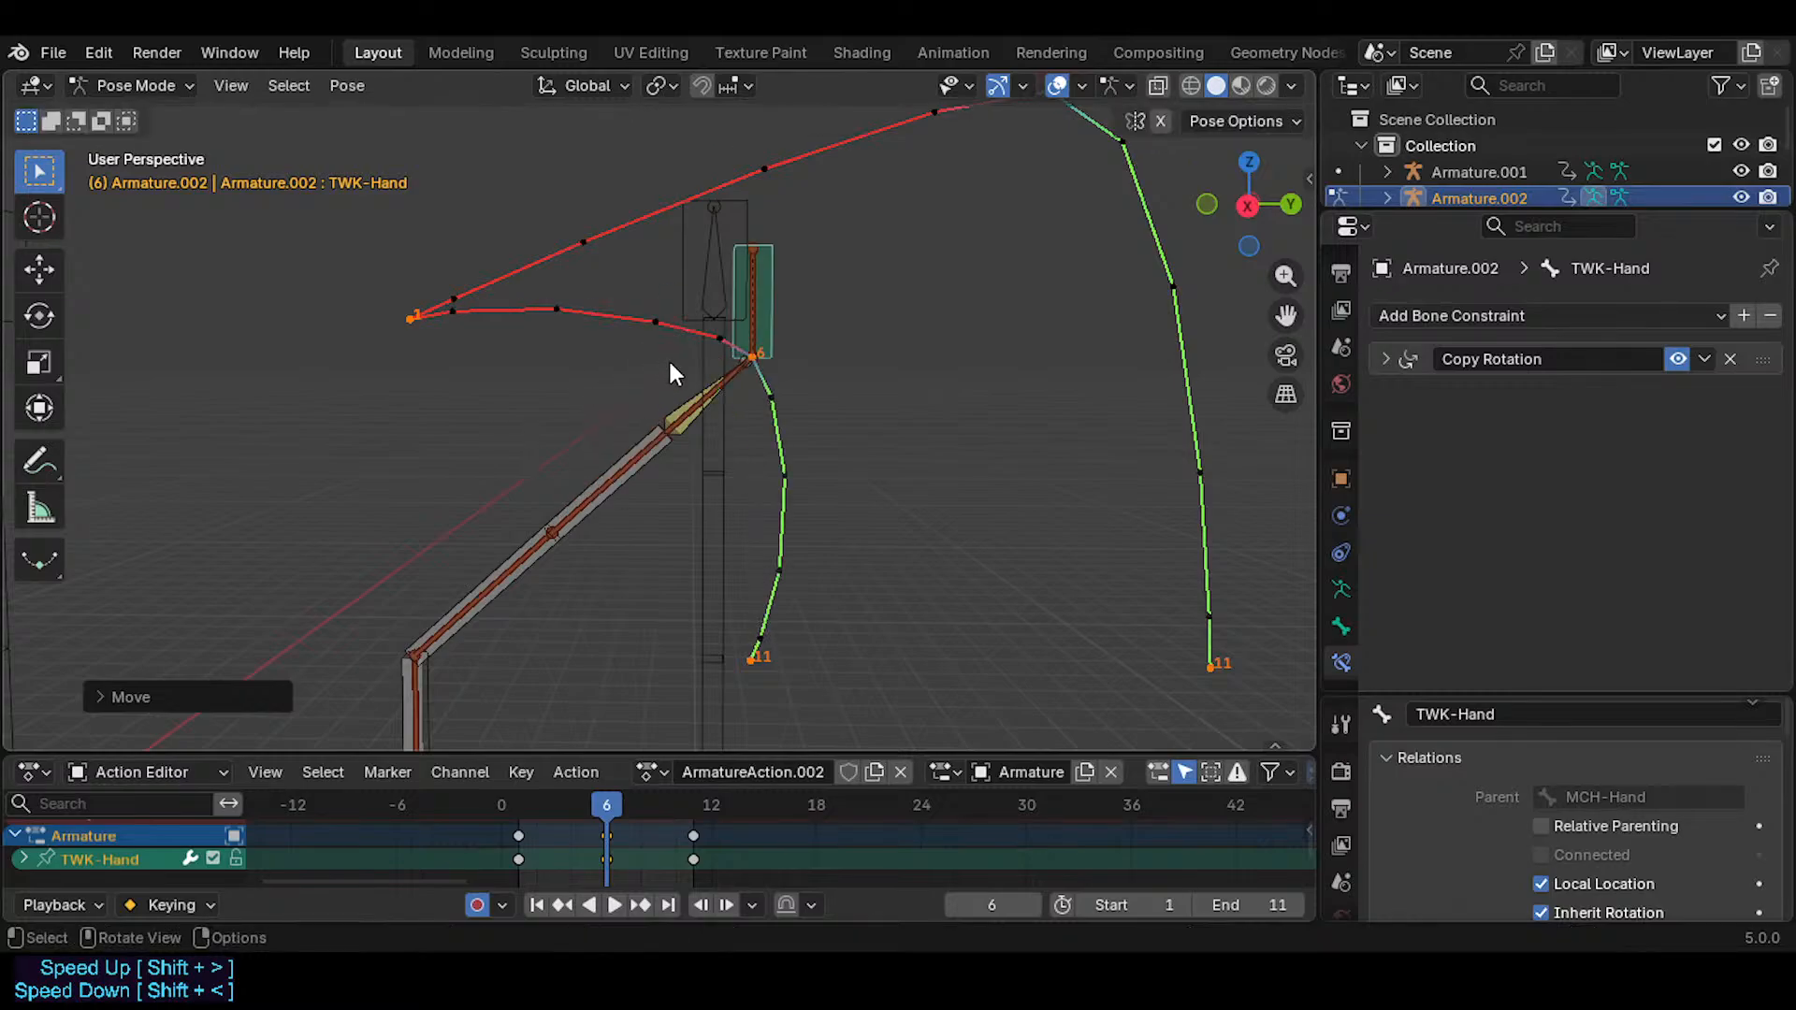
key("g")
left_click(749, 569)
key("g")
left_click(730, 524)
key("g")
left_click(655, 306)
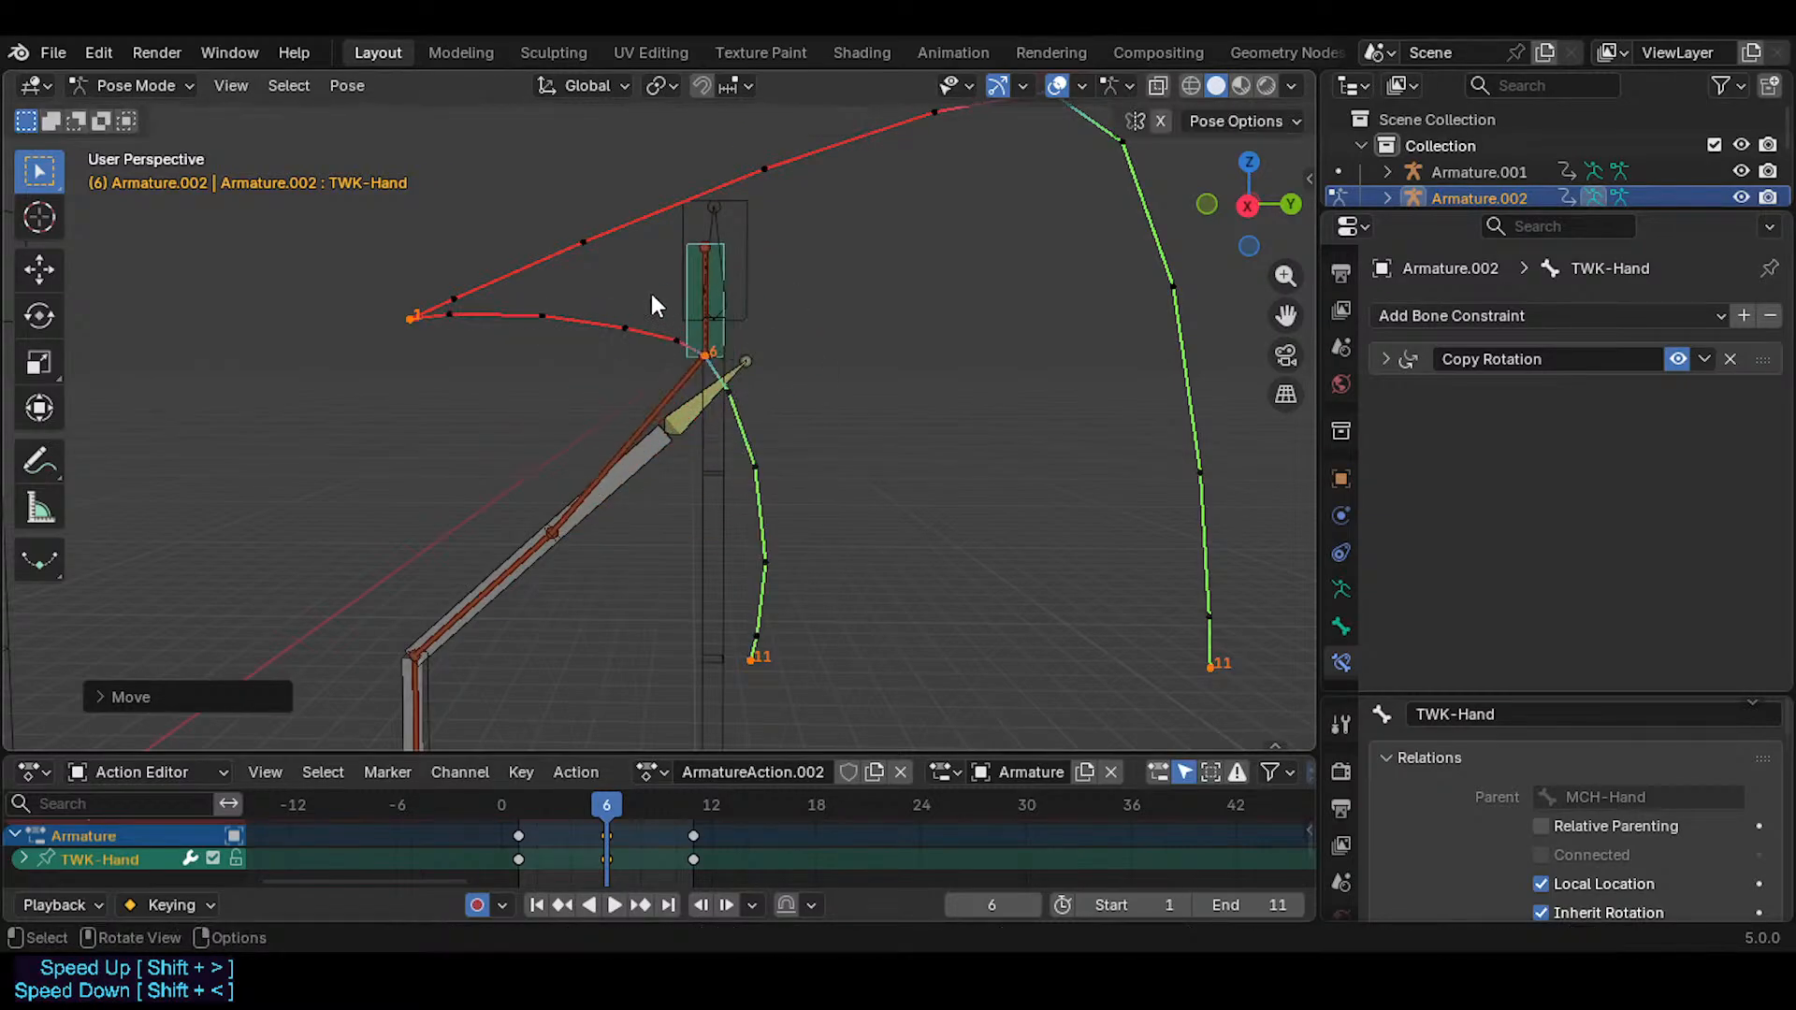
- Try widely different TWK-Hand positions above the forearm and well below the wrist at frame 6 to bend its motion path both ways
key("g")
left_click(601, 253)
key("g")
left_click(748, 434)
key("g")
left_click(825, 487)
key("g")
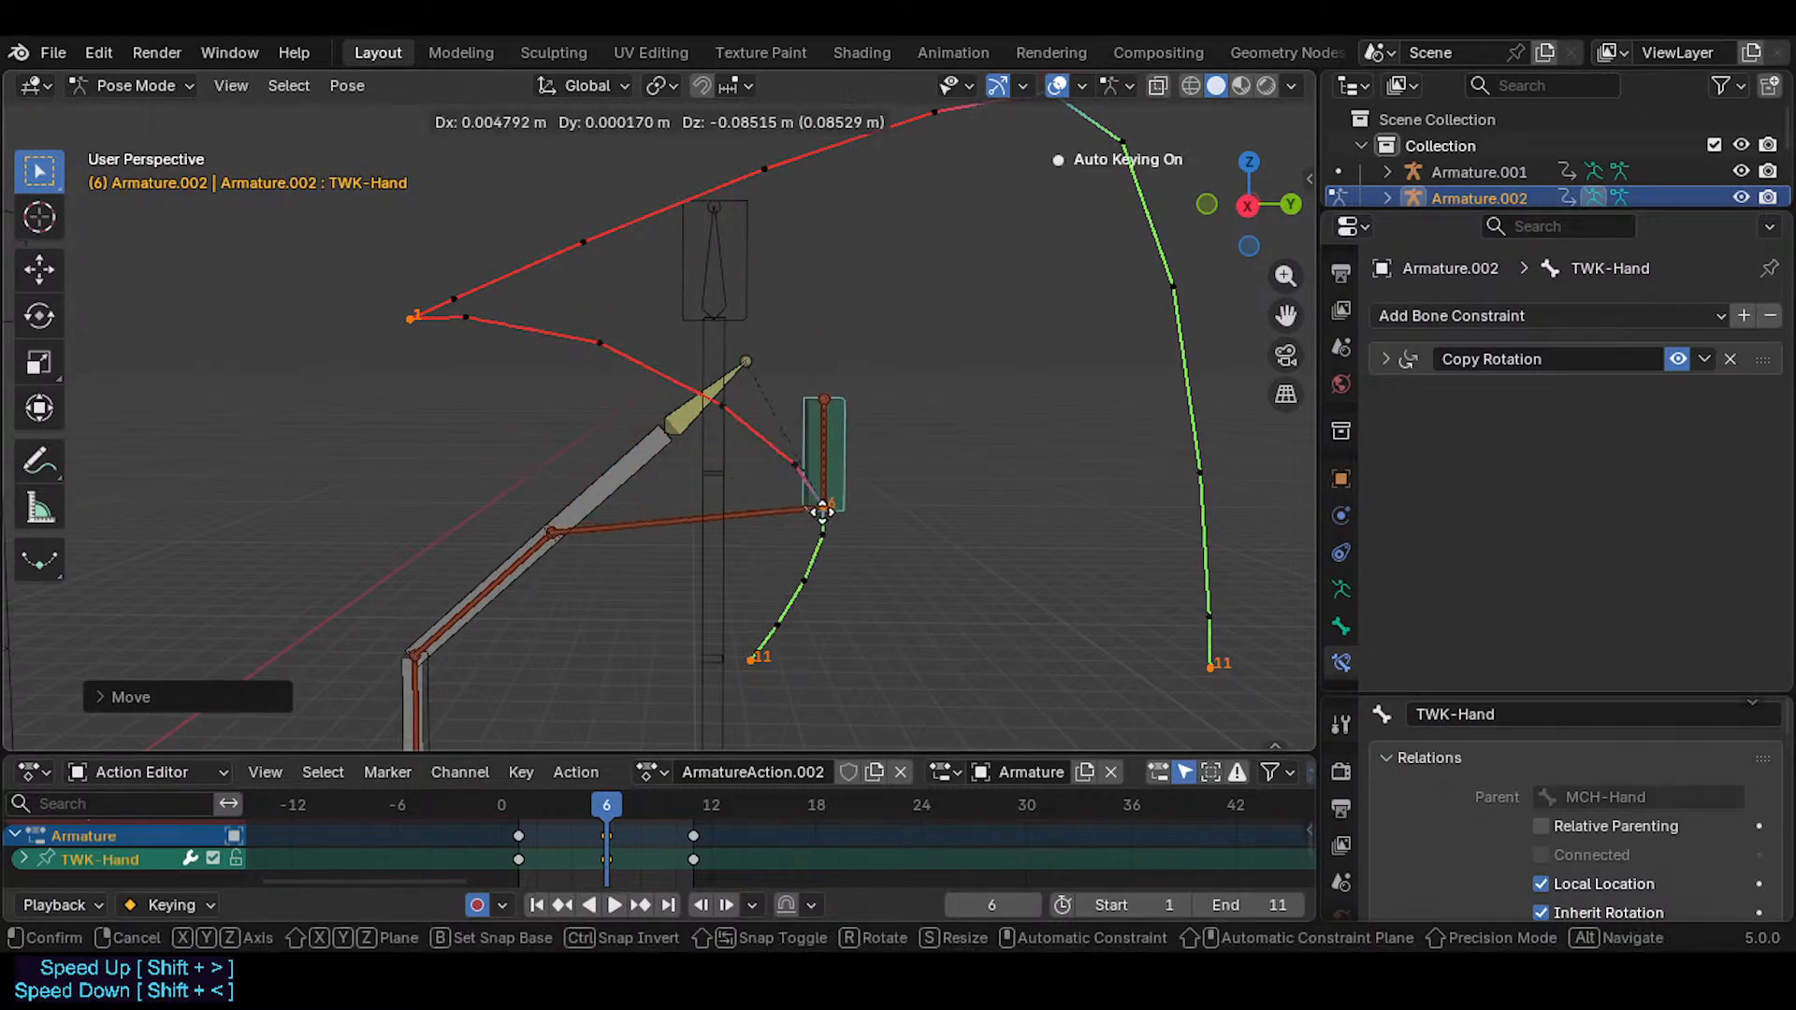
left_click(823, 535)
key("r")
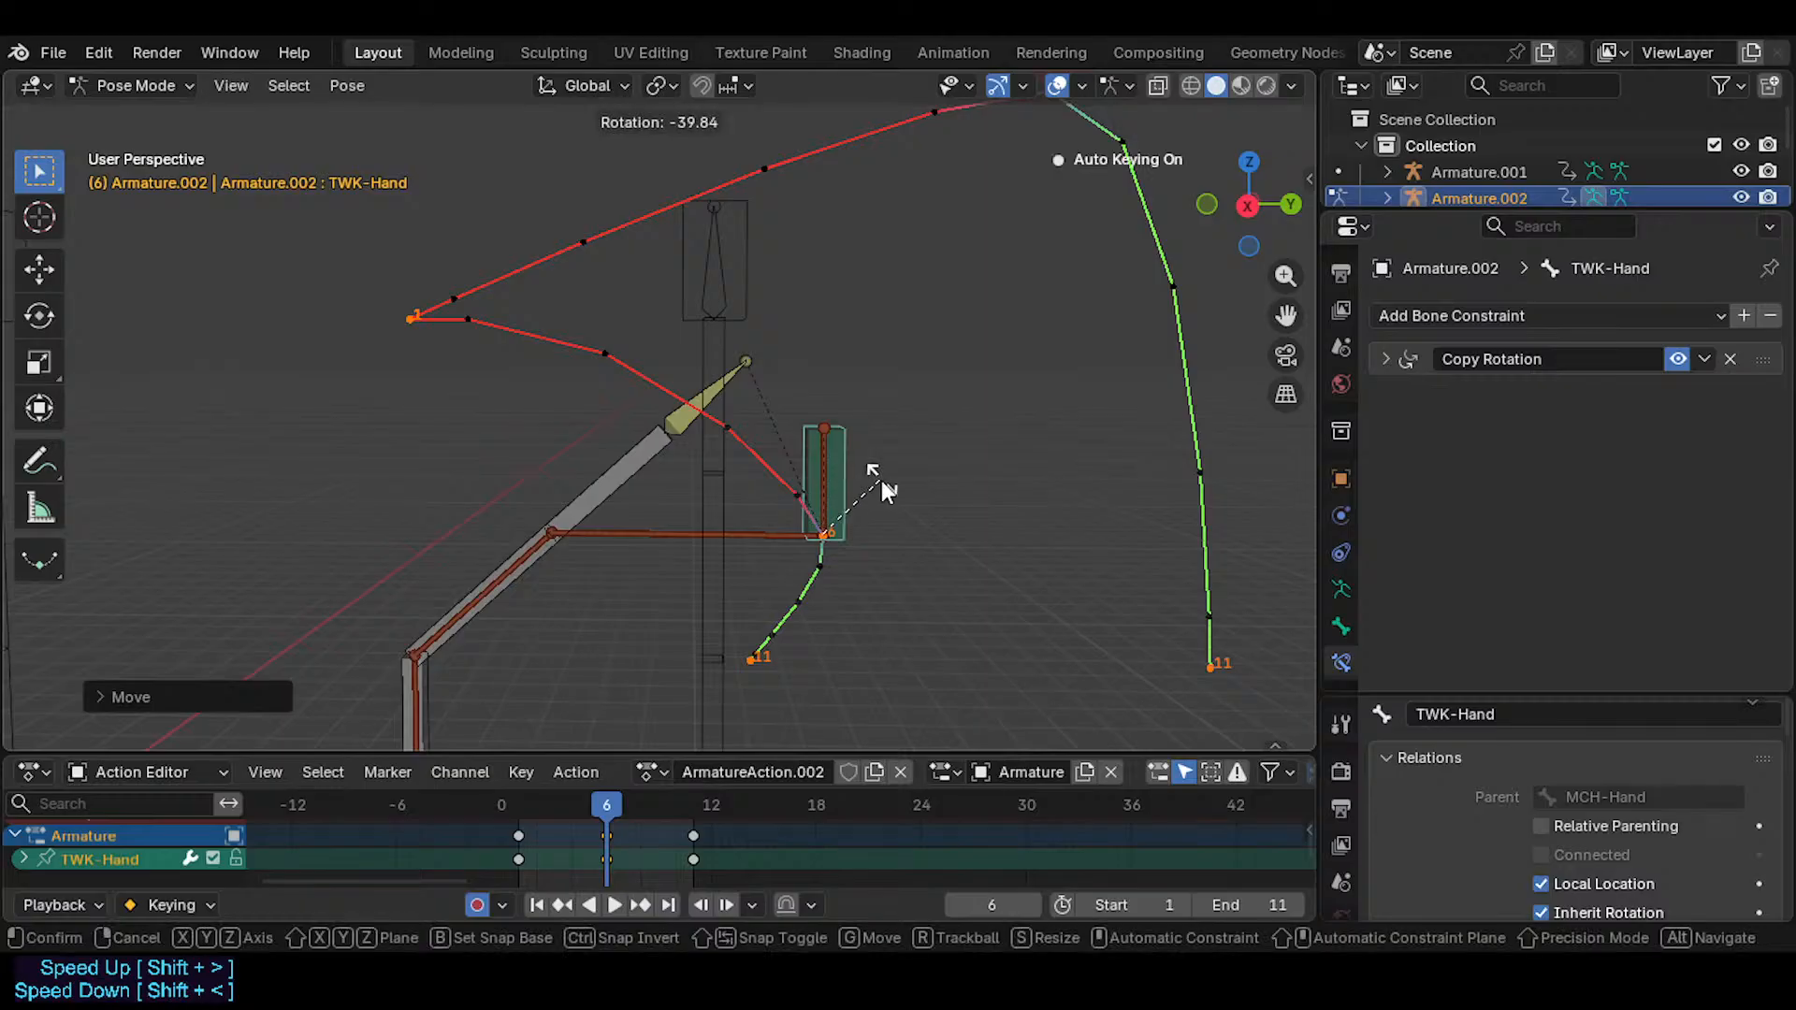
key("g")
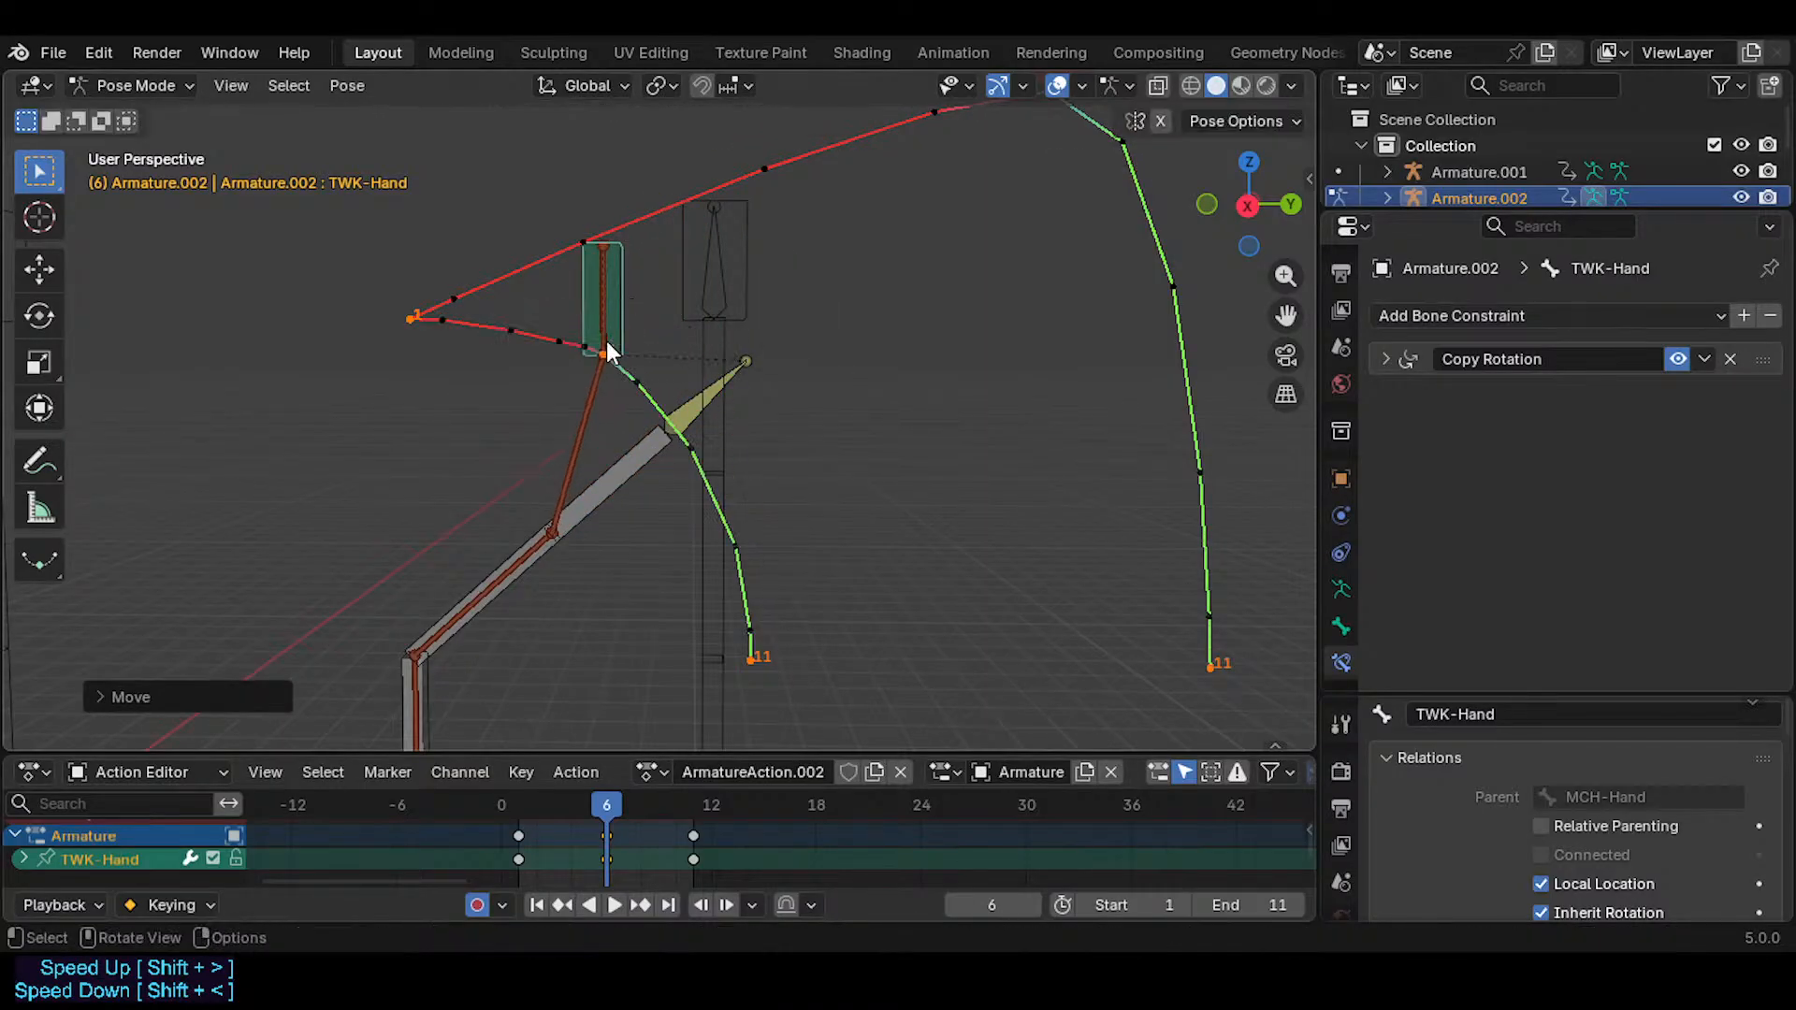
left_click(900, 531)
key("g")
left_click(872, 583)
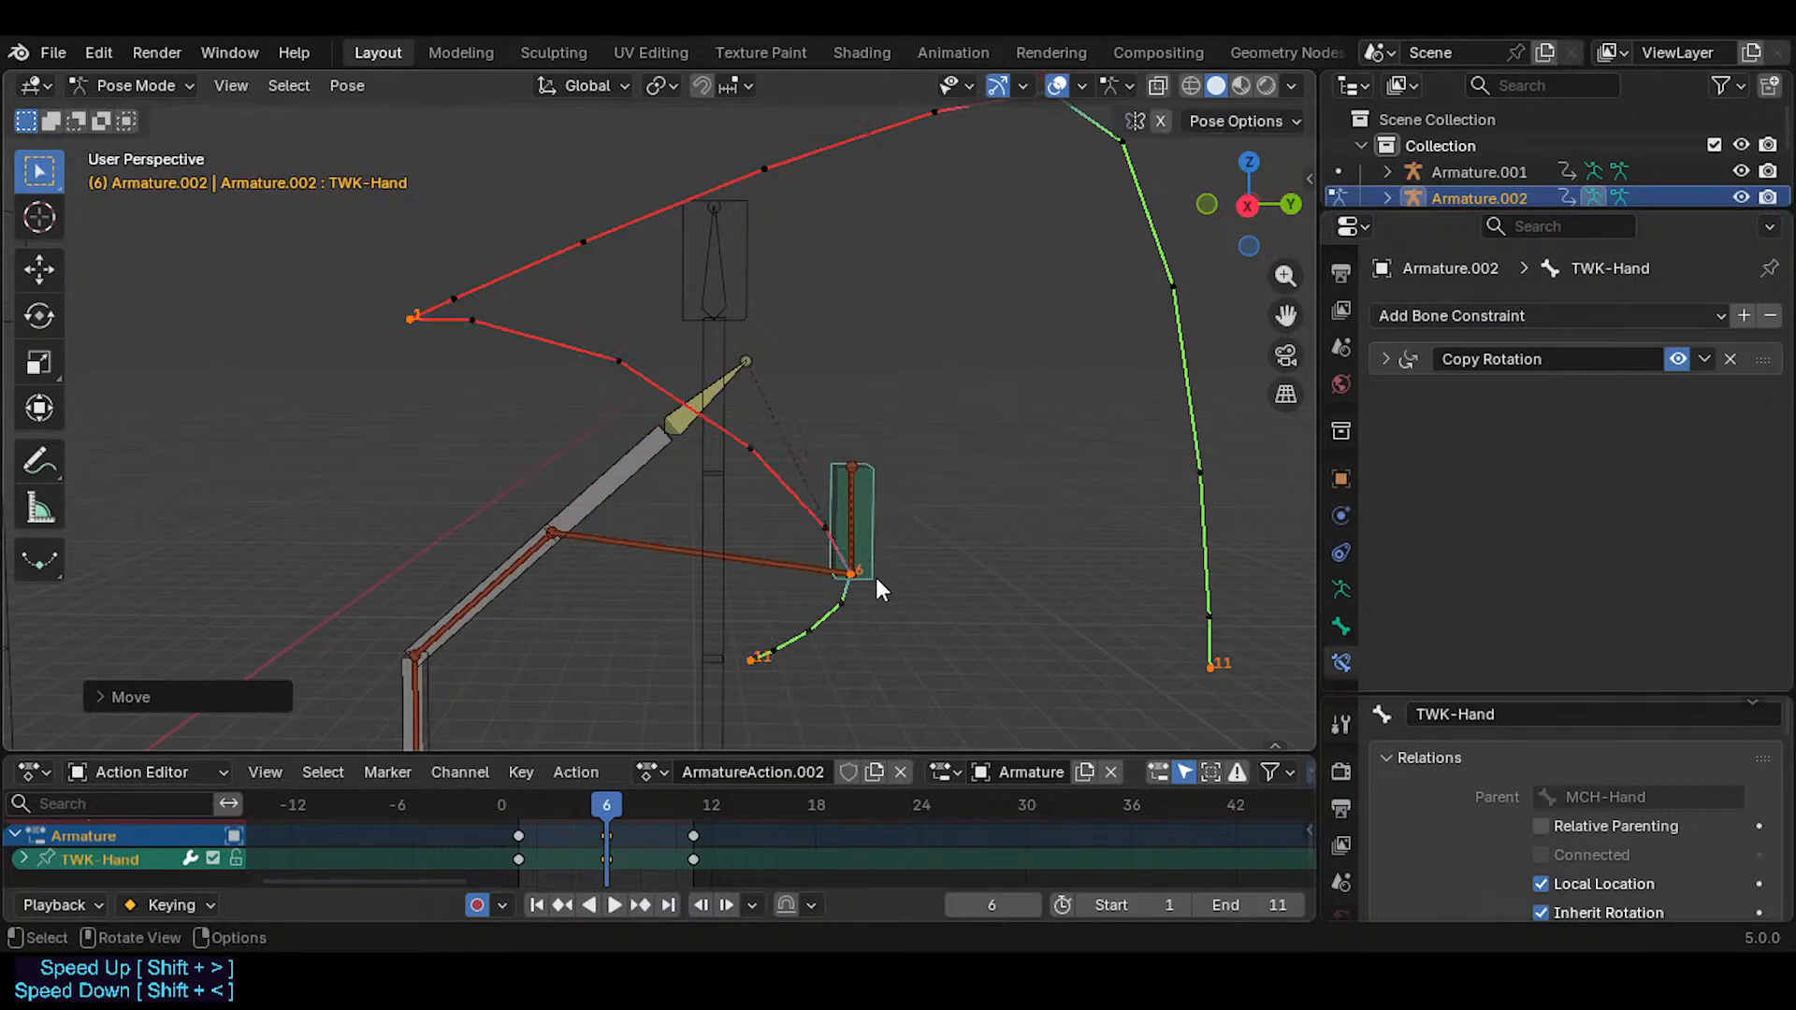
key("g")
left_click(831, 381)
key("g")
left_click(660, 267)
left_click(689, 299)
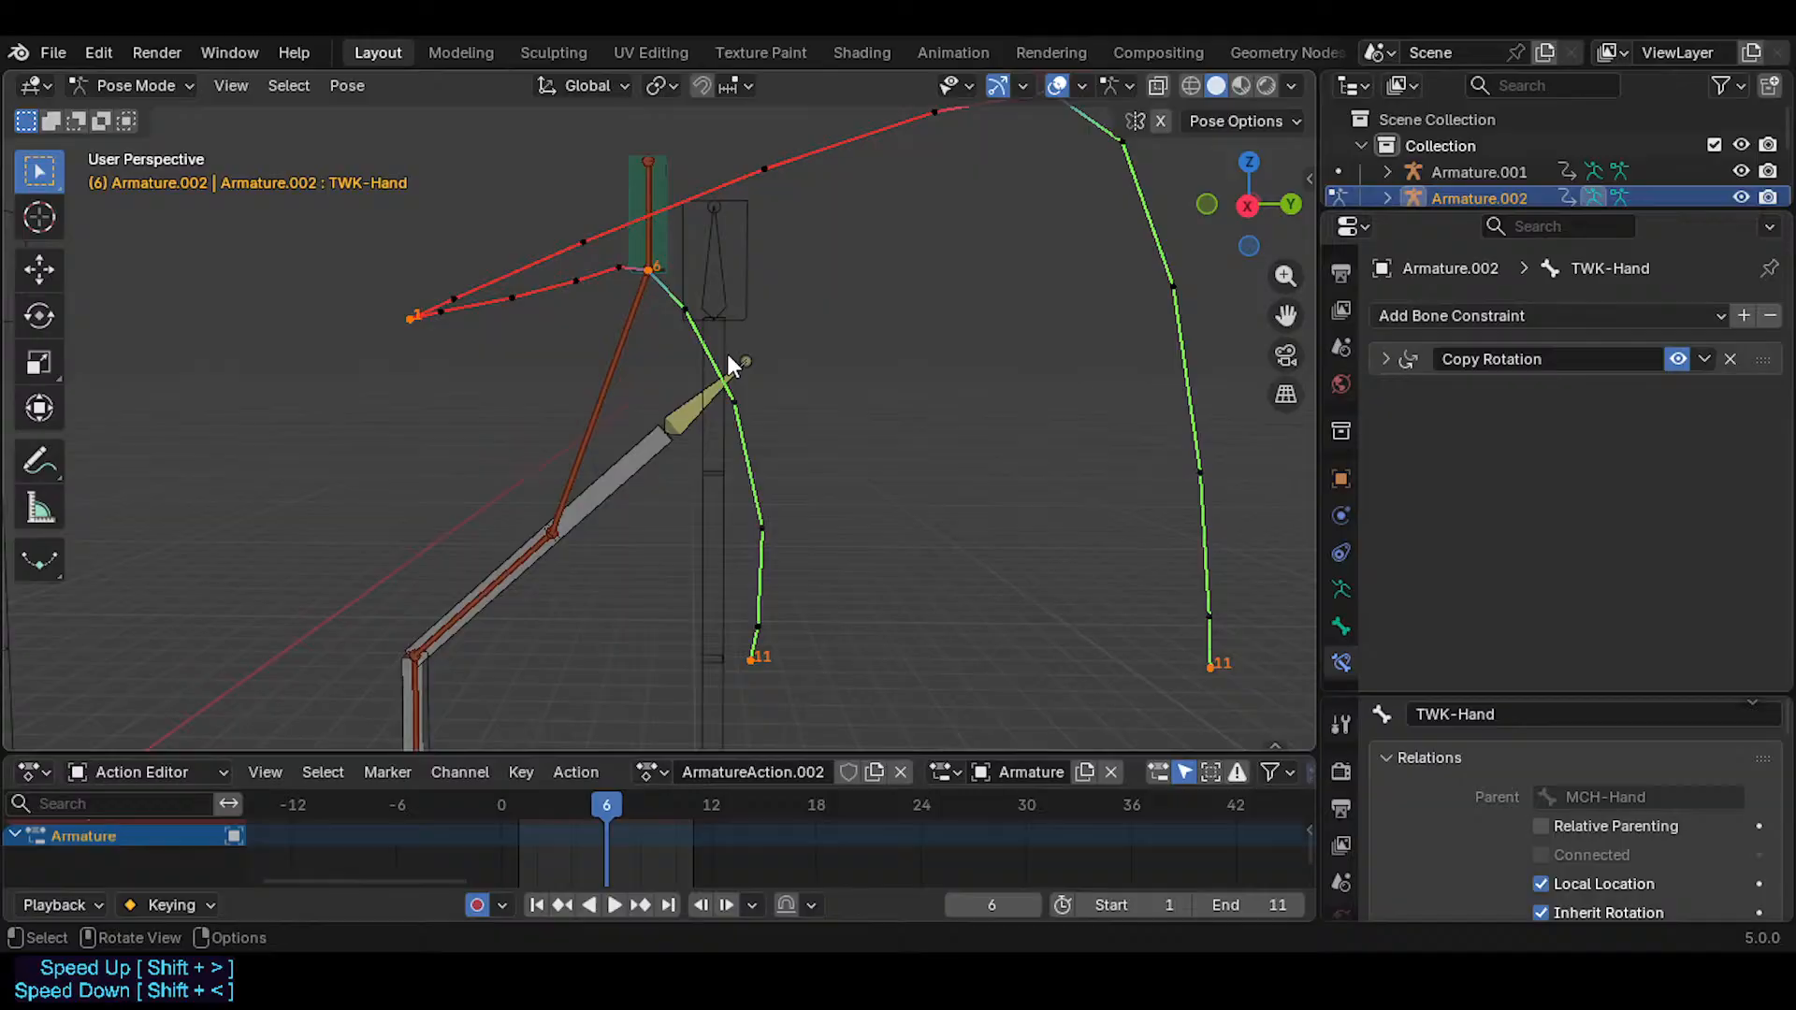
- Reselect TWK-Hand and move it at frame 6 until it sits close to the forearm's end, giving its motion path a rounded arc
left_click(643, 223)
key("g")
left_click(654, 308)
key("g")
left_click(629, 298)
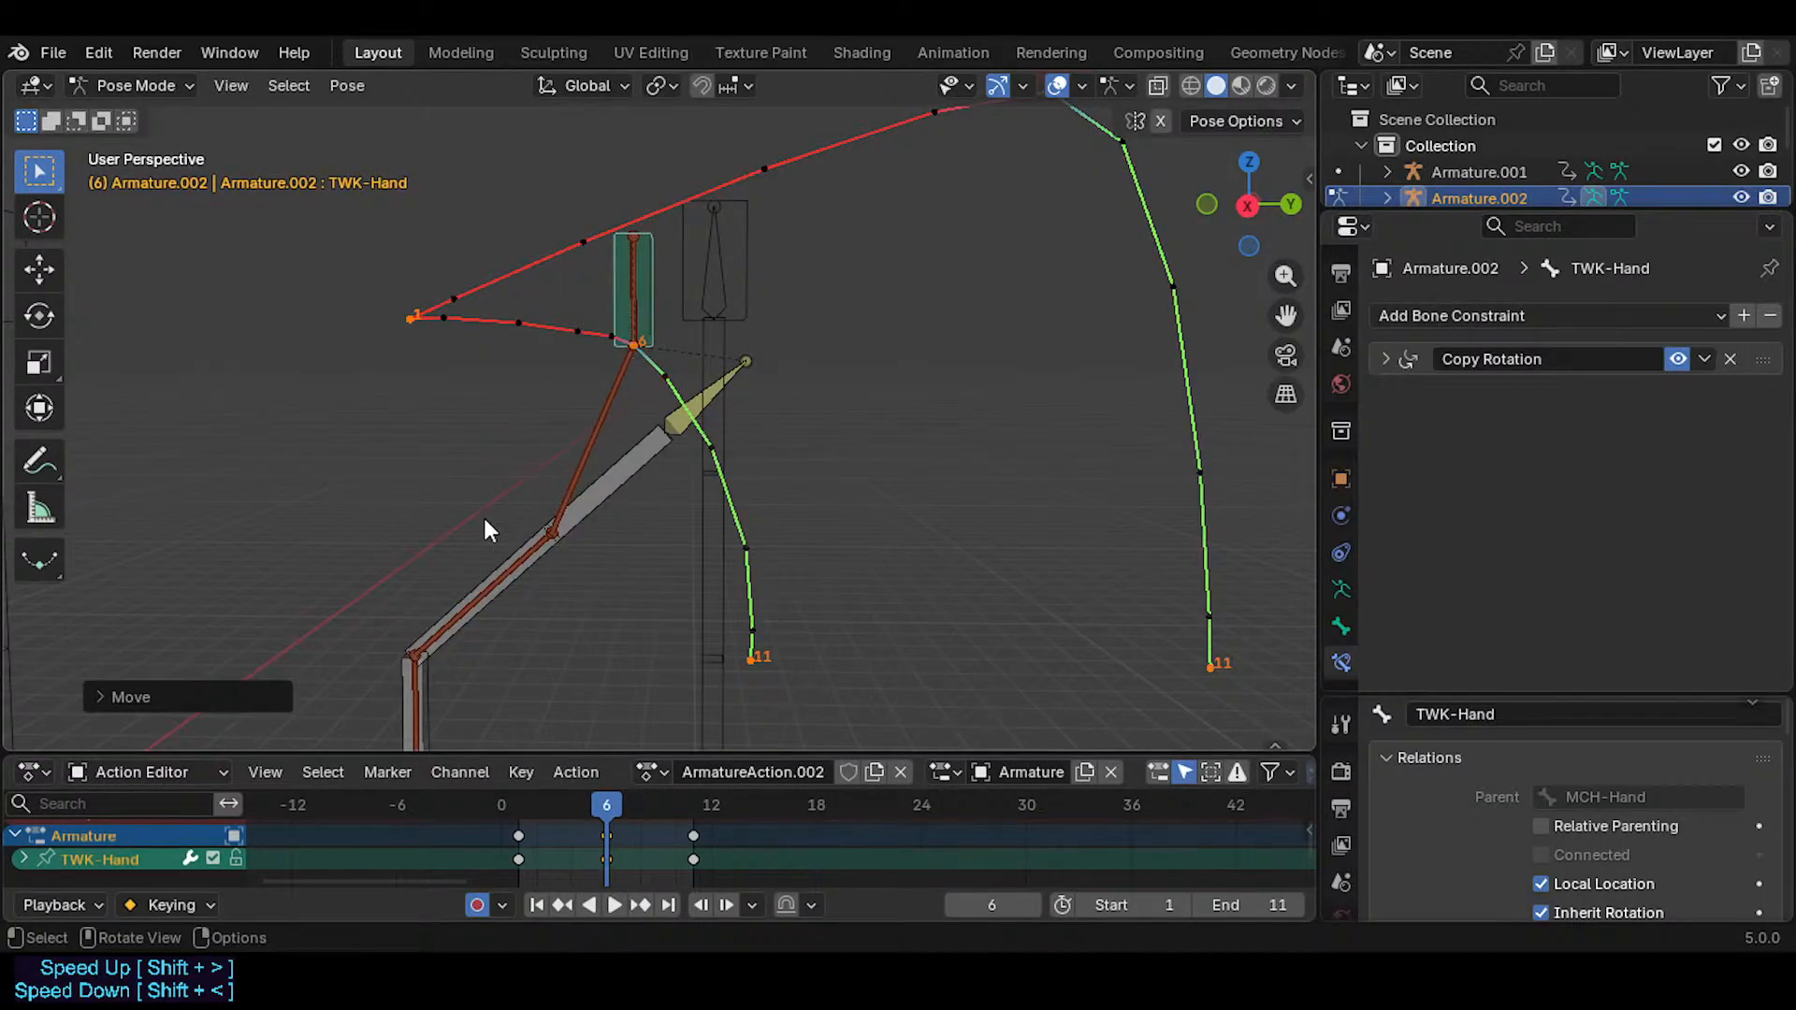
key("g")
left_click(621, 317)
scroll(638, 390, "down", 2)
middle_click_drag(735, 382, 711, 433, "shift")
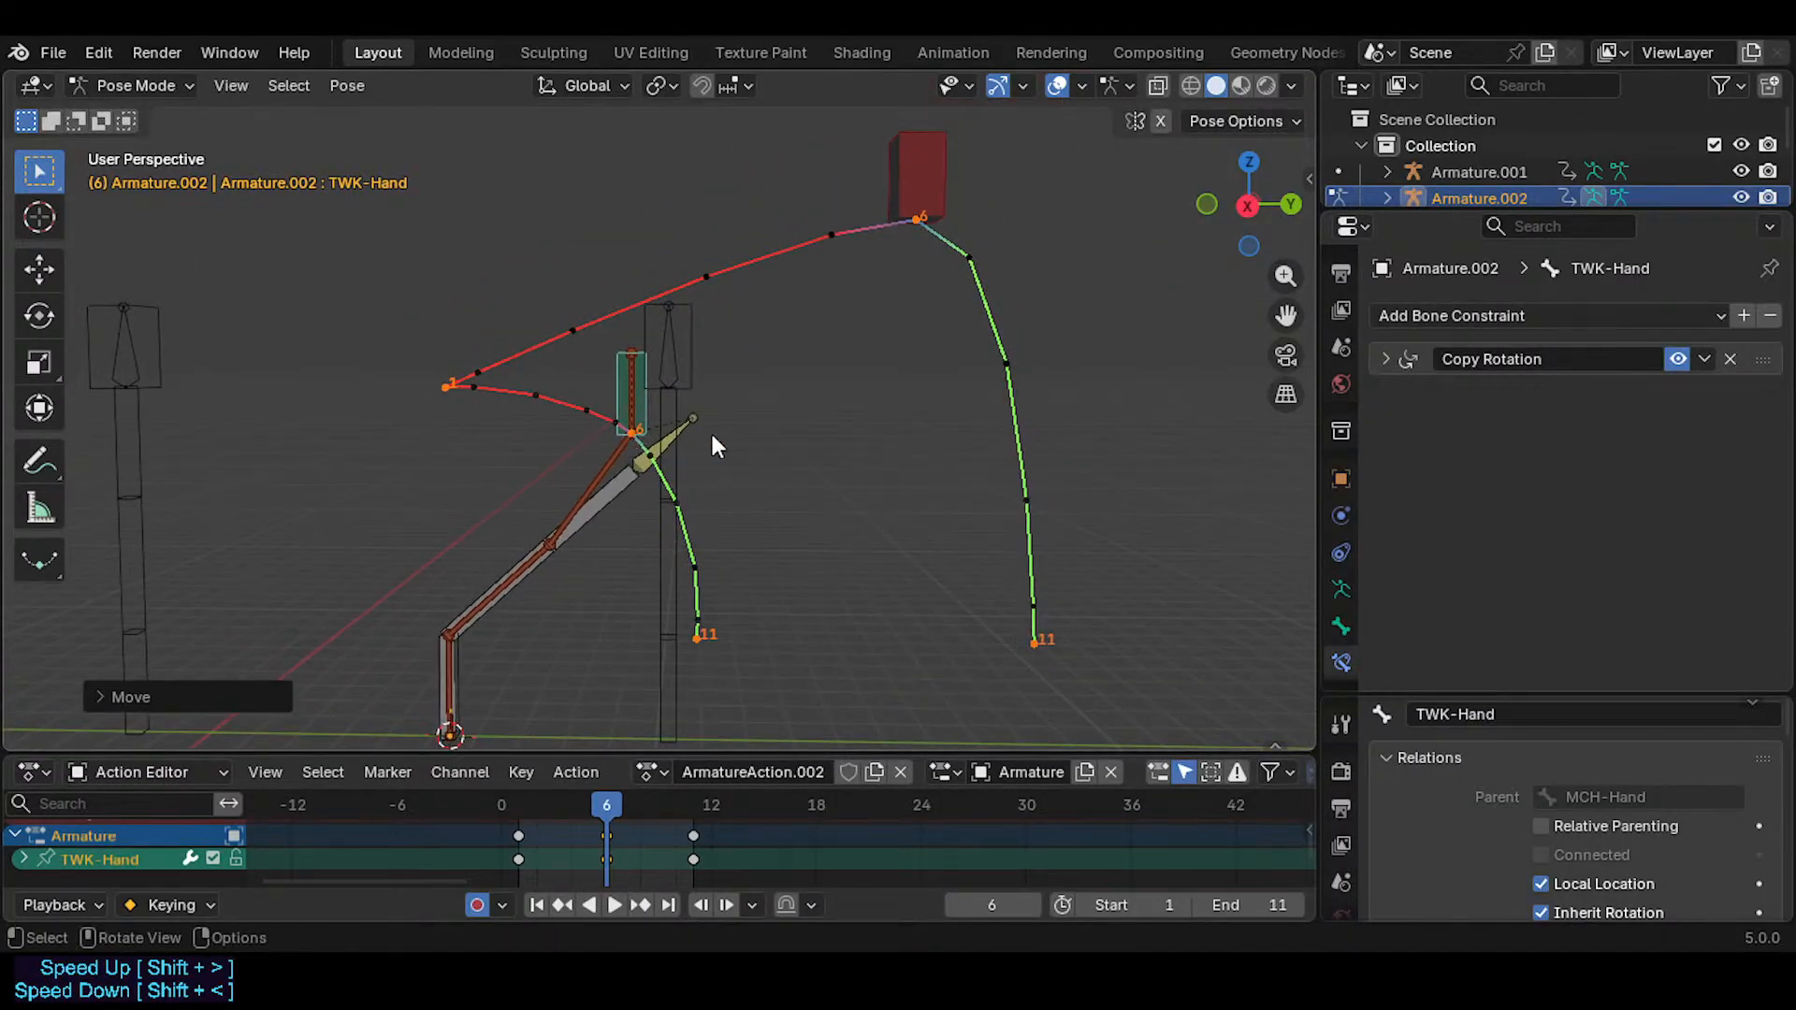
key("g")
left_click(702, 353)
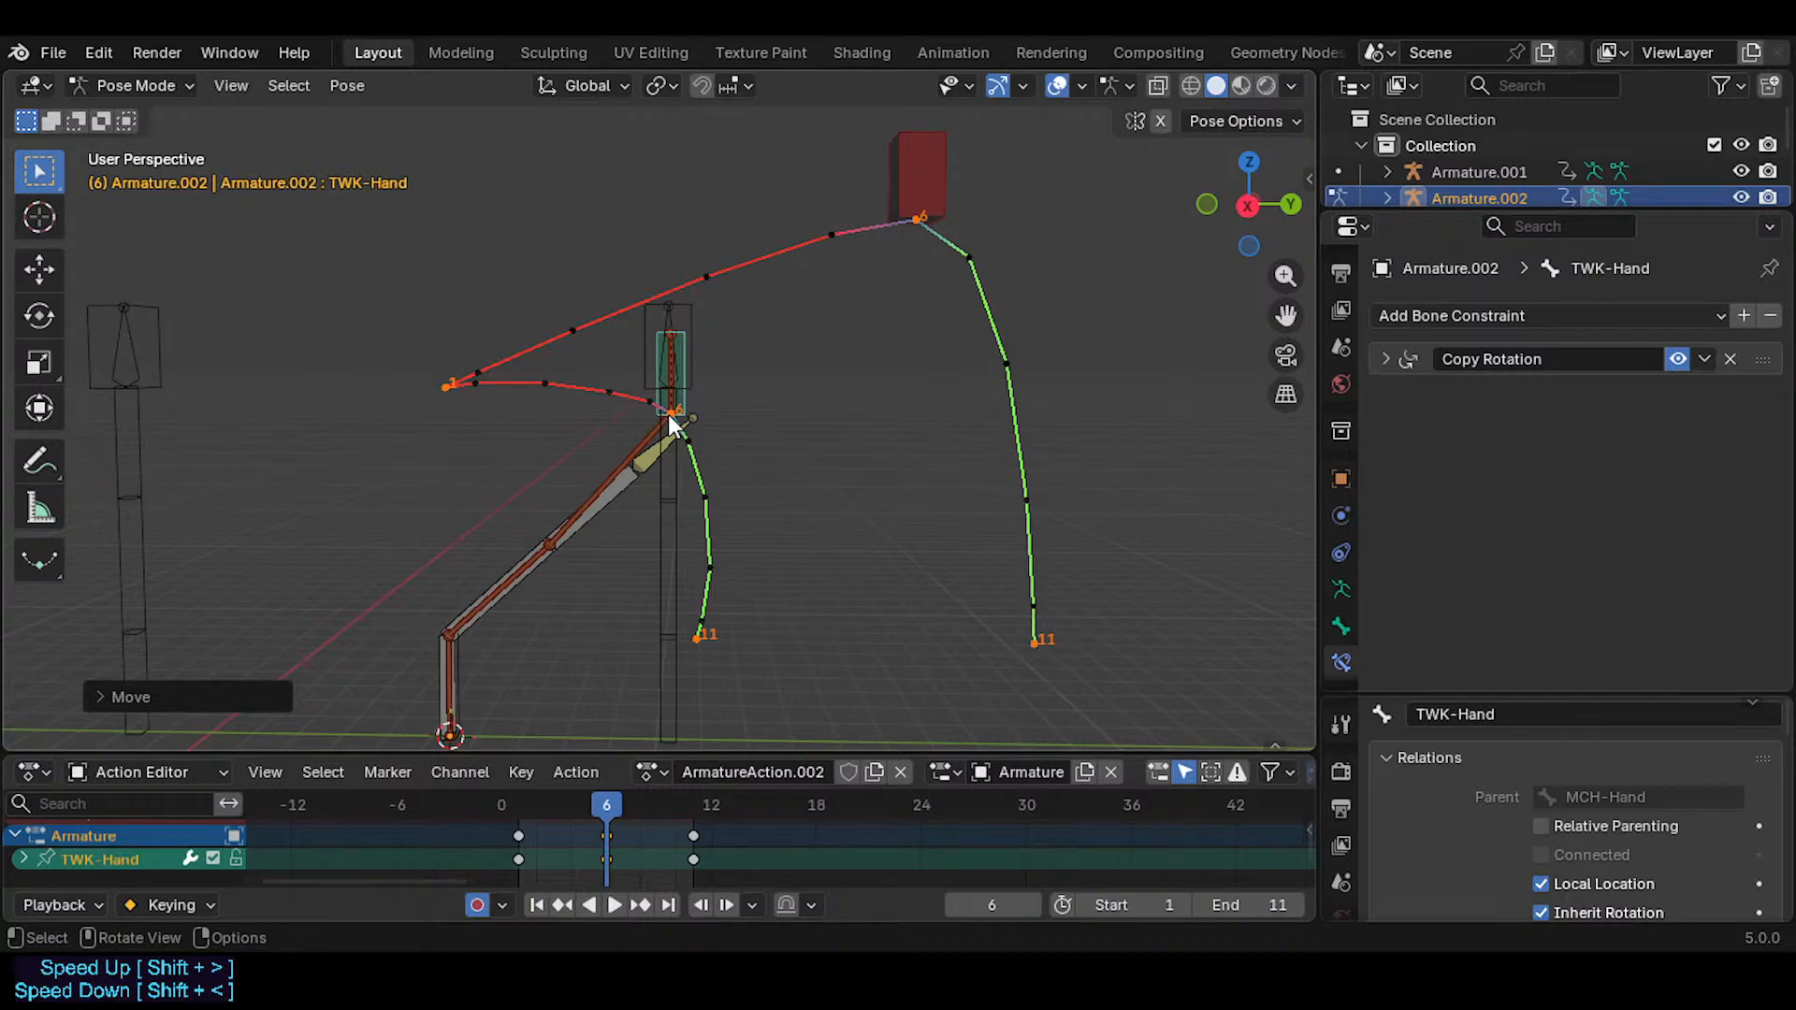
scroll(646, 555, "up", 2)
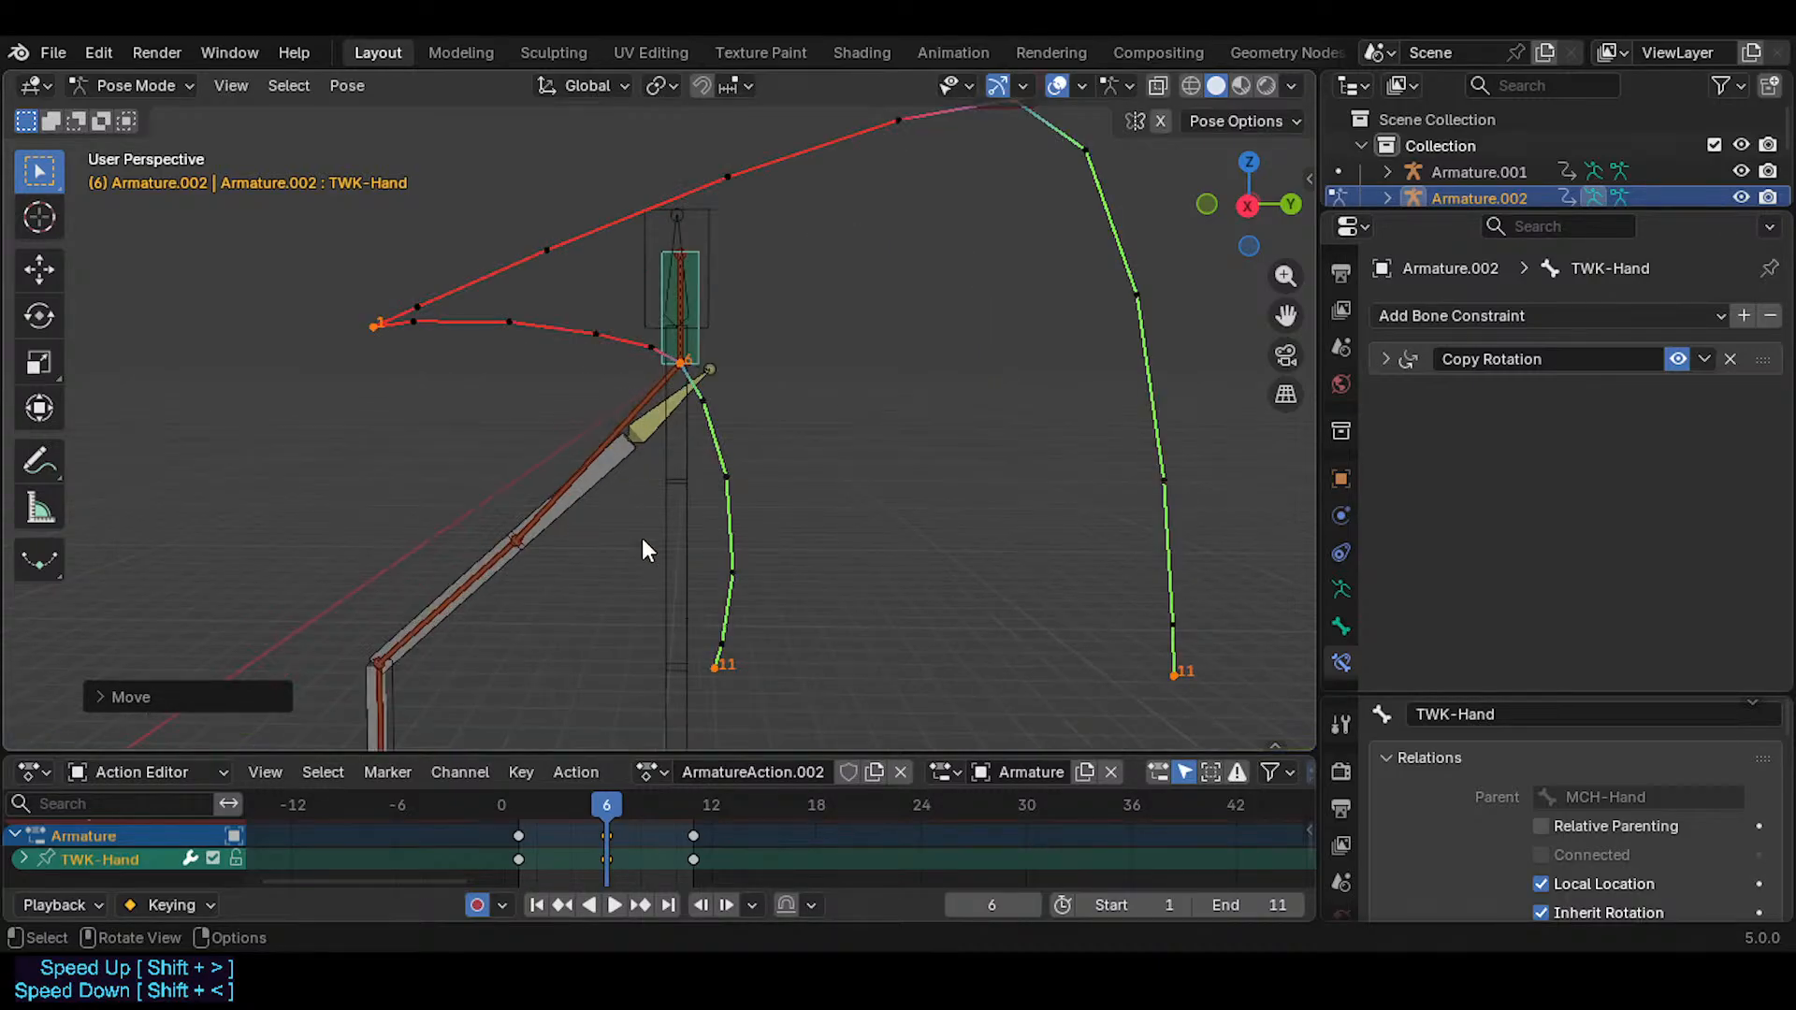
scroll(644, 518, "down", 2)
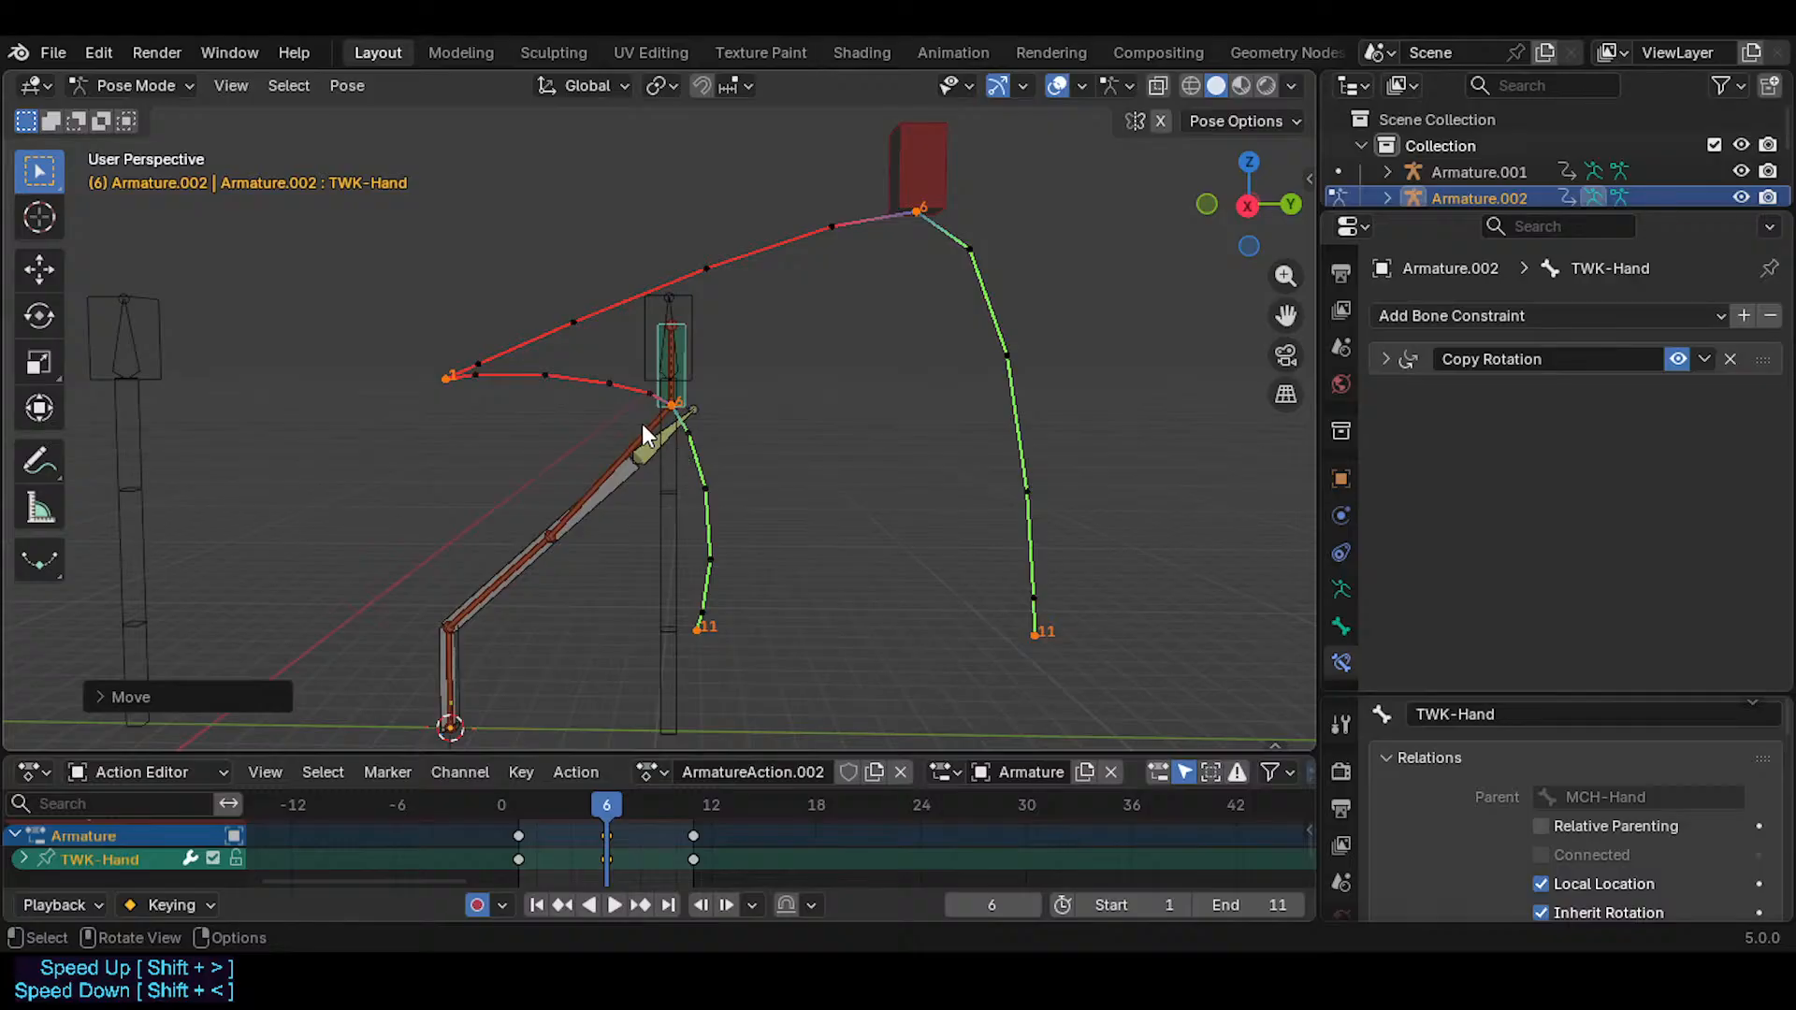
scroll(666, 459, "up", 2)
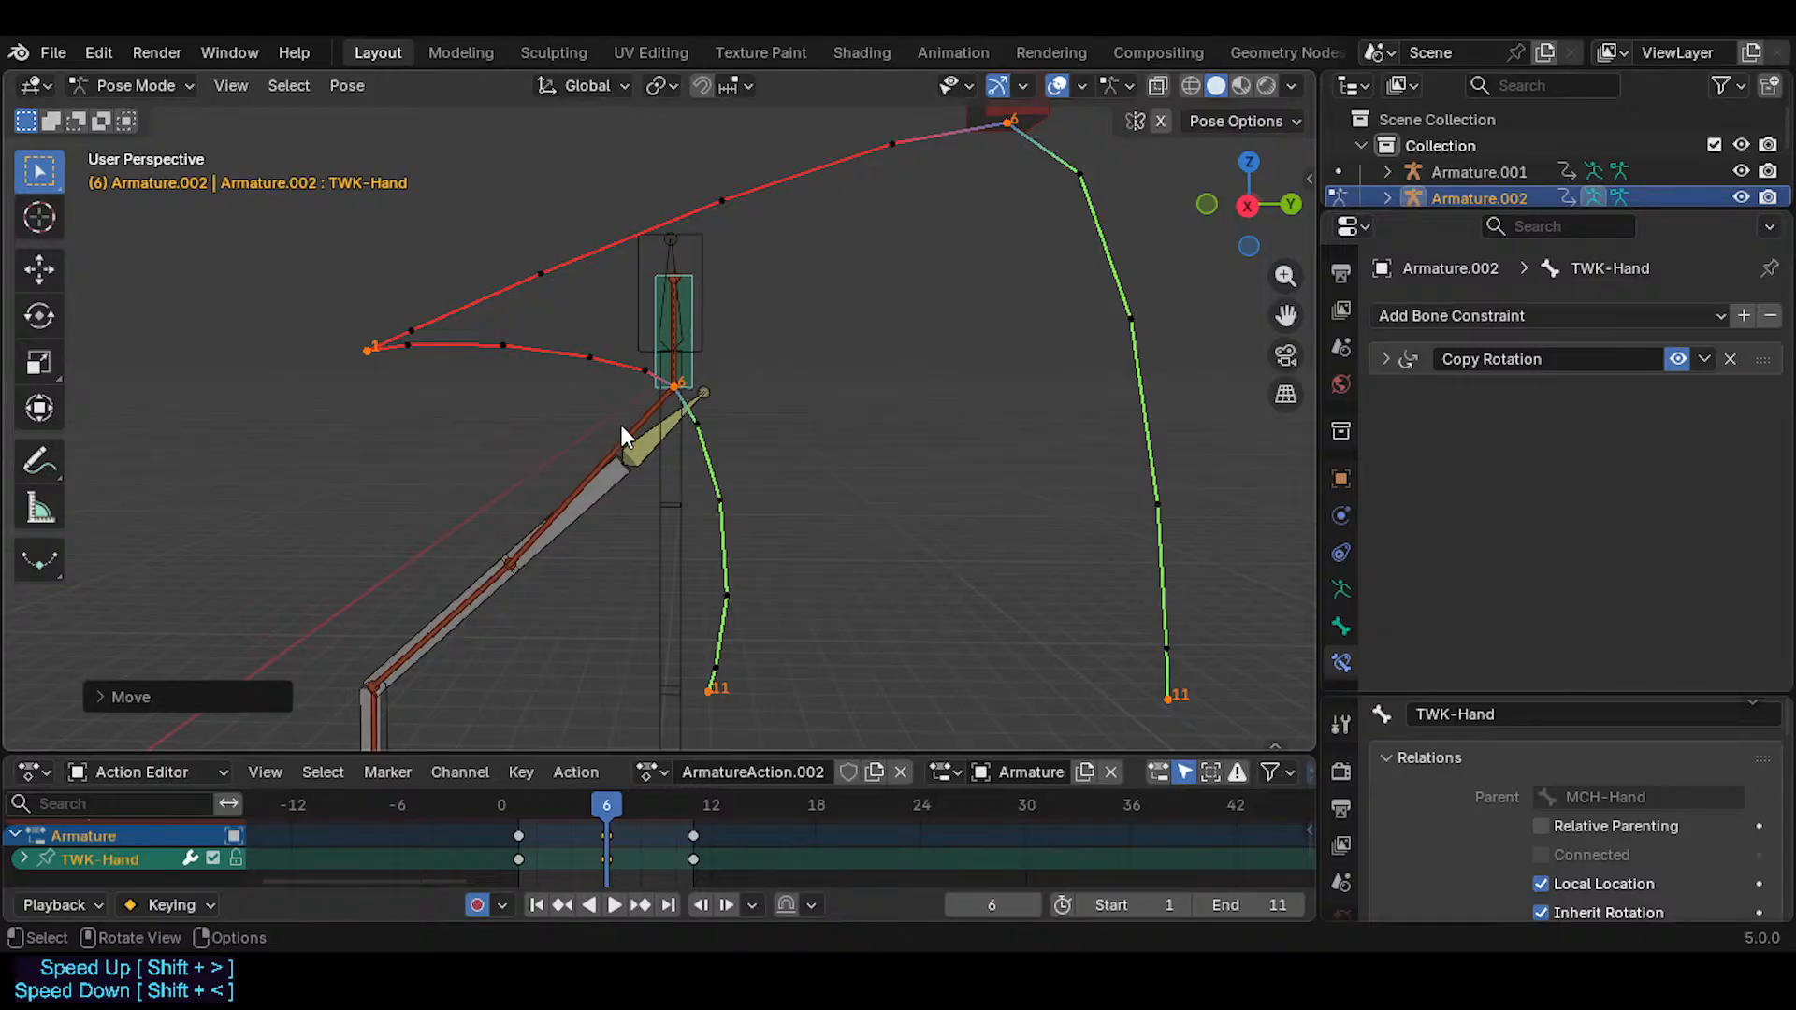
scroll(599, 385, "down", 2)
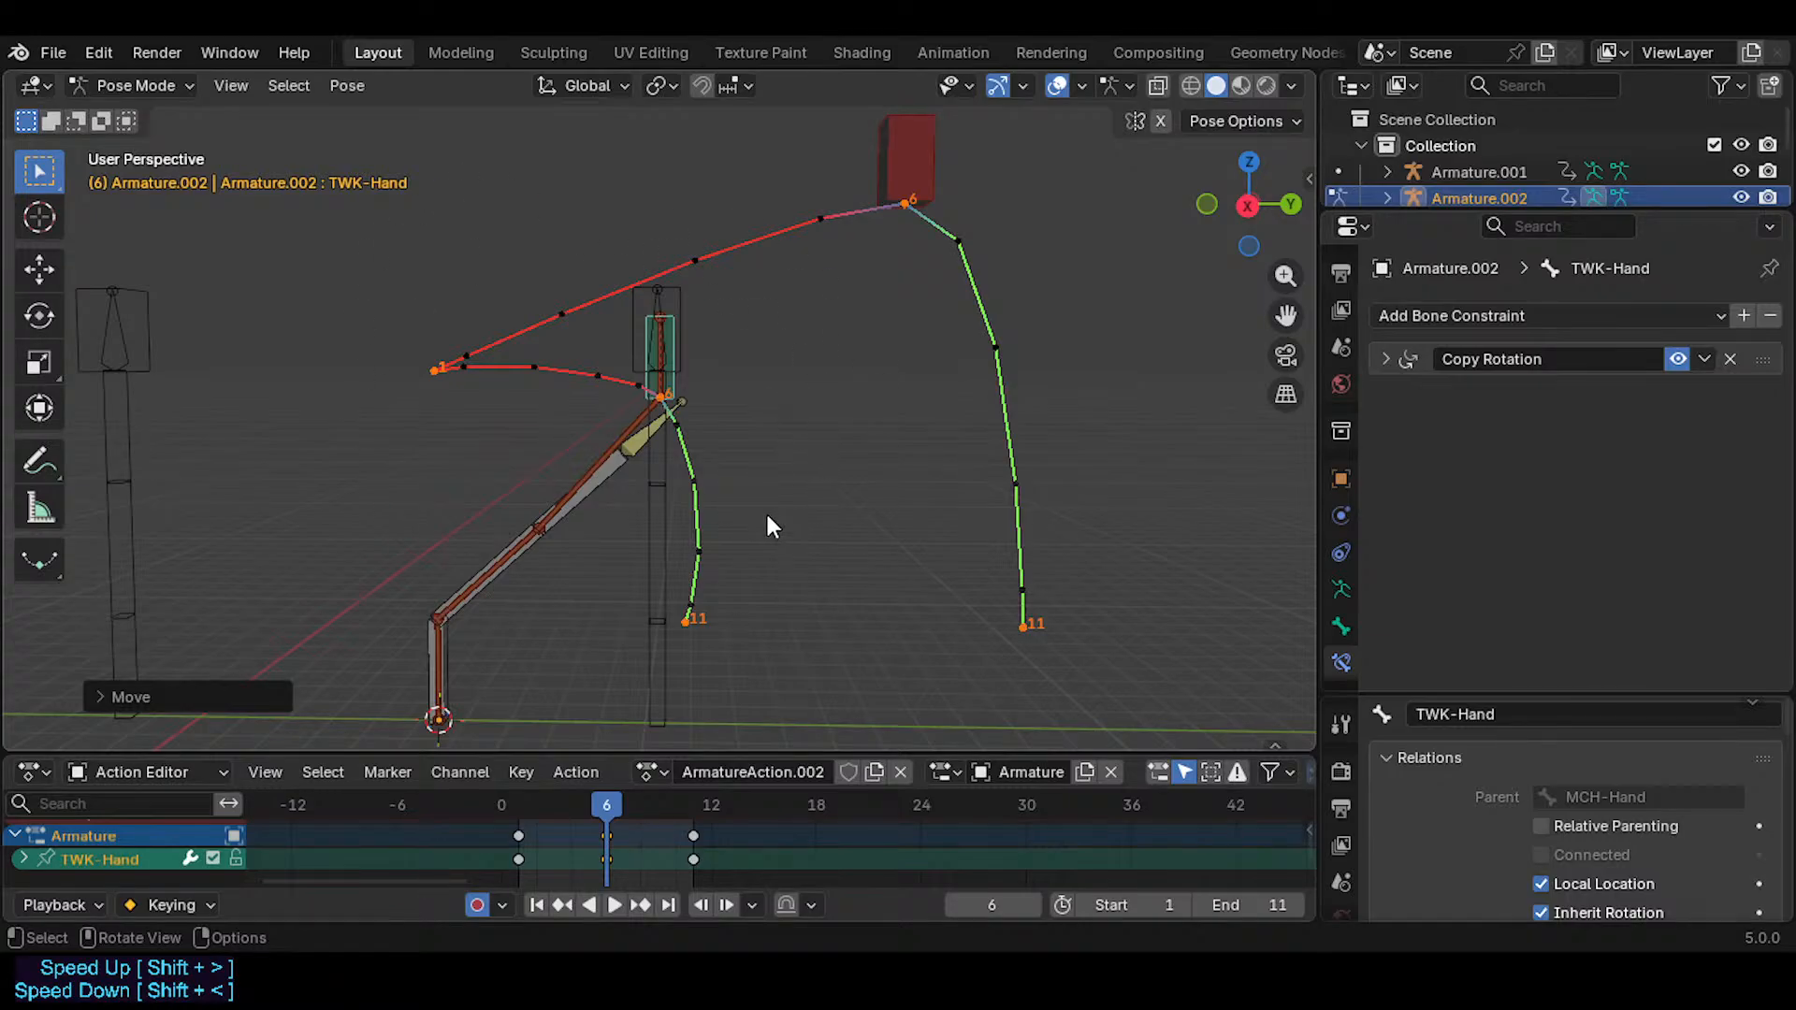
- Select the MTR-IK-Hand bone and show the armature's Motion Paths settings
left_click(625, 436)
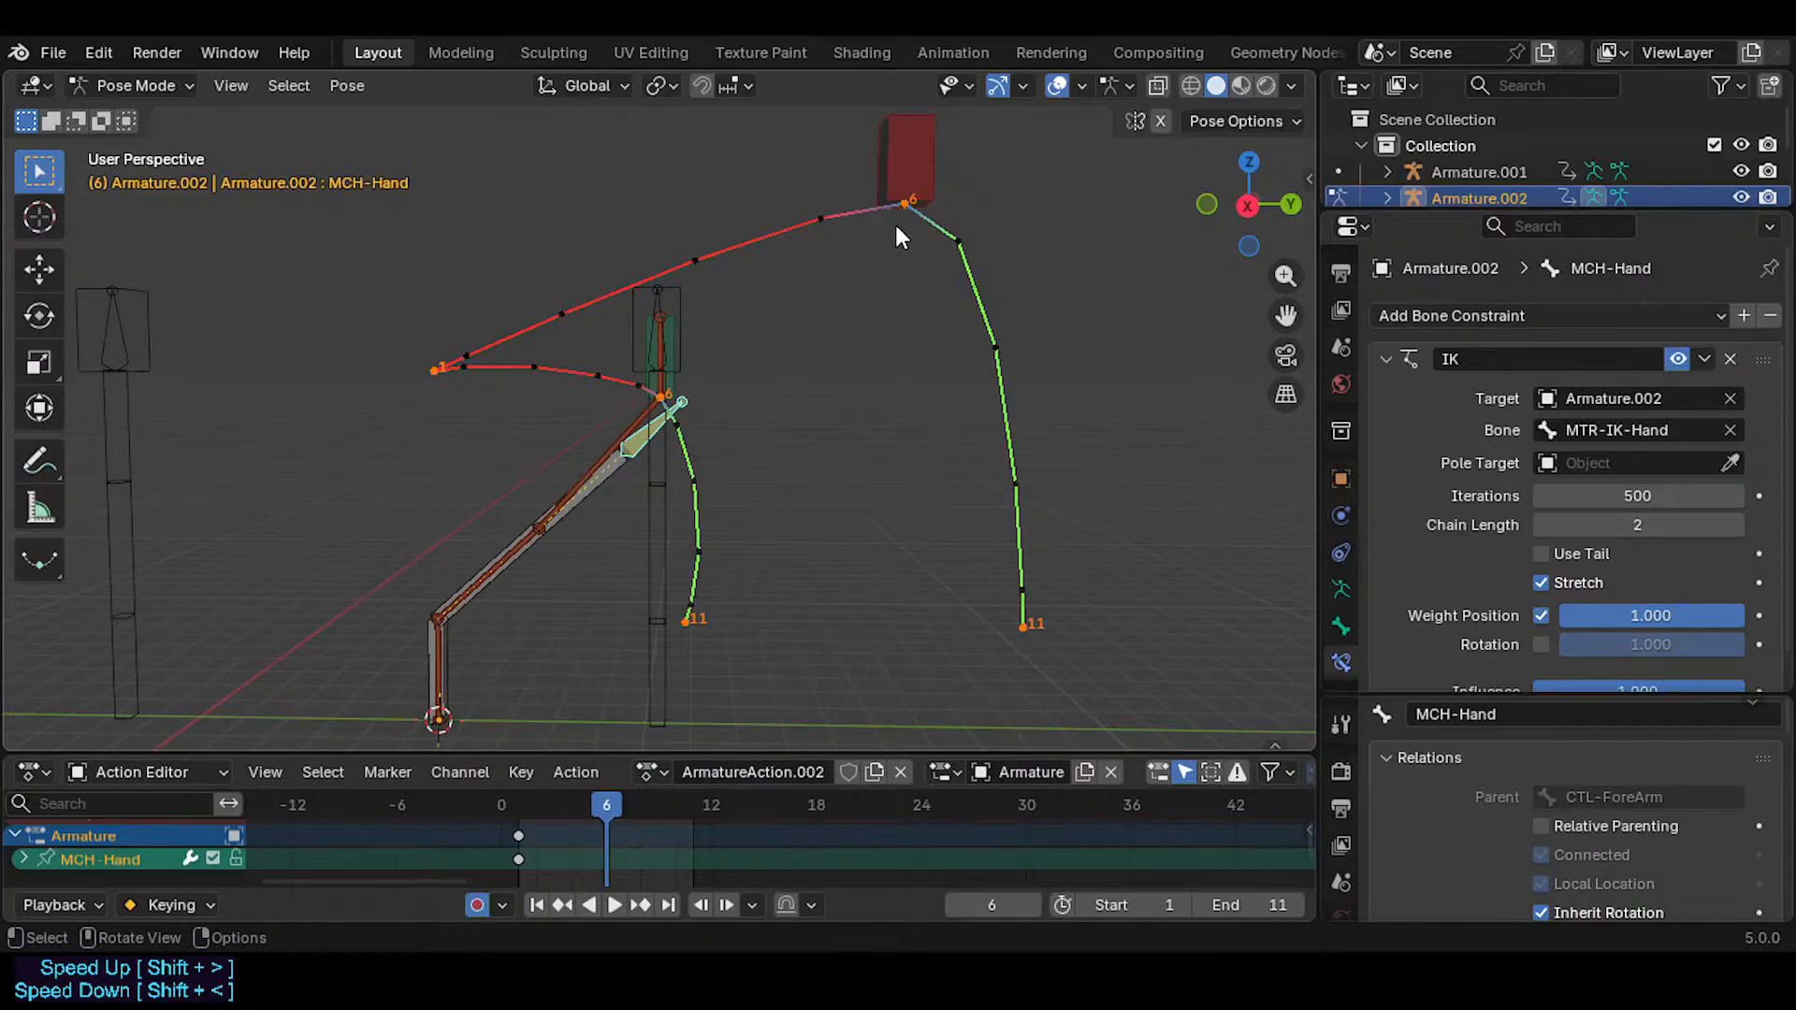
left_click(910, 168)
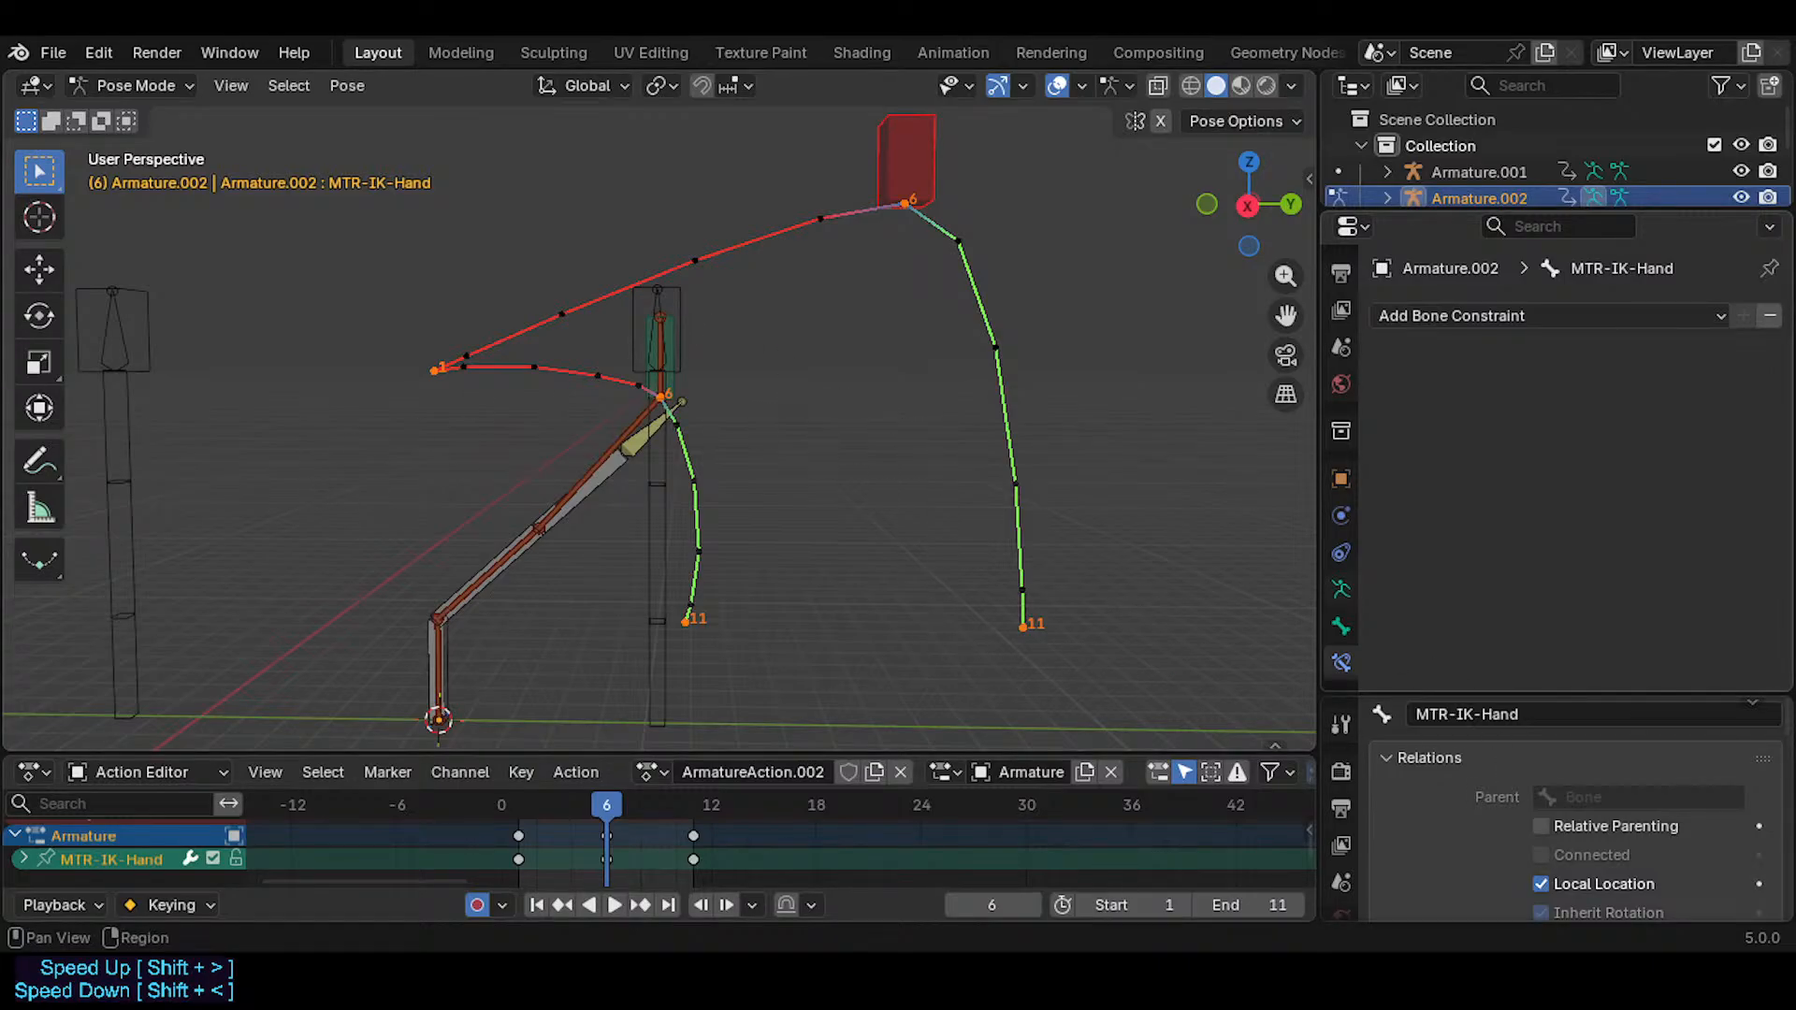
left_click(1340, 626)
left_click(1341, 590)
scroll(1513, 530, "down", 8)
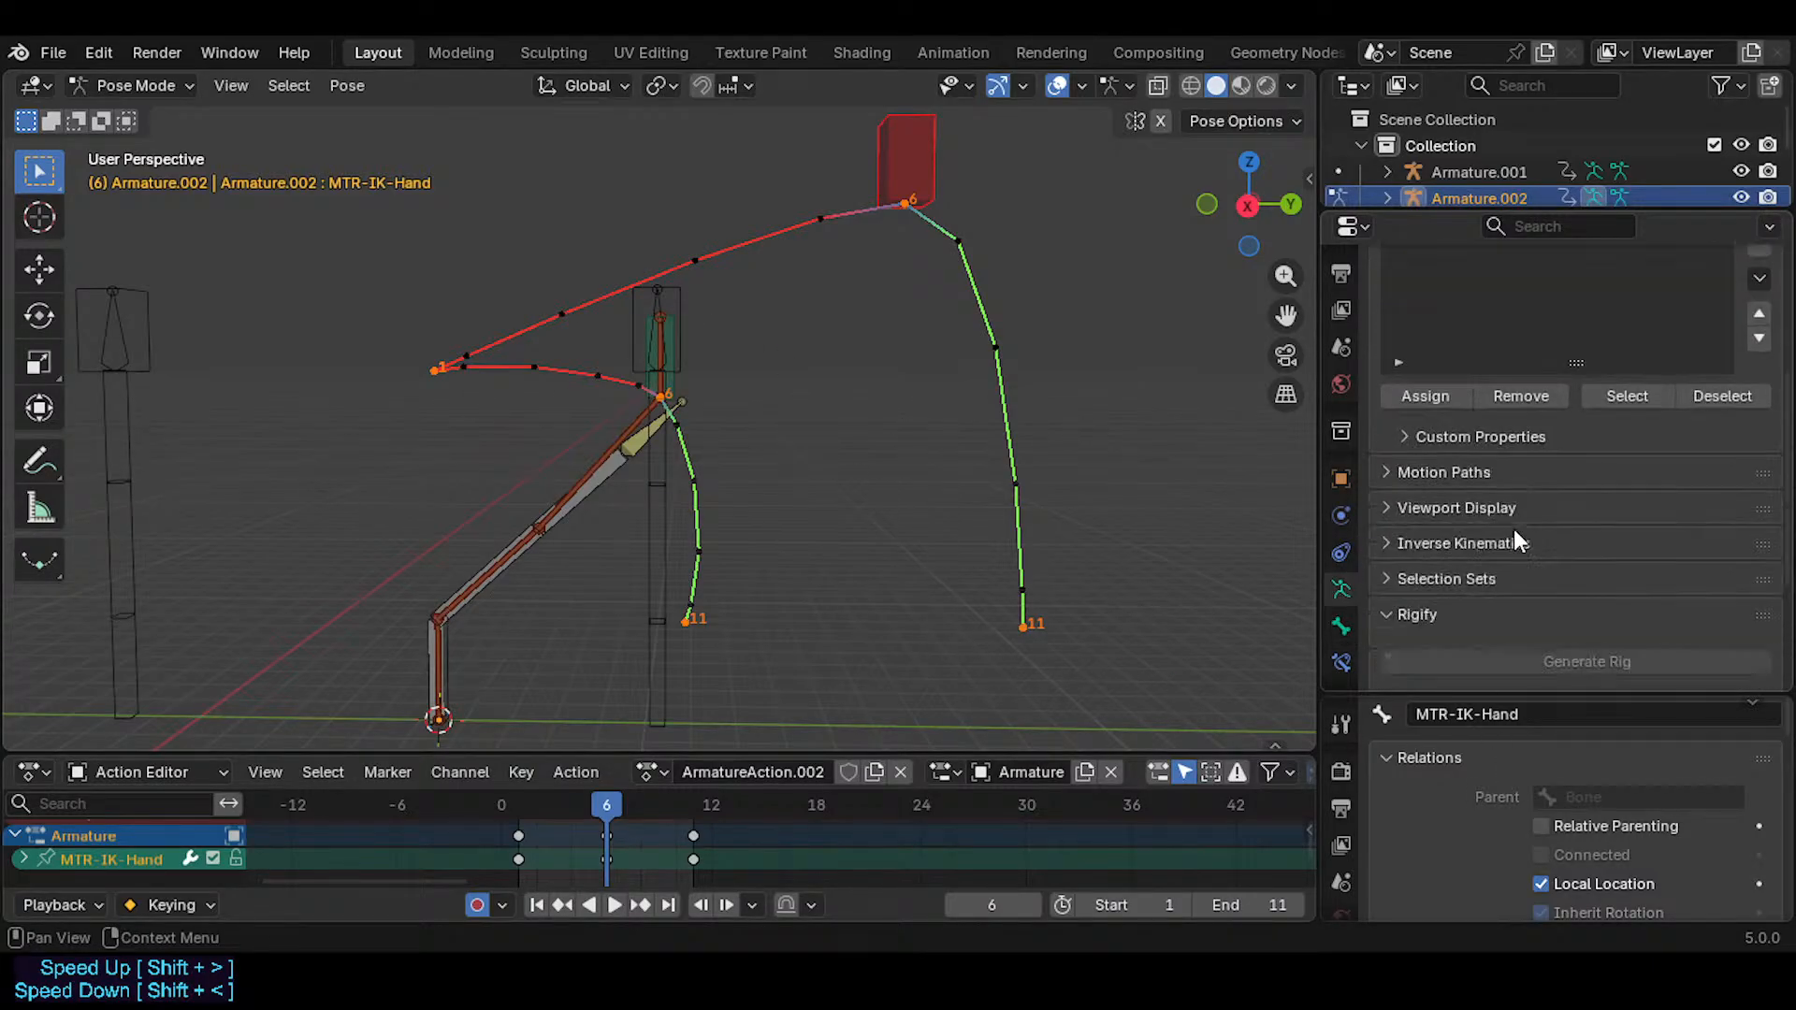
scroll(1513, 529, "down", 5)
scroll(1419, 409, "up", 2)
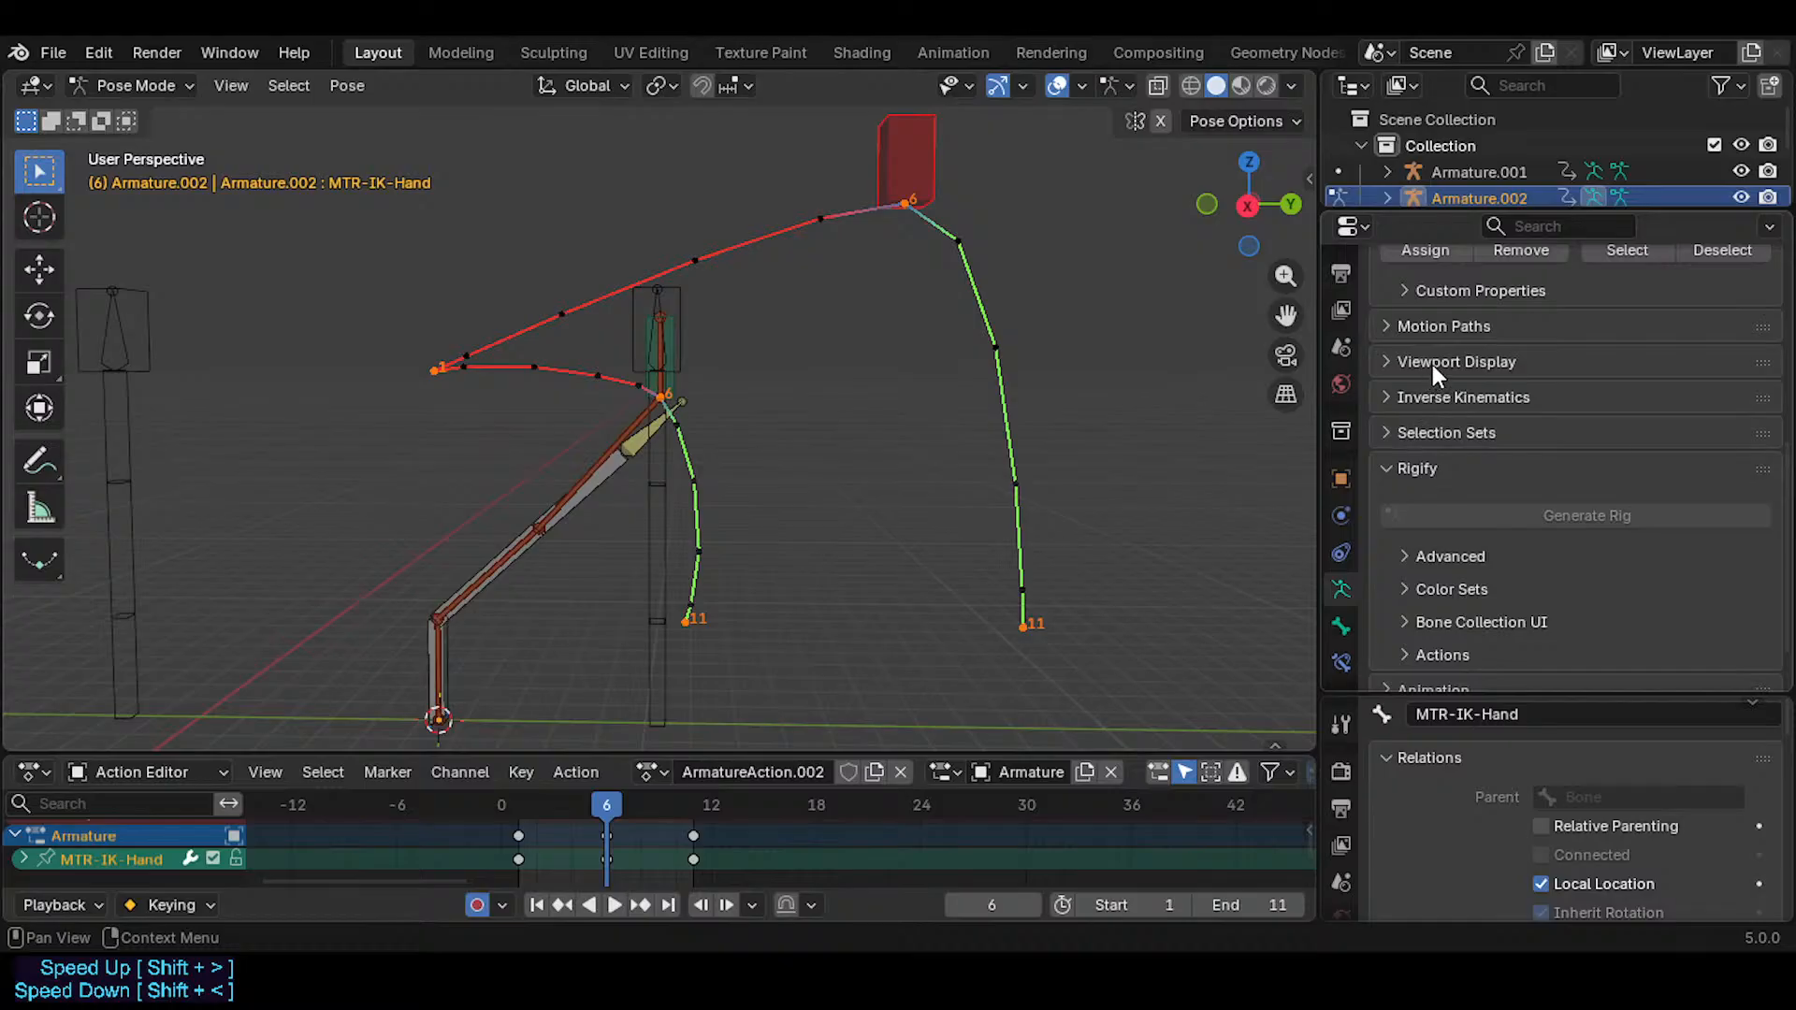
left_click(1452, 328)
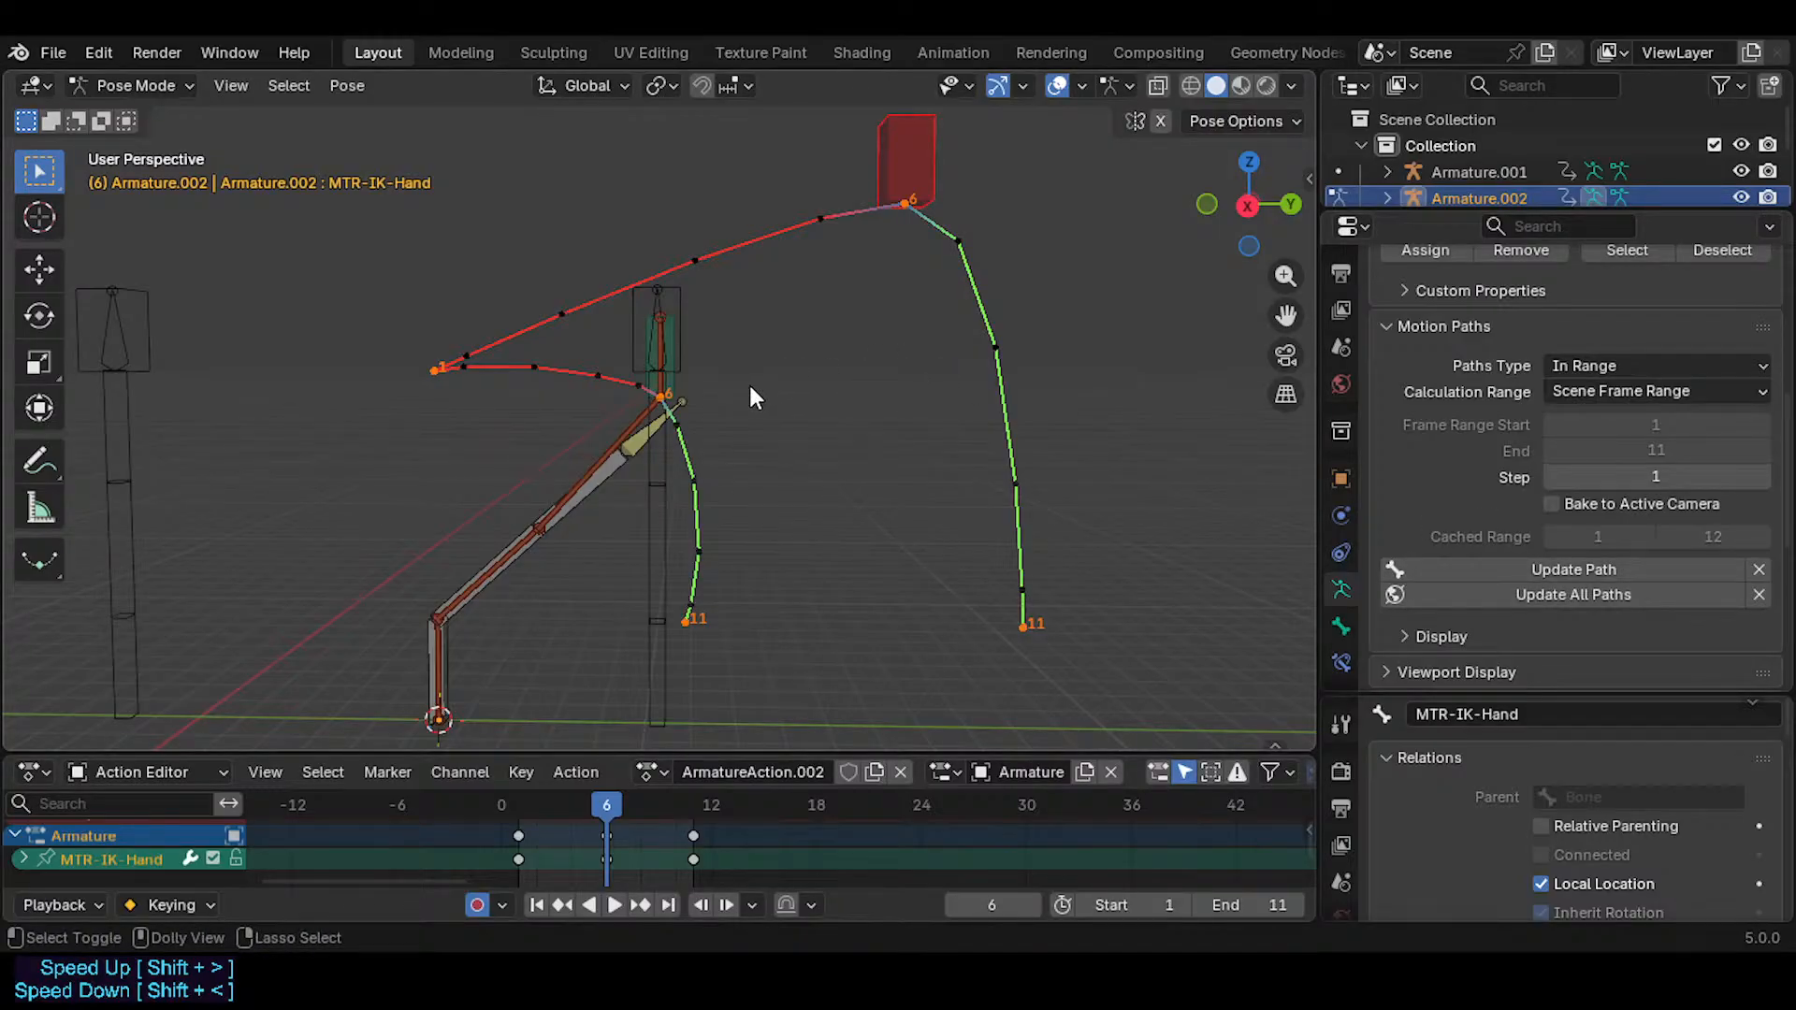
- Clear all bone motion paths and recalculate only the MTR-IK-Hand path, In Range over the Scene Frame Range from the bone heads
key("ctrl+shift+m")
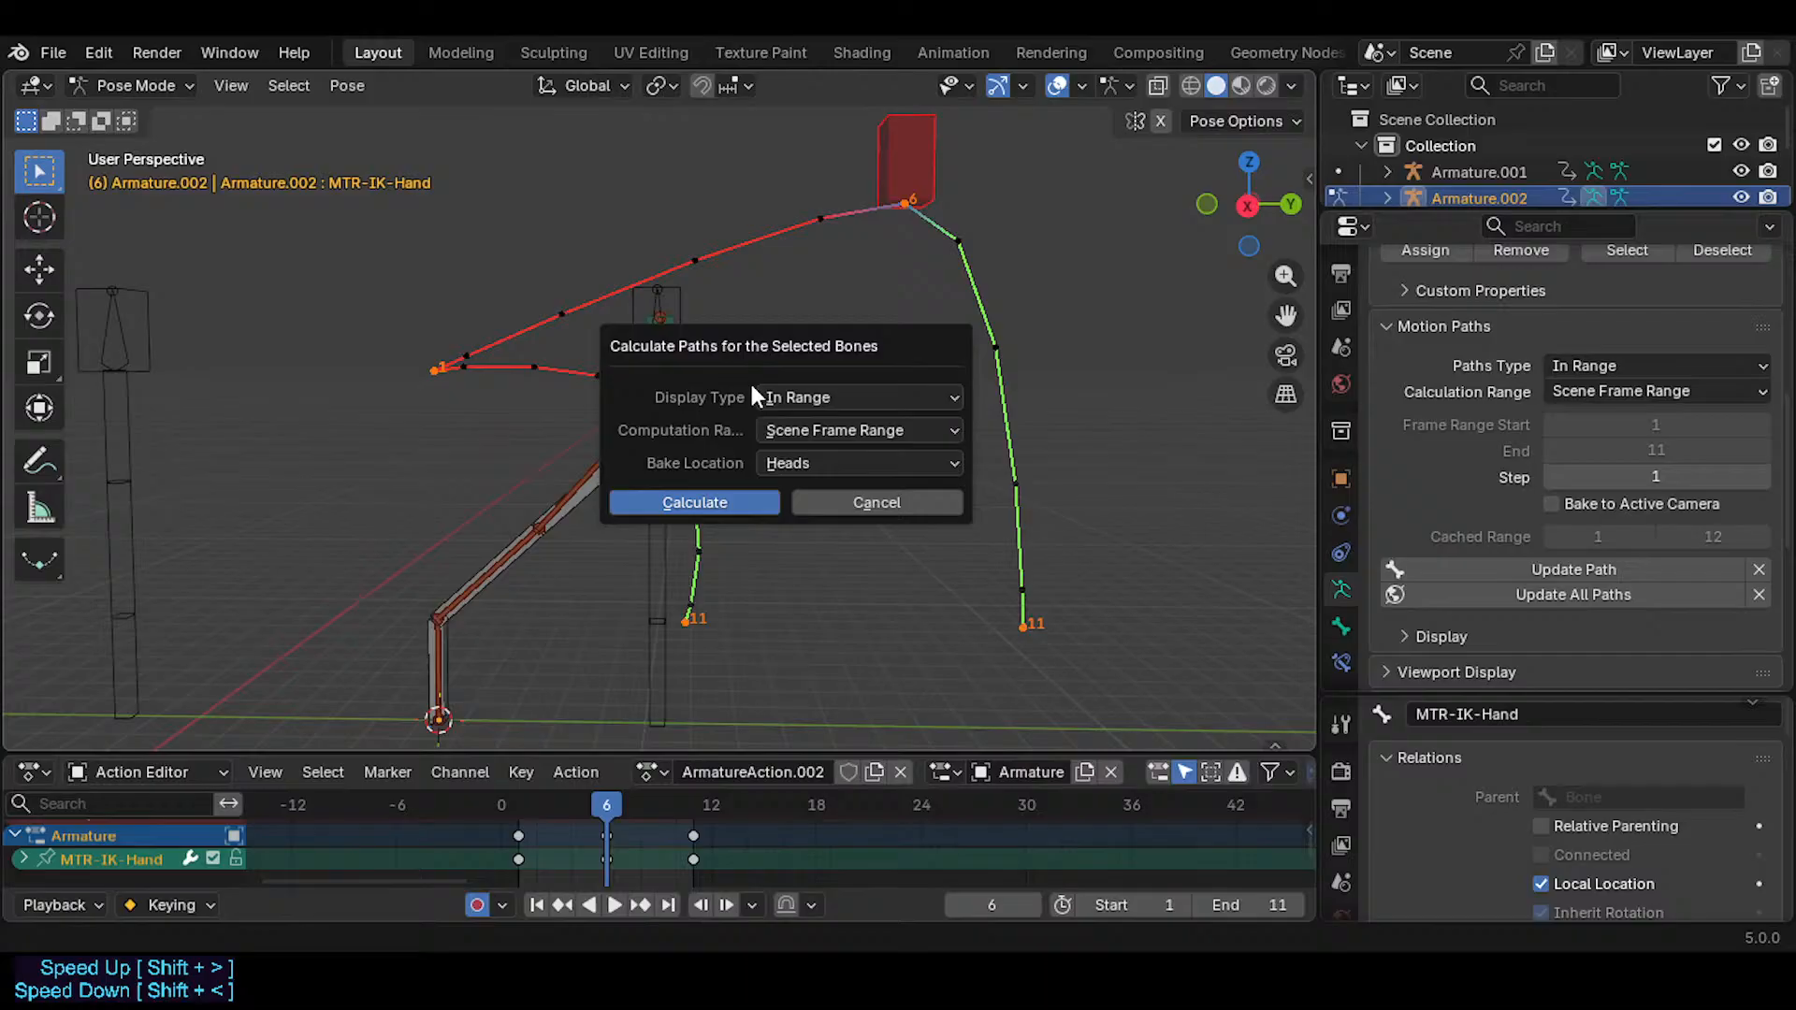
left_click(750, 492)
key("ctrl+alt+shift+m")
key("ctrl+shift+m")
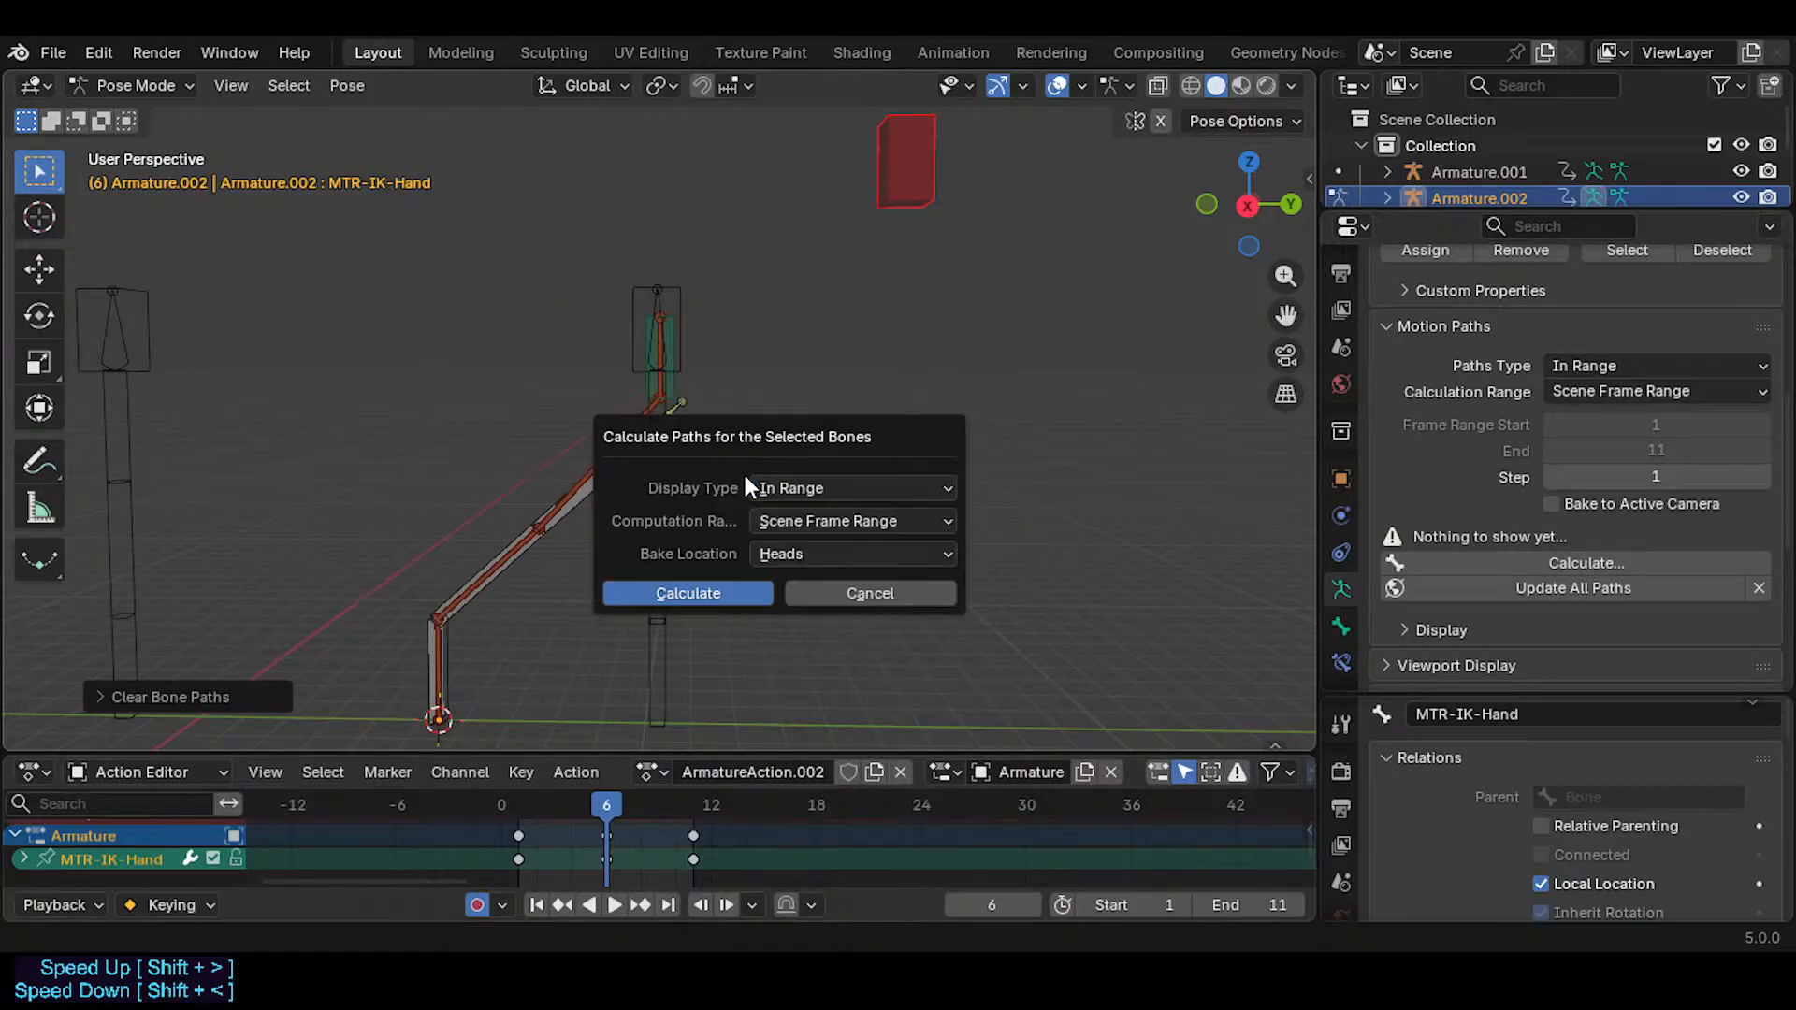
left_click(722, 592)
key("ctrl+alt+shift+m")
key("ctrl+shift+m")
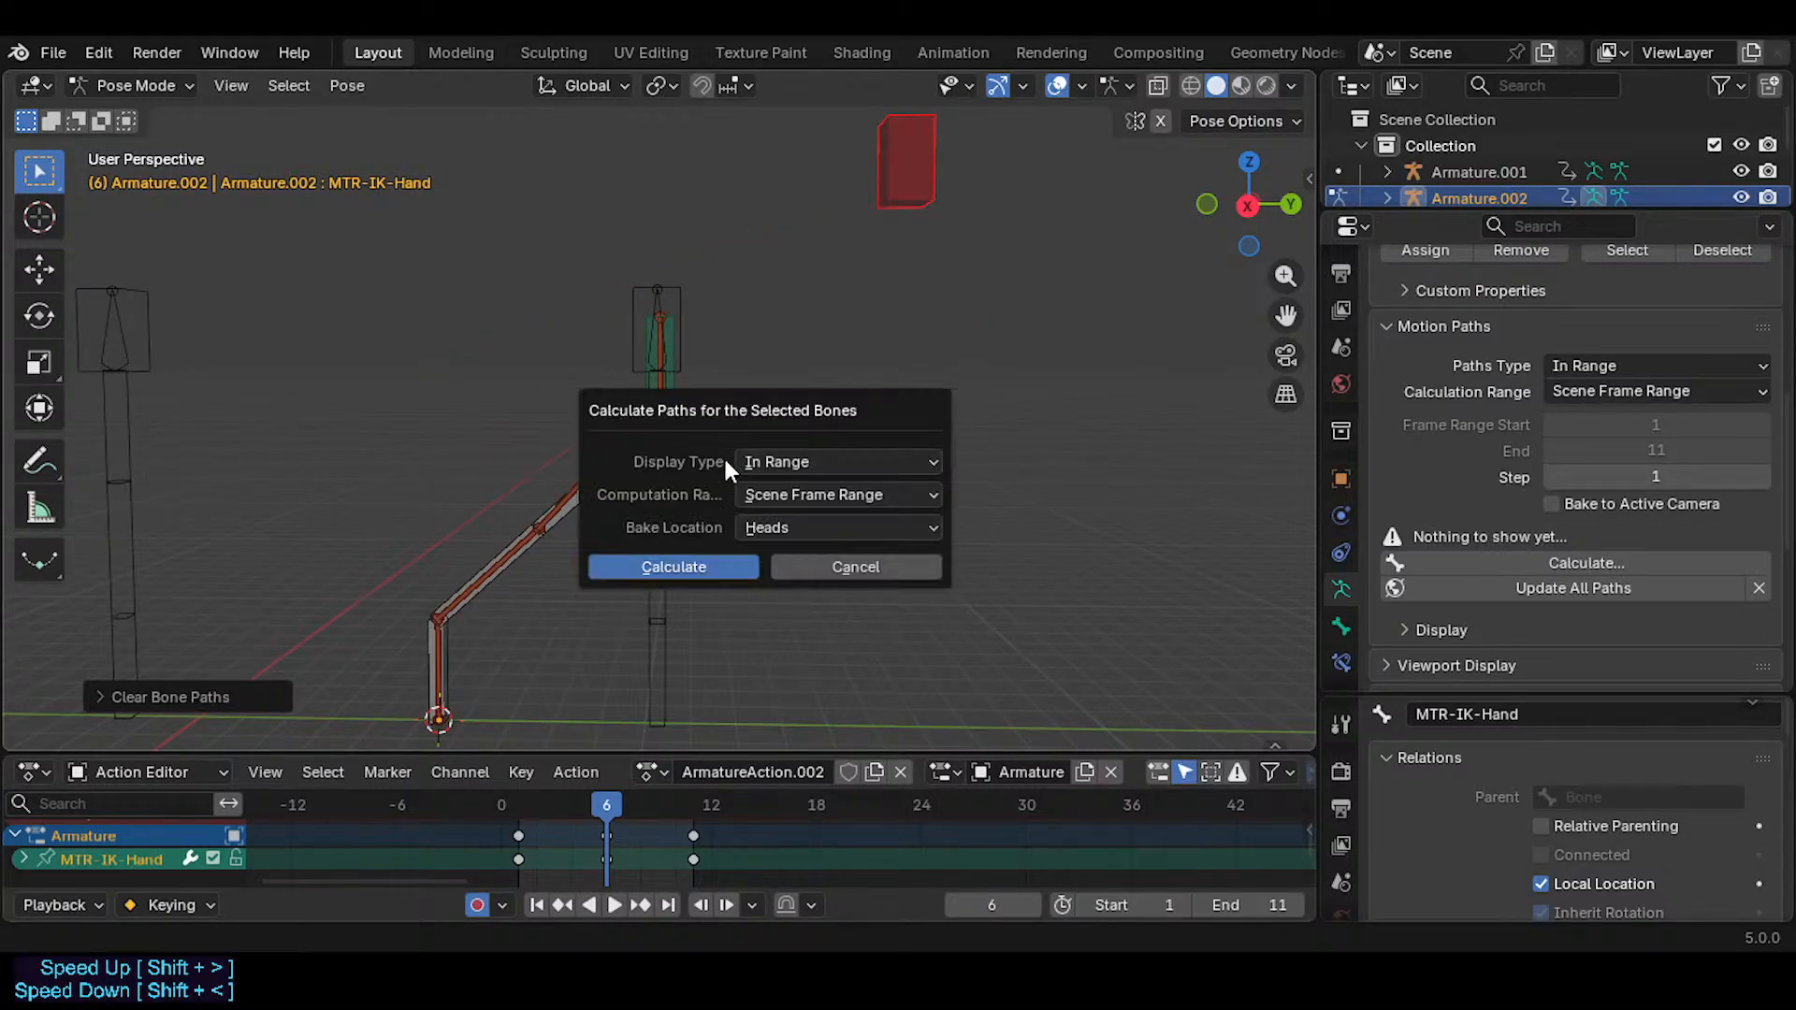
left_click(703, 564)
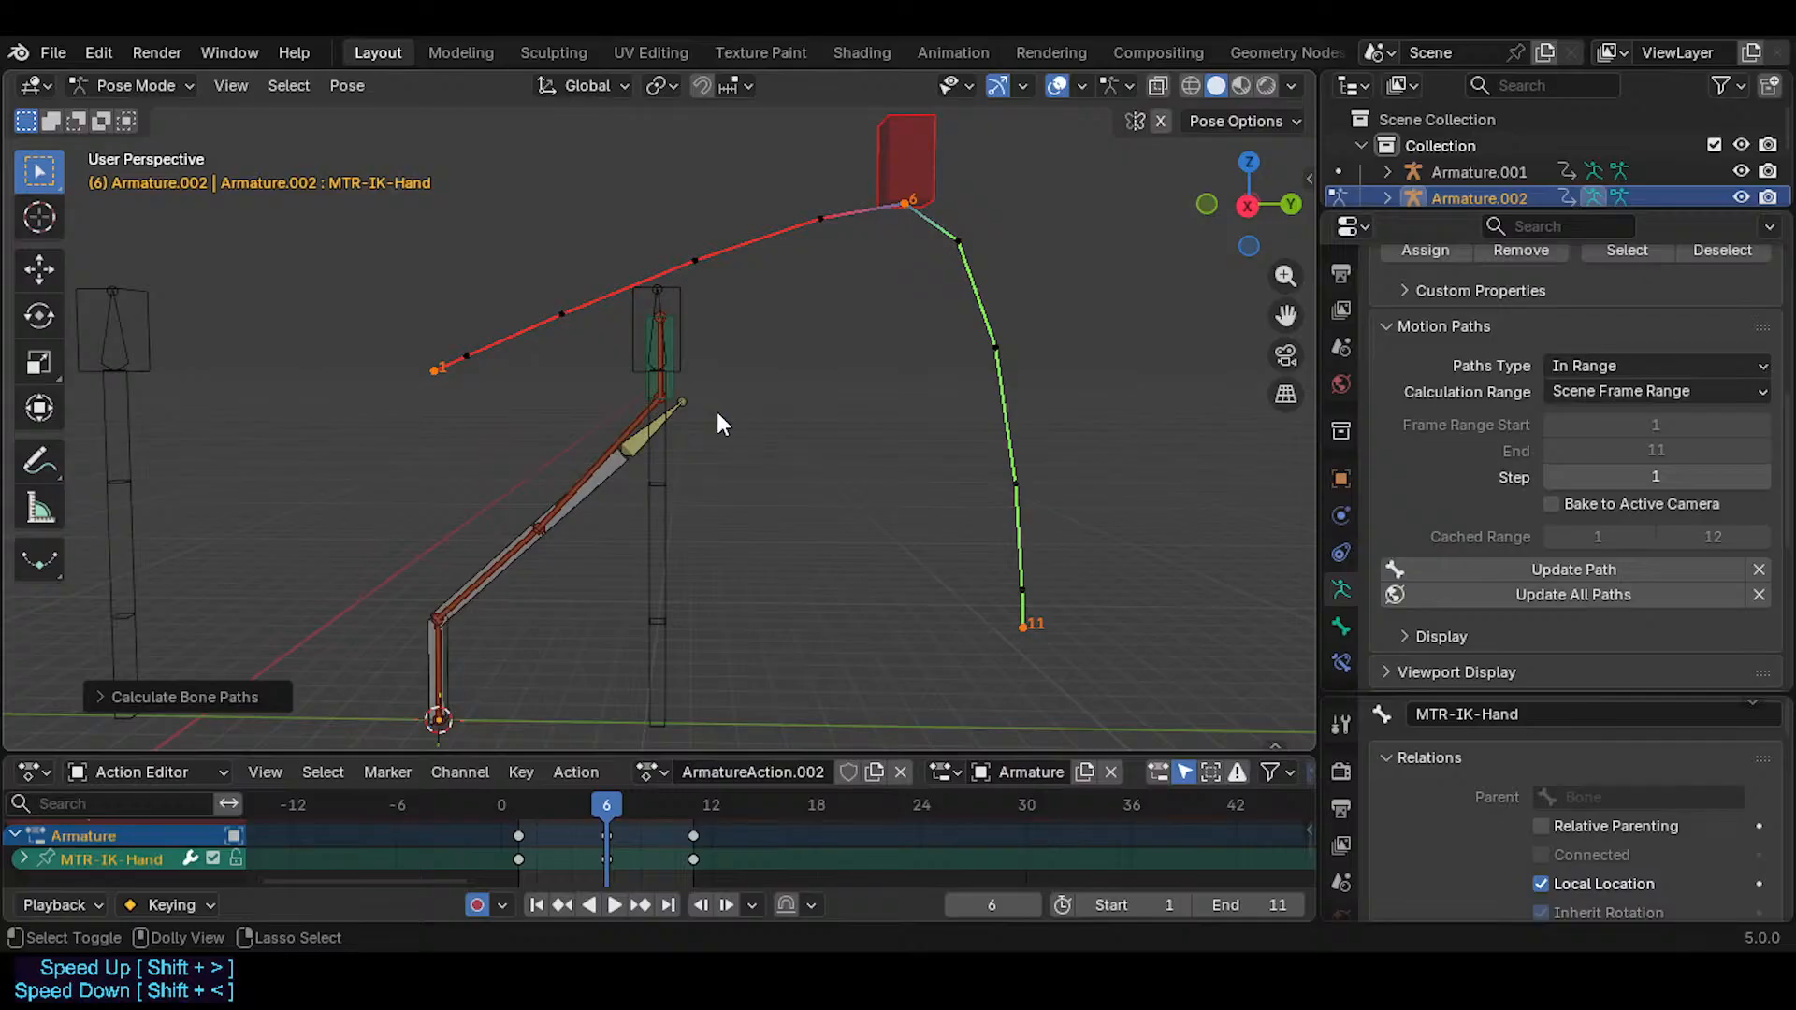
- Assign Ctrl+Shift+U as the shortcut for the Update Path operation
right_click(1649, 567)
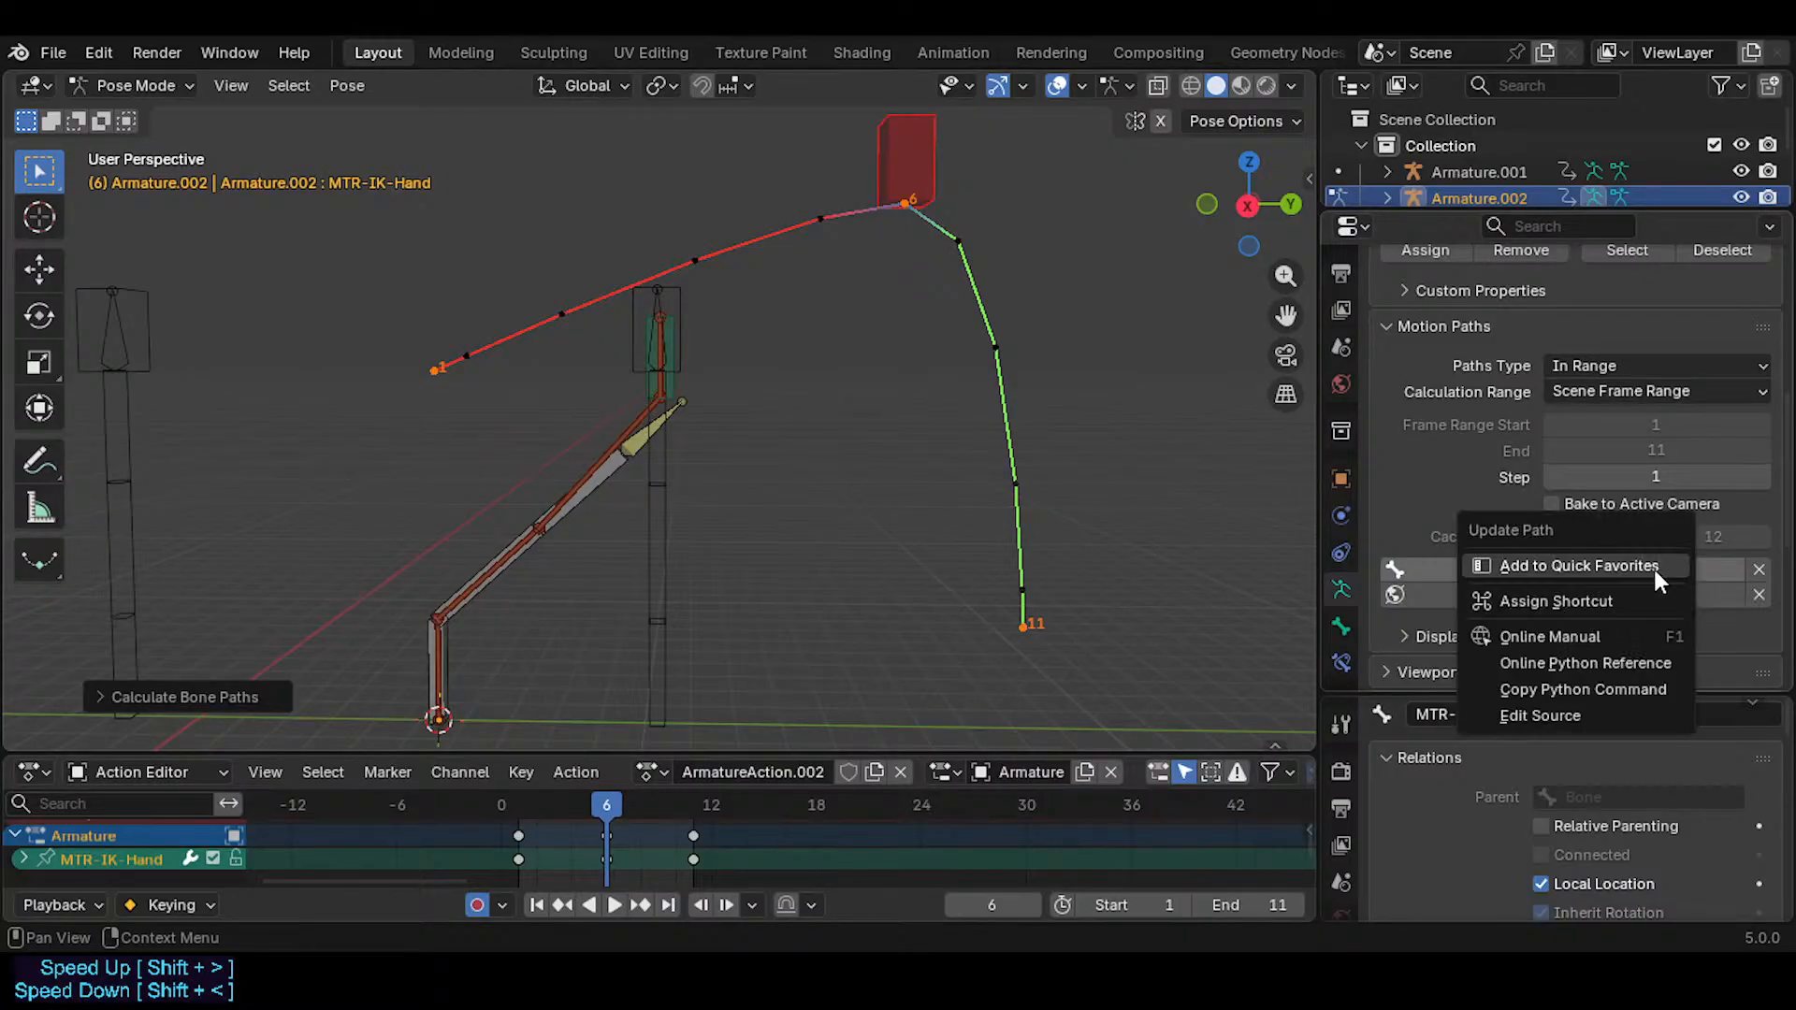
left_click(1621, 596)
key("ctrl+shift+u")
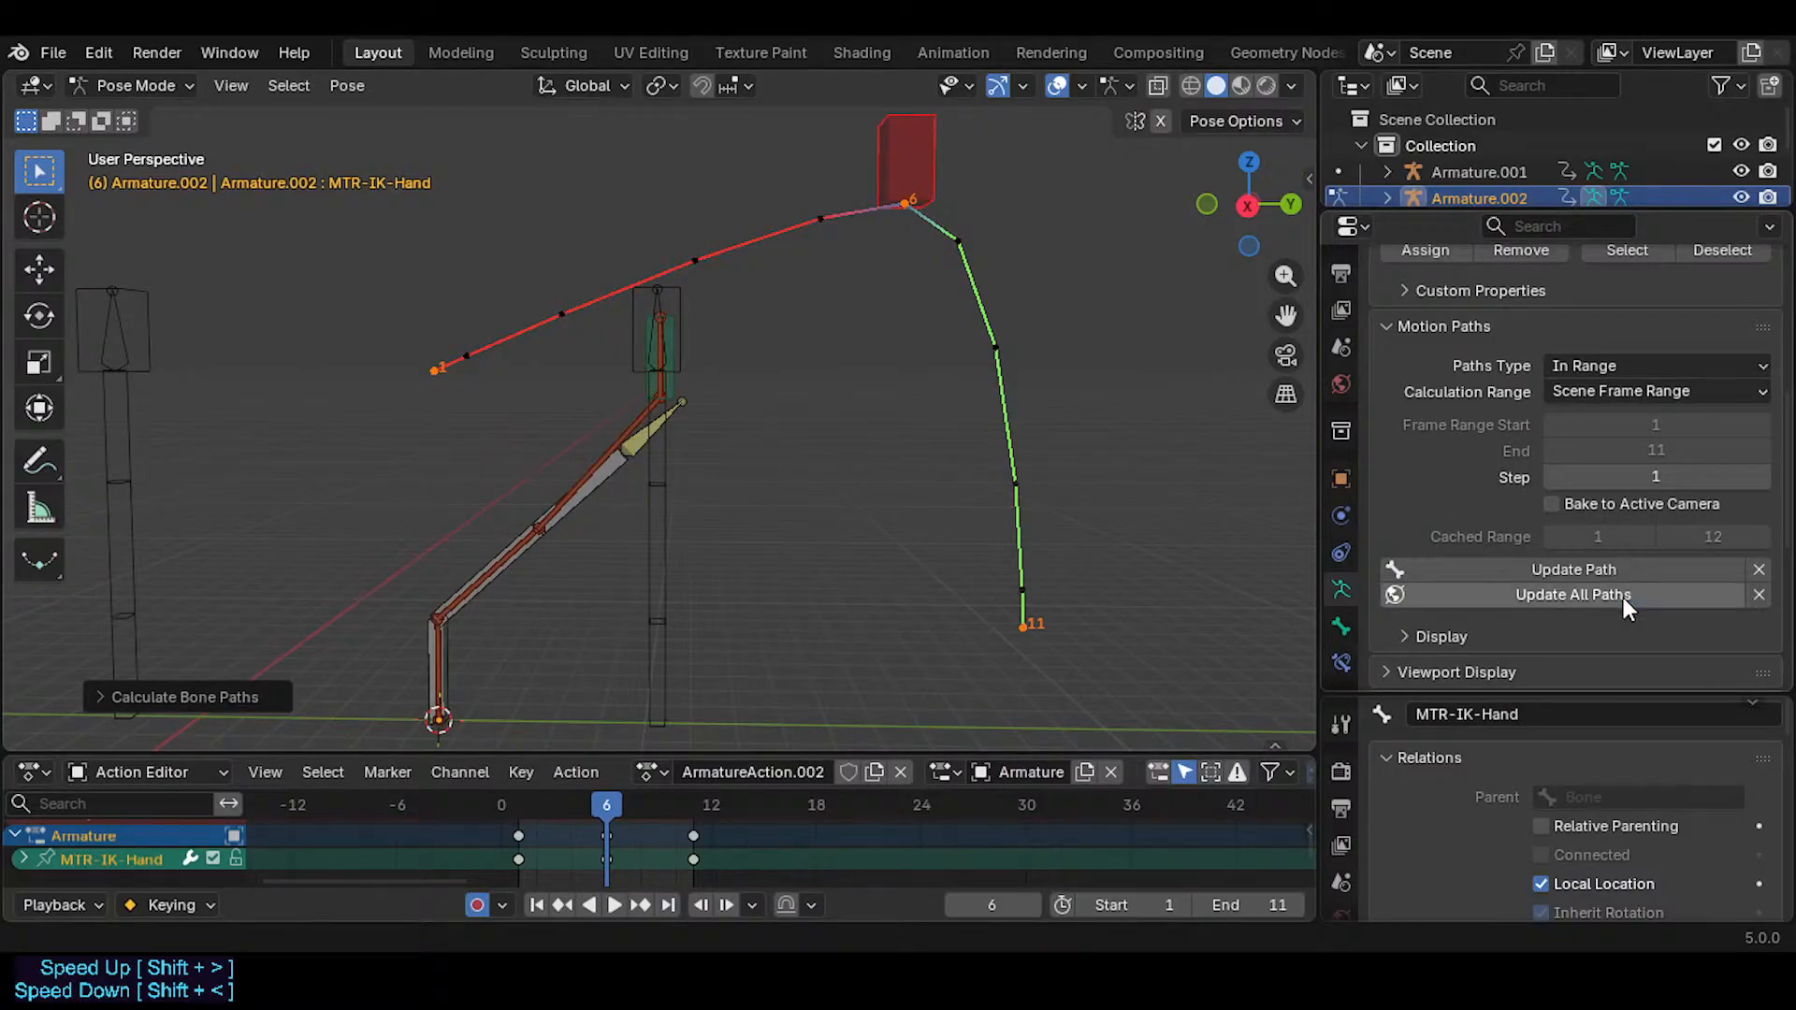
- Try to move the CTL-ForeArm bone at frame 6
left_click(713, 486)
key("a")
left_click(606, 475)
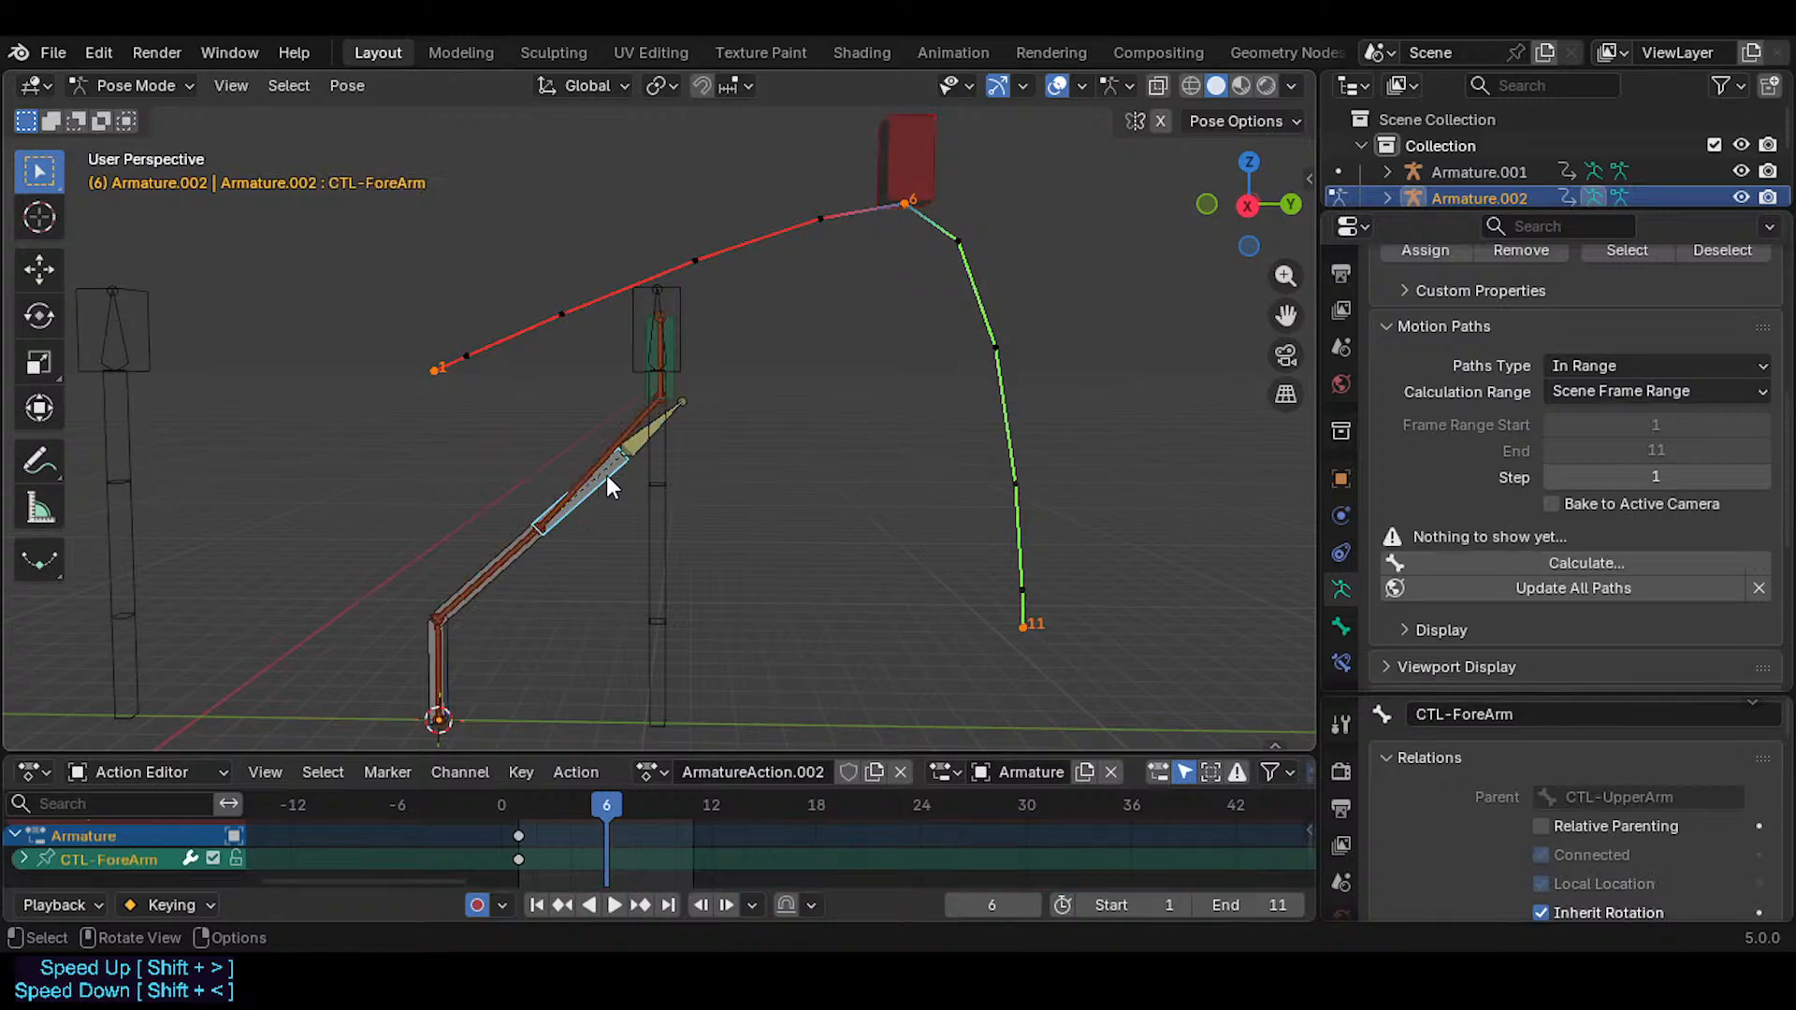
key("g")
left_click(599, 519)
- Select TWK-Hand and move it inward at frame 6, above the forearm and back from the wrist
left_click(648, 434)
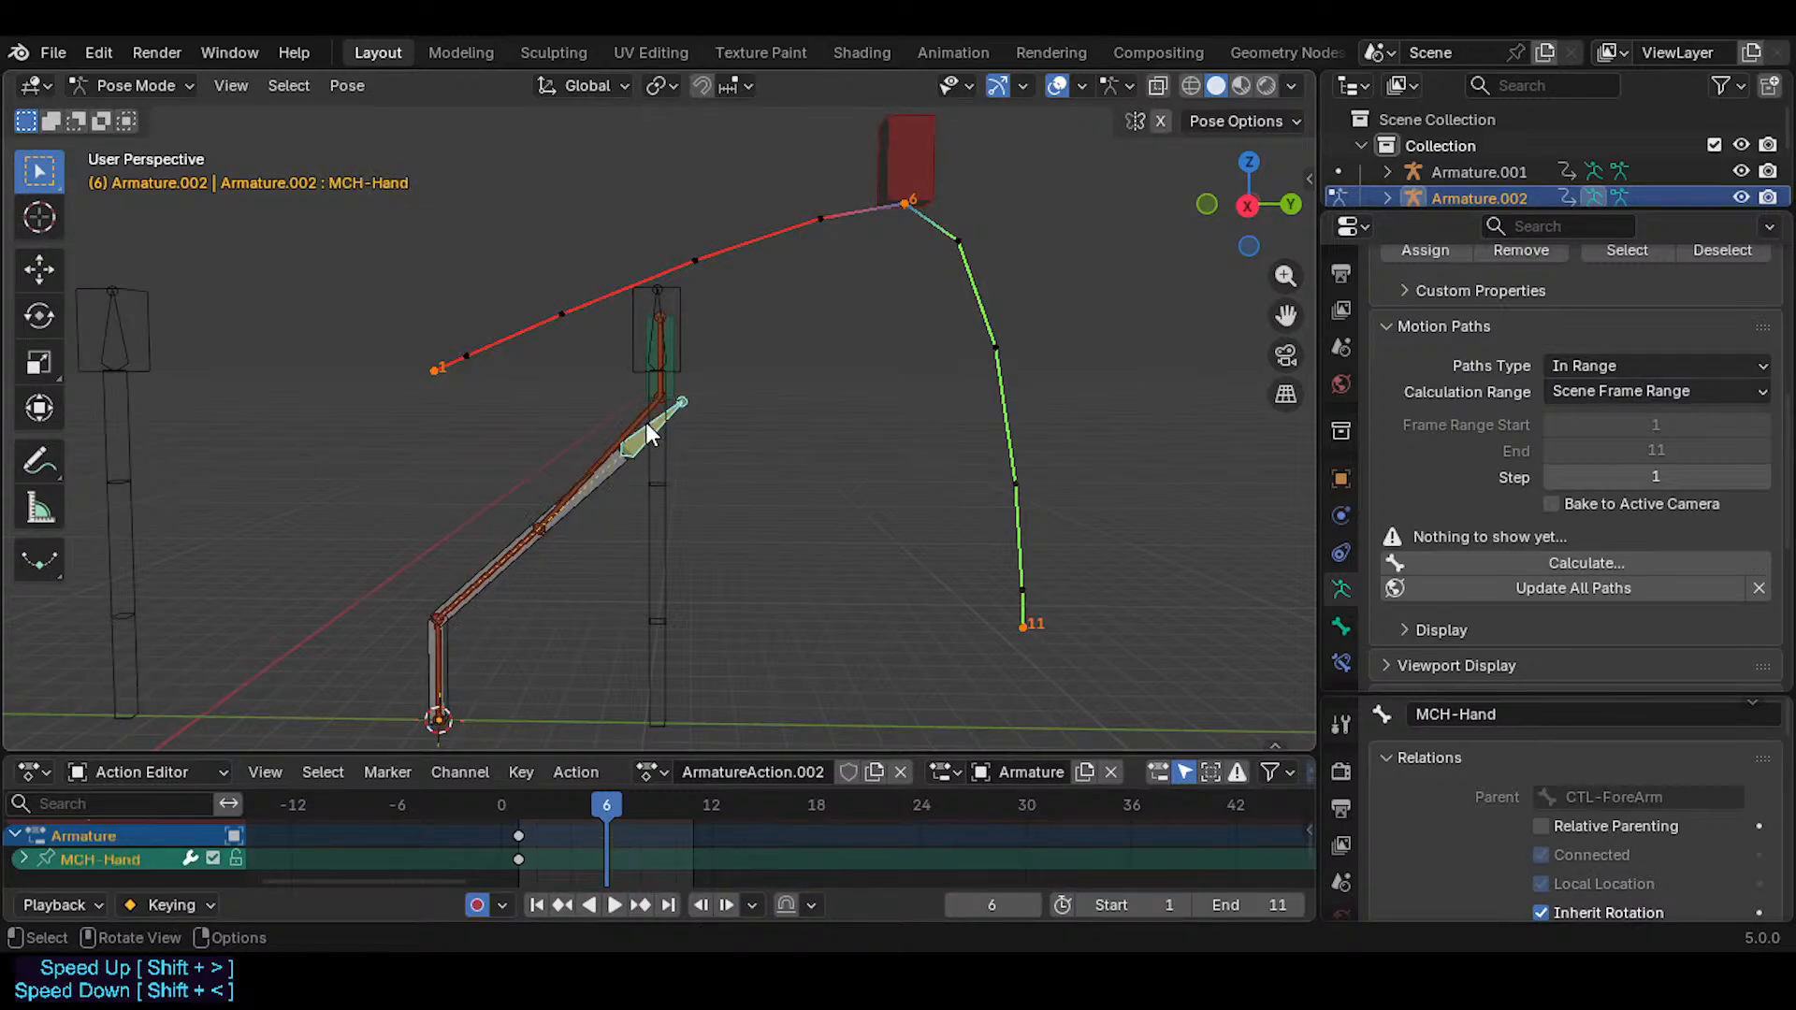
left_click(676, 381)
key("g")
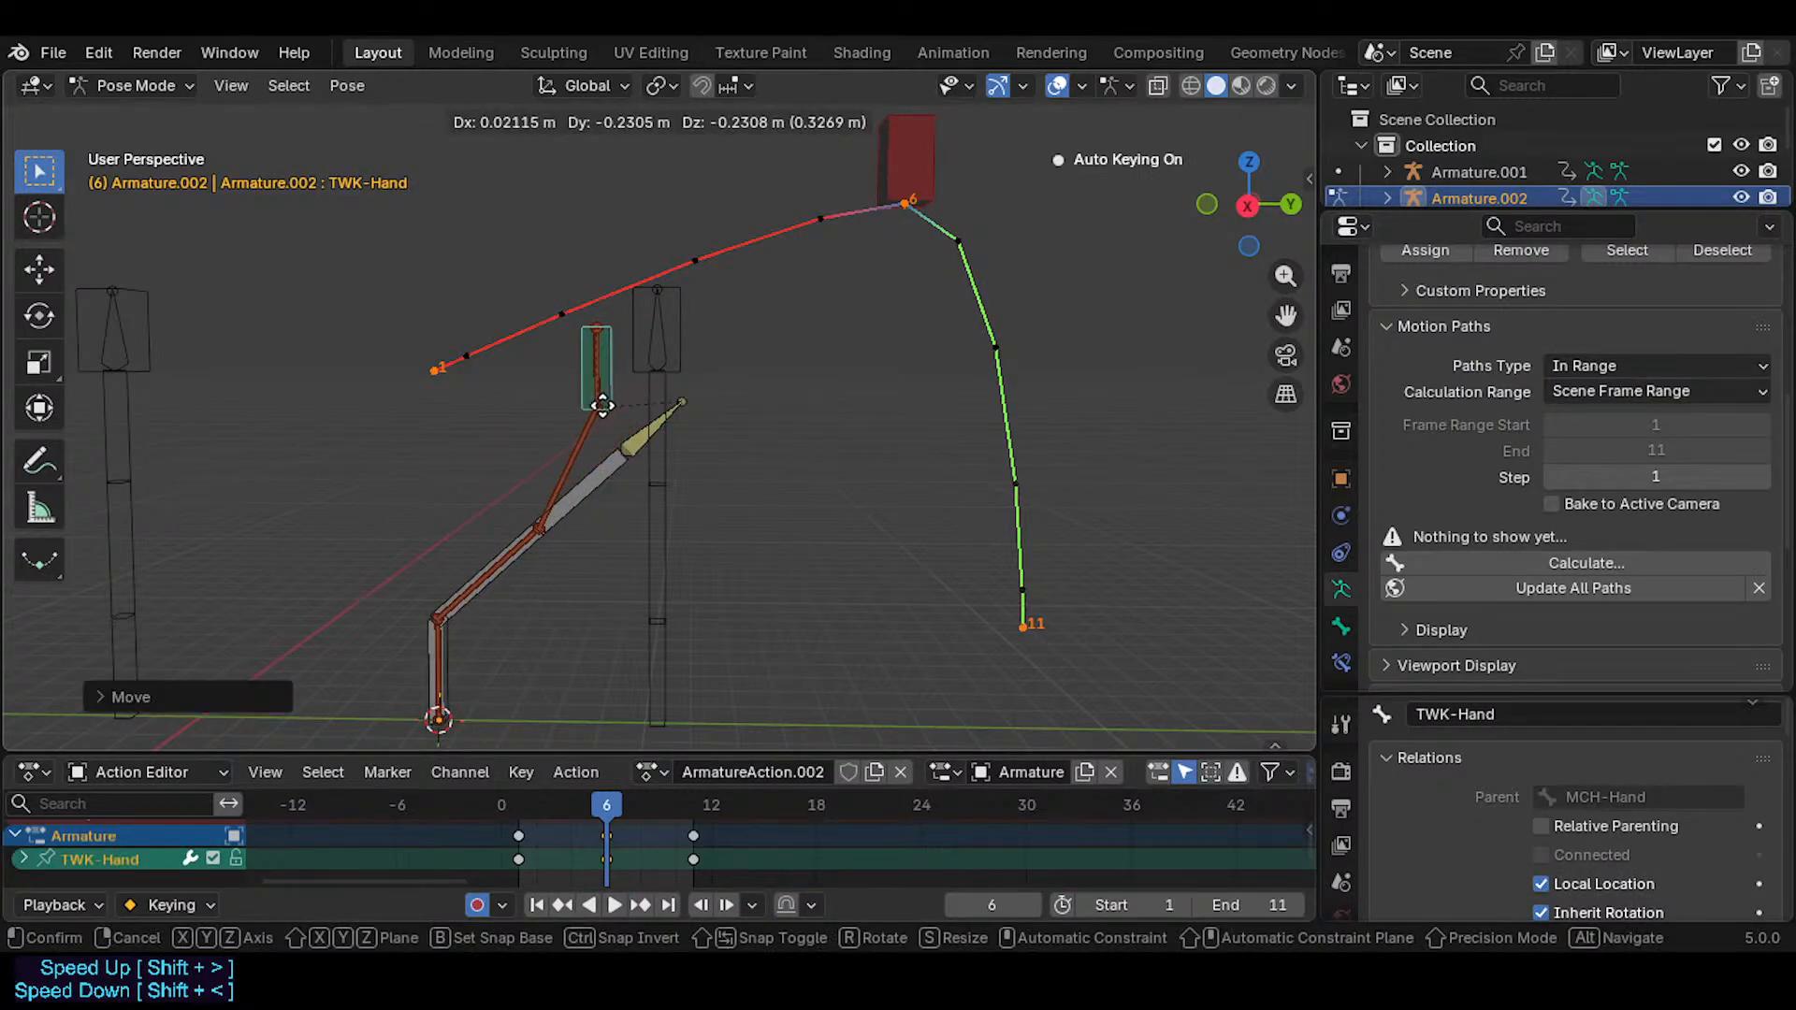
left_click(615, 400)
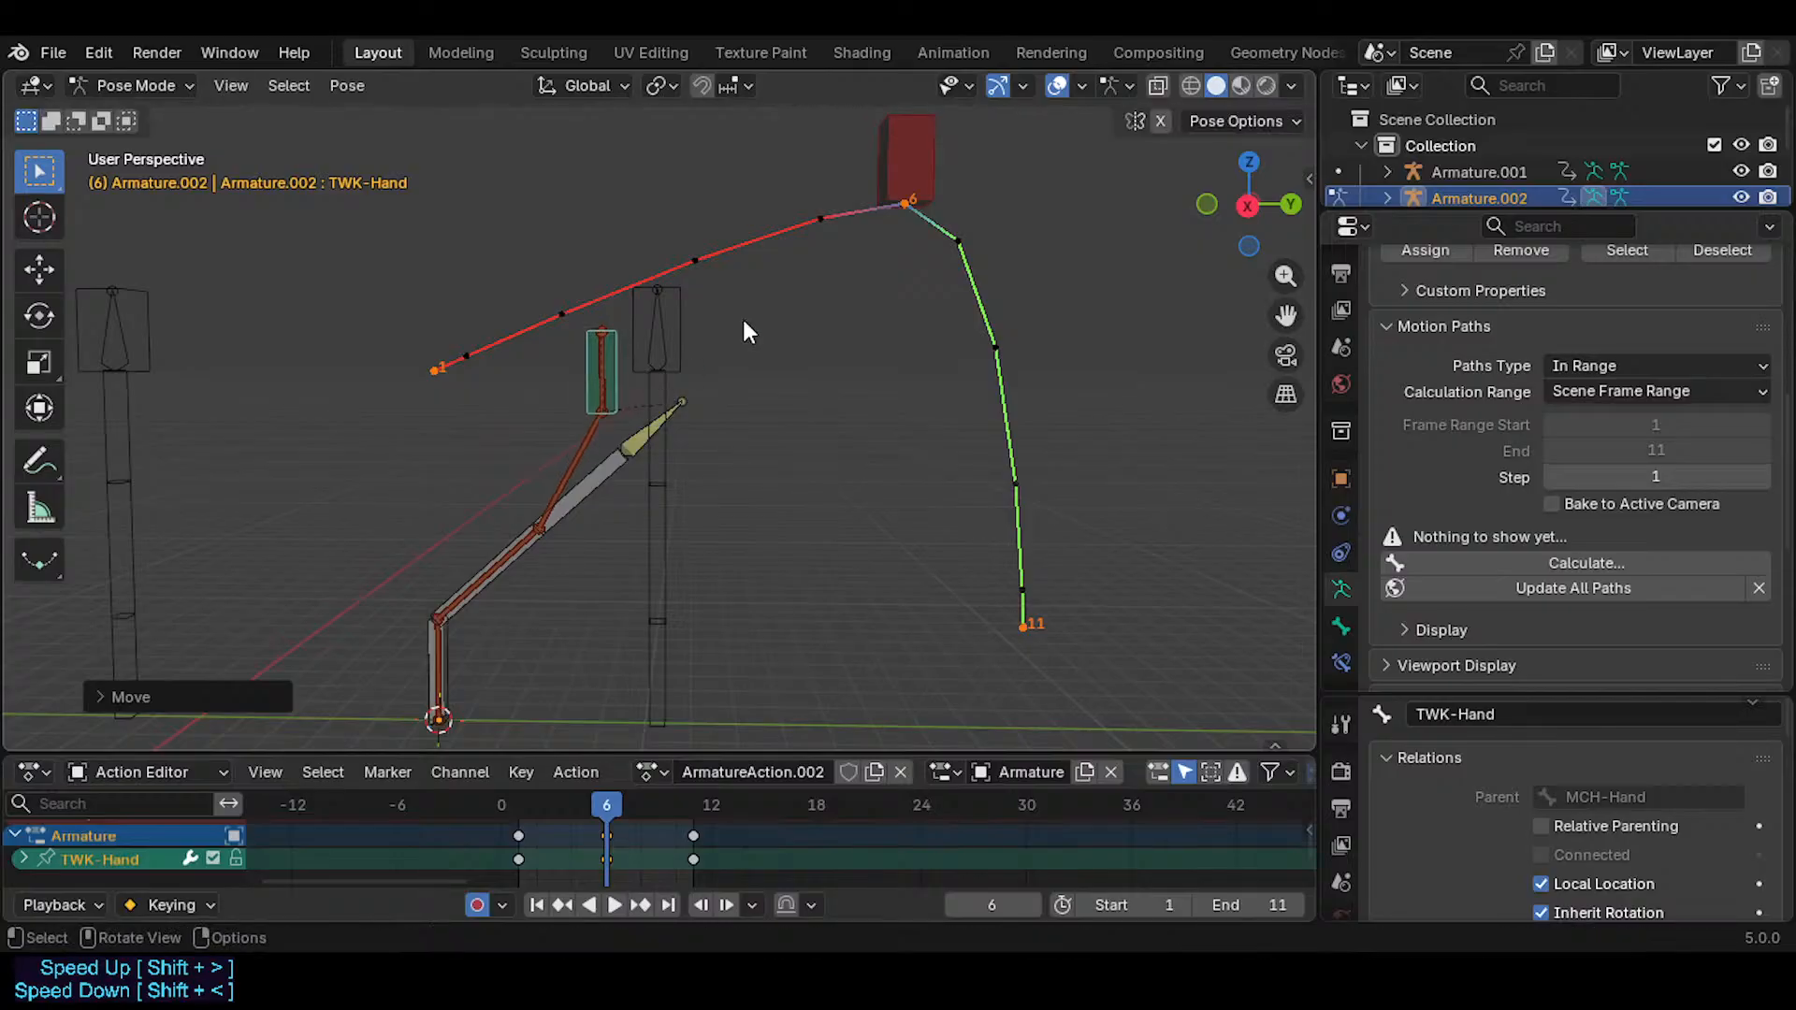
- Lower MTR-IK-Hand at frame 6 and pull it closer to the arm to flatten the first half of its motion path
left_click(887, 180)
key("g")
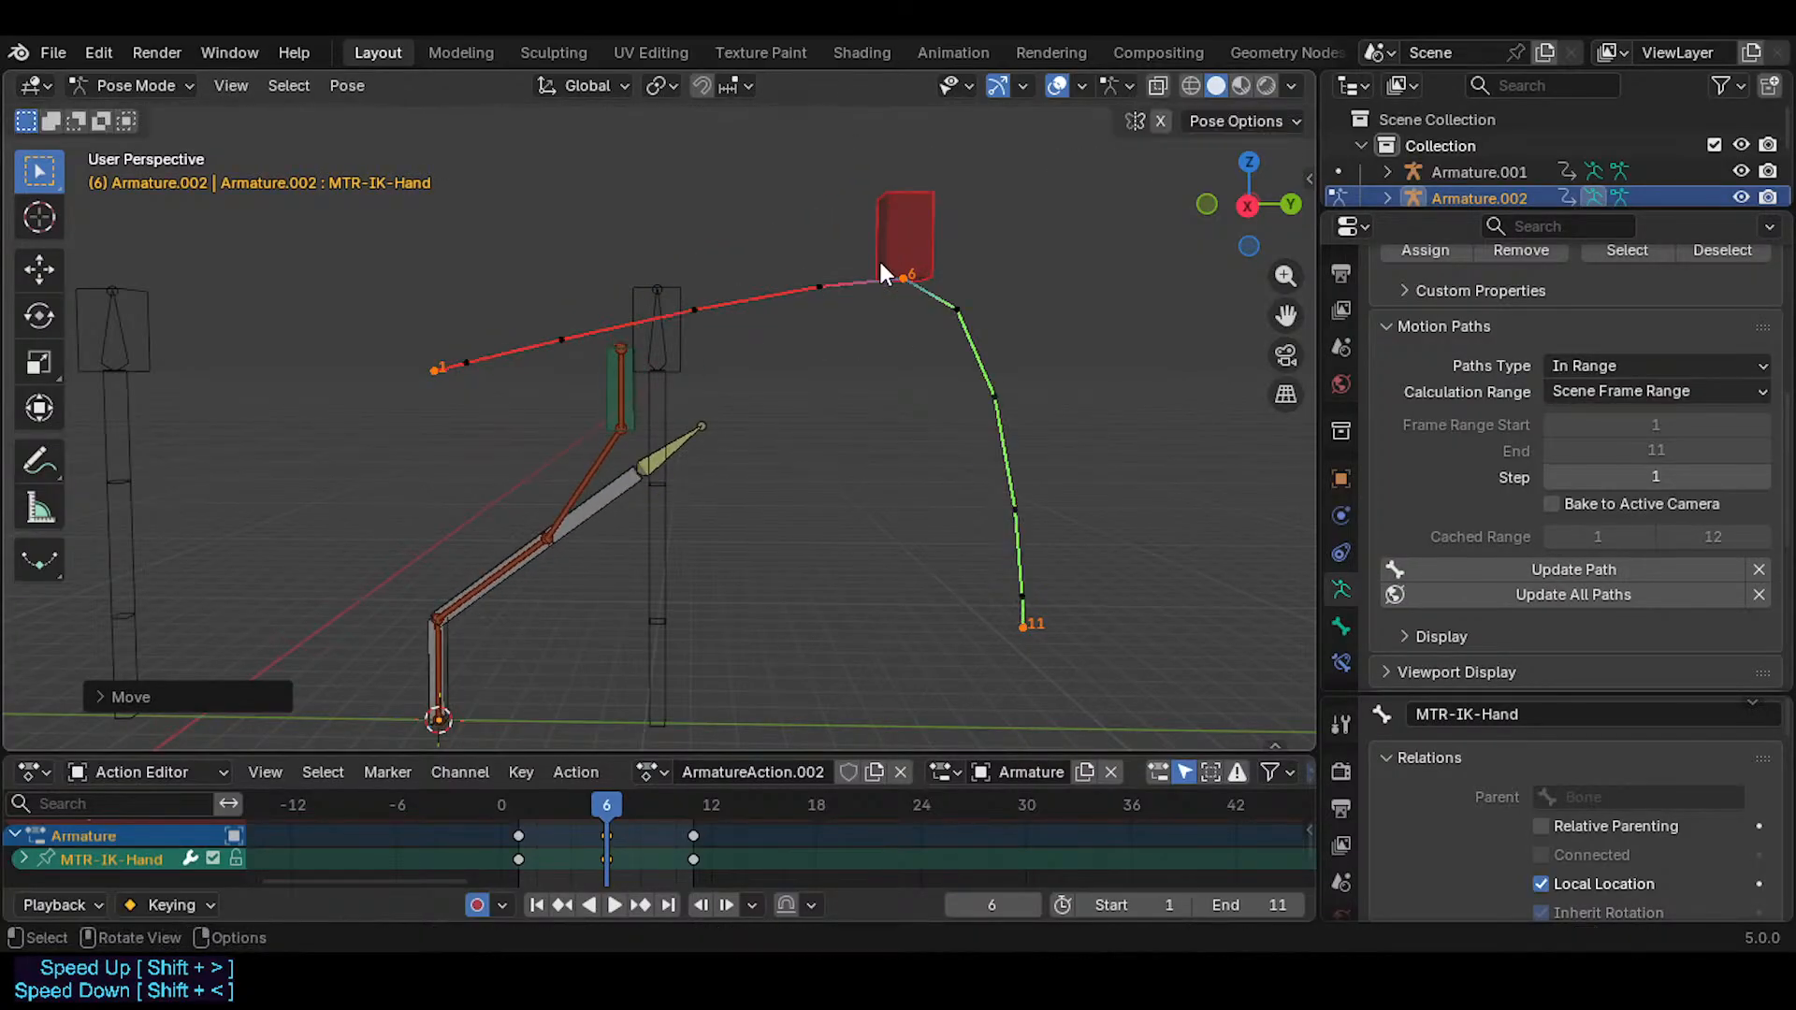
left_click(878, 306)
key("g")
left_click(871, 306)
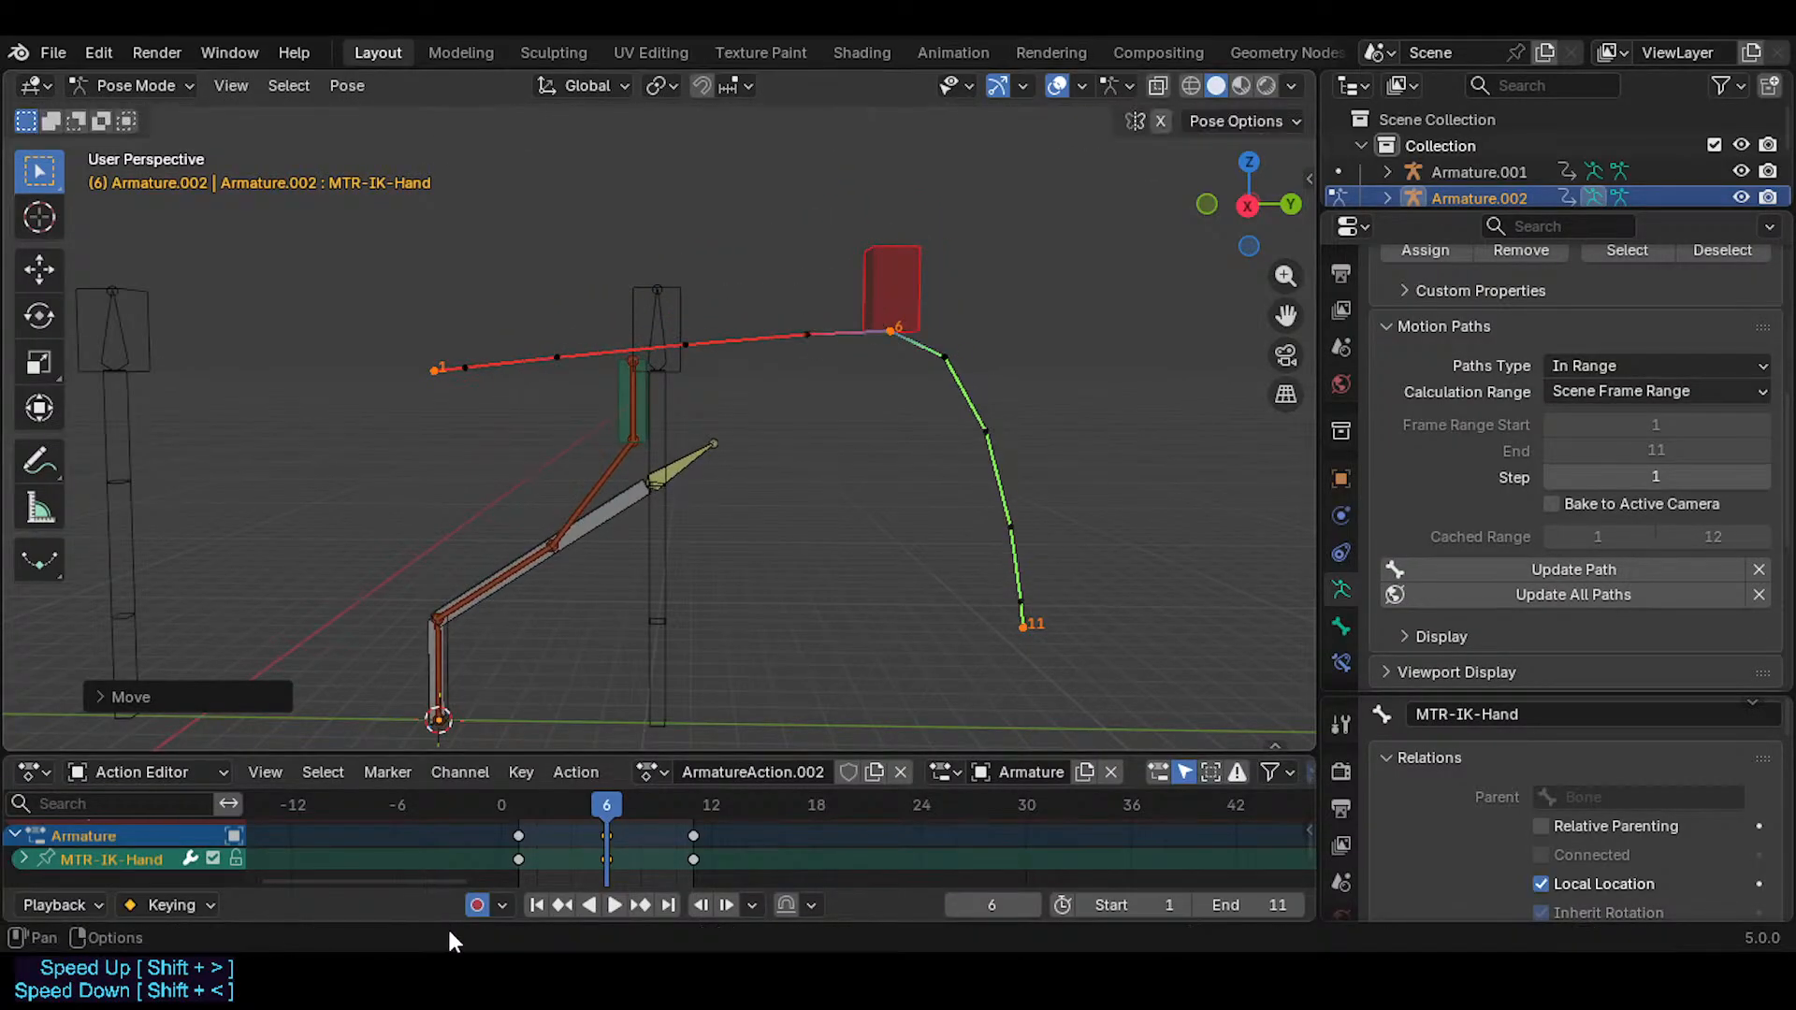
key("g")
left_click(800, 323)
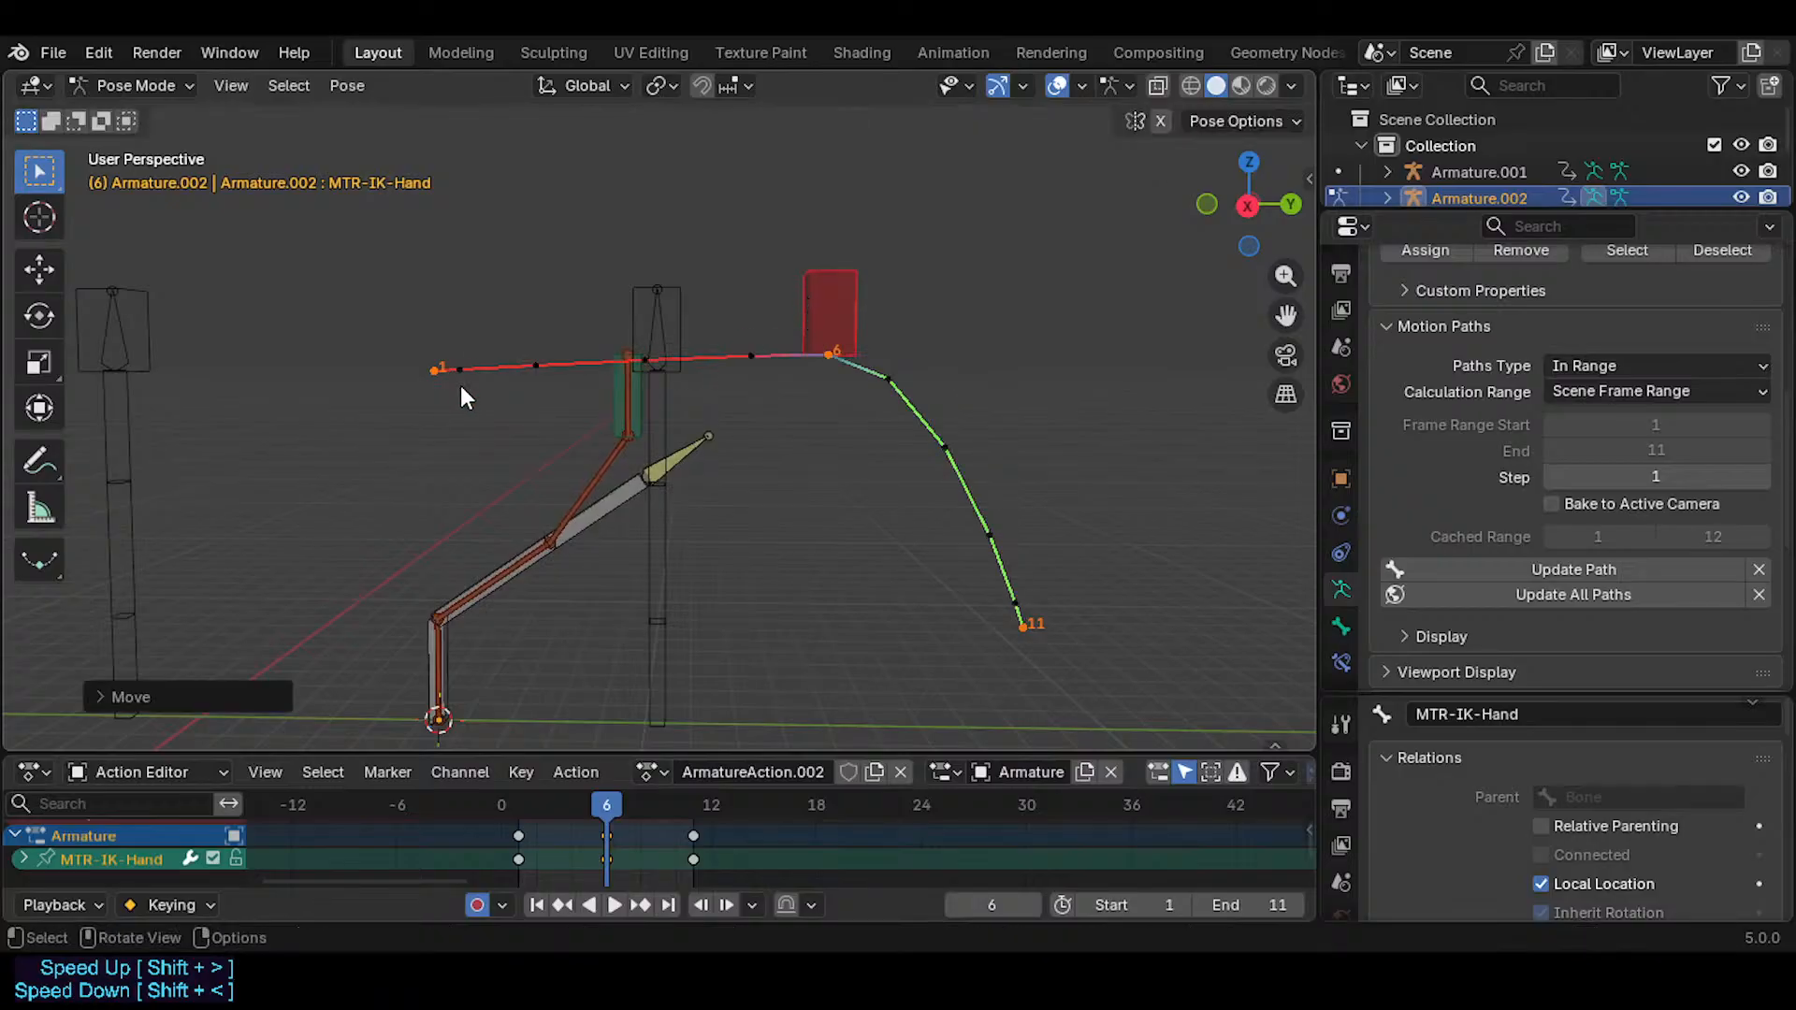
- At frame 1, move MTR-IK-Hand around and leave it slightly above and forward of the upright arm's tip
left_click(518, 810)
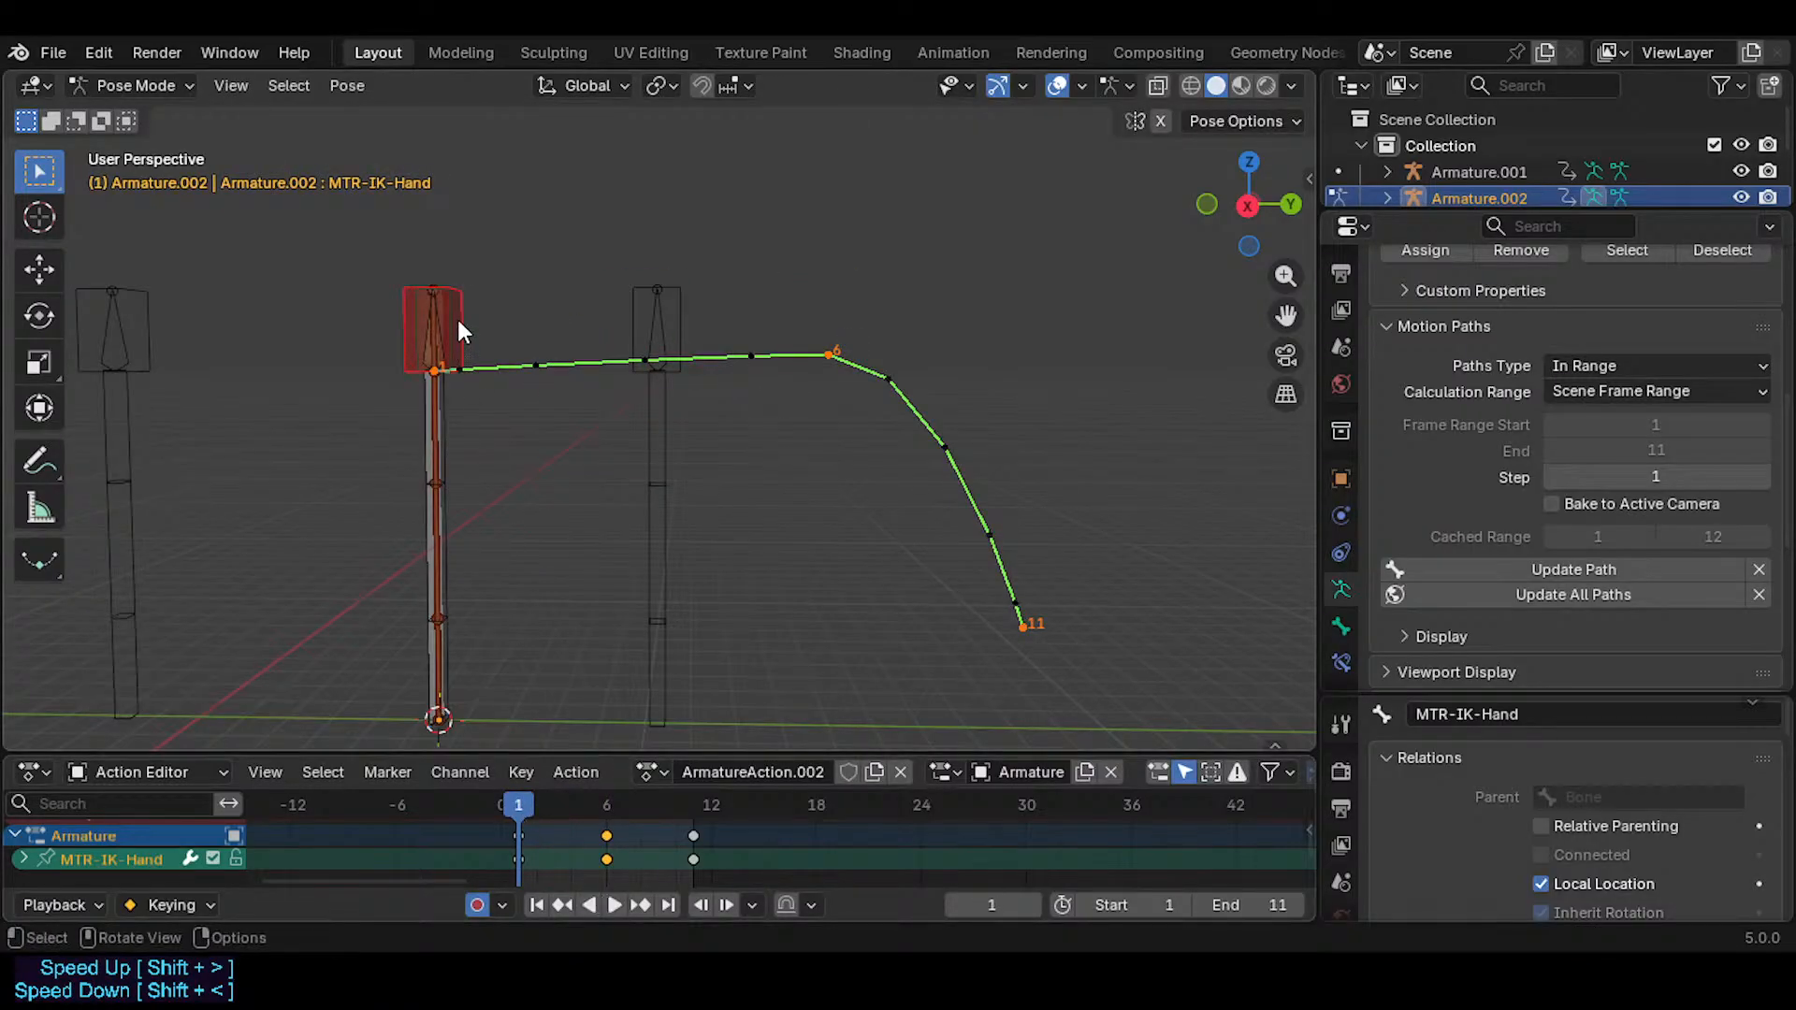
key("g")
left_click(468, 250)
key("g")
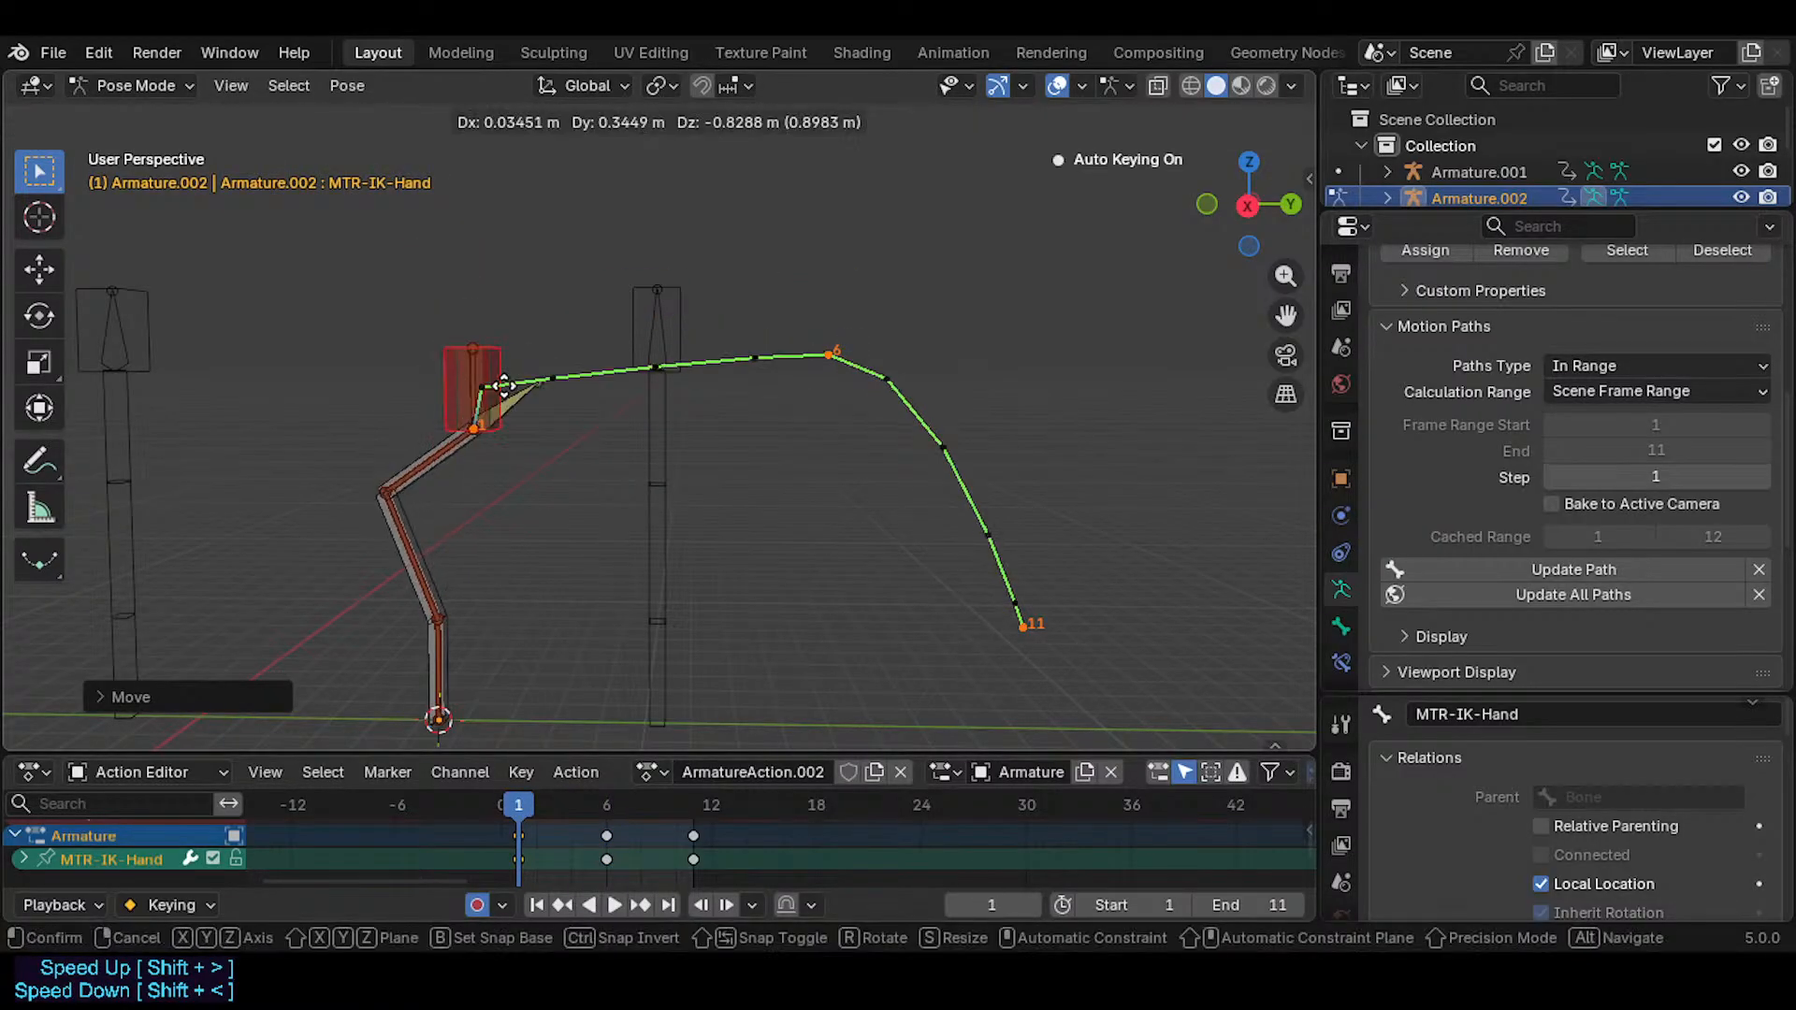
left_click(505, 373)
key("g")
left_click(489, 312)
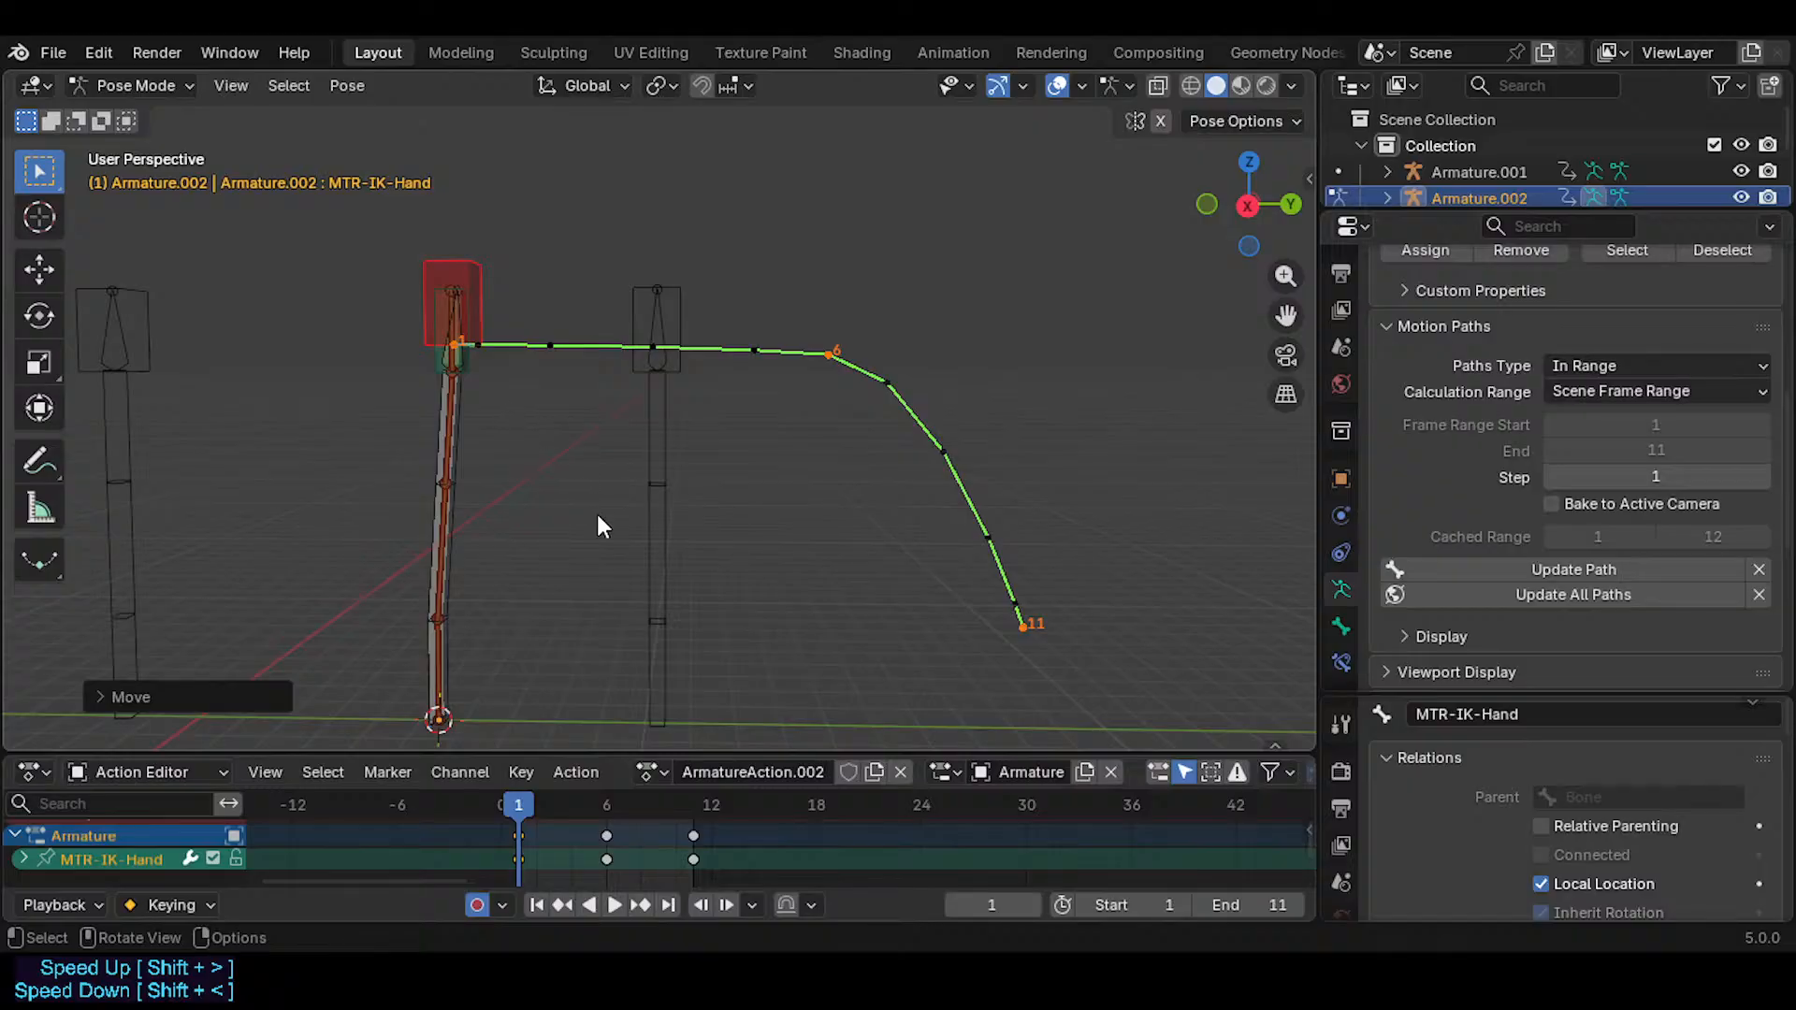
- At frame 11, raise MTR-IK-Hand and pull it inward to tighten the end of its motion path
left_click_drag(540, 806, 692, 805)
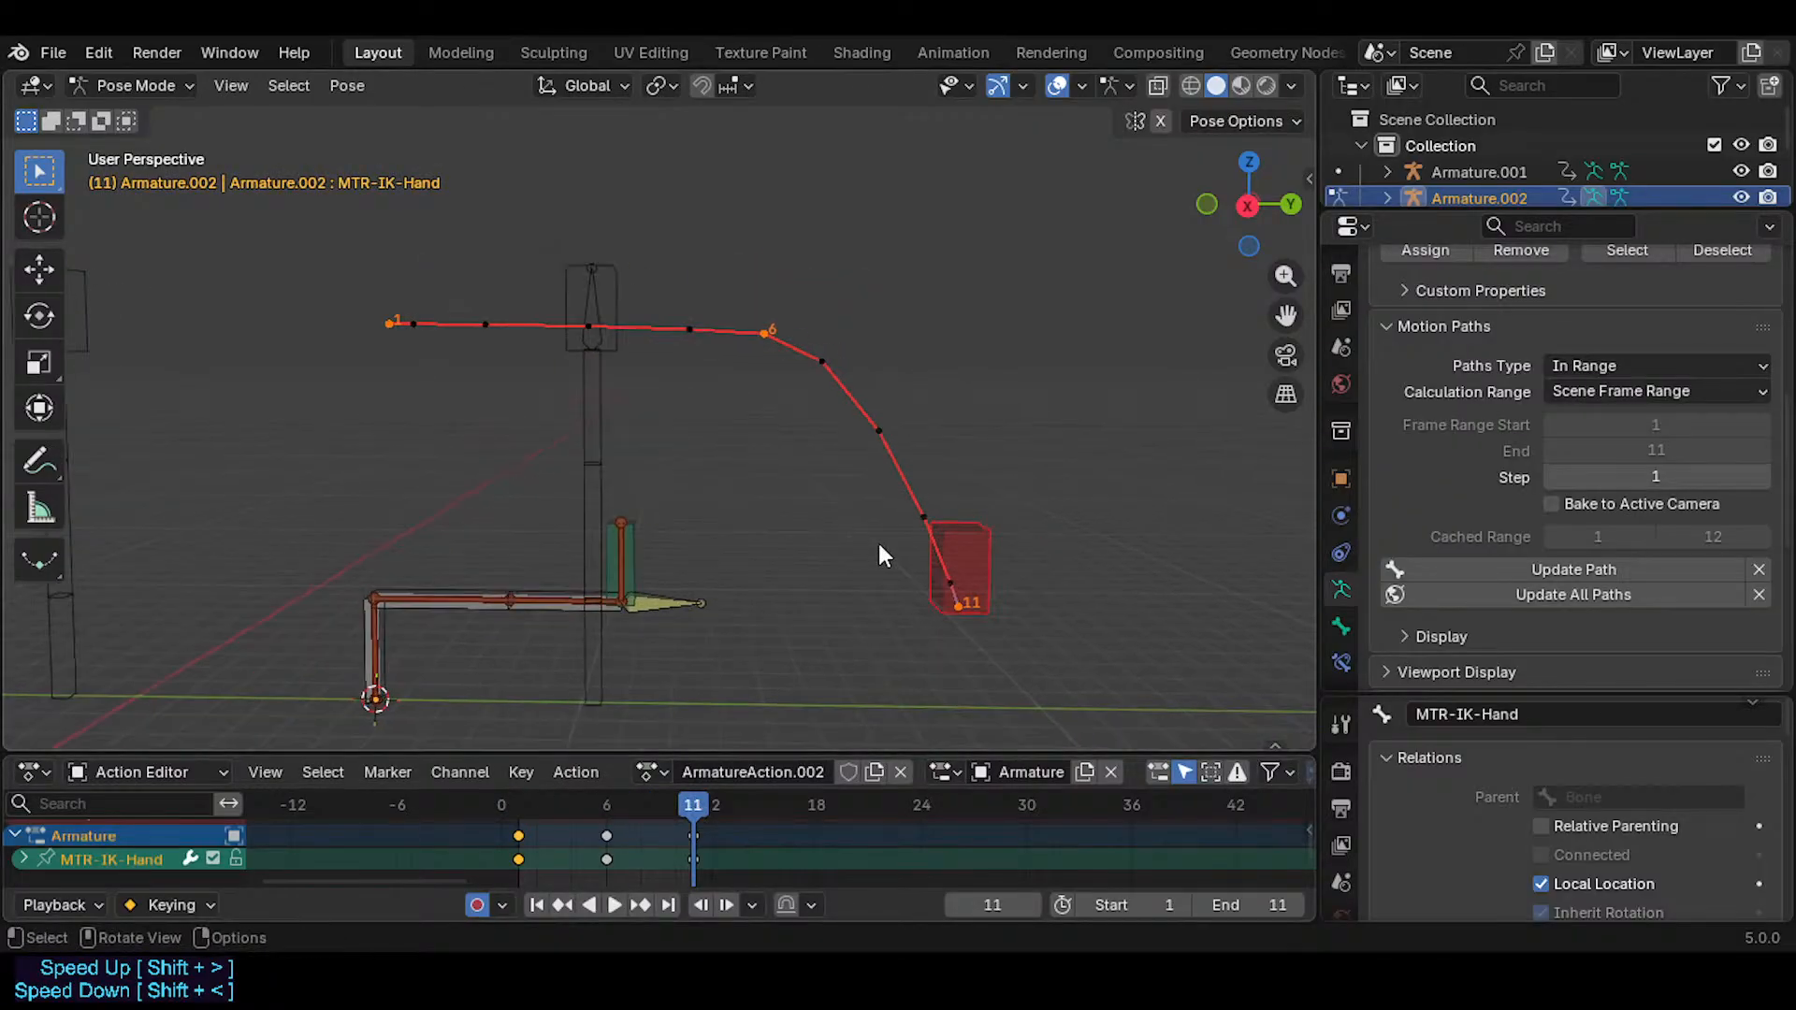
key("g")
left_click(954, 449)
key("g")
left_click(868, 465)
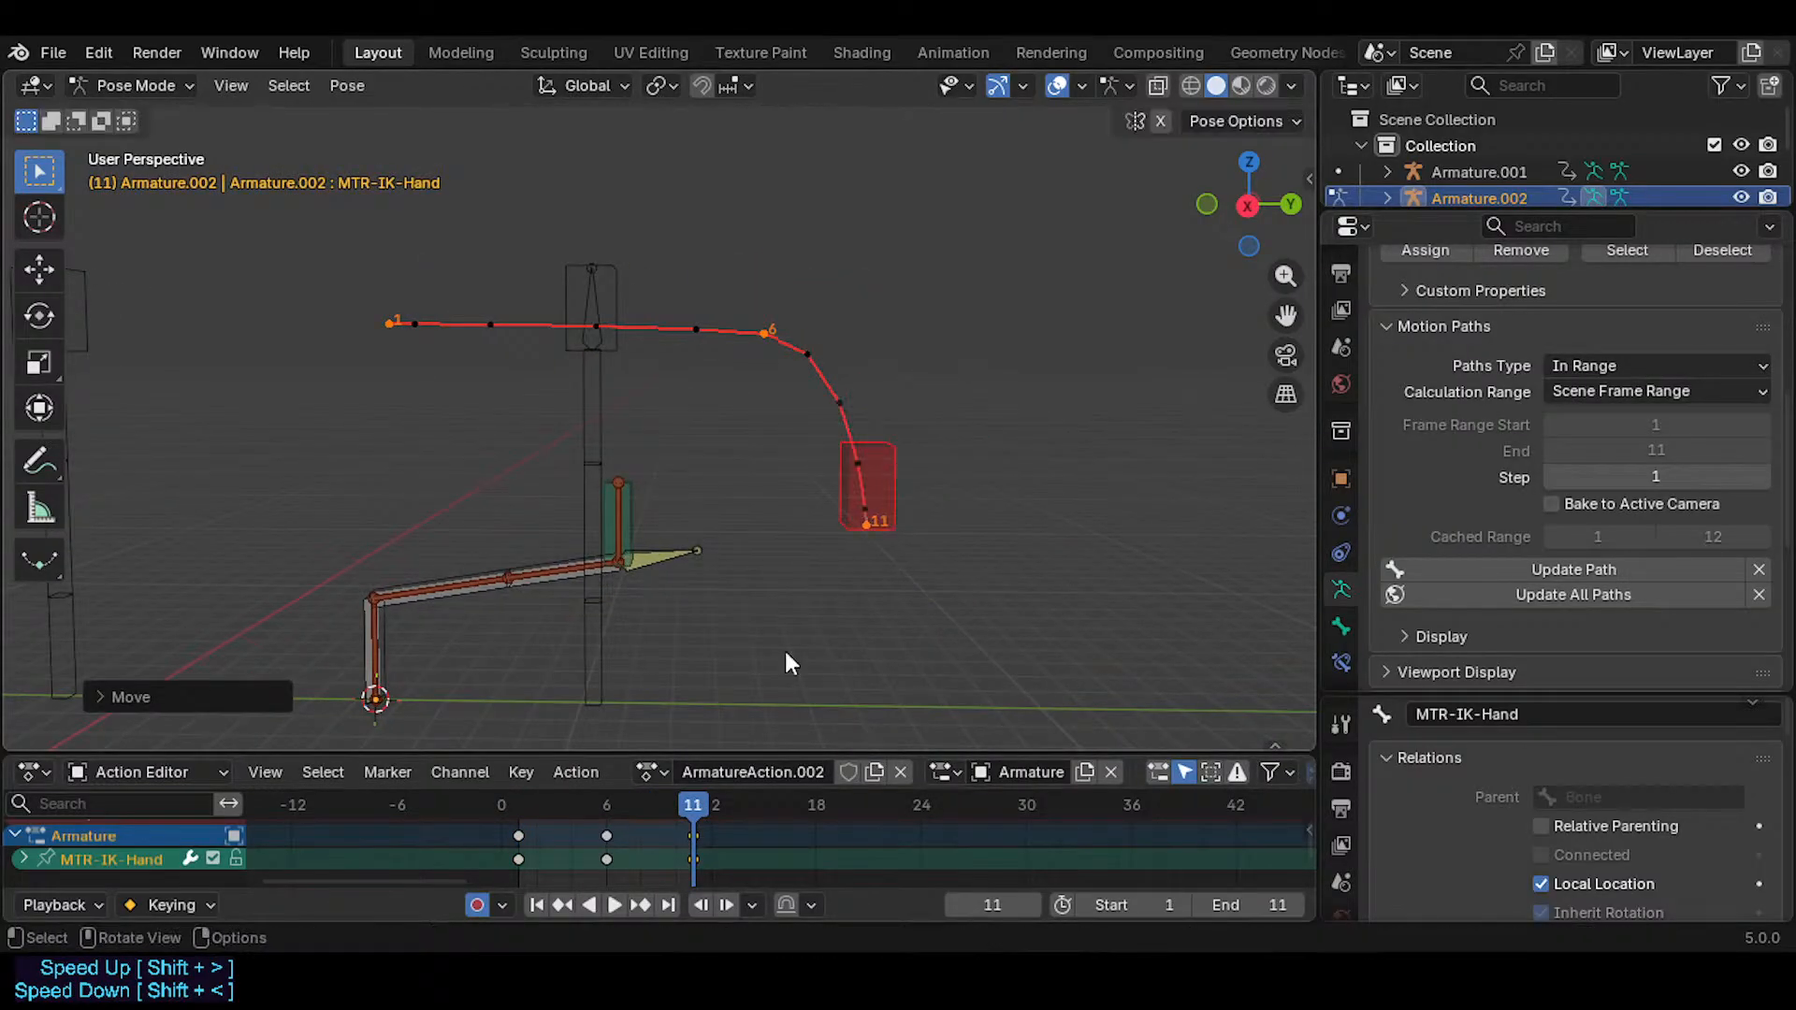
- Delete MTR-IK-Hand's keyframe at frame 11 and clear its motion path from frame 6
key("x")
left_click(691, 832)
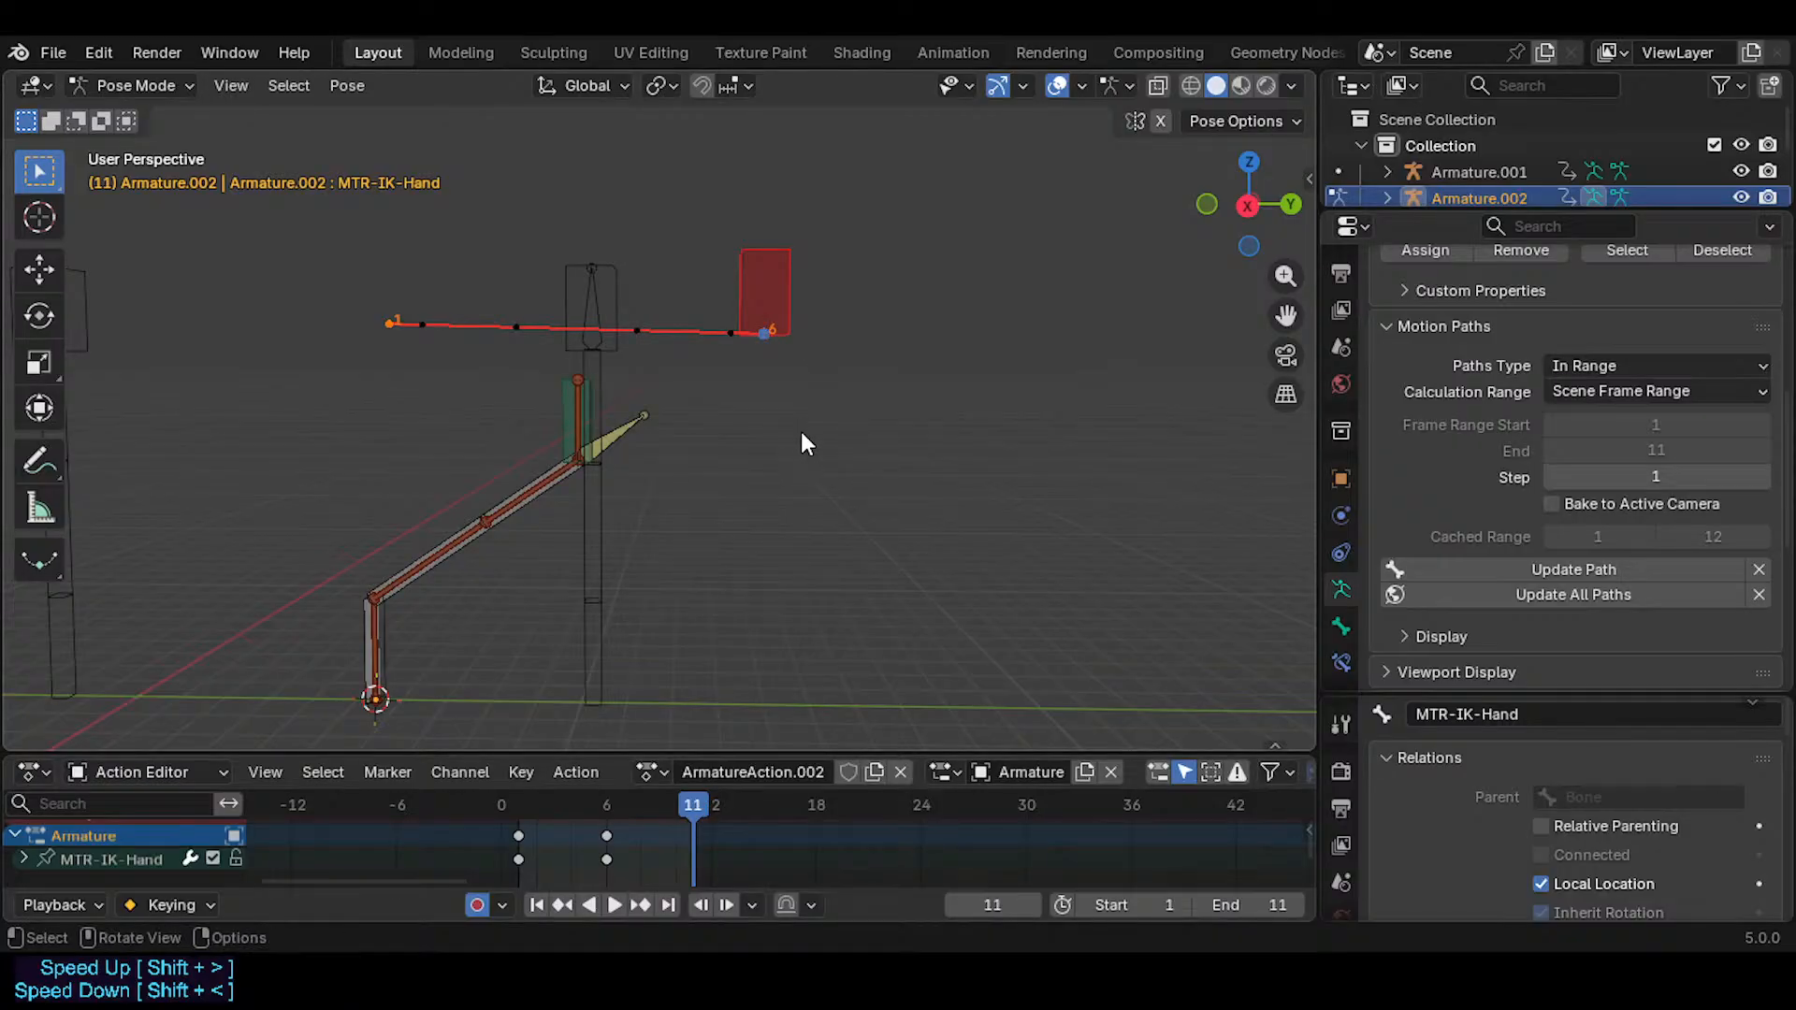
left_click_drag(692, 806, 606, 810)
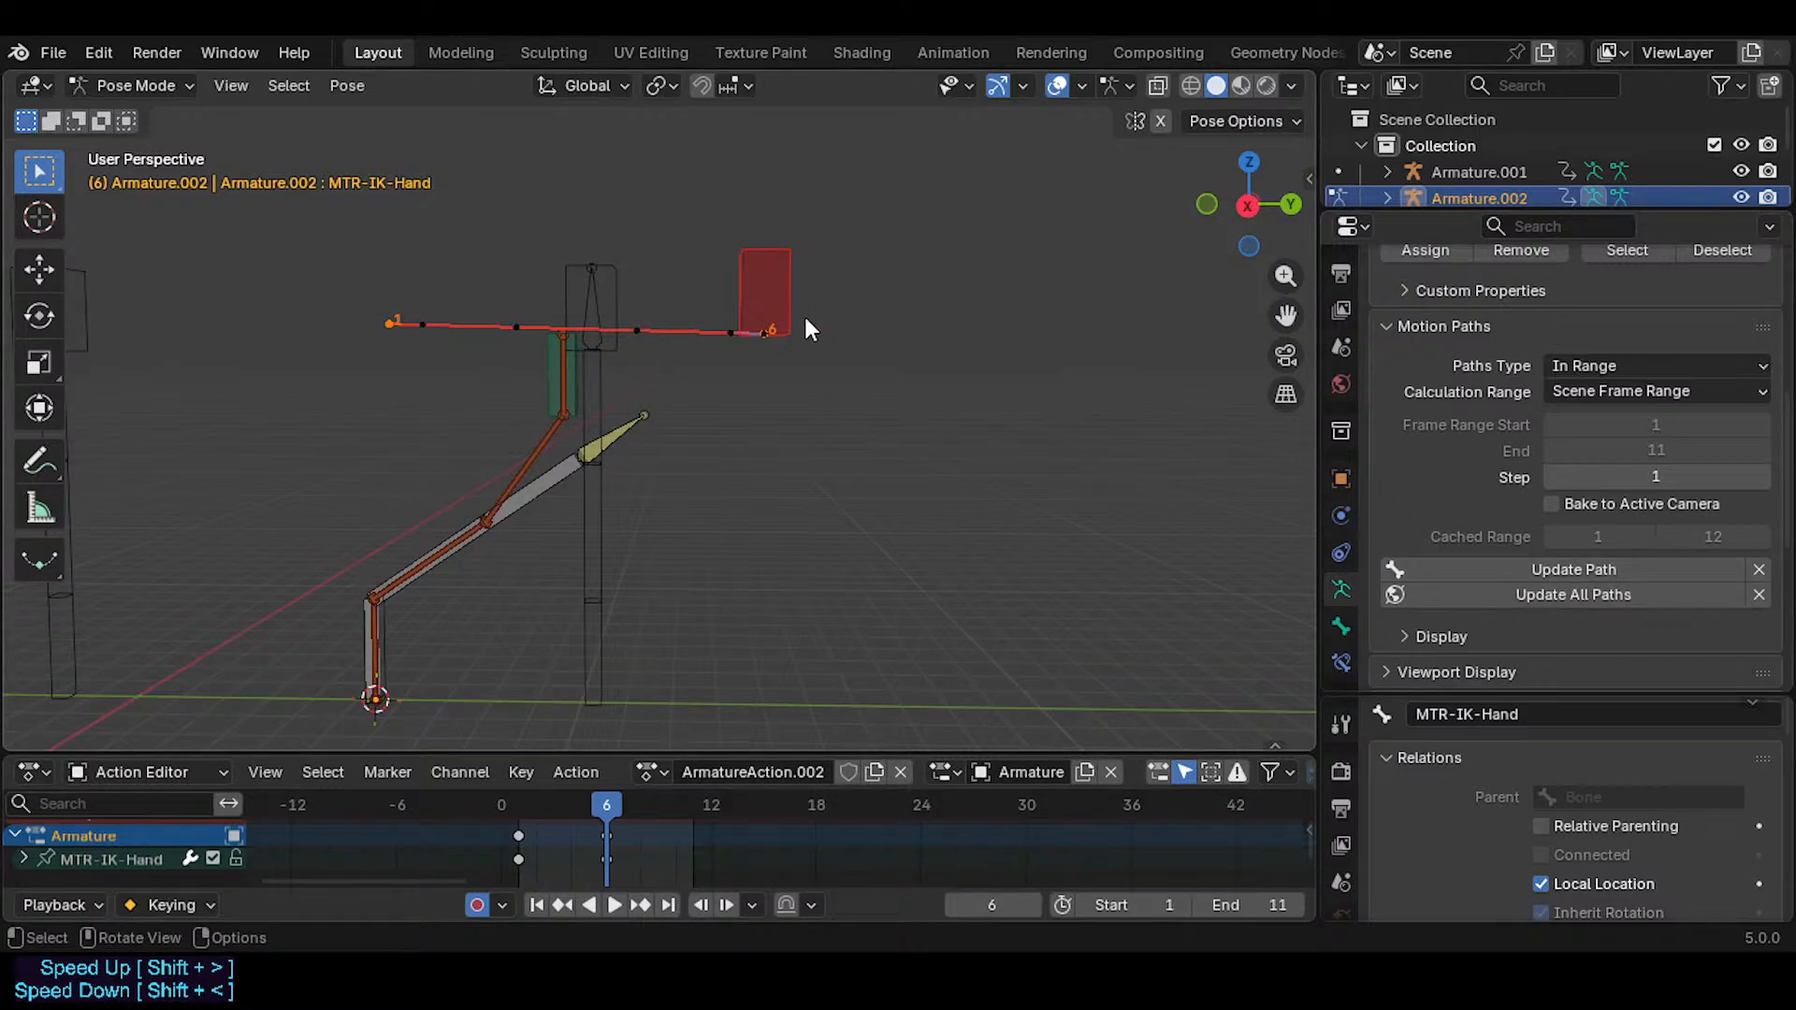
key("shift+r")
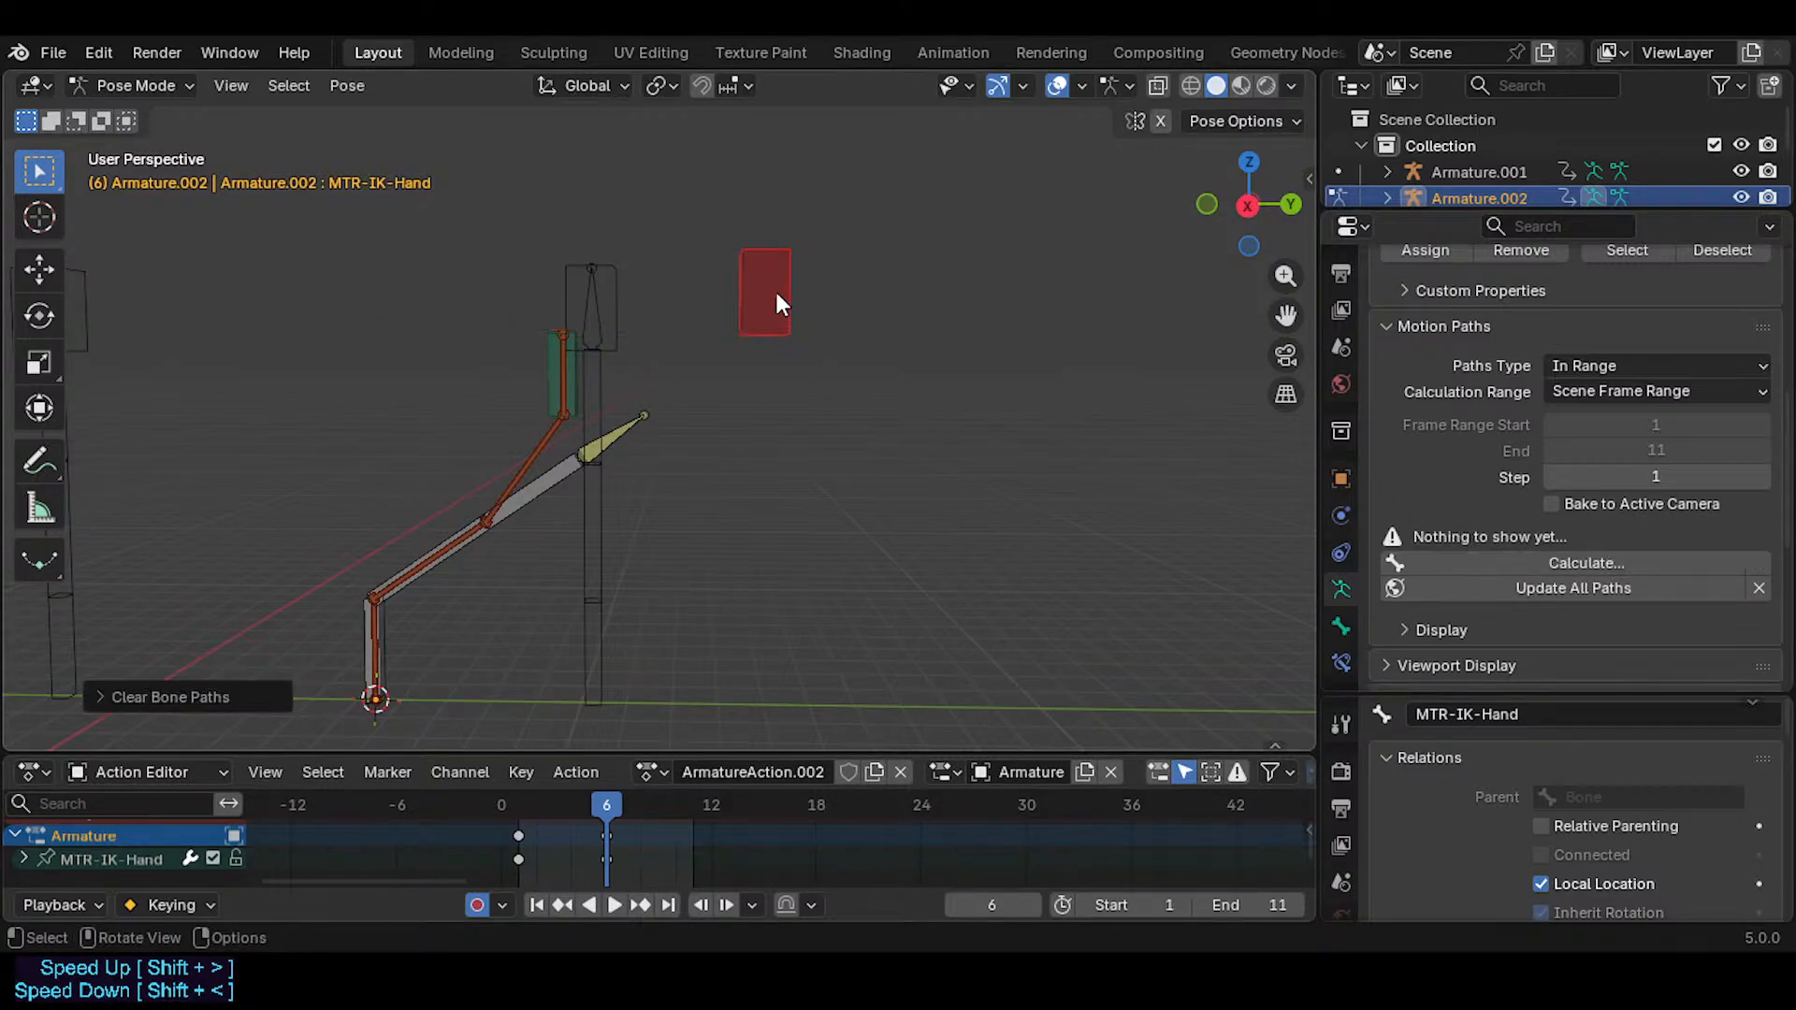
- Move MTR-IK-Hand farther forward of the arm at frame 6 and bring it back lower
key("g")
left_click(926, 304)
key("g")
left_click(760, 407)
- Reset the location of all bones in the armature and delete all their keyframes
key("a")
key("alt+g")
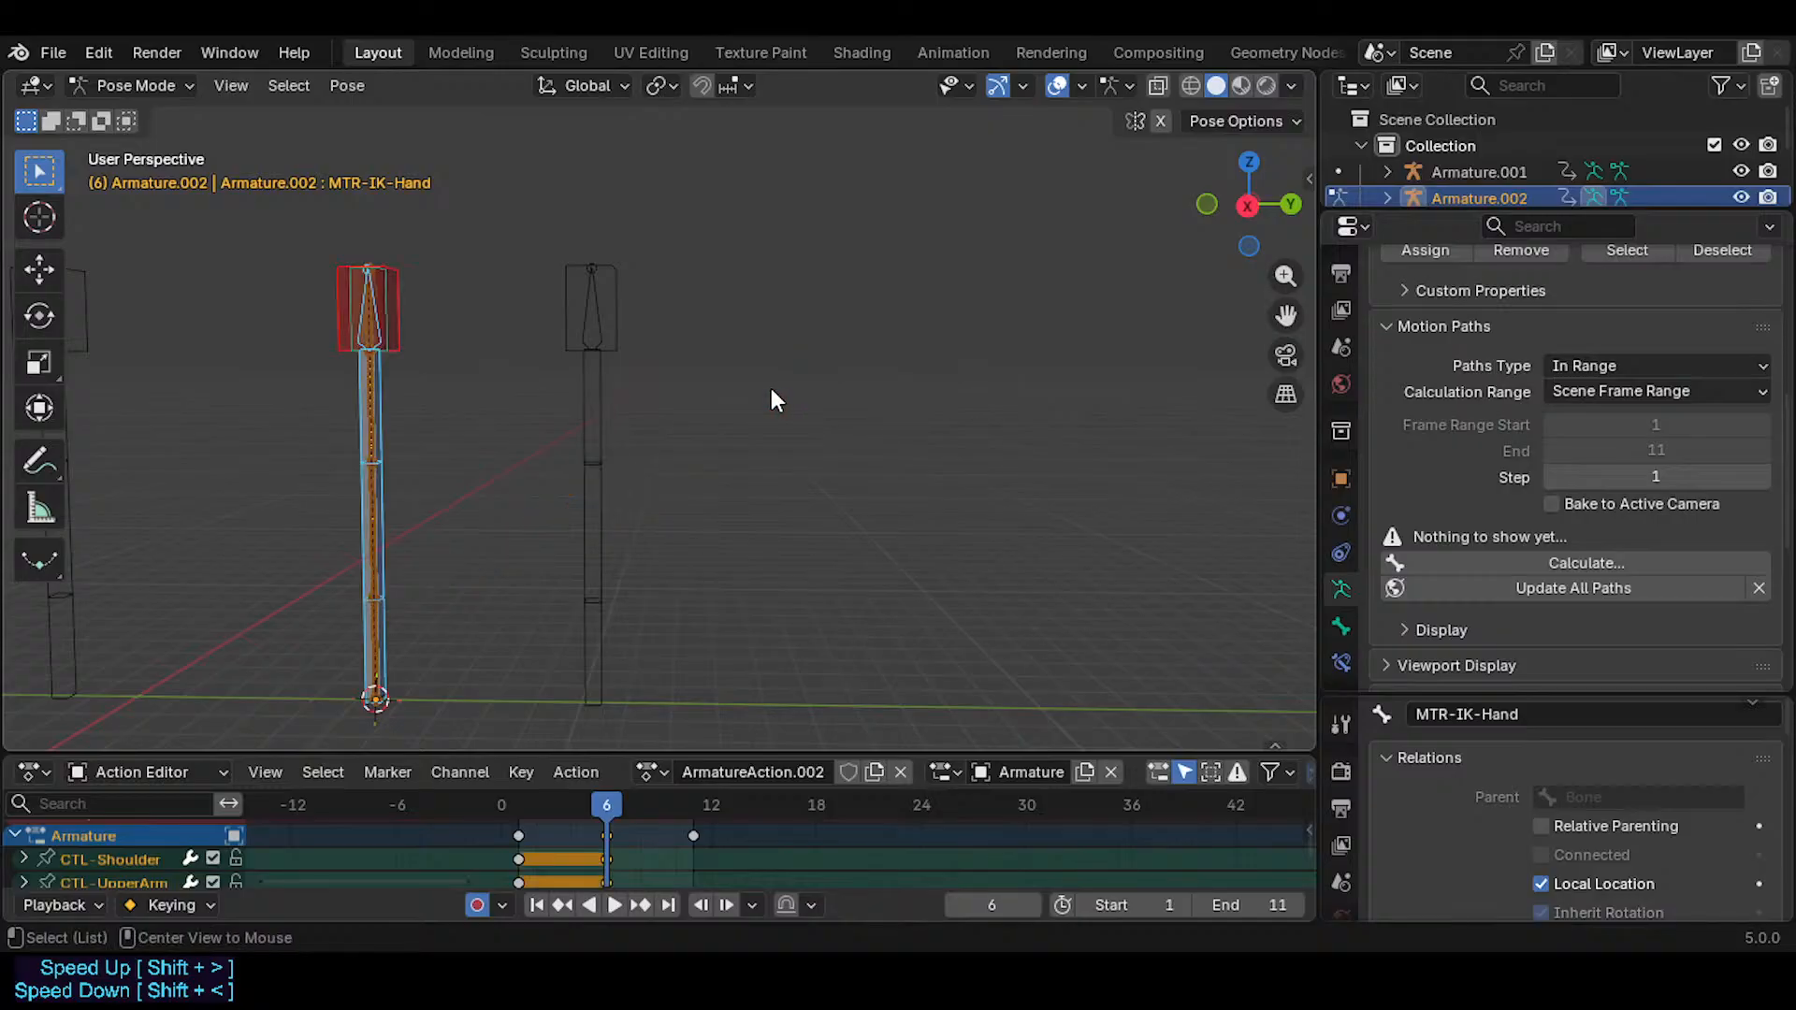
key("x")
left_click(631, 850)
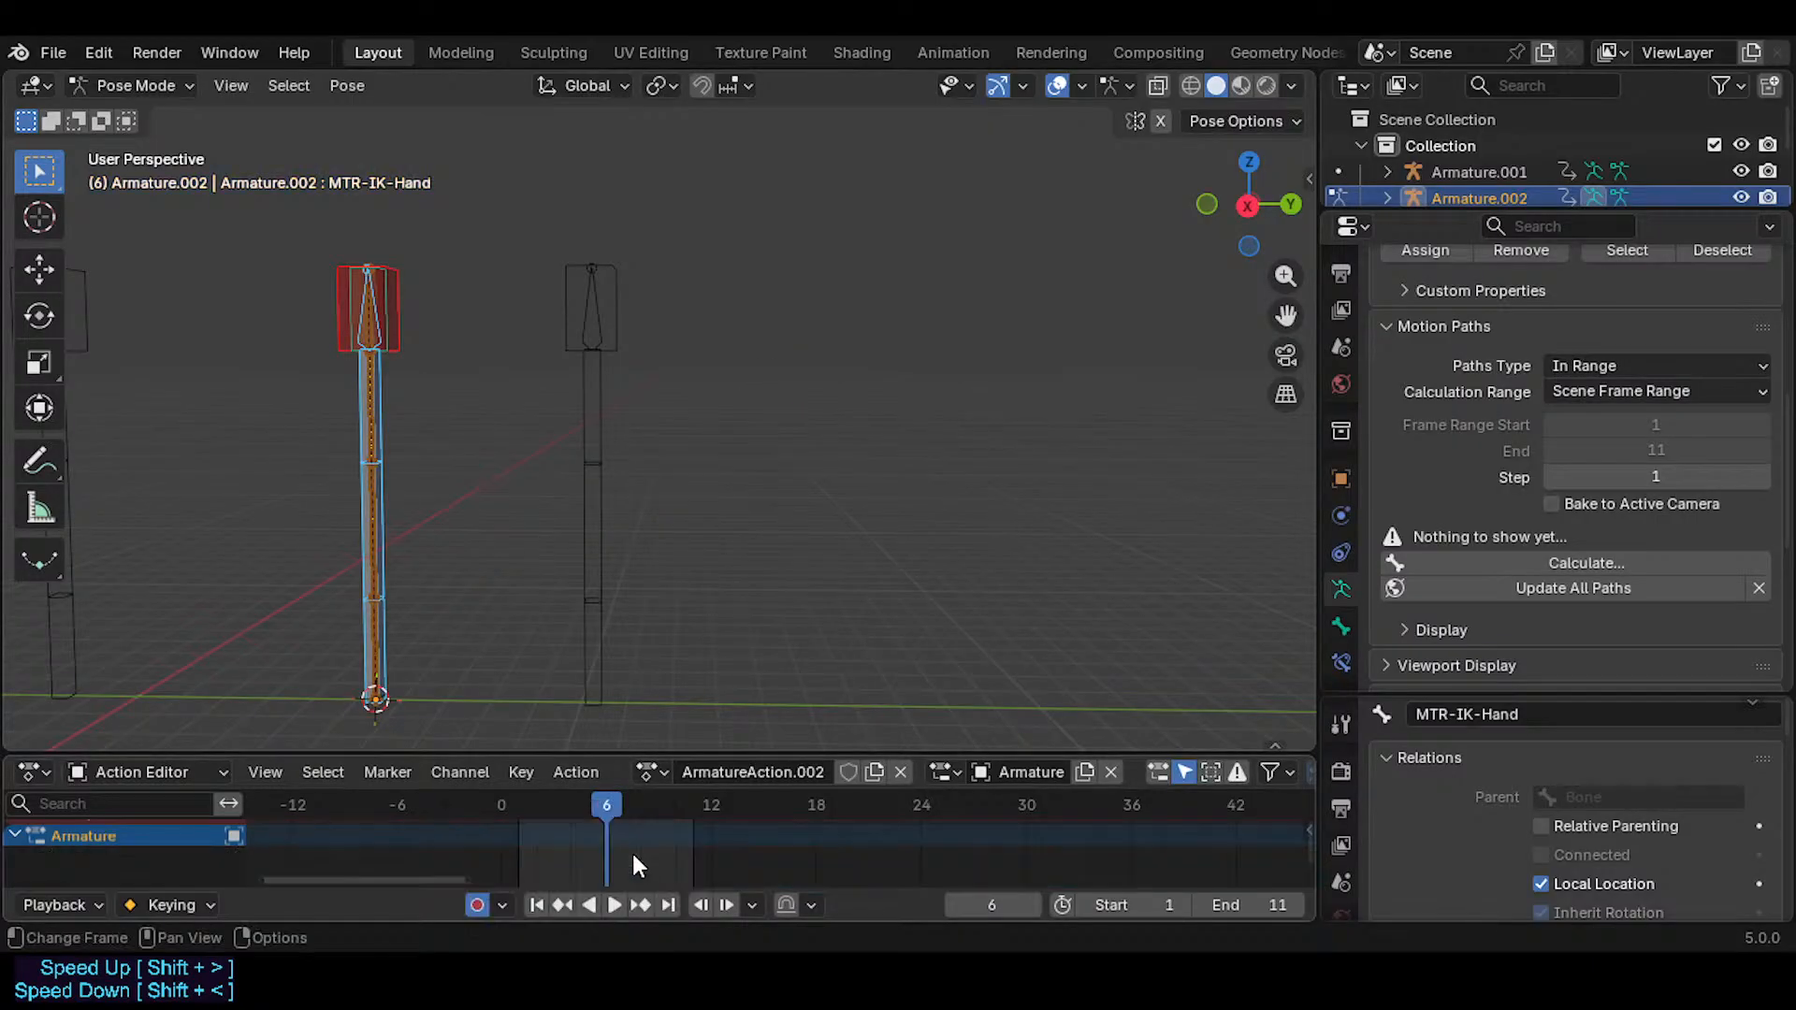
- Save the file and select MTR-IK-Hand in Pose Mode at frame 1
key("ctrl+s")
left_click_drag(606, 806, 519, 817)
left_click(372, 272)
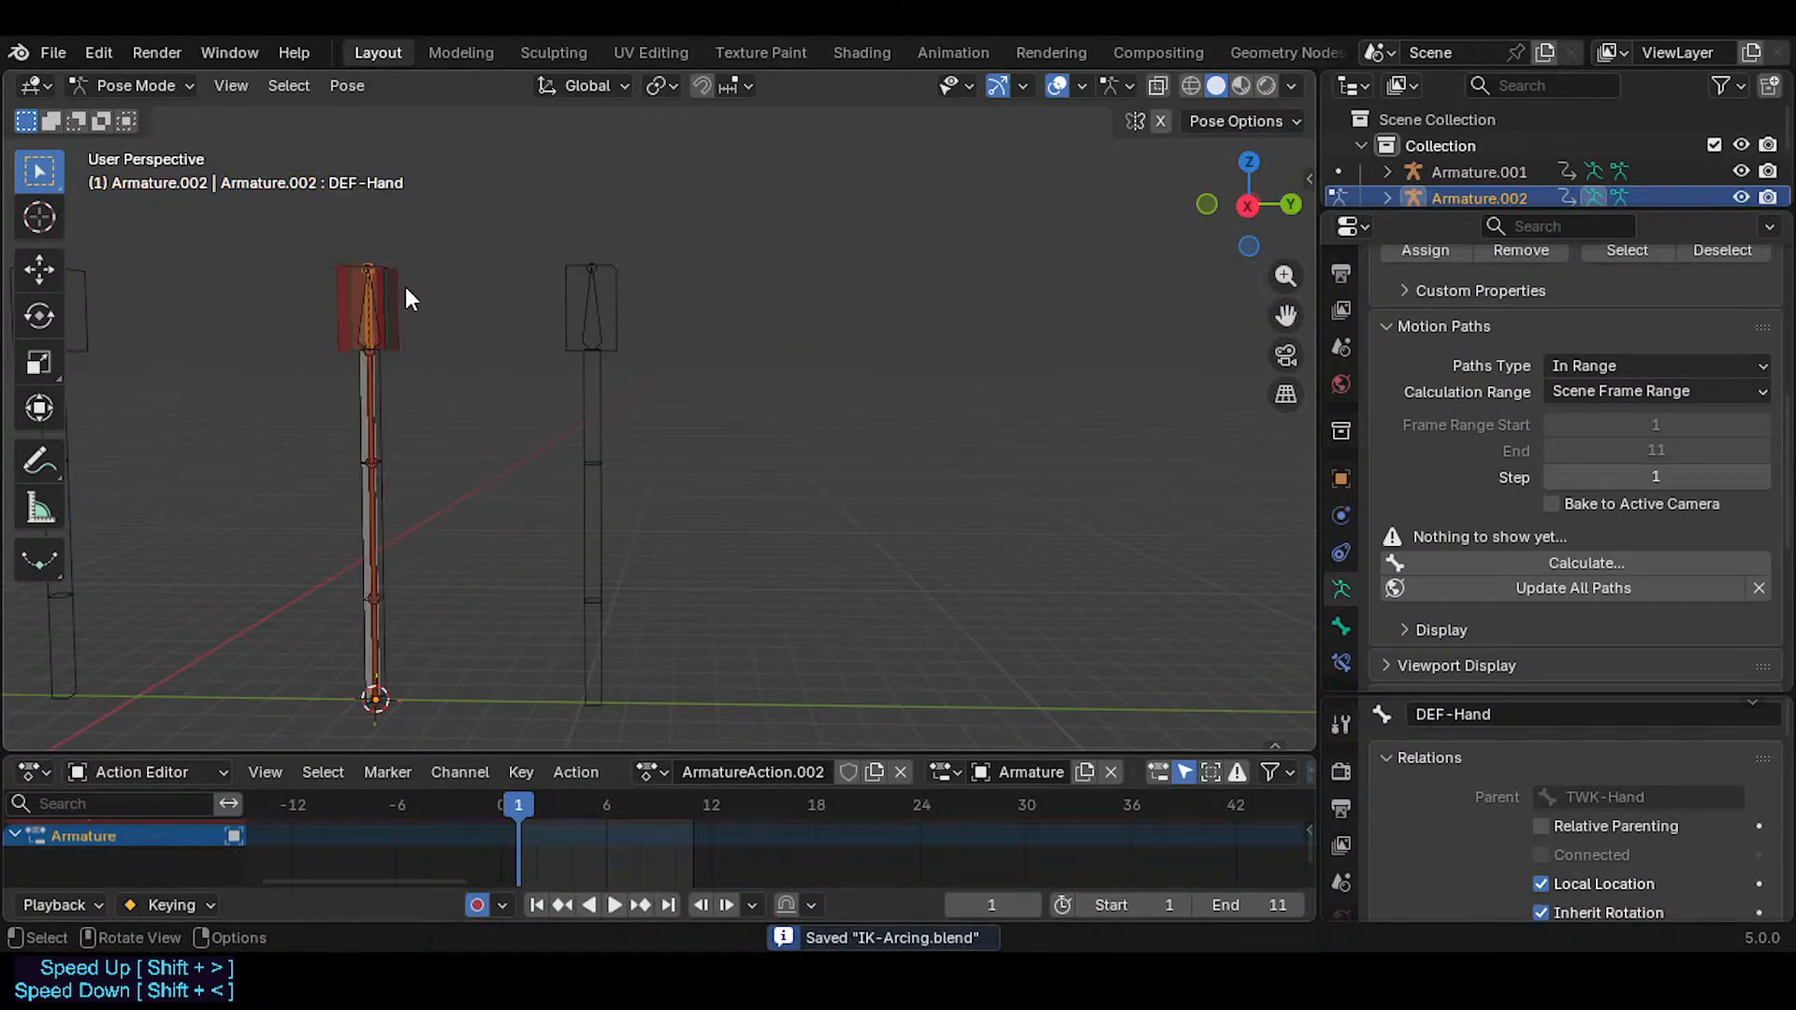
left_click(402, 286)
key("ctrl+Tab")
middle_click_drag(453, 372, 545, 376, "shift")
key("ctrl+Tab")
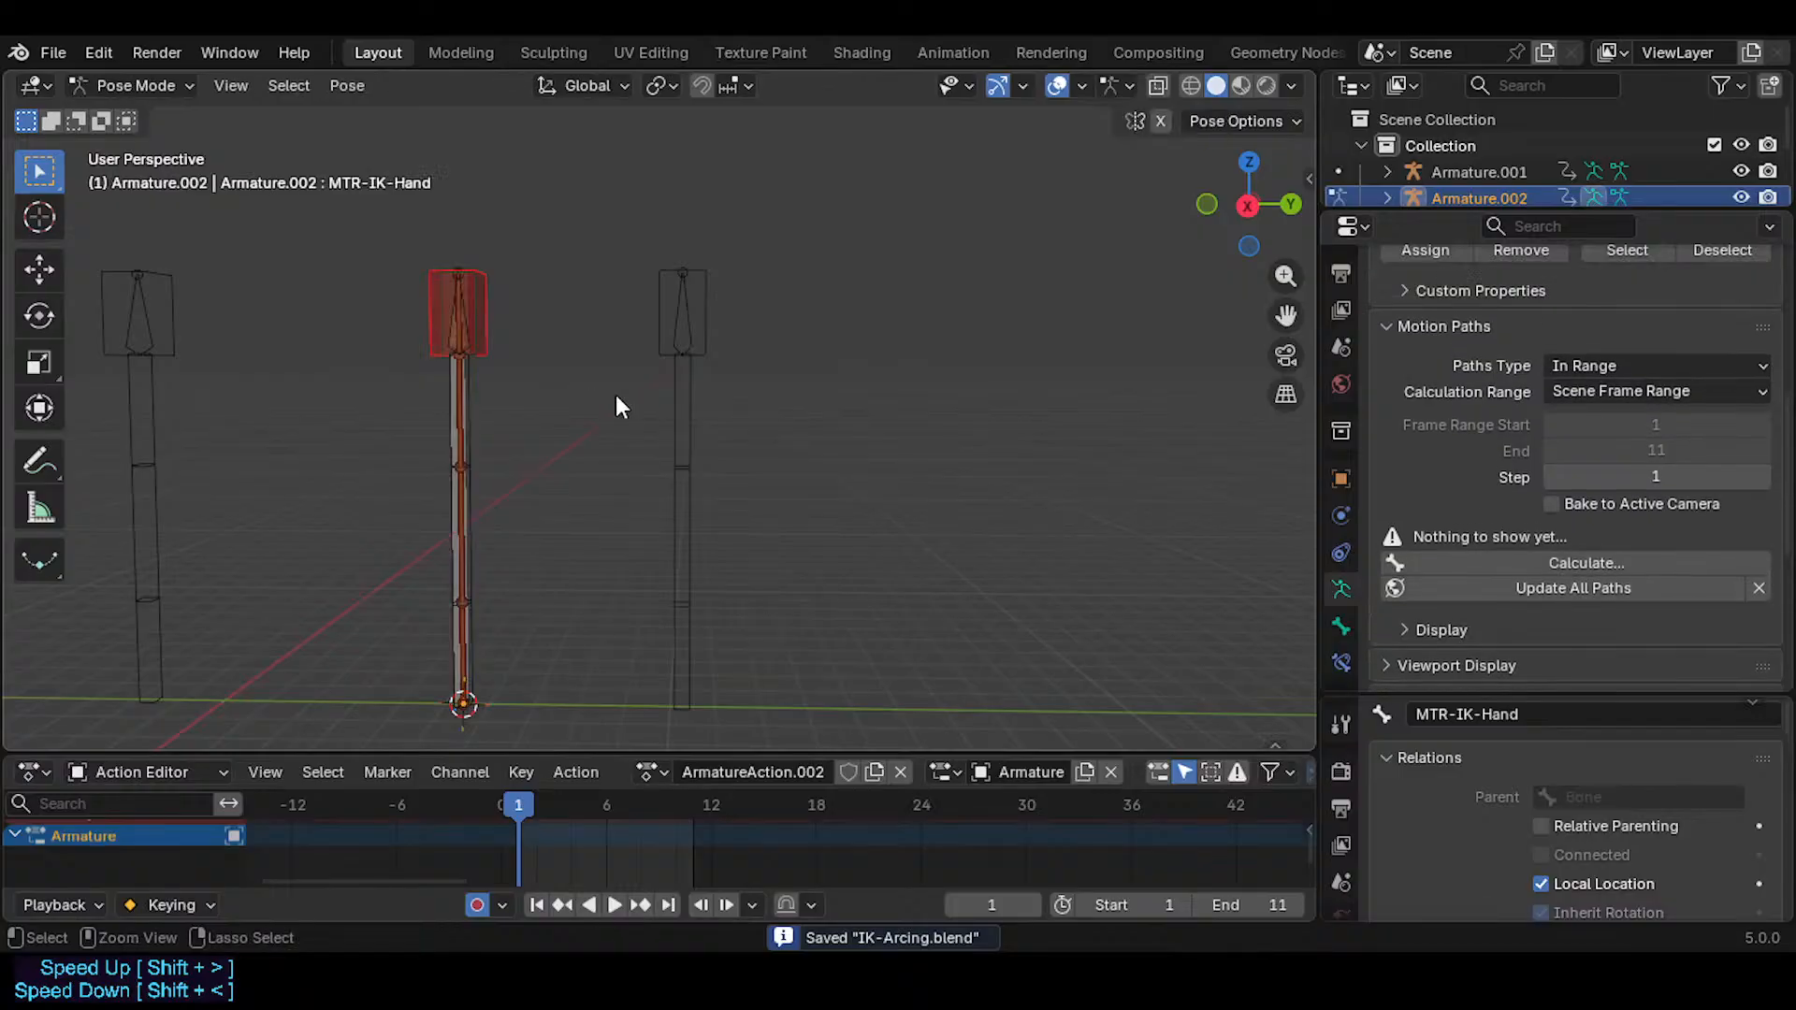
middle_click_drag(434, 390, 468, 391, "shift")
scroll(467, 391, "up", 4)
scroll(468, 391, "down", 4)
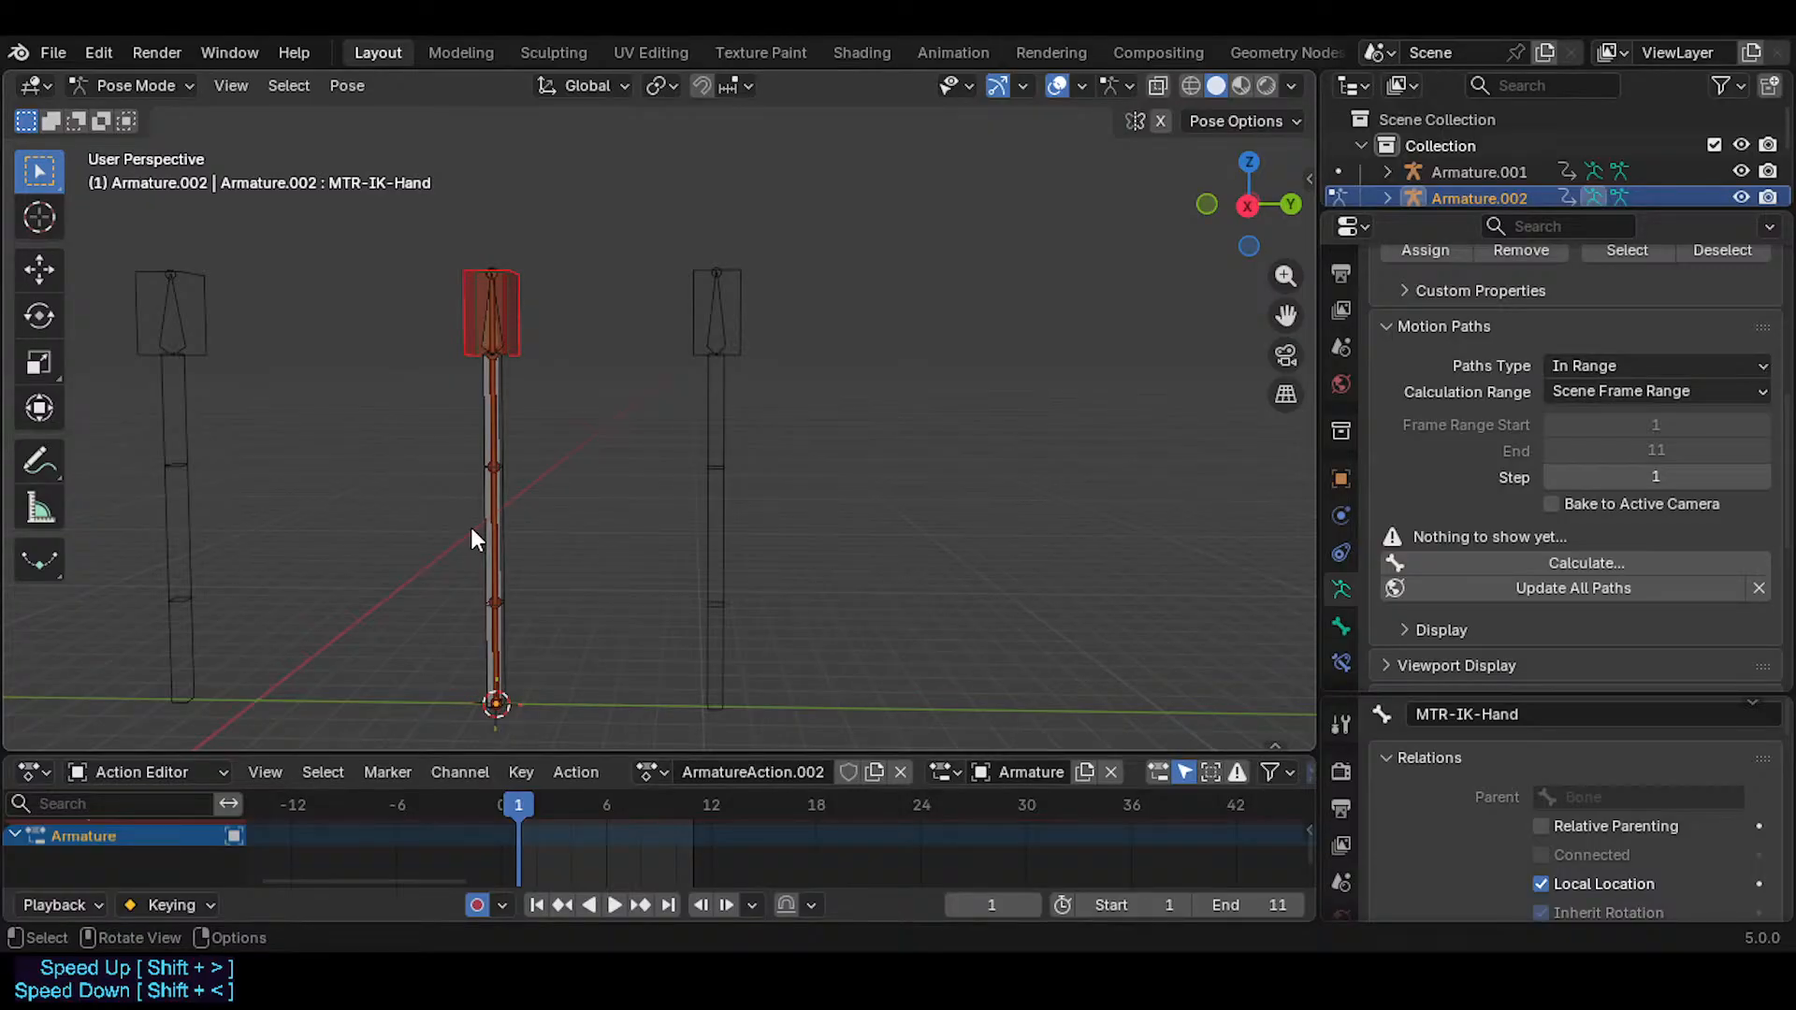
- Test-move MTR-IK-Hand above and forward of the upright arm several times, cancelling each move
left_click(521, 258)
scroll(512, 400, "up", 4)
middle_click_drag(530, 402, 552, 369)
scroll(552, 368, "down", 4)
left_click(543, 292)
key("g")
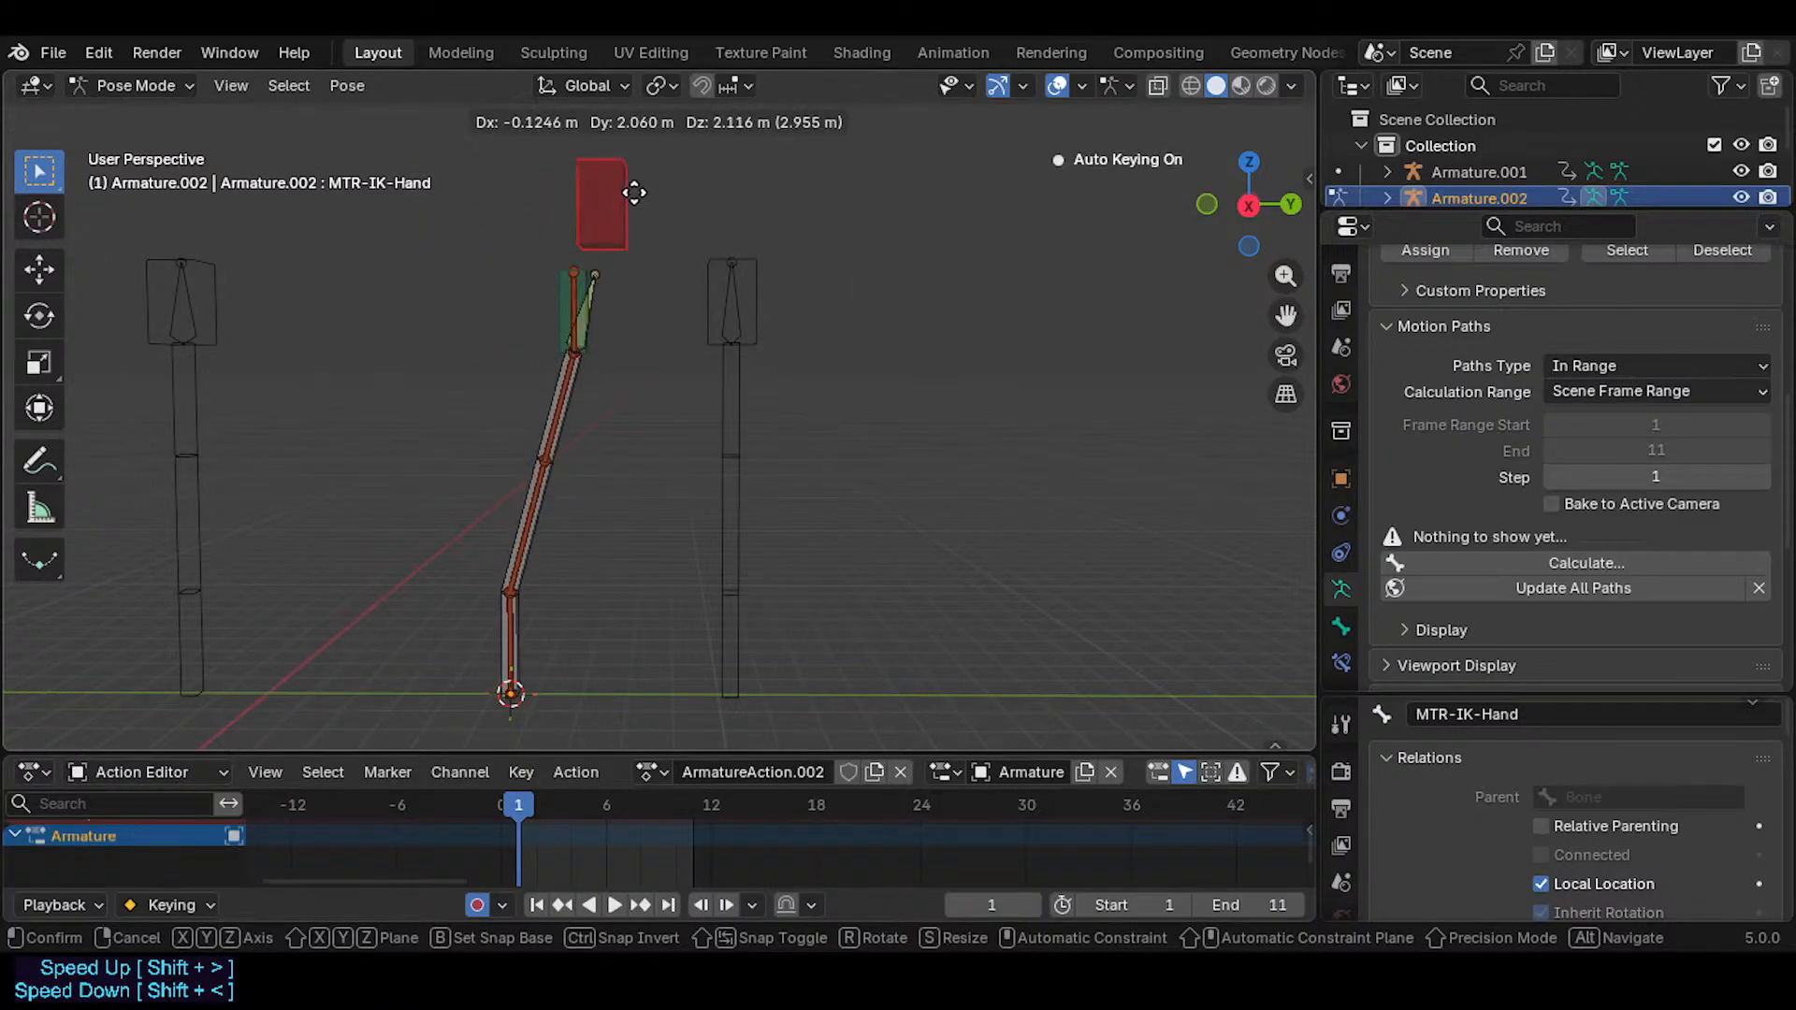
key("Escape")
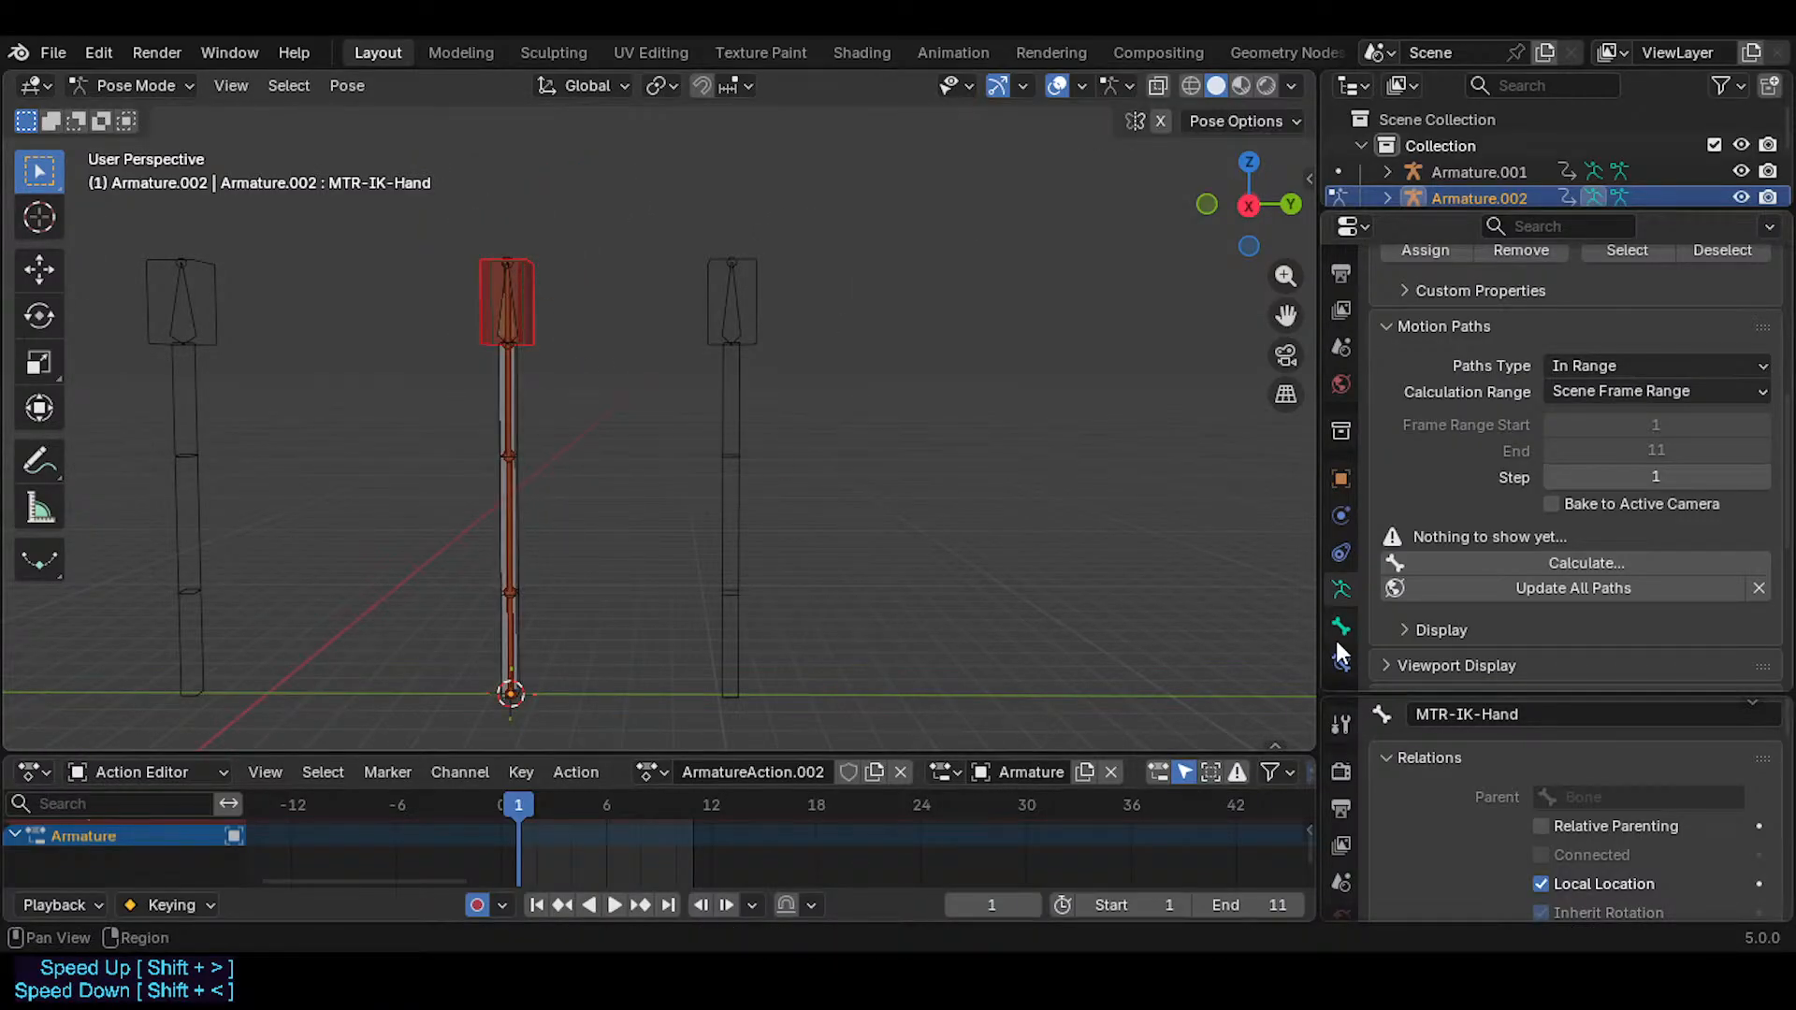
key("g")
key("Escape")
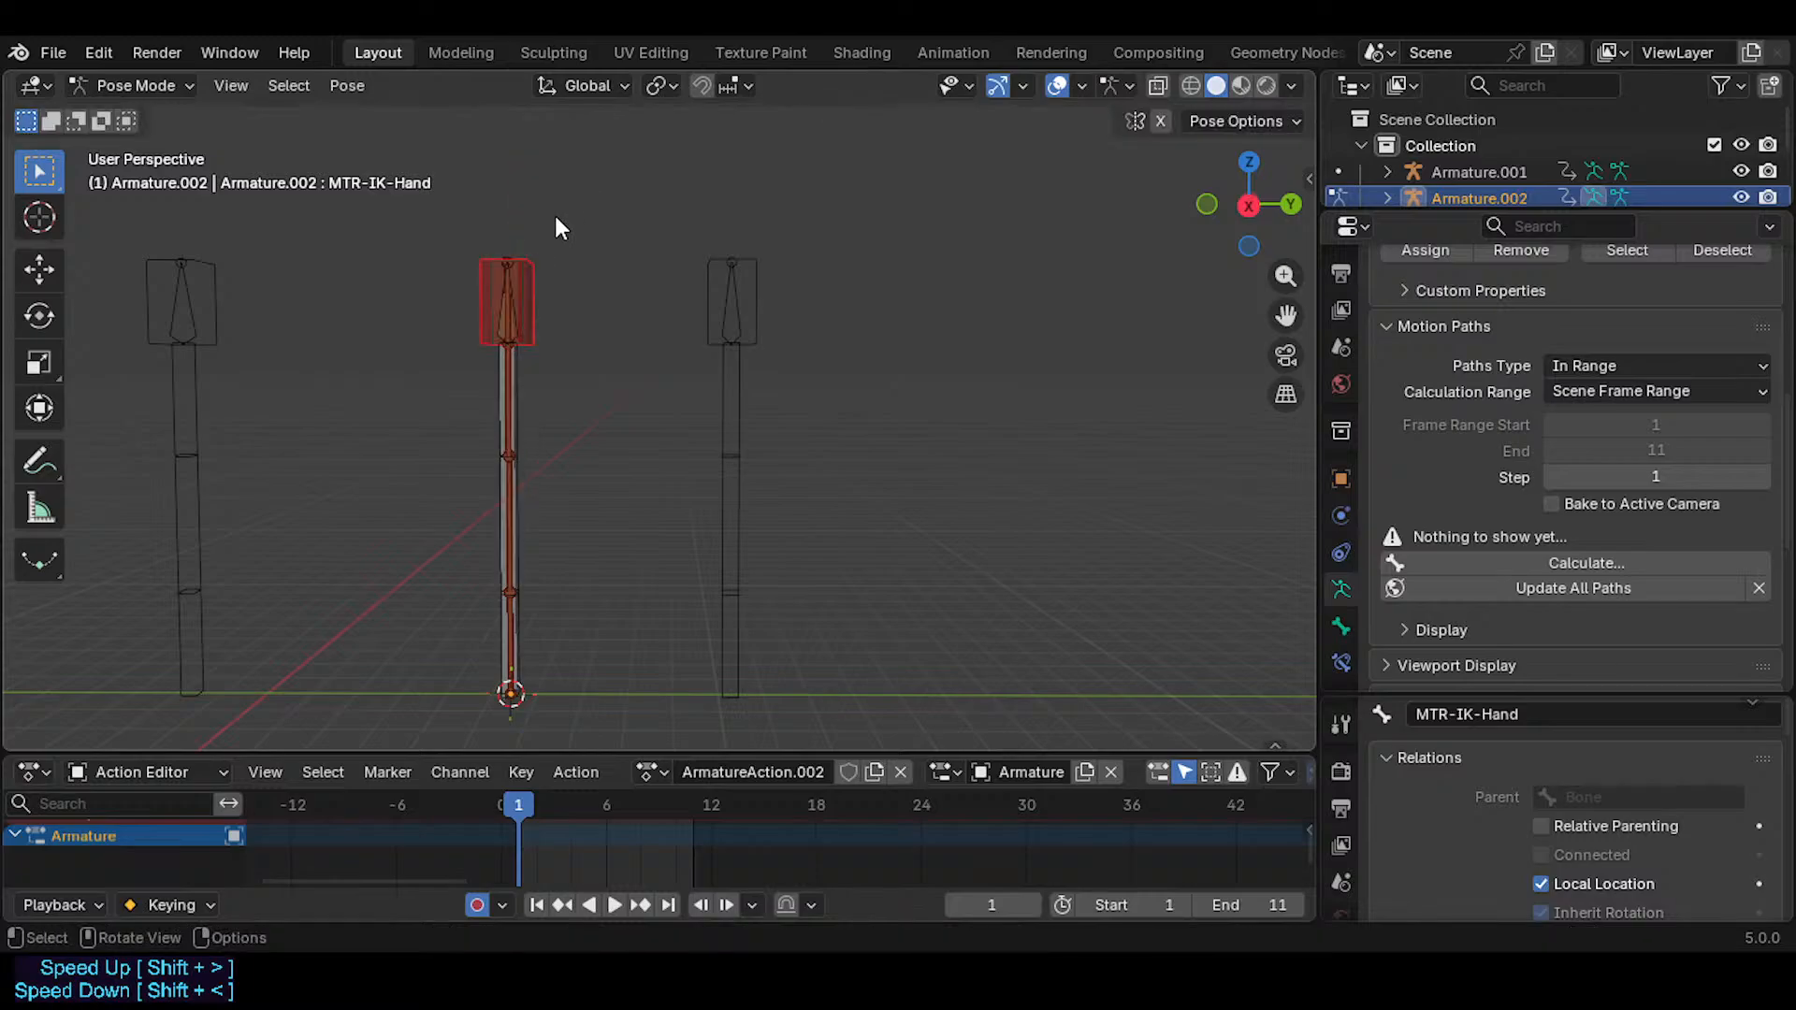
left_click(505, 625)
left_click(521, 305)
key("g")
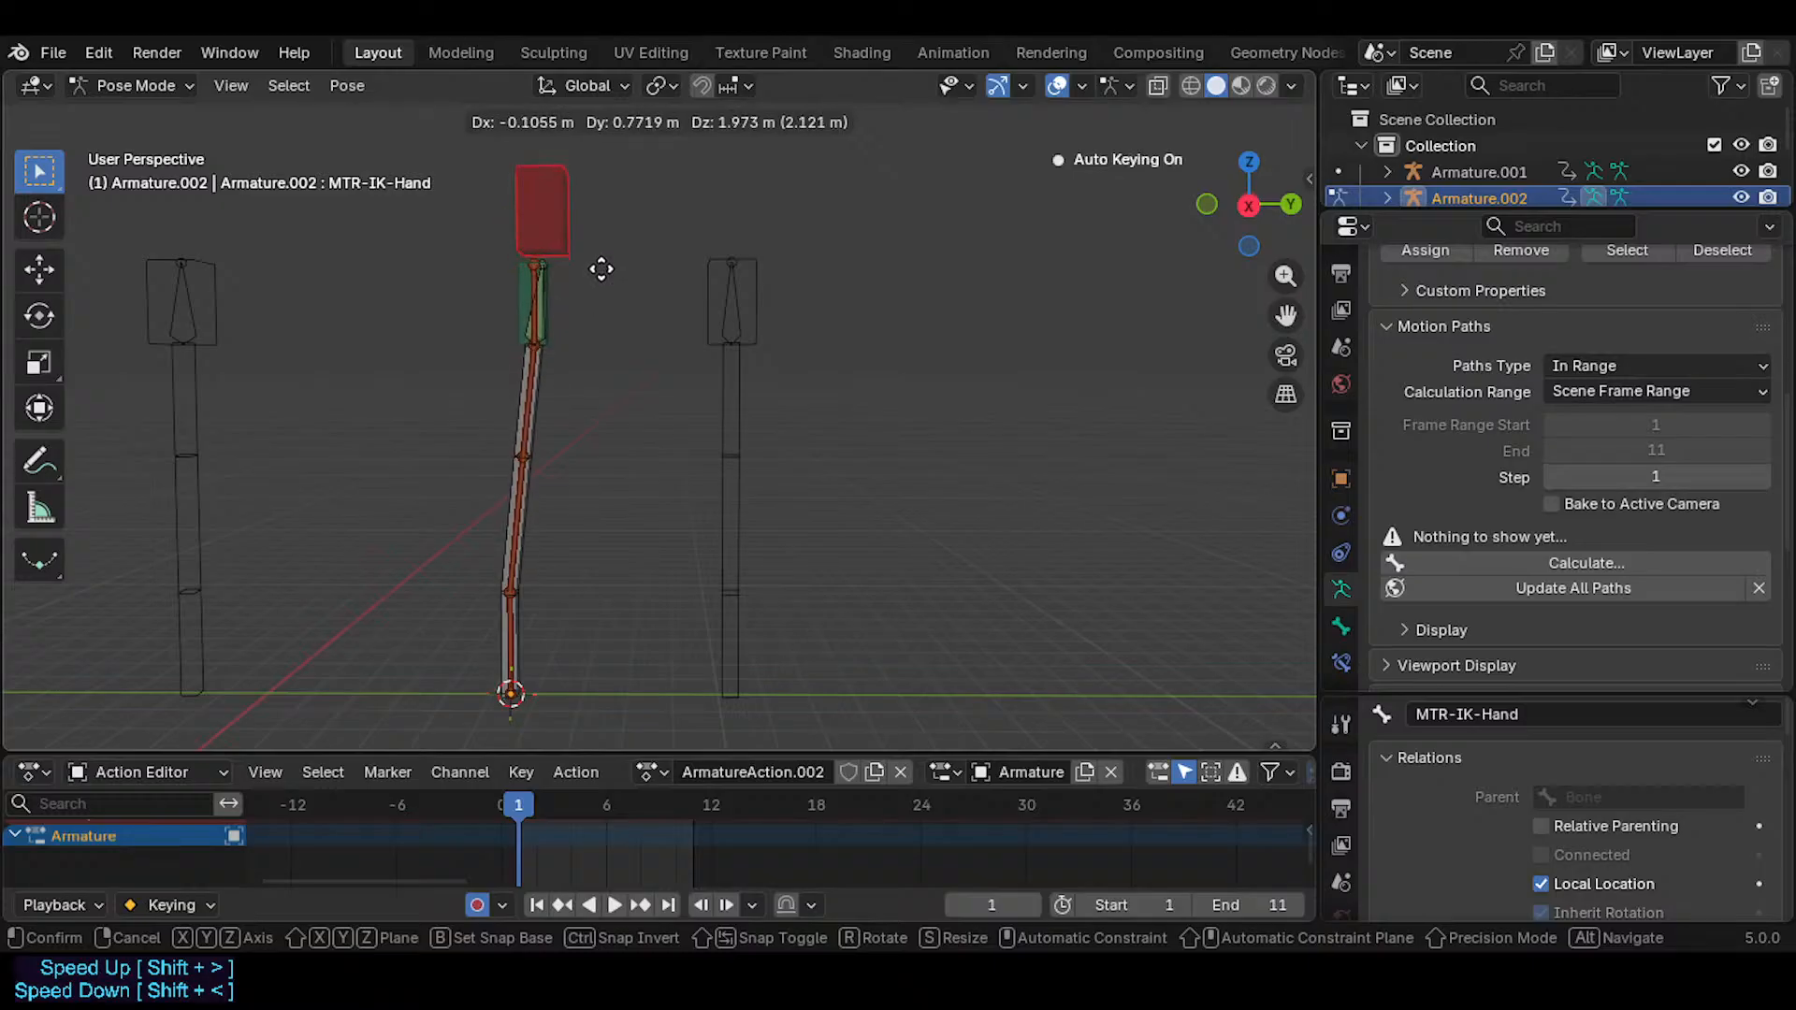
key("Escape")
key("g")
key("Escape")
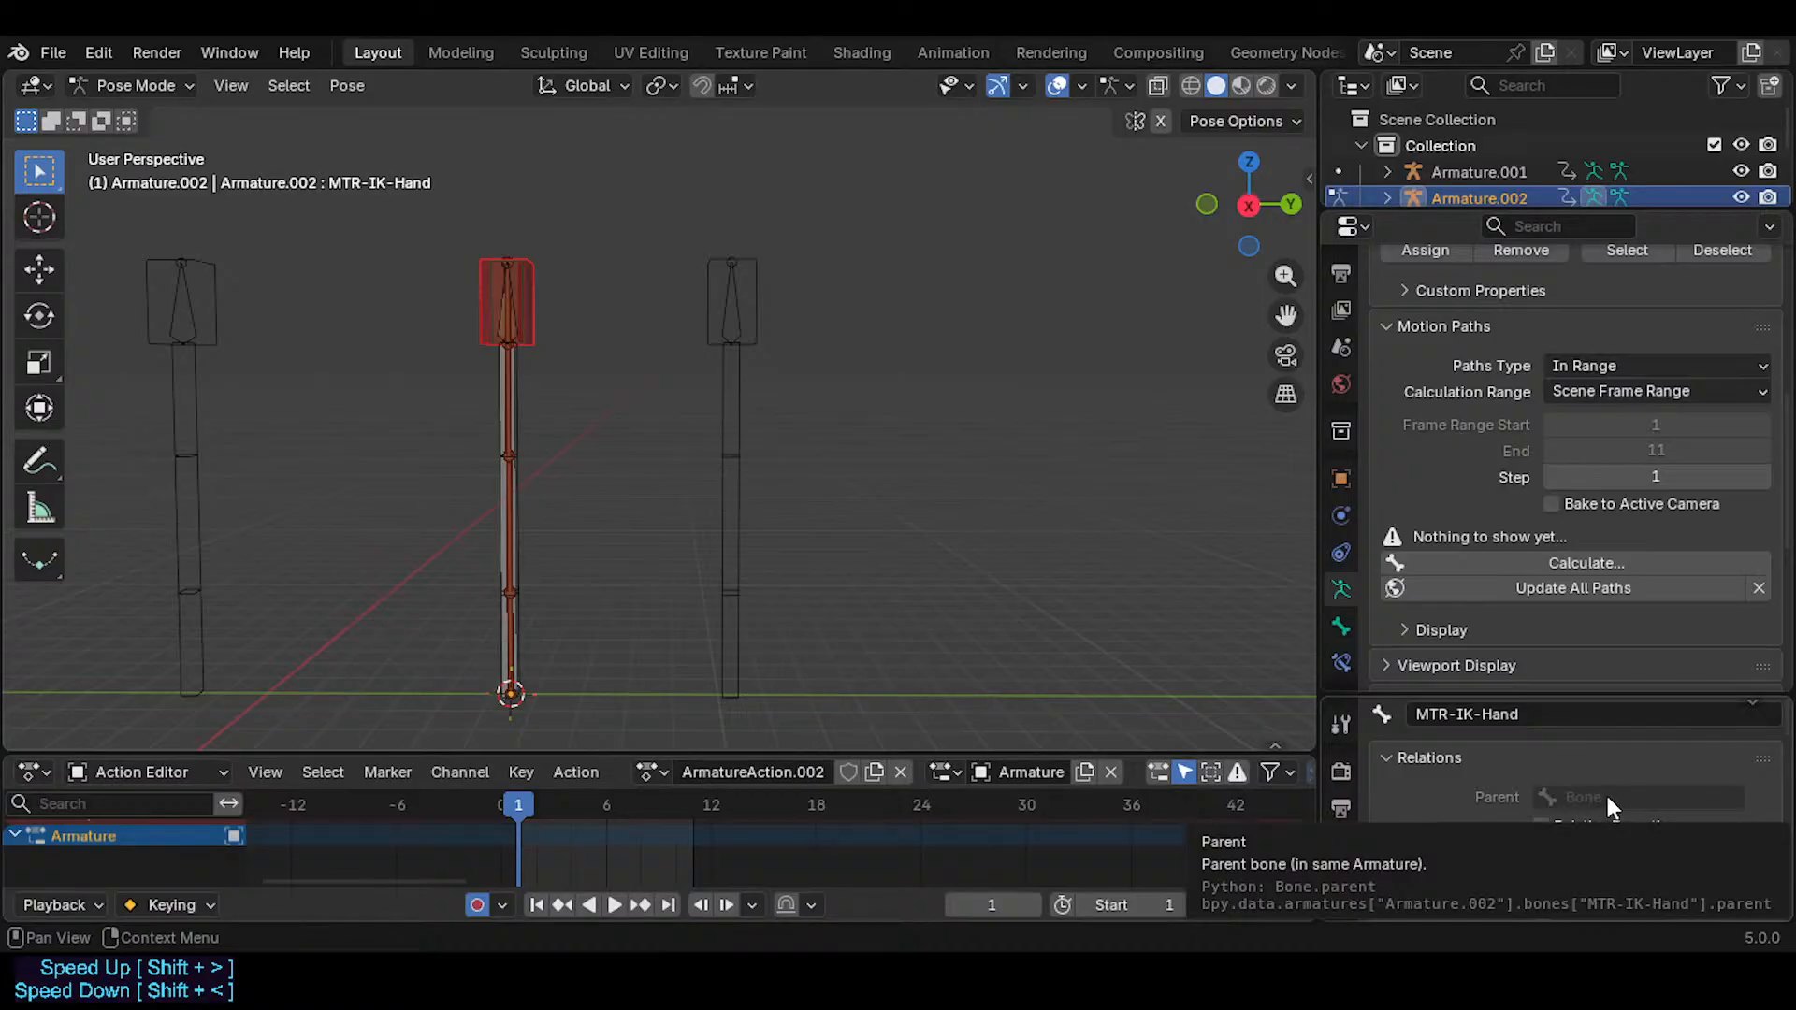
- Parent MTR-IK-Hand to CTL-Shoulder in Edit Mode
key("Tab")
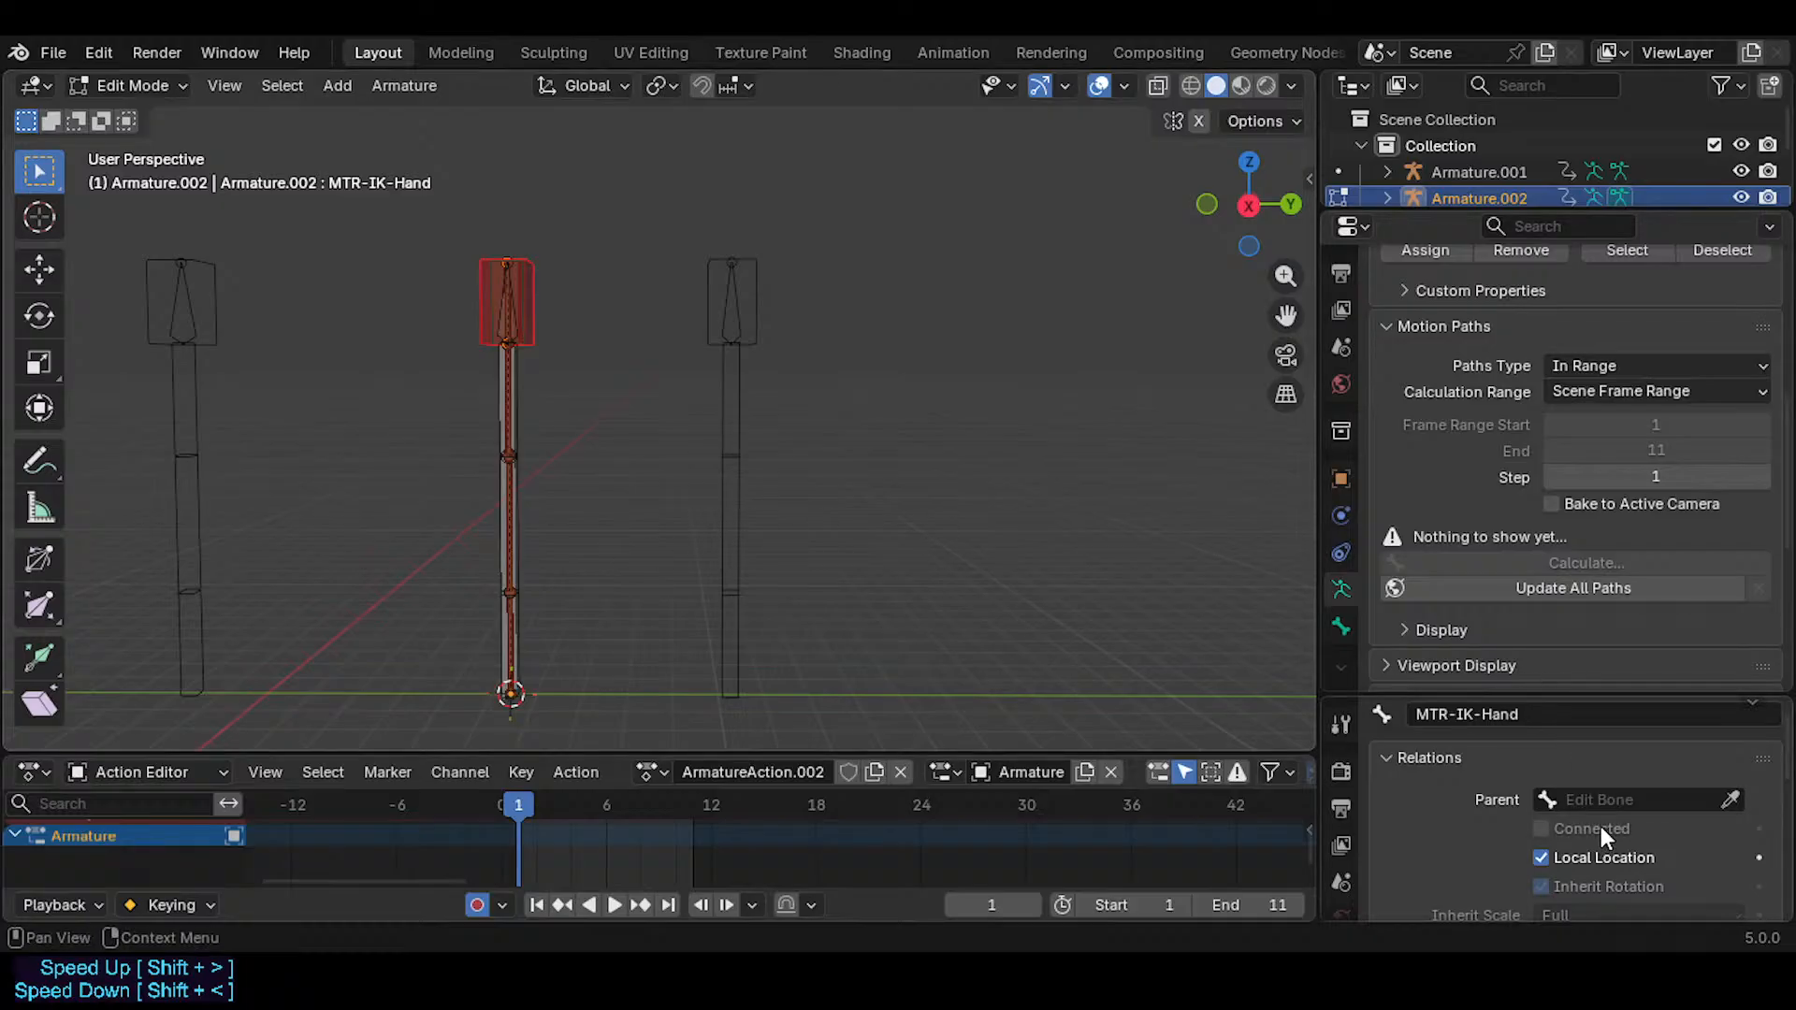
left_click(519, 655, "shift")
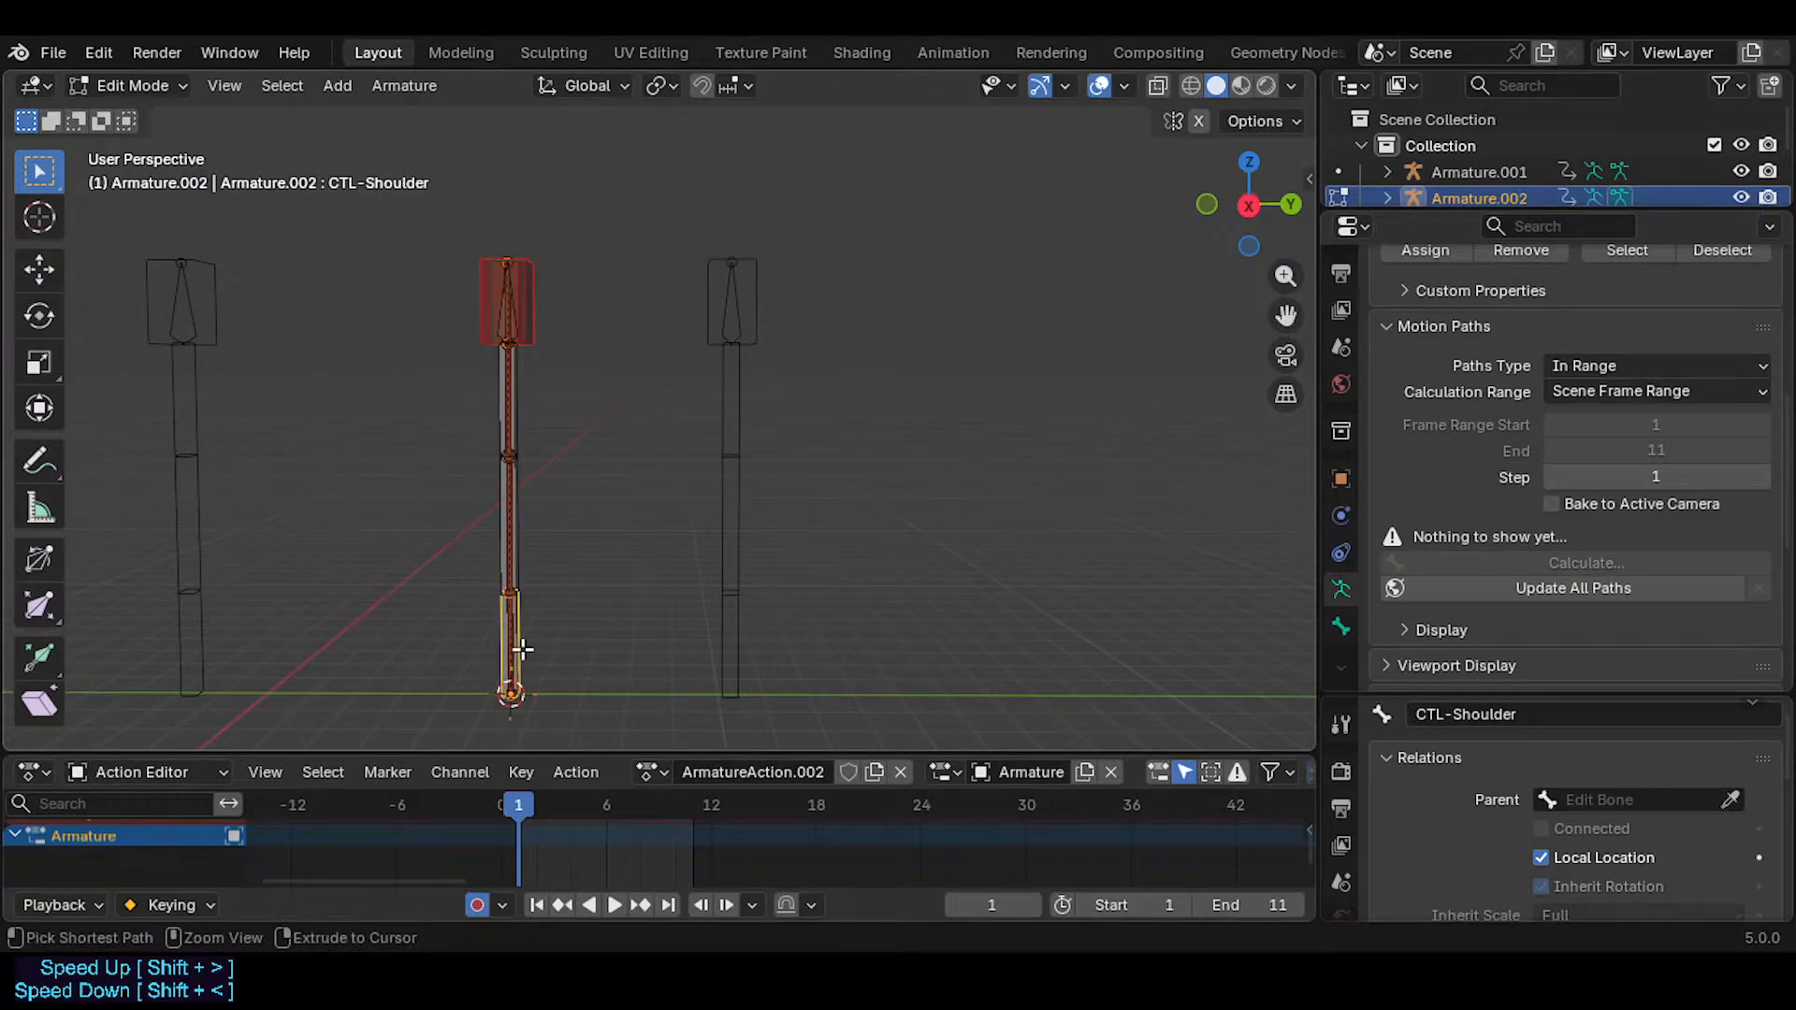
key("ctrl+p")
left_click(524, 660)
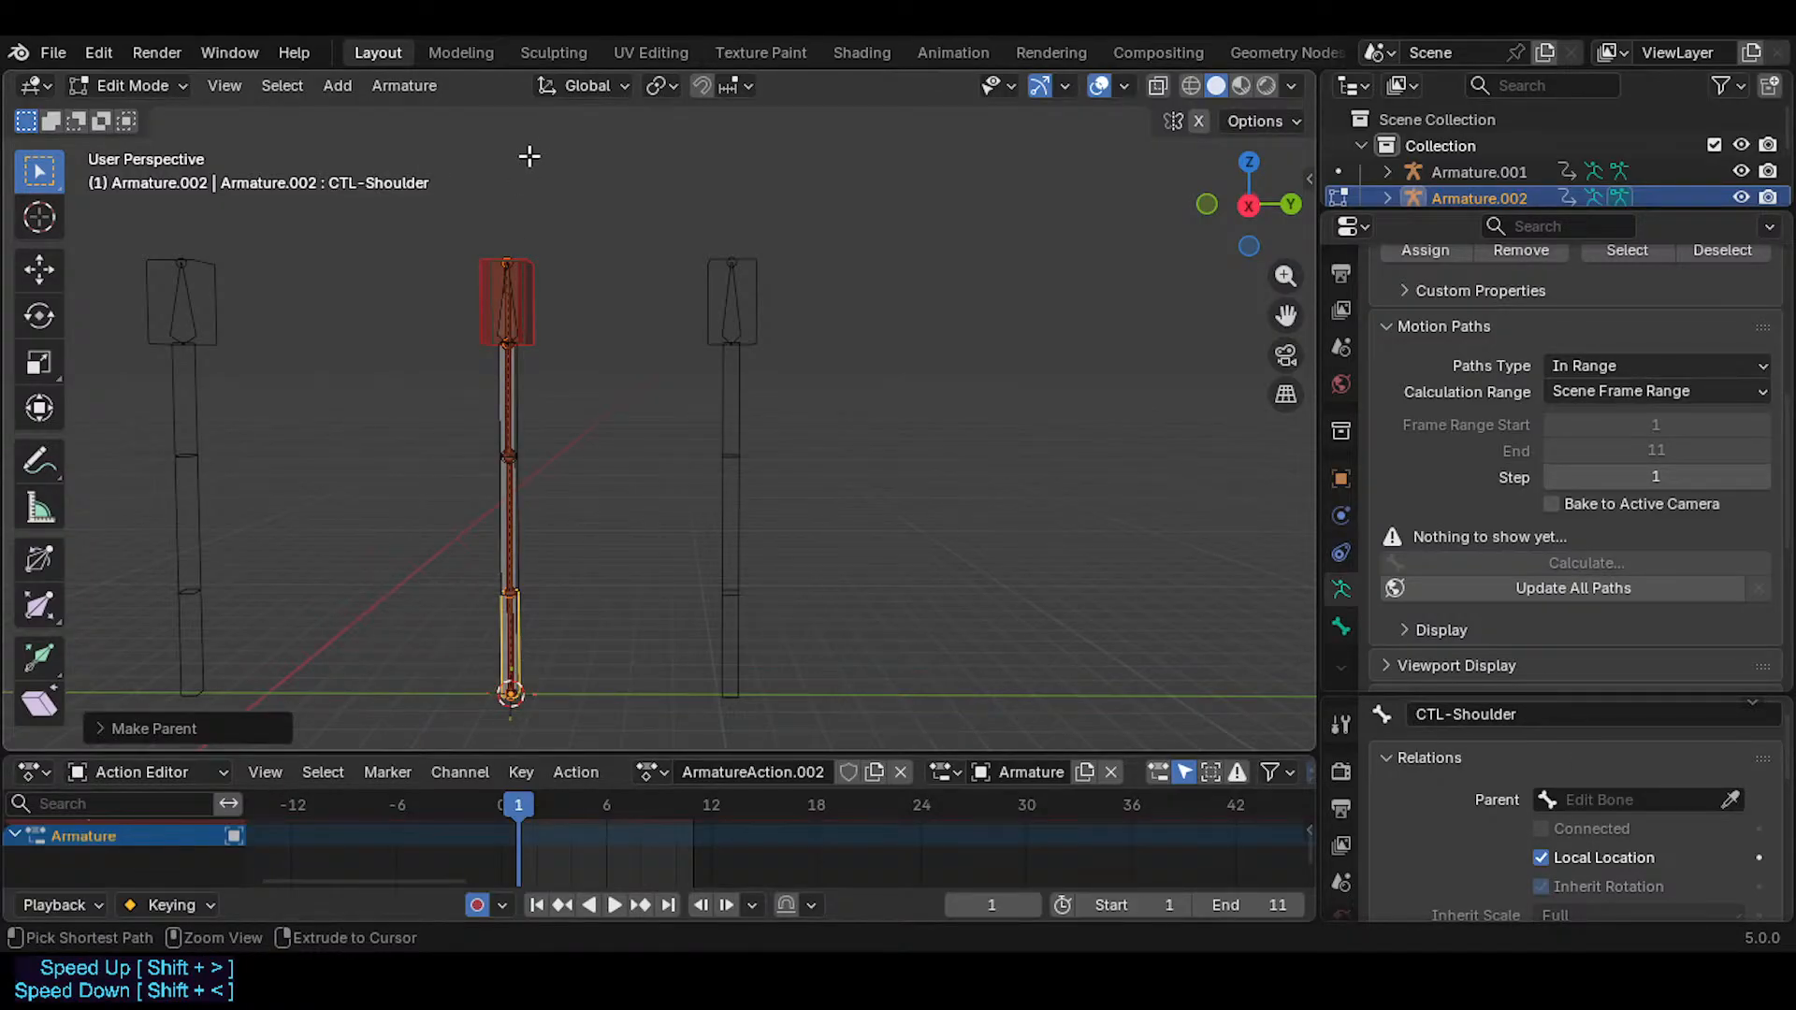
key("Tab")
key("ctrl+Tab")
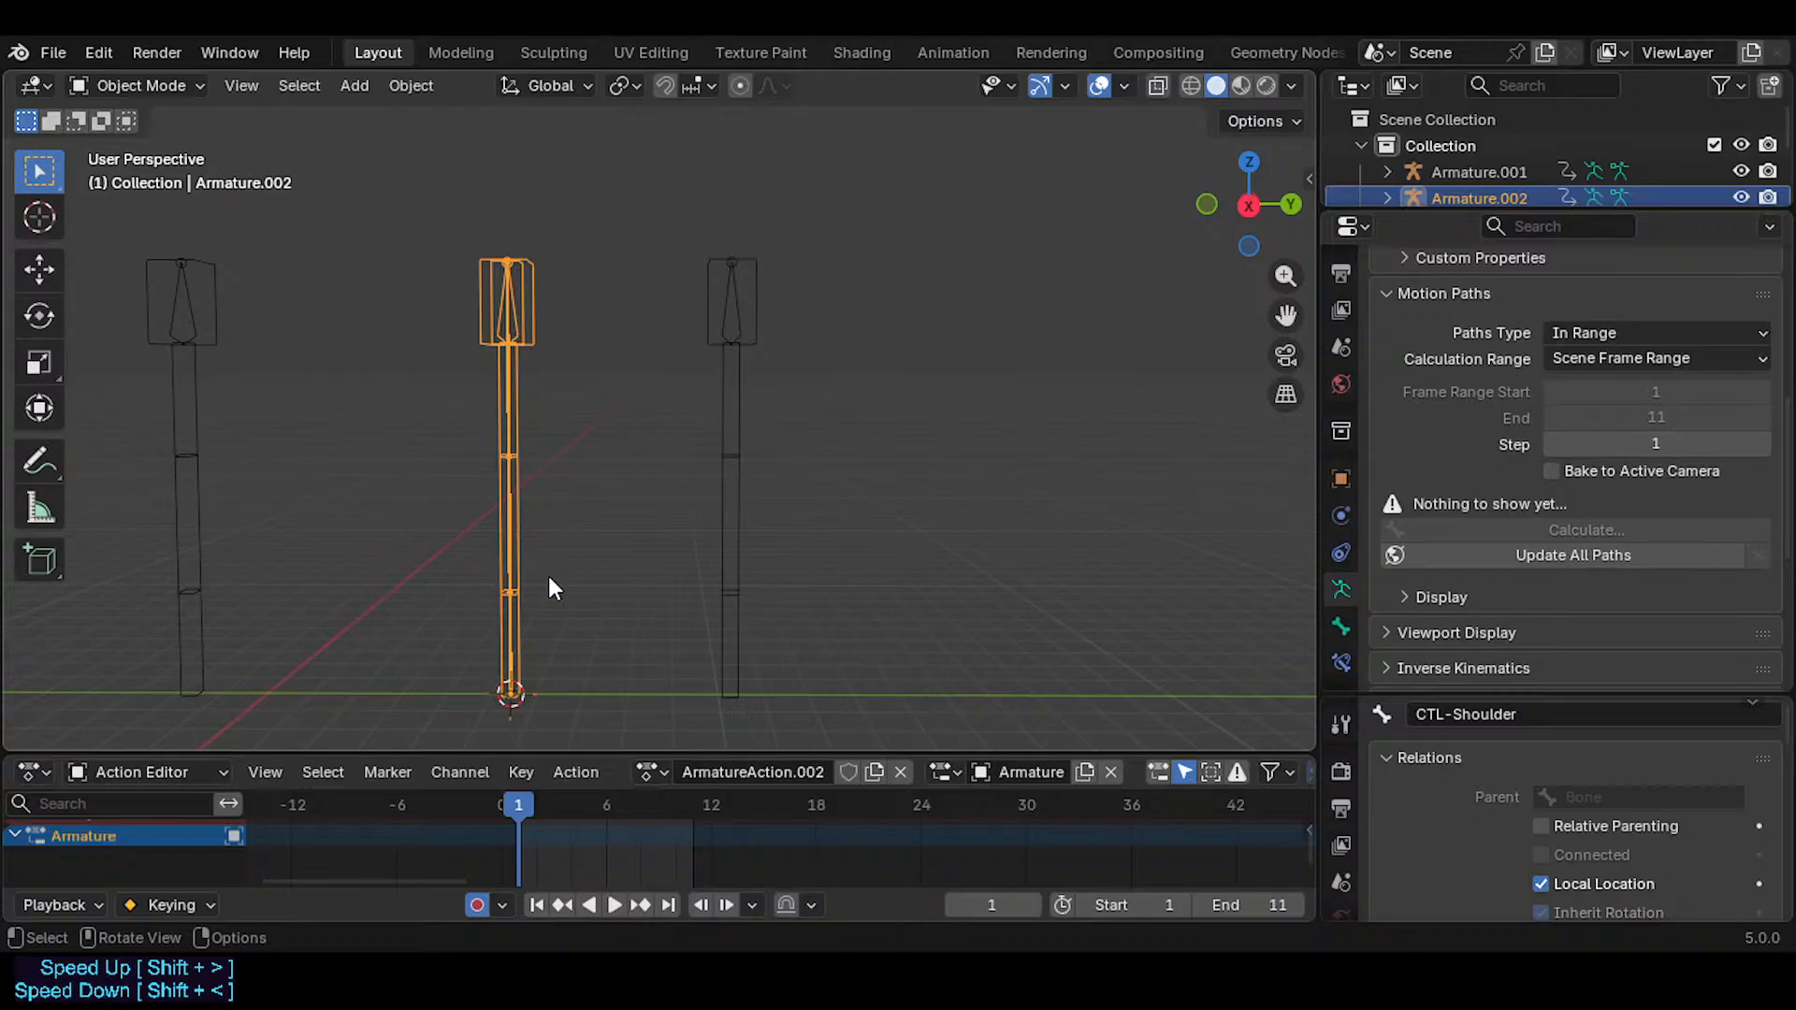
- Duplicate MTR-IK-Hand in place in Edit Mode and scale the copy up well beyond the original
key("alt+a")
left_click(530, 287)
key("Tab")
left_click(535, 293)
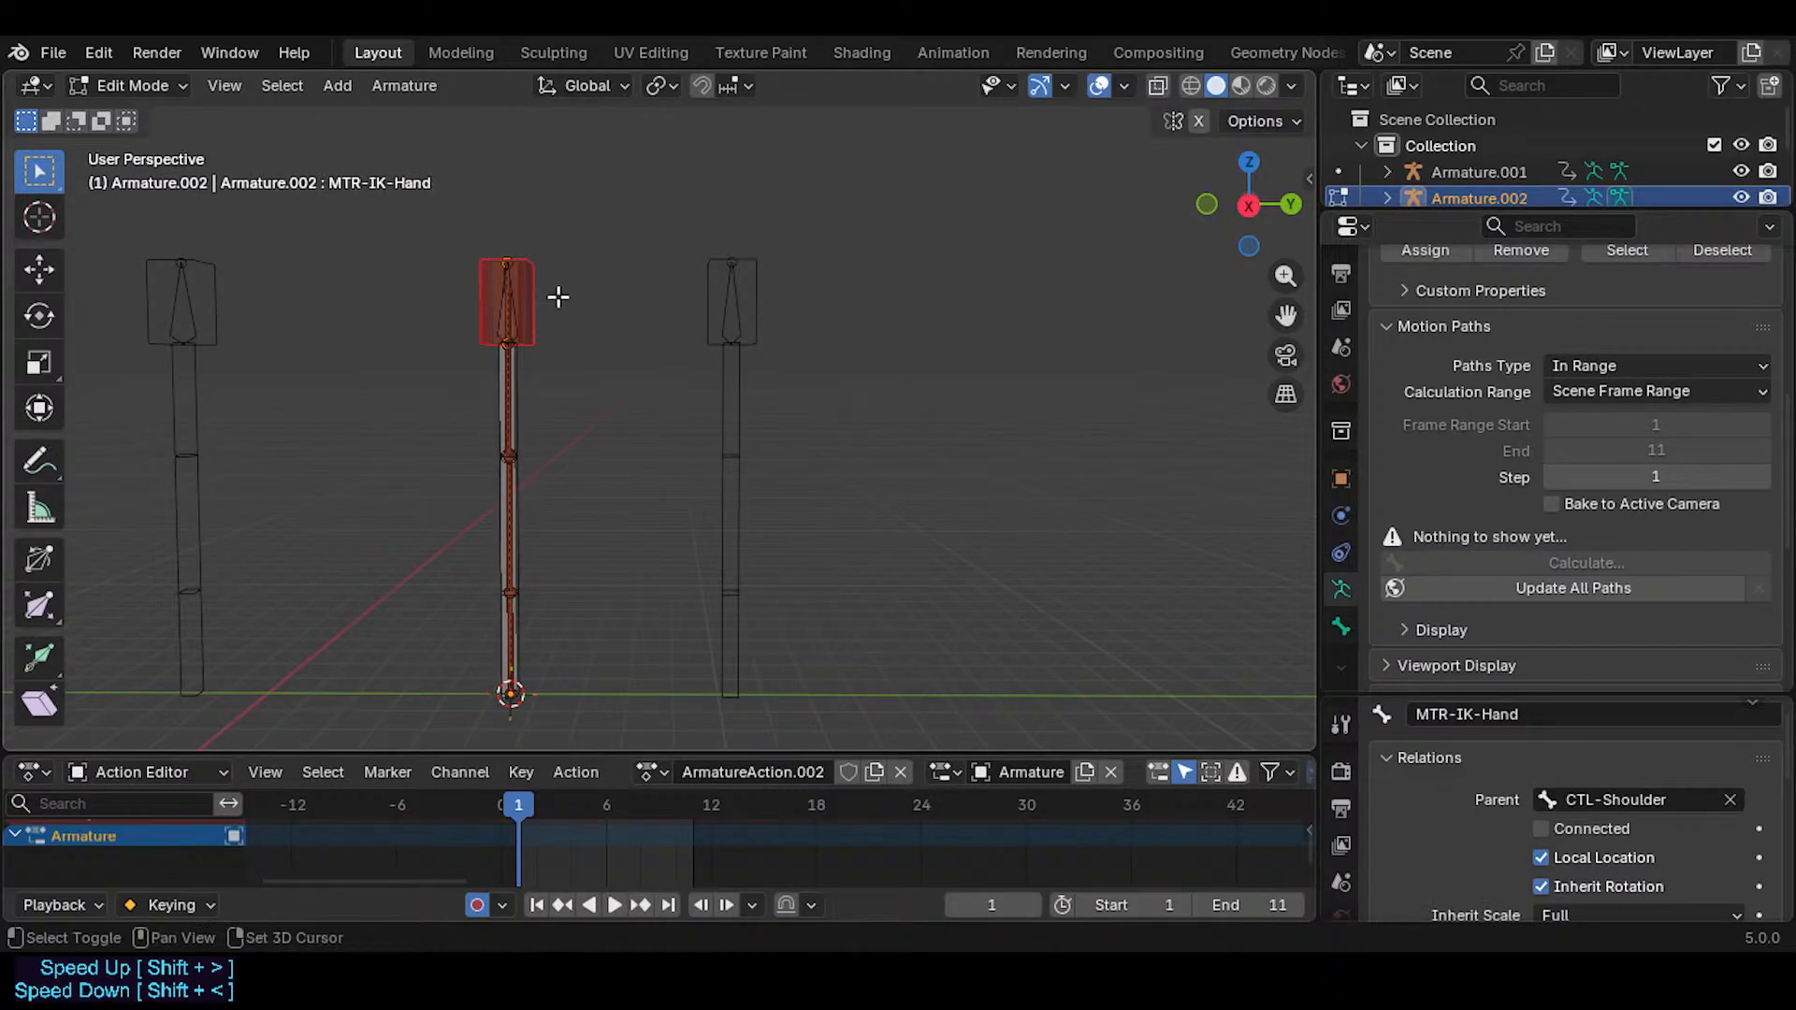
key("shift+d")
right_click(591, 260)
key("s")
left_click(917, 301)
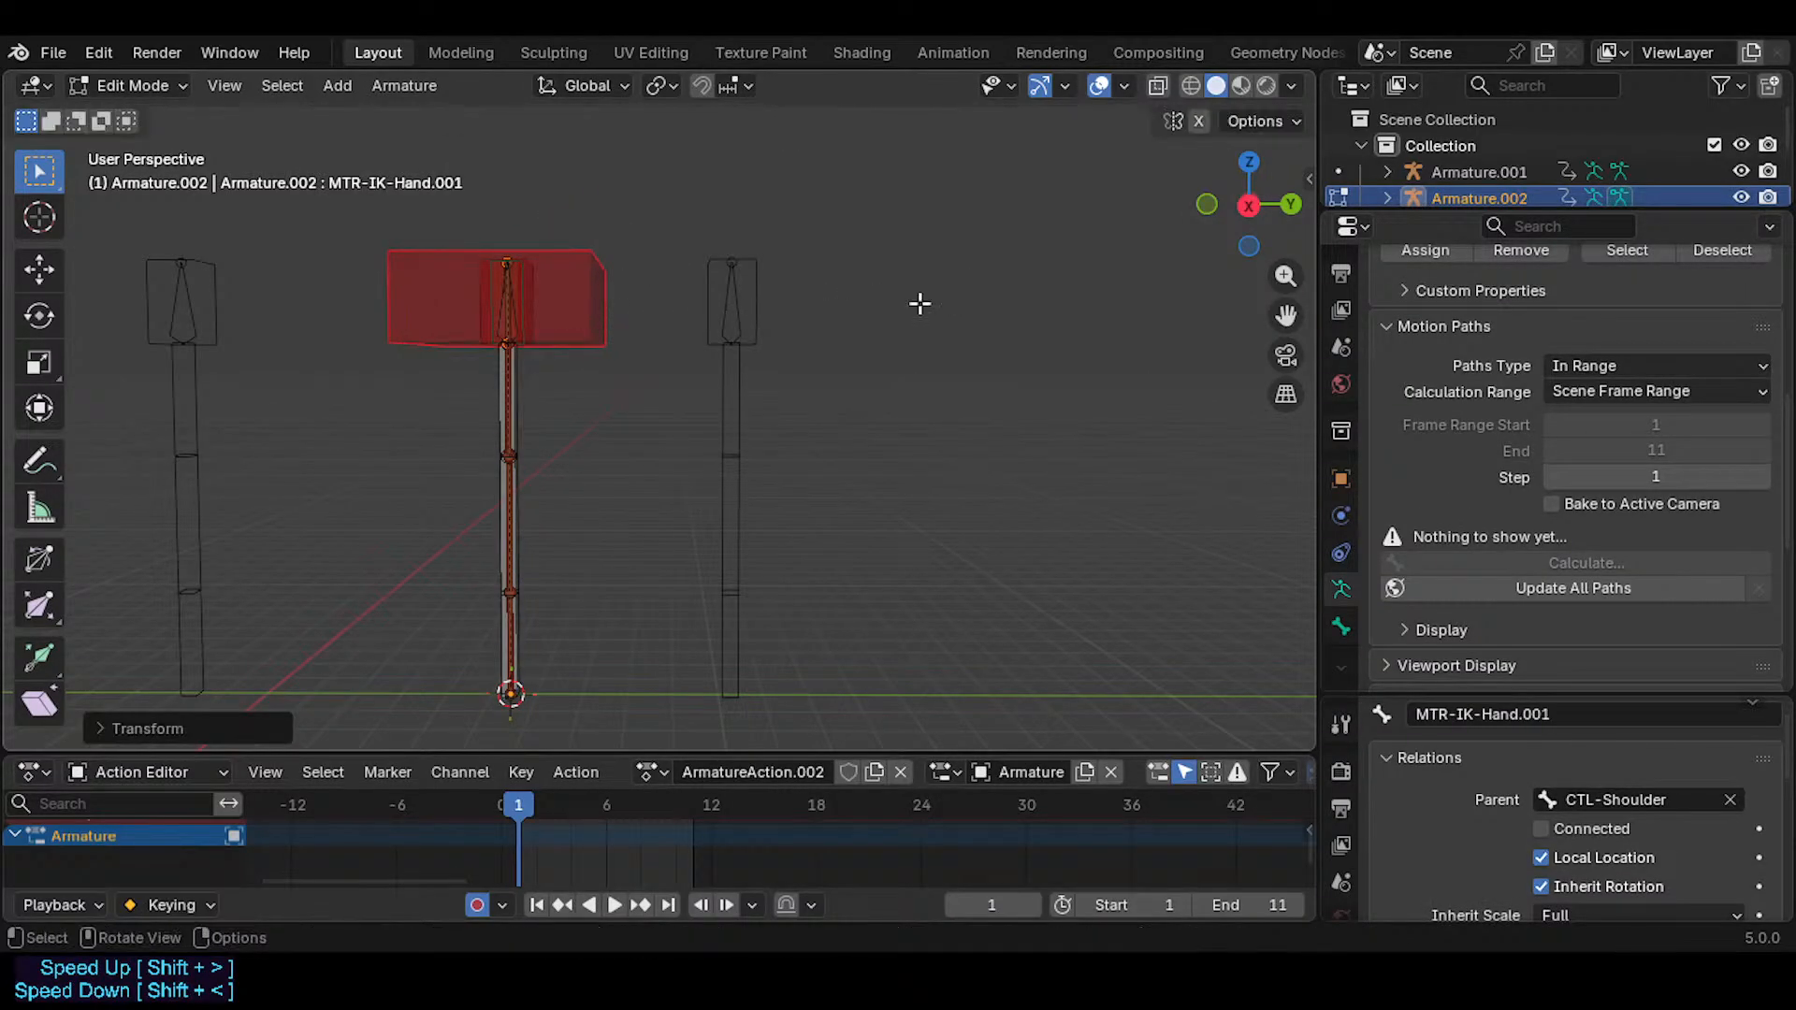
- Try the Envelope and Stick display types on MTR-IK-Hand.001 in Pose Mode
key("ctrl+Tab")
key("2")
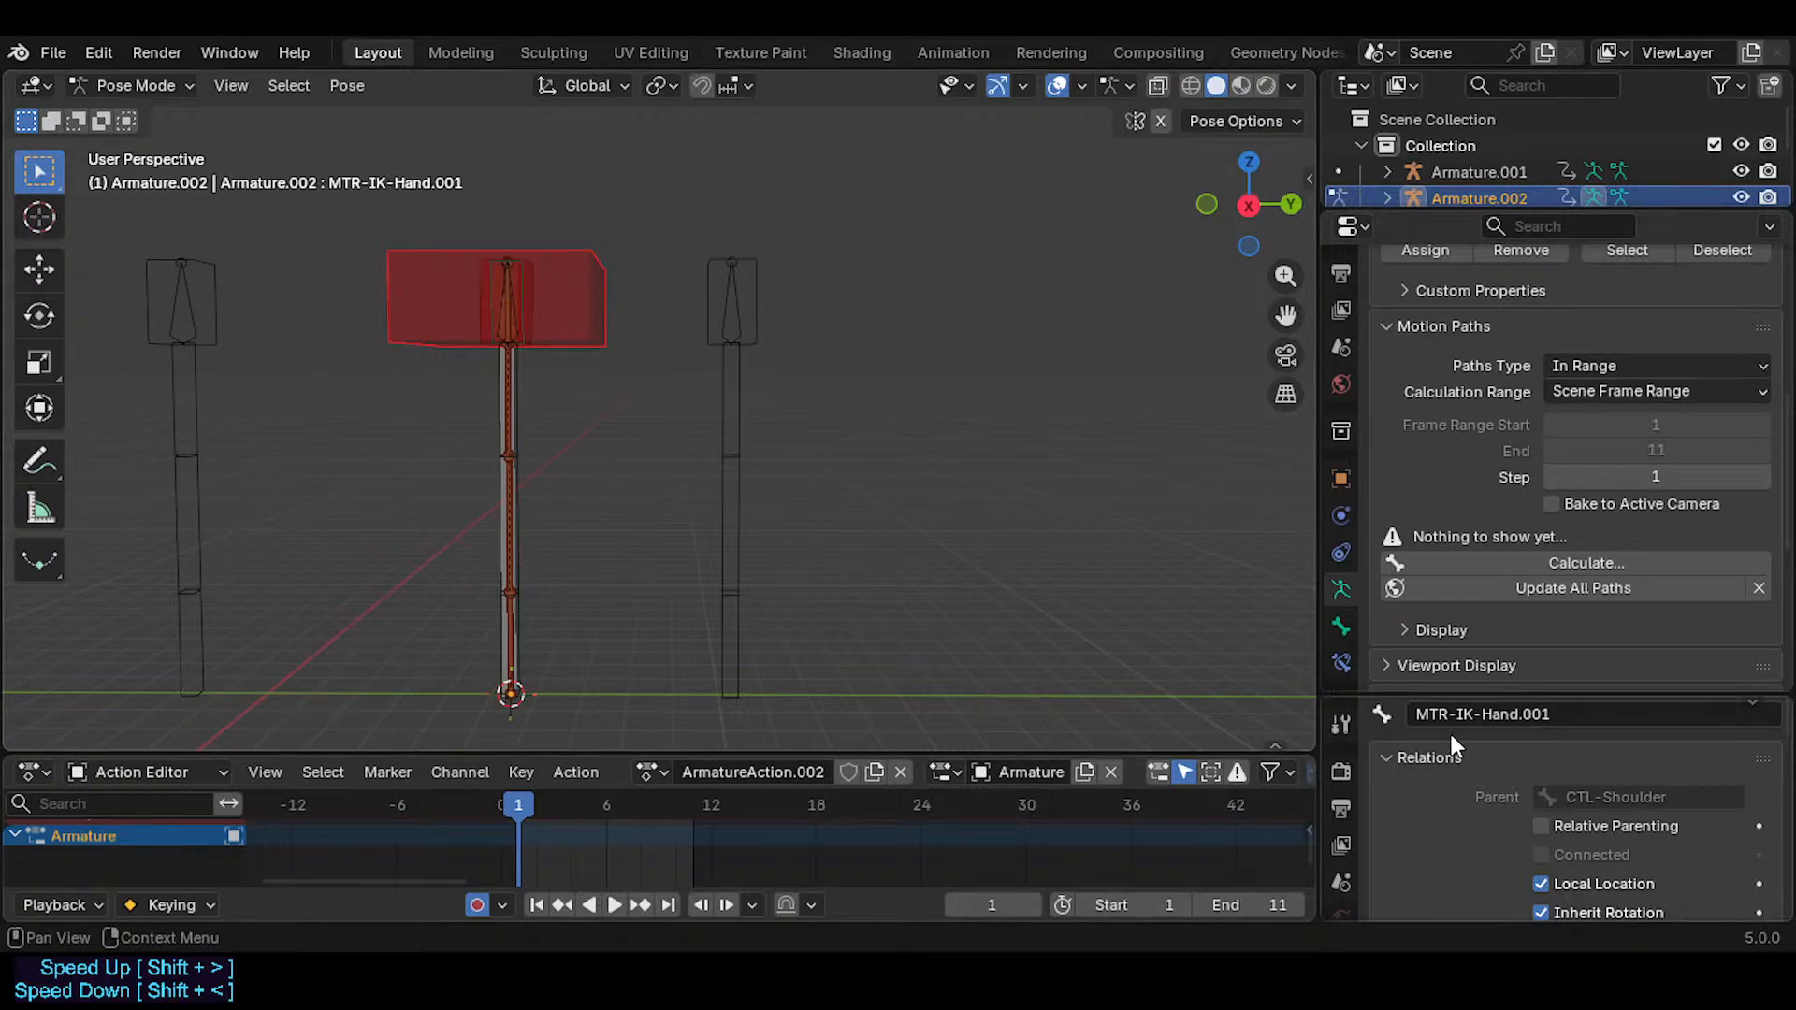
key("shift+alt+b")
left_click(512, 415)
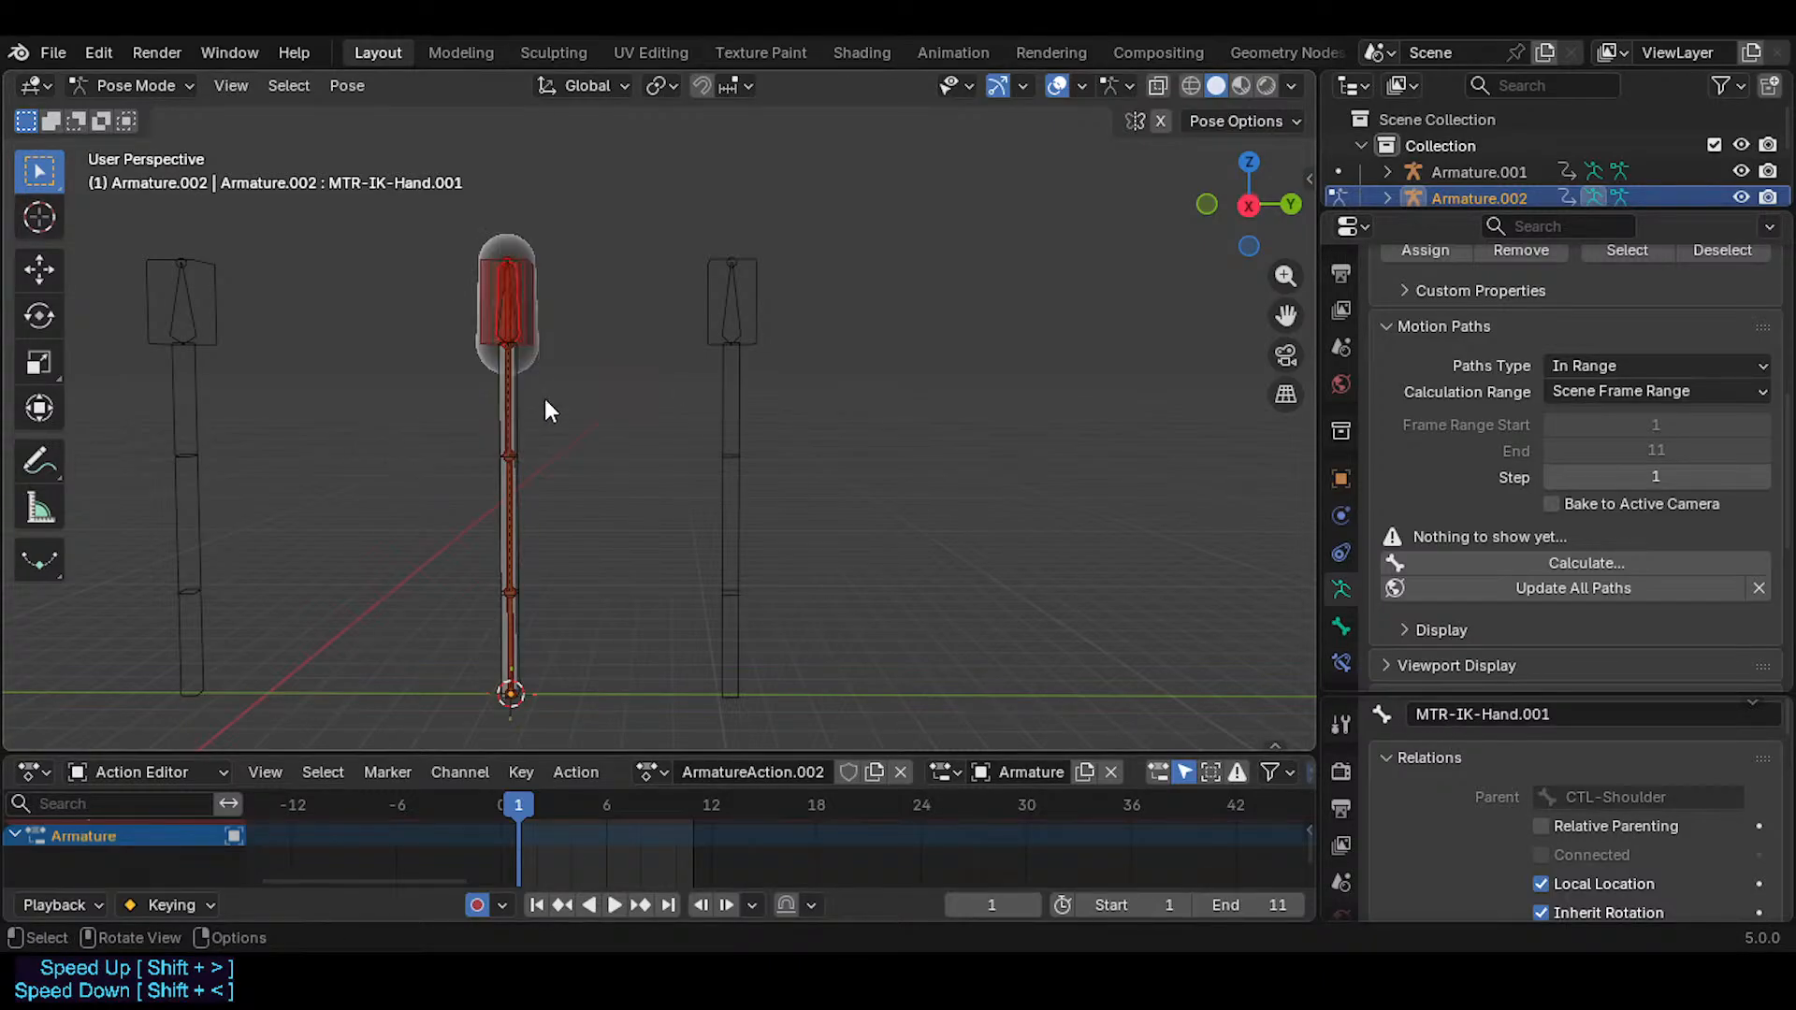
key("shift+alt+b")
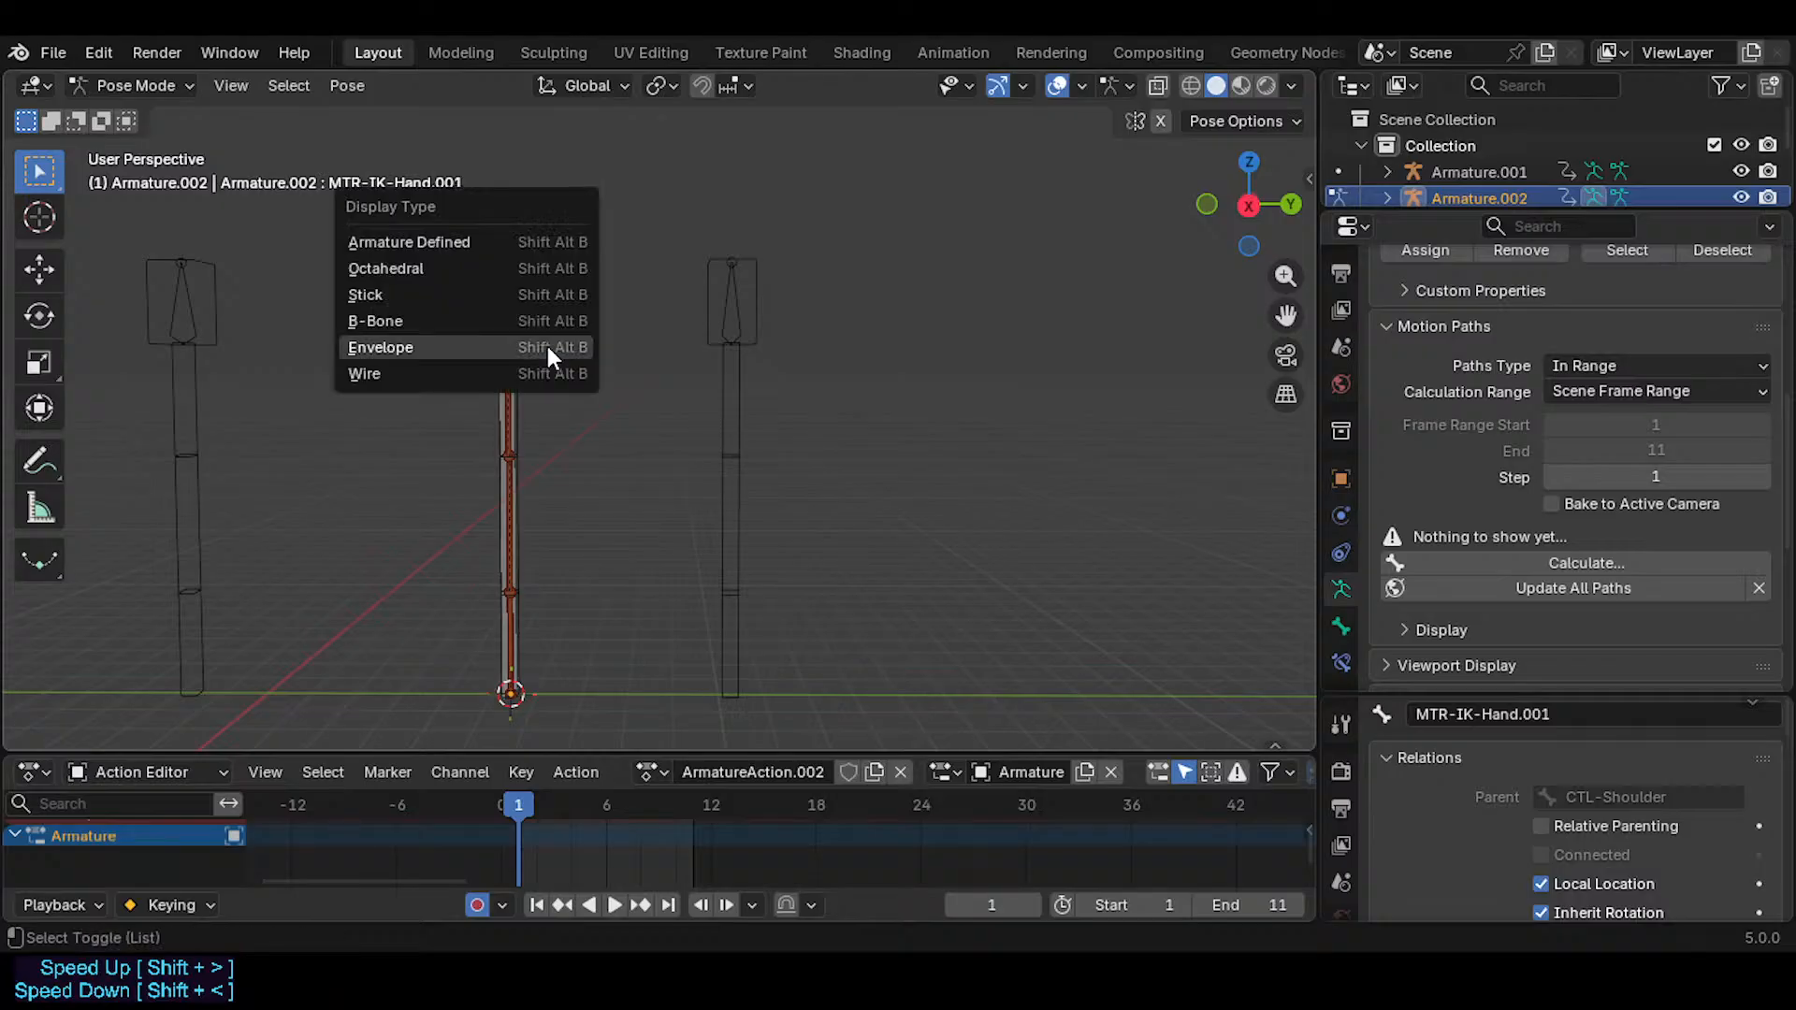
left_click(492, 297)
- Scale MTR-IK-Hand.001 up in the frame 1 pose and set its display type to Wire
key("s")
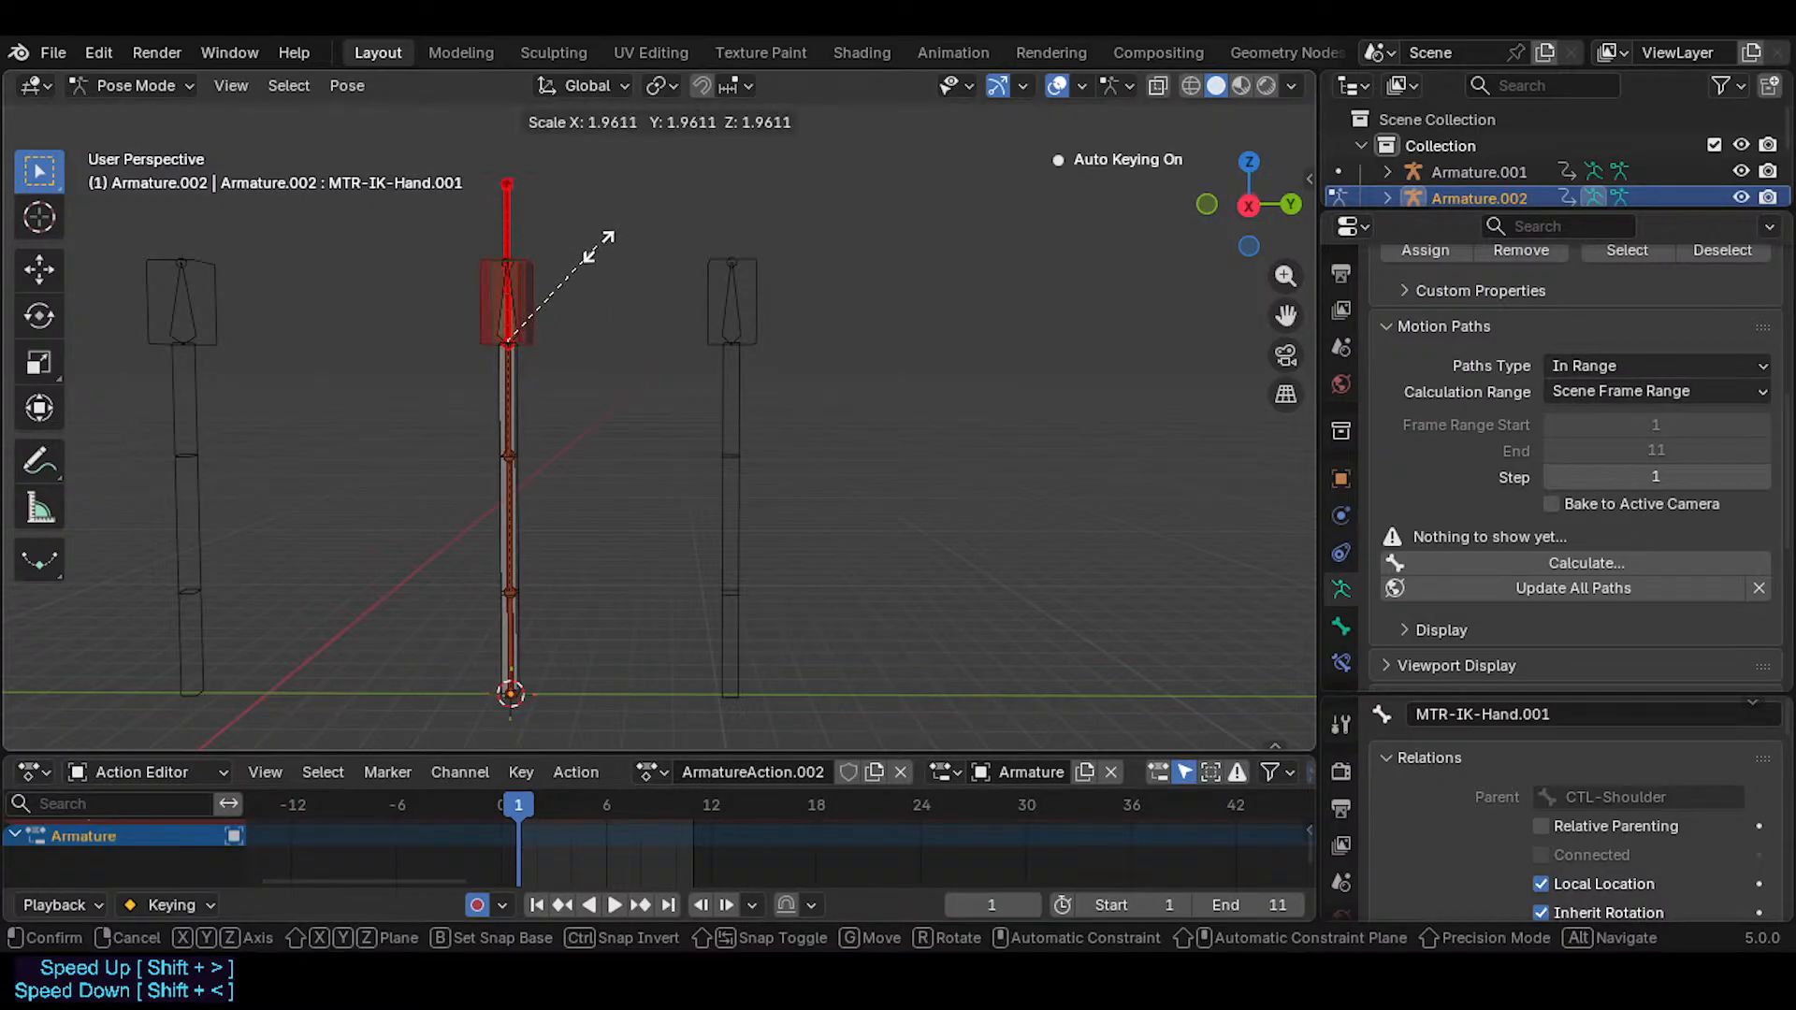
left_click(606, 238)
key("shift+alt+b")
left_click(540, 297)
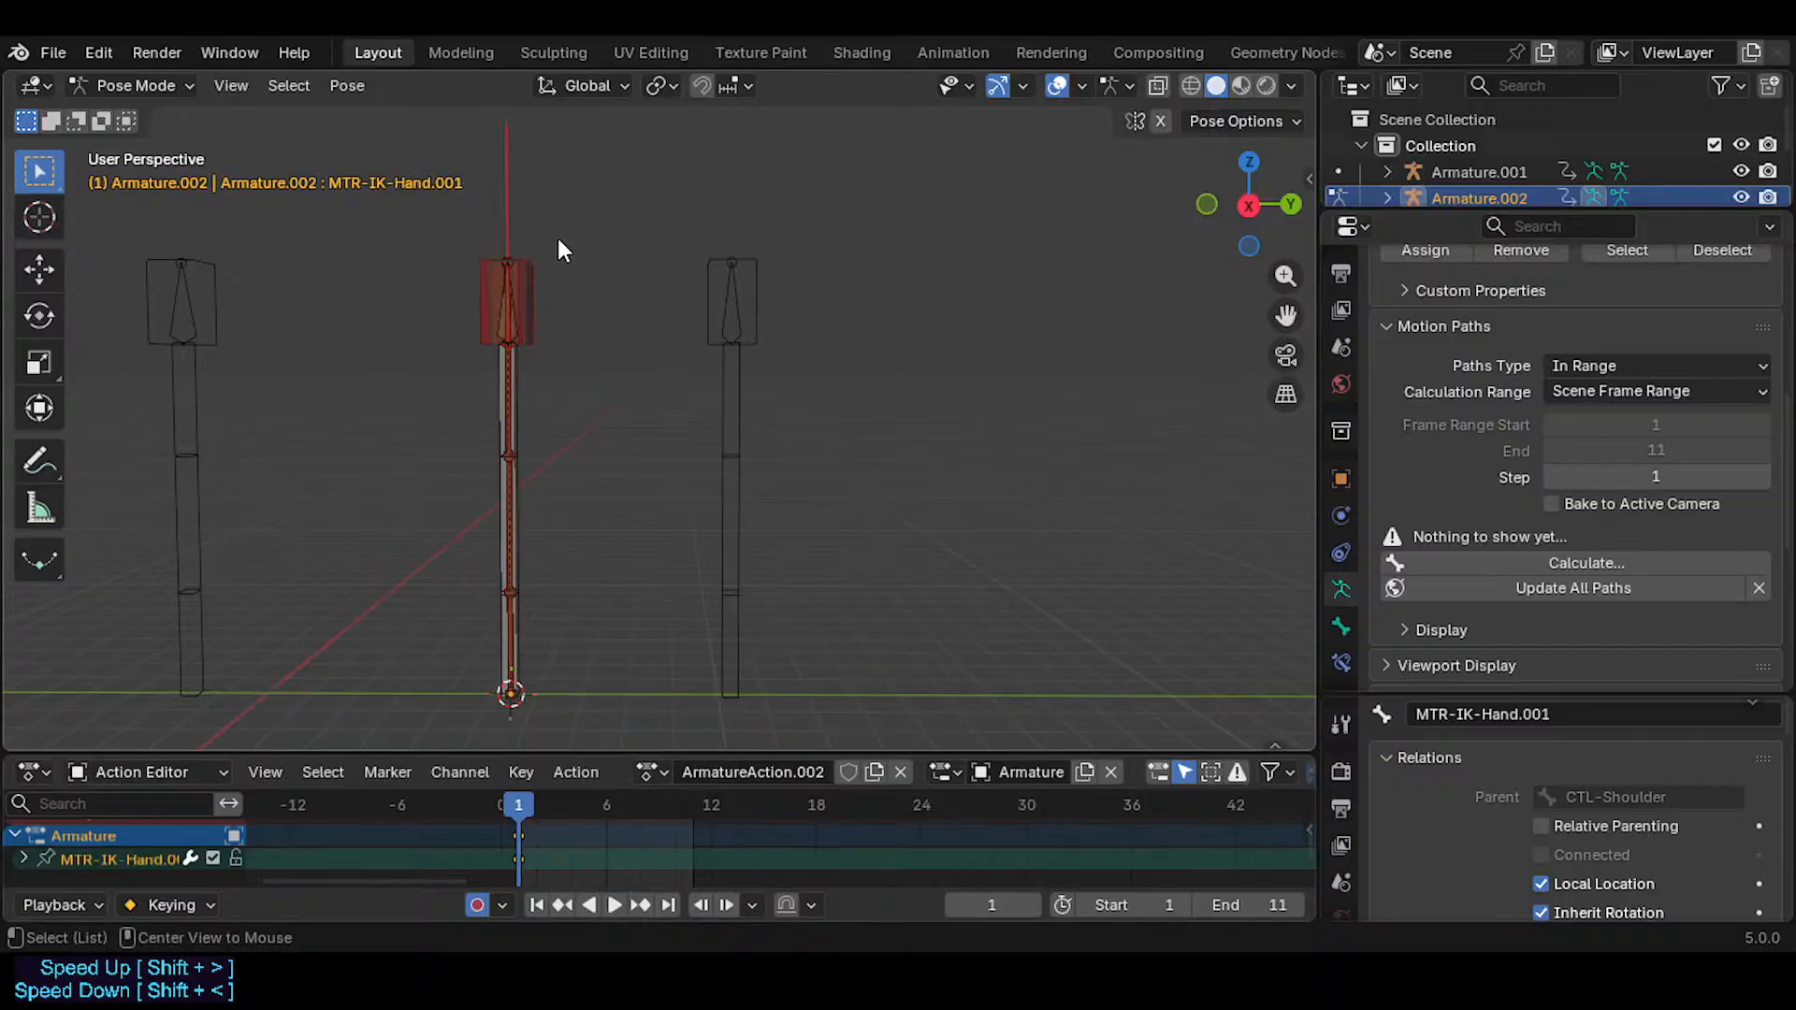
- Test-move MTR-IK-Hand down and forward, bending the arm, and cancel the move
left_click(531, 295)
key("g")
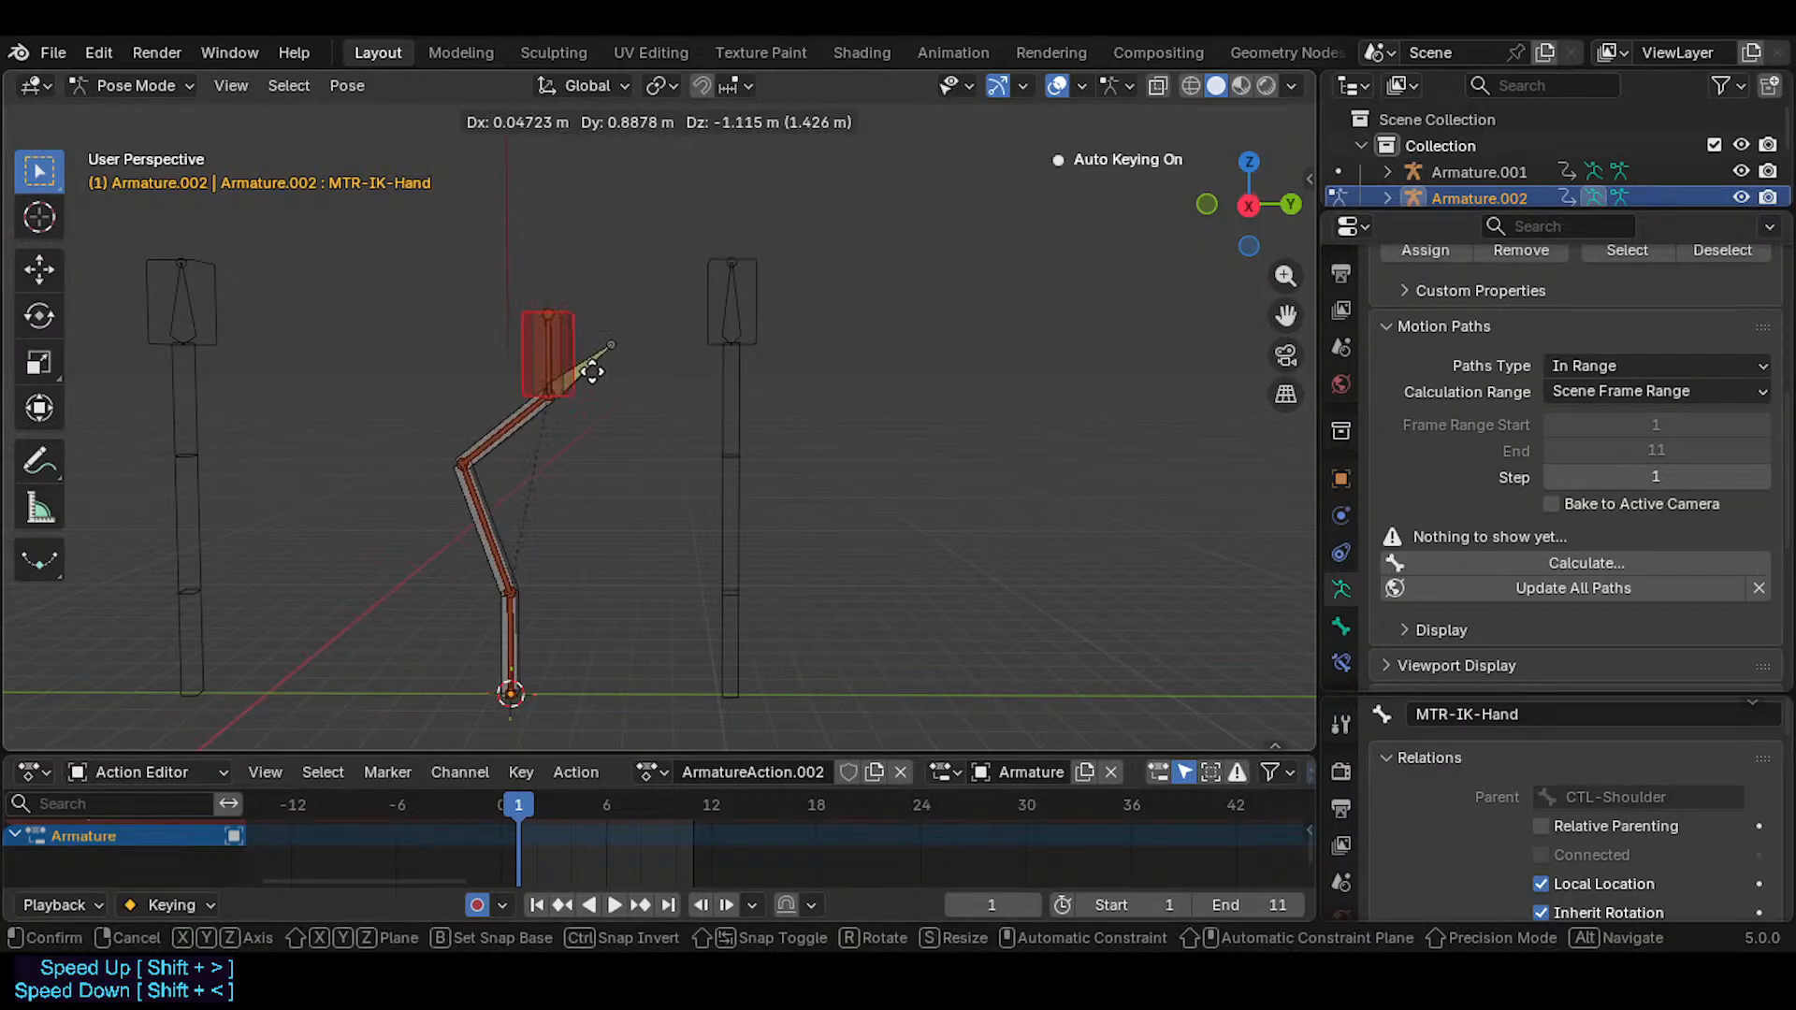
right_click(628, 333)
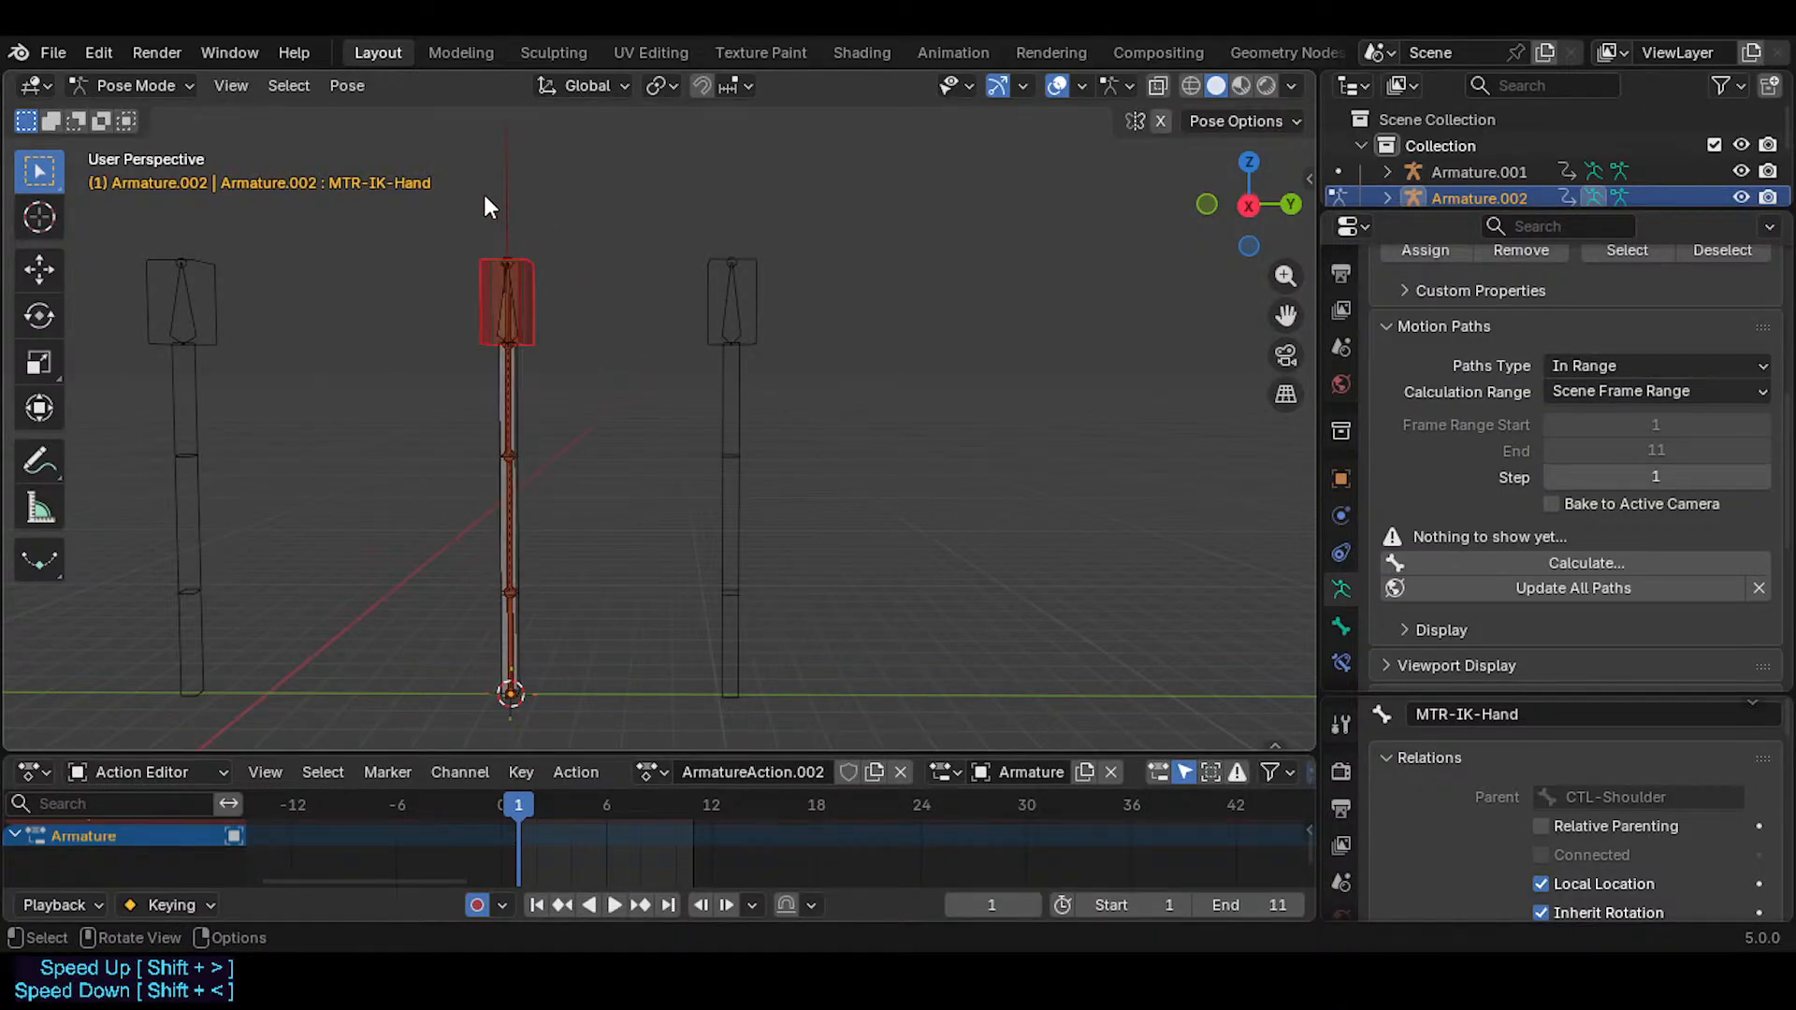
- Add a Copy Transforms constraint to MTR-IK-Hand targeting MTR-IK-Hand.001 and display its constraint settings
left_click(525, 252)
left_click(532, 274)
left_click(535, 279)
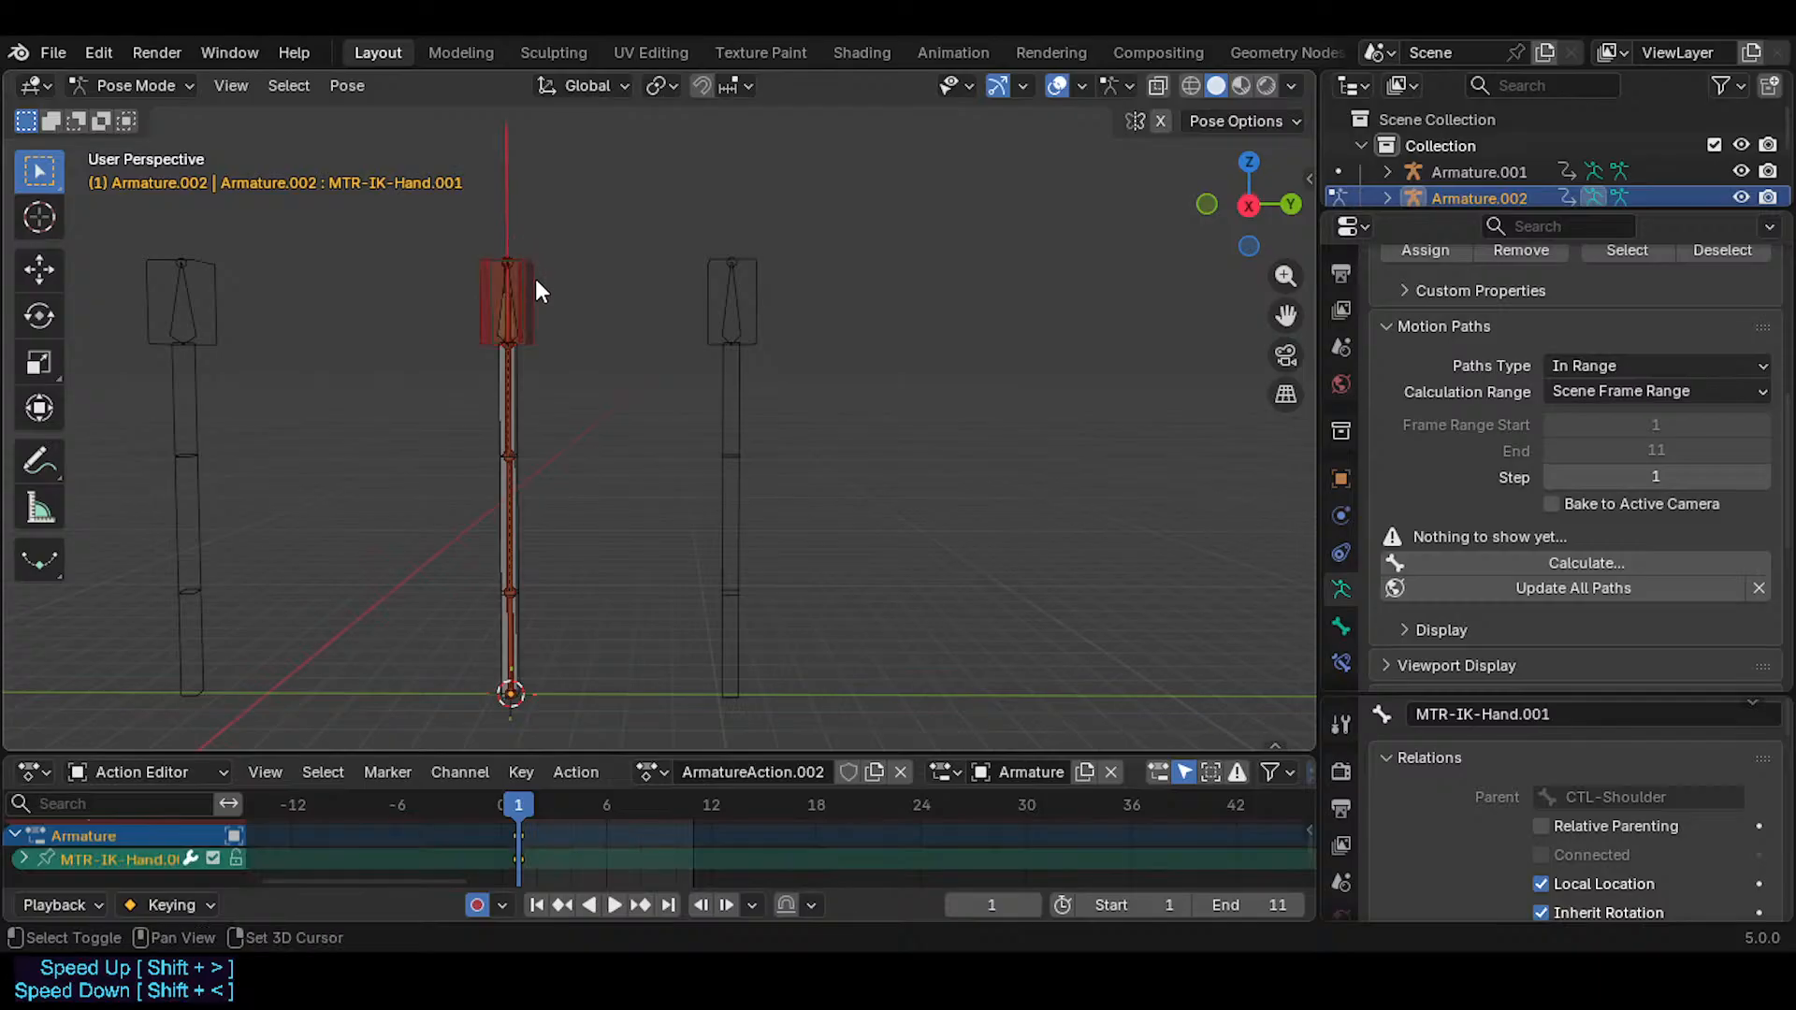
key("shift+ctrl+c")
left_click(285, 371)
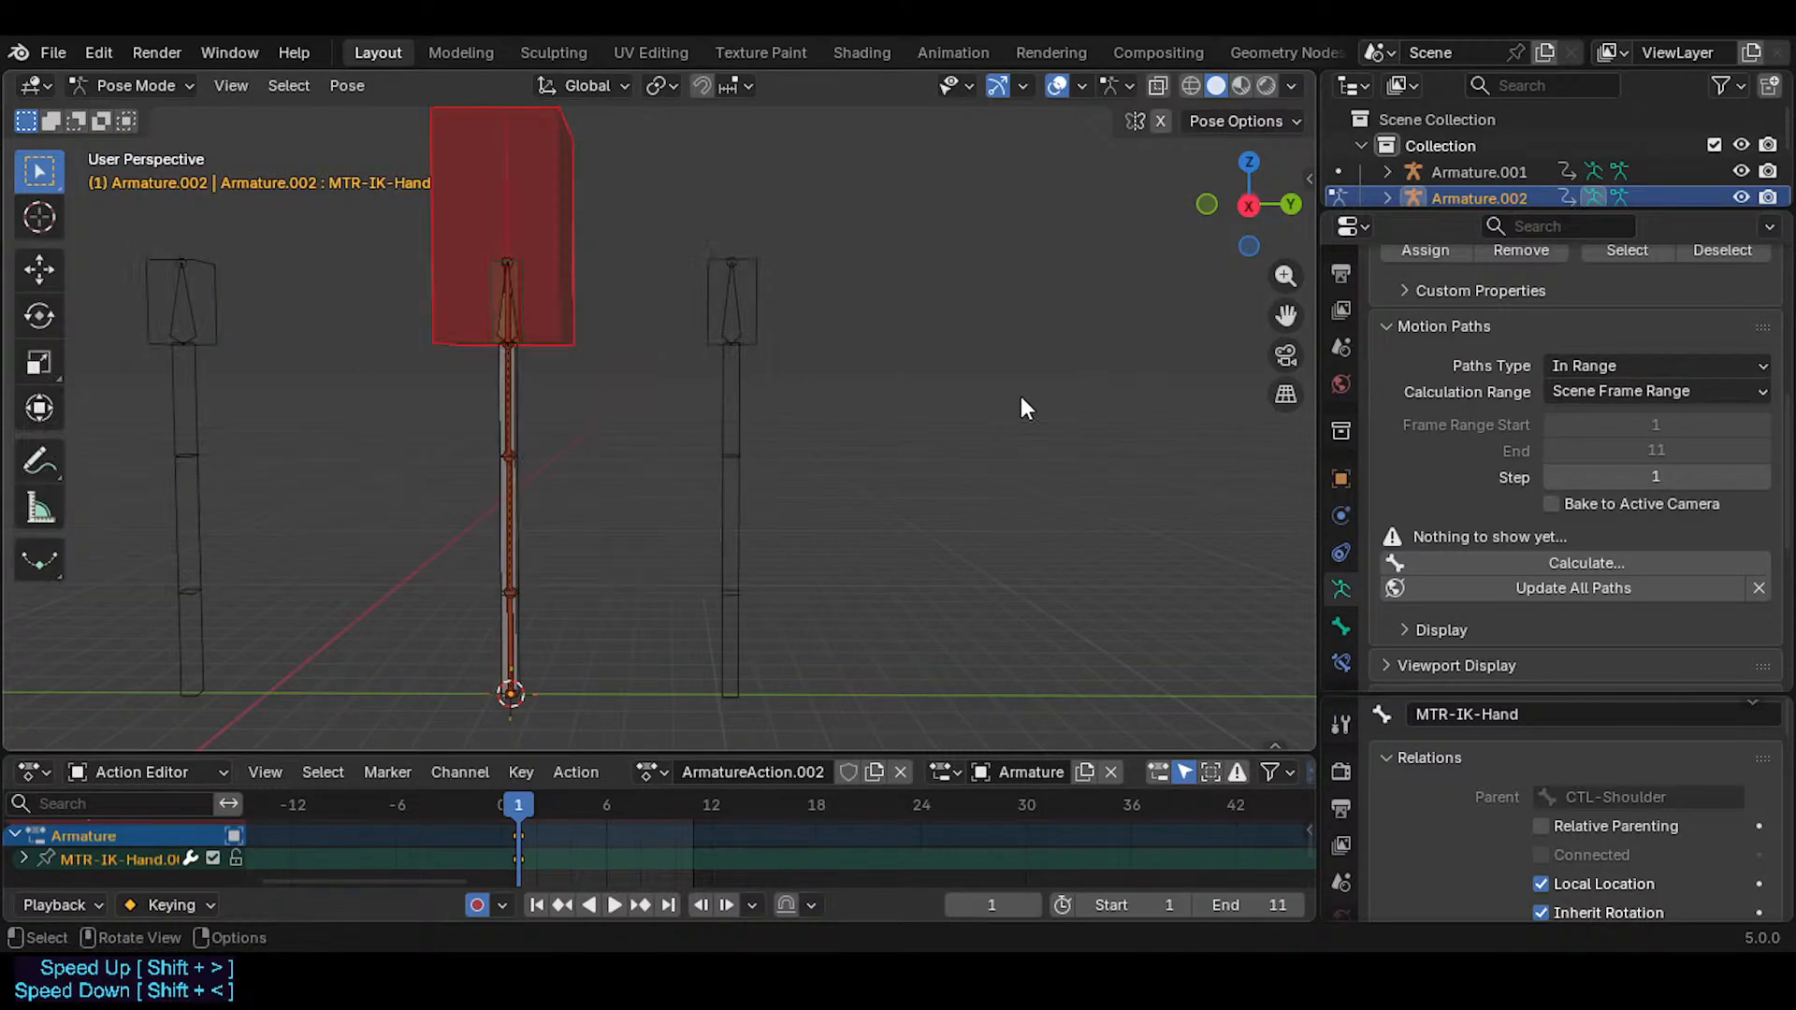
left_click(1342, 662)
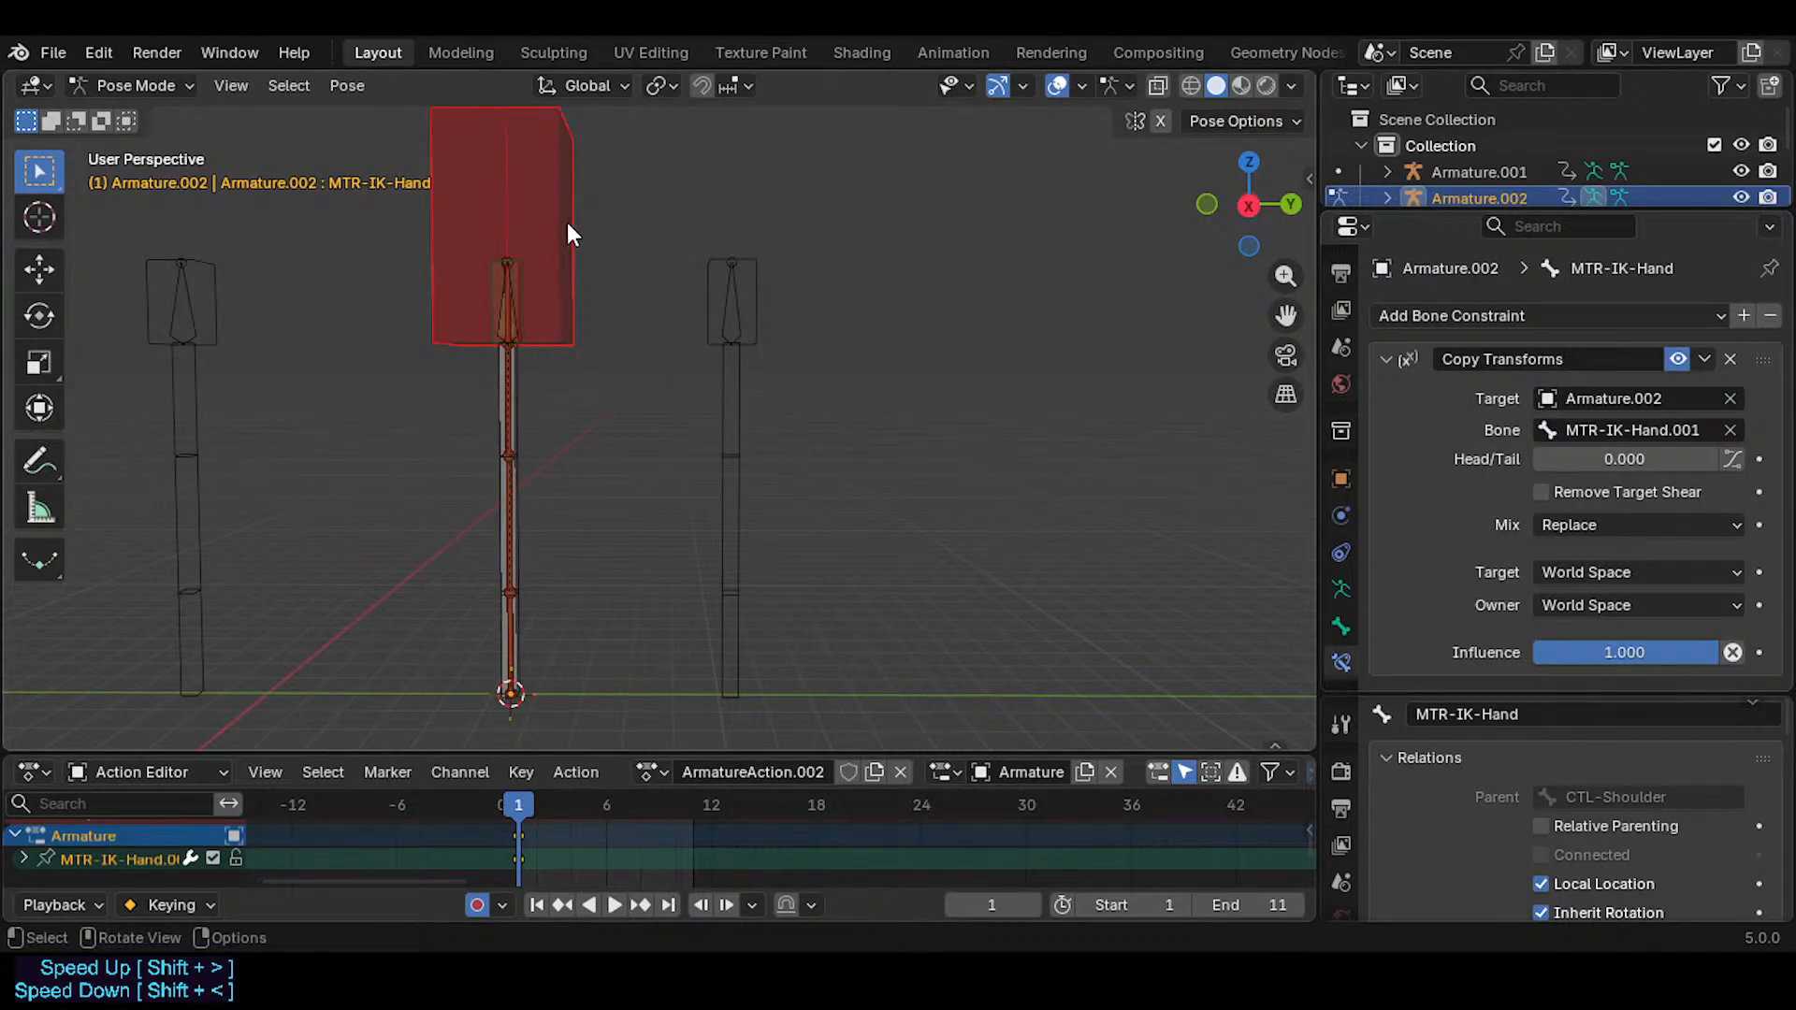
- Test-rotate CTL-Shoulder forward to check how the hand controls follow, and cancel the rotation
left_click(524, 662)
key("r")
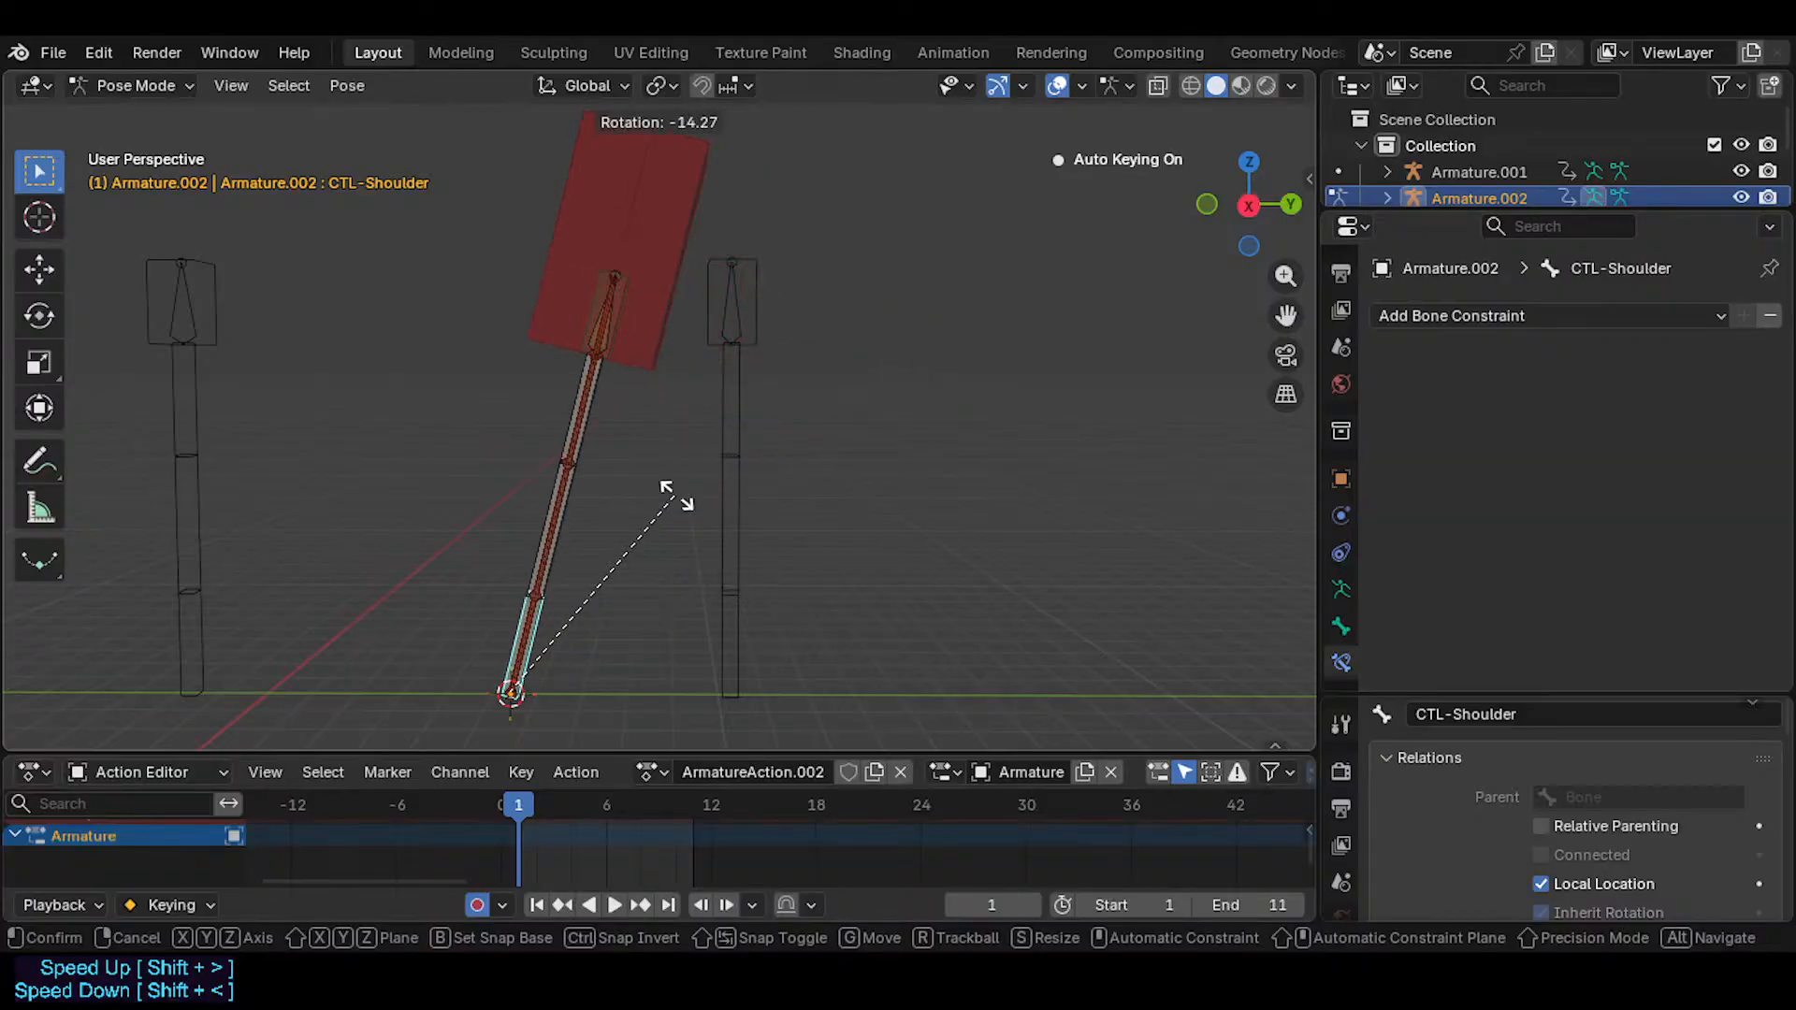
key("Escape")
- Clear the parent of MTR-IK-Hand.001 in Edit Mode and return to Pose Mode
left_click(496, 198)
key("Tab")
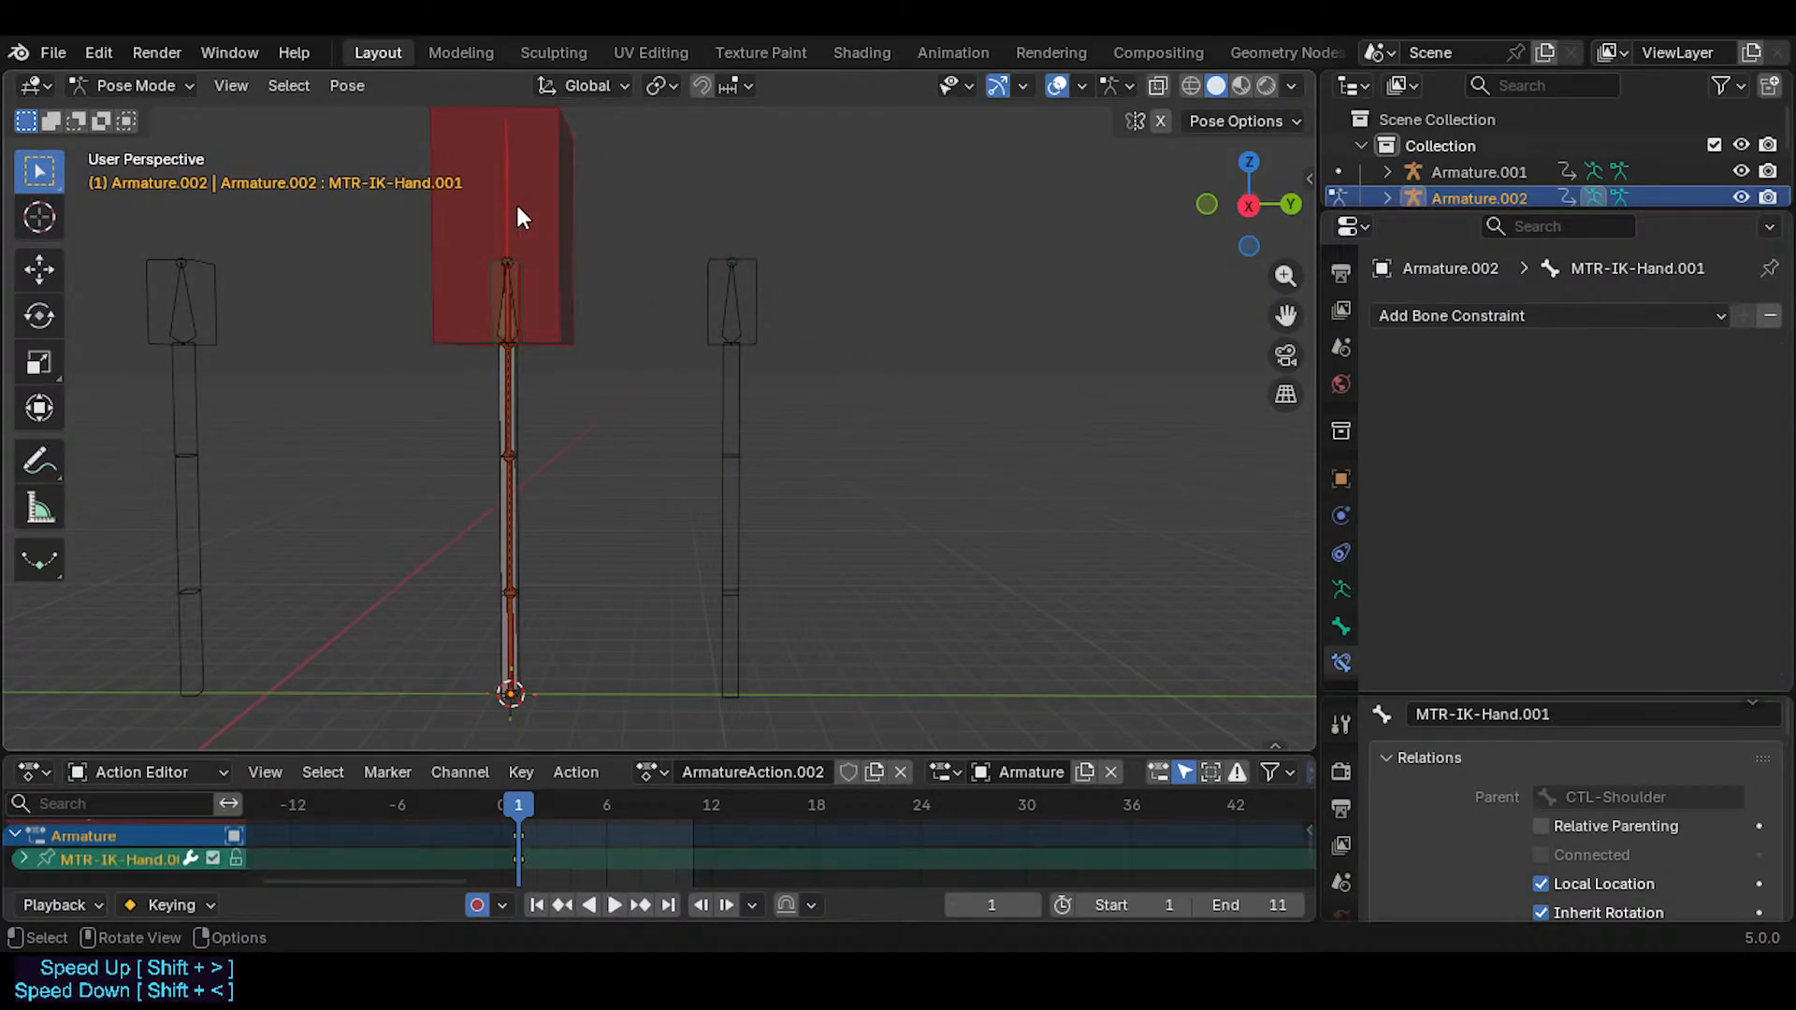
key("alt+p")
left_click(514, 200)
key("Tab")
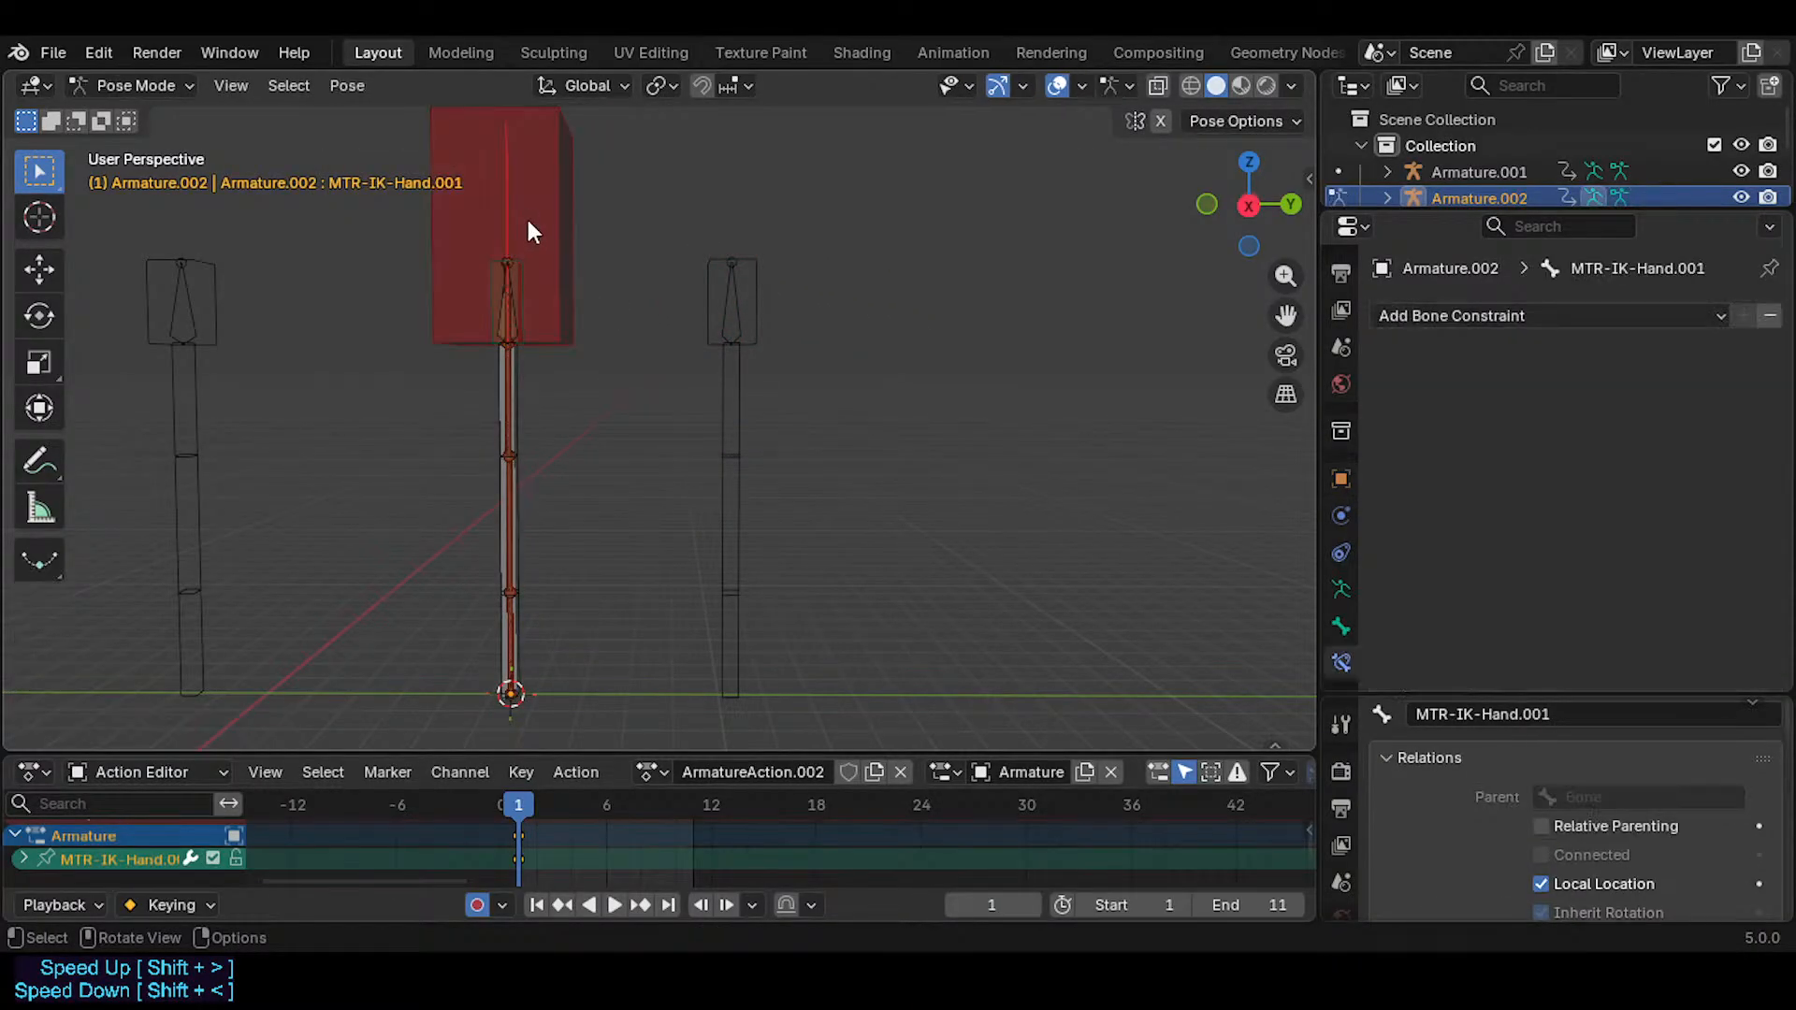
- Try moving the constrained MTR-IK-Hand, cancel the move and inspect its Copy Transforms settings
left_click(536, 236)
key("g")
key("Escape")
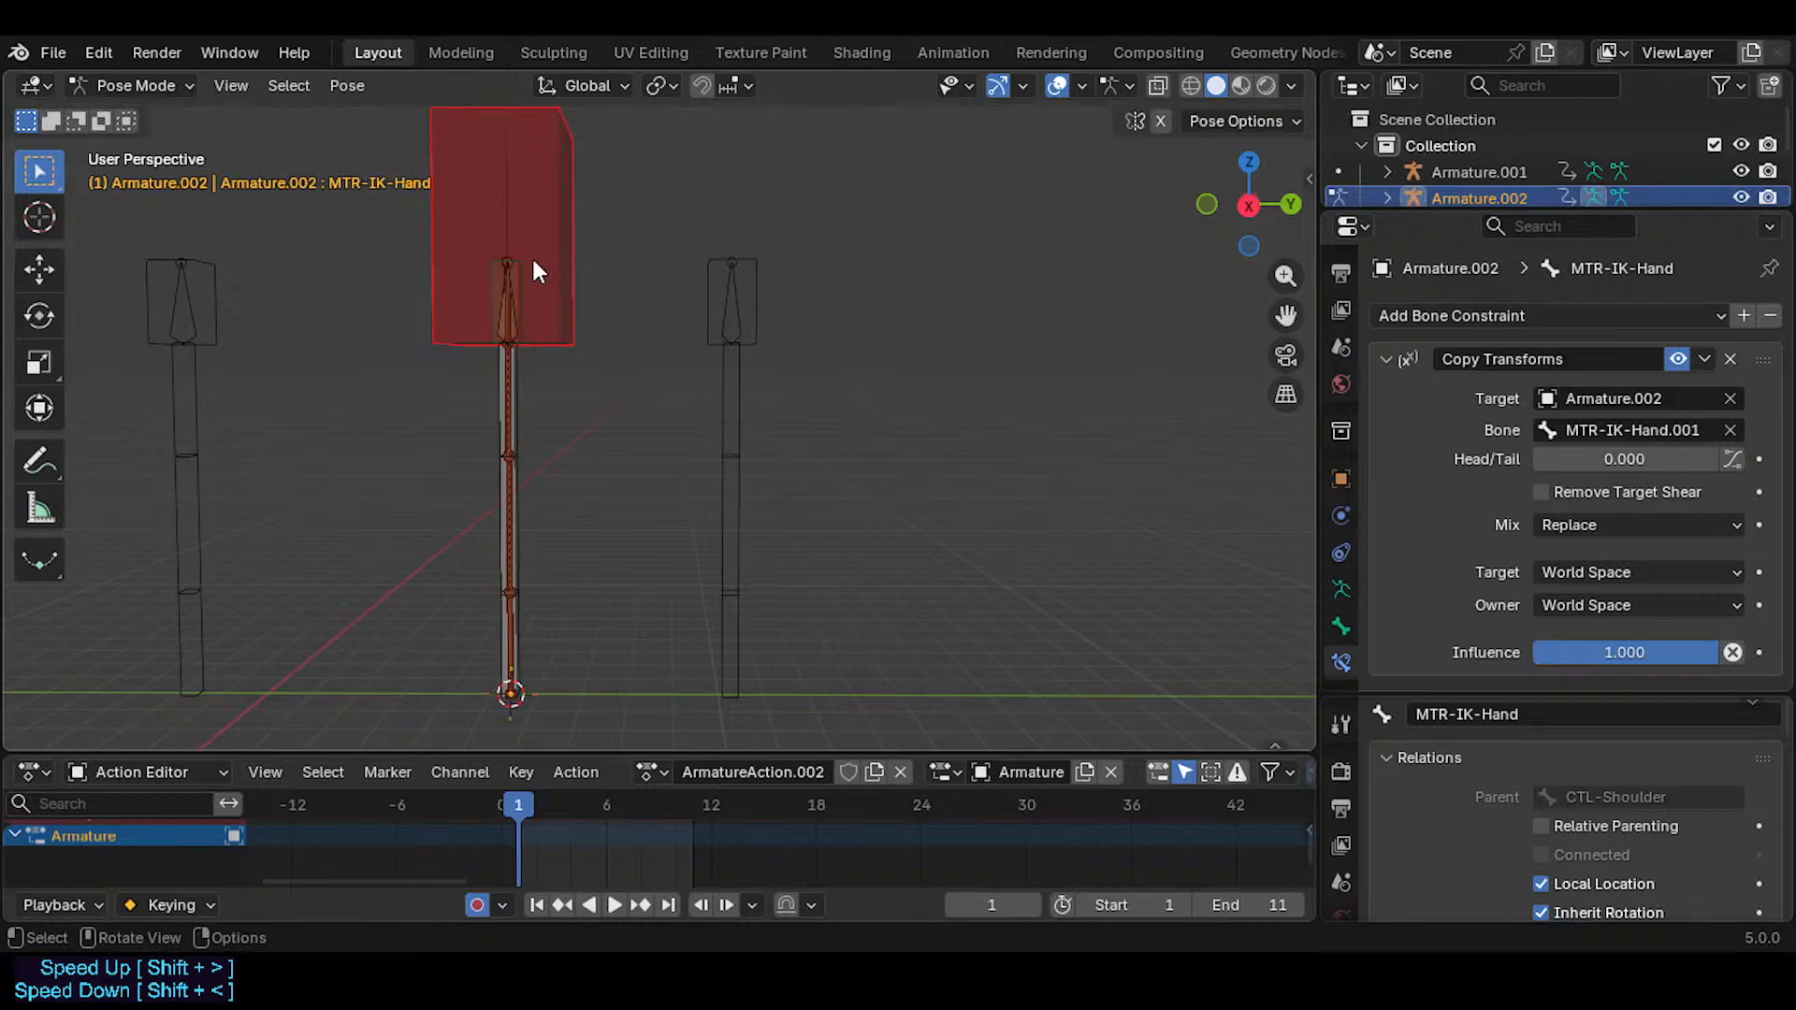
left_click(508, 229)
left_click(543, 240)
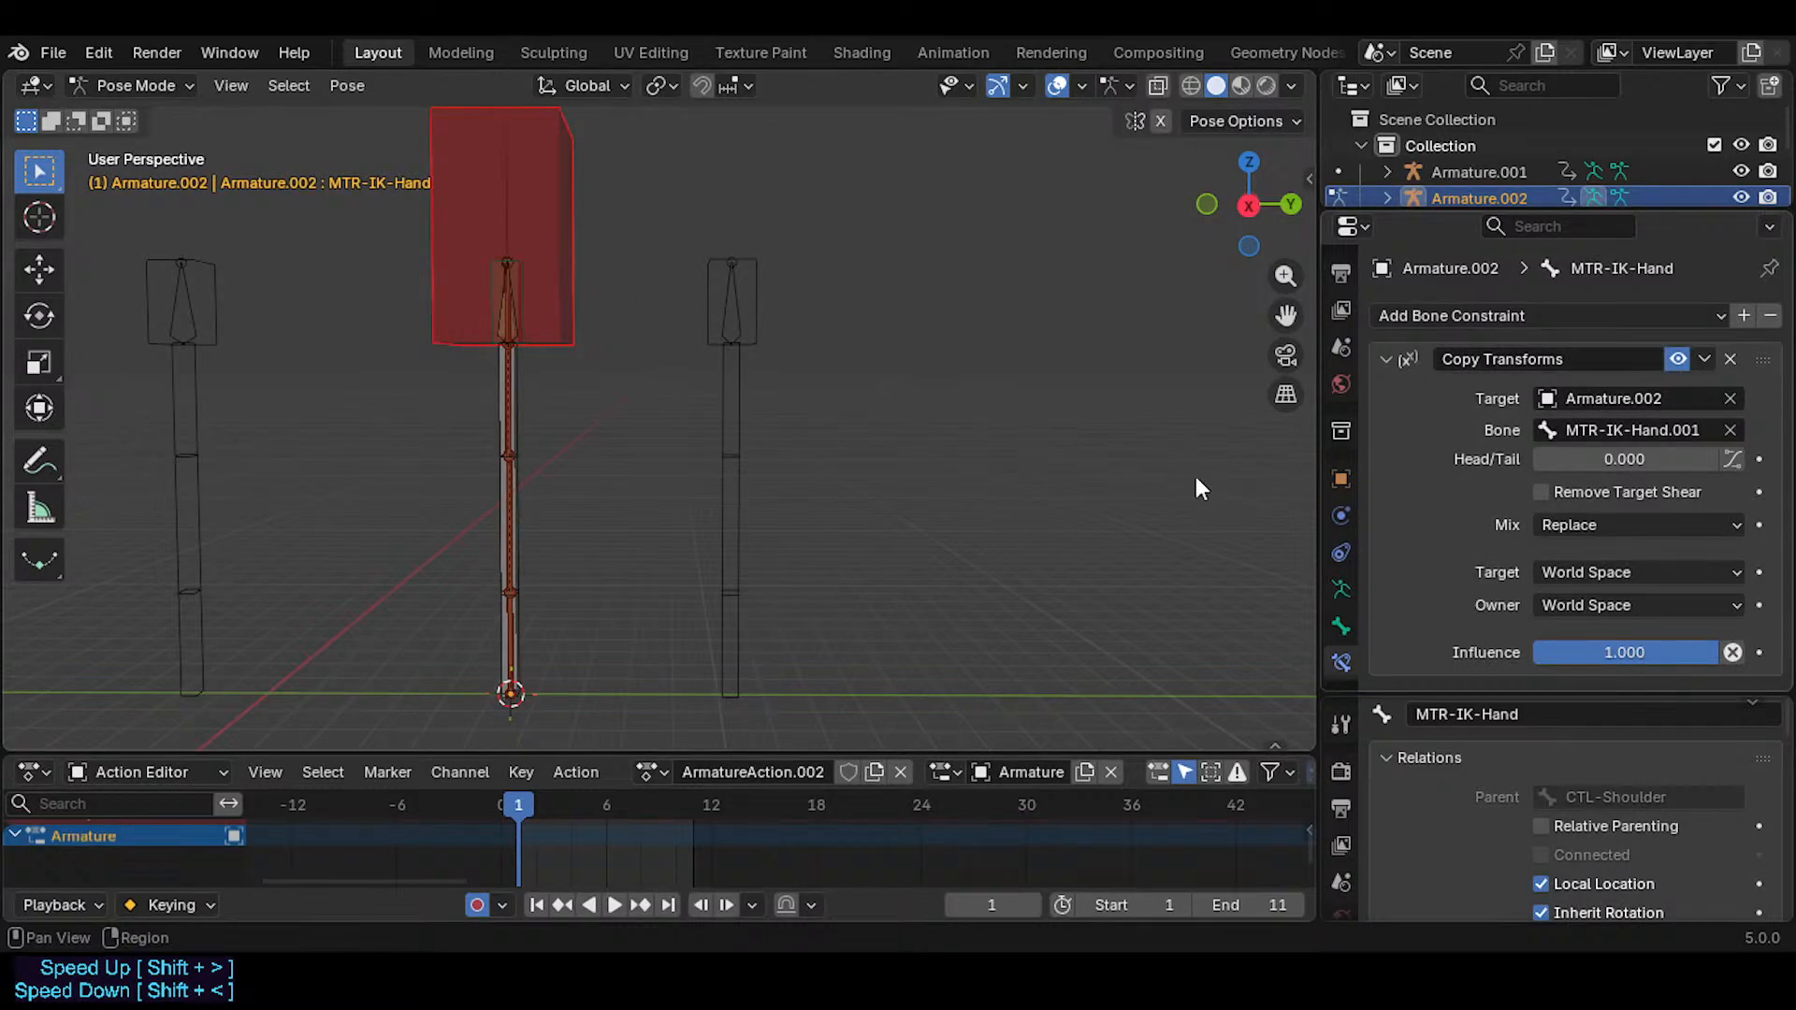
- Test-rotate CTL-Shoulder forward about 55 degrees twice with Copy Transforms active on MTR-IK-Hand, and cancel both rotations
left_click(511, 655)
key("r")
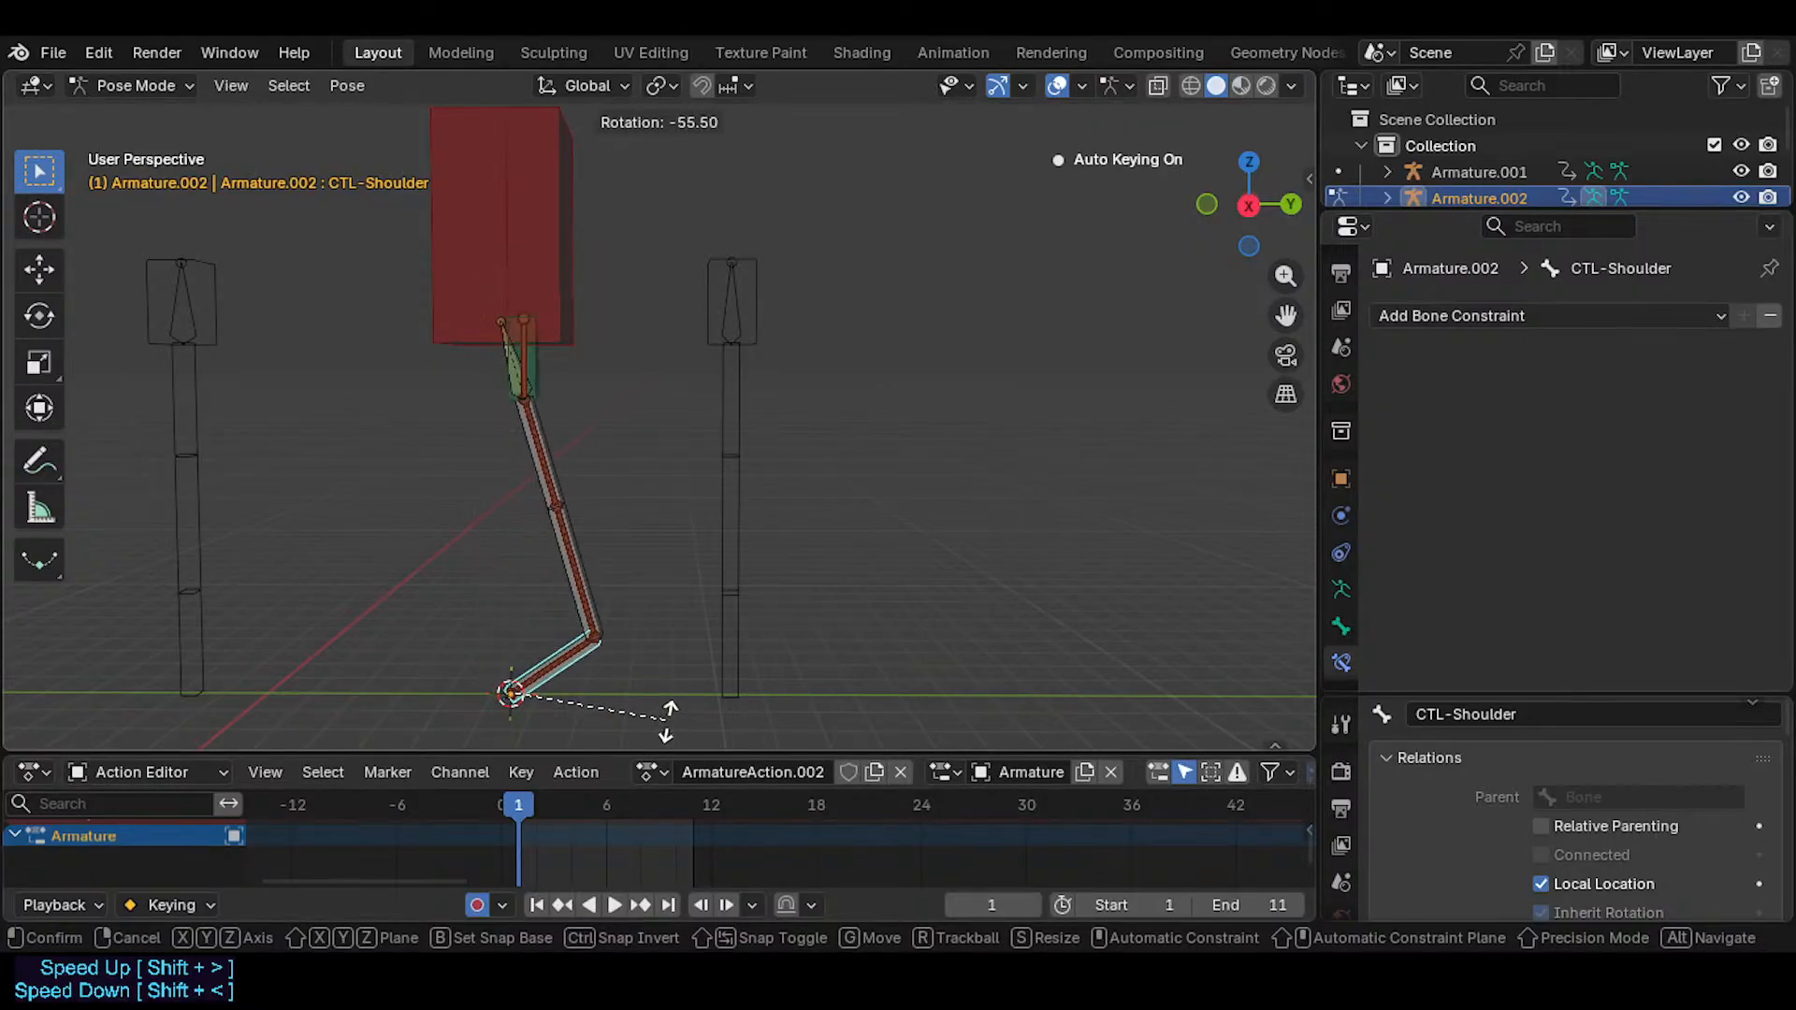
key("Escape")
left_click(524, 161)
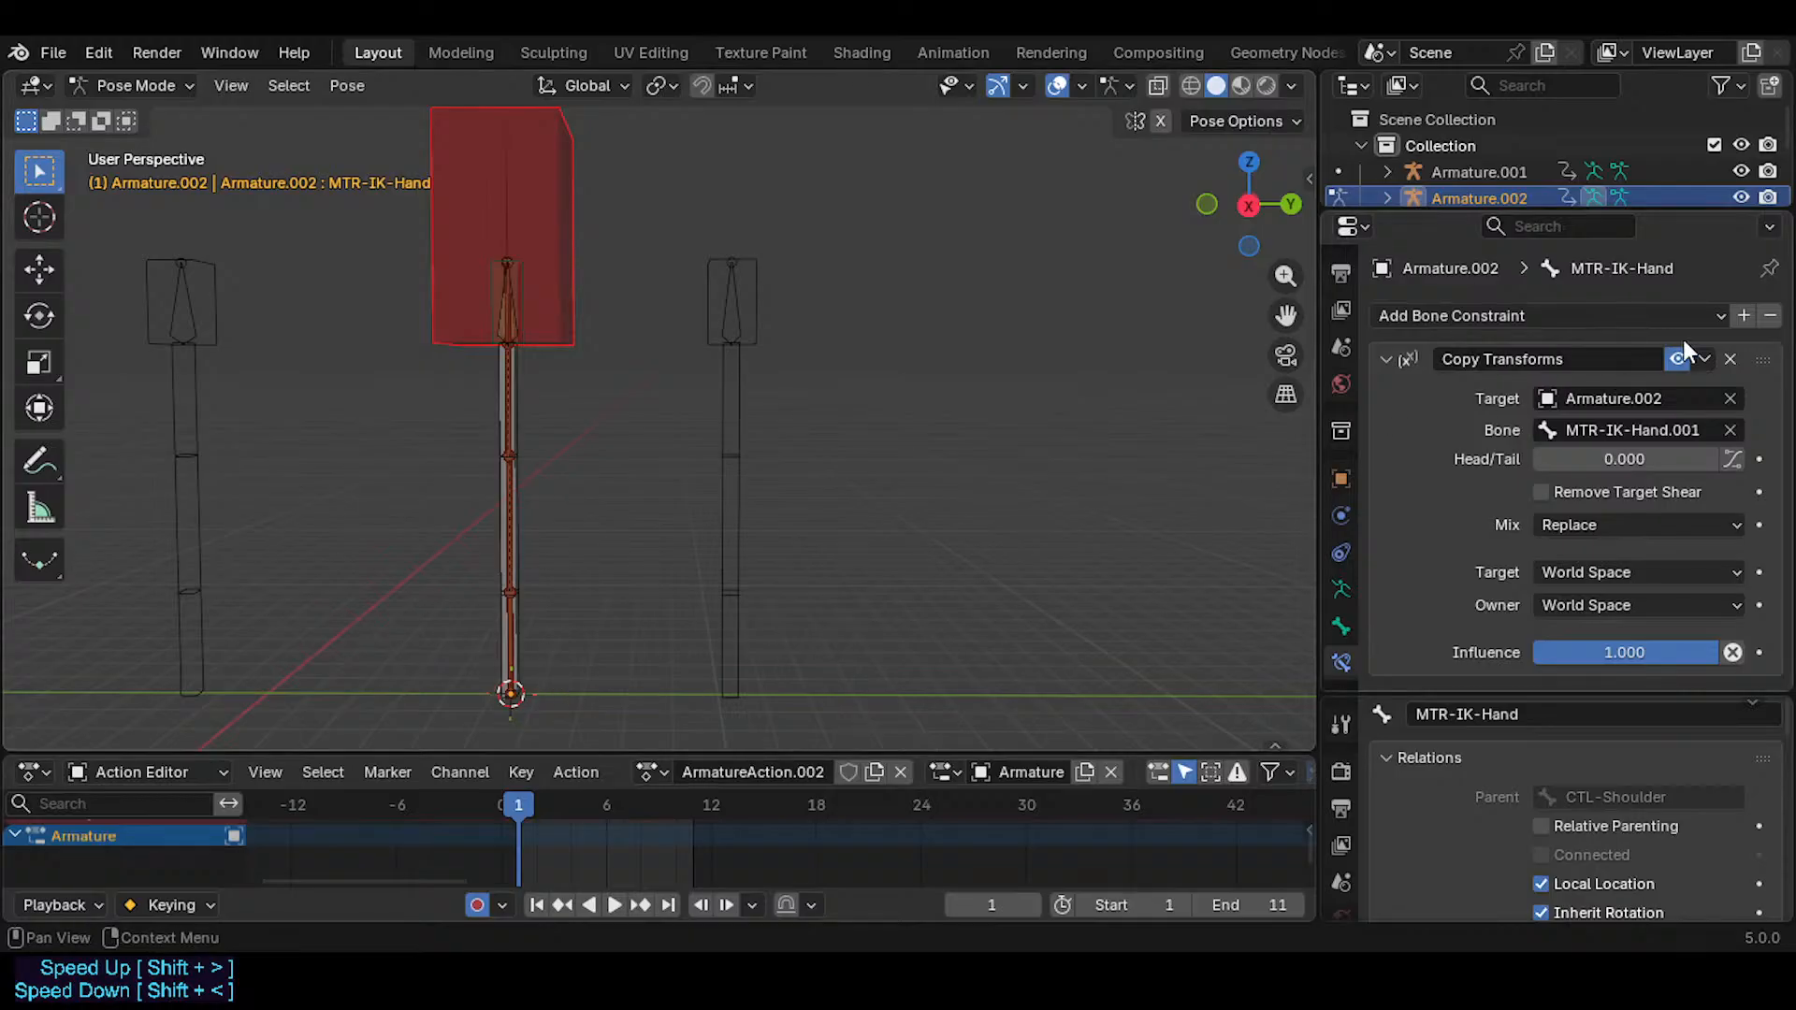
left_click(516, 604)
key("r")
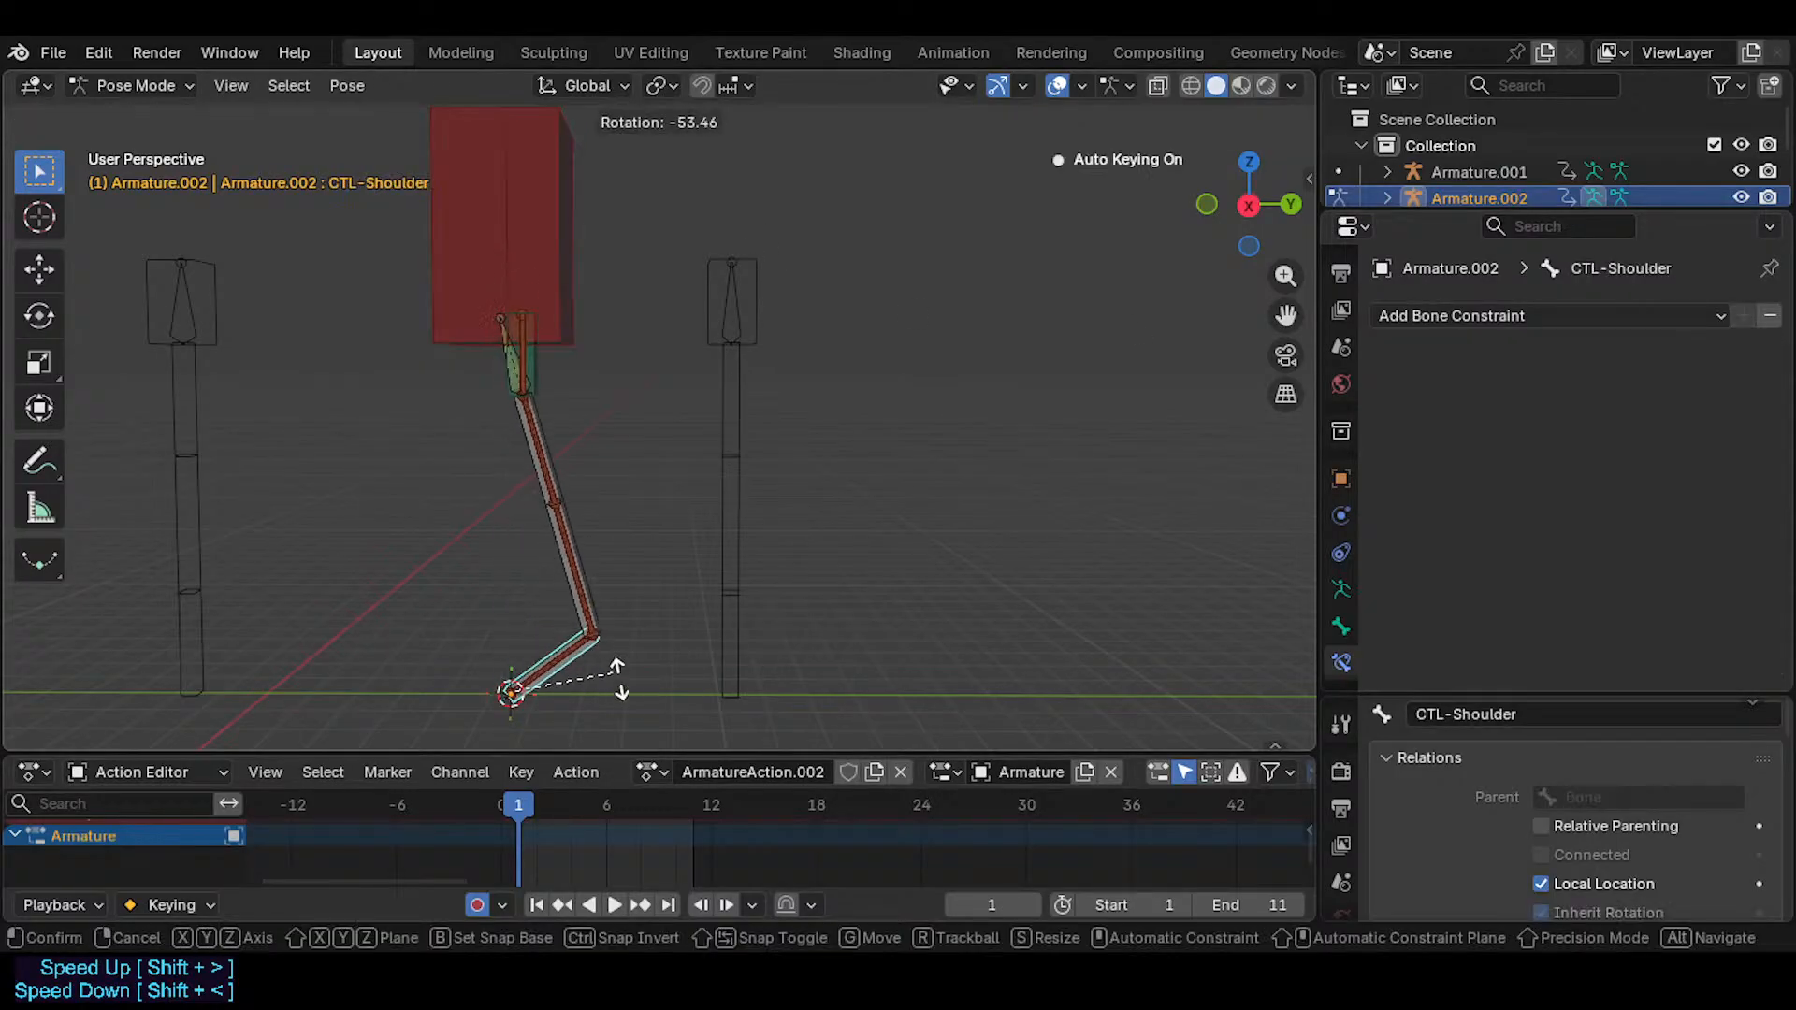
right_click(597, 561)
key("ctrl+z")
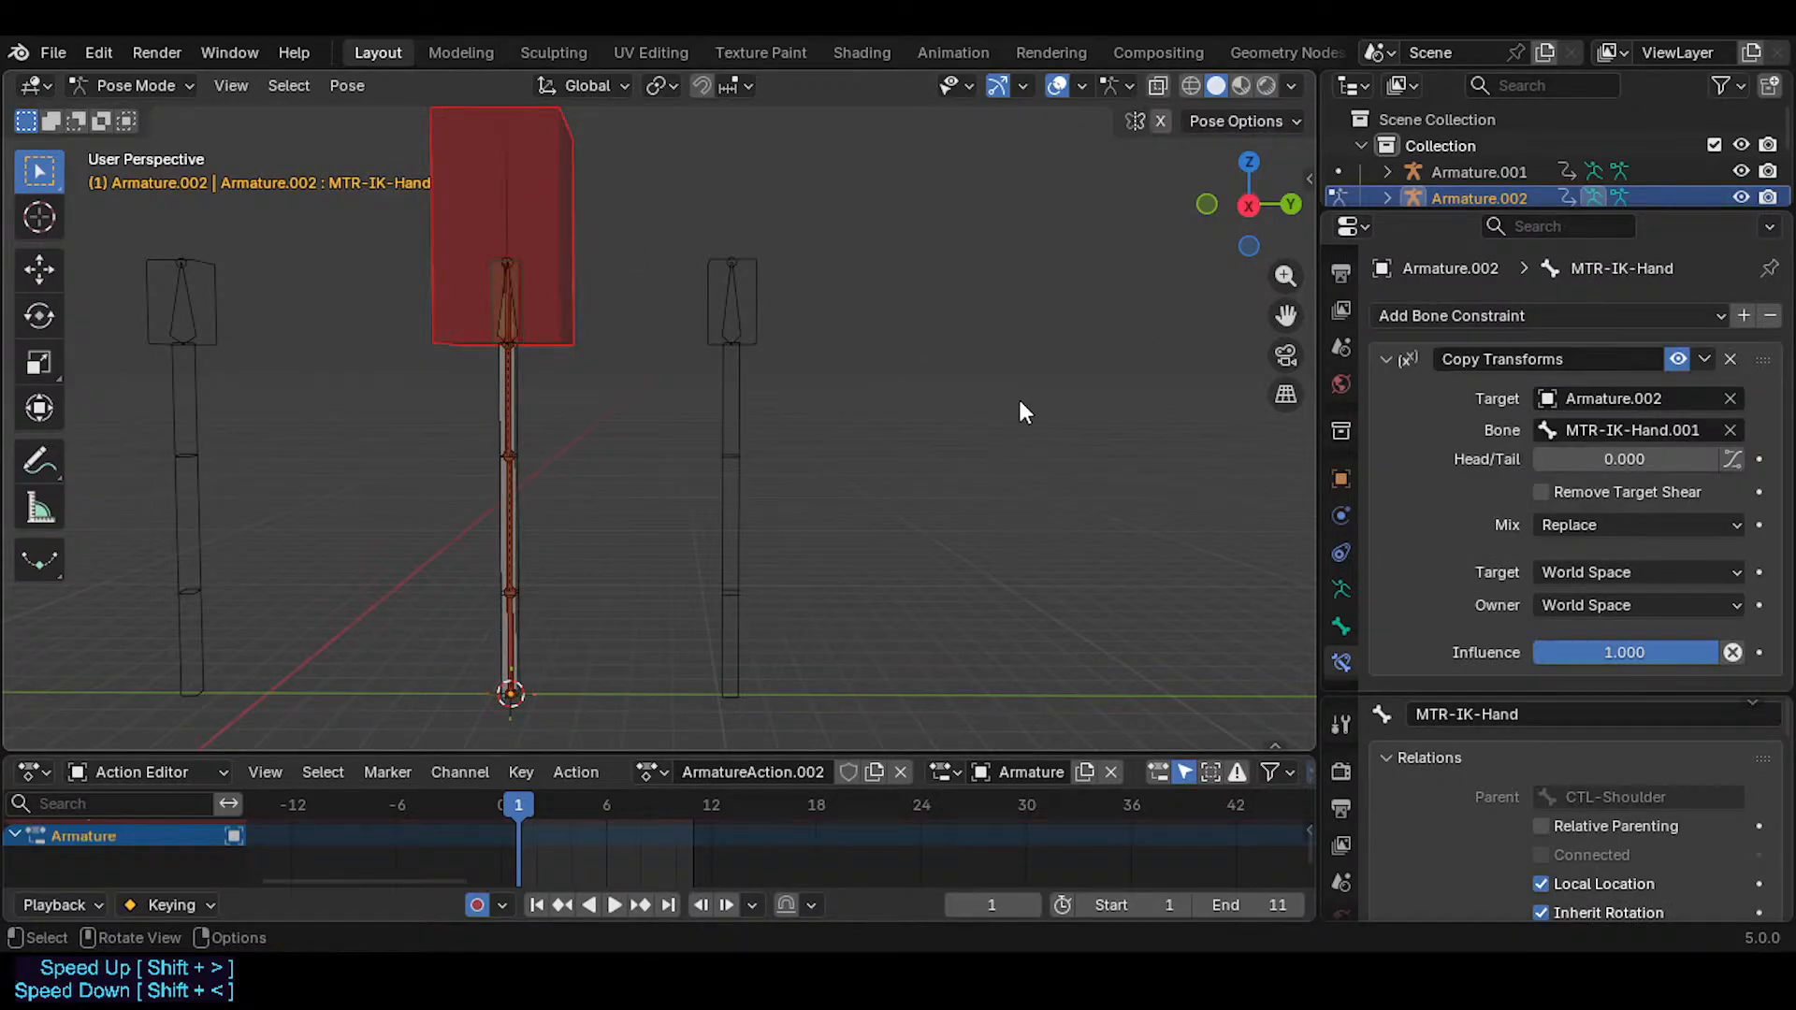
- Disable the Copy Transforms constraint on MTR-IK-Hand and test-rotate CTL-Shoulder forward without keeping the rotation
left_click(1677, 359)
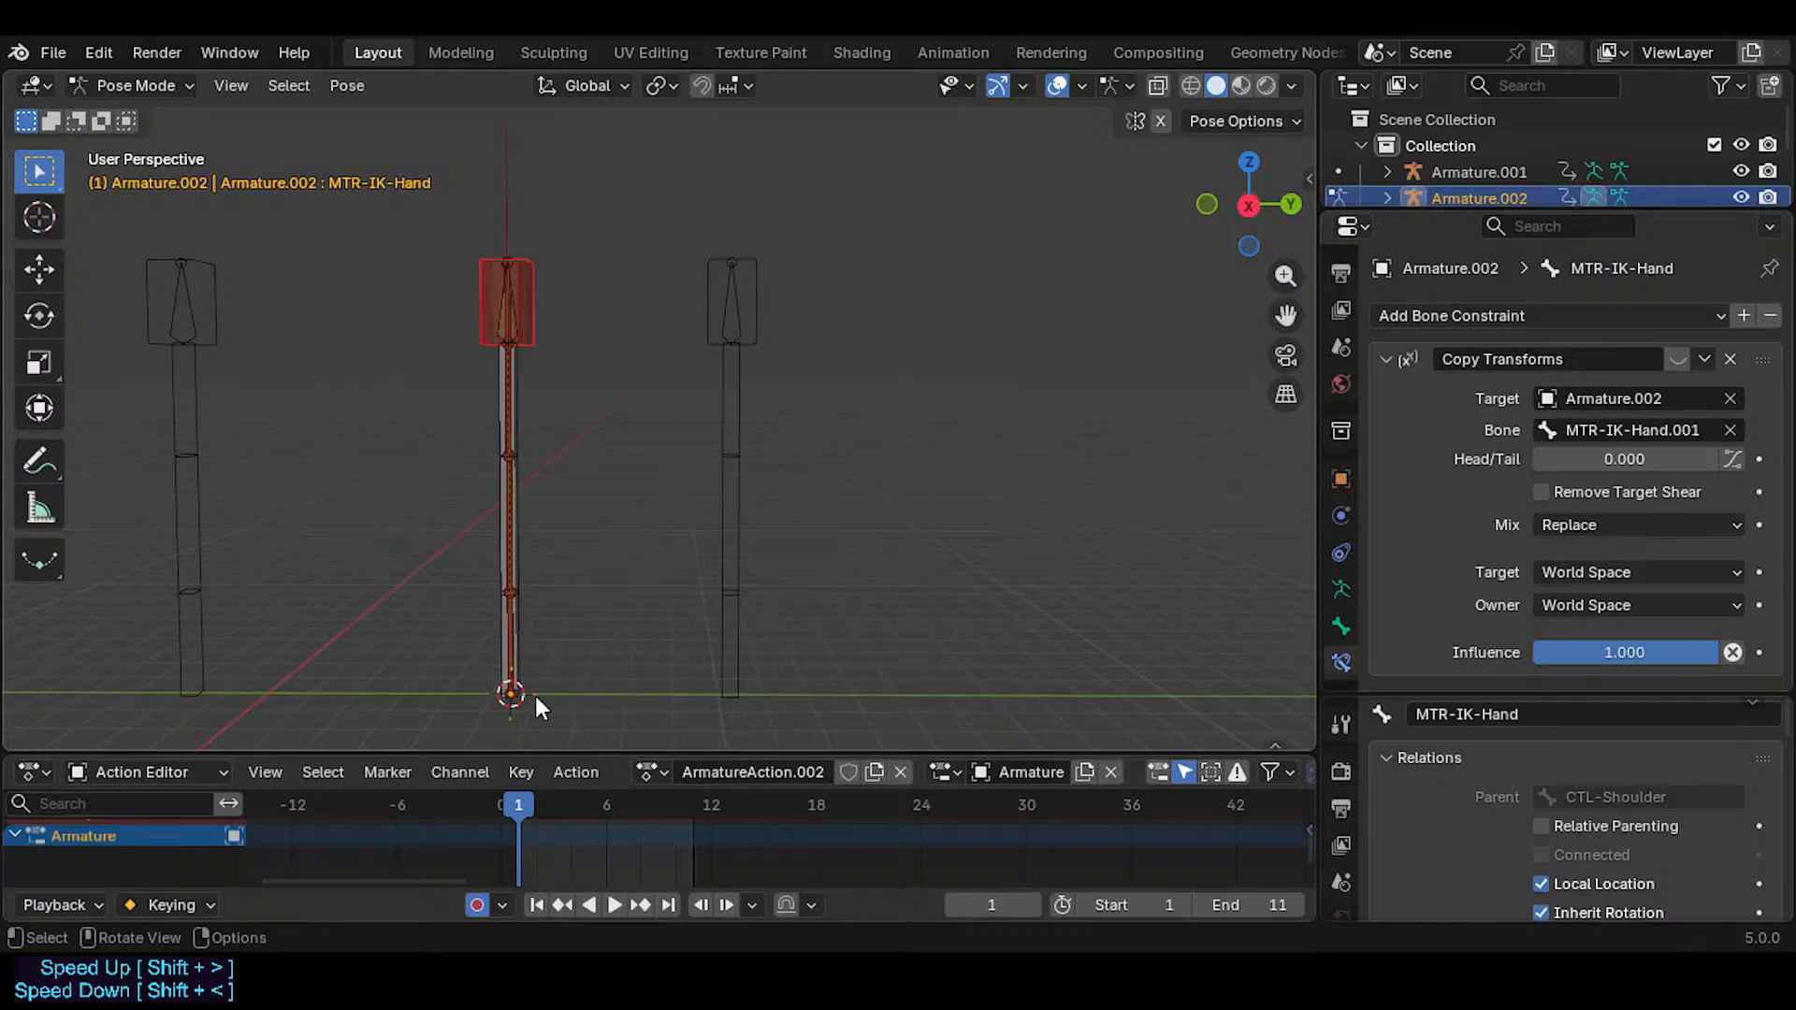
left_click(517, 604)
key("r")
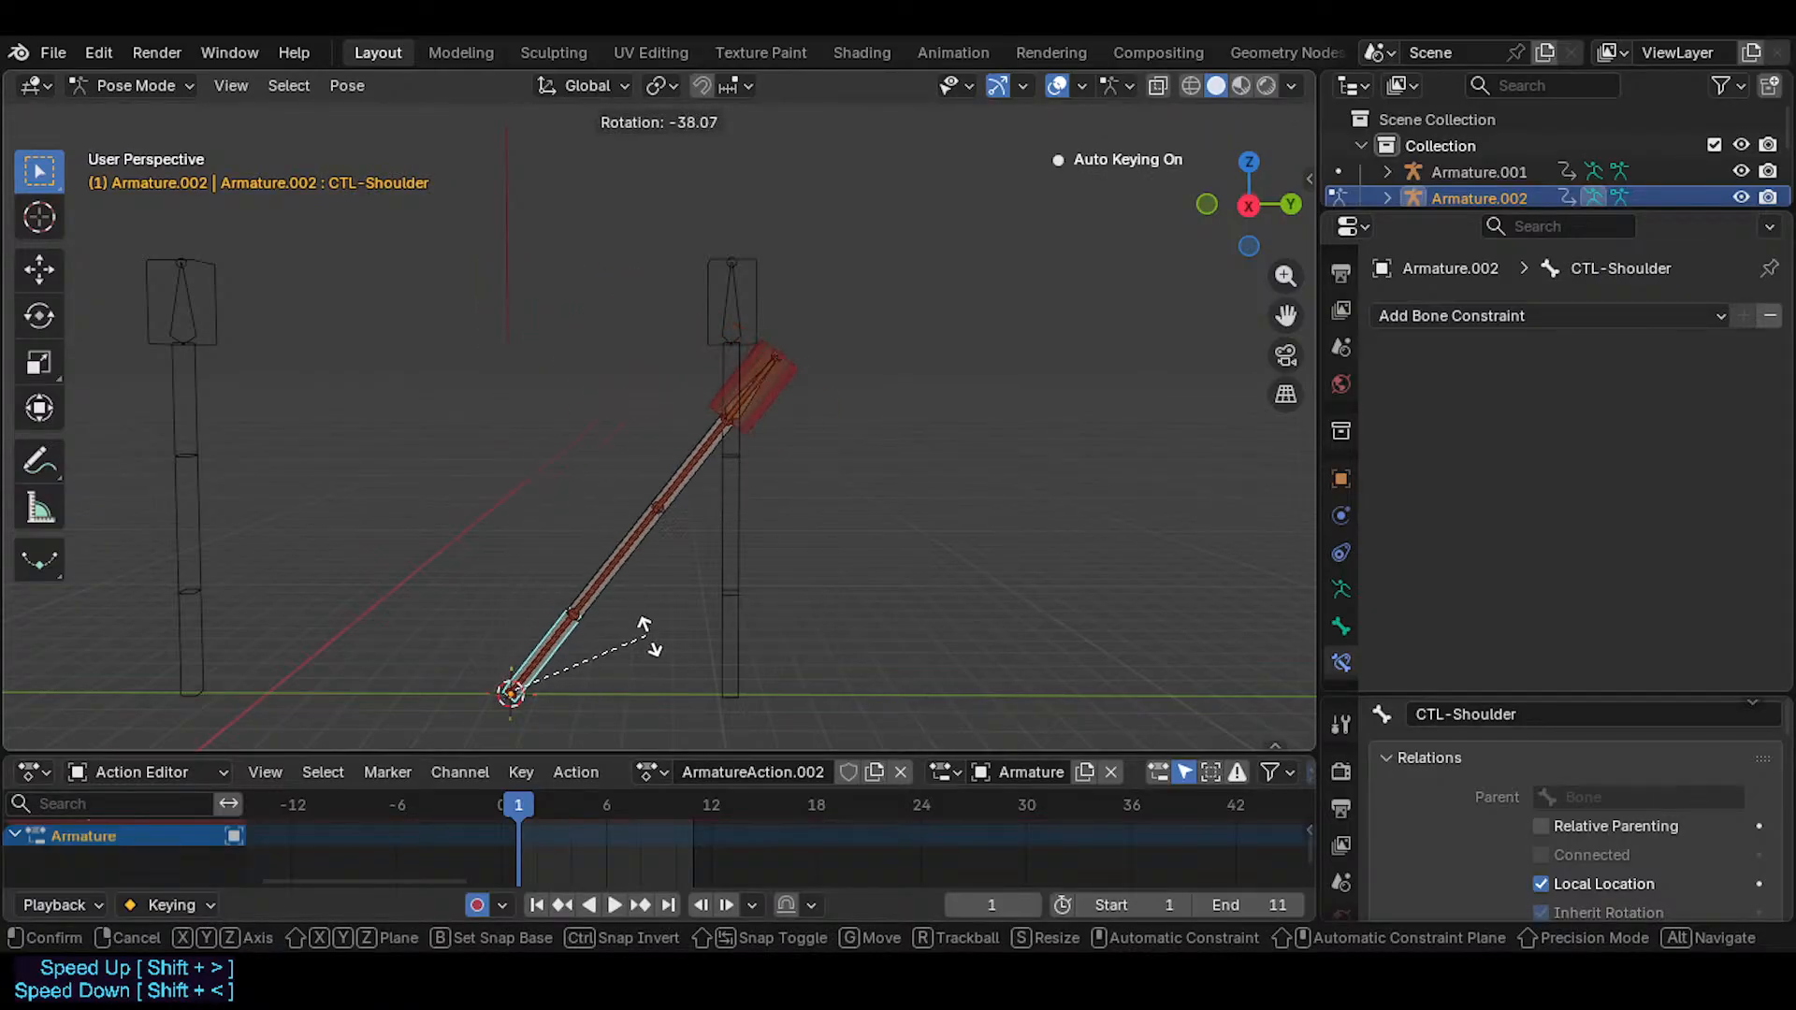
left_click(570, 580)
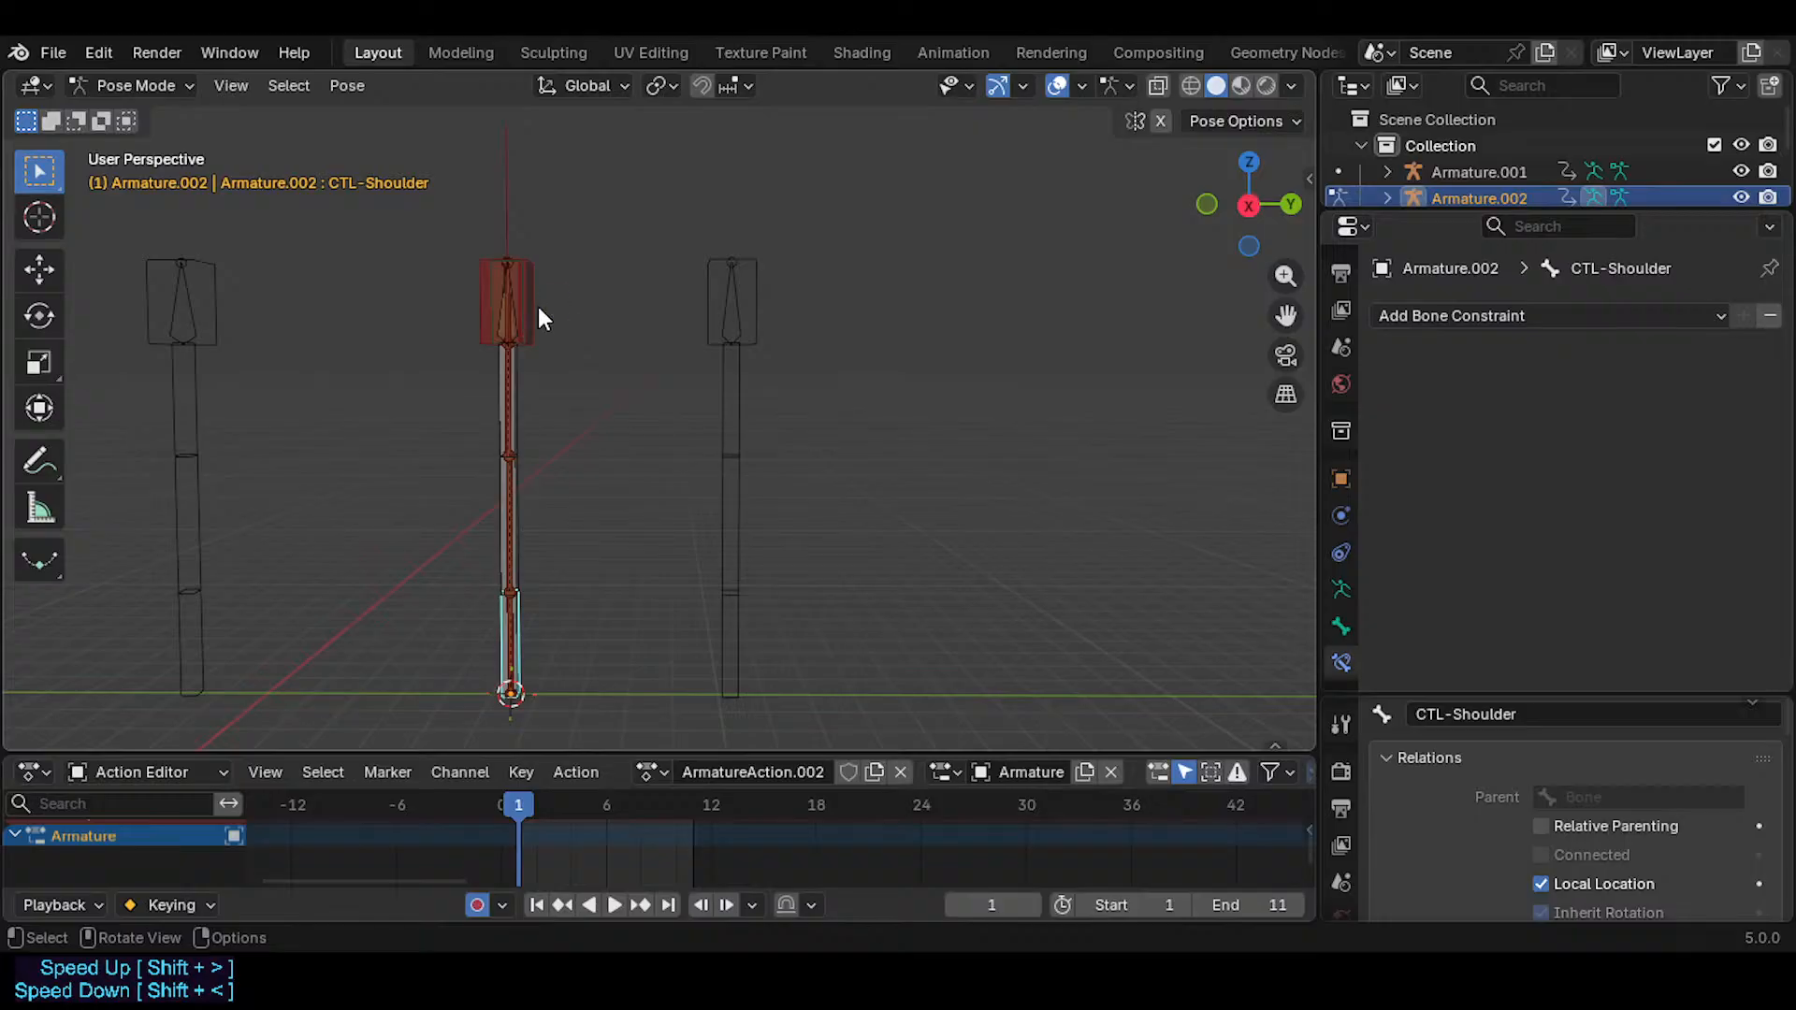
left_click(538, 310)
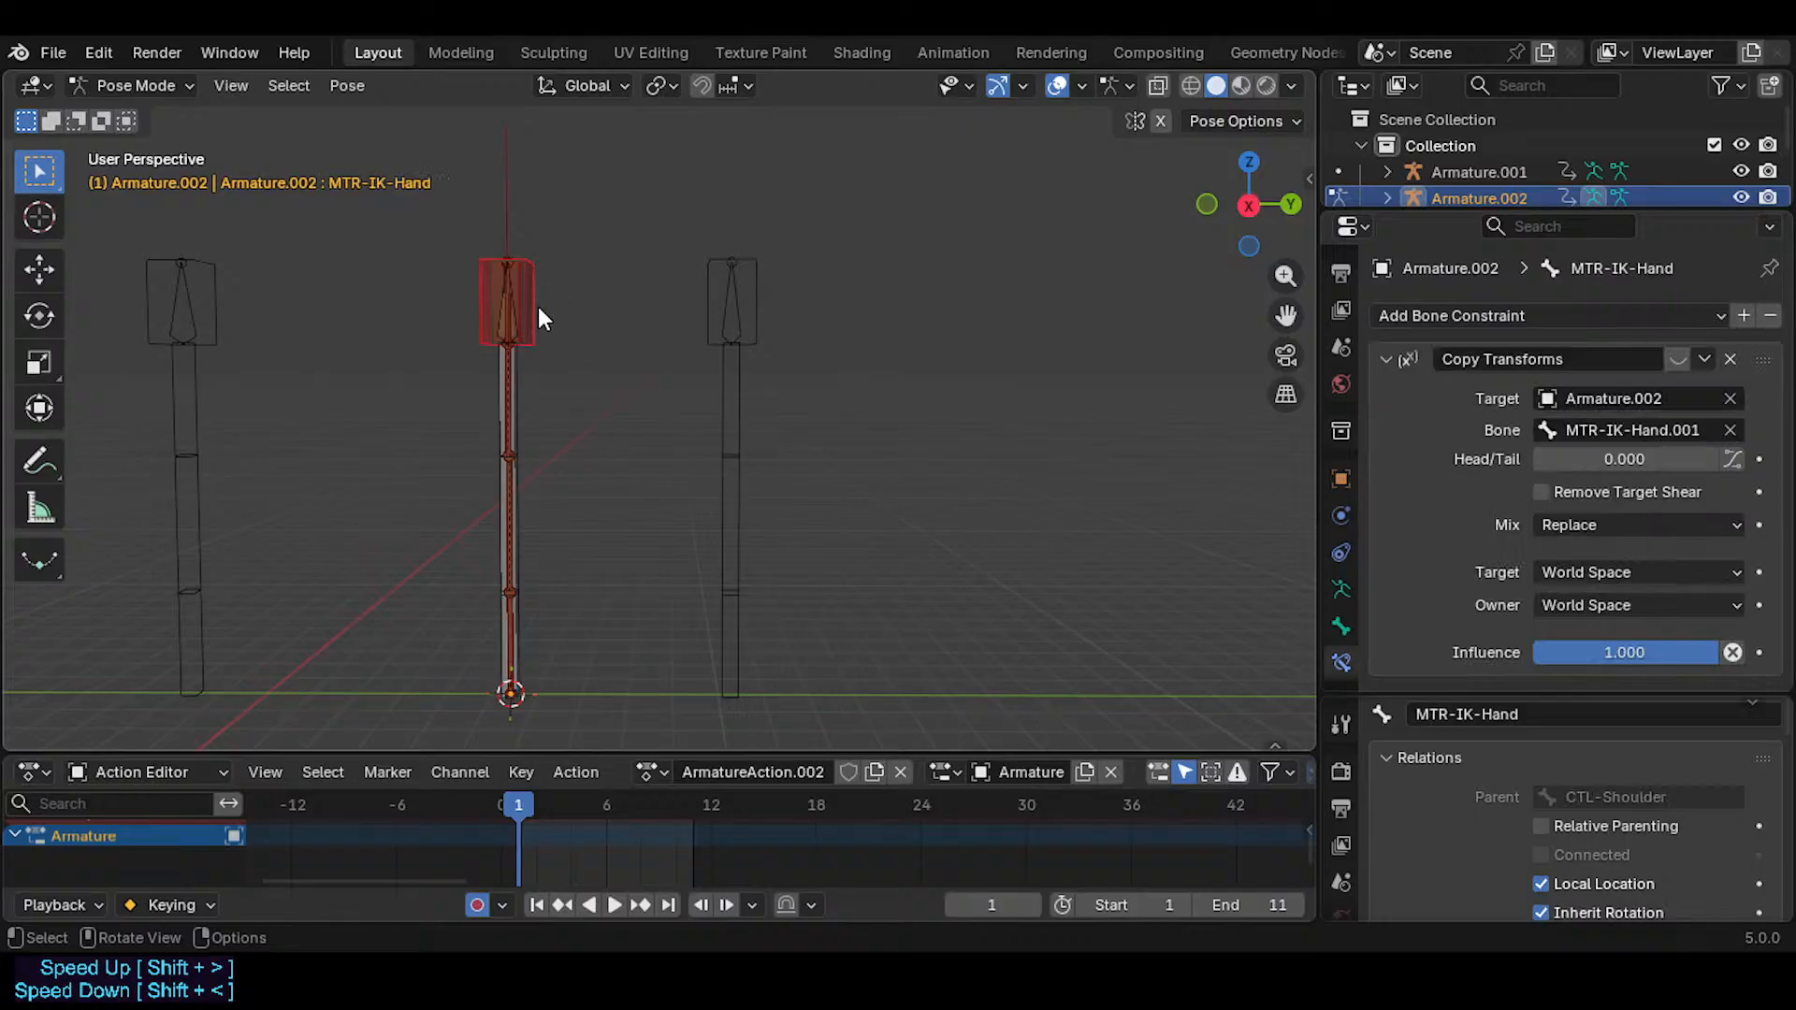
left_click(514, 566)
key("r")
right_click(558, 581)
left_click(520, 642)
- Check CTL-Shoulder's parent relation in Edit Mode and return to Pose Mode
key("Tab")
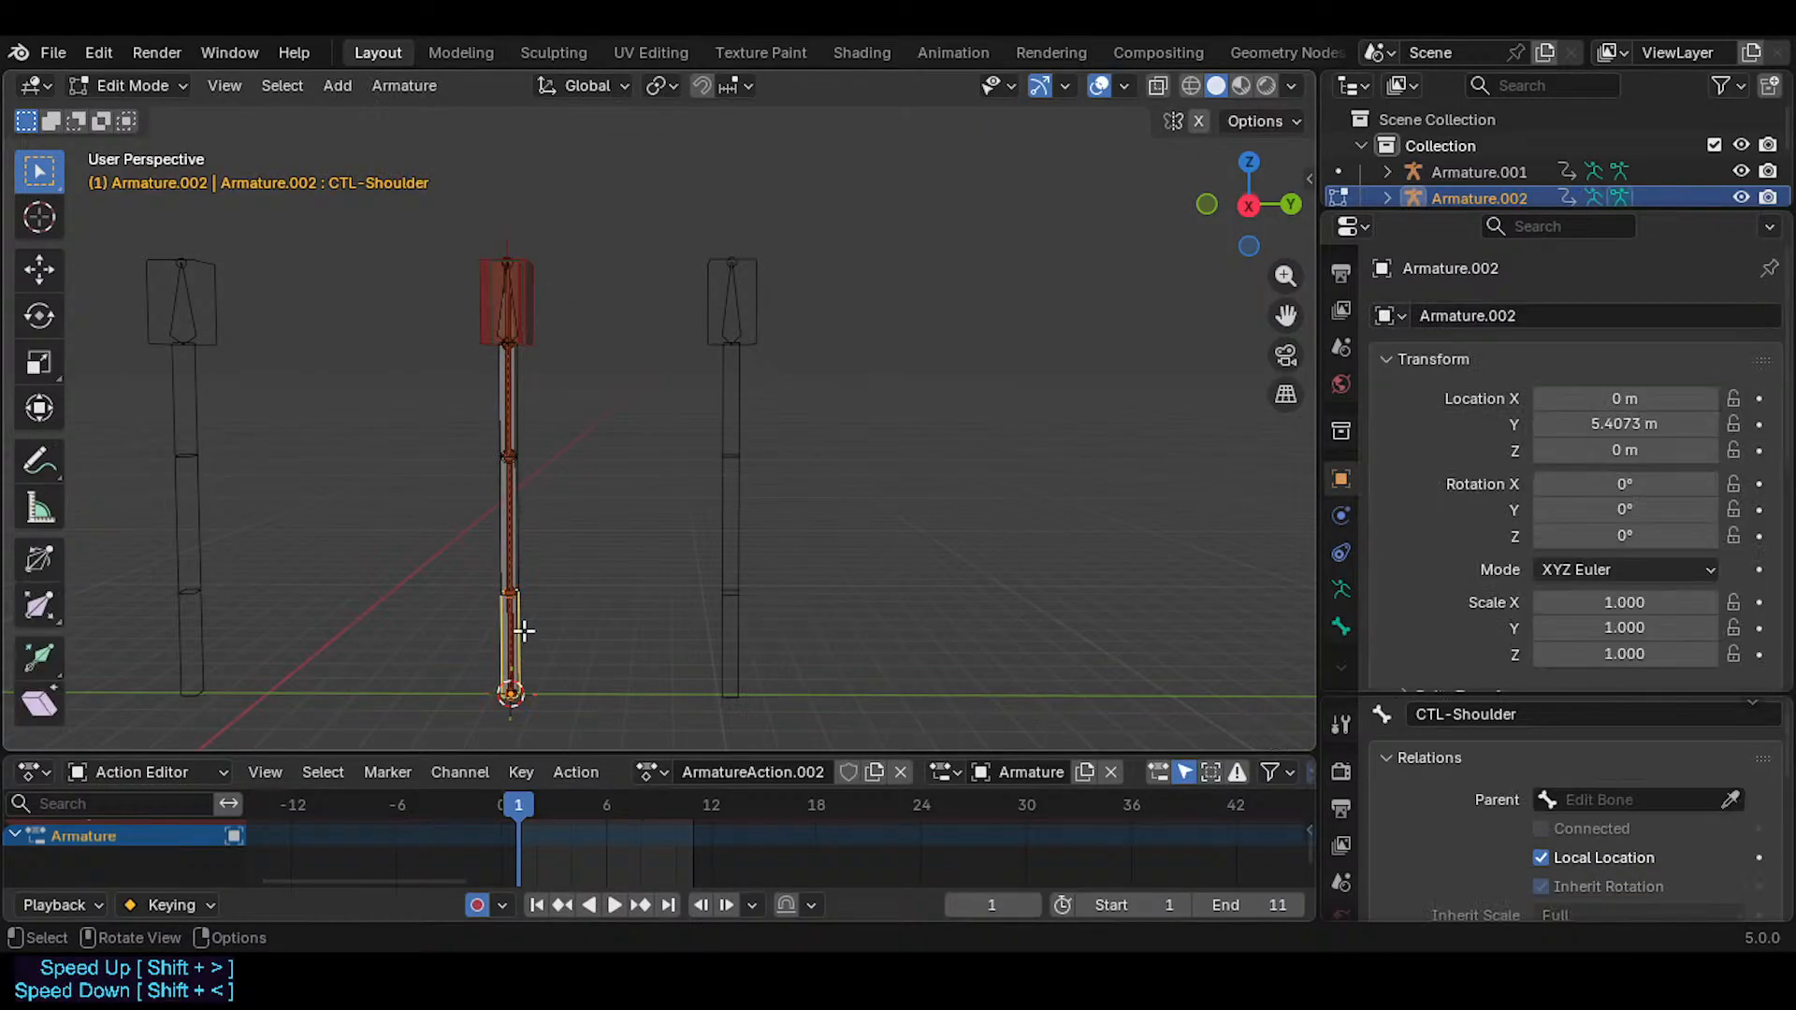
key("alt+p")
left_click(522, 626)
key("Tab")
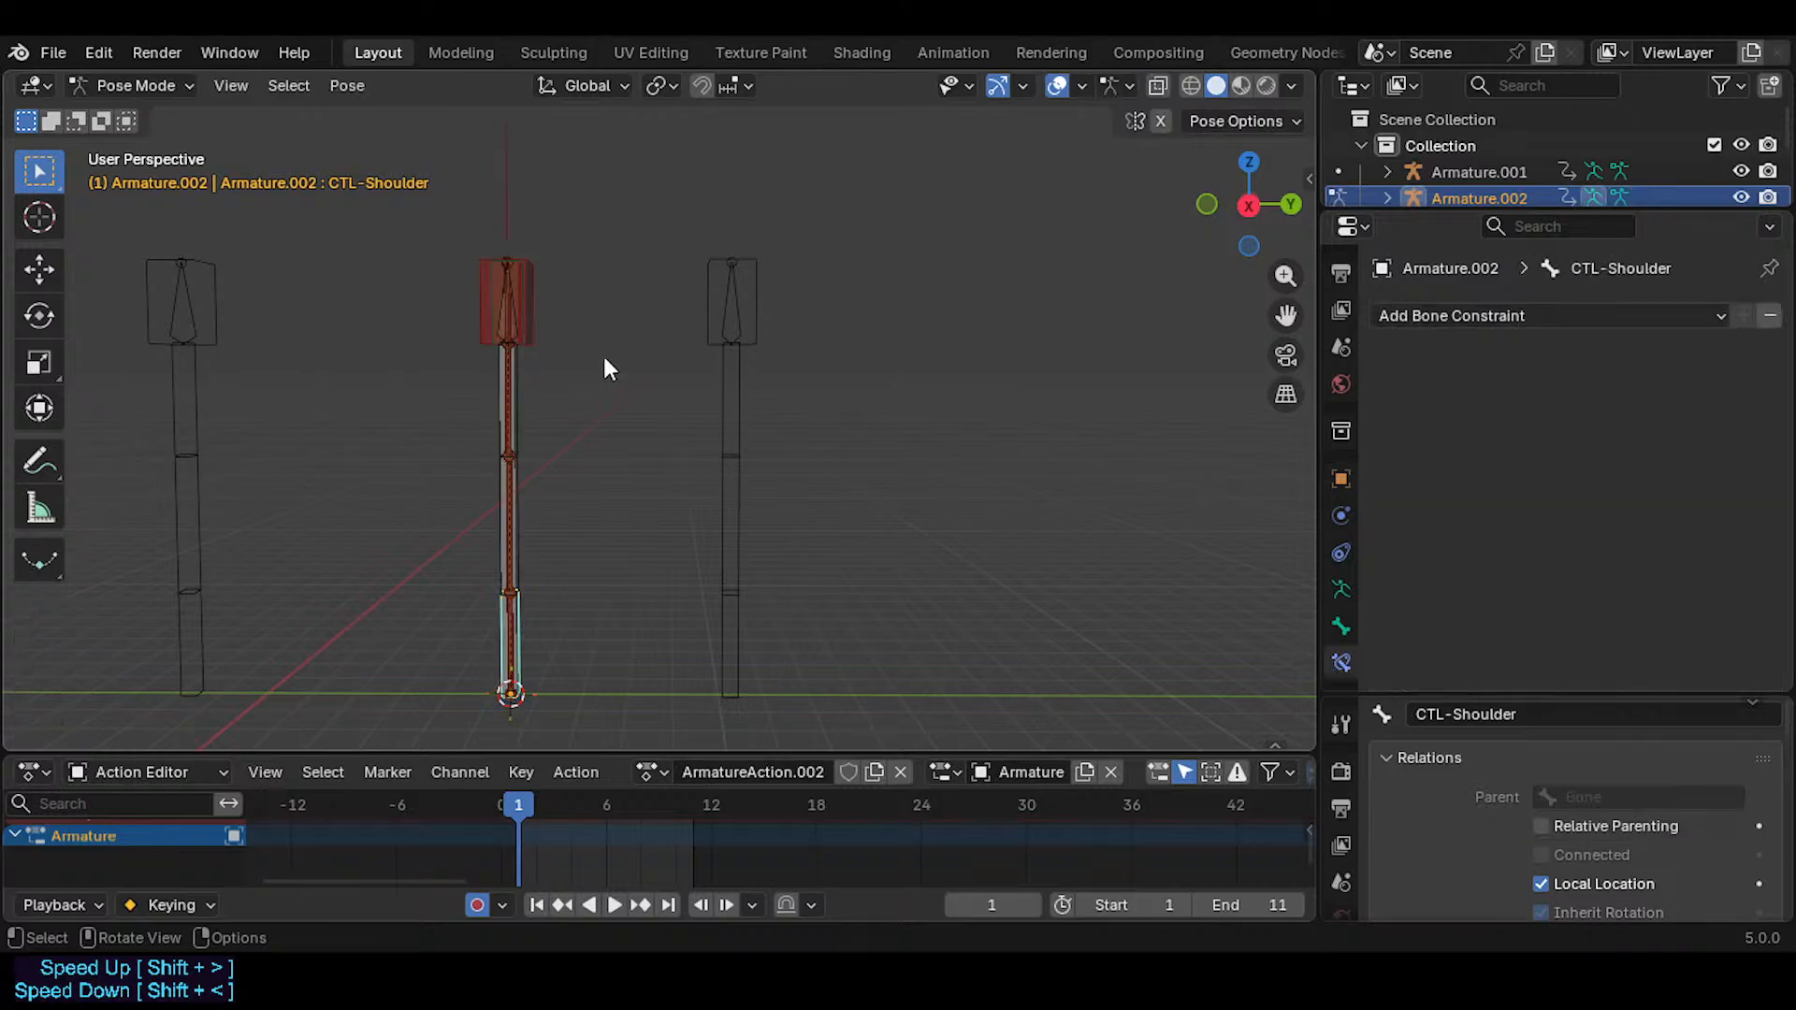
- Try moving MTR-IK-Hand and CTL-Shoulder with the constraint disabled, and cancel both moves
left_click(552, 305)
key("g")
right_click(554, 283)
left_click(509, 211)
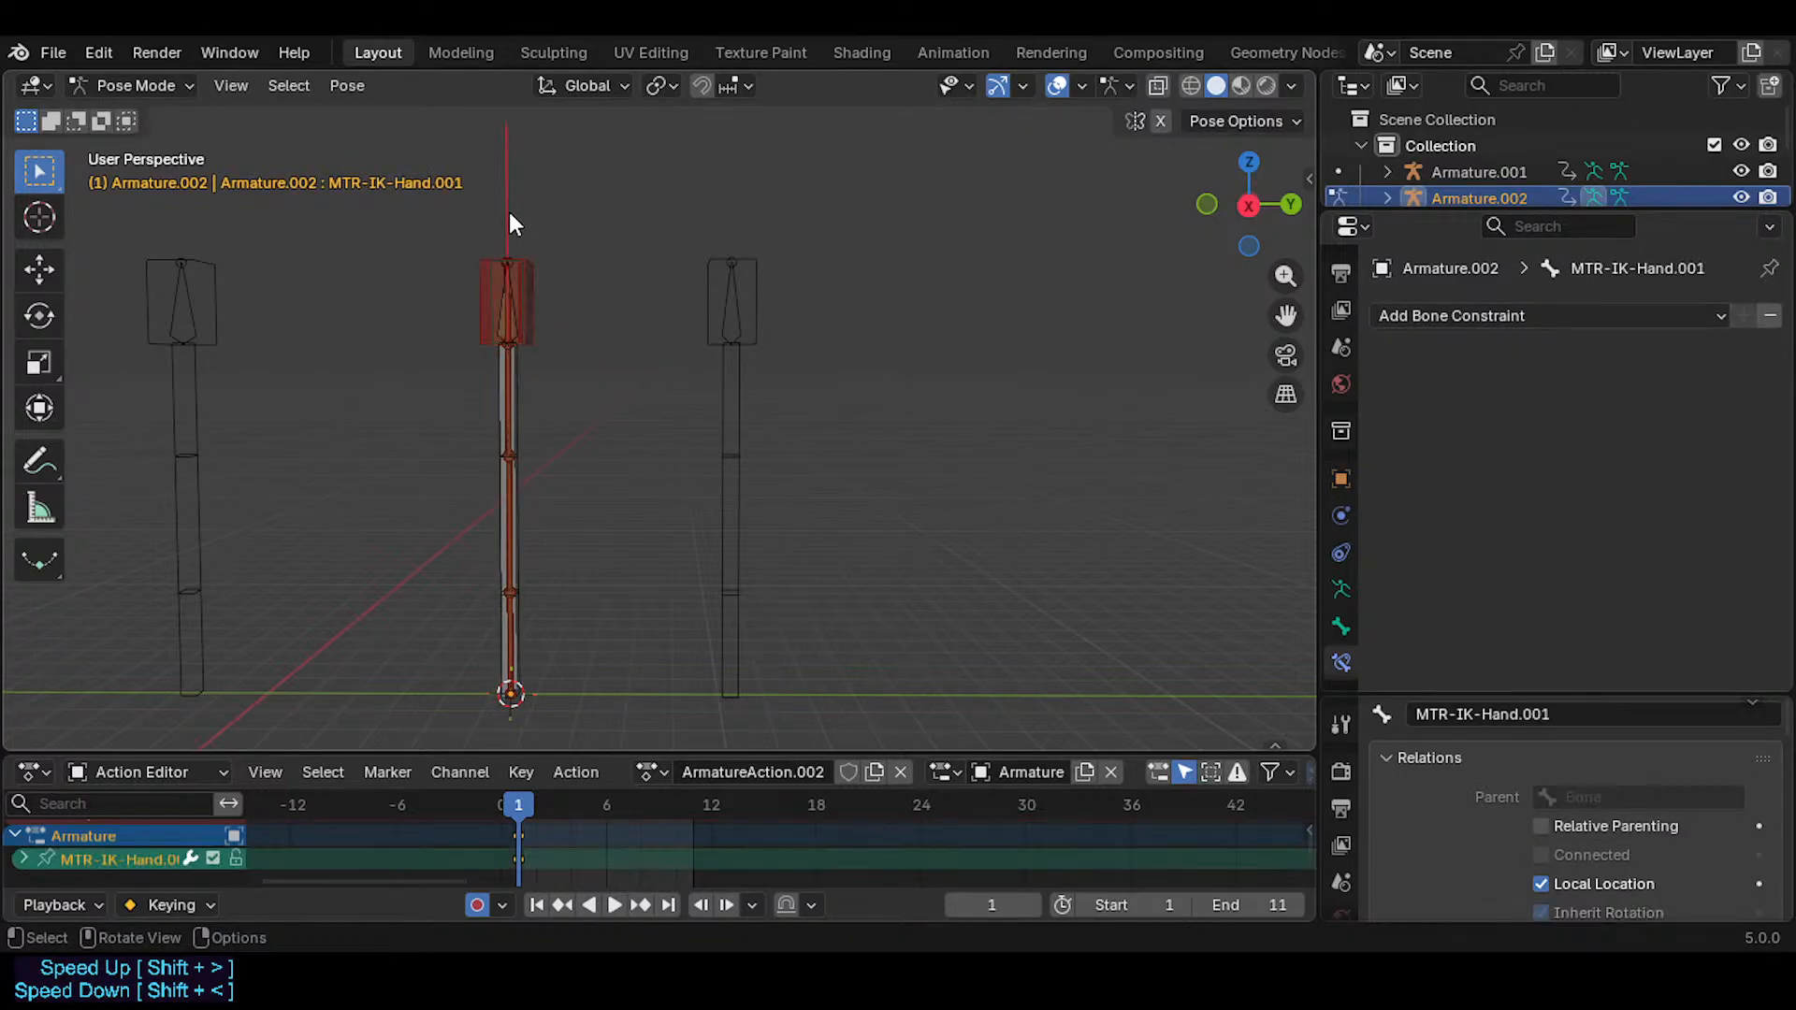
left_click(518, 656)
key("g")
right_click(537, 561)
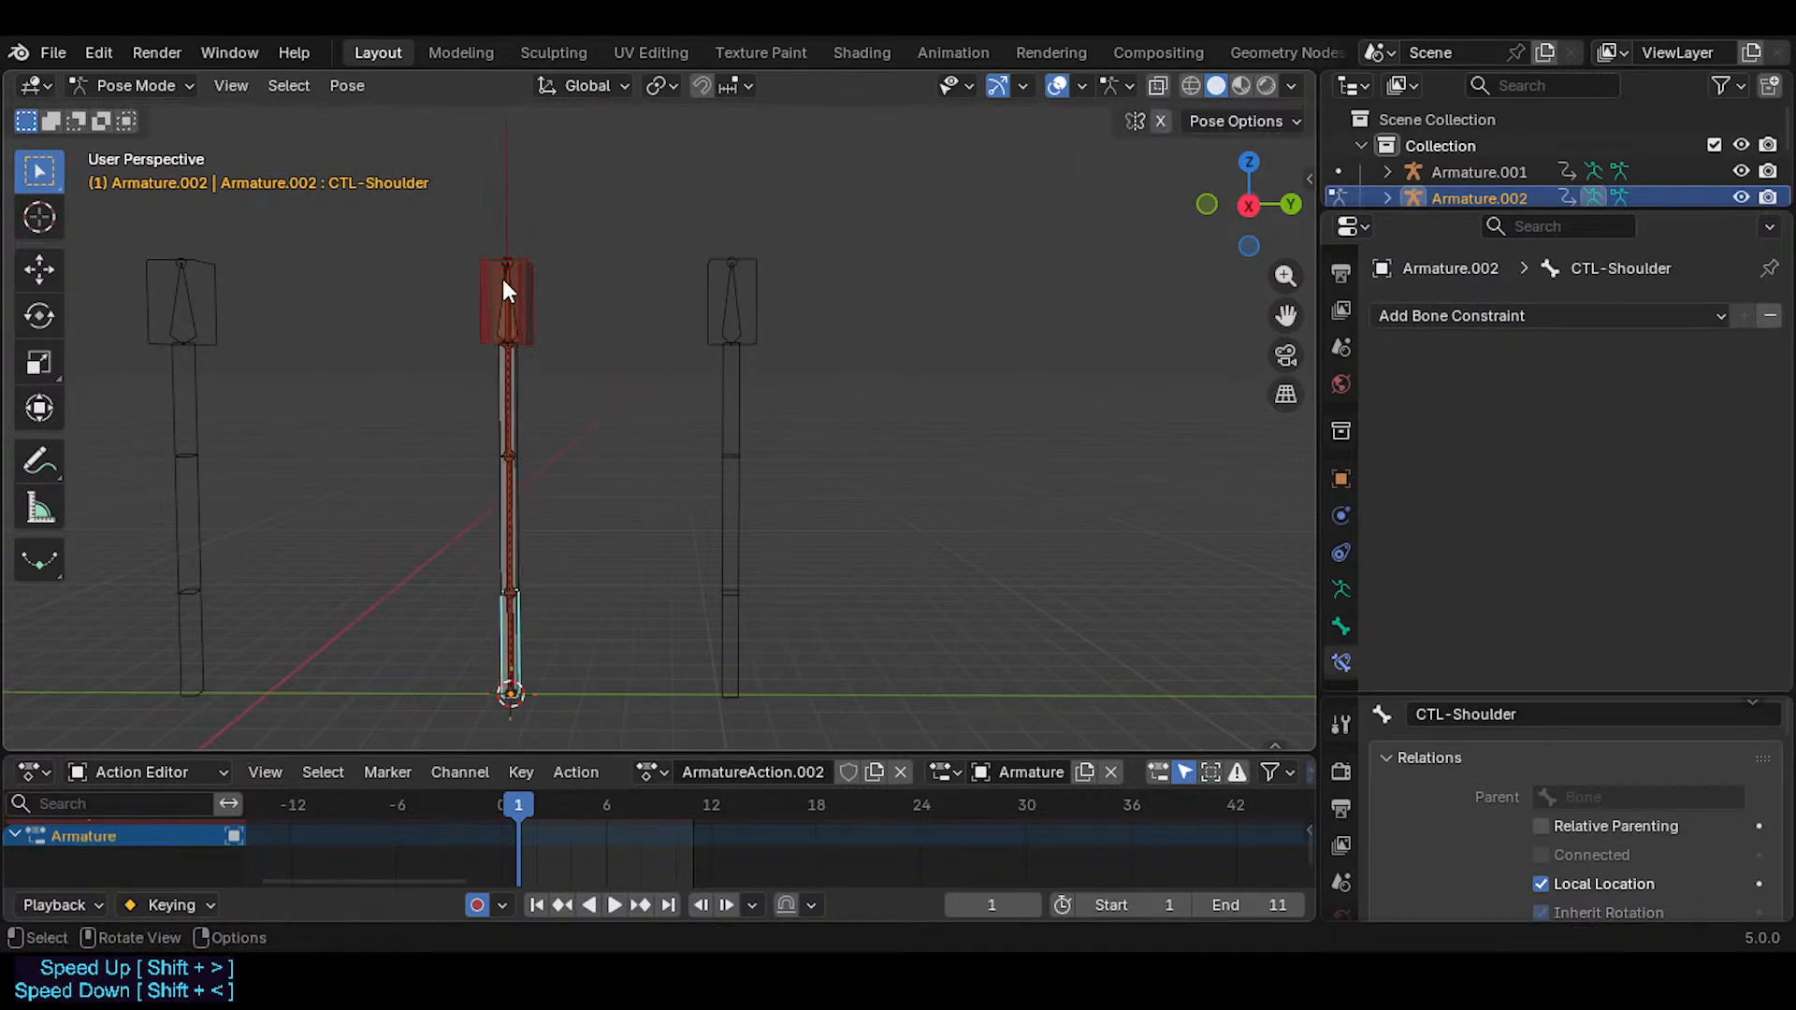
- Test-move the unconstrained MTR-IK-Hand forward about 0.85 m and cancel the move
left_click(540, 280)
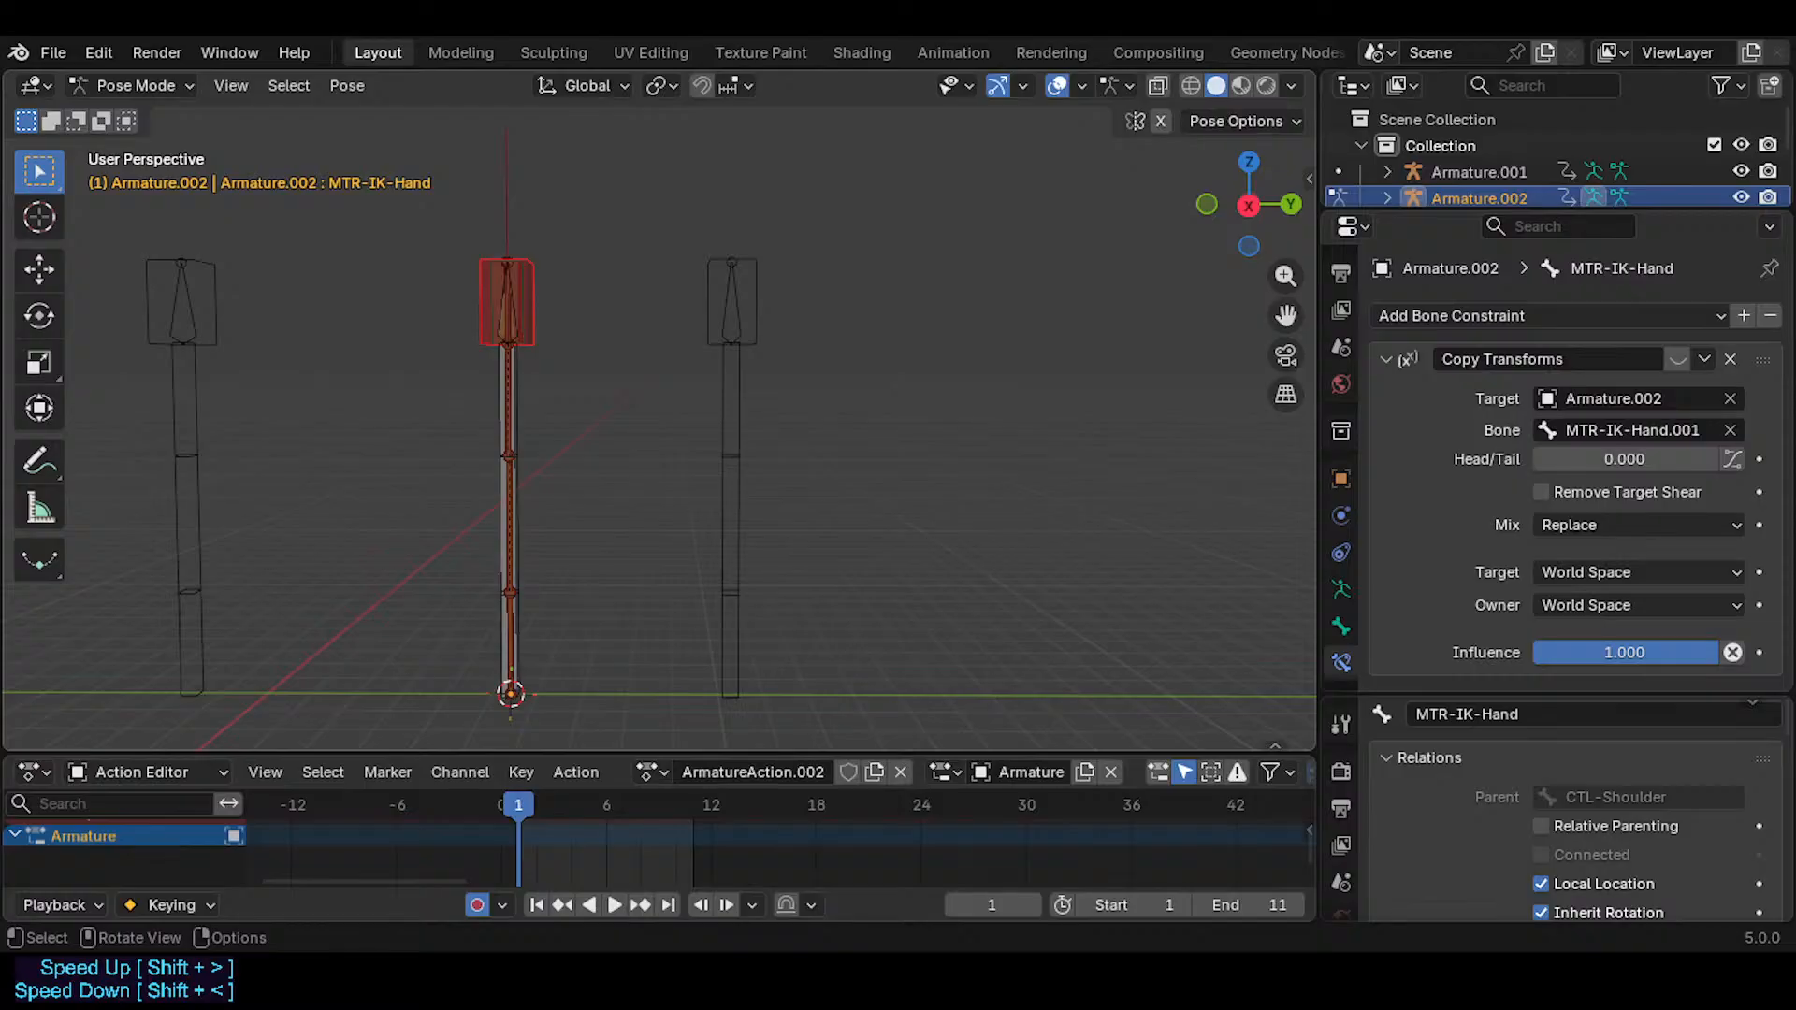
left_click(516, 351)
left_click(529, 335)
key("g")
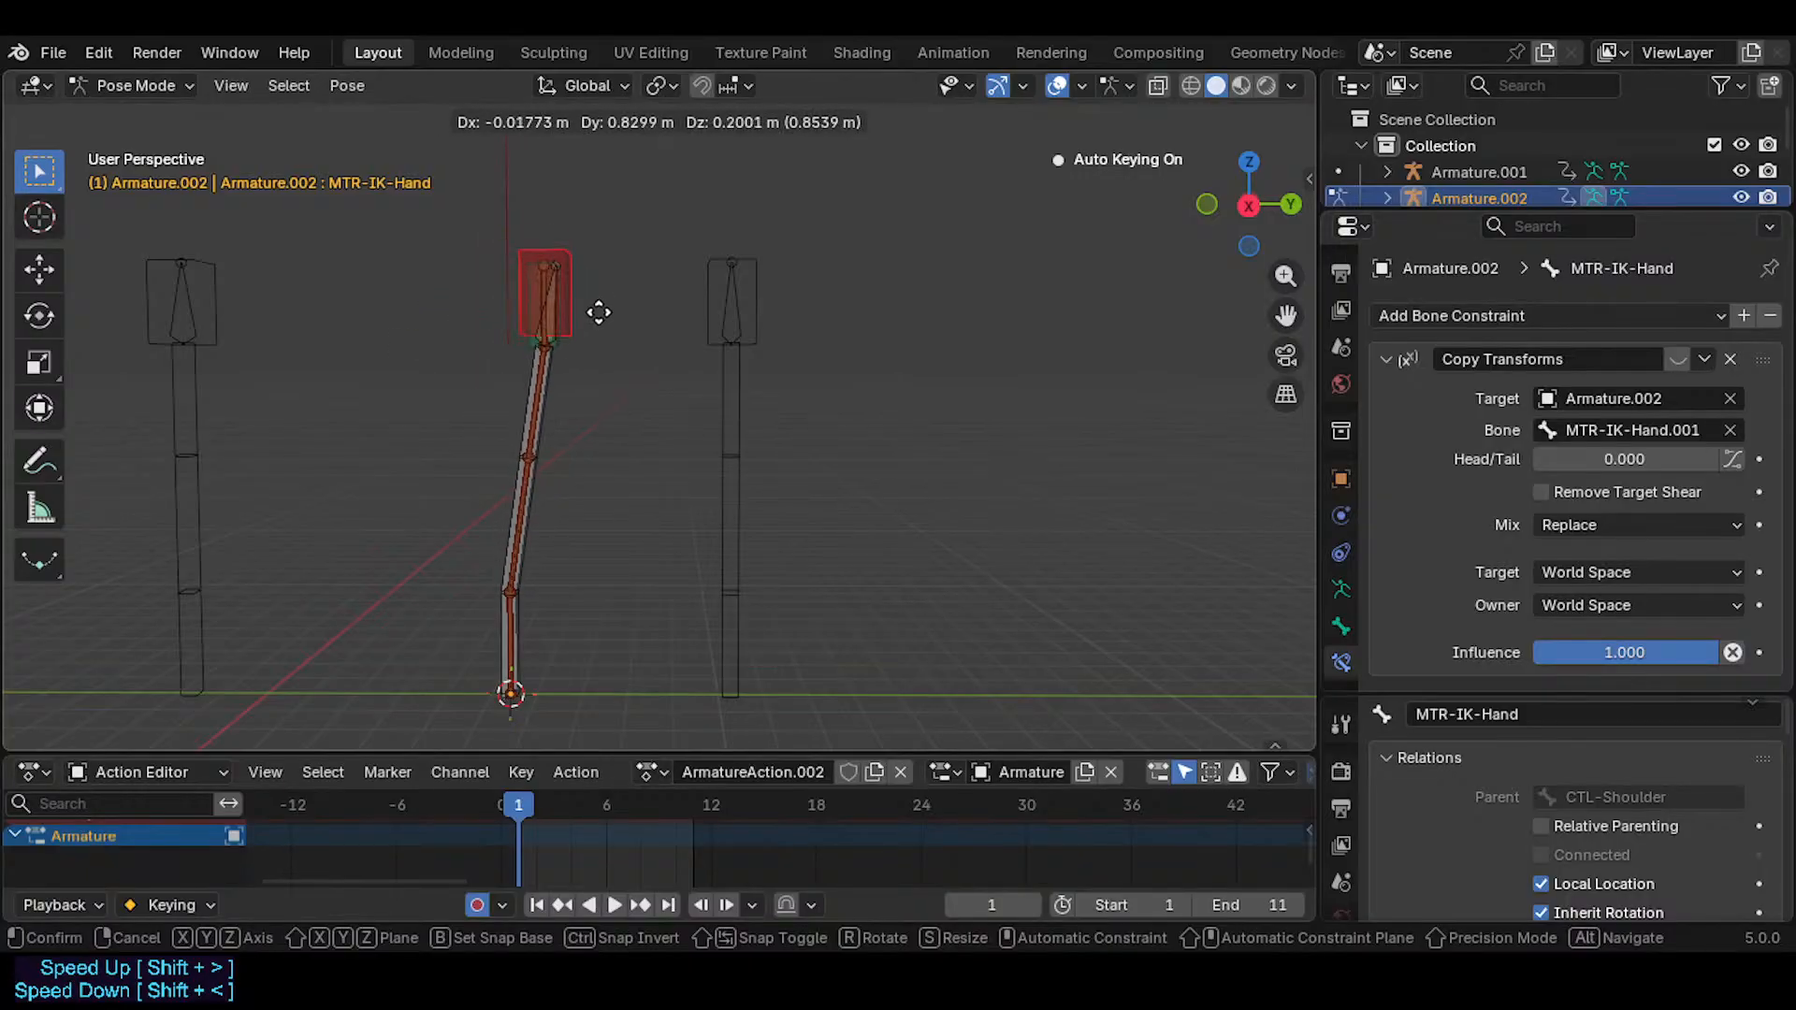
key("Escape")
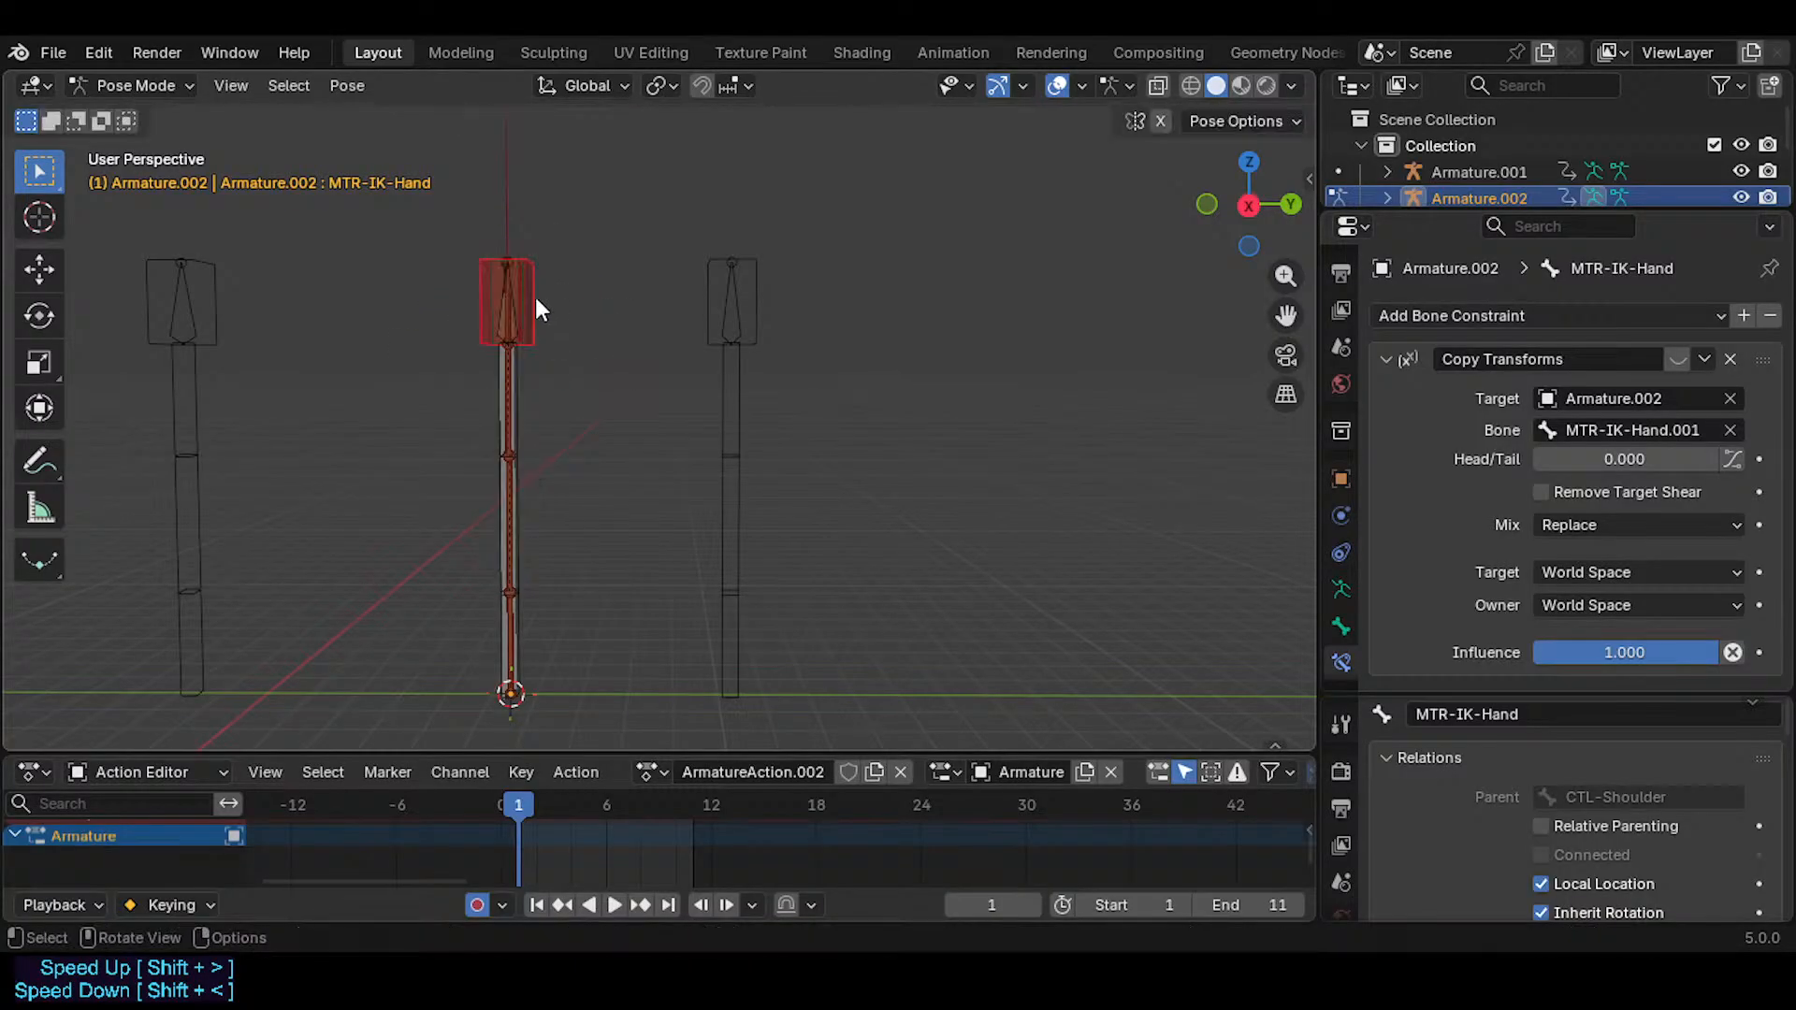
- Re-enable the Copy Transforms constraint on MTR-IK-Hand
left_click(498, 204)
left_click(536, 287)
left_click(1677, 361)
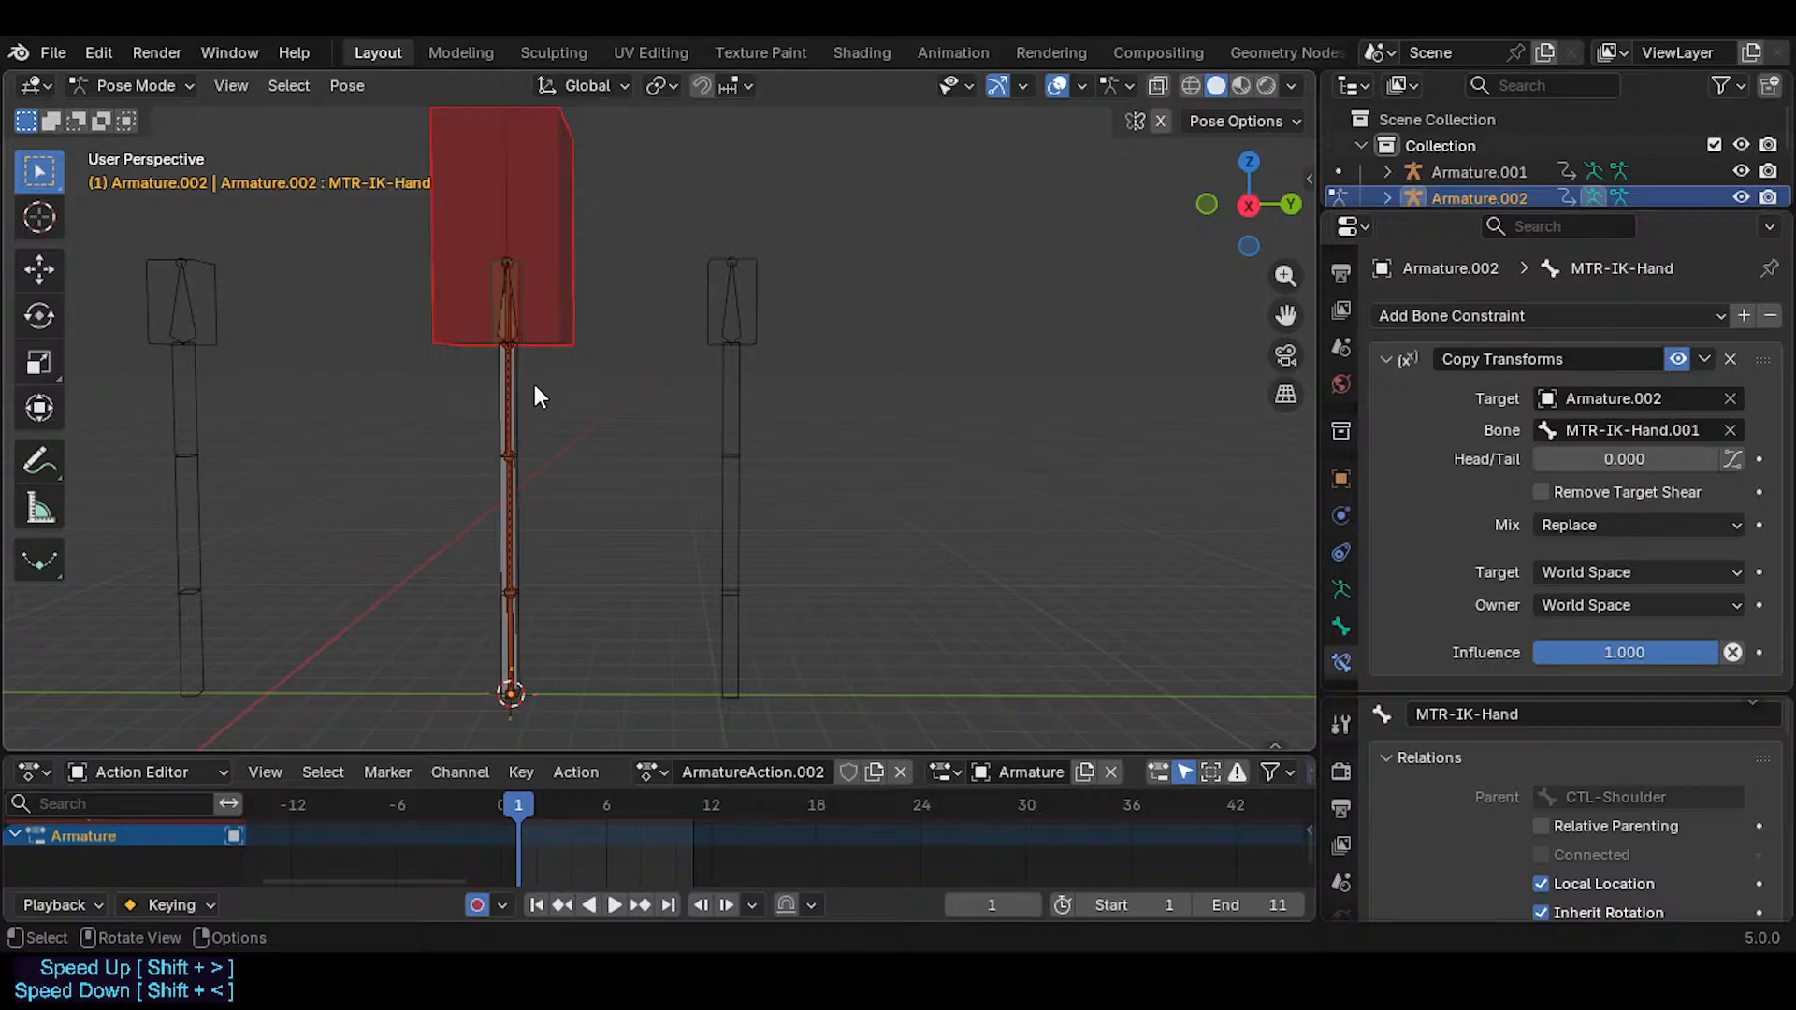
left_click(530, 294)
left_click(532, 300)
left_click(524, 290)
left_click(556, 292)
- Inspect the parent relations of CTL-Shoulder and MTR-IK-Hand in Edit Mode and return to Pose Mode
key("Tab")
left_click(530, 641)
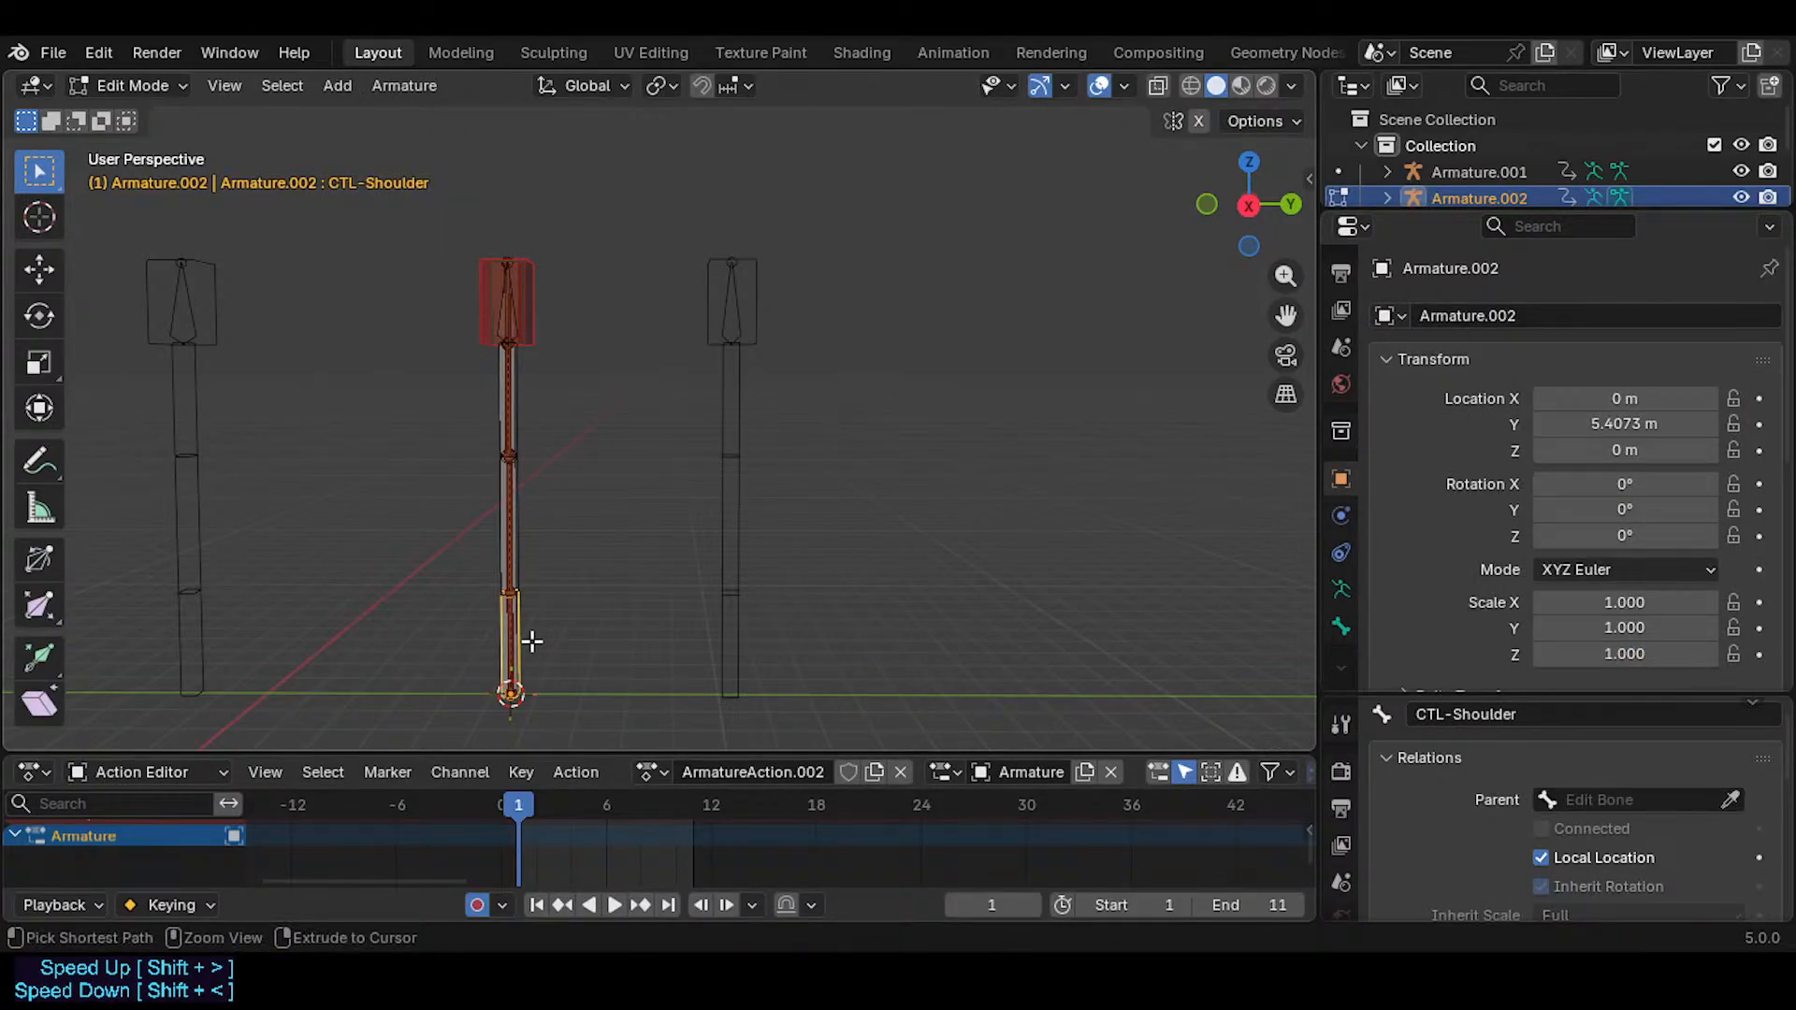
key("ctrl+p")
left_click(531, 641)
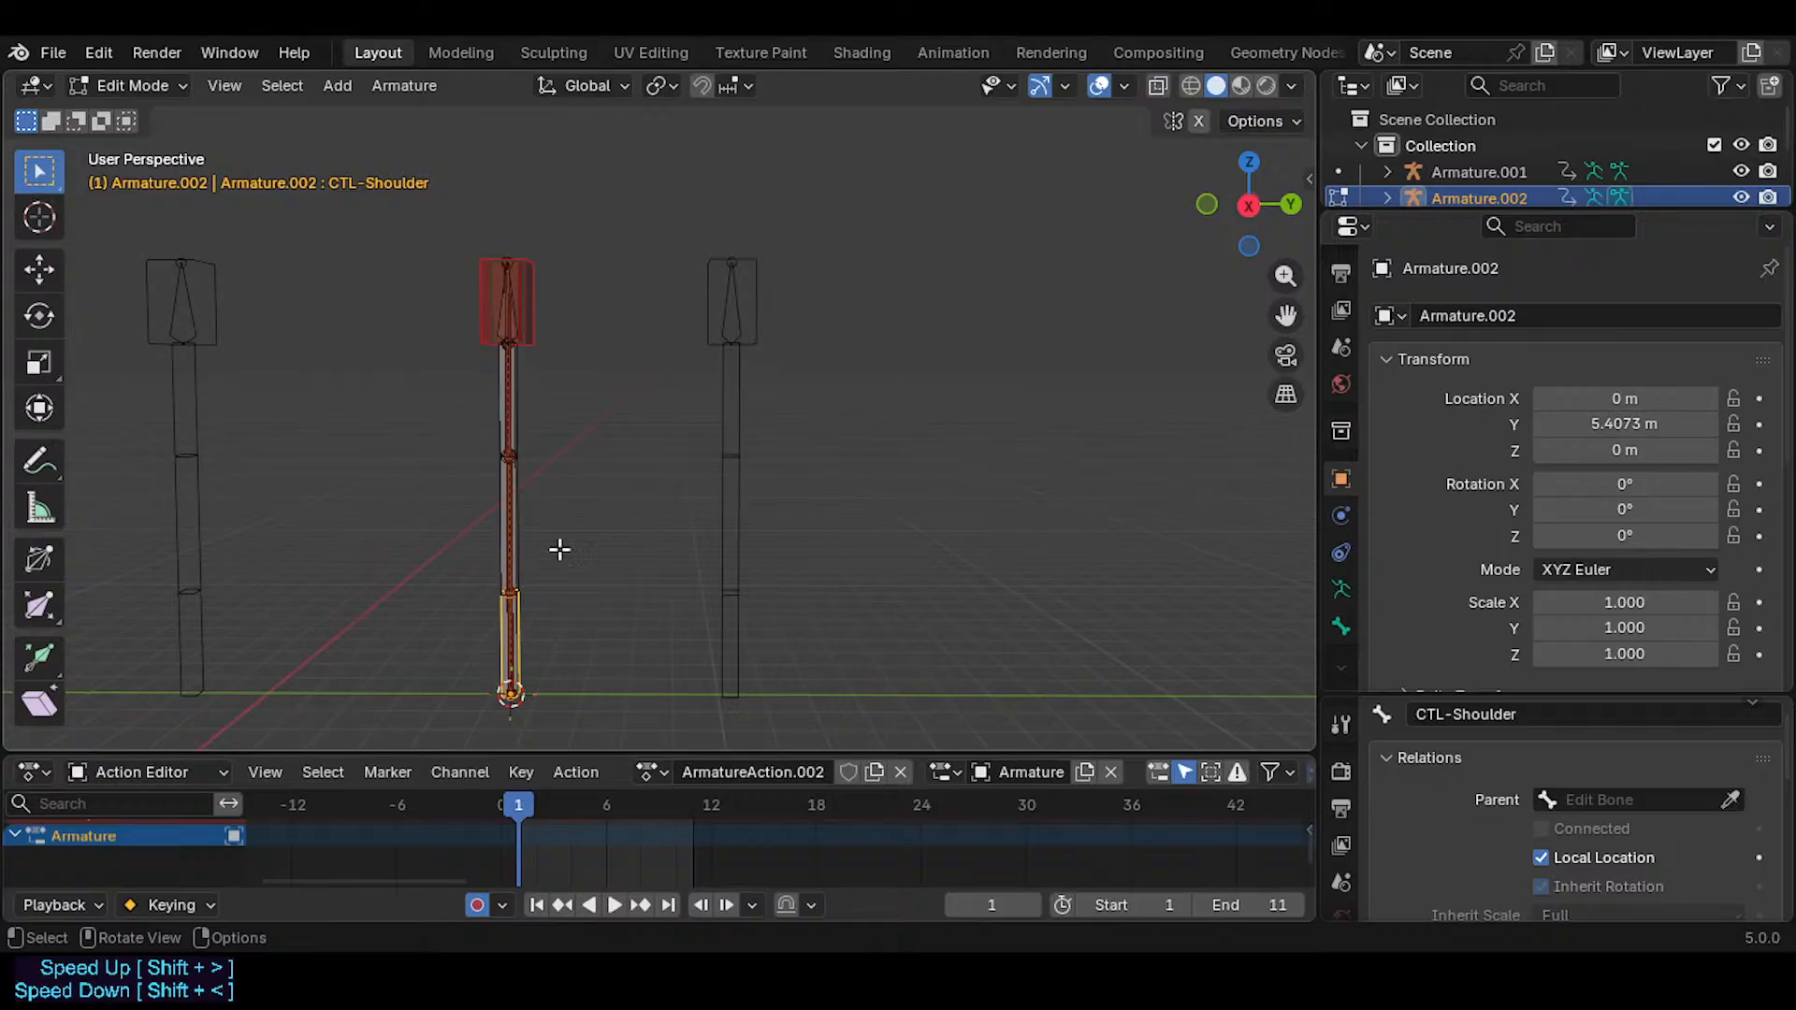
left_click(529, 337)
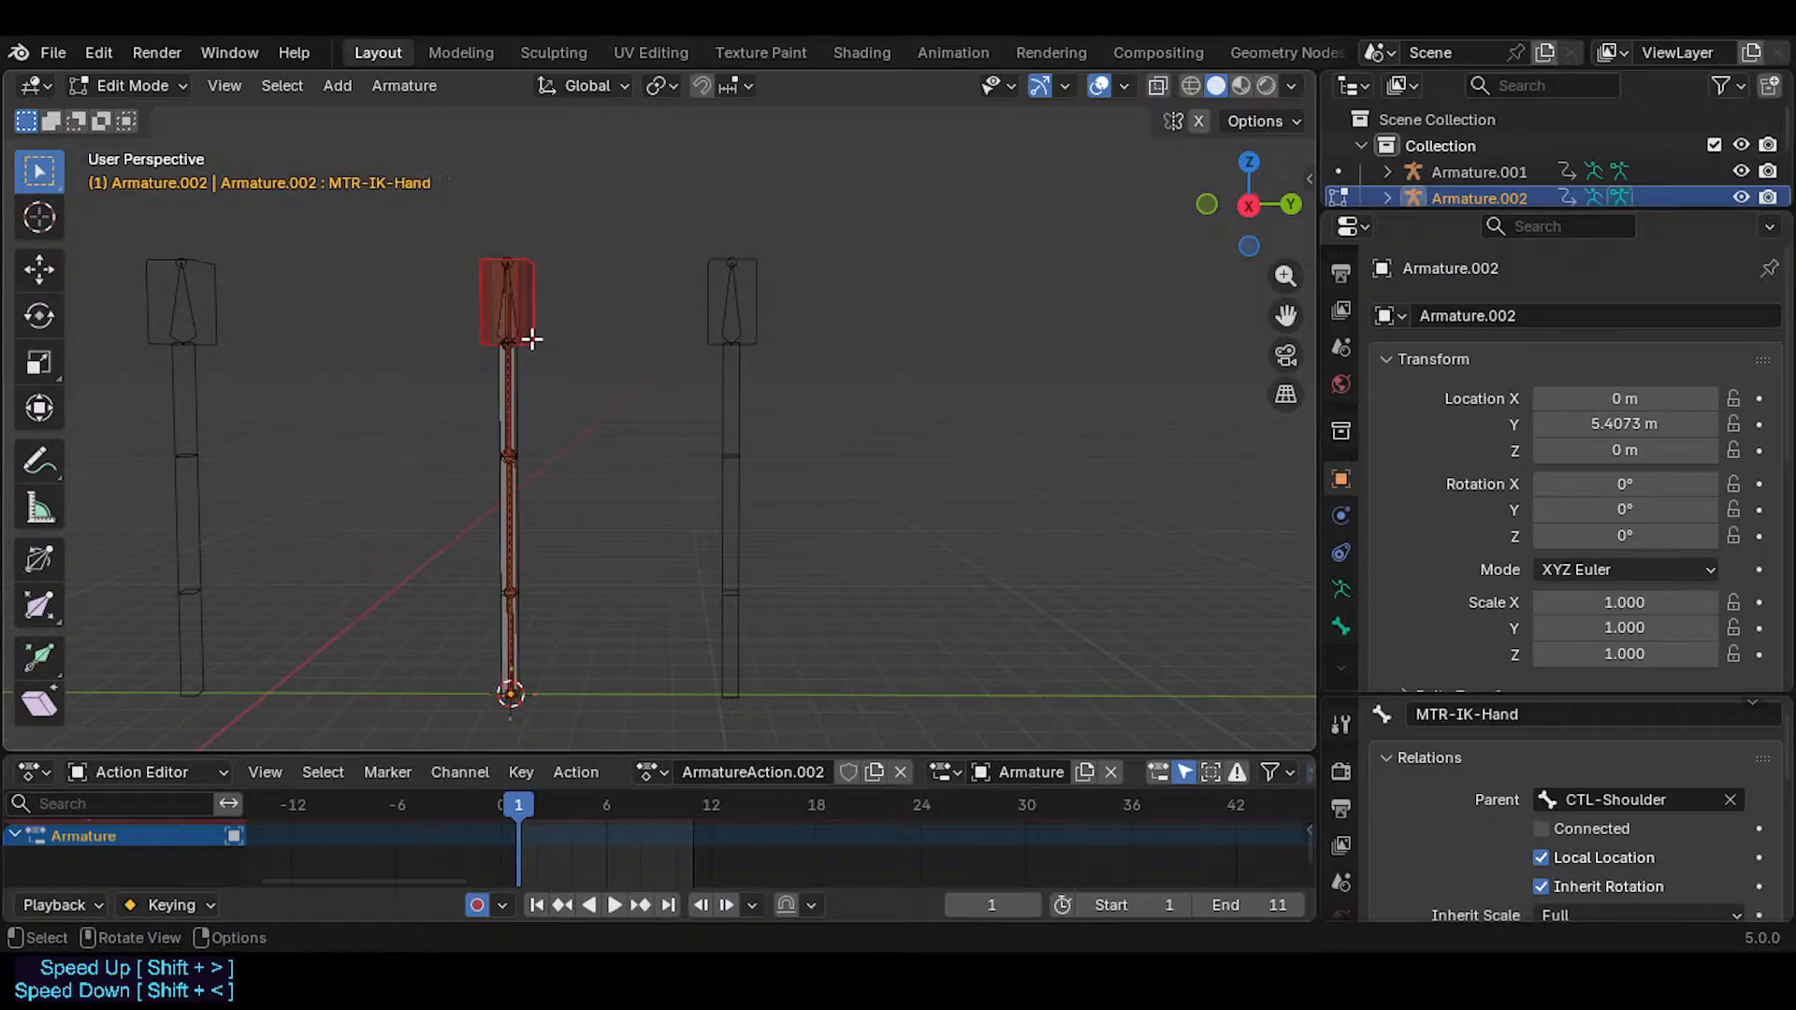
key("ctrl+Tab")
left_click(544, 800)
- Rotate CTL-Shoulder forward at frame 1 until it is nearly horizontal
left_click(512, 615)
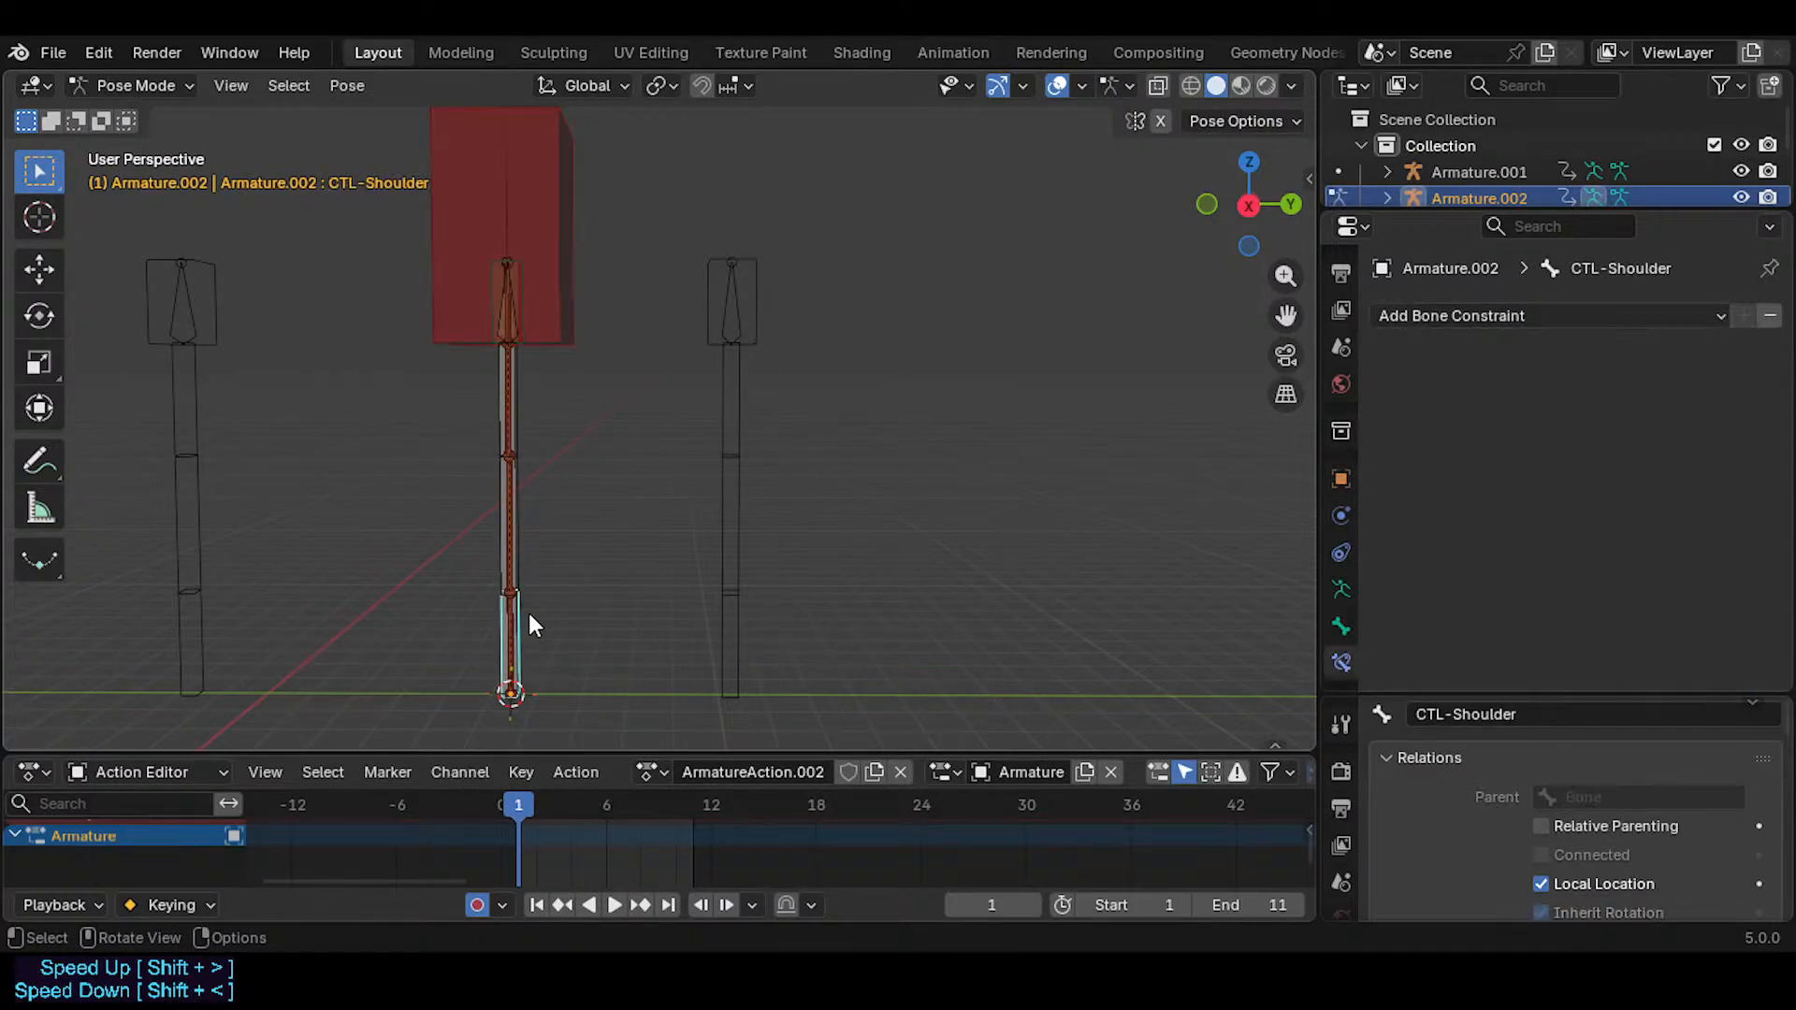
key("r")
key("Escape")
key("r")
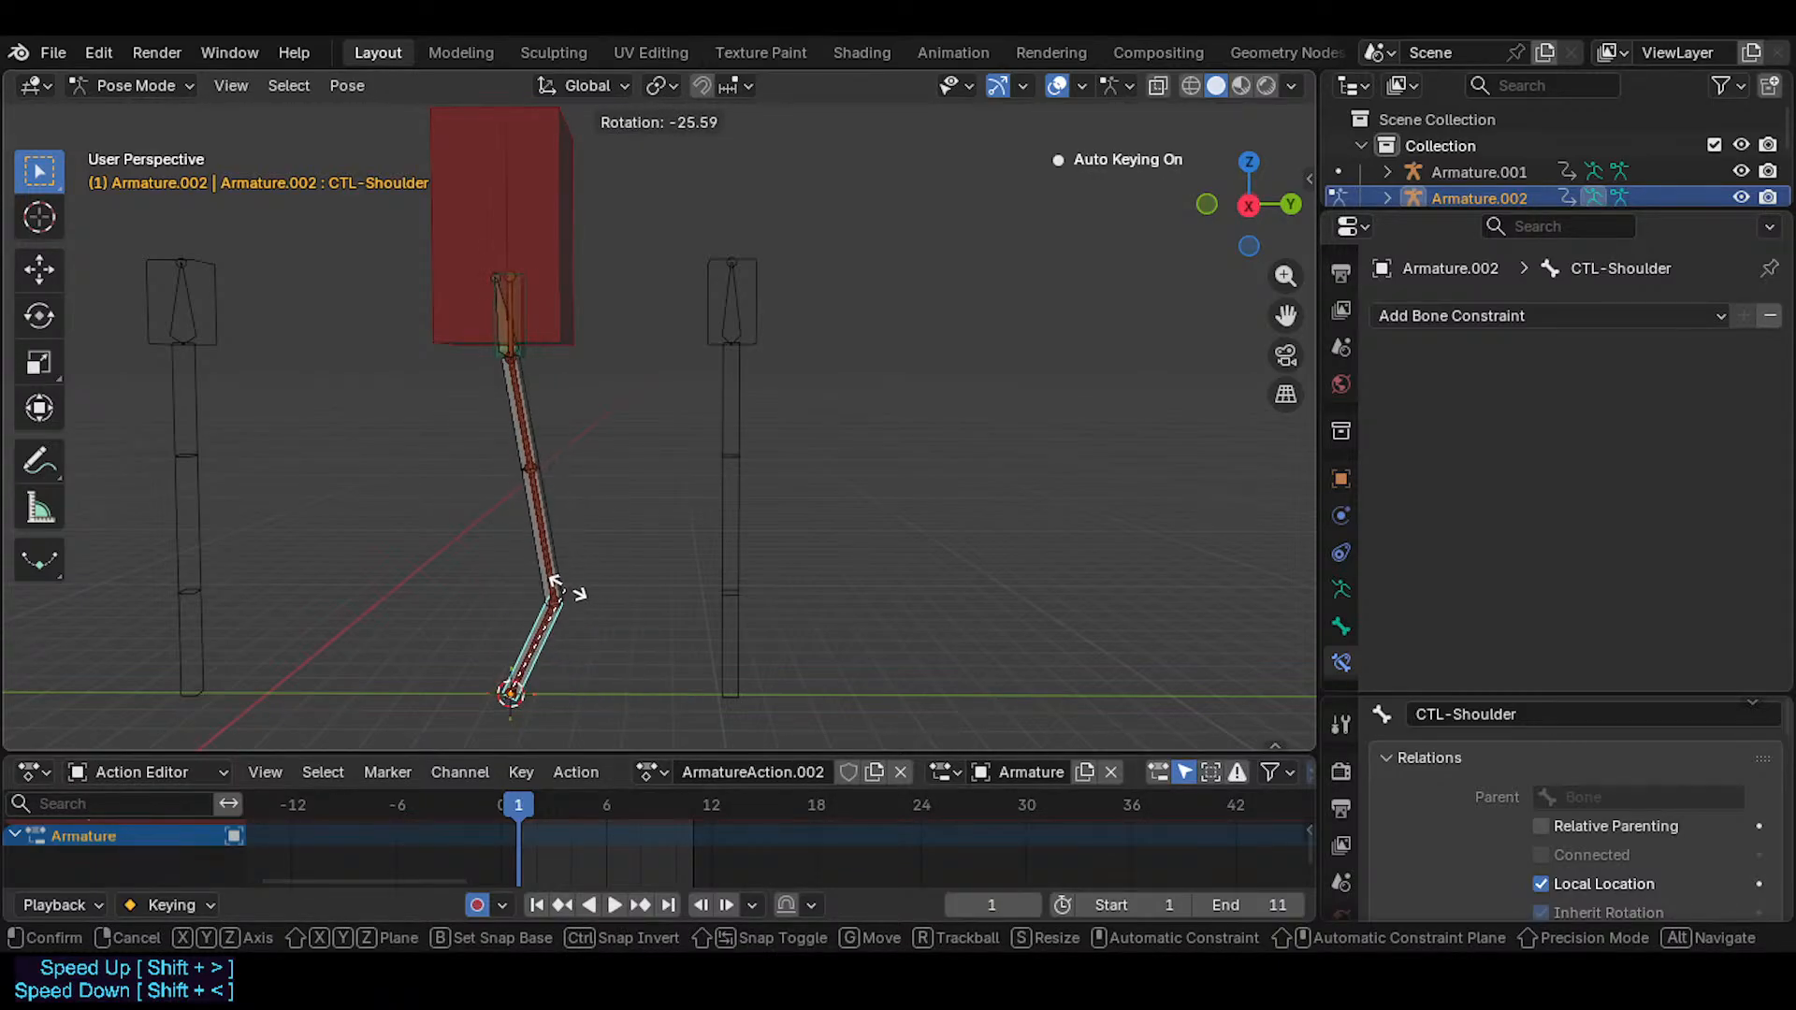
left_click(657, 675)
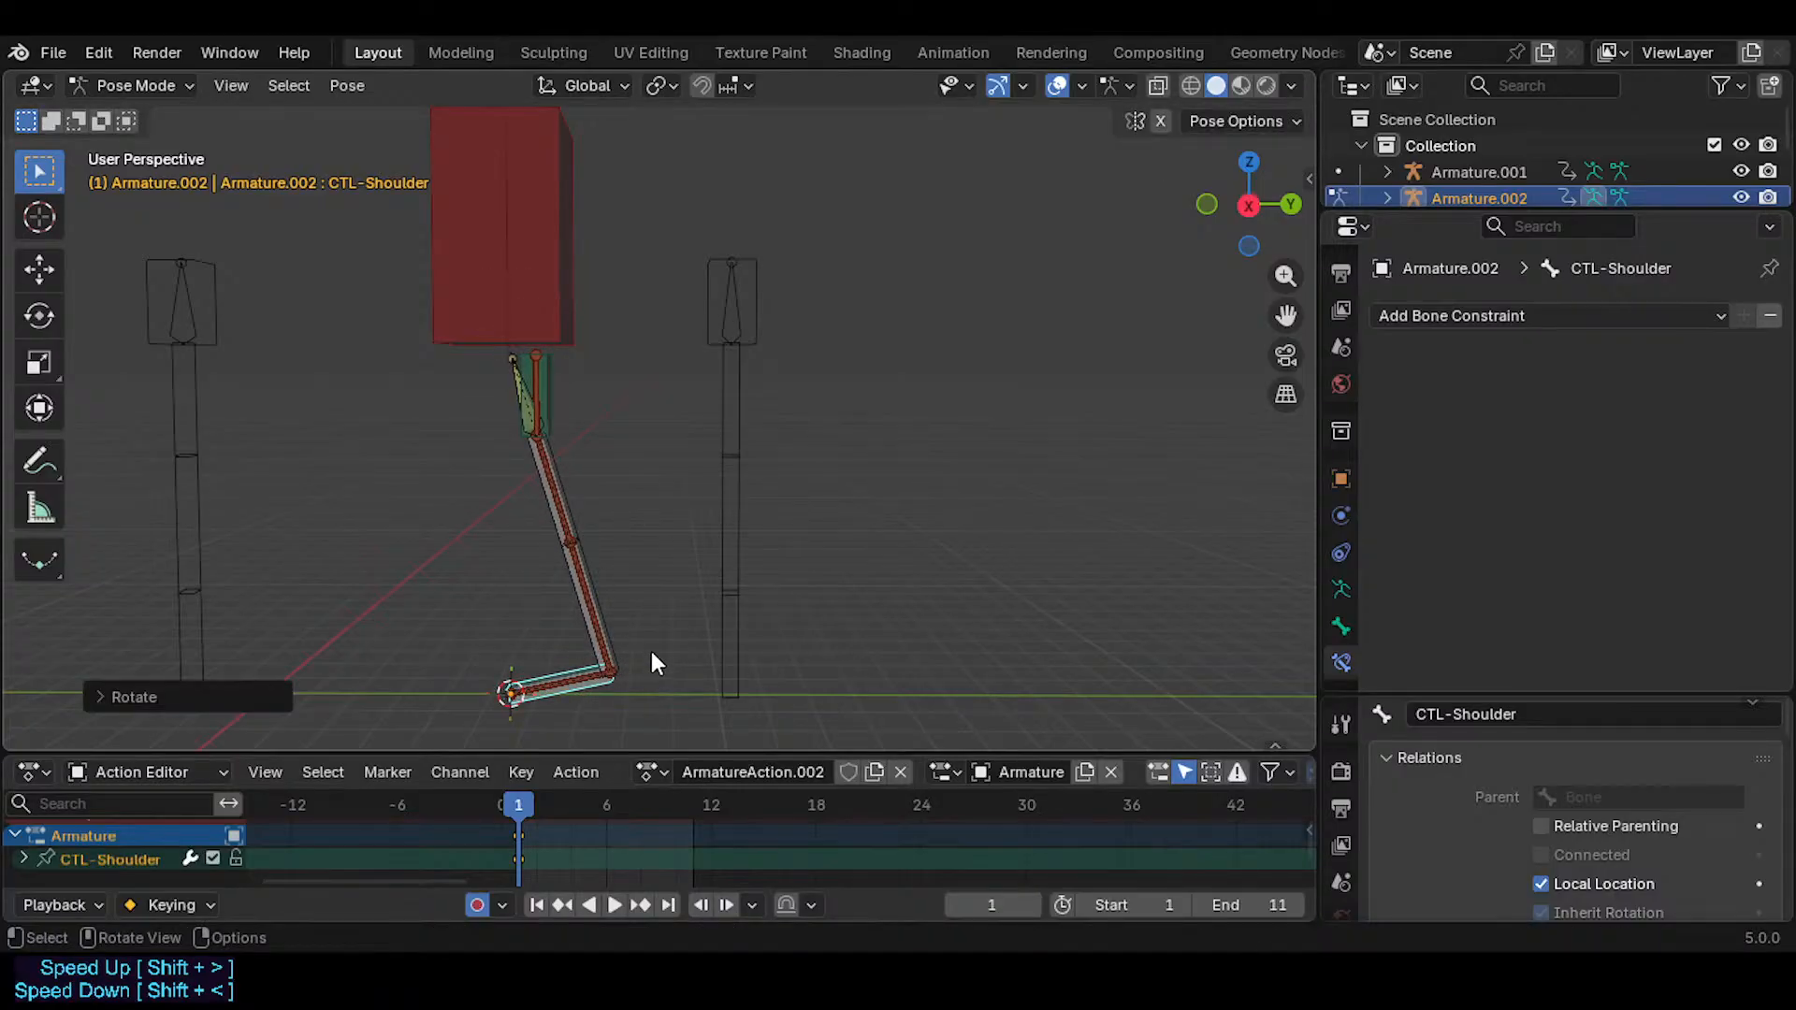
- Move MTR-IK-Hand.001 slightly backward at frame 1, independently of the rotated shoulder
left_click(535, 297)
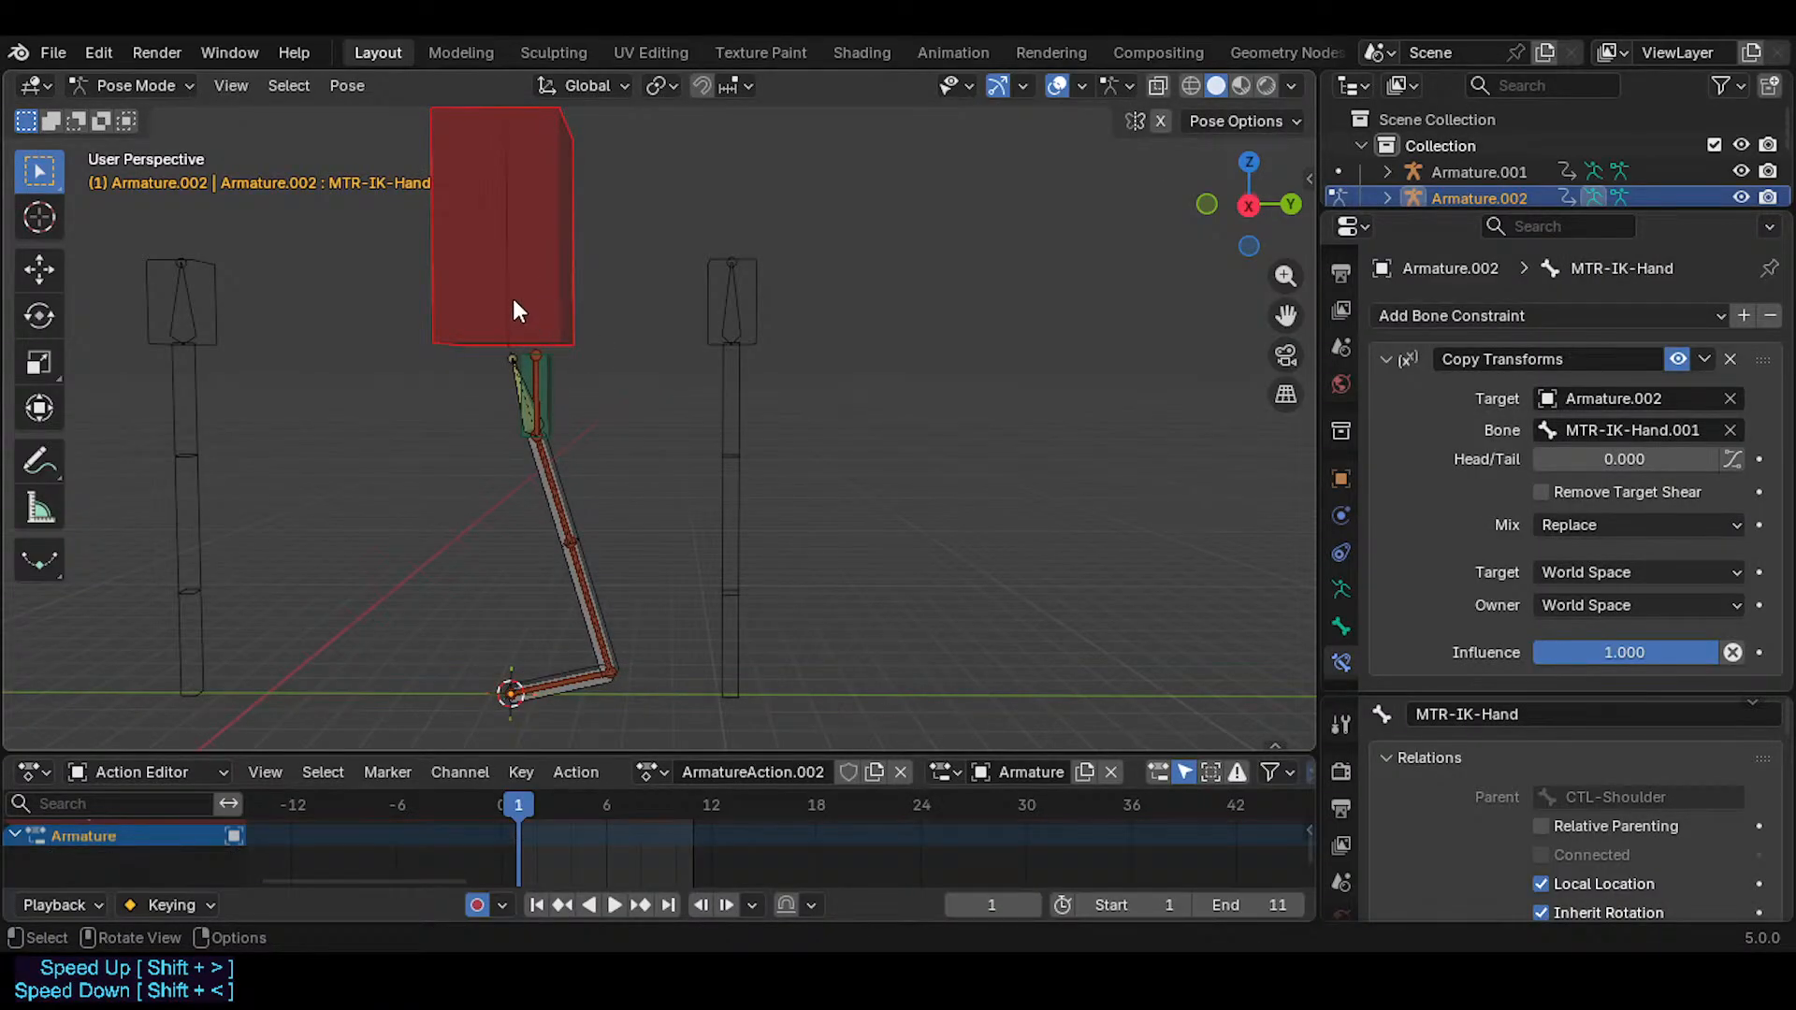
left_click(513, 299)
key("g")
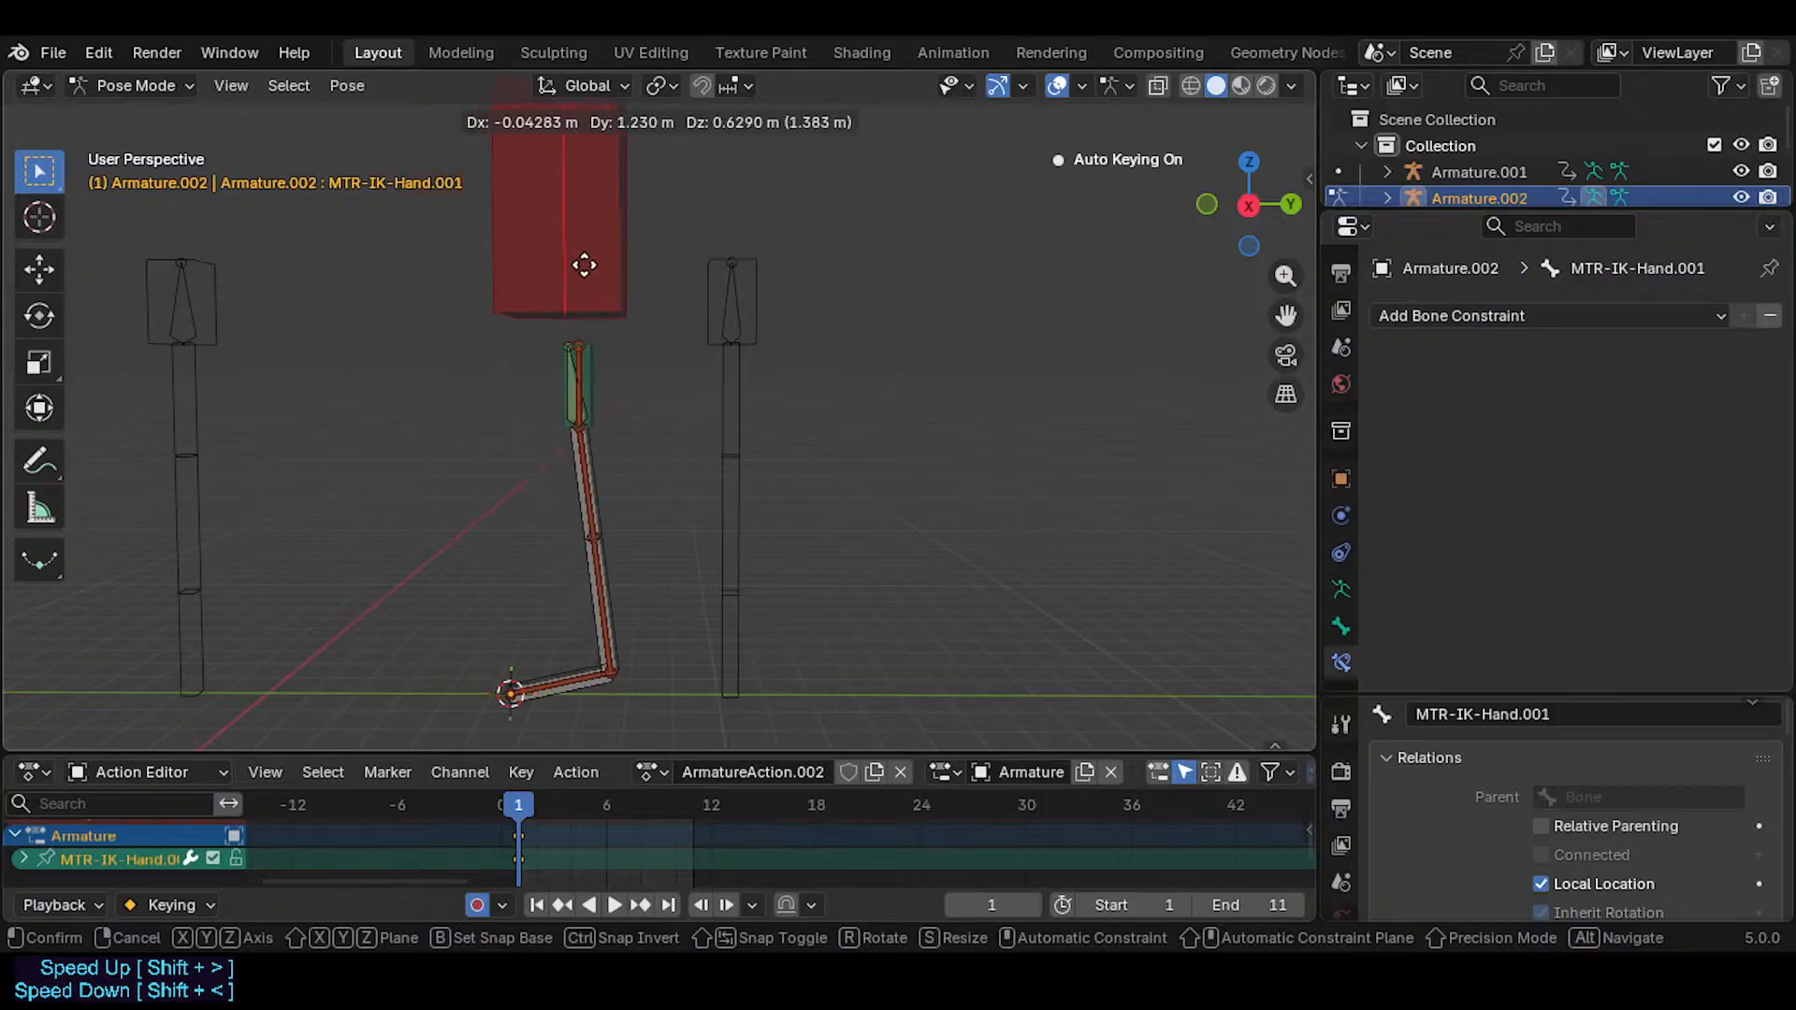
left_click(493, 308)
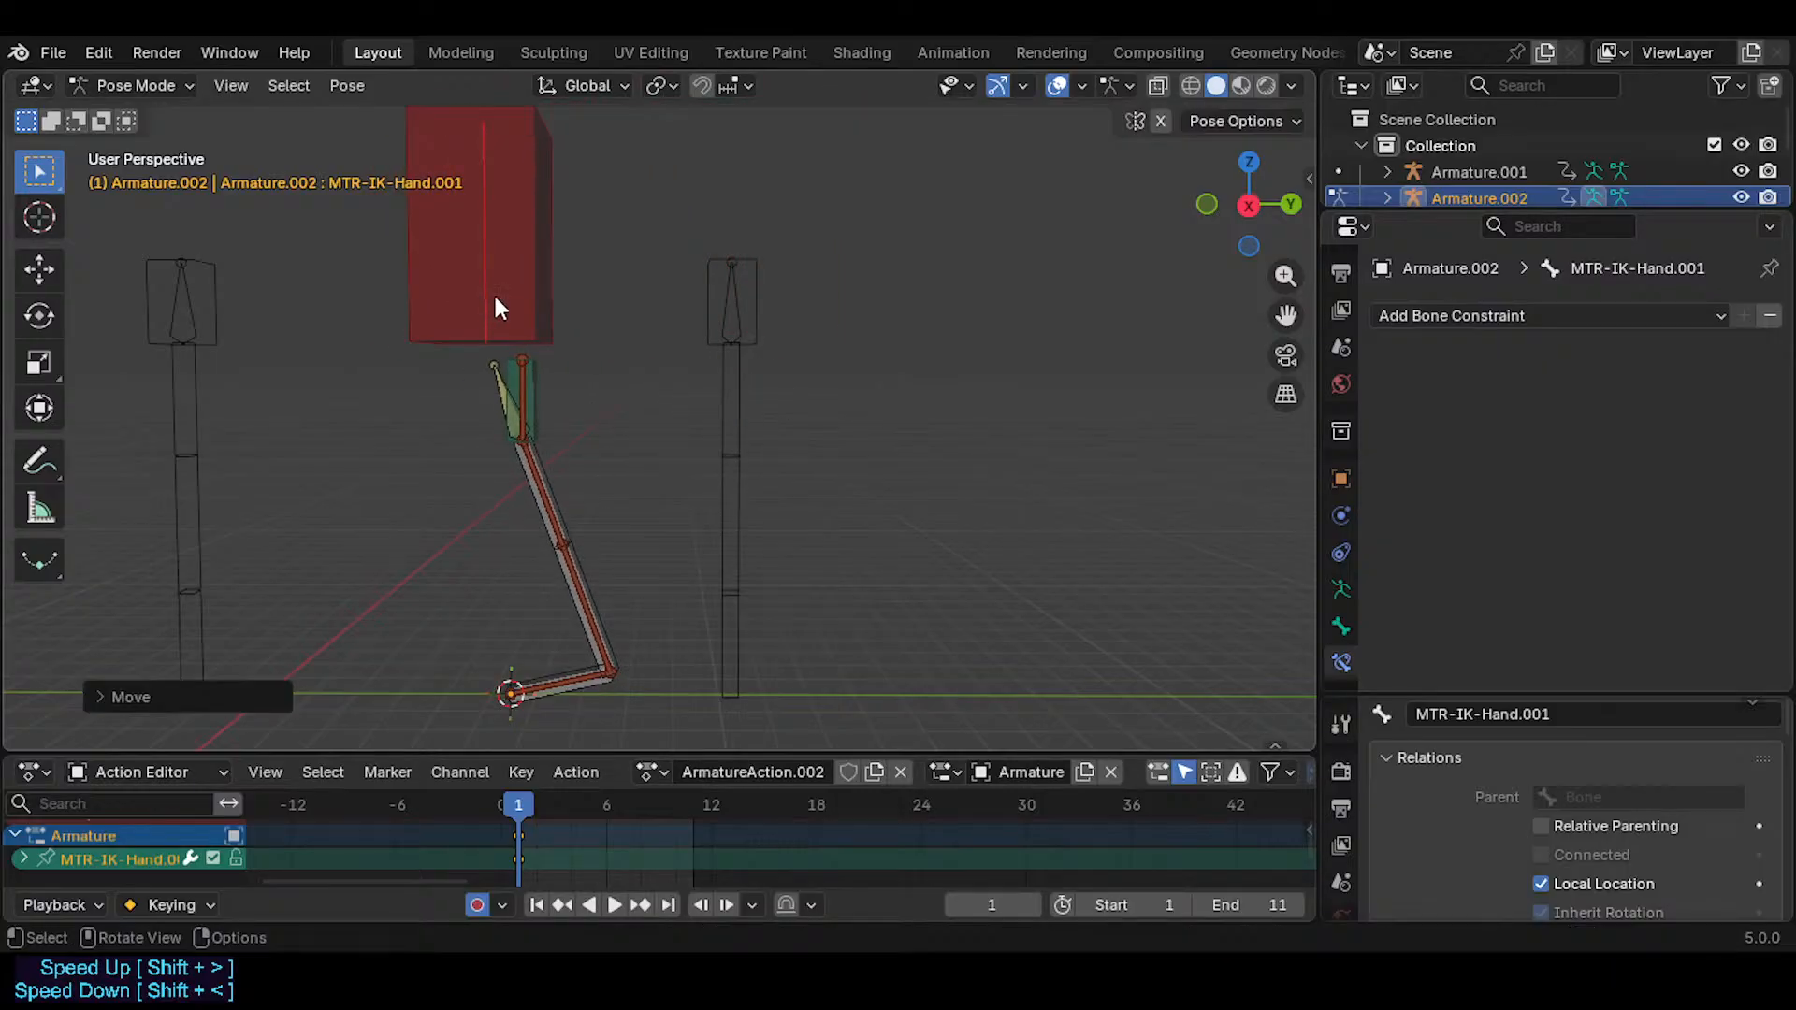
- Try another rotation of CTL-Shoulder without keeping it, and reselect MTR-IK-Hand
left_click(538, 696)
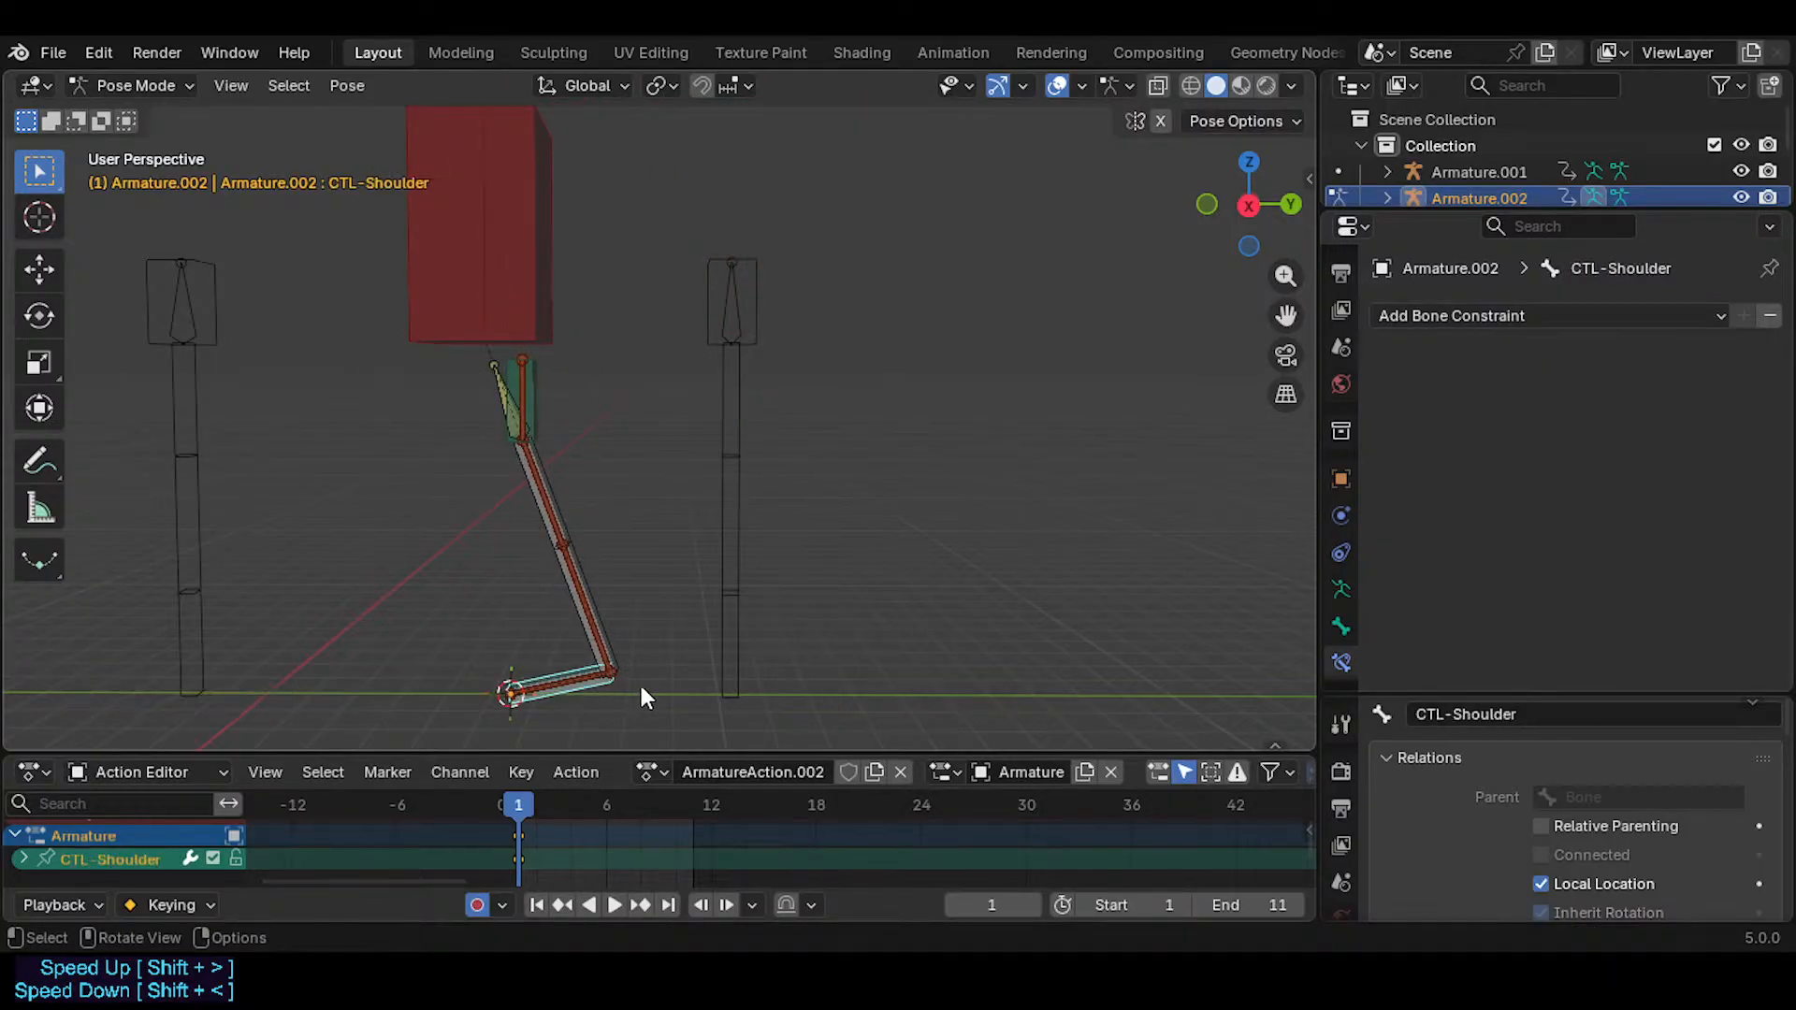
key("r")
left_click(526, 283)
left_click(529, 285)
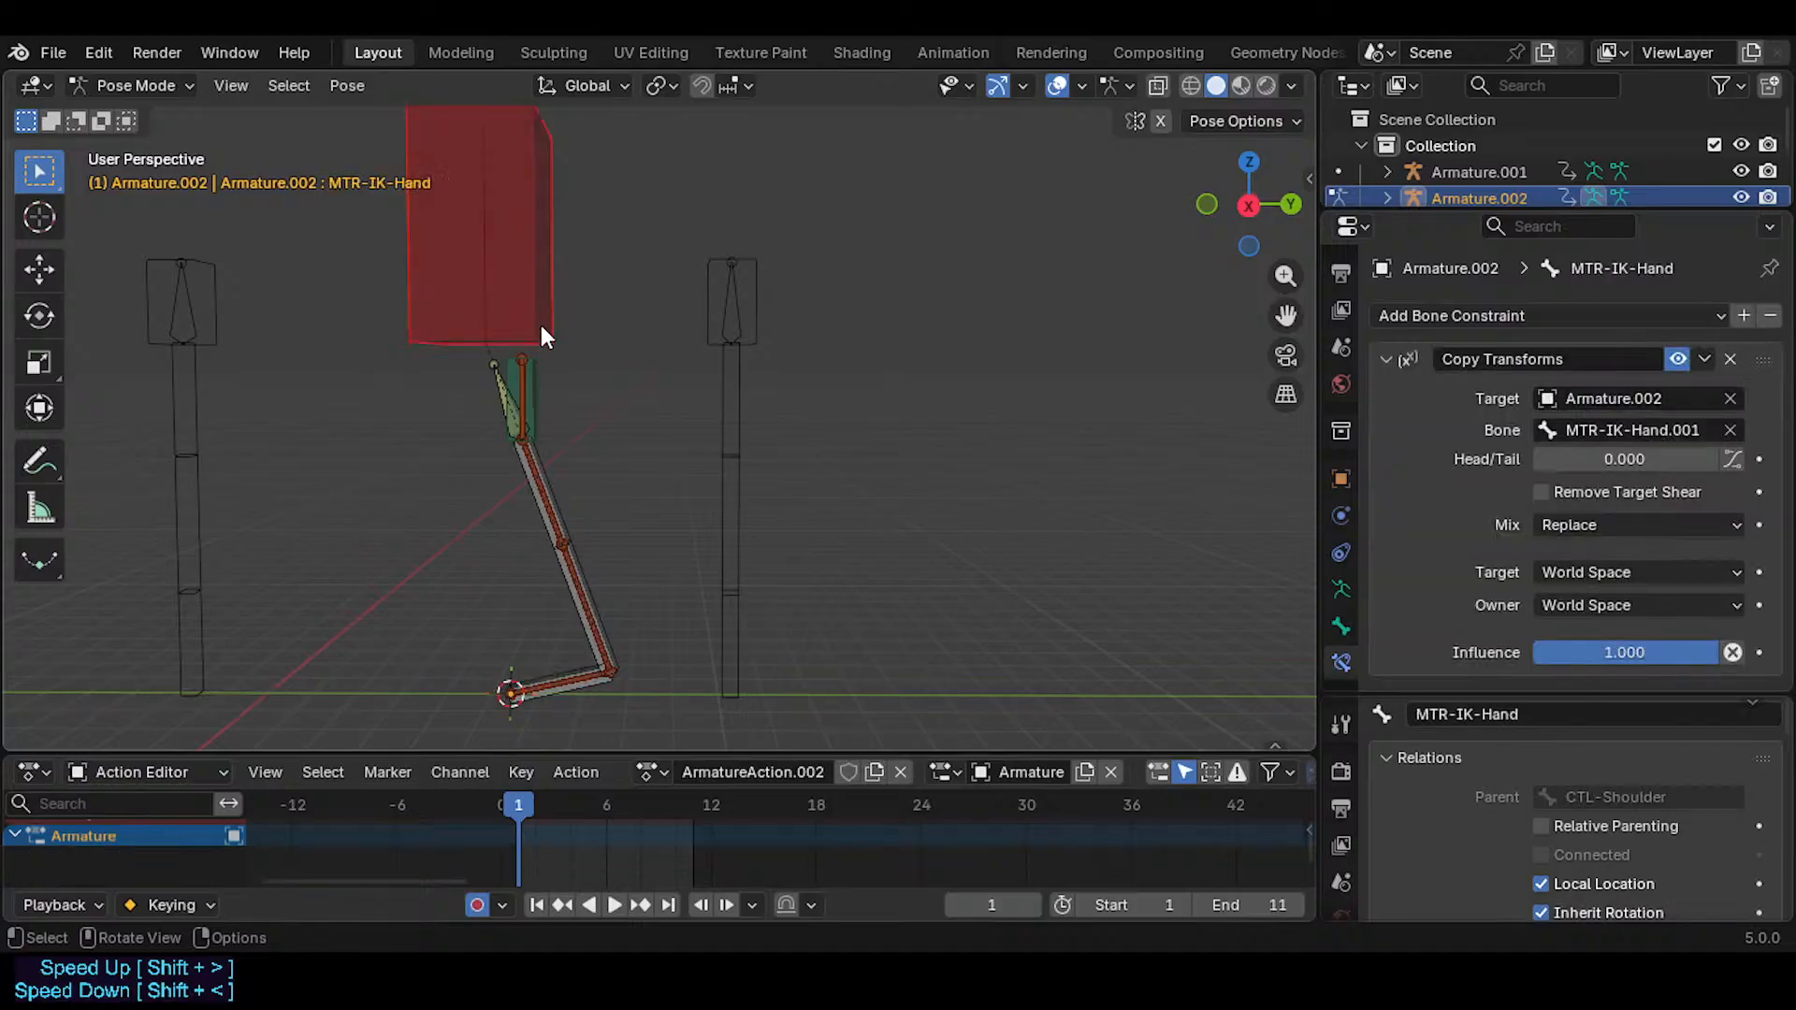
- Calculate a motion path for MTR-IK-Hand with In Range display, Scene Frame Range and Heads as bake location
left_click(514, 285)
left_click(503, 283)
key("alt+m")
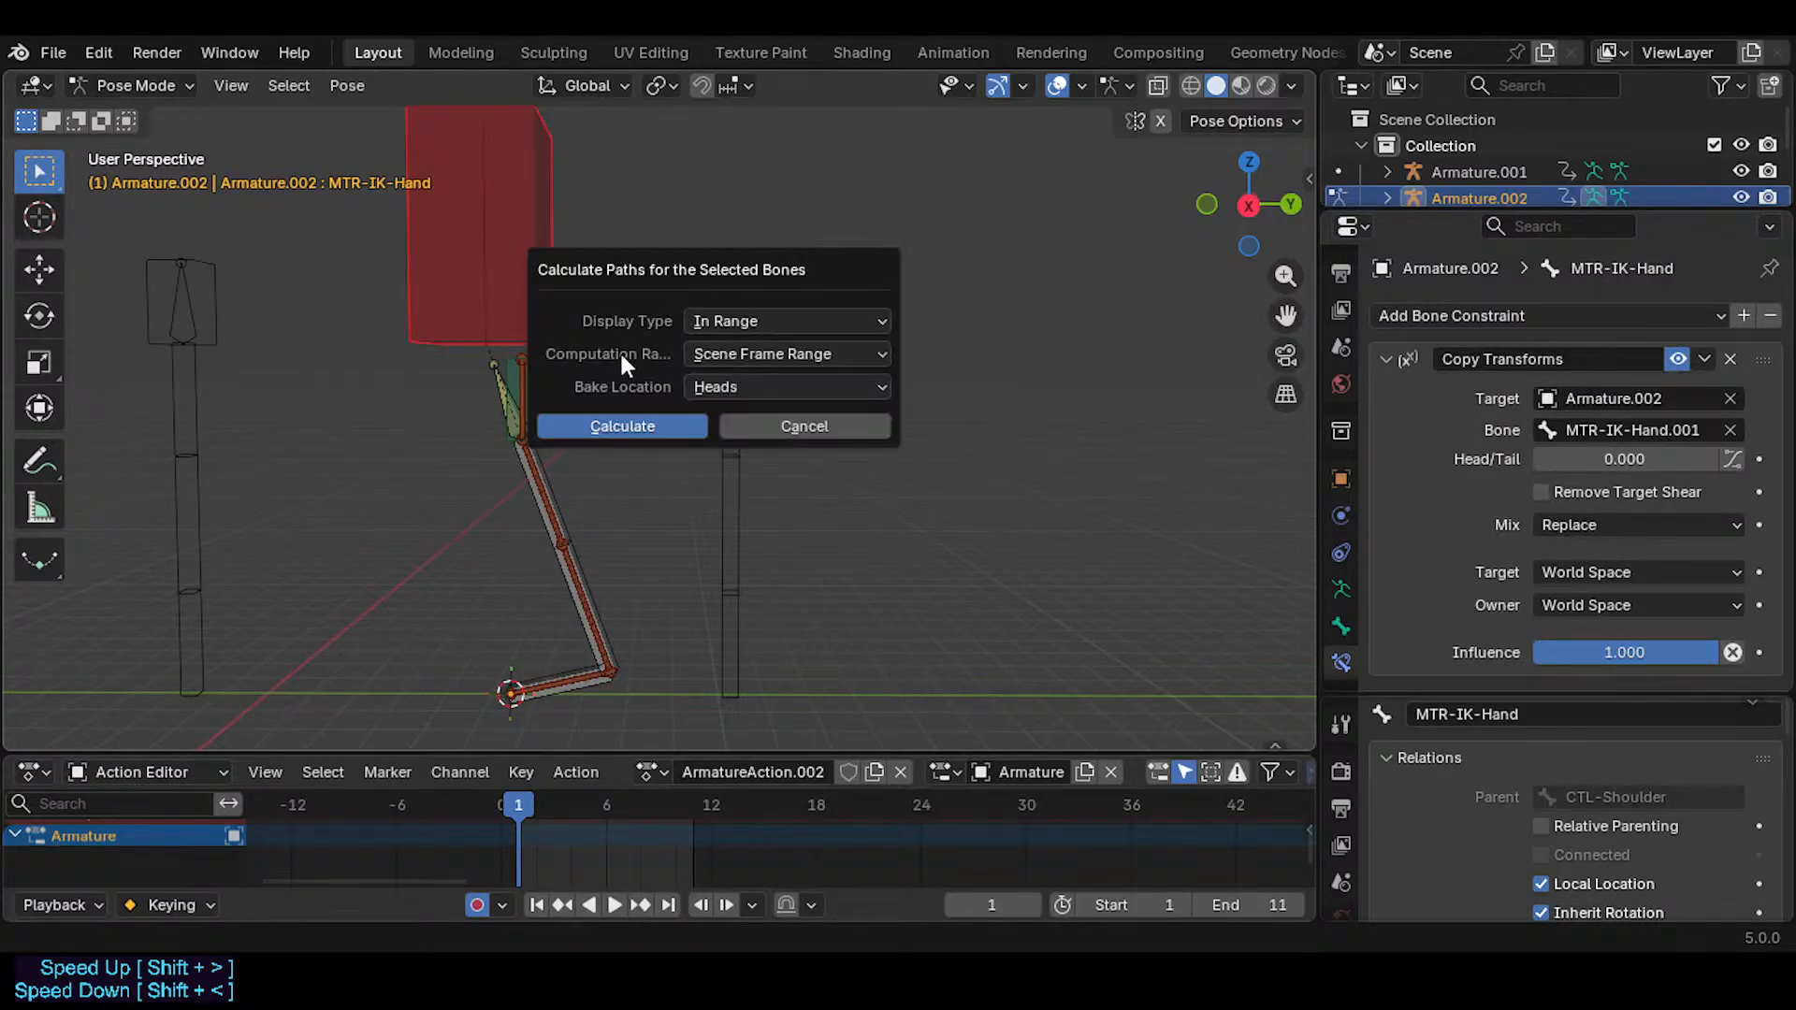
left_click(639, 430)
- Try moving the constrained MTR-IK-Hand directly with several grab attempts
key("g")
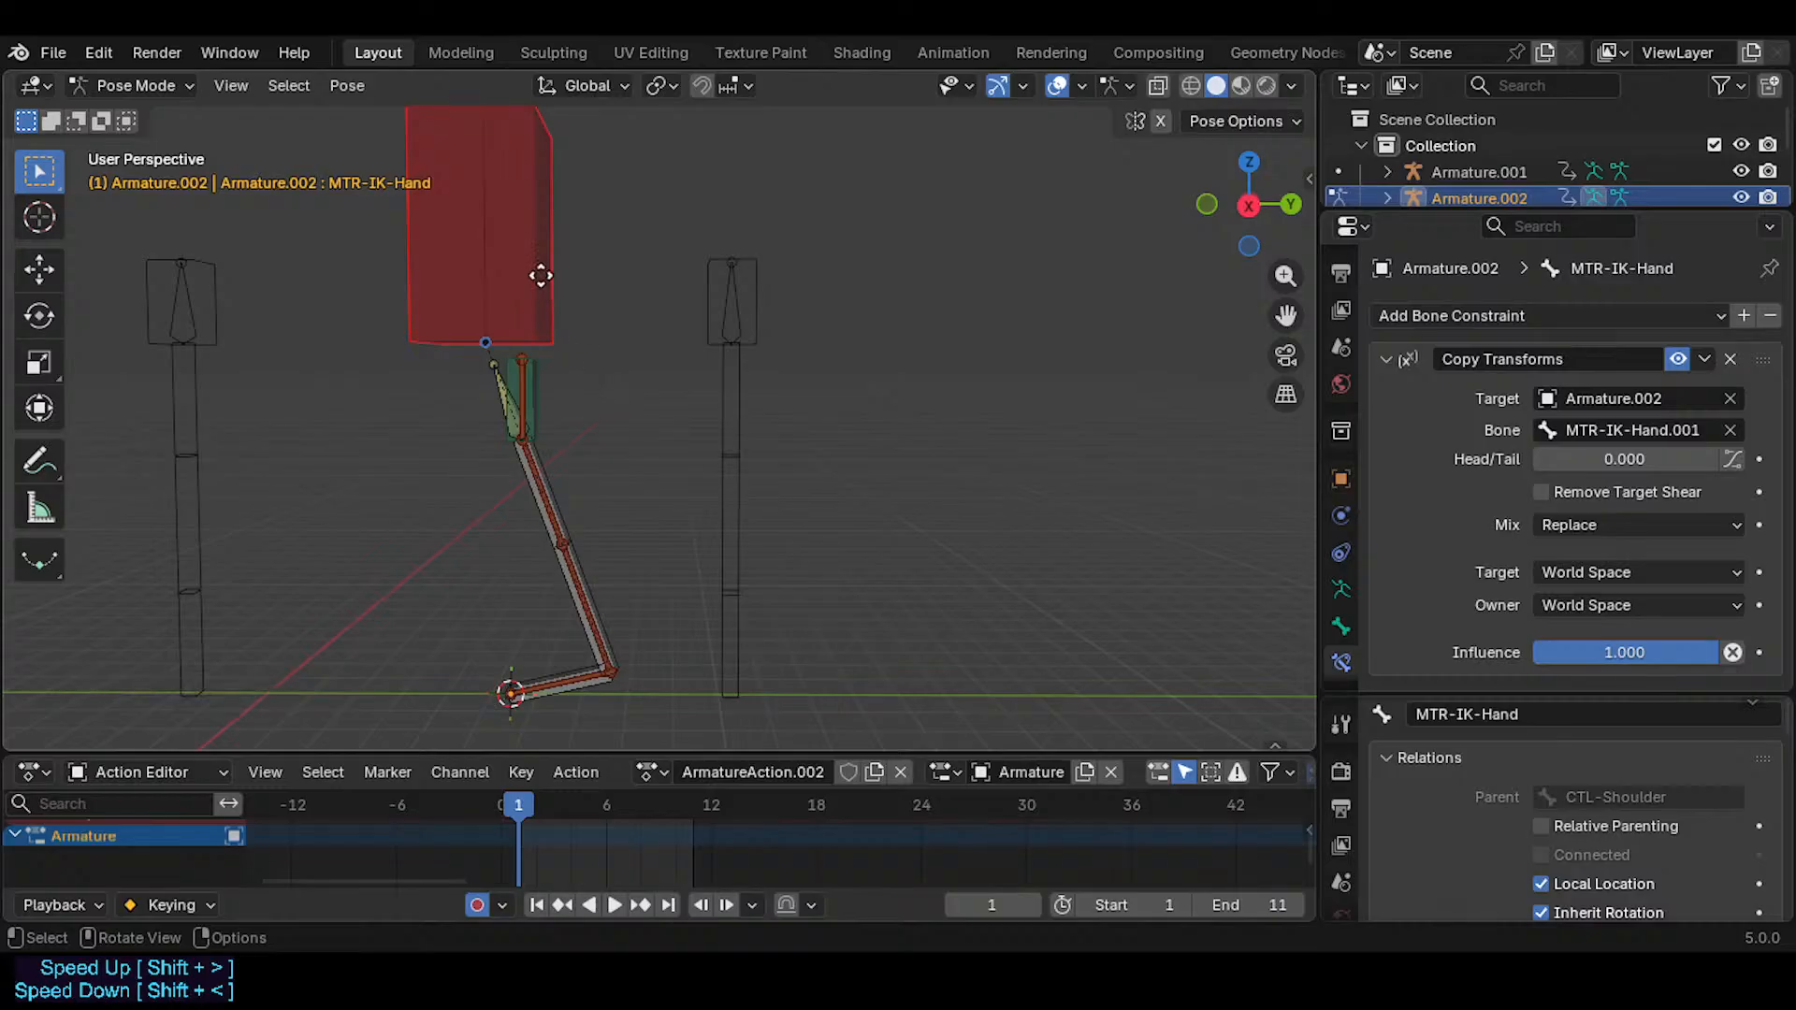
left_click(663, 219)
key("g")
left_click(576, 282)
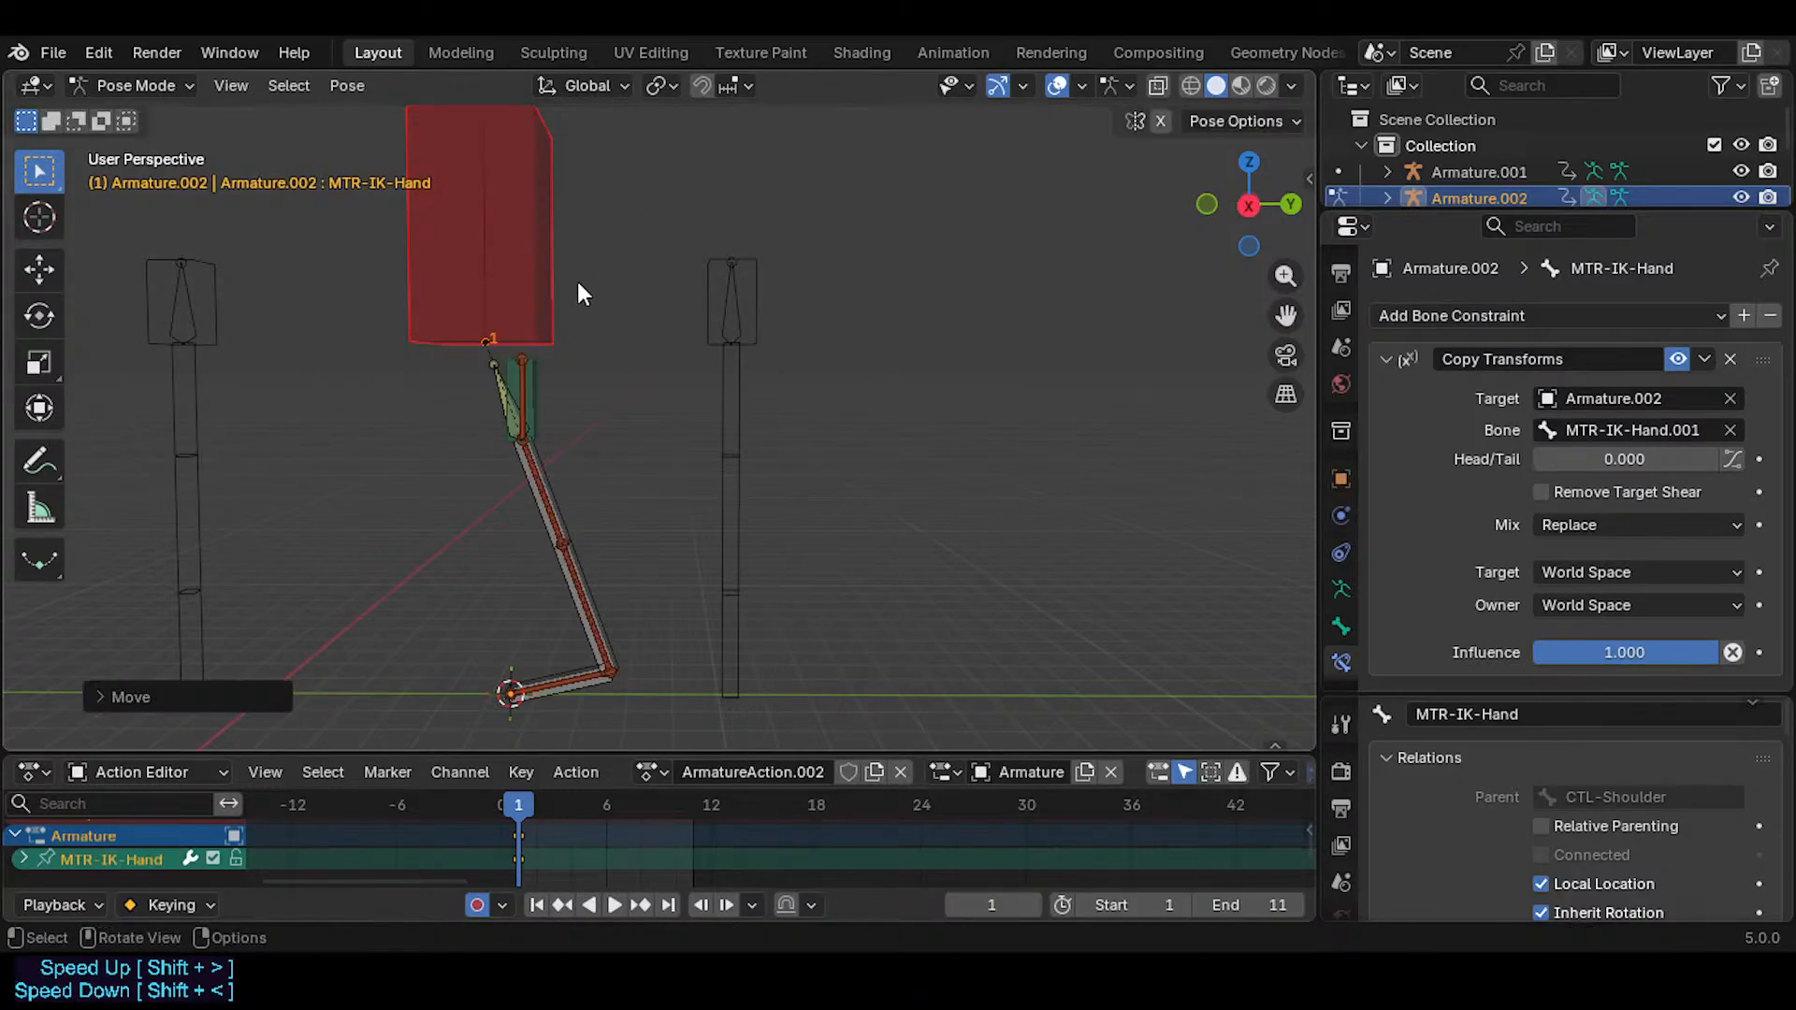
key("g")
left_click(645, 271)
- Move MTR-IK-Hand.001 forward and up at frame 6 to key the peak of the arc
left_click(483, 273)
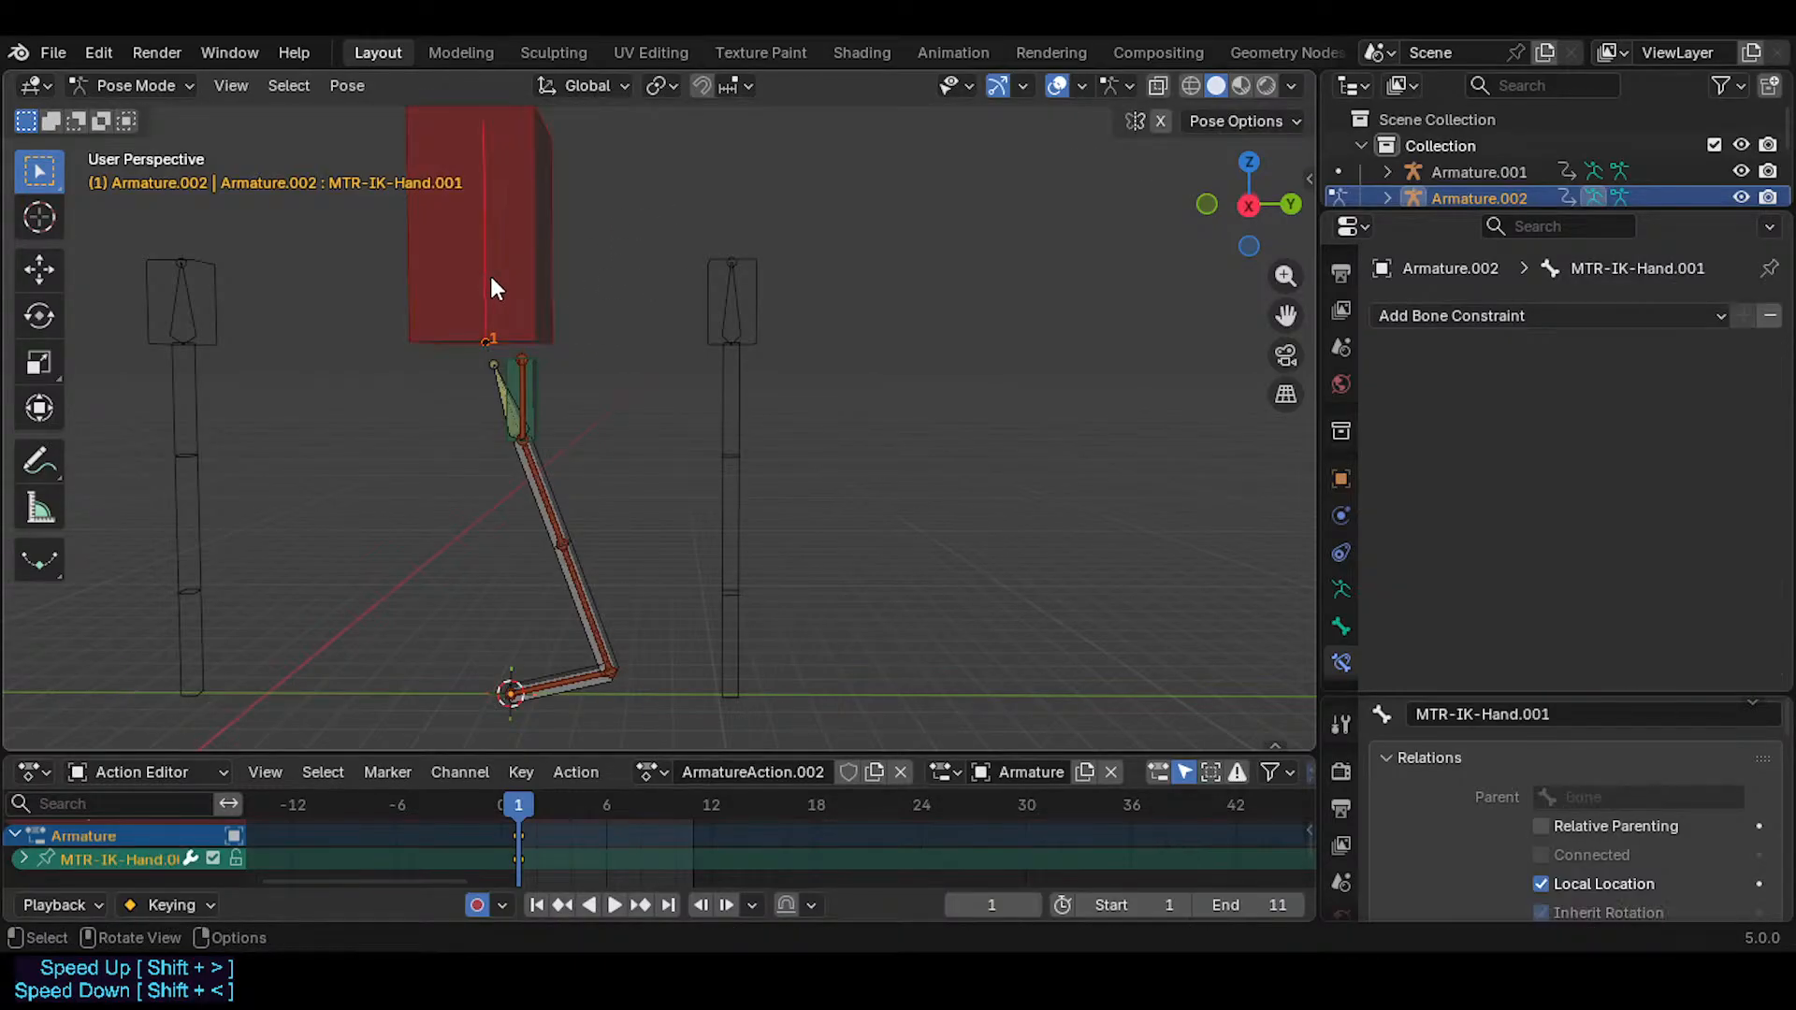
key("g")
right_click(610, 236)
left_click(606, 806)
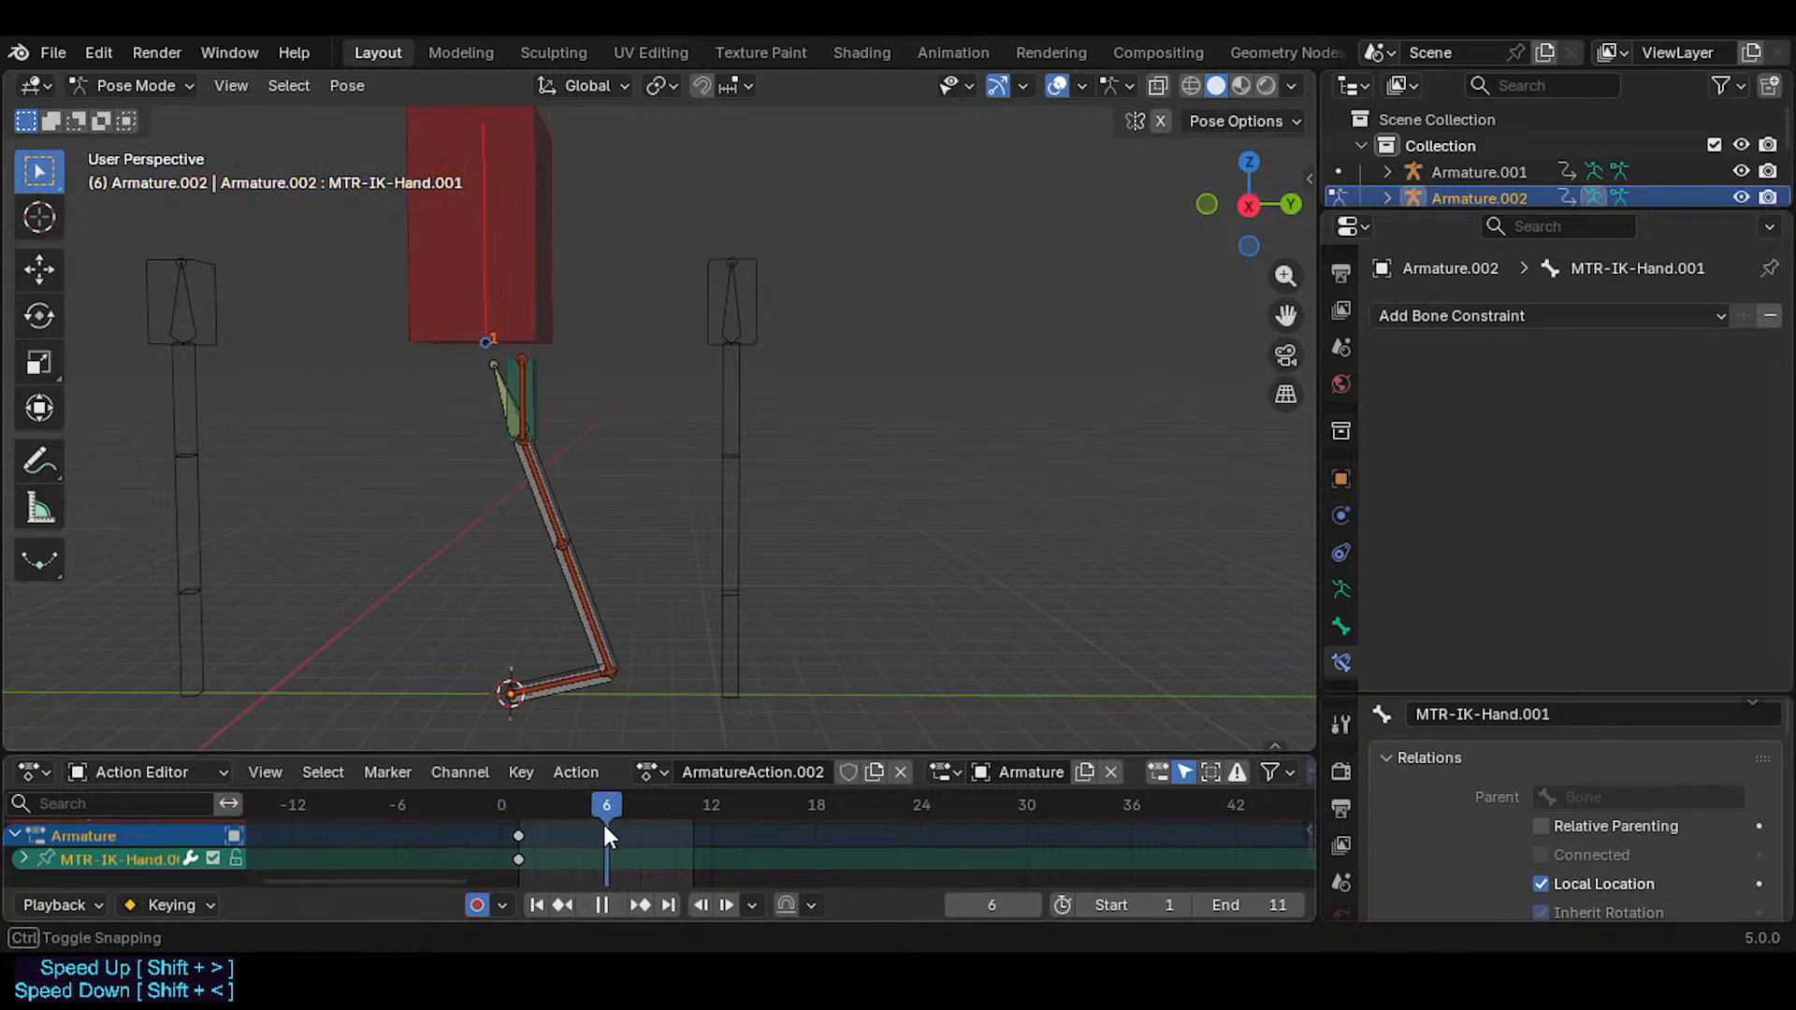
key("g")
left_click(734, 259)
key("ctrl+j")
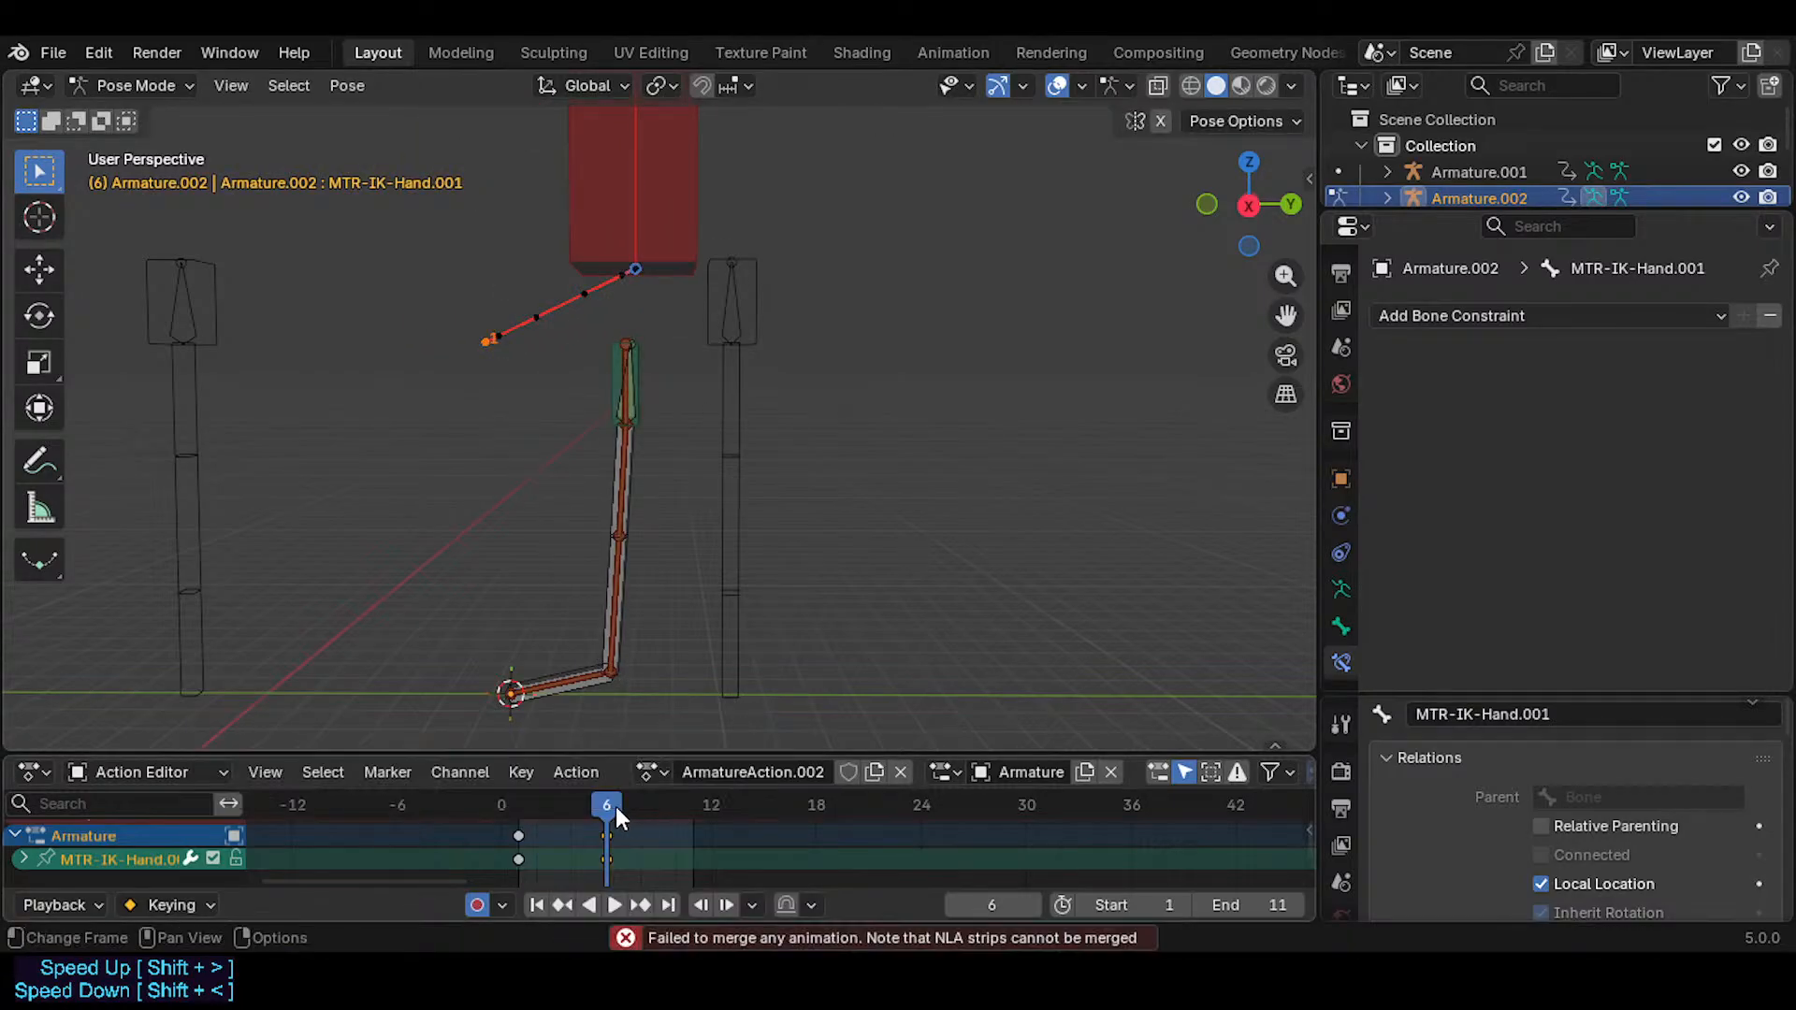
- Move MTR-IK-Hand.001 forward and down at frame 11 to key the arc's end, and scrub back to frame 1
left_click_drag(615, 806, 525, 820)
key("g")
left_click(804, 448)
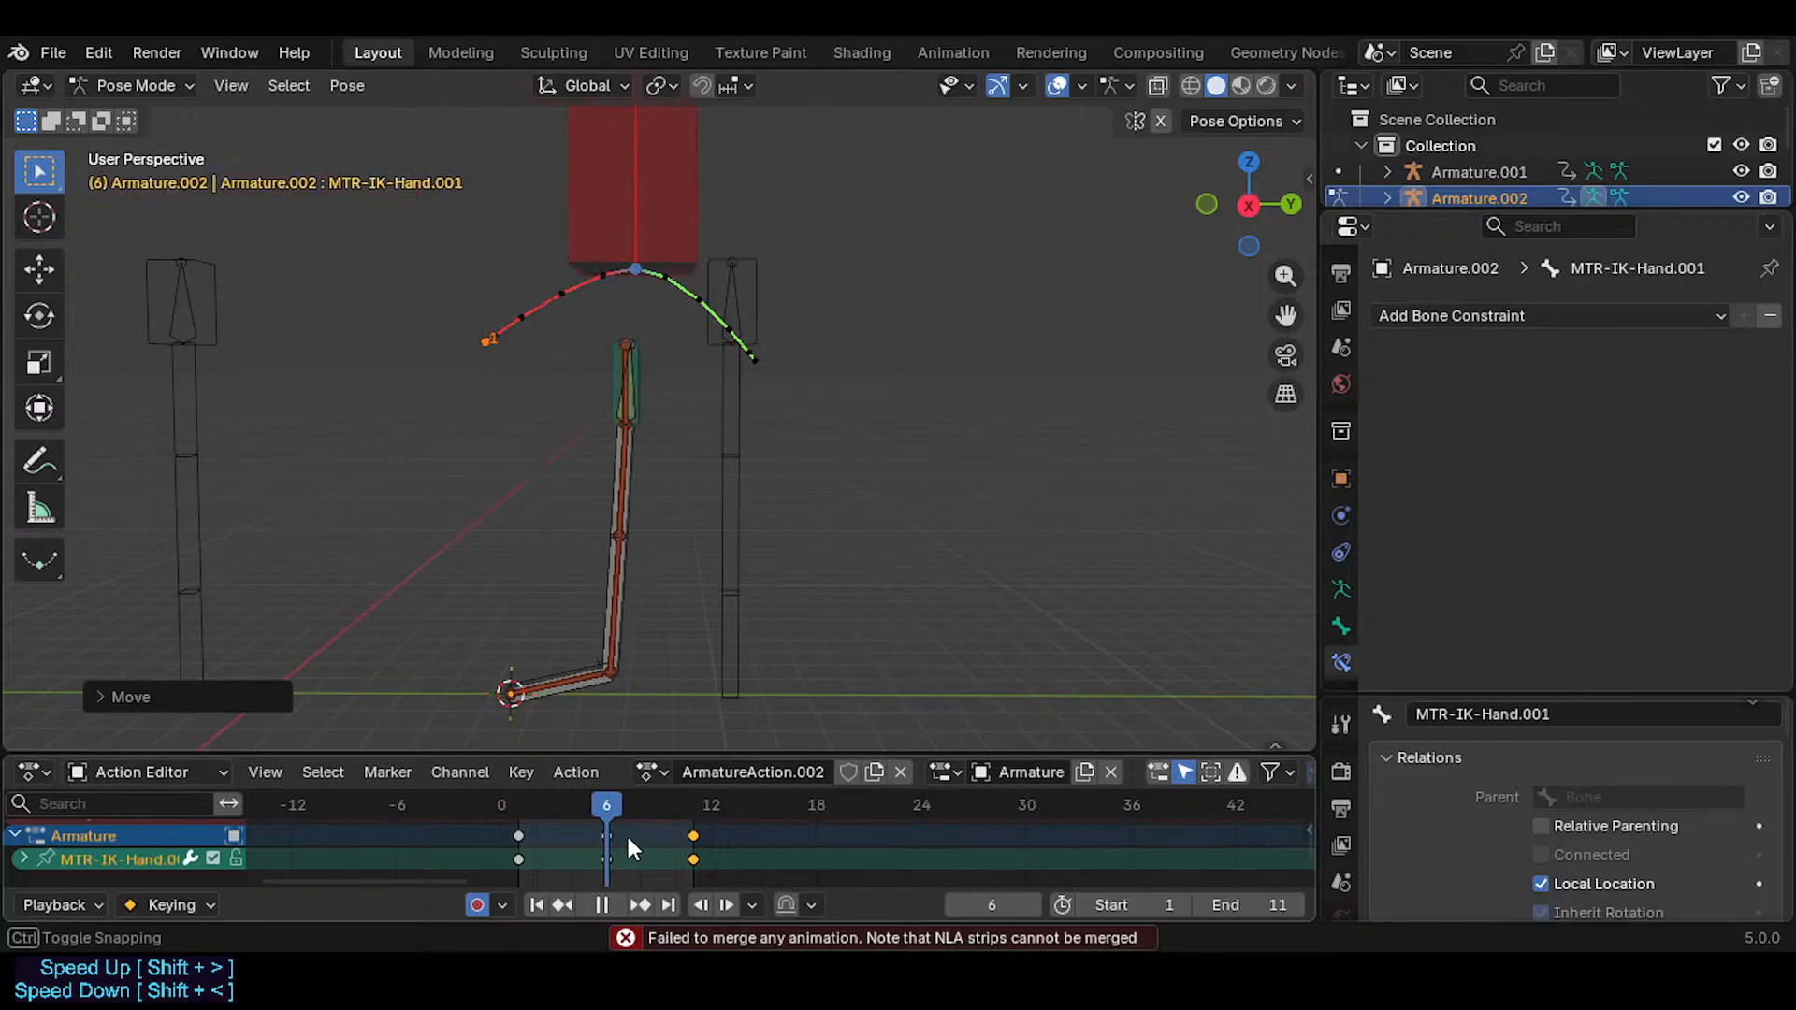
key("Escape")
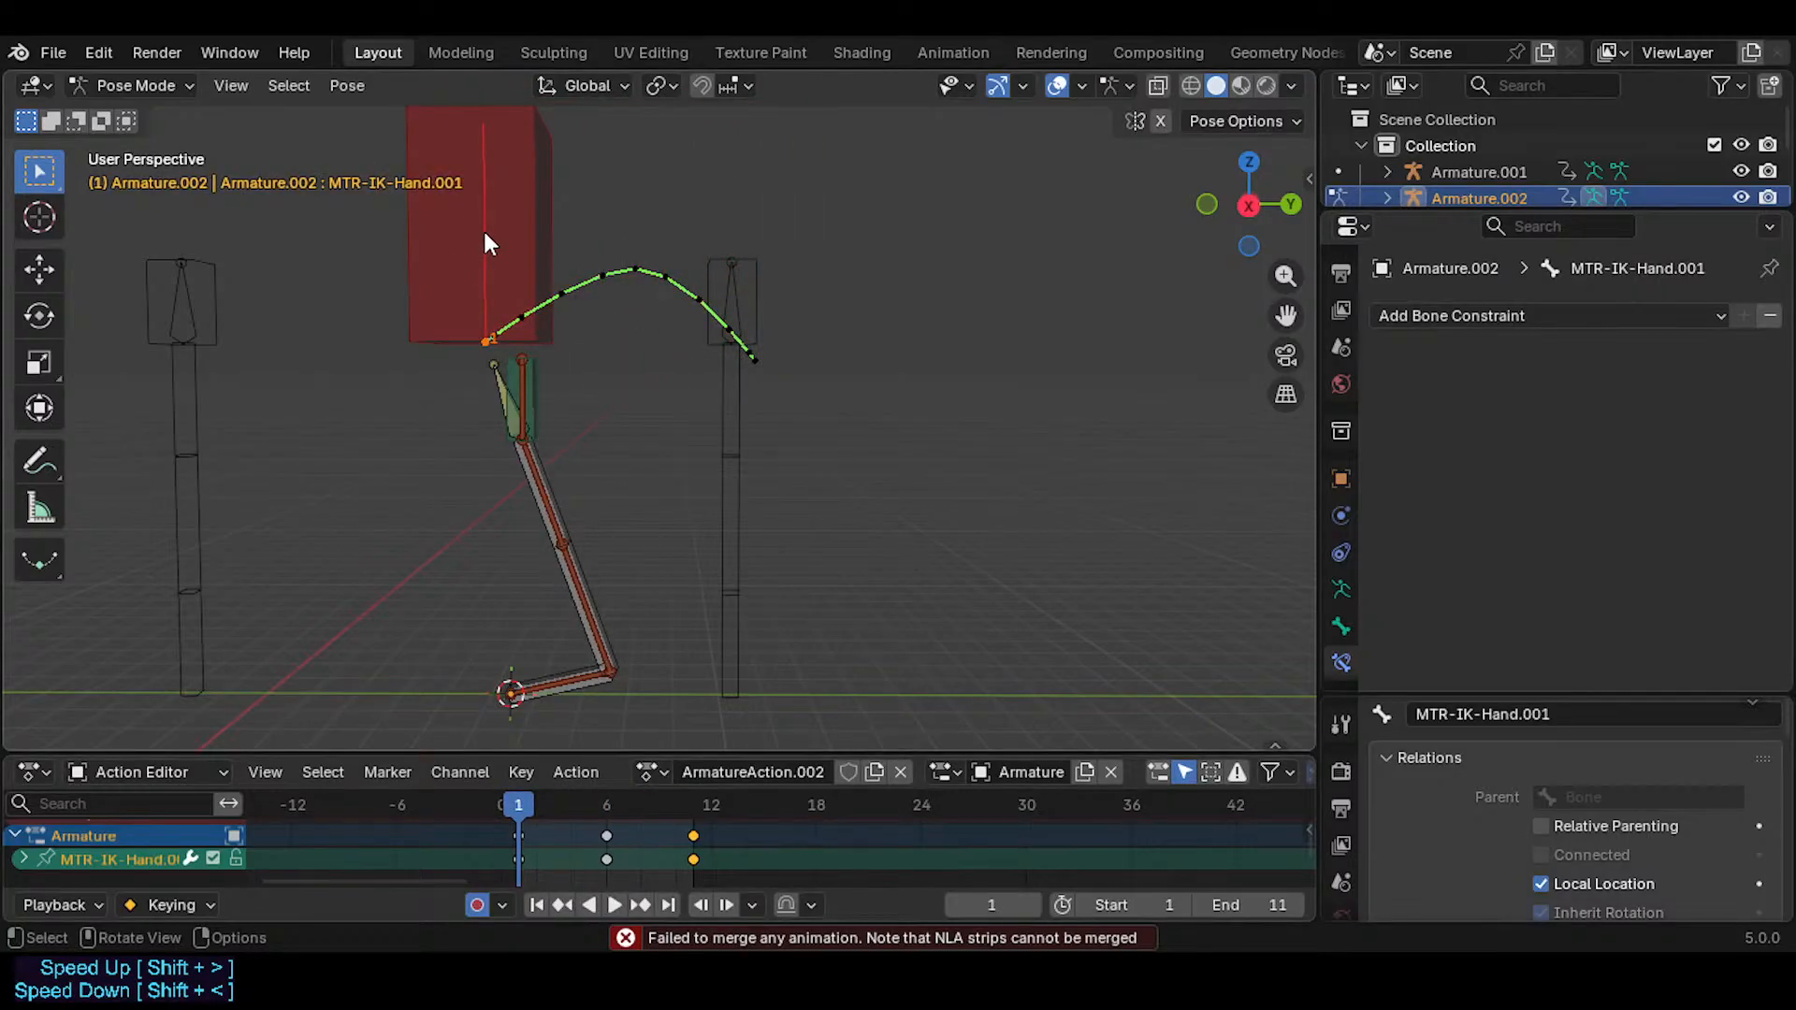
- Select MTR-IK-Hand, disable its Copy Transforms constraint and update the motion path
left_click(482, 227)
left_click(484, 235)
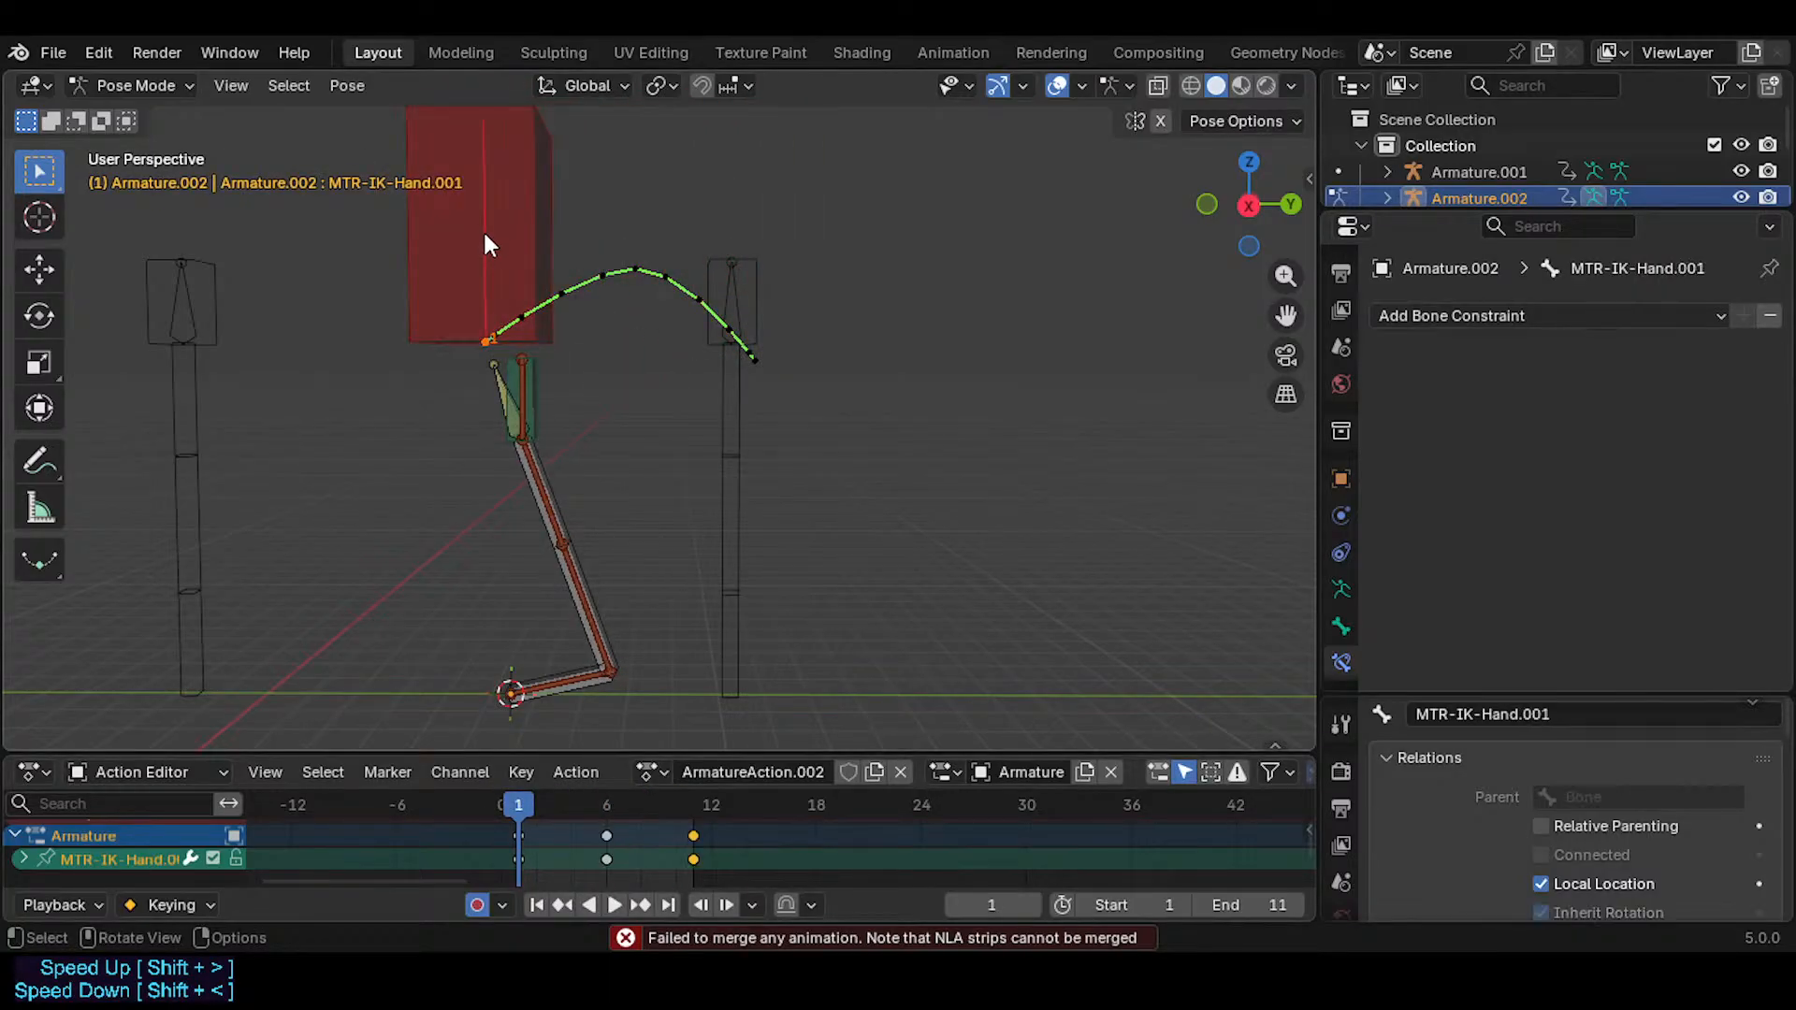
left_click(525, 273)
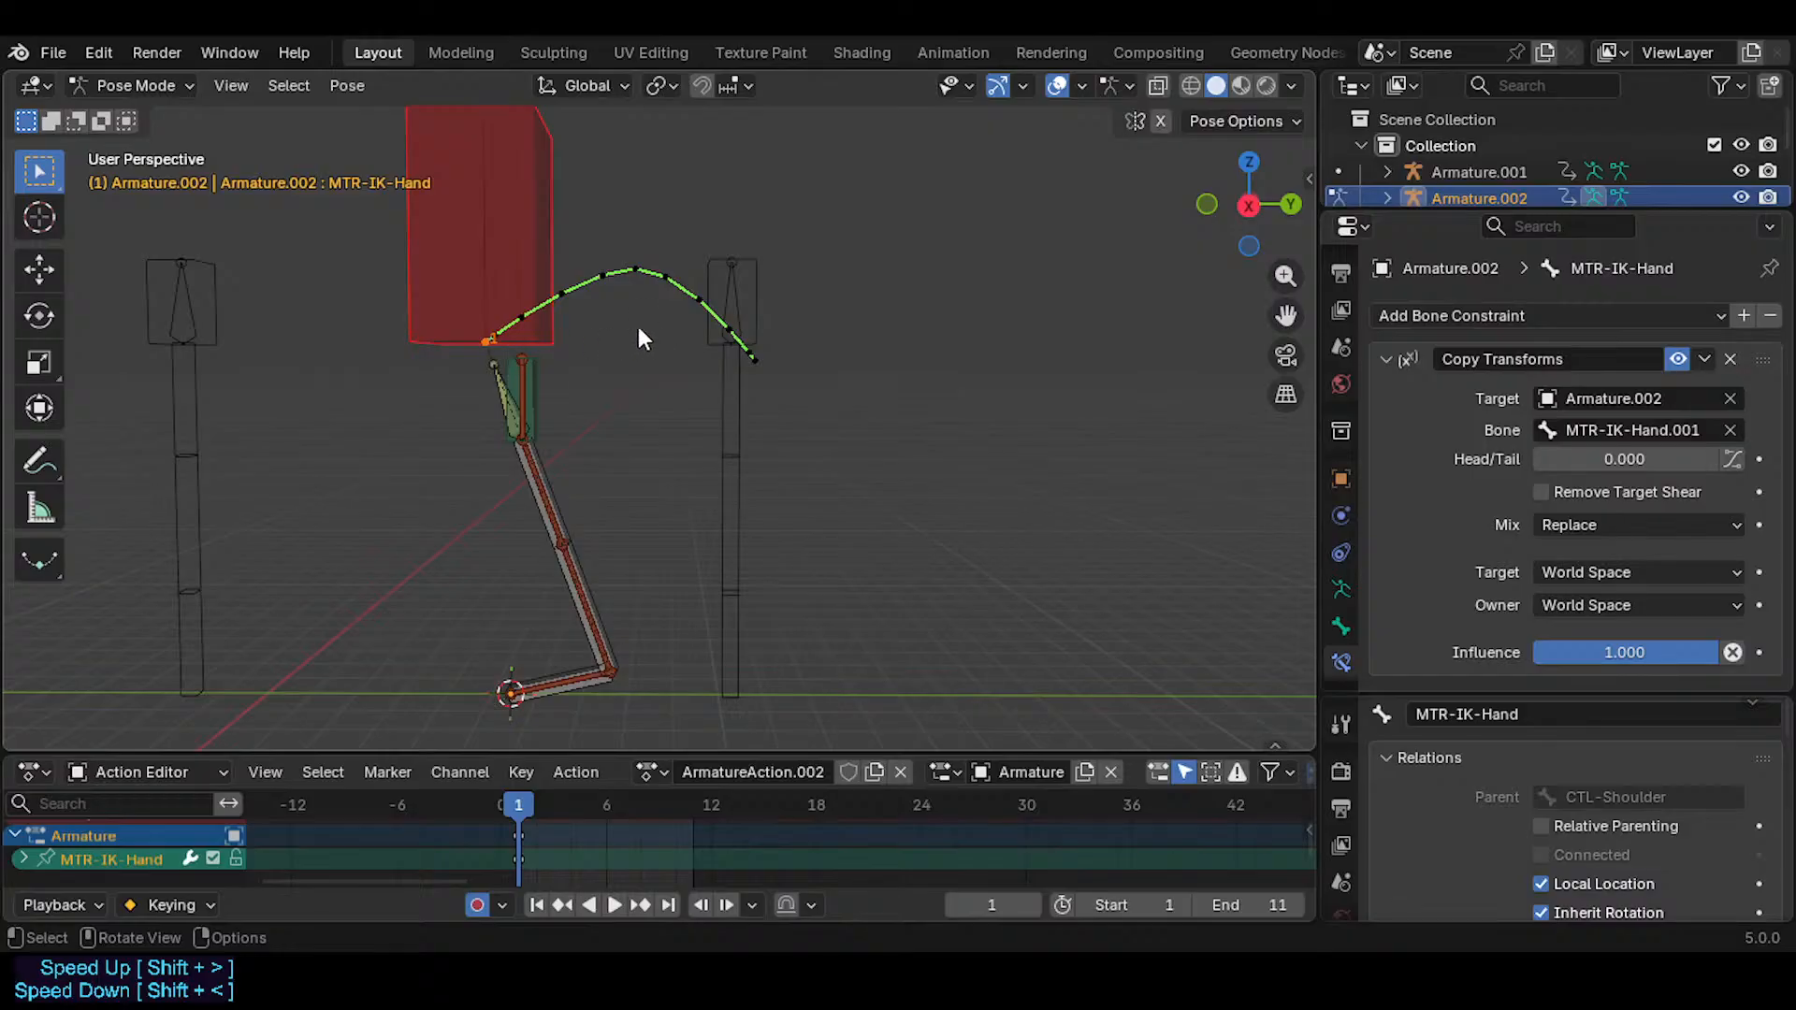
left_click(488, 276)
left_click(522, 277)
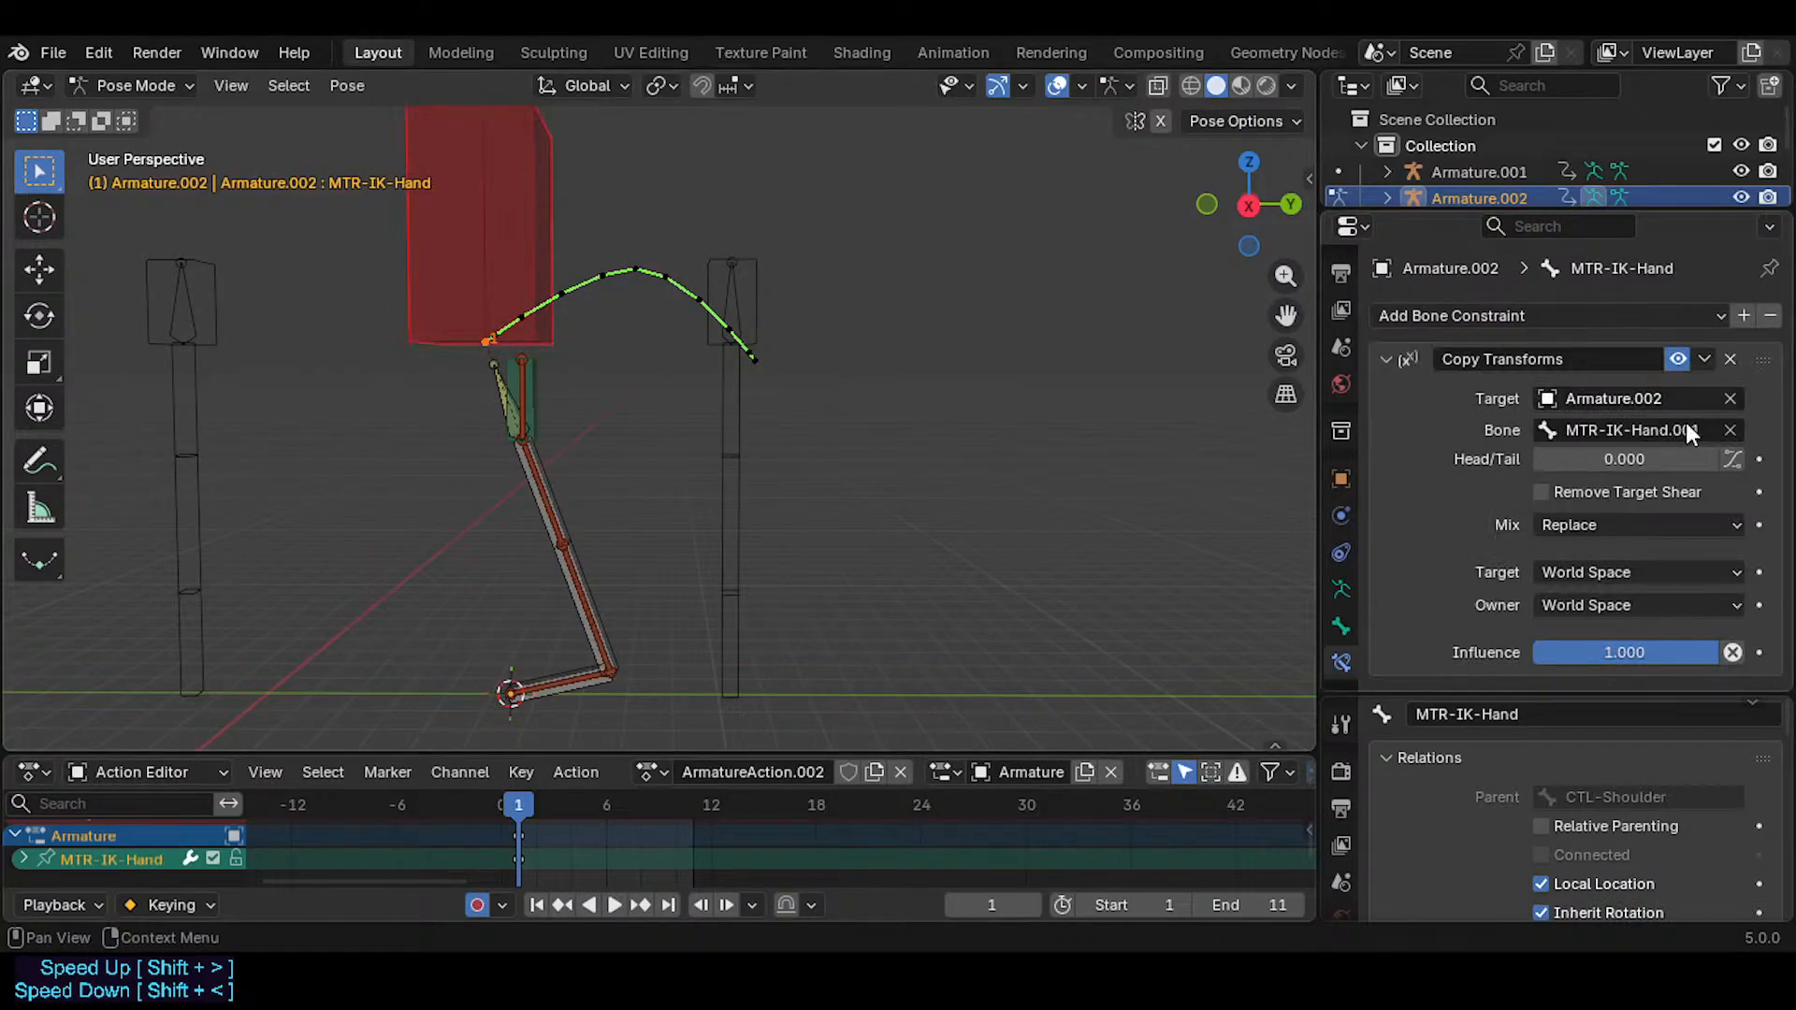
left_click_drag(1663, 660, 1717, 661)
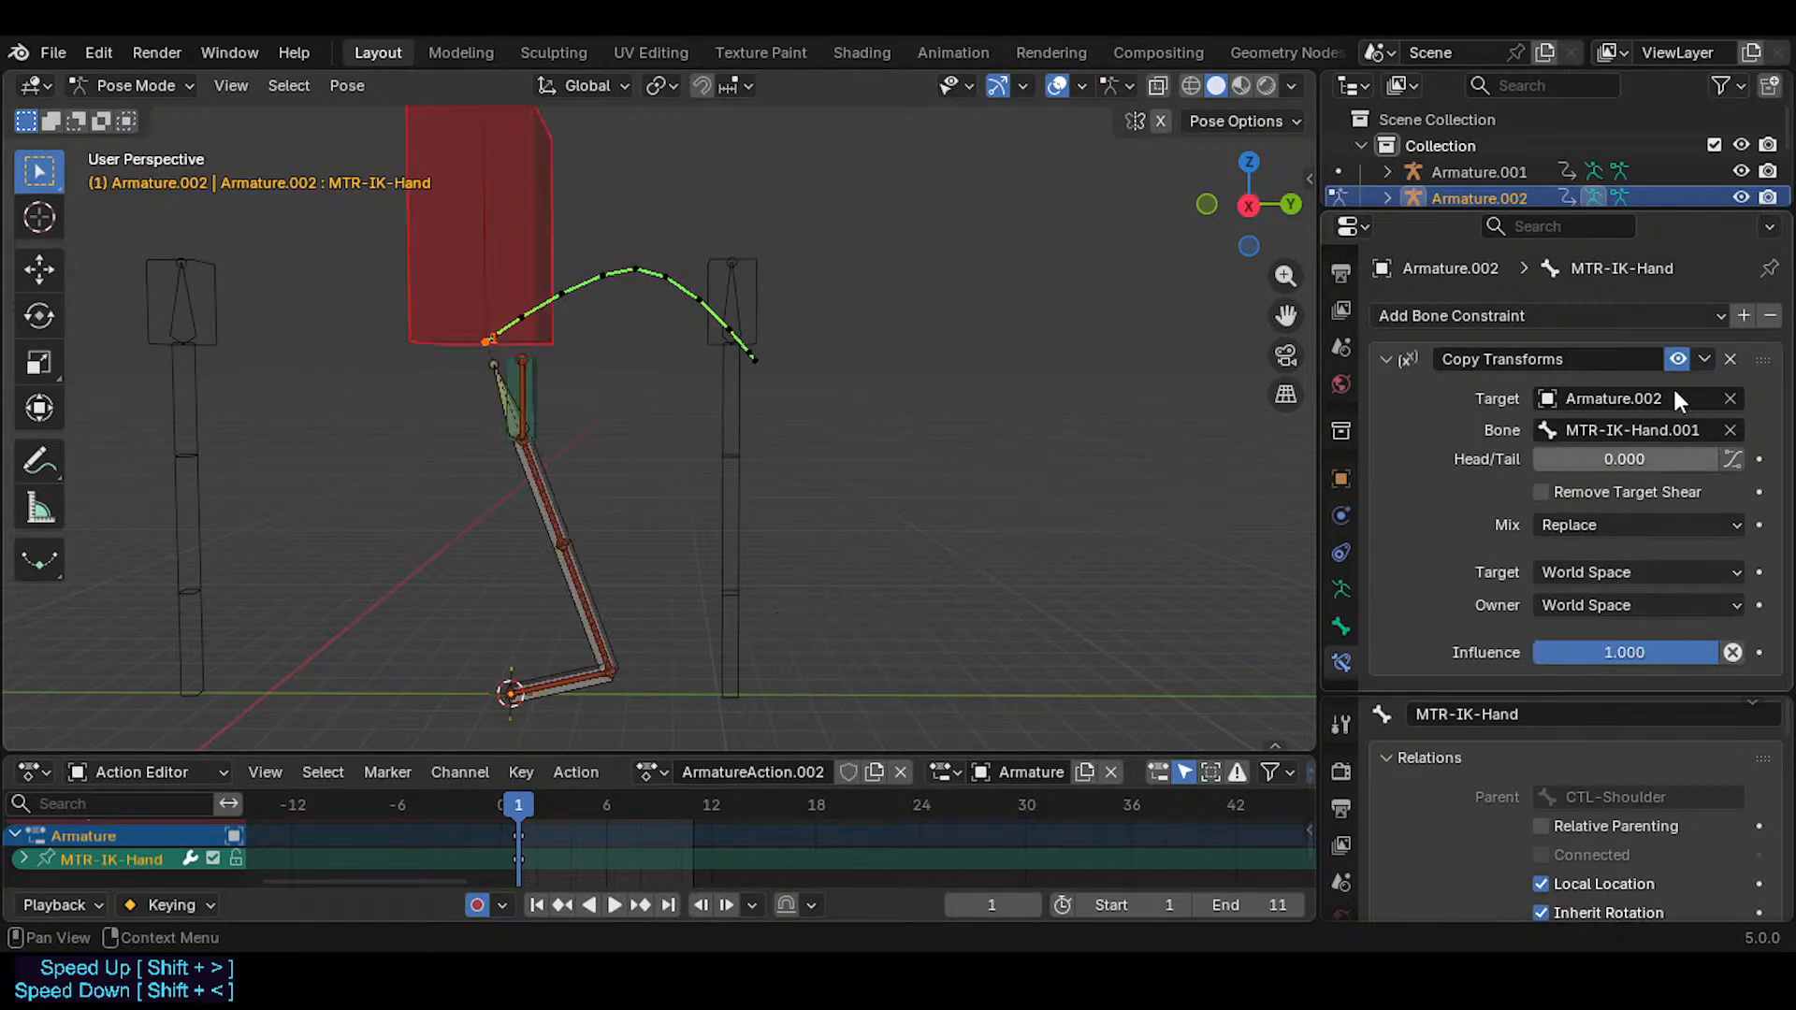
left_click(1678, 359)
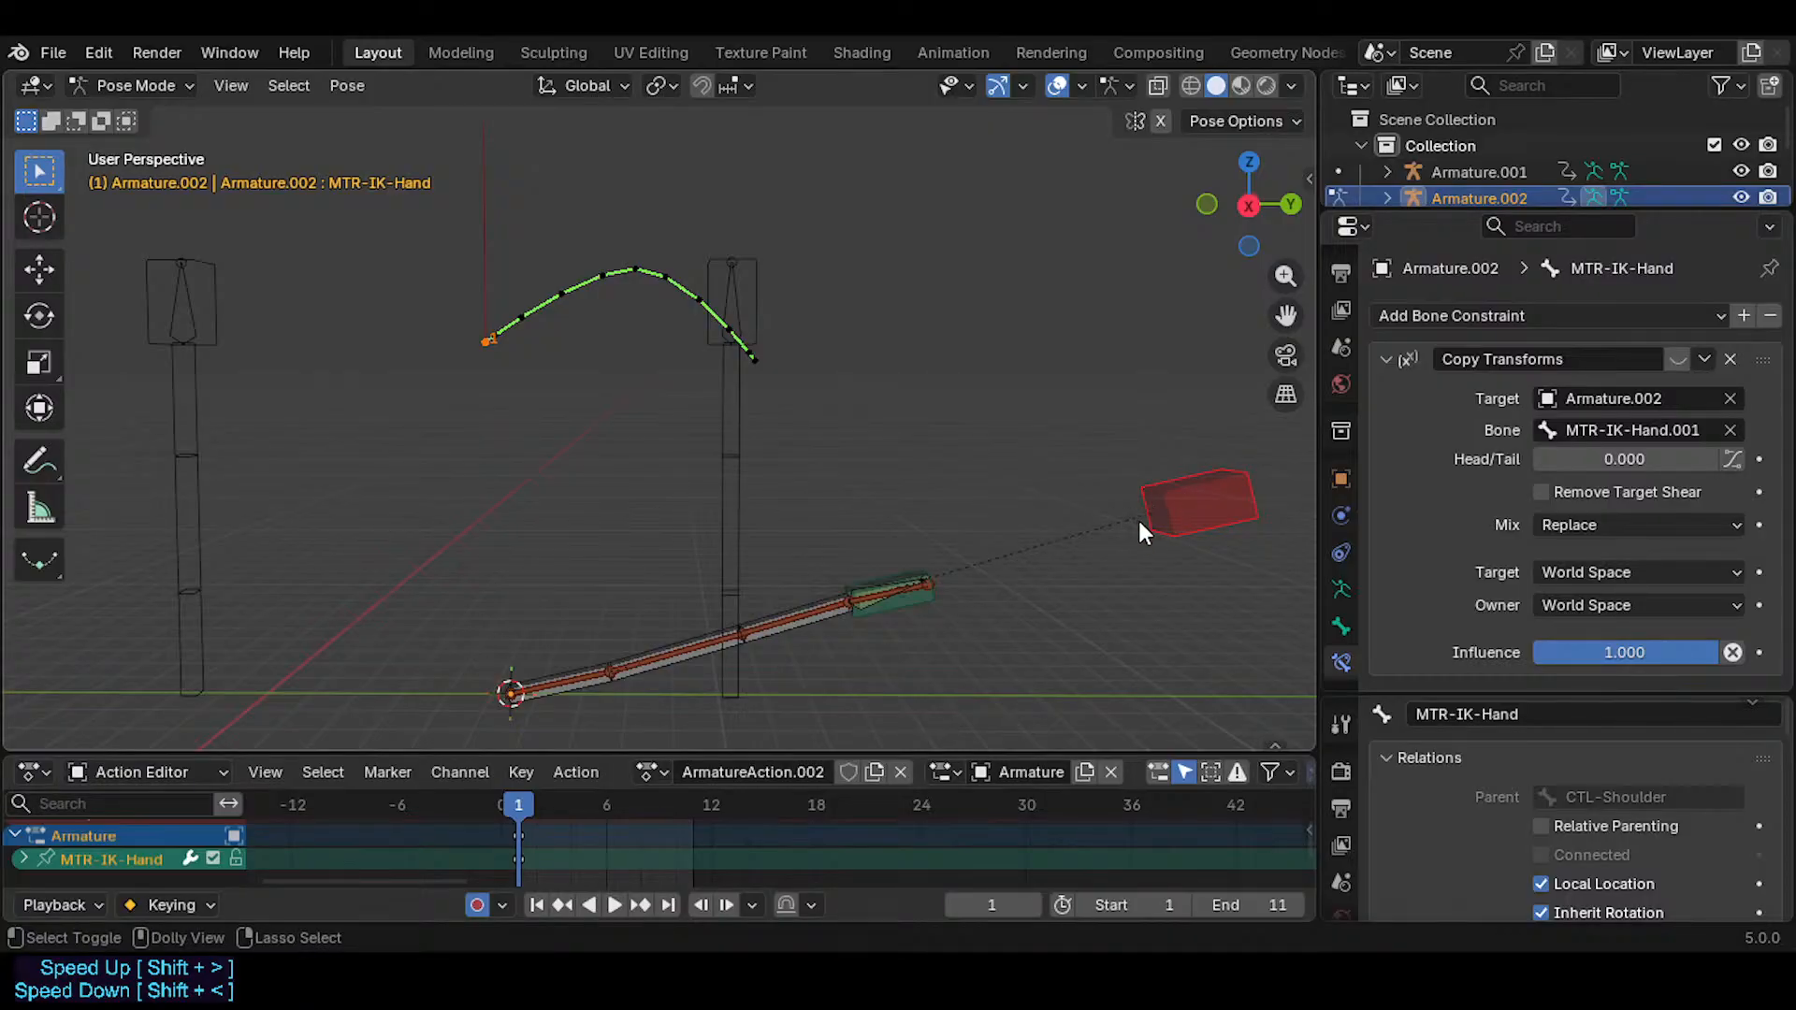
key("ctrl+shift+z")
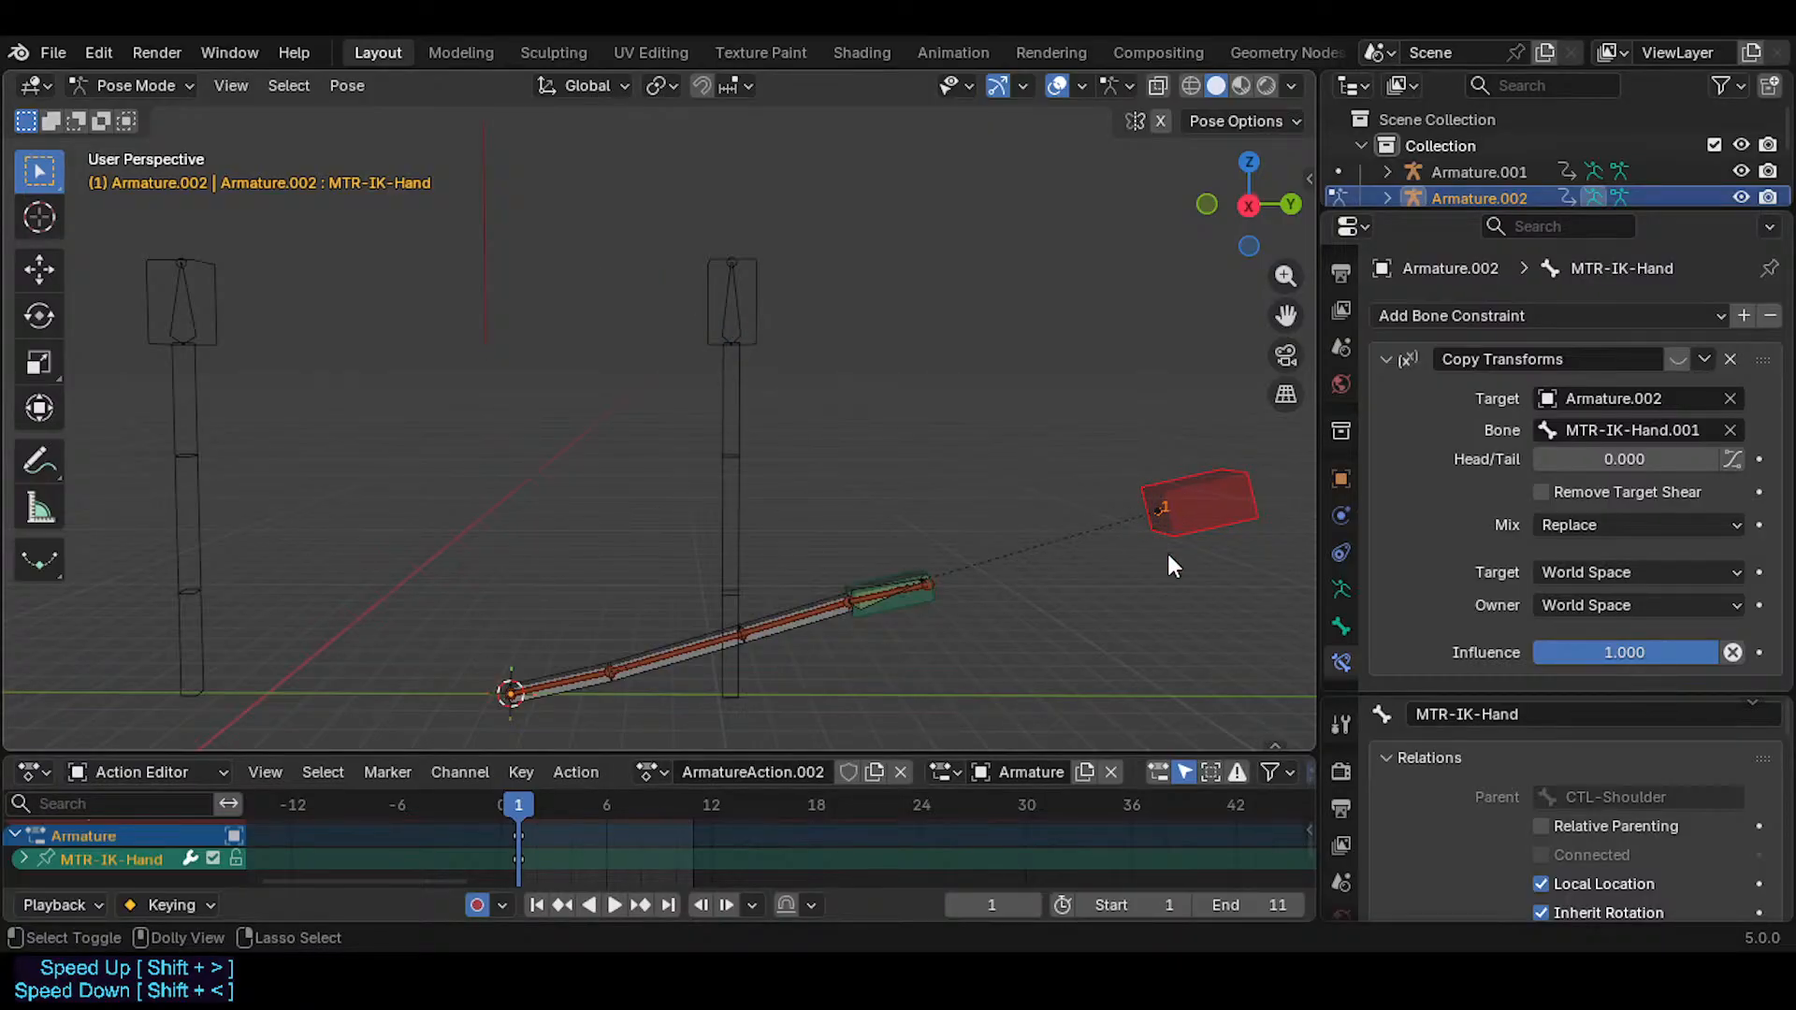
- Select CTL-Shoulder and clear its rotation at frame 1
mouse_move(692, 804)
left_mouse_down()
mouse_move(537, 806)
mouse_move(686, 810)
left_mouse_up()
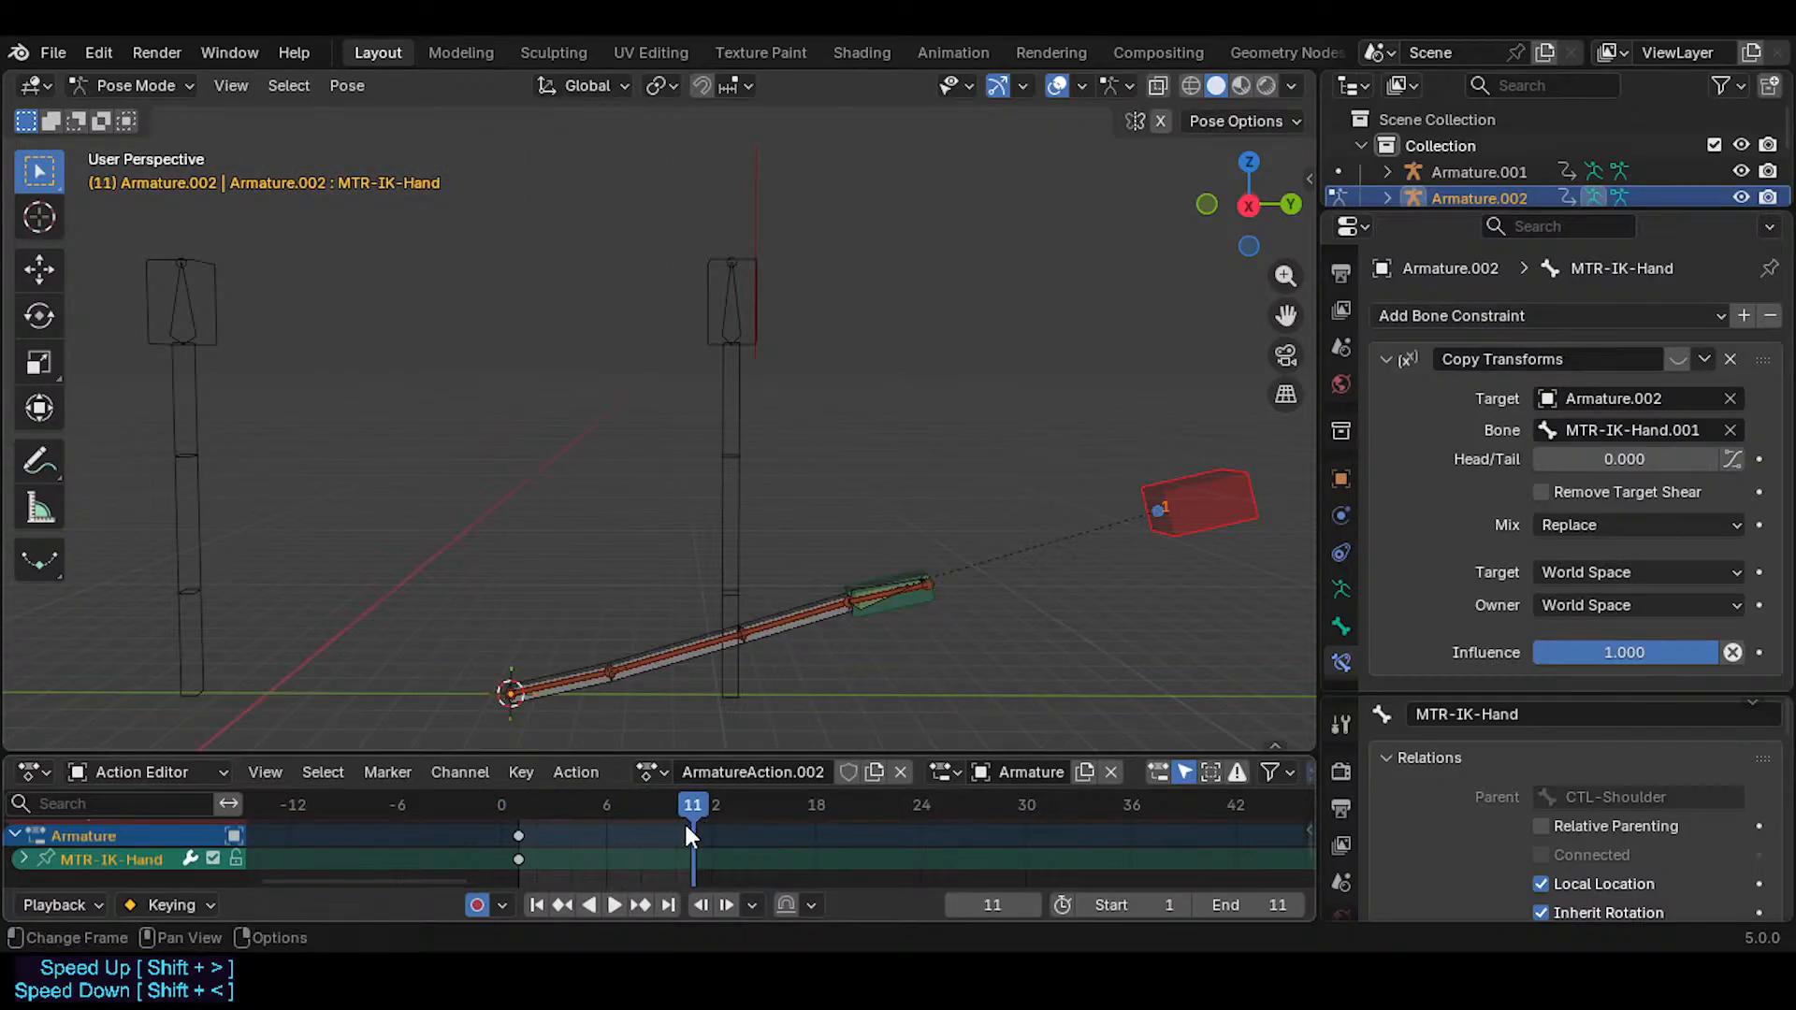
left_click(582, 690)
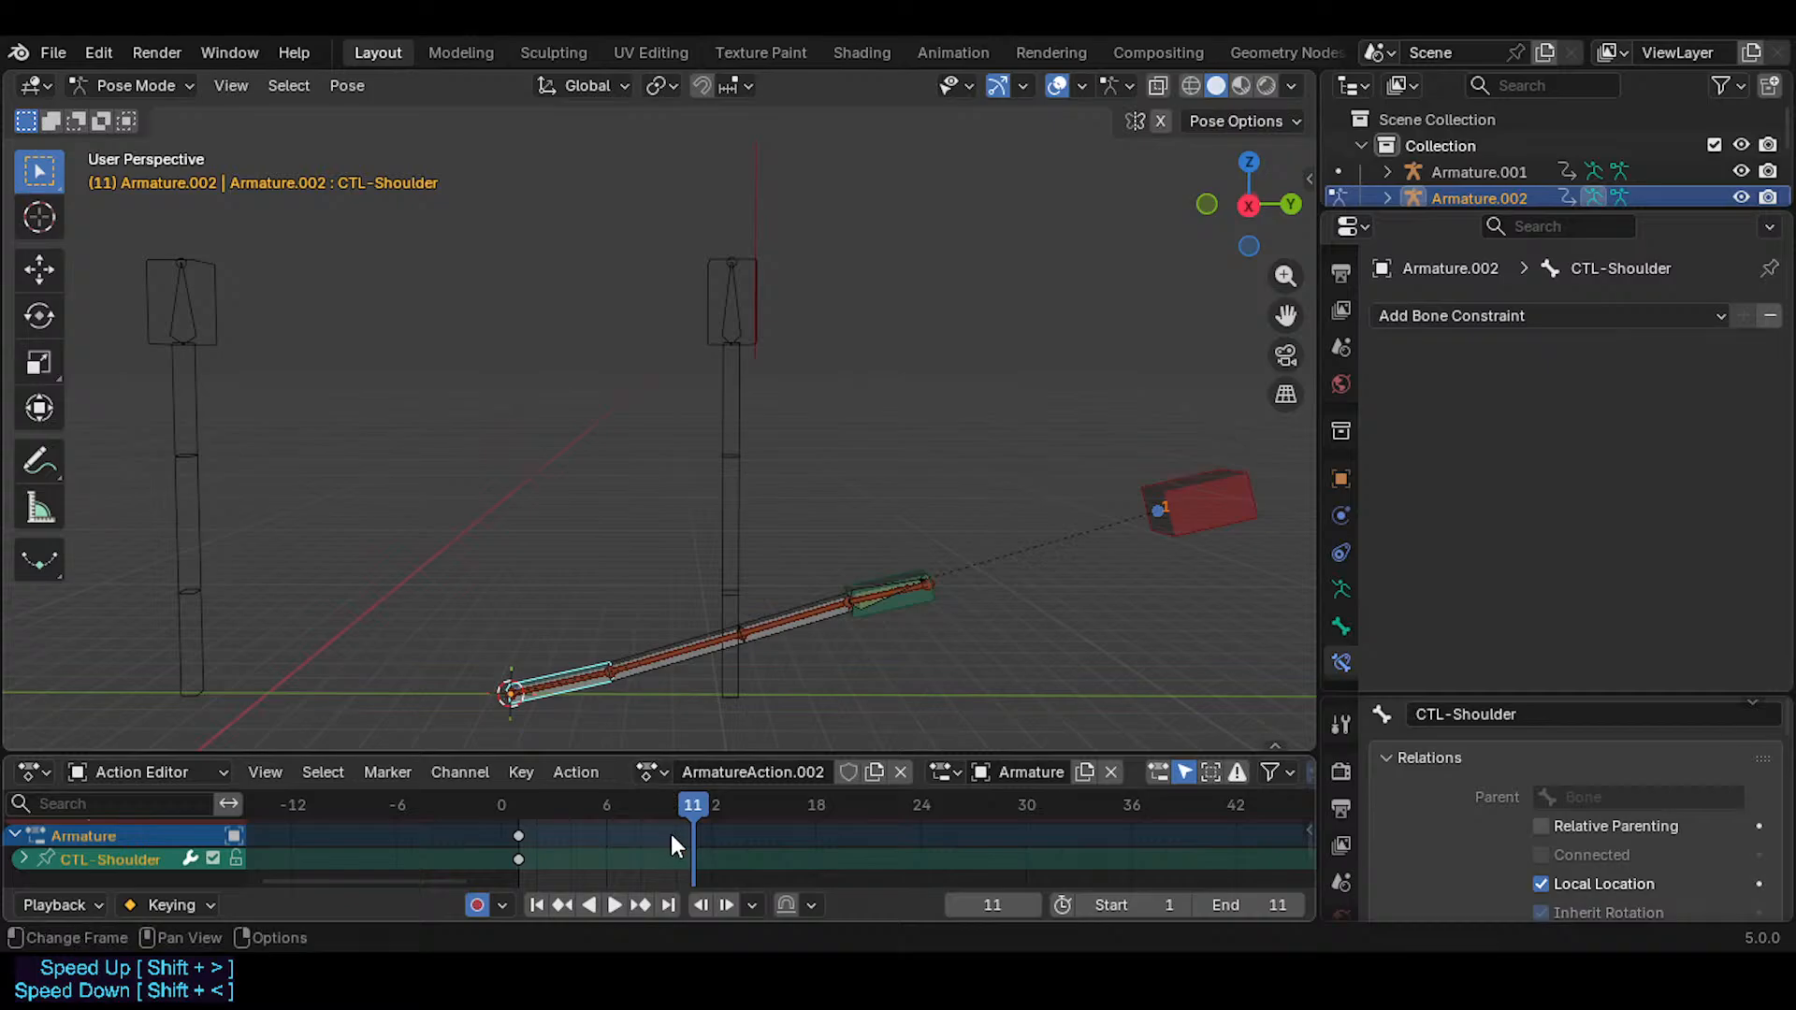
key("shift+Left")
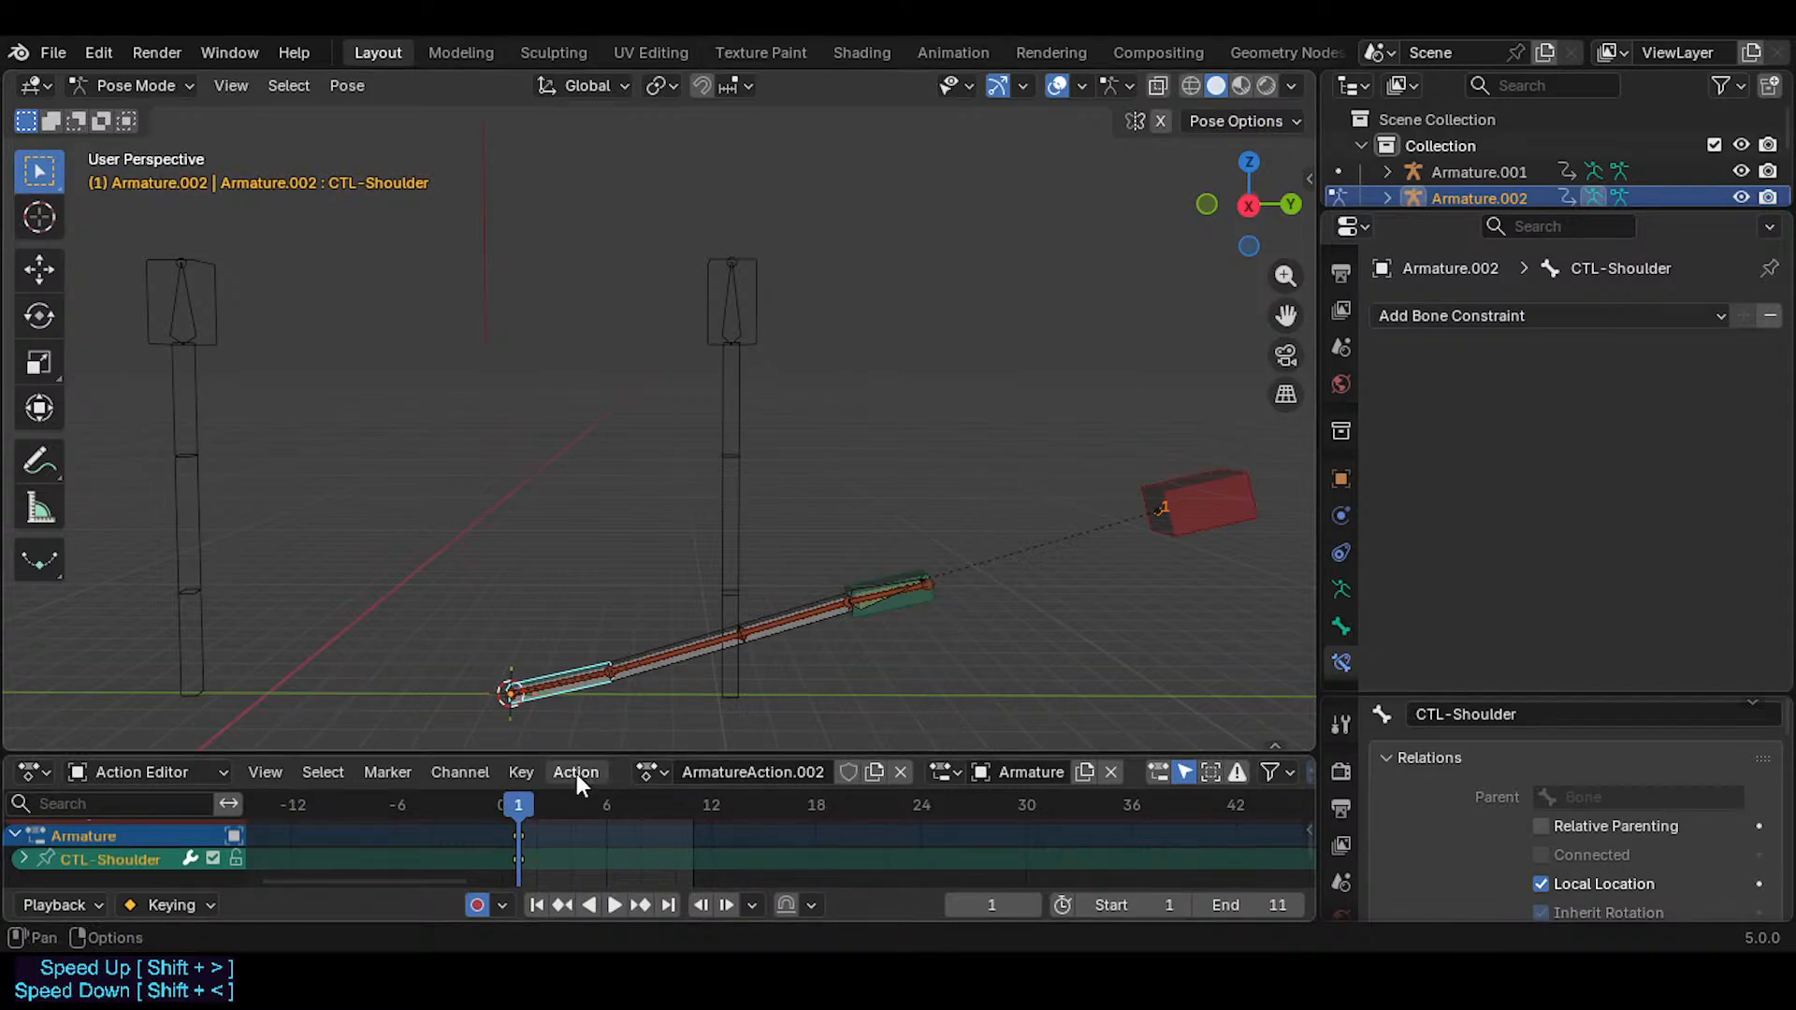
key("alt+r")
- Rotate CTL-Shoulder forward and down at frame 11 to key the arm's swing, and scrub back through the arc
key("shift+Right")
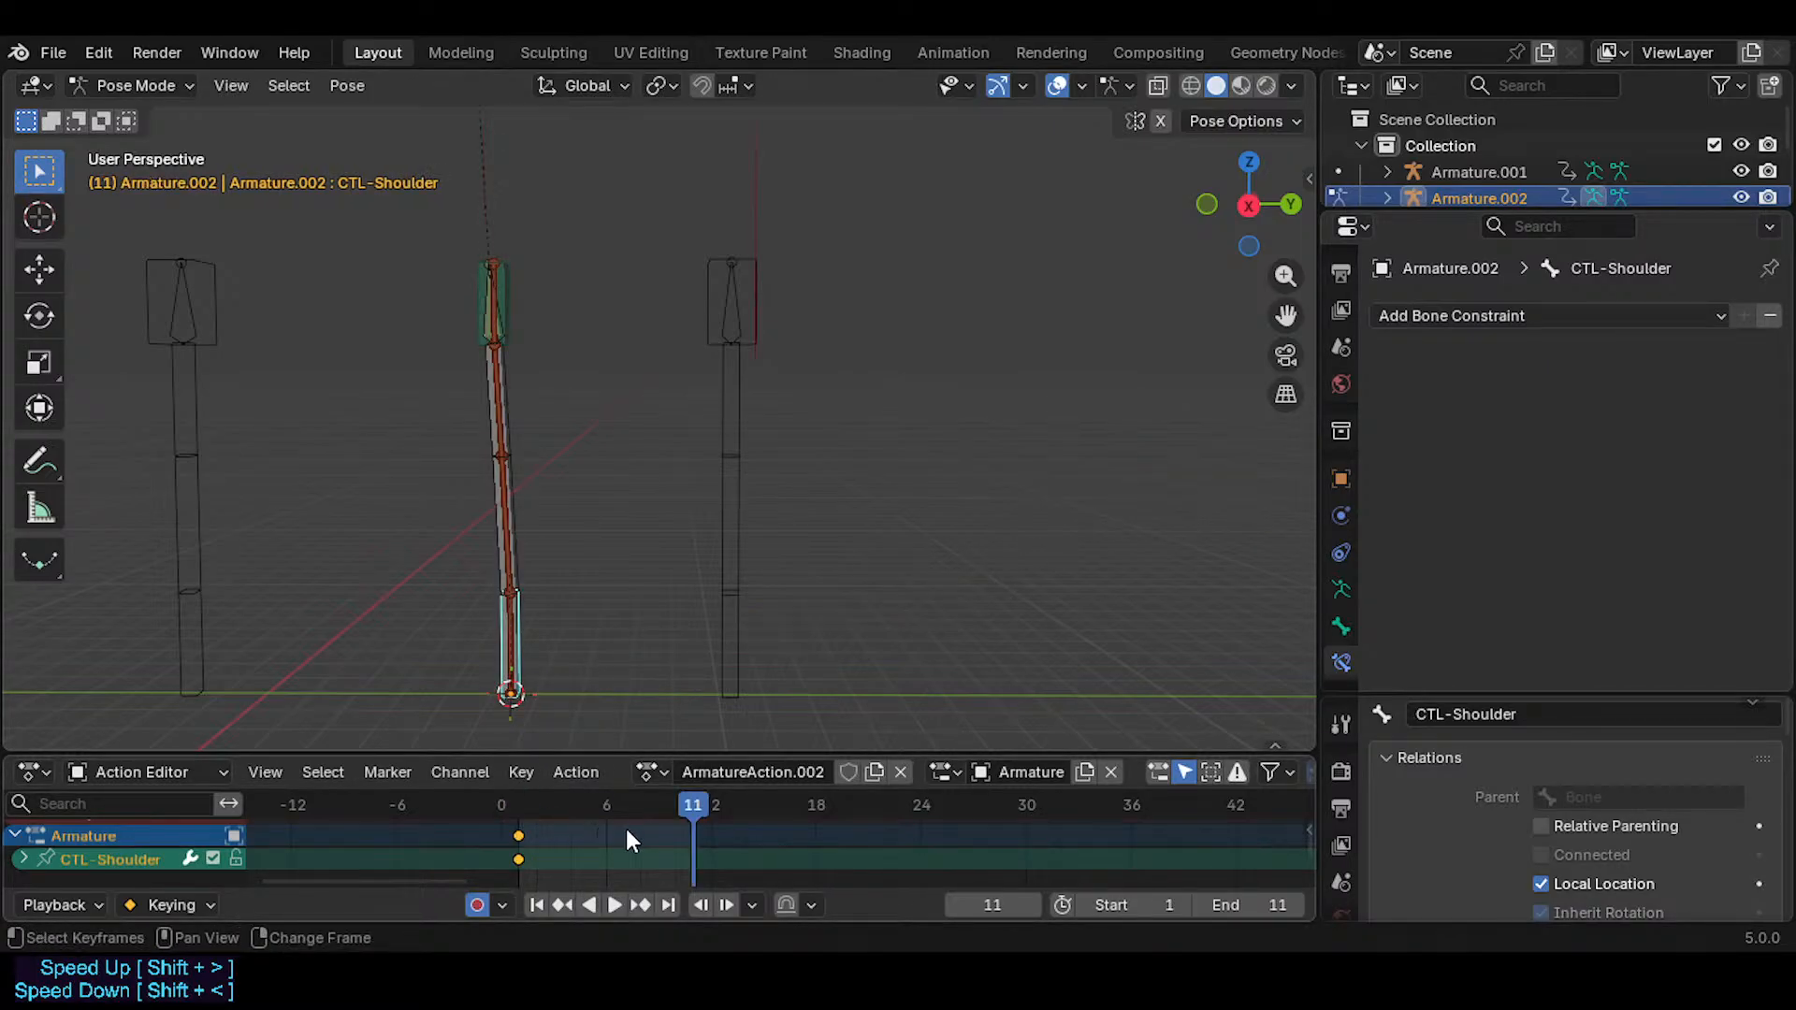
key("i")
left_click(667, 829)
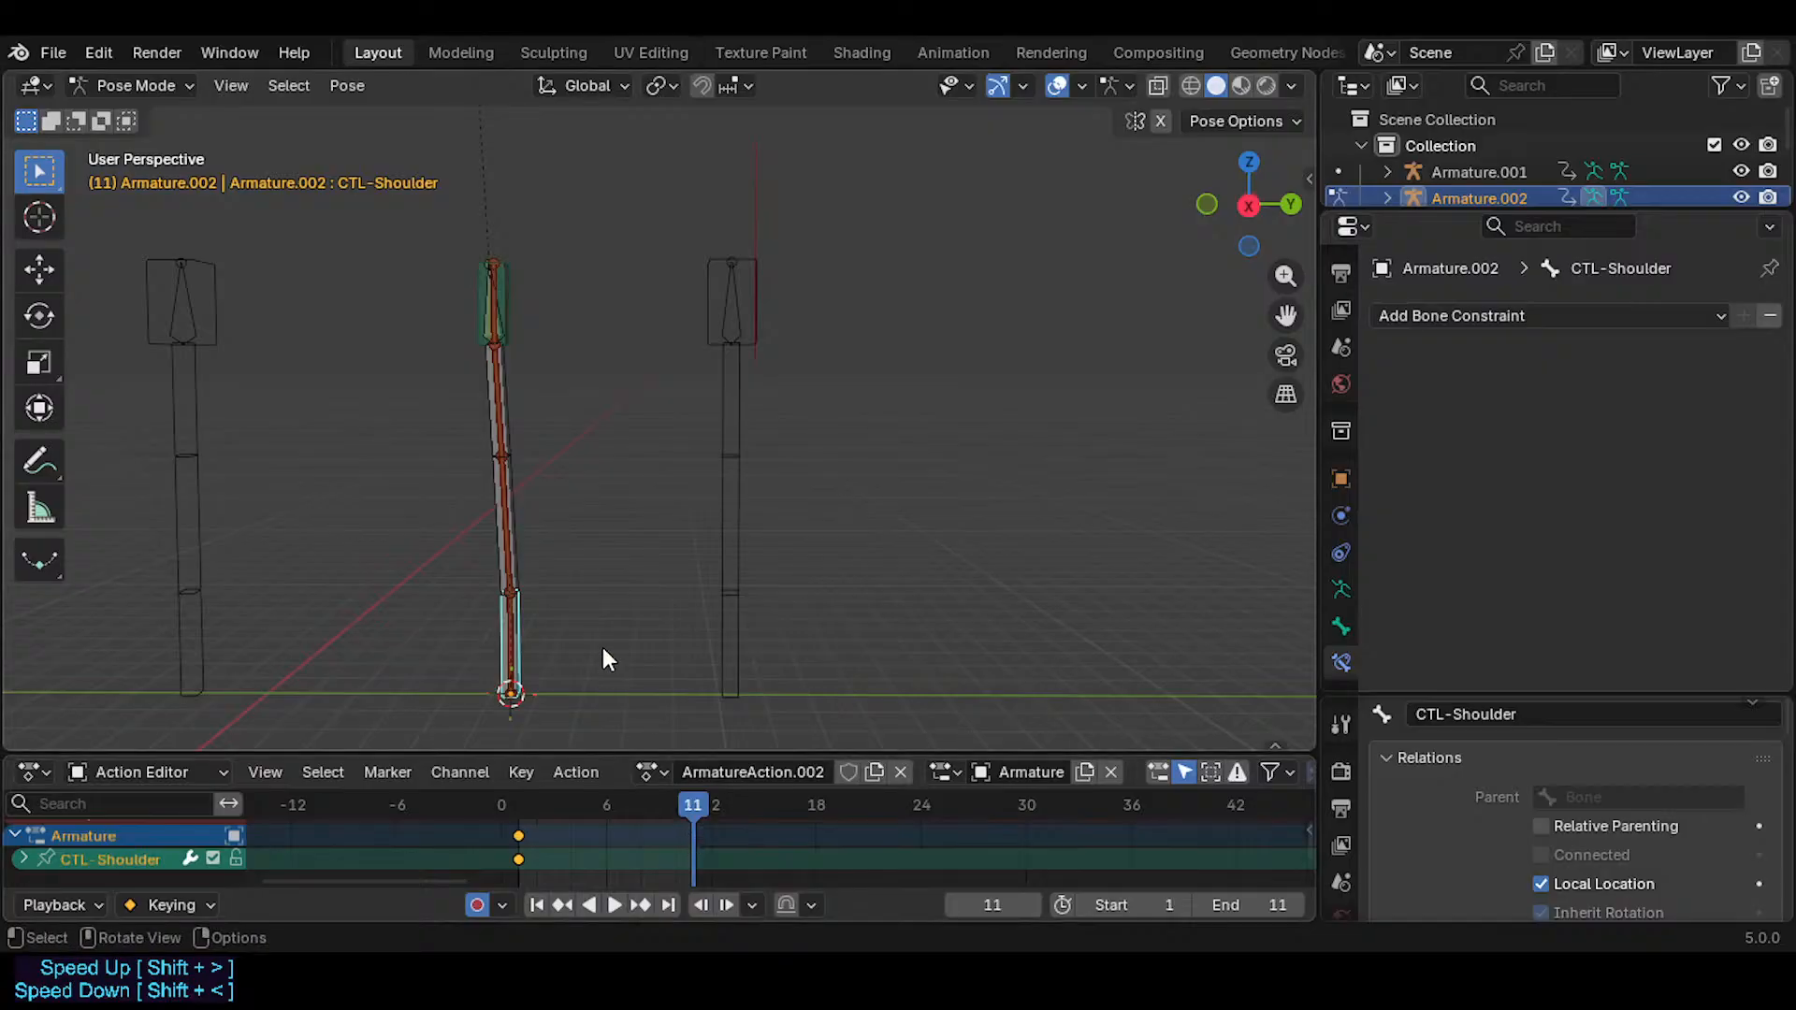
key("r")
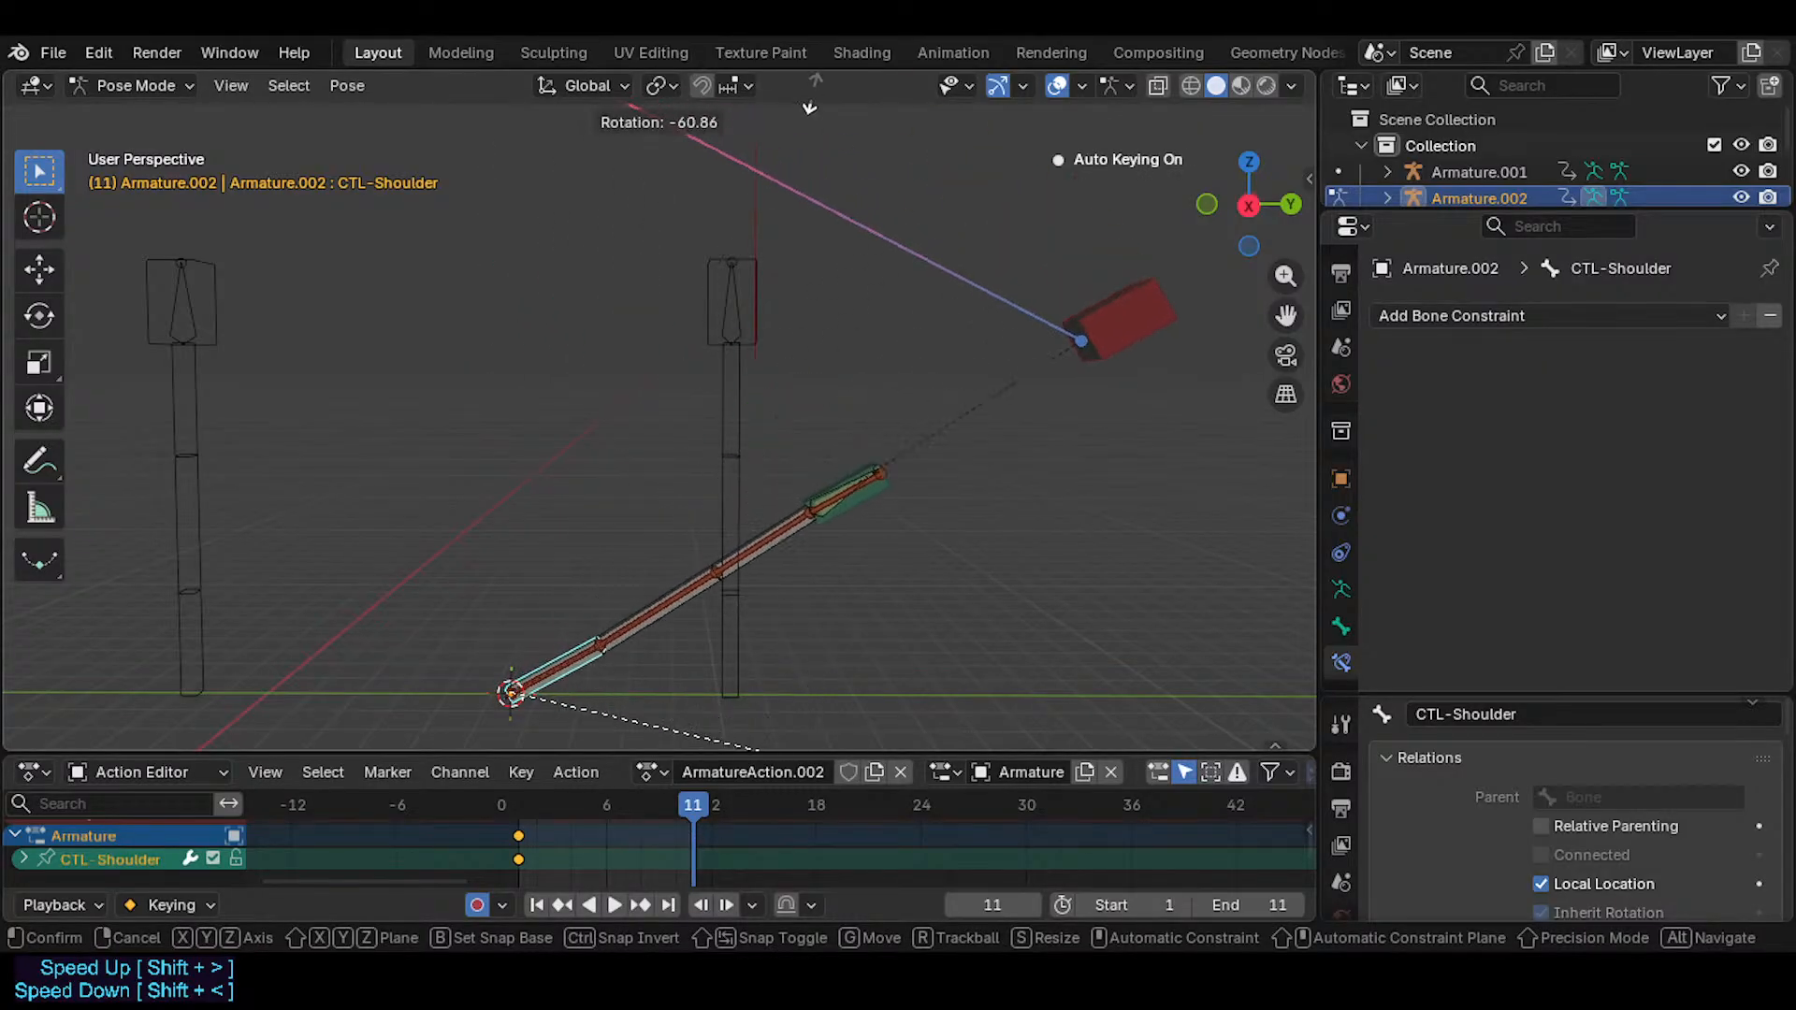
left_click(812, 209)
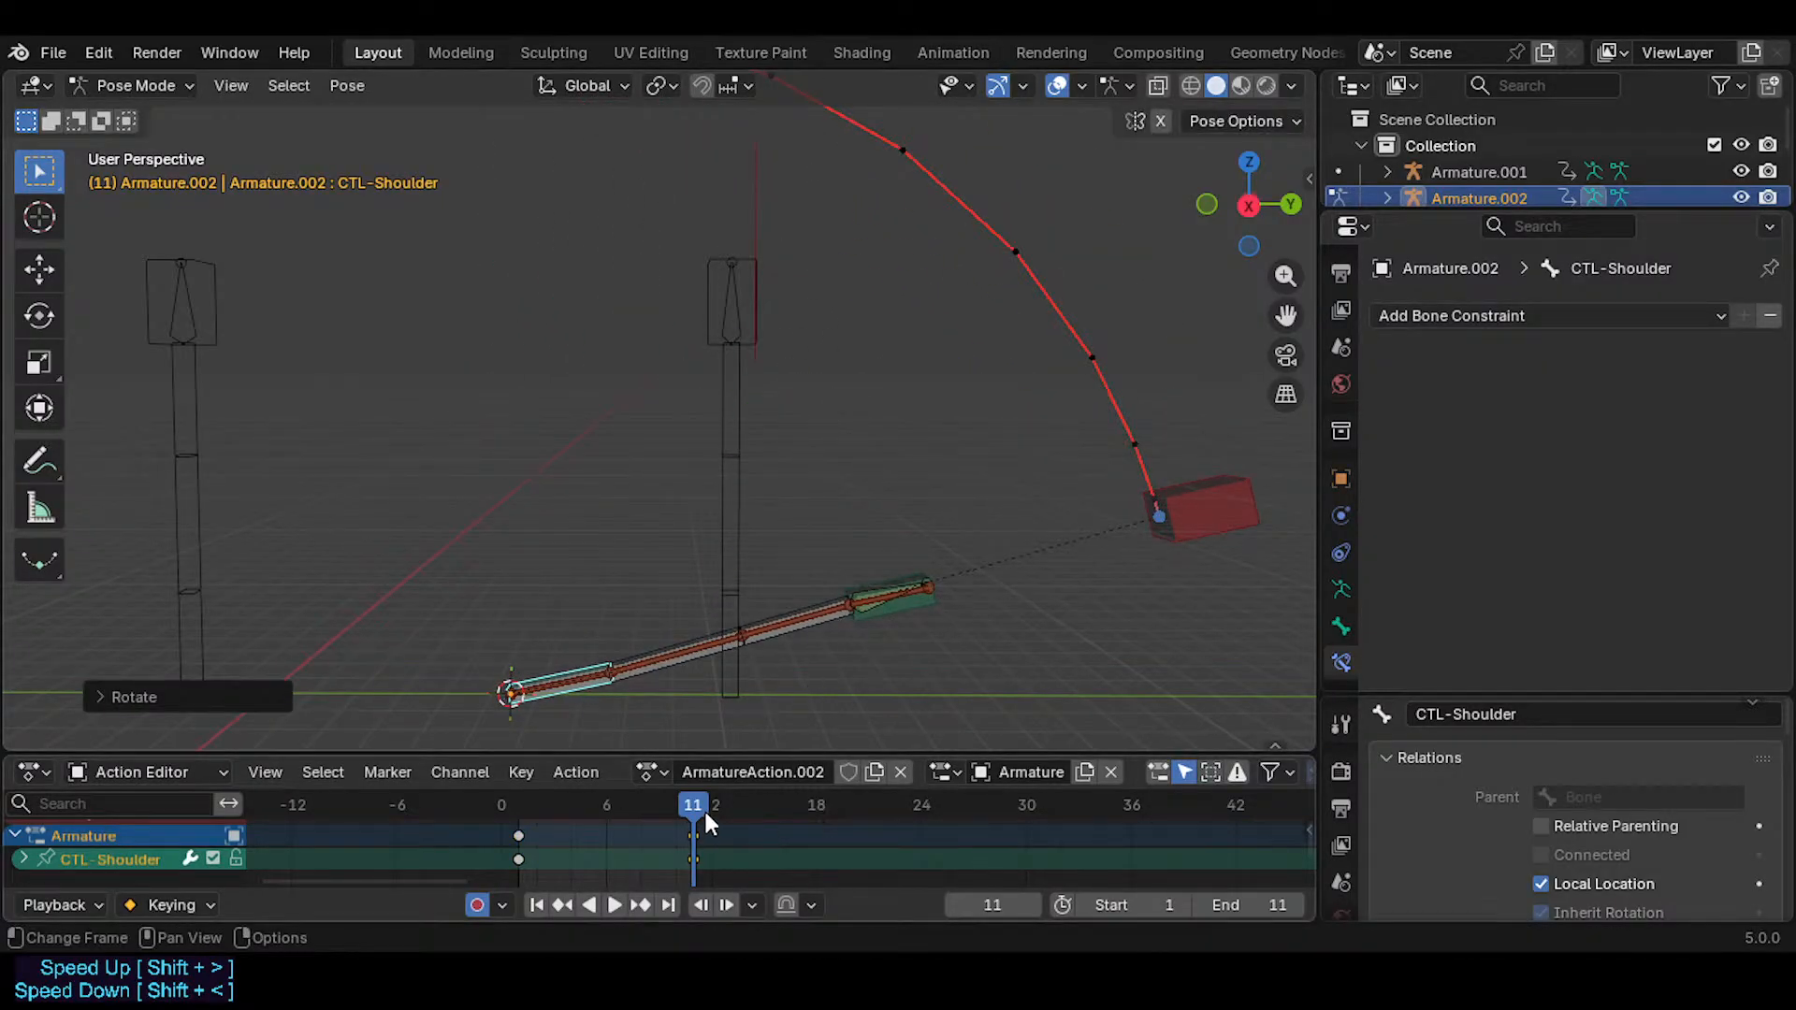
left_click_drag(705, 812, 589, 810)
middle_click_drag(615, 463, 645, 502)
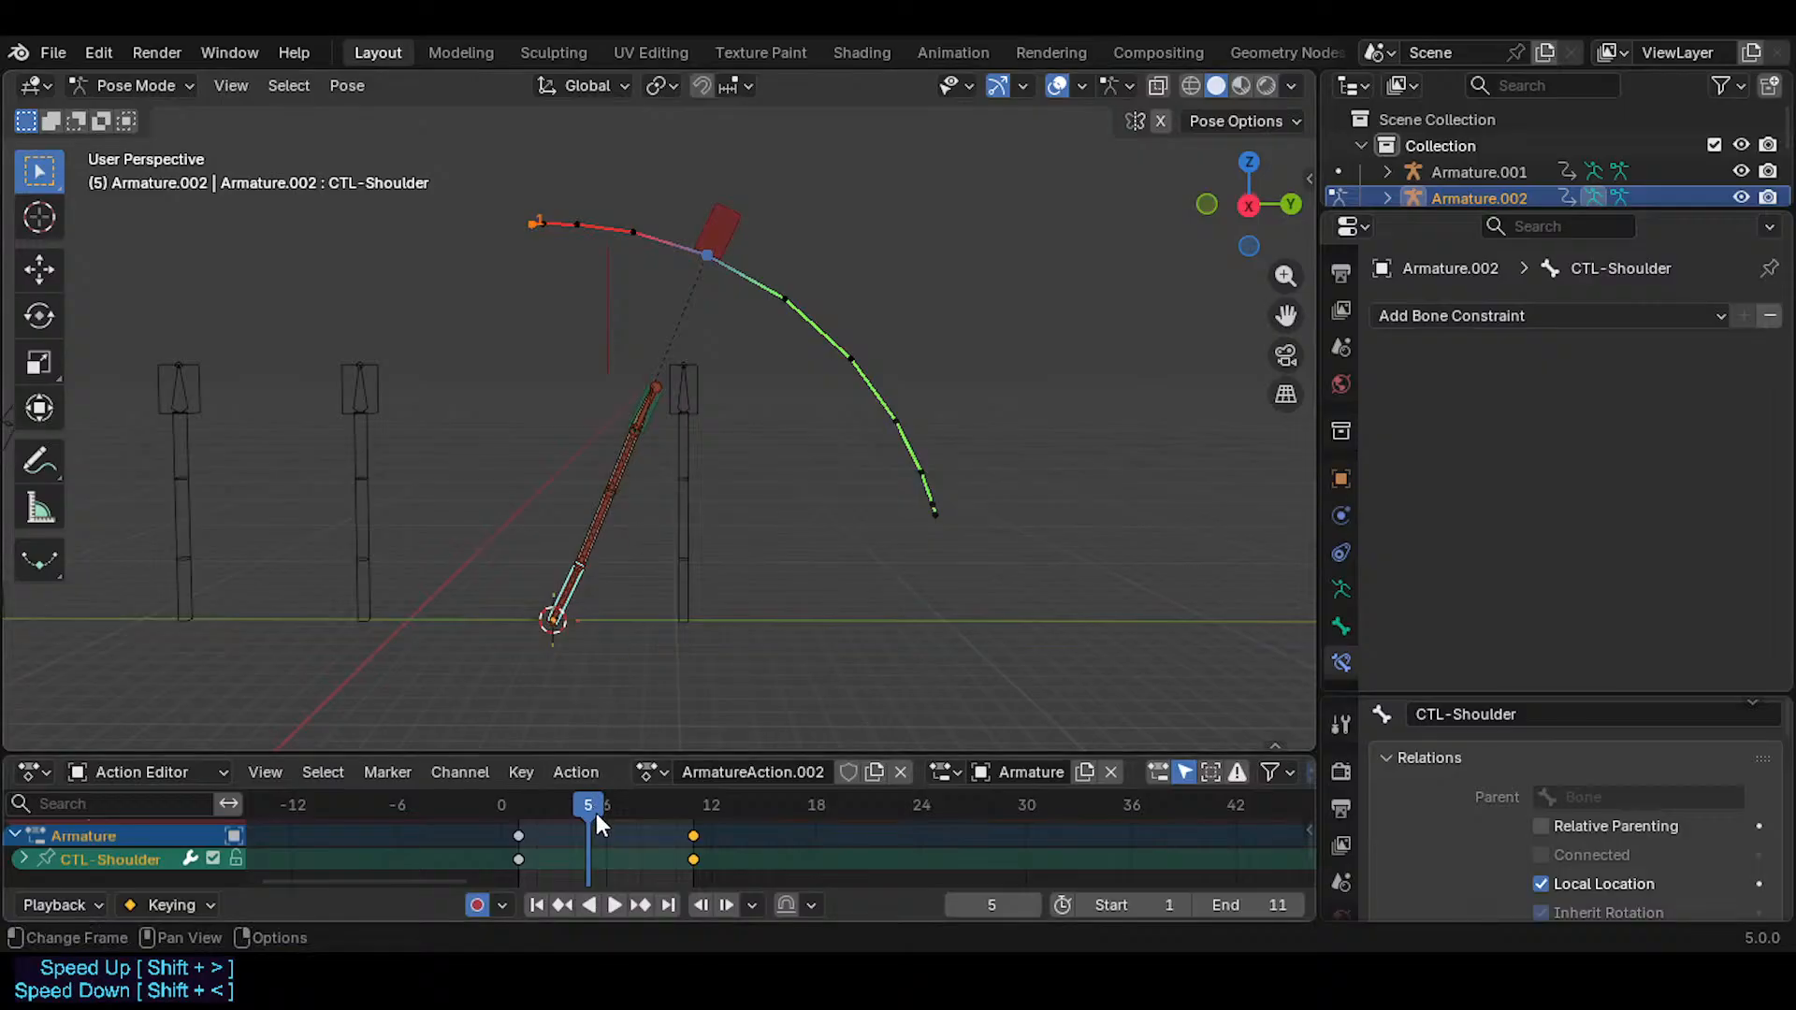
- Move the unconstrained MTR-IK-Hand outward and up at frame 8 with several grabs to reshape its arc
left_click_drag(597, 816, 640, 810)
left_click(919, 407)
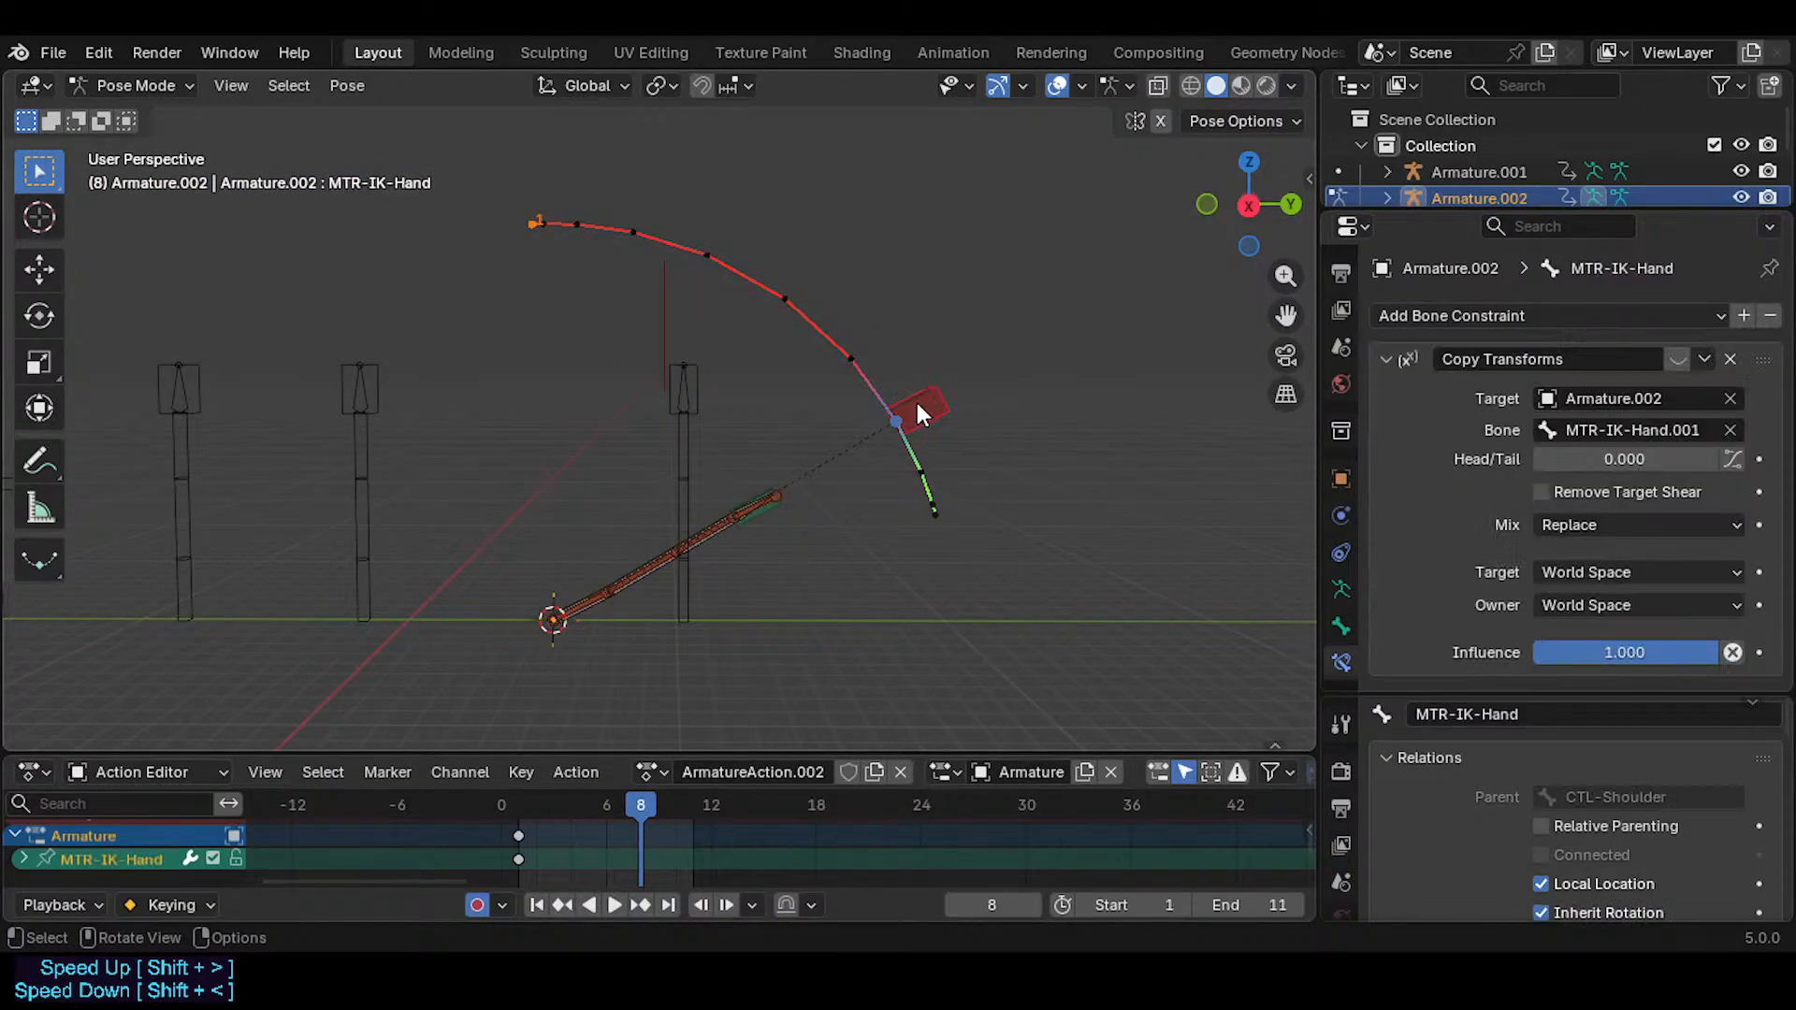
key("g")
left_click(883, 404)
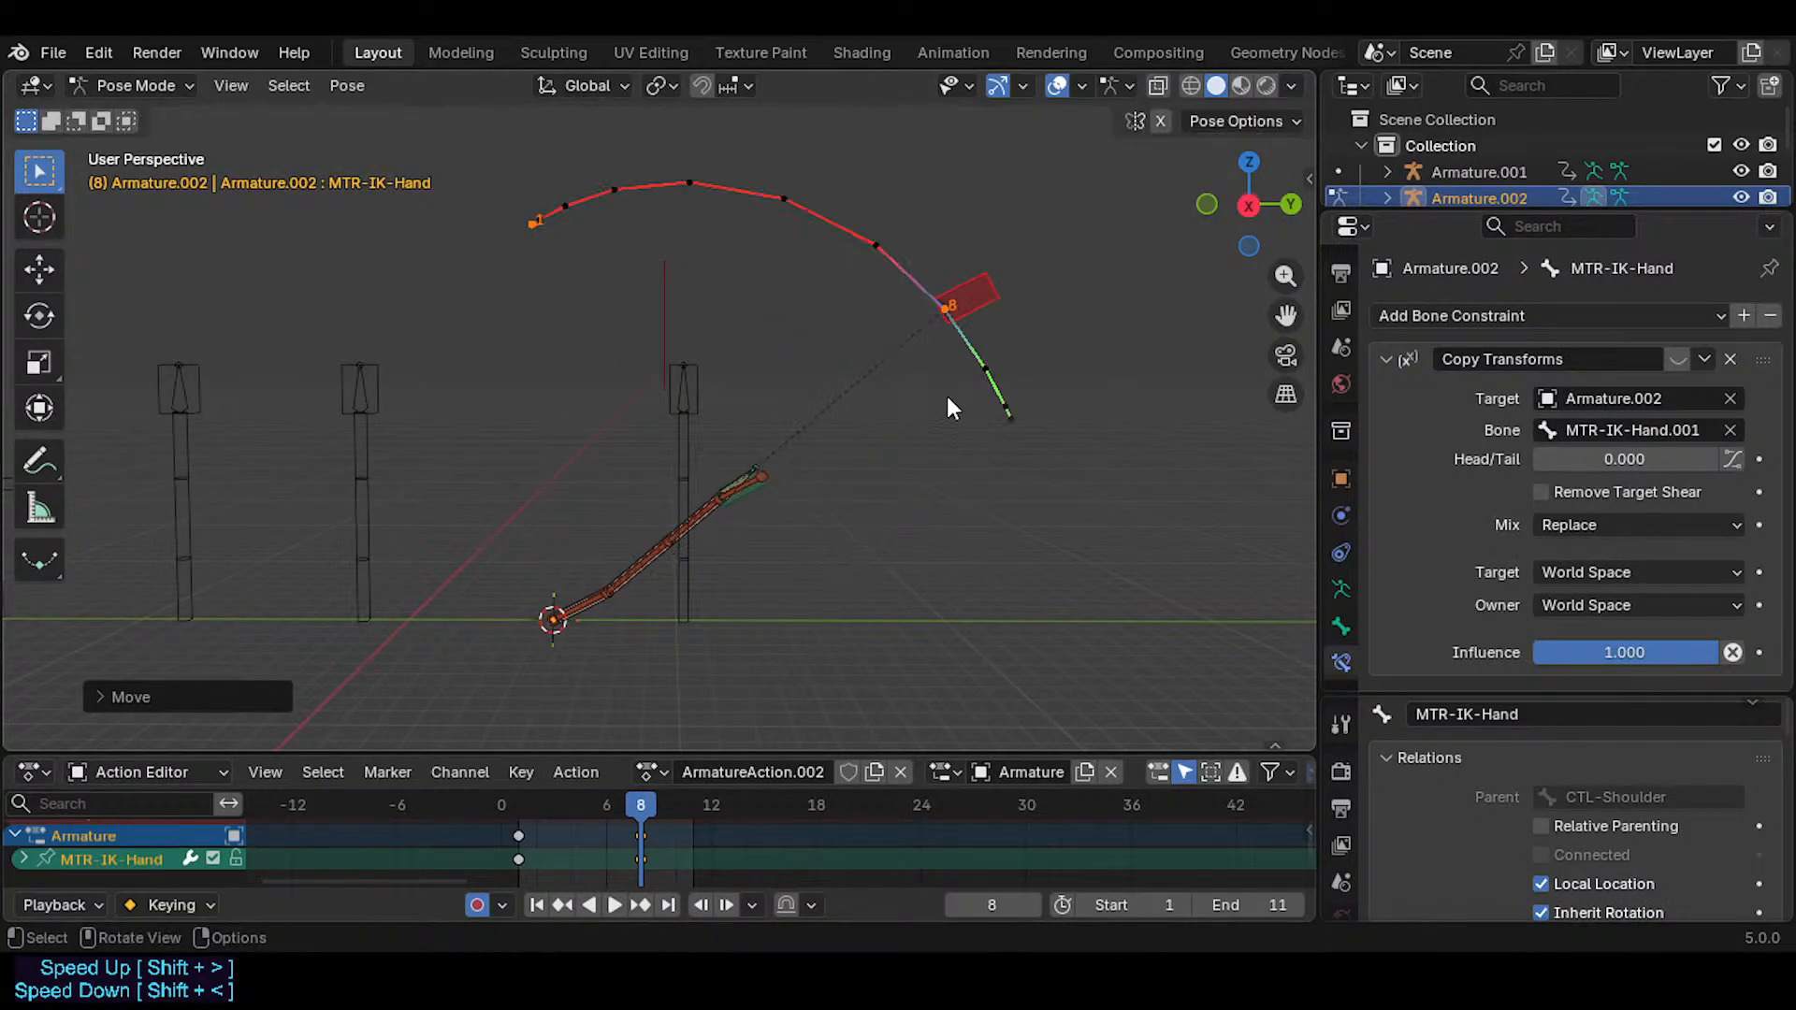
key("g")
left_click(1020, 413)
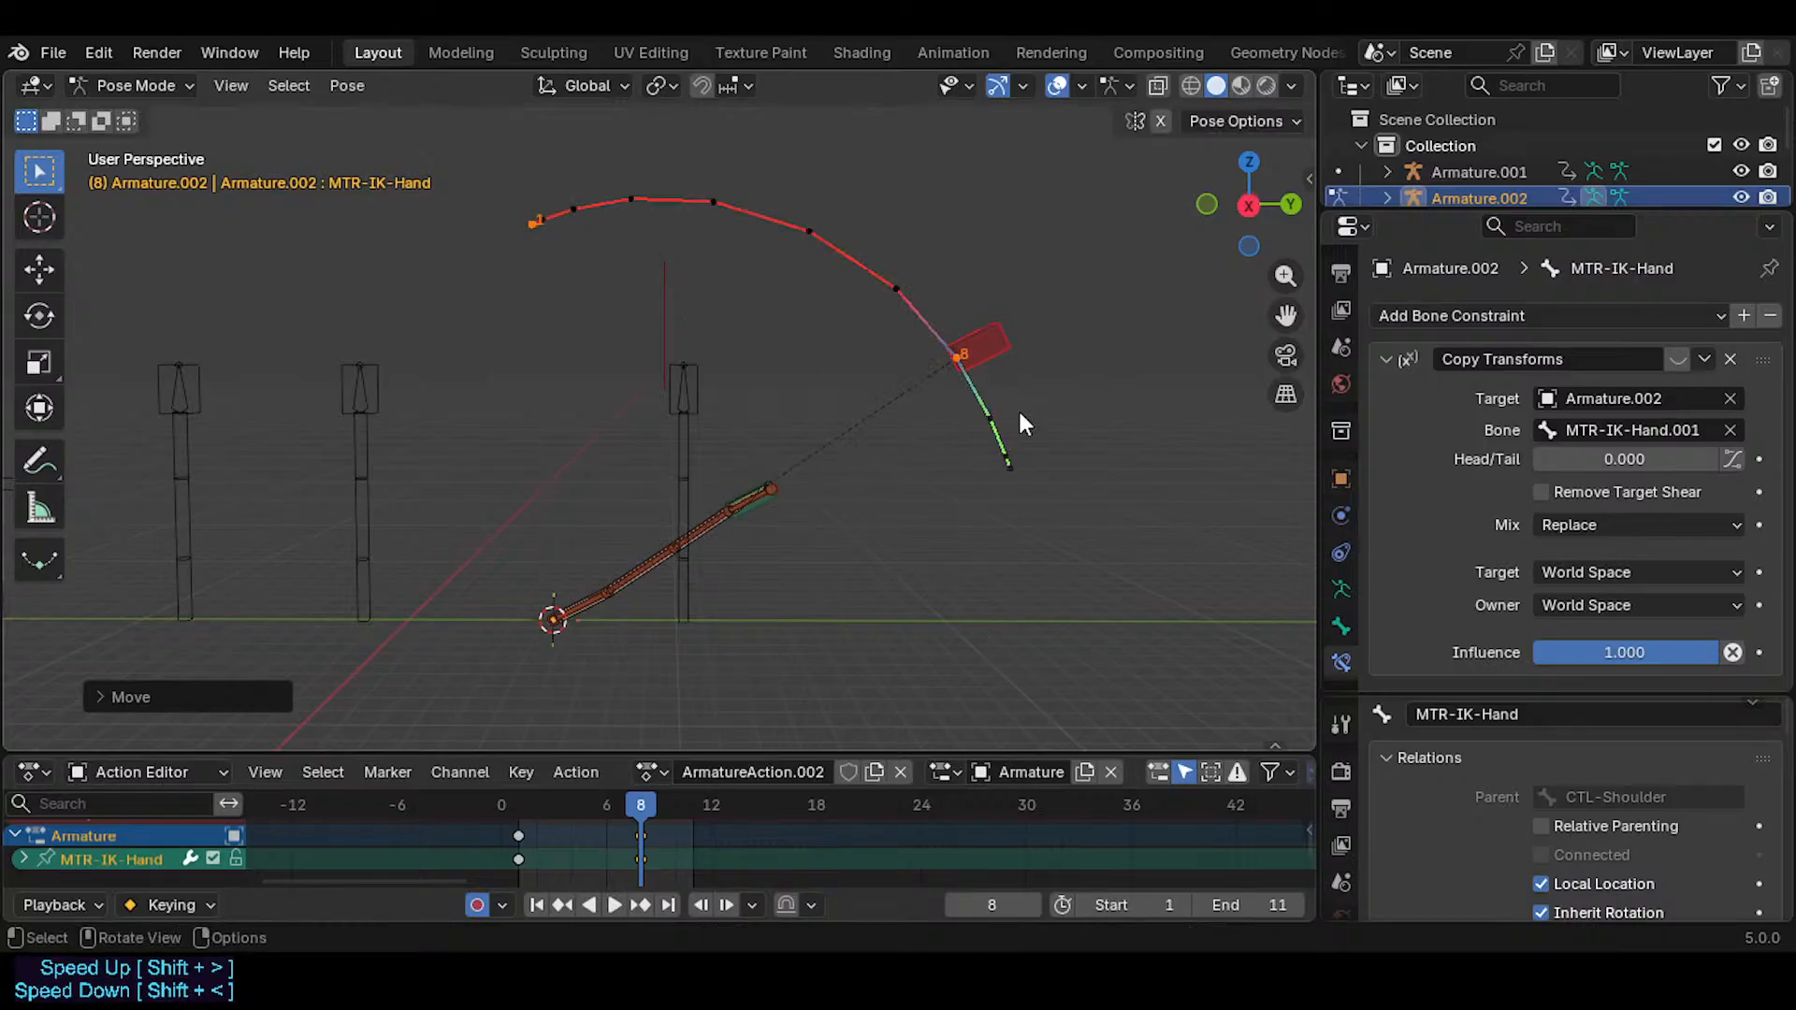
key("g")
left_click(813, 543)
key("g")
left_click(880, 471)
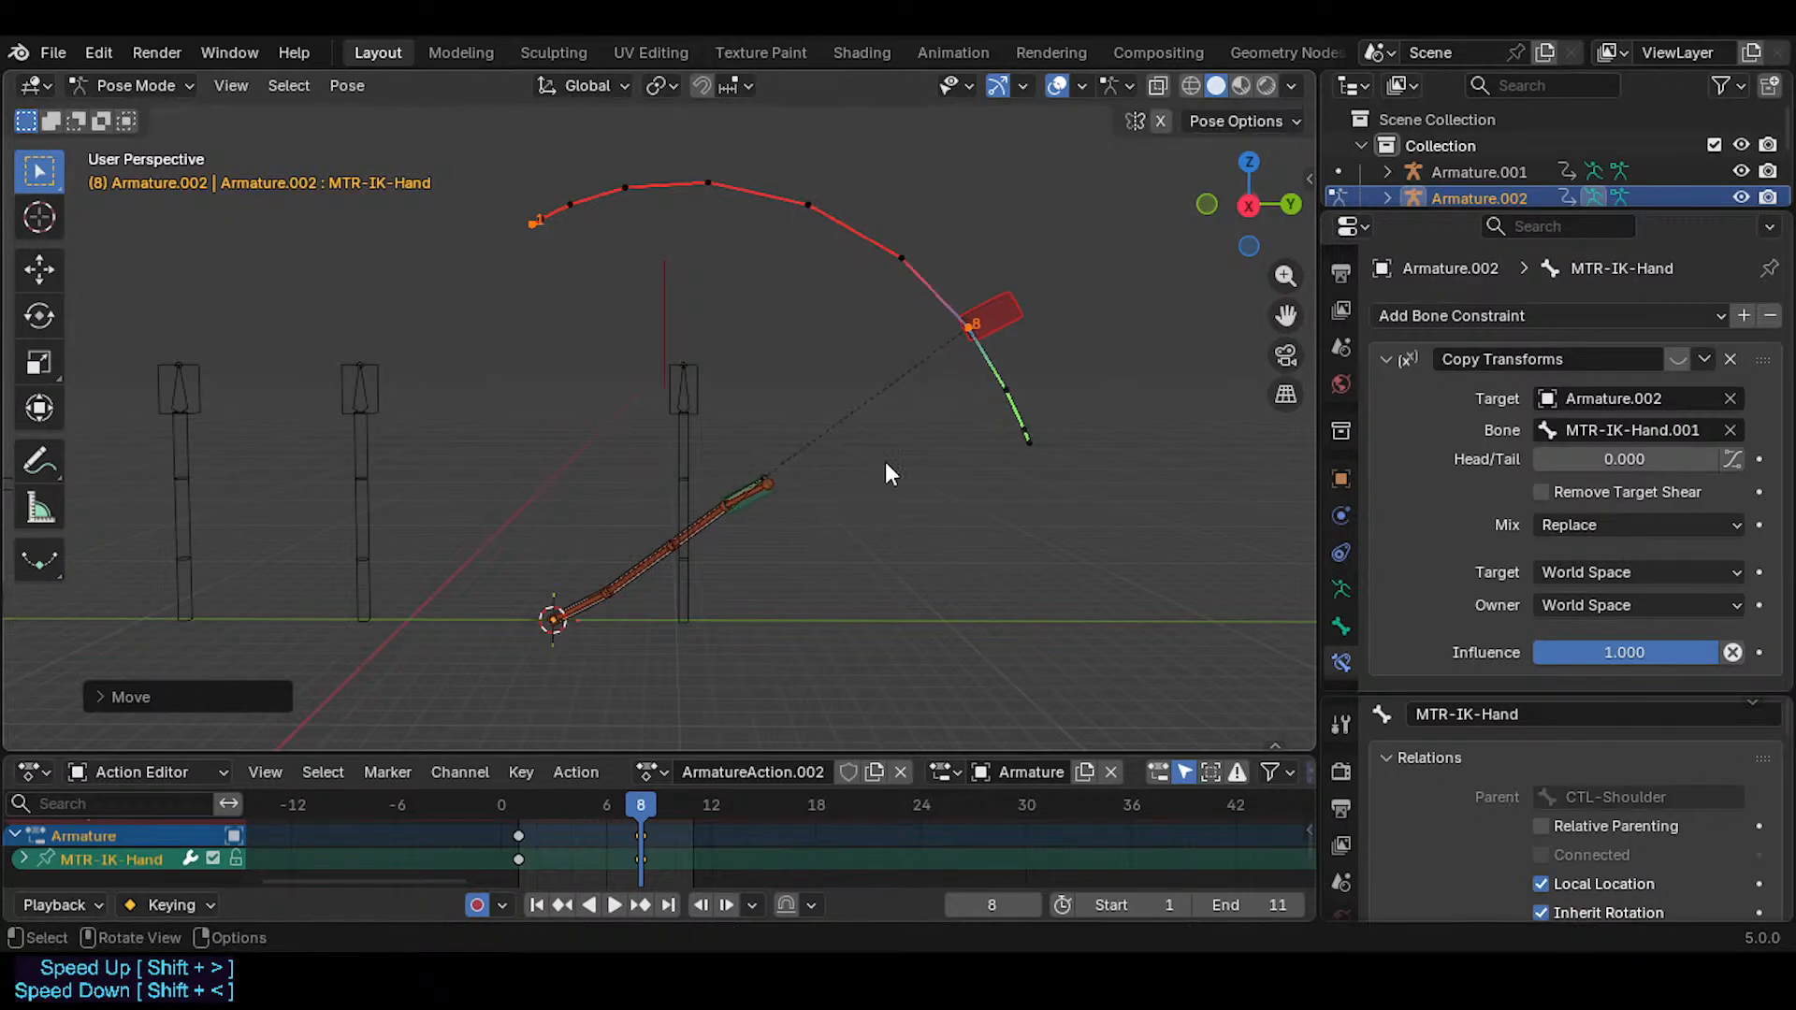
- Re-enable MTR-IK-Hand's Copy Transforms constraint and try moving the bone at frame 8
left_click(1680, 359)
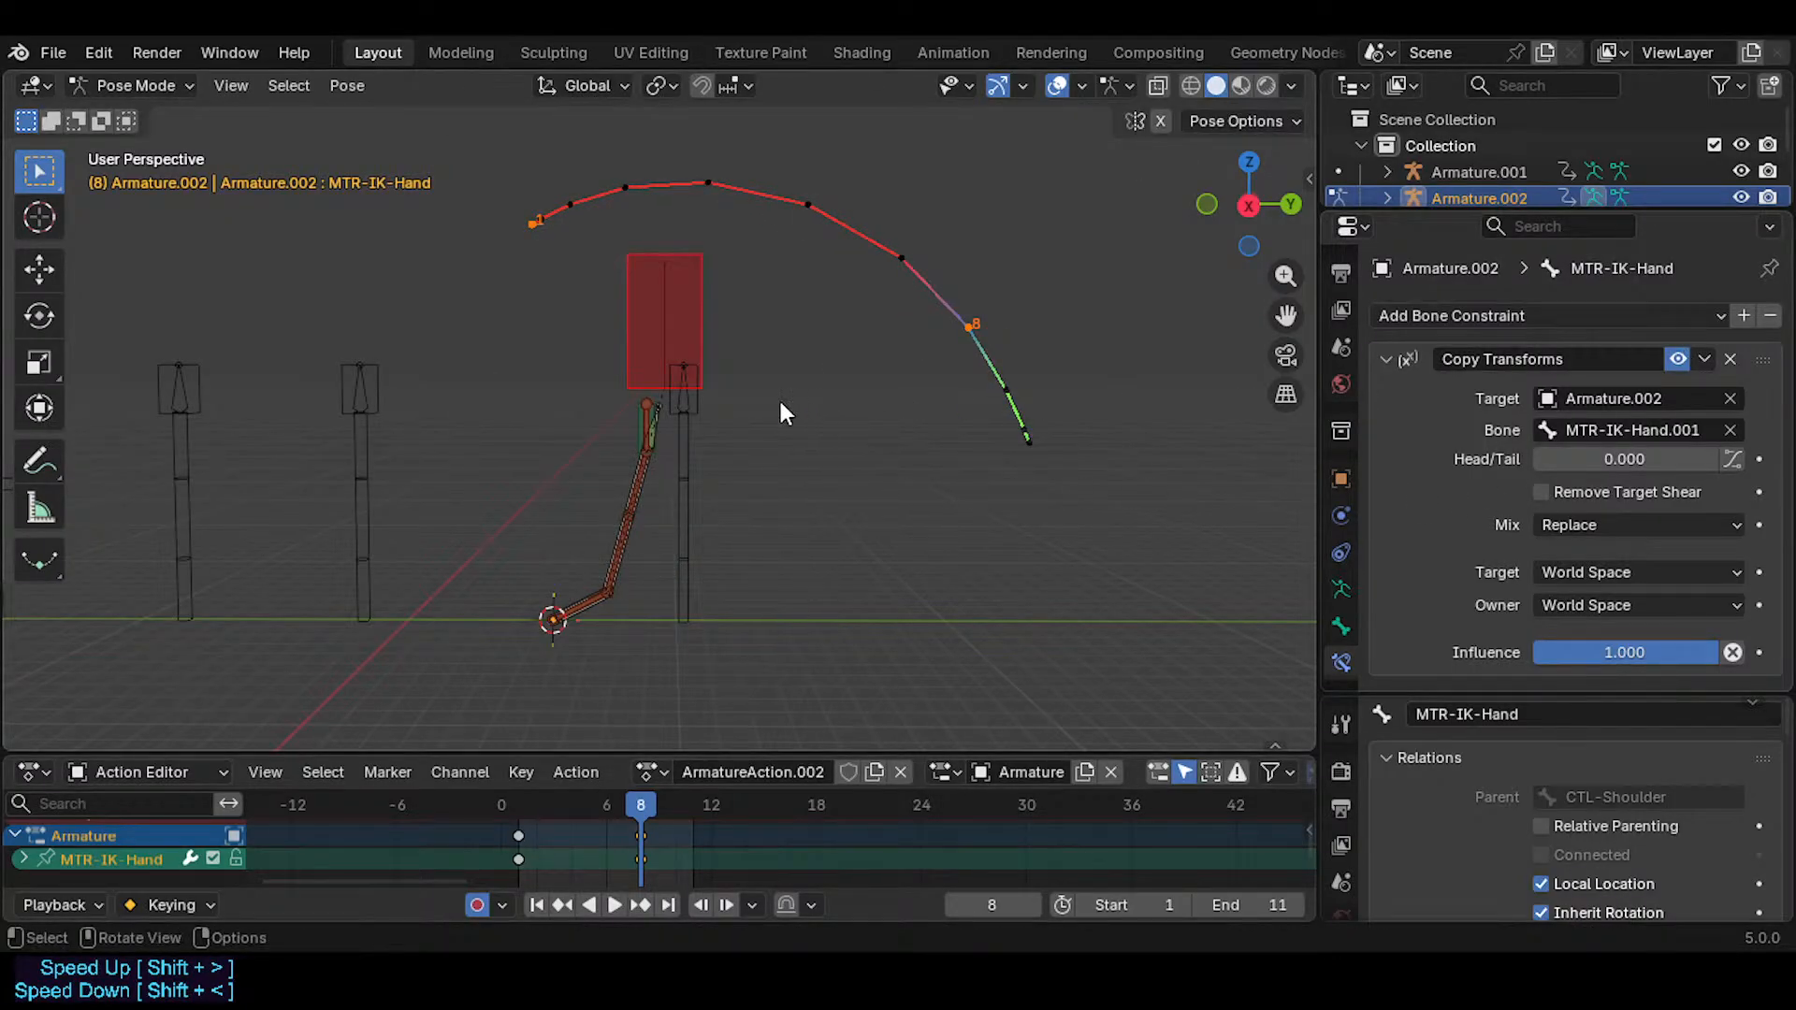
key("g")
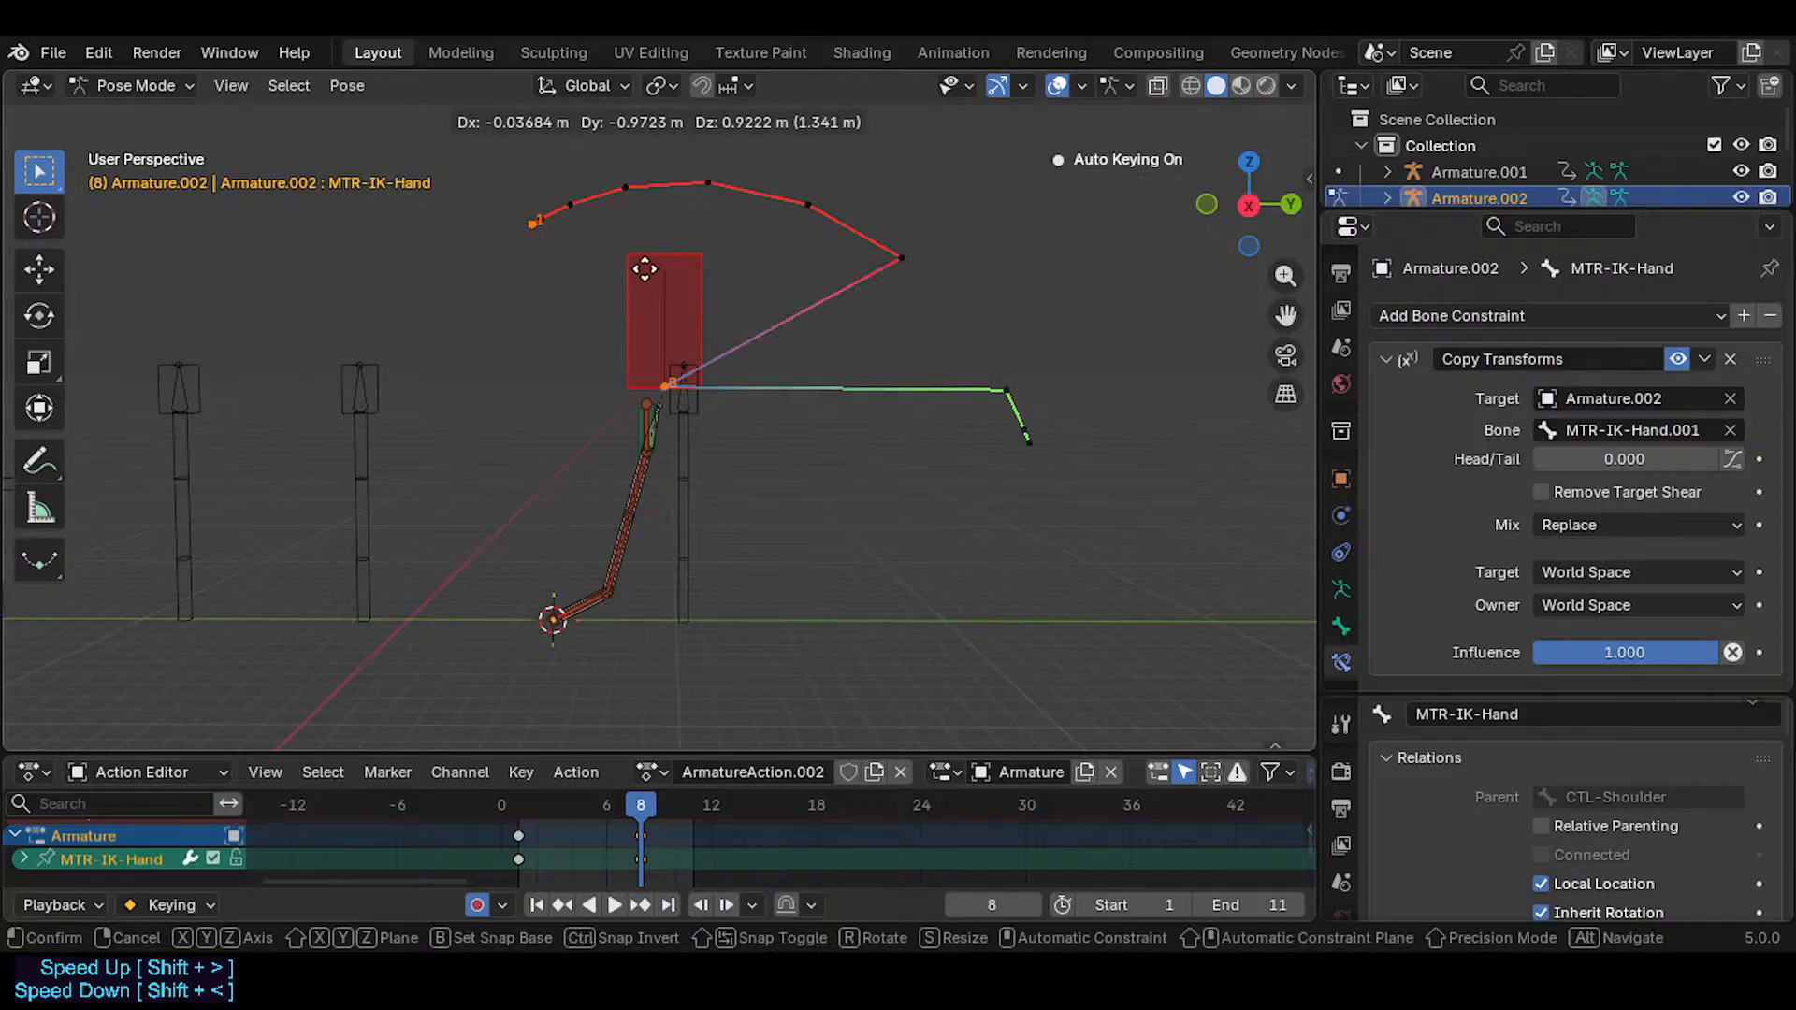
left_click(687, 307)
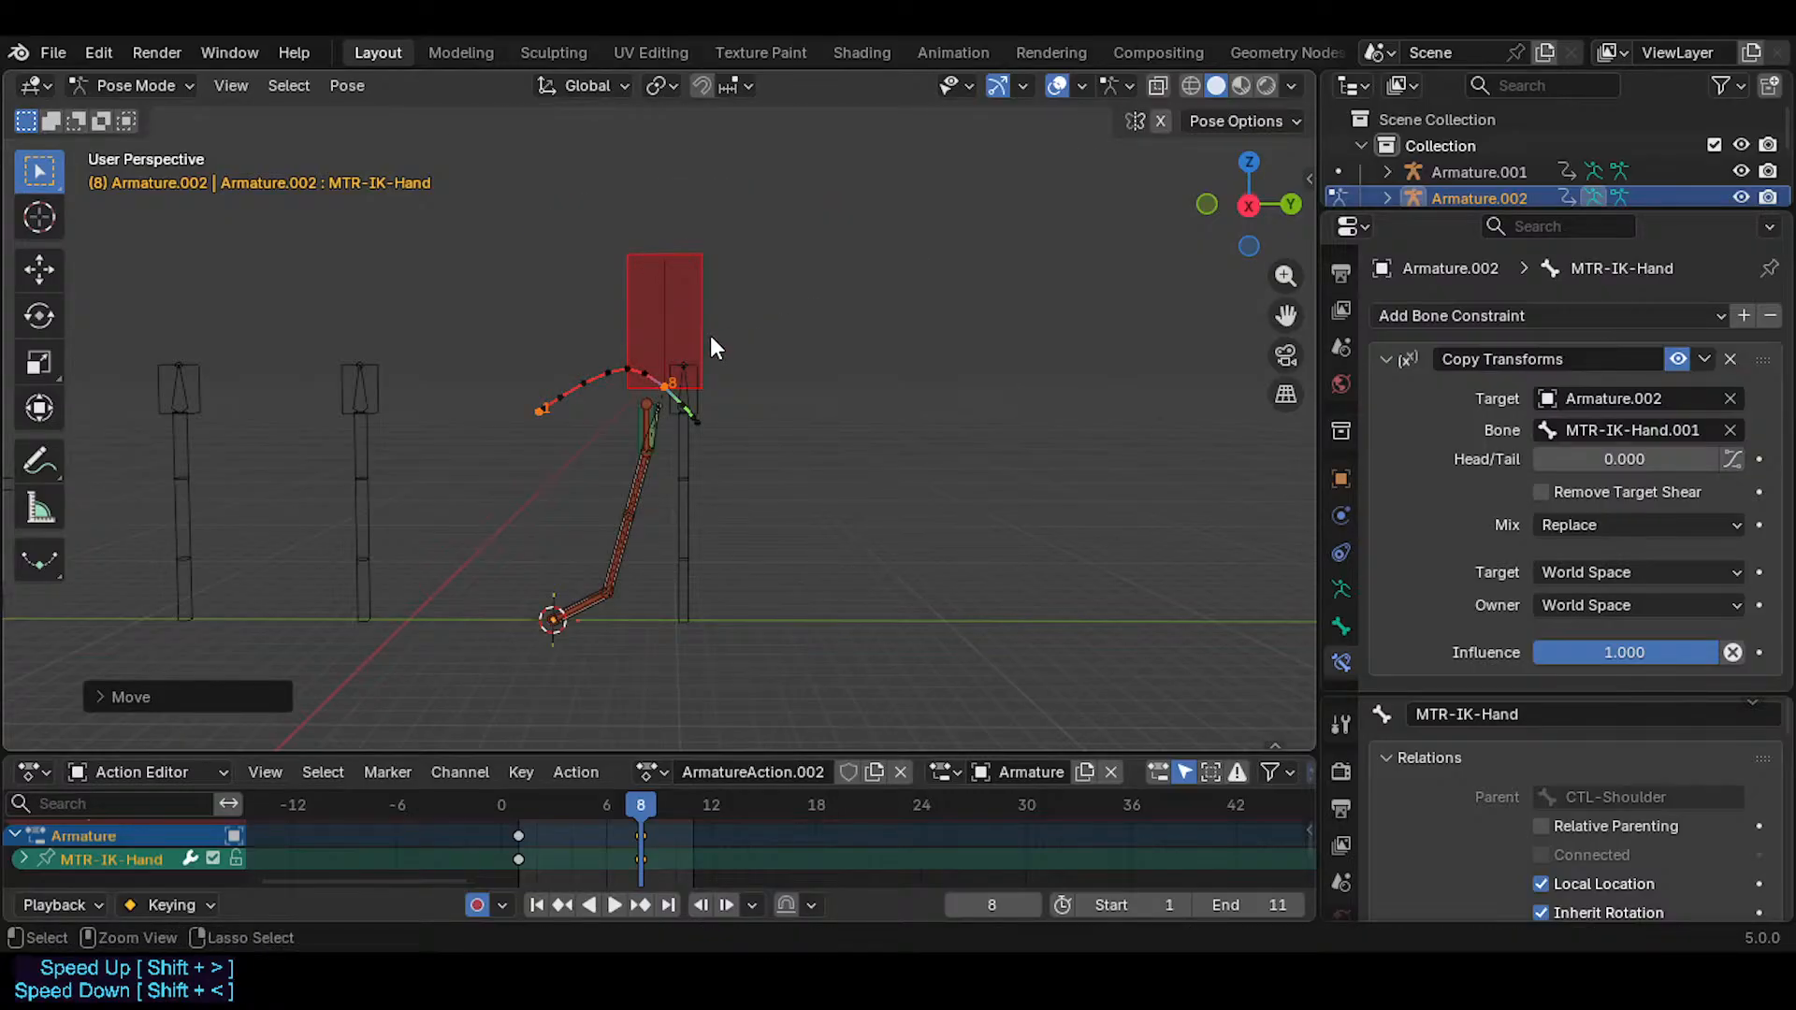
scroll(666, 342, "up", 1)
mouse_move(642, 810)
left_mouse_down()
mouse_move(501, 808)
mouse_move(687, 821)
mouse_move(641, 823)
left_mouse_up()
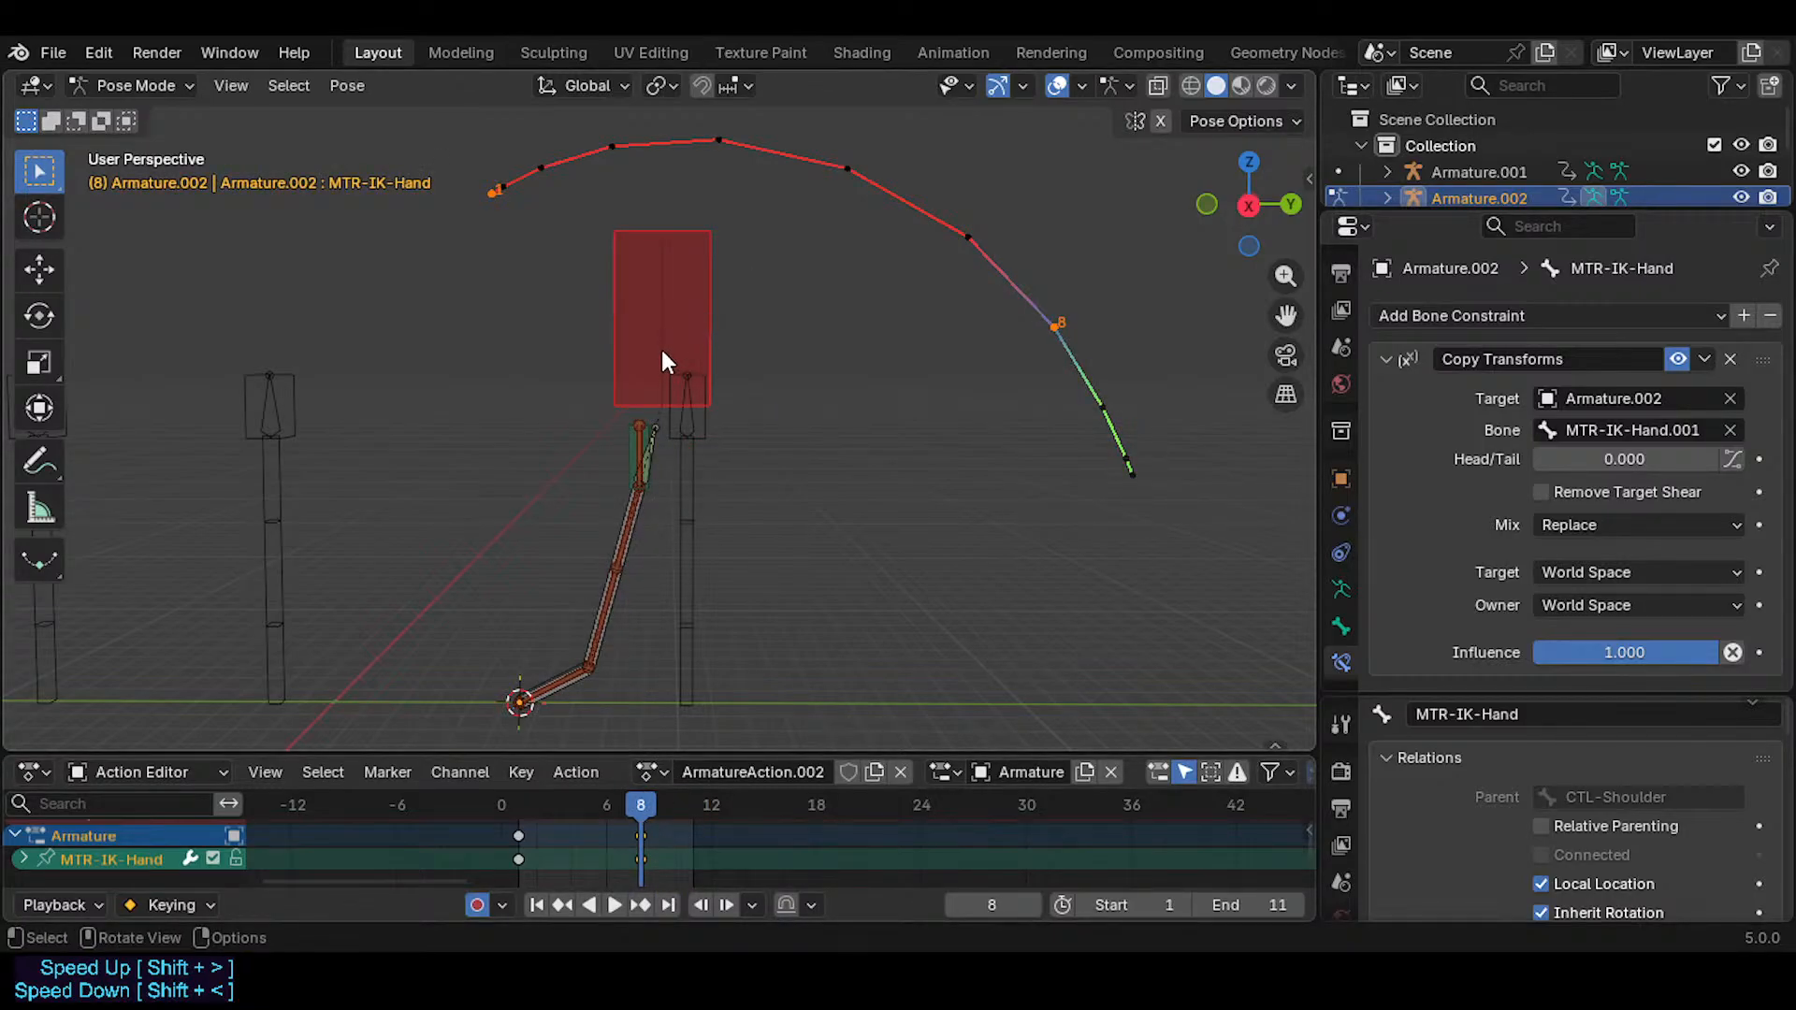
key("g")
right_click(688, 277)
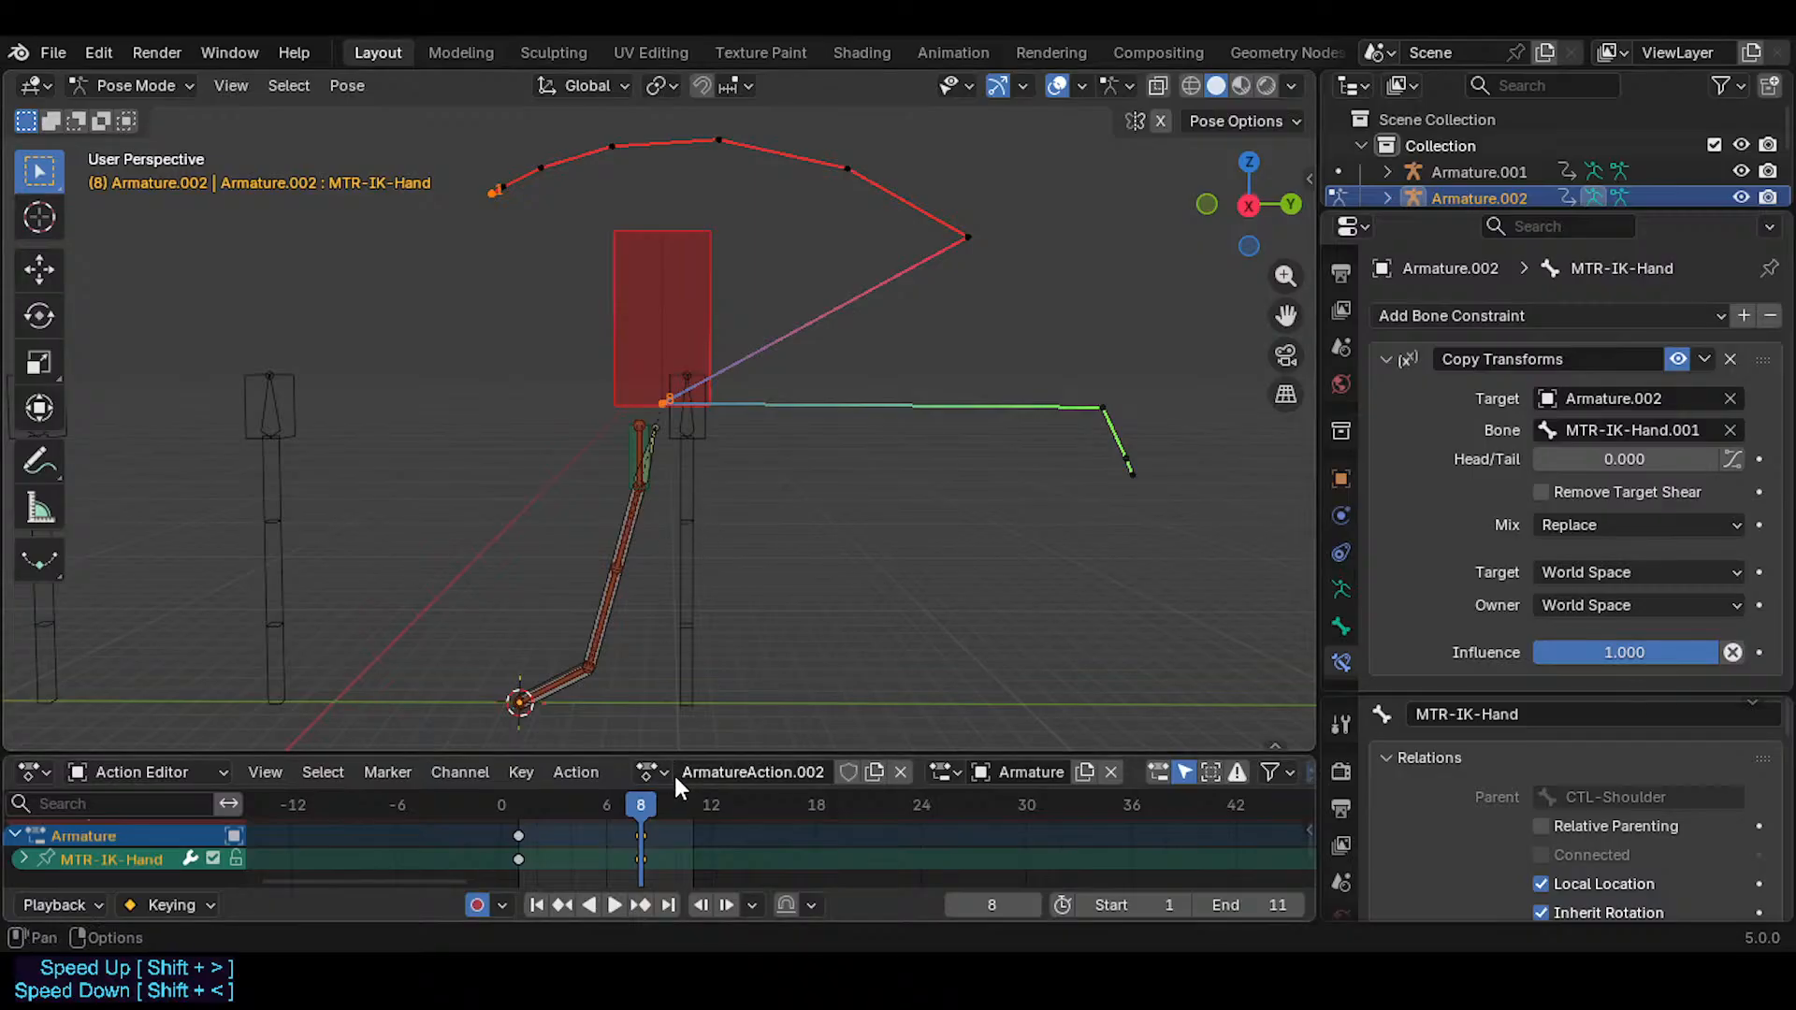
- Clear MTR-IK-Hand's motion path and delete its keyframes at frames 8 and 1
key("alt+m")
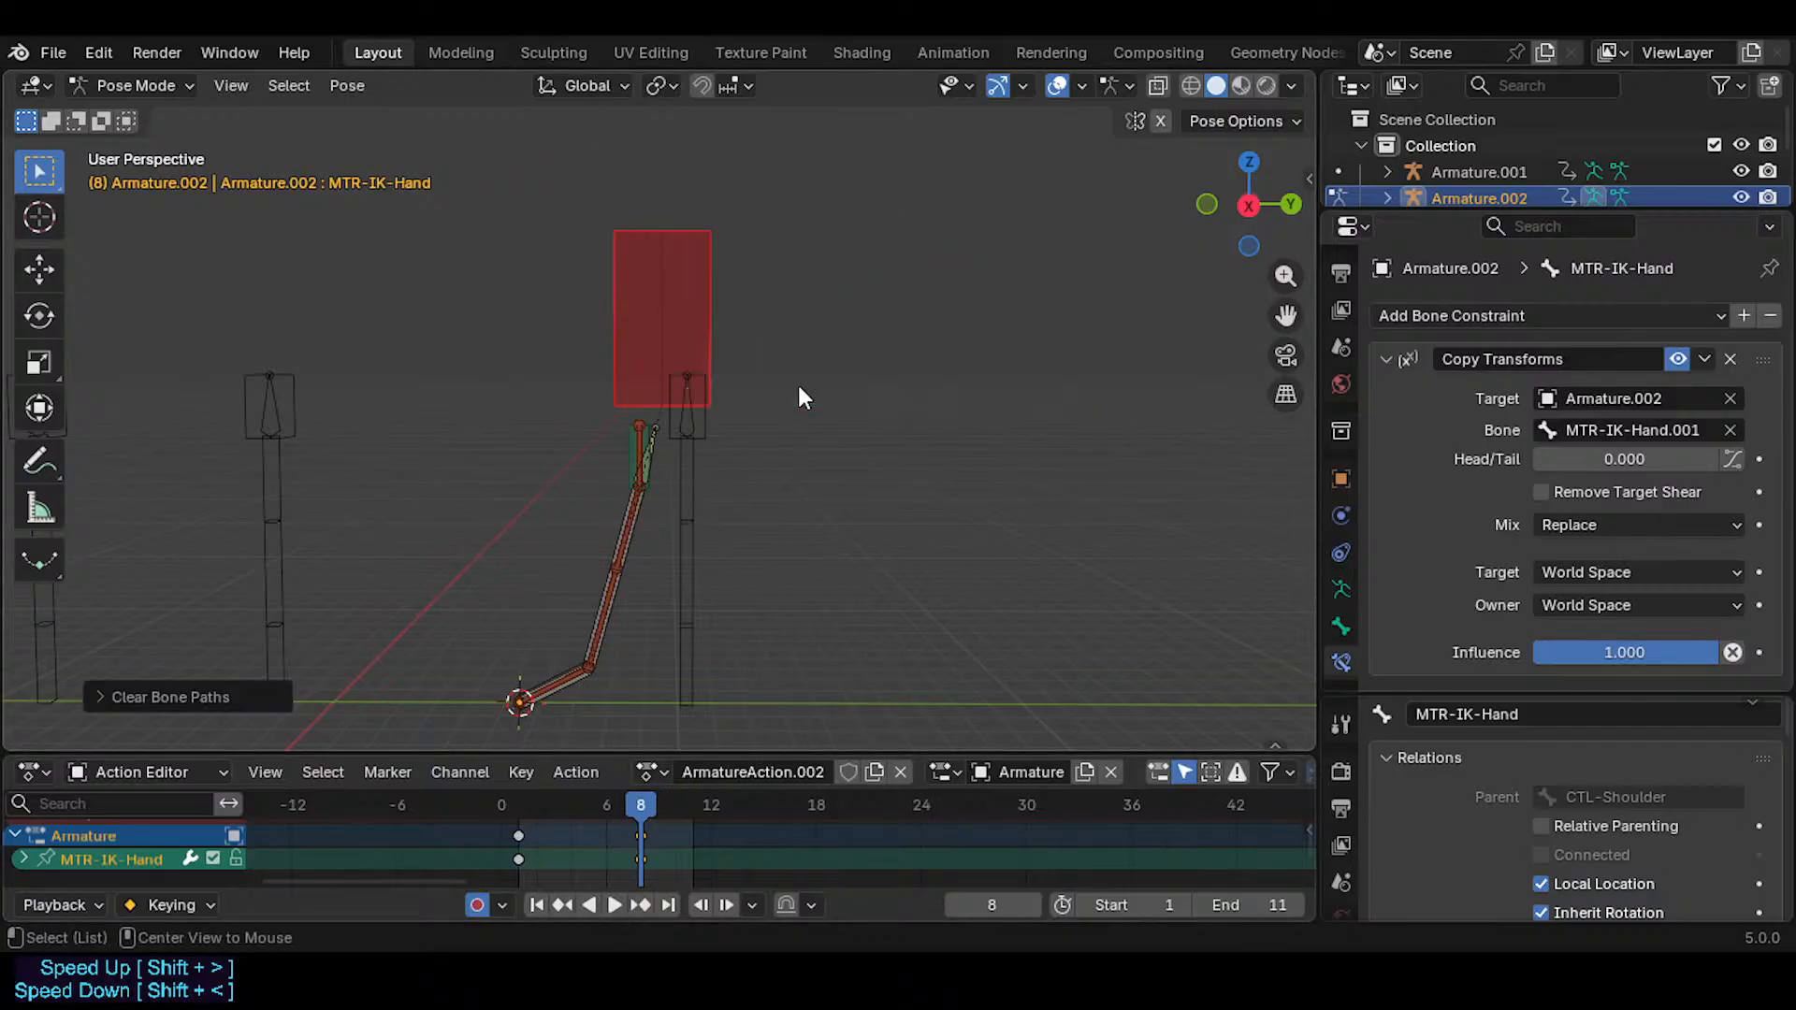
key("x")
left_click(642, 833)
left_click_drag(642, 812, 501, 805)
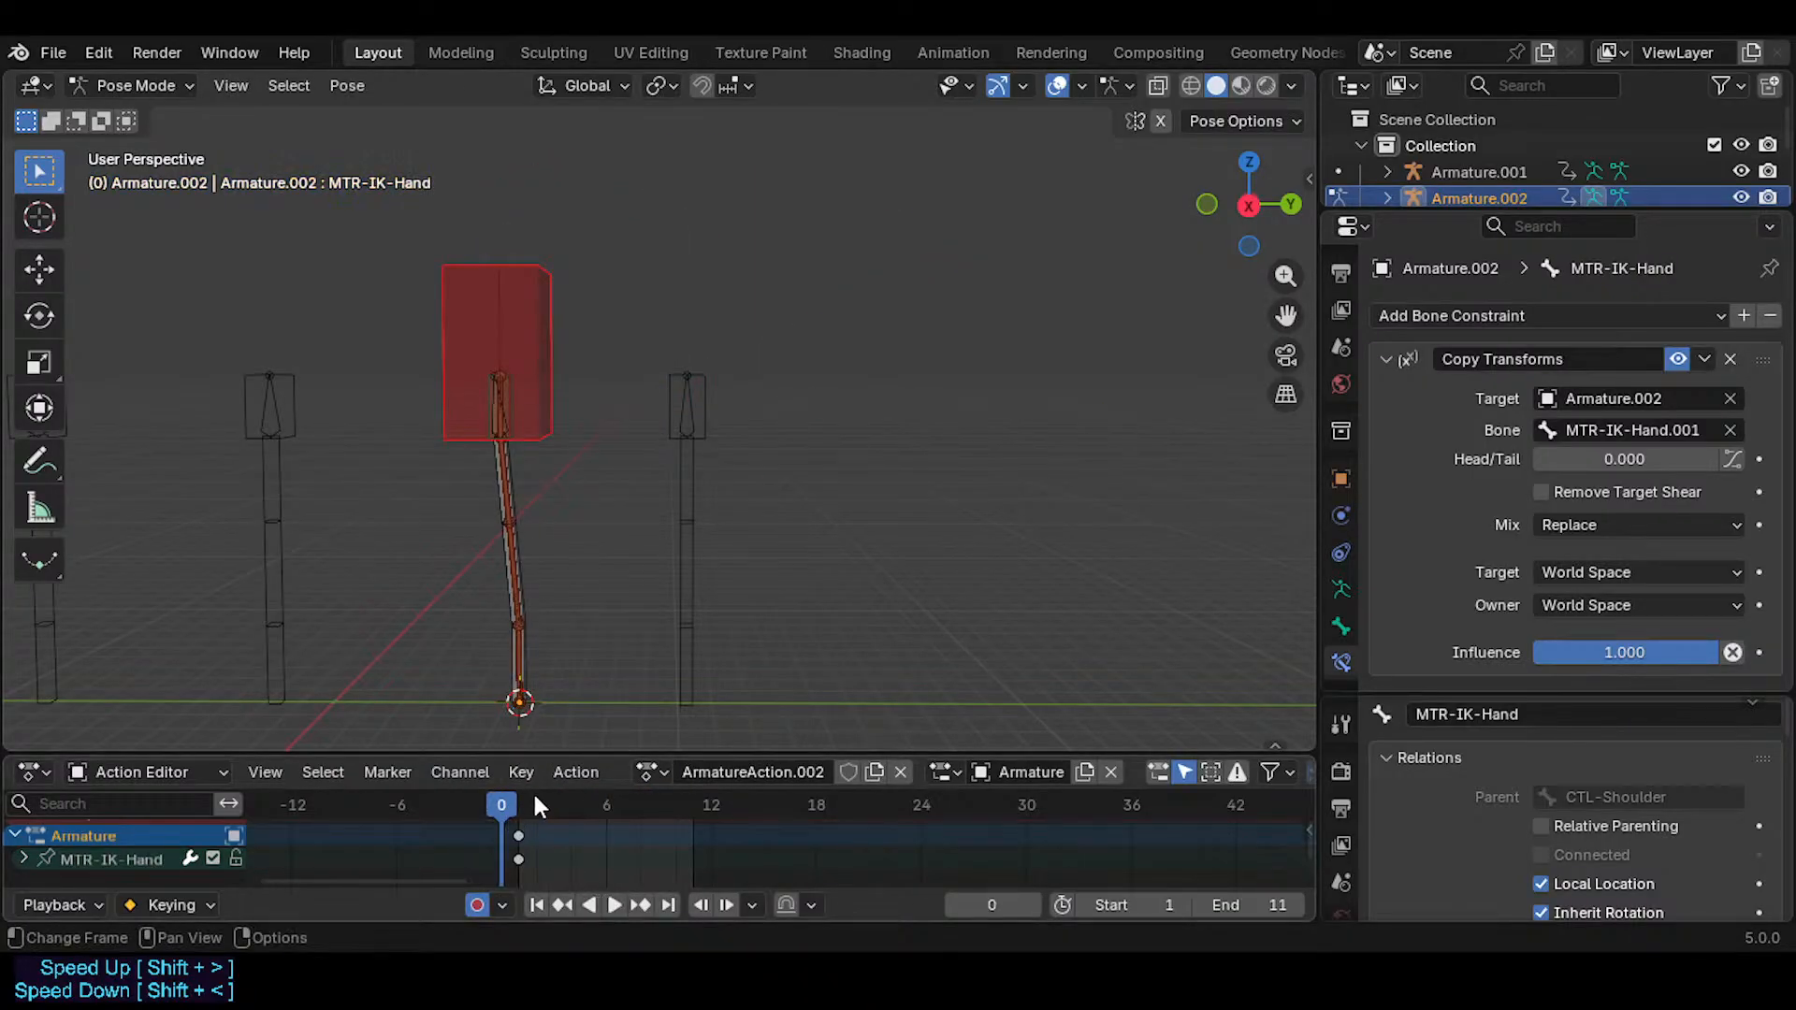
left_click(518, 806)
left_click(521, 839)
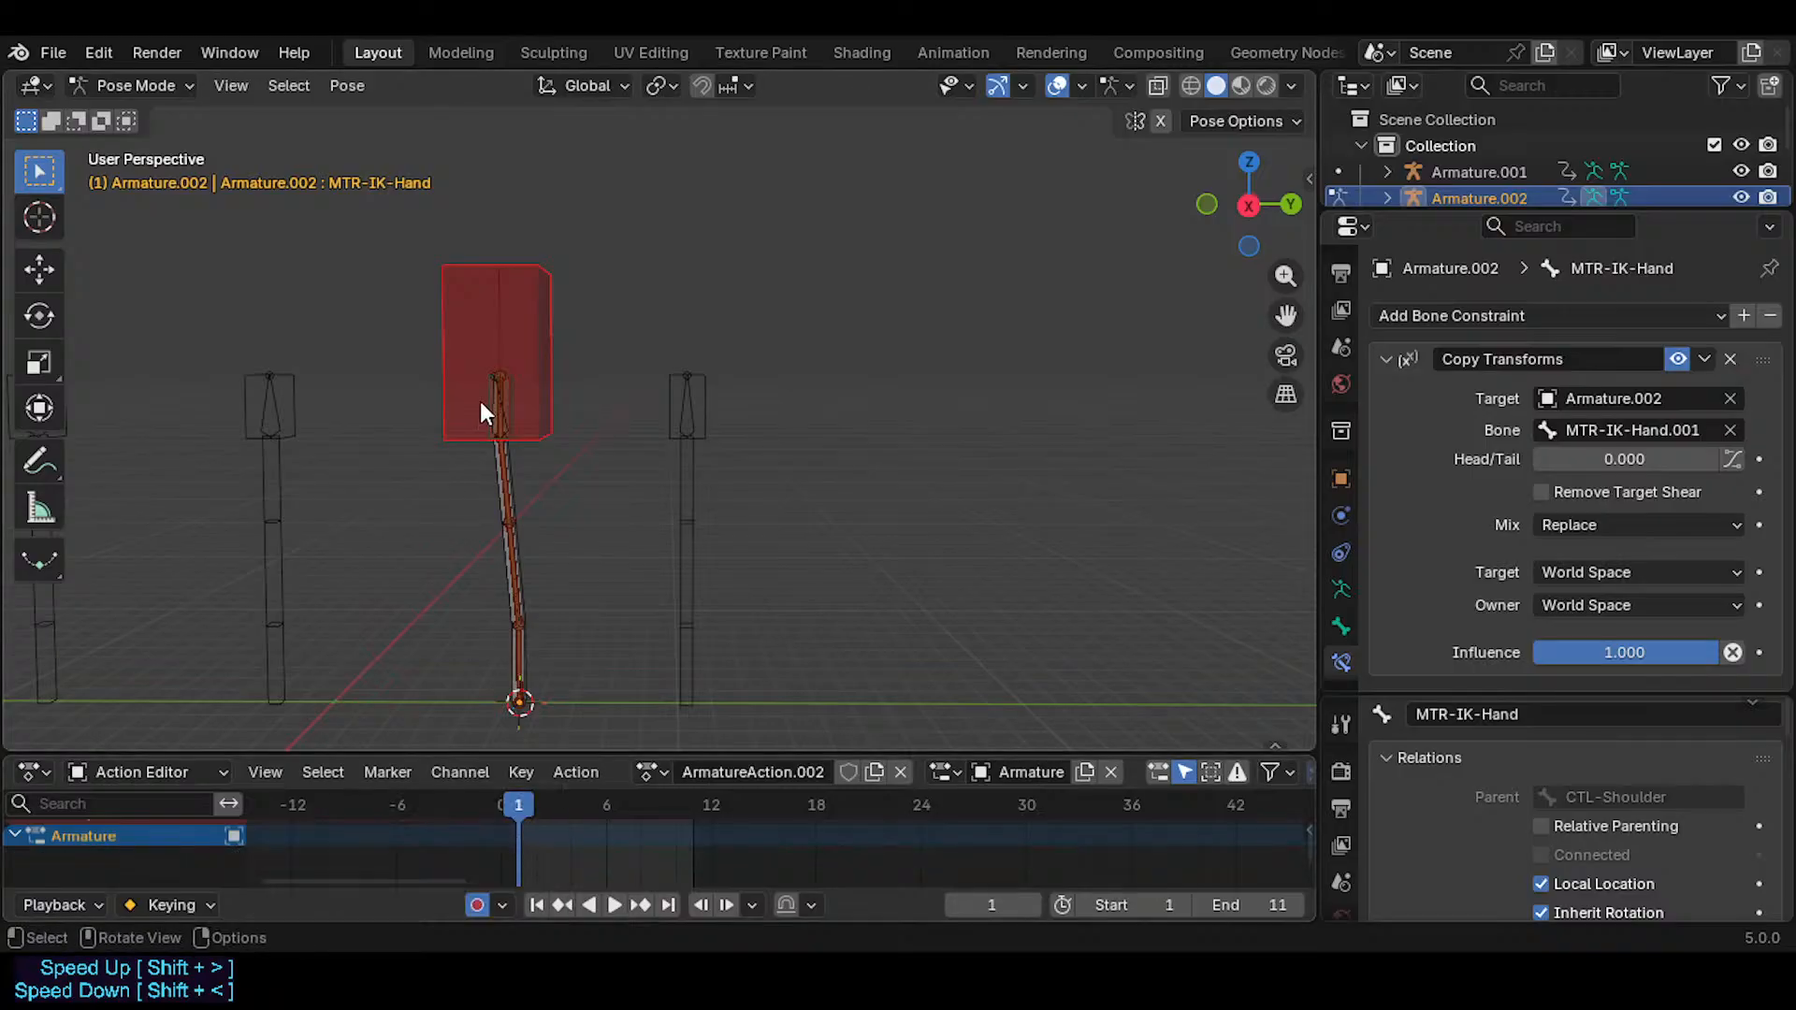
- Move MTR-IK-Hand.001 above the arm at frame 1 and calculate its motion path with In Range, Scene Frame Range and Heads
left_click(504, 321)
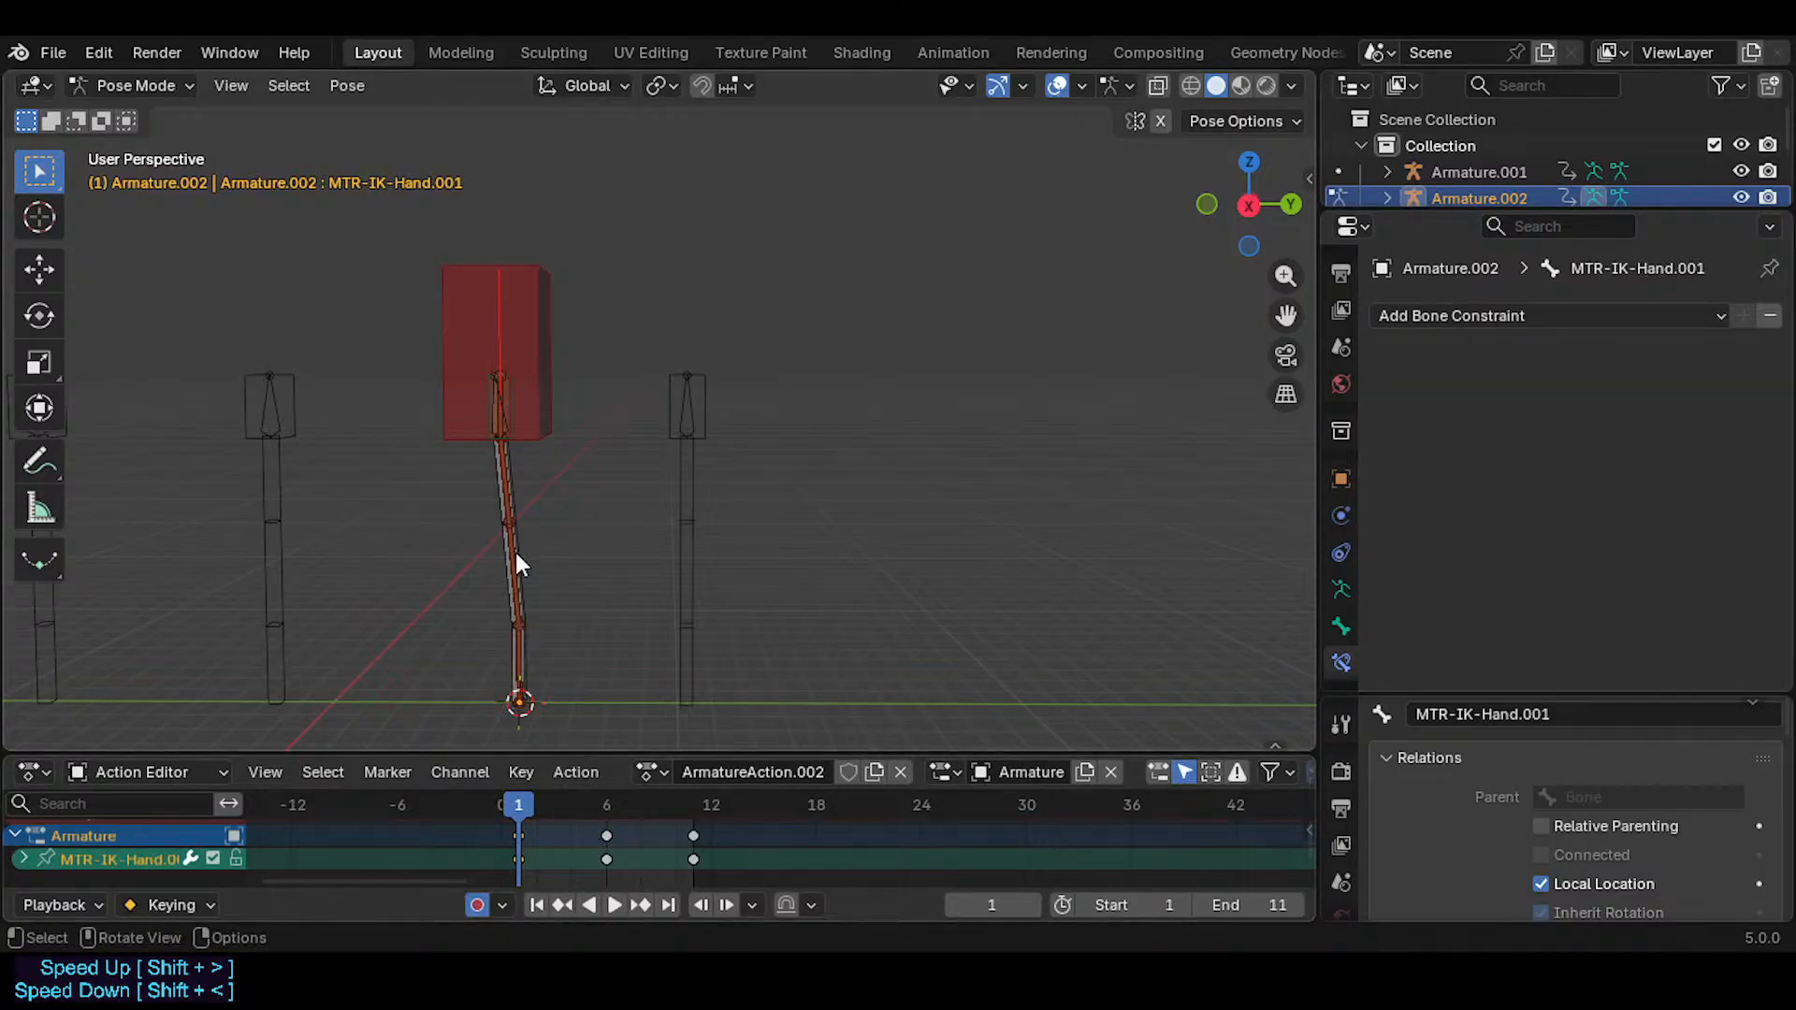
left_click_drag(511, 368, 530, 325)
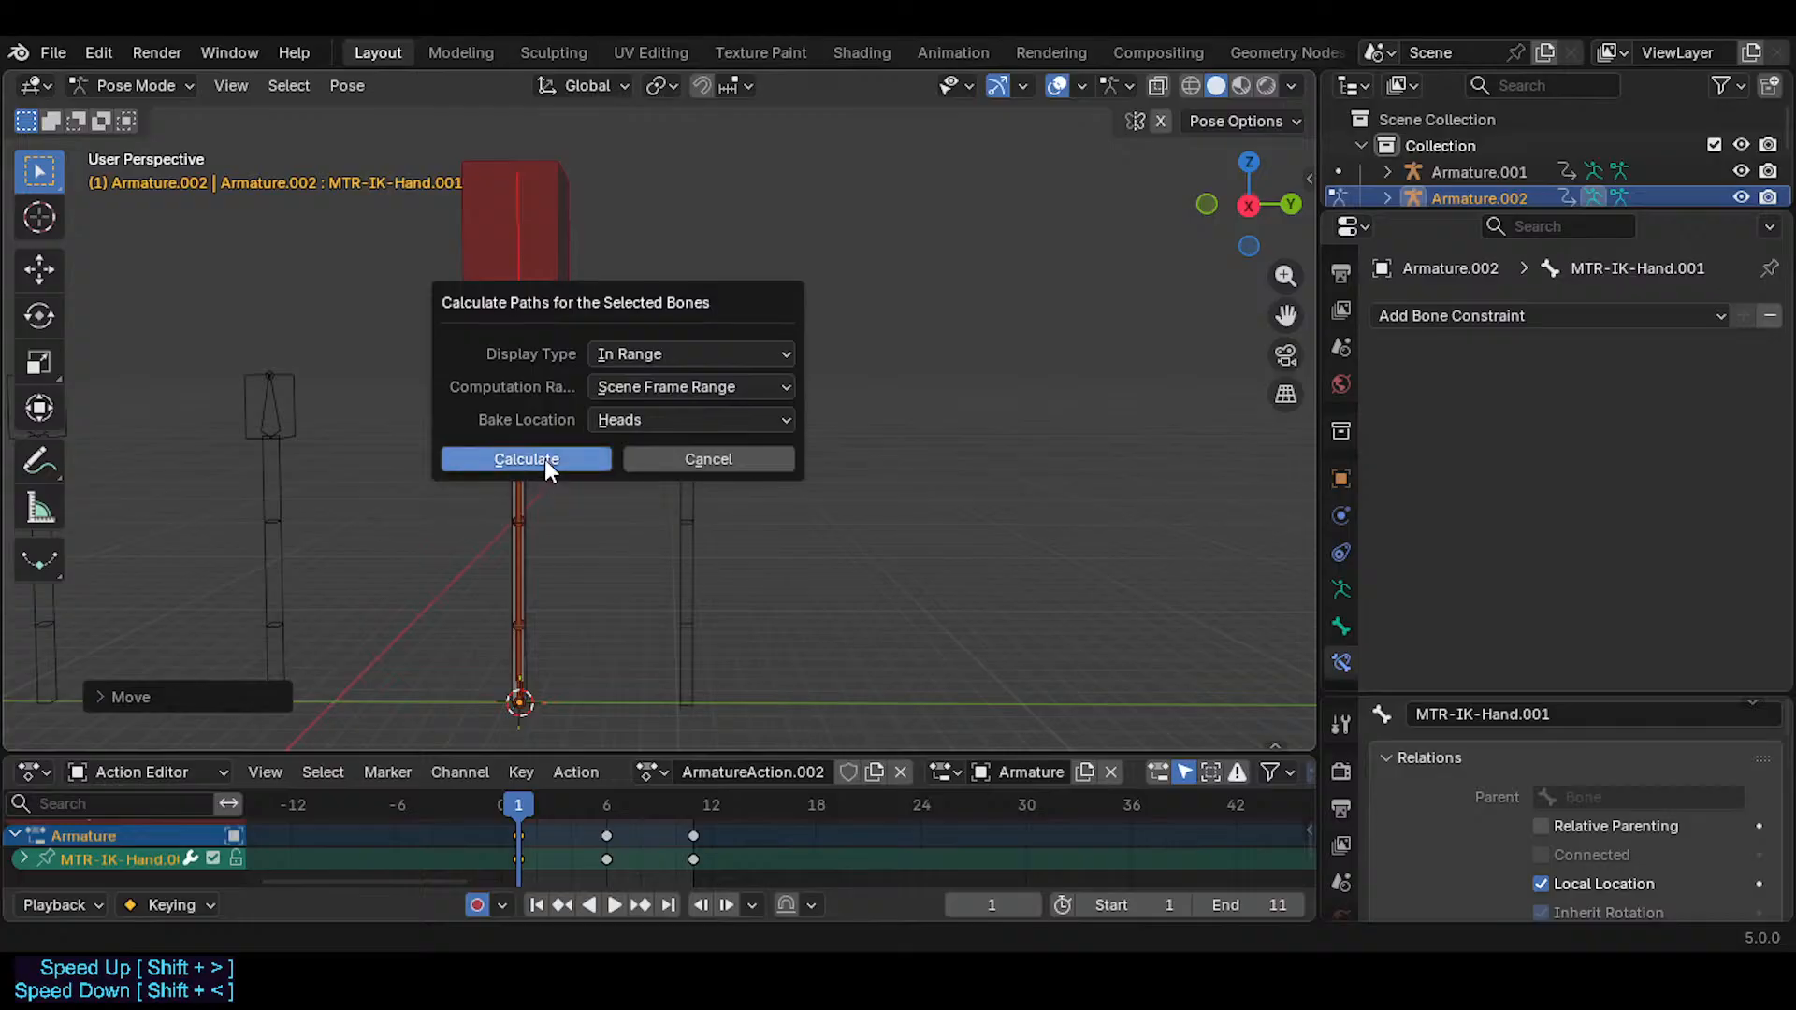
left_click(544, 458)
left_click(527, 290)
key("q")
left_click(518, 413)
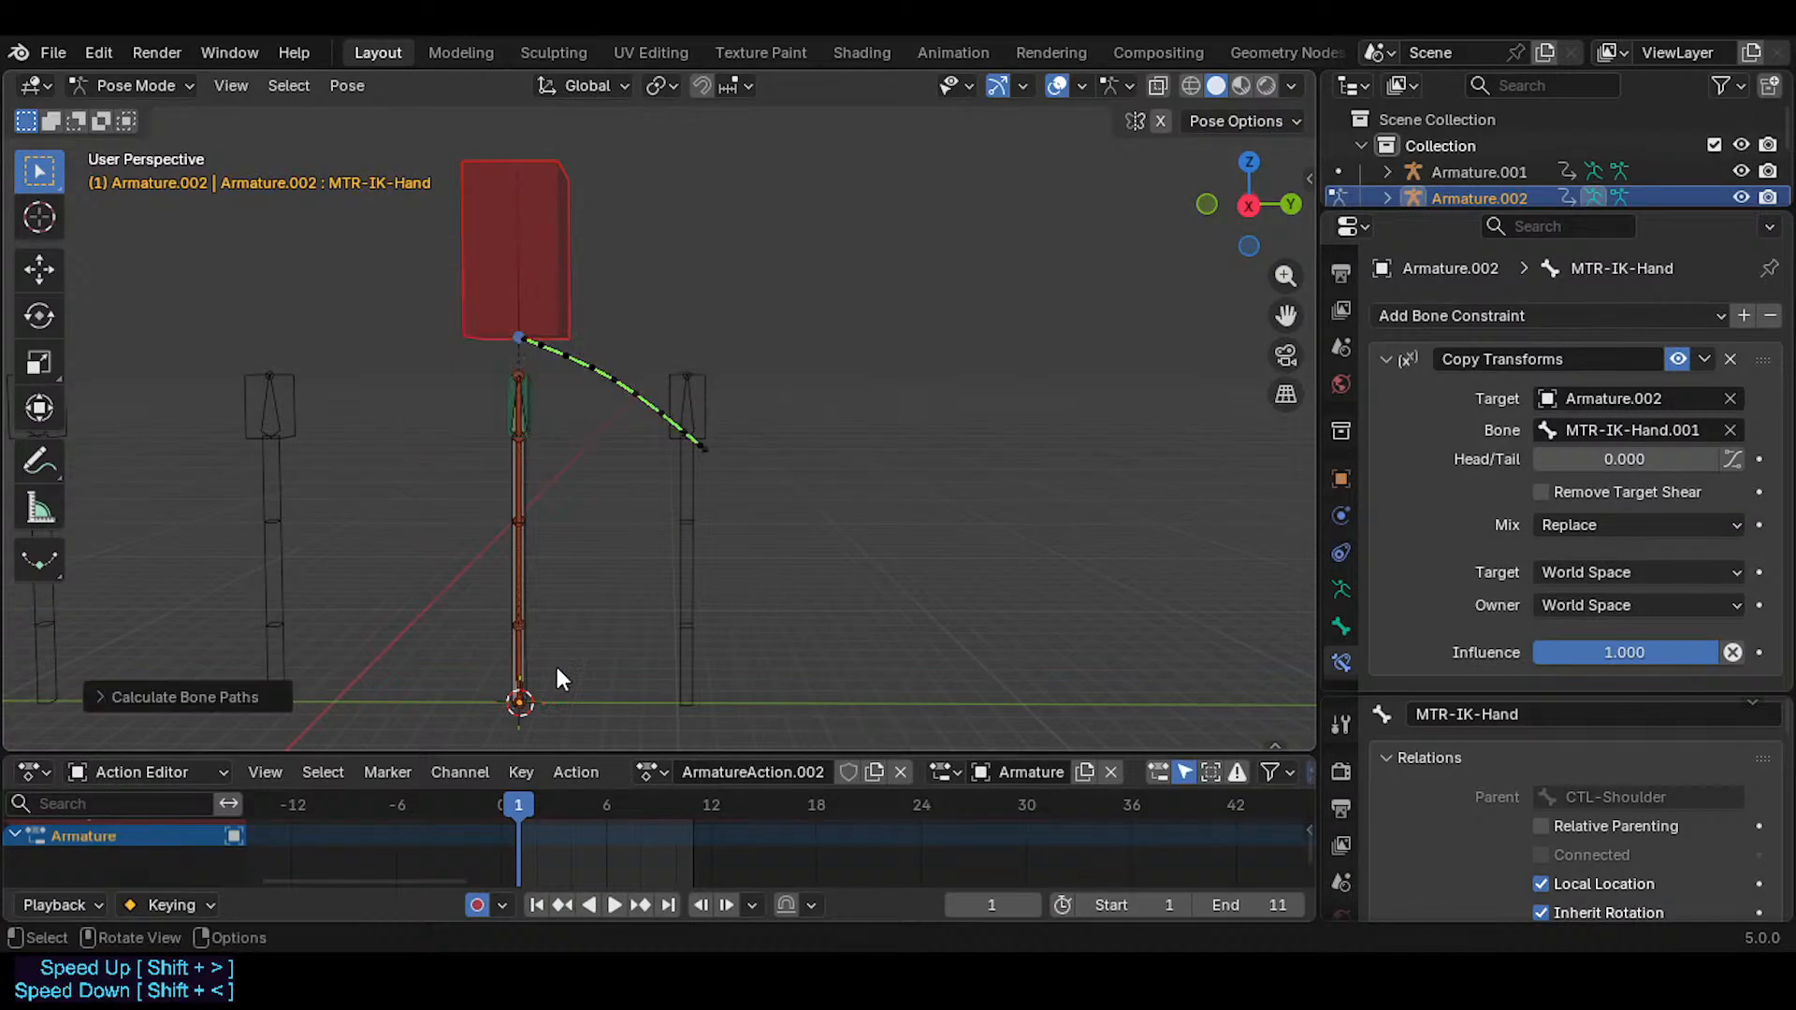
- Try moving MTR-IK-Hand.001 forward and up at frame 6 to bend its motion path
left_click_drag(500, 806, 606, 806)
left_click(530, 266)
key("g")
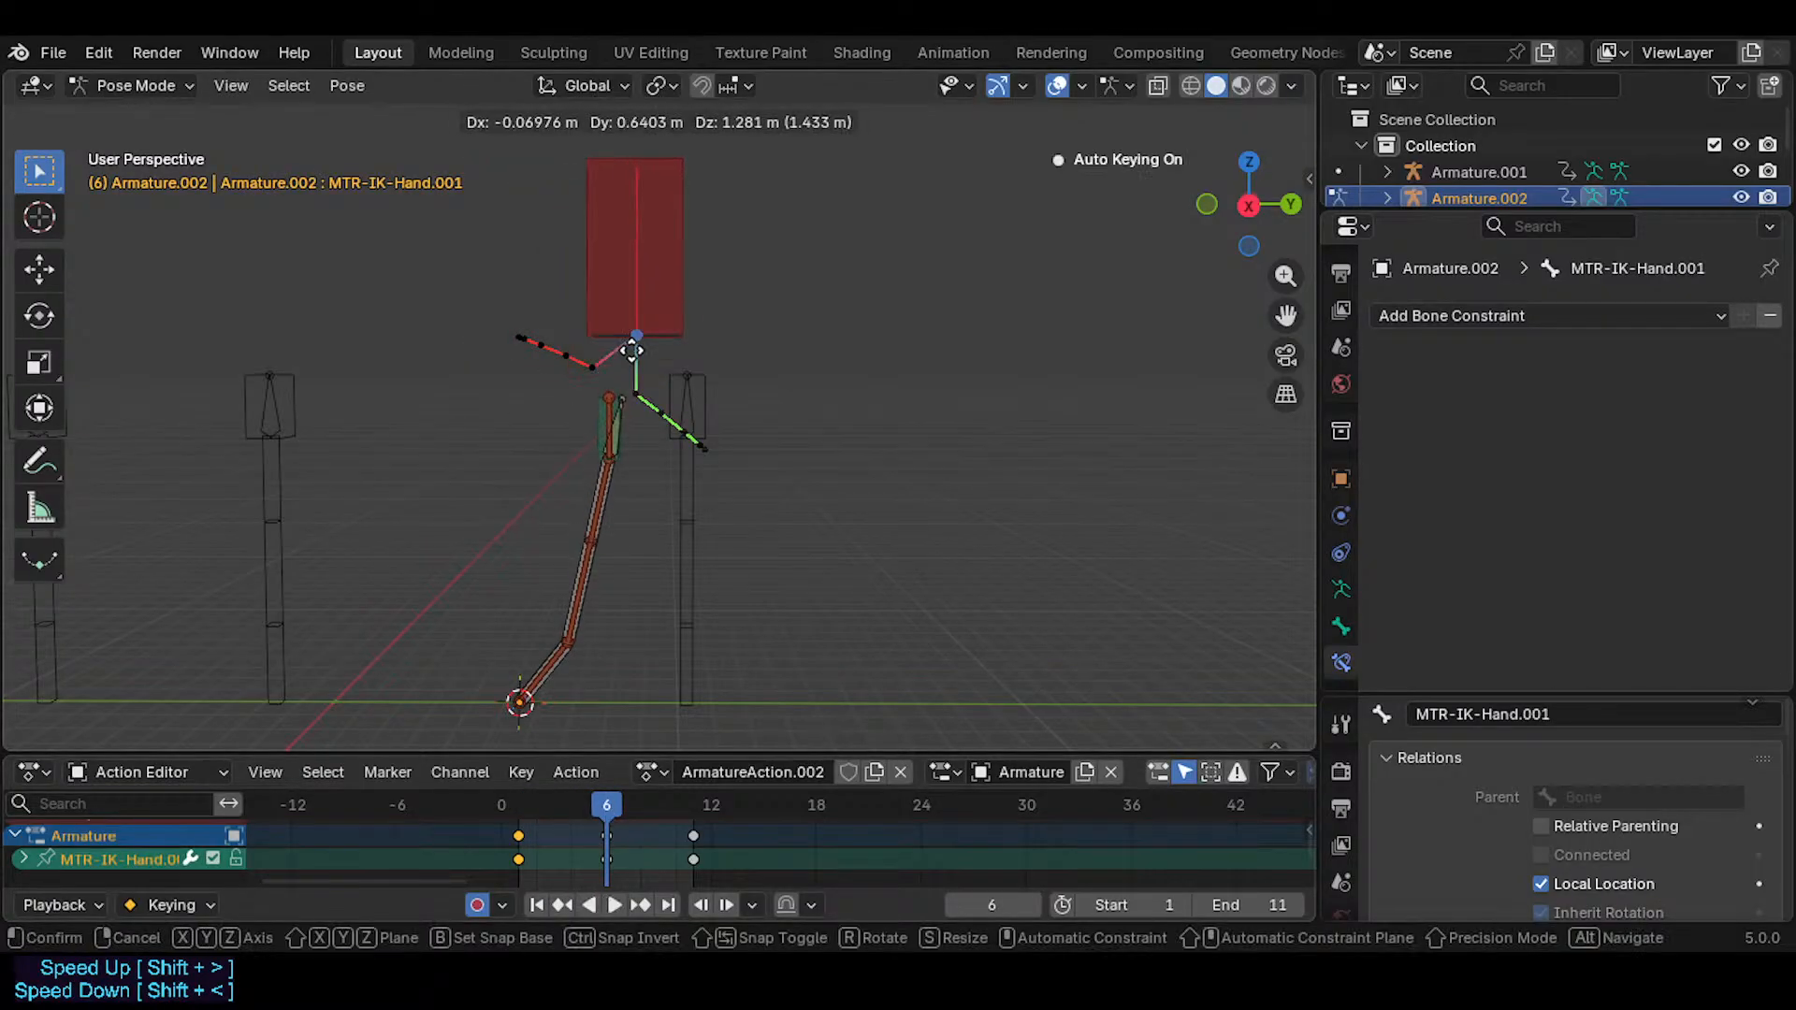
left_click(650, 413)
- Delete MTR-IK-Hand.001's keyframe at frame 6 and update its motion path
left_click(602, 835)
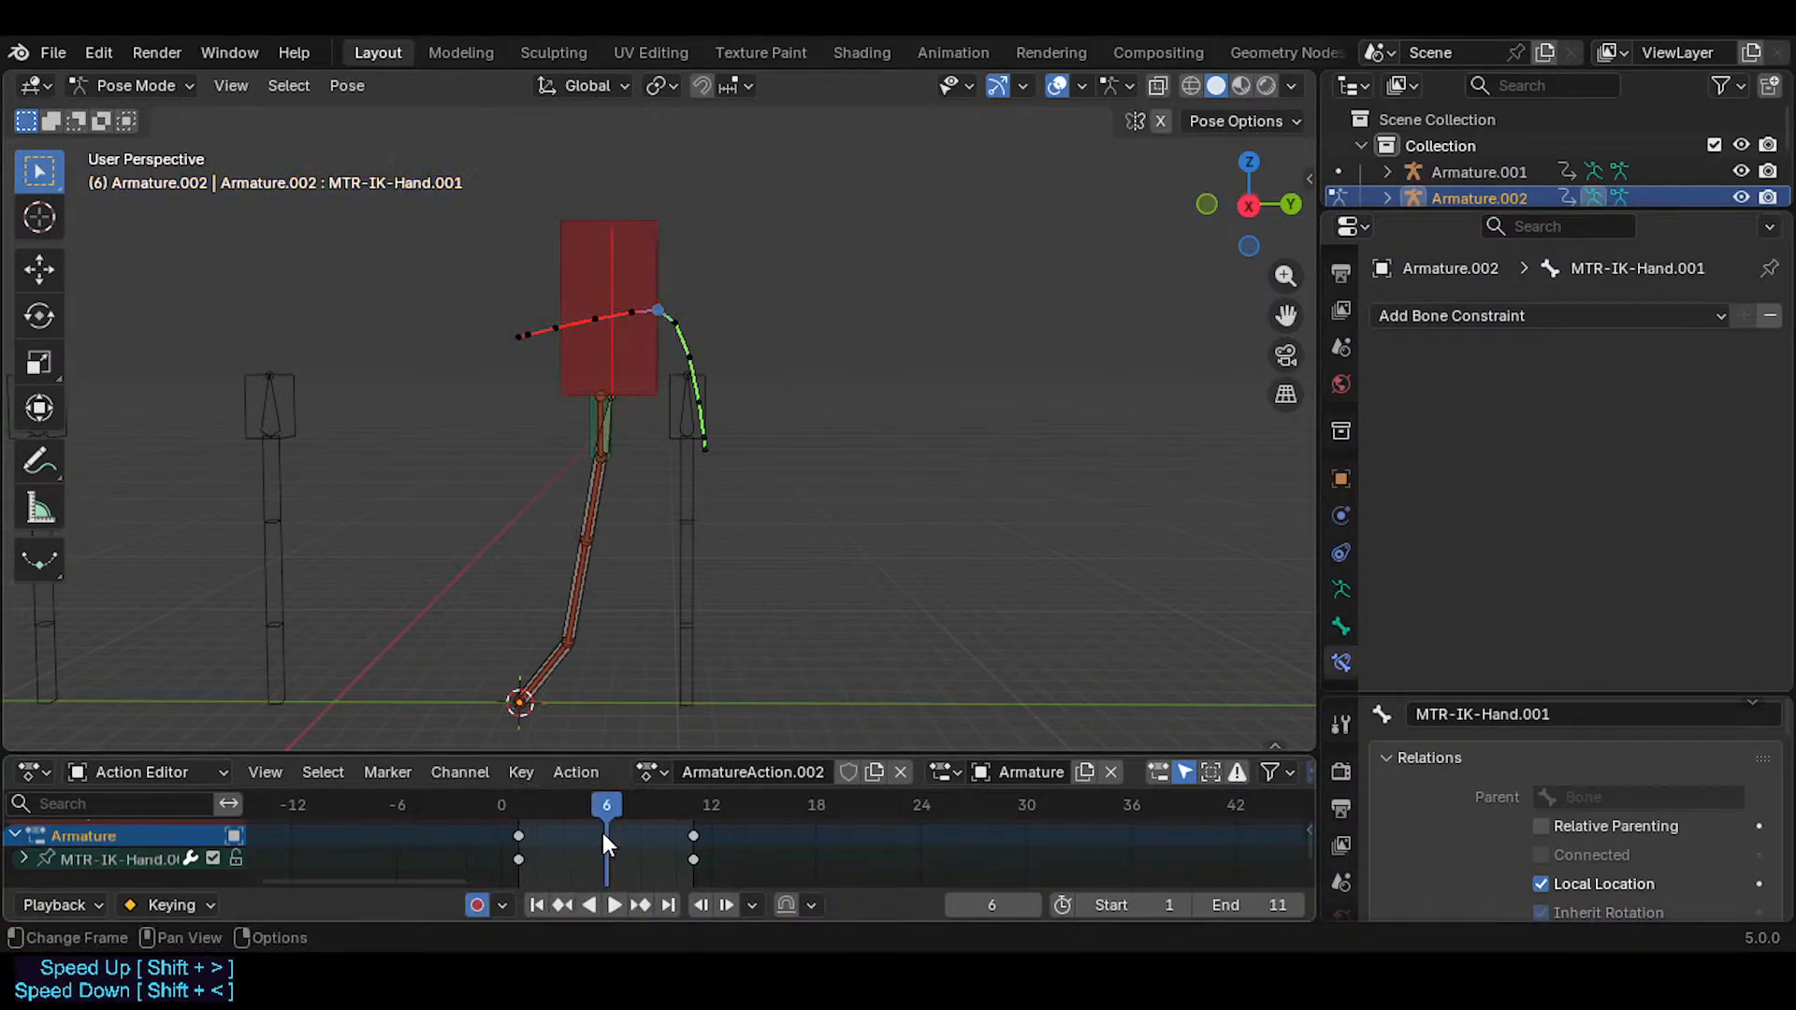
key("ctrl+shift+m")
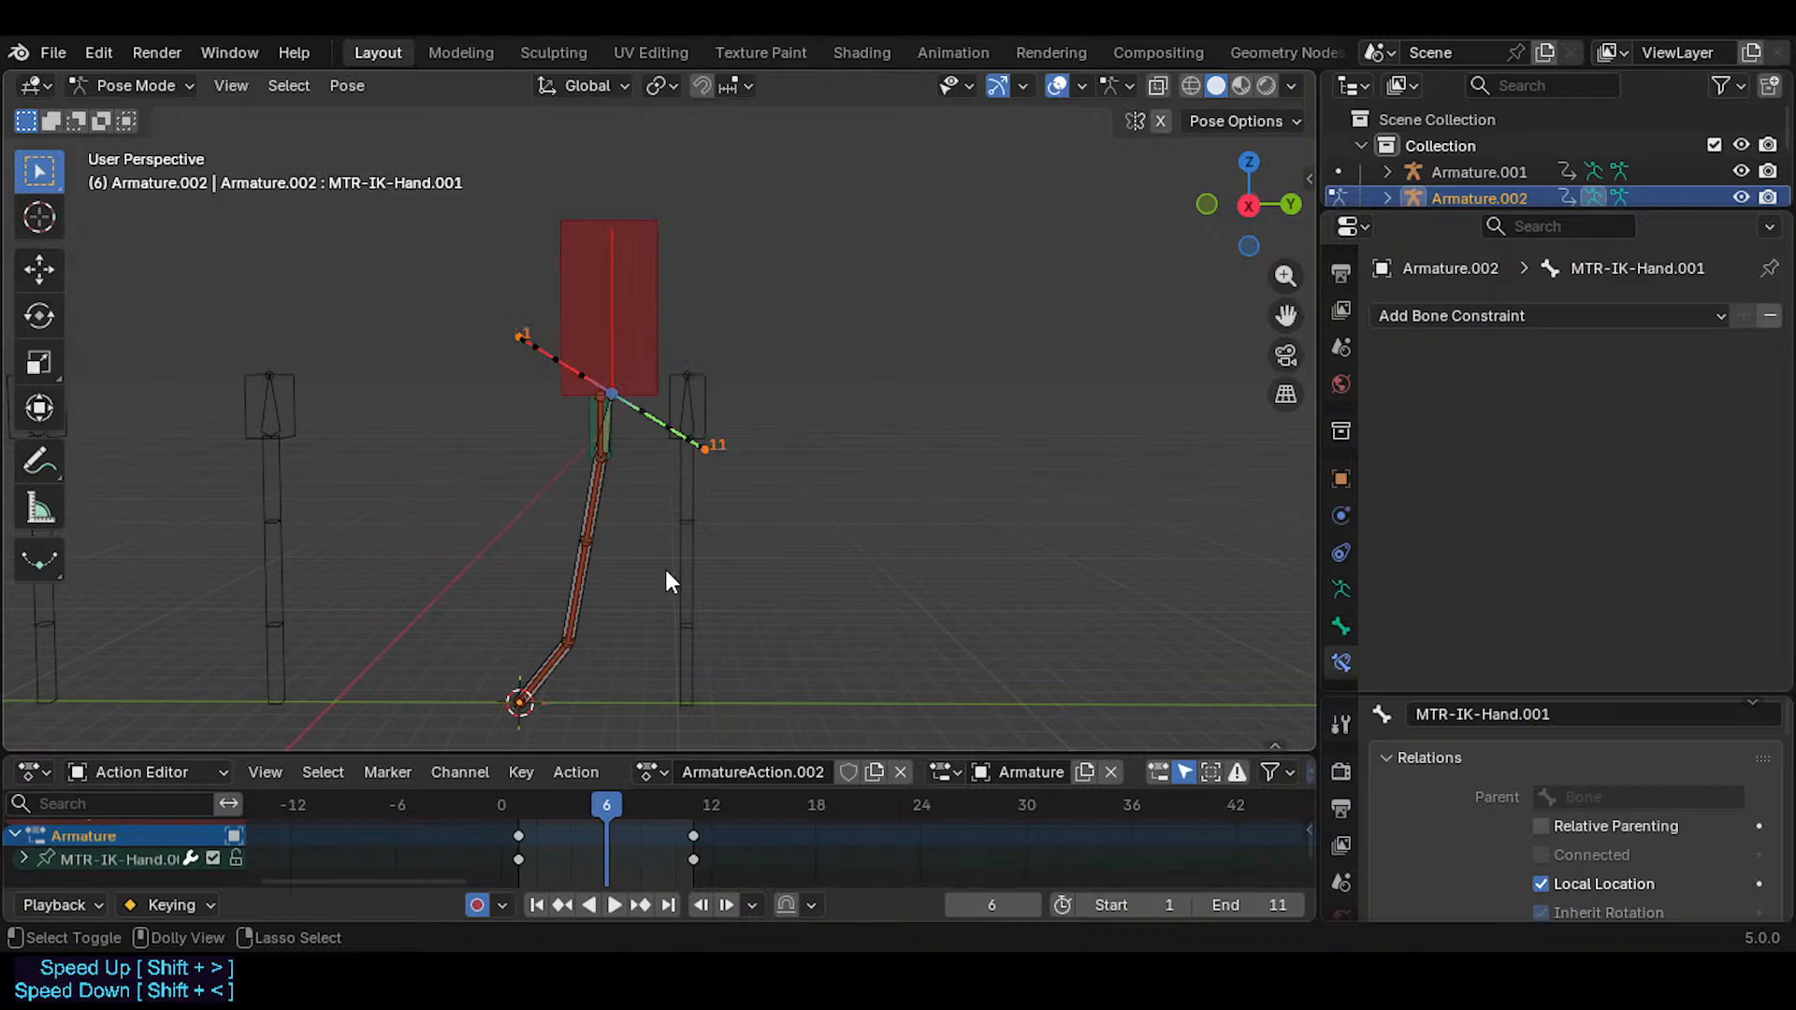
- Move MTR-IK-Hand.001 forward and up at frame 7 with repeated grabs to shape an arc between frames 1 and 11
mouse_move(606, 810)
left_mouse_down()
mouse_move(688, 819)
mouse_move(567, 822)
mouse_move(627, 839)
left_mouse_up()
key("g")
left_click(683, 267)
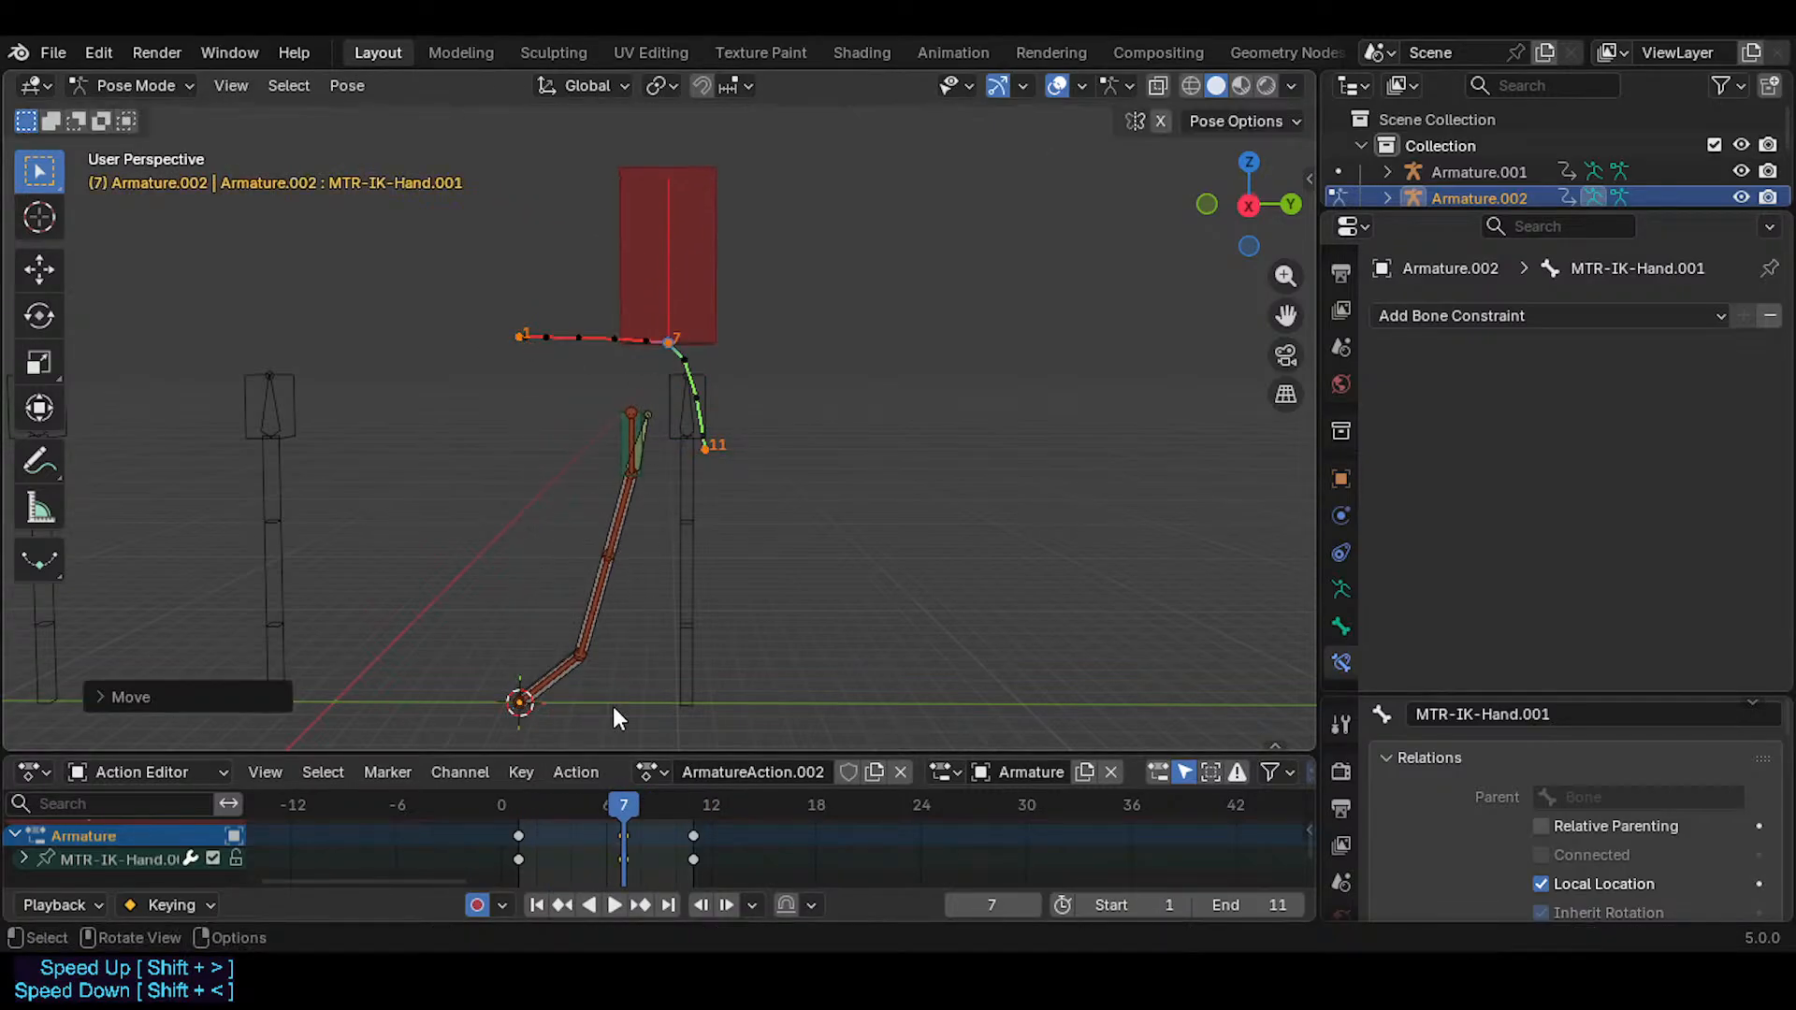
key("g")
left_click(449, 461)
key("g")
left_click(672, 325)
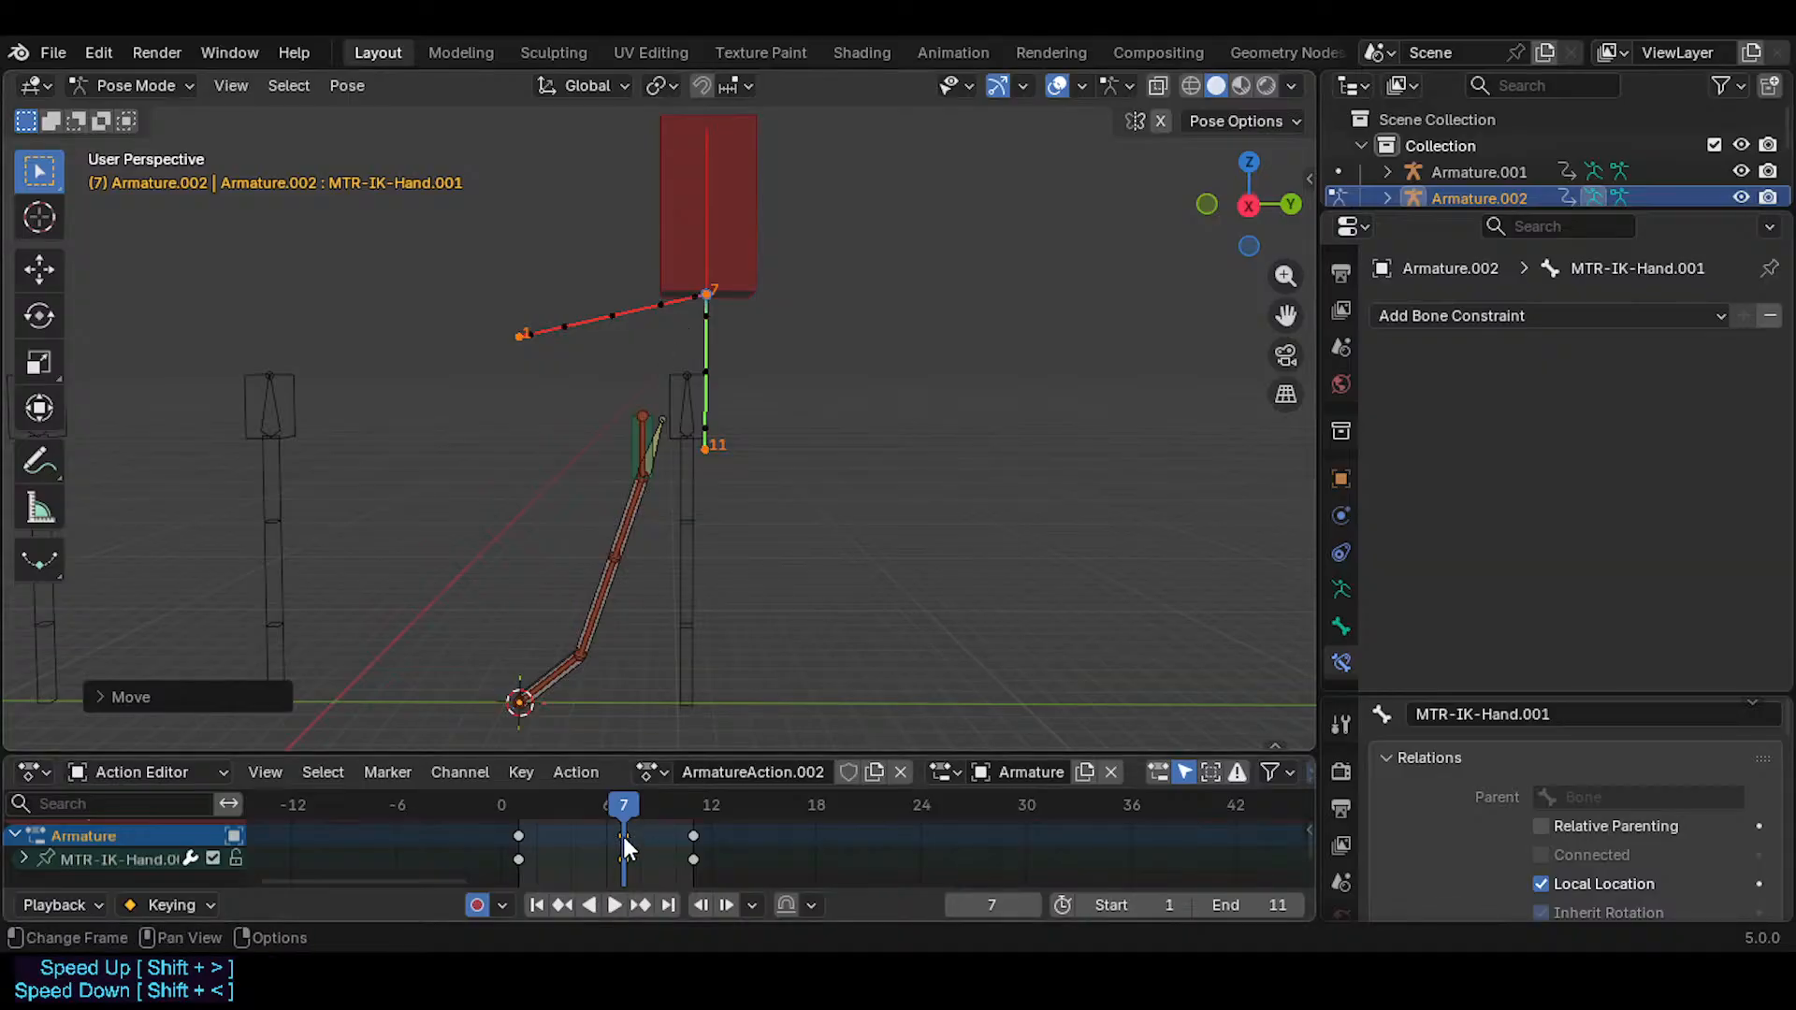
mouse_move(623, 810)
left_mouse_down()
mouse_move(505, 808)
mouse_move(623, 810)
left_mouse_up()
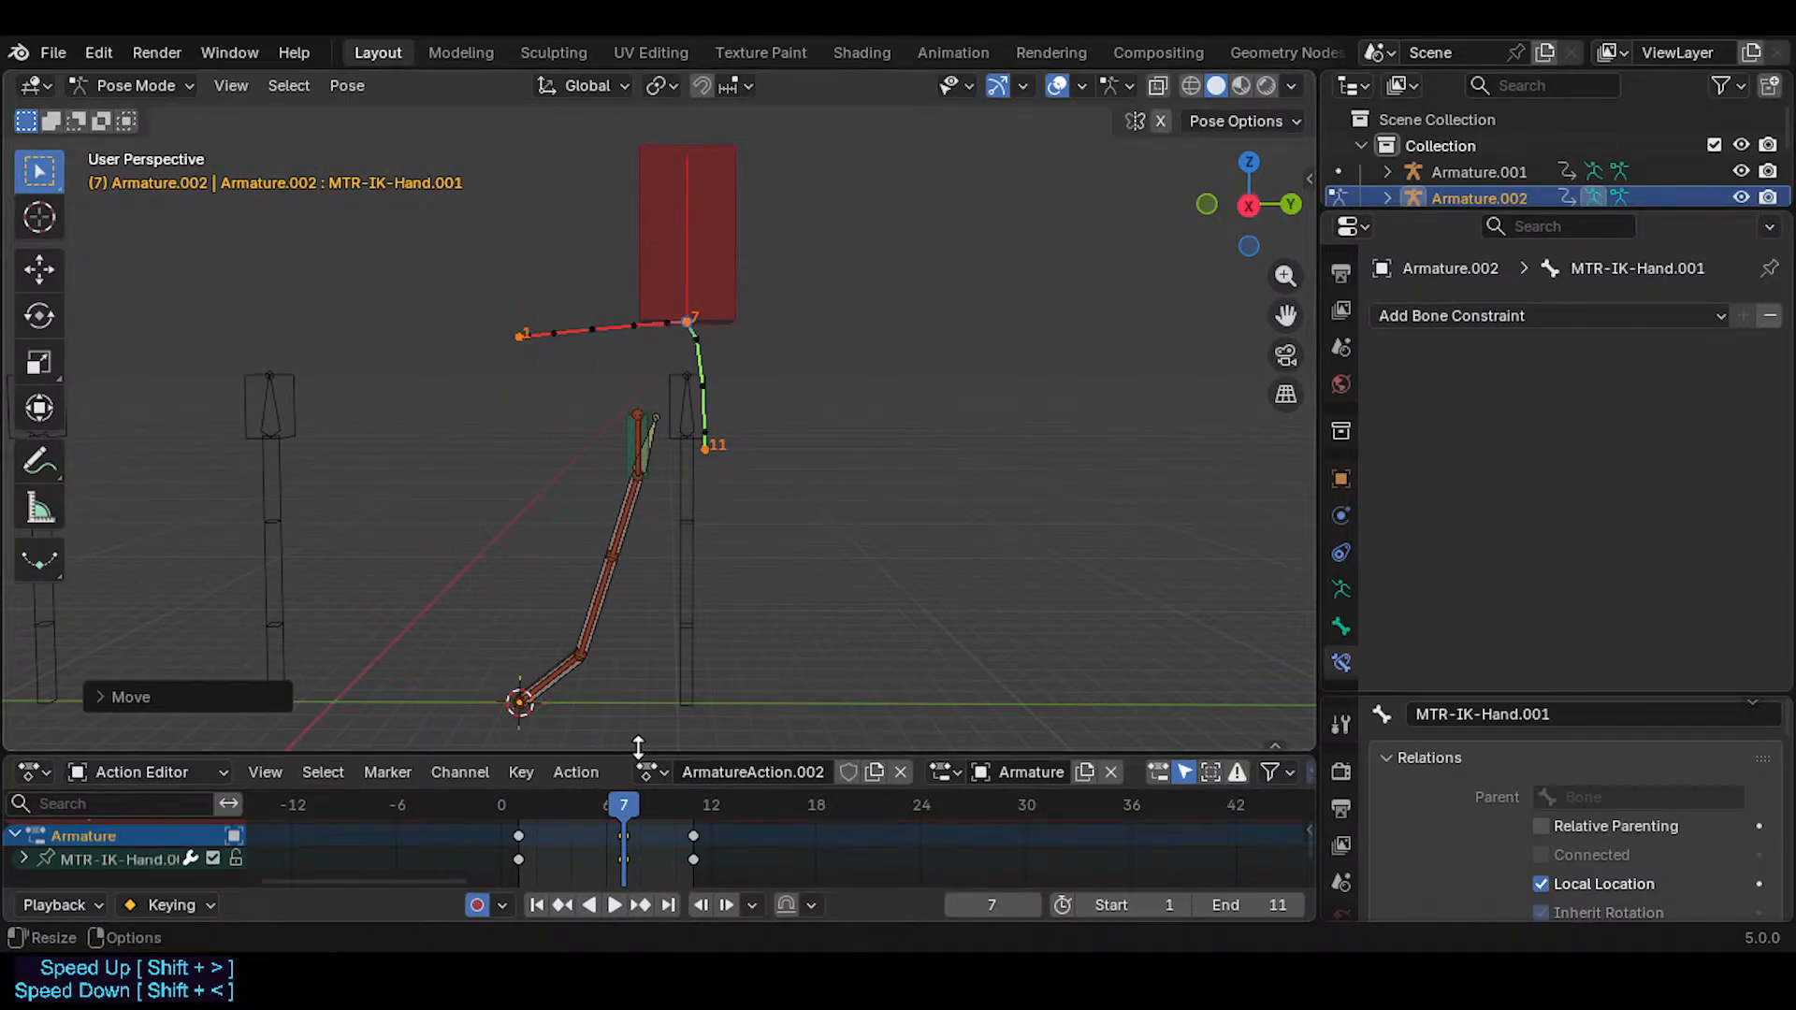
- Reposition MTR-IK-Hand.001 at frame 7 so its path curves smoothly towards frame 11, and return to frame 1
key("g")
left_click(608, 364)
left_click_drag(617, 805, 520, 828)
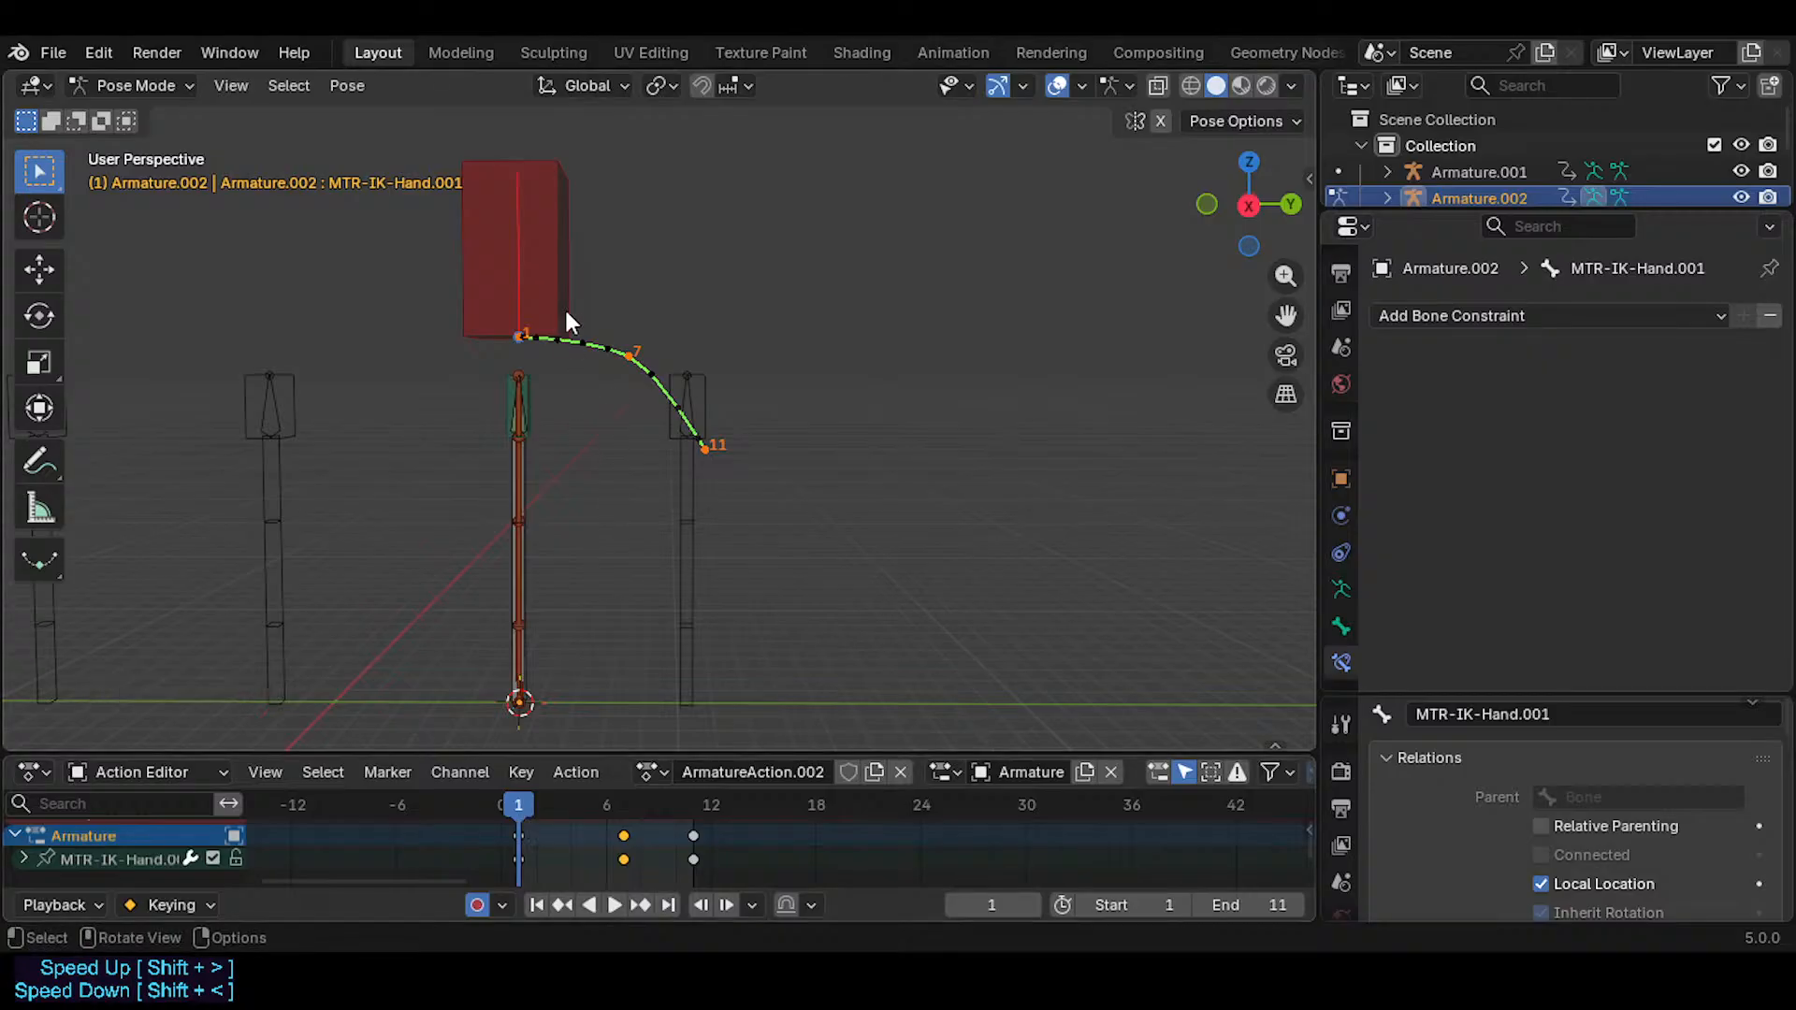
- Compare the arm's motion over frames 1 to 11 with MTR-IK-Hand's Copy Transforms influence at 0 and at 1
left_click(553, 245)
left_click_drag(1663, 655, 1538, 653)
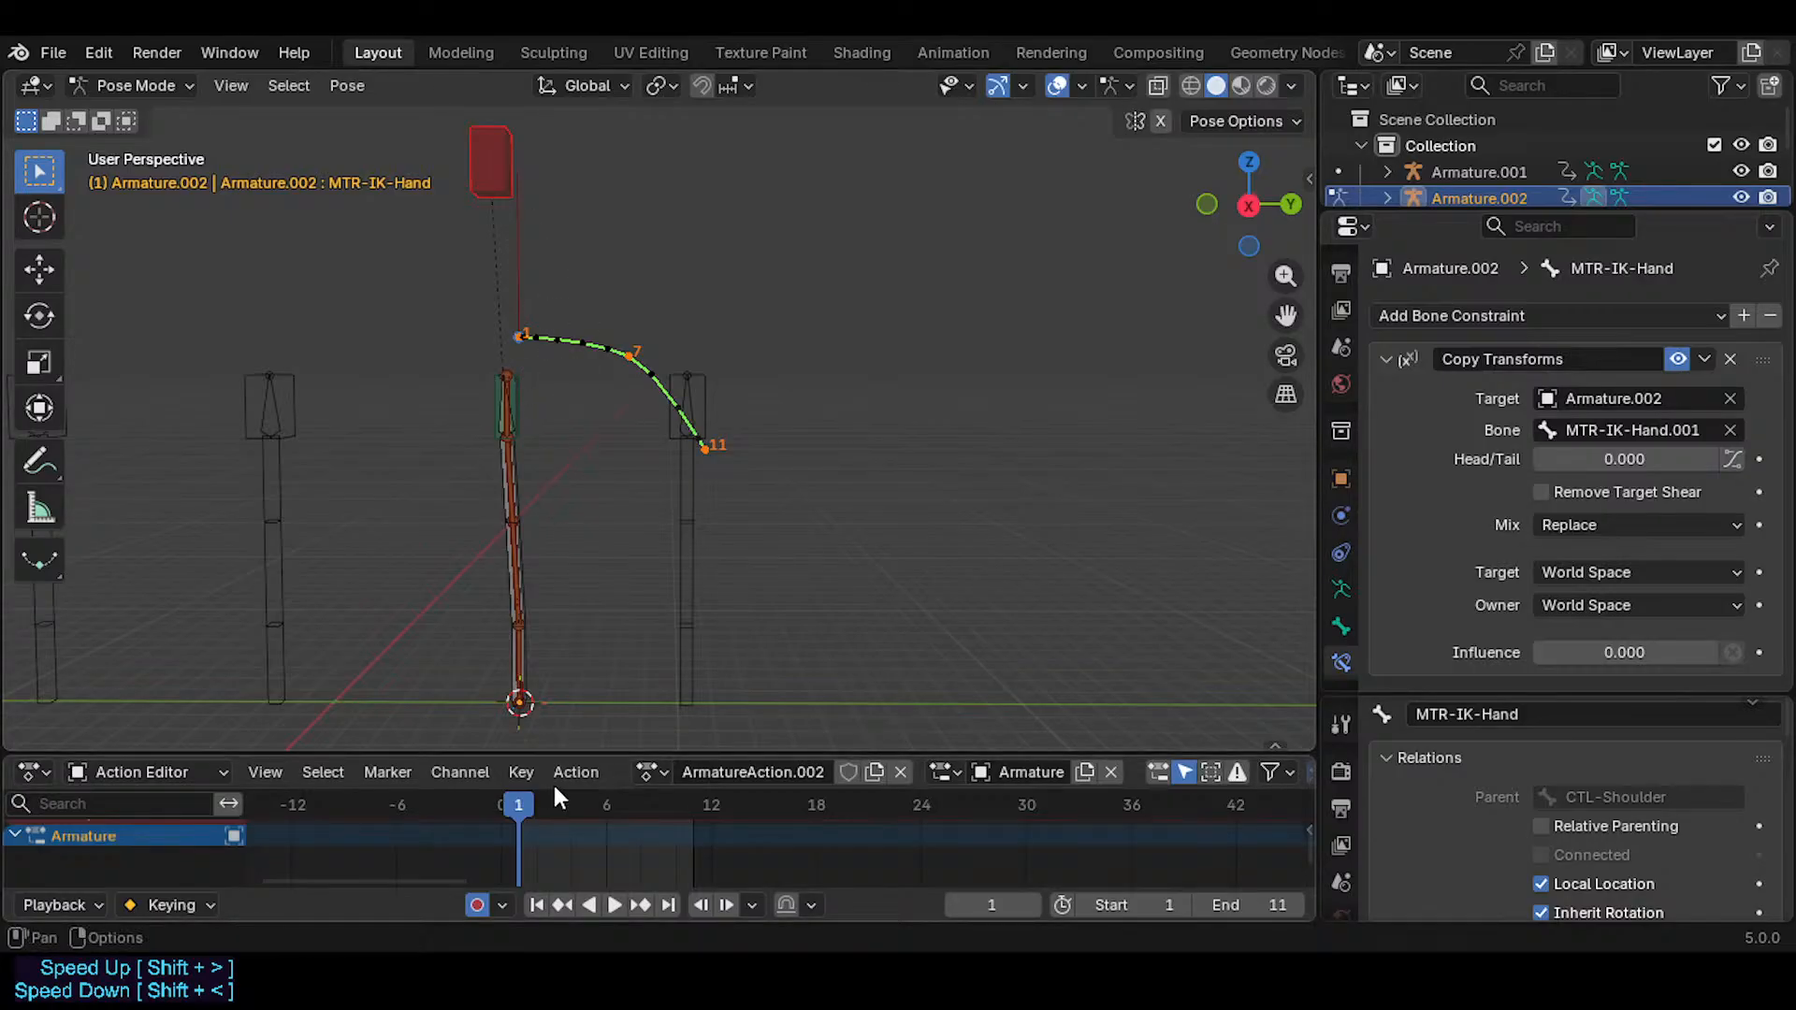
left_click_drag(561, 819, 515, 769)
left_click_drag(1623, 652, 1717, 652)
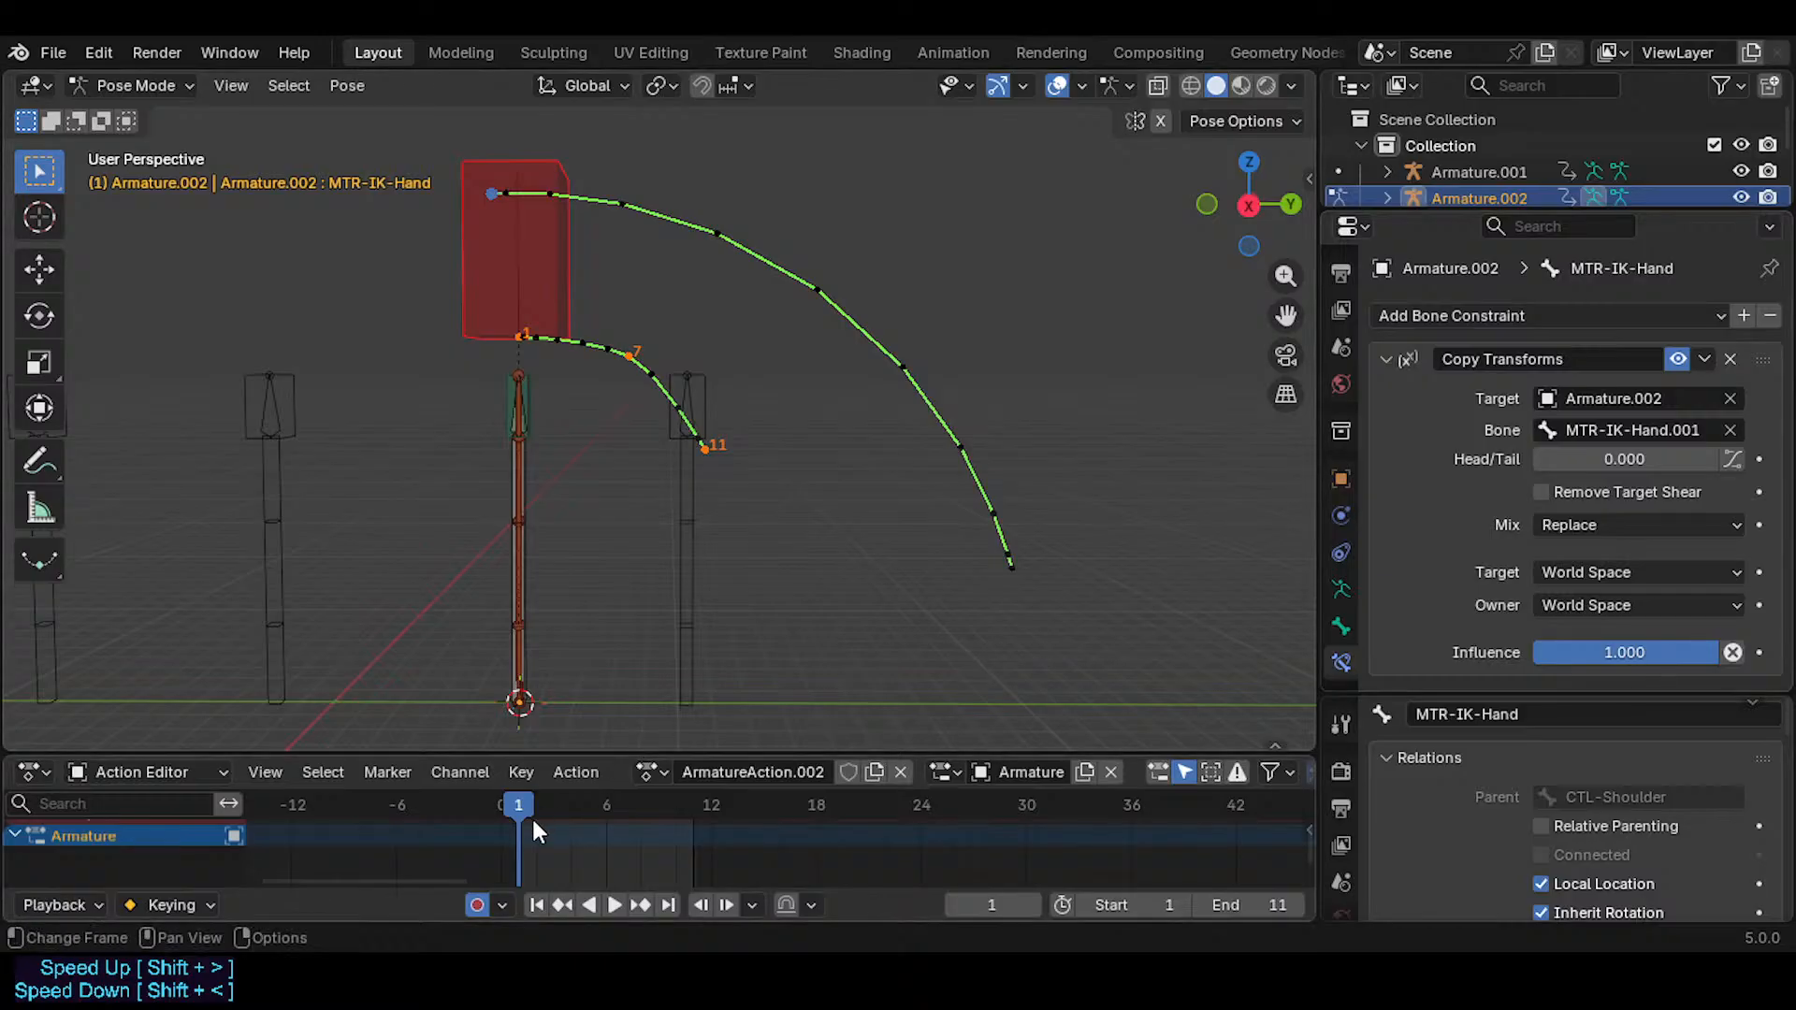
left_click_drag(532, 815, 703, 803)
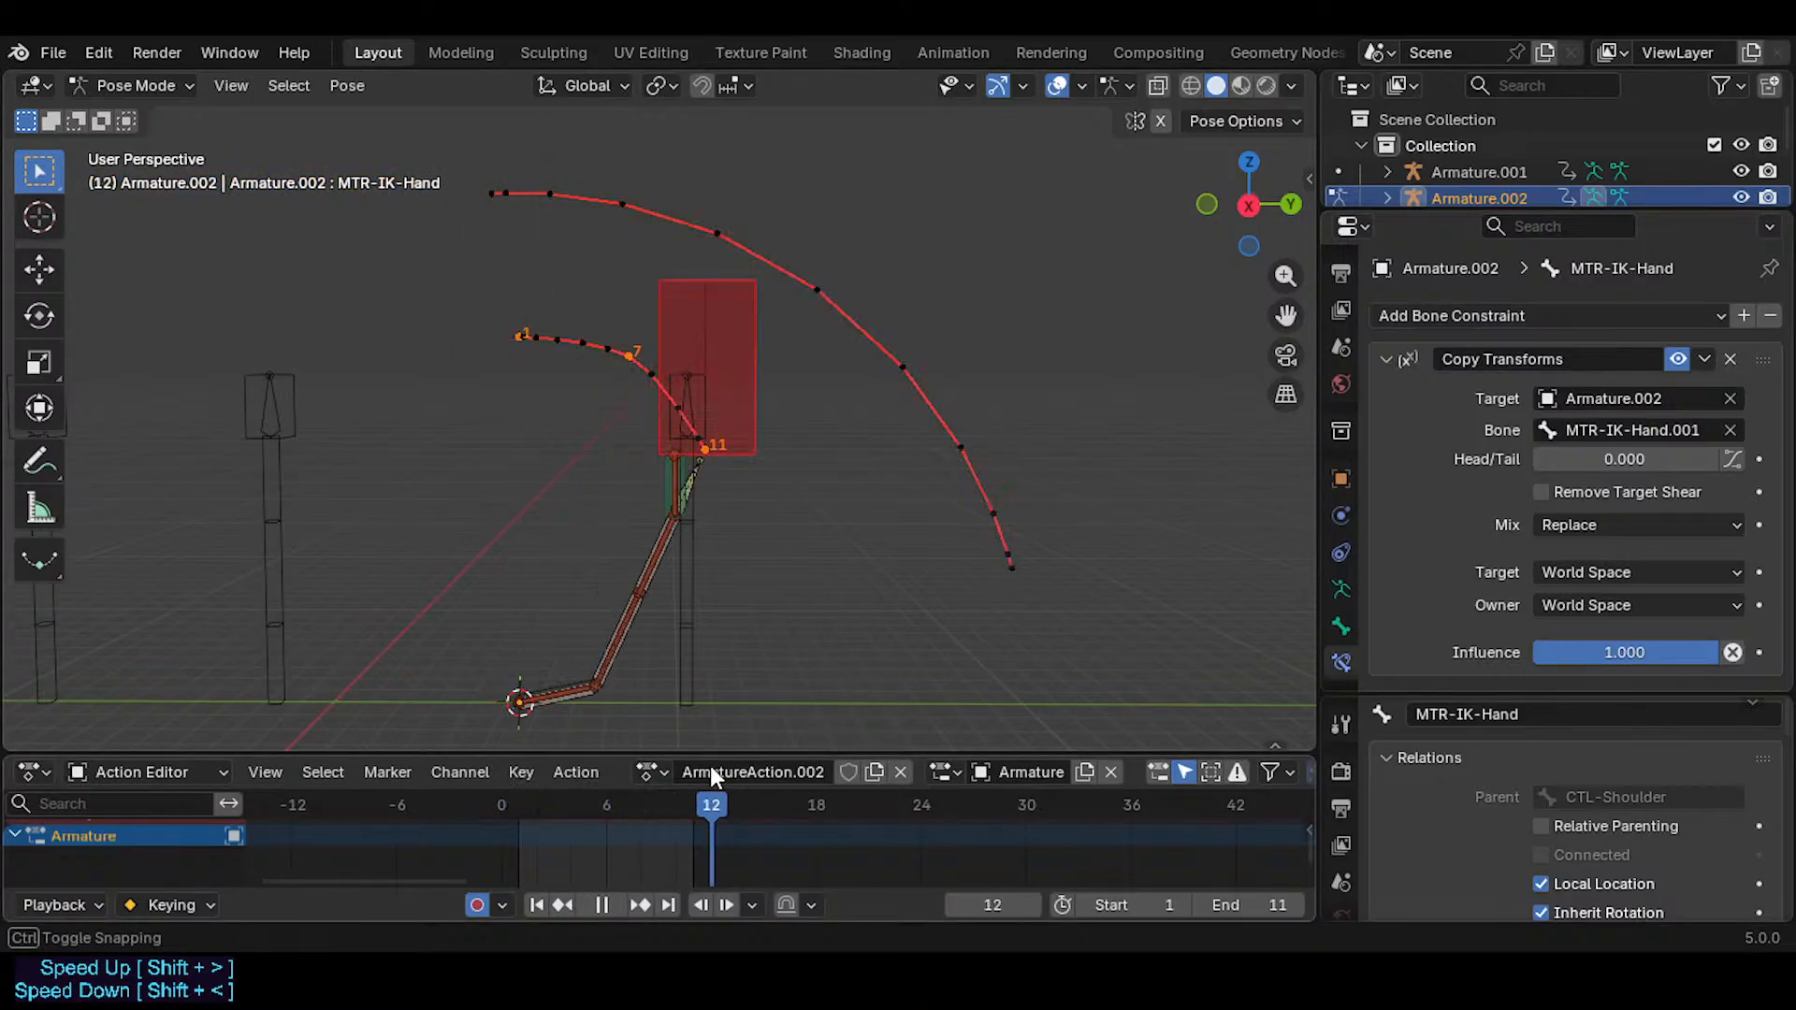
key("space")
- Reposition MTR-IK-Hand.001 at frame 11 with repeated moves, bringing the end of its arc closer to the arm
left_click(709, 344)
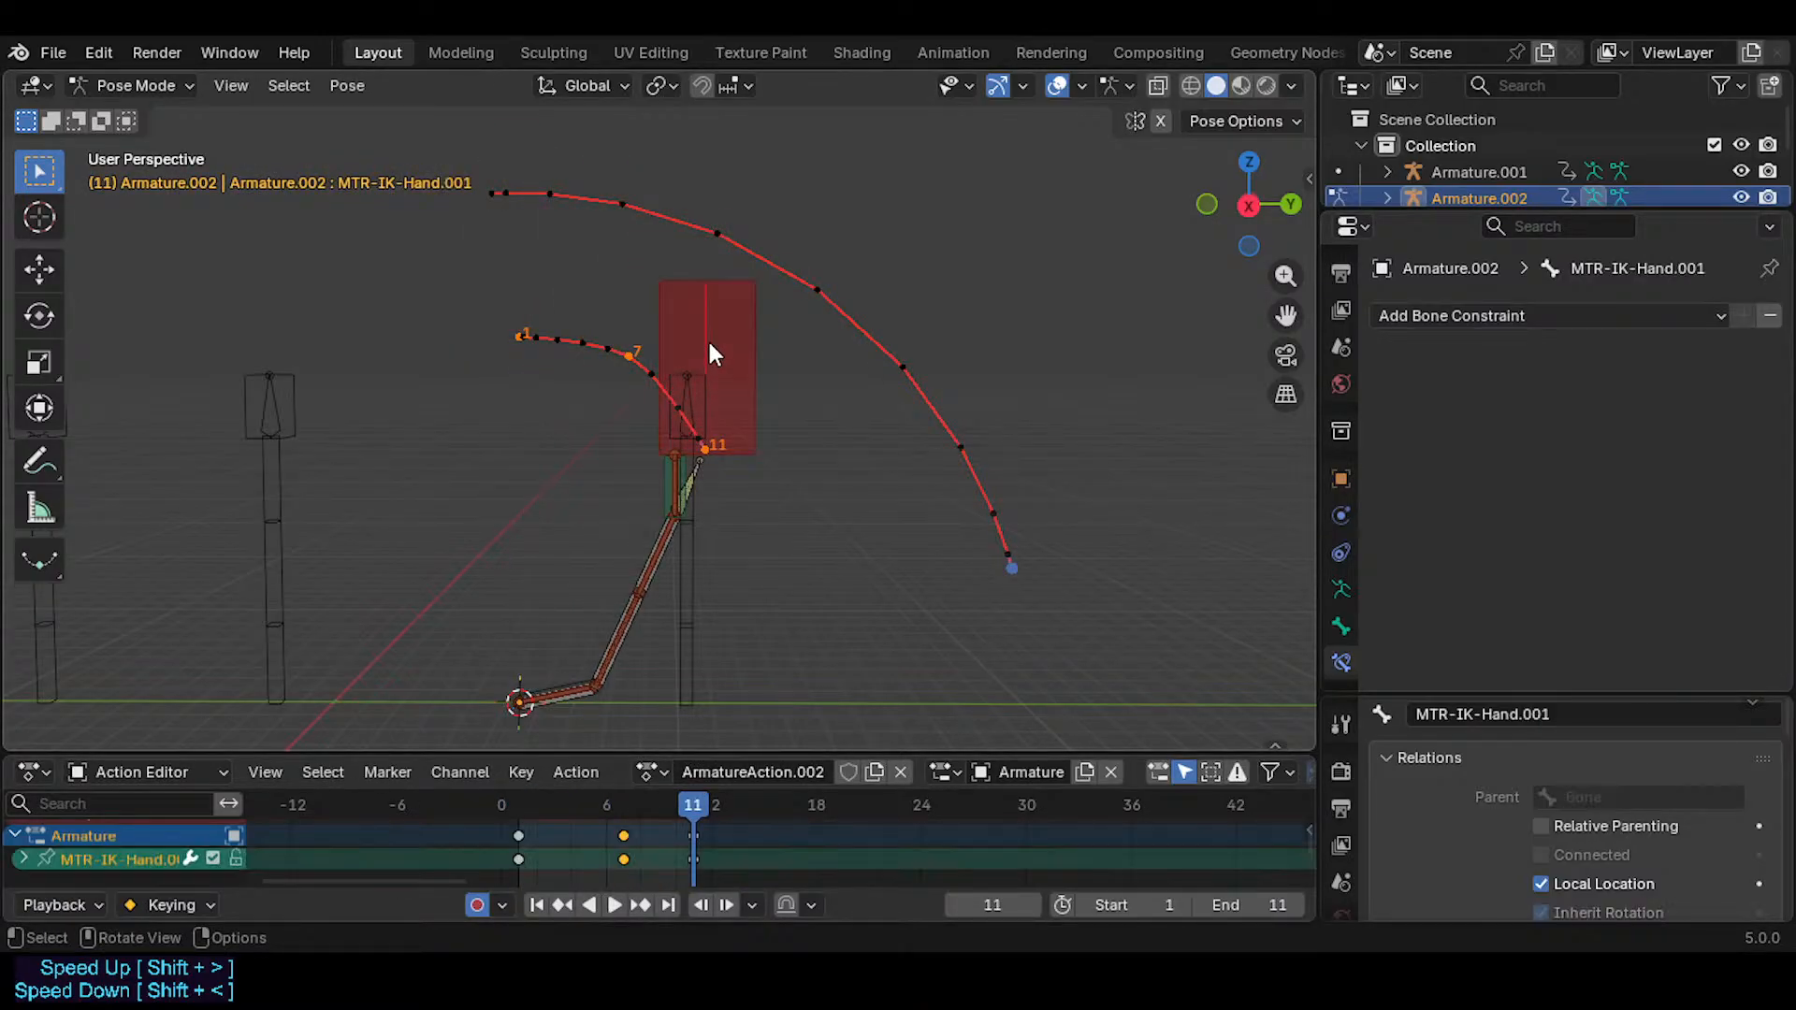
key("g")
left_click(744, 313)
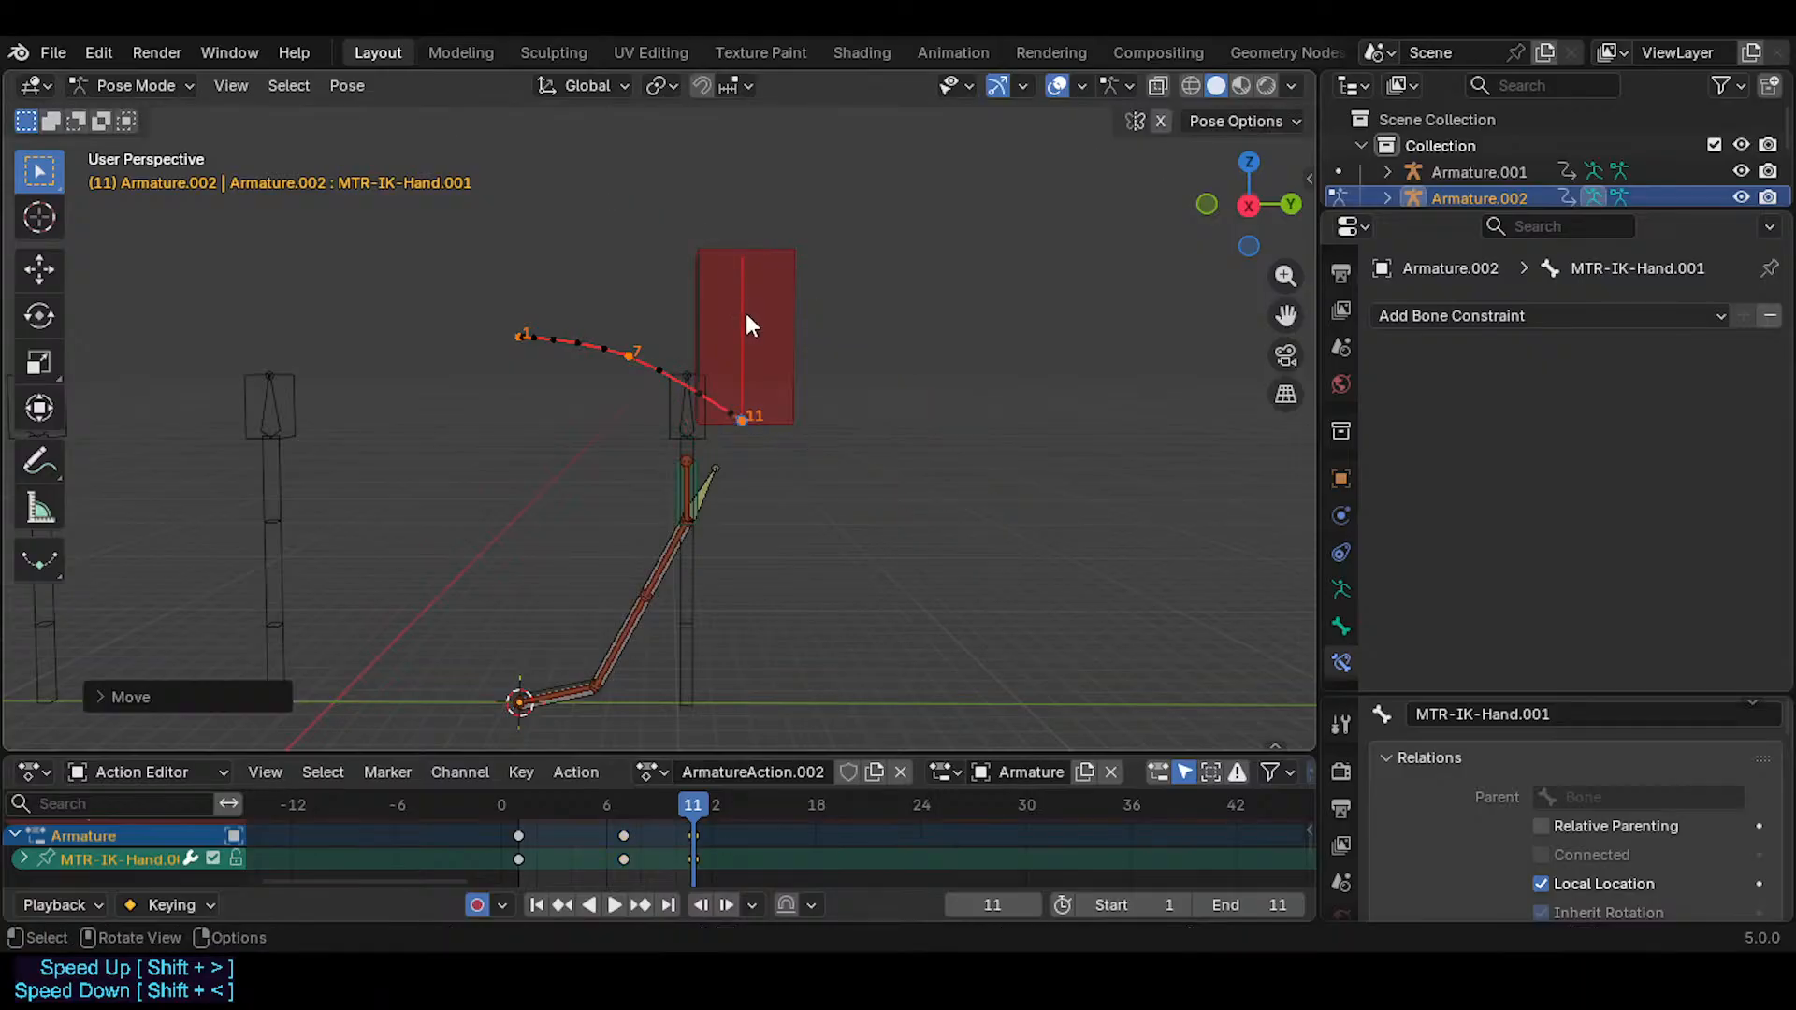
key("g")
left_click(626, 357)
key("g")
left_click(624, 360)
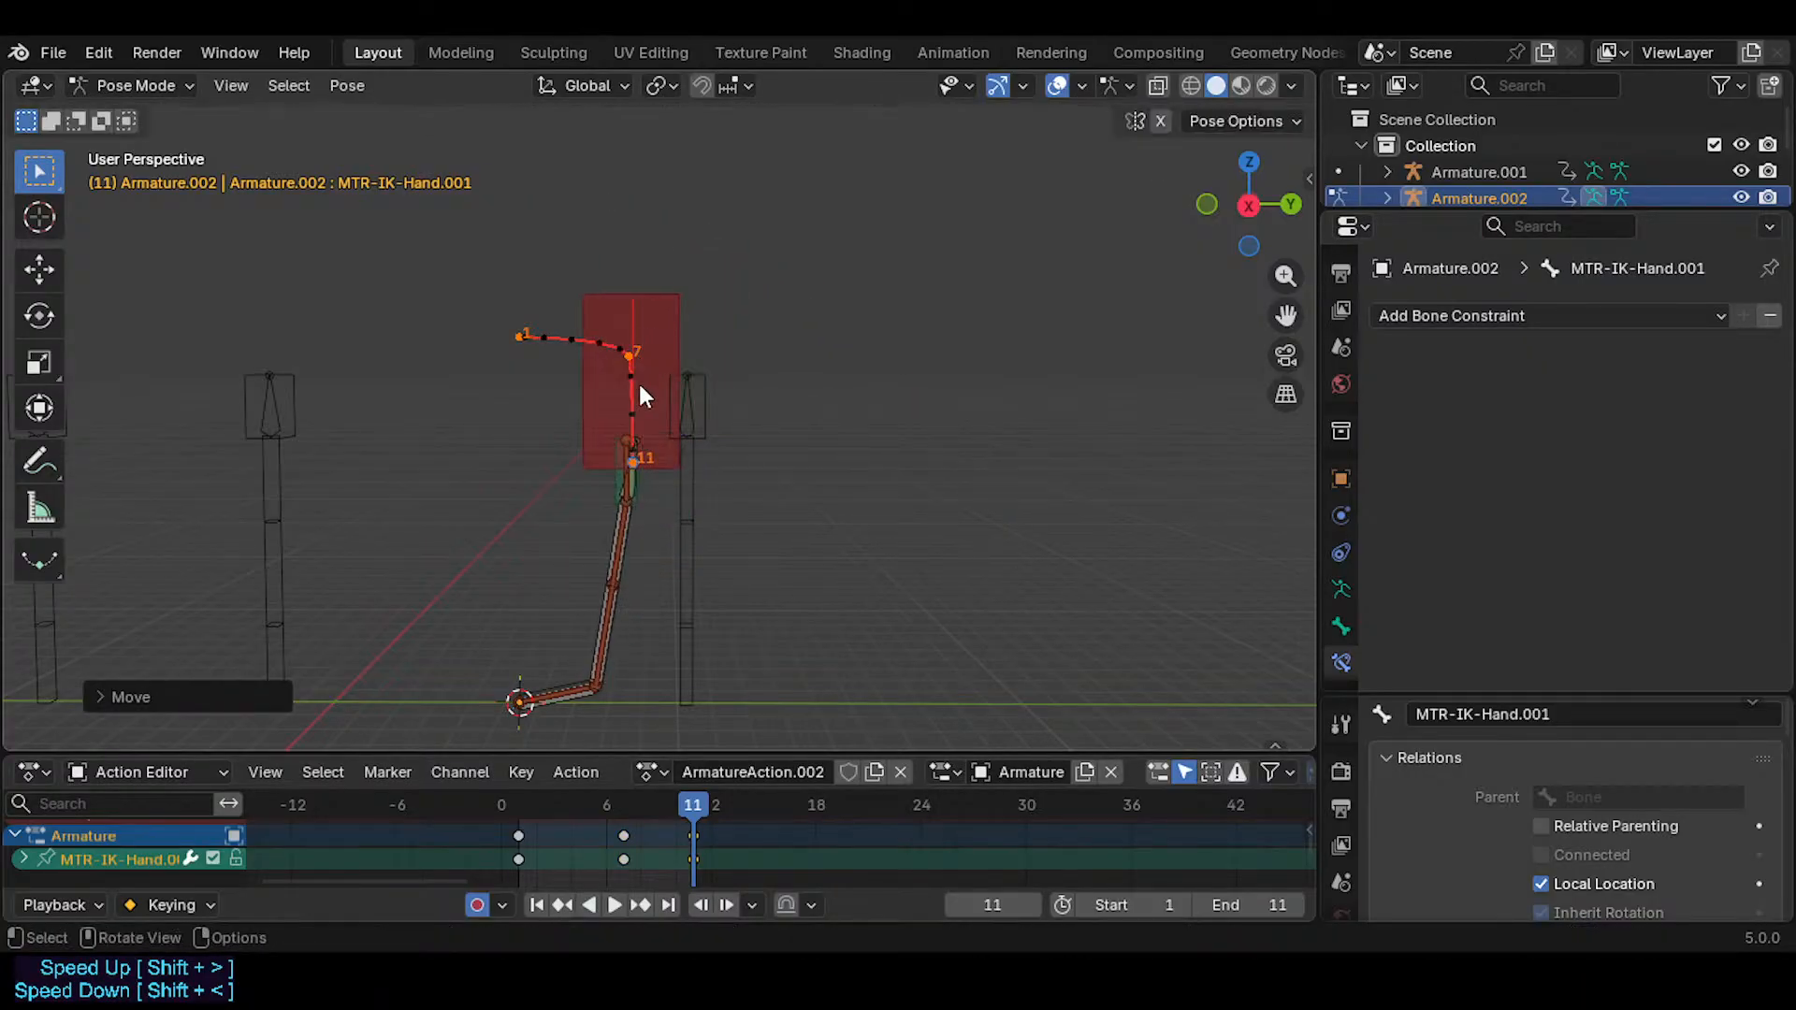
key("g")
left_click(674, 356)
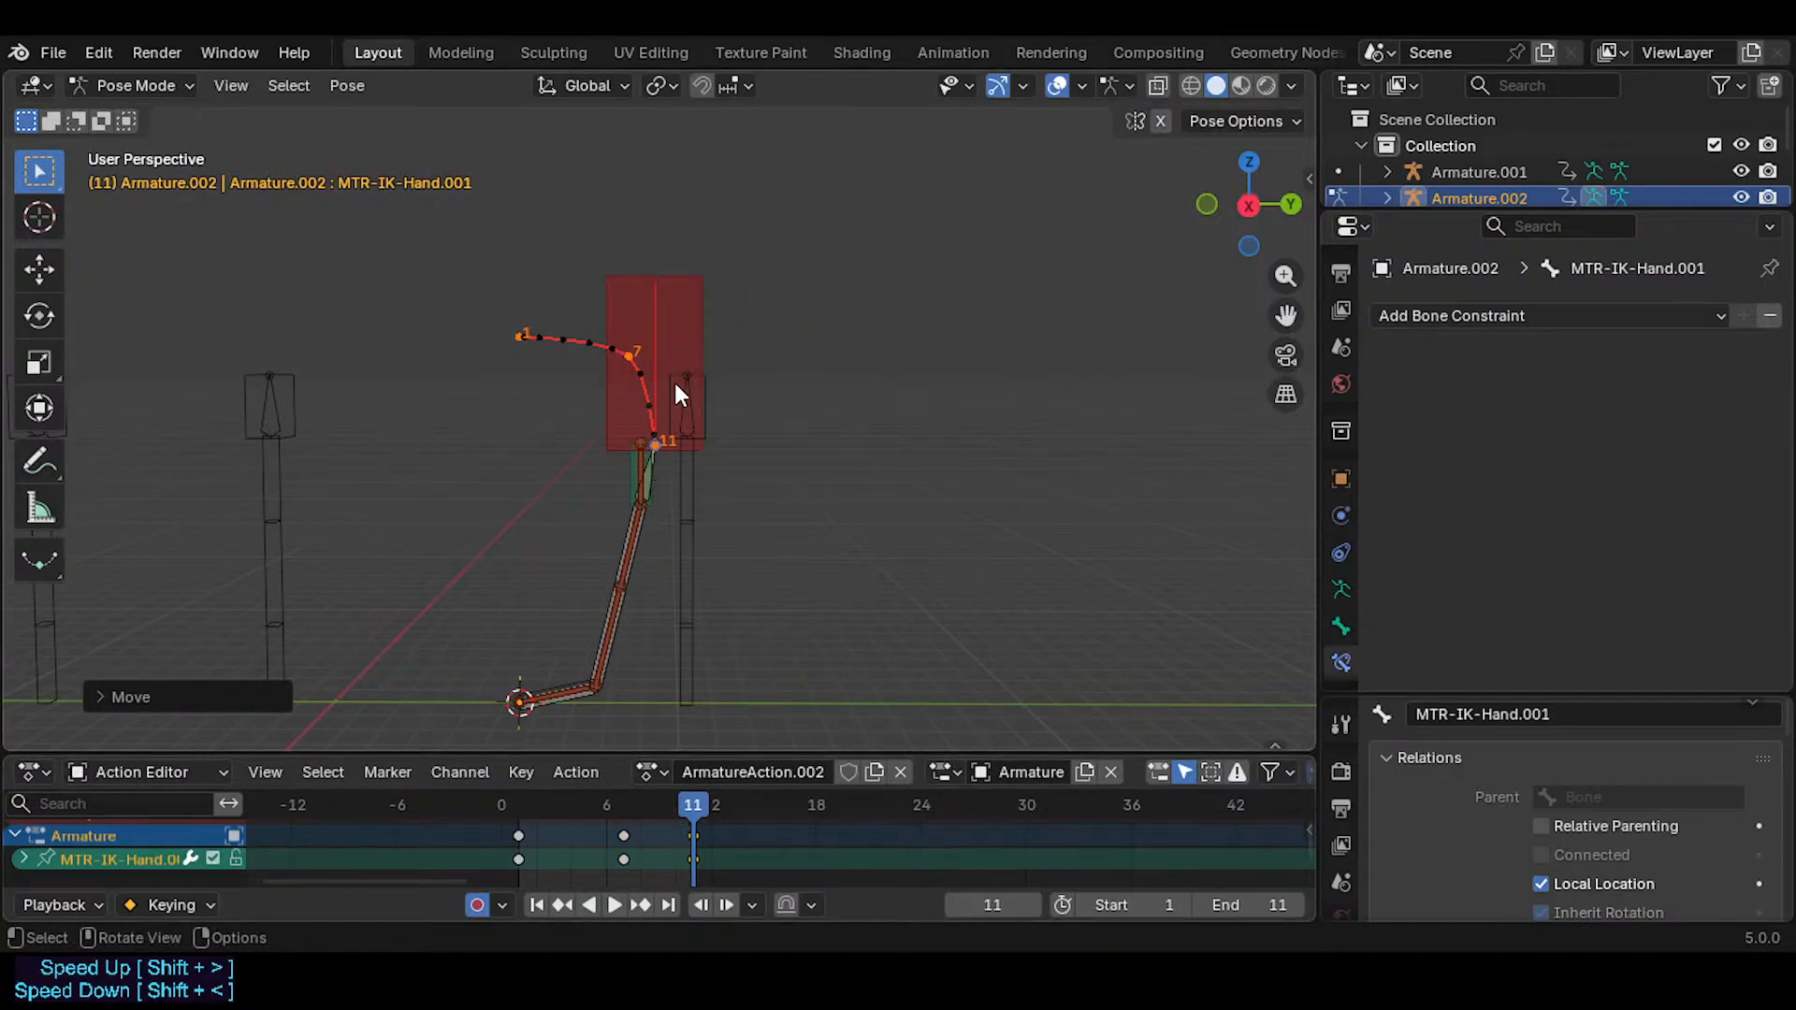
- Compare MTR-IK-Hand's motion path at frame 11 with its Copy Transforms influence at 0 and at 1, updating the path each time
left_click(659, 335)
left_click(658, 325)
left_click(668, 325)
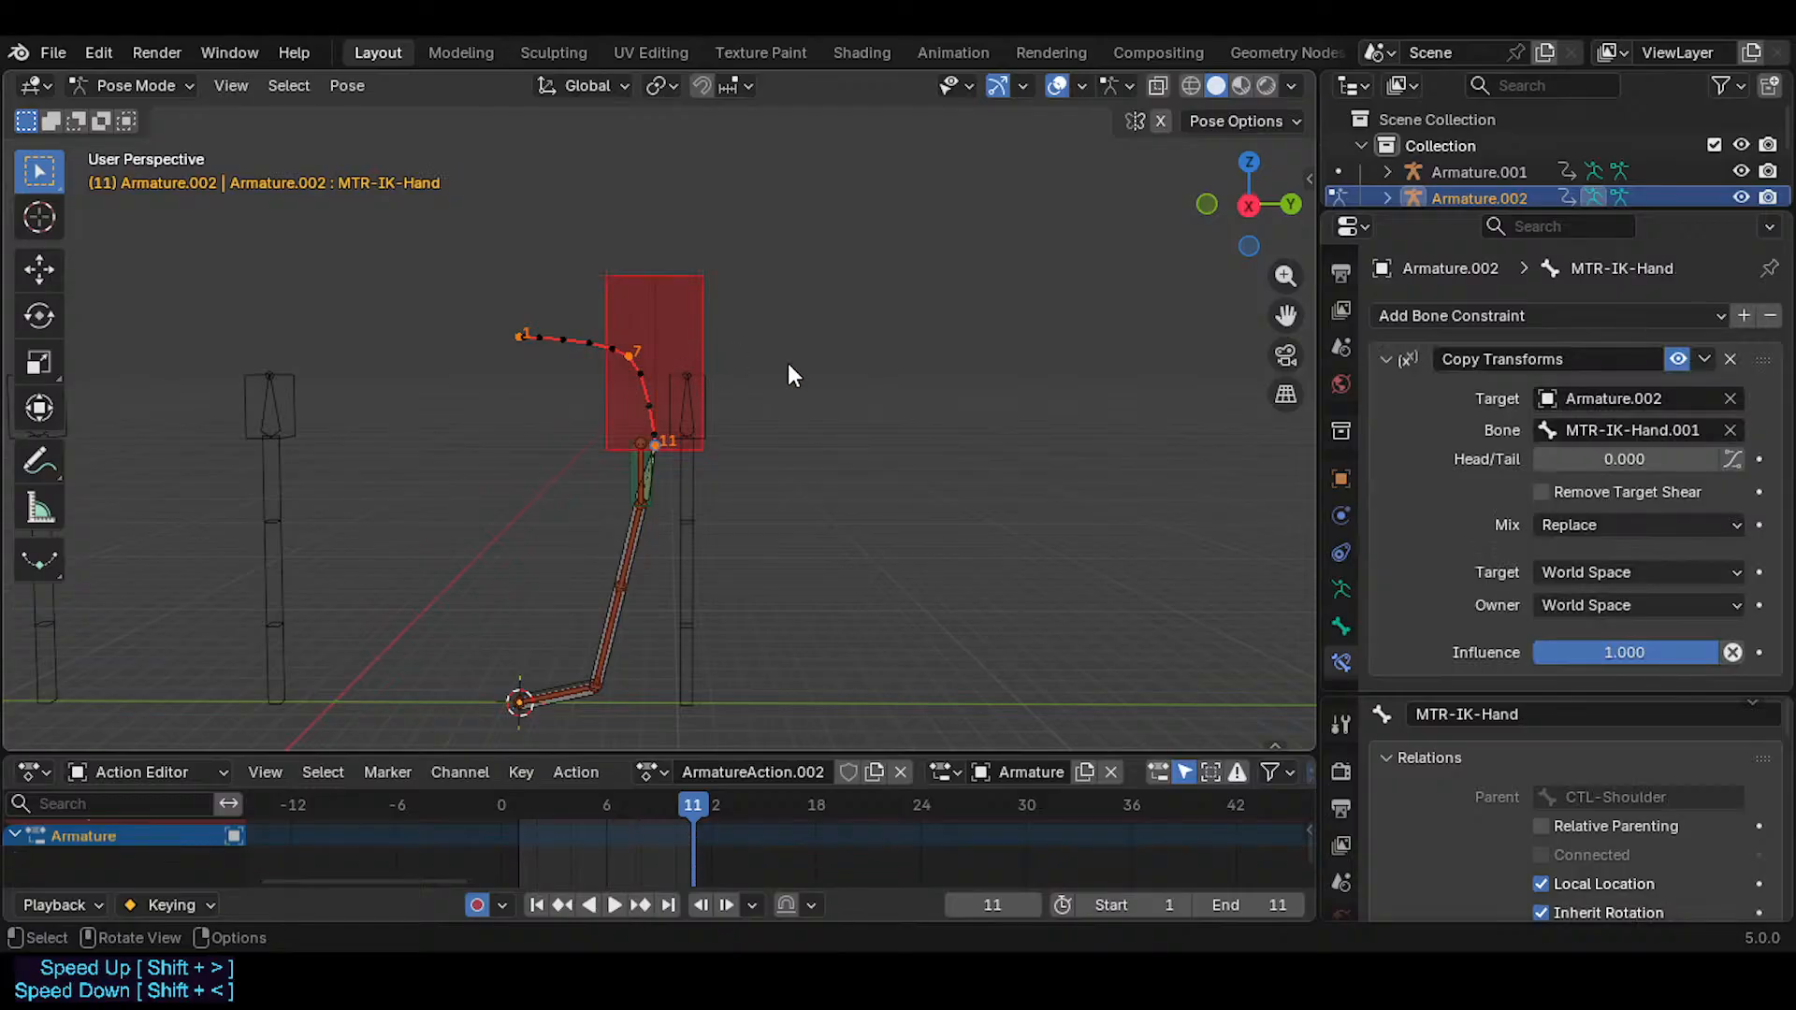
left_click_drag(1677, 658, 1534, 657)
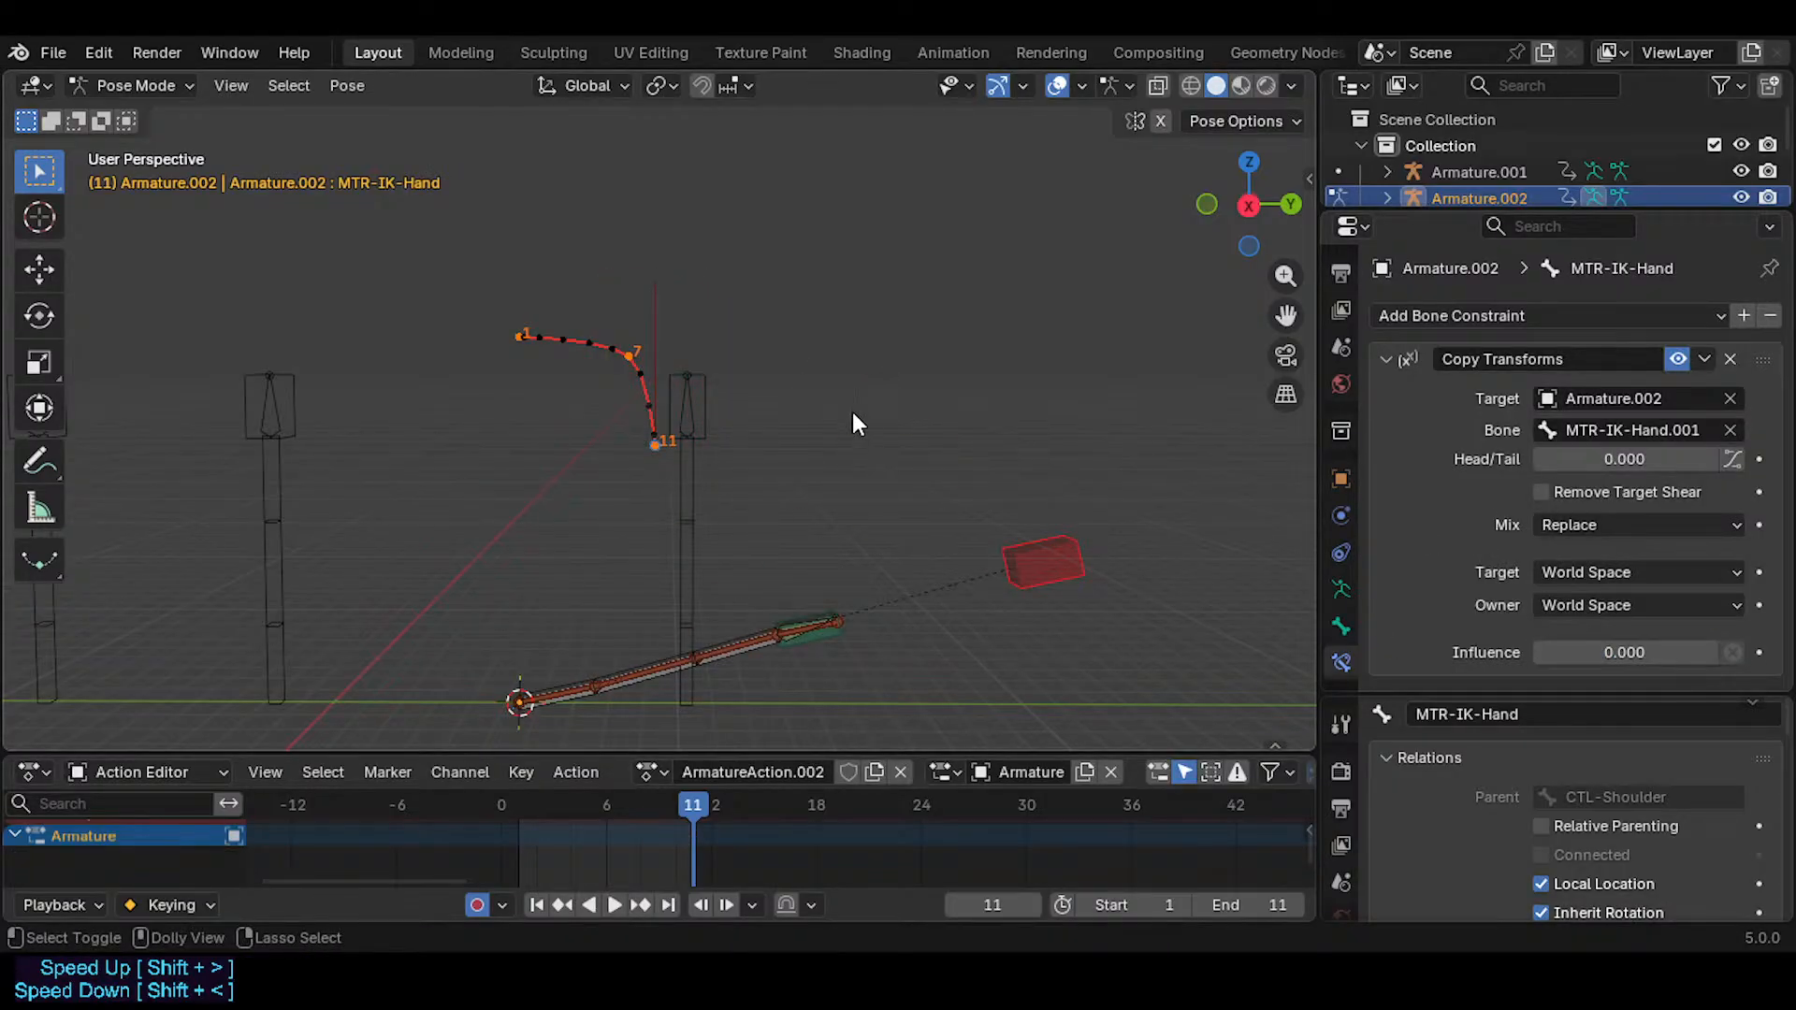
key("ctrl+shift+z")
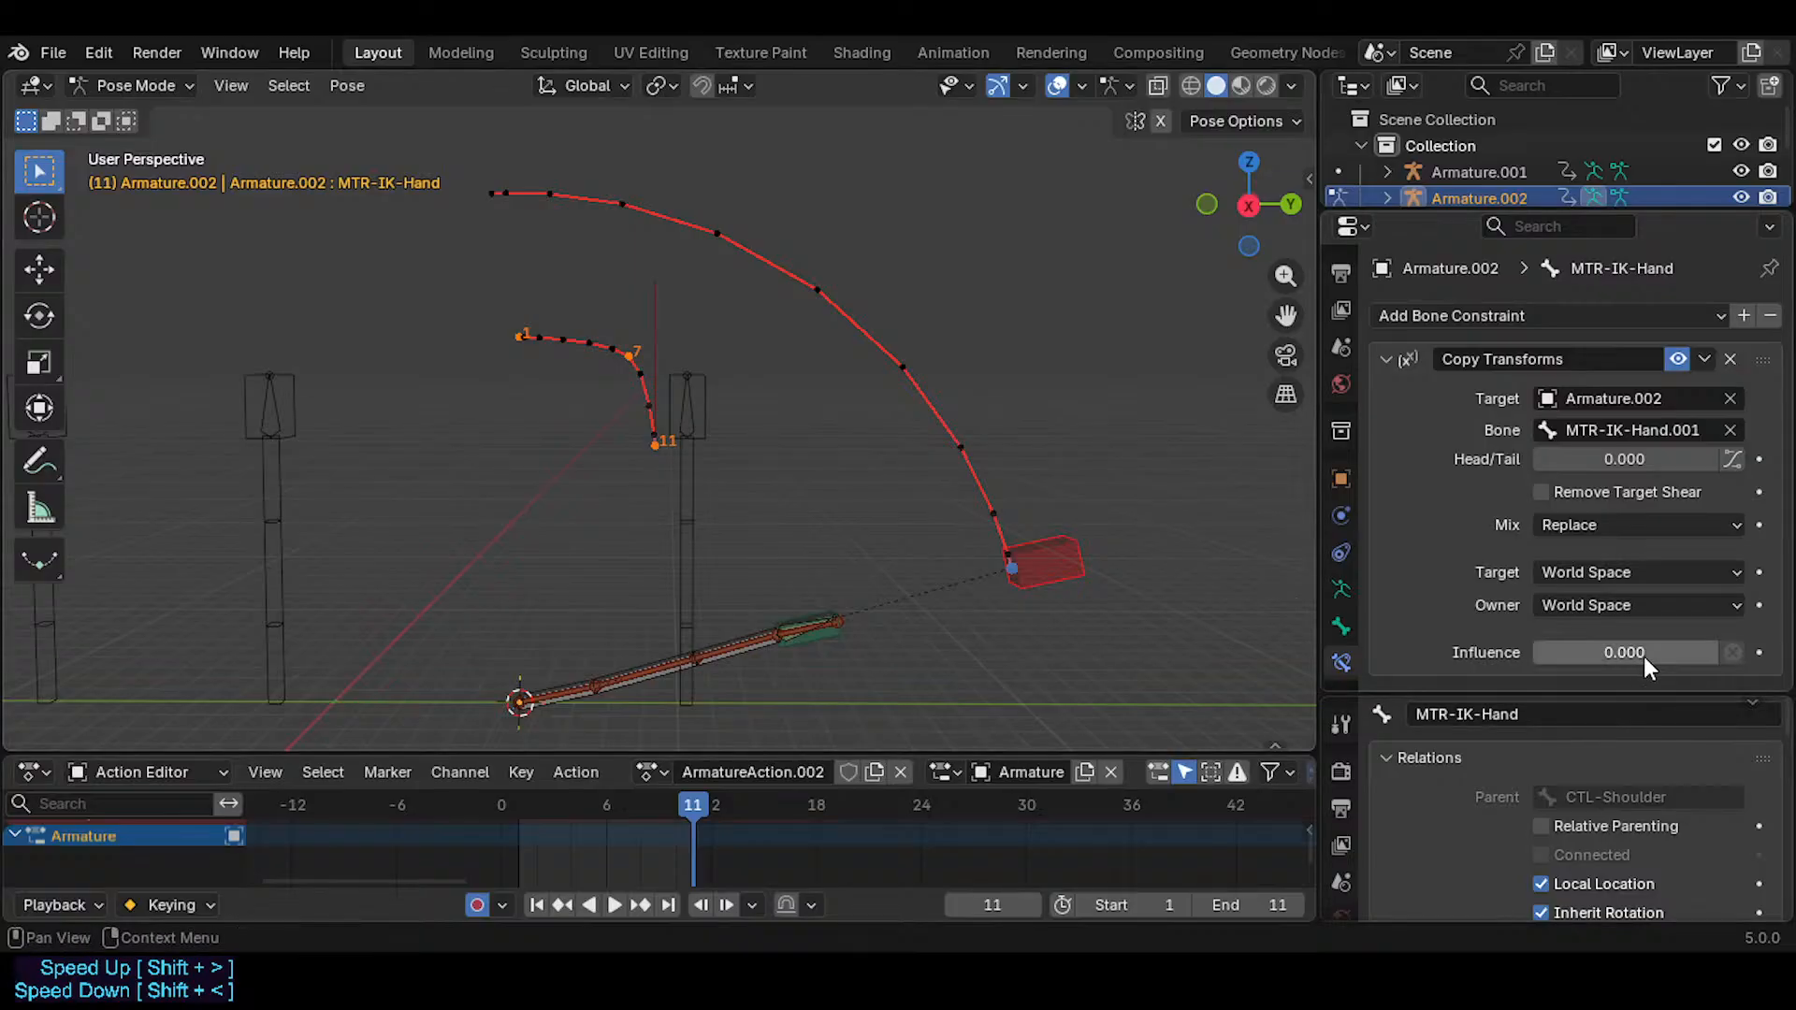
left_click_drag(1643, 656, 1717, 657)
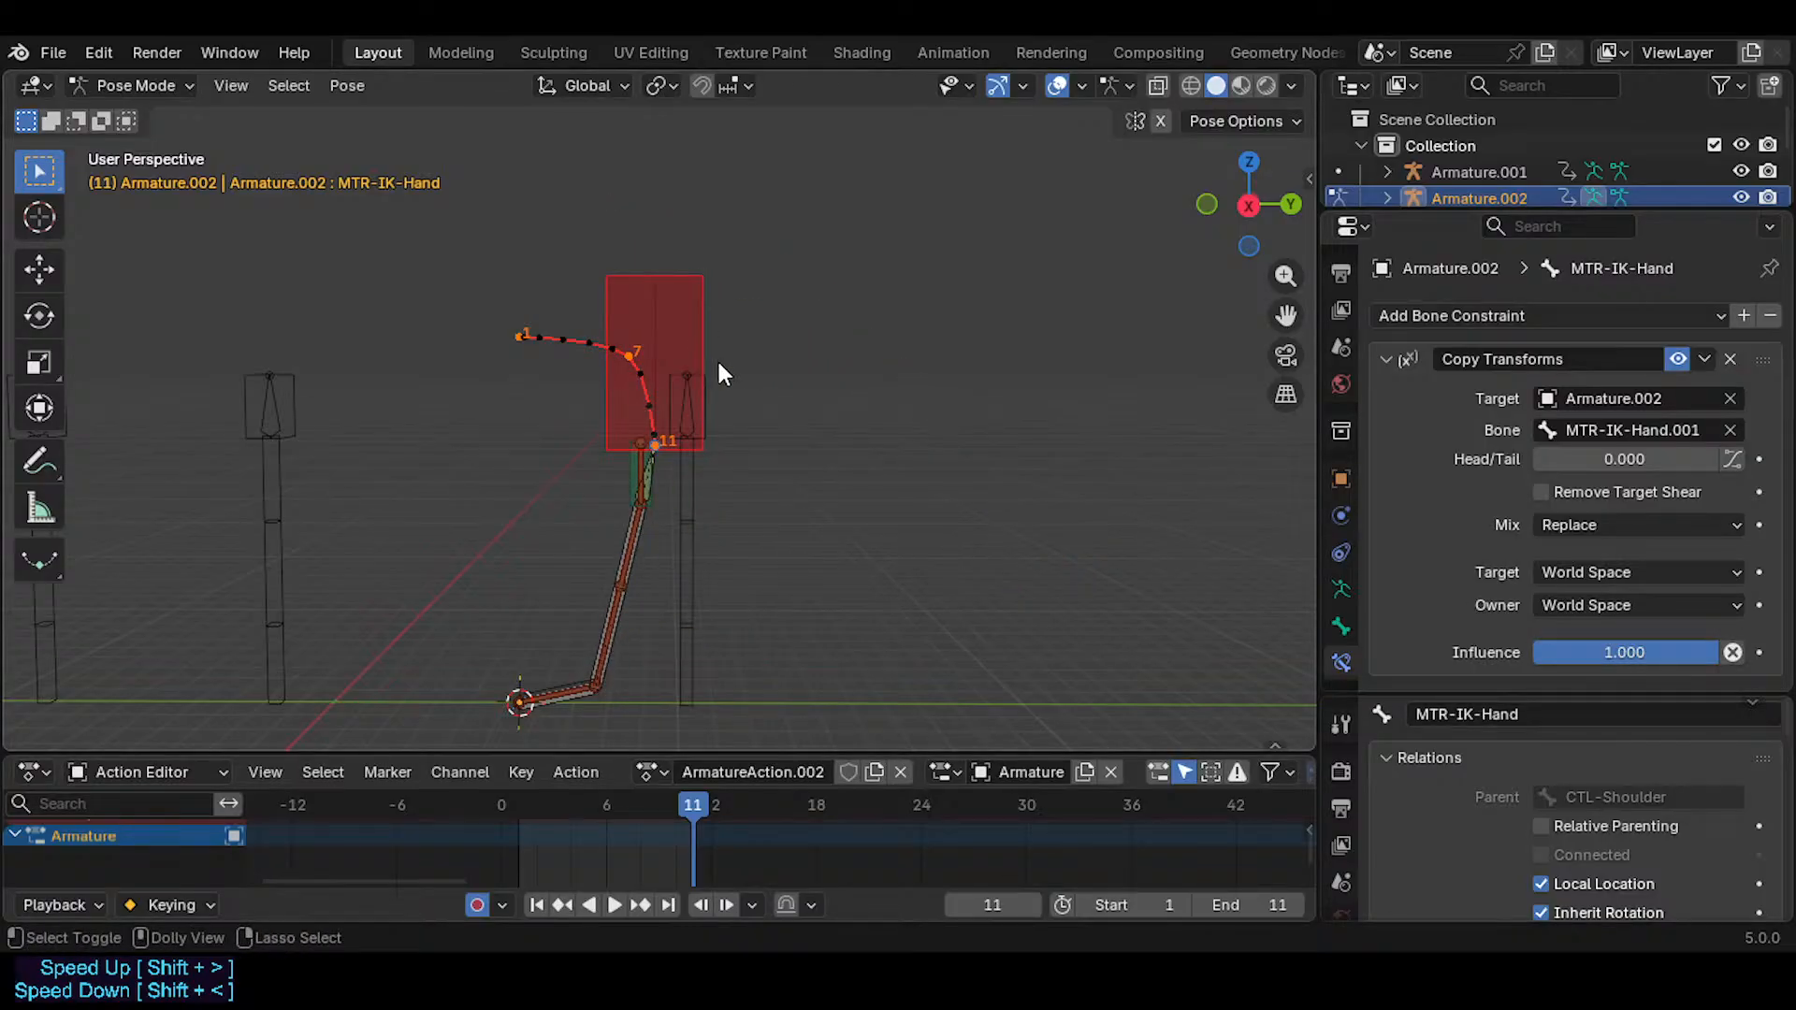
key("ctrl+shift+z")
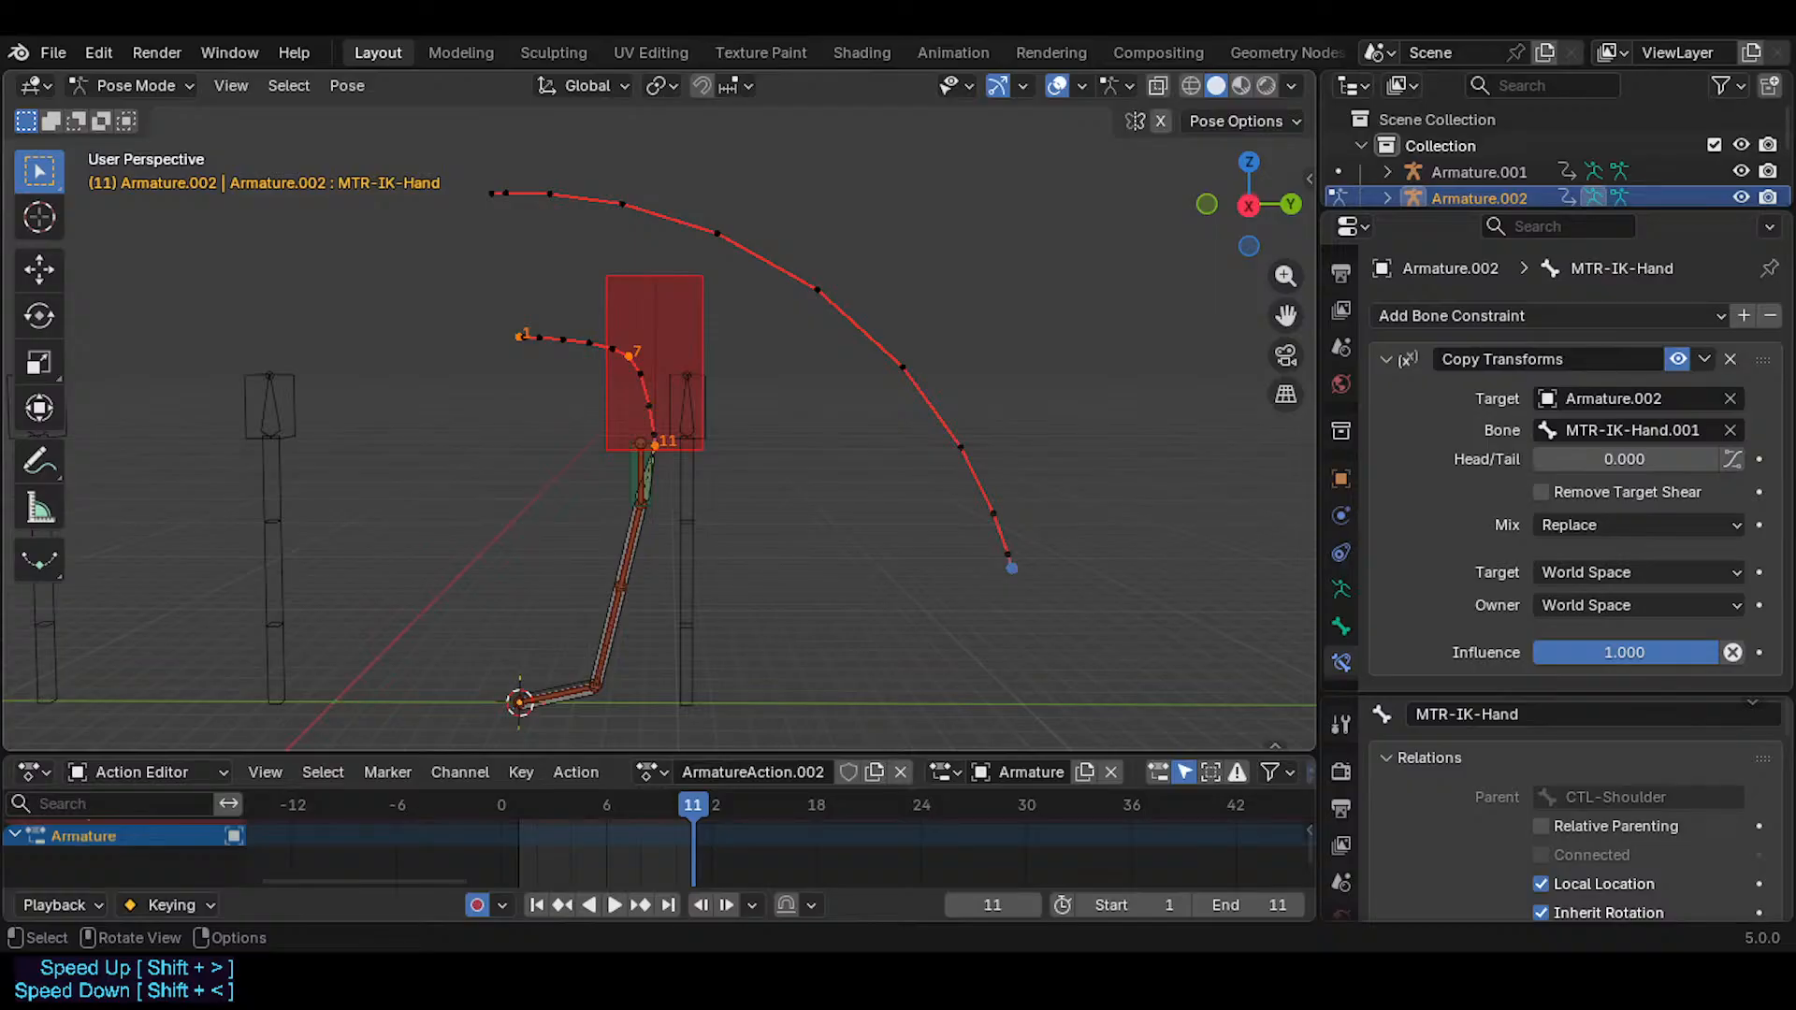
- Switch MTR-IK-Hand's Copy Transforms influence to 0 again, refresh its motion path, and return the influence to 1 to re-examine both arcs
mouse_move(692, 816)
left_mouse_down()
mouse_move(554, 811)
mouse_move(693, 812)
left_mouse_up()
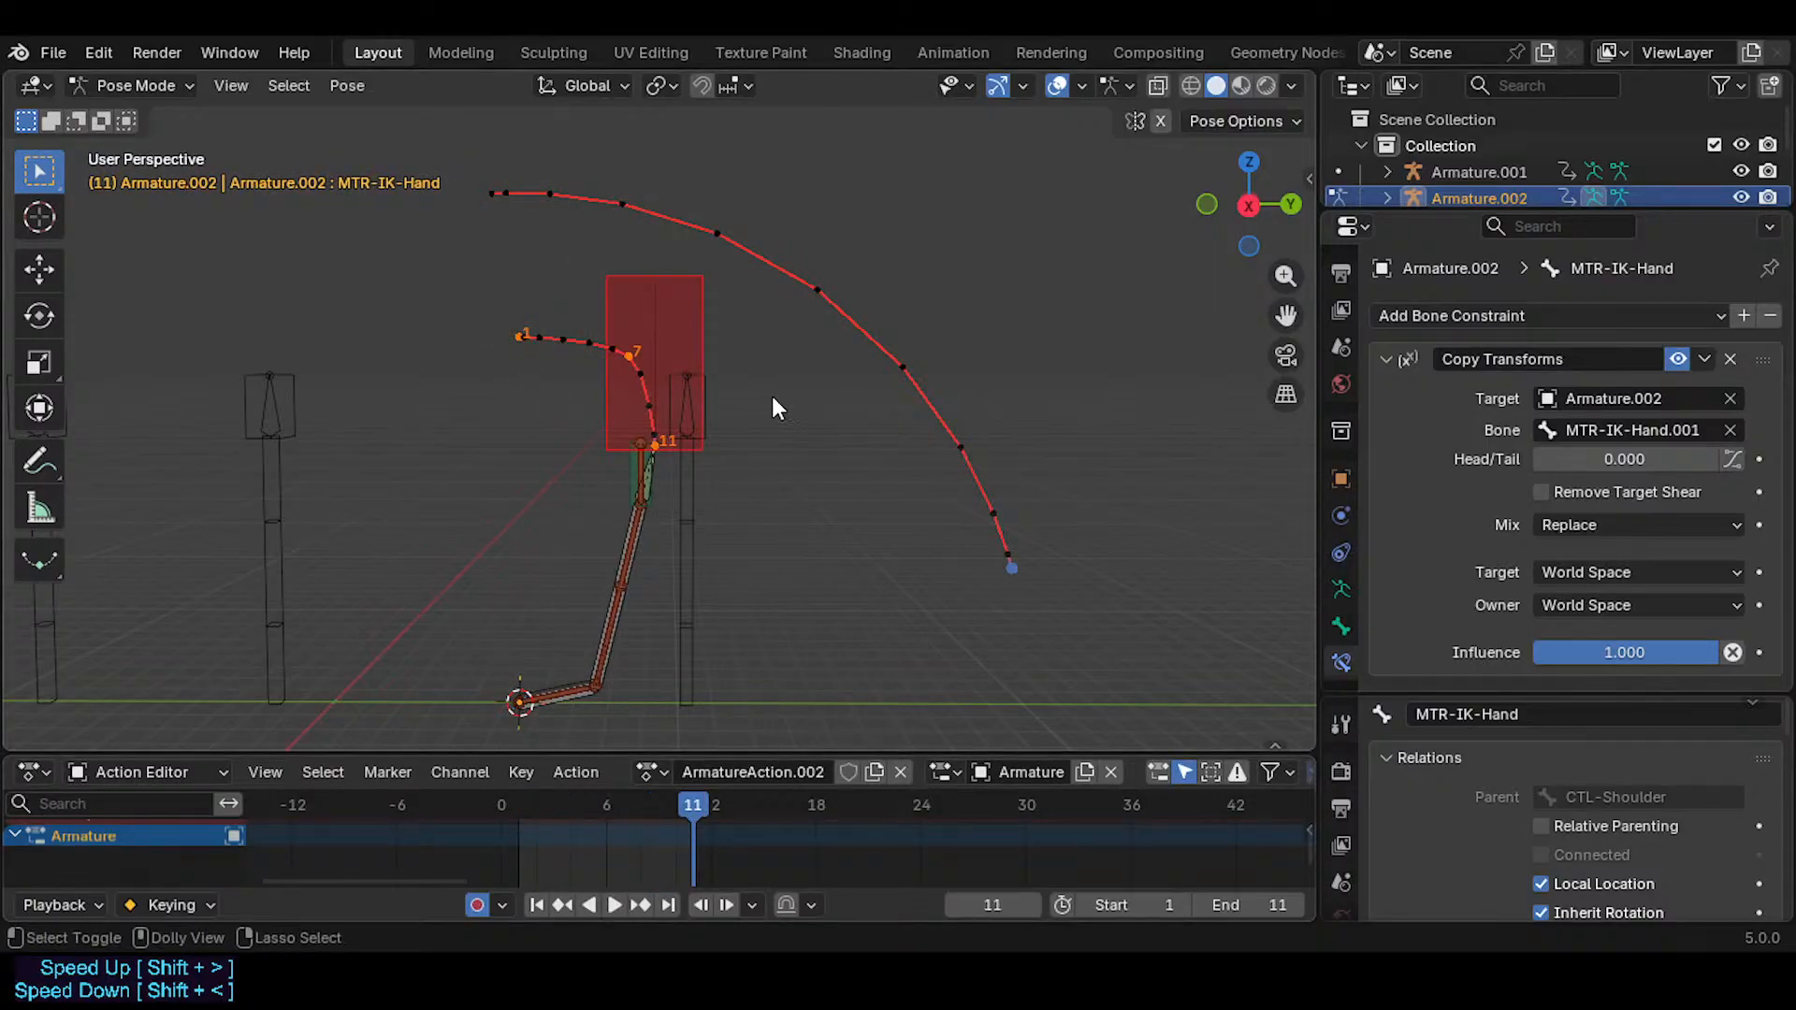
left_click_drag(1633, 652, 1534, 652)
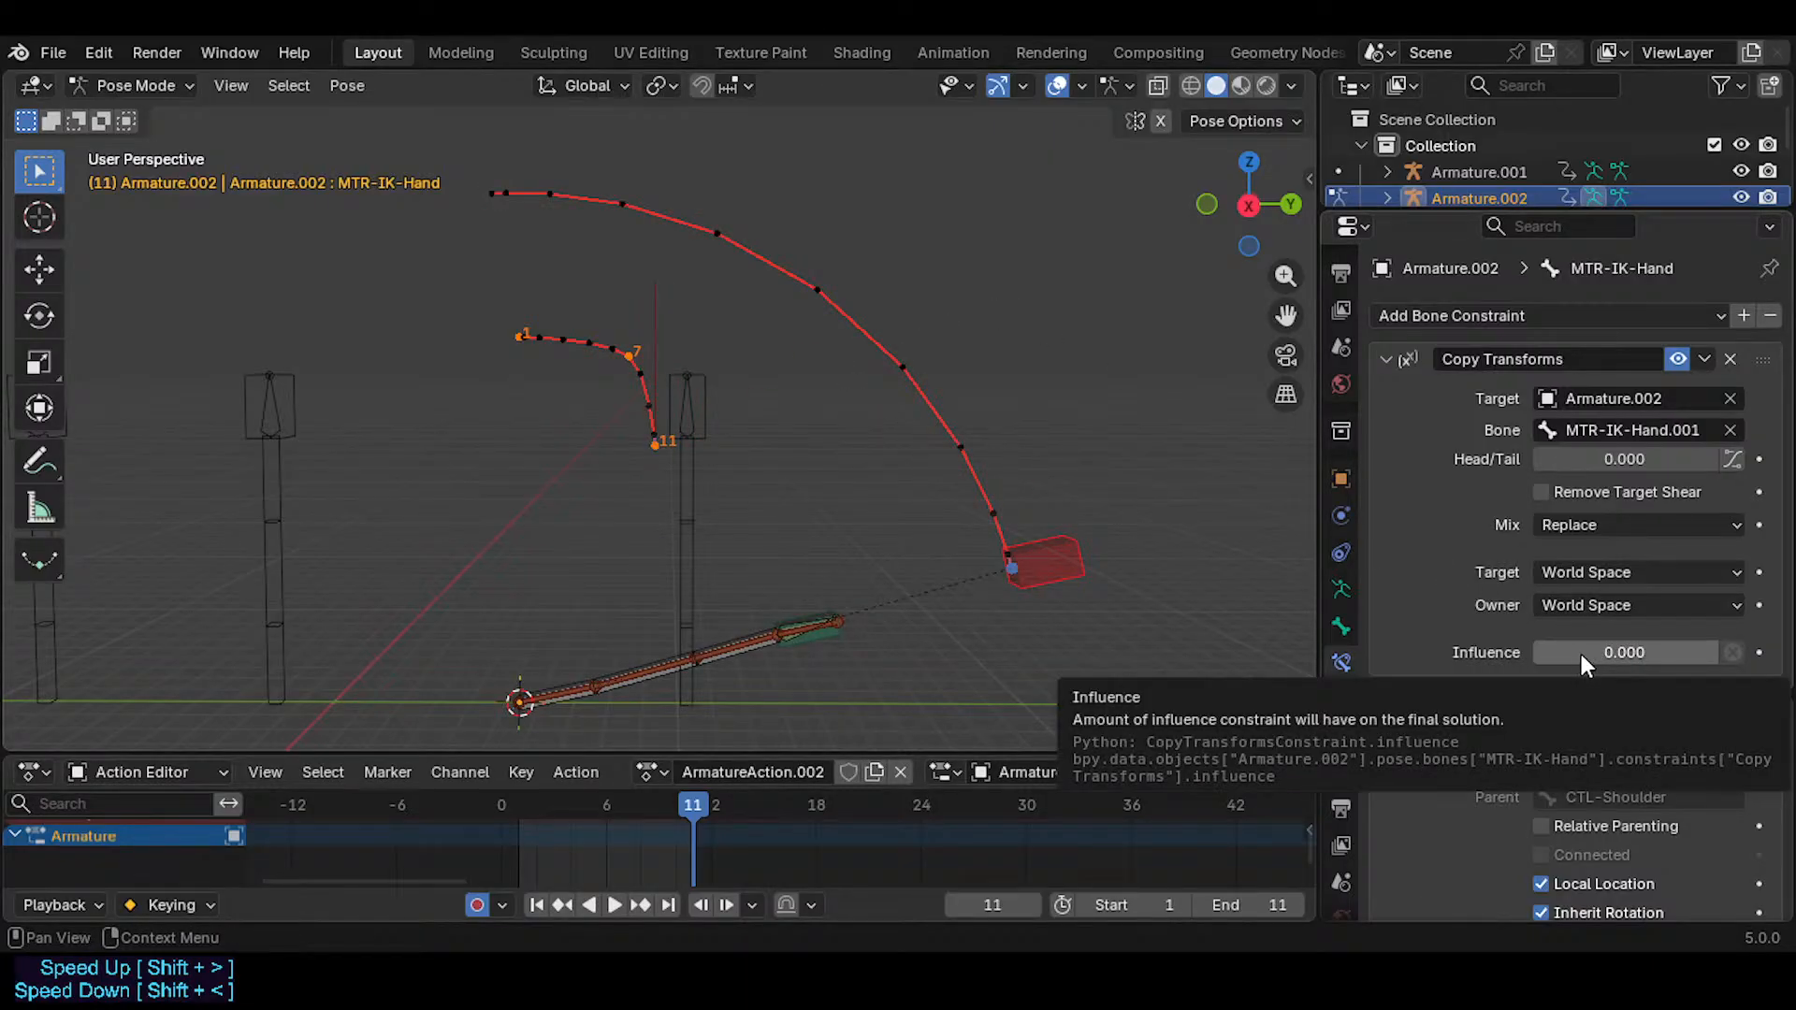
left_click_drag(1581, 654, 1538, 652)
key("ctrl+shift+u")
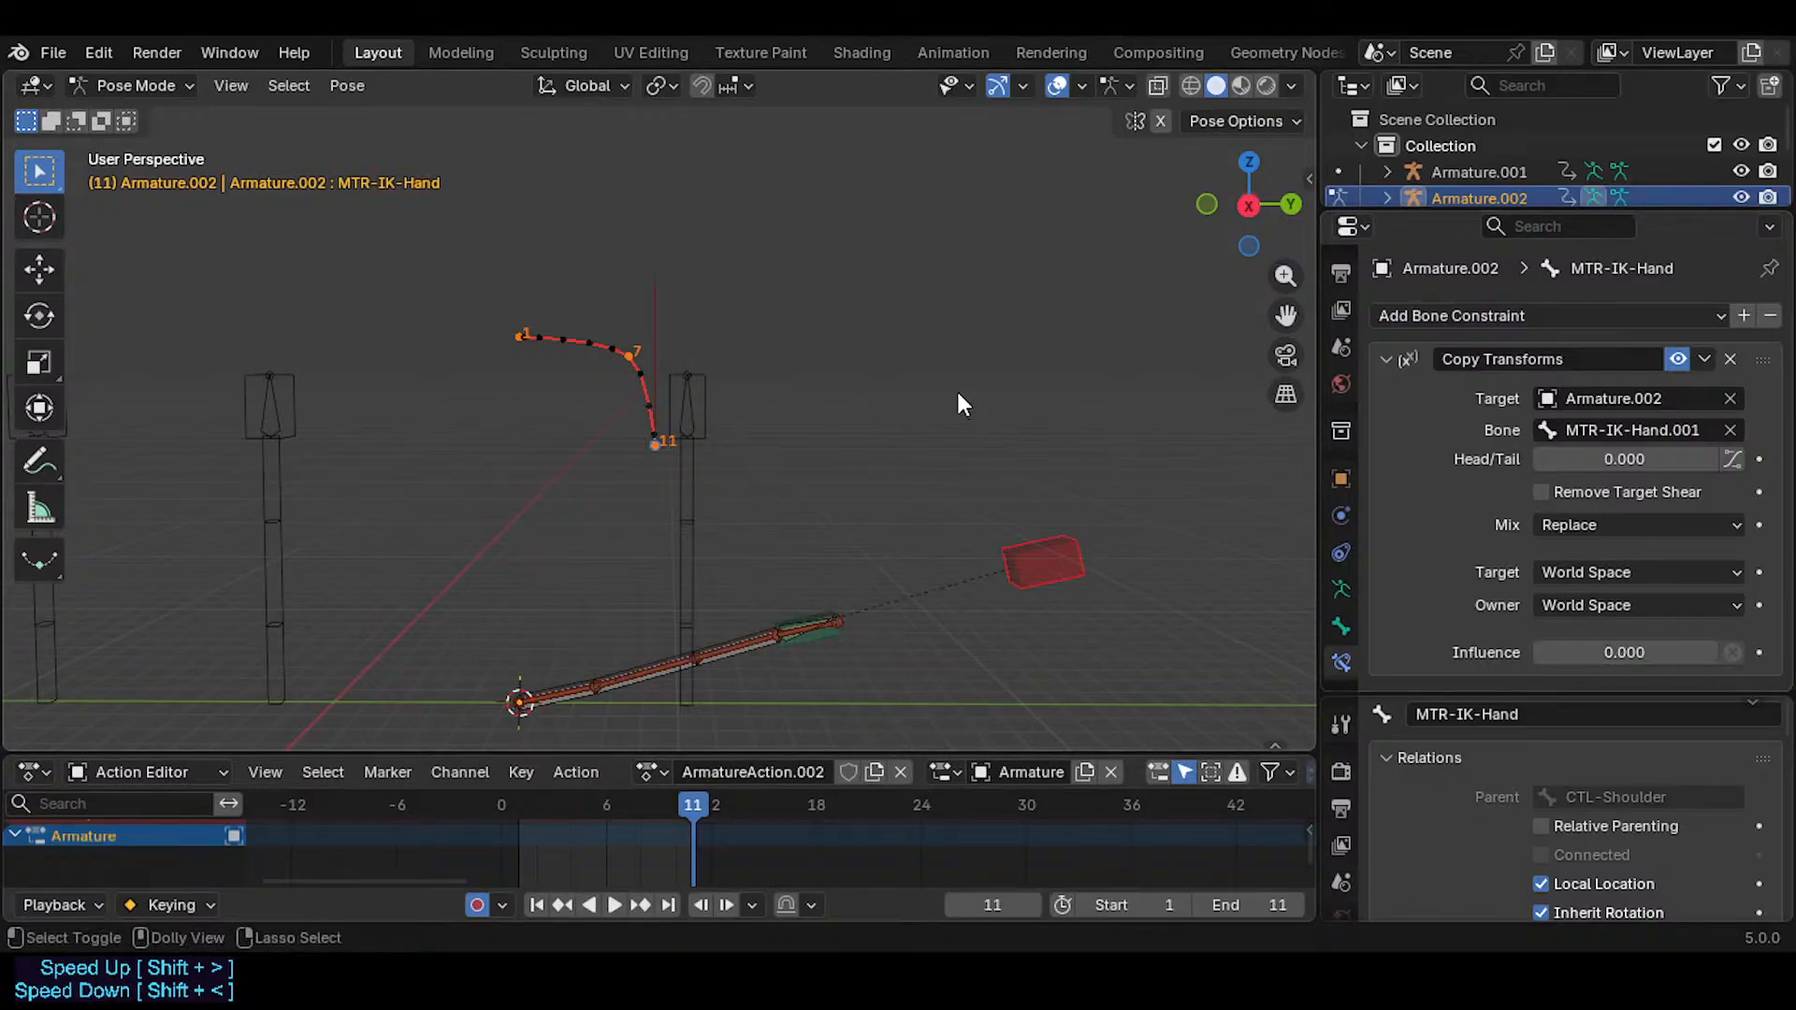
key("ctrl+shift+u")
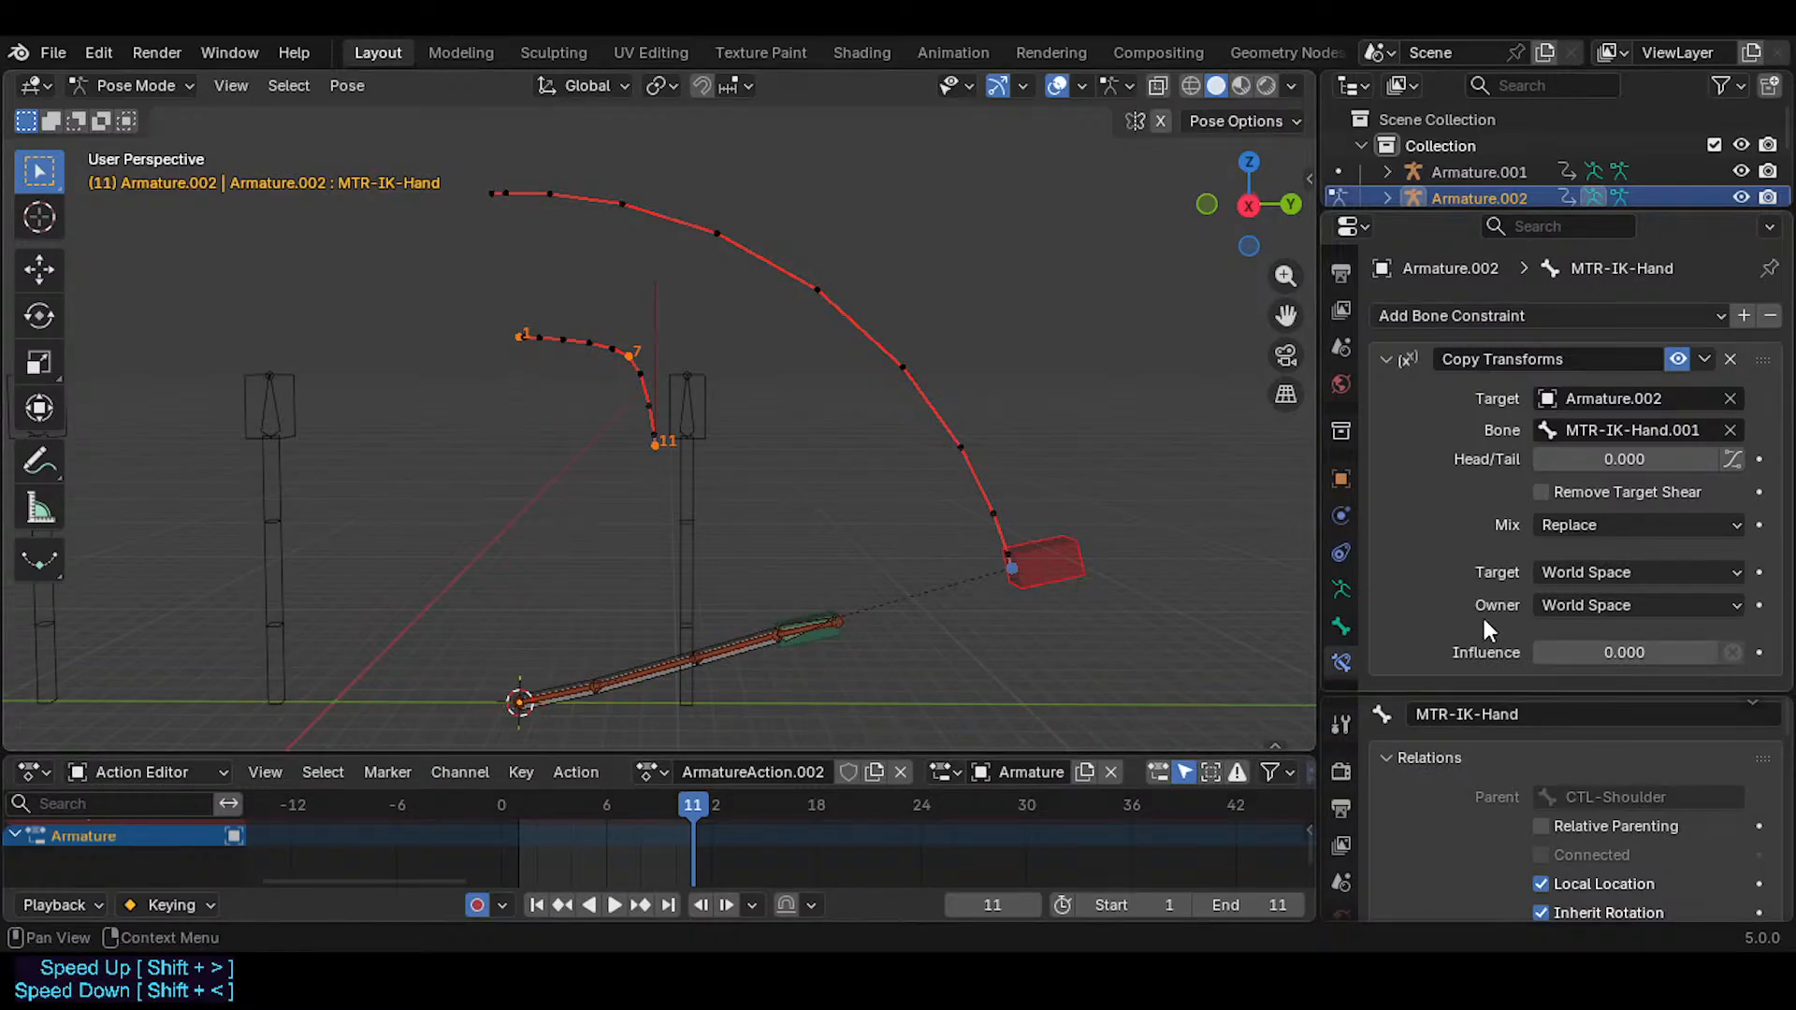
left_click_drag(1627, 652, 1721, 652)
key("ctrl+shift+u")
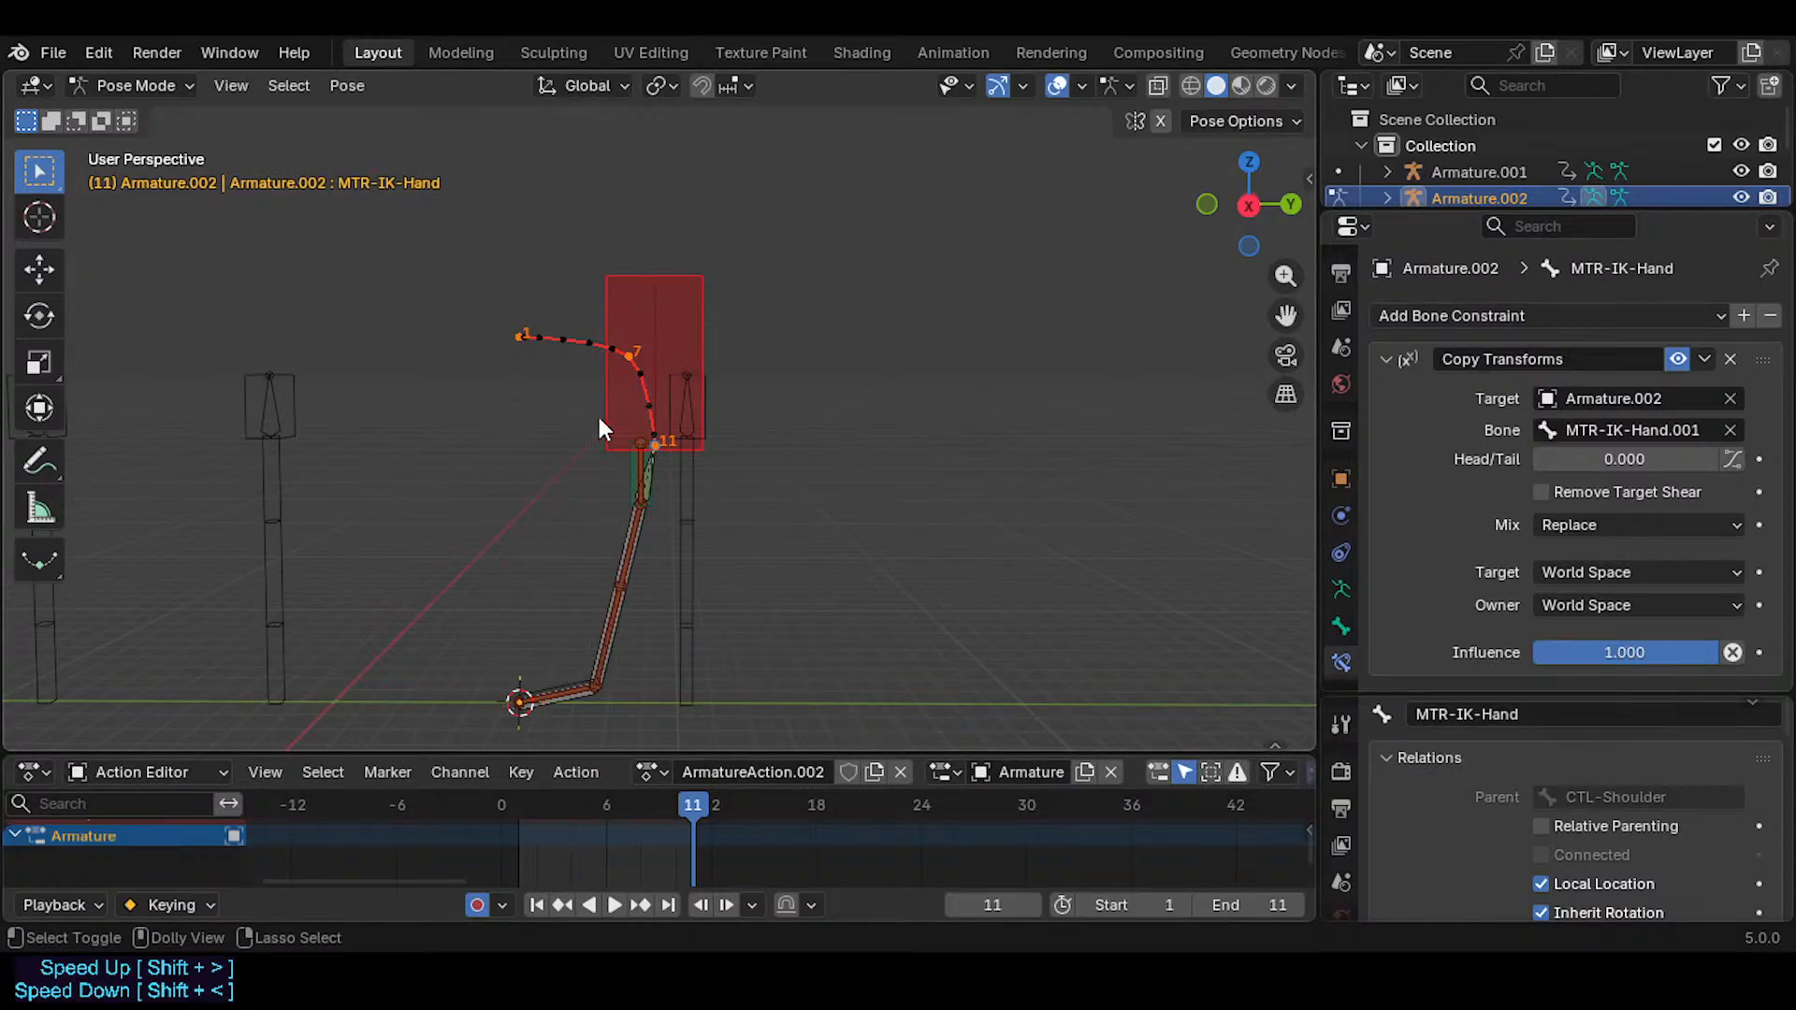
left_click_drag(1614, 652, 1721, 652)
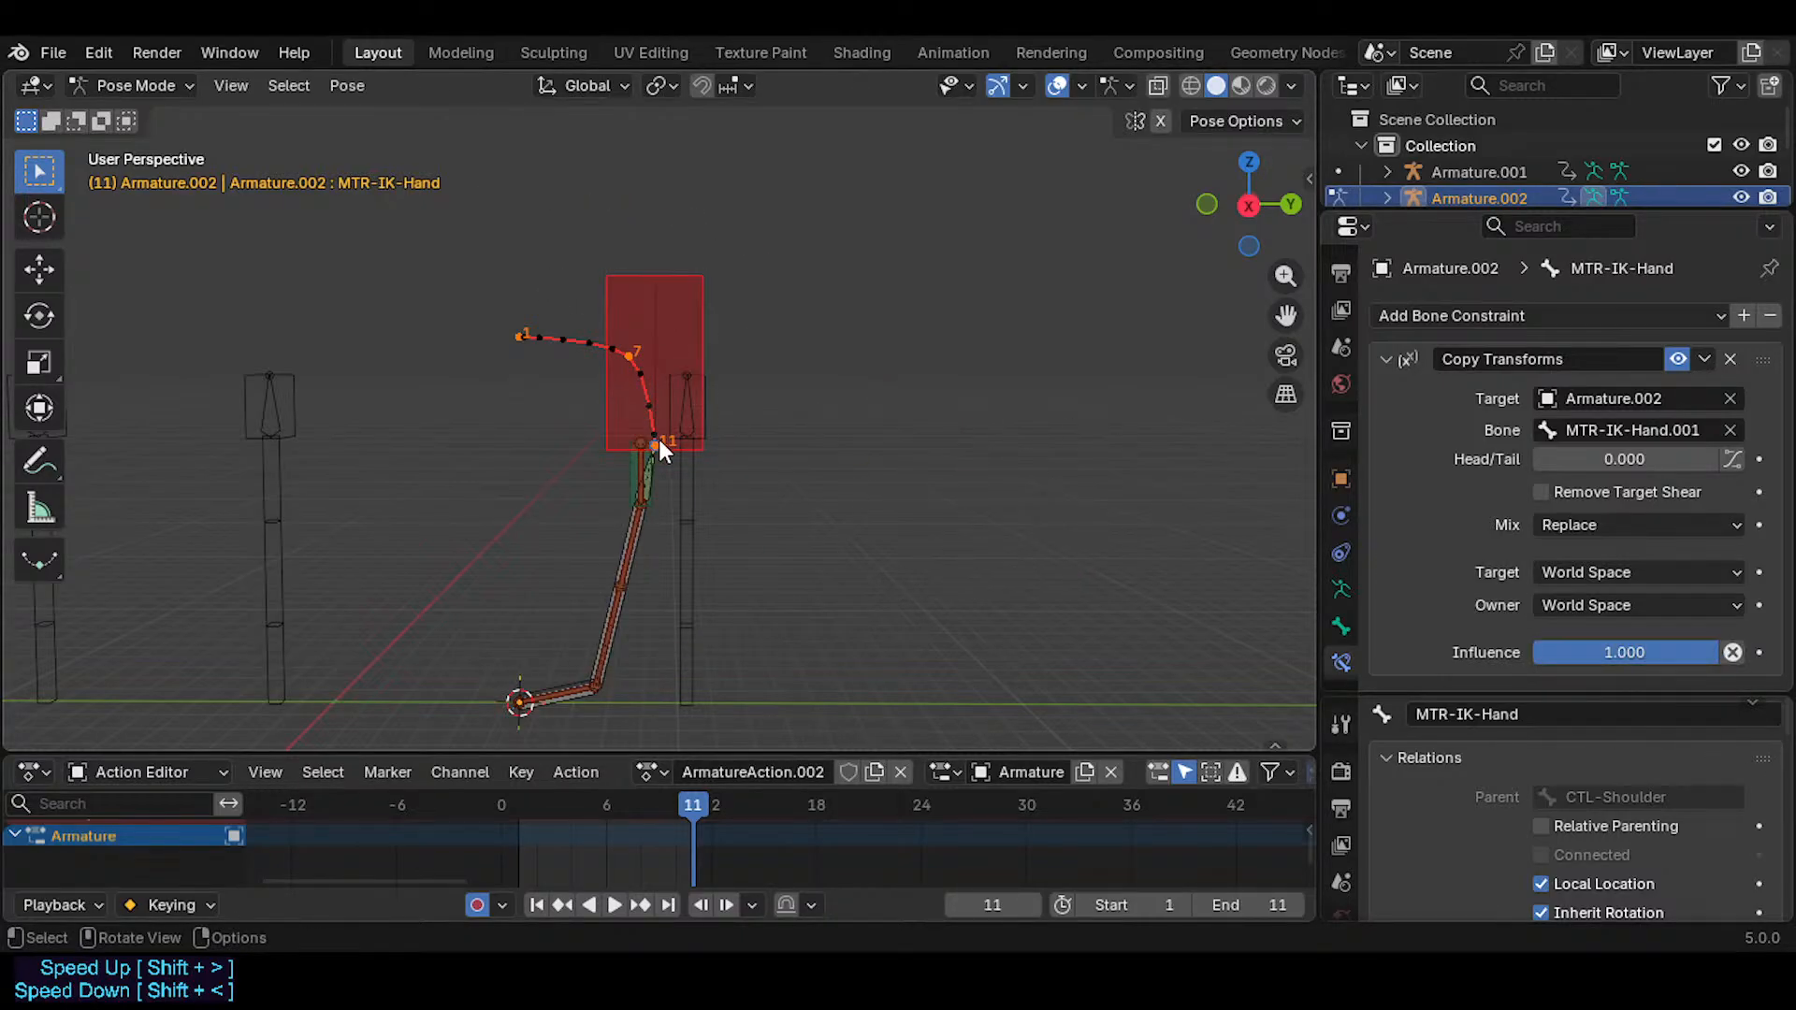
- Remove the Copy Transforms constraint from MTR-IK-Hand, clear the motion paths and go back to frame 1
left_click(1729, 360)
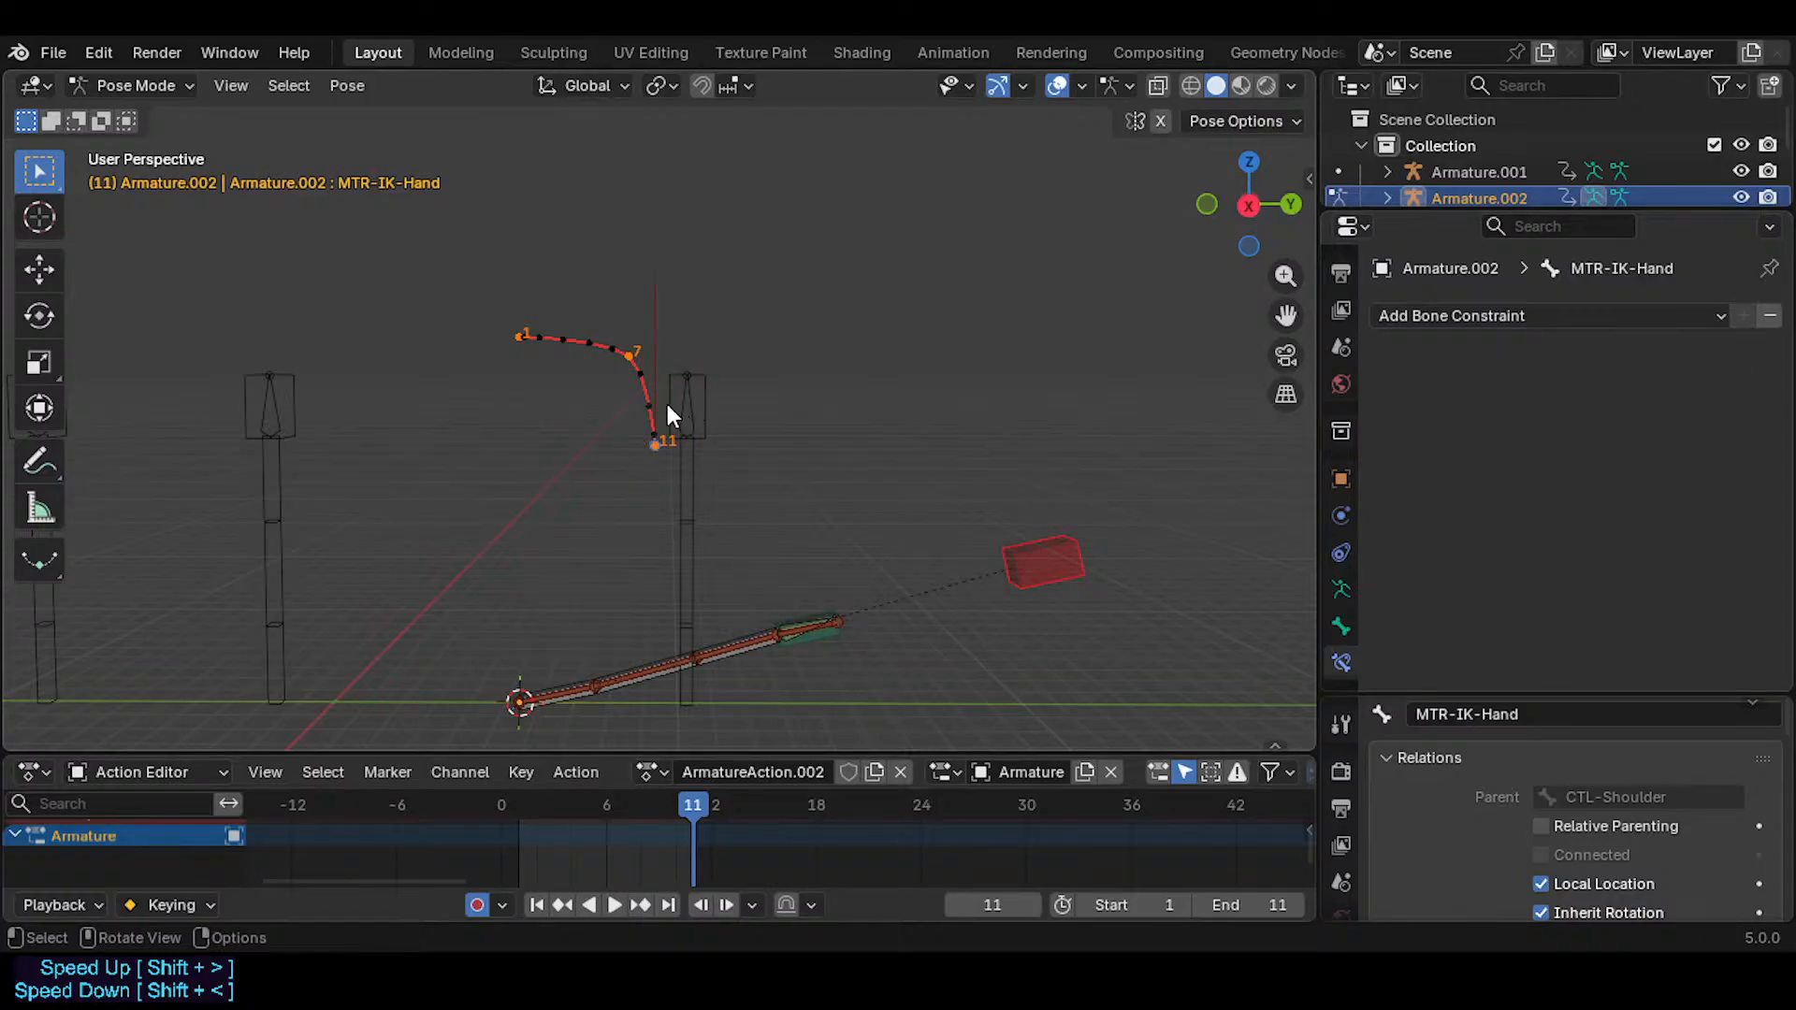
key("alt+w")
key("shift+Left")
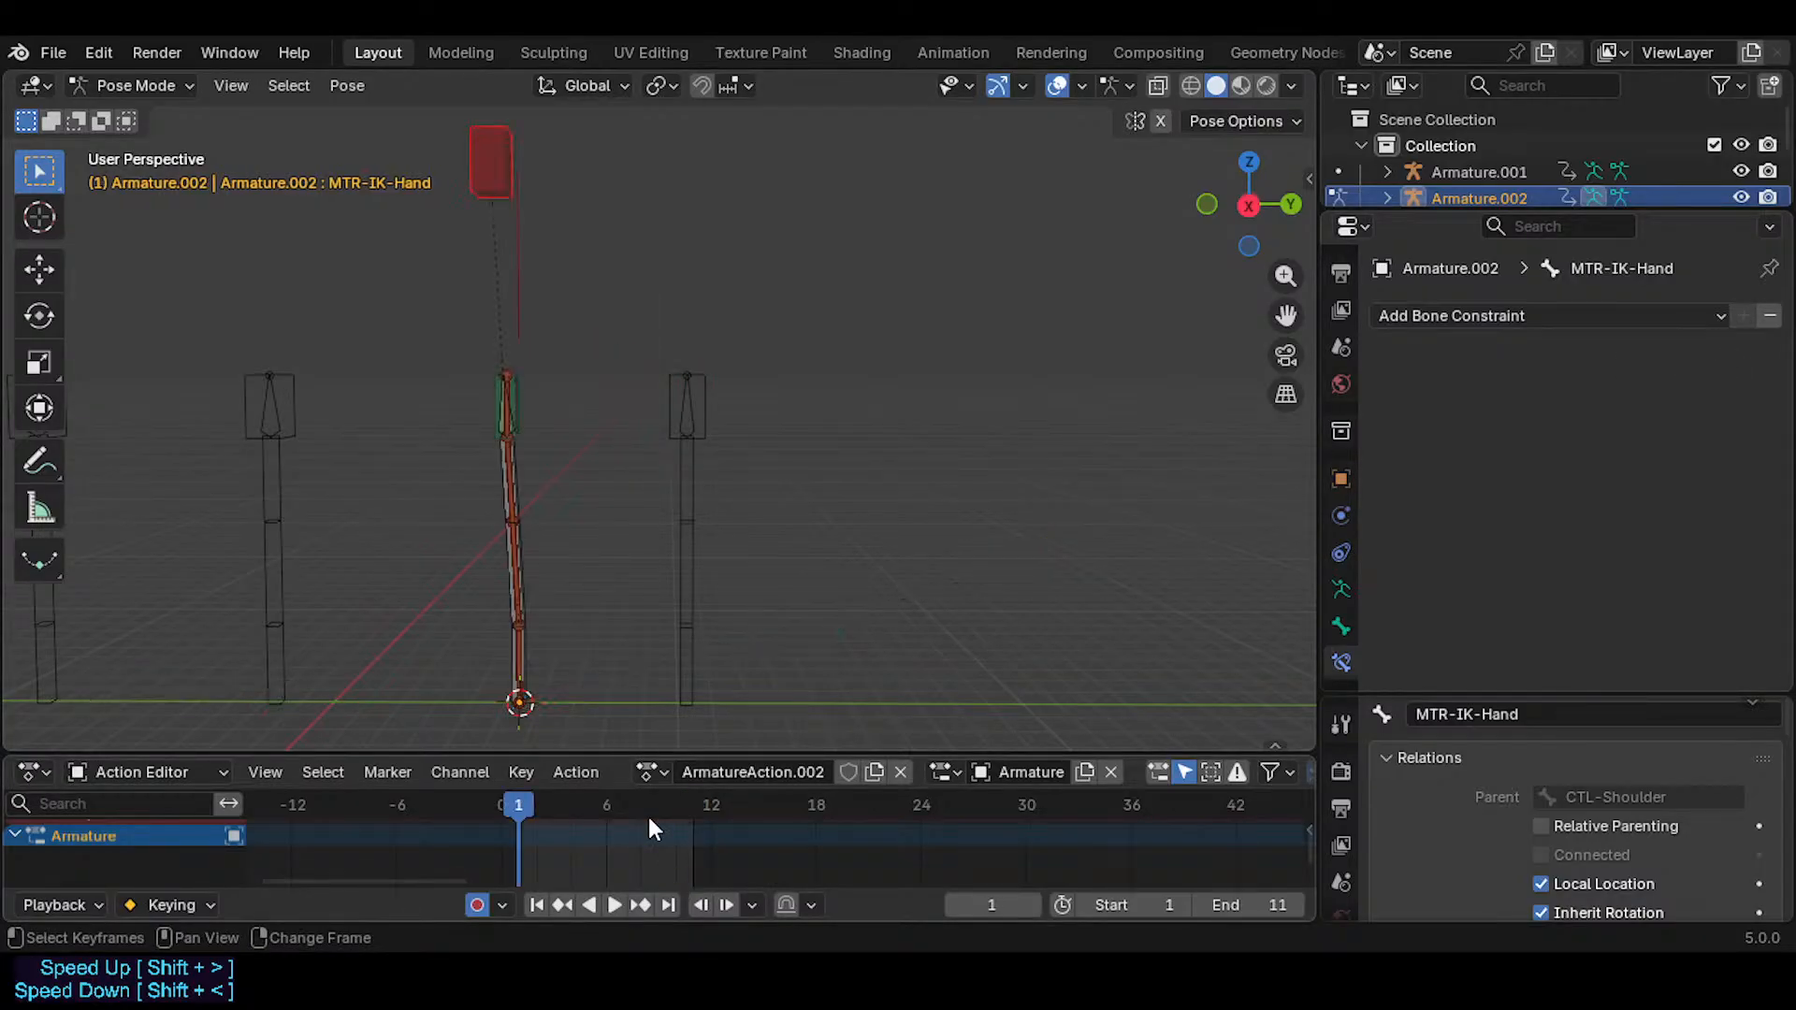
- Delete all of CTL-Shoulder's keyframes and return to Pose Mode
left_click(519, 653)
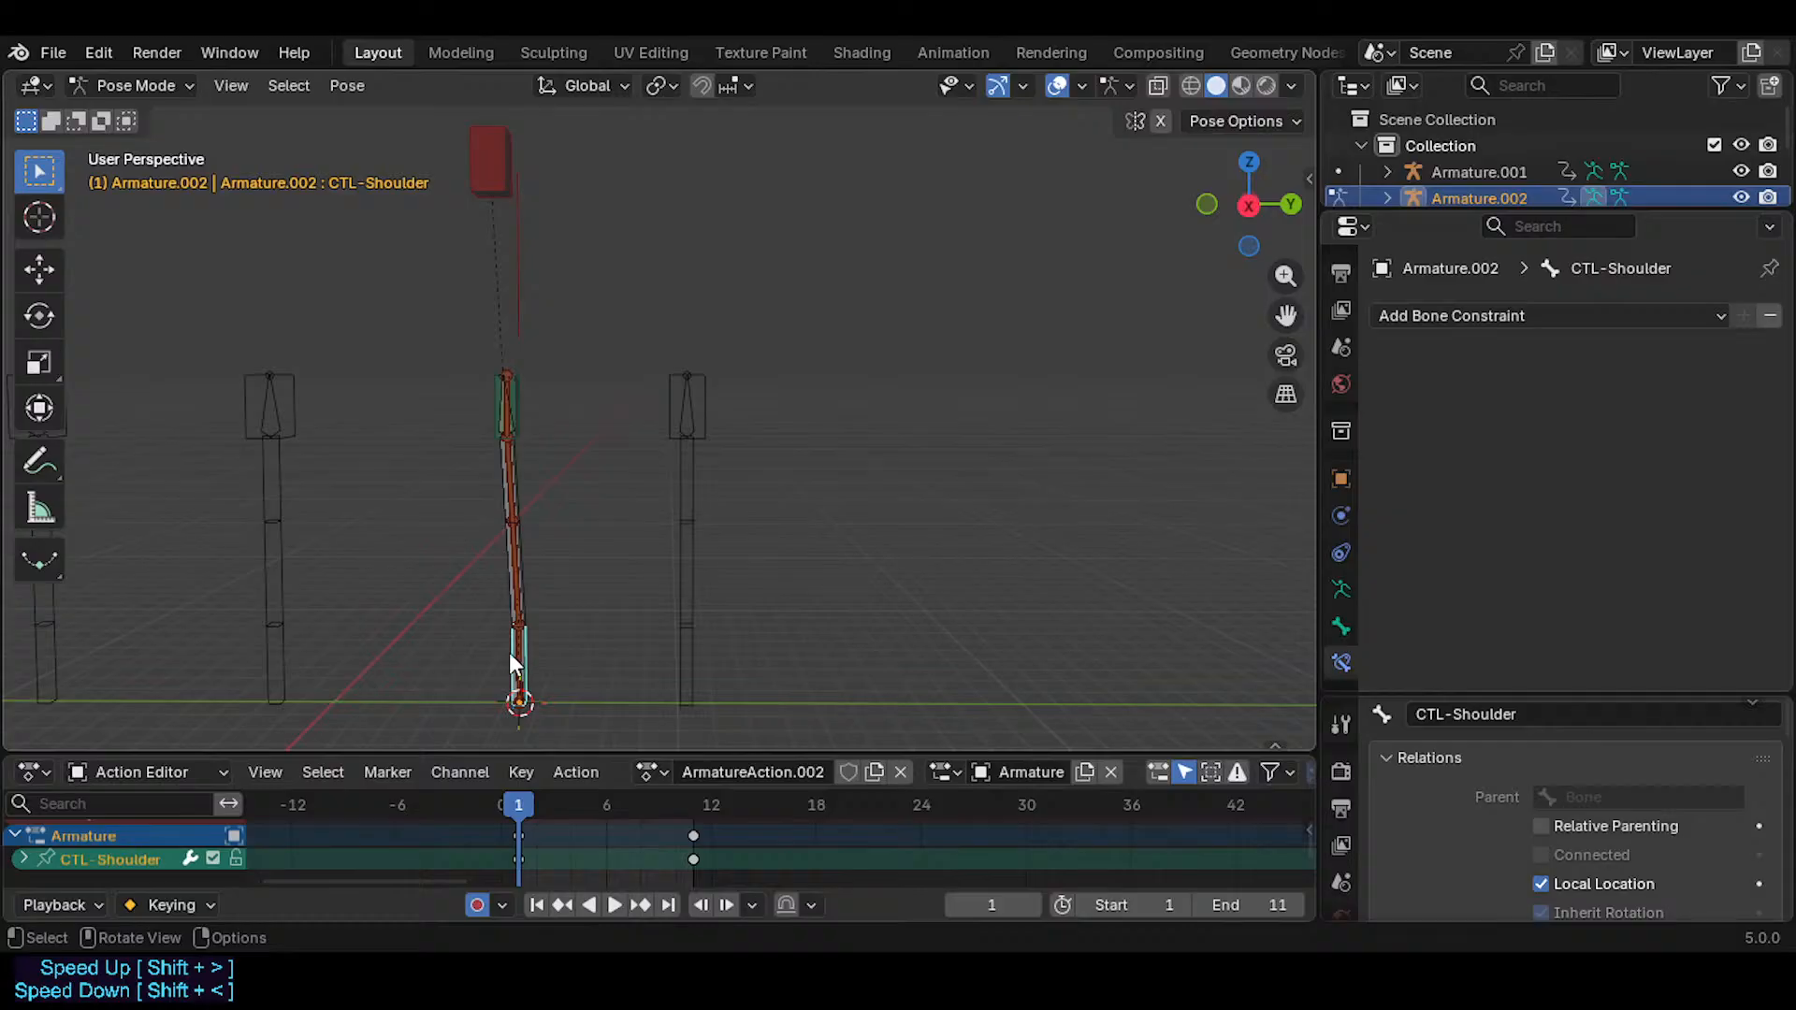
key("Tab")
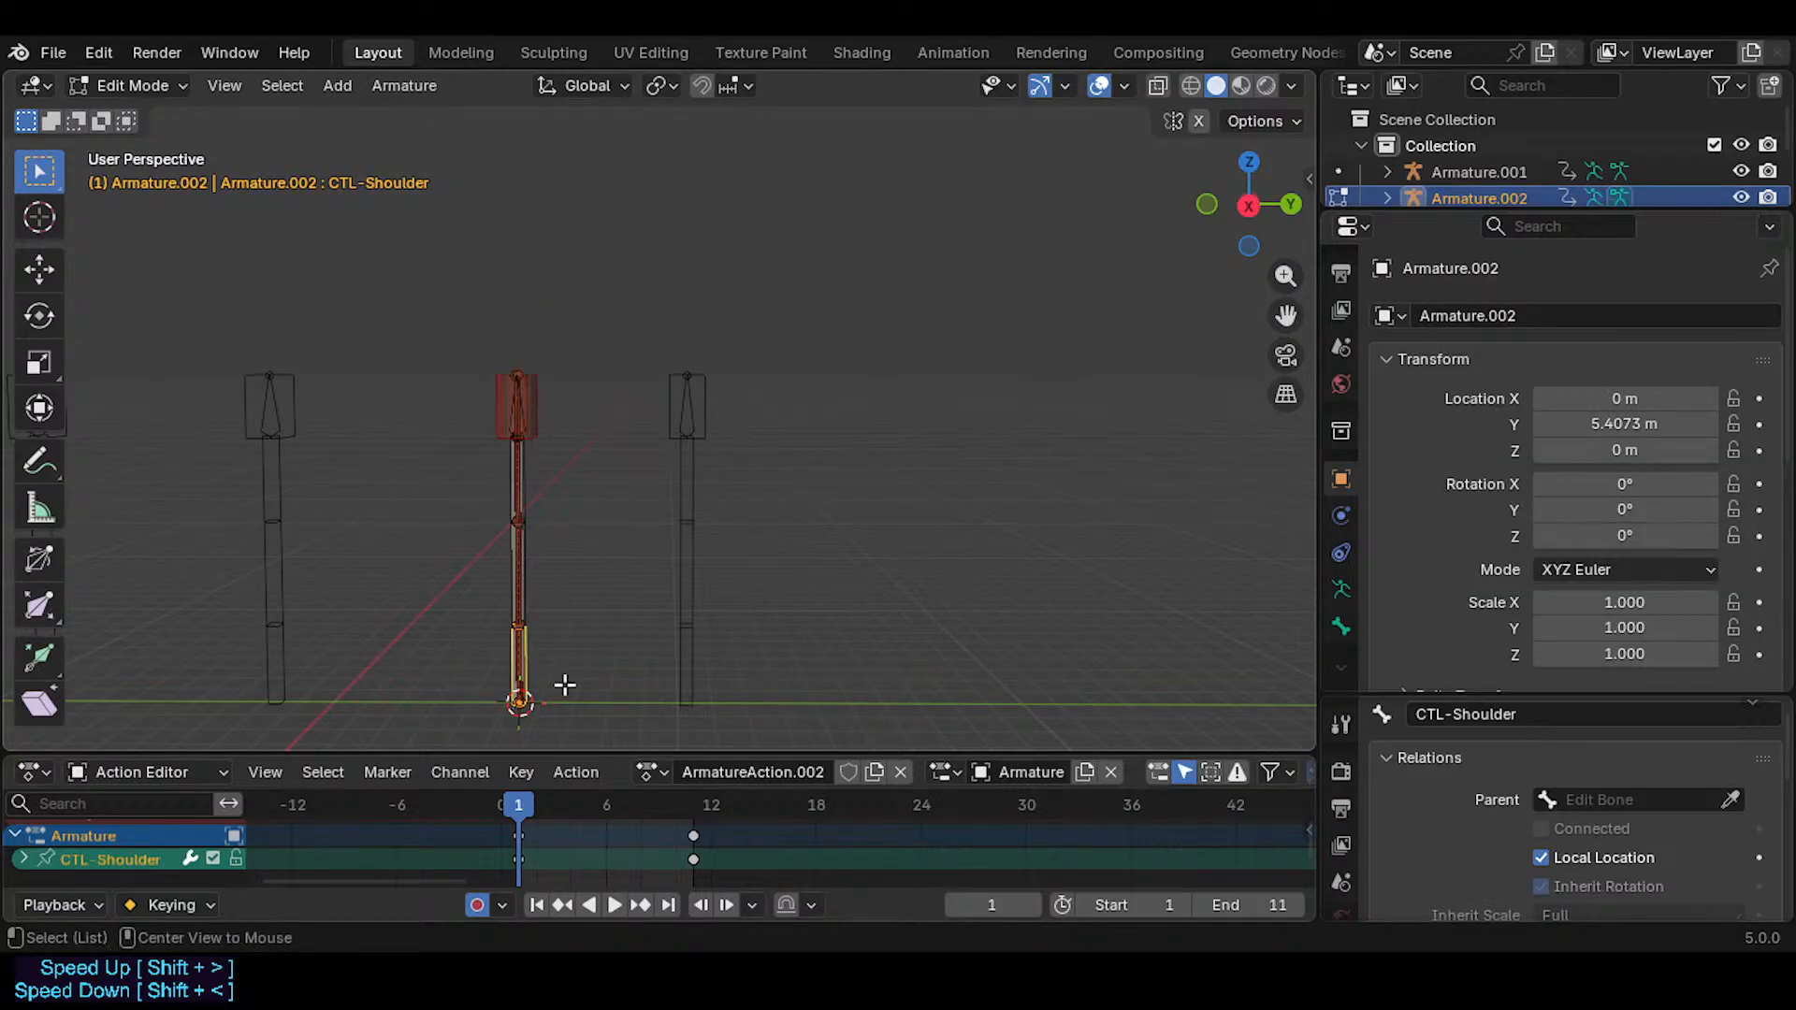
key("alt+p")
key("Escape")
key("a")
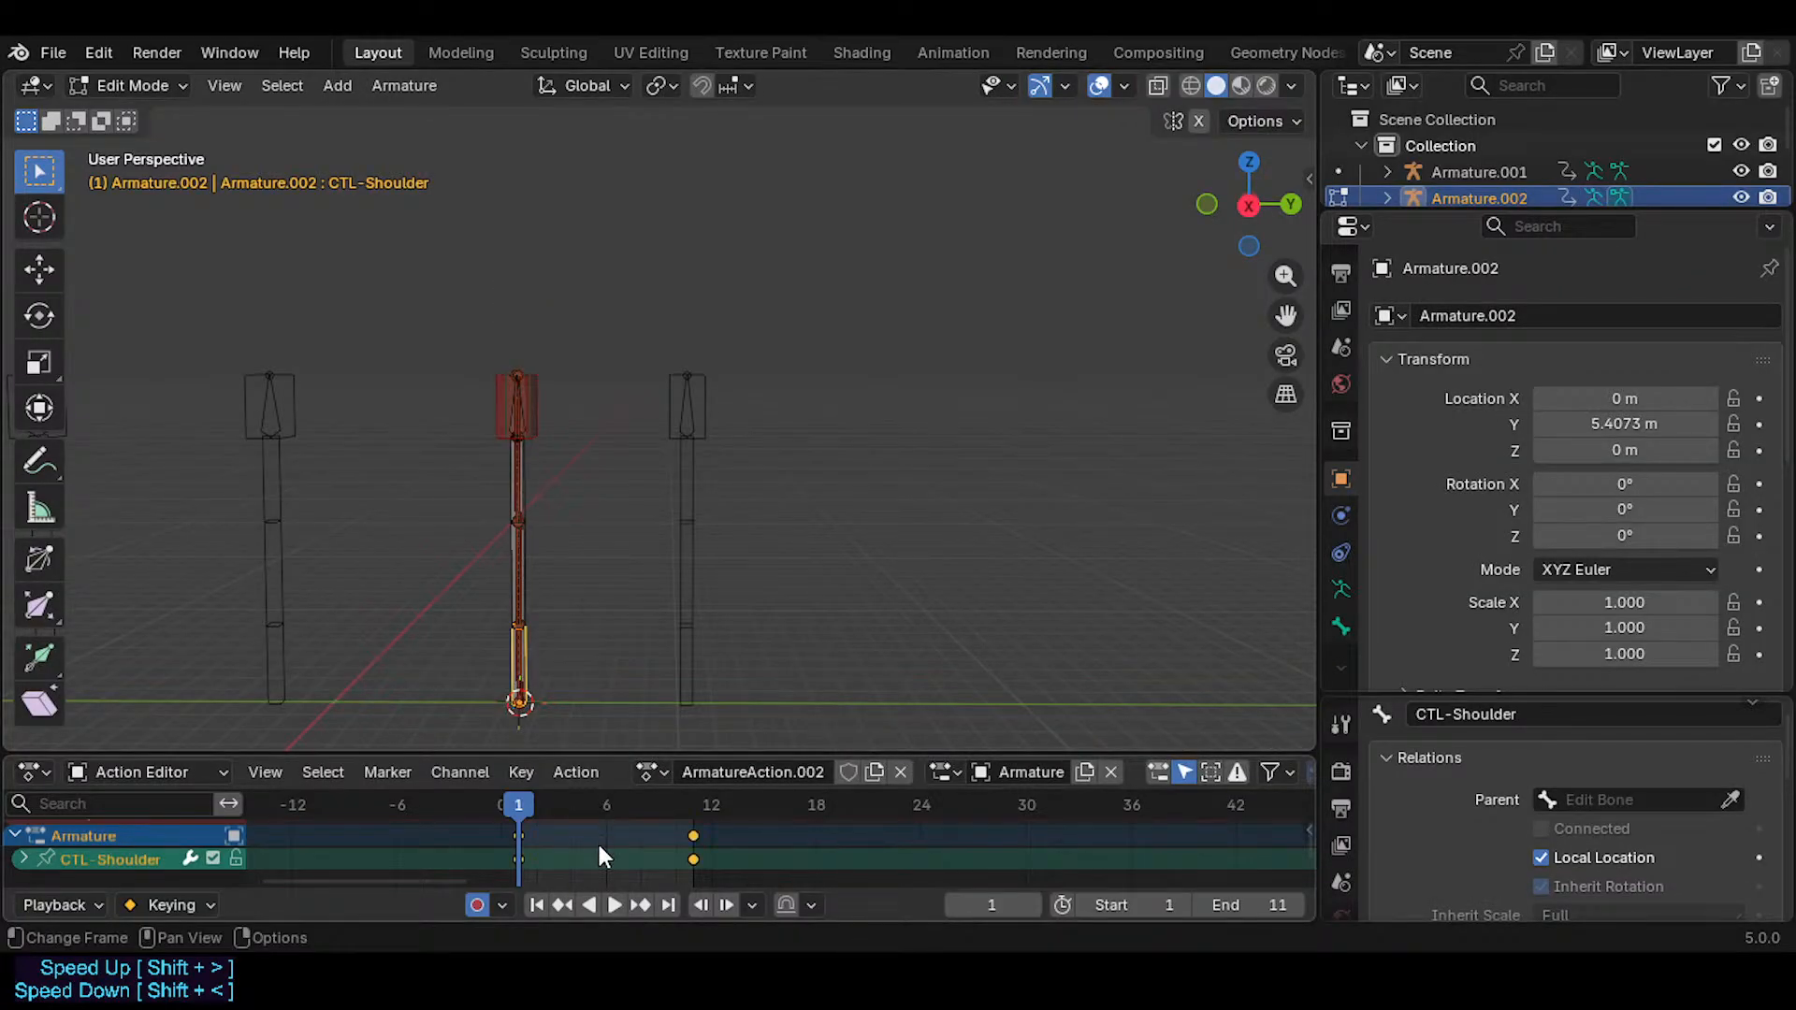
key("x")
left_click(597, 840)
key("ctrl+Tab")
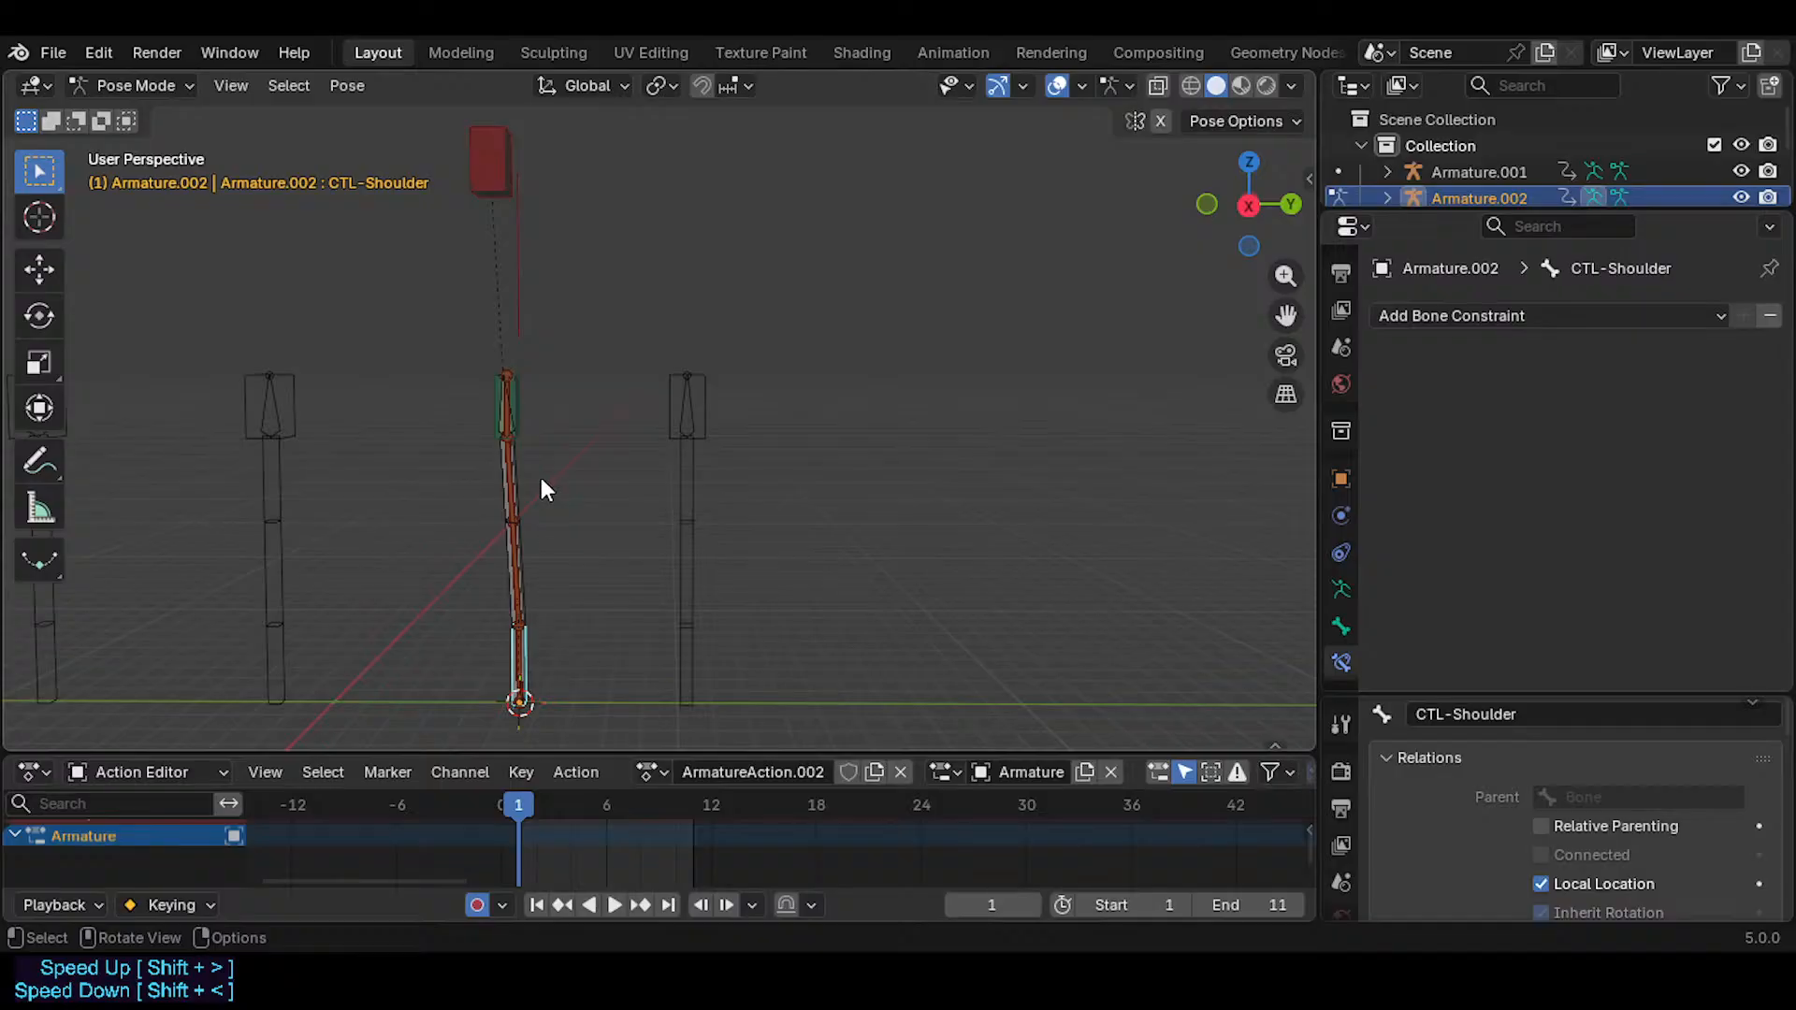
- Reset the location of all of the armature's bones and delete their remaining keyframes
key("a")
key("alt+g")
key("a")
key("x")
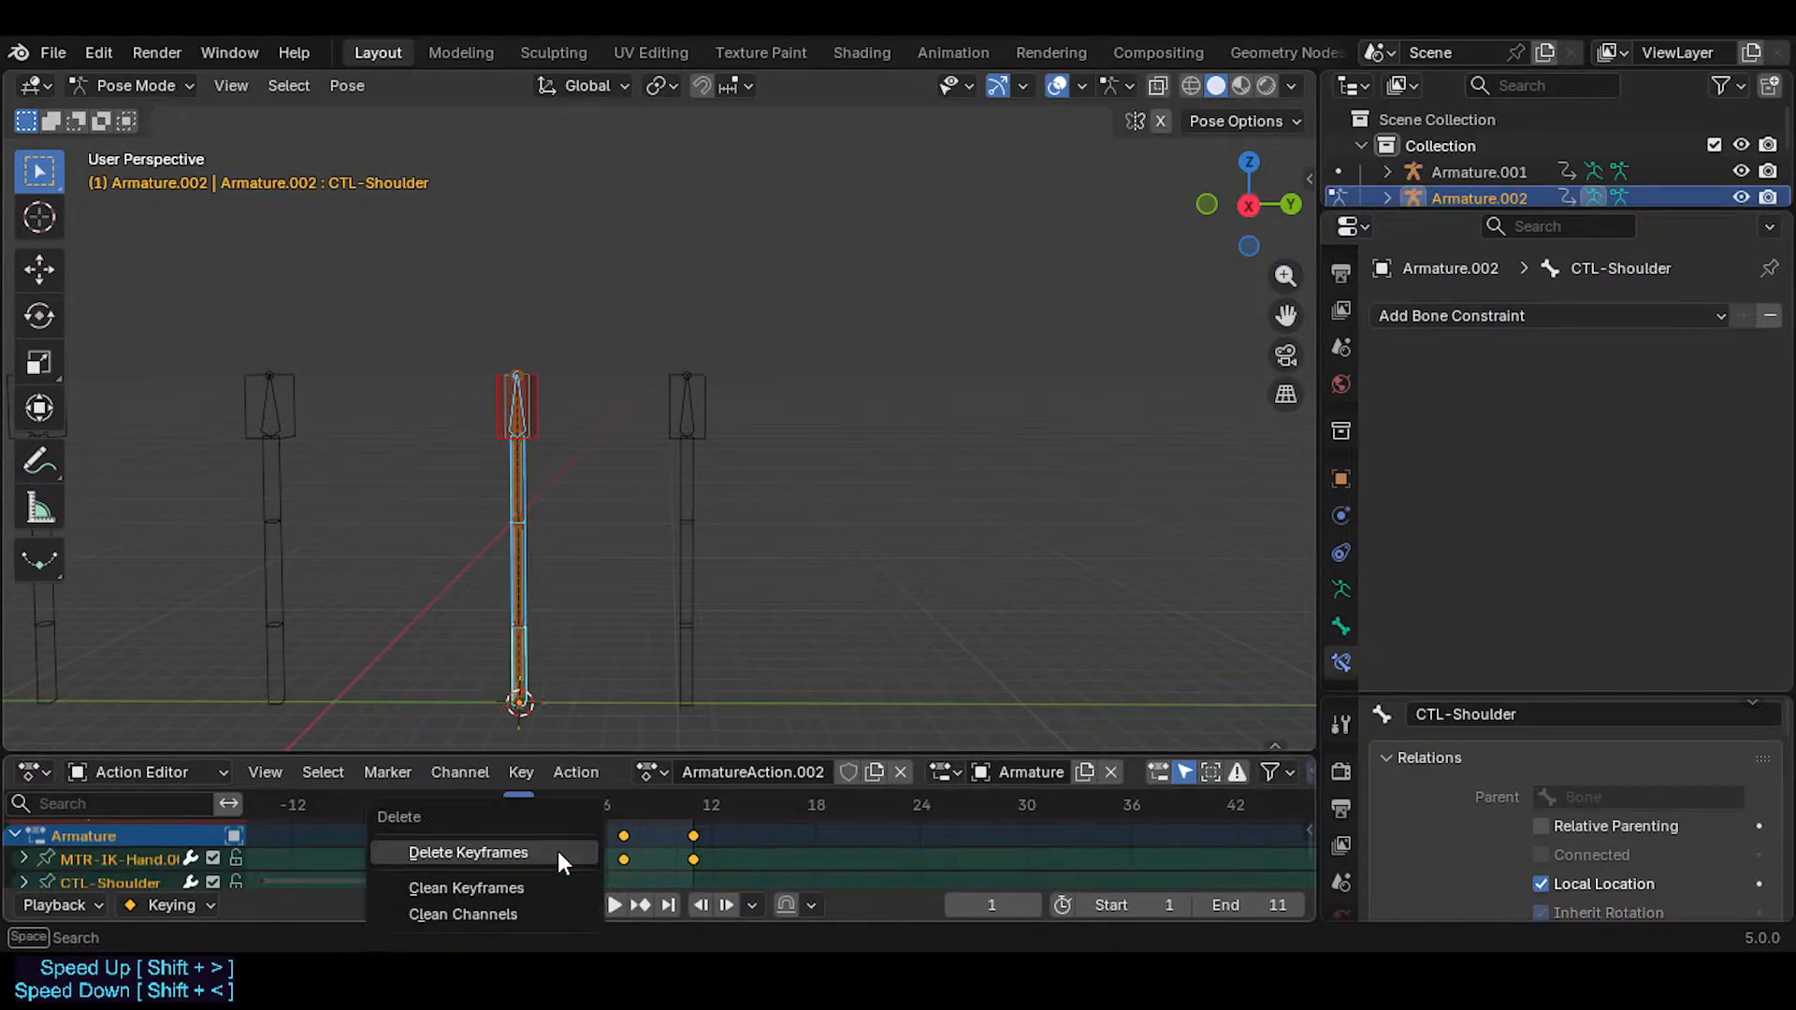
left_click(557, 851)
- Remove CTL-Shoulder as the parent of MTR-IK-Hand in Edit Mode and return to Pose Mode
key("Tab")
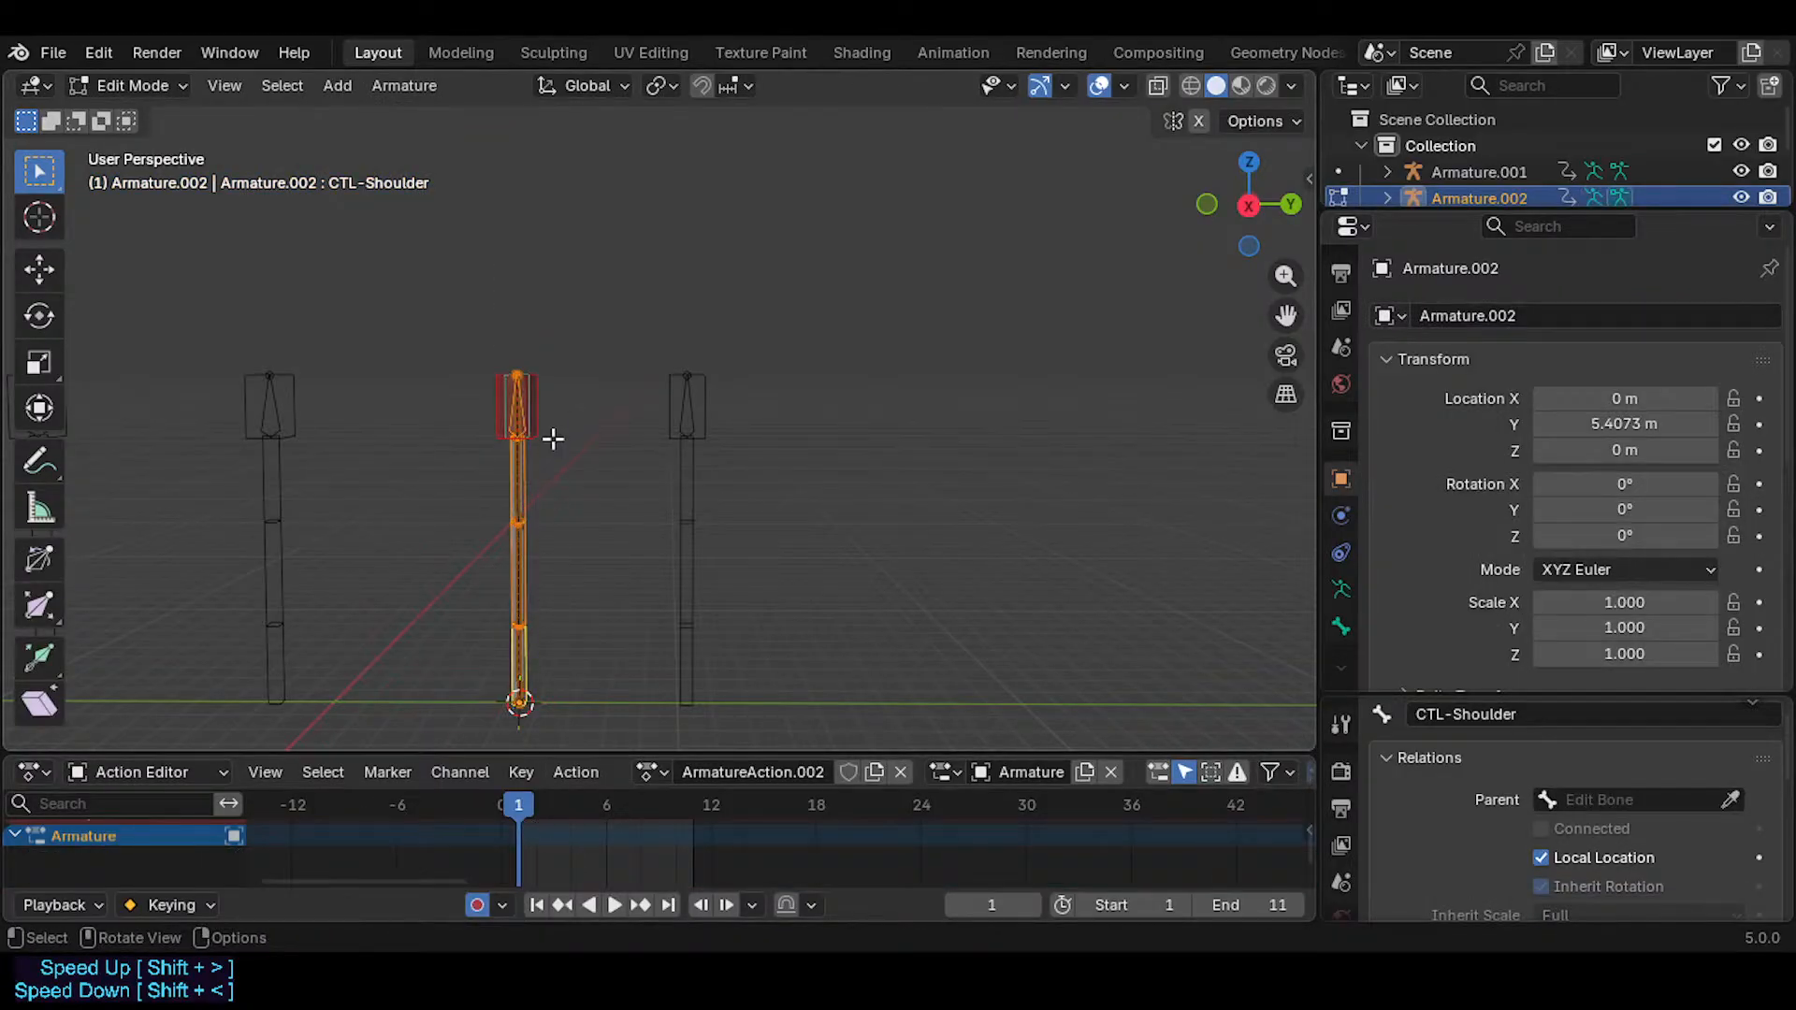
left_click(541, 386)
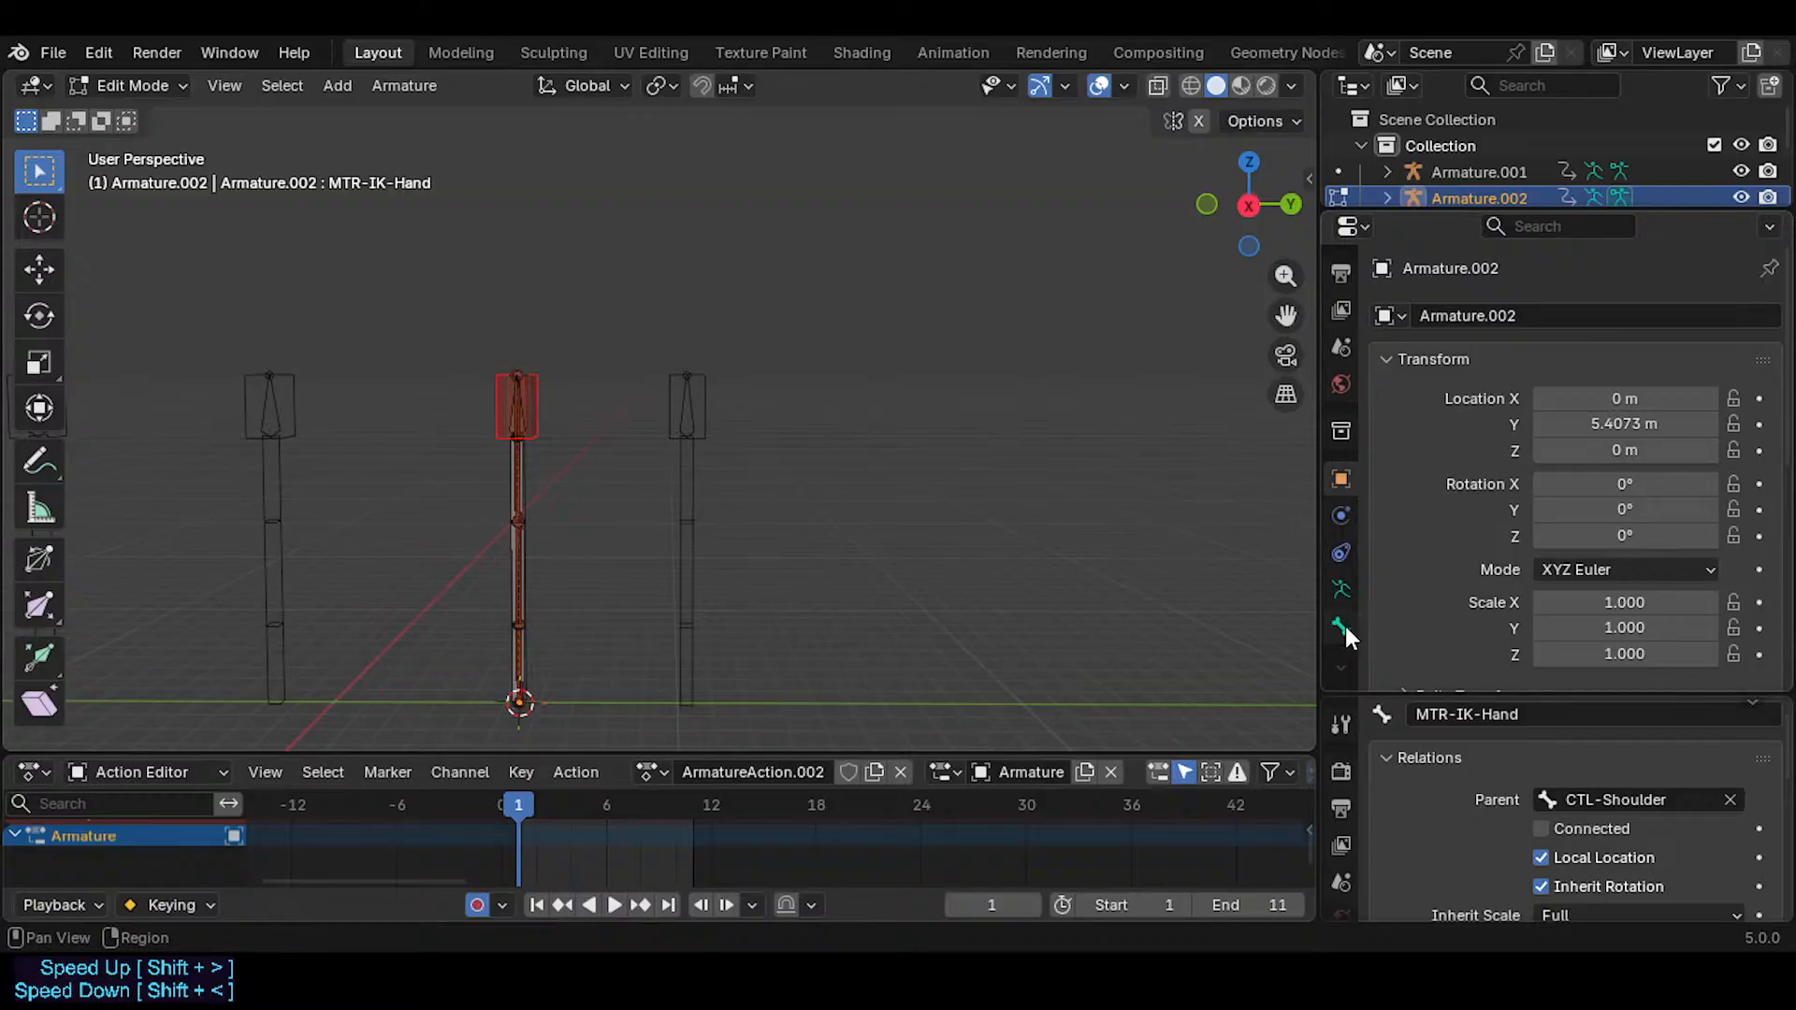
middle_click_drag(596, 529, 538, 466, "shift")
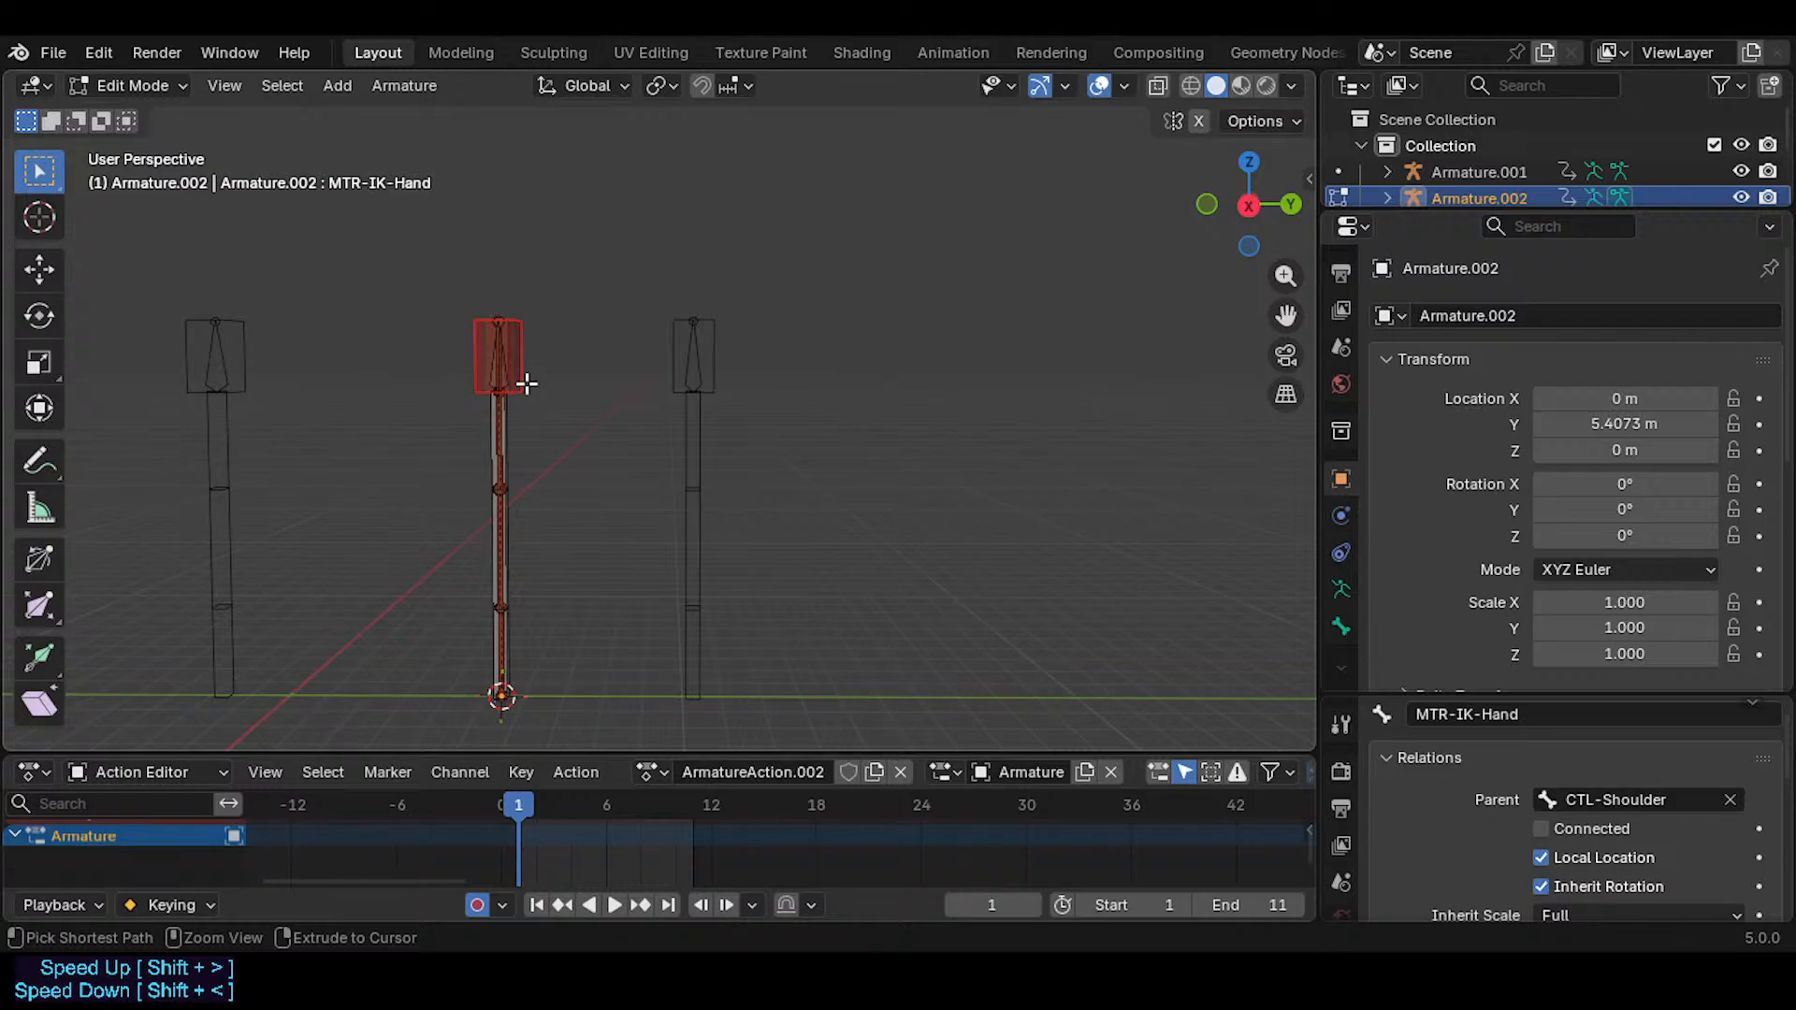
left_click(1730, 799)
key("ctrl+Tab")
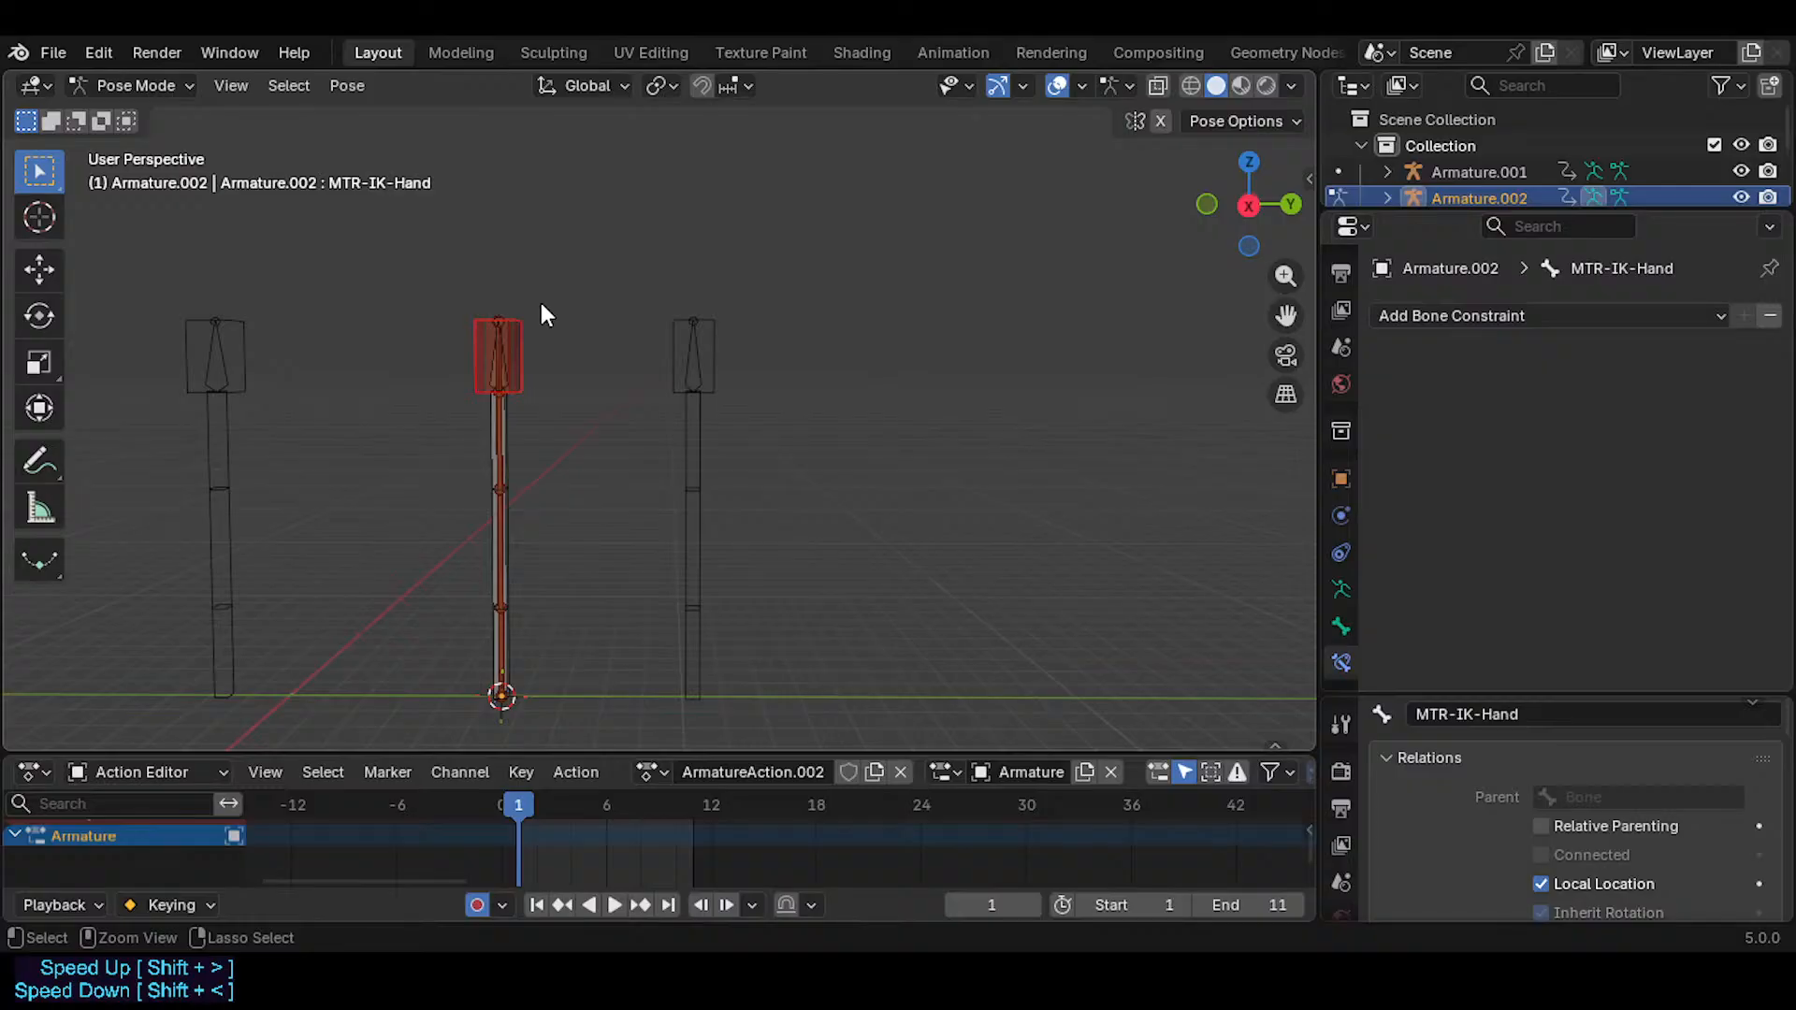
- Calculate MTR-IK-Hand's motion path and move the control up and forward at frame 1
key("shift+w")
left_click(527, 427)
key("g")
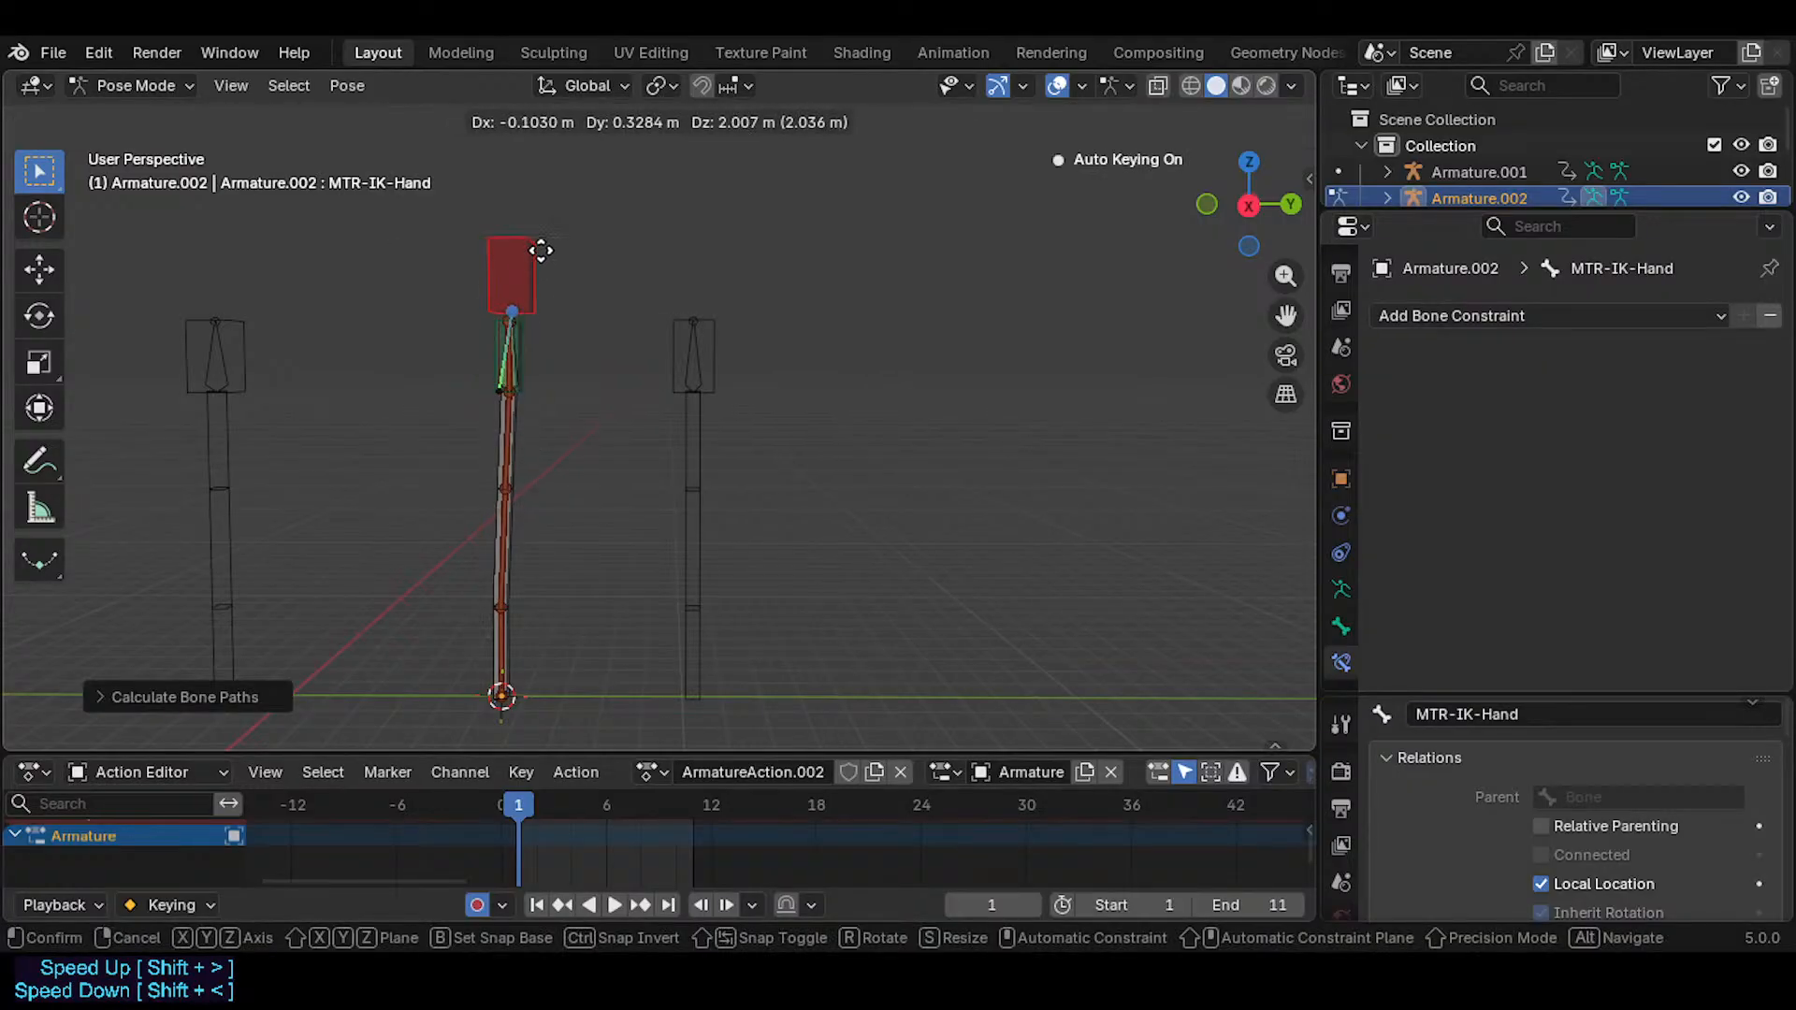
left_click(545, 244)
key("g")
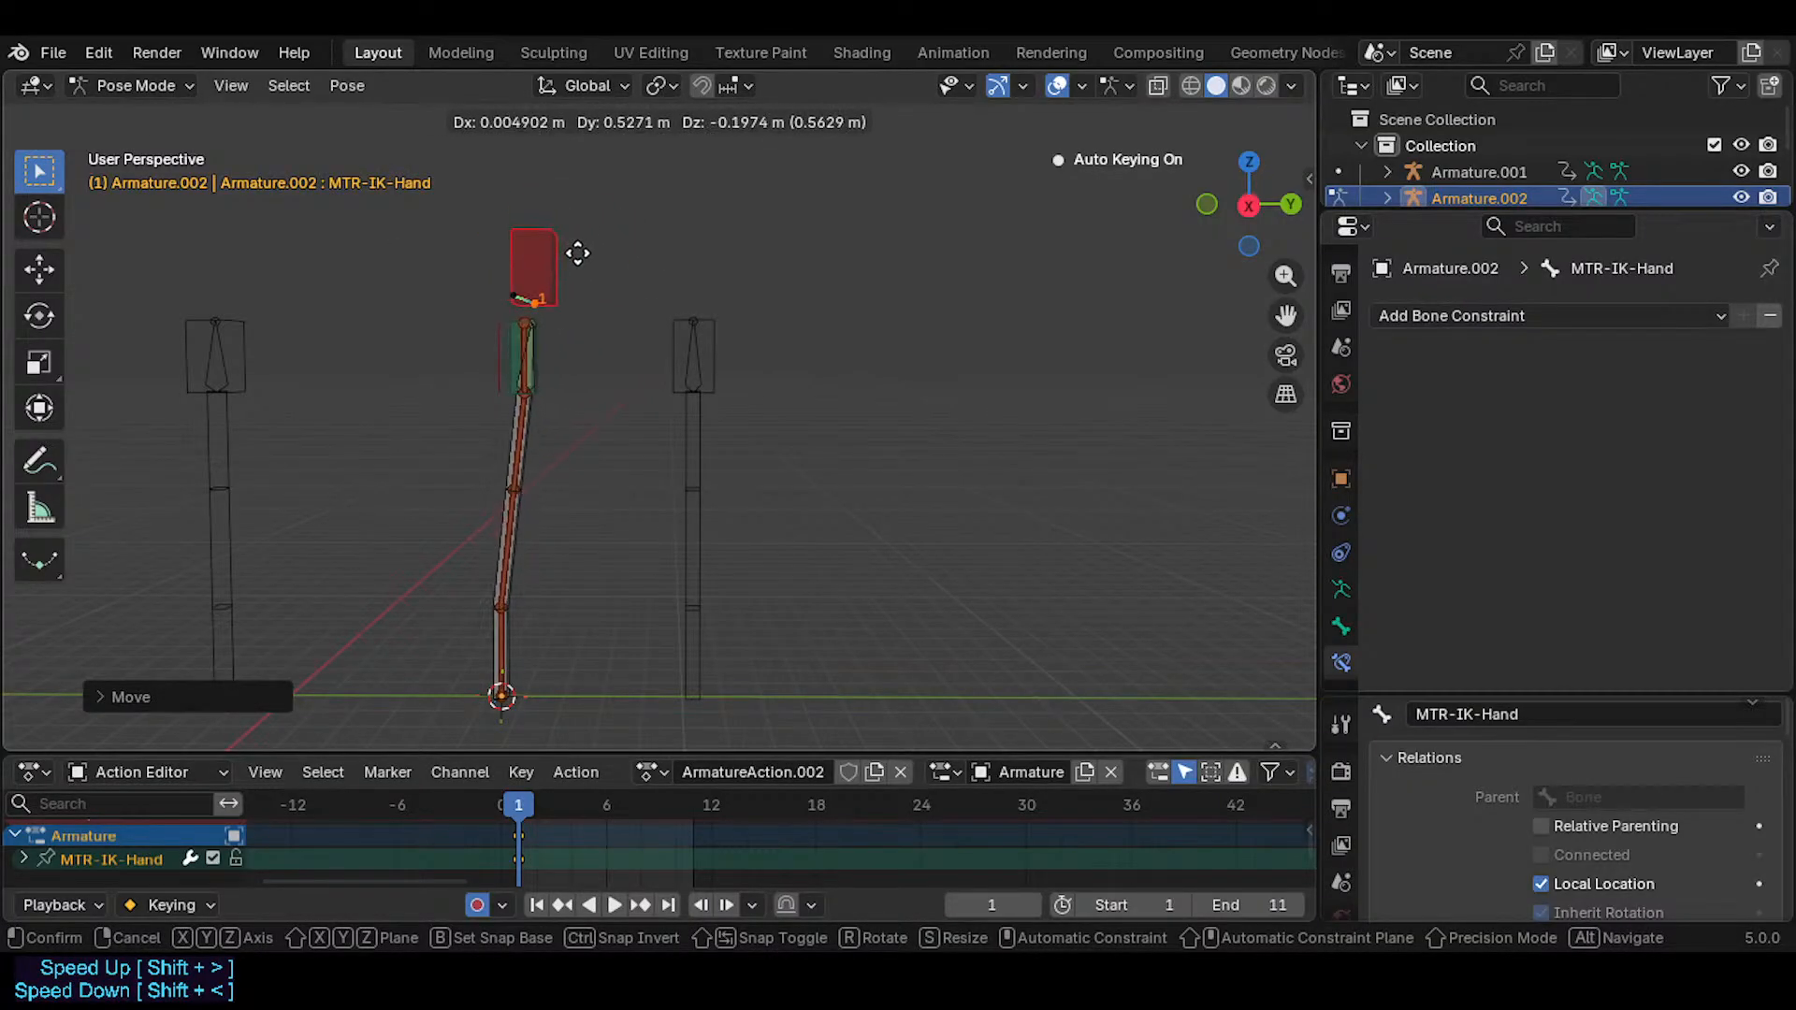
left_click(595, 263)
- Move MTR-IK-Hand forward and down at frame 11 to create its second pose
left_click_drag(551, 805, 696, 818)
key("g")
left_click(985, 522)
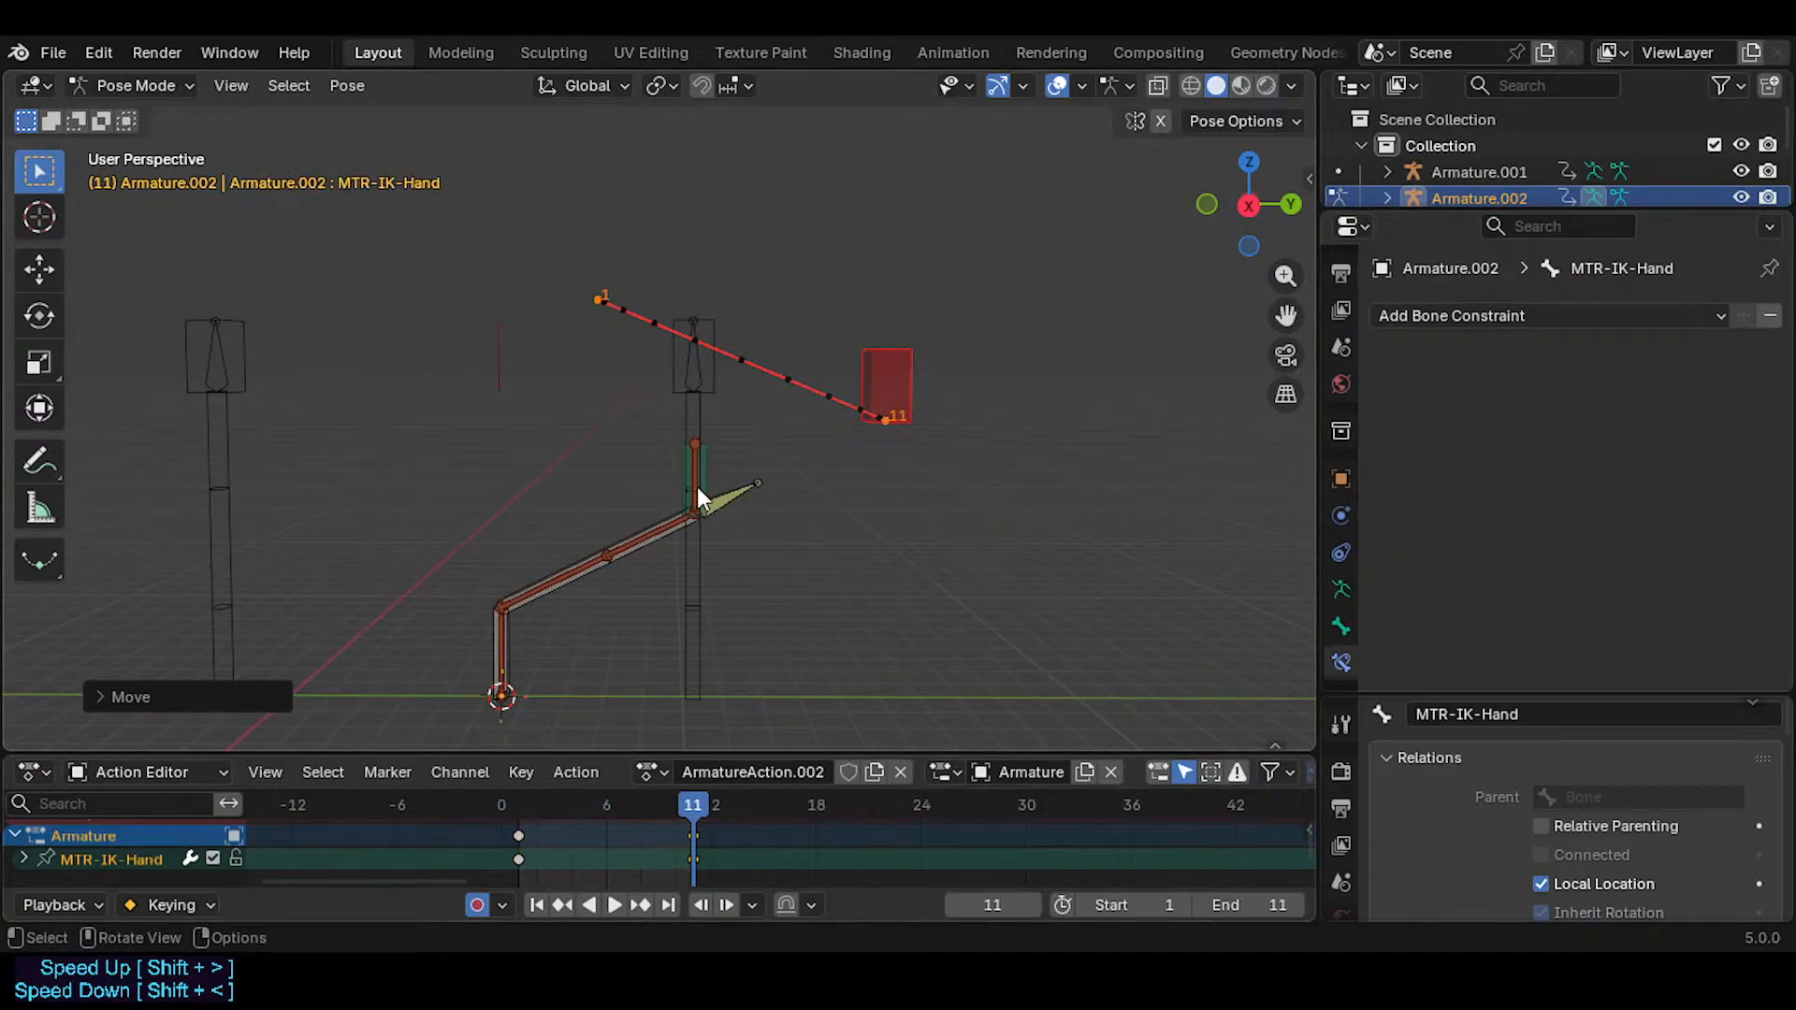
- Reset MTR-IK-Hand to its rest location at frame 1 and play the animation to frame 5
key("shift+Left")
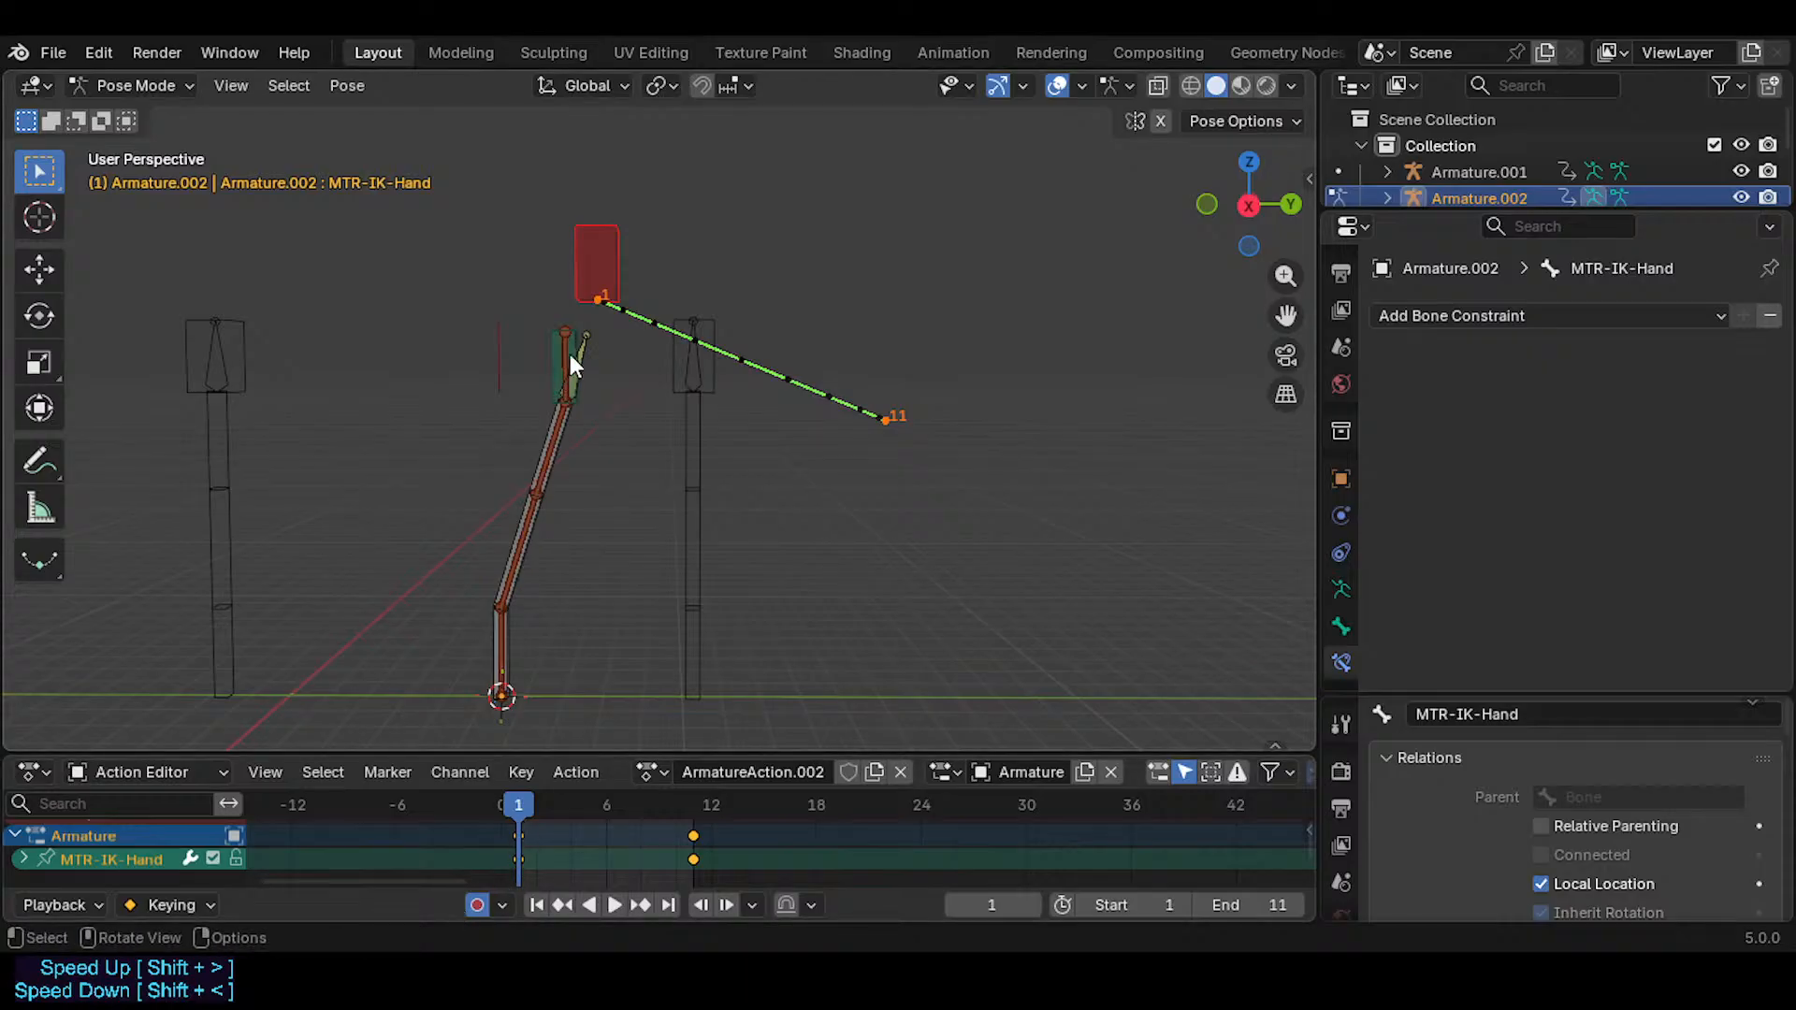
key("space")
key("space")
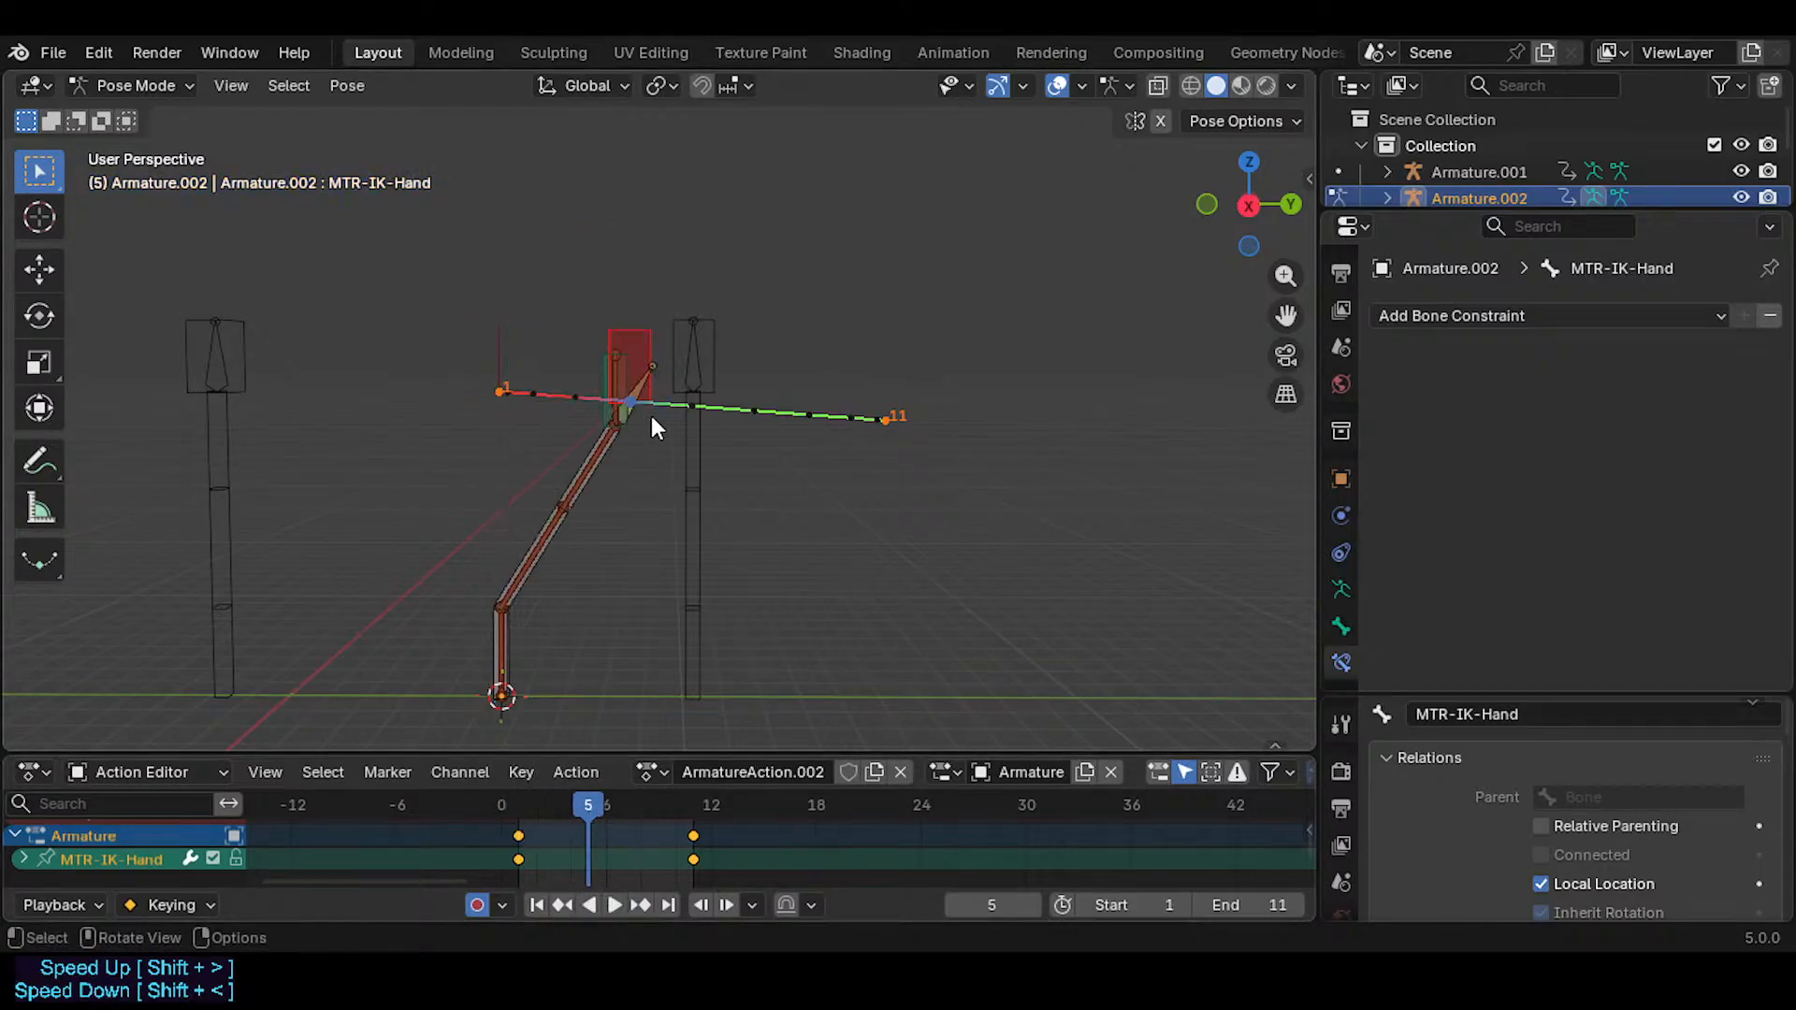
- Move MTR-IK-Hand up and forward at frame 5 to arc its path, preview the playback and return to frame 1
key("g")
left_click(659, 370)
key("space")
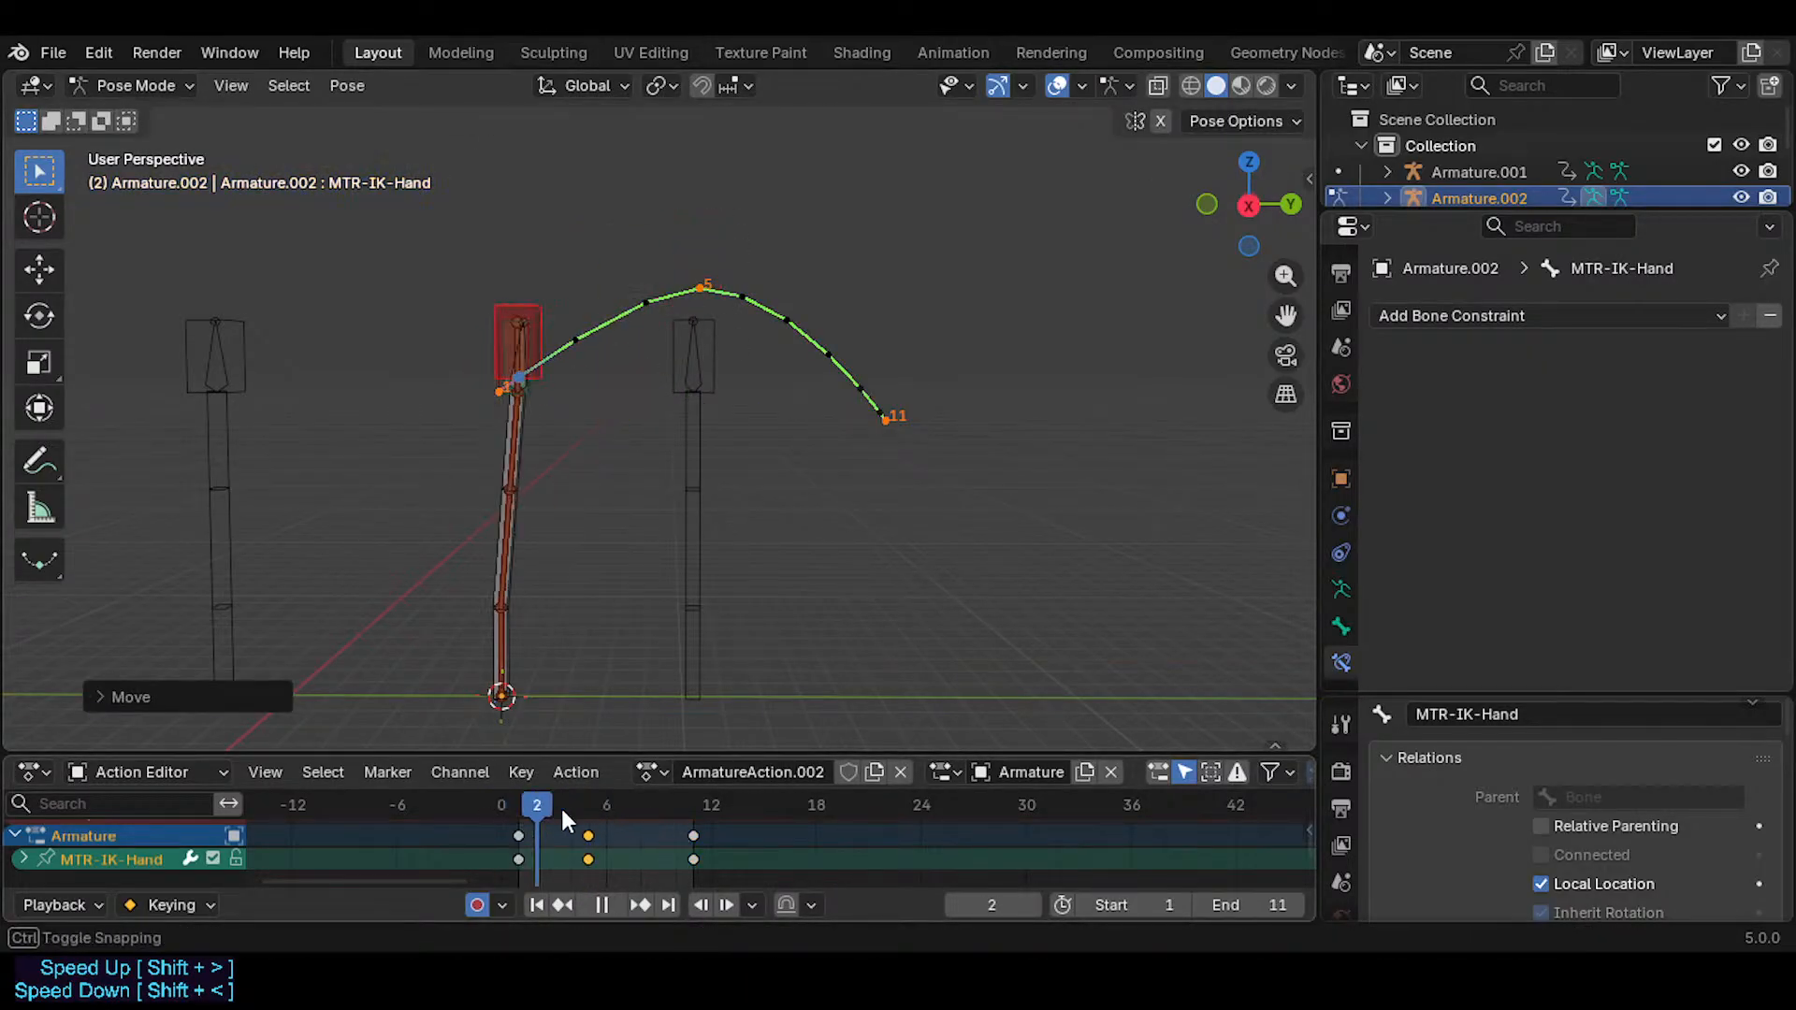
left_click_drag(621, 813, 521, 811)
key("space")
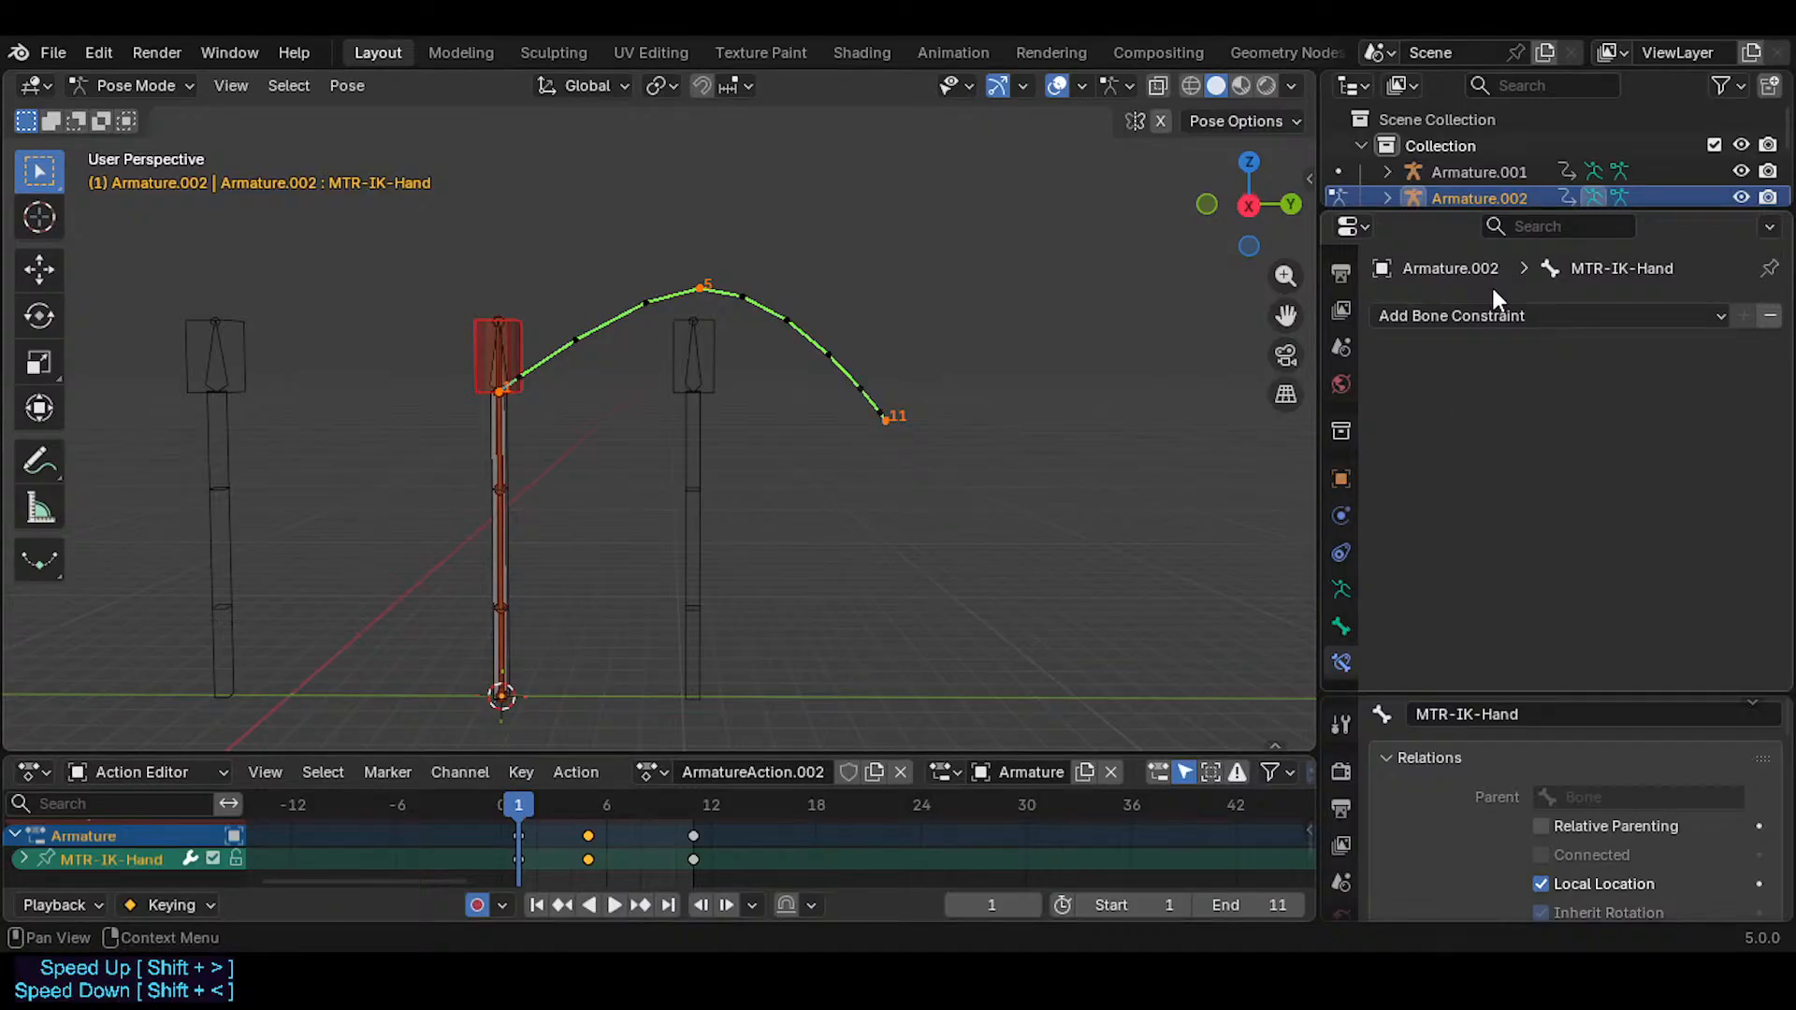
- Add a Copy Transforms constraint to MTR-IK-Hand and set its target to Armature.002
left_click(1464, 315)
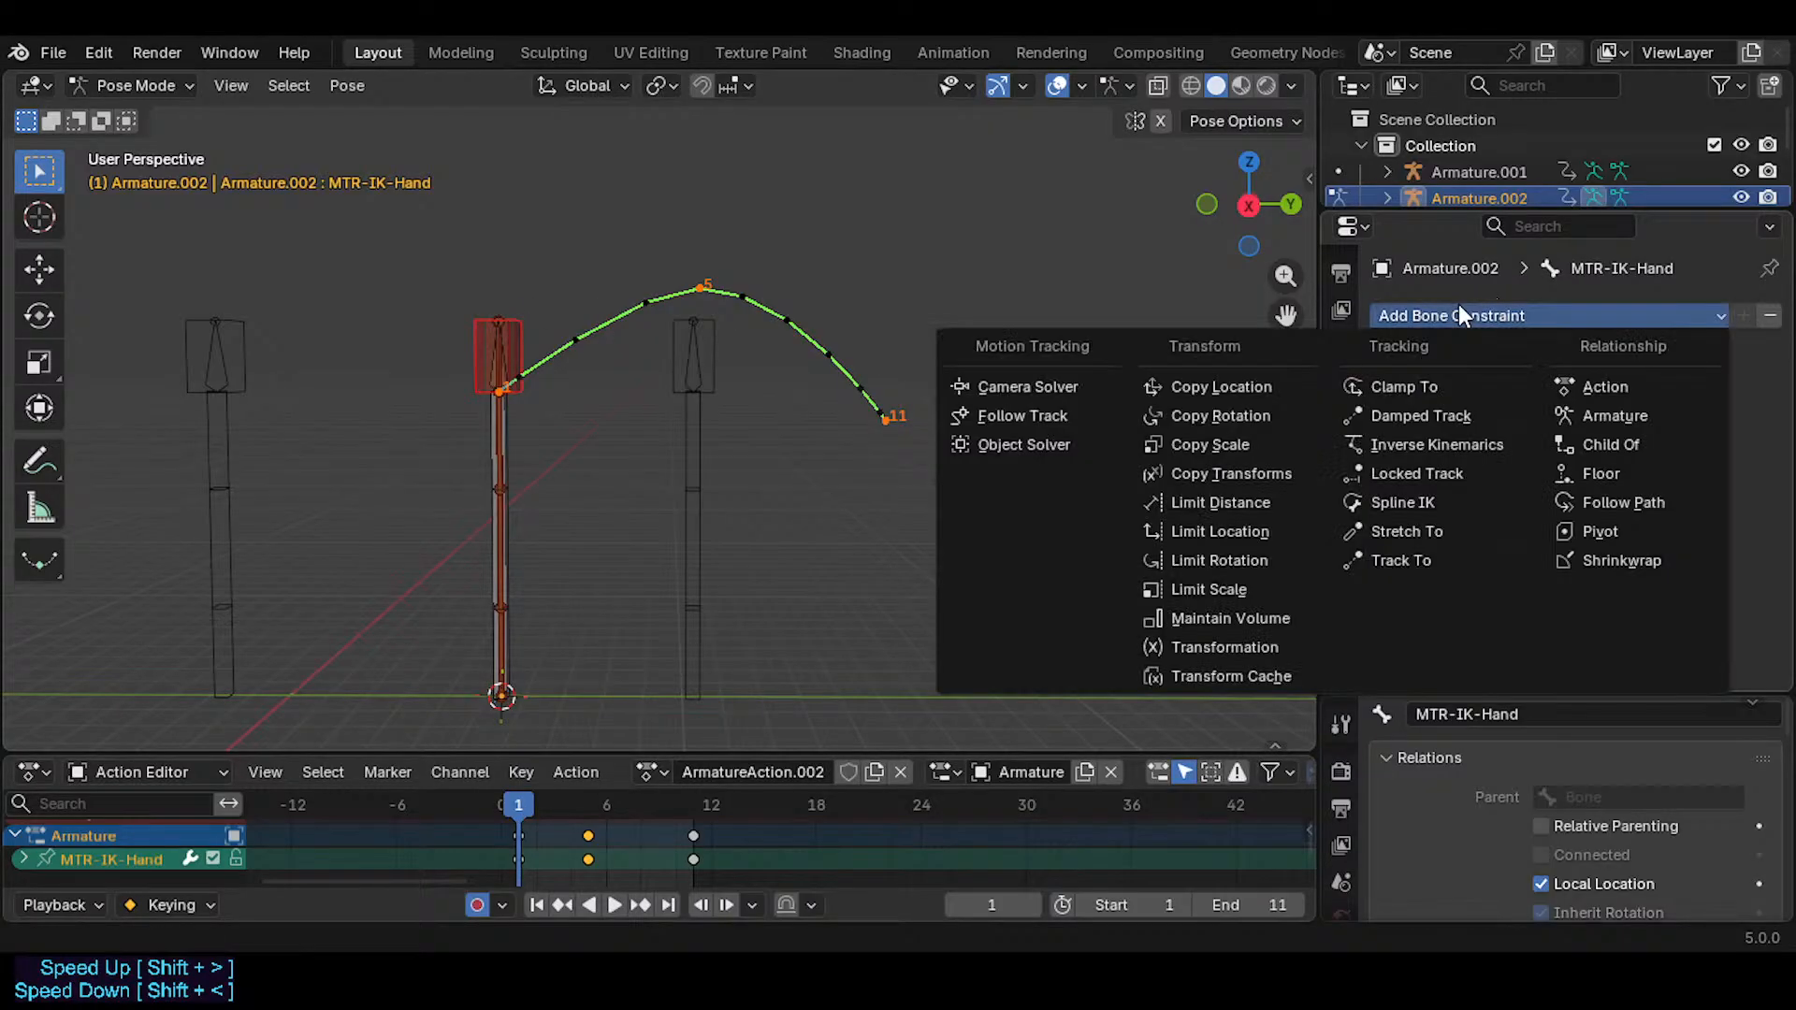
left_click(1267, 474)
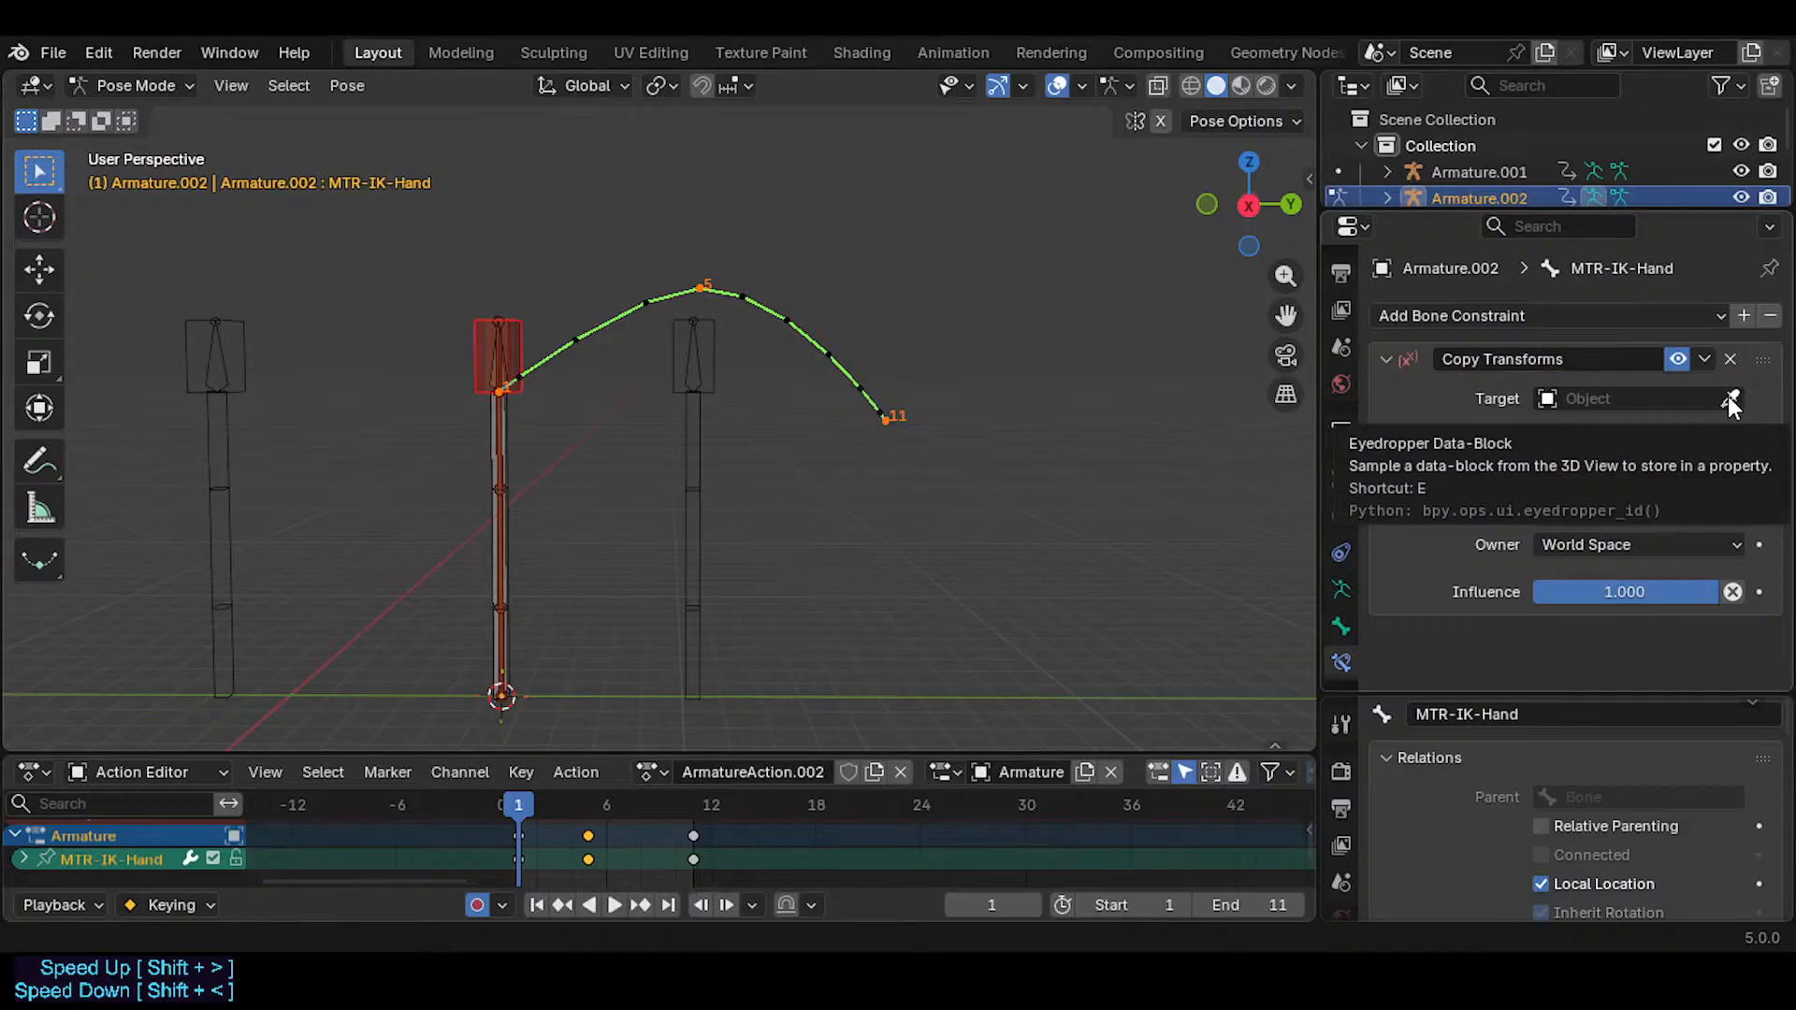
scroll(505, 422, "up", 2)
scroll(688, 344, "down", 2)
scroll(648, 396, "up", 2)
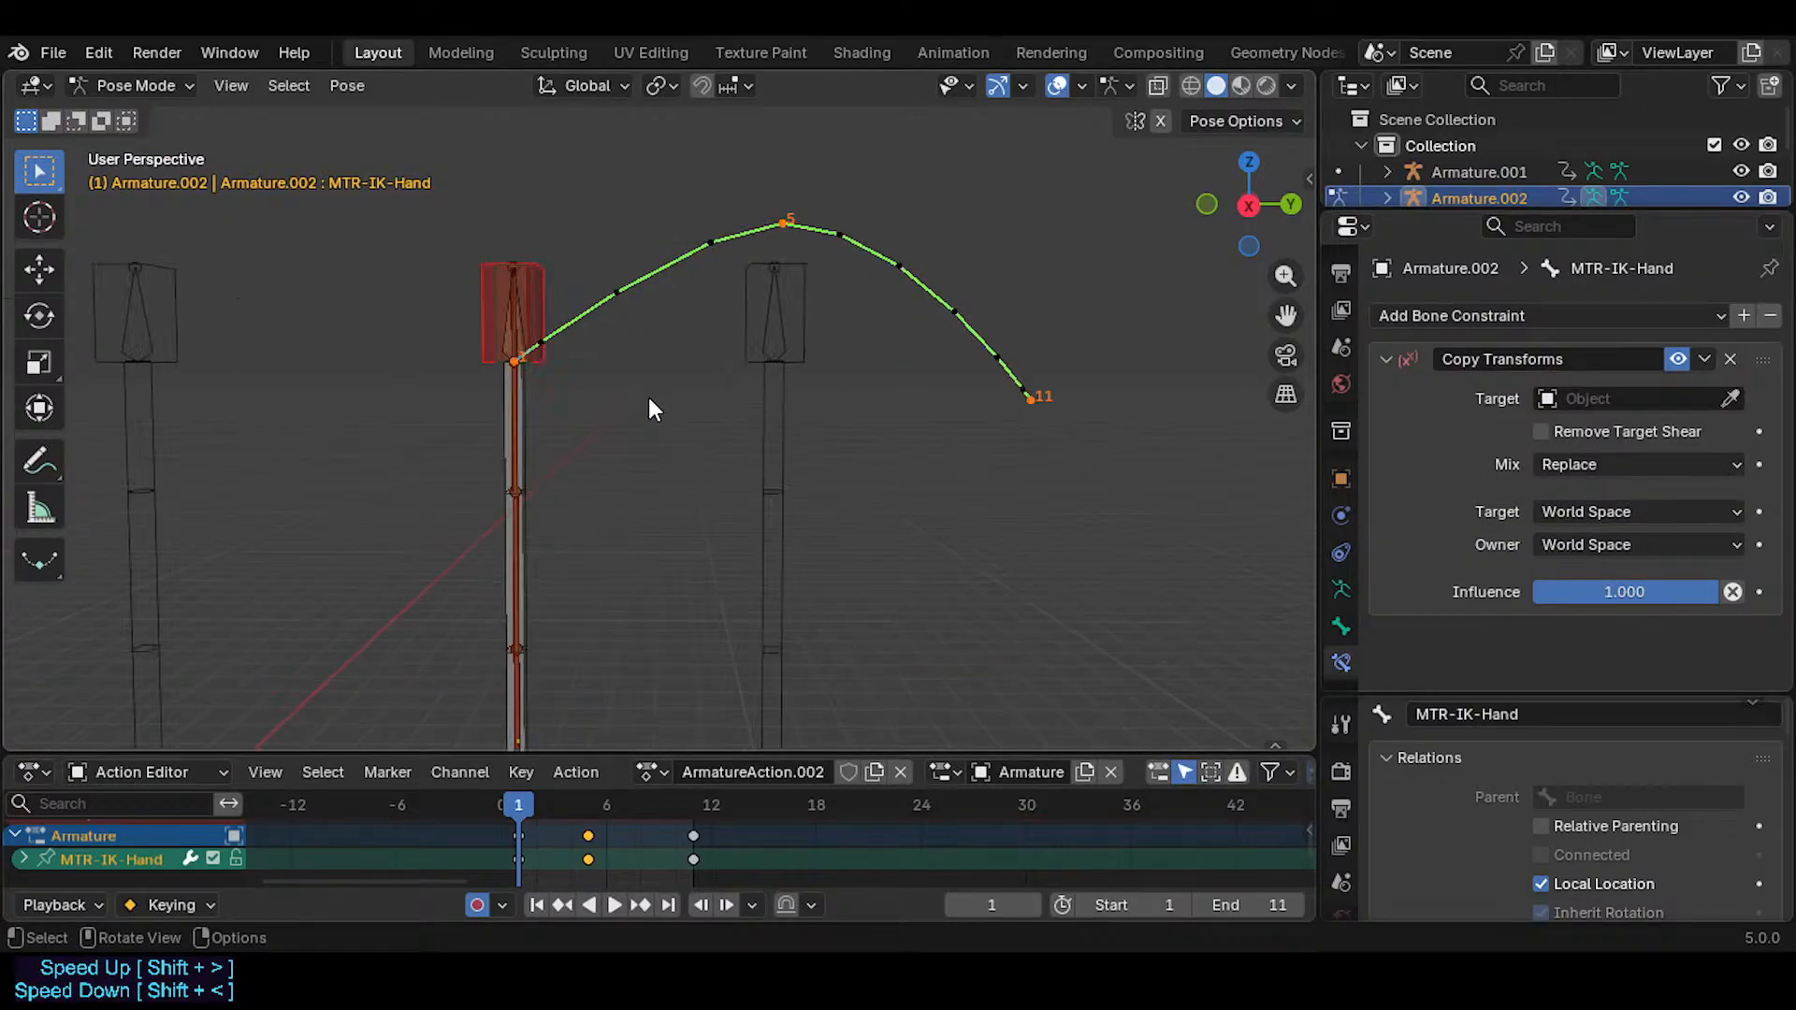
middle_click_drag(649, 397, 826, 434, "shift")
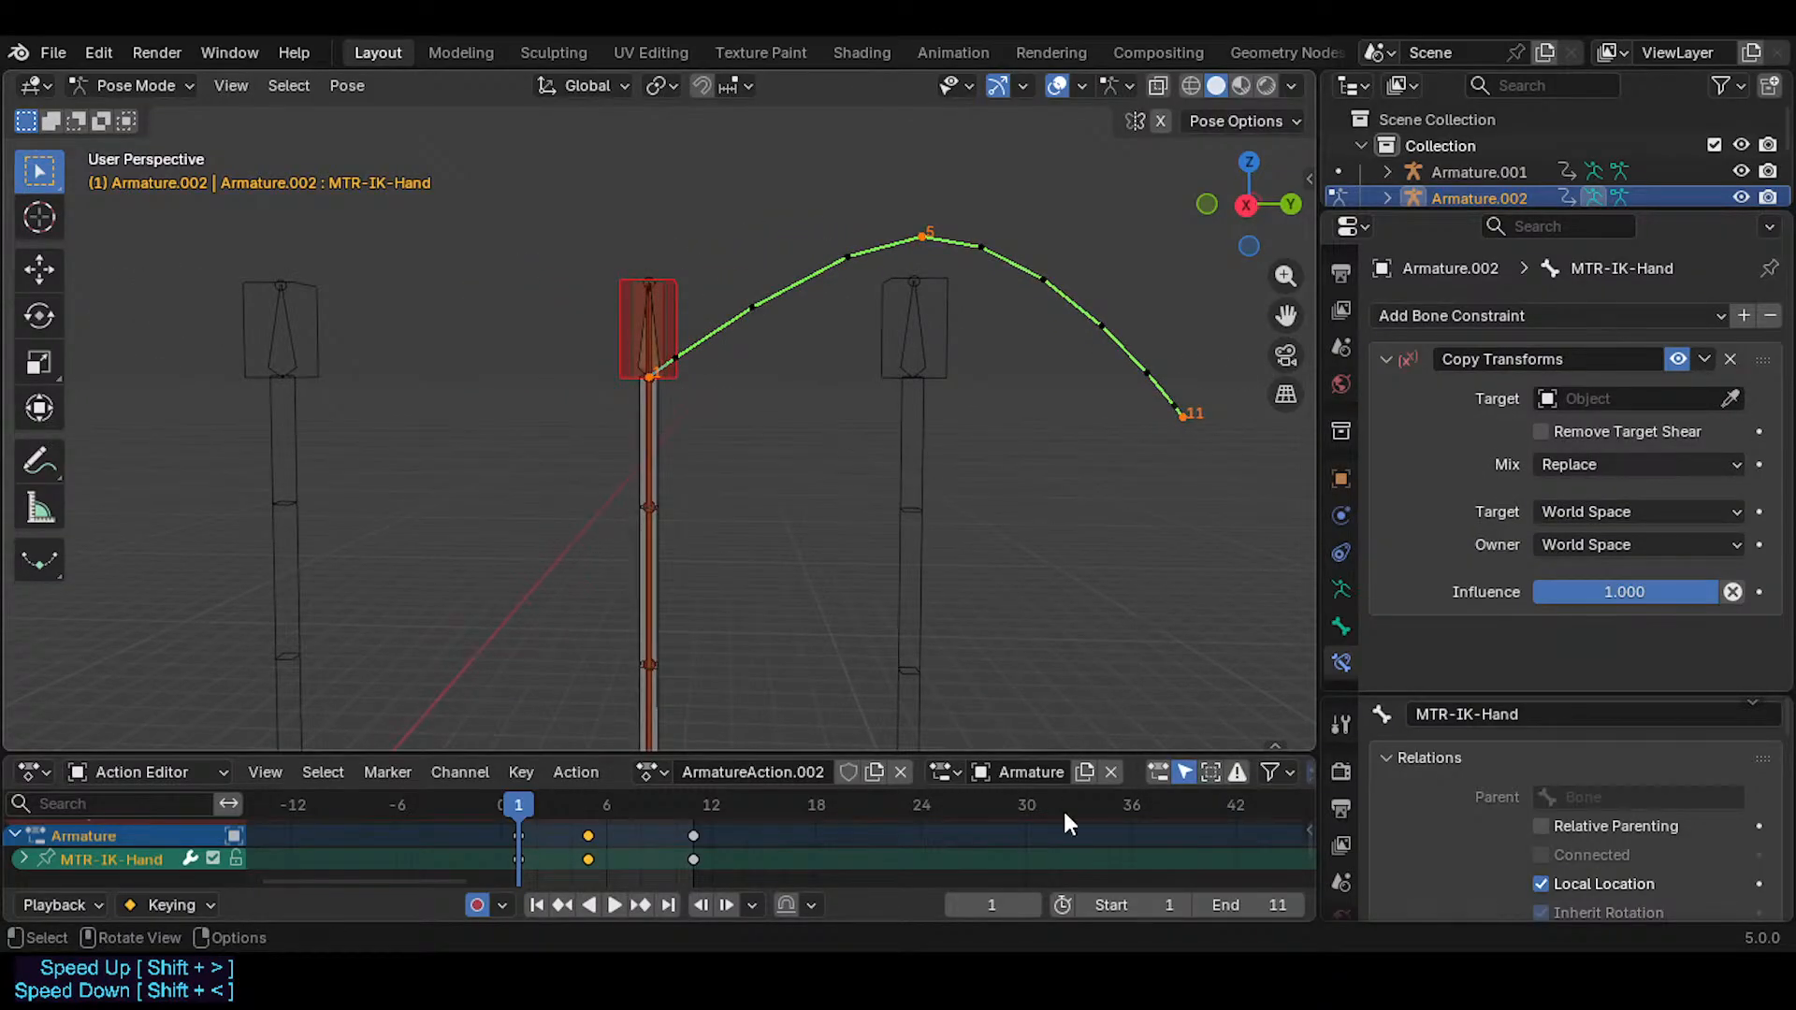
left_click(1685, 397)
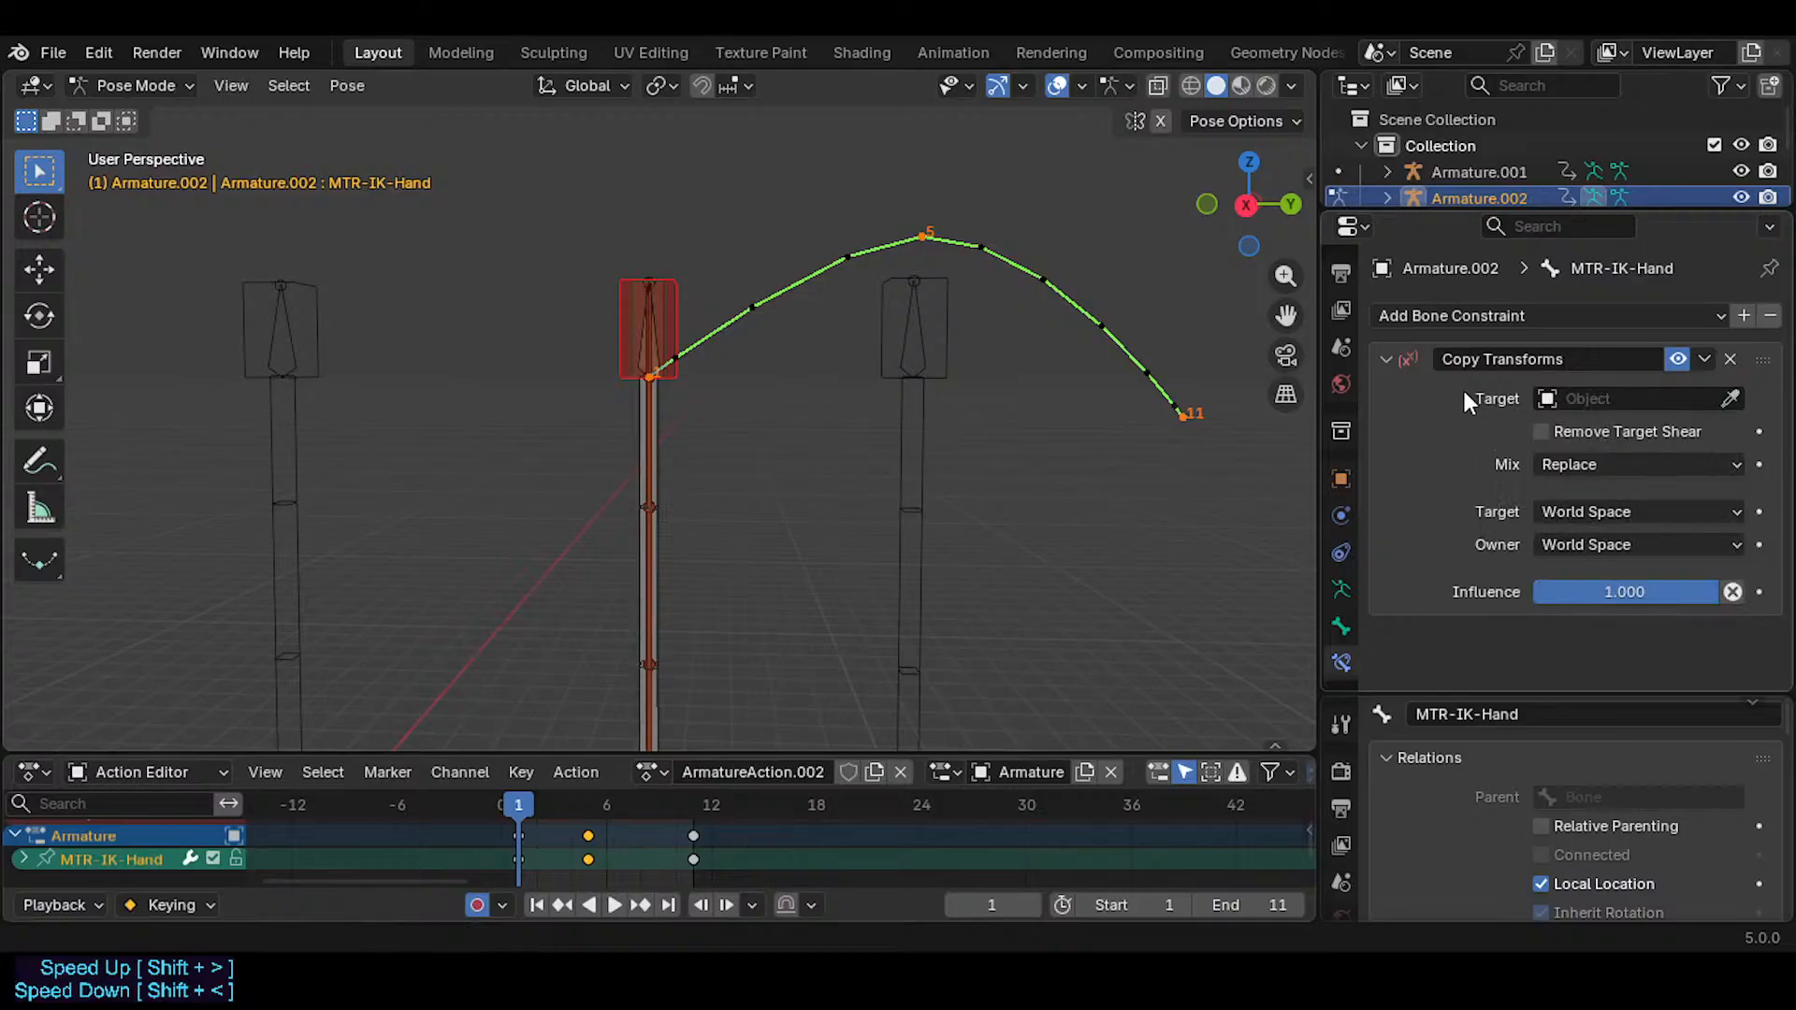
left_click(1730, 399)
left_click(673, 311)
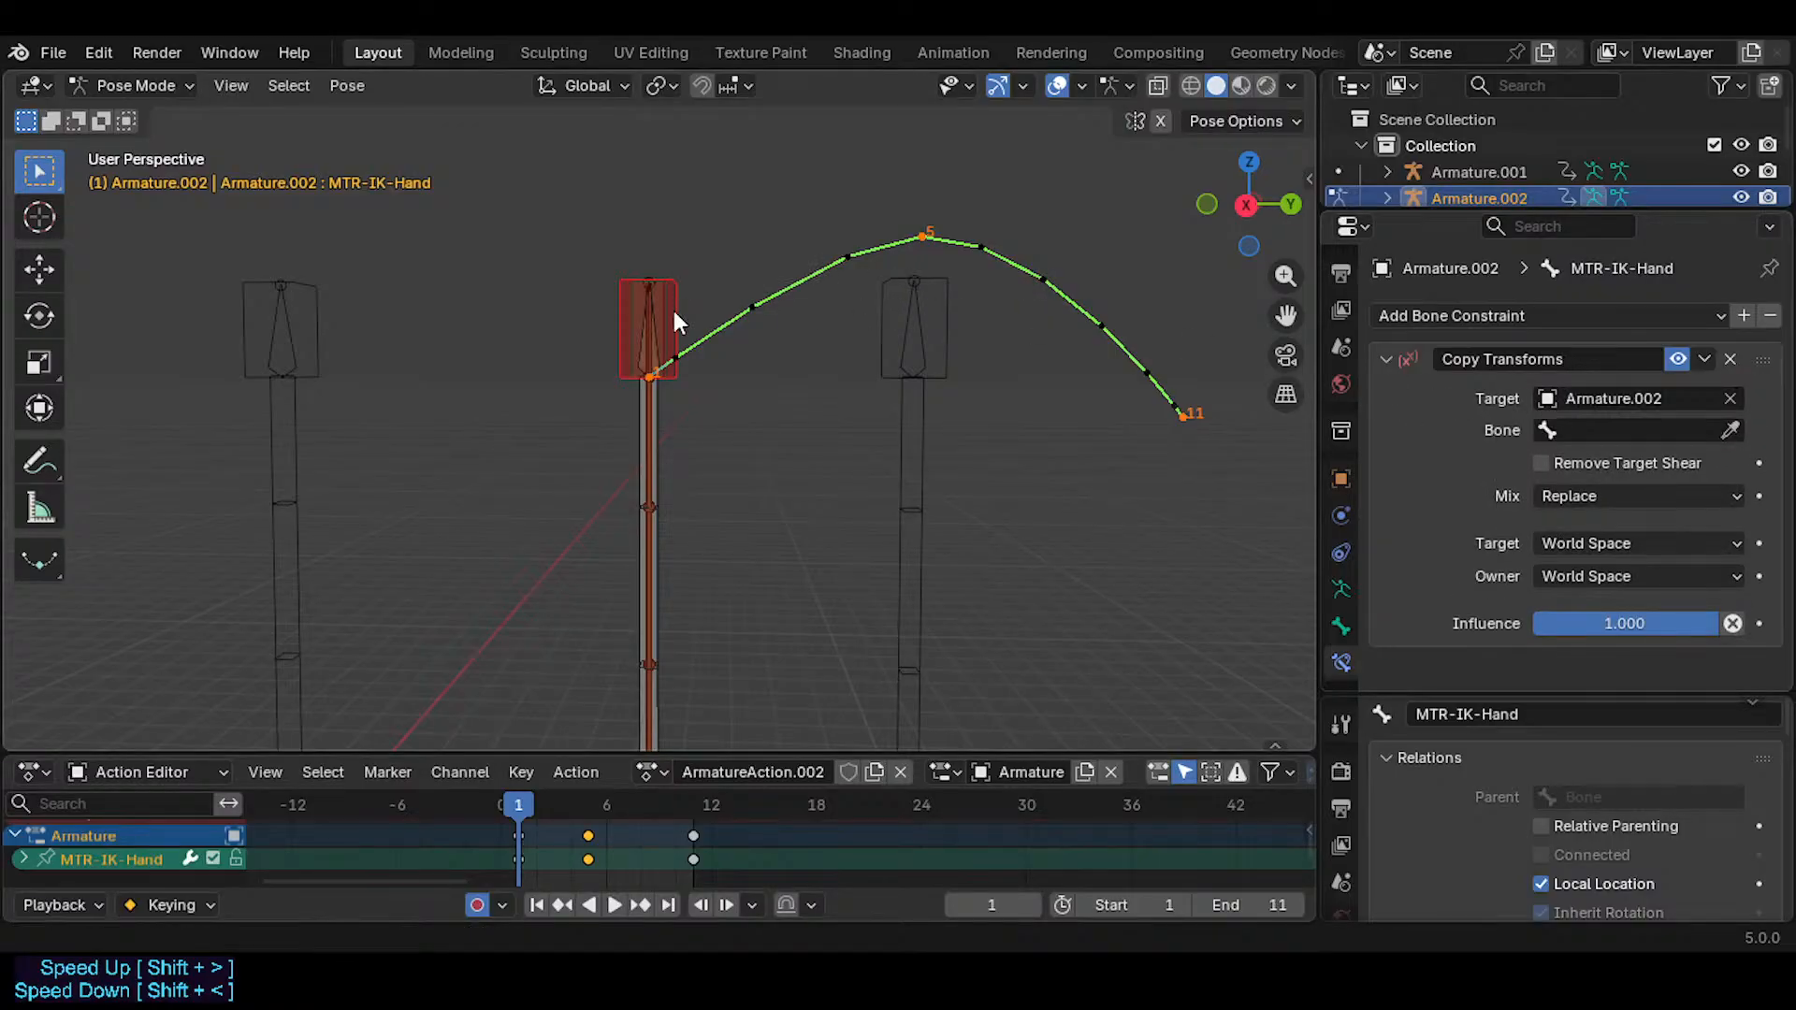
- Duplicate MTR-IK-Hand in place in Edit Mode
middle_click_drag(686, 370, 632, 313)
key("Tab")
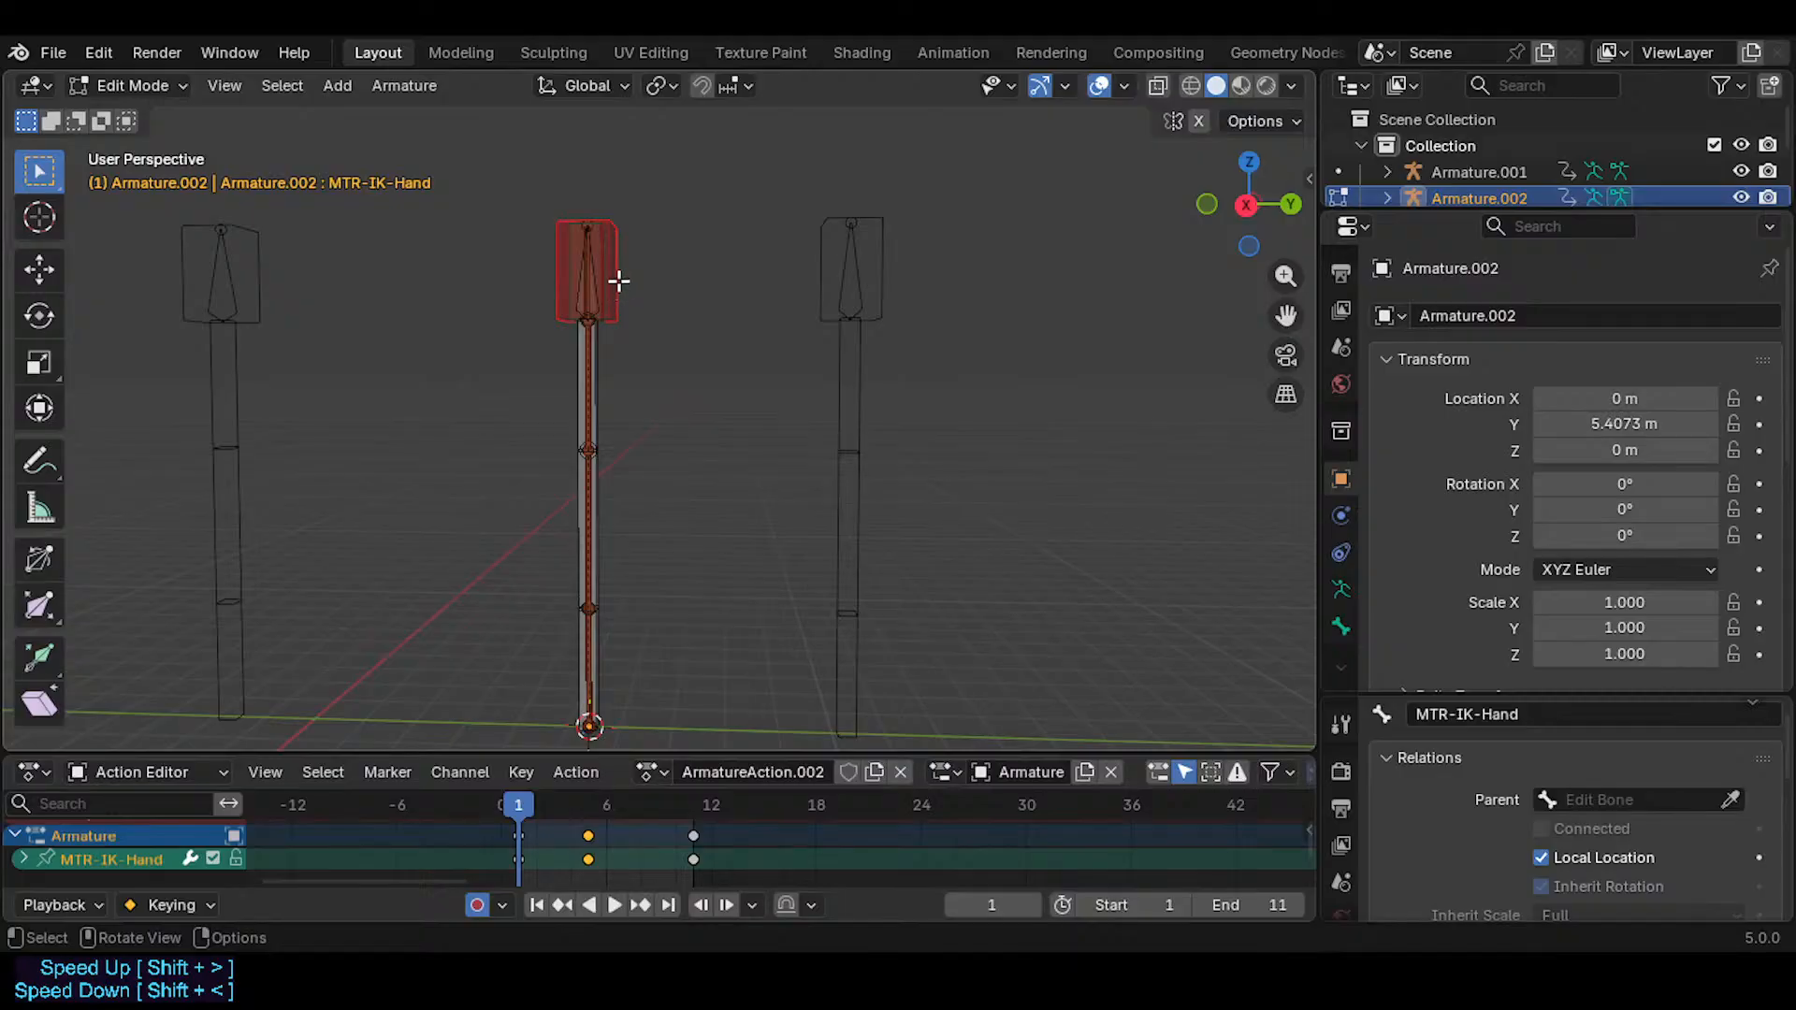
key("Tab")
key("Tab")
key("shift+d")
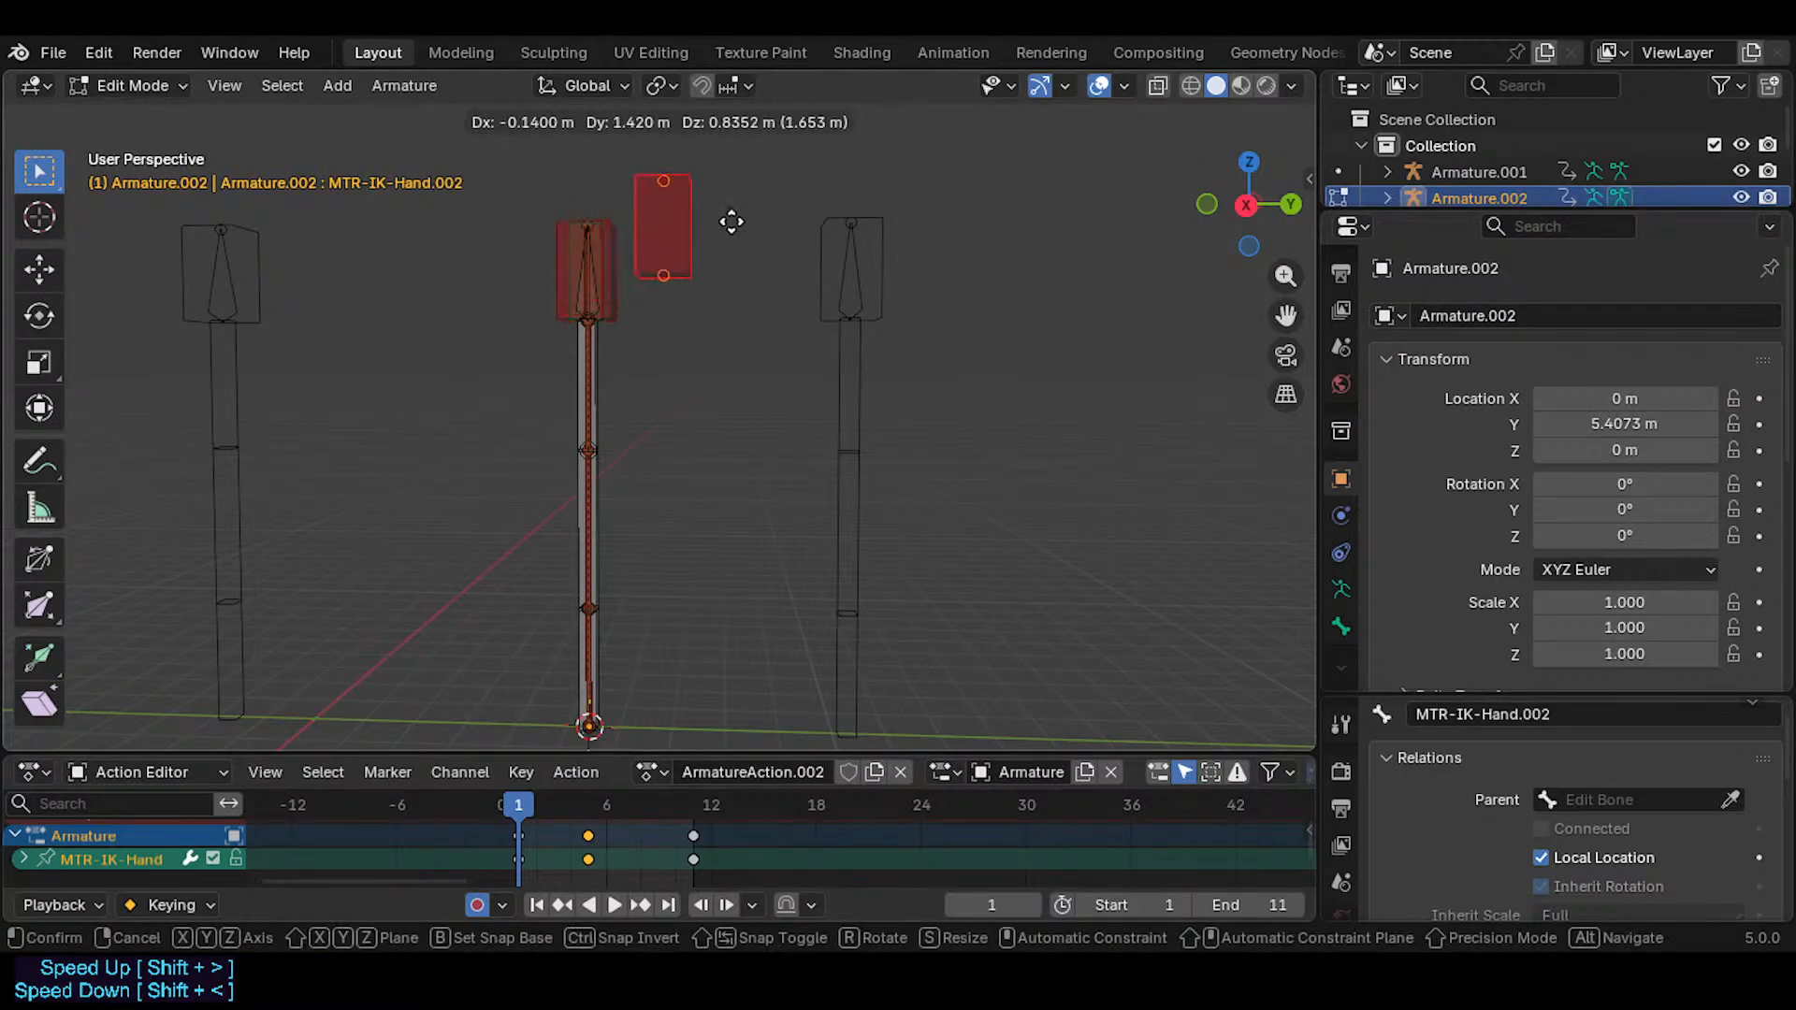
key("Escape")
key("s")
key("Escape")
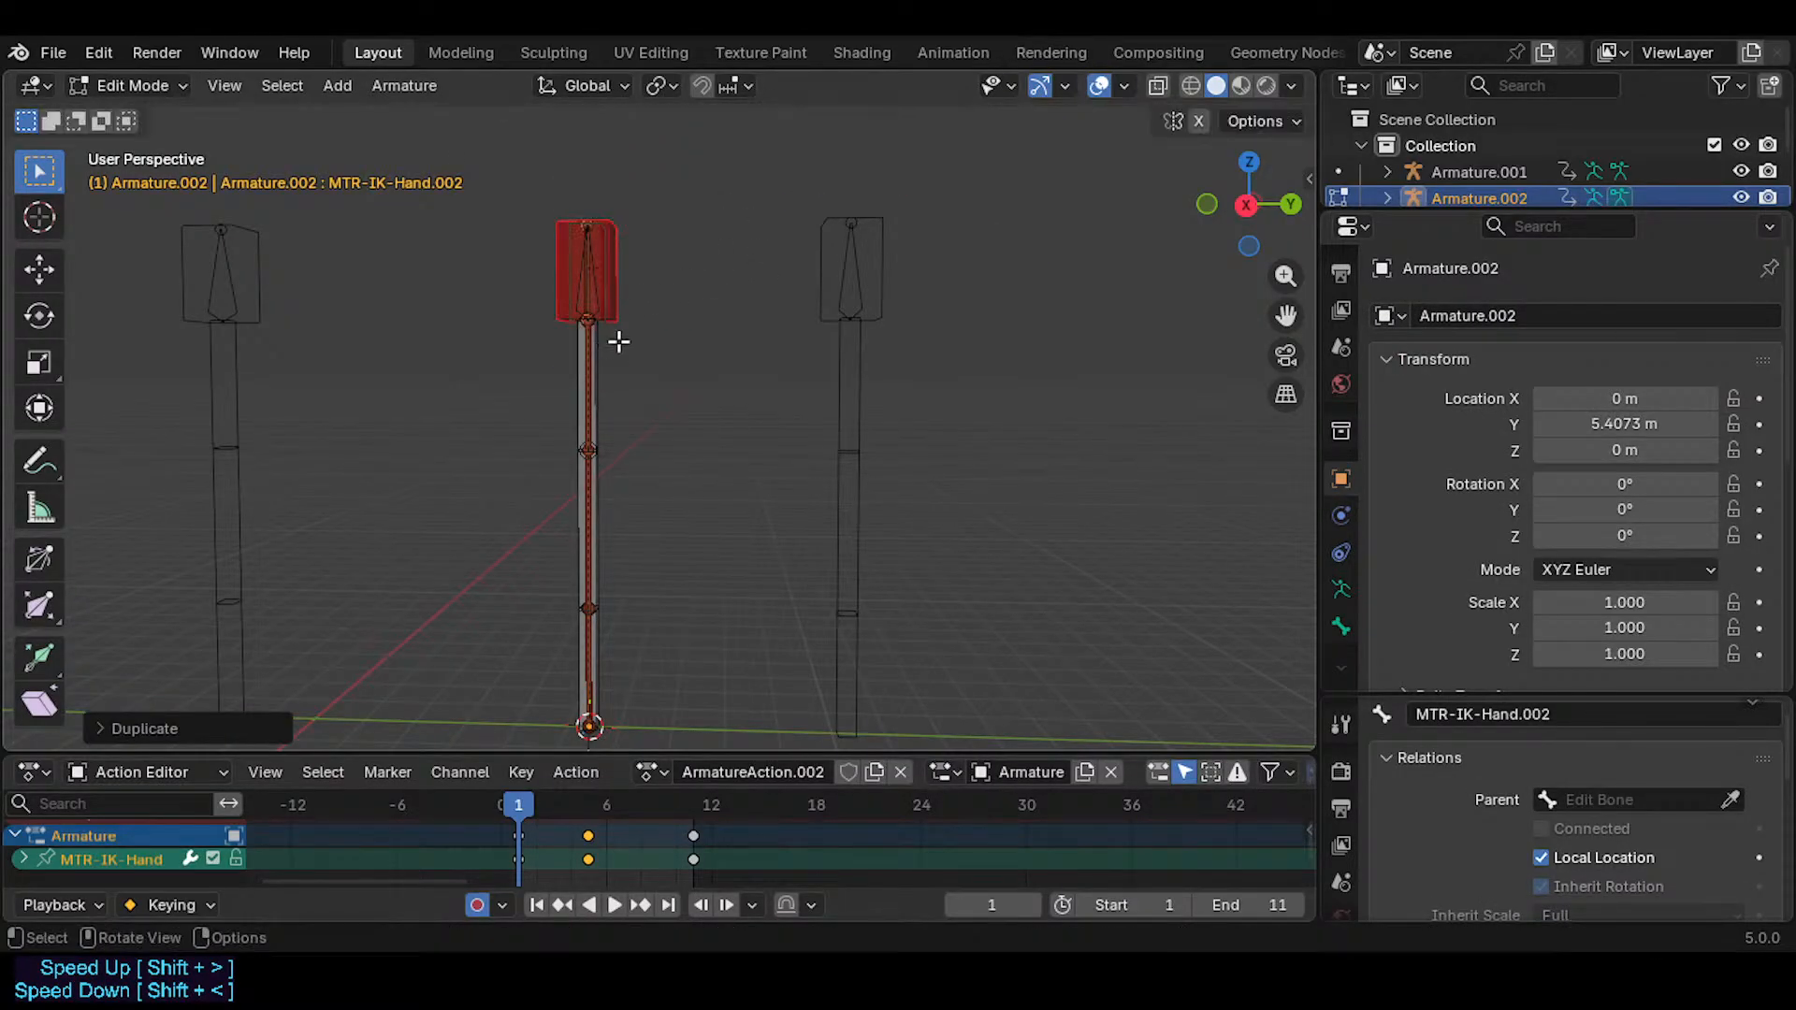
- Scale the duplicated hand bone to more than twice its length and slightly increase its B-Bone display thickness
key("period")
left_click(589, 297)
key("s")
left_click(665, 289)
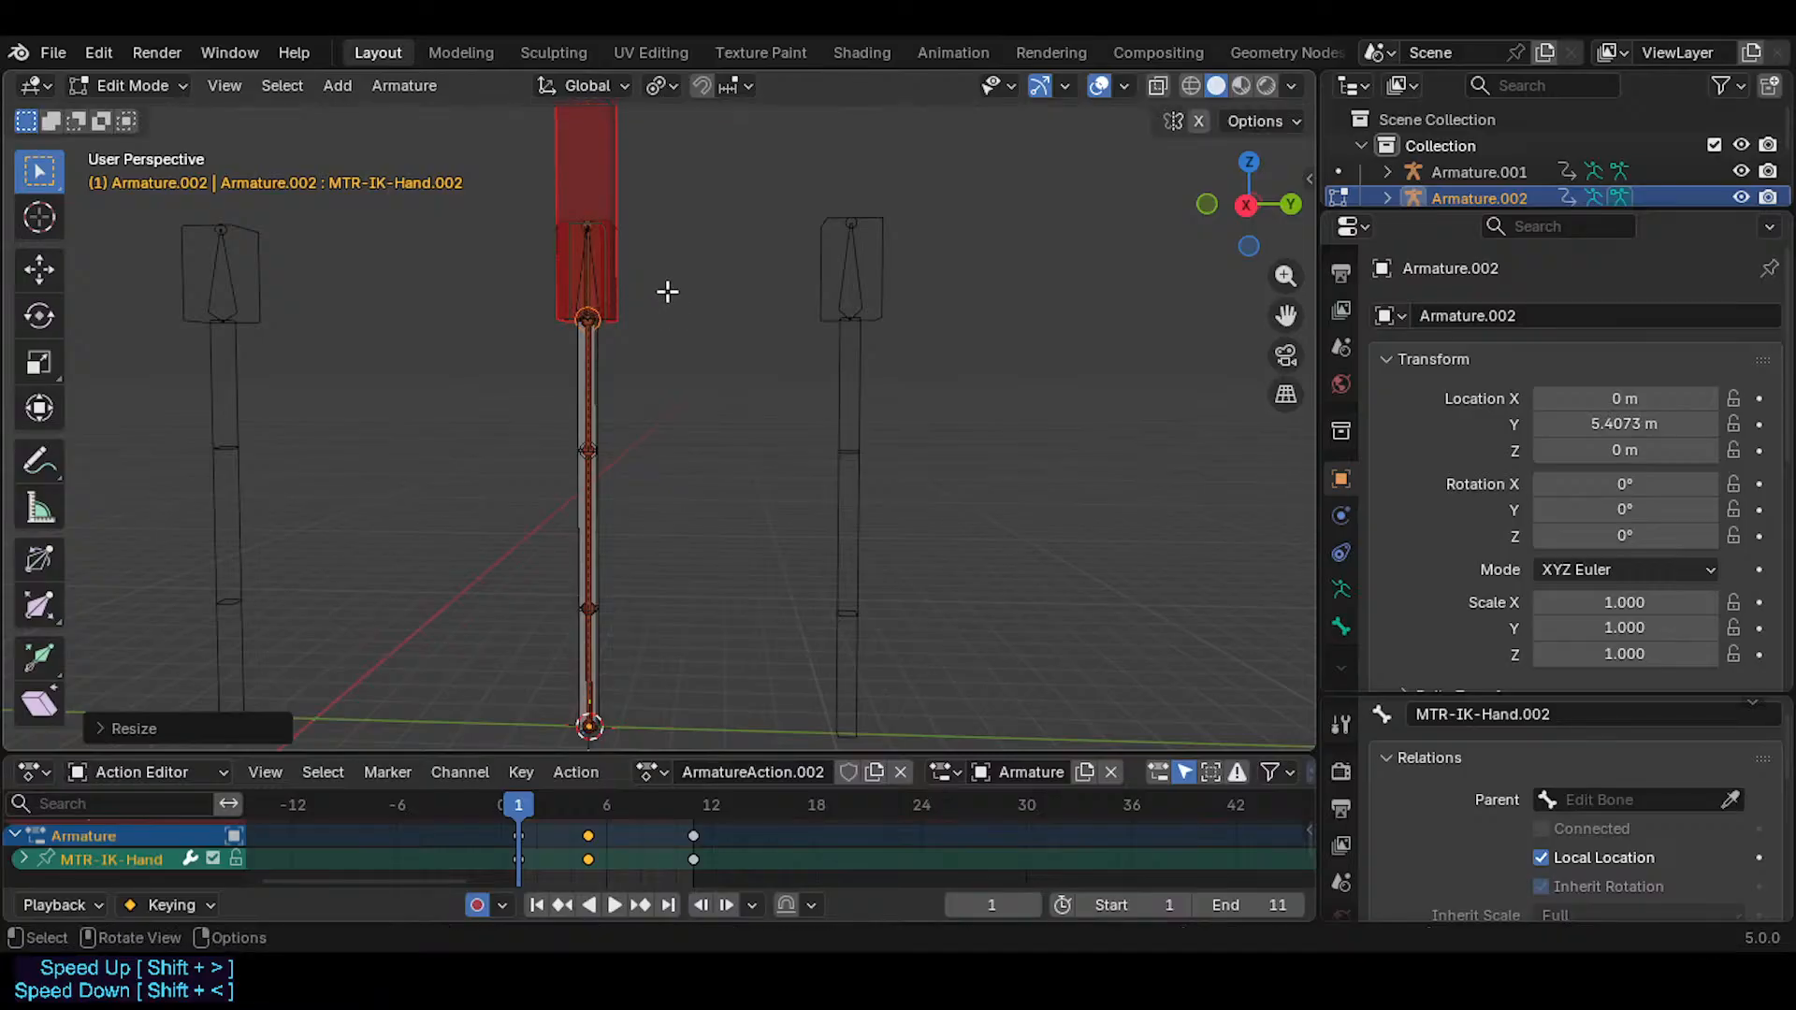
middle_click_drag(622, 178, 605, 249, "shift")
key("ctrl+alt+s")
left_click(668, 260)
key("ctrl+alt+s")
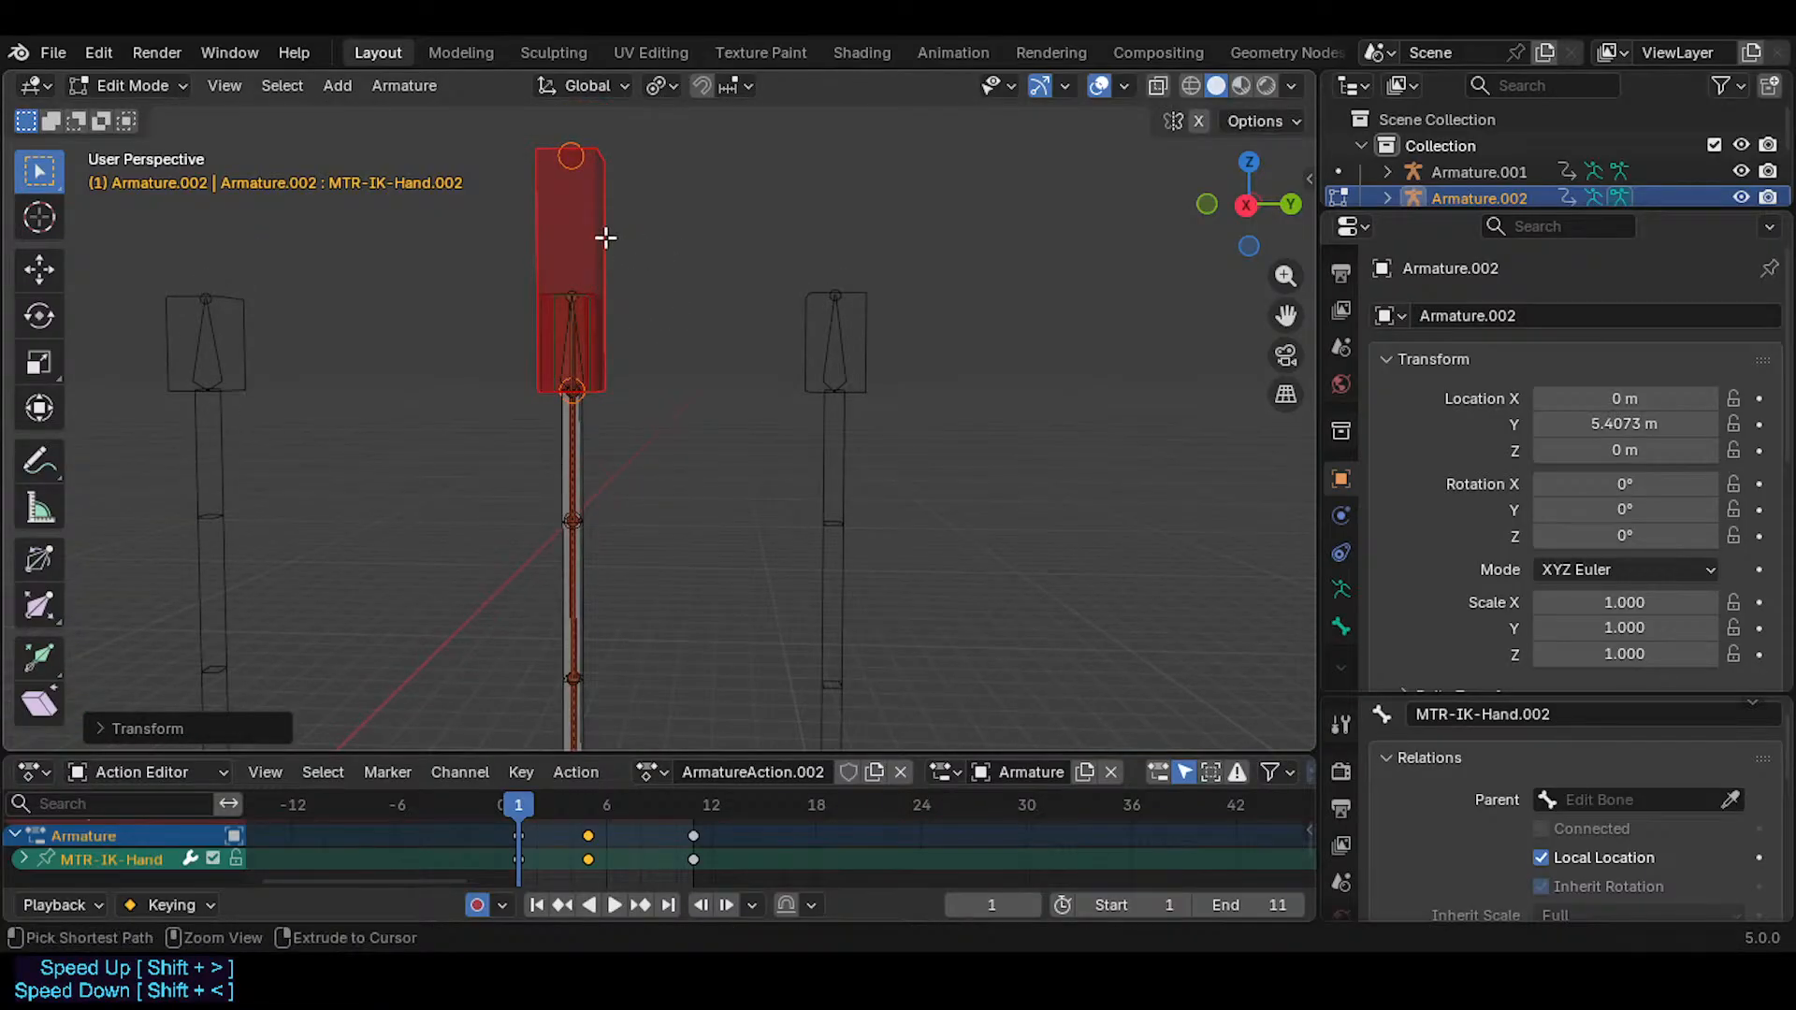
left_click(670, 244)
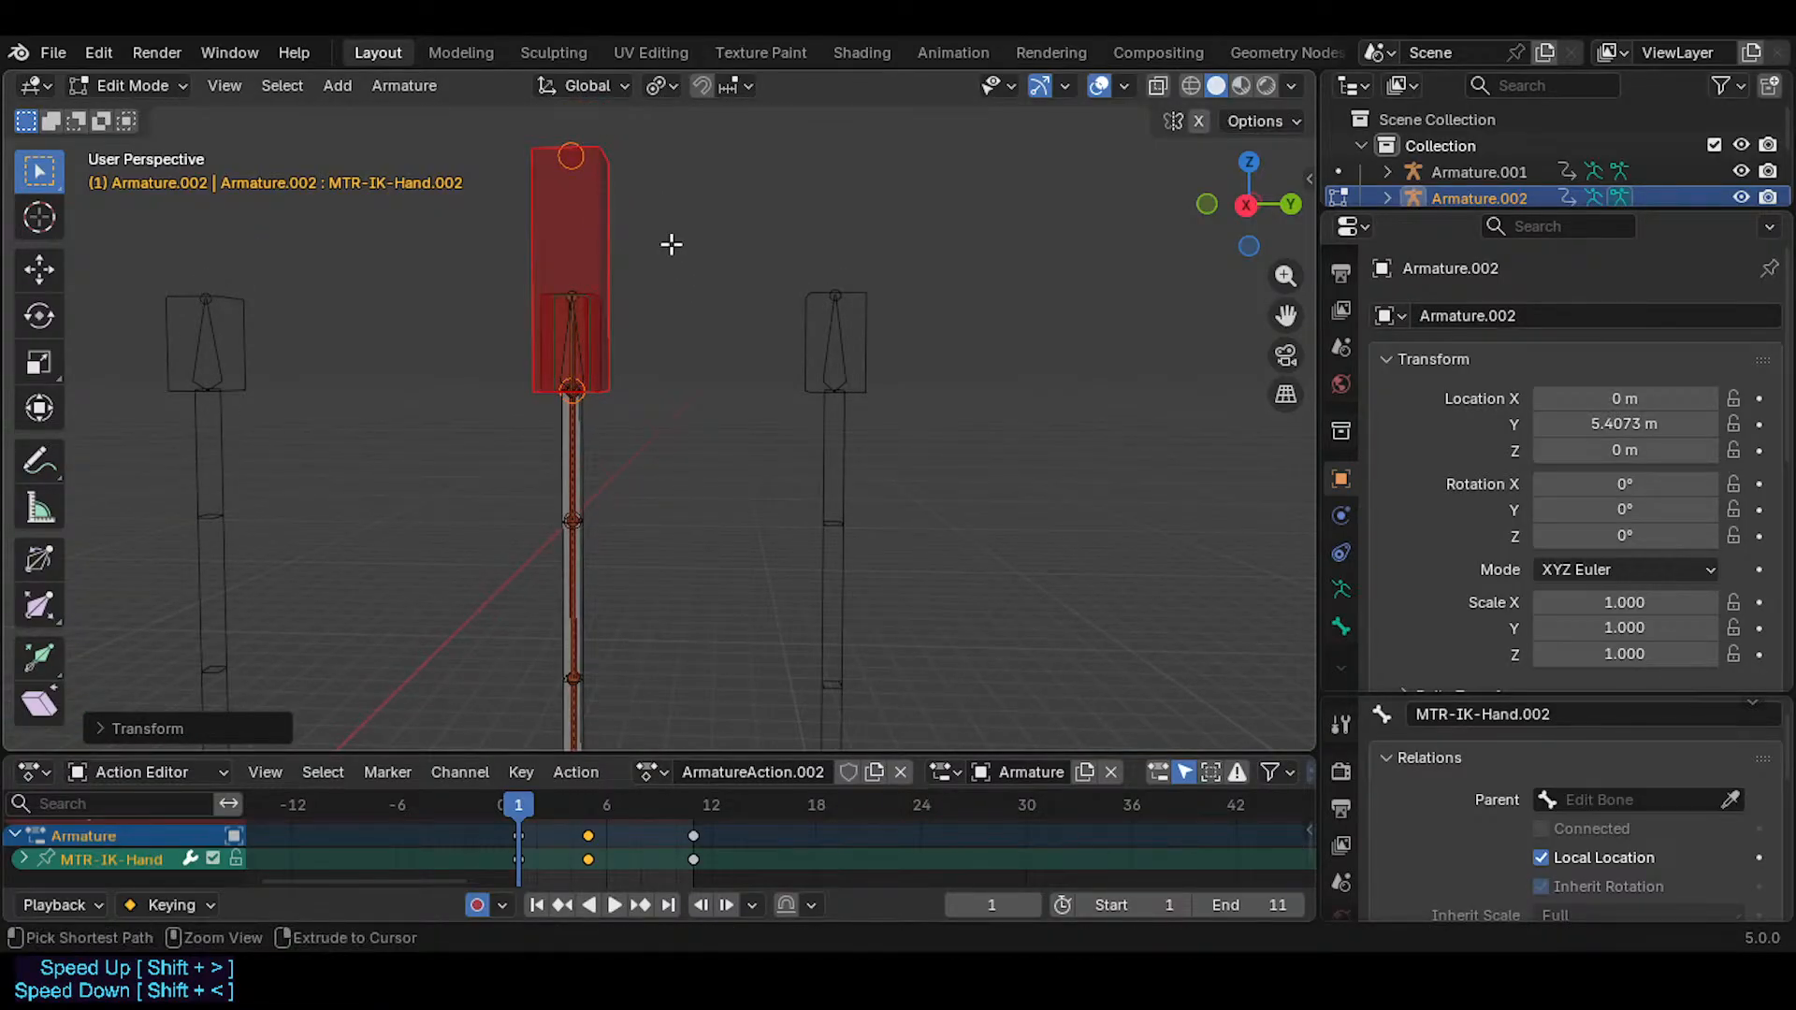
- Set the duplicated bone's display type to Wire and switch back to Pose Mode
key("shift+alt+b")
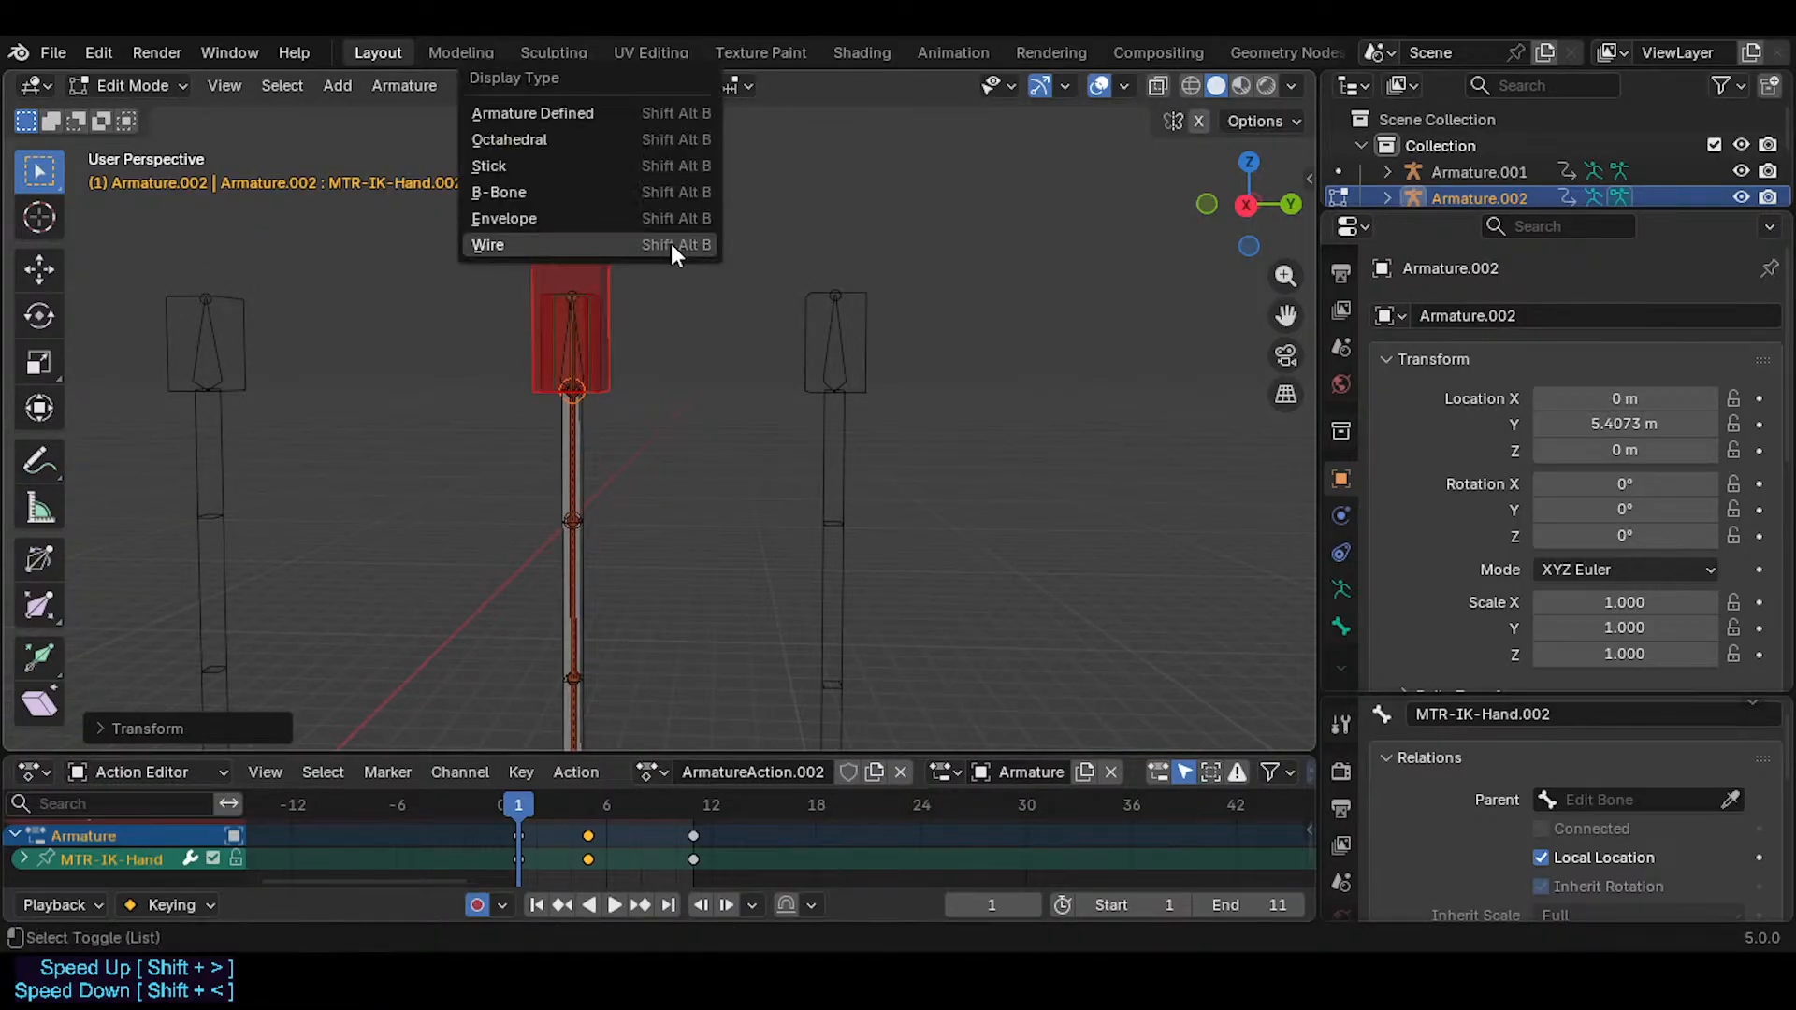
left_click(595, 244)
key("ctrl+Tab")
- Set the Copy Transforms mix mode on MTR-IK-Hand to Before Original (Full)
left_click(597, 303)
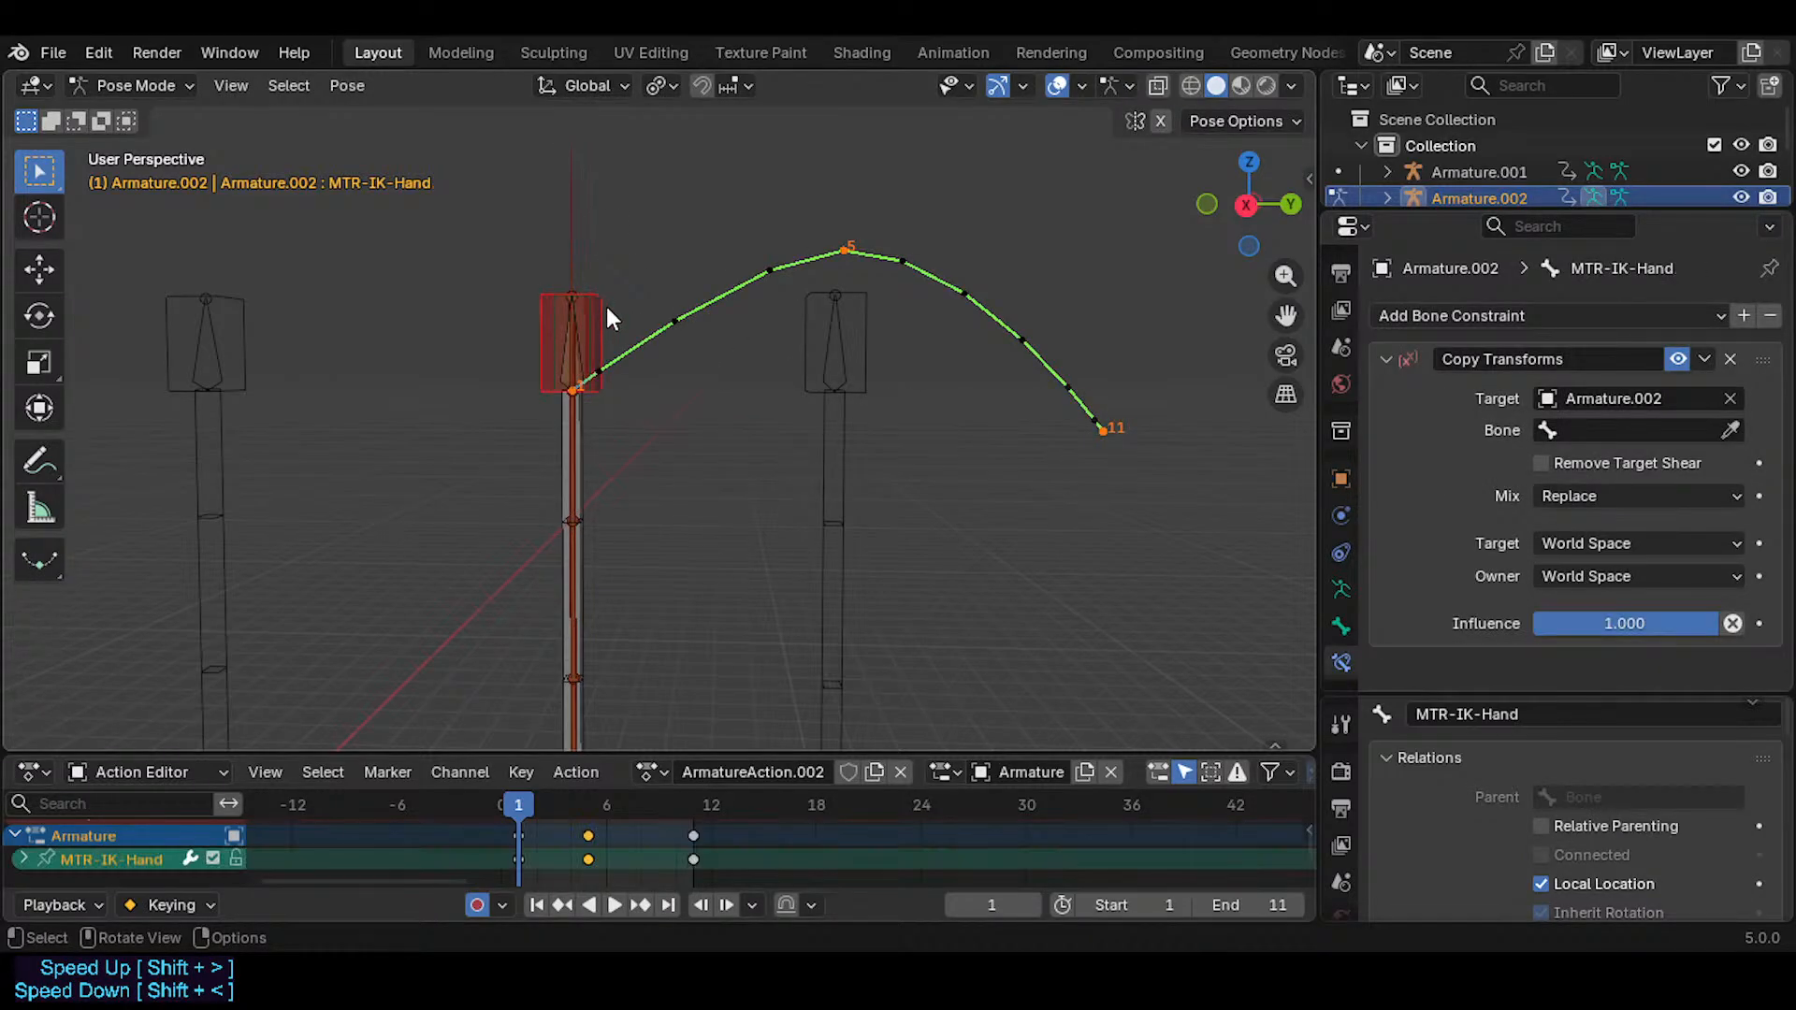
scroll(606, 307, "down", 3)
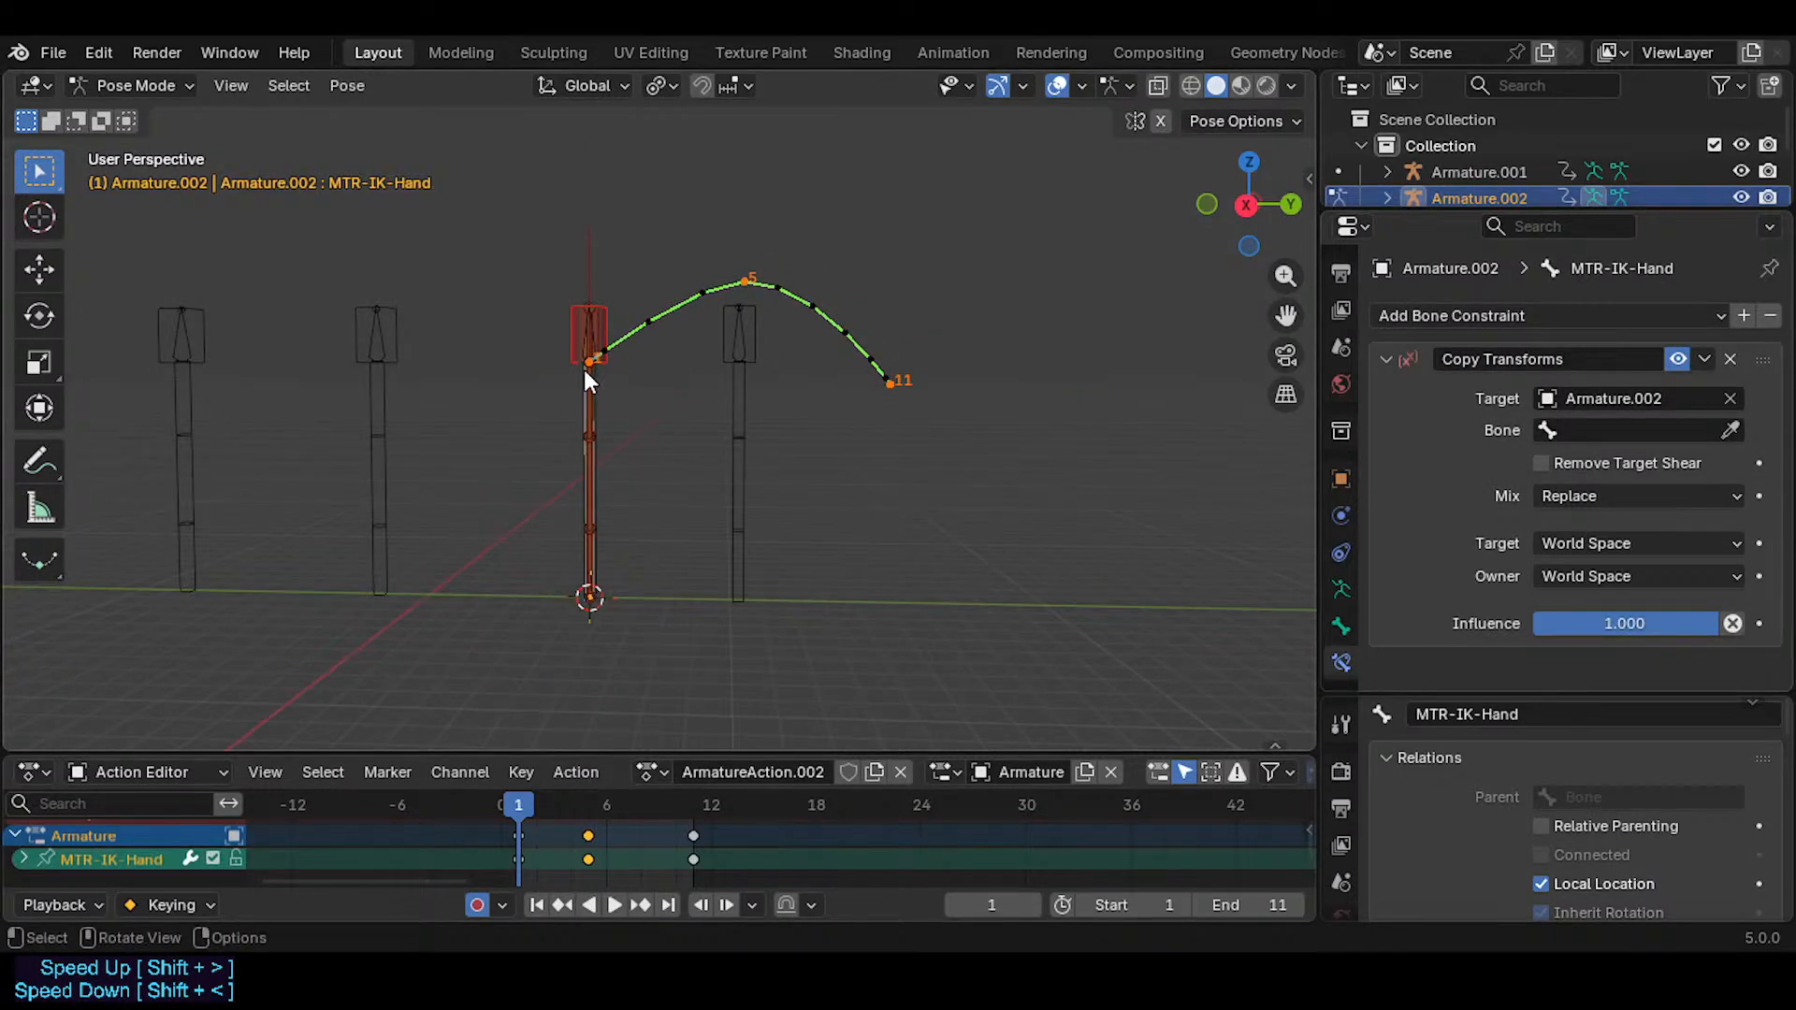
left_click(1618, 490)
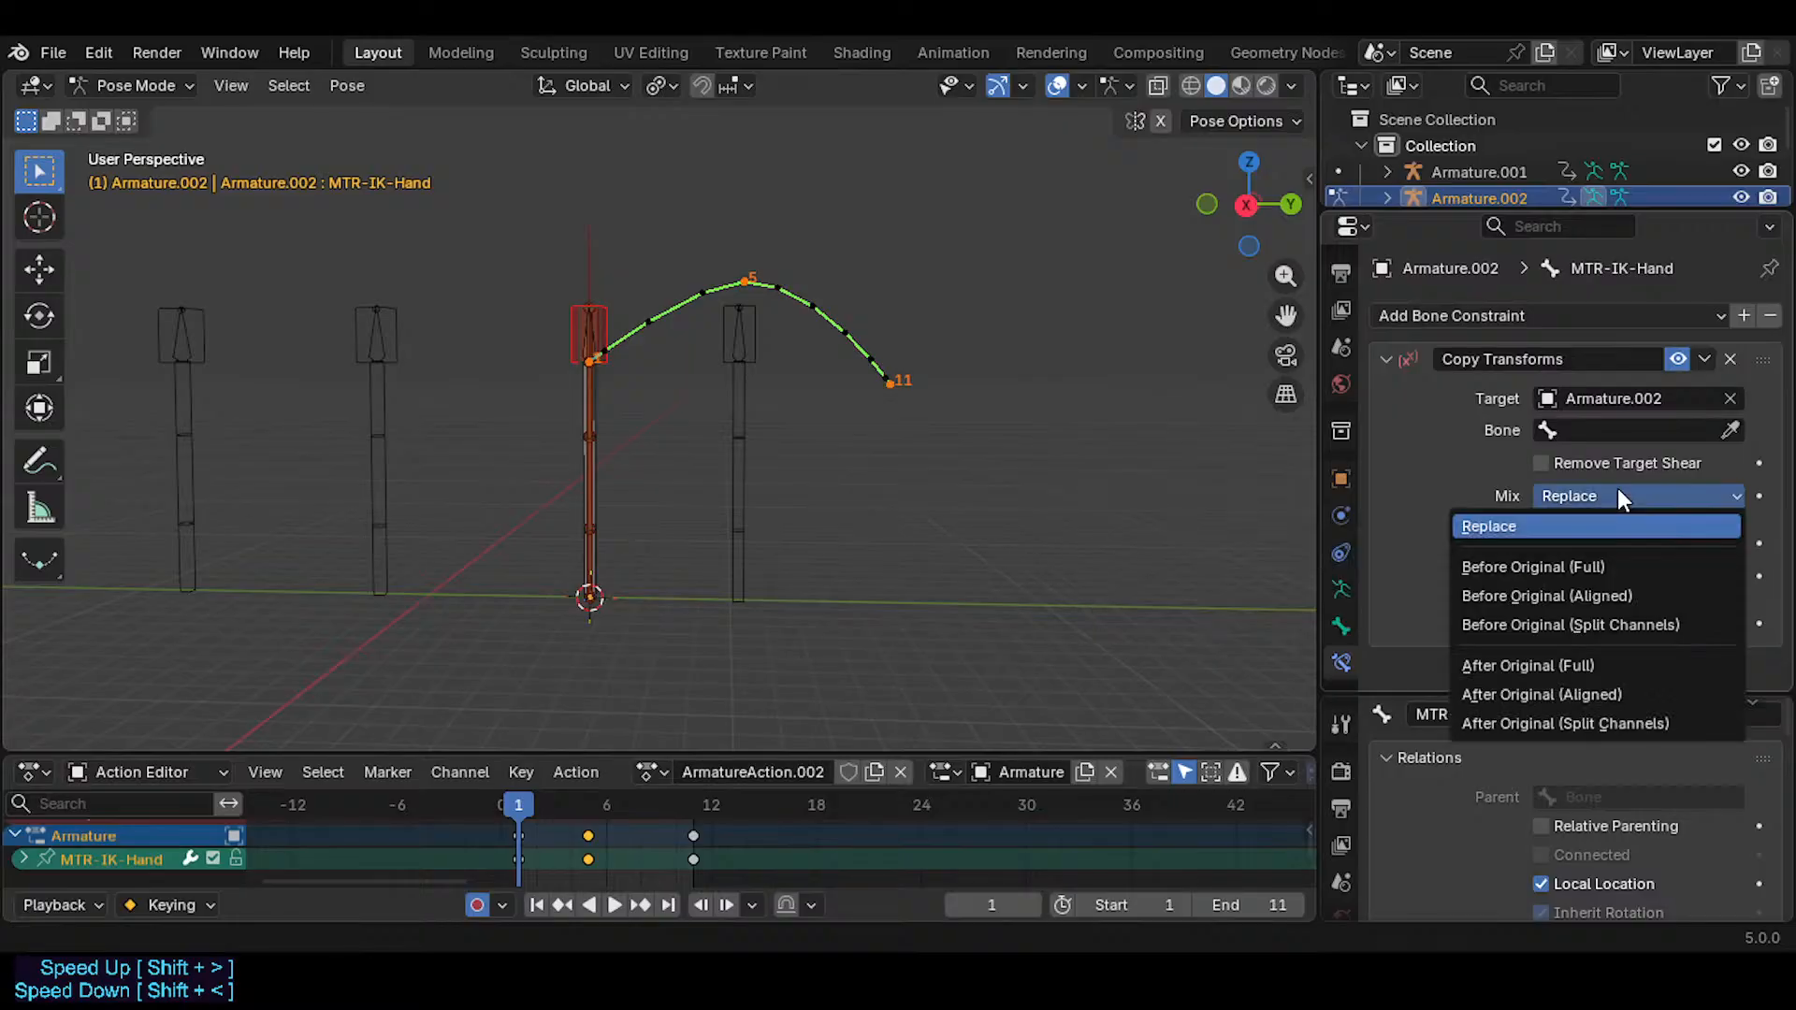
left_click(1620, 561)
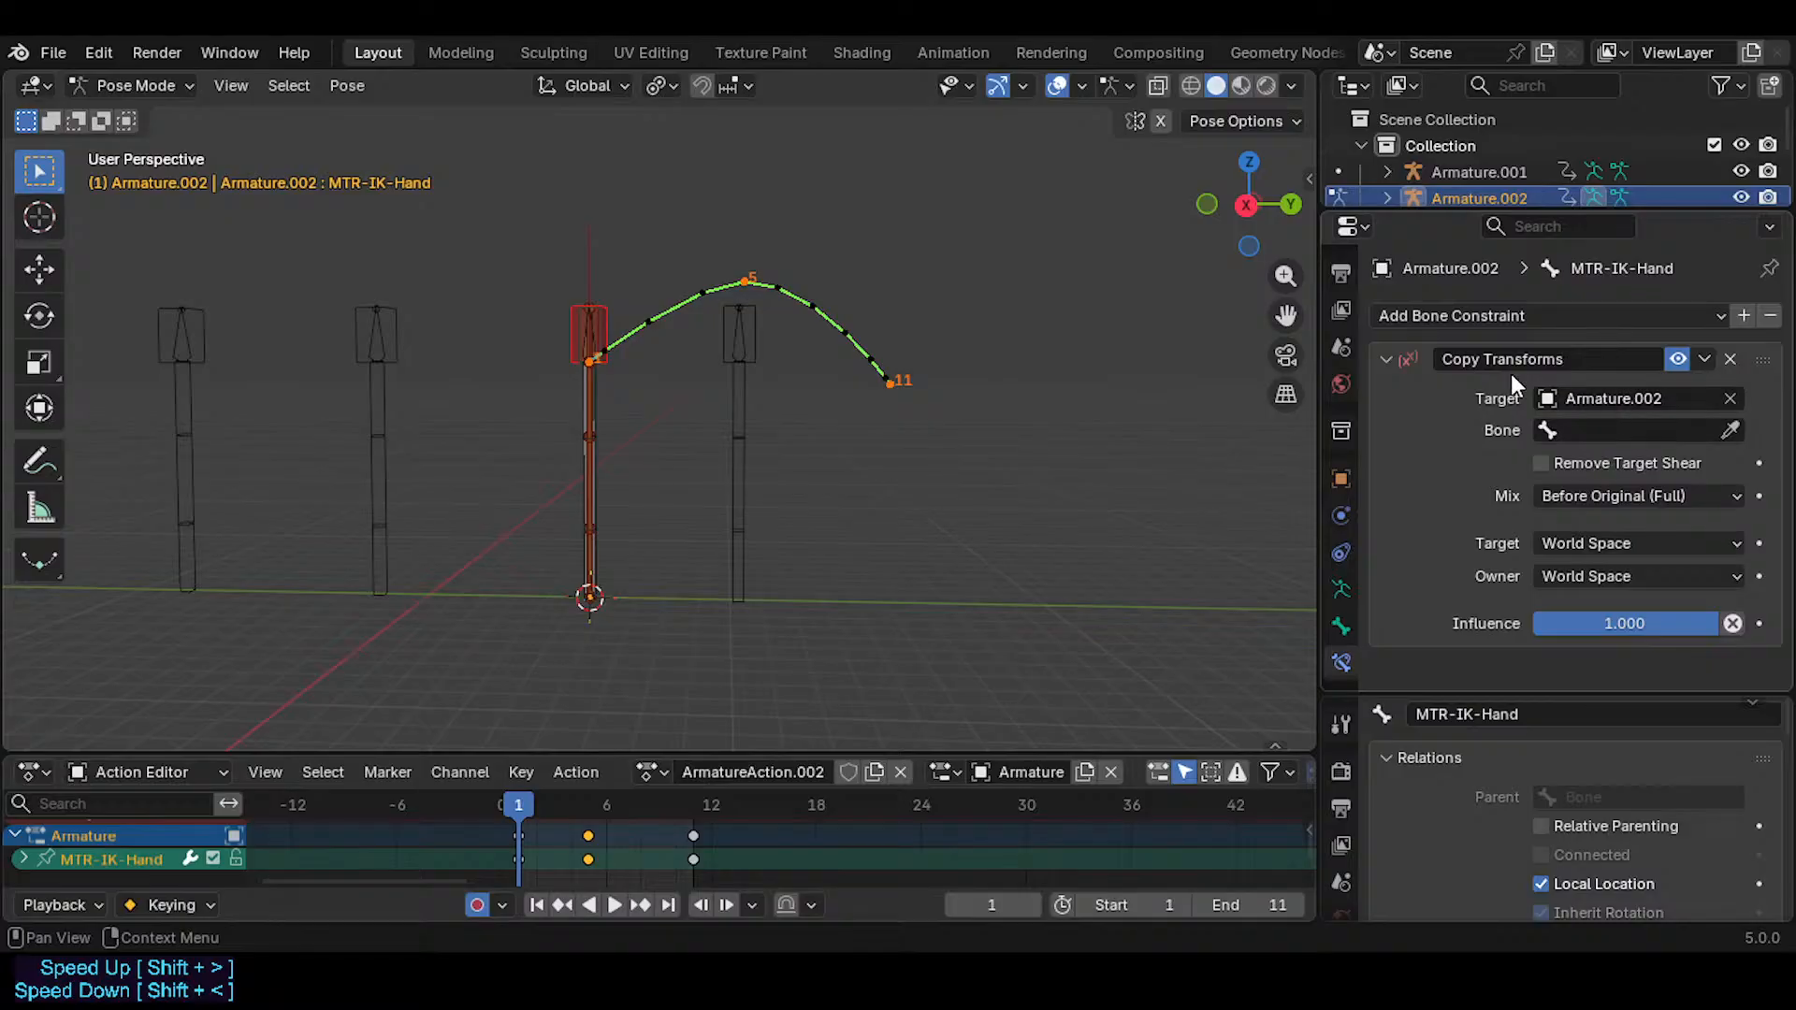
- Copy the name of the duplicate bone MTR-IK-Hand.002 and delete its inherited Copy Transforms constraint
left_click(593, 262)
key("ctrl+c")
key("F2")
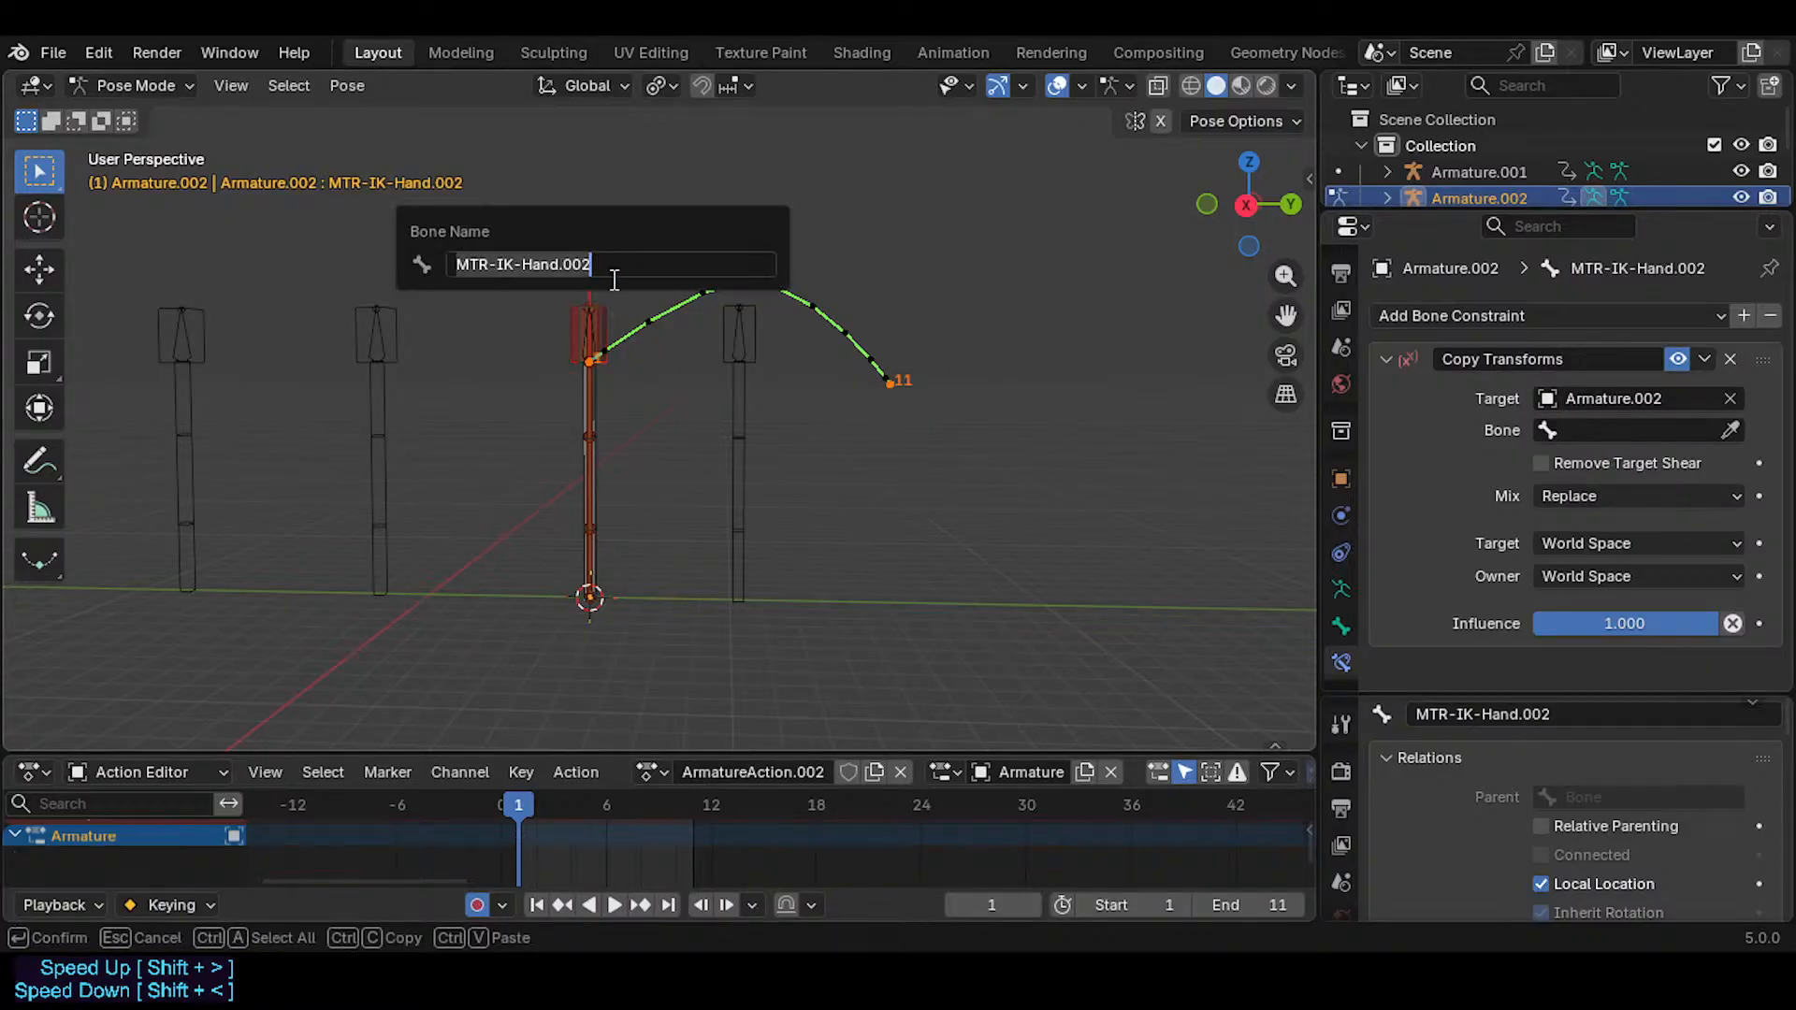
key("Return")
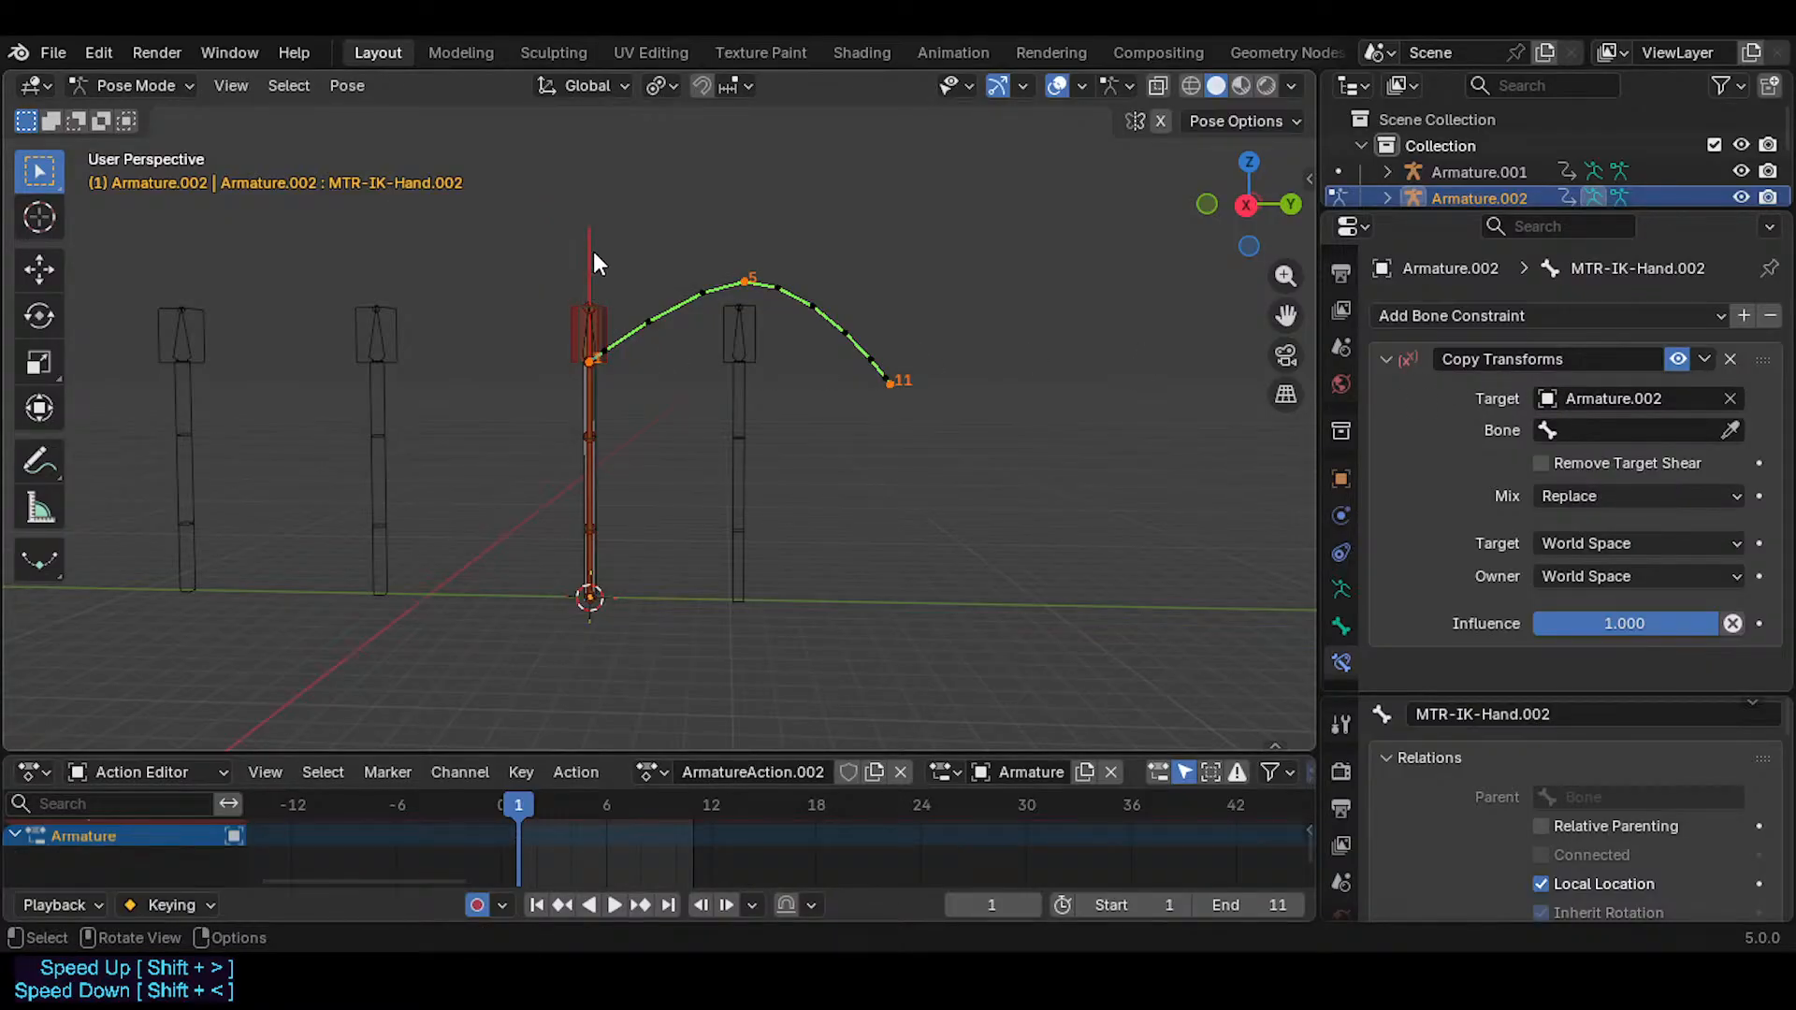
left_click(1731, 358)
- Set MTR-IK-Hand.002 as the target bone of MTR-IK-Hand's Copy Transforms constraint
key("ctrl+z")
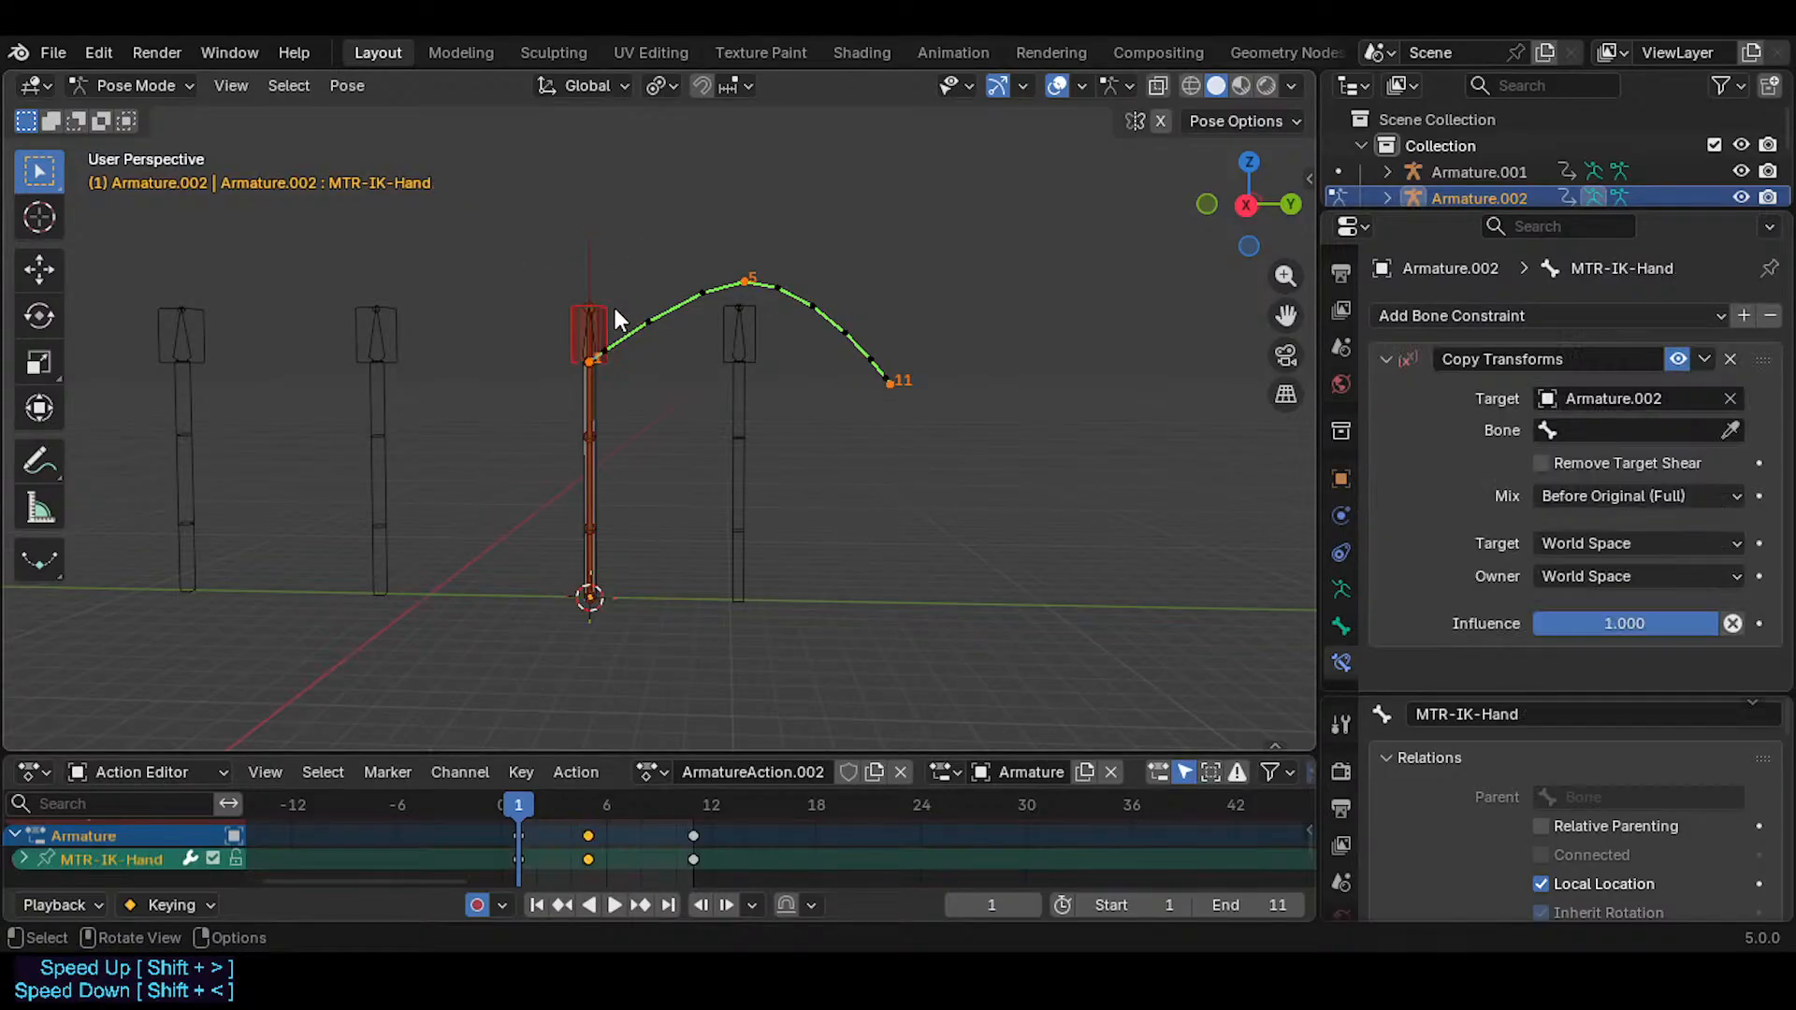
key("ctrl+v")
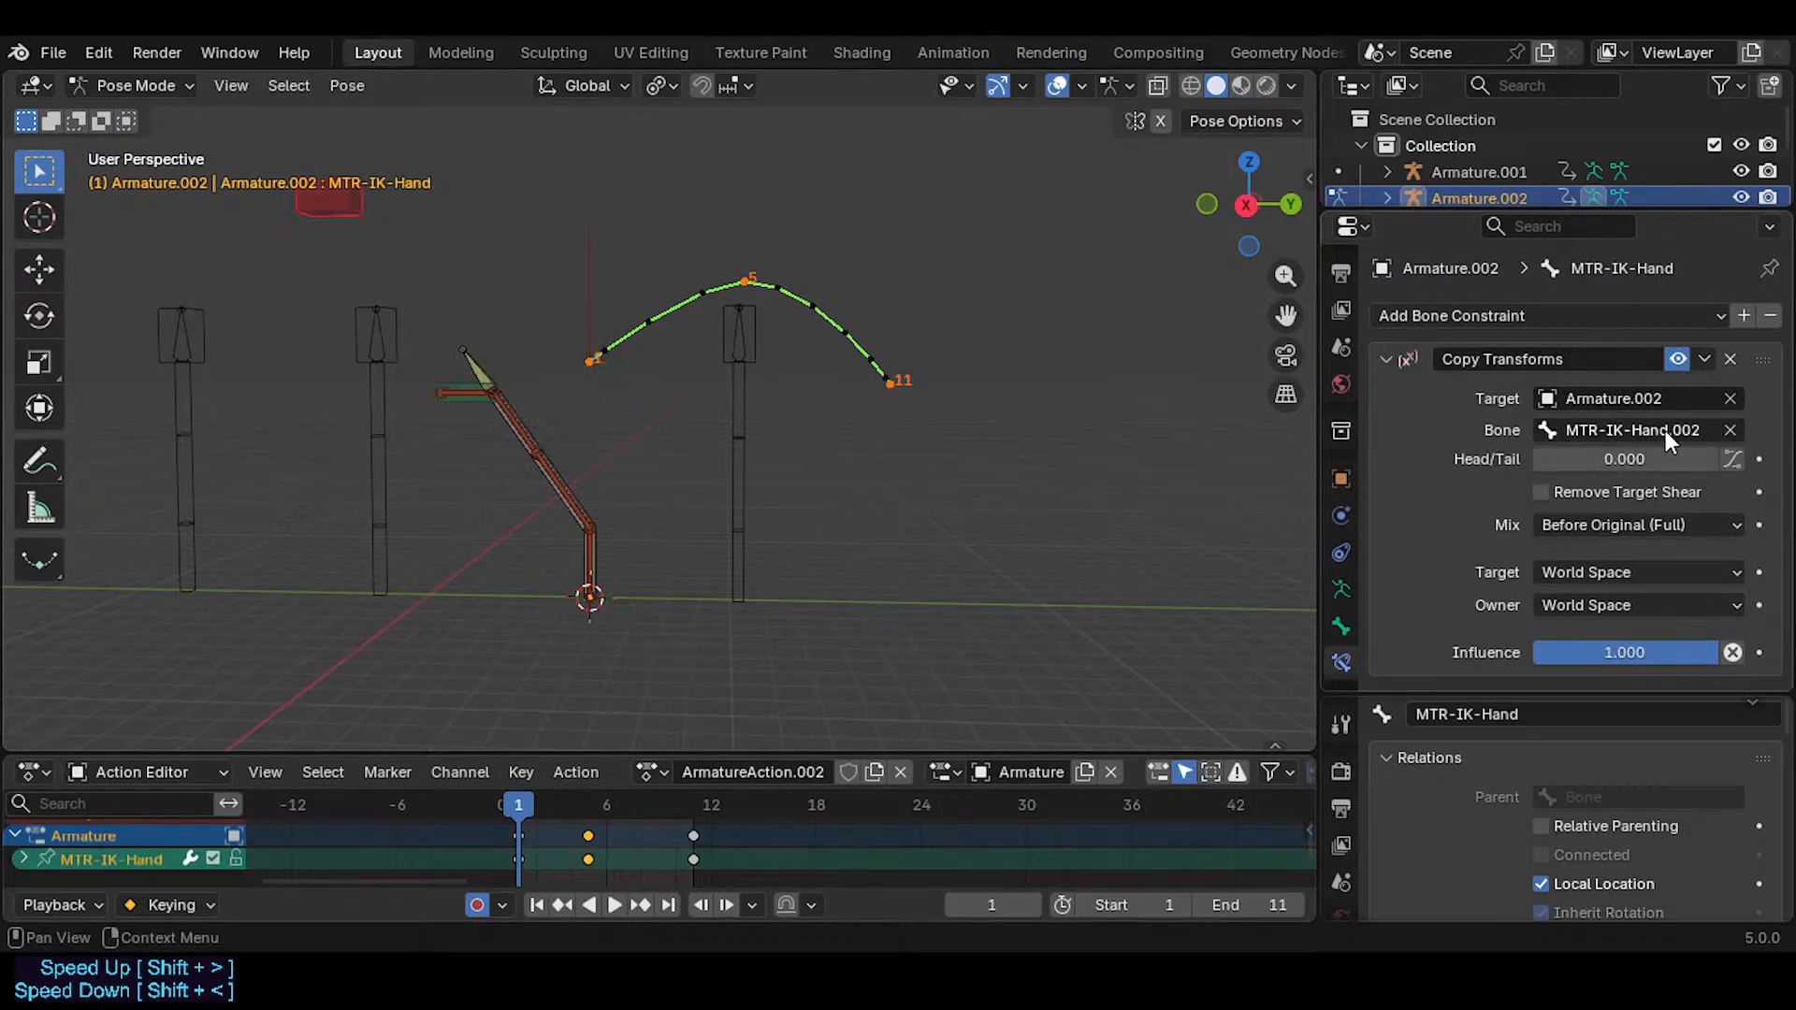
left_click(1722, 430)
left_click(1727, 431)
left_click(599, 252)
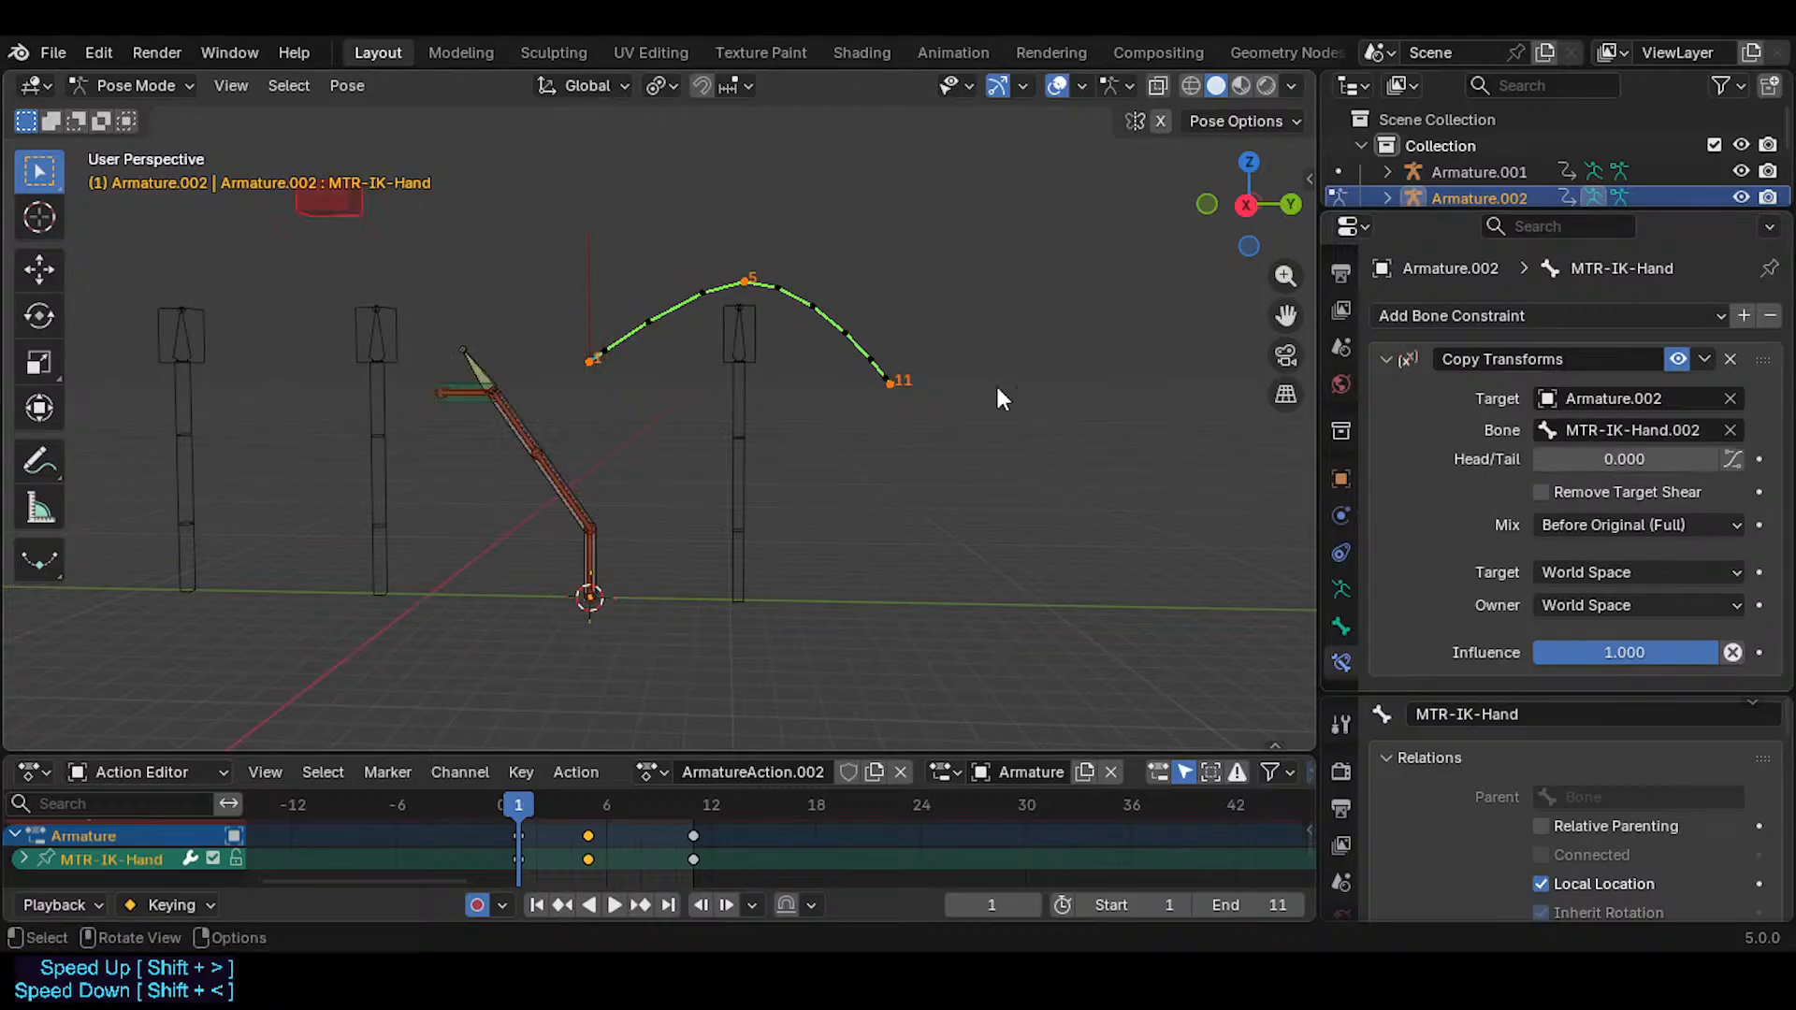
- Set the constraint's target to Local Space and its owner to Custom Space, using Armature.002 and bone MTR-IK-Hand.002 as reference
left_click(1628, 571)
left_click(1558, 734)
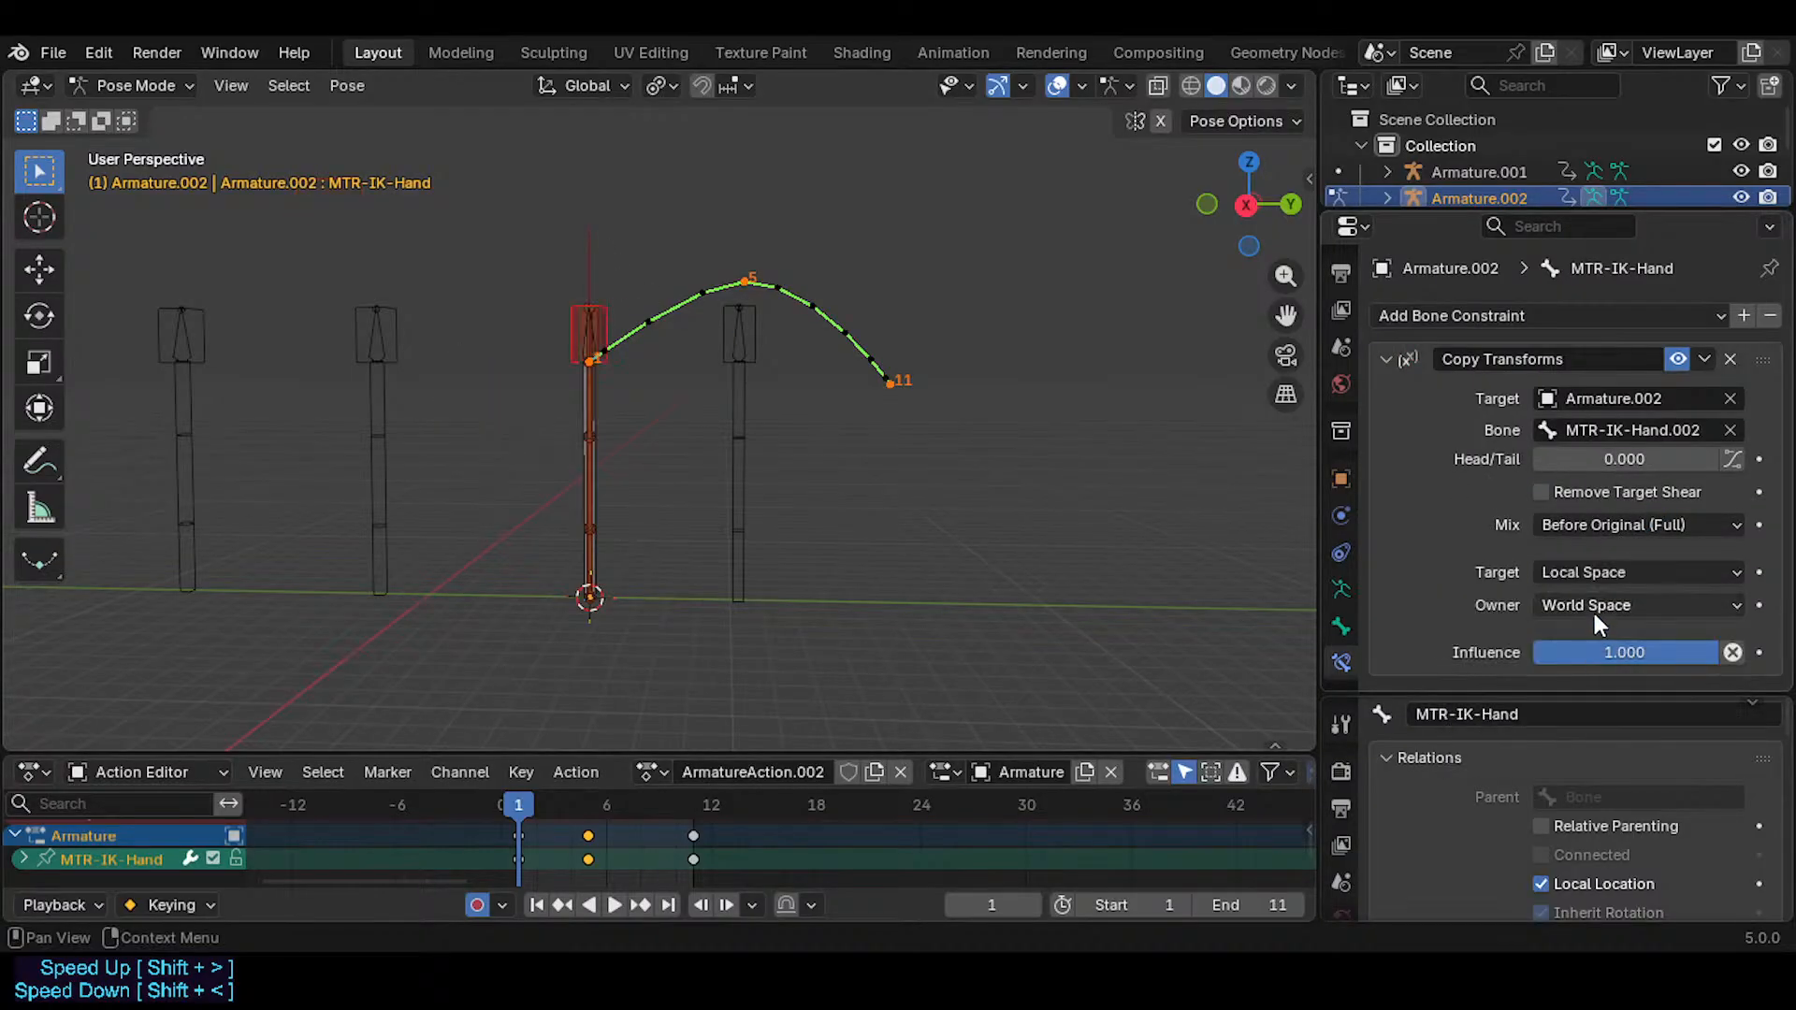
left_click(1594, 608)
left_click(1588, 664)
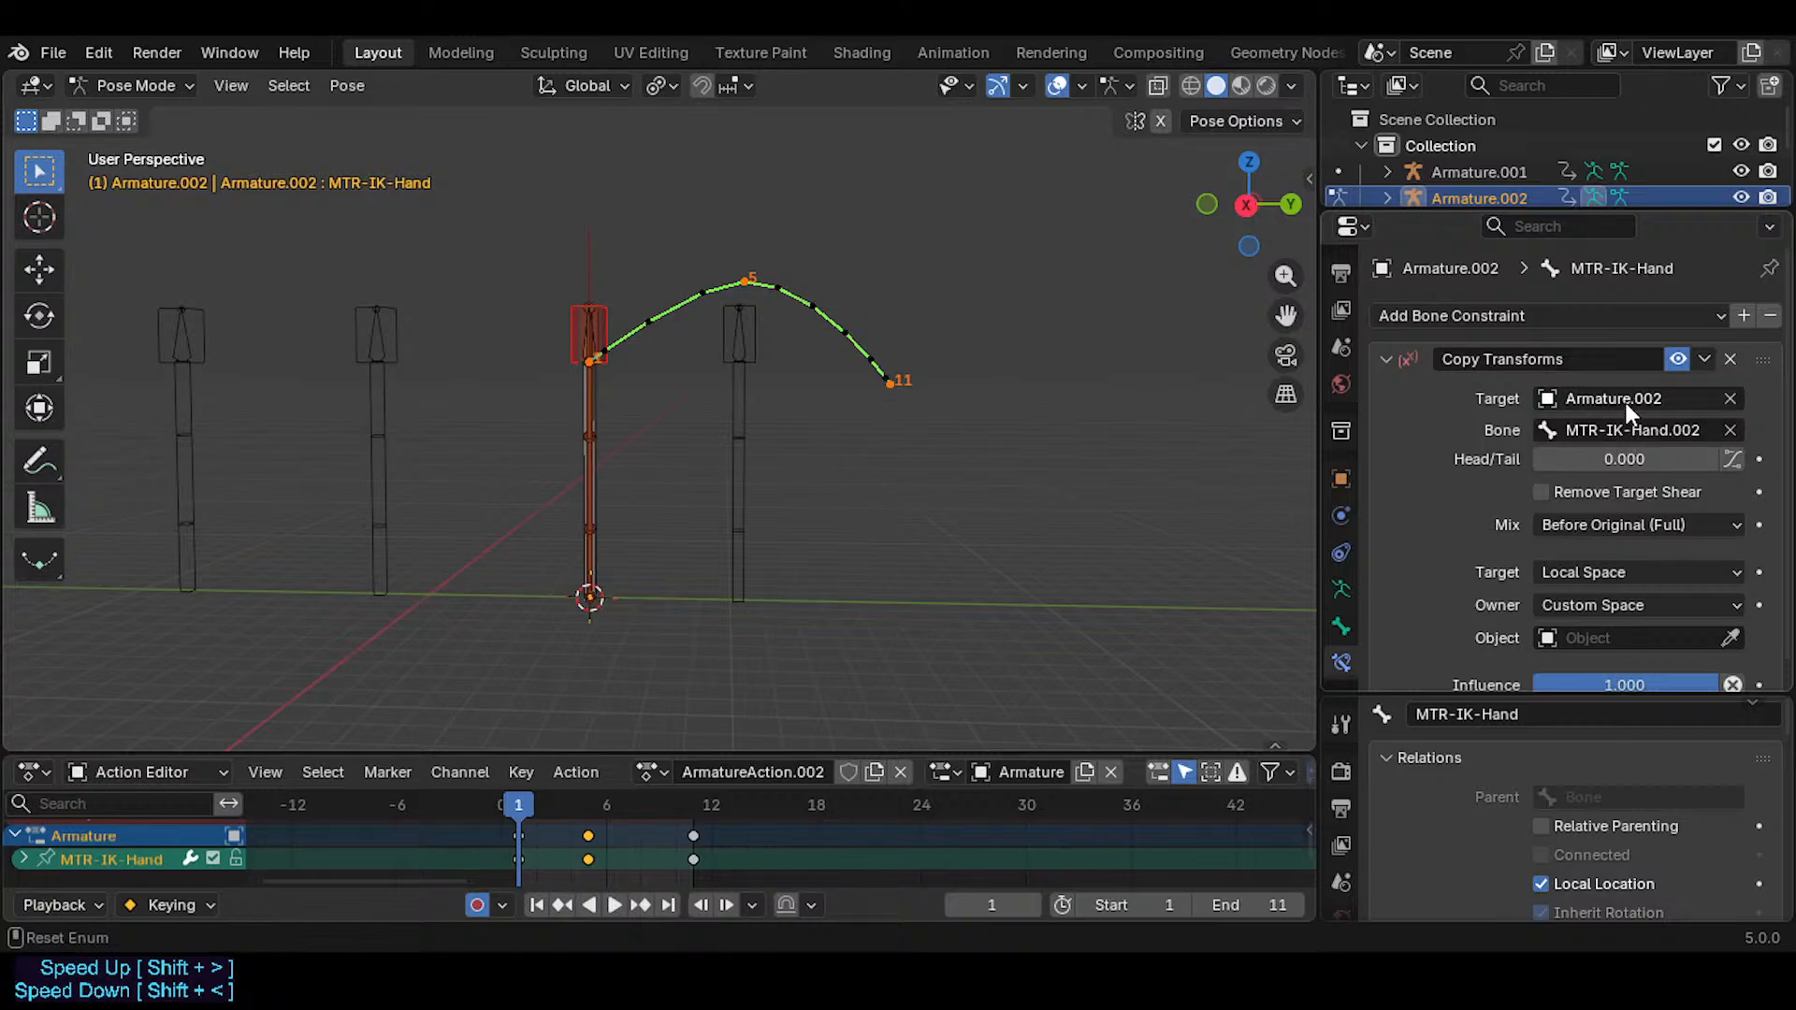
key("ctrl+c")
key("ctrl+v")
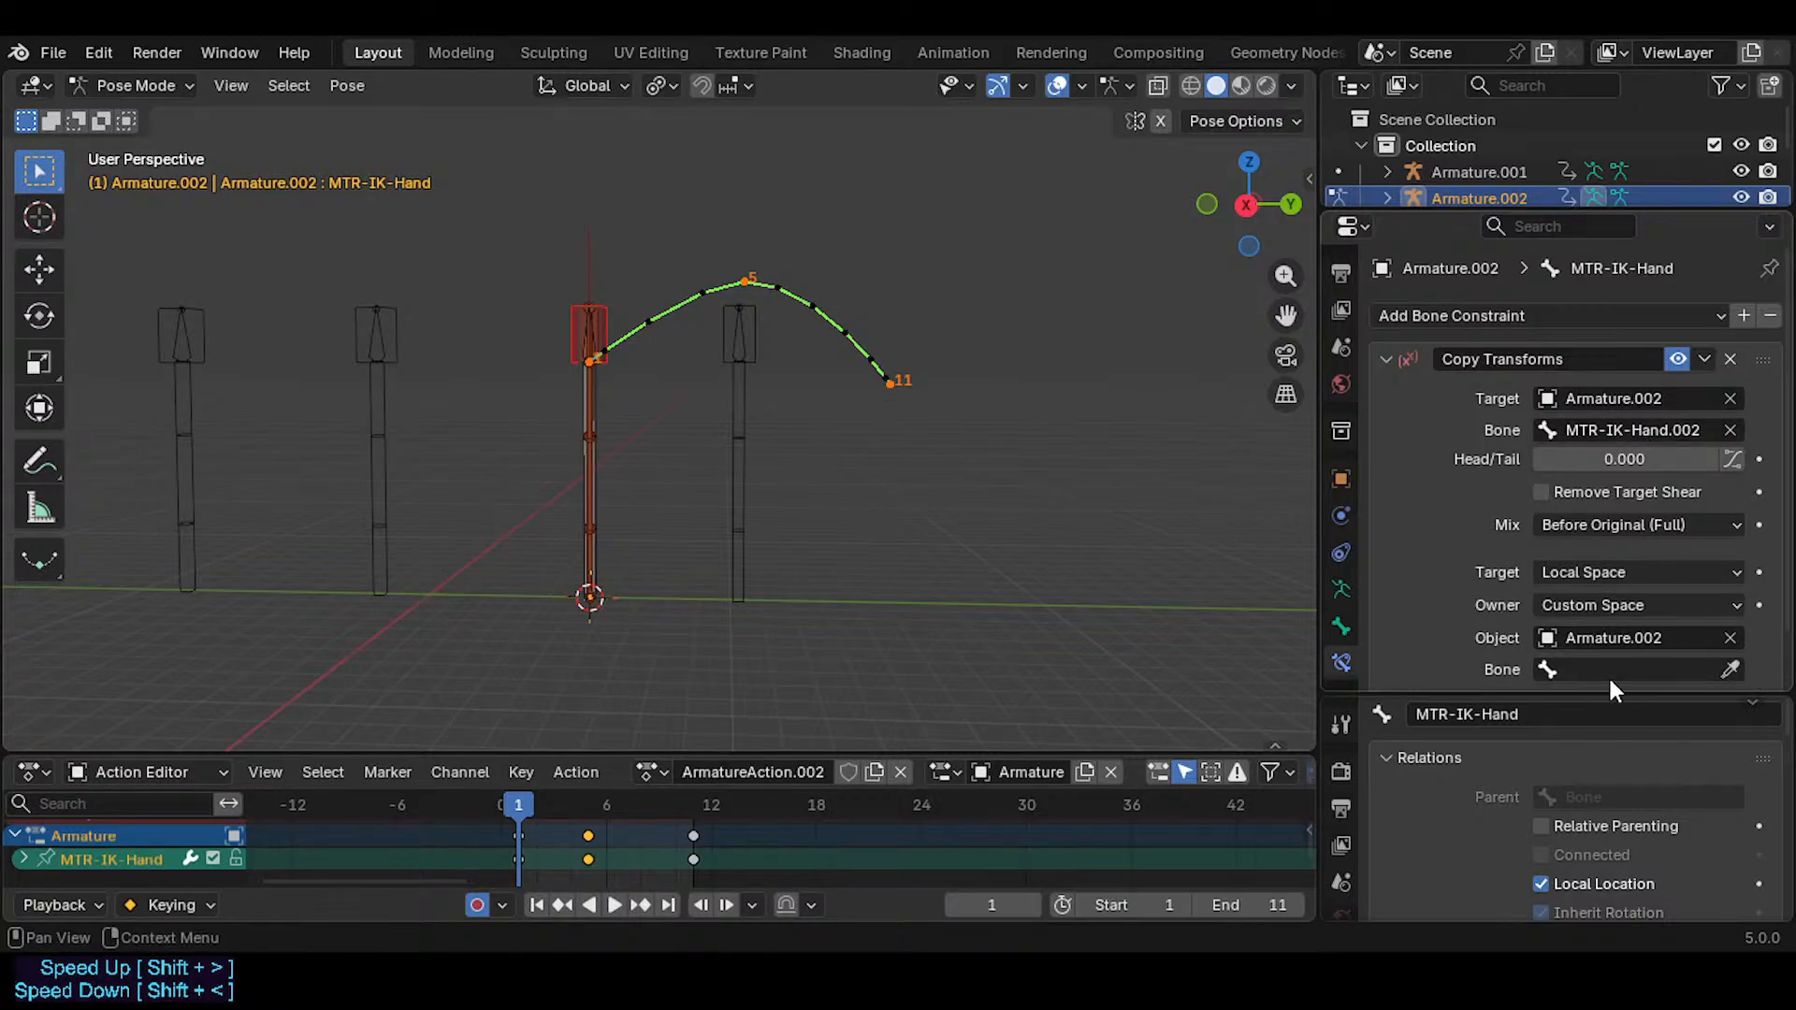
key("ctrl+v")
scroll(1658, 580, "down", 2)
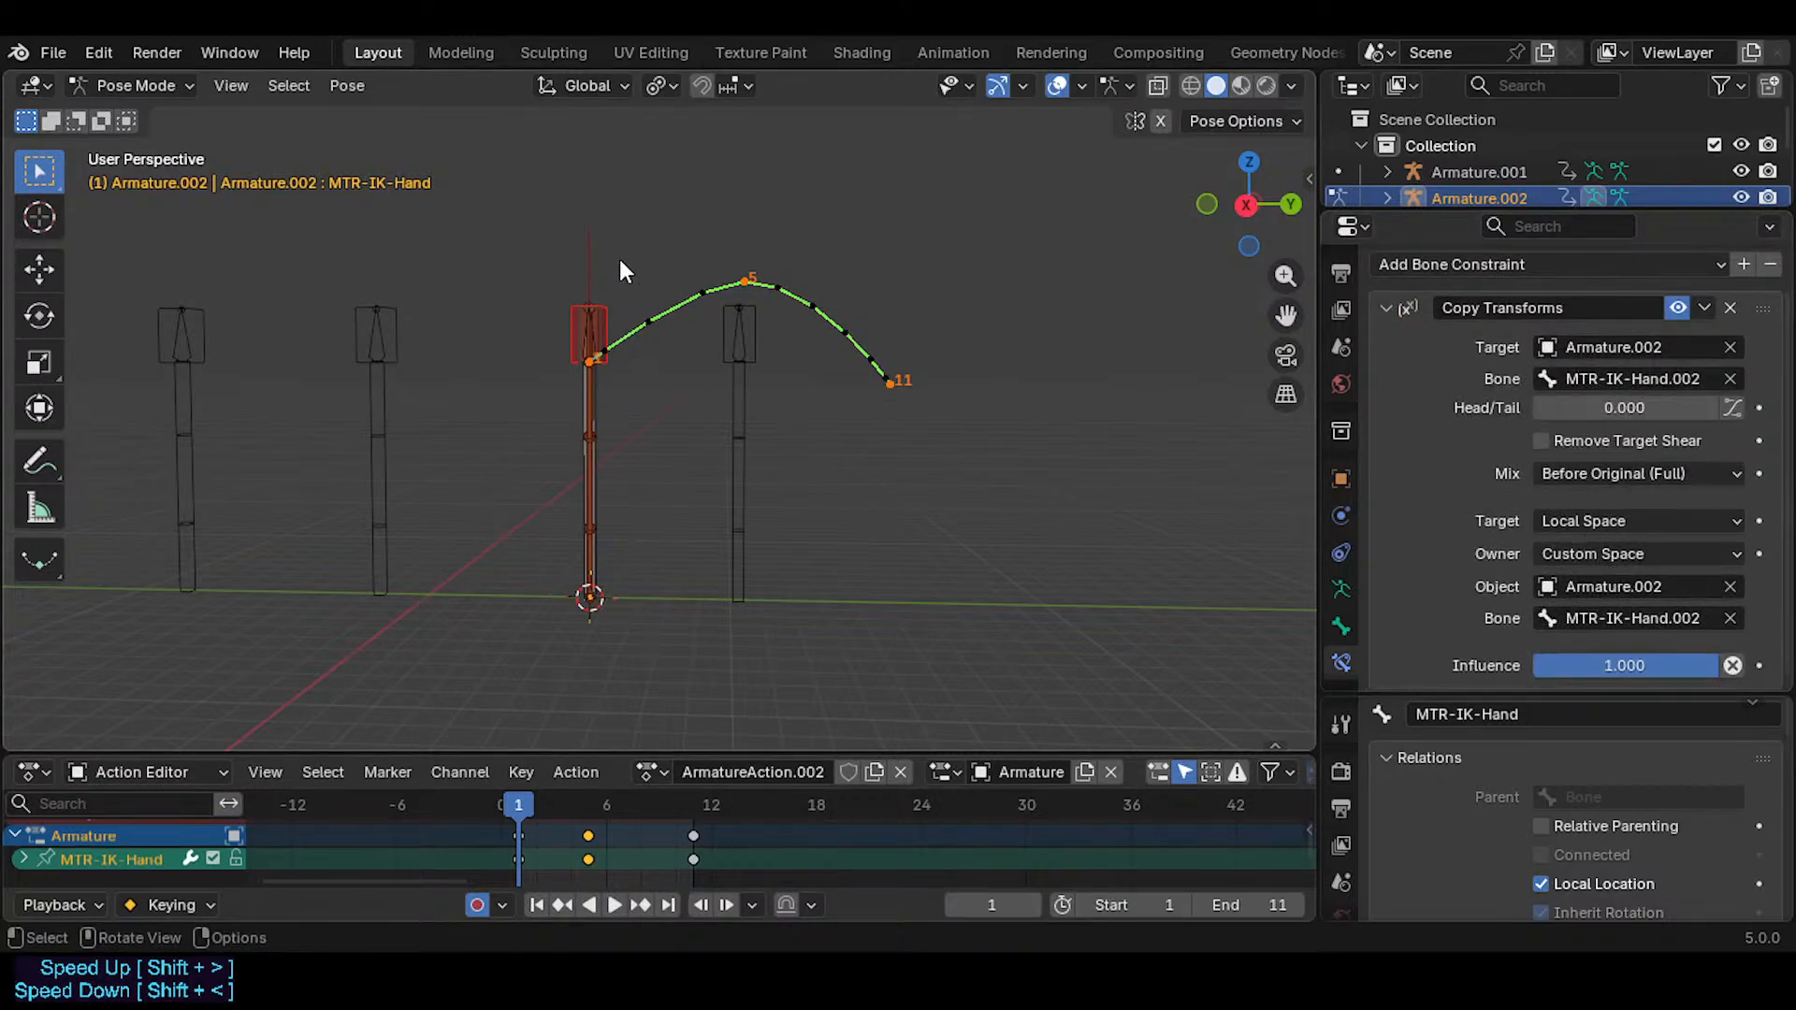
- Check the constraint setup on both hand bones, play the animation and return to frame 1
left_click(586, 243)
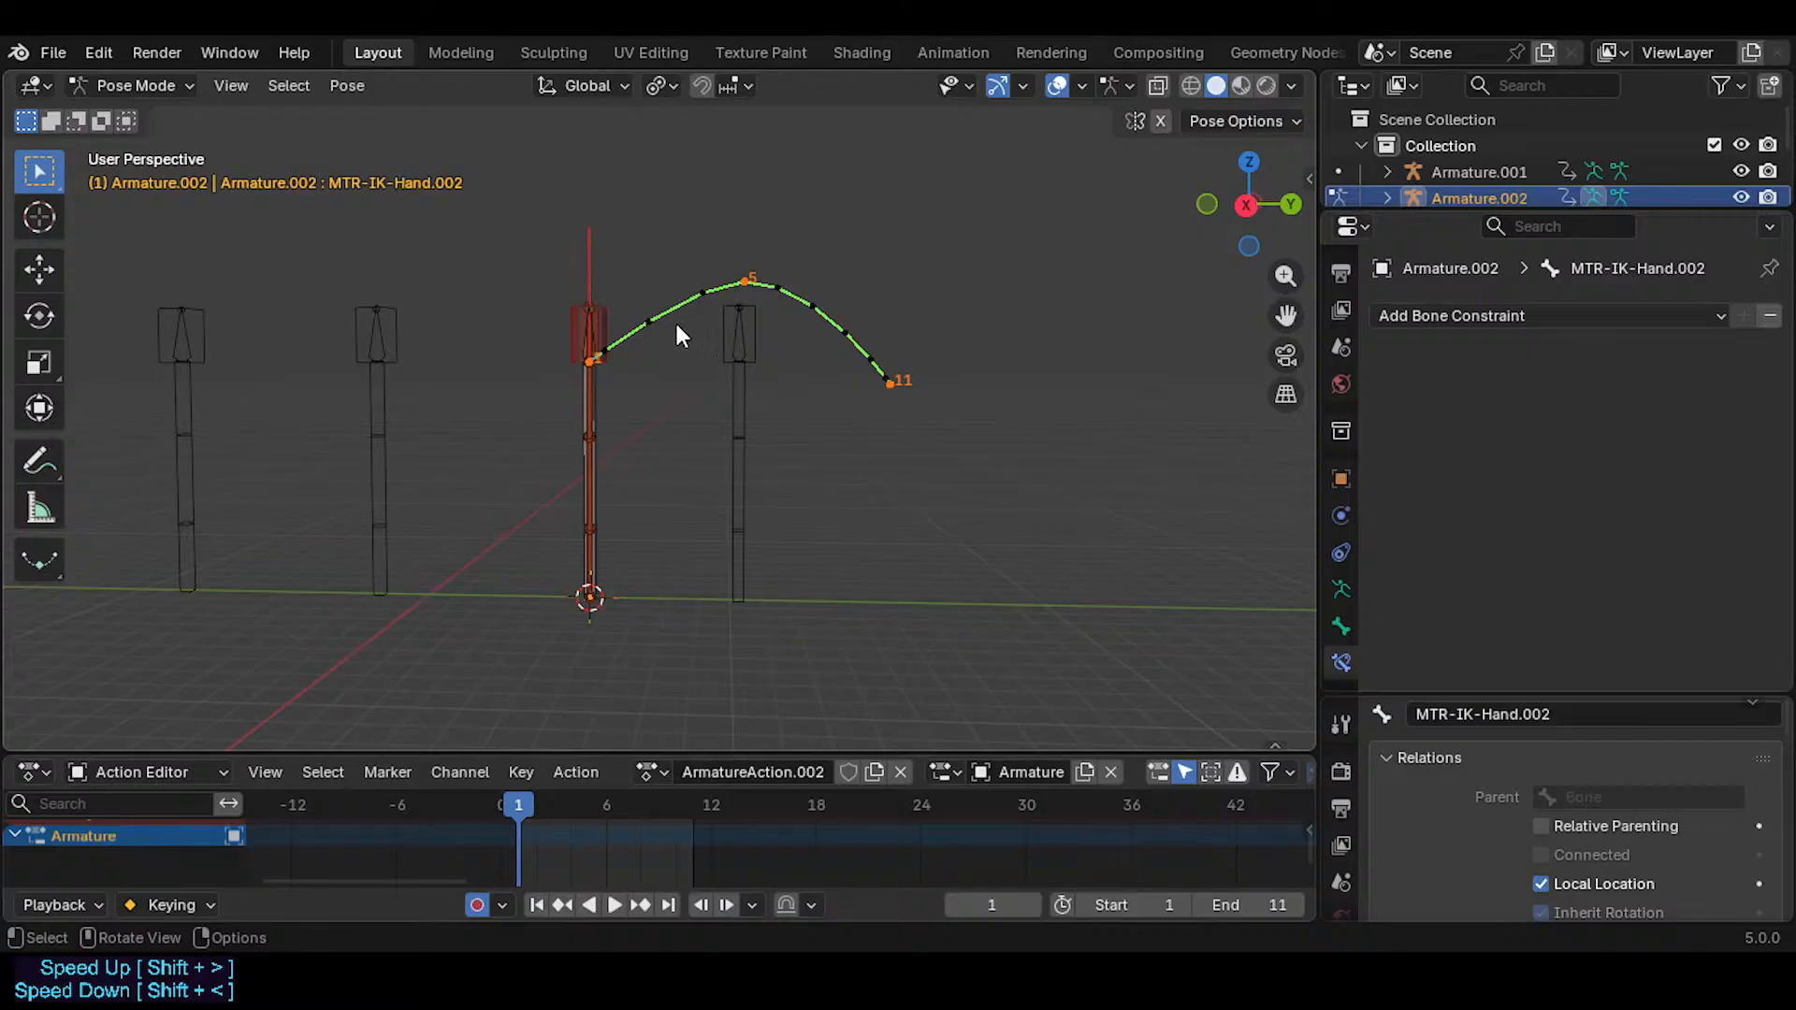
left_click(602, 267)
scroll(1597, 621, "down", 2)
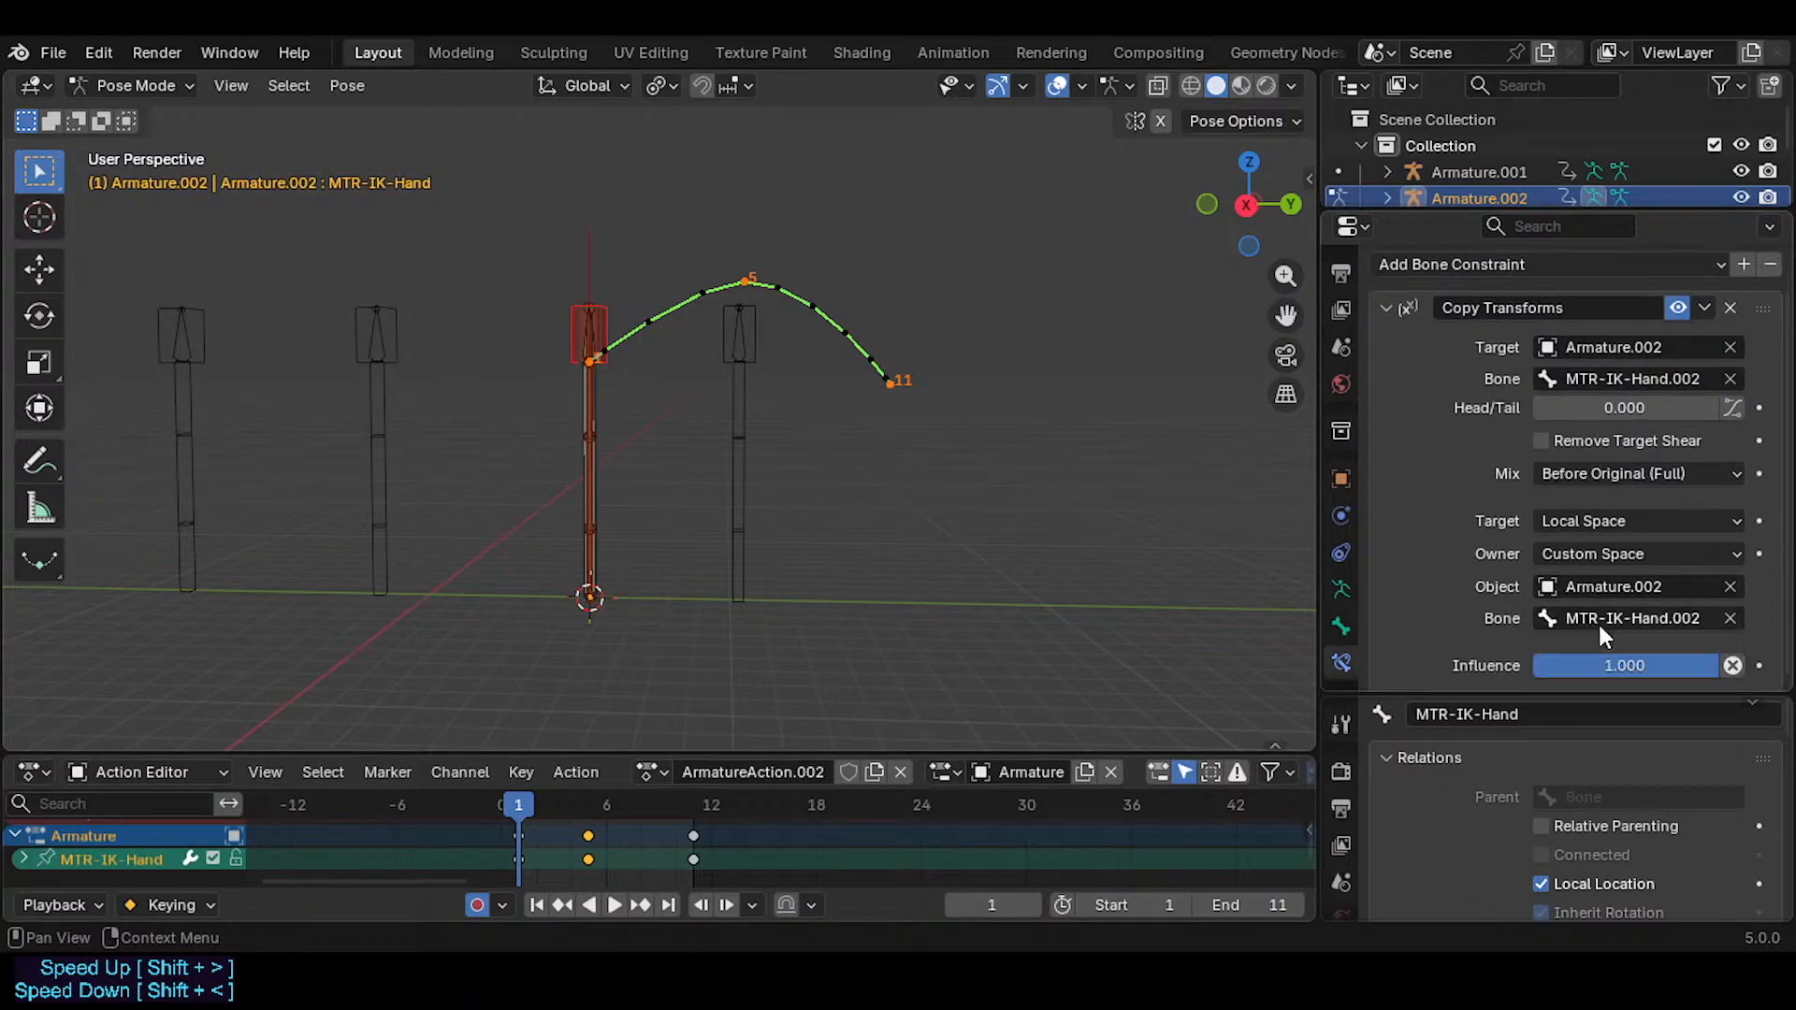
scroll(1539, 697, "up", 2)
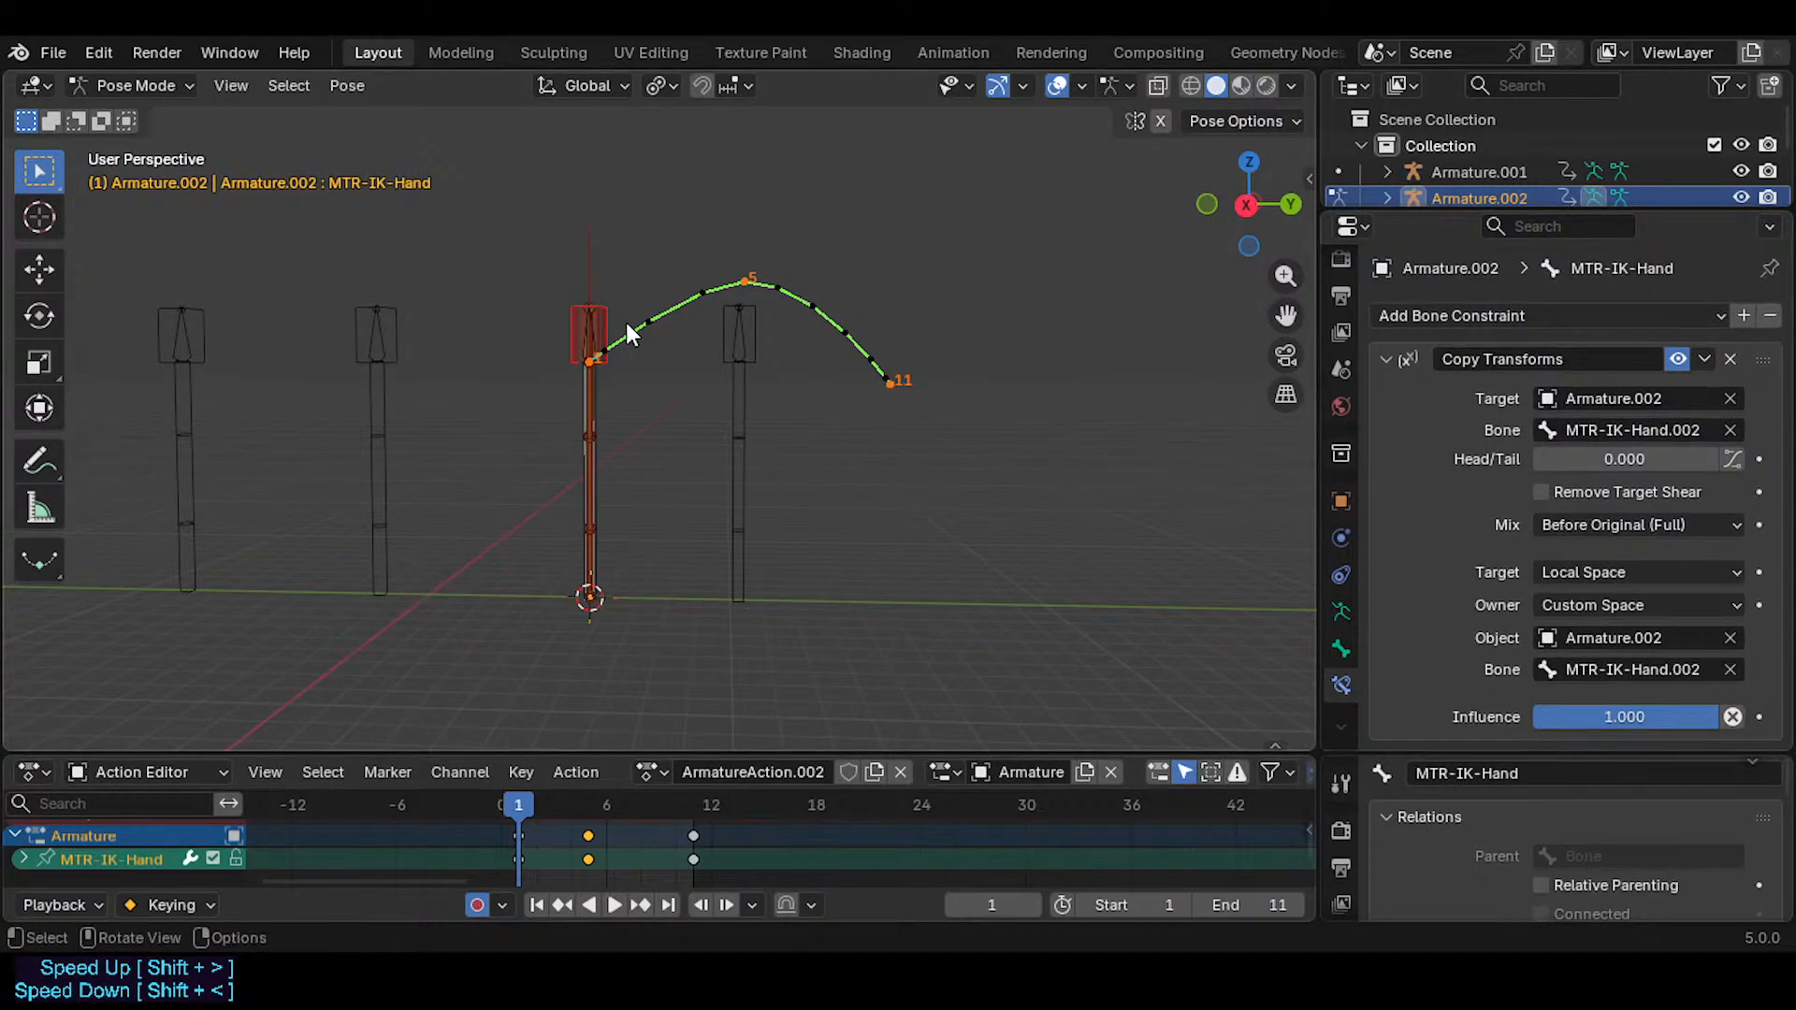
left_click(602, 379)
key("space")
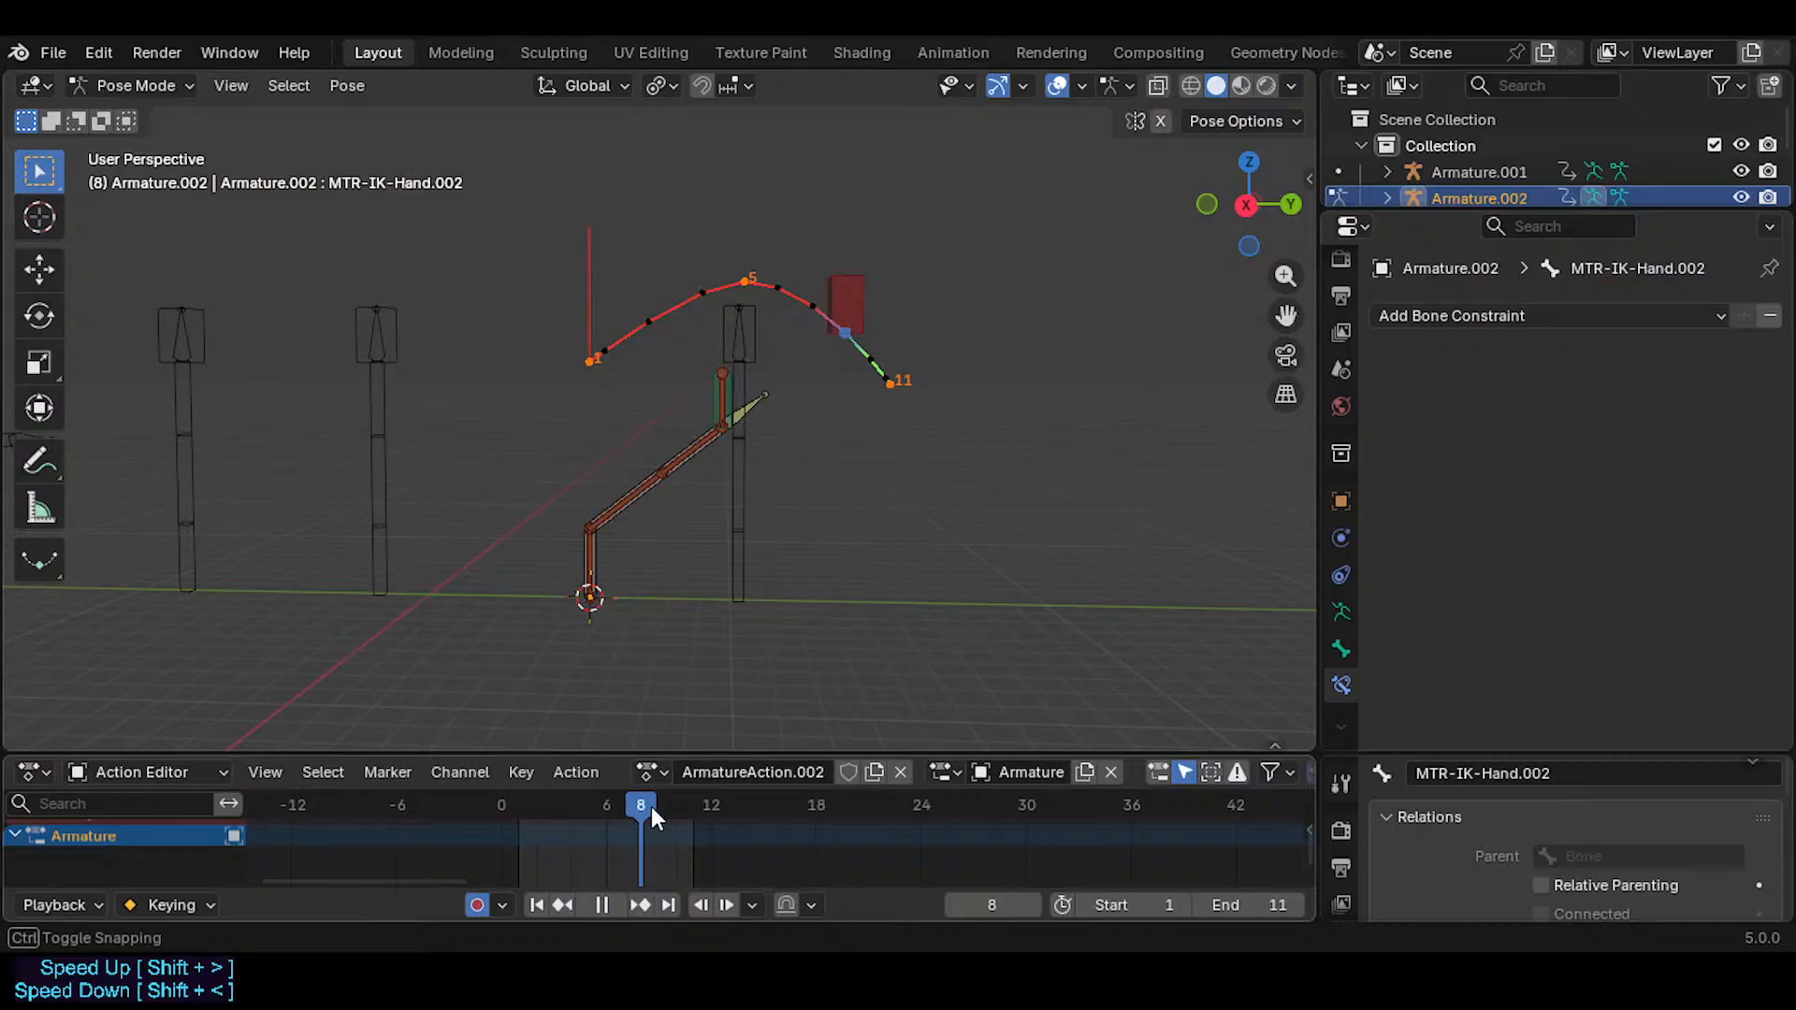
left_click_drag(604, 784, 502, 797)
left_click(521, 775)
left_click(516, 805)
- Move the offset bone MTR-IK-Hand.002 upward at frame 1 with auto keying and start playback
left_click(604, 312)
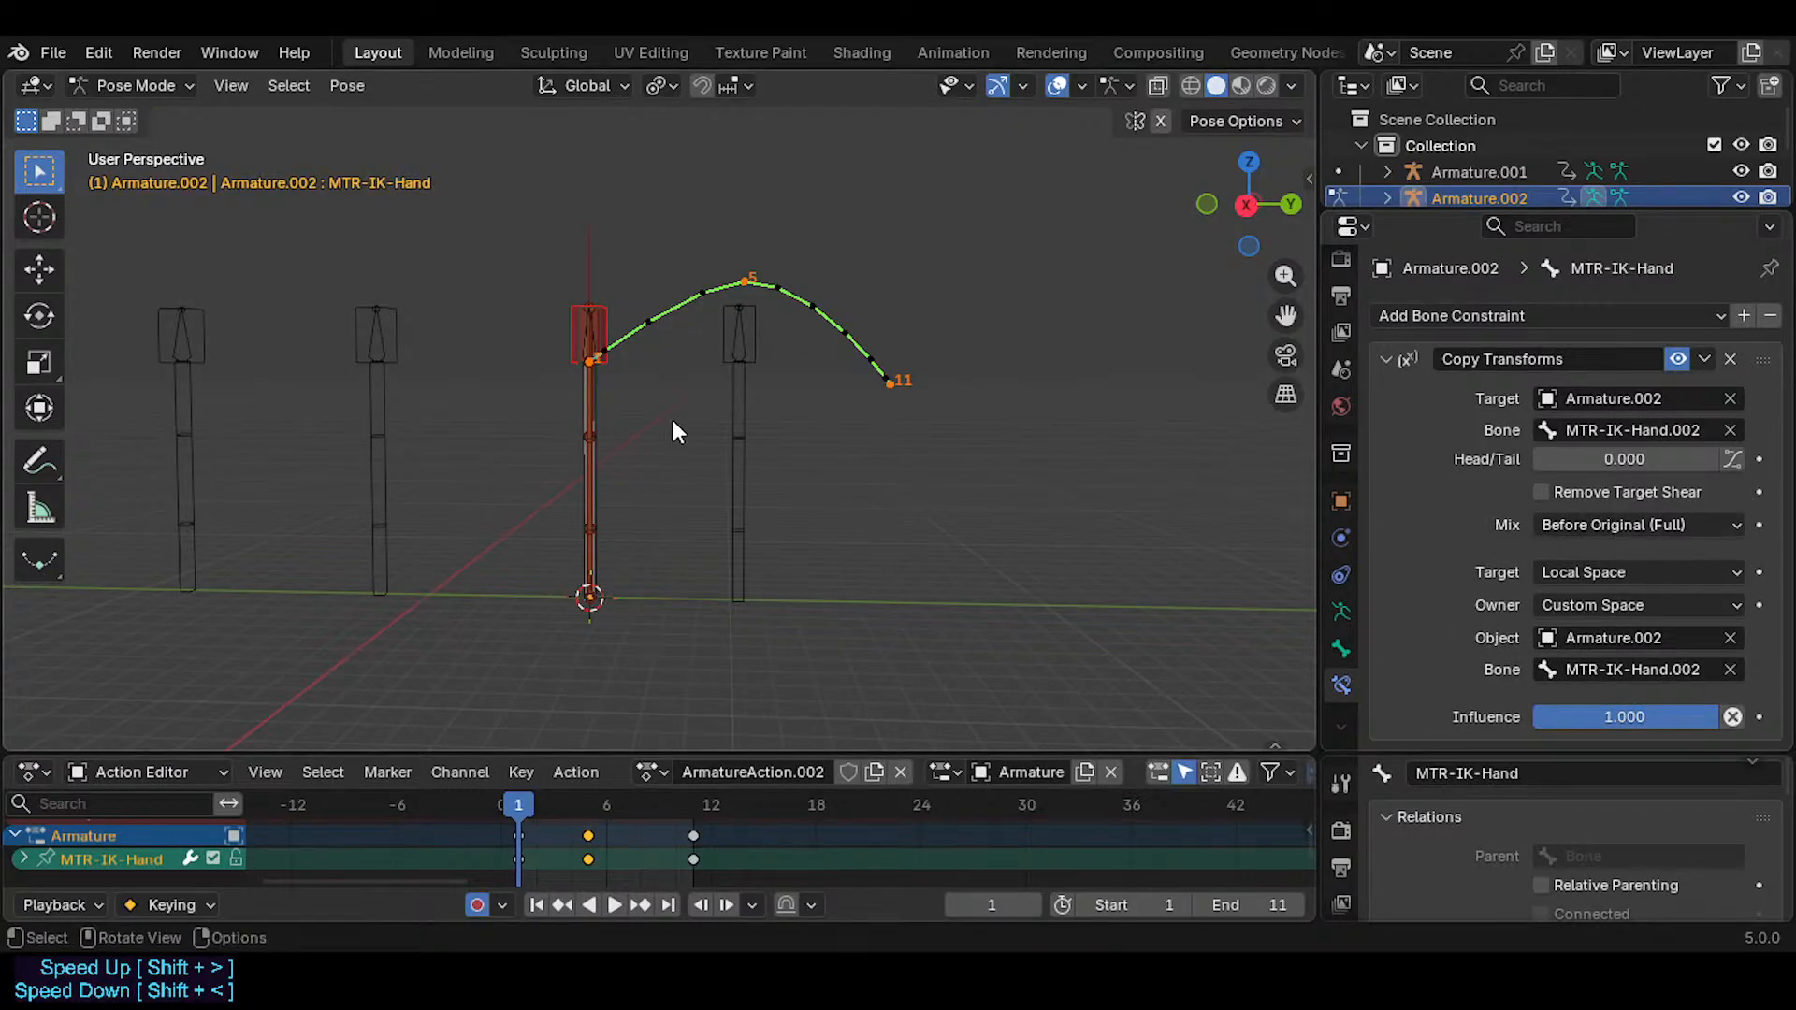
left_click(592, 269)
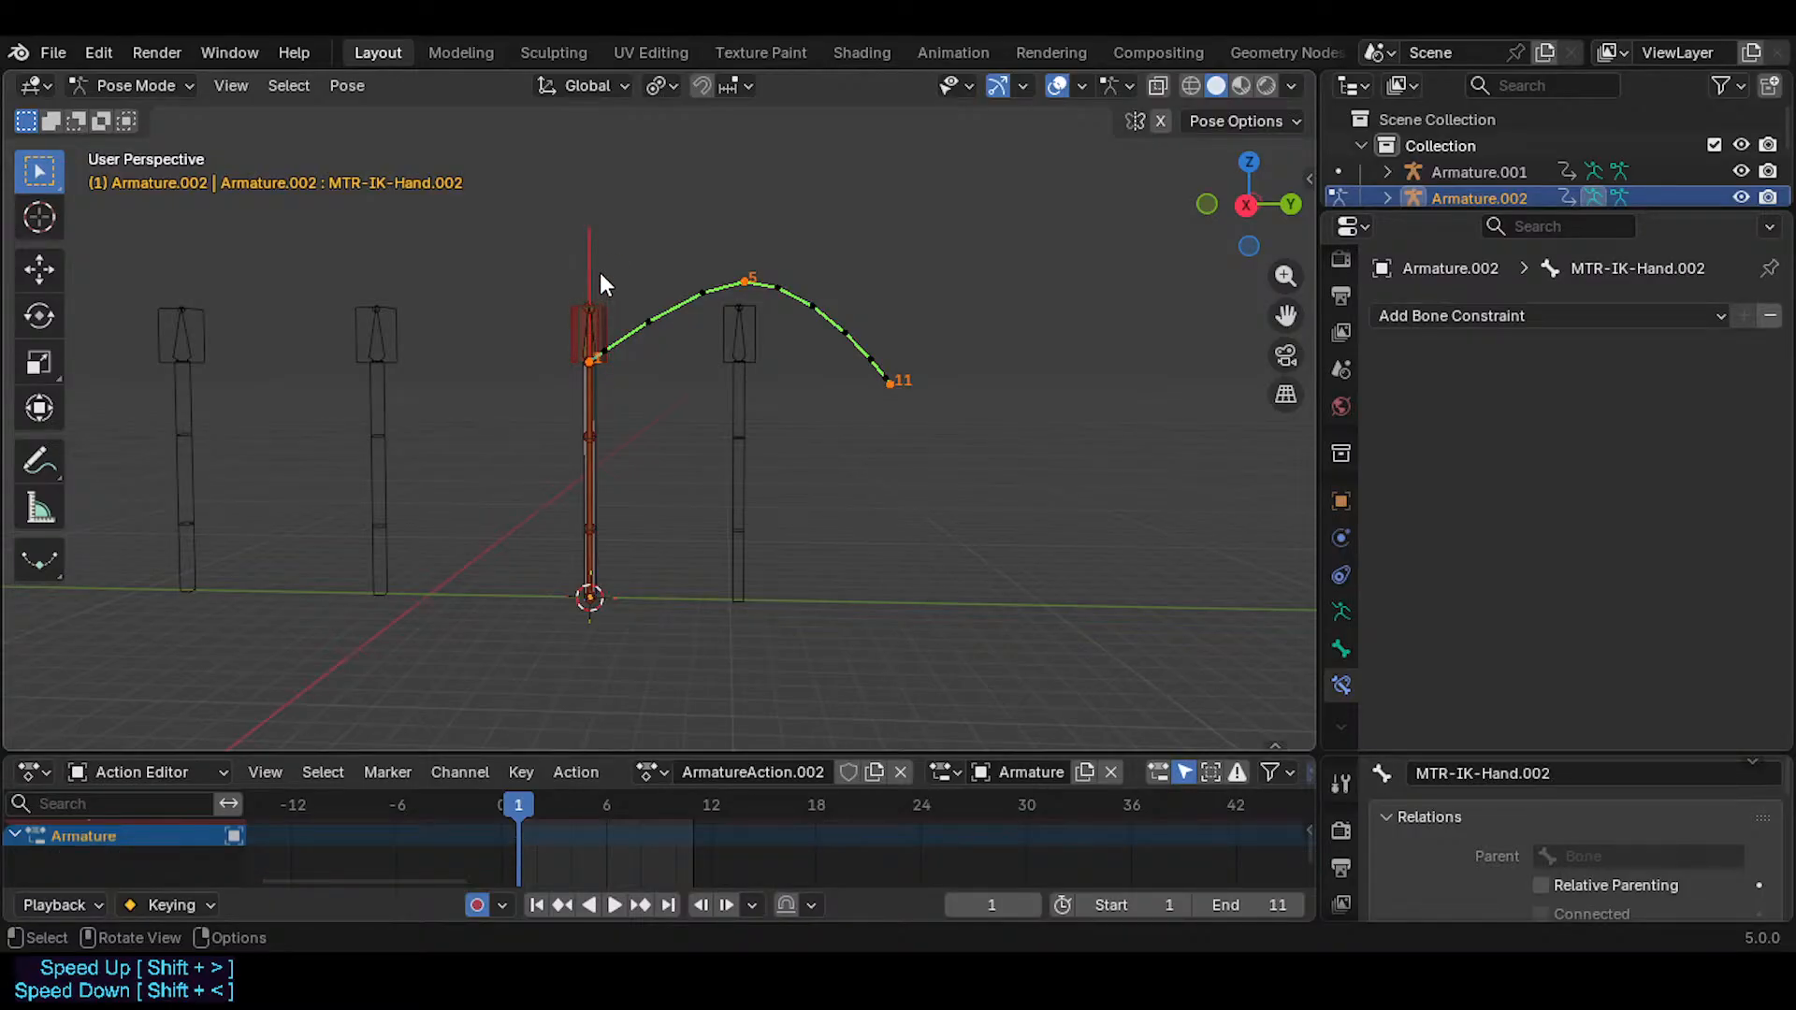
key("g")
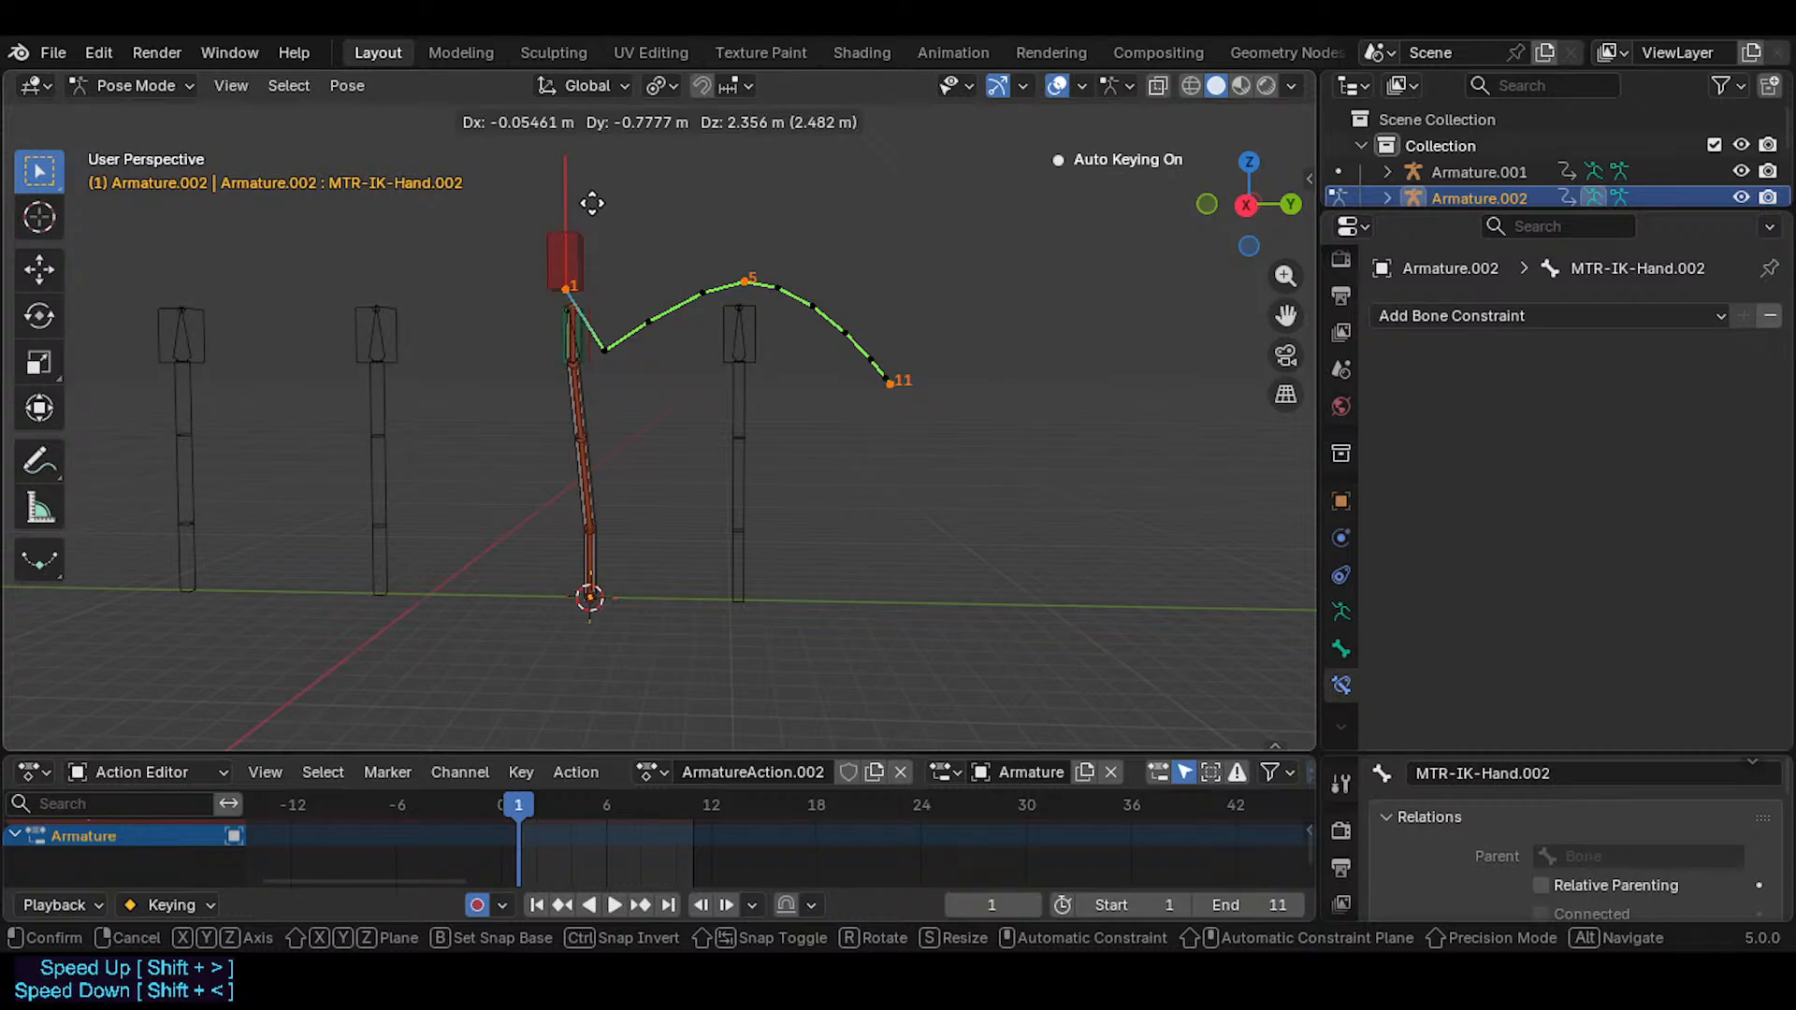
left_click(606, 208)
key("space")
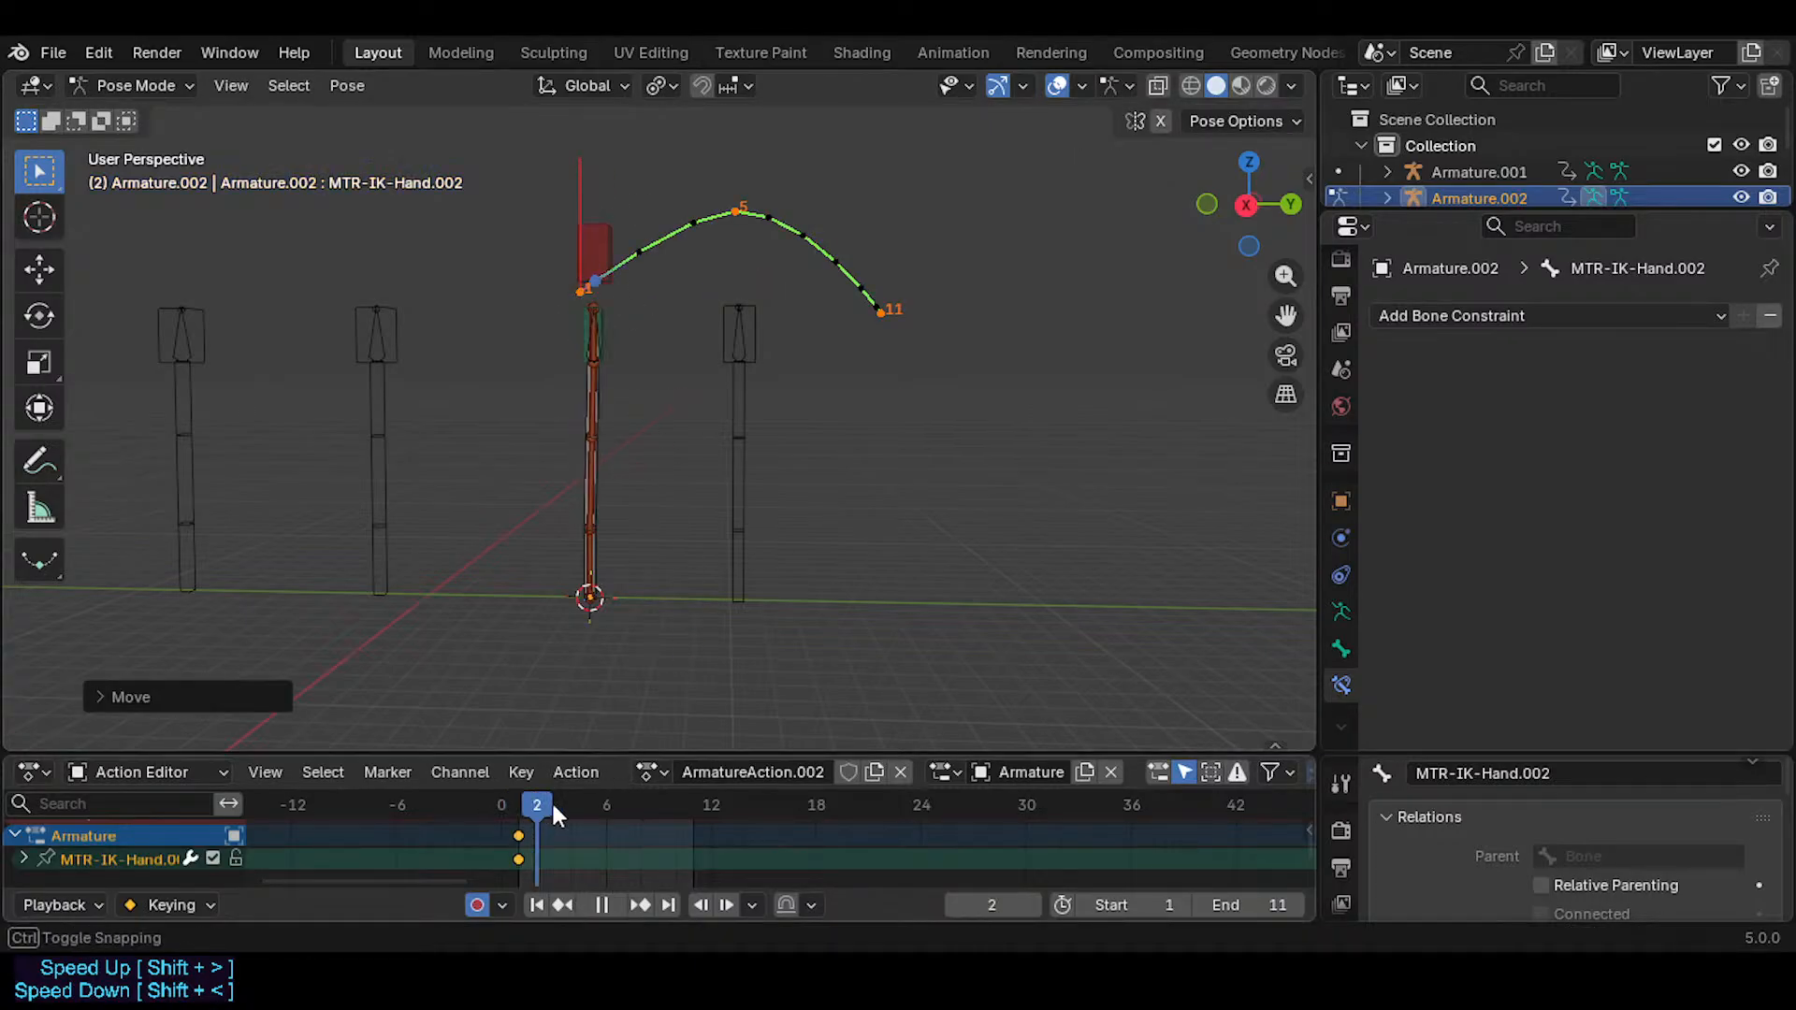
- At frame 11, key MTR-IK-Hand.002 moved forward along Y and slightly down, and scrub back to frame 1
left_click_drag(552, 807, 692, 803)
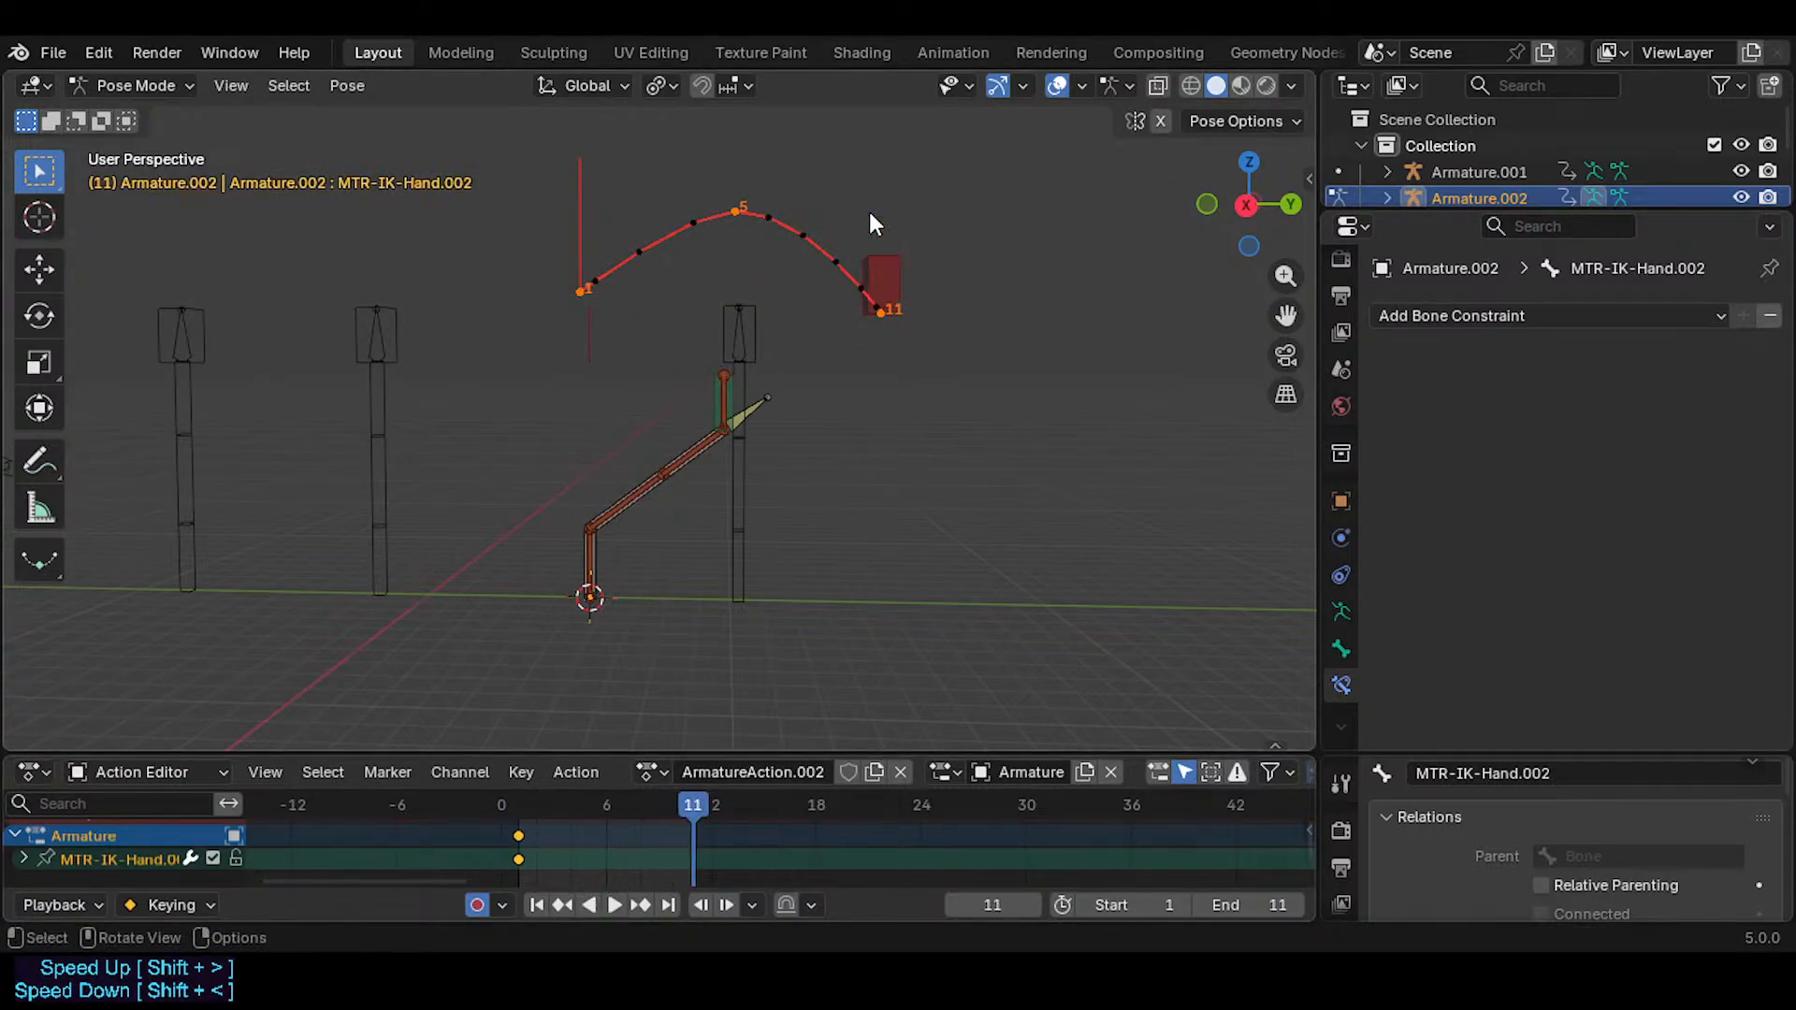
key("g")
key("Escape")
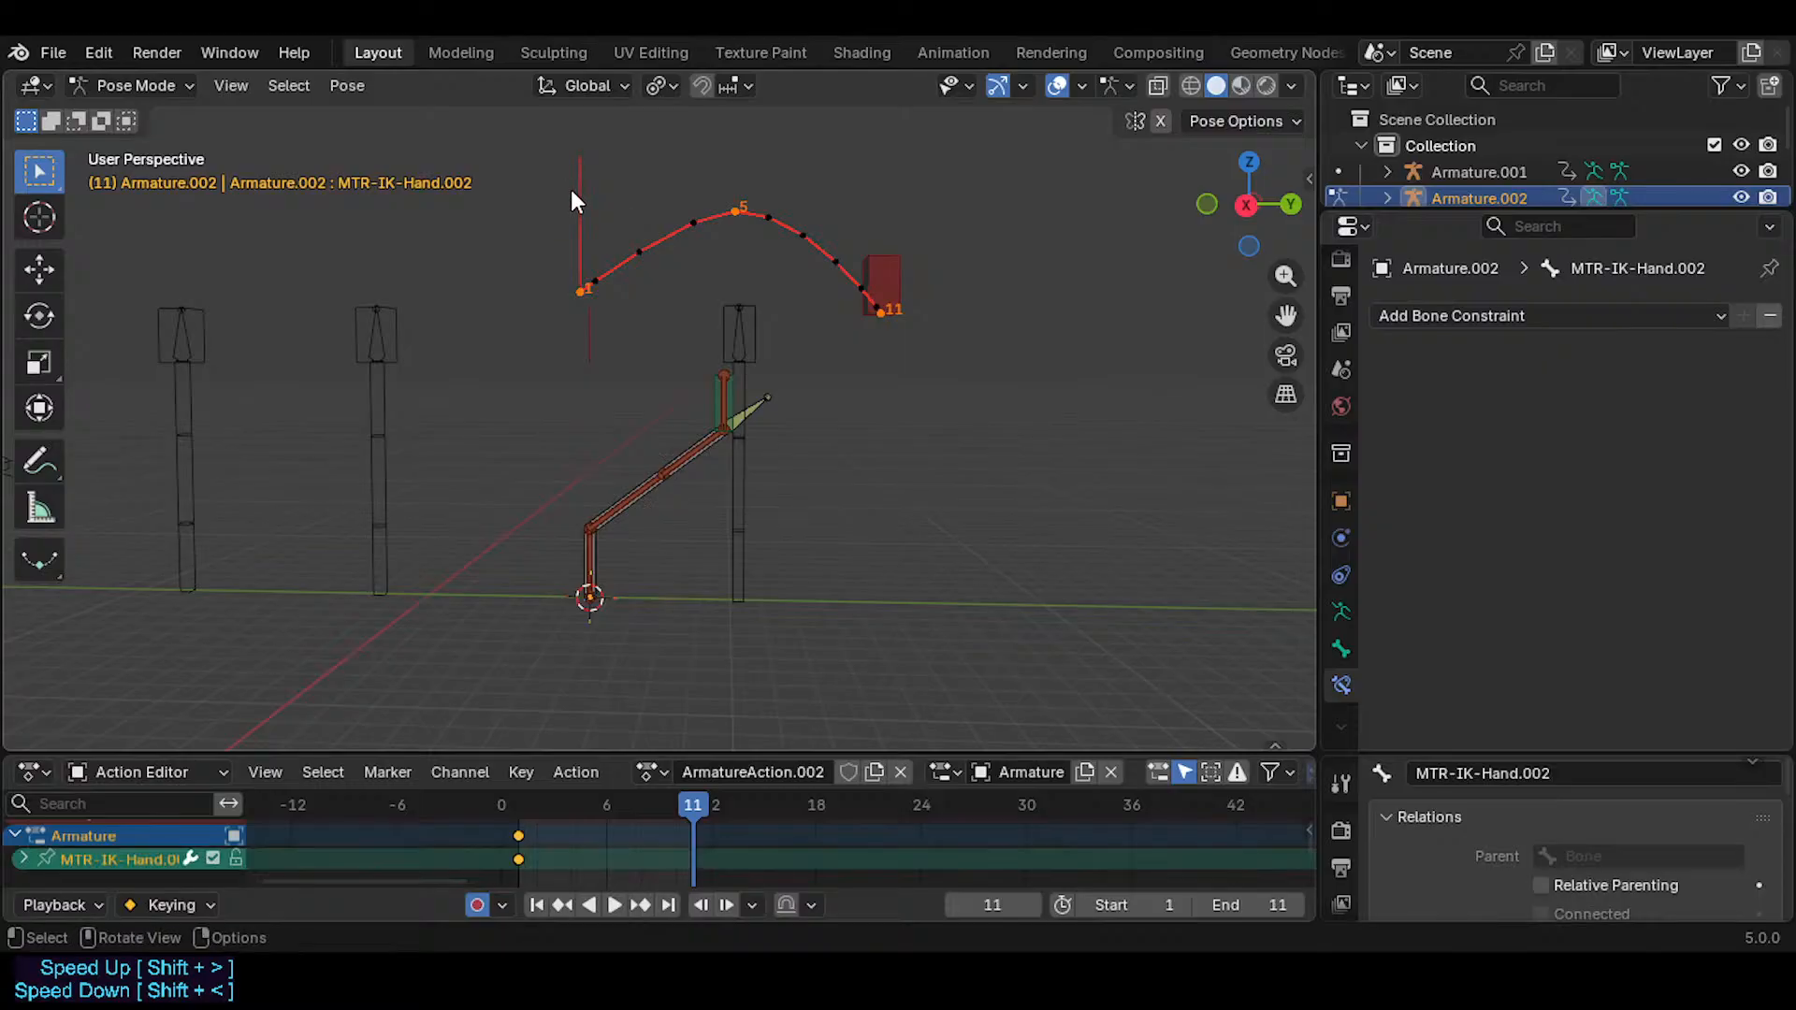
key("g")
left_click(831, 437)
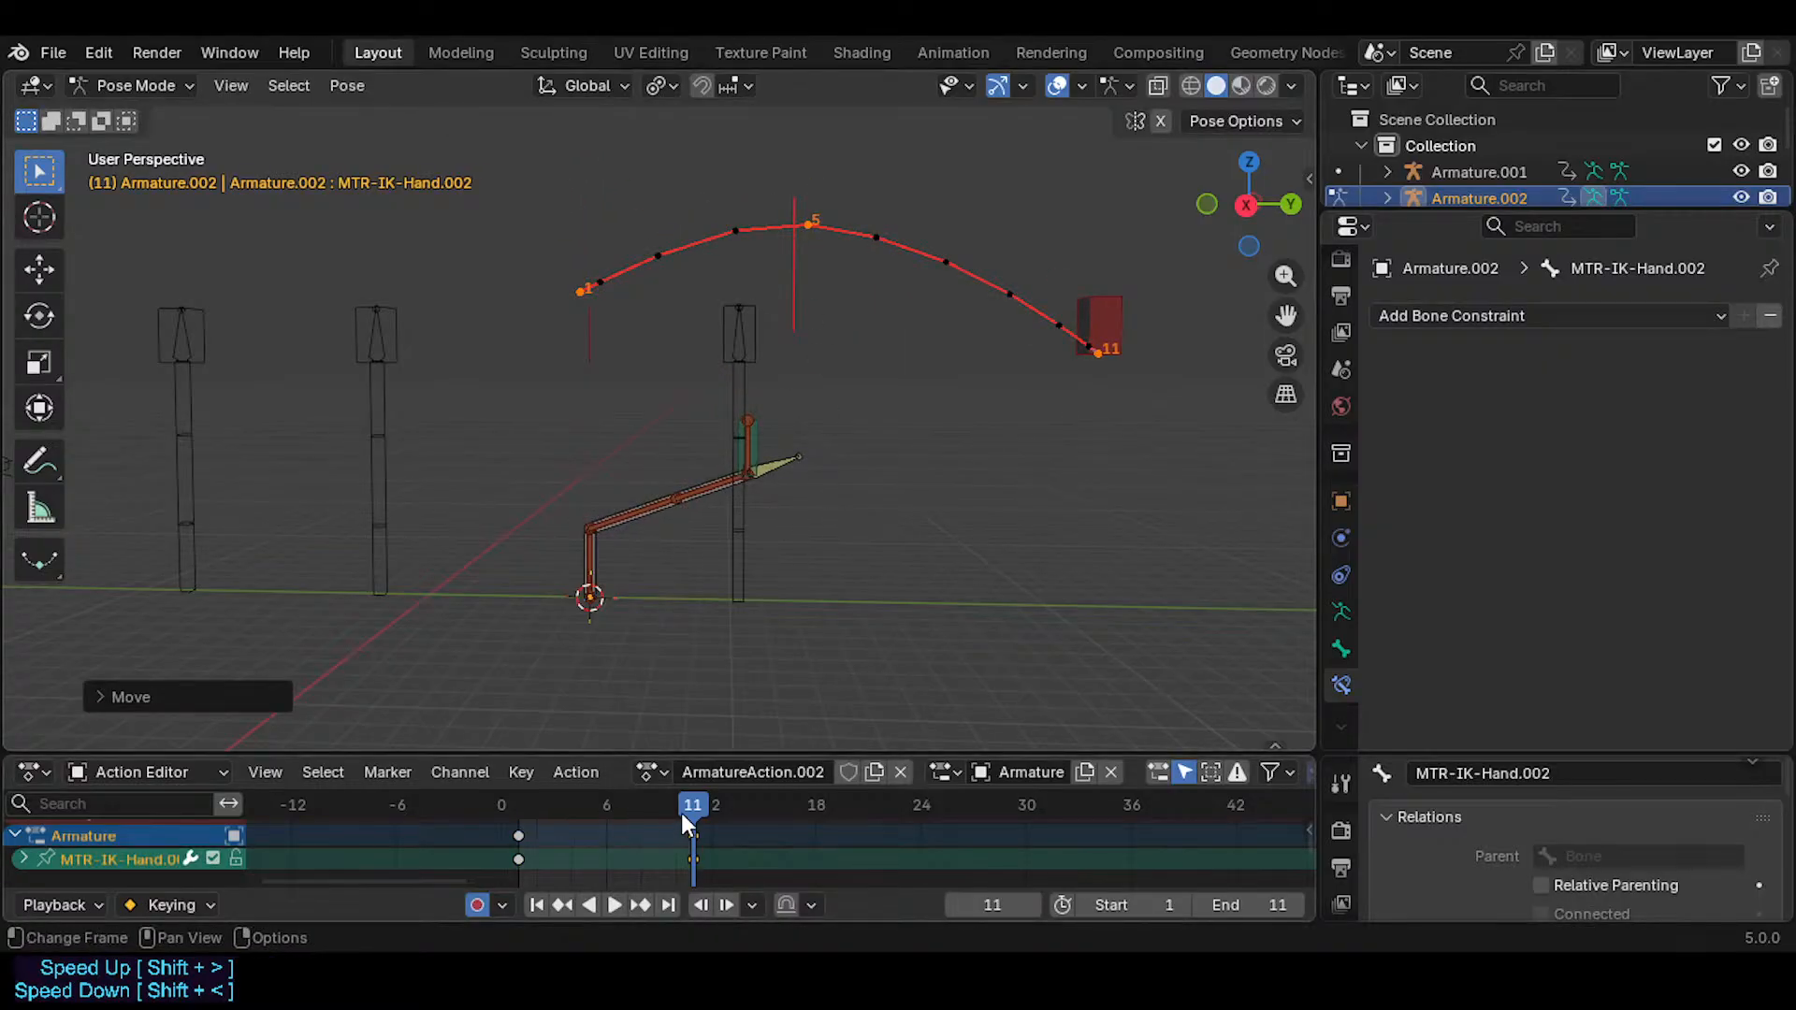
left_click_drag(681, 811, 529, 814)
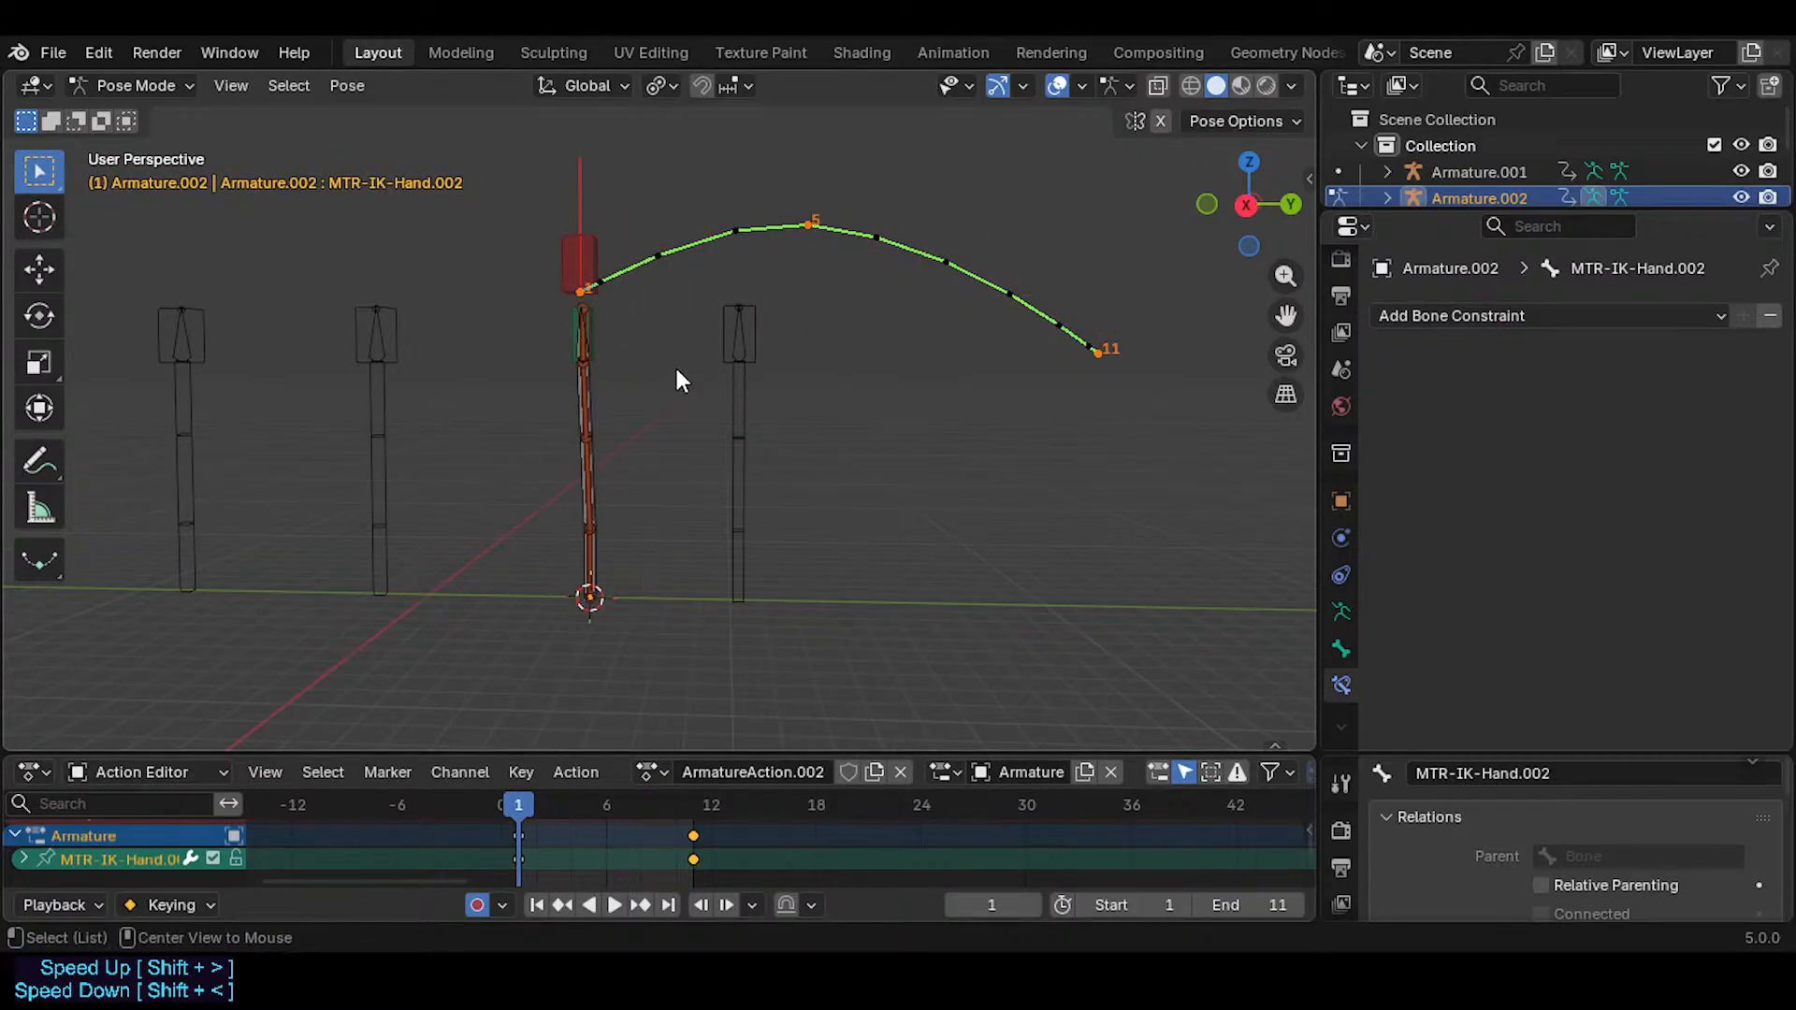
- Clear the bone paths and delete all keyframes of MTR-IK-Hand
key("alt+w")
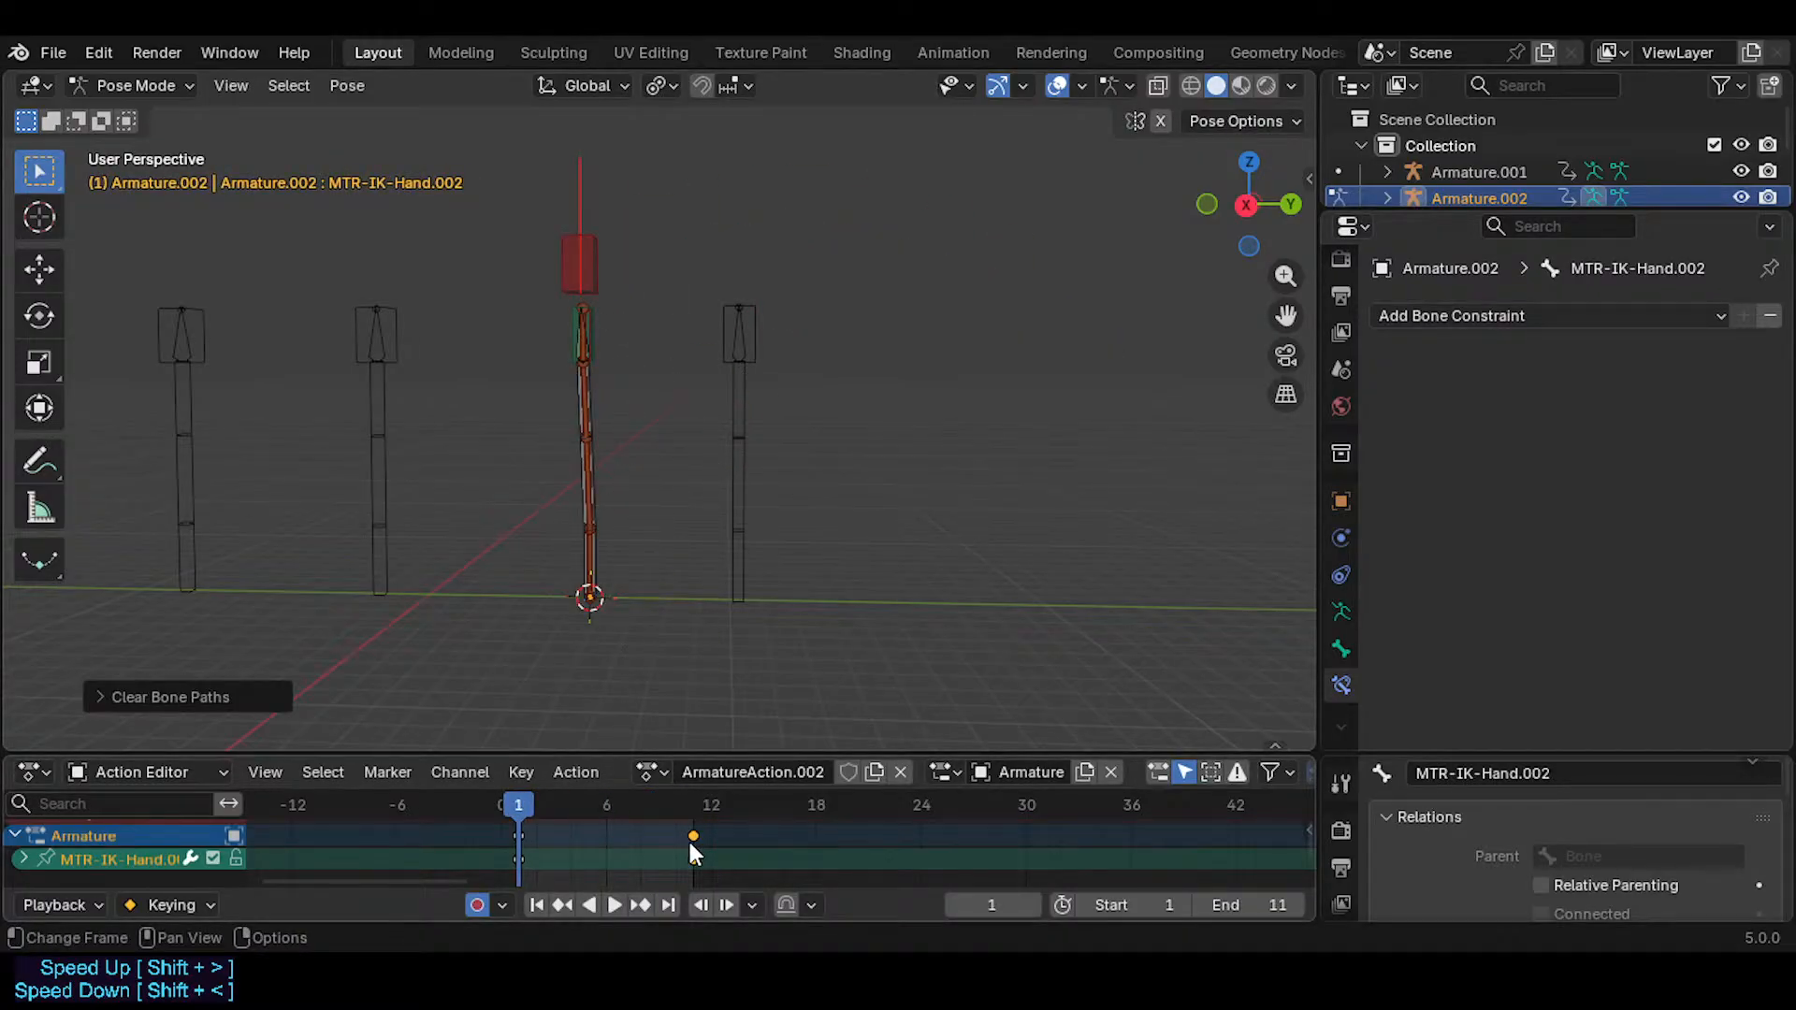
left_click(581, 215)
left_click(580, 211)
left_click(579, 232)
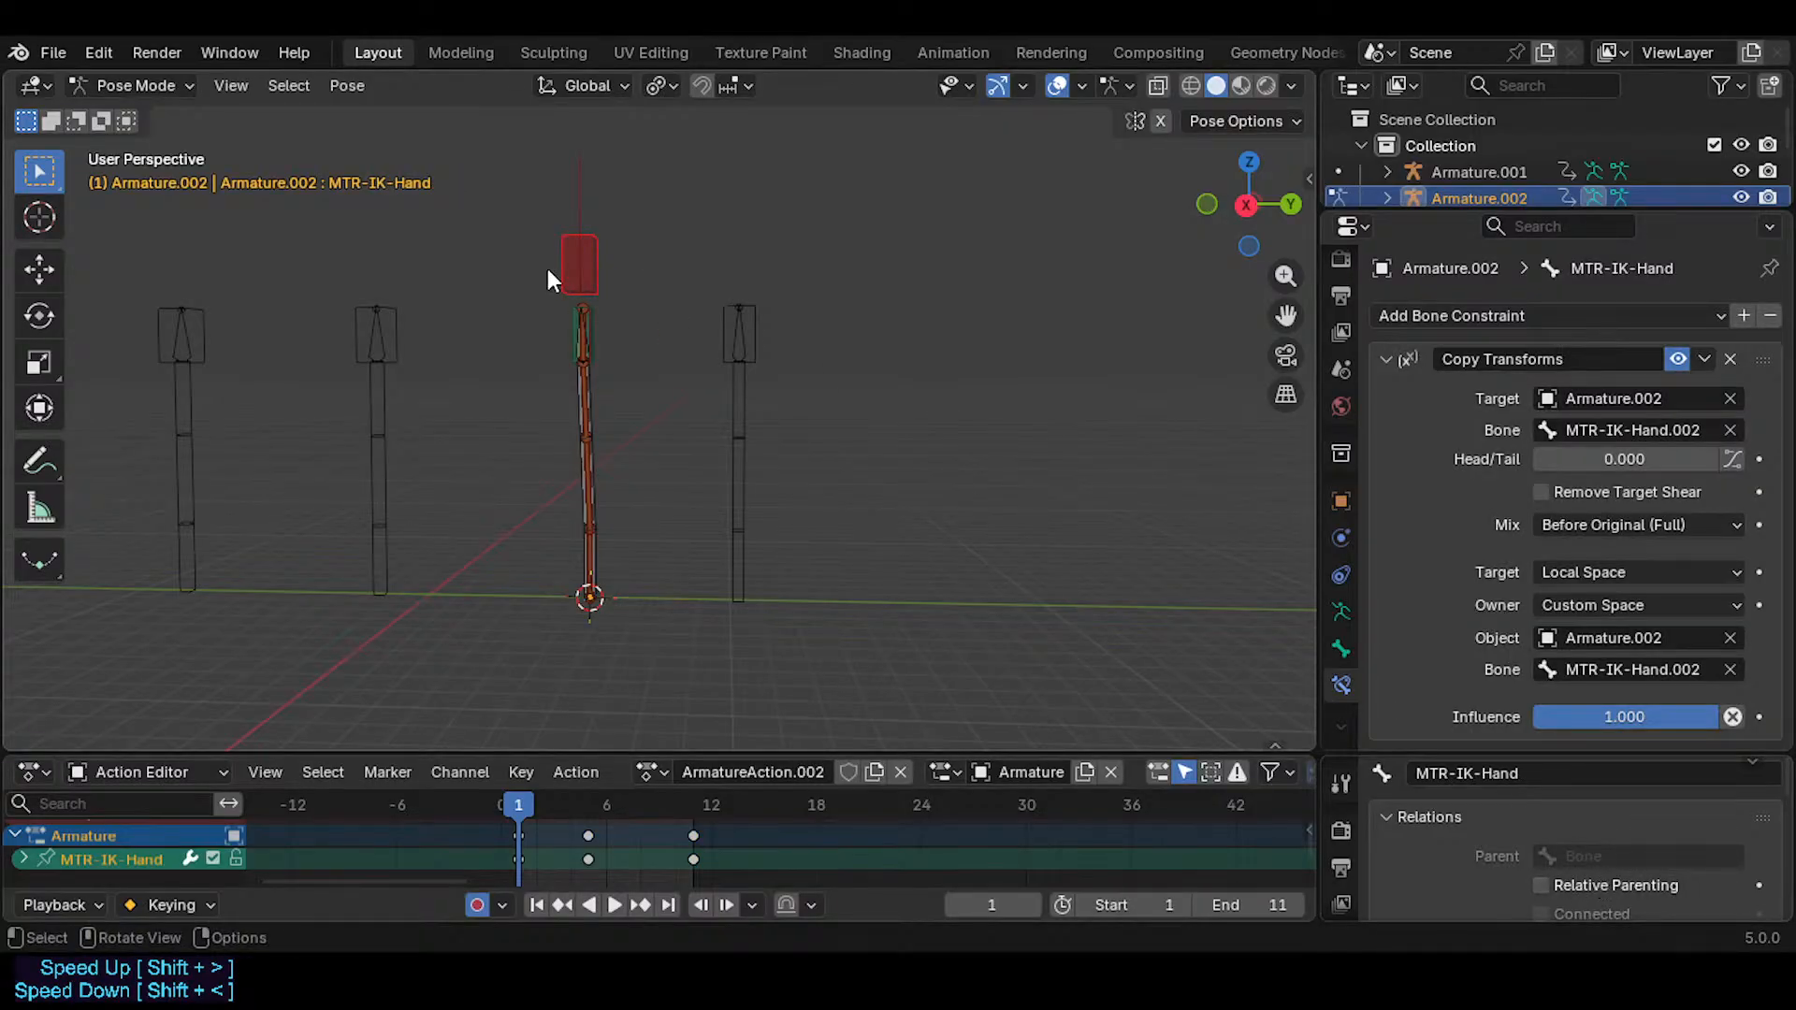
left_click(574, 213)
left_click(600, 271)
key("x")
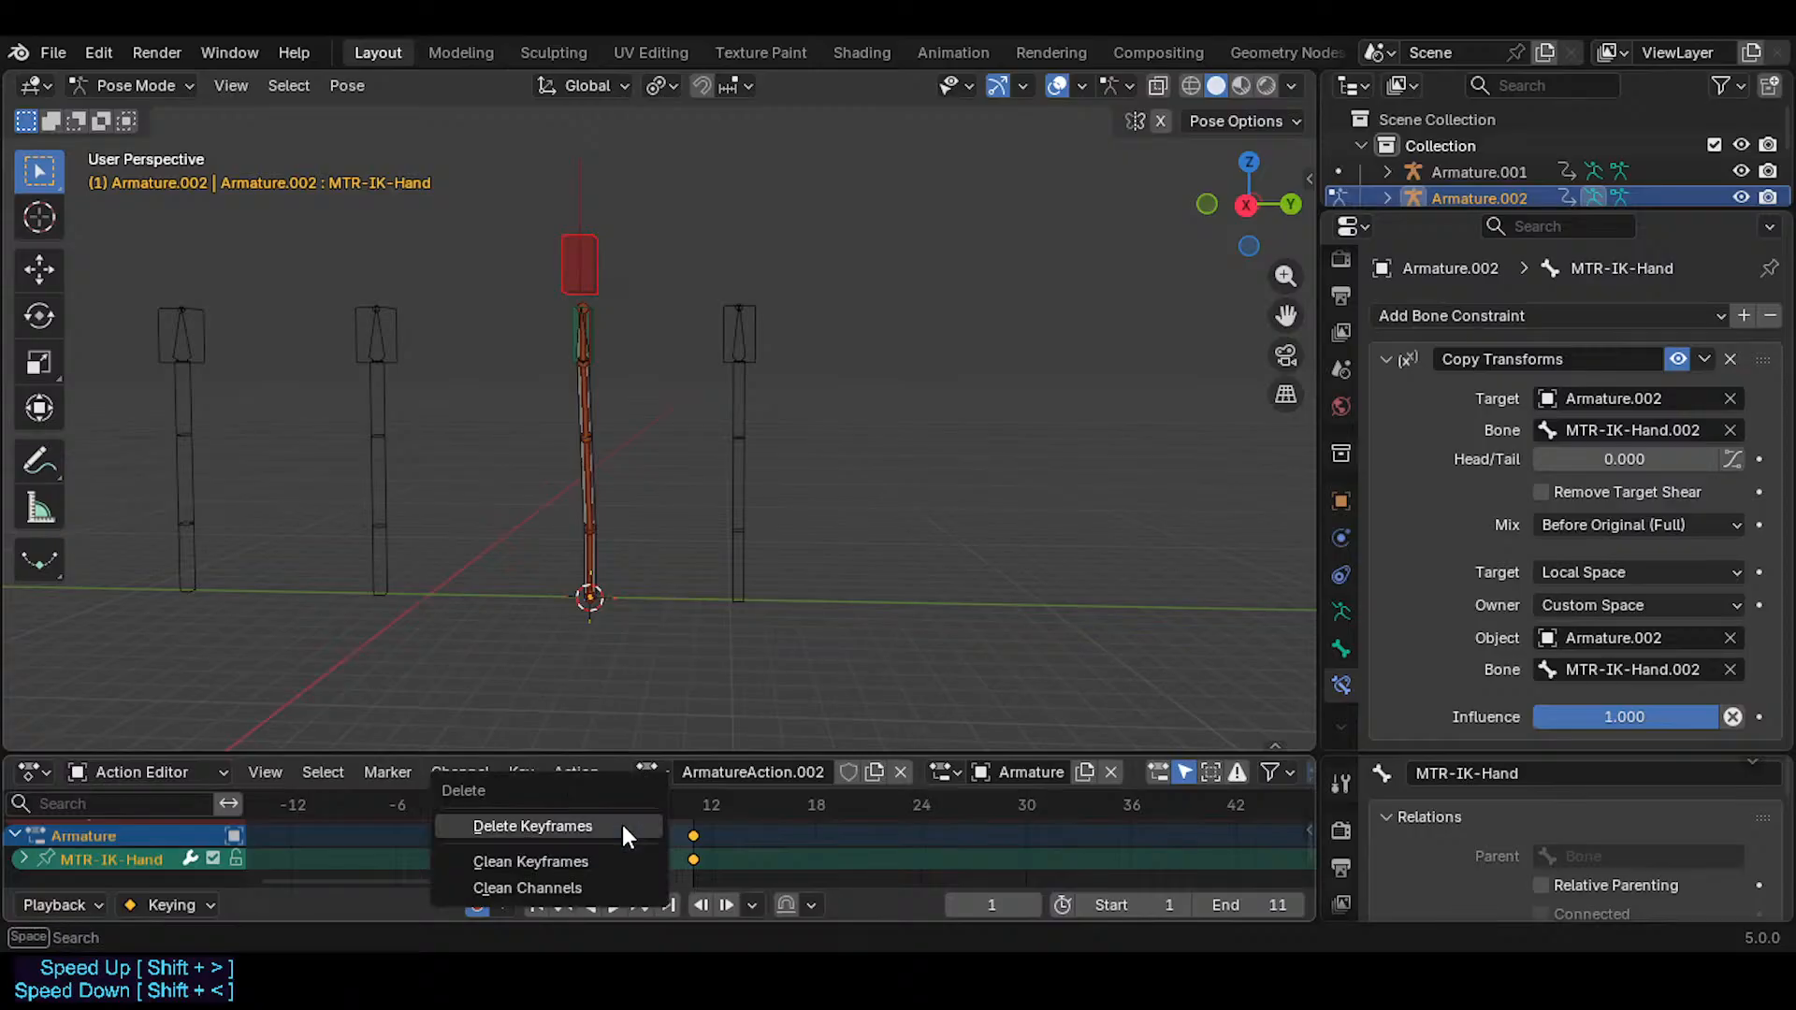
left_click(621, 825)
- Compare the two hand bones at frame 1 by trying moves on MTR-IK-Hand.002 and cancelling each one
left_click(585, 226)
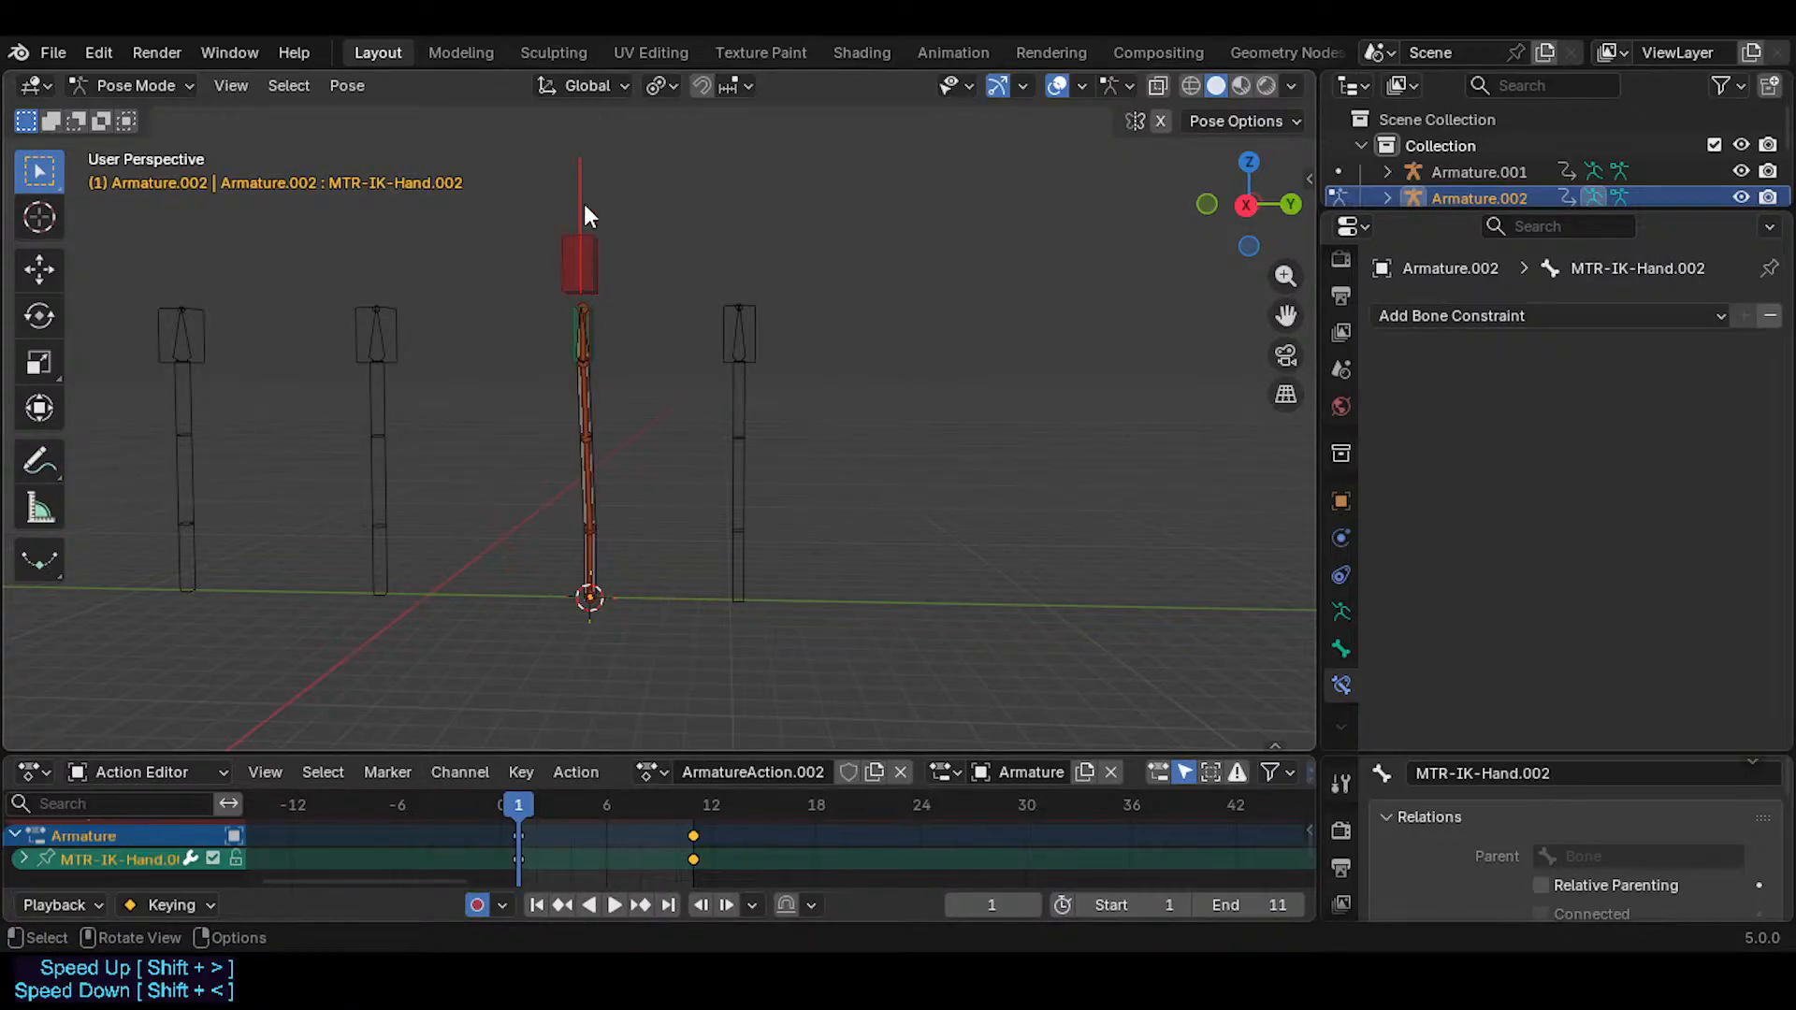
left_click(592, 264)
left_click(580, 210)
key("g")
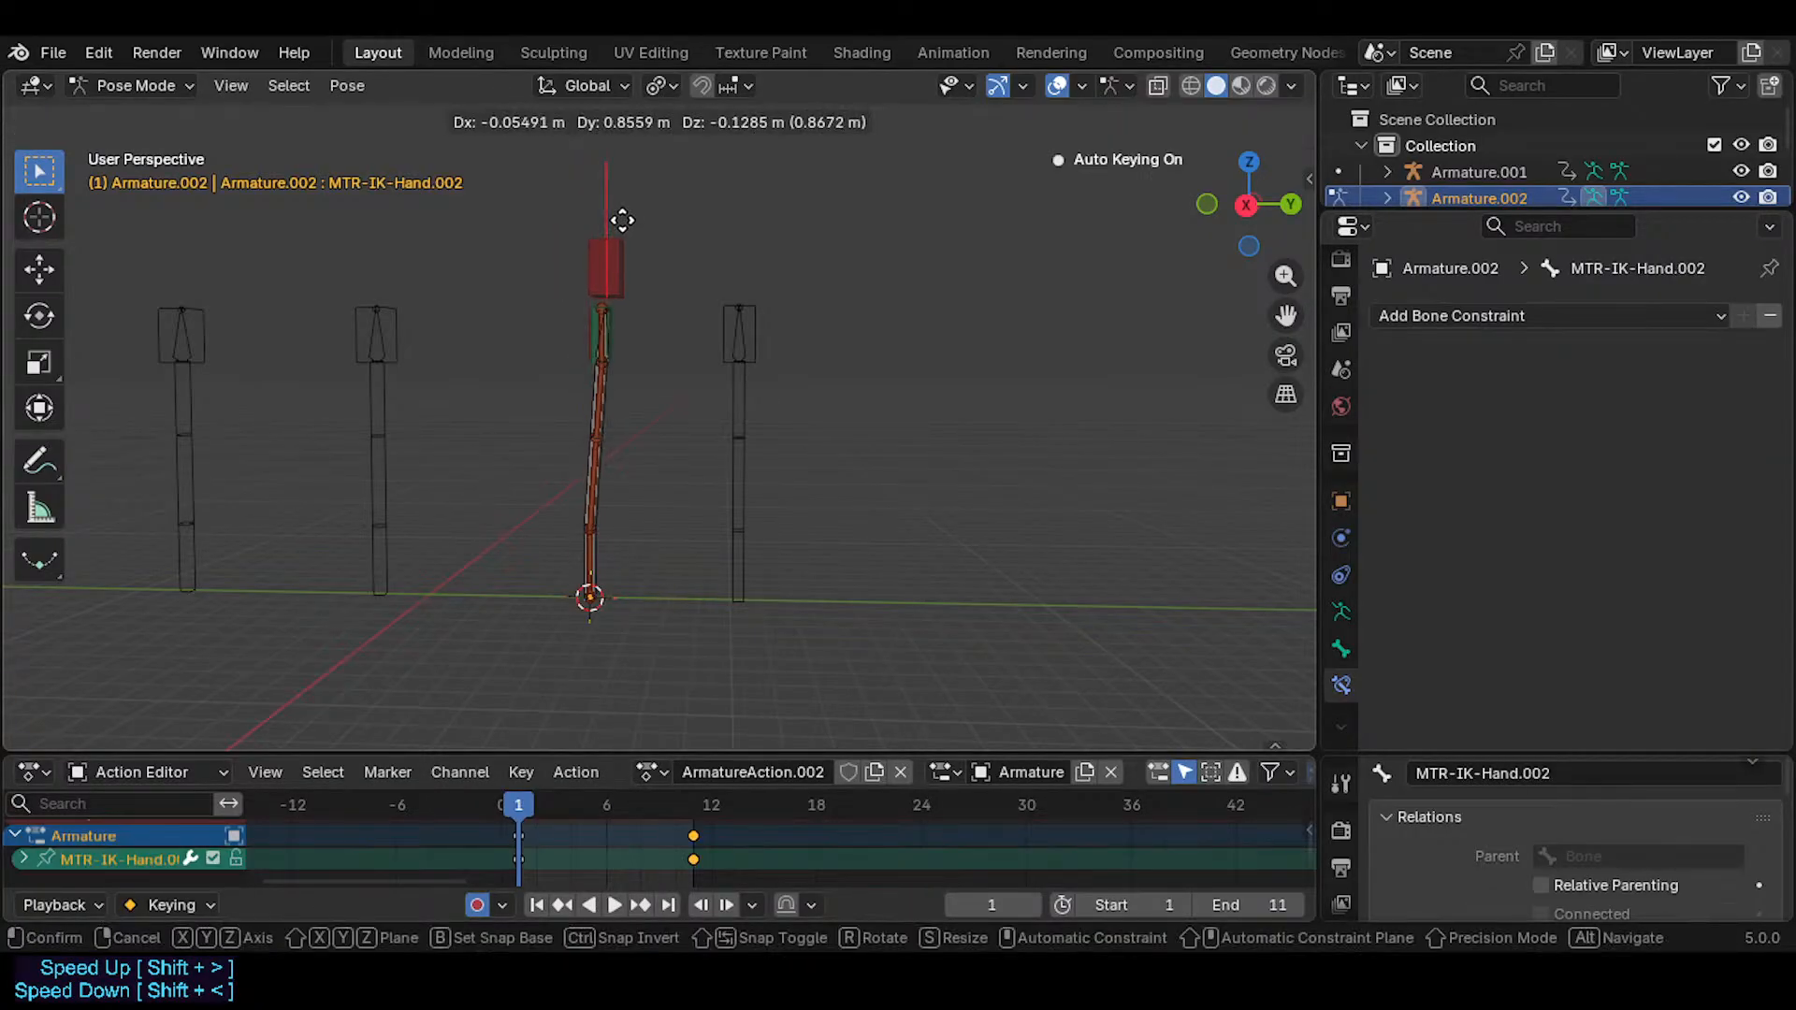
right_click(621, 221)
left_click(595, 262)
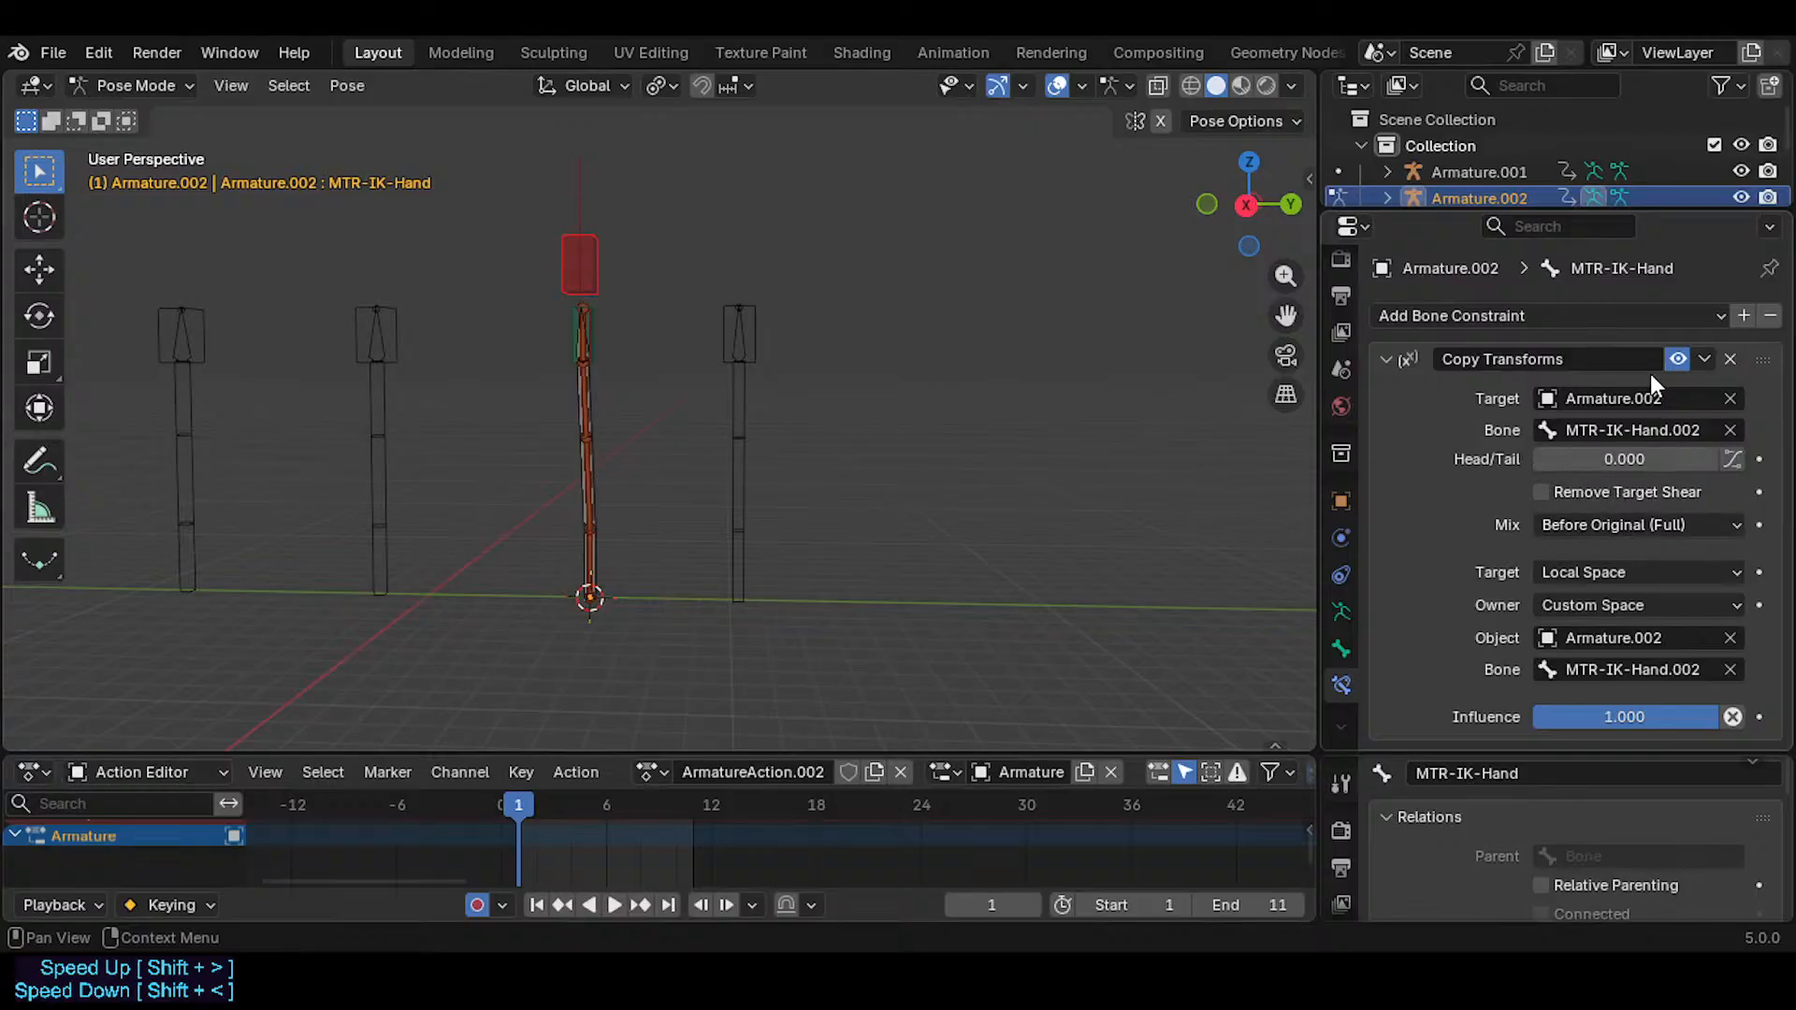
left_click(580, 195)
key("g")
right_click(590, 208)
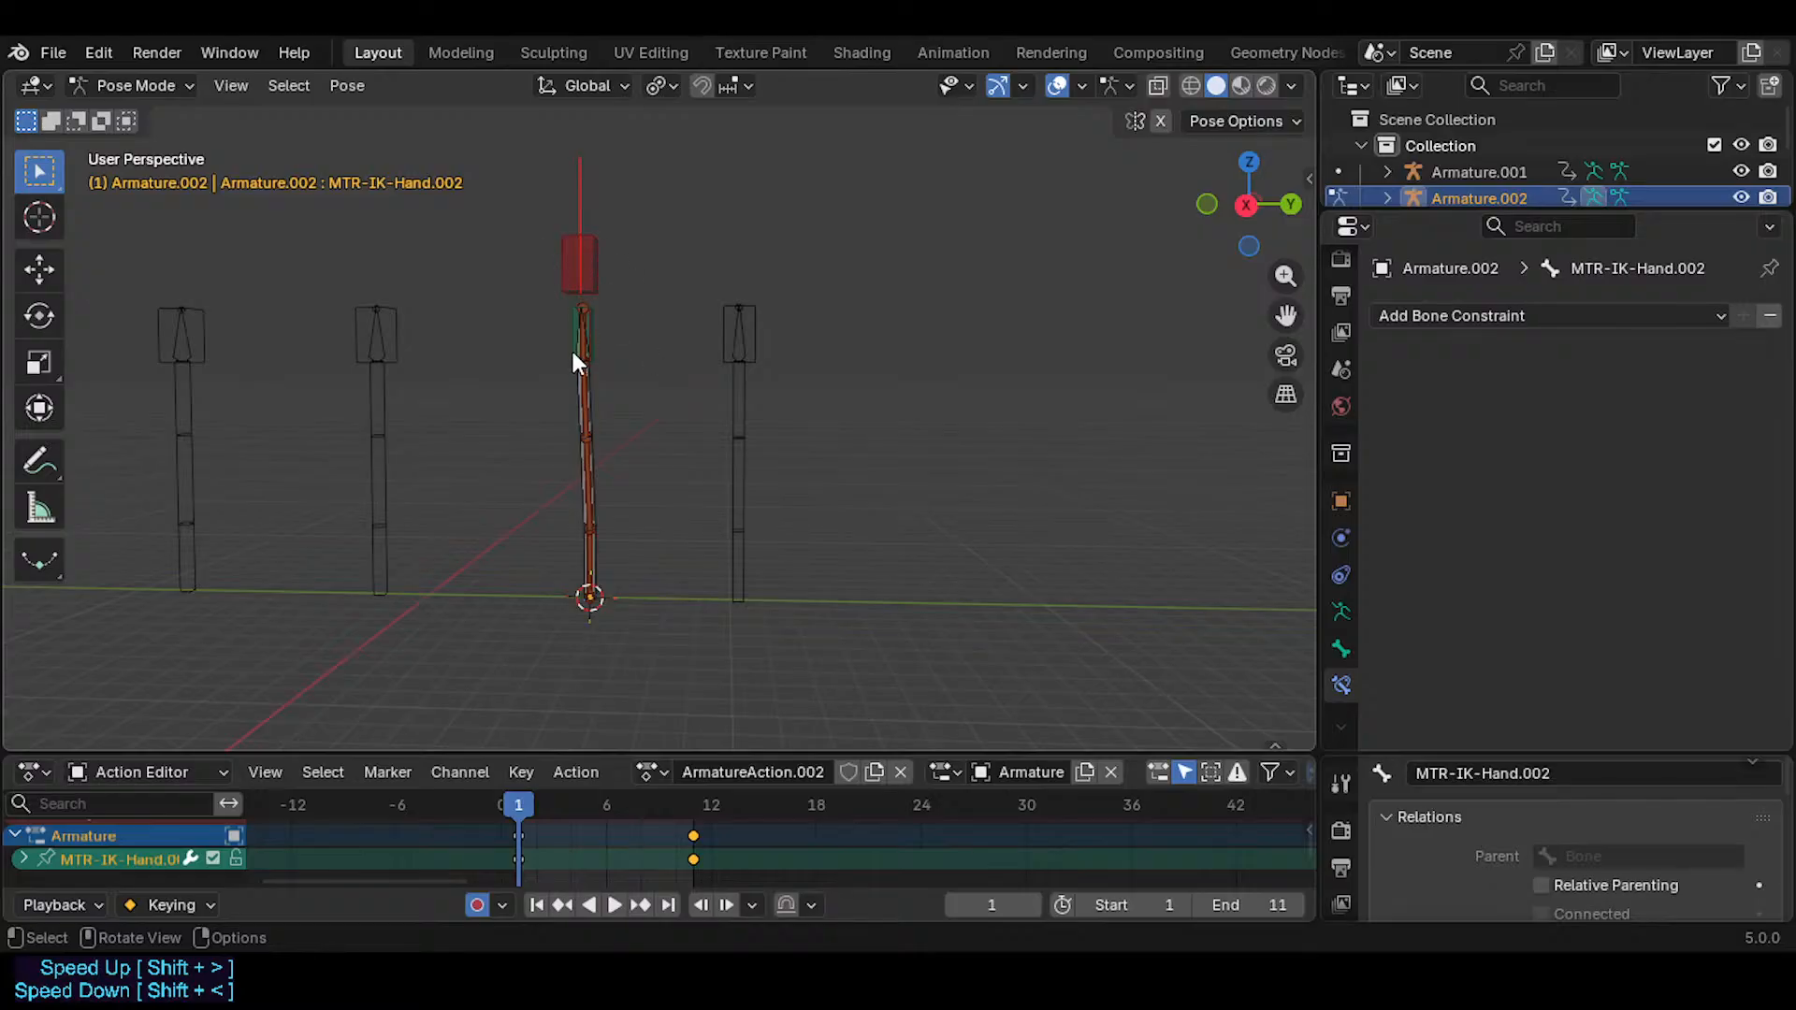
key("g")
right_click(661, 301)
left_click(597, 281)
left_click(577, 223)
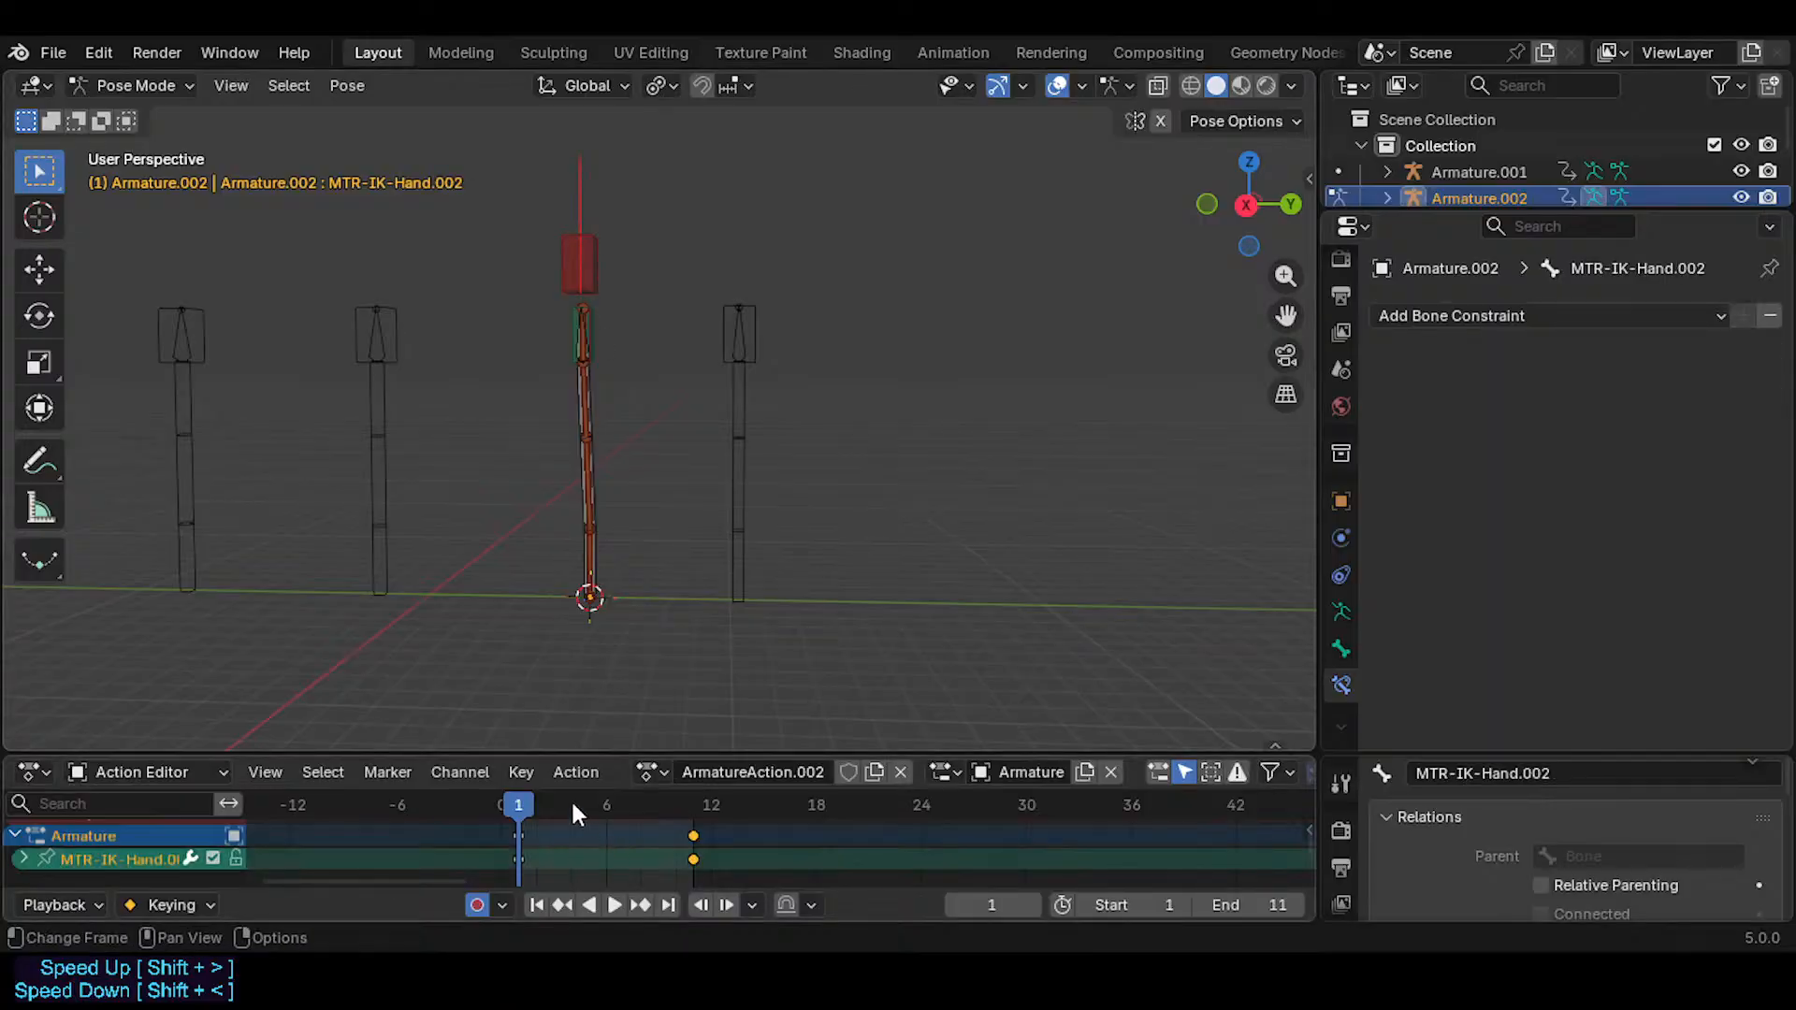
- Calculate MTR-IK-Hand's motion path at frame 11, scrub back to frame 1 to examine it, and clear the path
left_click_drag(571, 802, 686, 804)
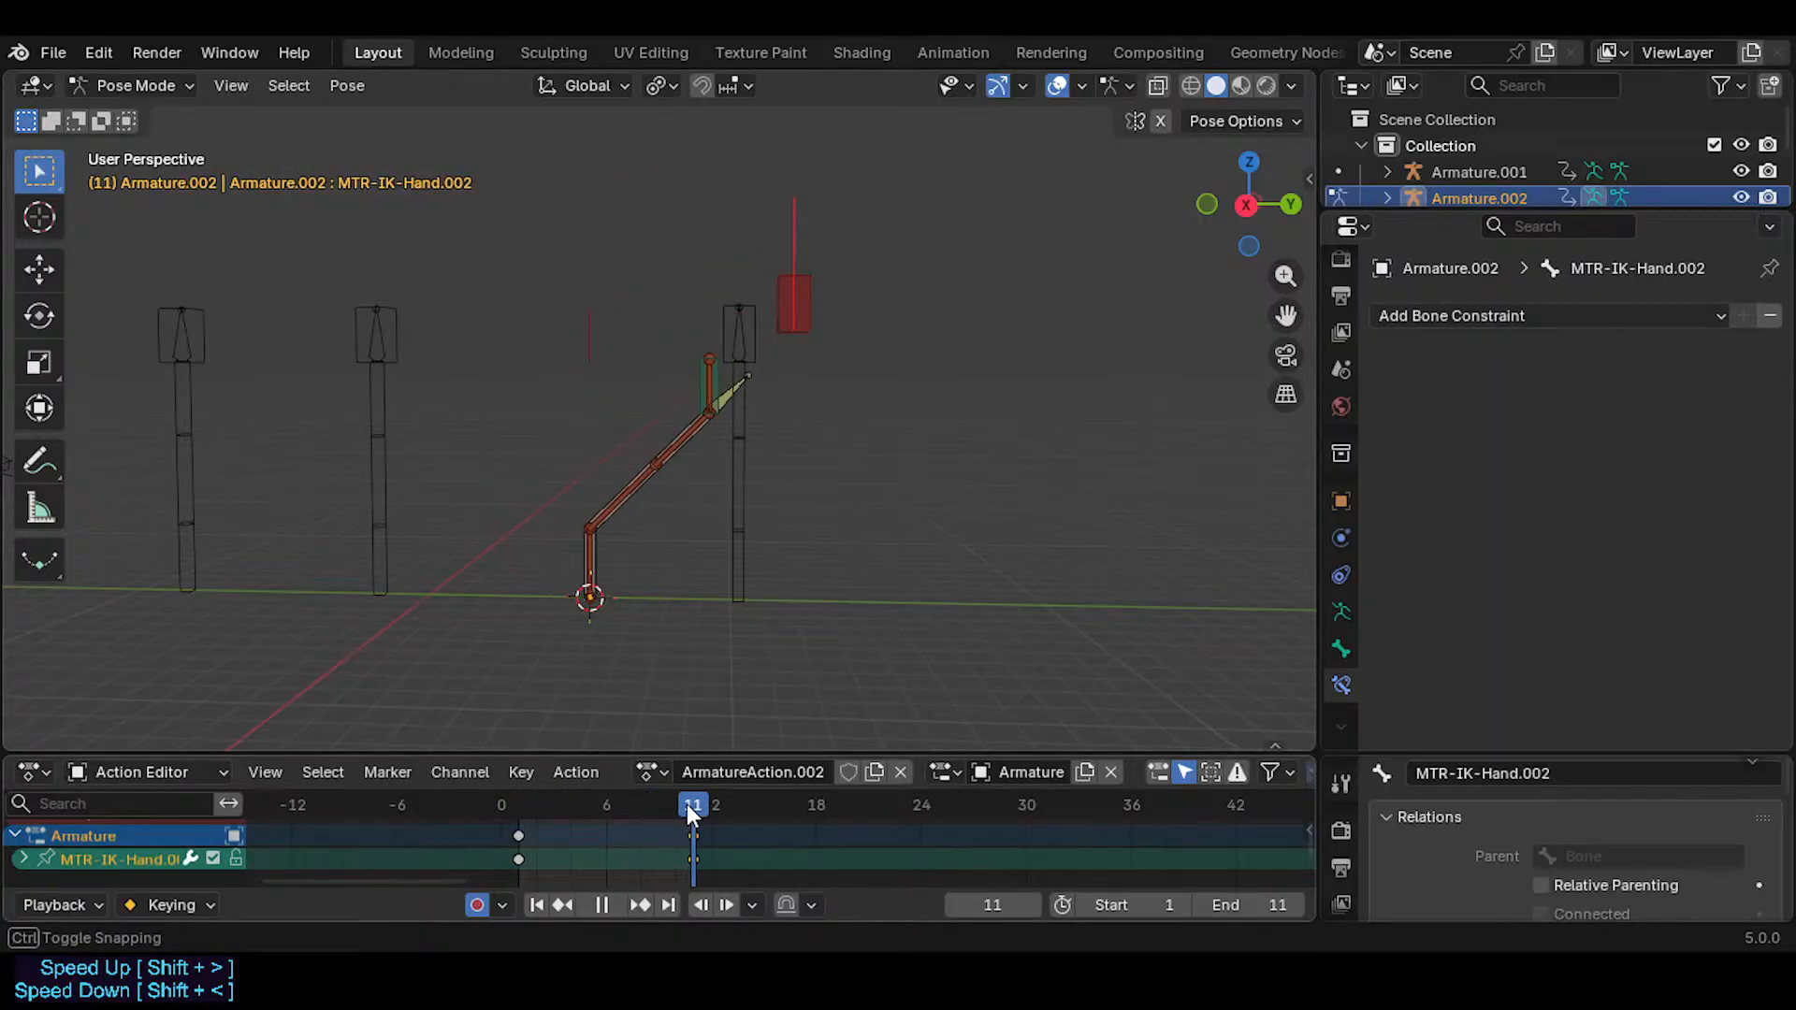
left_click(810, 312)
key("q")
left_click(771, 428)
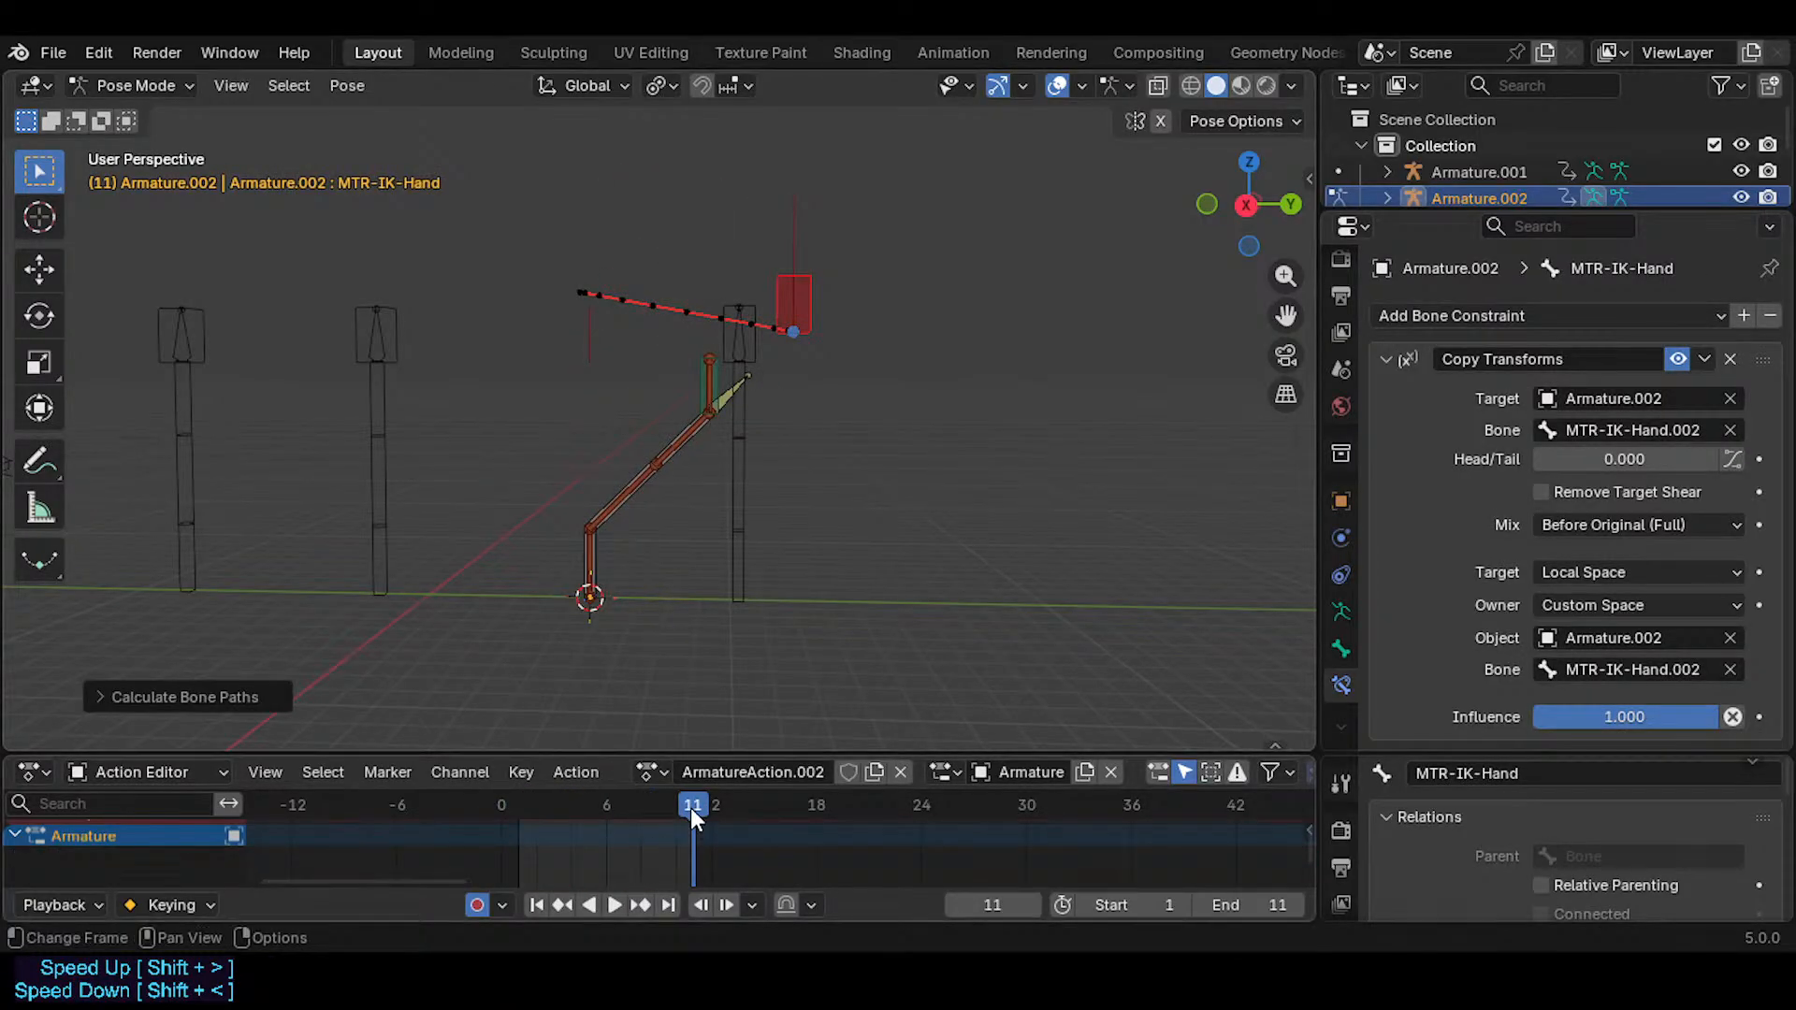
left_click_drag(690, 806, 520, 790)
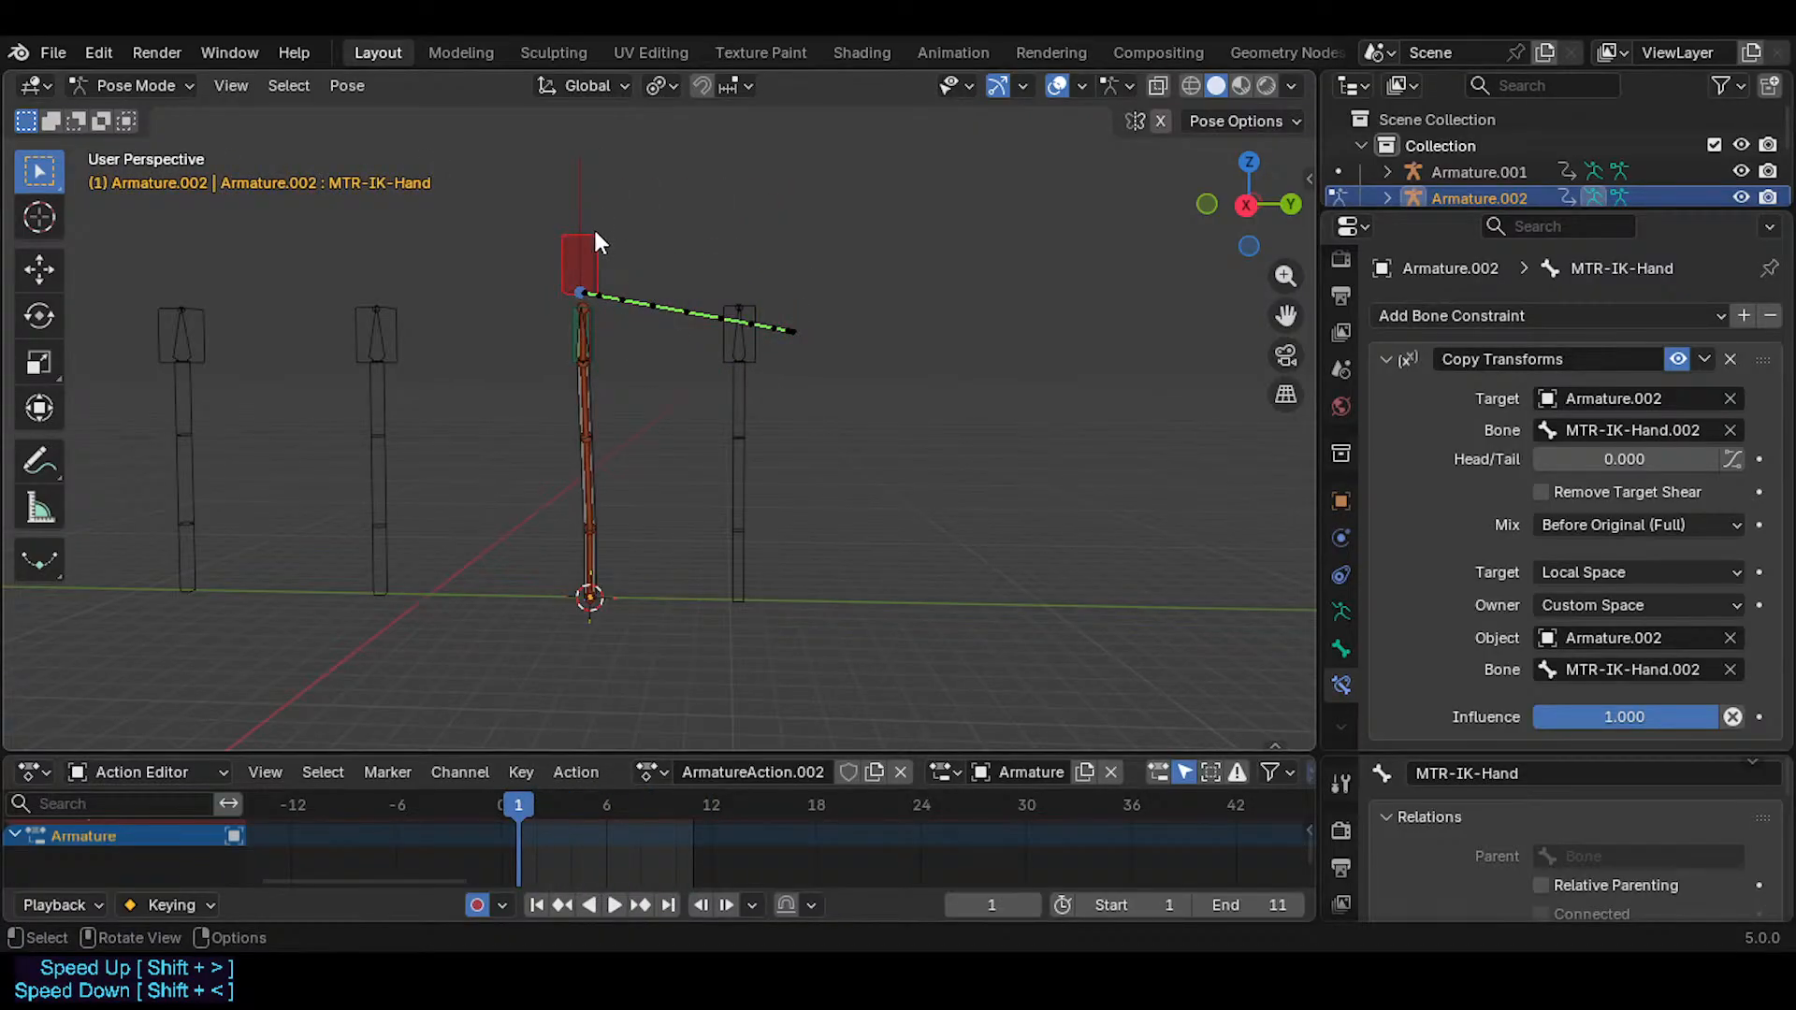
key("alt+p")
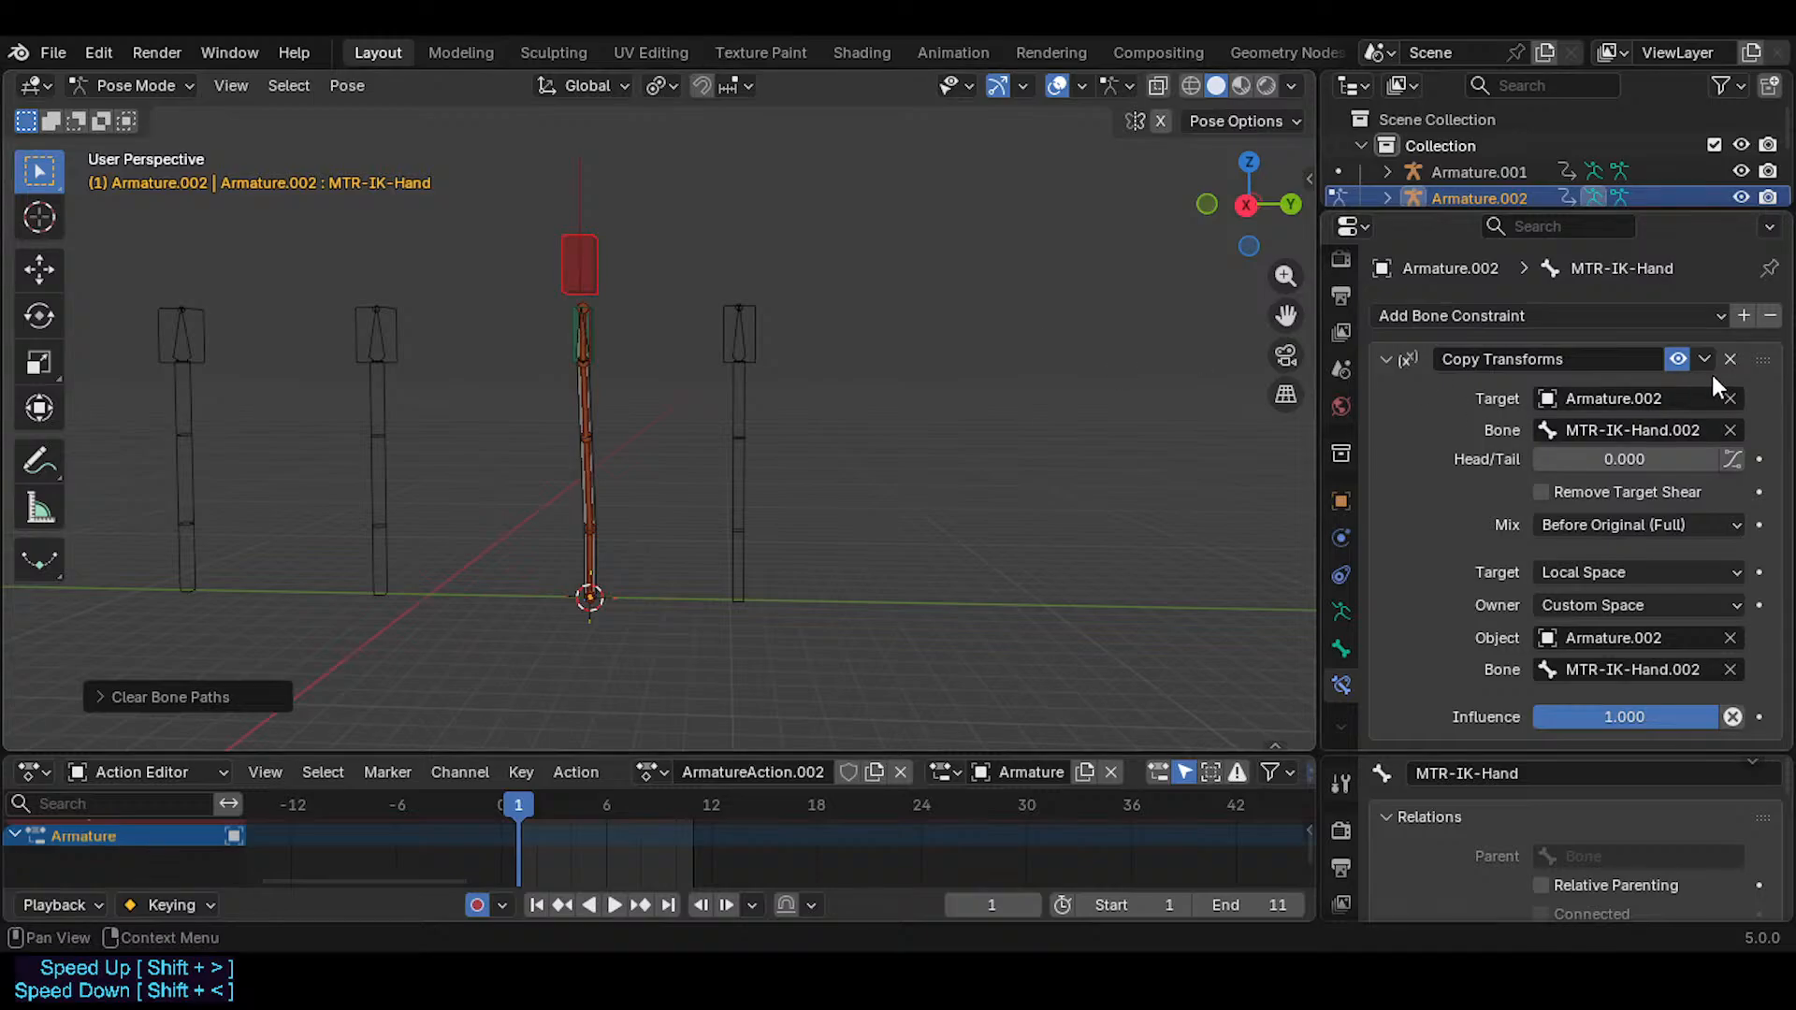
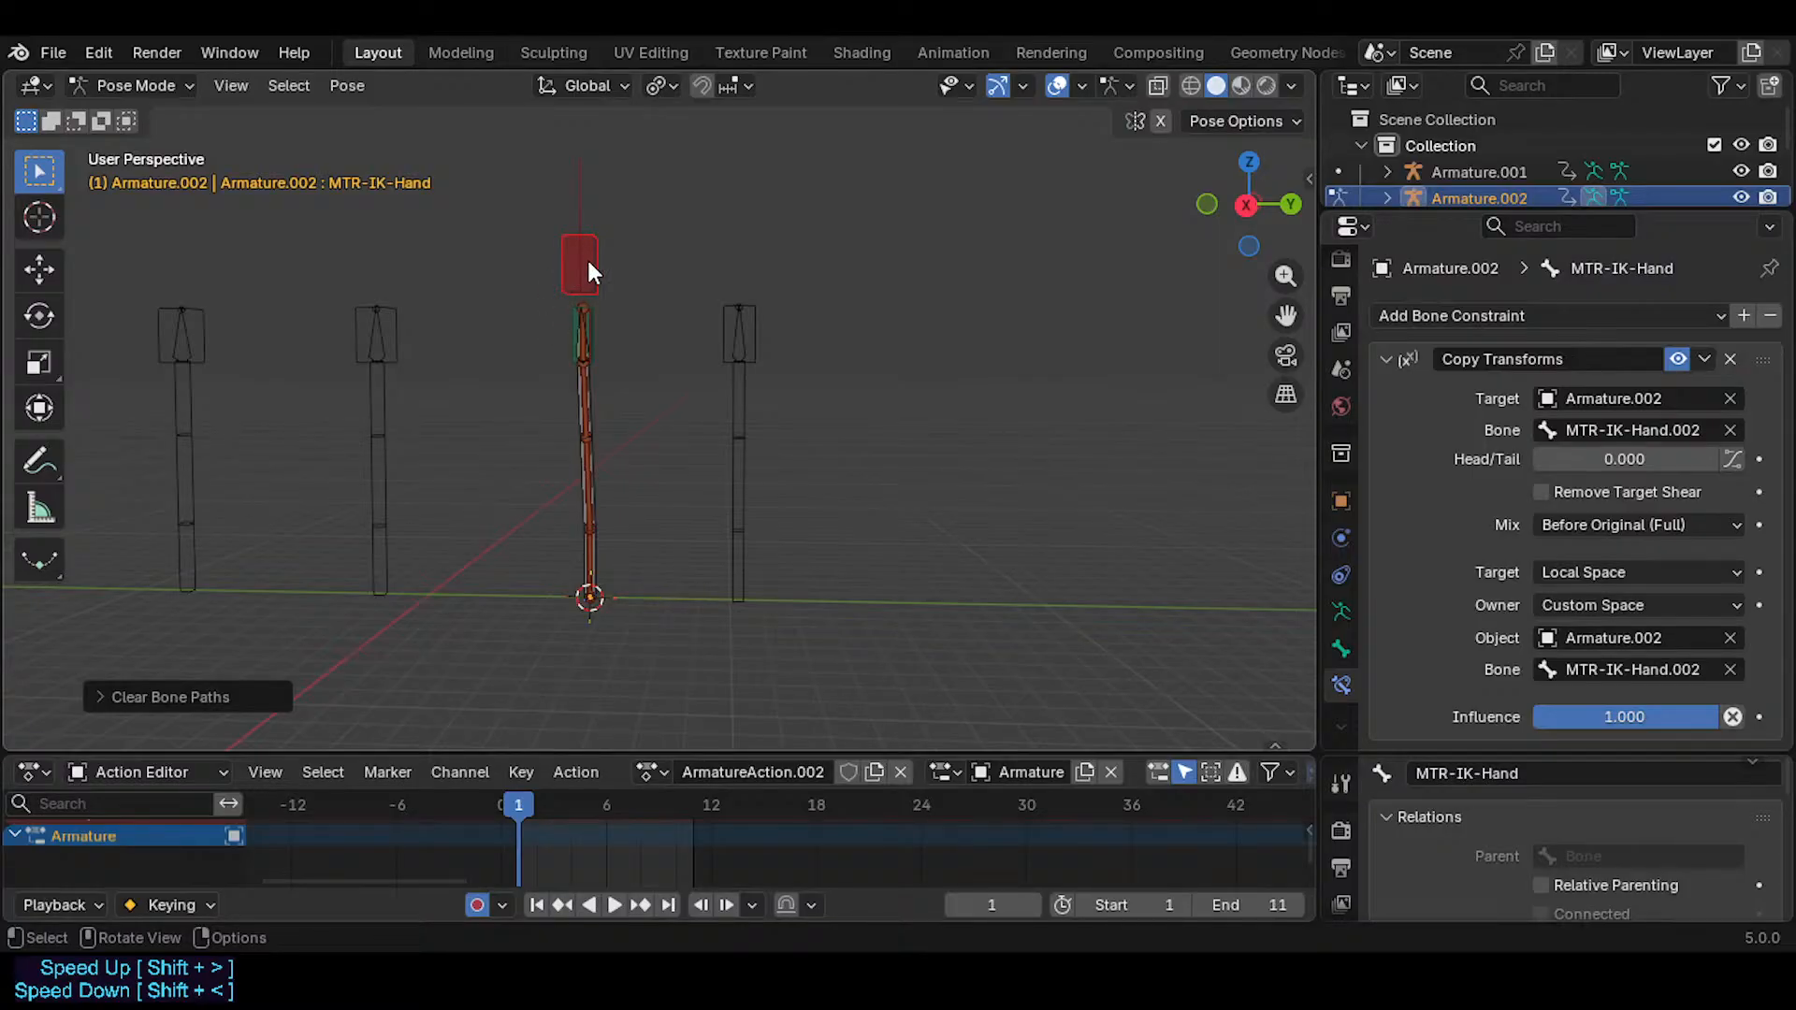
- Move the rest position of MTR-IK-Hand.001 down beside the arm, near the ground
key("Tab")
left_click(589, 332, "alt")
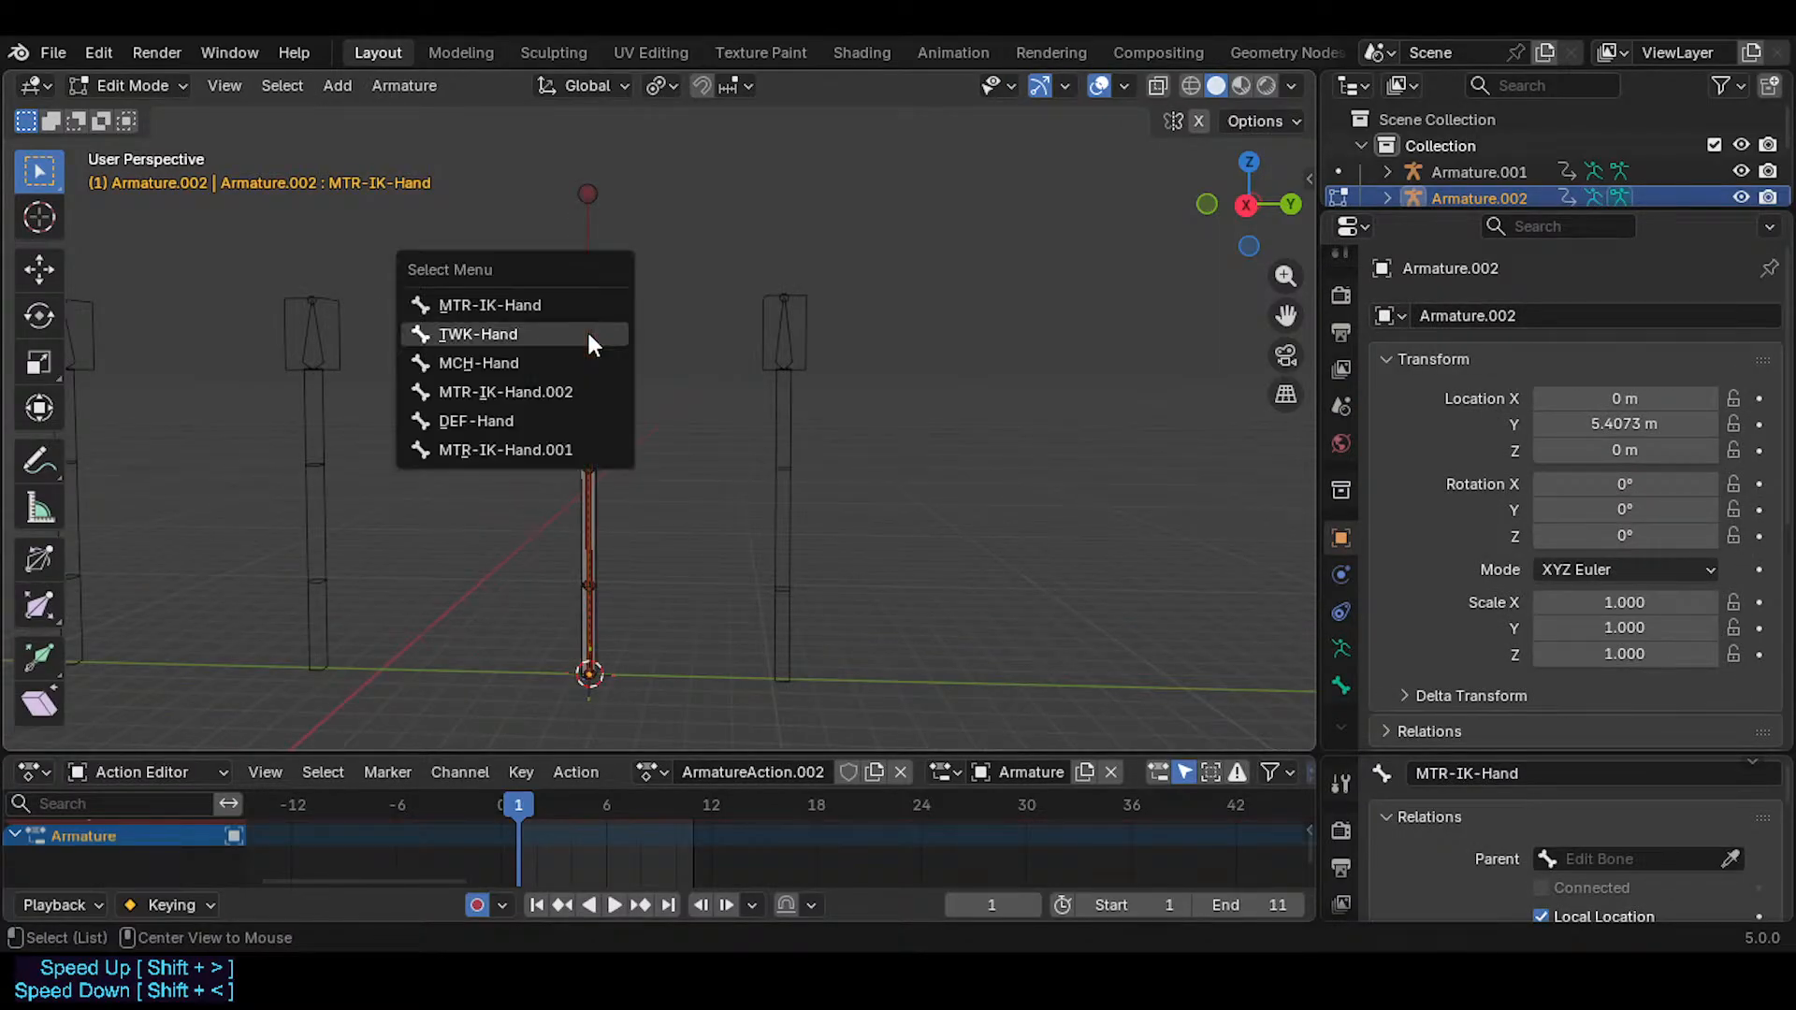
left_click(578, 450)
key("g")
scroll(449, 590, "down", 2)
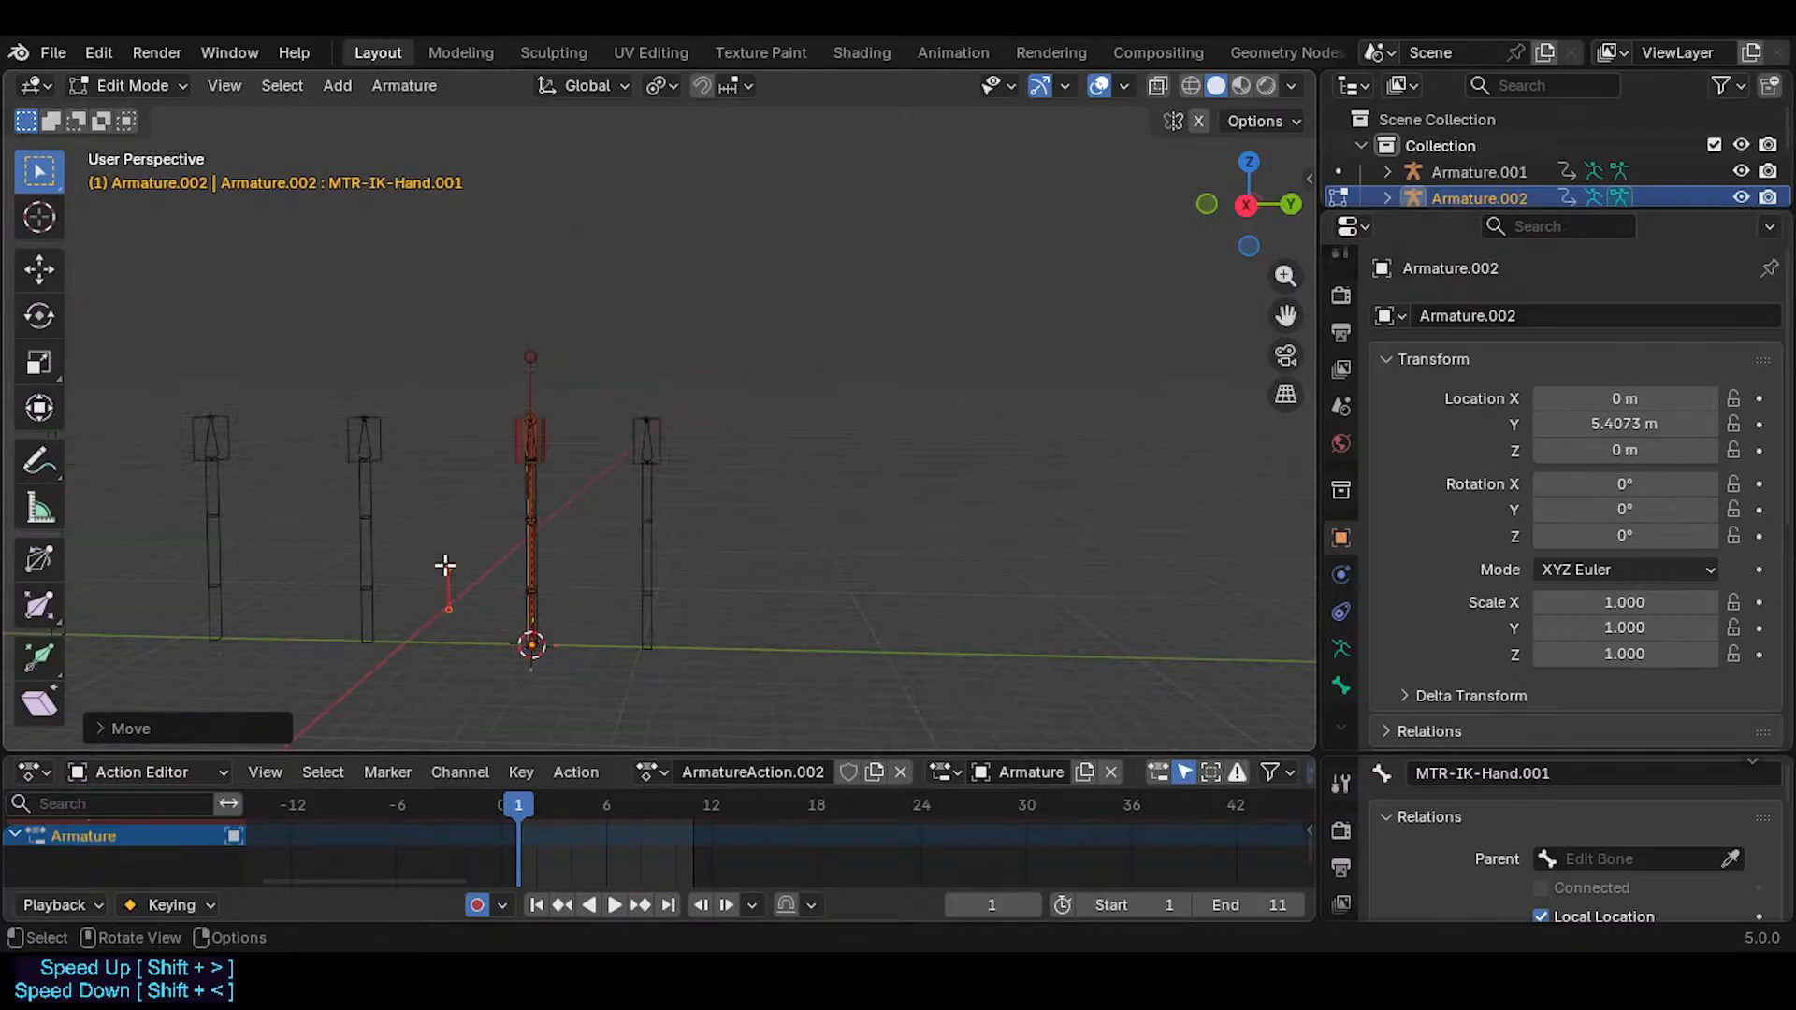
left_click(447, 575)
key("Tab")
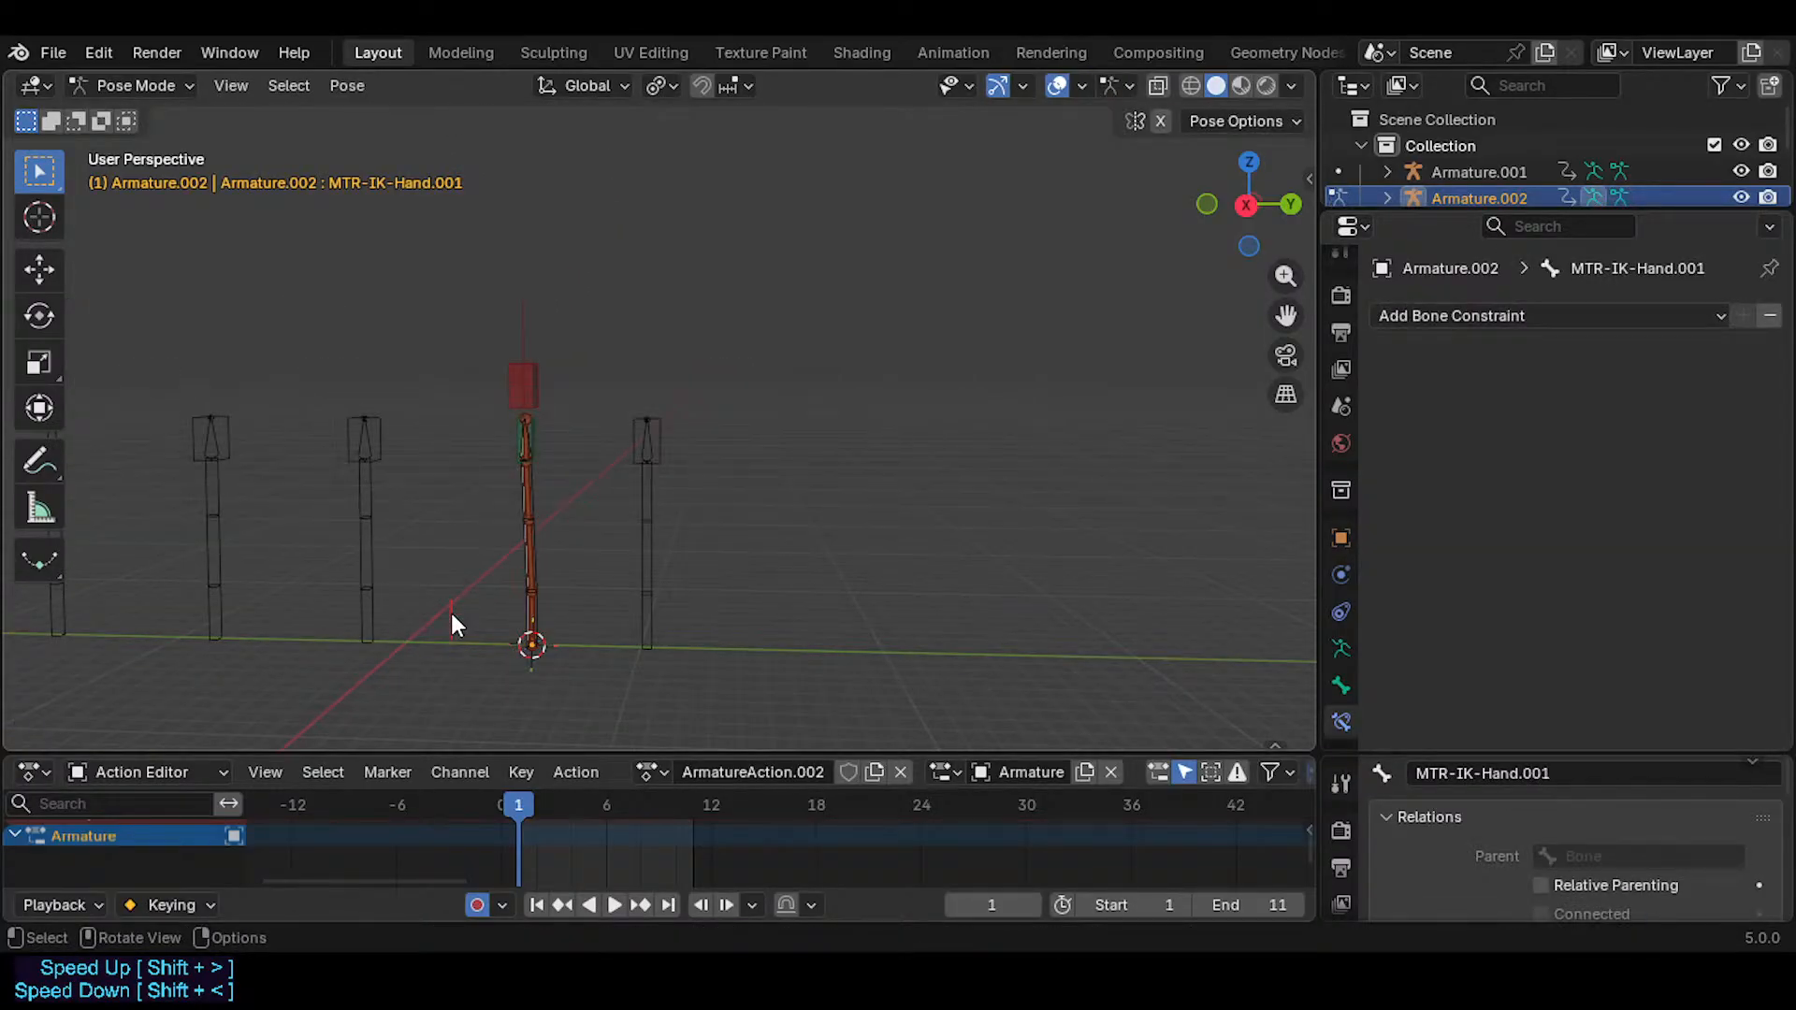
- Try to parent MTR-IK-Hand.002 to MTR-IK-Hand.001 and test-rotate MTR-IK-Hand.002, cancelling the rotation
key("Tab")
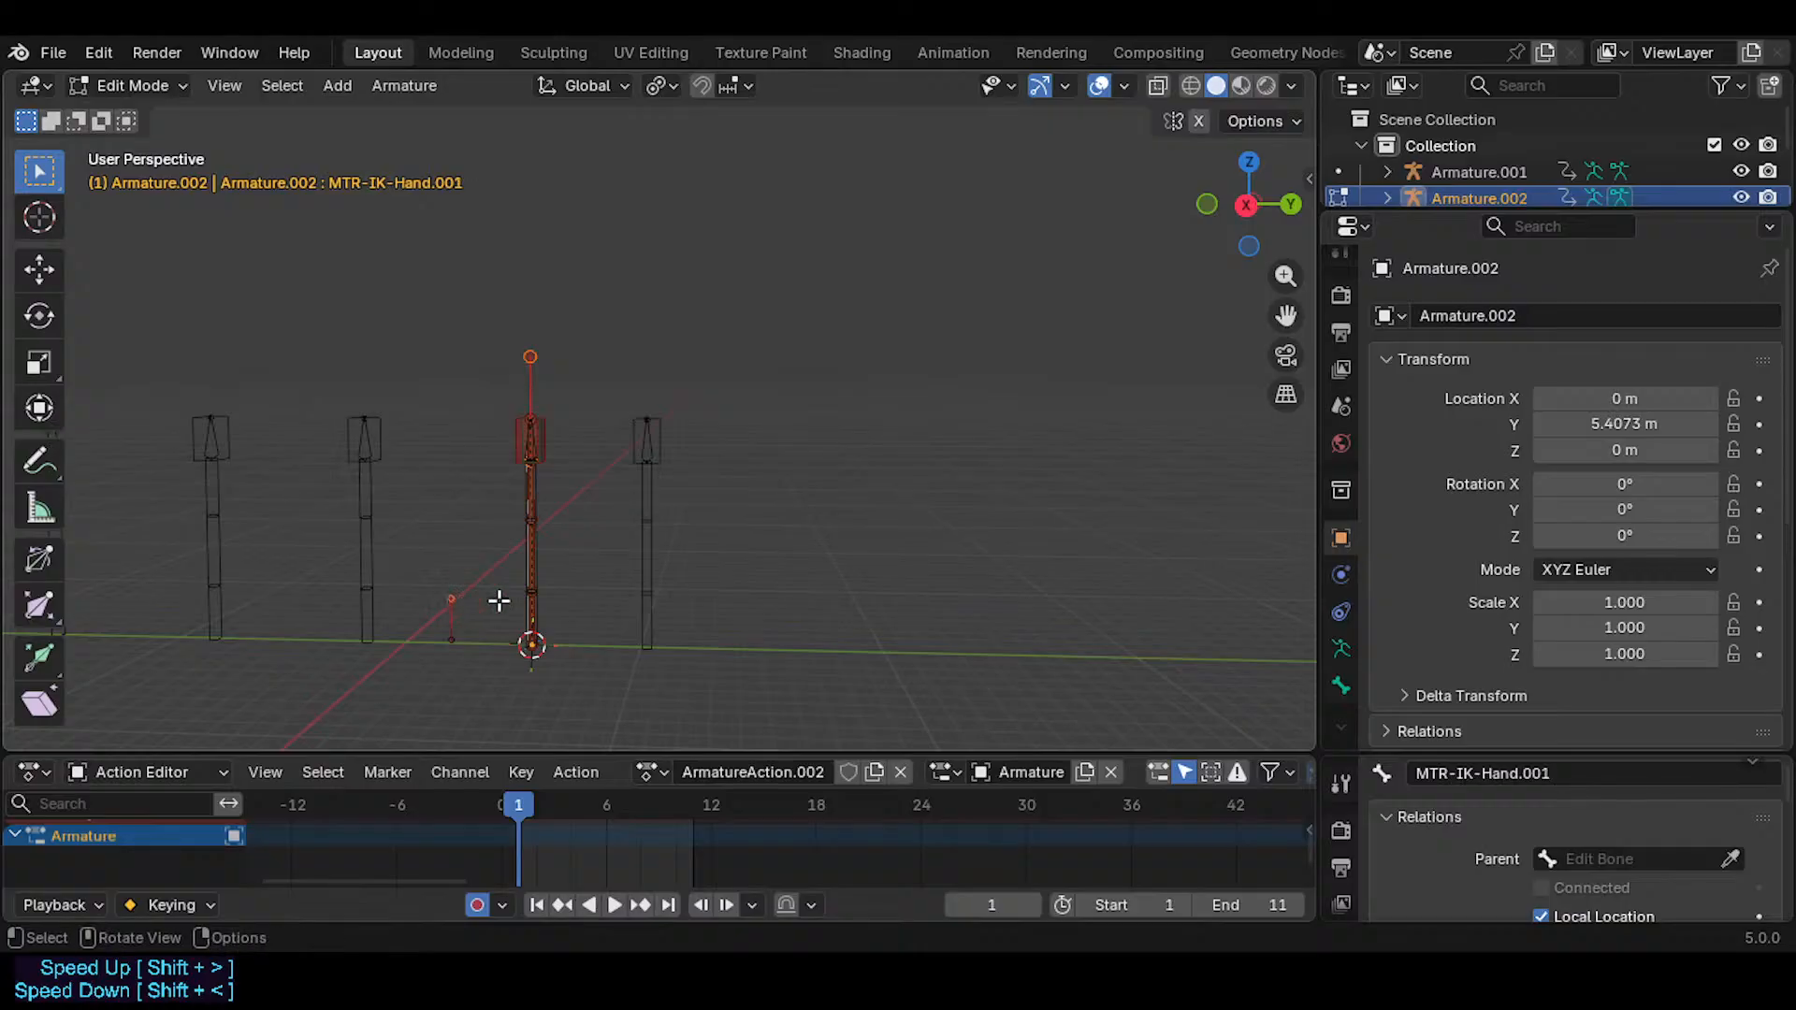
key("ctrl+p")
left_click(445, 609)
key("Tab")
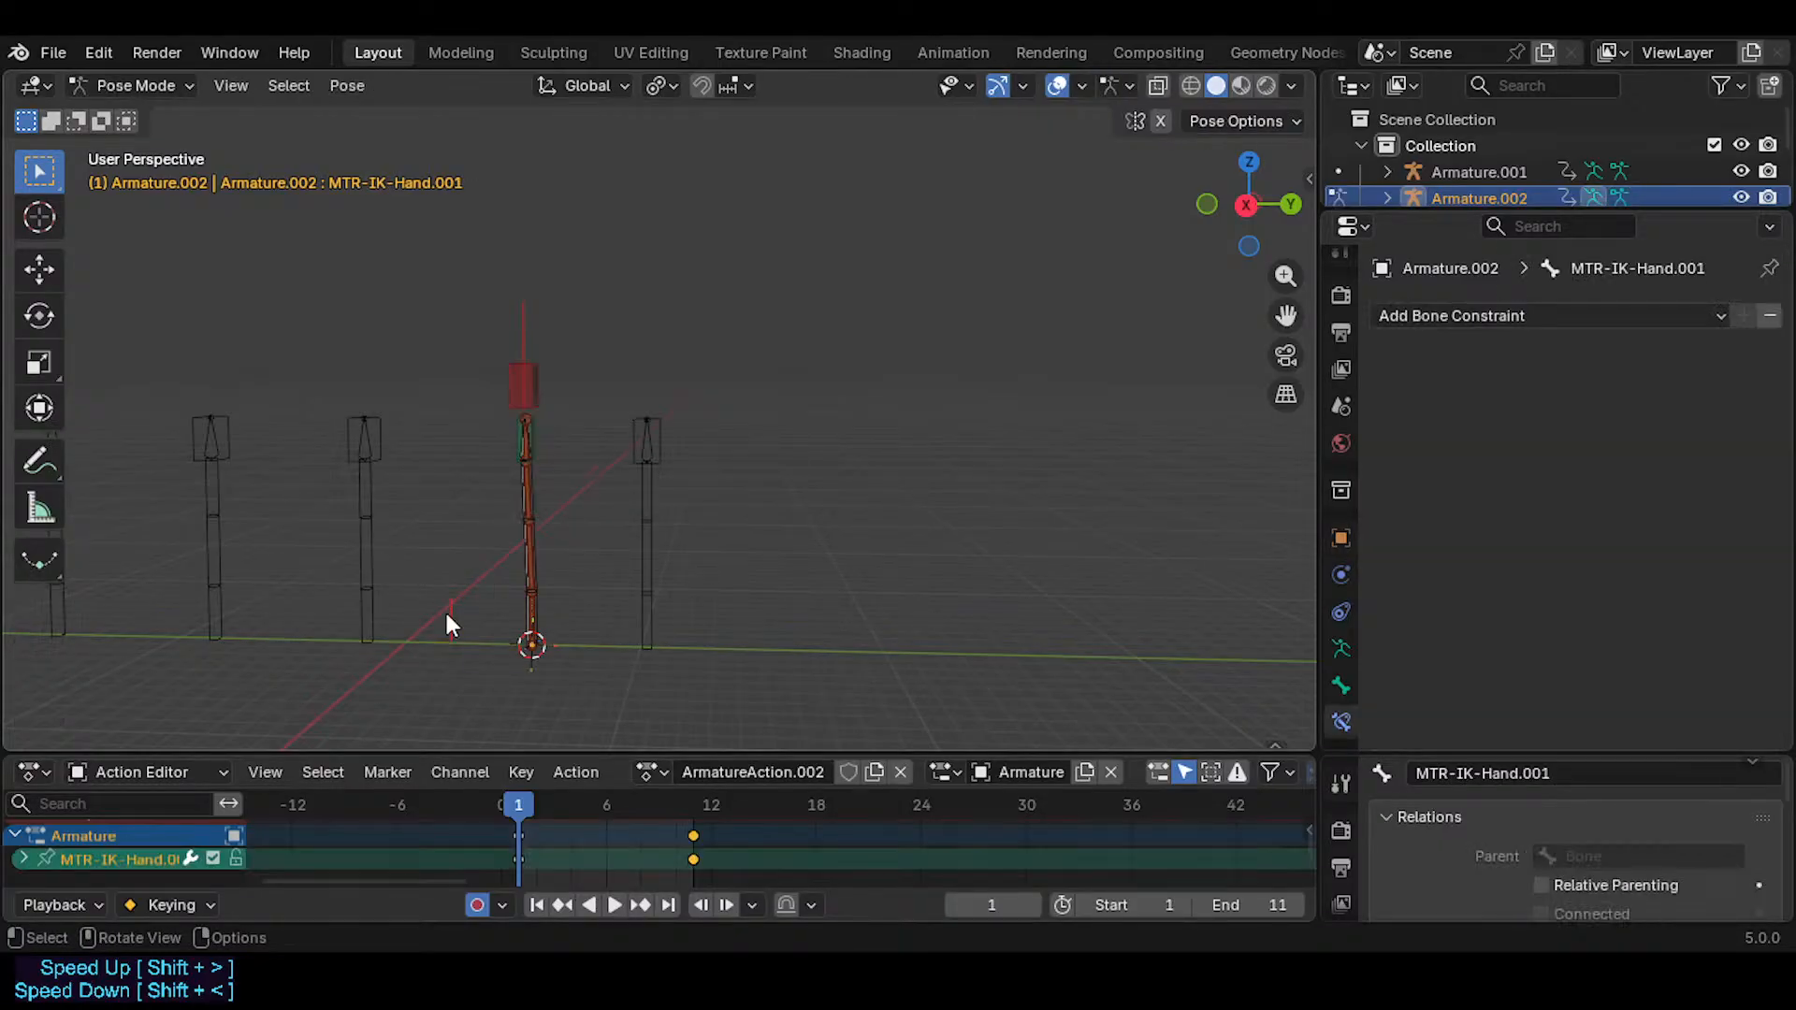
left_click(548, 389)
left_click(527, 343)
key("r")
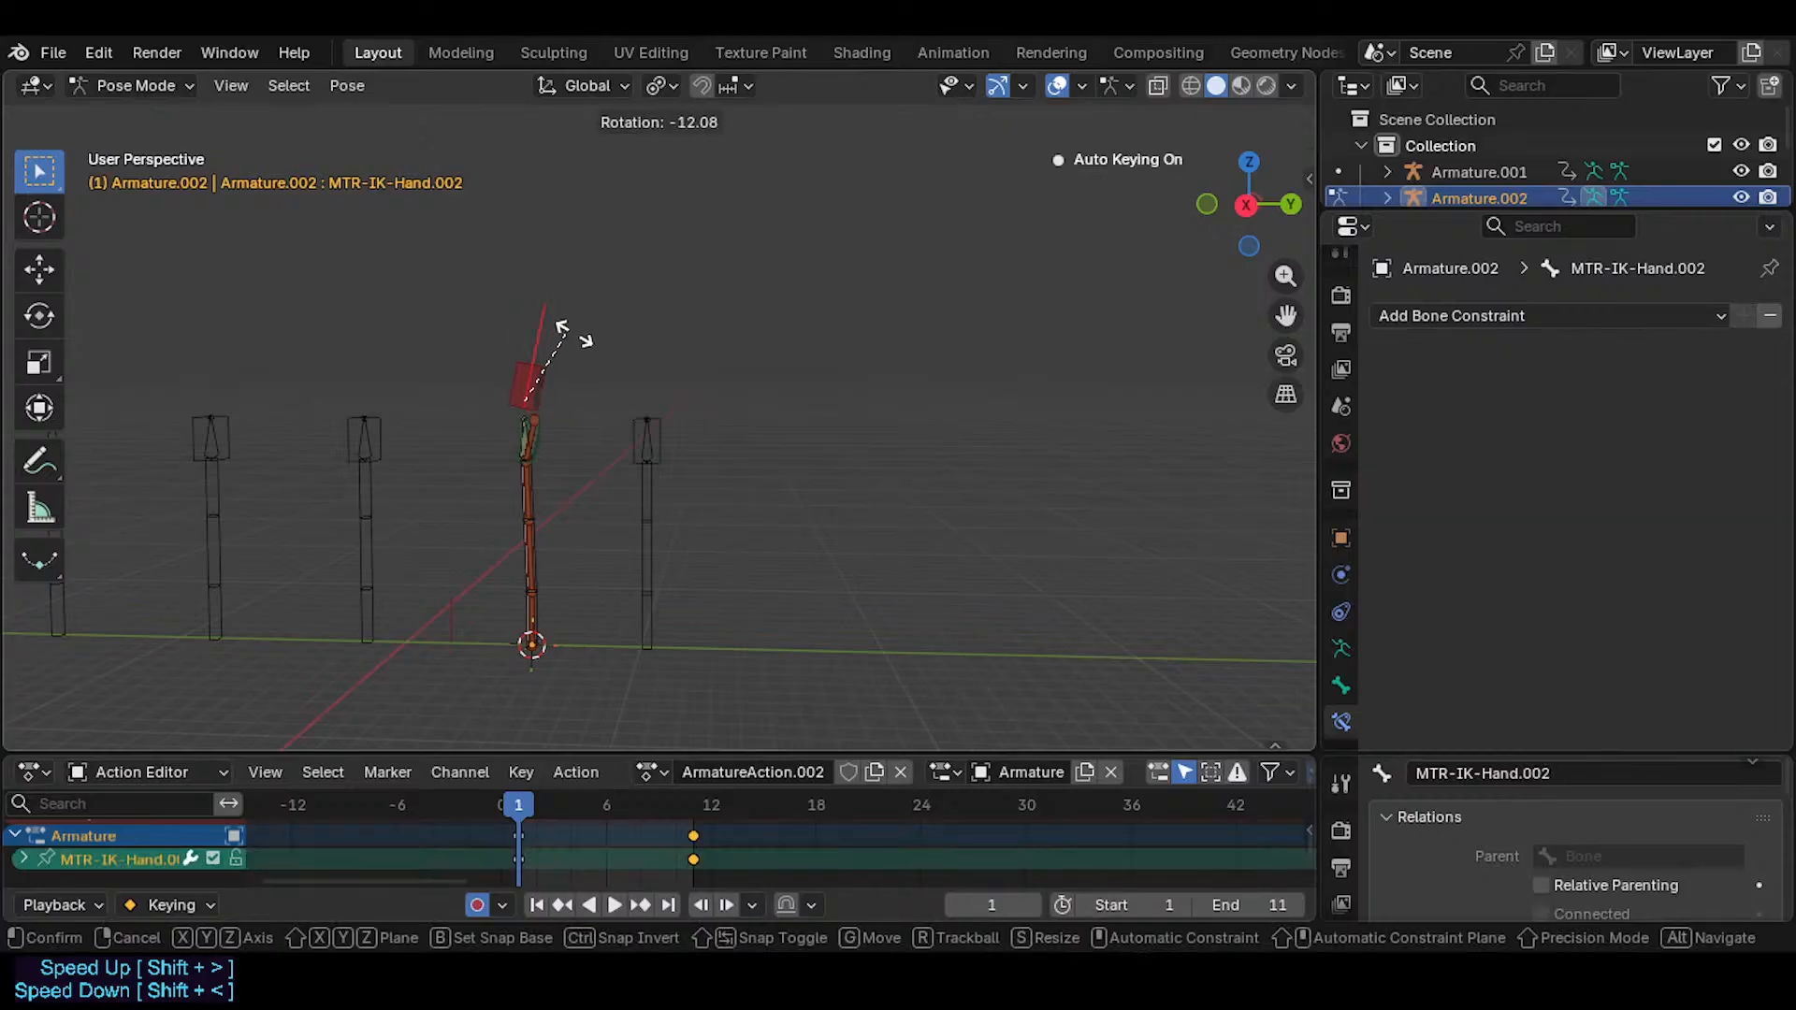
right_click(549, 375)
- Move the rest position of MTR-IK-Hand.002 away from the hand, just above MTR-IK-Hand.001
key("Tab")
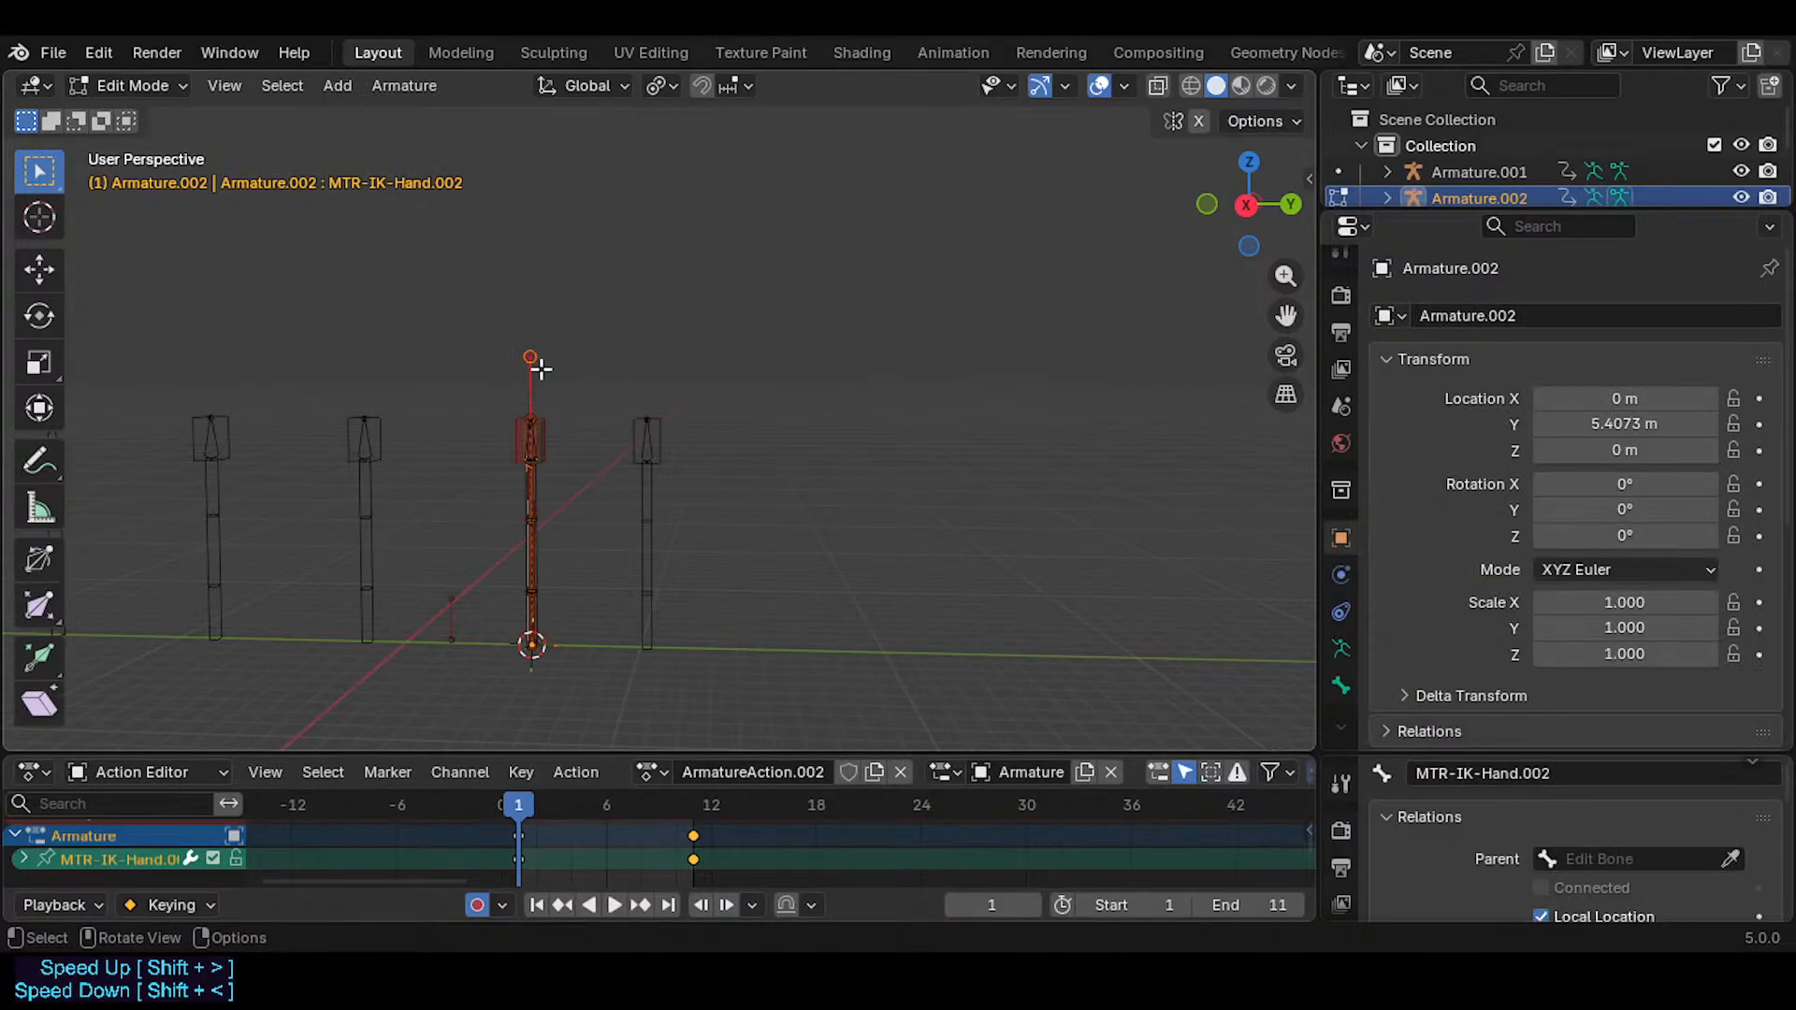
key("g")
left_click(450, 491)
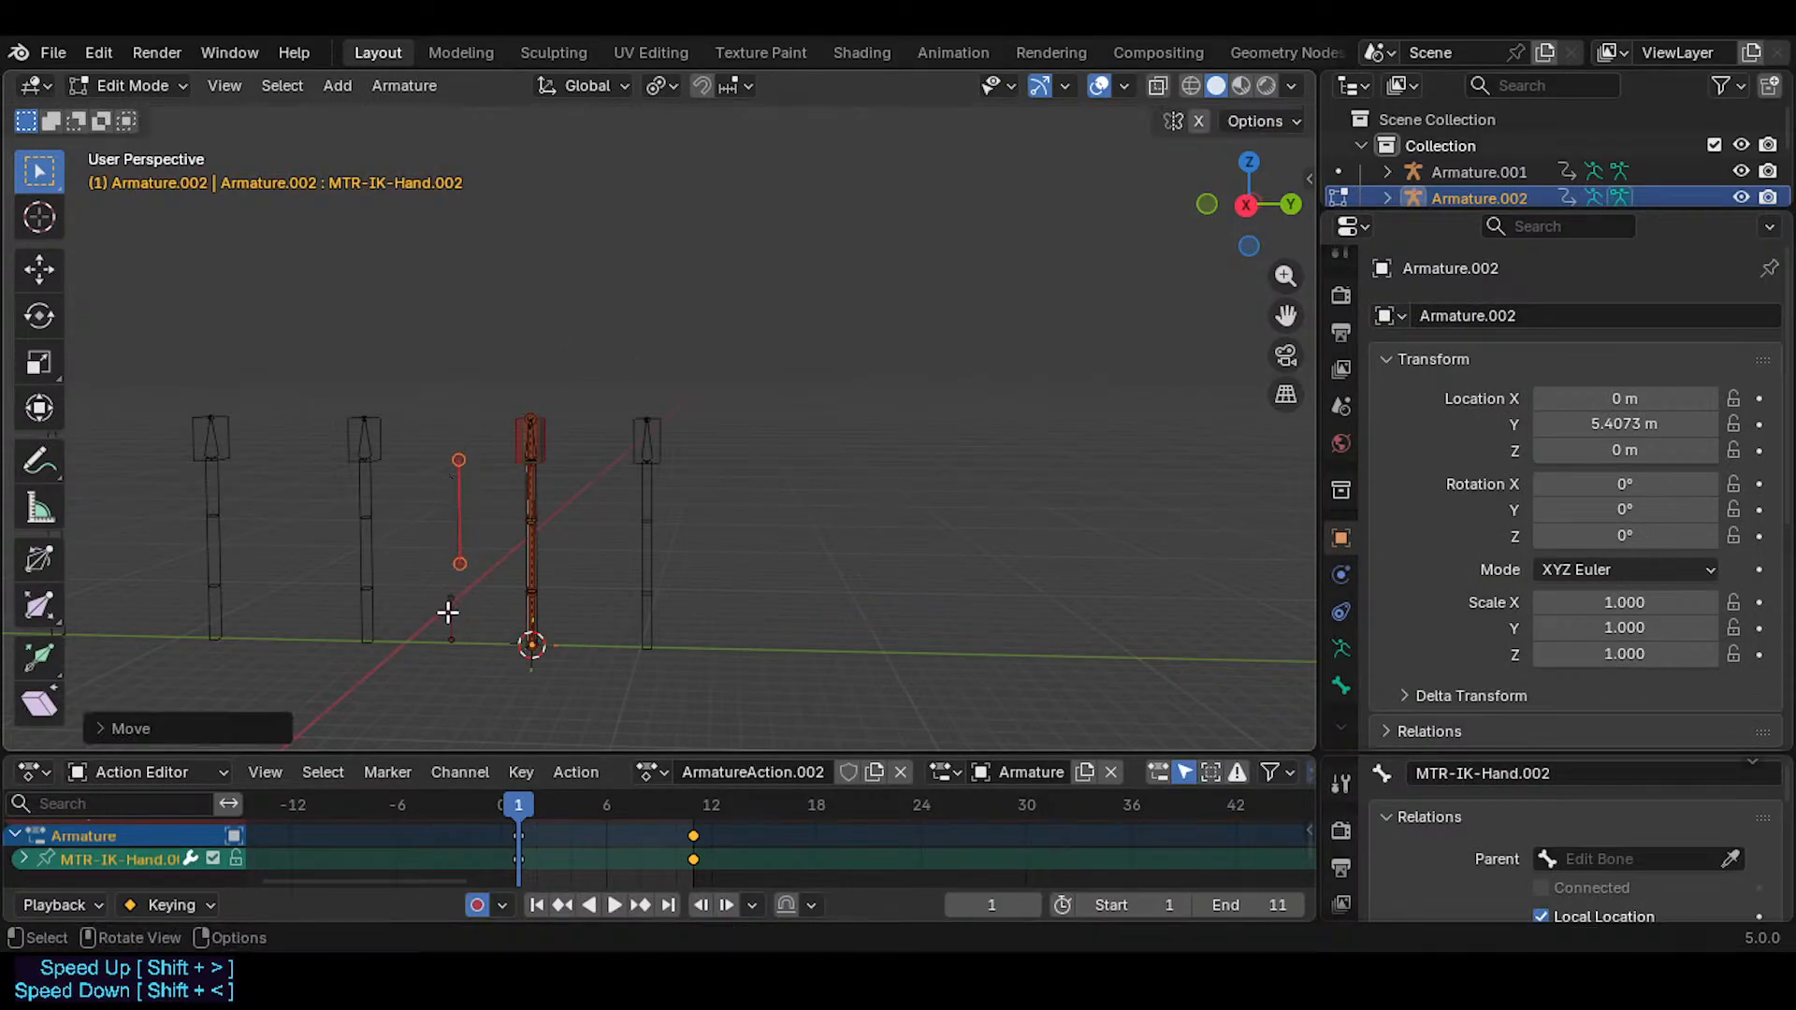
left_click(447, 567)
left_click(457, 501)
key("Tab")
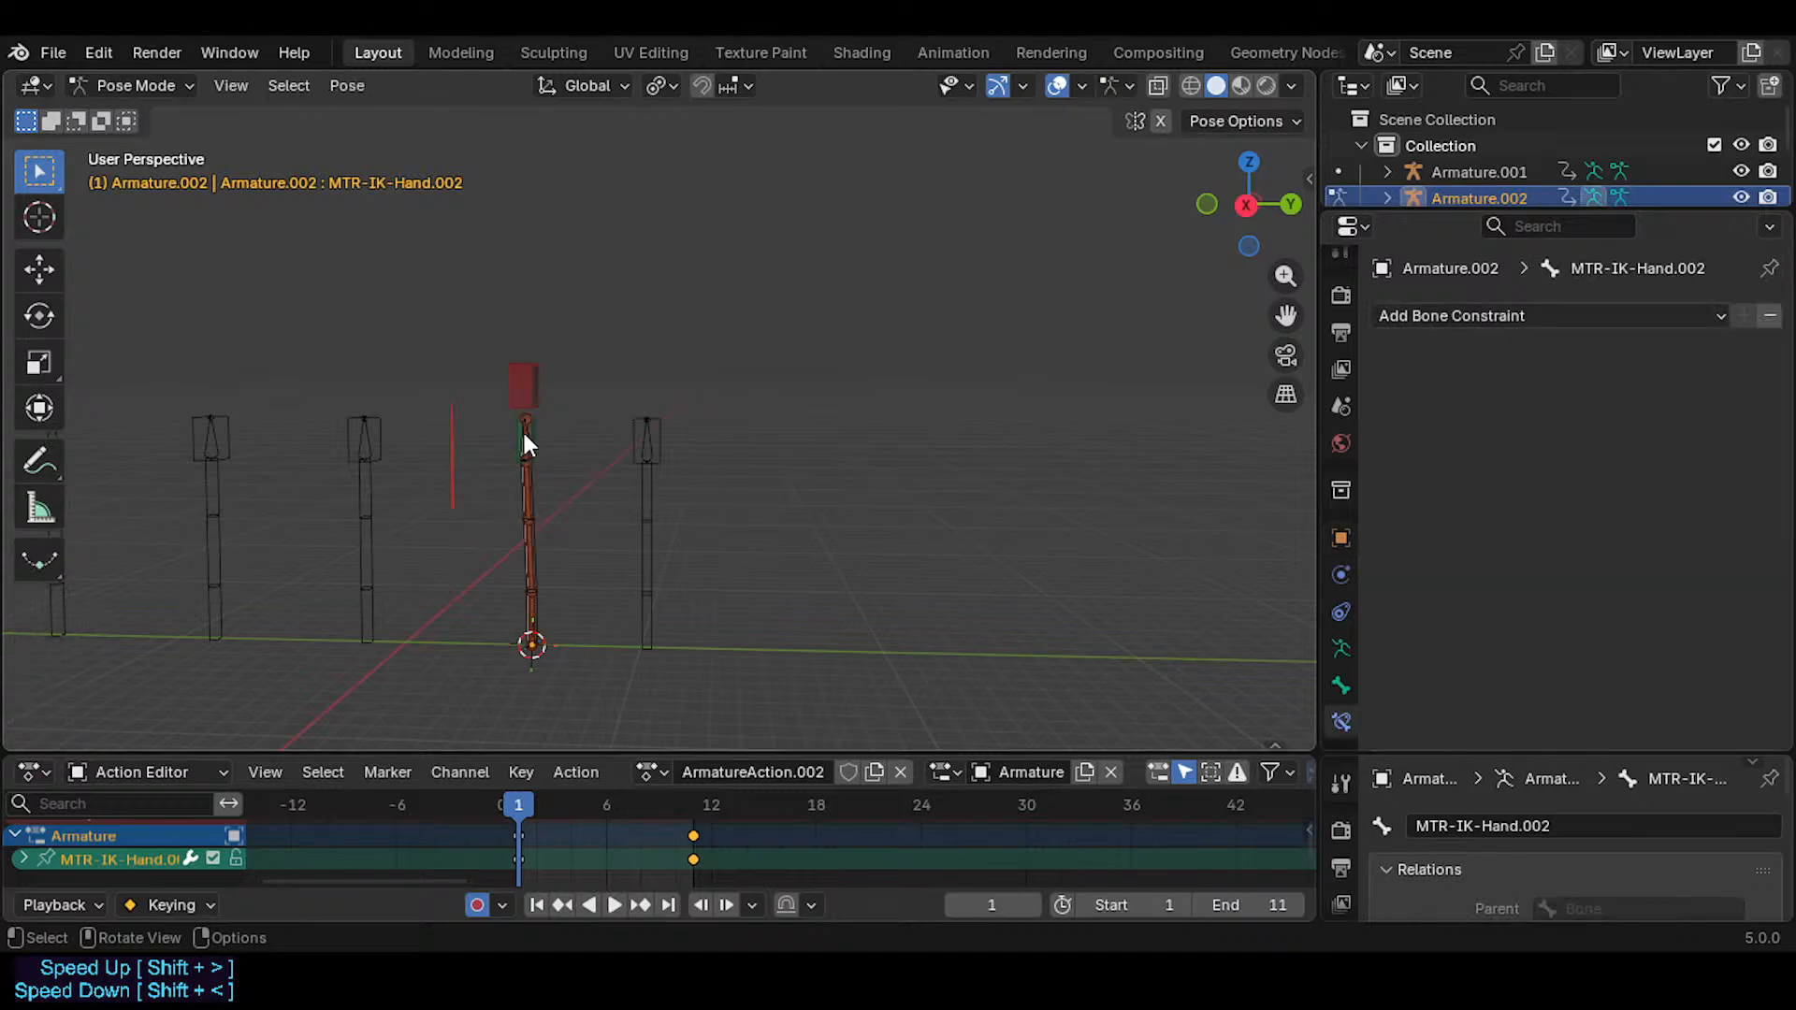
- Check MTR-IK-Hand's Copy Transforms settings against MTR-IK-Hand.002, and clear the pose location with all bones of Armature.002 selected
left_click(535, 387)
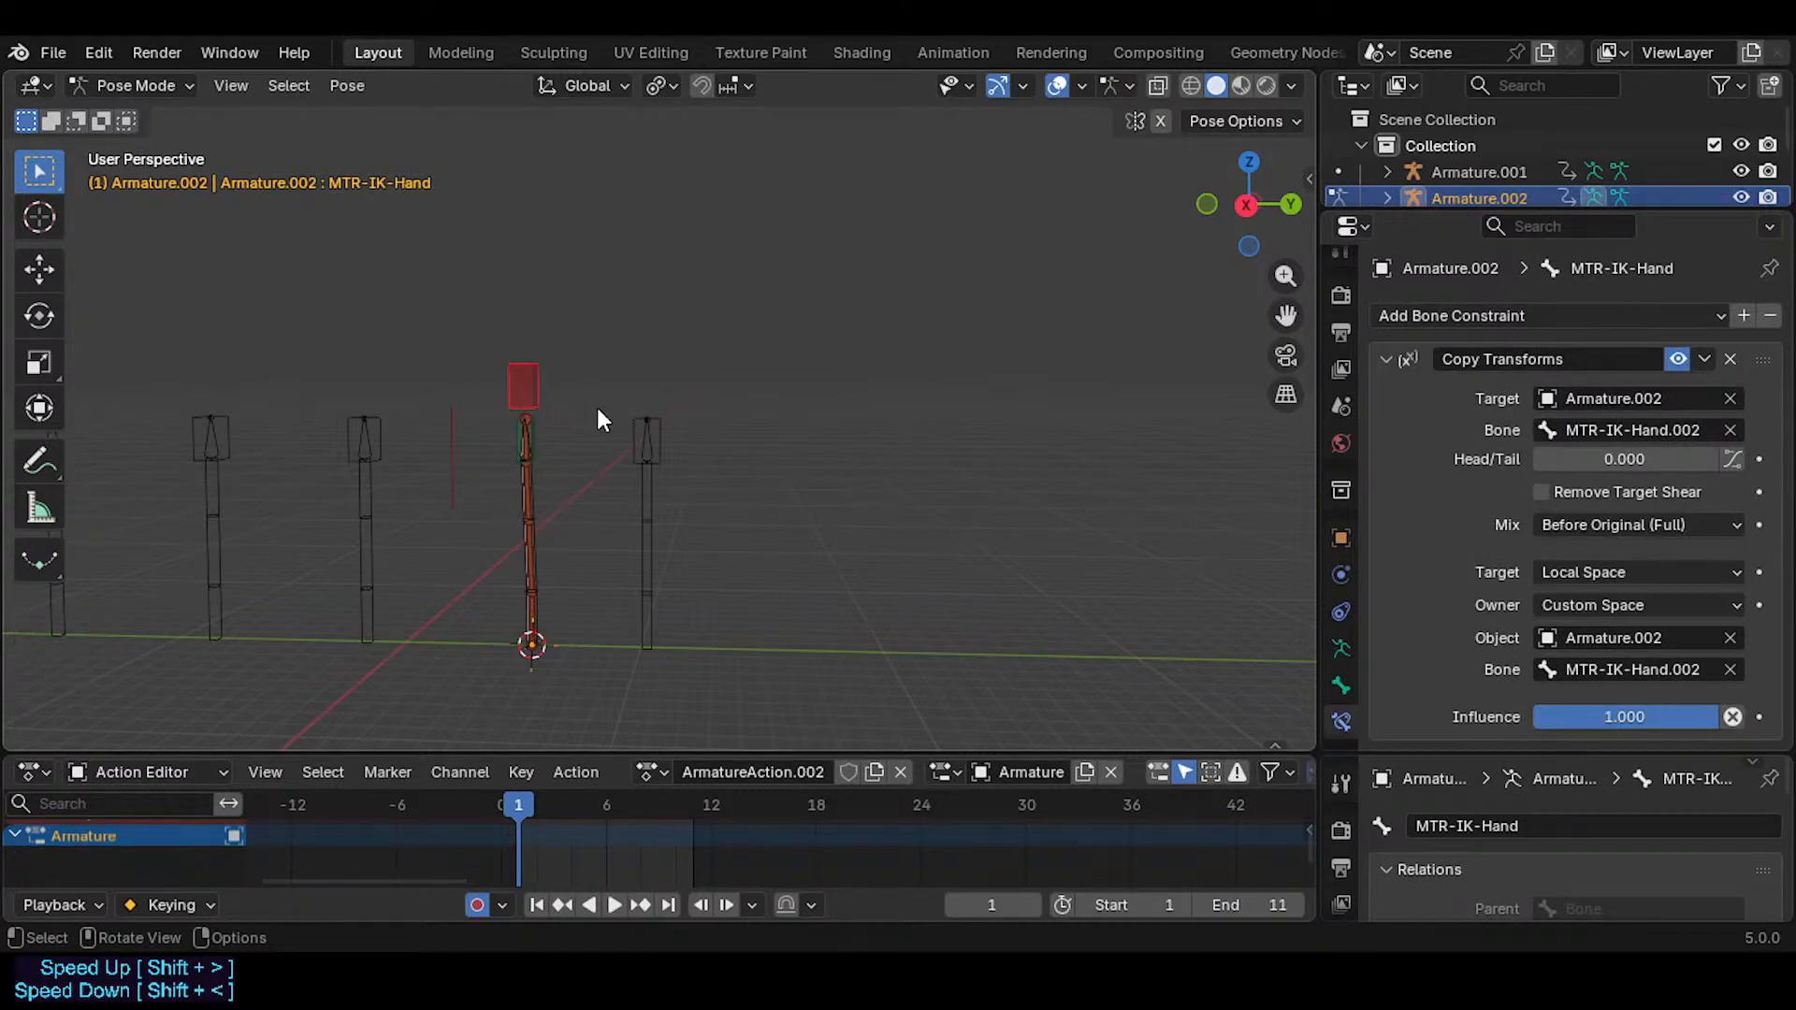
left_click(456, 449)
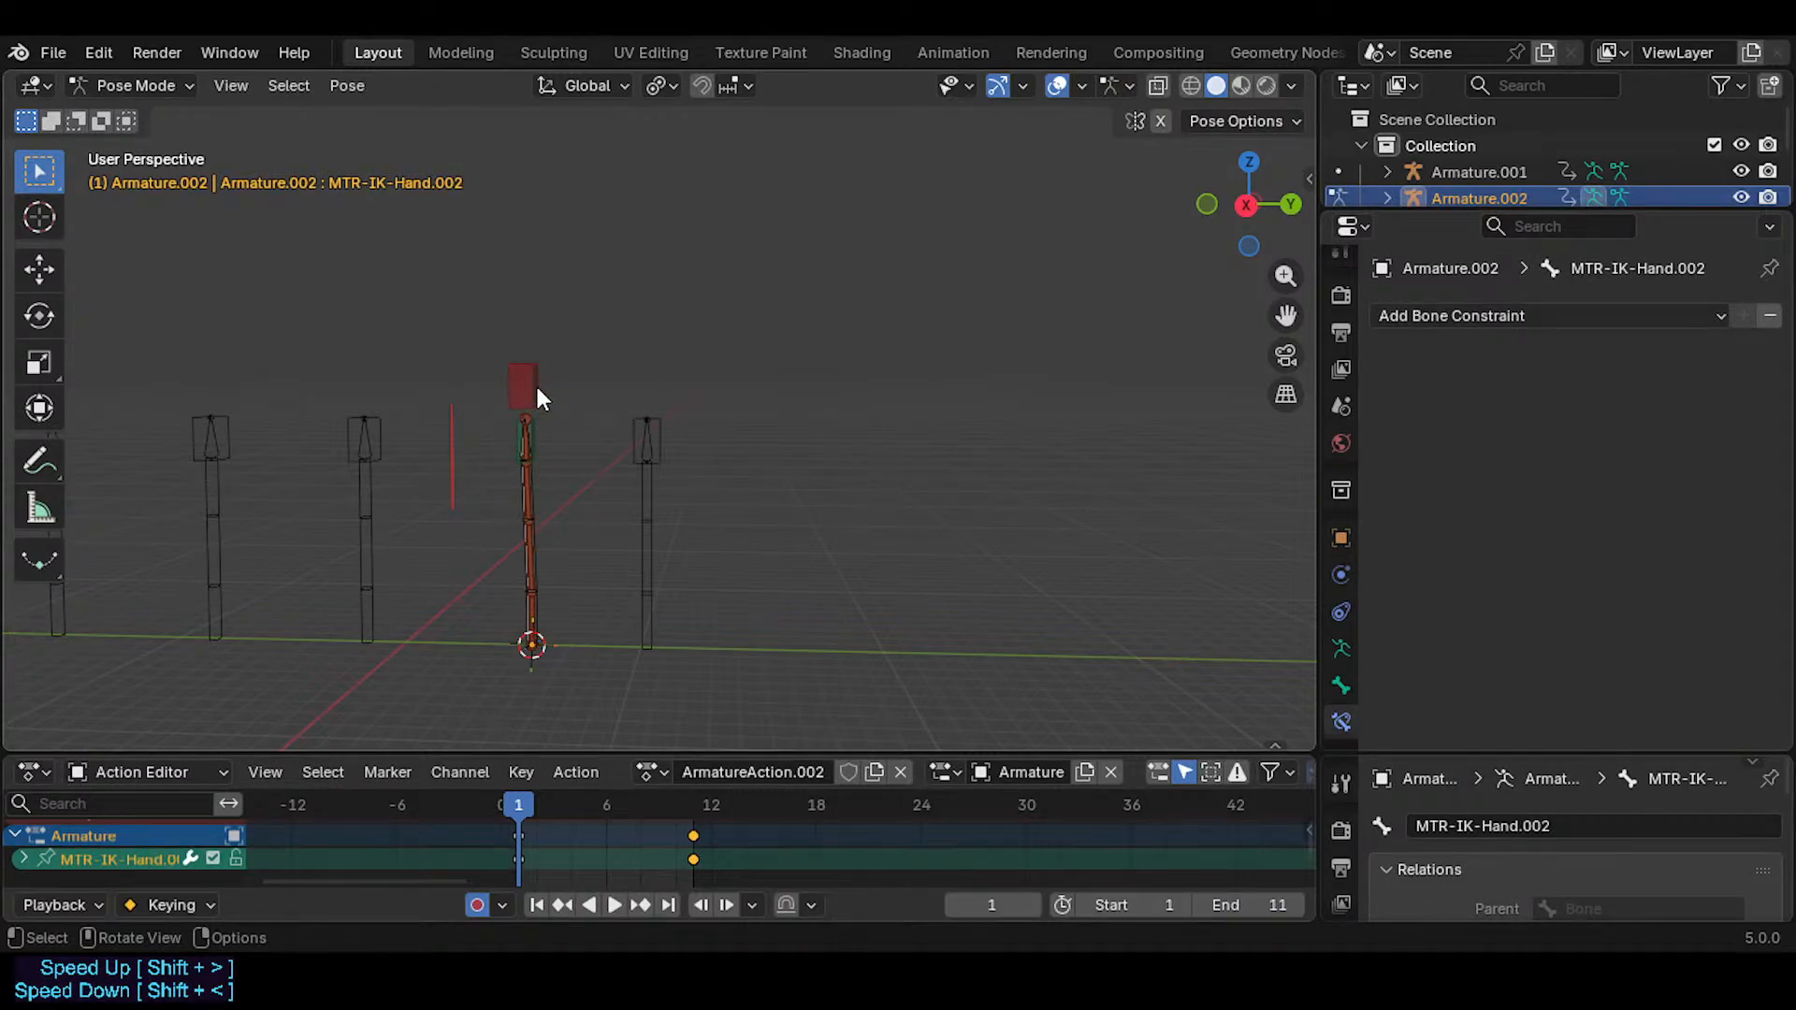
left_click(535, 383)
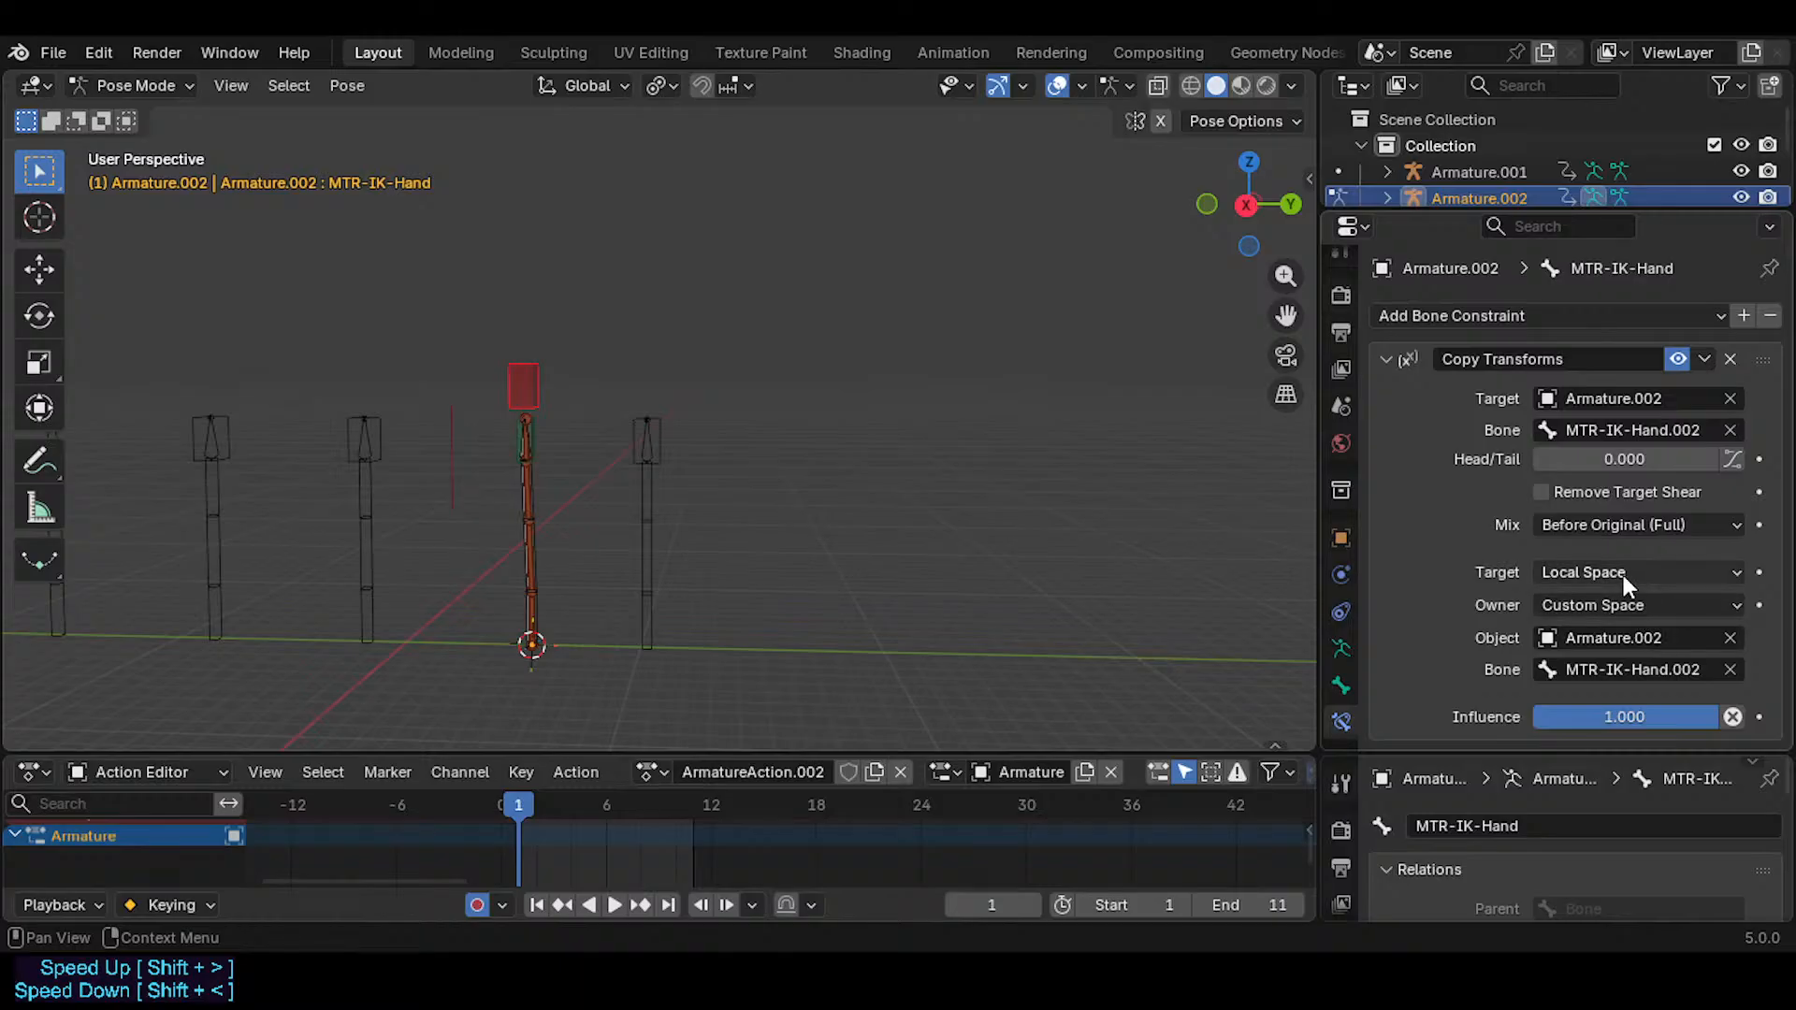
left_click_drag(1680, 709, 1718, 717)
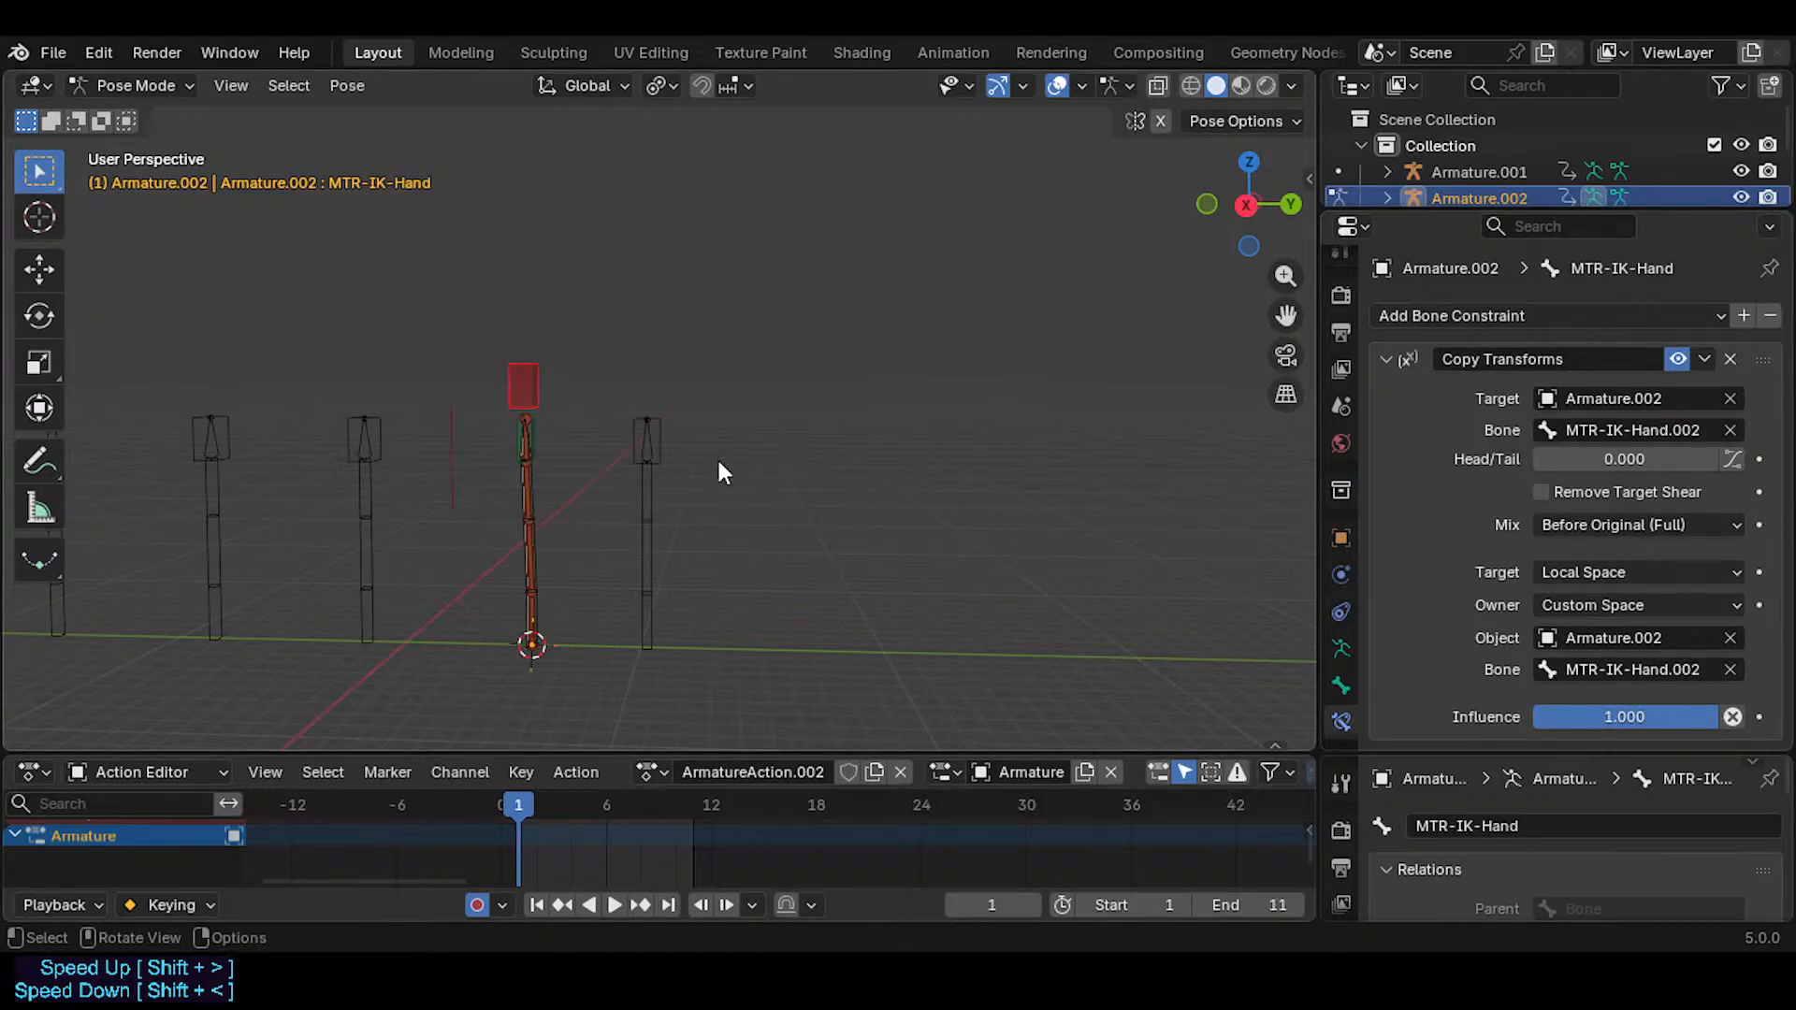
key("alt+g")
key("a")
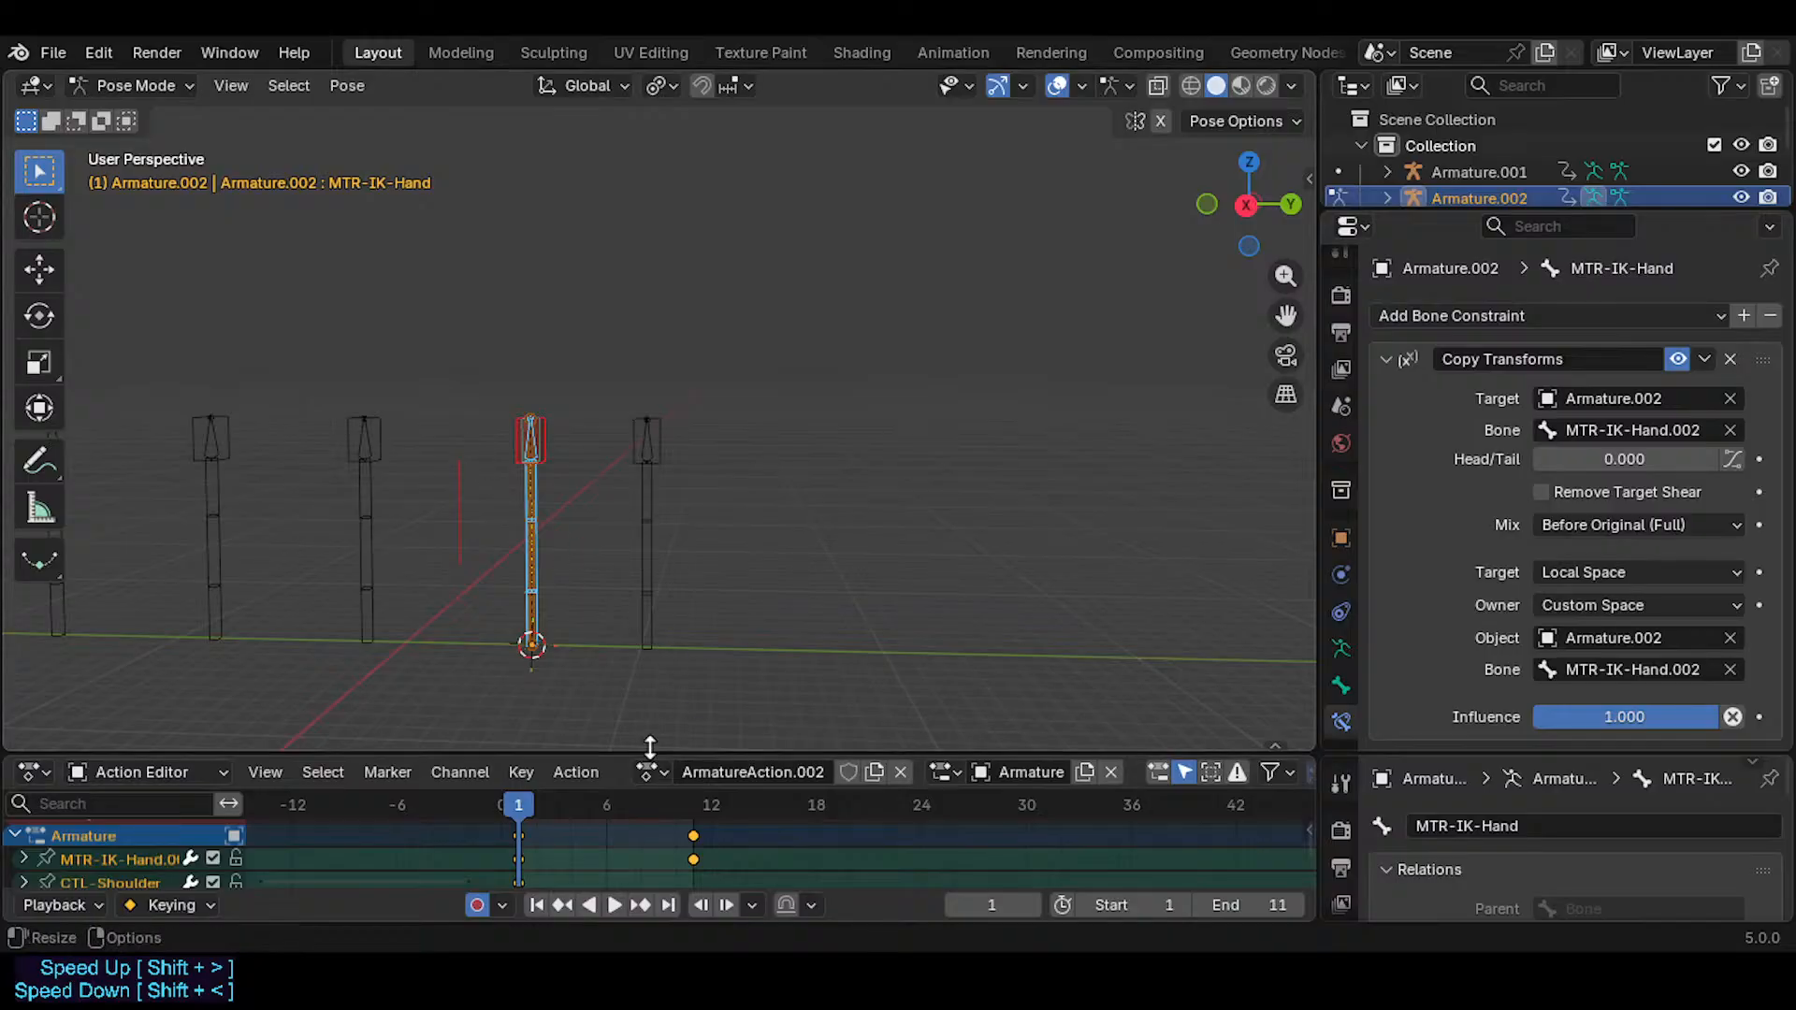
- Delete the selected keyframes of Armature.002 and test-rotate MTR-IK-Hand.002 freely, about Z and about Y, cancelling each rotation
key("Delete")
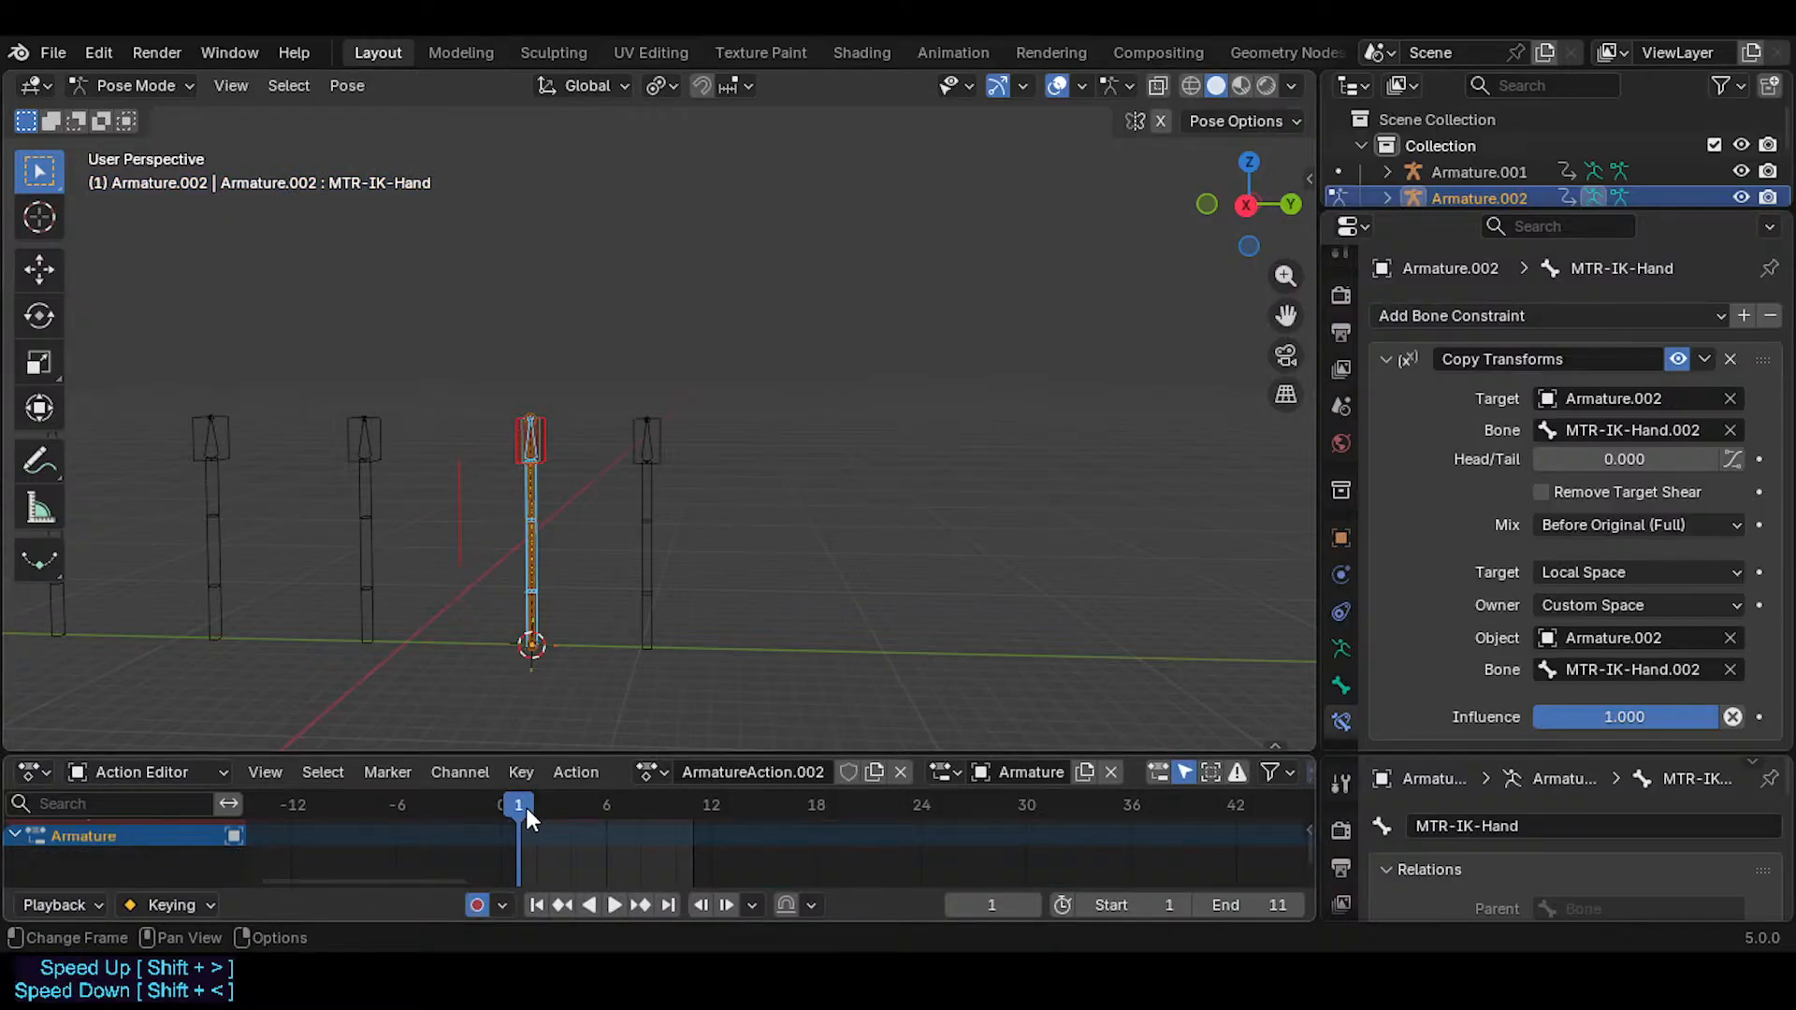
left_click(510, 447)
key("r")
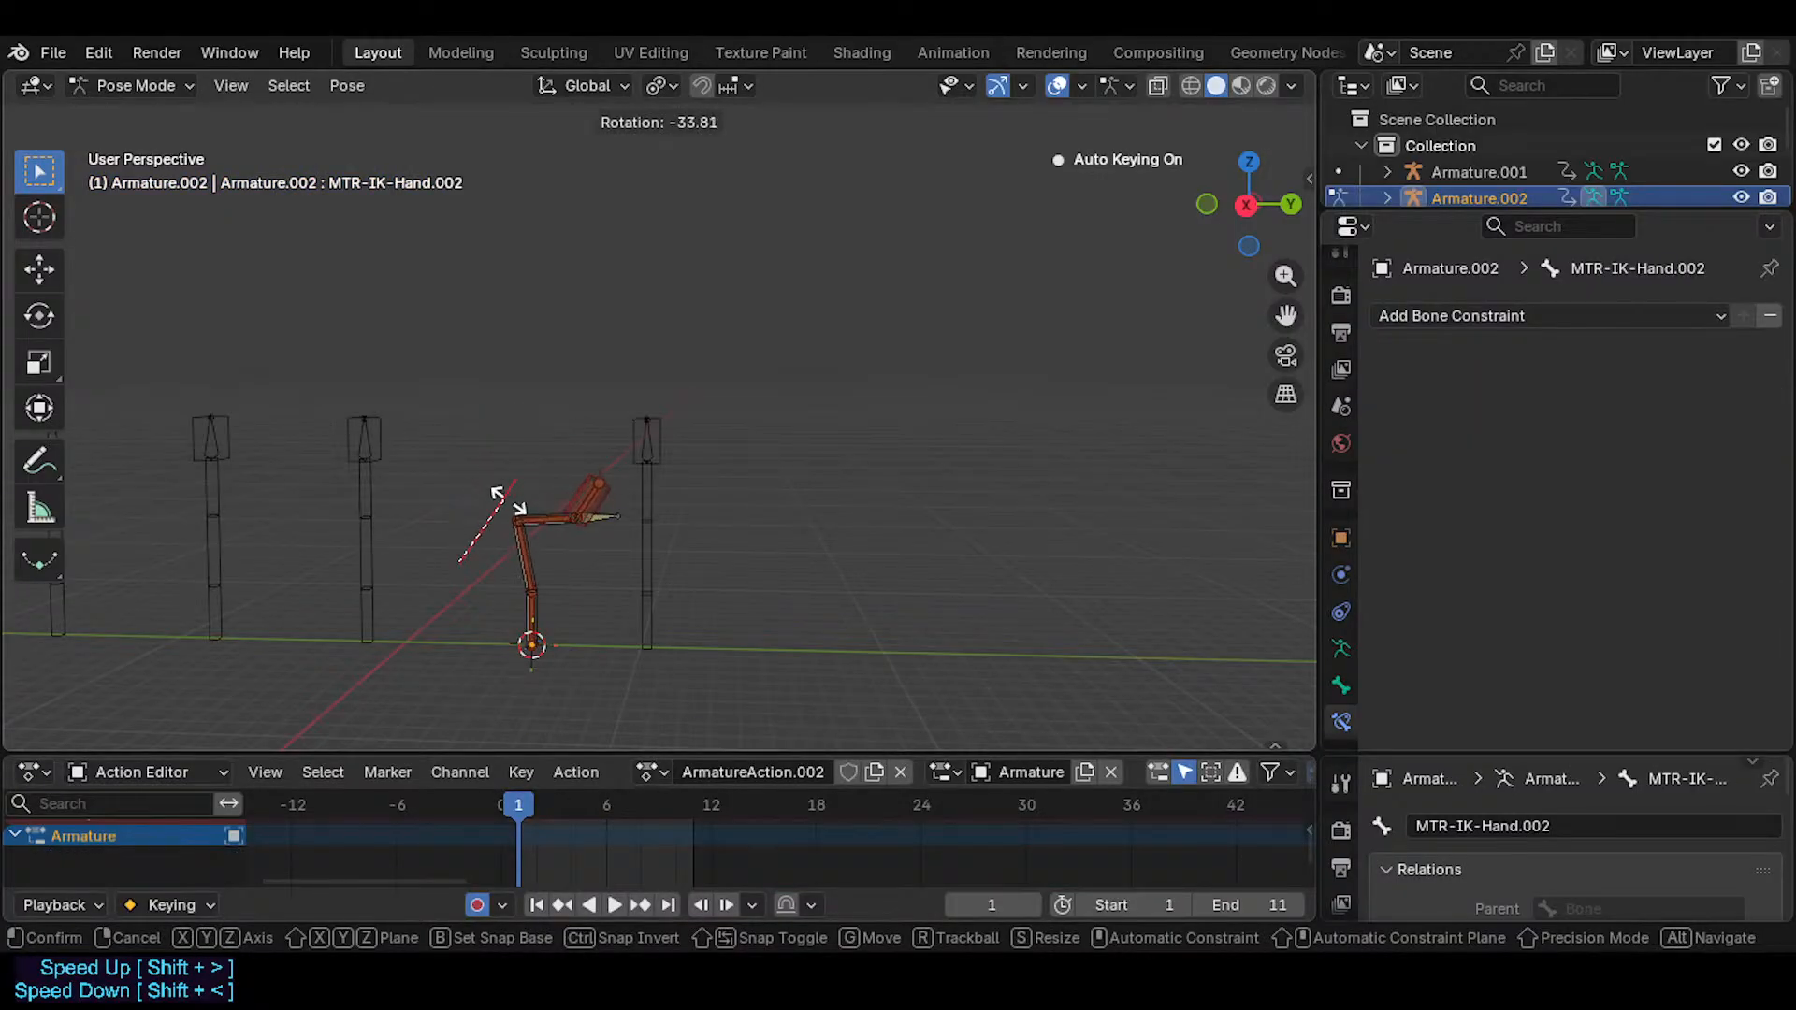
right_click(503, 508)
key("r")
key("z")
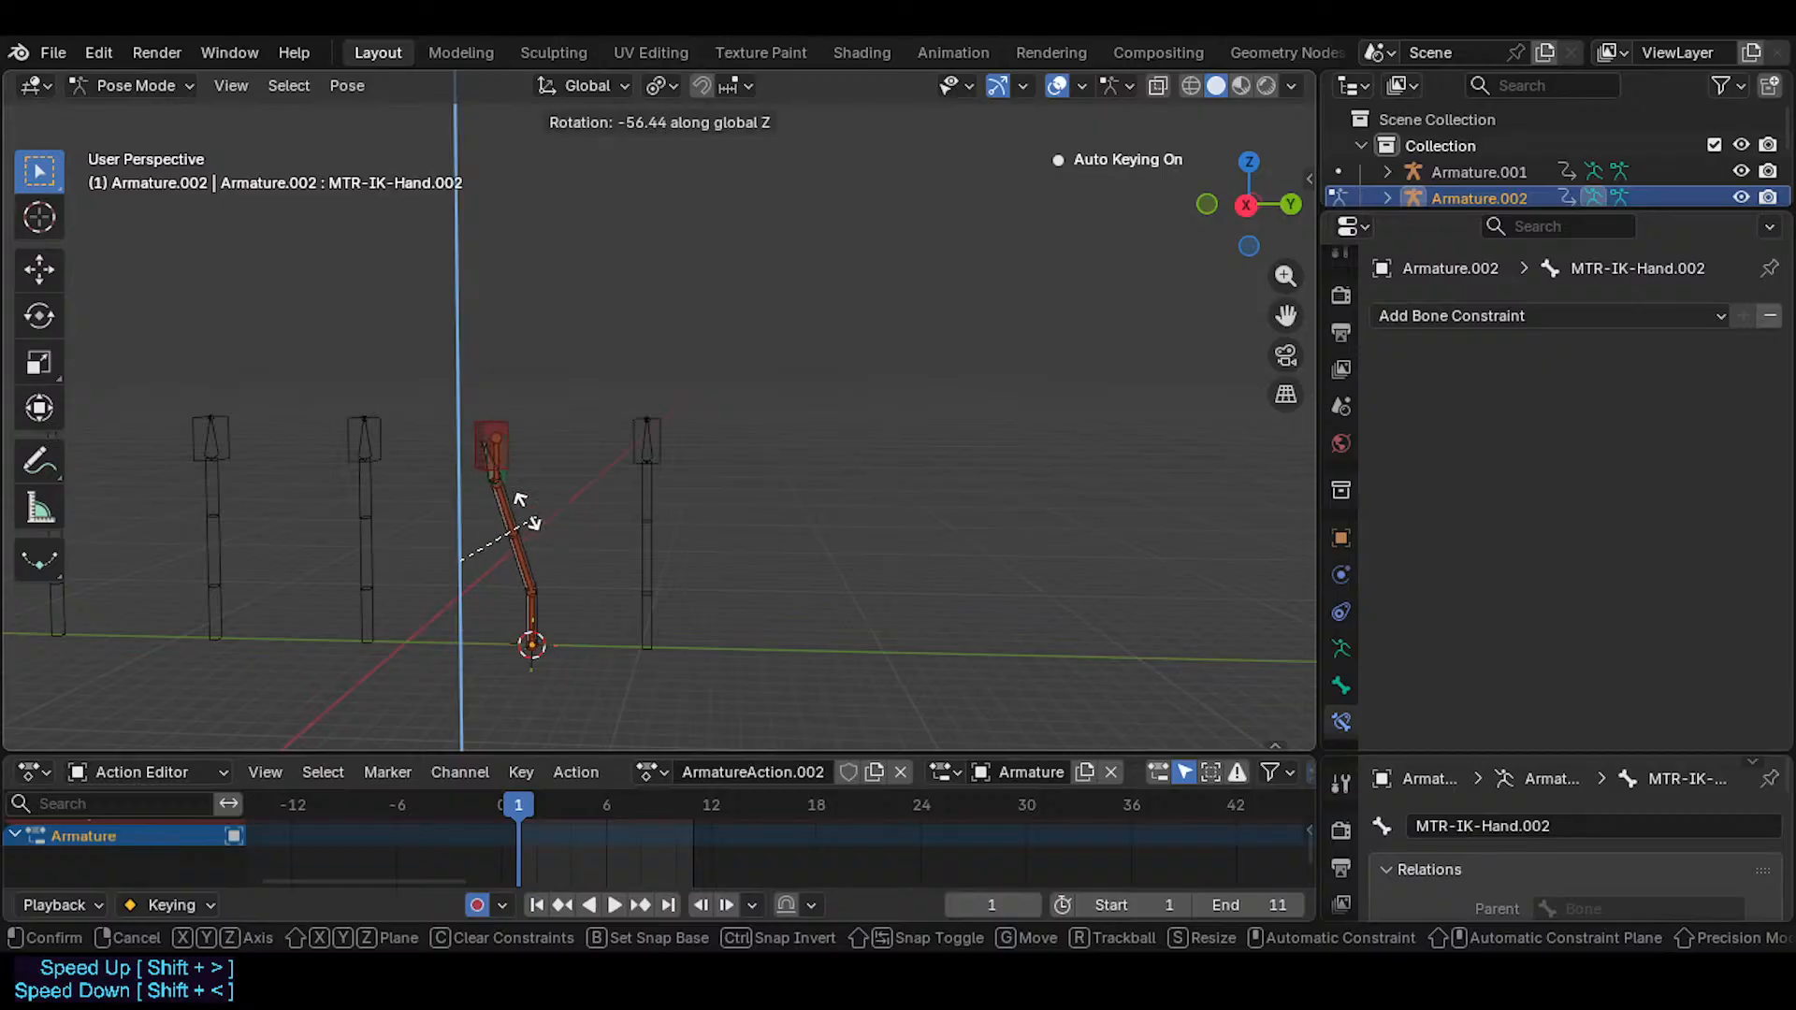
right_click(449, 506)
middle_click_drag(449, 506, 513, 417)
key("r")
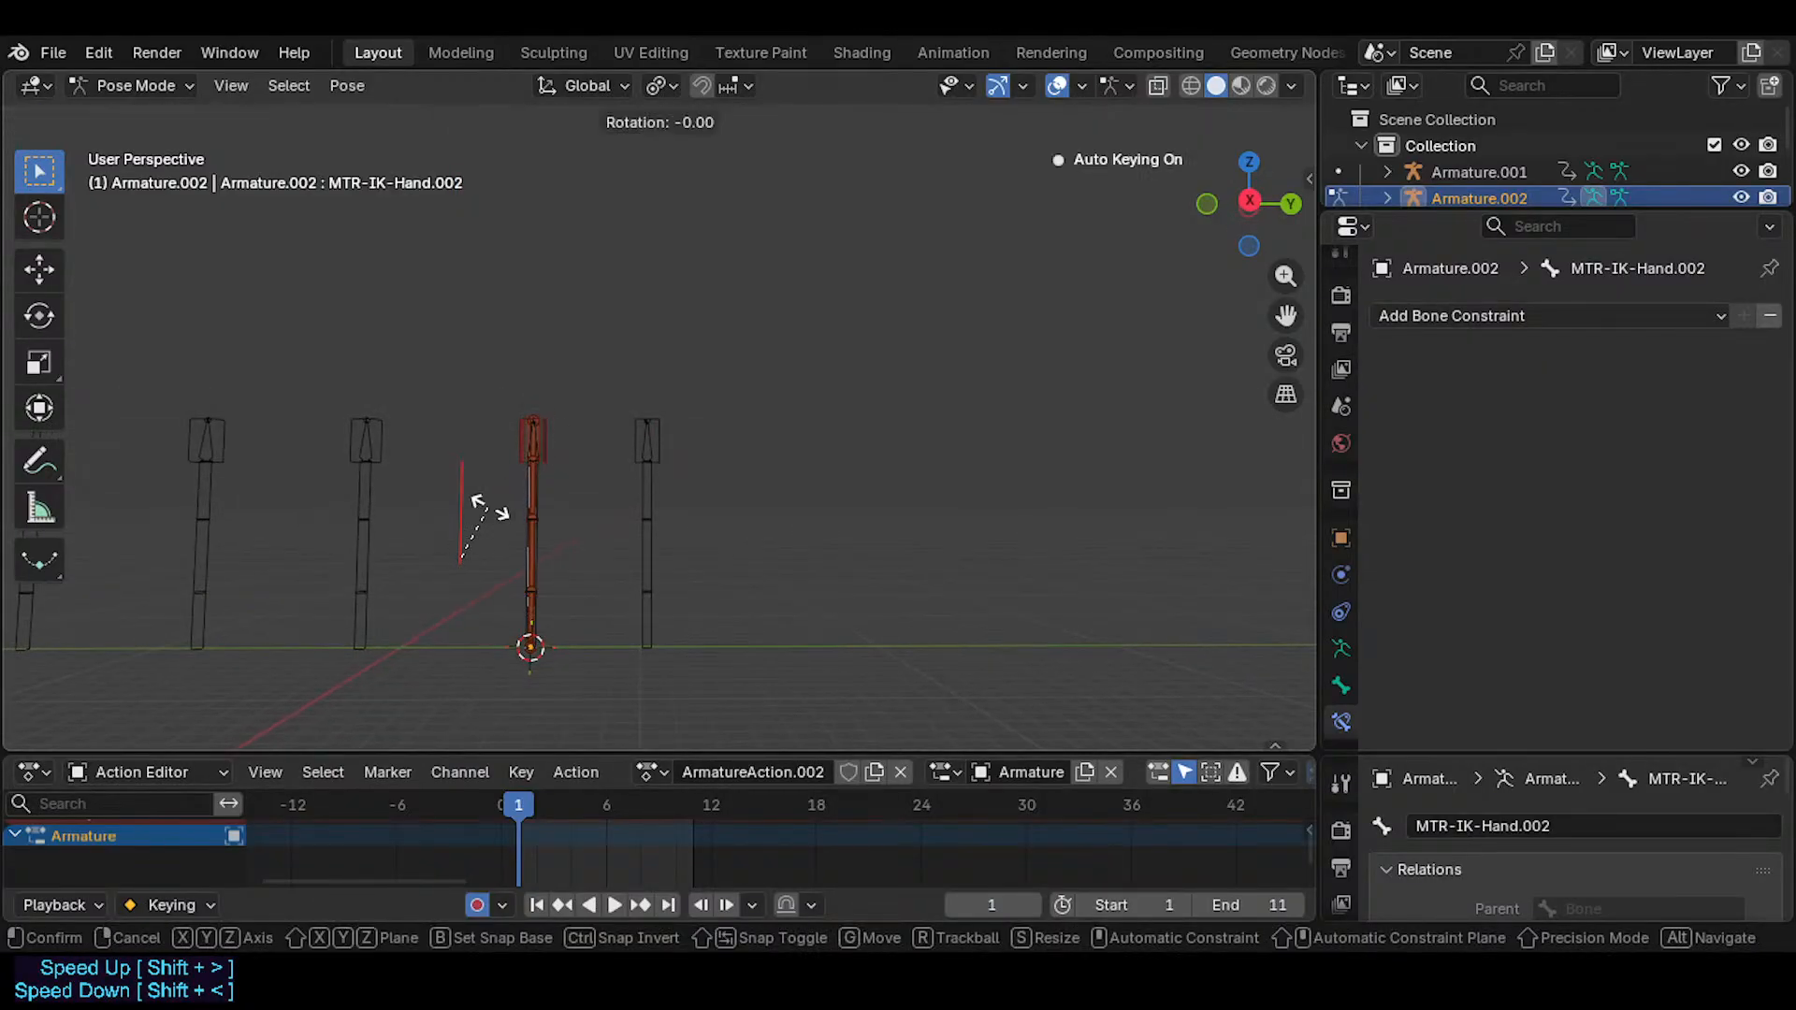
key("y")
right_click(496, 510)
scroll(496, 511, "up", 1)
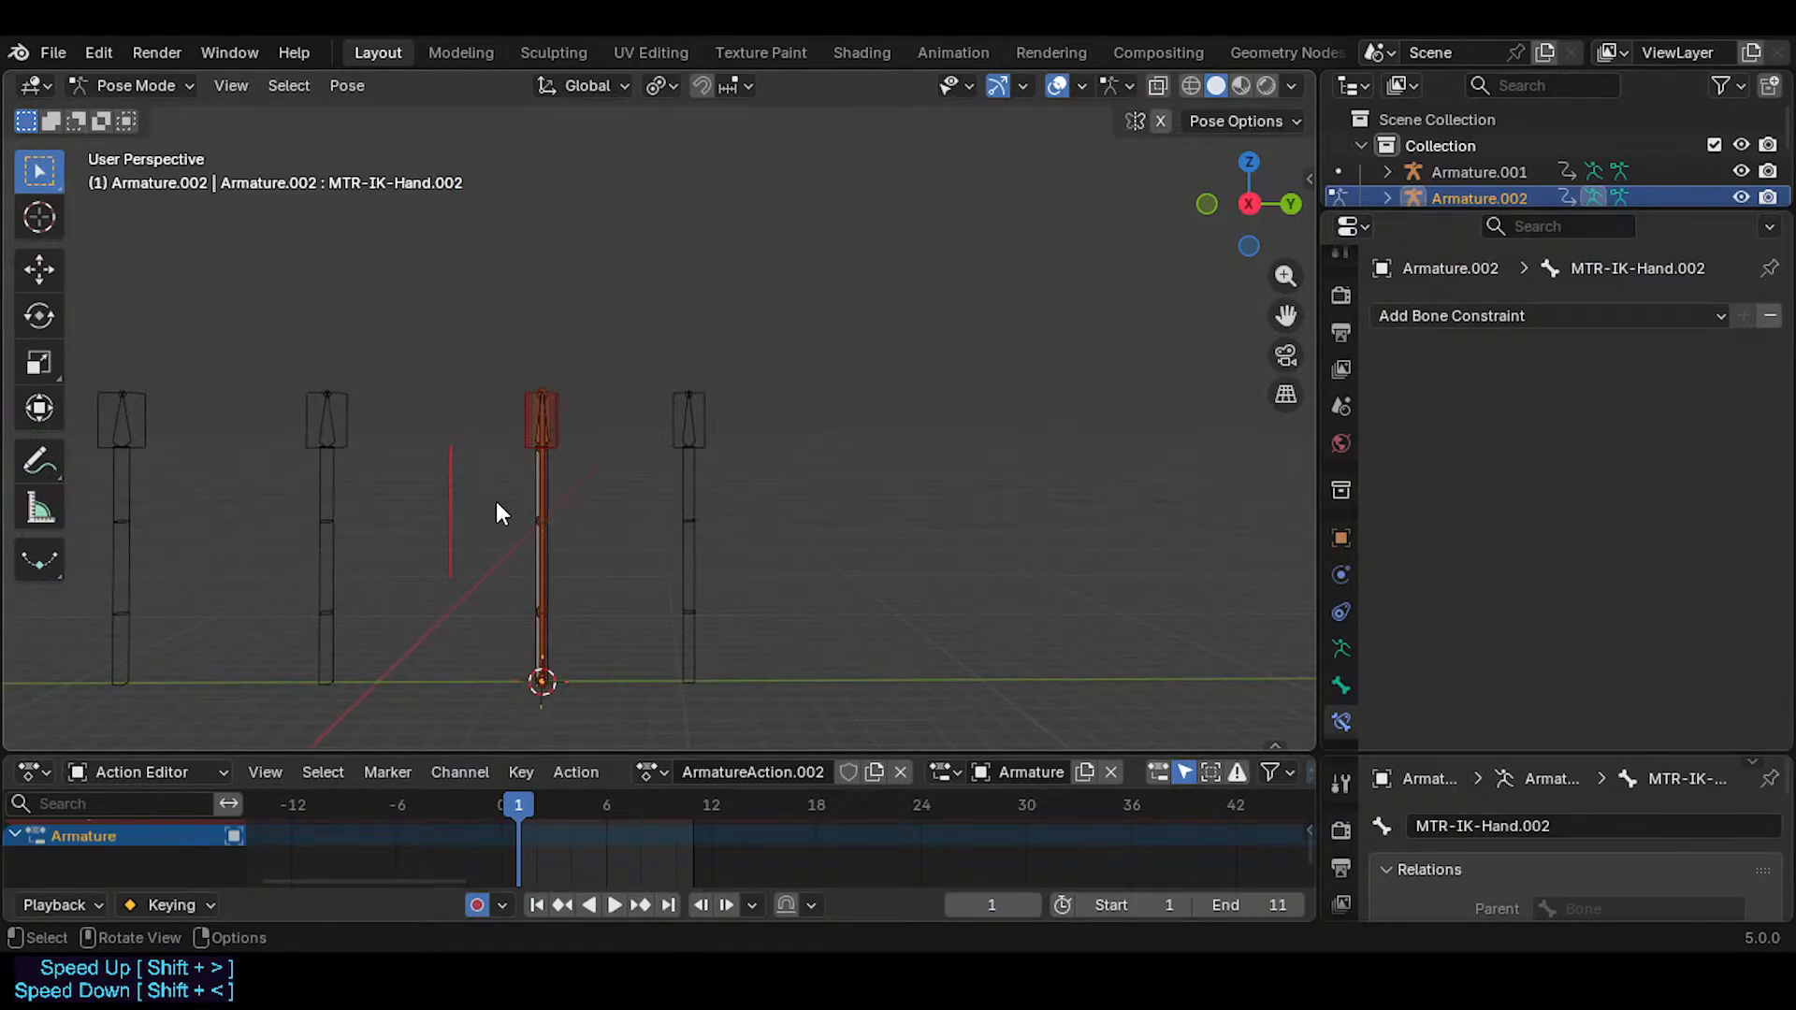
- Move the rest position of MTR-IK-Hand.002 to the other side of the arm and set its display type to B-Bone
key("Tab")
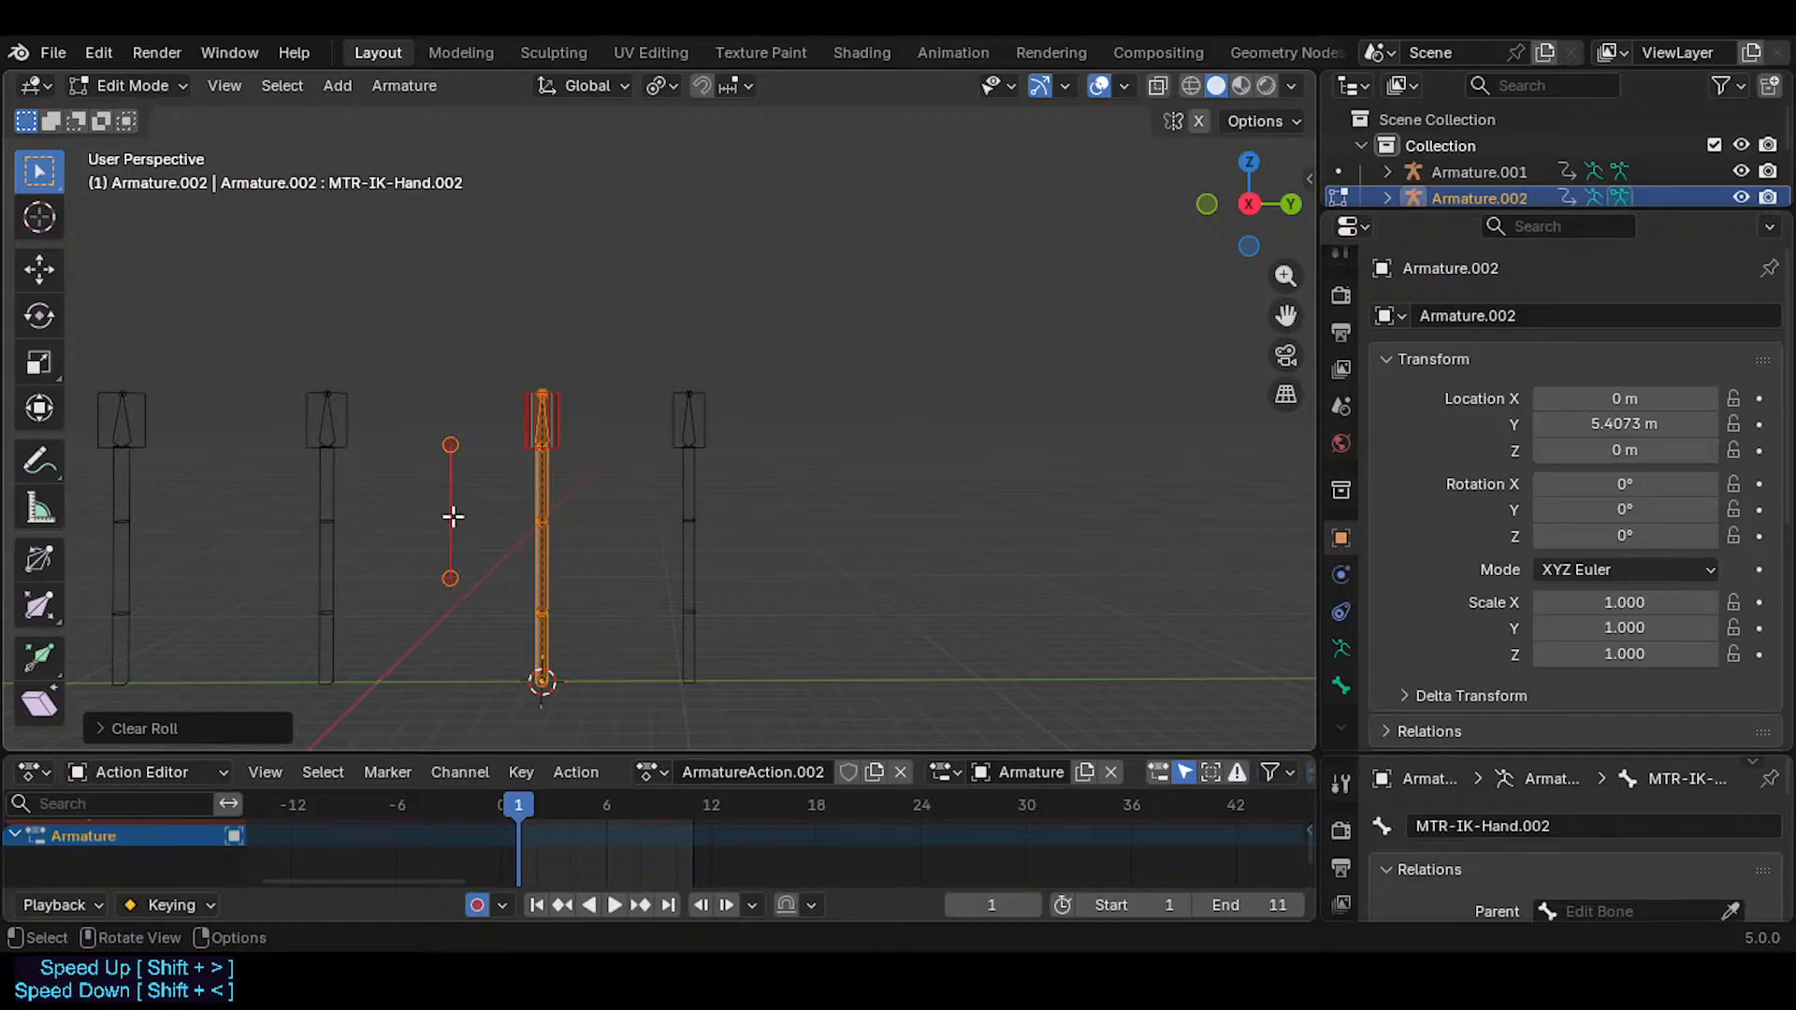
left_click(453, 577)
key("g")
left_click(543, 693)
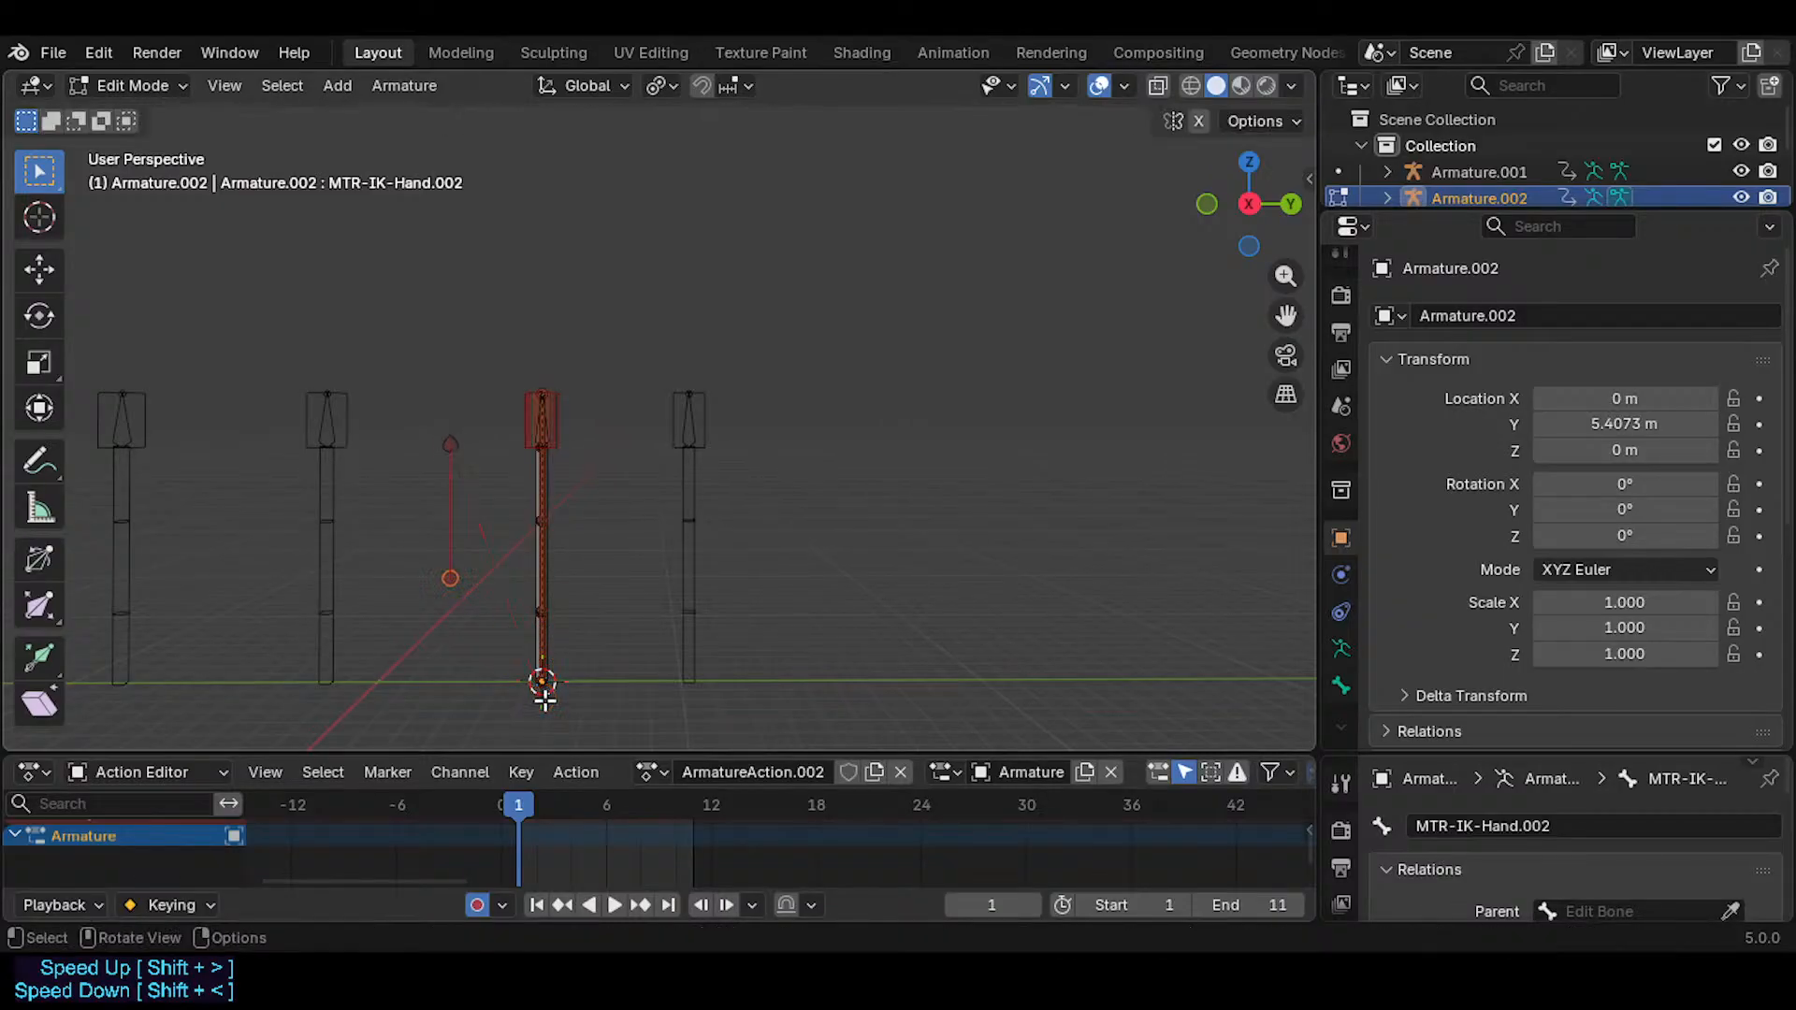
scroll(496, 621, "up", 2)
left_click(410, 480)
middle_click_drag(449, 659, 421, 537, "shift")
key("g")
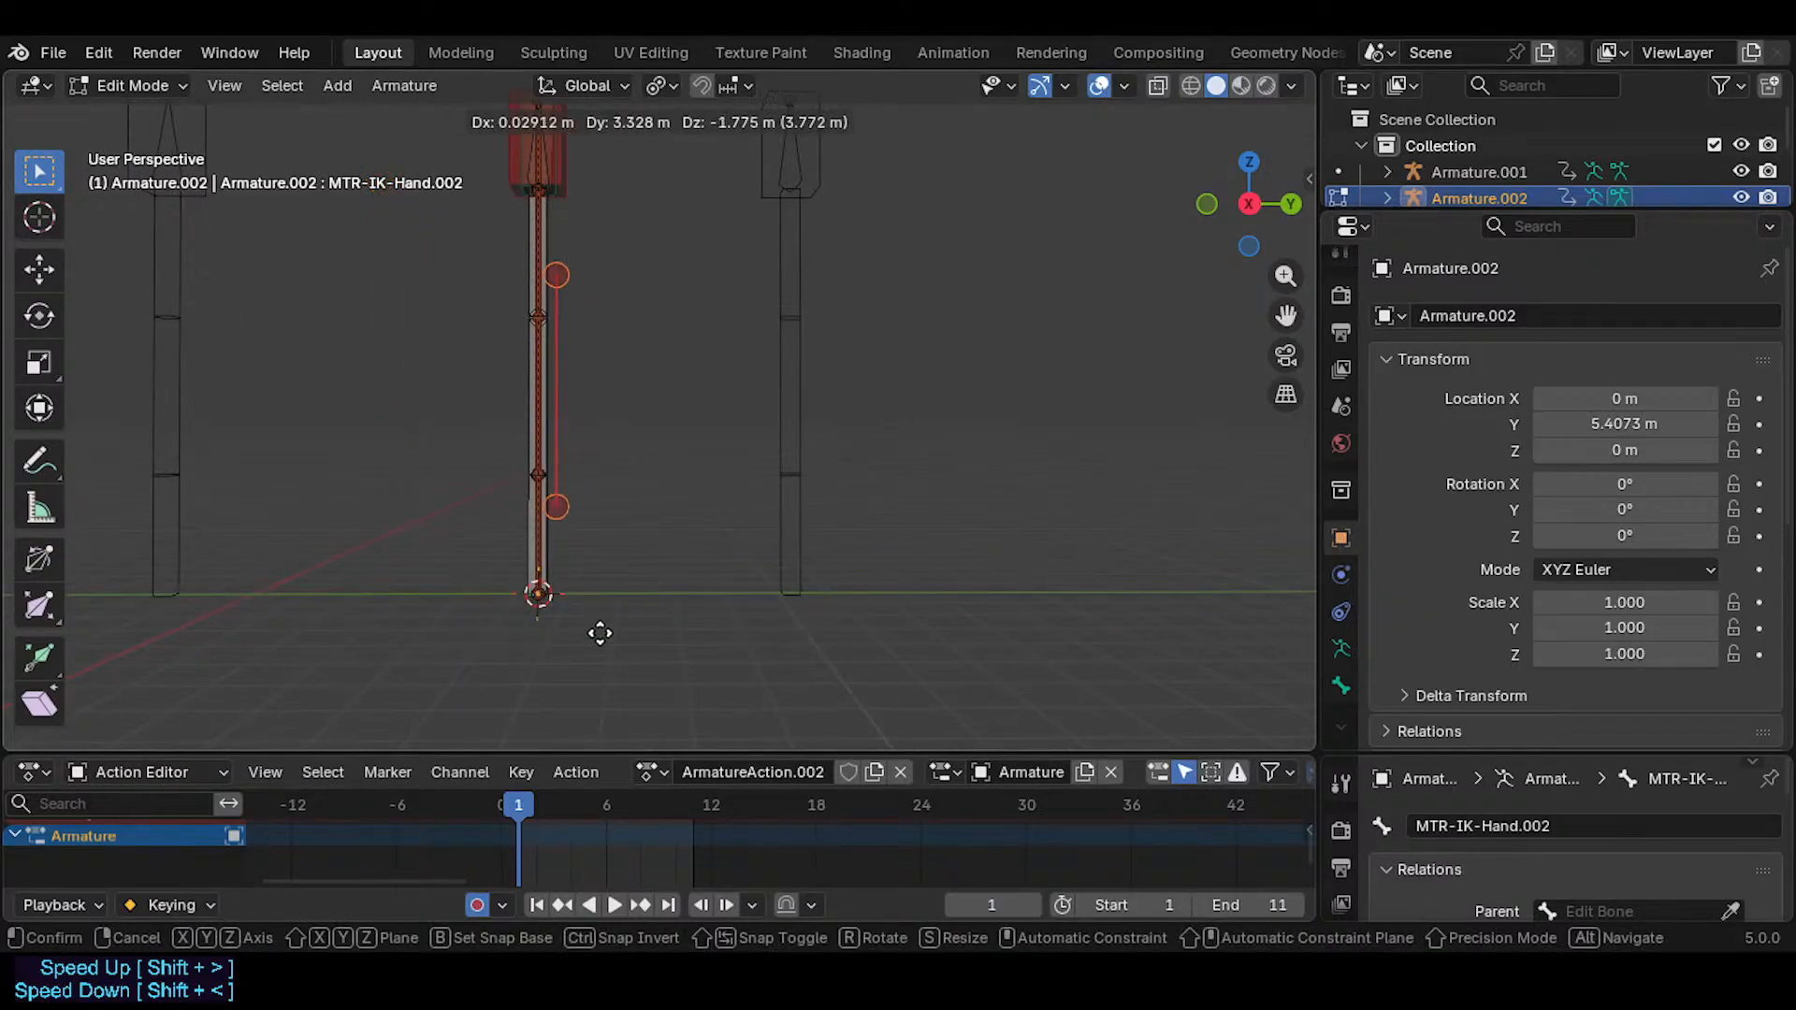
left_click(679, 608)
key("shift+alt+b")
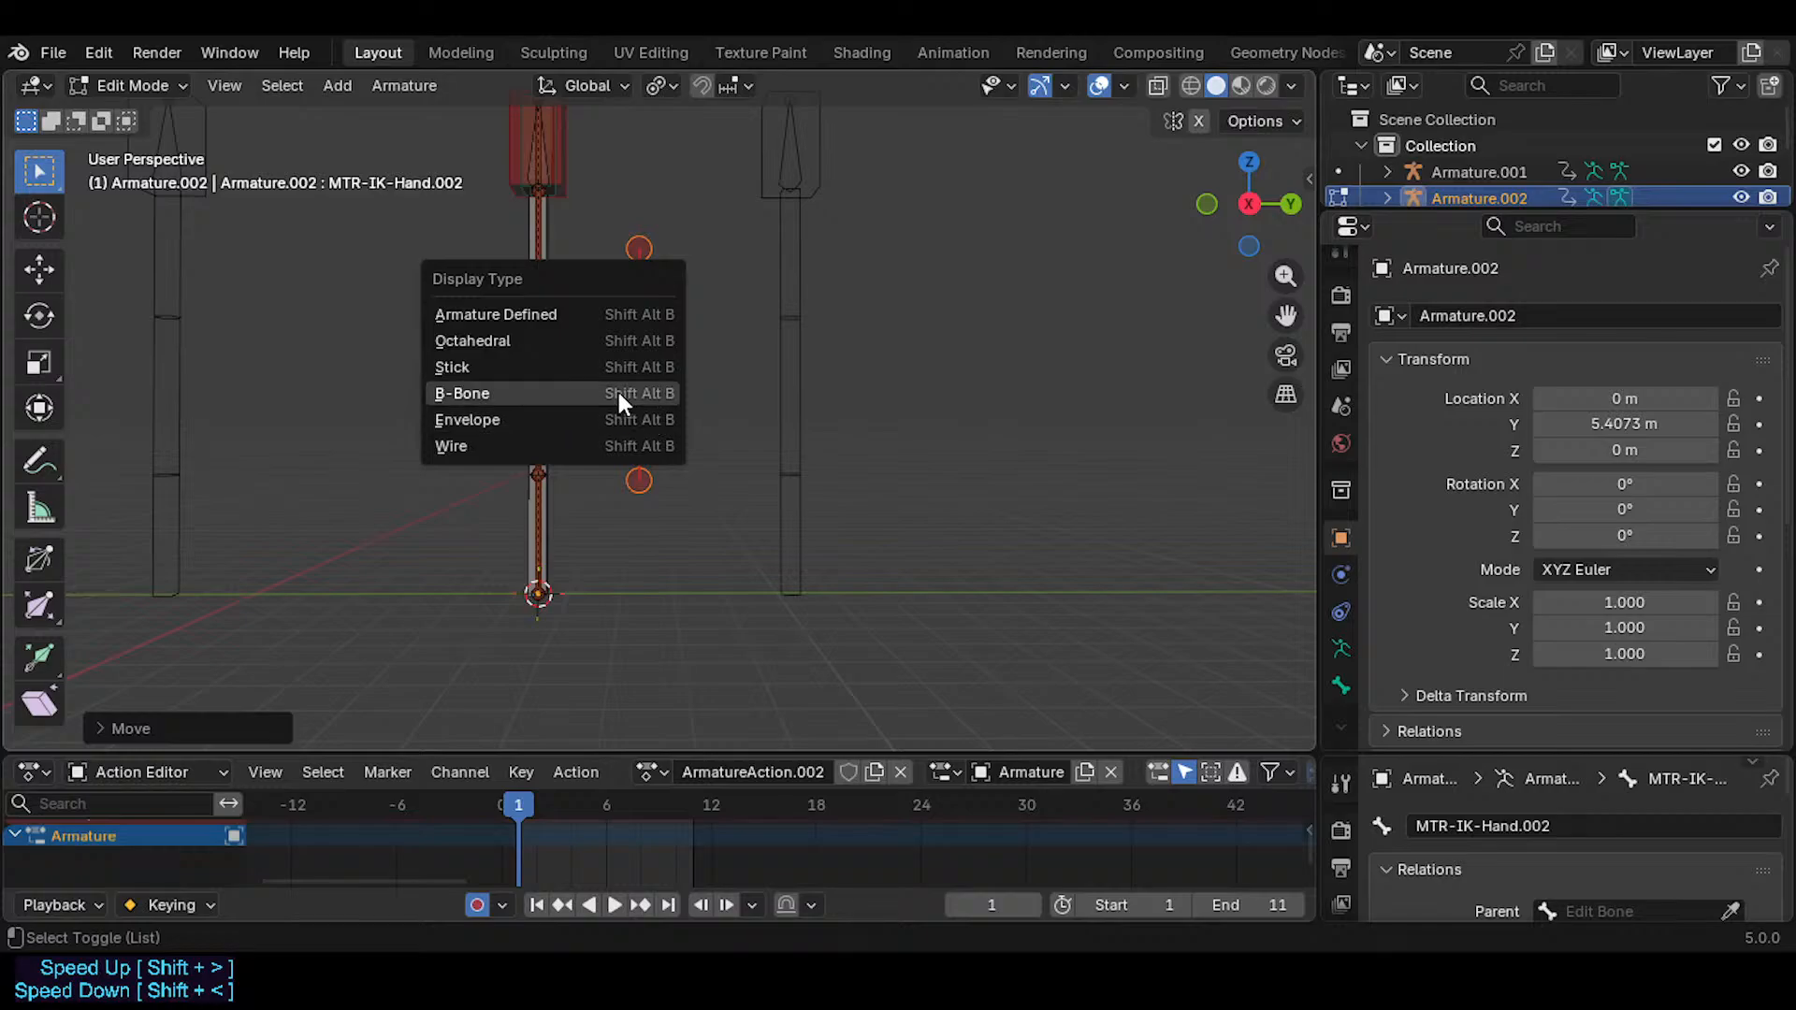
left_click(619, 395)
- Snap the base of MTR-IK-Hand.002 onto the arm's root joint at the ground
key("g")
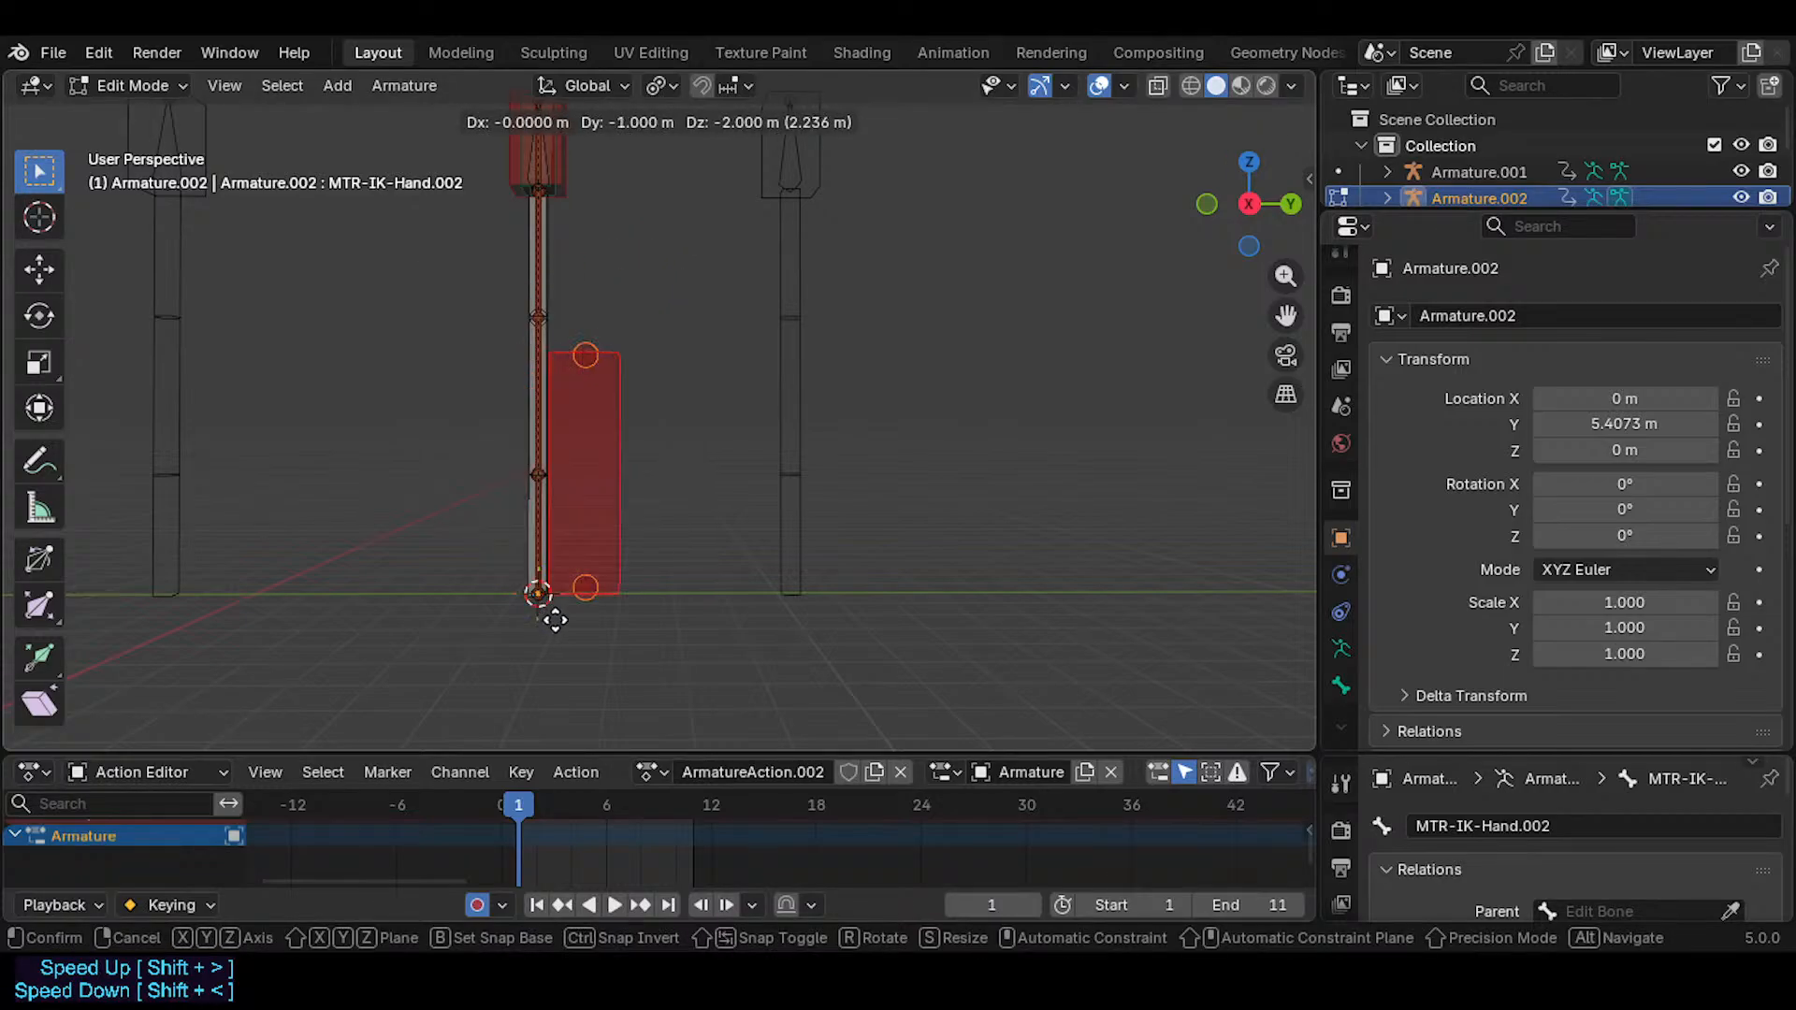
key("Escape")
key("period")
left_click(615, 367)
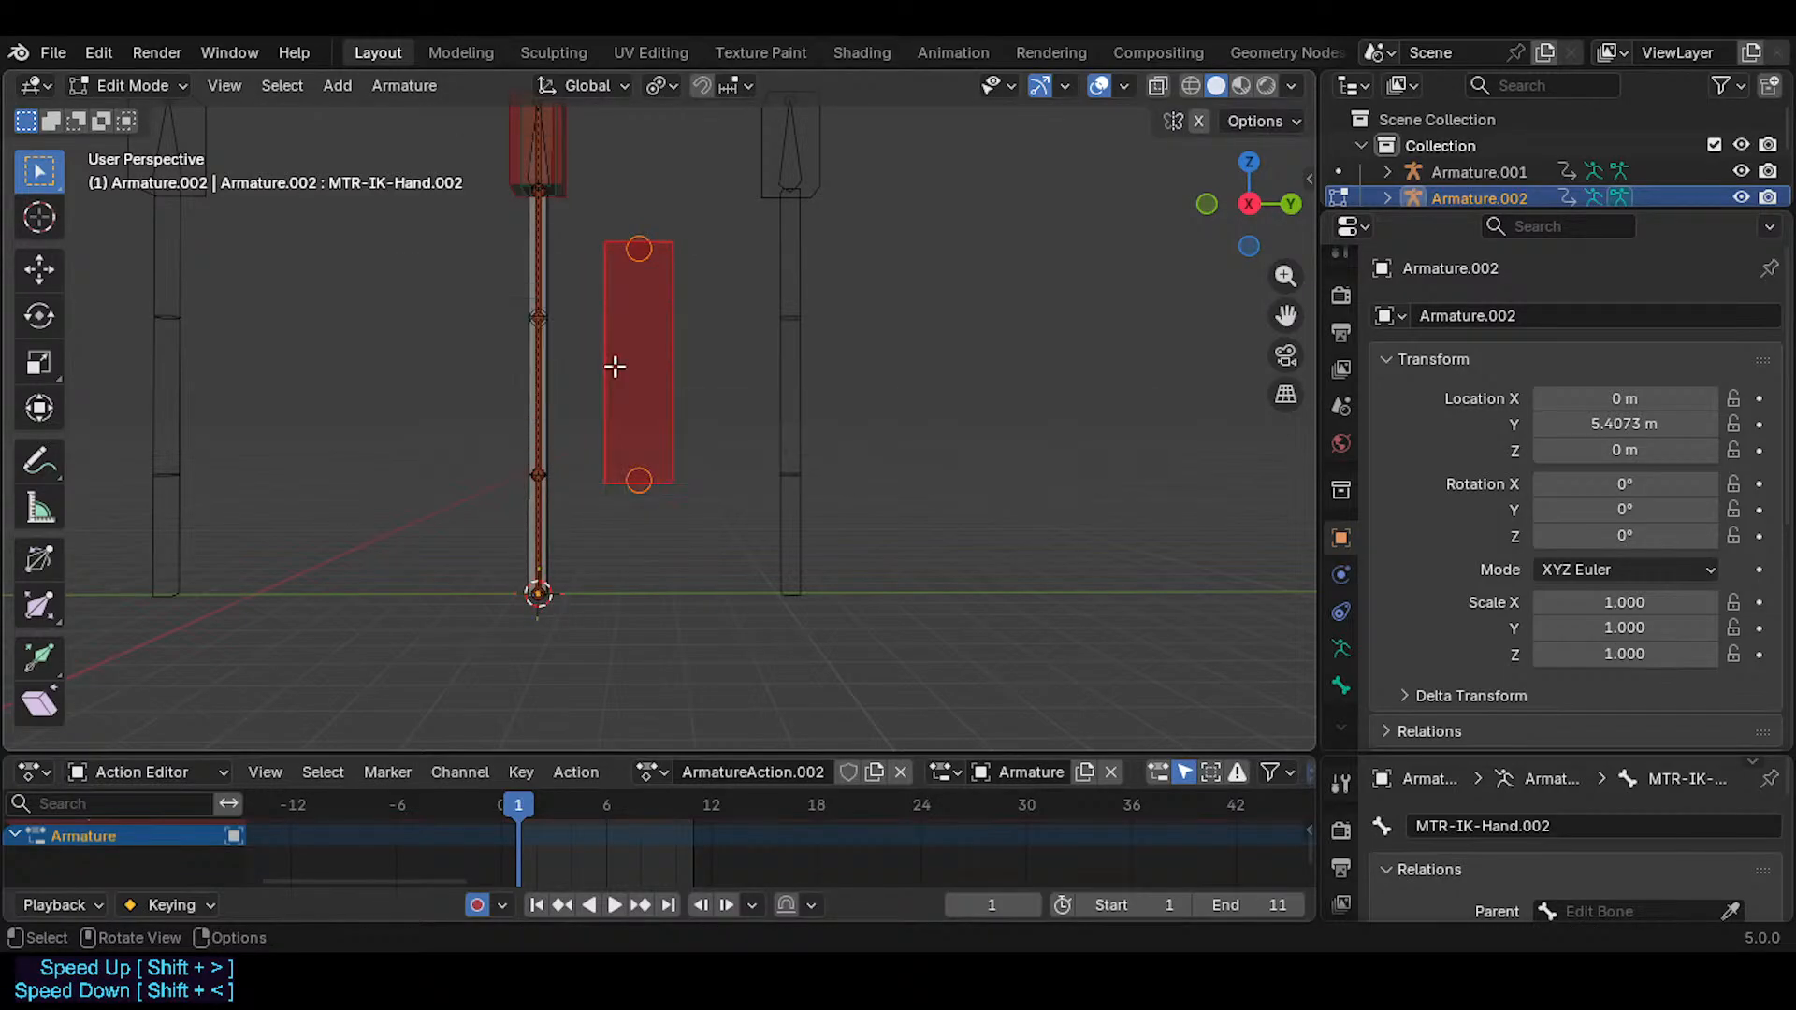
key("ctrl+shift+Tab")
left_click(623, 330)
key("g")
left_click(538, 593, "ctrl")
- Snap the tip of MTR-IK-Hand.002 onto the base of the hand bone and return to Pose Mode
left_click(560, 348)
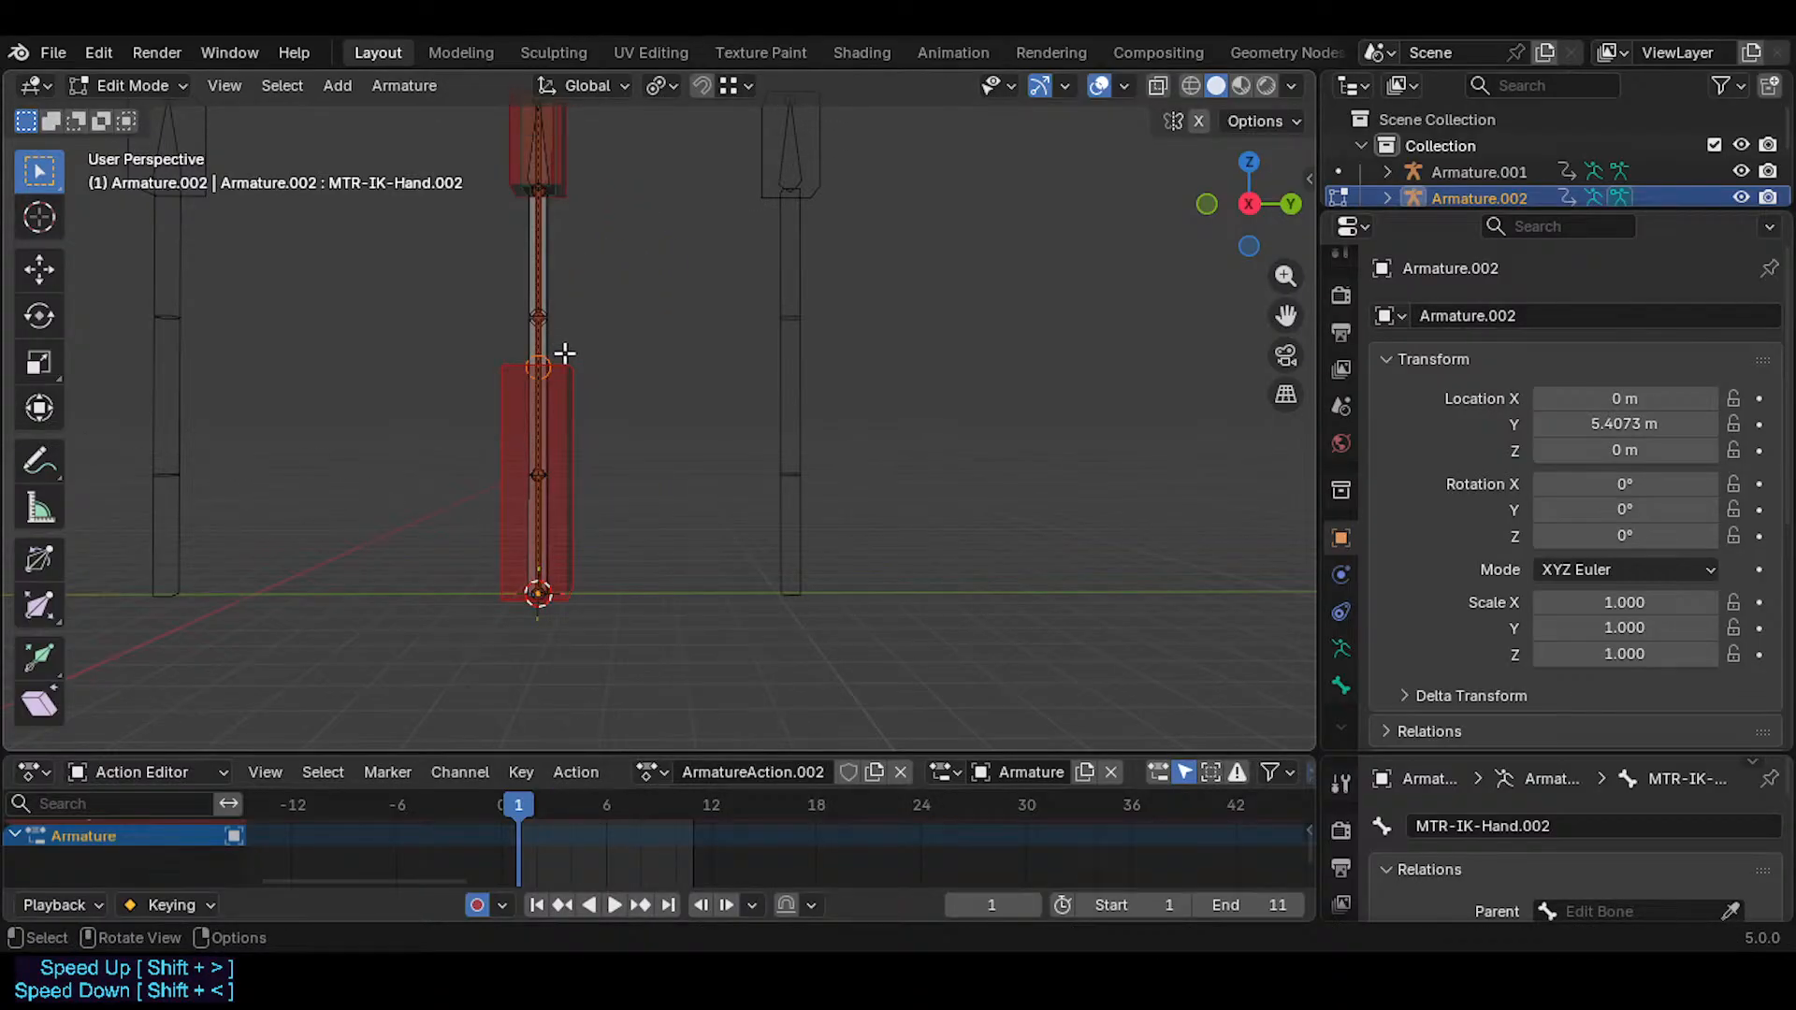
middle_click_drag(565, 354, 542, 437, "shift")
key("g")
left_click(514, 373, "ctrl")
scroll(537, 421, "down", 2)
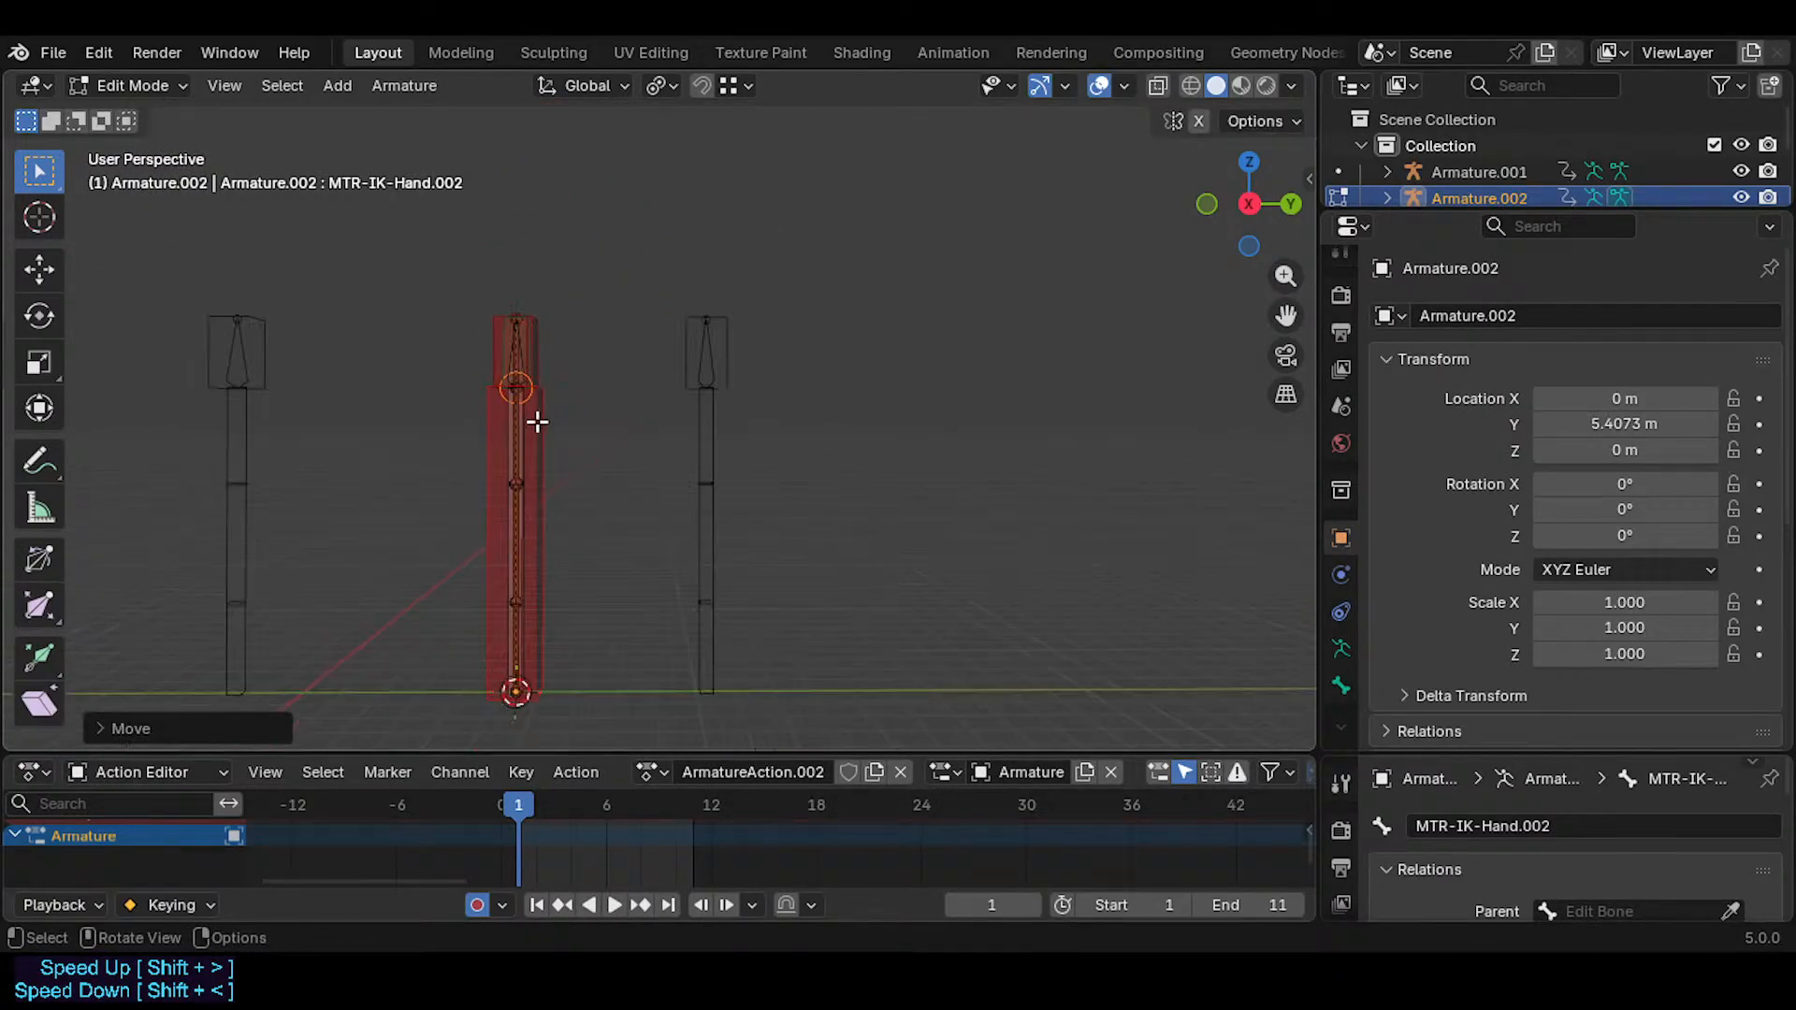
key("ctrl+Tab")
- Test-move MTR-IK-Hand around the top of the arm, cancelling each move
left_click(544, 322)
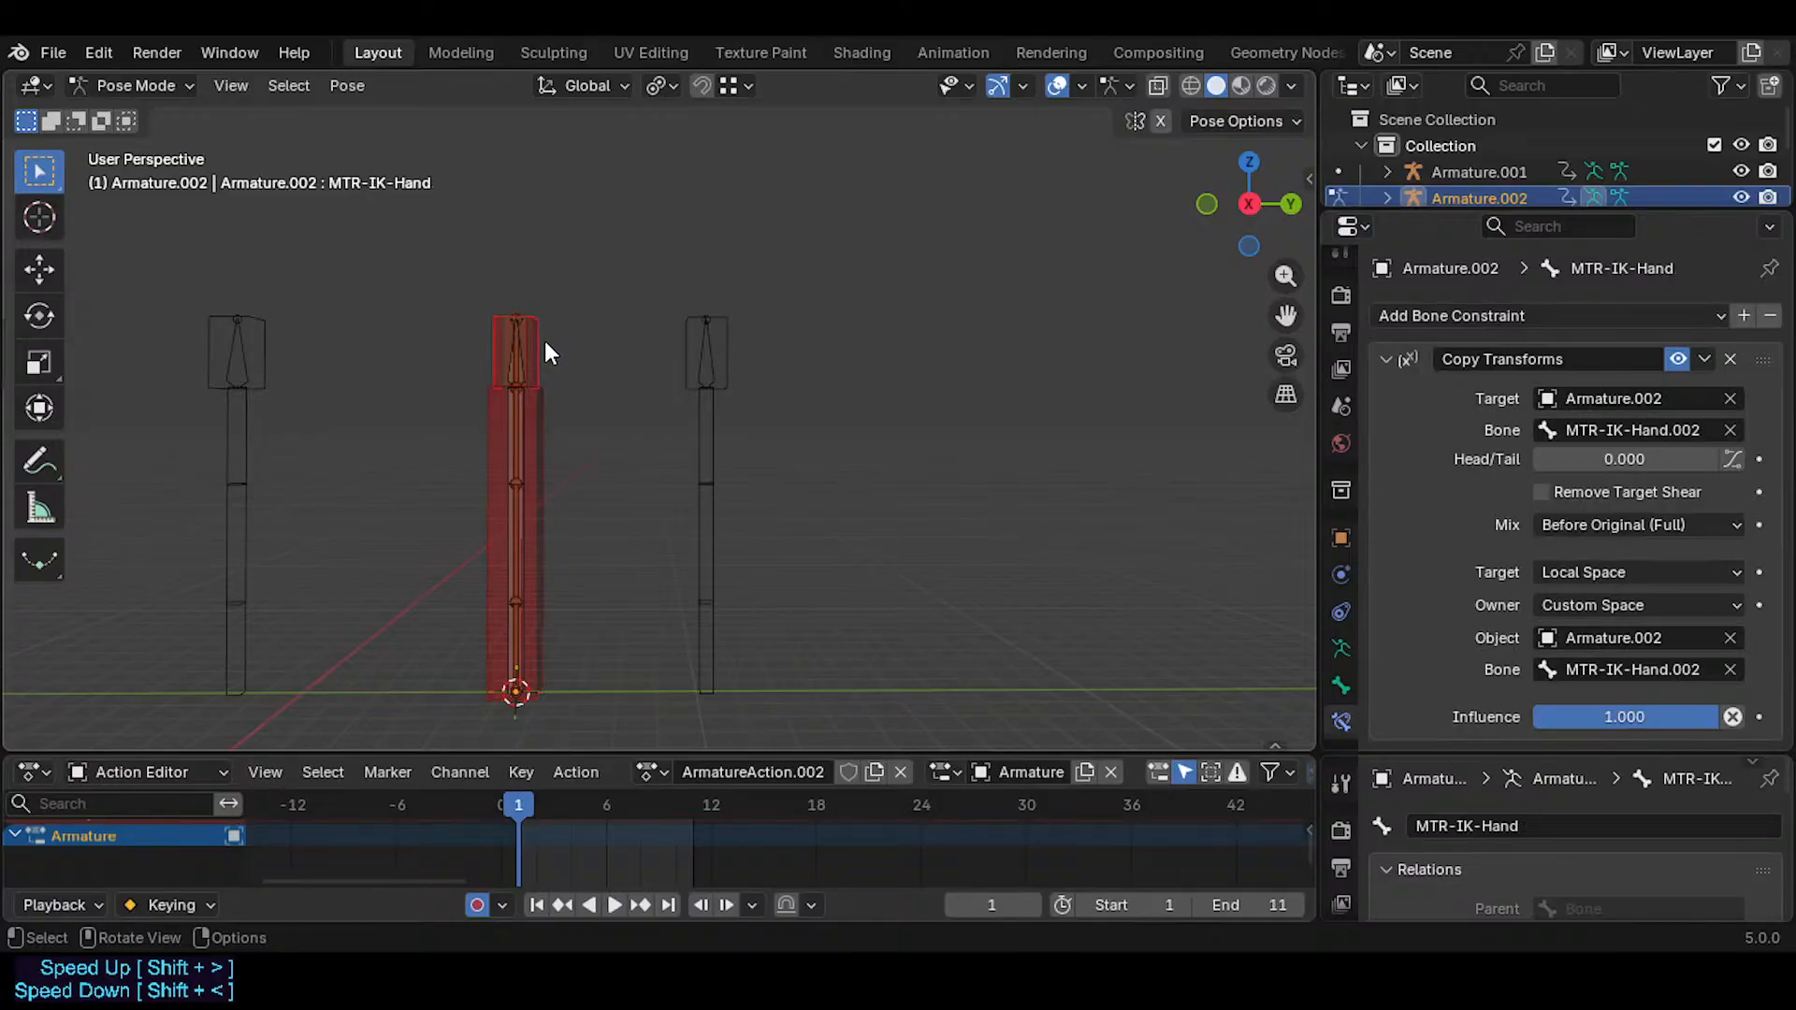
middle_click_drag(812, 426, 812, 383, "shift")
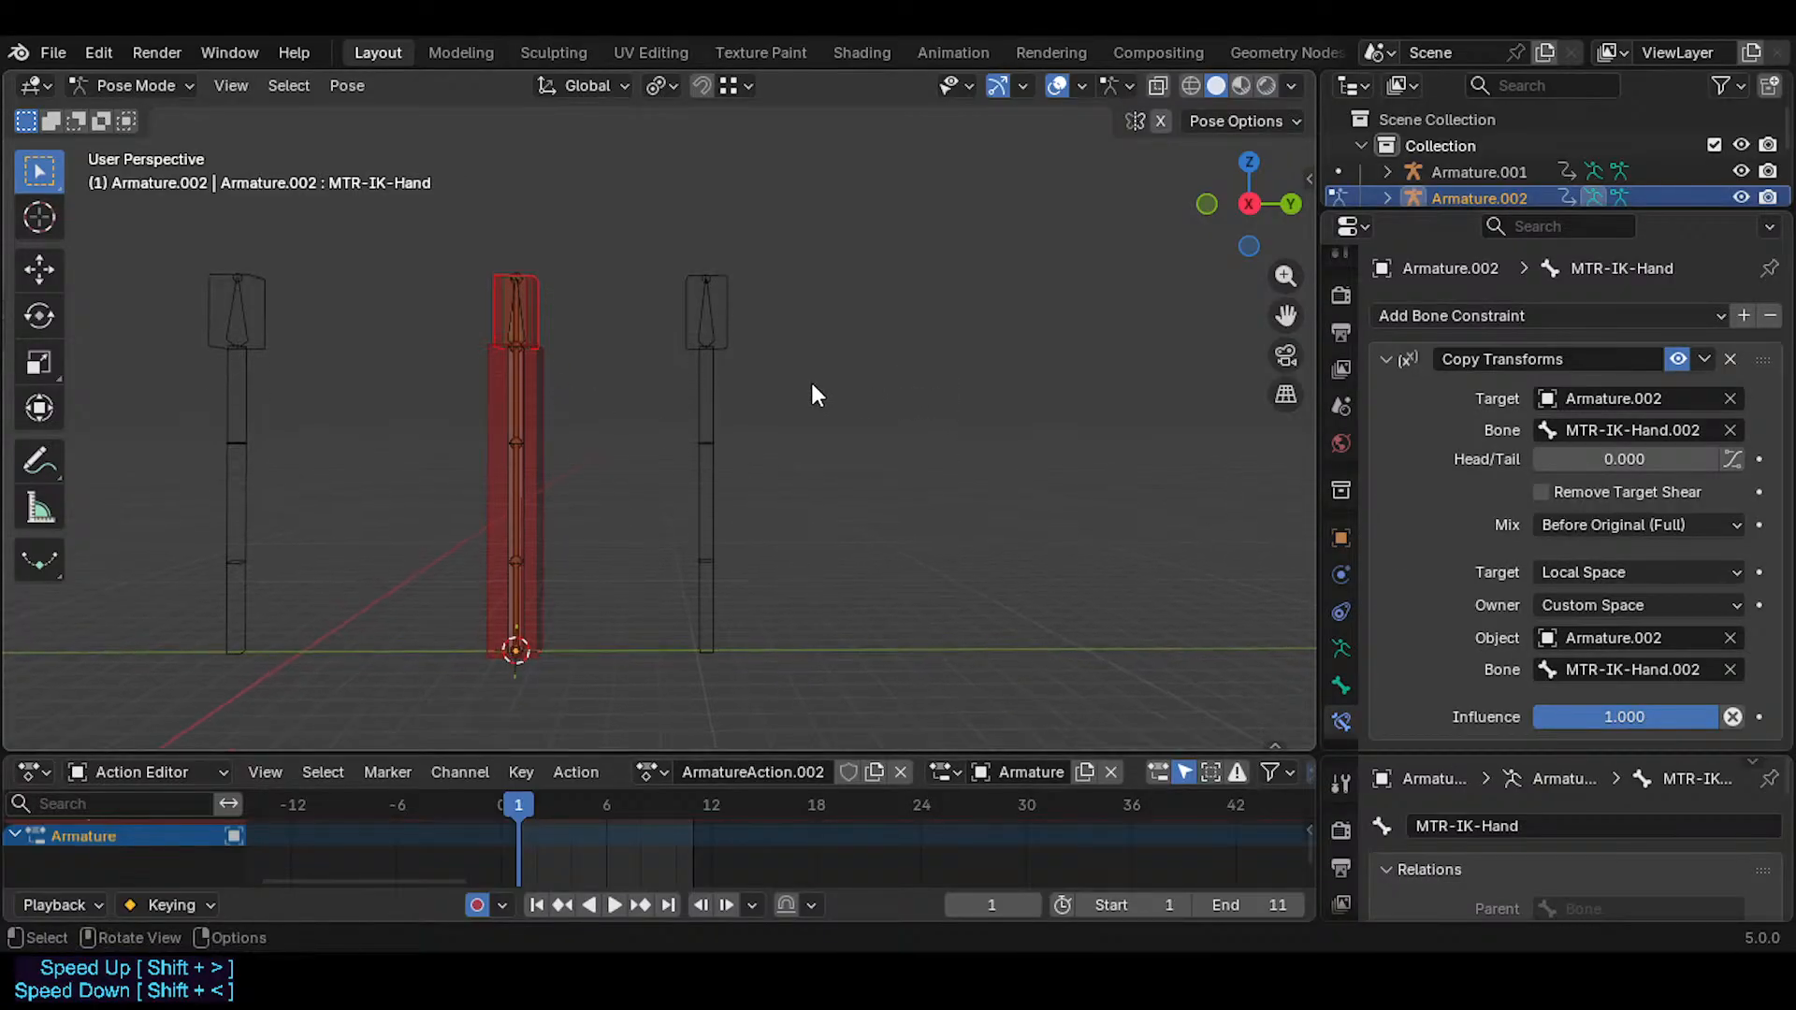
key("g")
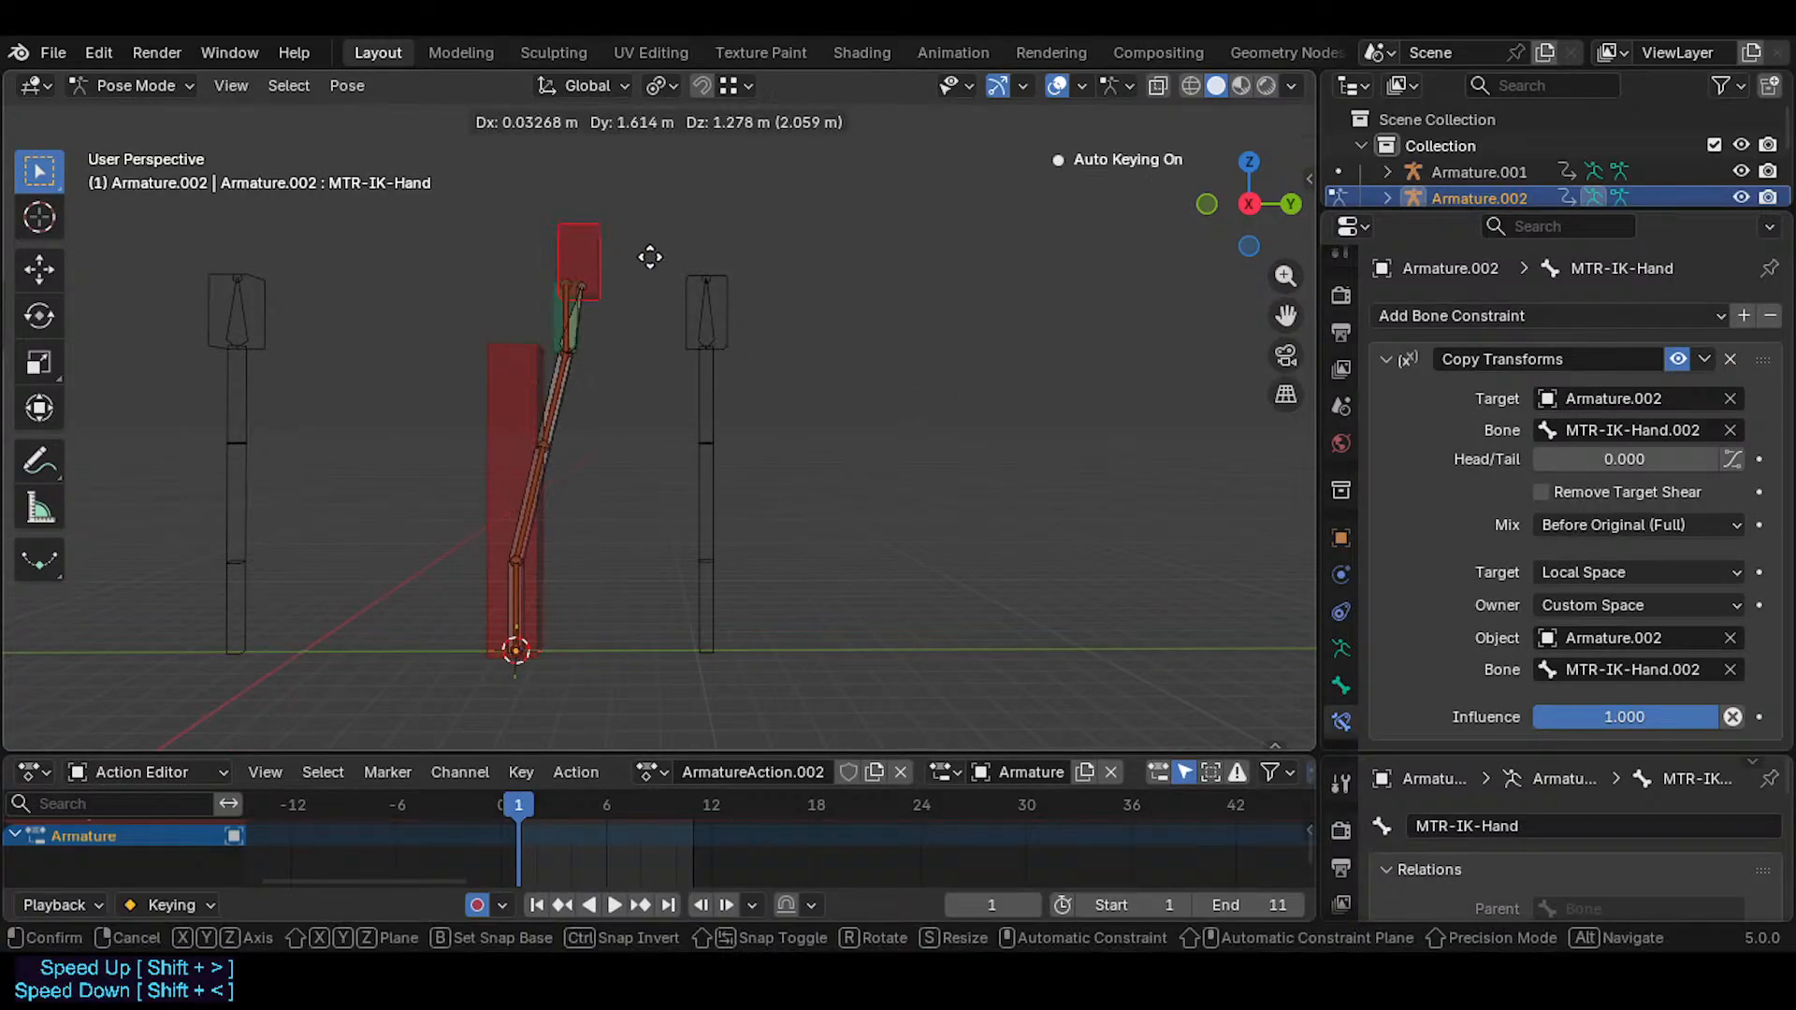
key("Escape")
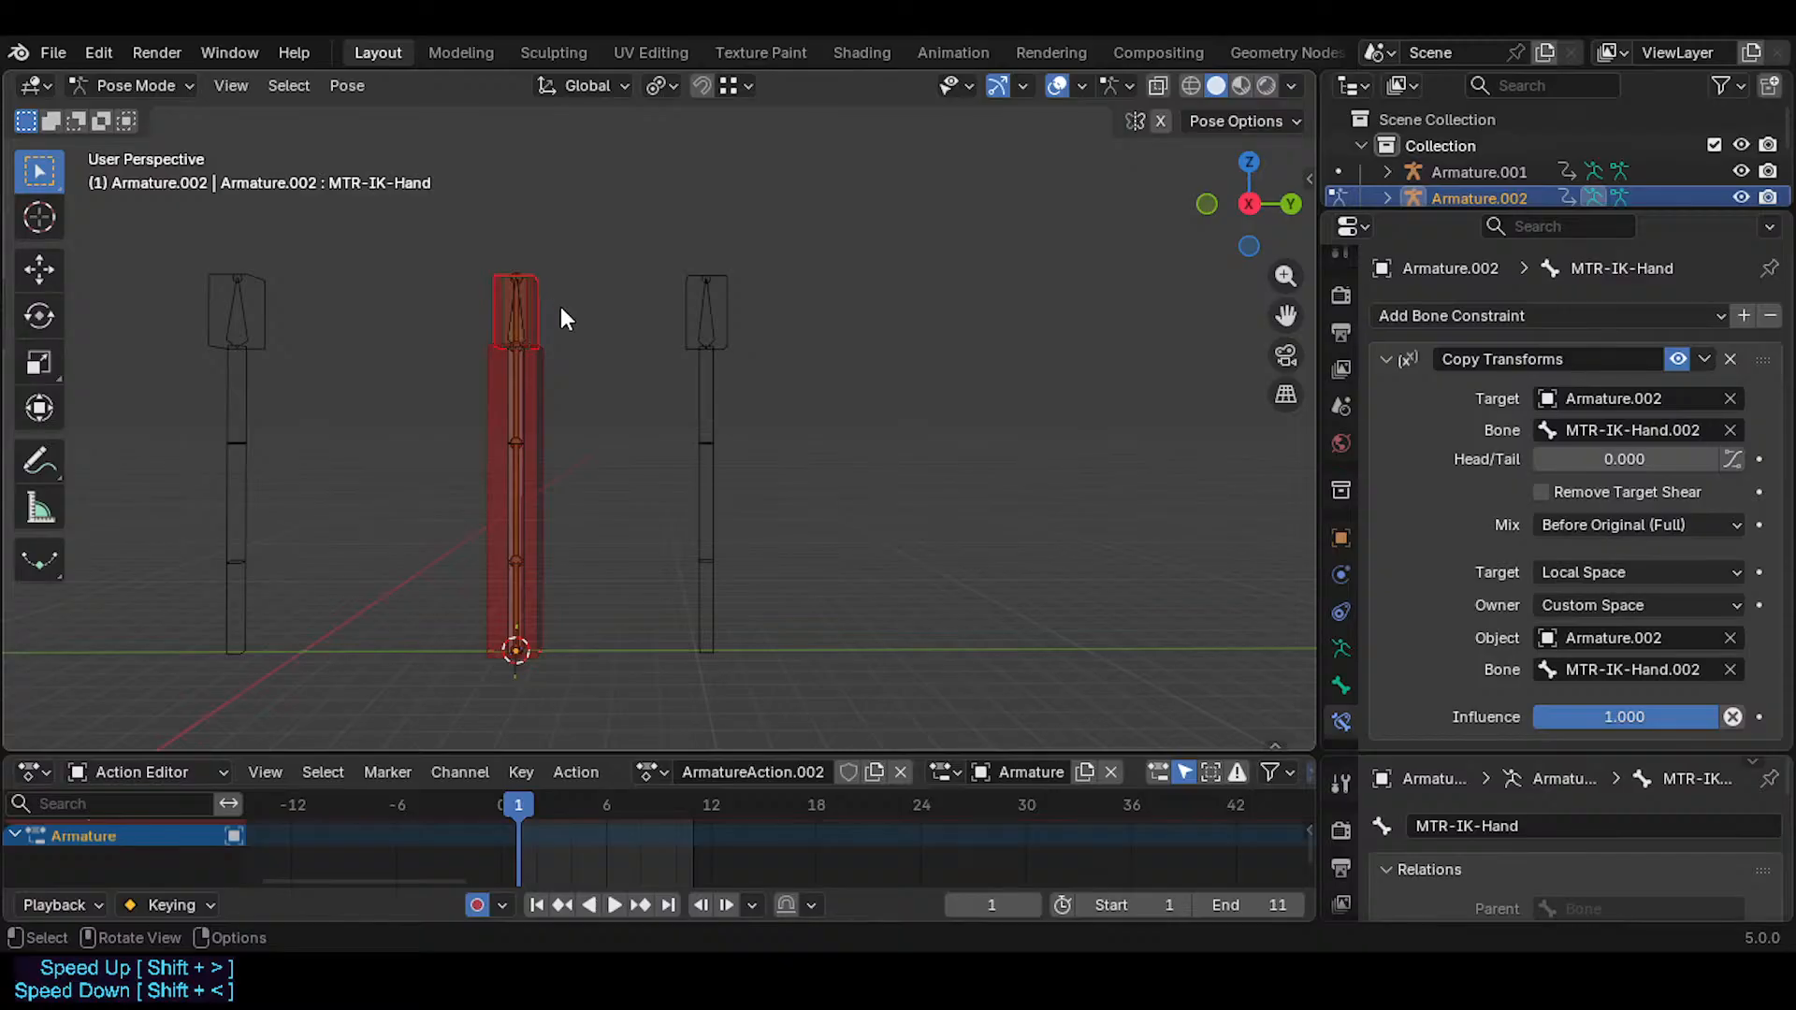
key("g")
key("Escape")
key("g")
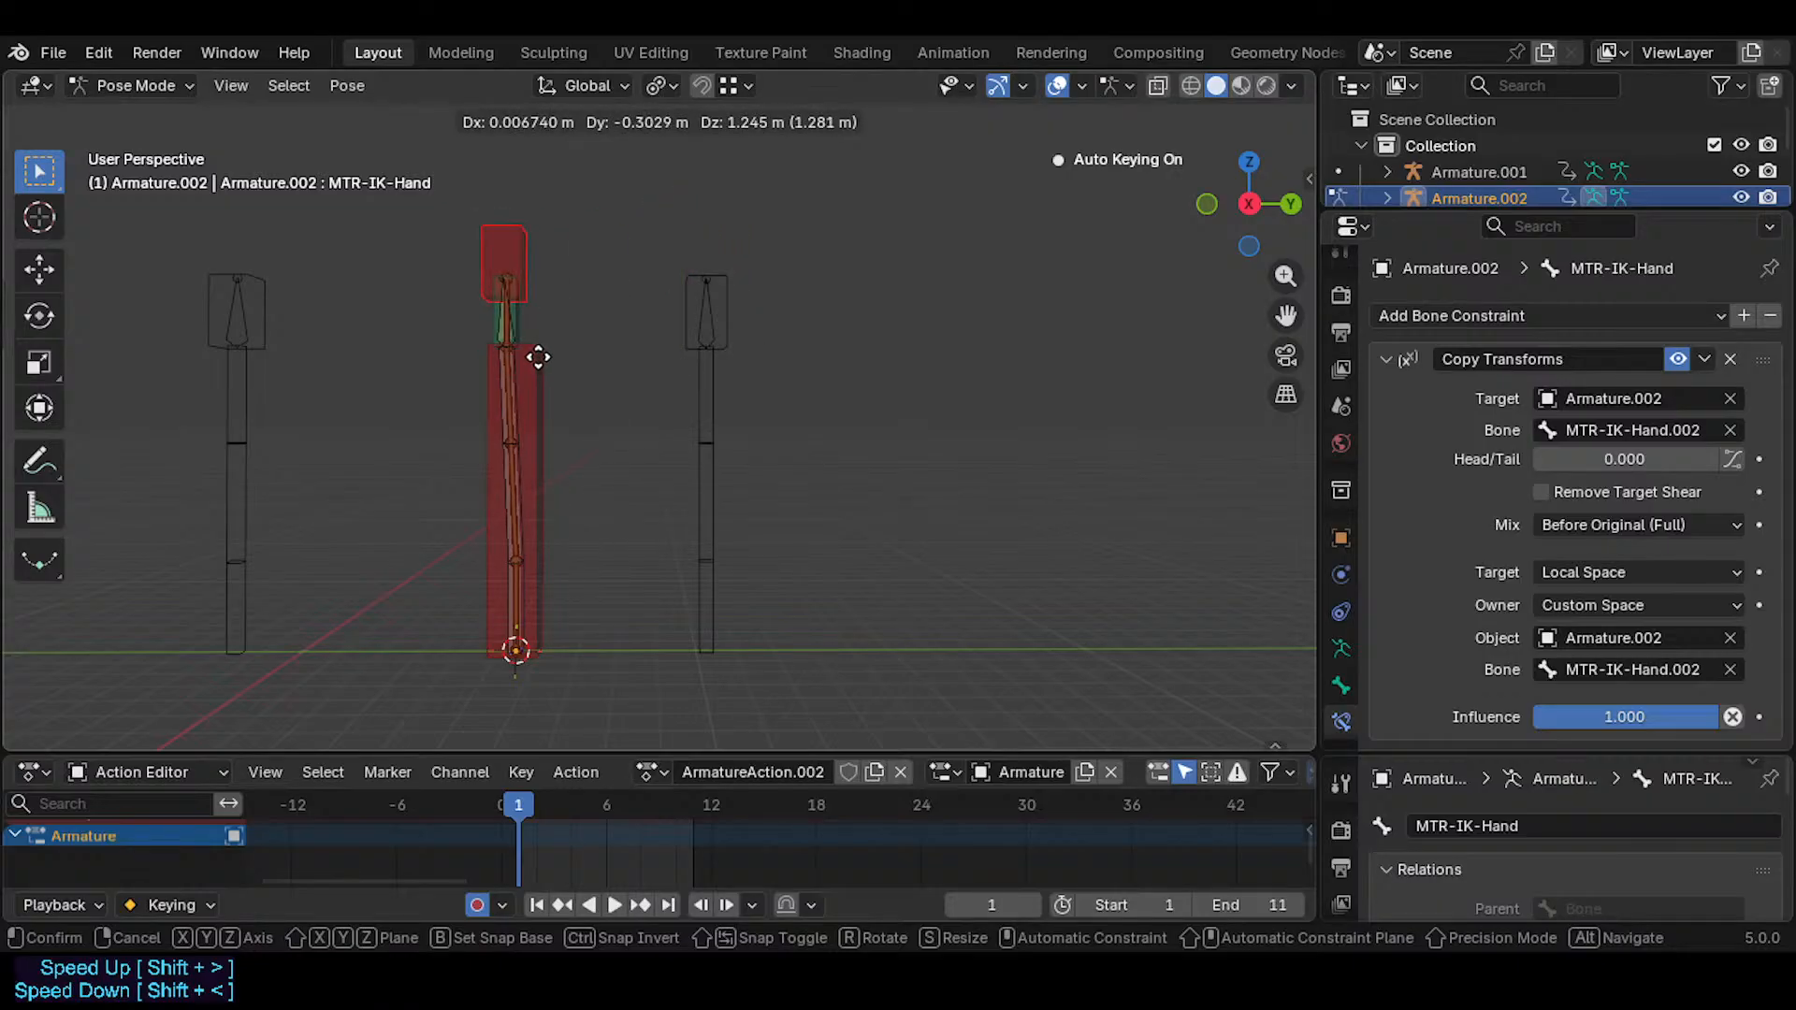
key("Escape")
- Test-move and test-rotate the lengthened MTR-IK-Hand.002 to drive the arm, cancelling each transform
left_click(541, 397)
key("g")
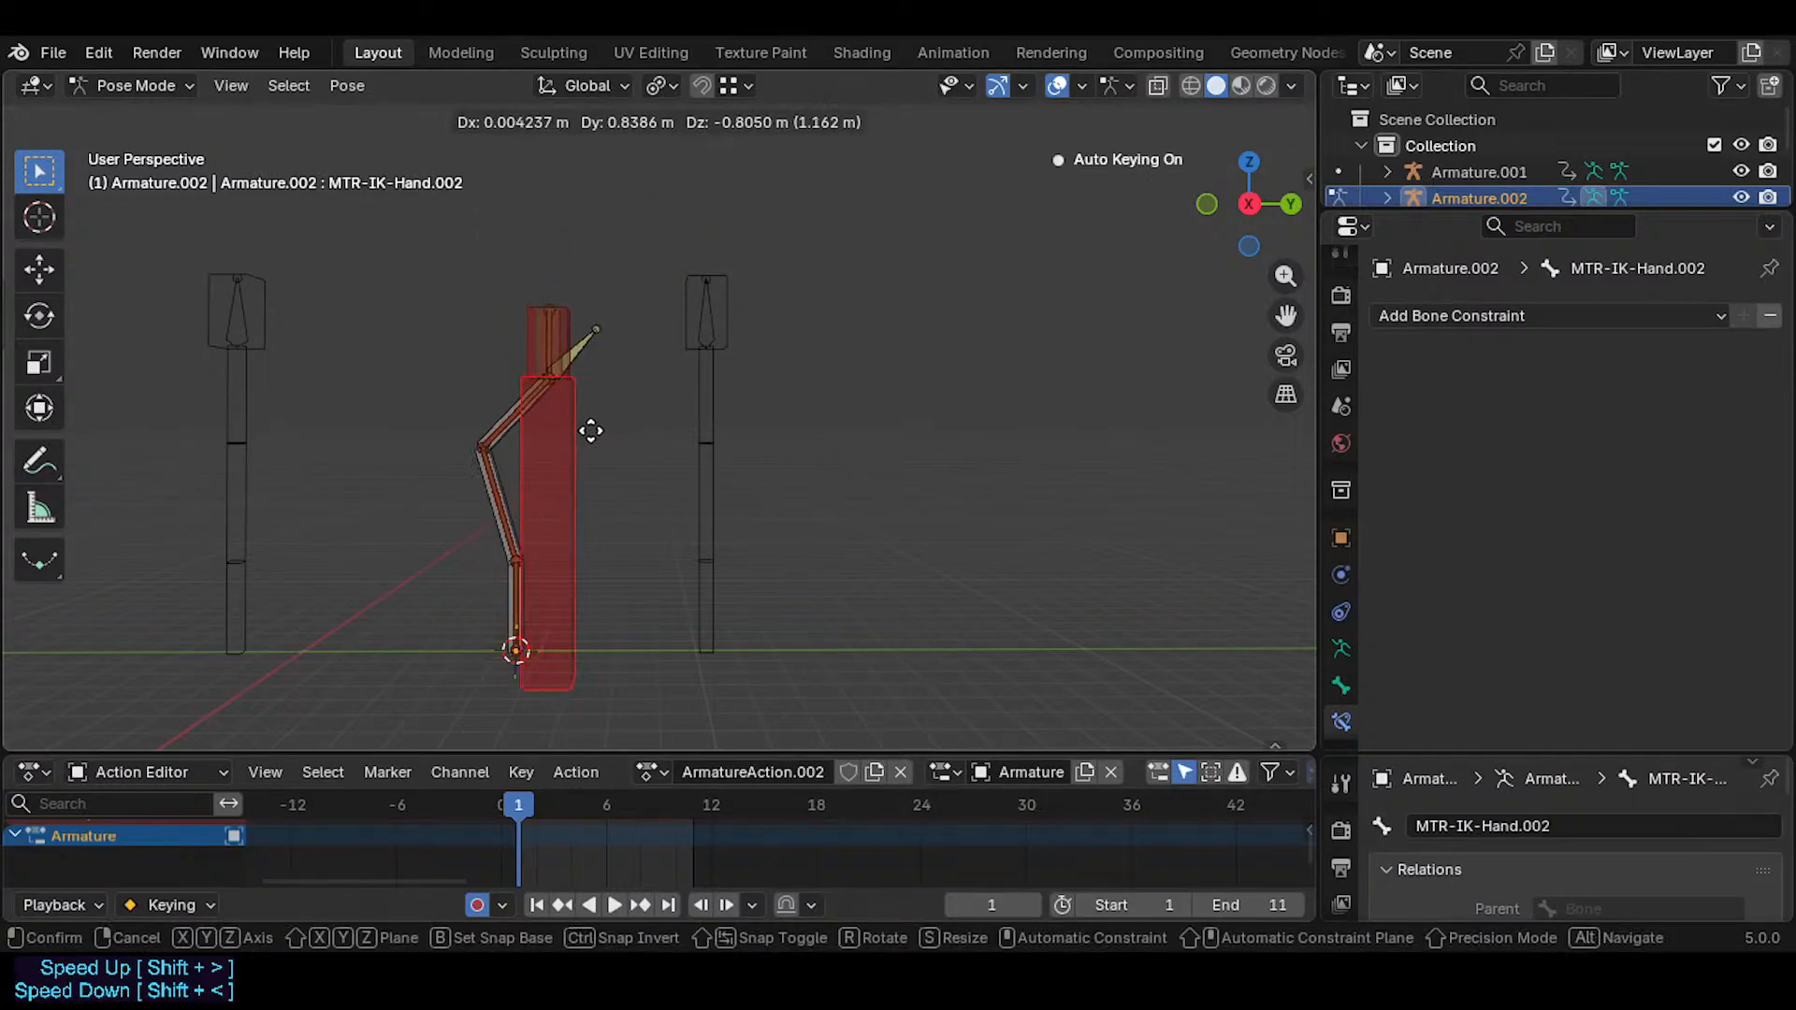
key("Escape")
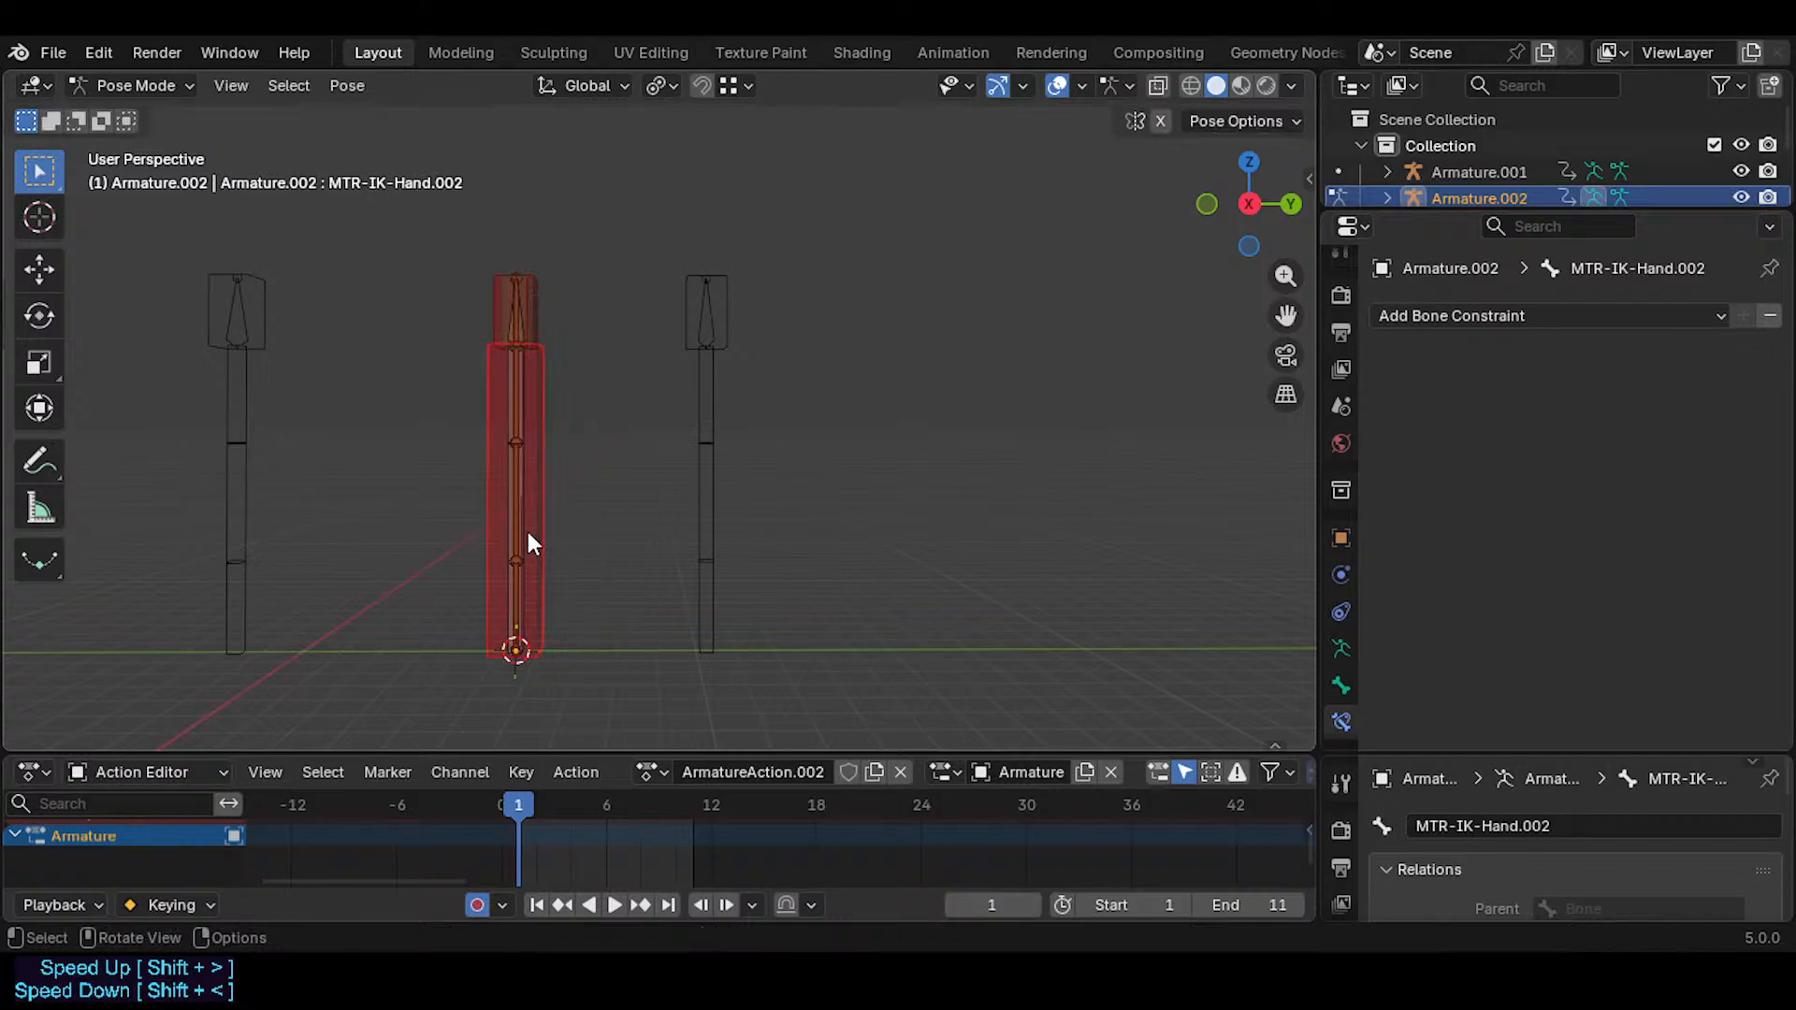
key("r")
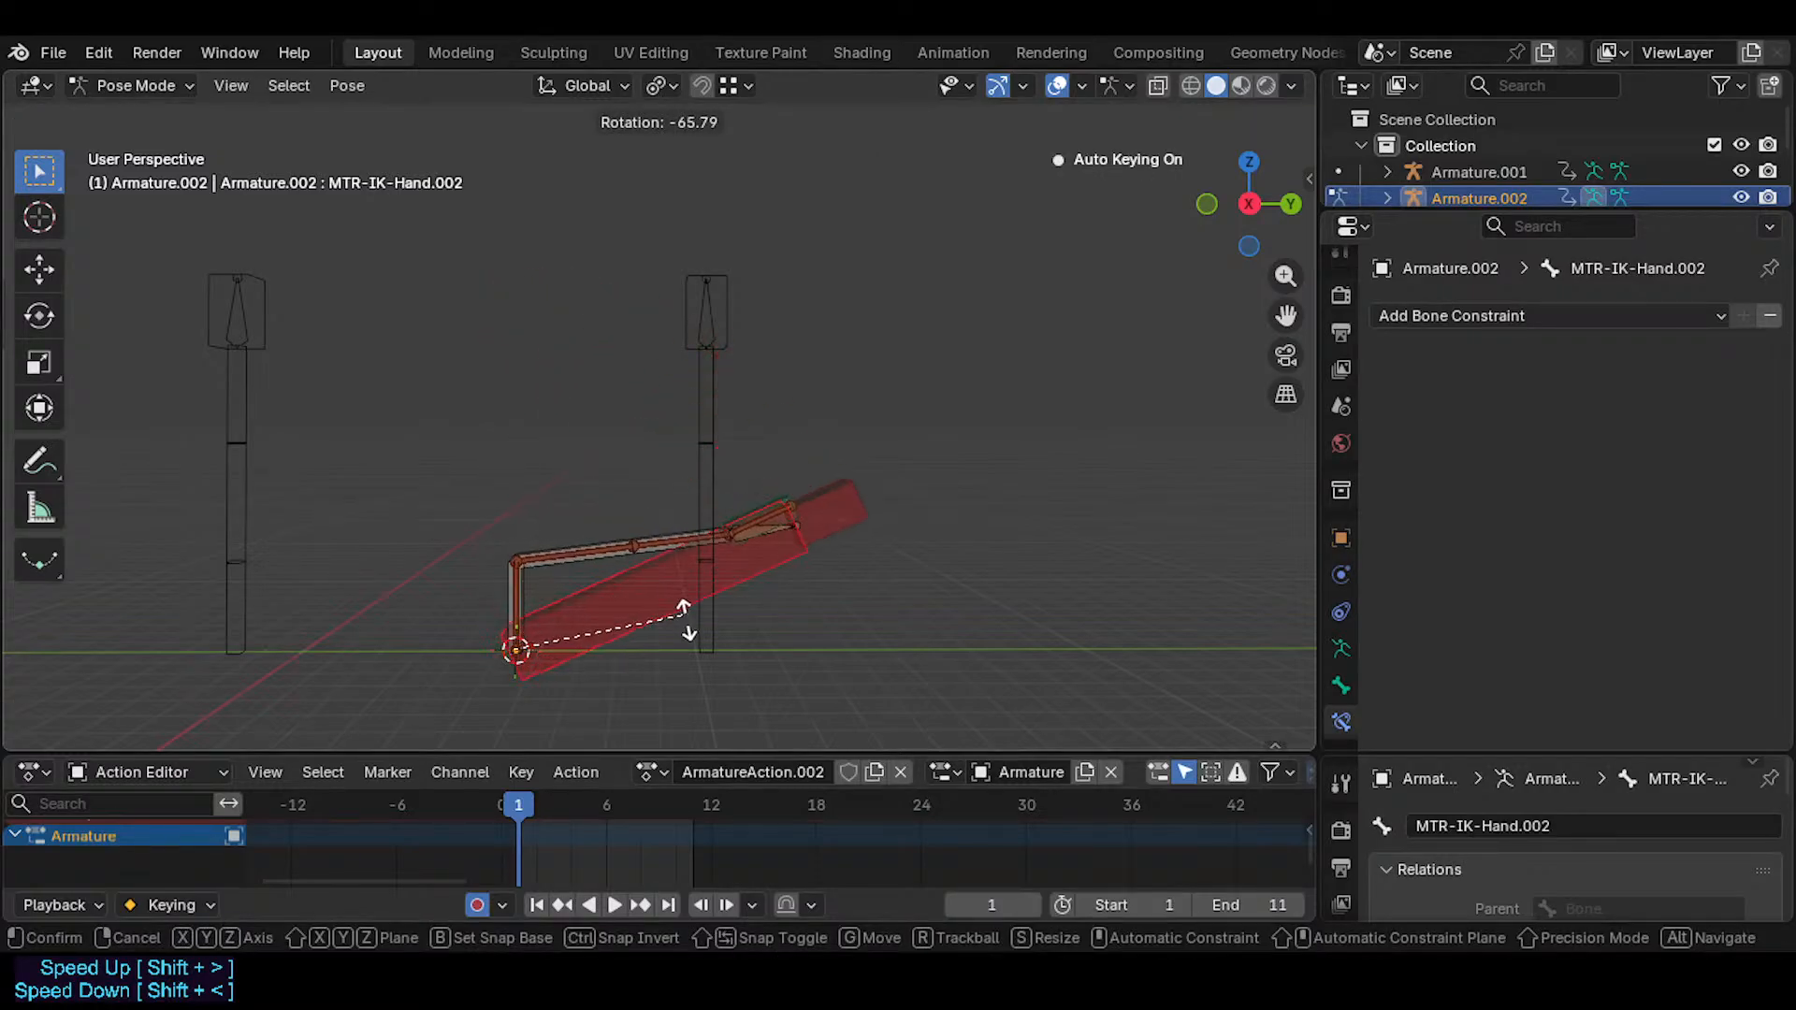
key("Escape")
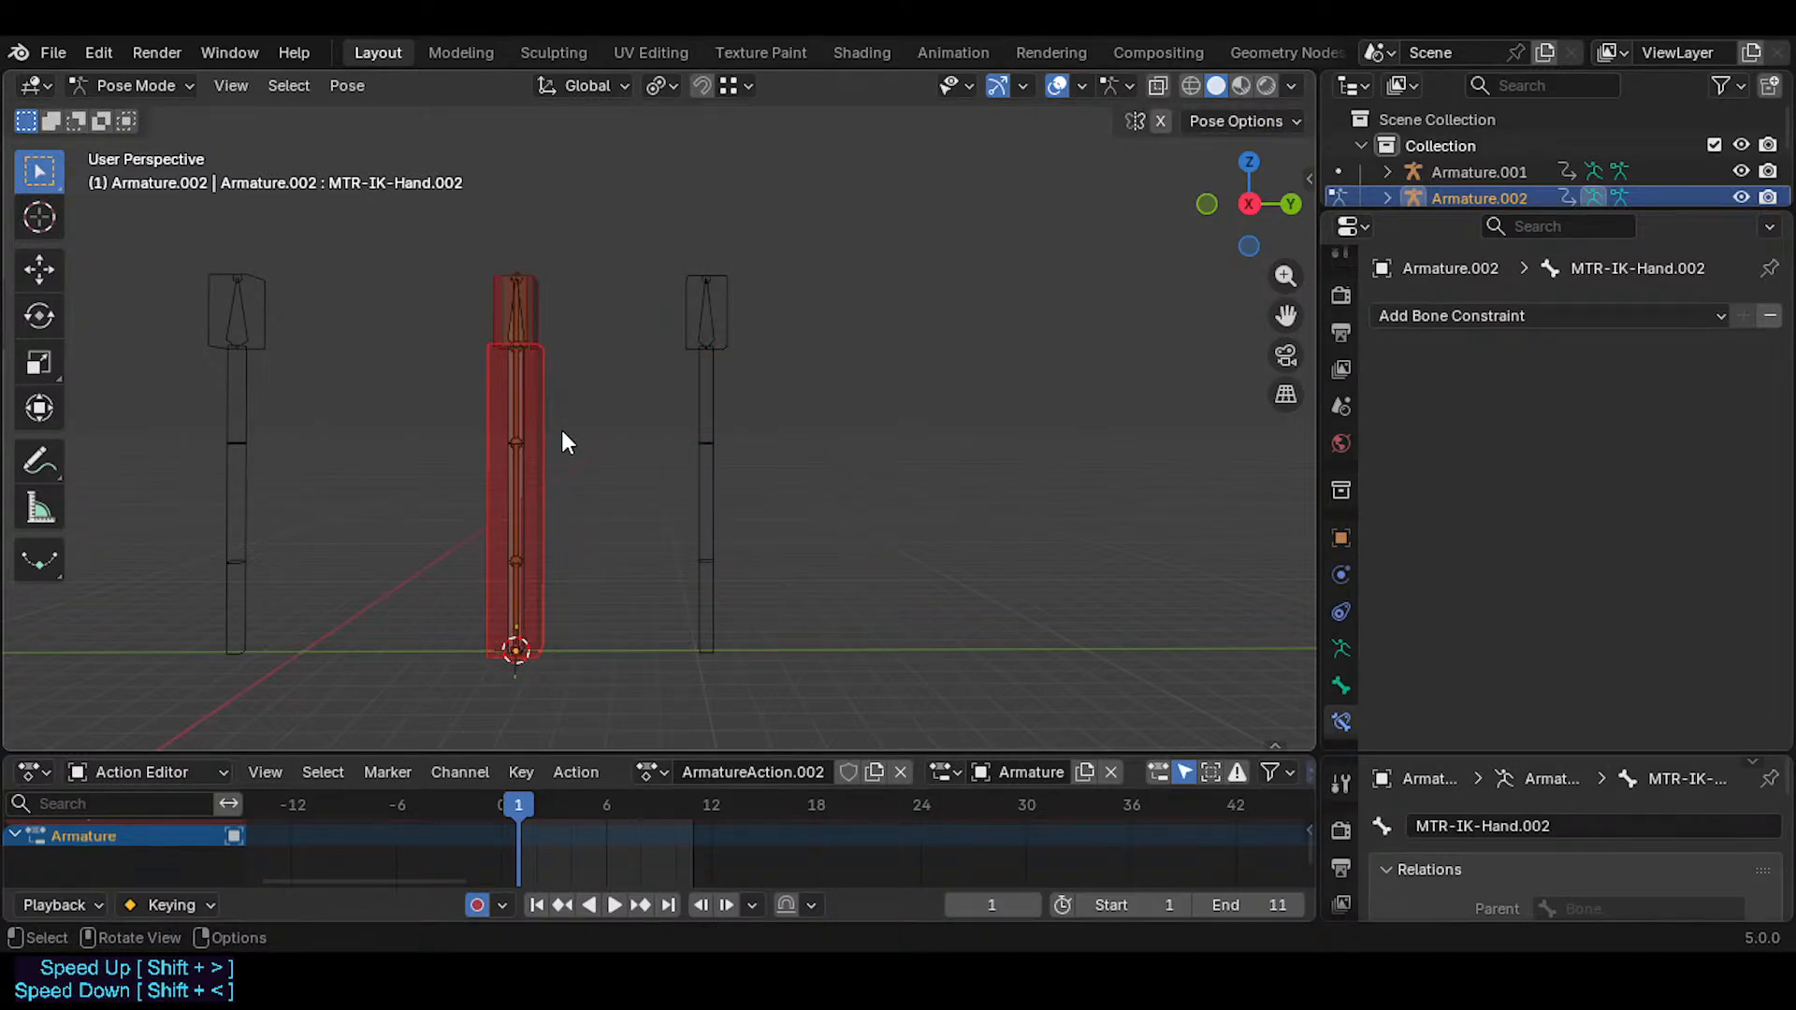
key("r")
key("Escape")
- Check MTR-IK-Hand's Copy Transforms settings, and test-rotate MTR-IK-Hand.002 again, cancelling the rotation
left_click(531, 277)
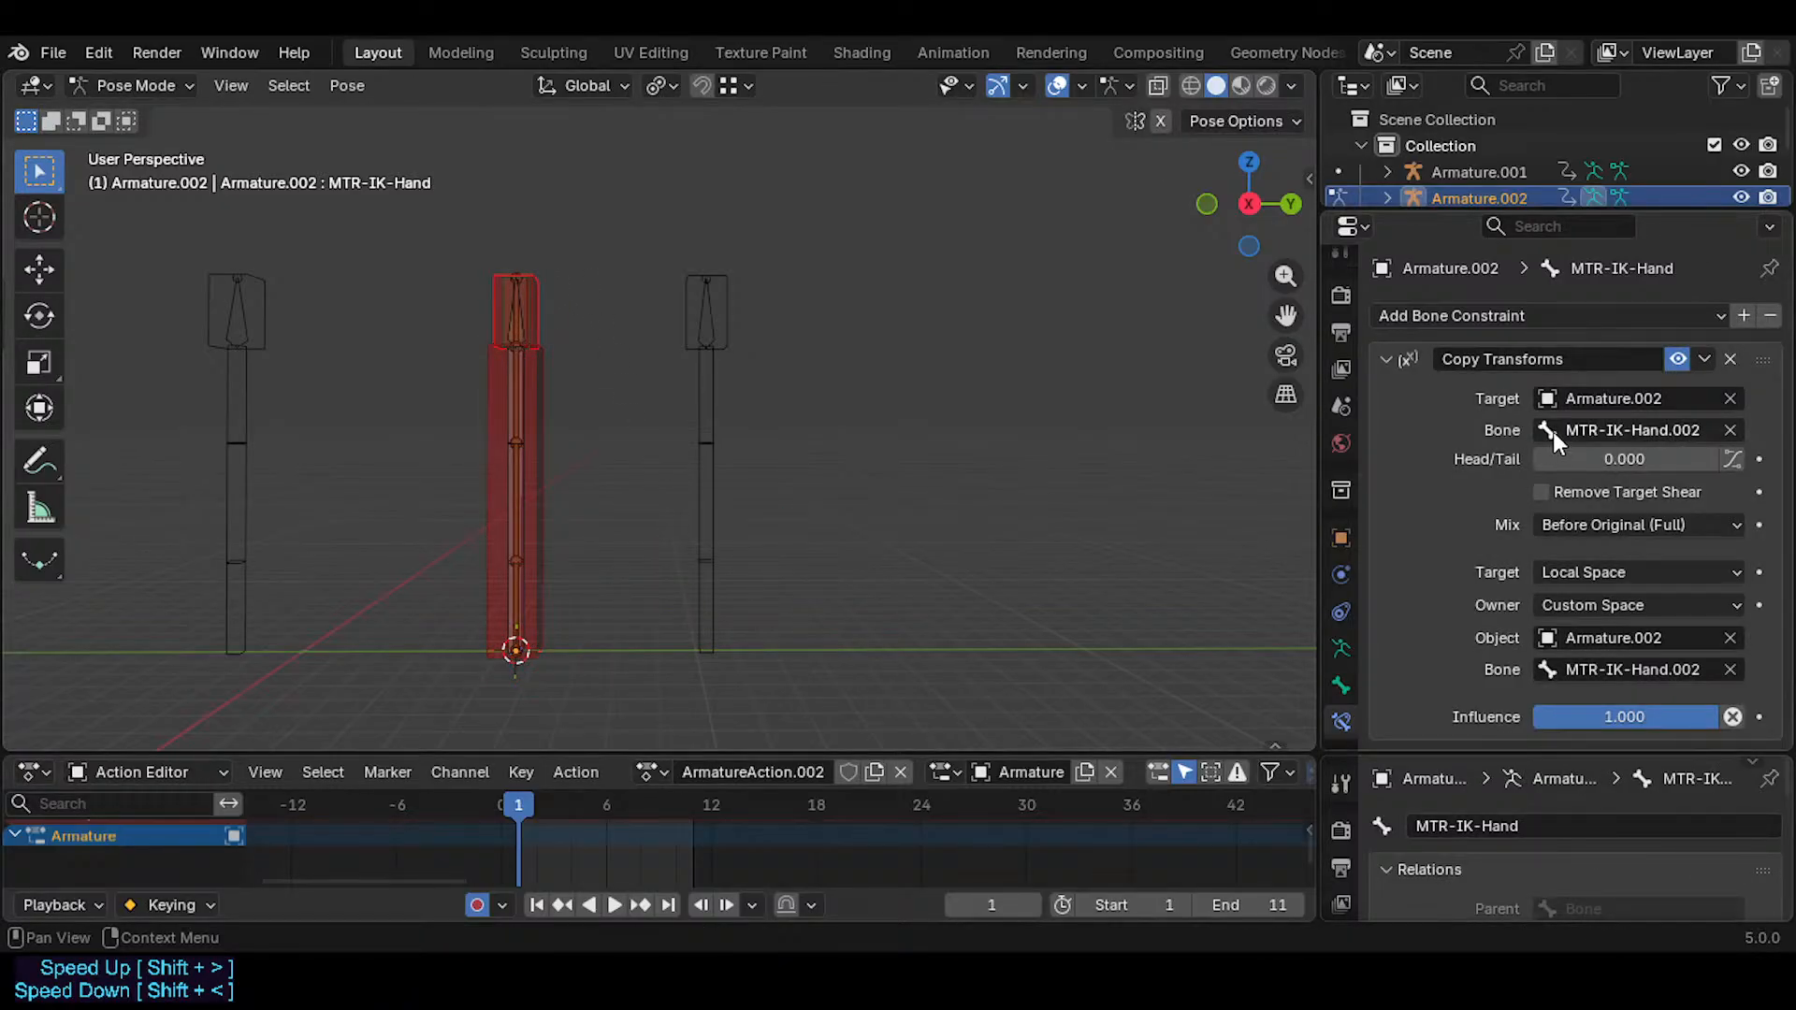
left_click(1679, 359)
left_click_drag(1717, 716, 1717, 716)
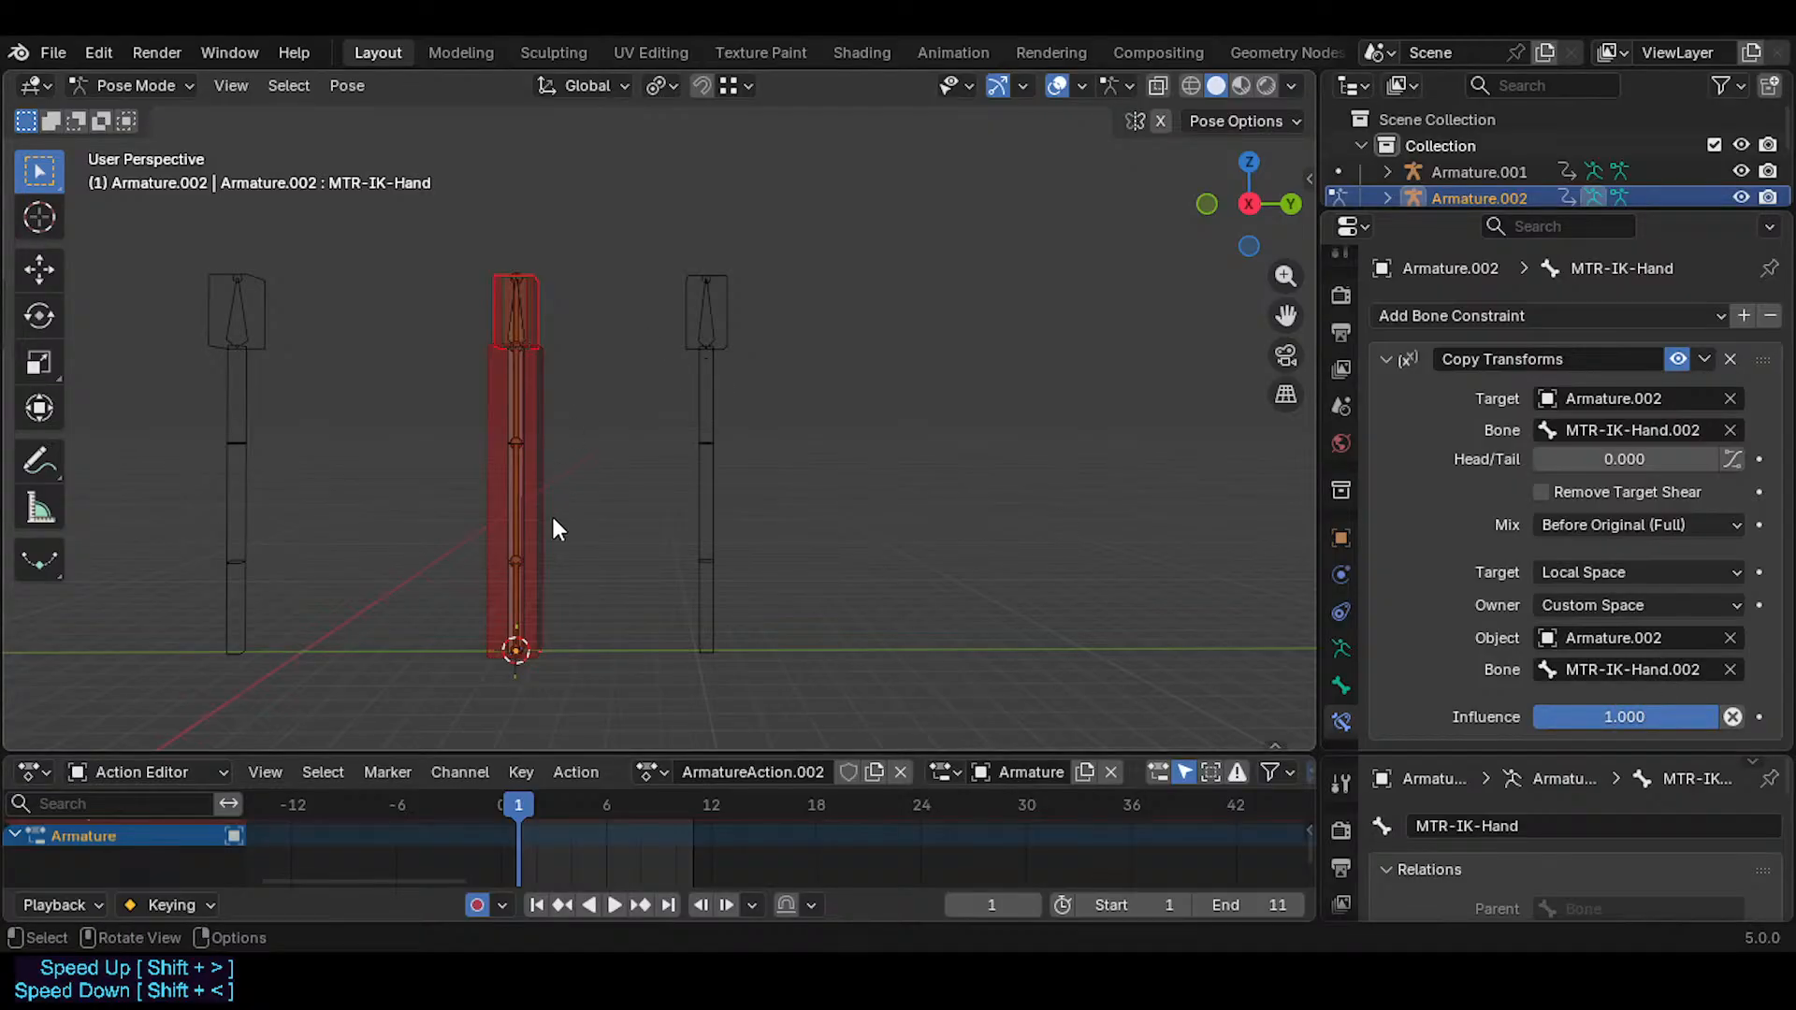
left_click(542, 487)
key("r")
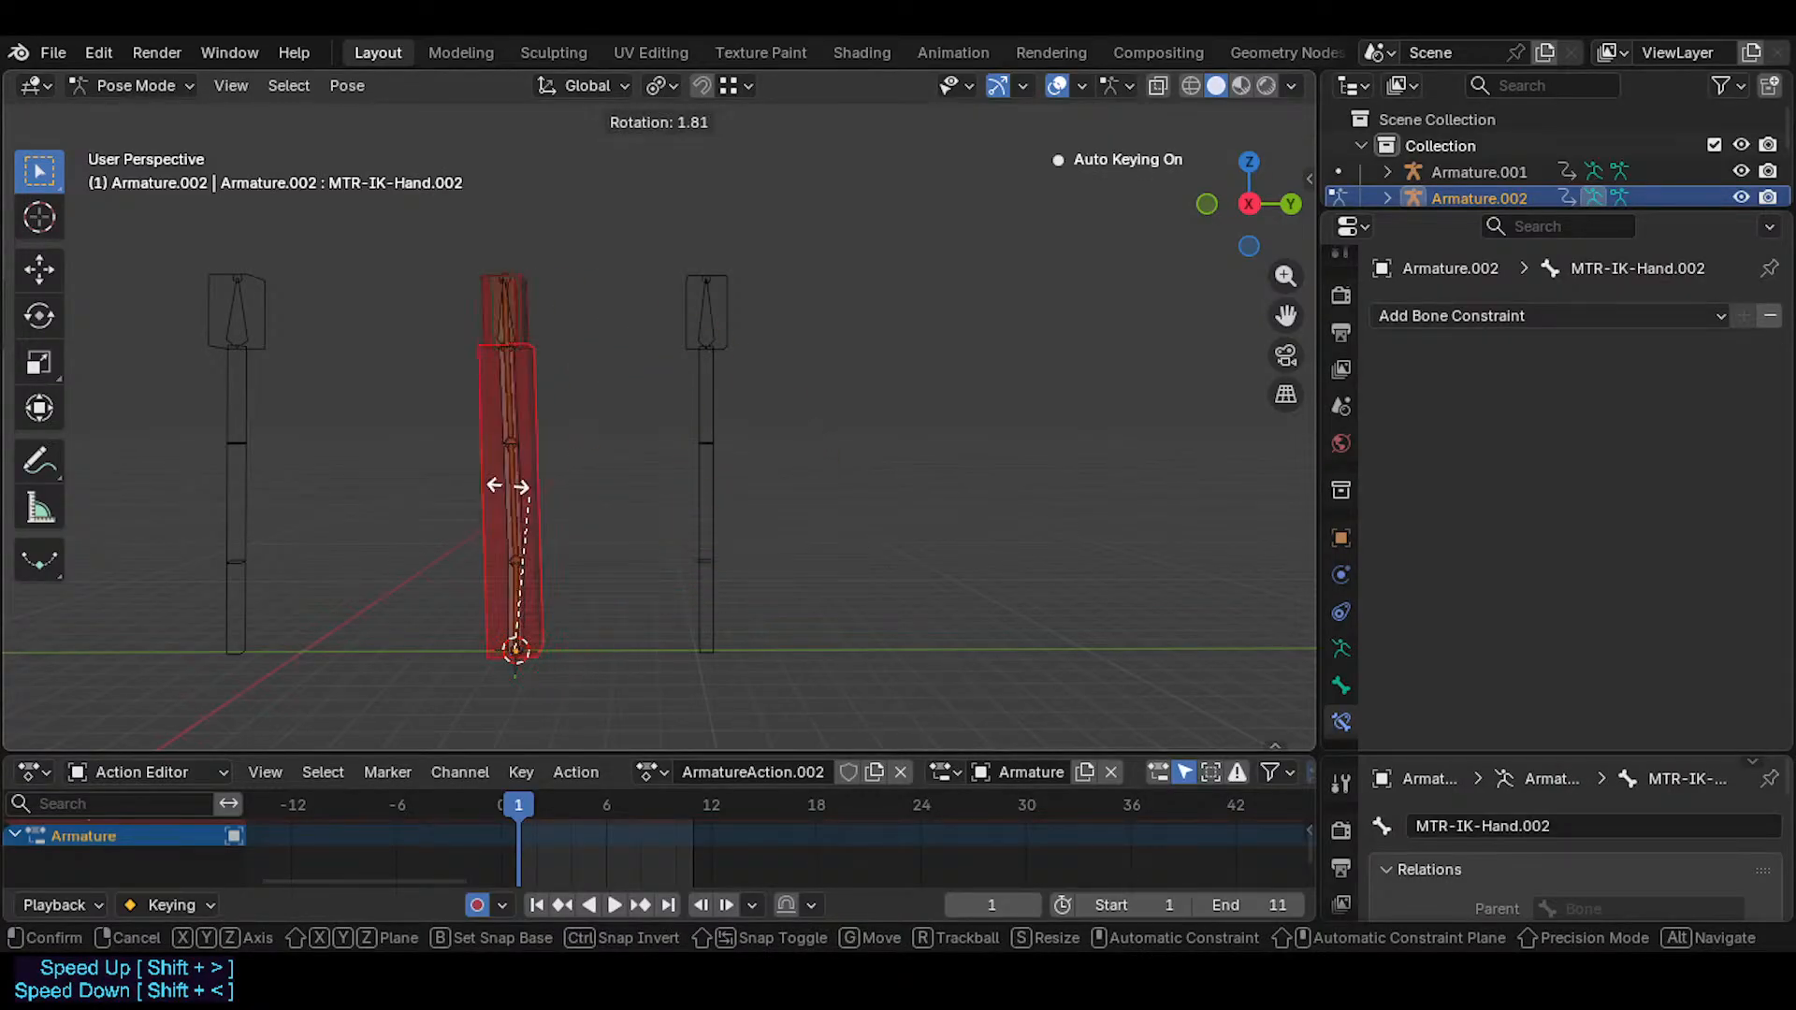
key("Escape")
- Insert keyframes for all bones of Armature.002 at frames 1 and 11
left_click(549, 322)
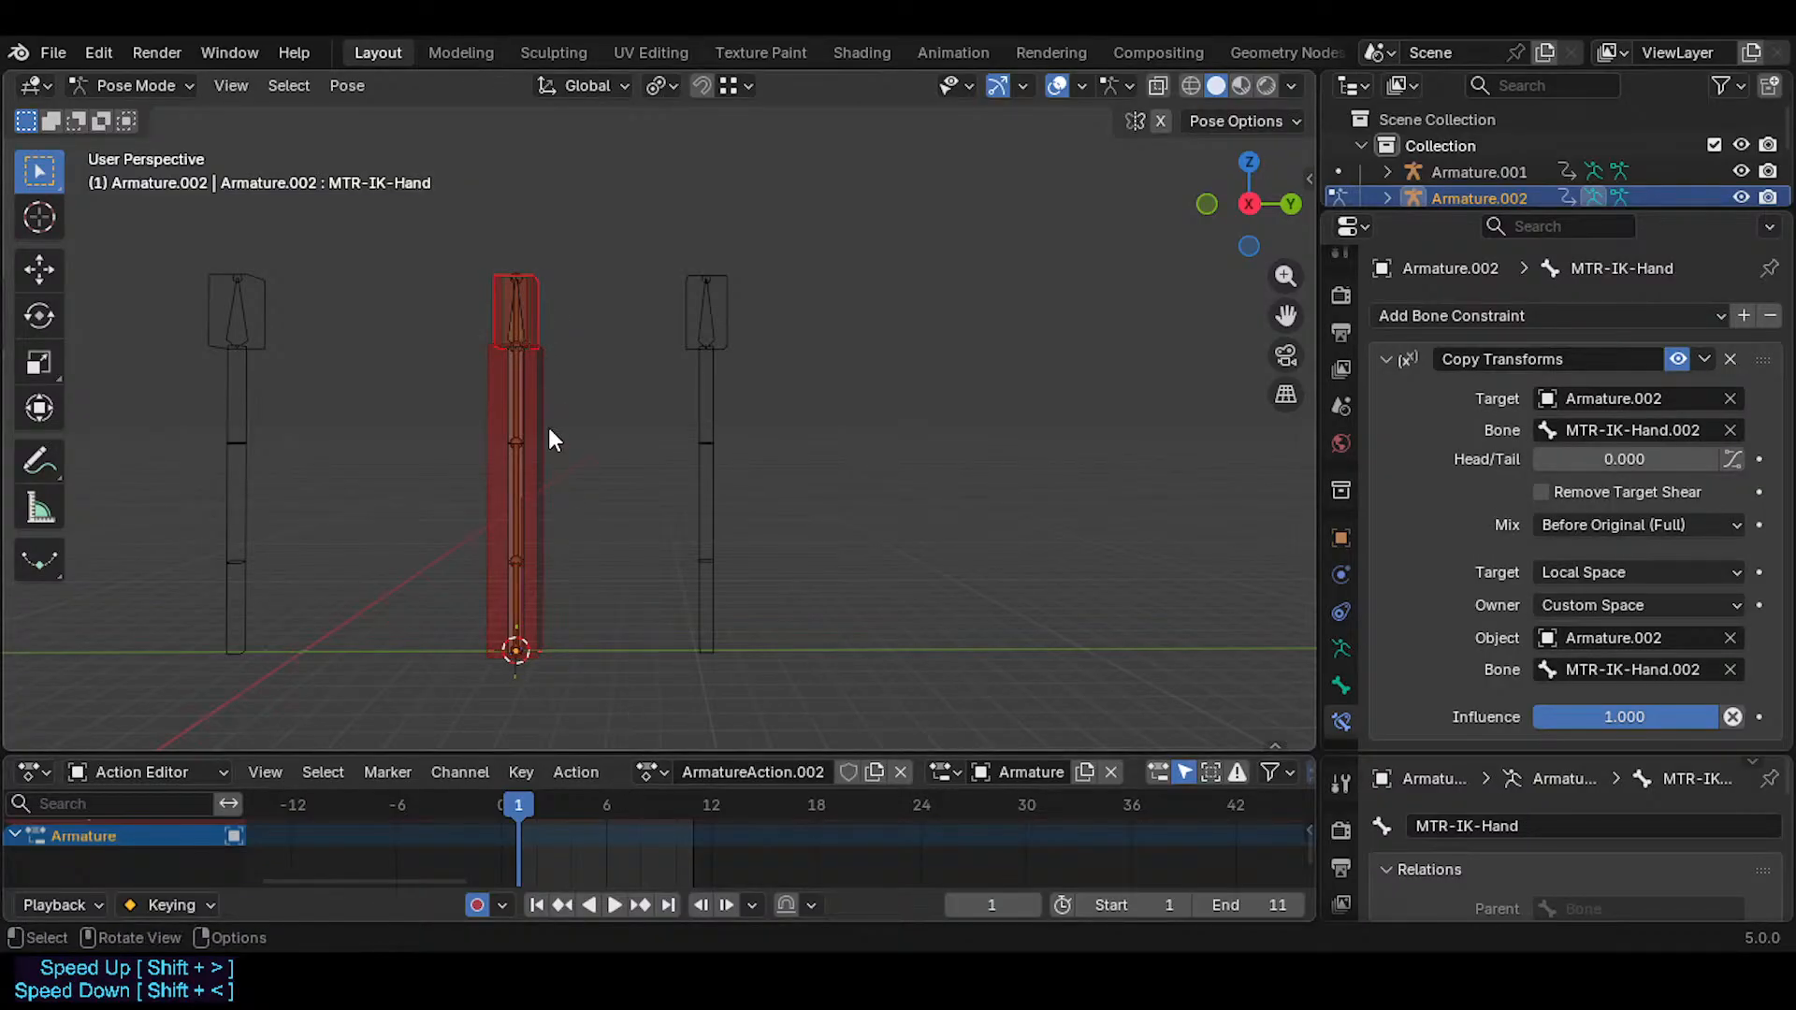
key("a")
key("i")
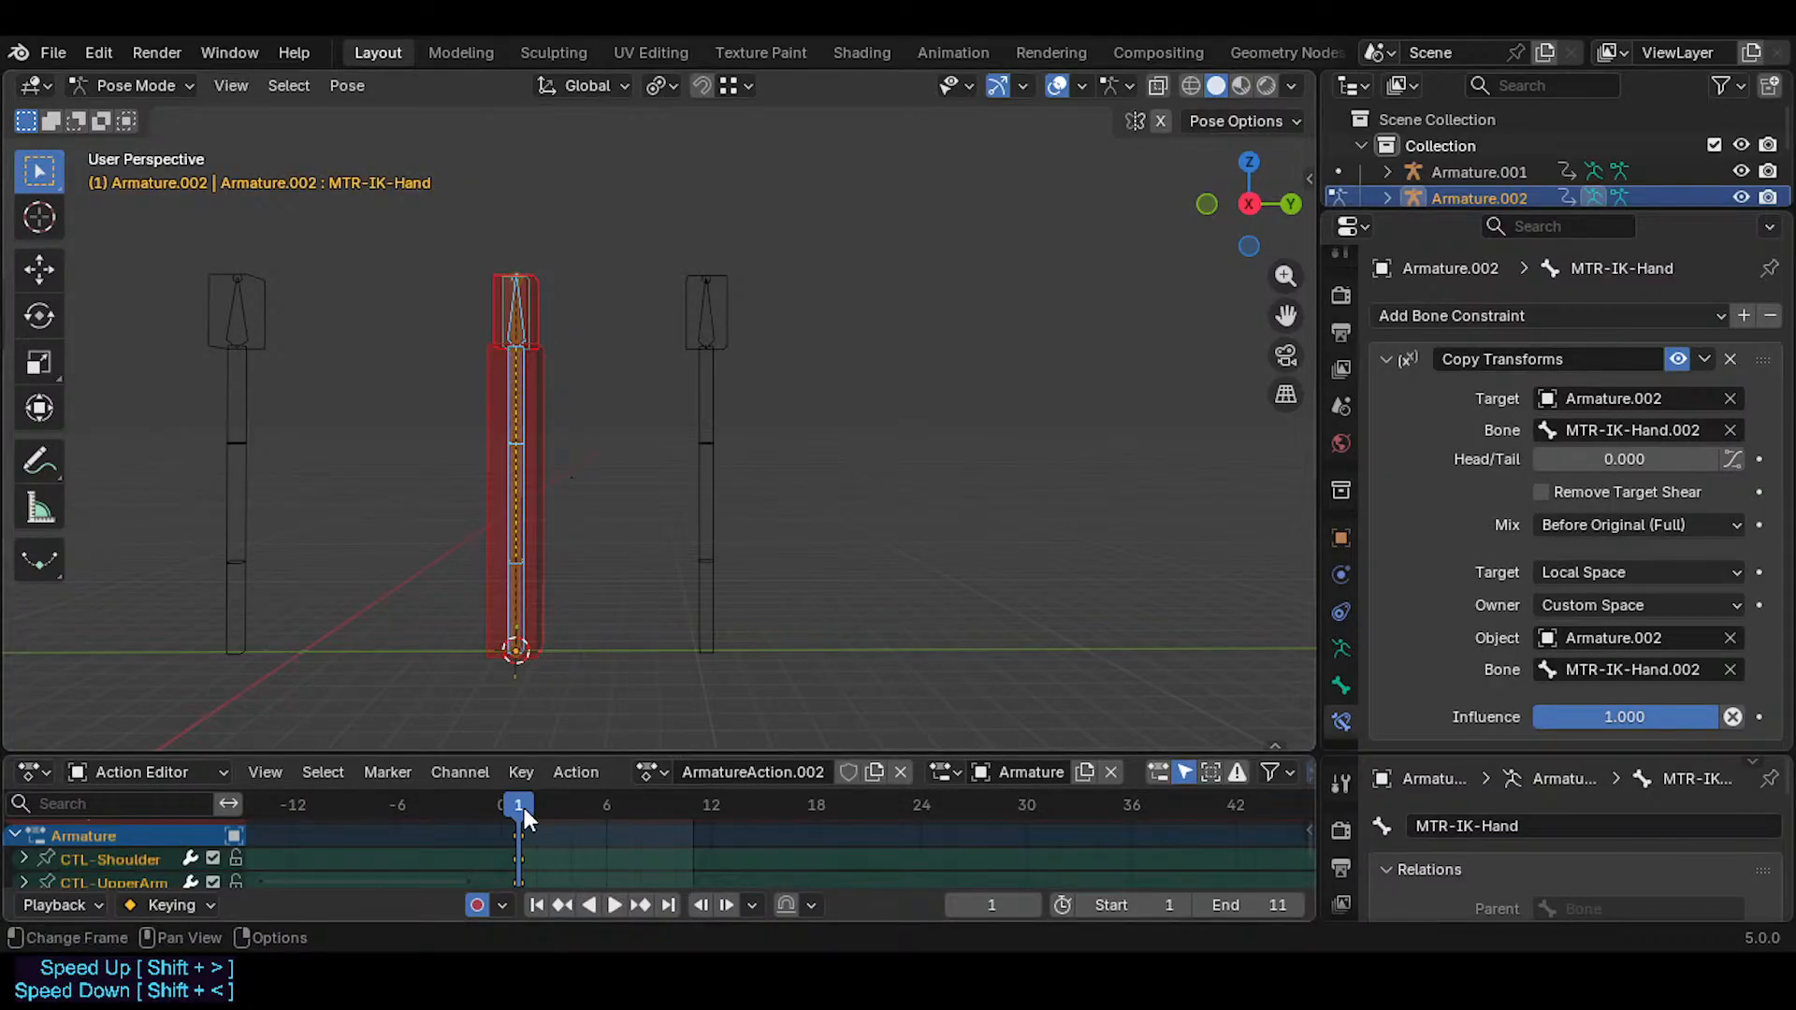
left_click_drag(523, 808, 670, 819)
key("i")
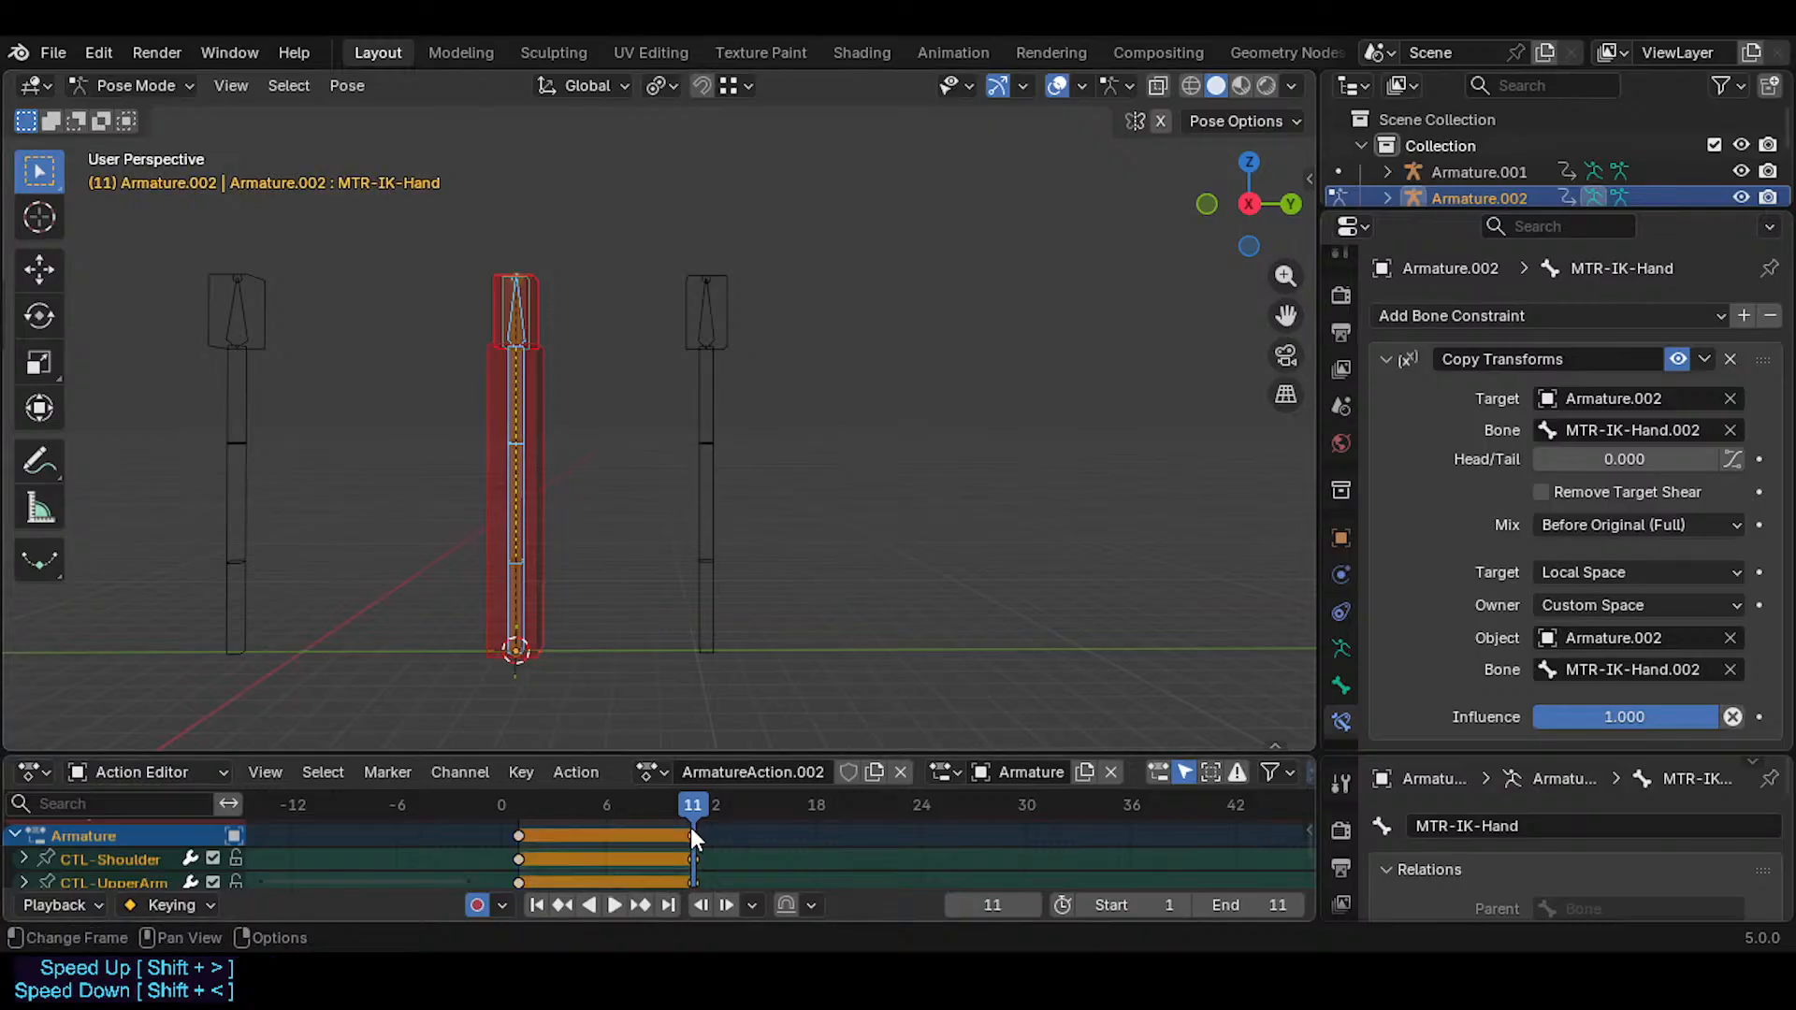
- Rotate MTR-IK-Hand.002 at frame 11 so that the arm swings down close to the ground
left_click(502, 658)
key("r")
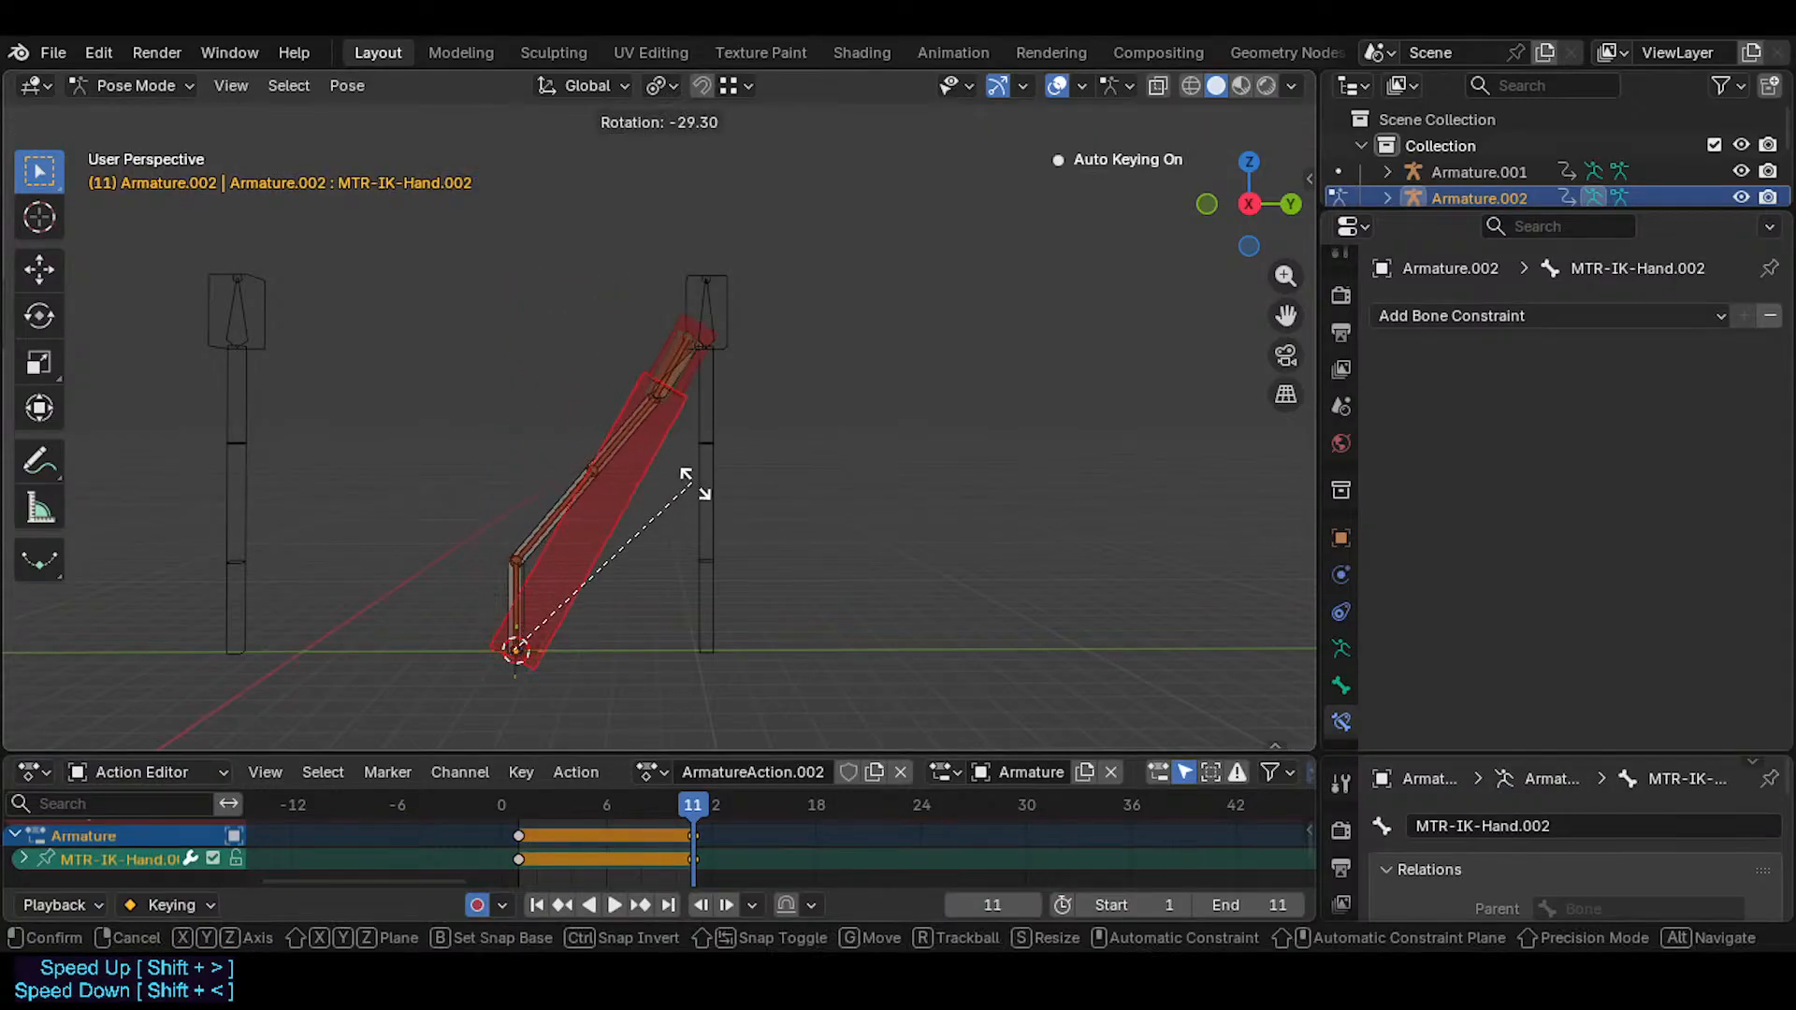
left_click(788, 720)
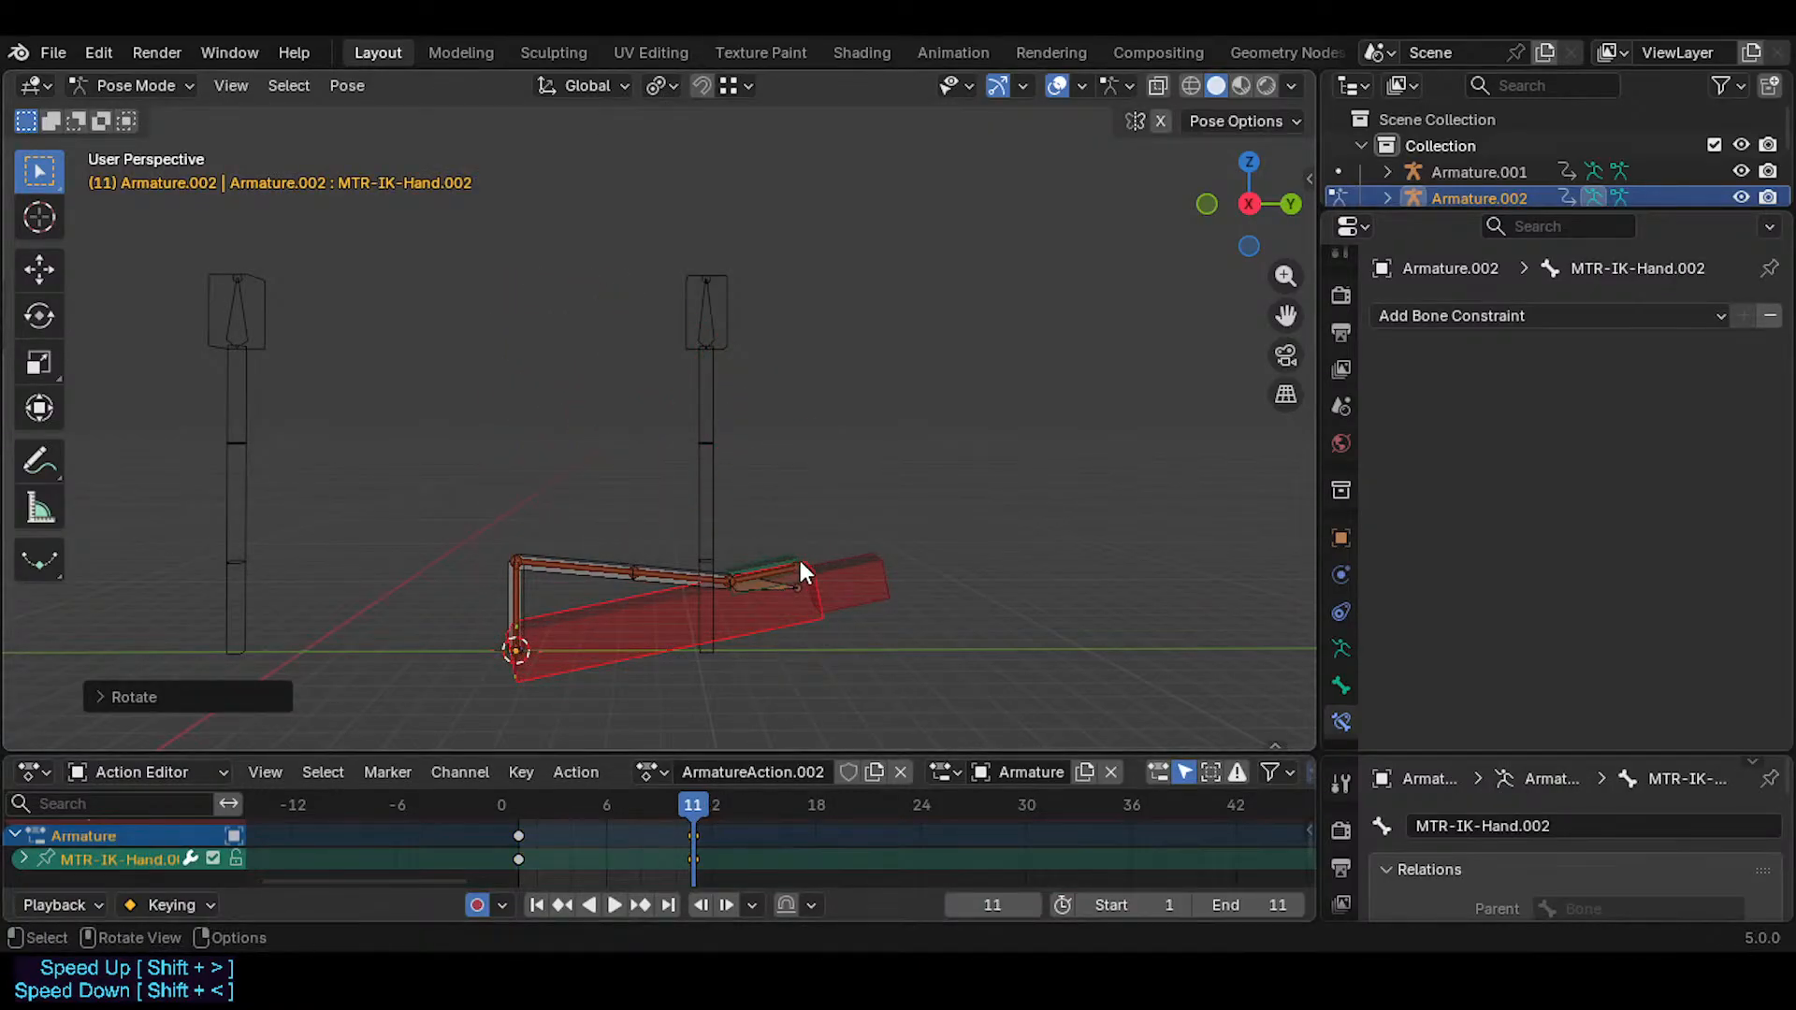
- Calculate MTR-IK-Hand's motion path with In Range display, Scene Frame Range and Heads as bake location
left_click(829, 580)
key("q")
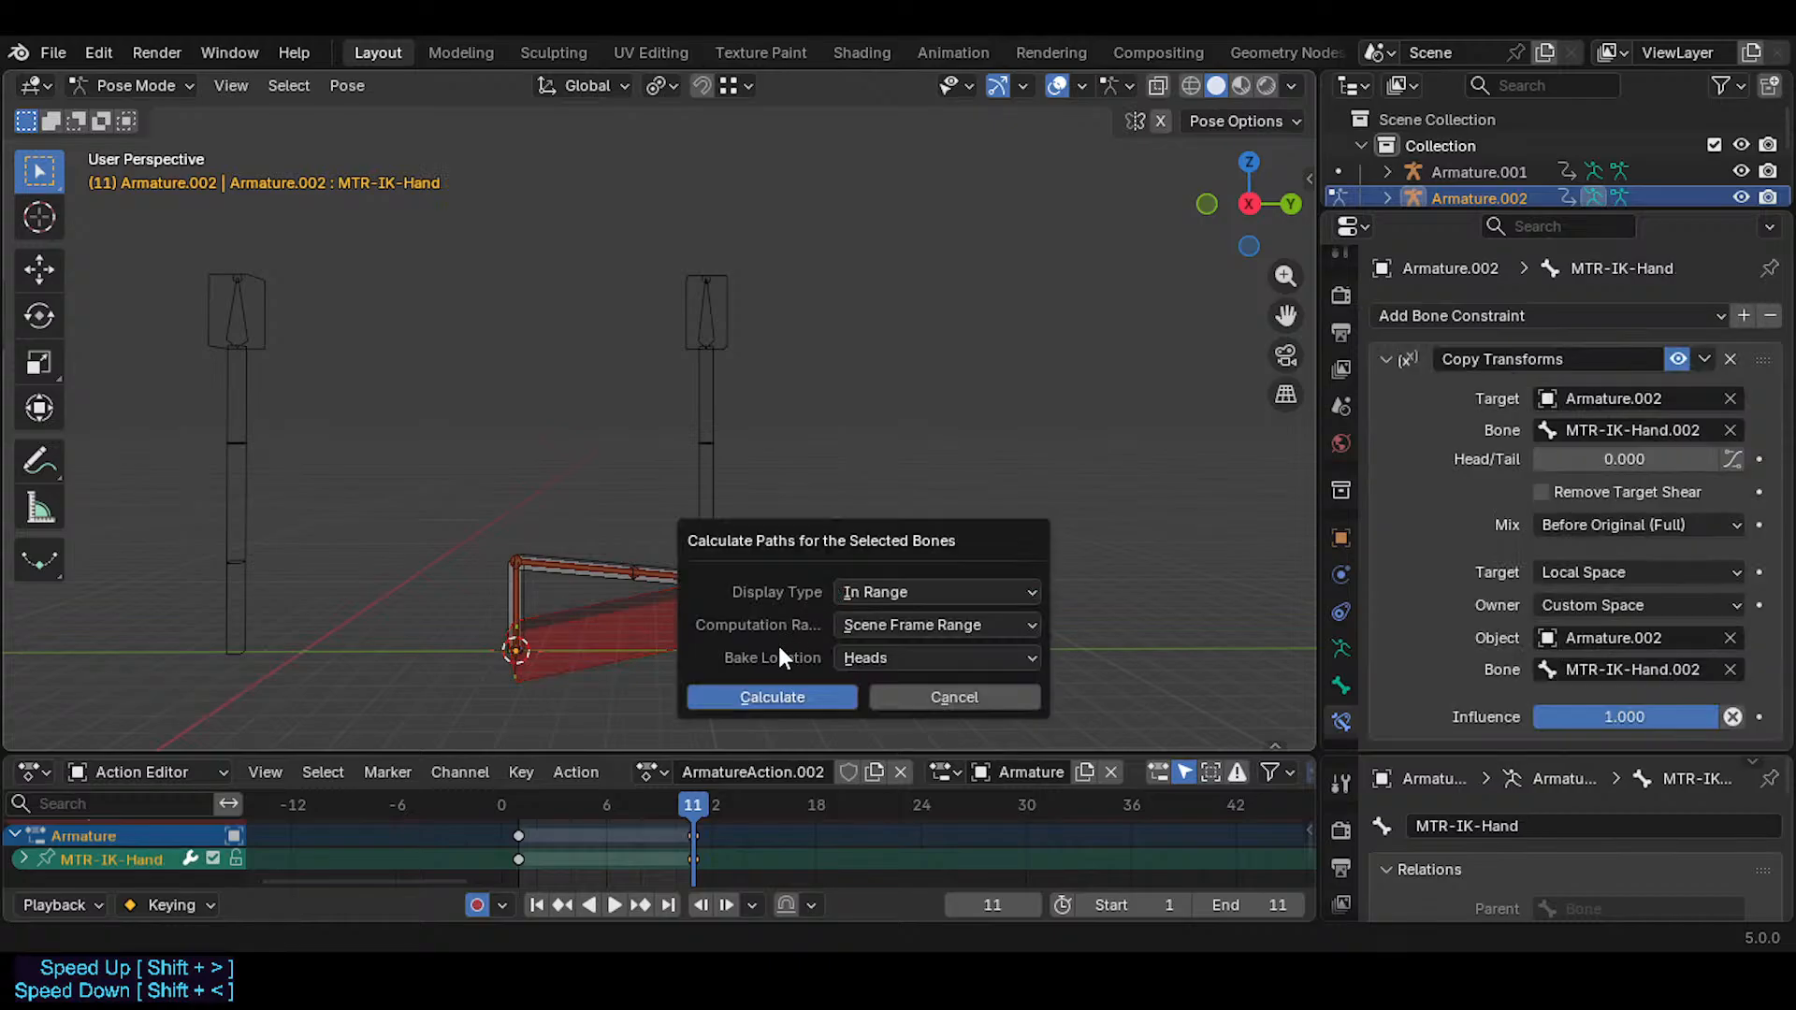
left_click(768, 697)
- Play the arm swing between frames 1 and 11 to examine the hand's motion along its path
left_click_drag(688, 808, 522, 821)
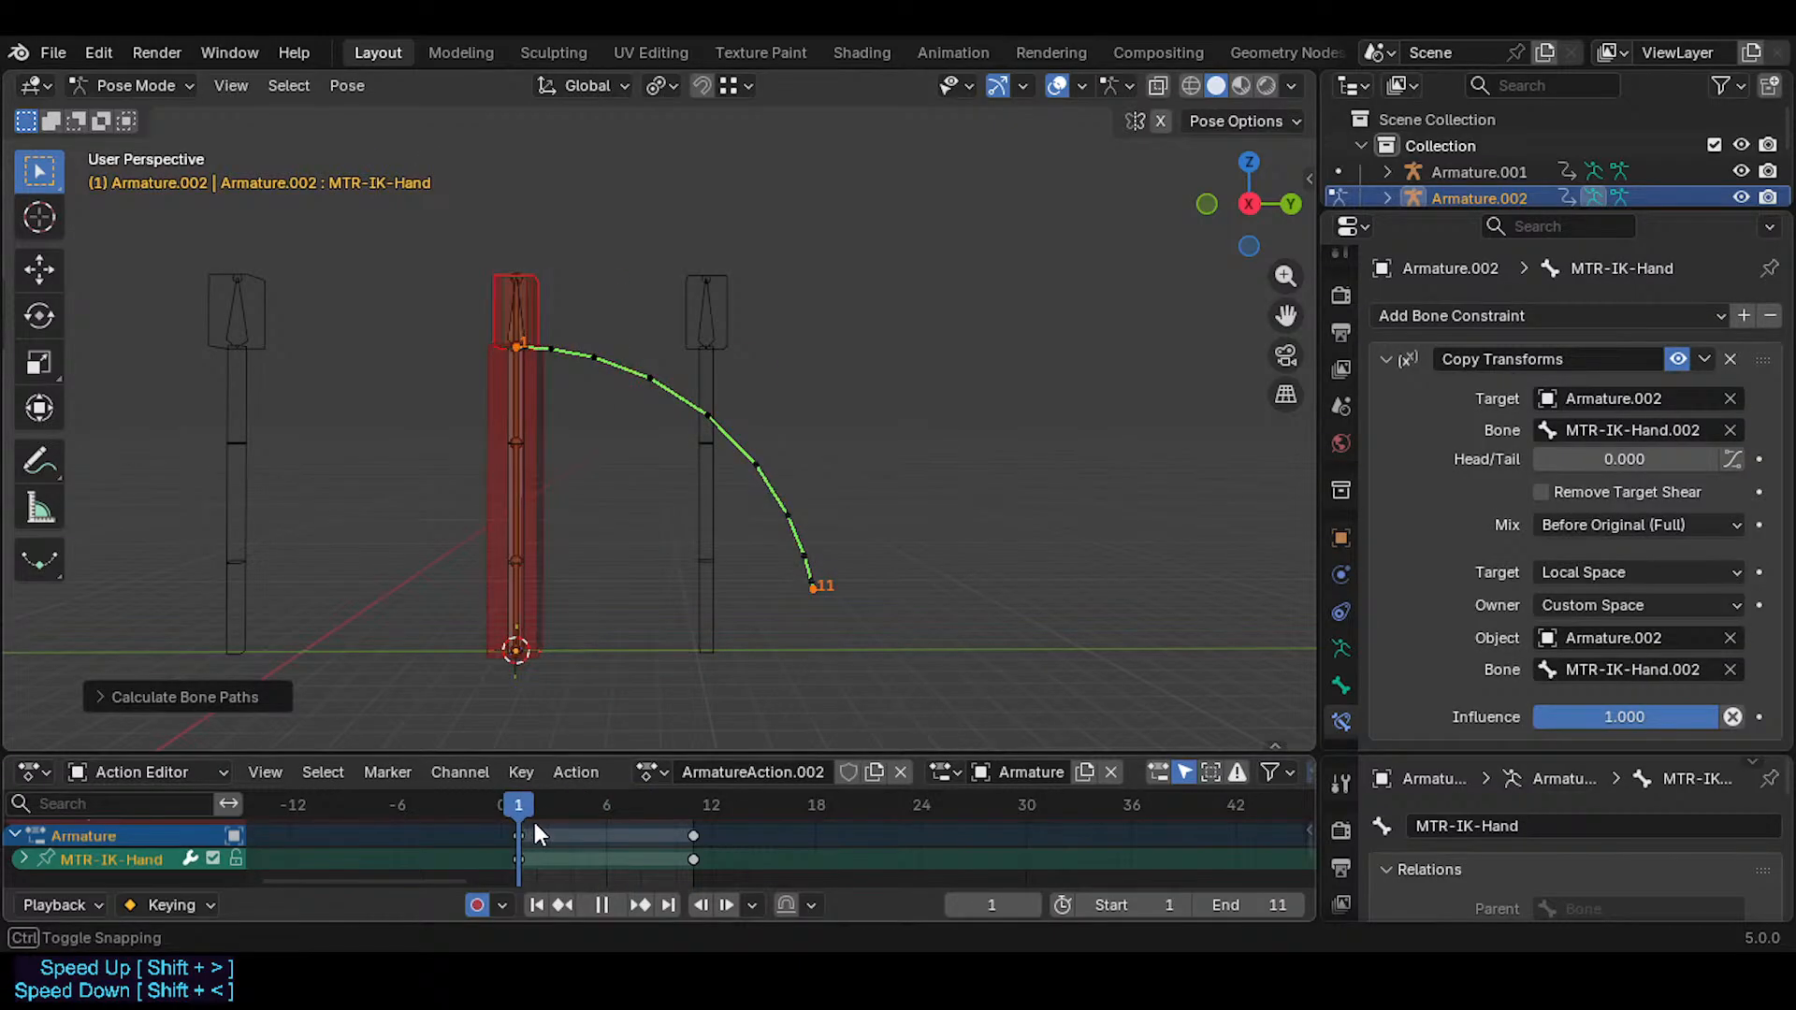
key("space")
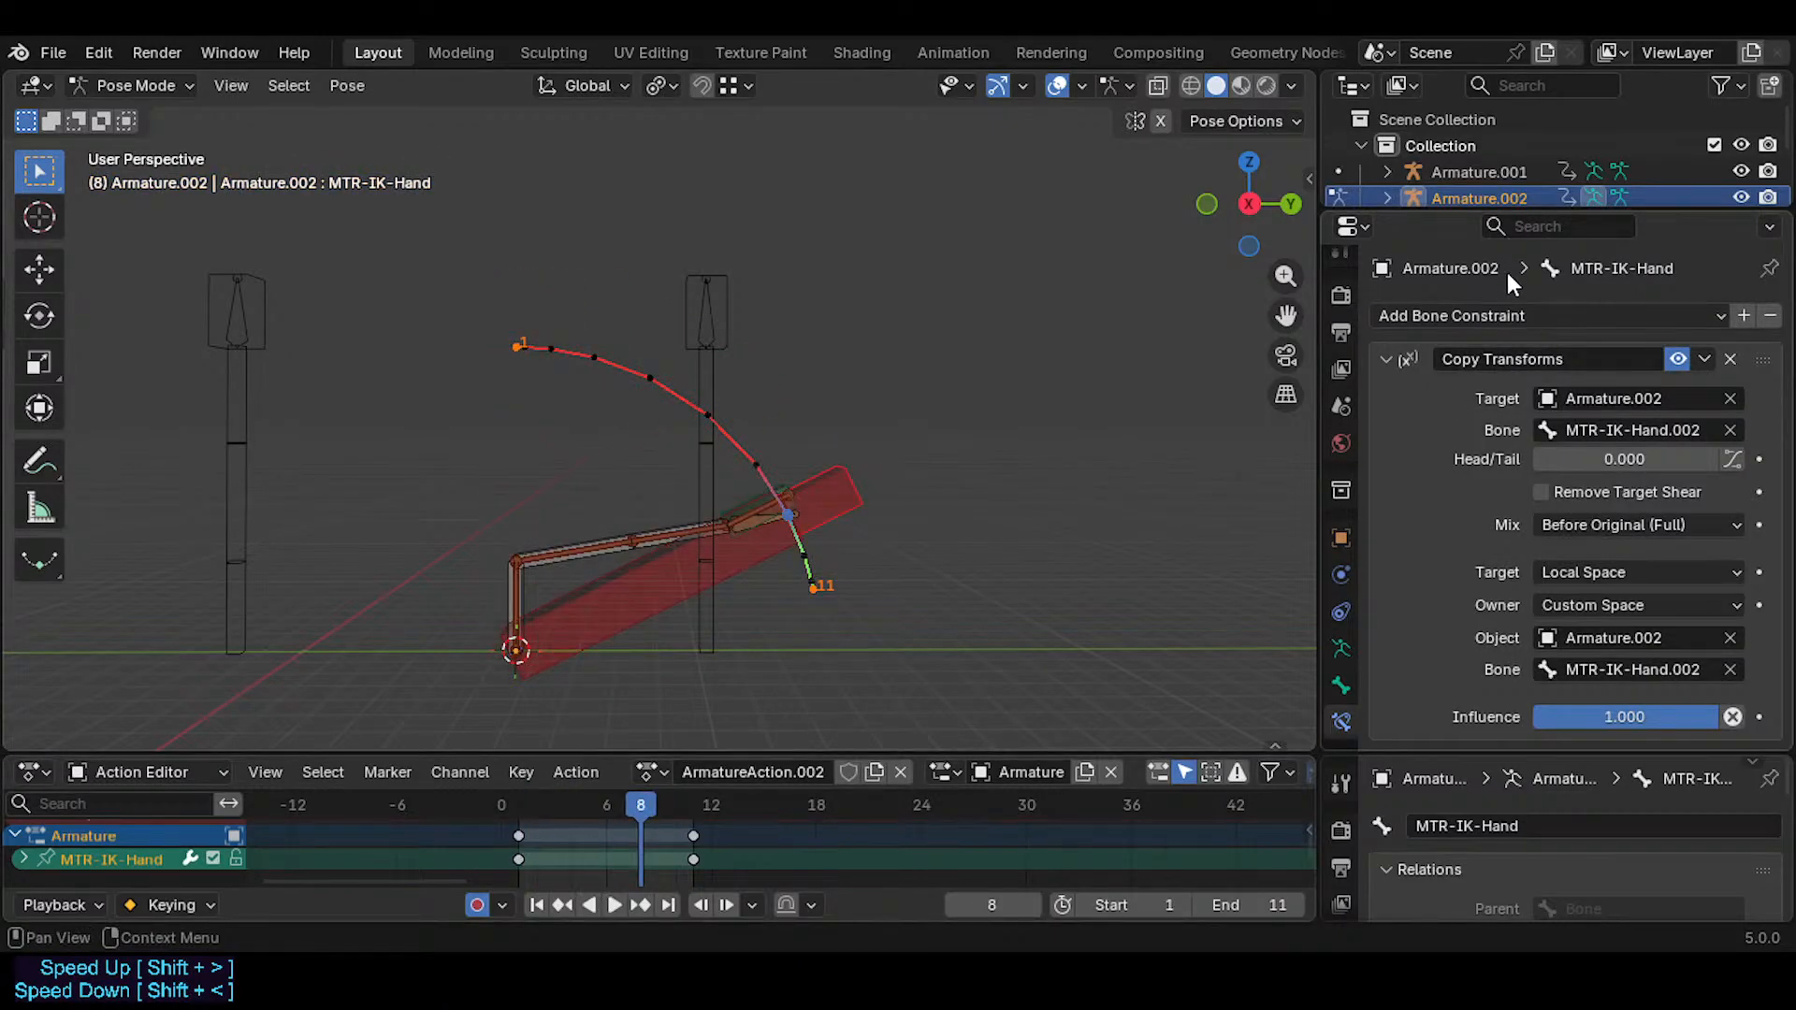
key("space")
left_click_drag(641, 804, 522, 791)
key("space")
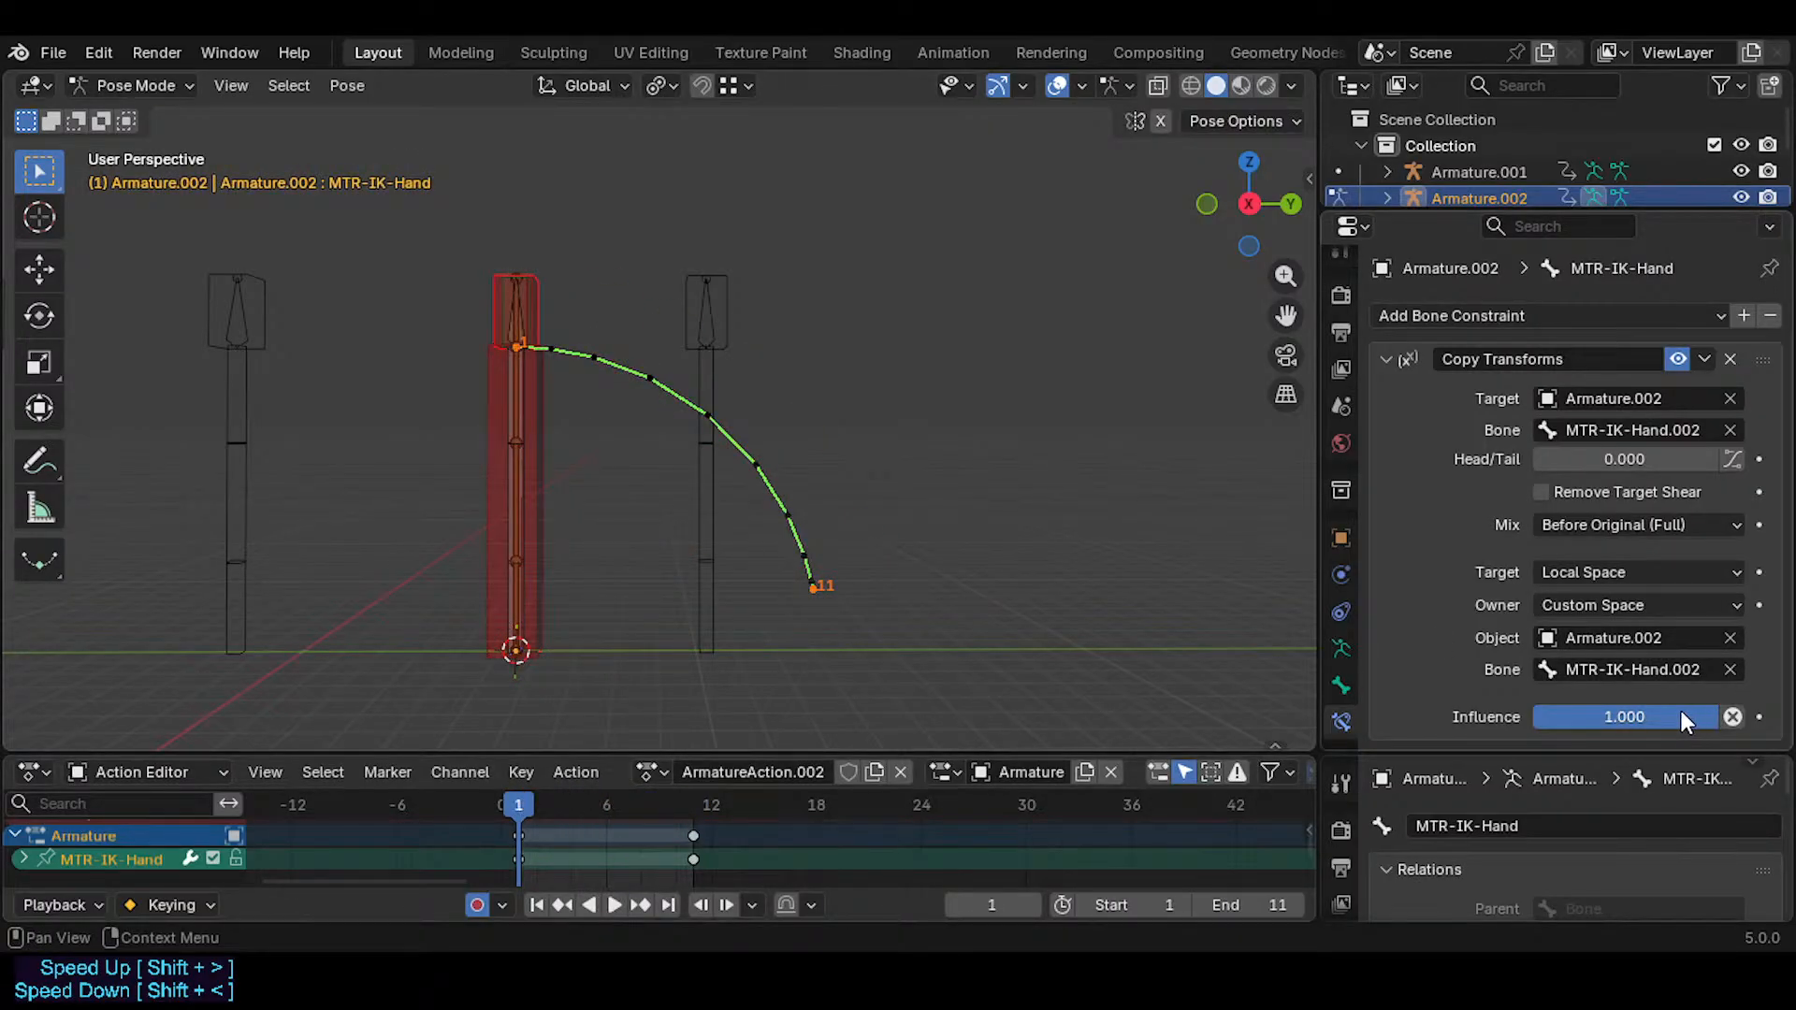
- Set the influence of MTR-IK-Hand's Copy Transforms constraint to 0, scrubbing the animation to compare influences
left_click_drag(1625, 716, 1625, 716)
left_click_drag(567, 802, 608, 803)
left_click_drag(1625, 717, 1646, 717)
left_click_drag(608, 804, 520, 793)
left_click_drag(1648, 717, 1532, 716)
mouse_move(508, 810)
left_mouse_down()
mouse_move(693, 817)
mouse_move(515, 834)
left_mouse_up()
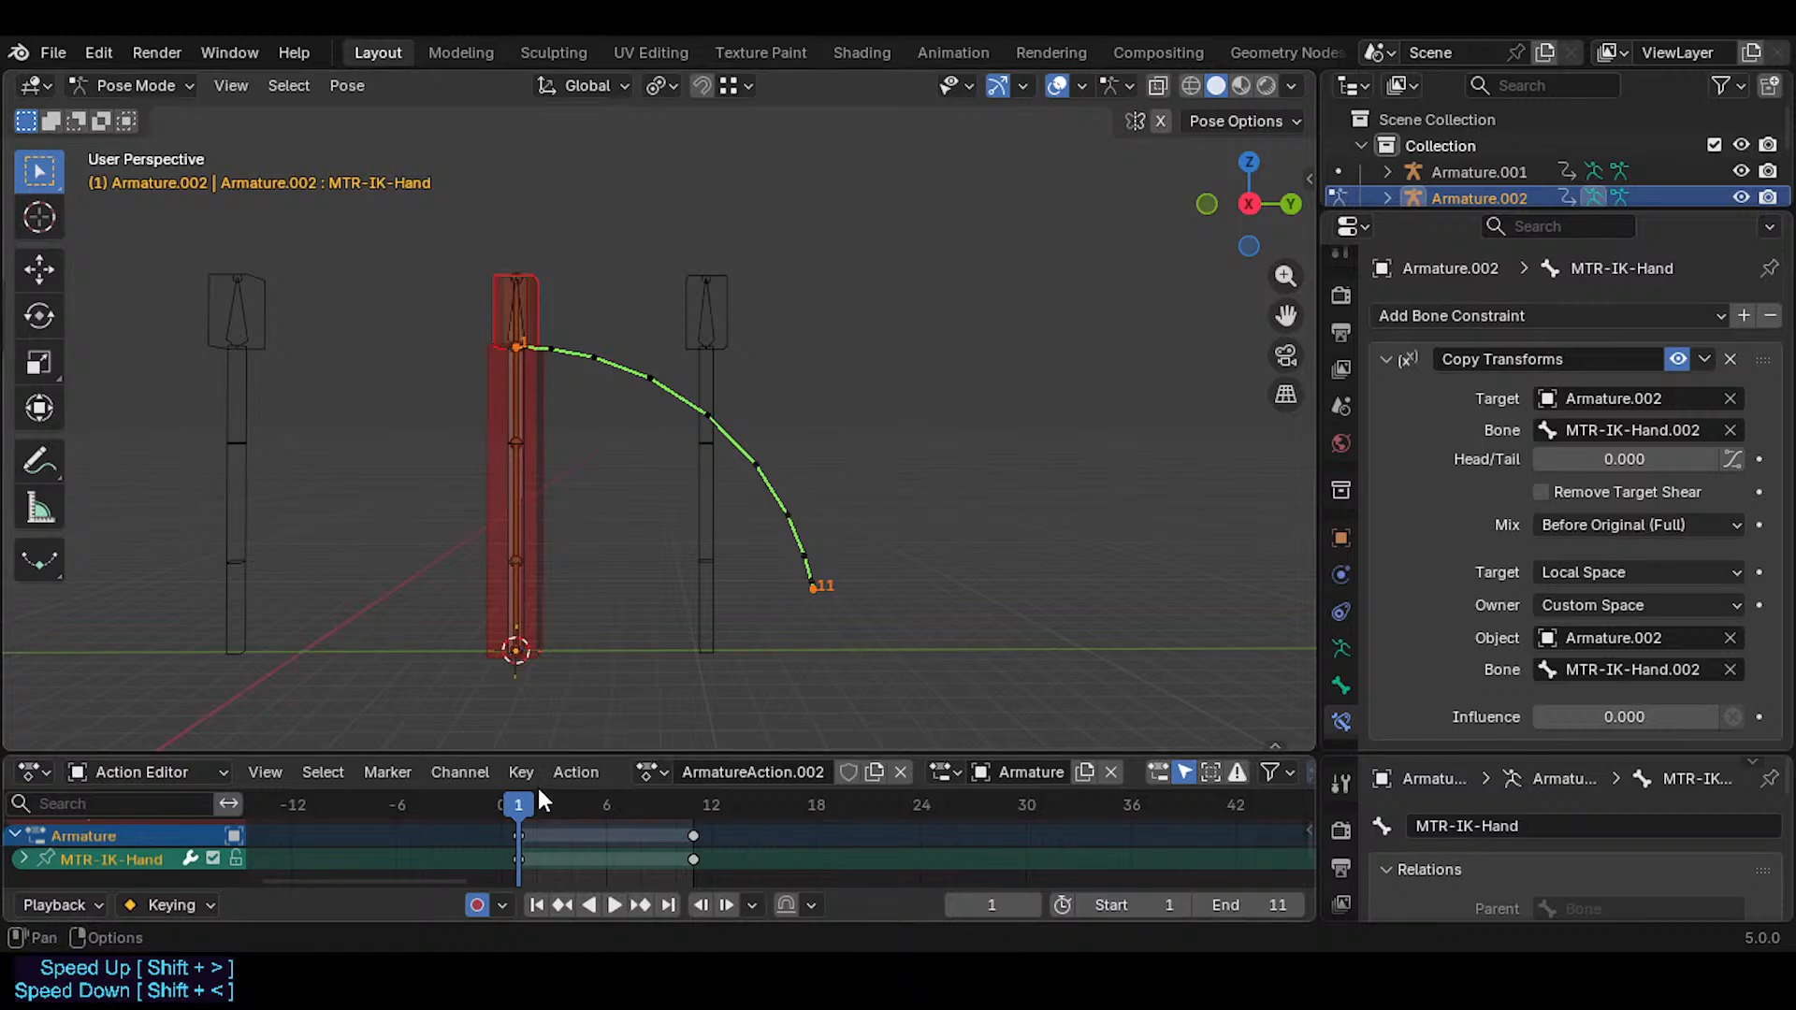
- Move MTR-IK-Hand at frame 11 down to the far end of the lowered MTR-IK-Hand.002 bone
left_click(550, 358)
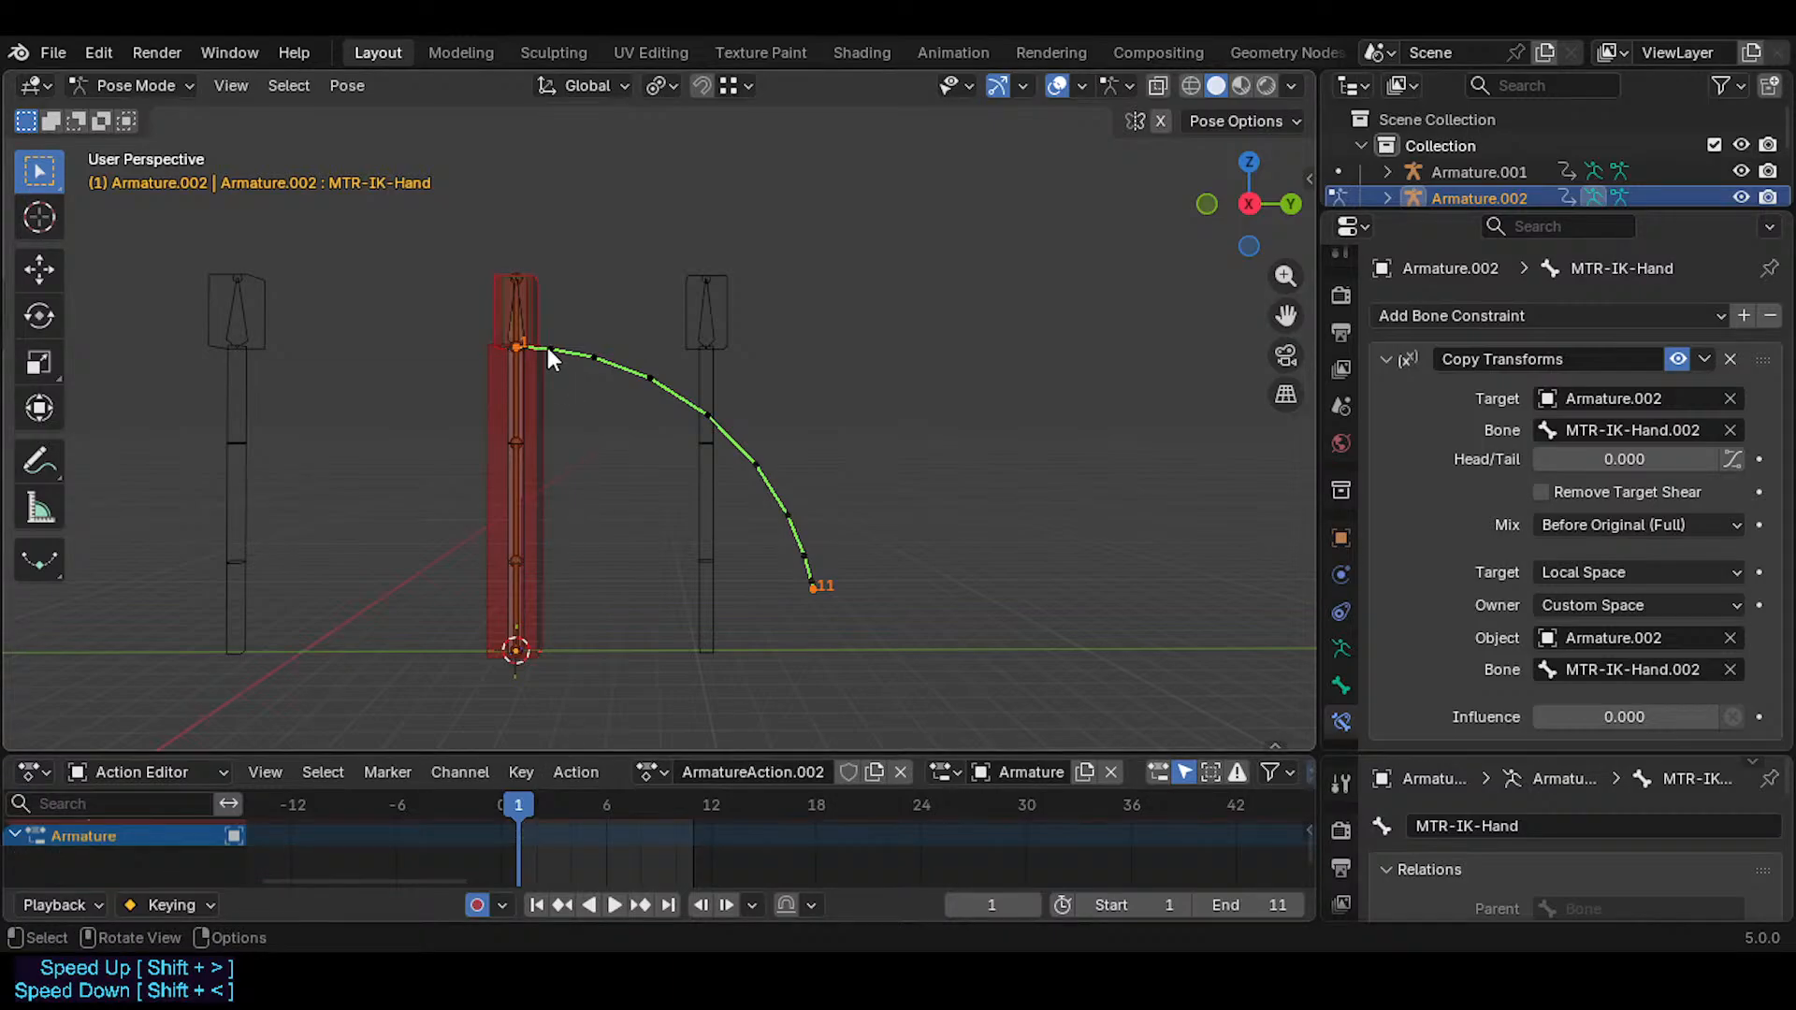
left_click(530, 288)
left_click(550, 428)
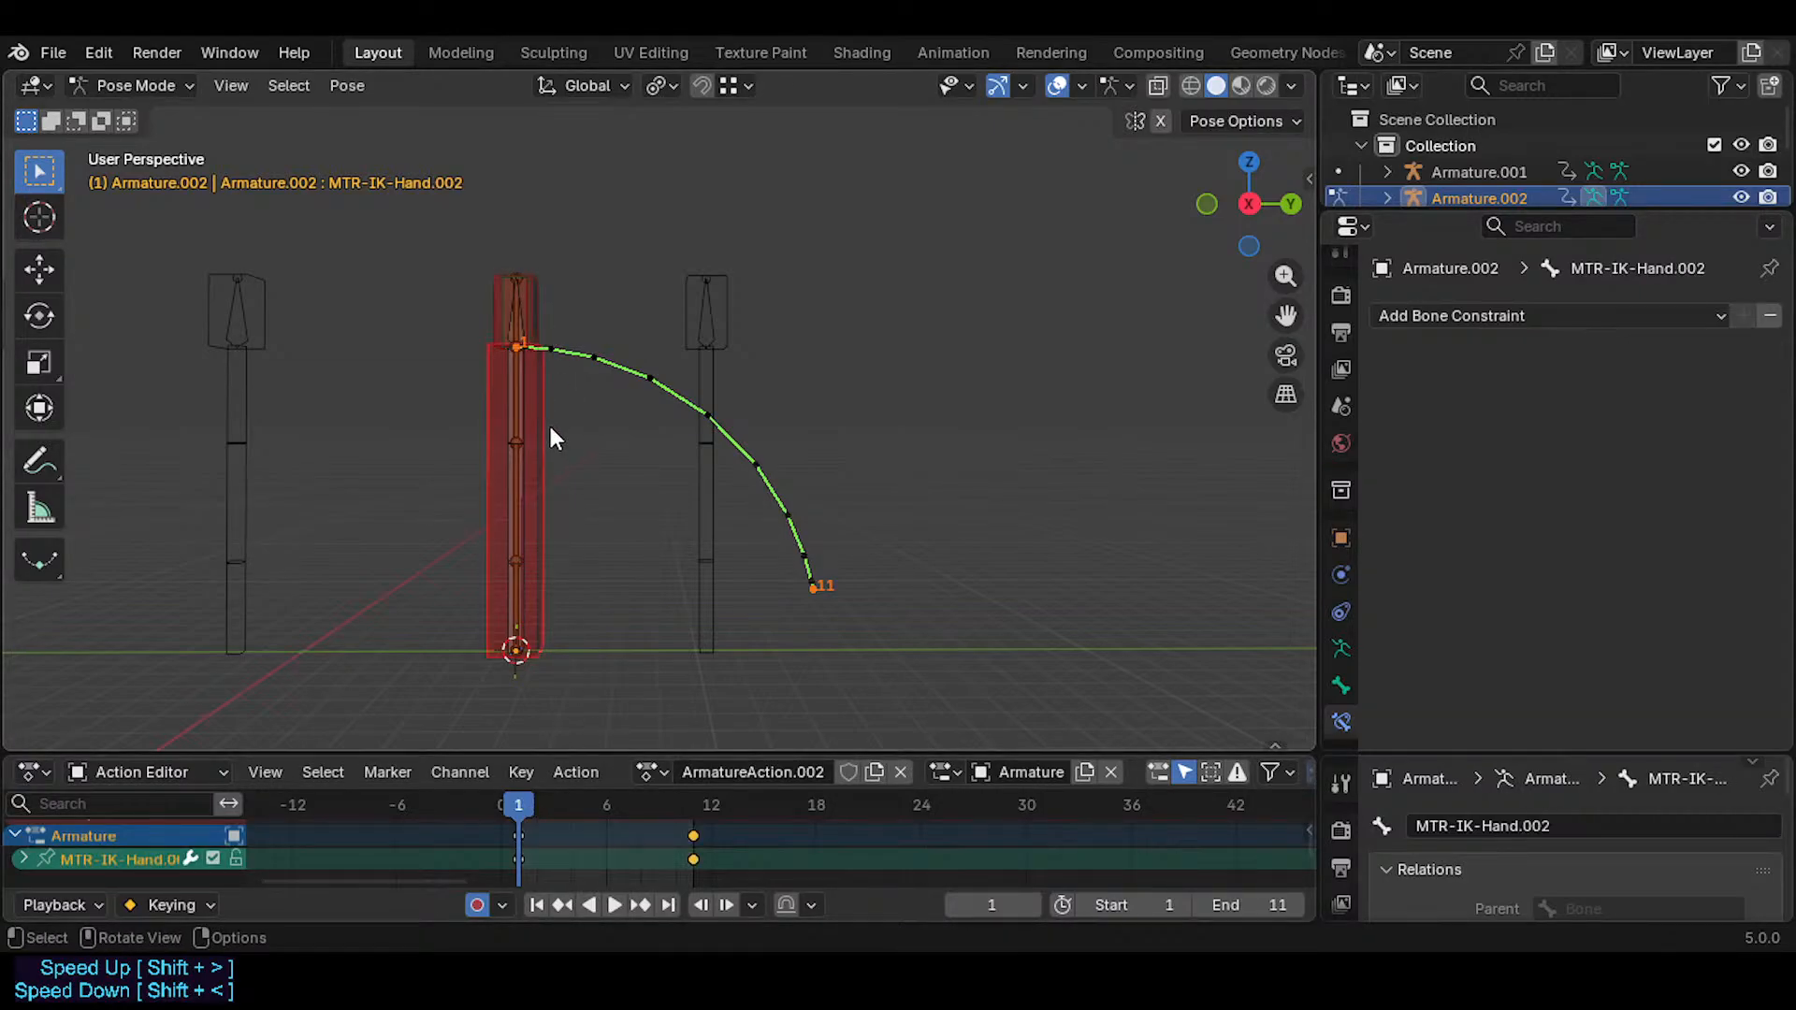
left_click(551, 301)
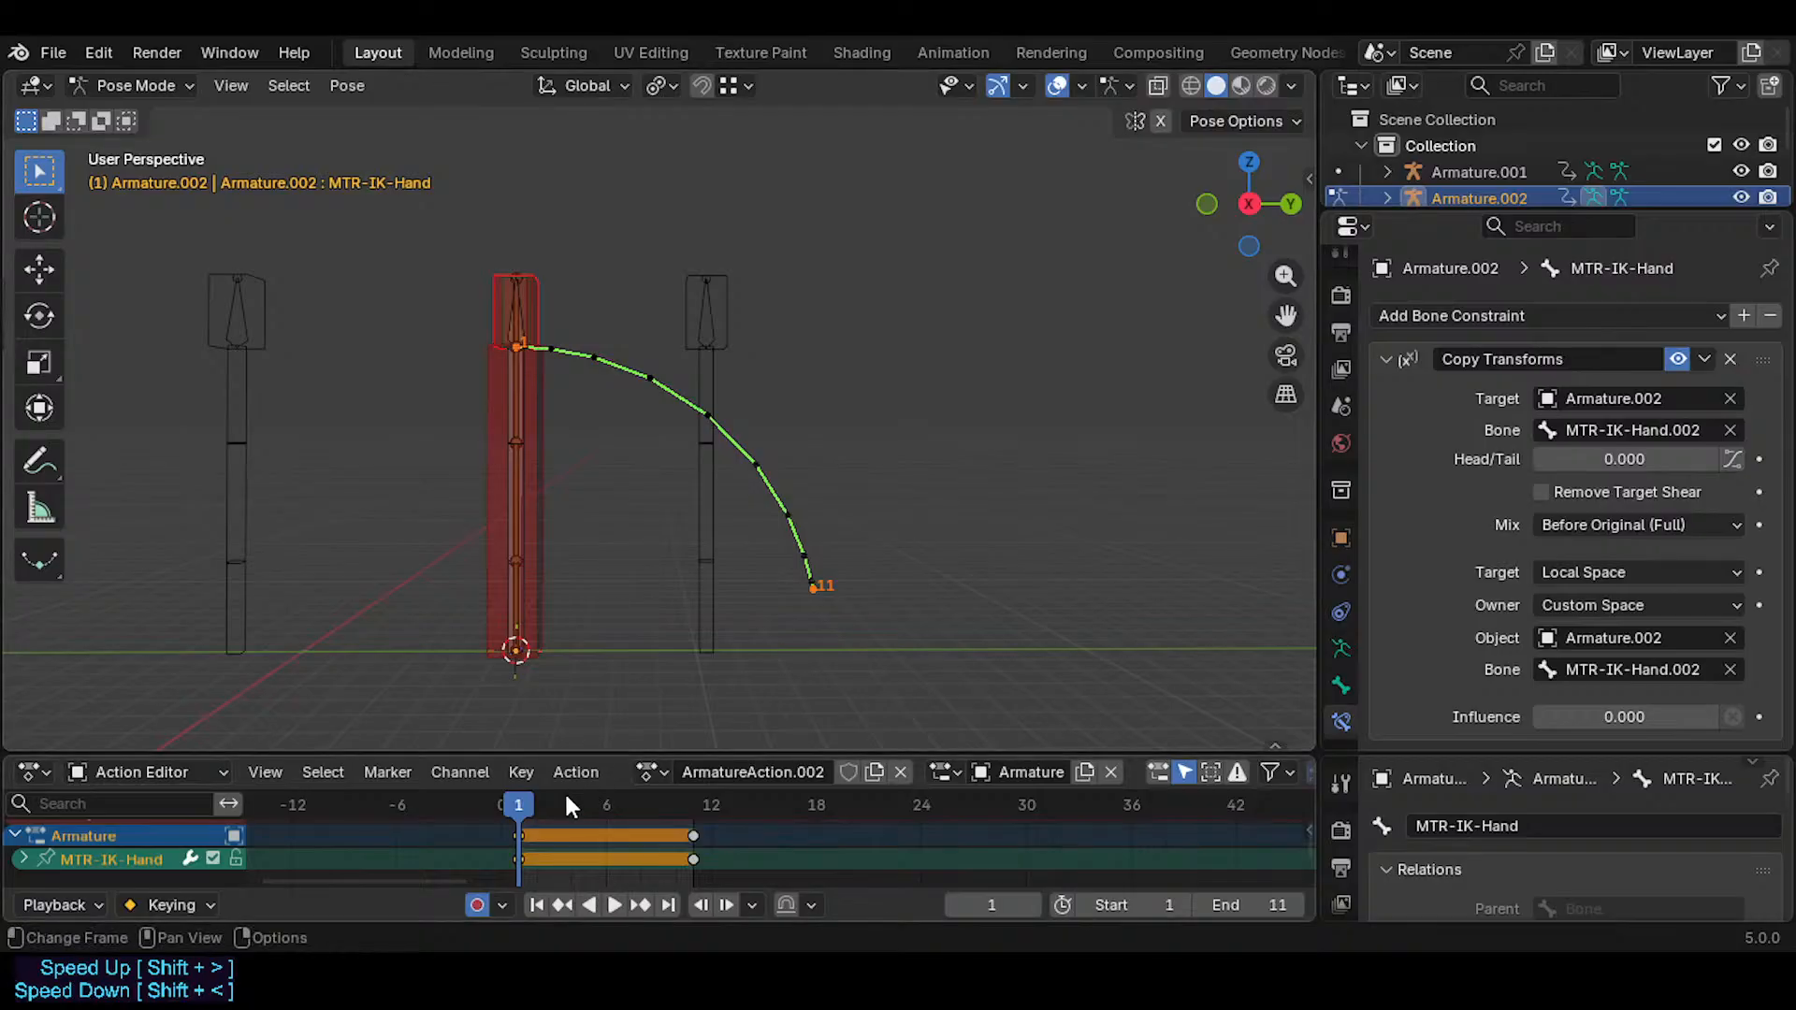
left_click_drag(564, 797, 693, 805)
key("g")
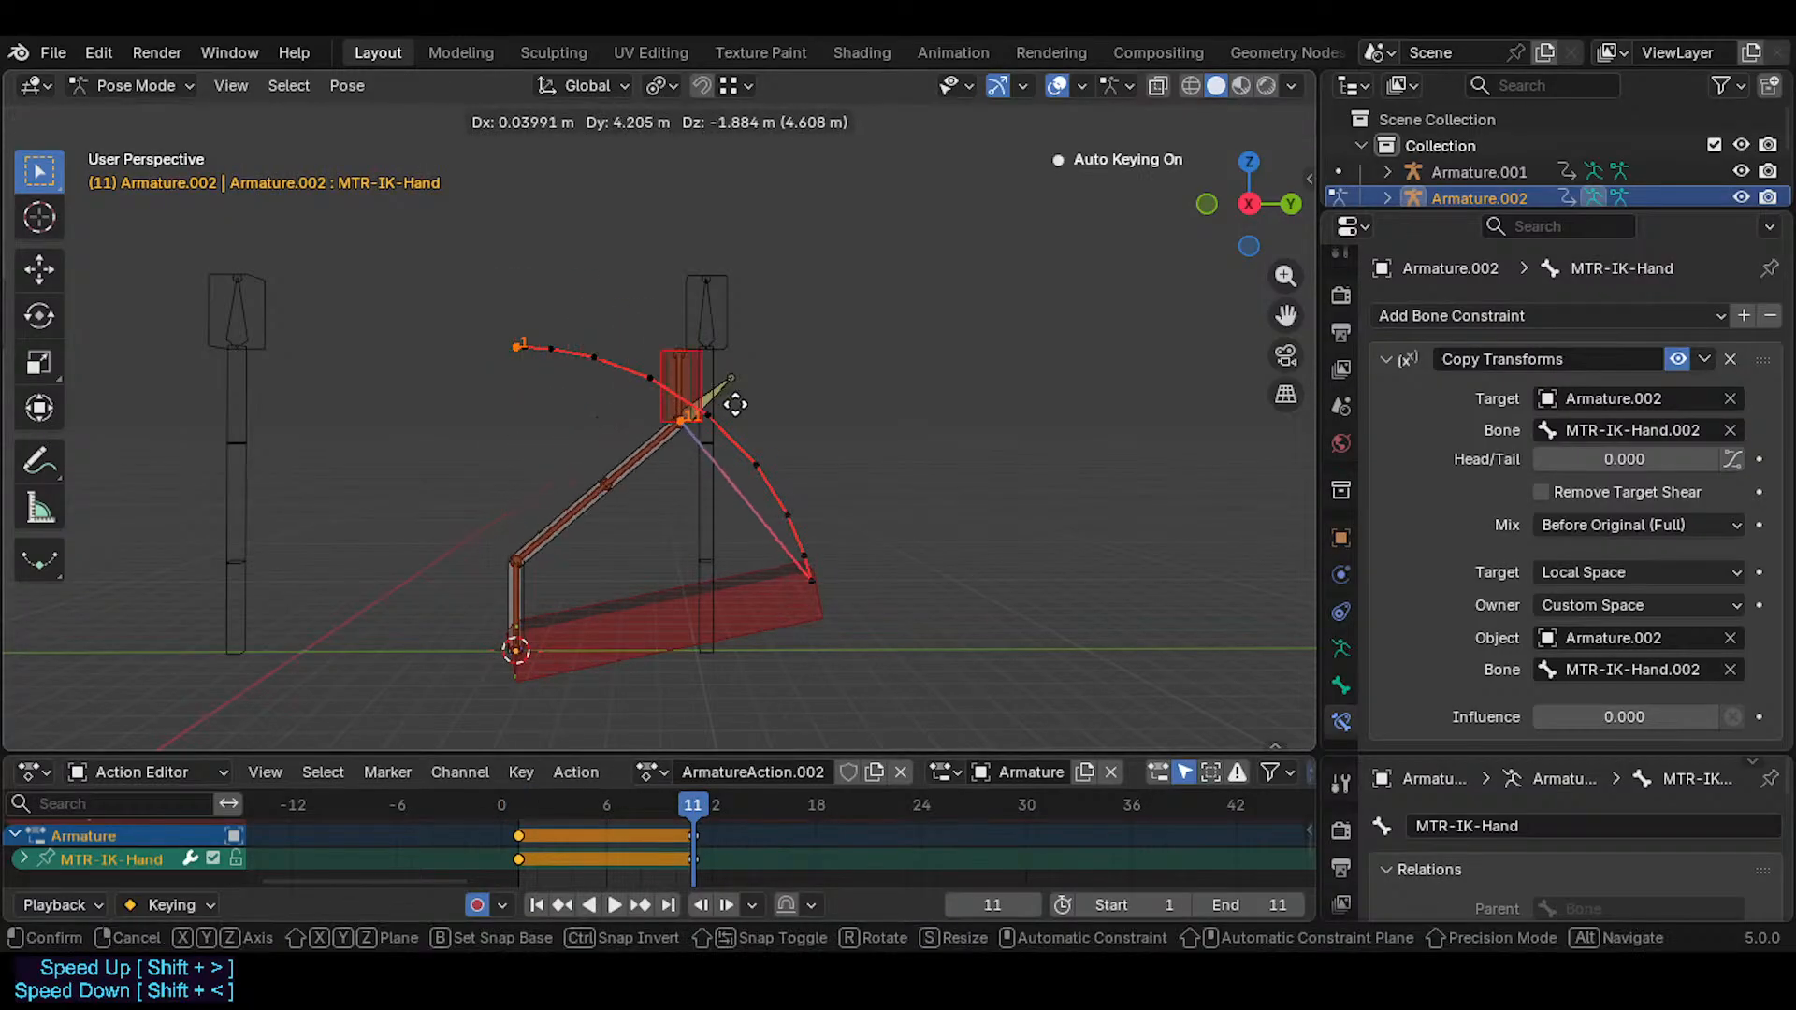
left_click(868, 552)
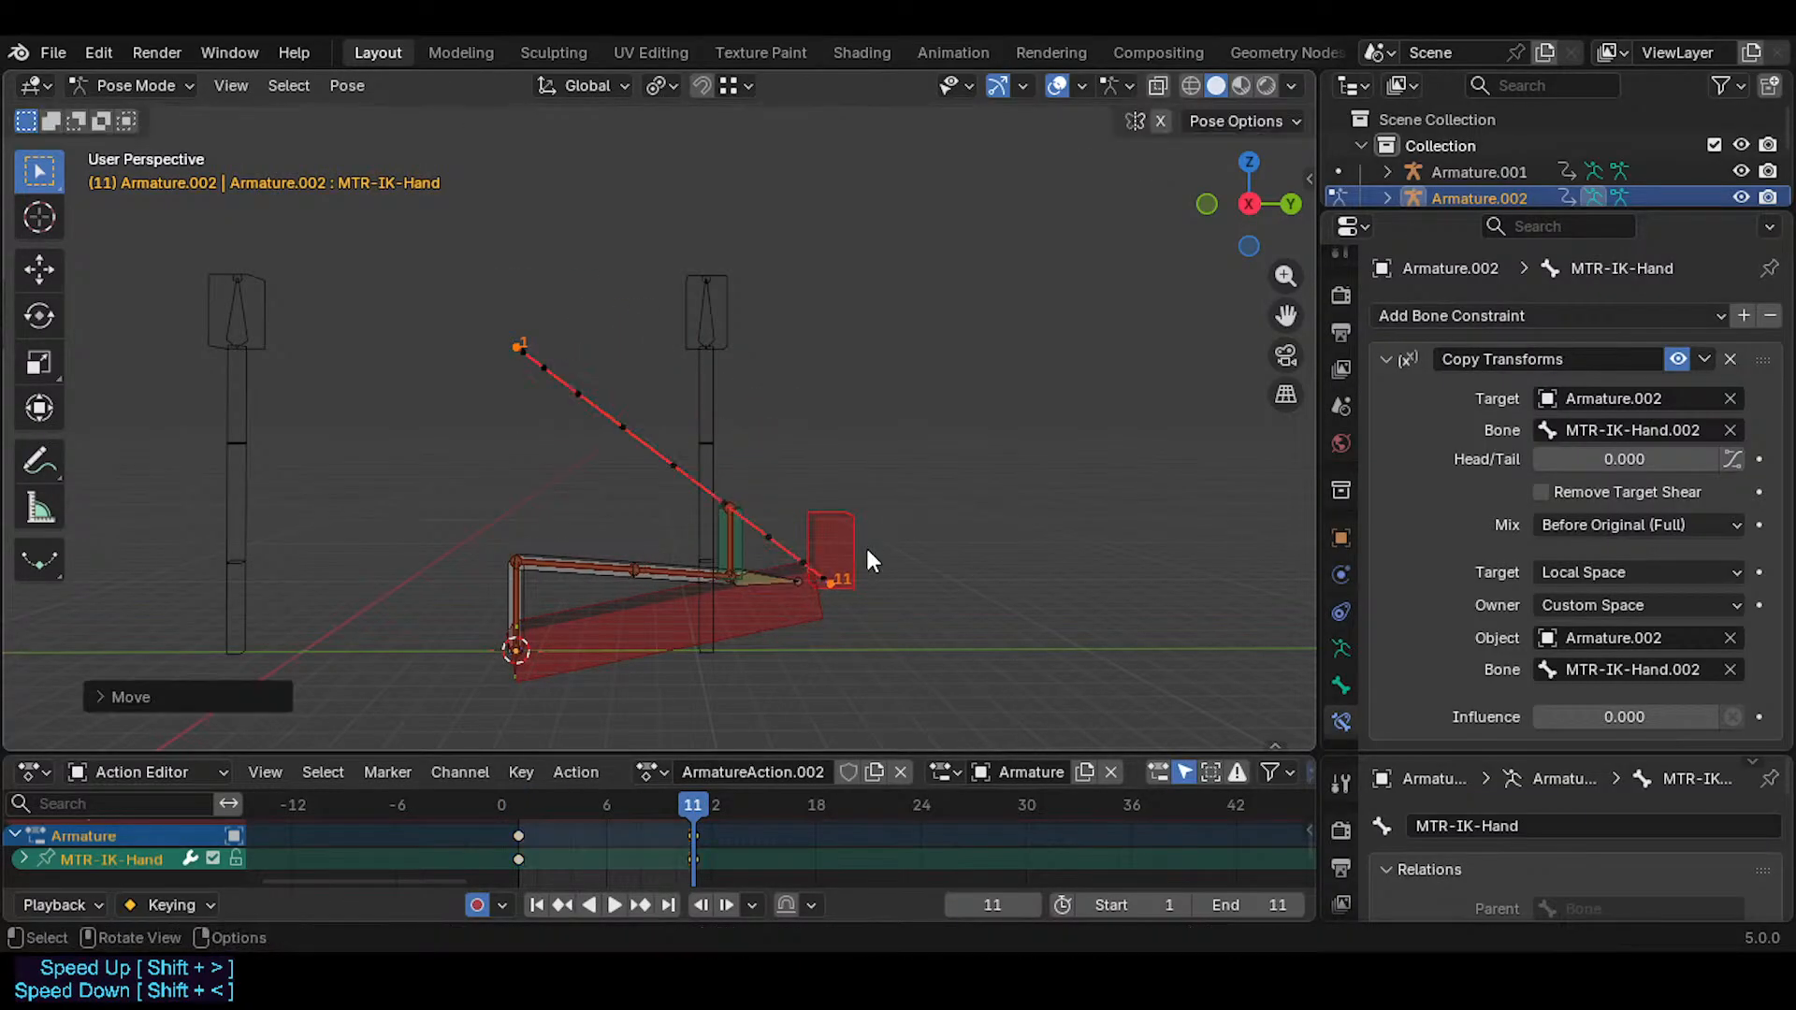
- Play and scrub the animation between frames 1 and 11 to examine MTR-IK-Hand's motion without the constraint's influence
left_click(646, 772)
key("space")
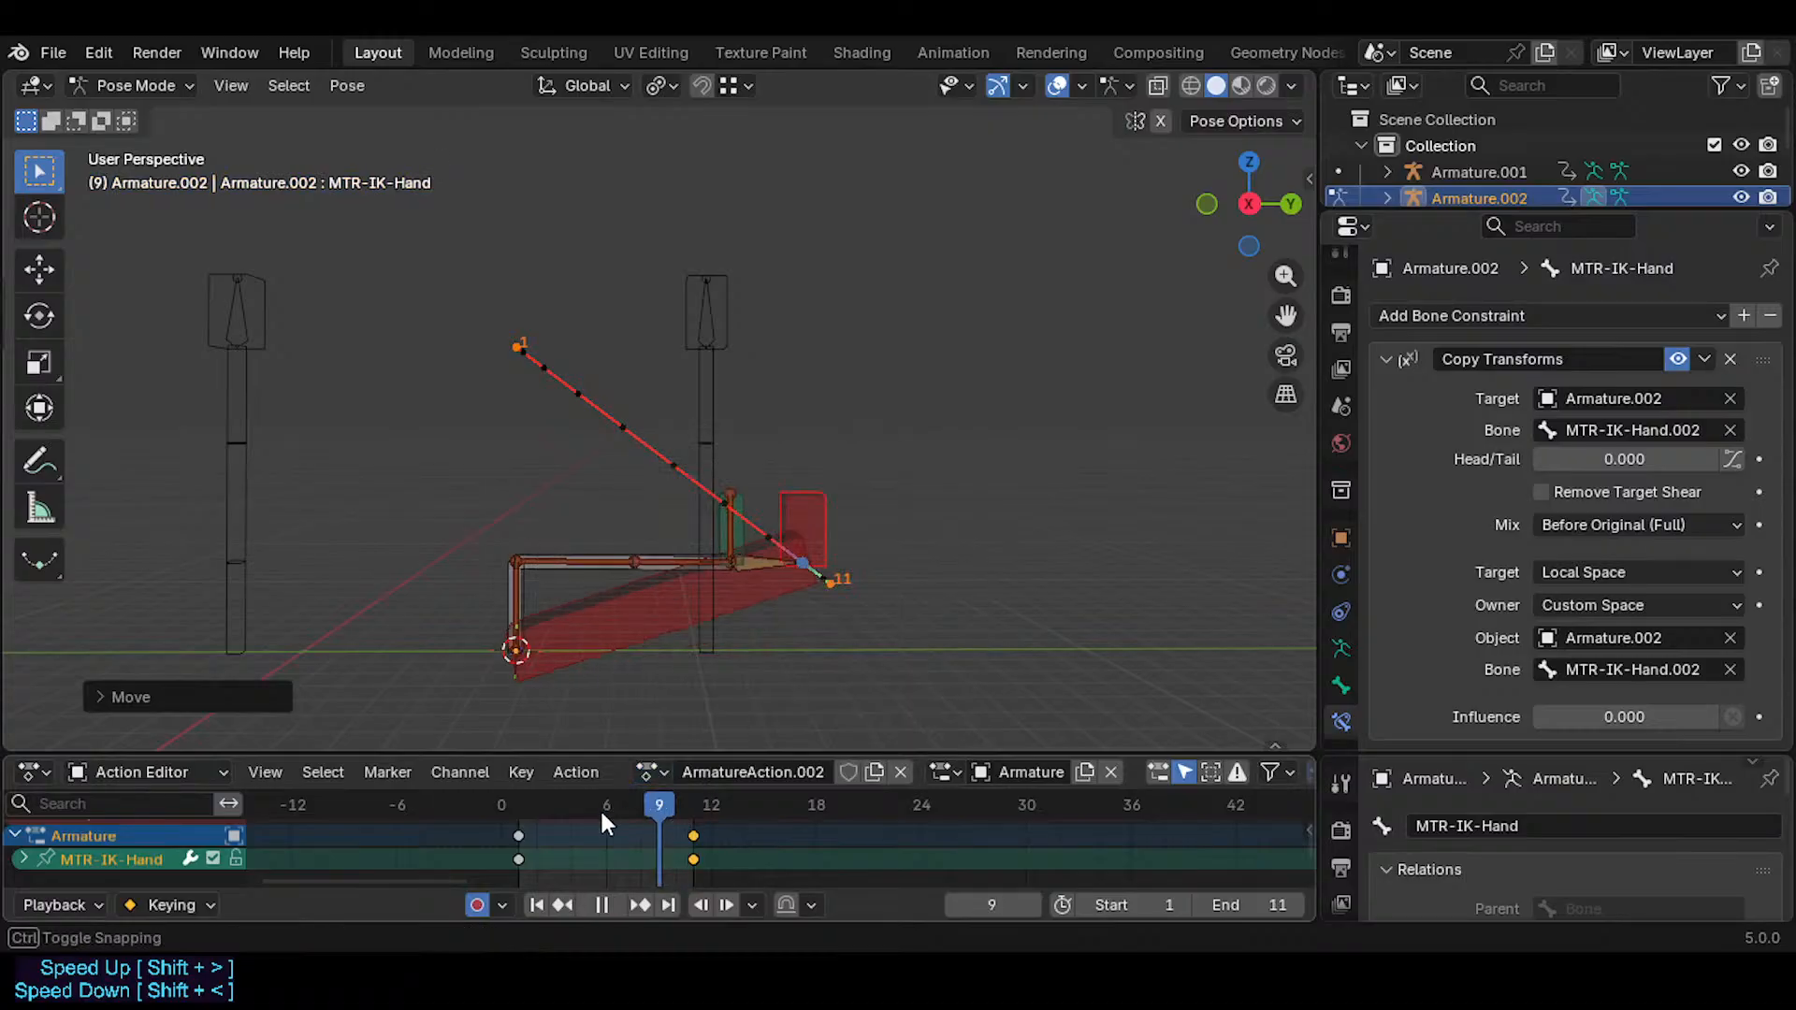
left_click_drag(557, 821, 693, 832)
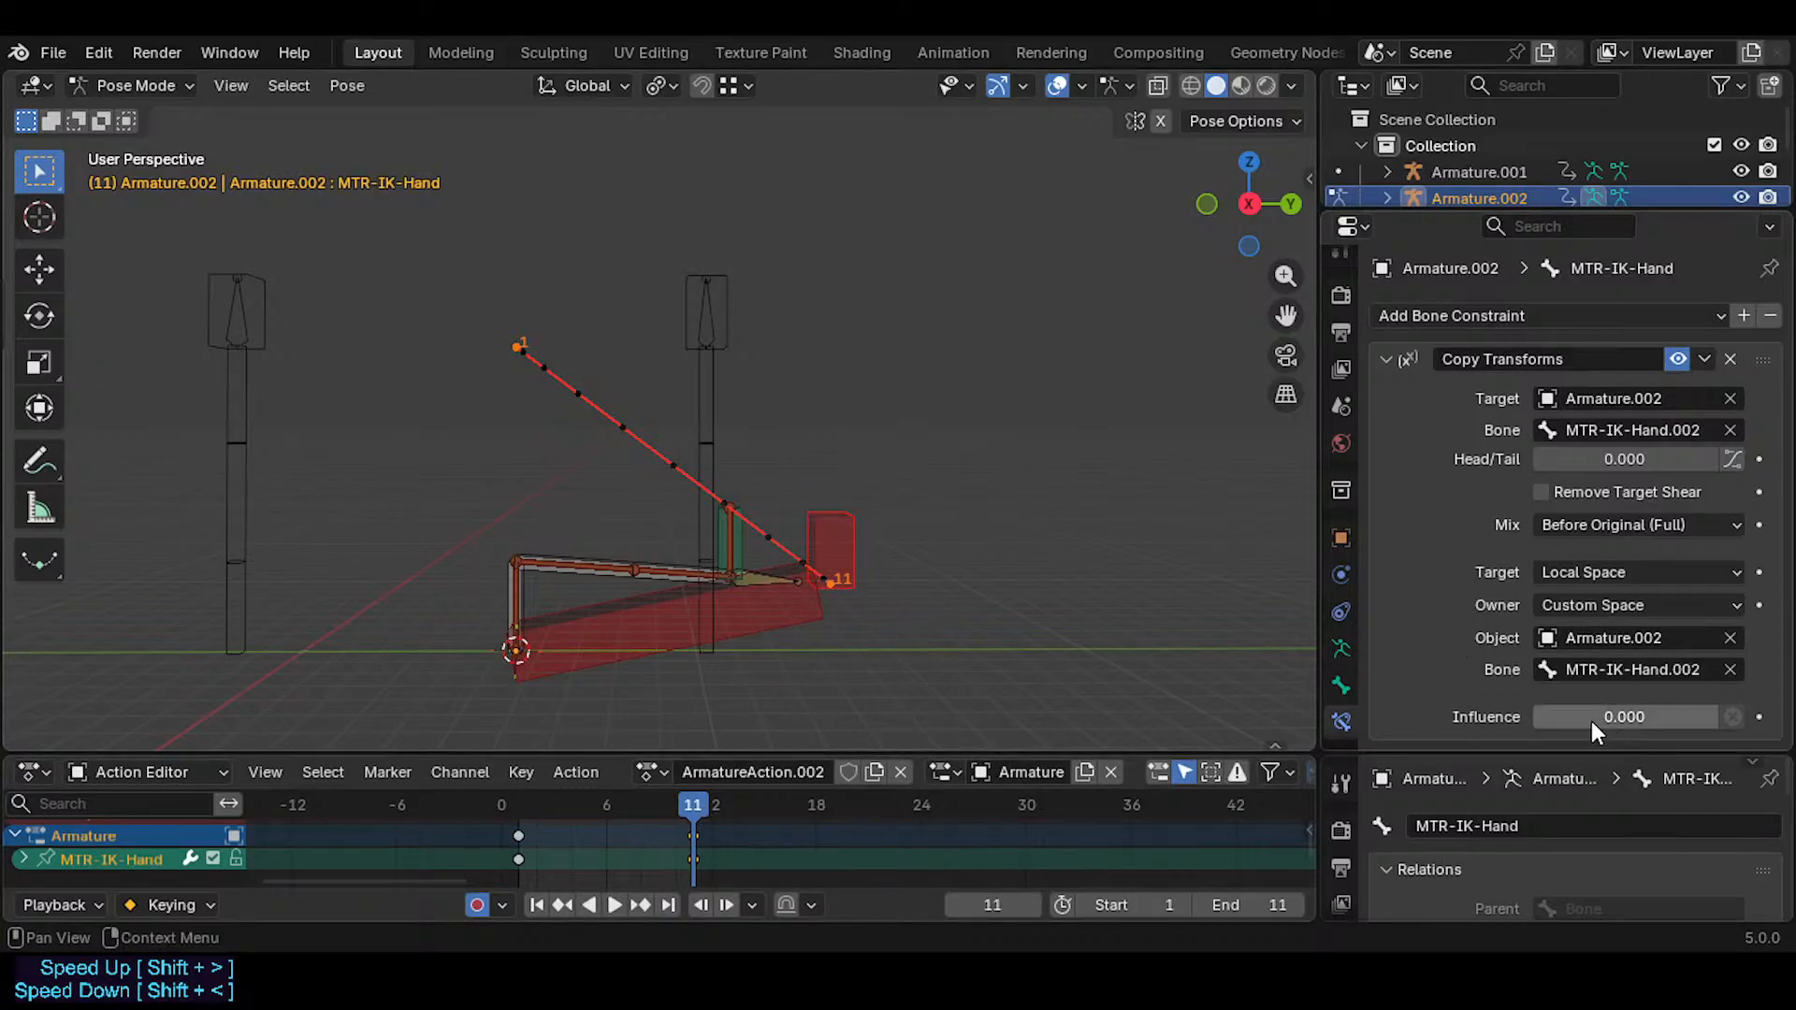
- Set the influence of MTR-IK-Hand's Copy Transforms constraint to 1 and play through to frame 11 to check the hand's path
mouse_move(1590, 716)
left_mouse_down()
mouse_move(1637, 716)
mouse_move(1580, 717)
left_mouse_up()
key("q")
key("Return")
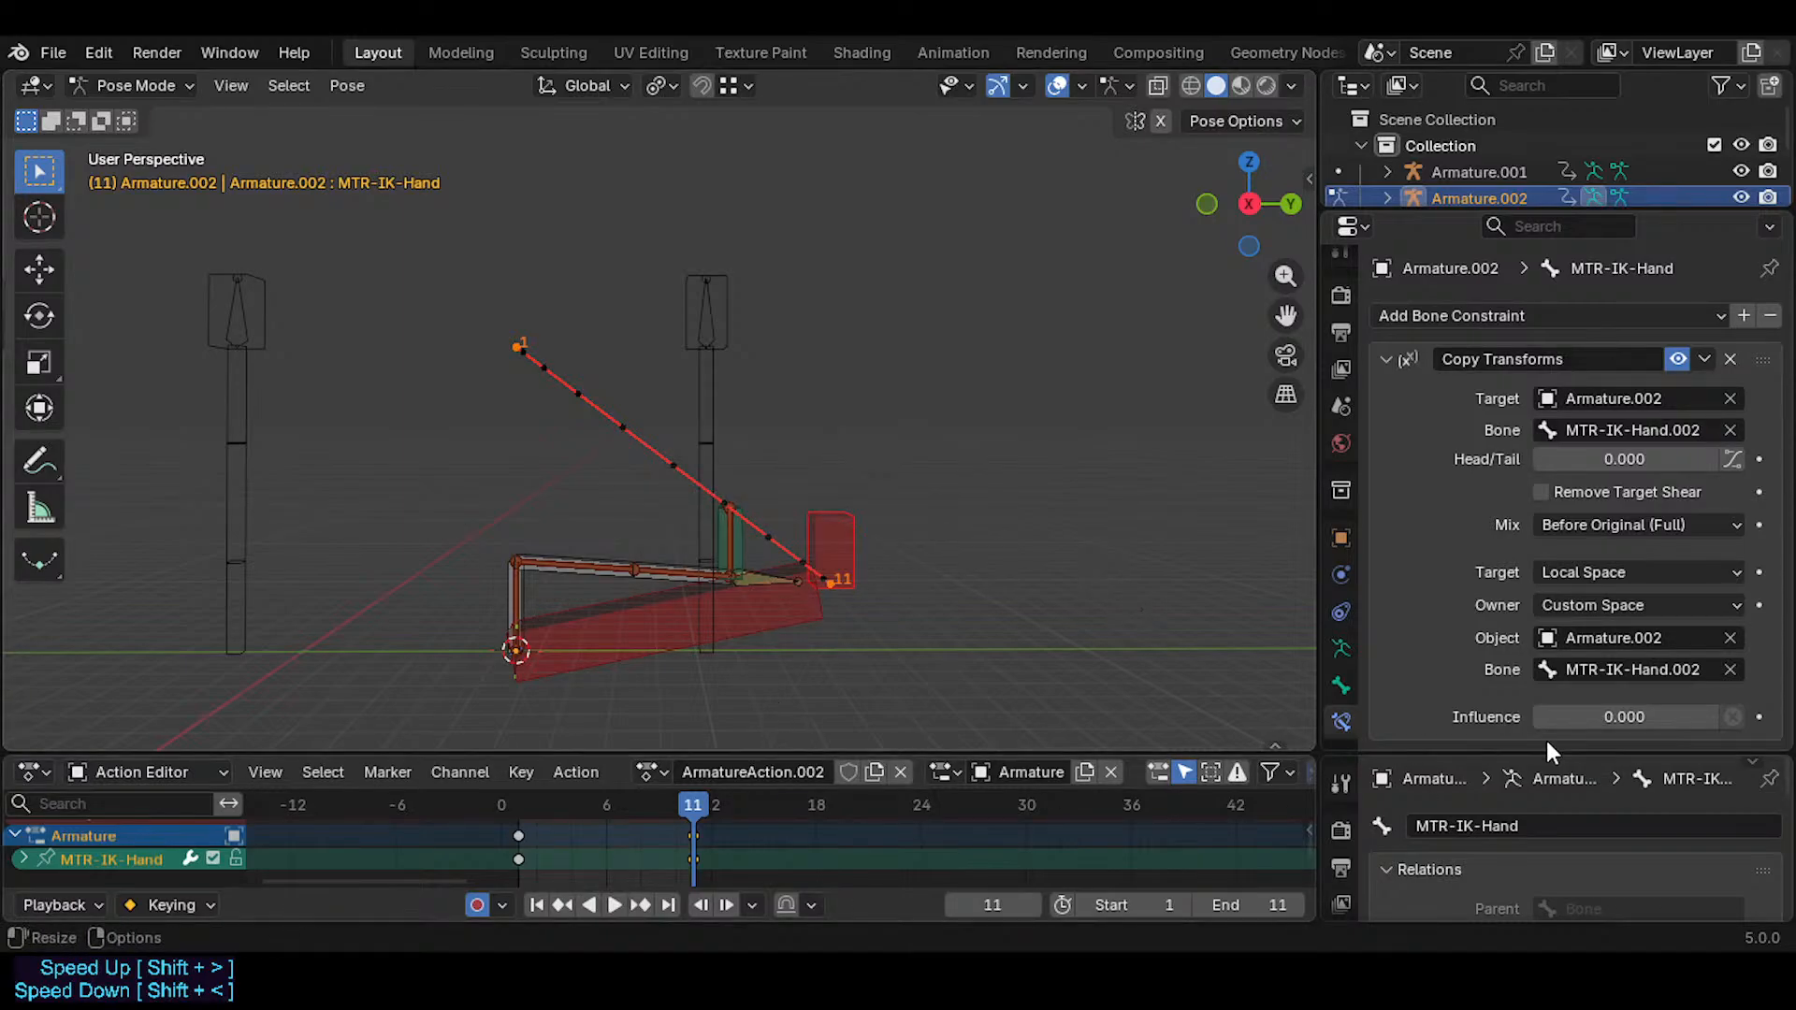
left_click_drag(1572, 716, 1756, 717)
key("i")
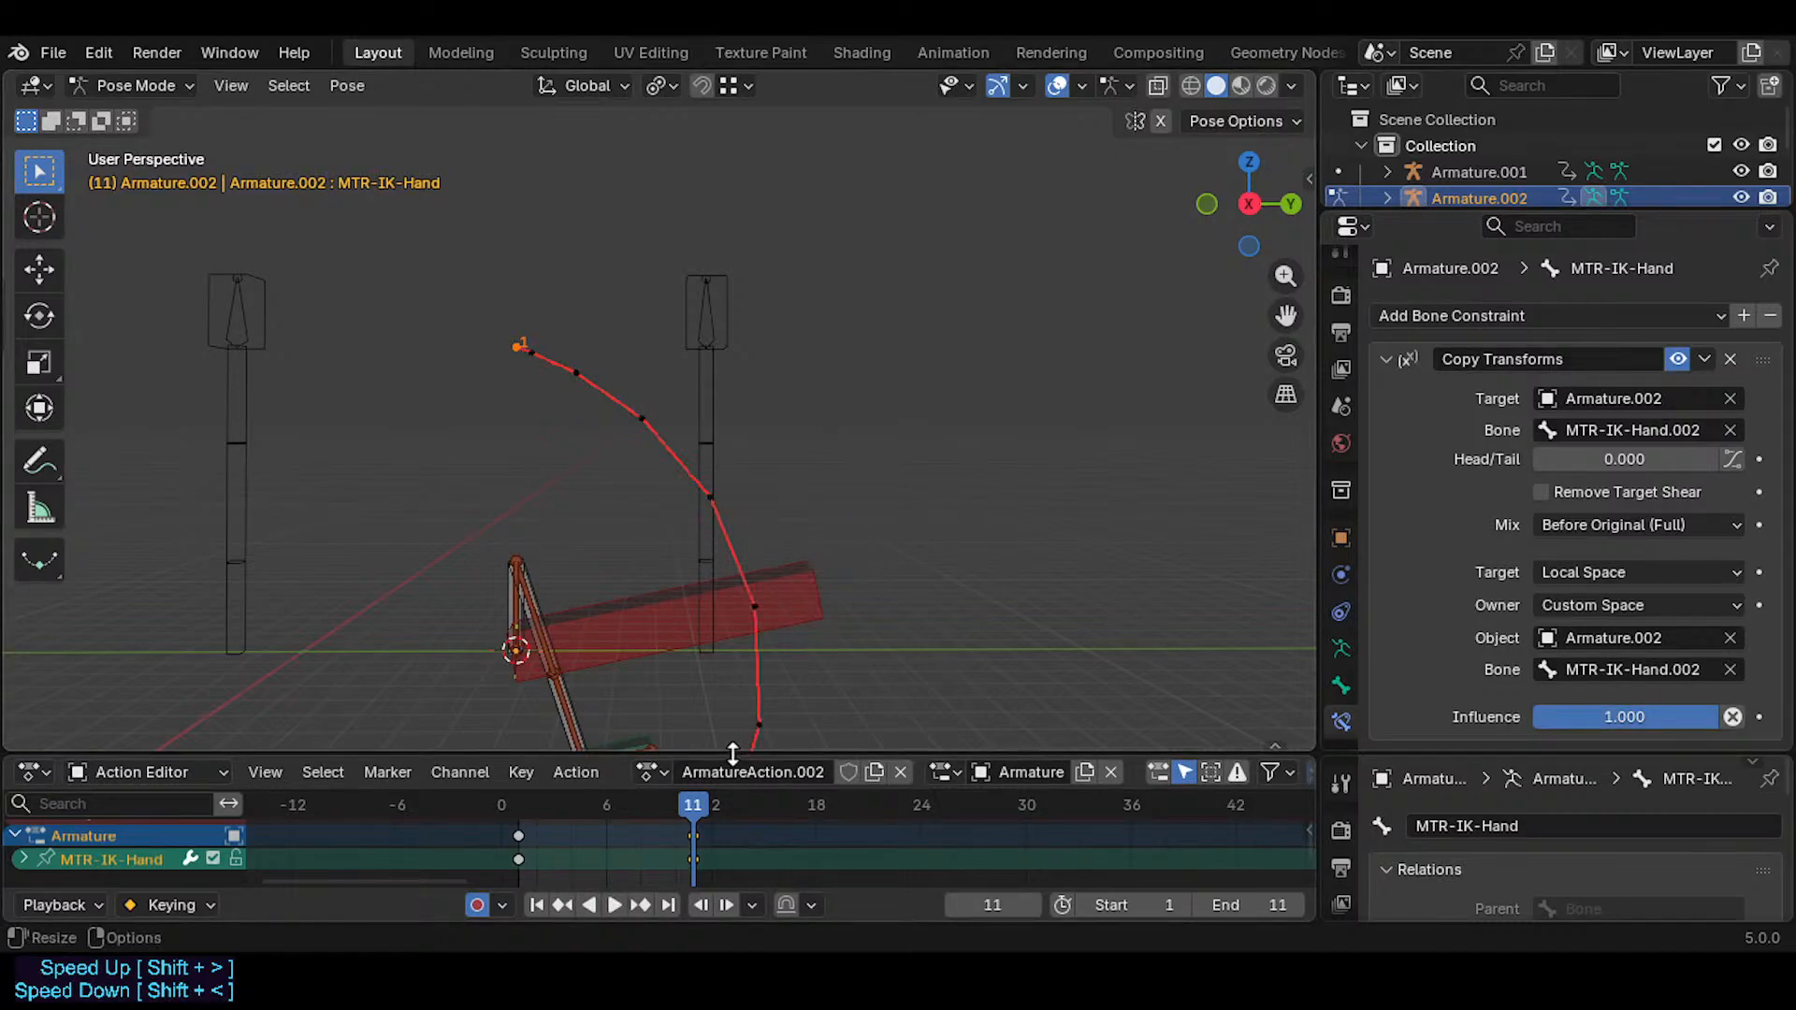
key("space")
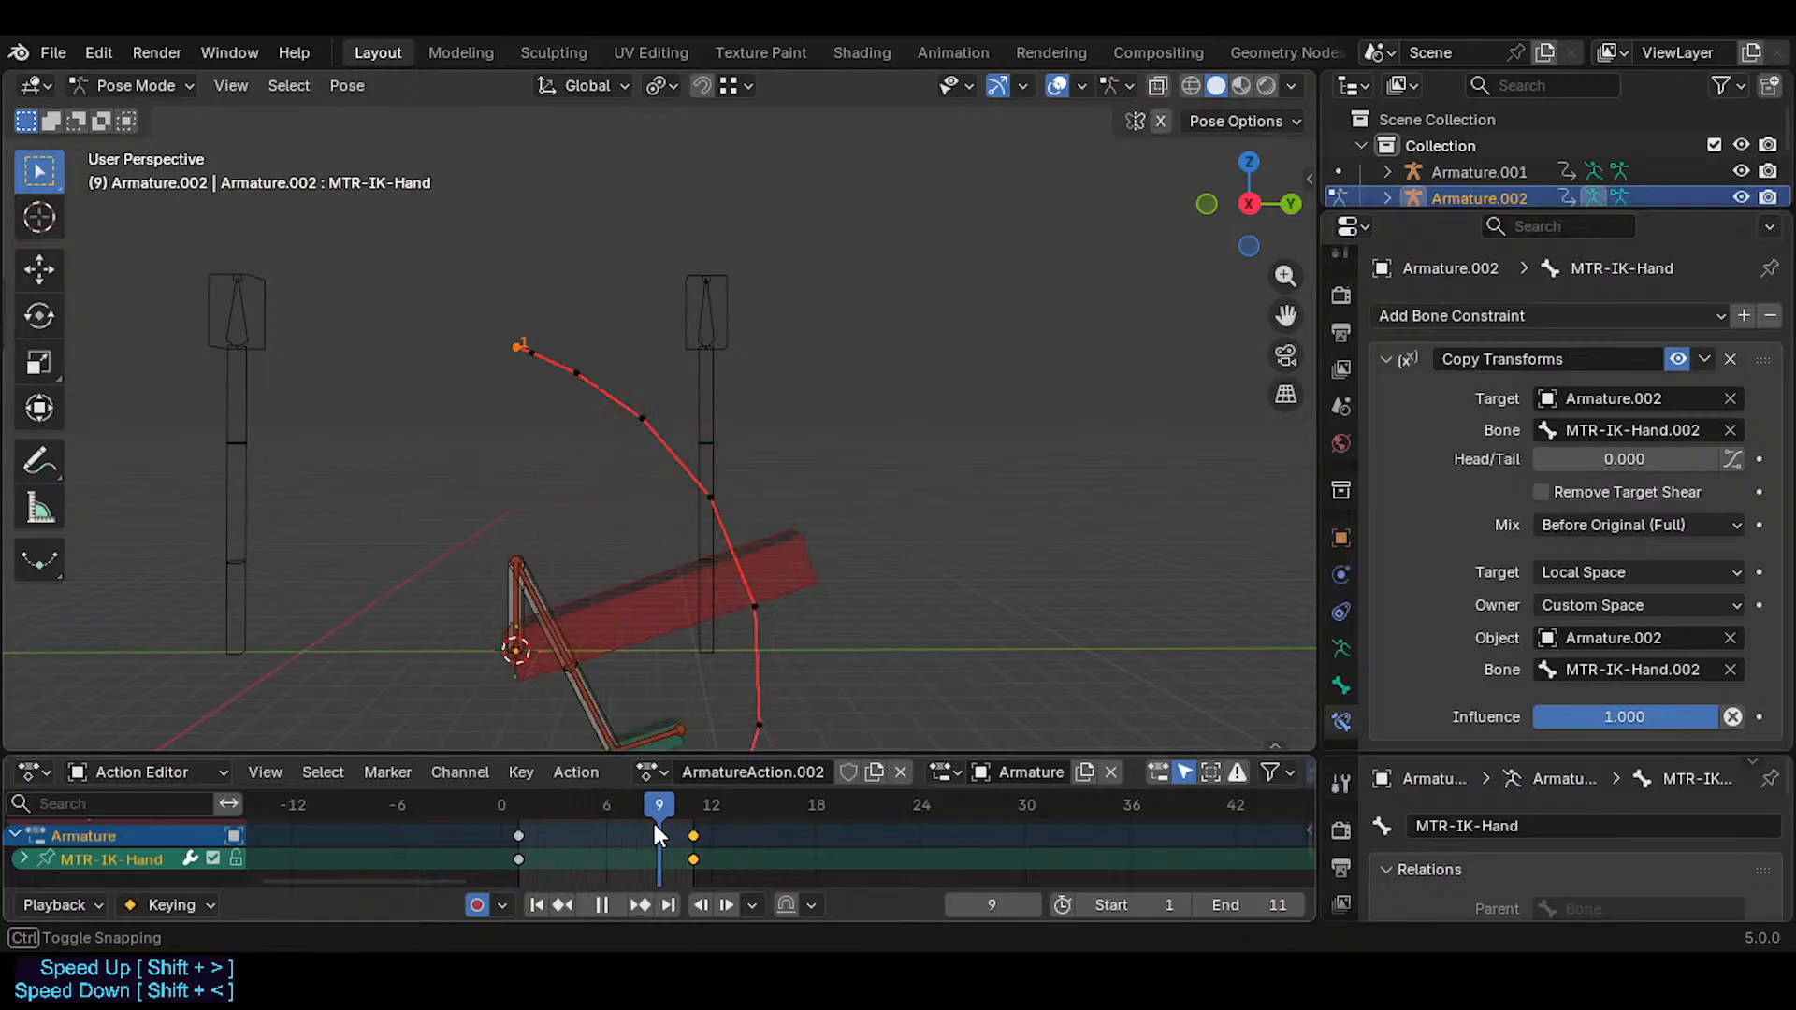
key("space")
scroll(655, 621, "down", 2)
left_click_drag(608, 805, 692, 803)
middle_click_drag(686, 735, 705, 619)
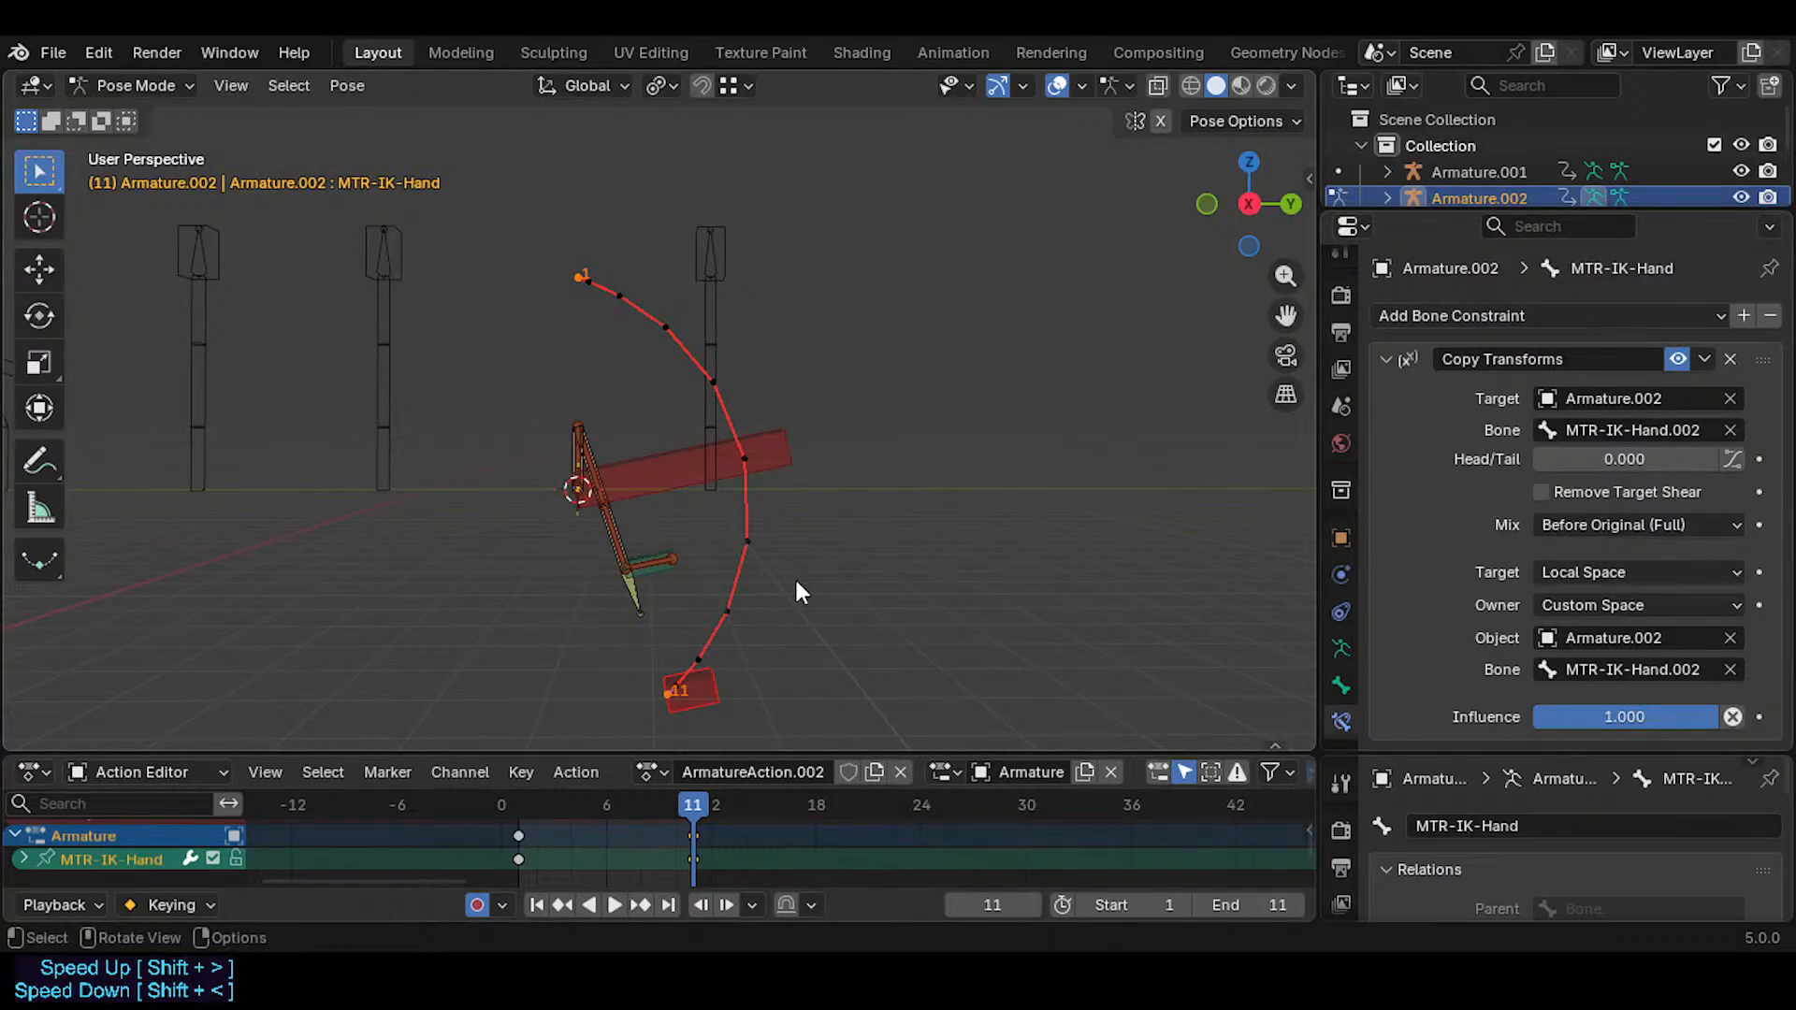
- Set MTR-IK-Hand's Copy Transforms constraint to Replace mix, with Pose Space for both target and owner
left_click(696, 465)
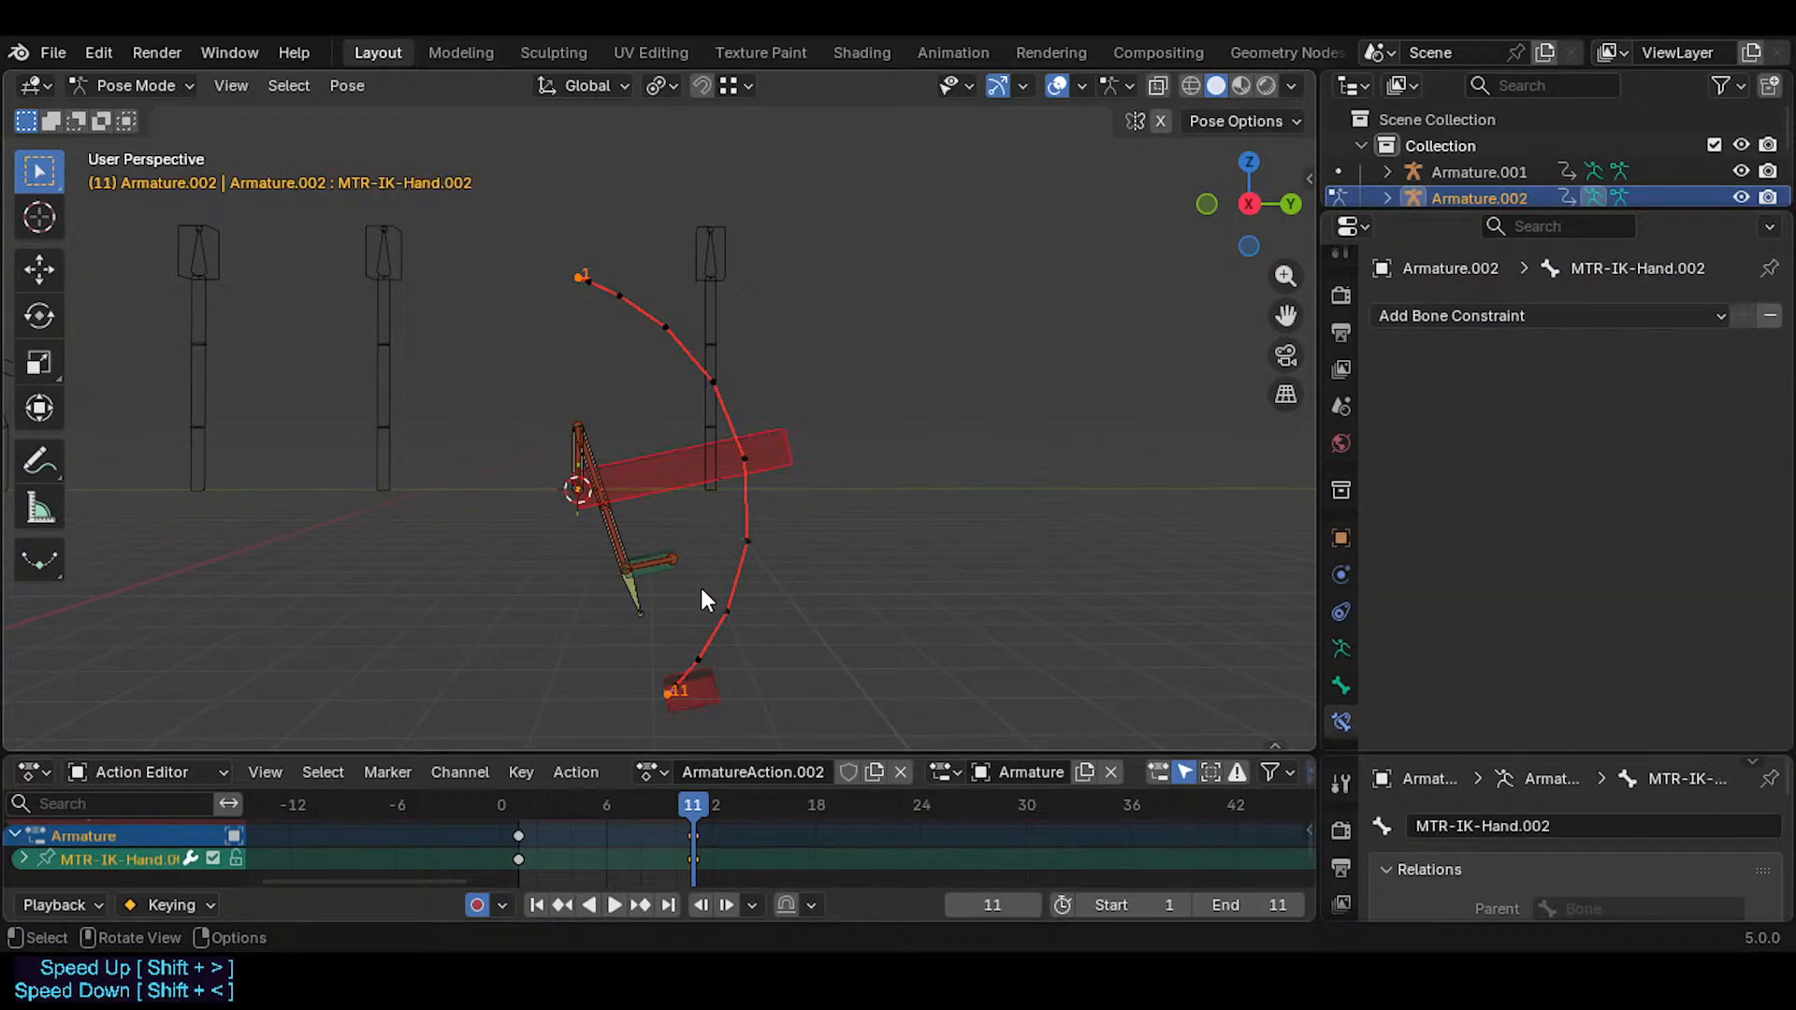
left_click(692, 685)
left_click(707, 460)
left_click(701, 692)
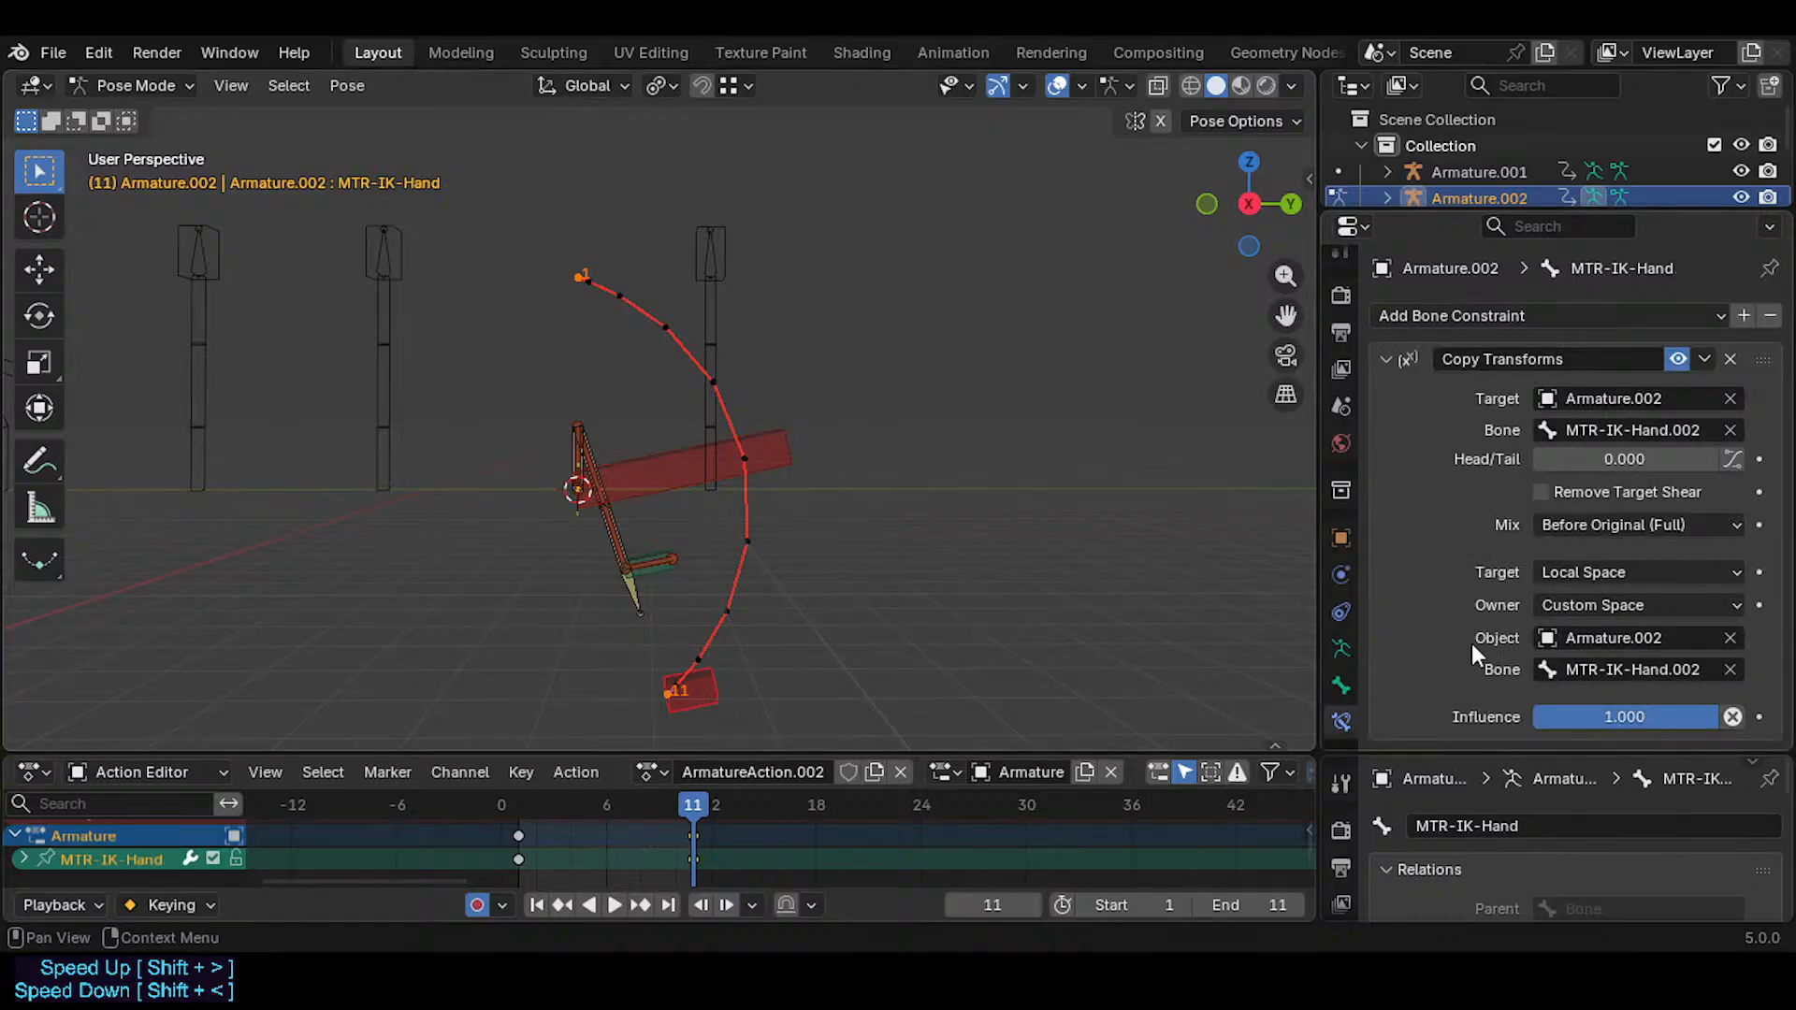
left_click(1611, 524)
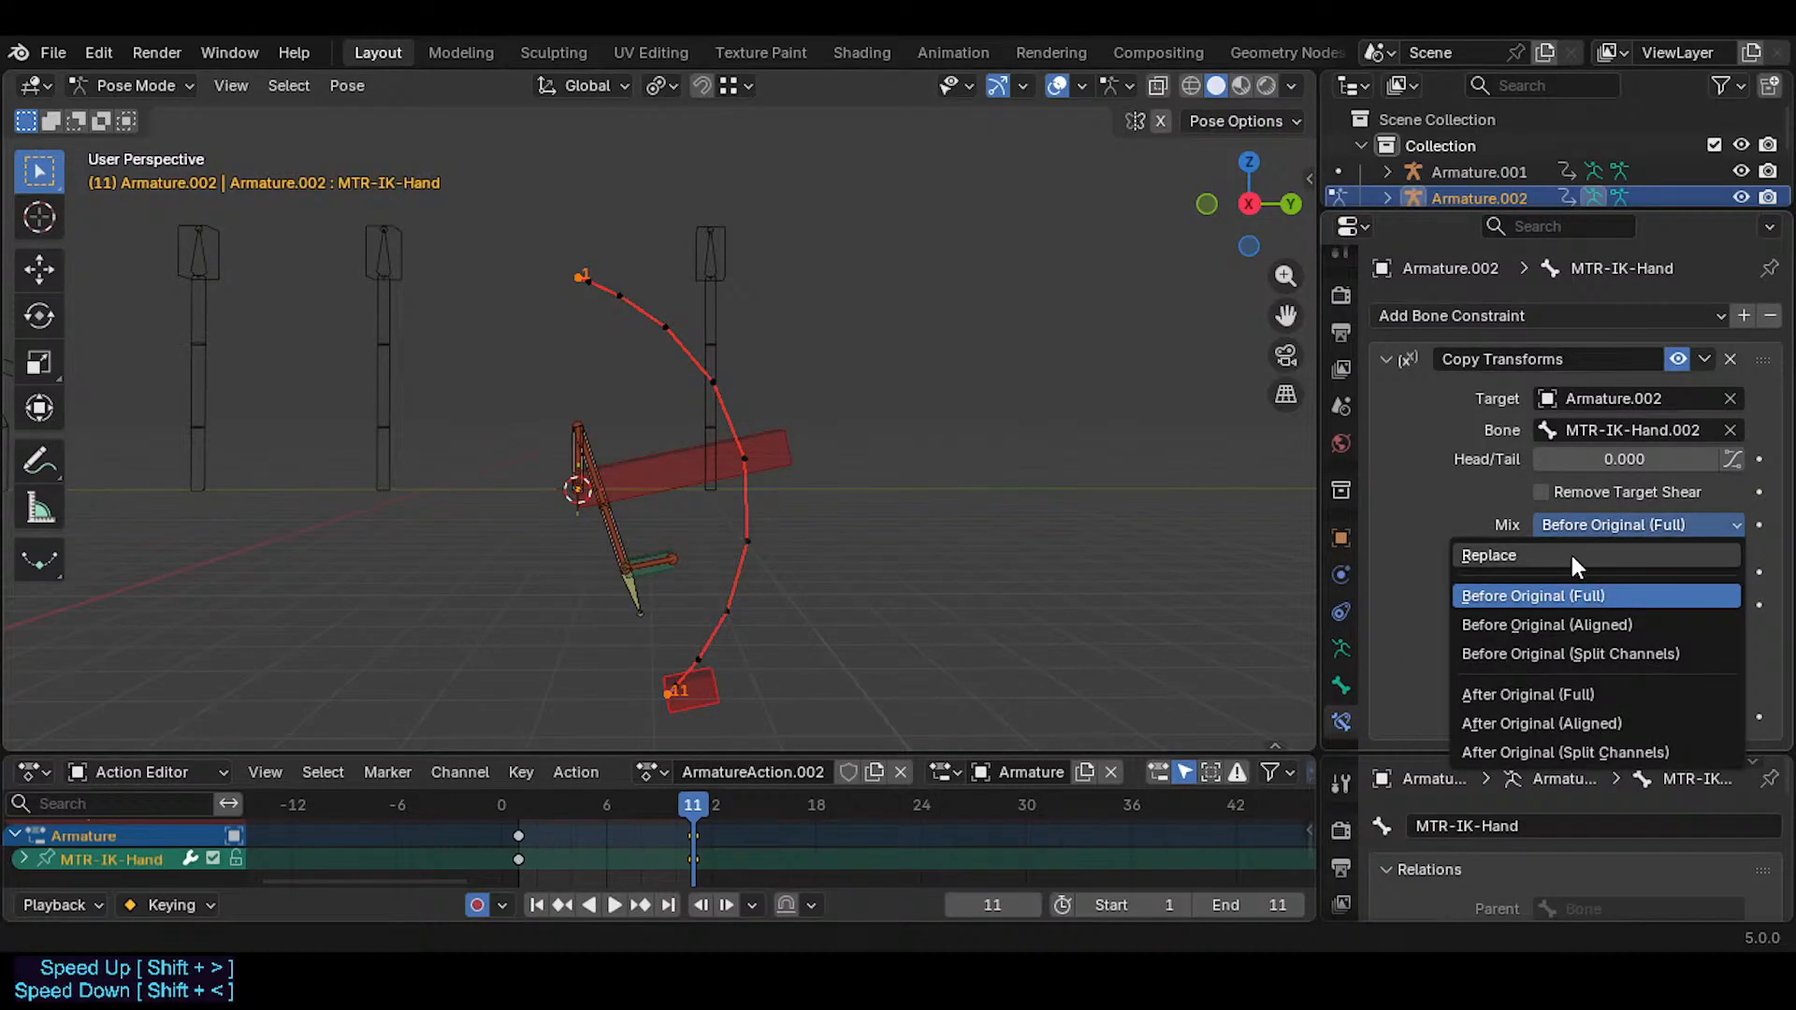
left_click(1569, 555)
left_click(1609, 571)
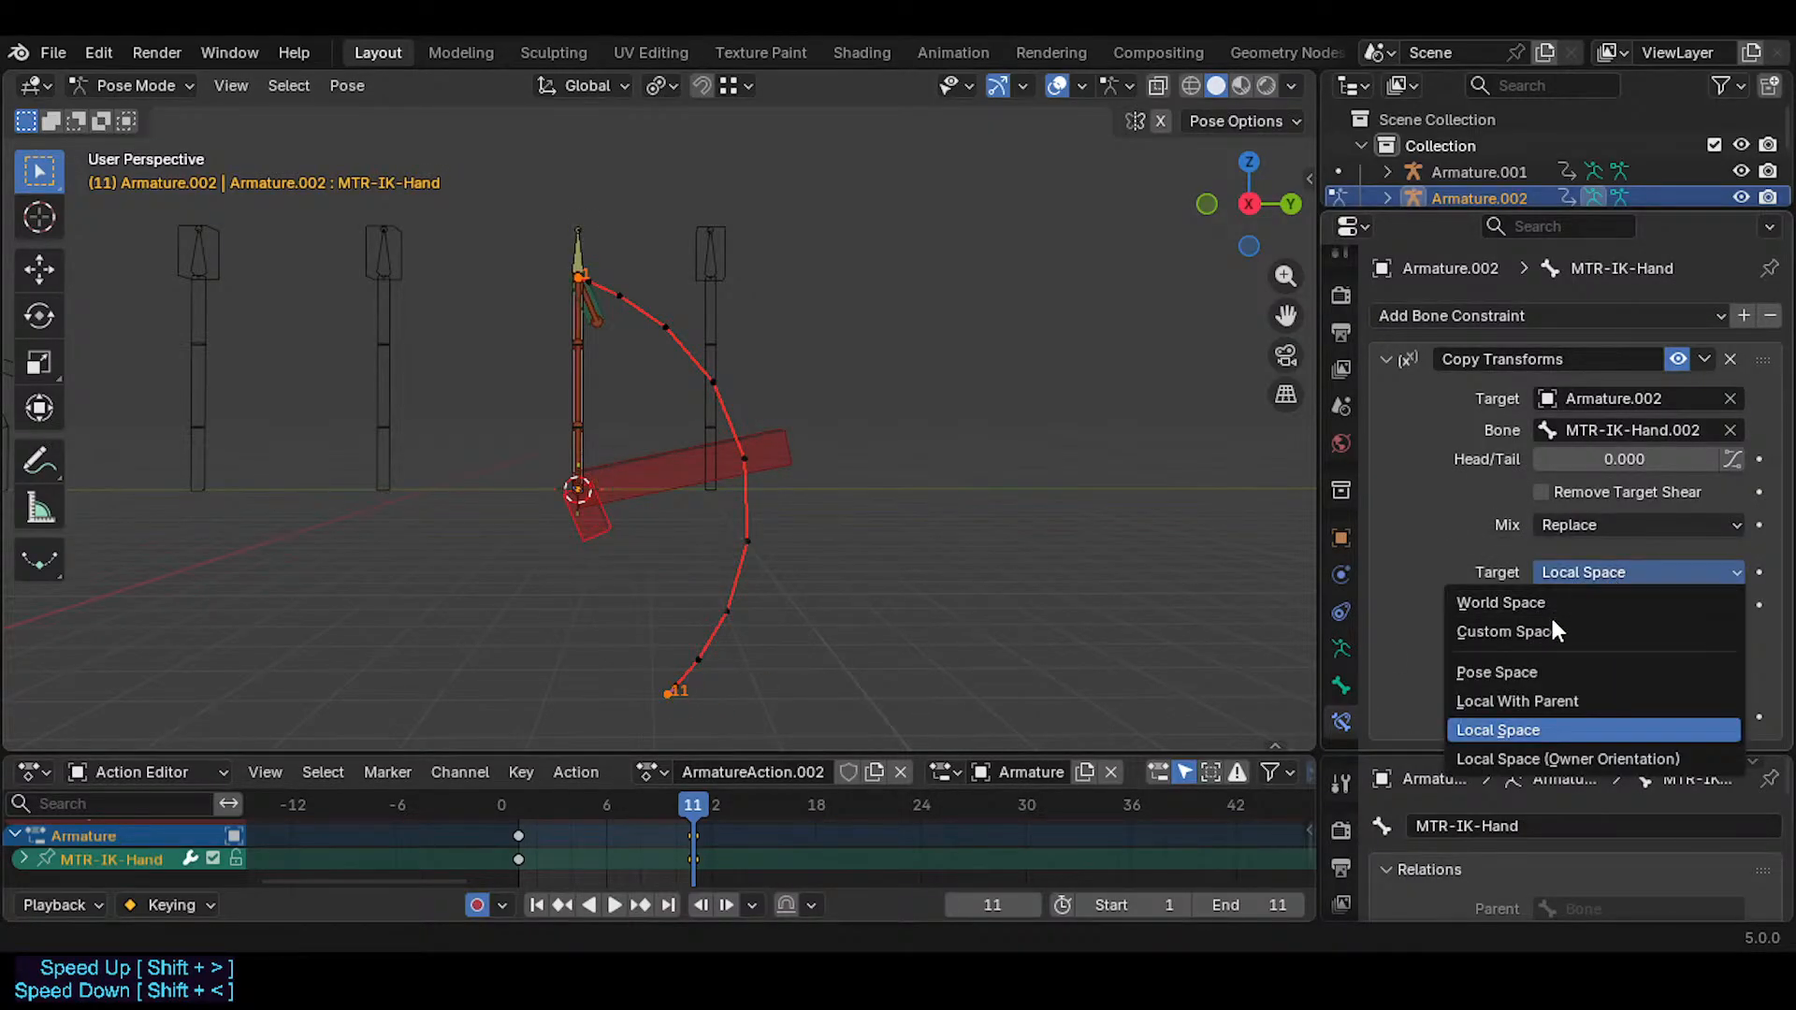
left_click(1542, 672)
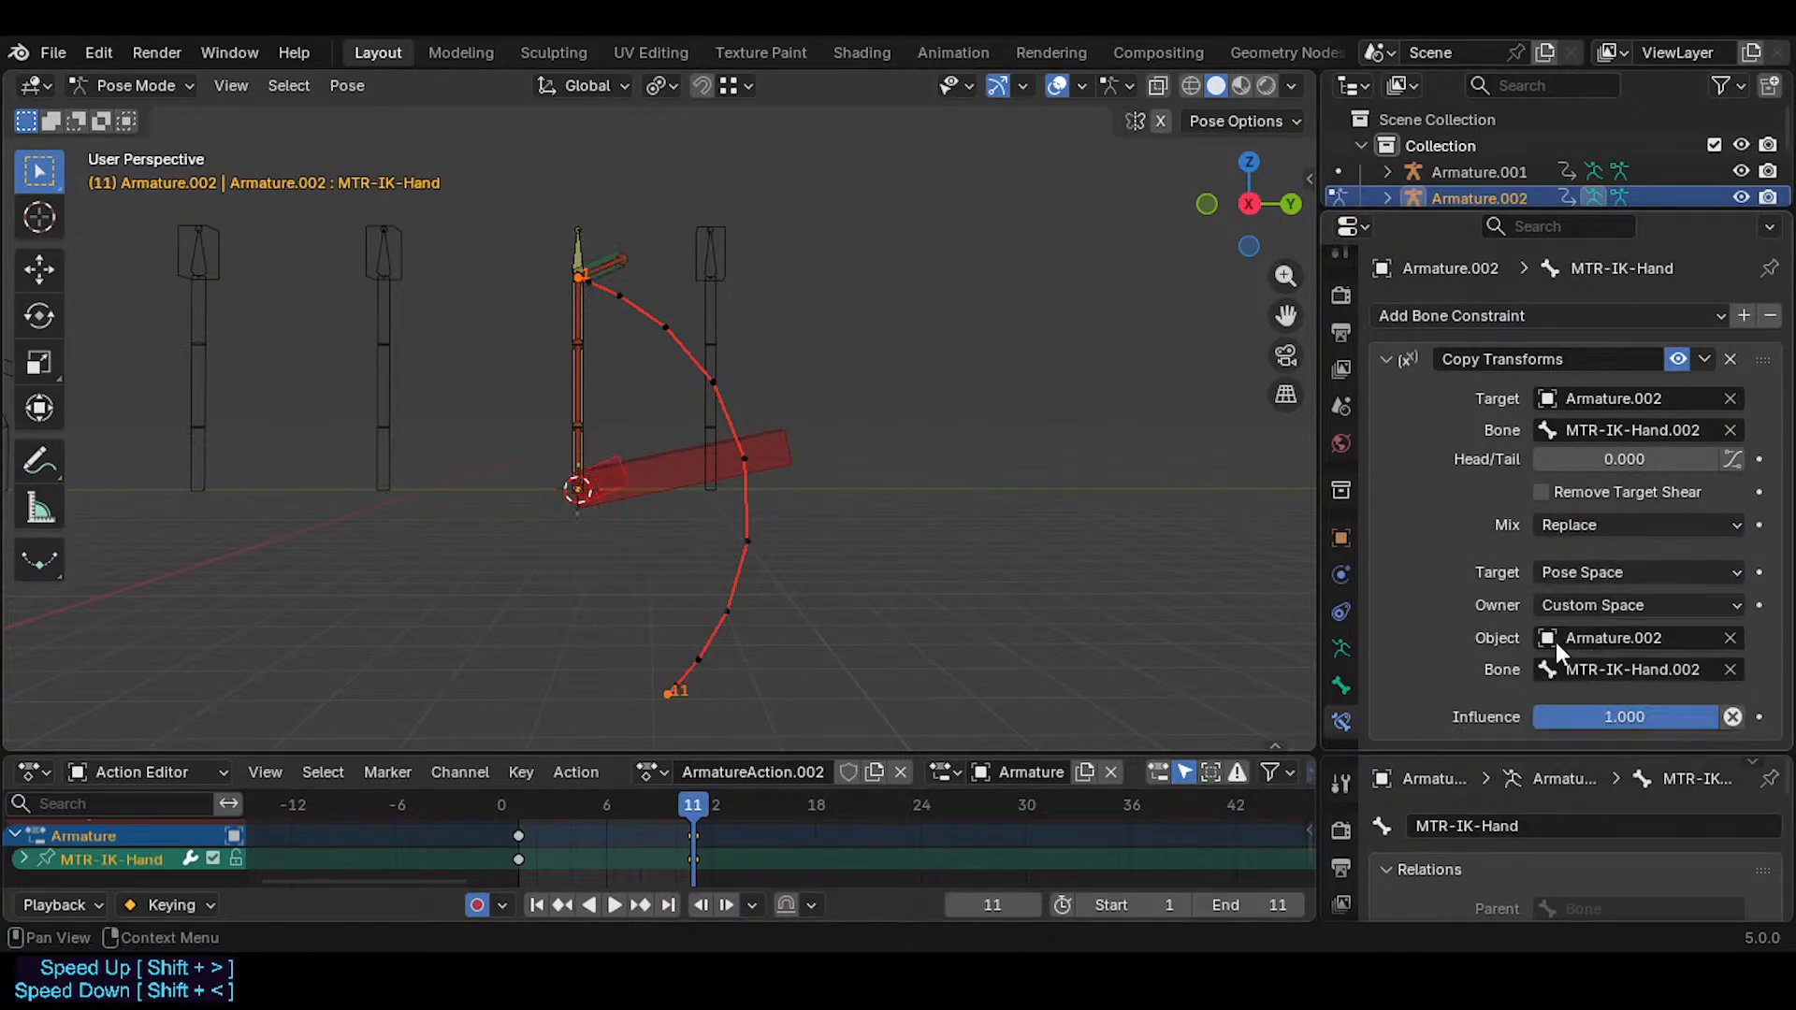
left_click(1672, 605)
left_click(1584, 706)
- Update MTR-IK-Hand's motion path and set the Copy Transforms Head/Tail value to 1, scrubbing back to frame 1
middle_click_drag(609, 397, 617, 419, "shift")
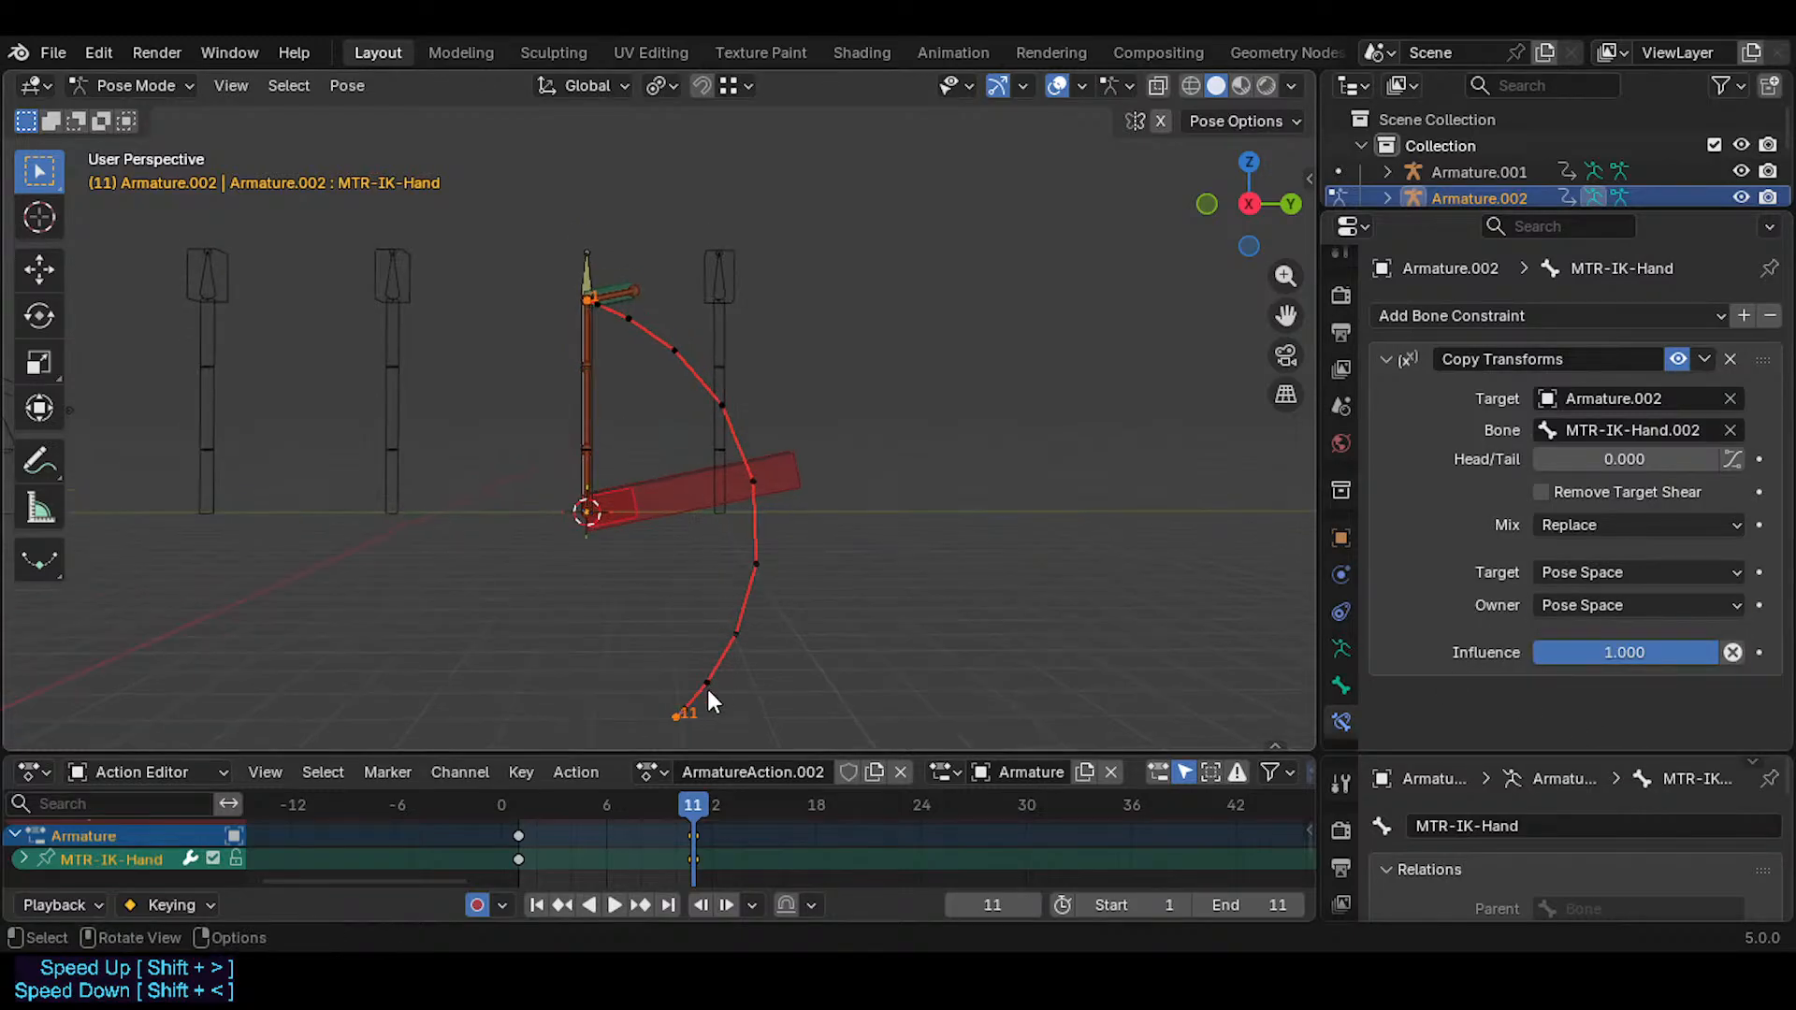
key("ctrl+shift+z")
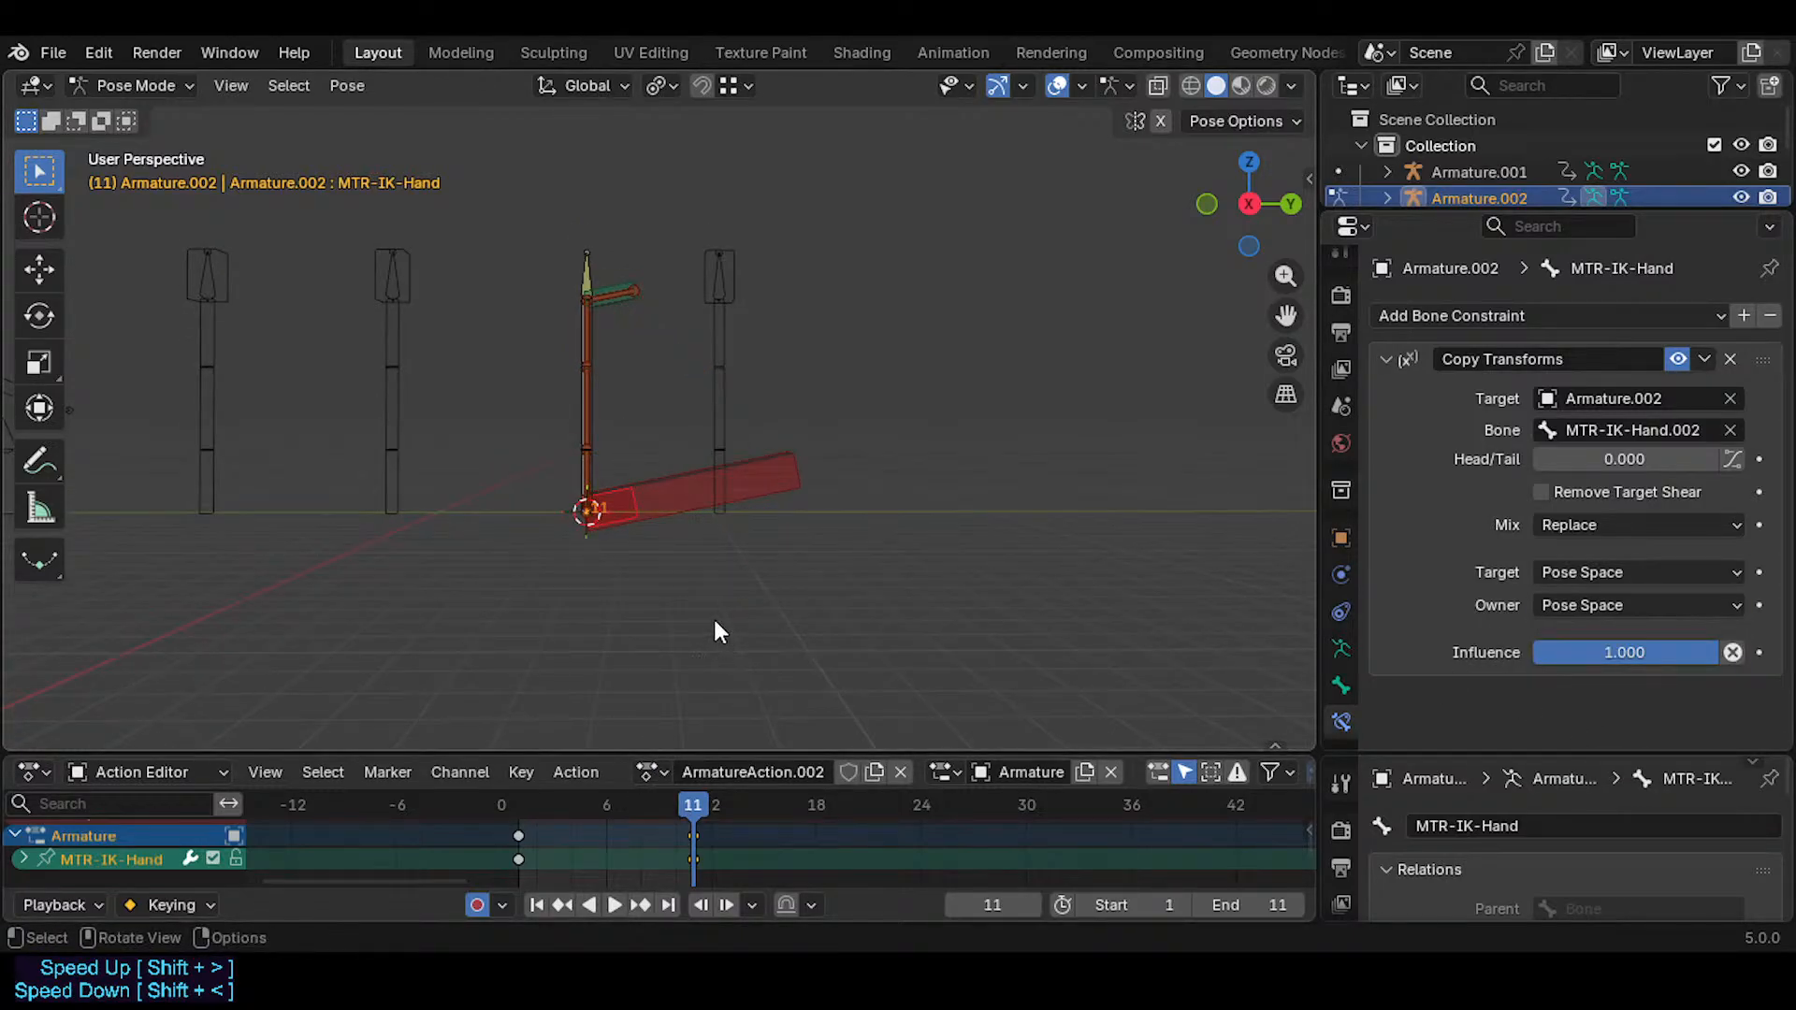
left_click_drag(682, 805, 641, 812)
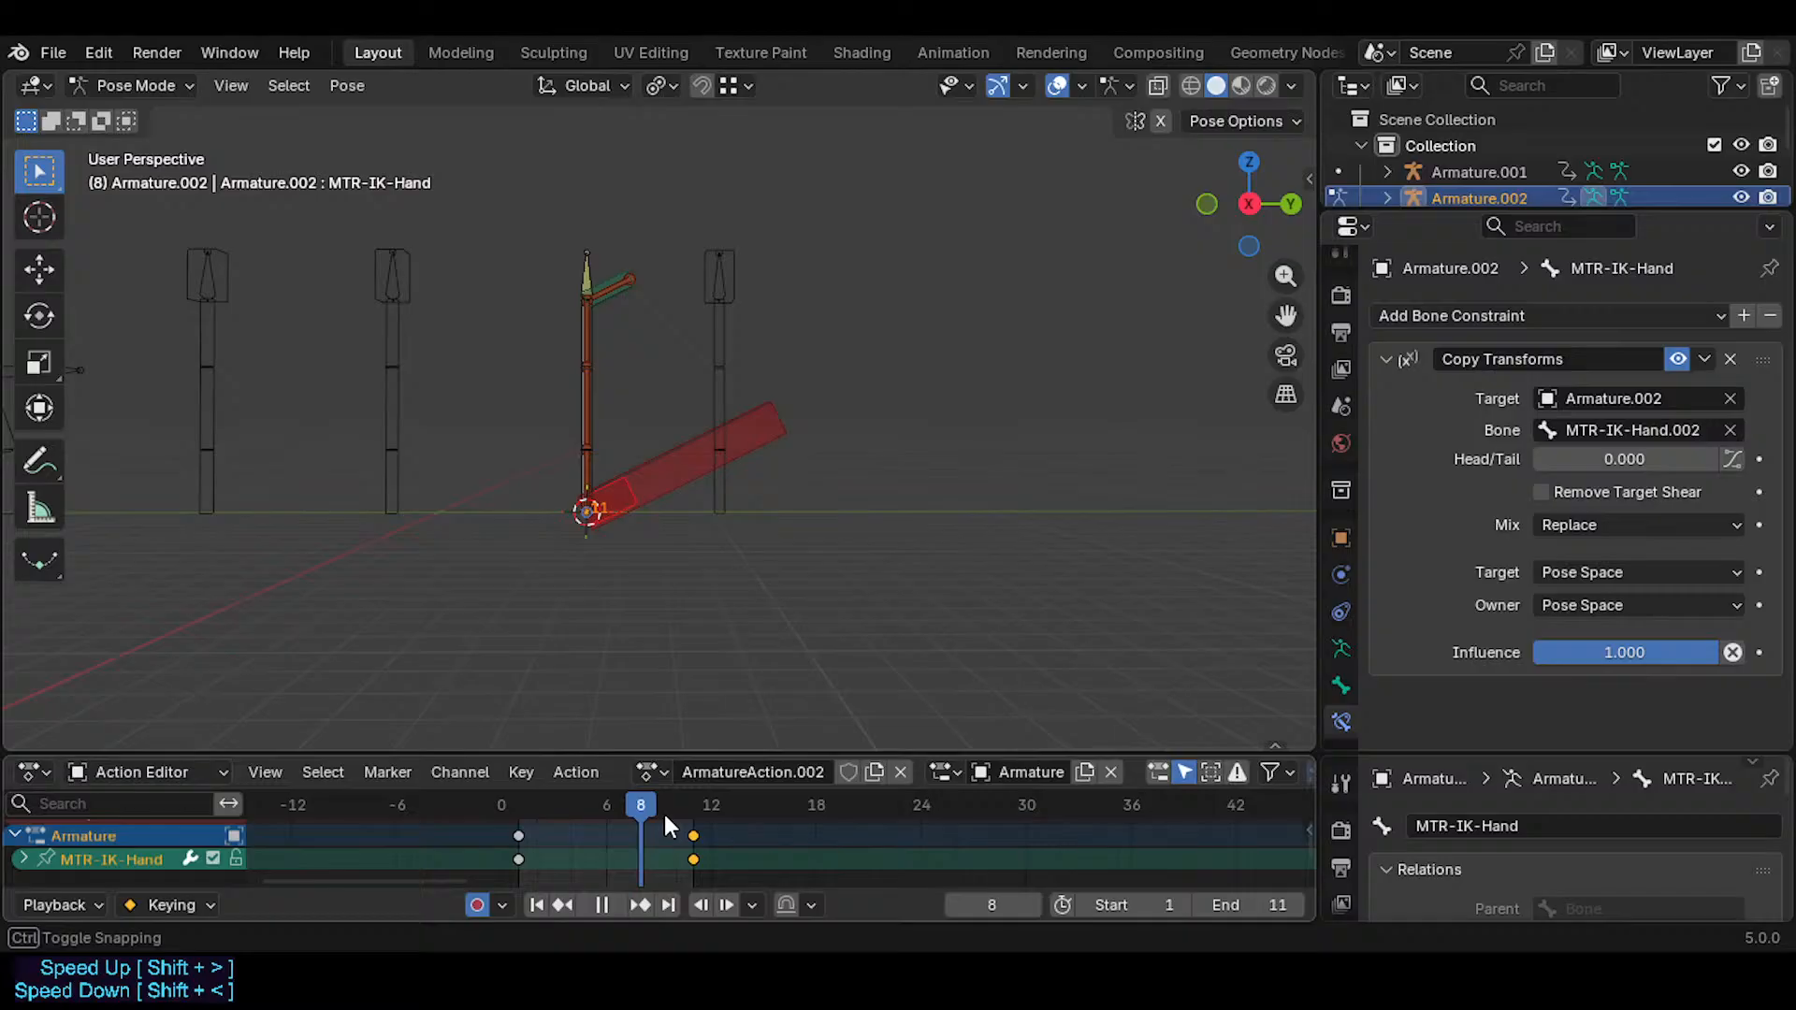
left_click(631, 500)
left_click(631, 499)
left_click_drag(1616, 468, 1723, 461)
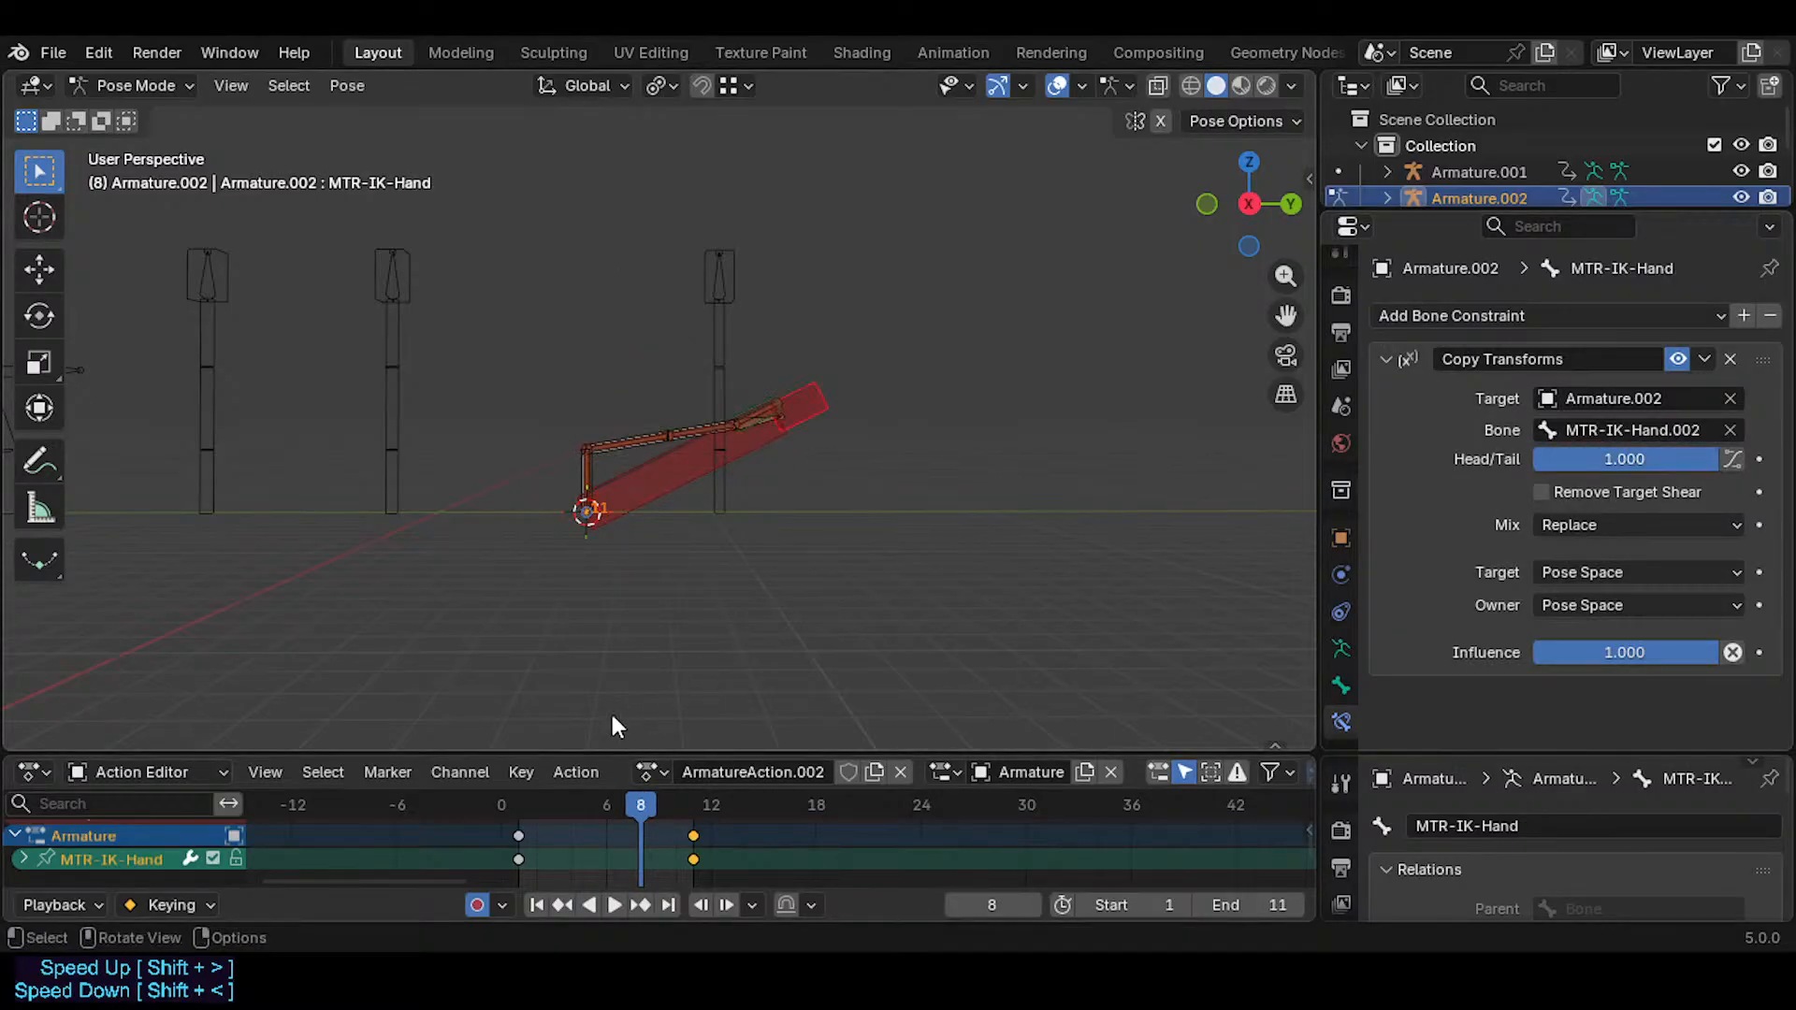
left_click_drag(625, 806, 518, 790)
- Reselect MTR-IK-Hand, update its motion path and scrub between frames 1 and 11 to check the arm swing
left_click(599, 281)
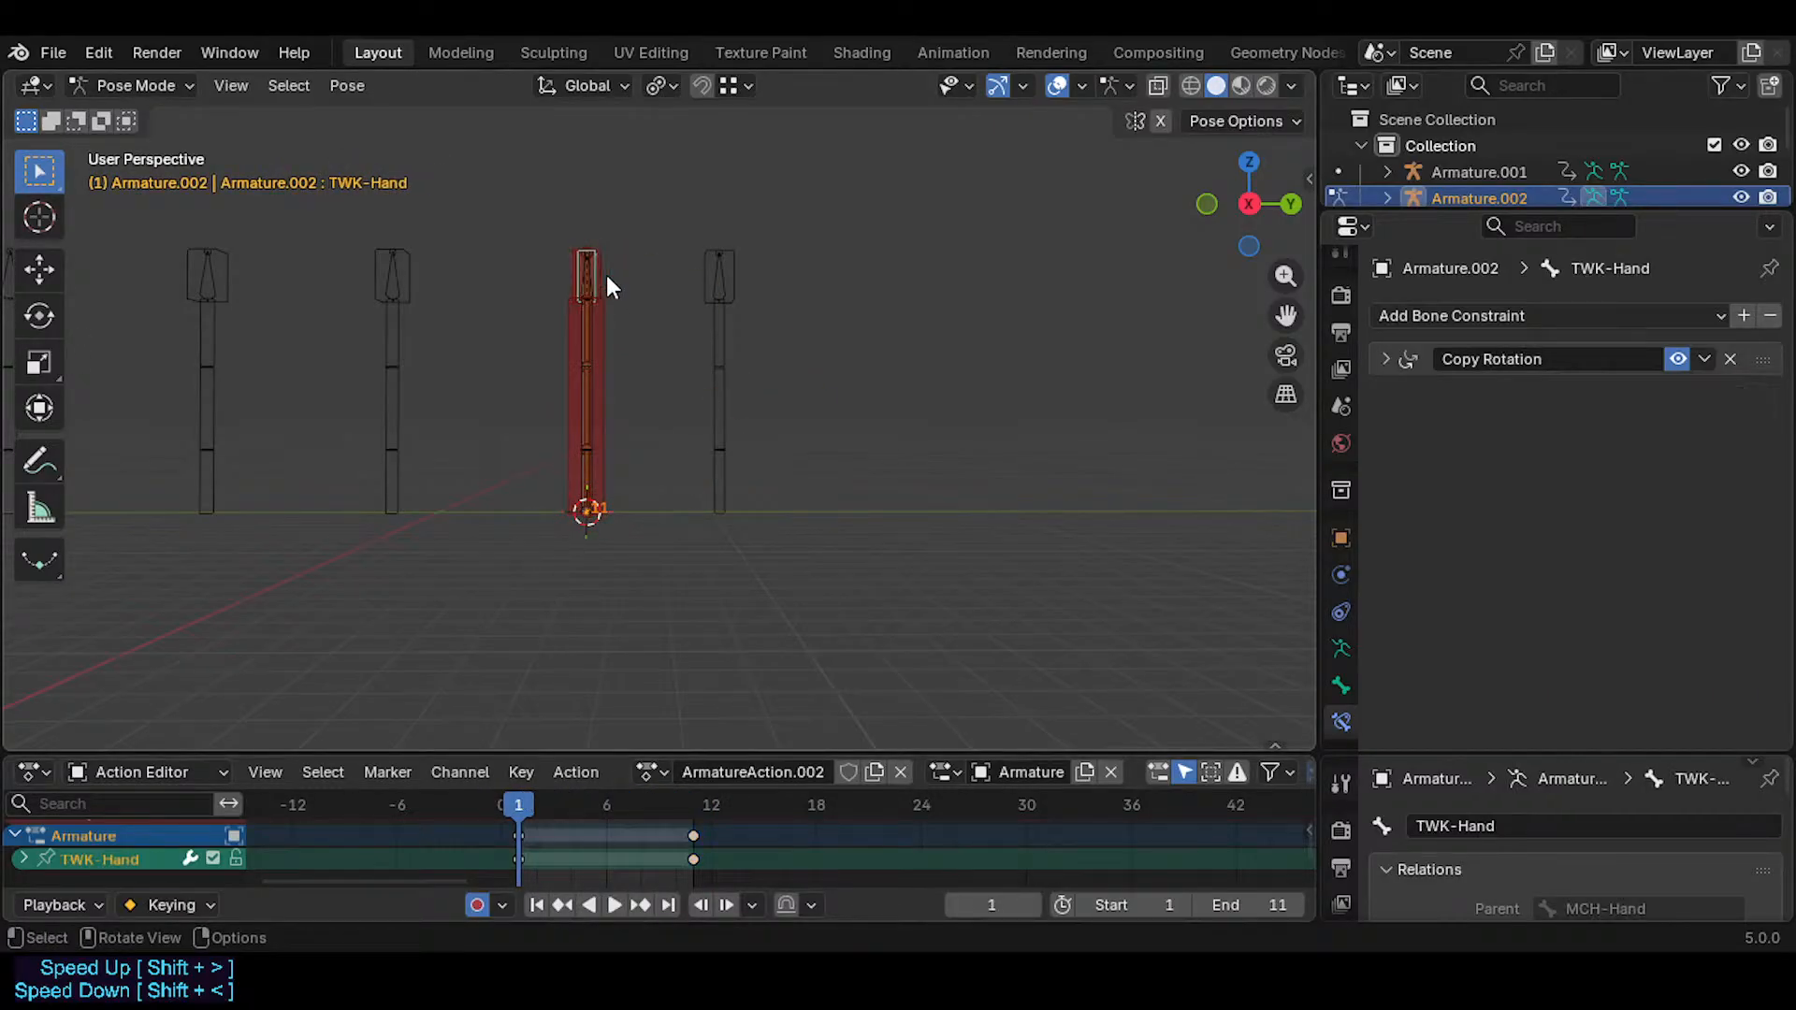
left_click(606, 275)
key("q")
left_click(606, 286)
left_click(580, 393)
mouse_move(515, 800)
left_mouse_down()
mouse_move(667, 814)
mouse_move(483, 810)
mouse_move(671, 821)
left_mouse_up()
scroll(693, 486, "up", 1)
middle_click_drag(693, 486, 680, 598, "shift")
left_click_drag(687, 812, 519, 827)
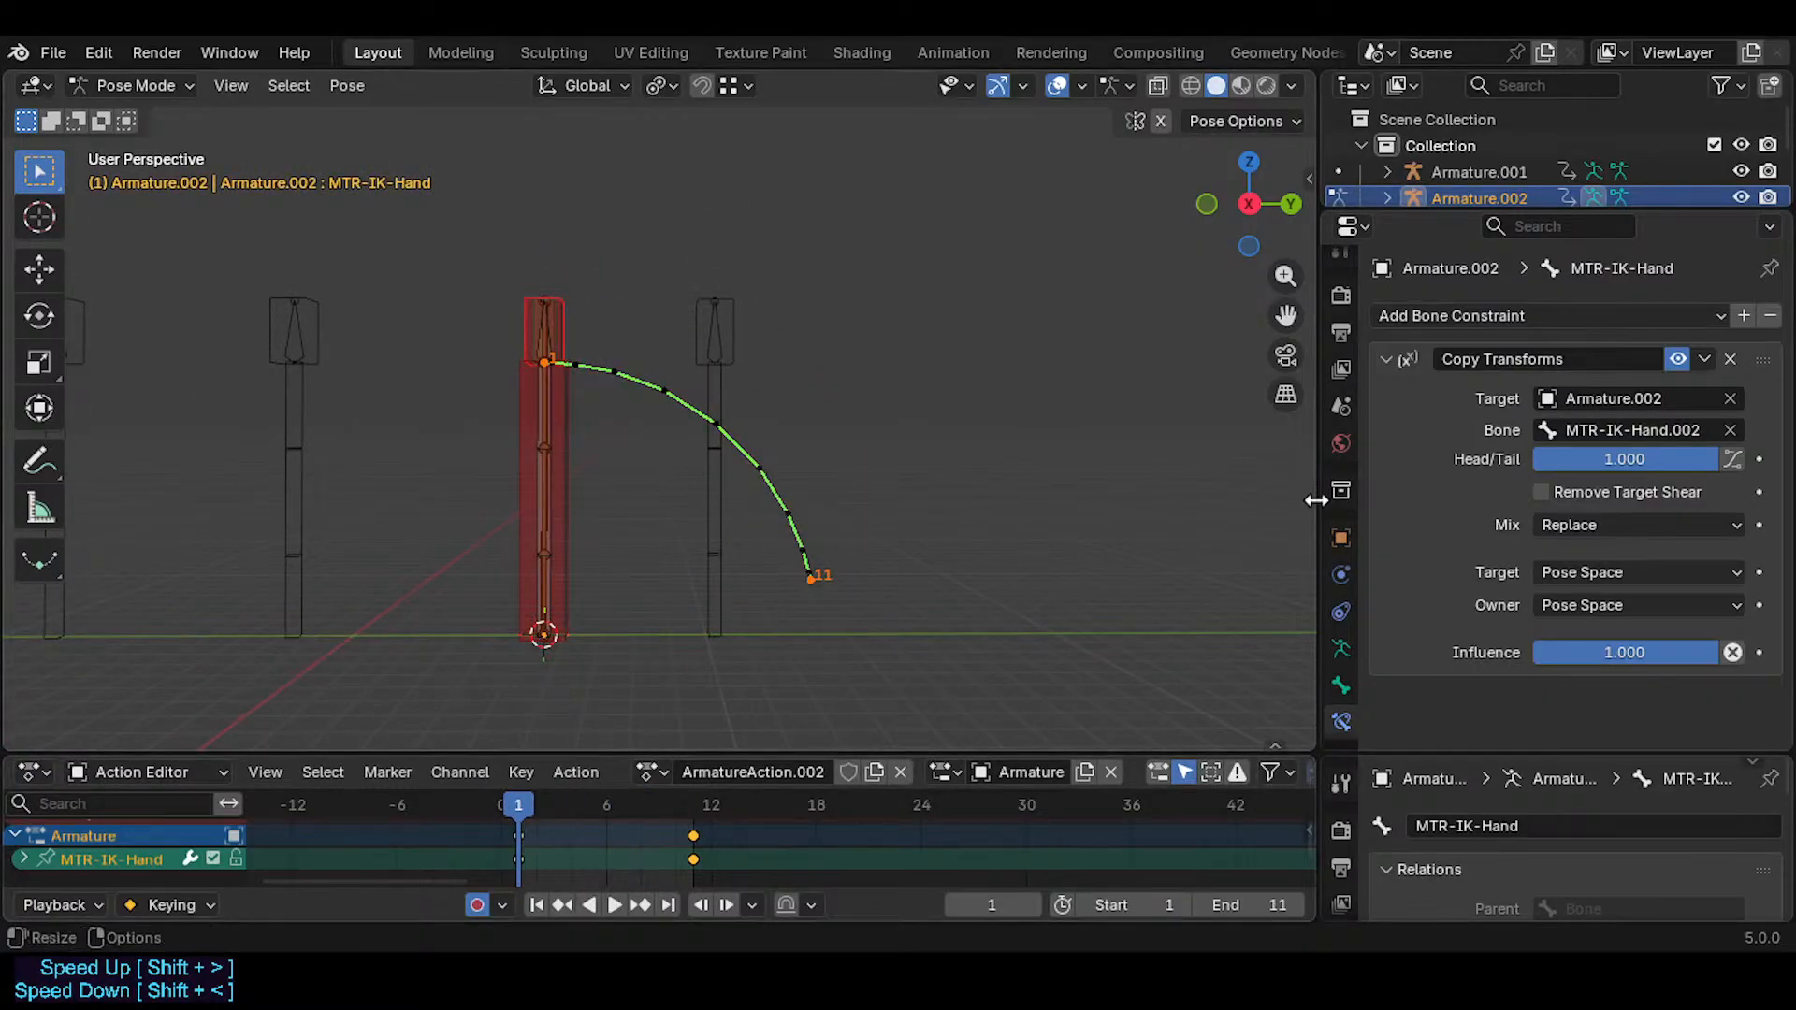
- Set the Copy Transforms influence to 0, 0.252 and 0.538 in turn, scrubbing to frame 11 to compare the hand's motion
left_click_drag(1679, 652, 1534, 659)
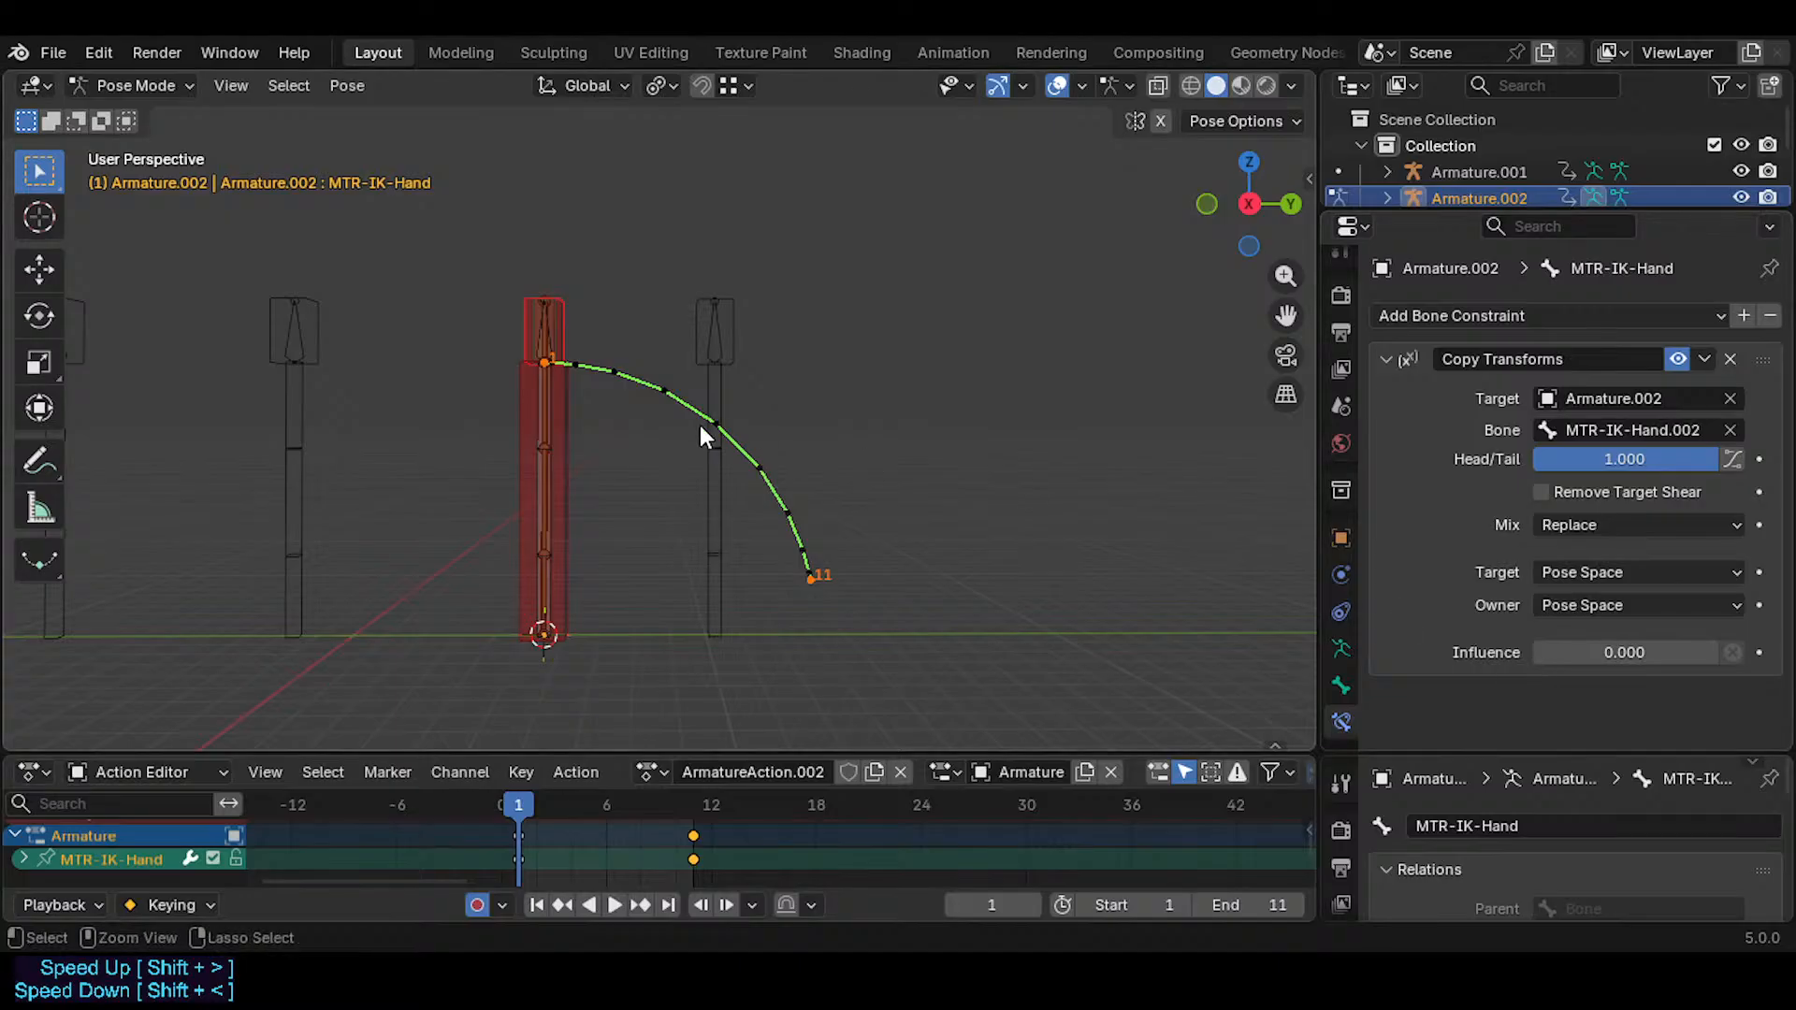
left_click_drag(567, 800, 690, 827)
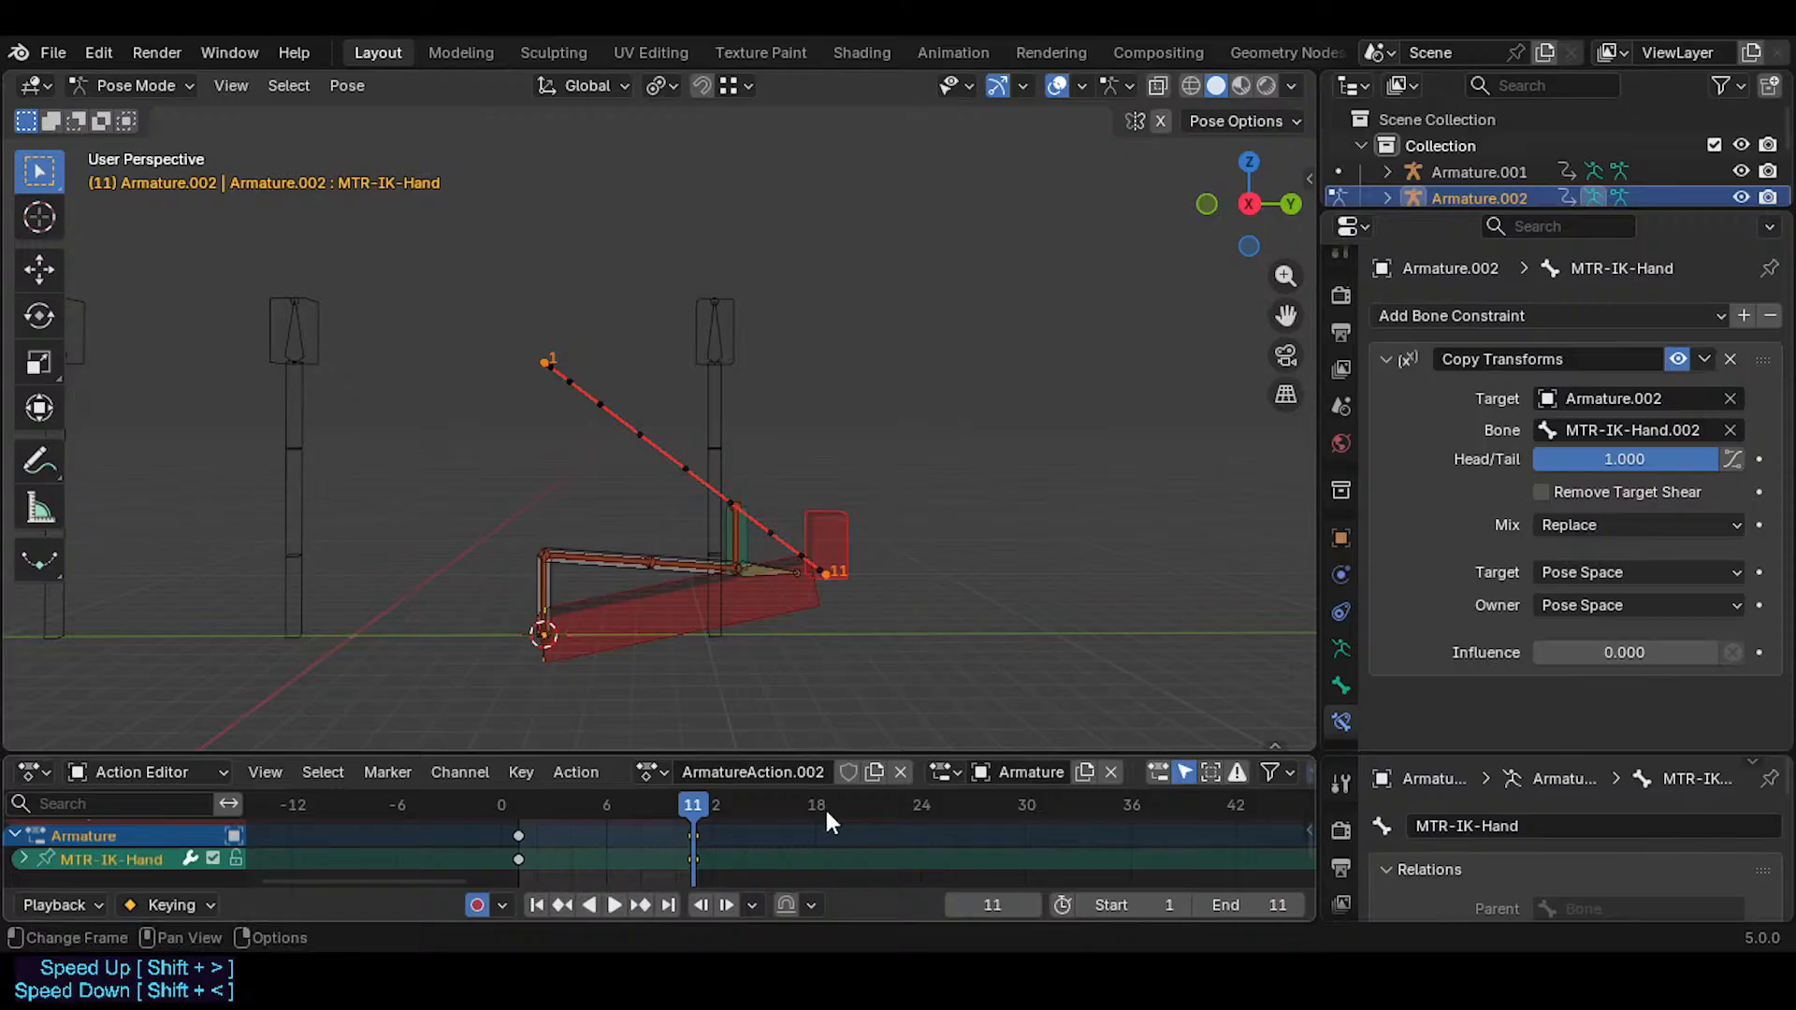
left_click_drag(1597, 651, 1644, 651)
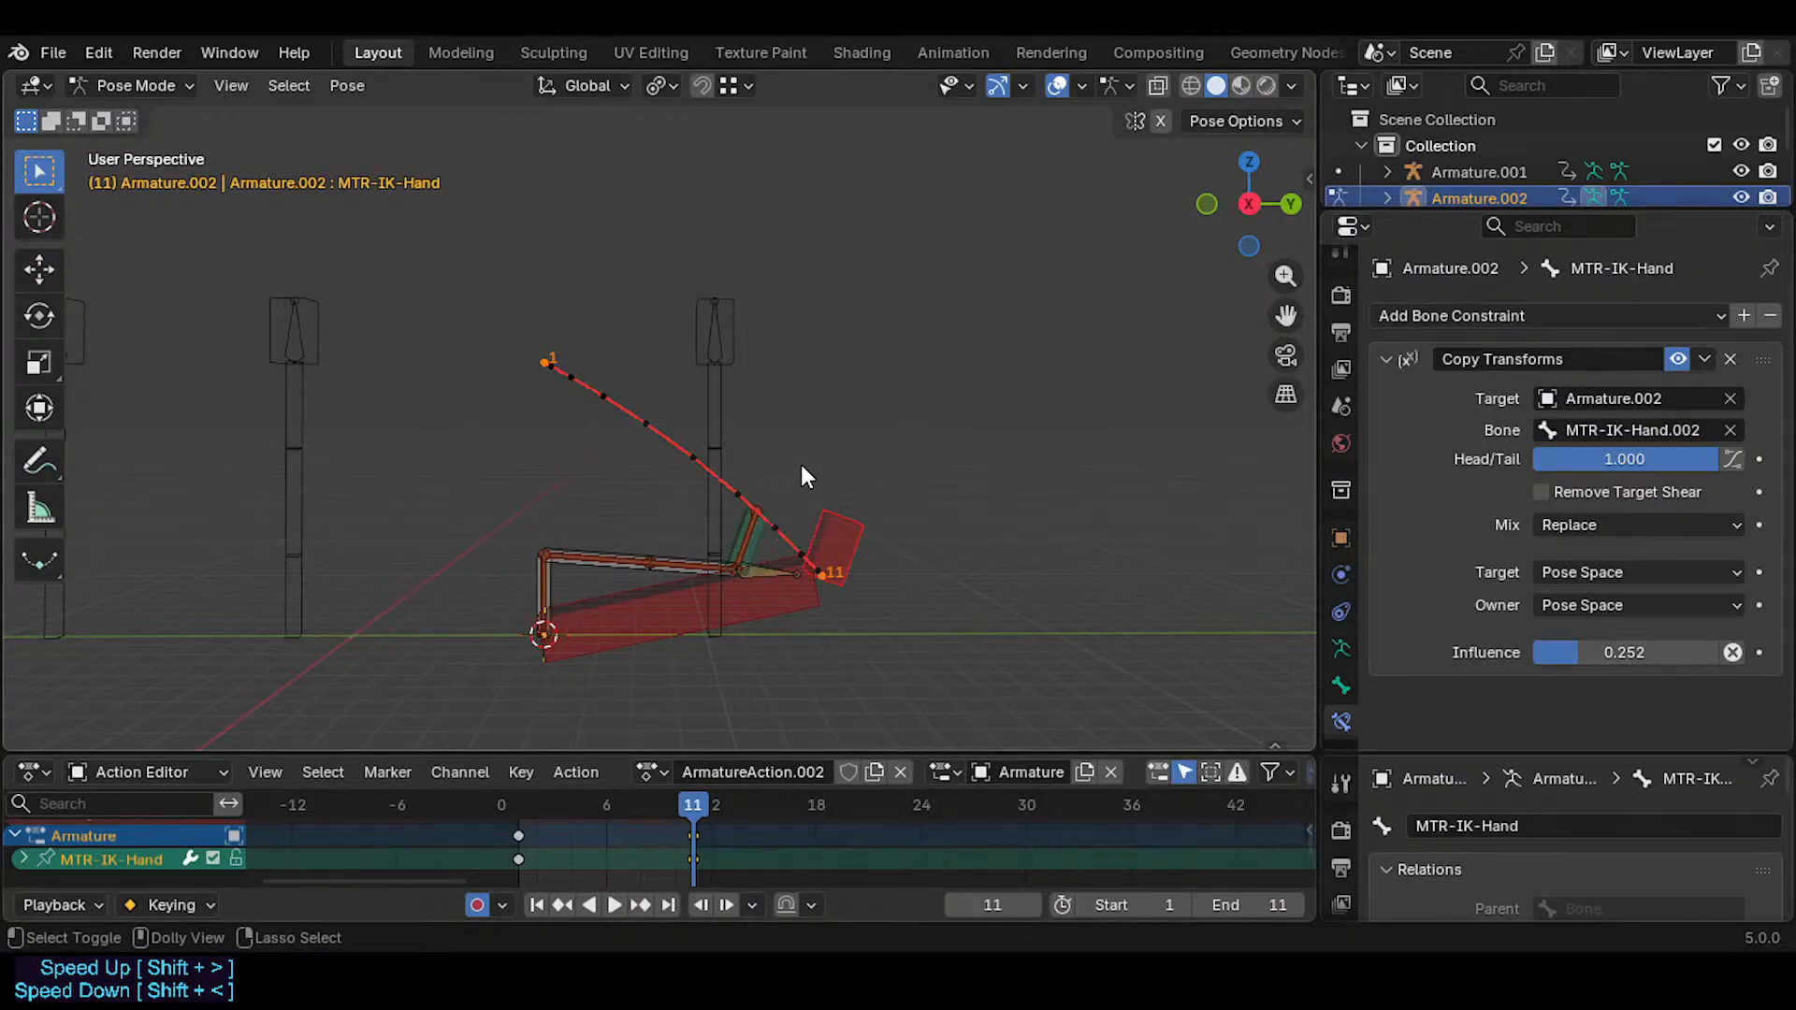
left_click_drag(617, 819, 692, 816)
left_click_drag(1590, 652, 1633, 652)
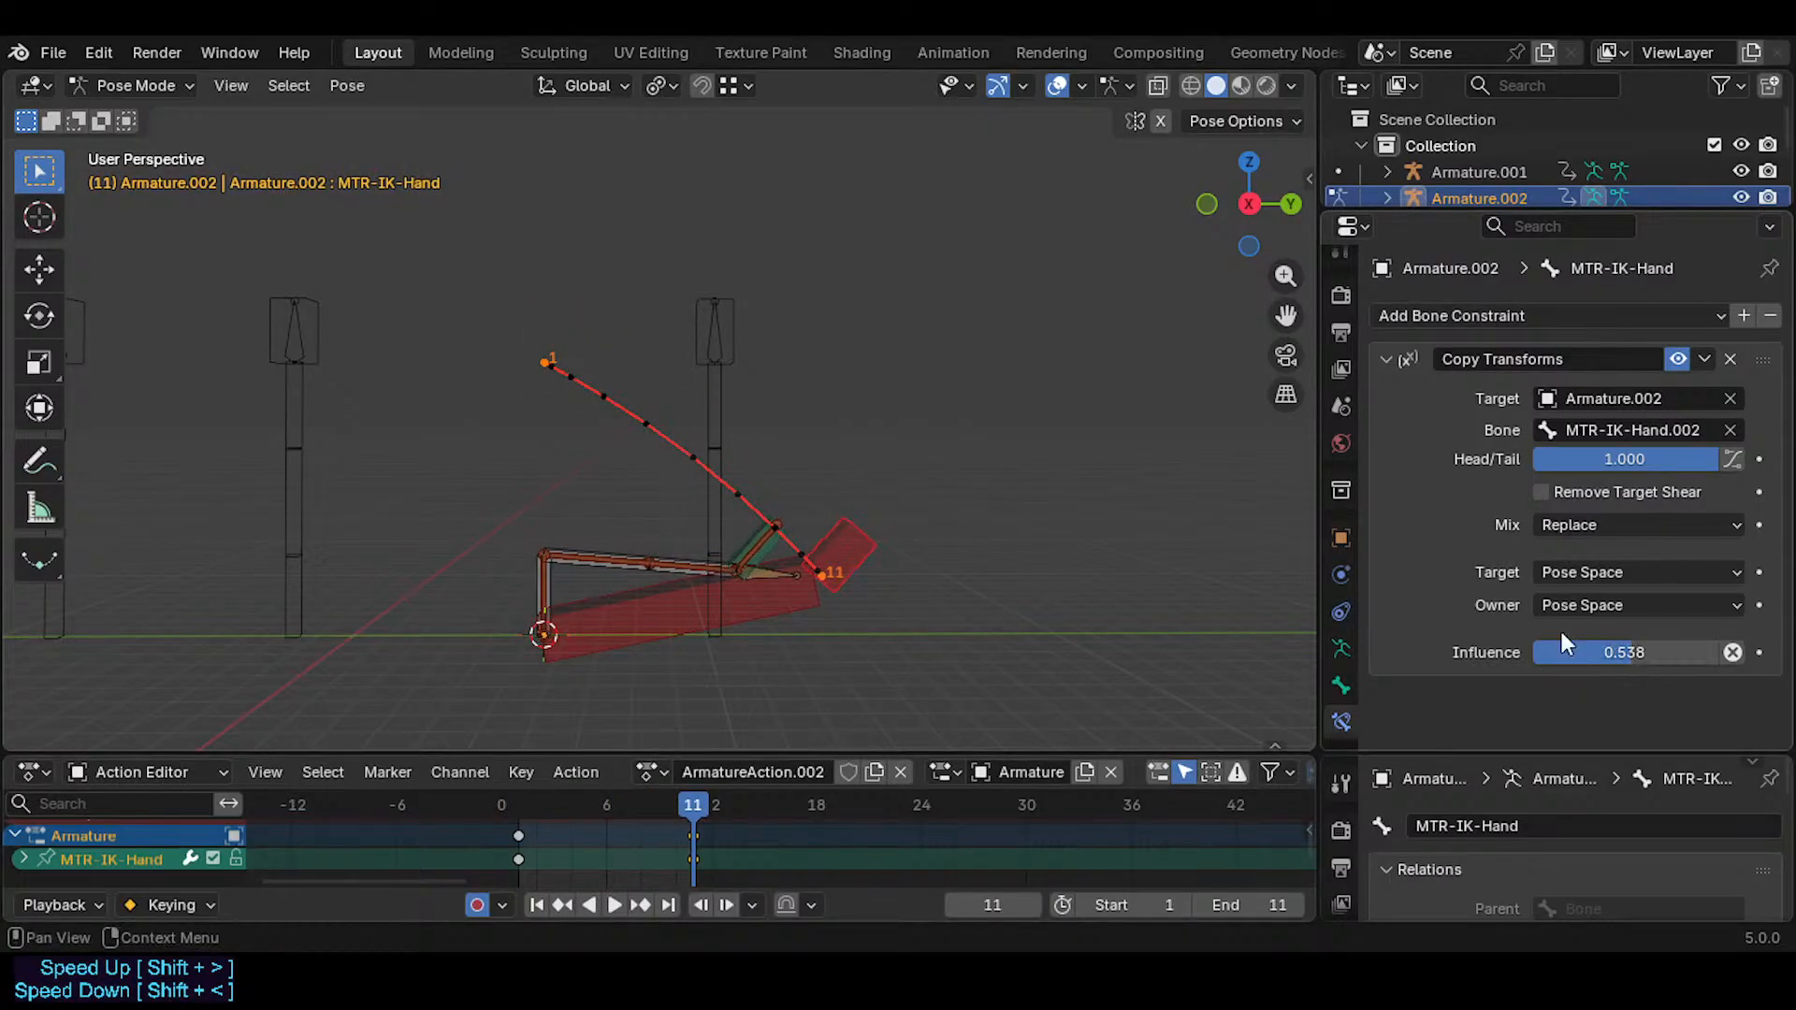
- Play the hand animation and try rotating the MTR-IK-Hand.002 bone at frame 10
key("space")
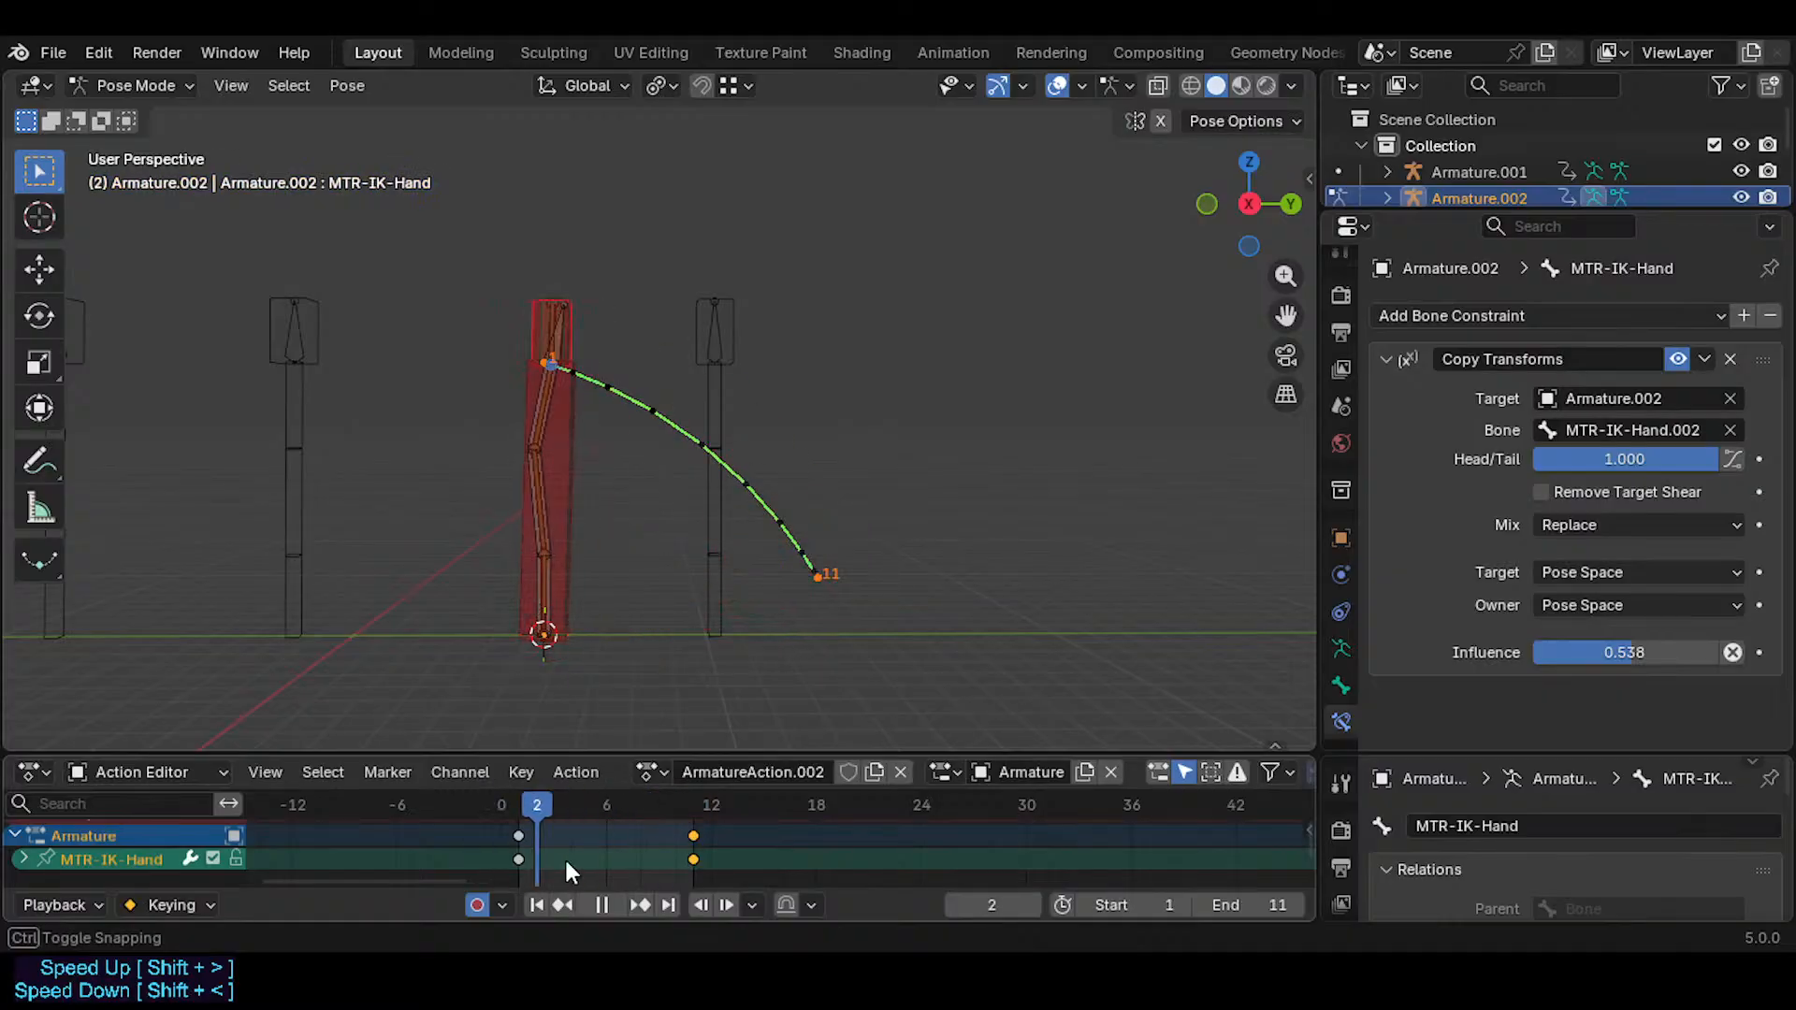
key("space")
left_click(745, 589)
key("r")
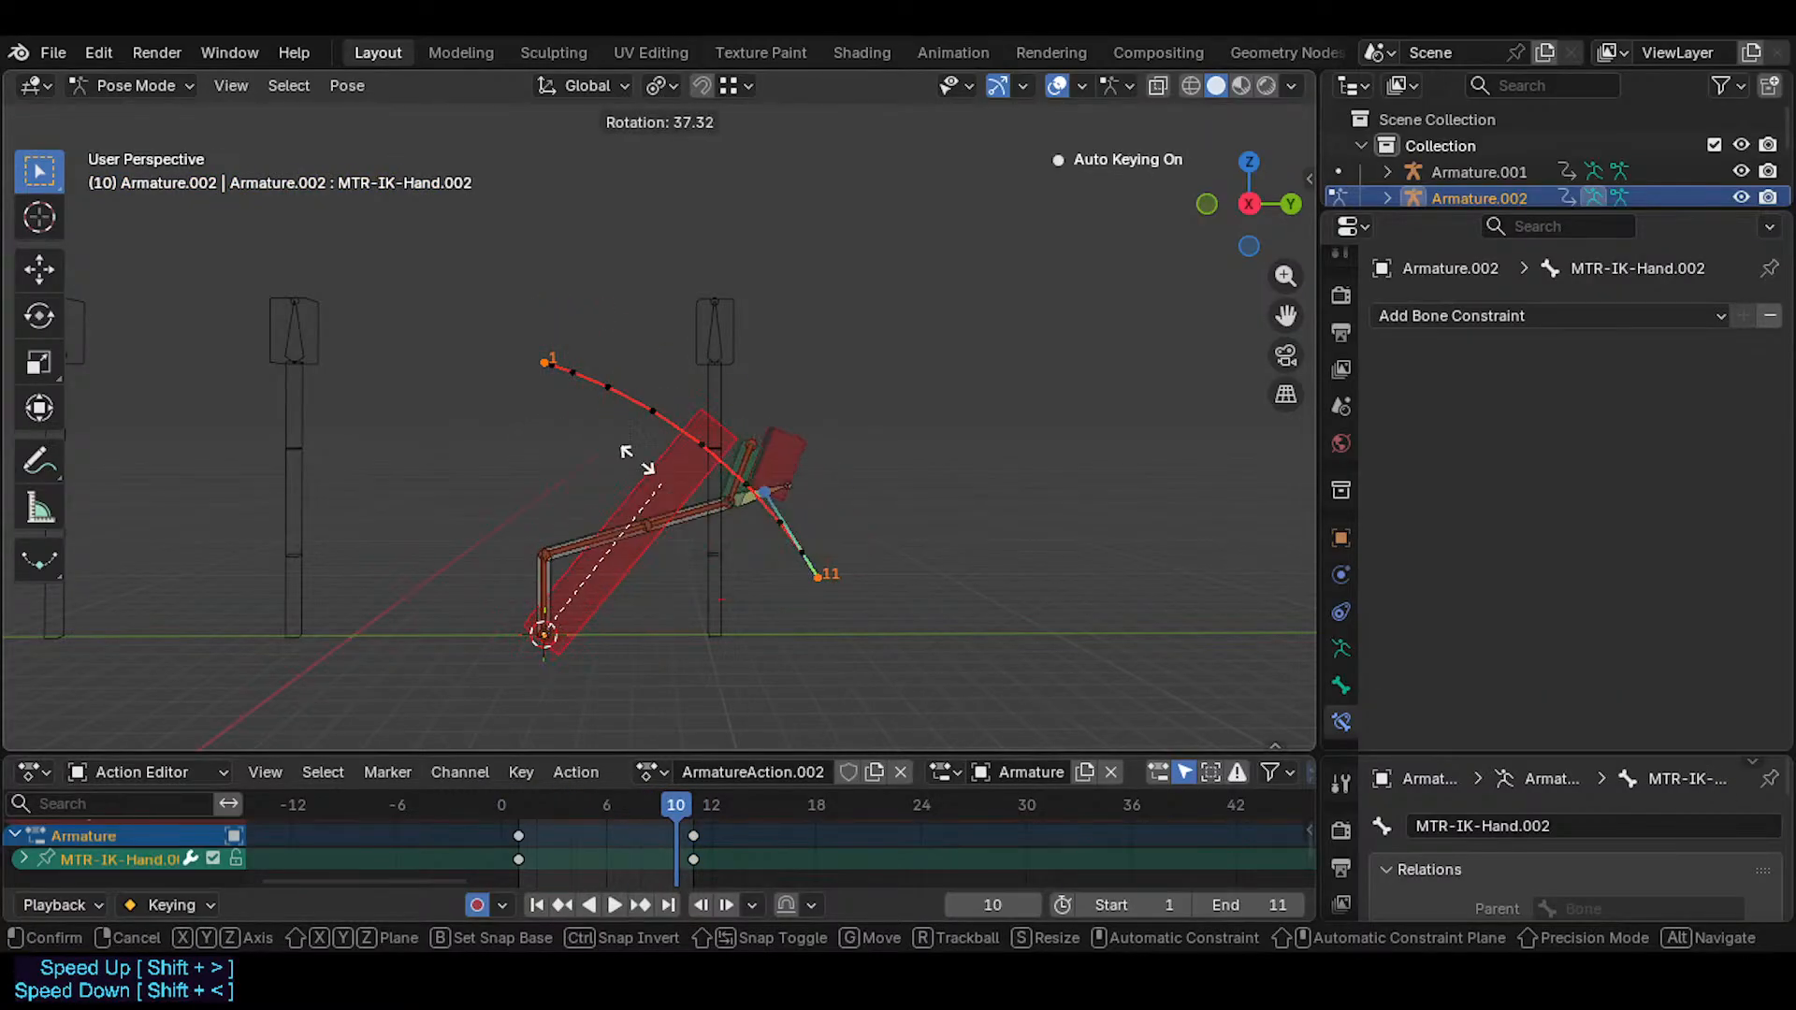
key("Escape")
key("r")
left_click(671, 496)
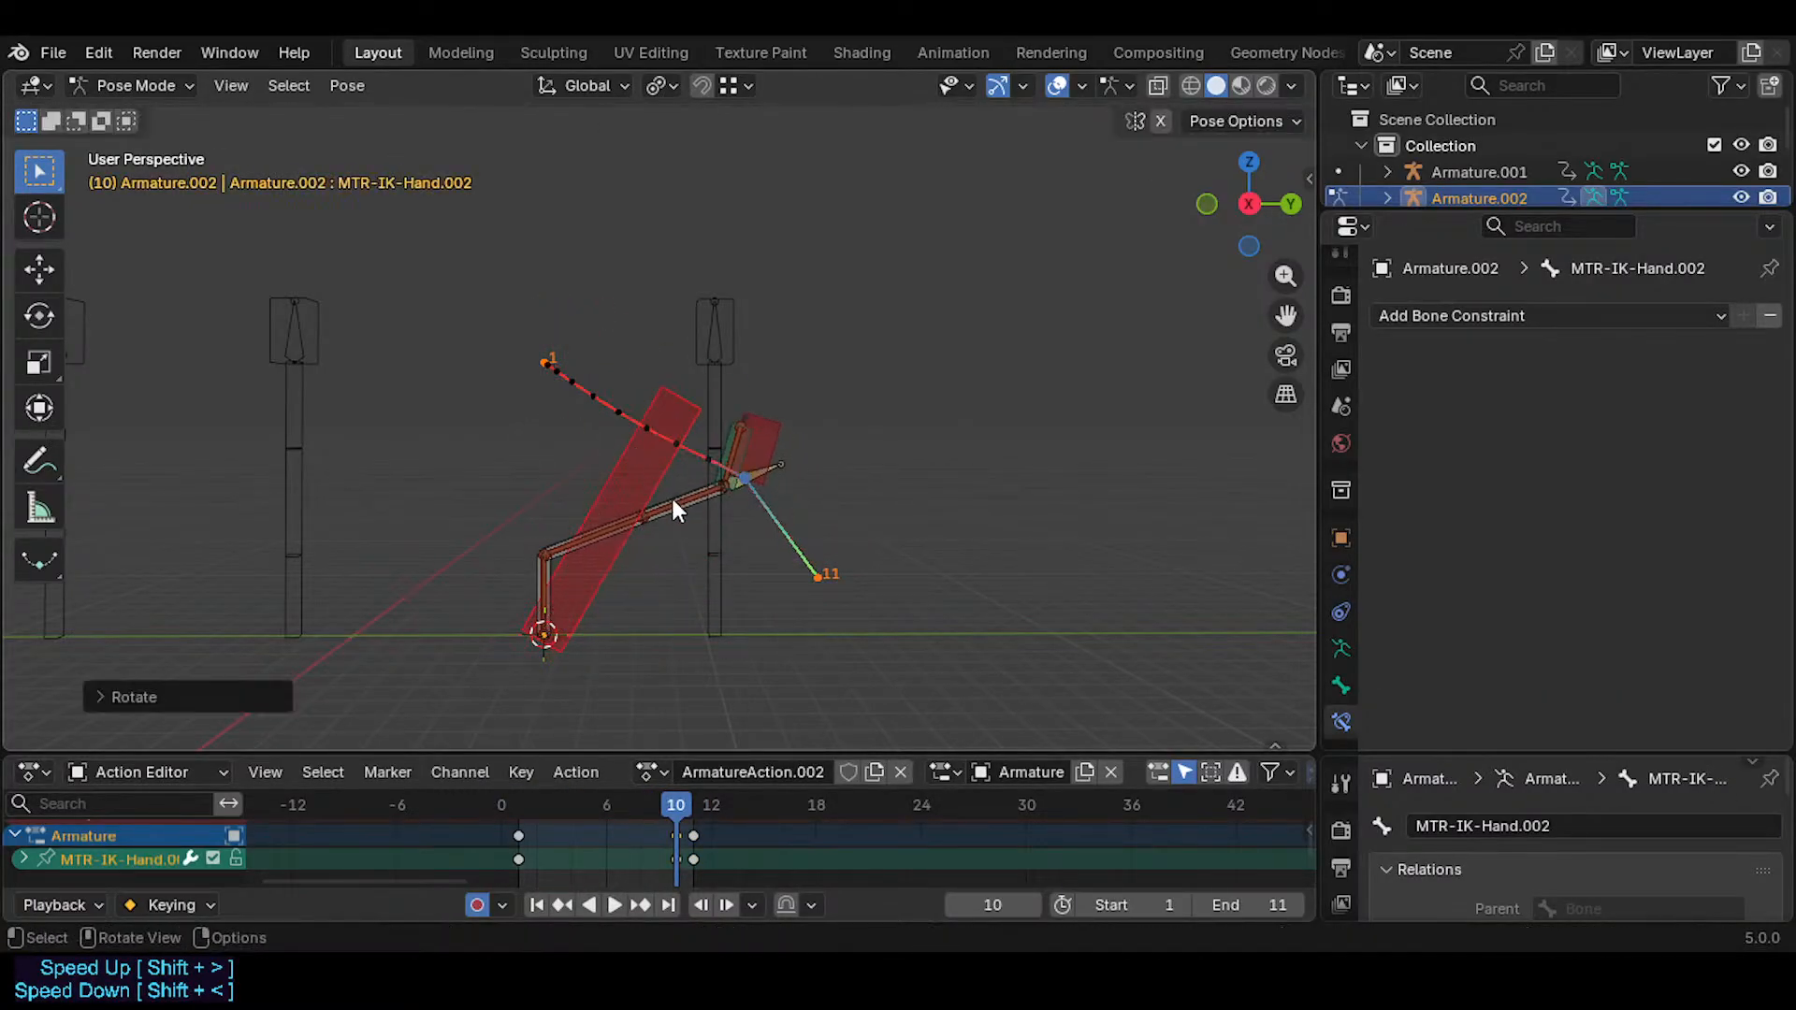
key("r")
left_click(744, 563)
- Try moving the MTR-IK-Hand bone at frame 10, undo the pose changes, and scrub through the animation
left_click(821, 485)
key("g")
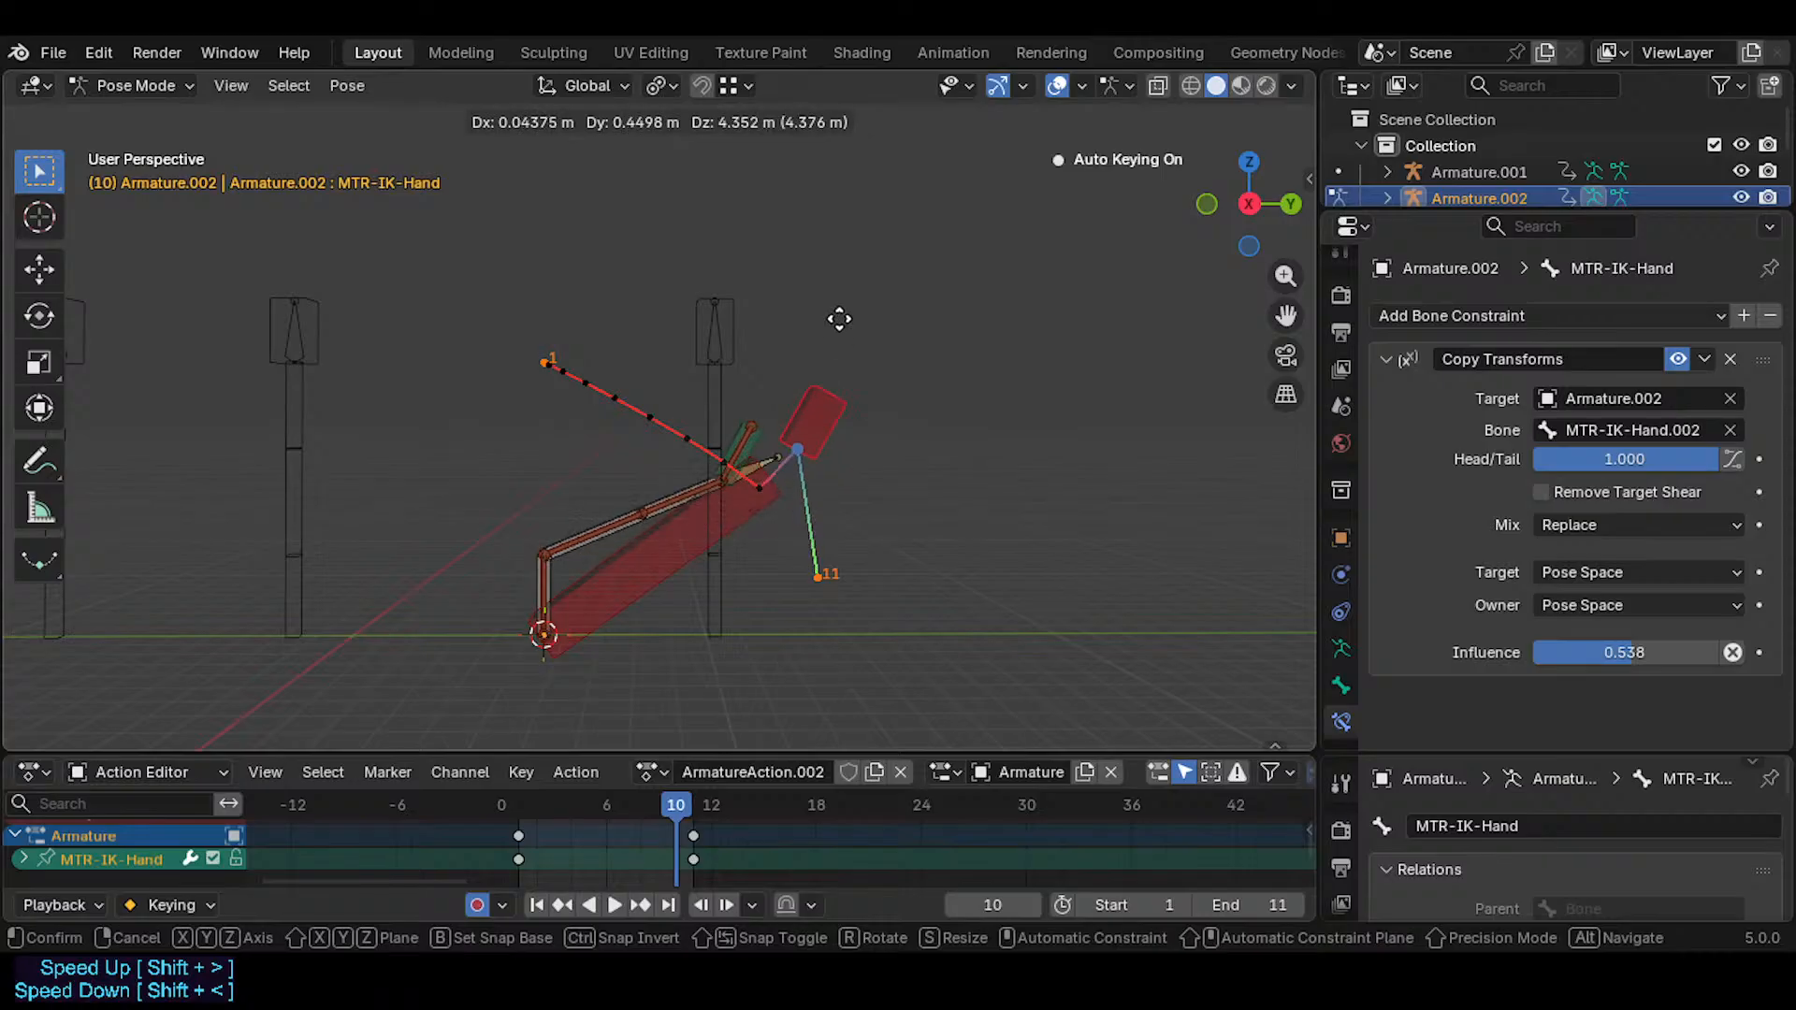
left_click(840, 319)
key("ctrl+z")
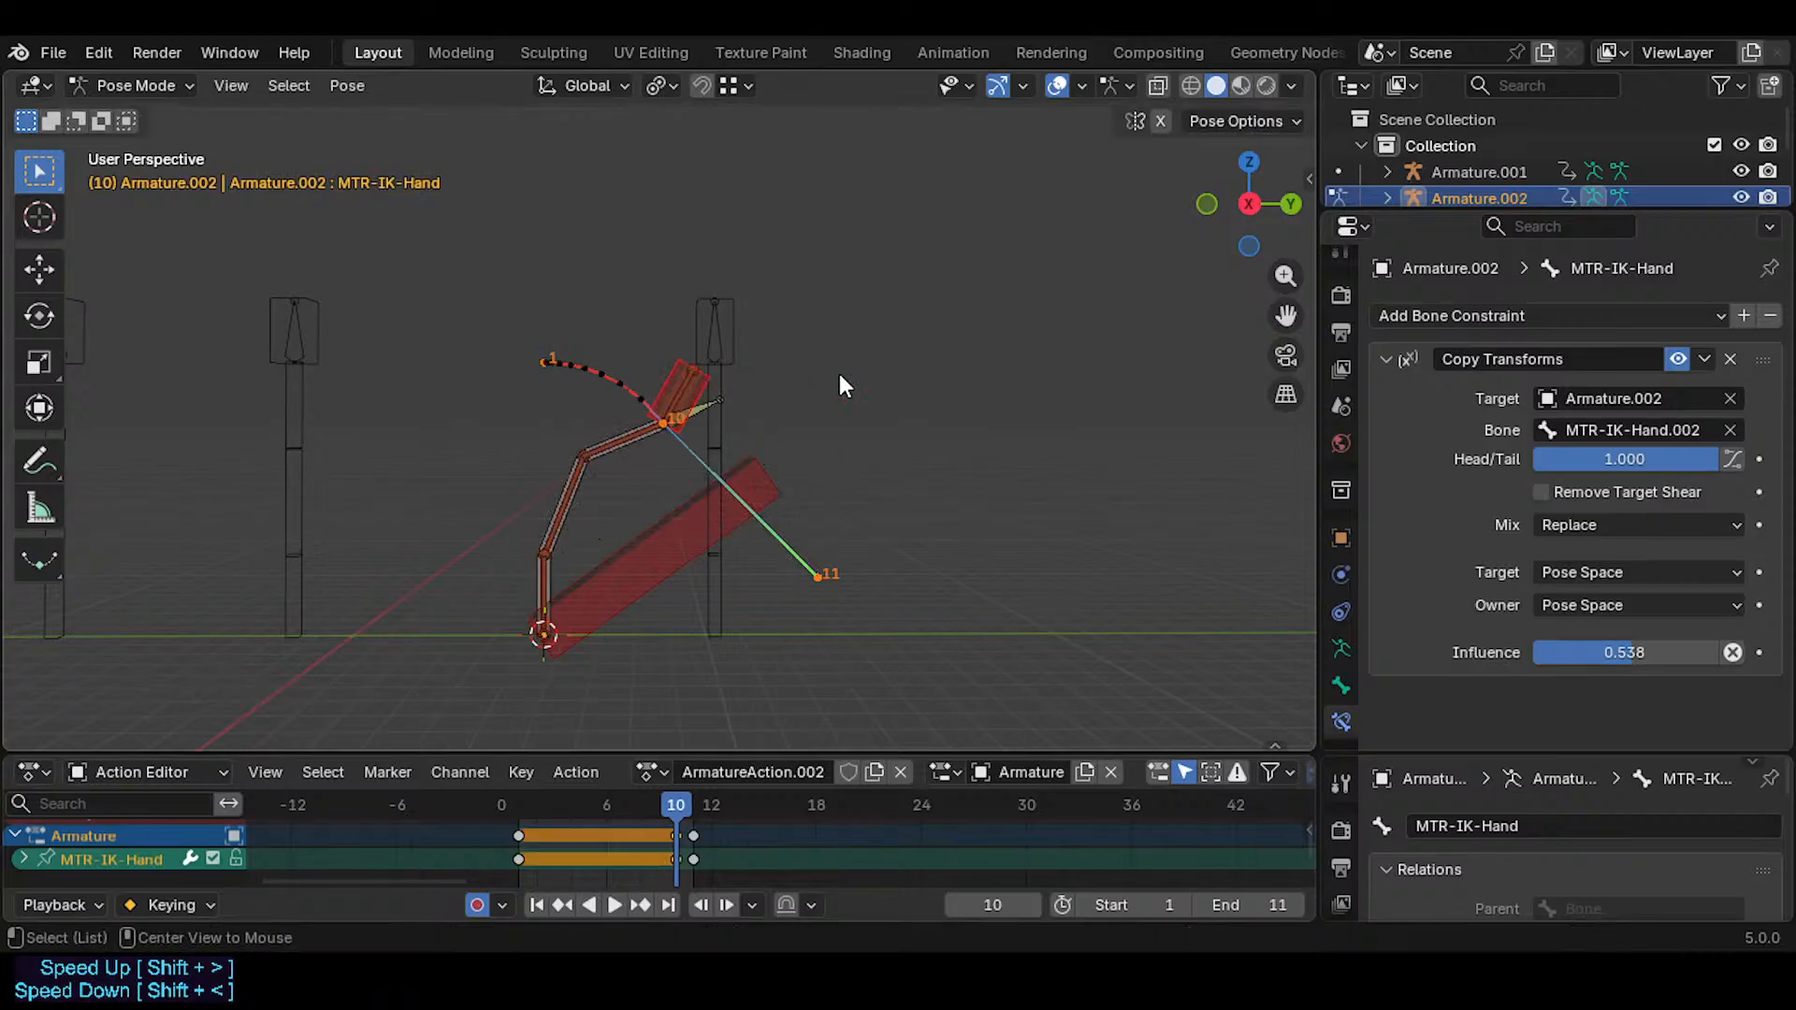
left_click(677, 836)
key("space")
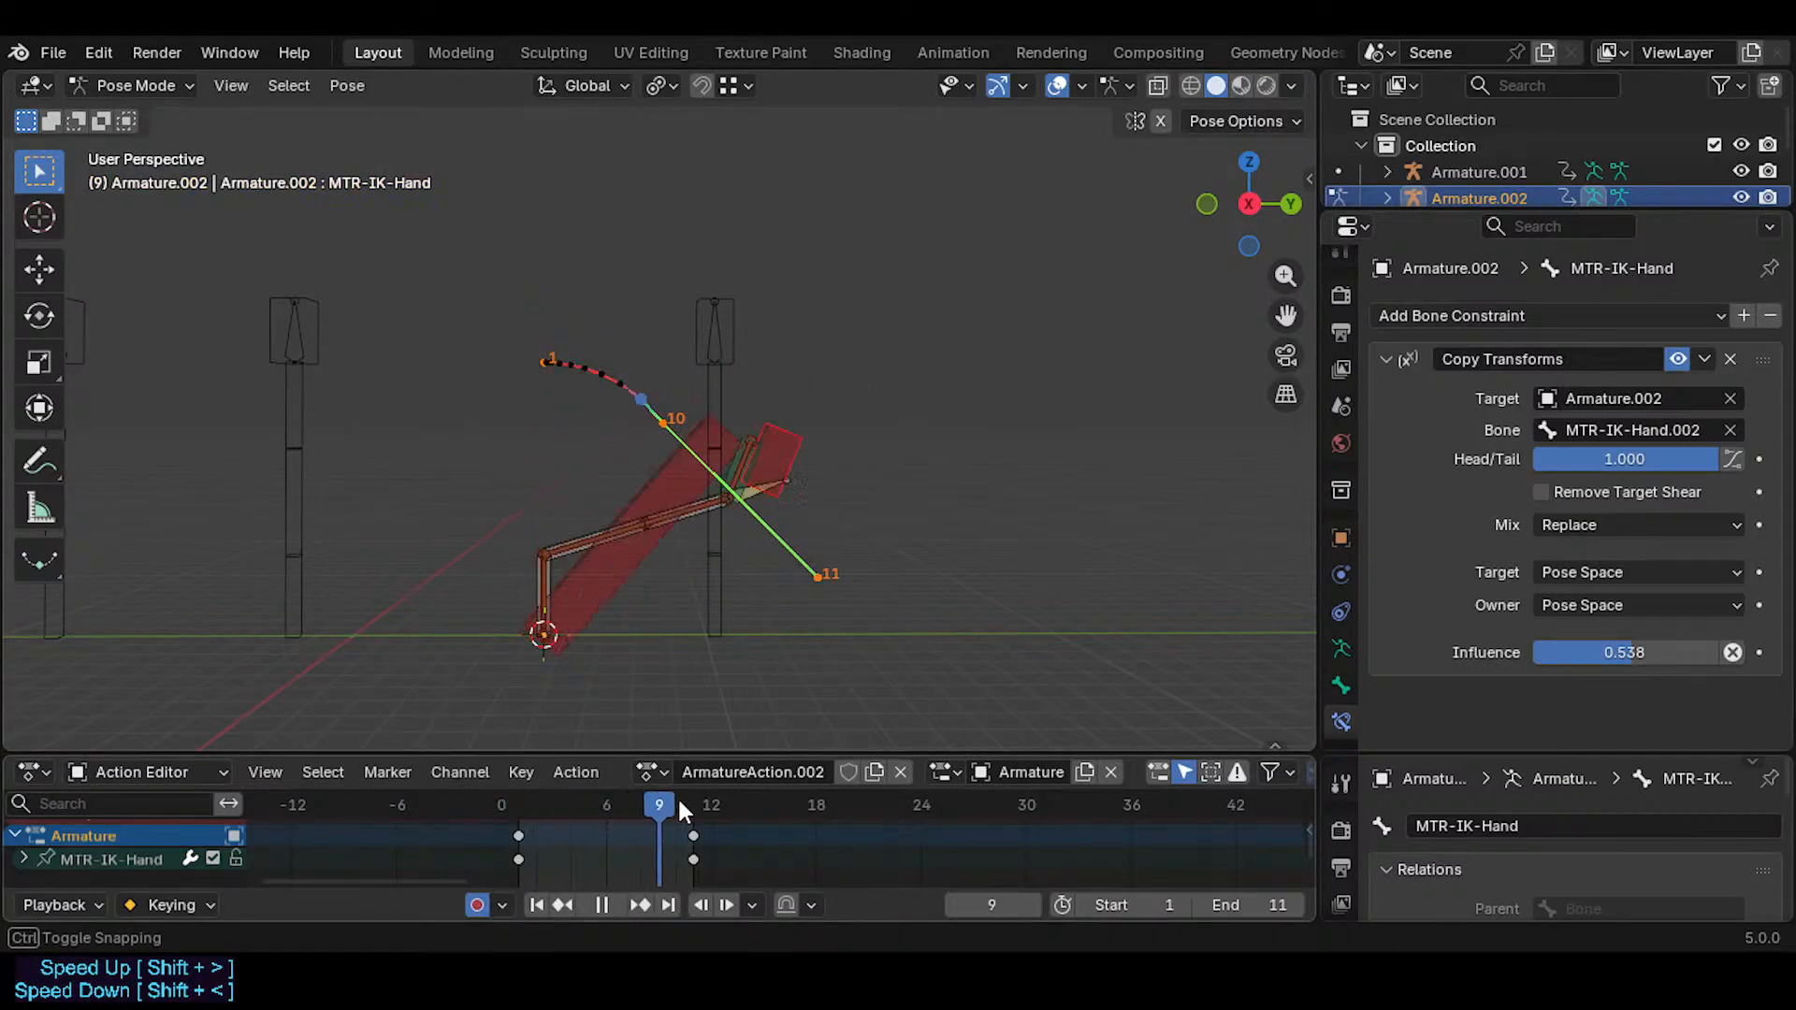
left_click_drag(679, 804, 729, 806)
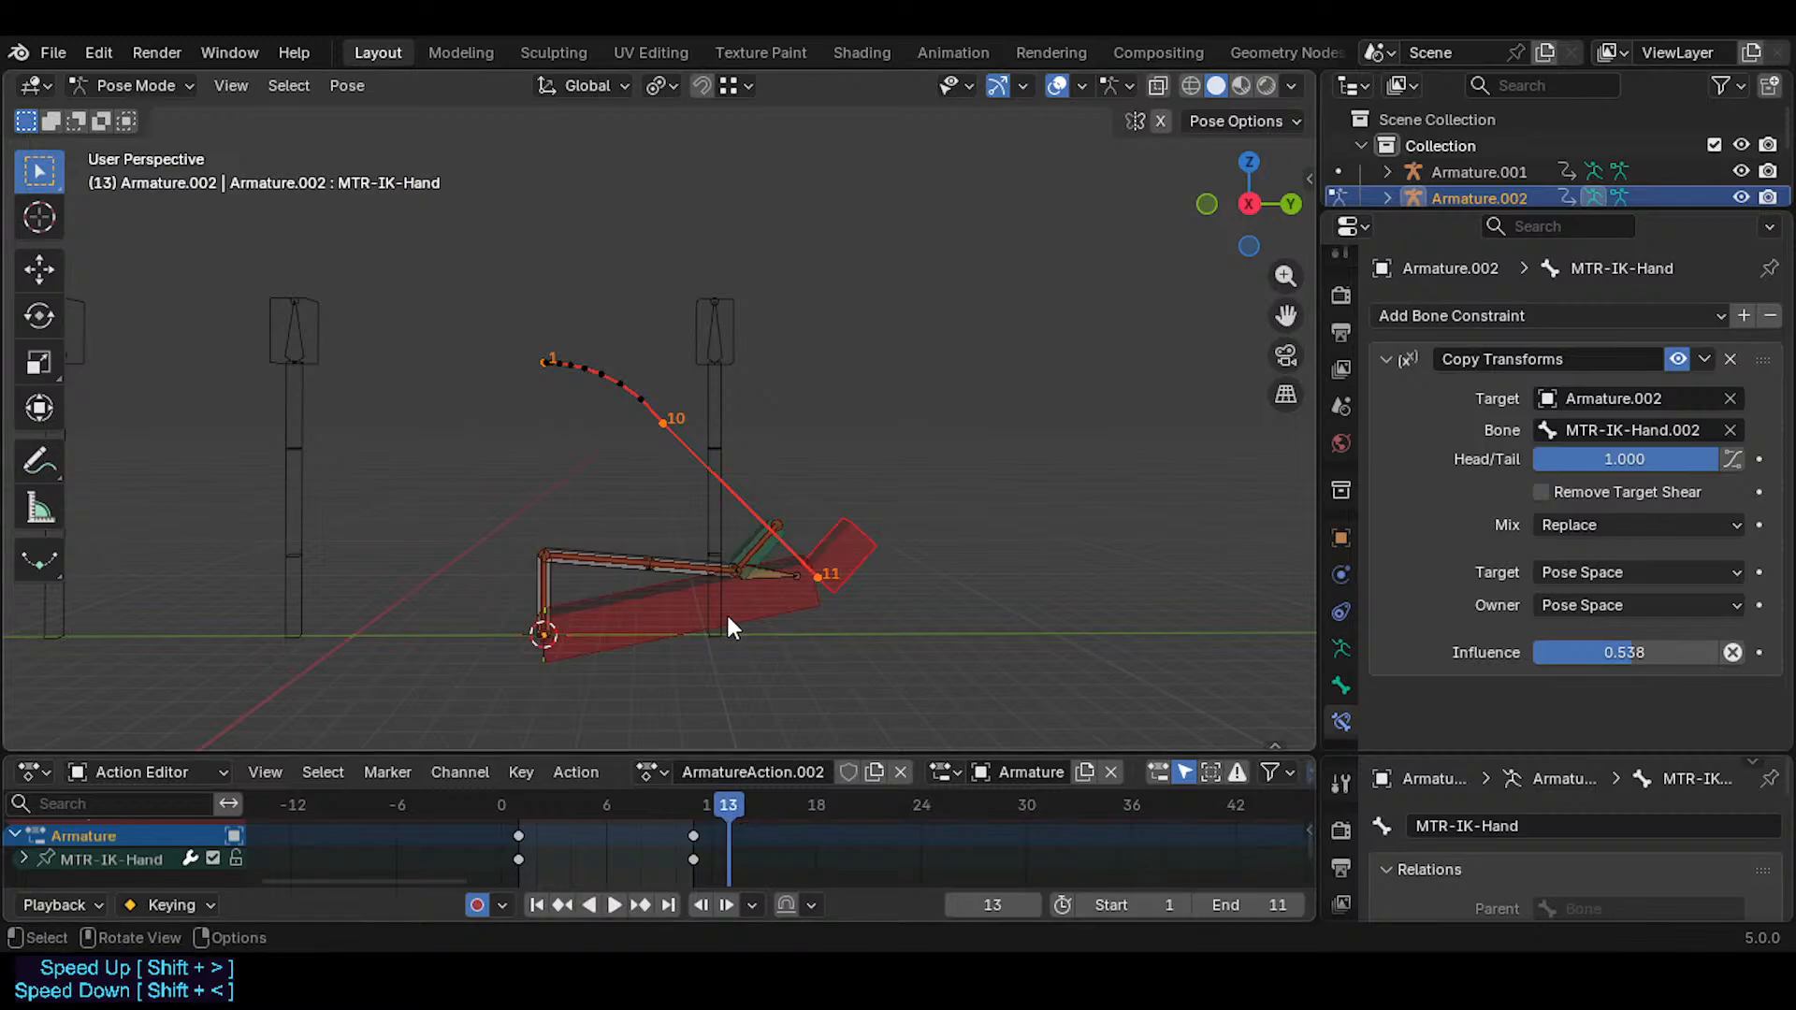
- Set MTR-IK-Hand's Copy Transforms influence to 0, clear its motion path and recalculate it
left_click(729, 627)
left_click(837, 538)
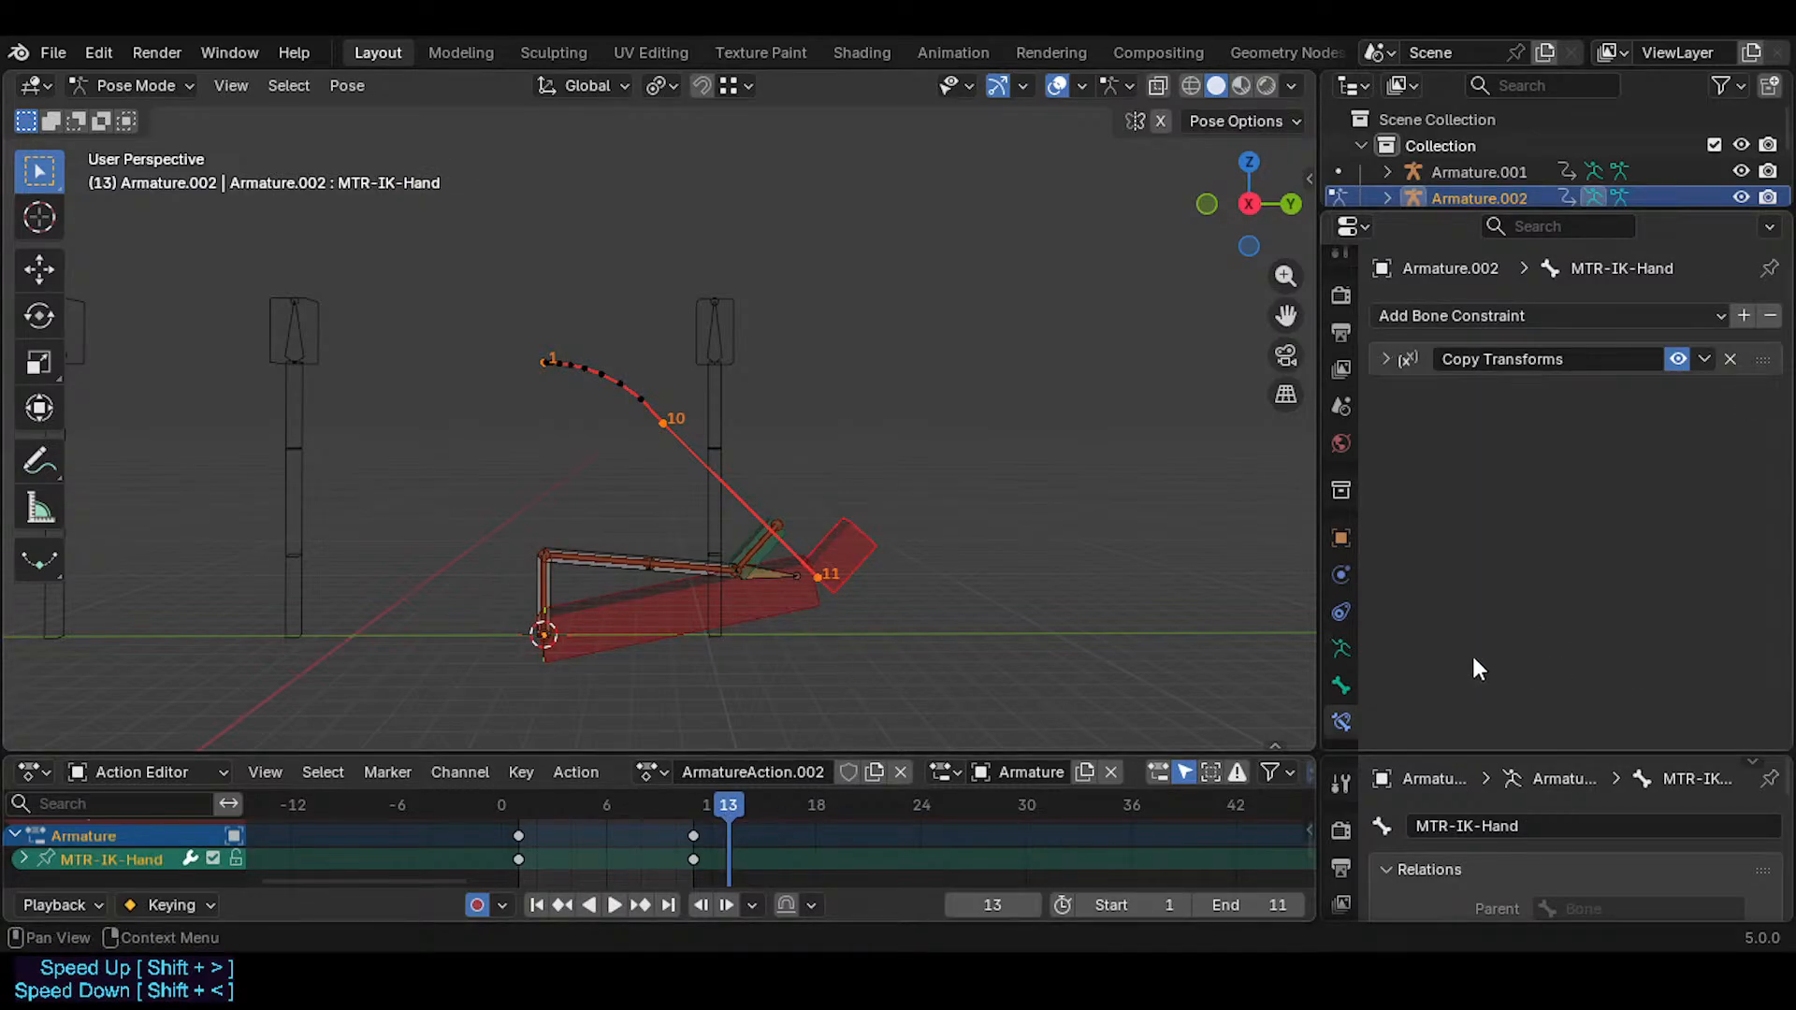
left_click(1384, 359)
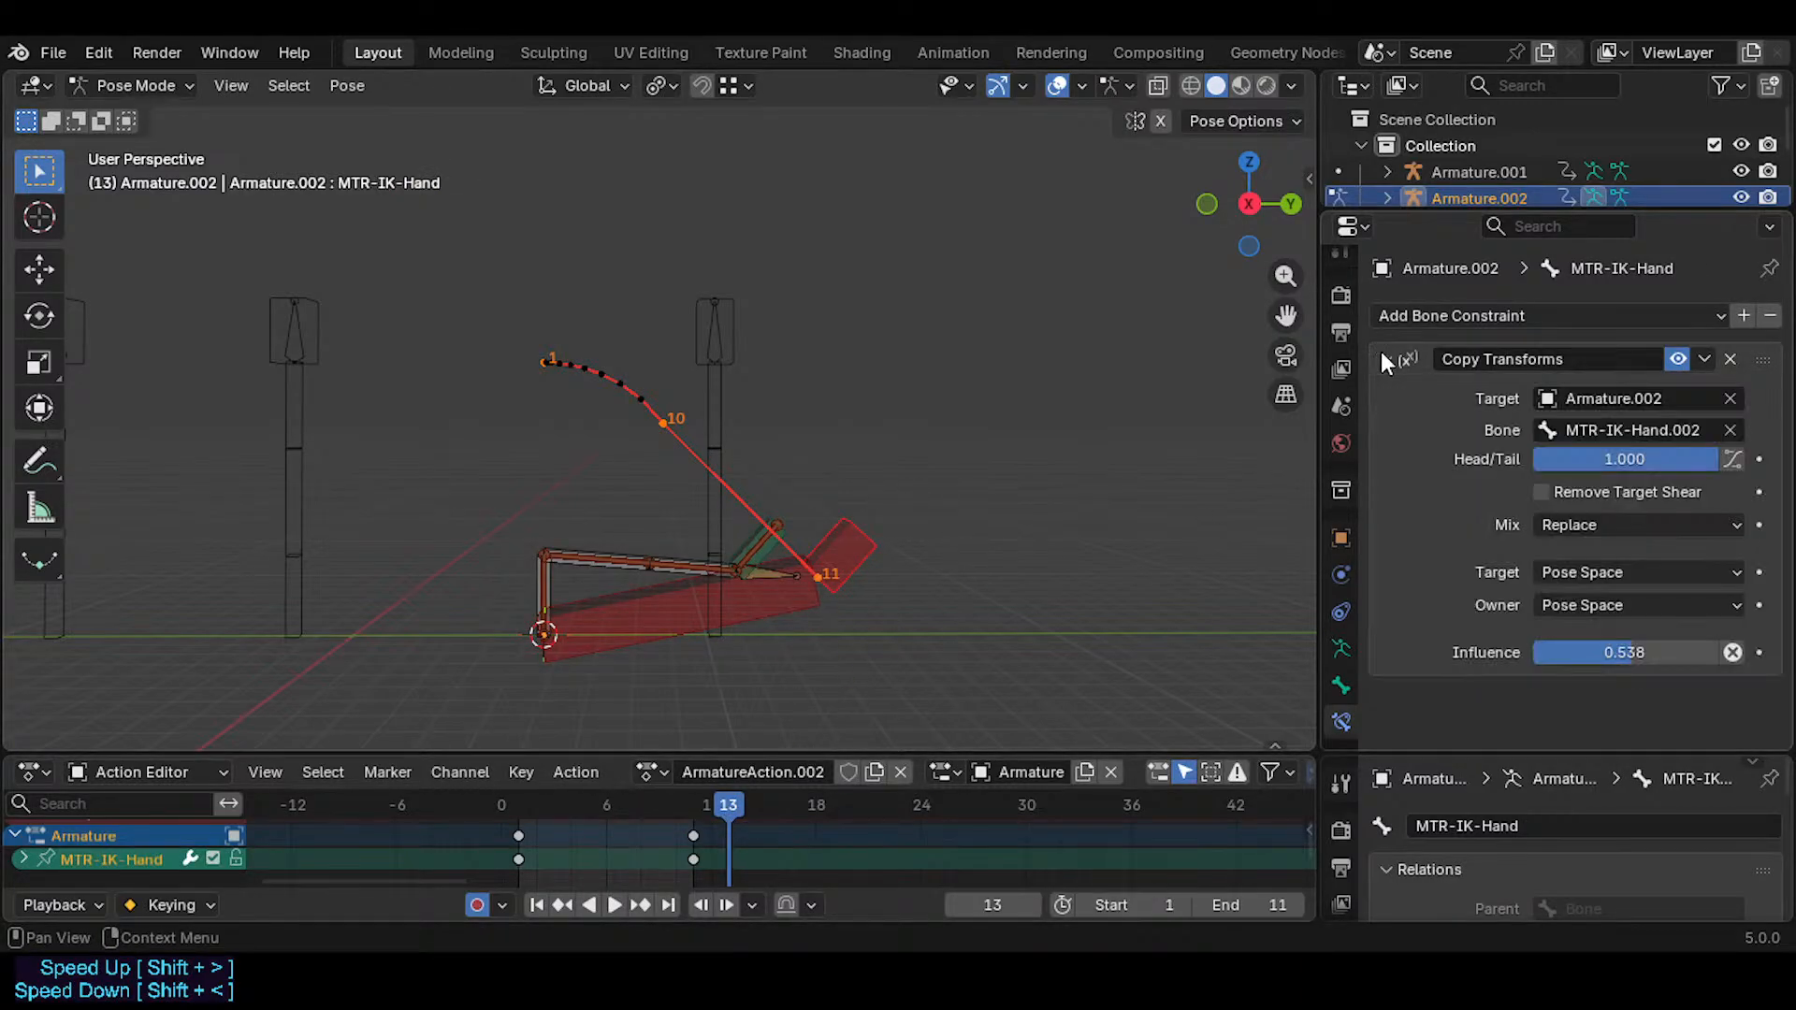
left_click_drag(1630, 652, 1534, 652)
key("alt+m")
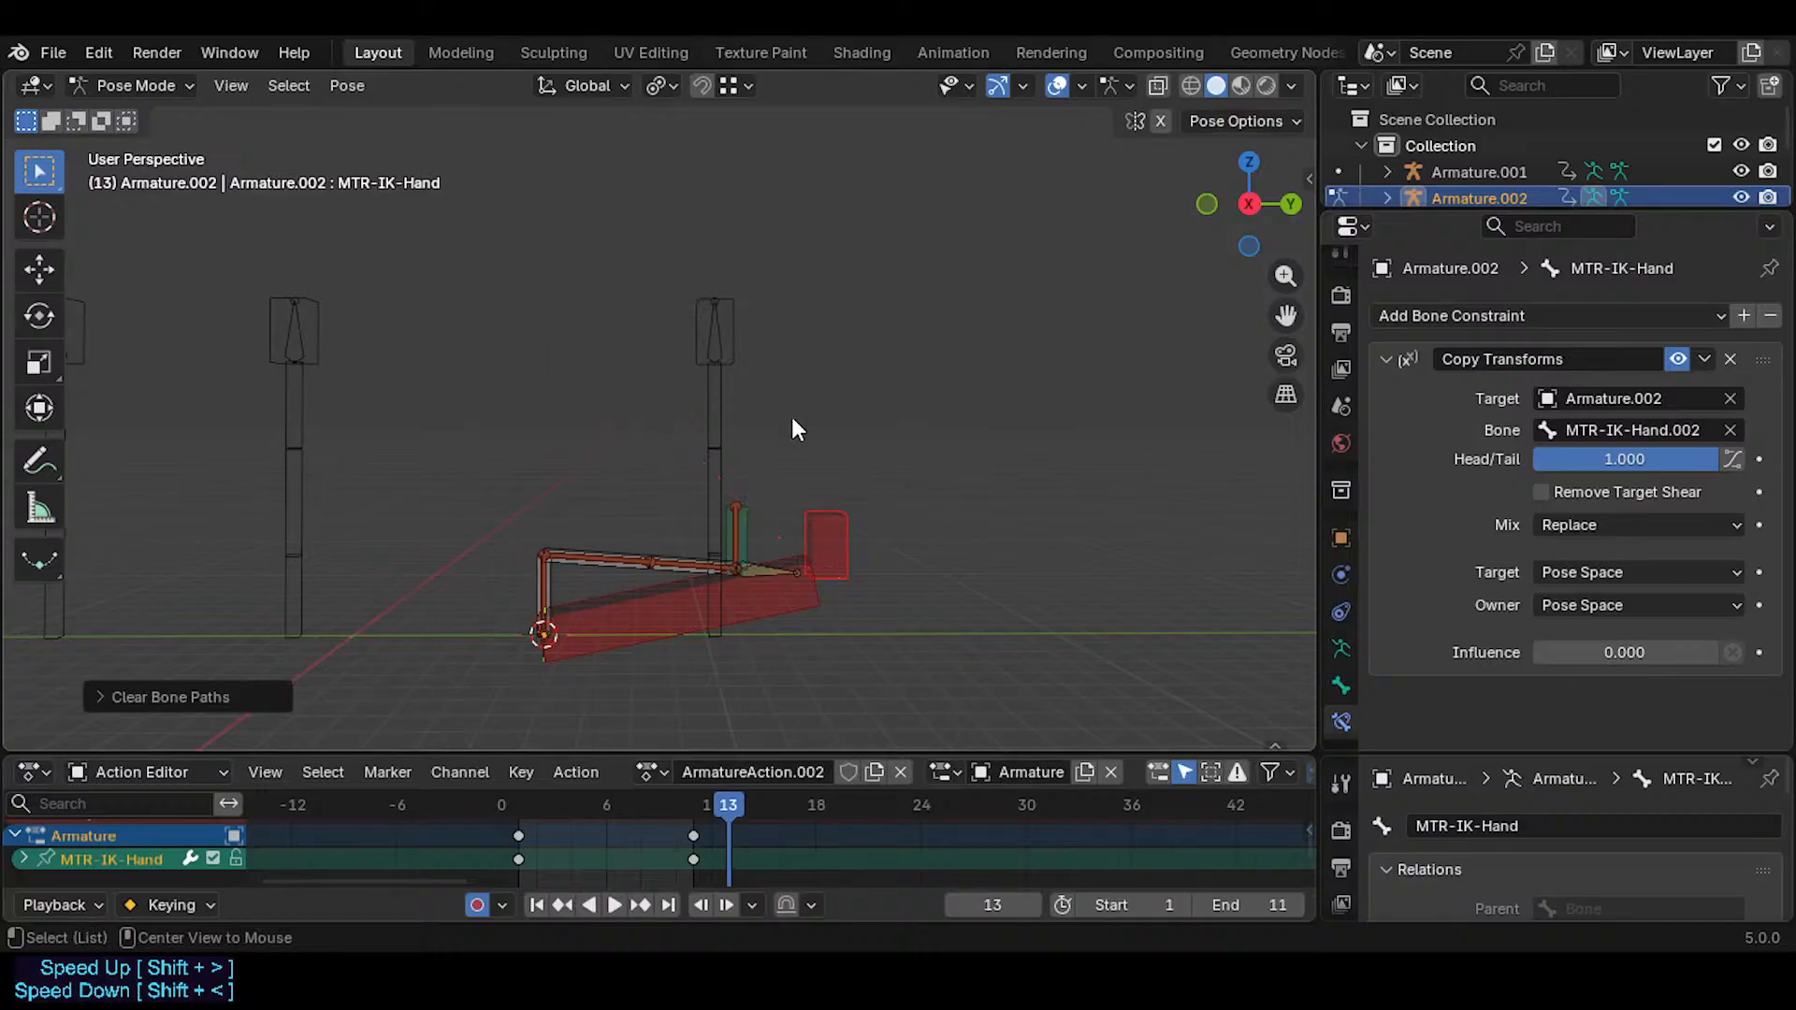
key("m")
left_click(783, 535)
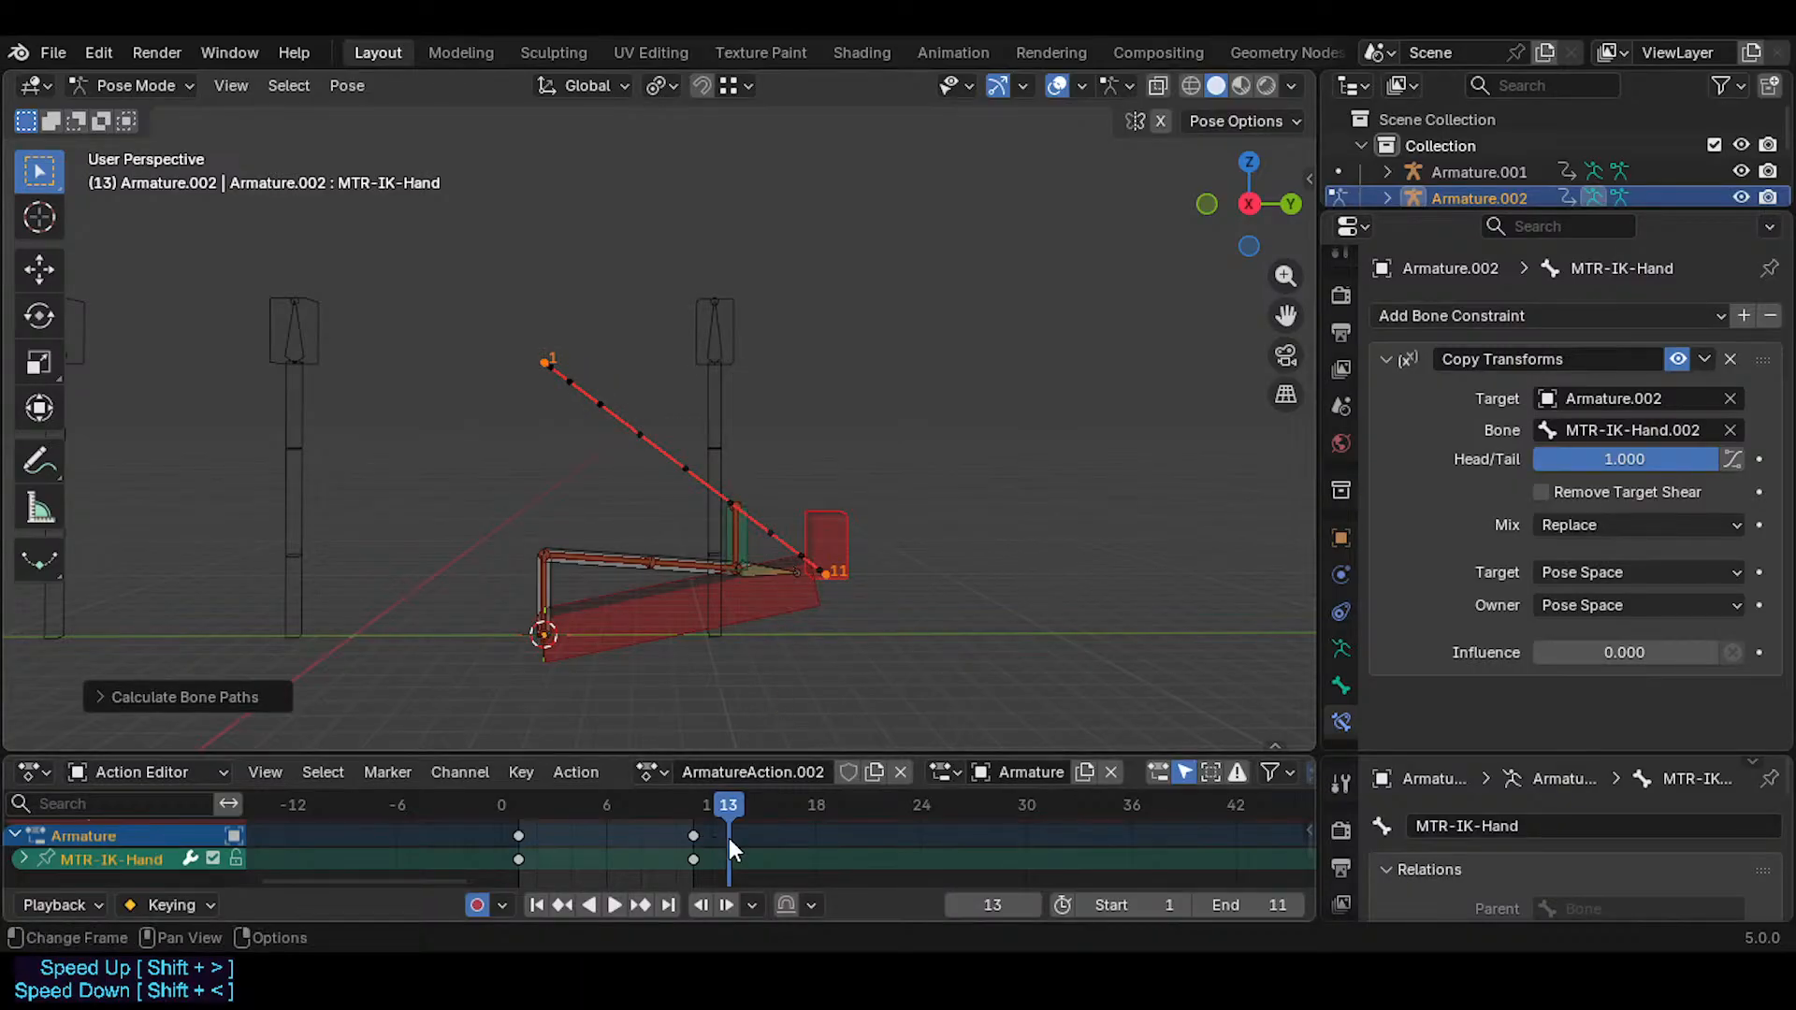
- Set MTR-IK-Hand's Copy Transforms influence to 1 at frame 11, then play and scrub the hand's motion
mouse_move(729, 806)
left_mouse_down()
mouse_move(484, 816)
mouse_move(693, 823)
left_mouse_up()
double_click(1588, 659)
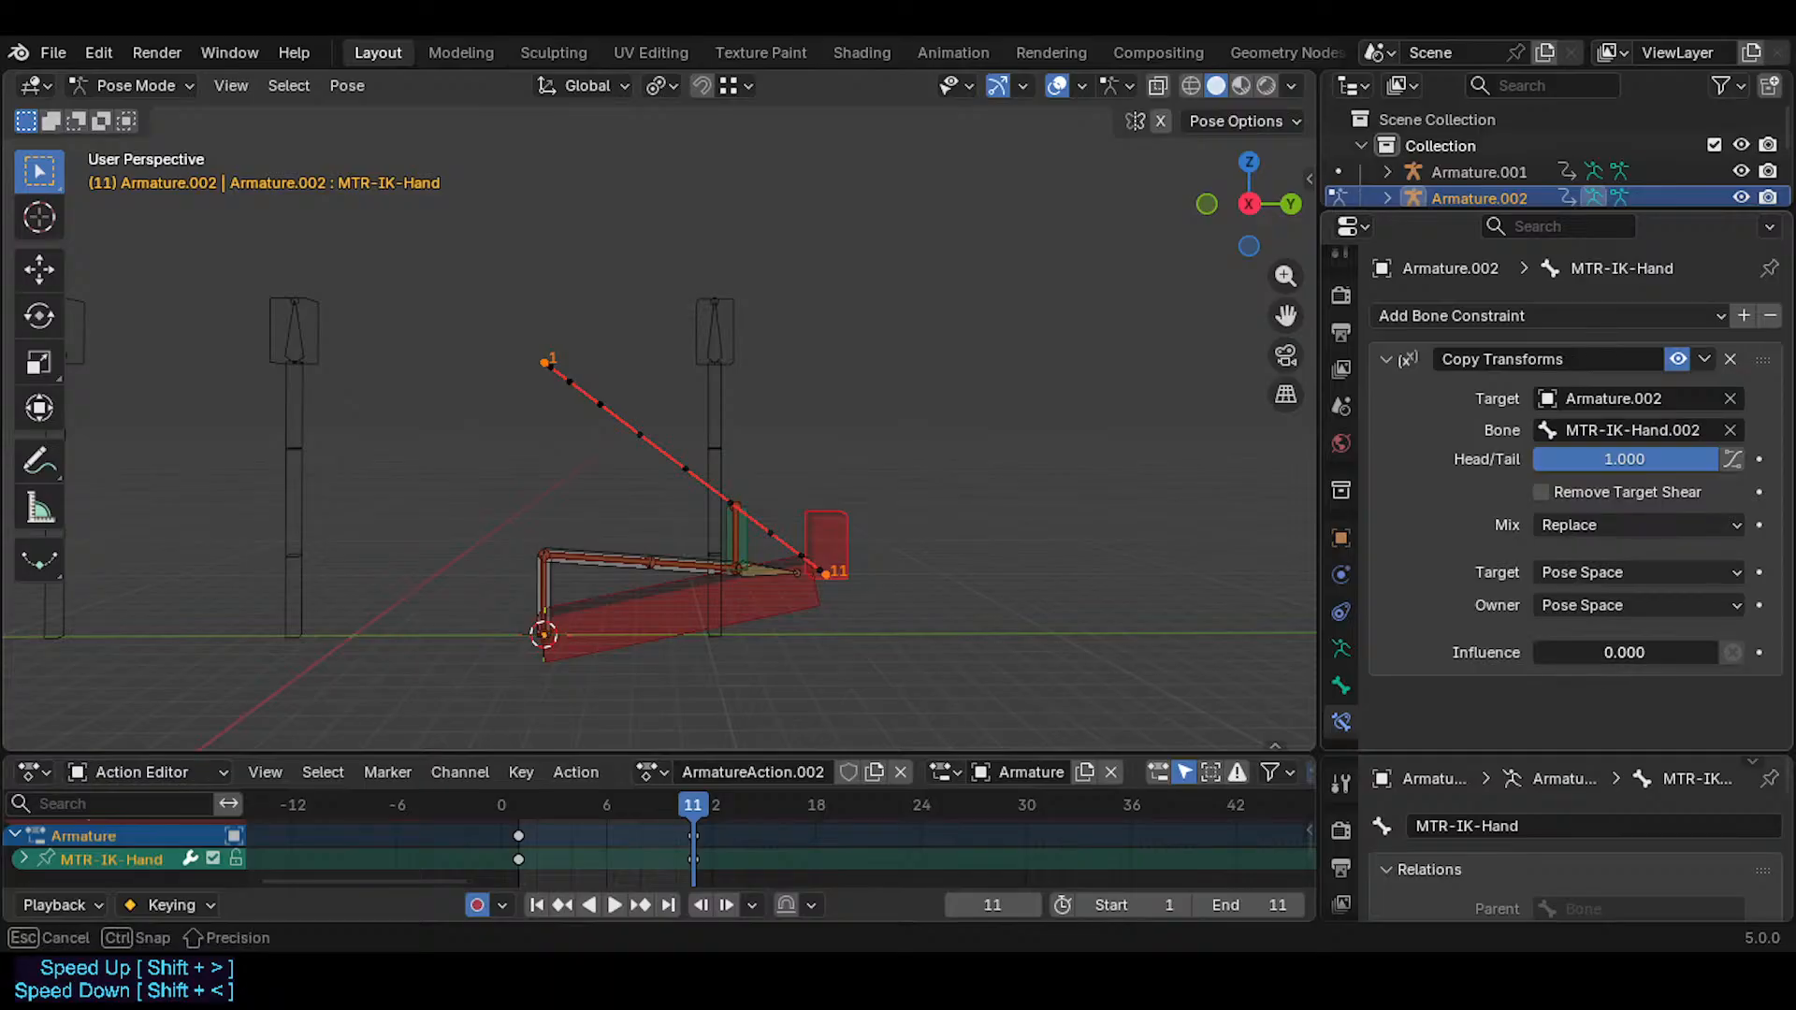
type("1")
key("Return")
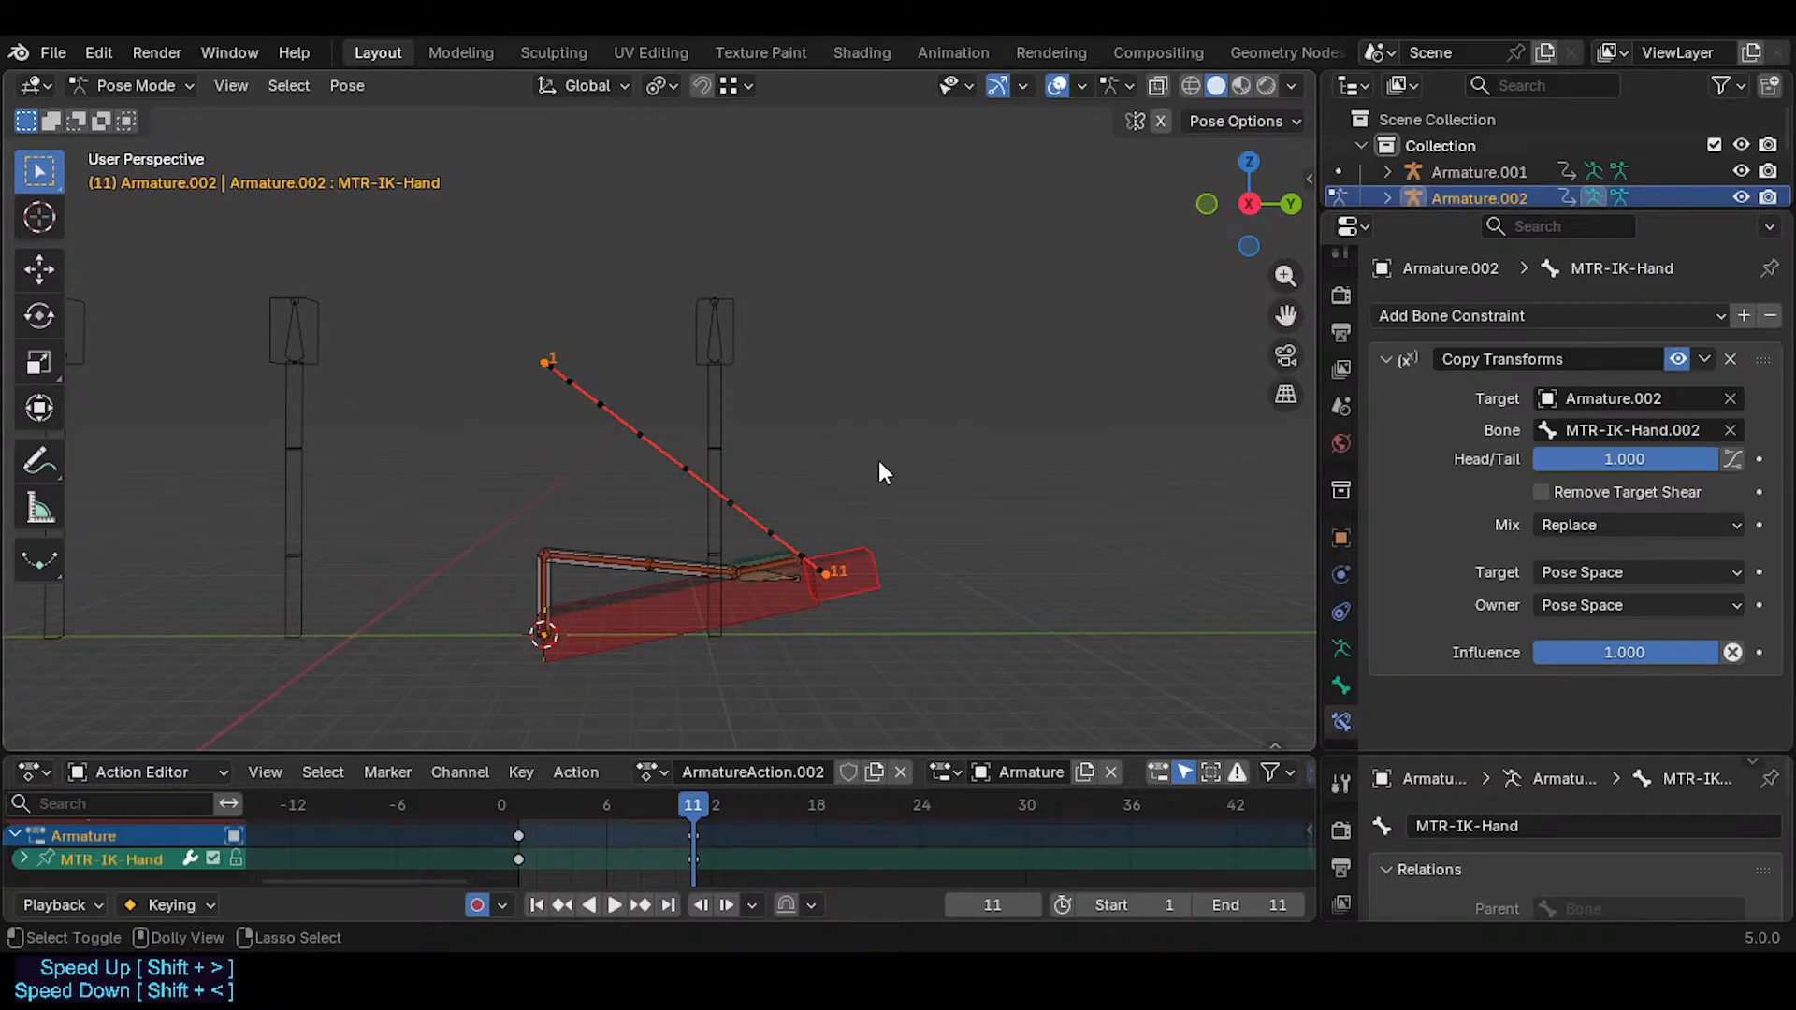
key("space")
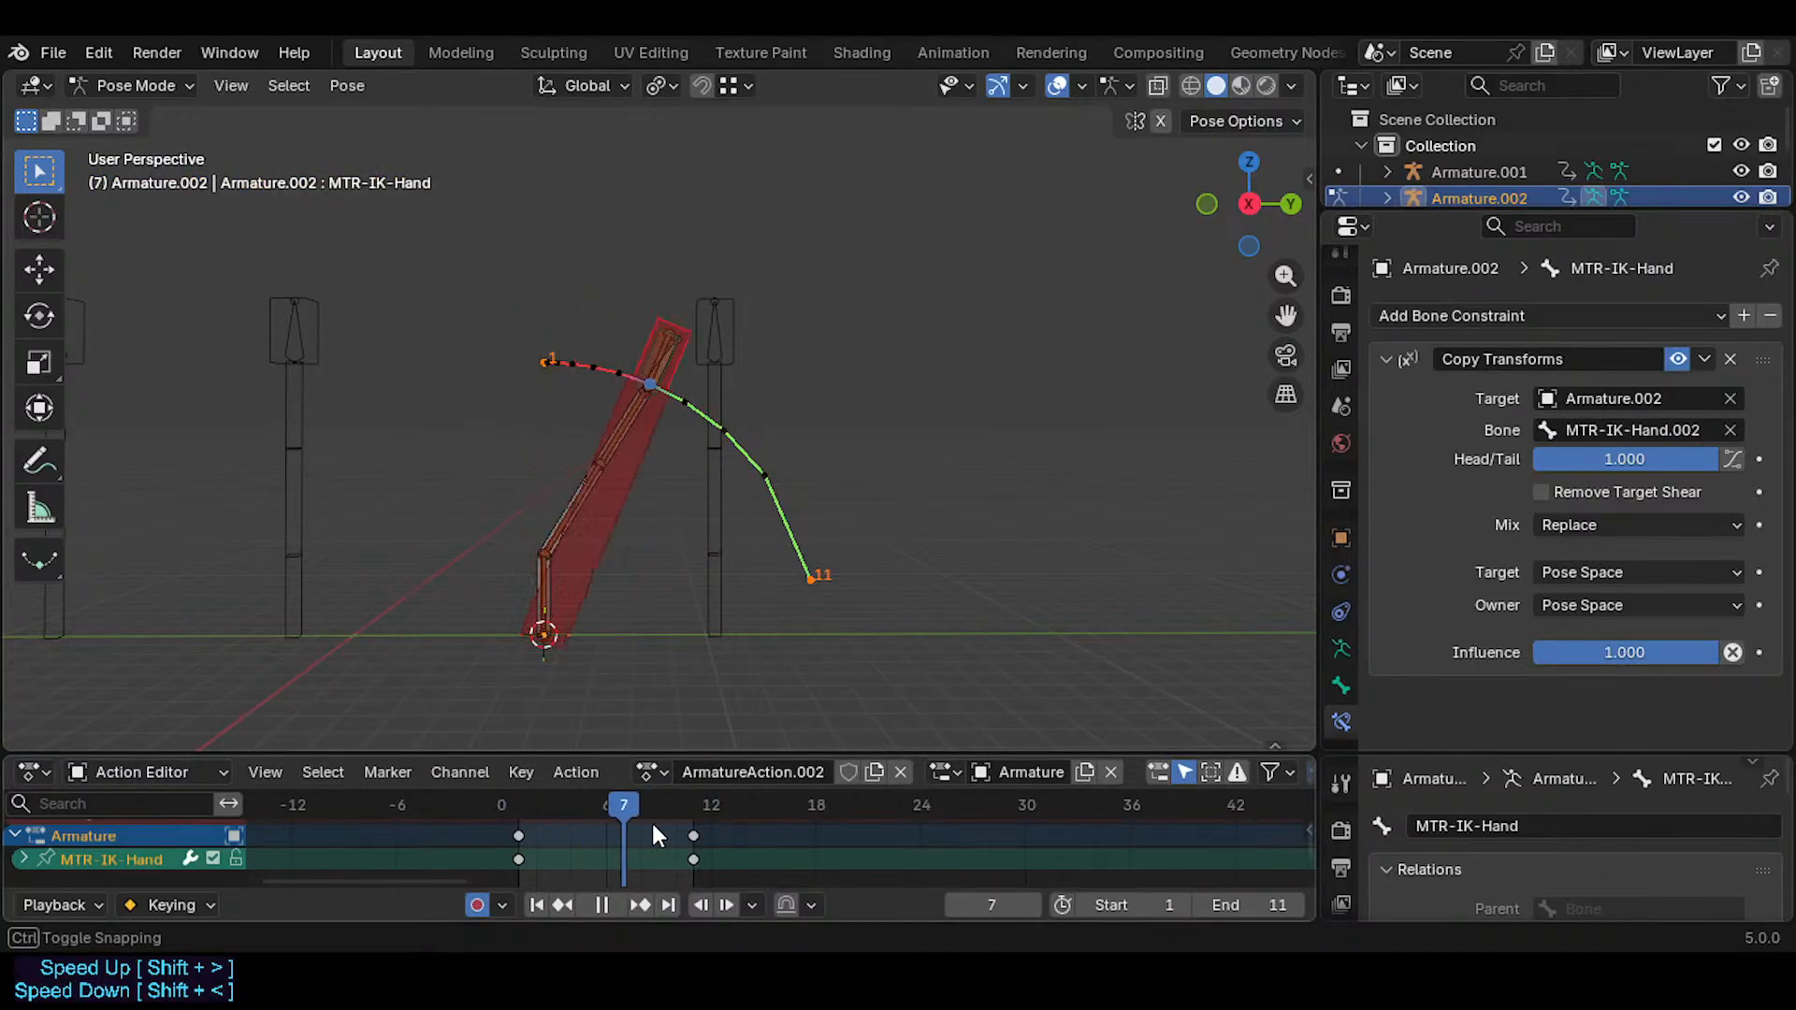
left_click(710, 804)
left_click_drag(710, 804, 615, 804)
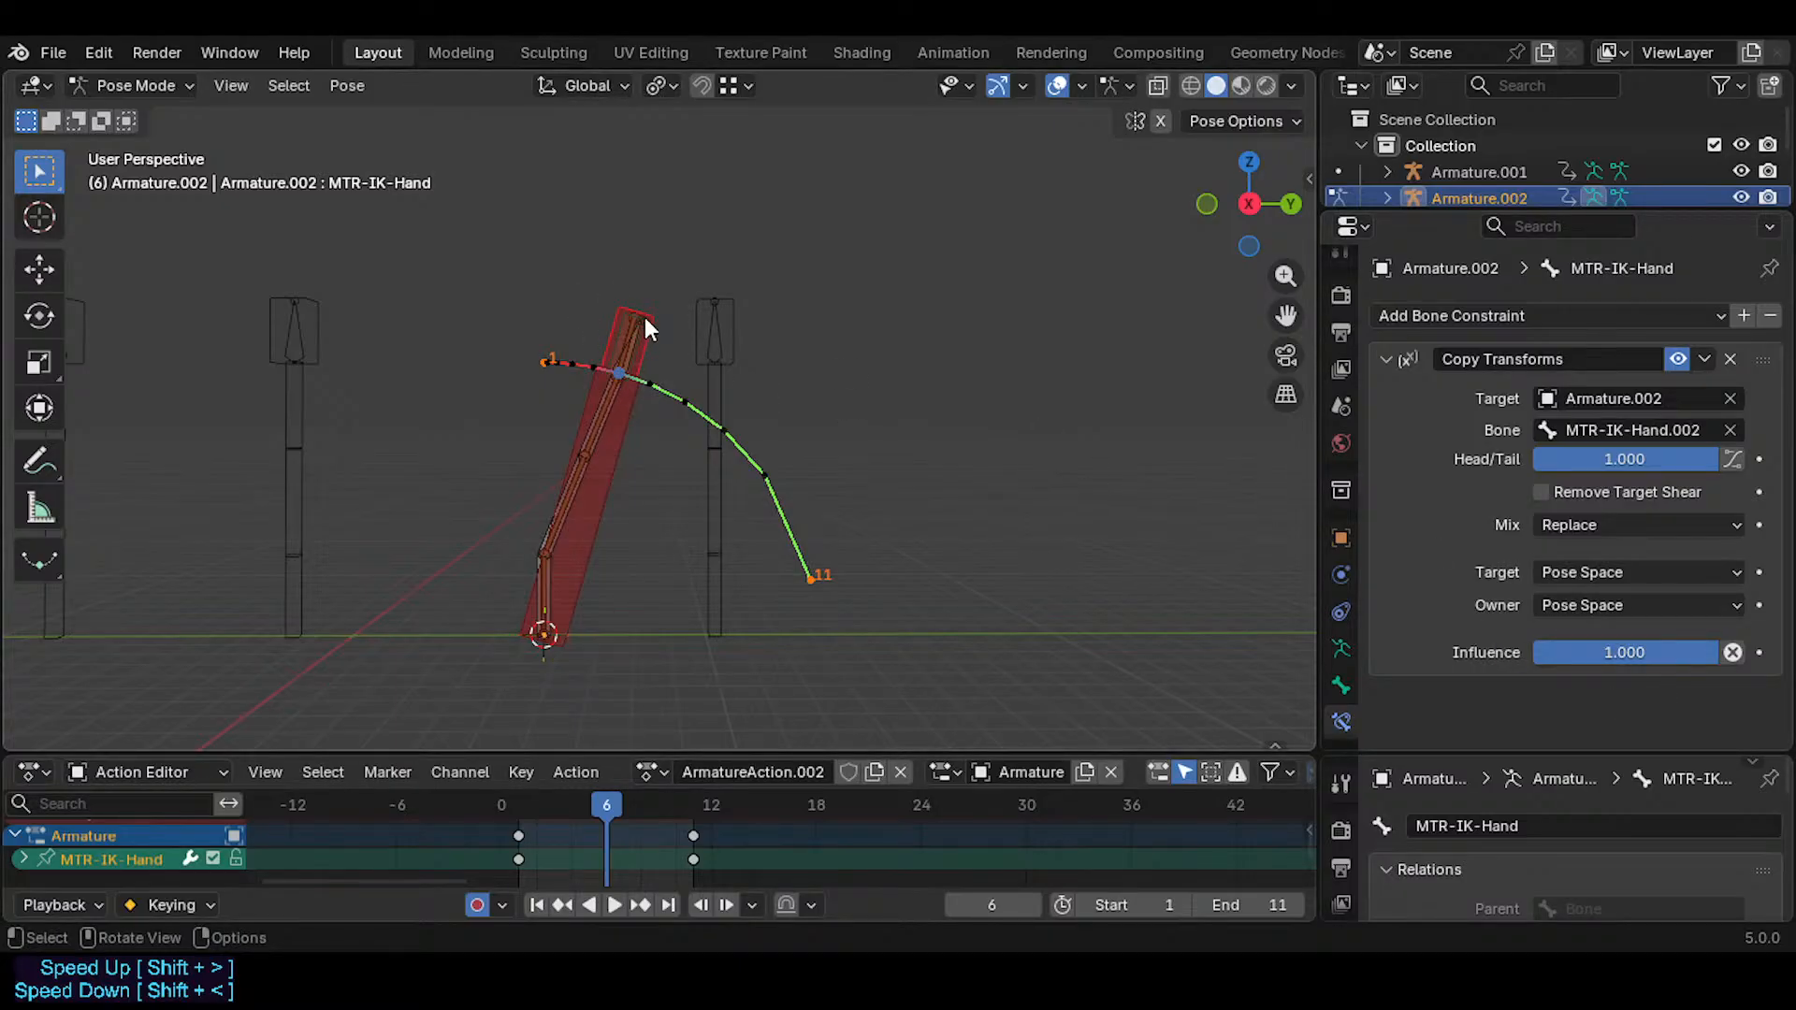
- Examine the hand's motion path at frame 6 and the neighbouring armatures from several angles
scroll(676, 397, "up", 2)
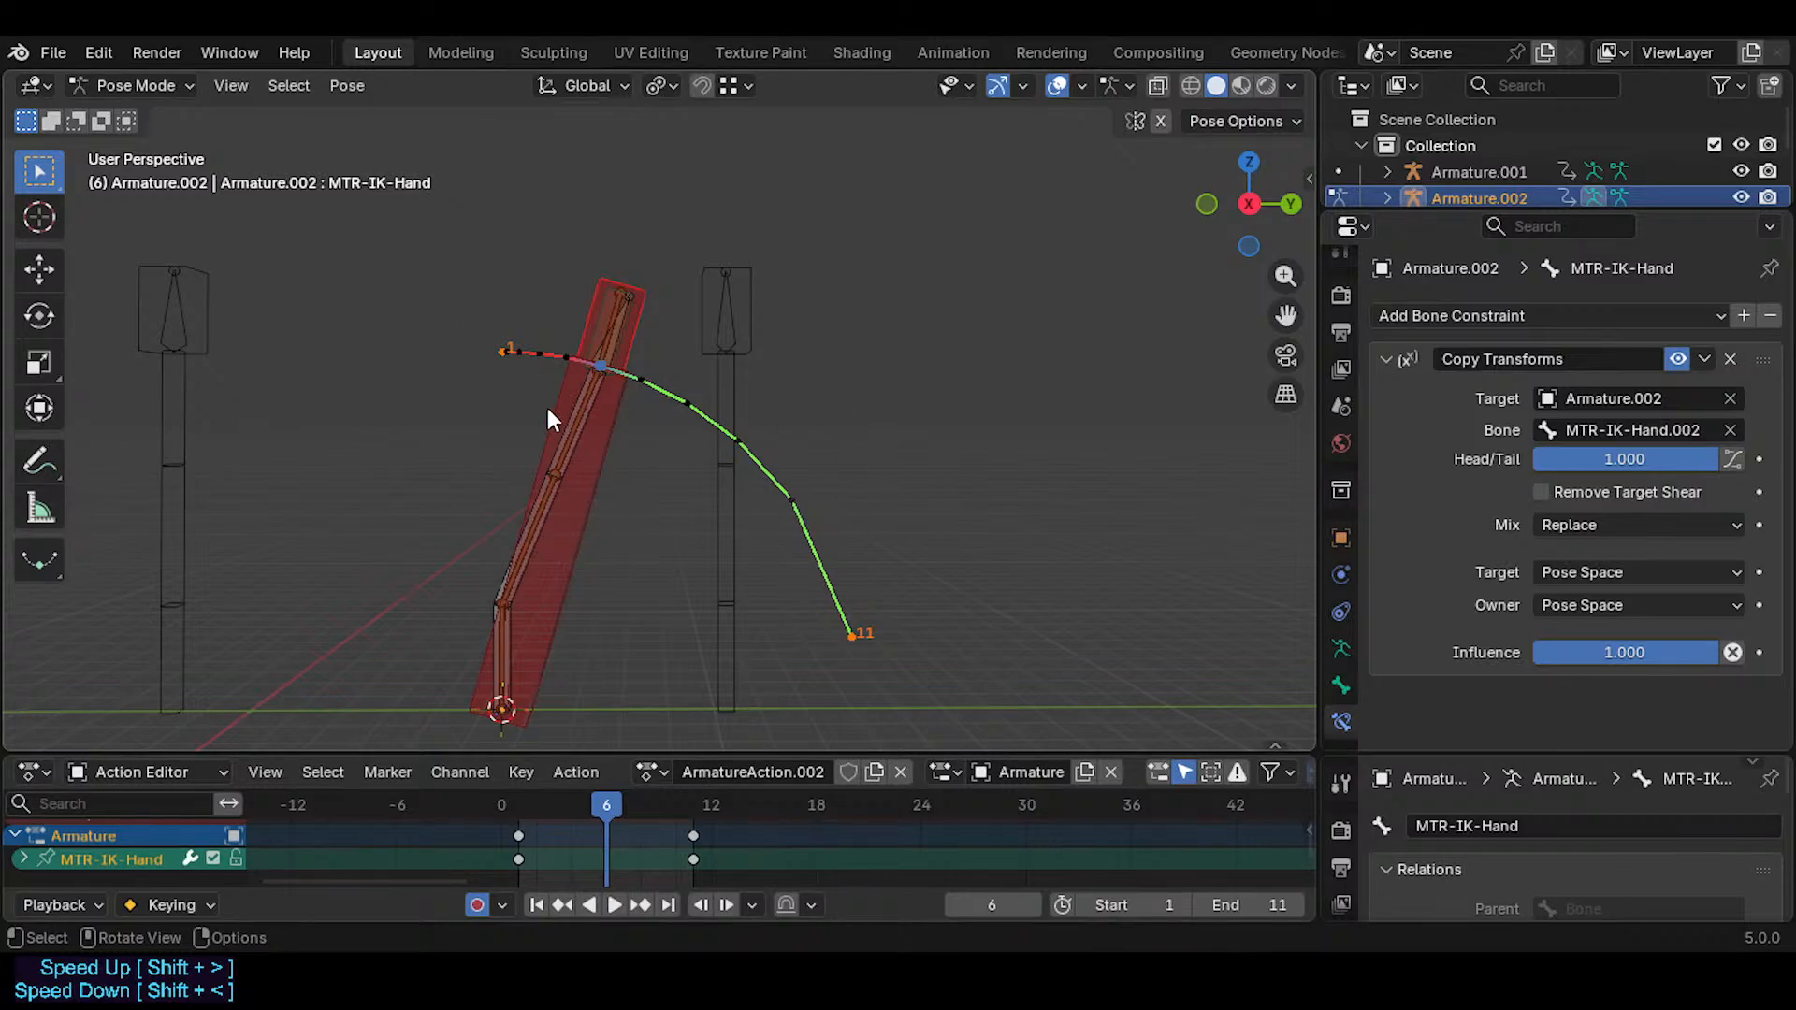
middle_click_drag(593, 425, 769, 508)
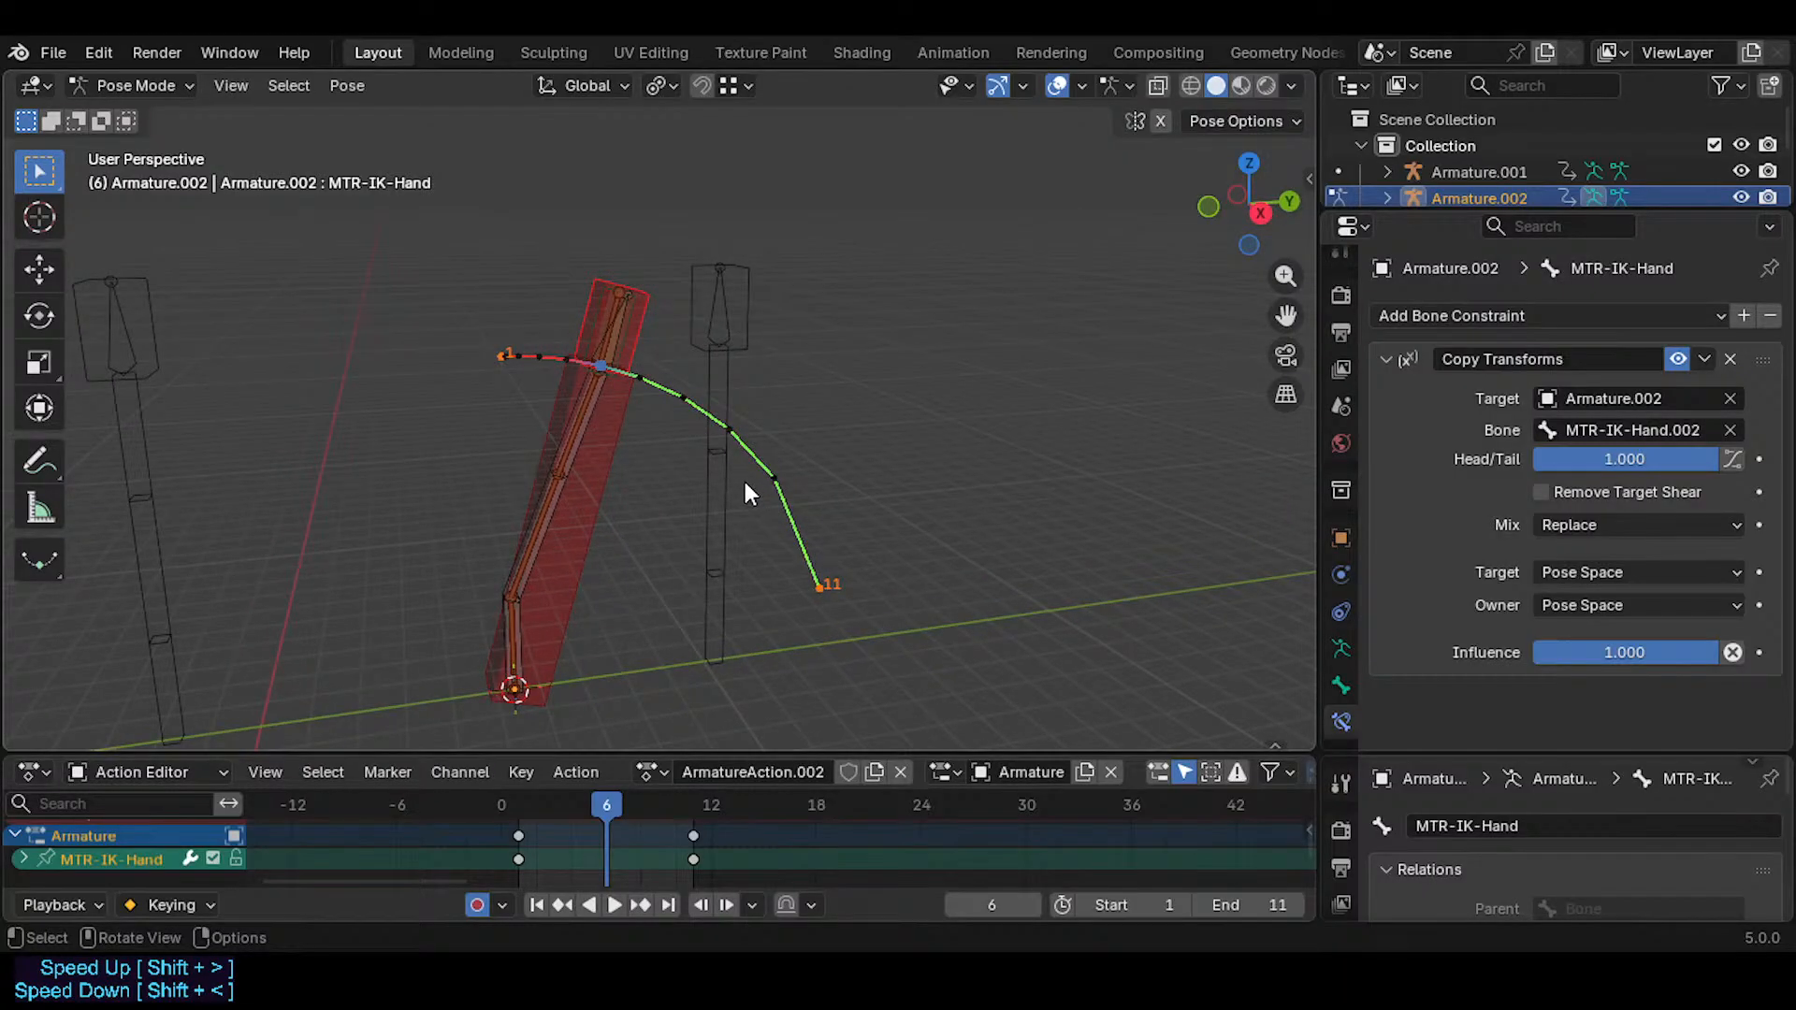
middle_click_drag(598, 517, 861, 572)
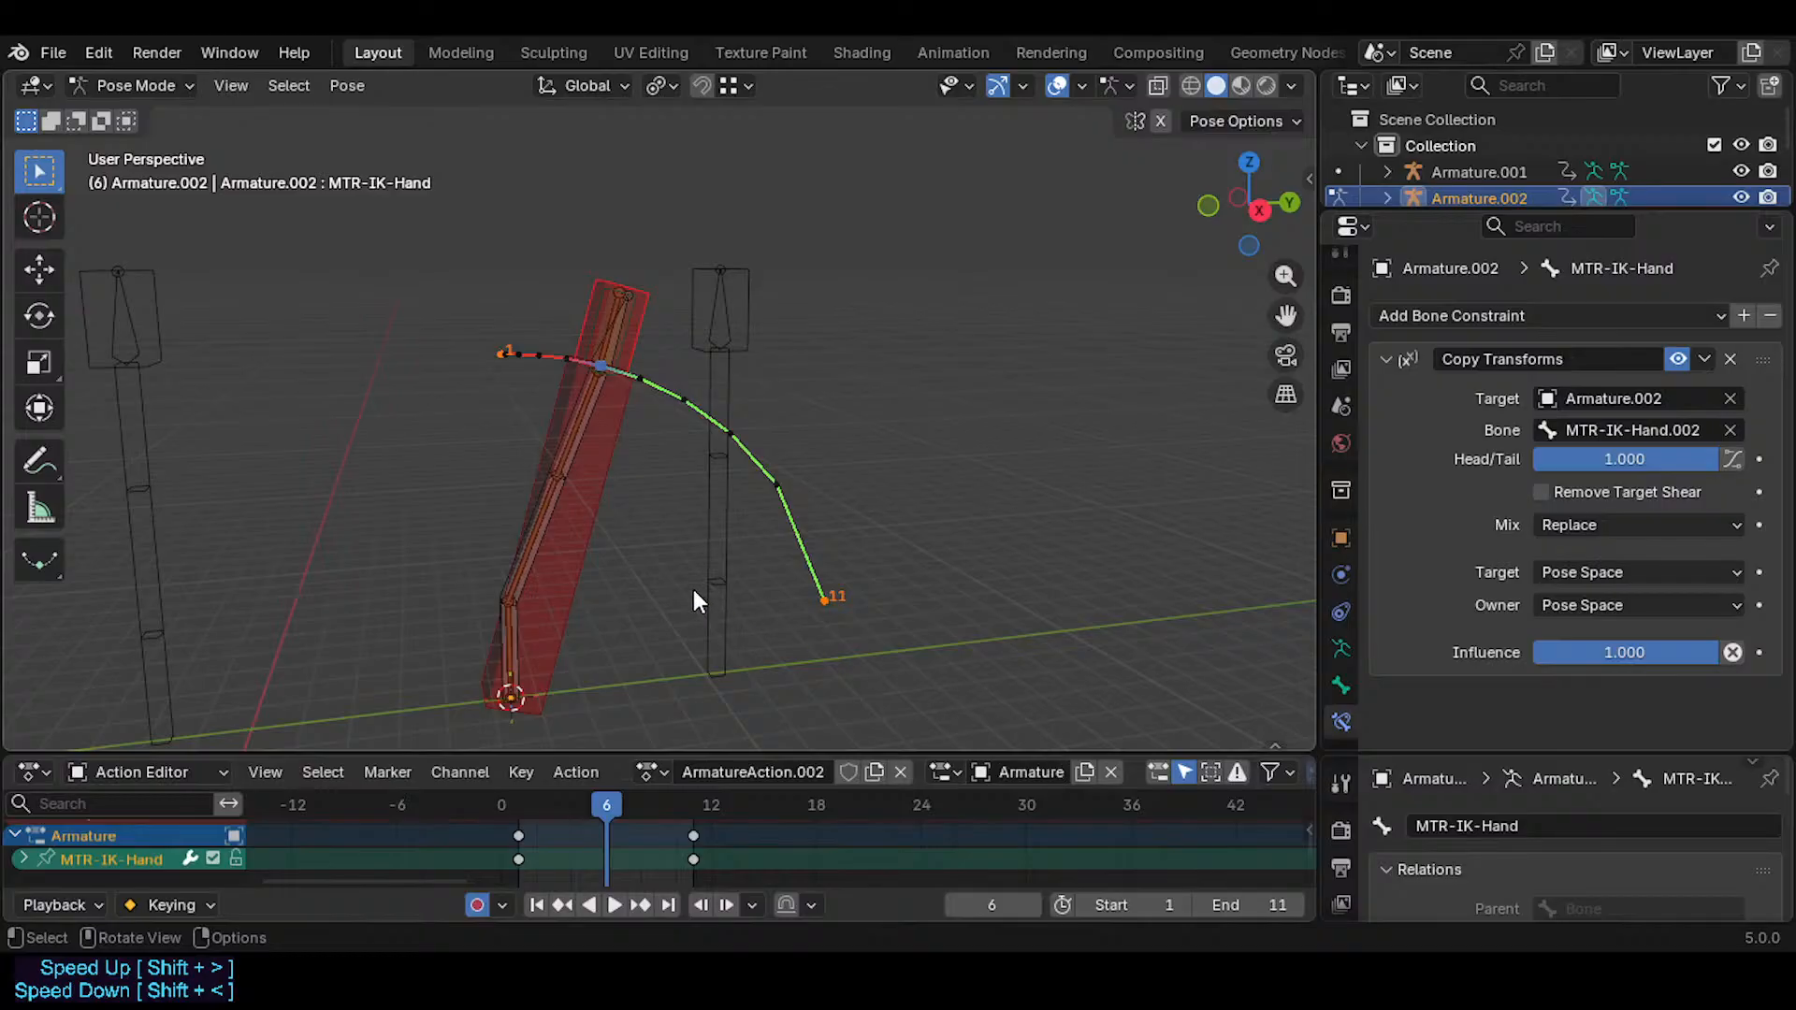
middle_click_drag(680, 577, 602, 568)
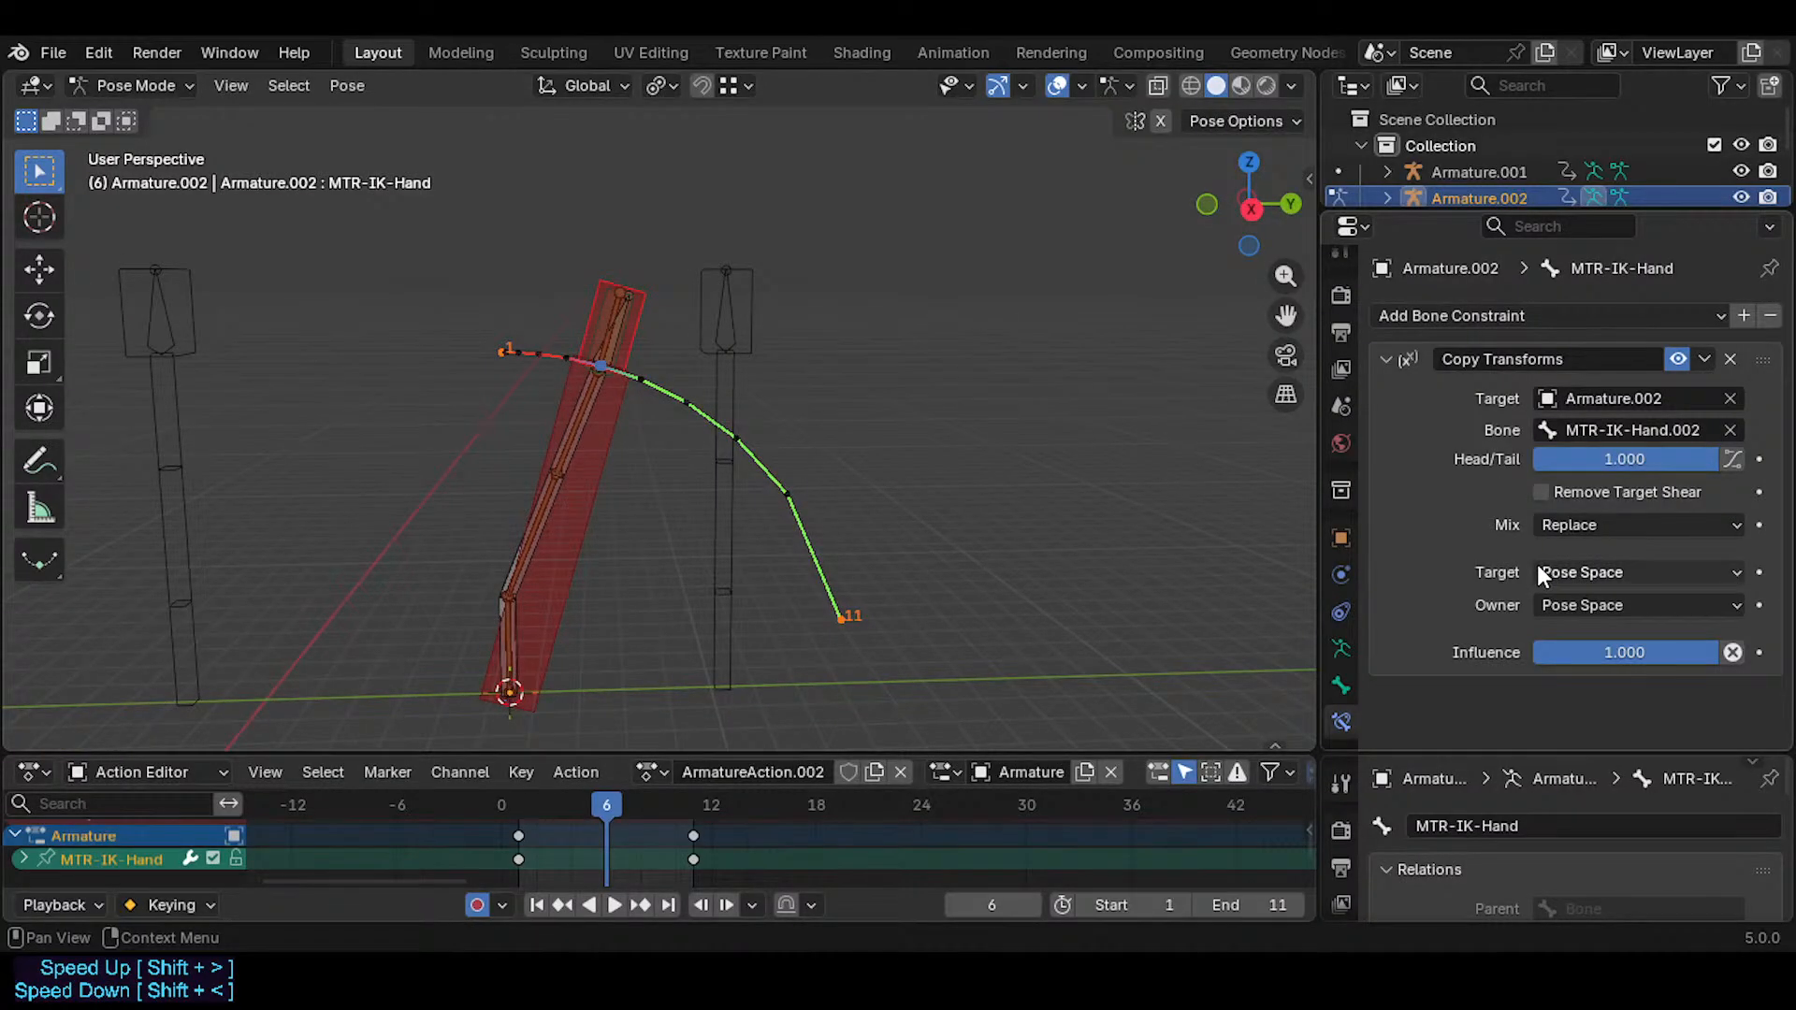
scroll(99, 332, "down", 3)
middle_click_drag(338, 365, 318, 366)
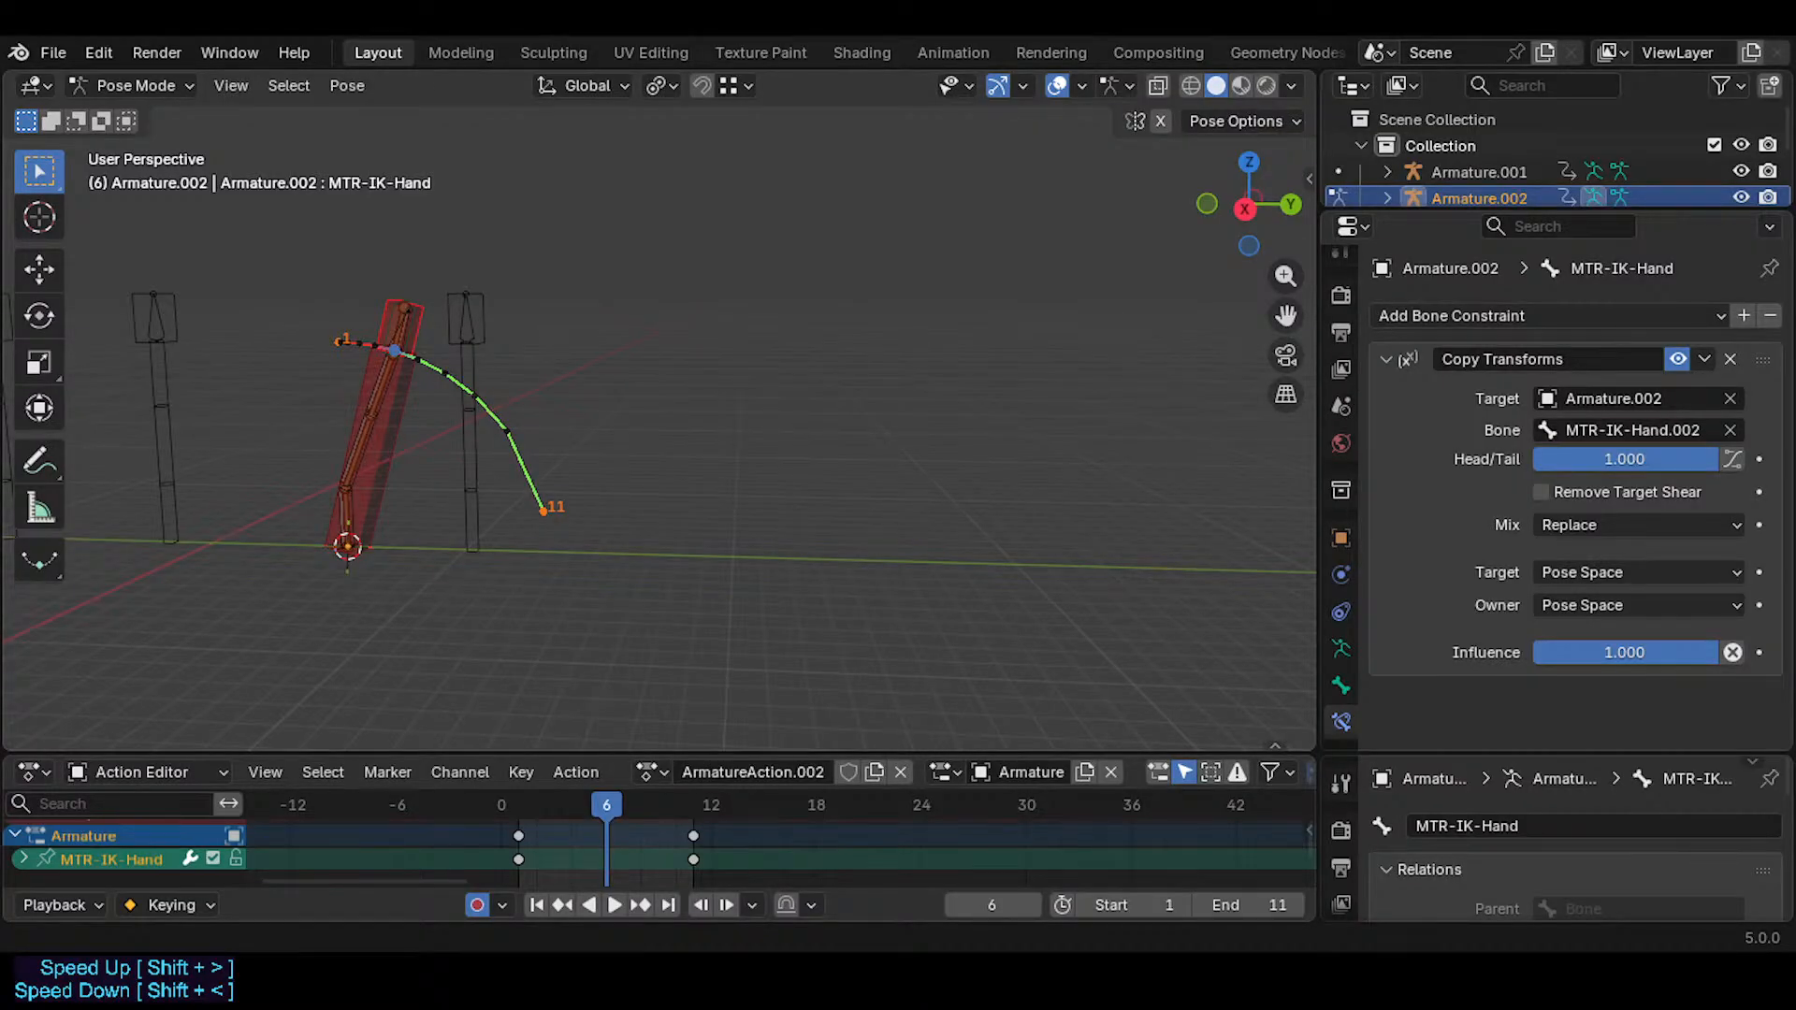
middle_click_drag(711, 402, 1186, 437, "shift")
middle_click_drag(762, 423, 780, 488)
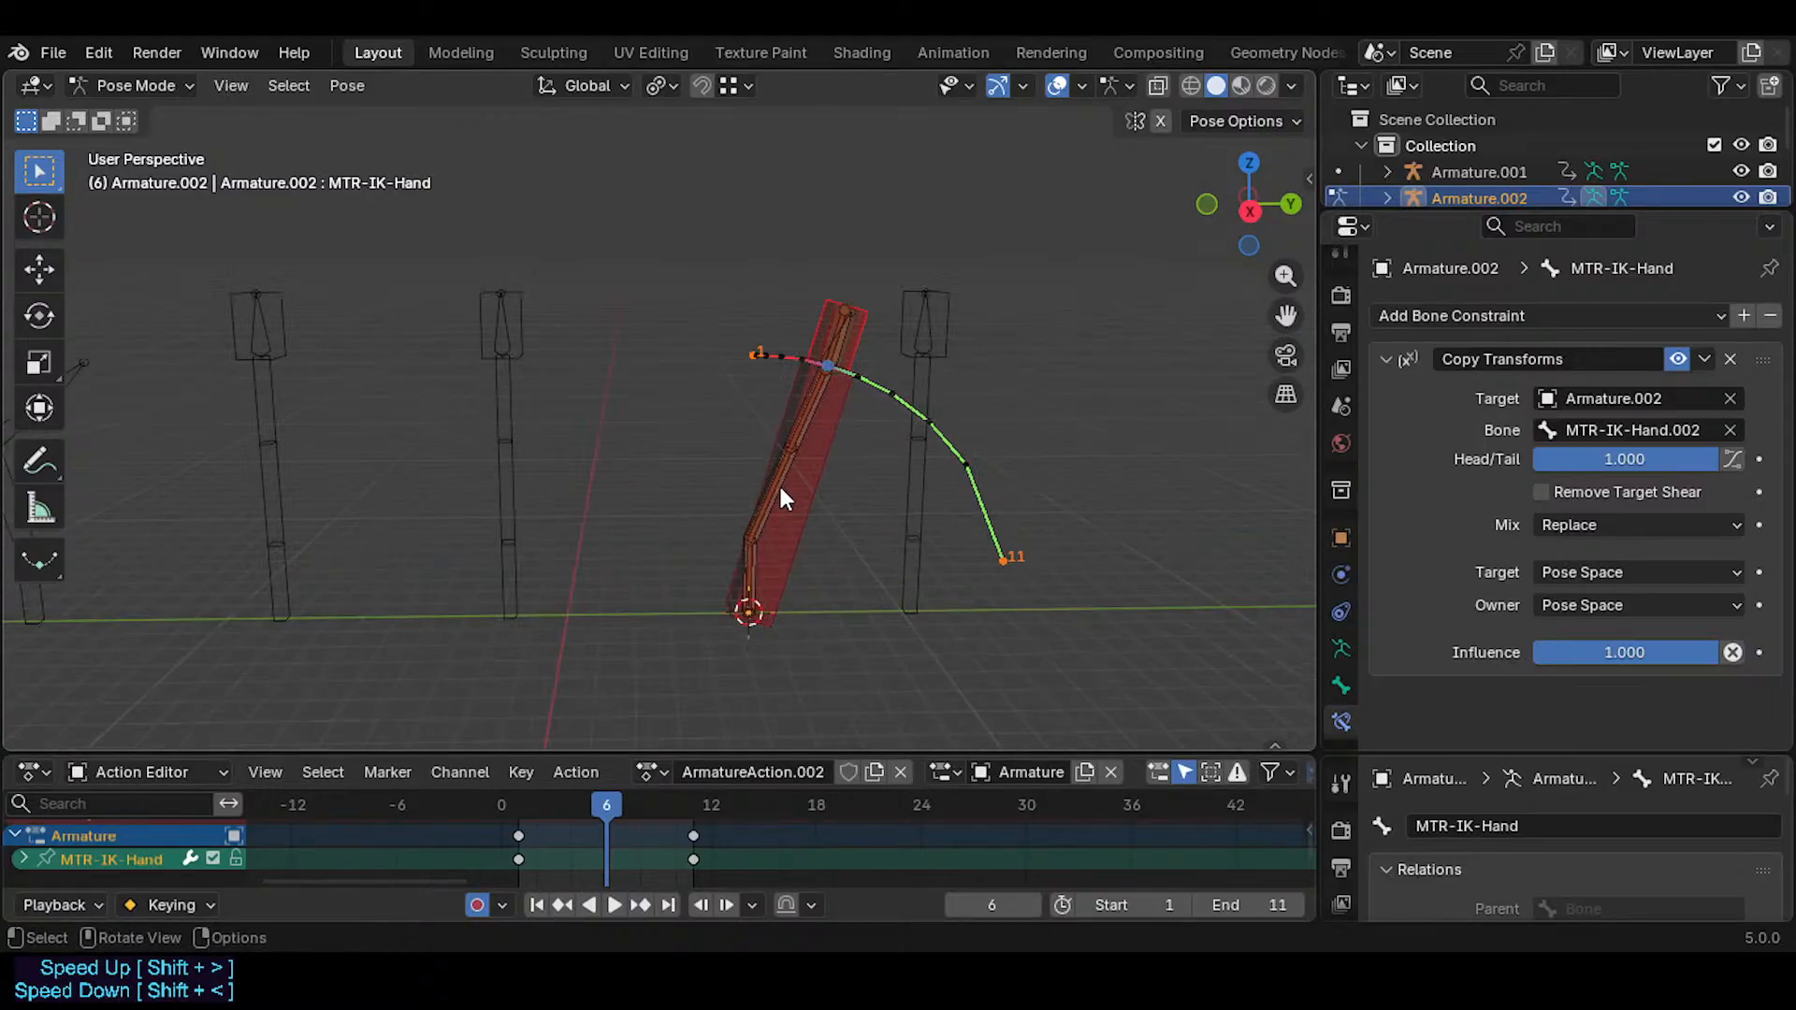
- Clear the rotation of all bones in Armature.002 and delete all of the action's keyframes
scroll(840, 372, "up", 1)
key("a")
key("alt+r")
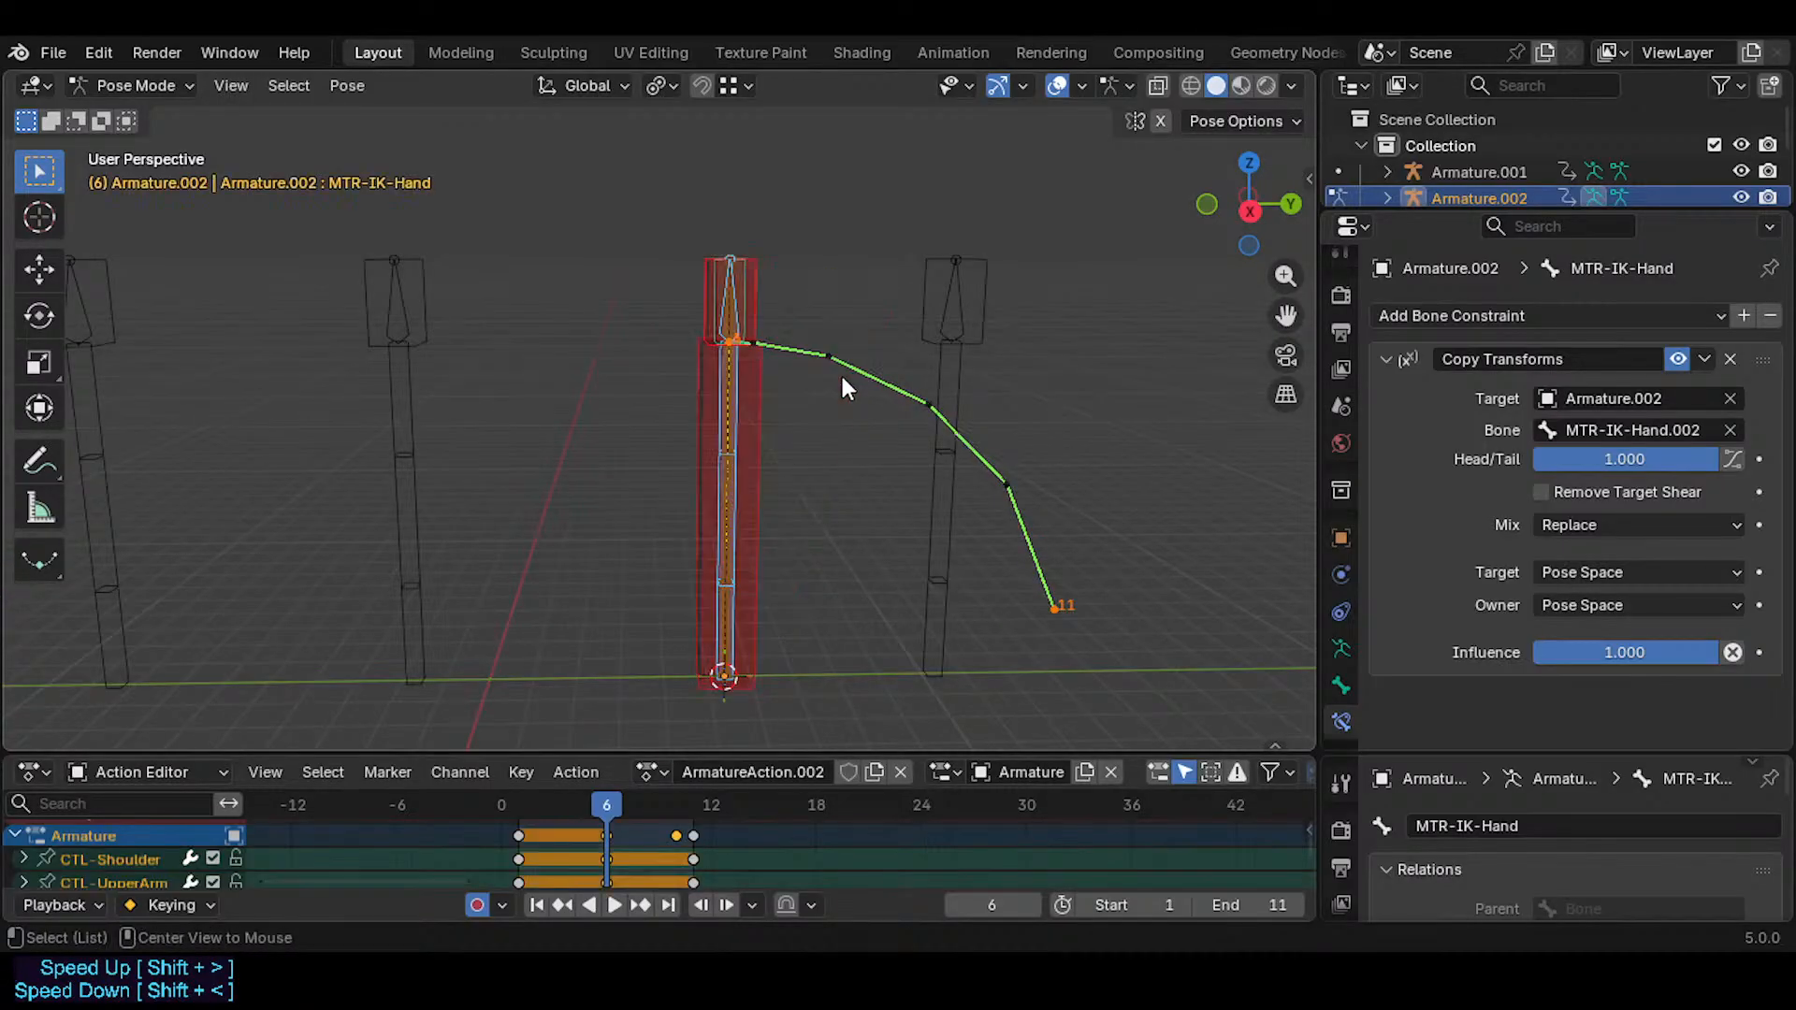
key("x")
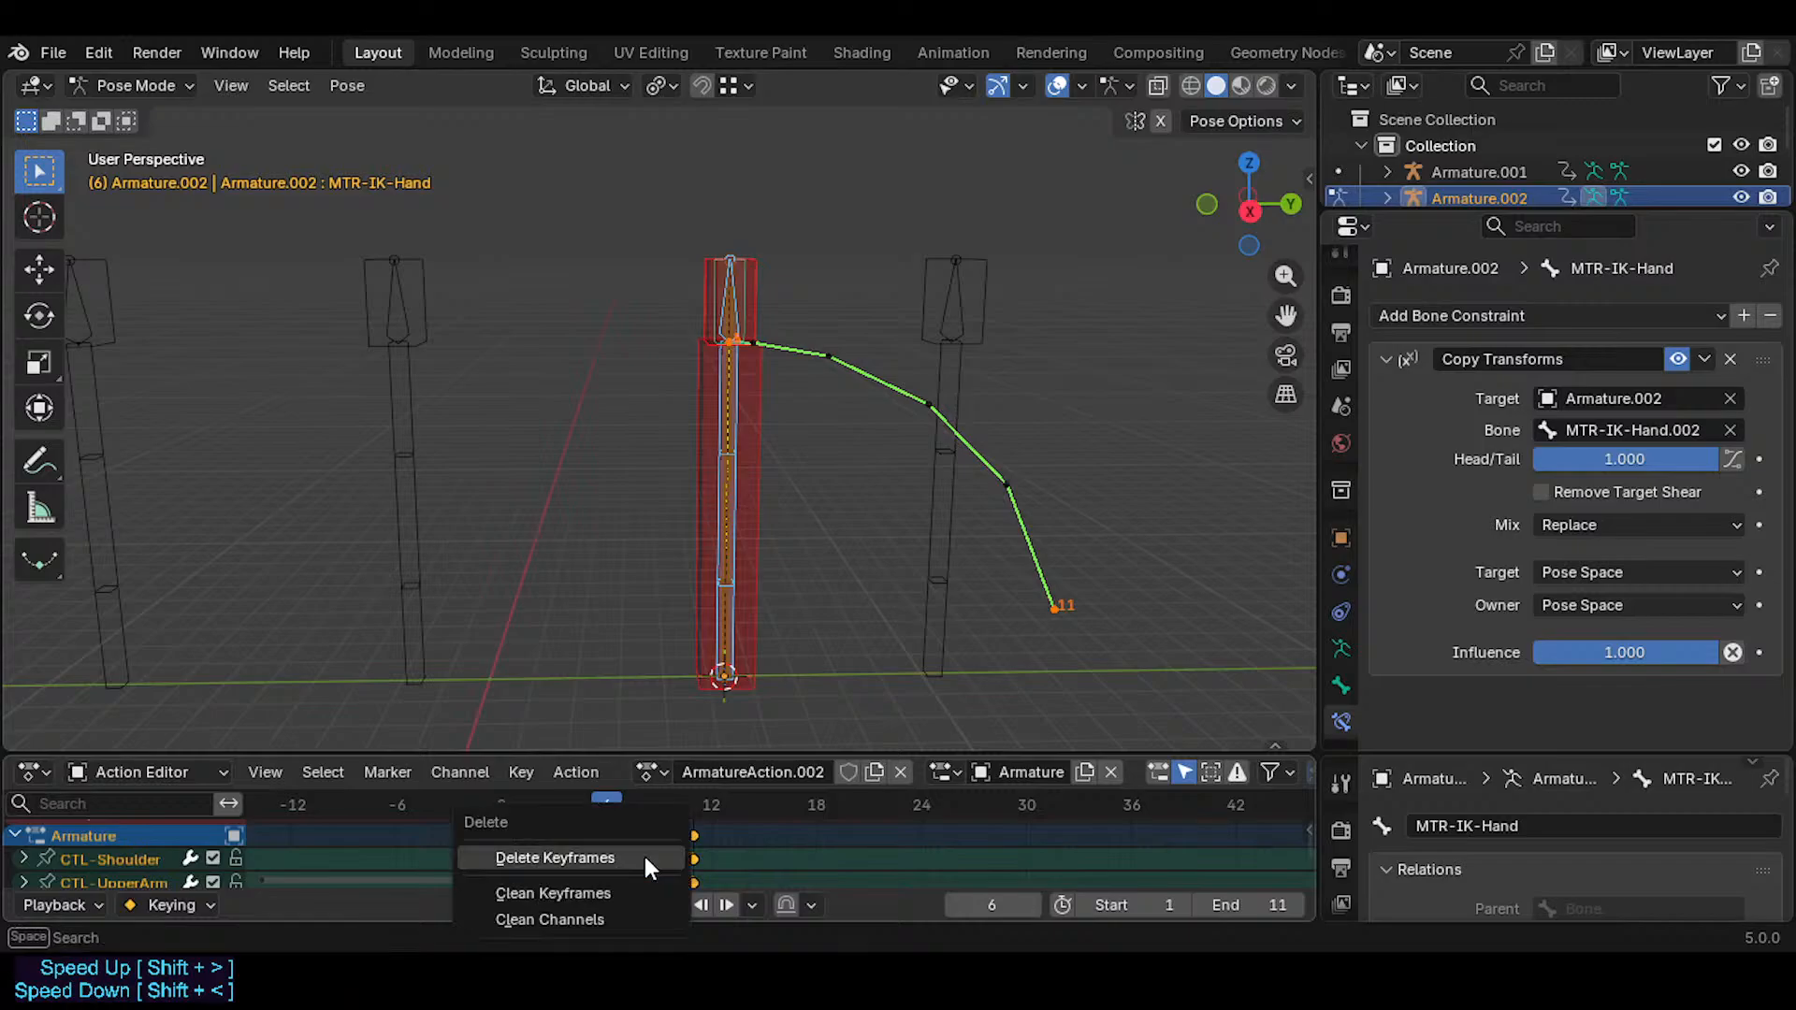
left_click(643, 853)
- Return to Object Mode, deselect the armature and save the file
scroll(859, 554, "down", 2)
key("ctrl+Tab")
left_click(856, 492)
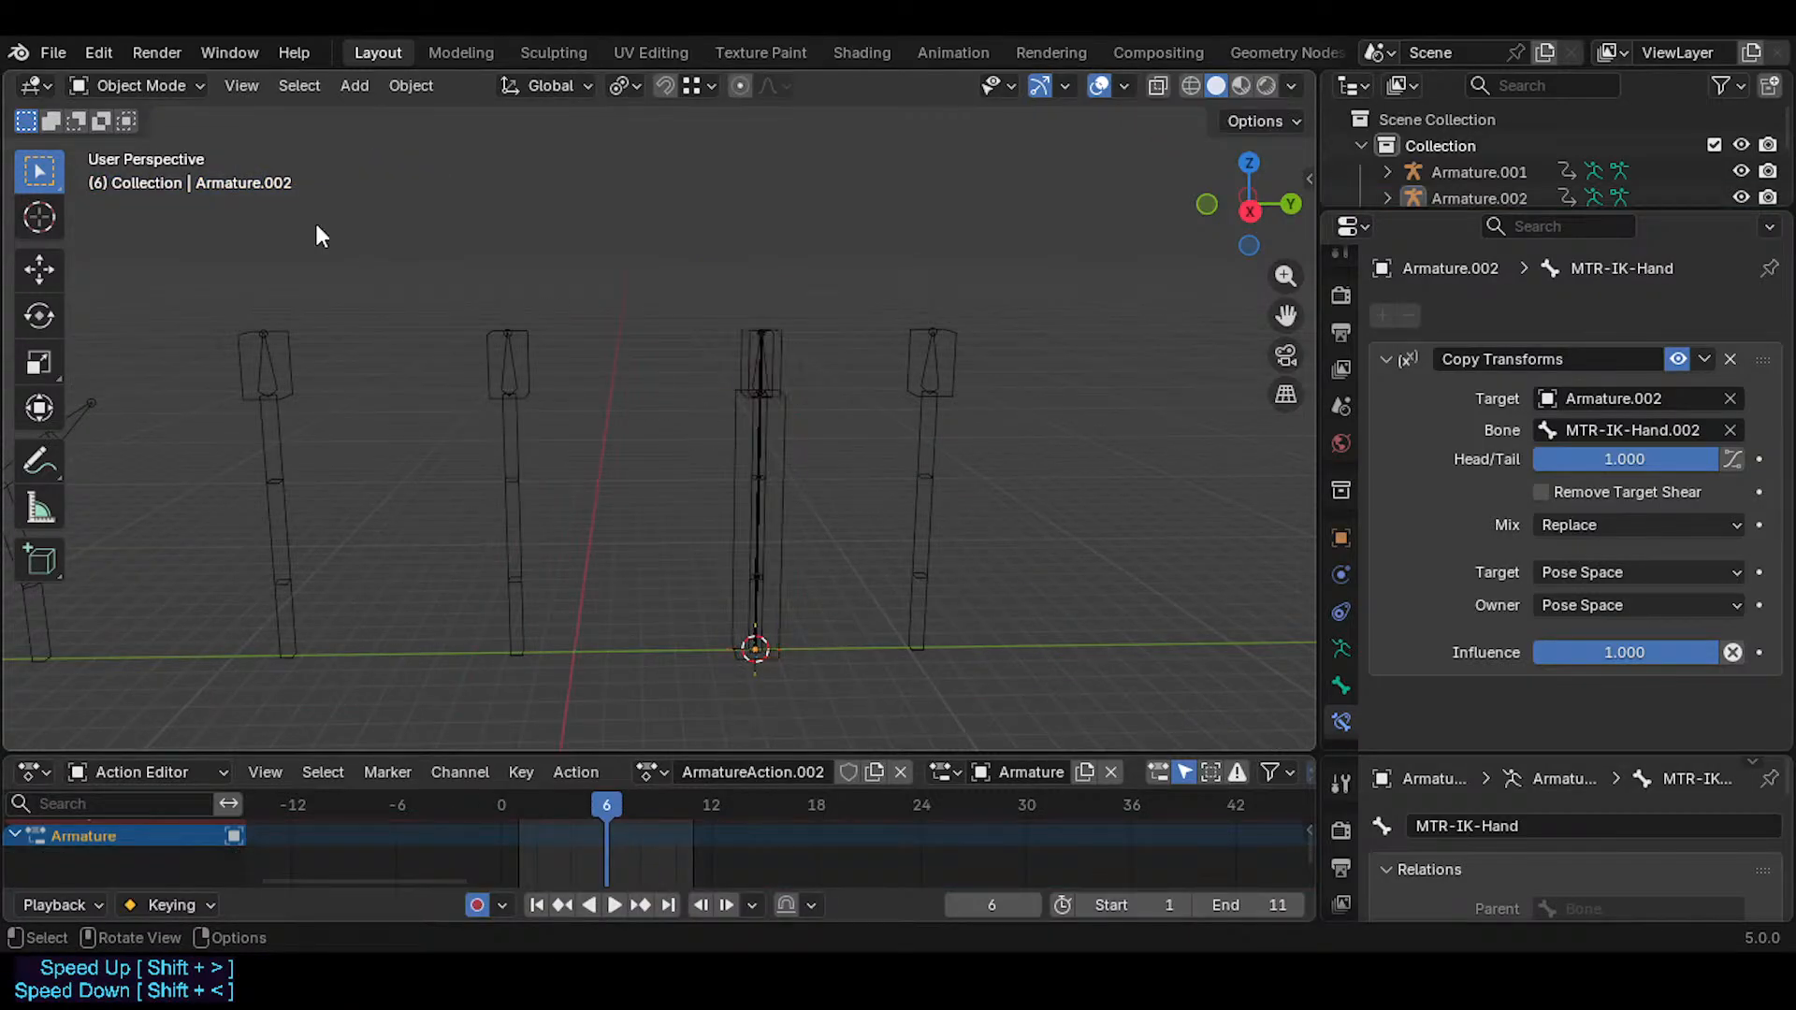
key("ctrl+s")
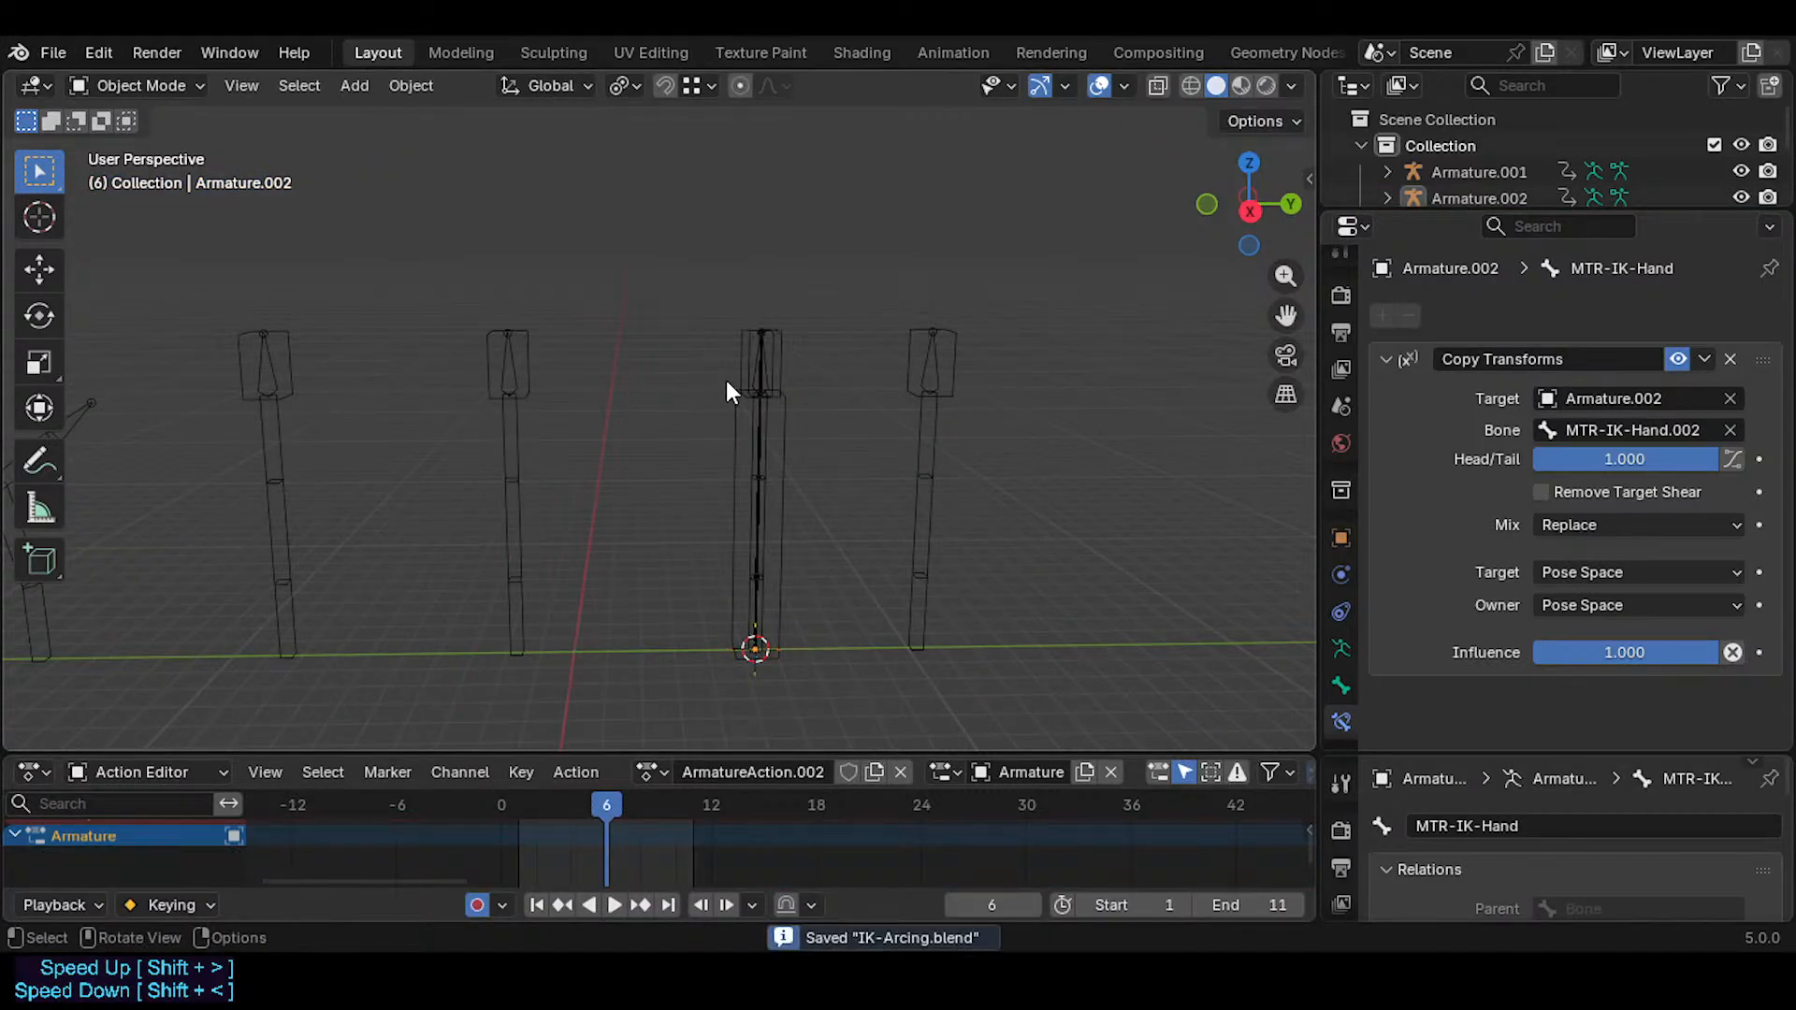
- Clear Armature.002's bone motion paths in Pose Mode at frame 1 and save the file, ending in Object Mode
left_click(748, 384)
key("ctrl+Tab")
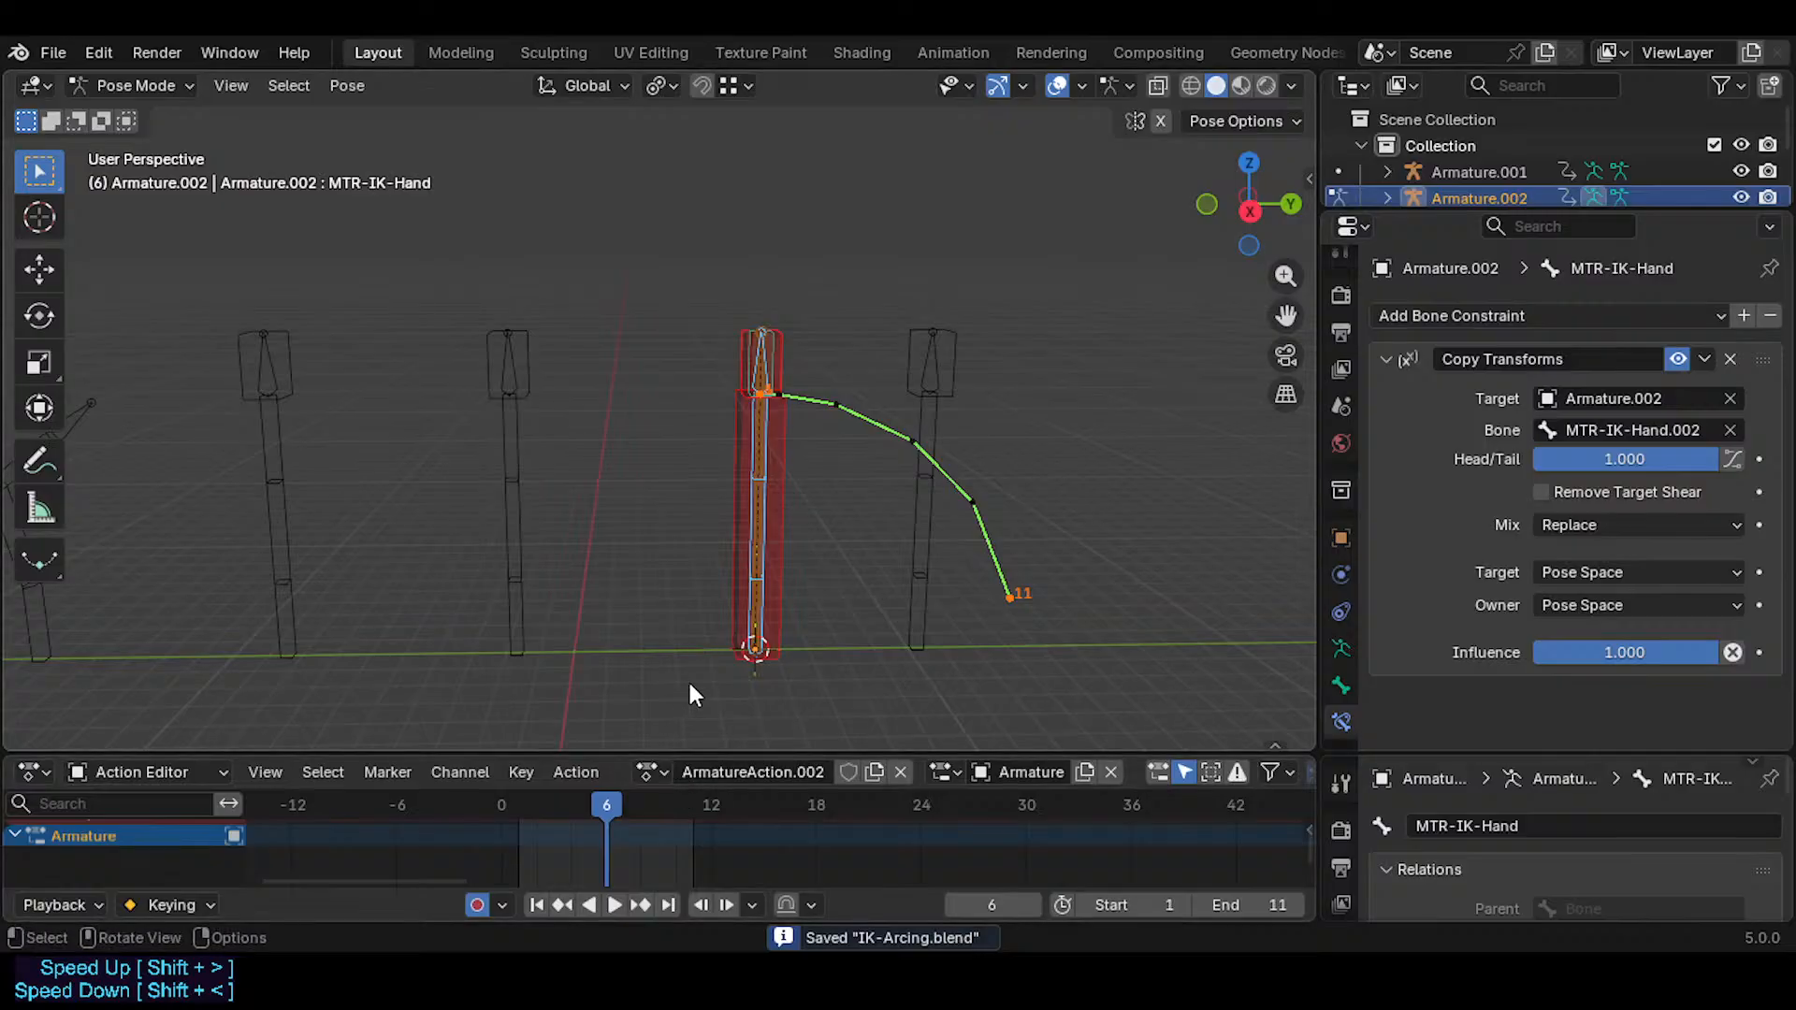
key("shift+Left")
key("alt+p")
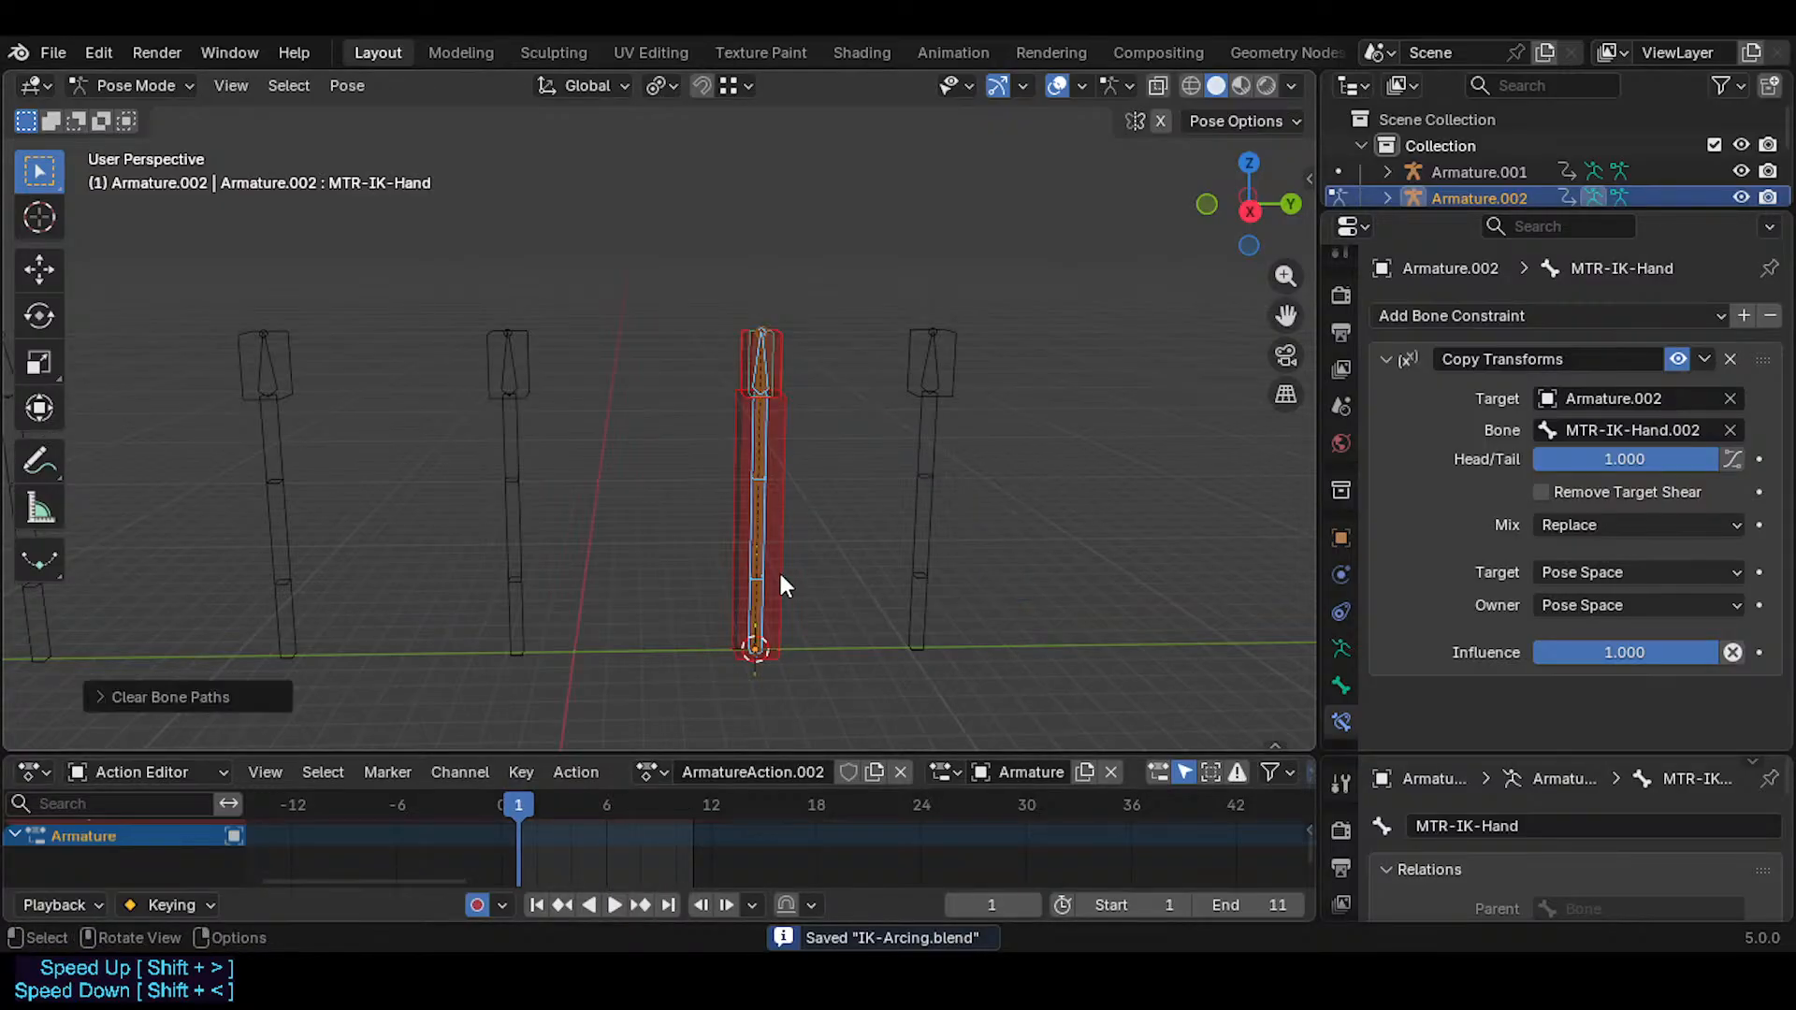
key("ctrl+s")
left_click(794, 552)
key("ctrl+Tab")
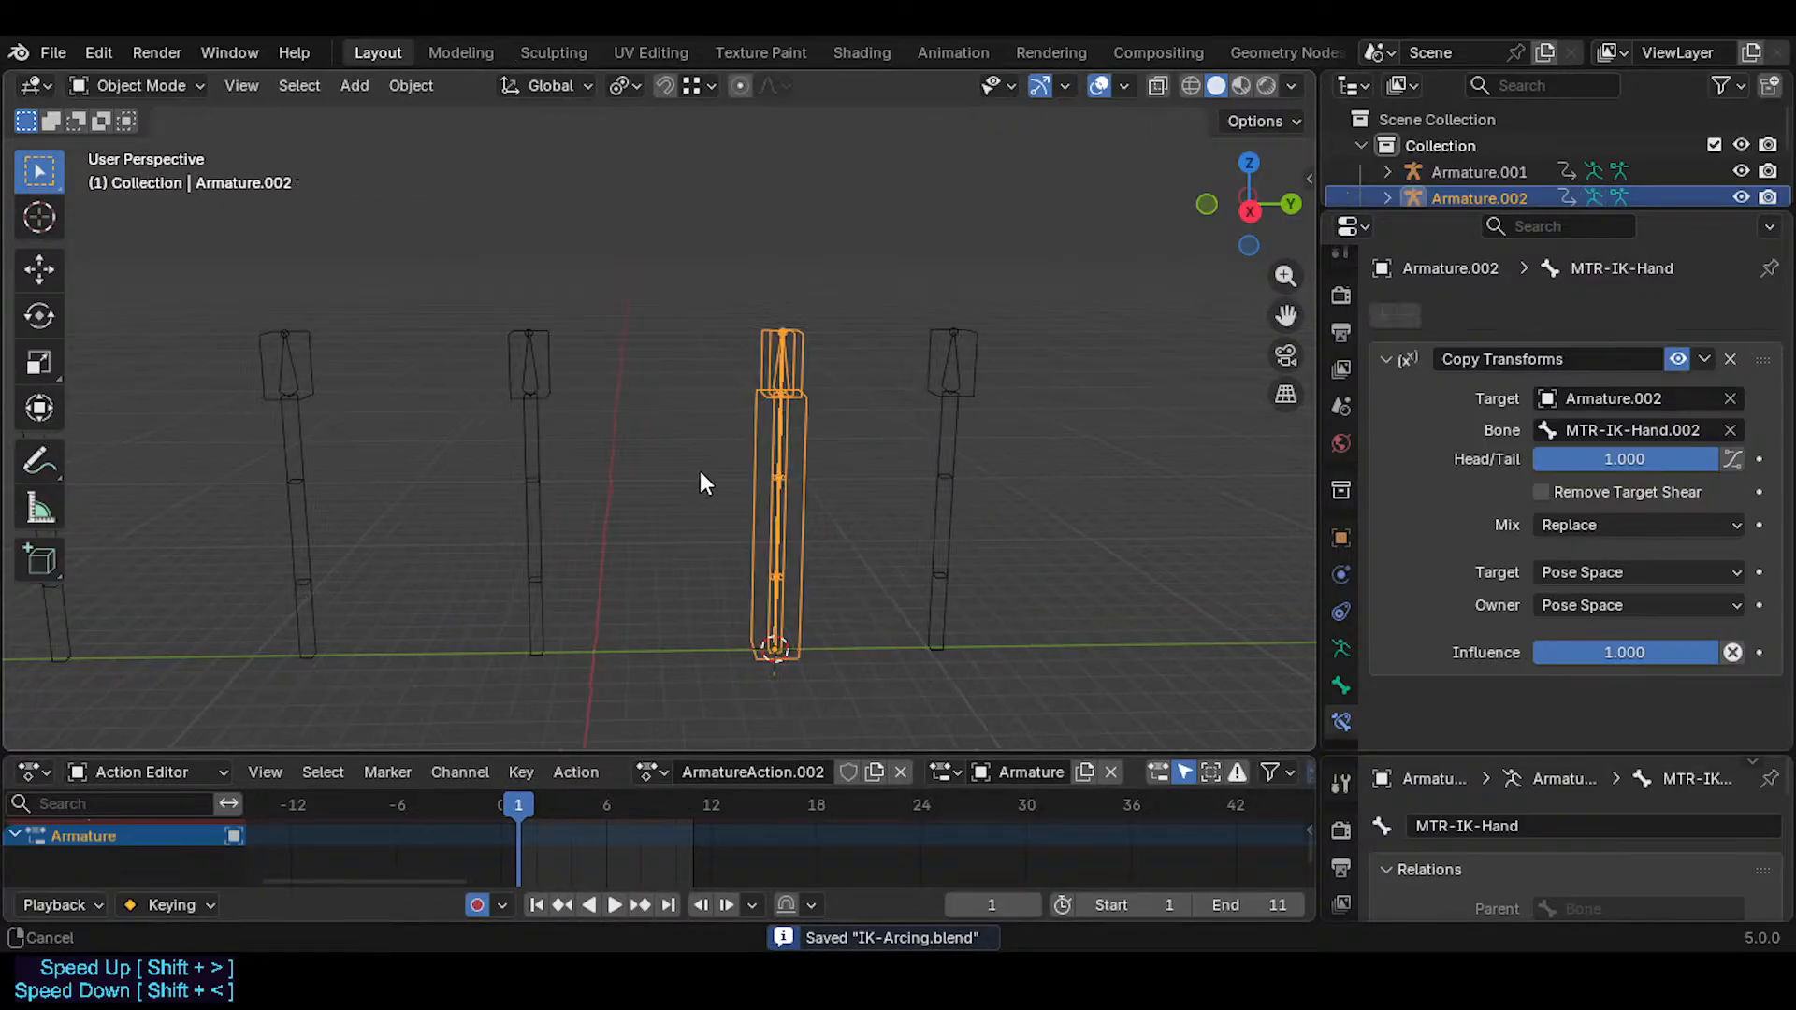
middle_click_drag(700, 470, 655, 440)
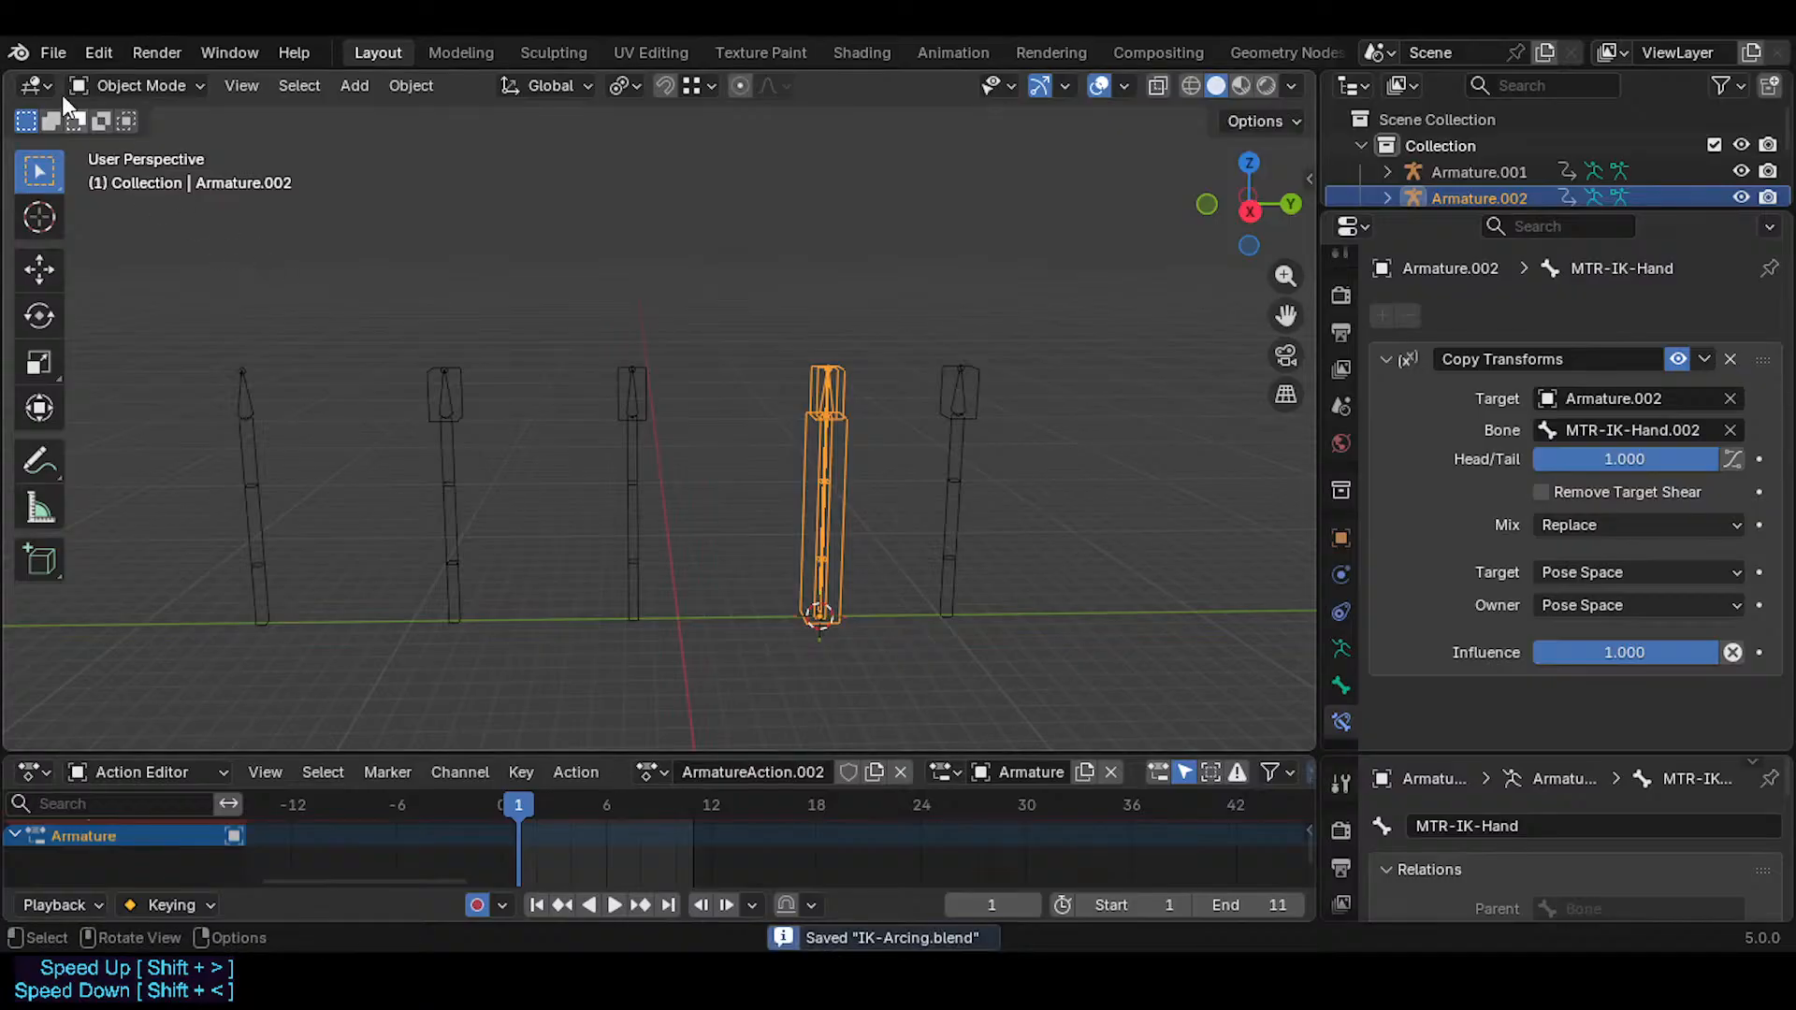
- Open the Dorothy character rig file for a closer look at its arms
left_click(51, 53)
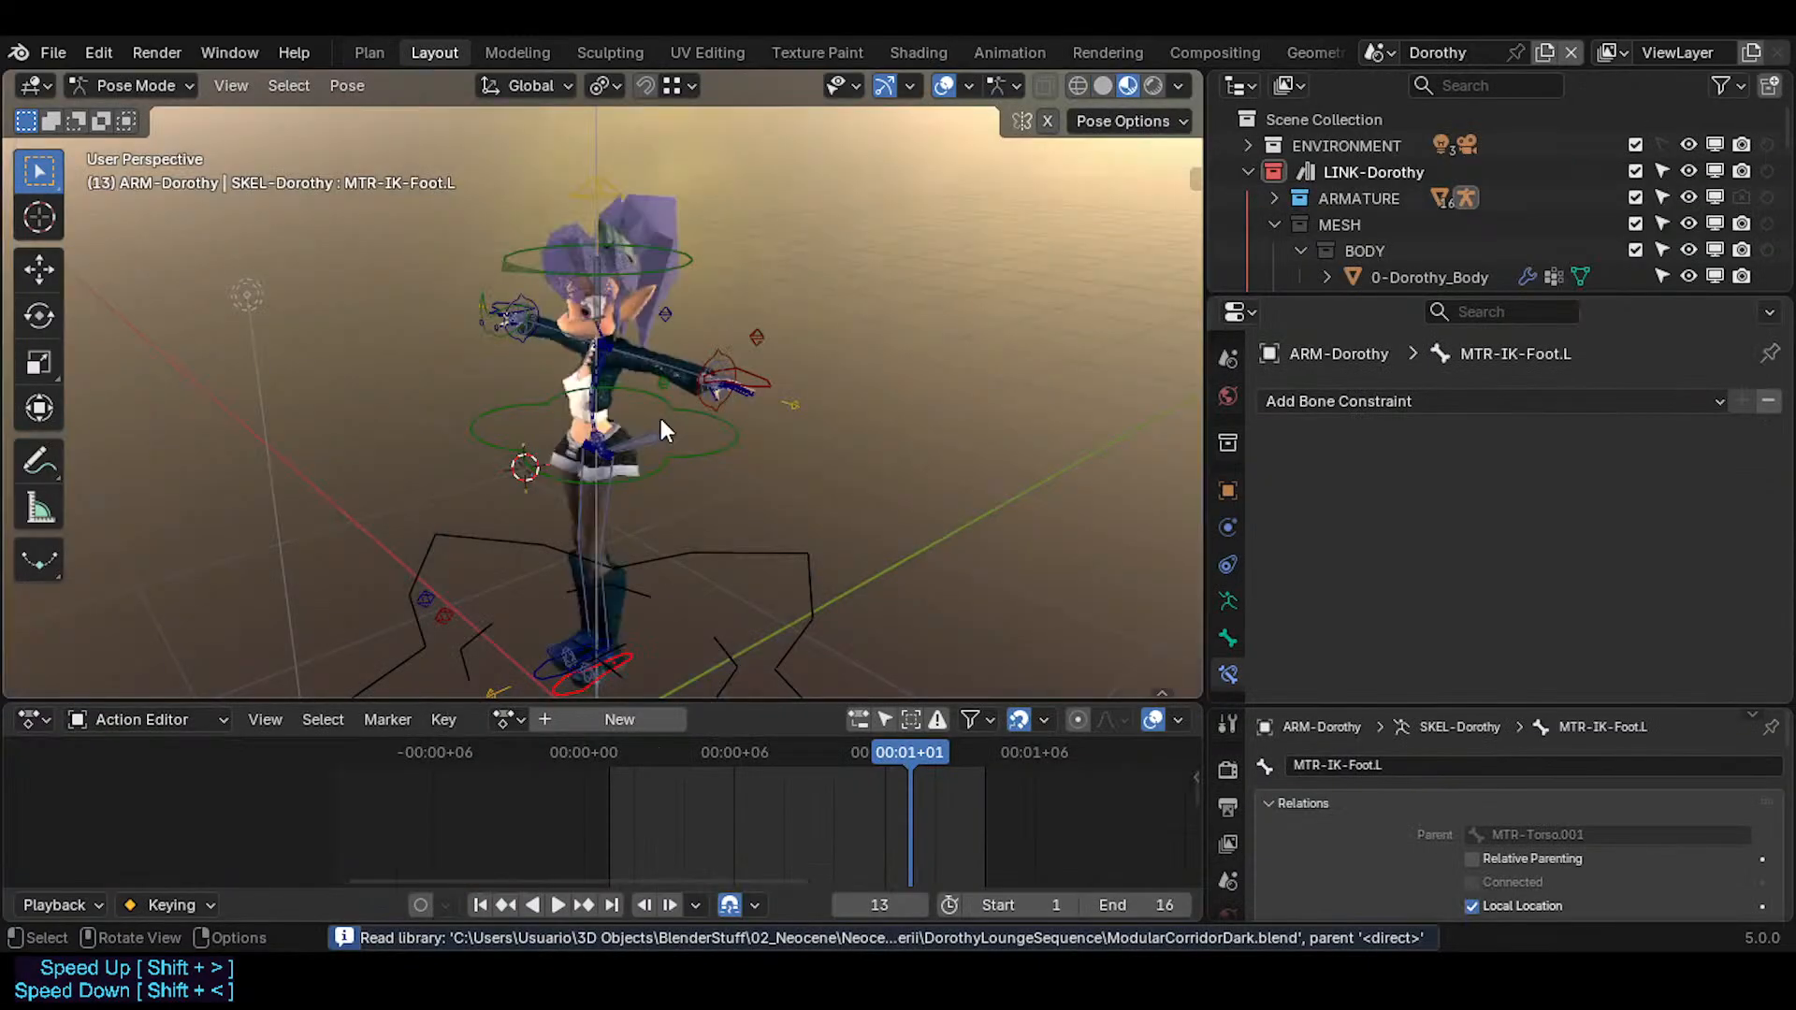
middle_click_drag(660, 419, 726, 400)
scroll(728, 407, "up", 3)
scroll(758, 387, "up", 4)
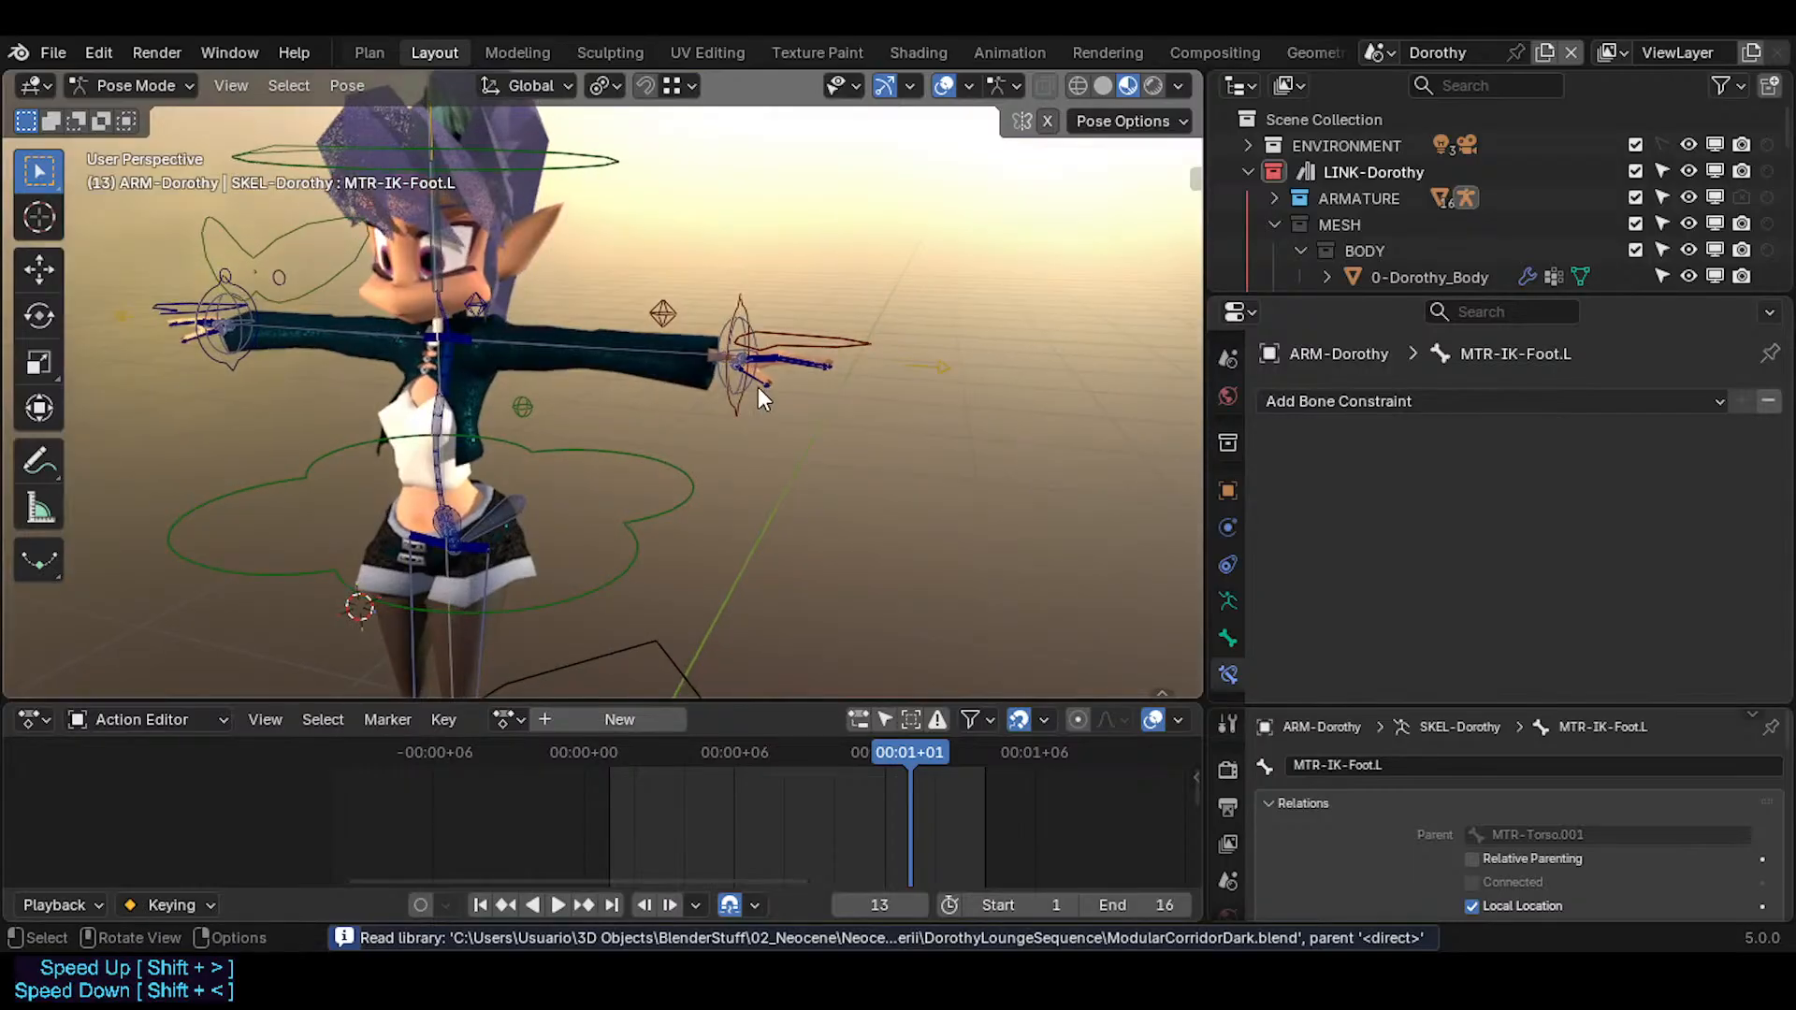
- Try a trackball rotation of Dorothy's MTR-Torso bone
left_click(699, 531)
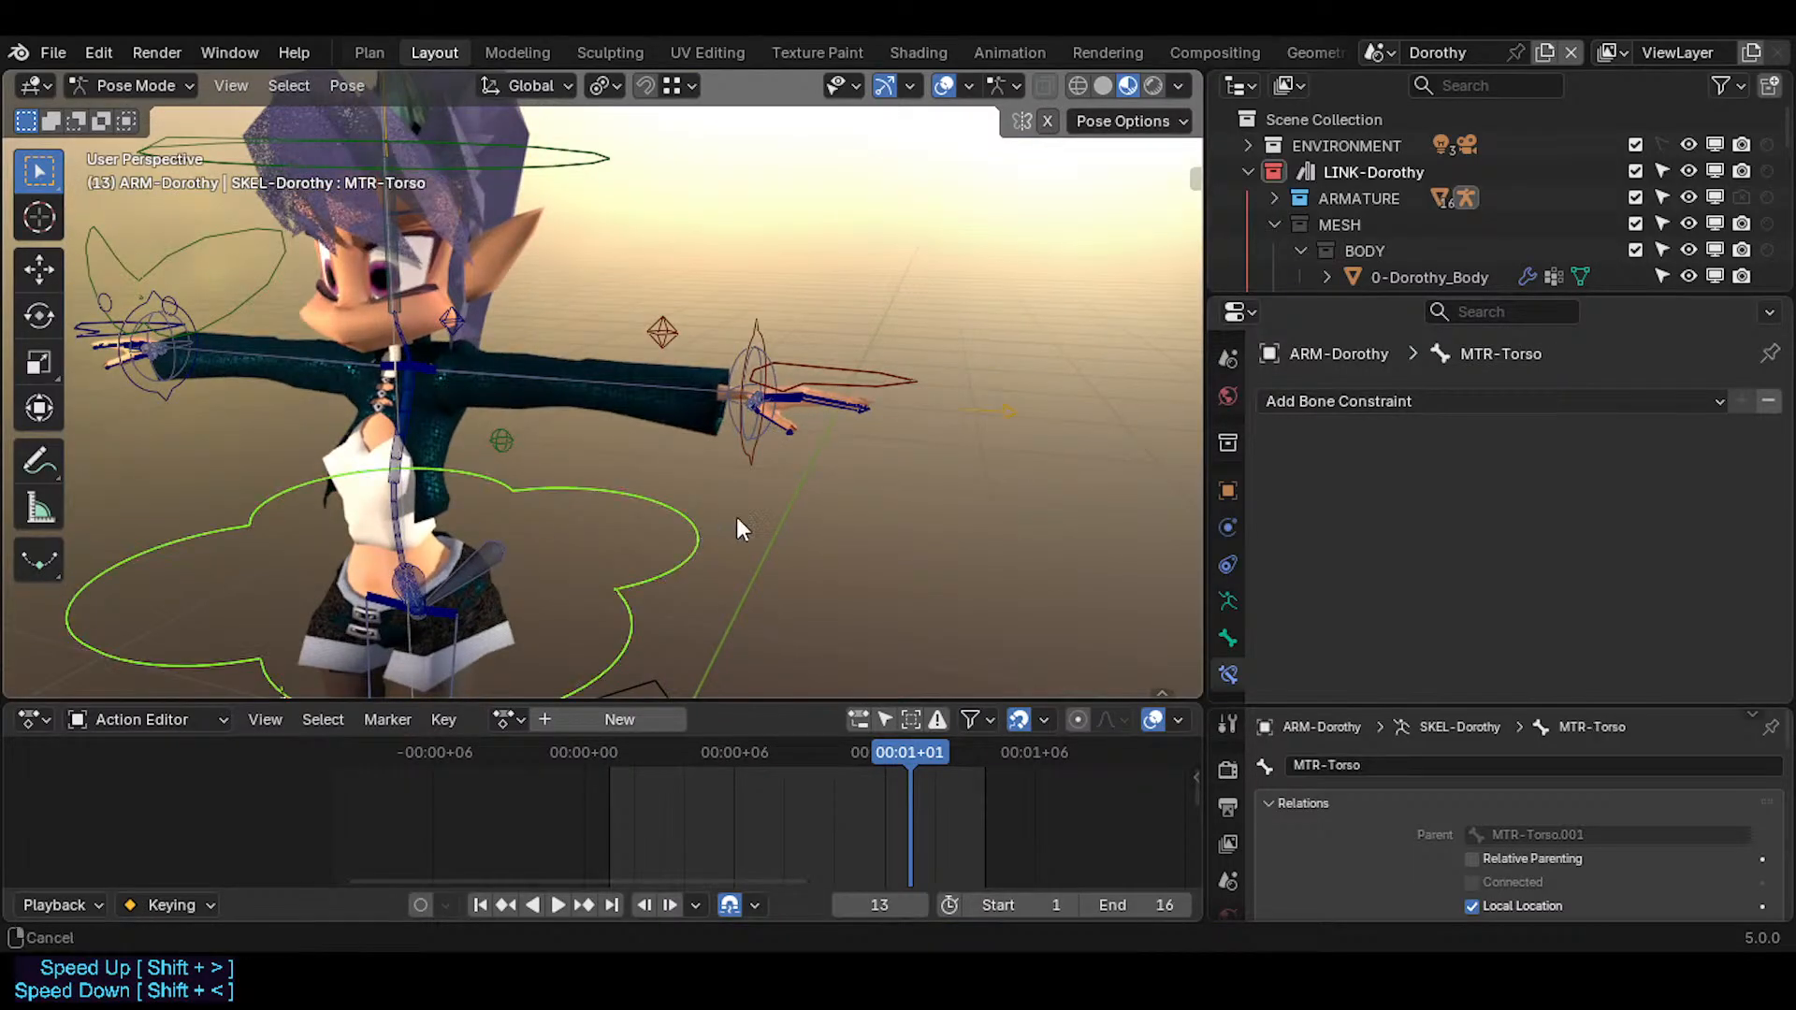
middle_click_drag(738, 516, 803, 444, "shift")
scroll(803, 443, "down", 2)
key("r")
key("r")
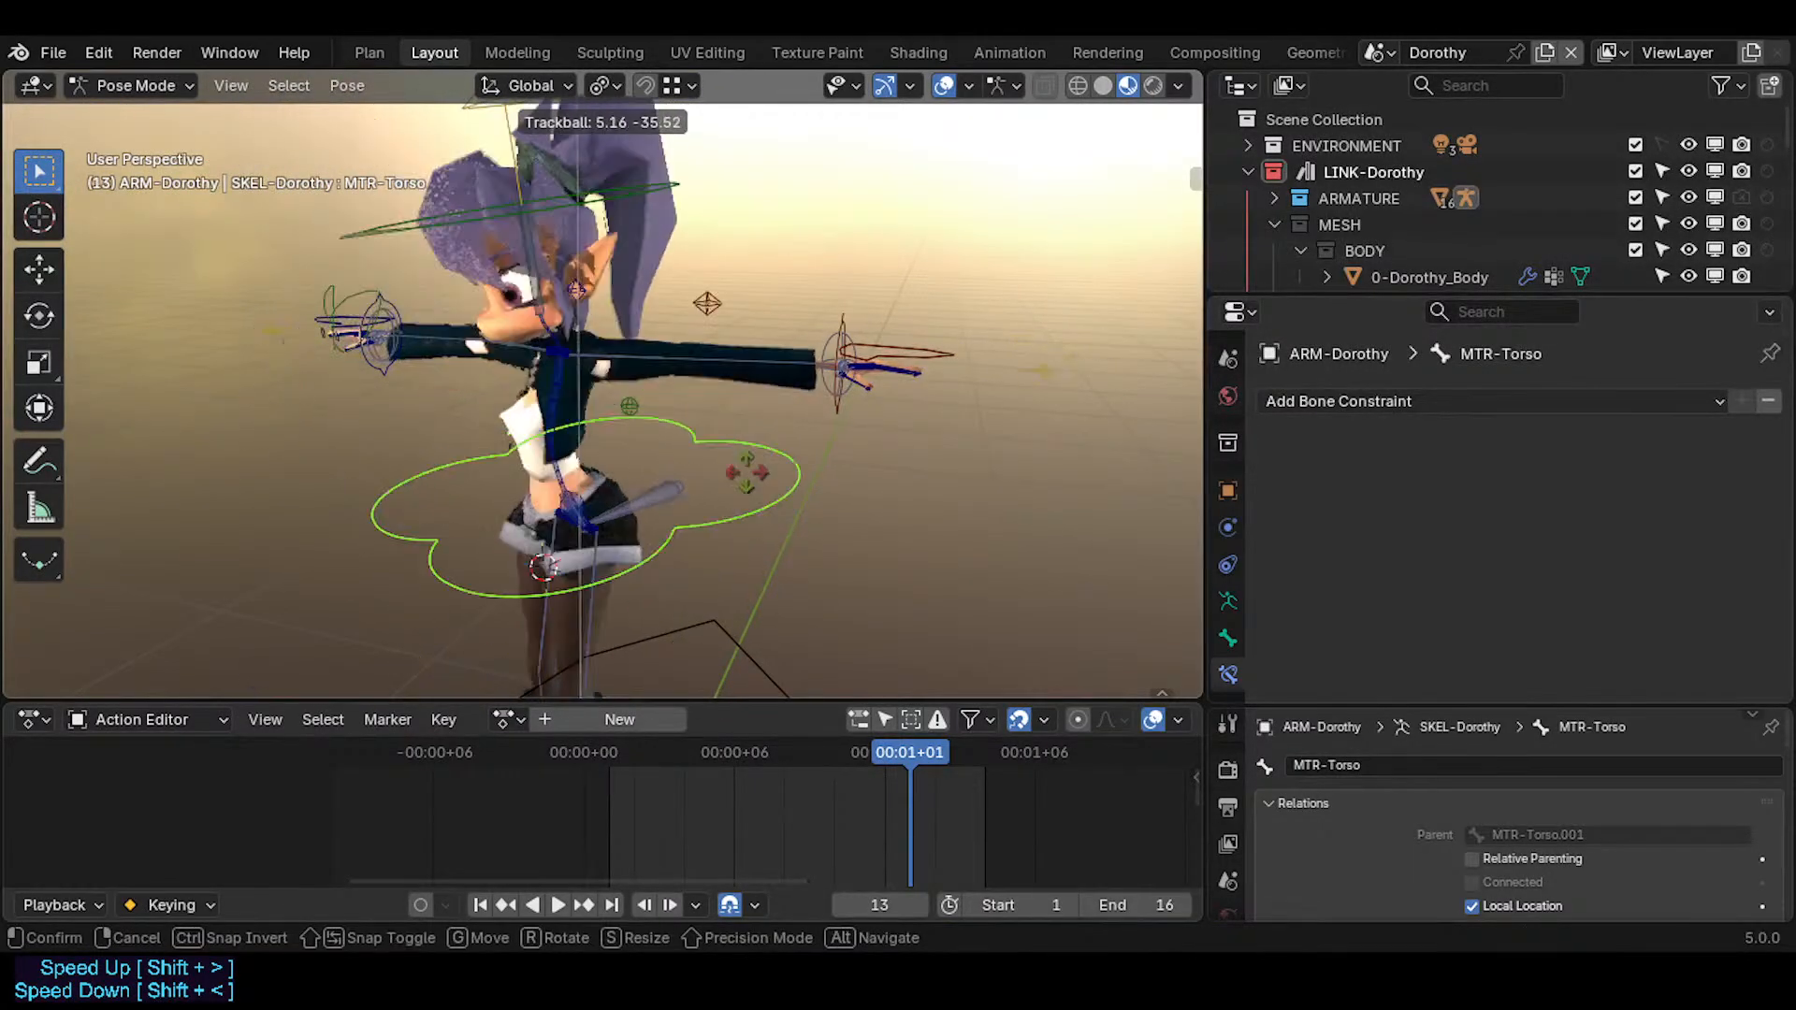
right_click(786, 389)
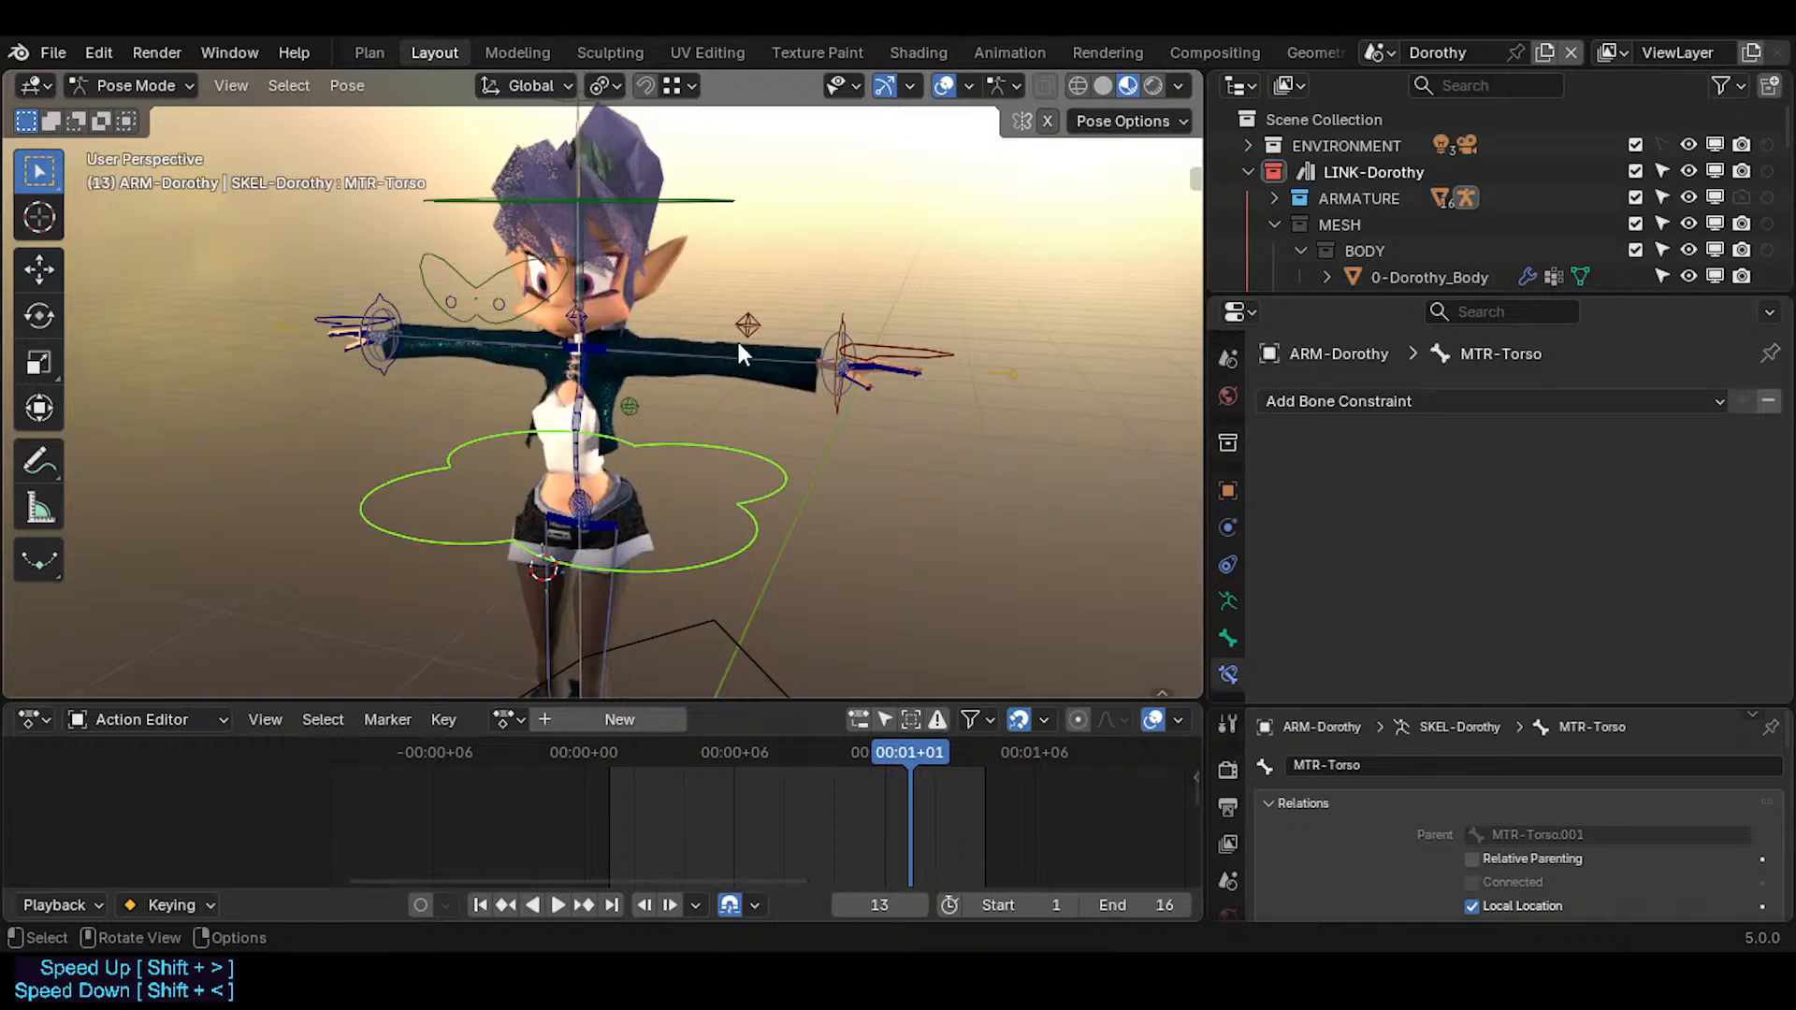
- Show the Bone Collections list at a wider size and solo the body collection whose name begins with ALL
middle_click_drag(726, 372, 702, 374)
key("n")
left_click_drag(918, 321, 829, 321)
left_click(1063, 295)
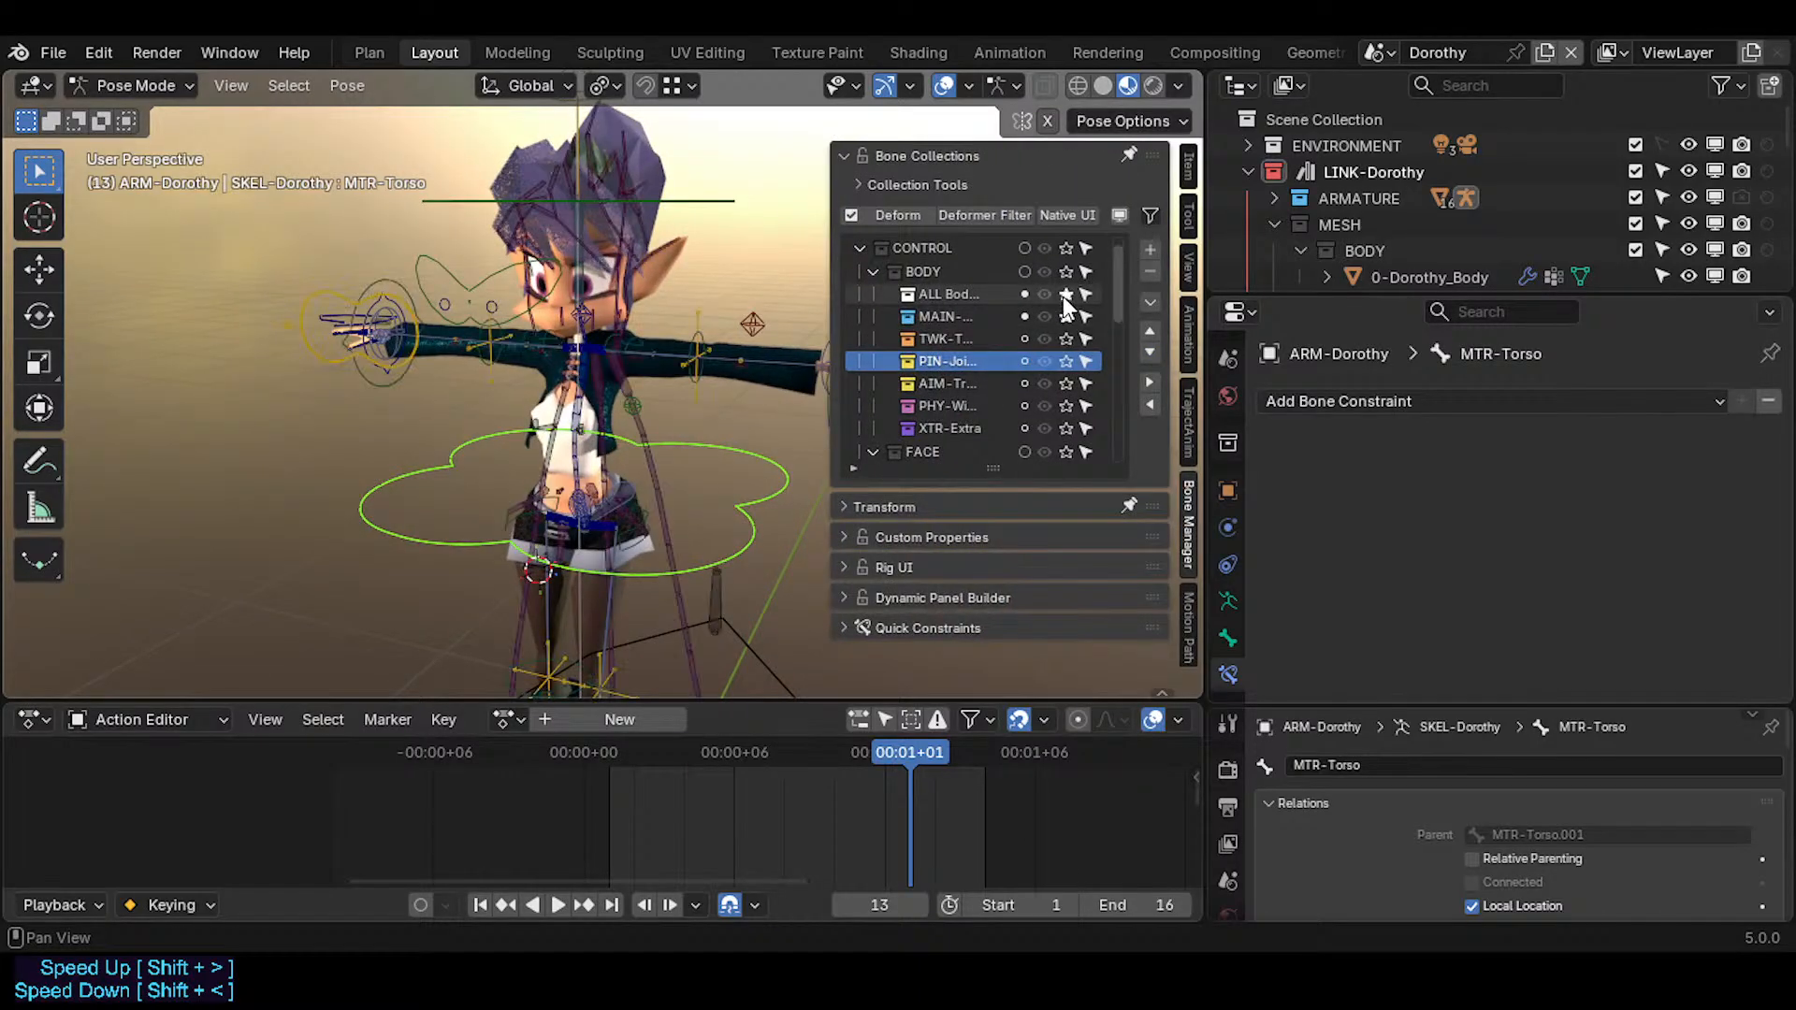
- Lower Dorothy's MTR-IK-Hand.L control and bring it inward toward the body
key("n")
scroll(677, 339, "up", 1)
left_click(940, 358)
key("g")
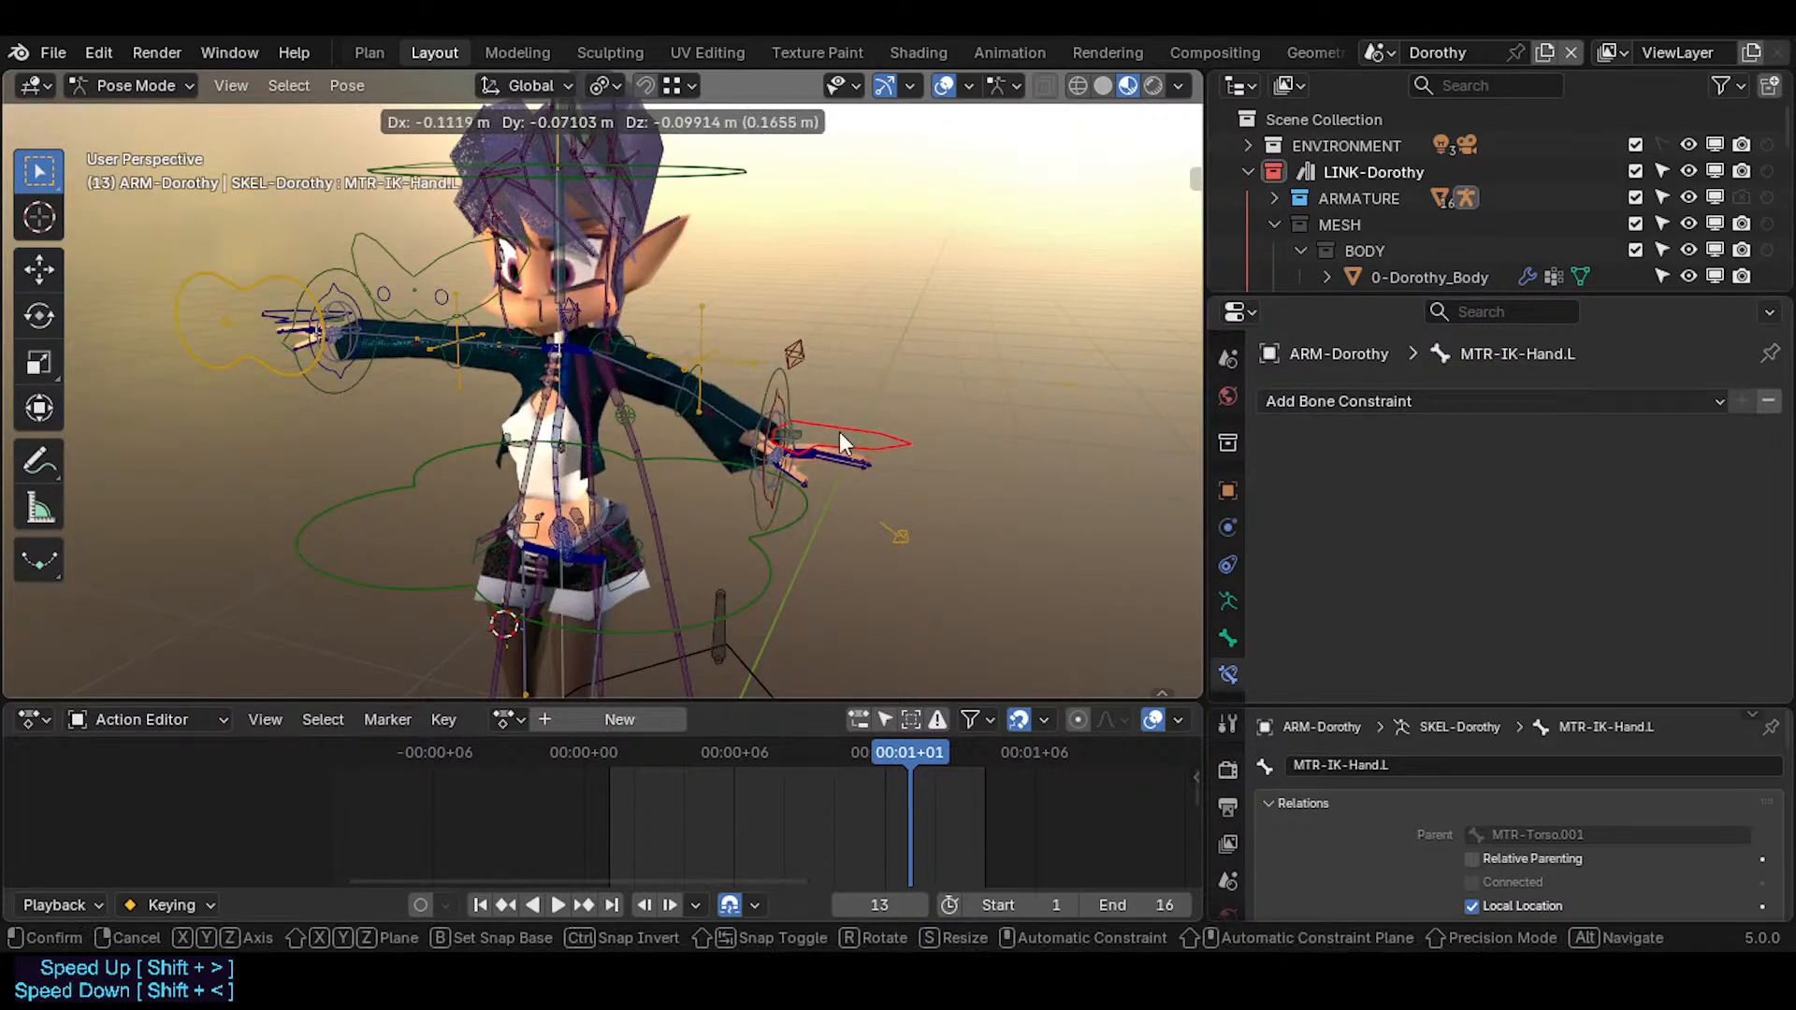
left_click(840, 438)
- Try scaling the PIN-Elbow.L bone up and down to test its pin strength
left_click(701, 323)
key("s")
left_click(896, 276)
key("s")
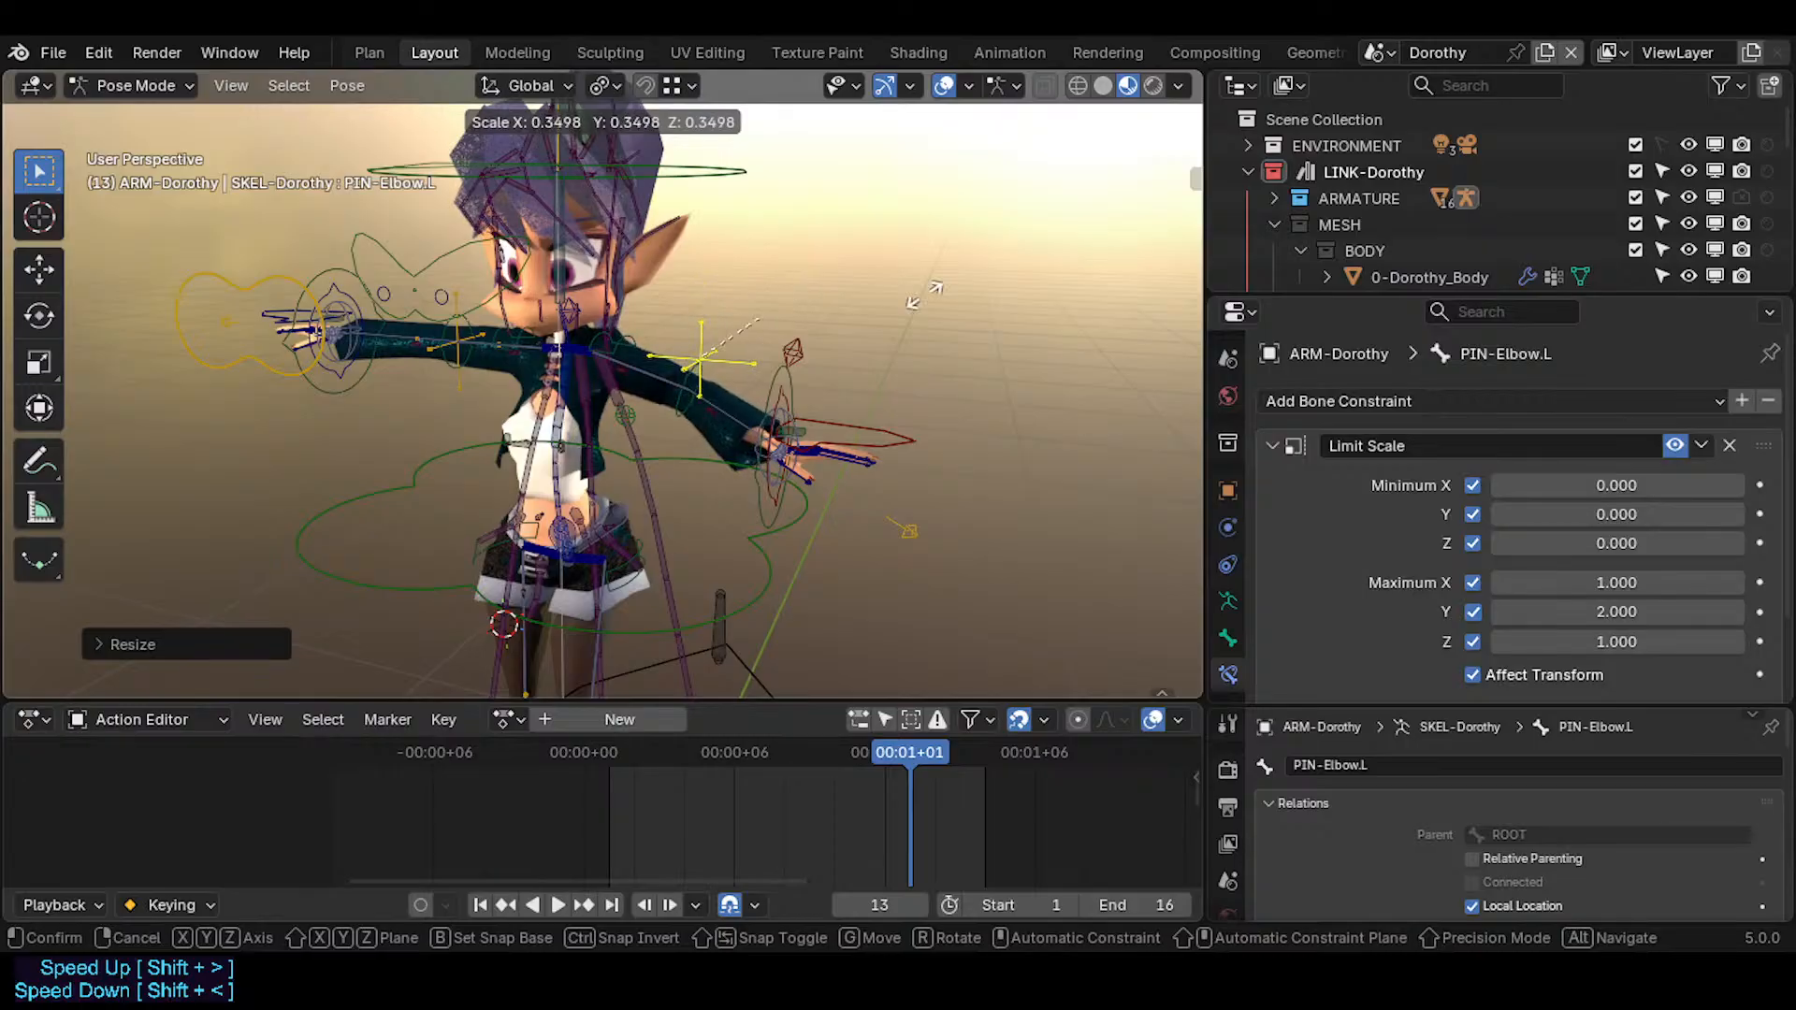
left_click(746, 318)
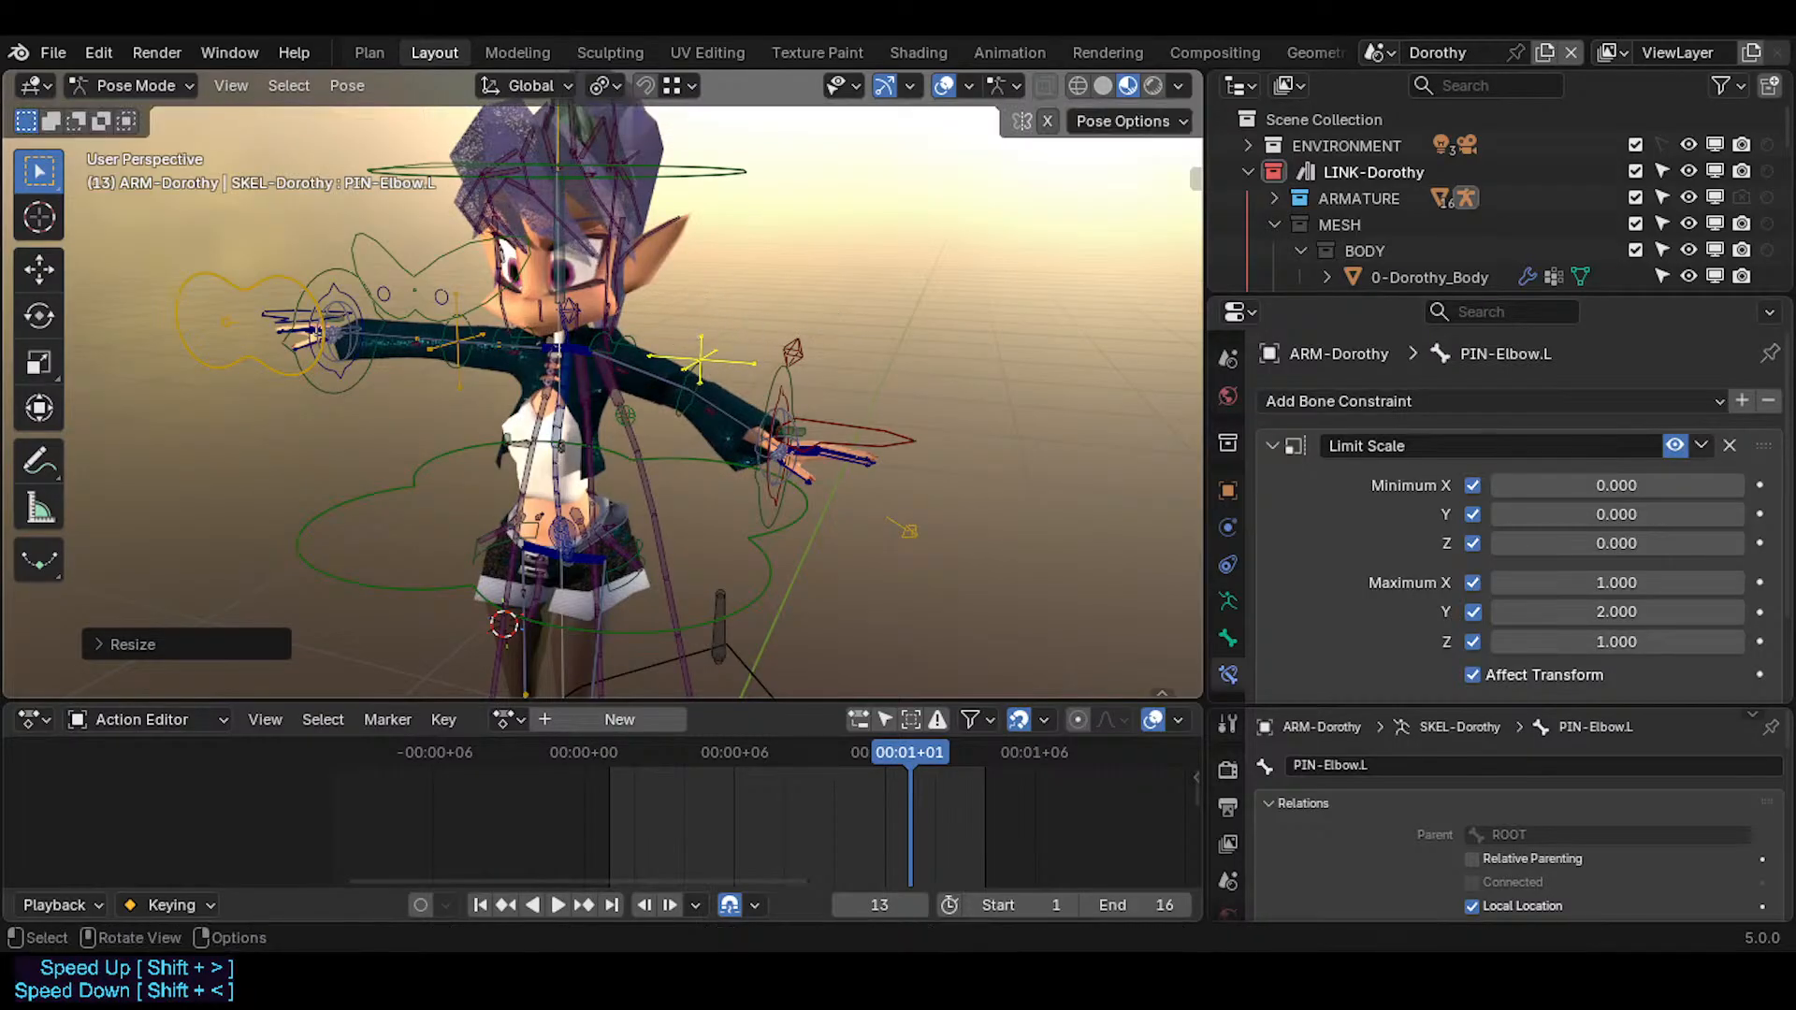
key("s")
left_click(690, 320)
- Scale PIN-Elbow.L up by about 3.14 and raise it to bend the arm at the elbow
key("s")
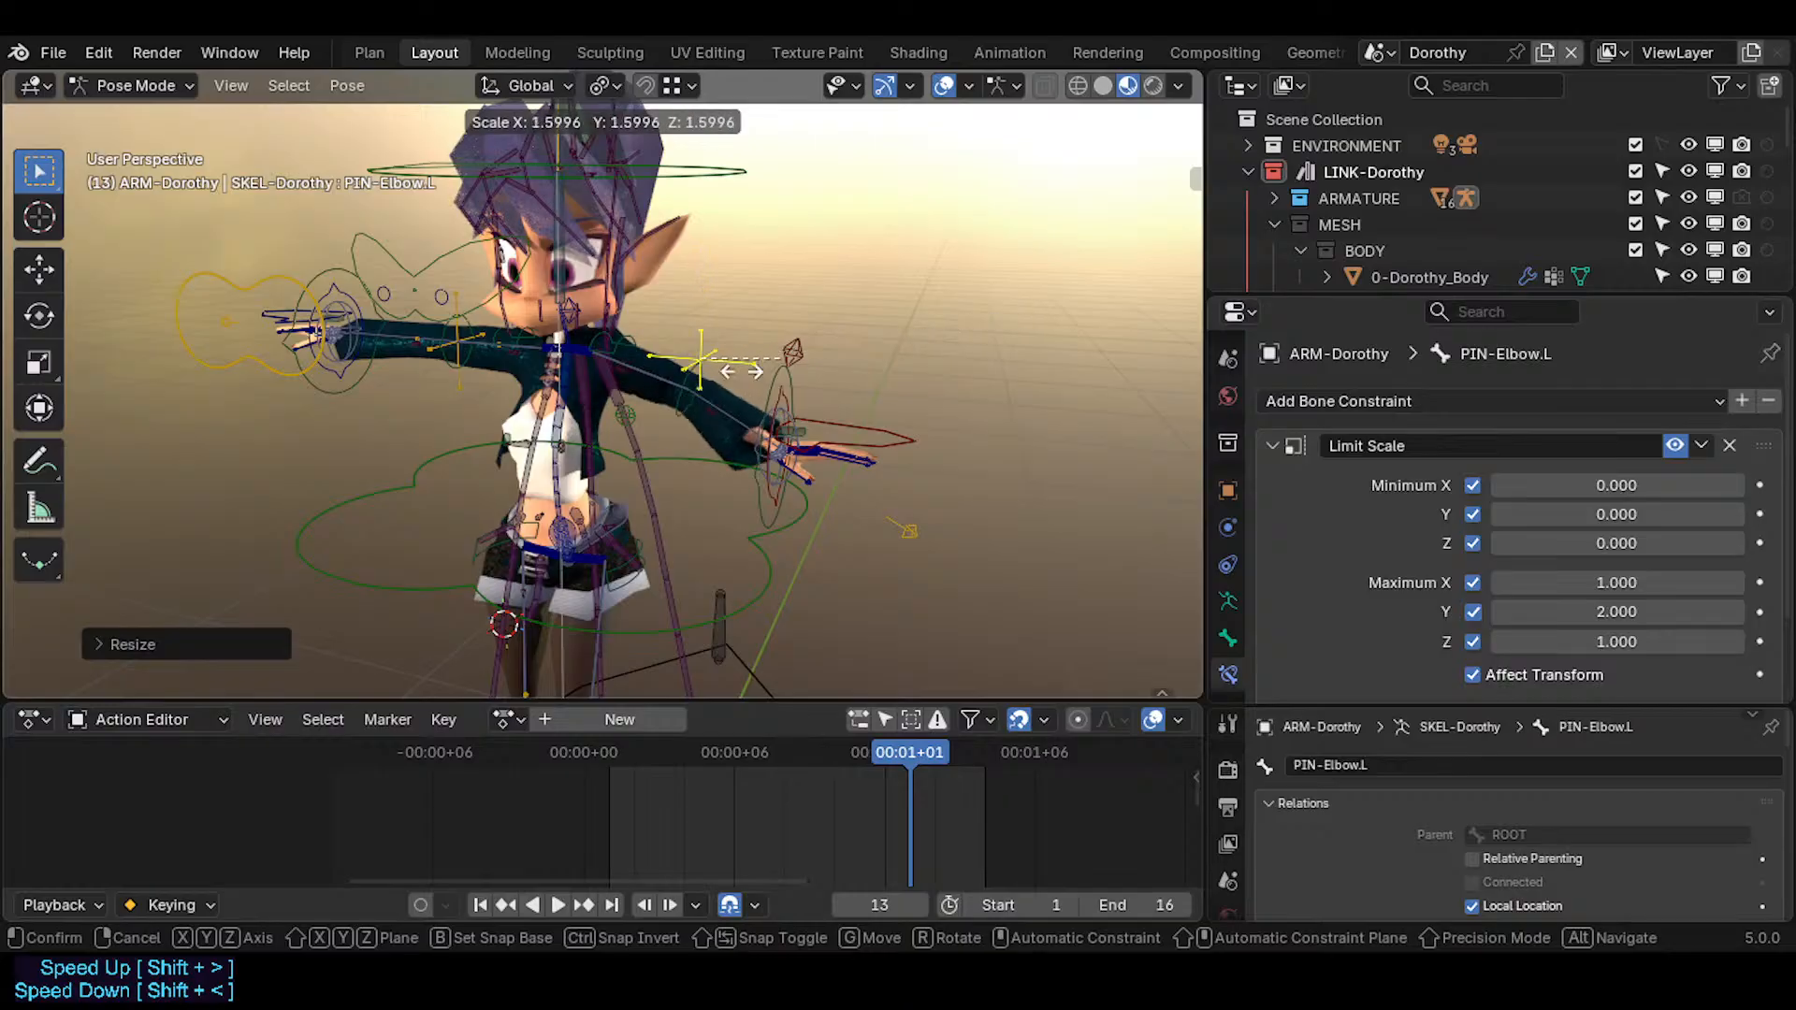
left_click(822, 362)
key("s")
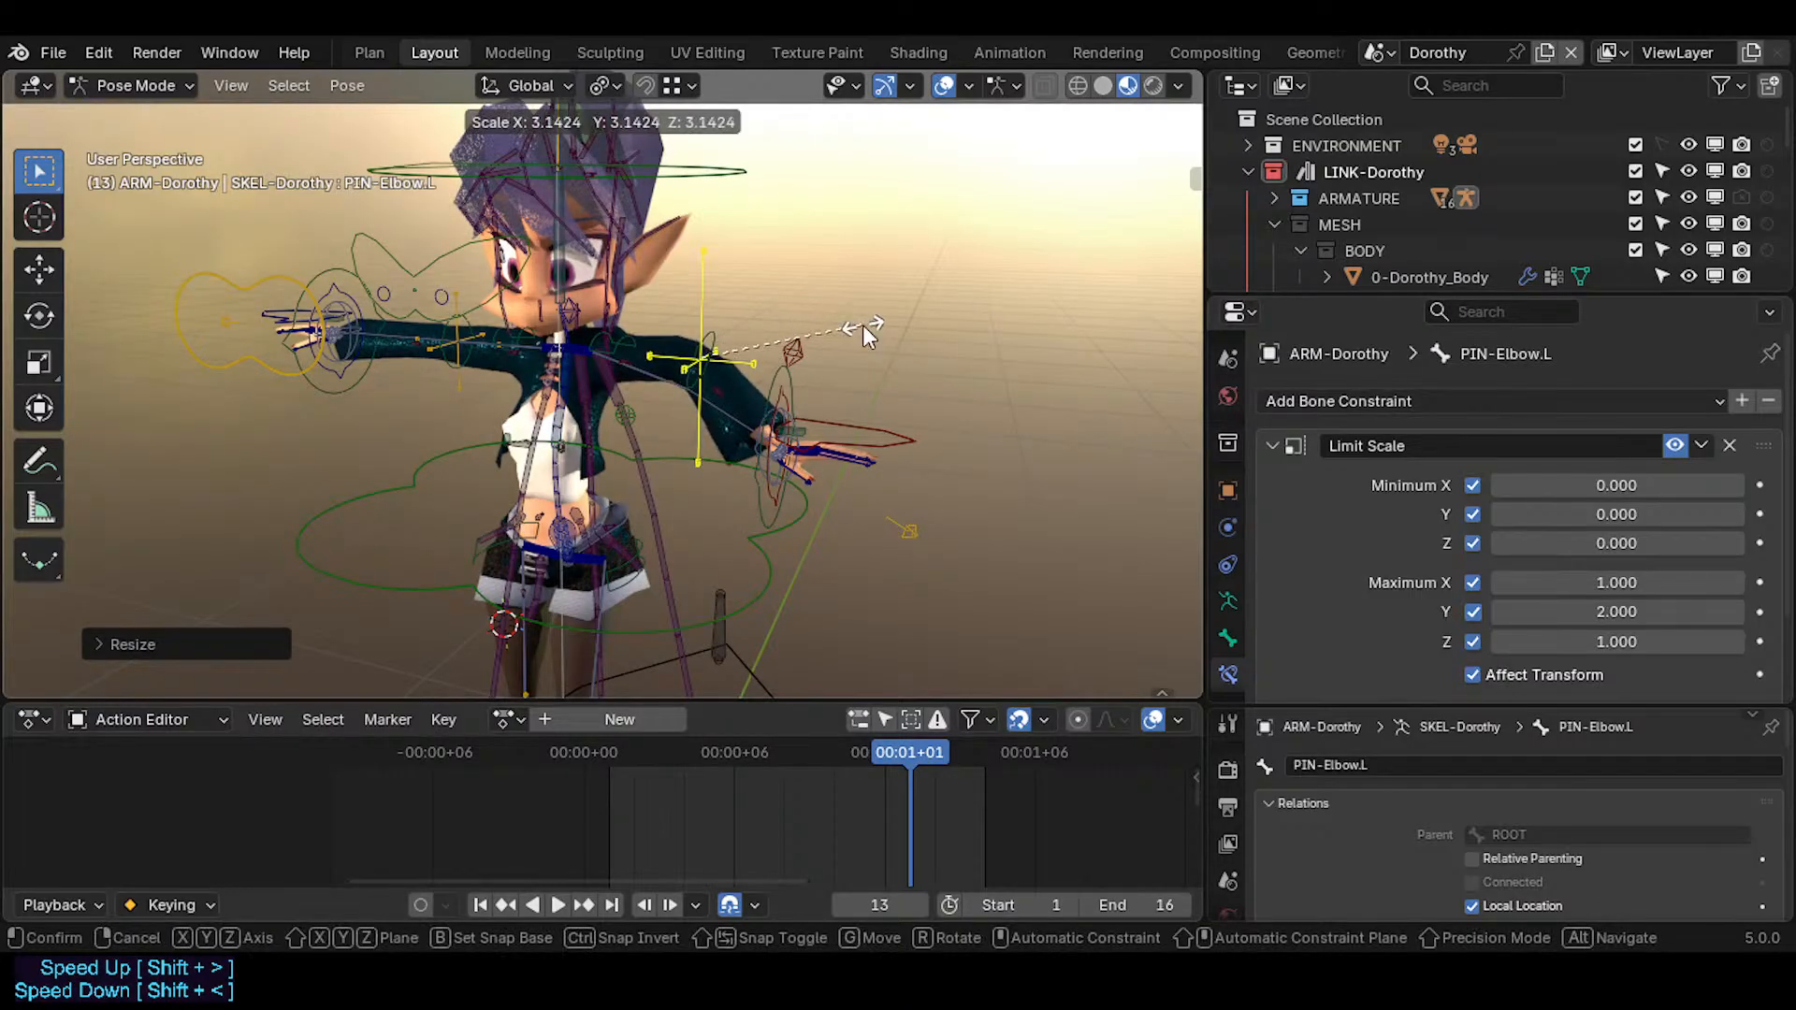
left_click(865, 333)
key("g")
left_click(700, 337)
- Scale up the PIN-Knee.L bone and move it forward to bend the knee
middle_click_drag(655, 434, 691, 293, "shift")
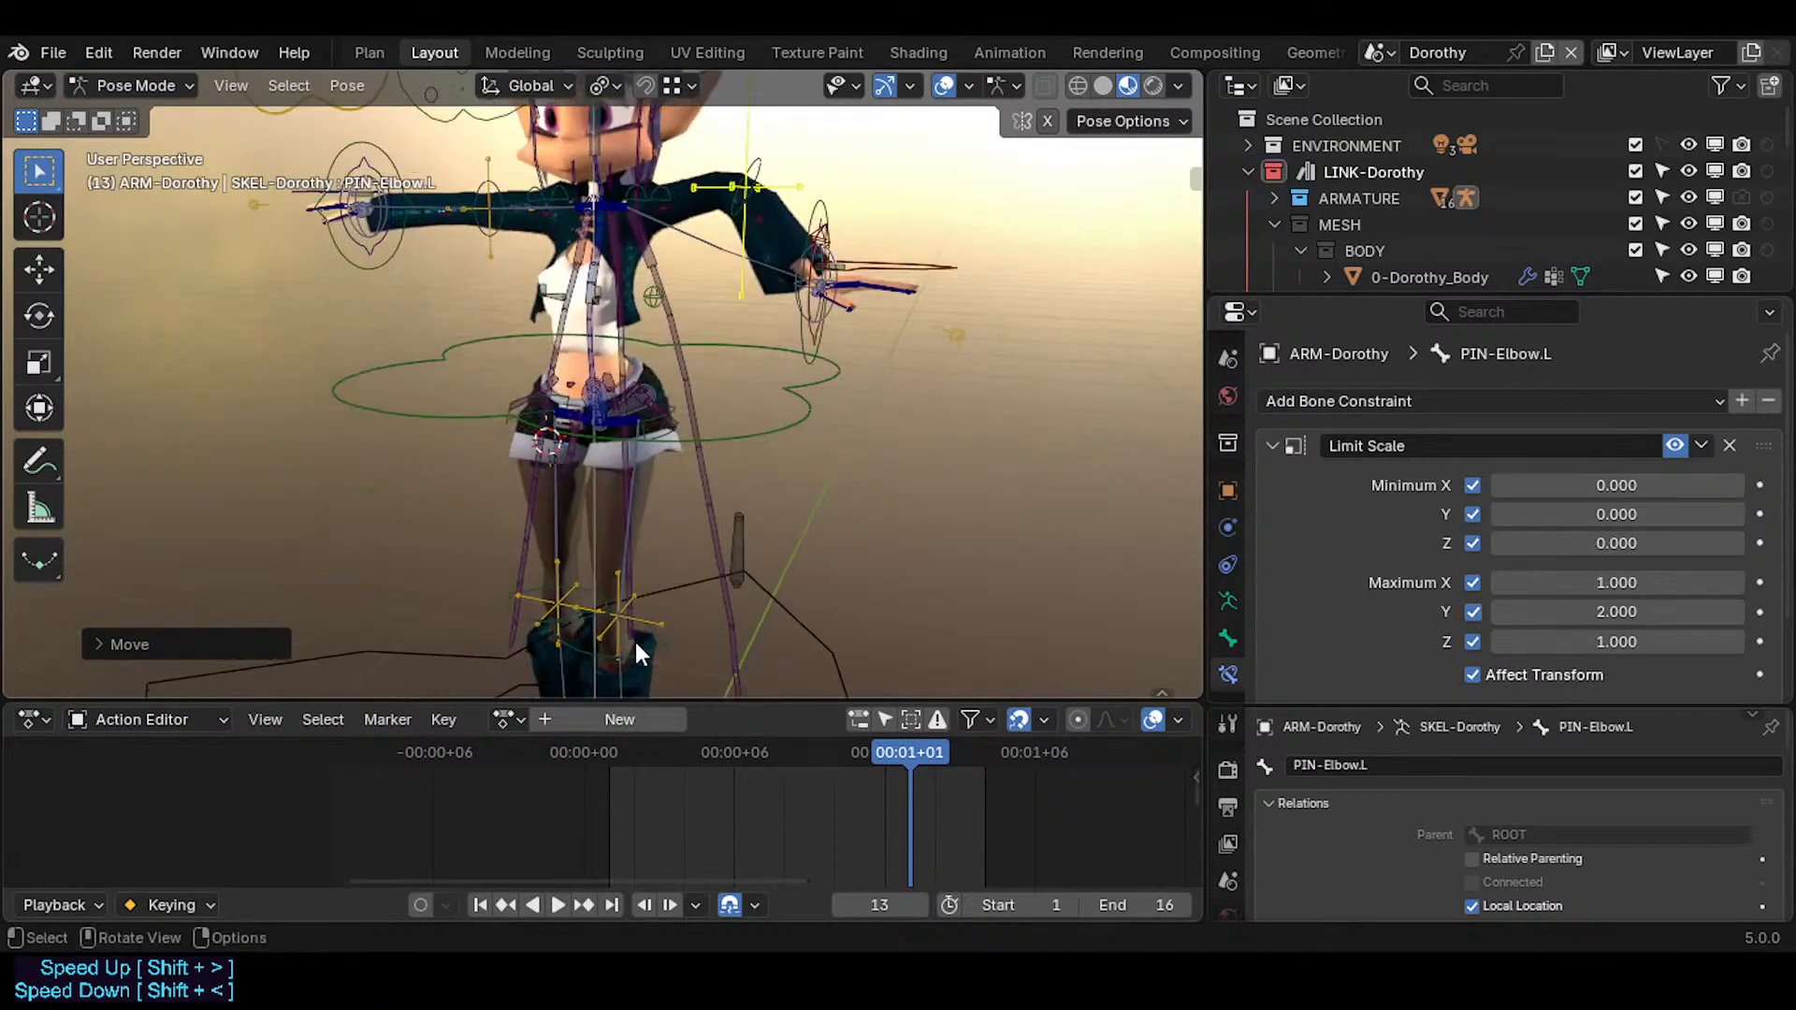
left_click(634, 627)
left_click(648, 620)
key("s")
left_click(822, 628)
middle_click_drag(822, 628, 582, 412)
key("g")
left_click(550, 547)
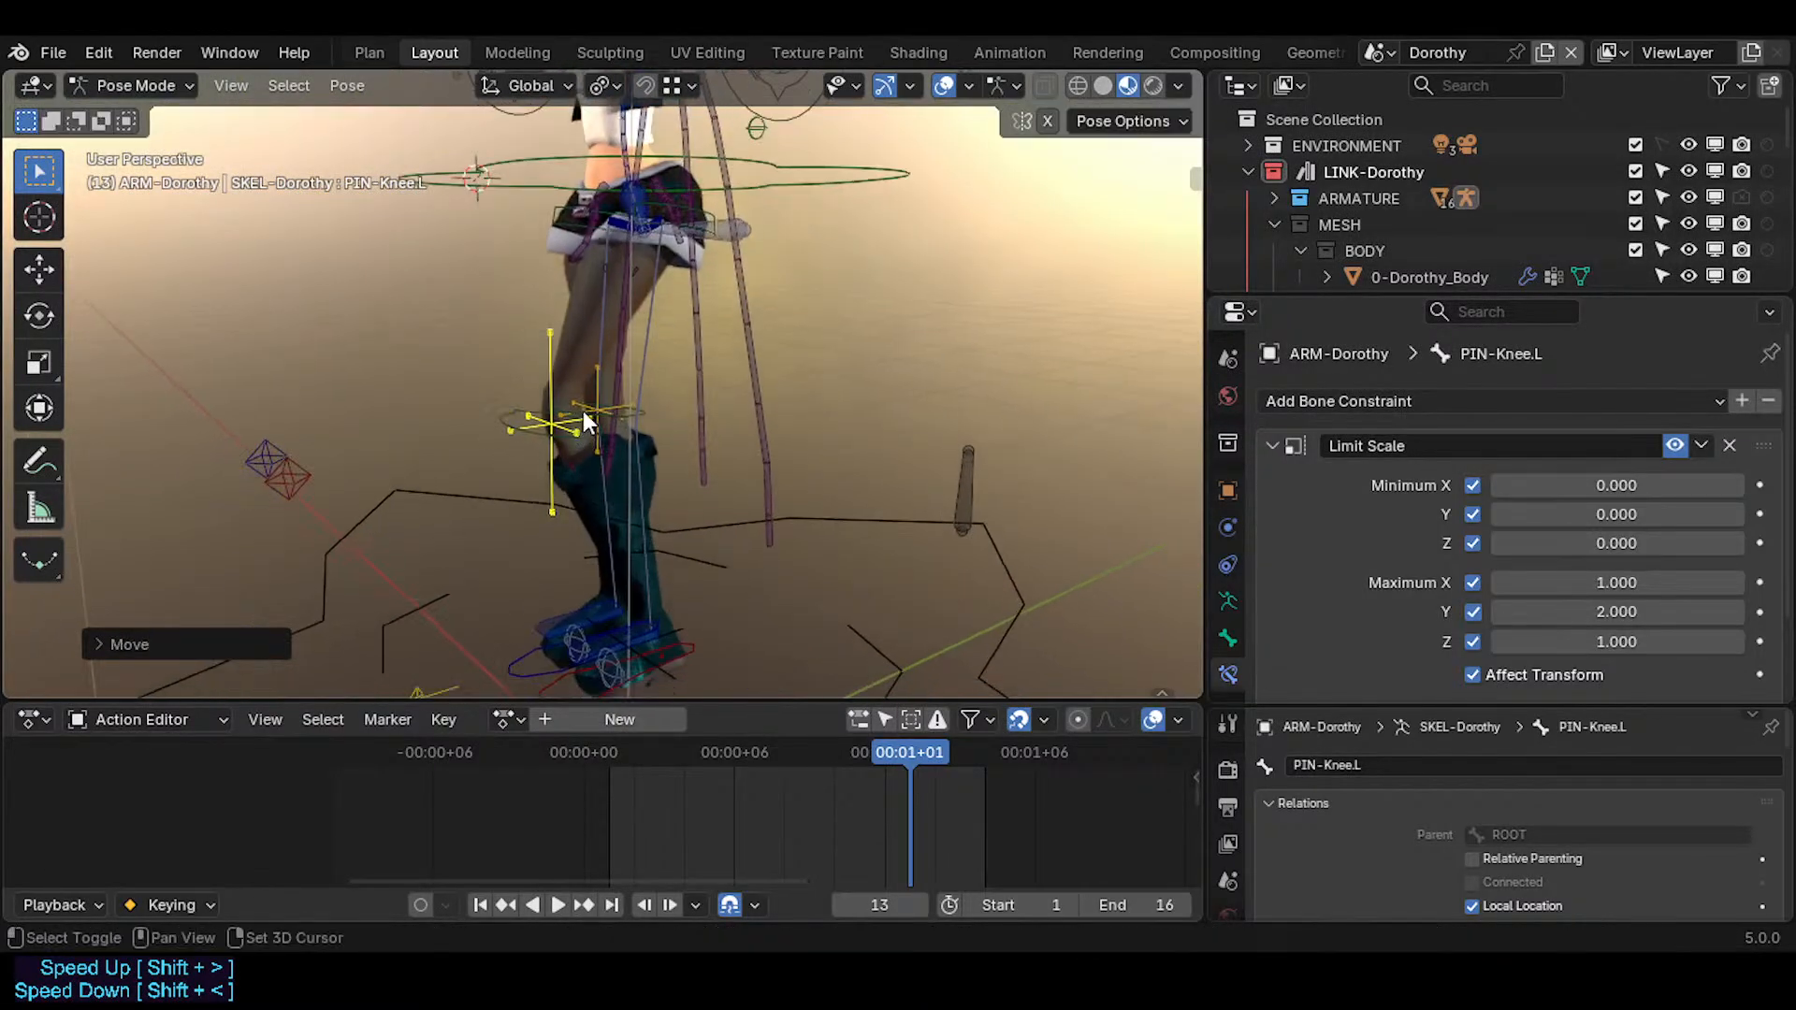
- Scale PIN-Knee.L again by about 2.11 and reposition it beside the leg
key("s")
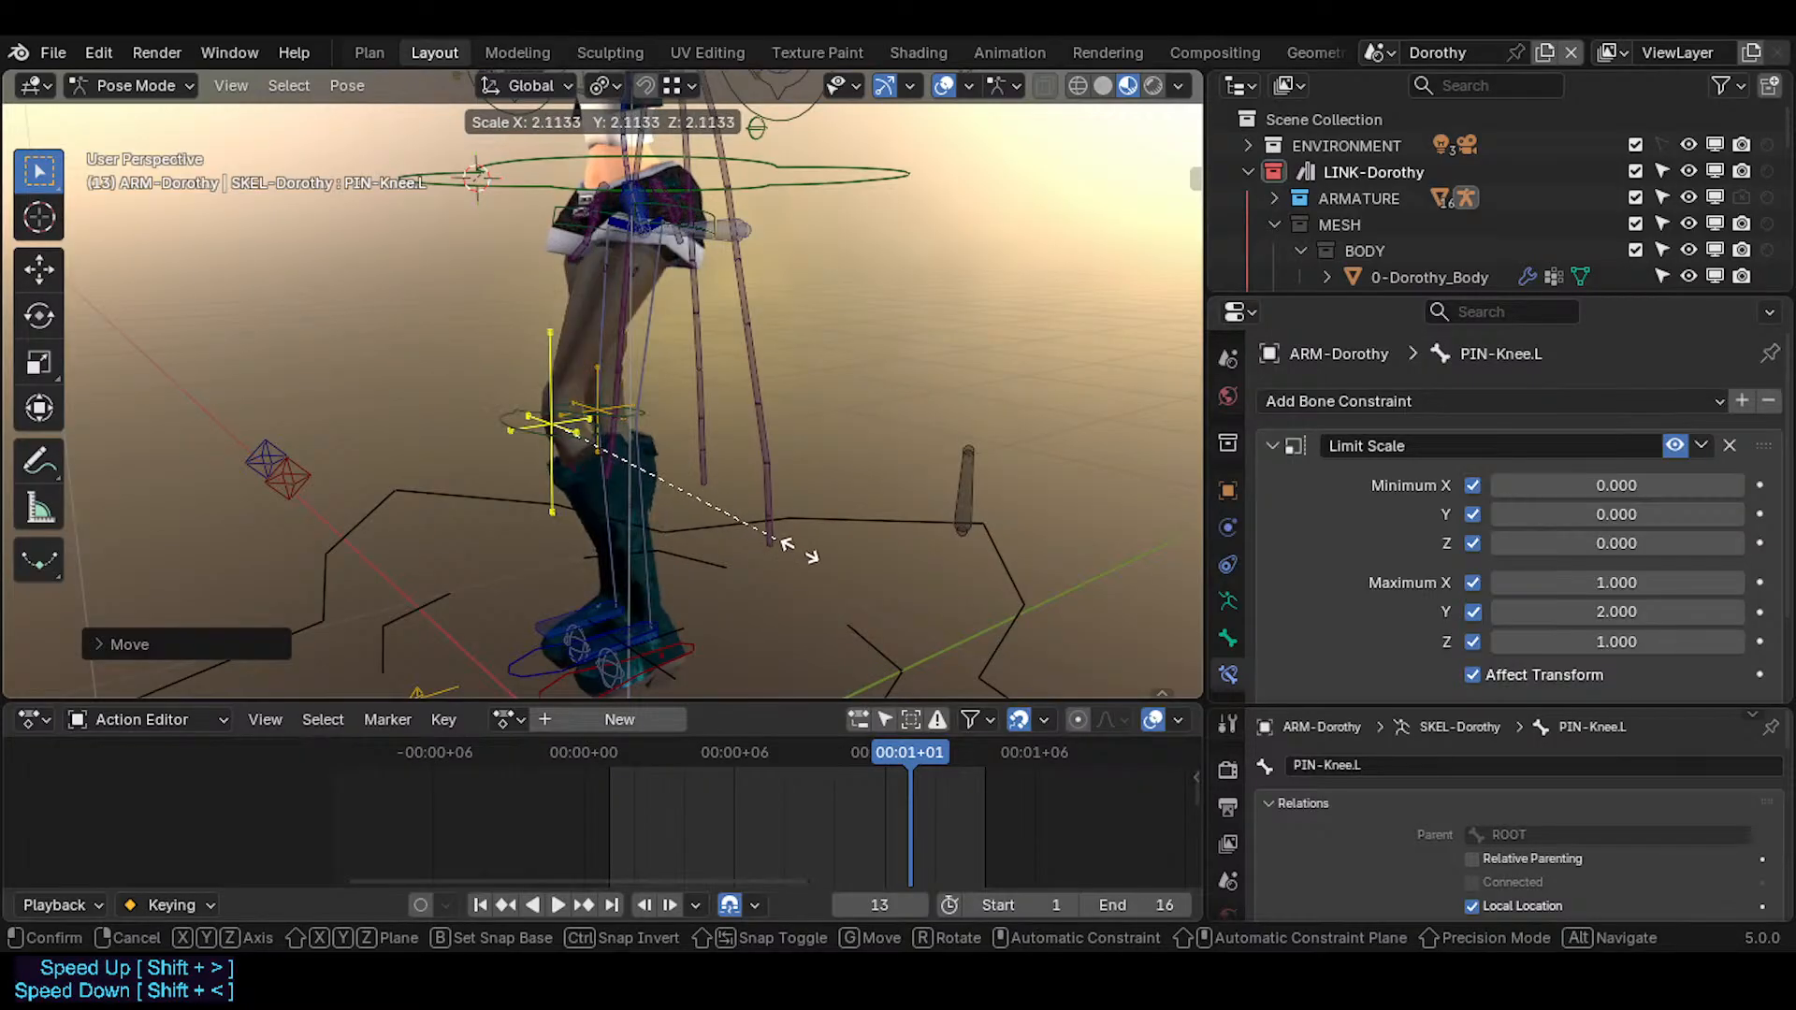
left_click(791, 548)
middle_click_drag(360, 480, 487, 477)
key("g")
left_click(599, 438)
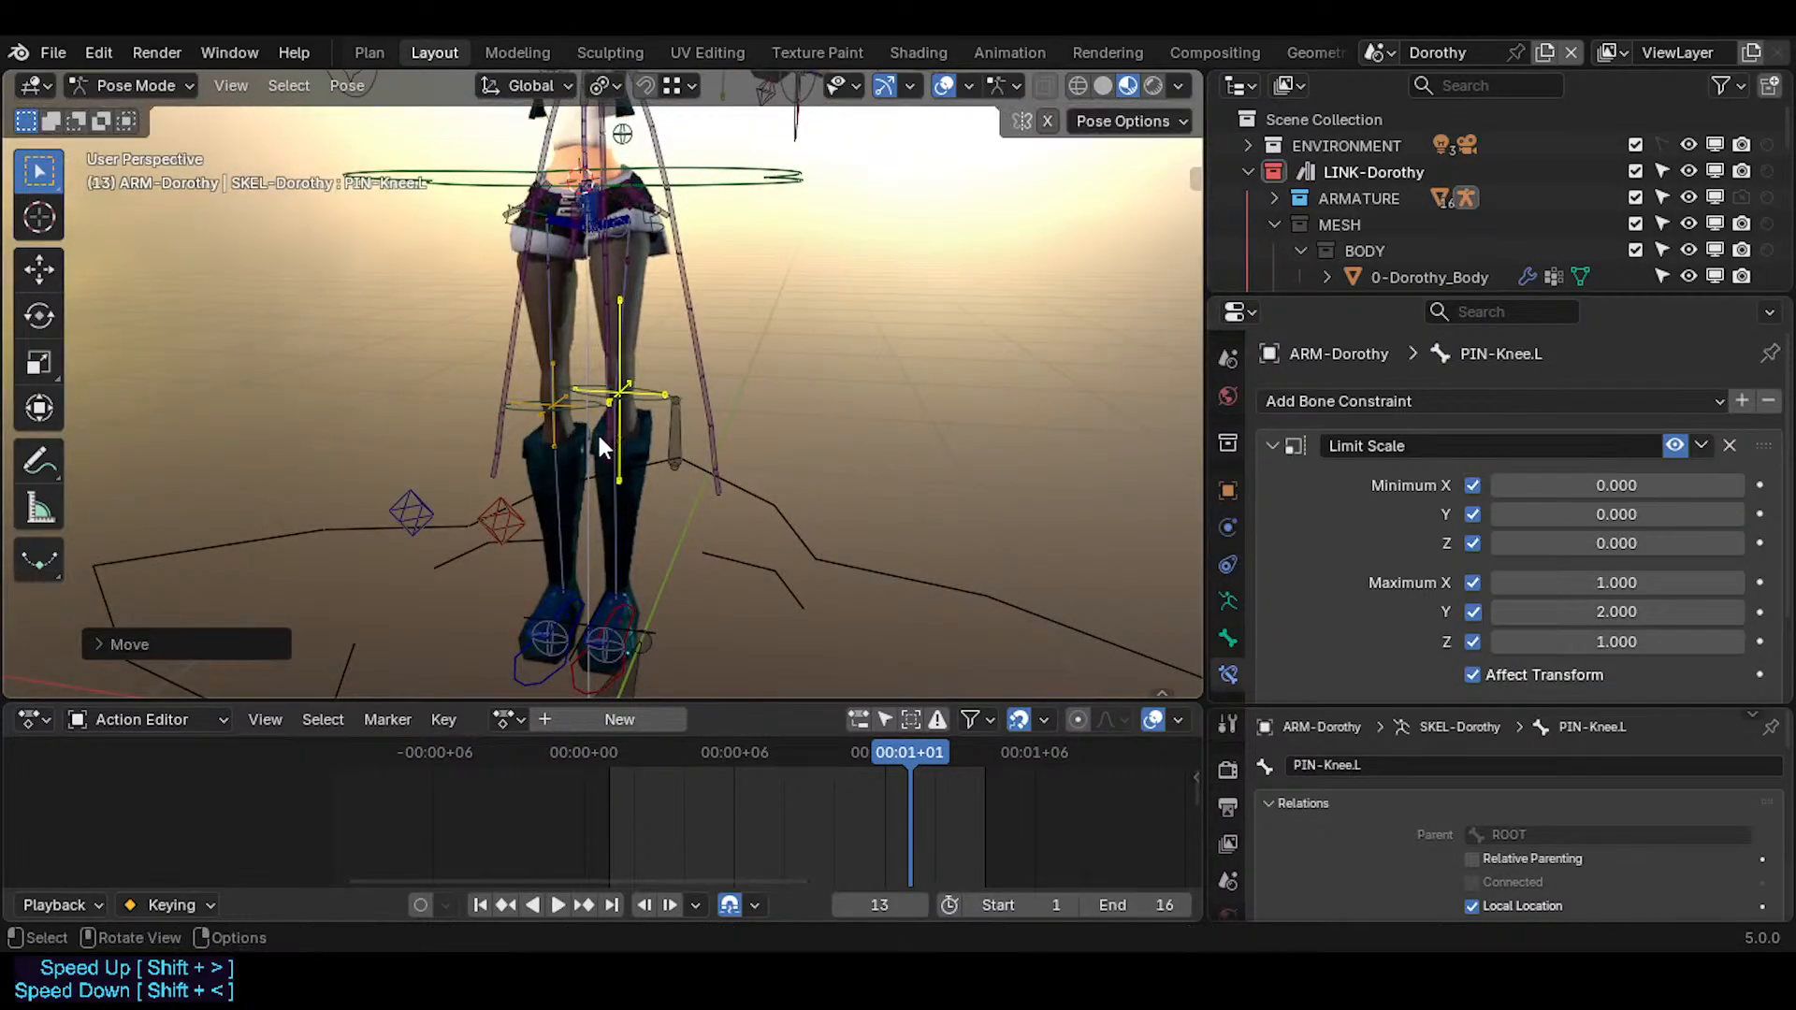
- Try scaling PIN-Elbow.L up by about 1.94 on the straightened arm
scroll(645, 482, "down", 5)
mouse_move(590, 480)
middle_mouse_down()
mouse_move(529, 300)
mouse_move(619, 475)
middle_mouse_up()
left_click(646, 498)
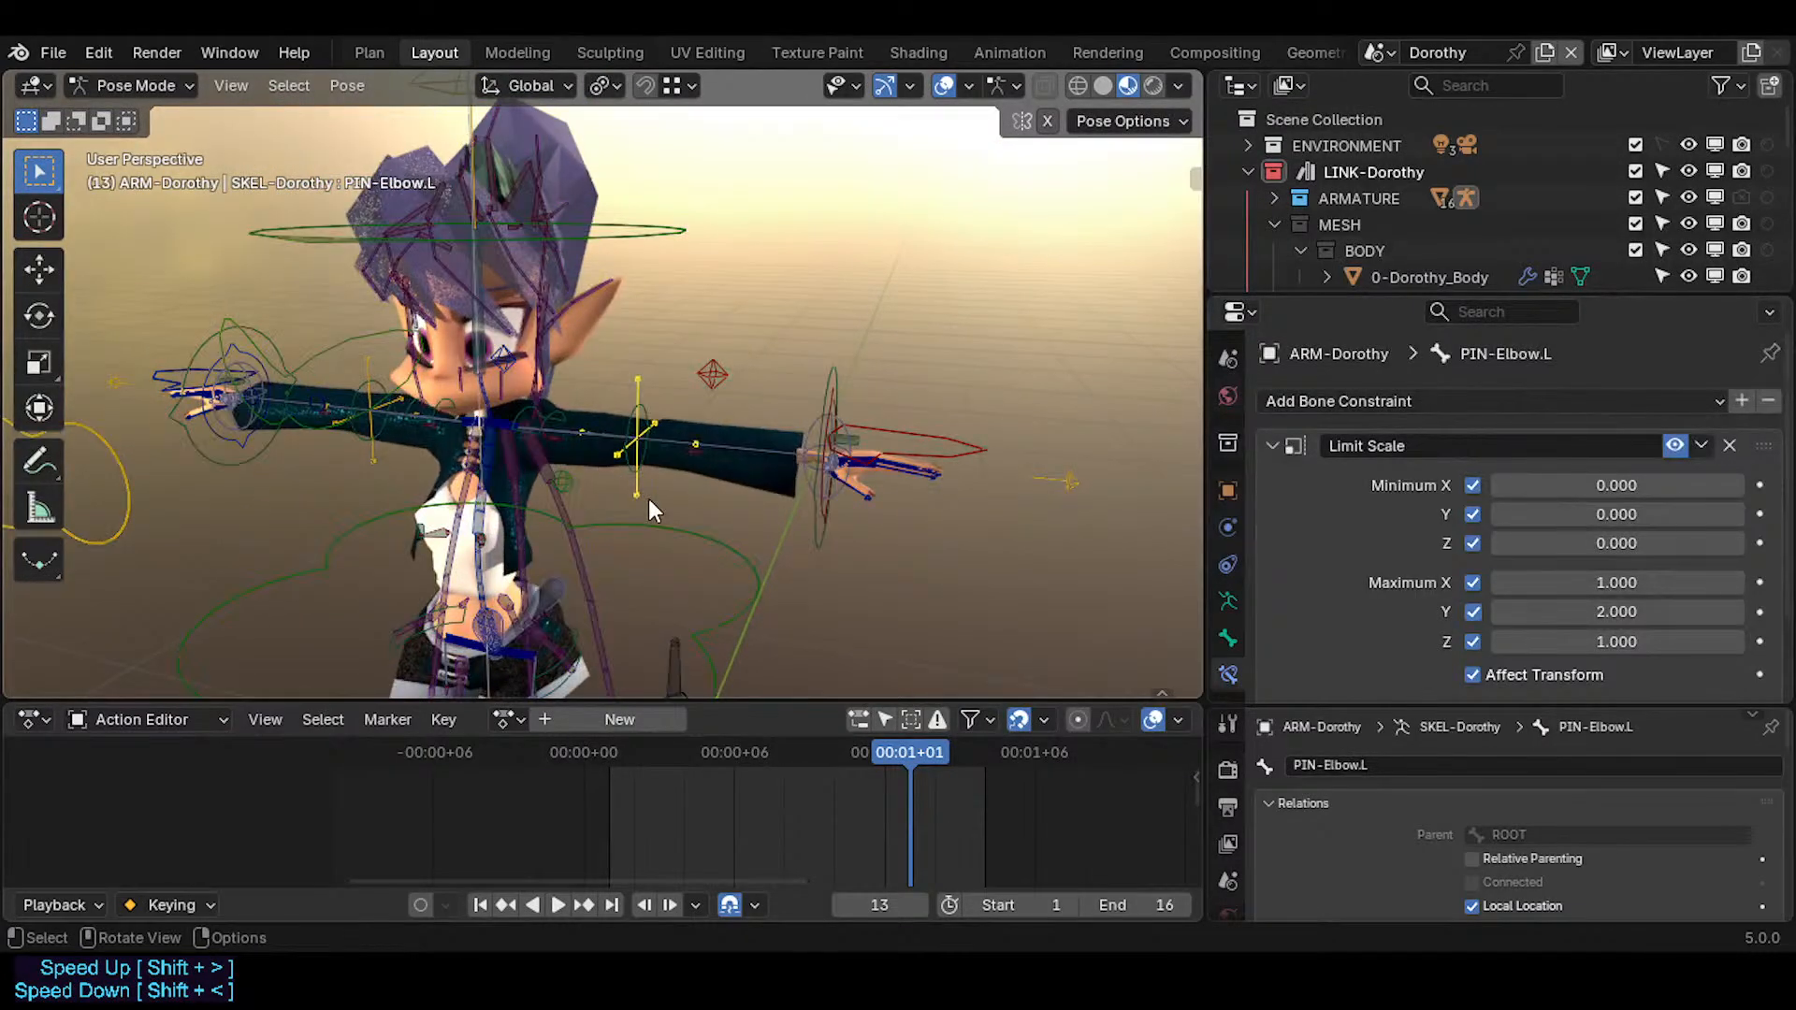
key("s")
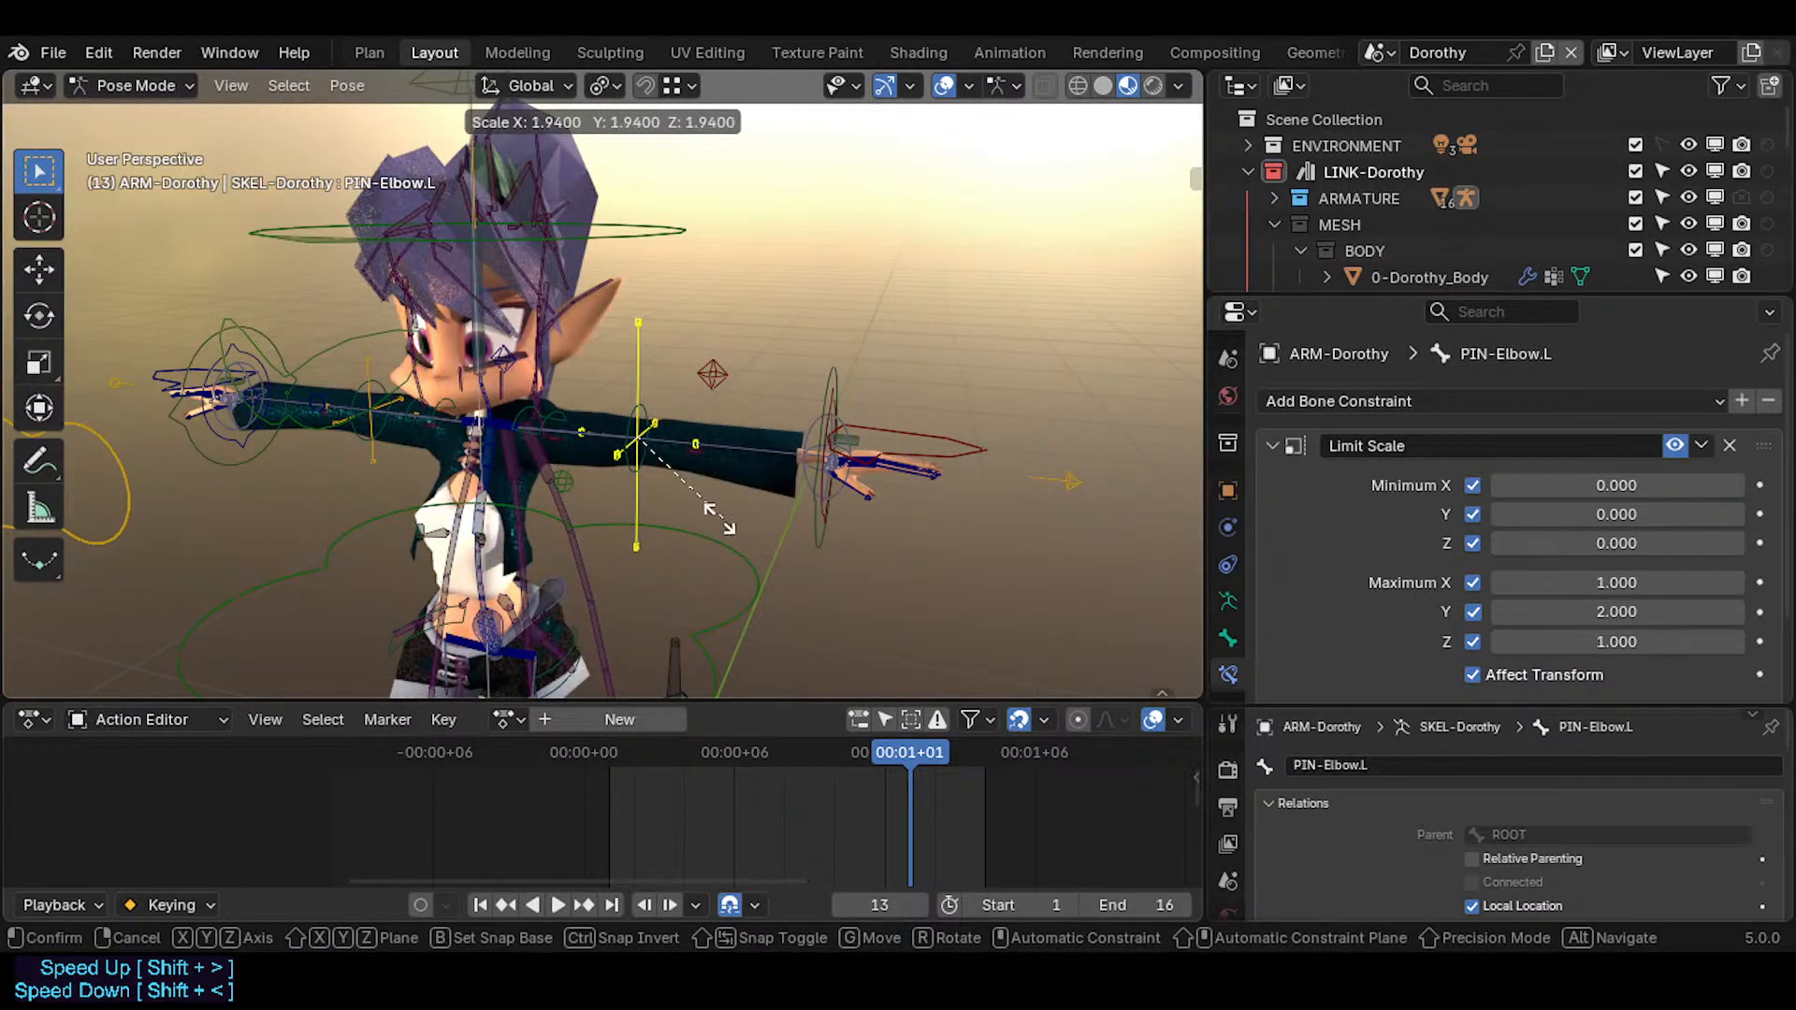
right_click(637, 449)
- Try scaling and moving the MTR-IK-Head control from an angled view
left_click(603, 221)
key("s")
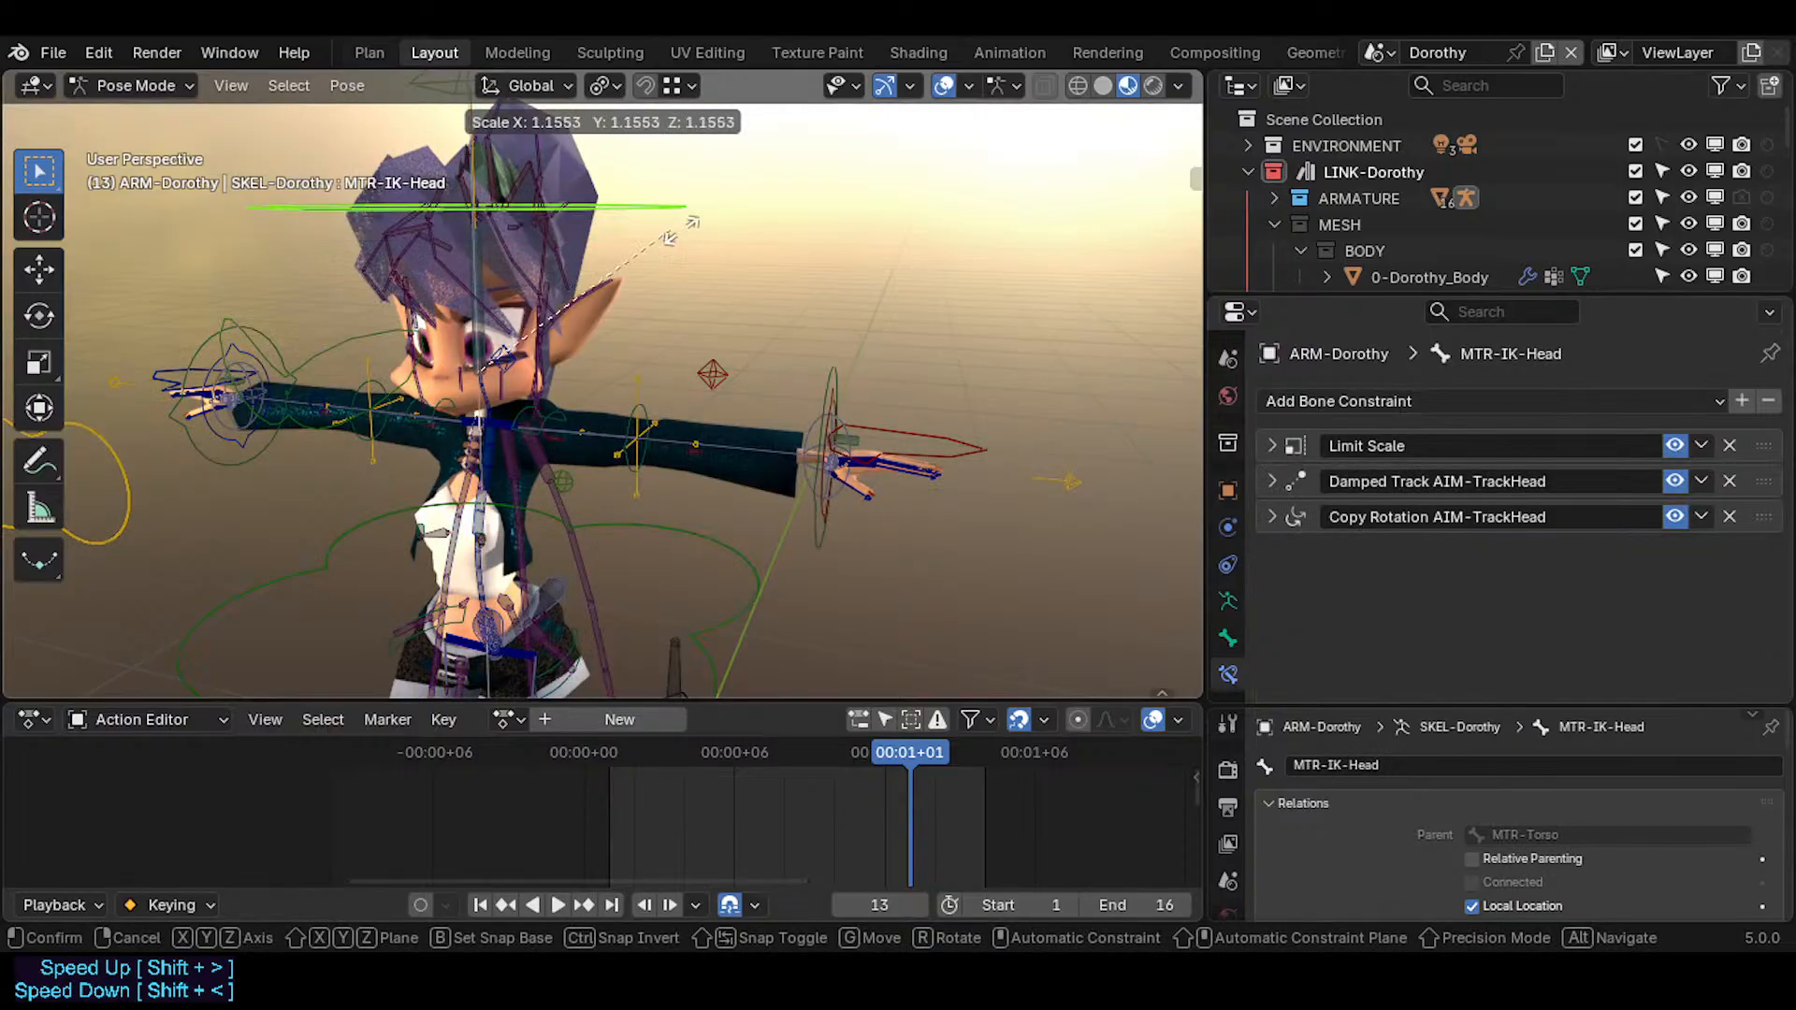
right_click(730, 282)
middle_click_drag(730, 282, 530, 370)
key("g")
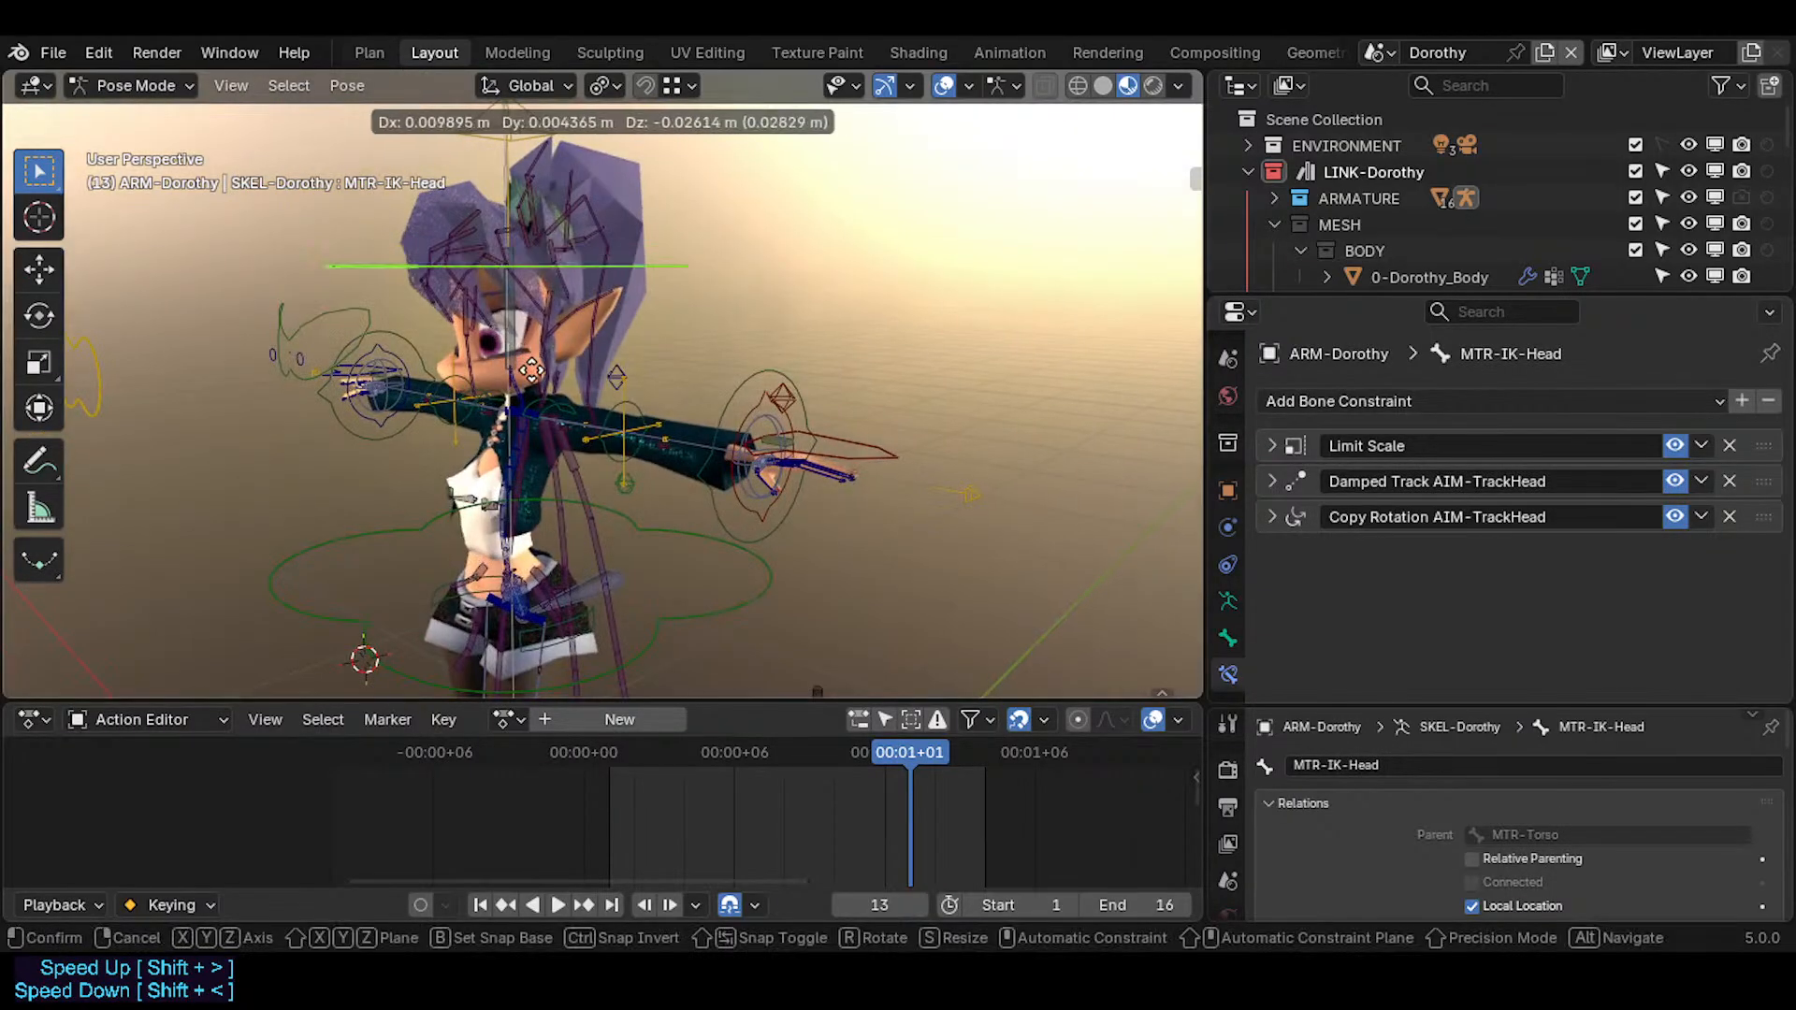
right_click(589, 284)
- Scale down the MTR-IK-Head control and move it slightly downward
scroll(589, 285, "down", 2)
key("s")
left_click(603, 348)
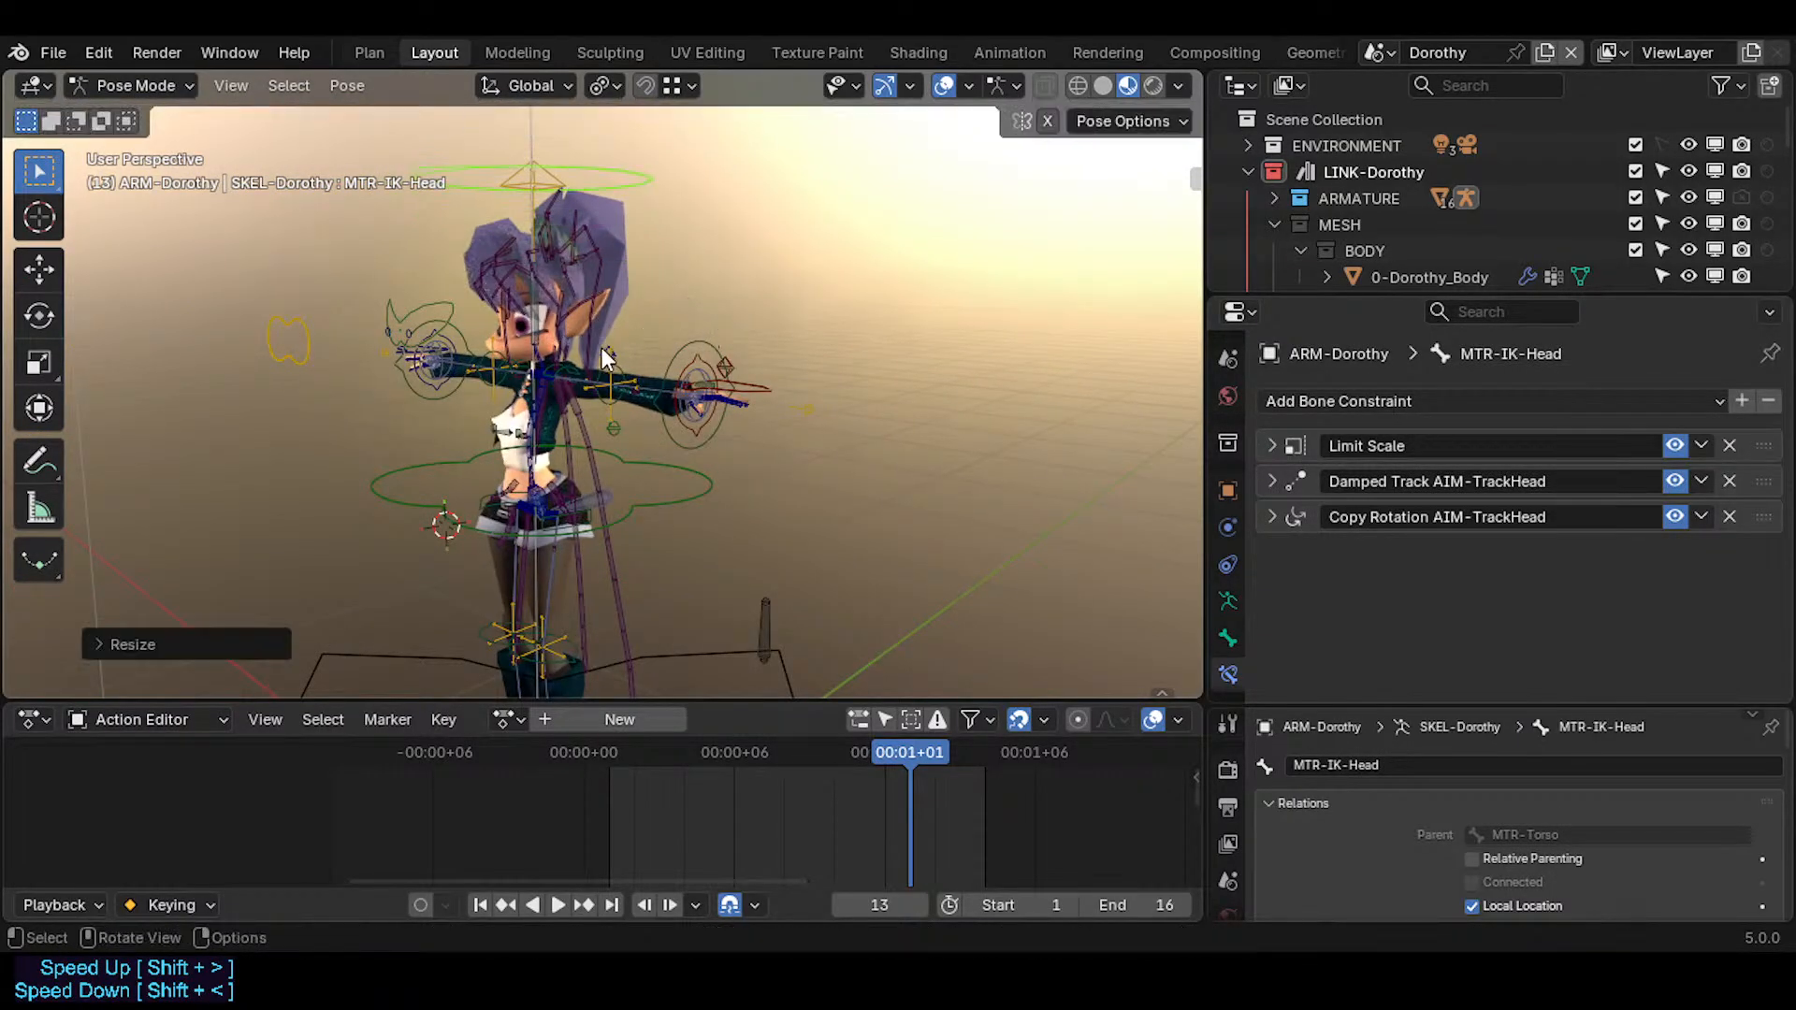
key("g")
left_click(582, 379)
- Try scaling MTR-IK-Head both down and up to compare how strongly the head follows it
key("s")
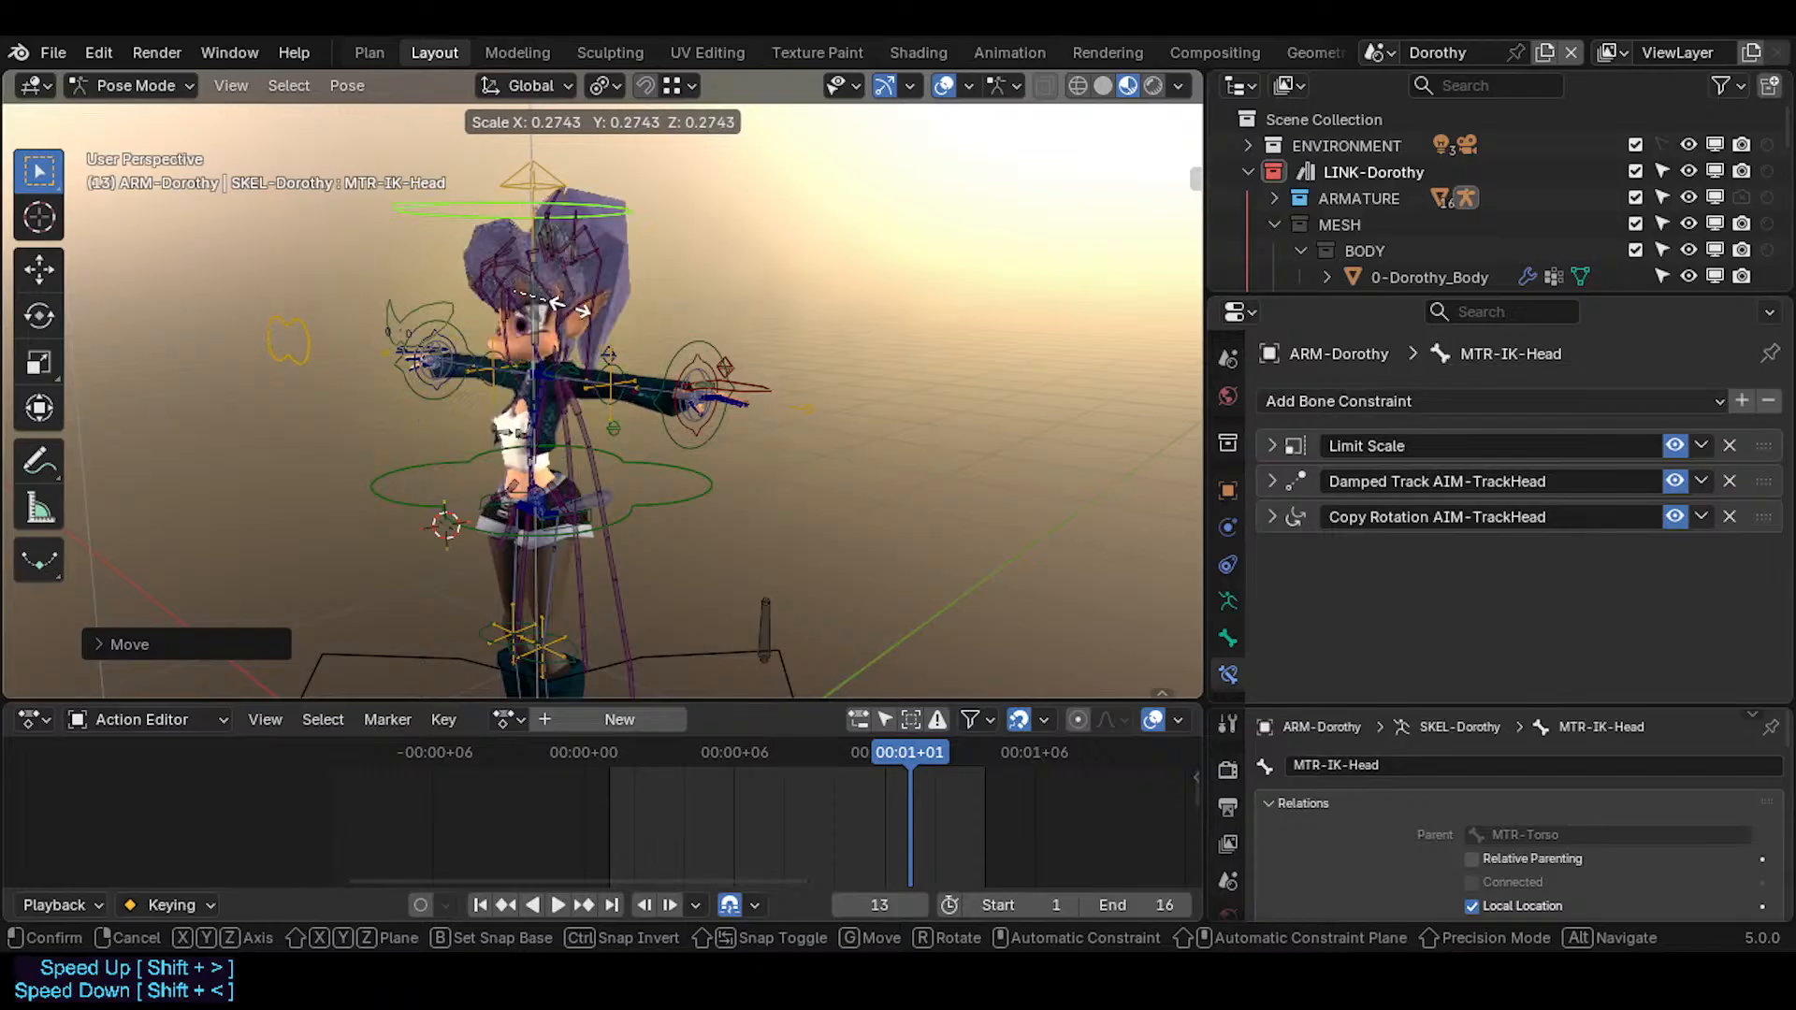
right_click(641, 283)
key("s")
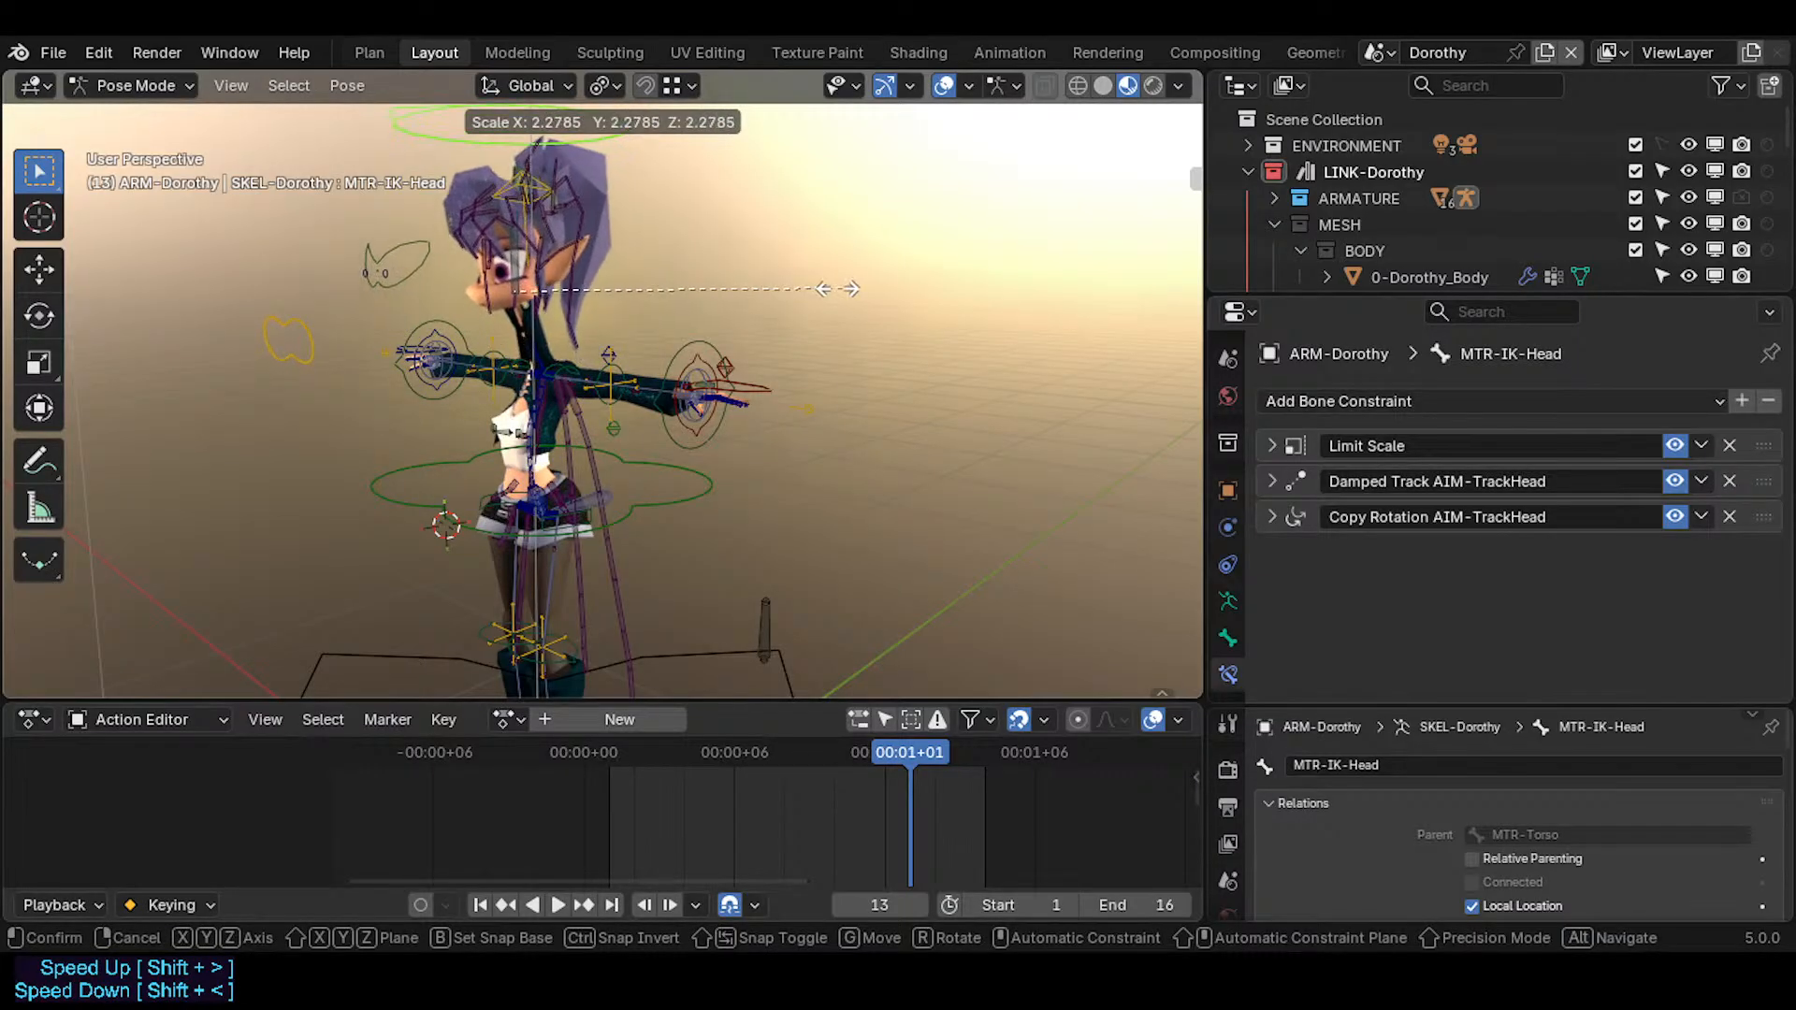
right_click(704, 312)
middle_click_drag(535, 485, 550, 485)
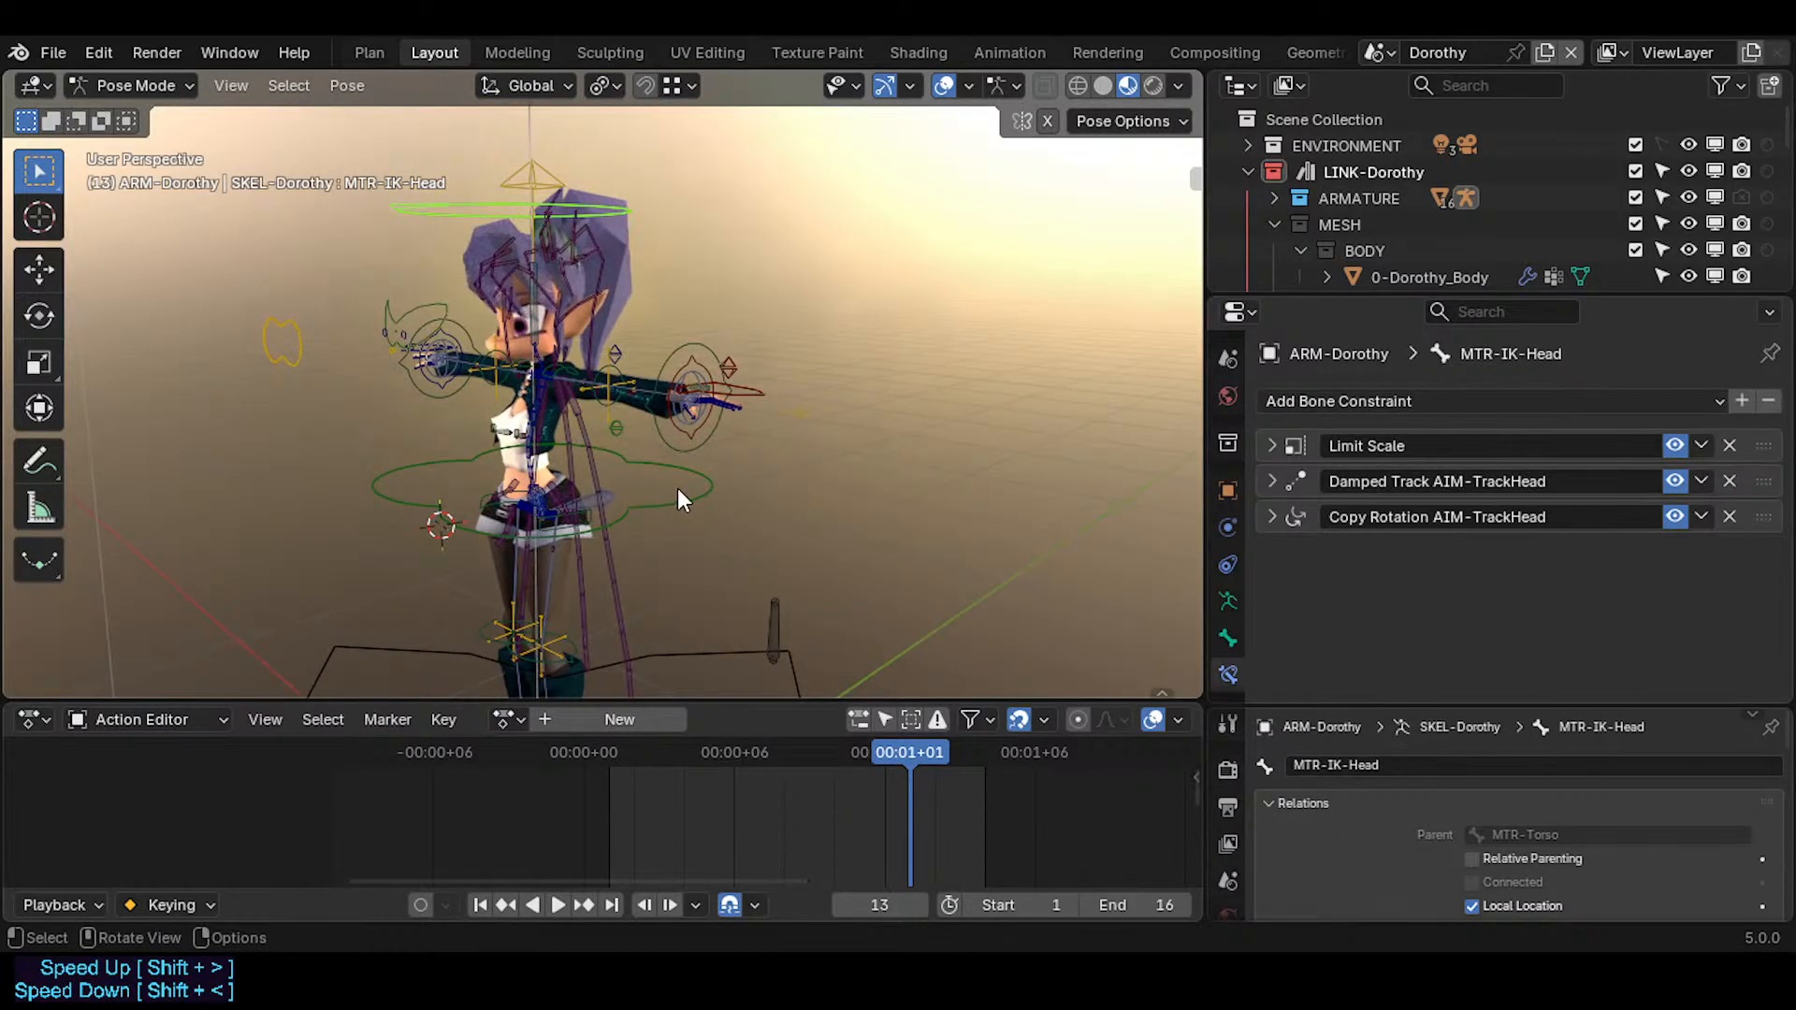
- Raise the MTR-Torso control and shift the CTL-Chest bone backward with Auto IK
left_click(678, 490)
key("g")
left_click(580, 183)
left_click(509, 378)
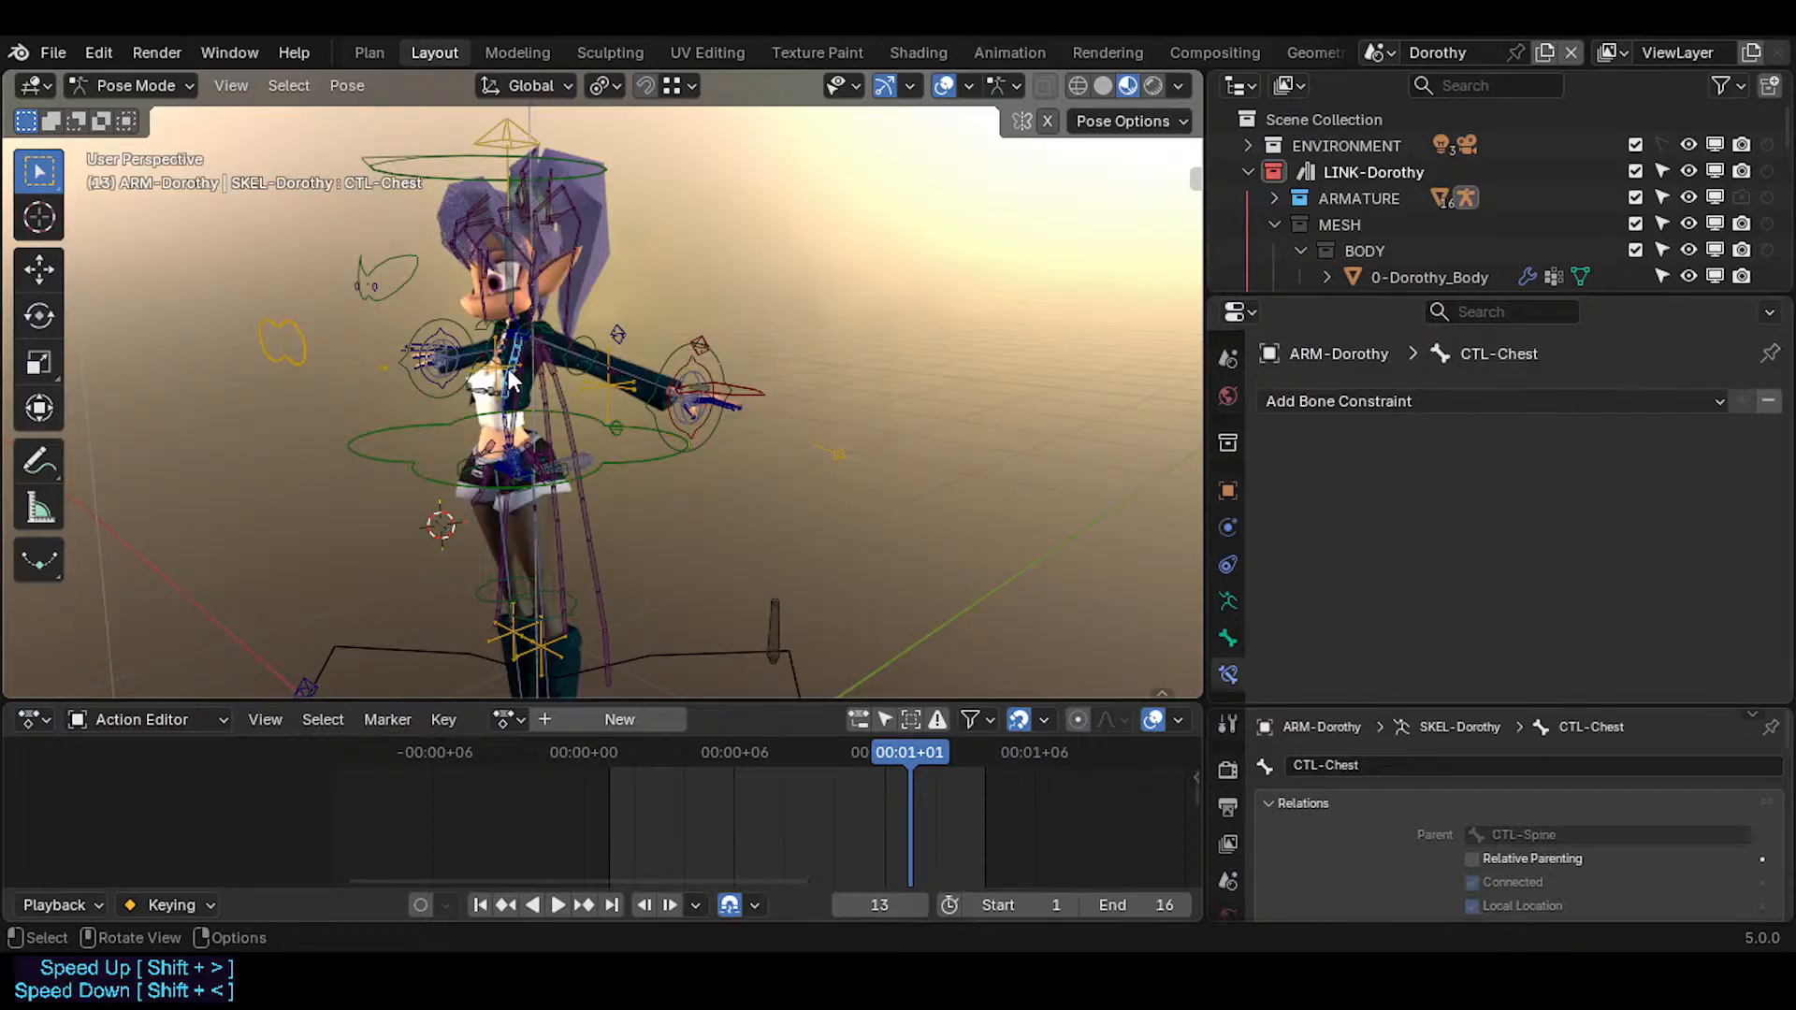
key("g")
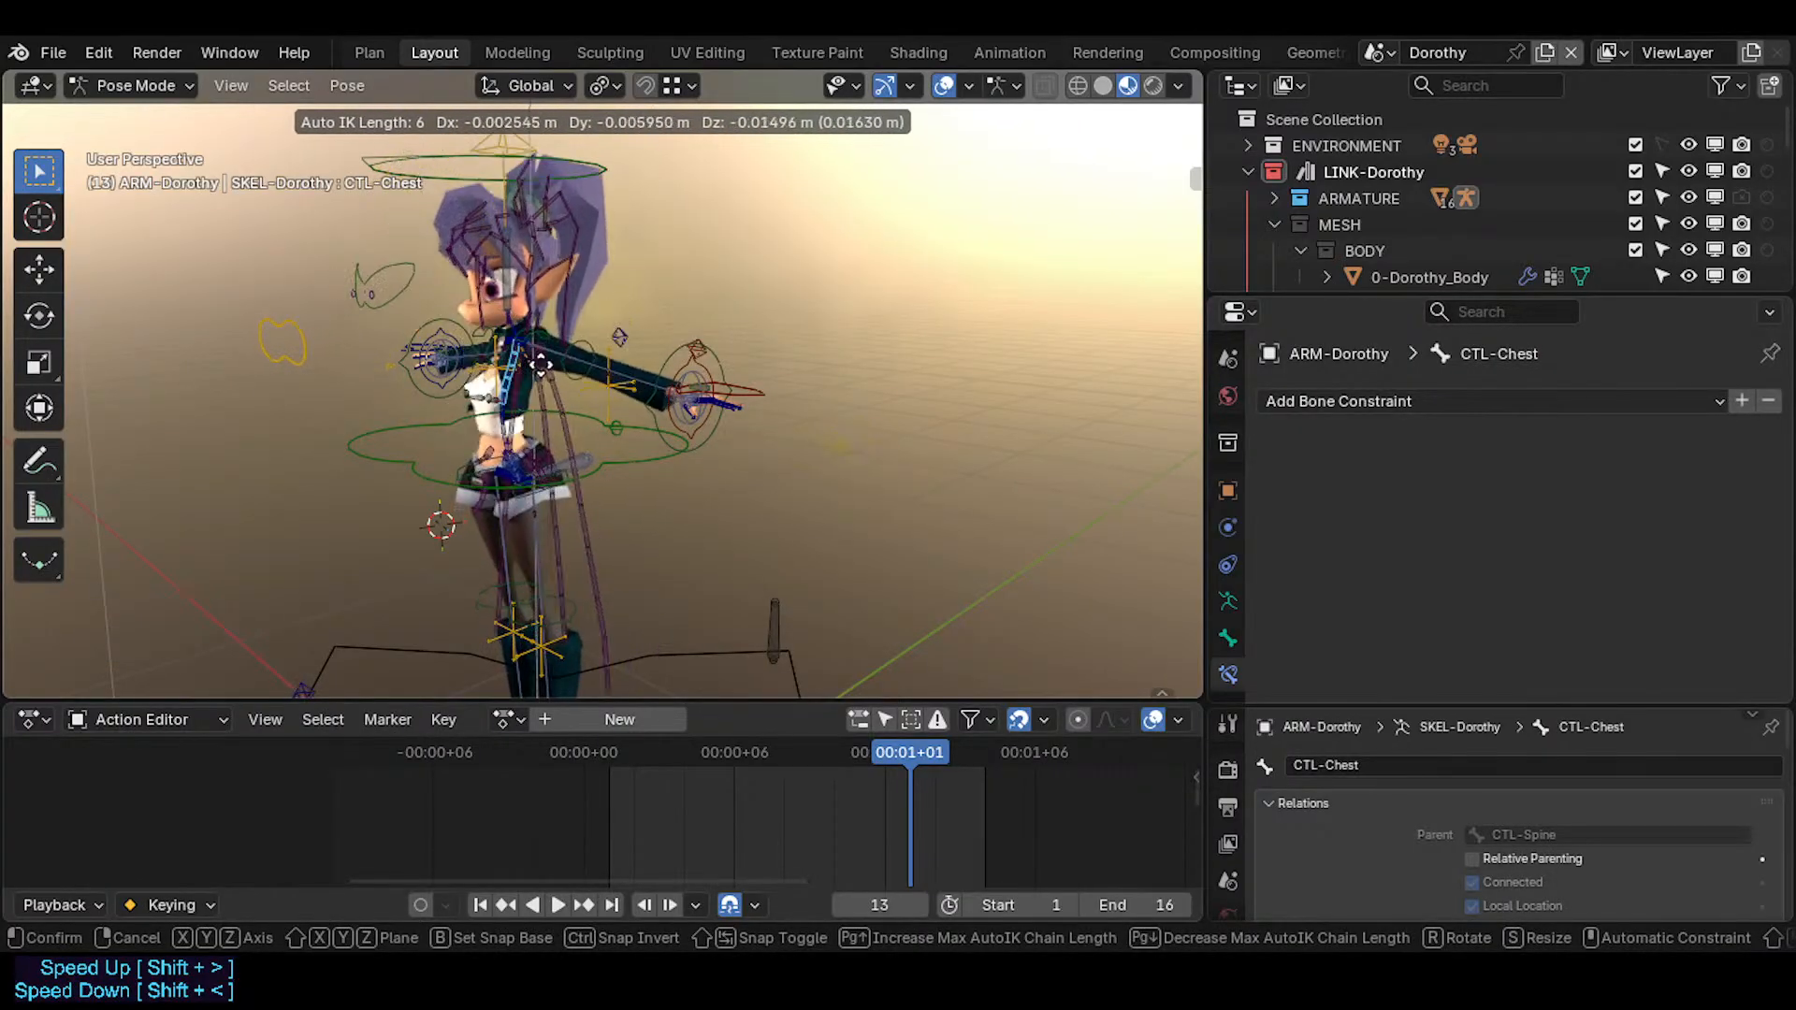
left_click(550, 329)
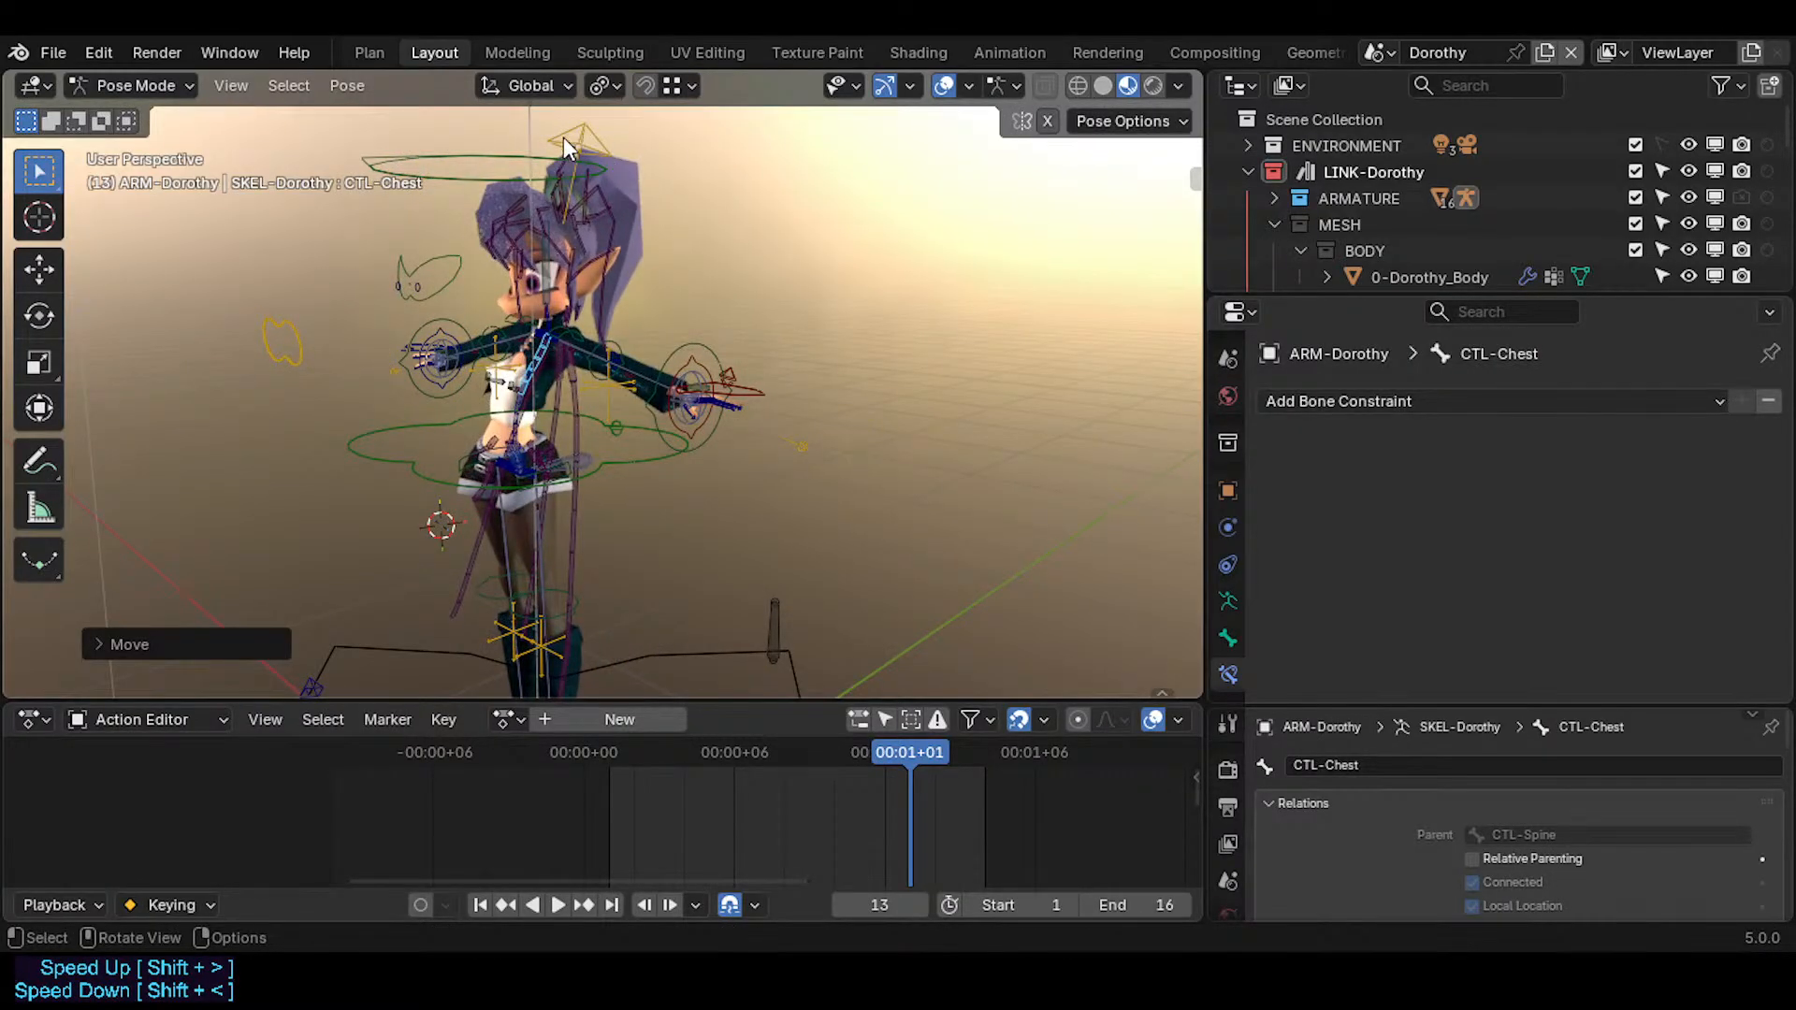
- Scale up MTR-IK-Head so the head locks to its control
left_click(563, 137)
key("s")
left_click(547, 344)
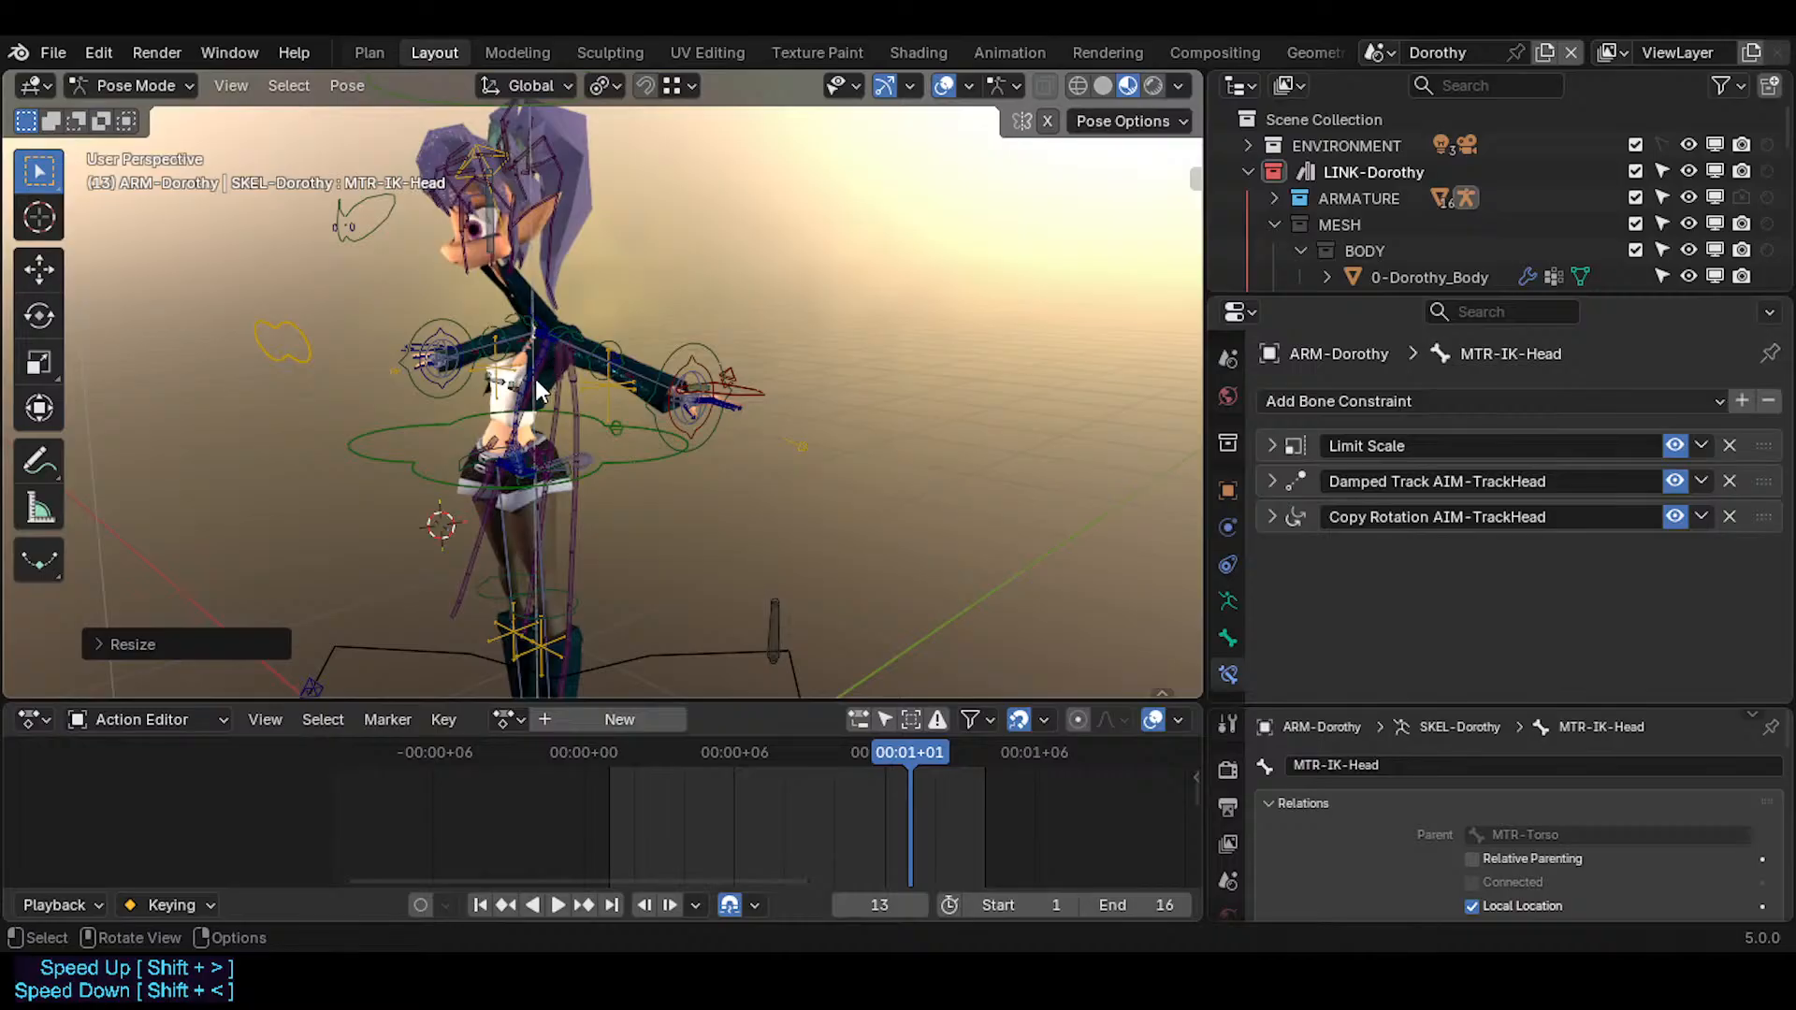
- Move the CTL-Chest bone forward and back under the pinned head
left_click(541, 388)
key("g")
left_click(470, 363)
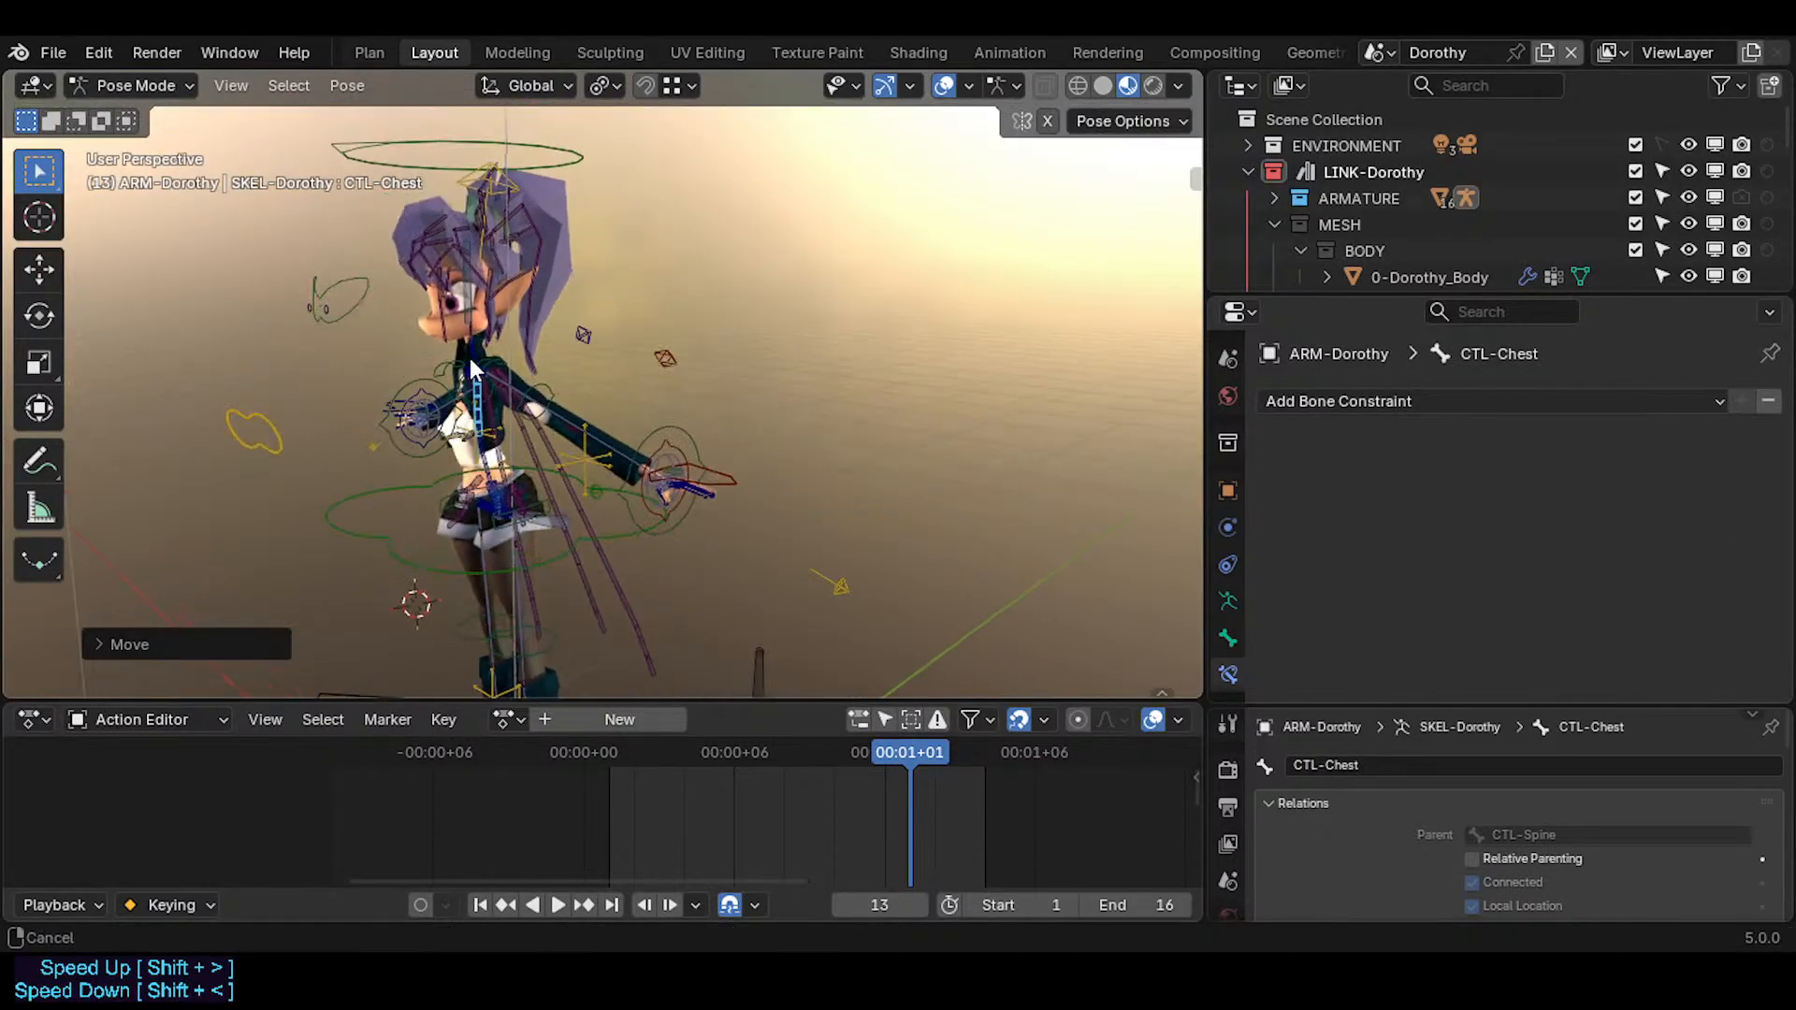
key("g")
left_click(487, 252)
- Examine the helper bones around Dorothy's head, including ROT-RefForeArm.L.001 and the constraints on BUF-IK-HeadNoScale
left_click(465, 235)
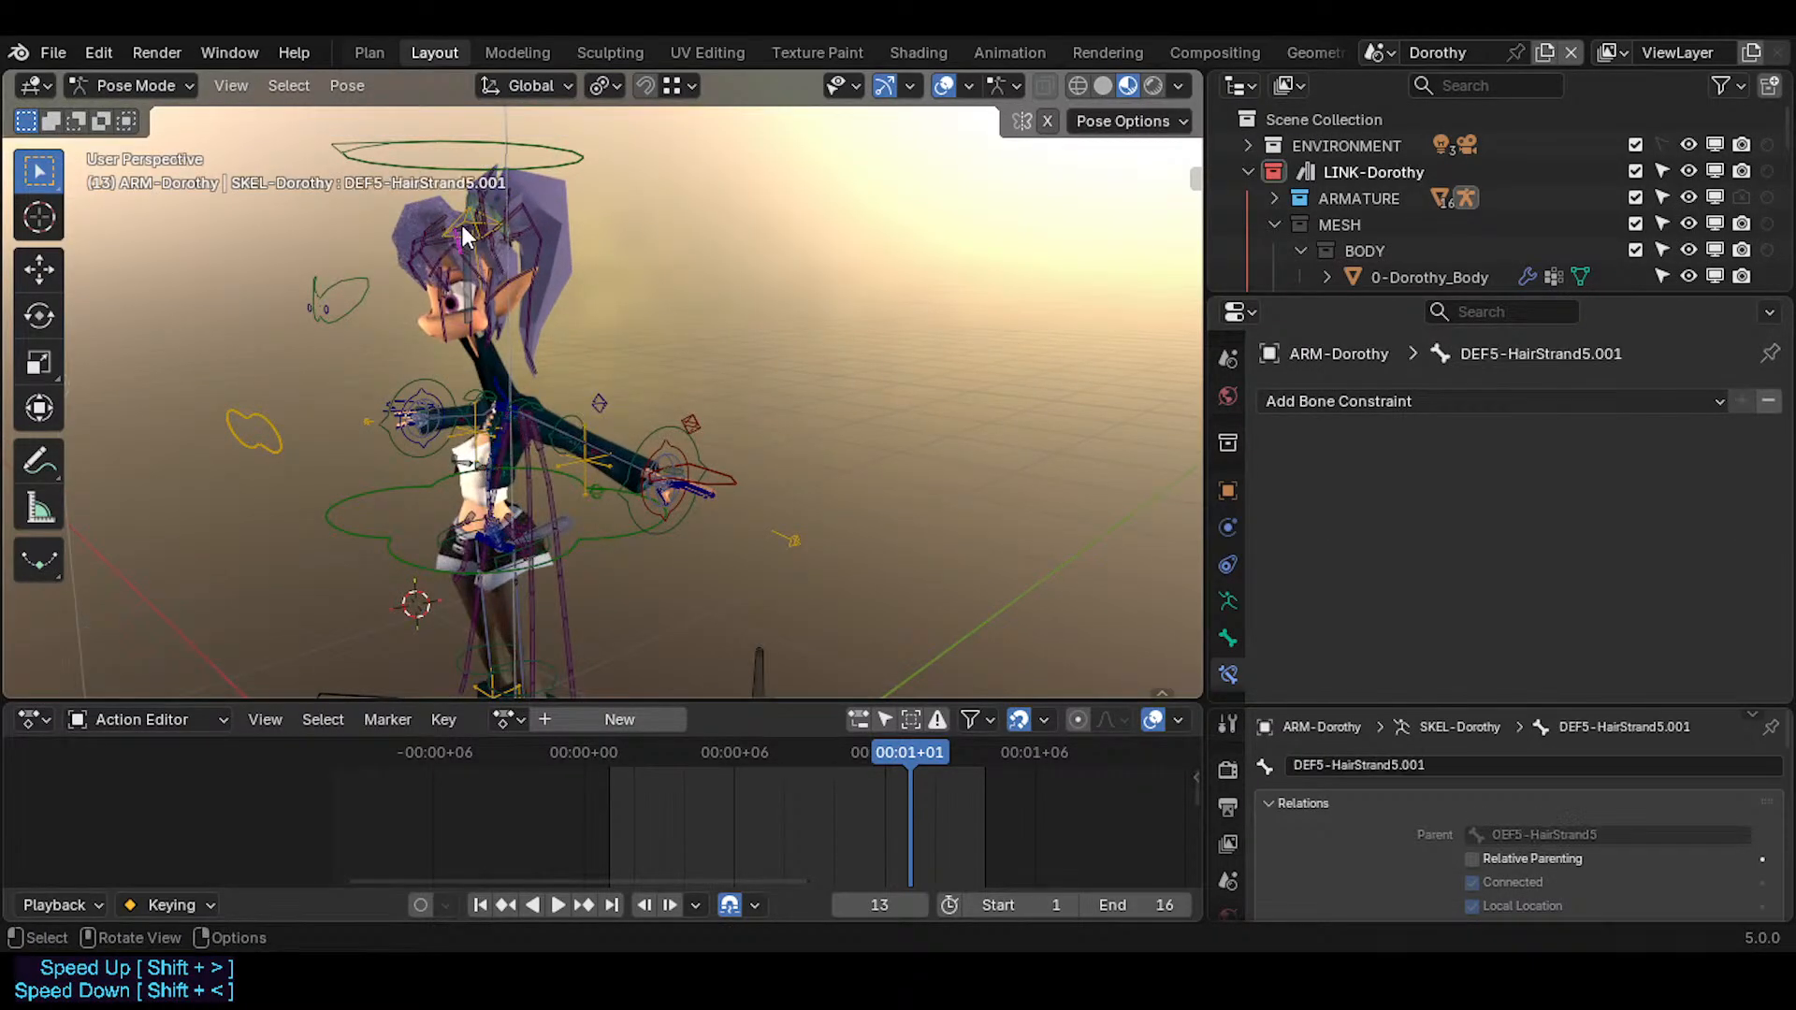
left_click(475, 223)
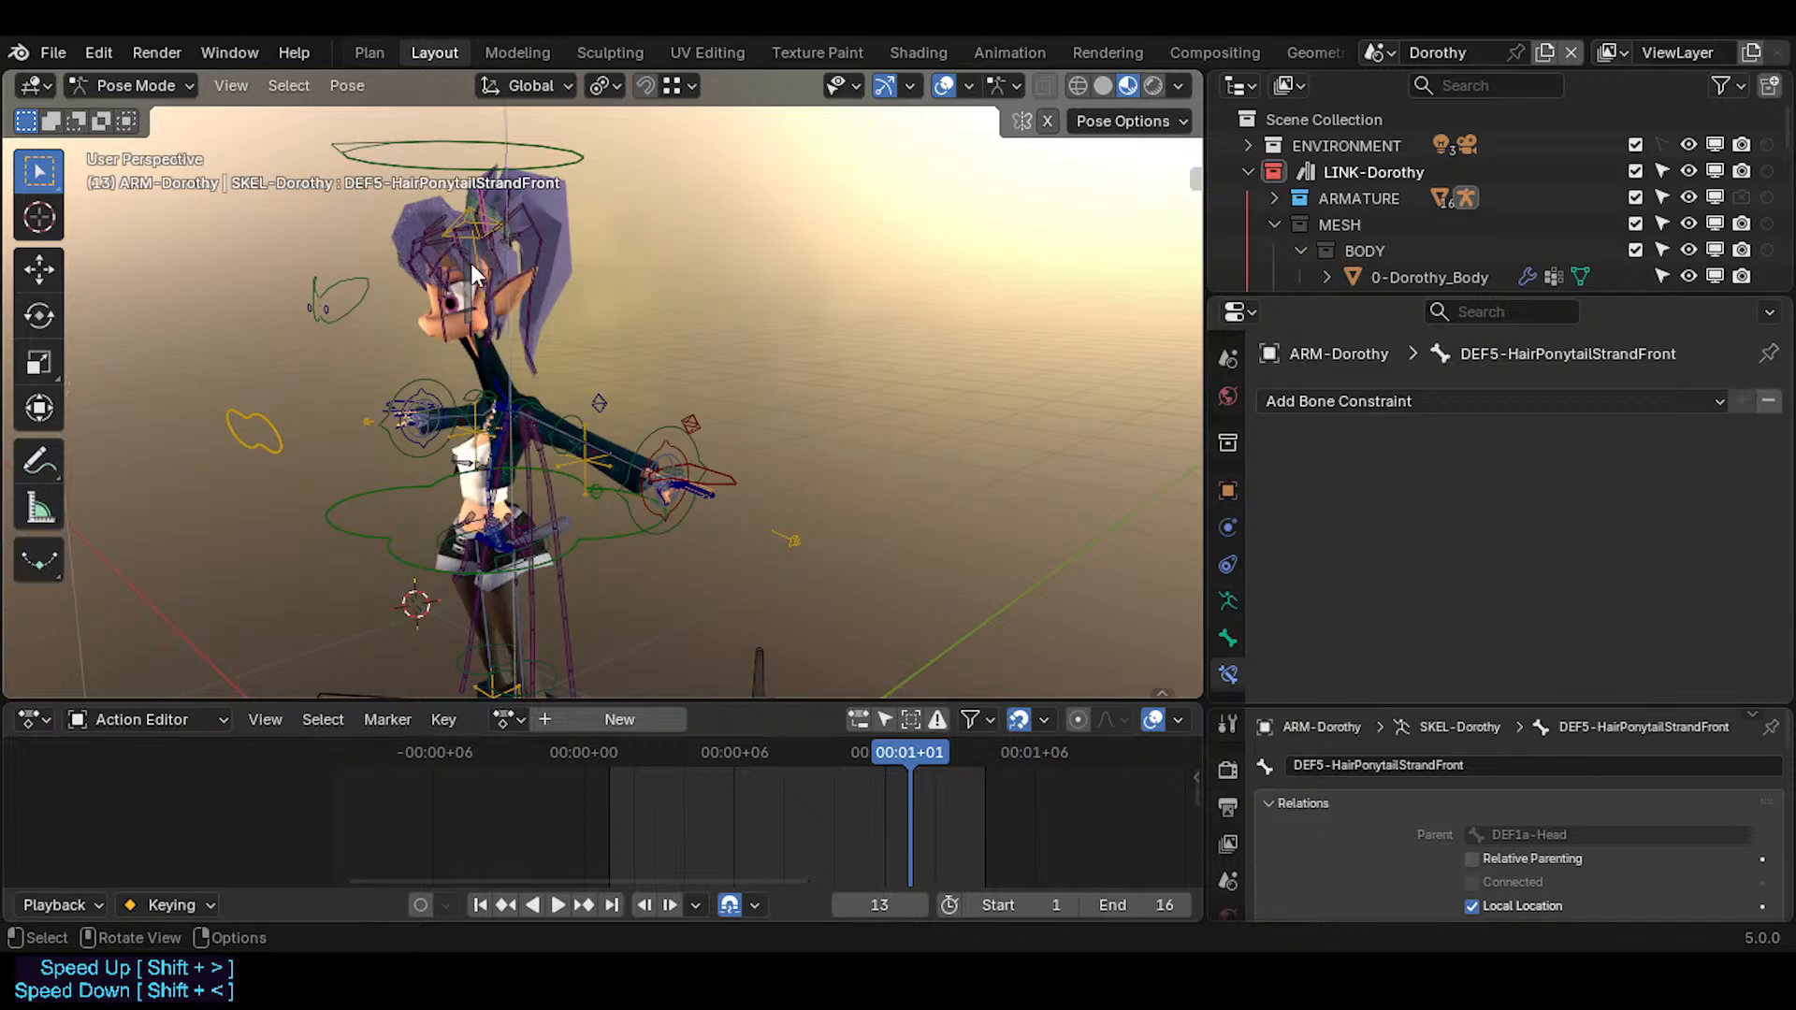
left_click(473, 224)
middle_click_drag(473, 227, 487, 311)
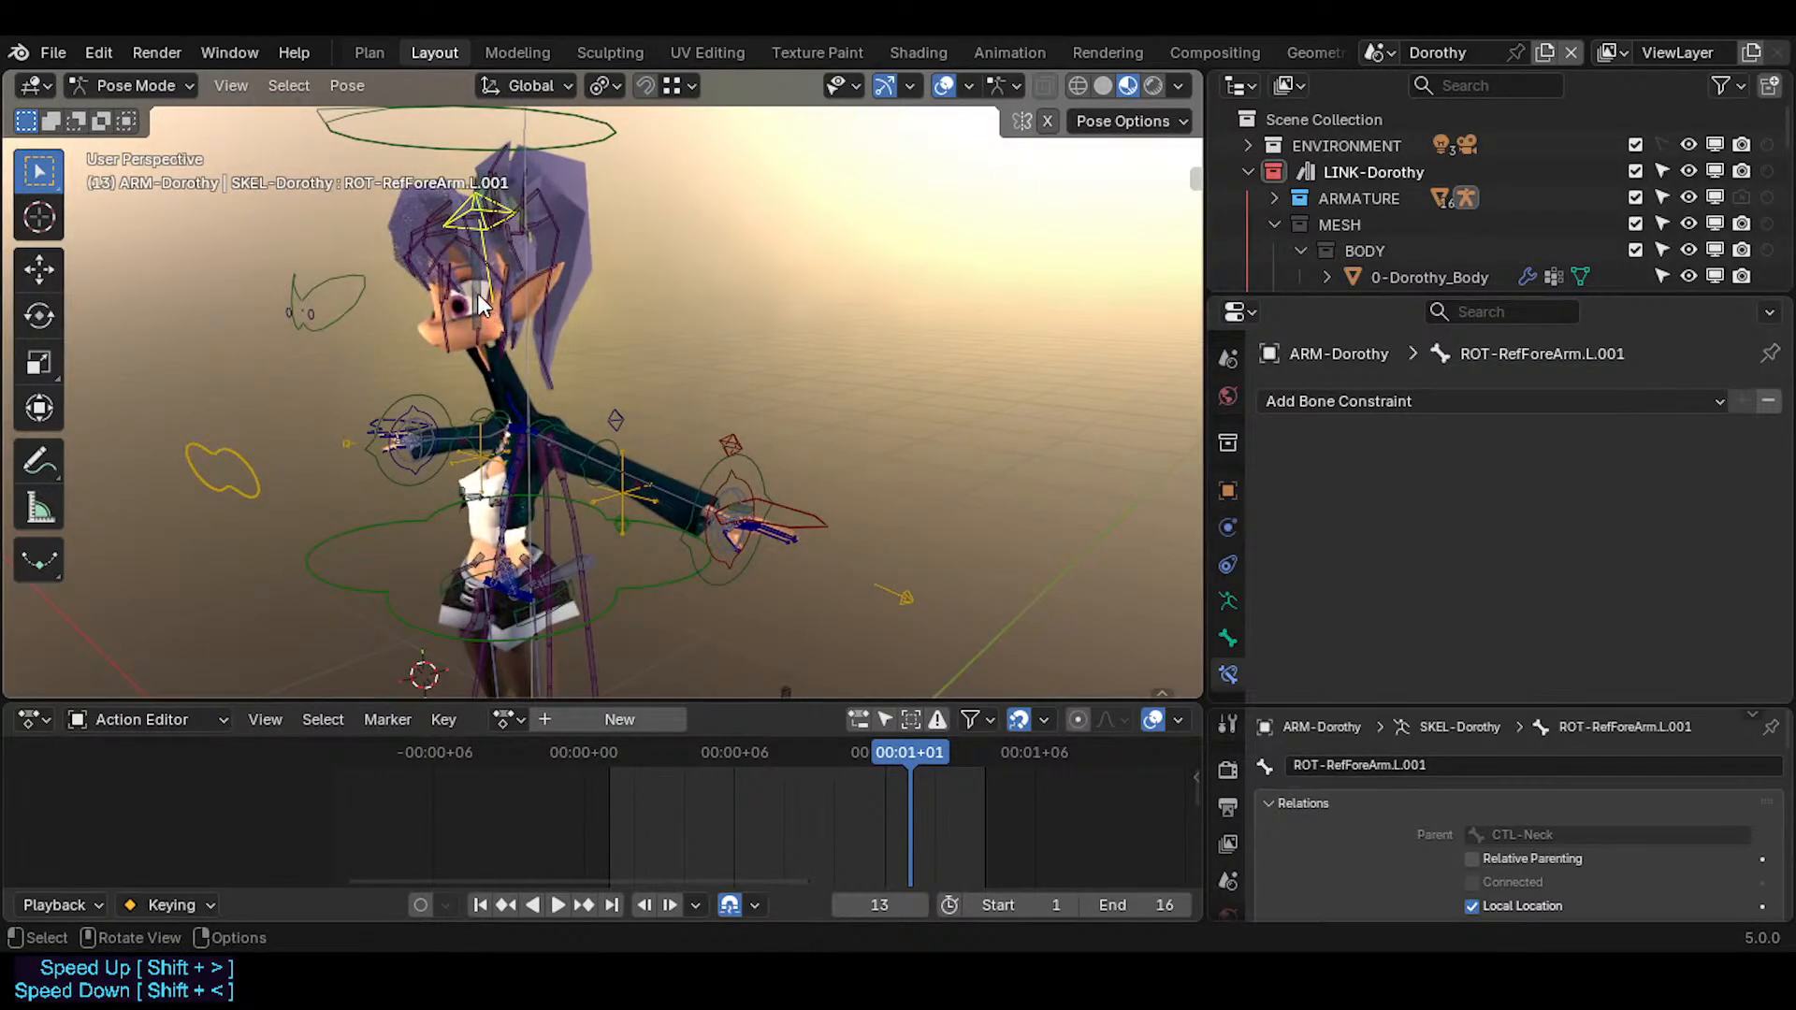
left_click(479, 304)
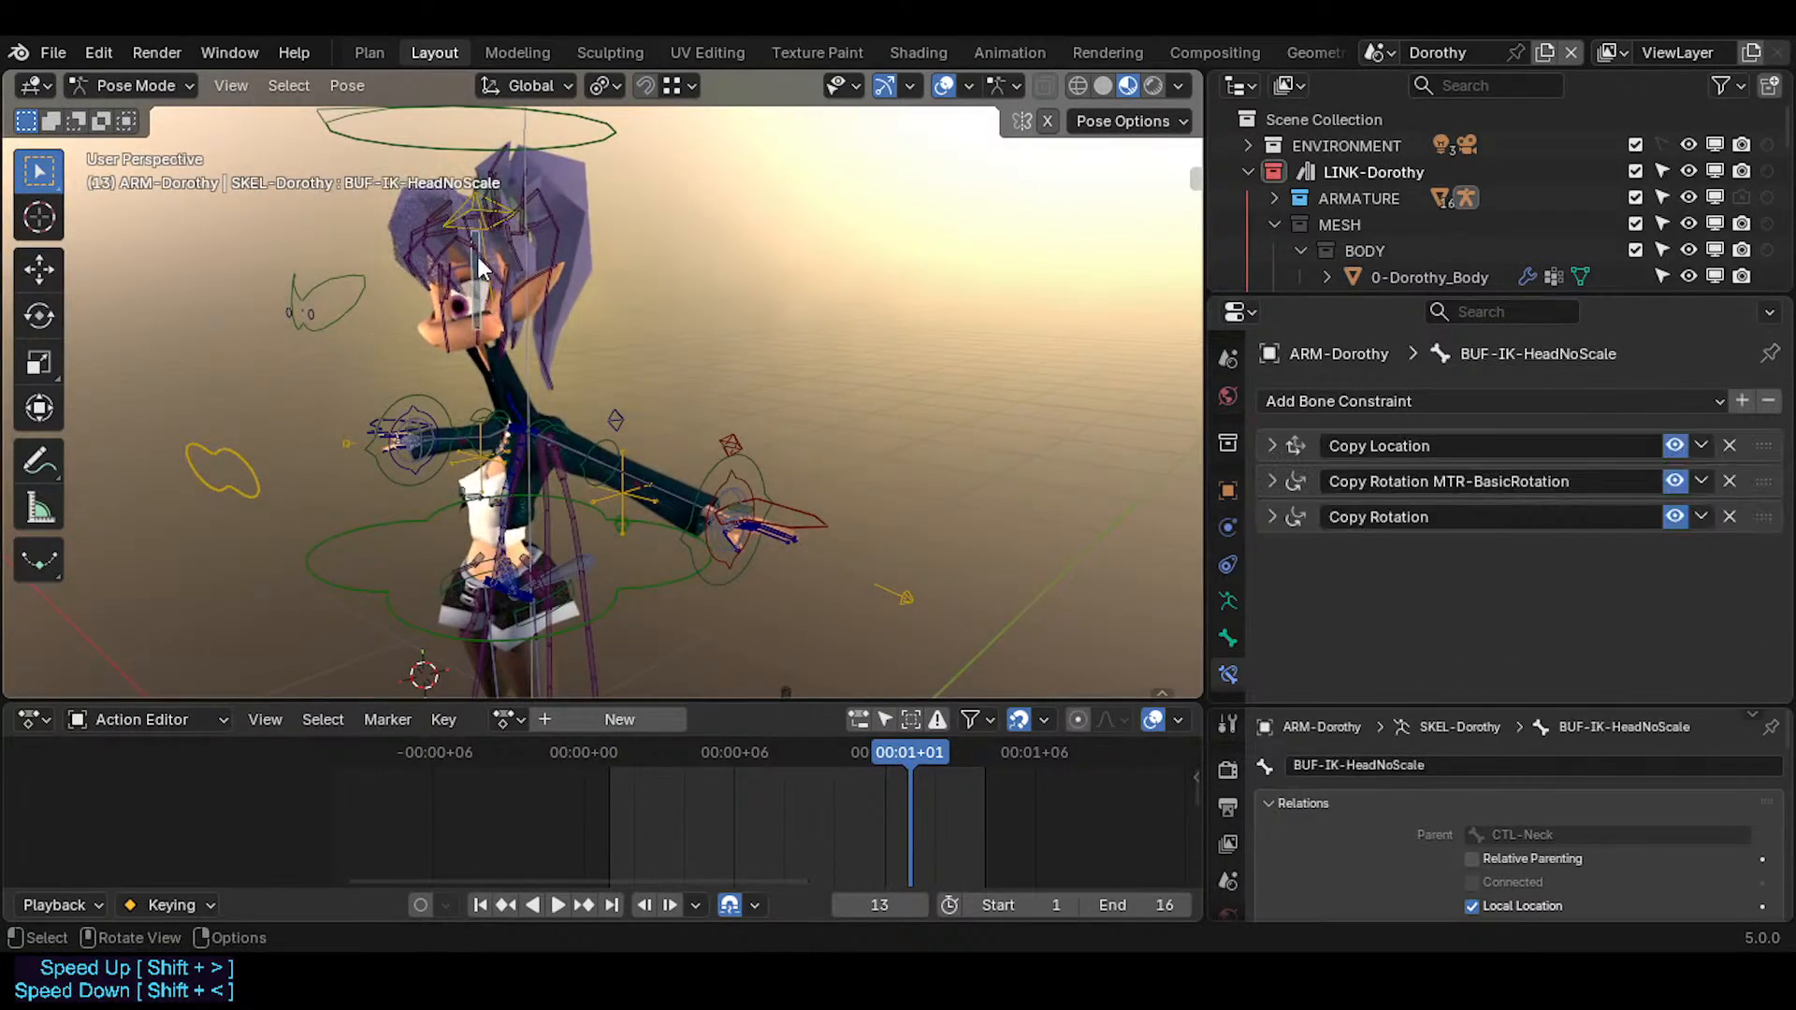
- Clear location and rotation with the head reference bone ROT-RefForeArm.L.001 as the active bone
left_click(456, 150)
left_click(469, 200, "shift")
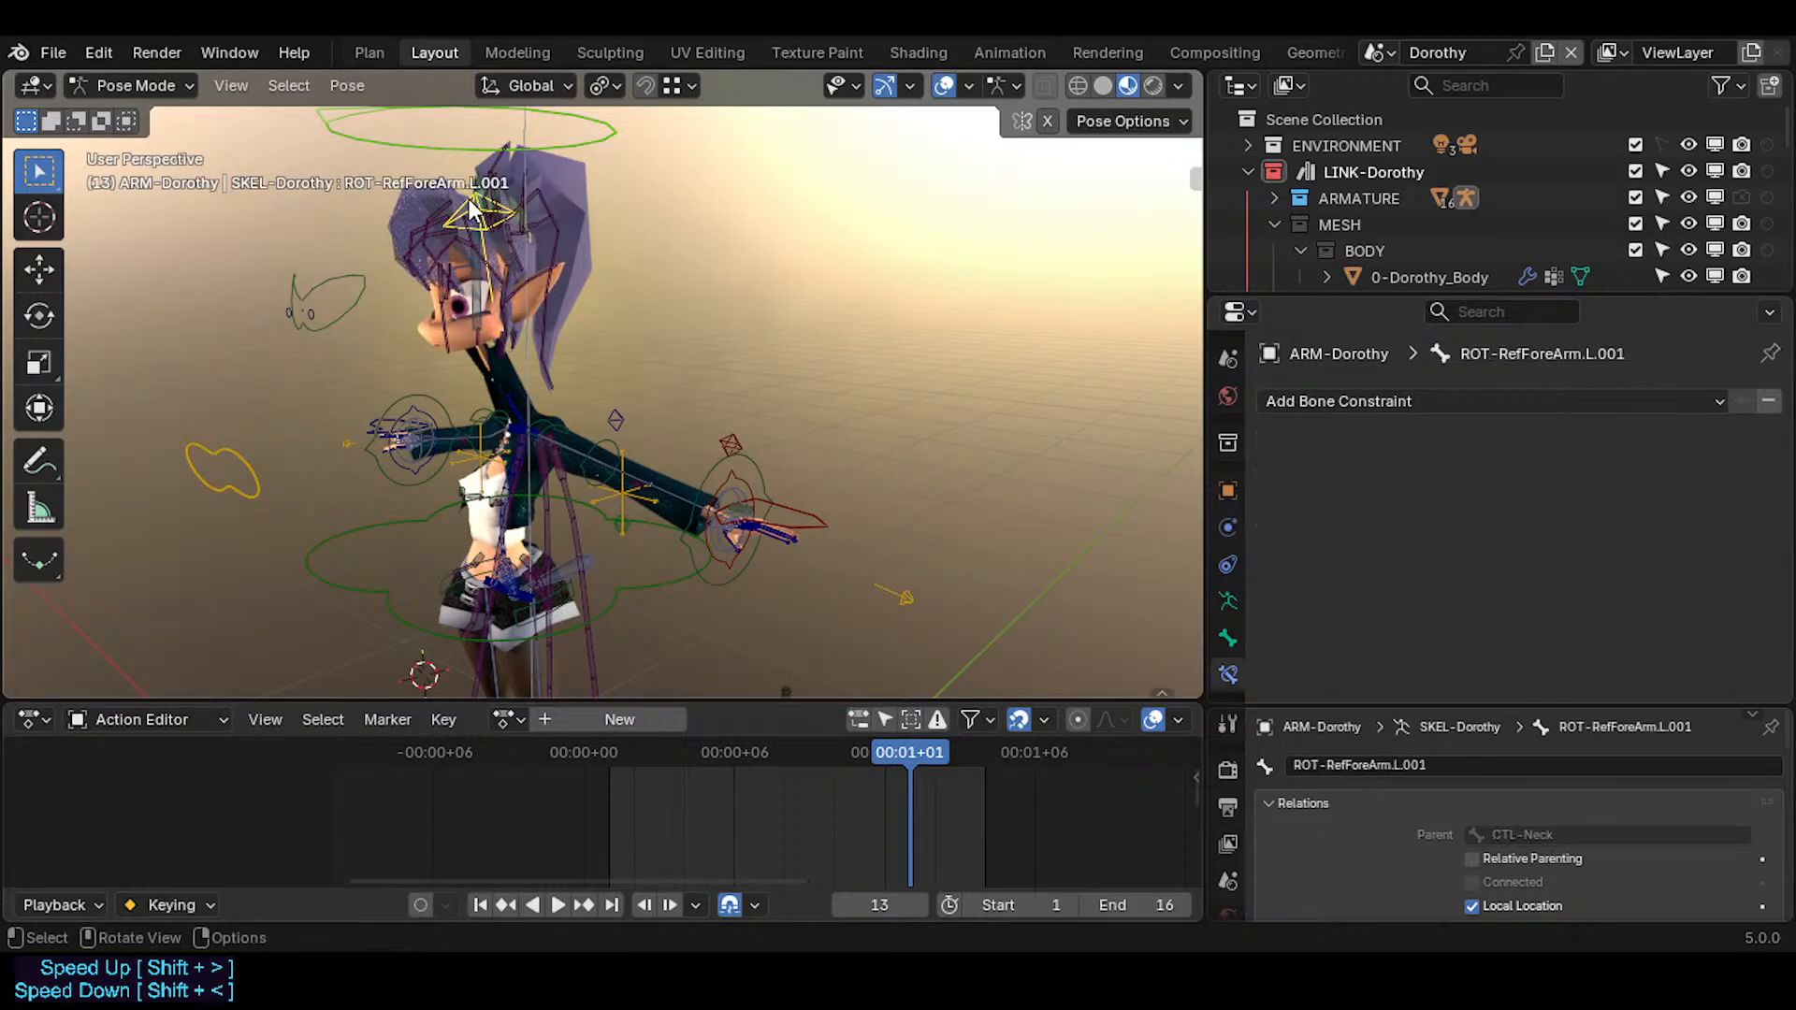
key("alt+g")
key("alt+r")
- Lower MTR-IK-Hand.L and match its rotation to the ROT-RefForeArm.L reference bone
middle_click_drag(542, 382, 782, 440)
key("g")
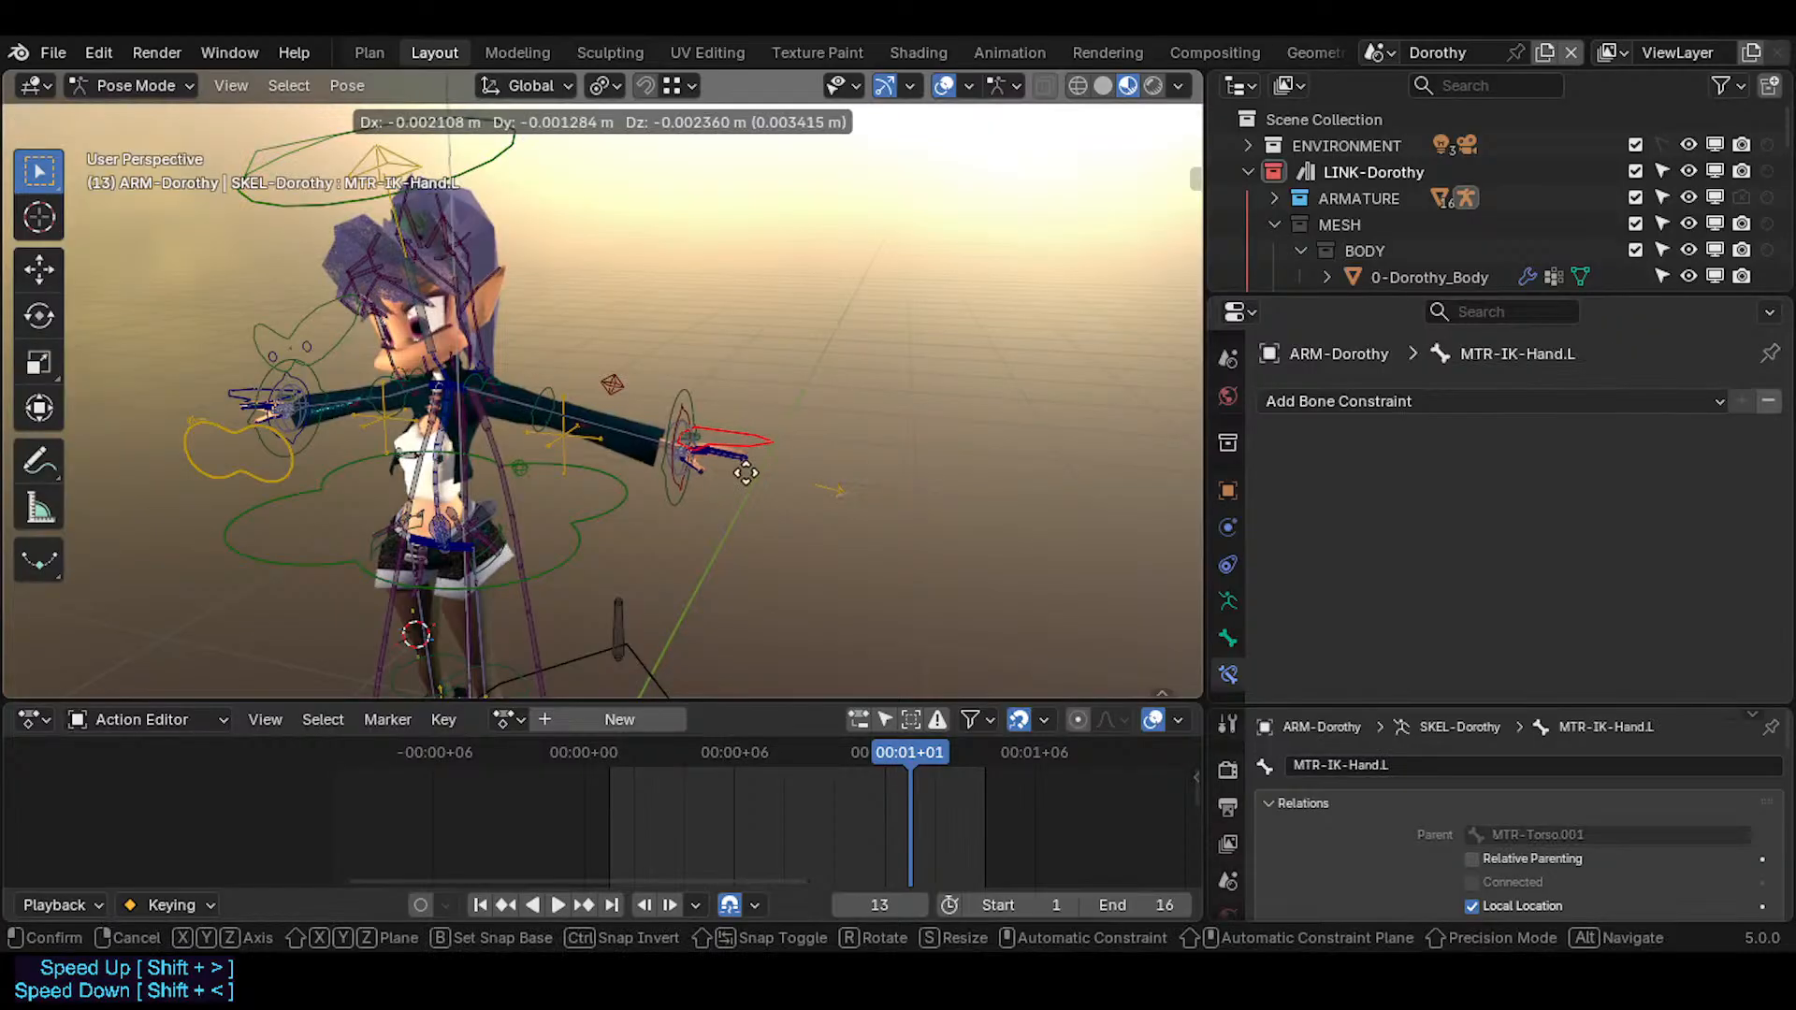
left_click(705, 610)
left_click(705, 617, "shift")
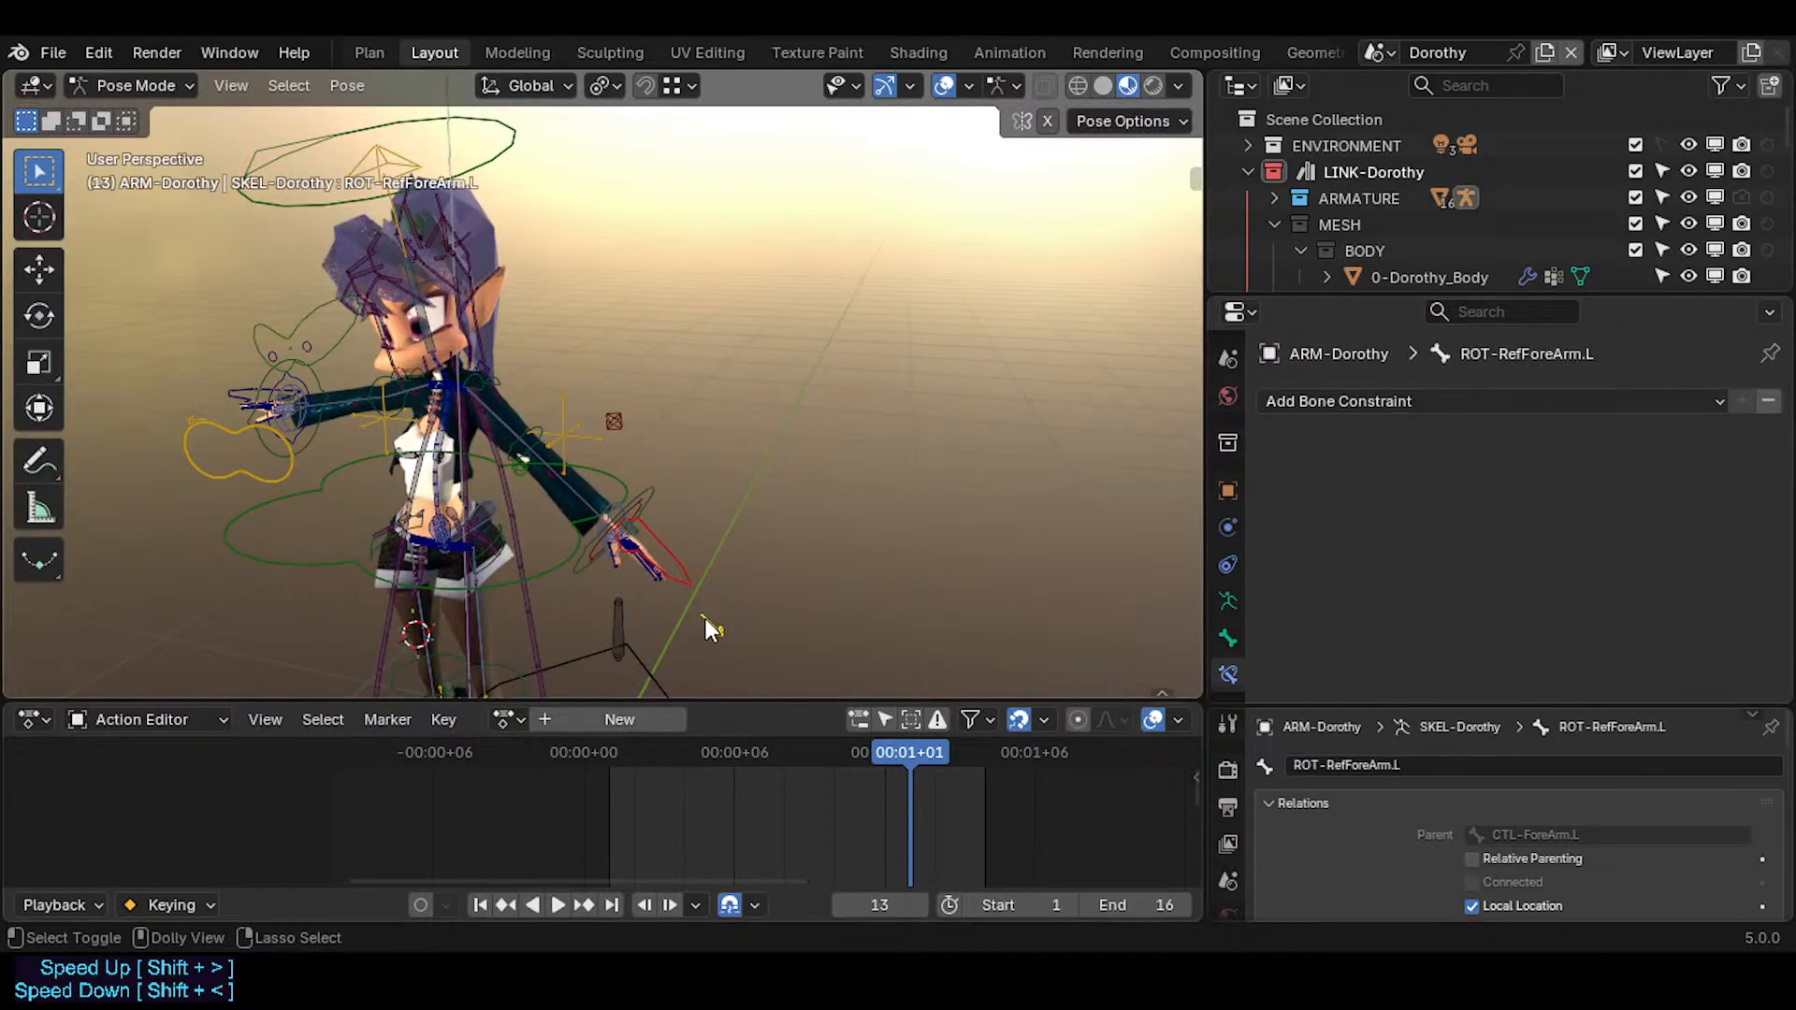
- Raise MTR-IK-Hand.L to about shoulder height and align it with ROT-RefForeArm.L again
left_click(681, 569)
key("g")
left_click(692, 434)
left_click(693, 381, "shift")
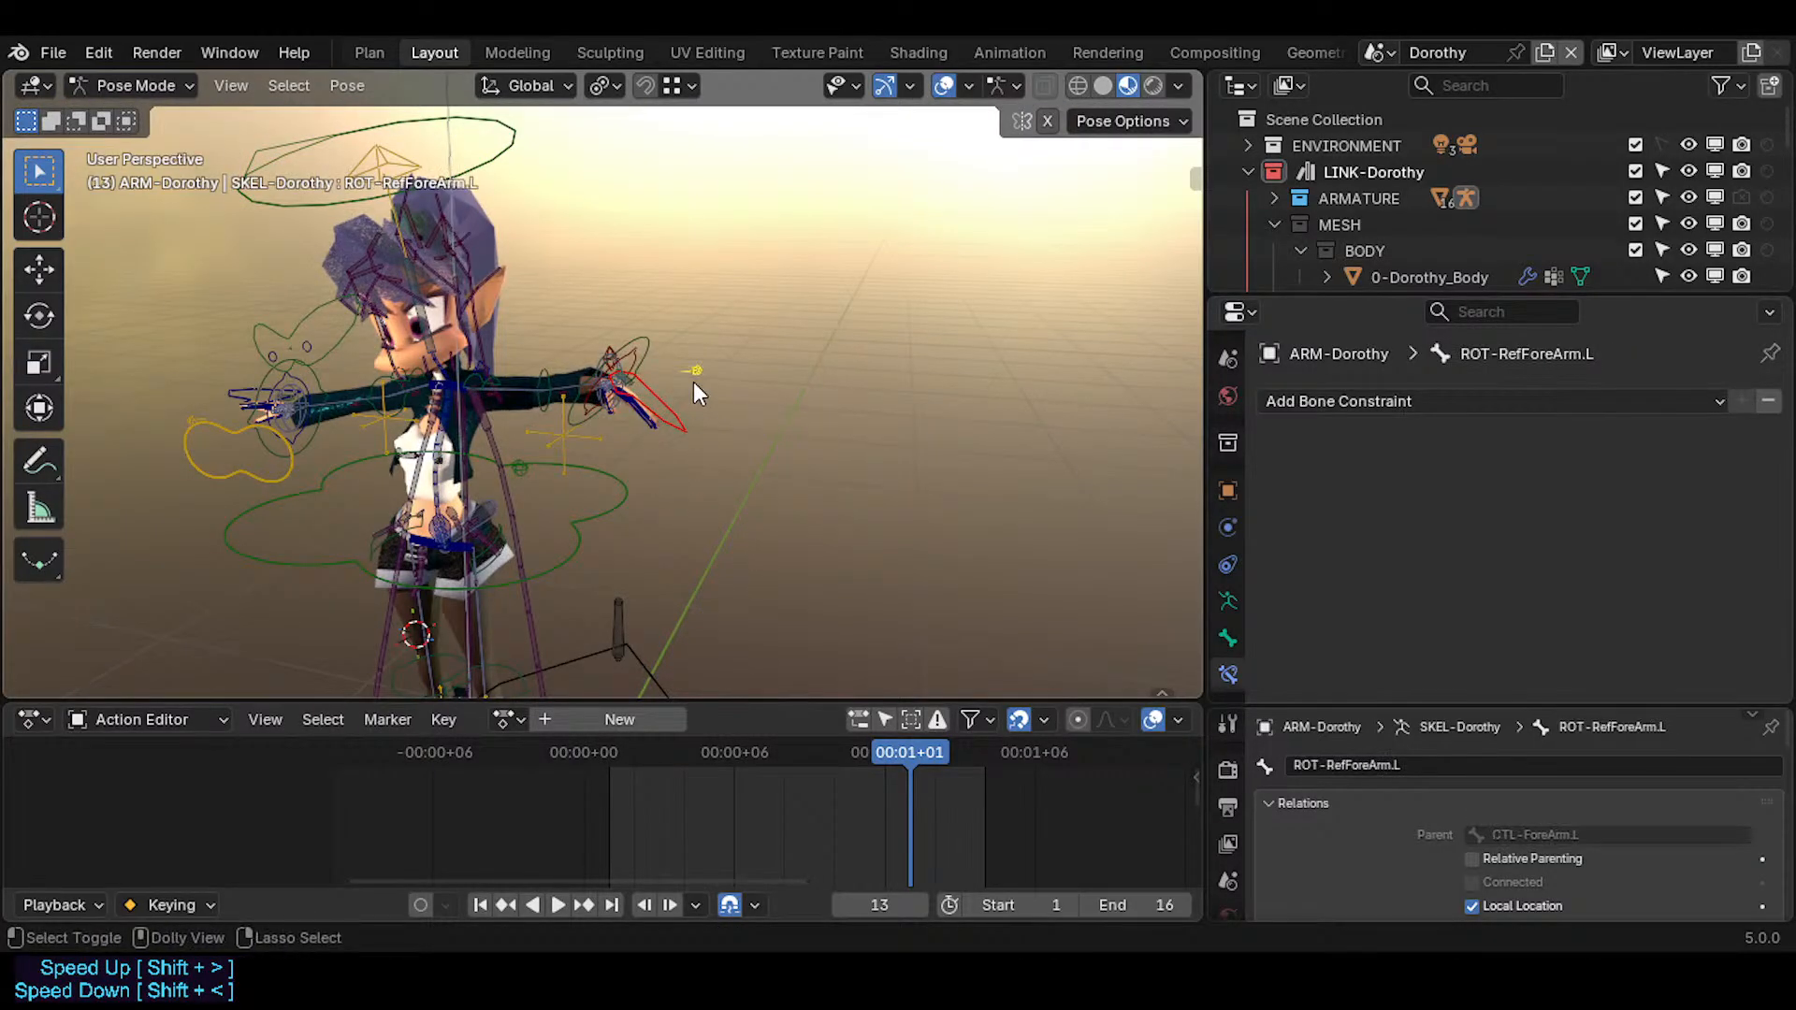
- Rotate MTR-IK-Hand.L out of line with the forearm several times, including a trackball rotation
mouse_move(664, 391)
middle_mouse_down()
mouse_move(665, 459)
mouse_move(655, 397)
middle_mouse_up()
left_click(659, 398)
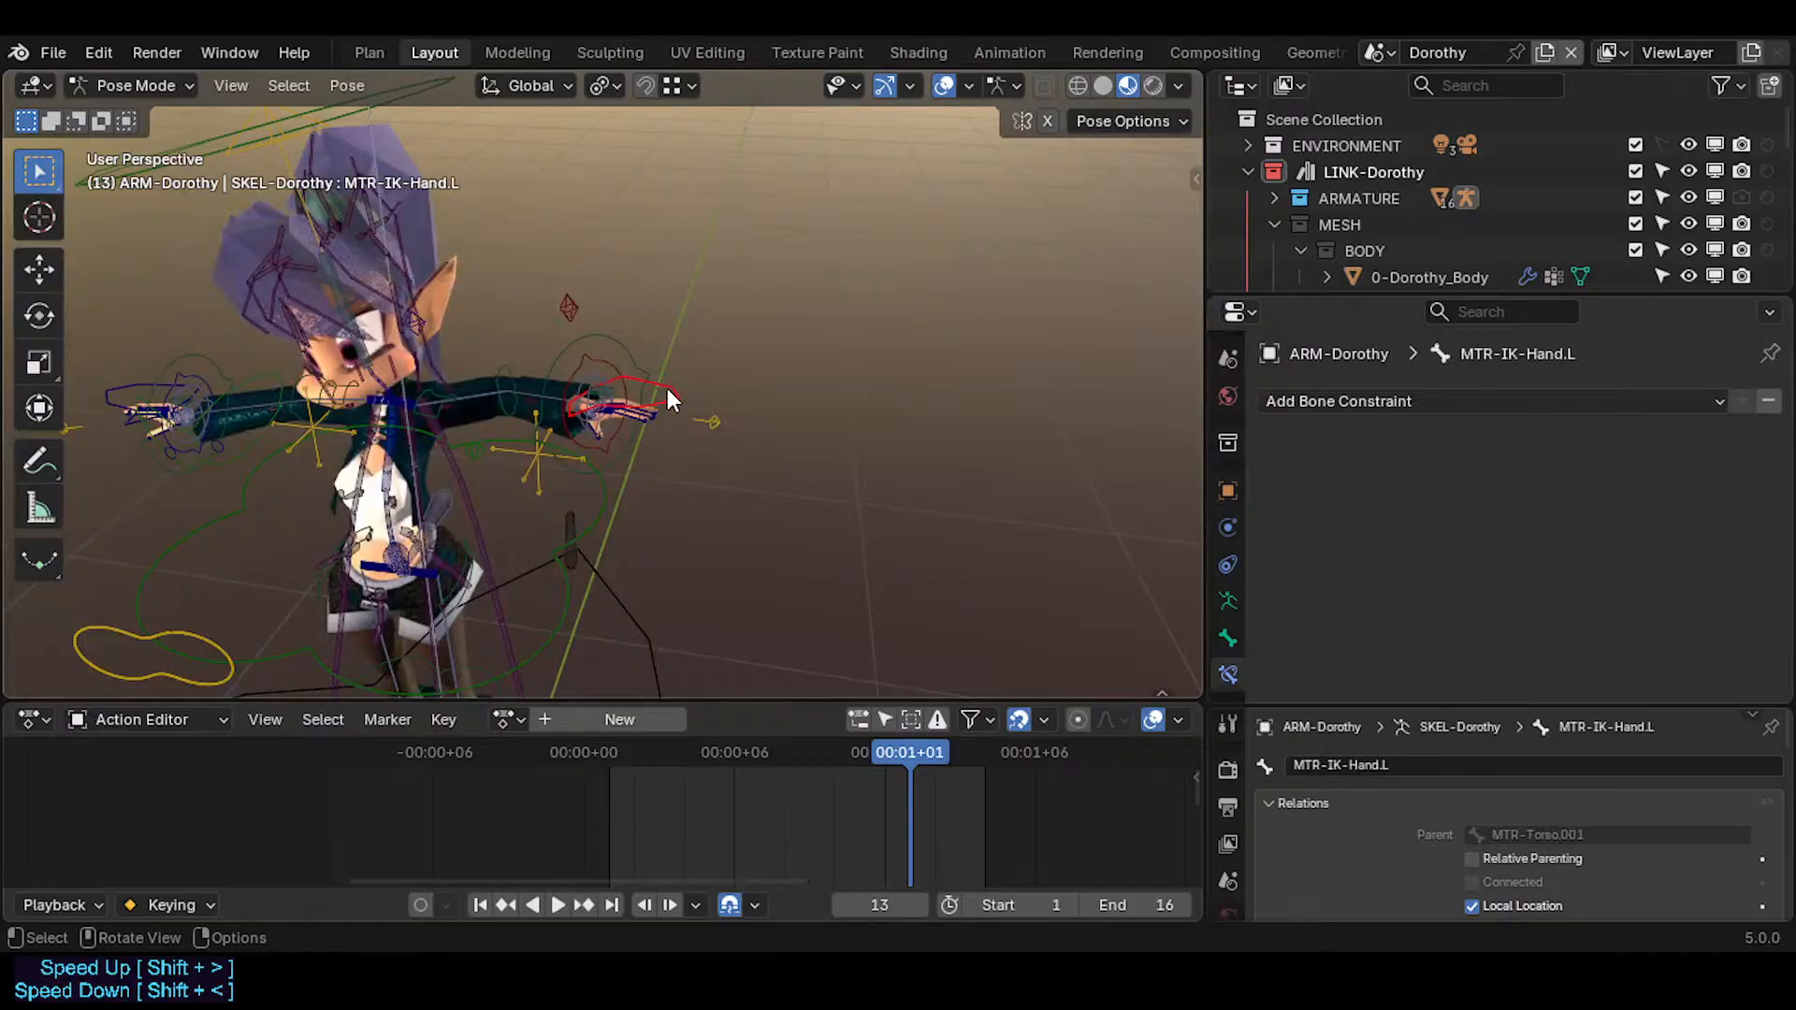
left_click(700, 425, "shift")
left_click(664, 384)
key("r")
left_click(686, 324)
key("r")
left_click(606, 479)
key("r")
key("r")
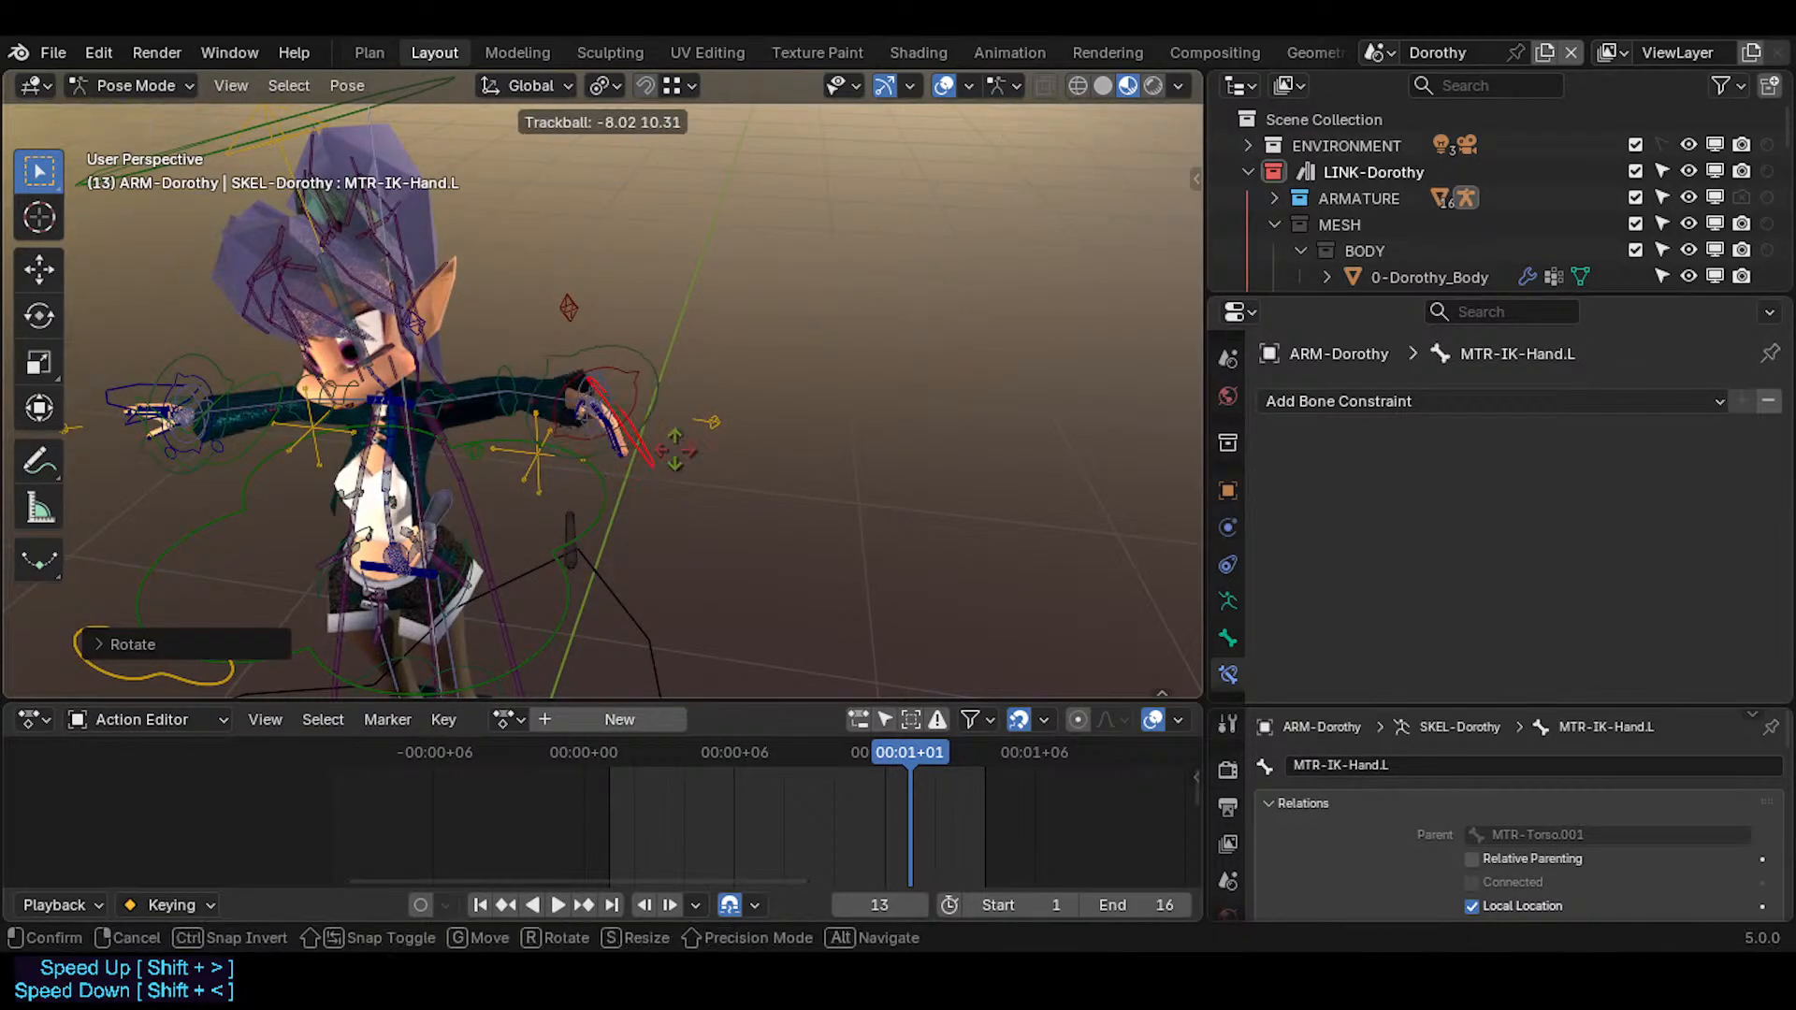
left_click(613, 482)
- Copy the rotation of ROT-RefForeArm.L onto MTR-IK-Hand.L to realign the hand with the forearm
left_click(712, 423, "shift")
key("ctrl+shift+r")
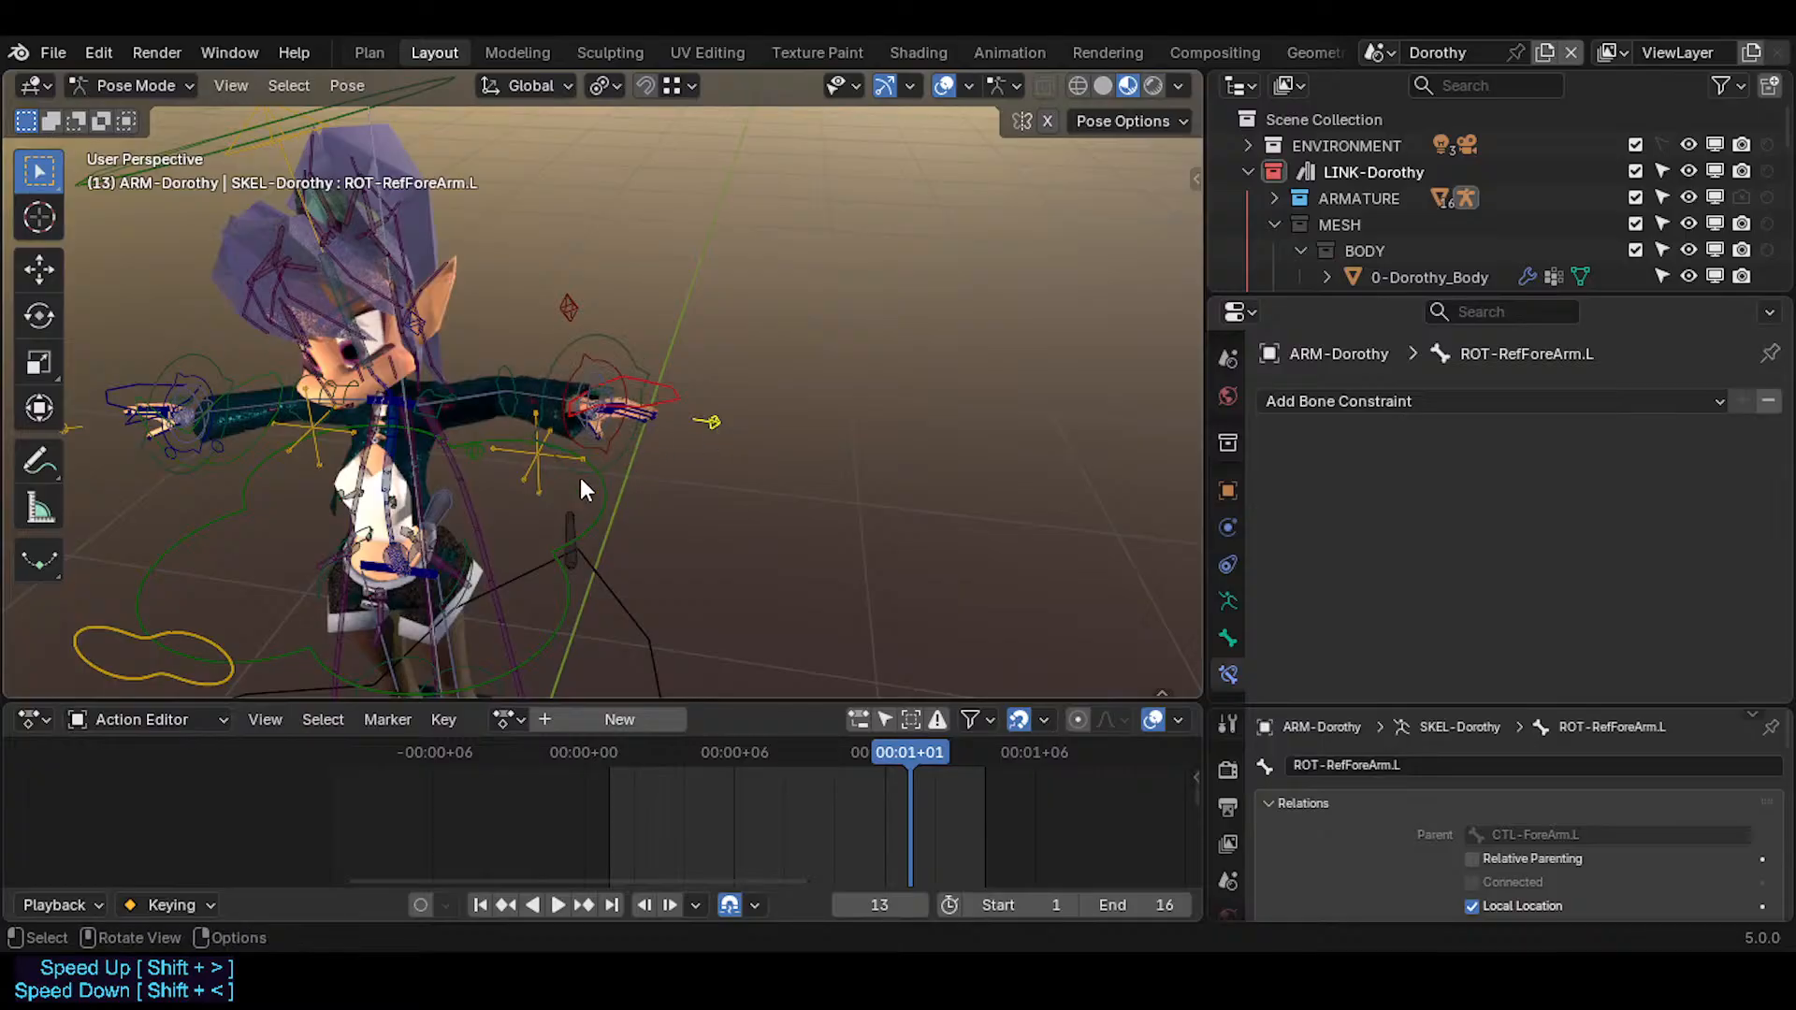
scroll(541, 423, "up", 2)
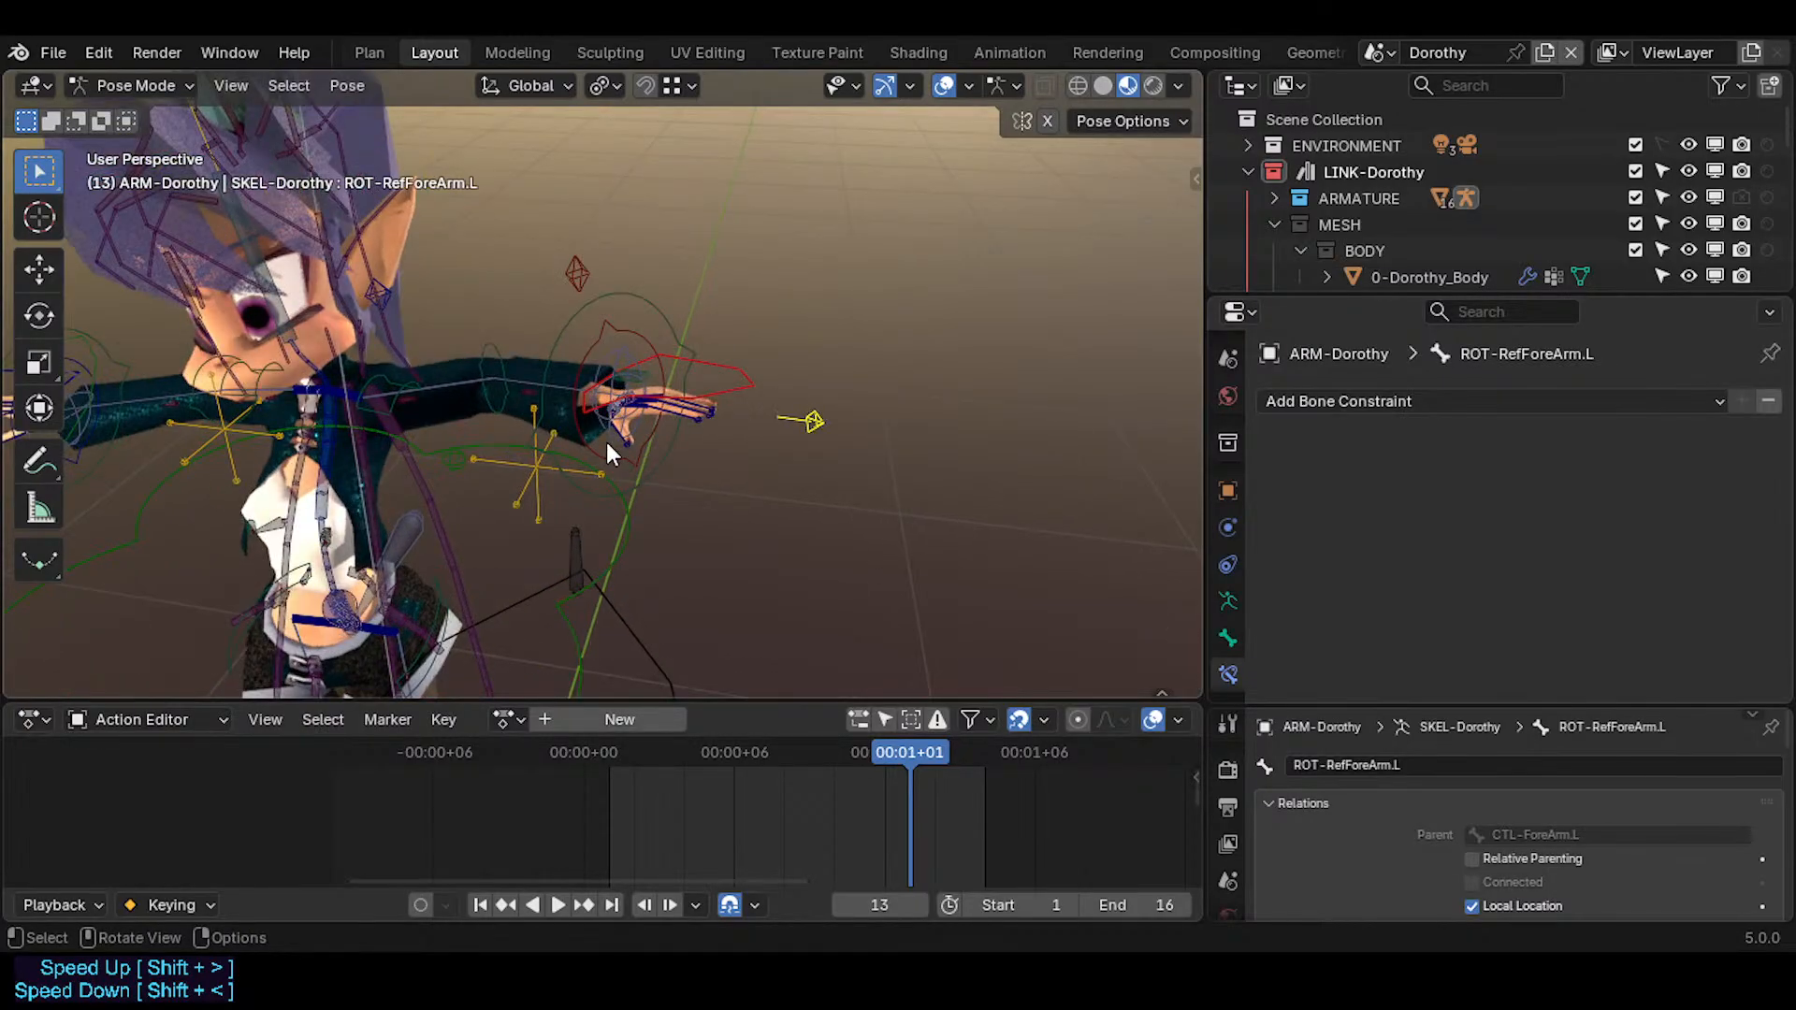
scroll(606, 442, "up", 3)
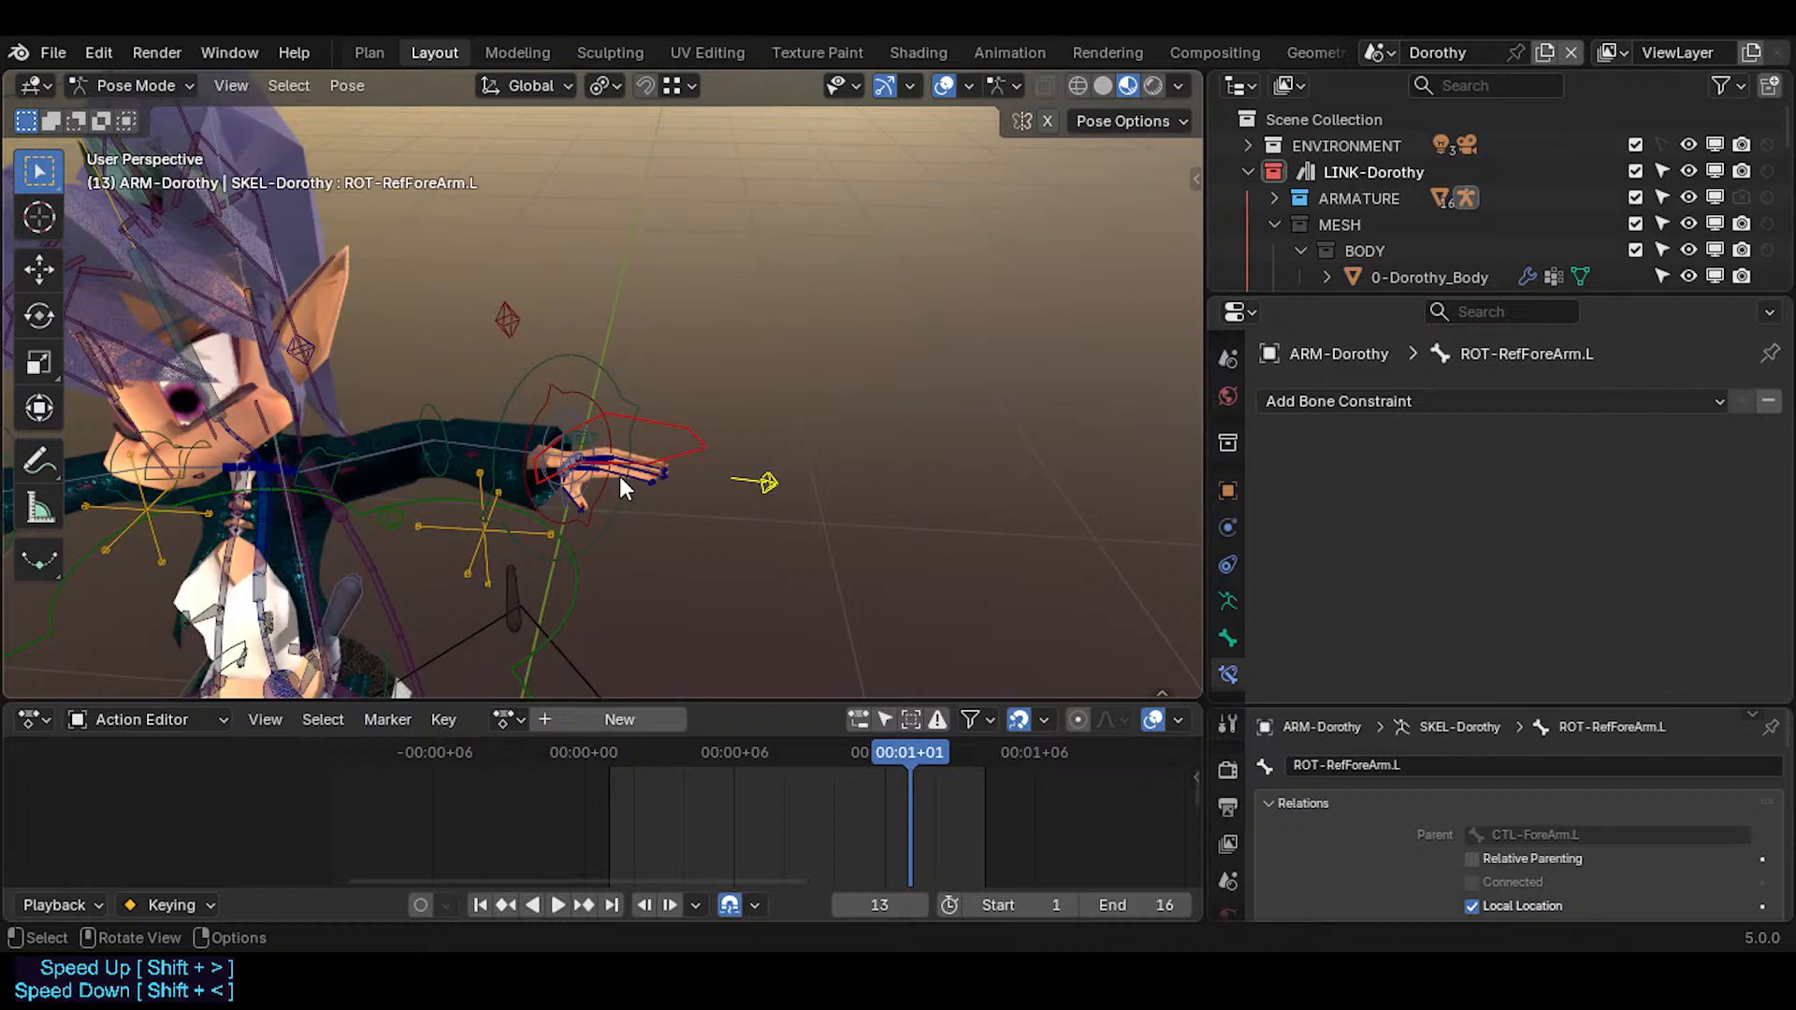
- Select MTR-IK-Hand.L and trackball-rotate it several times around the wrist, ending with the open hand extended in line with the forearm
left_click(670, 452)
scroll(673, 449, "up", 2)
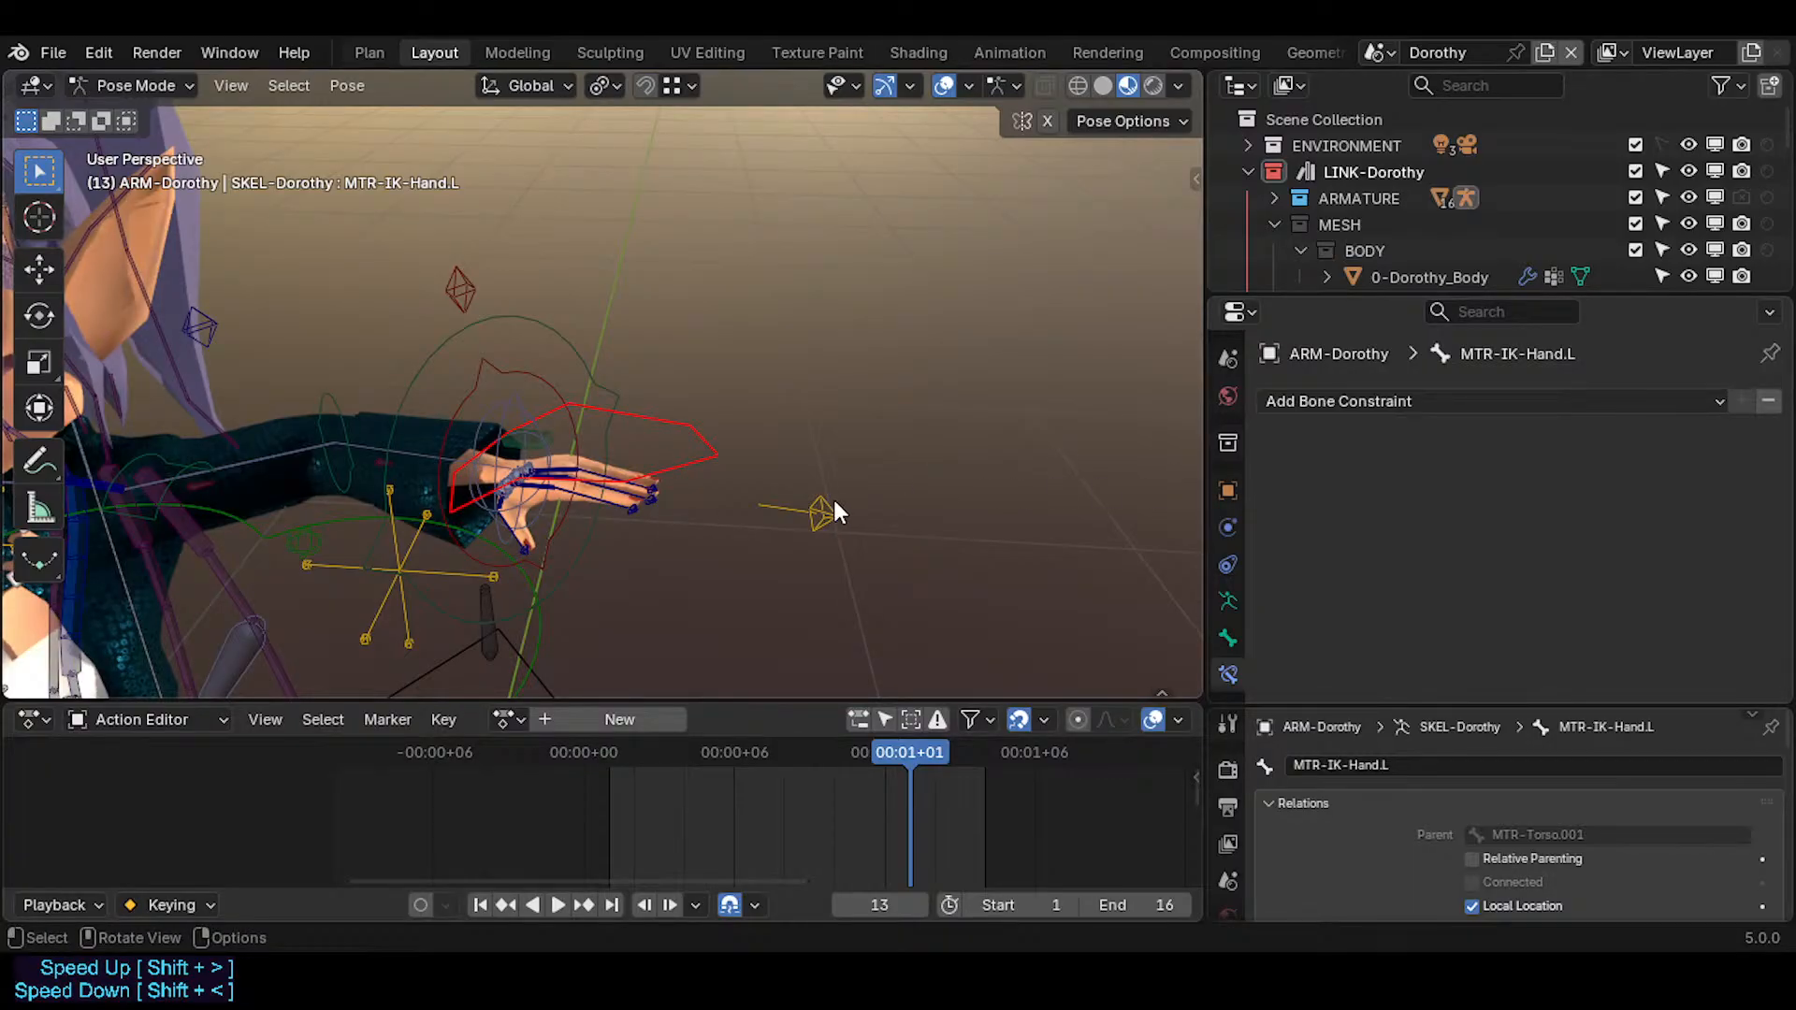
middle_click_drag(660, 456, 822, 427)
key("r")
key("r")
left_click(814, 361)
key("r")
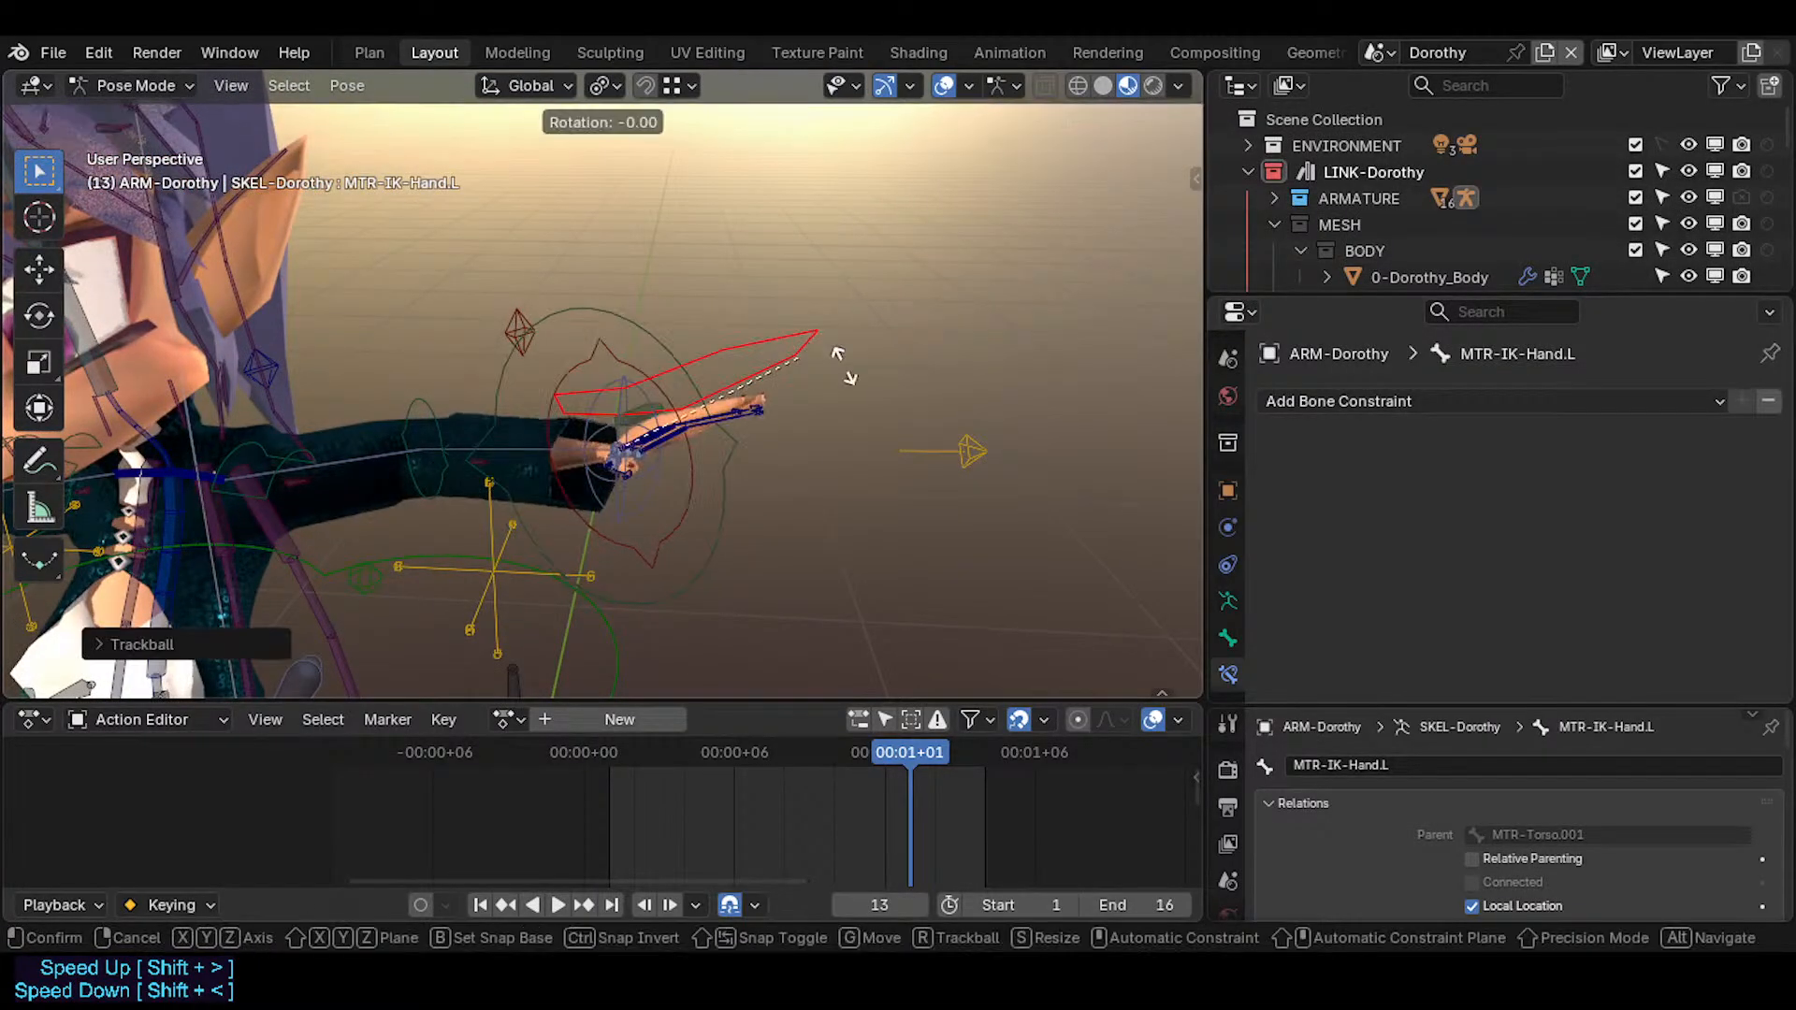
left_click(810, 413)
key("r")
key("r")
left_click(763, 466)
key("r")
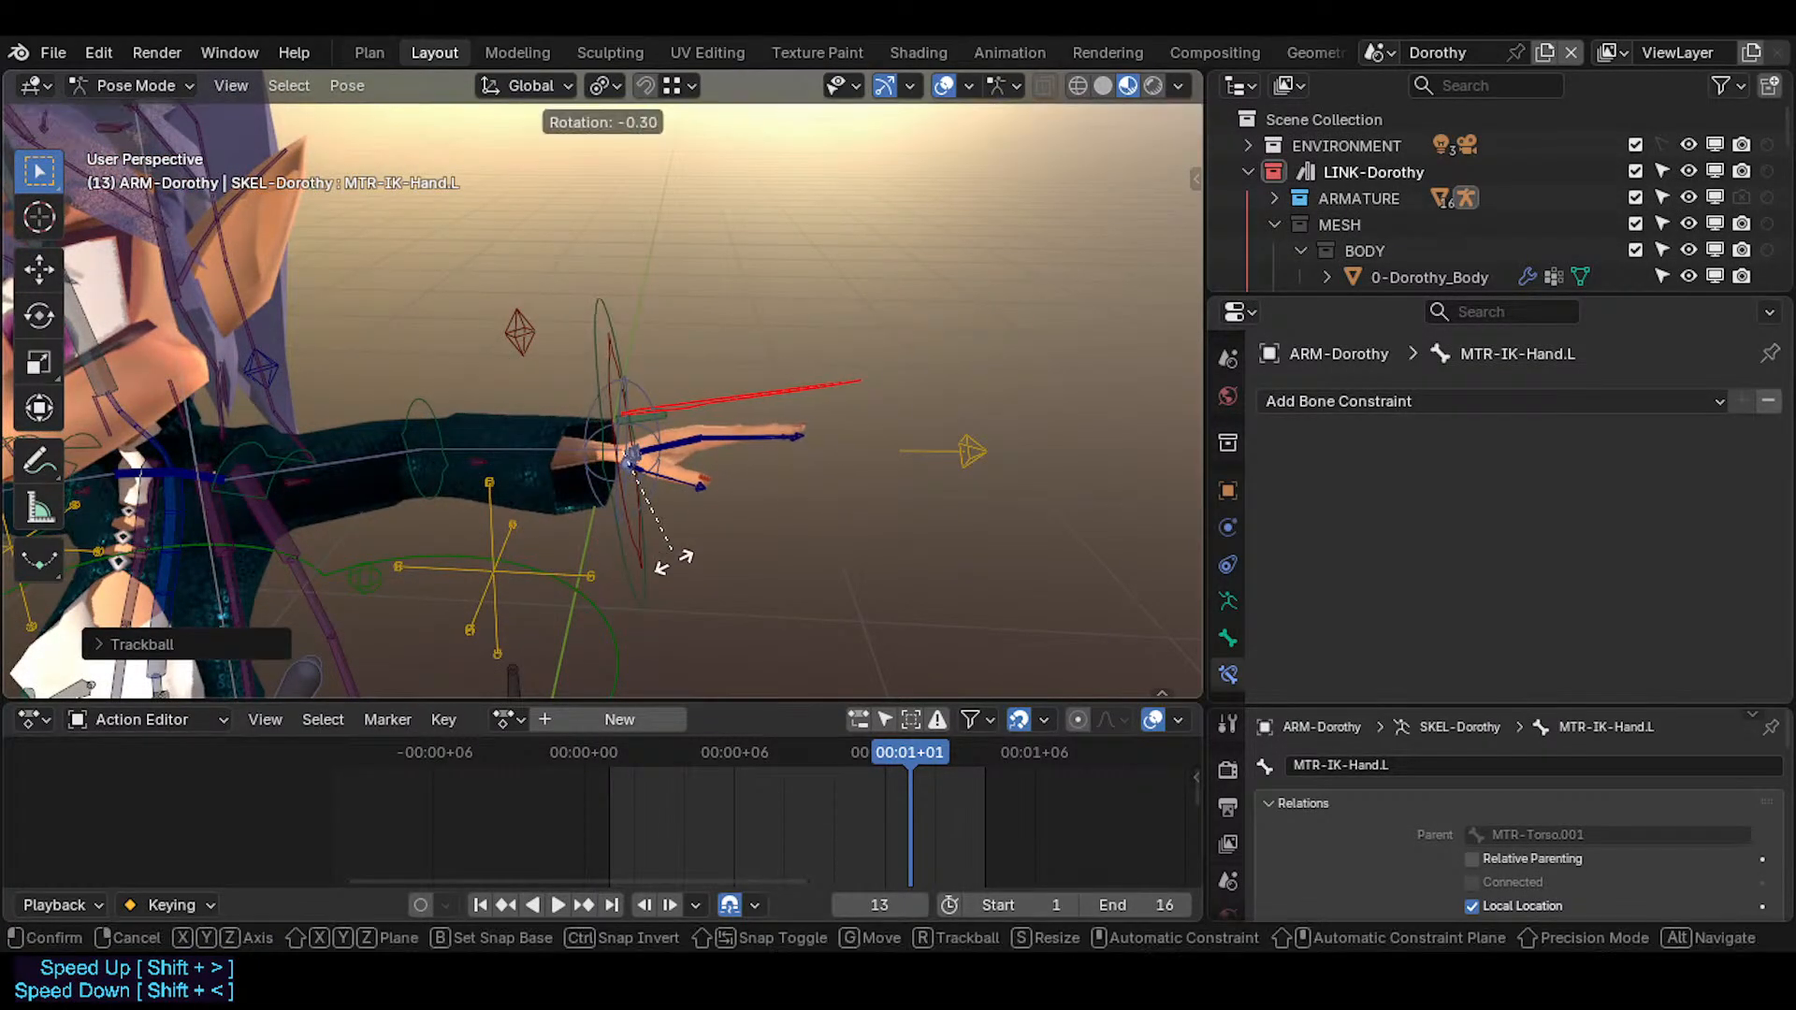
left_click(661, 606)
key("r")
key("r")
left_click(890, 397)
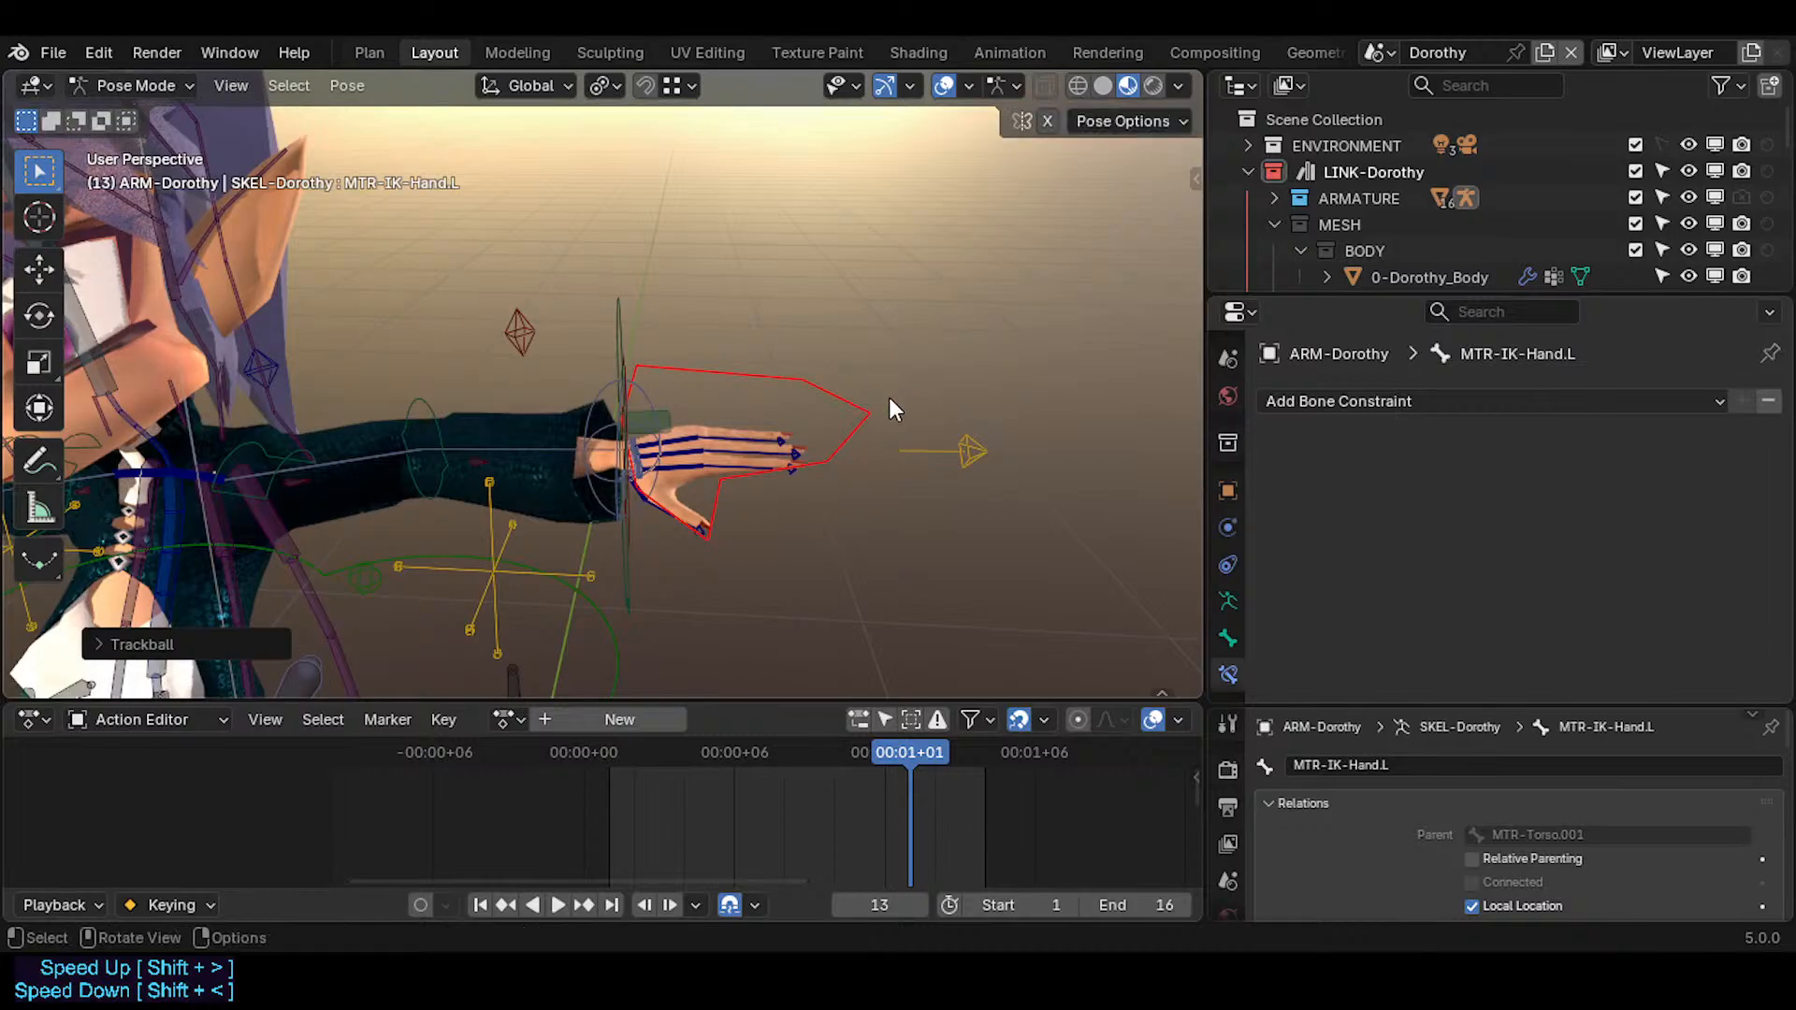
- Tilt MTR-IK-Hand.L up and down with further trackball rotations, ending with the fingers angled slightly downward
middle_click_drag(890, 405, 858, 412)
key("r")
middle_click_drag(851, 371, 695, 393)
key("r")
key("r")
left_click(640, 291)
key("r")
key("r")
left_click(693, 321)
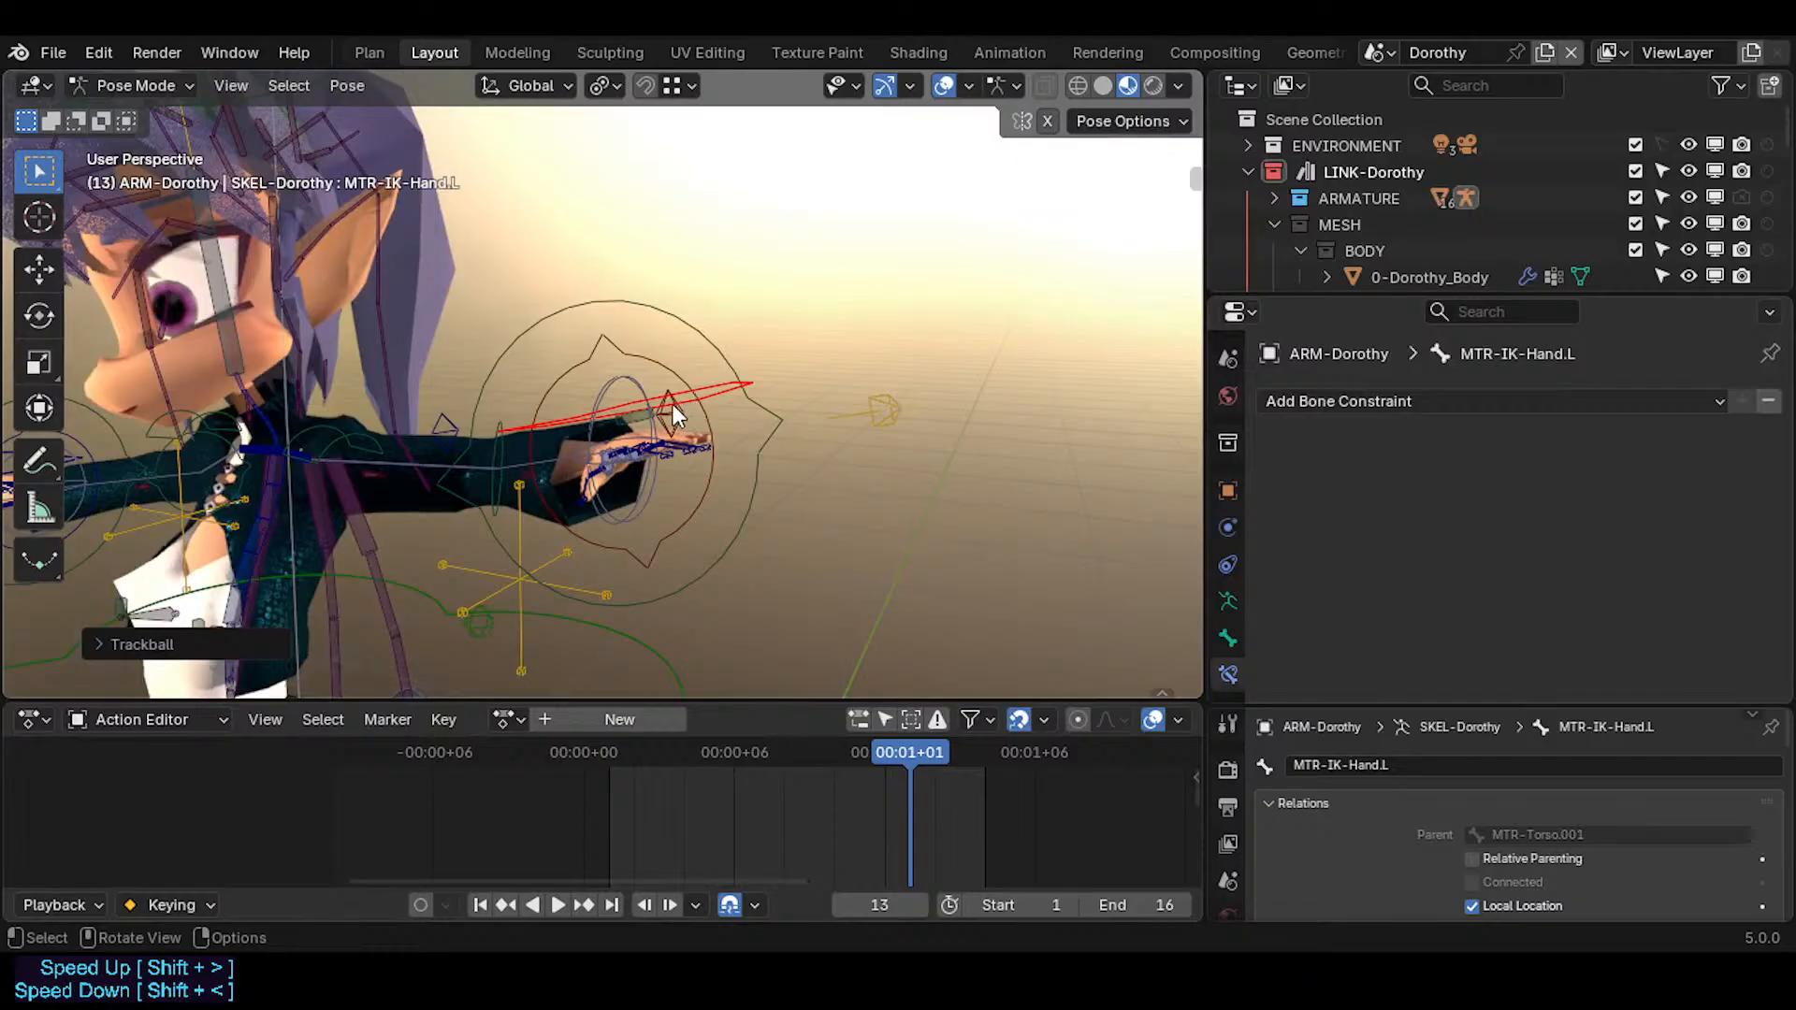
key("r")
key("r")
left_click(722, 449)
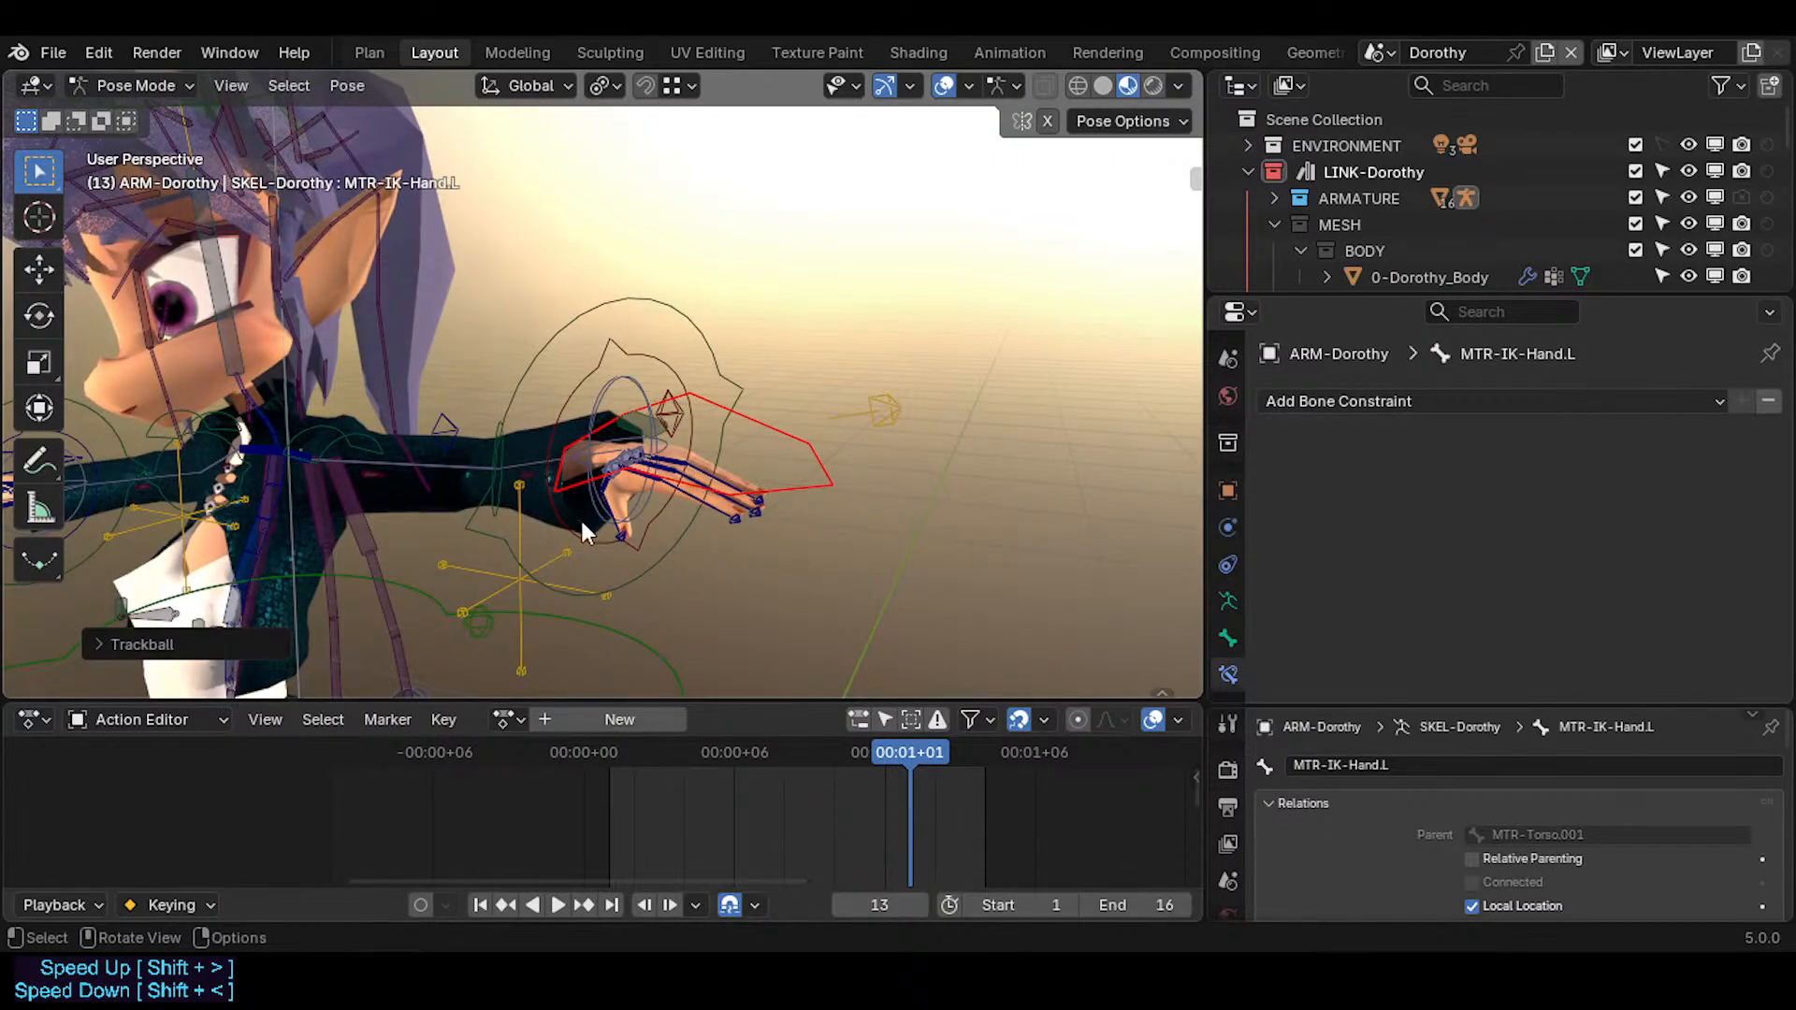
left_click(505, 596)
key("s")
key("Escape")
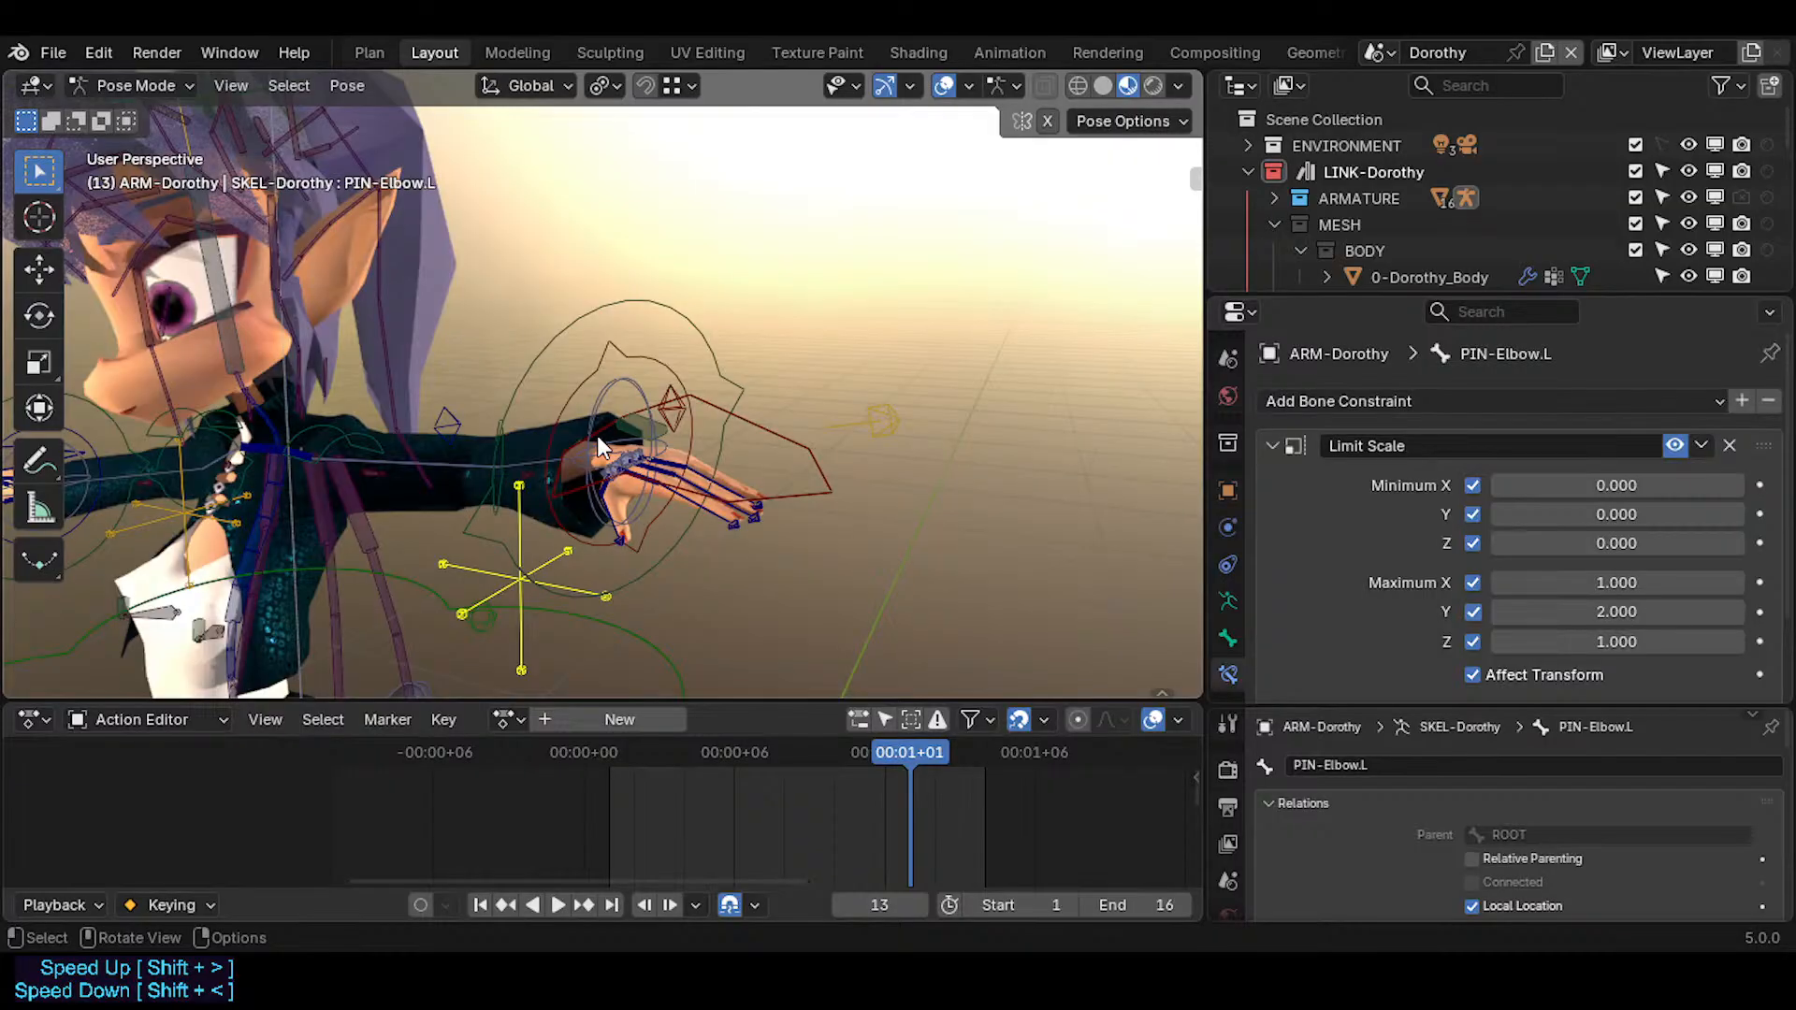
- Select all of the rig's bones and clear their transforms to restore the straight-armed pose
middle_click_drag(554, 510, 926, 656)
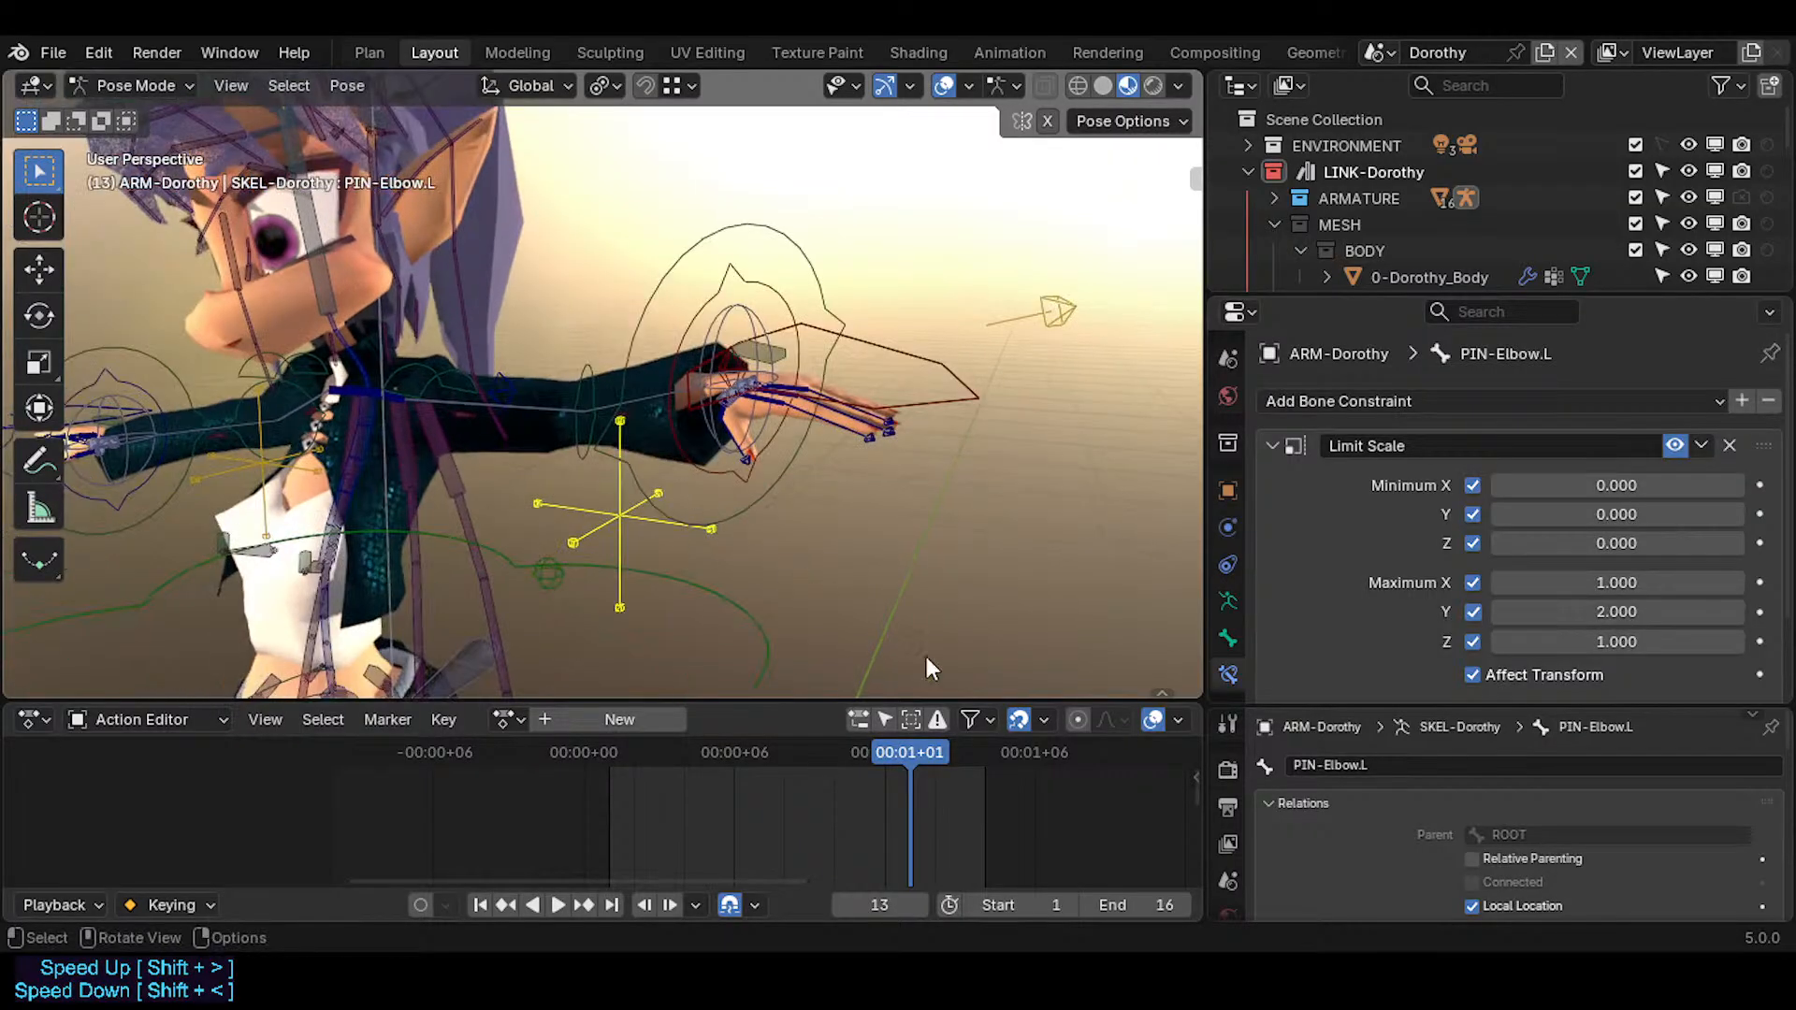
middle_click_drag(1012, 583, 699, 537)
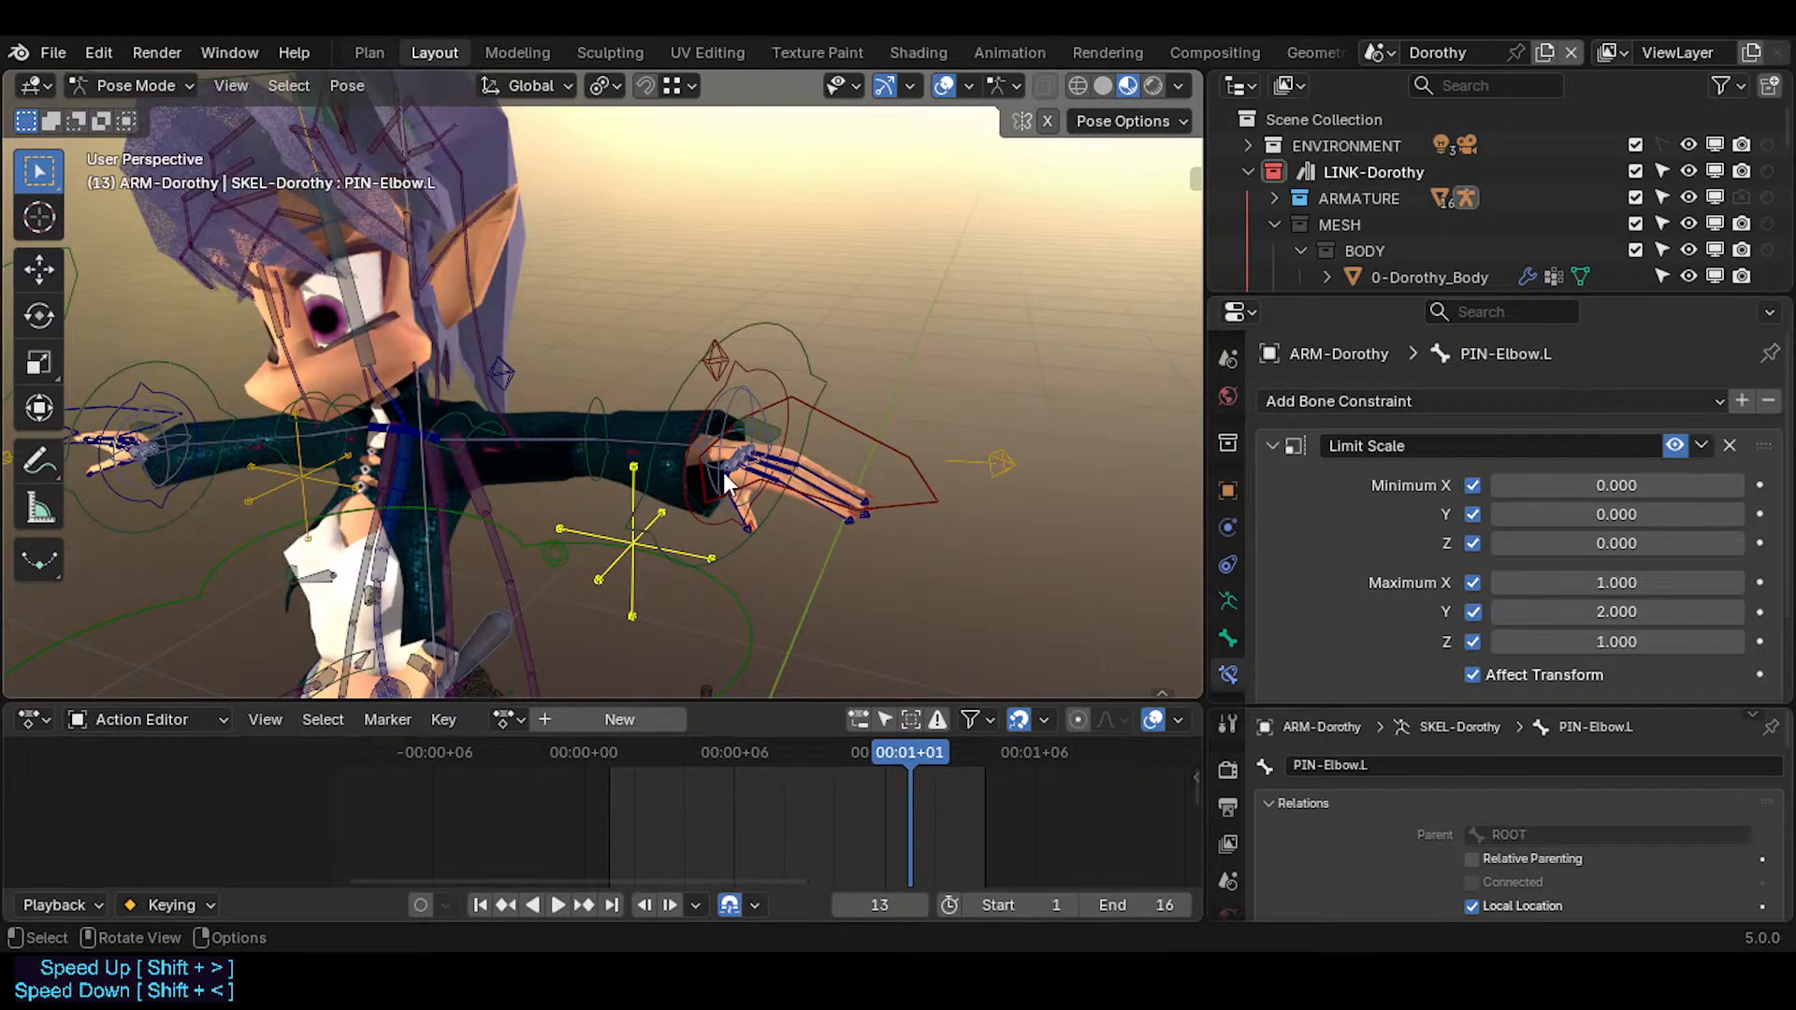
middle_click_drag(717, 565, 793, 462)
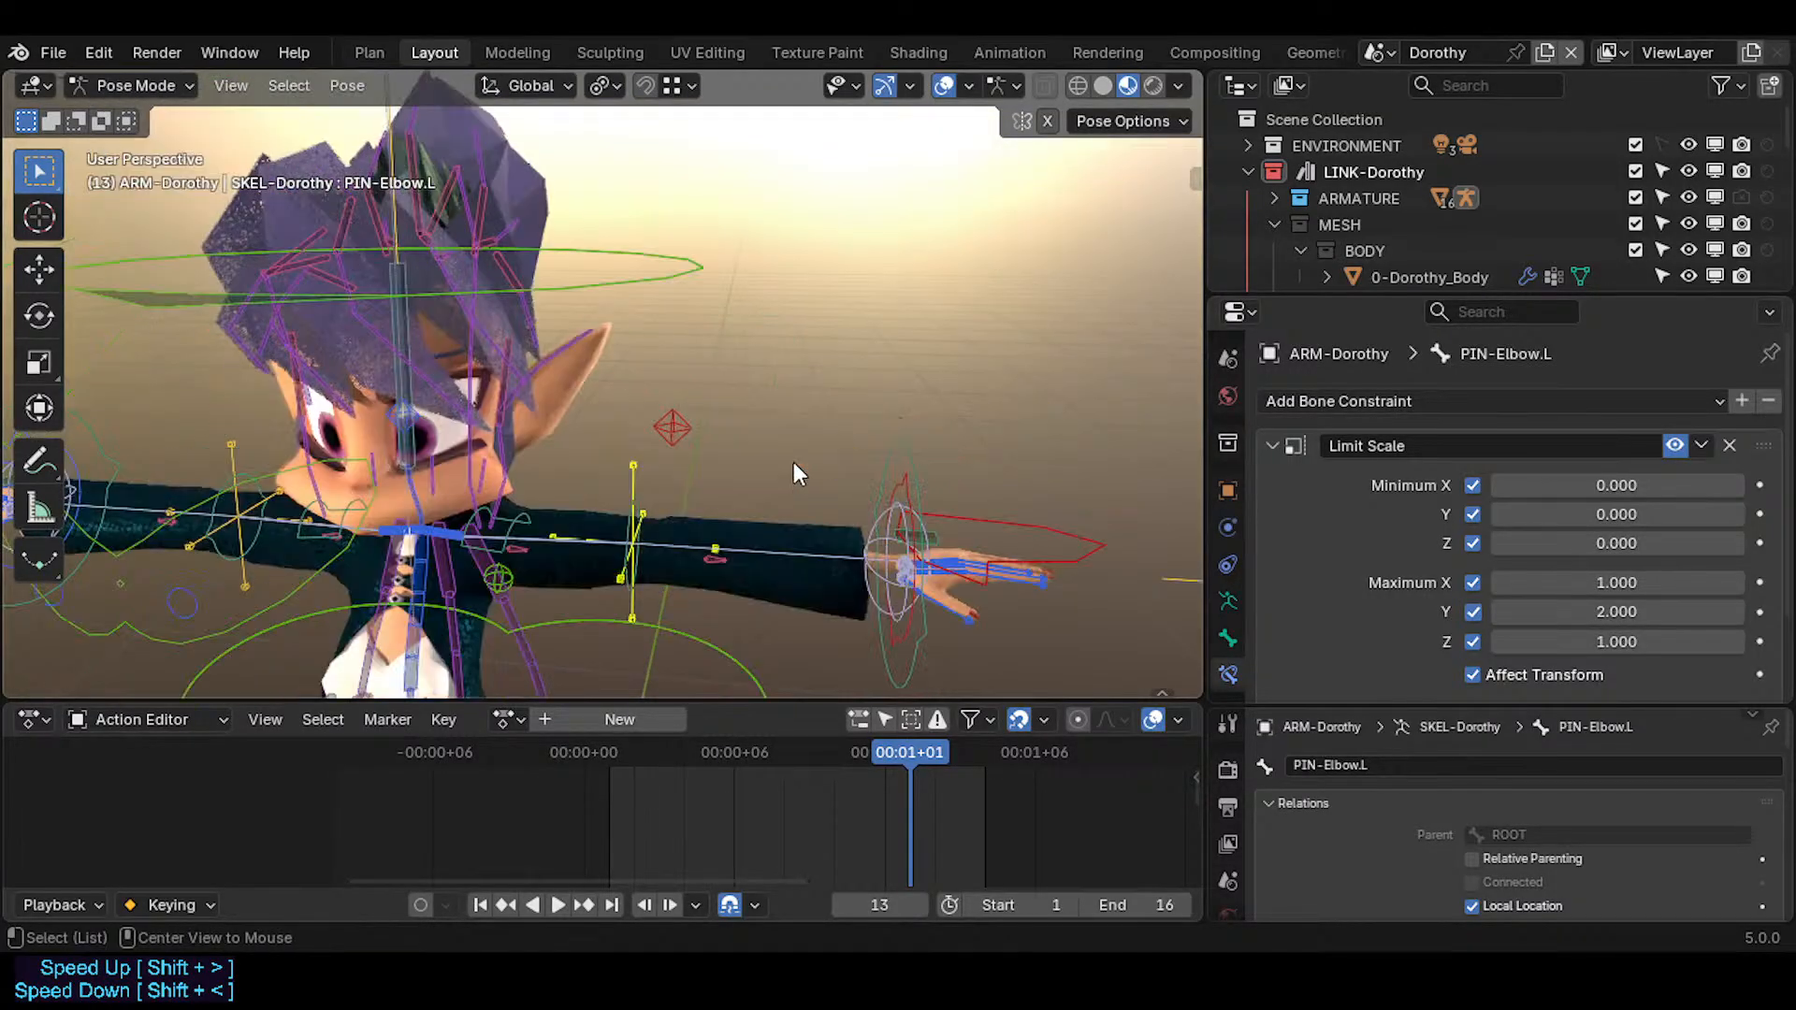
middle_click_drag(939, 511, 765, 442)
- Move MTR-IK-Hand.L to several positions around the end of the arm to test how the elbow bends
left_click(946, 434)
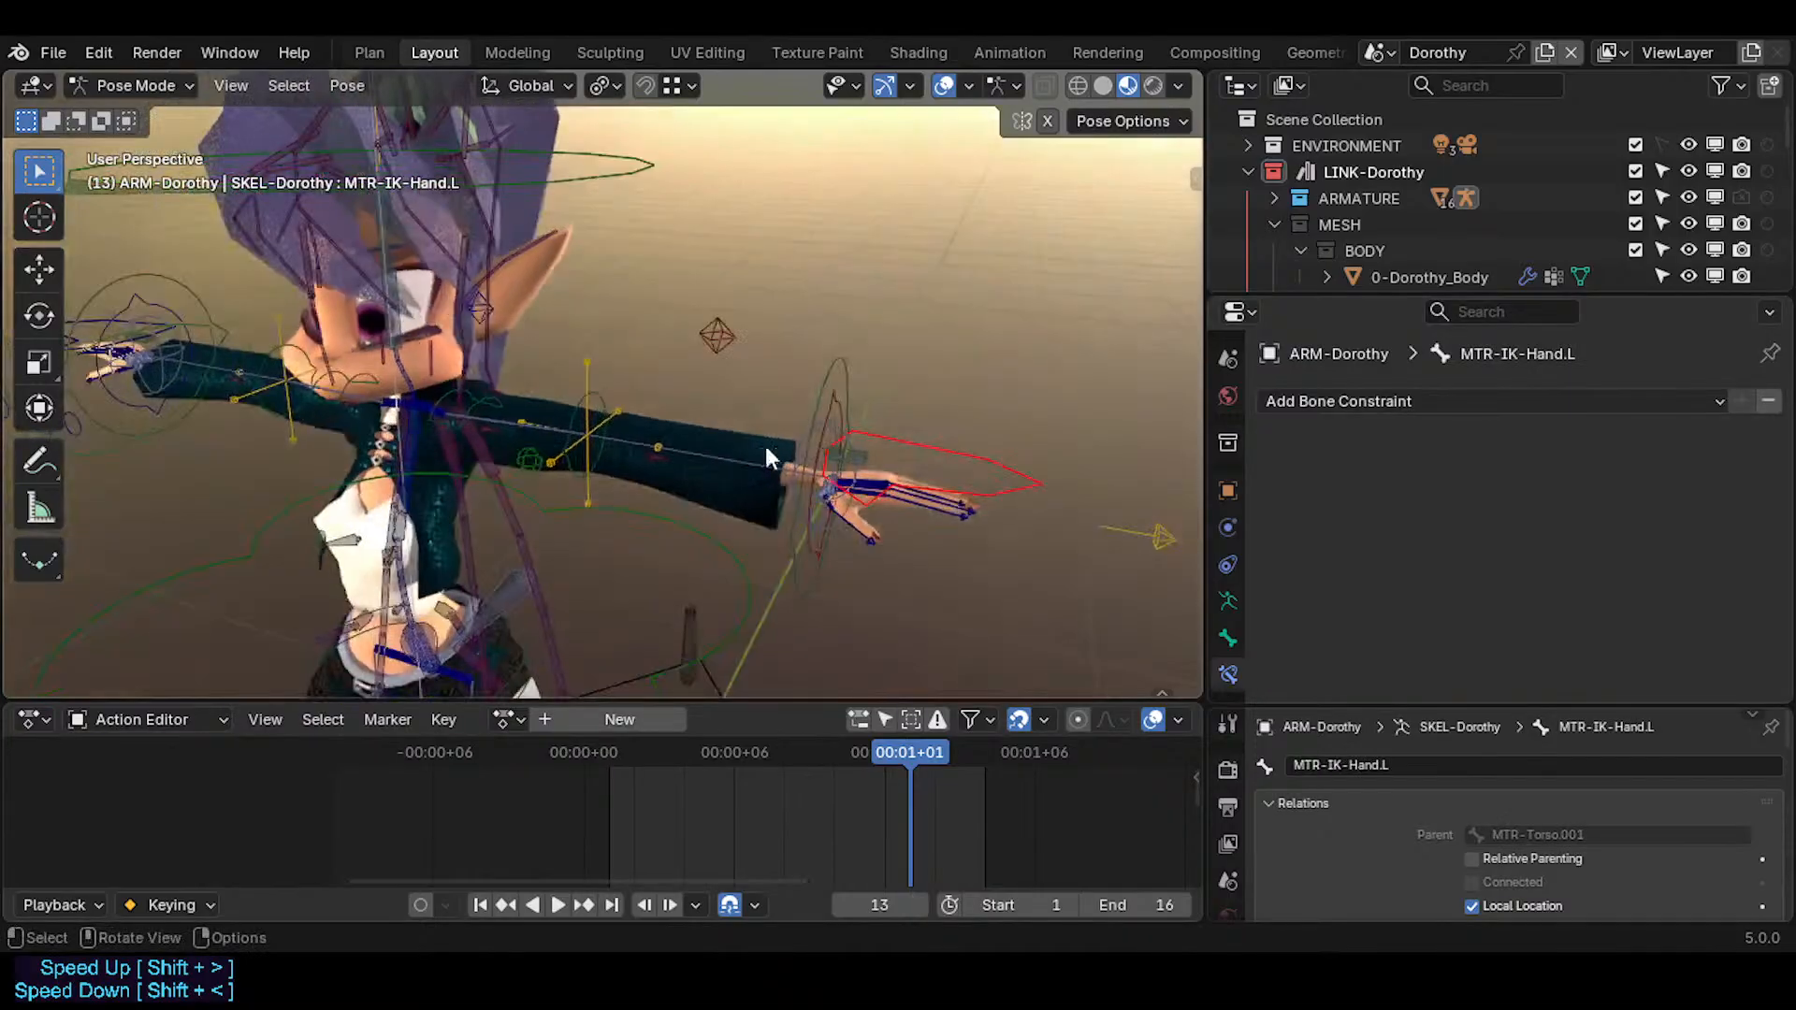
key("g")
left_click(675, 387)
key("g")
left_click(658, 535)
middle_click_drag(658, 535, 816, 360)
key("g")
left_click(730, 468)
middle_click_drag(816, 360, 714, 359)
key("g")
left_click(704, 554)
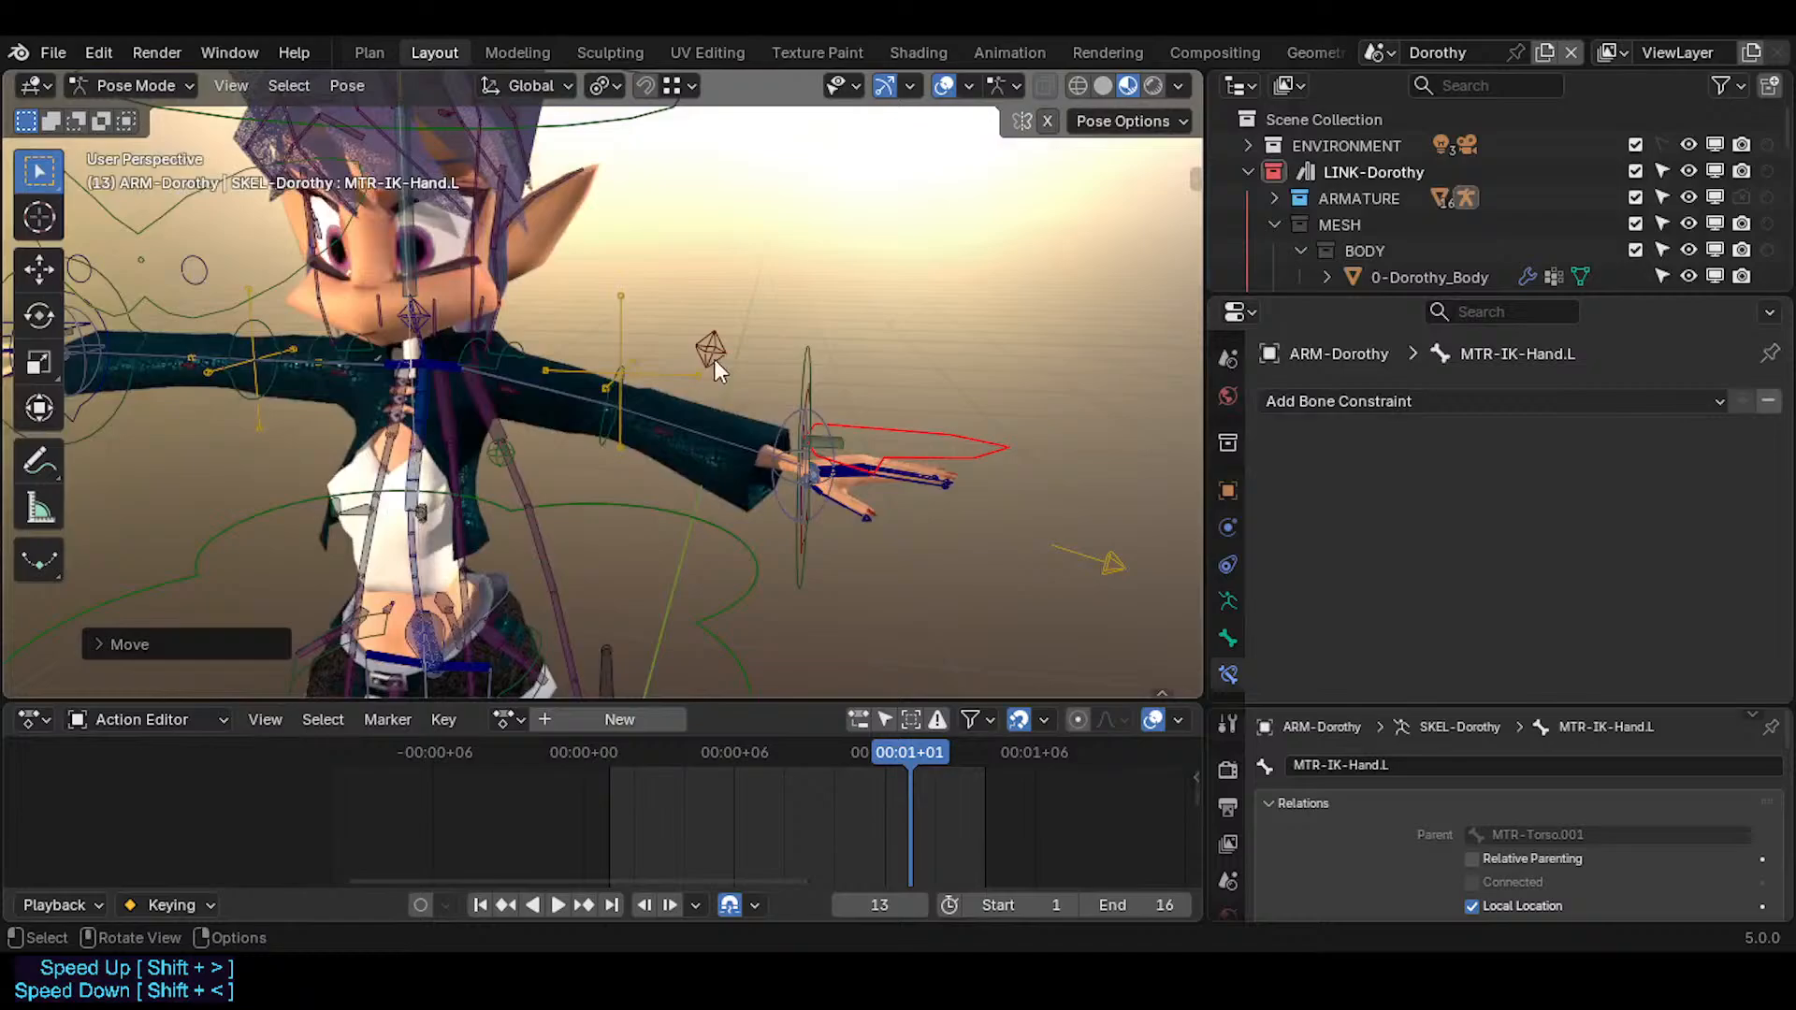
- Clear the location of all pose bones to return the left arm to its straight pose
left_click(630, 327)
key("s")
right_click(767, 338)
key("a")
key("alt+g")
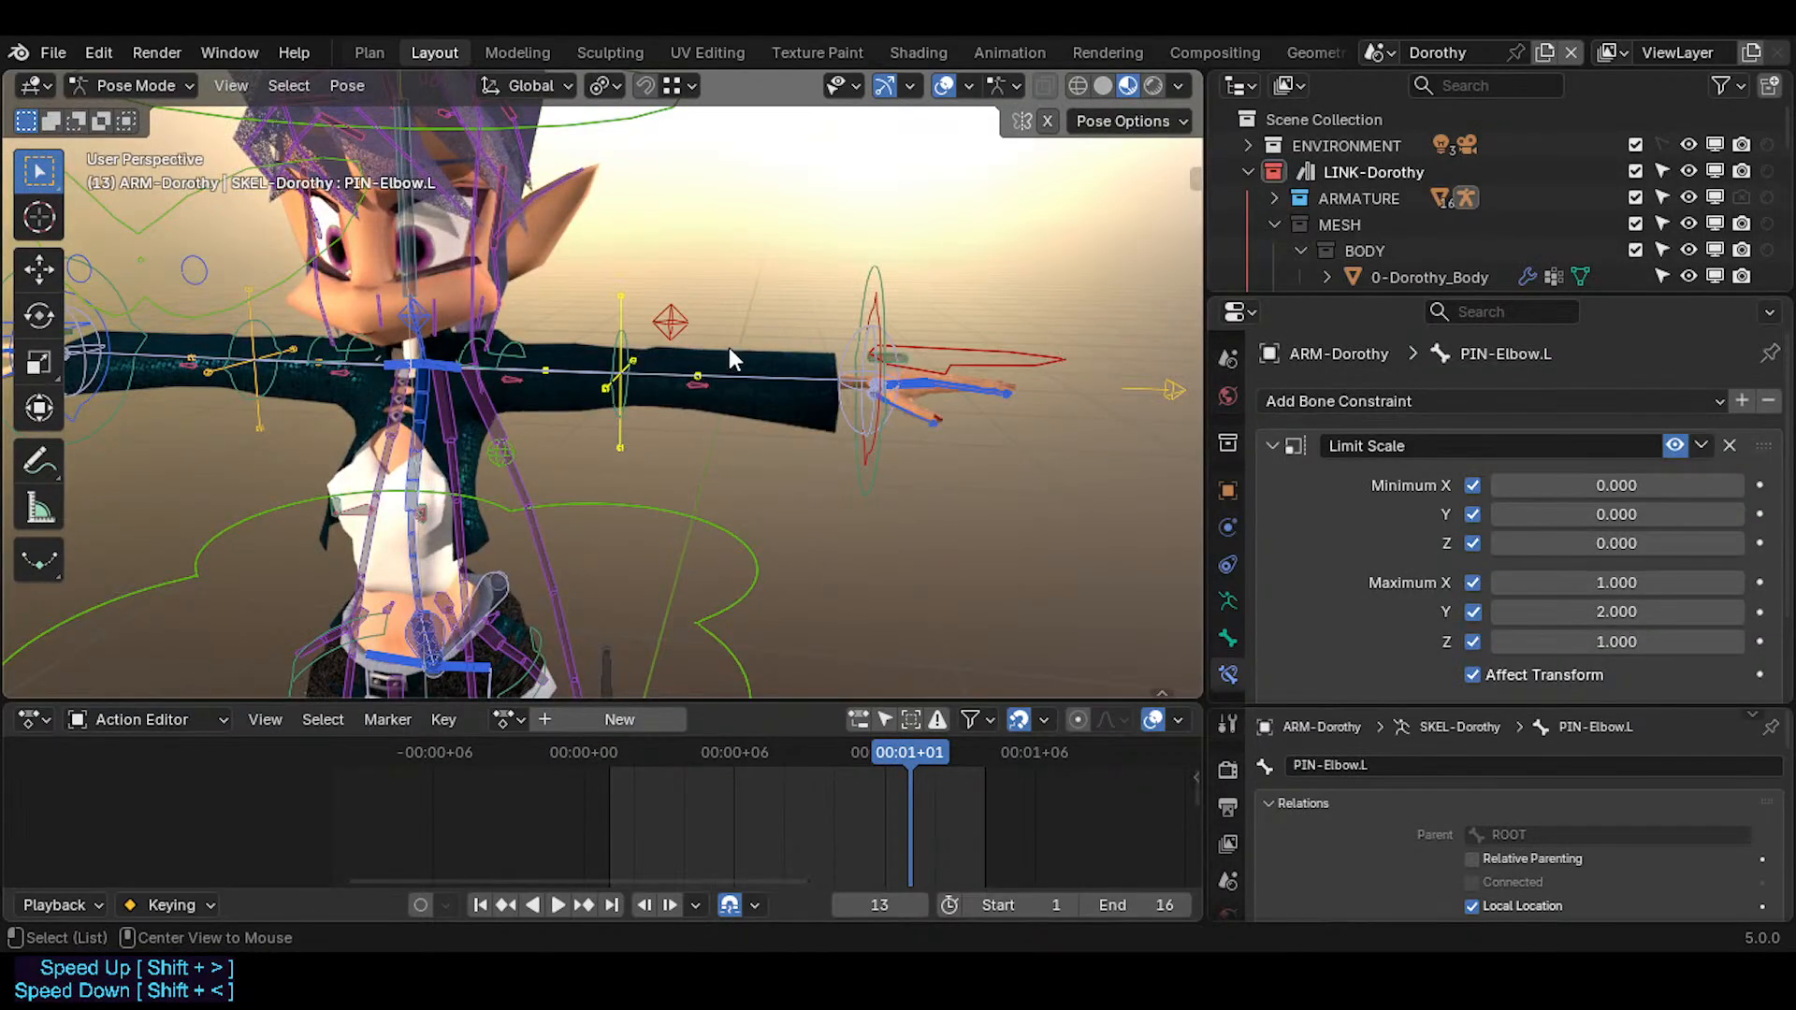
- Select MTR-IK-Hand.L and rotate the hand upward at the wrist by about 28 degrees
middle_click_drag(730, 349, 767, 462)
left_click(962, 402)
key("g")
right_click(889, 338)
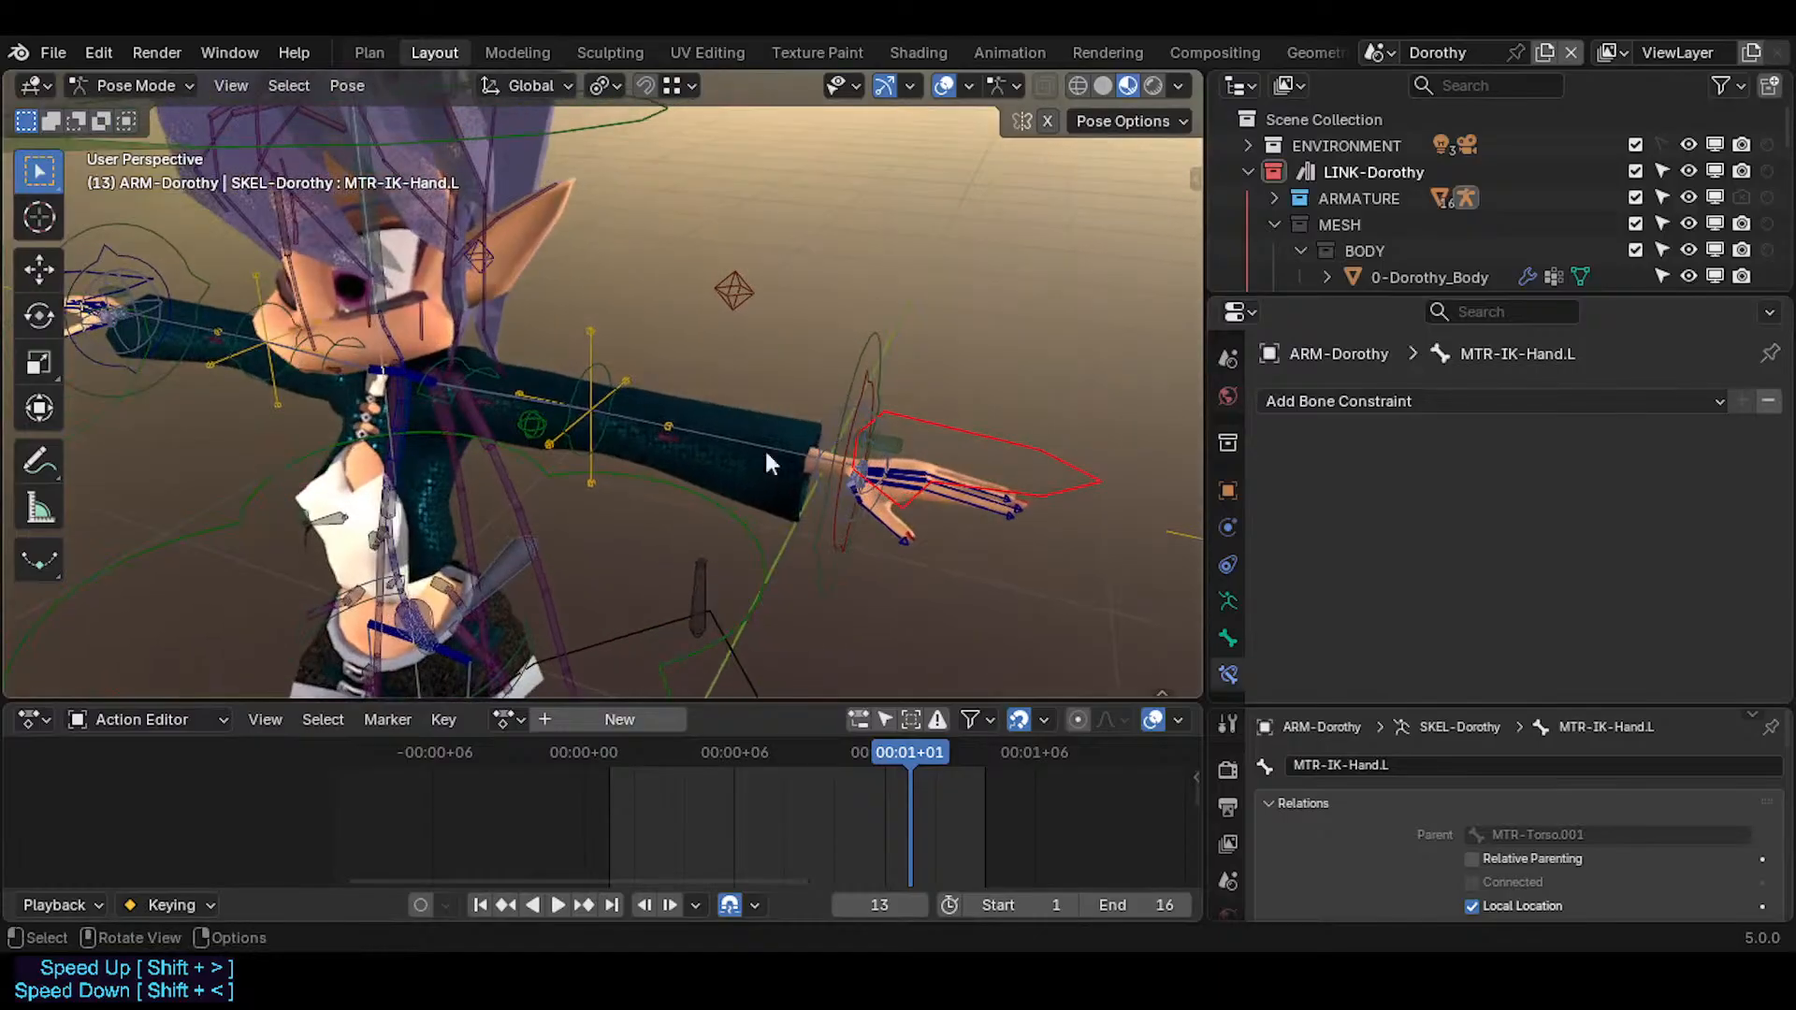
middle_click_drag(660, 478, 945, 411)
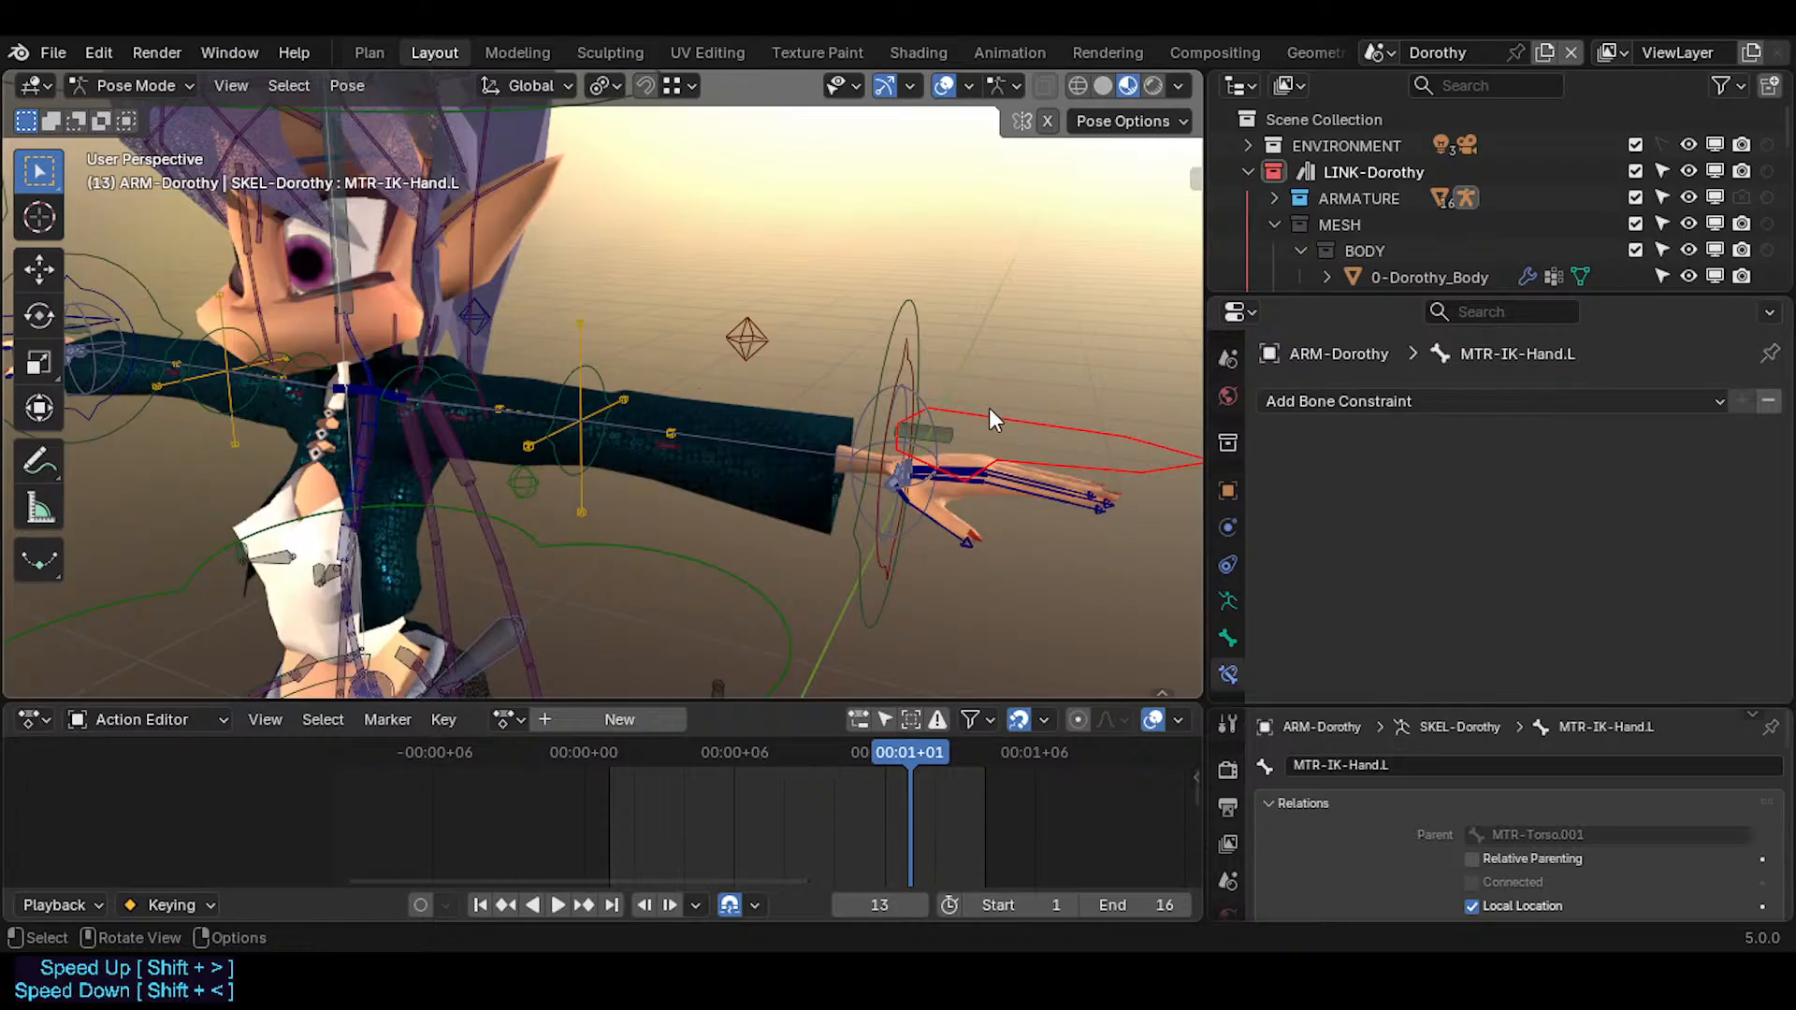
middle_click_drag(990, 408, 935, 428)
key("r")
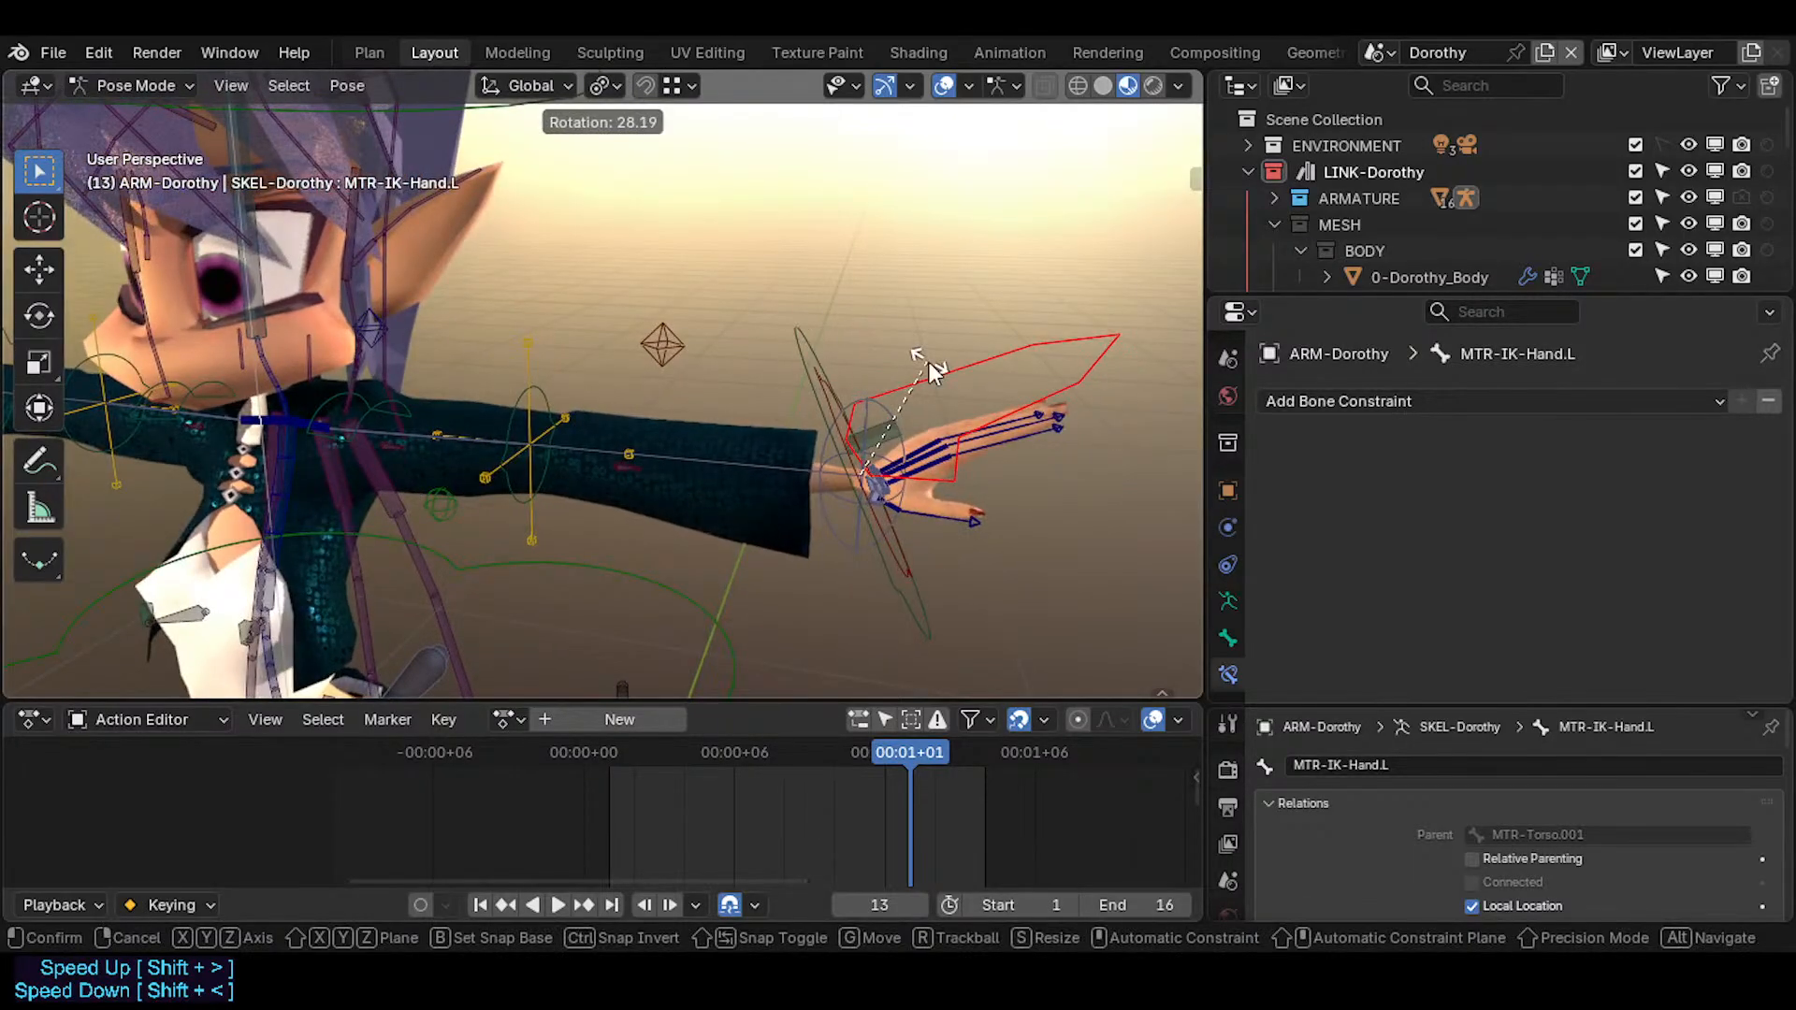
left_click(933, 369)
- Raise MTR-IK-Hand.L slightly above shoulder level, keeping the hand tilted while the arm follows
key("g")
left_click(942, 328)
middle_click_drag(942, 328, 780, 362)
key("g")
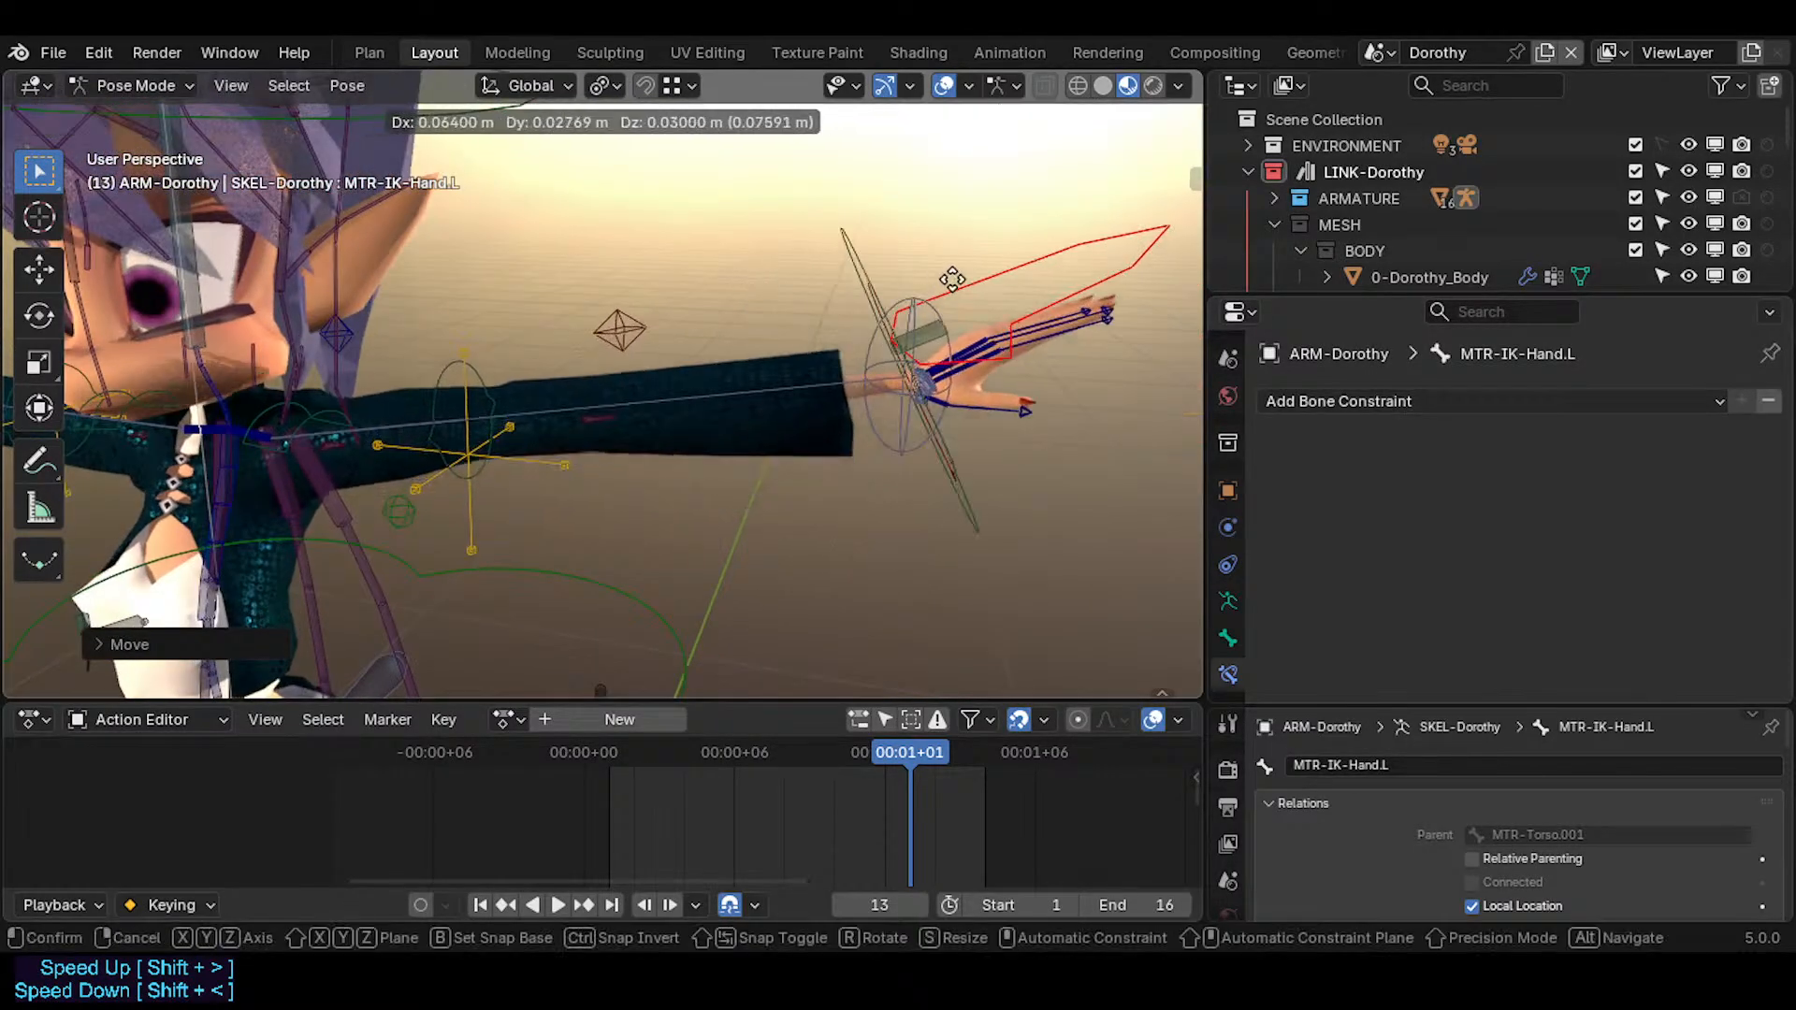
left_click(954, 292)
scroll(841, 327, "down", 1)
key("g")
left_click(838, 344)
scroll(833, 350, "down", 2)
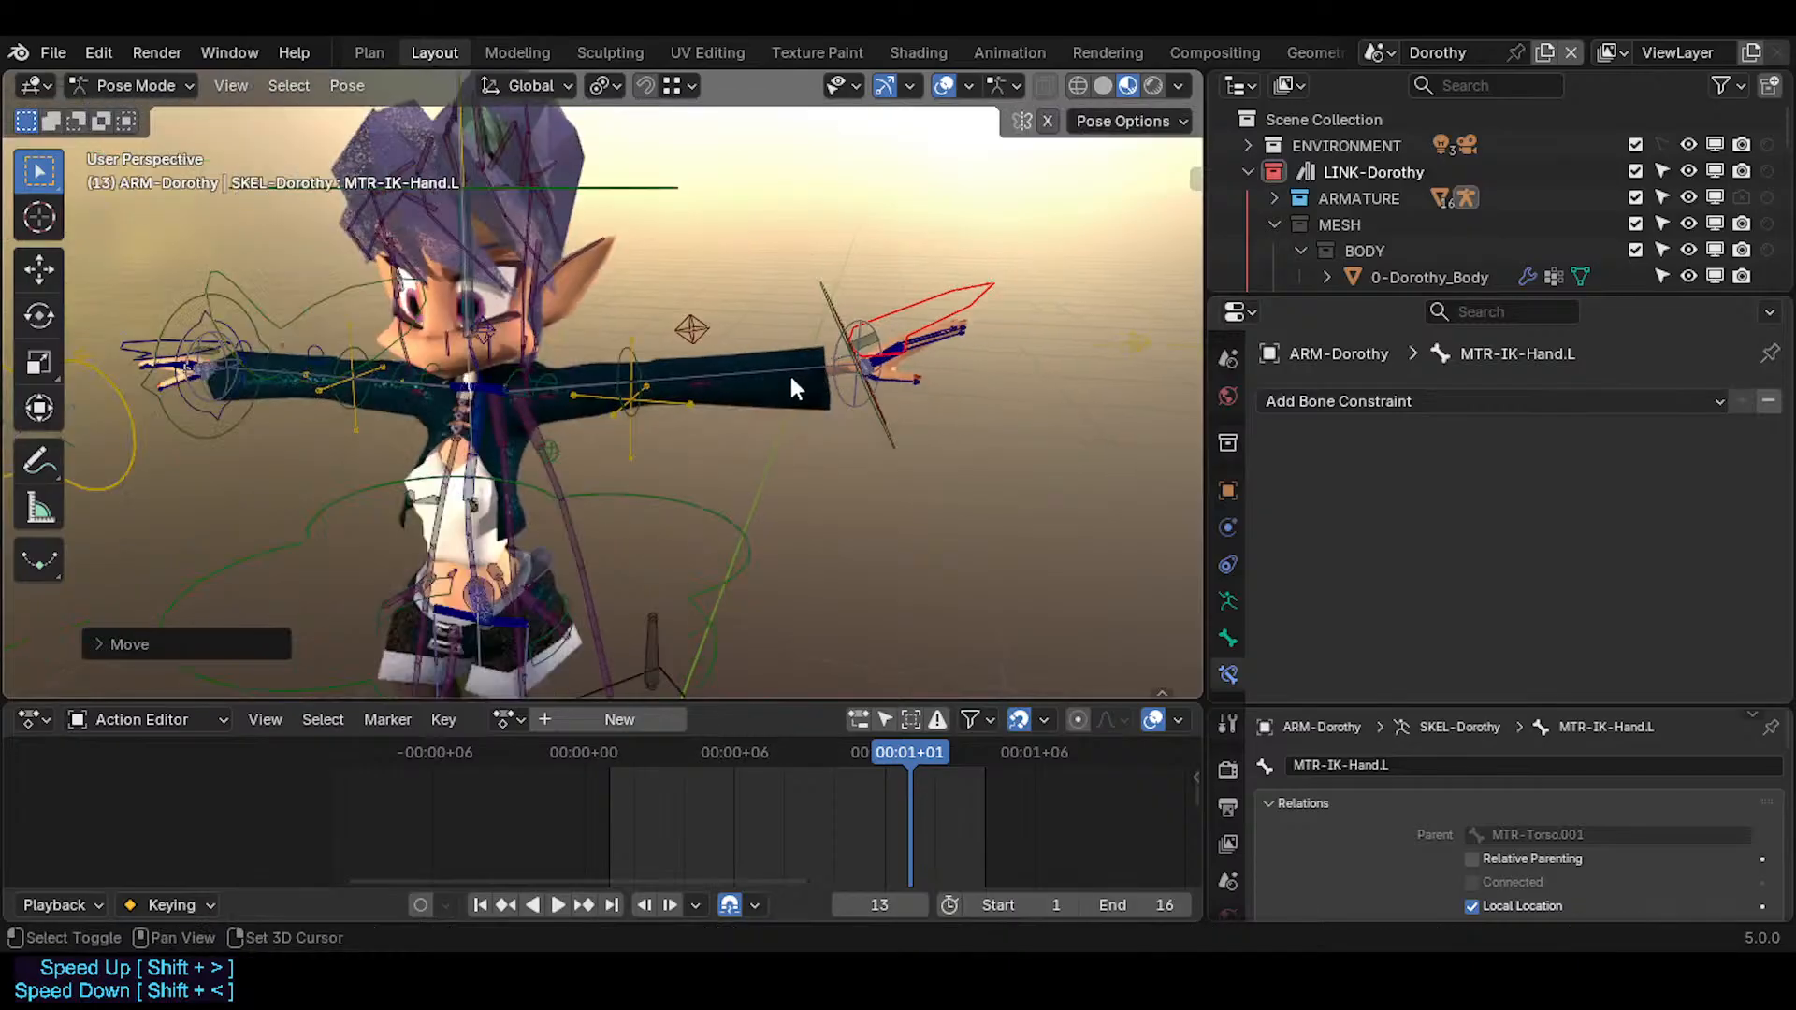
- Lower and extend MTR-IK-Hand.L in several short moves to test the arm's reach
middle_click_drag(791, 389, 714, 441, "shift")
key("g")
left_click(722, 425)
key("g")
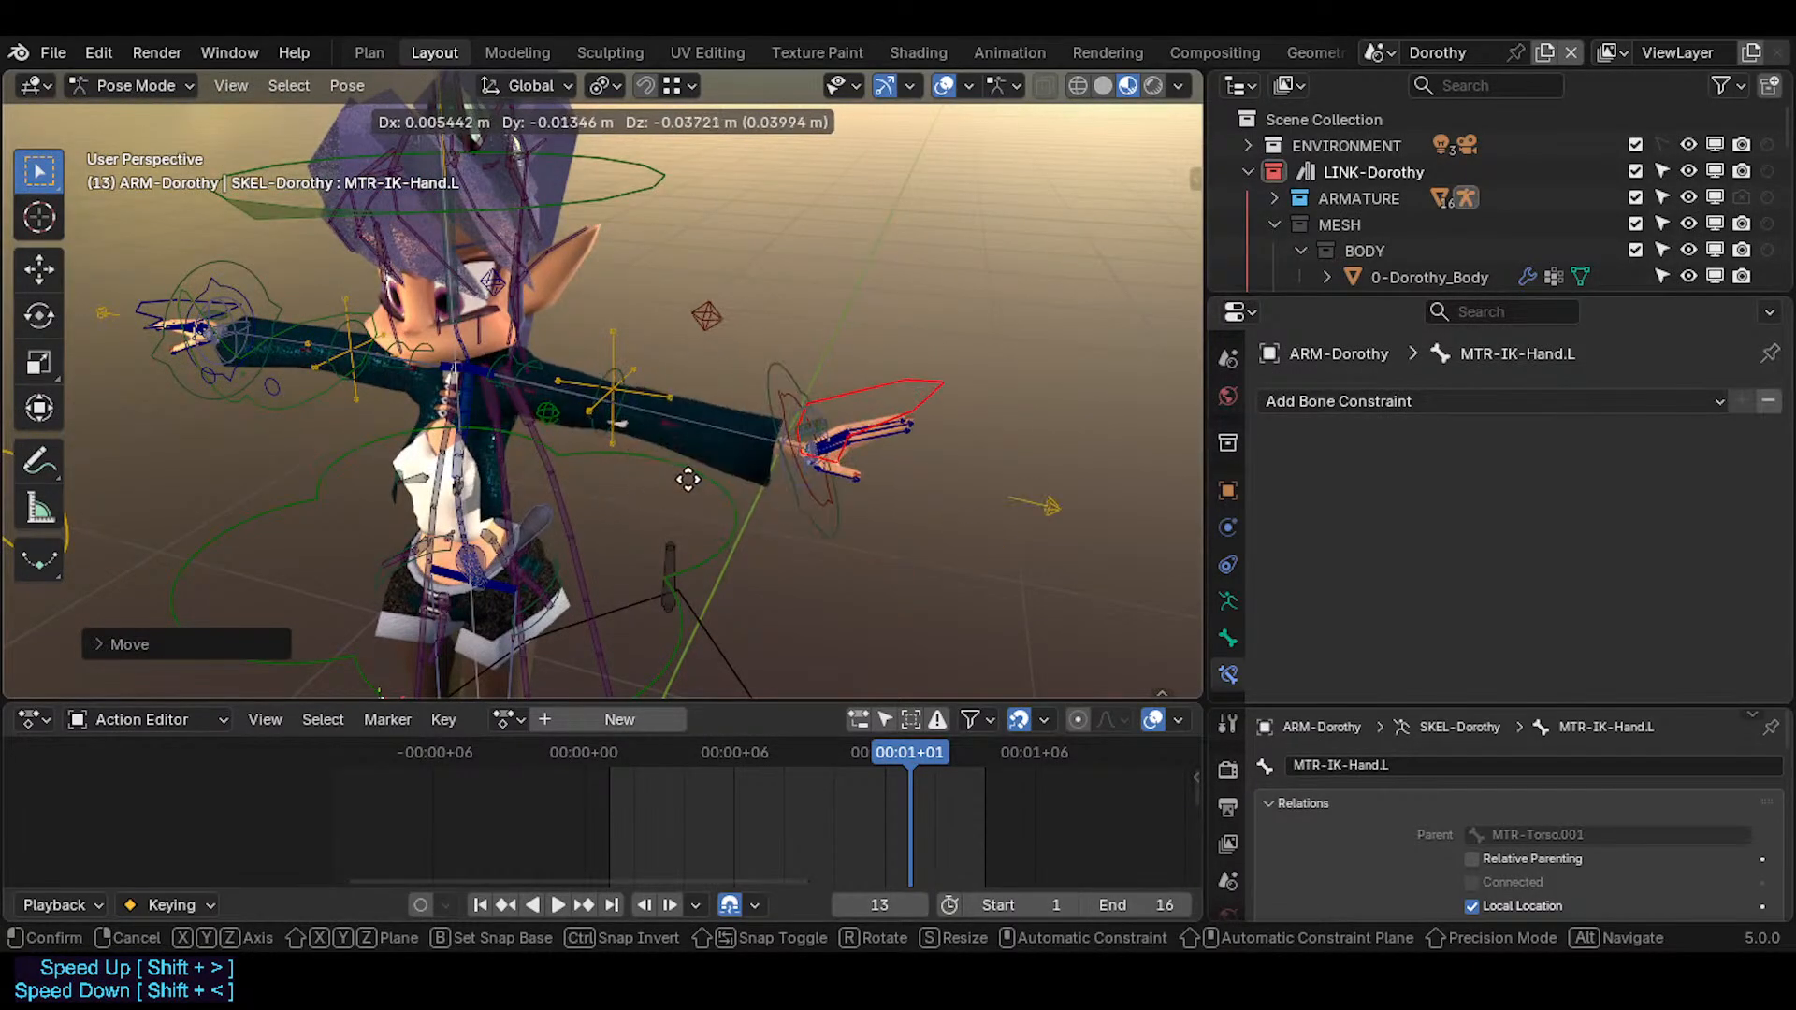
left_click(814, 439)
key("g")
left_click(745, 424)
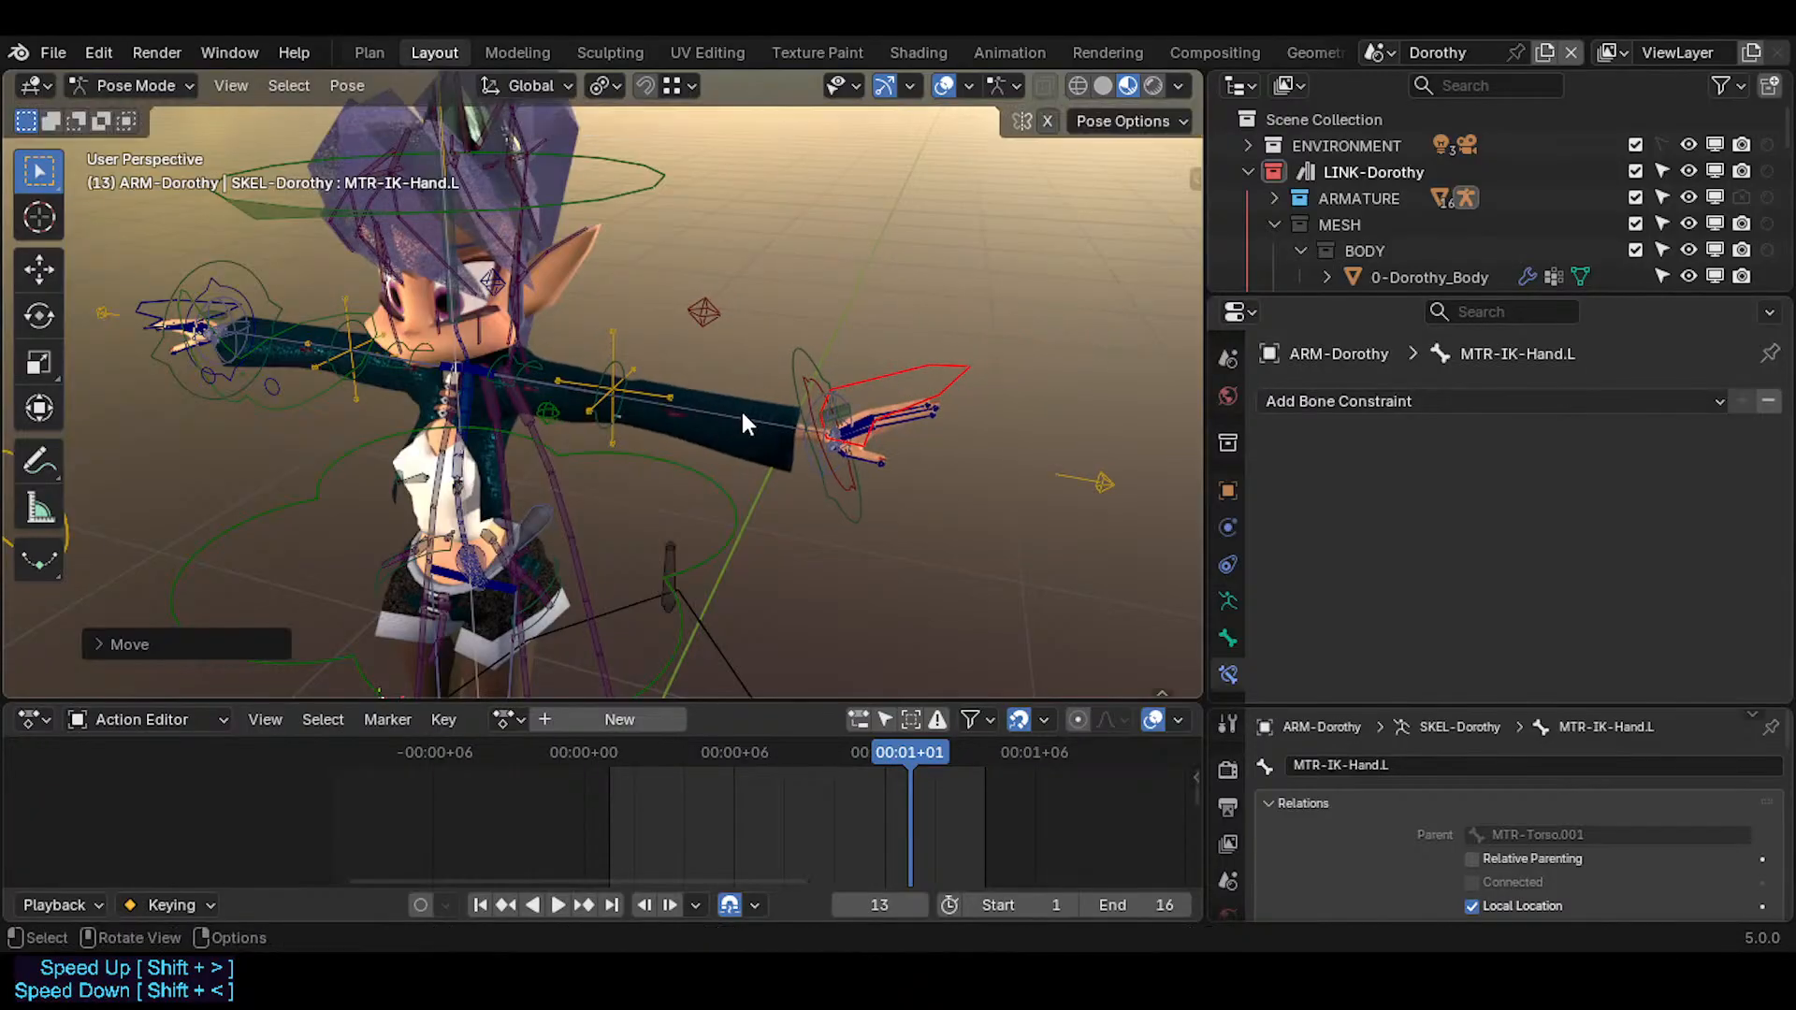
- Stretch MTR-IK-Hand.L outward away from the body, and bring it back to a relaxed reach at shoulder height
middle_click_drag(644, 484, 670, 305, "shift")
middle_click_drag(794, 255, 739, 374, "shift")
left_click(889, 318)
key("g")
left_click(1010, 358)
middle_click_drag(748, 383, 896, 332)
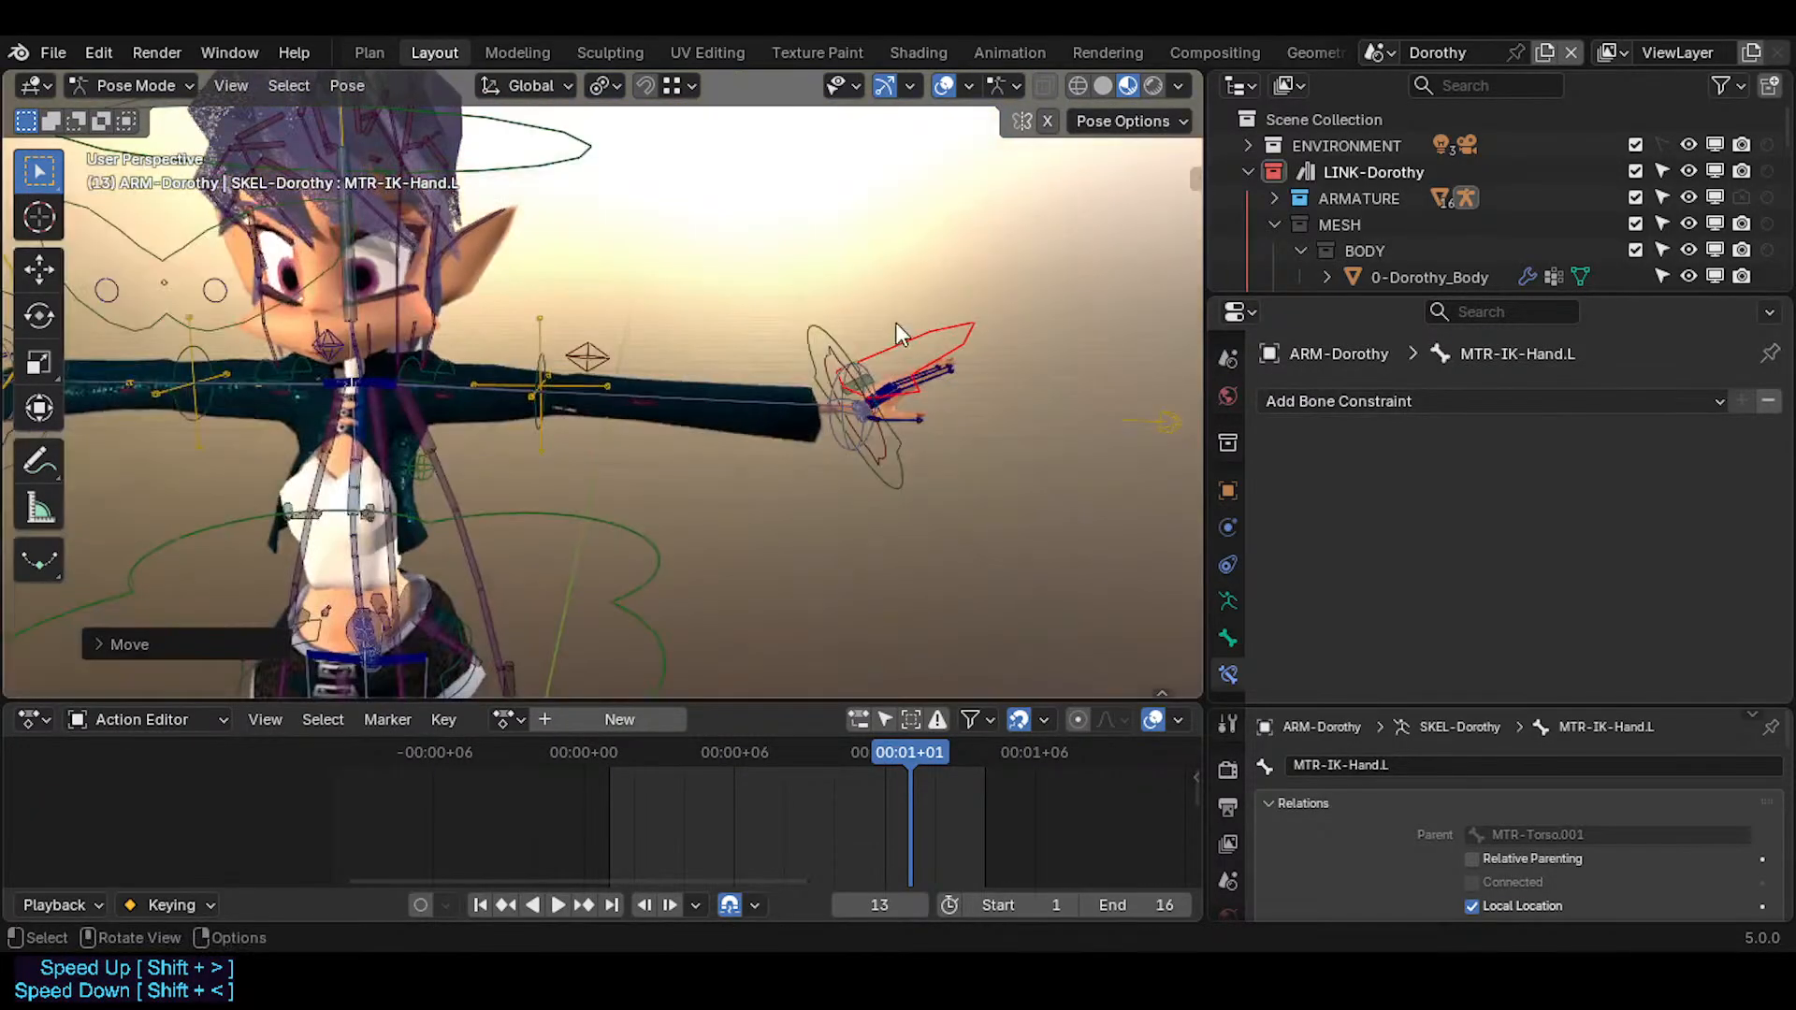
key("g")
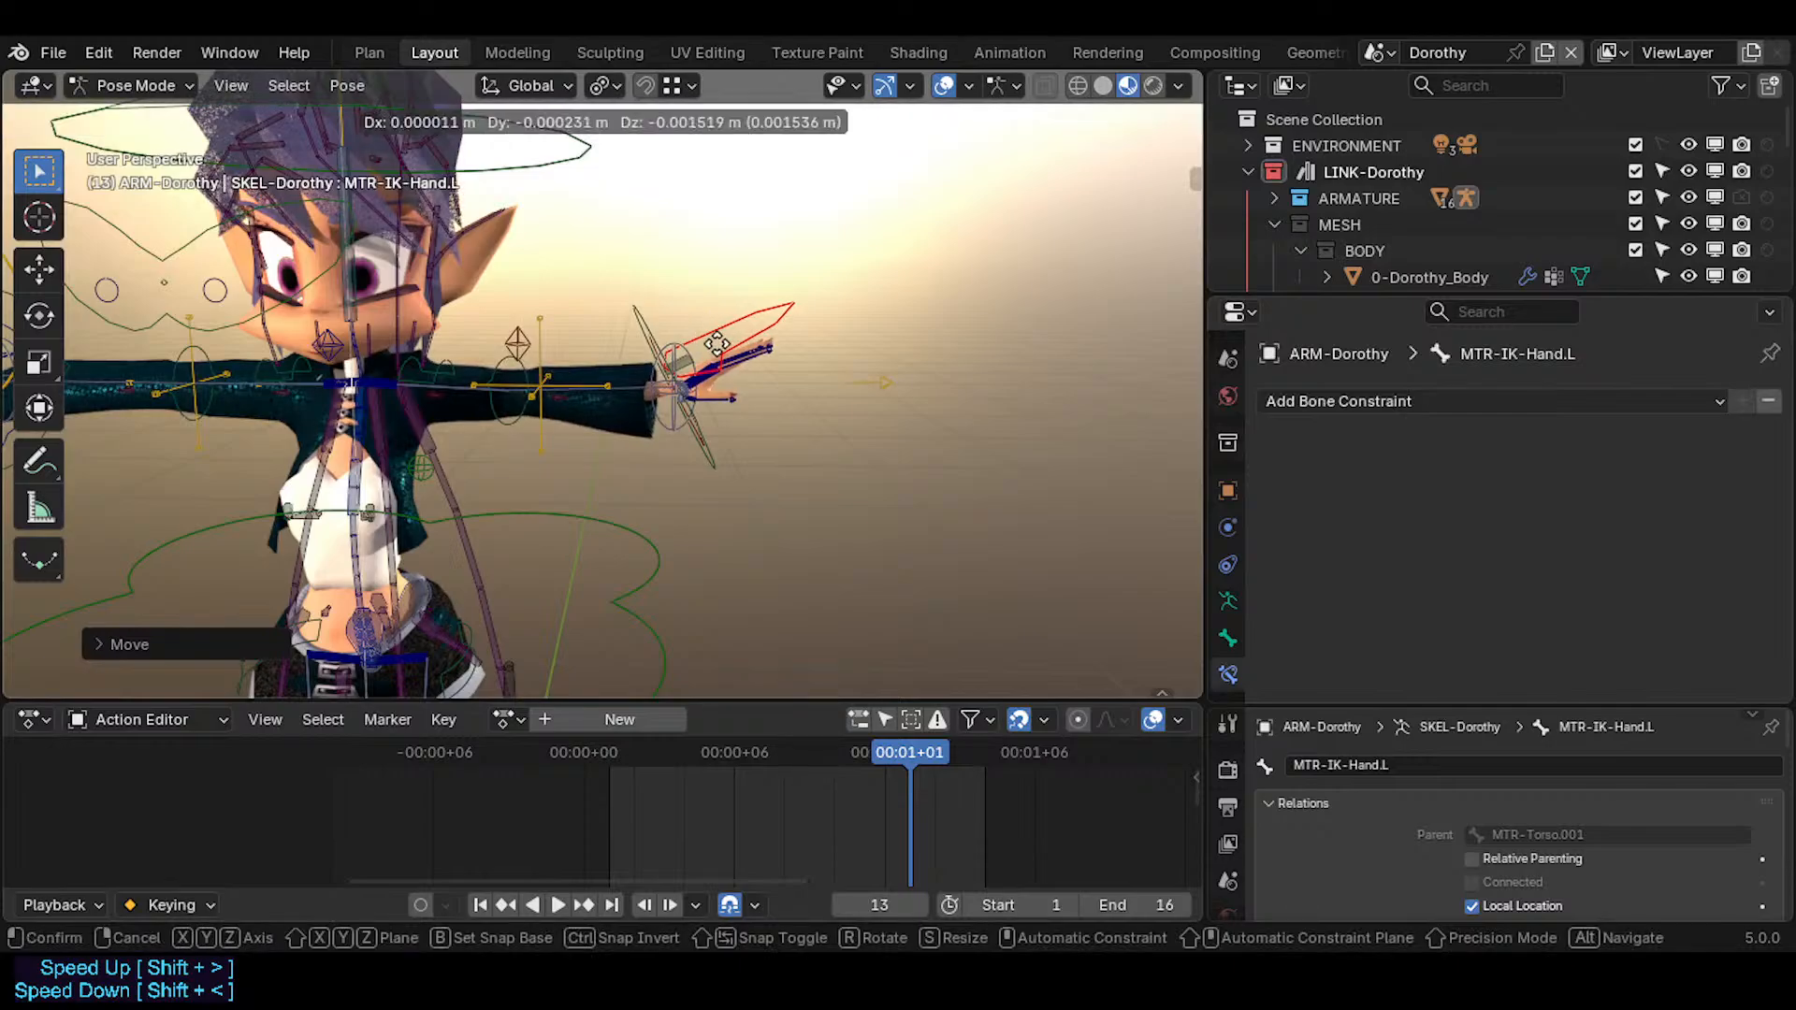
left_click(735, 349)
middle_click_drag(694, 368, 586, 509)
scroll(551, 419, "up", 2)
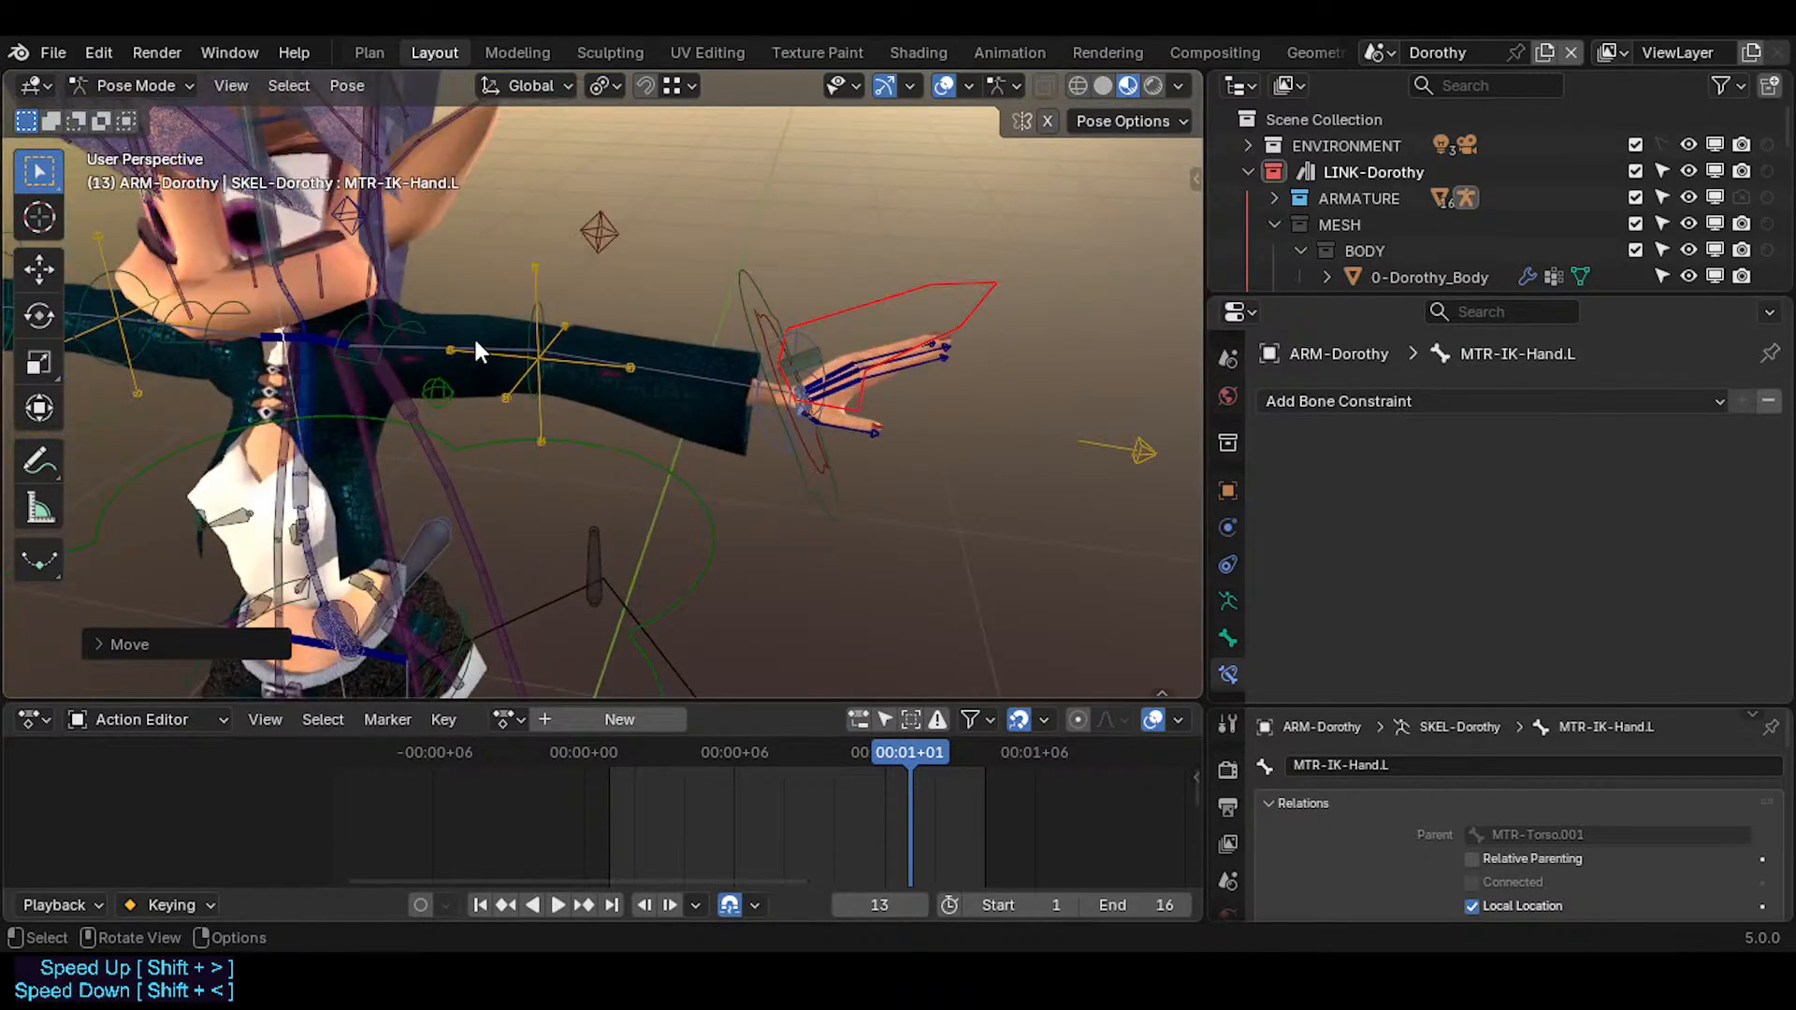
- Select CTL-ForeArm.L and show its Inverse Kinematics settings, including IK Stretch
left_click(475, 349)
left_click(502, 346)
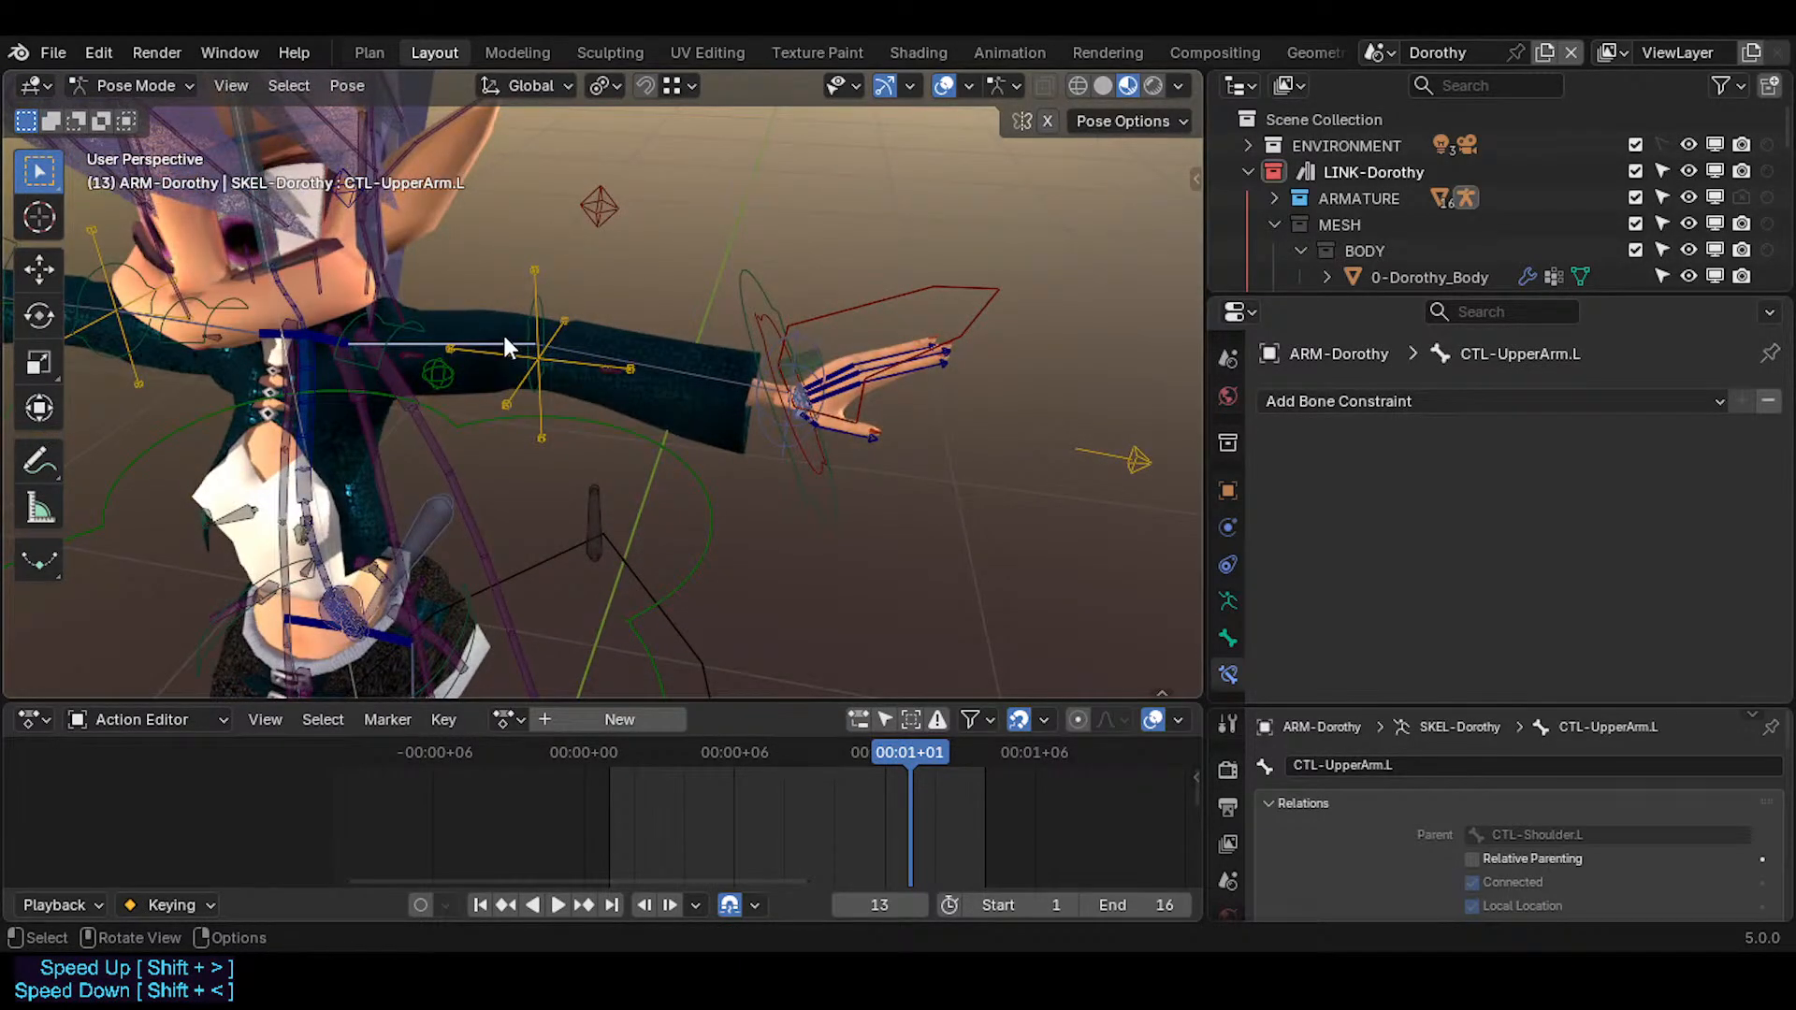
left_click(700, 380)
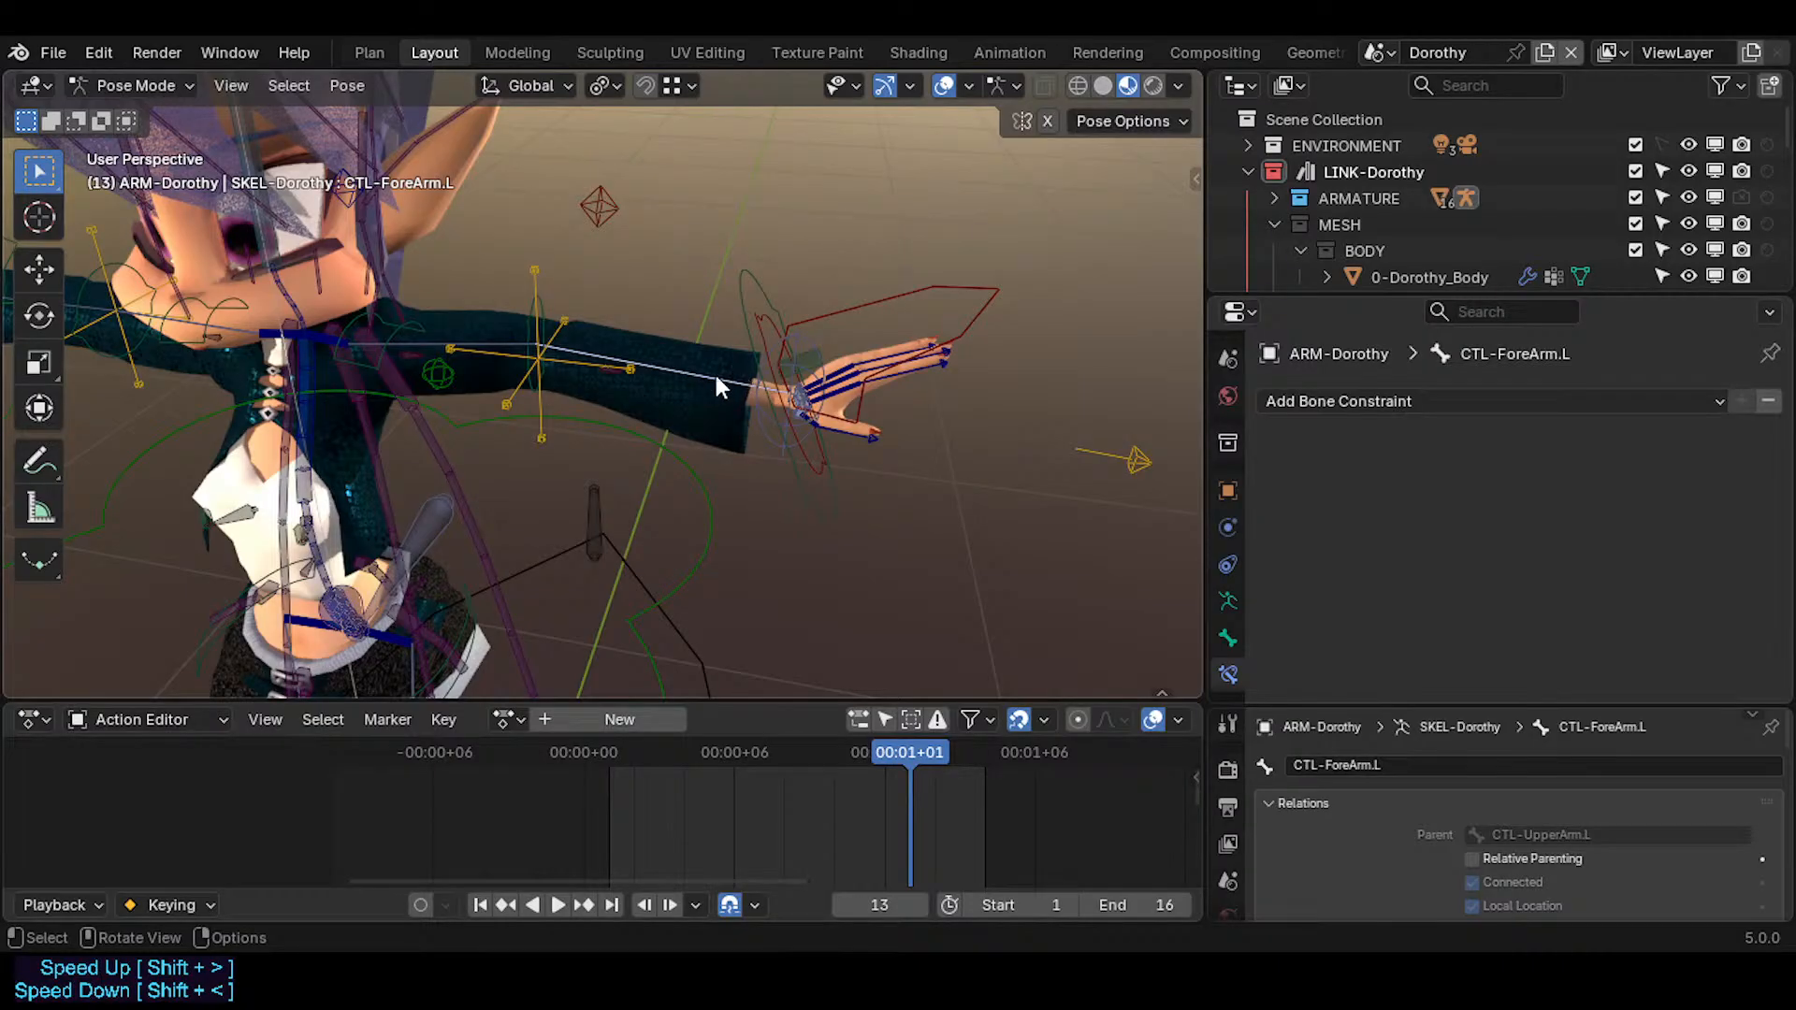
scroll(720, 372, "up", 1)
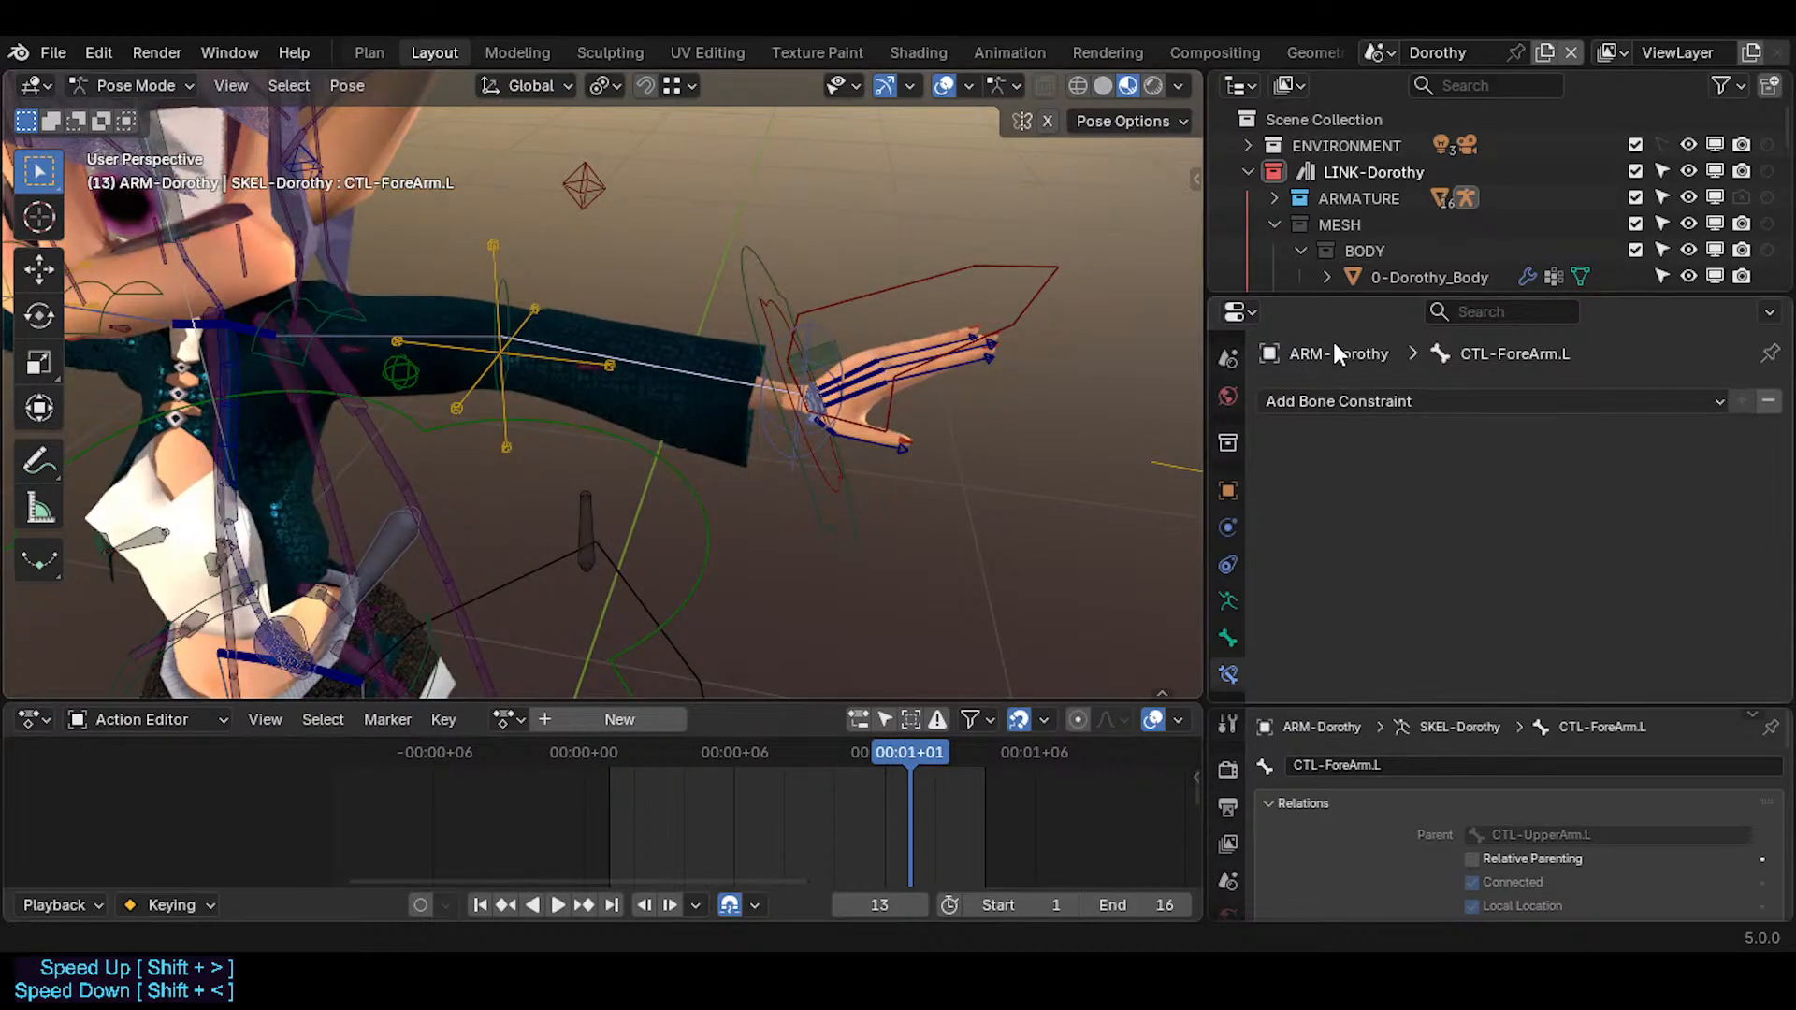
left_click(1228, 639)
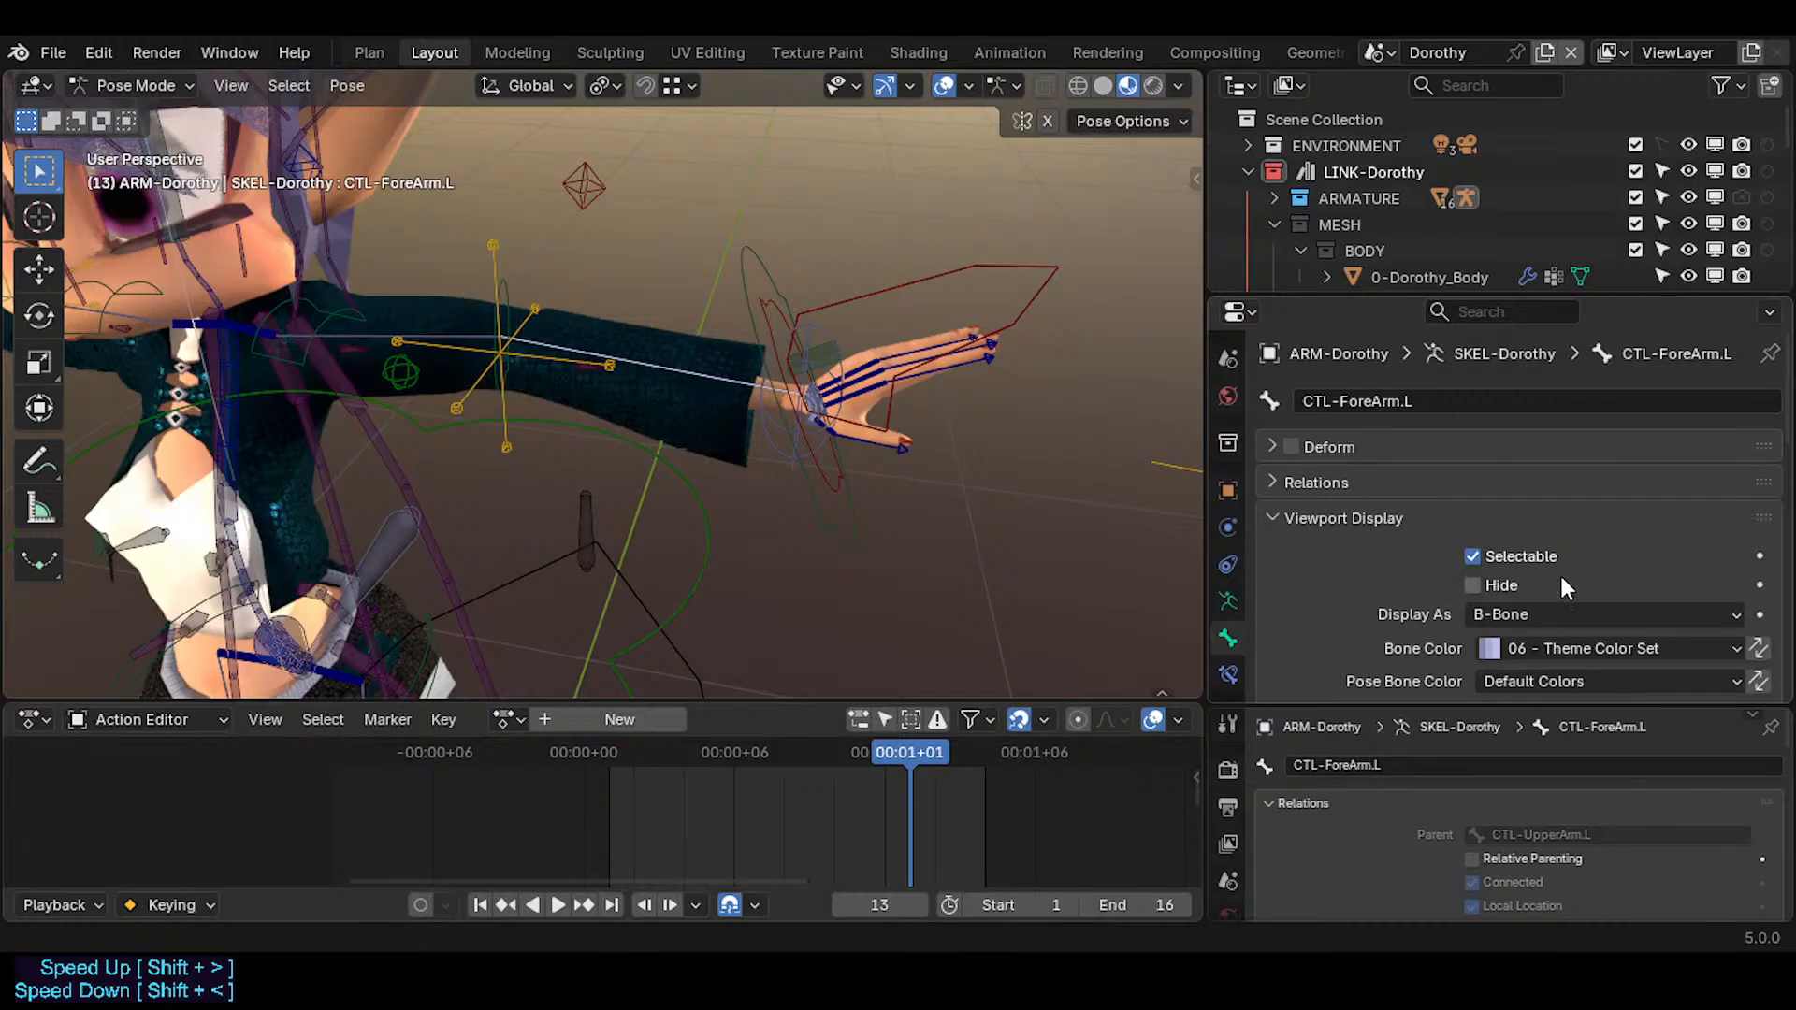
left_click(1346, 518)
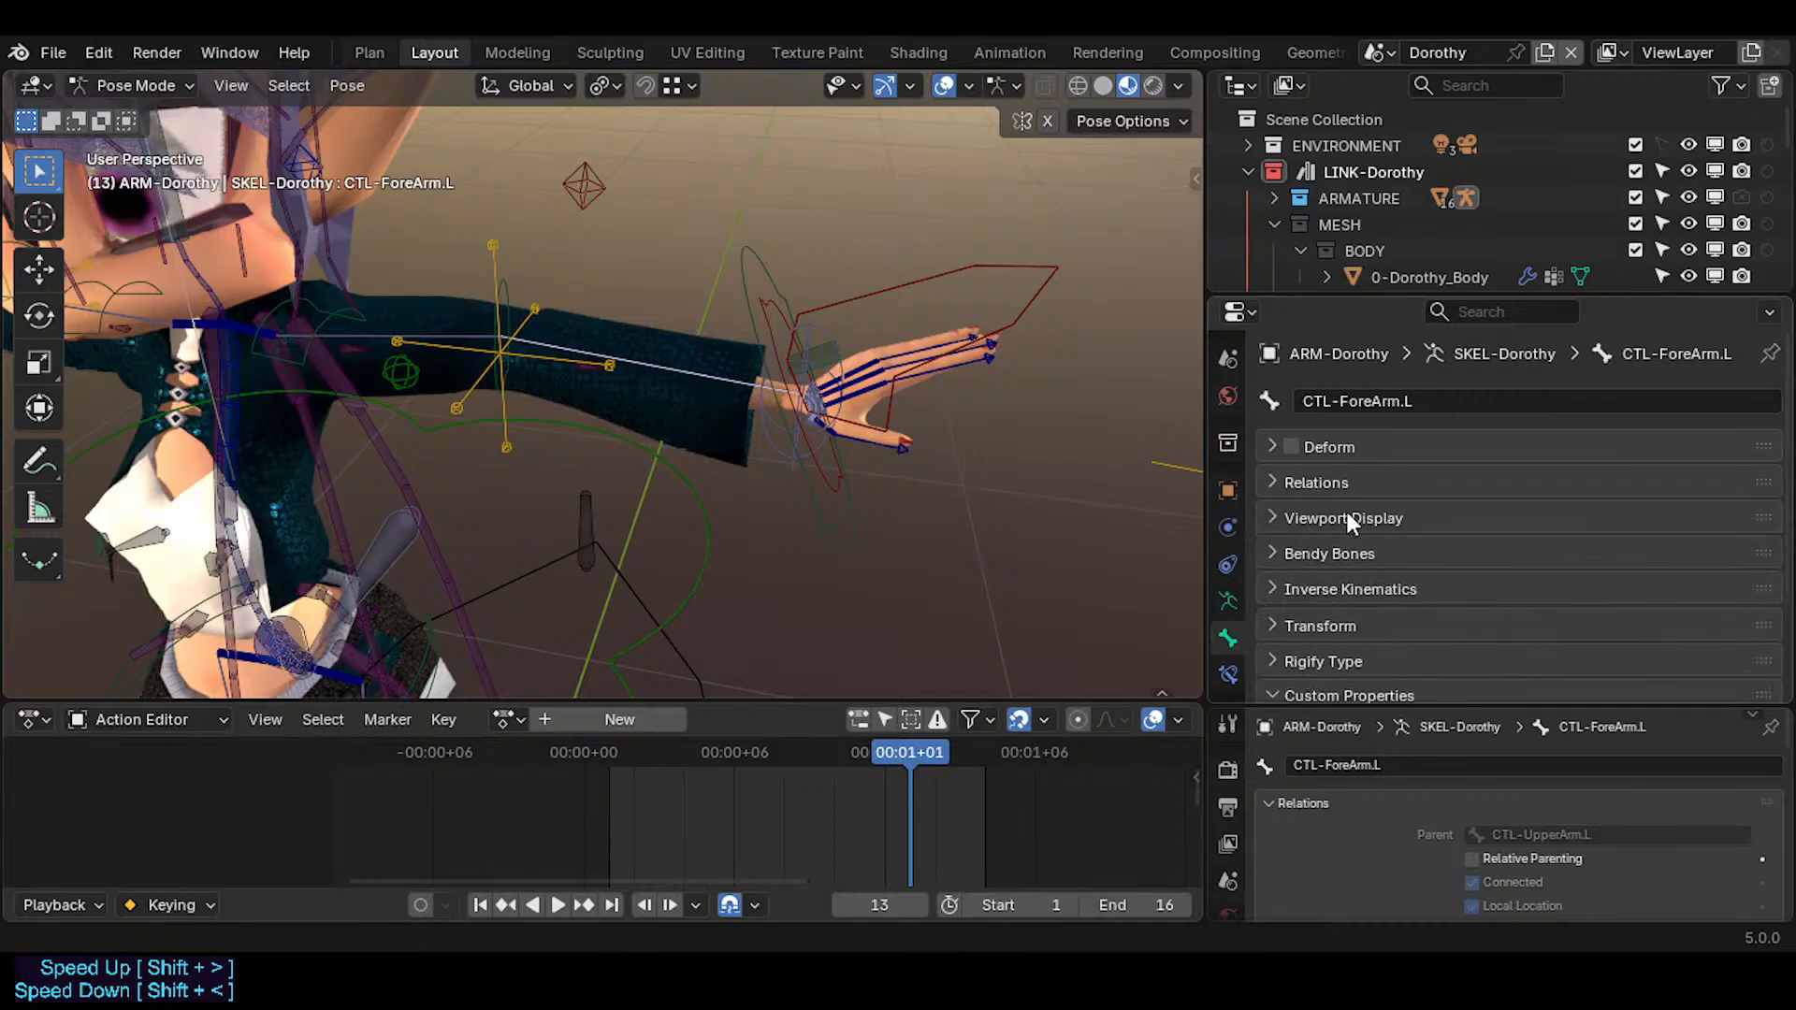
left_click(1347, 593)
scroll(1505, 580, "down", 3)
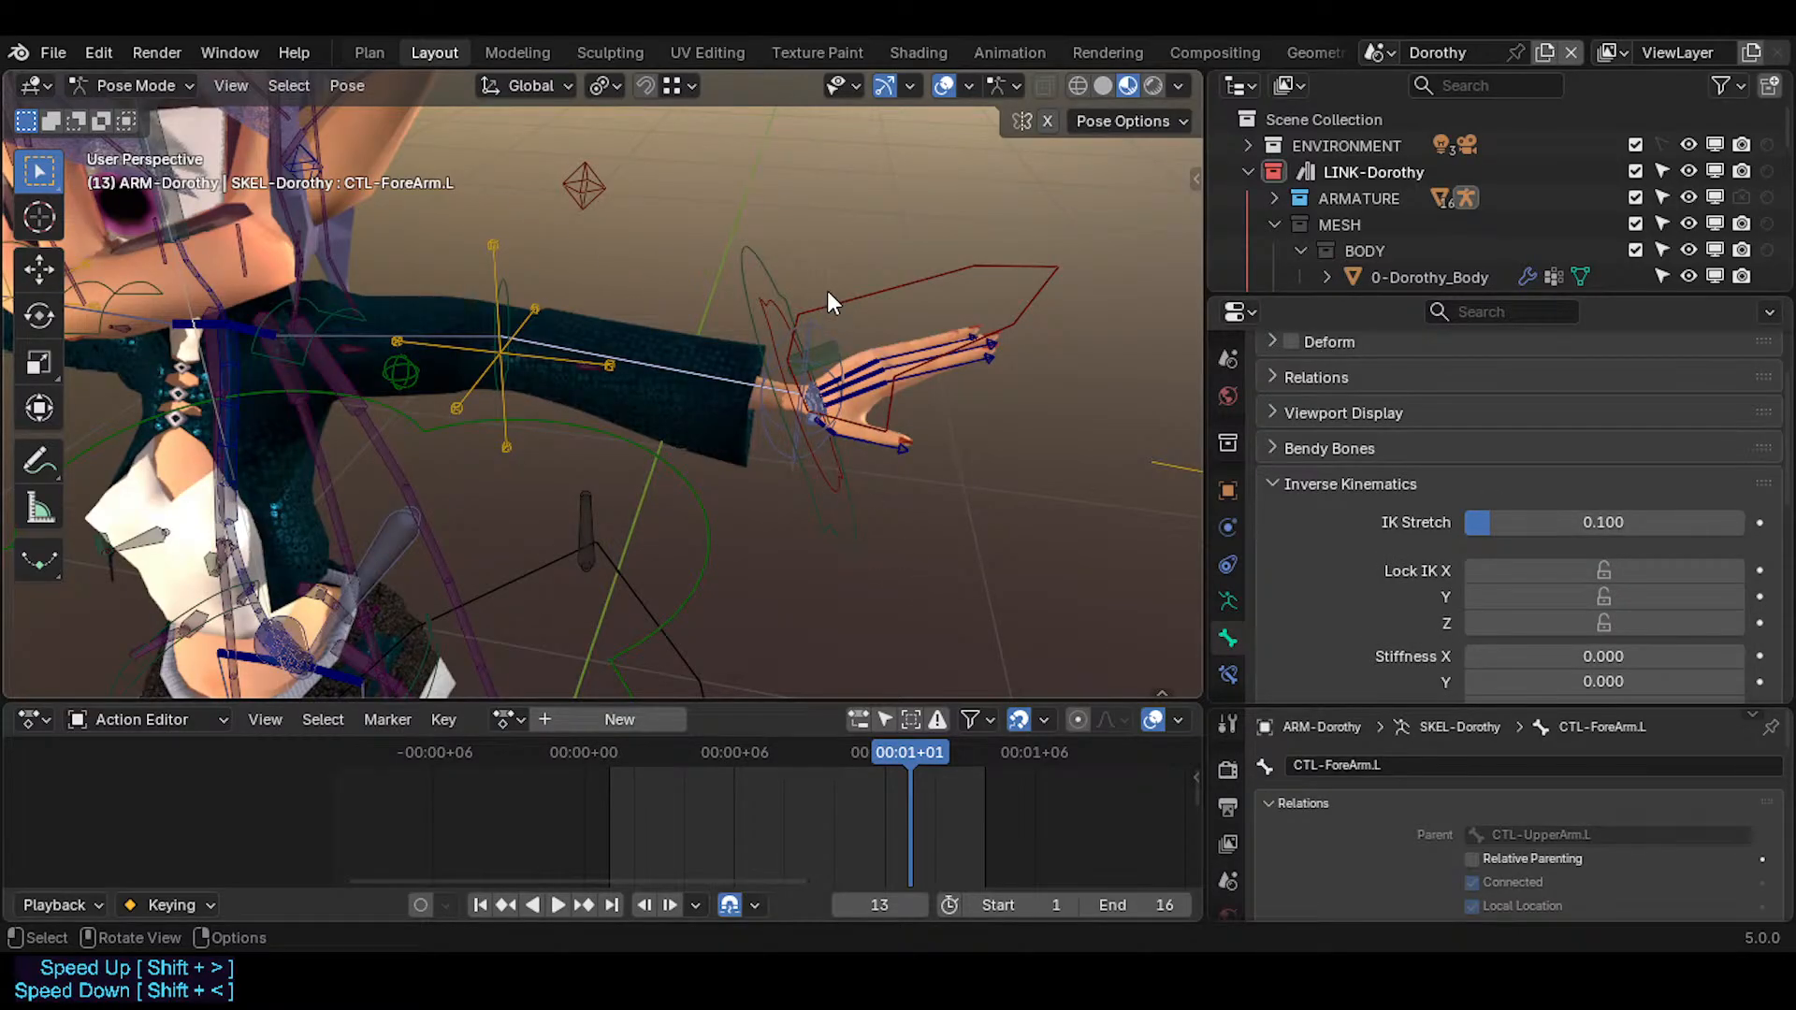
- Compare the Inverse Kinematics settings of CTL-Hand.L, TWK-Hand.L, CTL-UpperArm.L and CTL-ForeArm.L, and reselect MTR-IK-Hand.L
left_click(802, 309)
left_click(714, 381)
left_click(769, 309)
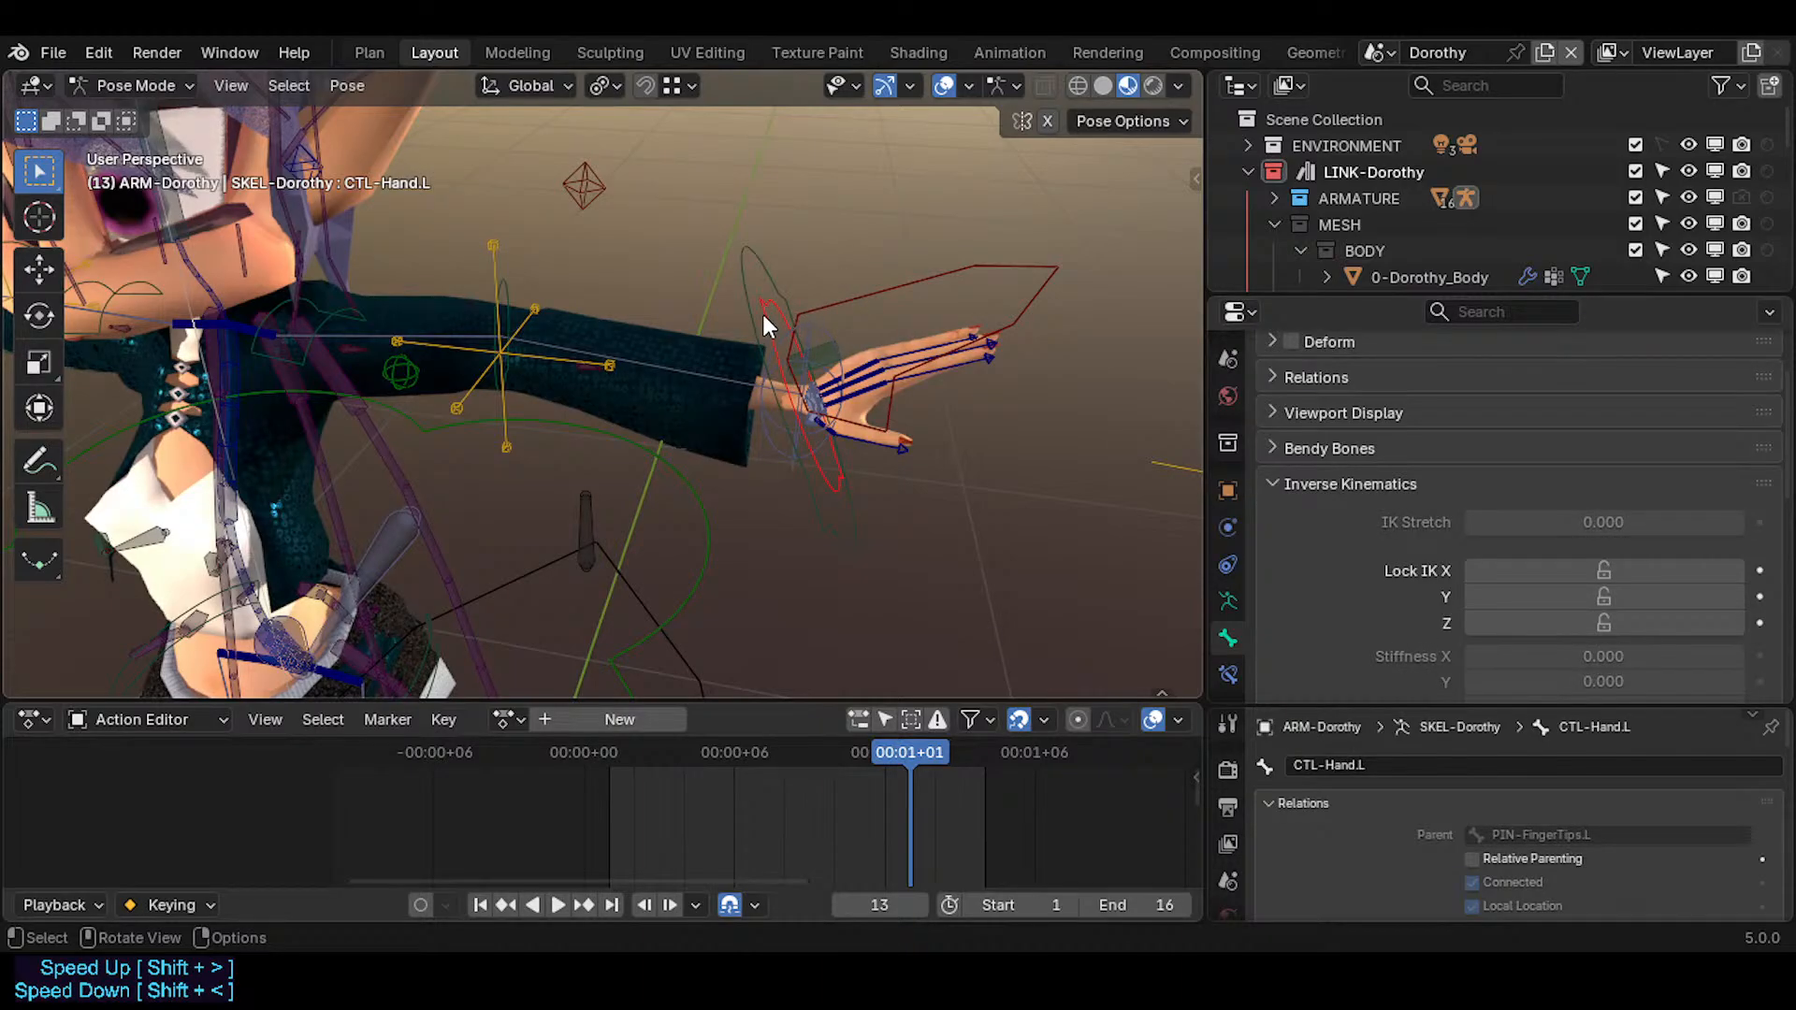
left_click(759, 346)
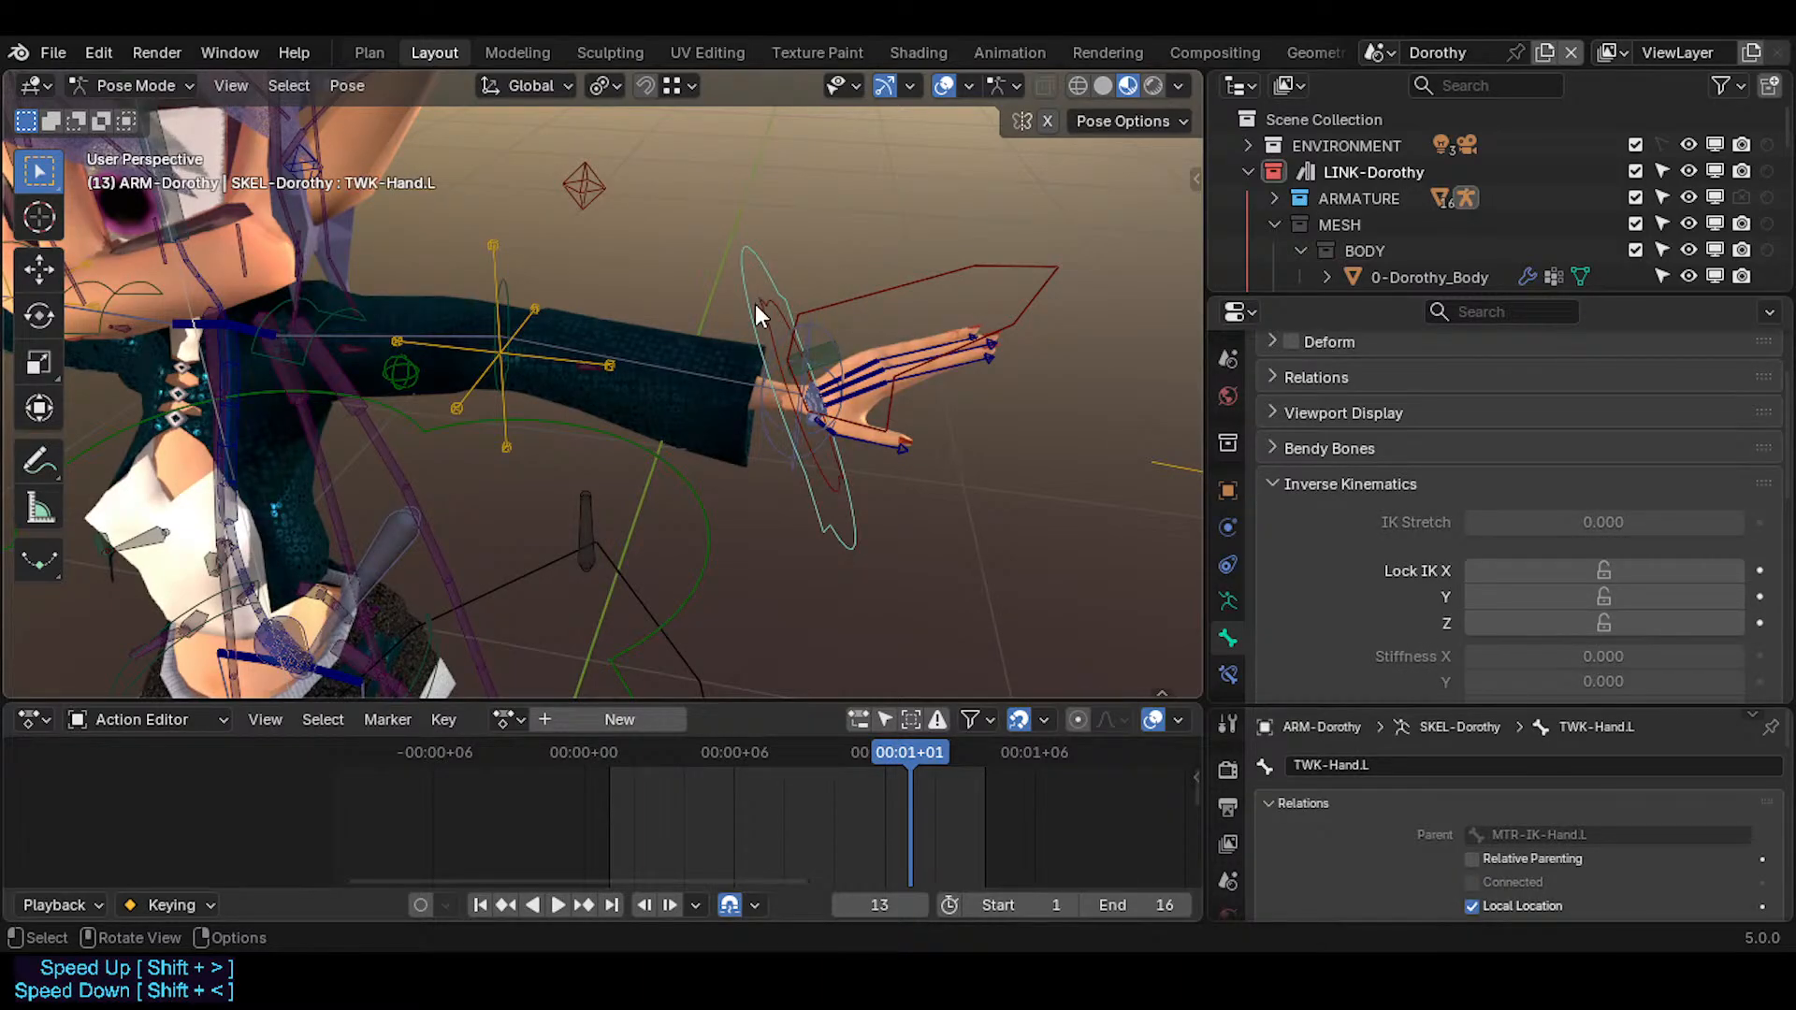
left_click(496, 337)
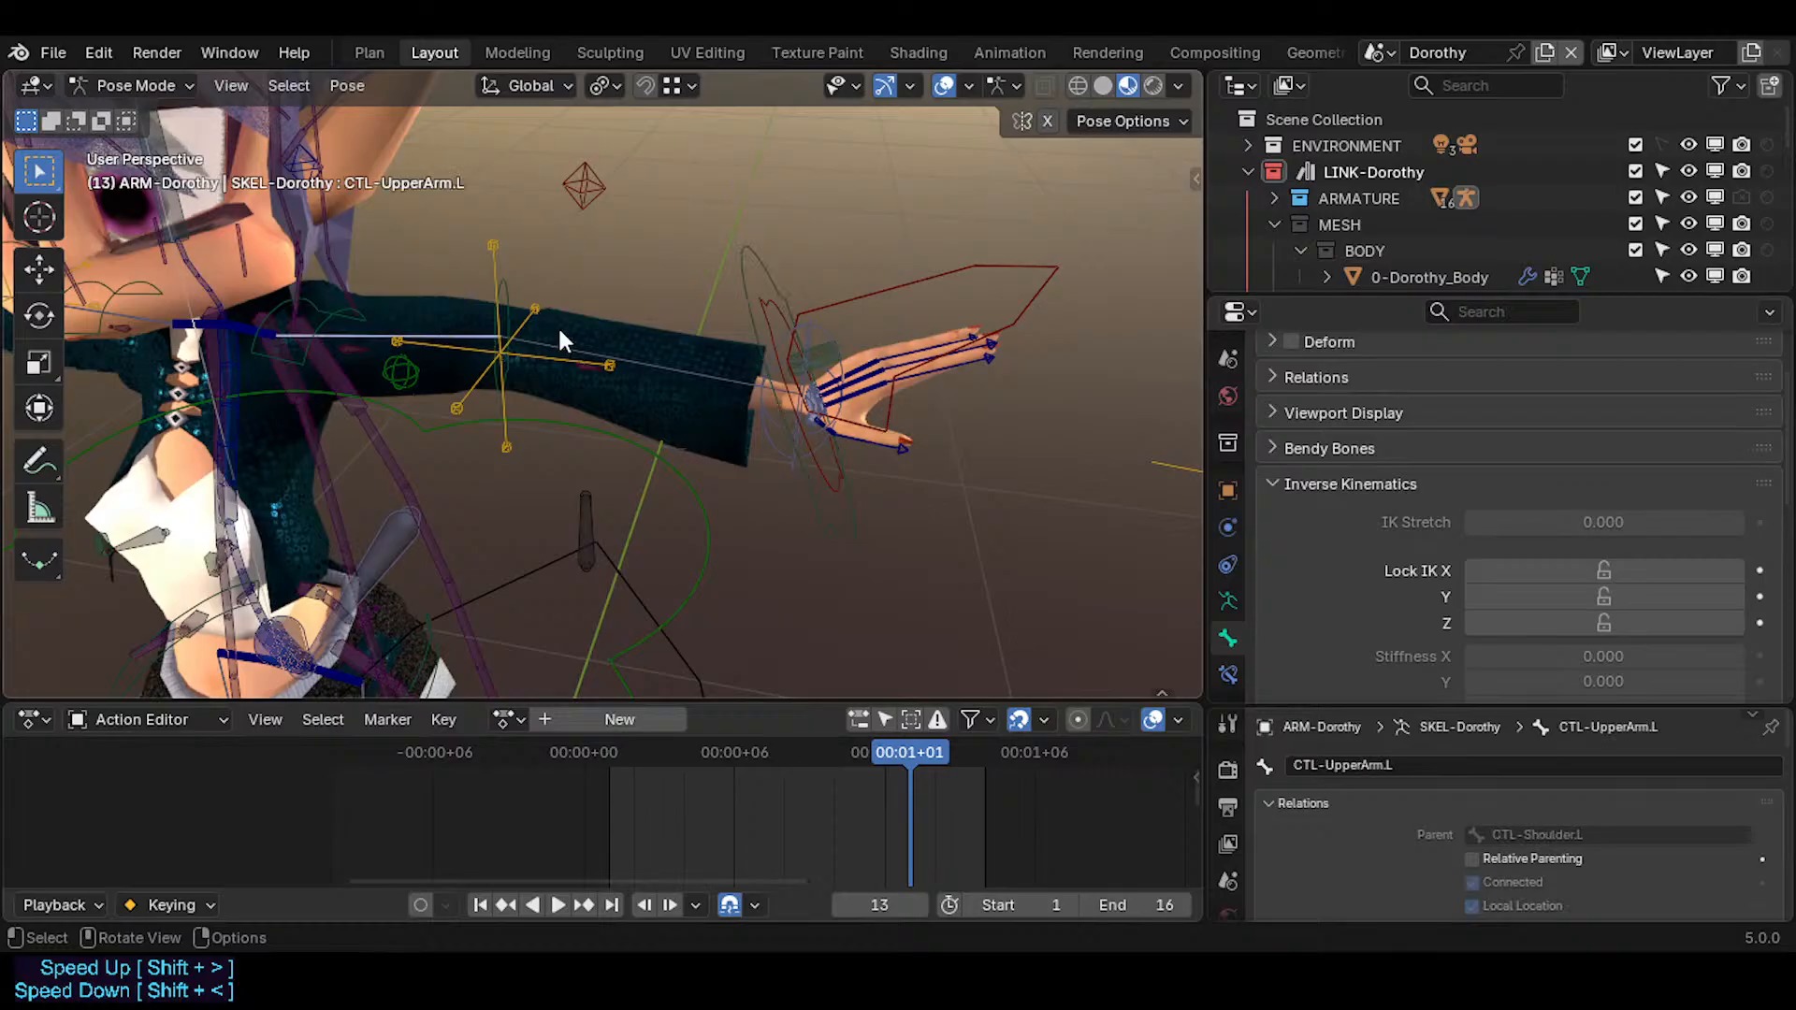
left_click(659, 360)
left_click(859, 316)
middle_click_drag(749, 367, 822, 322)
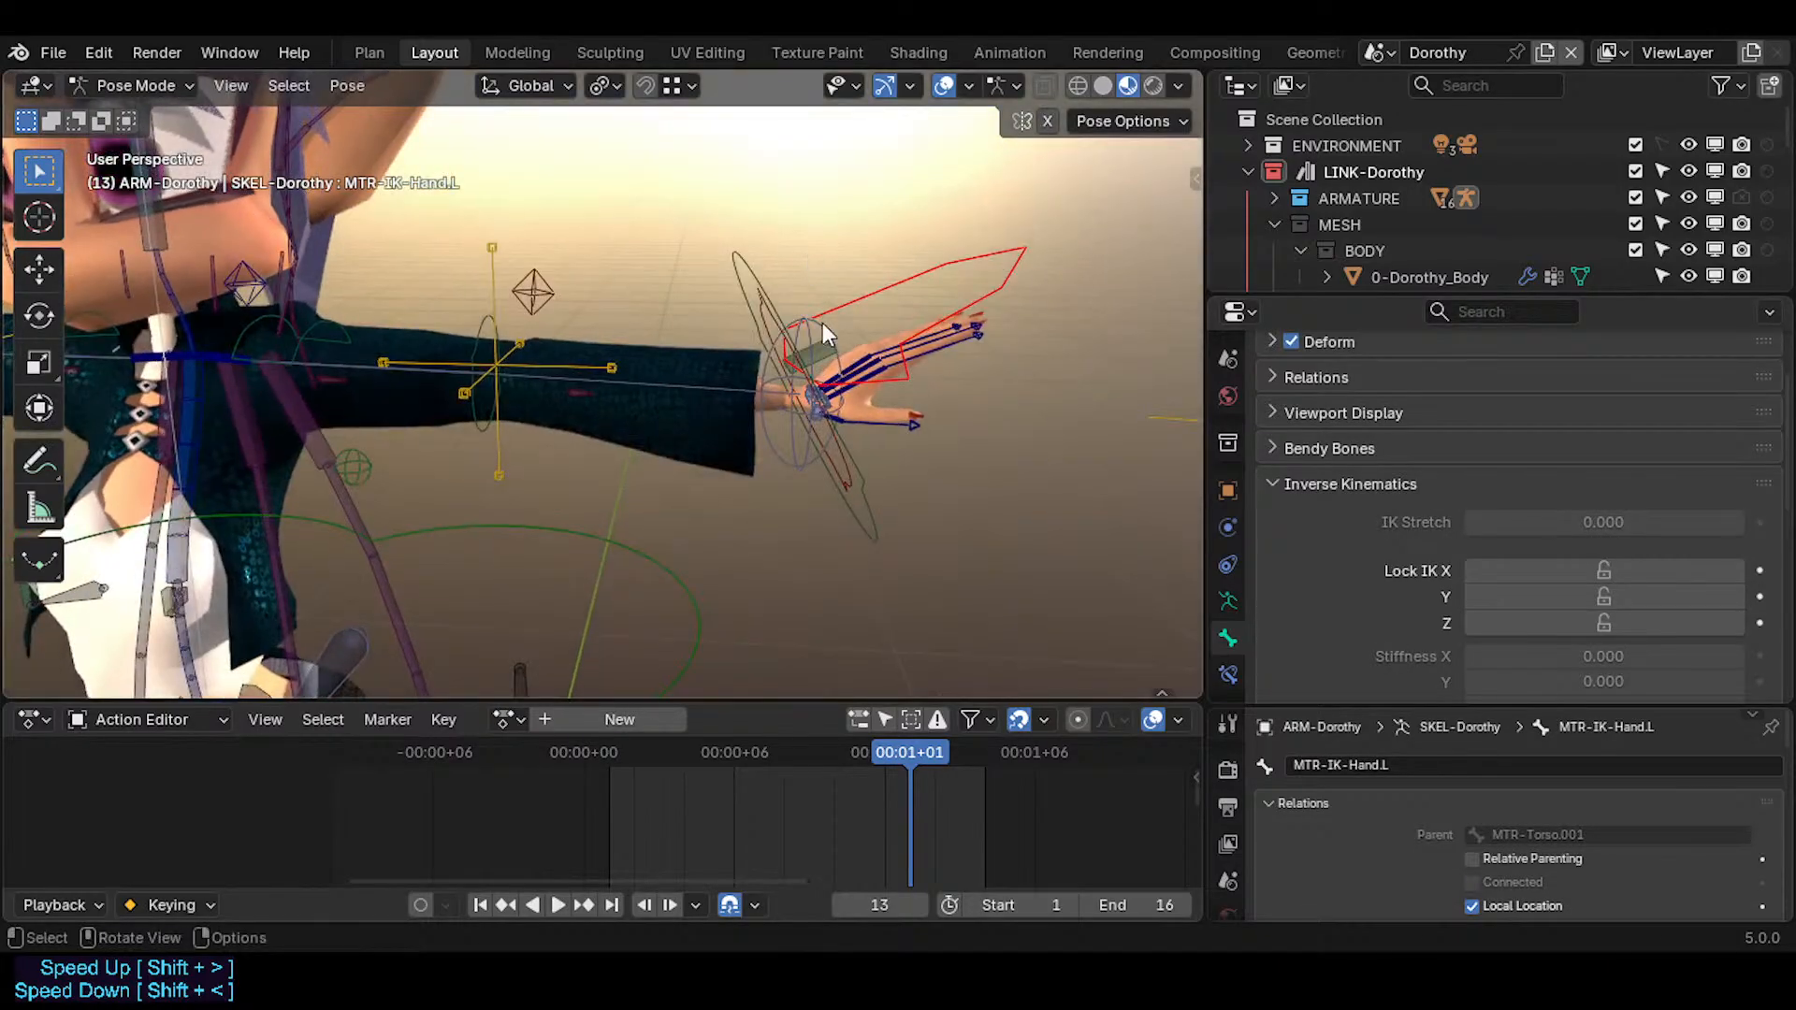
scroll(748, 370, "down", 3)
middle_click_drag(728, 379, 702, 356)
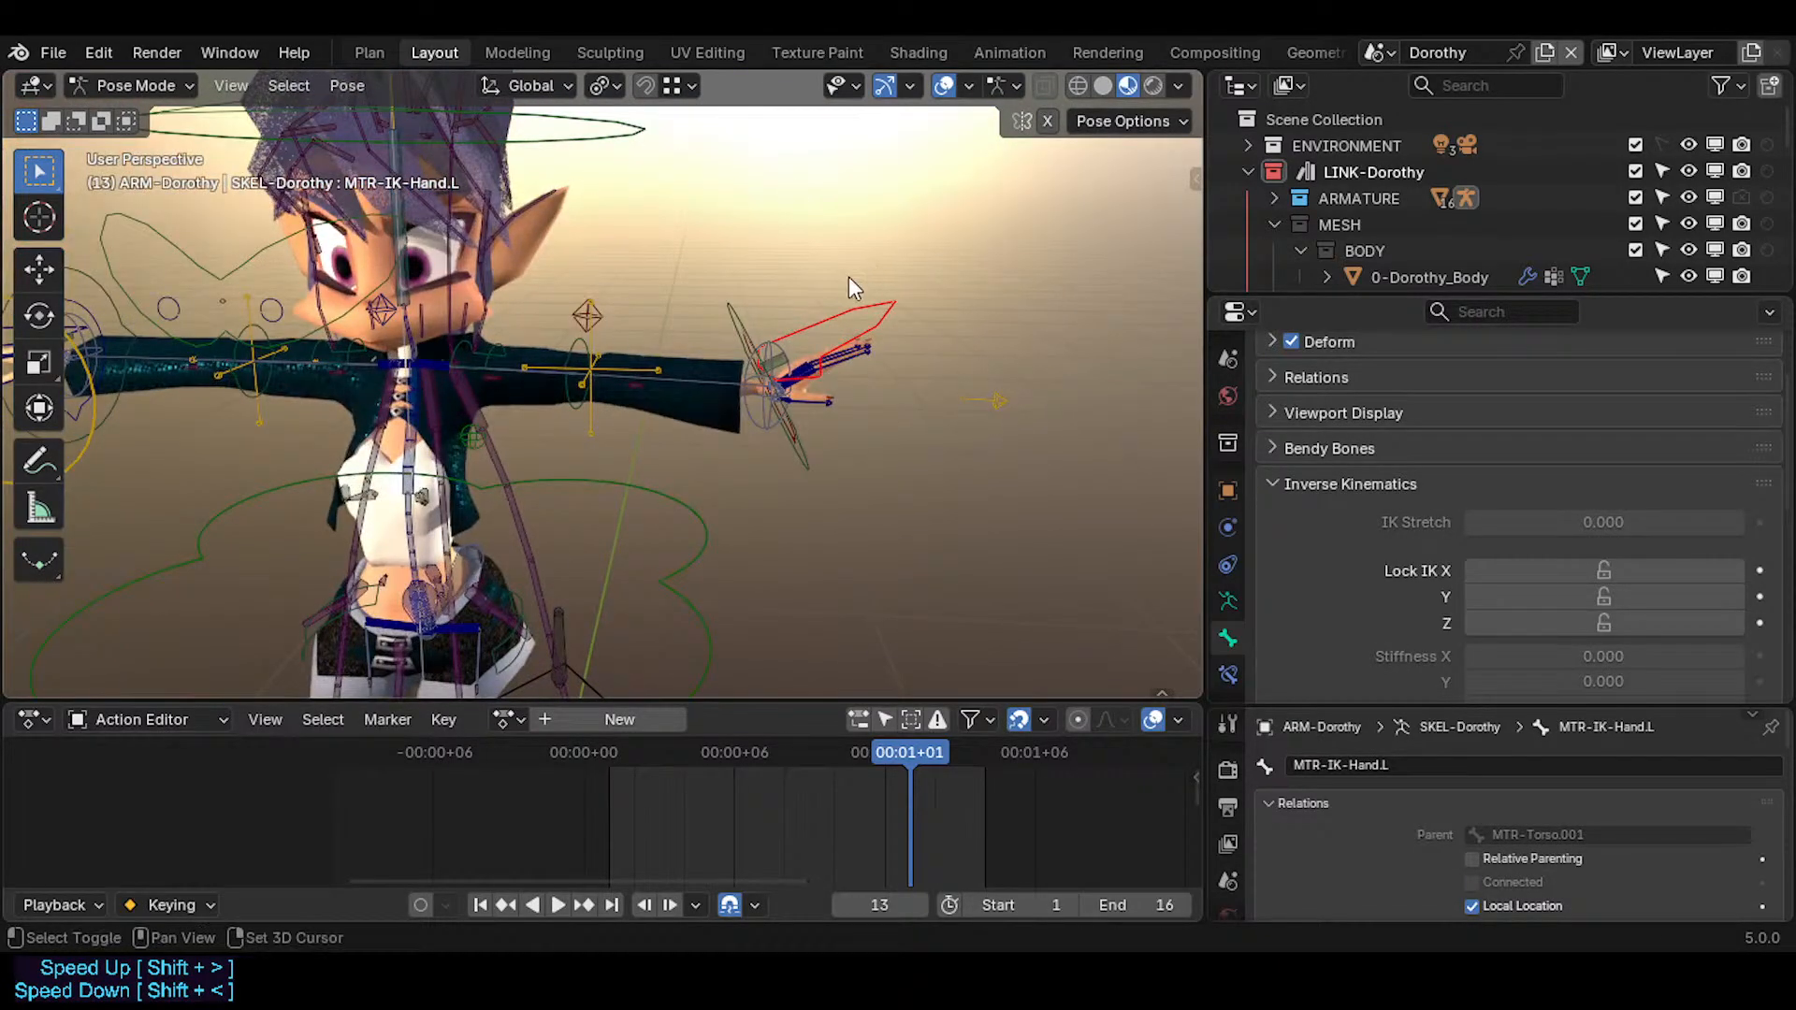
middle_click_drag(879, 439, 531, 771, "shift")
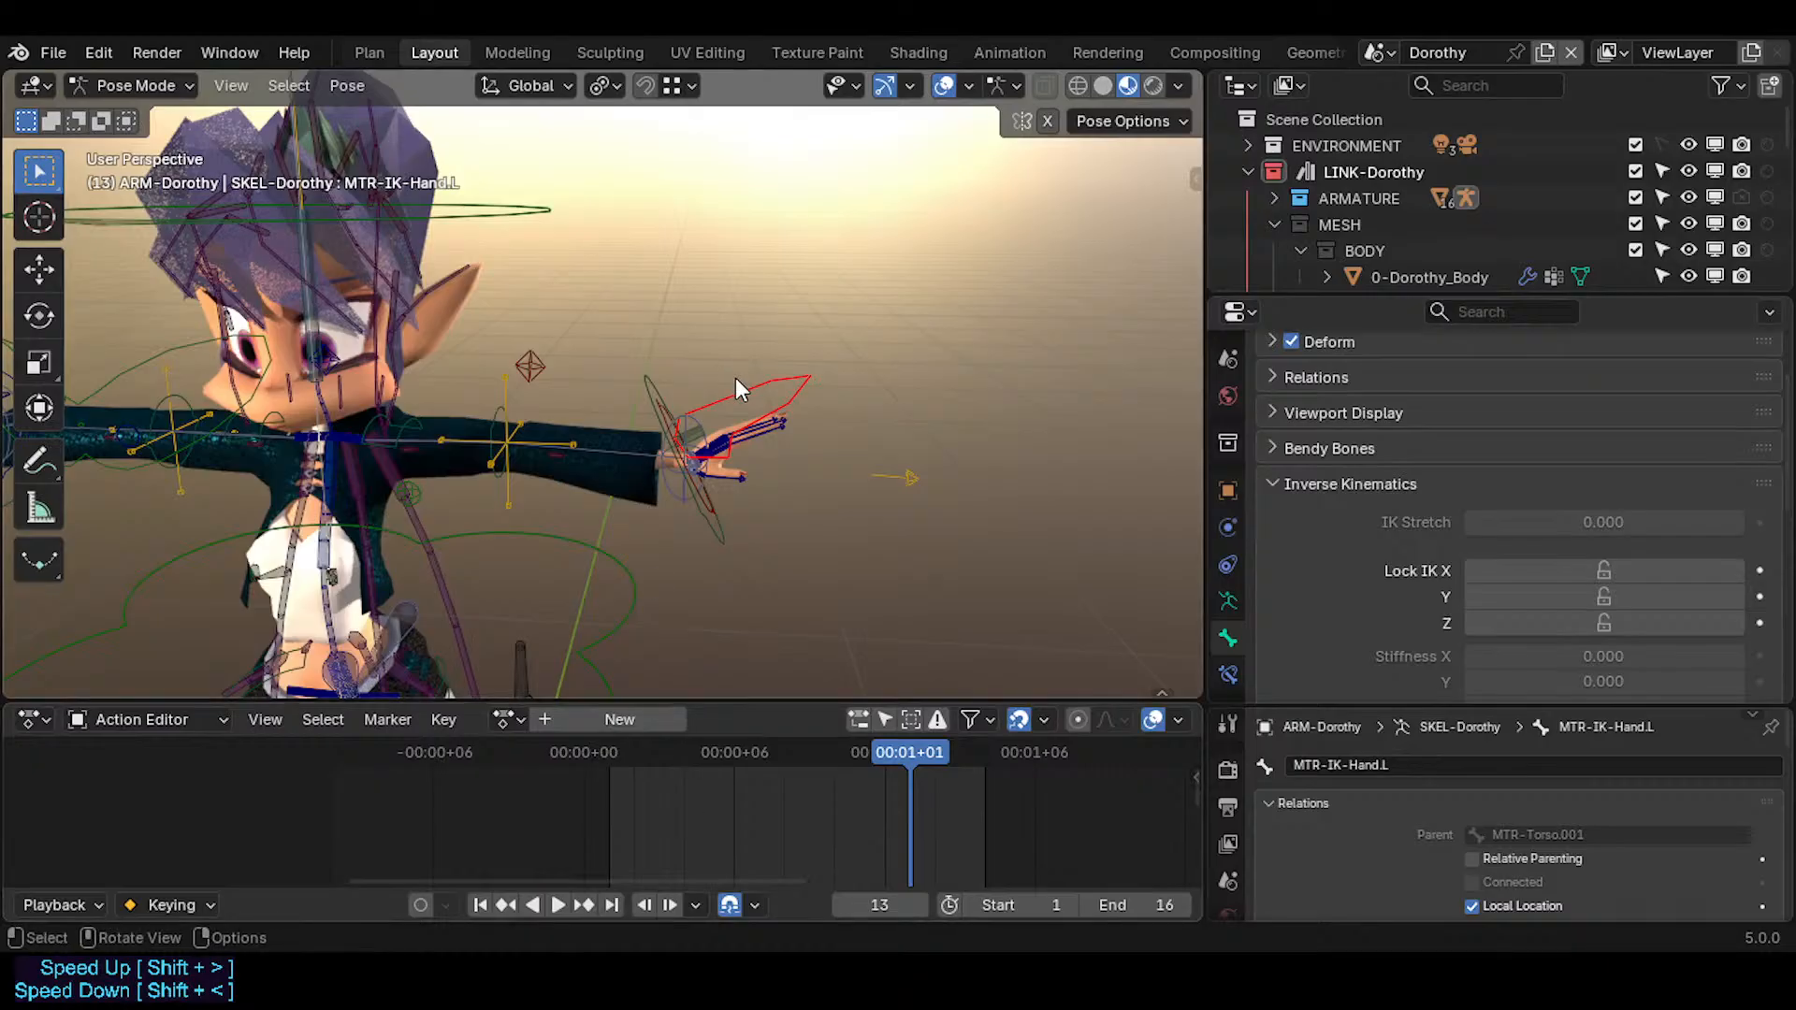
- Raise and stretch MTR-IK-Hand.L up and away from the body, and pull it partly back in several short moves
key("g")
left_click(1000, 196)
key("g")
left_click(926, 165)
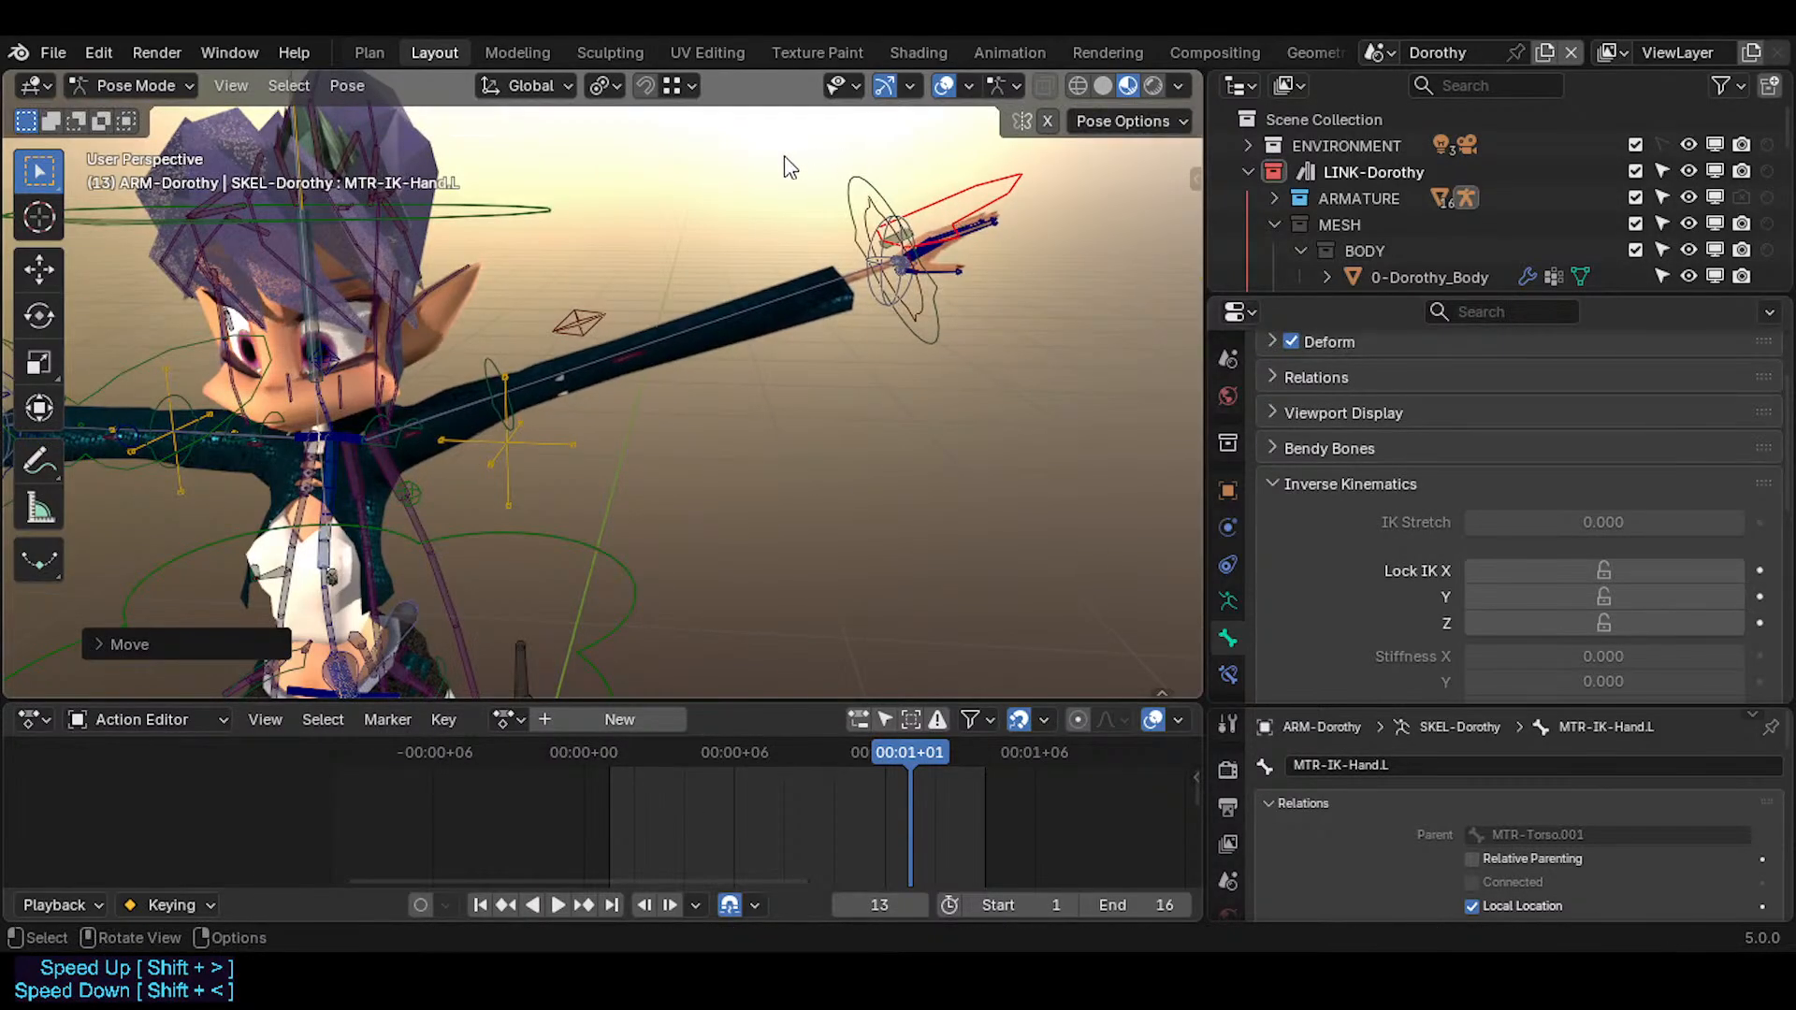
scroll(829, 255, "down", 1)
key("g")
left_click(713, 282)
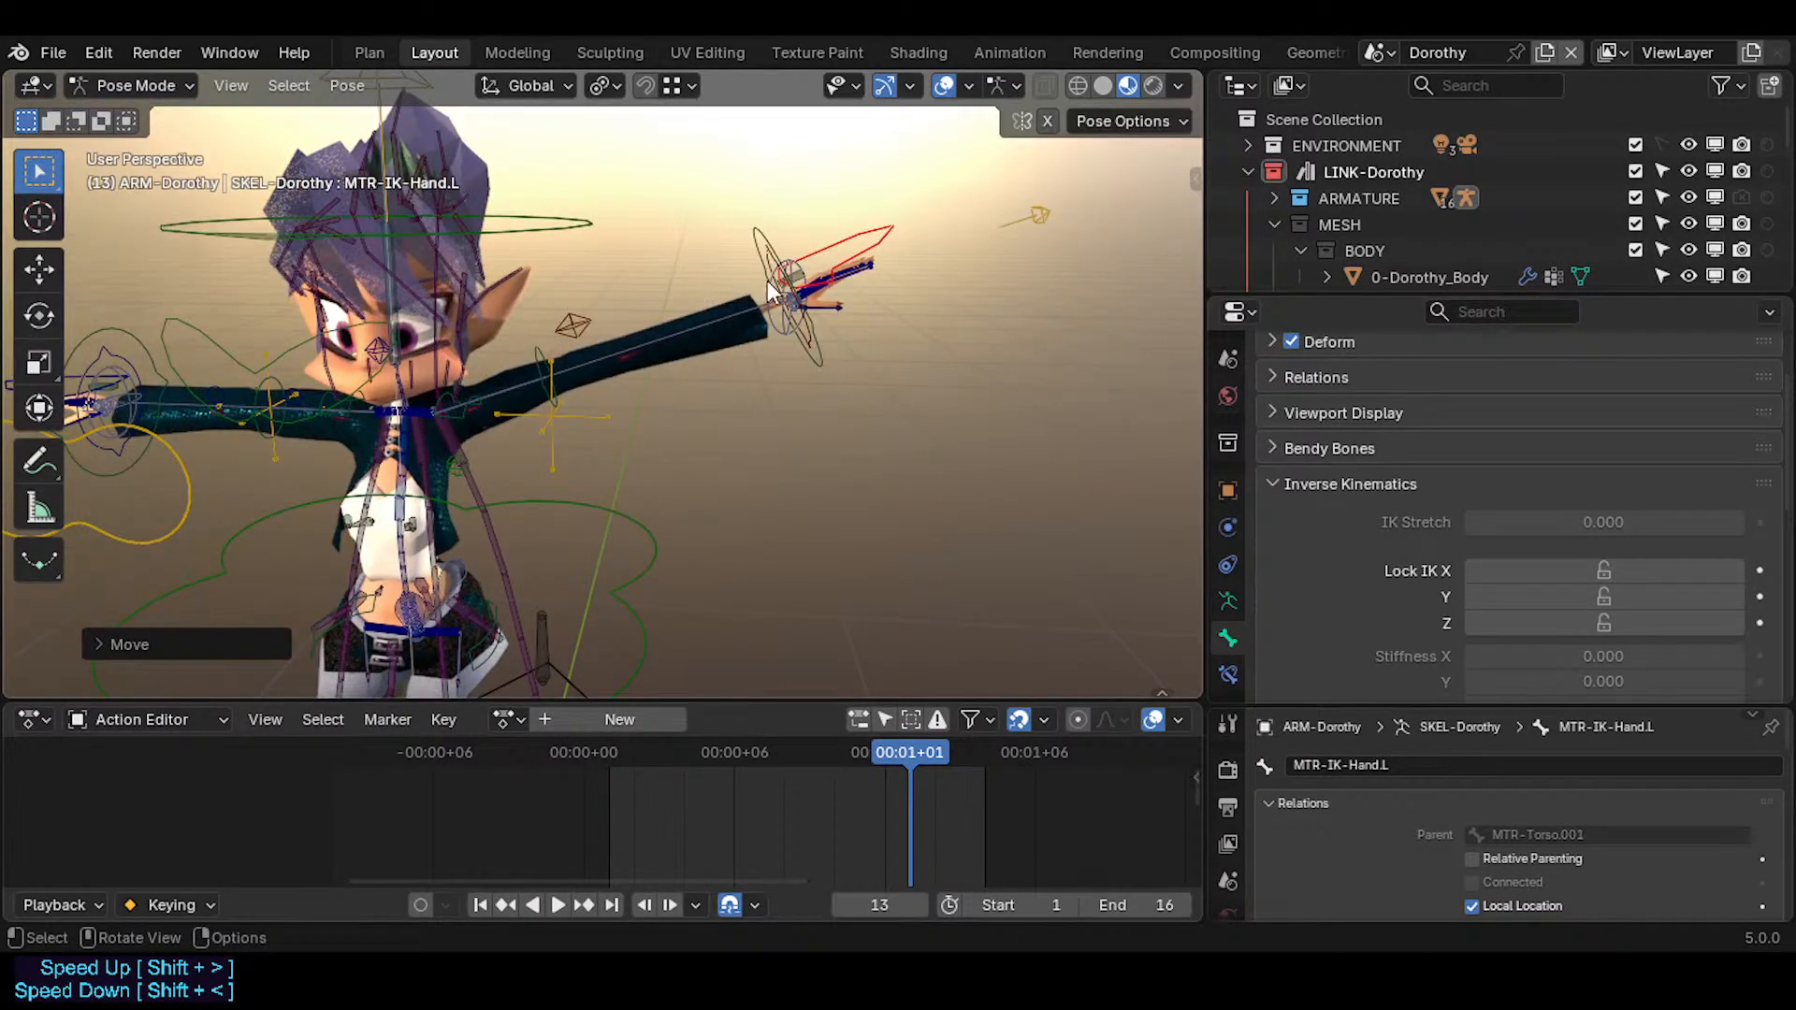
- Check the IK settings of CTL-ForeArm.L, and lower MTR-IK-Hand.L closer to the body to bend the elbow
left_click(671, 318)
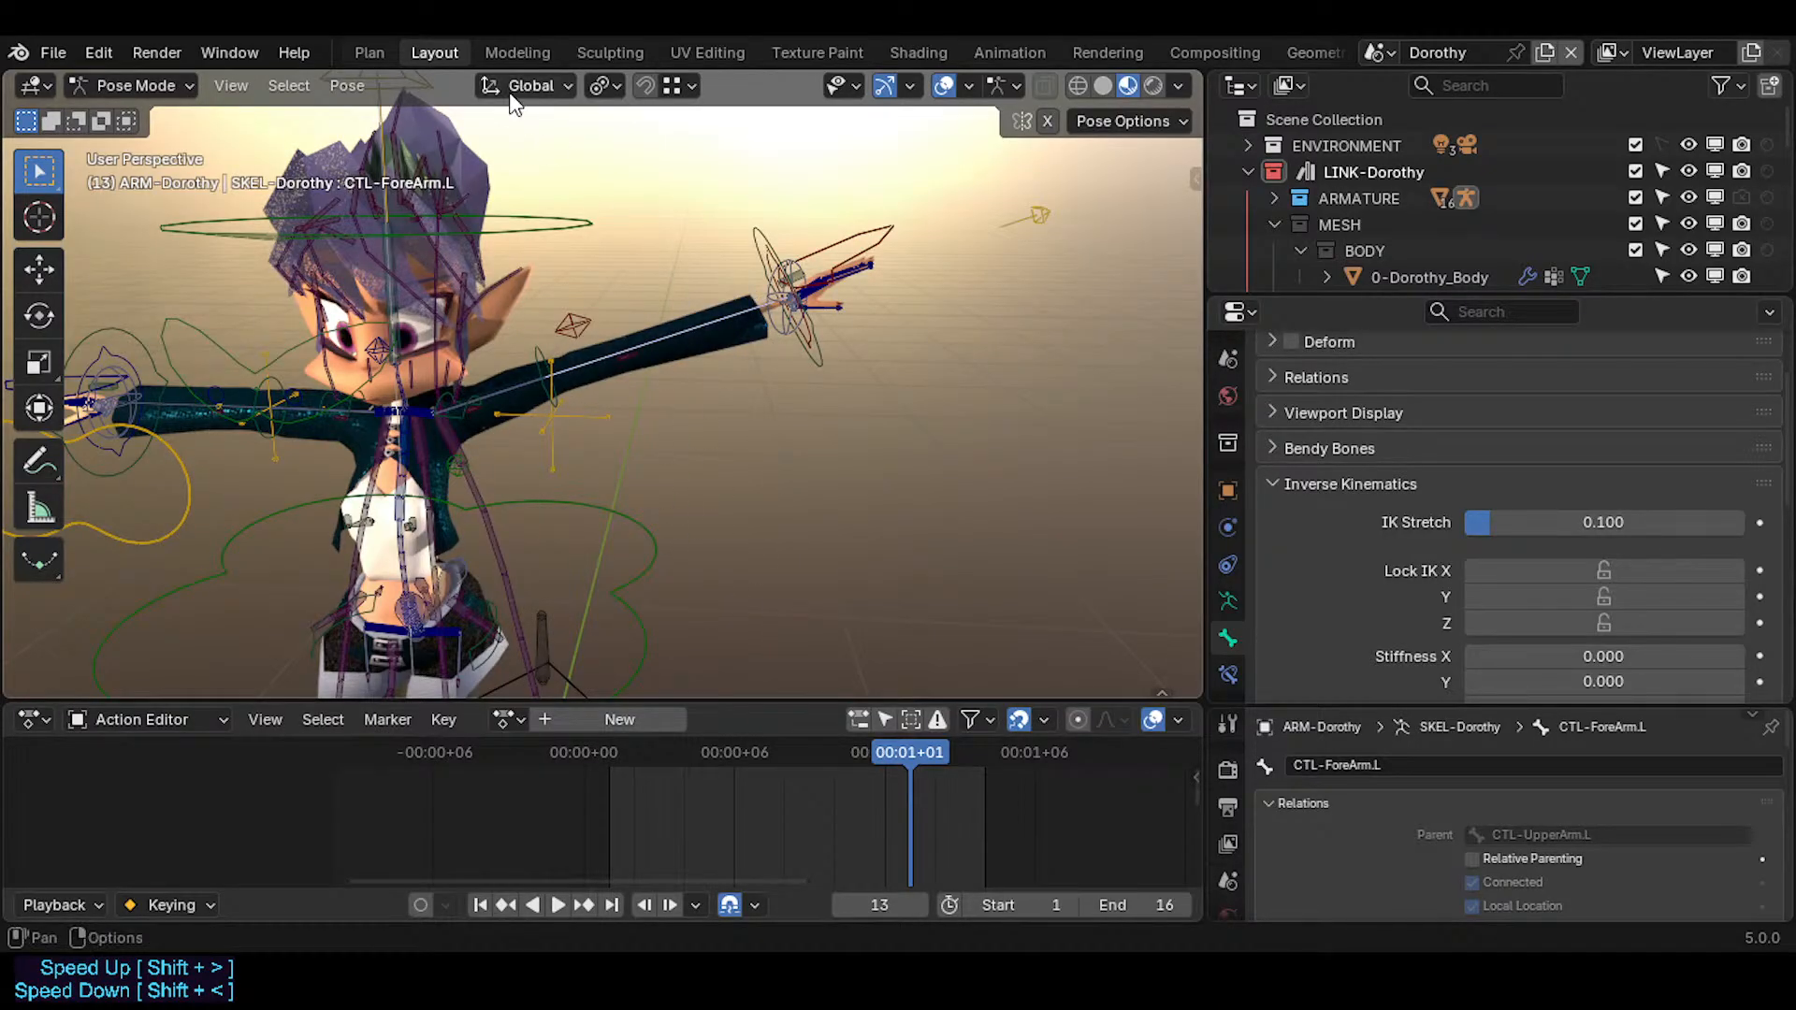
left_click(833, 257)
middle_click_drag(832, 260, 748, 430)
key("g")
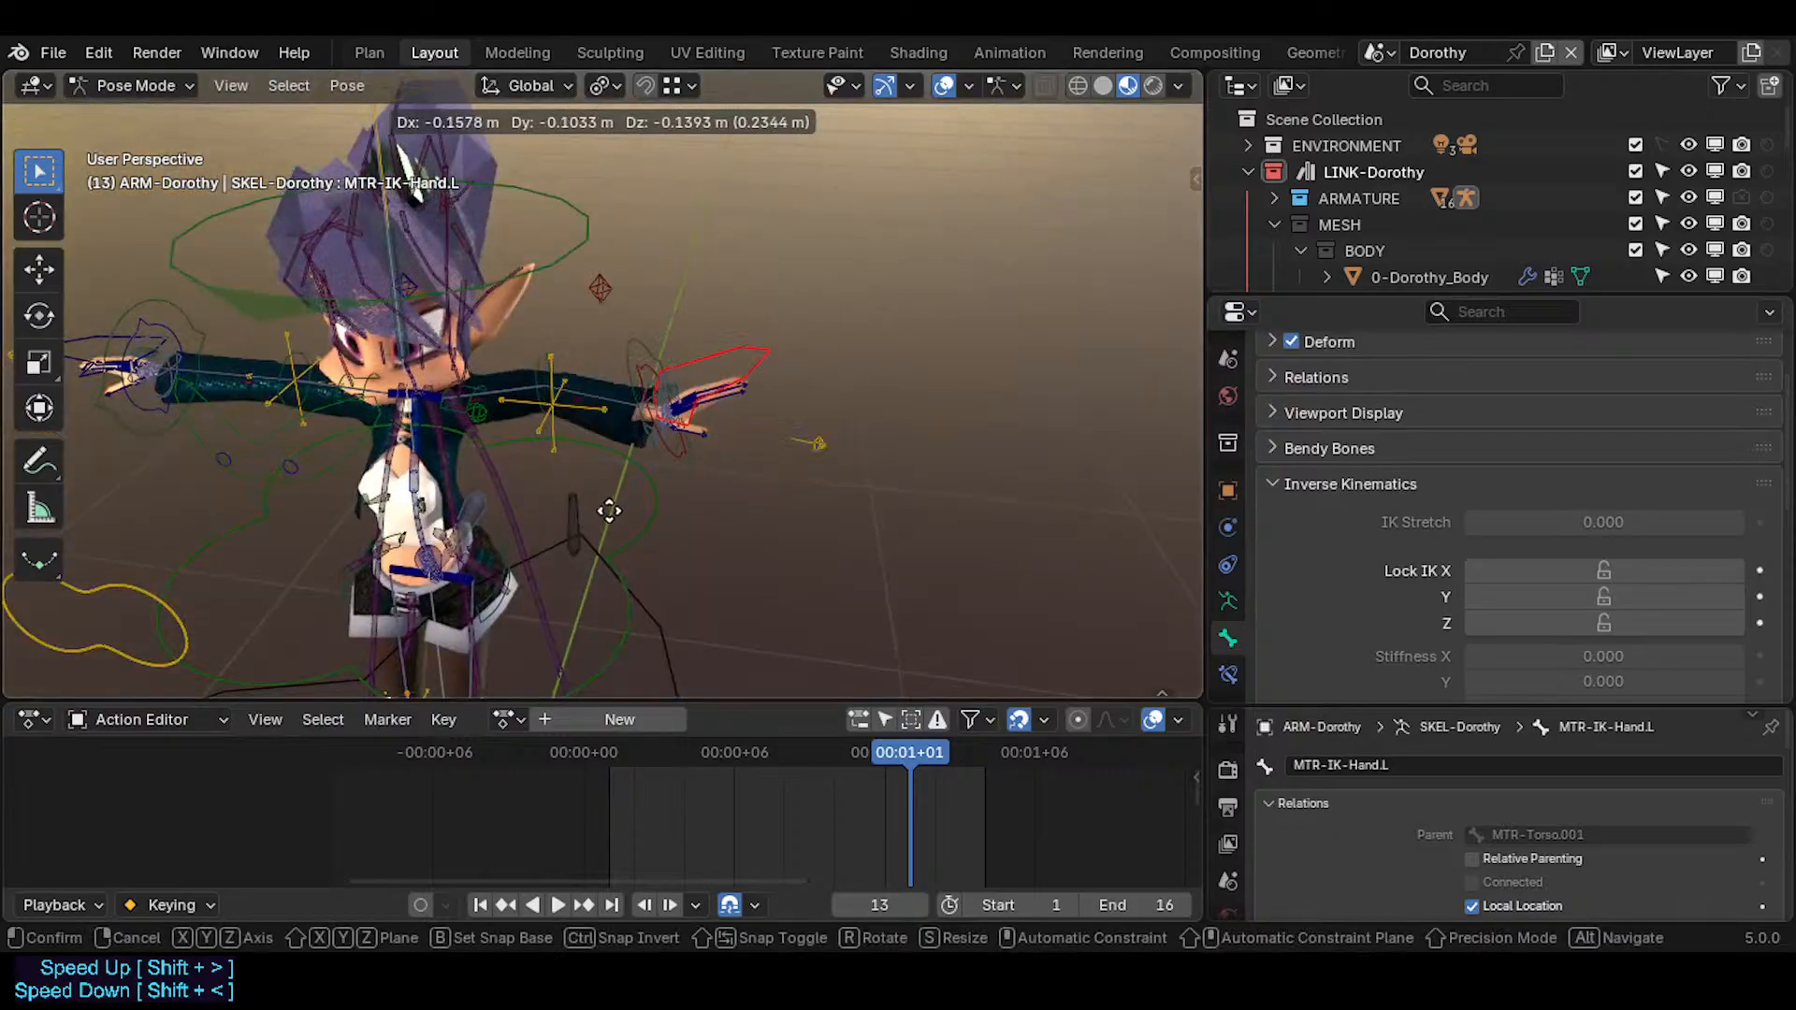
left_click(560, 547)
middle_click_drag(577, 465, 630, 479)
key("g")
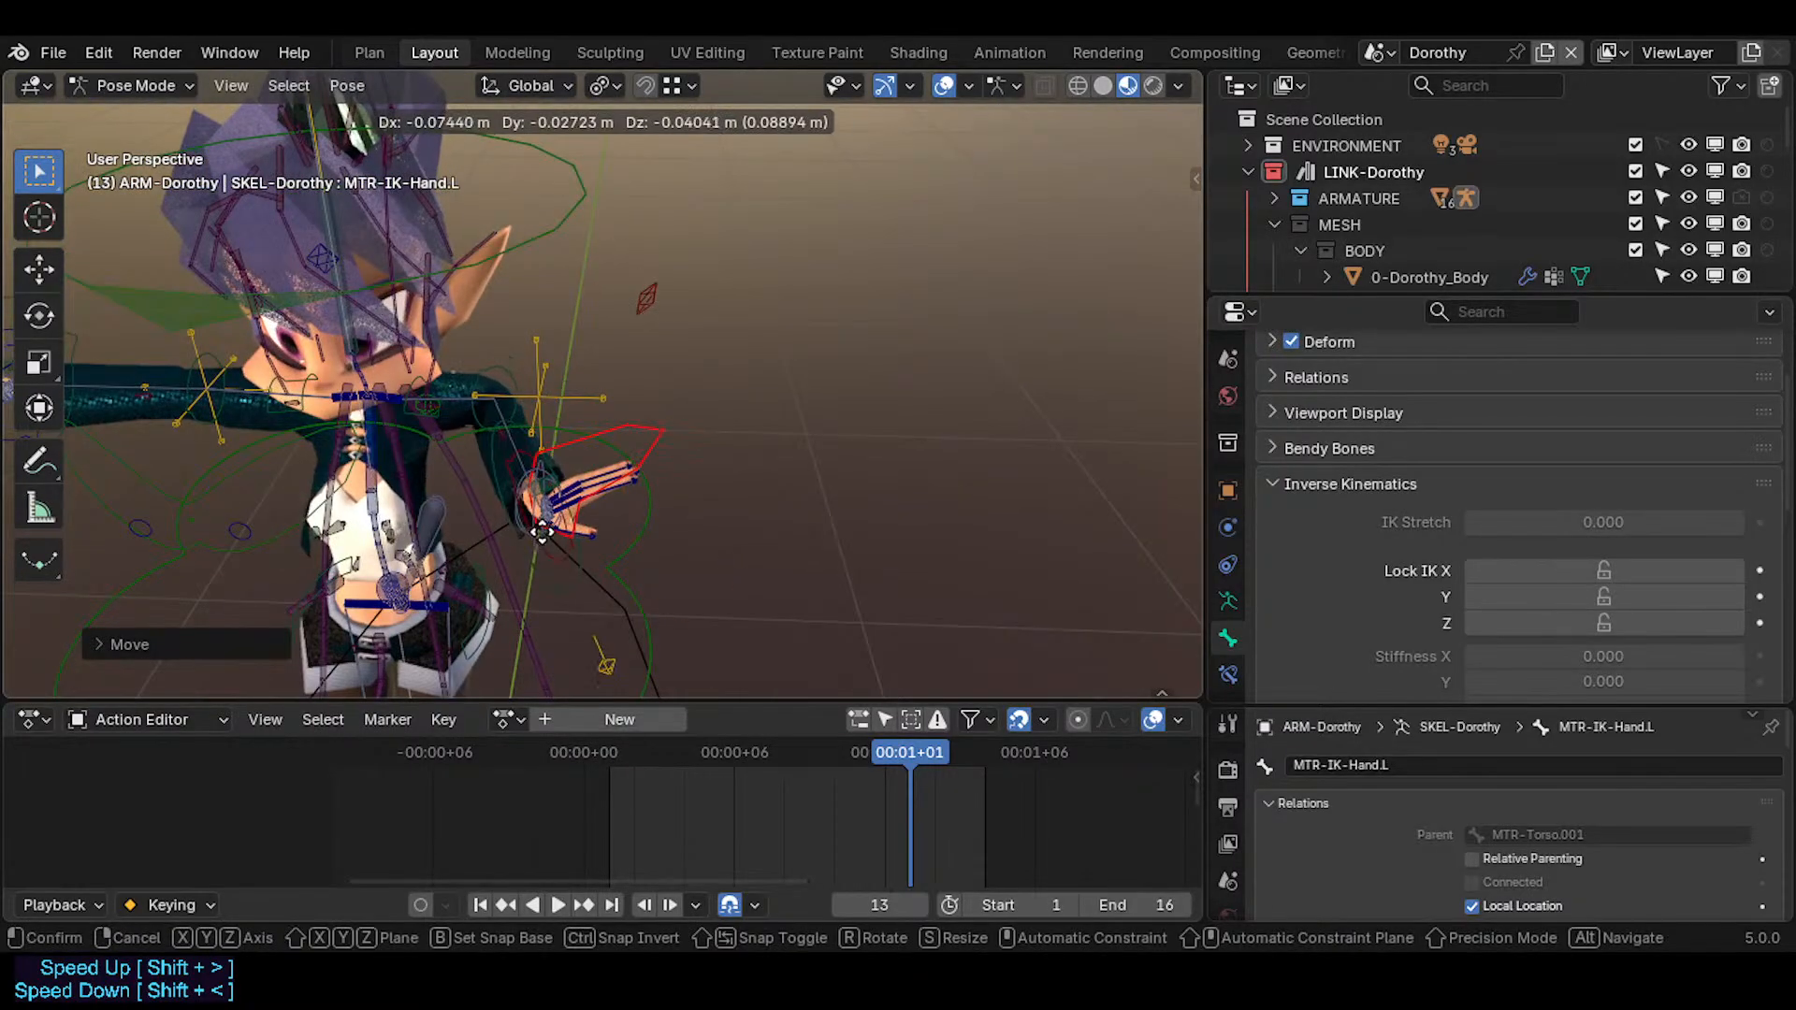
right_click(575, 320)
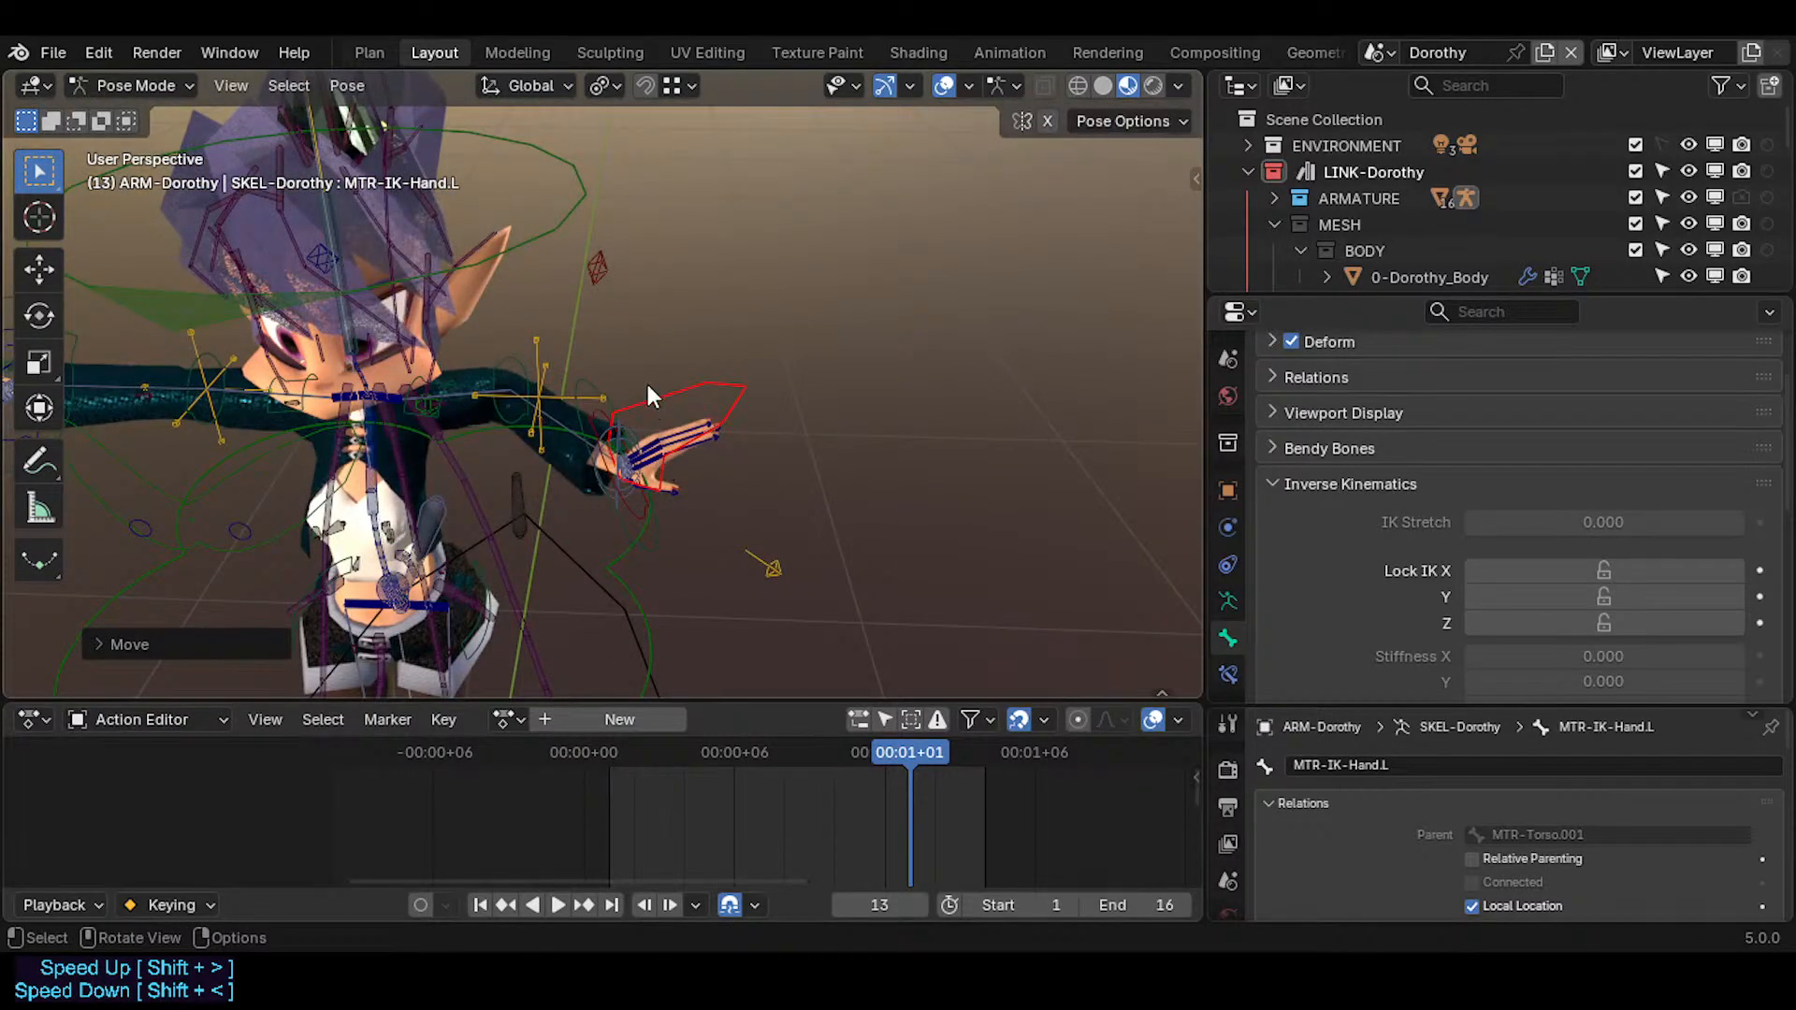
- Extend MTR-IK-Hand.L outward to straighten the arm, and bring it back in to bend the elbow
key("g")
left_click(807, 314)
key("g")
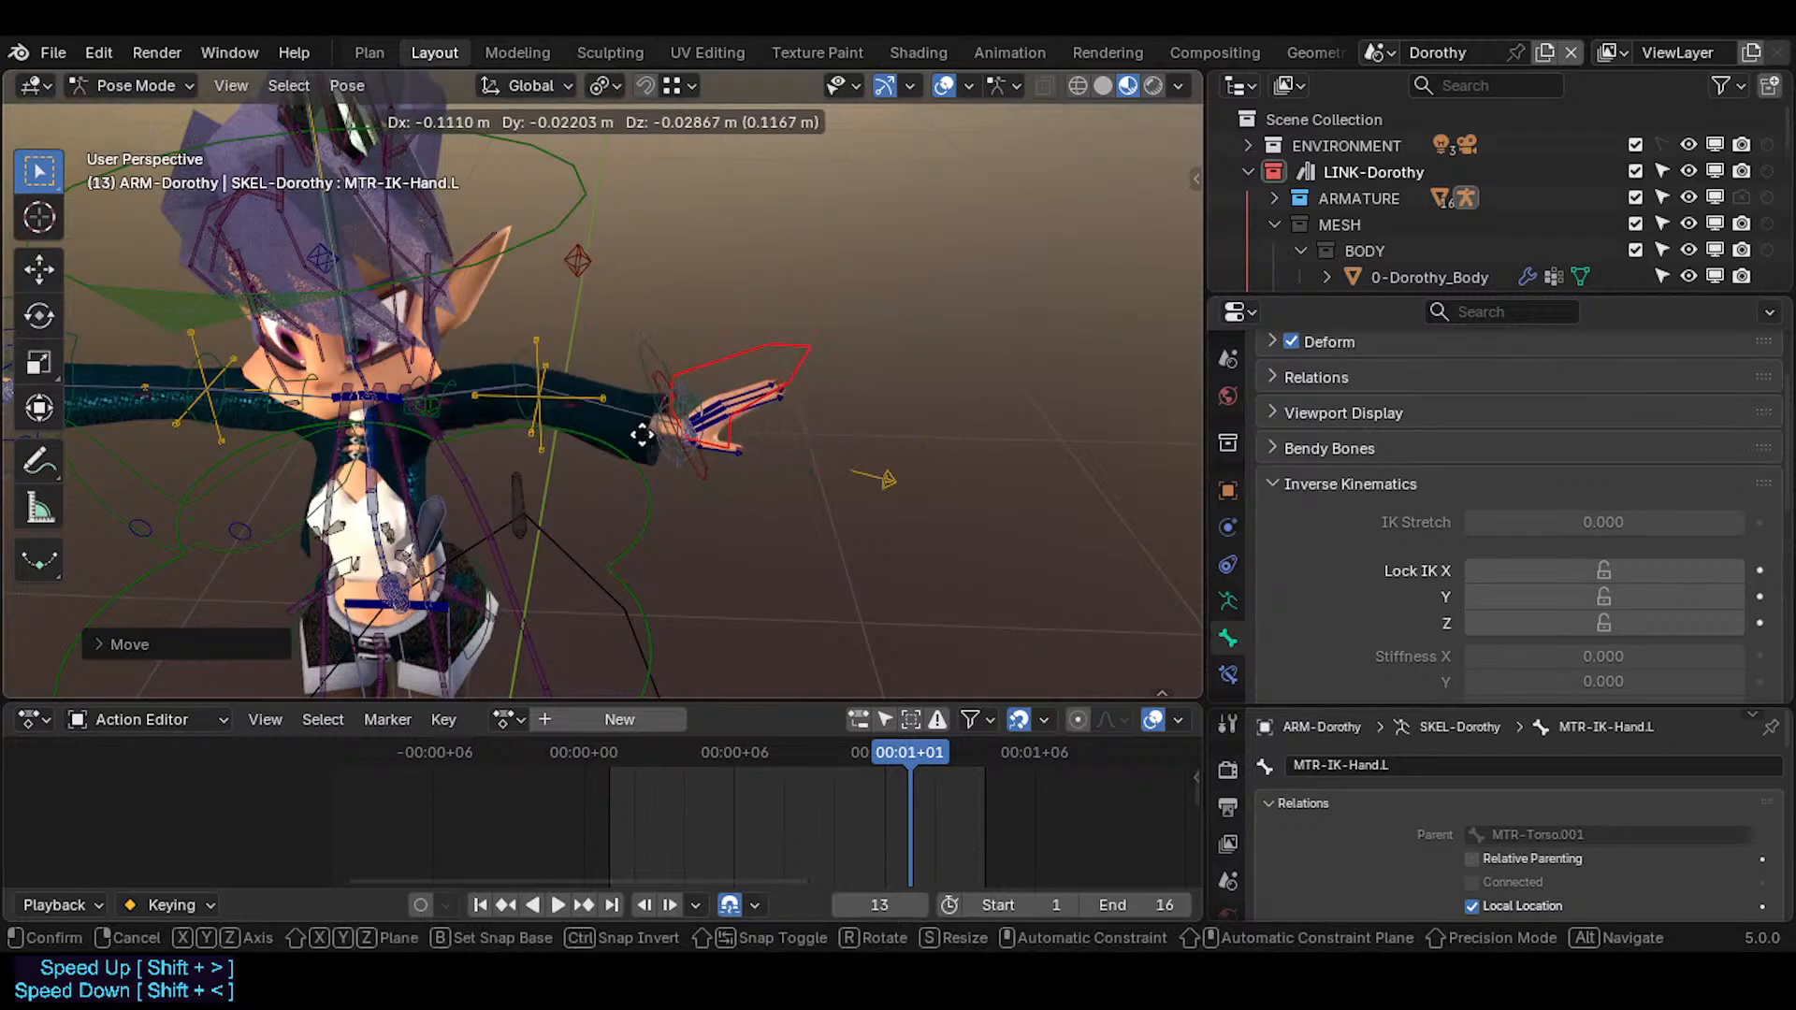
left_click(642, 435)
- Rotate MTR-IK-Hand.L freely with the trackball and then in the view plane so the fingers point downward
key("r")
key("r")
left_click(701, 494)
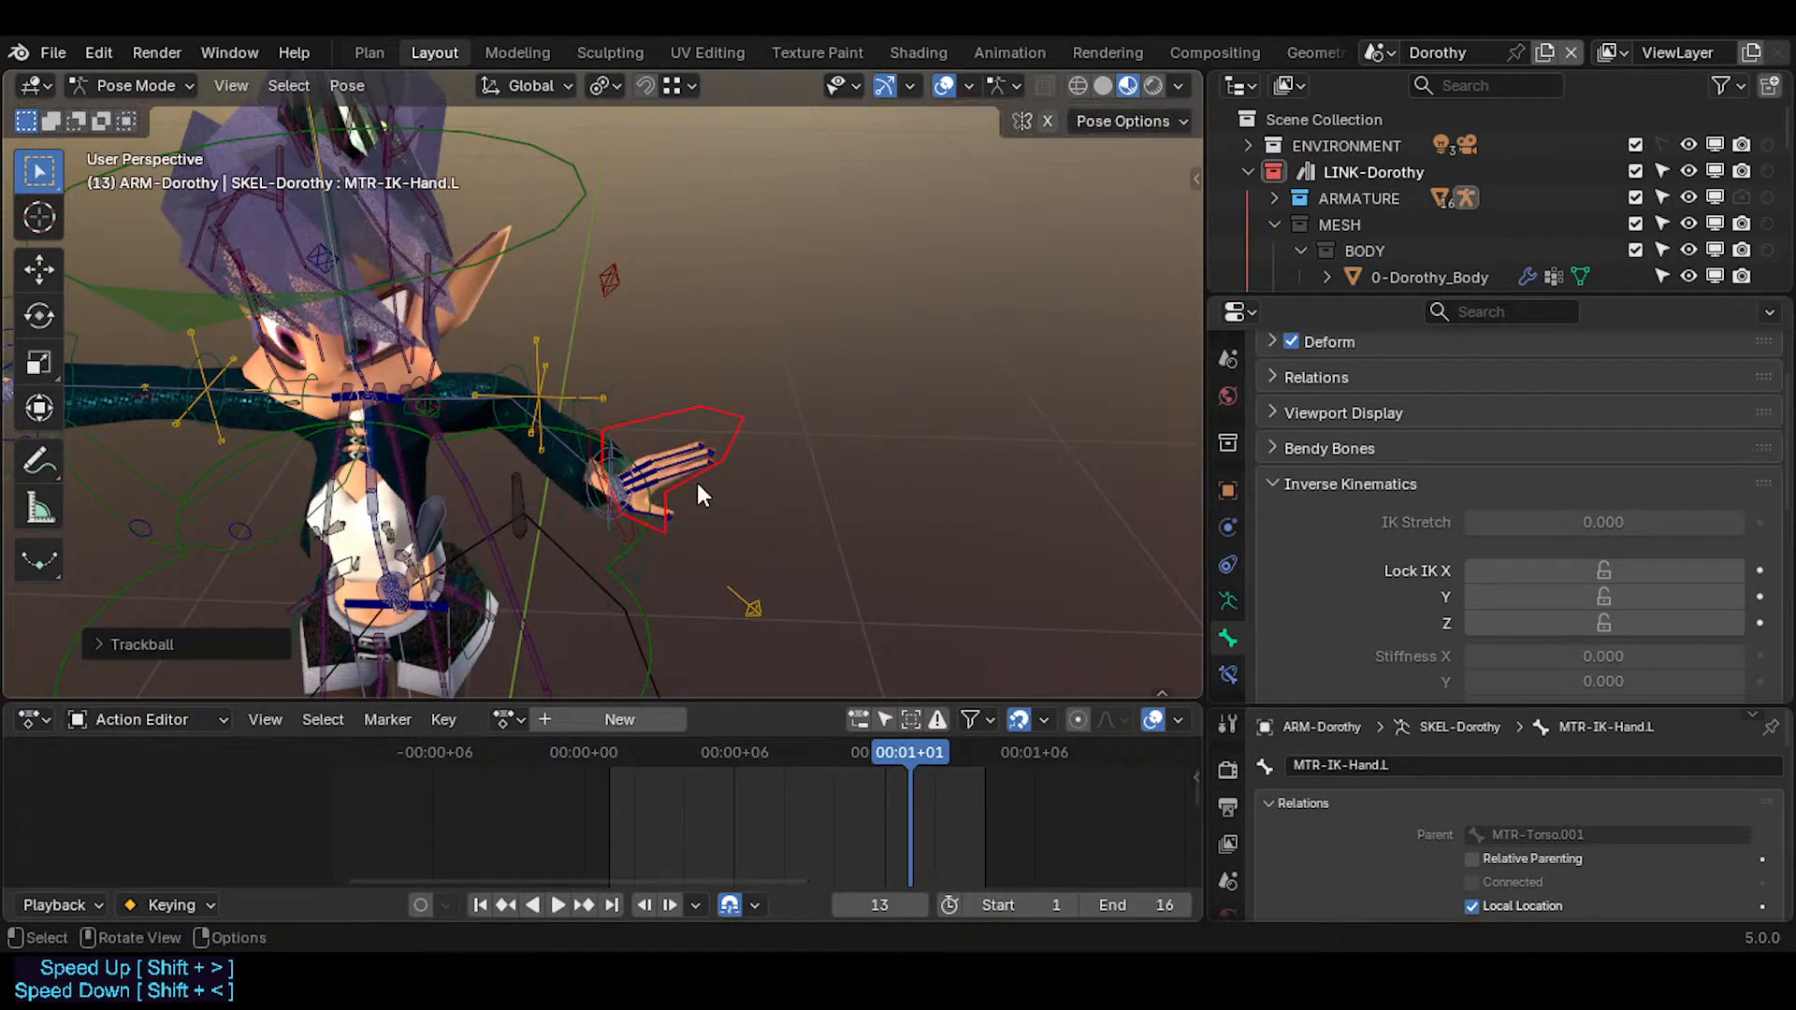
key("r")
left_click(655, 524)
- Move MTR-IK-Hand.L down beside the body, and shift it back outward to a half-bent arm
key("g")
left_click(372, 384)
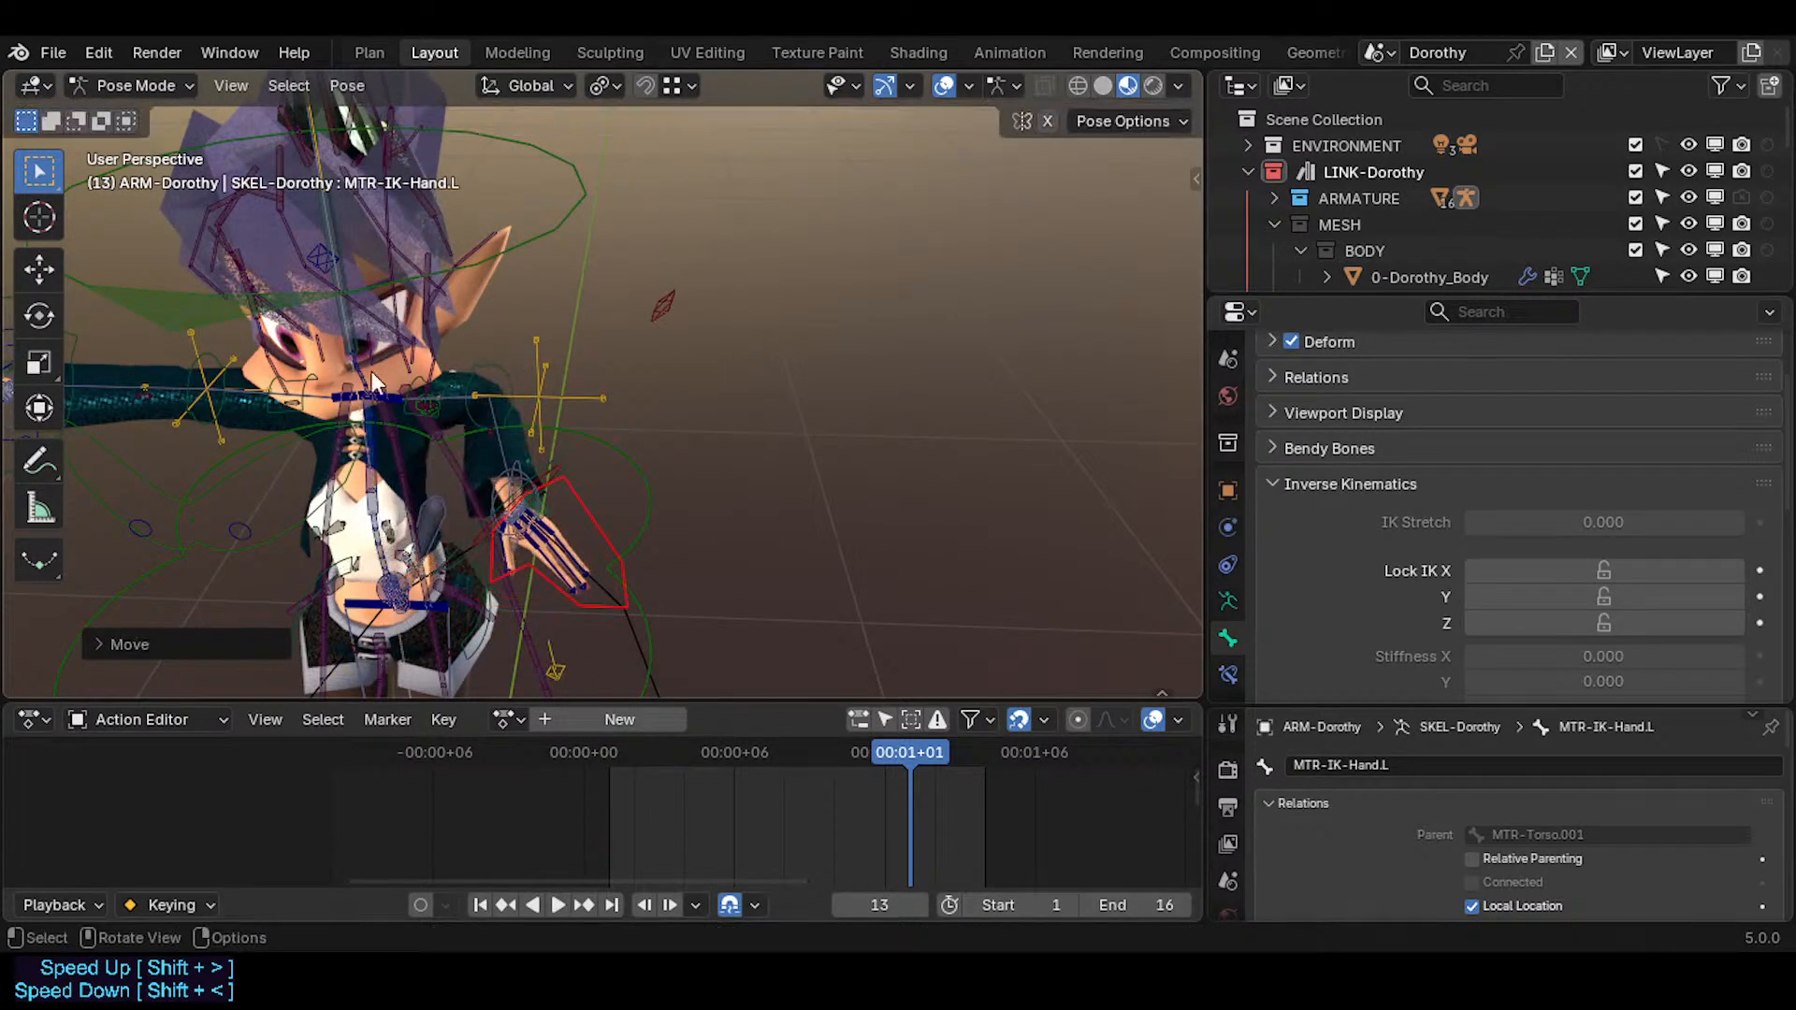
key("g")
left_click(535, 465)
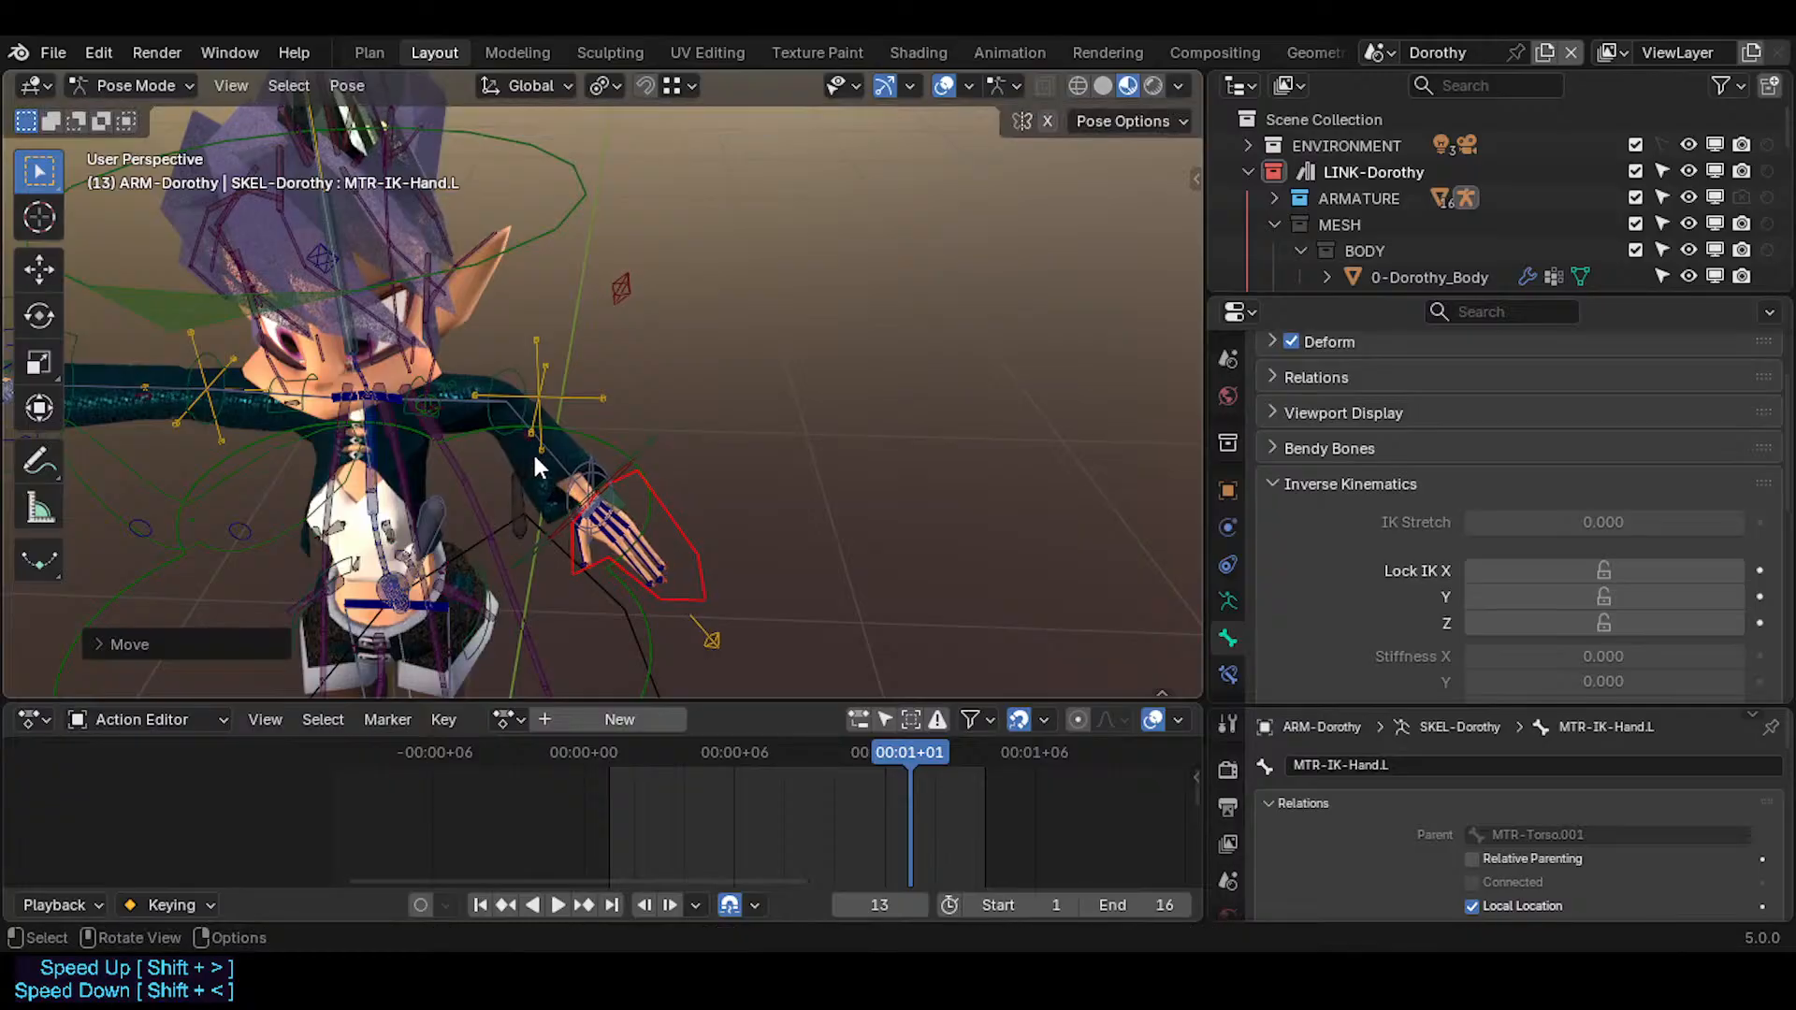
- Select TWK-Hand.L and shift it in two moves to offset the hand from the IK hand control
scroll(606, 470, "up", 1)
middle_click_drag(606, 469, 668, 312)
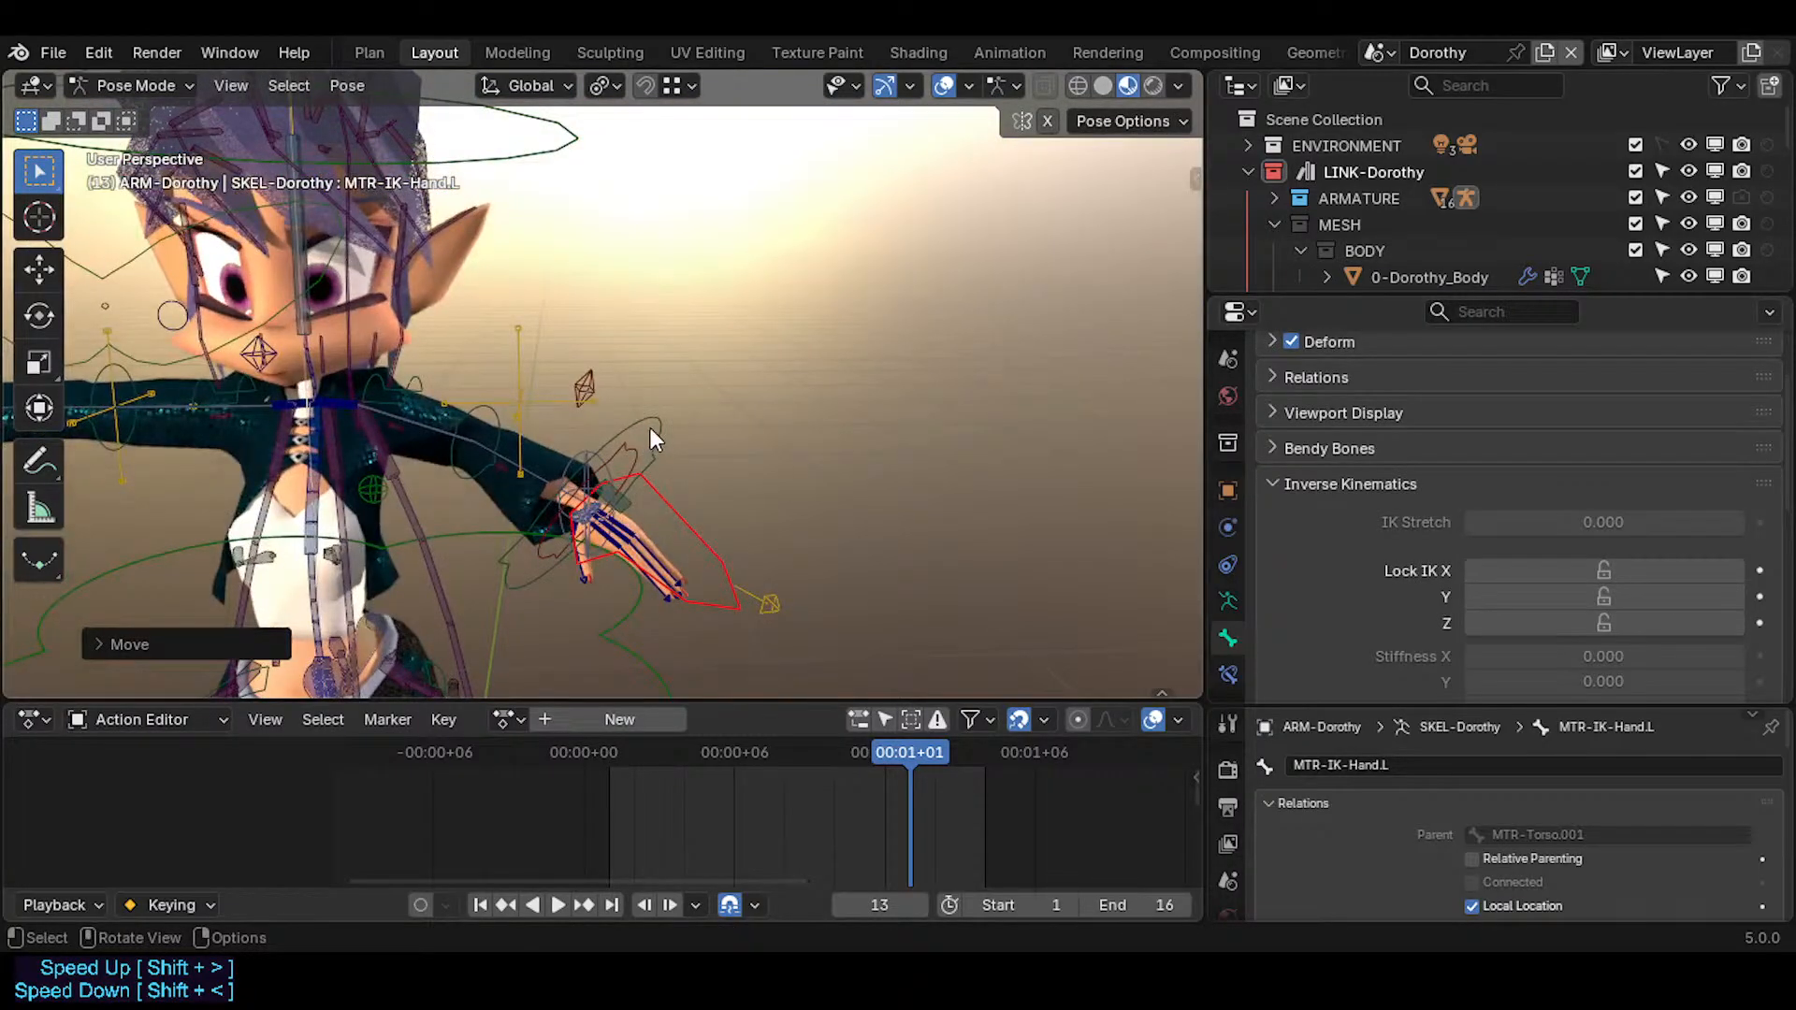
left_click(649, 428)
key("g")
left_click(712, 417)
middle_click_drag(713, 417, 634, 446)
key("g")
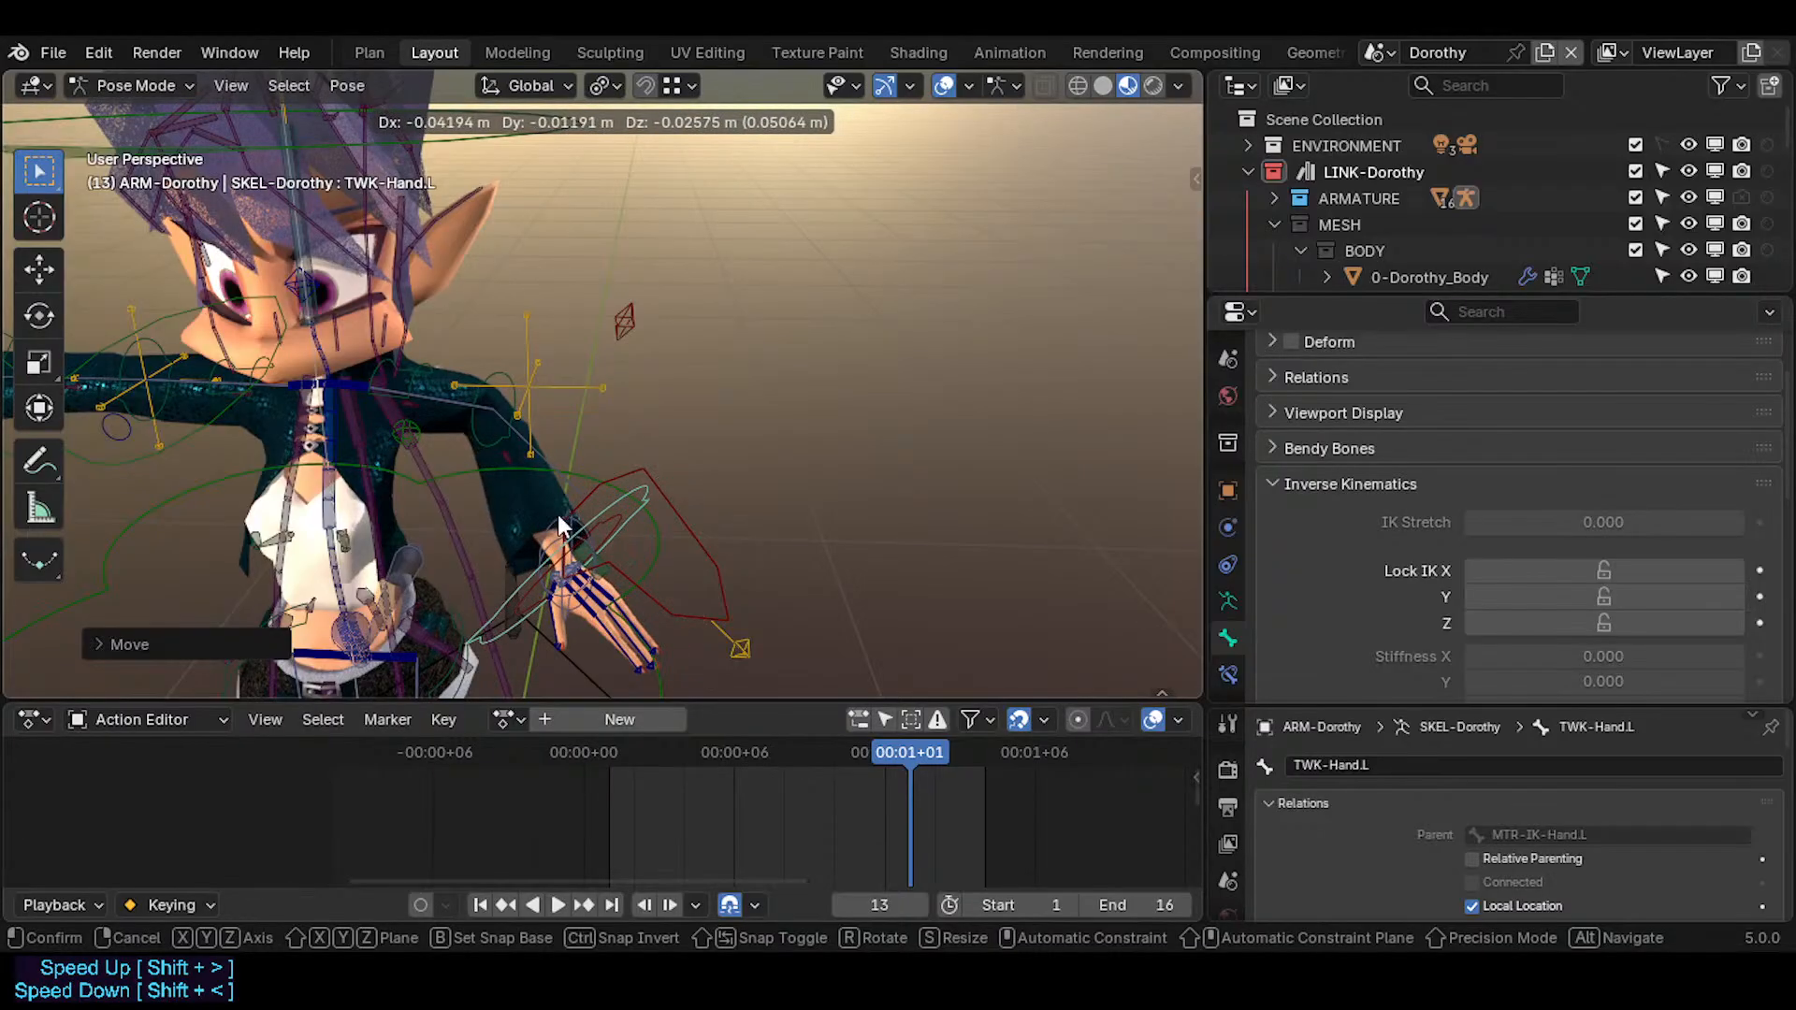
left_click(604, 503)
middle_click_drag(604, 502, 502, 434)
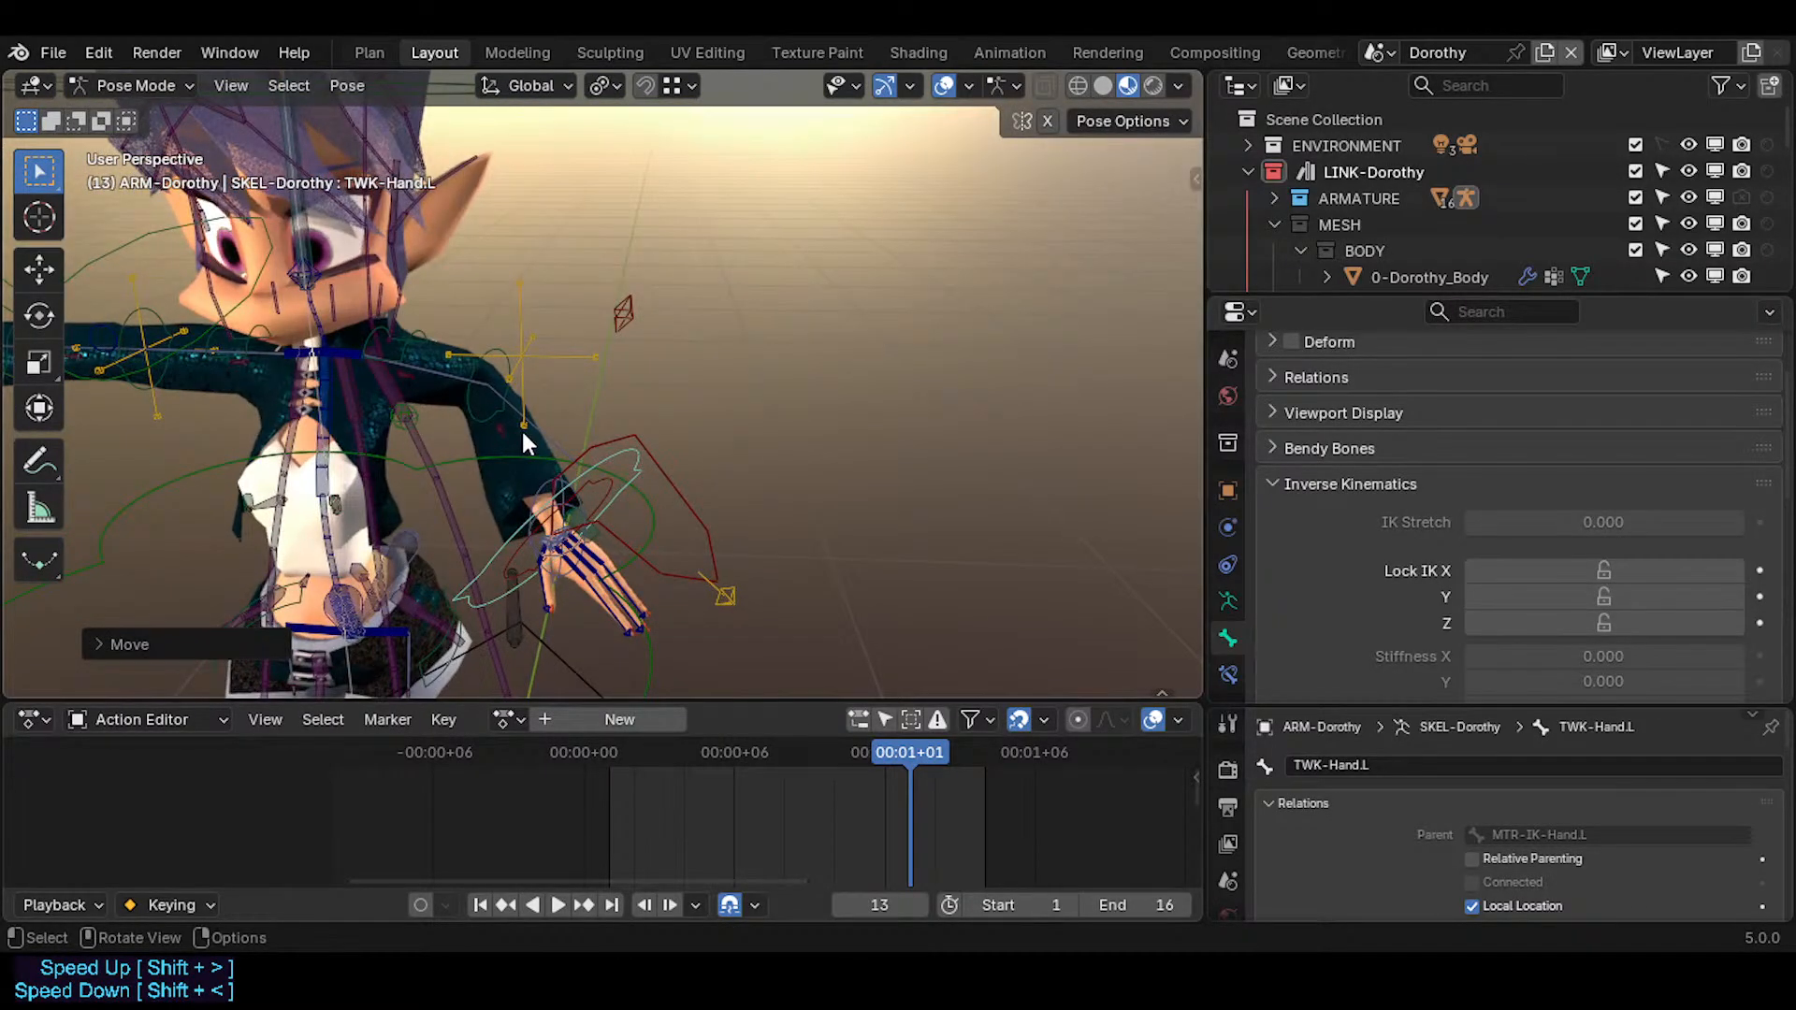
middle_click_drag(576, 537, 567, 475)
middle_click_drag(408, 288, 465, 311)
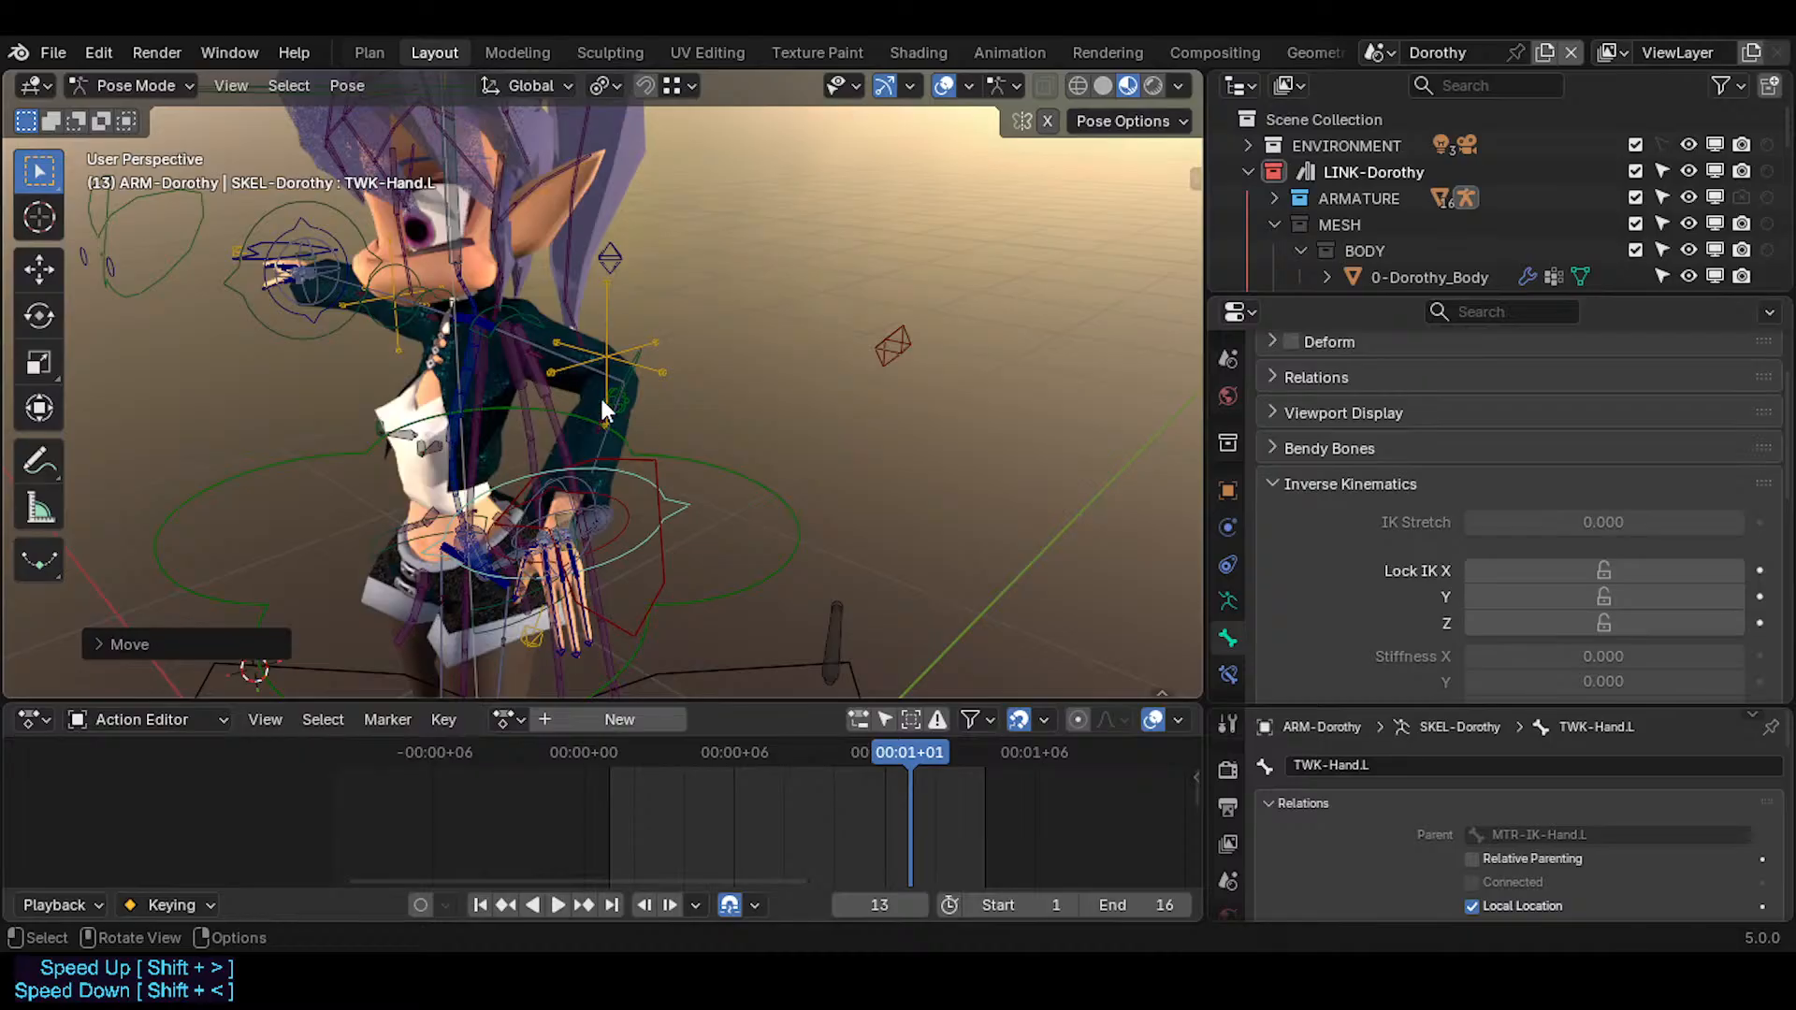
- Rotate TWK-Hand.L with two trackball rotations to turn the hand in toward the body
mouse_move(599, 395)
middle_mouse_down()
mouse_move(322, 343)
mouse_move(779, 391)
mouse_move(544, 413)
mouse_move(615, 367)
mouse_move(592, 368)
middle_mouse_up()
key("r")
key("r")
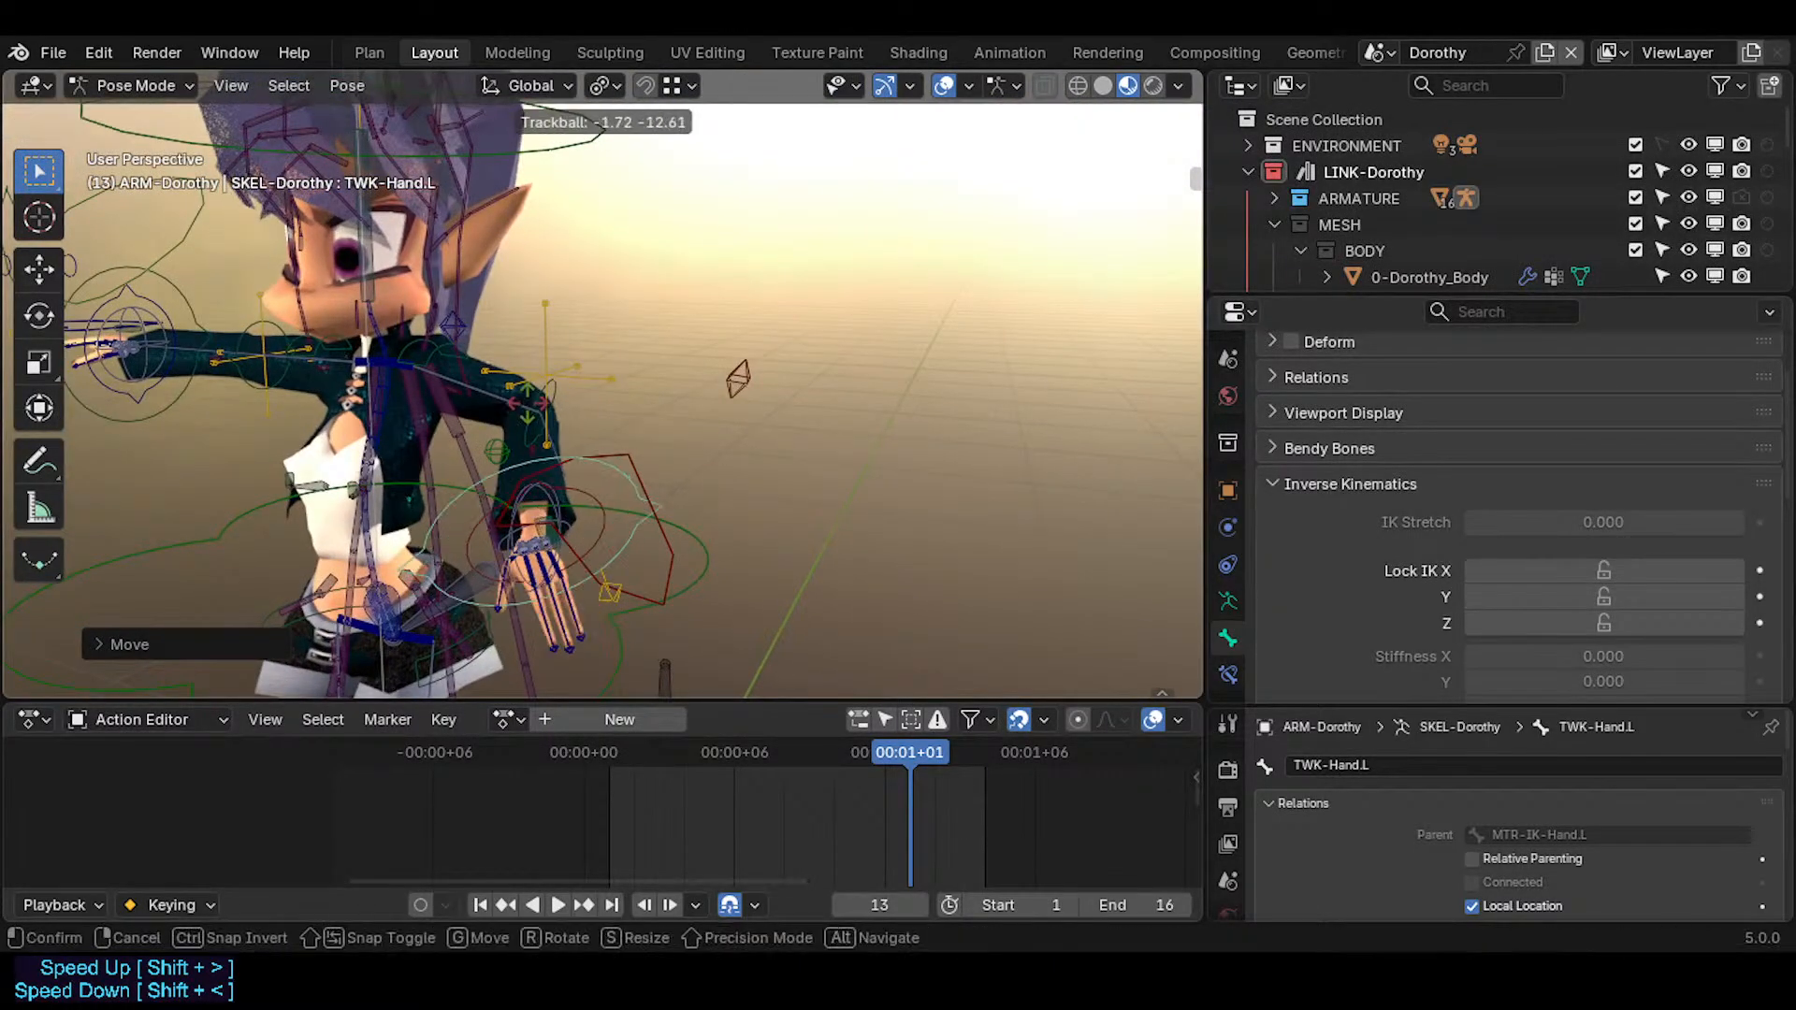
left_click(526, 452)
key("r")
key("r")
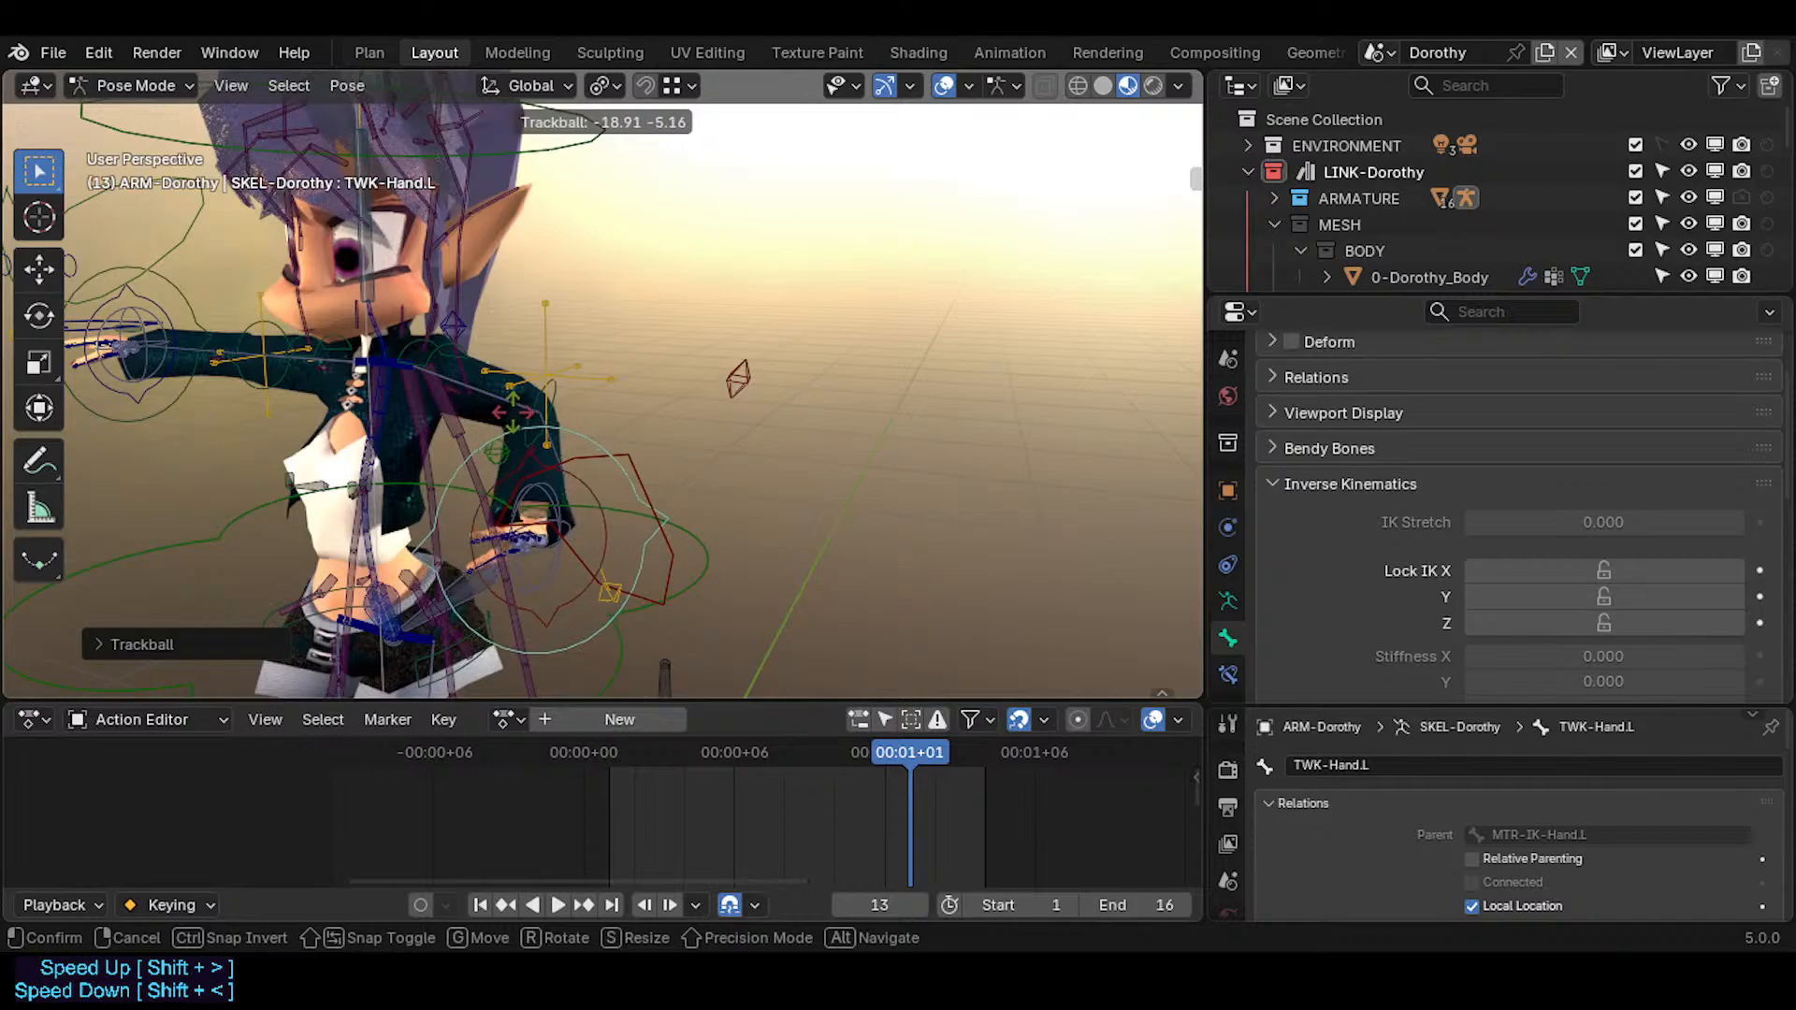
left_click(505, 431)
- Move TWK-Hand.L up and outward, and reset all of the rig's bones to the rest pose
key("g")
left_click(621, 360)
middle_click_drag(538, 396, 576, 395)
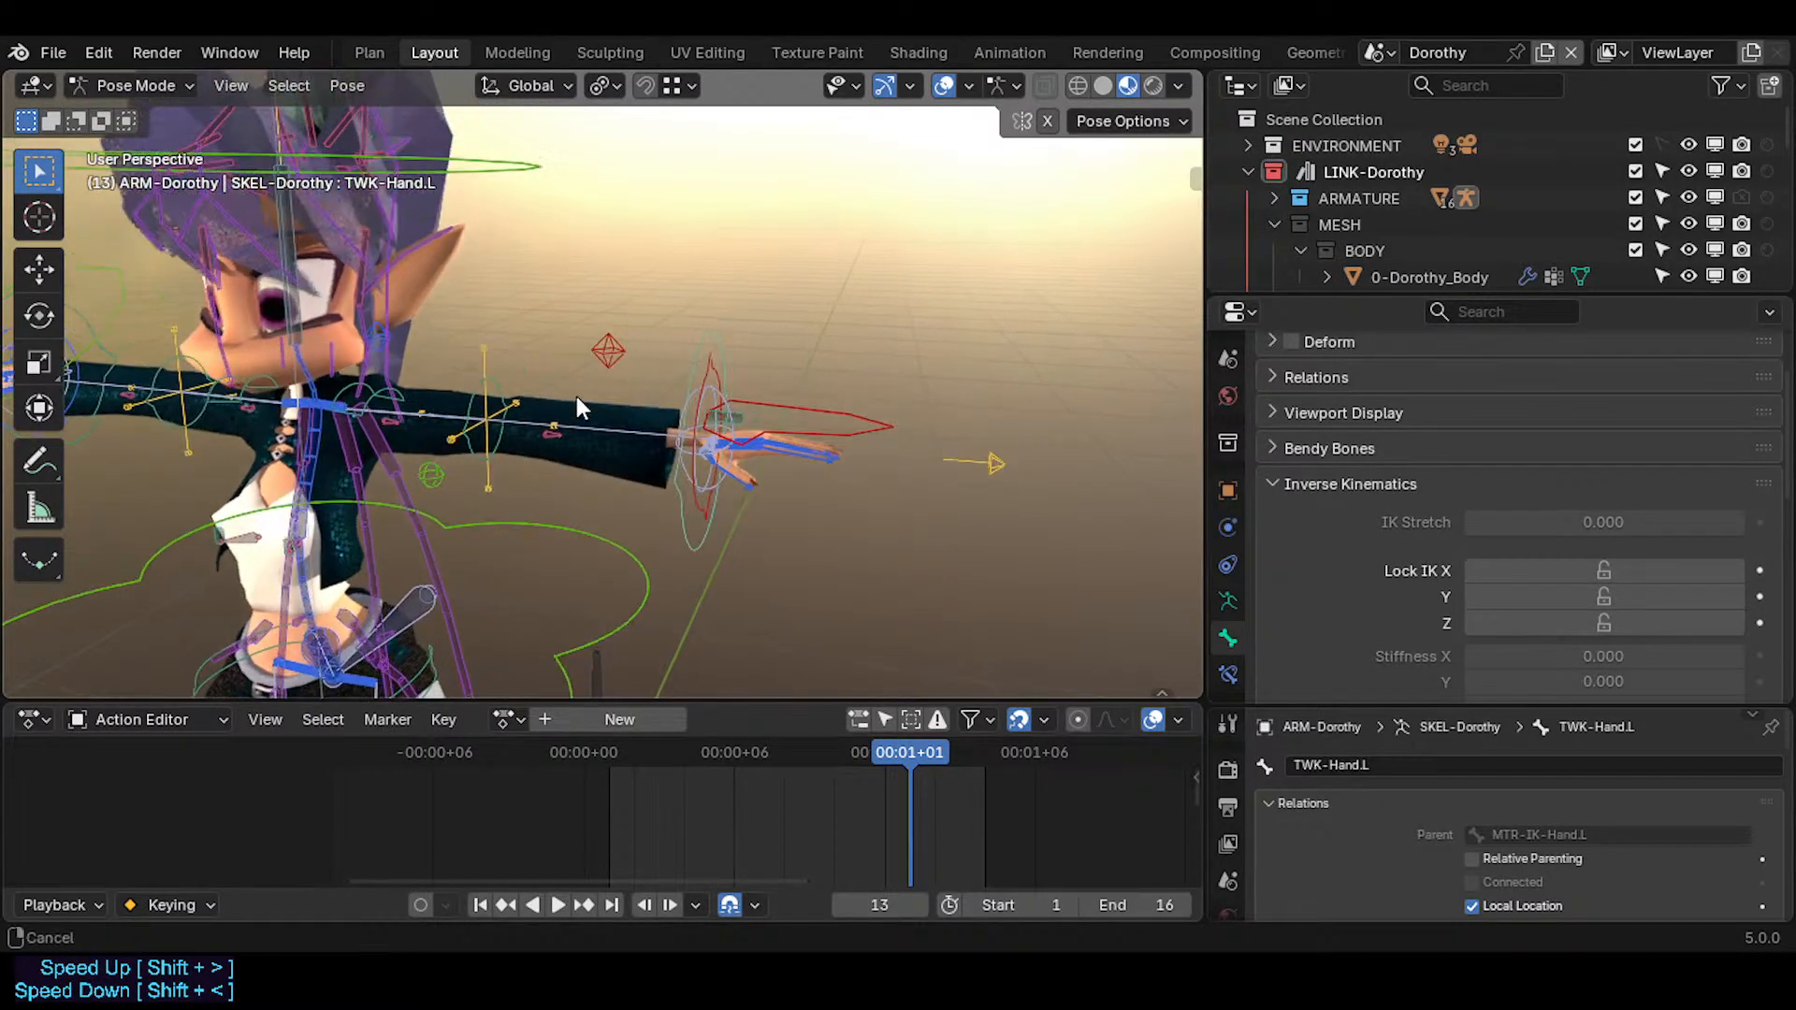
middle_click_drag(644, 559, 659, 554)
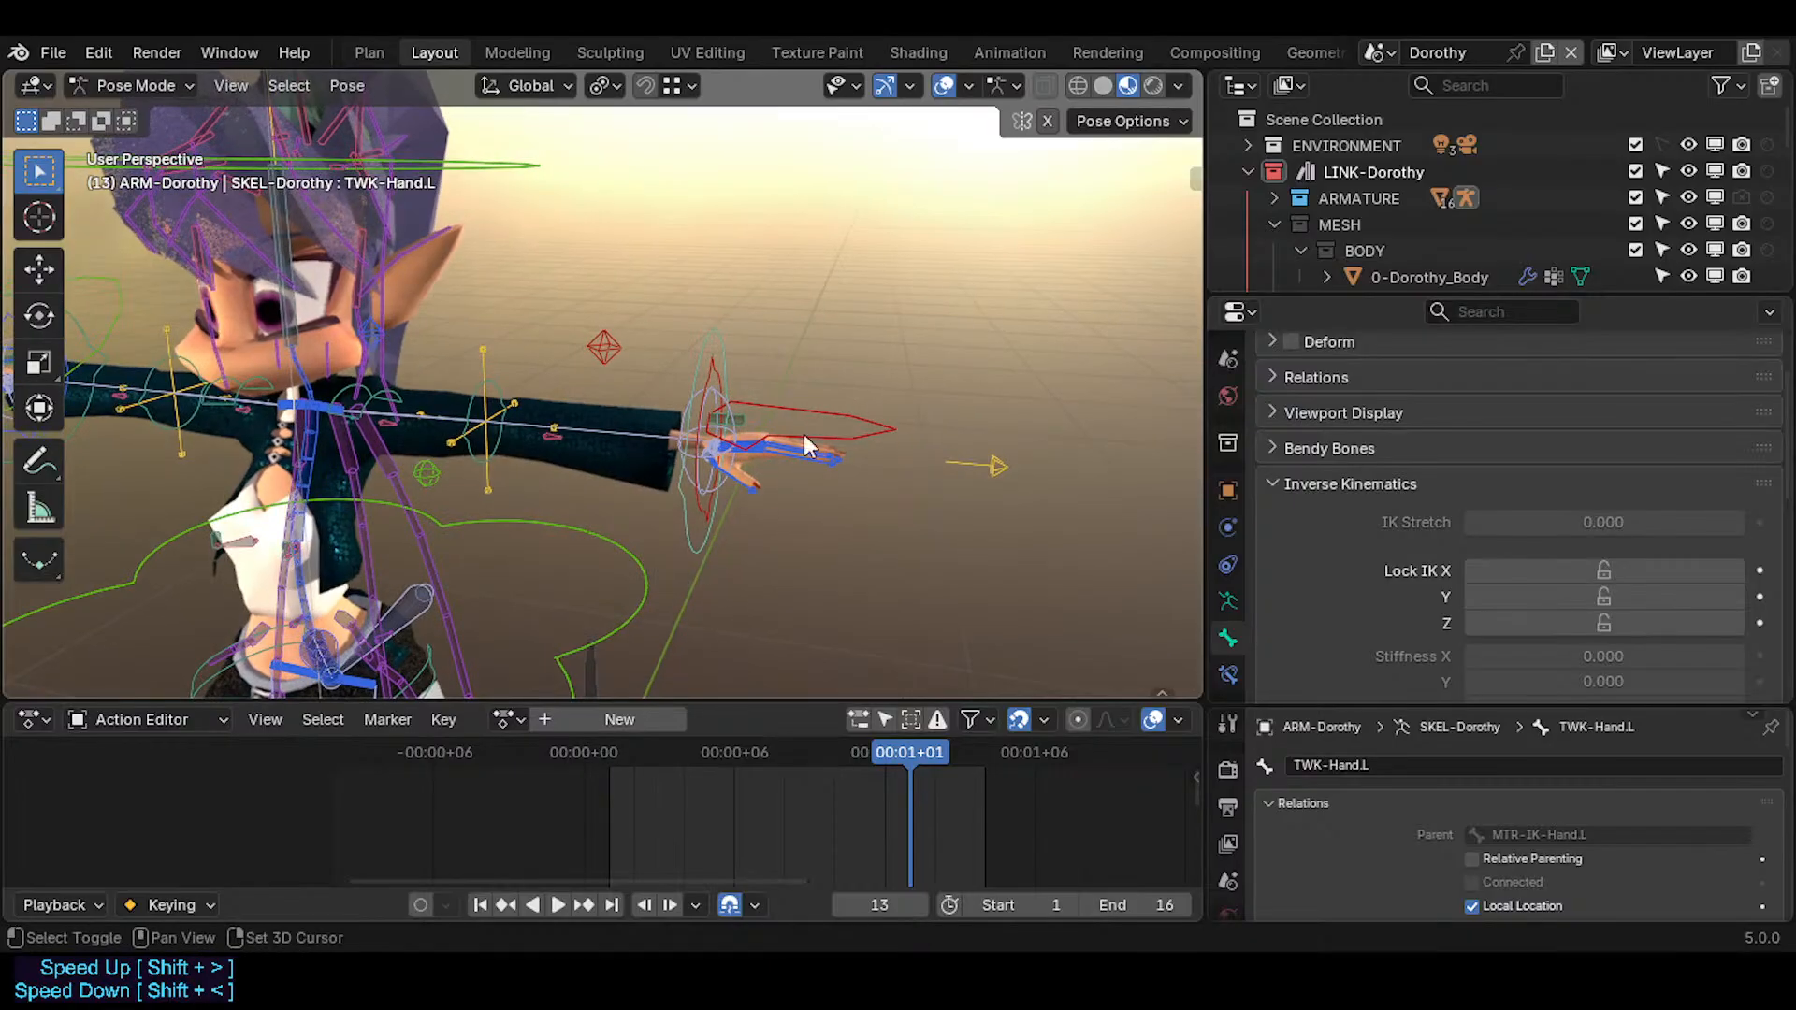
- Raise MTR-IK-Hand.L, and adjust its position to hold the left arm extended near shoulder height
left_click(775, 412)
scroll(770, 406, "up", 1)
key("g")
left_click(823, 295)
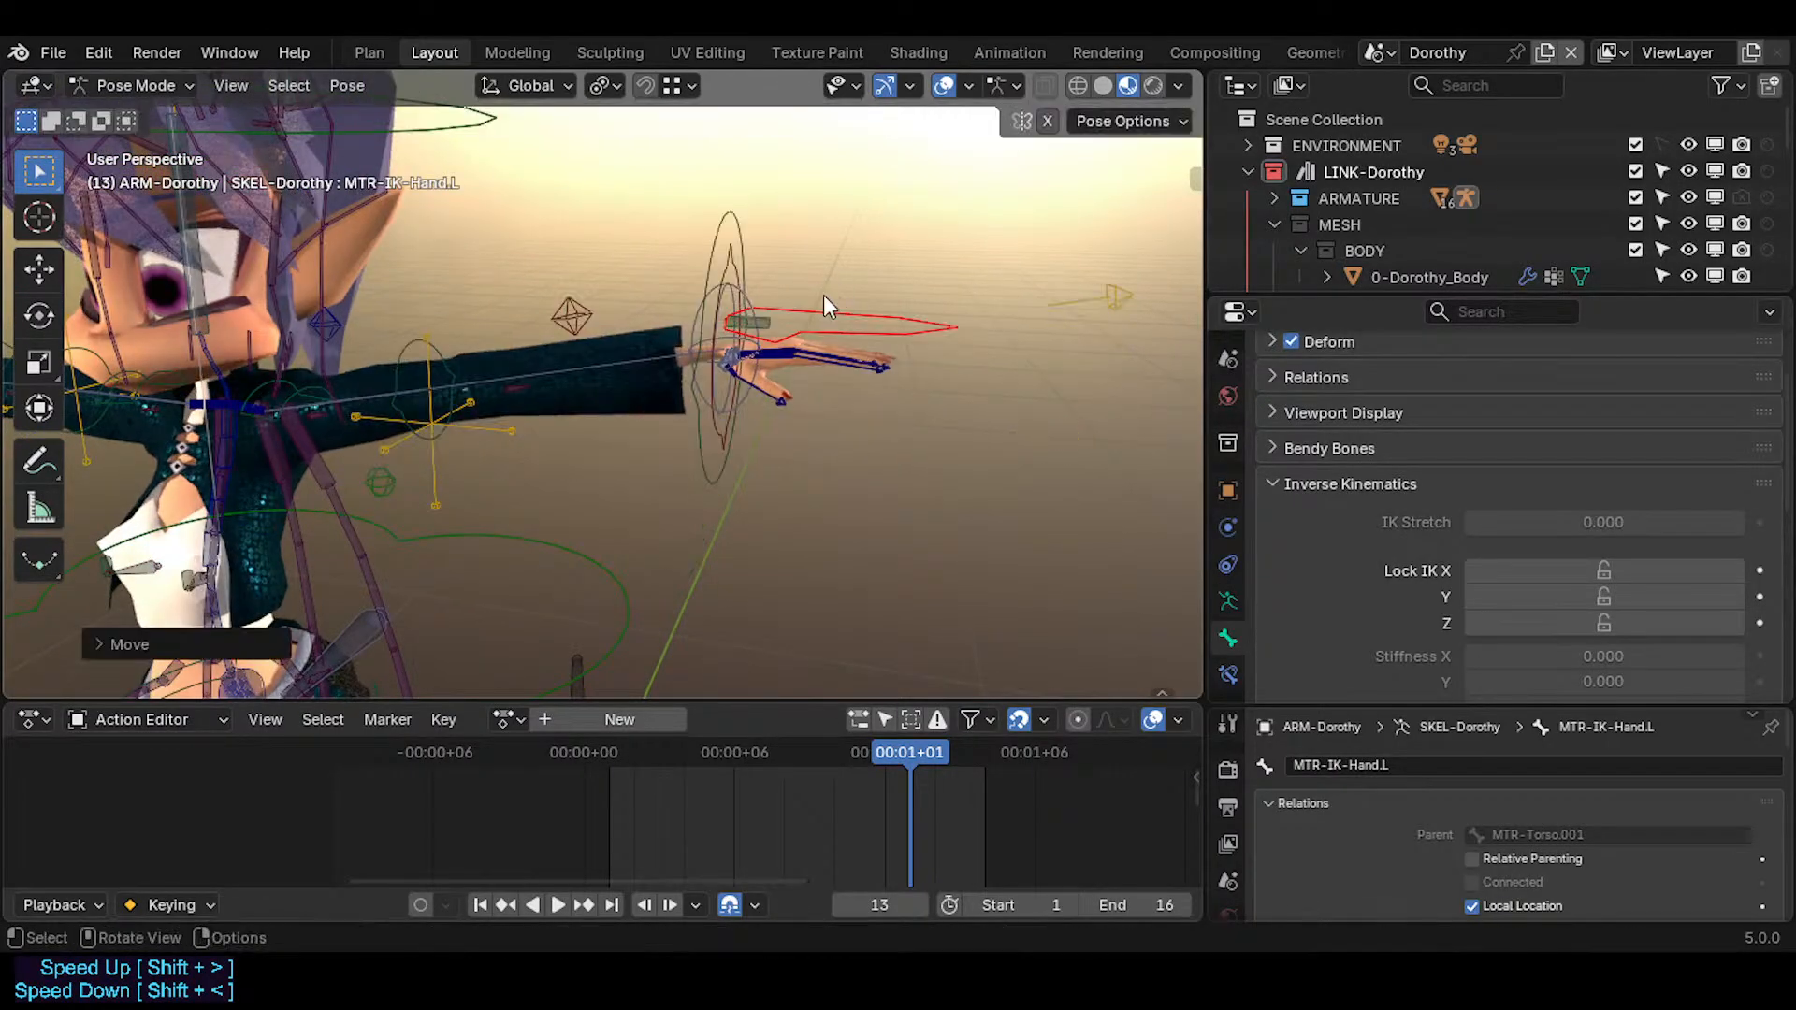
key("g")
left_click(767, 278)
- Rotate MTR-IK-Hand.L with several trackball and view-plane rotations to test the wrist on the extended arm
middle_click_drag(767, 277, 752, 363)
key("r")
key("r")
left_click(743, 312)
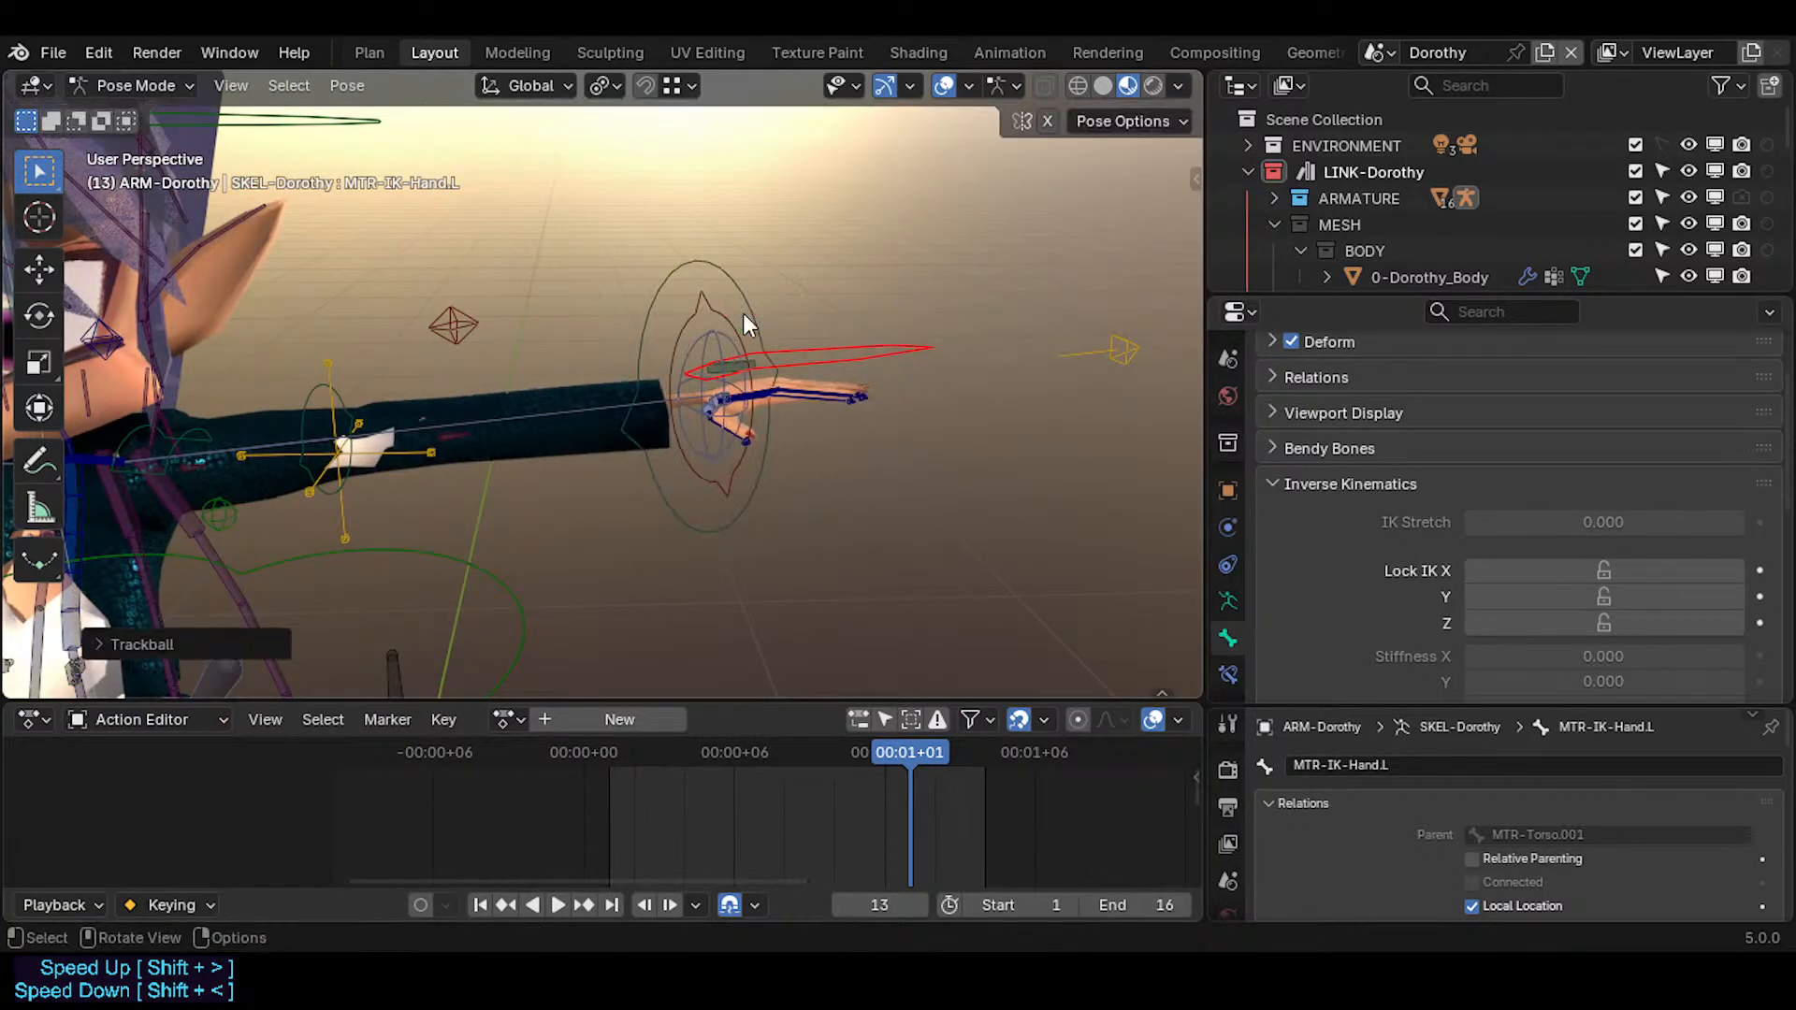
key("r")
key("r")
left_click(974, 331)
middle_click_drag(873, 341, 832, 359)
key("r")
left_click(827, 266)
key("r")
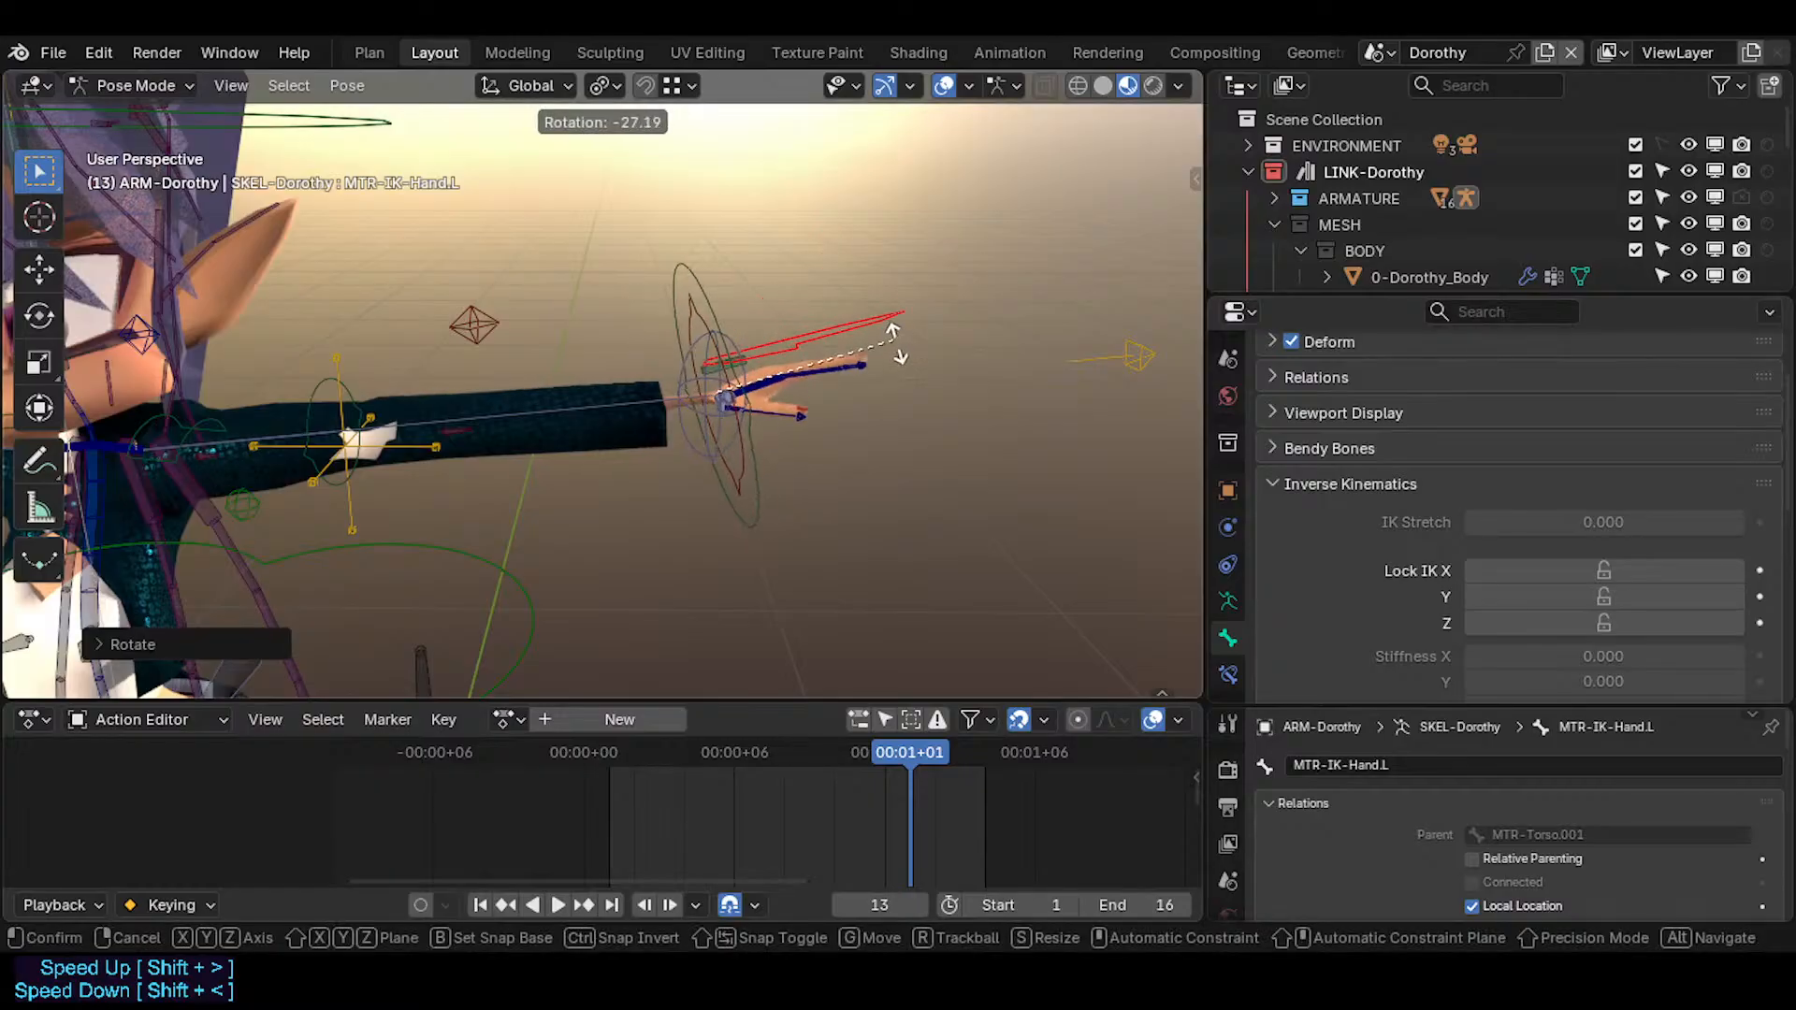
left_click(708, 351)
- Examine the extended left arm's sleeve, elbow and wrist from several angles and distances
middle_click_drag(706, 340, 252, 461)
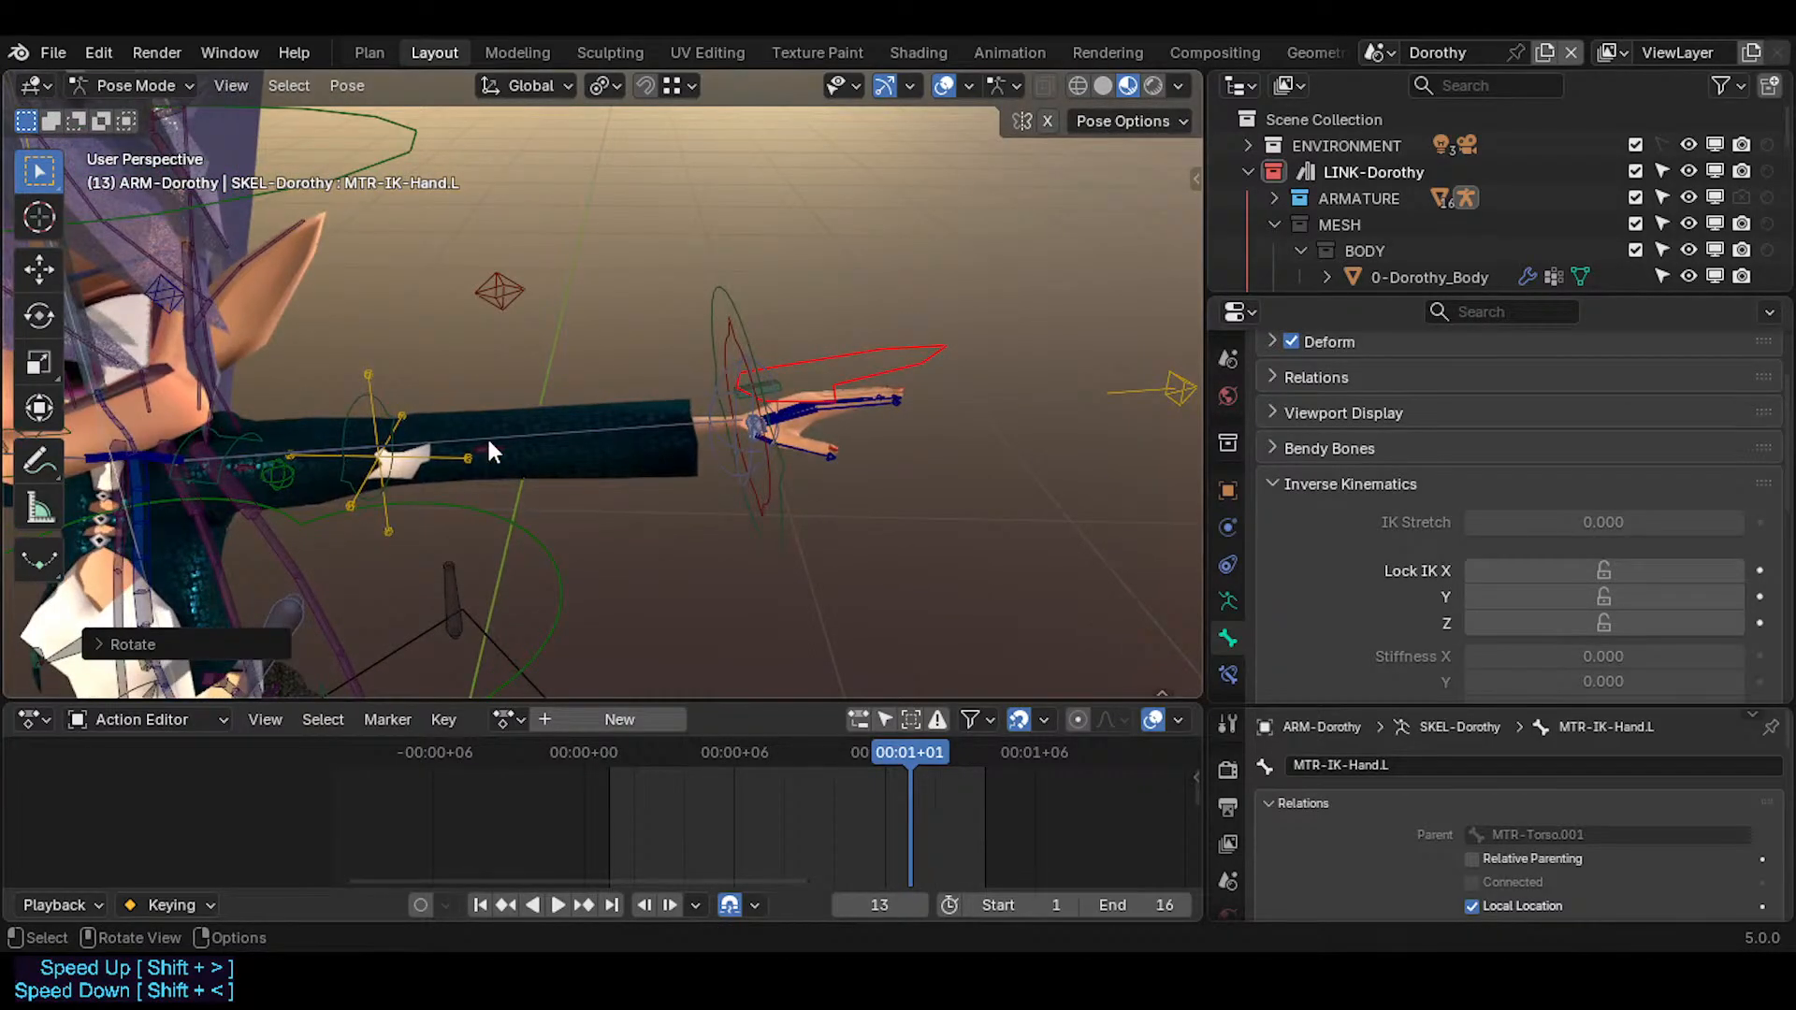
middle_click_drag(488, 439, 503, 297)
scroll(400, 417, "down", 1)
middle_click_drag(441, 454, 439, 404)
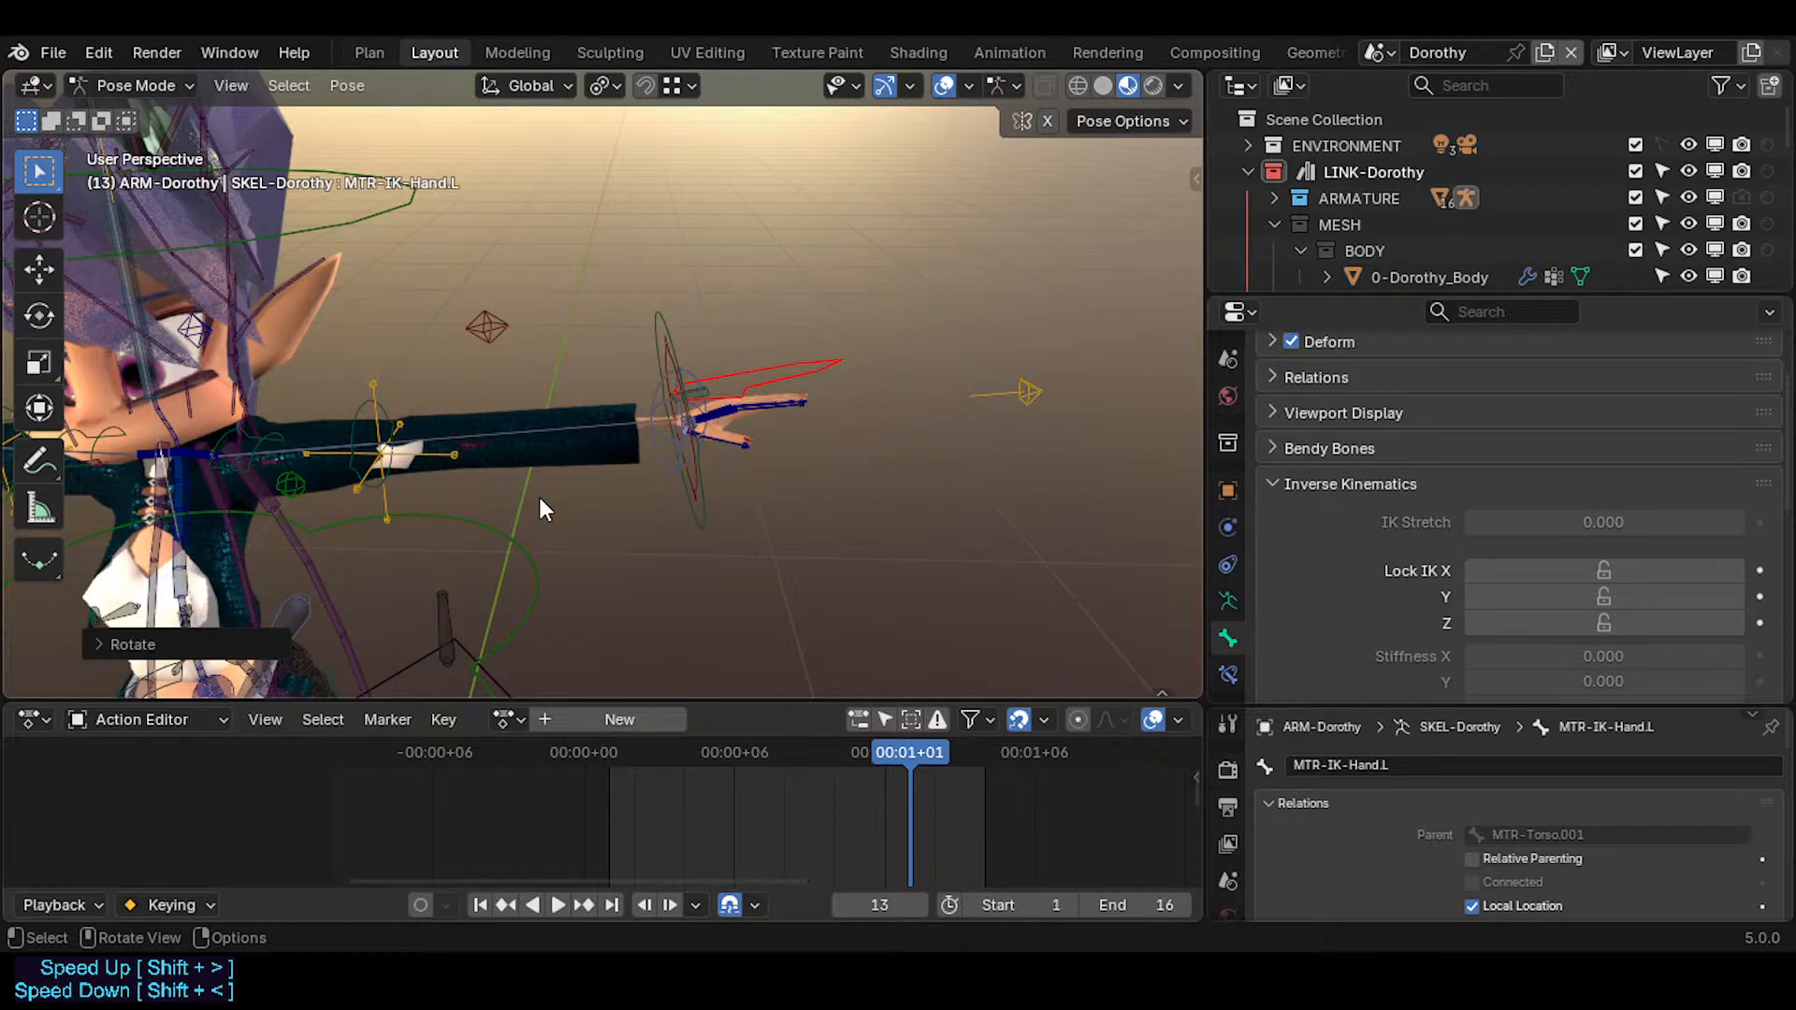
middle_click_drag(462, 501, 519, 525)
middle_click_drag(769, 511, 822, 484)
scroll(822, 485, "up", 1)
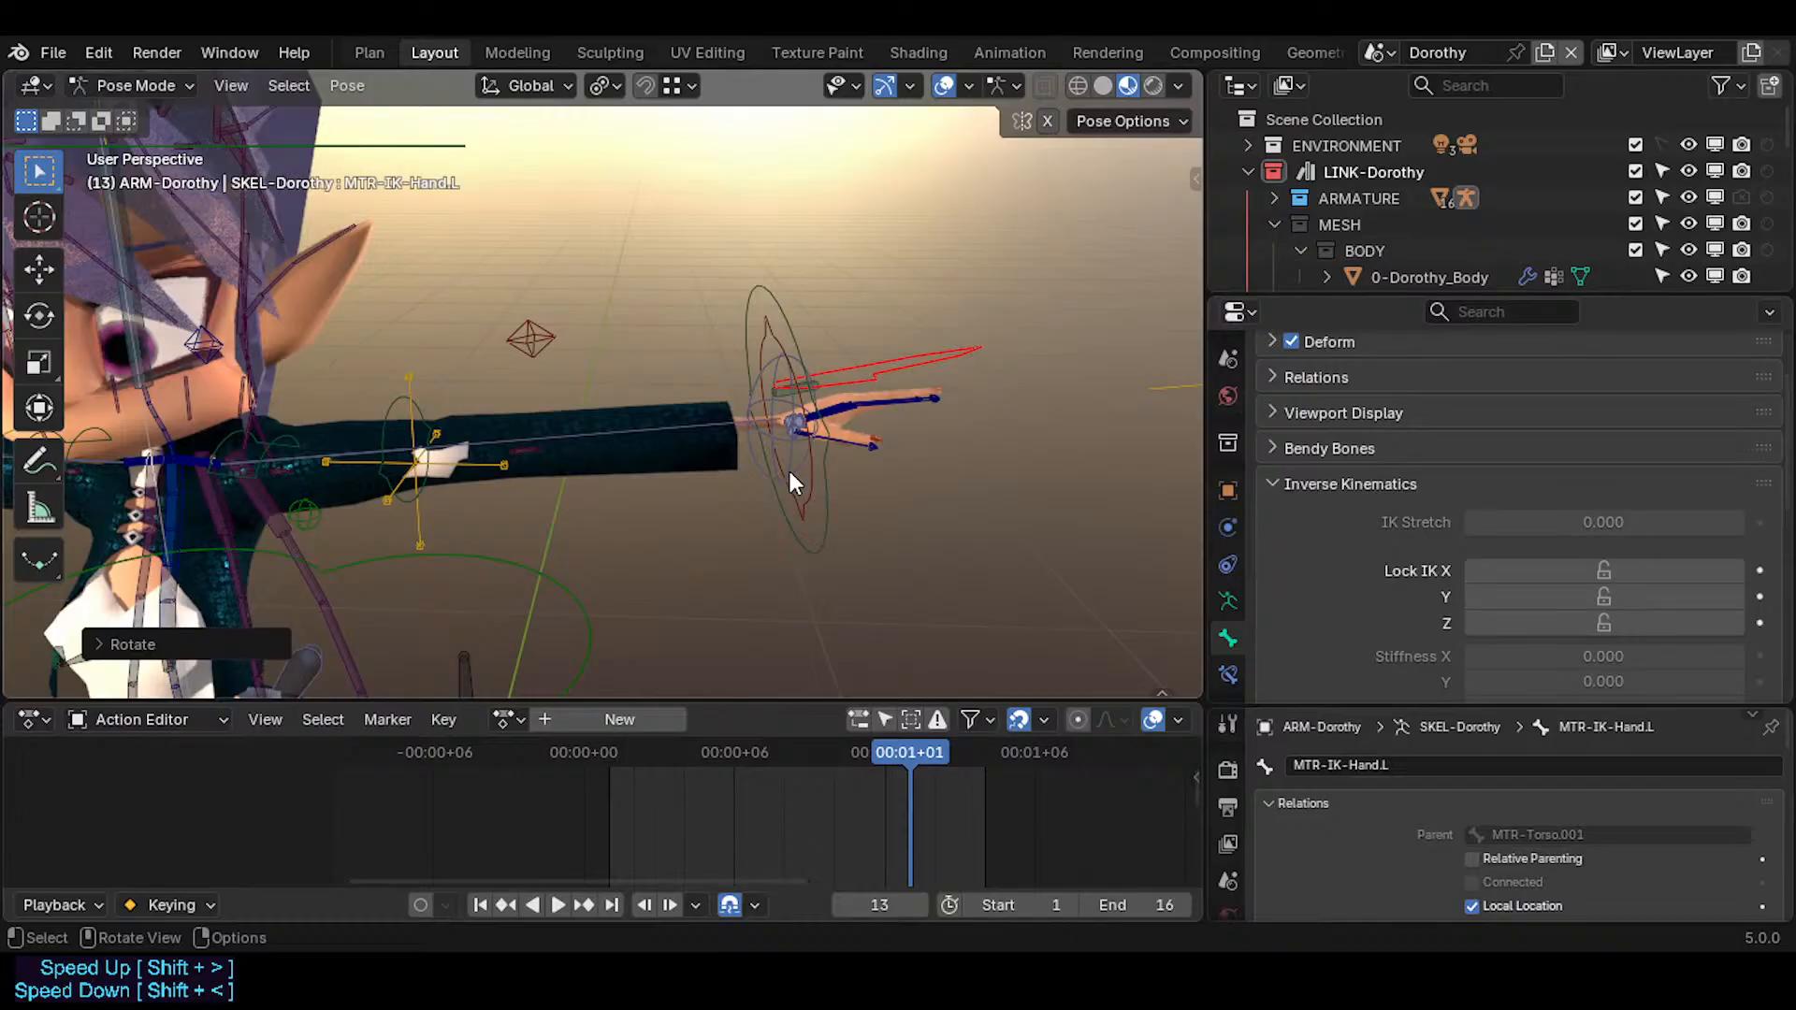
scroll(413, 481, "down", 2)
middle_click_drag(413, 481, 534, 390)
scroll(465, 446, "up", 1)
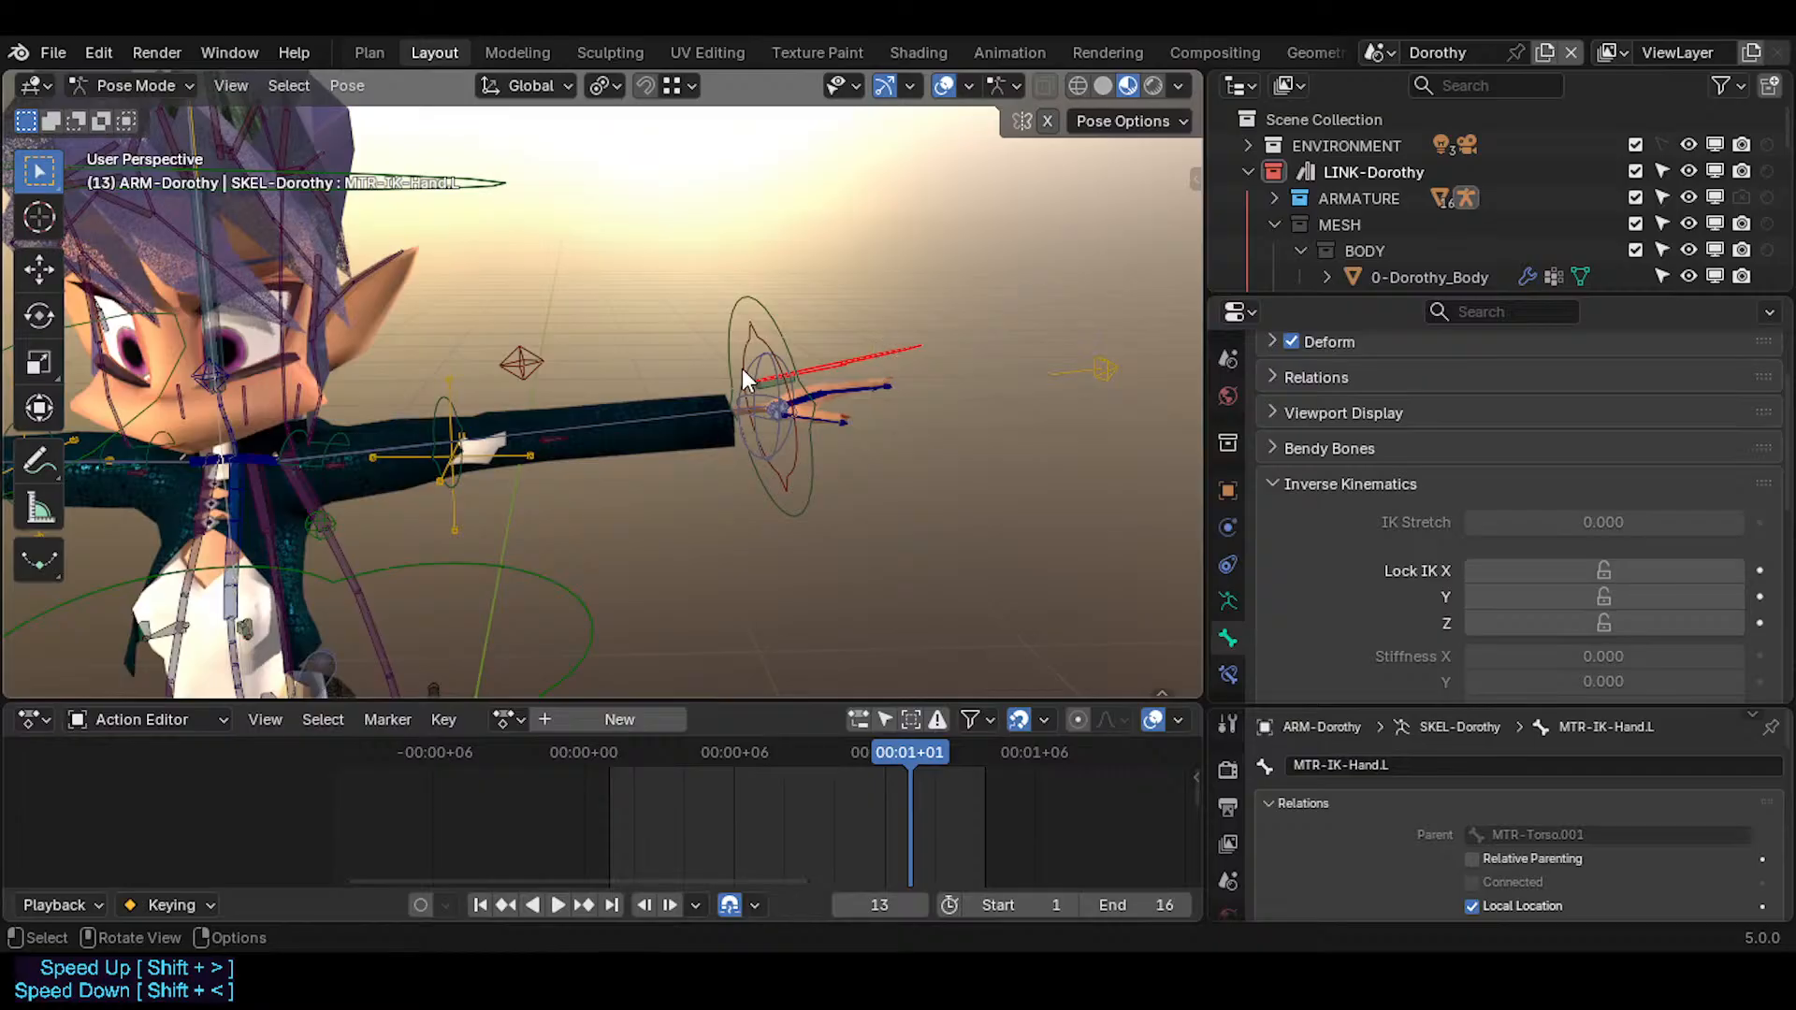
middle_click_drag(743, 368, 717, 357)
middle_click_drag(705, 527, 597, 535)
middle_click_drag(686, 222, 778, 228)
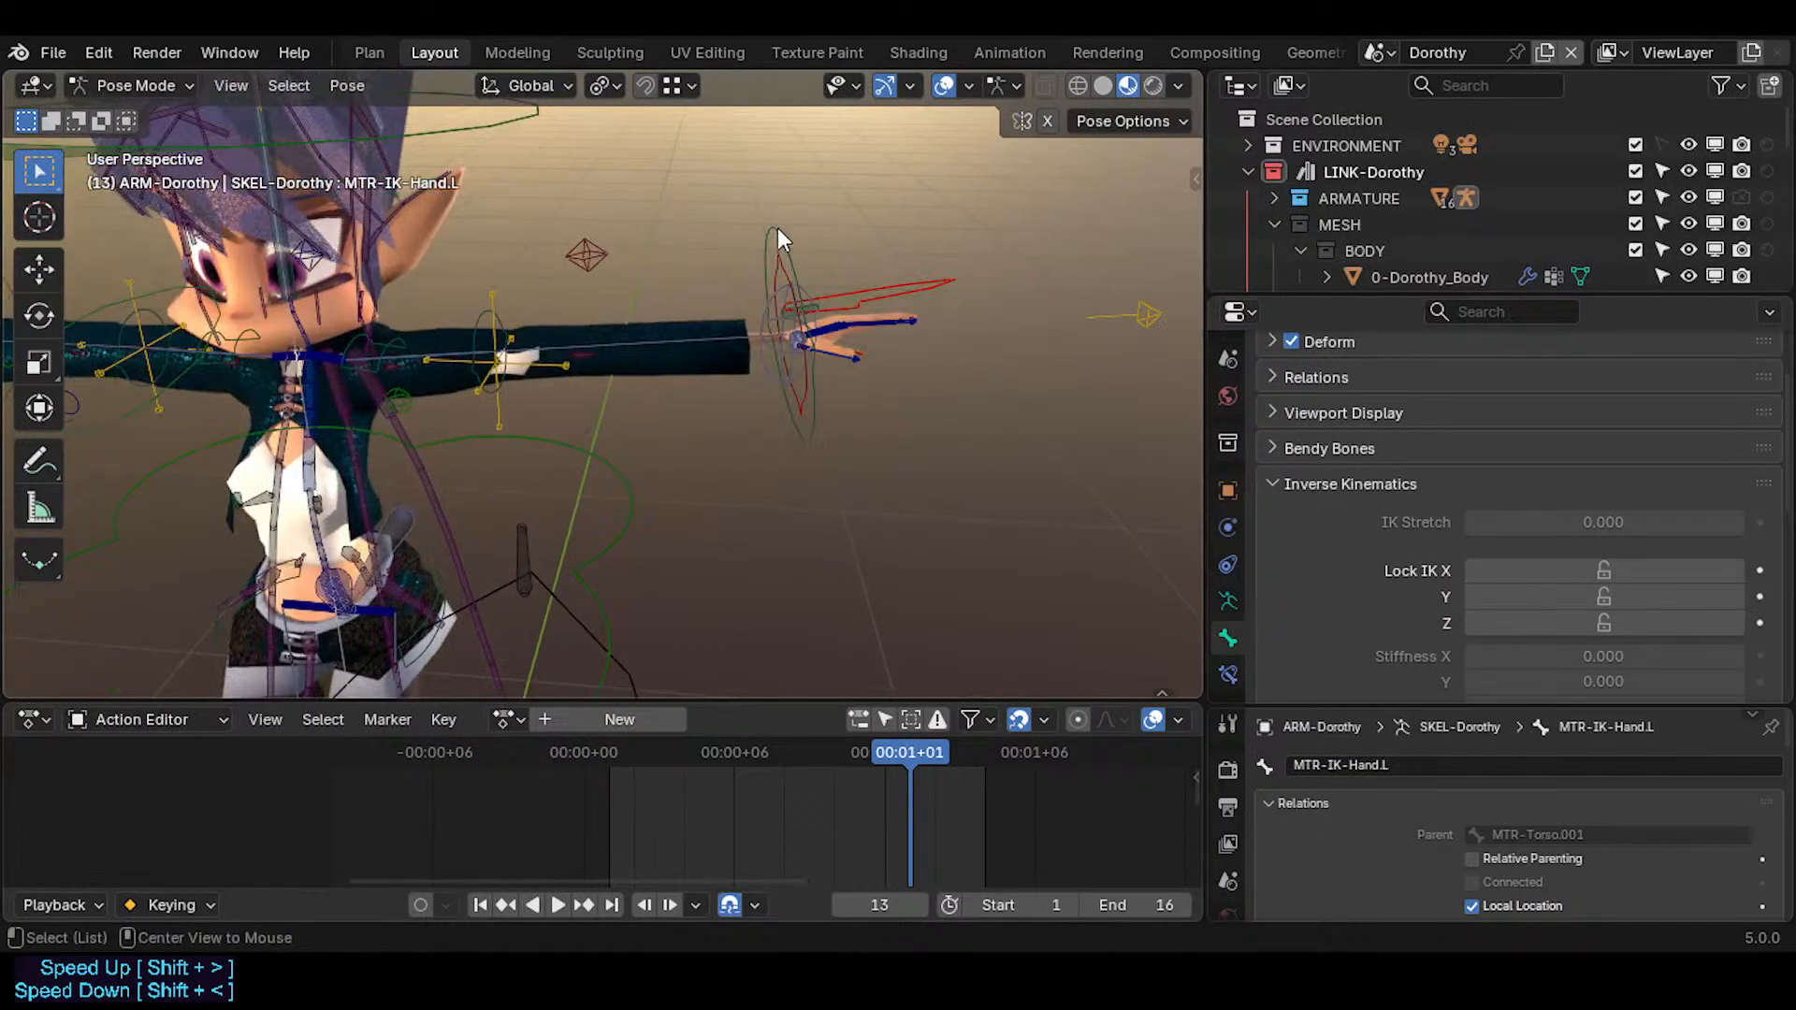
left_click_drag(744, 195, 932, 426)
middle_click_drag(932, 425, 750, 502)
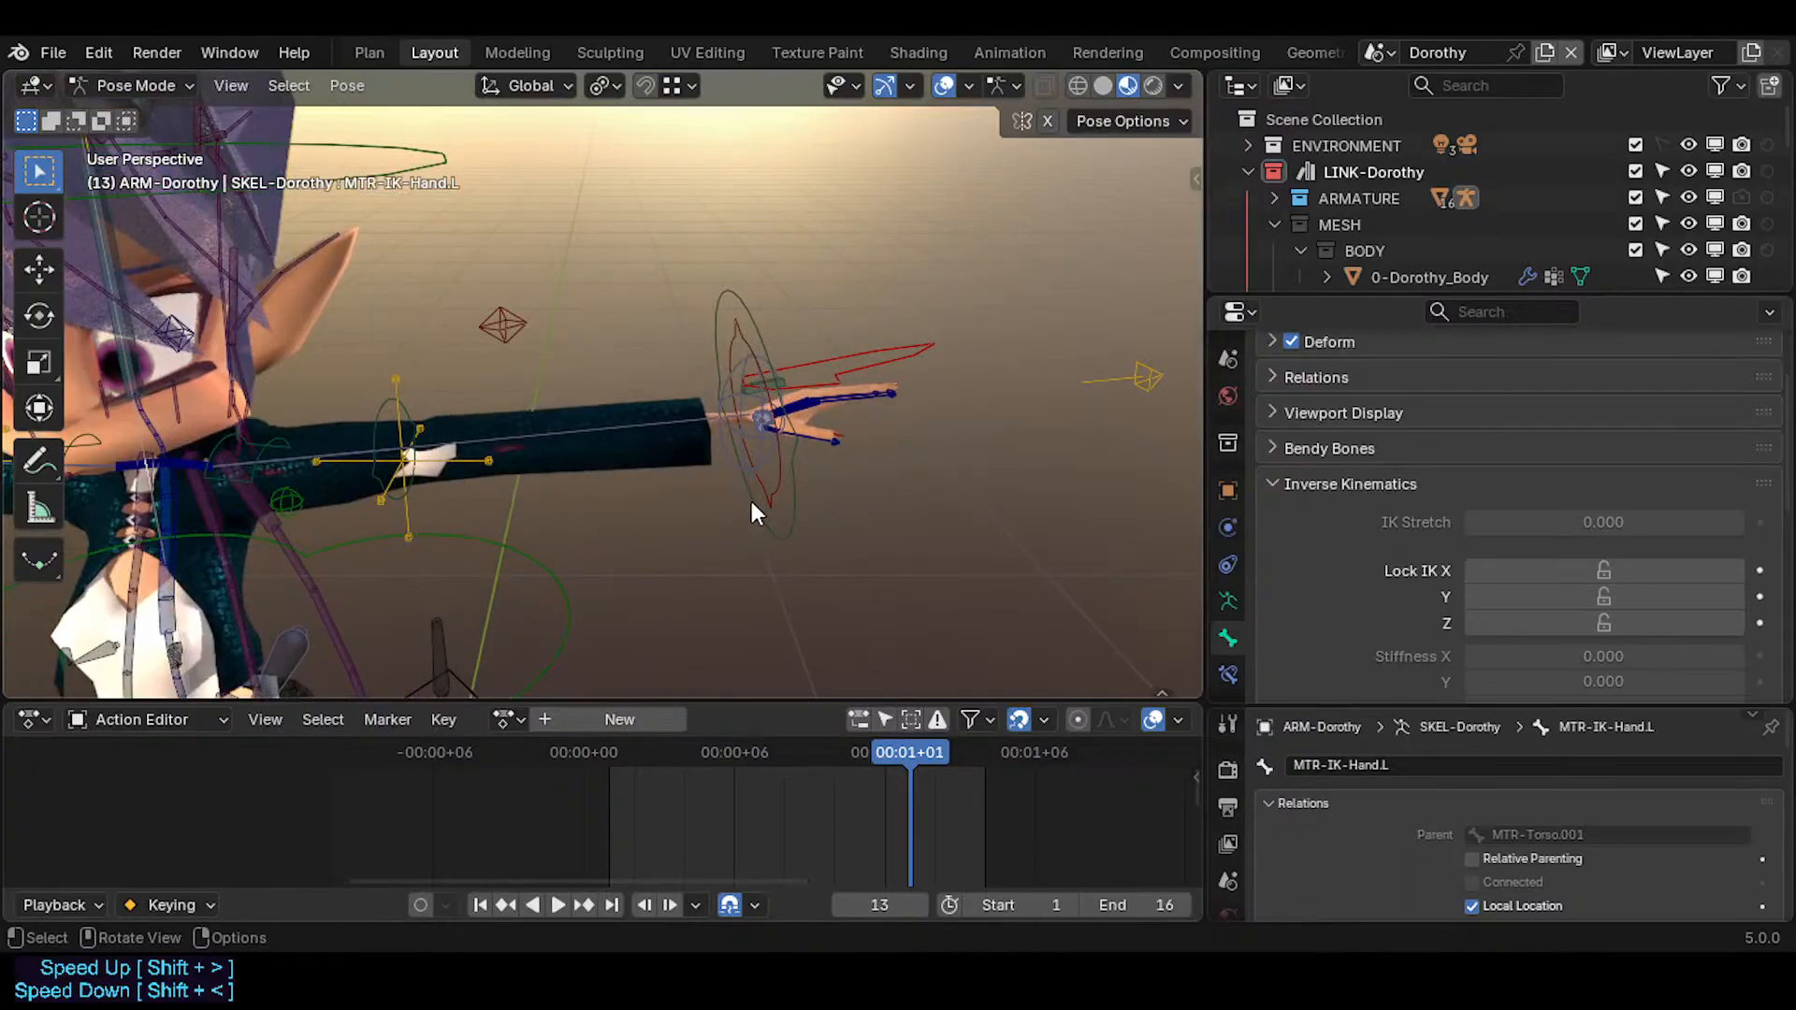
- Reselect MTR-IK-Hand.L and trackball-rotate it to twist the palm around
left_click(778, 492)
left_click(906, 345)
key("r")
key("r")
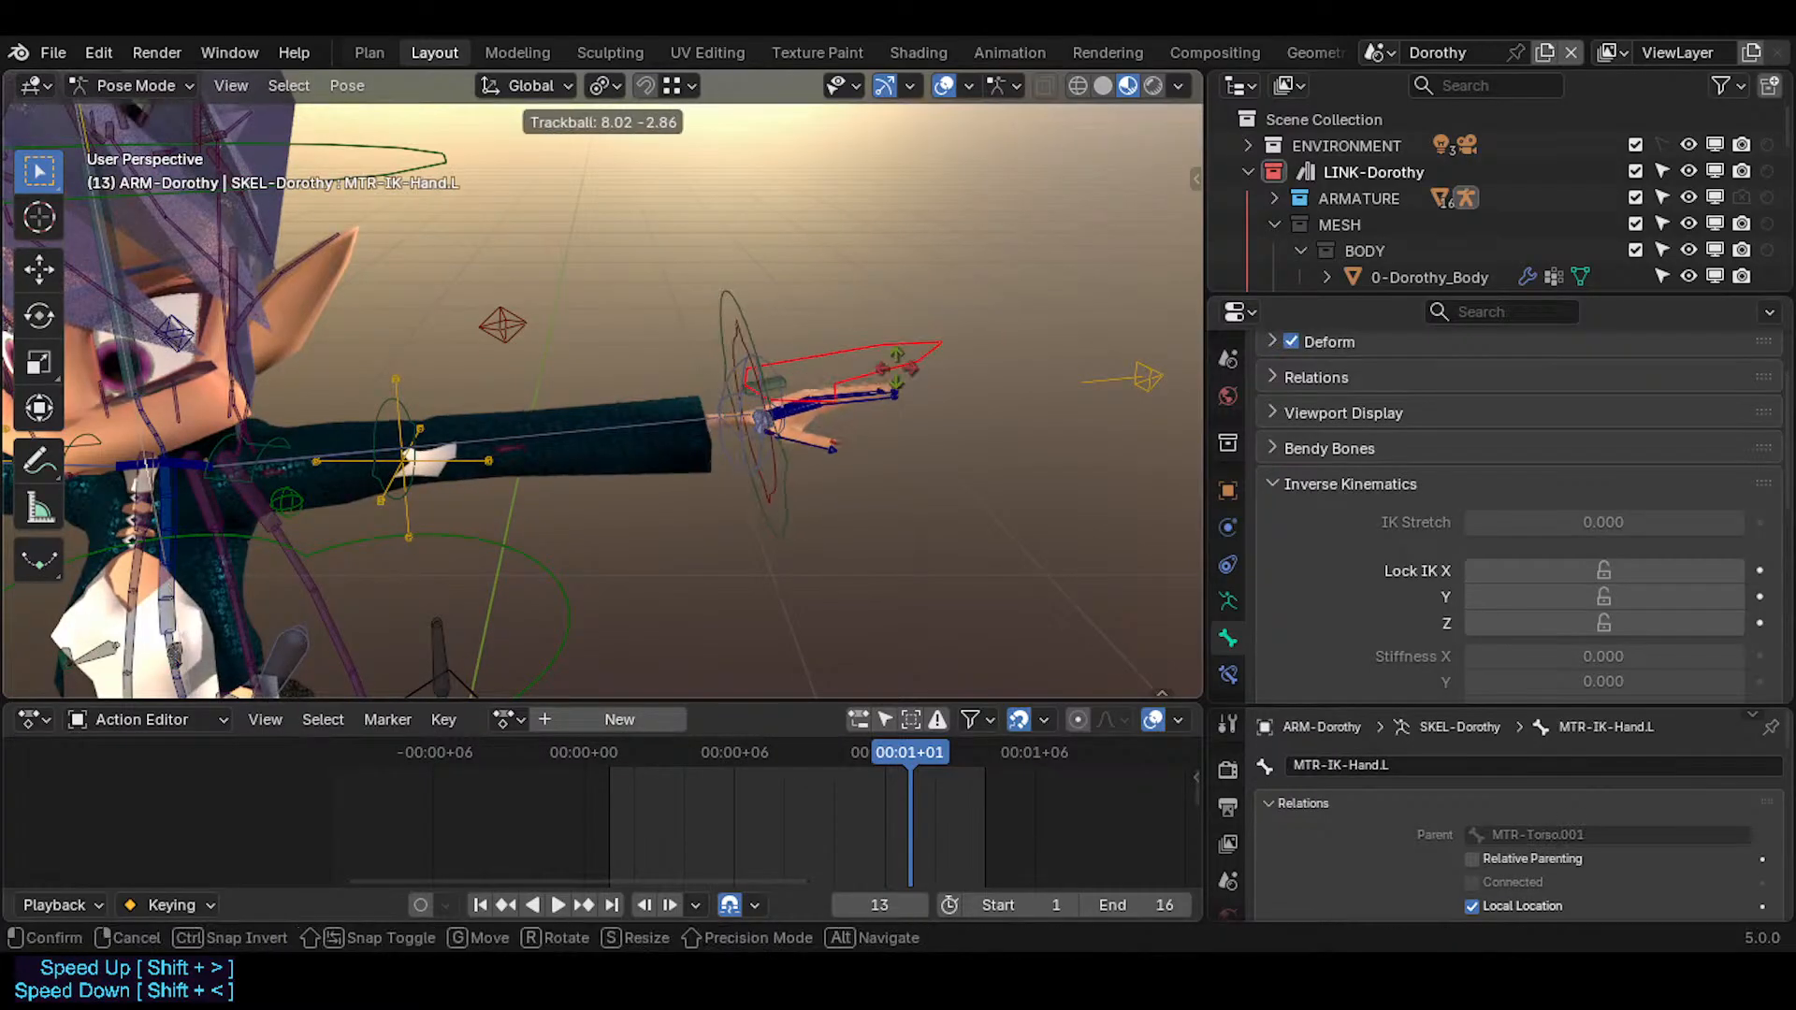
left_click(866, 412)
- Select TWK-Elbow.L and inspect the elbow area where the skin pokes through the sleeve
left_click(373, 422)
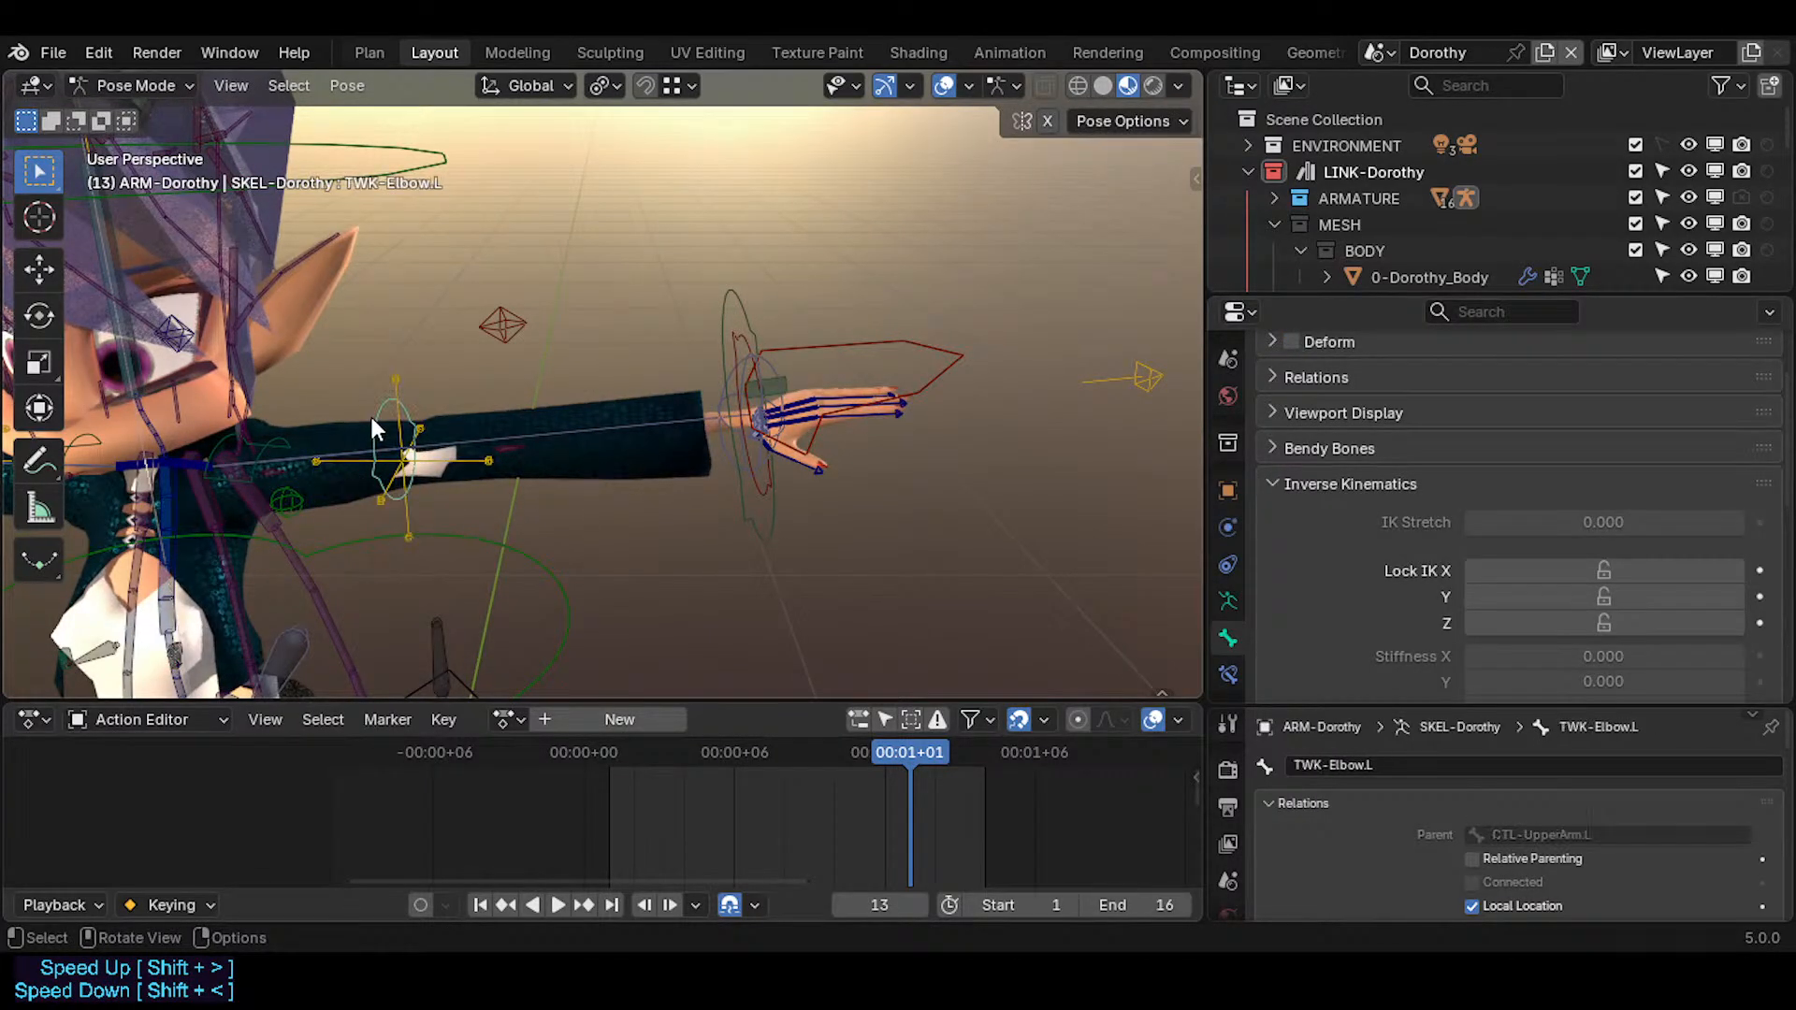
mouse_move(374, 408)
middle_mouse_down()
mouse_move(337, 434)
mouse_move(352, 413)
middle_mouse_up()
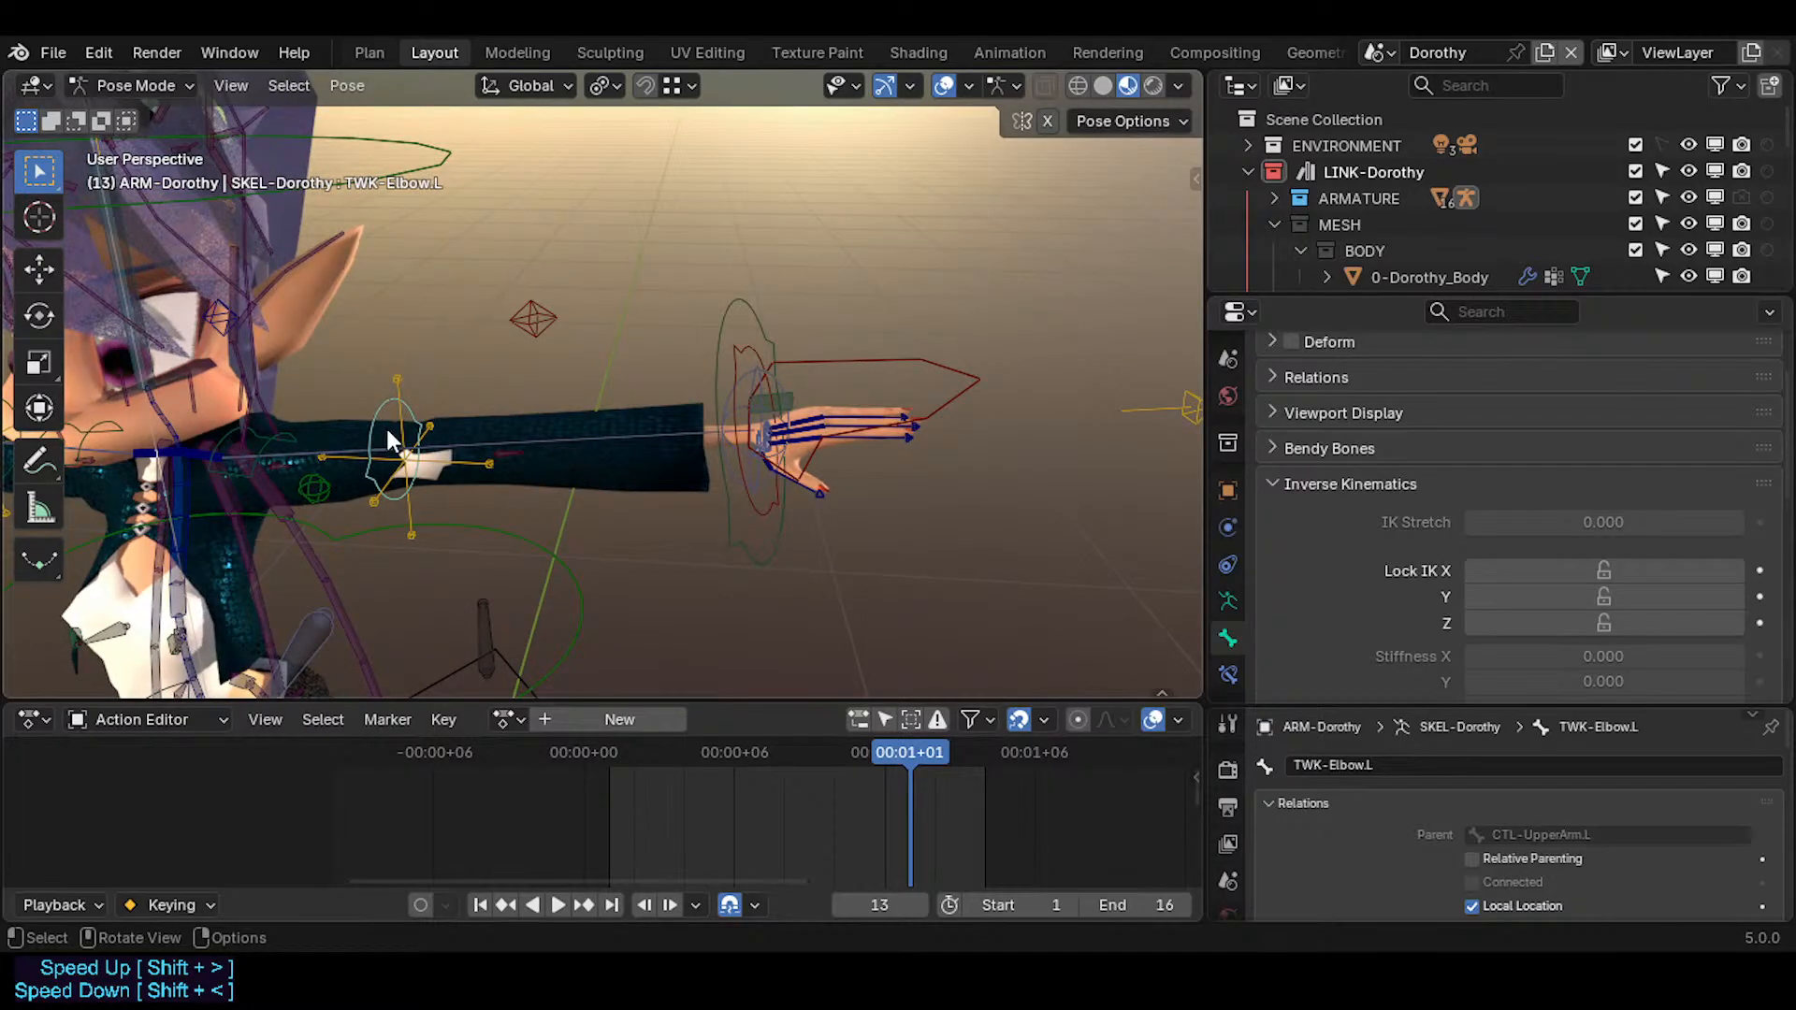
middle_click_drag(446, 481, 609, 463, "shift")
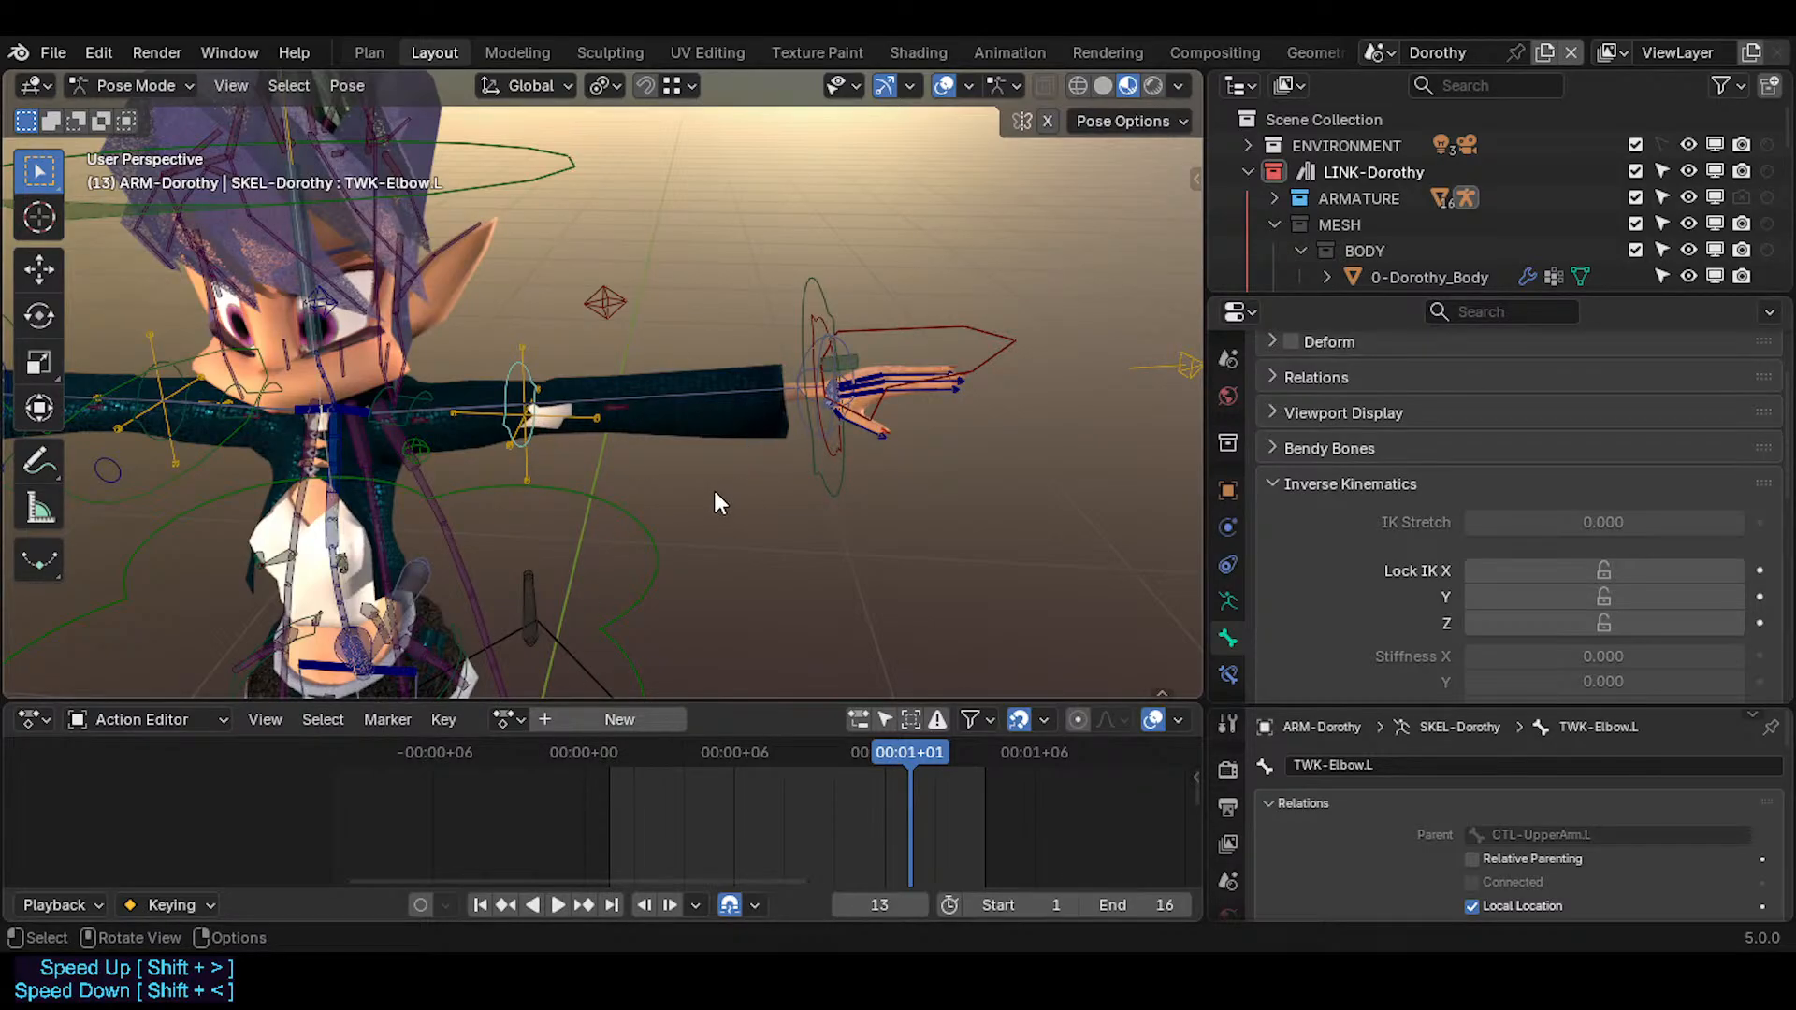
- Select MTR-IK-Hand.L and raise it in two moves to lift the left arm above shoulder height
left_click(913, 337)
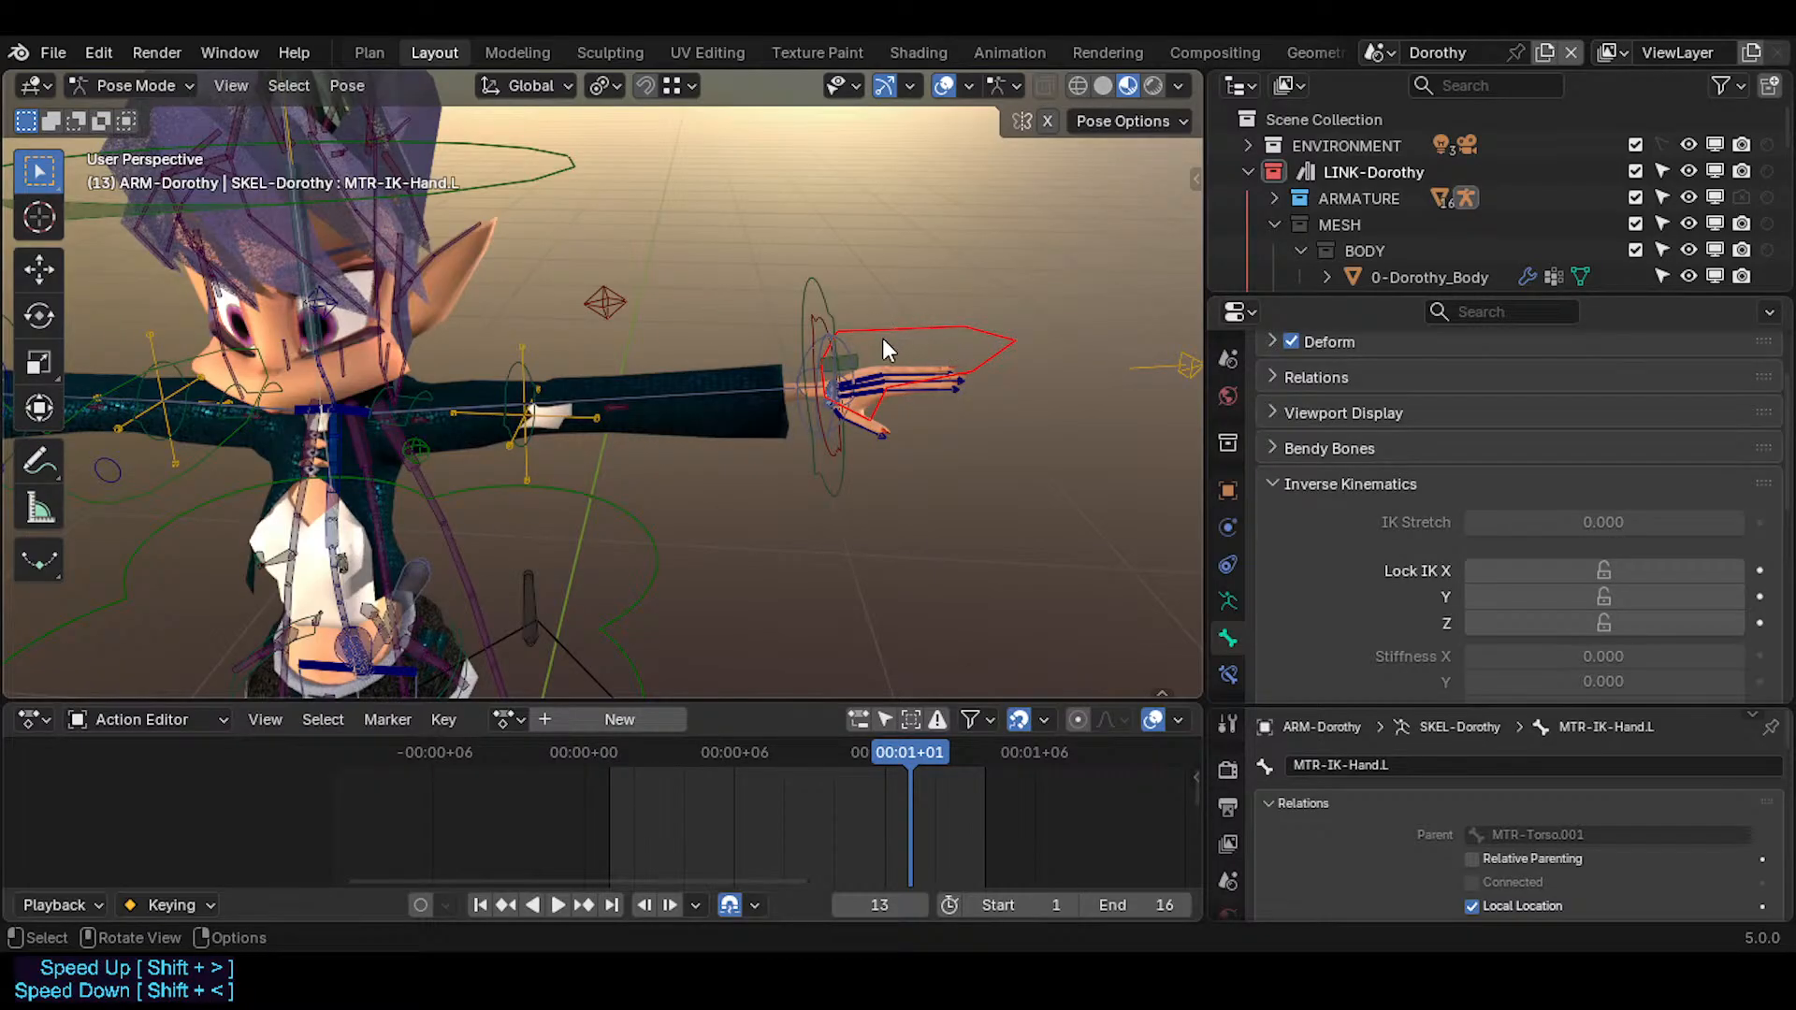
key("g")
left_click(877, 297)
middle_click_drag(832, 341, 804, 354, "shift")
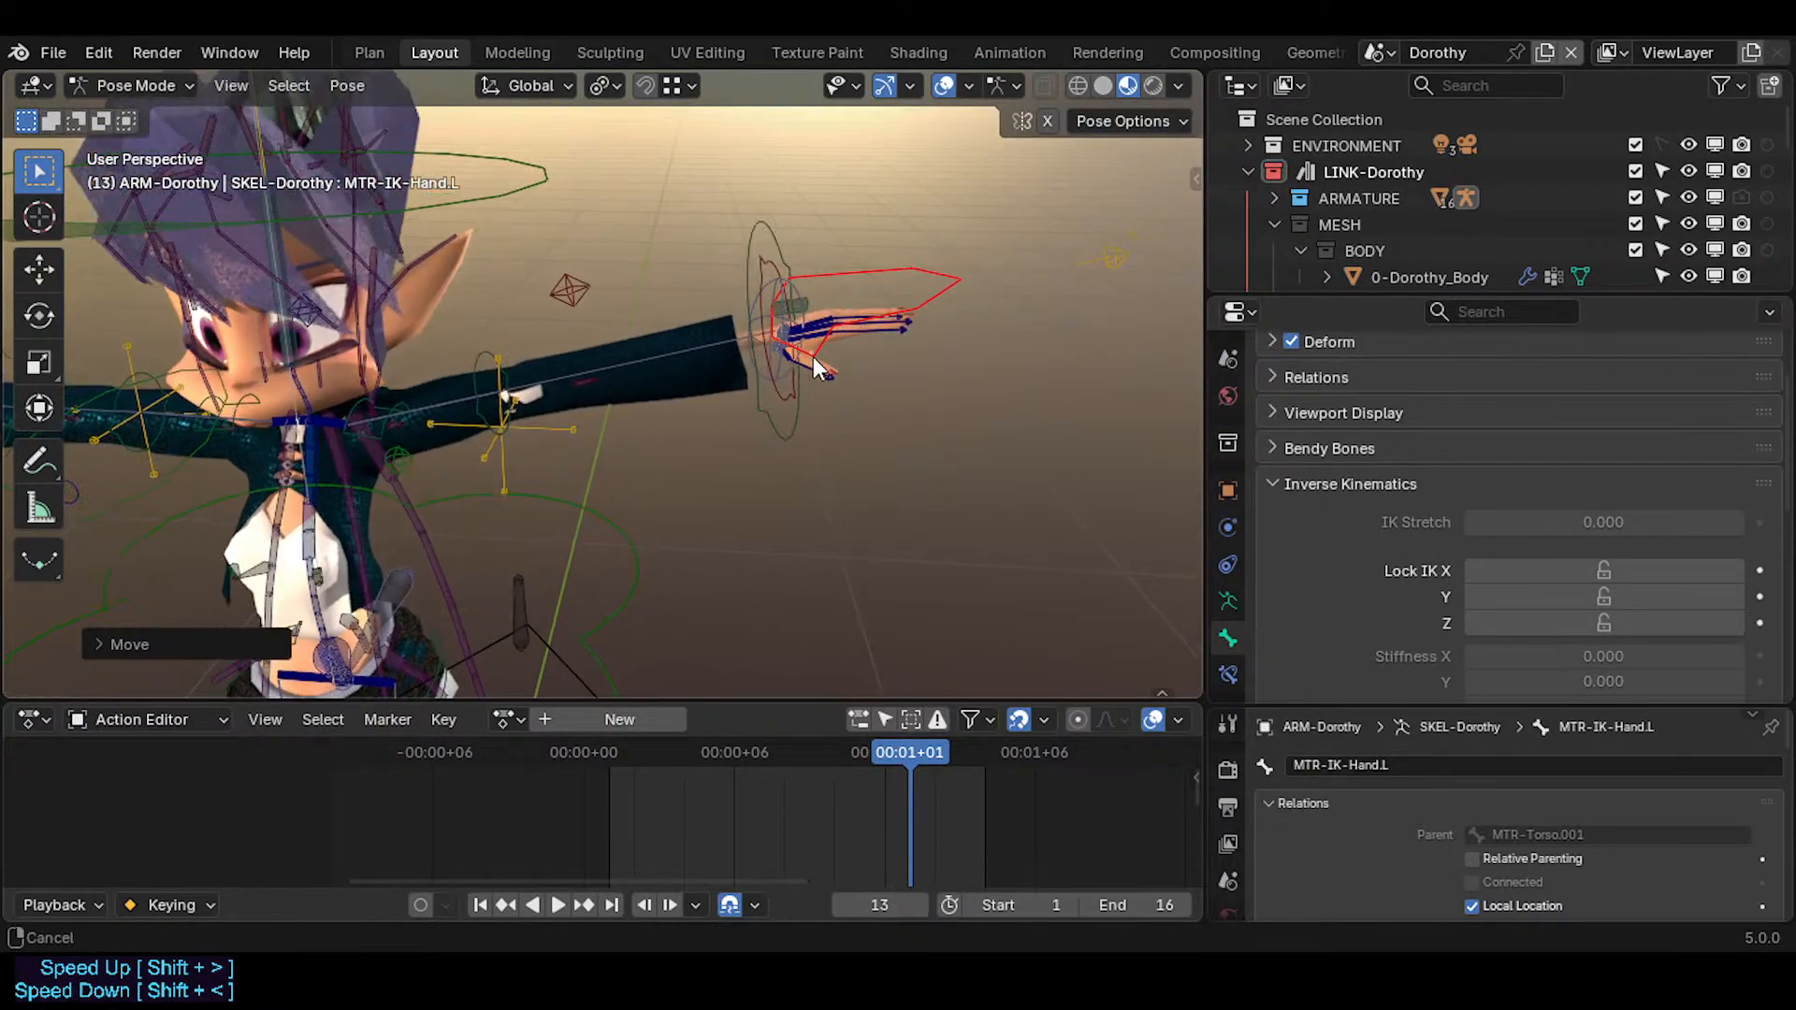
middle_click_drag(503, 455, 608, 491)
scroll(574, 379, "down", 2)
scroll(636, 520, "up", 2)
key("g")
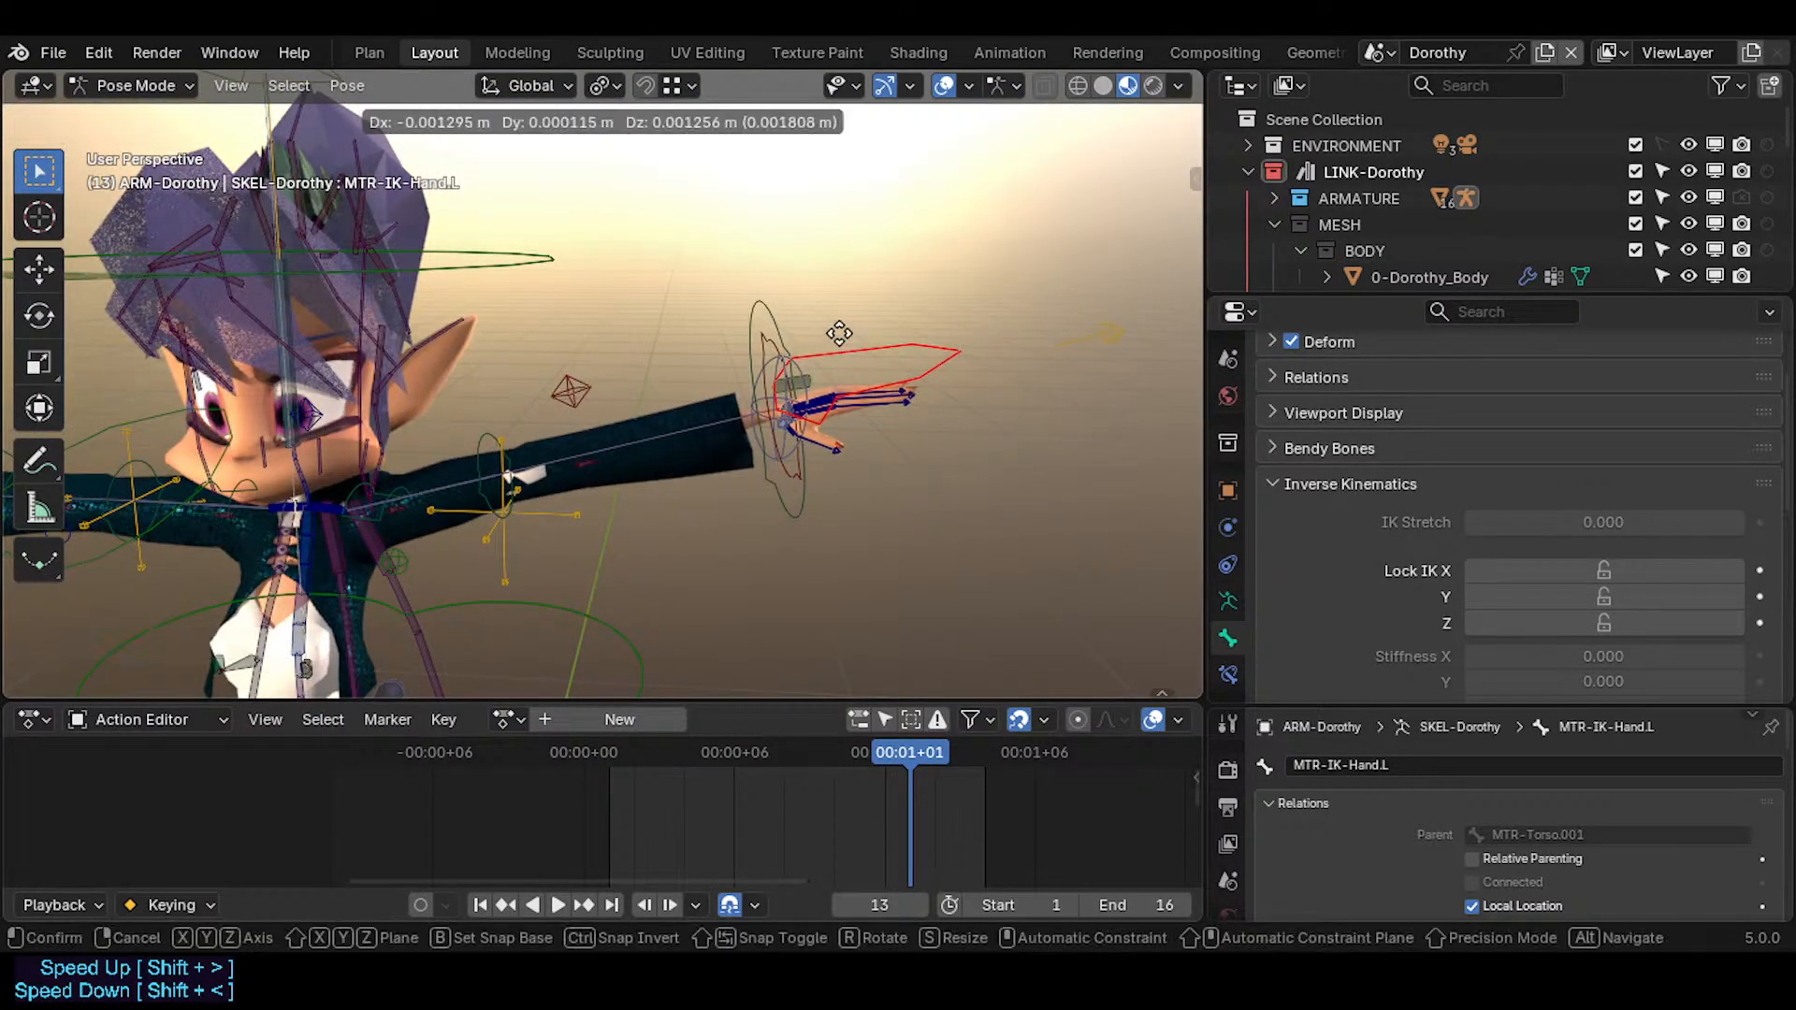
left_click(845, 338)
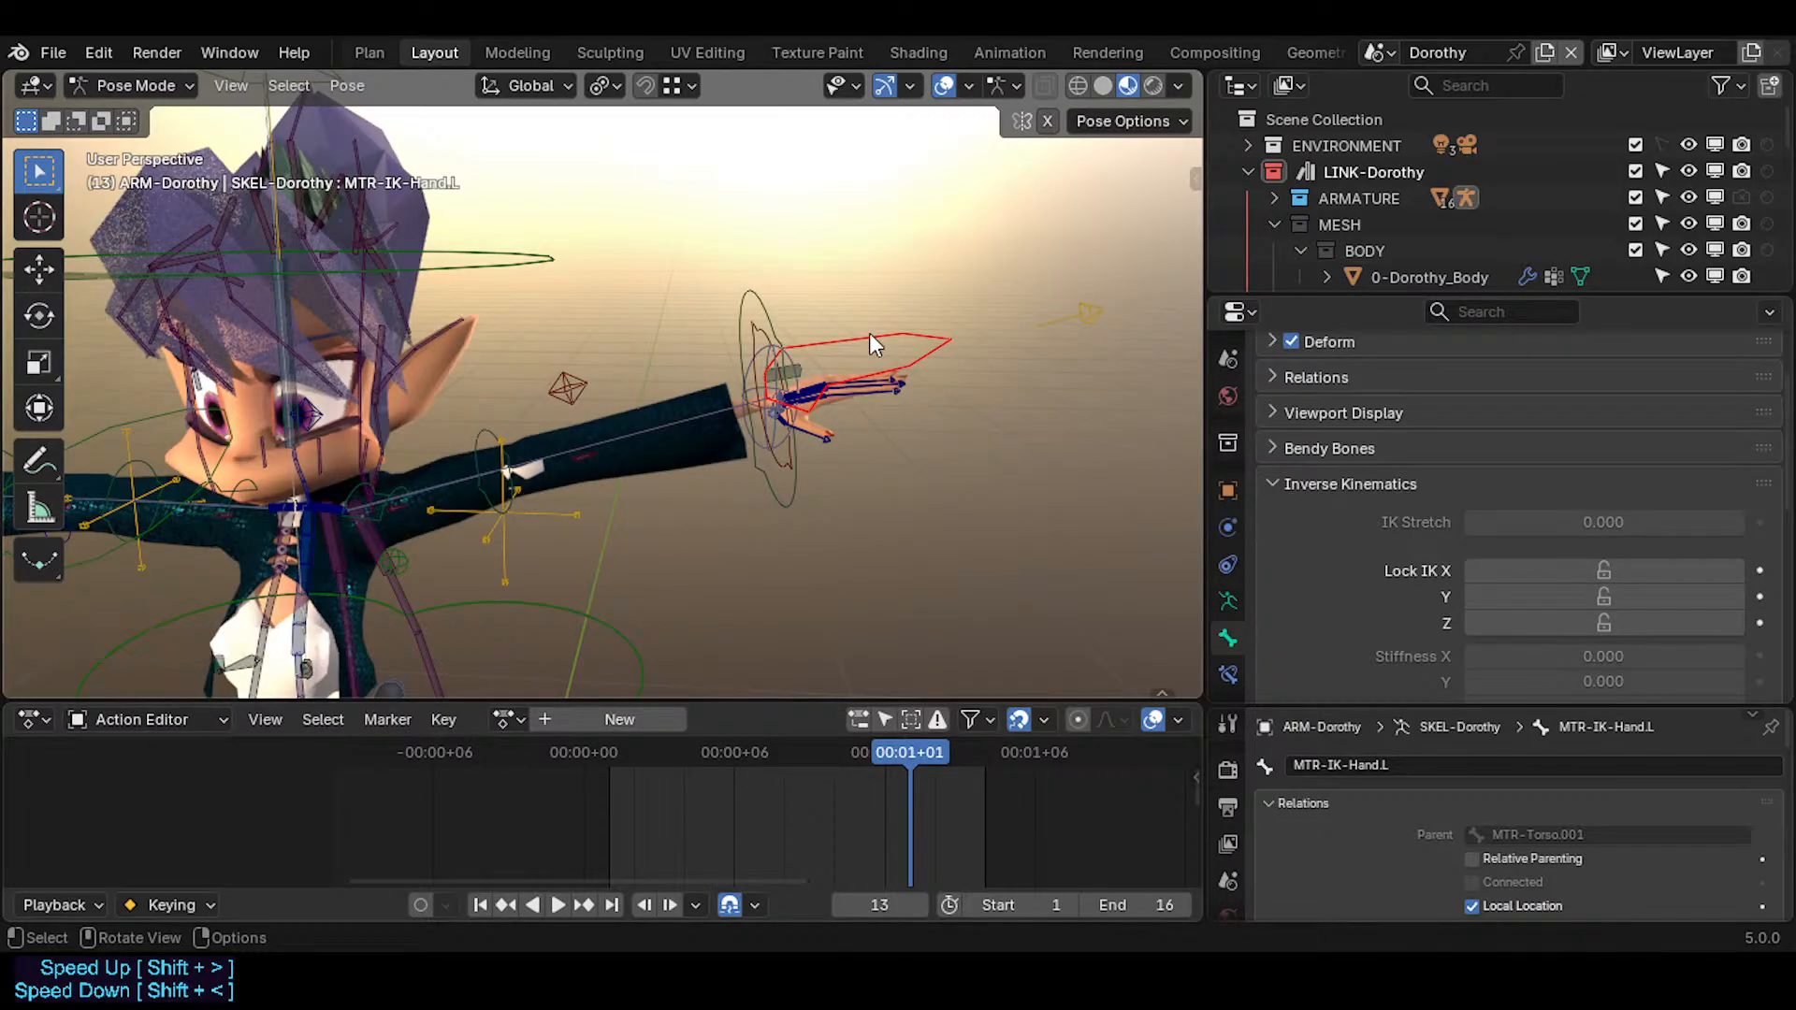
- Move MTR-IK-Hand.L in and out with the left arm extended and trackball-rotate it twice to turn the hand
key("g")
left_click(847, 352)
key("g")
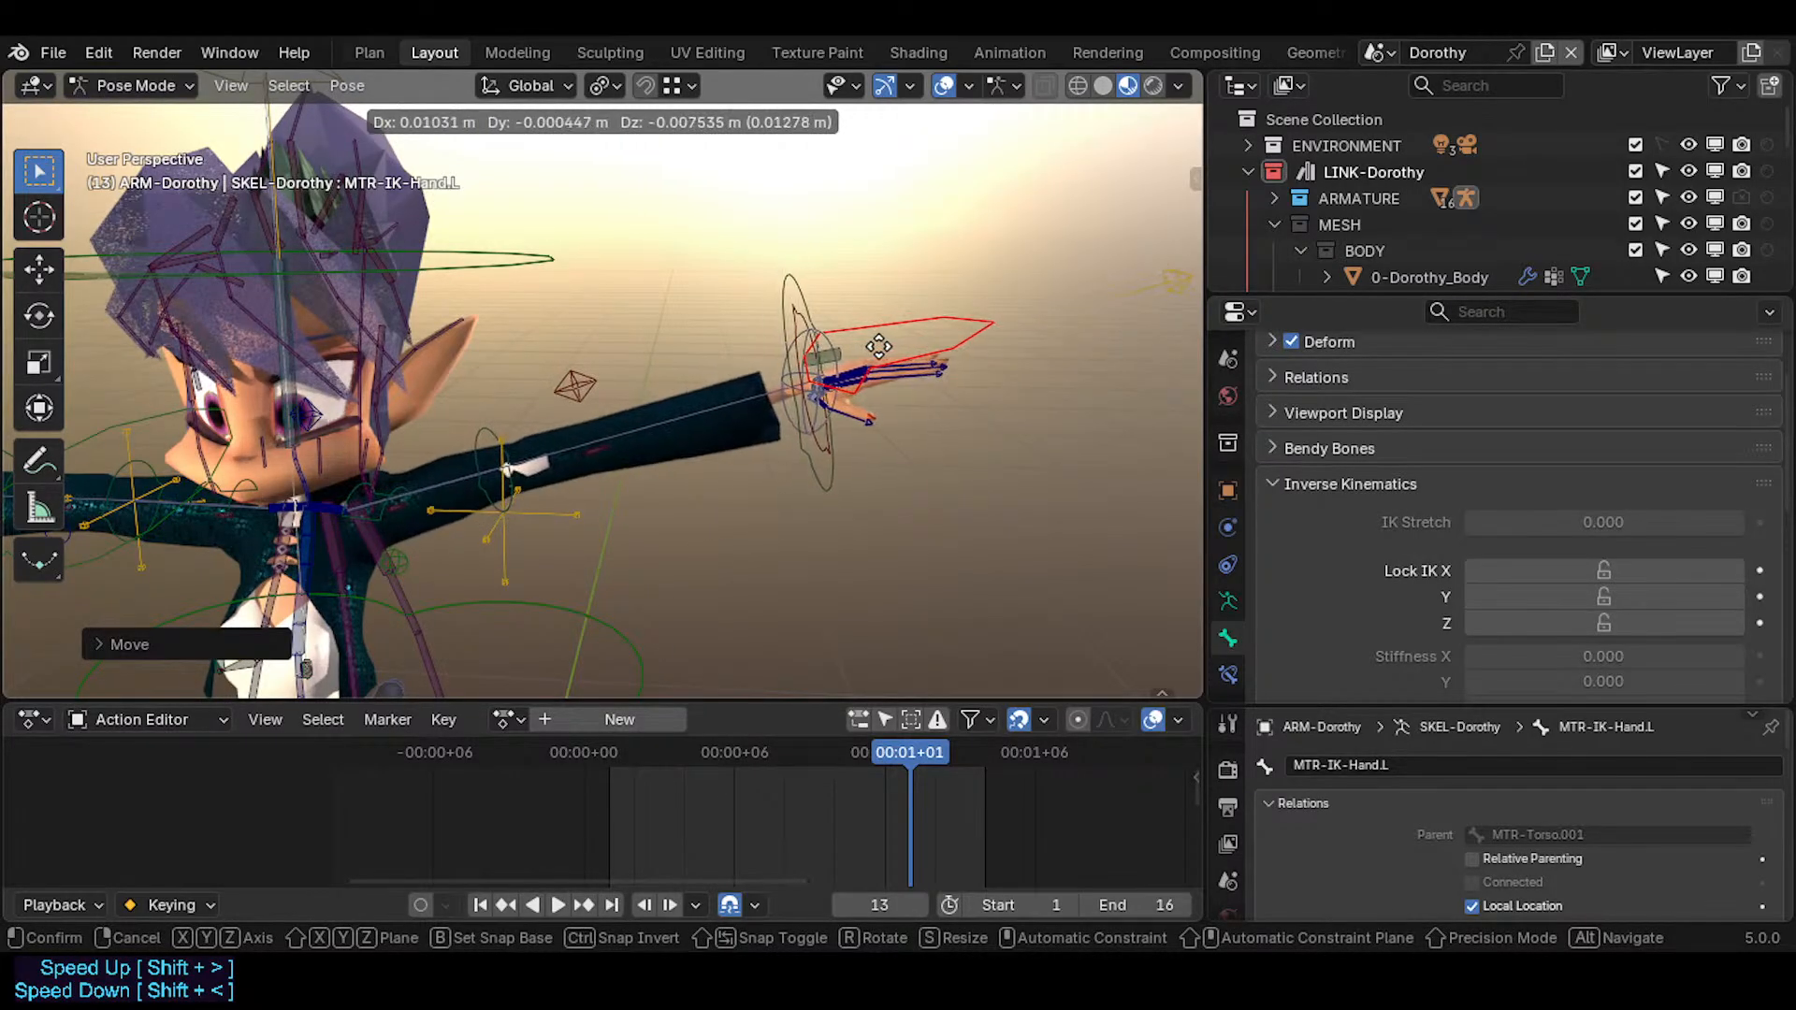
left_click(823, 354)
key("r")
key("r")
left_click(784, 368)
key("r")
key("r")
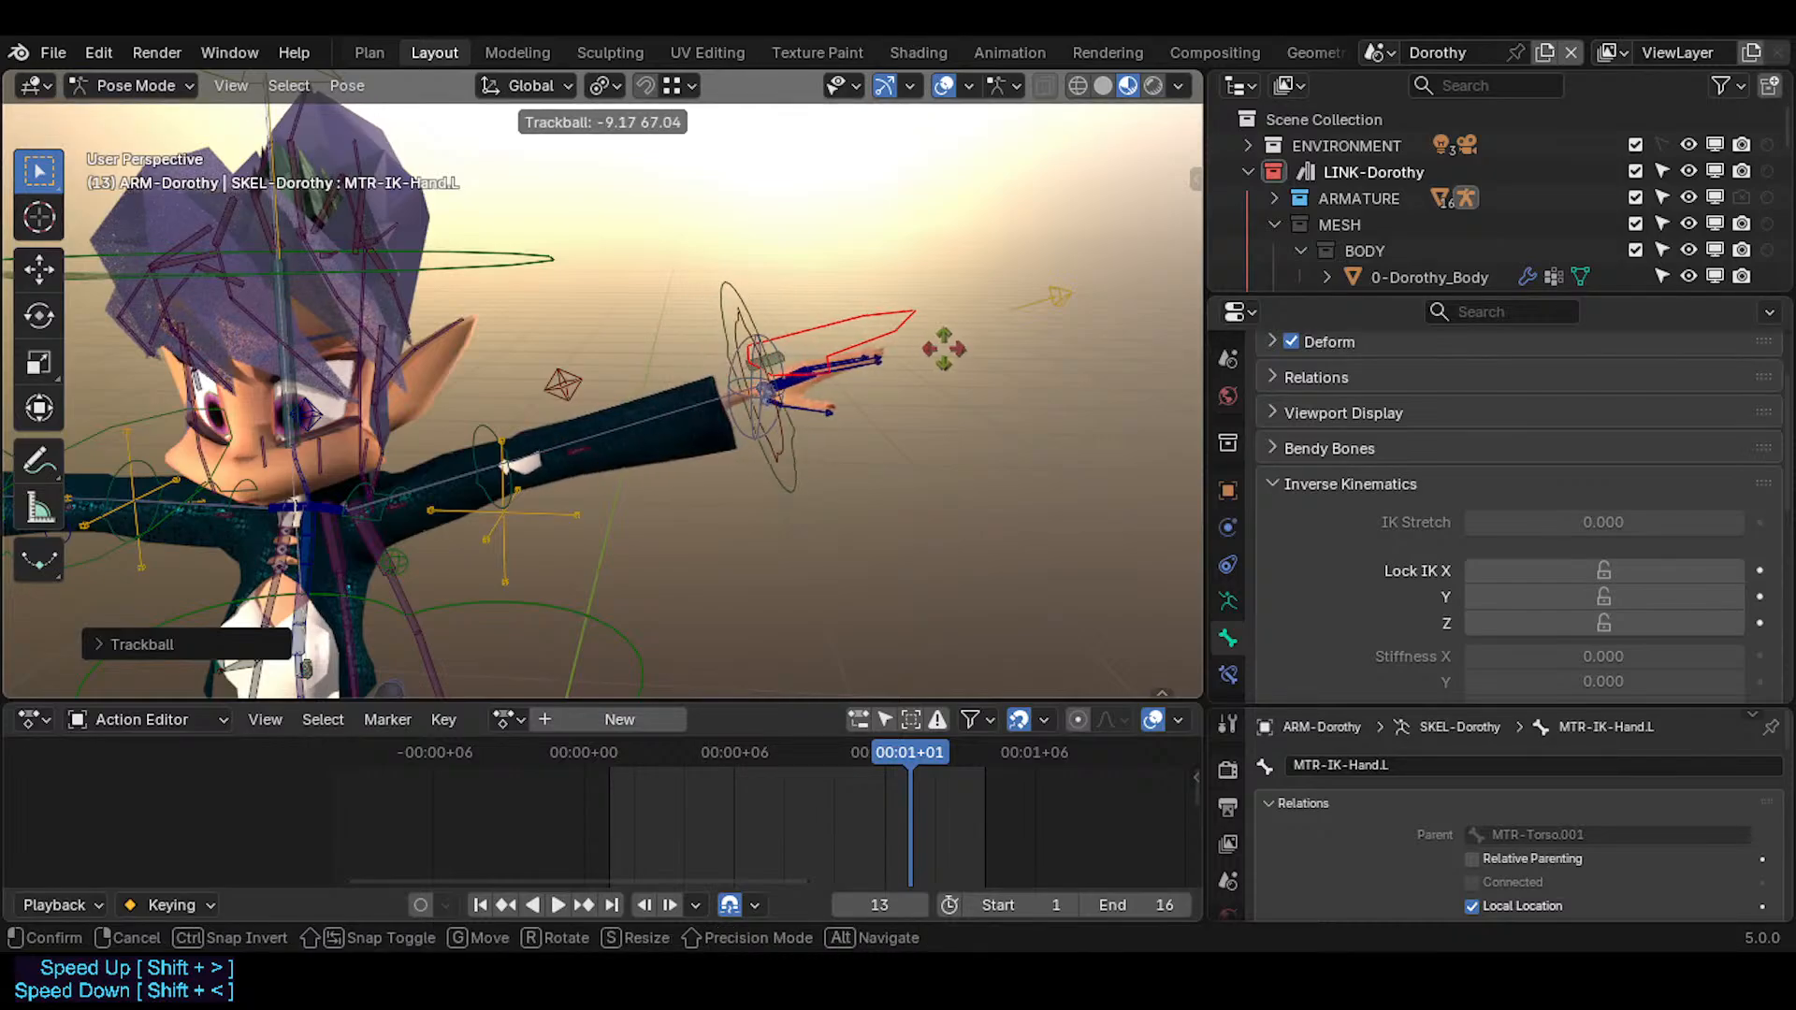
left_click(888, 335)
- Raise MTR-IK-Hand.L with repeated moves, trackball-rotate it again and reposition it with the left arm above shoulder height
key("g")
left_click(828, 275)
key("g")
left_click(806, 280)
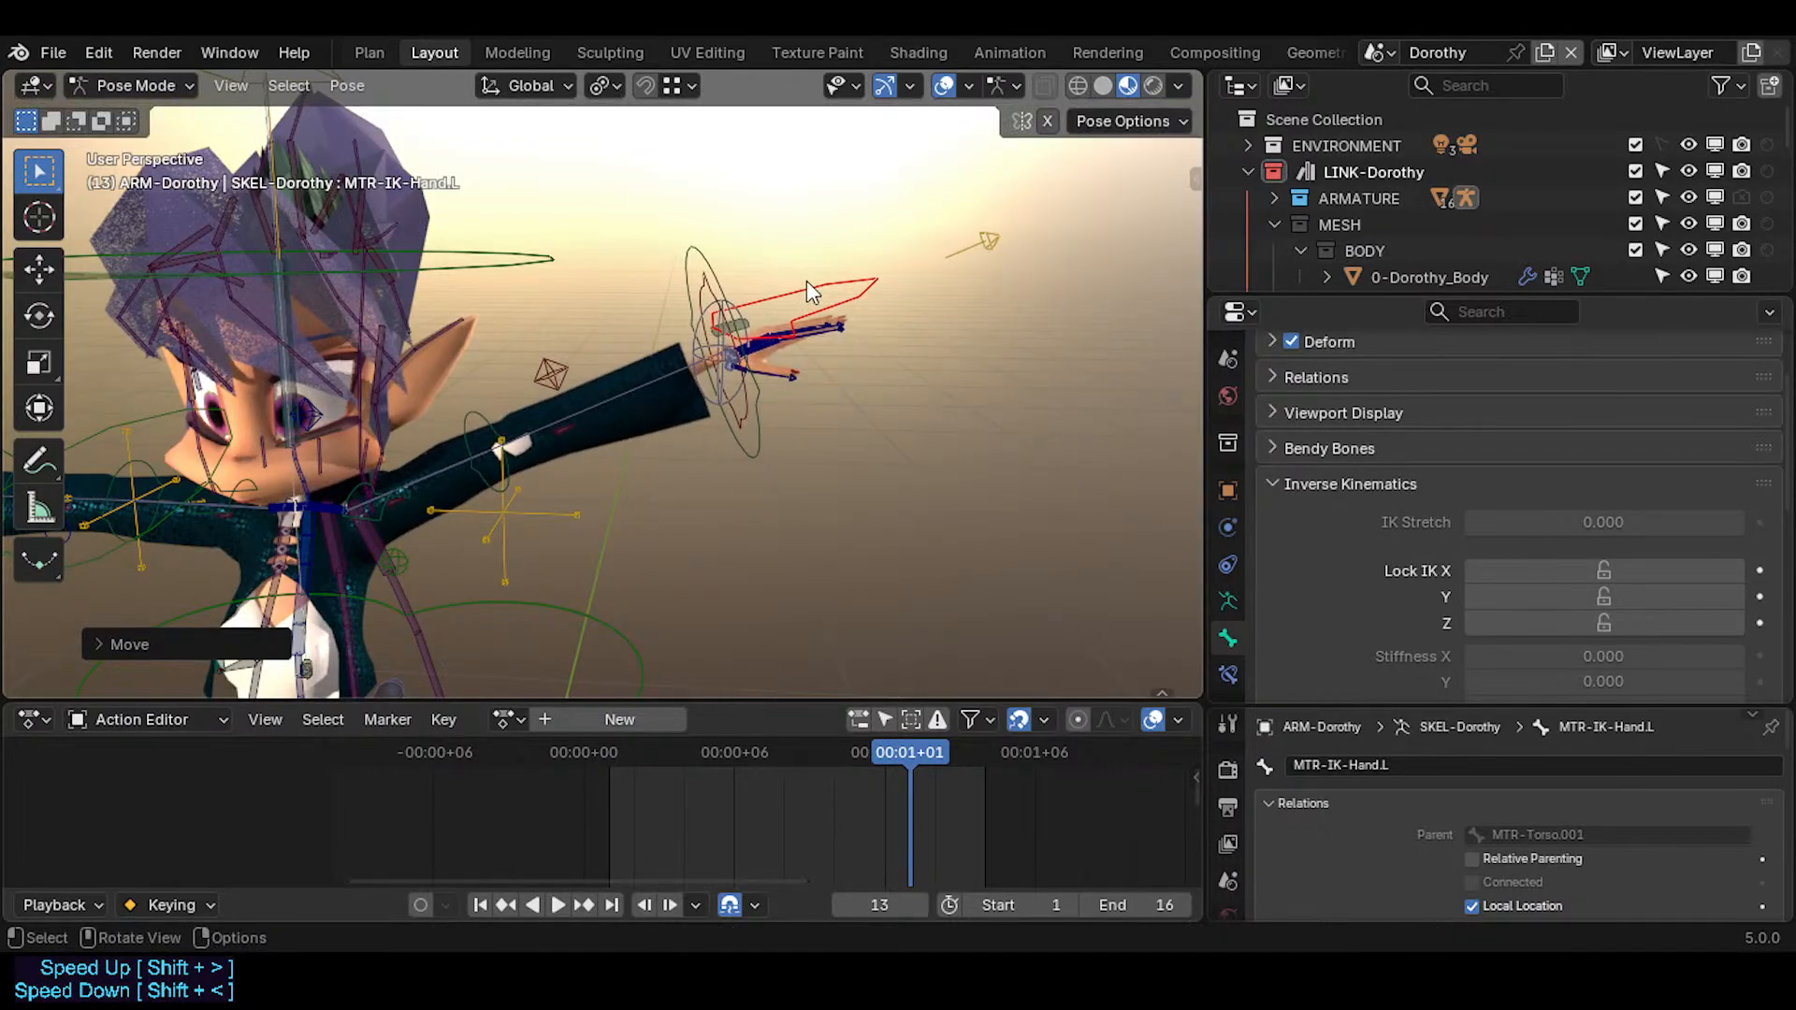
key("r")
key("r")
left_click(823, 294)
middle_click_drag(833, 296, 737, 329, "shift")
key("g")
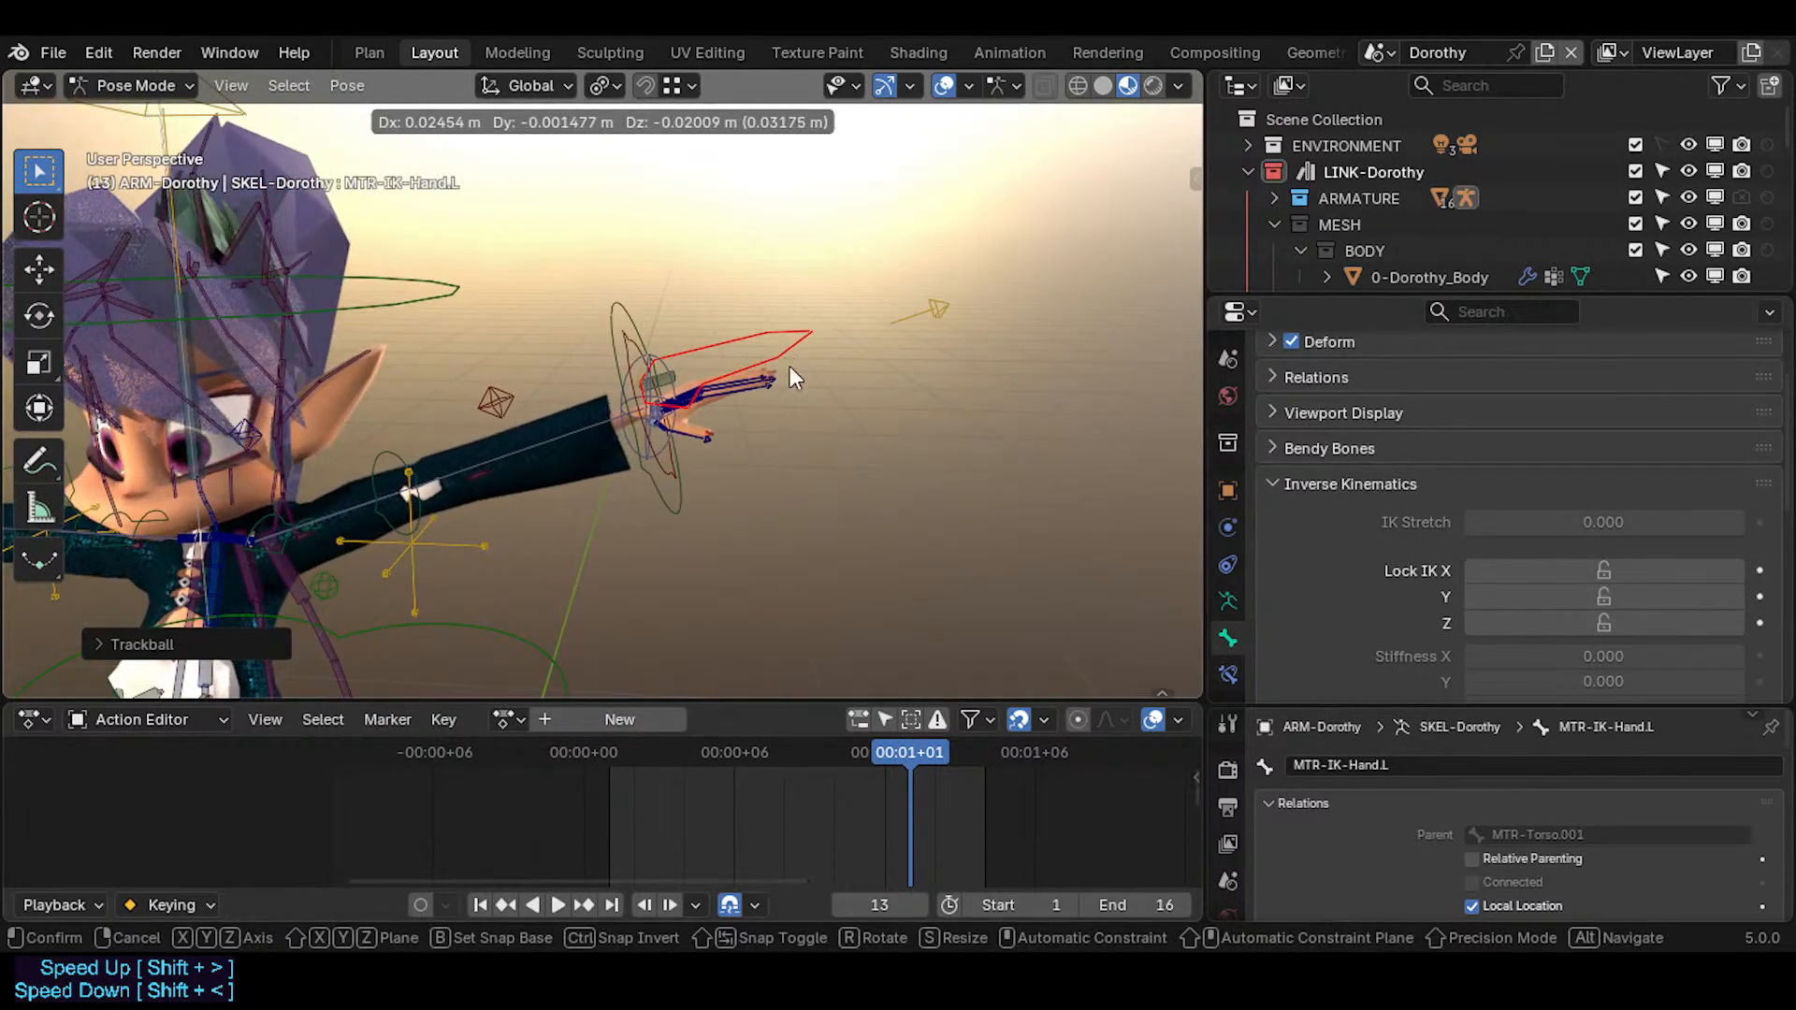
left_click(789, 366)
- Copy the rotation of ROT-RefForeArm.L onto MTR-IK-Hand.L to align the hand with the forearm, then reselect MTR-IK-Hand.L
left_click(901, 322)
left_click(776, 332)
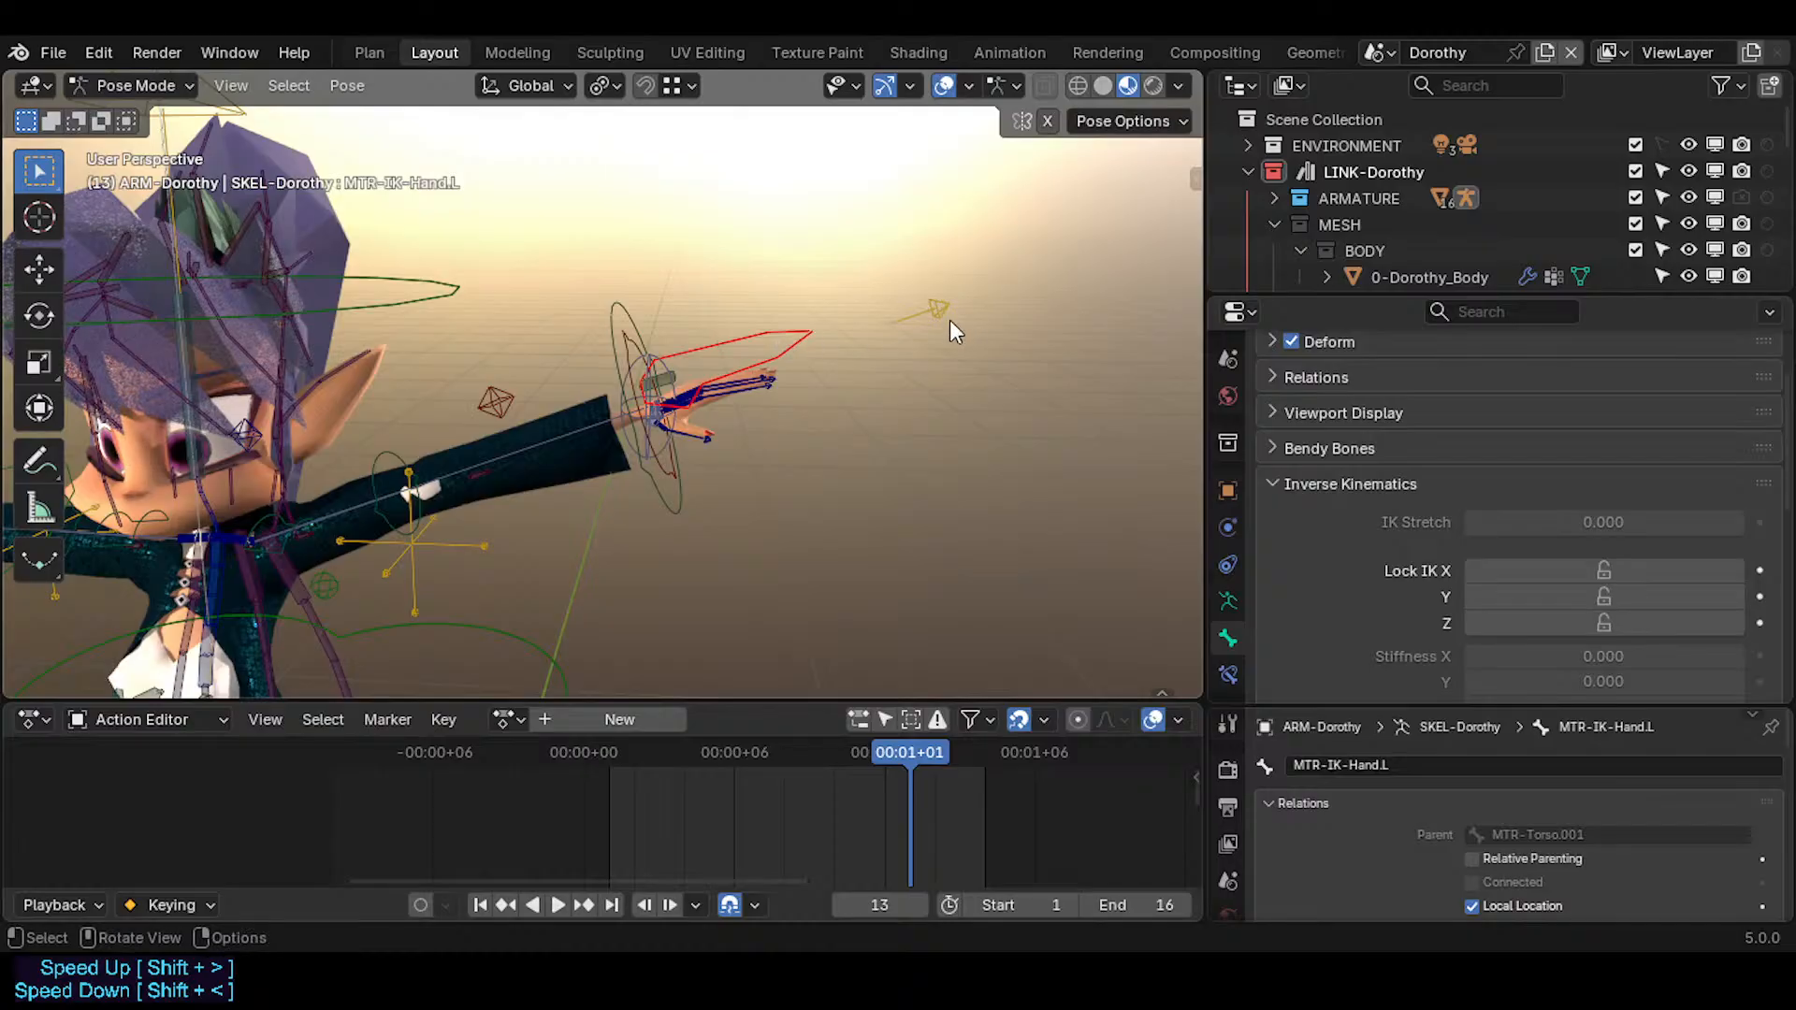
left_click(886, 332, "shift")
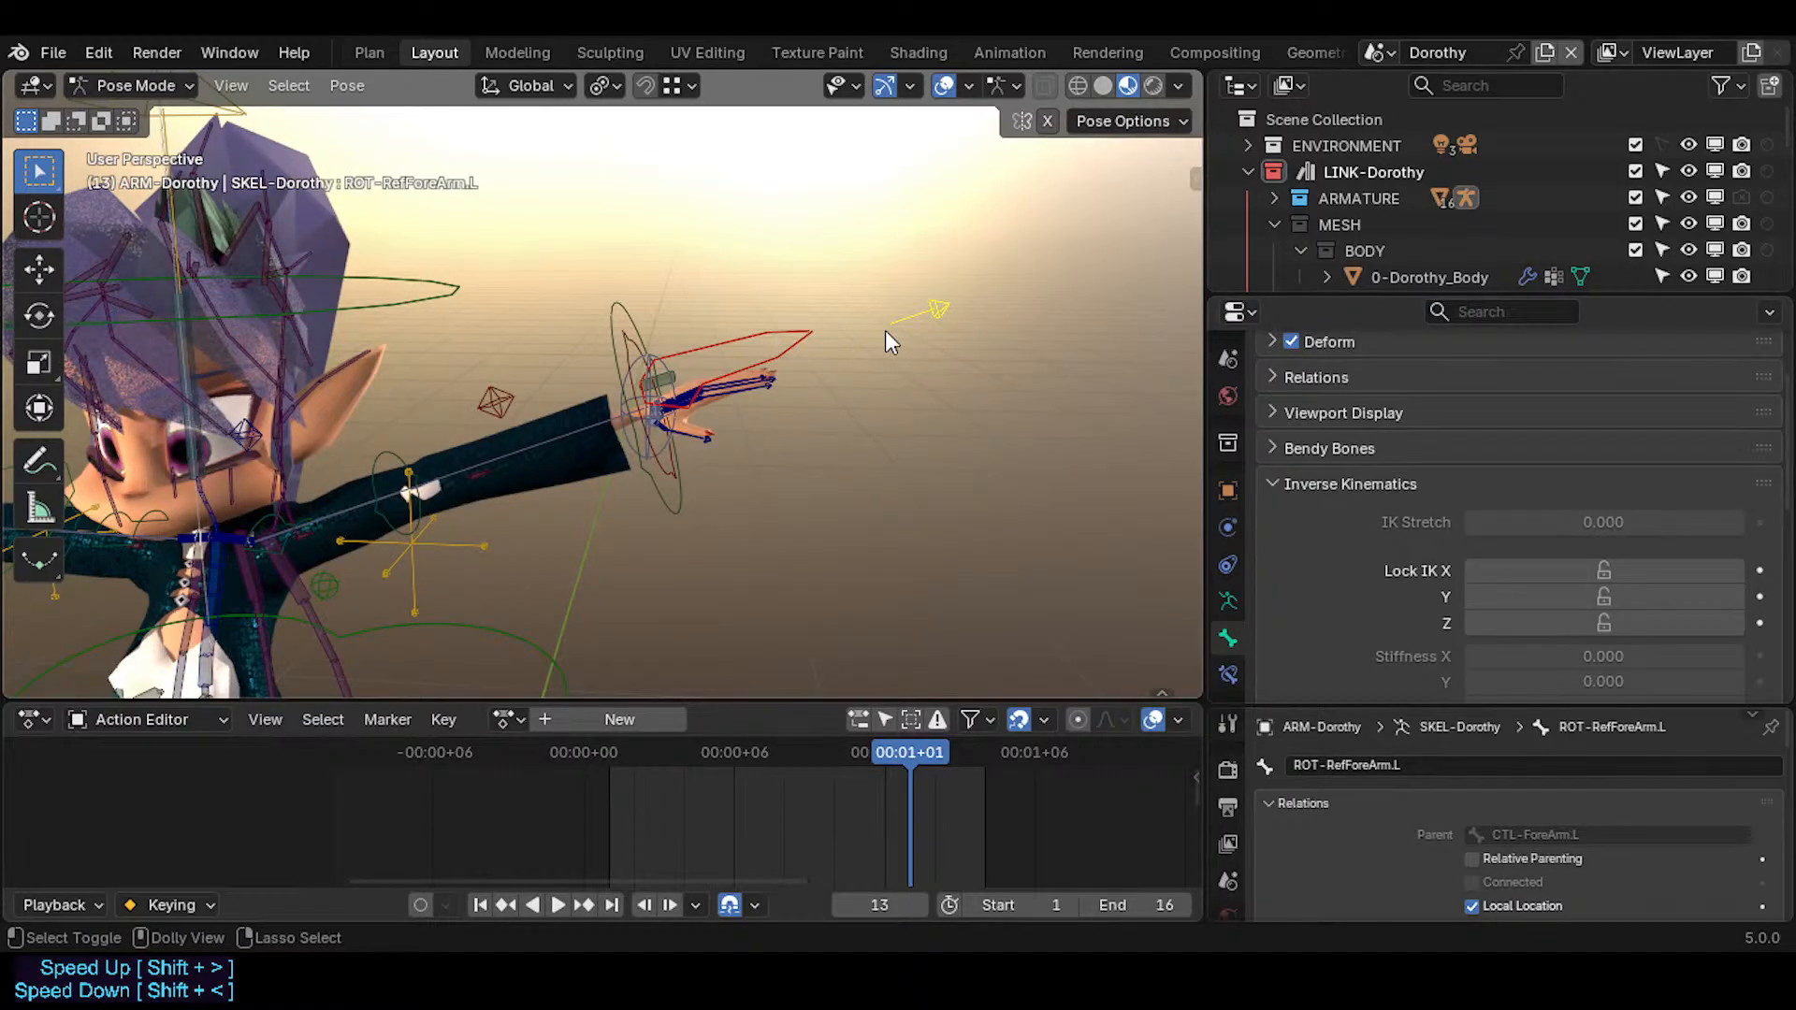
key("ctrl+shift+r")
left_click(772, 329)
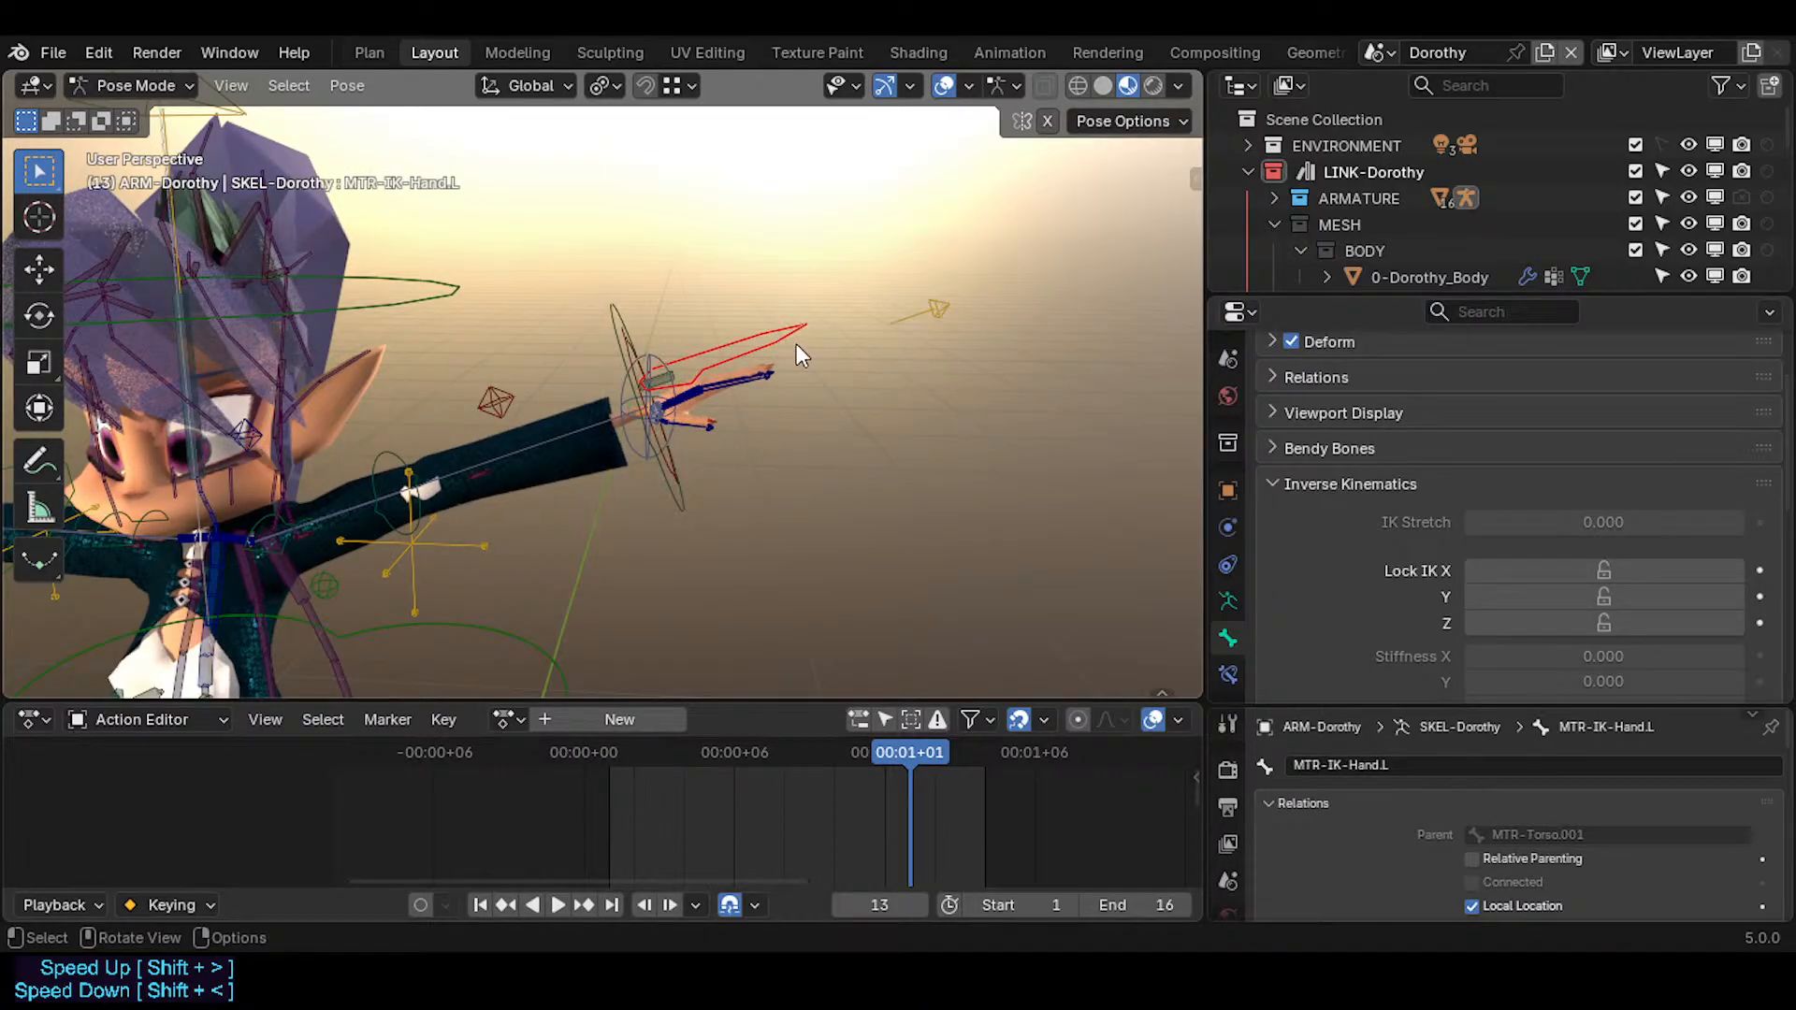
- Select ROT-RefForeArm.L beyond the left hand and try to scale it
left_click(907, 321, "shift")
key("g")
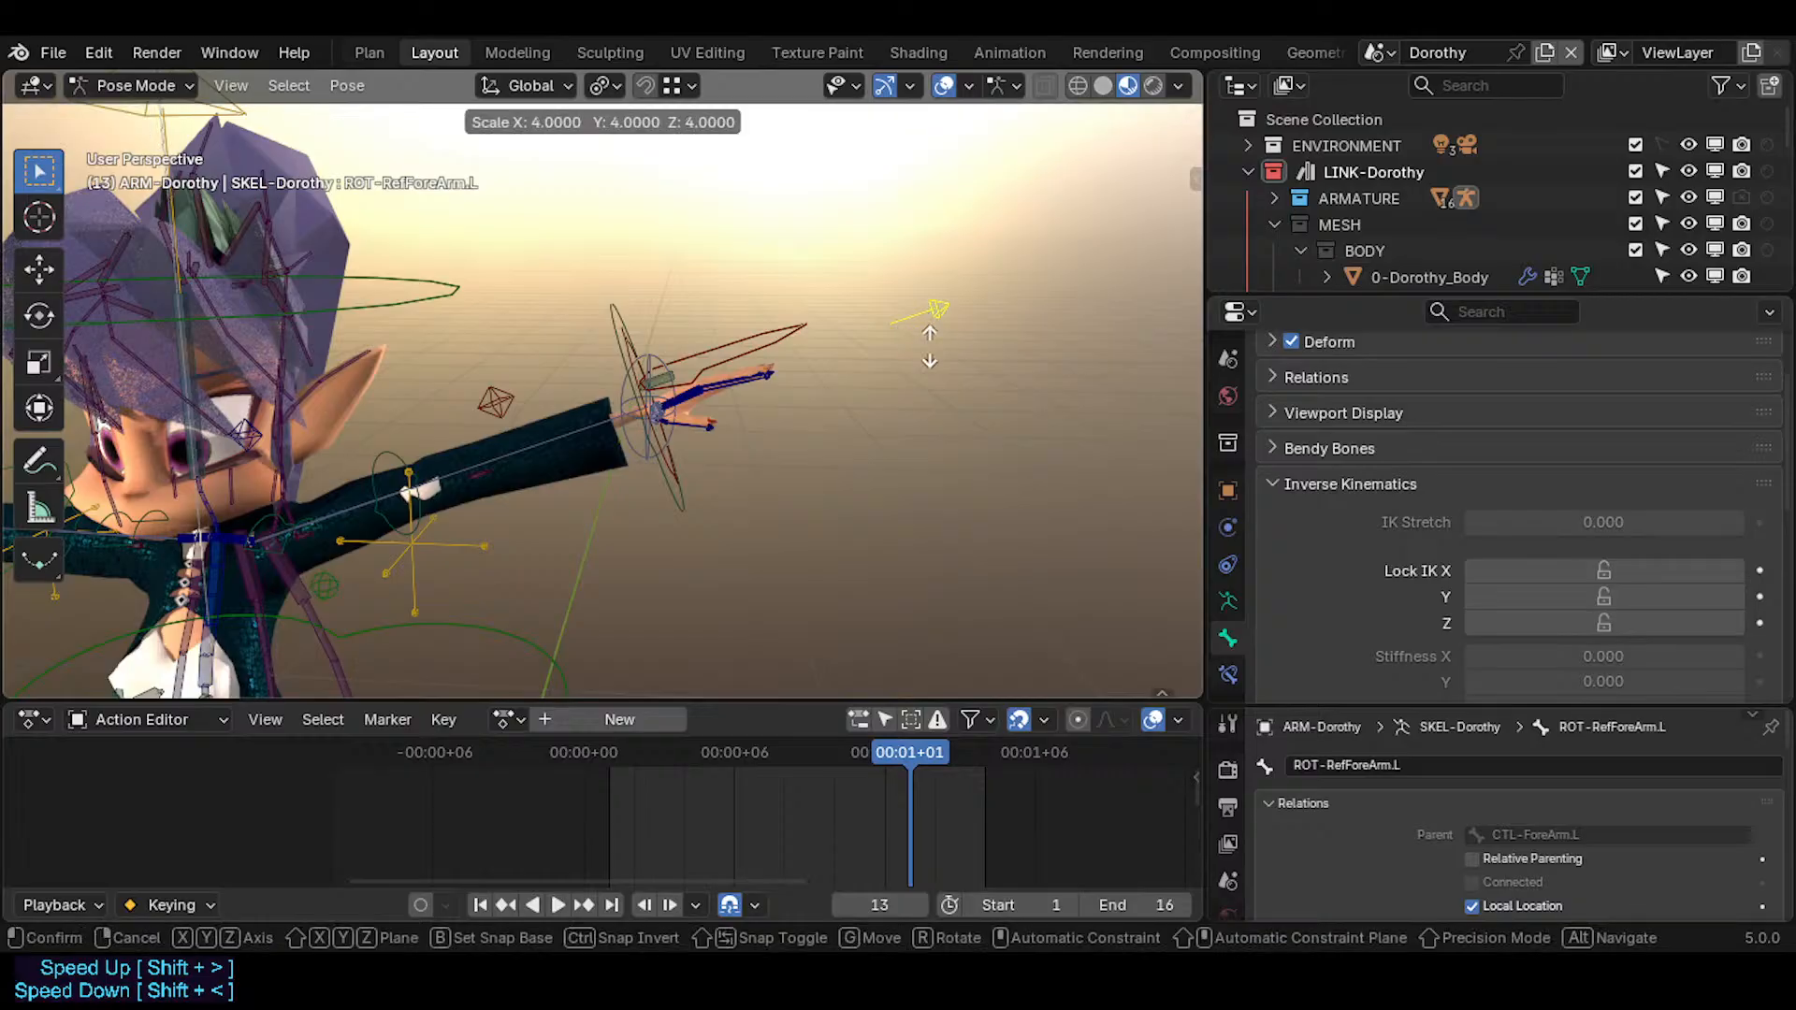
left_click(919, 311)
- Select MTR-IK-Hand.L and move the left hand around in several moves, working from above after the first
left_click(749, 352)
key("g")
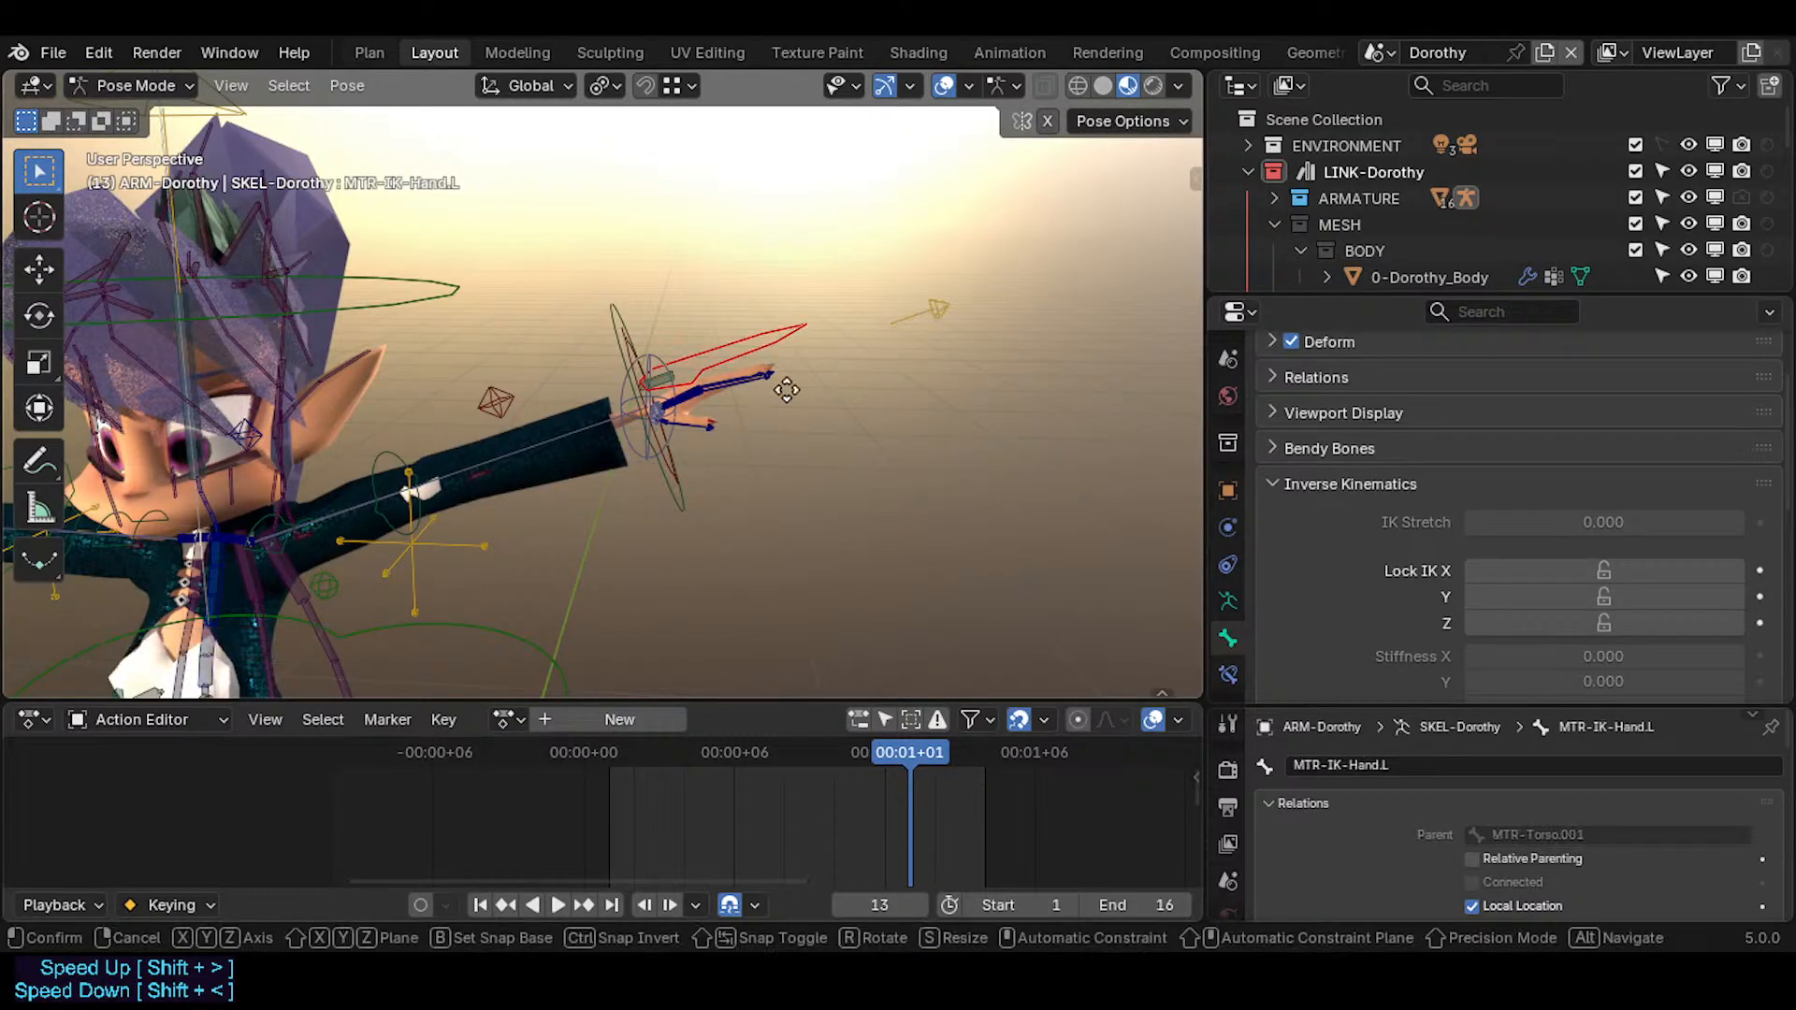
left_click(740, 396)
middle_click_drag(741, 397, 733, 462)
key("g")
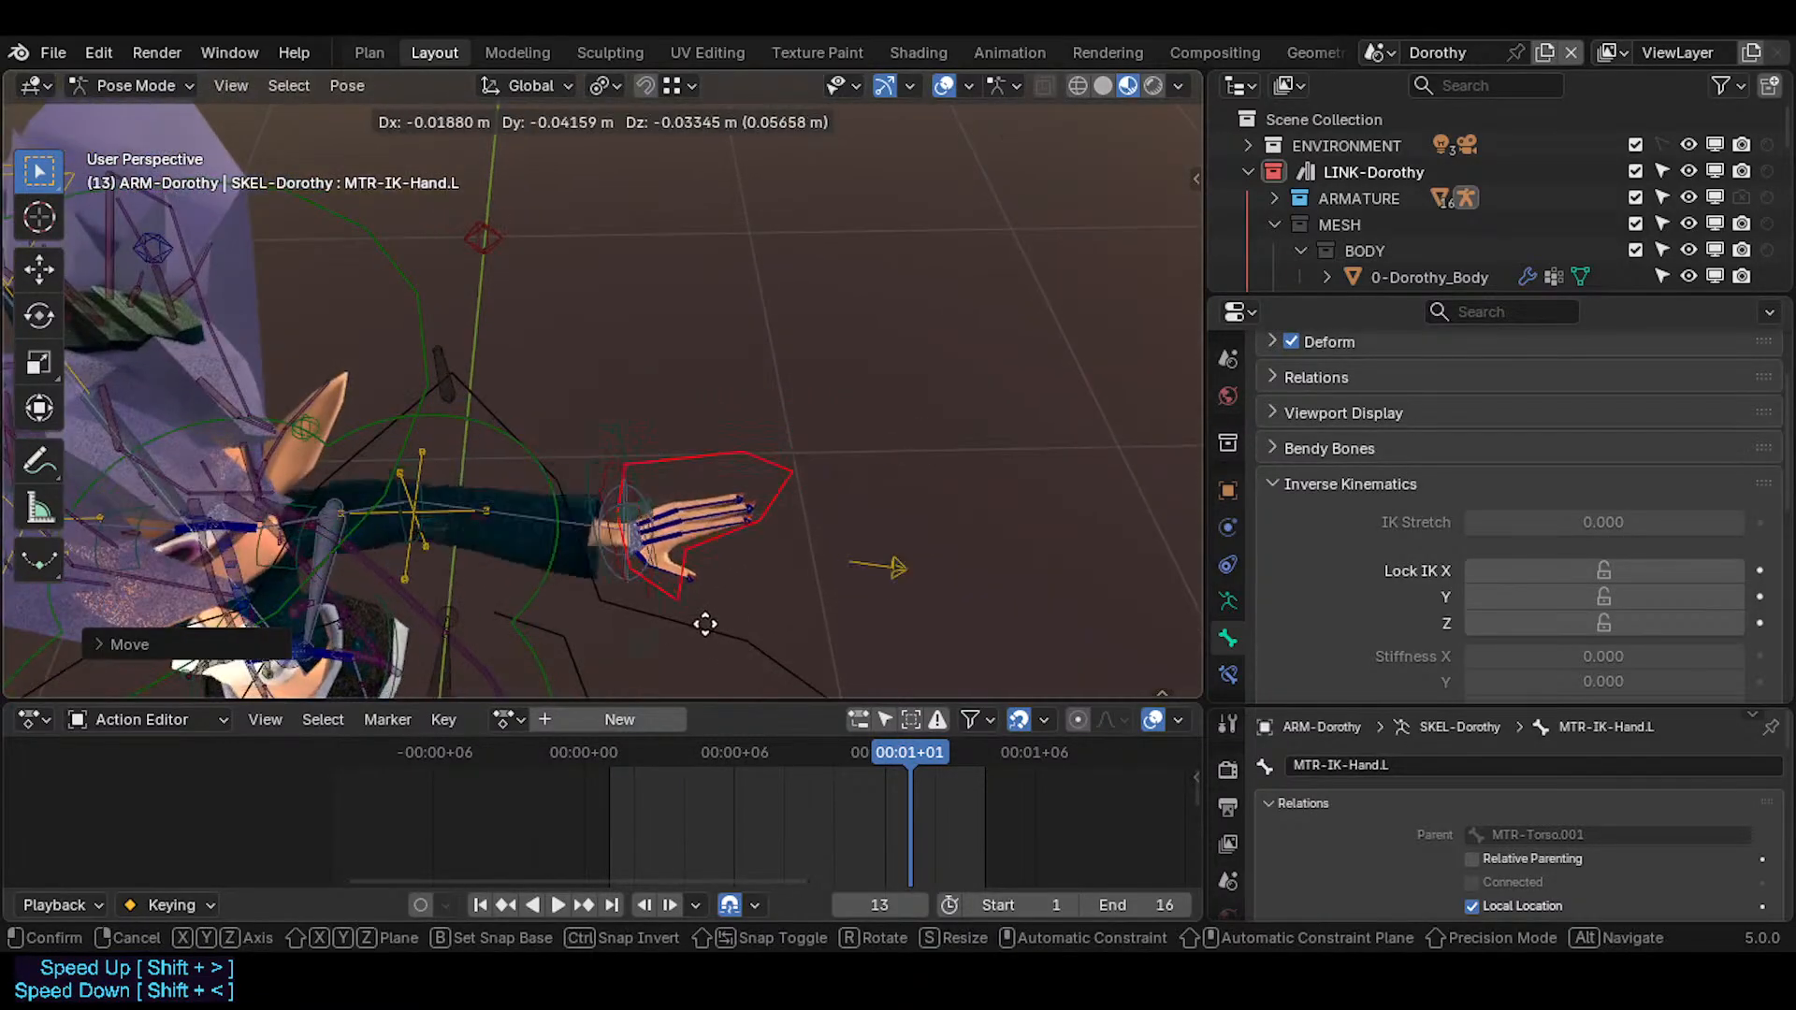
left_click(707, 512)
key("g")
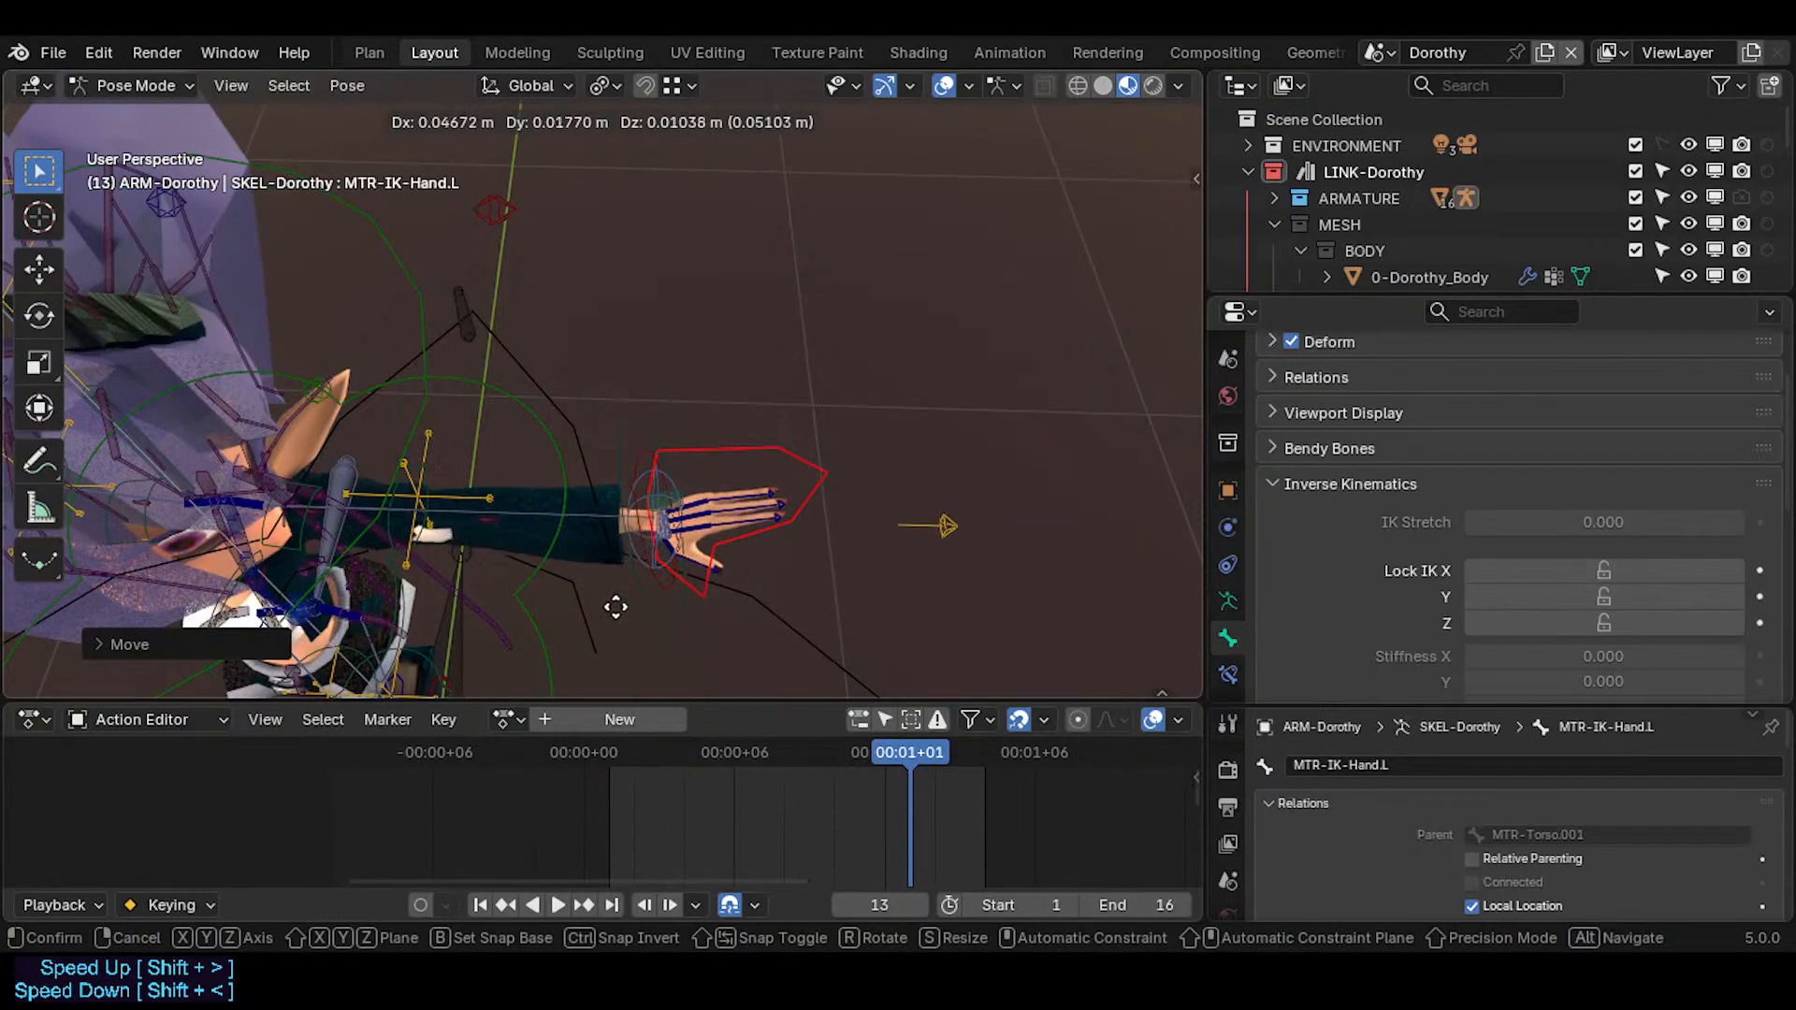
left_click(582, 617)
- Move MTR-IK-Hand.L forward and inward in two moves so the left arm bends at the elbow
middle_click_drag(585, 616, 632, 546, "shift")
key("g")
left_click(705, 476)
middle_click_drag(705, 481, 693, 453)
key("g")
left_click(682, 470)
- Select MTR-IK-Hand.L with ROT-RefForeArm.L active and copy the reference rotation to line the hand up with the bent forearm
left_click(731, 671)
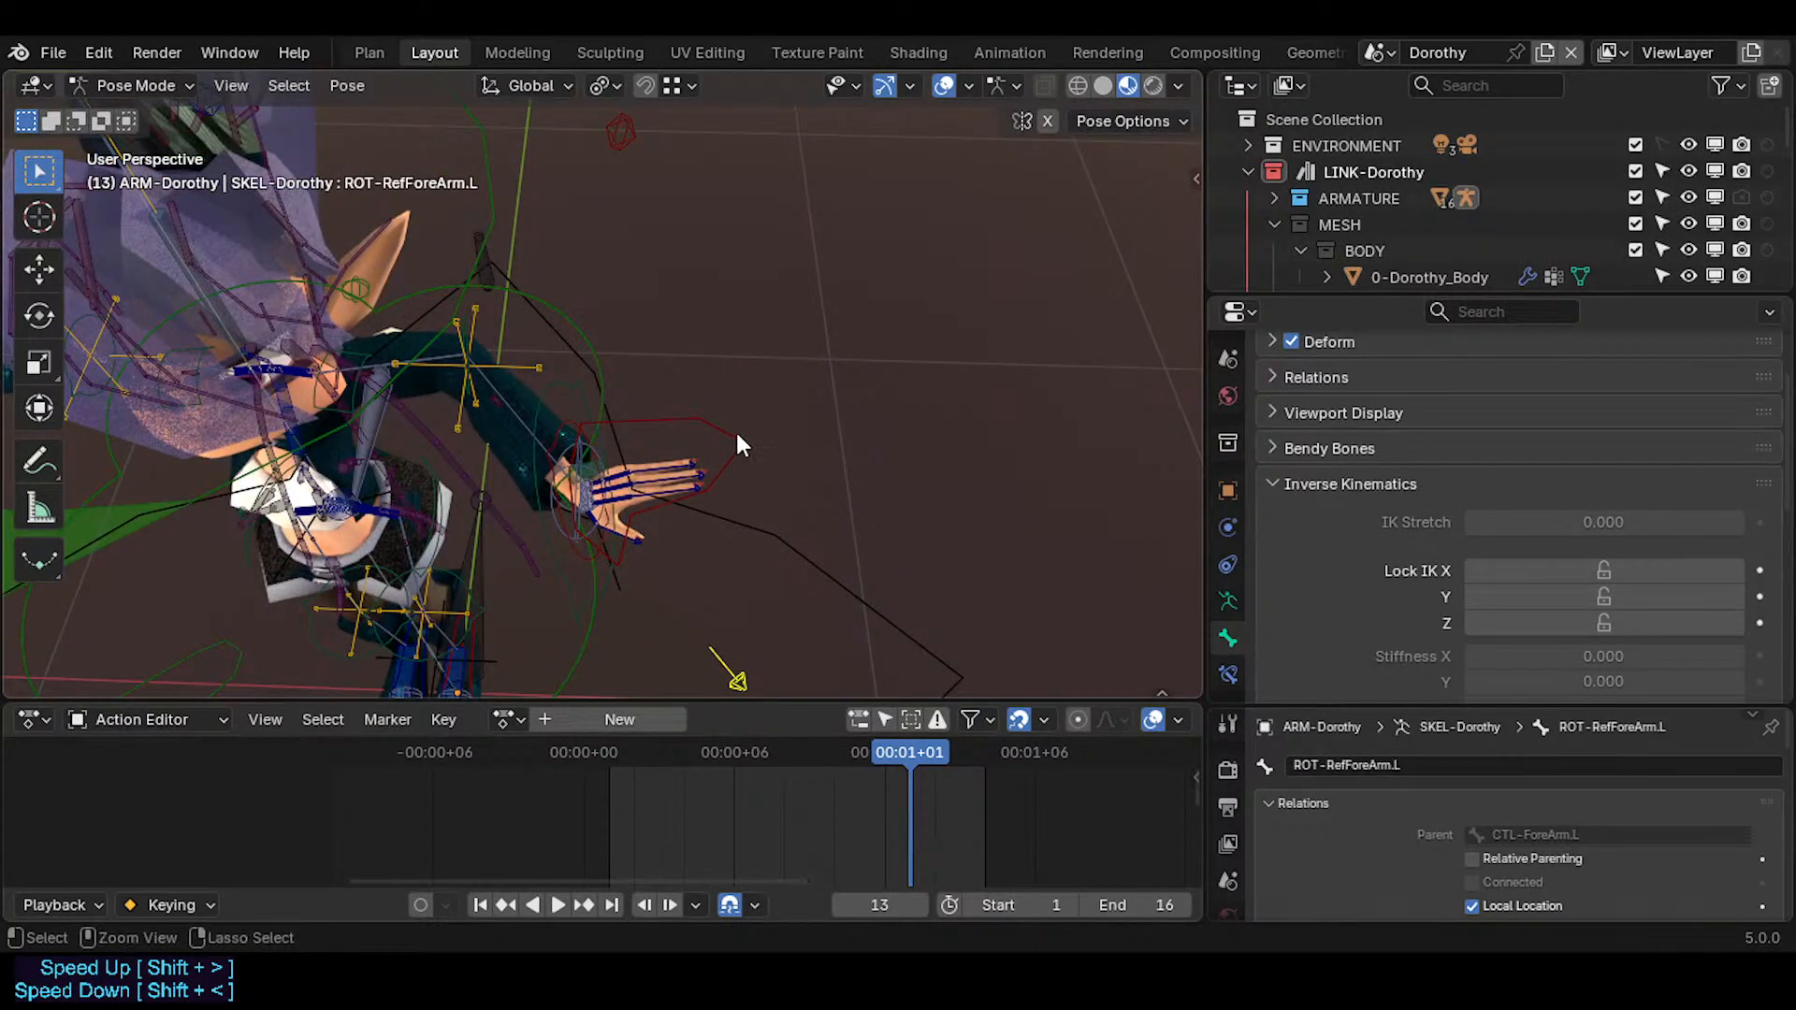
left_click(734, 463)
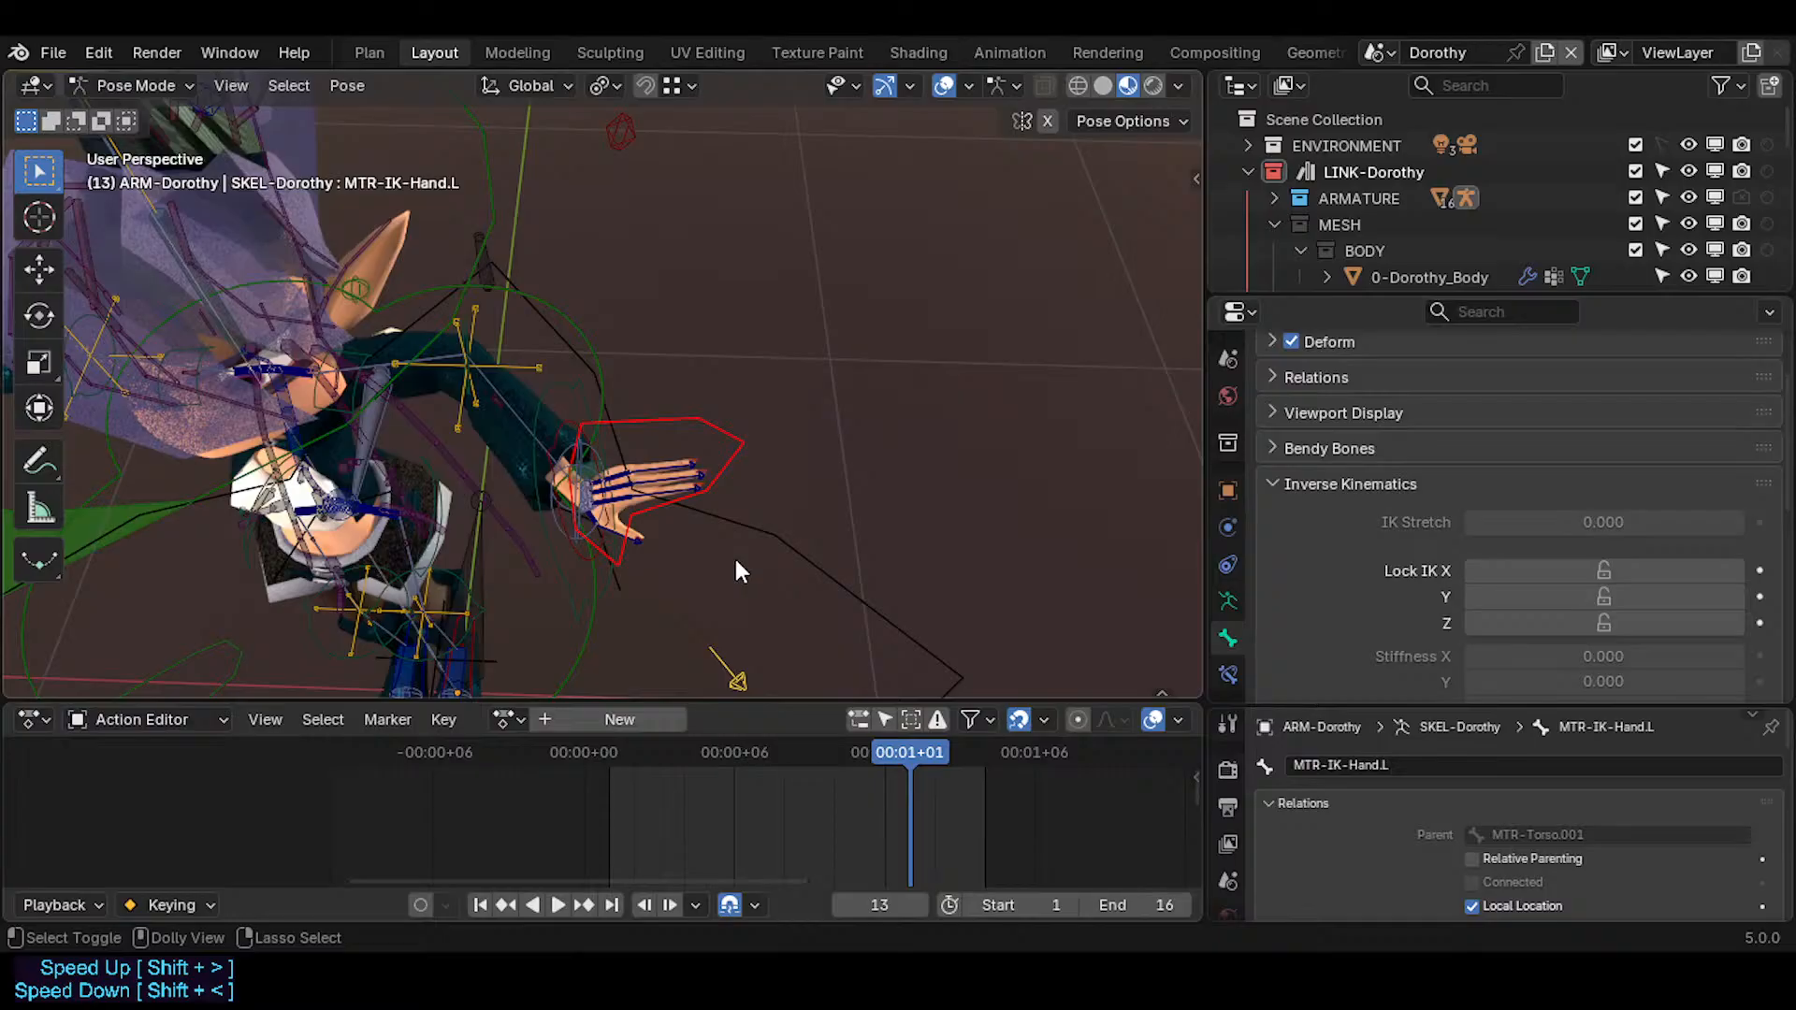
key("ctrl+shift+z")
key("ctrl+z")
key("ctrl+z")
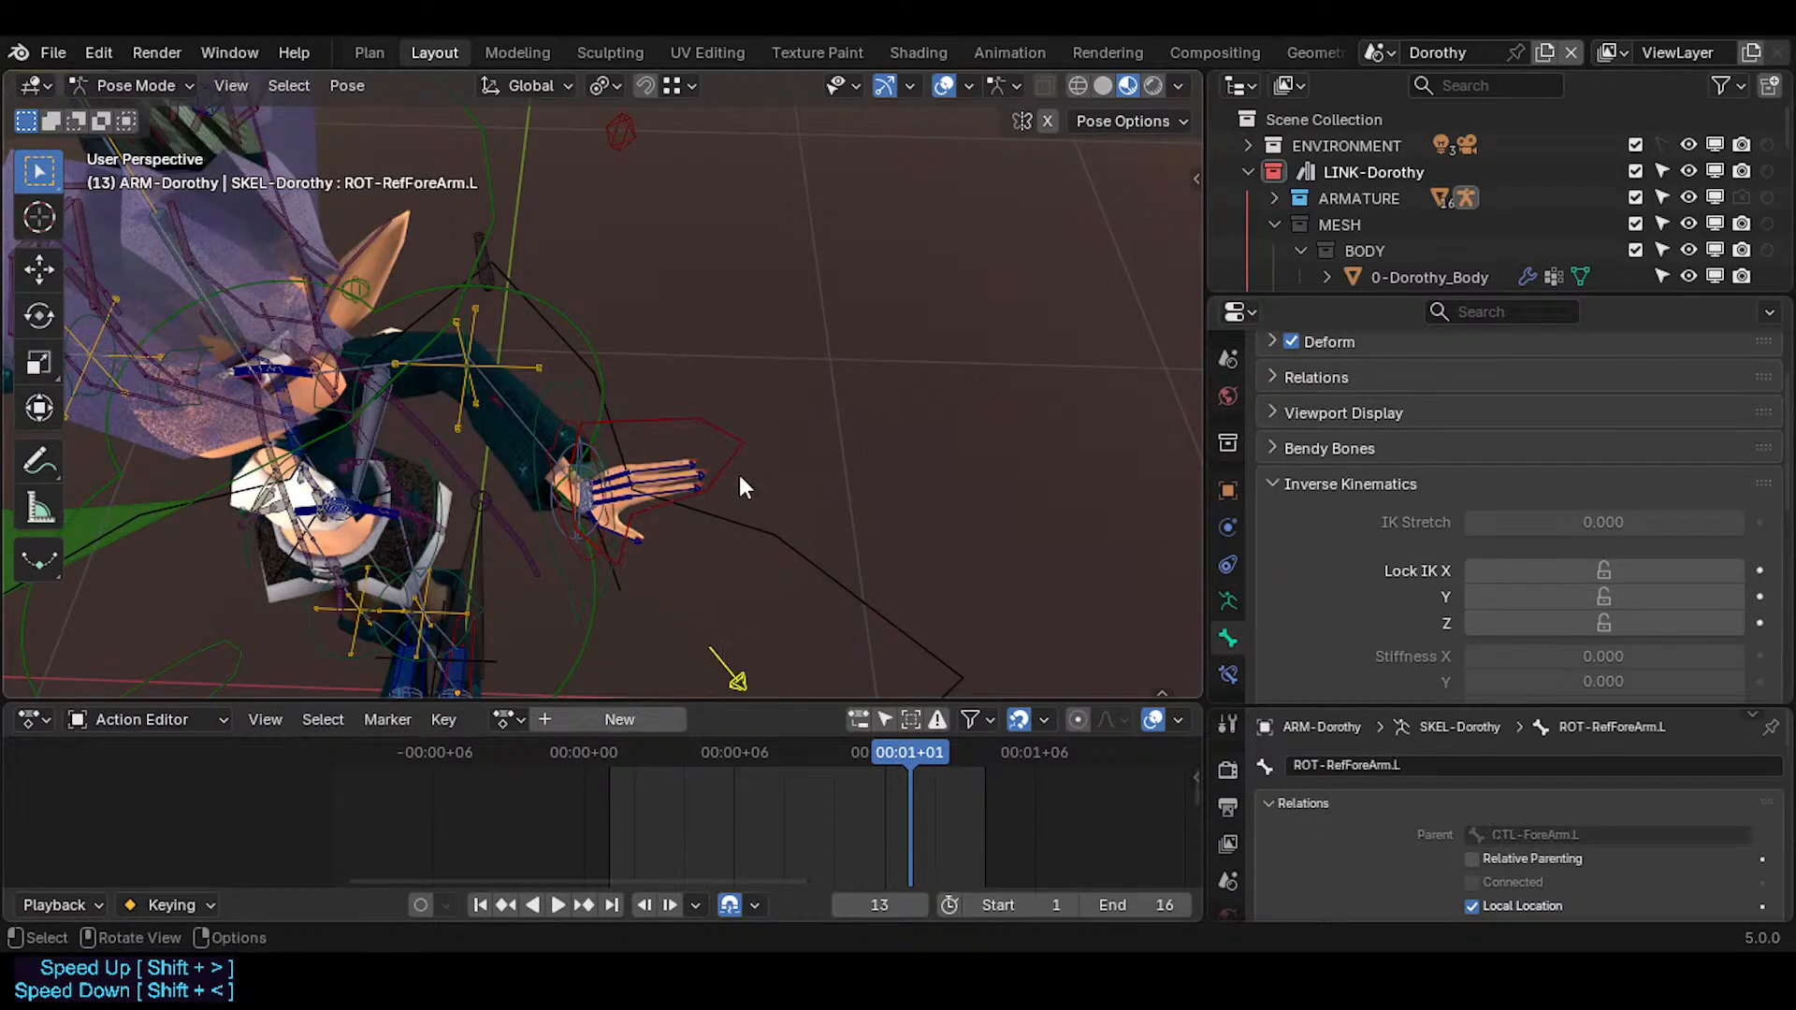
left_click(737, 466, "shift")
left_click(731, 671, "shift")
key("ctrl+shift+c")
- Move MTR-IK-Hand.L down beside the hip and realign the hand to ROT-RefForeArm.L
middle_click_drag(729, 643, 752, 401)
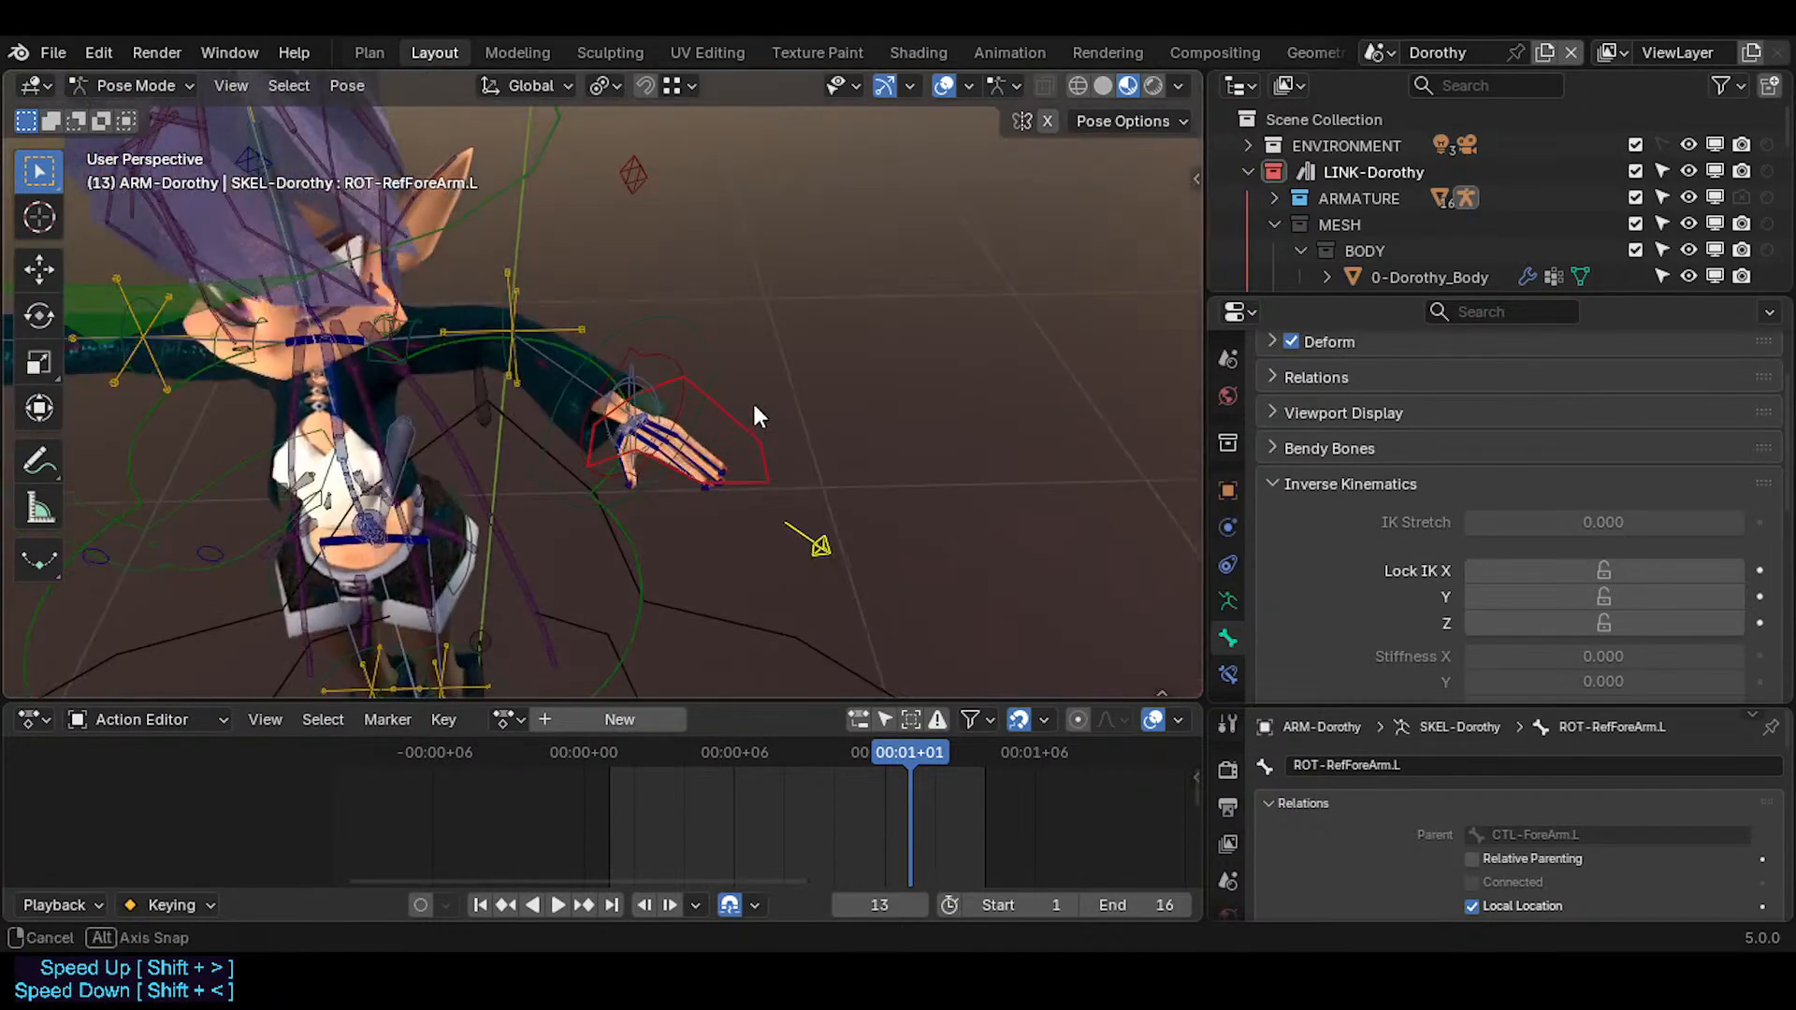
left_click(748, 446)
key("r")
key("g")
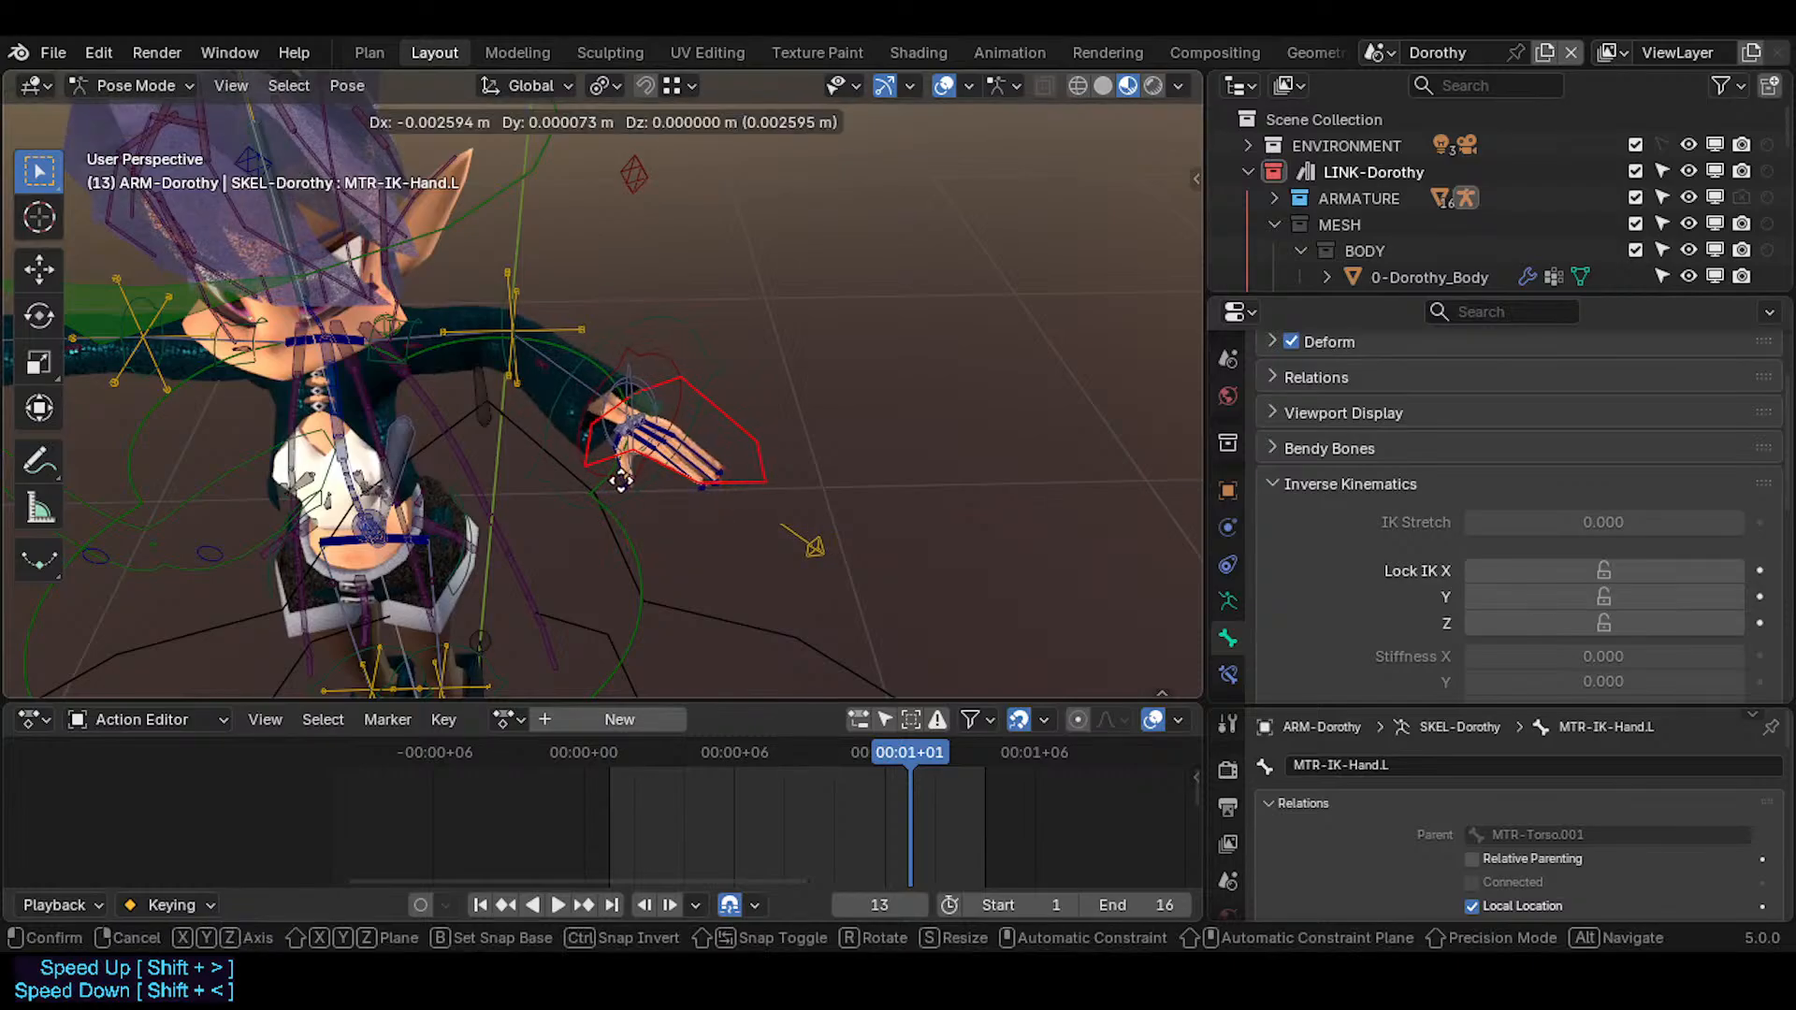
left_click(557, 672)
key("ctrl+z")
key("ctrl+z")
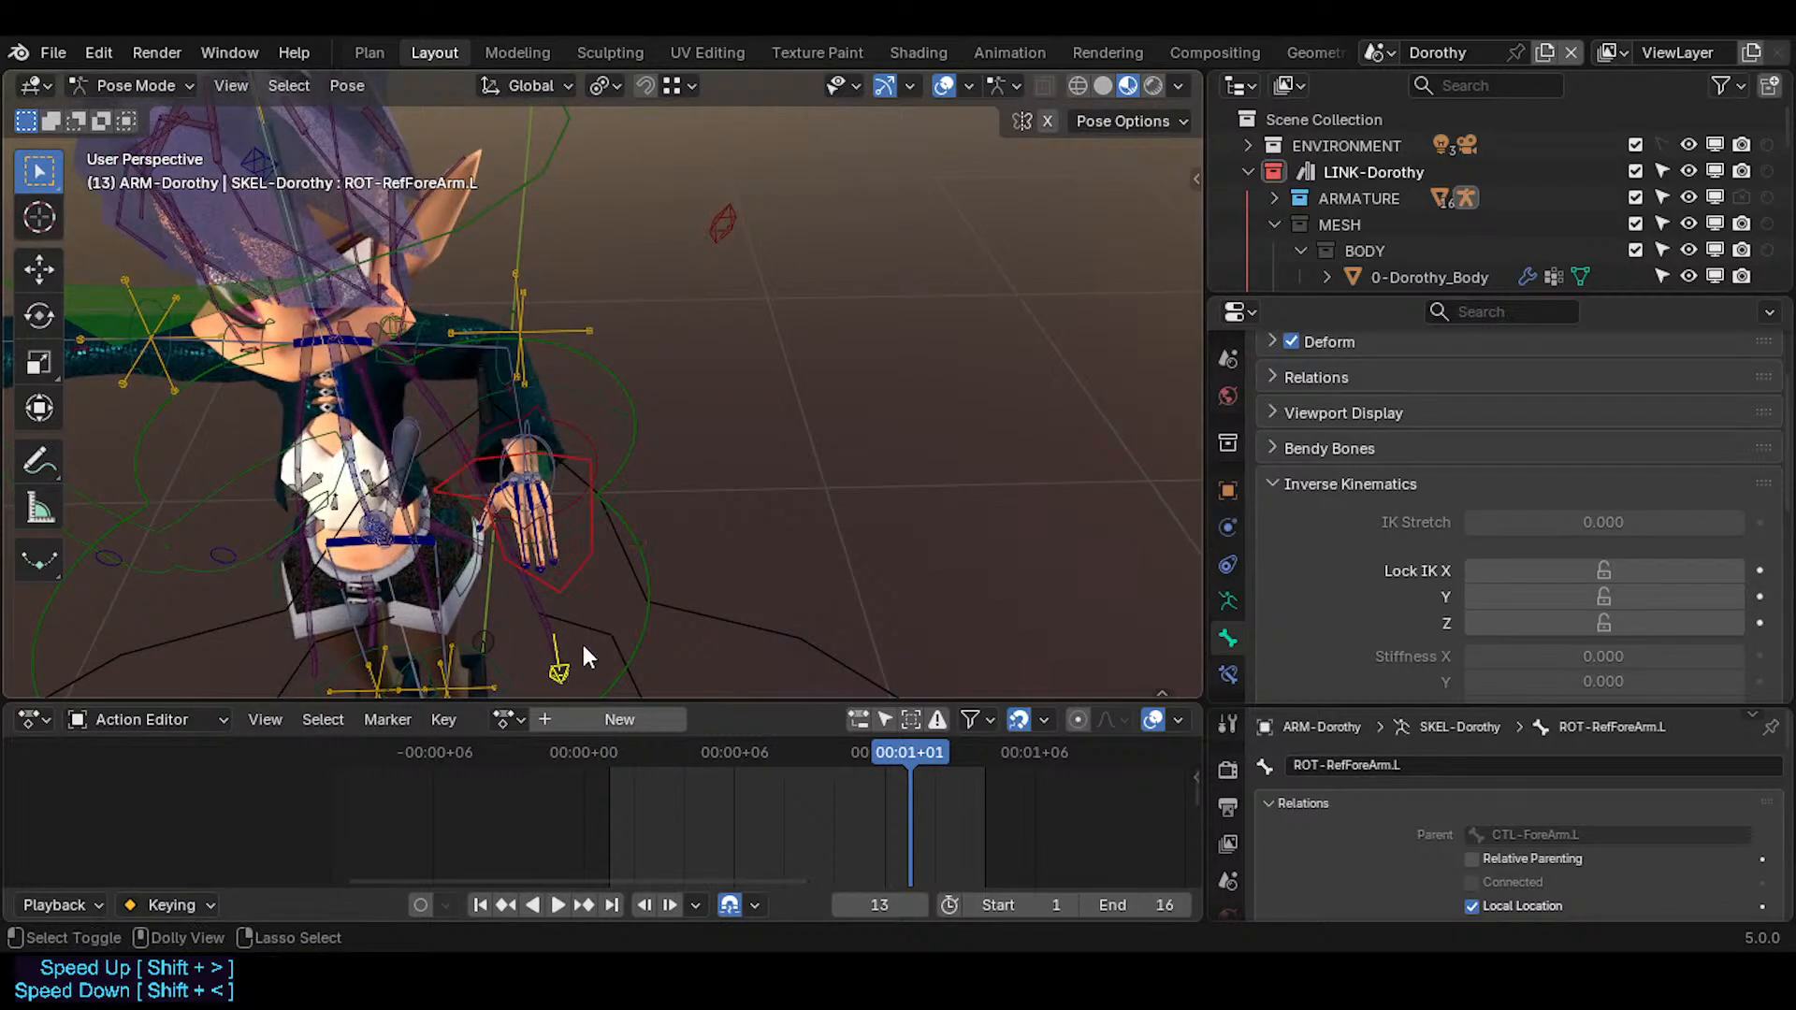
- Select TWK-Hand.L around the left hand and try to move it
middle_click_drag(582, 643, 717, 508)
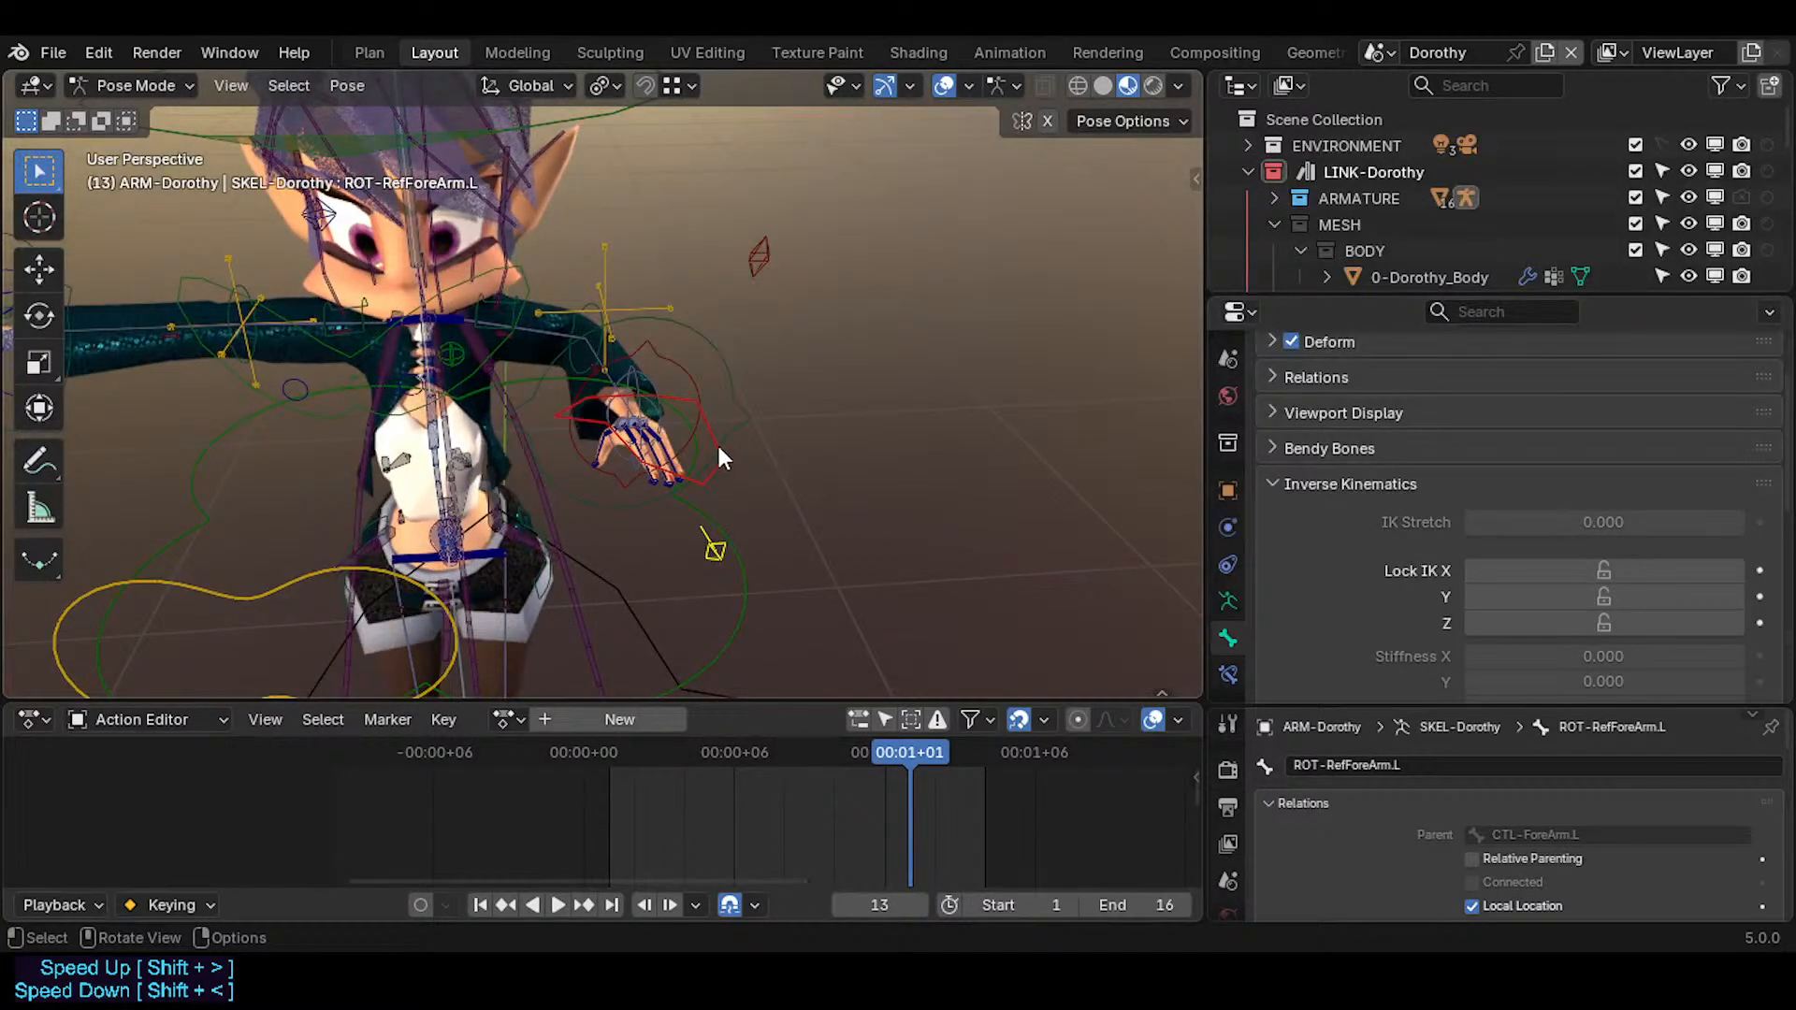
left_click(716, 454)
key("g")
key("Escape")
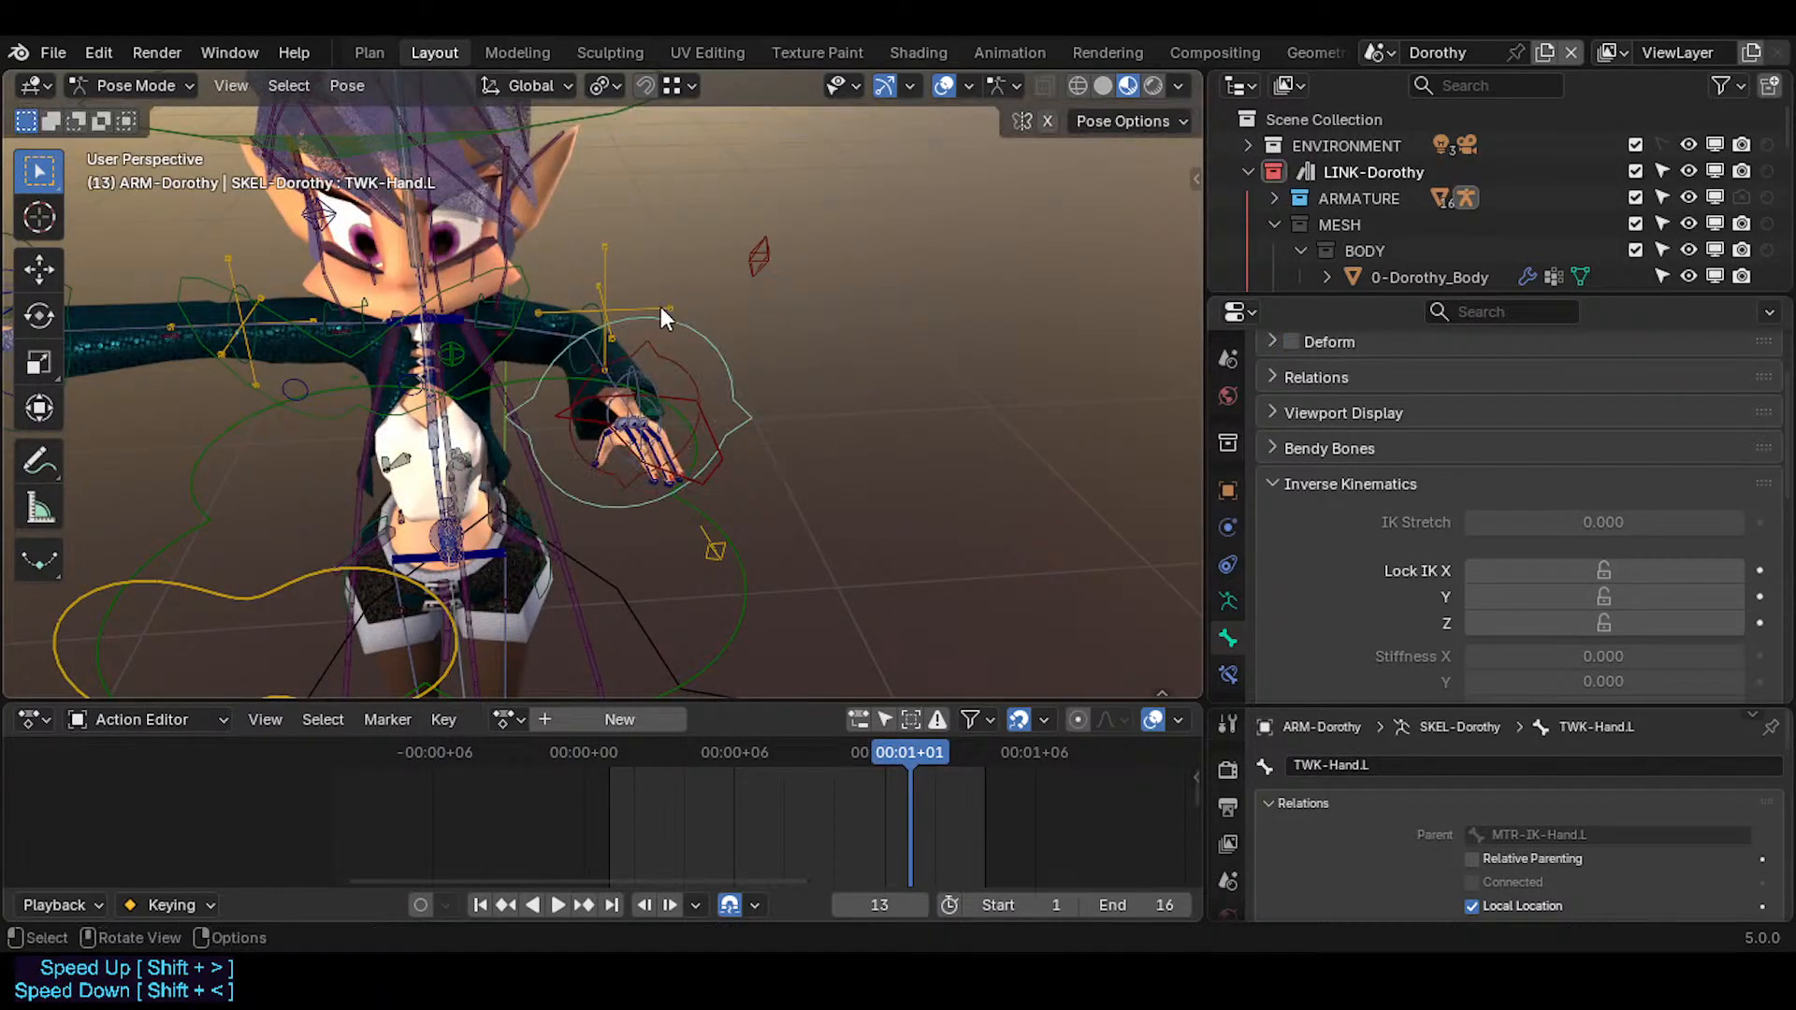
- Select PIN-Elbow.L and try scaling it up to show how the left elbow gets pinned
scroll(574, 389, "up", 2)
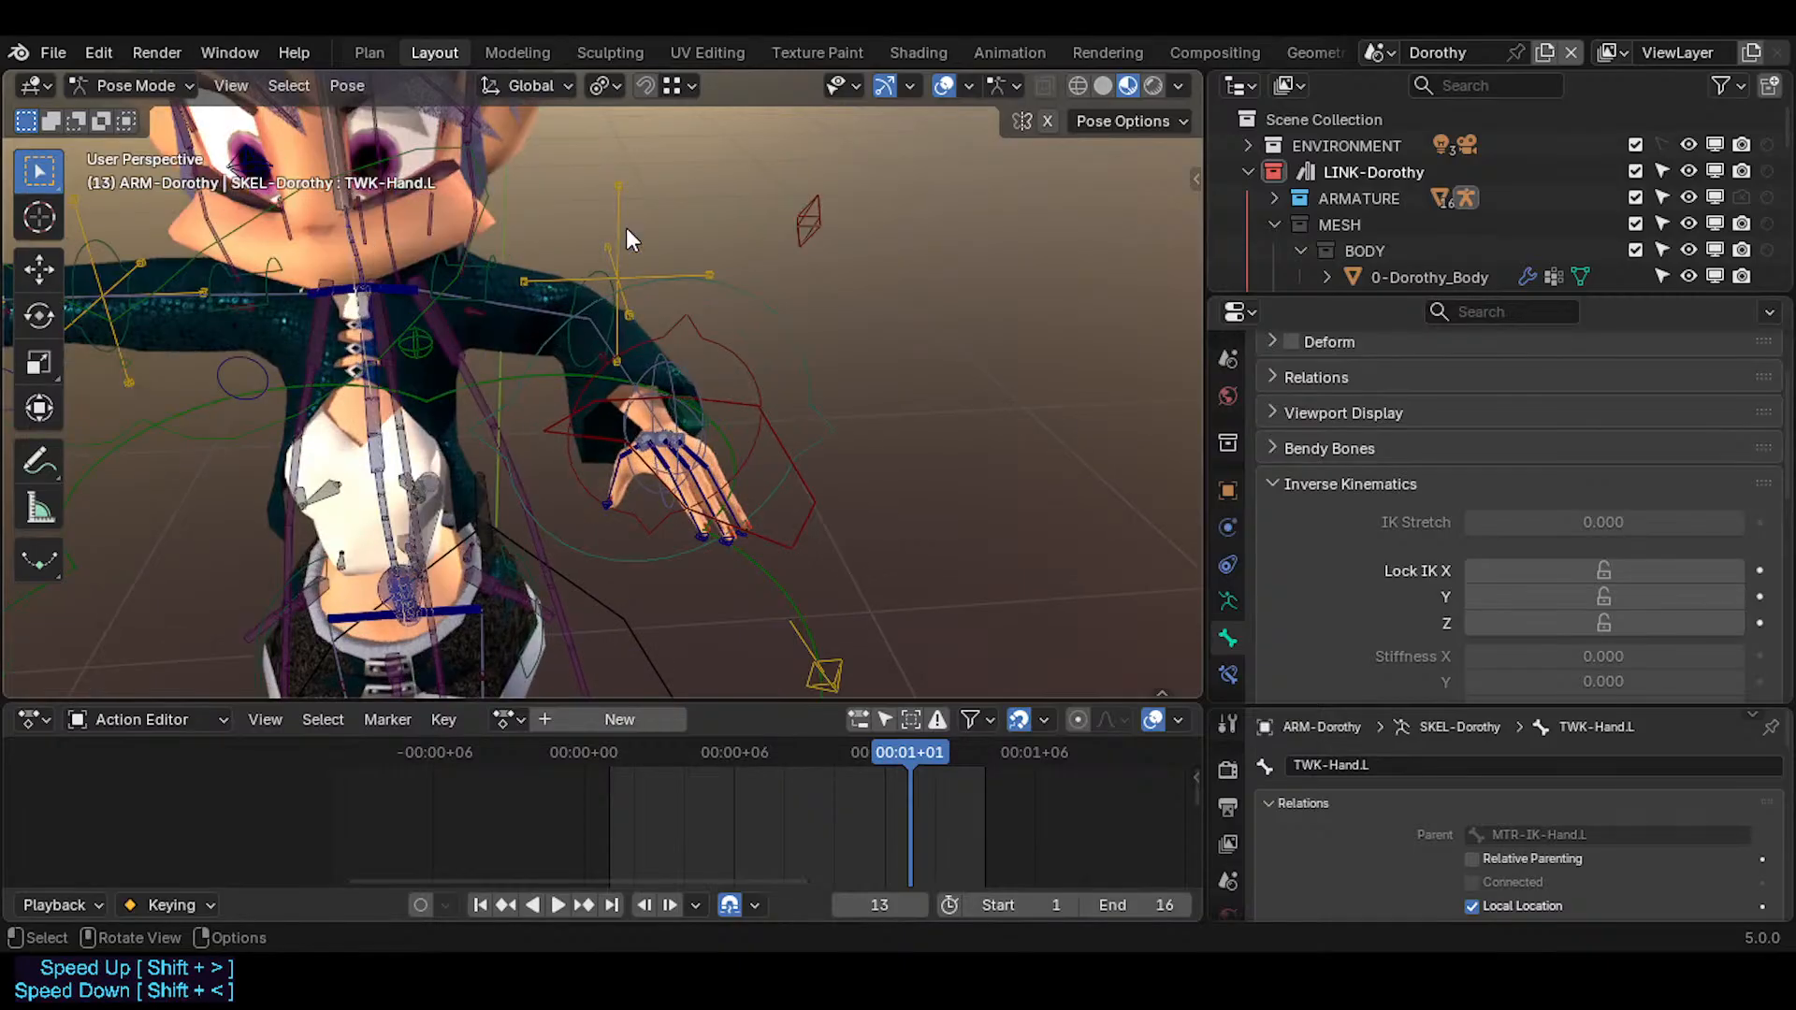
left_click(626, 228)
key("s")
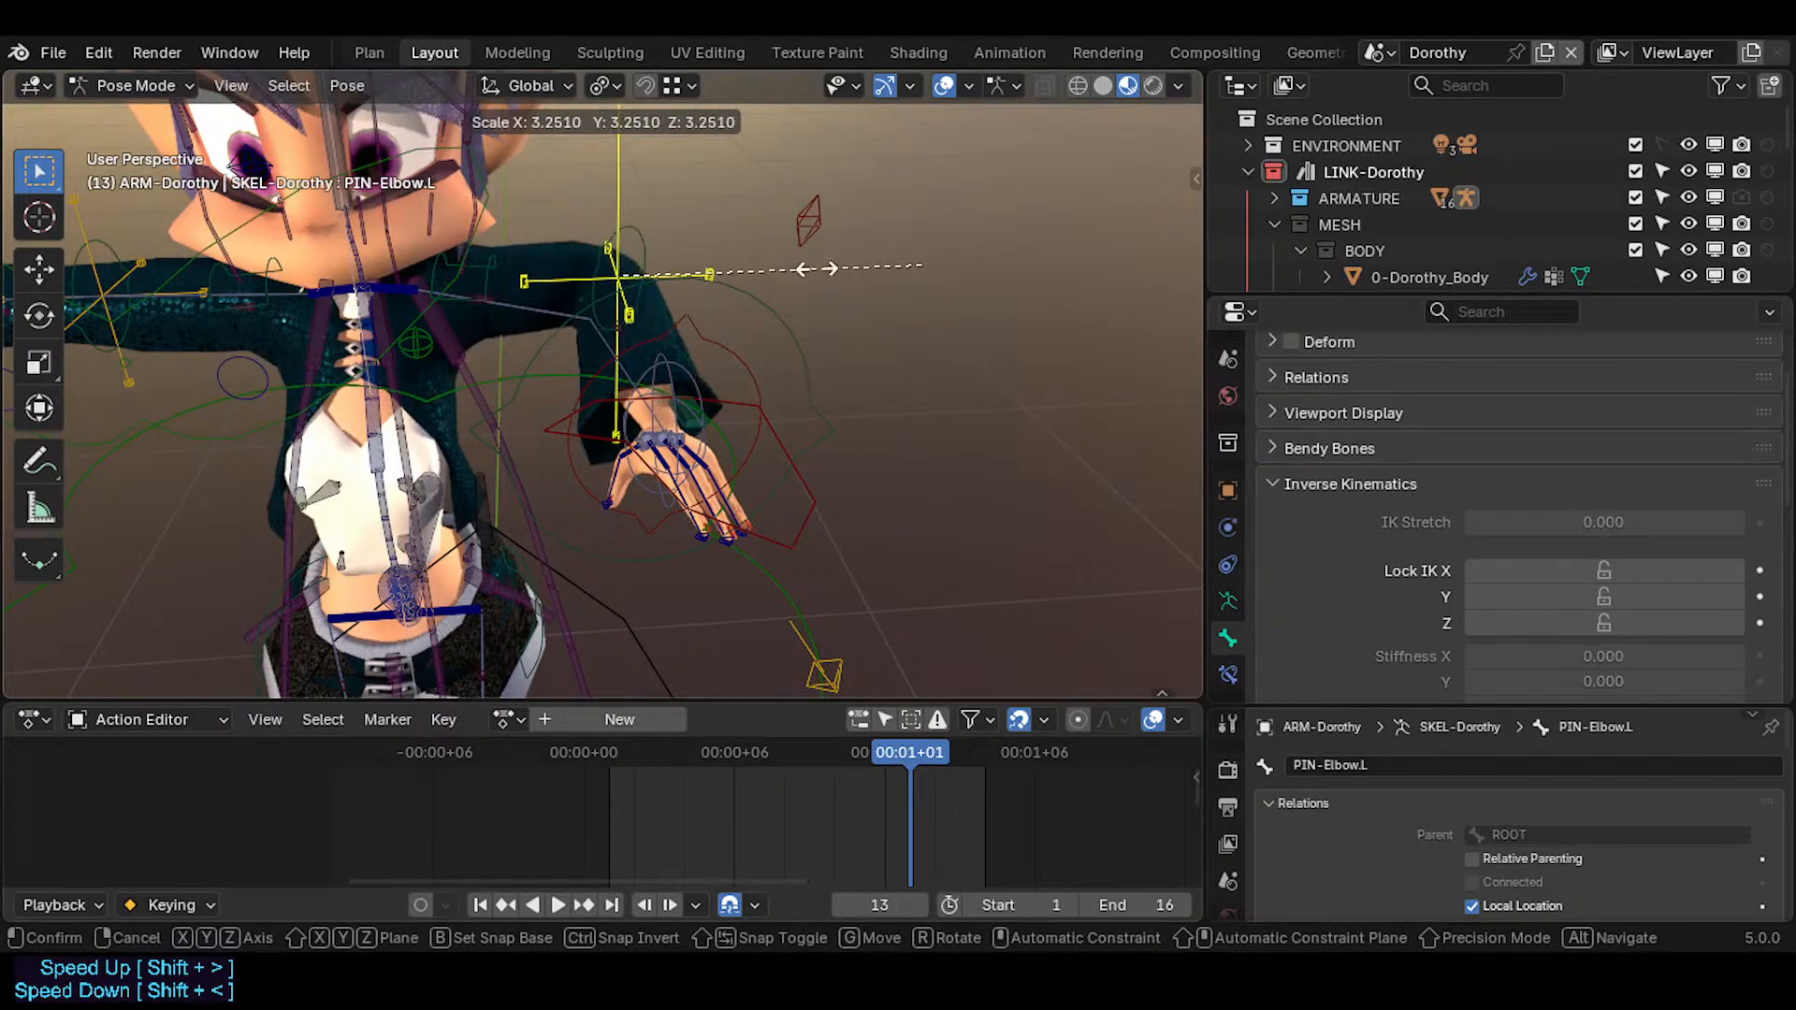
right_click(681, 271)
- Test the scaling of PIN-Elbow.L twice more while viewing the bent left arm from the side
scroll(681, 271, "down", 2)
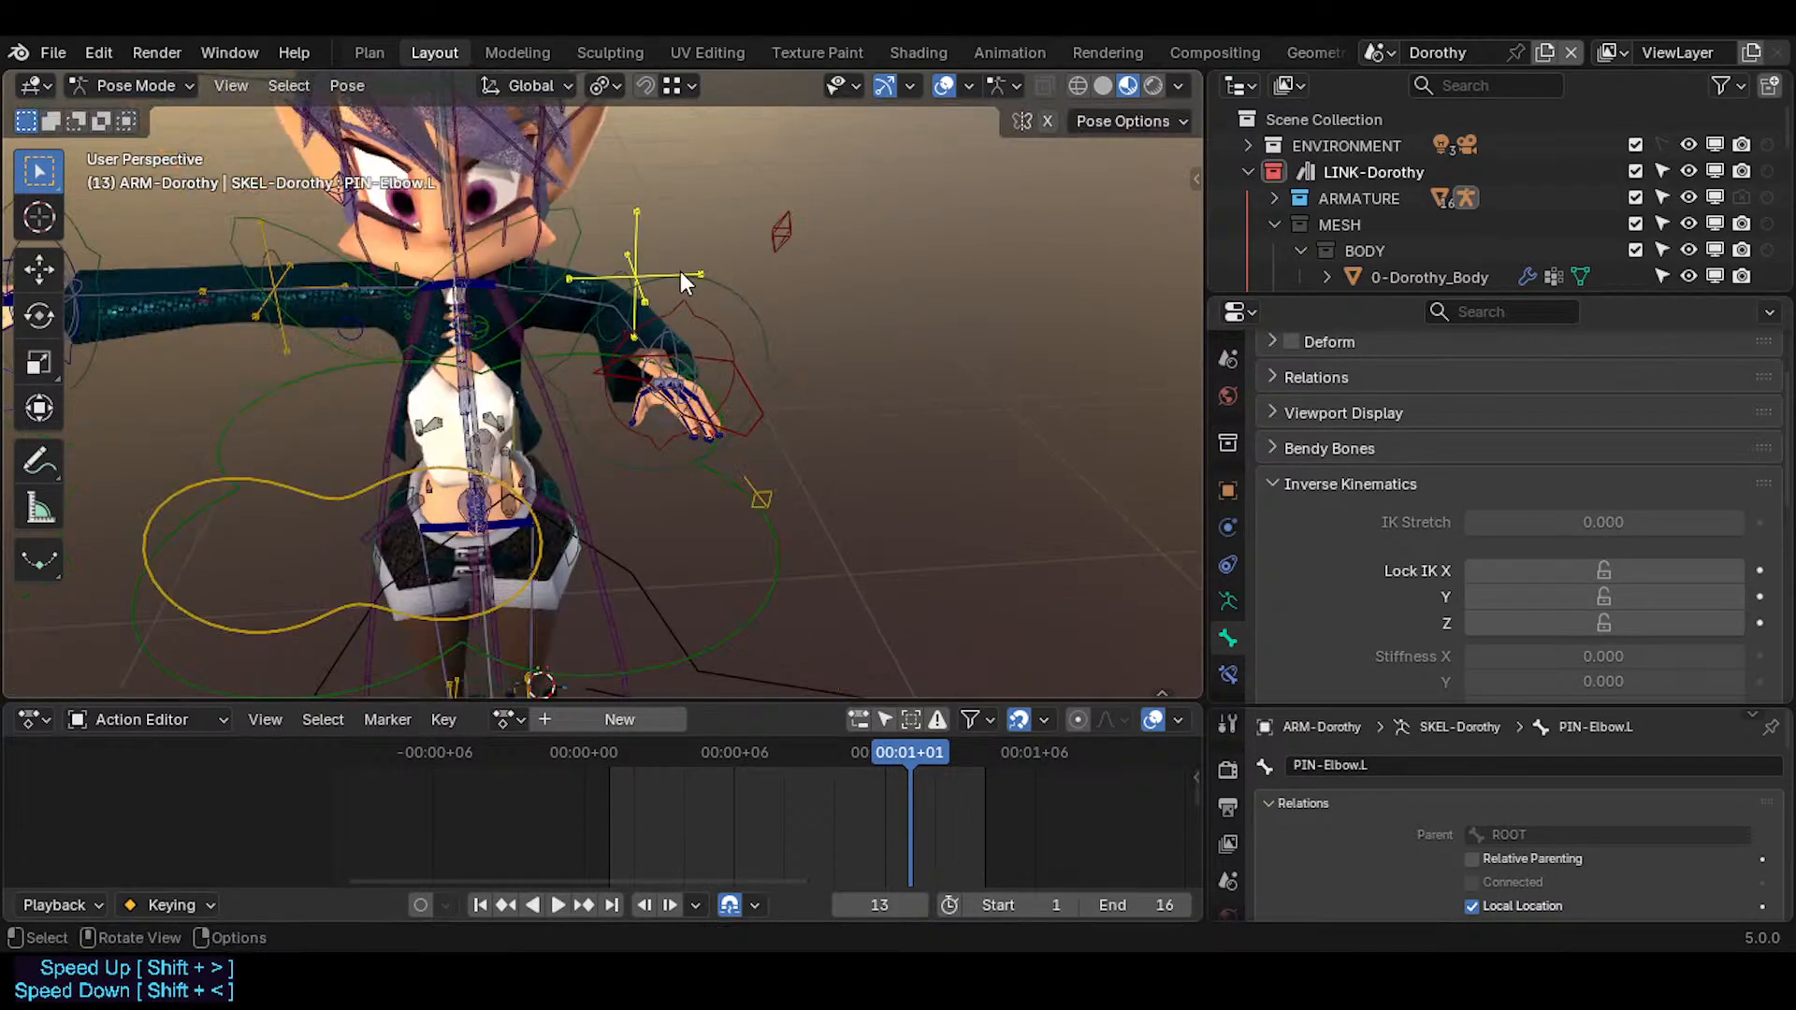
middle_click_drag(681, 271, 454, 415)
scroll(554, 323, "up", 3)
middle_click_drag(455, 415, 646, 383)
key("s")
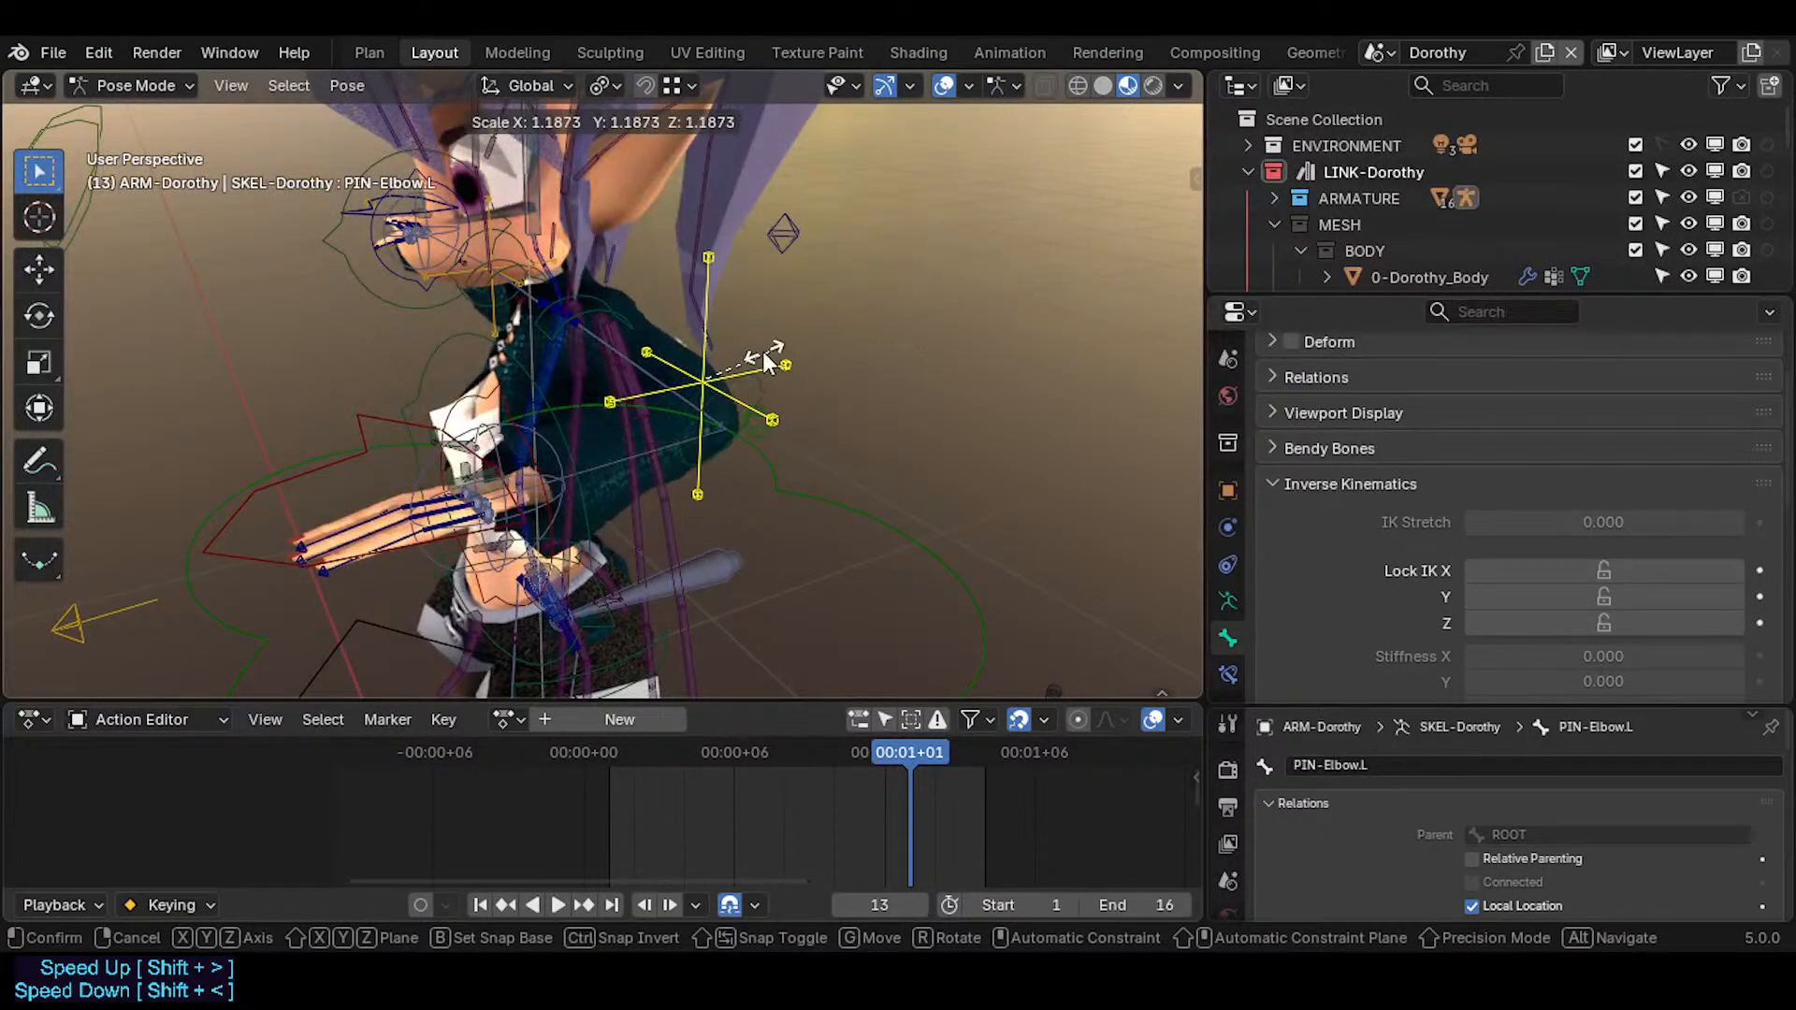
right_click(761, 355)
middle_click_drag(533, 426, 489, 427)
key("s")
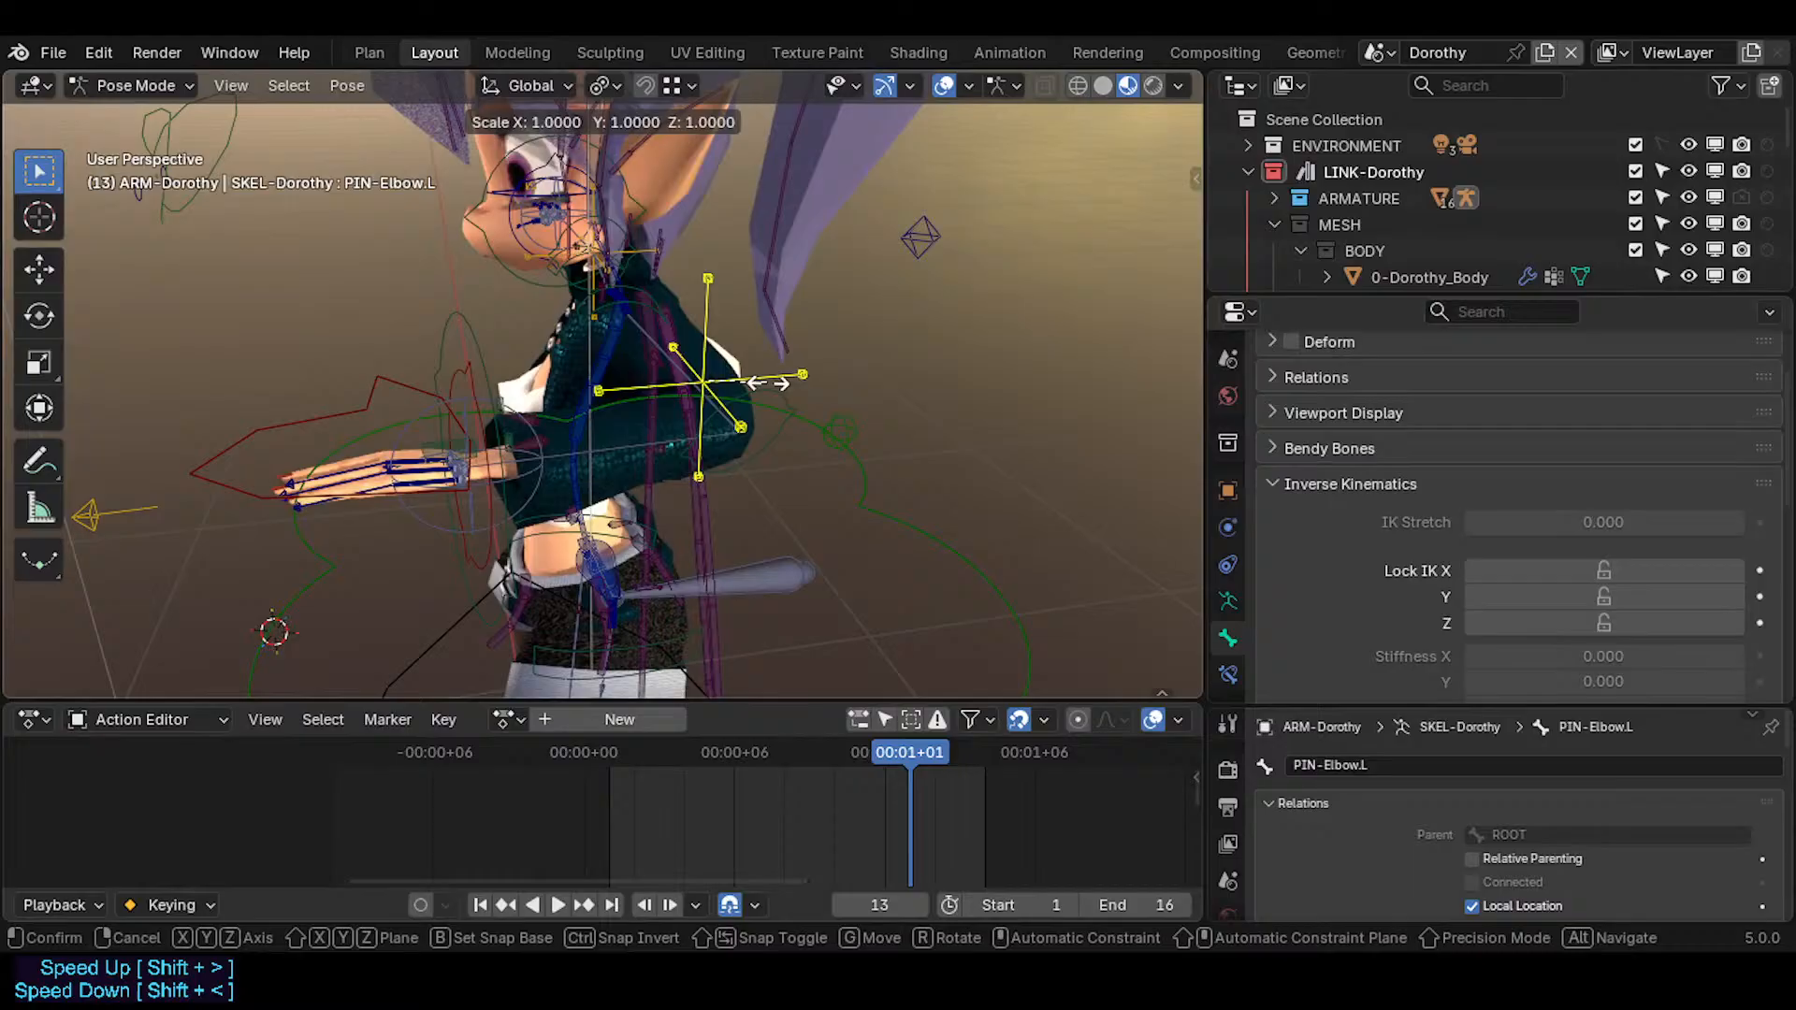
right_click(766, 383)
- Select BUF-IK-HeadNoScale inside the head and examine its Copy Rotation MTR-BasicRotation constraint
middle_click_drag(767, 383, 549, 330)
left_click(683, 252)
middle_click_drag(683, 253, 659, 230)
middle_click_drag(645, 215, 599, 295, "shift")
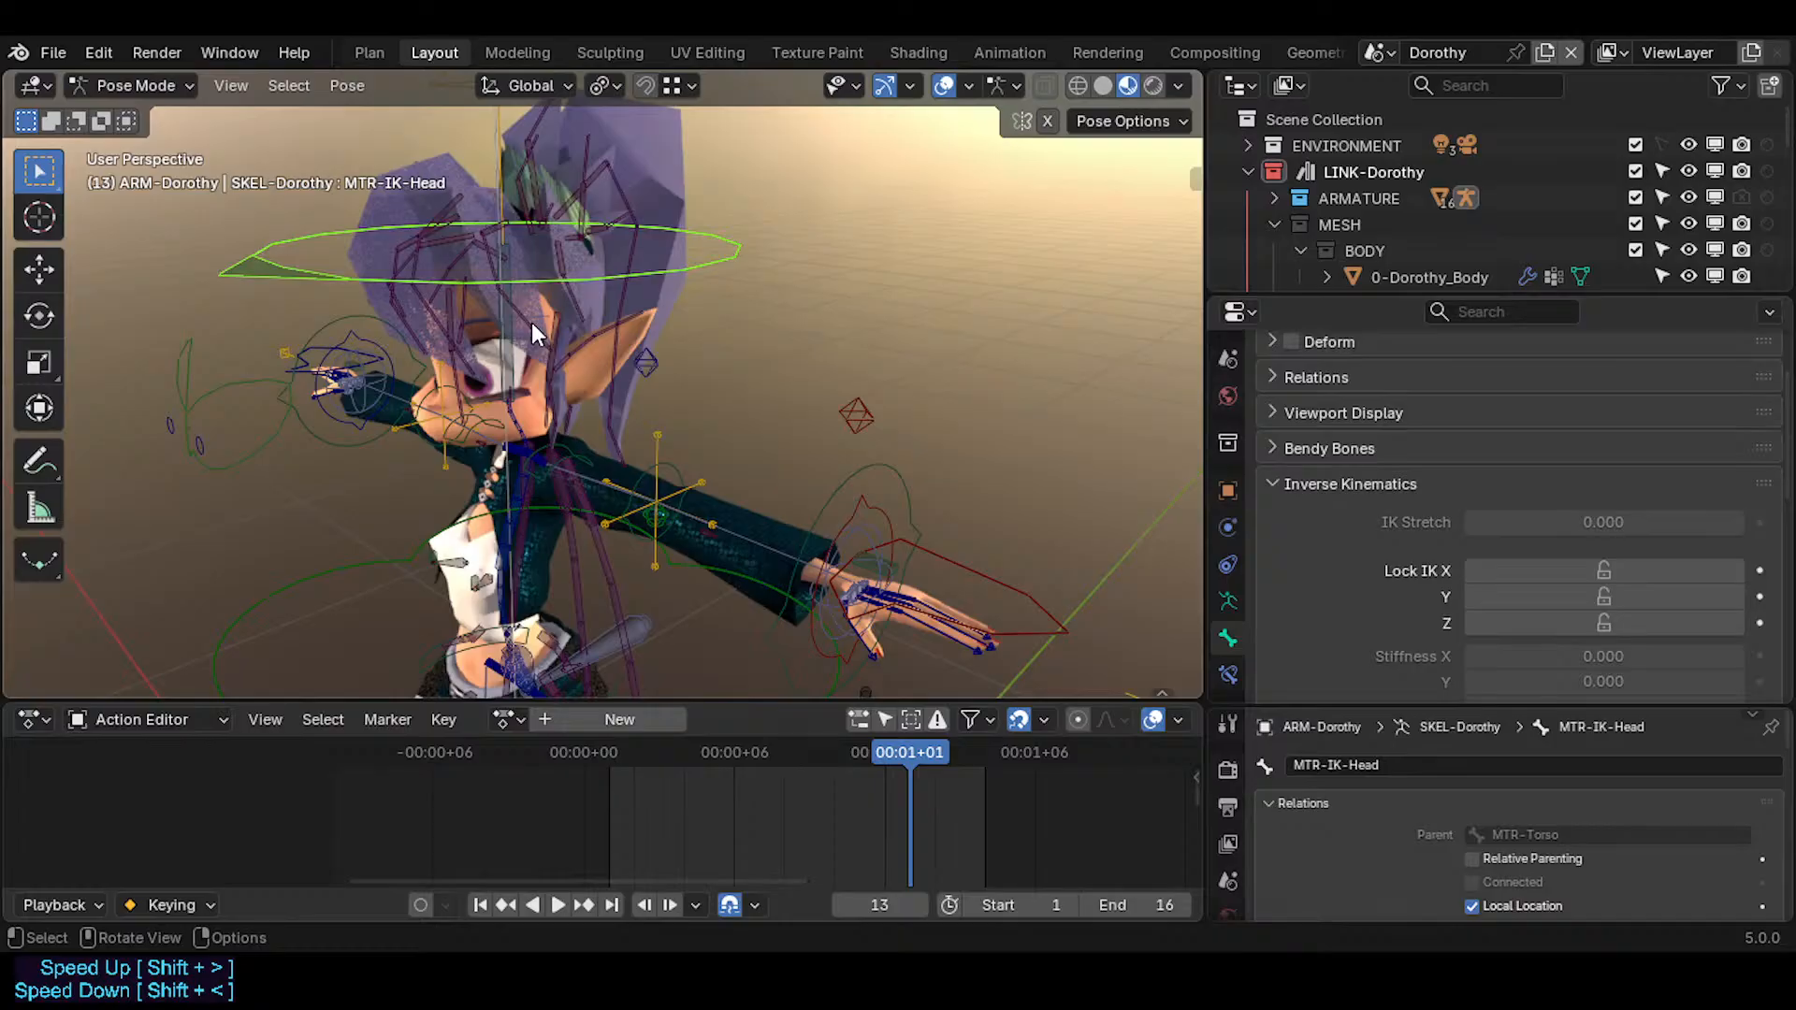
left_click(515, 338)
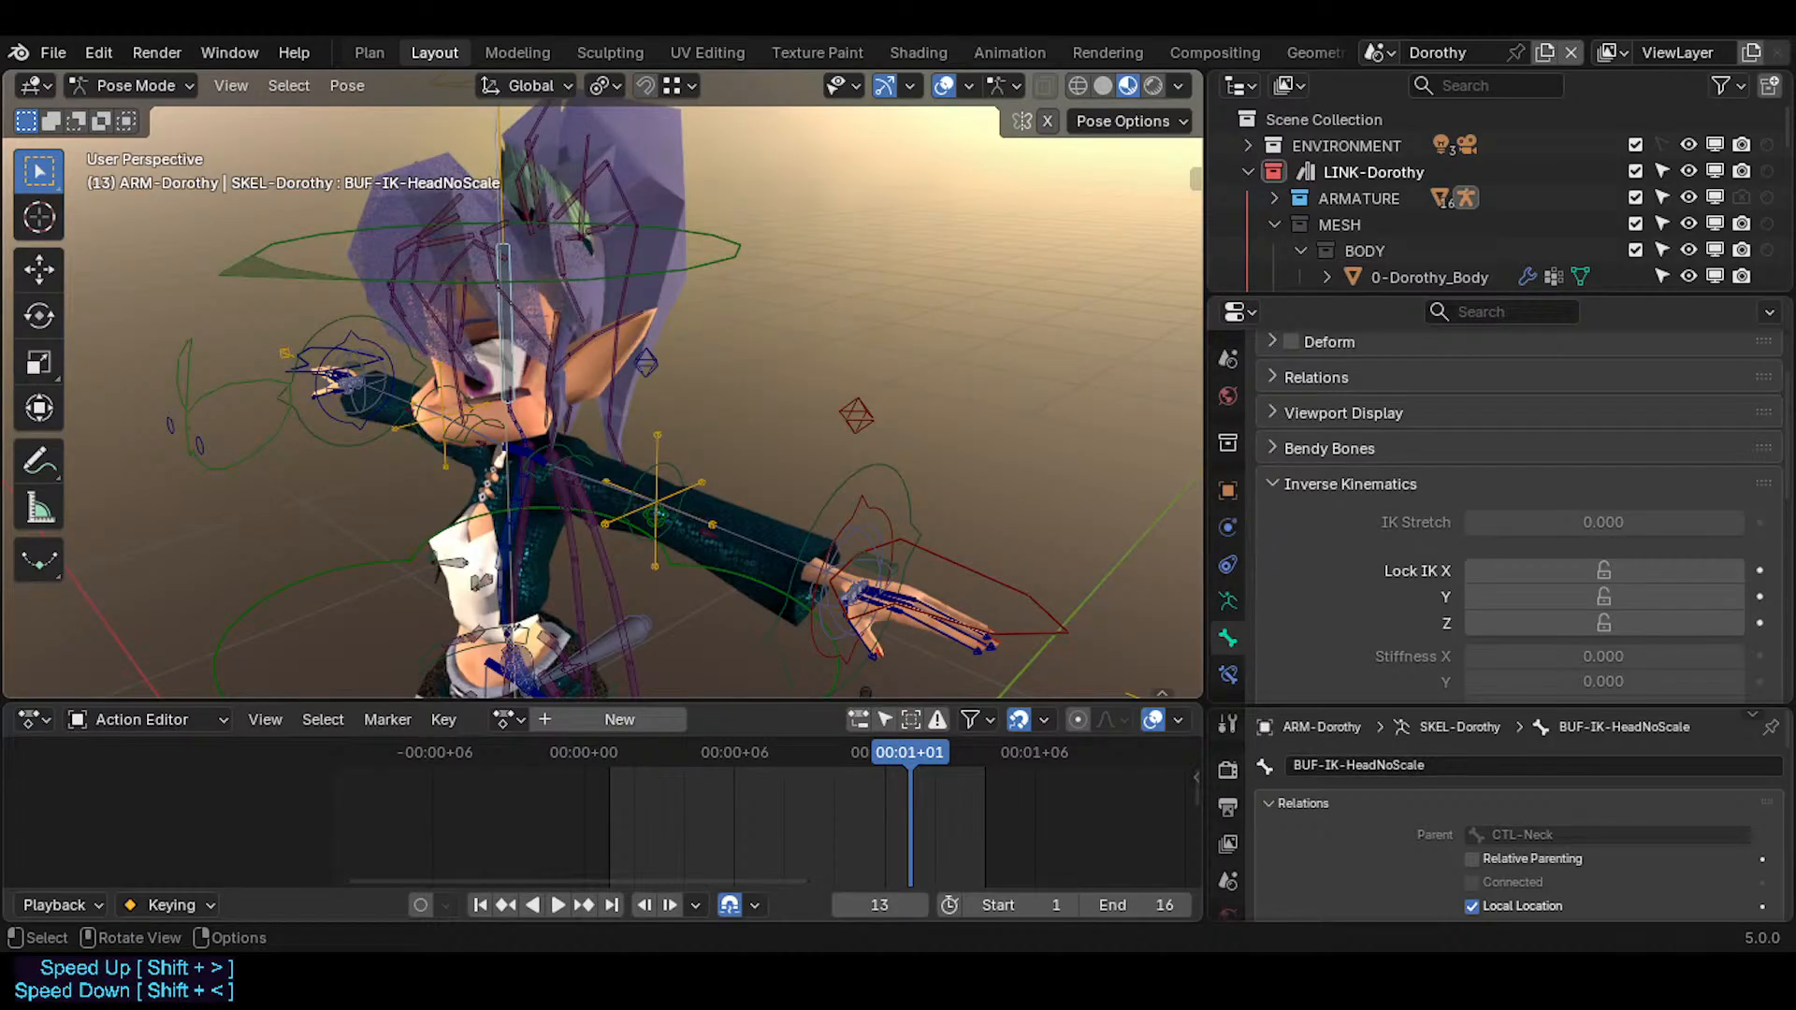
left_click(1228, 675)
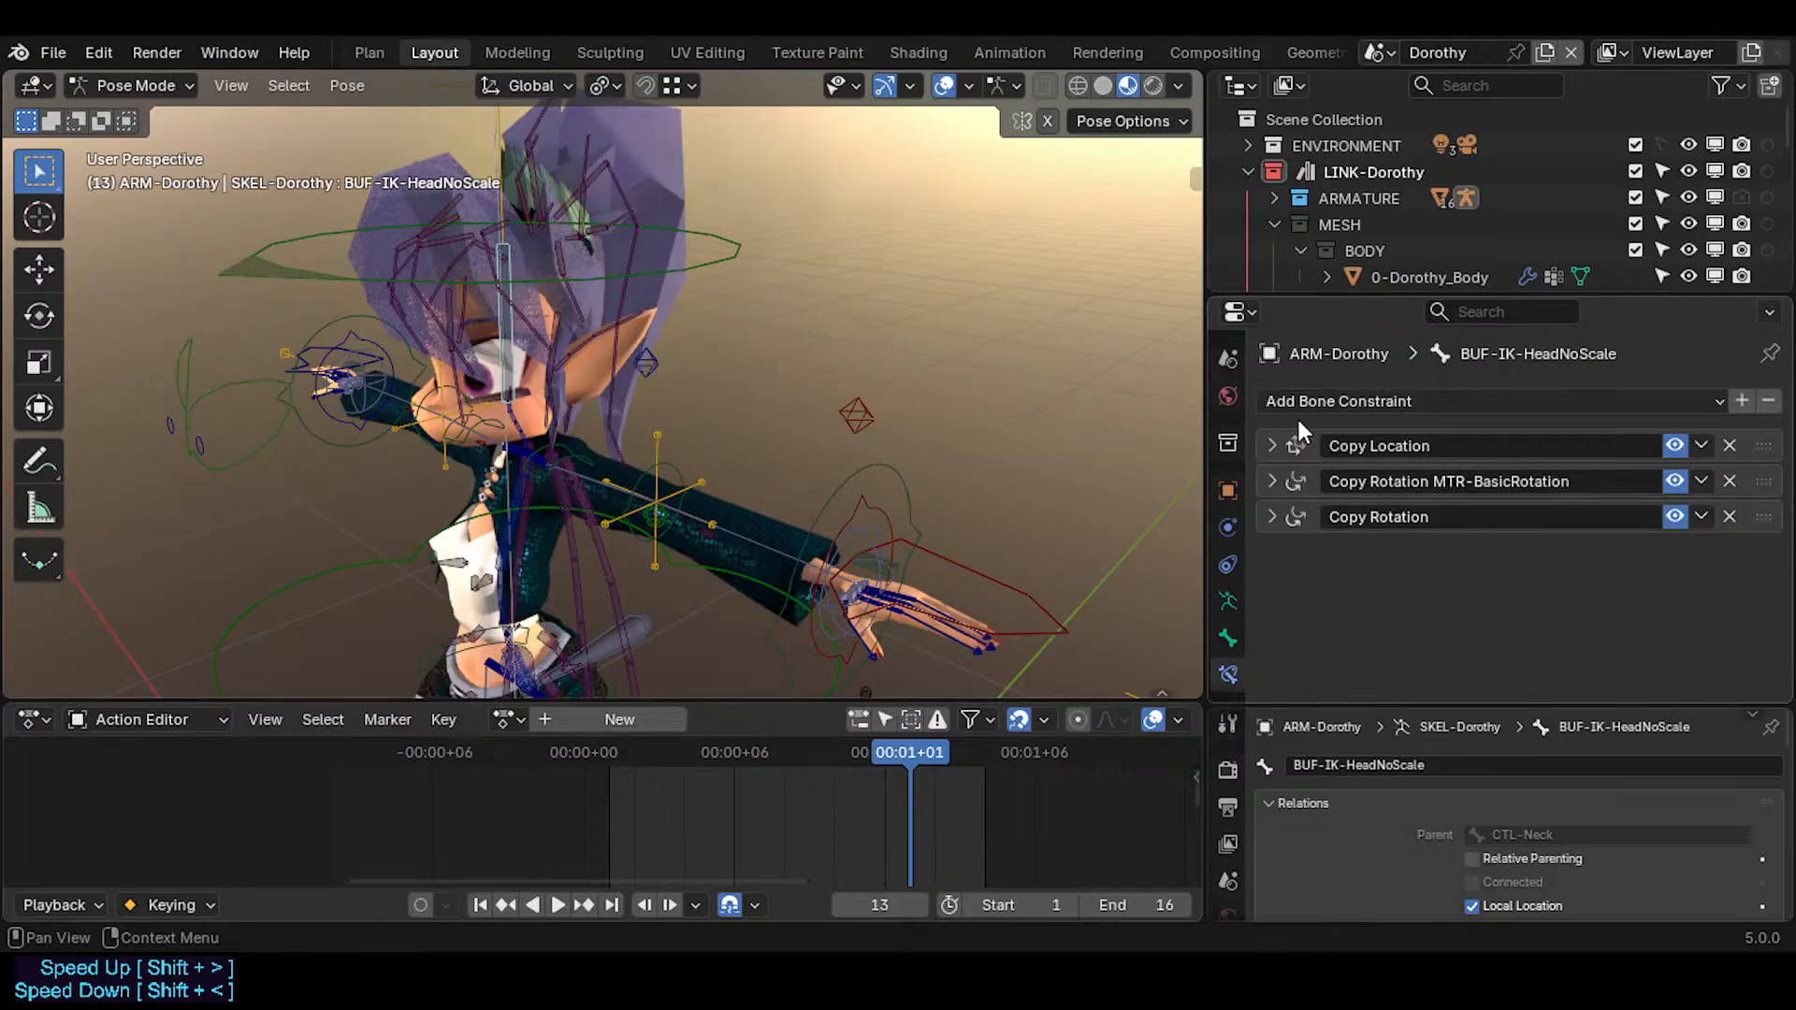
left_click(1271, 480)
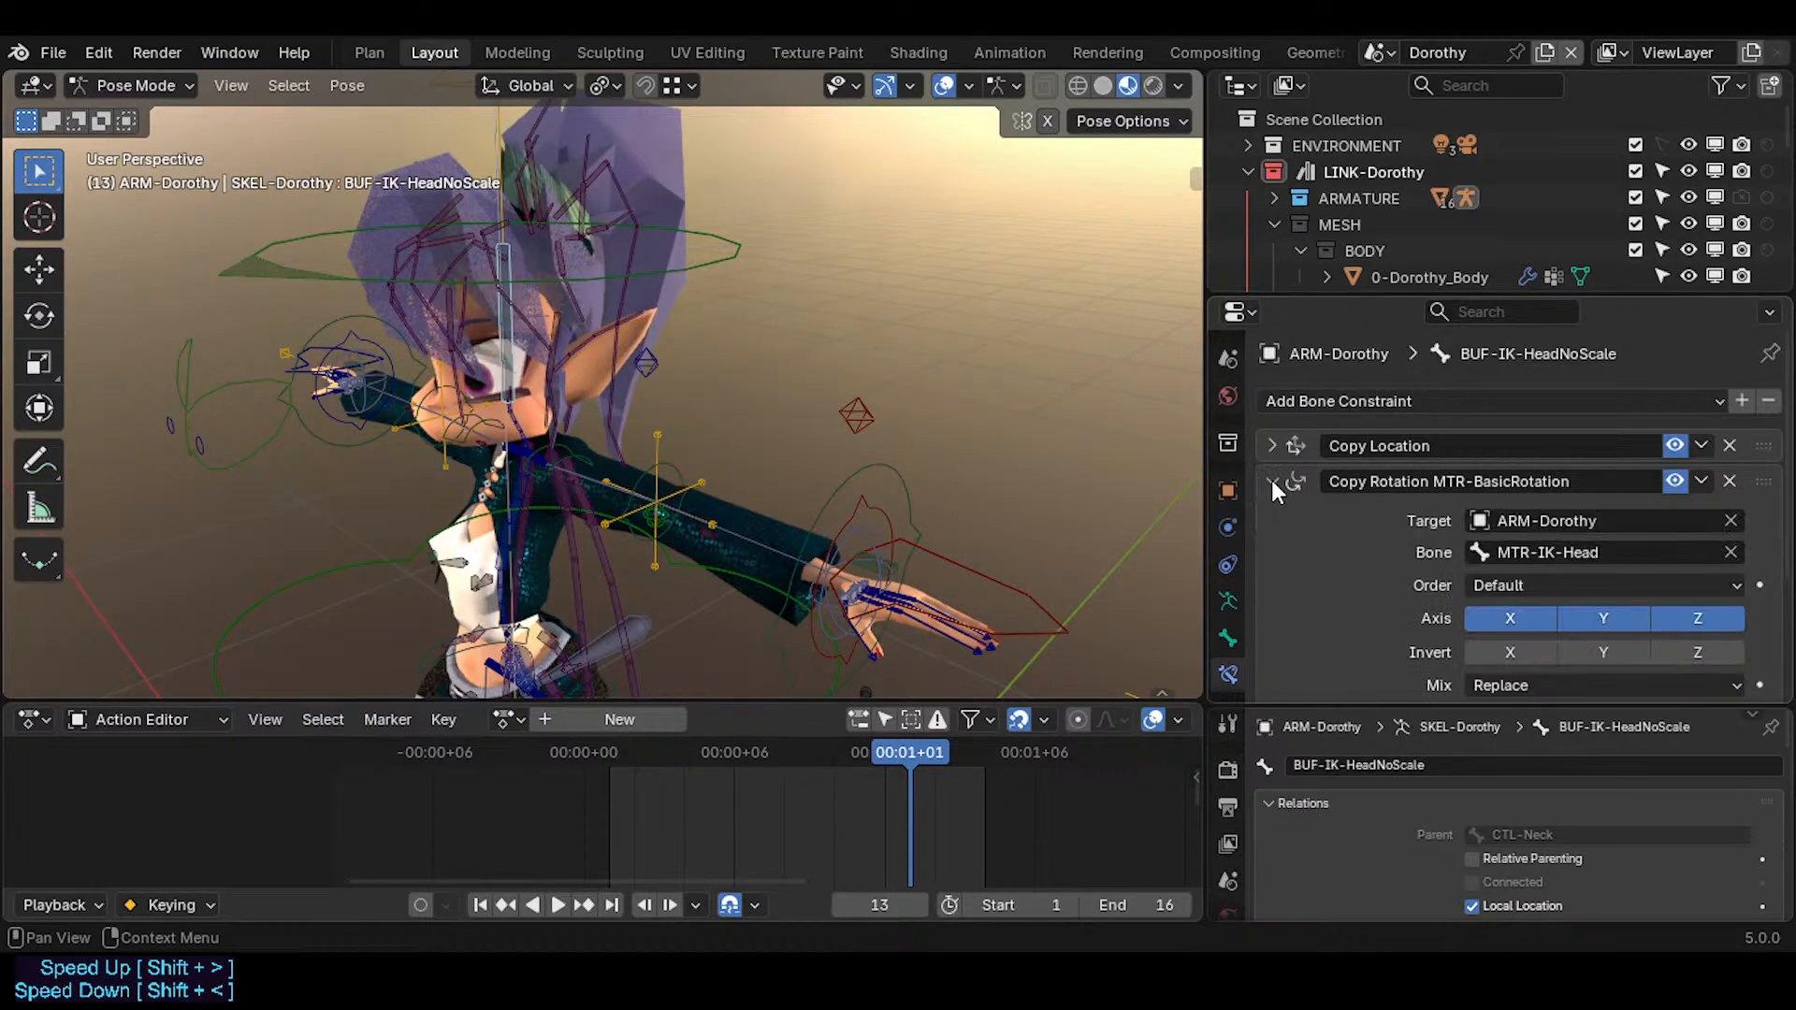
left_click(1271, 479)
- Examine the settings of the last Copy Rotation constraint on BUF-IK-HeadNoScale and collapse it
left_click(1271, 517)
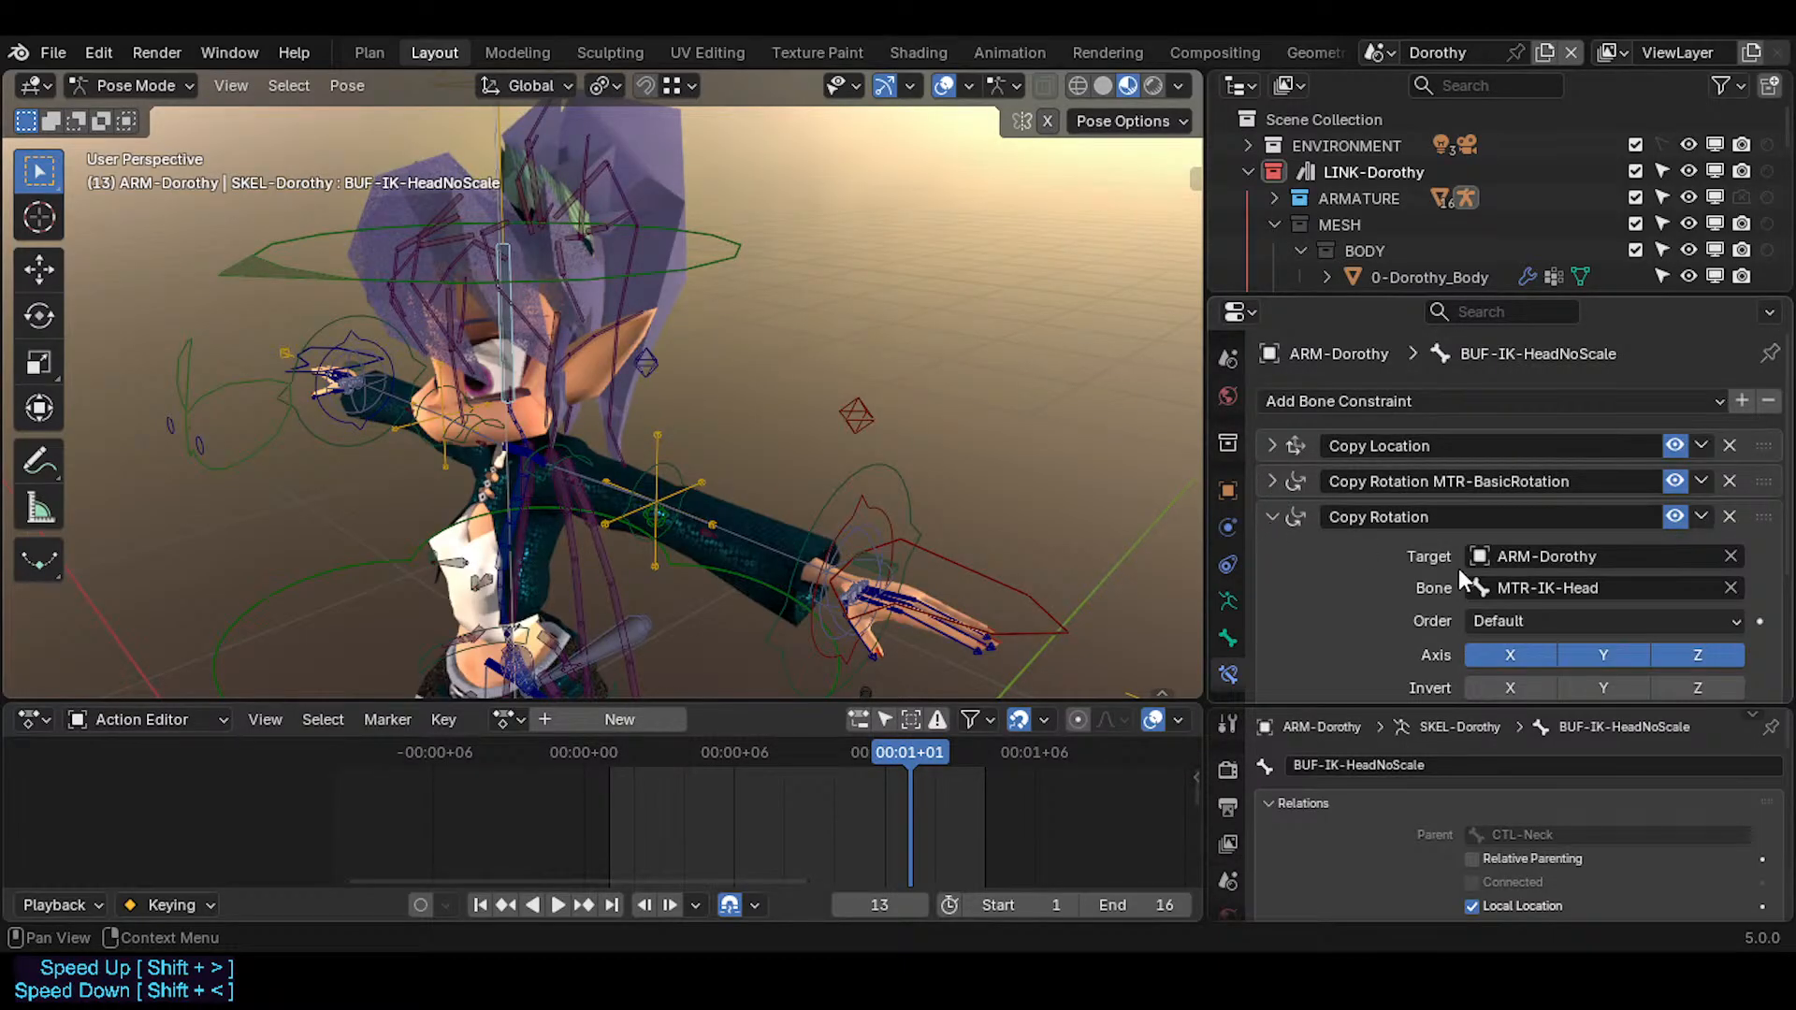
scroll(1457, 569, "down", 4)
scroll(1416, 614, "up", 4)
scroll(1496, 561, "down", 4)
scroll(1497, 551, "up", 3)
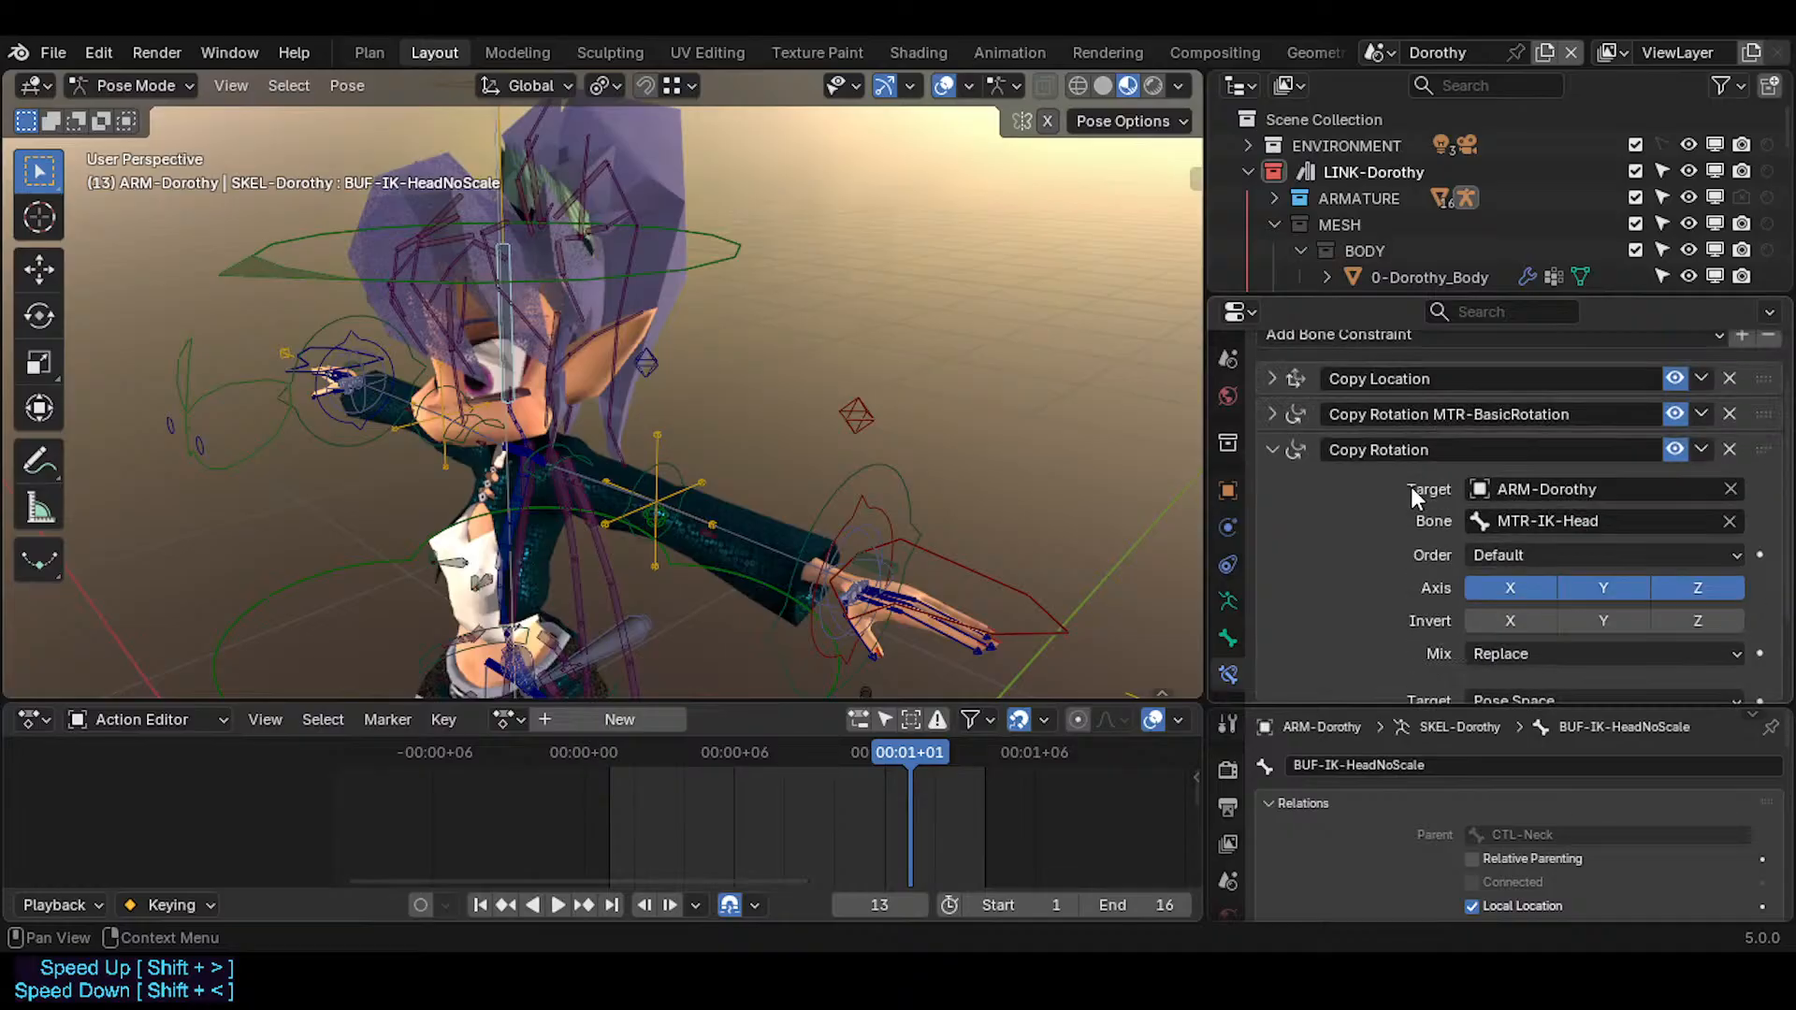
left_click(1266, 449)
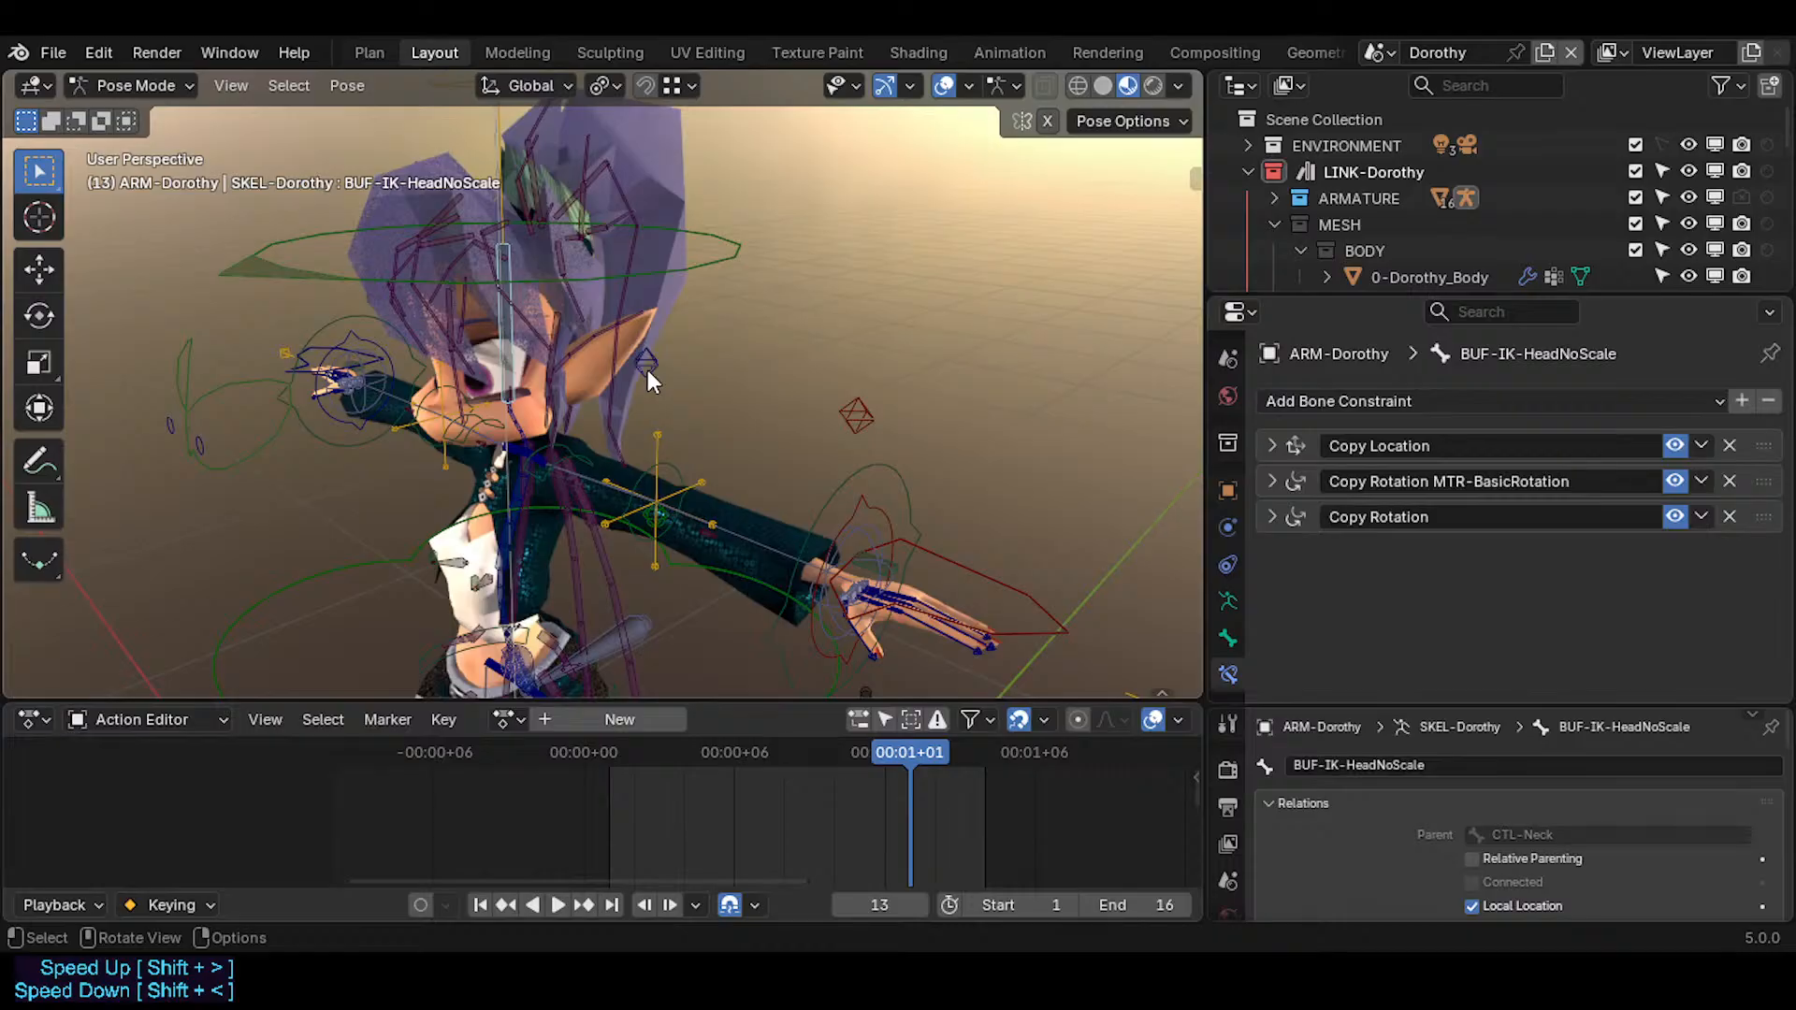
- Select the MTR-IK-Head control around Dorothy's head and try scaling it up and down several times
left_click(683, 267)
key("s")
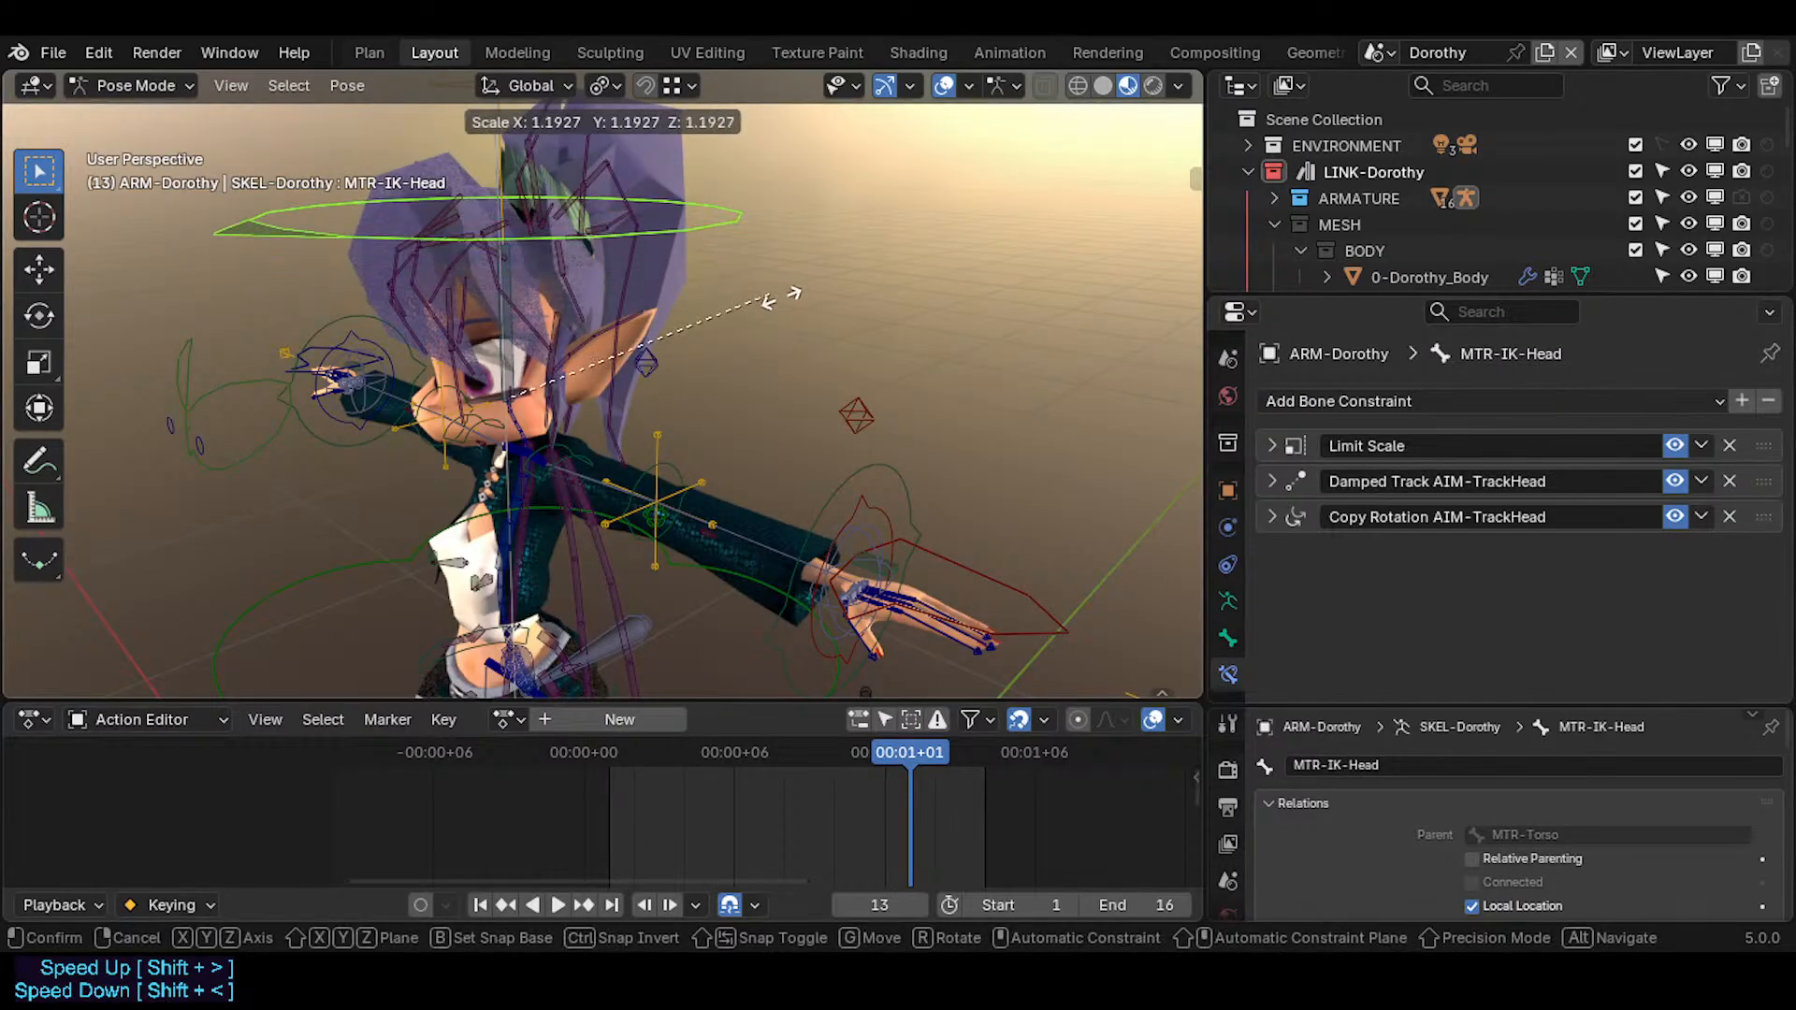
right_click(652, 293)
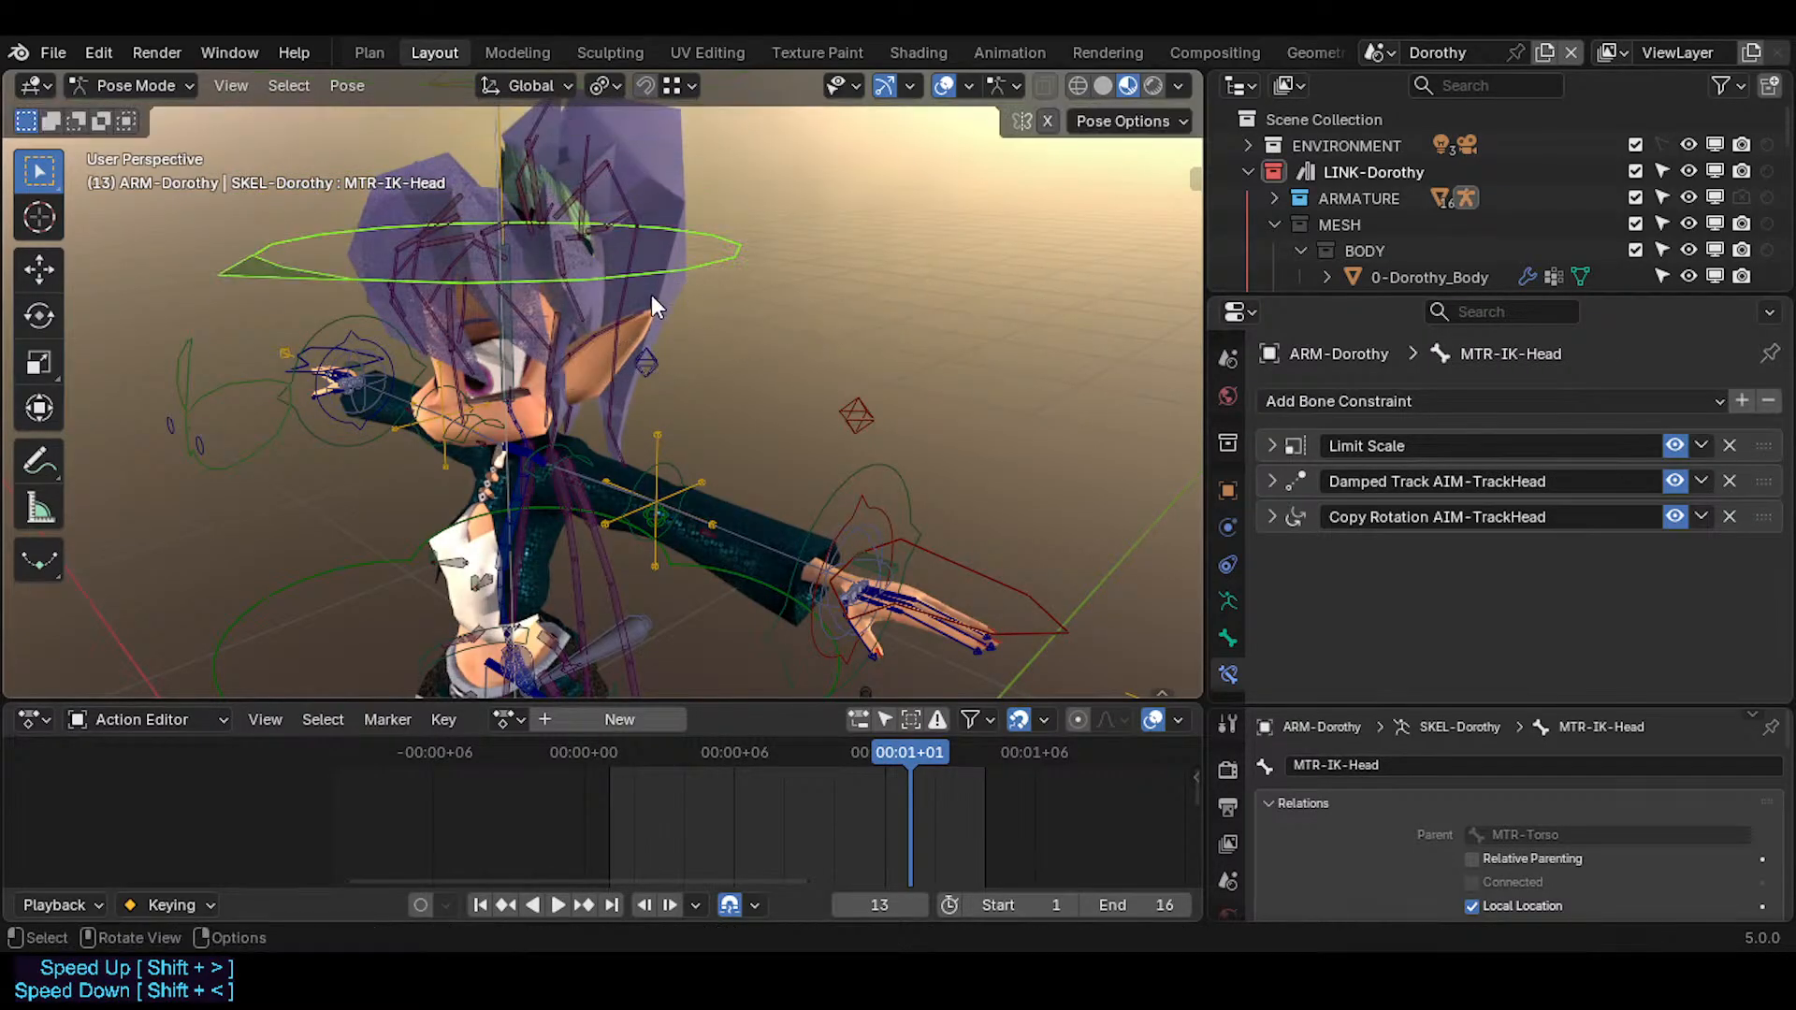
scroll(652, 290, "down", 3)
key("s")
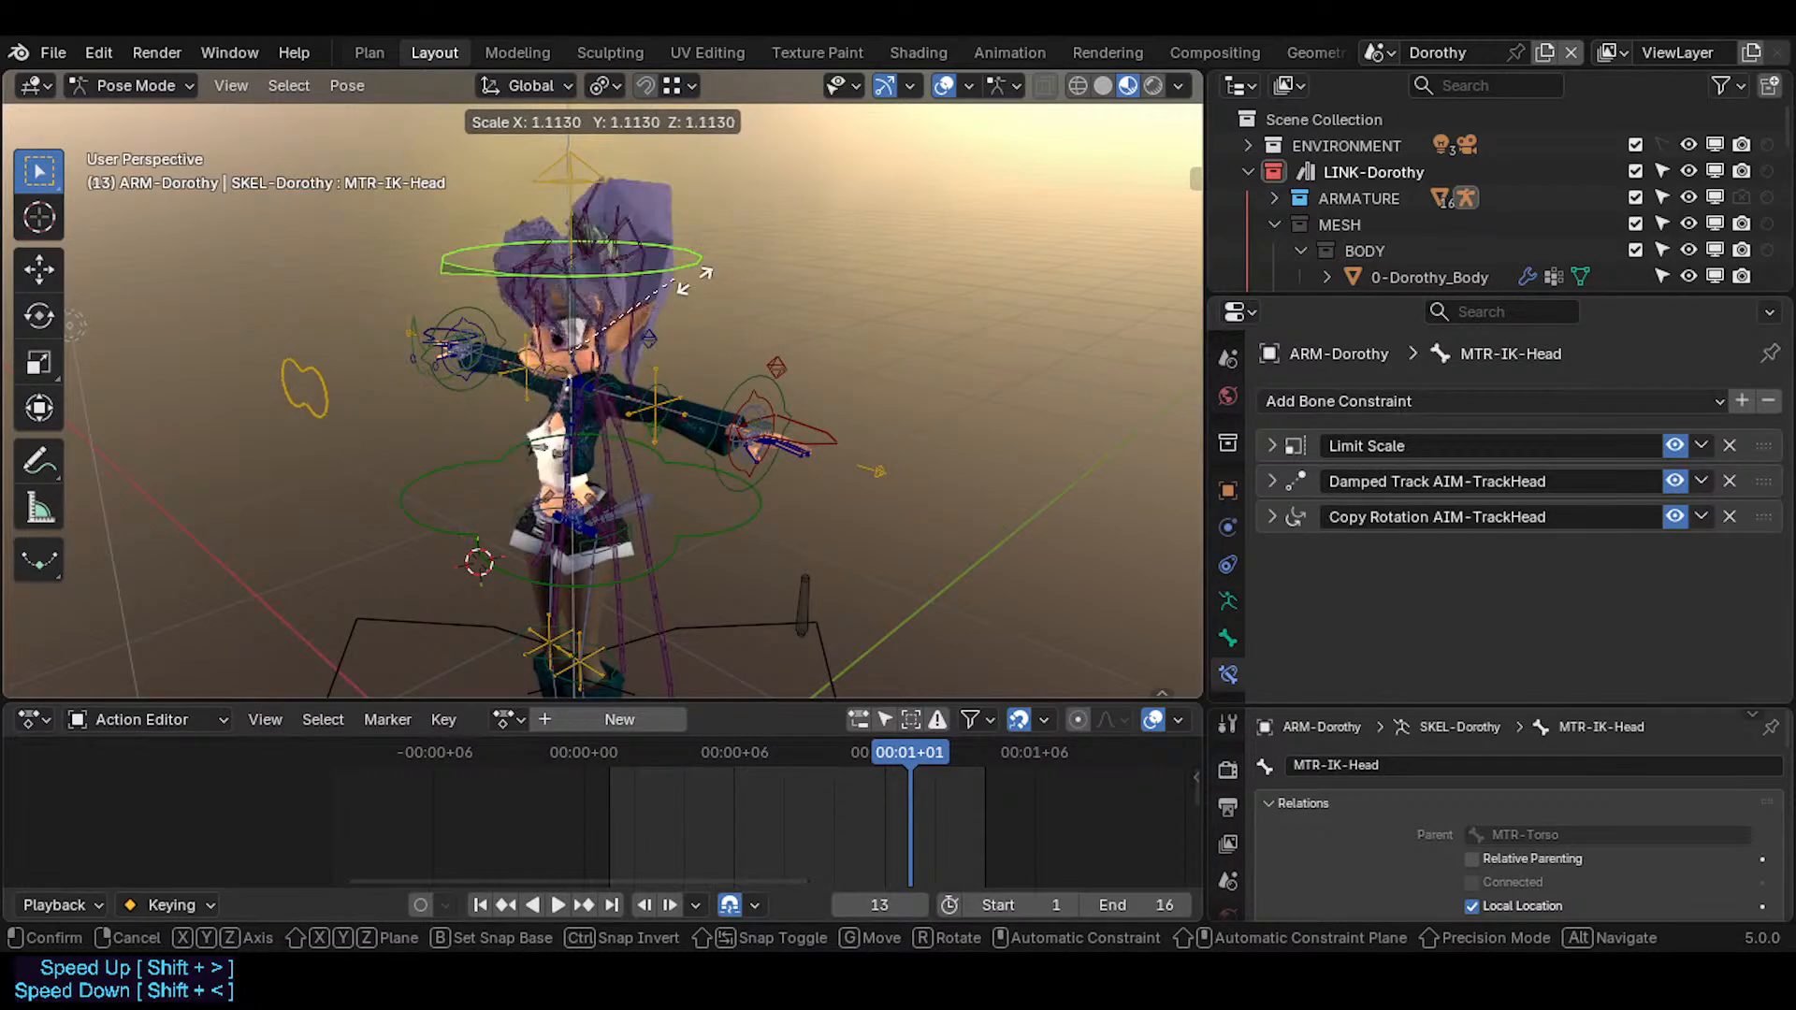
right_click(784, 281)
key("s")
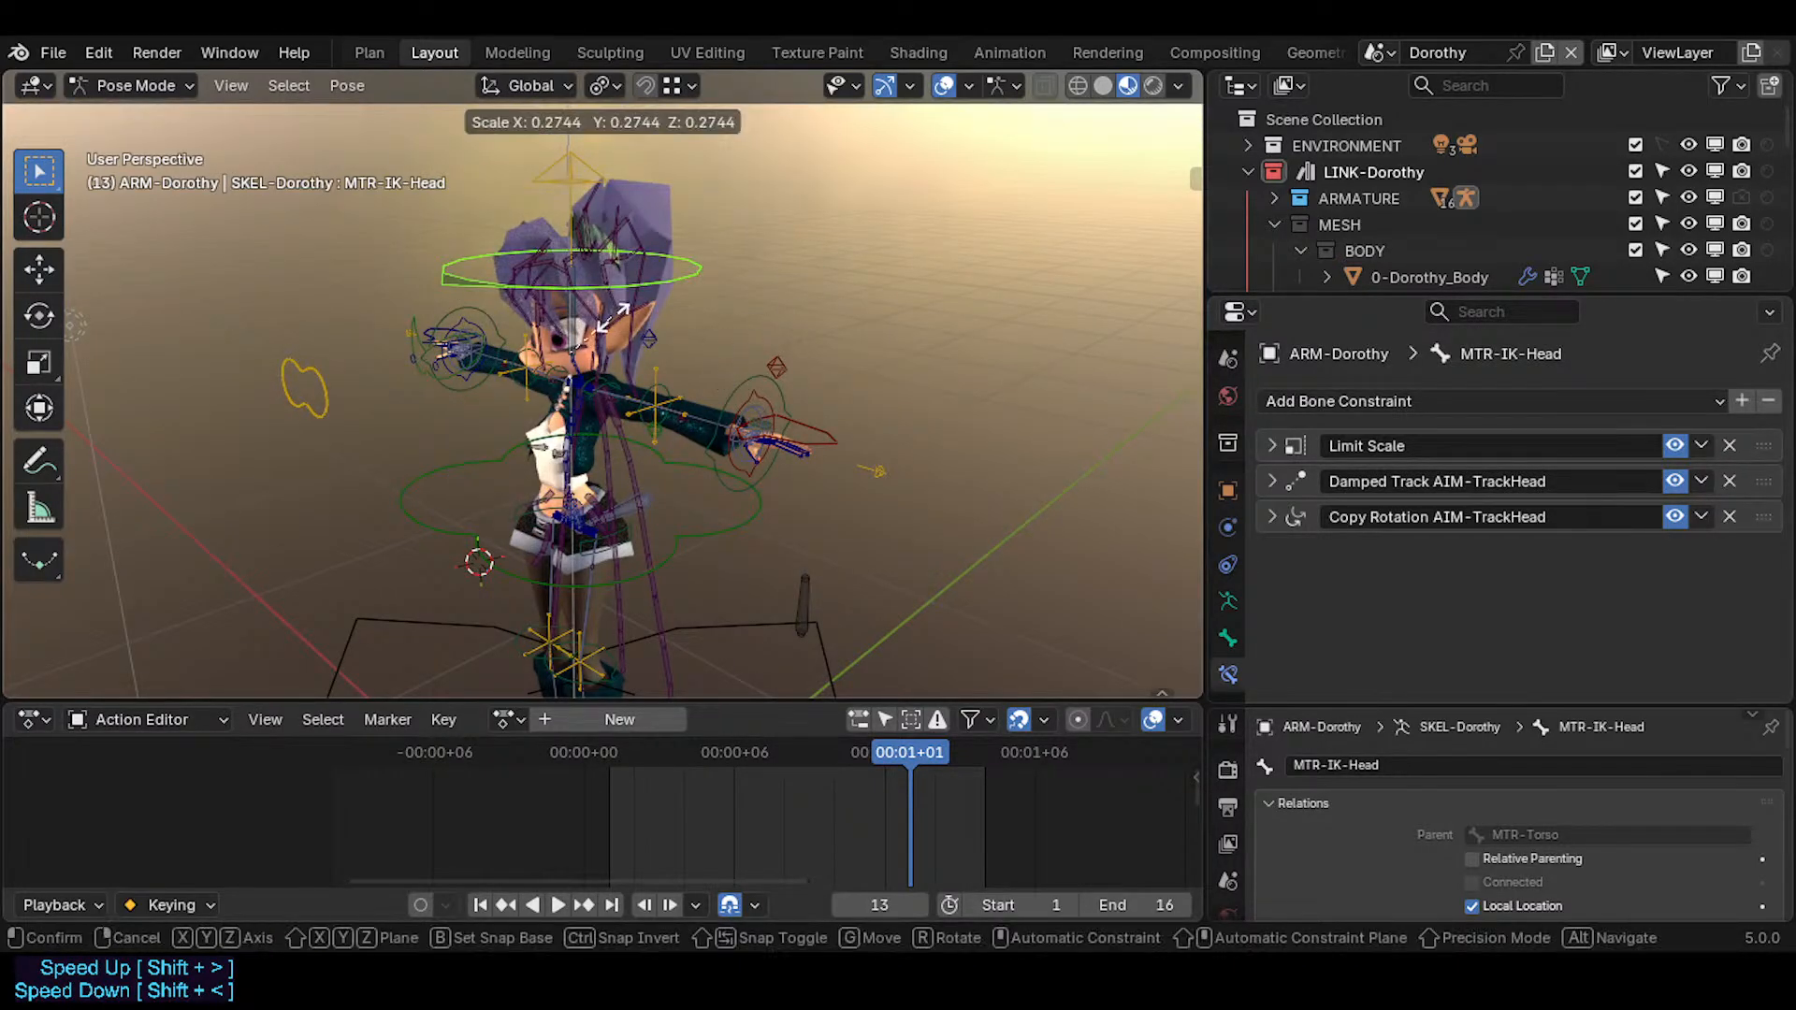
right_click(730, 317)
key("s")
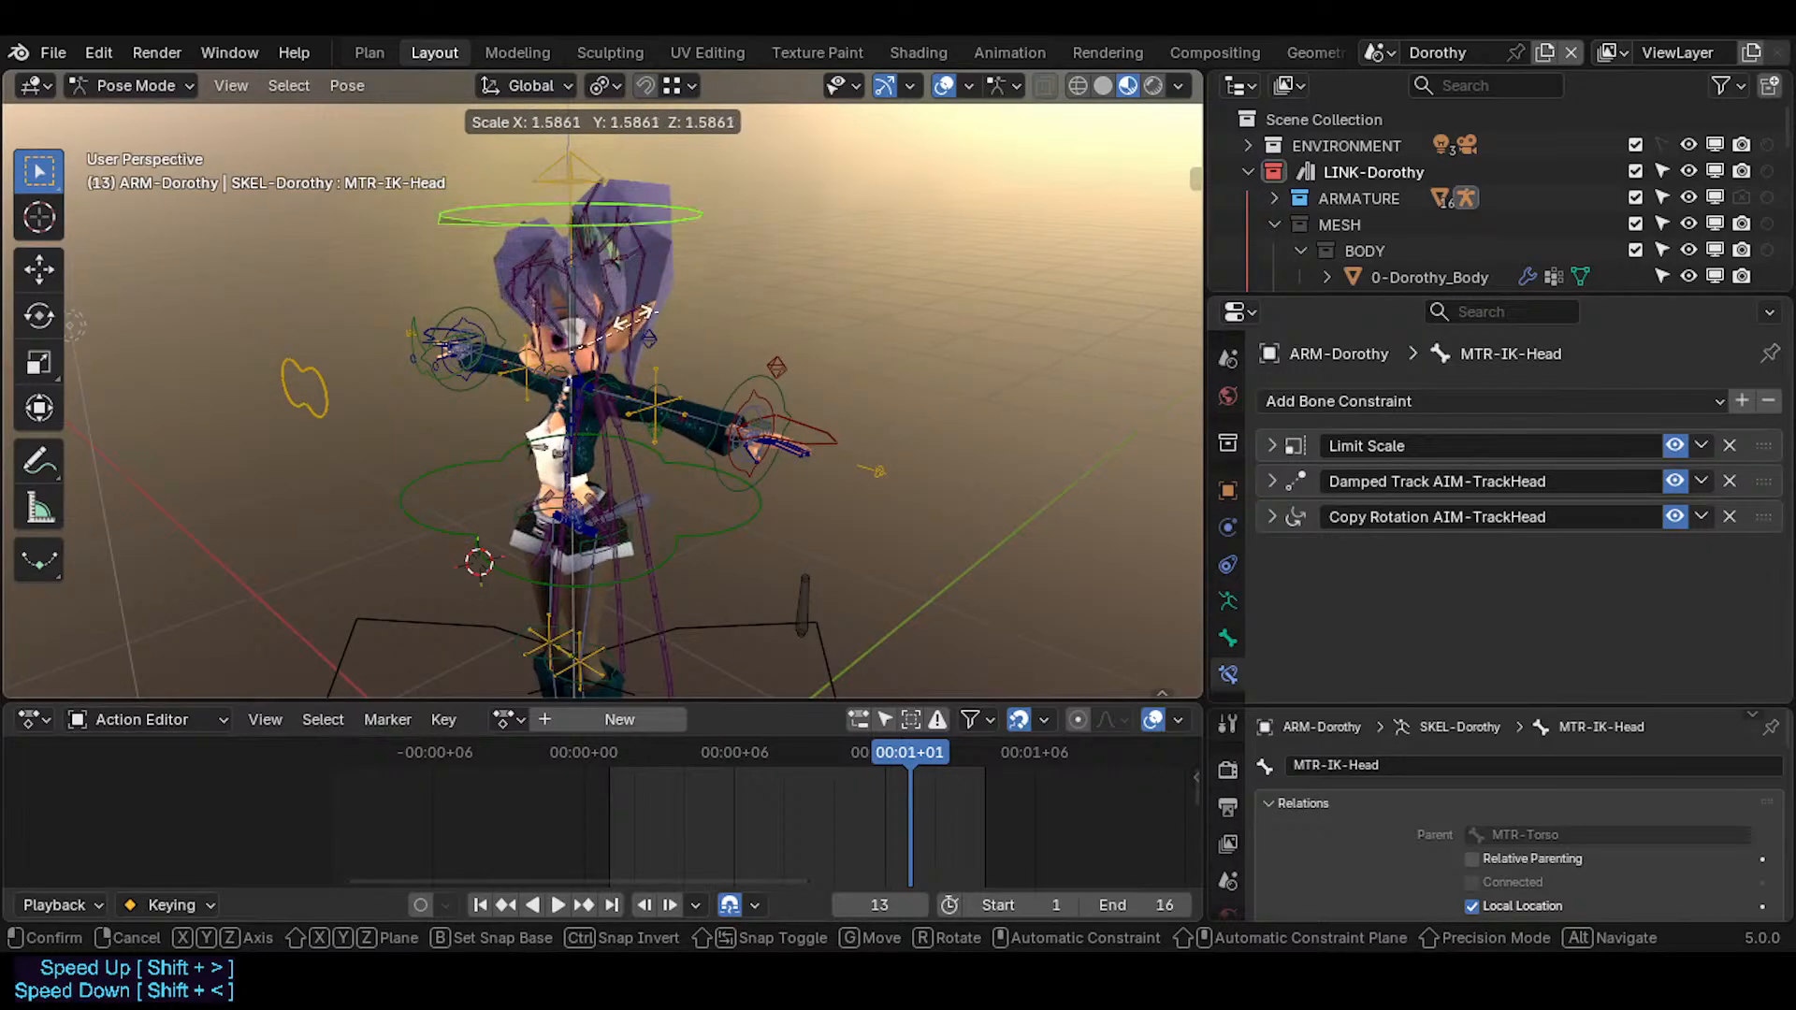
left_click(644, 301)
key("ctrl+z")
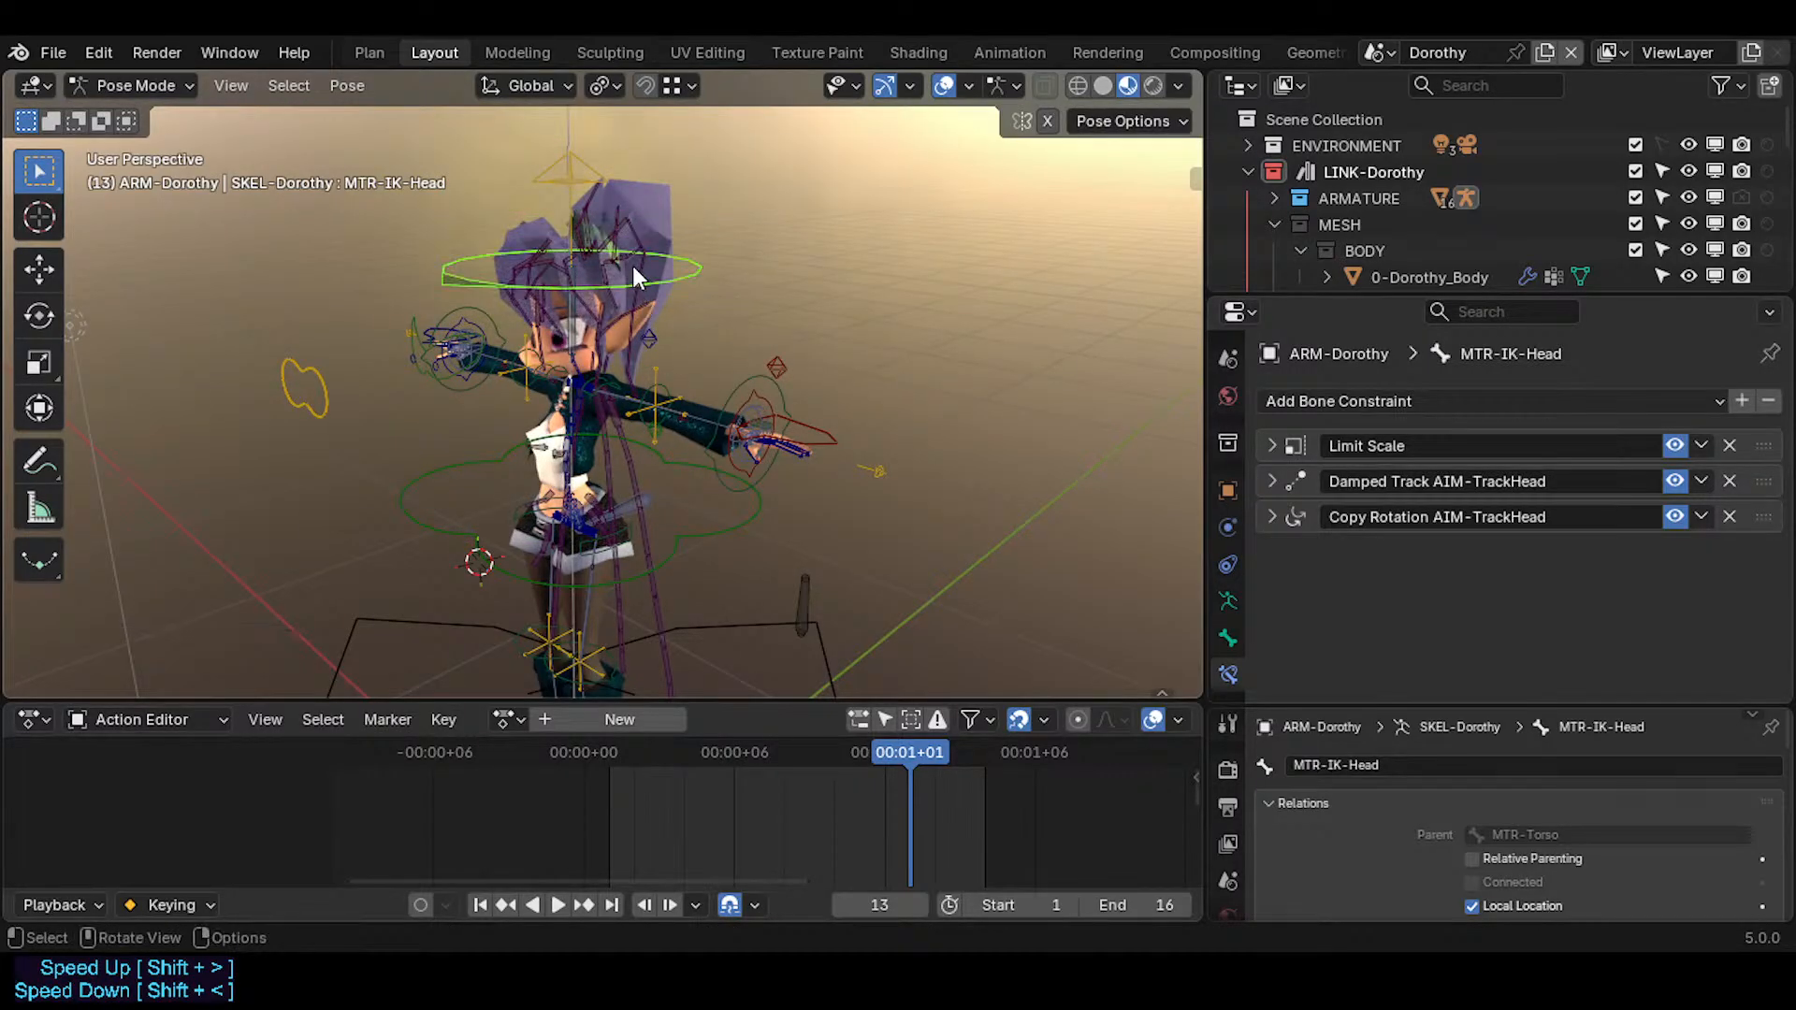
key("s")
right_click(681, 254)
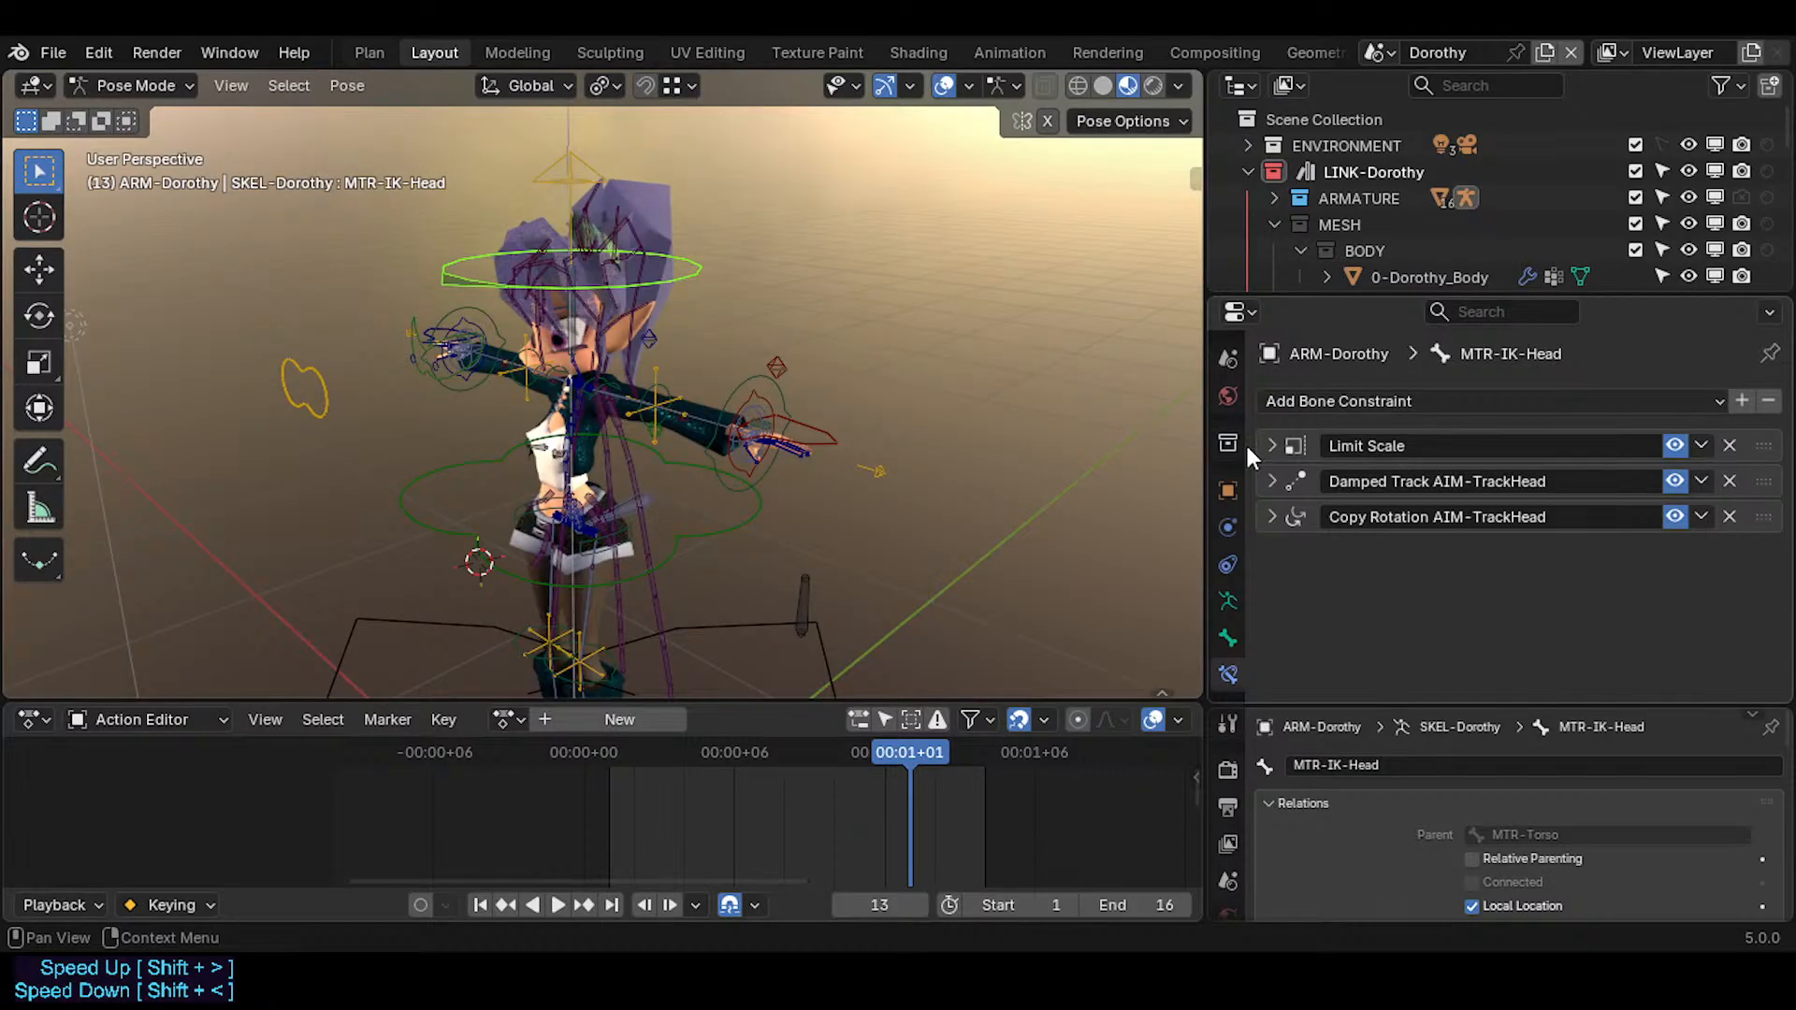
- Set the Owner of MTR-IK-Head's Limit Scale constraint to Local Space
left_click(1272, 445)
scroll(1449, 576, "down", 4)
scroll(1382, 480, "up", 4)
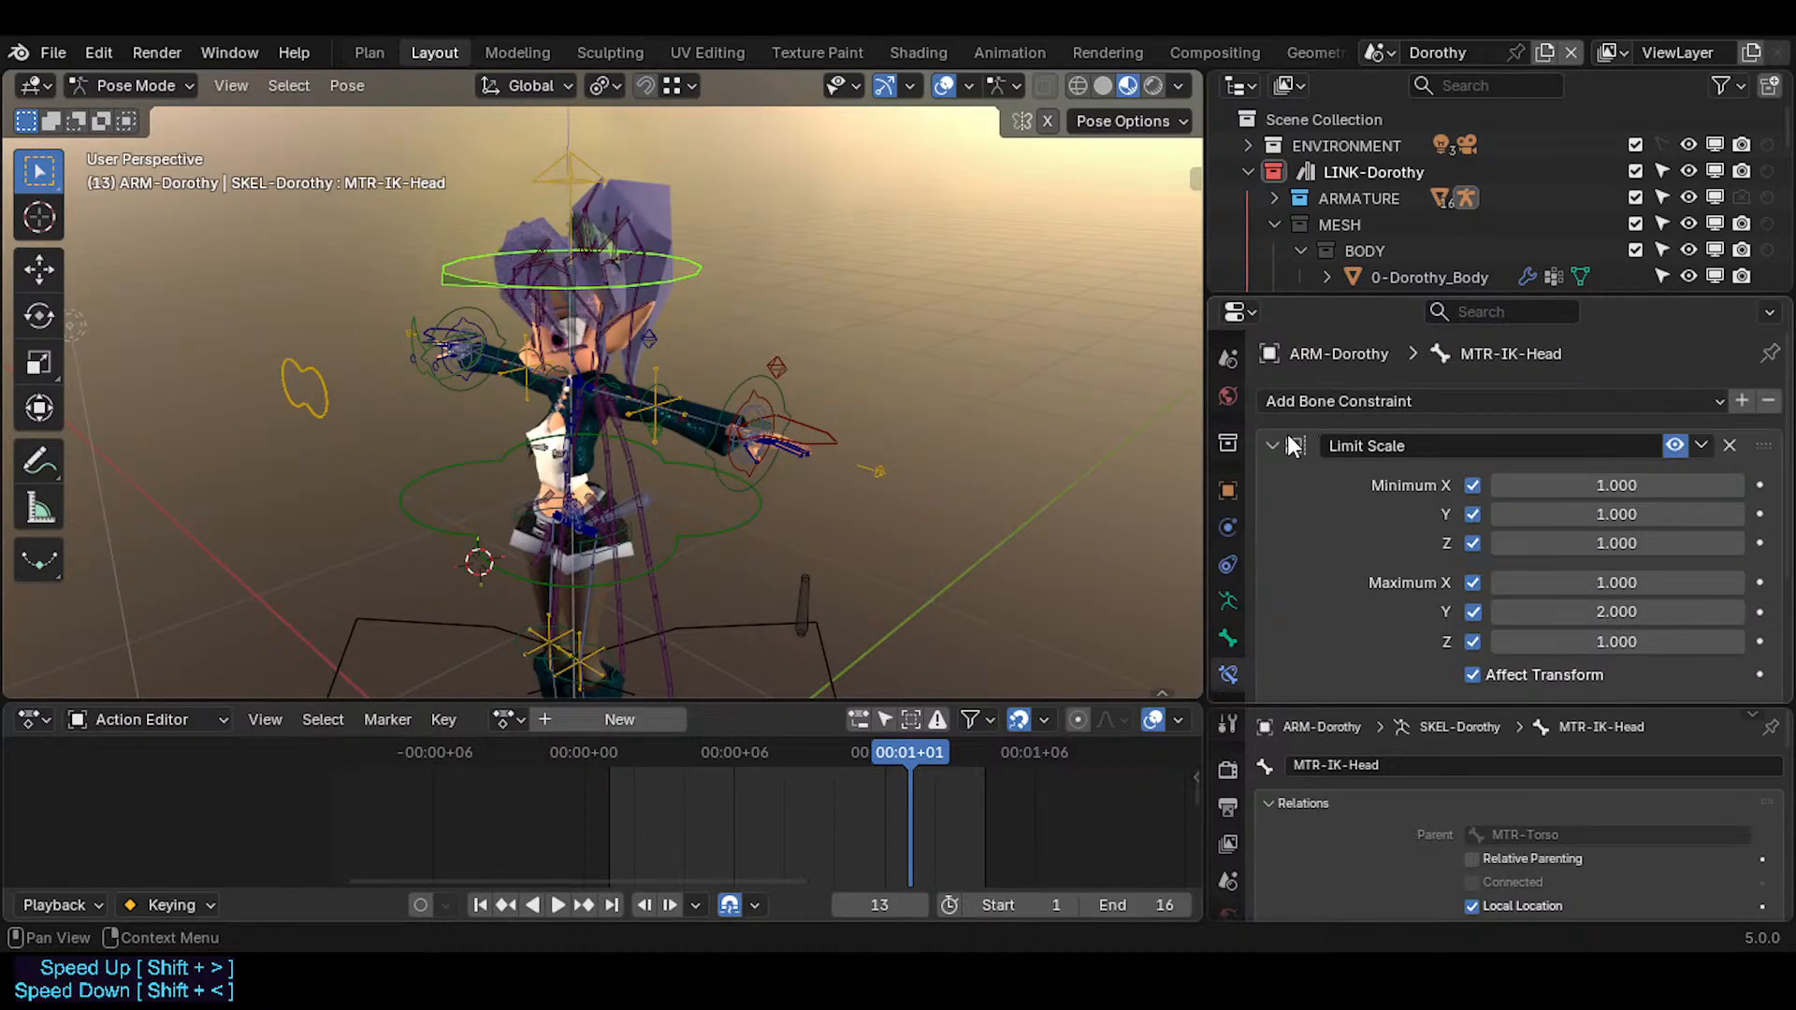
scroll(1272, 434, "down", 4)
left_click(1529, 562)
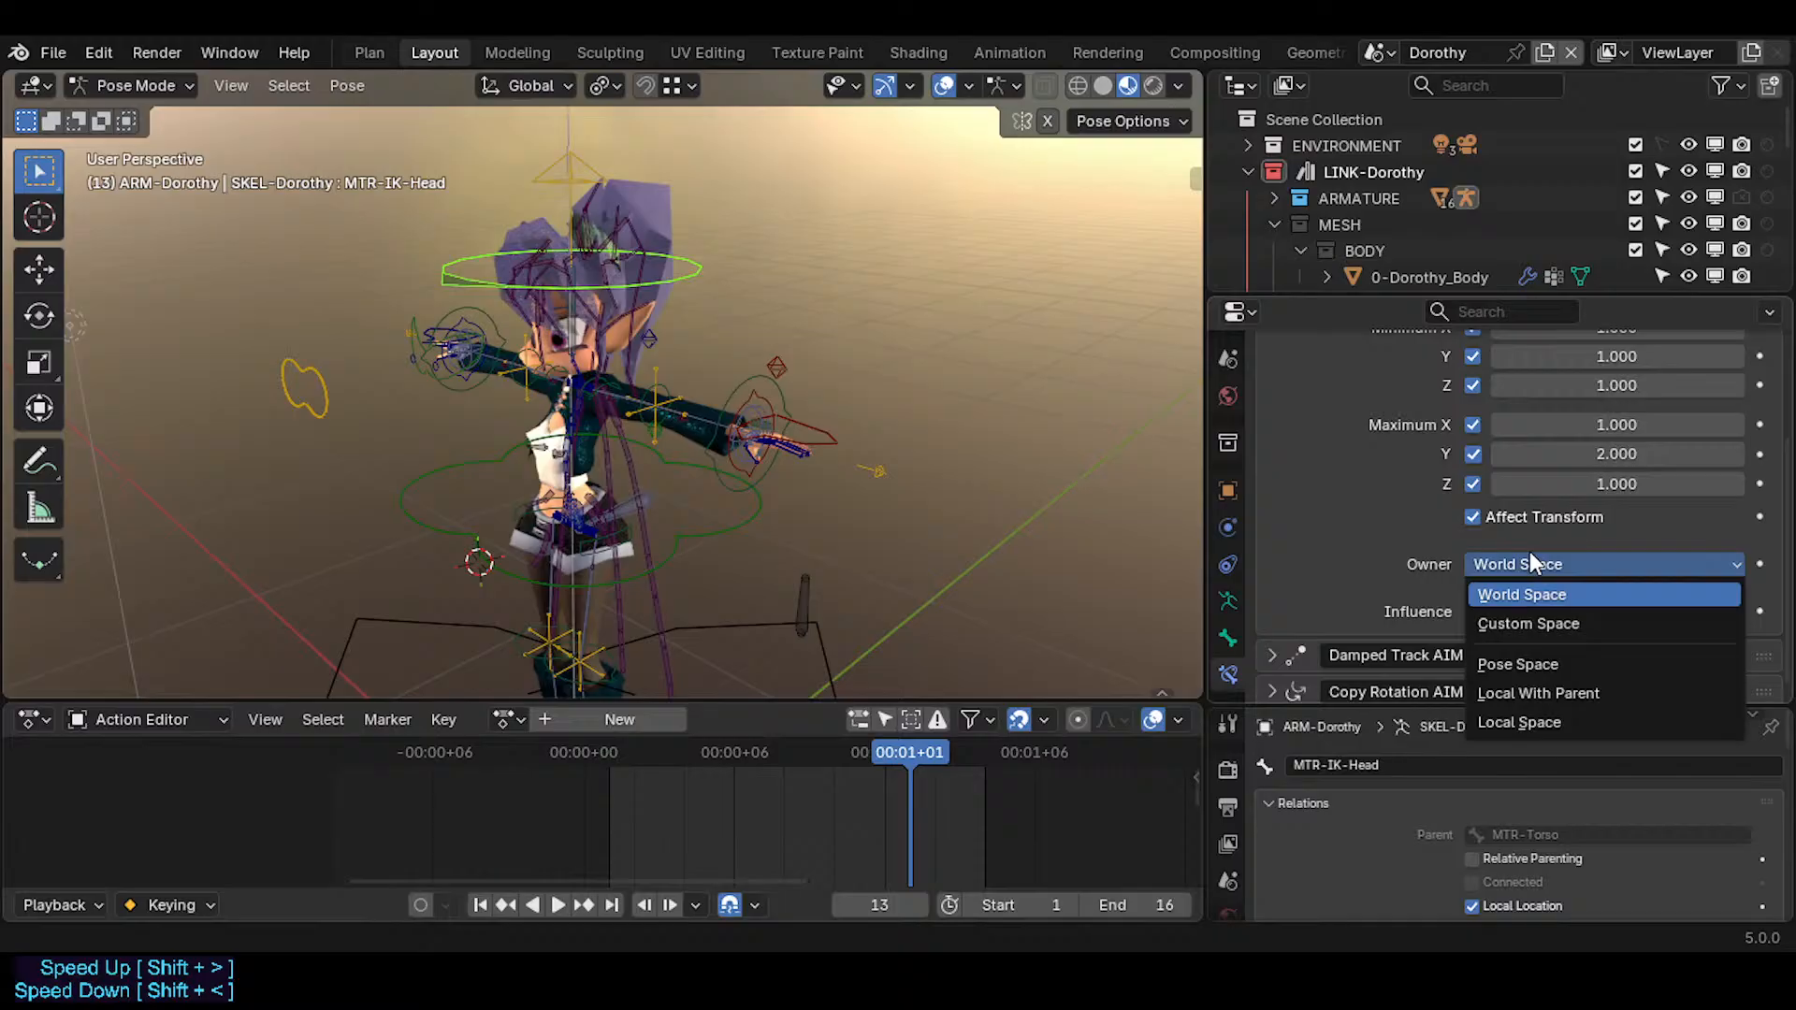
left_click(1533, 718)
- Try scaling MTR-IK-Head twice more to test the Local Space scale limit
key("s")
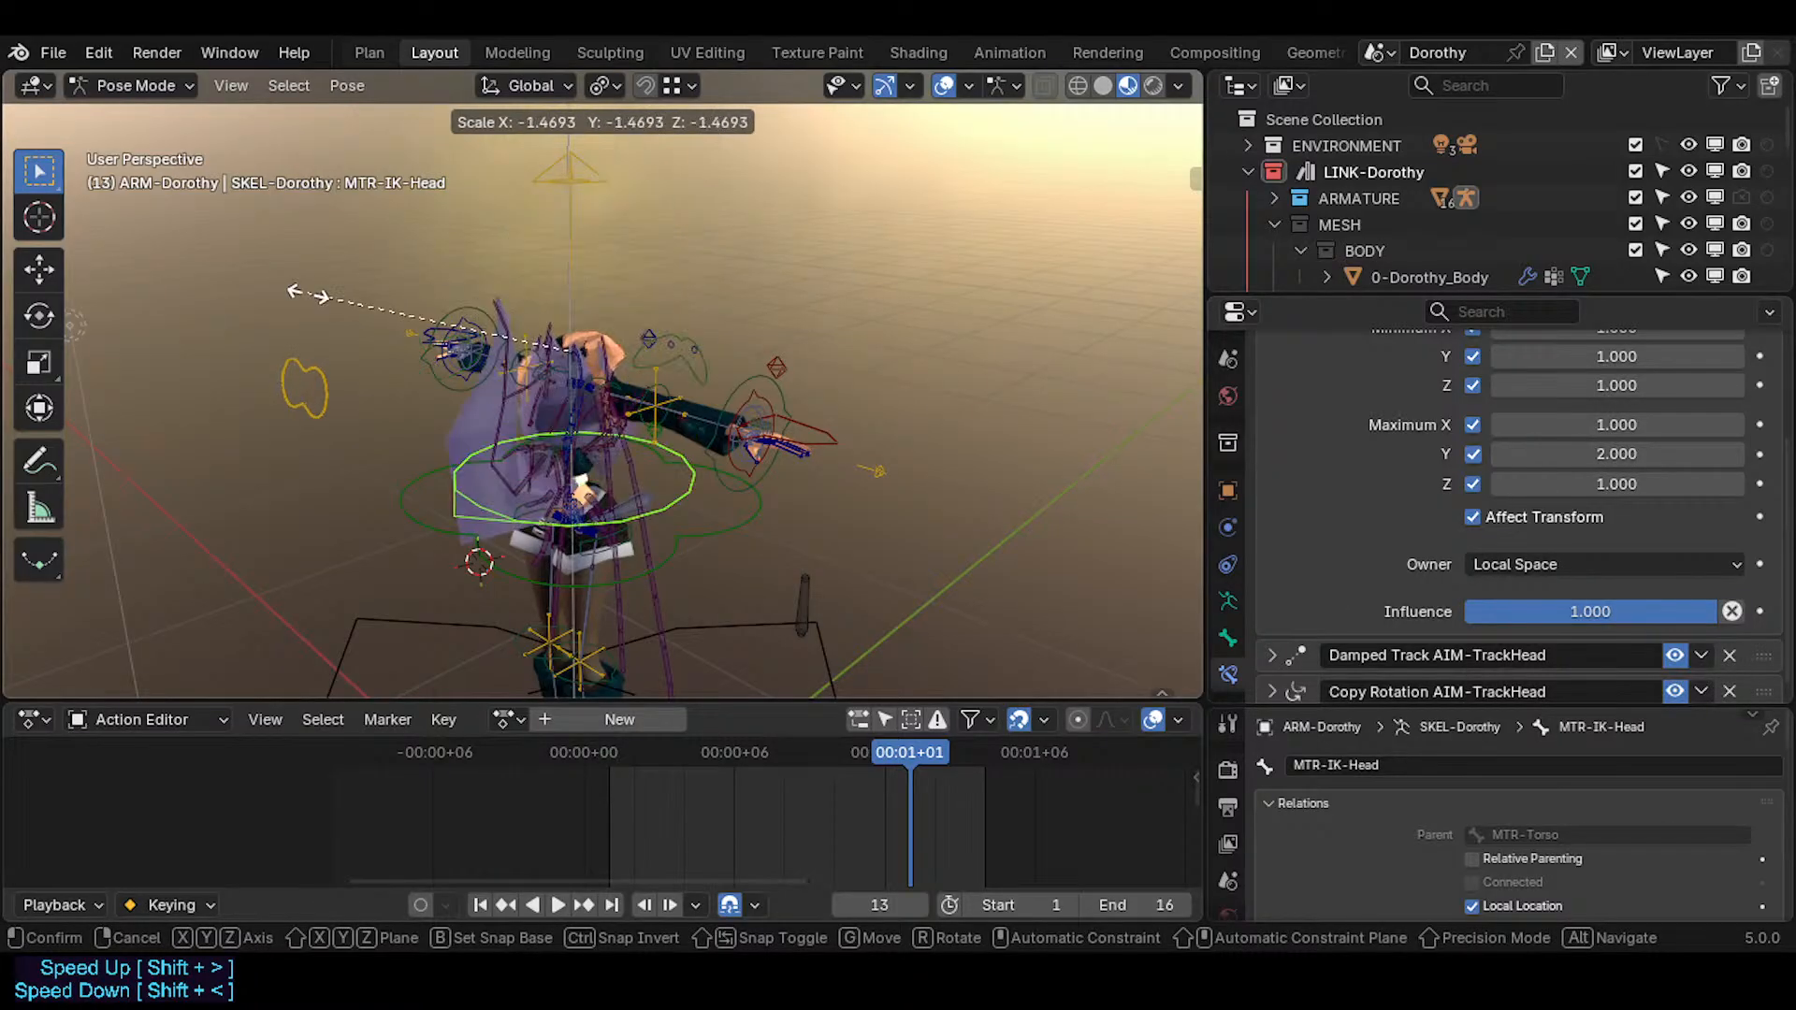
right_click(826, 293)
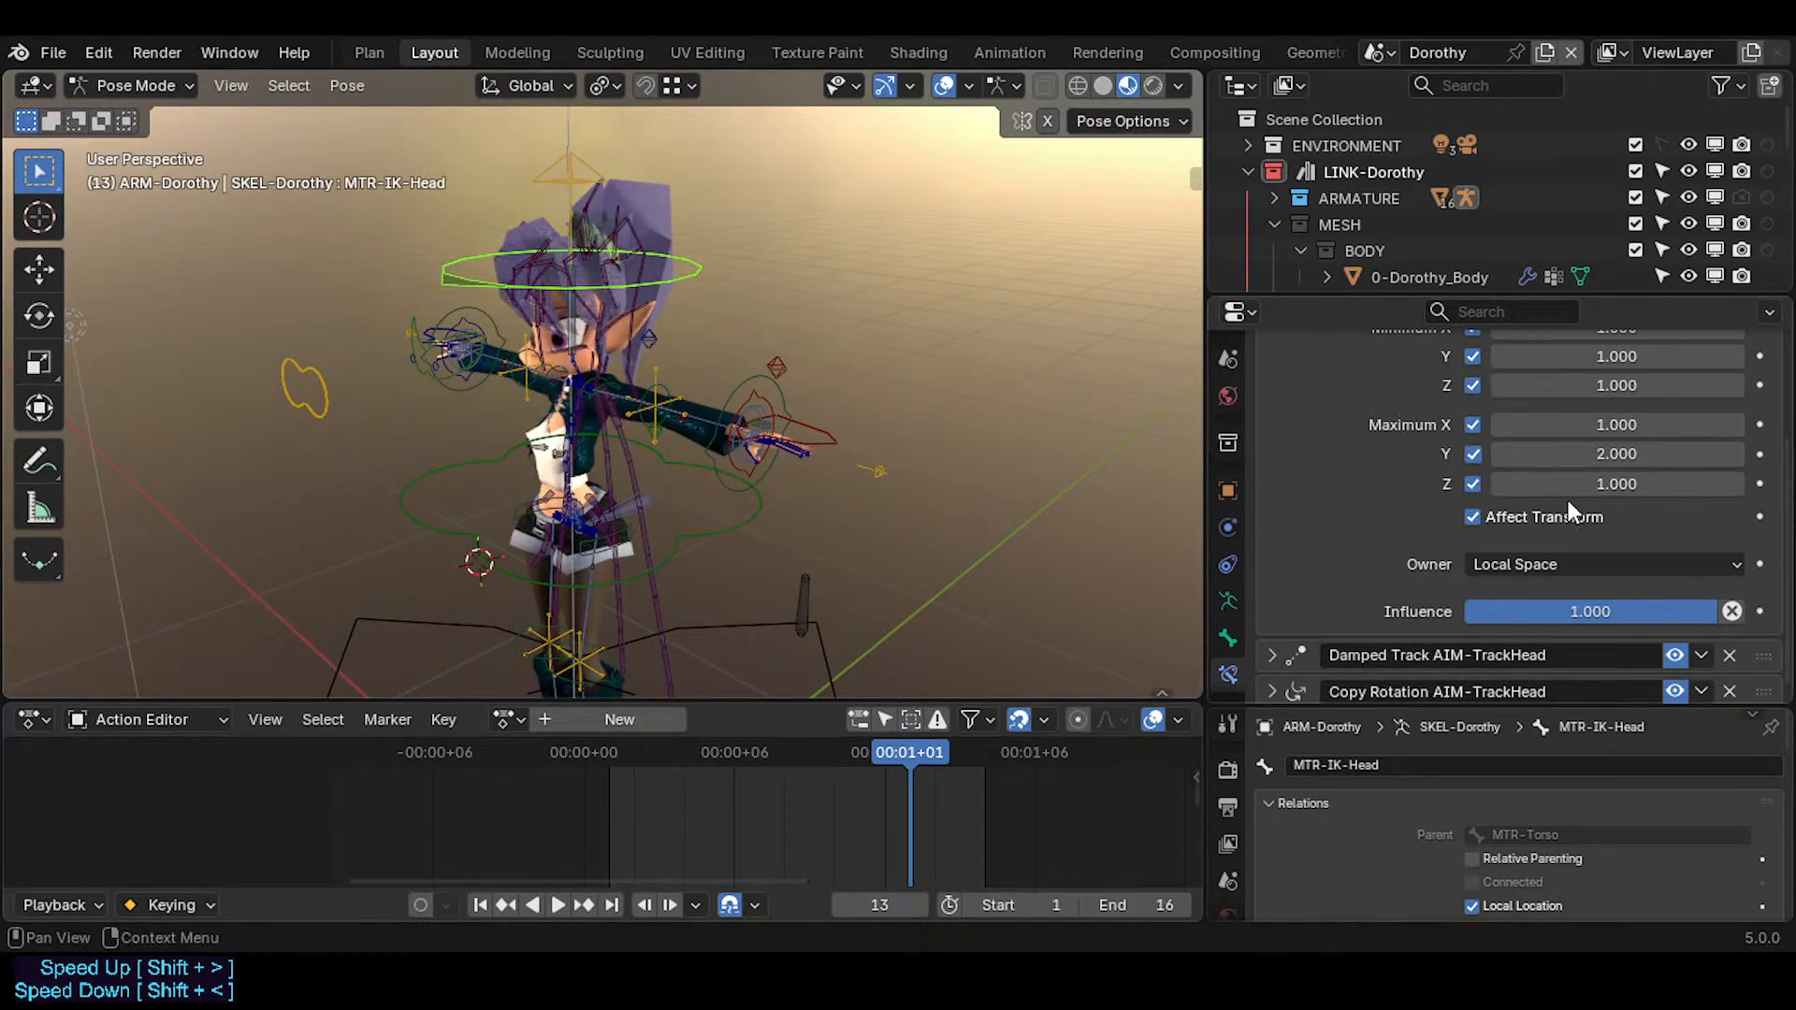
key("s")
right_click(802, 444)
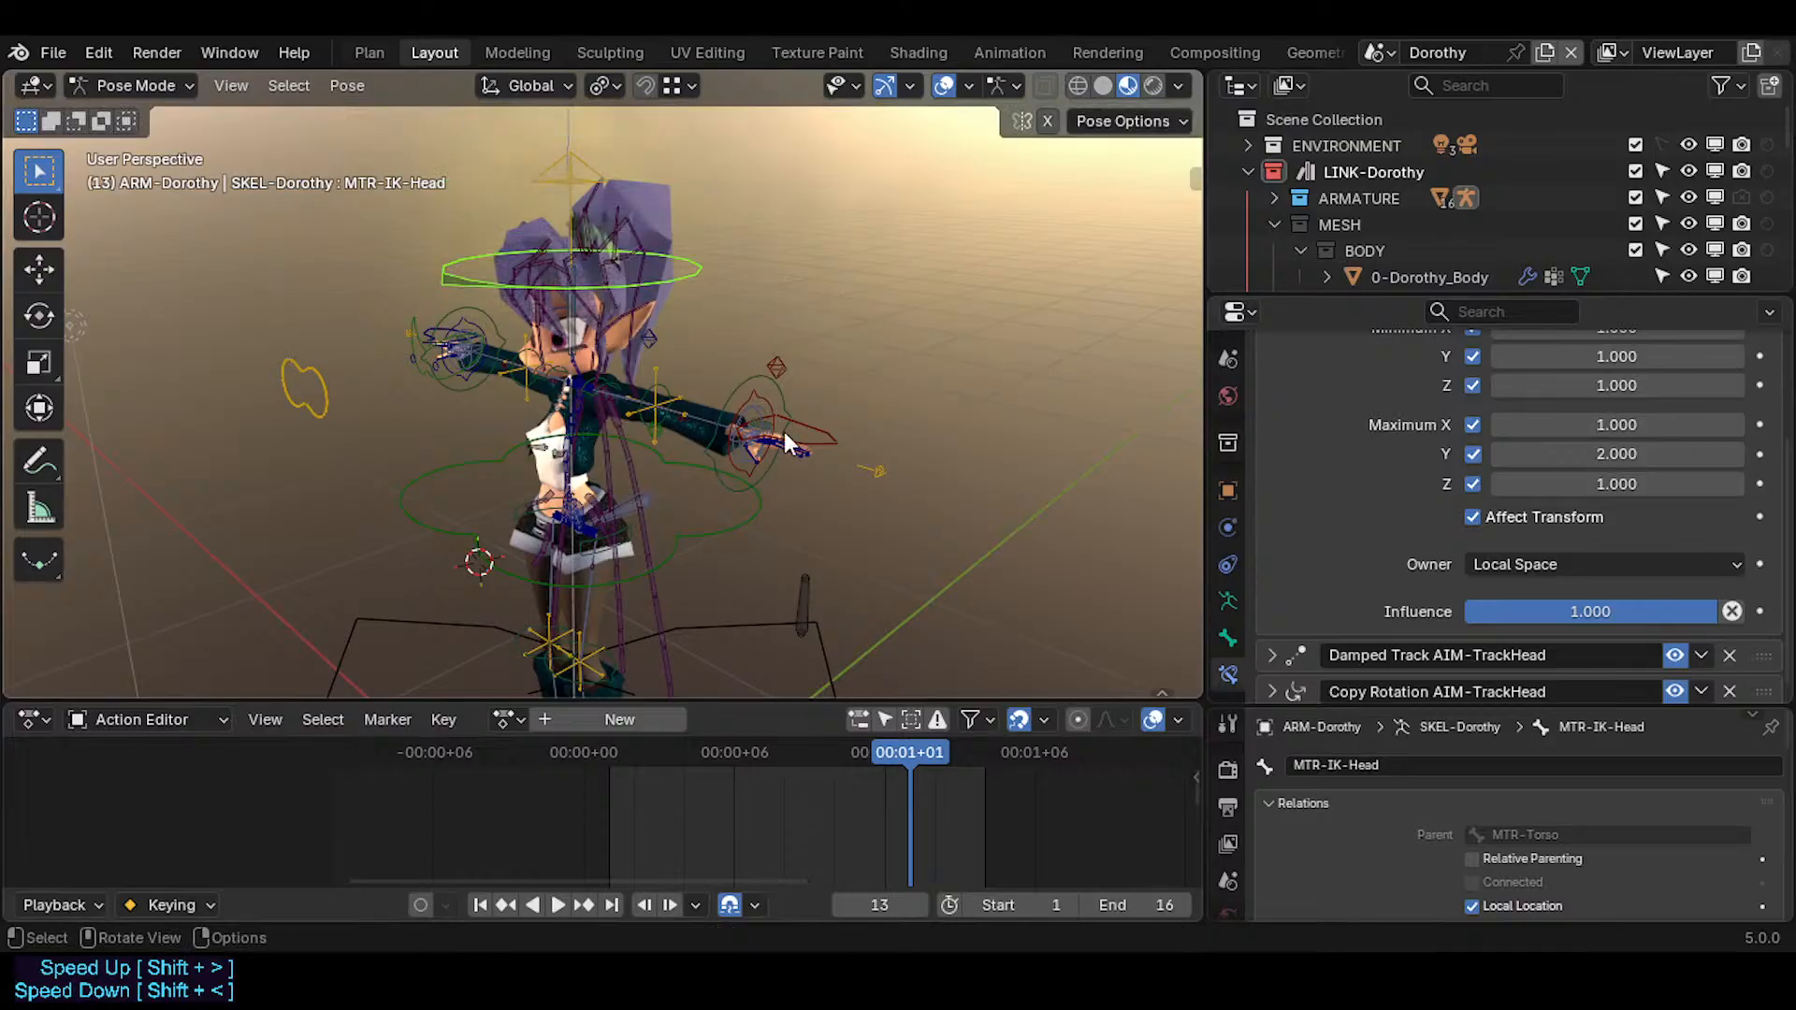
- Select the left hand control MTR-IK-Hand.L and tilt it slightly with a free trackball rotation
scroll(806, 447, "up", 2)
left_click(847, 429)
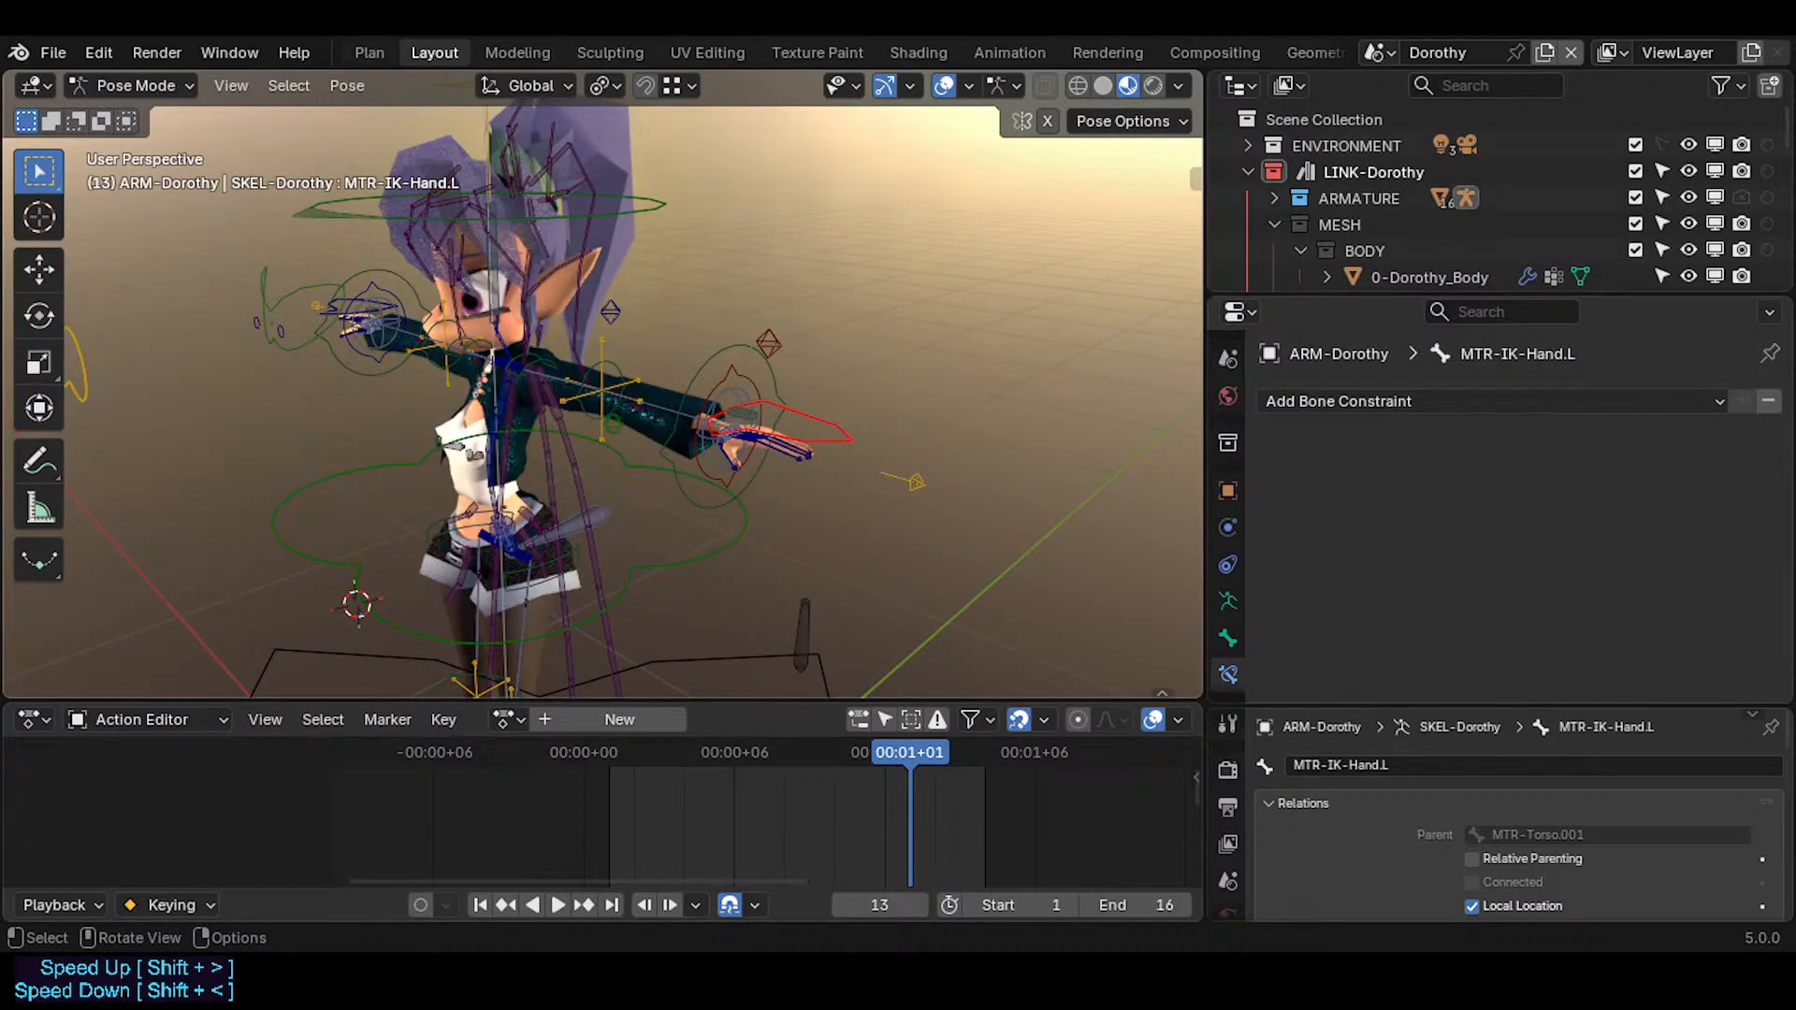
middle_click_drag(847, 429, 945, 432)
scroll(839, 482, "up", 3)
left_click(826, 406)
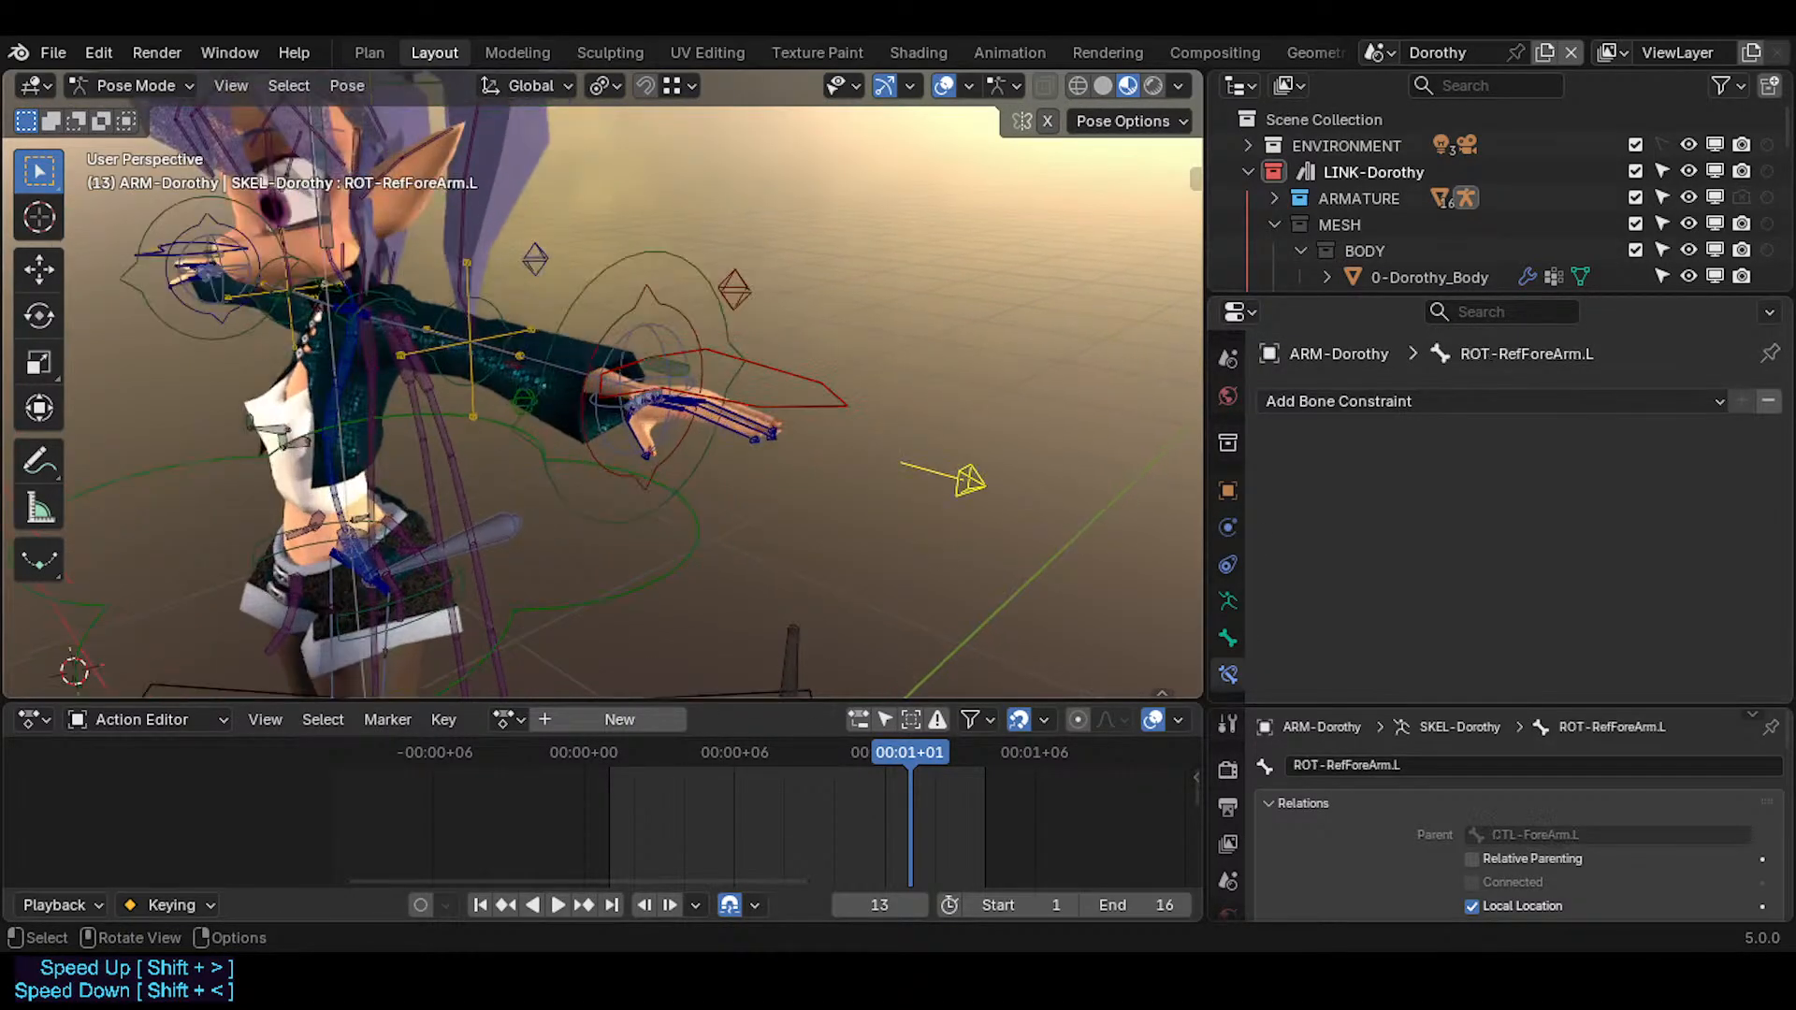
left_click(827, 404)
key("r")
key("r")
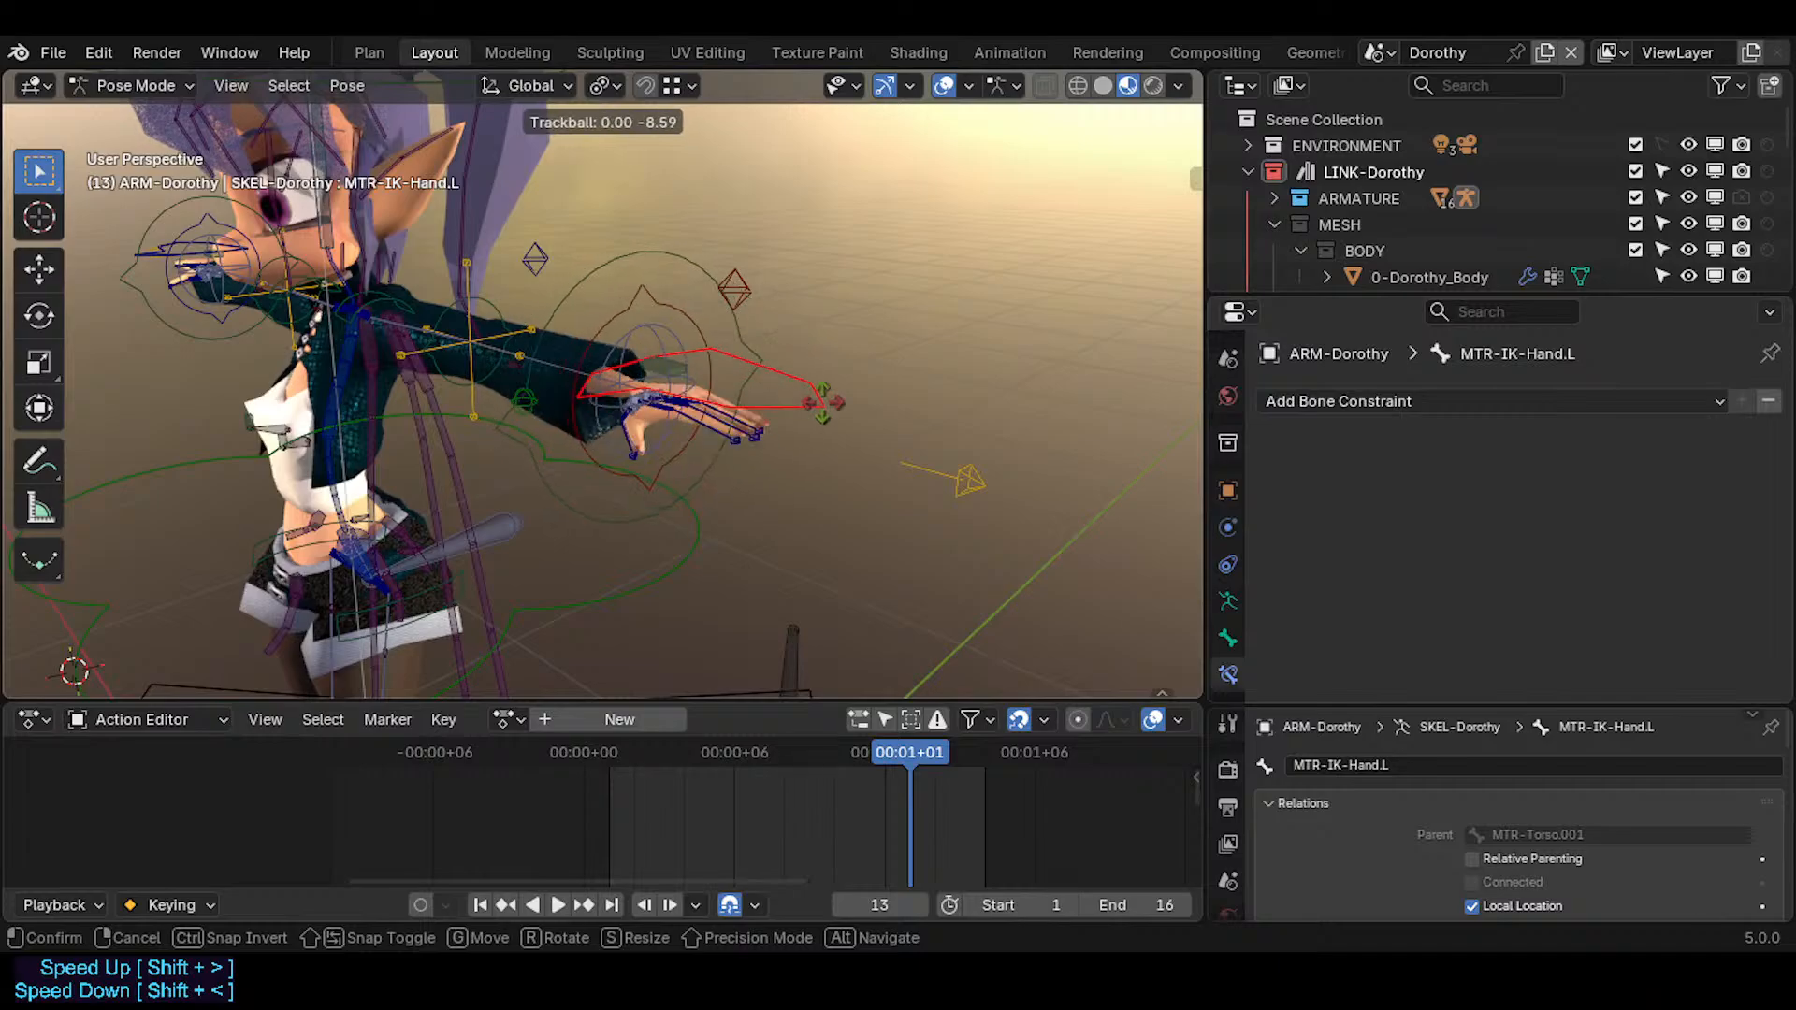
left_click(853, 397)
key("r")
key("Escape")
- Try scaling MTR-IK-Hand.L up and down repeatedly while the left arm is extended
key("s")
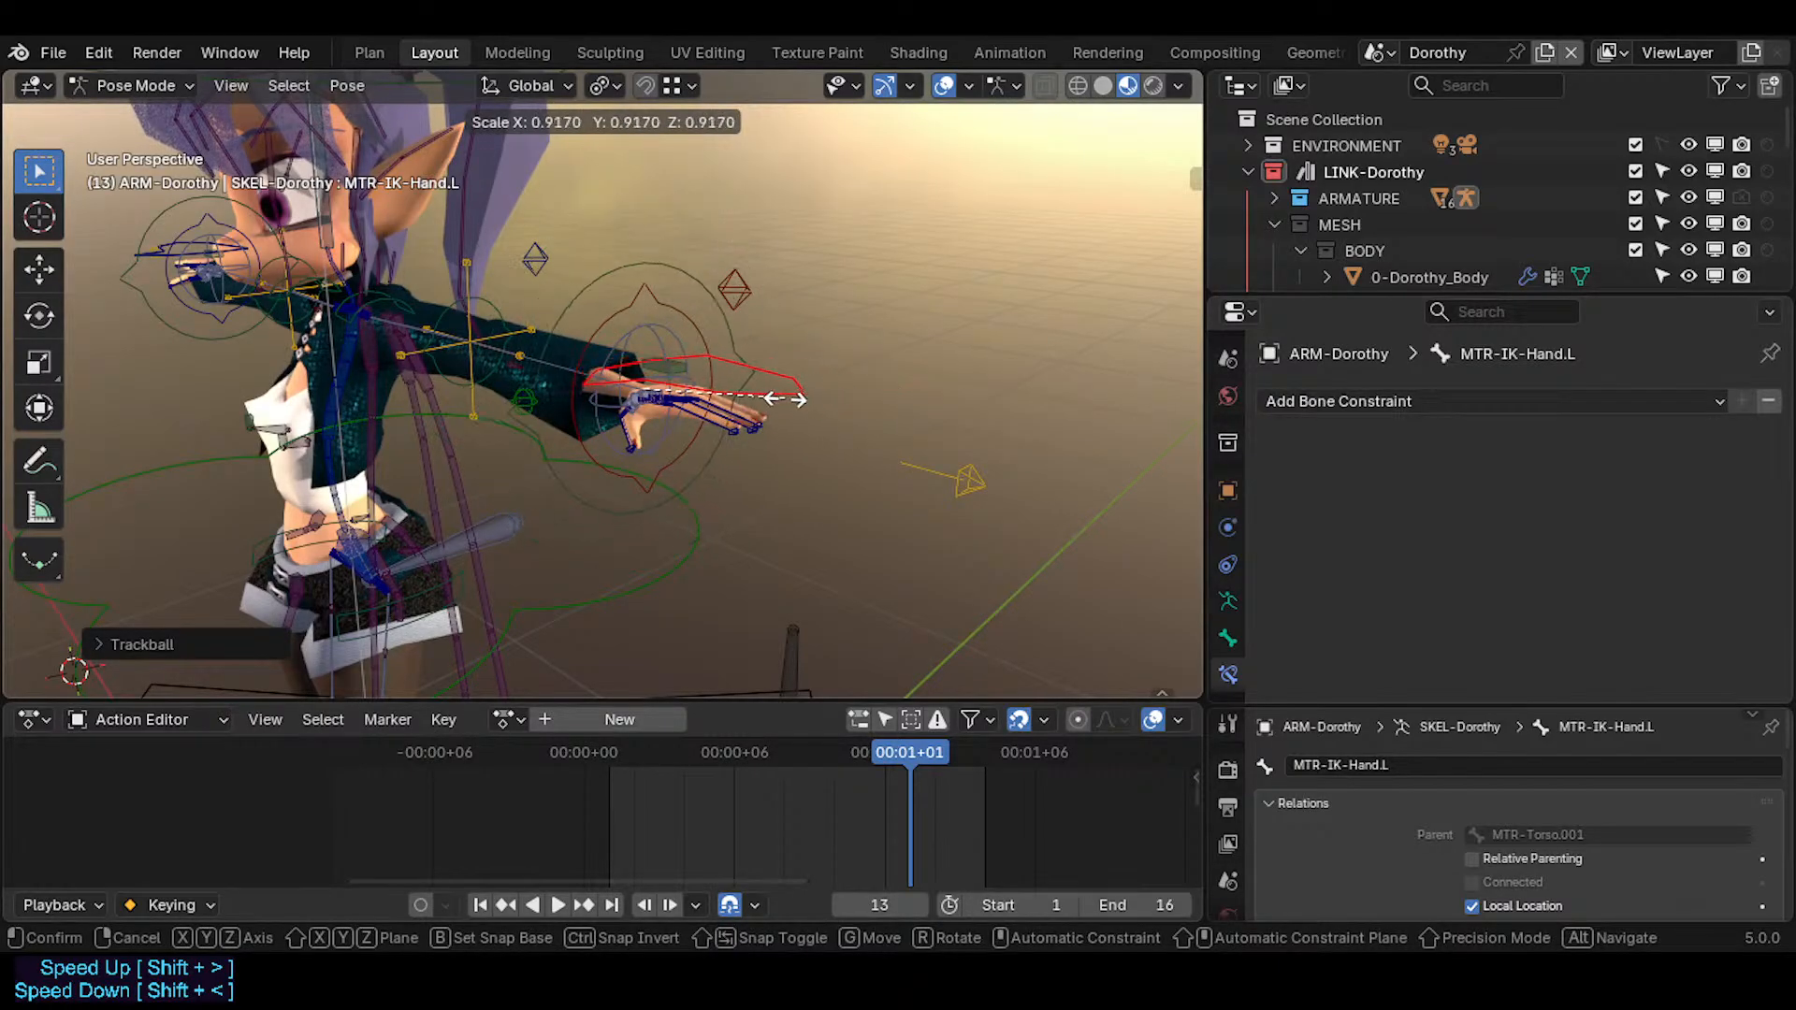
key("Escape")
key("s")
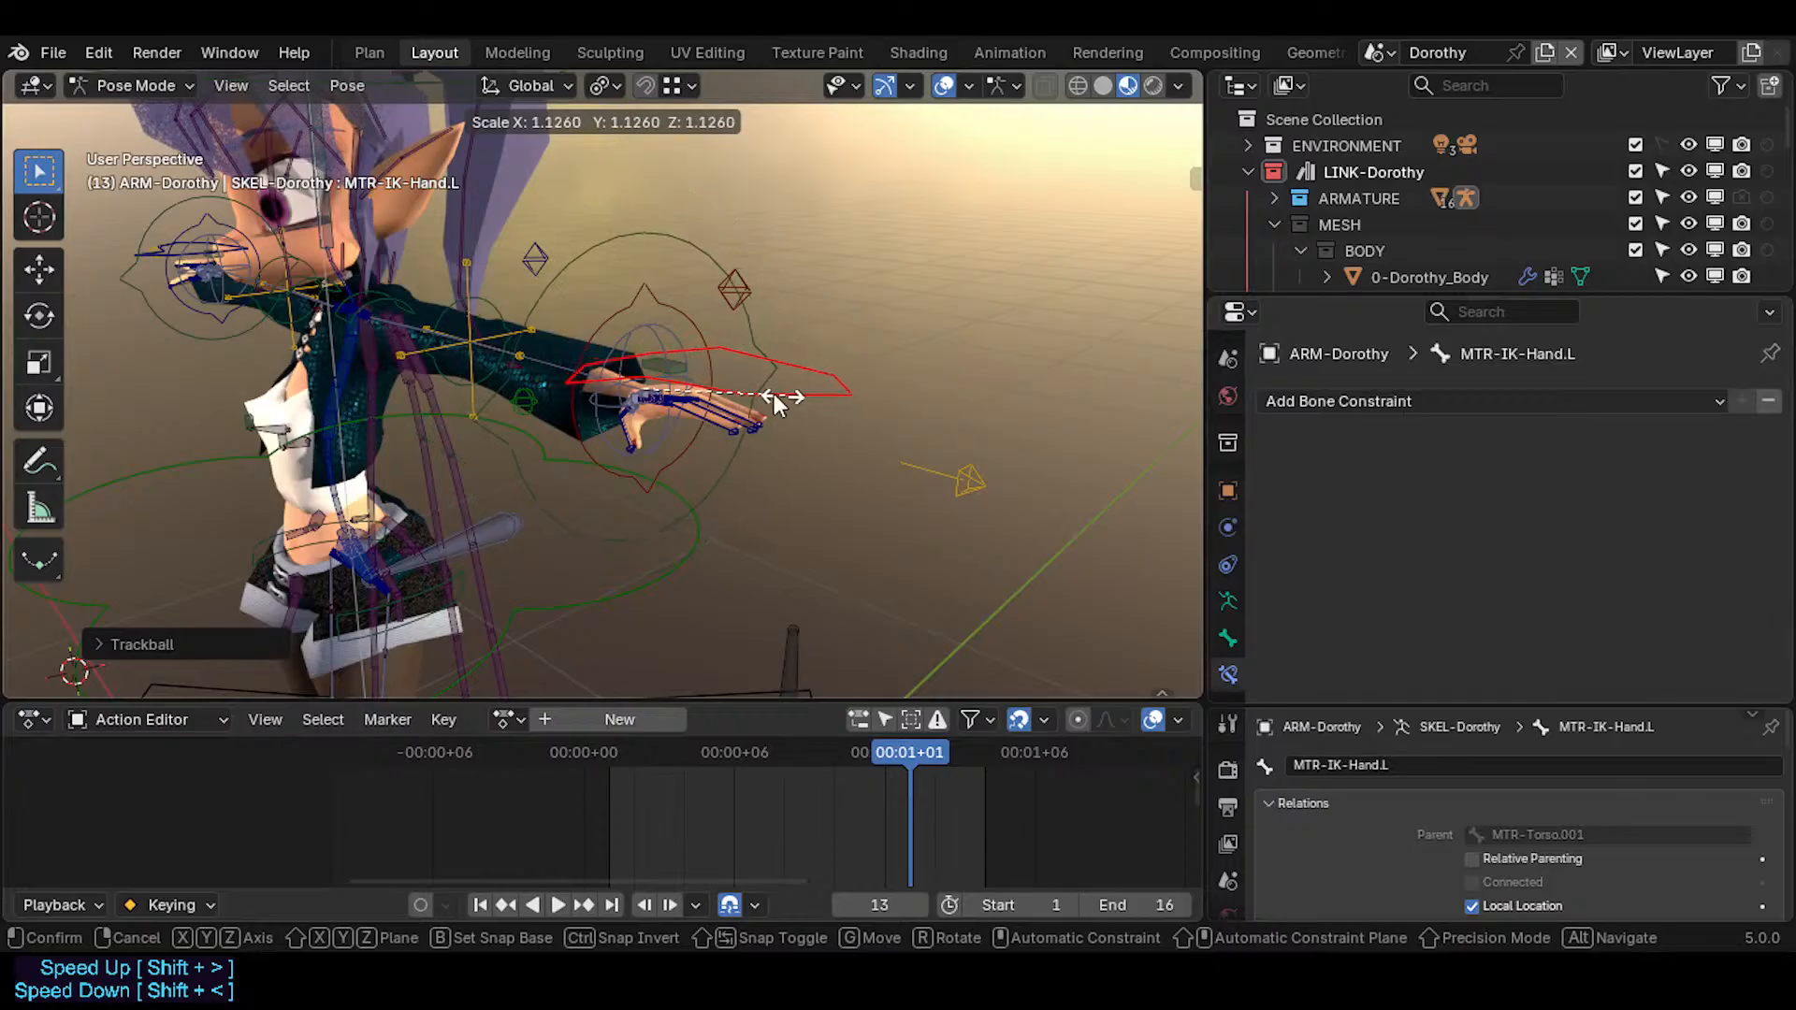
key("Escape")
middle_click_drag(731, 396, 737, 406)
key("s")
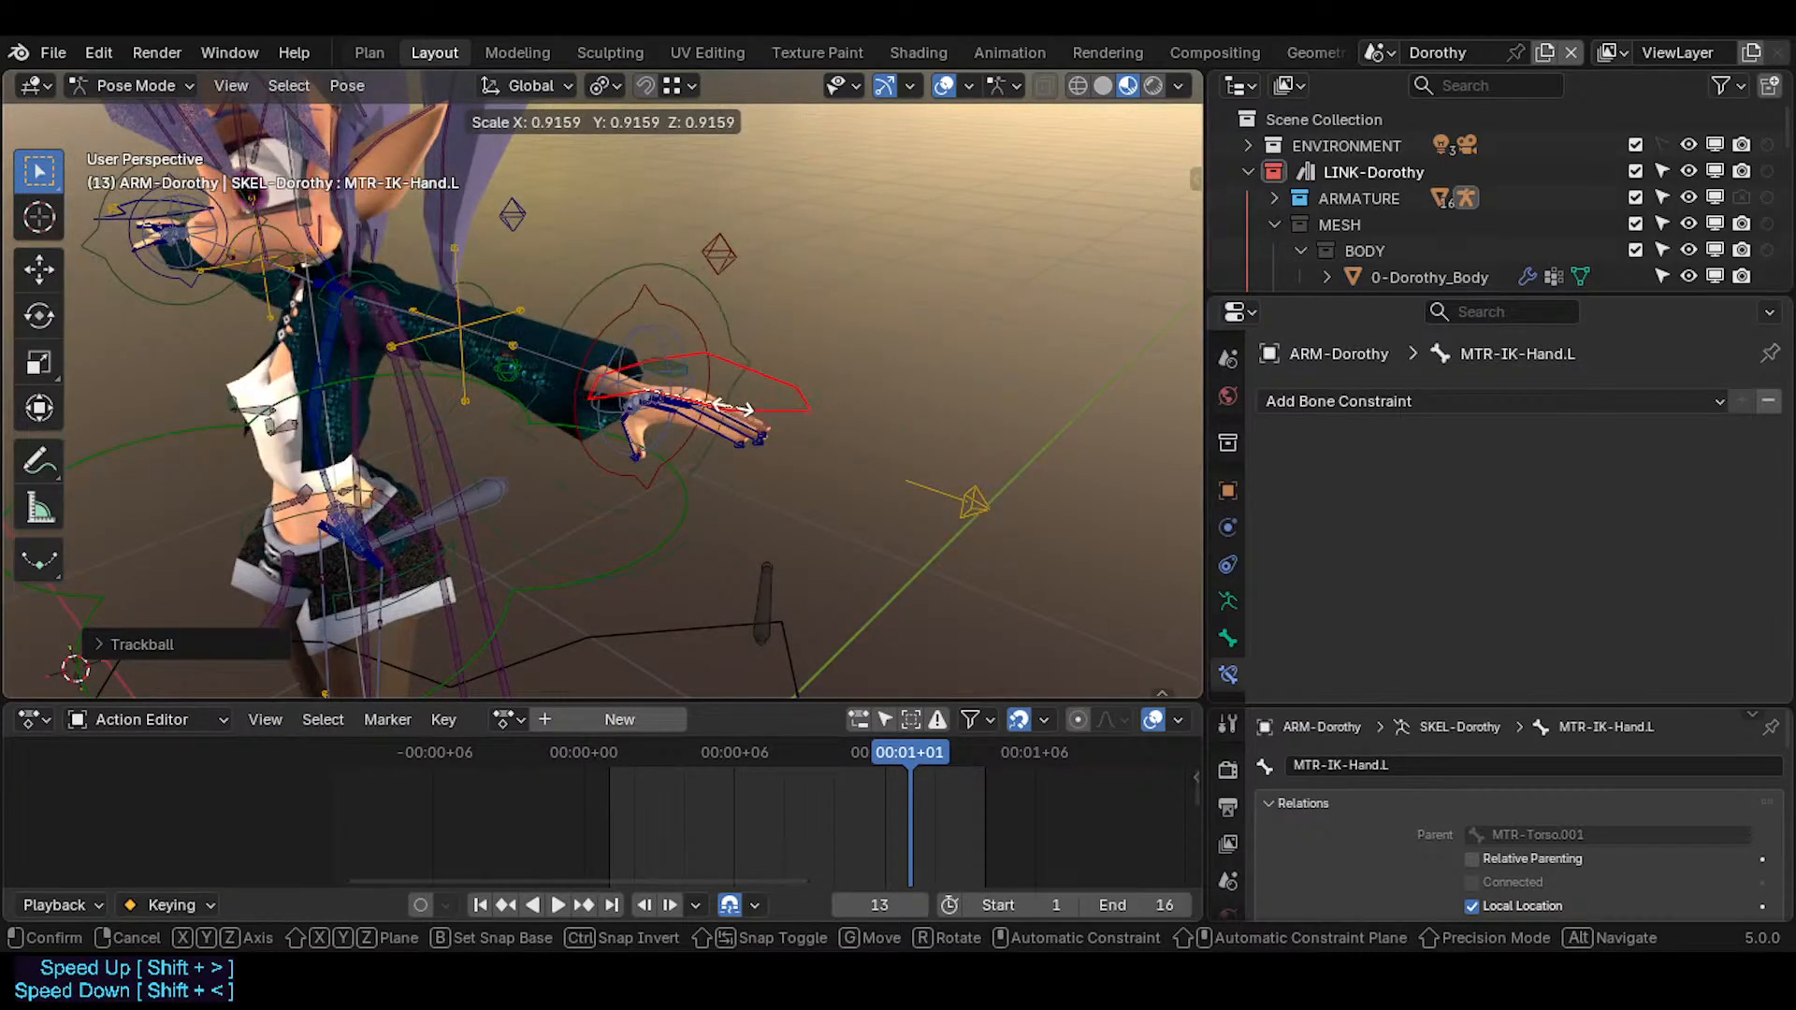
key("Escape")
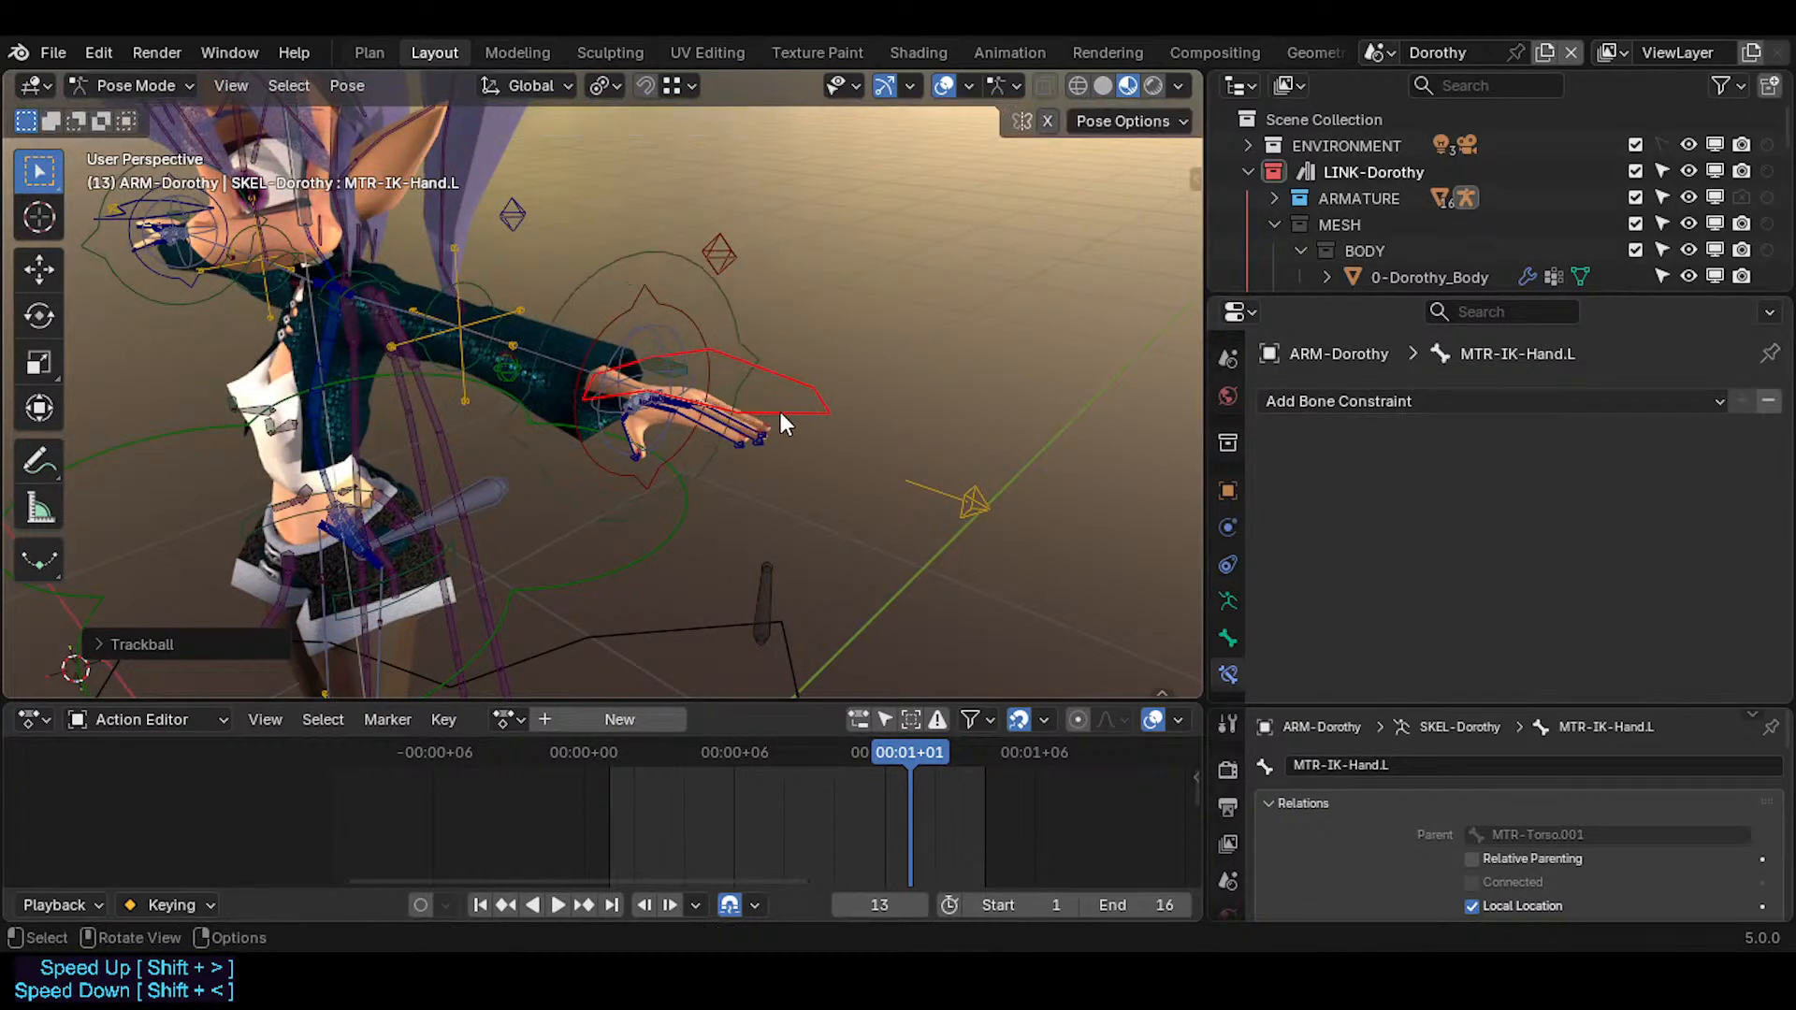
key("s")
key("Escape")
- Move MTR-IK-Hand.L in toward the torso in several passes so the left elbow bends
key("g")
left_click(631, 403)
key("g")
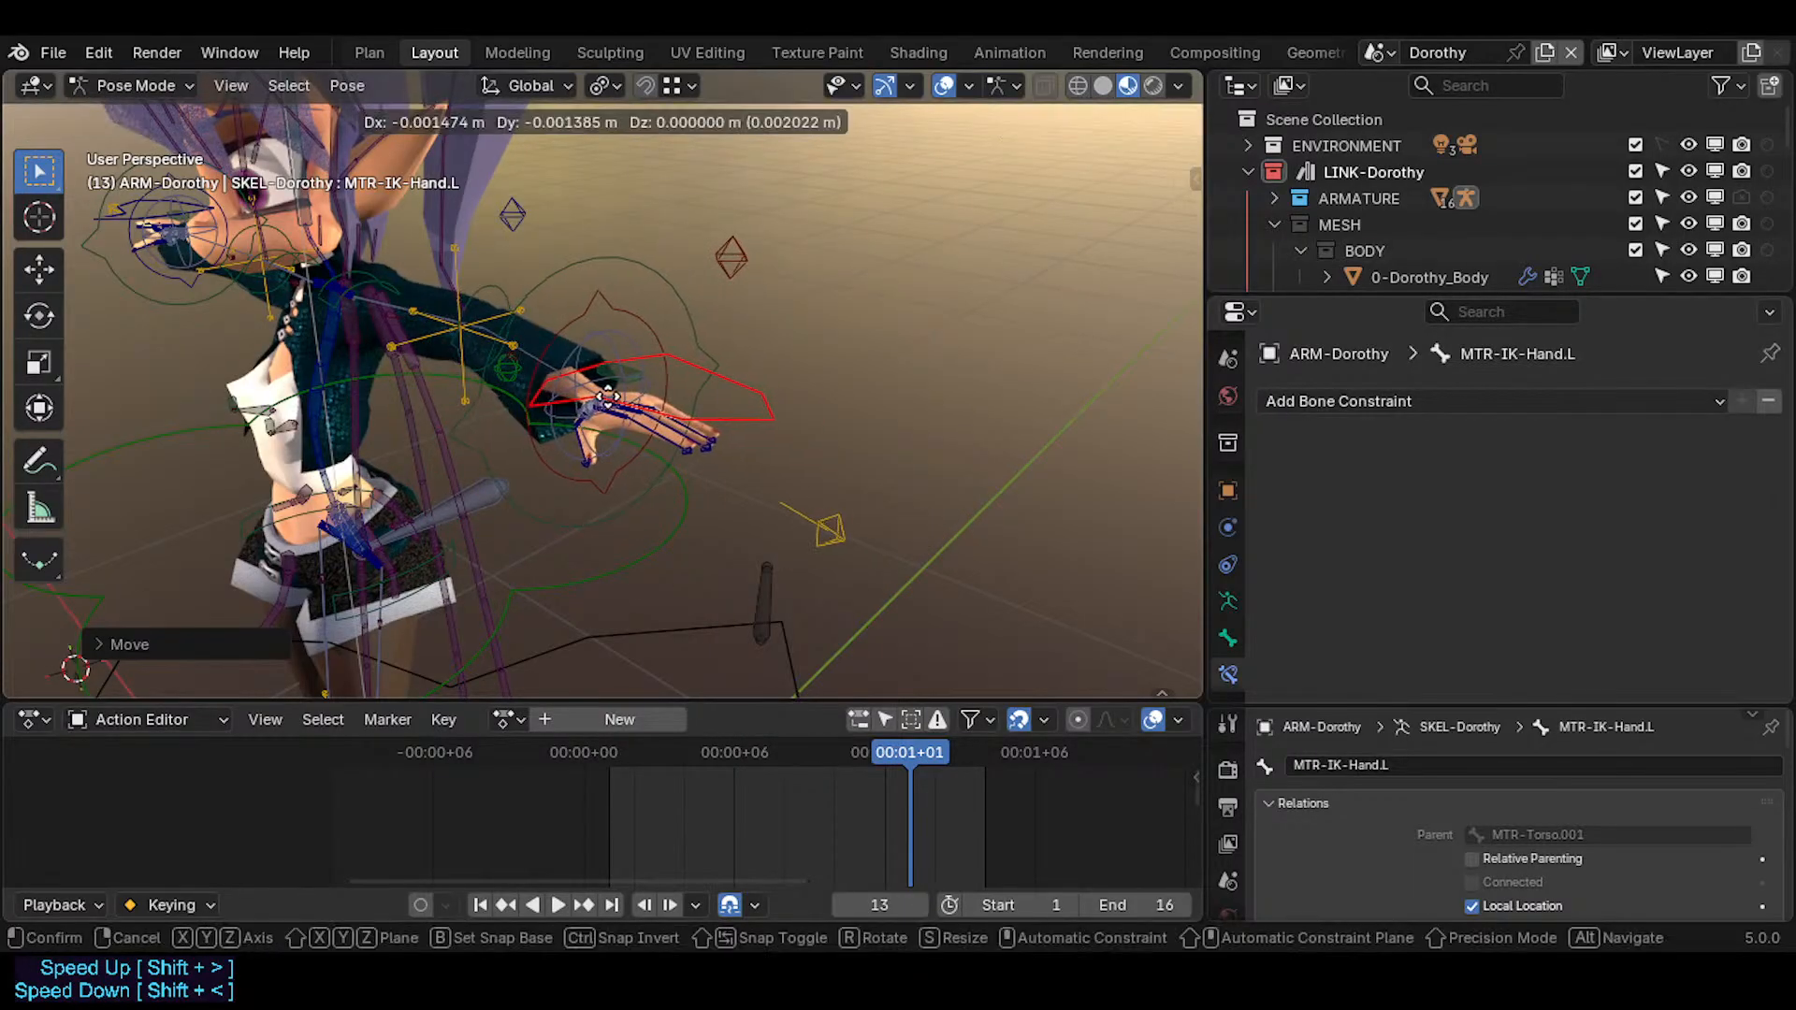
left_click(645, 379)
key("g")
left_click(566, 411)
key("g")
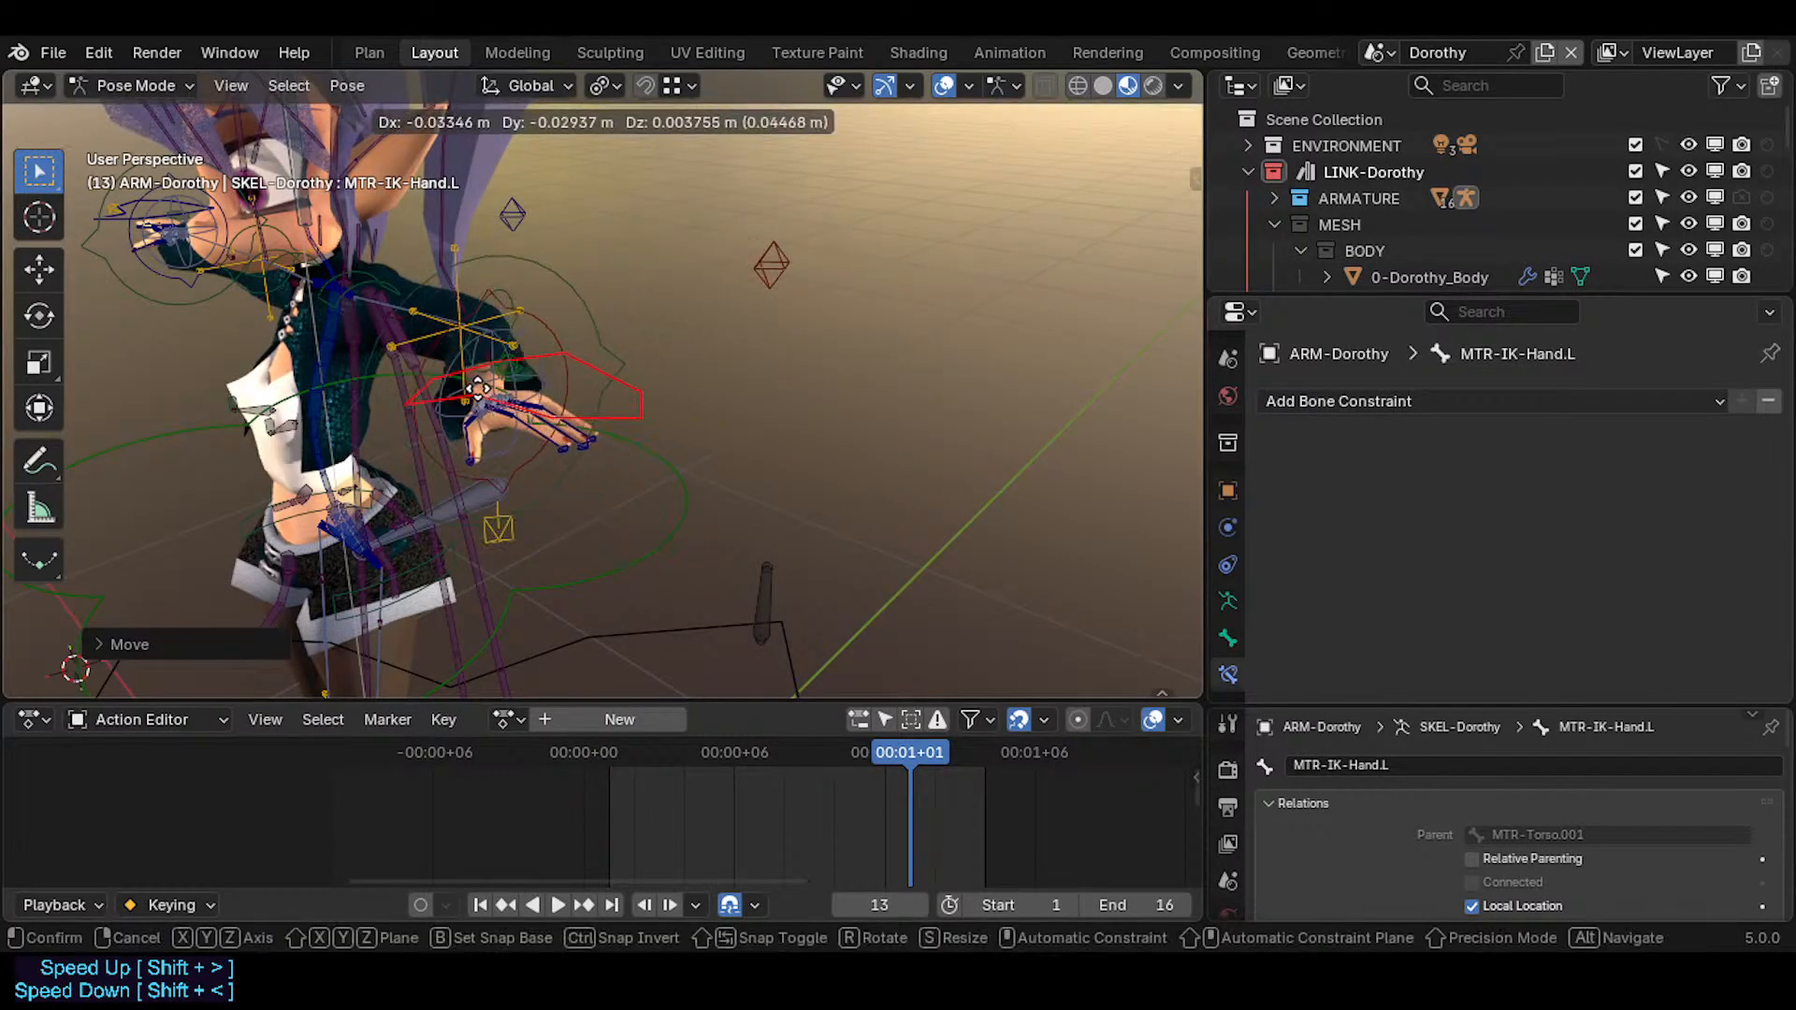
left_click(512, 393)
middle_click_drag(513, 393, 656, 412)
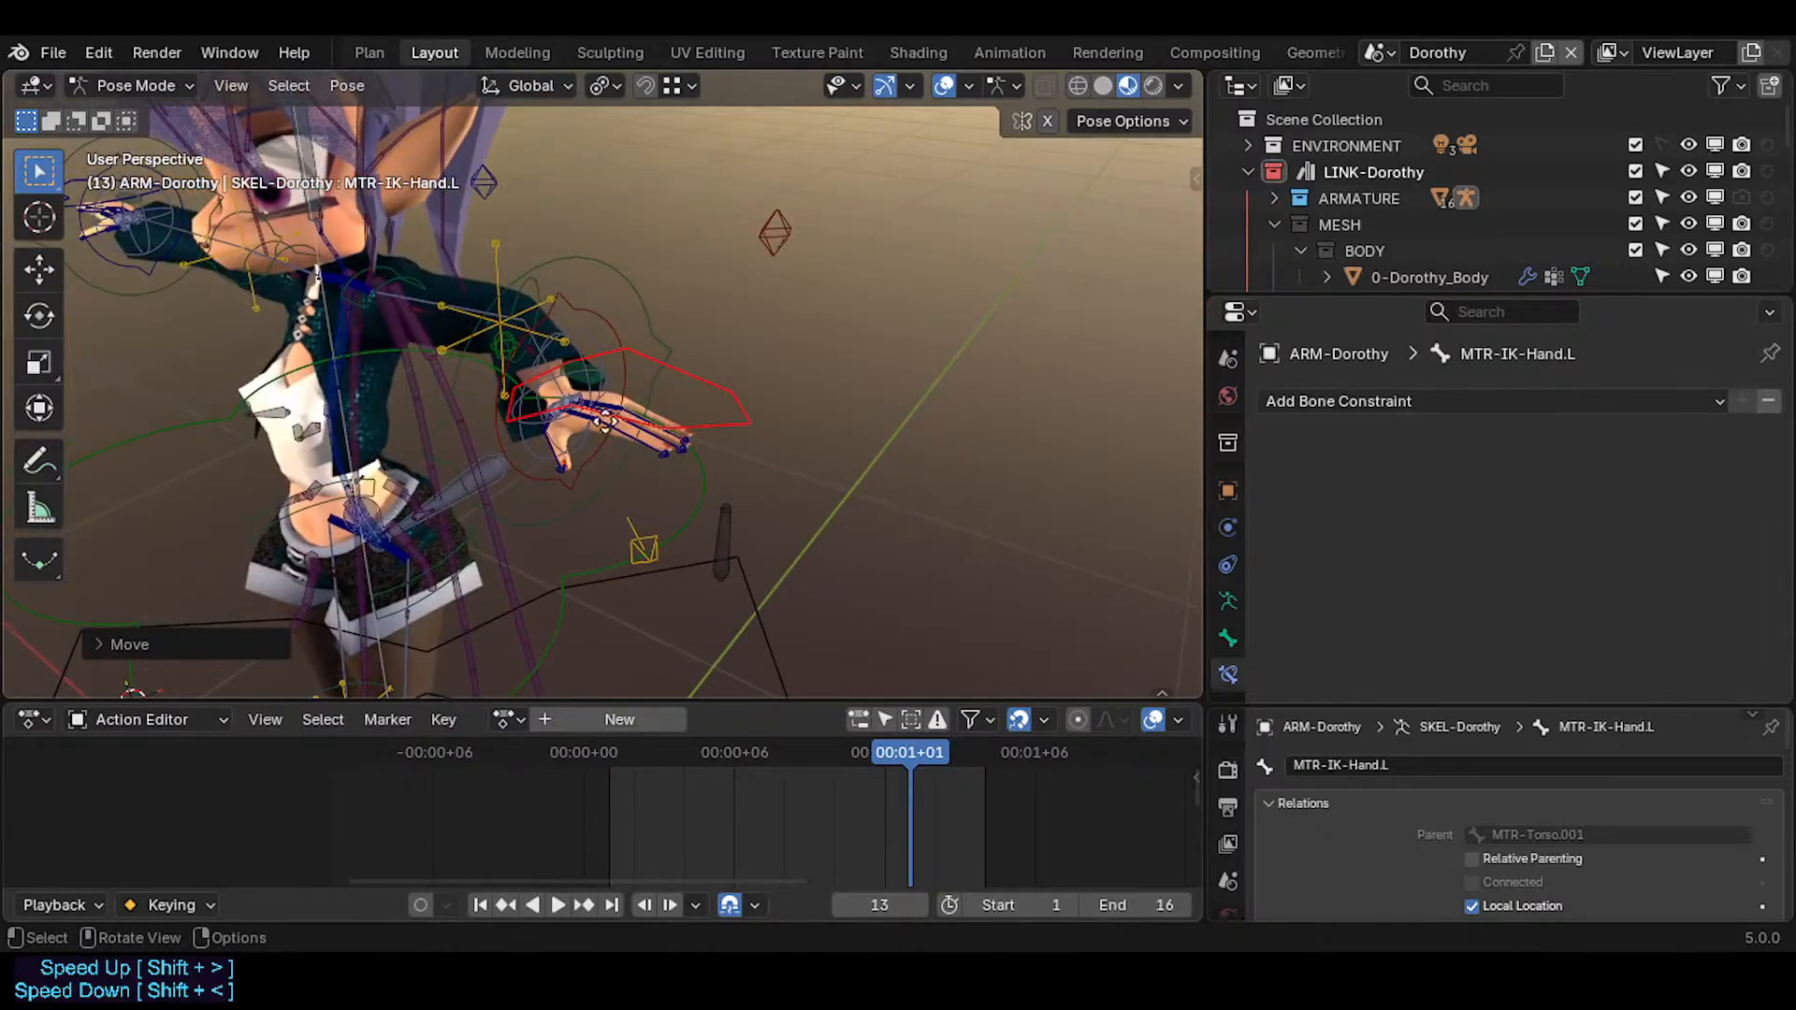
key("g")
left_click(559, 422)
key("g")
left_click(624, 426)
- Try scaling MTR-IK-Hand.L and the neighbouring wrist control with the left arm bent
key("s")
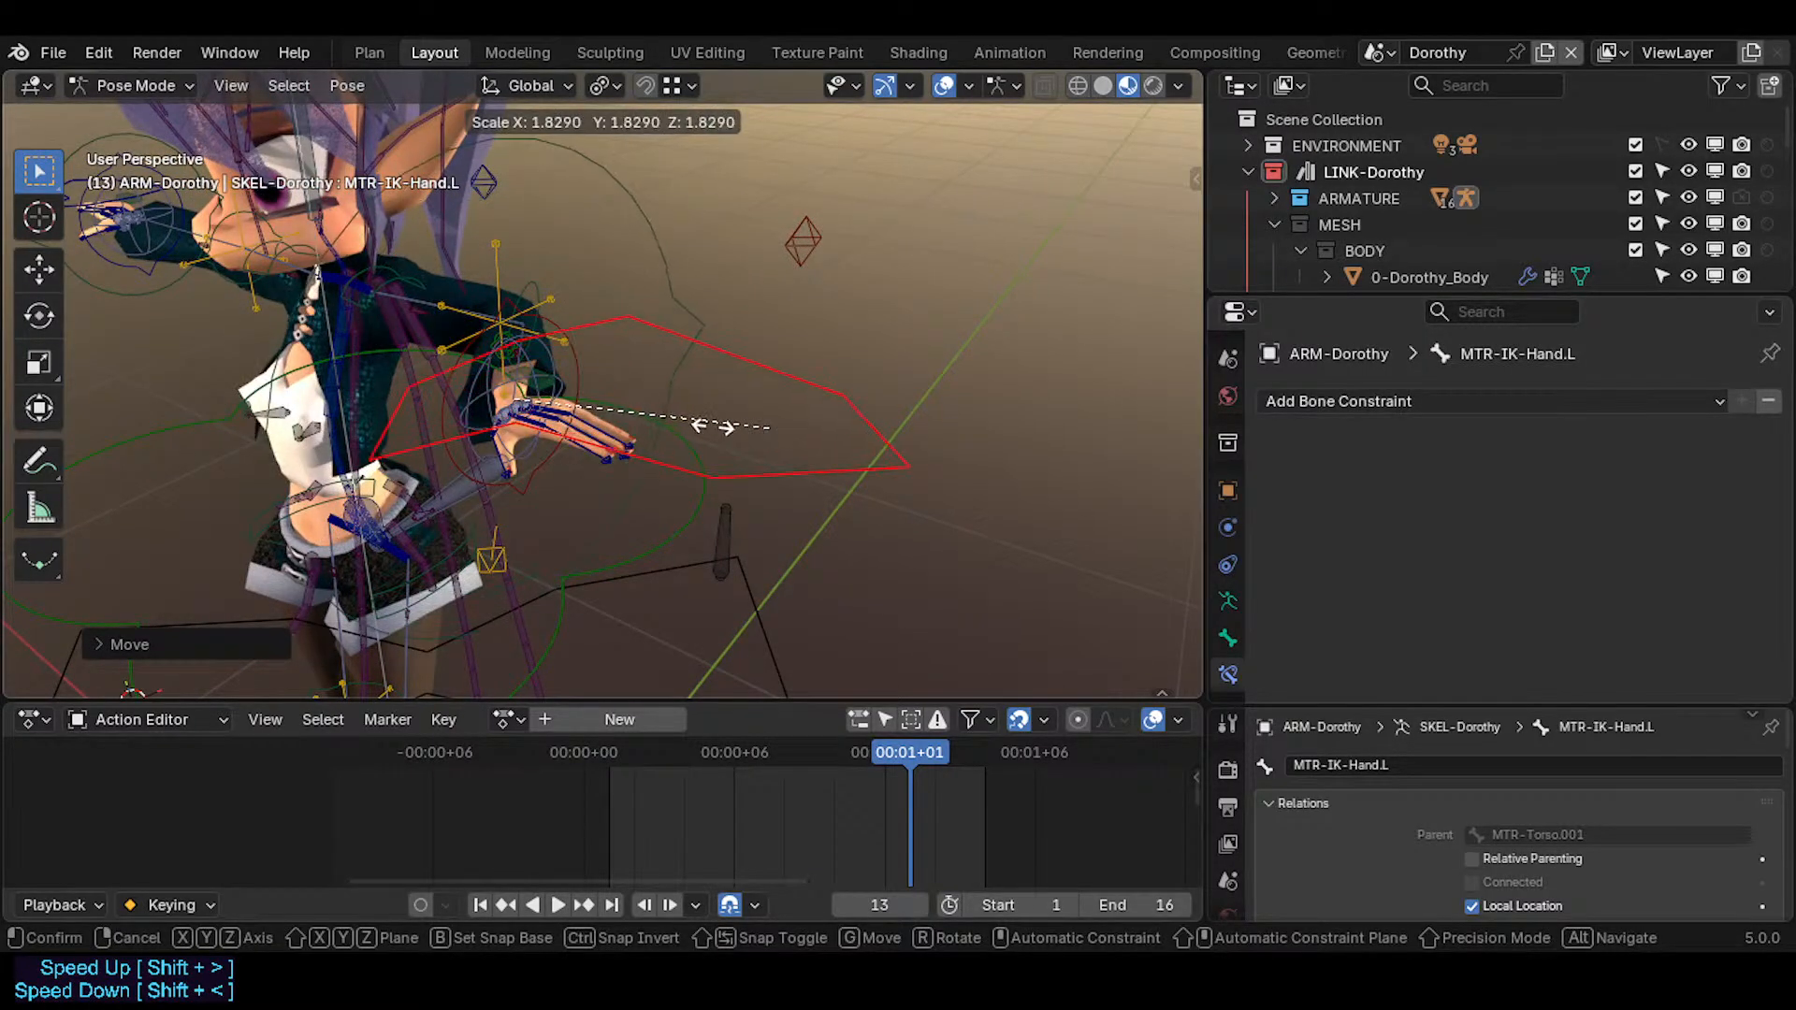
right_click(659, 427)
middle_click_drag(659, 426, 673, 412)
key("s")
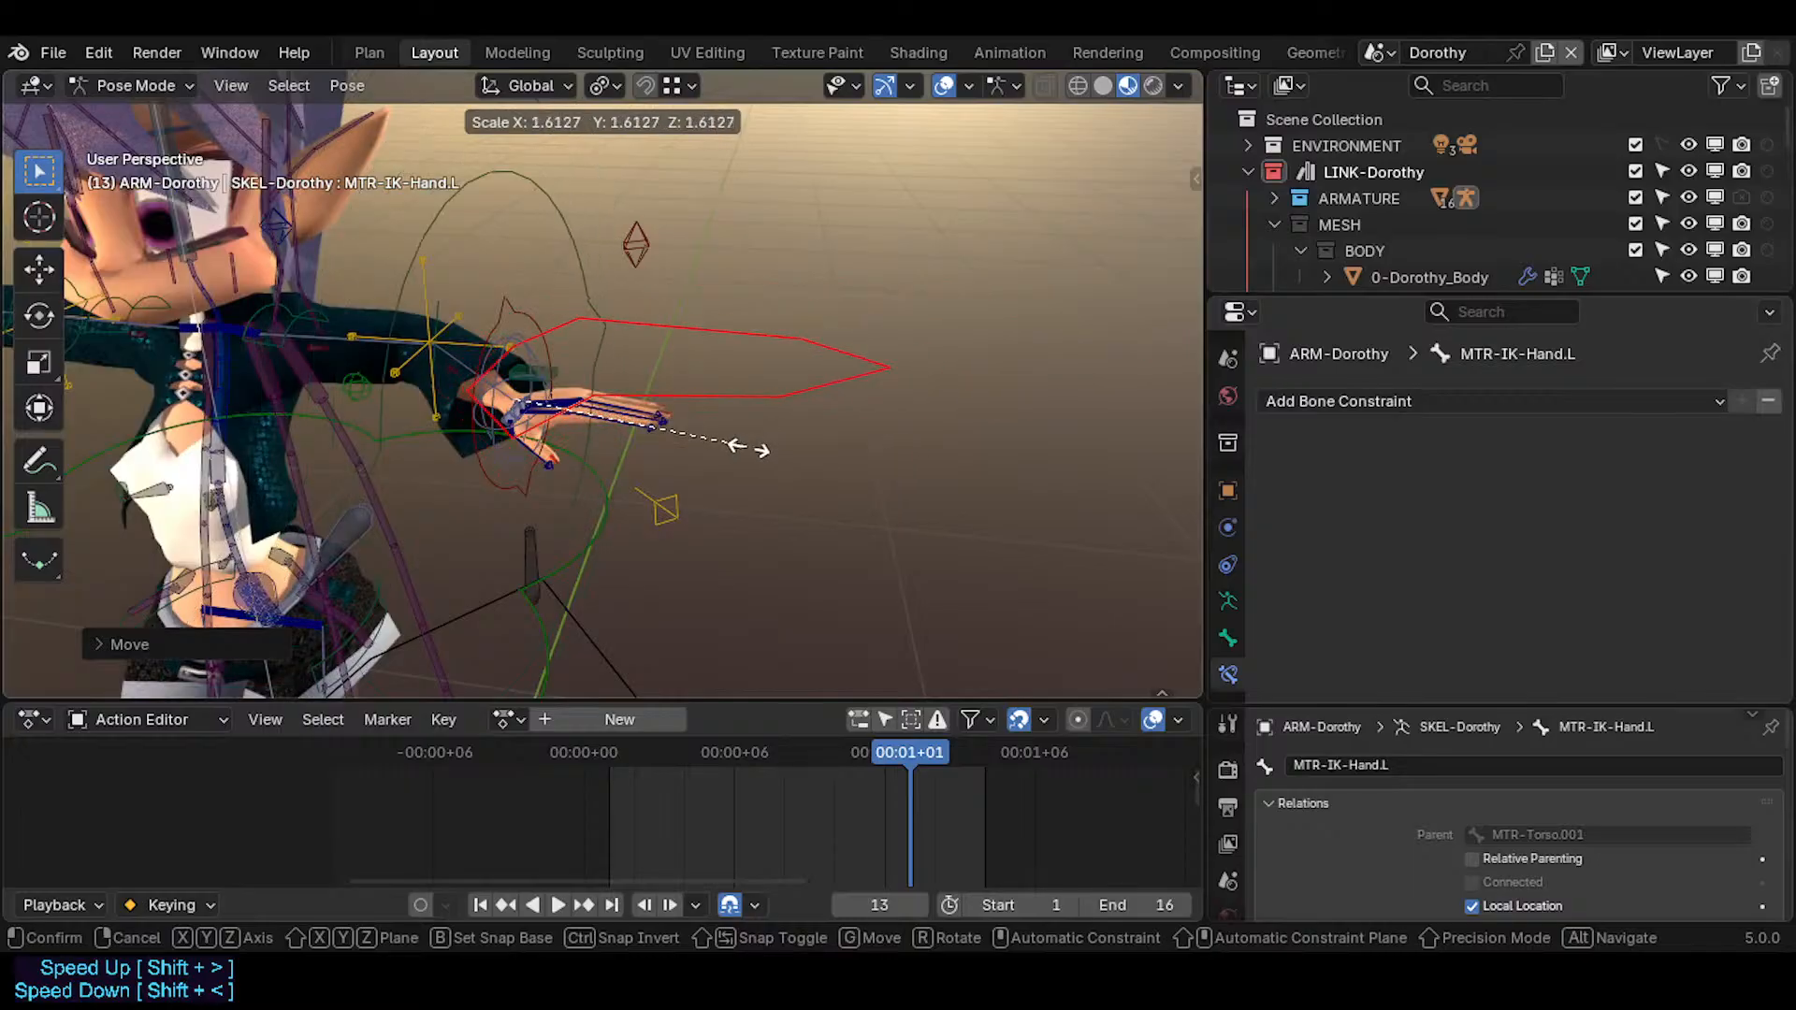
right_click(734, 444)
left_click(559, 266)
key("s")
right_click(711, 318)
left_click(659, 361)
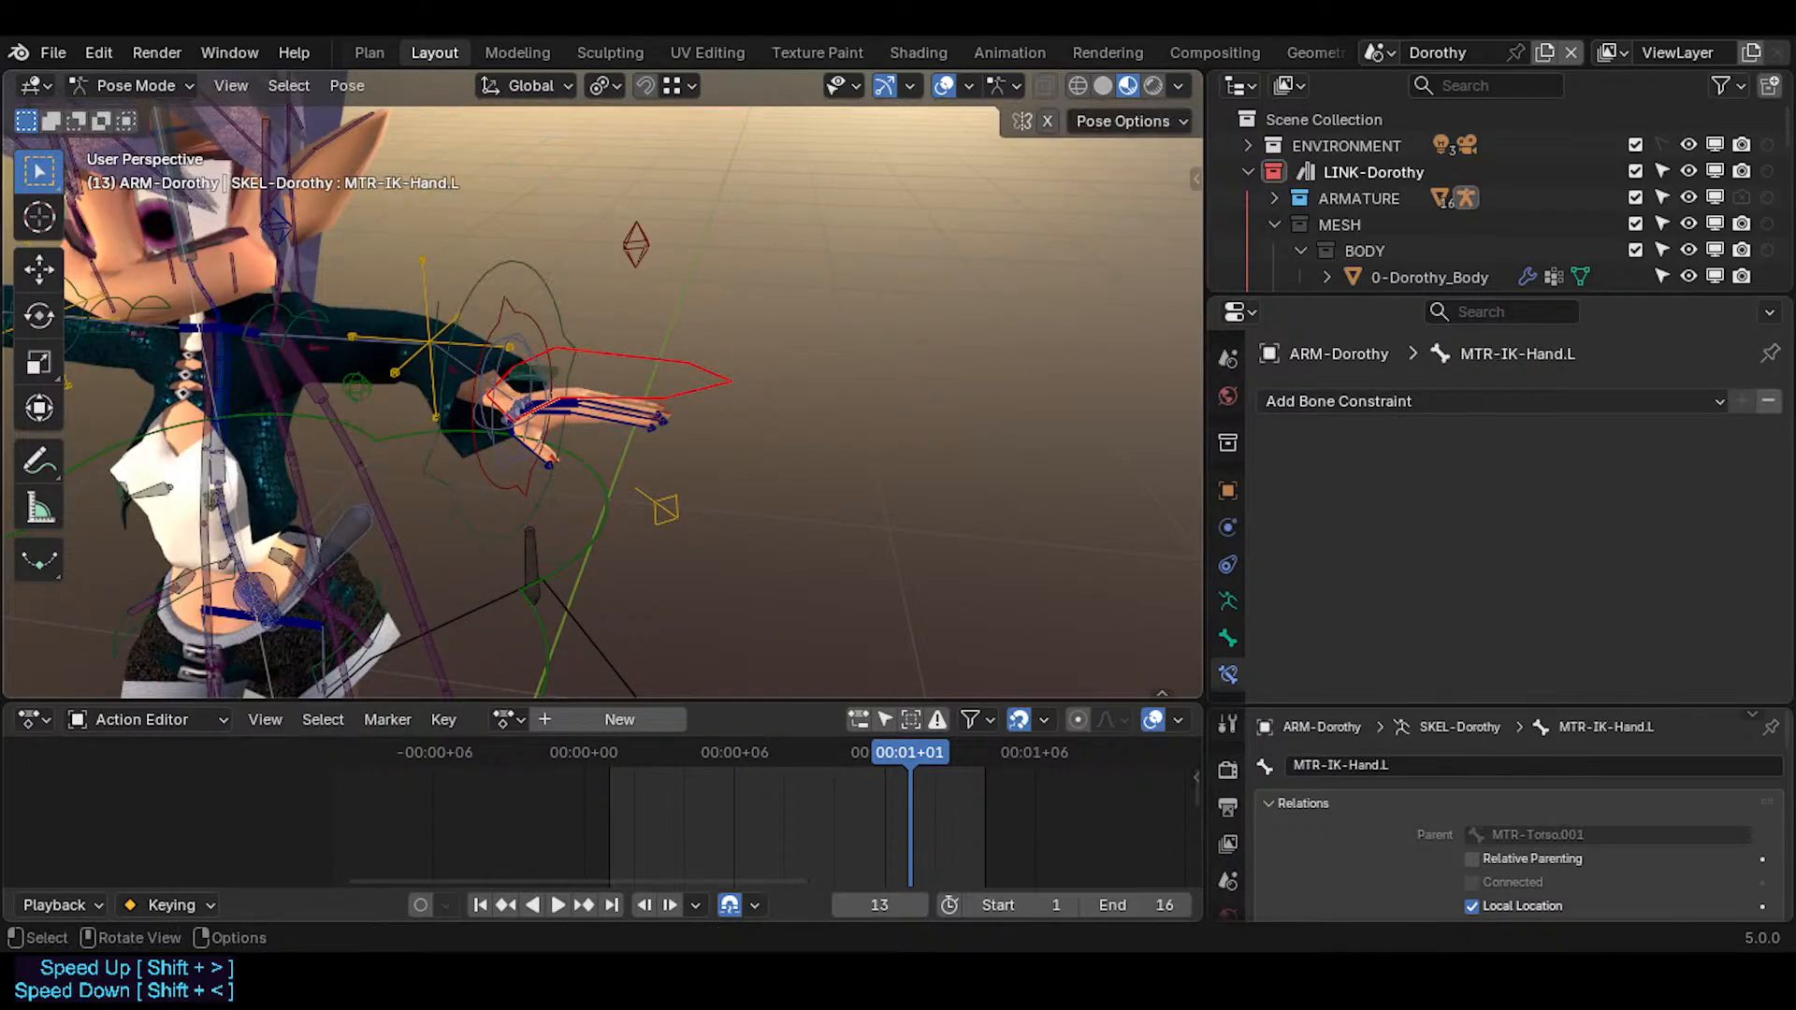
key("s")
right_click(591, 369)
- Try scaling CTL-Hand.L and compare it with trial scalings of MTR-IK-Hand.L
left_click(539, 334)
key("s")
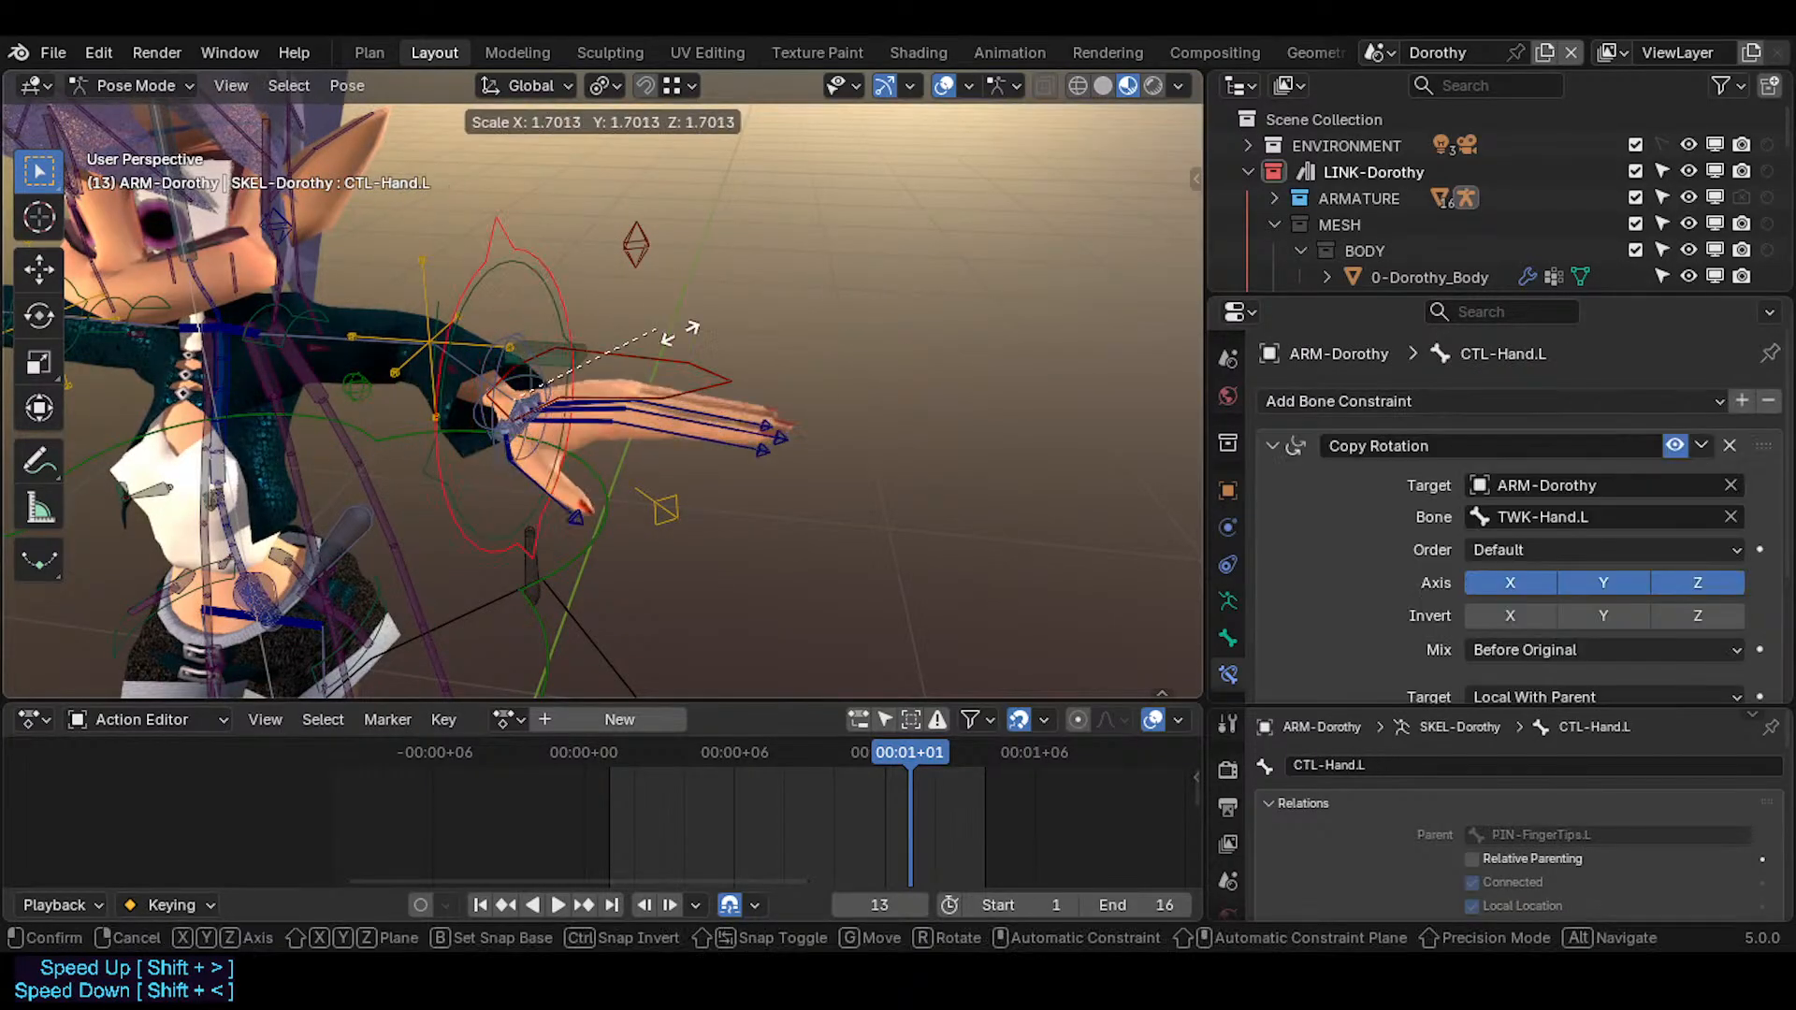
right_click(653, 355)
left_click(653, 356)
key("s")
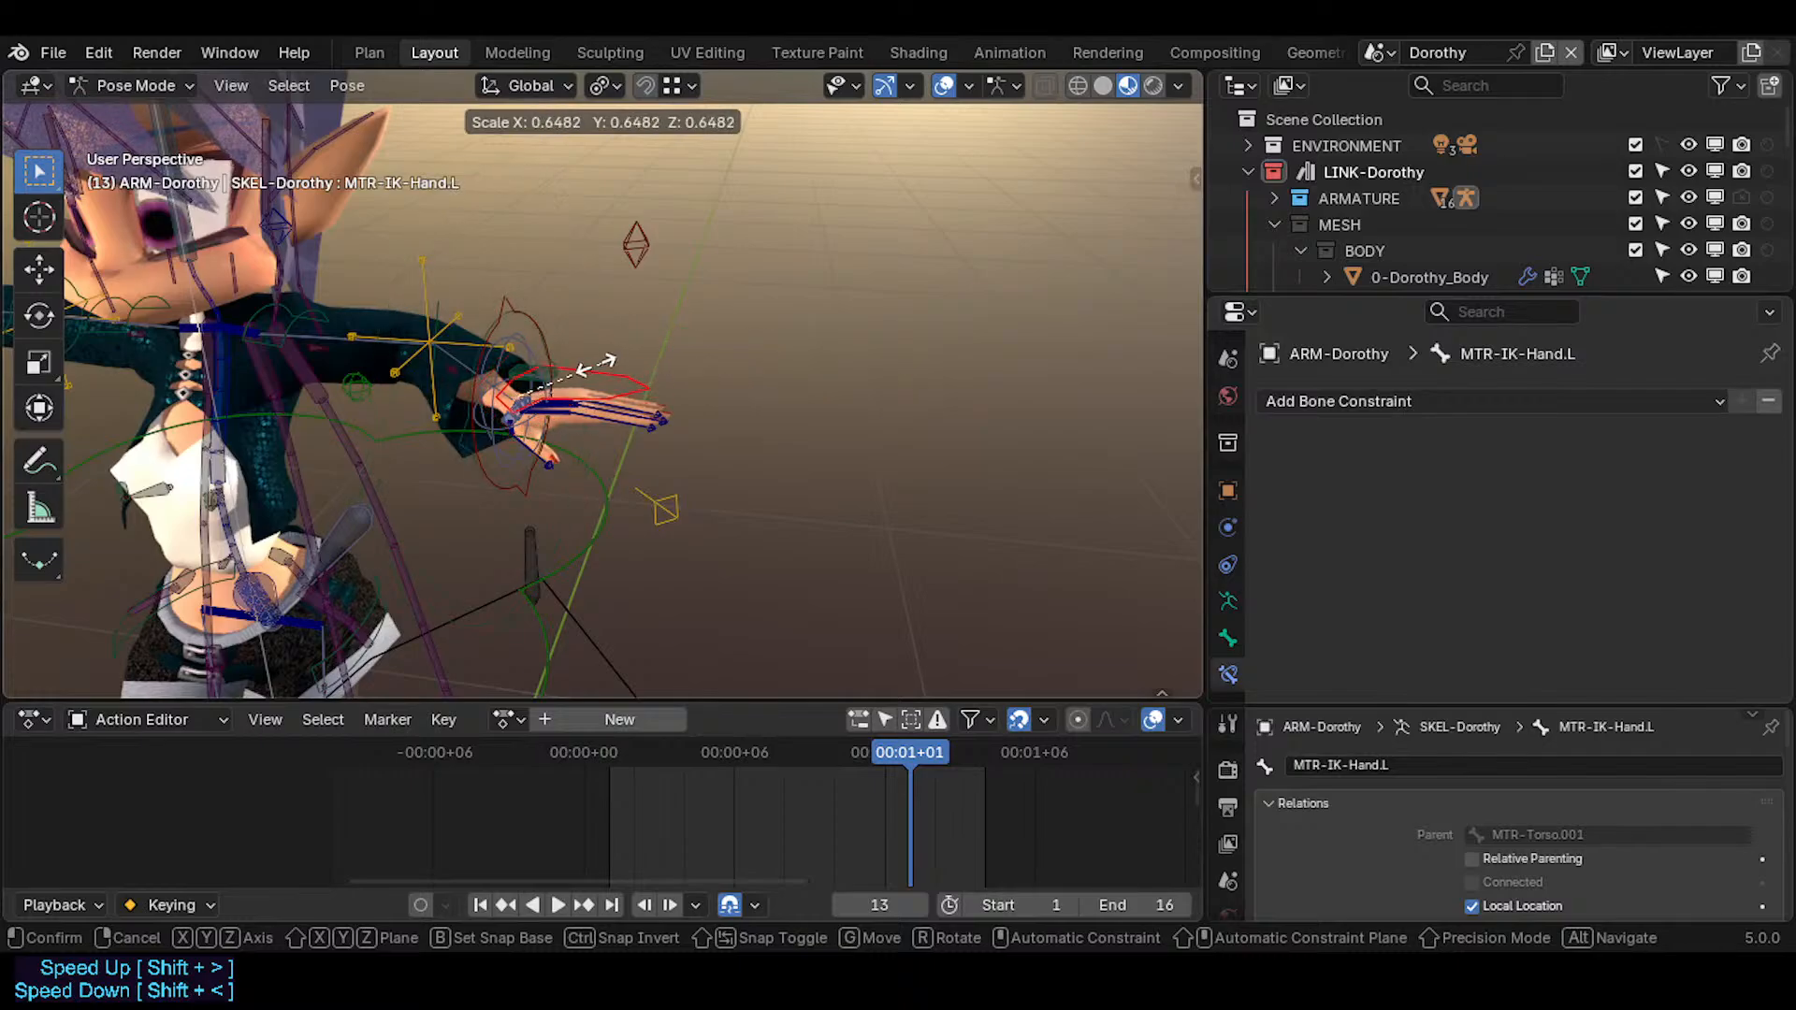
right_click(664, 372)
key("s")
right_click(642, 369)
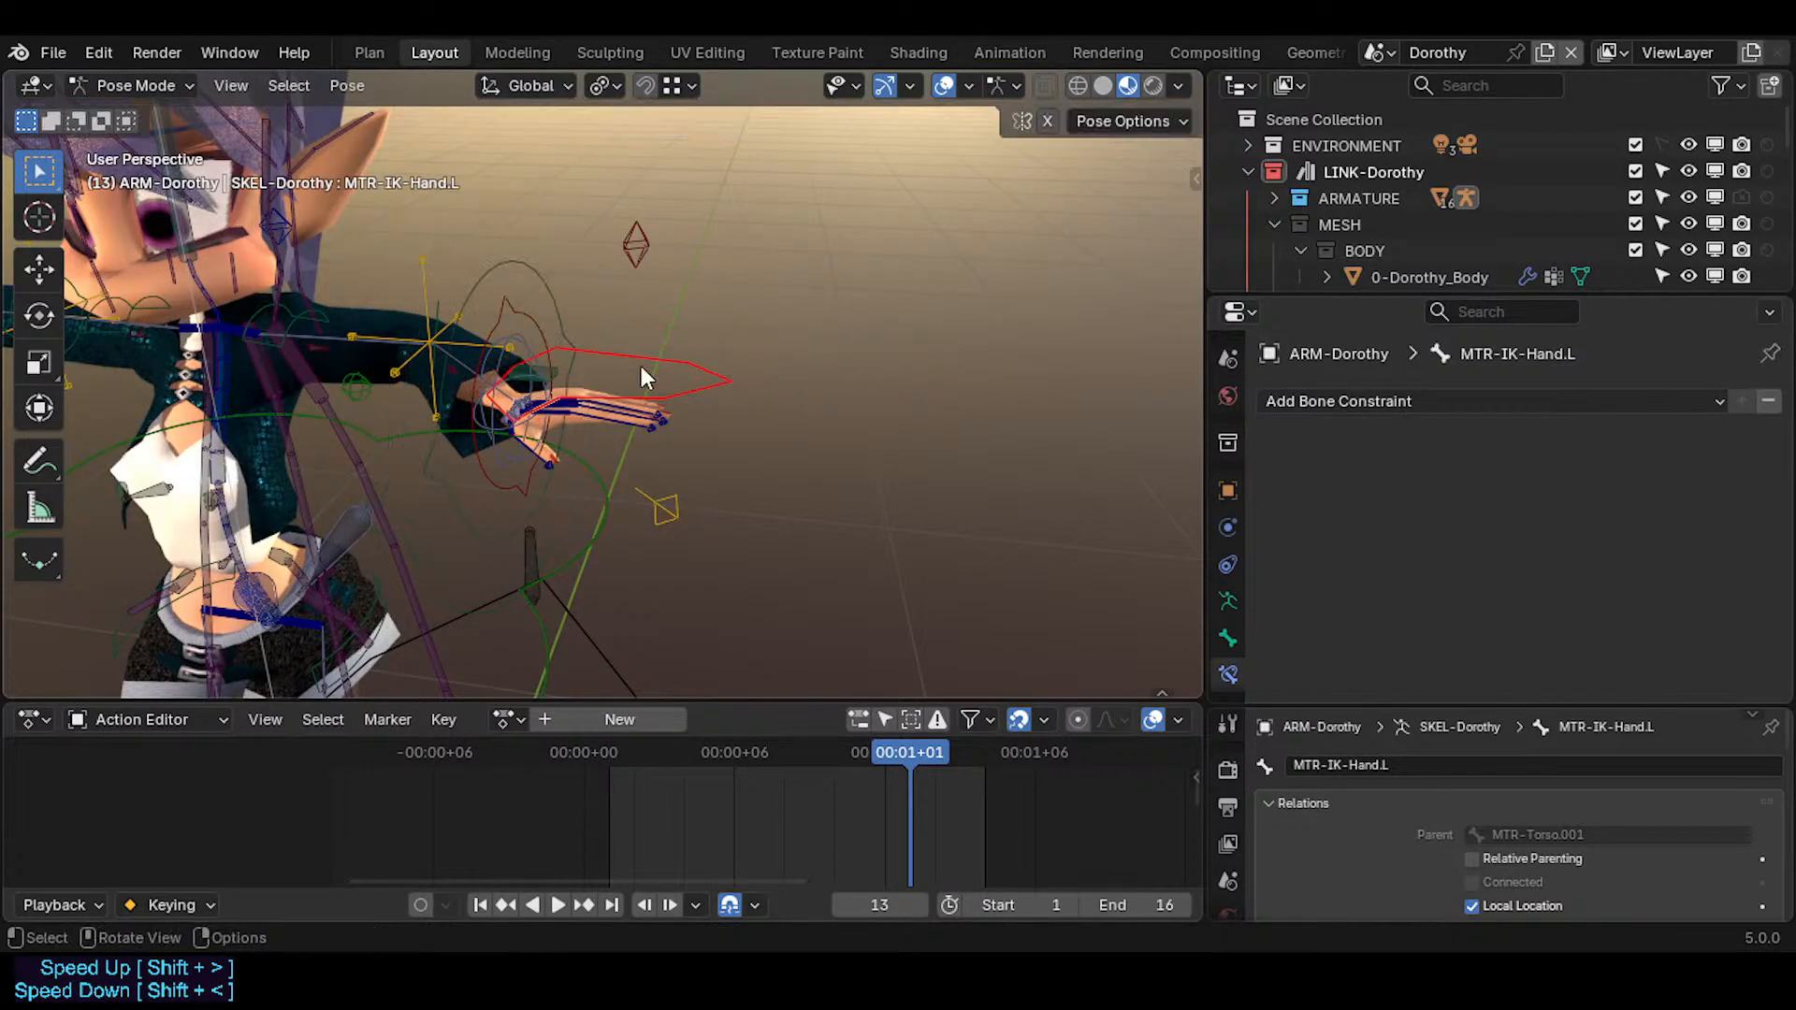
- Select CTL-Hand.L around the left wrist again and try scaling the hand once more
left_click(513, 329)
scroll(535, 335, "up", 1)
left_click(544, 318)
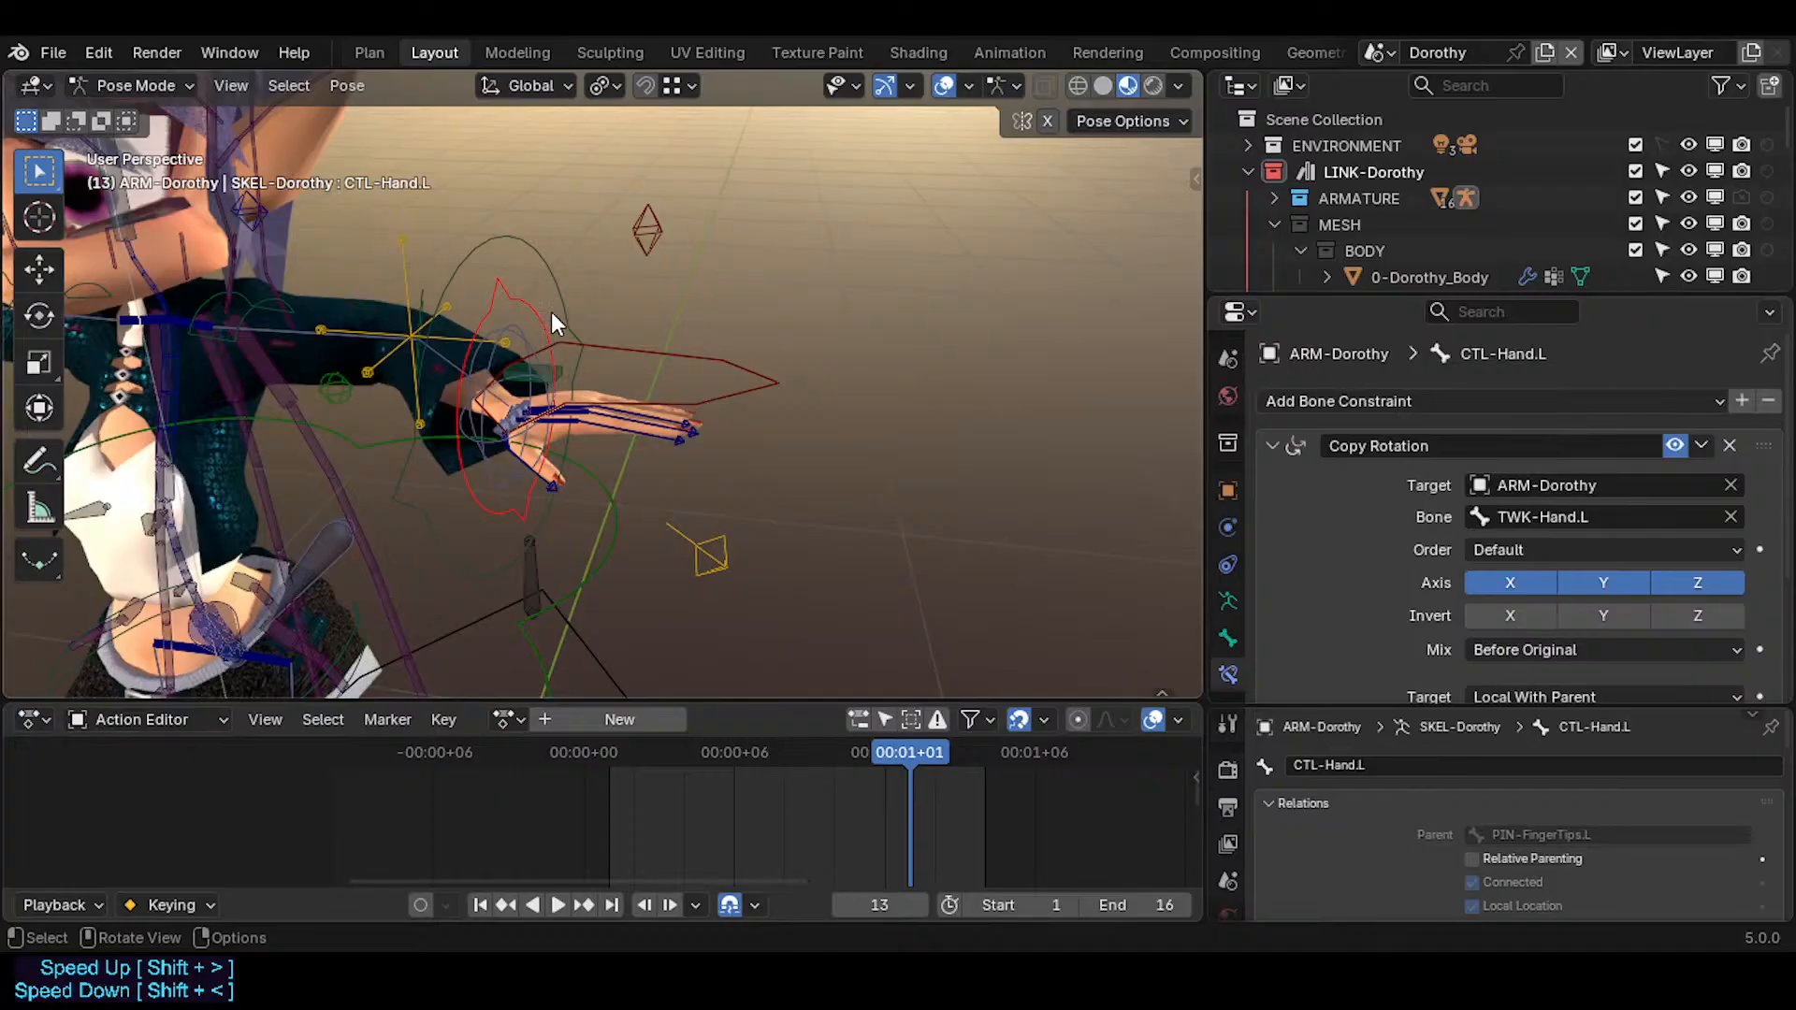
key("s")
right_click(642, 342)
- Select MTR-IK-Hand.L and reorient the left hand with two free trackball rotations
left_click(642, 348)
key("r")
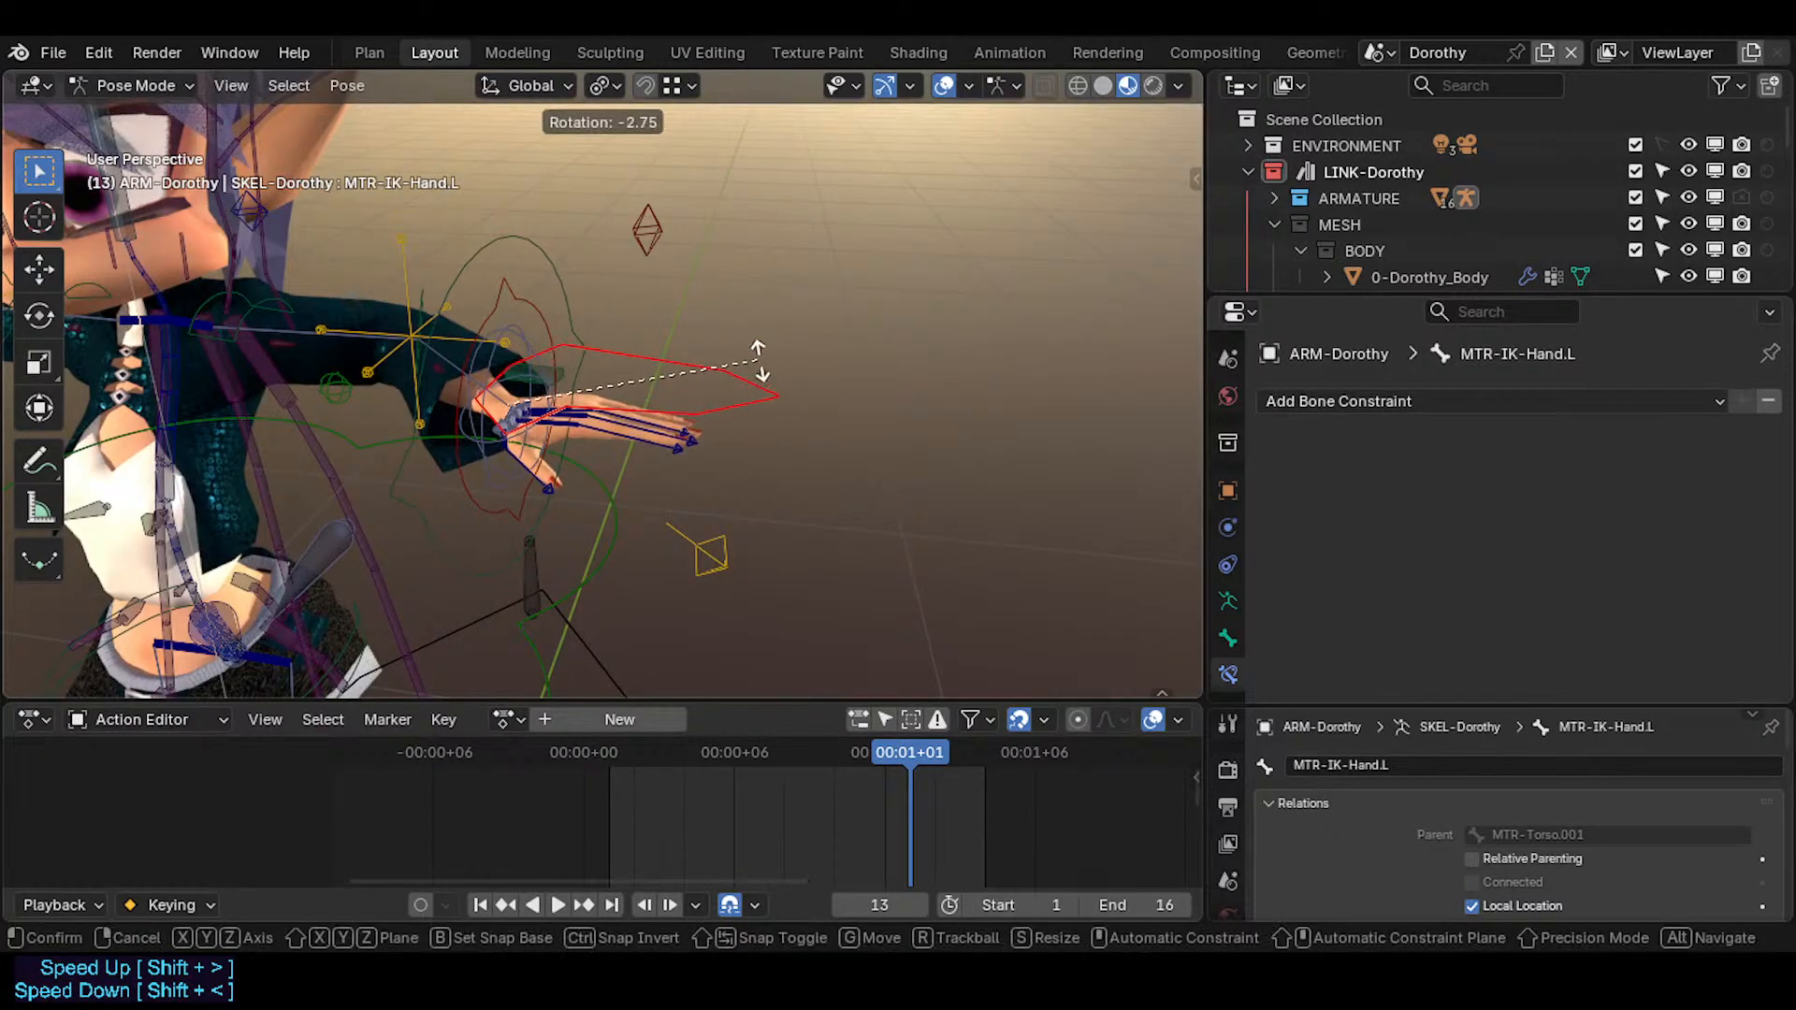
right_click(760, 361)
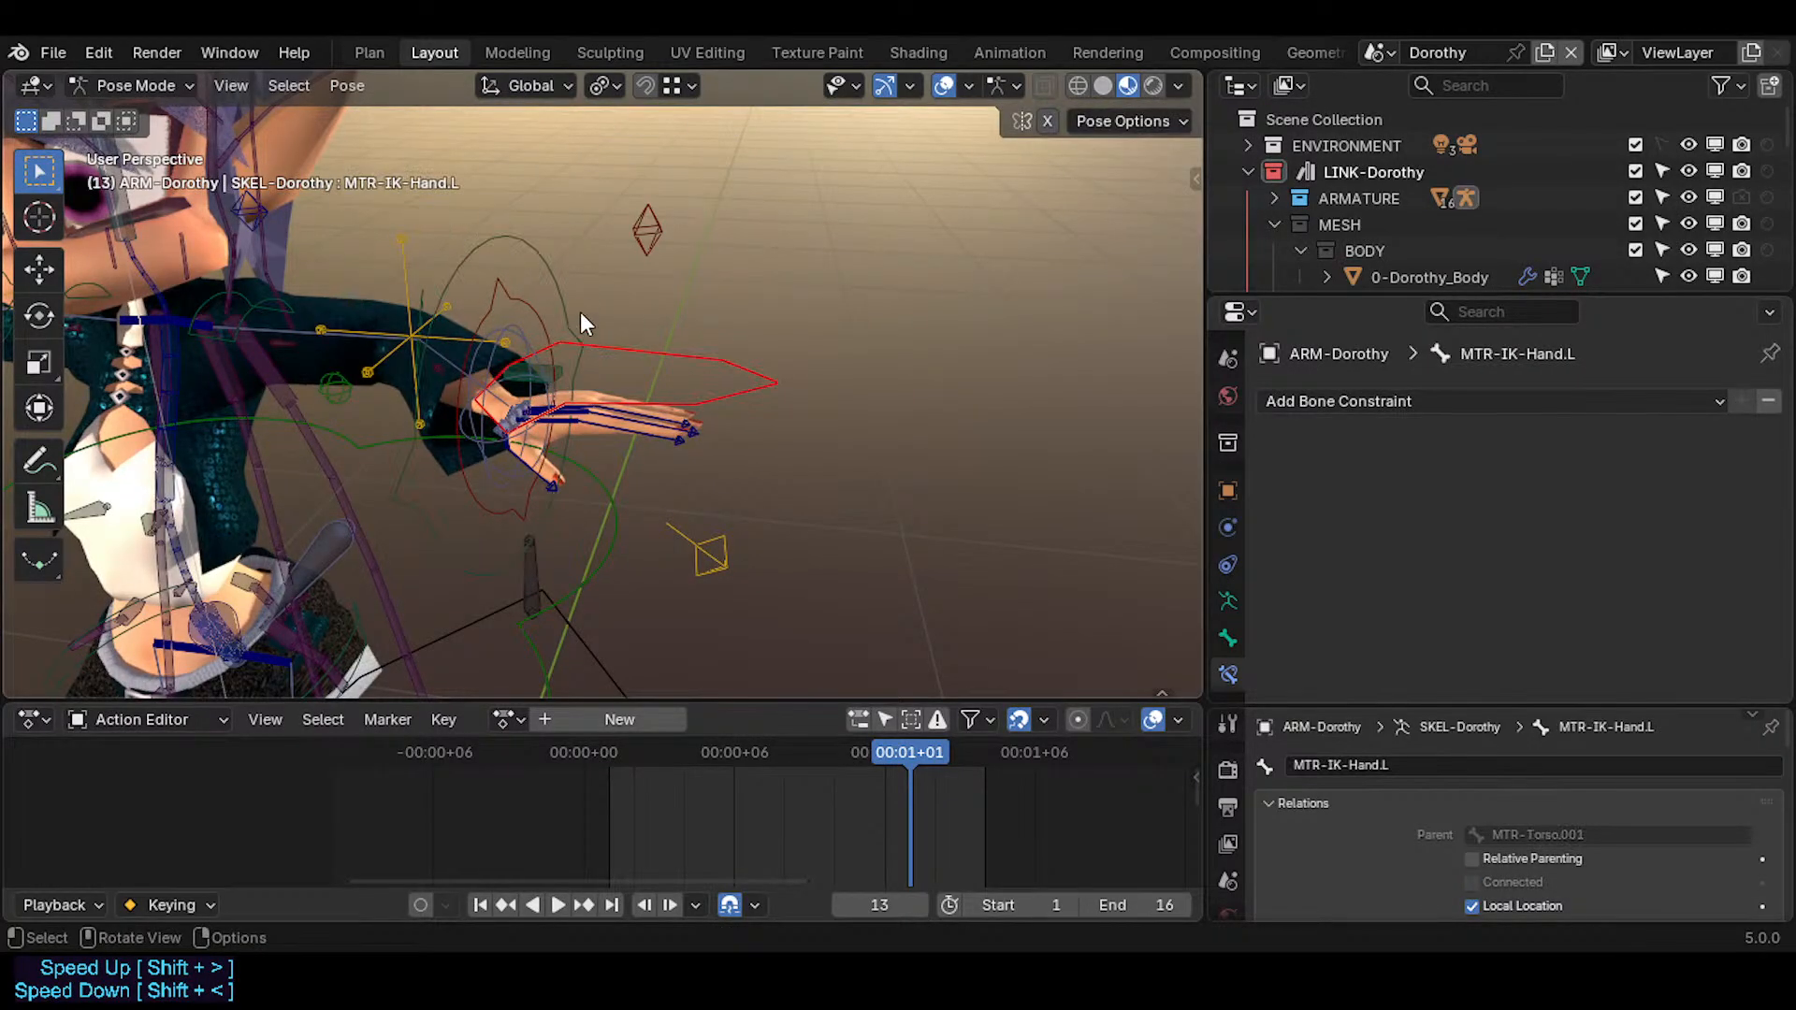
key("r")
key("r")
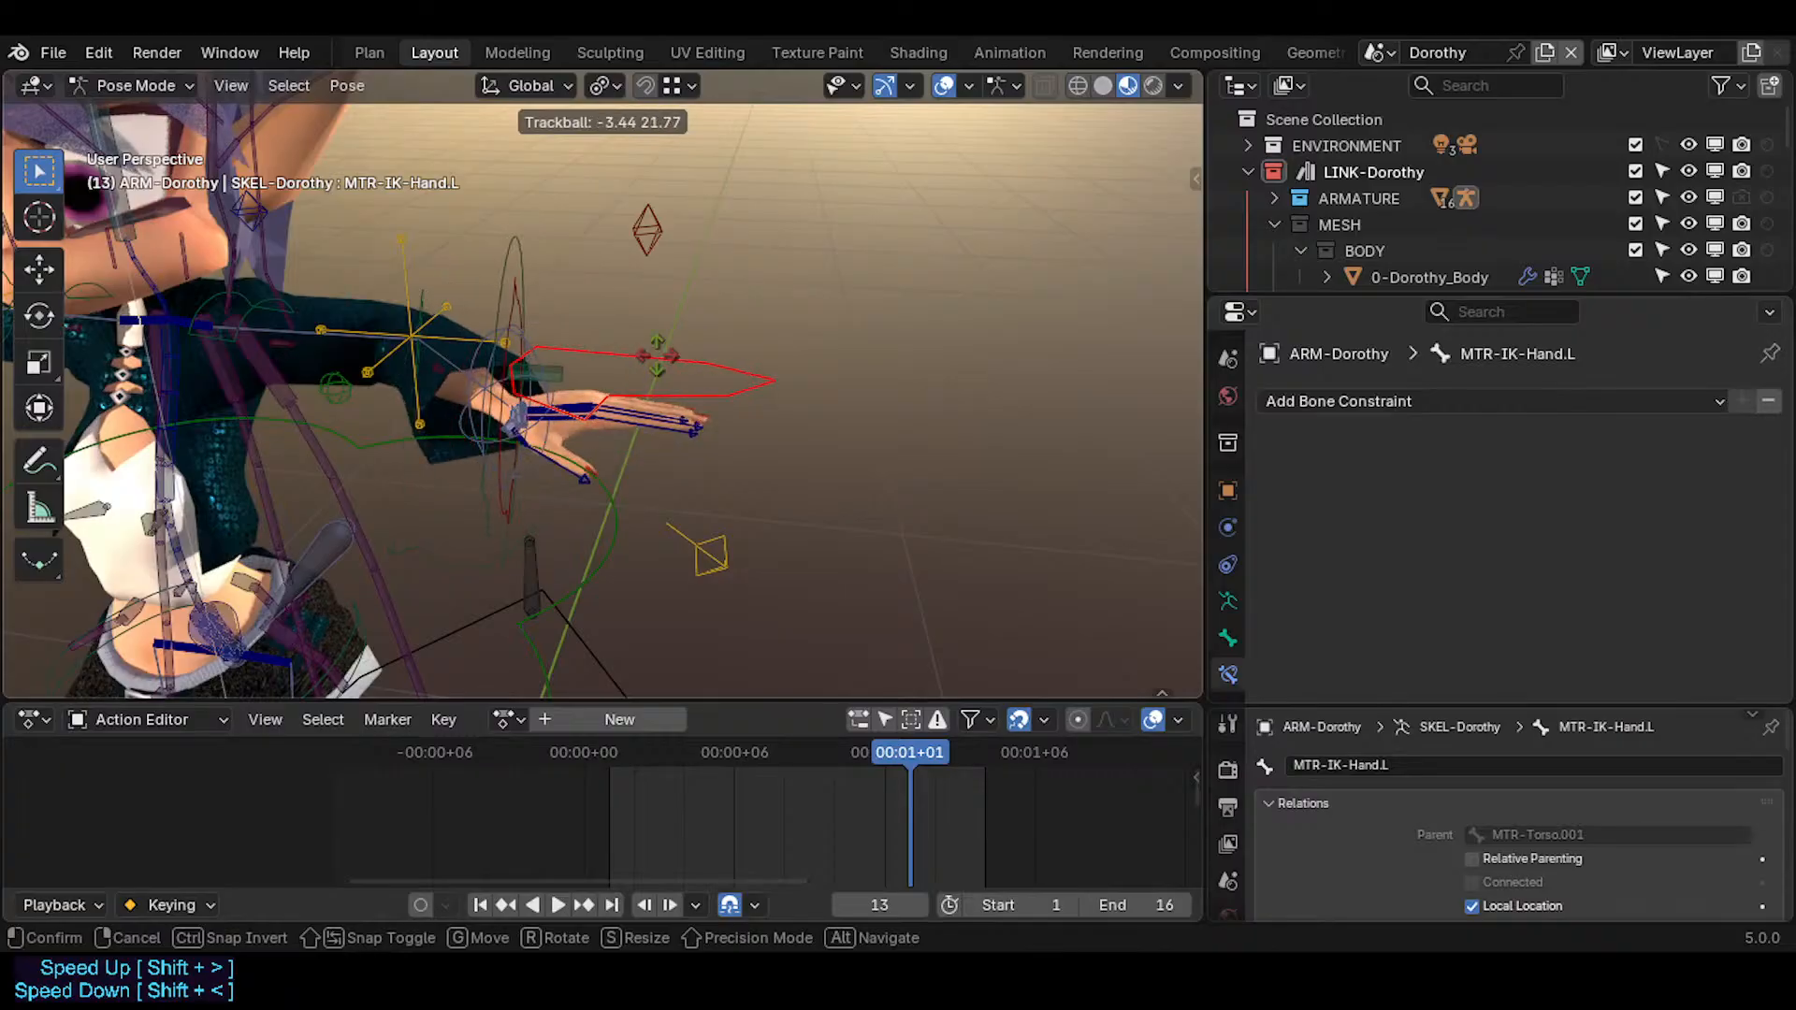
left_click(653, 355)
key("r")
key("r")
left_click(559, 351)
- Test scaling MTR-IK-Hand.L, and move it away from the torso to extend the left arm
key("s")
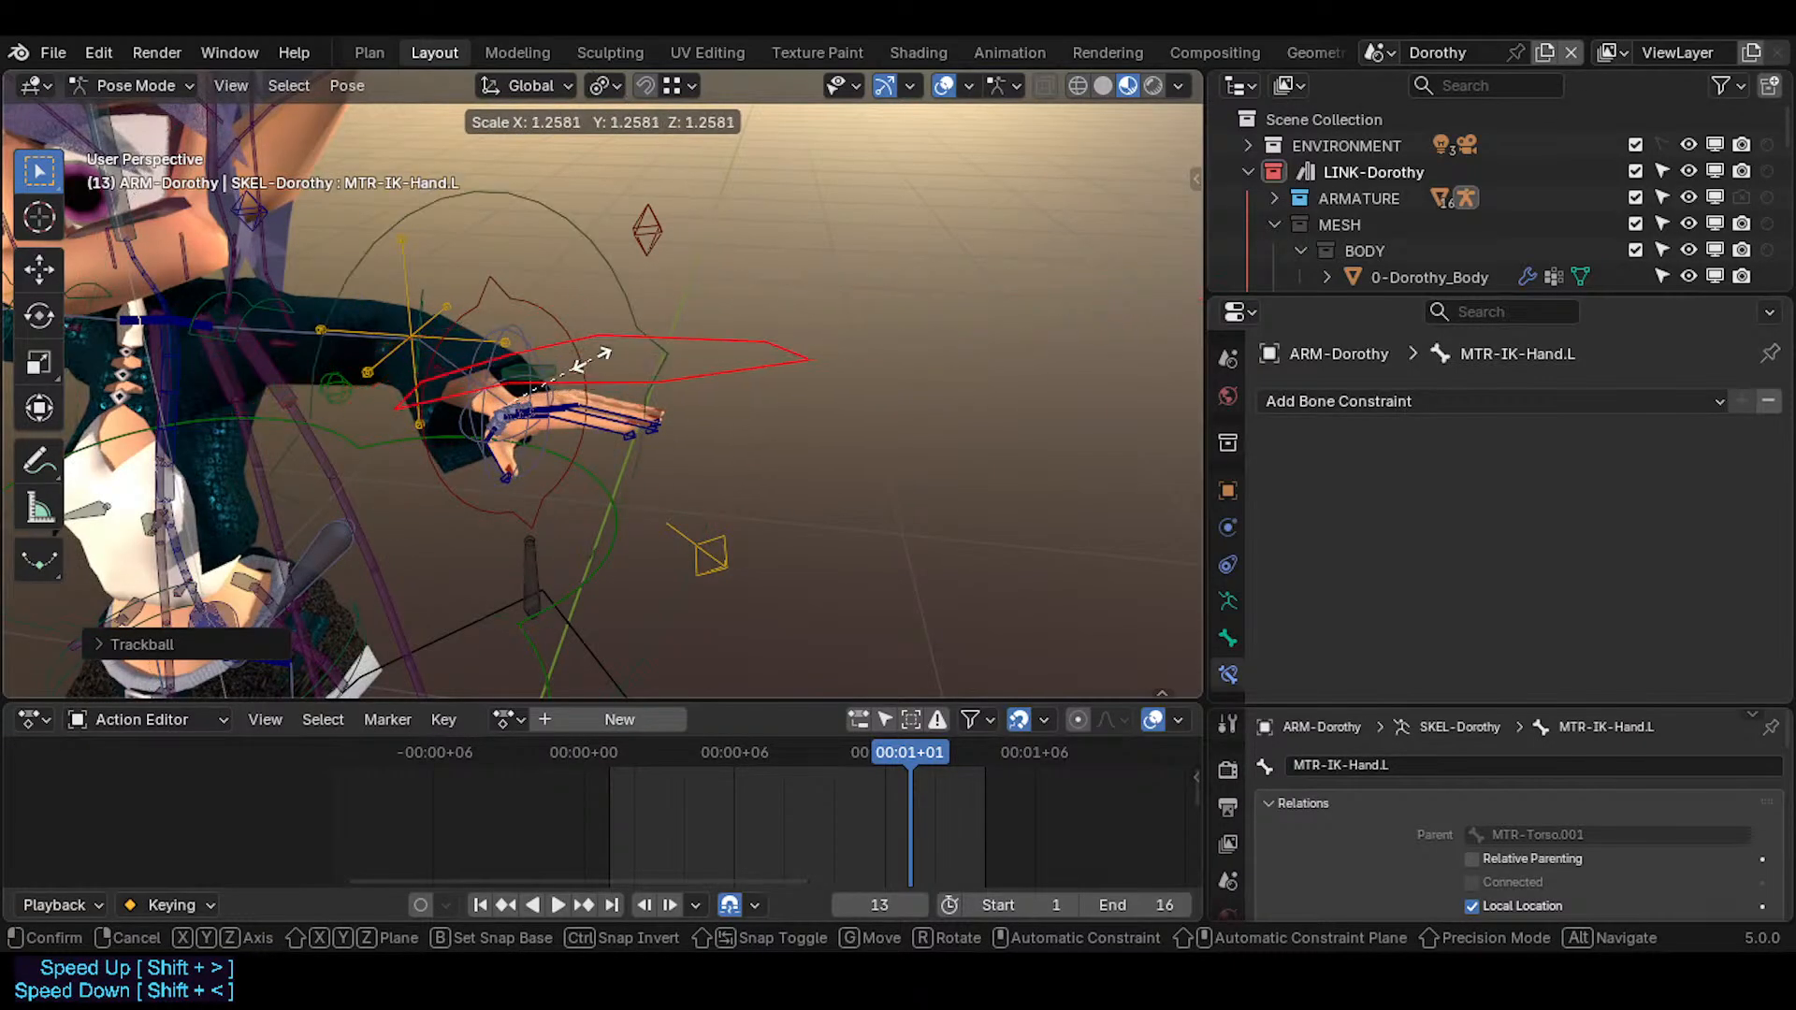
right_click(581, 368)
middle_click_drag(581, 368, 529, 392)
key("g")
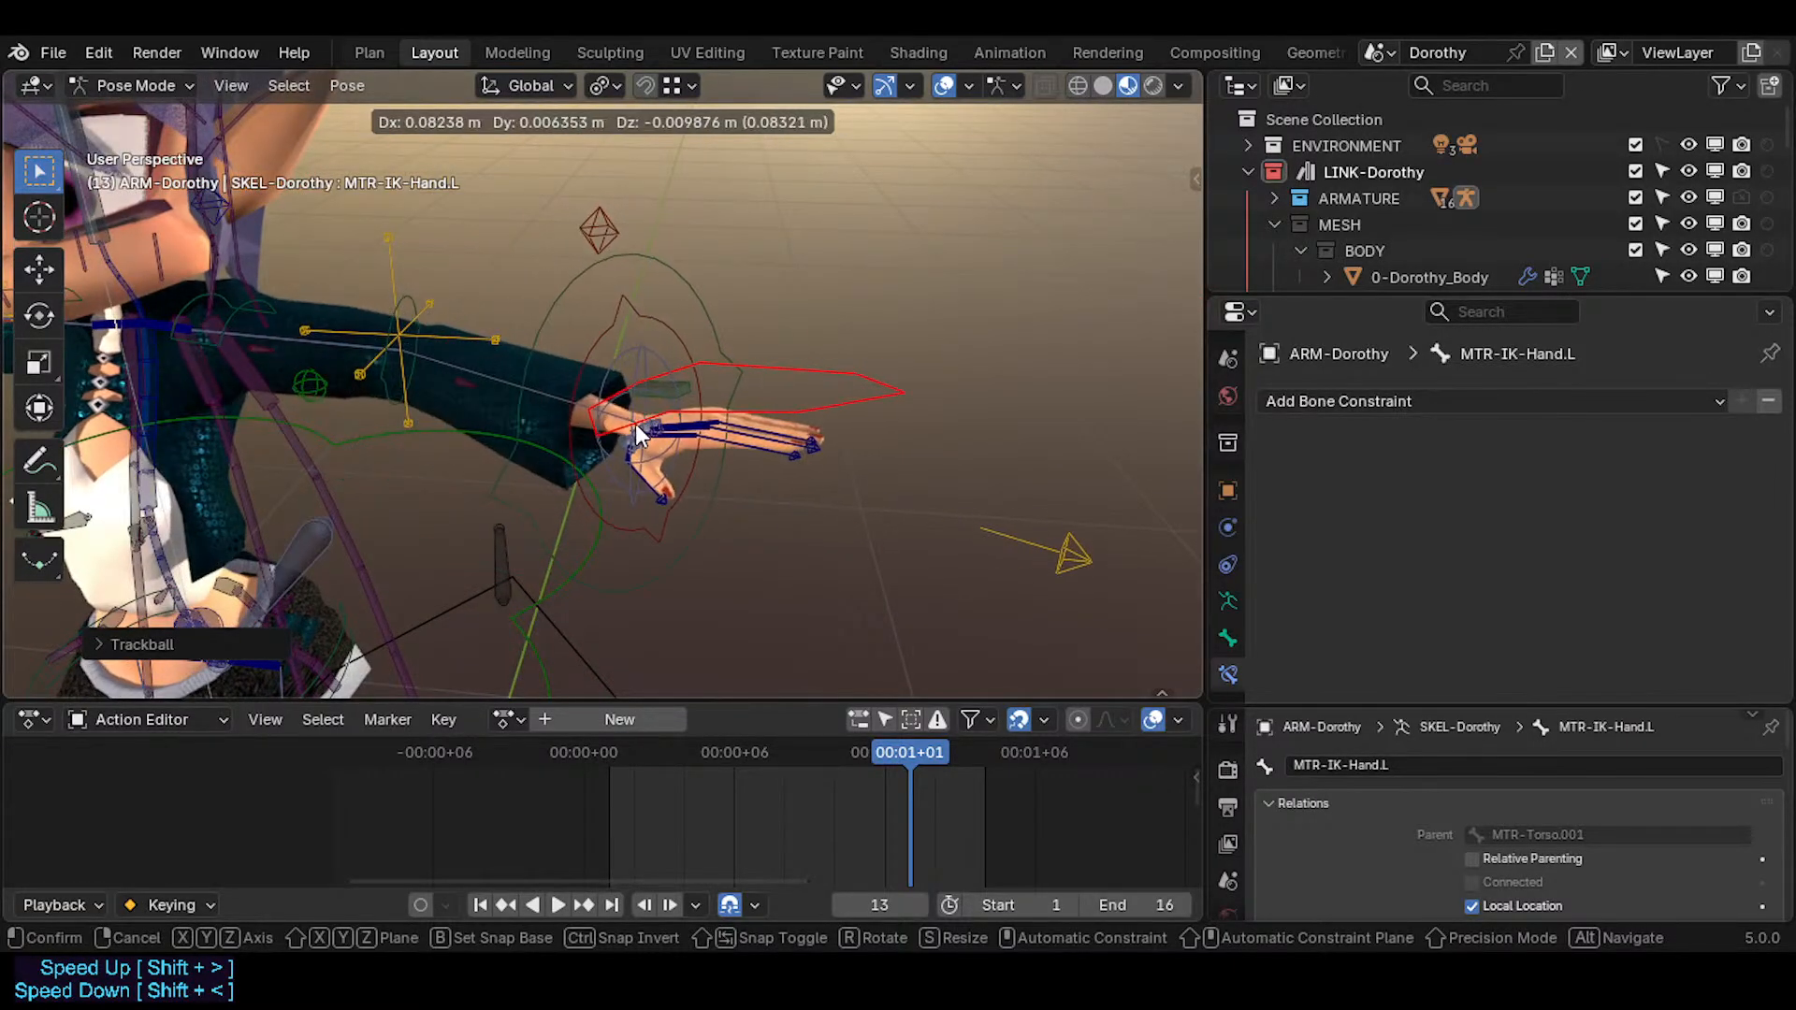
left_click(645, 438)
middle_click_drag(645, 438, 760, 439)
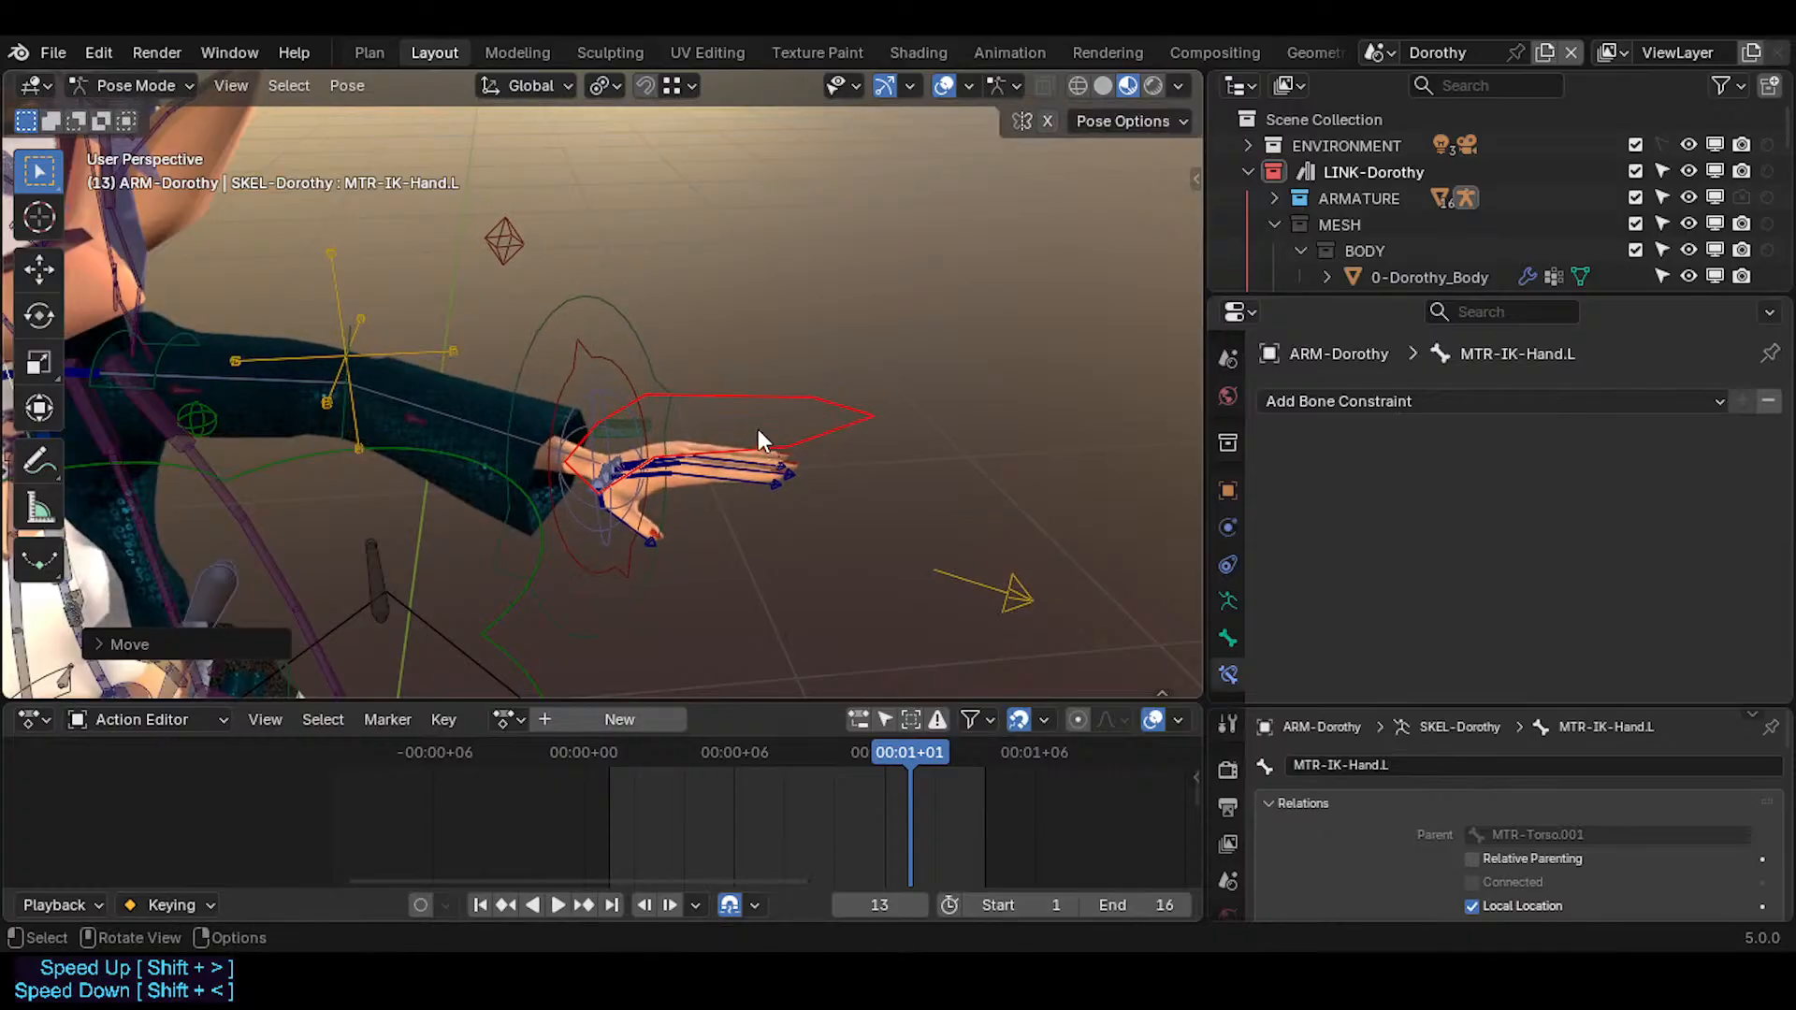
- Try scaling MTR-IK-Hand.L and compare it with a trial scaling of TWK-Hand.L at the left wrist
key("s")
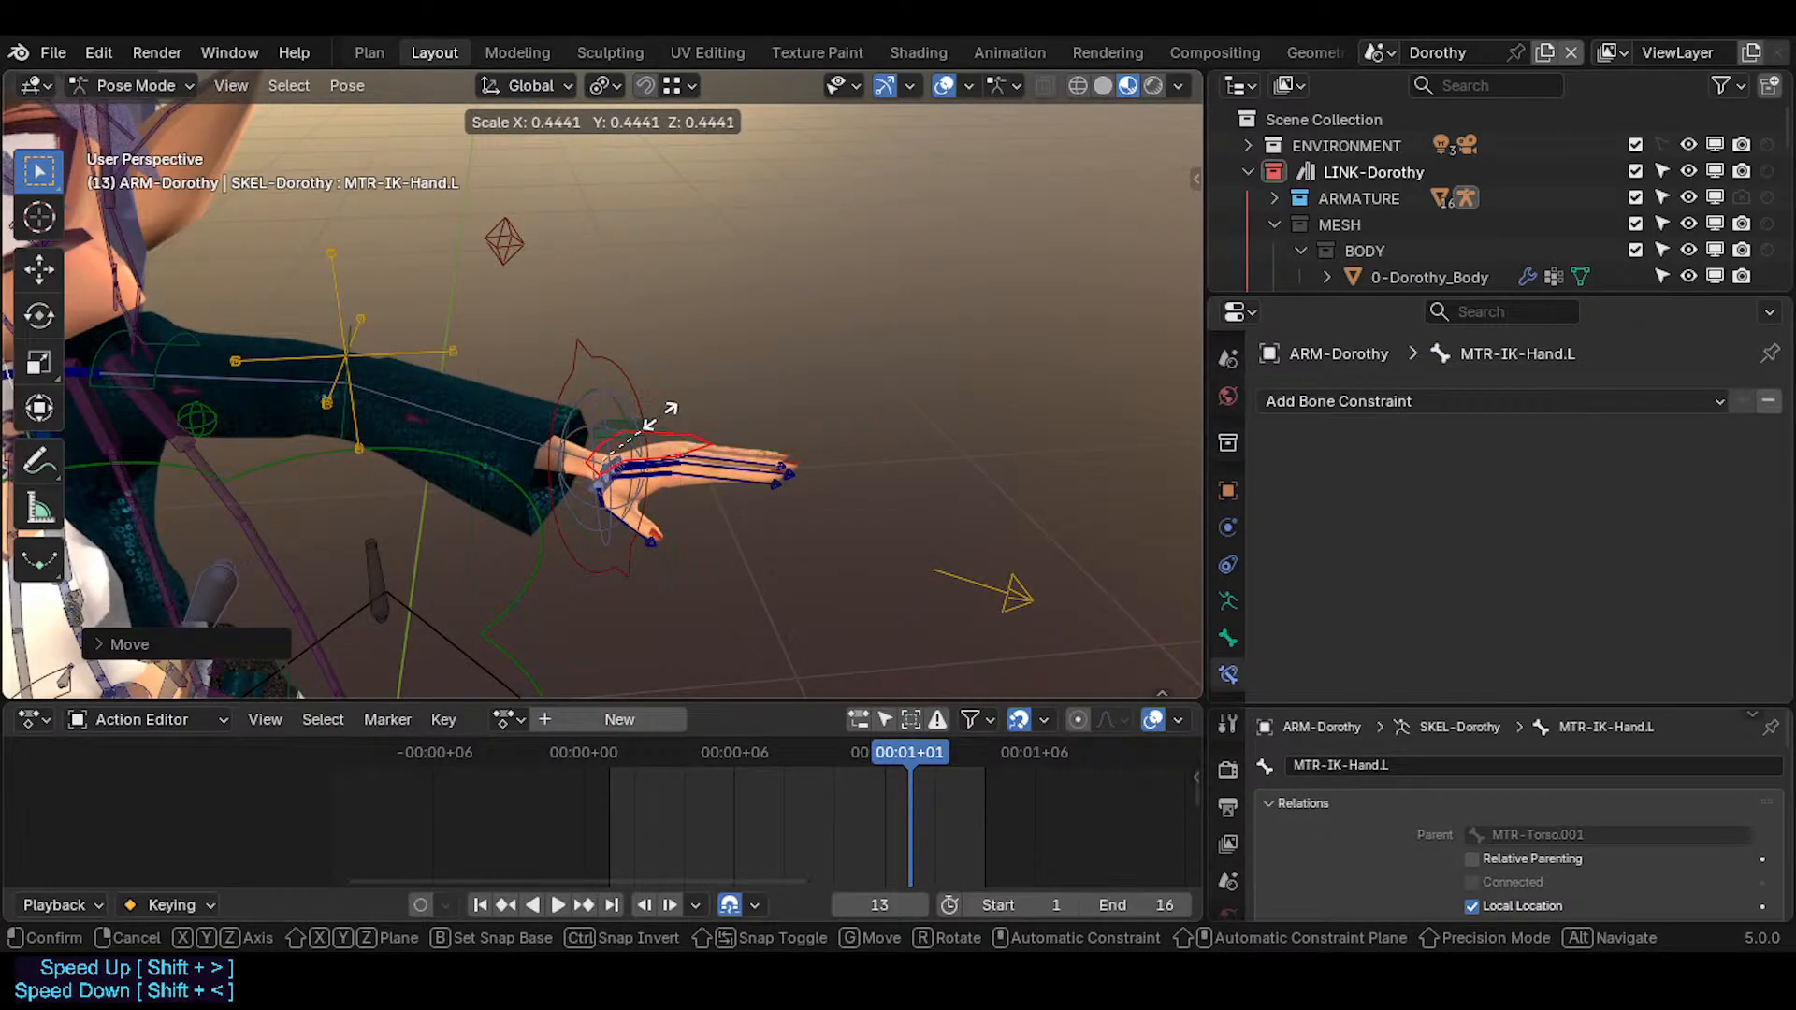
right_click(659, 414)
left_click(636, 321)
key("s")
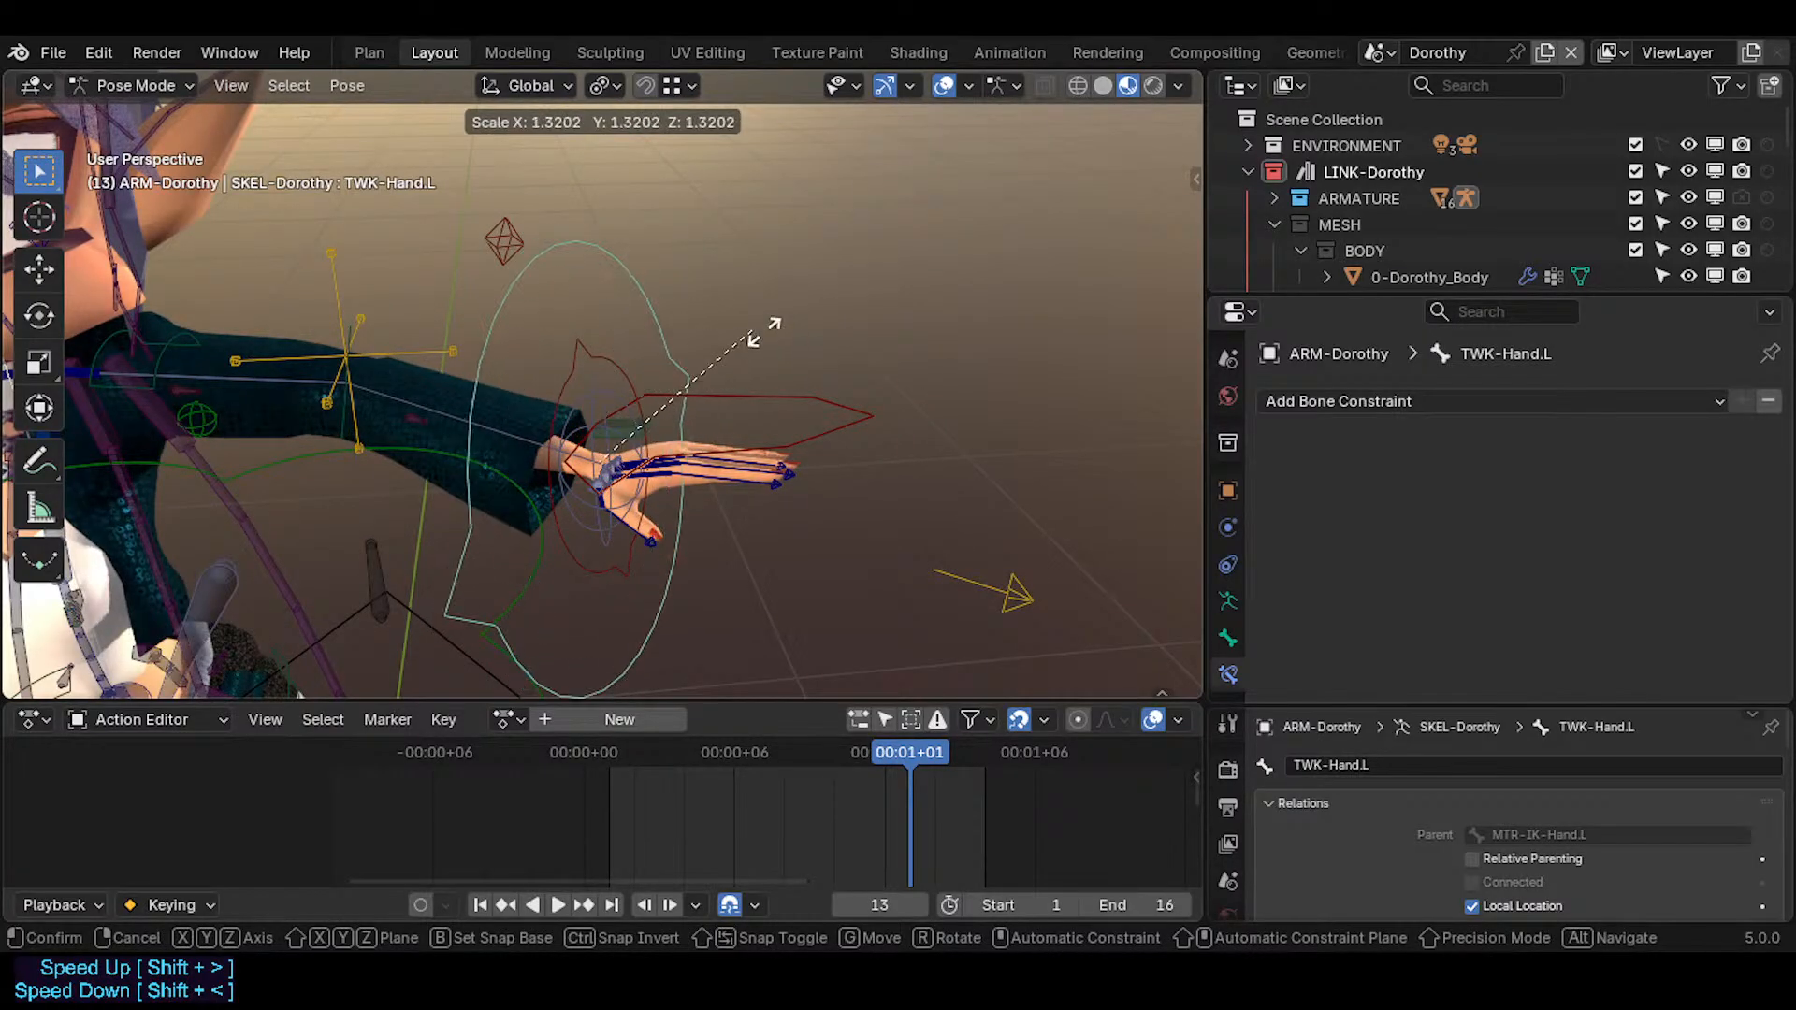
right_click(800, 333)
left_click(767, 397)
key("s")
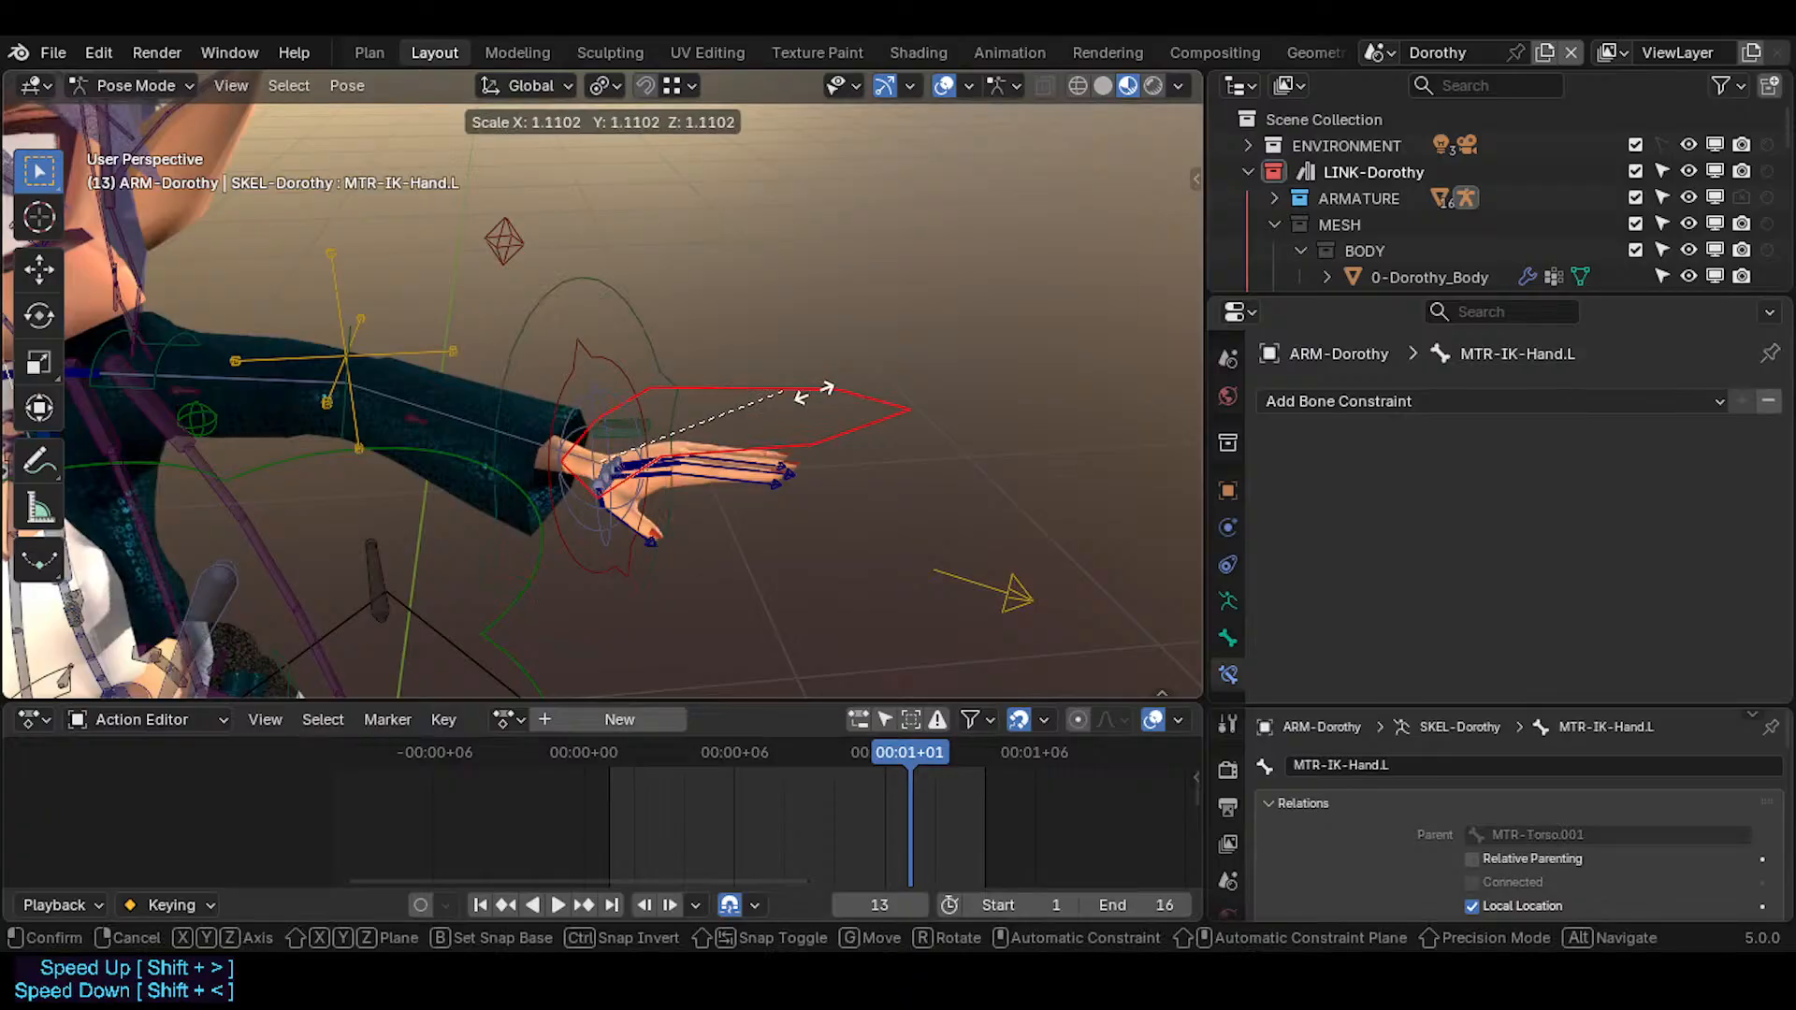
right_click(732, 382)
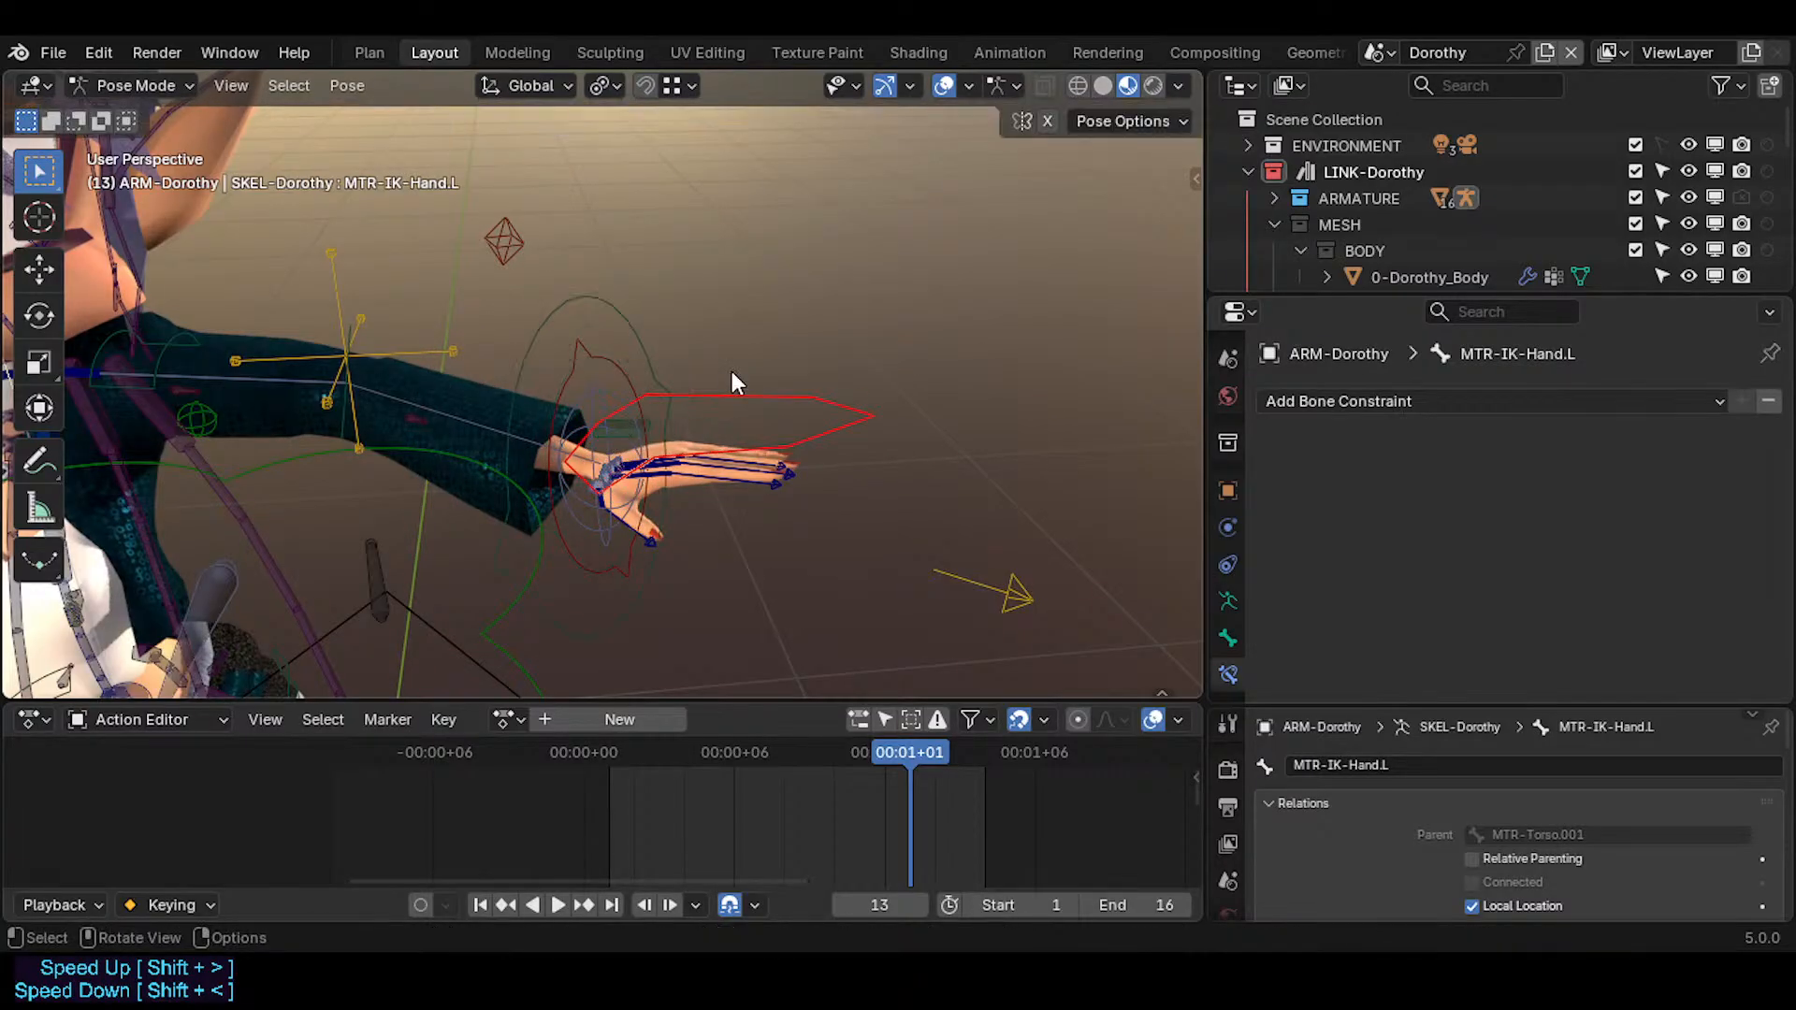
- Reorient the left hand with two free trackball rotations of MTR-IK-Hand.L
key("r")
key("r")
left_click(753, 389)
key("r")
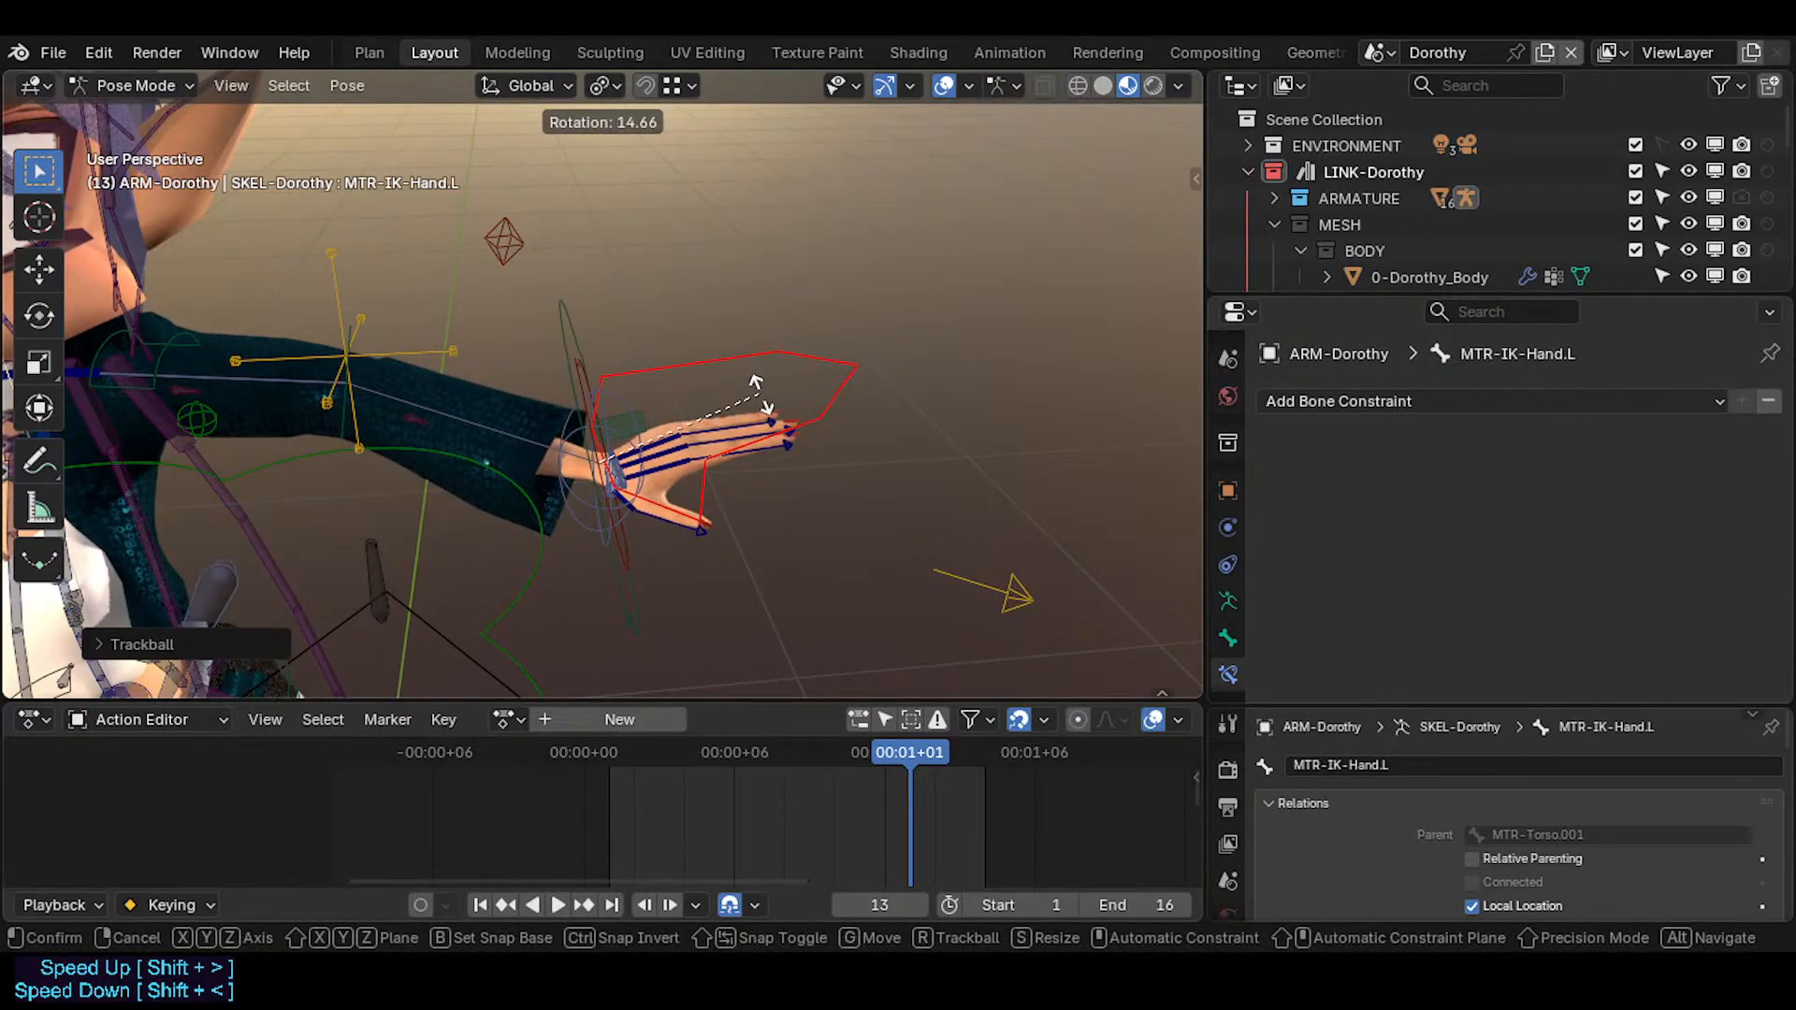
key("r")
left_click(692, 405)
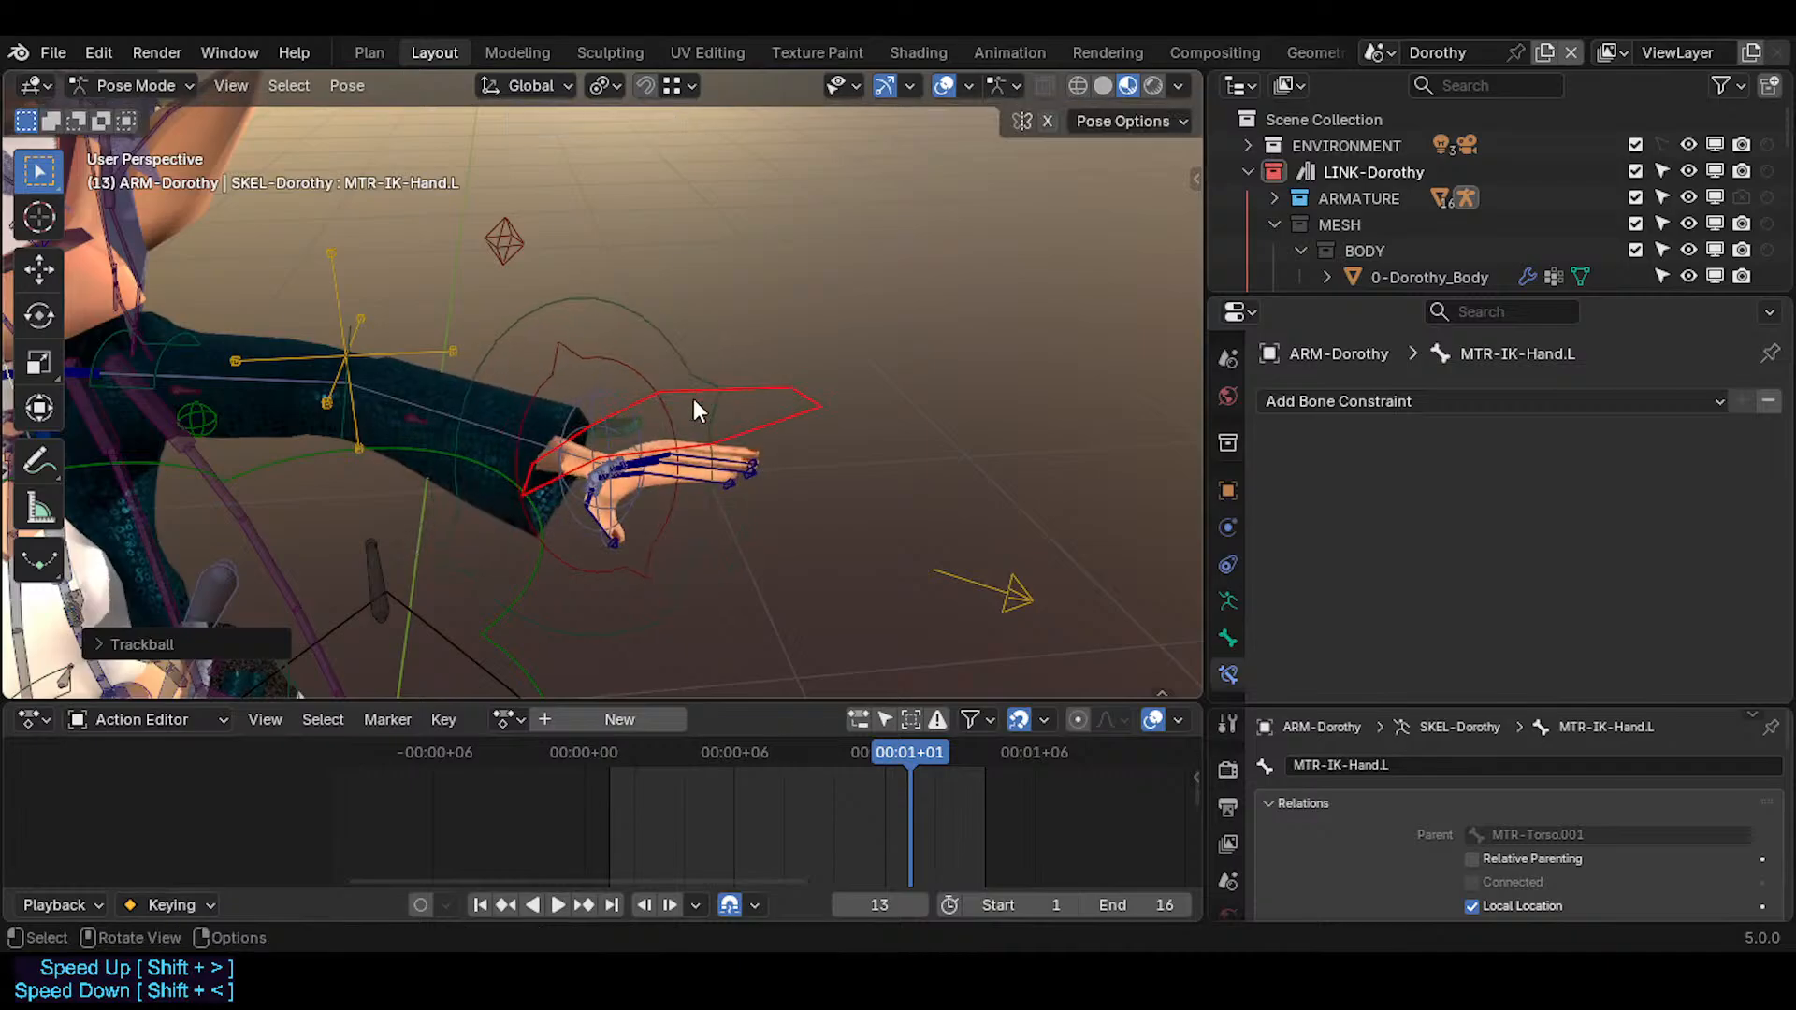
- Scale MTR-IK-Hand.L down and up in several trials to test its effect on the rotated hand
key("s")
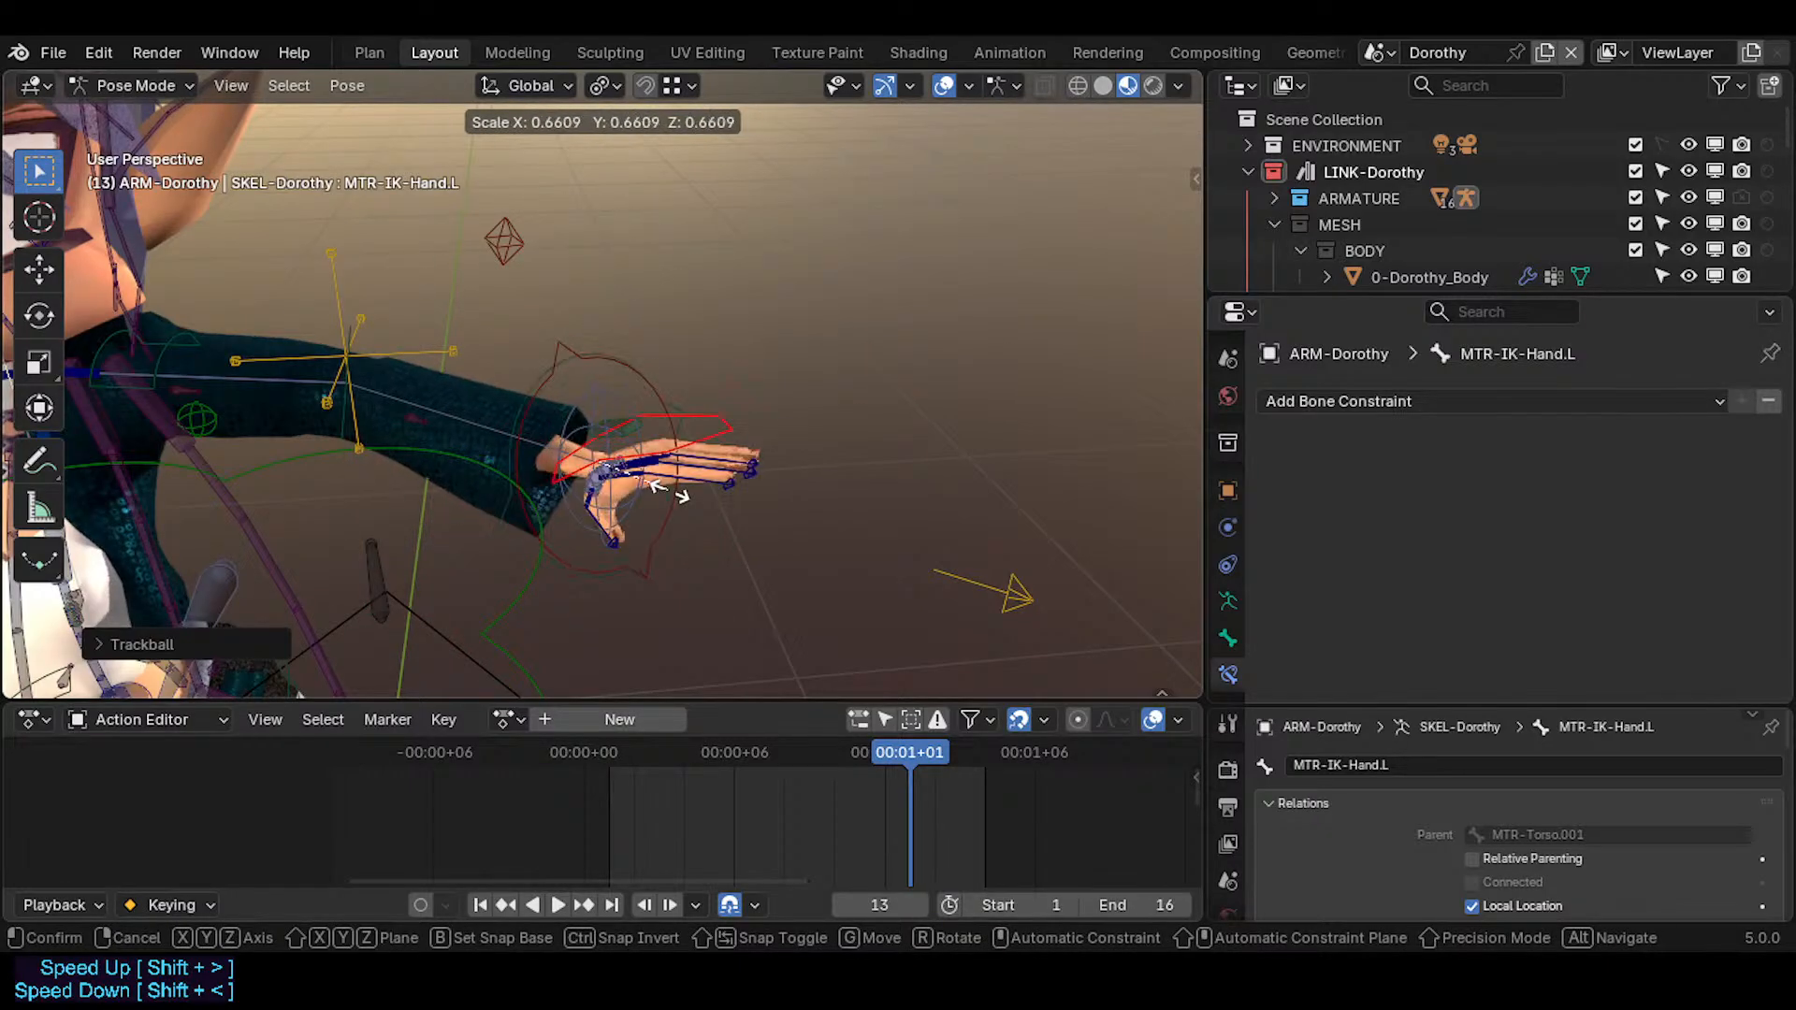
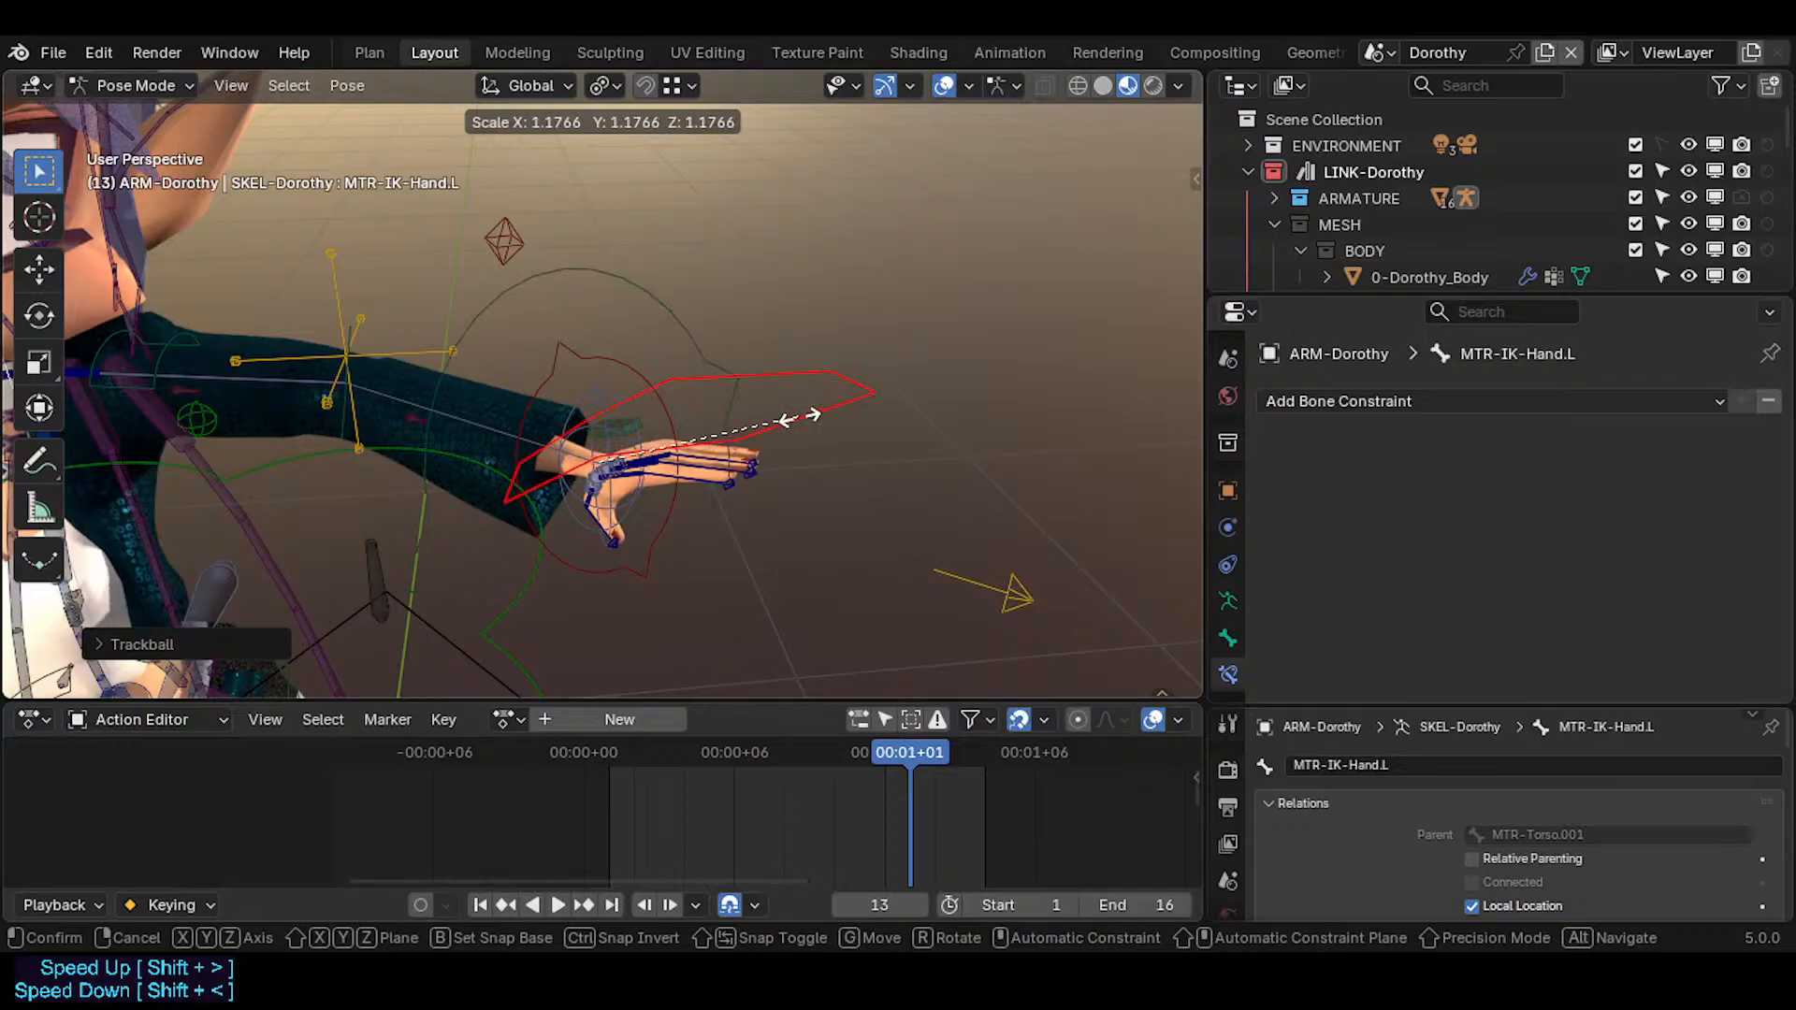
right_click(756, 437)
middle_click_drag(756, 479, 777, 442)
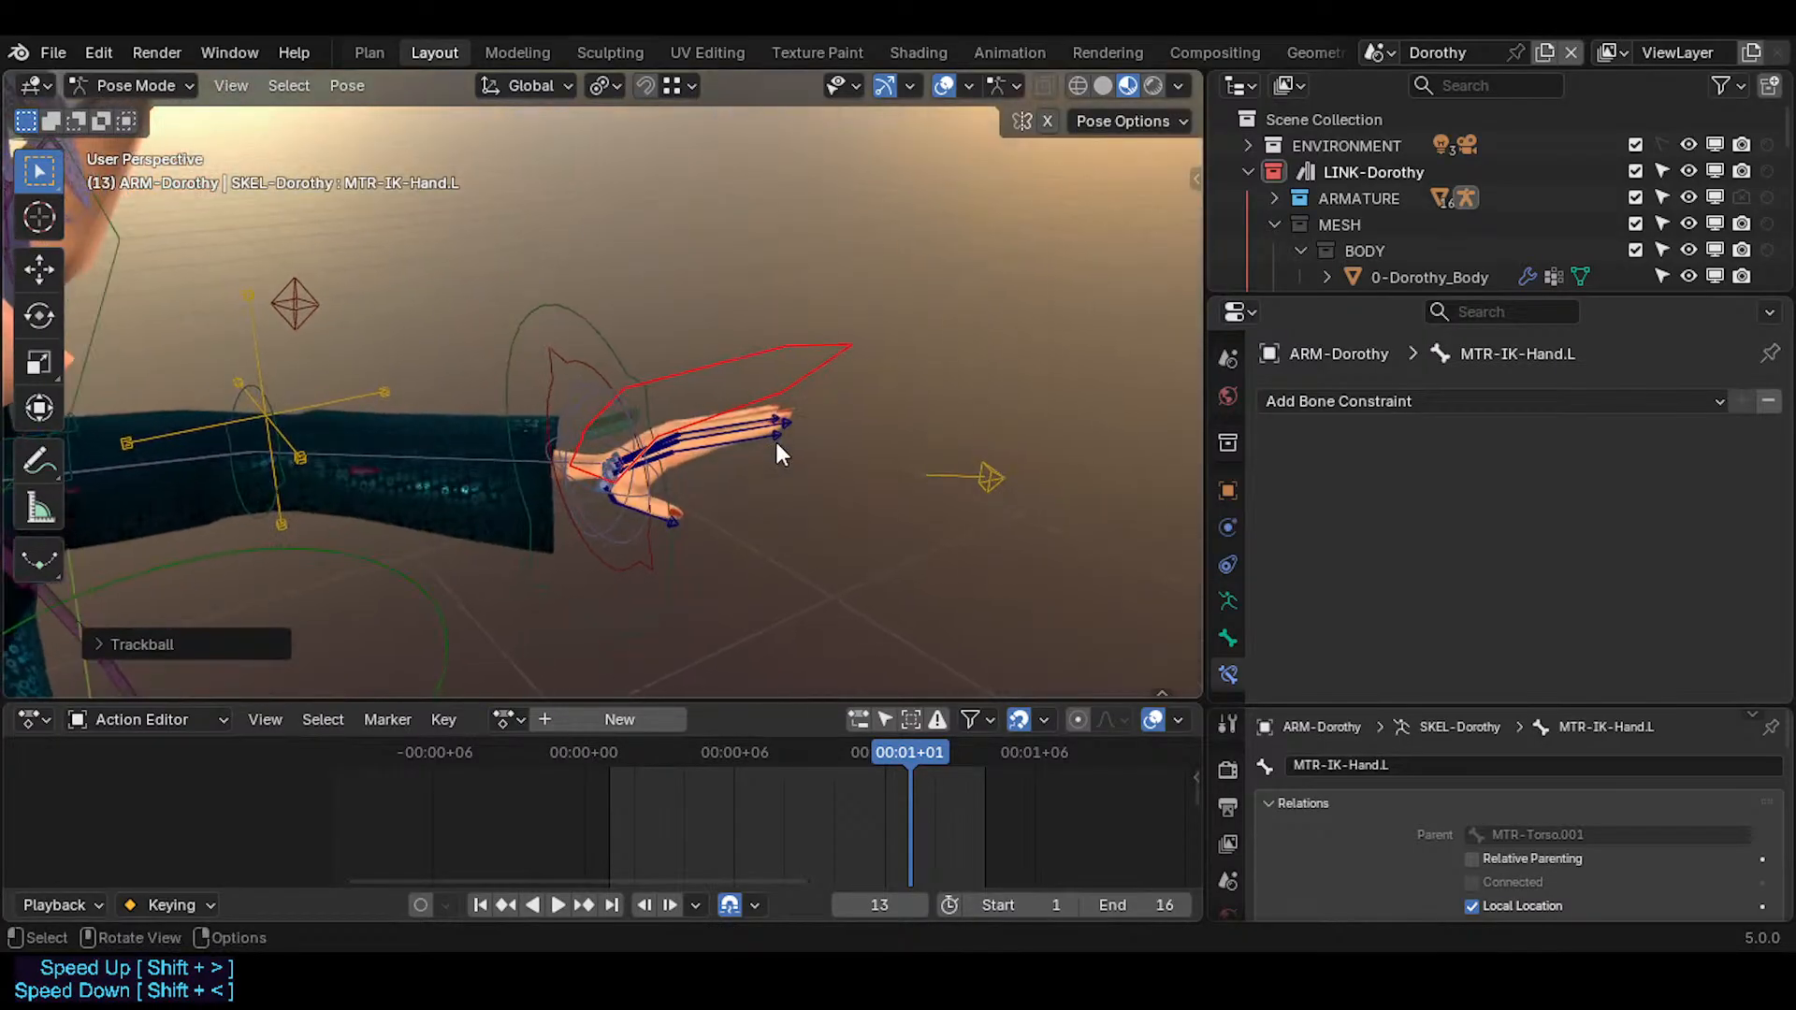
key("s")
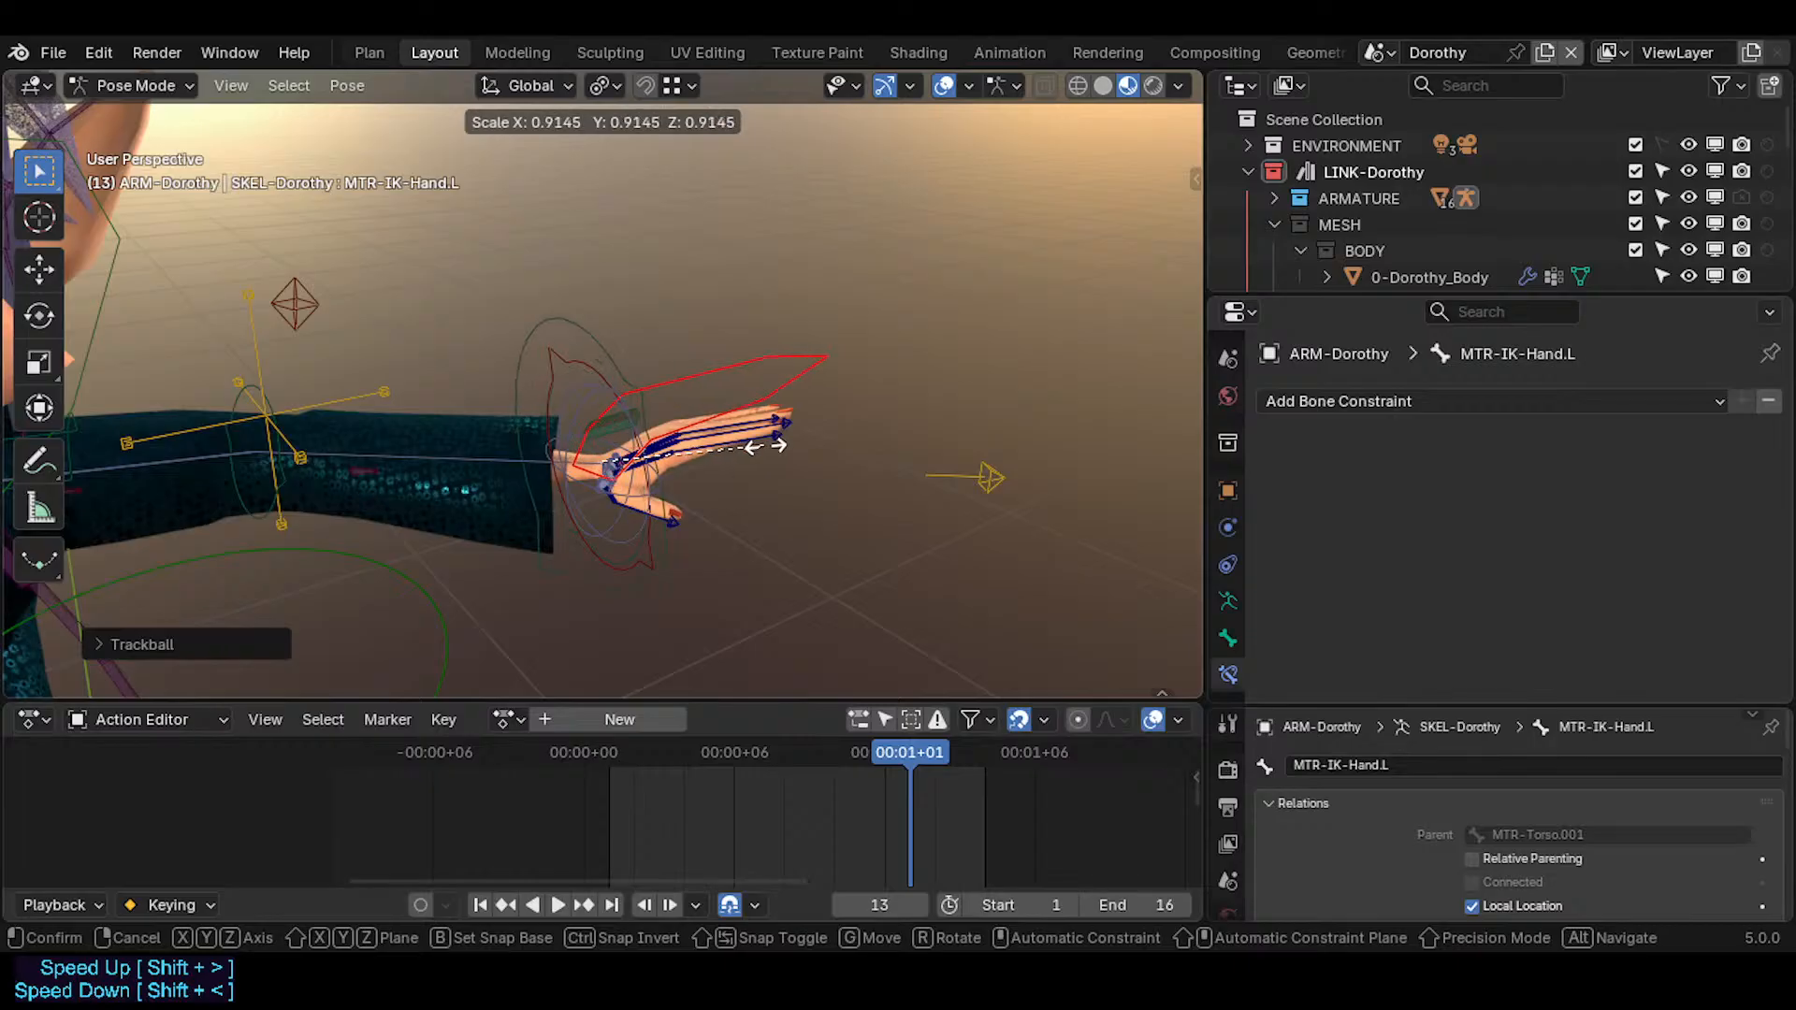
left_click(753, 447)
key("s")
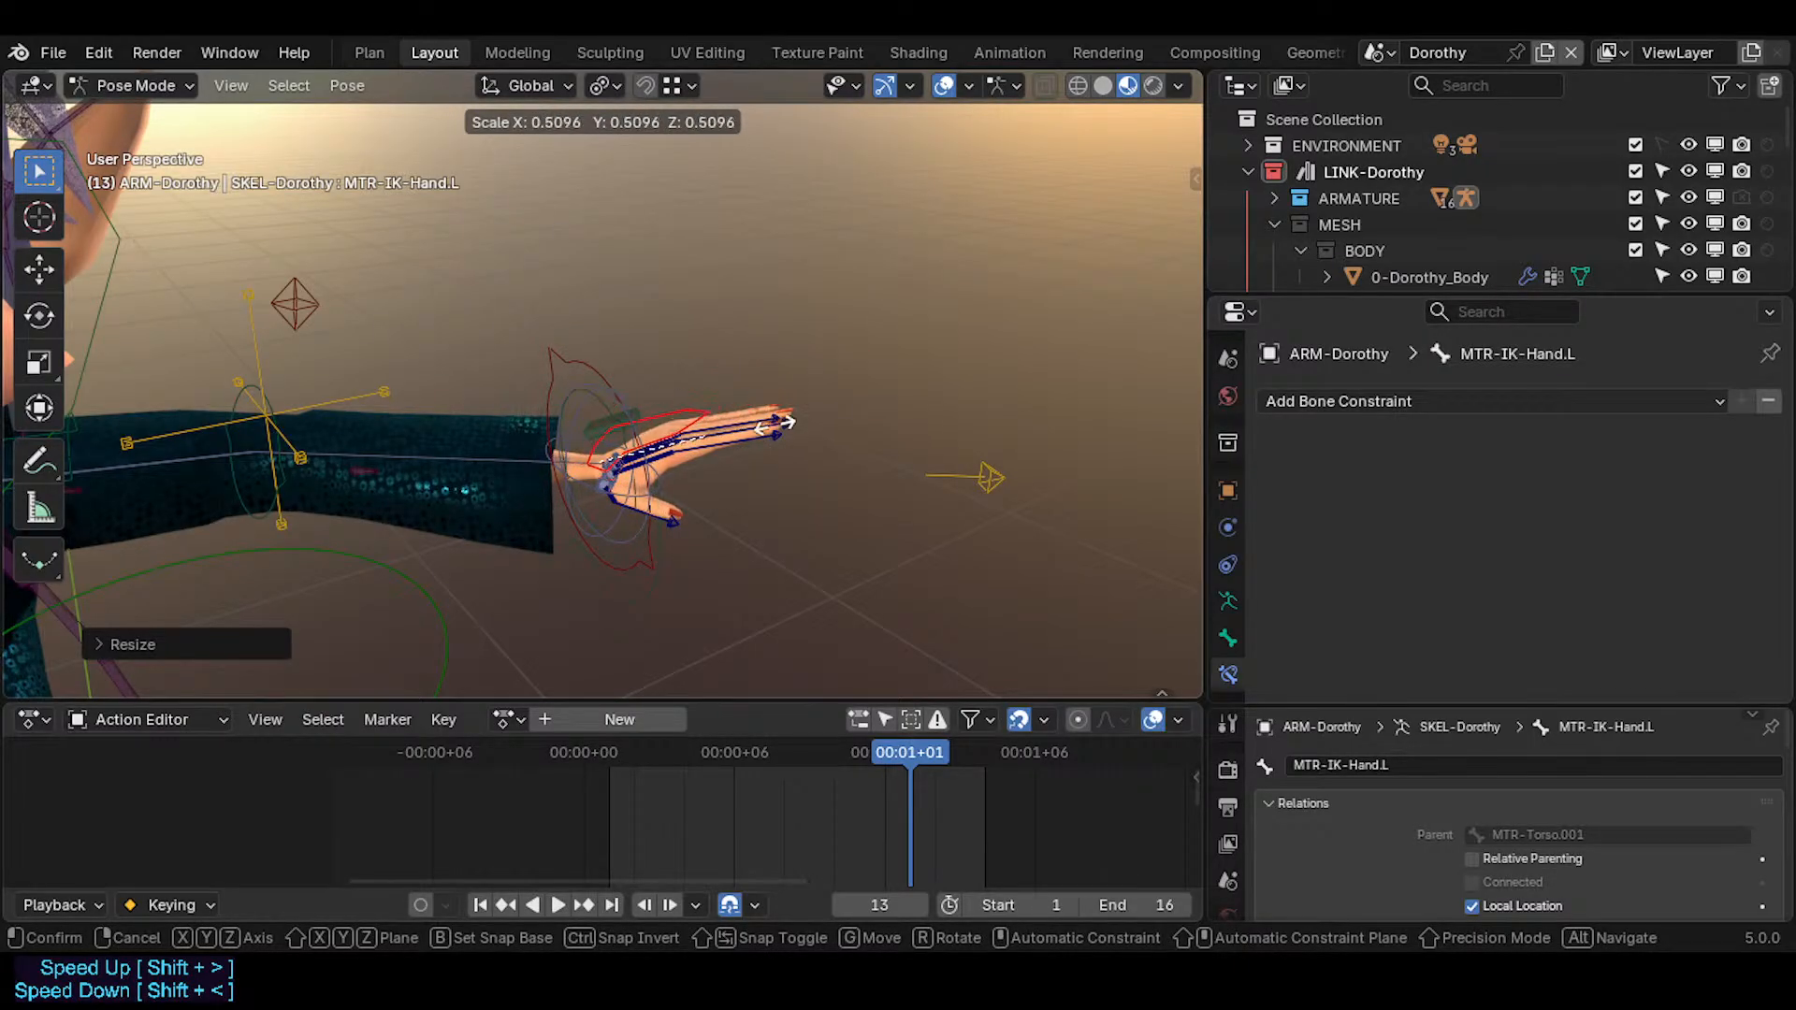
left_click(863, 412)
- Select PIN-Elbow.L and scale it down and up repeatedly to release and pin the left elbow
middle_click_drag(842, 411, 426, 477)
left_click(468, 435)
key("s")
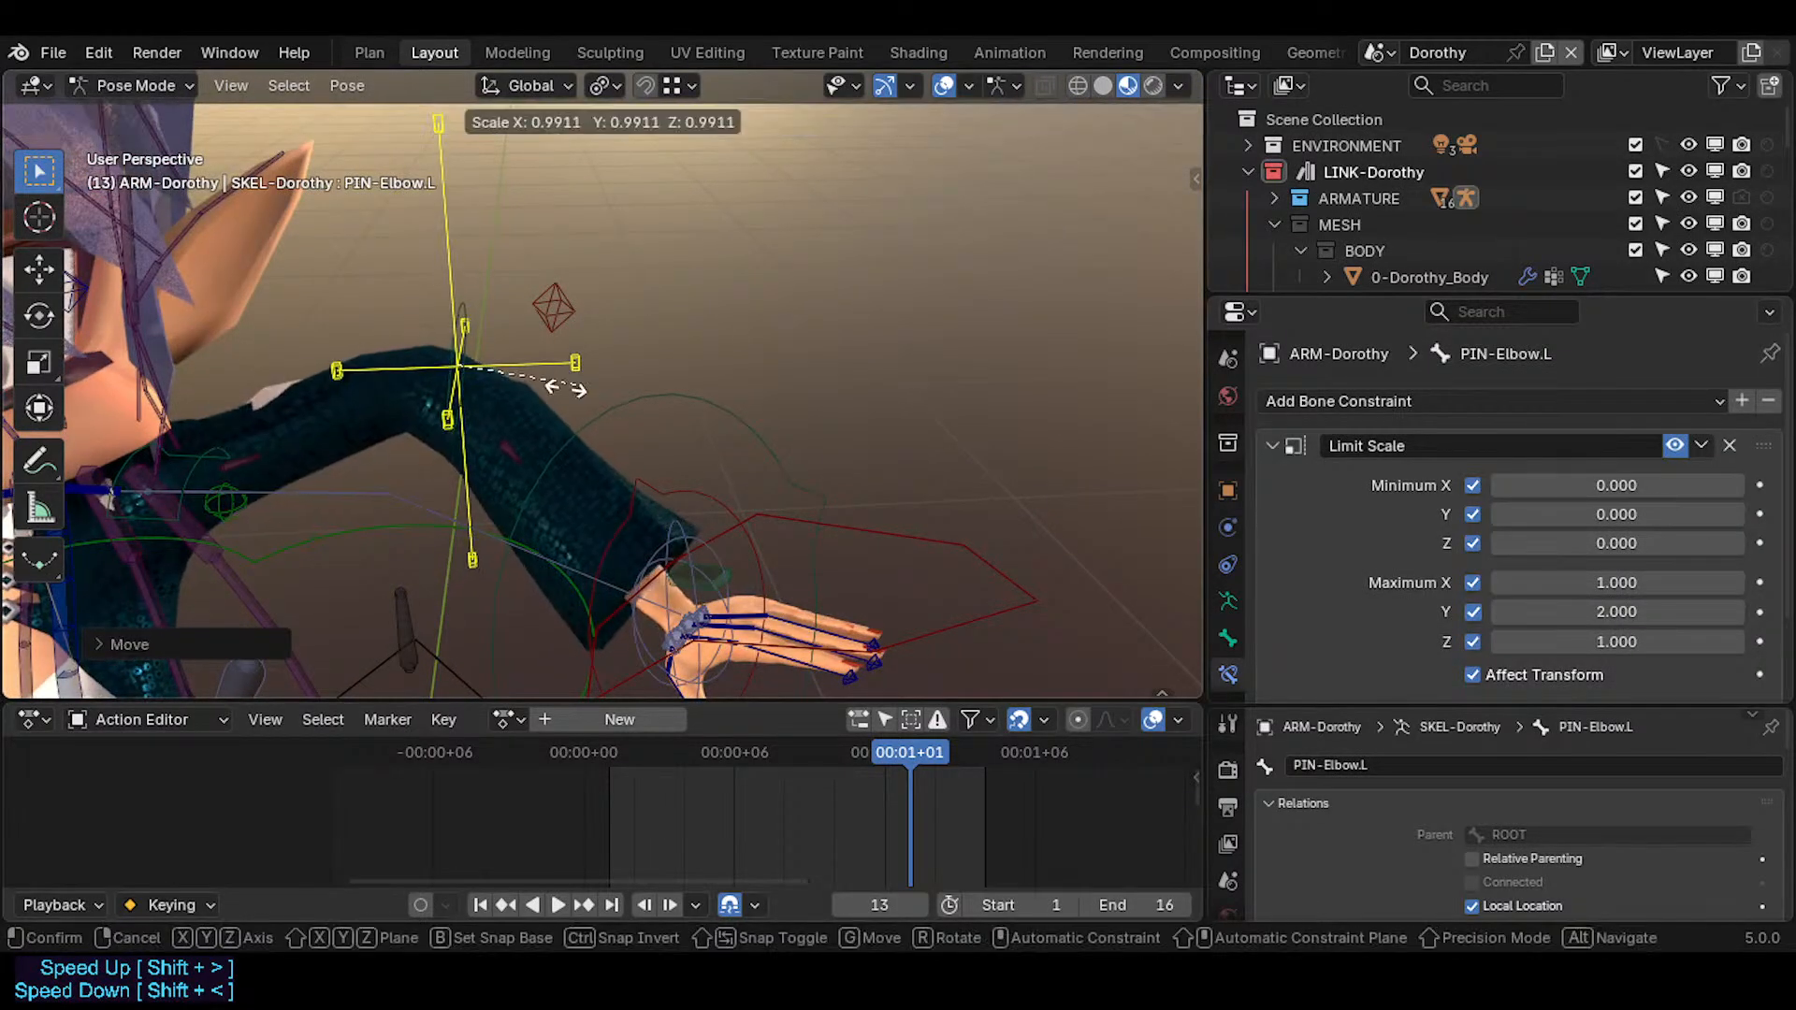
left_click(440, 427)
key("s")
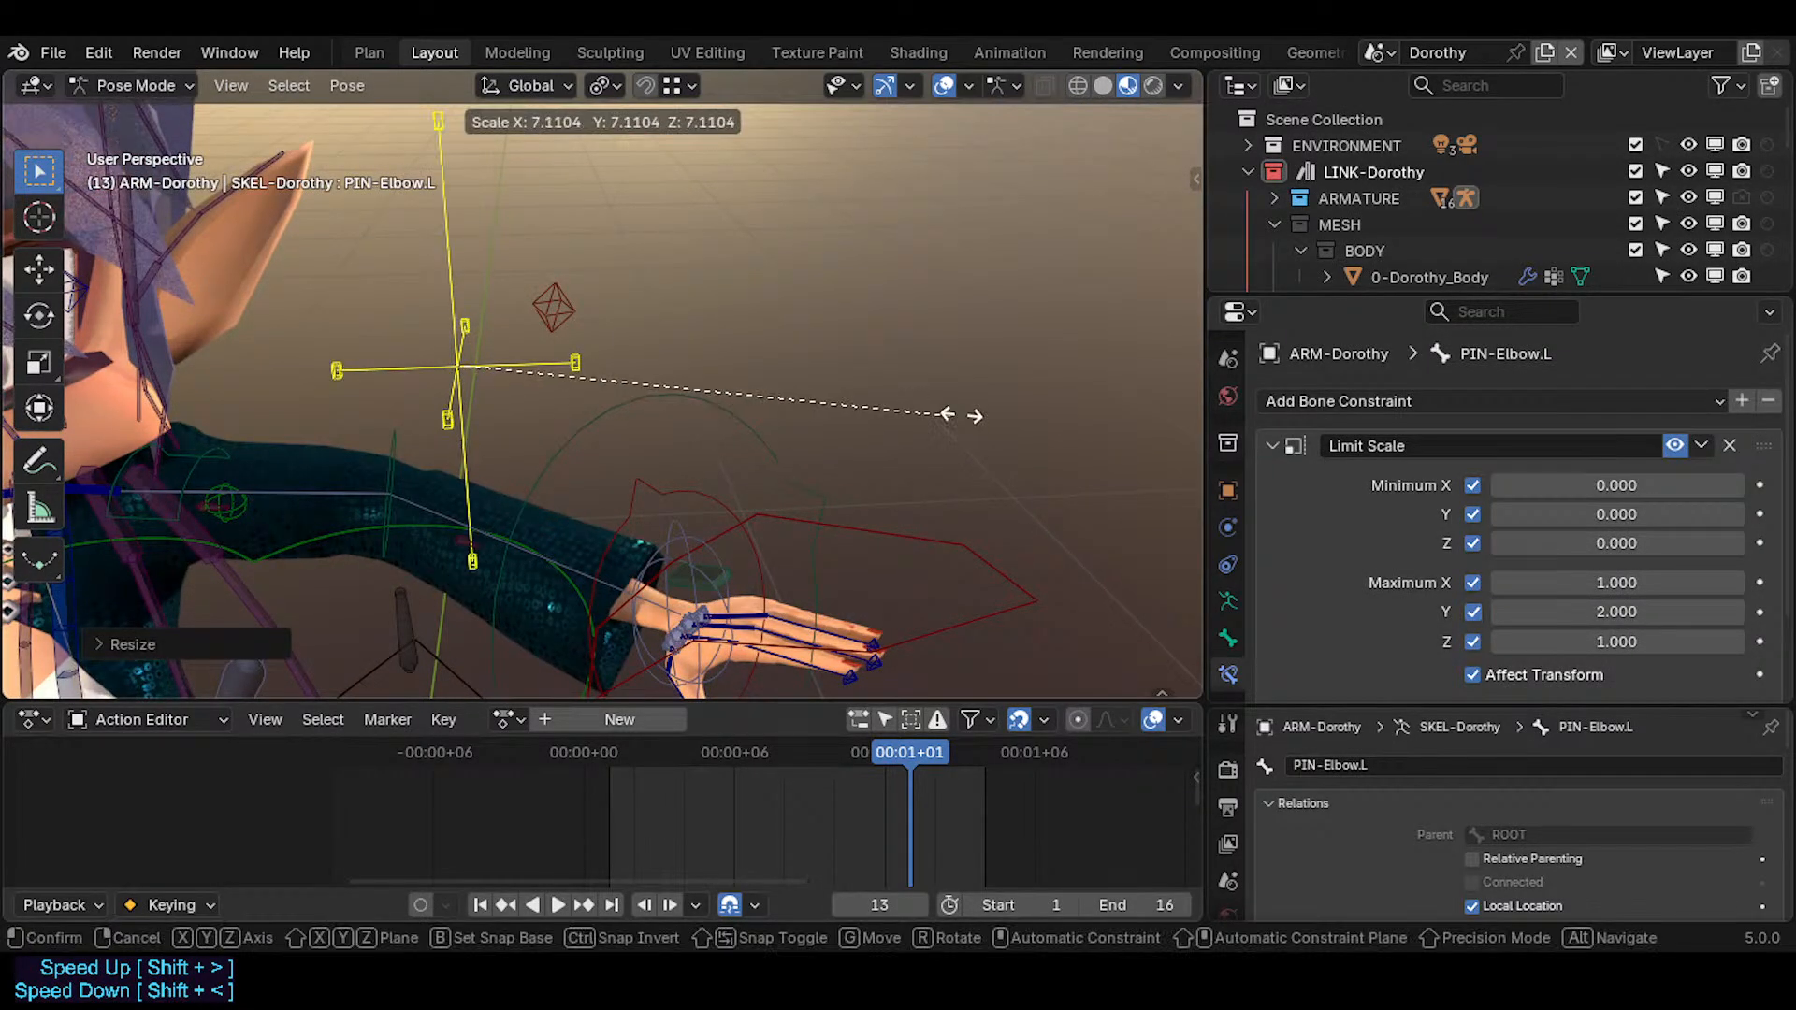
left_click(1076, 418)
key("s")
left_click(470, 412)
key("s")
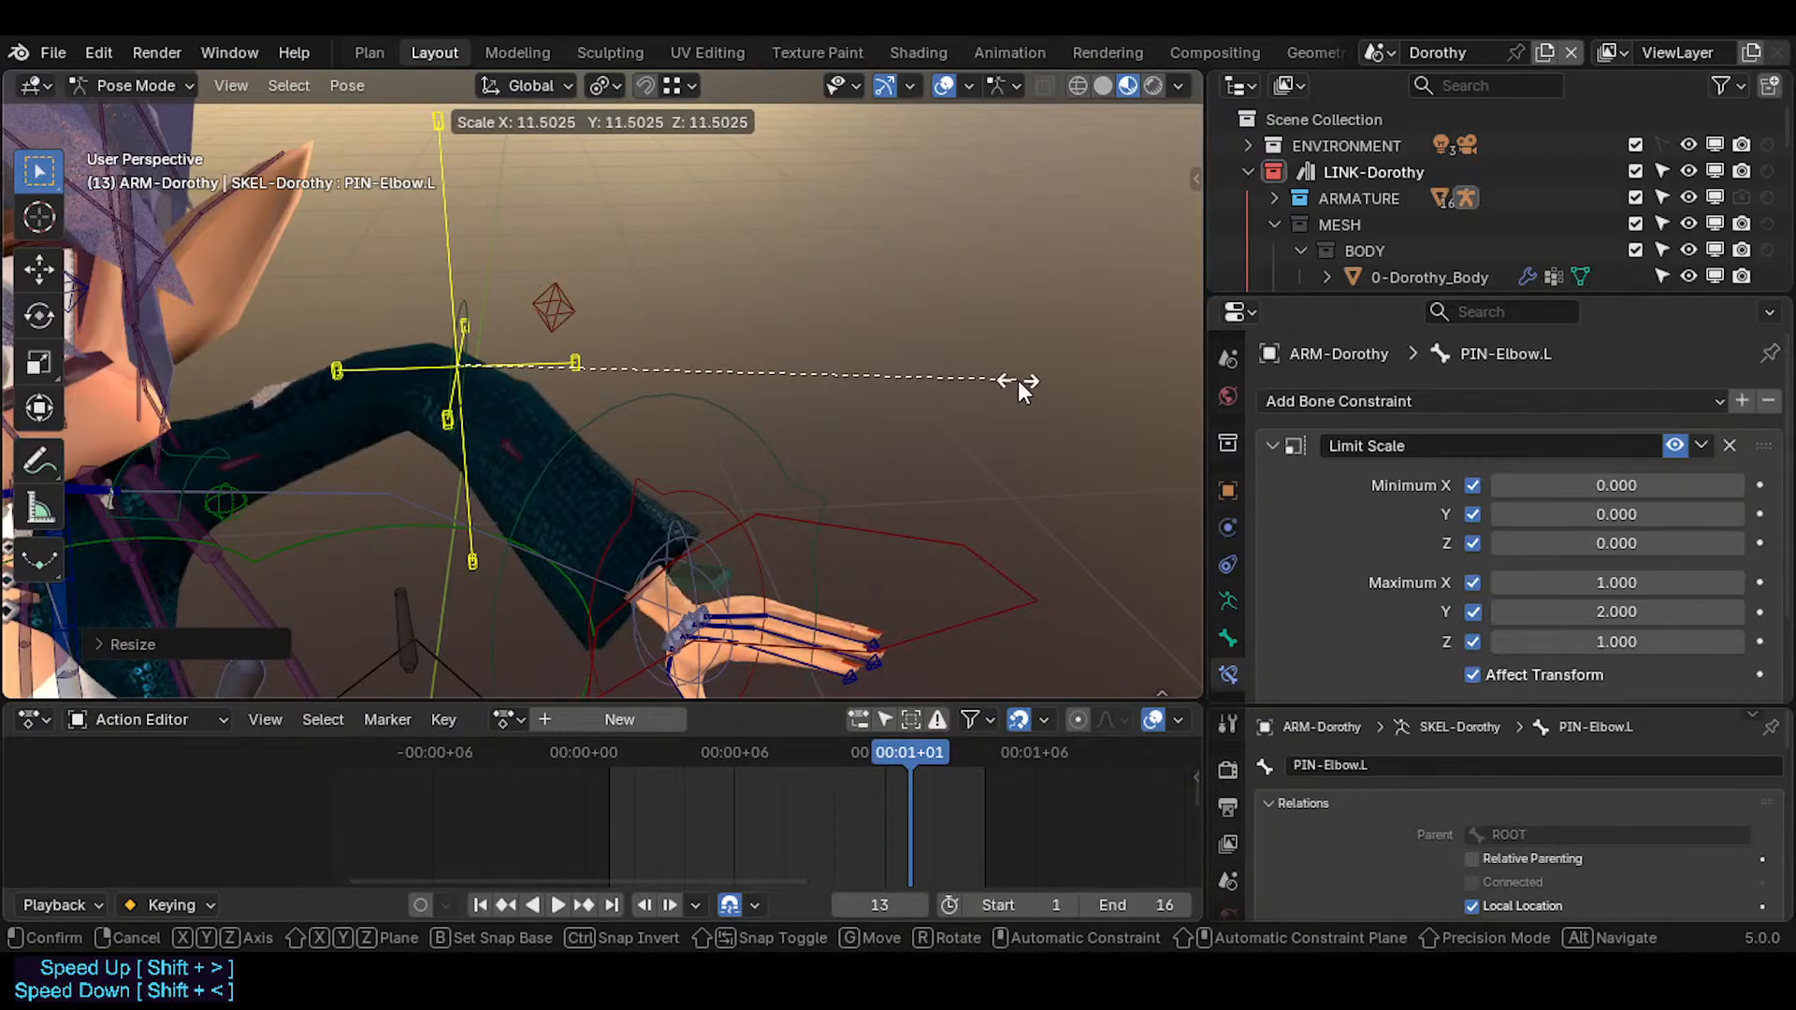
left_click(1022, 381)
key("s")
left_click(561, 417)
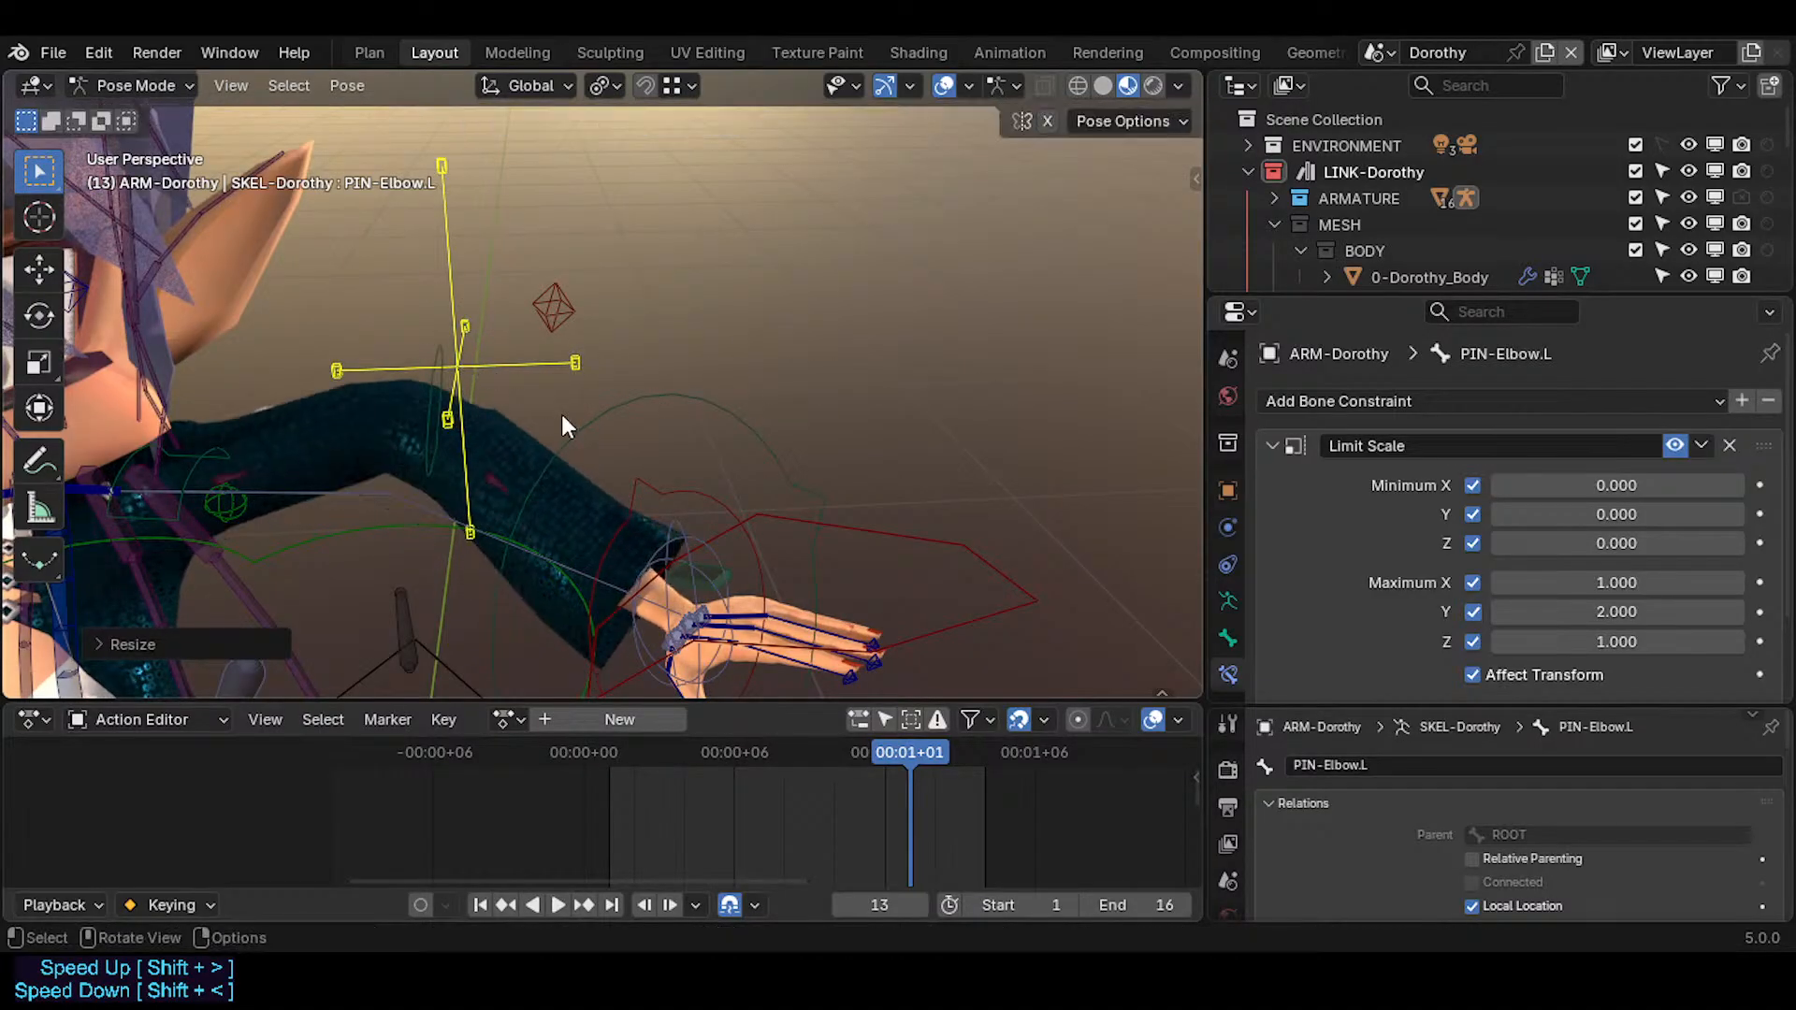
- Reposition PIN-Elbow.L around the left elbow and scale it up, then try a trackball rotation of the pin
key("g")
left_click(551, 449)
key("s")
left_click(802, 409)
middle_click_drag(664, 383, 677, 350, "shift")
key("g")
left_click(689, 383)
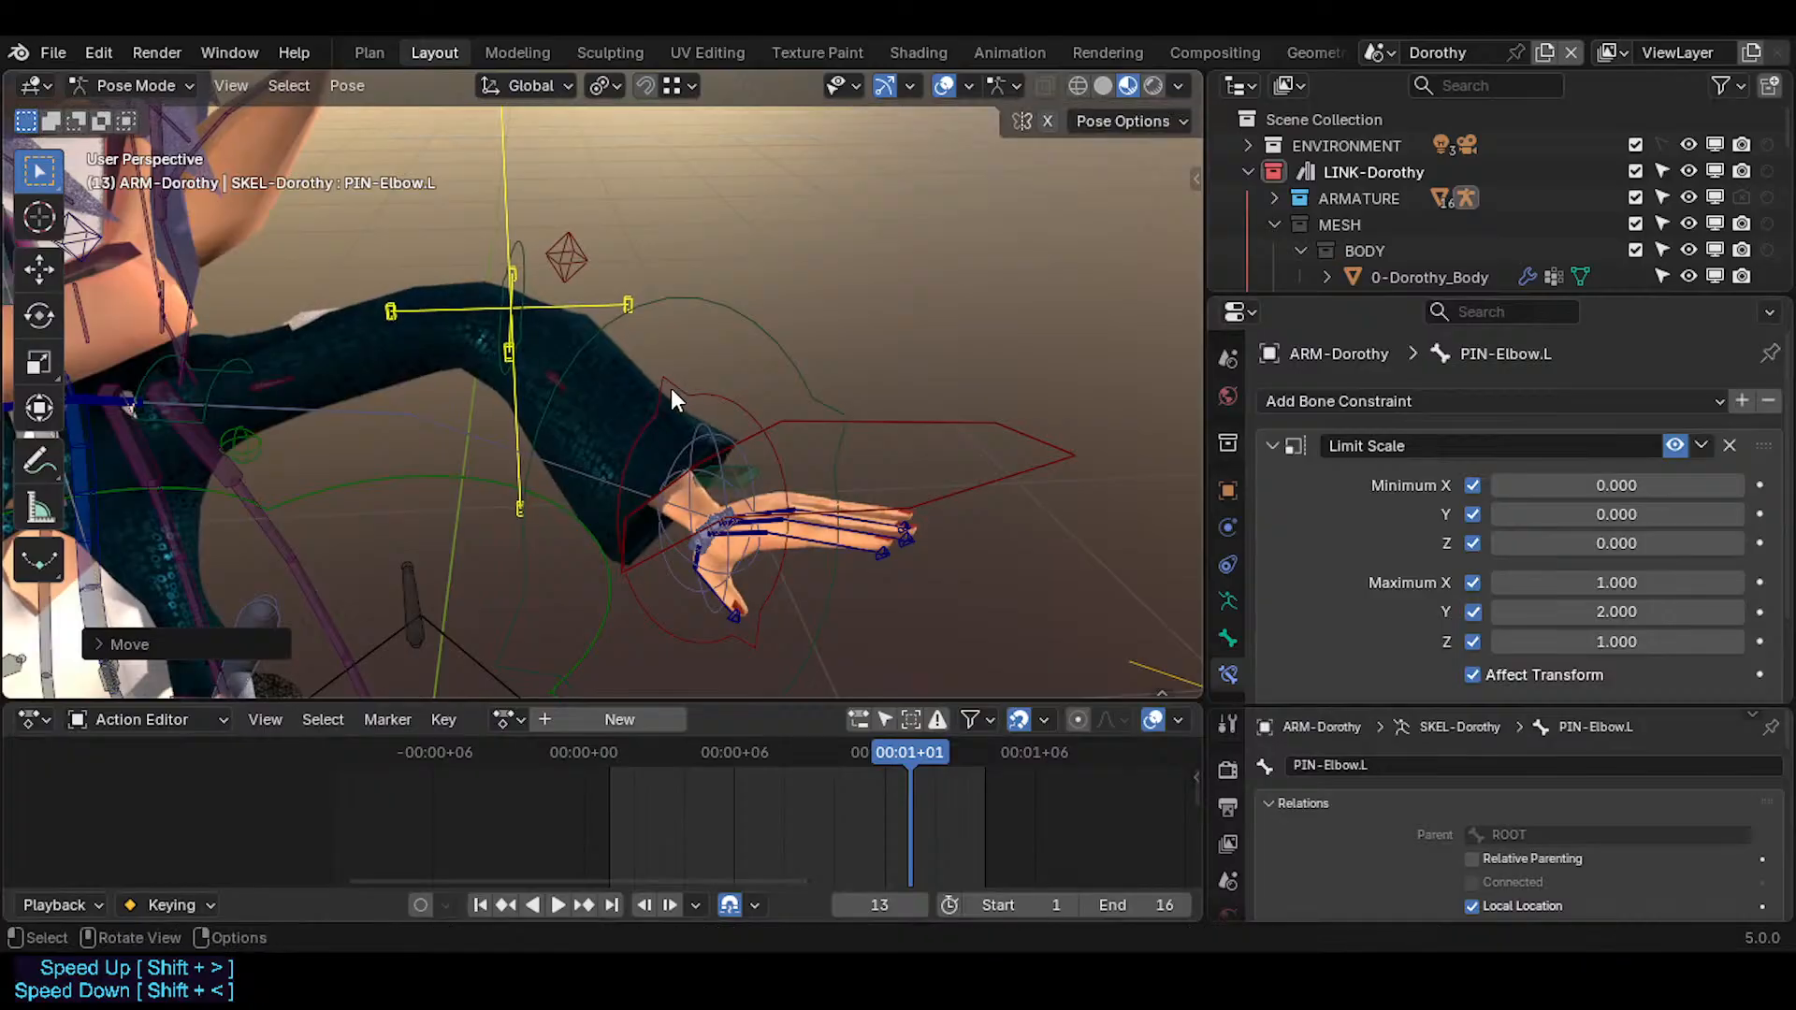
key("r")
key("r")
right_click(706, 395)
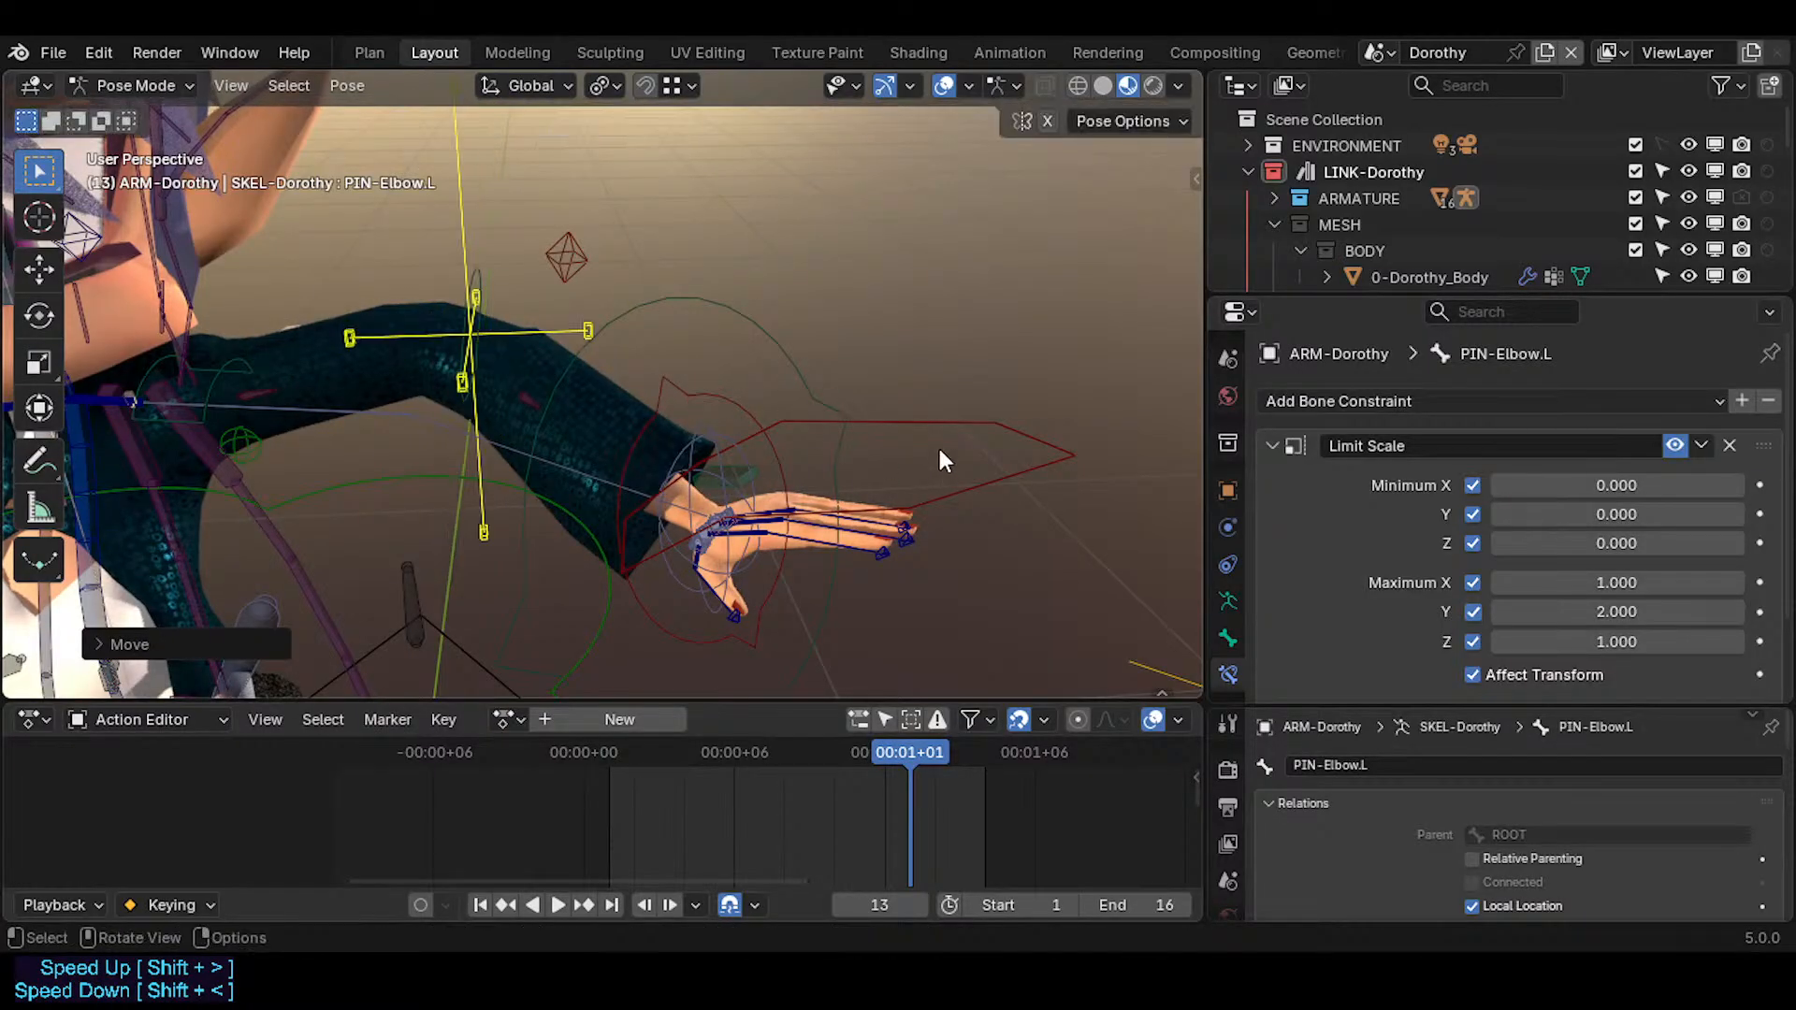
- Move MTR-IK-Hand.L slightly upward while the left elbow stays pinned
left_click(943, 456)
key("g")
left_click(877, 412)
- Select CTL-Chest and repeatedly move and rotate the upper body against the pinned left arm
middle_click_drag(99, 485, 204, 484, "shift")
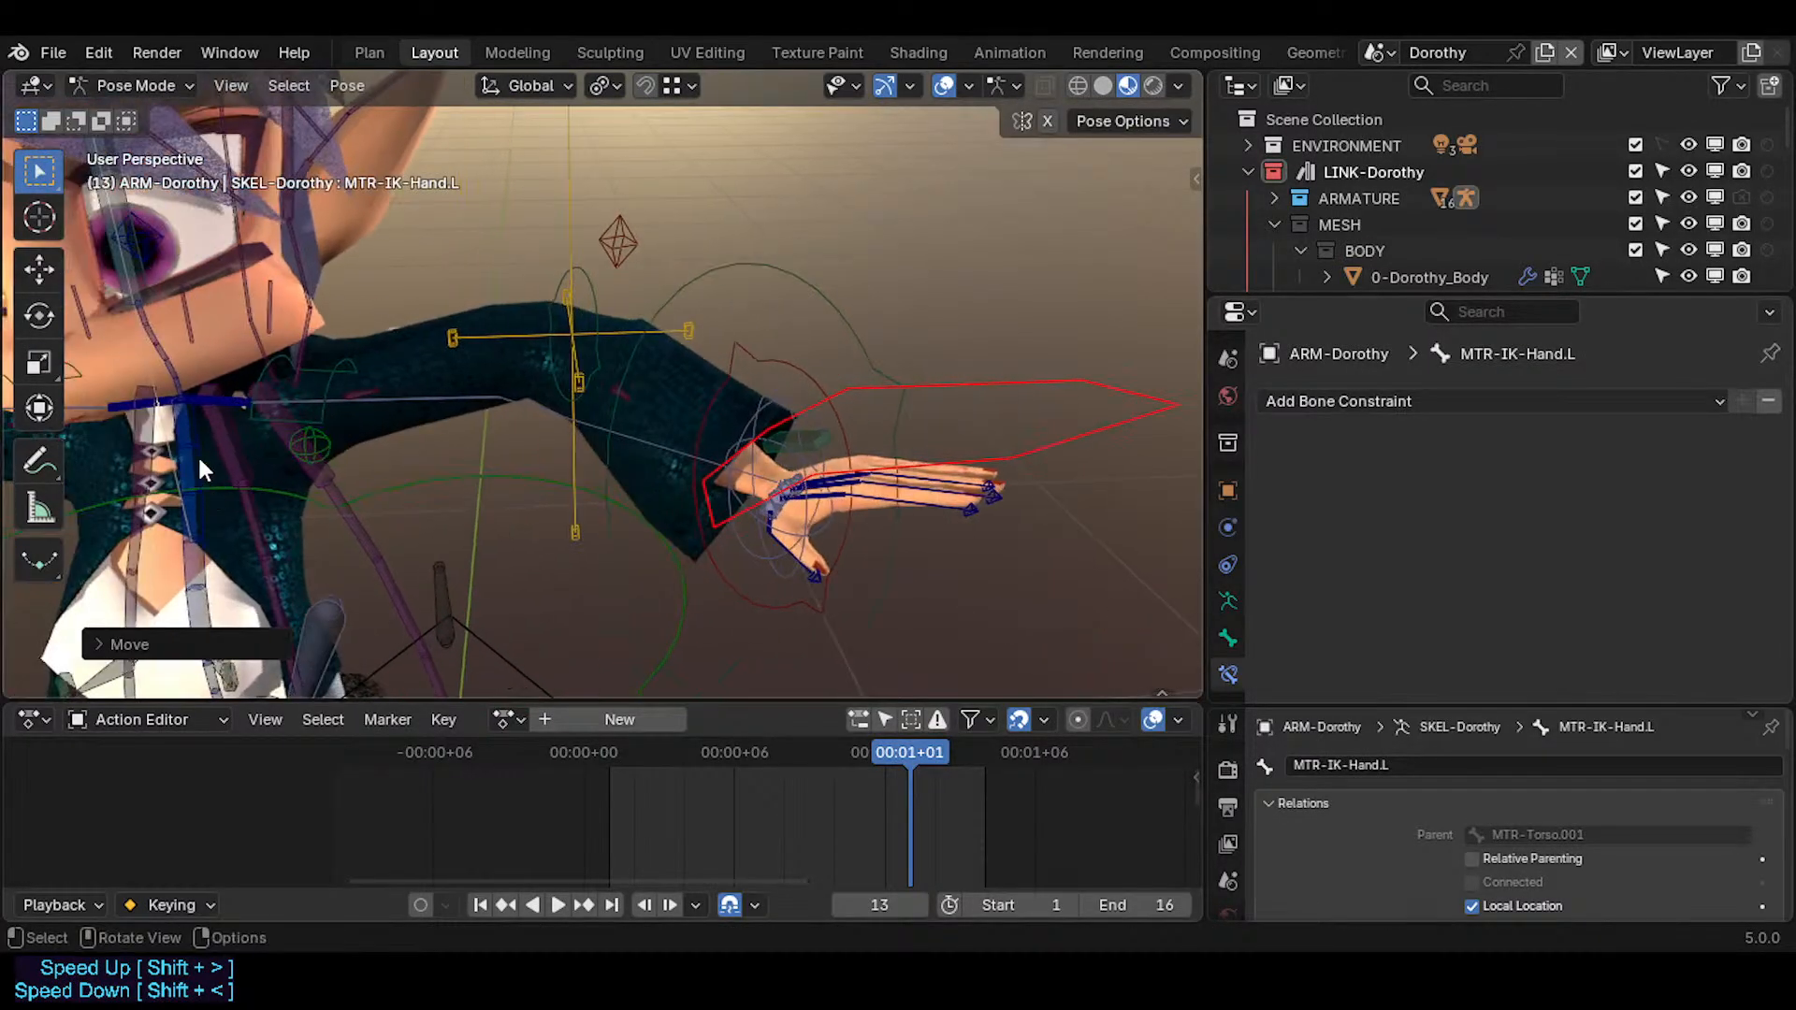
left_click(198, 455)
key("g")
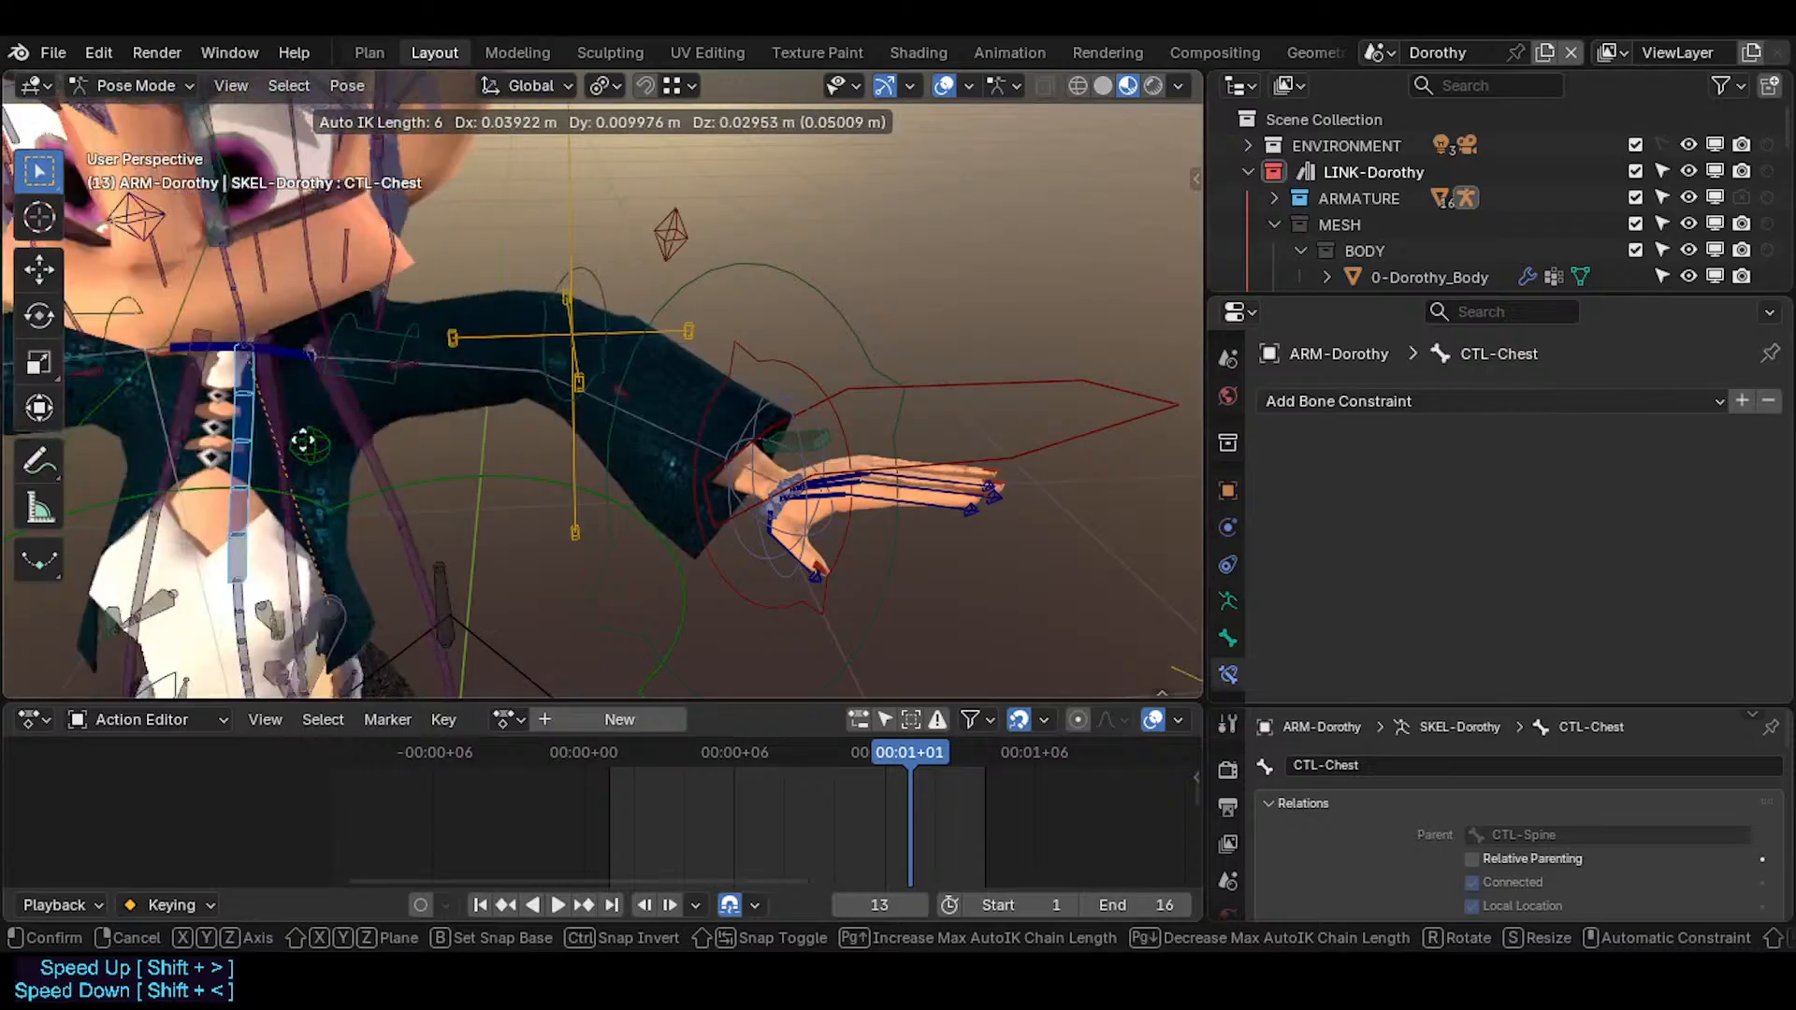
left_click(383, 484)
key("g")
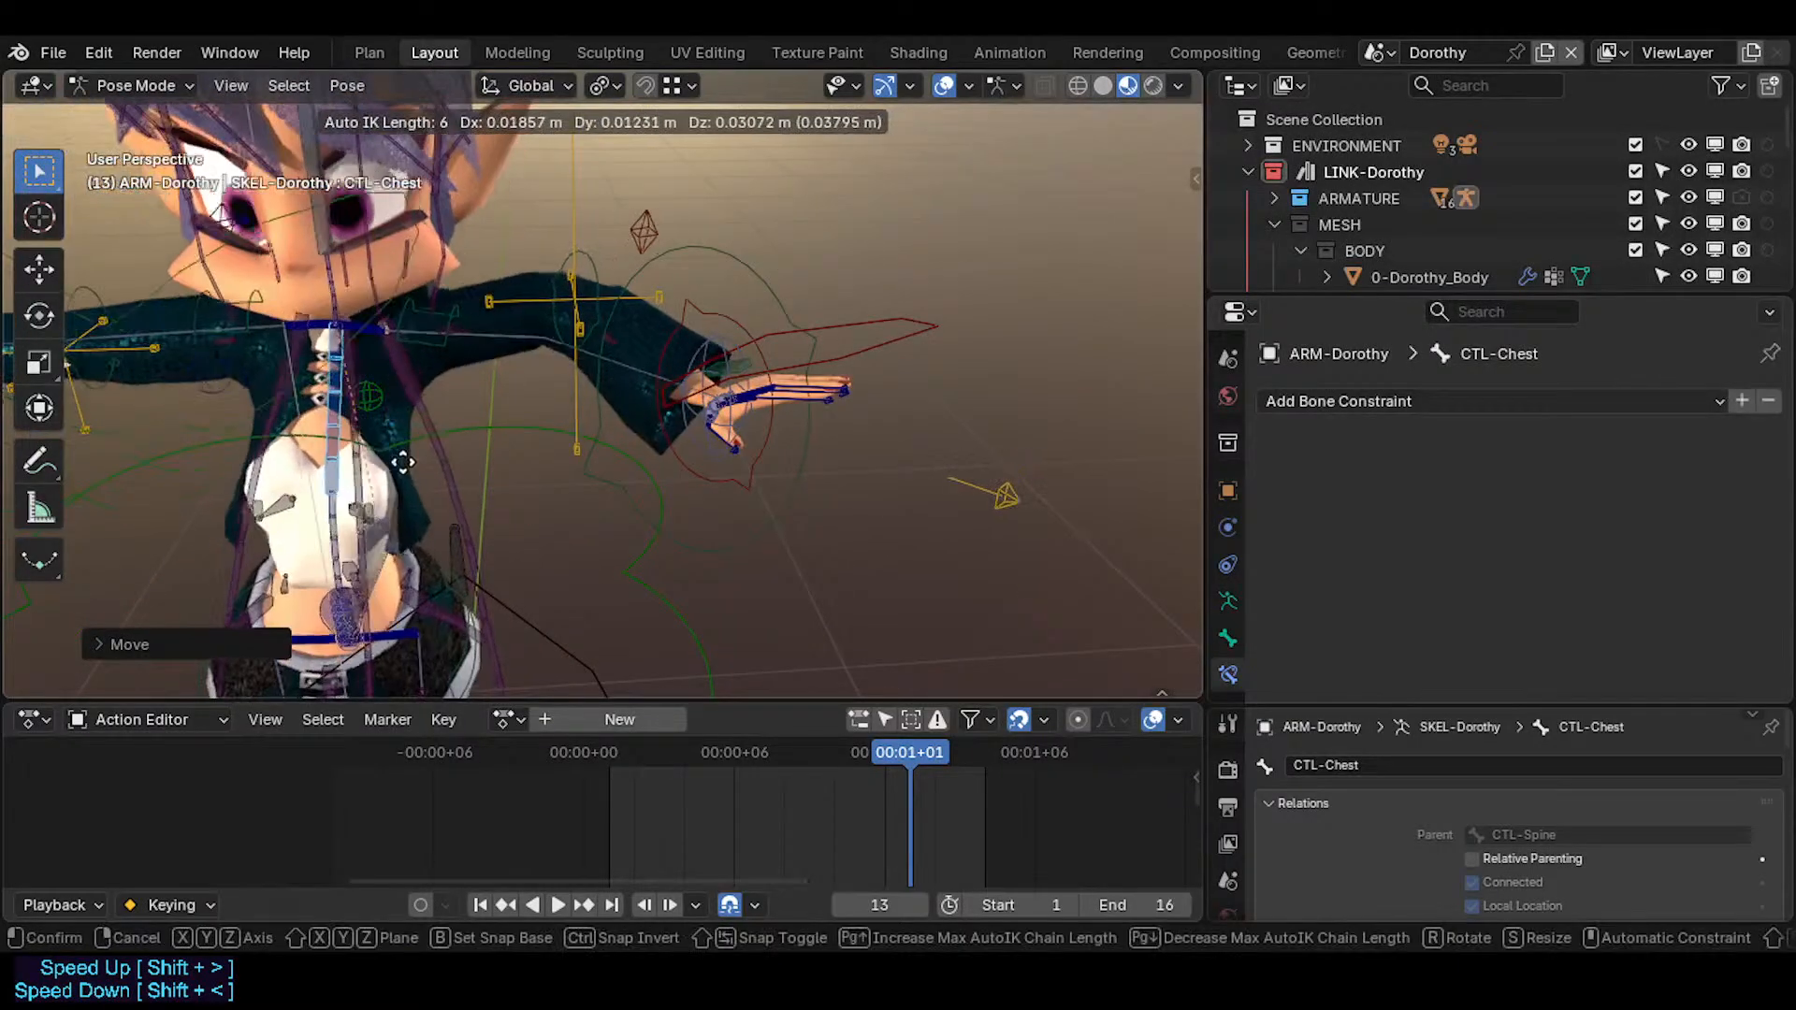
left_click(423, 467)
key("r")
left_click(557, 479)
key("g")
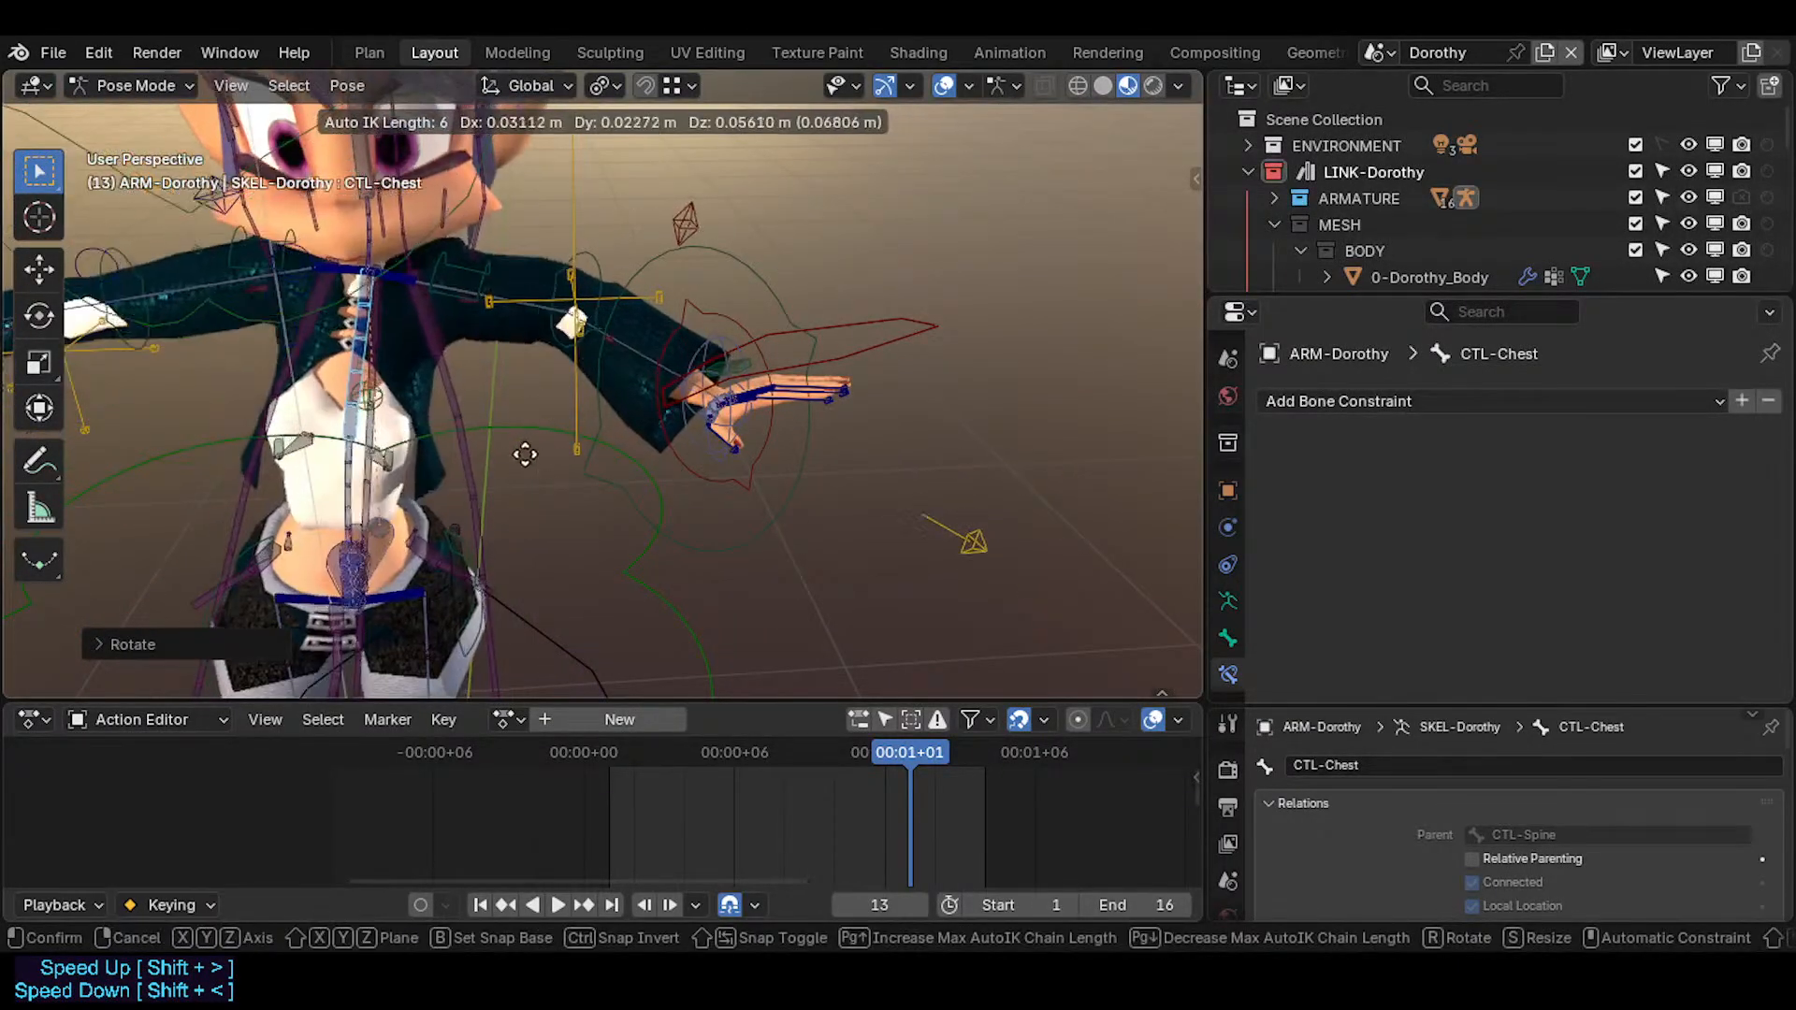
left_click(501, 434)
- Select the left knee pin control and scale it up to pin the left knee
middle_click_drag(501, 434, 544, 212)
scroll(505, 468, "down", 2)
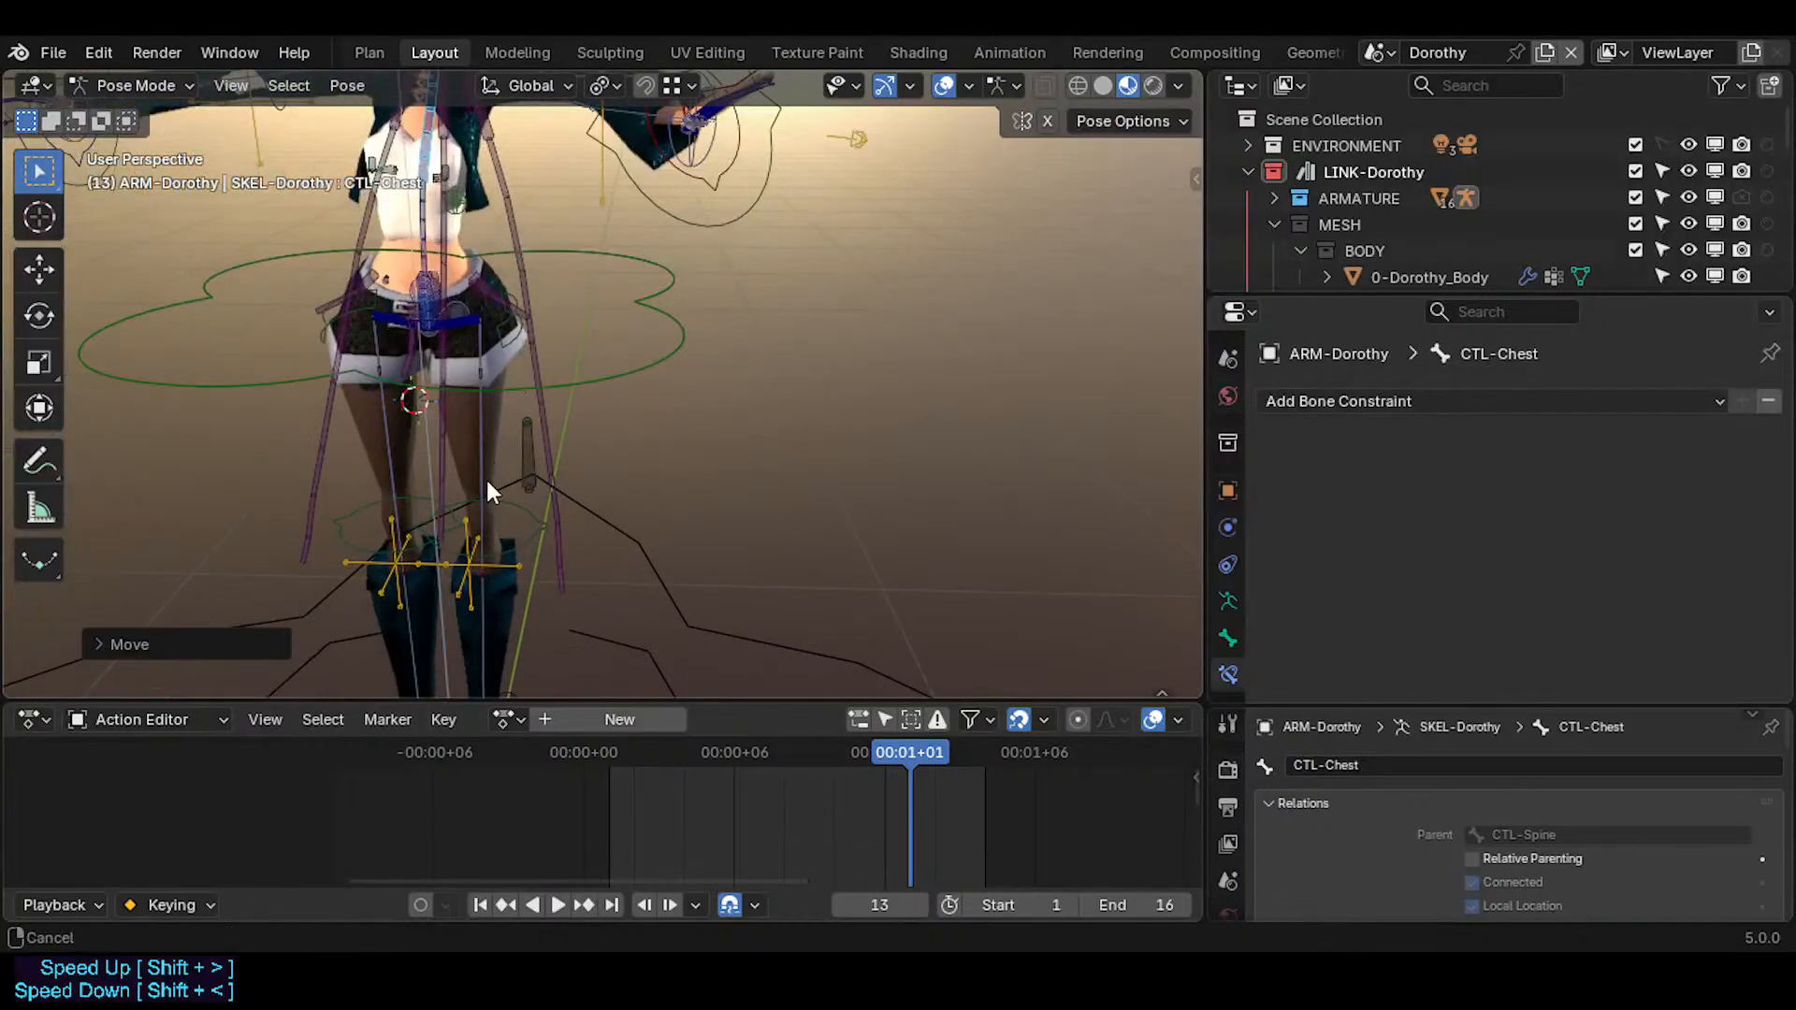
middle_click_drag(485, 482, 505, 351, "shift")
left_click(480, 453)
key("s")
left_click(729, 503)
- Select MTR-IK-Foot.L and move and rotate it to raise the left foot behind the body with the knee bent
middle_click_drag(608, 536, 510, 582)
middle_click_drag(509, 659, 470, 621)
left_click(475, 613)
key("g")
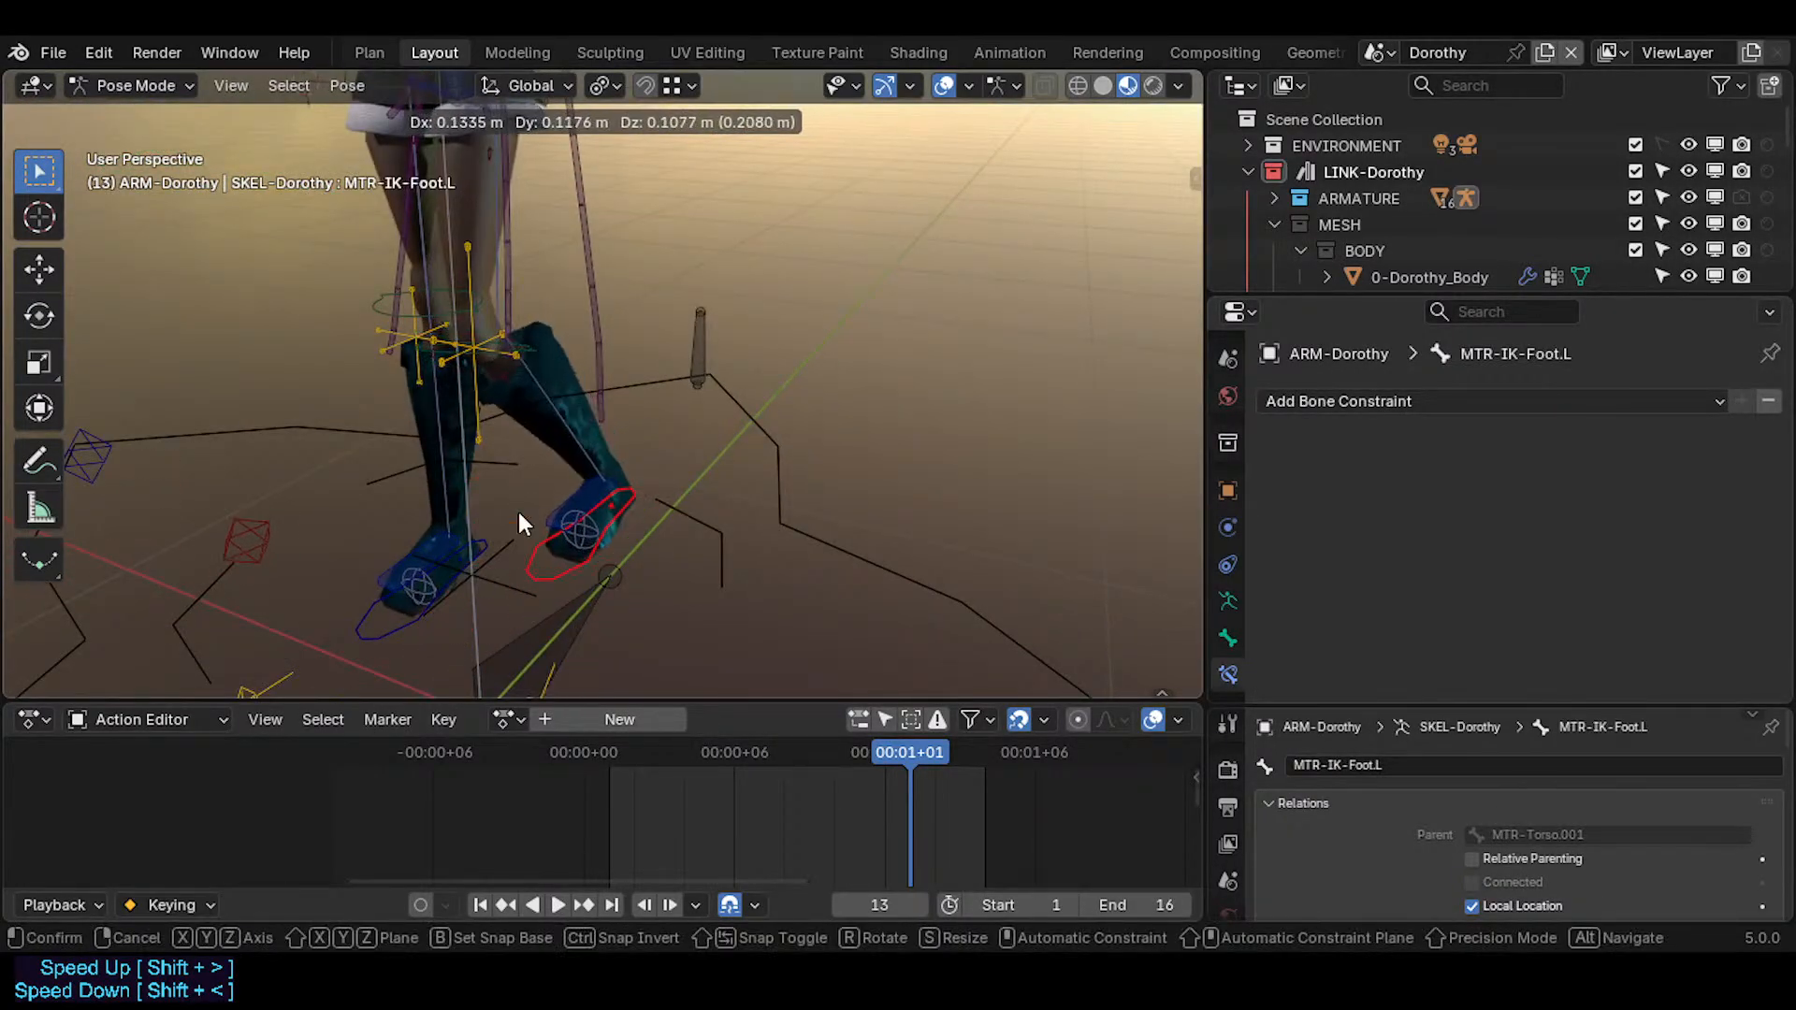
left_click(580, 458)
middle_click_drag(580, 459, 452, 452)
key("g")
left_click(705, 477)
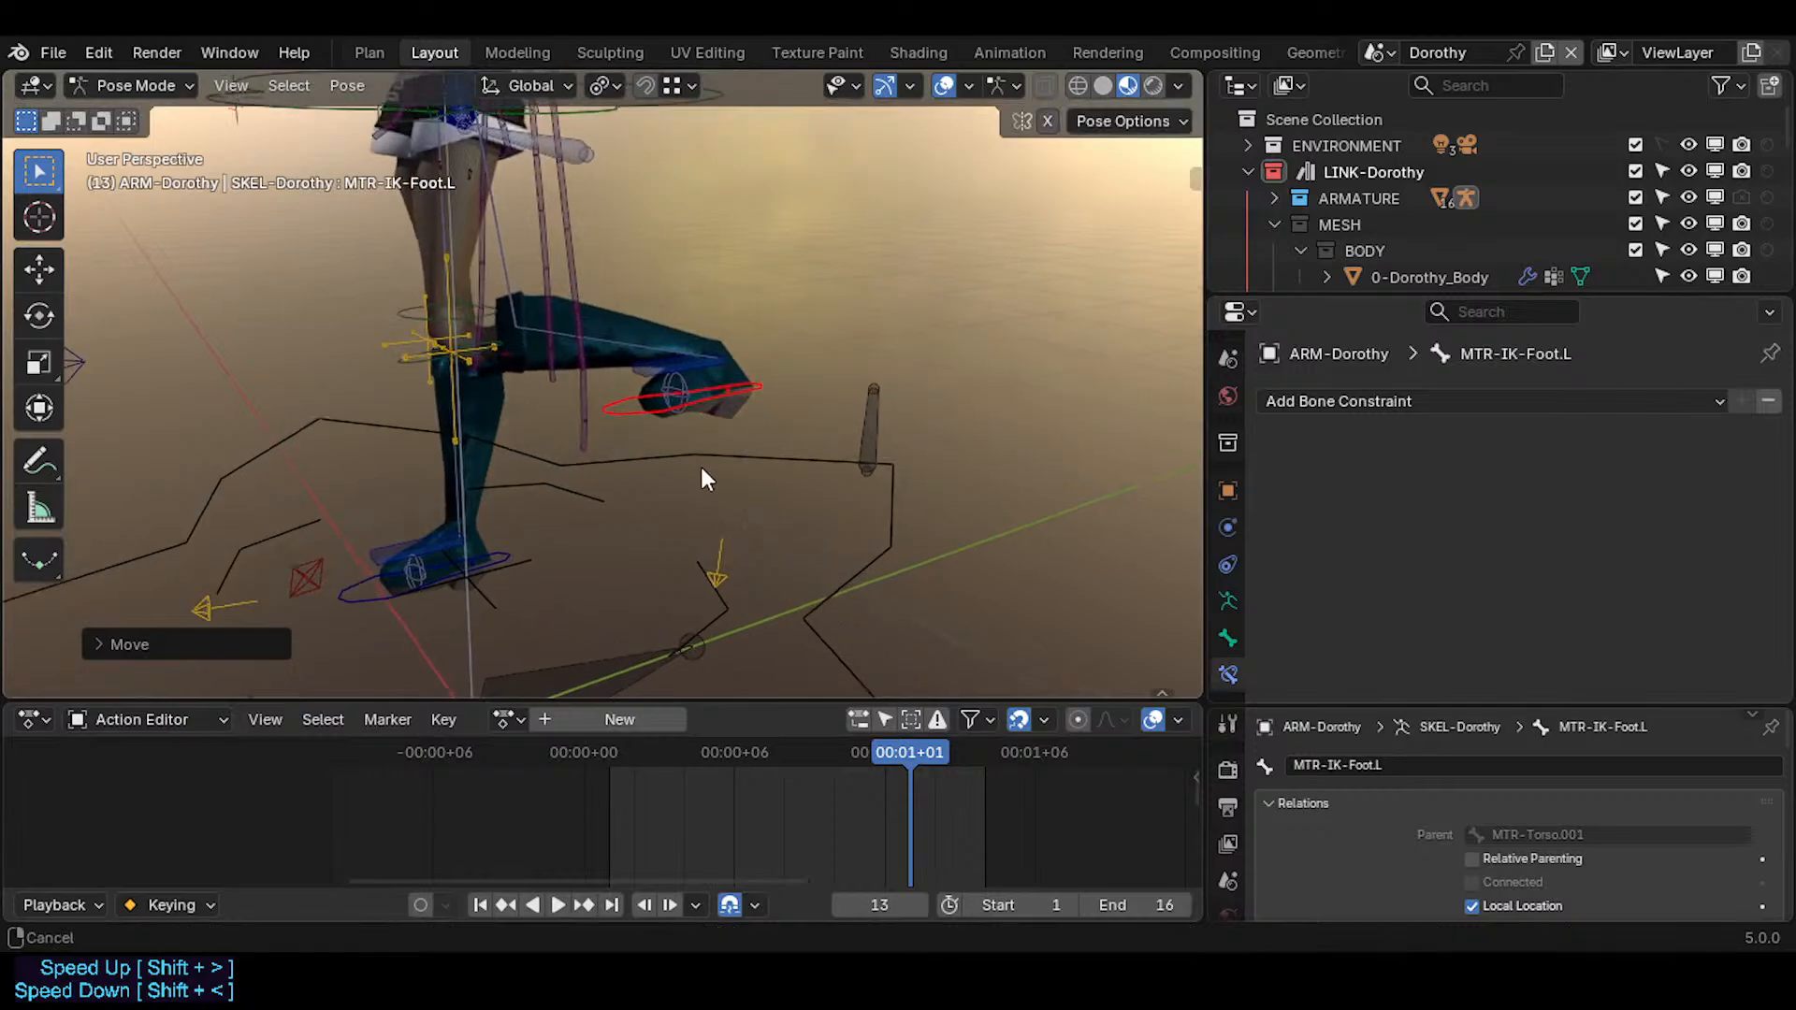
key("r")
left_click(802, 272)
key("g")
left_click(636, 352)
- Select MTR-Torso and move the torso back and forth to test the leg pose against the pinned knee
middle_click_drag(636, 352, 463, 237)
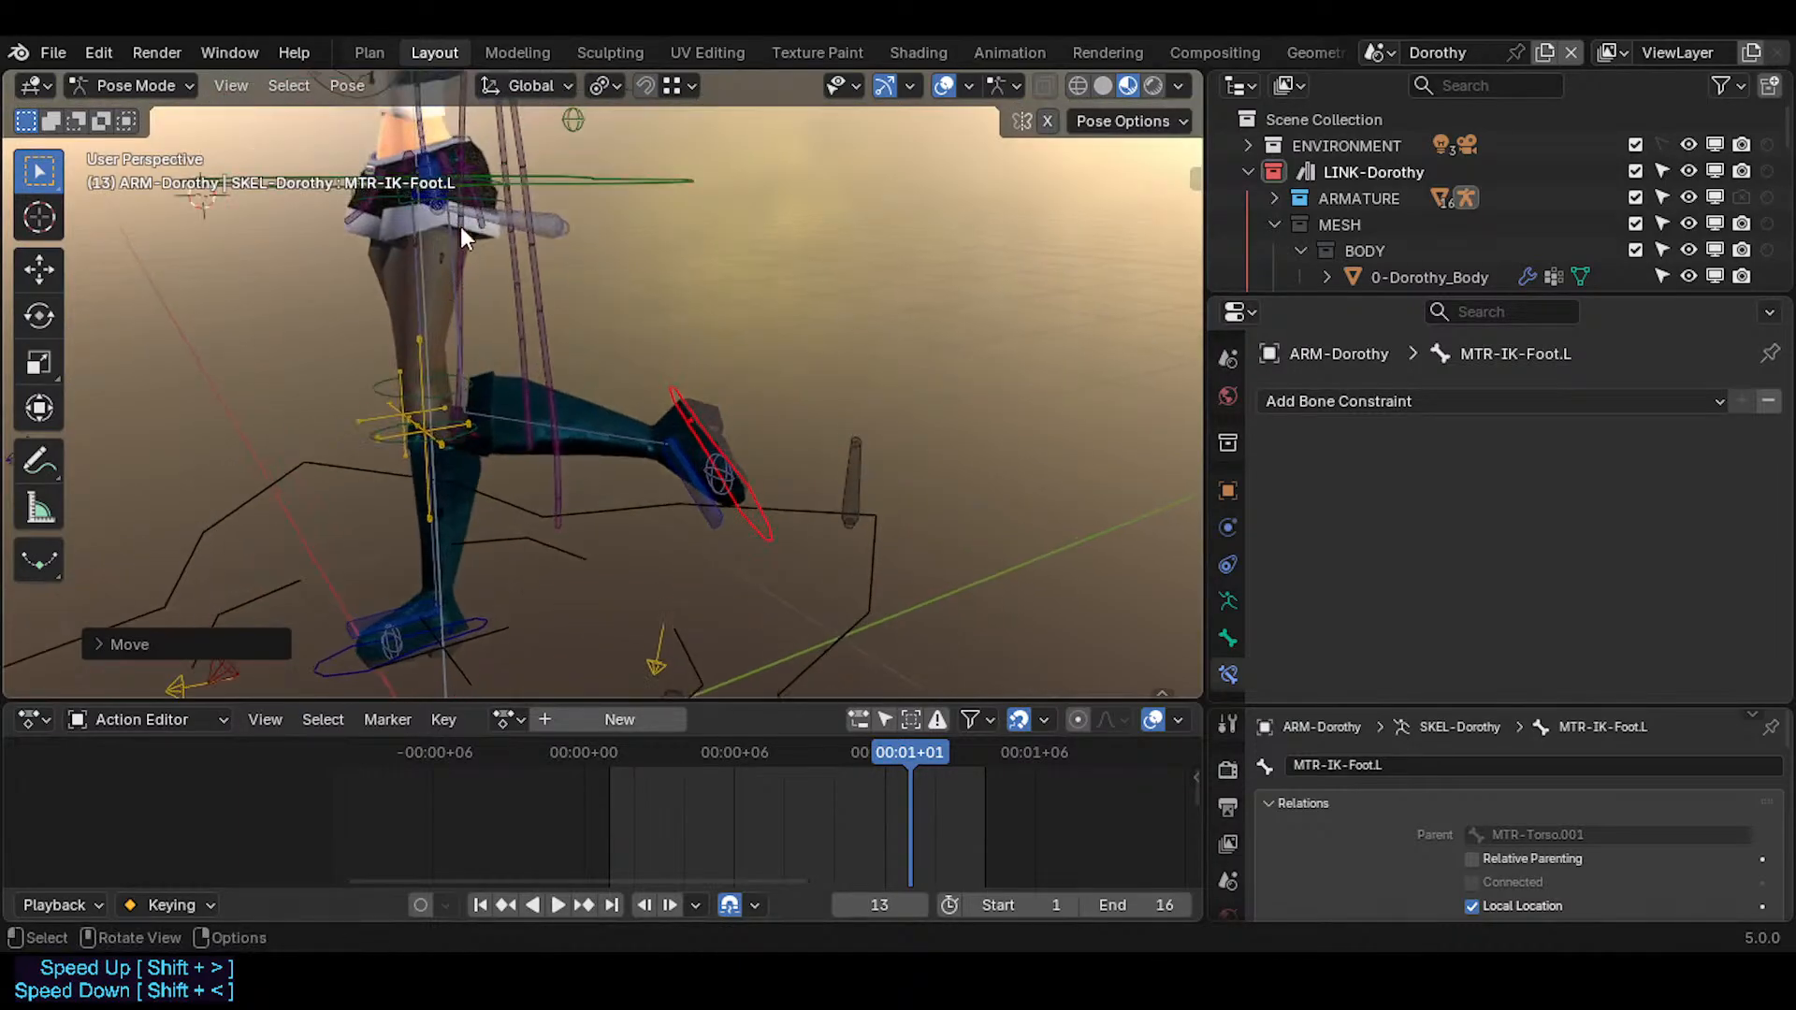
left_click(609, 186)
key("g")
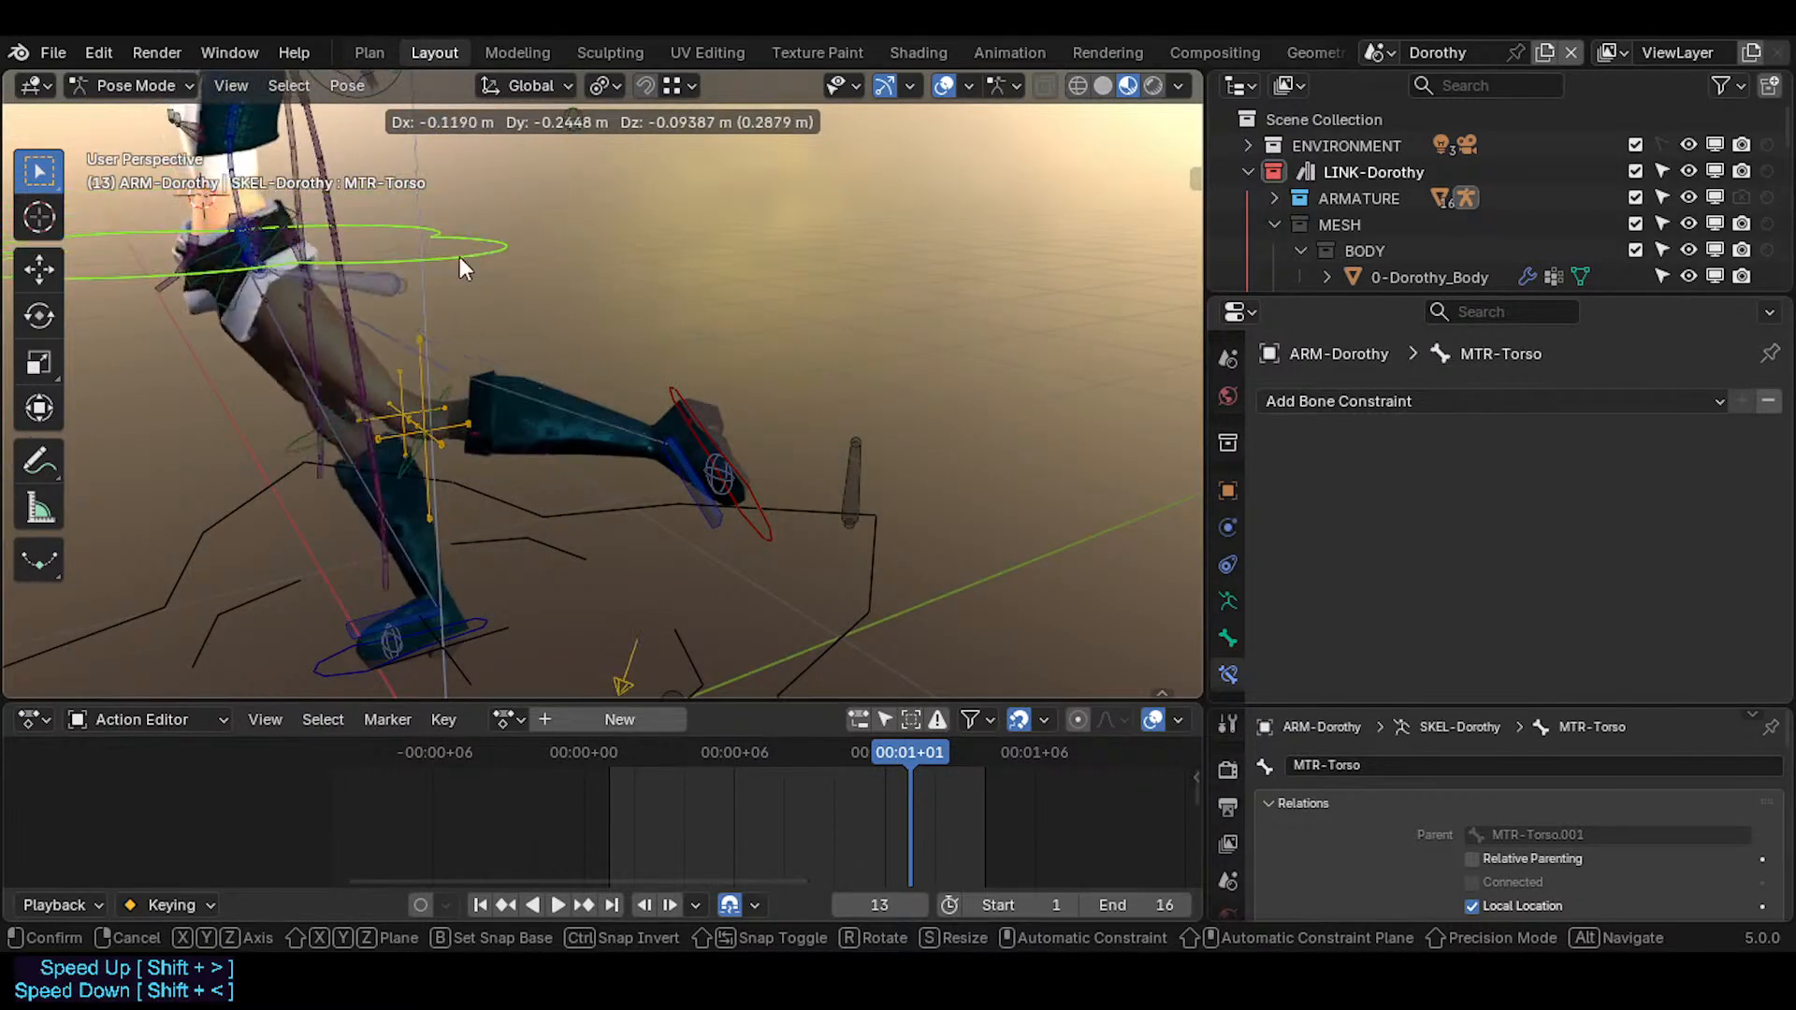
key("r")
key("g")
left_click(781, 218)
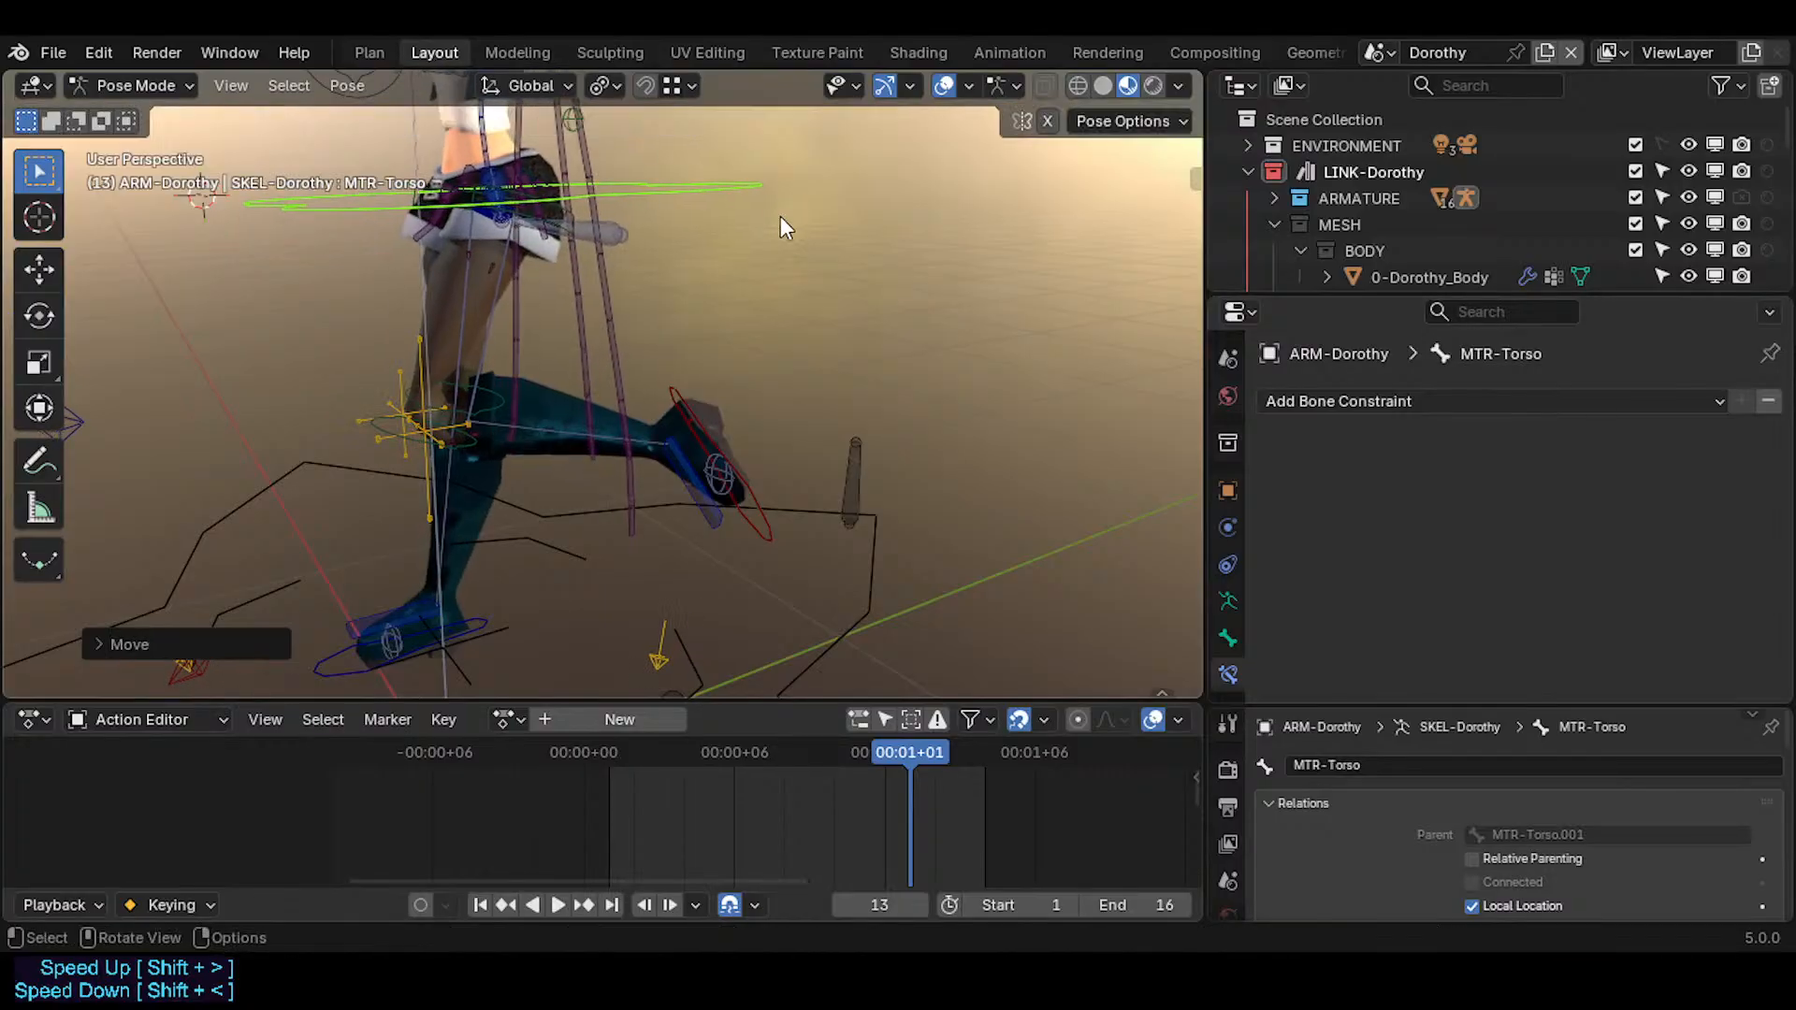
- Select PIN-Knee.L and scale it down and up to vary the pinning of the bent left knee
left_click(419, 371)
key("s")
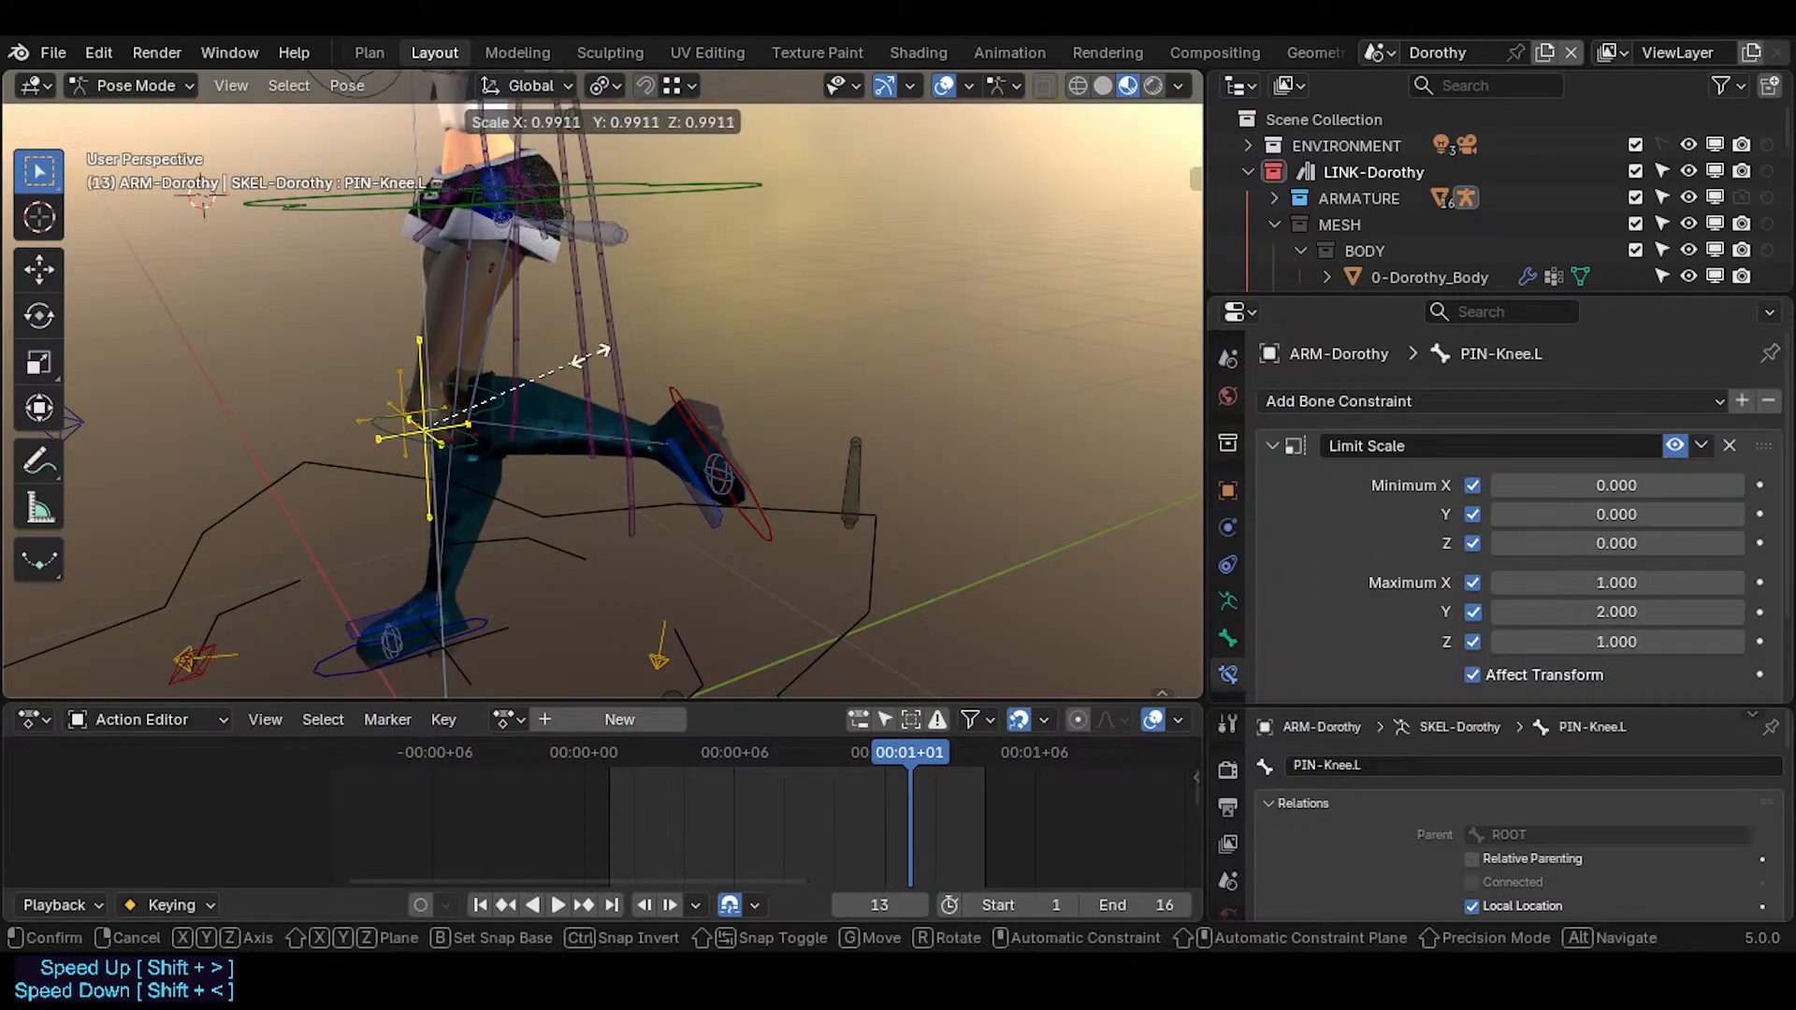
left_click(540, 376)
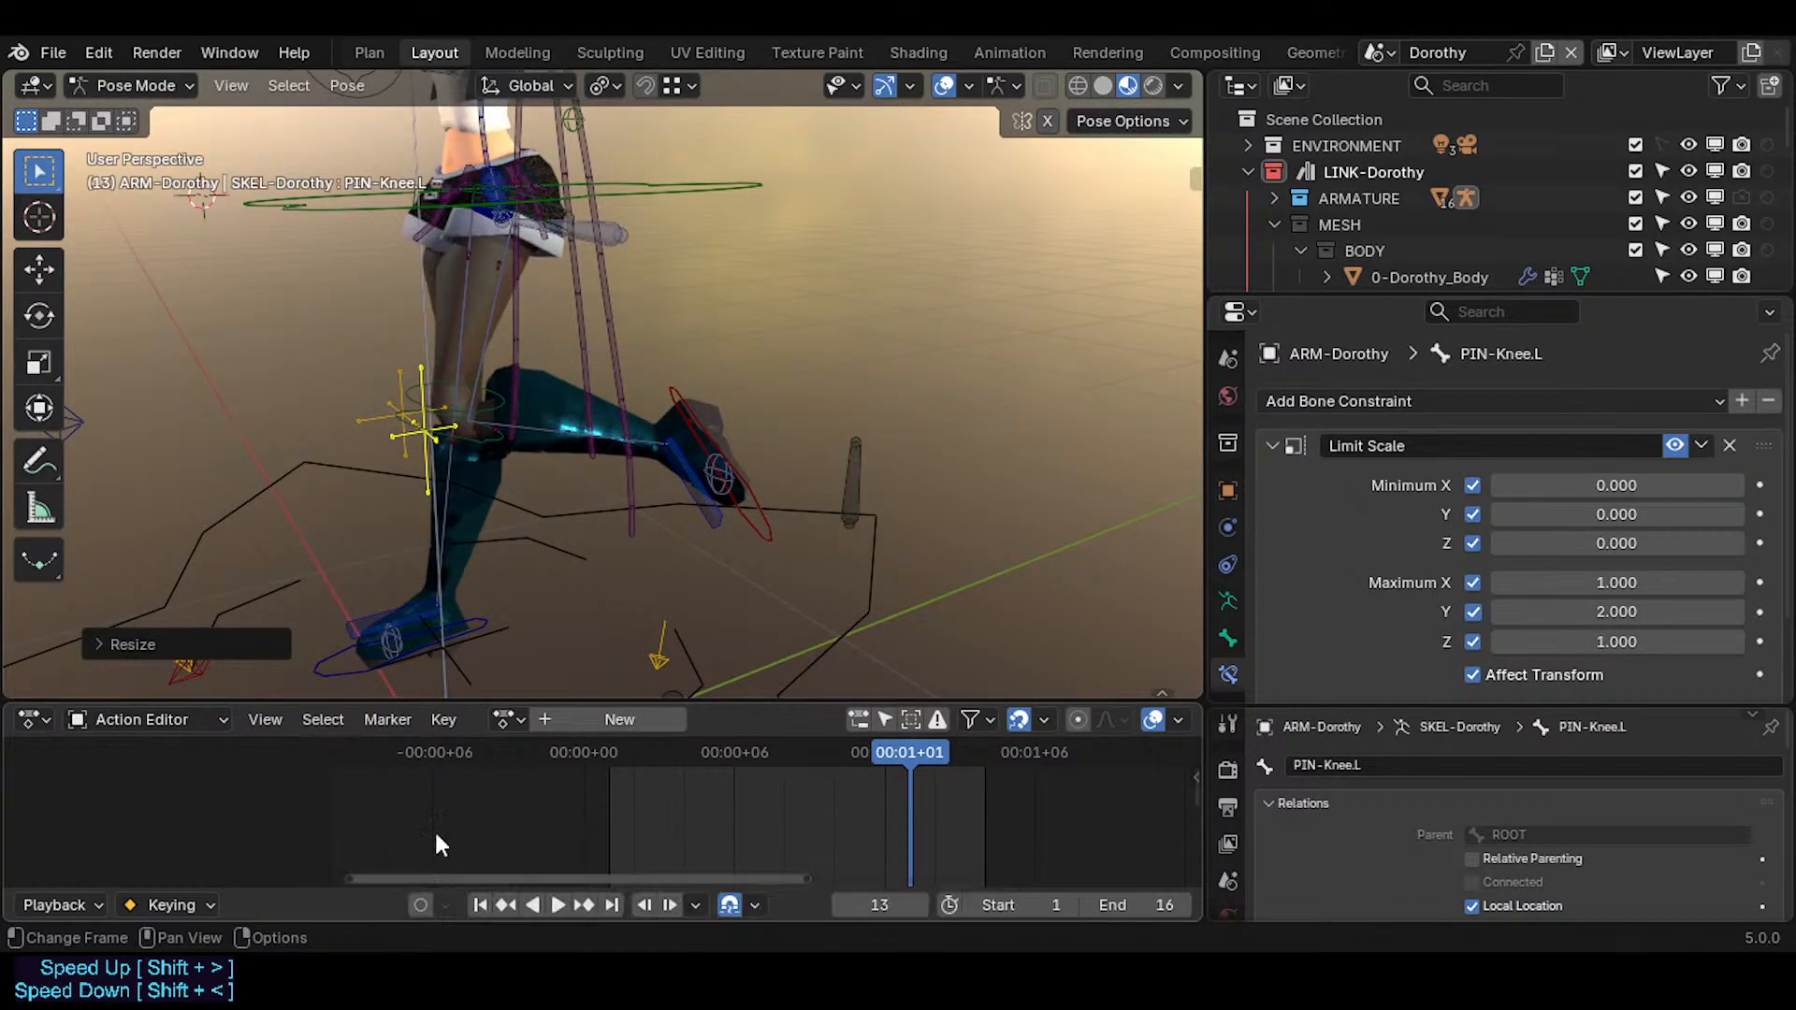
key("s")
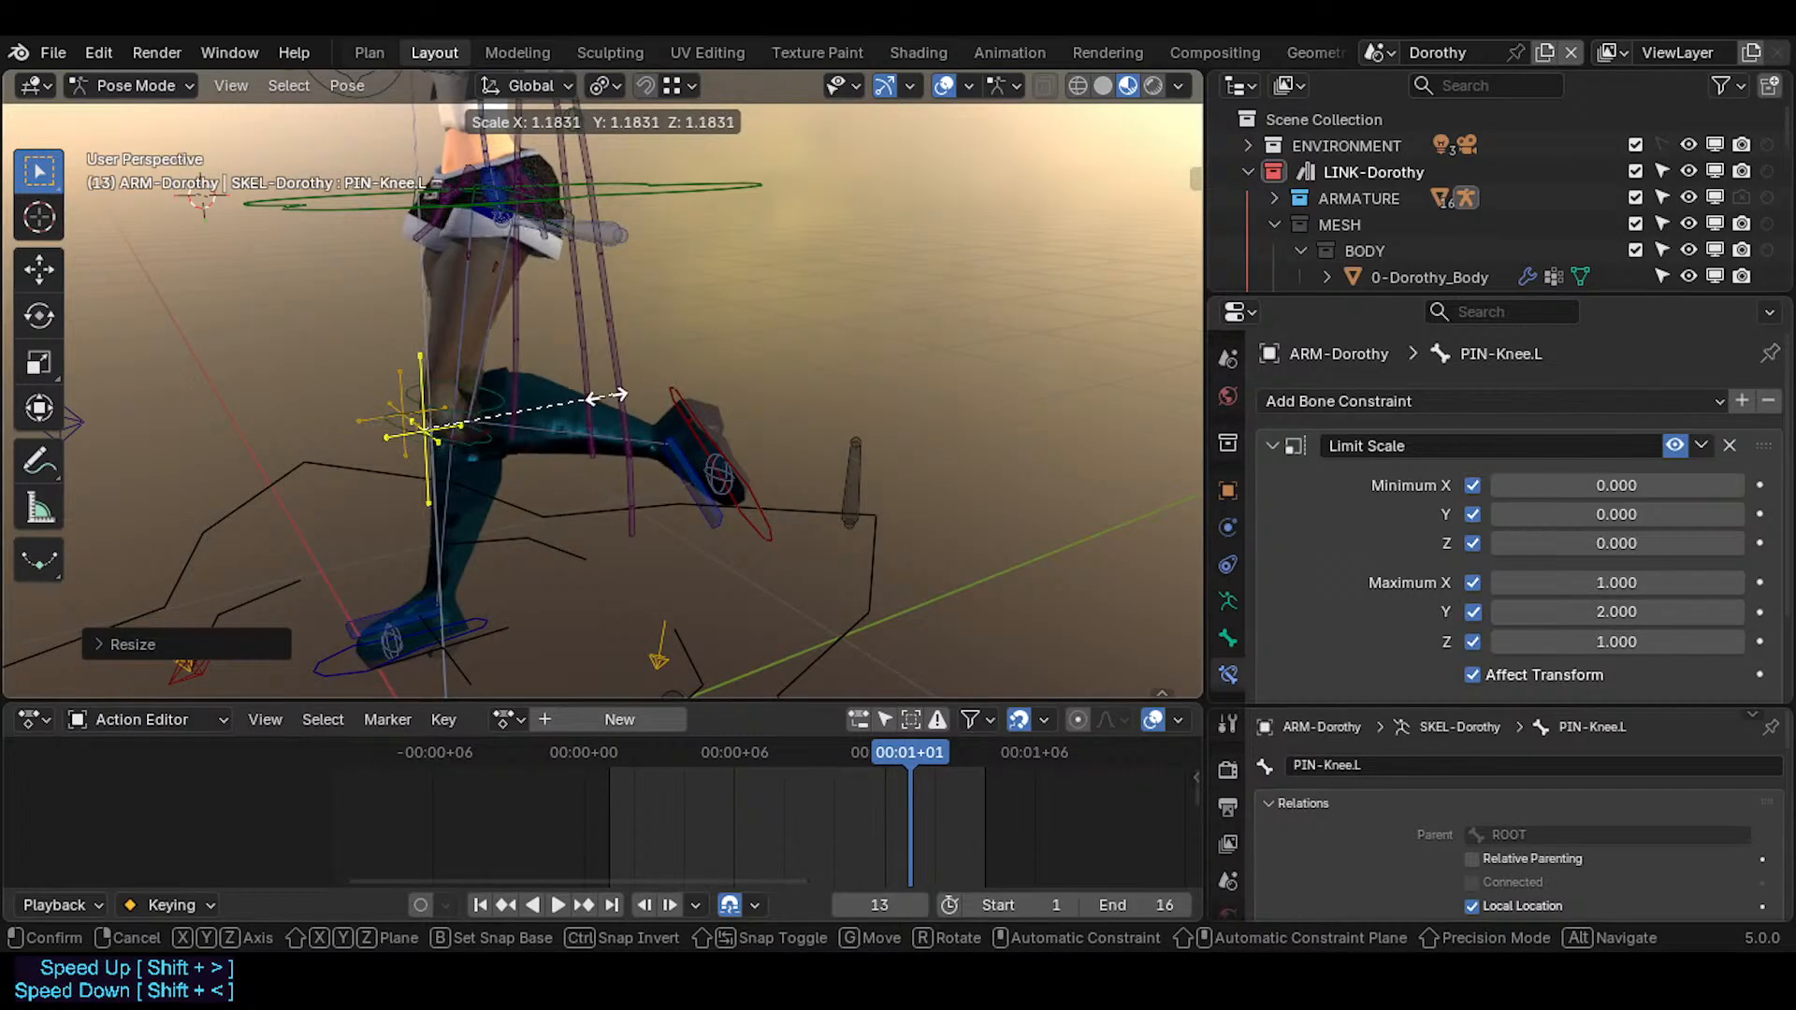
left_click(467, 370)
- Select CTL-ForeArm.L on the left arm and open its bone properties with the Inverse Kinematics settings
middle_click_drag(458, 365, 767, 280)
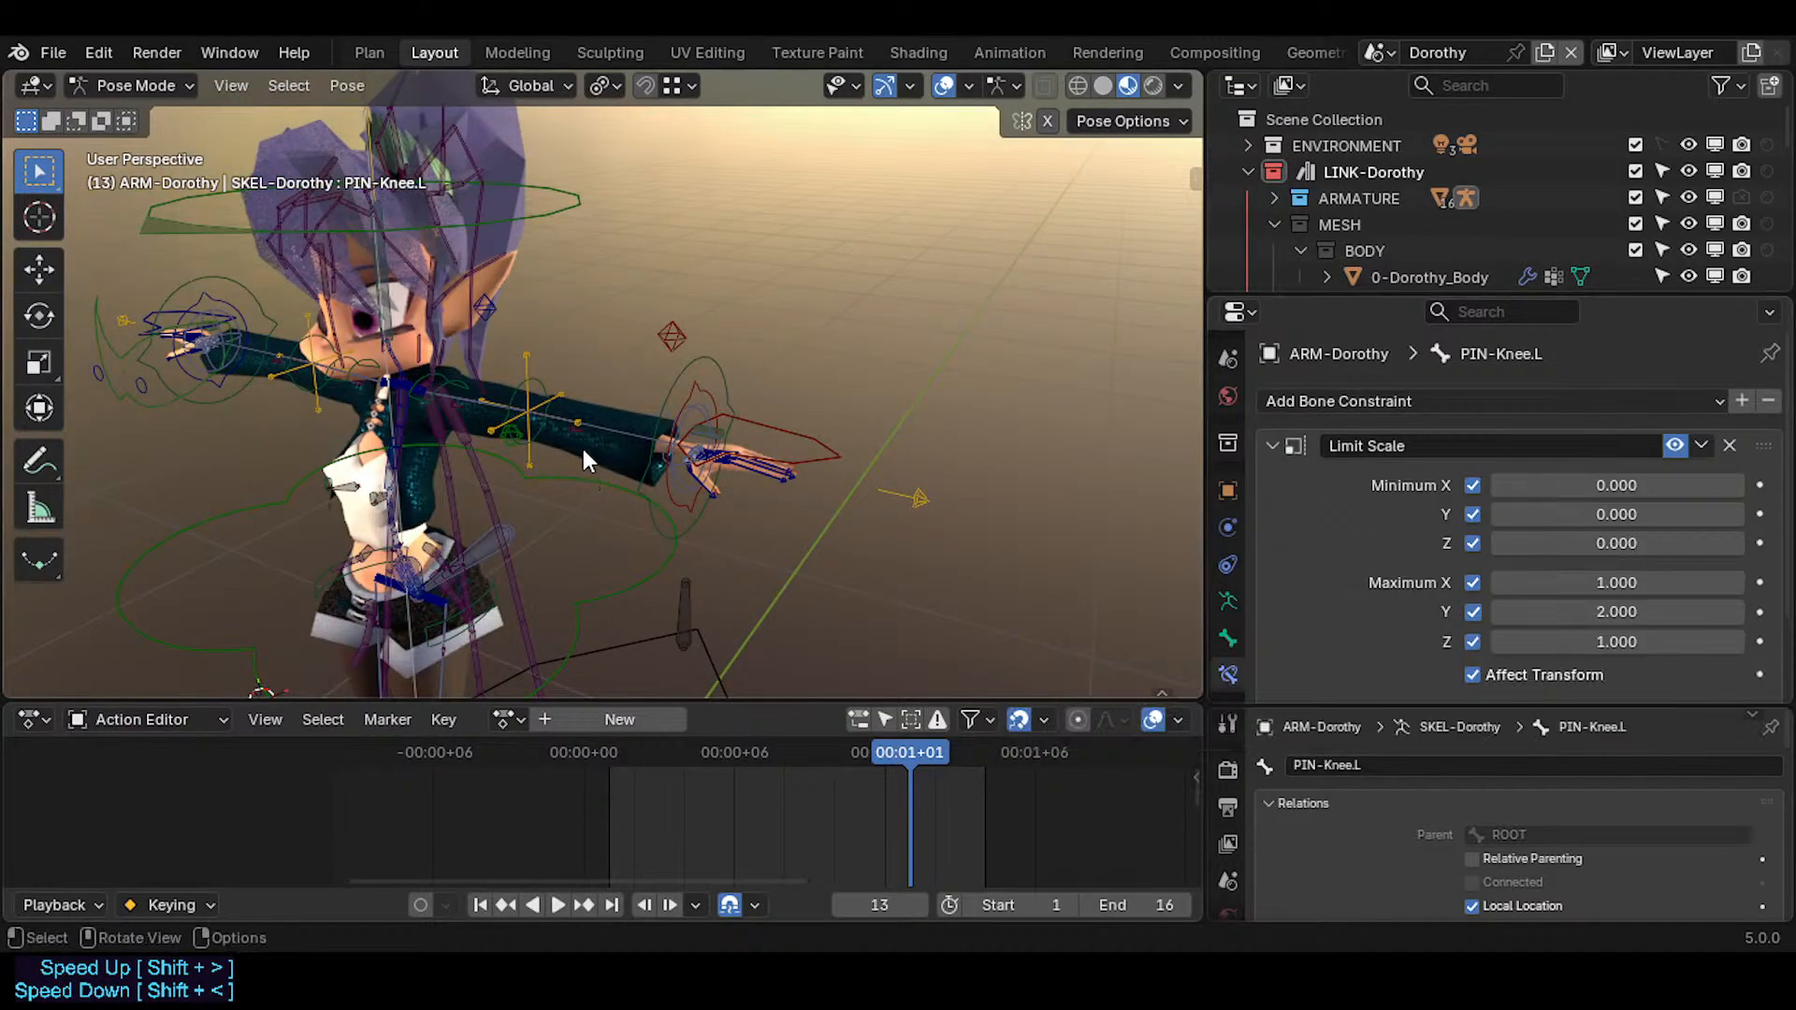
middle_click_drag(582, 449, 815, 363)
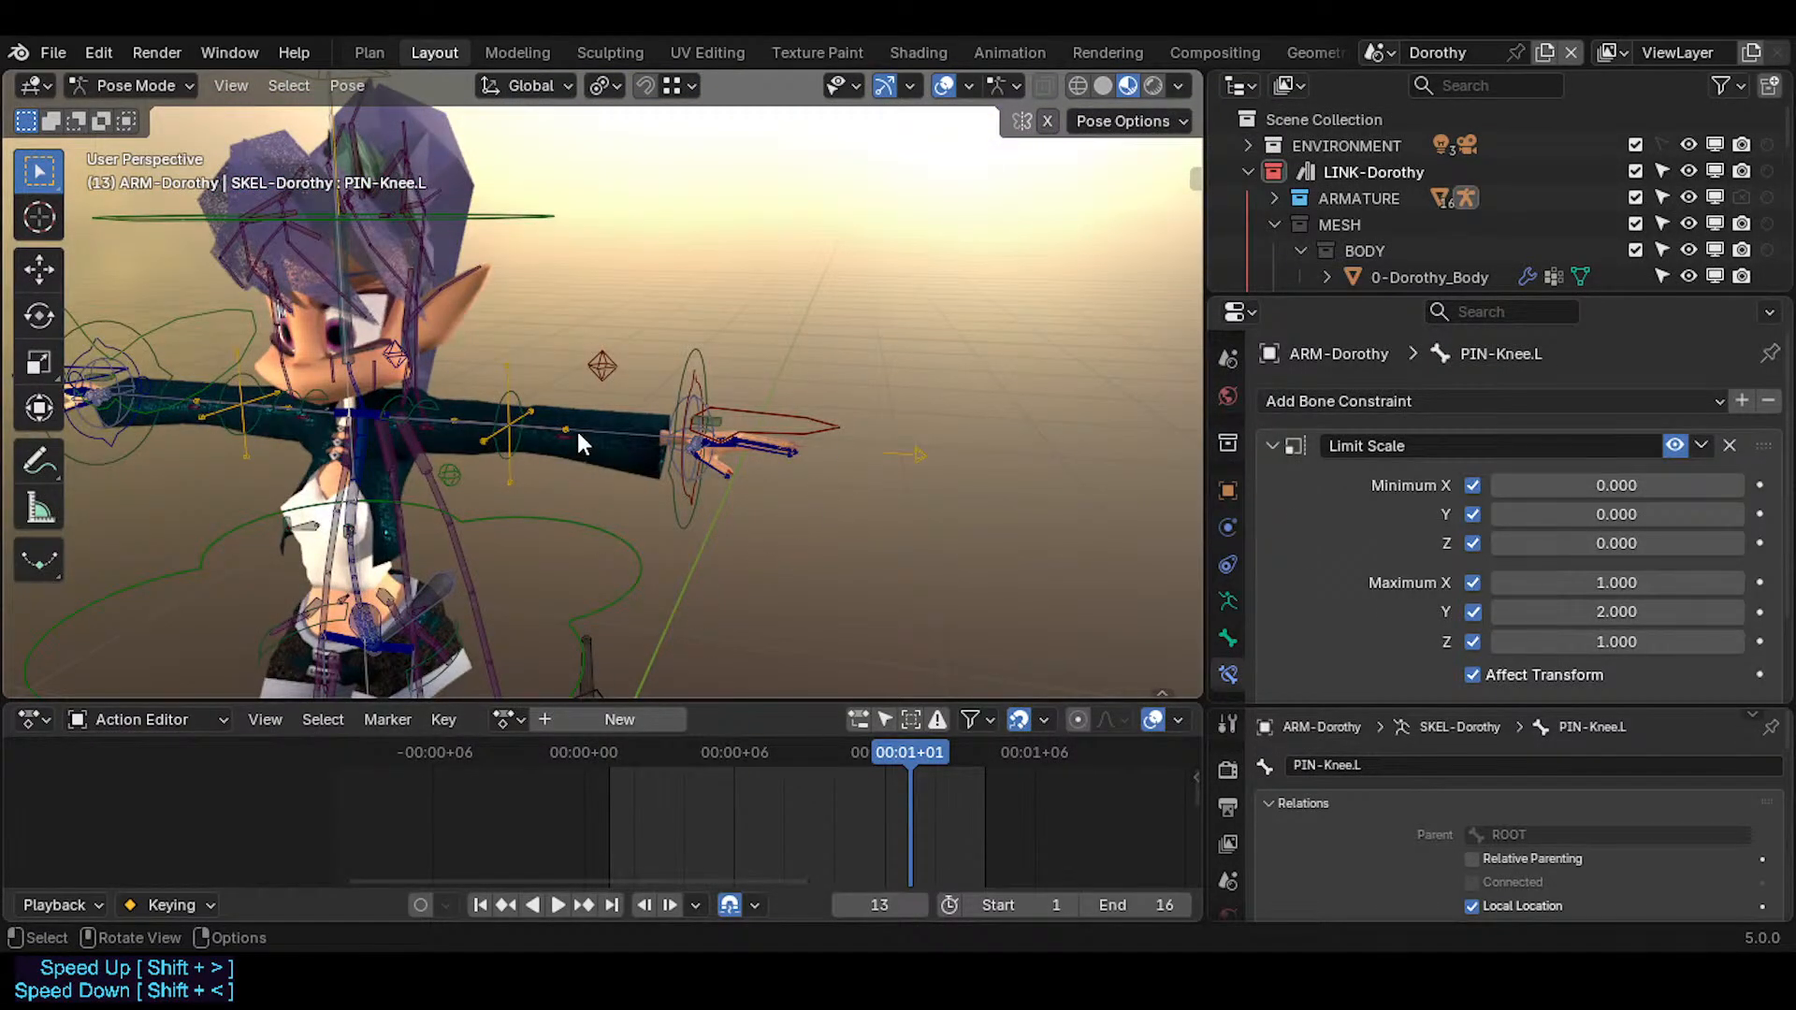
left_click(730, 404)
middle_click_drag(726, 413, 642, 385)
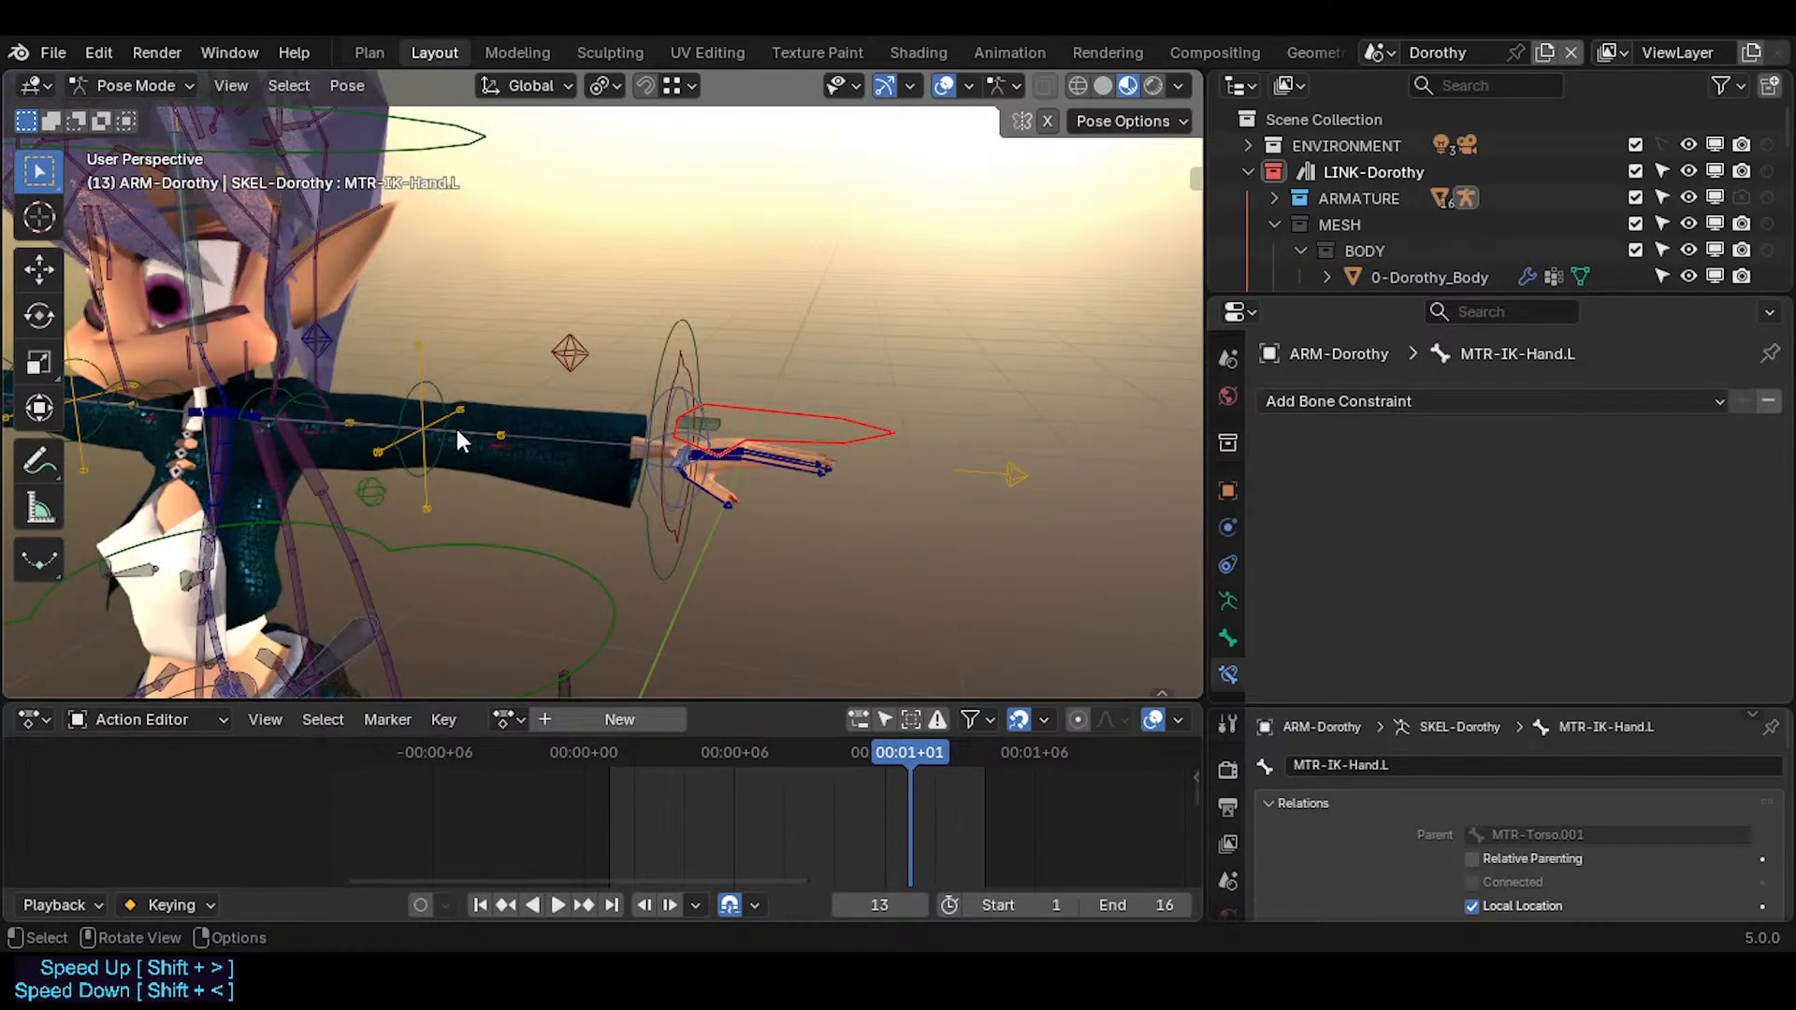
left_click(535, 438)
middle_click_drag(535, 437, 545, 443)
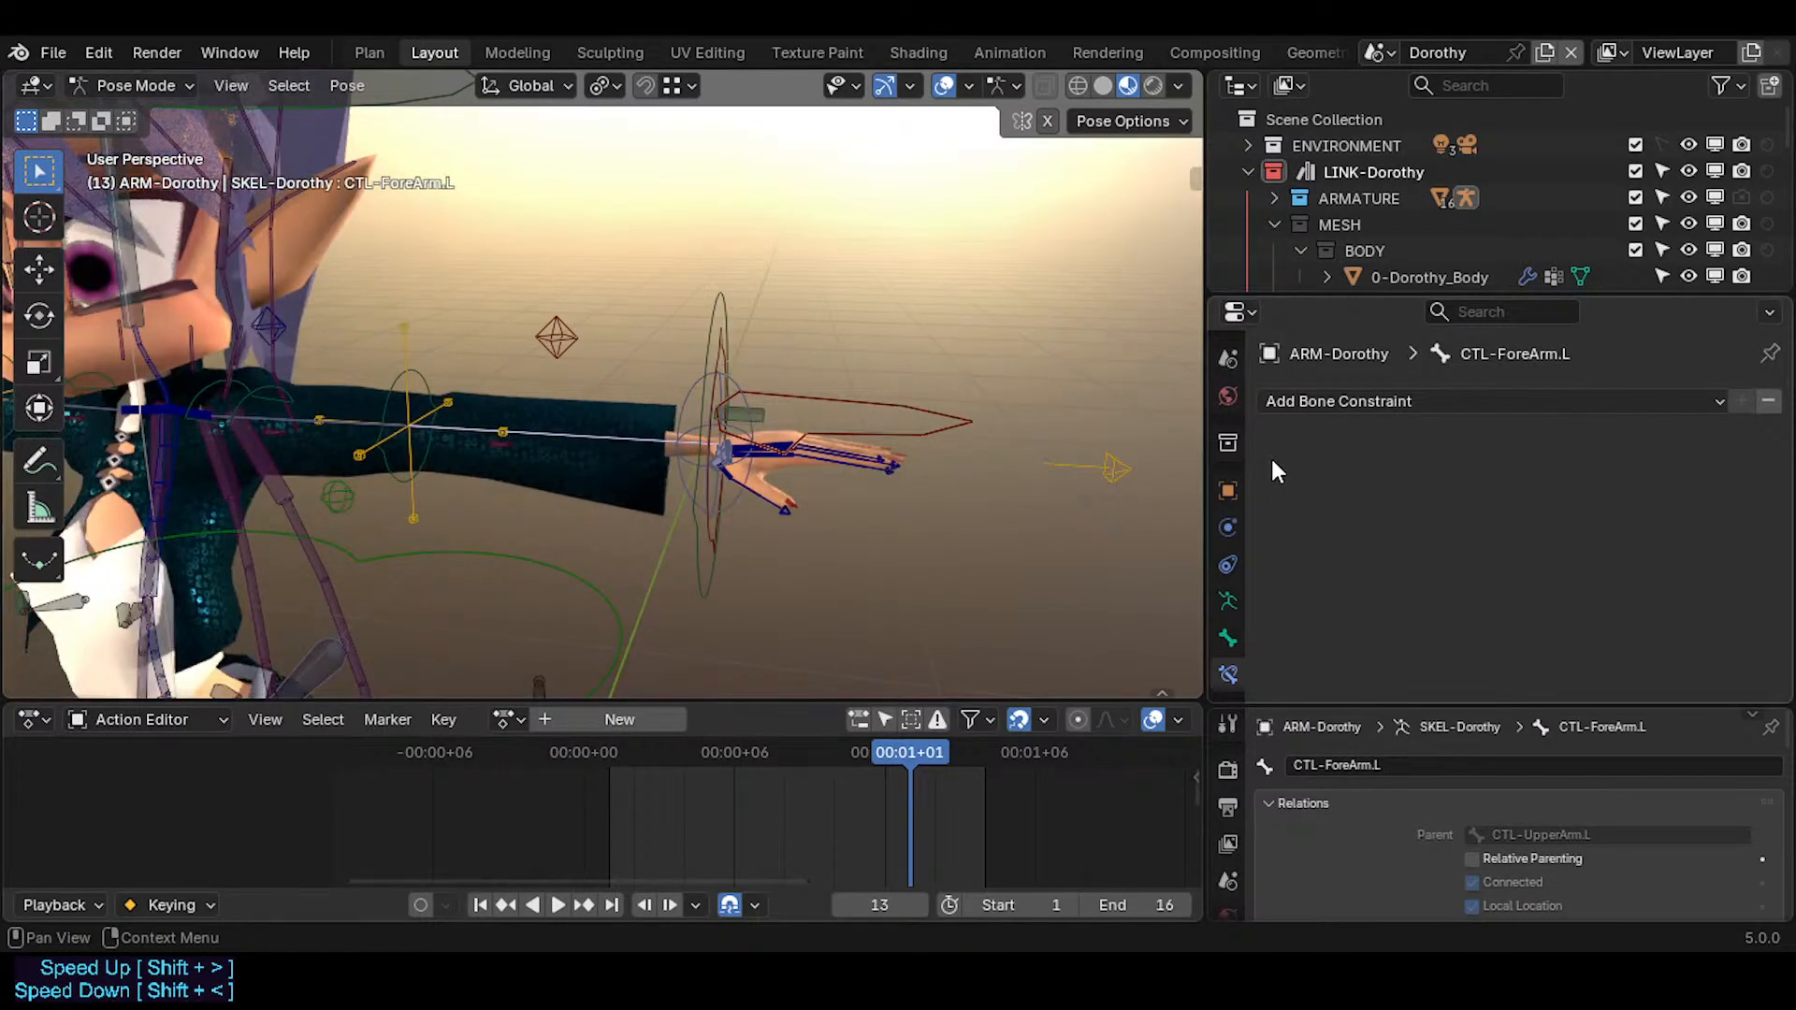
left_click(1227, 640)
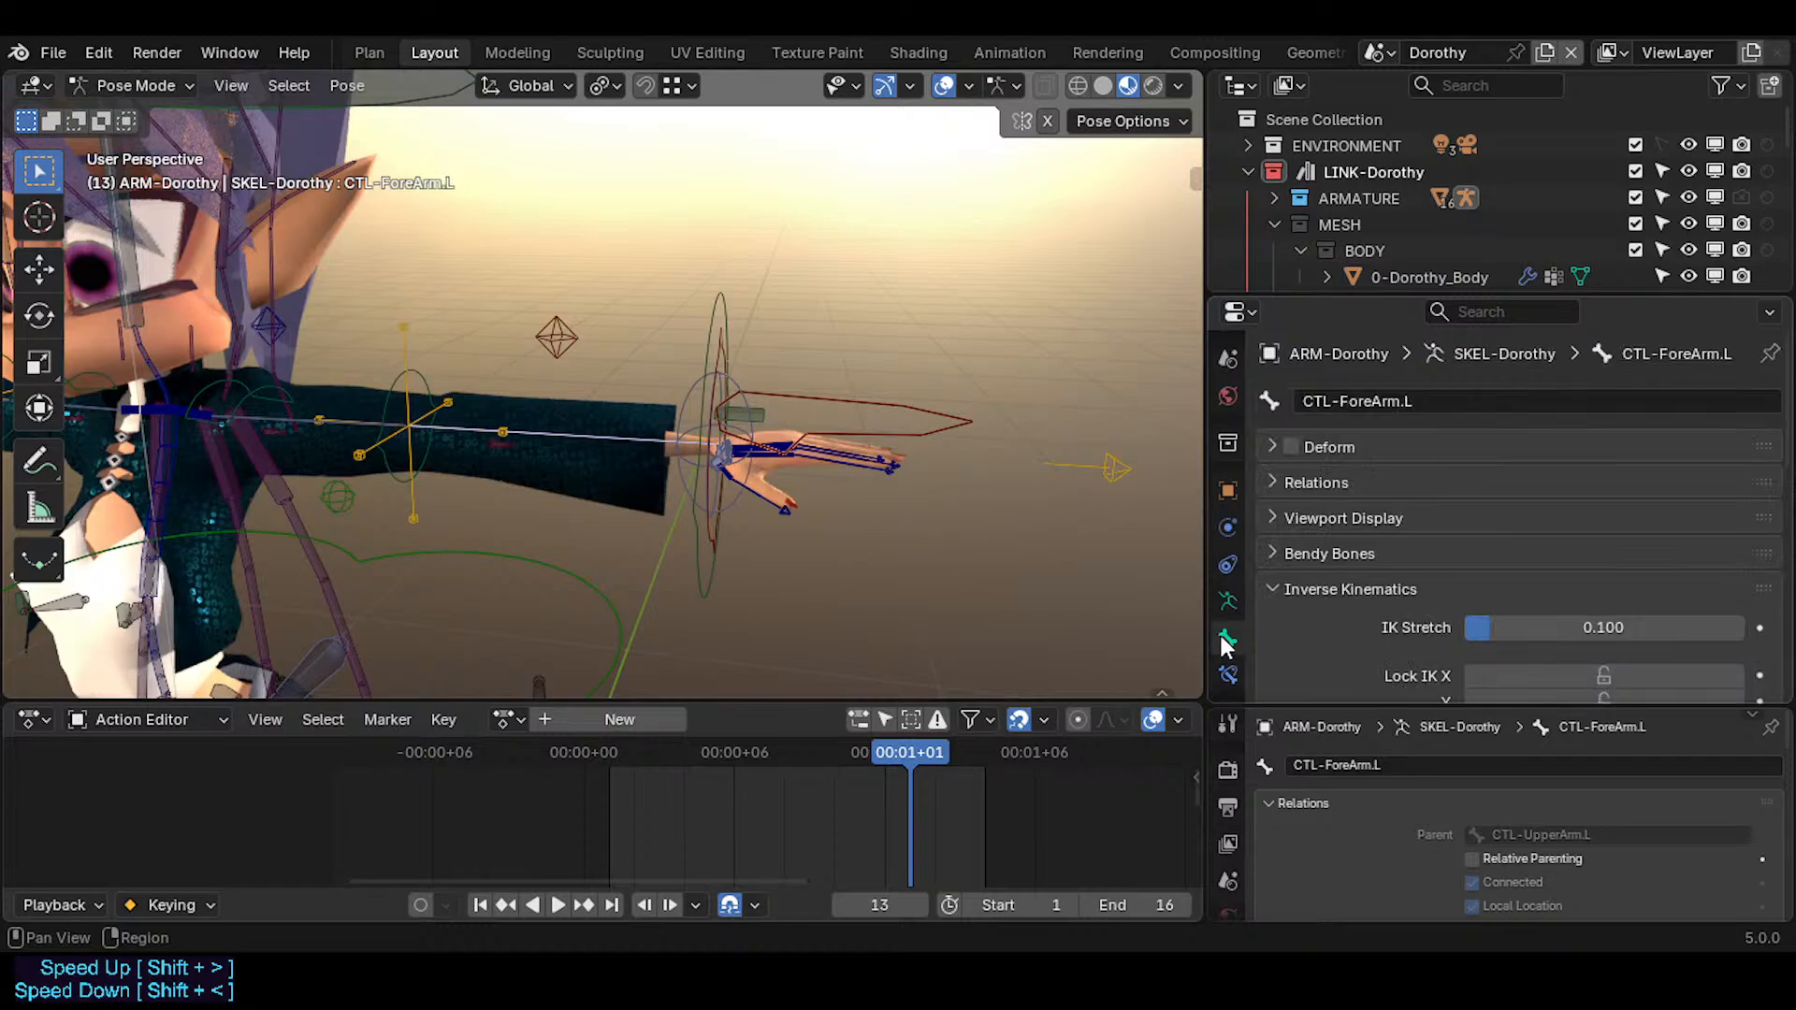
- Select MTR-IK-Hand.L and move it around to test the left arm's reach
left_click(861, 402)
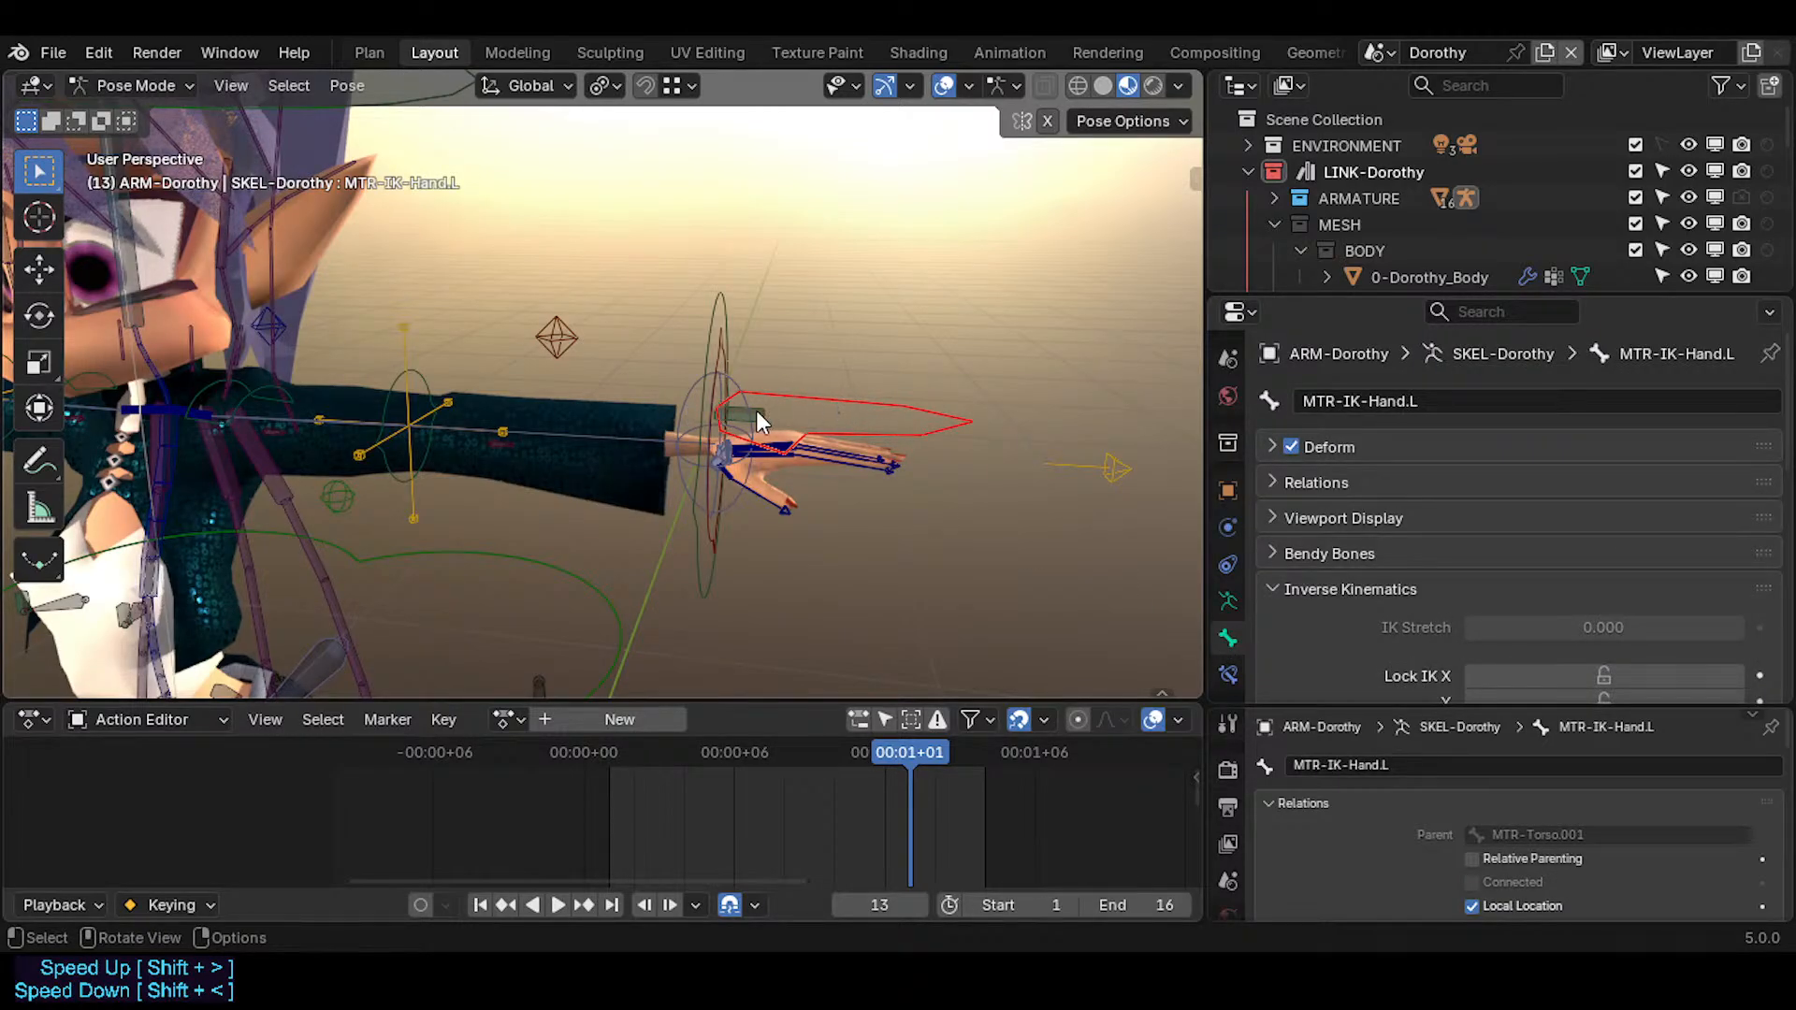
middle_click_drag(670, 558, 619, 522)
scroll(838, 417, "down", 3)
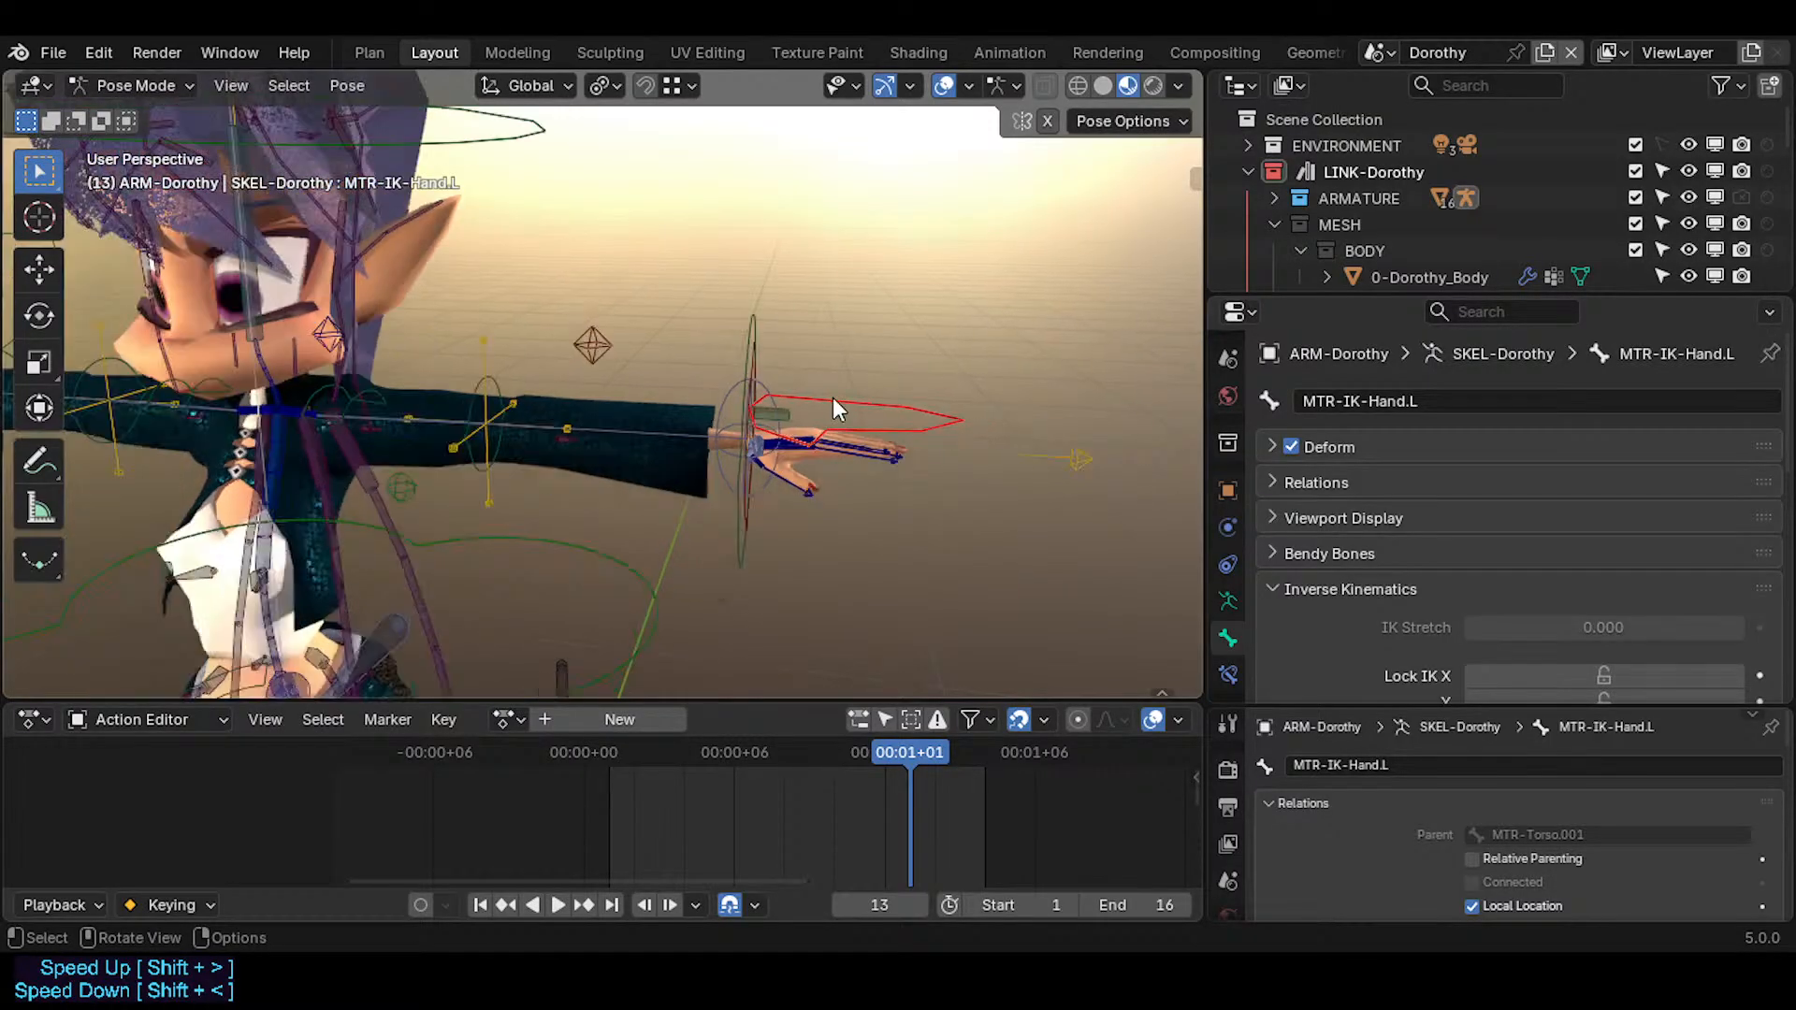
middle_click_drag(833, 396, 608, 464)
key("g")
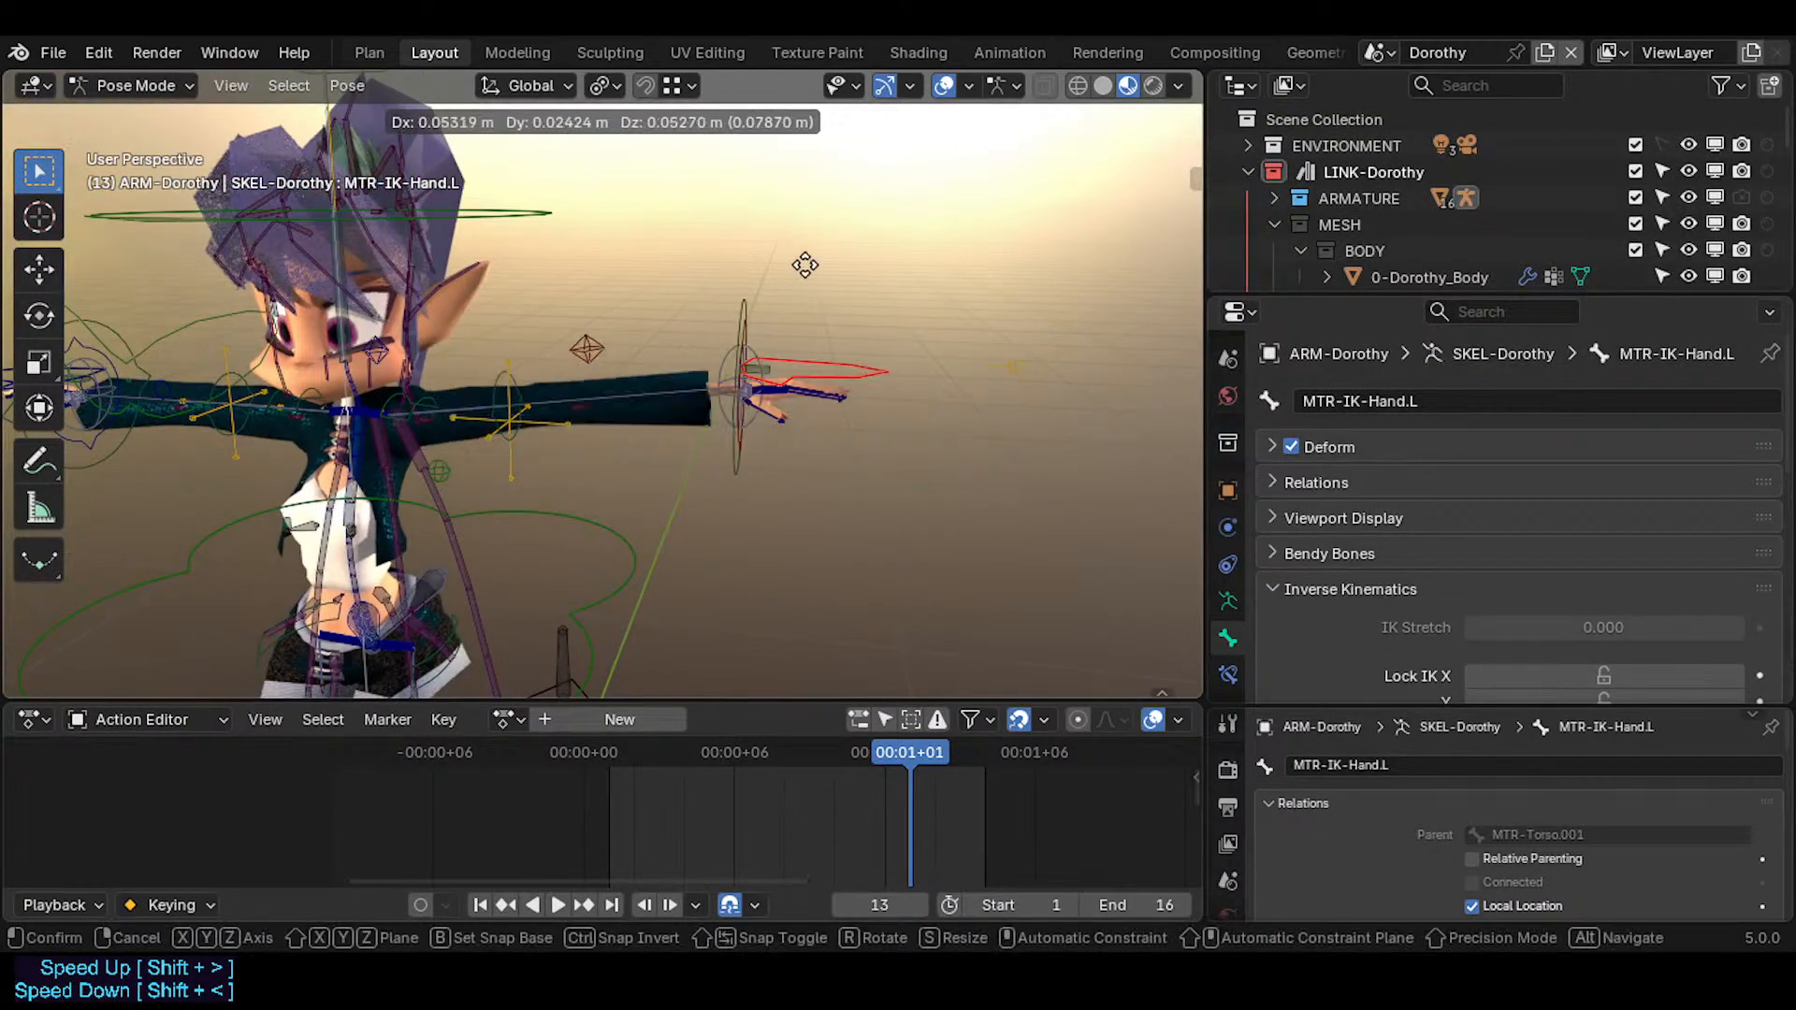
left_click(771, 305)
key("g")
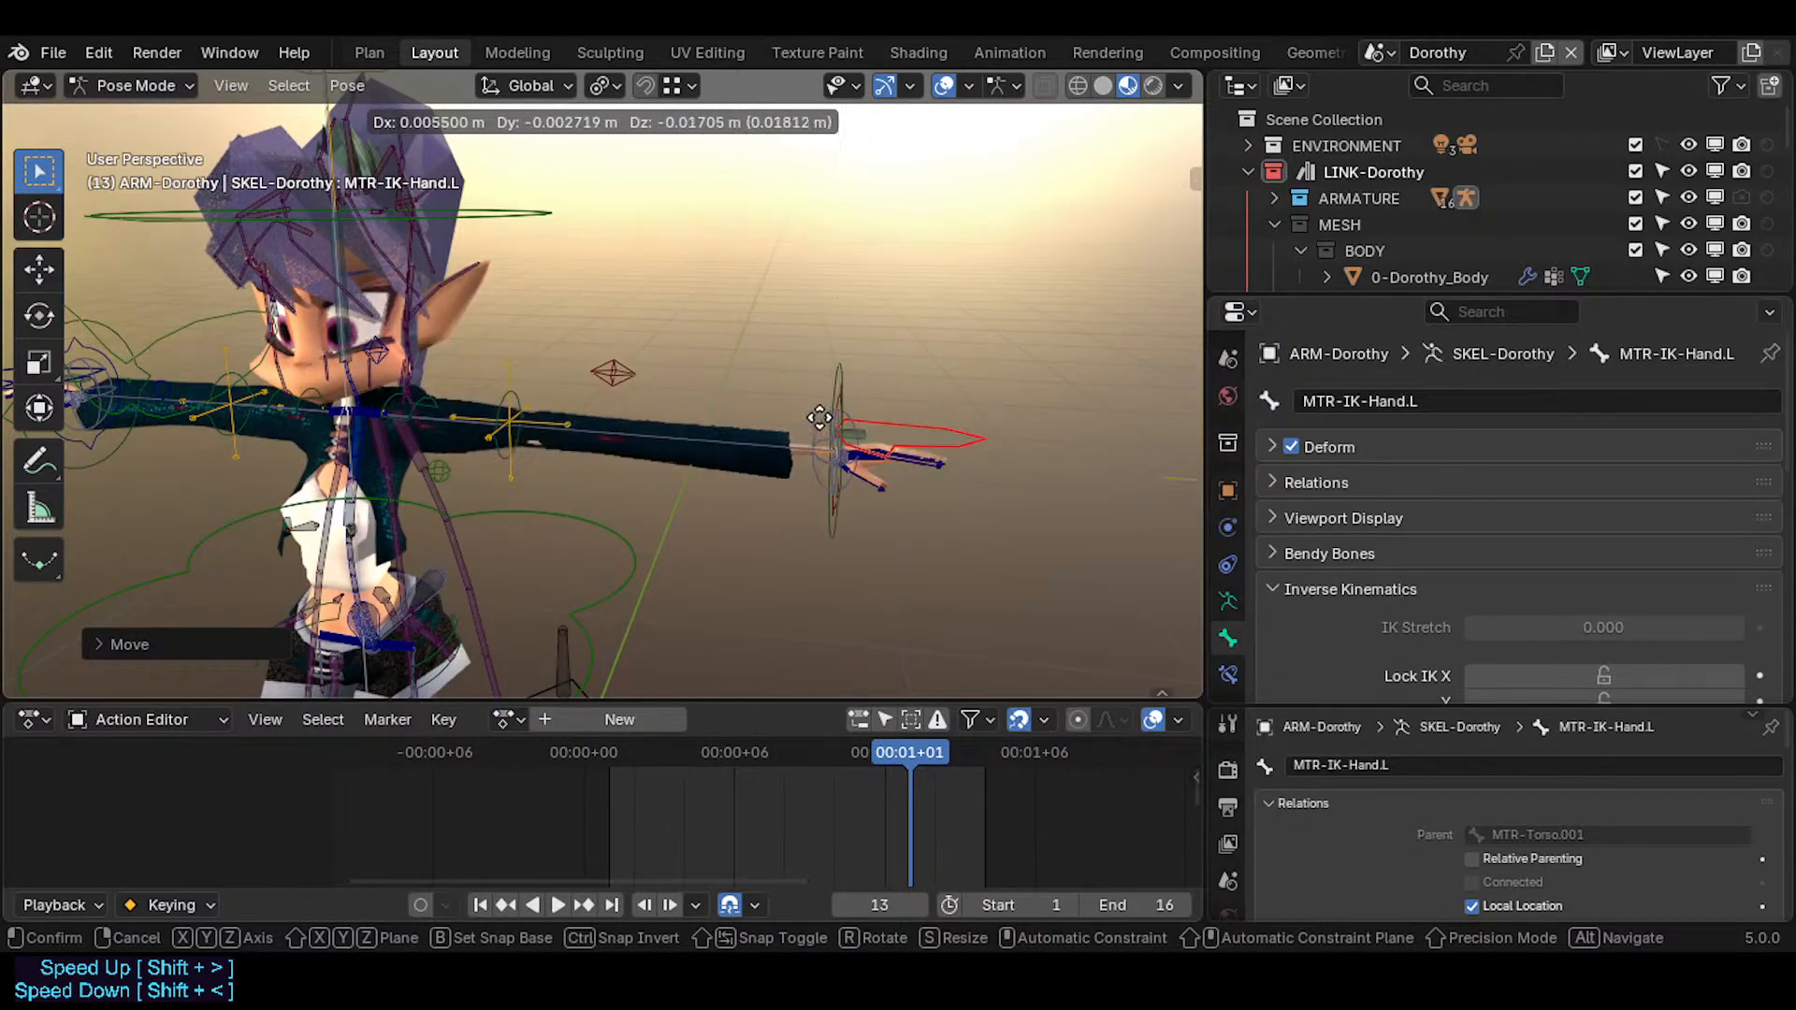
left_click(771, 339)
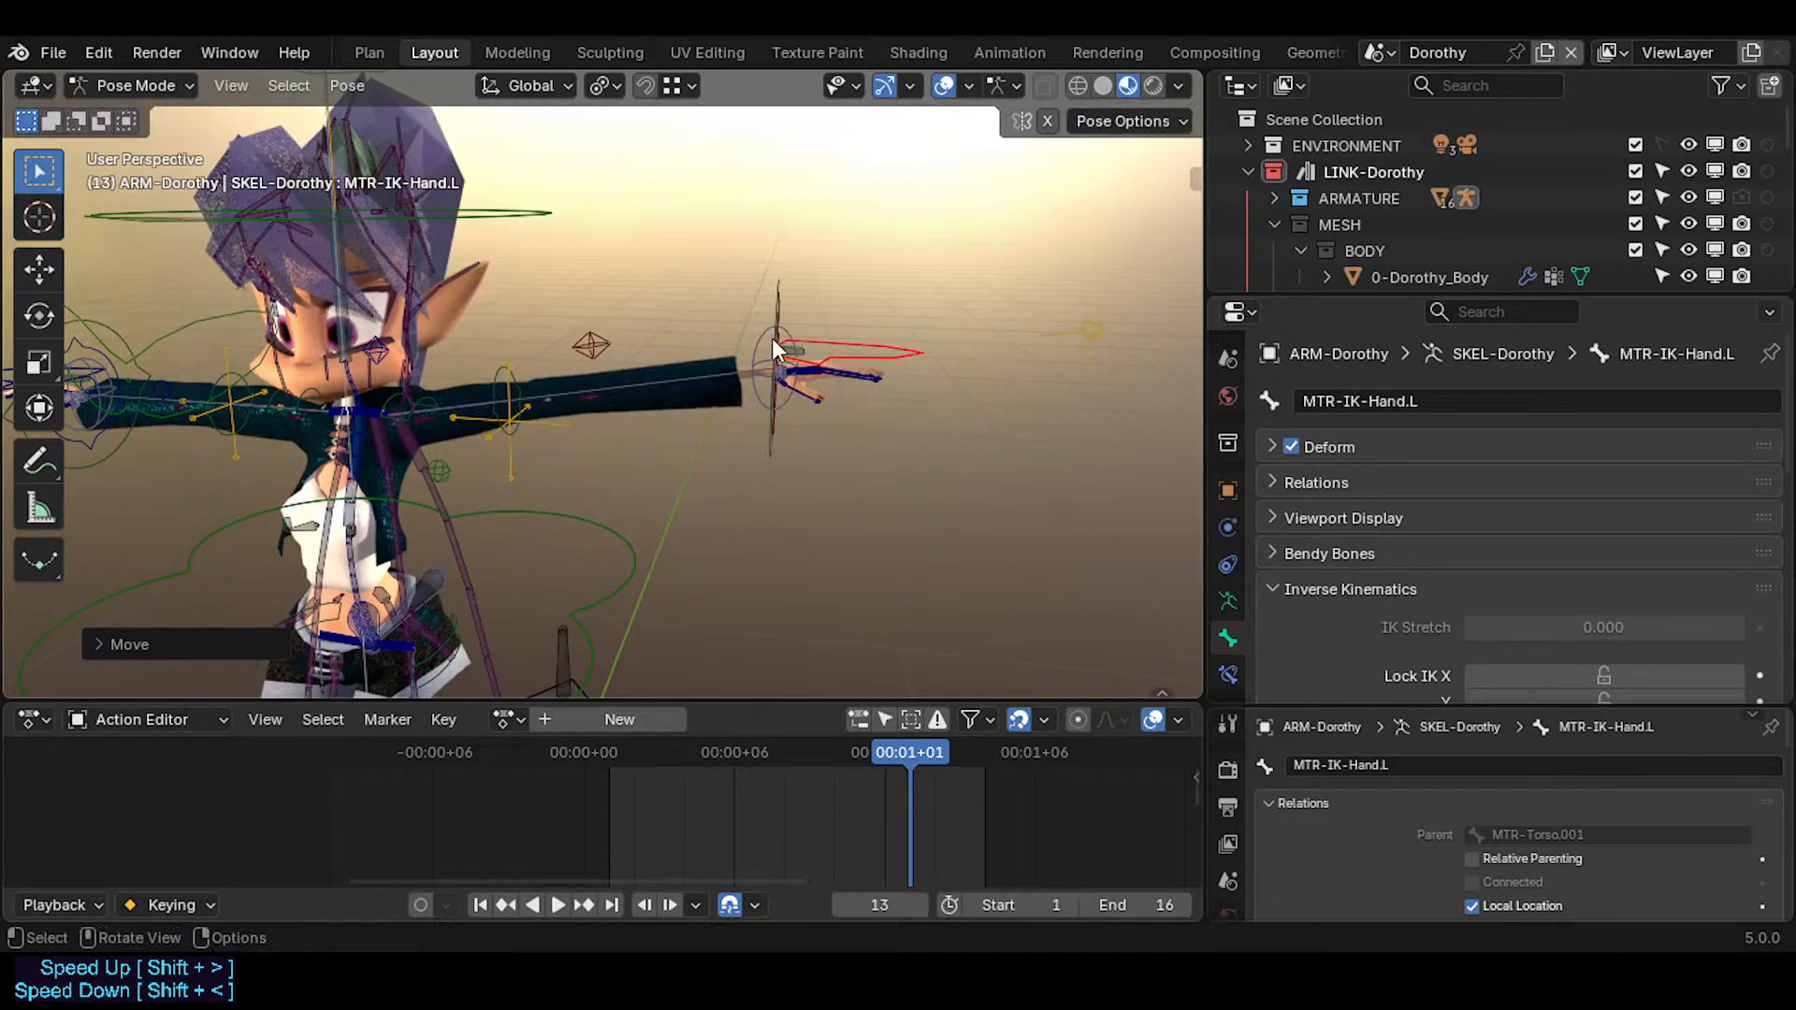
- Rotate MTR-IK-Hand.L freely and move it to test the left hand's orientation and the arm's bend
key("r")
key("r")
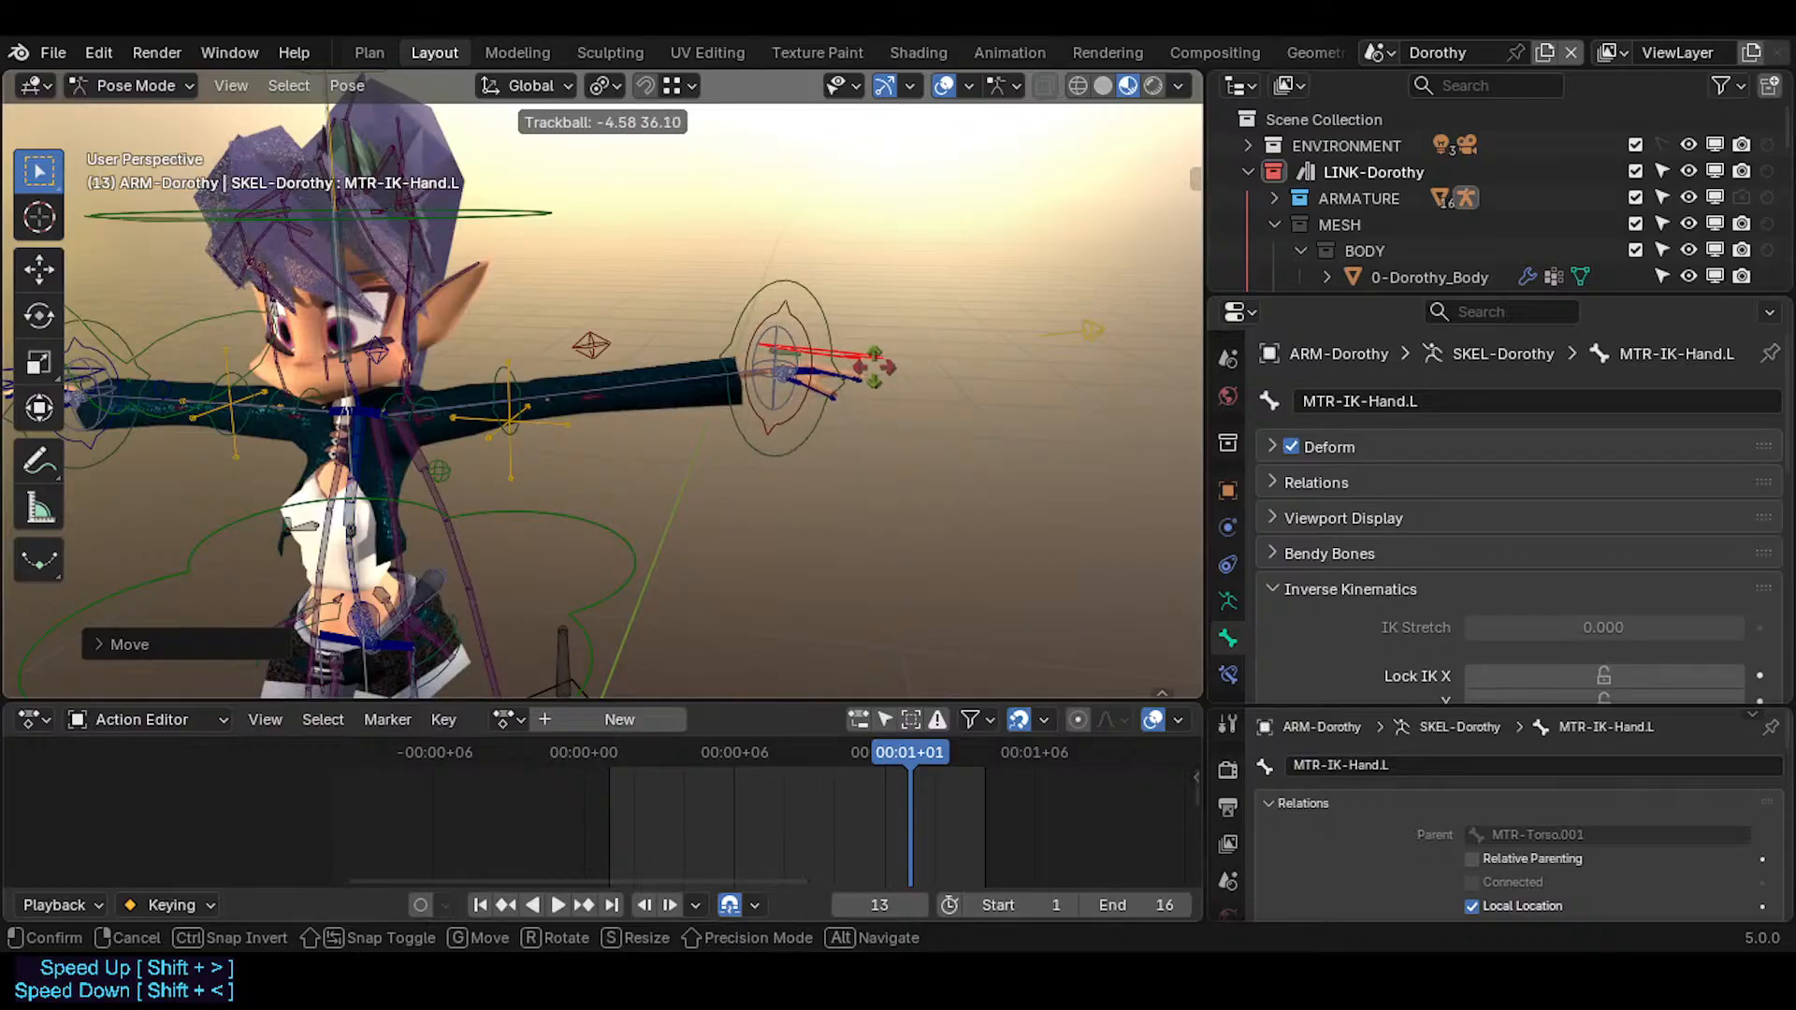
left_click(748, 401)
middle_click_drag(748, 401, 643, 444)
key("g")
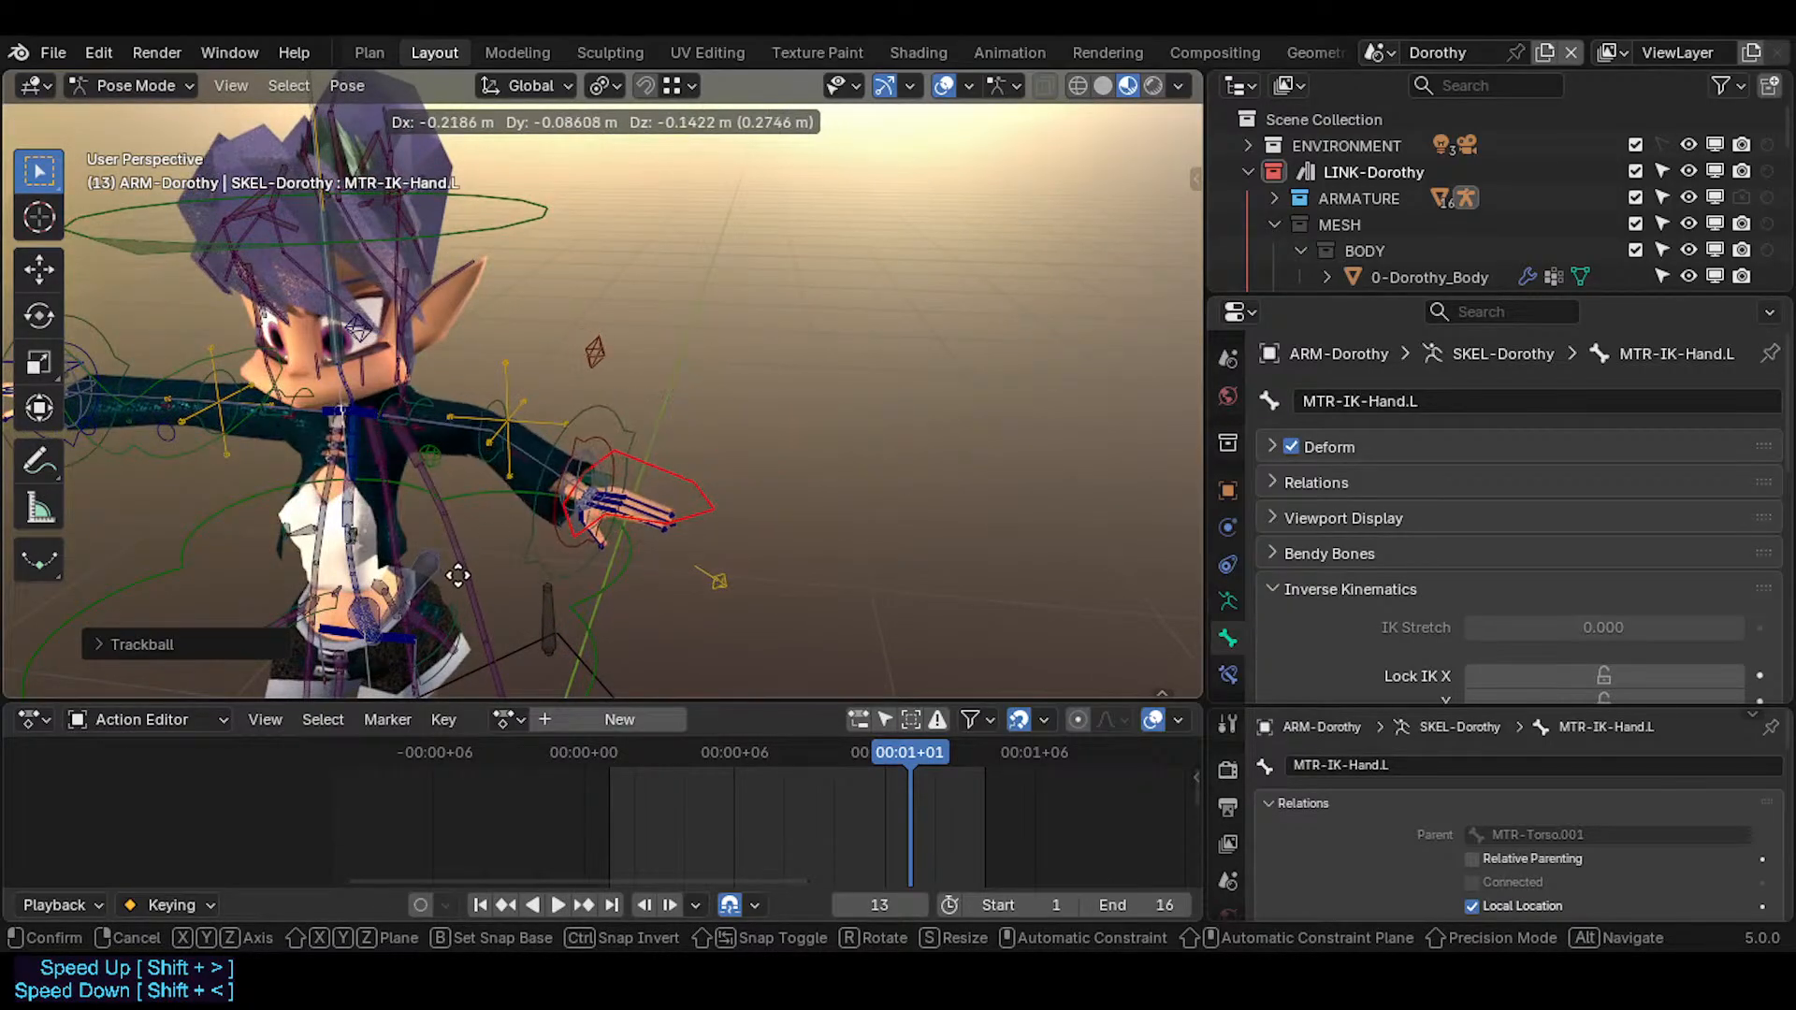
left_click(603, 471)
- Select TWK-Hand.L at the left wrist and move it to offset the hand from its IK control
left_click(743, 385)
key("g")
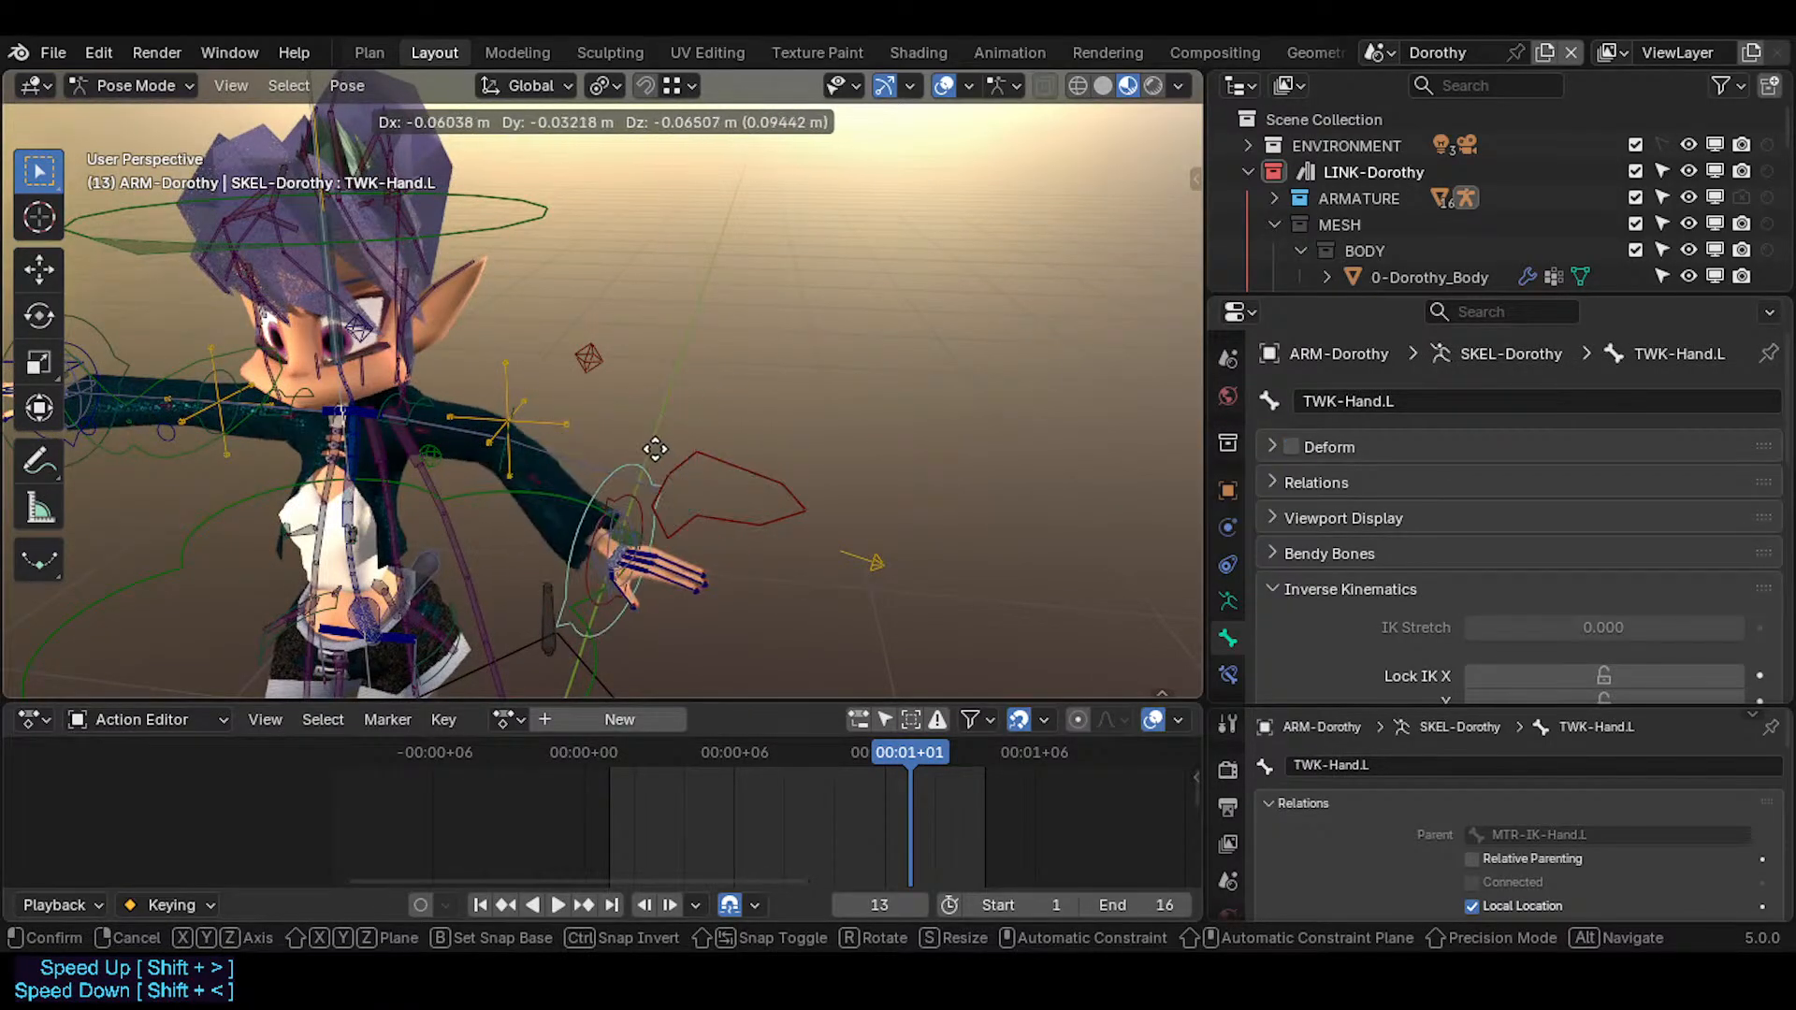
left_click(729, 398)
key("g")
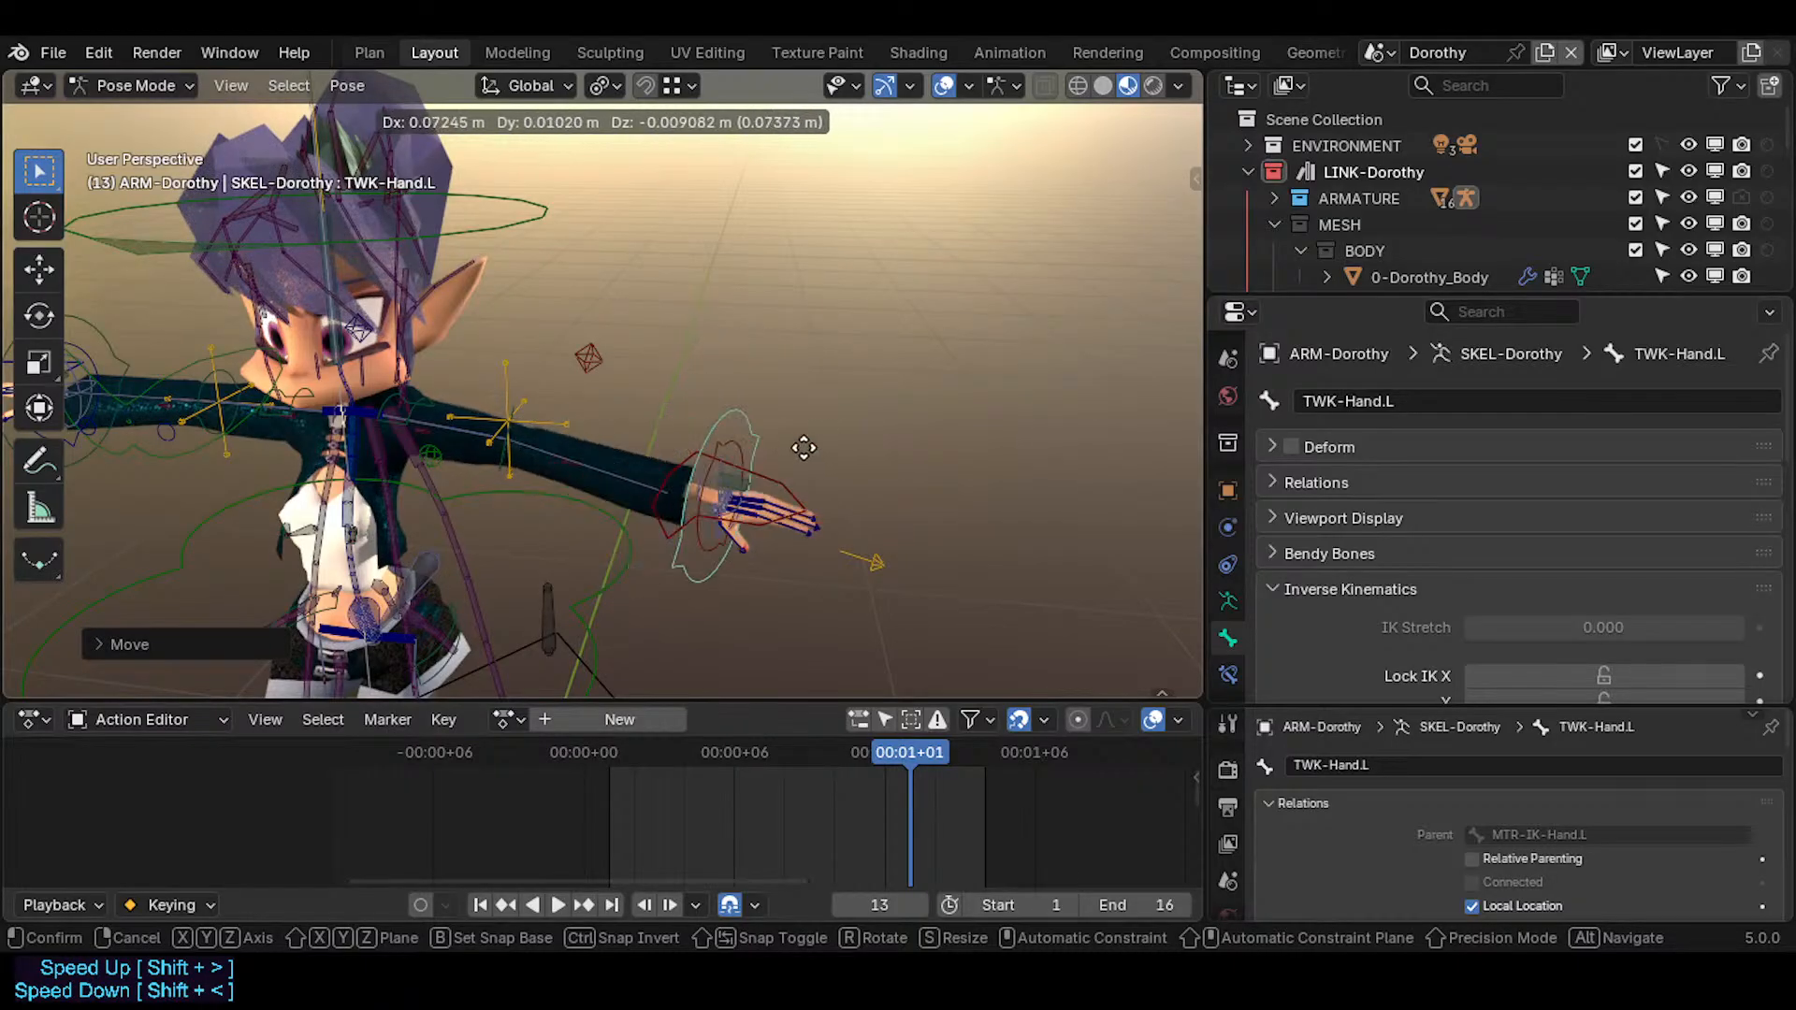
left_click(698, 418)
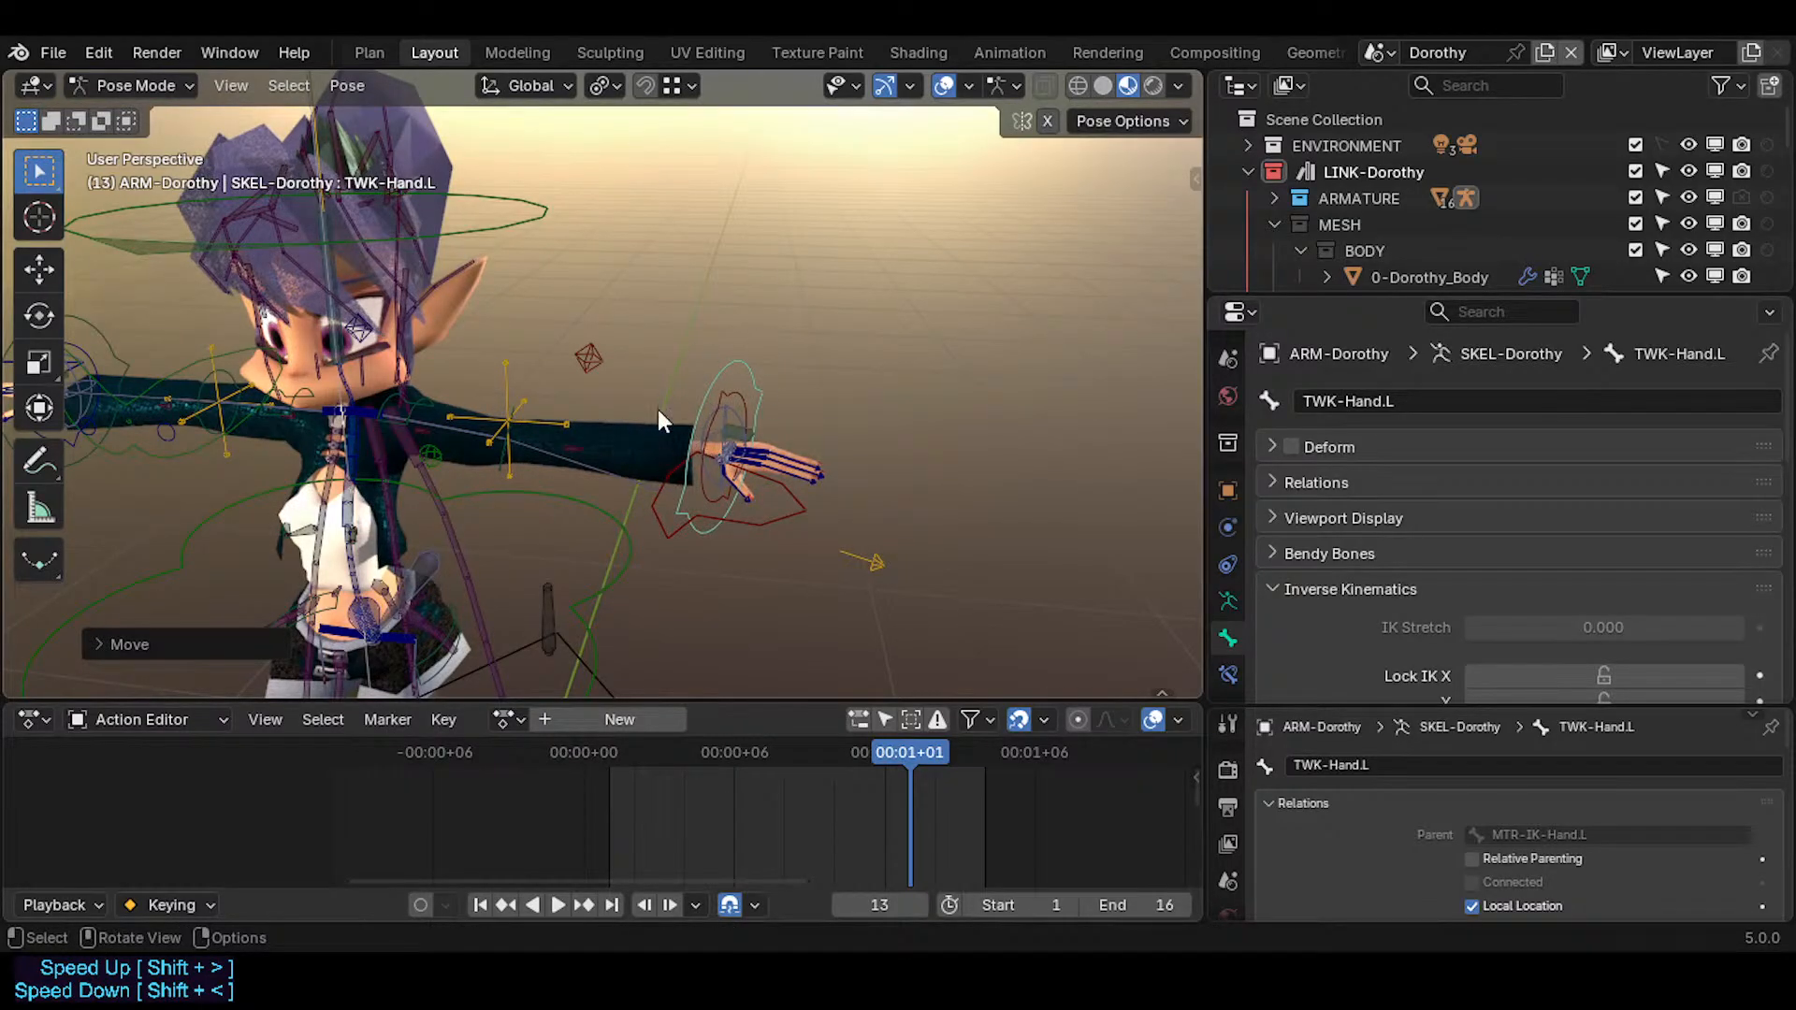
scroll(631, 417, "up", 2)
key("g")
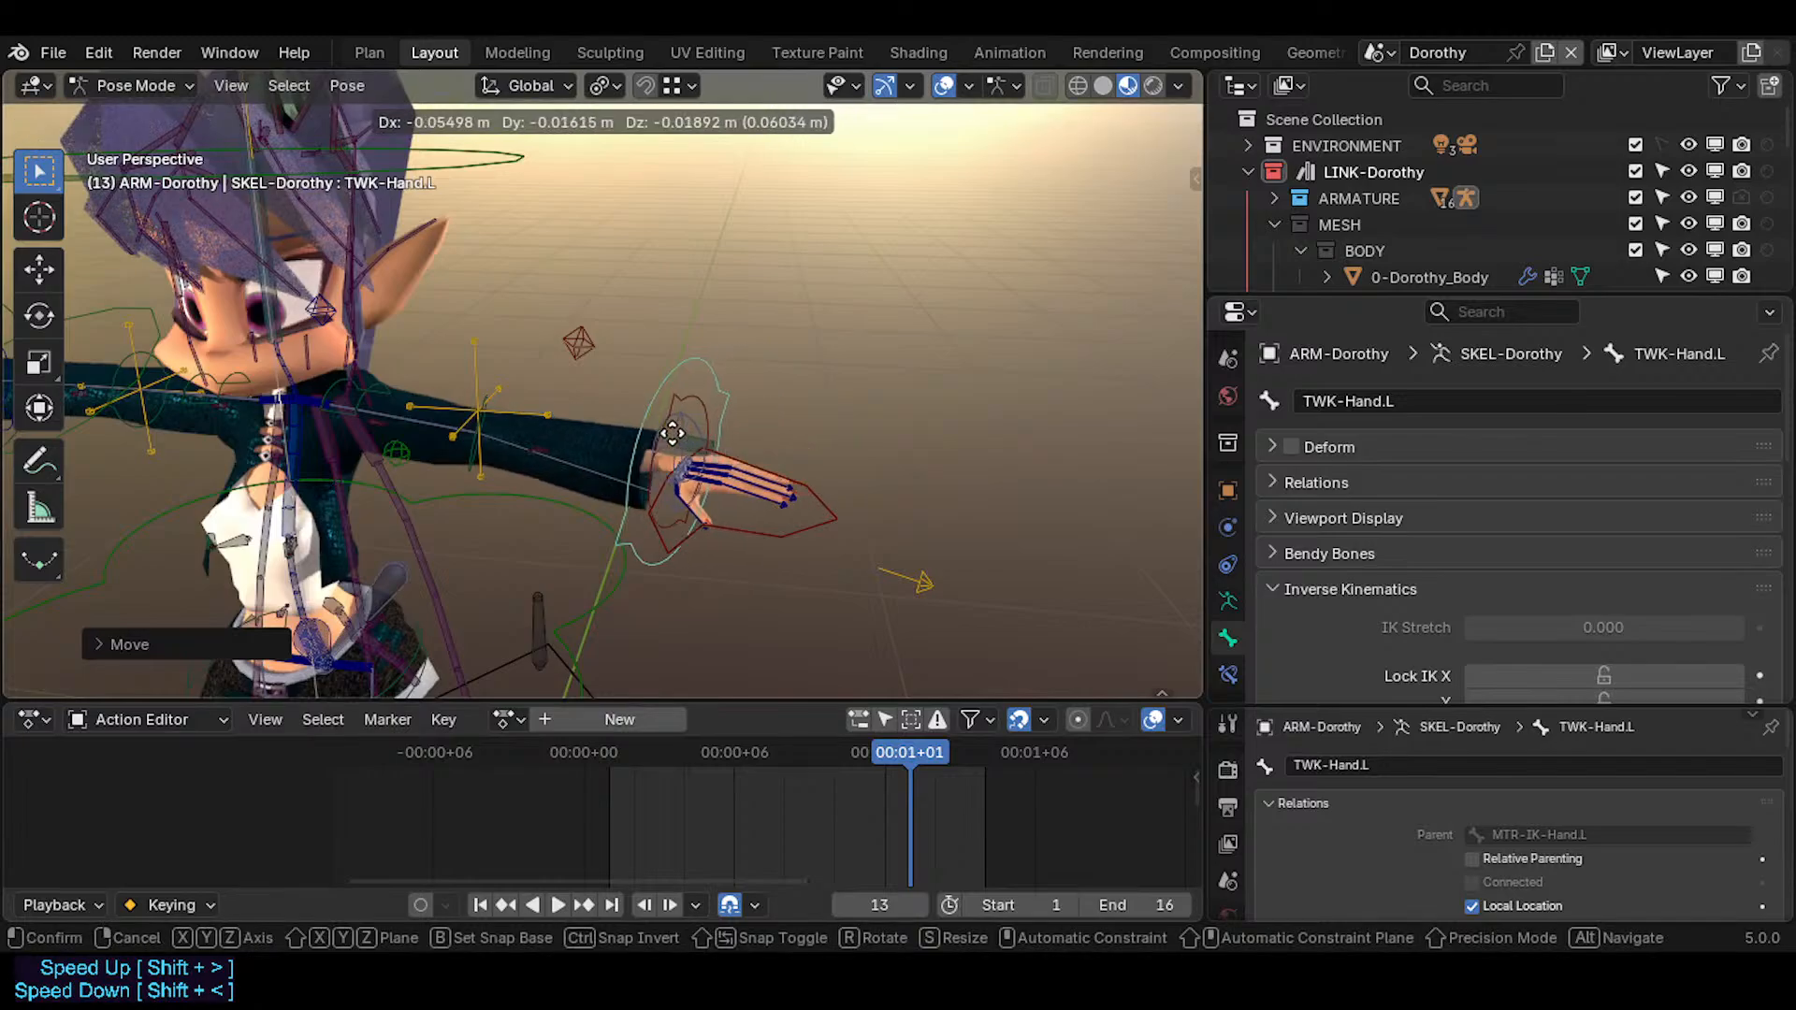
left_click(705, 436)
key("g")
right_click(709, 433)
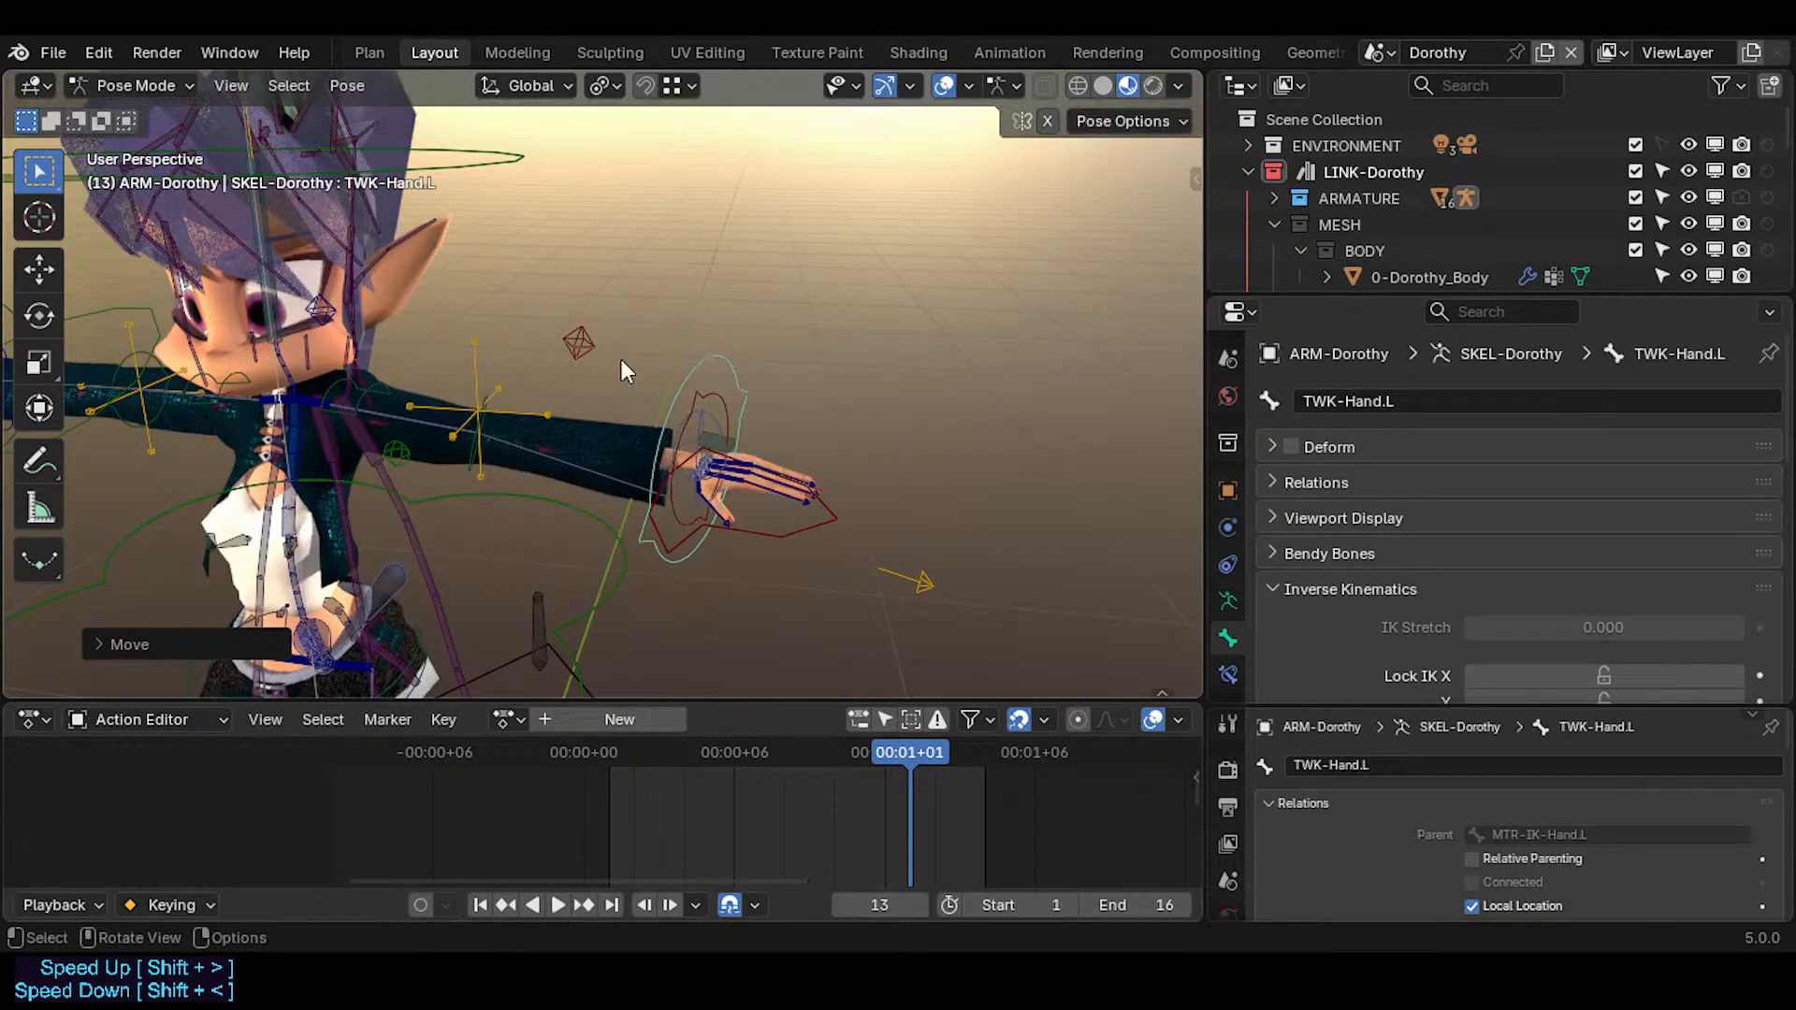
- Select all bones and clear their rotation and location to restore the rest pose
key("a")
key("alt+r")
key("alt+g")
middle_click_drag(629, 465, 812, 447)
- Inspect ROT-RefForeArm.L beyond the left hand and move MTR-IK-Hand.L down and inward to bend the arm
left_click(867, 435)
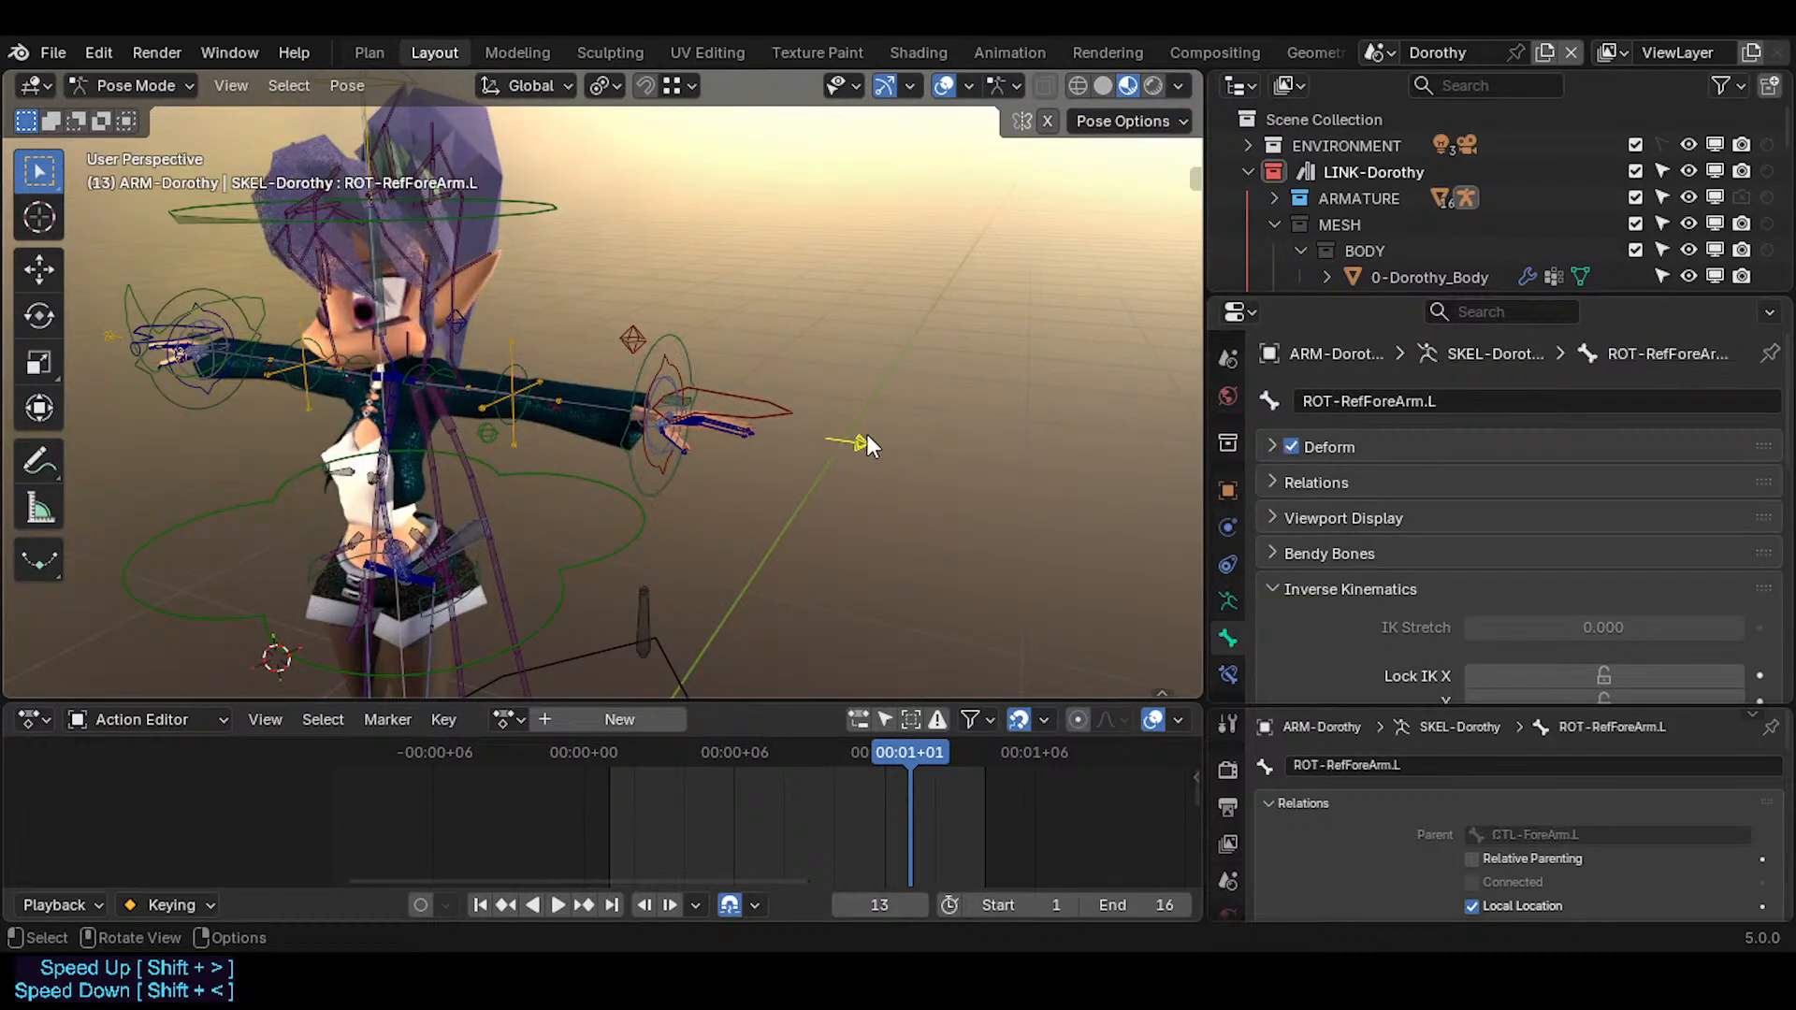
middle_click_drag(859, 436, 816, 363)
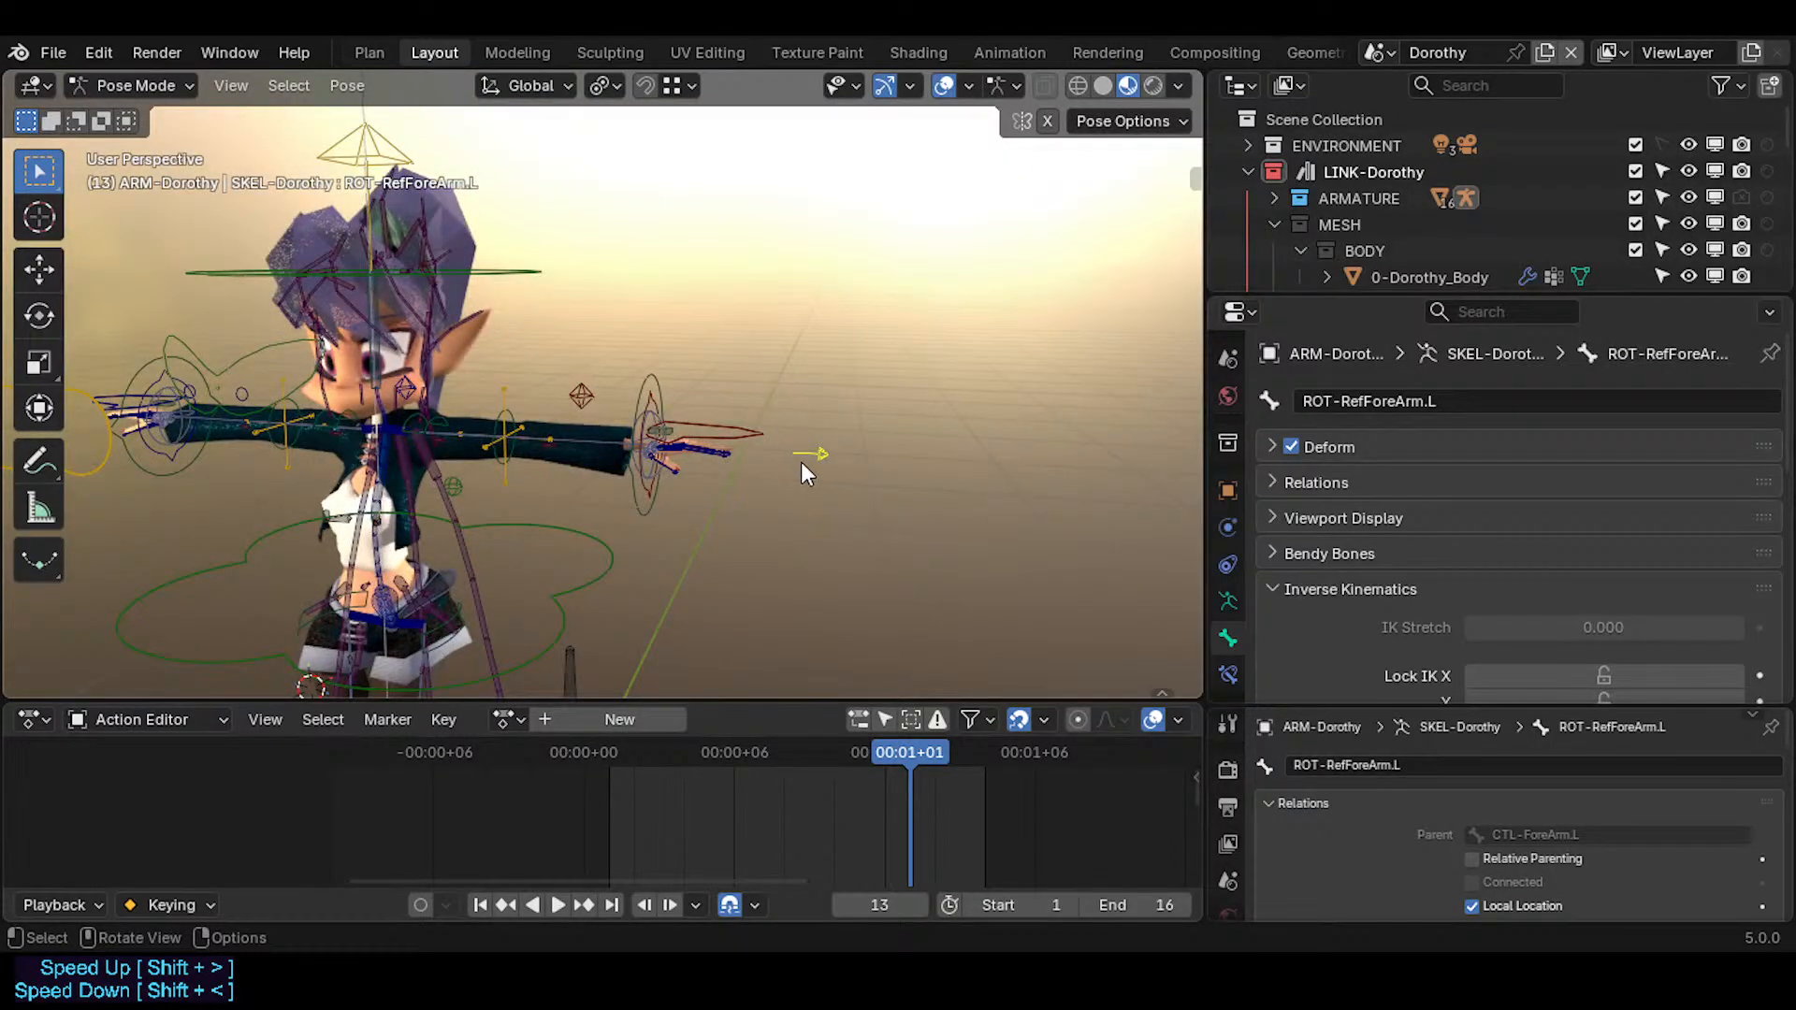
scroll(810, 451, "up", 1)
middle_click_drag(810, 451, 737, 430)
left_click(737, 431)
key("g")
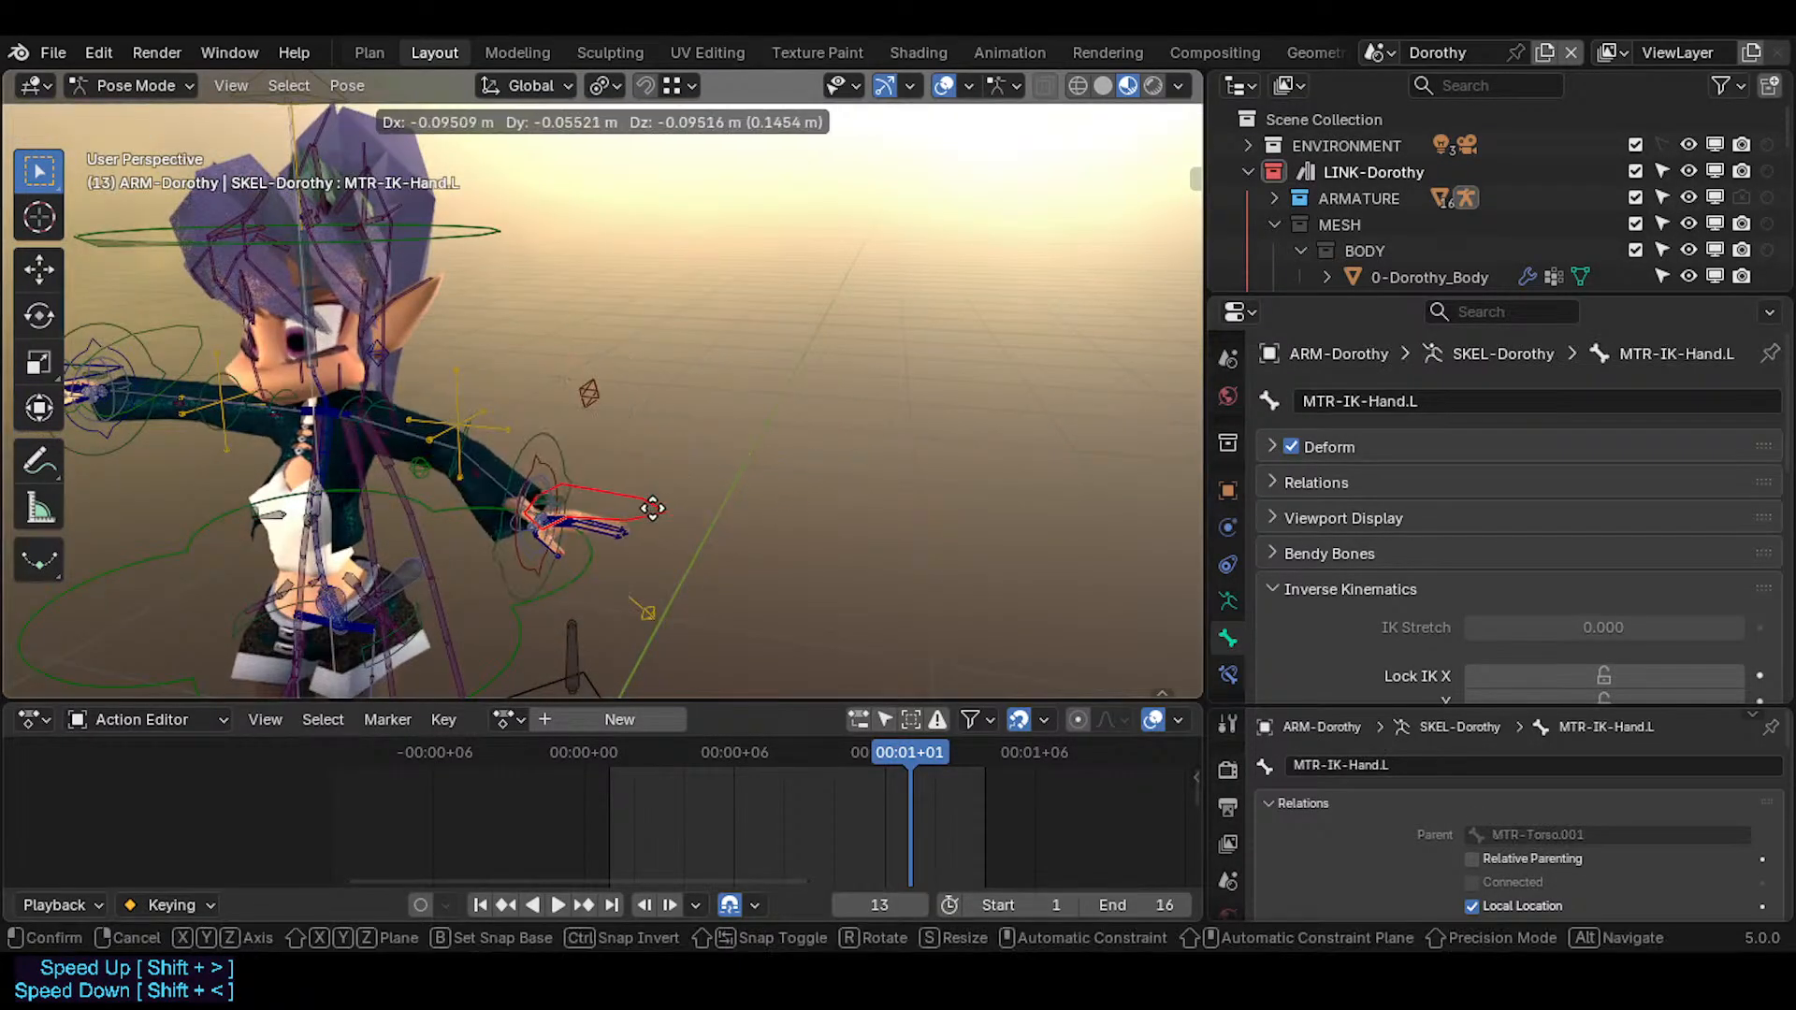
left_click(658, 528)
- Copy the visual rotation of ROT-RefForeArm.L onto MTR-IK-Hand.L to align the hand with the forearm
left_click(646, 608, "shift")
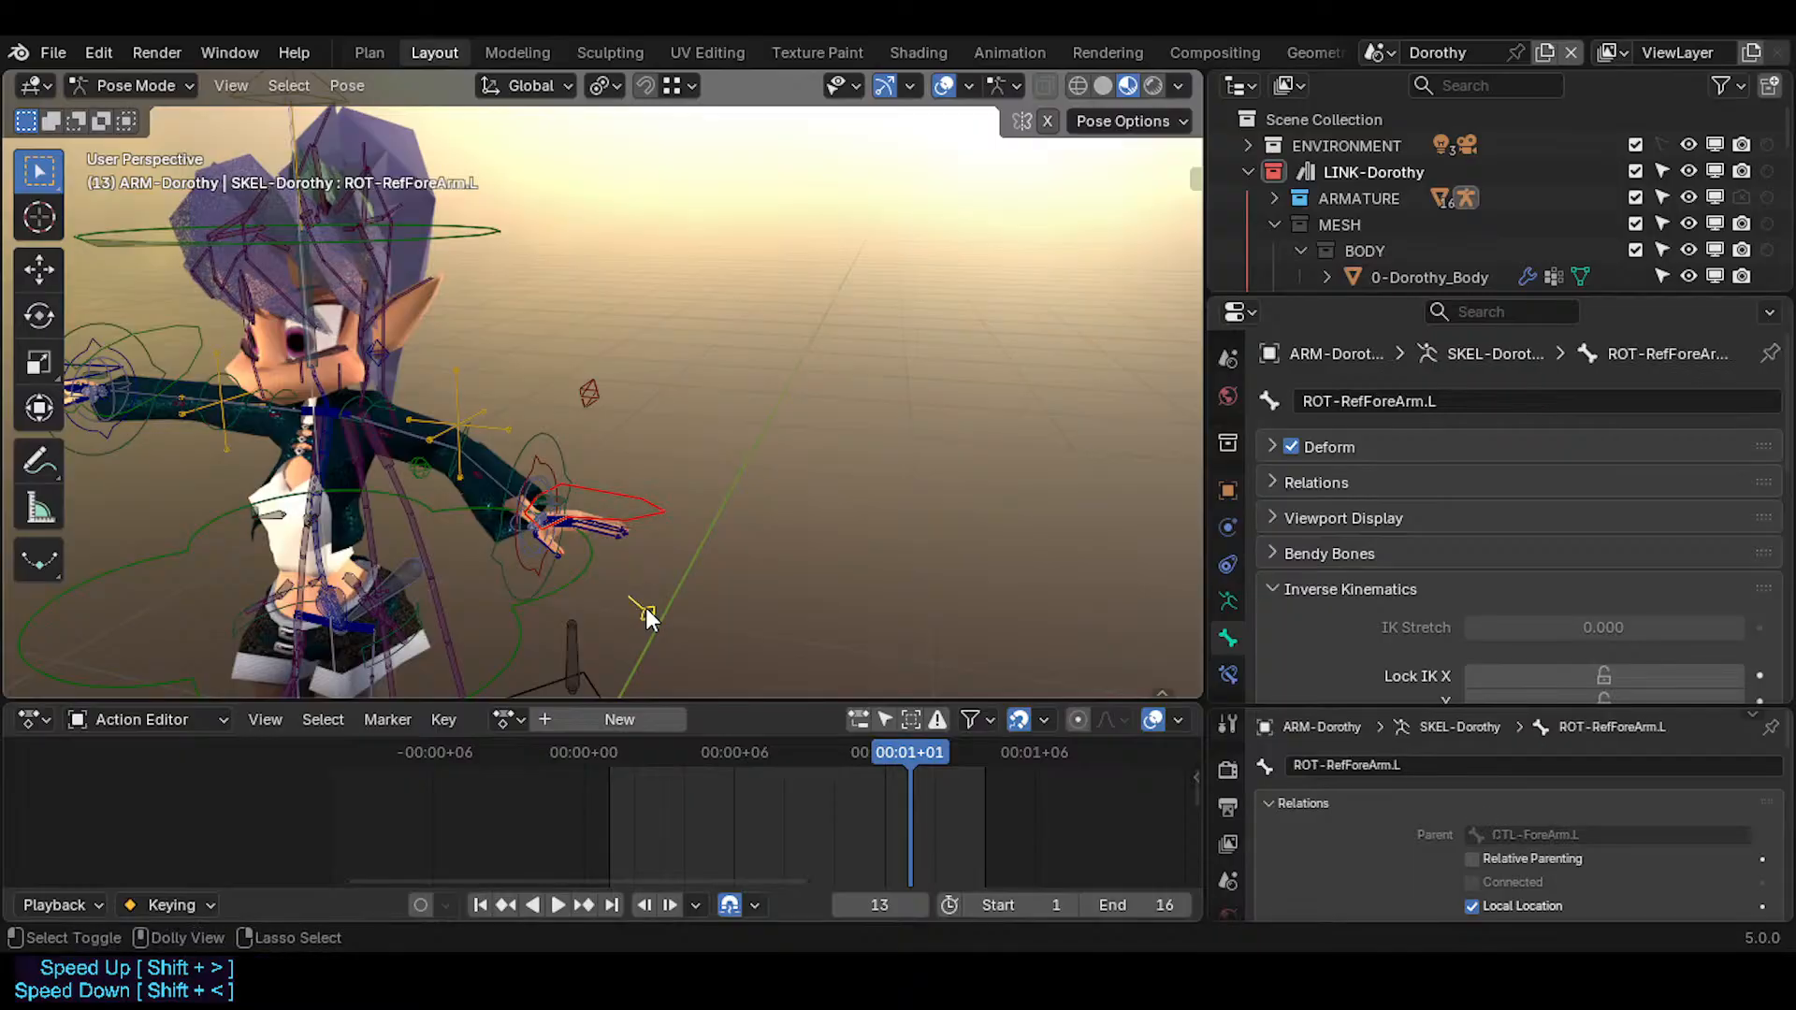
key("ctrl+c")
left_click(615, 553)
left_click(649, 616)
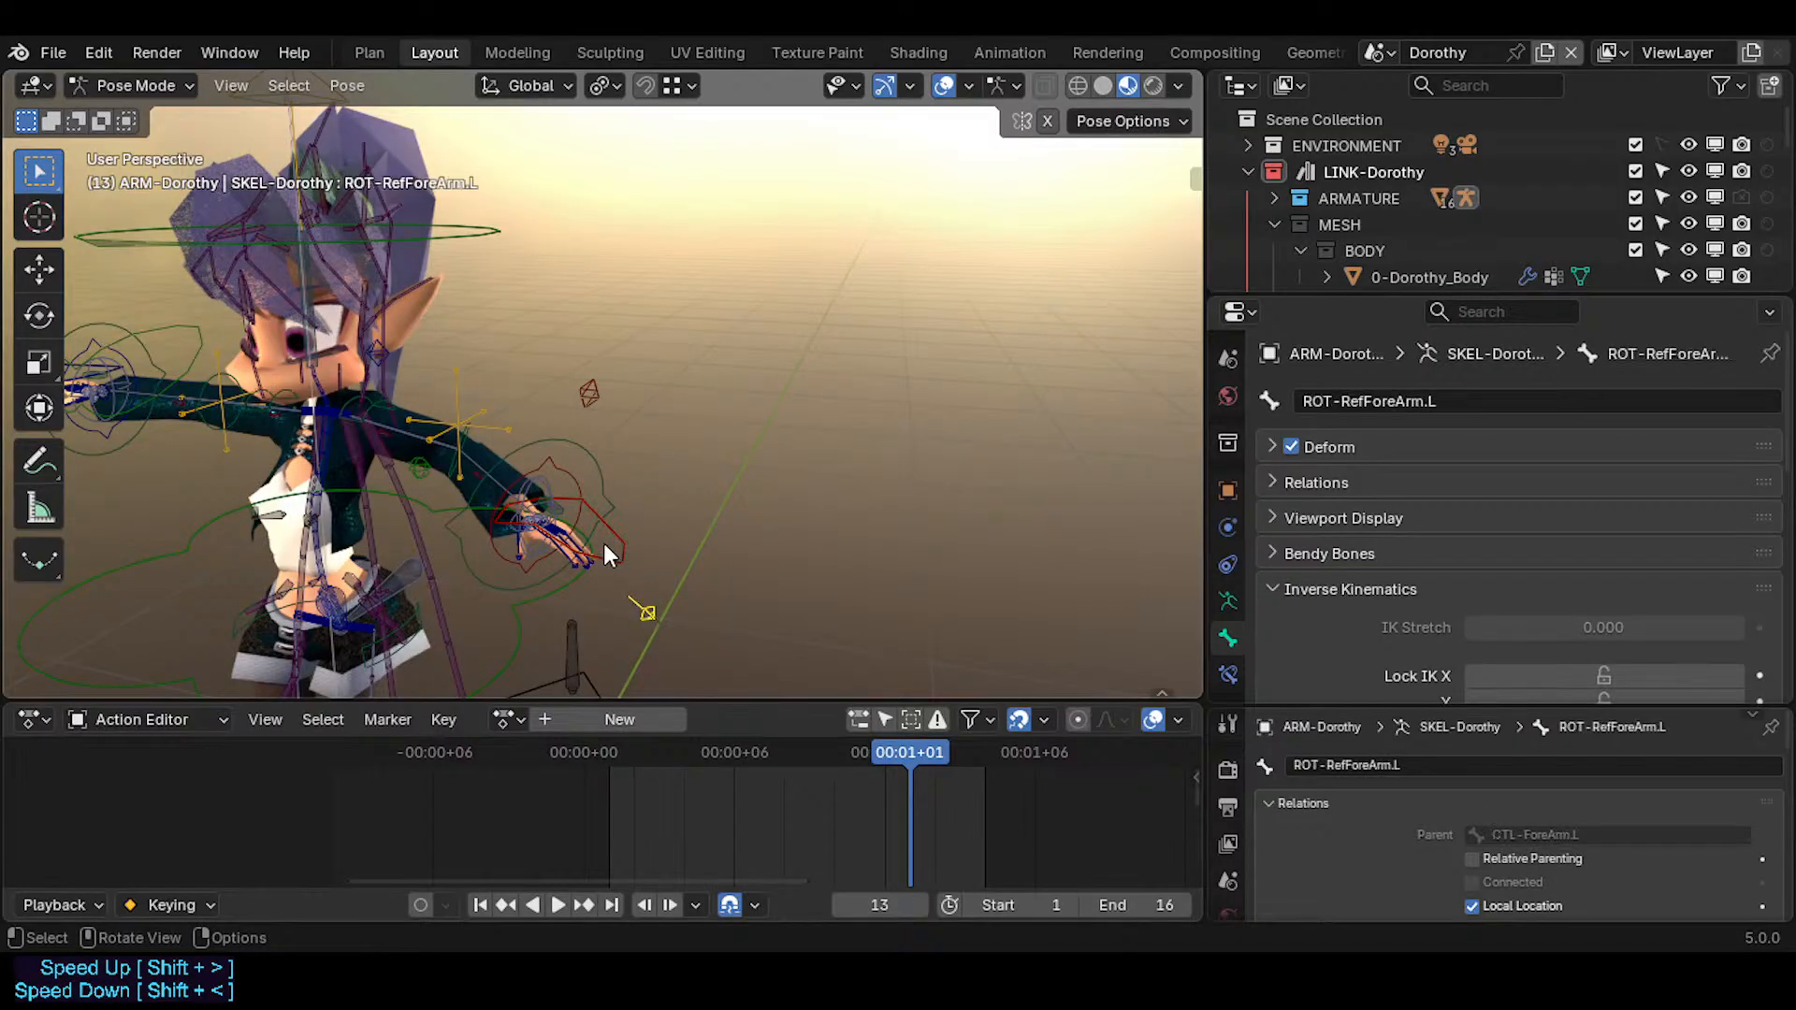
left_click(624, 575)
left_click(647, 617, "shift")
key("ctrl+c")
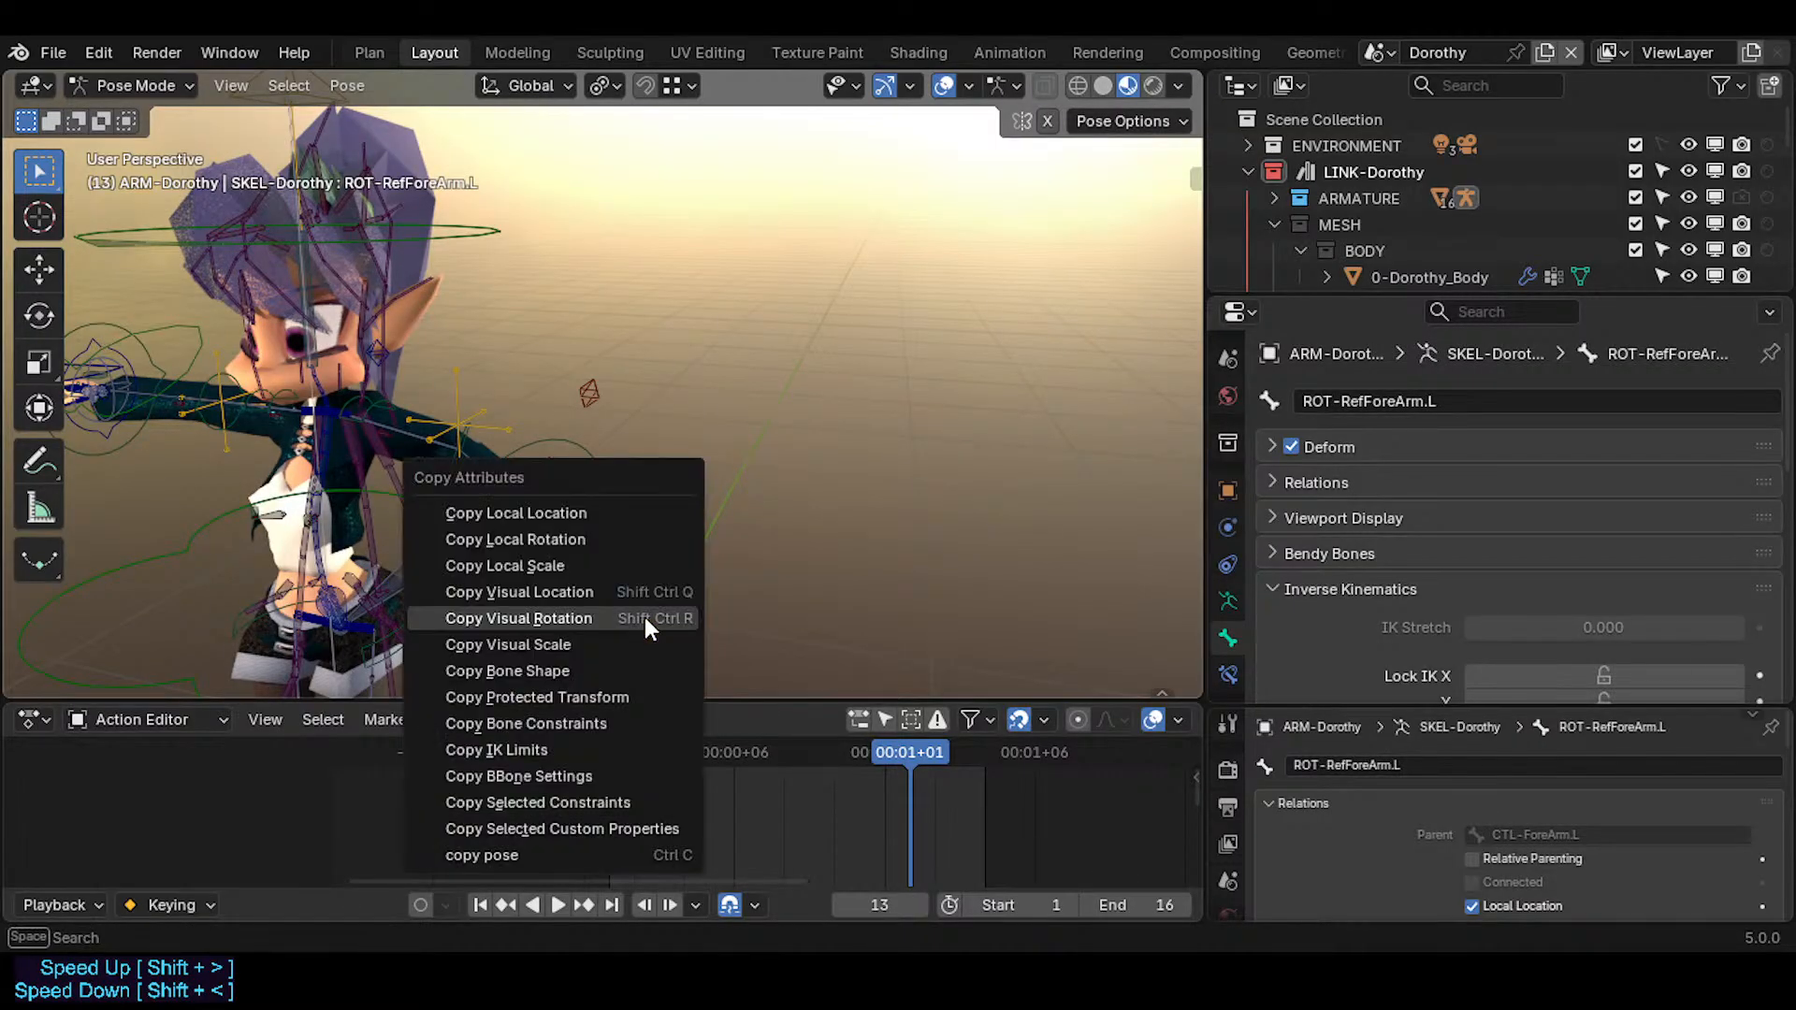
left_click(644, 617)
middle_click_drag(428, 287, 653, 476)
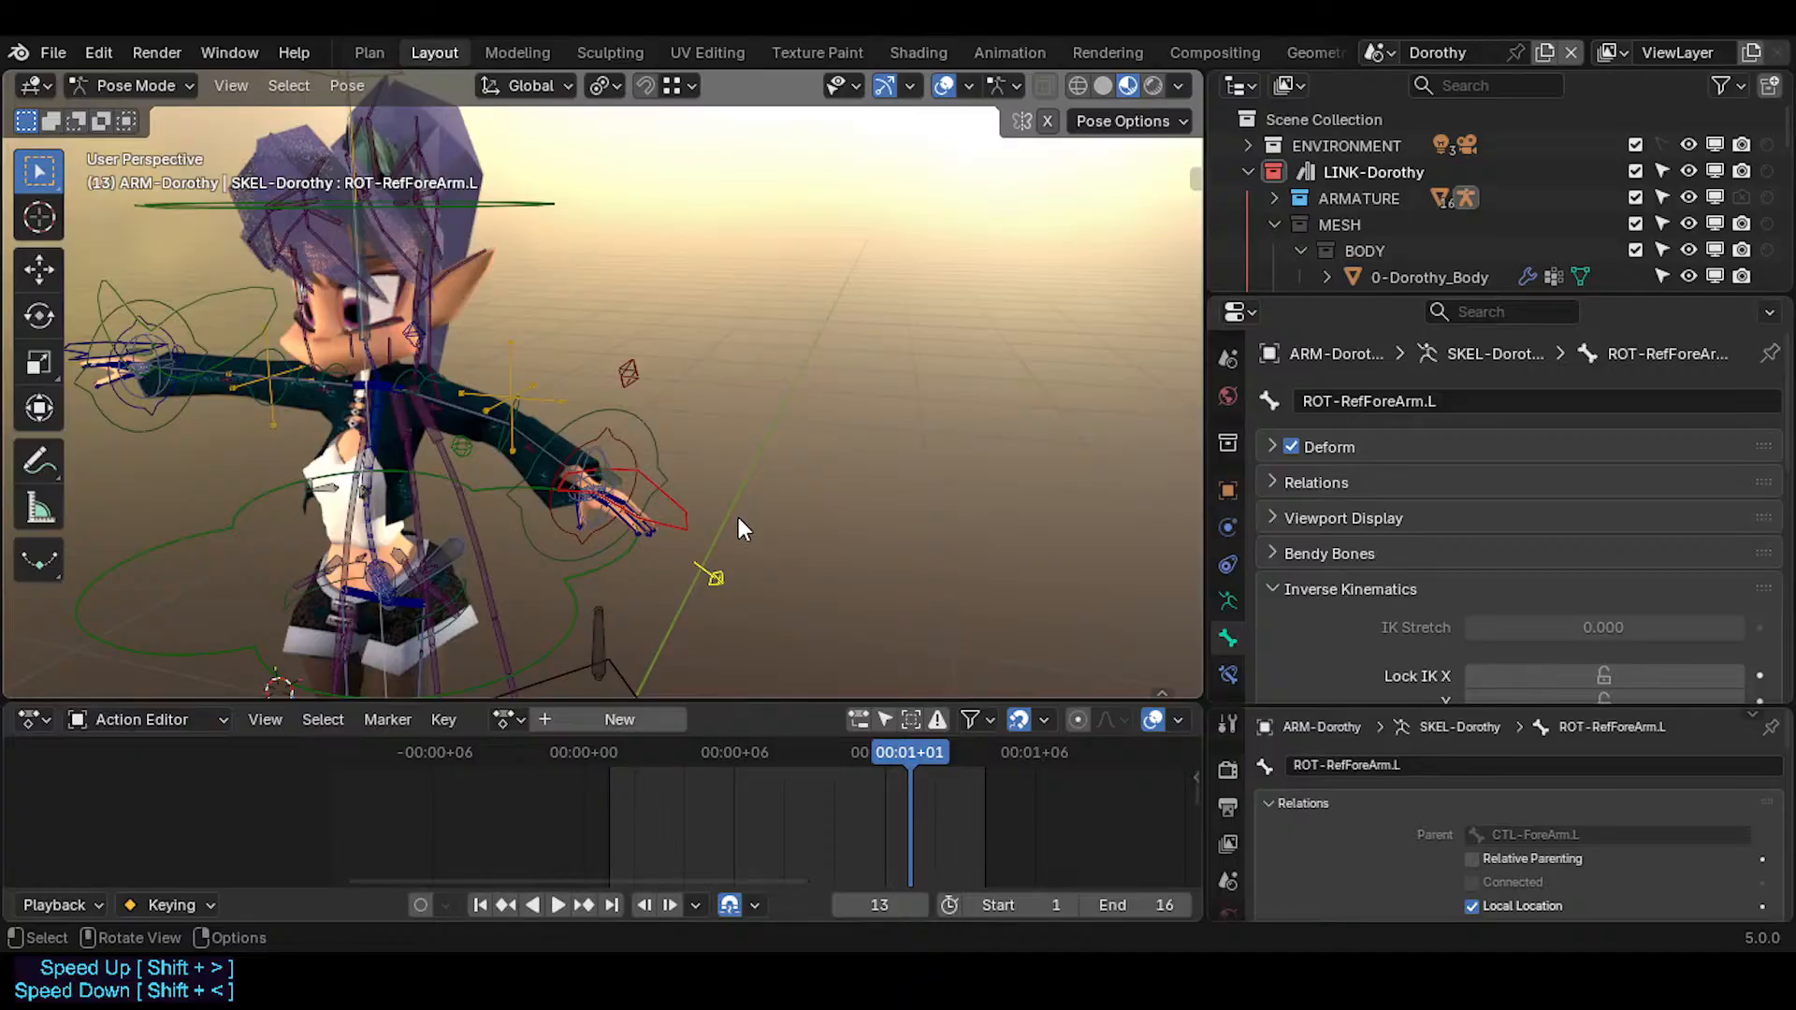
- Move MTR-IK-Hand.L slightly and rotate it freely so the left hand bends at the wrist
left_click(699, 505)
key("g")
left_click(722, 482)
key("g")
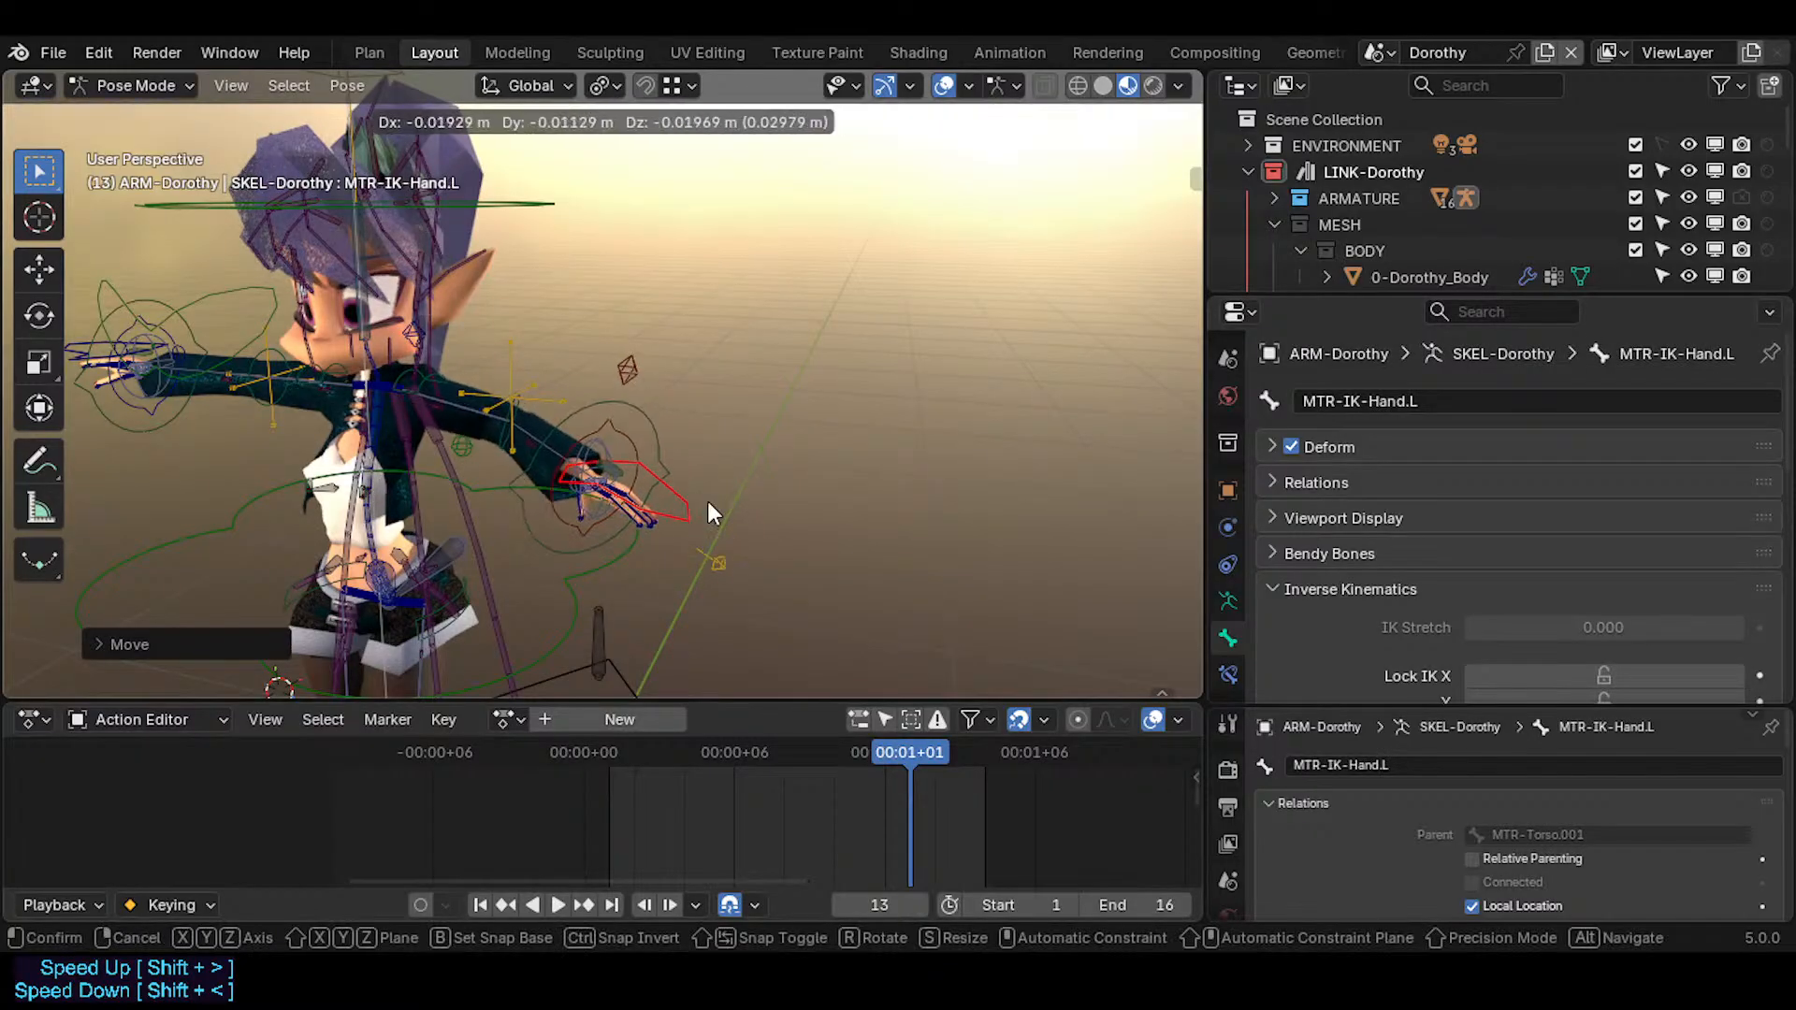
left_click(708, 502)
key("r")
key("r")
left_click(620, 497)
middle_click_drag(473, 441, 585, 380, "shift")
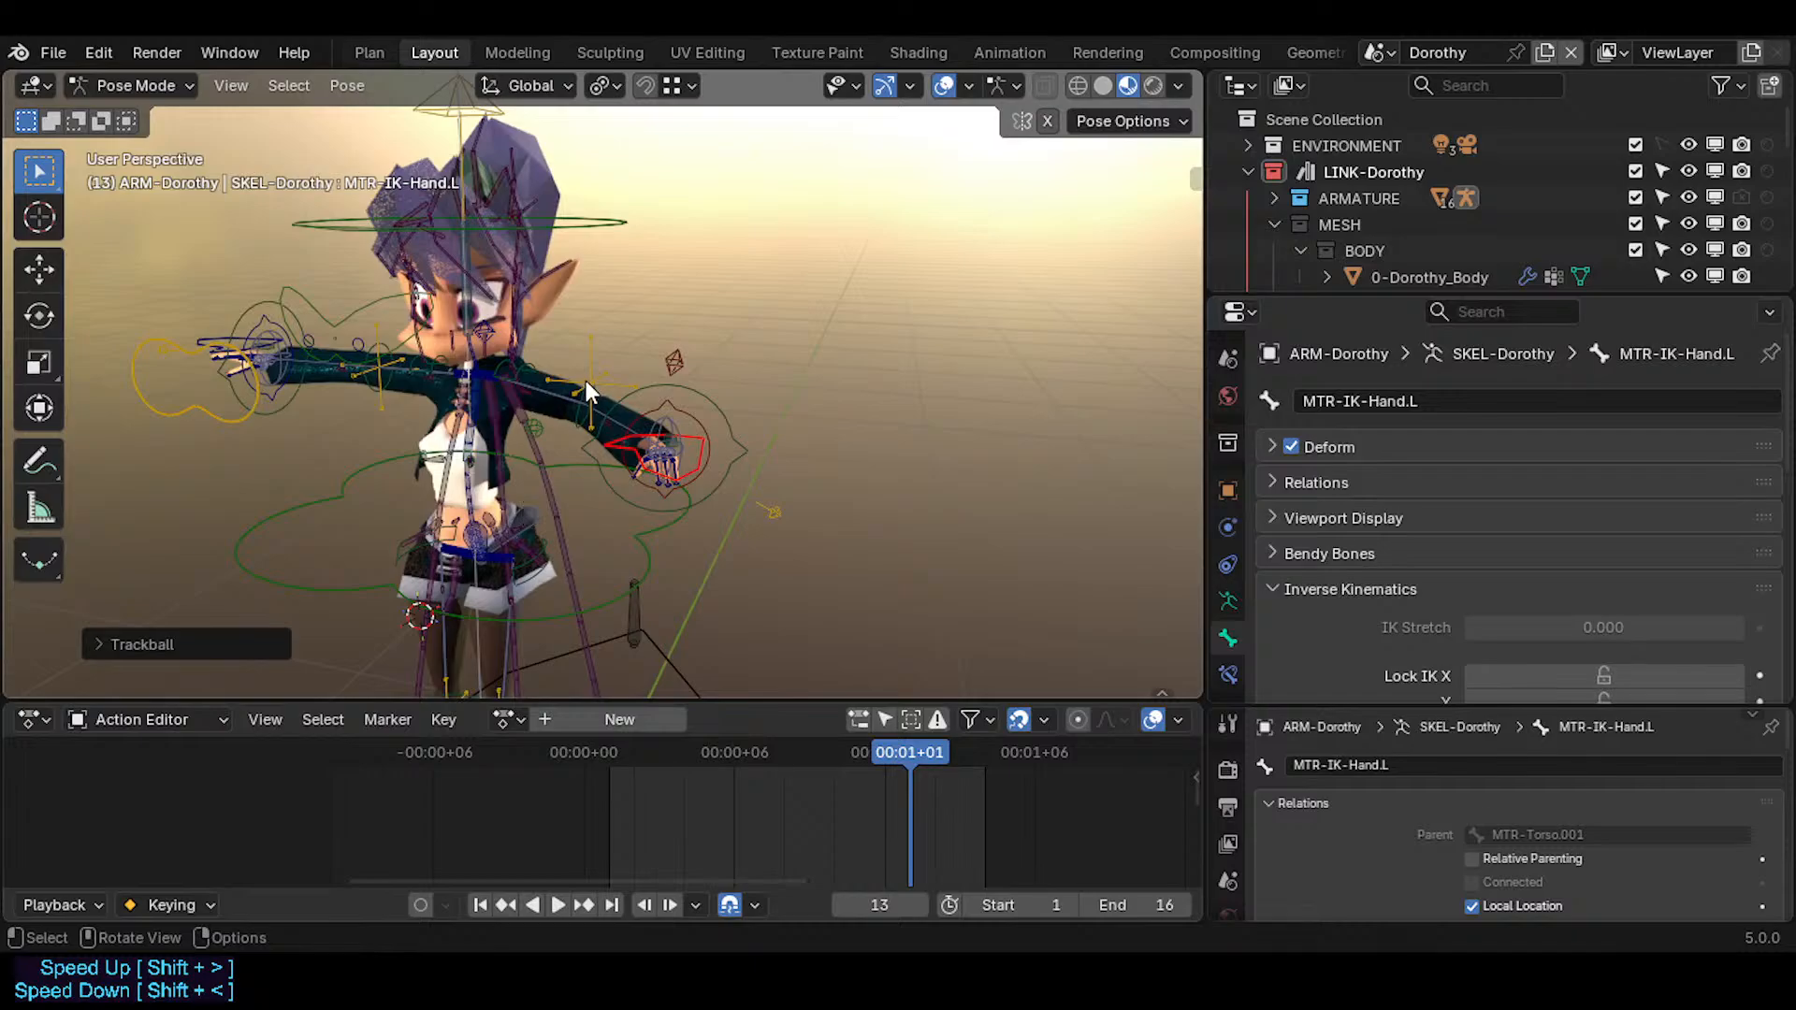
left_click(585, 380)
middle_click_drag(560, 285, 598, 266)
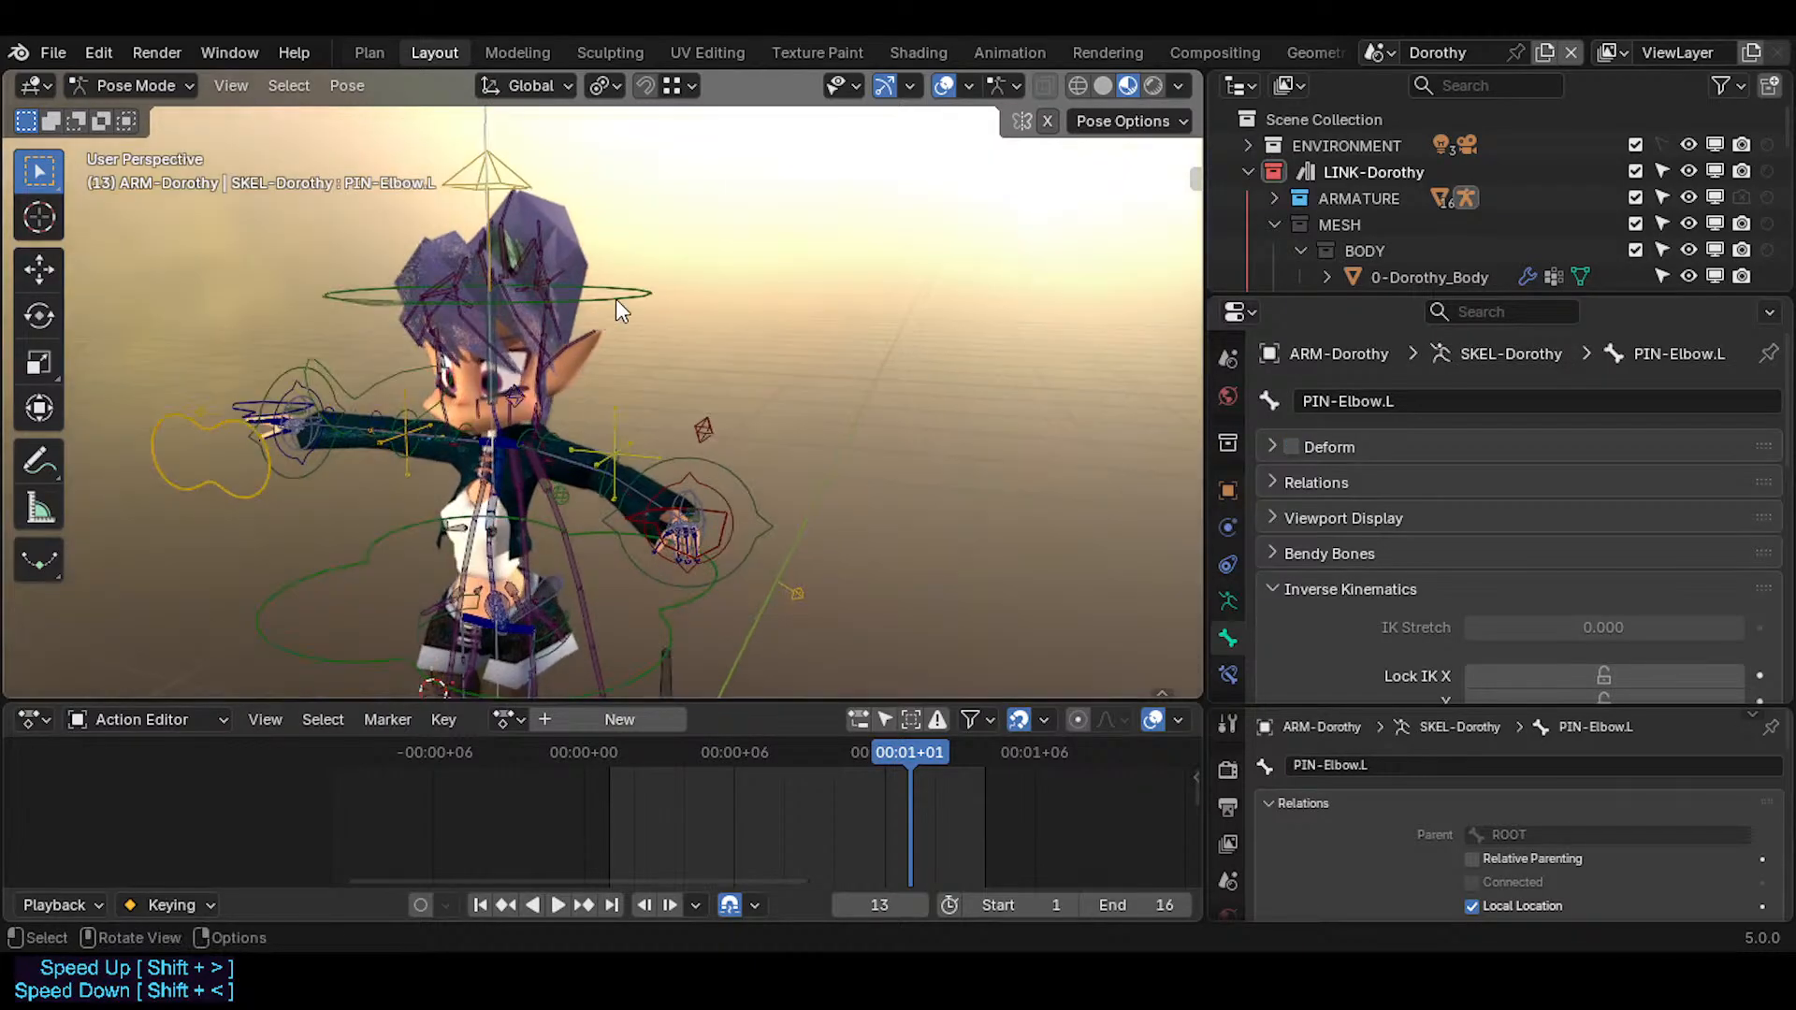
left_click(615, 301)
key("s")
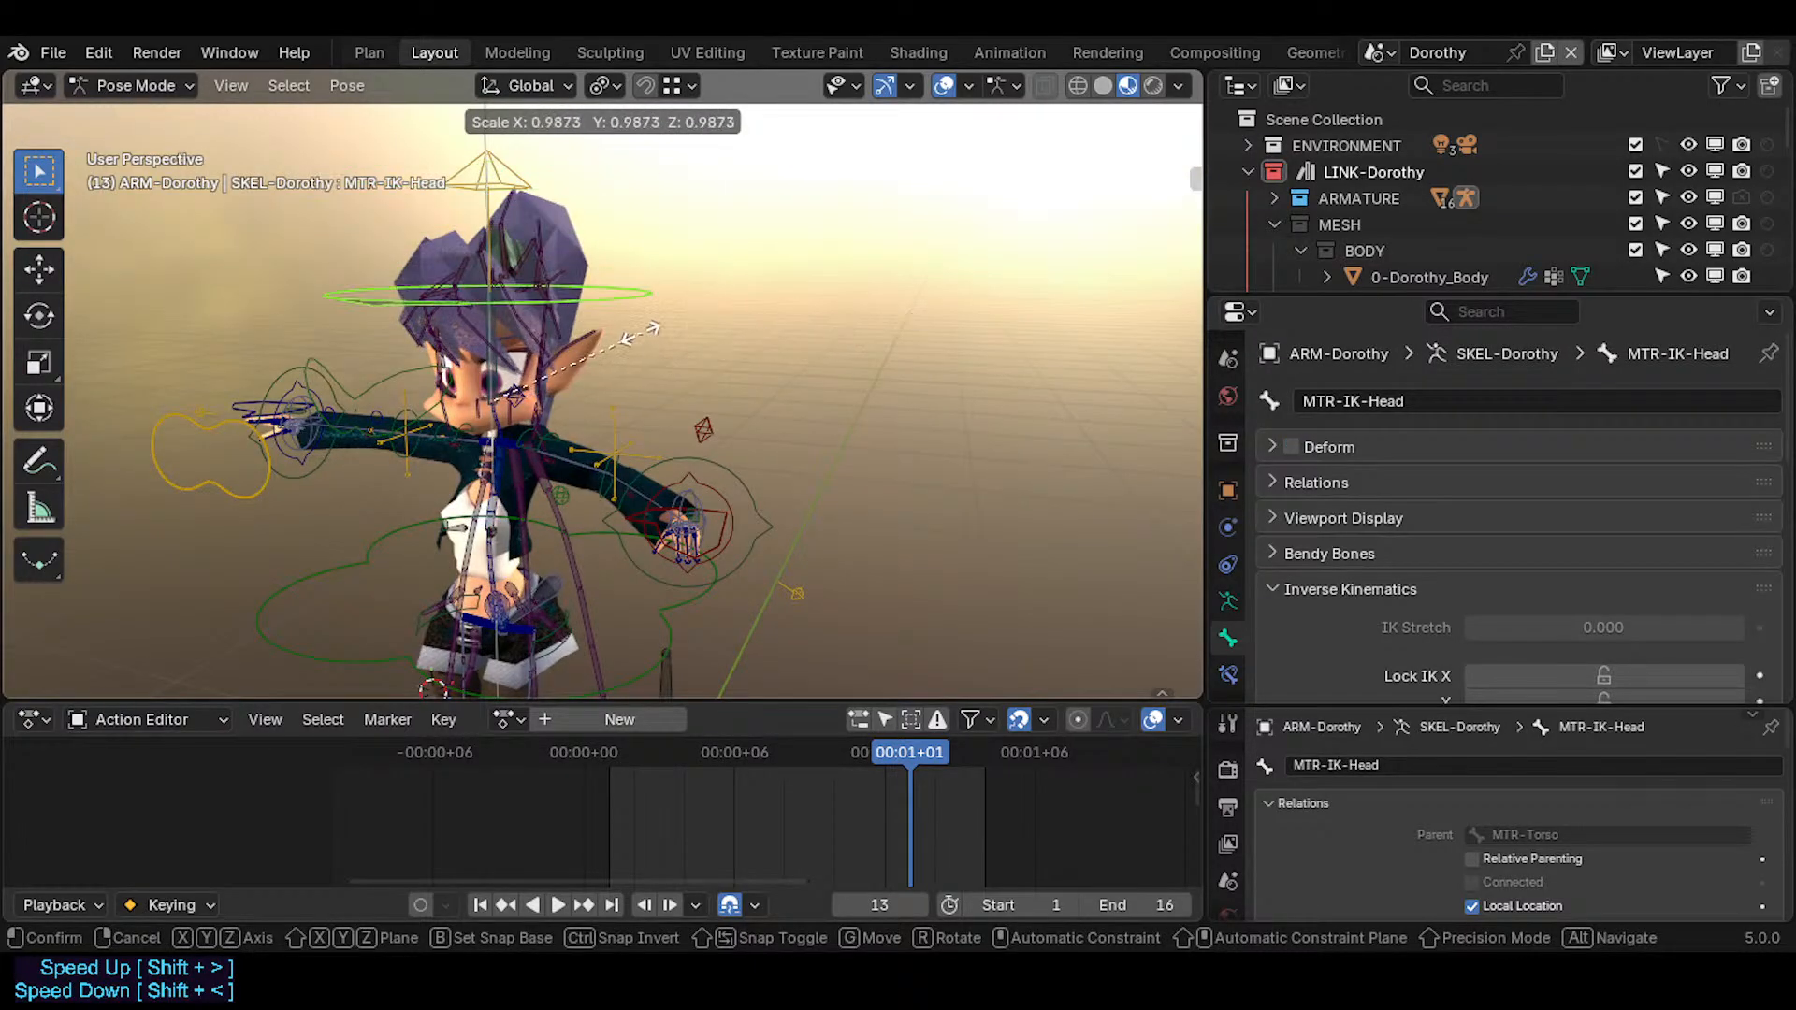
right_click(640, 333)
- Select CTL-Chest and move and rotate it to lean the upper body while the hands stay pinned
left_click(496, 523)
left_click(496, 460)
key("g")
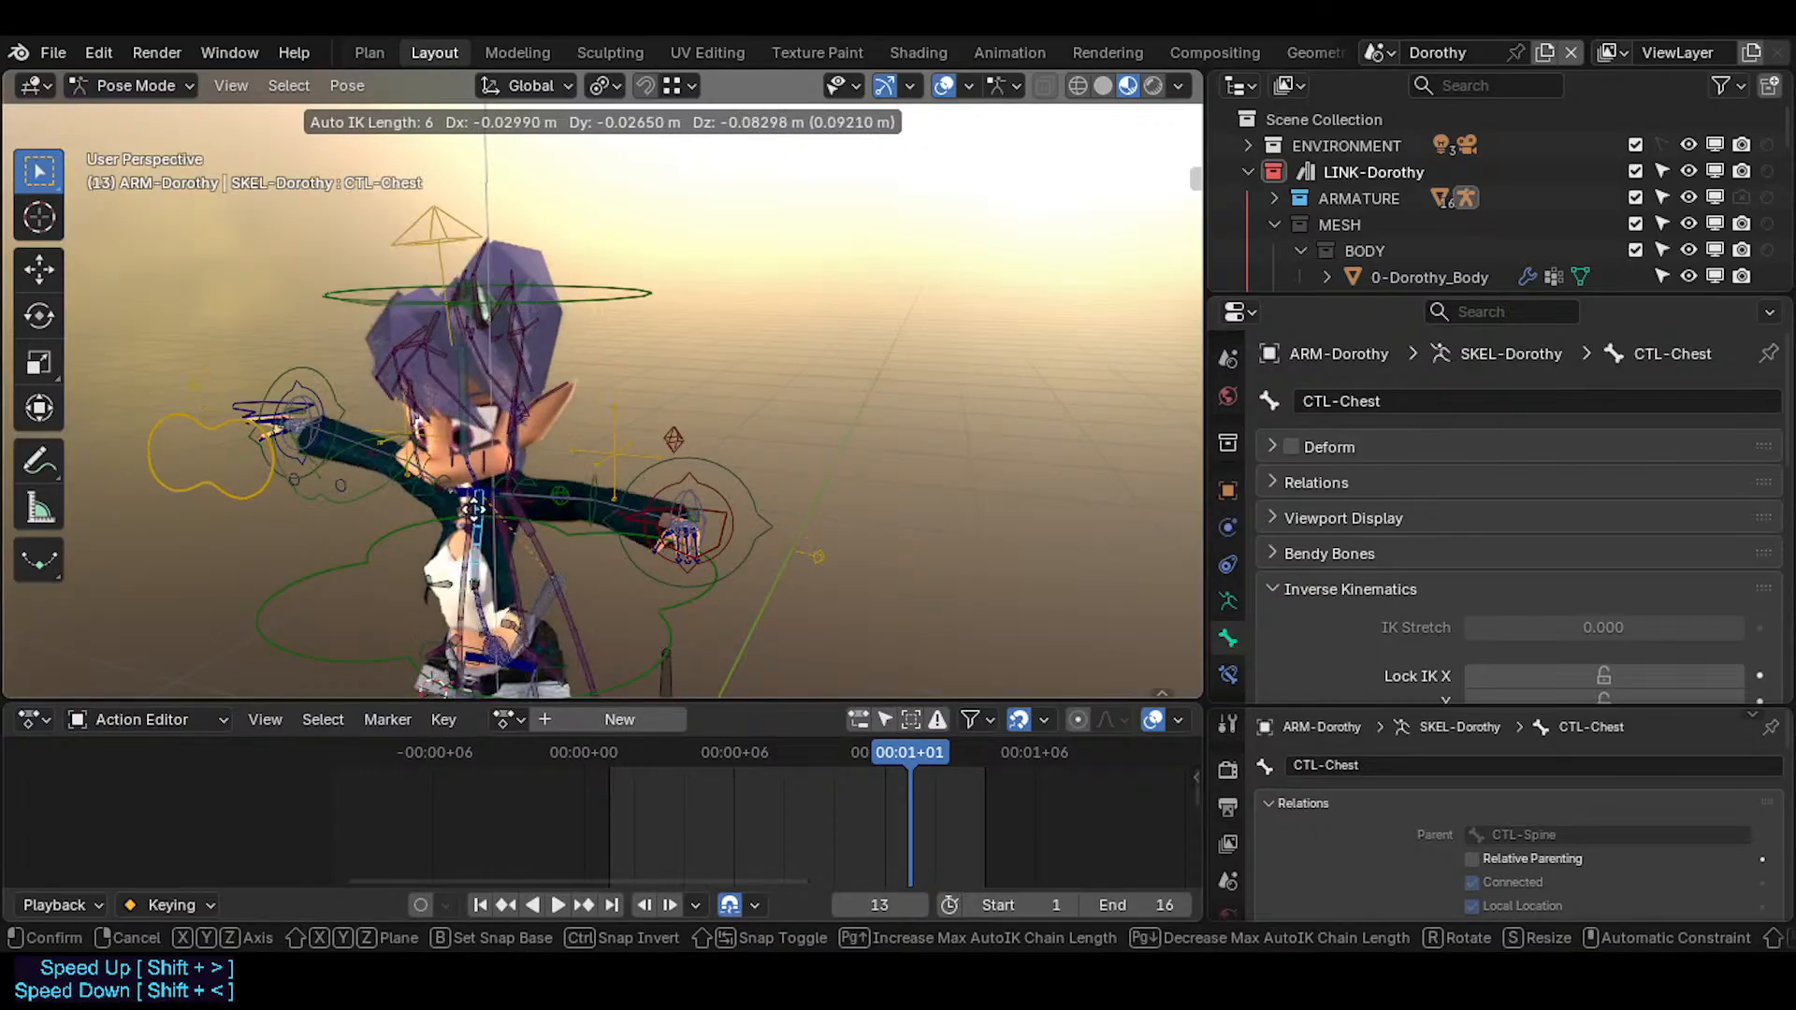
left_click(505, 482)
key("g")
left_click(505, 468)
key("g")
left_click(495, 458)
key("r")
left_click(581, 356)
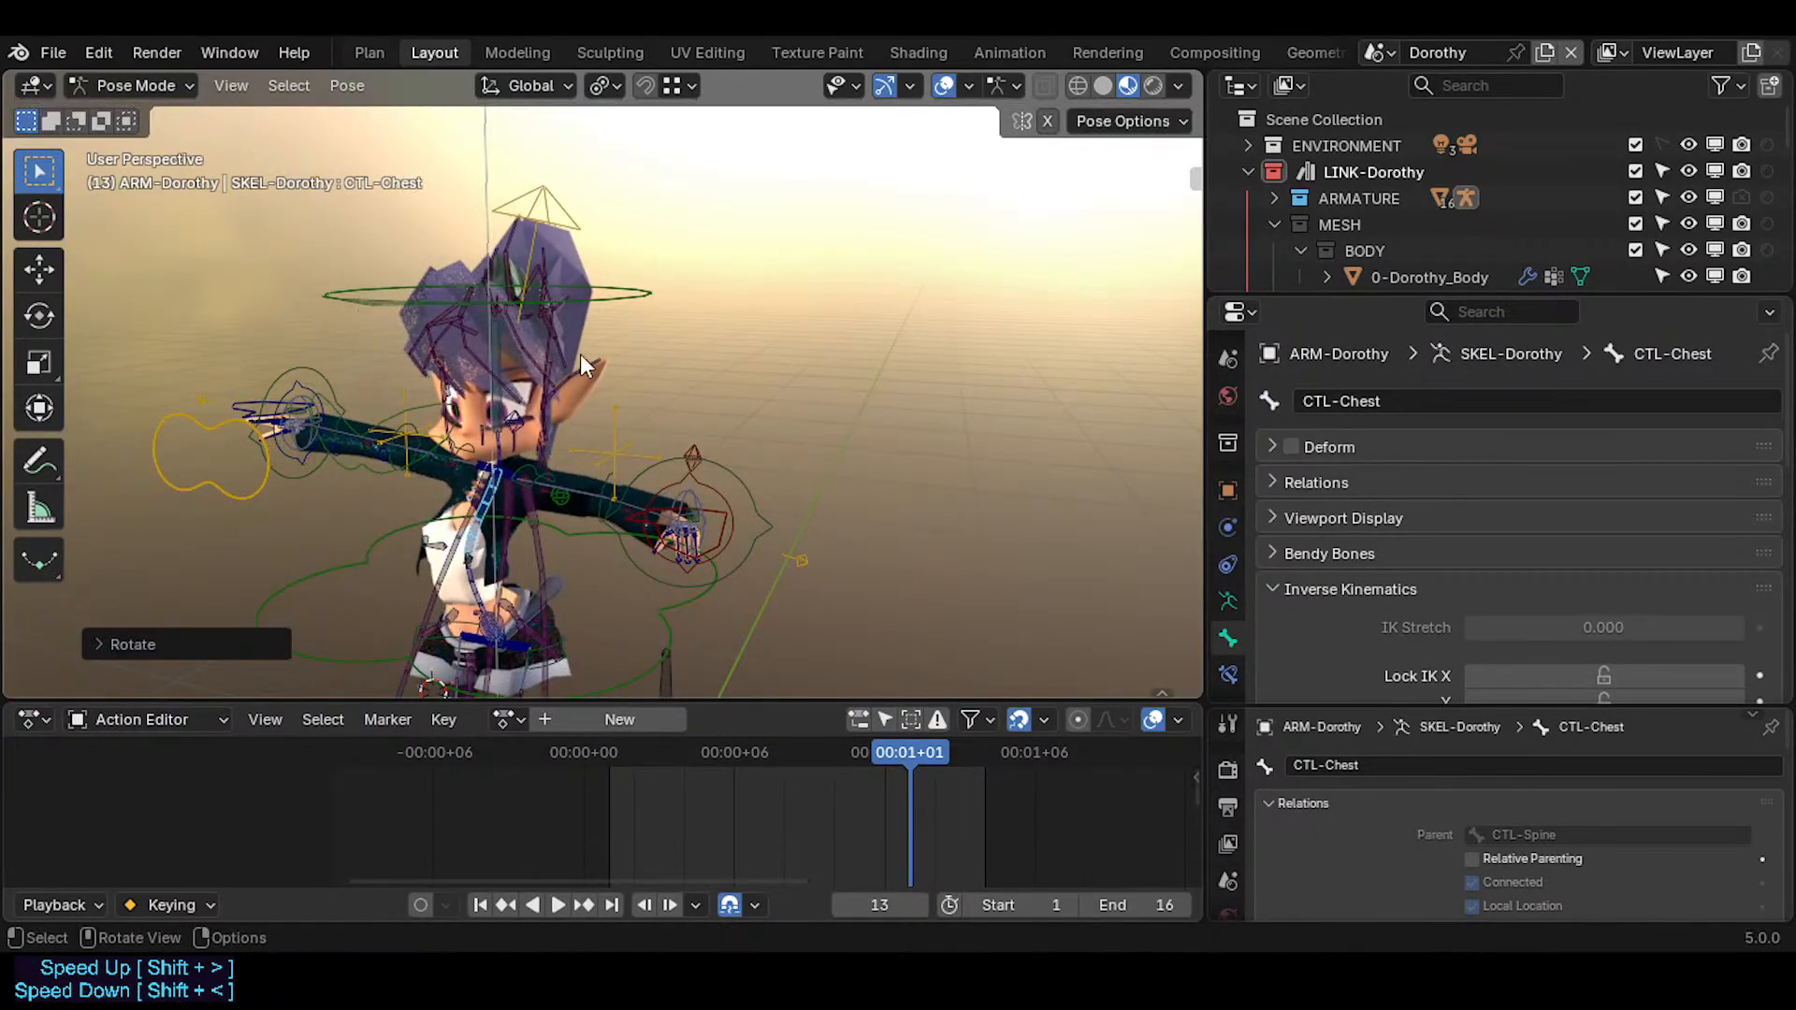
- Select MTR-IK-Head above the head and scale it to vary the head's IK behaviour
left_click(628, 290)
key("s")
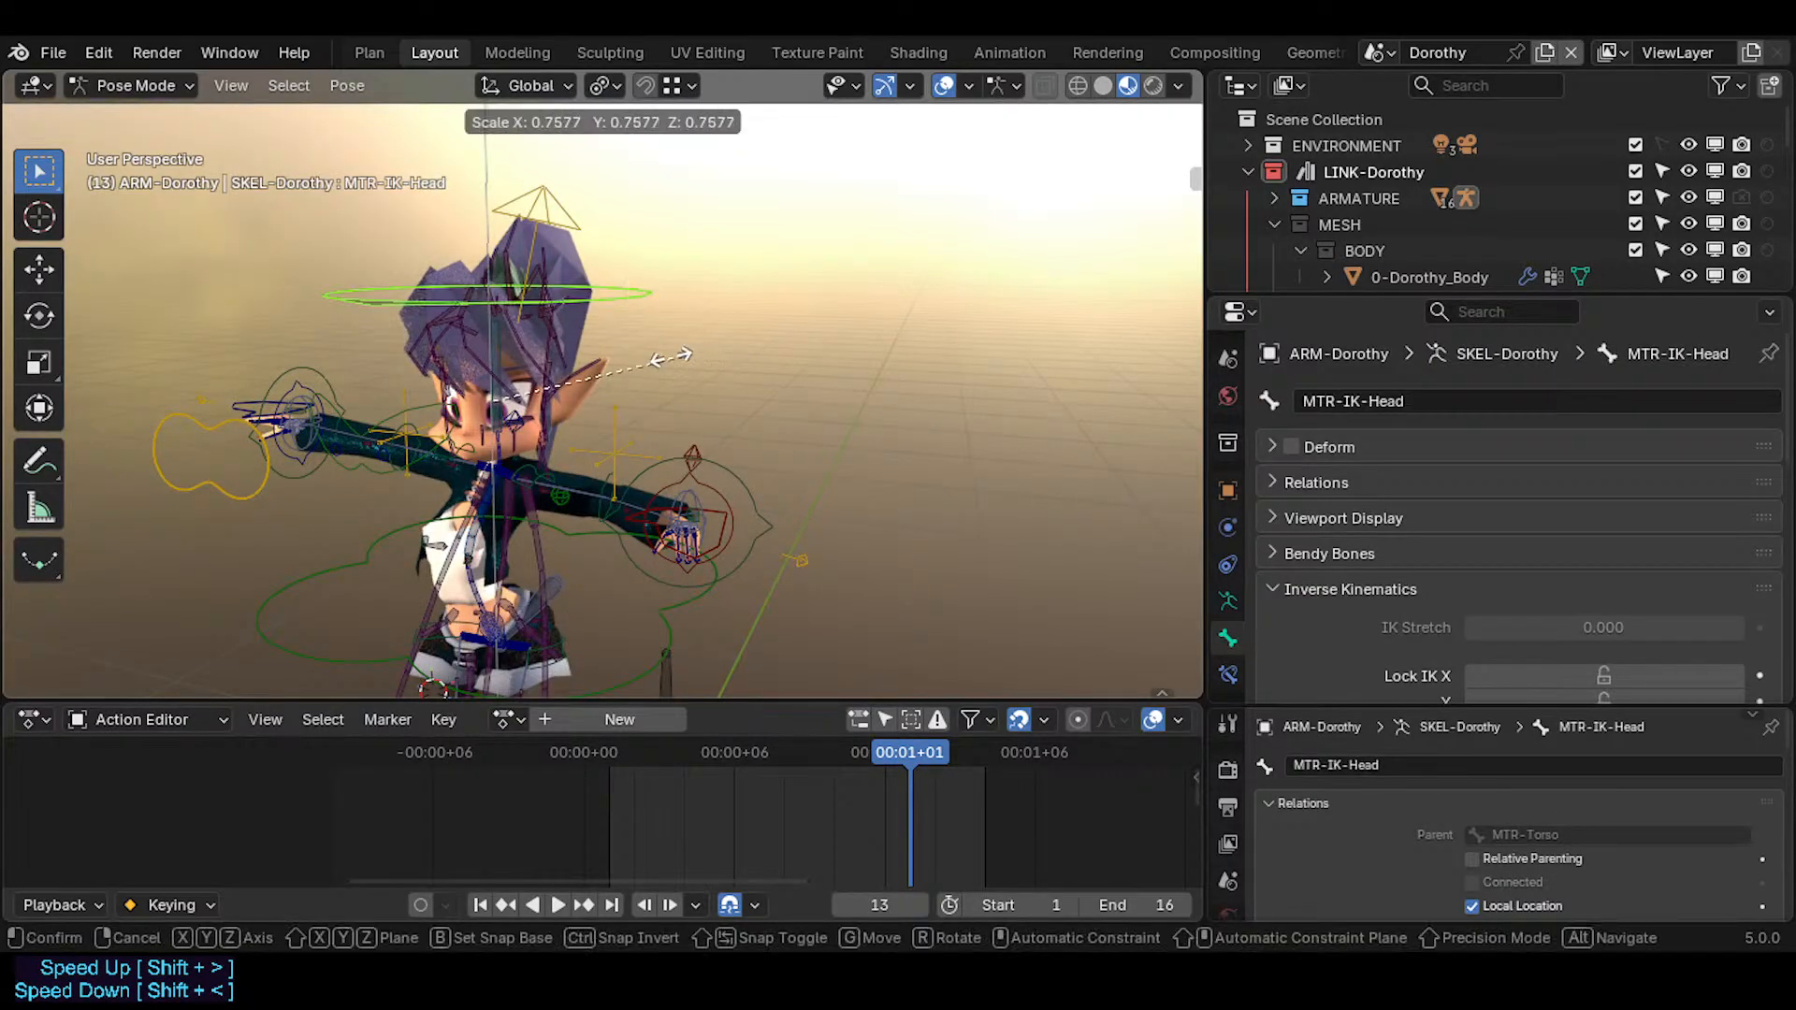
left_click(764, 524)
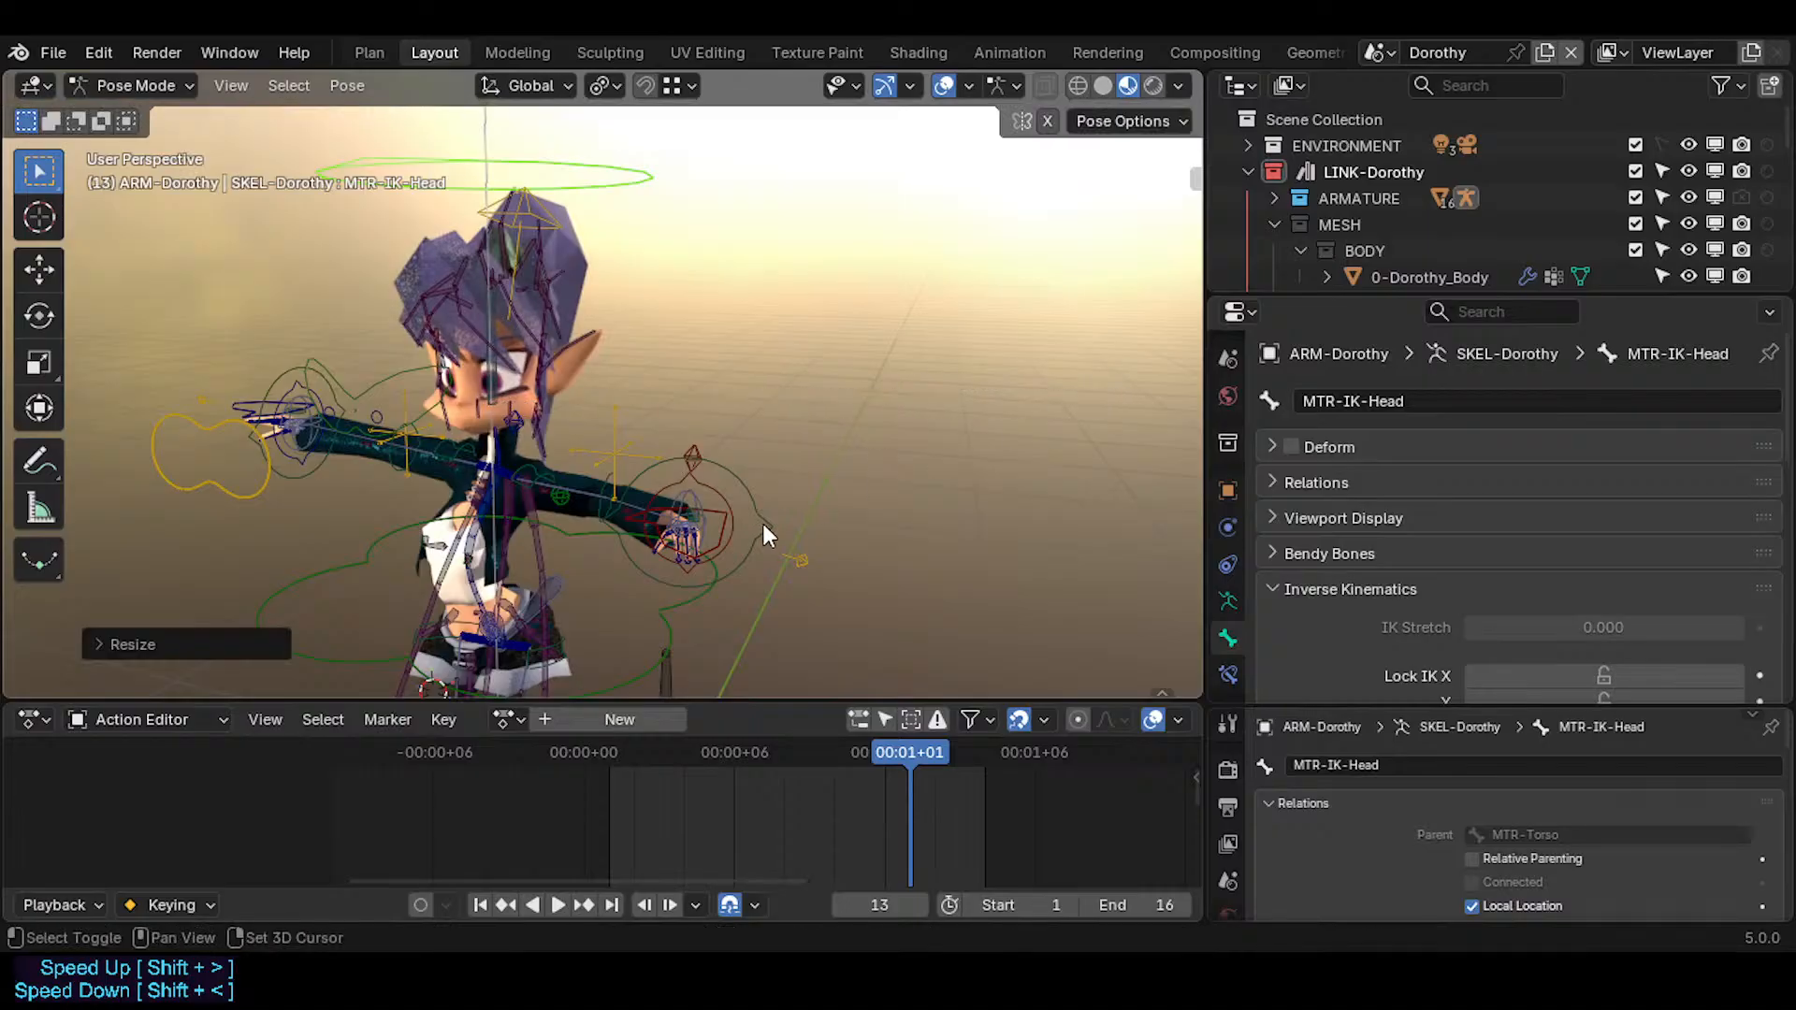
middle_click_drag(763, 524, 613, 422)
- Select CTL-Spine and move it to test the bend of the spine
left_click(507, 445)
key("g")
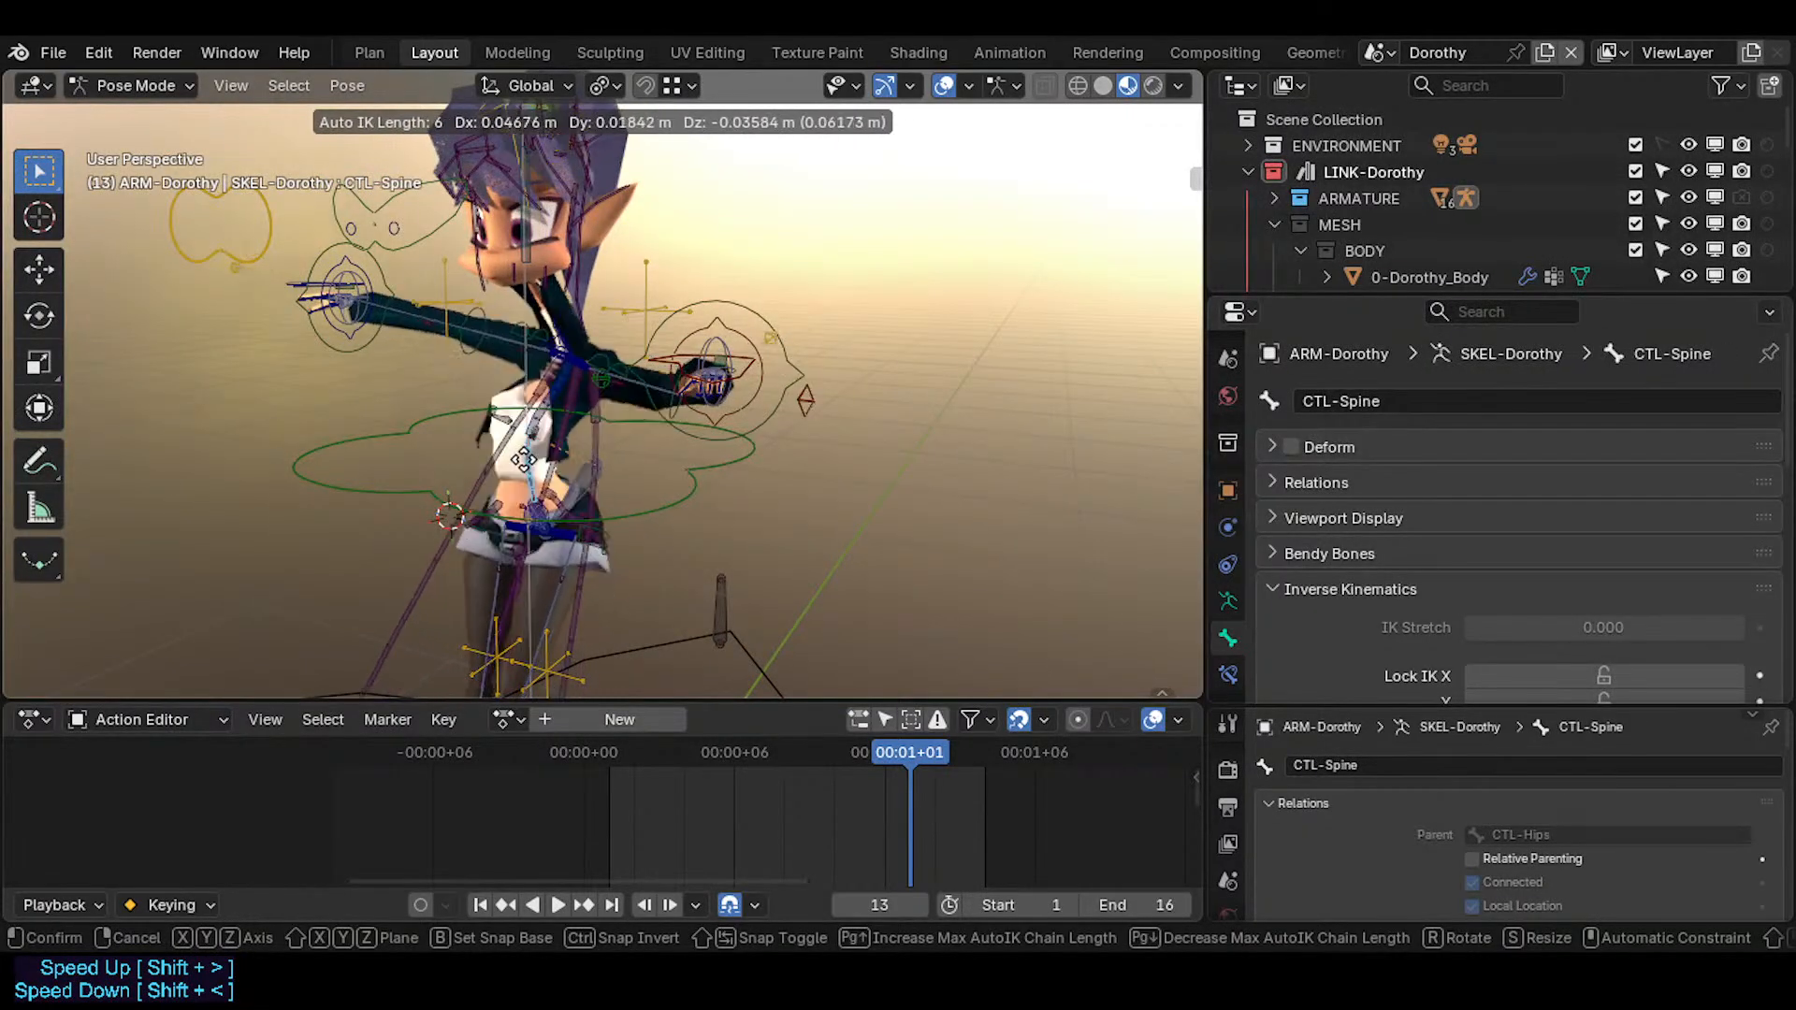
left_click(504, 433)
scroll(505, 423, "down", 3)
left_click(605, 611)
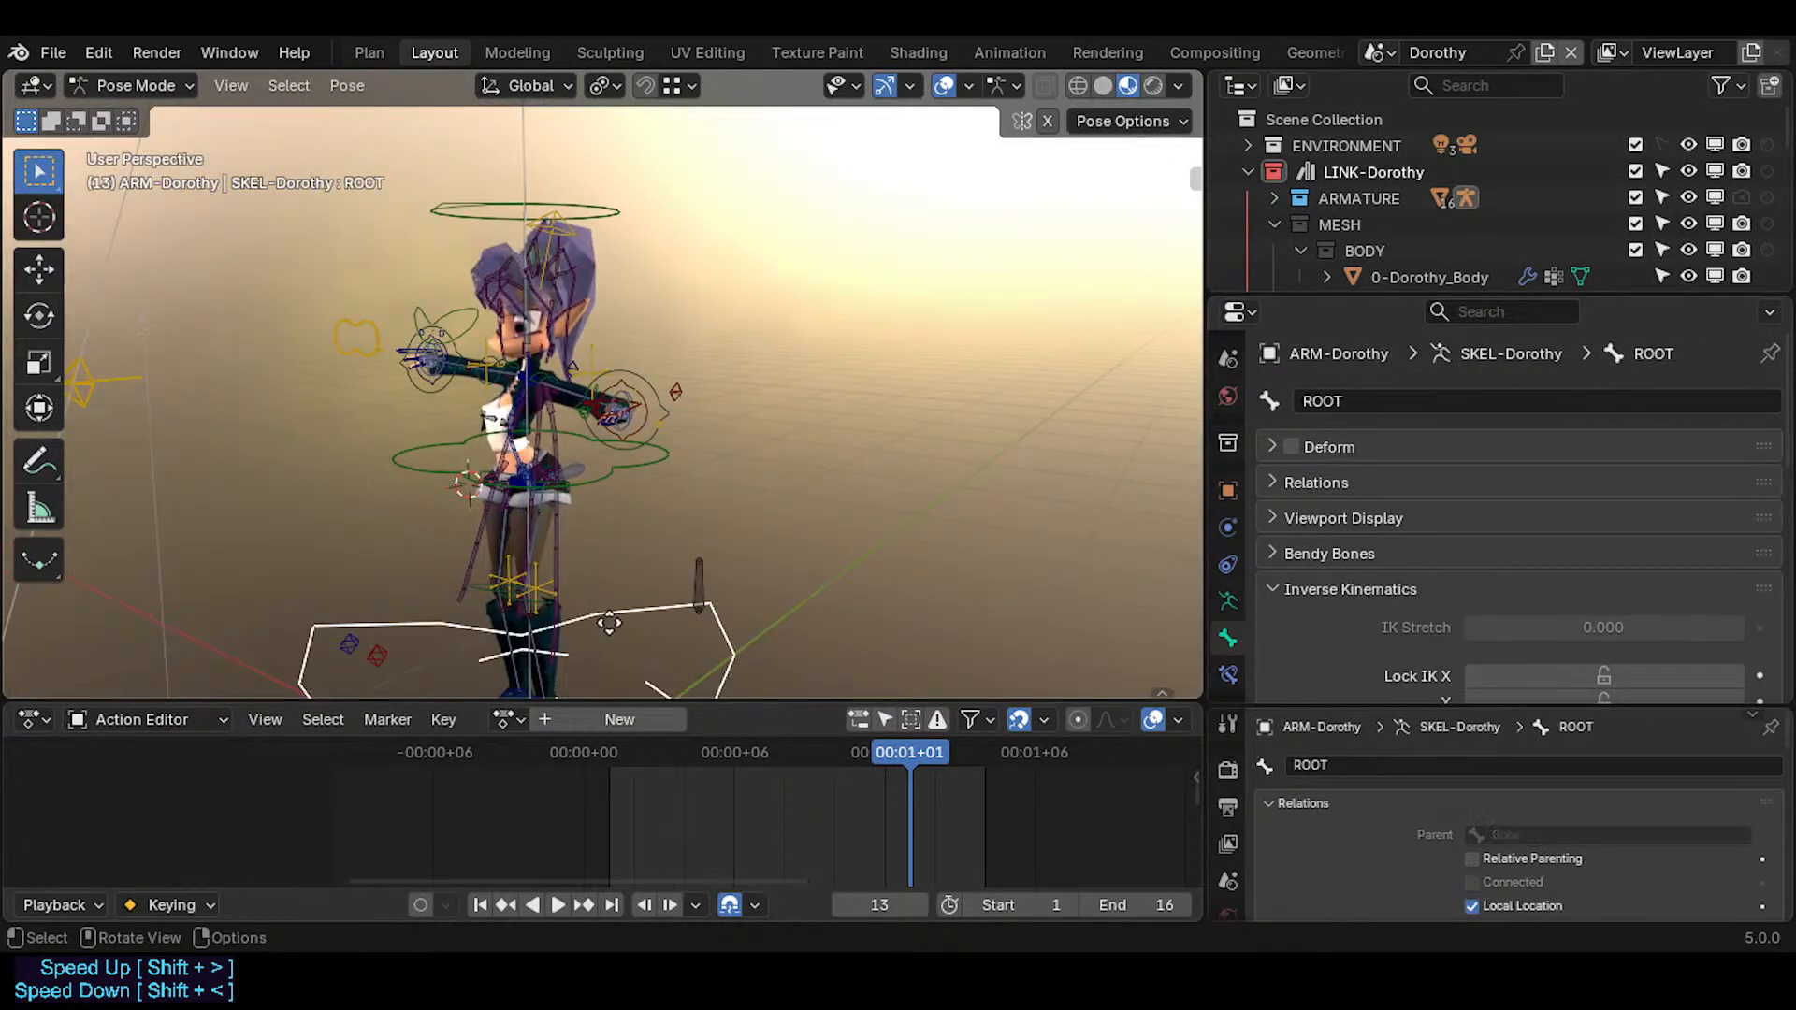
key("g")
right_click(590, 615)
- Select MTR-Torso and move it to shift the whole torso with the hands and feet pinned
left_click(584, 469)
left_click(598, 475)
key("g")
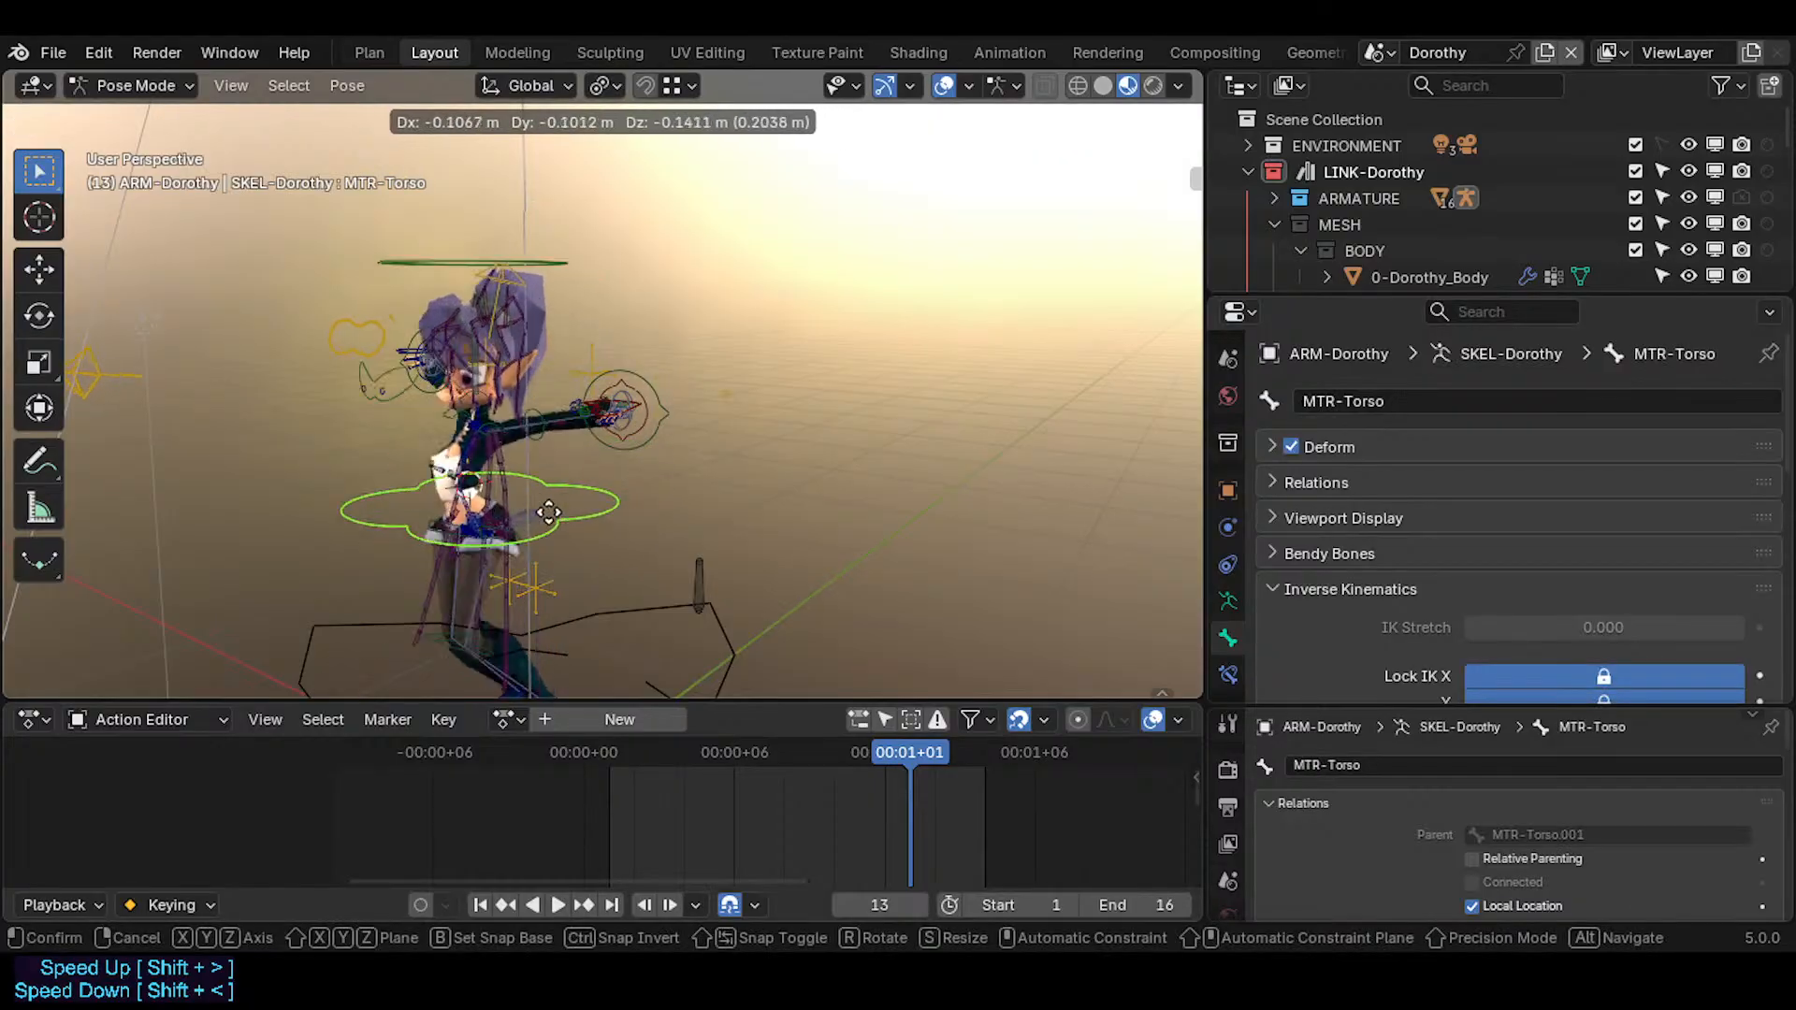
left_click(574, 475)
- Select CTL-Torso behind the hips and move it to lower the torso and bend the knees
left_click(492, 457)
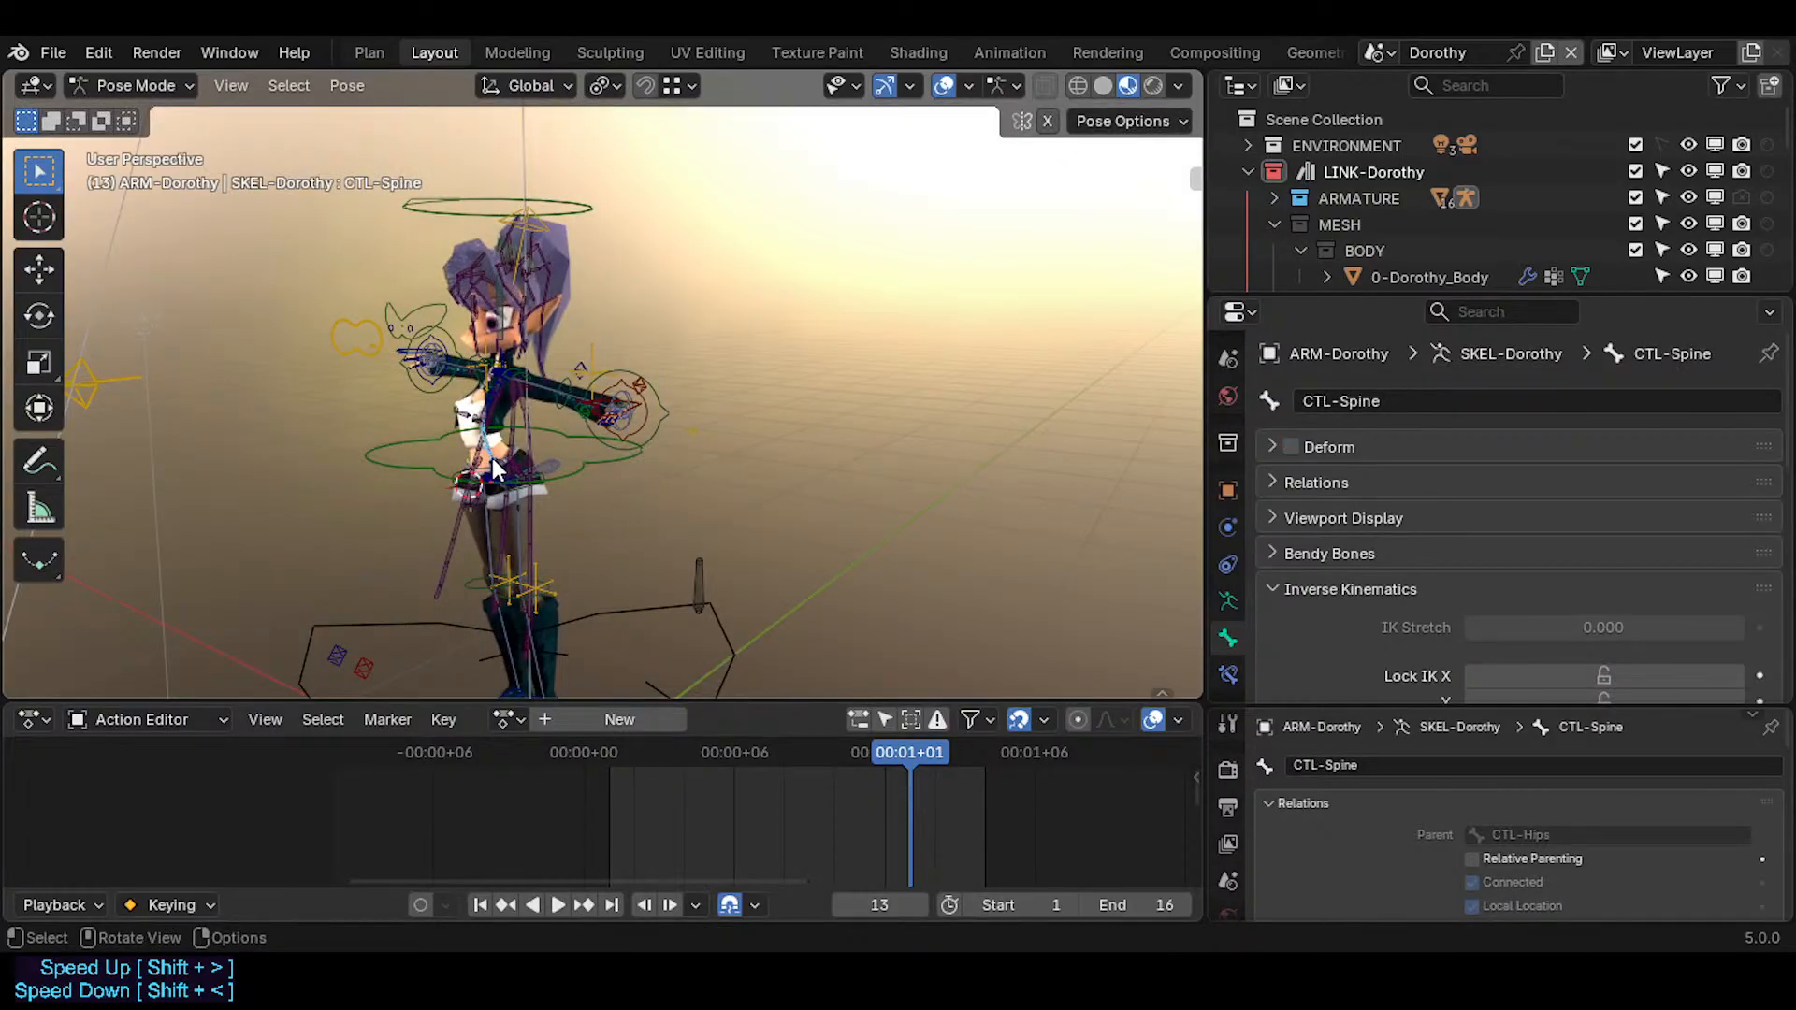
left_click(546, 473)
key("g")
left_click(550, 476)
left_click(559, 464)
key("g")
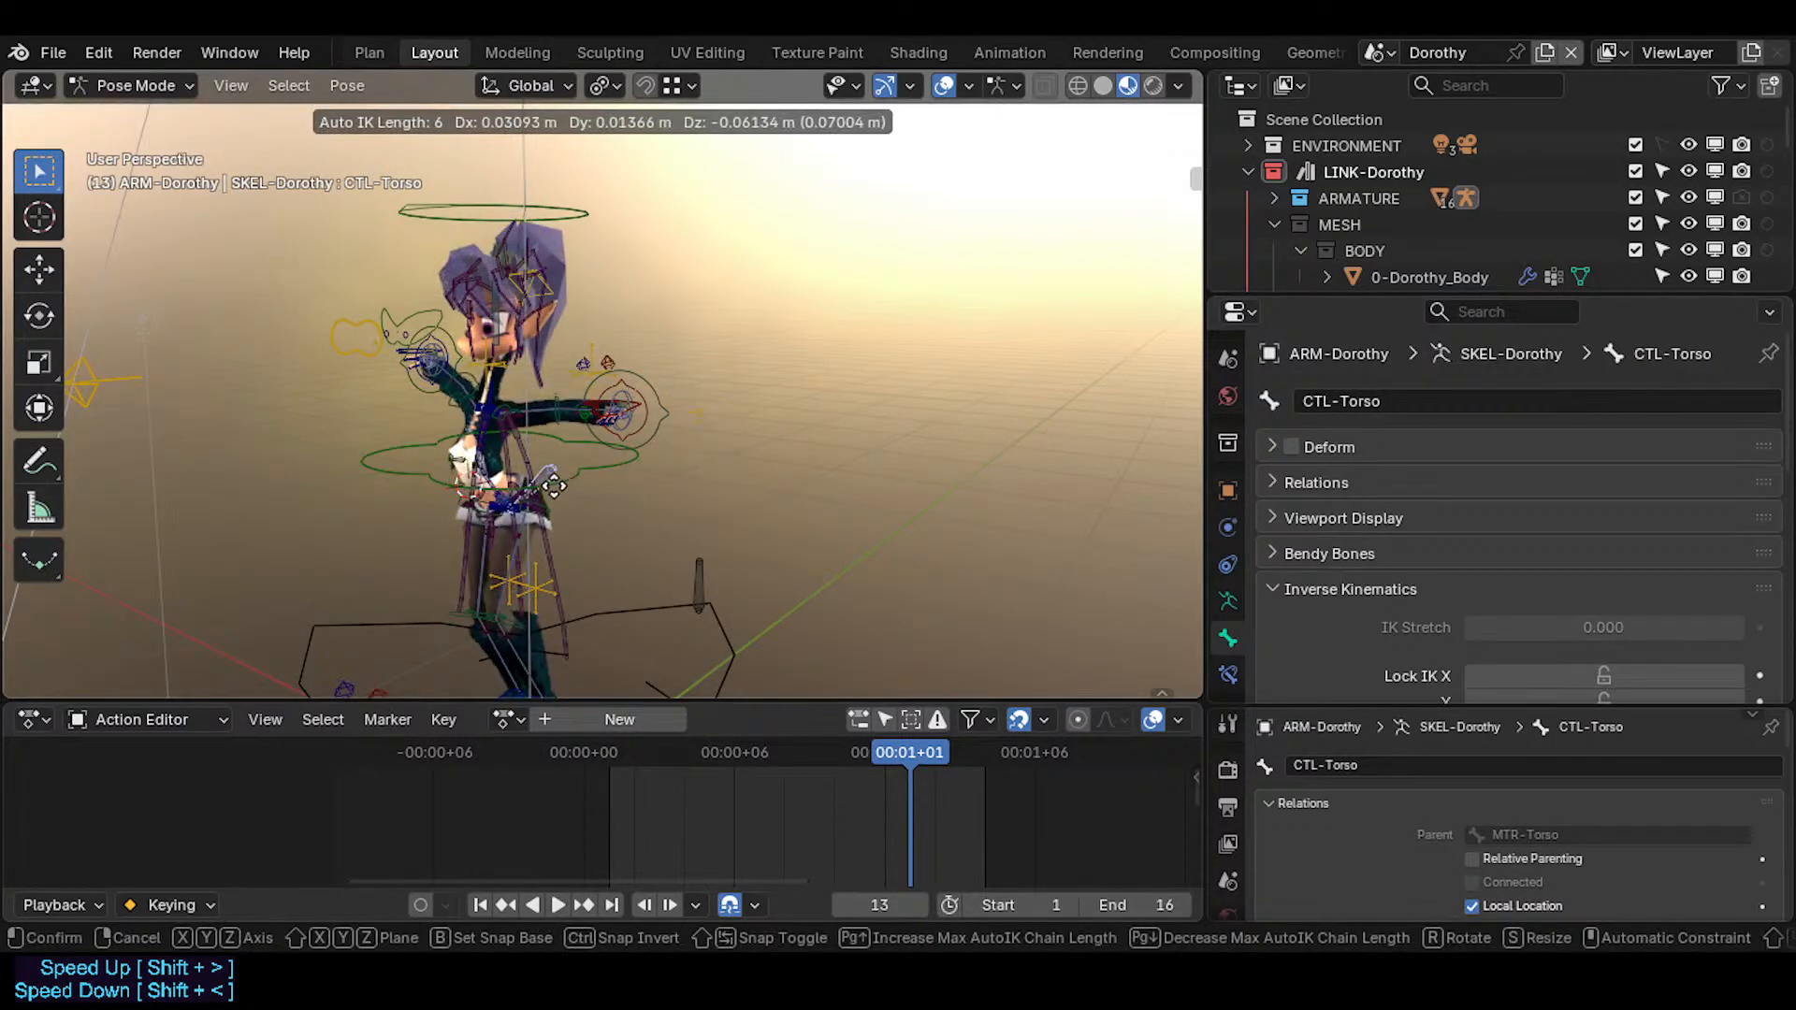
left_click(554, 480)
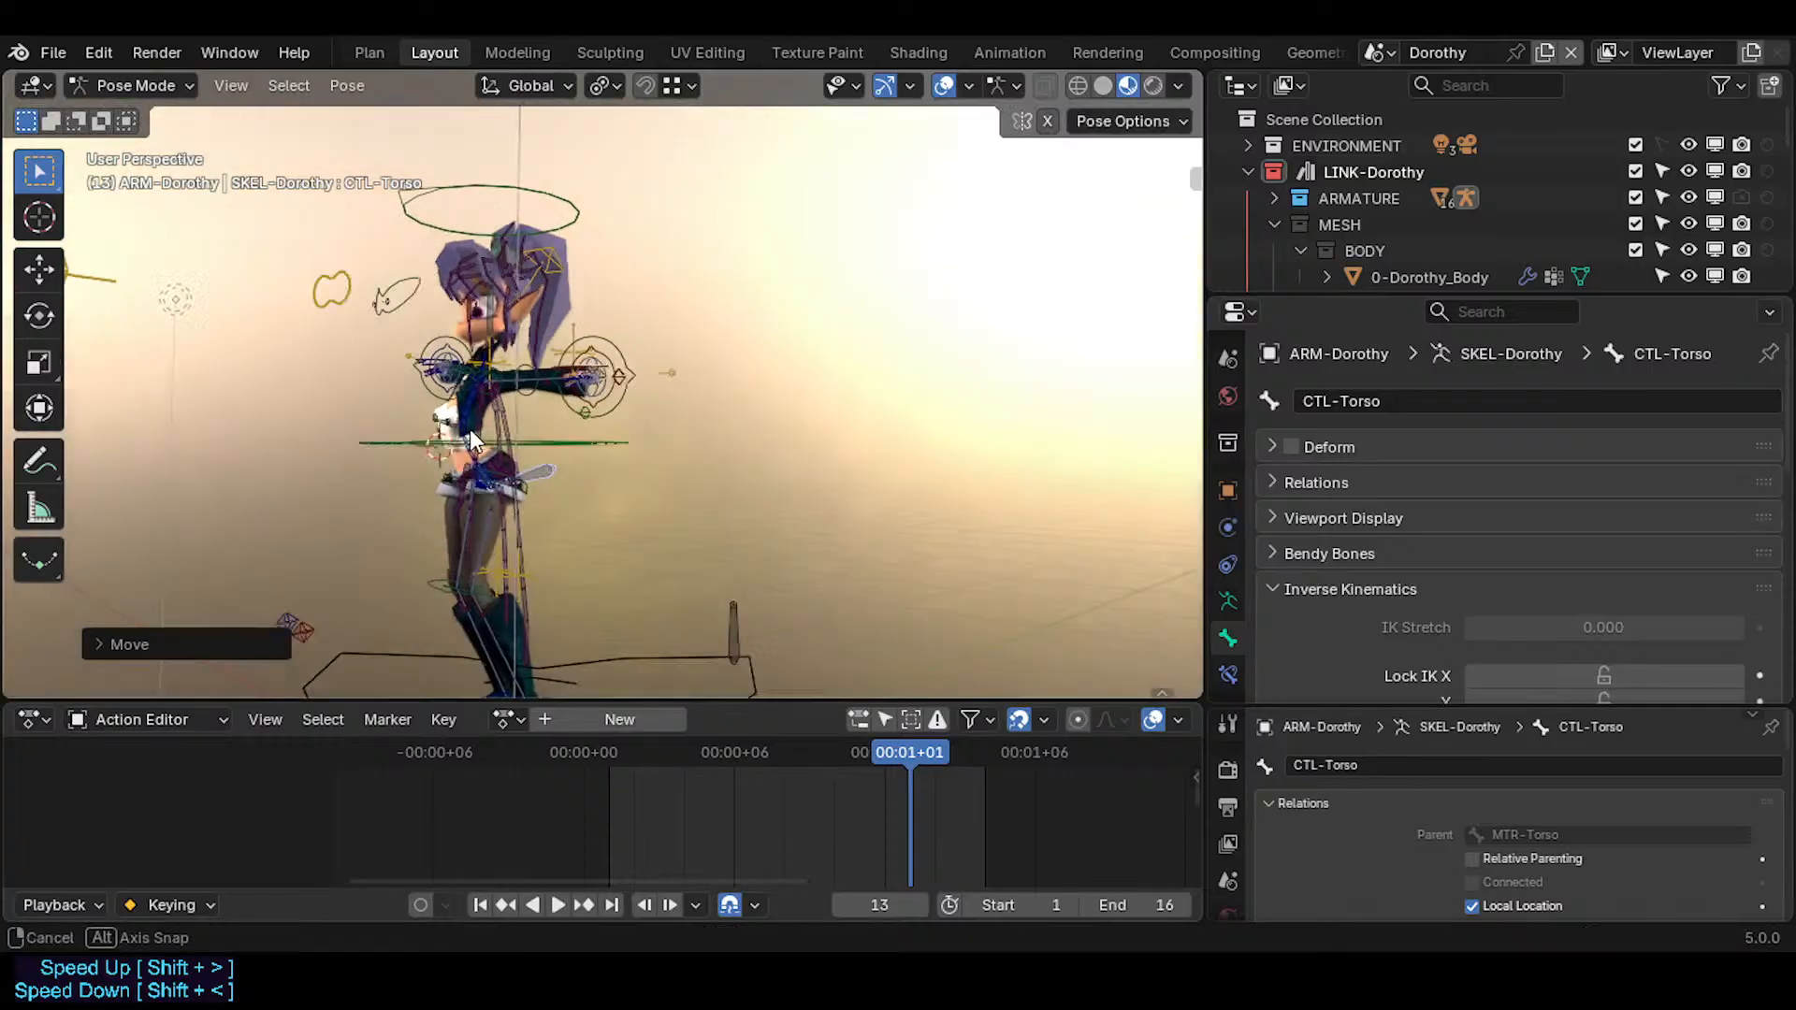
- Select CTL-Shin.L on the left leg and move it to bend the knee and lift the foot backward
middle_click_drag(469, 428, 505, 604)
left_click(492, 630)
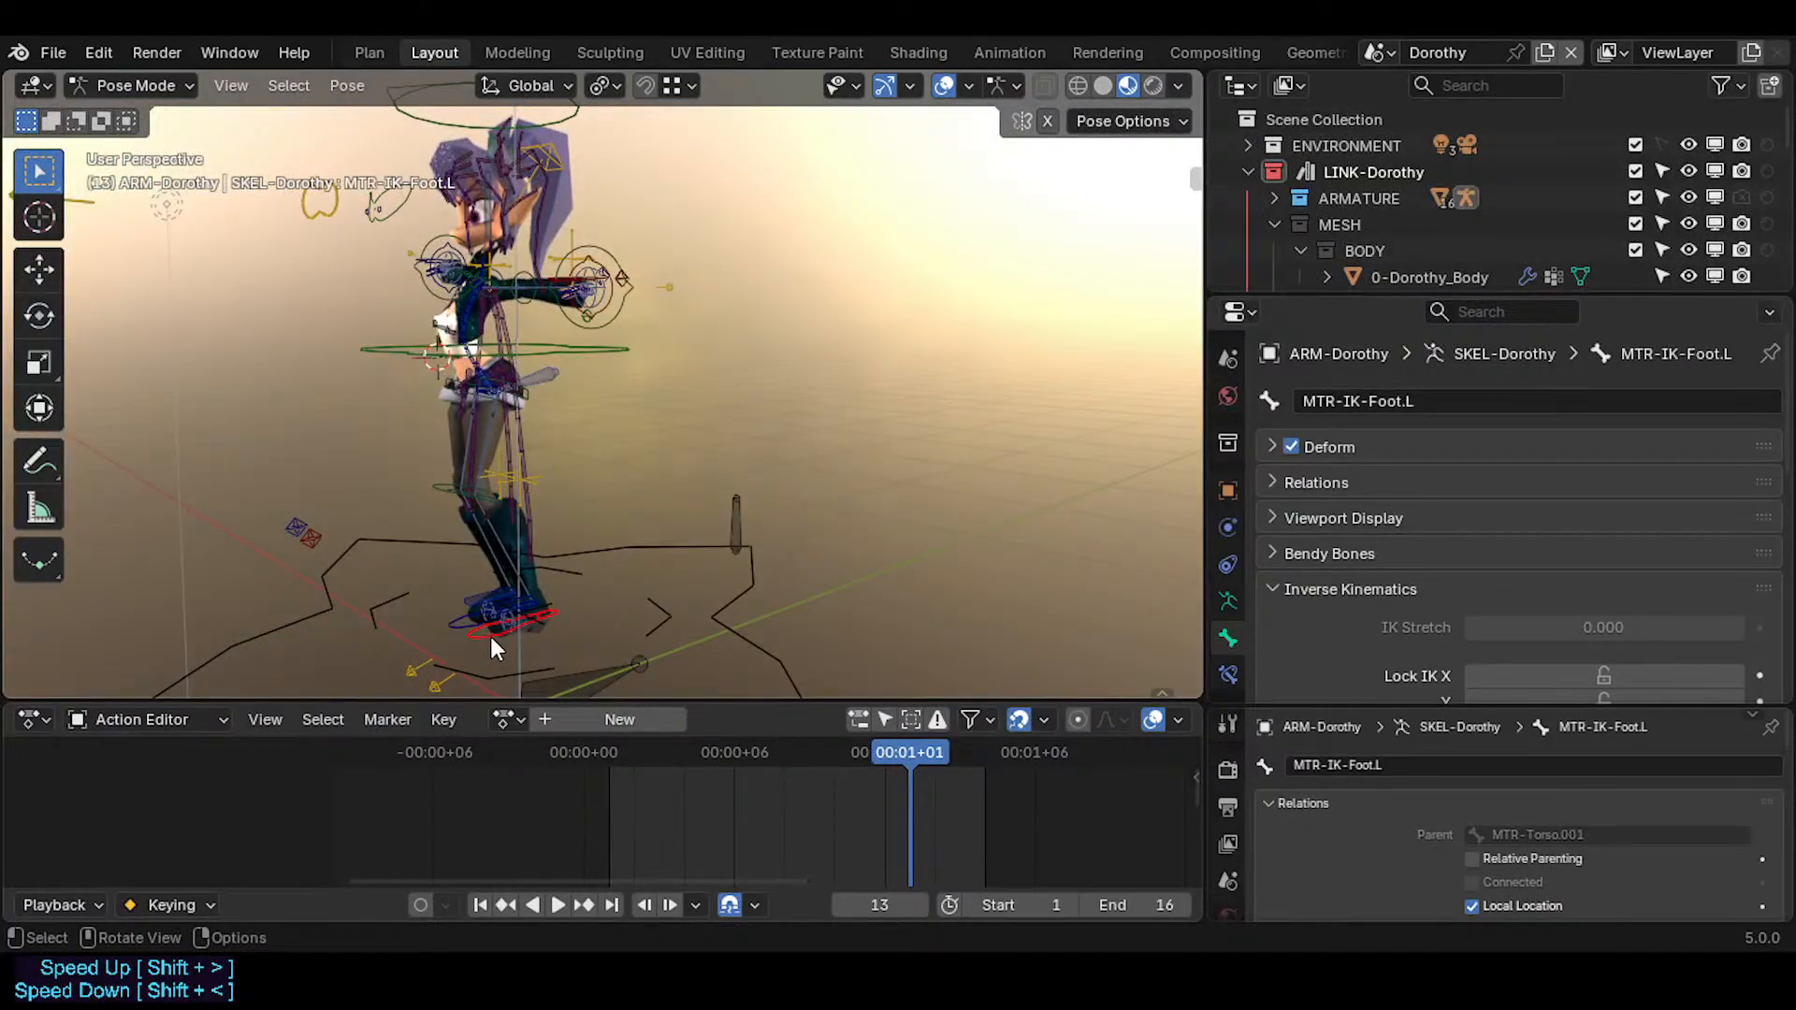
left_click(502, 558)
key("g")
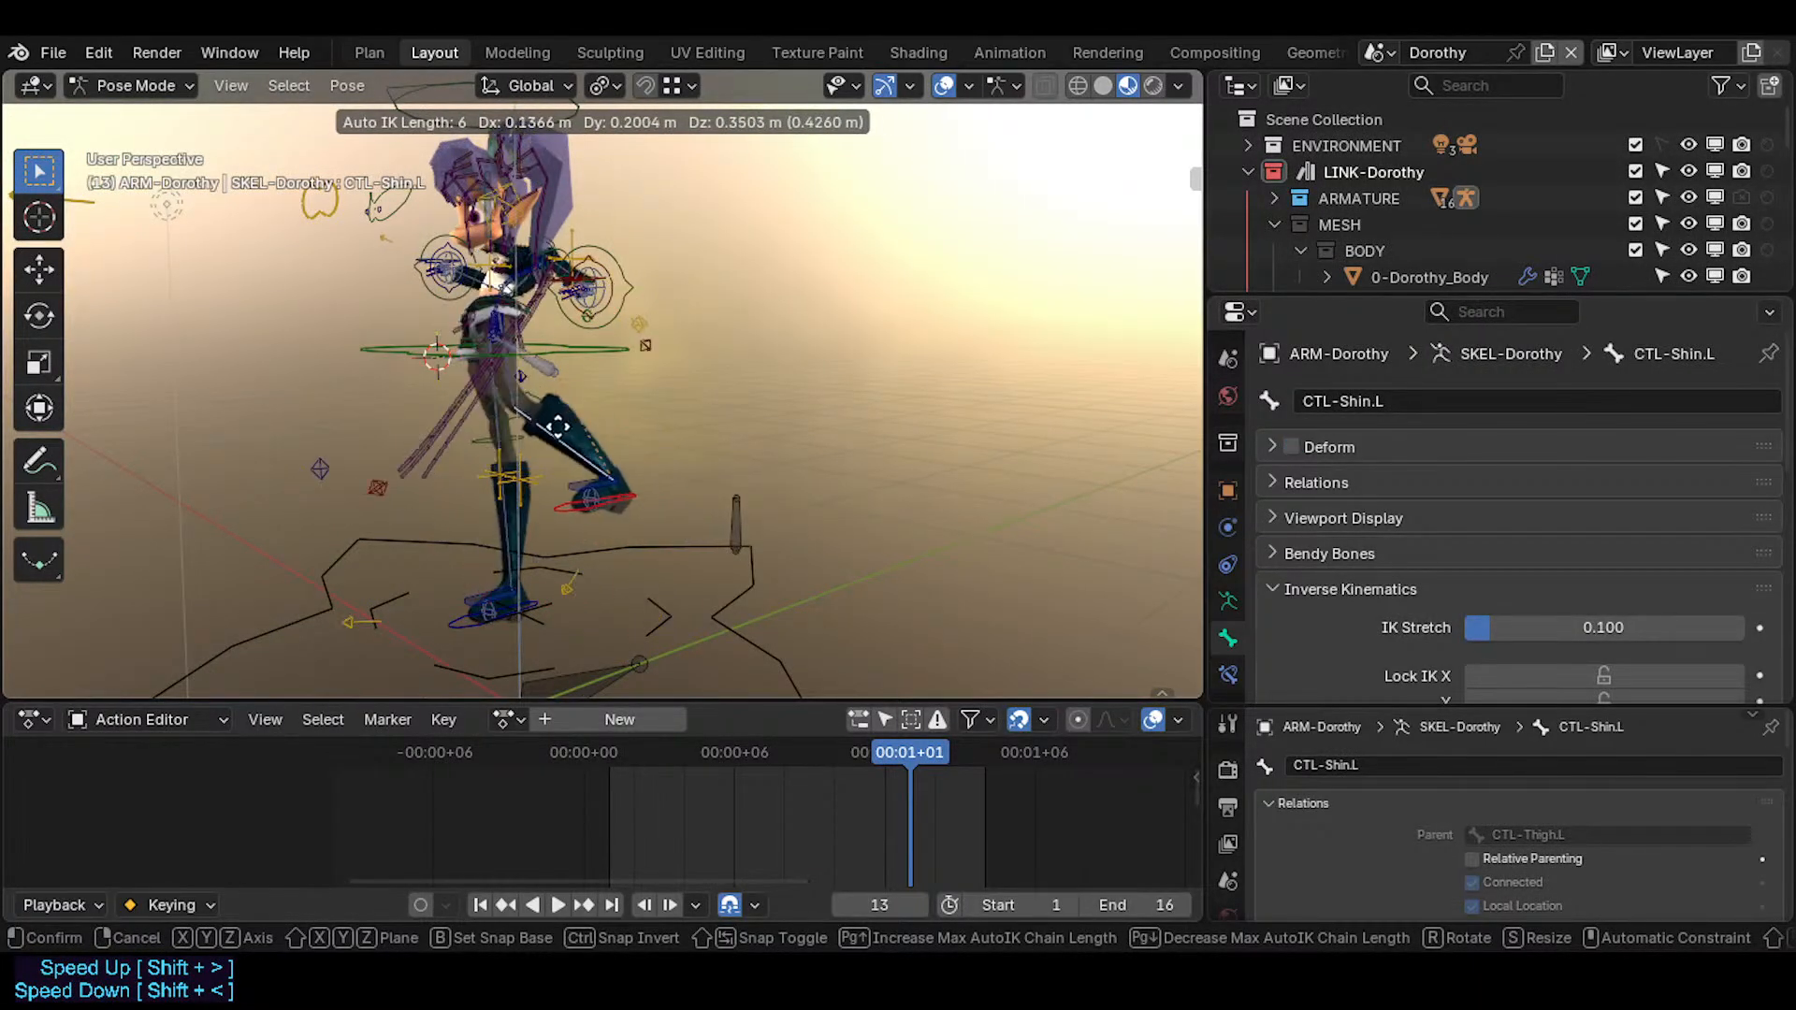
left_click(609, 414)
scroll(518, 198, "up", 2, "shift")
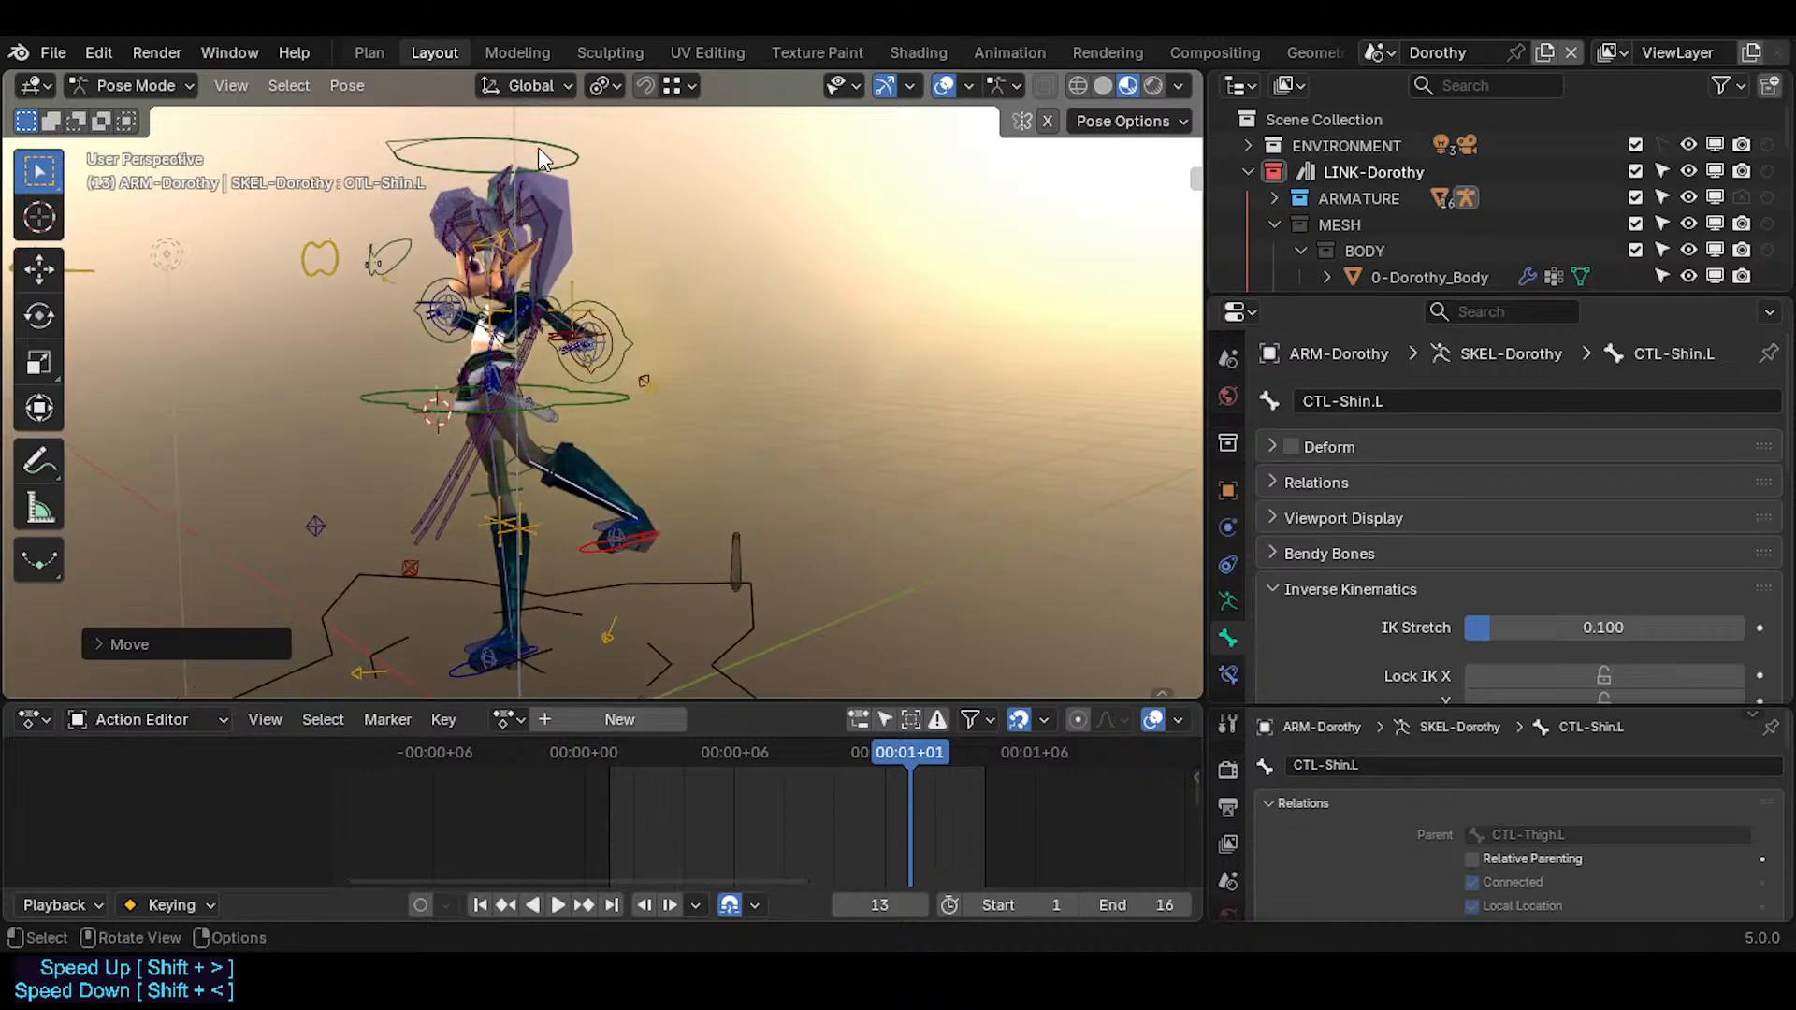
- Select MTR-IK-Head above the head and test moving it with the left leg lifted
left_click(537, 159)
key("g")
left_click(599, 166)
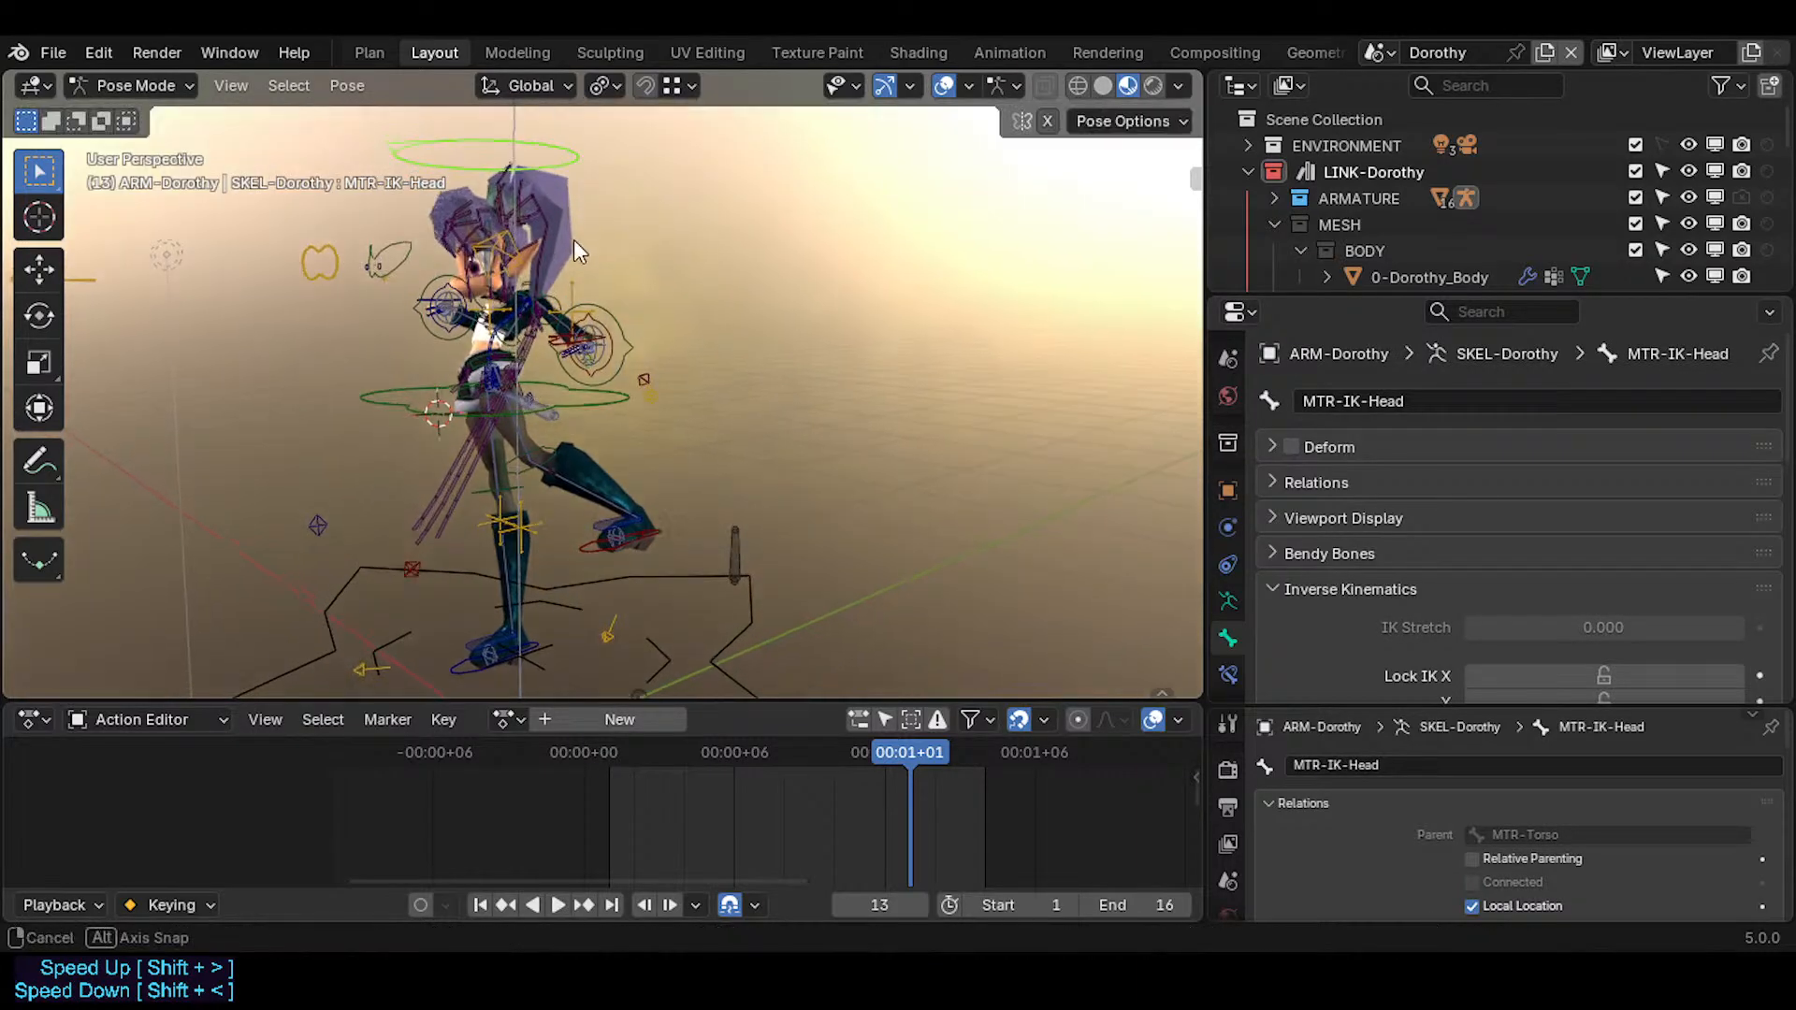
- Add ROT-RefForeArm.L.001 to the MTR-IK-Head selection and trackball-rotate and move both to tilt the head and upper body
middle_click_drag(575, 239, 503, 287)
left_click(498, 321, "shift")
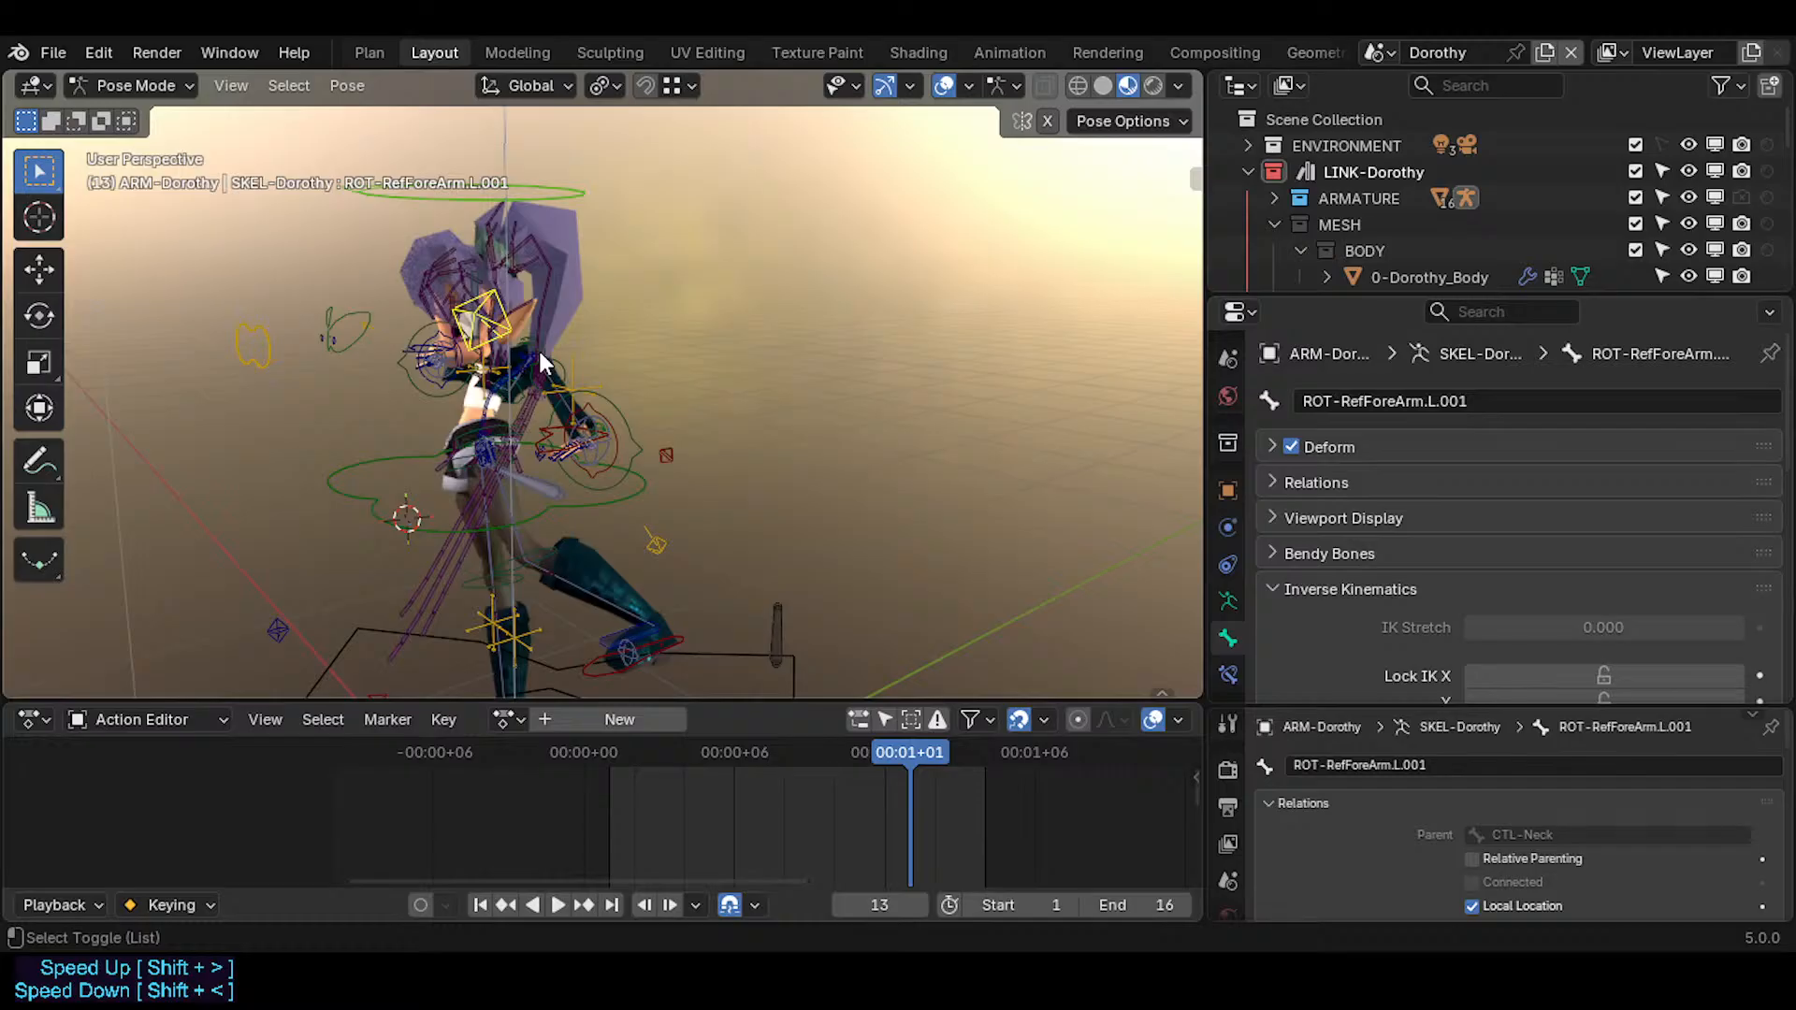
key("ctrl+shift+z")
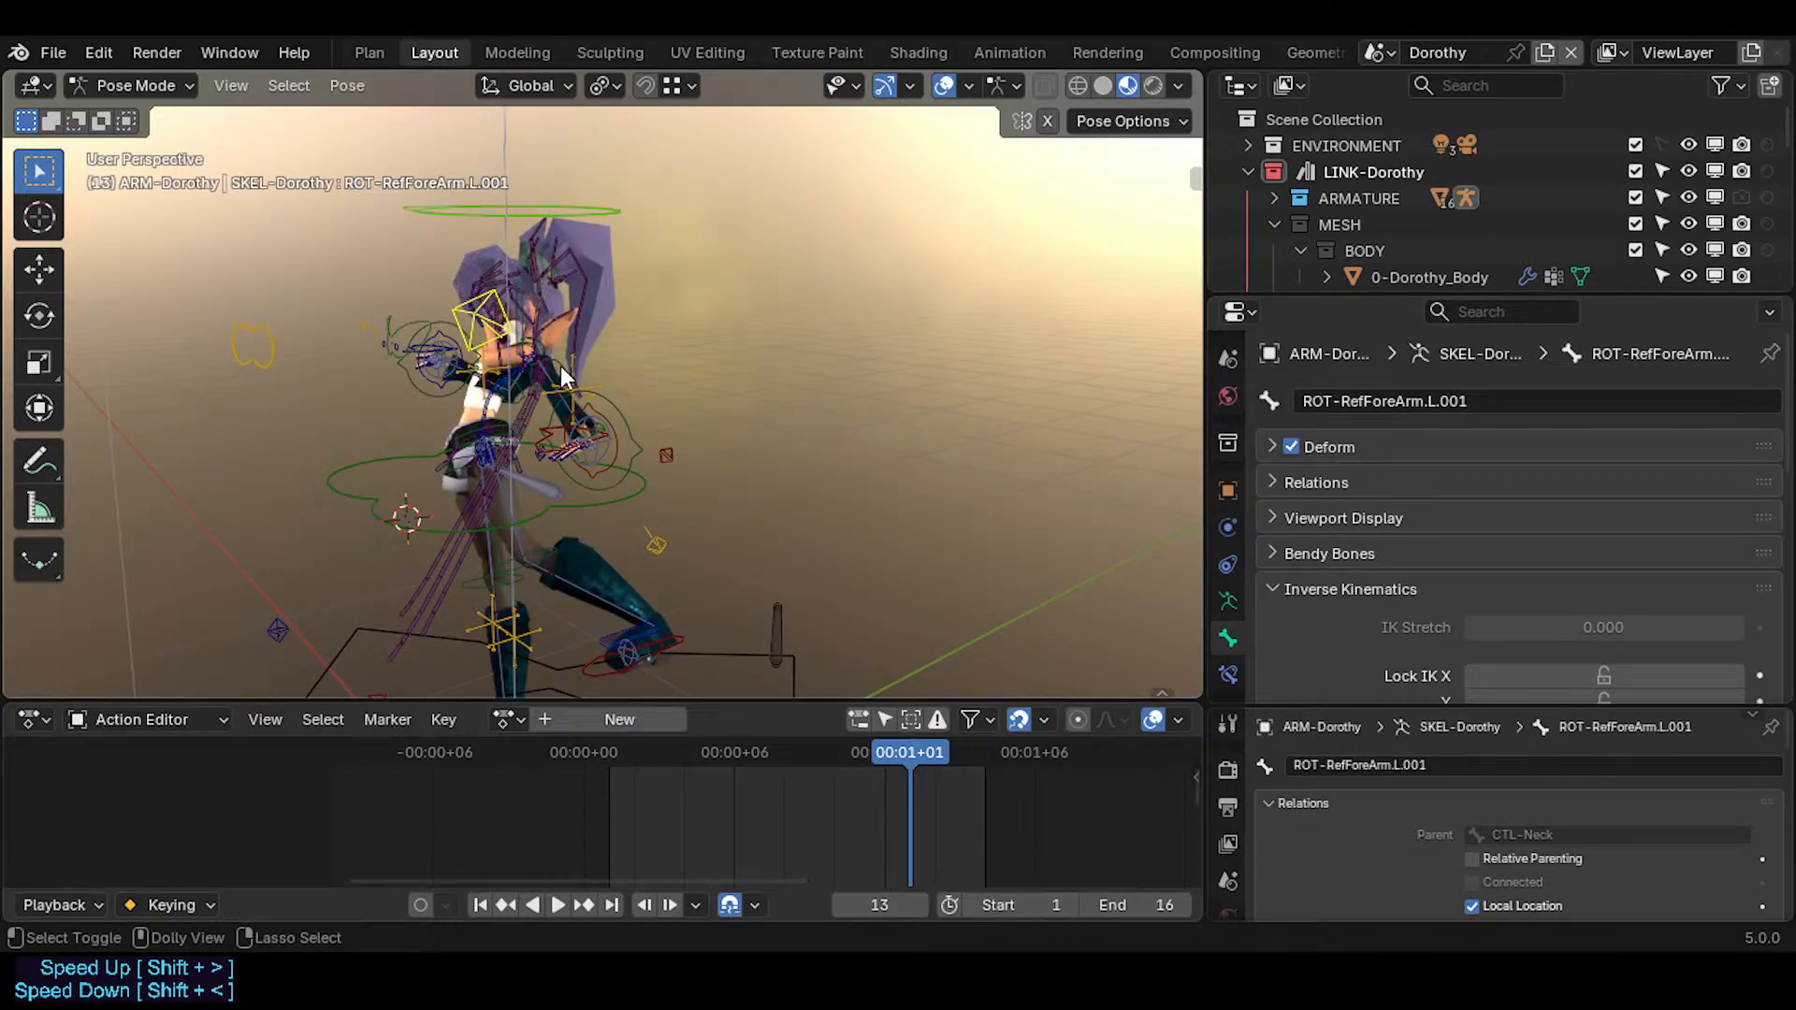
key("r")
key("r")
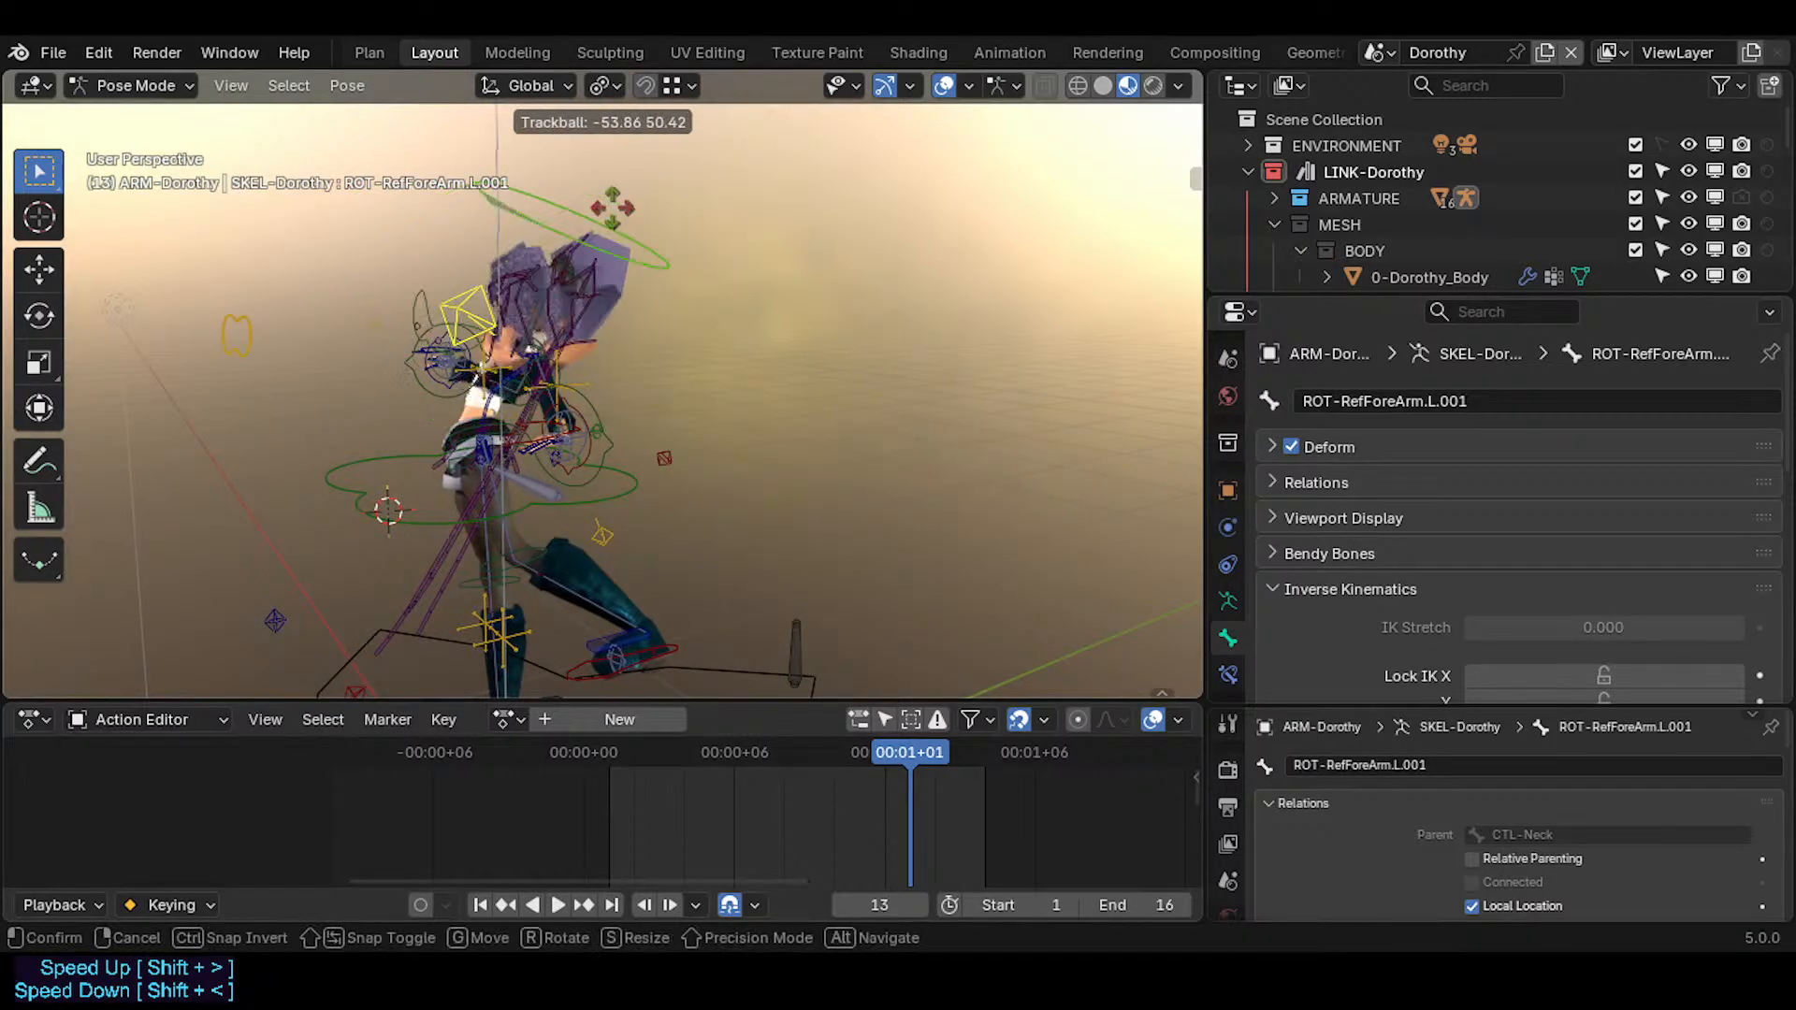
left_click(554, 305)
scroll(554, 305, "up", 2)
key("g")
left_click(550, 329)
- Keep moving and rotating the selected head controls from several angles to test how the head, torso and arms follow
middle_click_drag(550, 330, 508, 321)
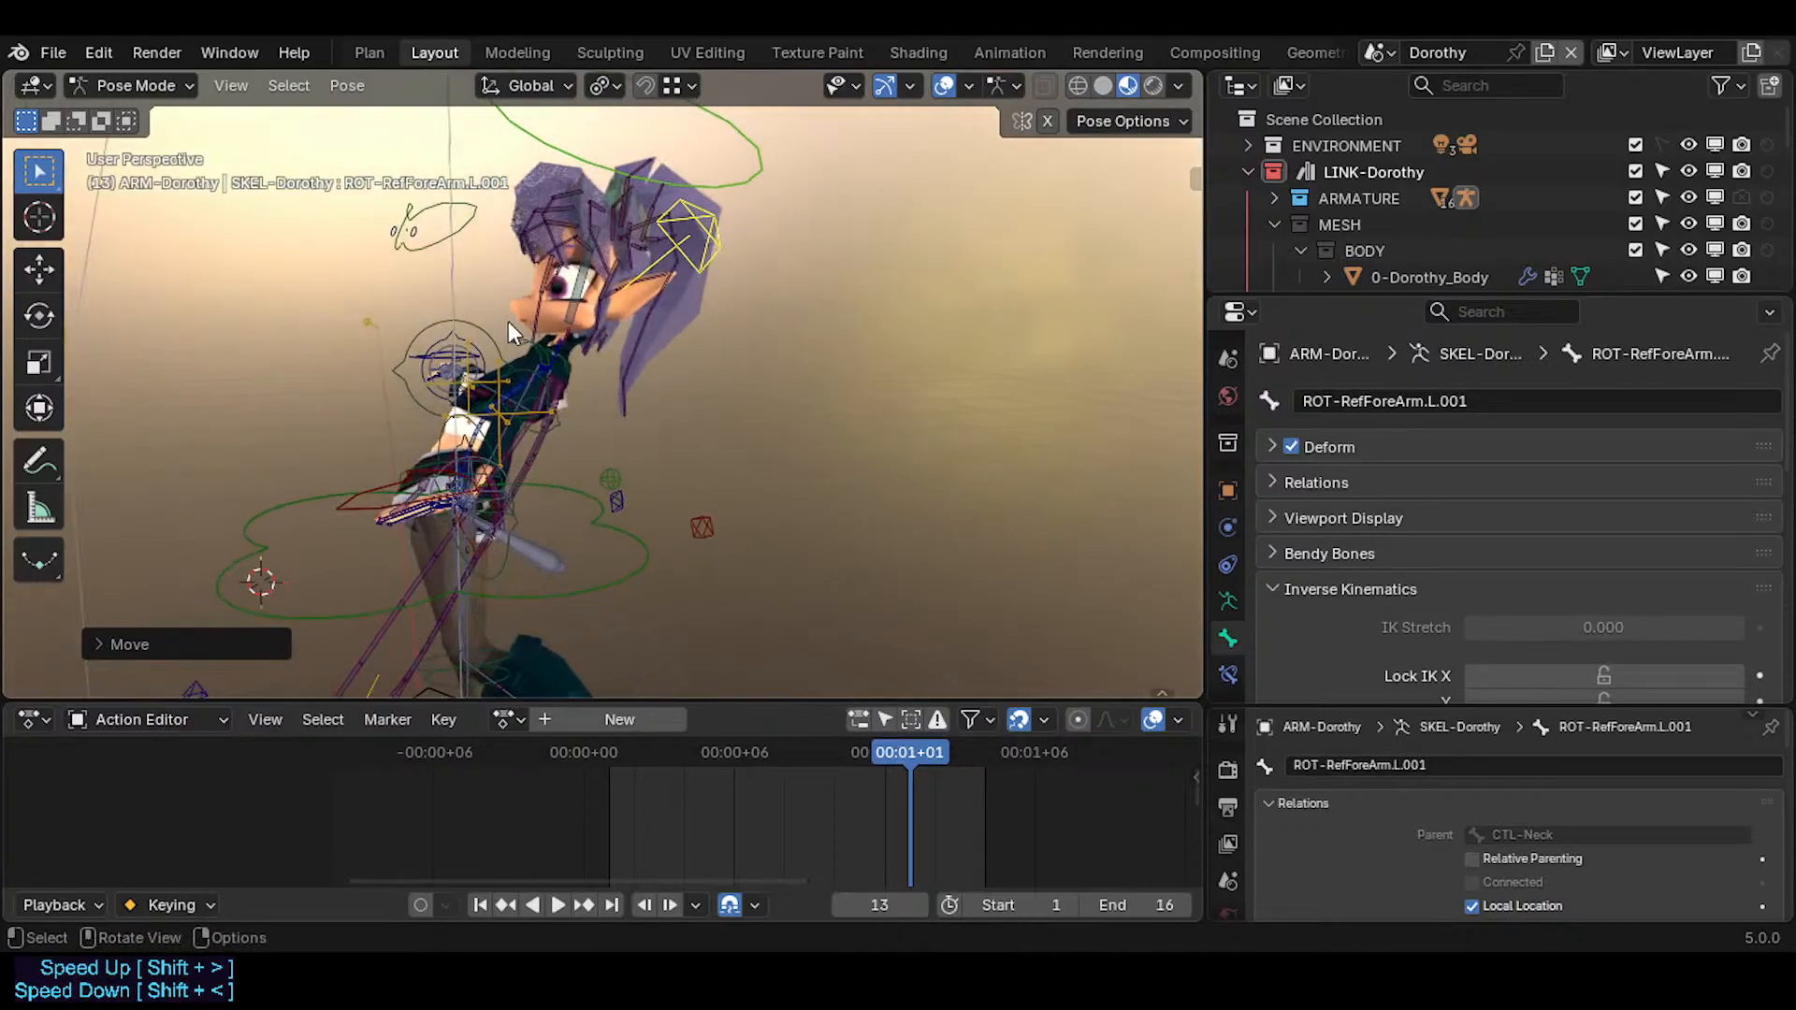
key("g")
left_click(535, 316)
key("r")
left_click(599, 322)
key("g")
left_click(613, 365)
middle_click_drag(612, 365, 468, 344)
key("r")
left_click(705, 346)
key("g")
left_click(609, 323)
key("g")
left_click(520, 438)
left_click(567, 401)
scroll(514, 404, "up", 1)
- Select CTL-Shoulder.L and move it to raise the left shoulder
left_click(460, 343)
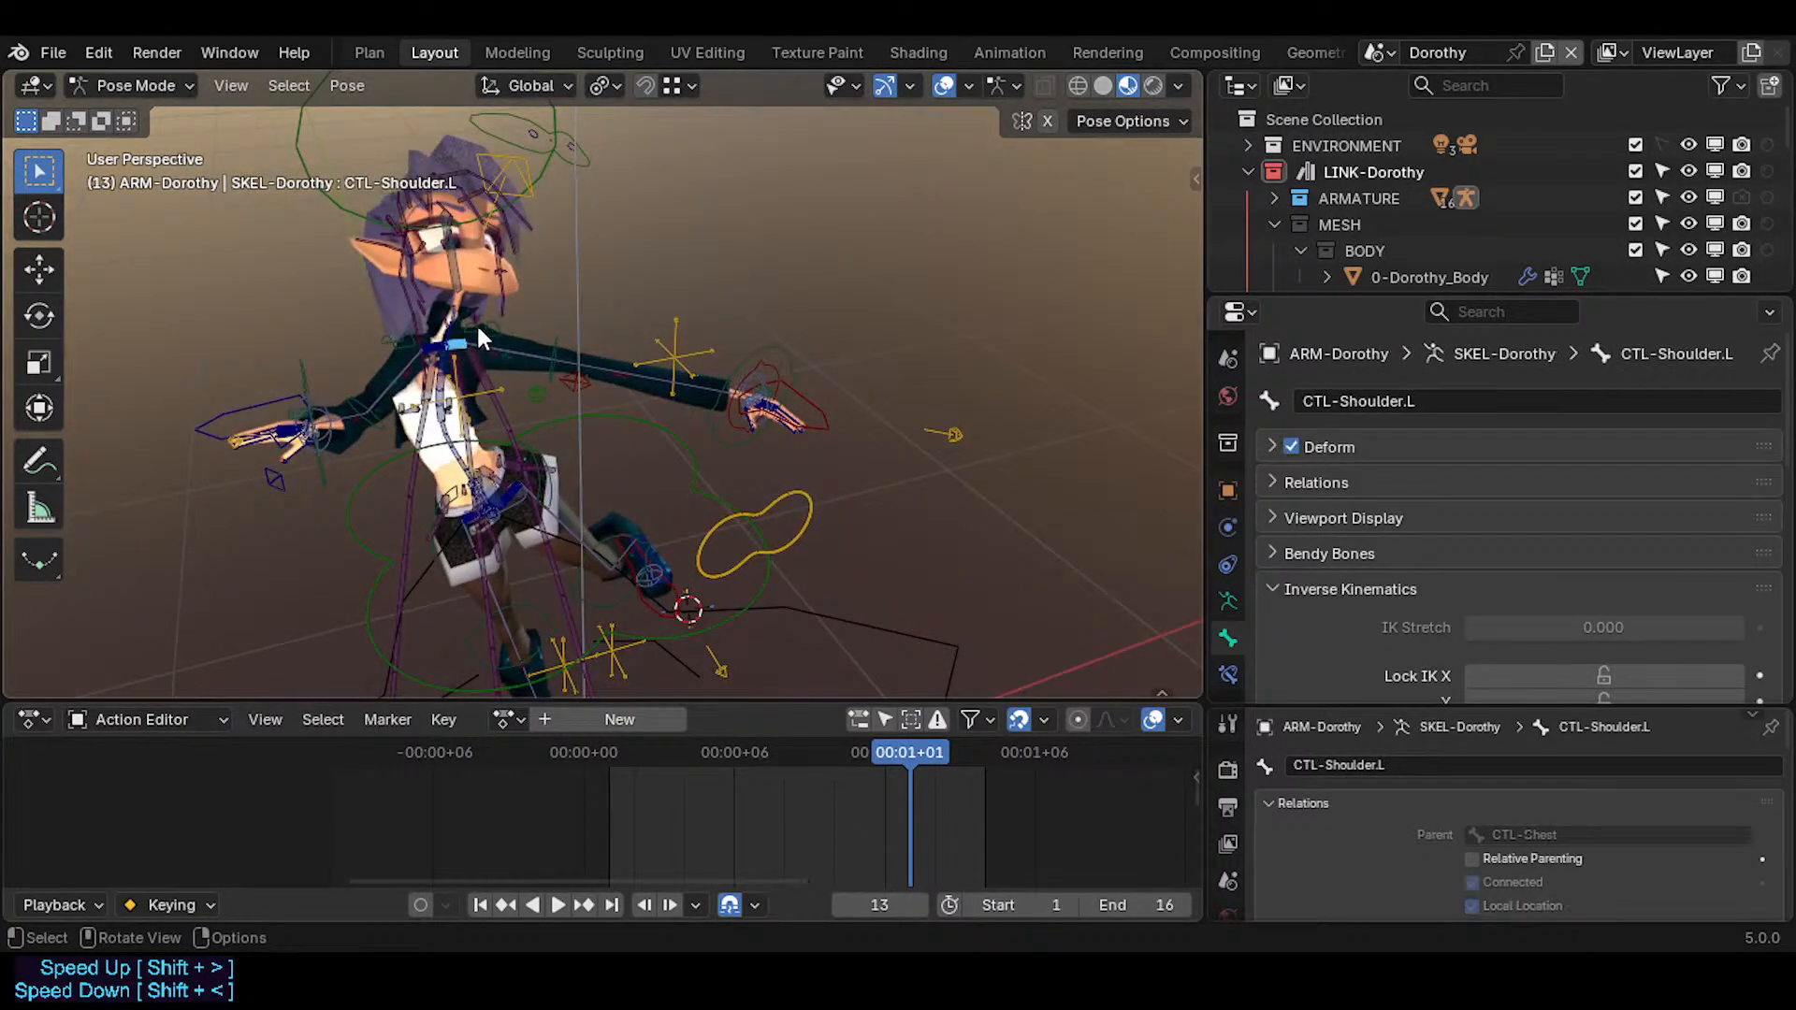
key("g")
left_click(503, 299)
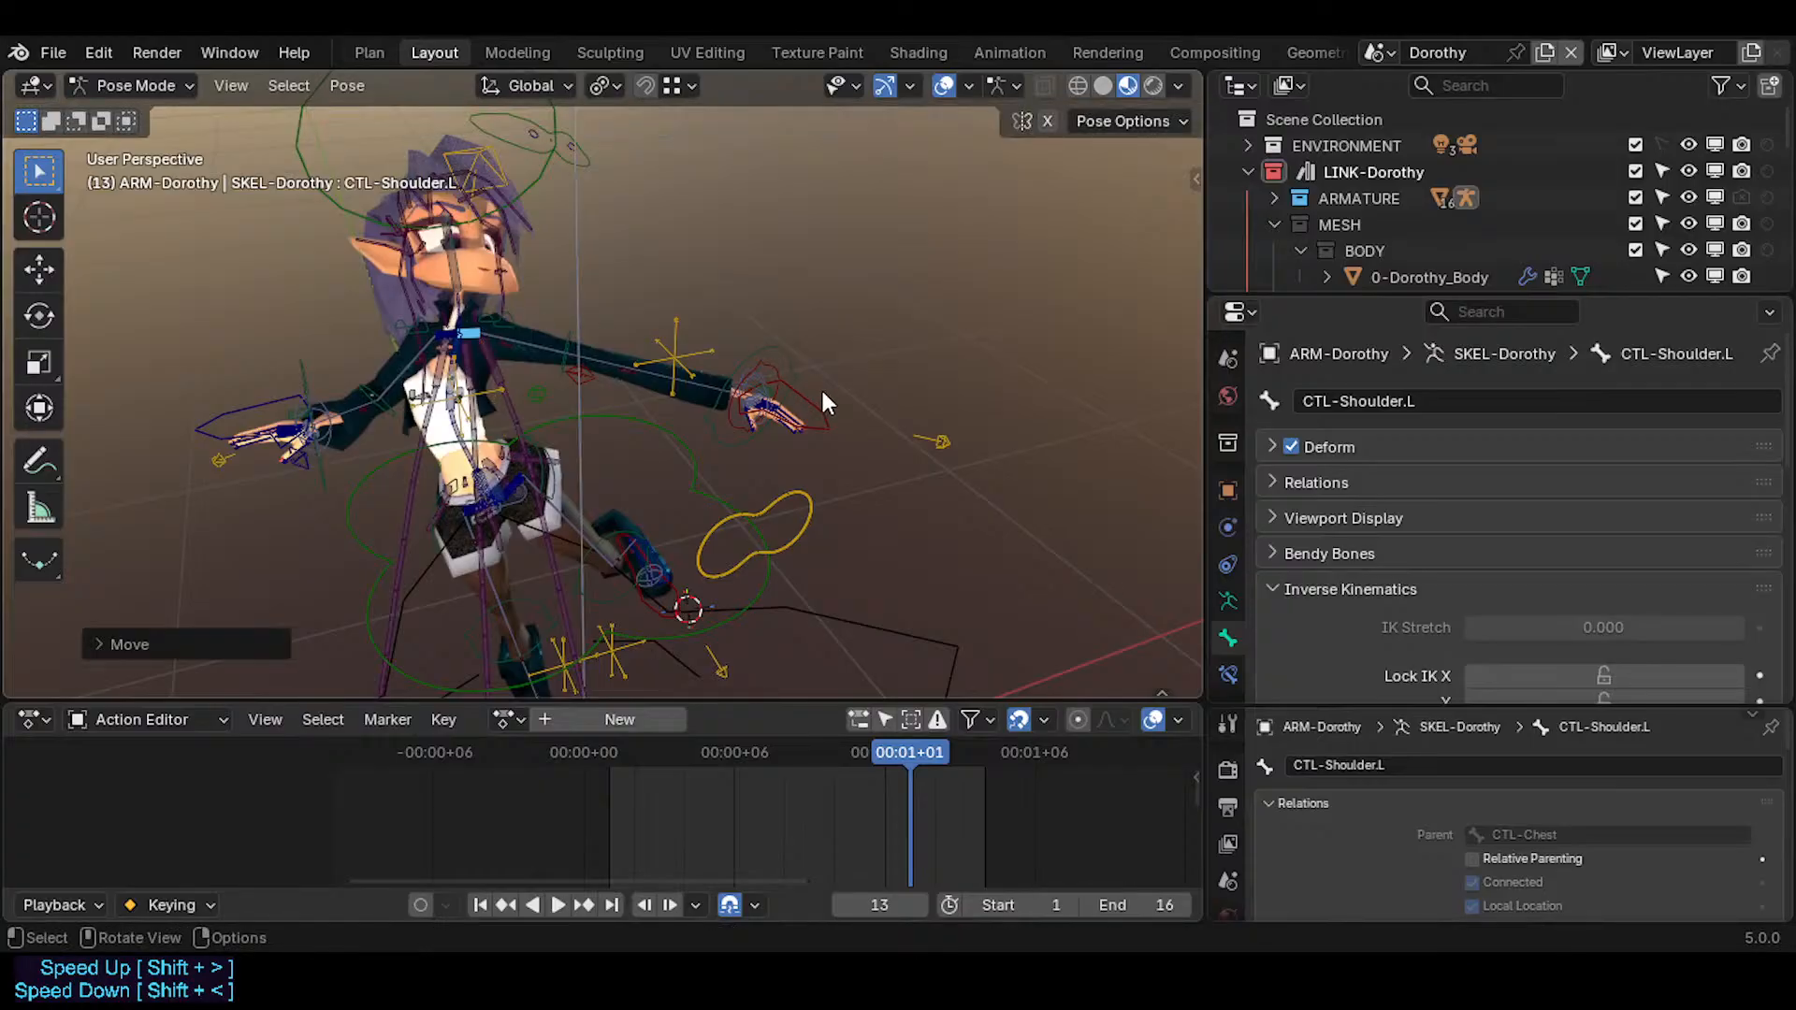
- Select PIN-Elbow.L on the left arm and try moving it, cancelling the move
left_click(685, 380, "shift")
key("g")
right_click(687, 379)
middle_click_drag(687, 380, 411, 458)
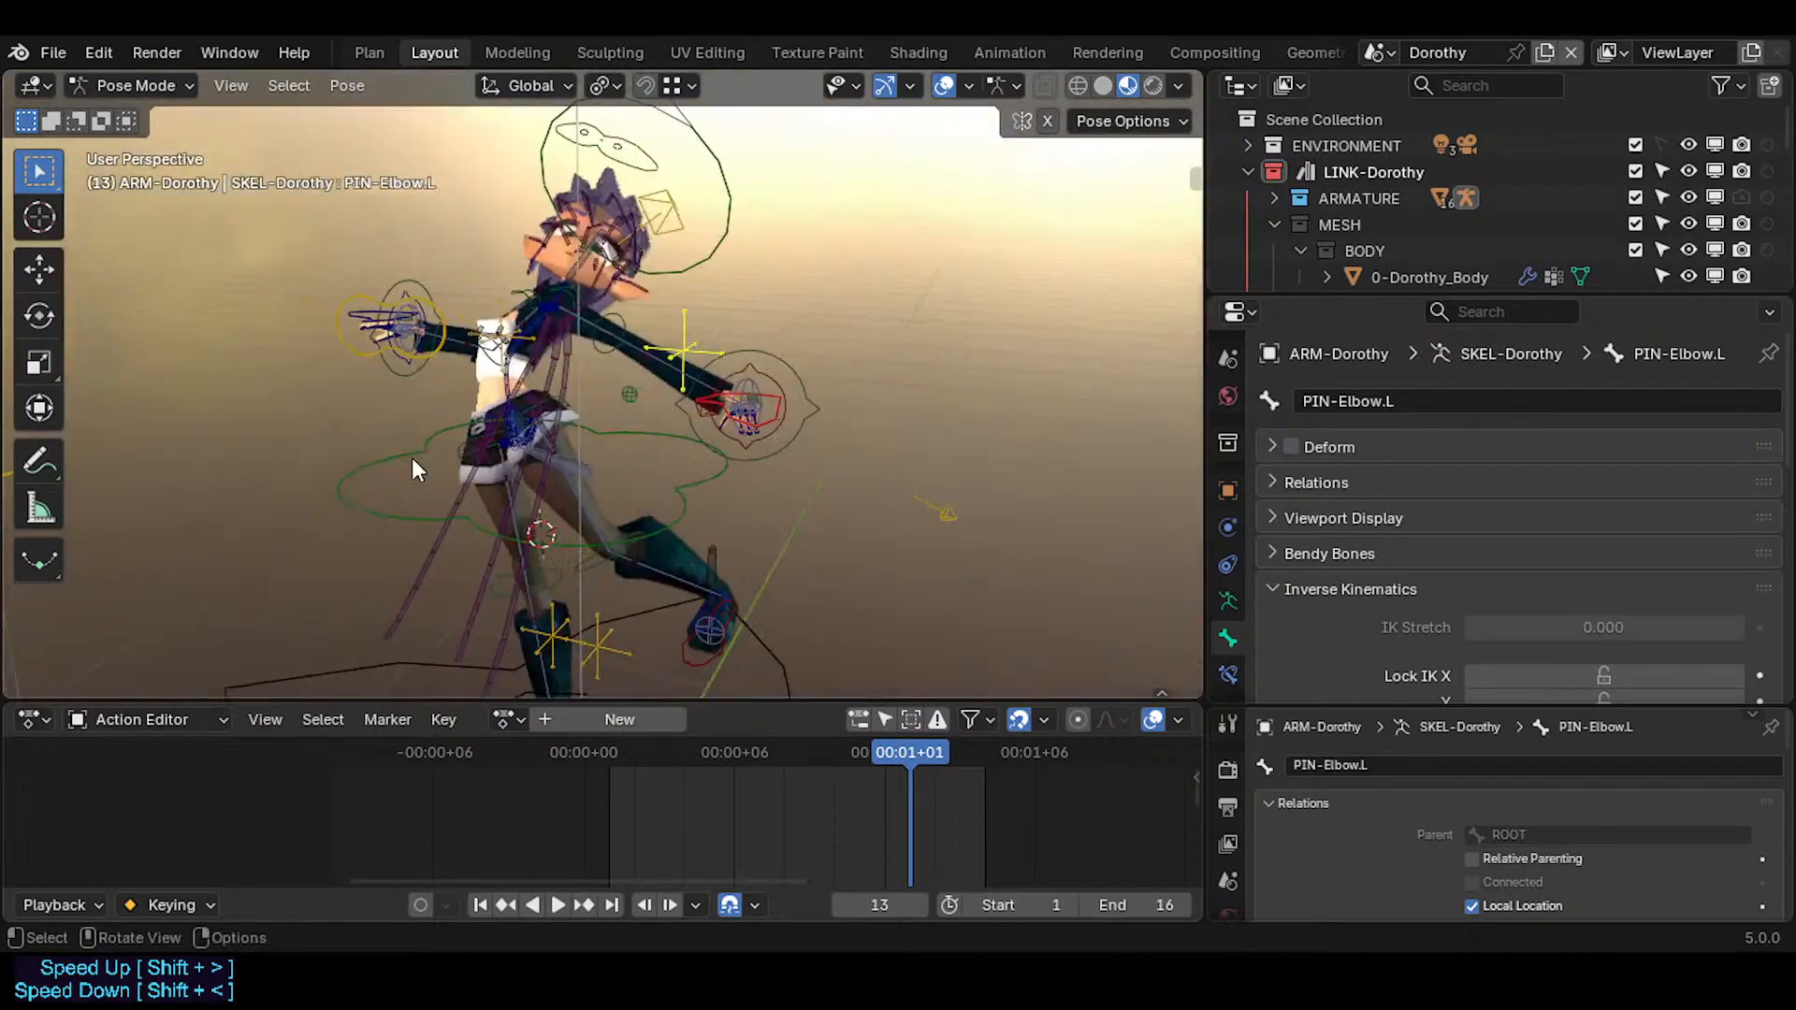
- Try moving CTL-IK-LeverageAnkle.L on the lifted left foot, and undo the test pose back to the standing pose
middle_click_drag(652, 530, 392, 411, "shift")
scroll(506, 475, "up", 2)
mouse_move(720, 552)
middle_mouse_down()
mouse_move(709, 604)
mouse_move(731, 569)
middle_mouse_up()
left_click(733, 570)
key("g")
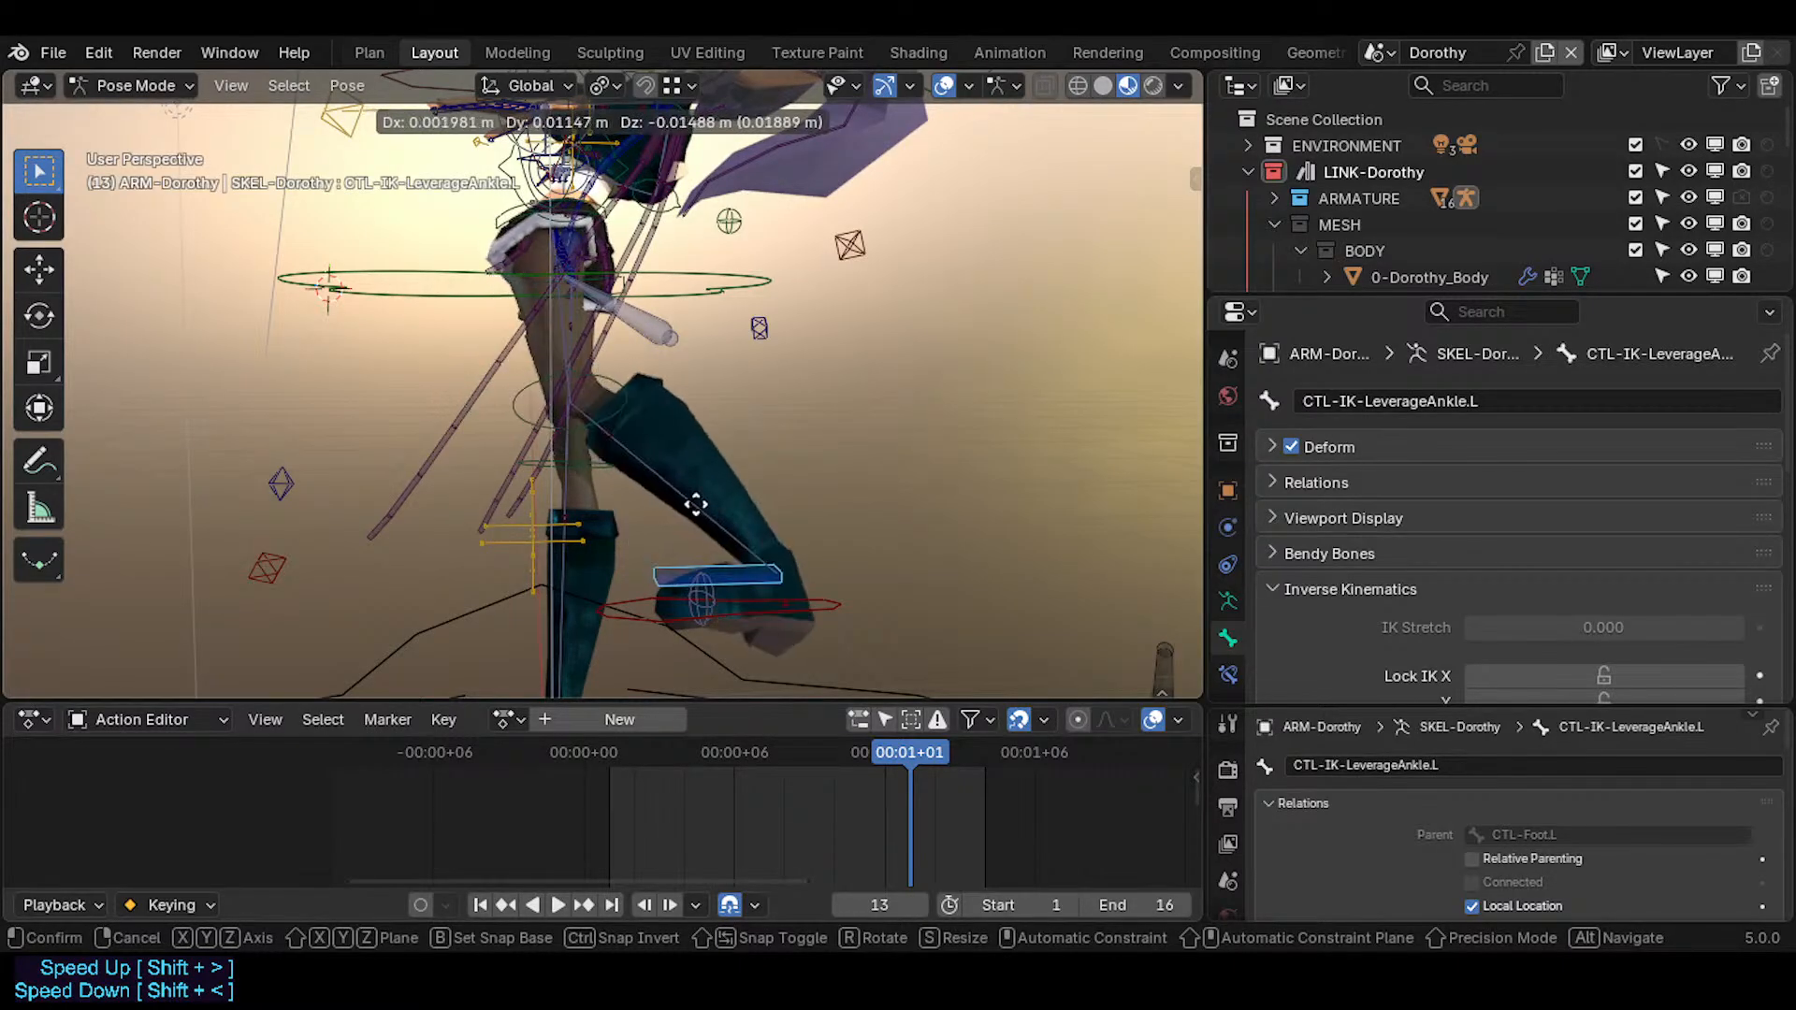
left_click(735, 524)
key("ctrl+z")
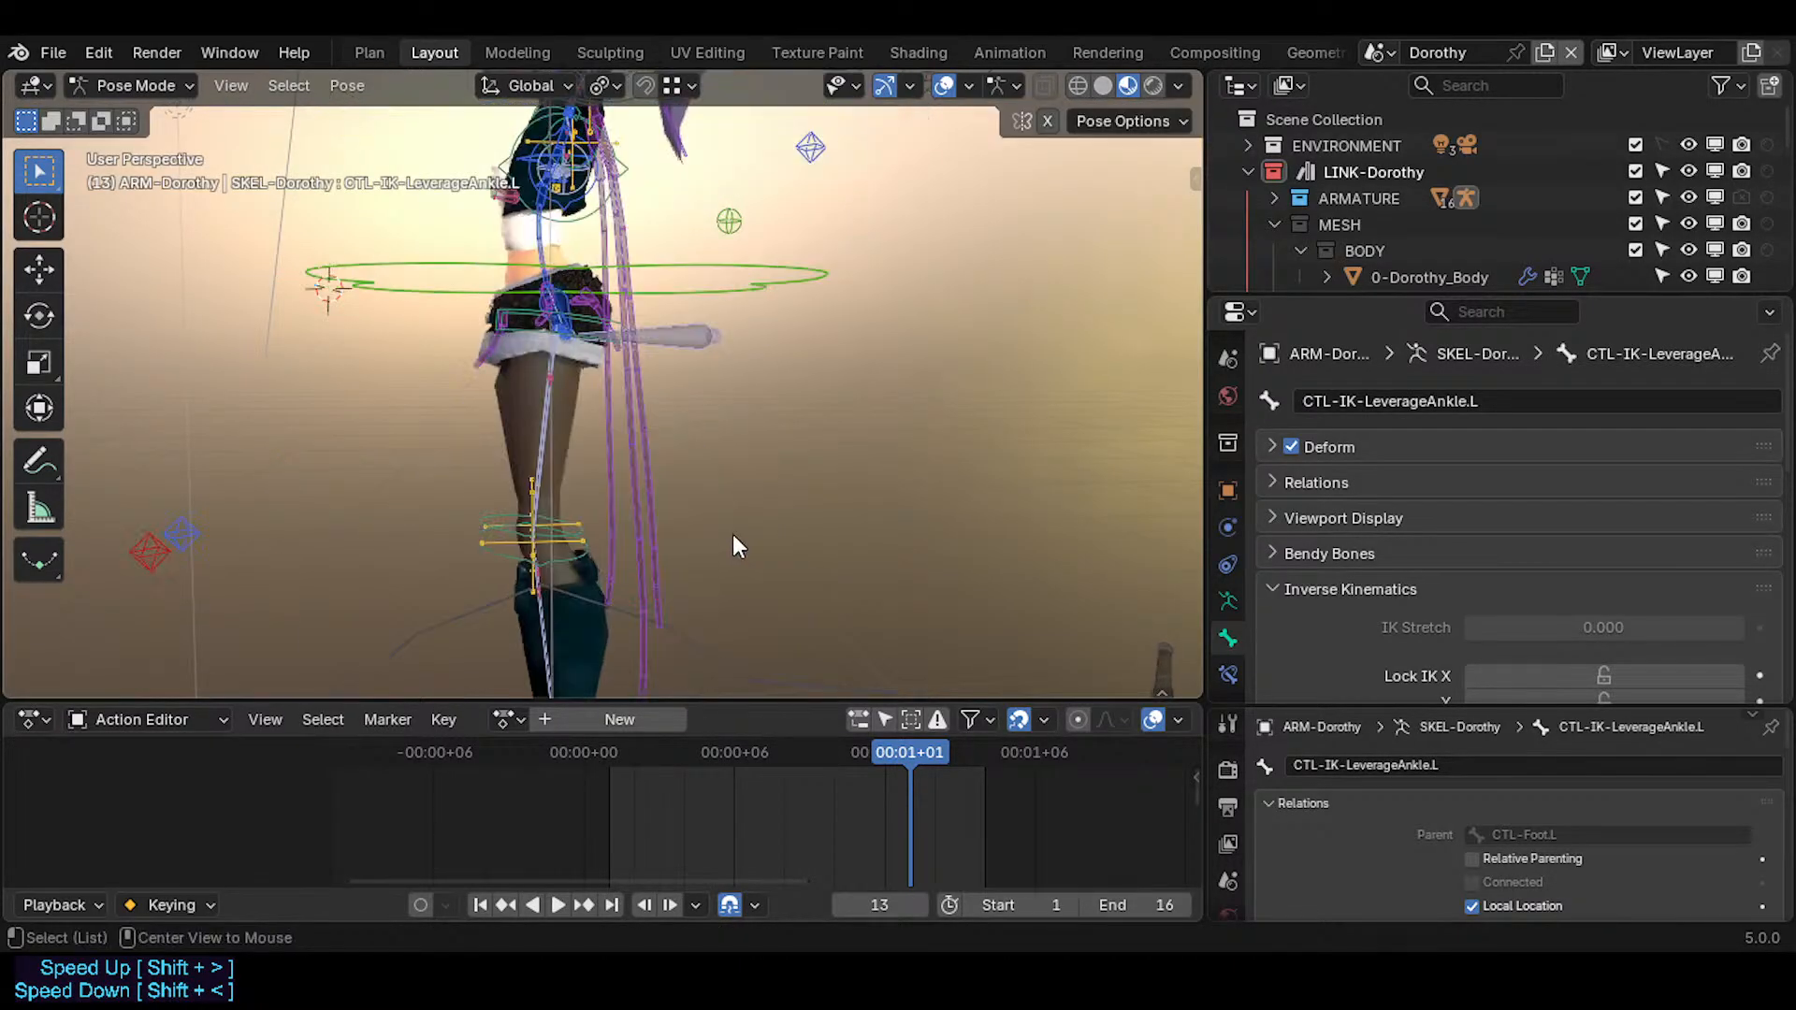
- Move CTL-IK-LeverageAnkle.L up and forward to lift the left heel while the toes stay planted
scroll(636, 560, "up", 6)
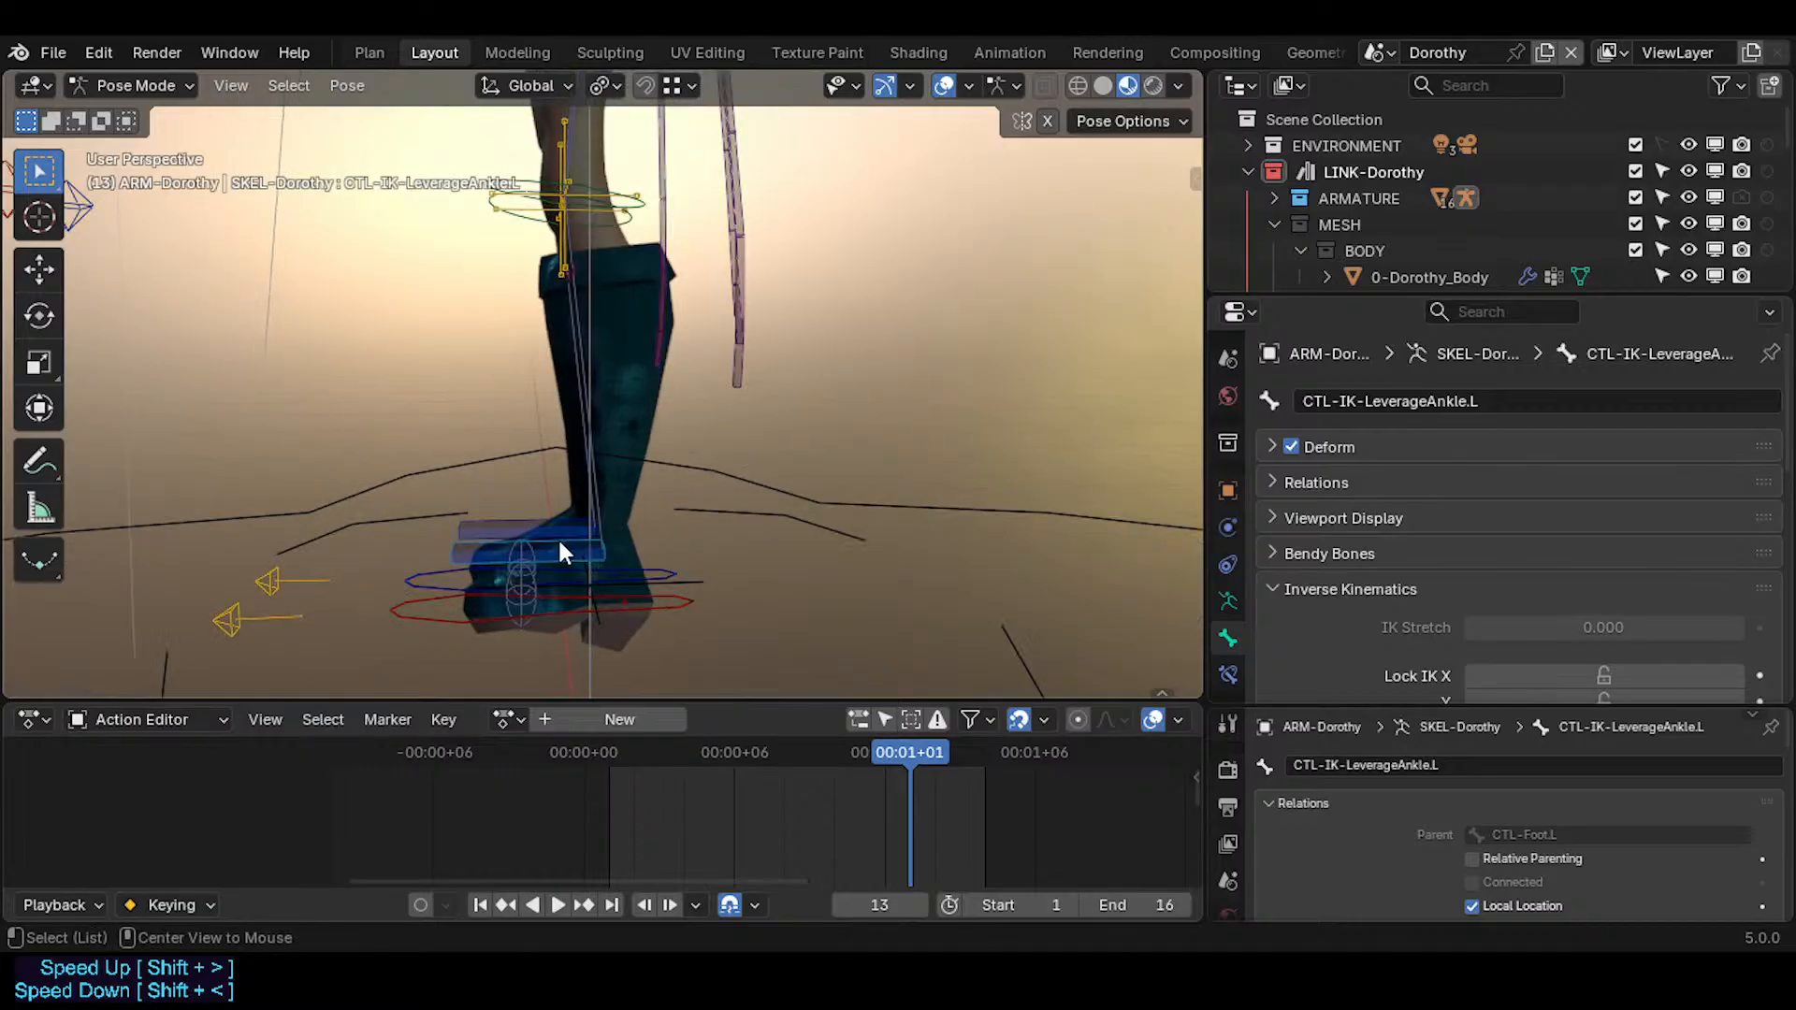
key("g")
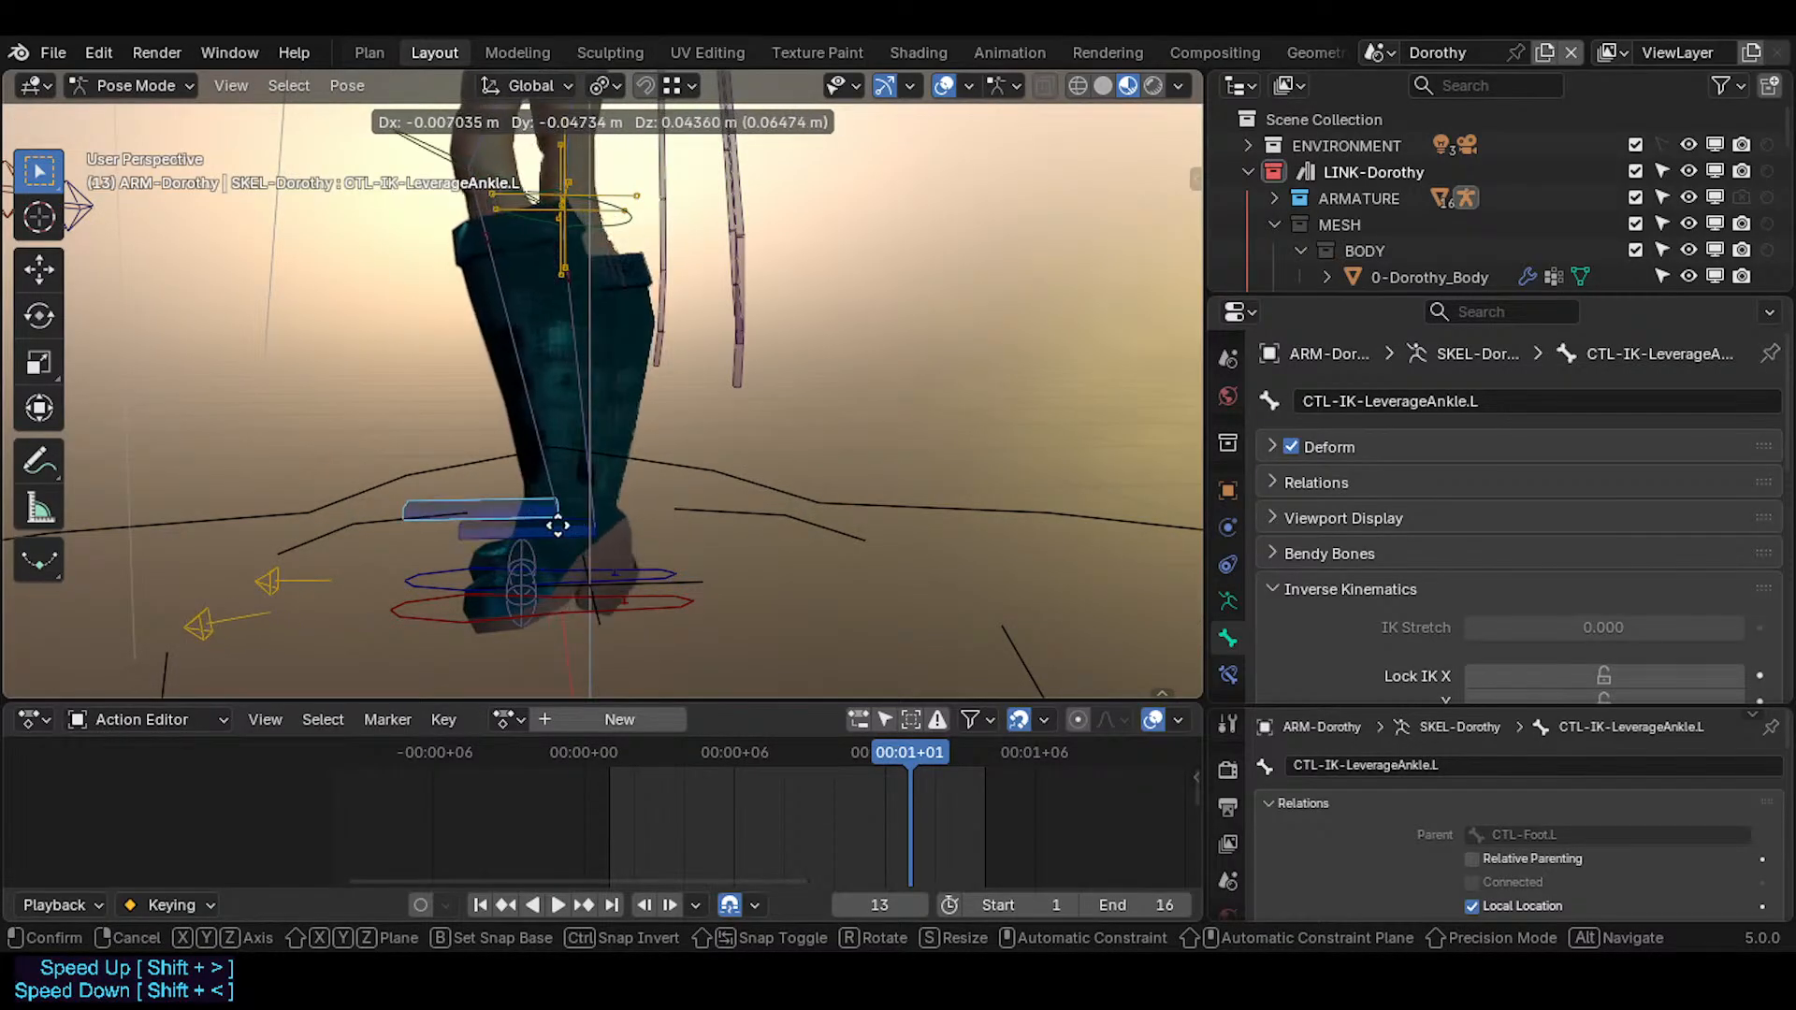
left_click(549, 512)
- Try trackball-rotating and moving the raised CTL-IK-LeverageAnkle.L from the front, and undo the changes to restore the flat foot
middle_click_drag(393, 529, 225, 547)
key("r")
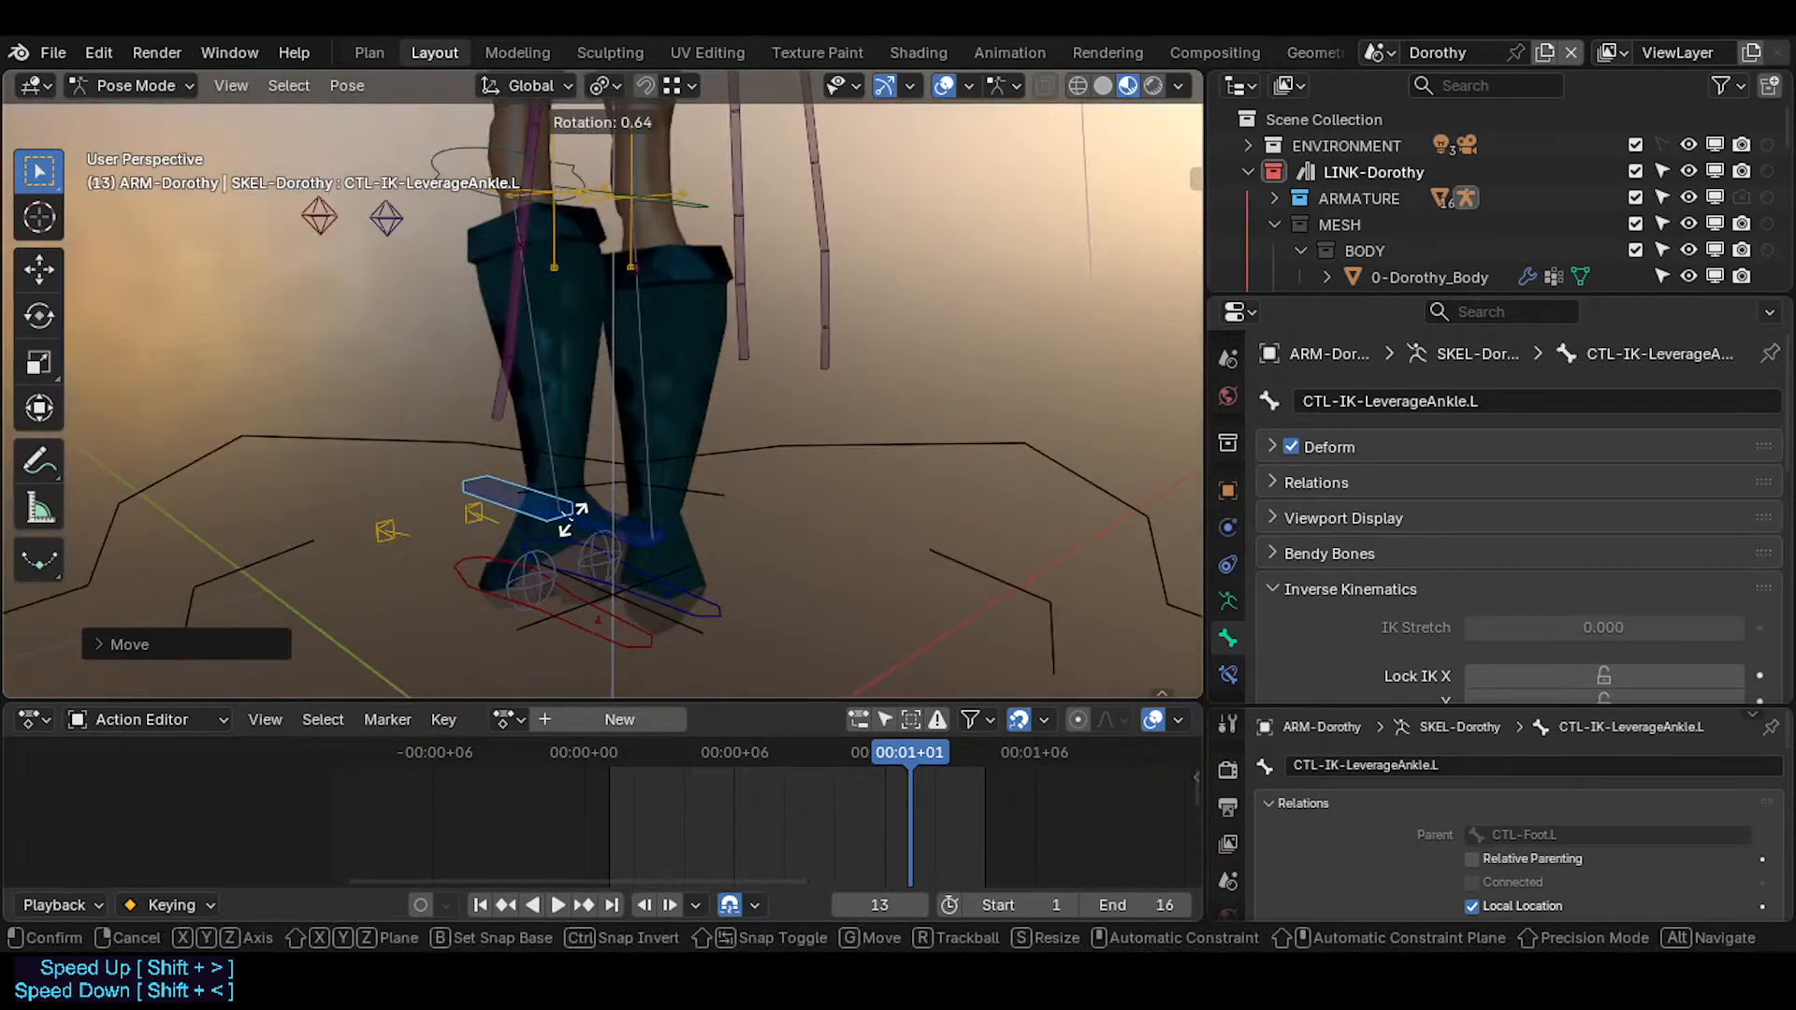
key("r")
left_click(574, 524)
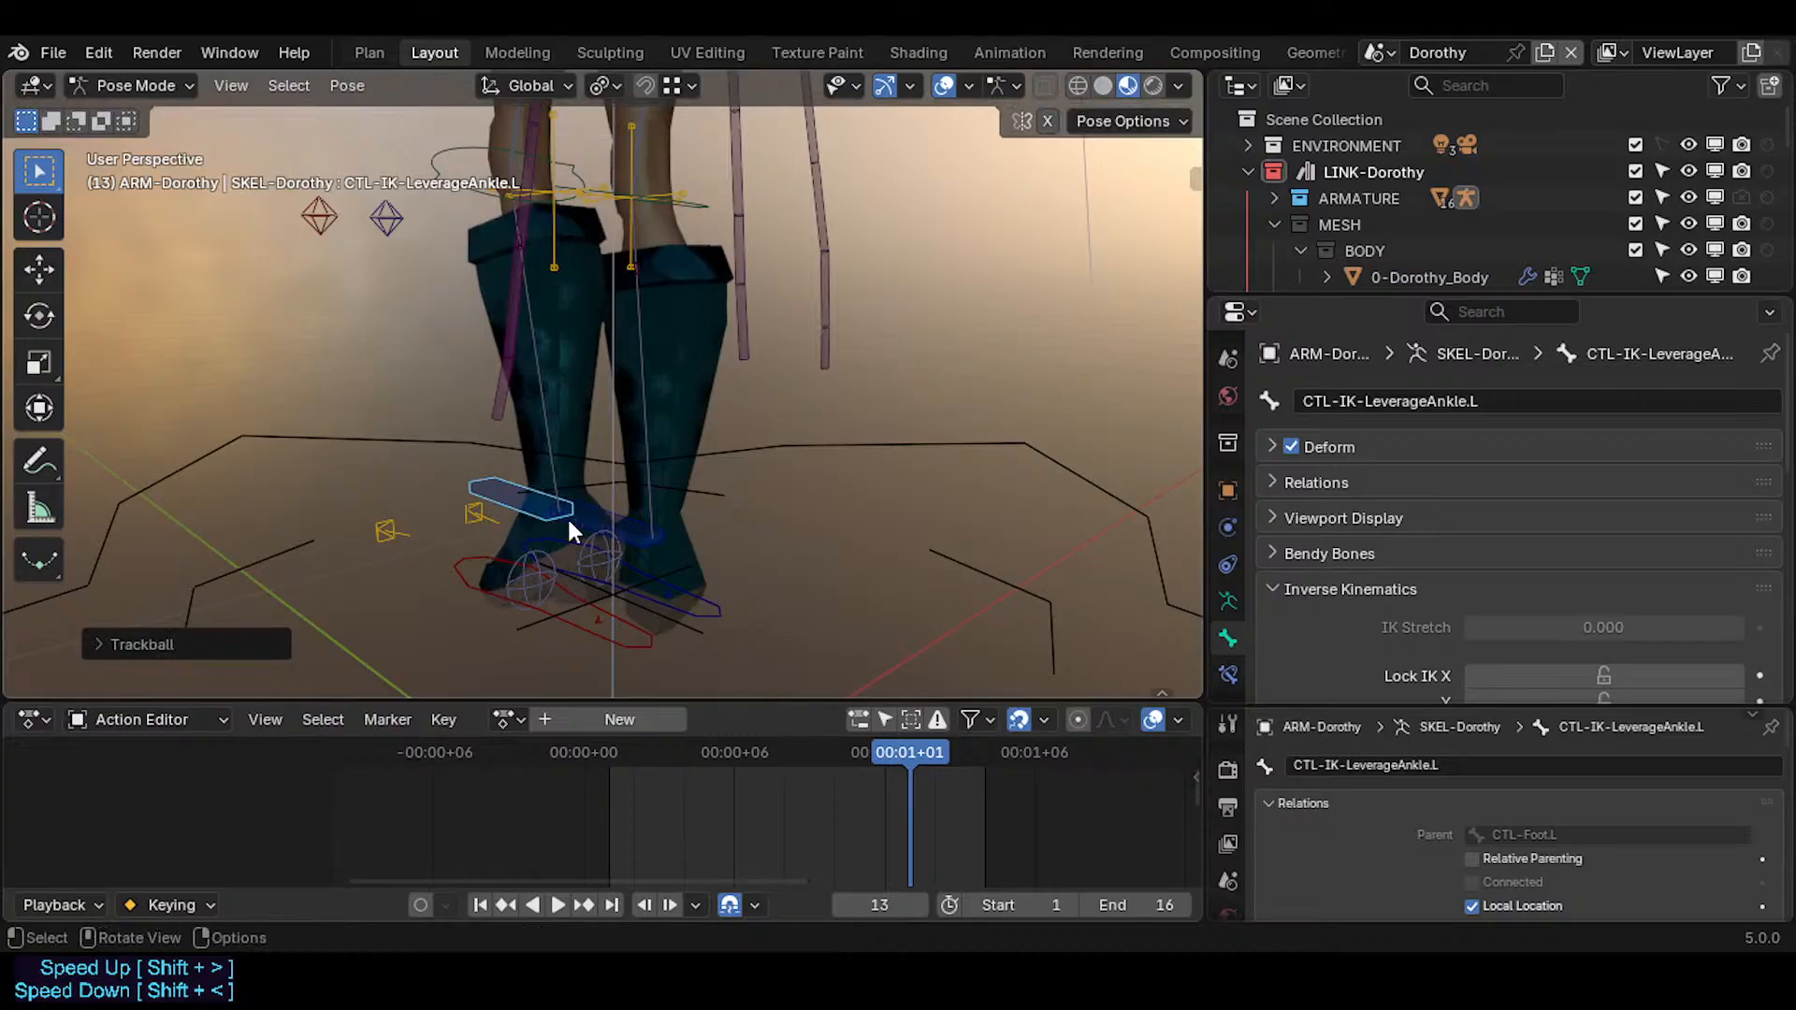
key("g")
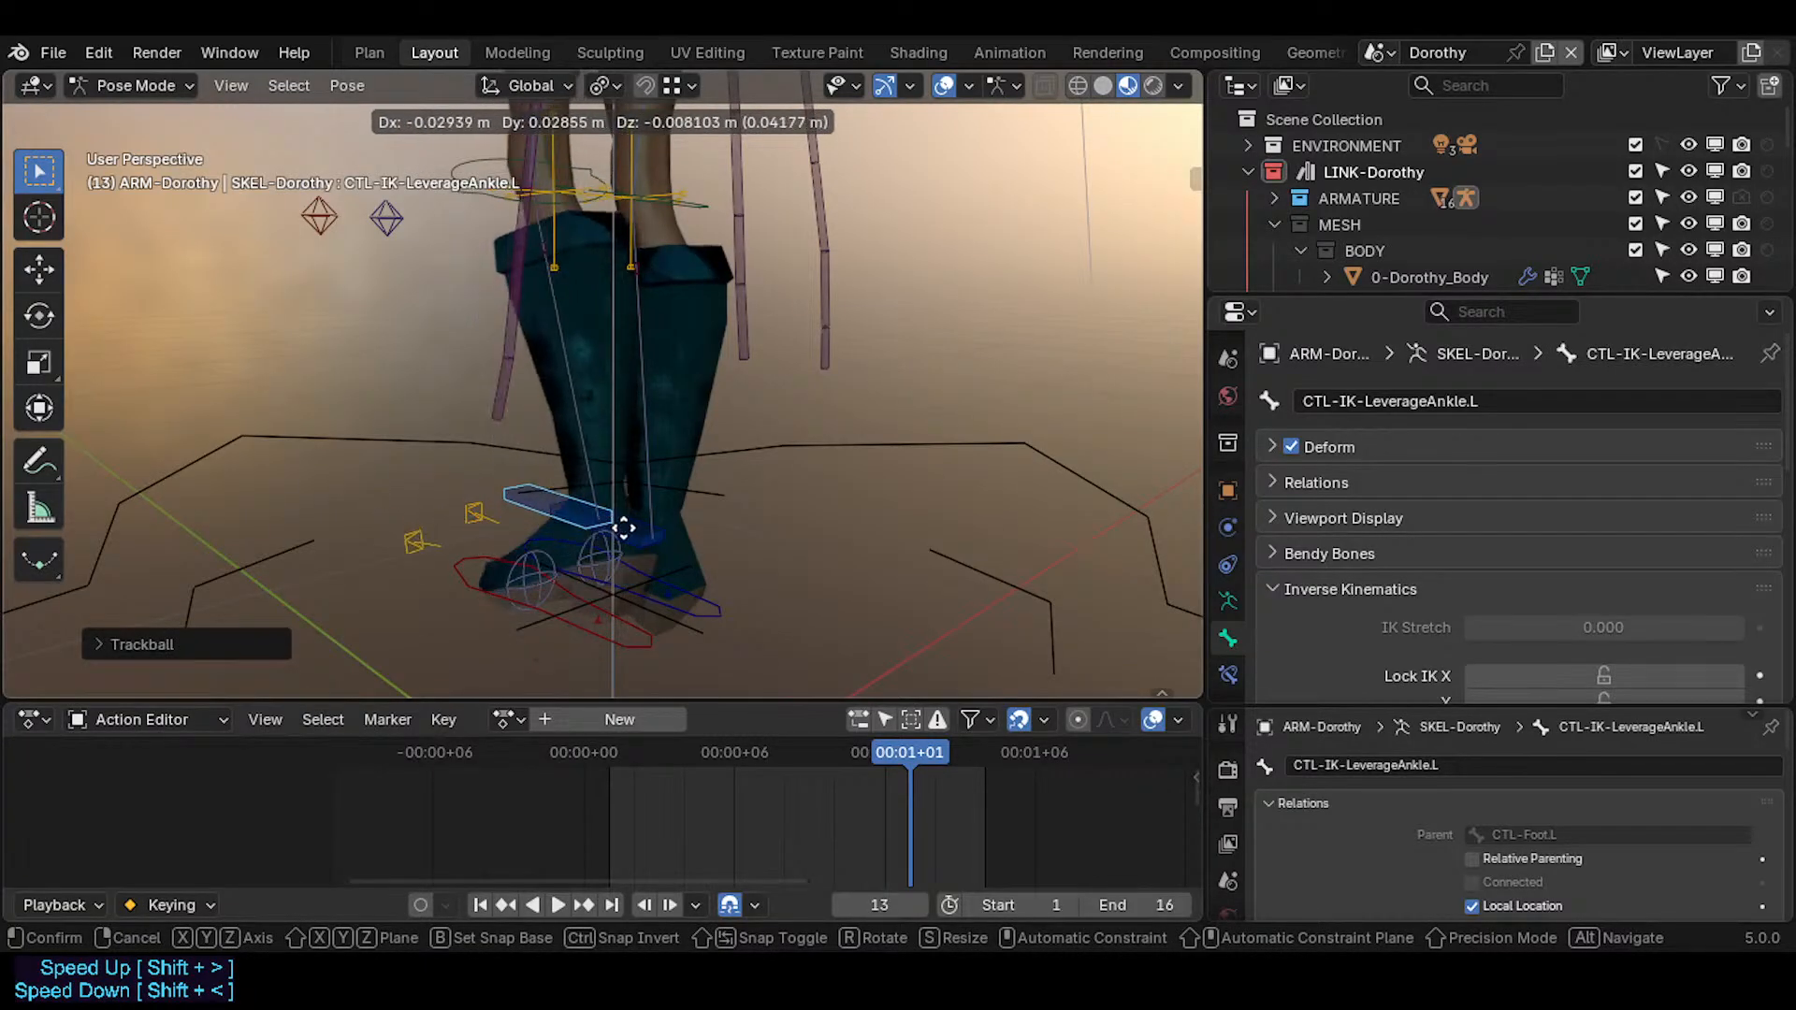
left_click(496, 514)
middle_click_drag(495, 514, 748, 491)
key("ctrl+z")
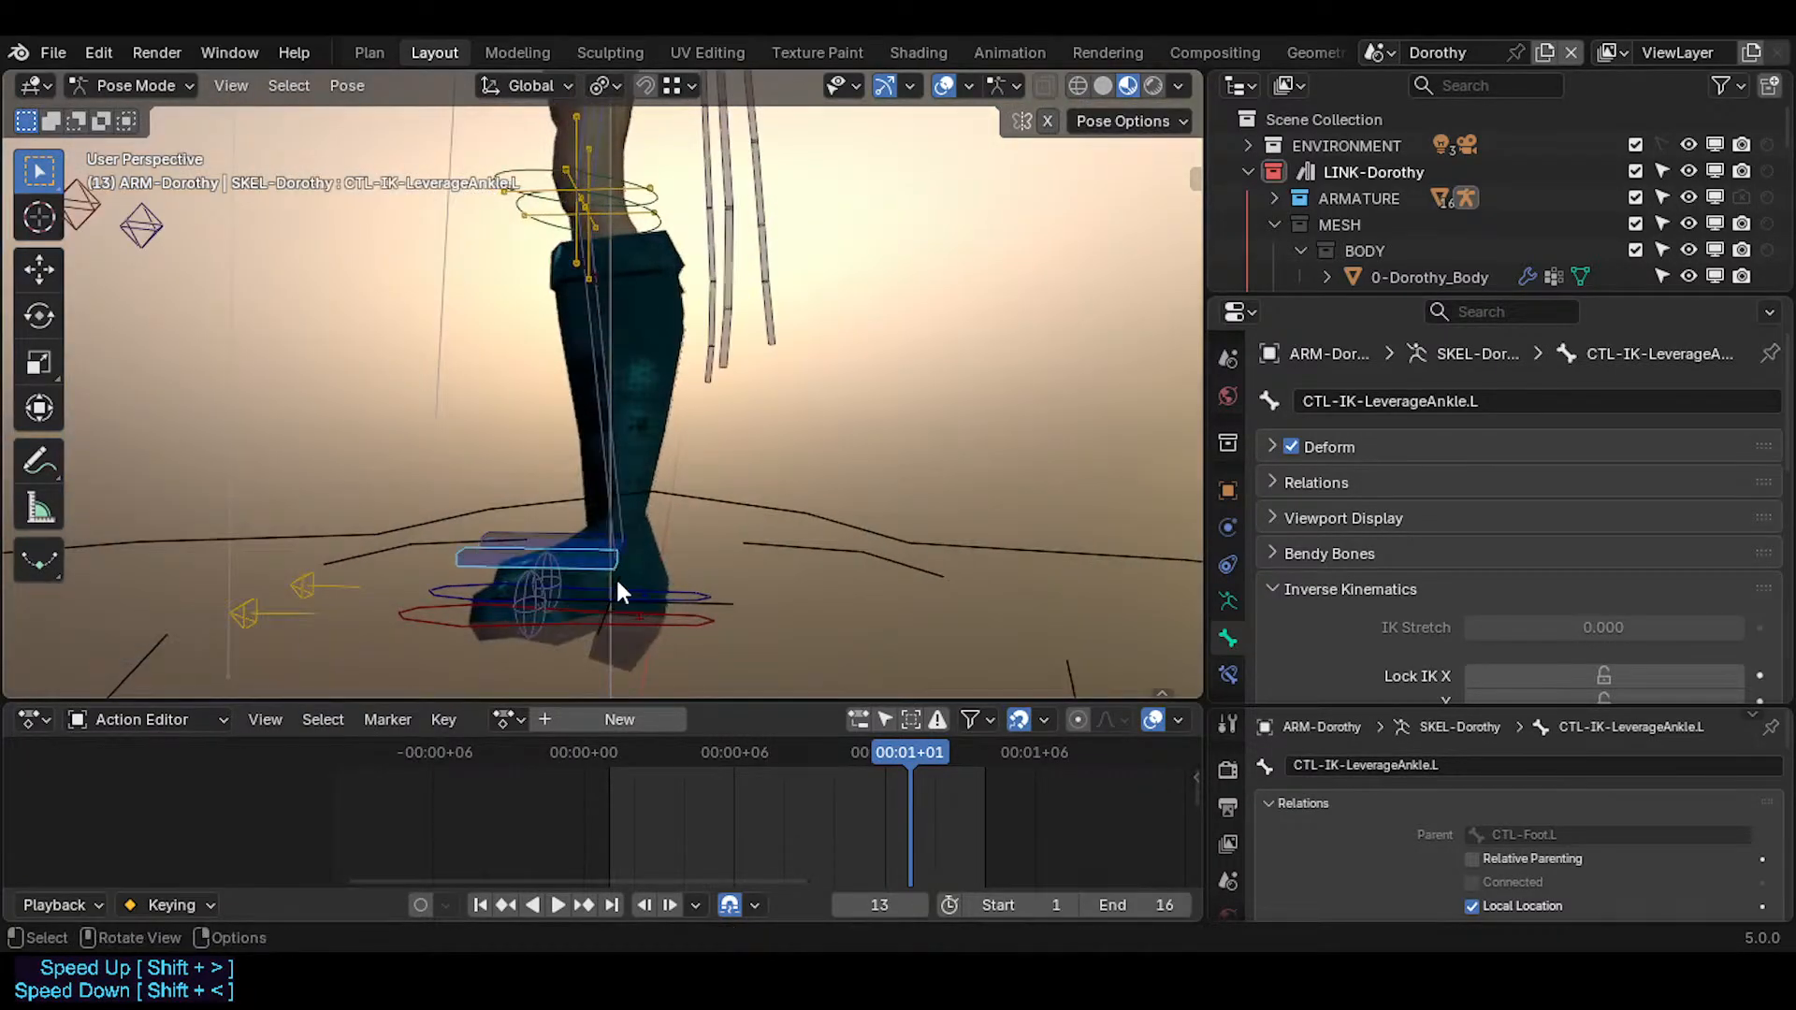
- Try rotating CTL-IK-LeverageAnkle.L around its own origin at the ankle, cancelling each rotation
middle_click_drag(615, 576, 585, 566)
key("r")
right_click(618, 519)
key("r")
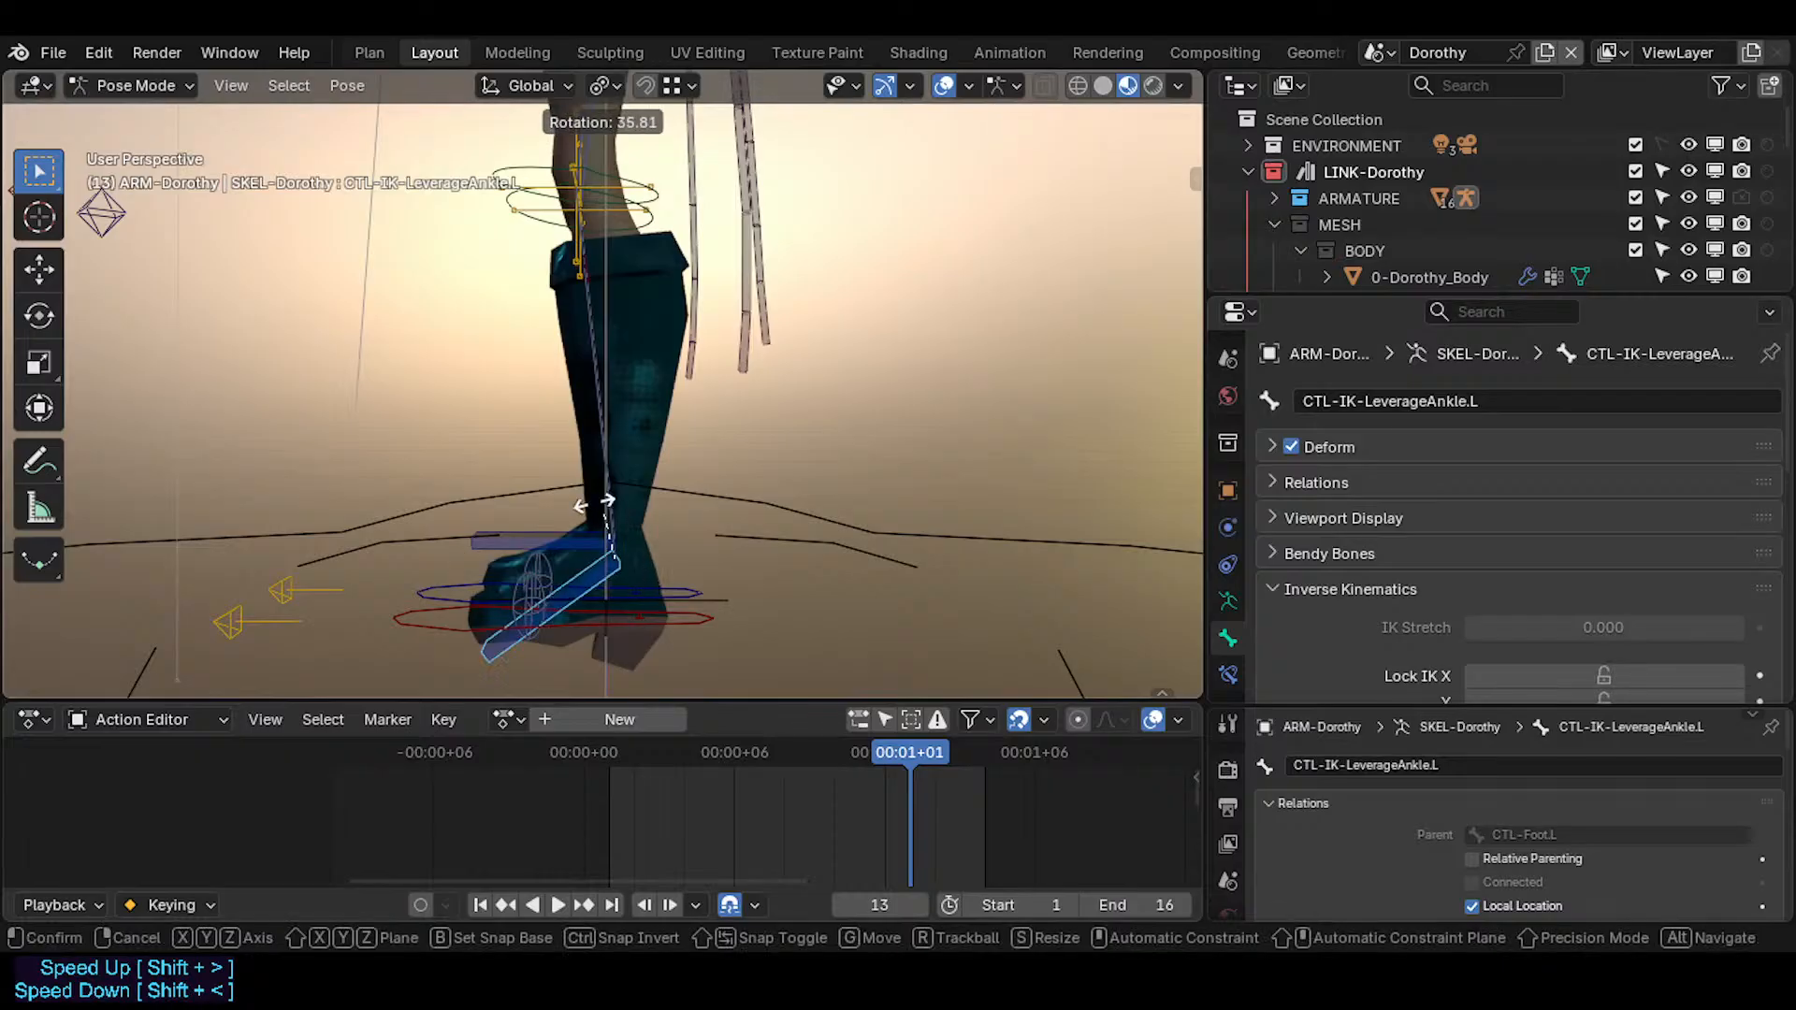
right_click(599, 554)
- Test the left heel lift by moving CTL-IK-LeverageAnkle.L about 0.06 m, and undo the move
key("g")
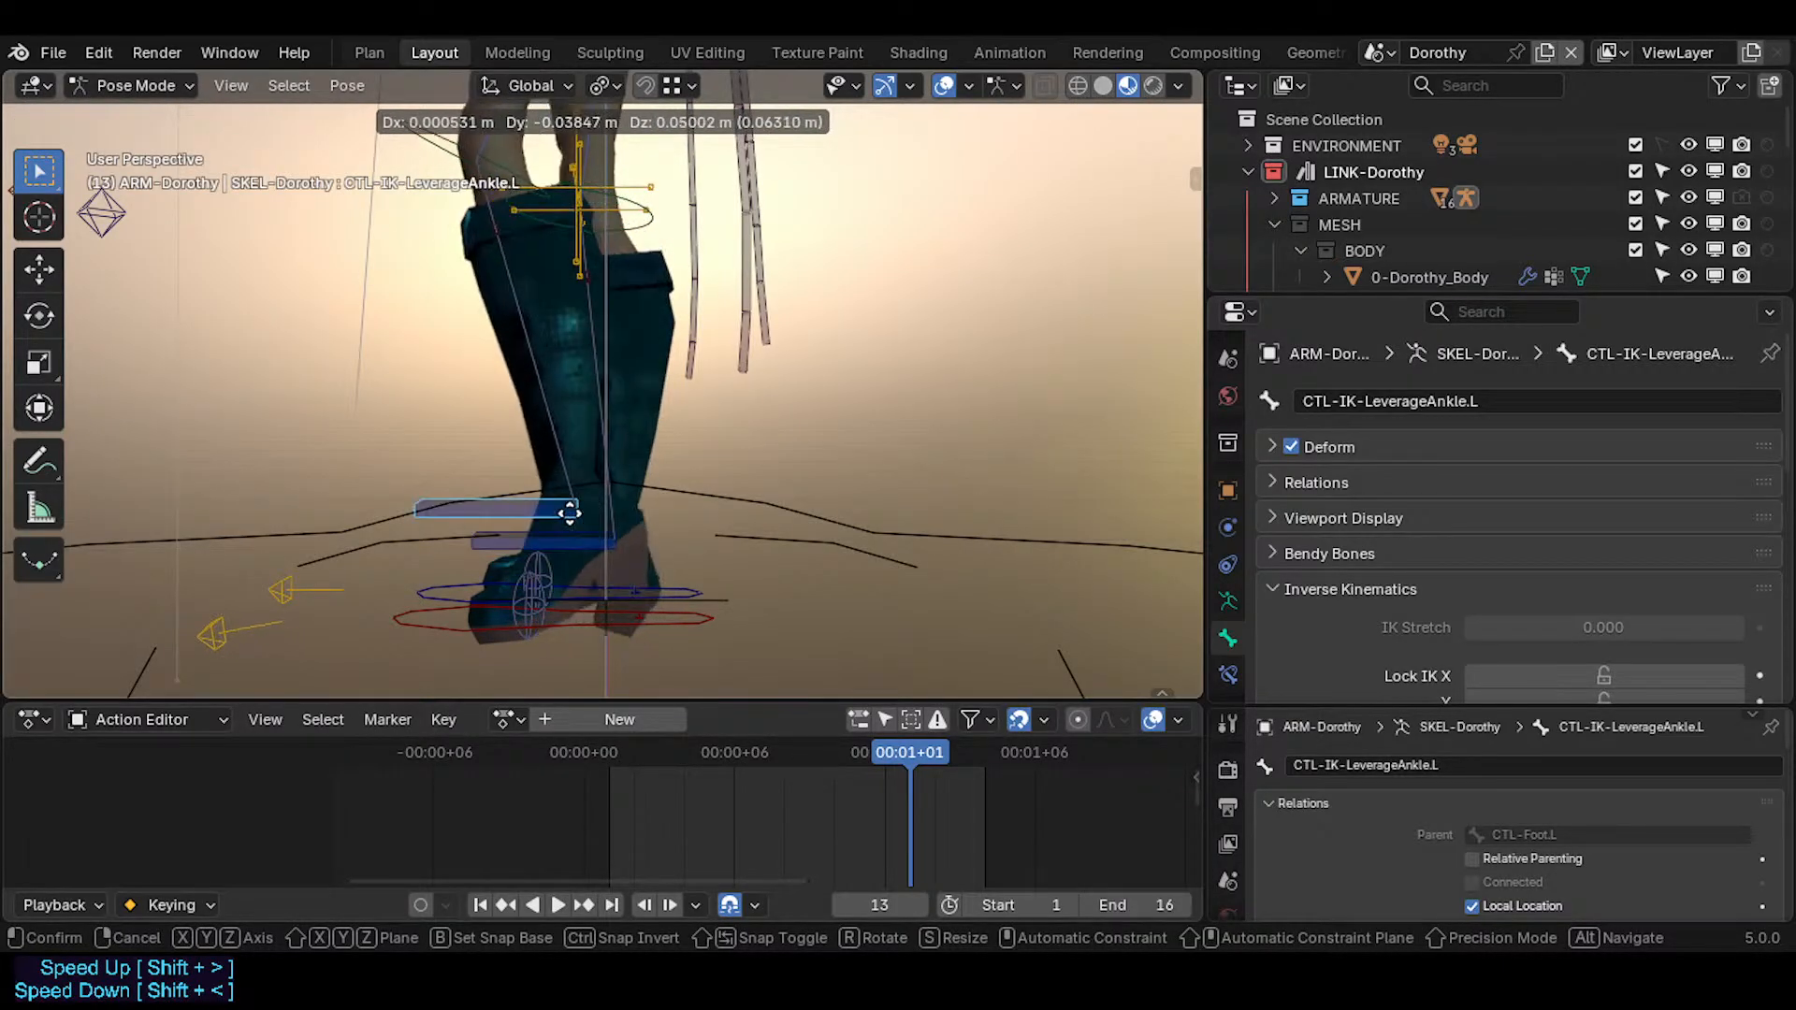
left_click(578, 515)
key("g")
right_click(618, 561)
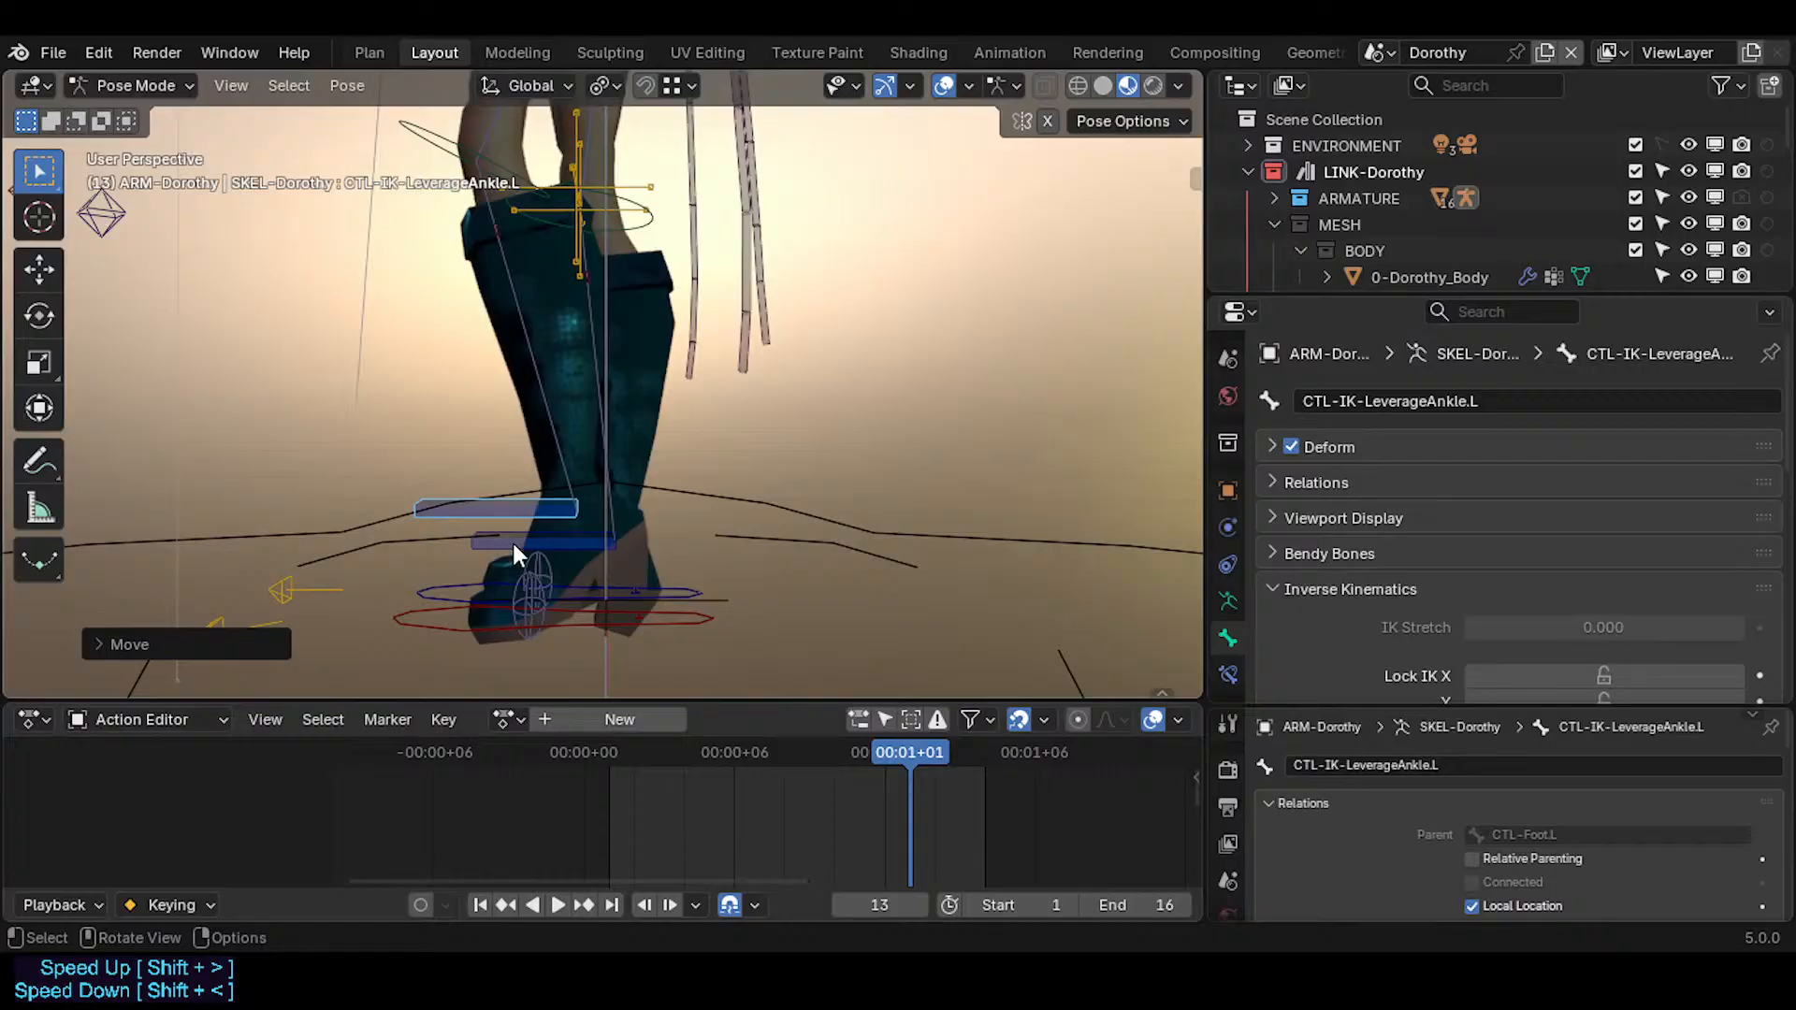
key("ctrl+z")
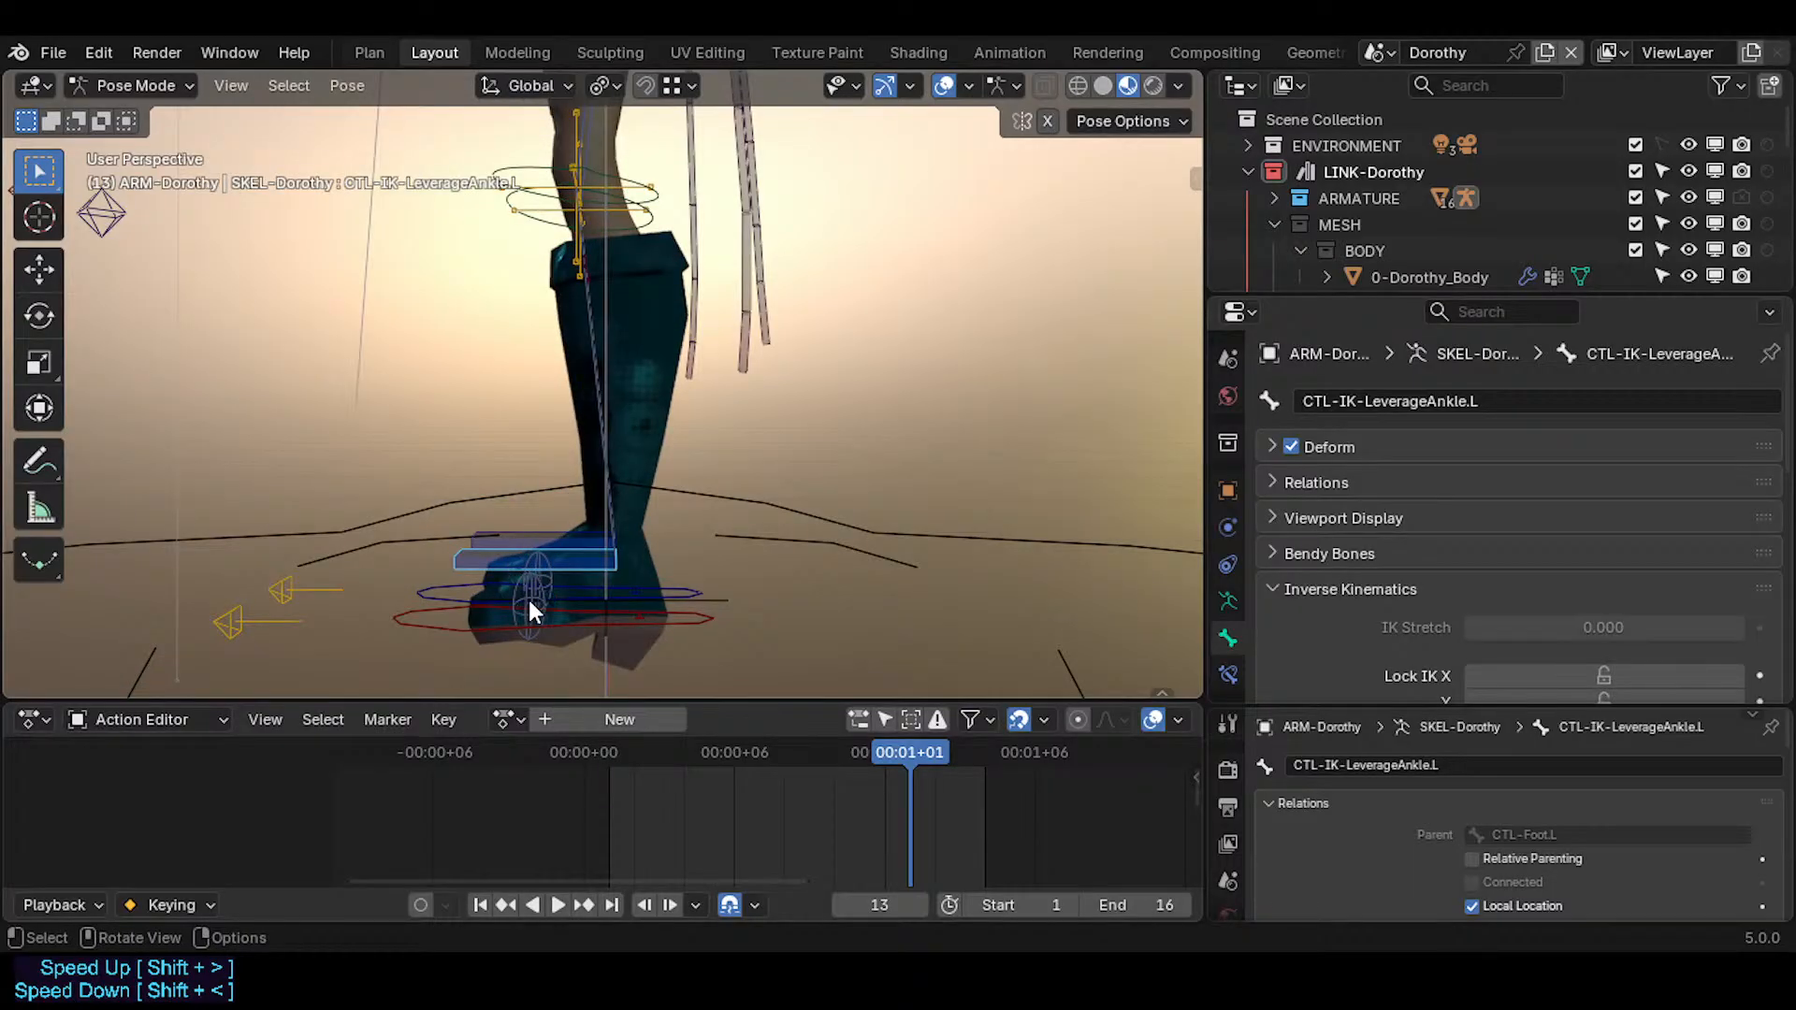
- Check the CTL-IK-LeverageAnkle.L bone in Edit Mode, return to Pose Mode and test its rotation without keeping it
key("Tab")
key("Tab")
key("Tab")
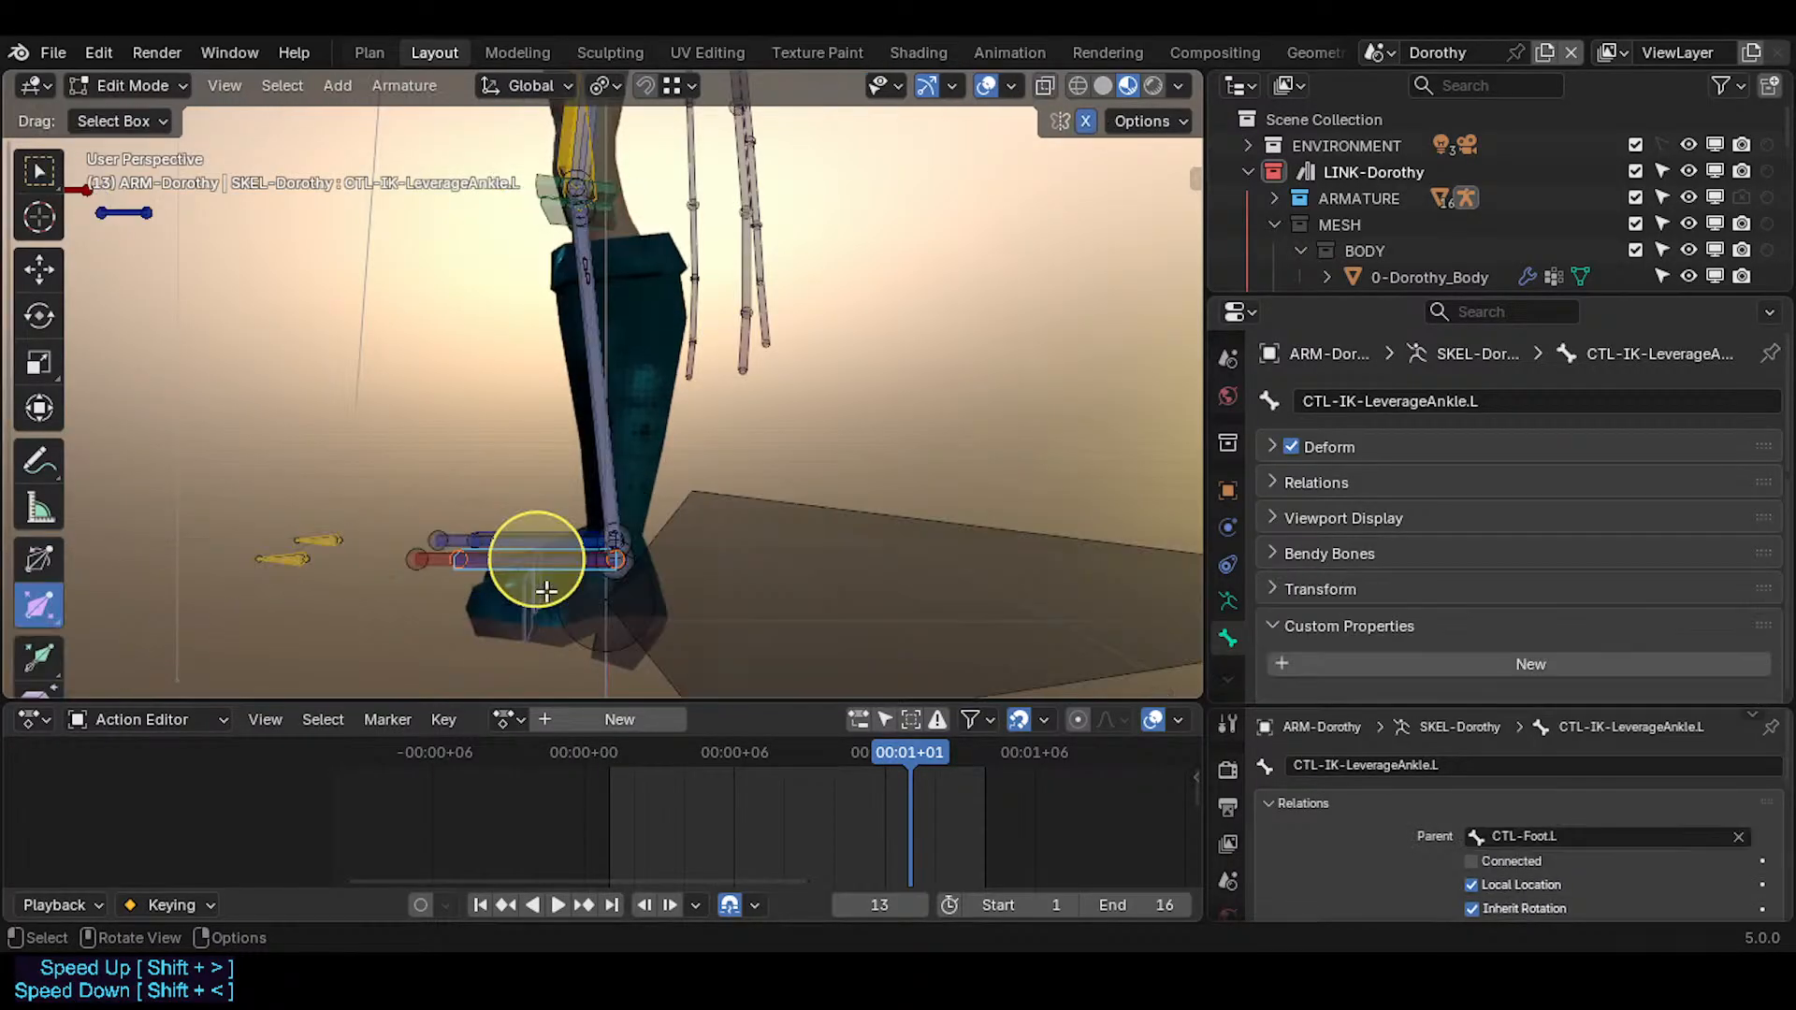
key("Tab")
key("r")
right_click(636, 543)
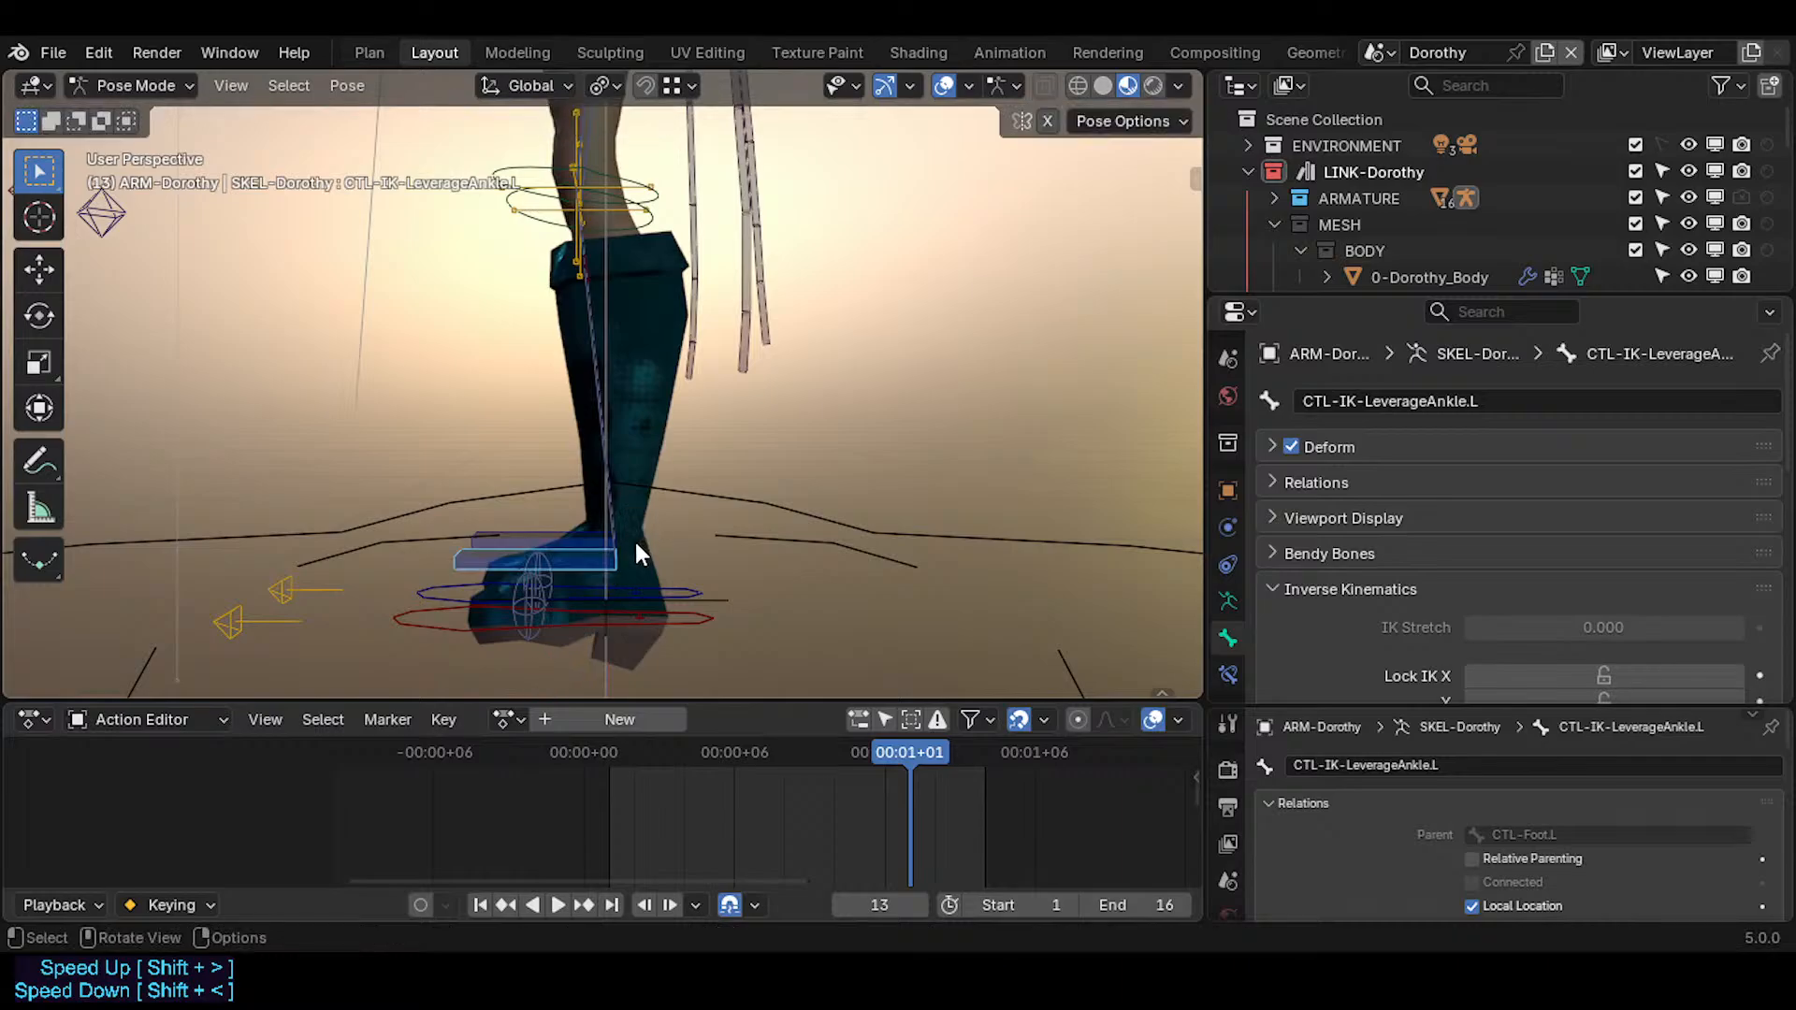
key("r")
right_click(617, 571)
- Set the transform pivot point to 3D Cursor and test rotating CTL-IK-LeverageAnkle.L around the cursor at its toe end
key("period")
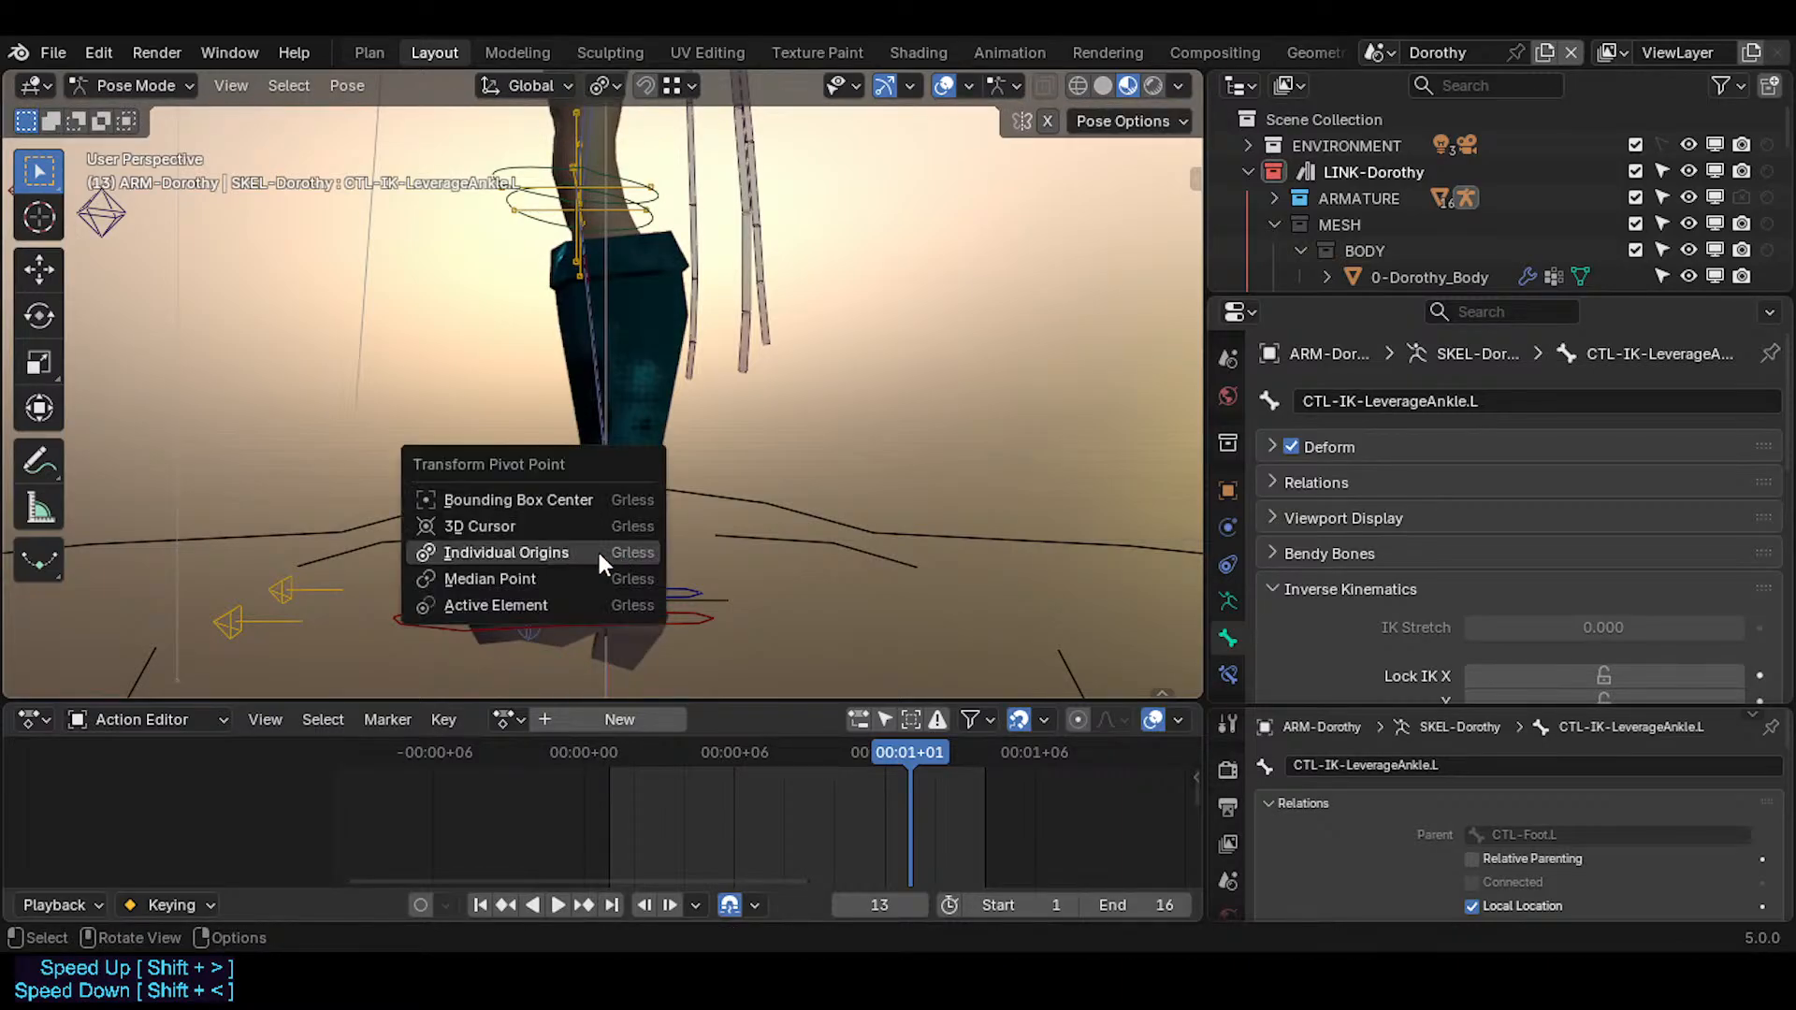
left_click(597, 546)
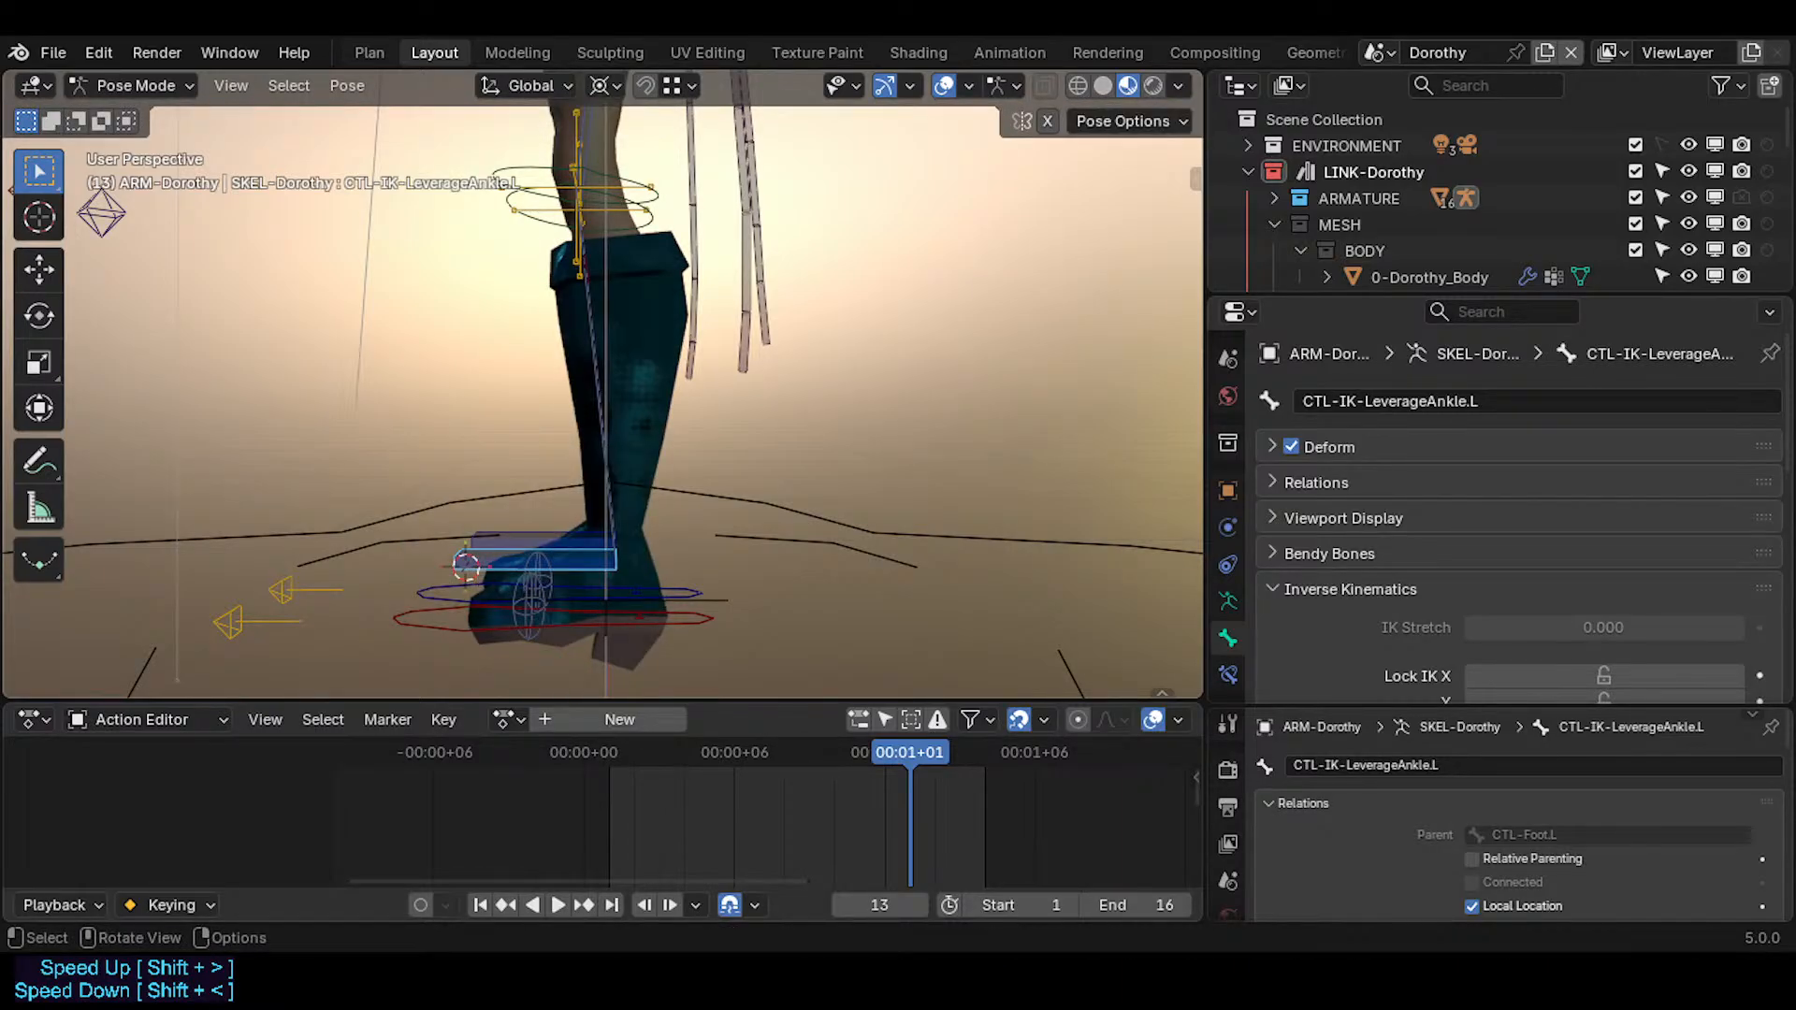
key("r")
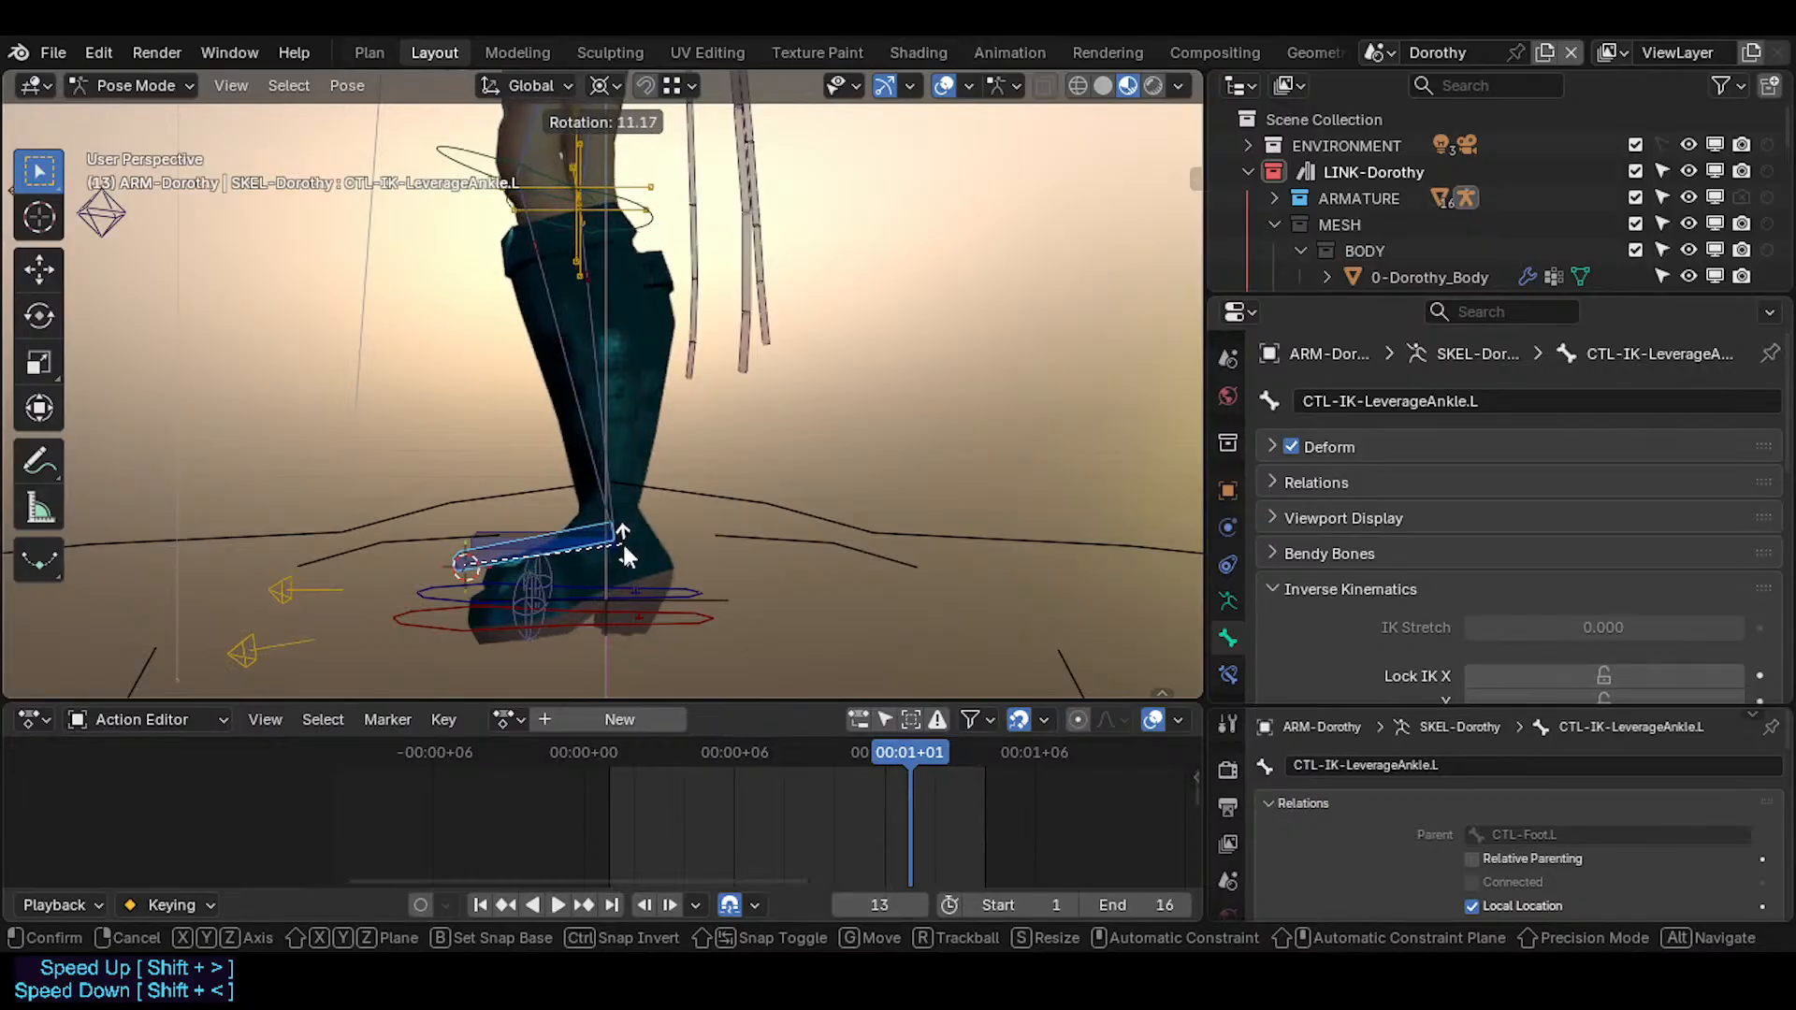
left_click(525, 604)
- Select PIN-Toes.L on the left foot and snap the 3D cursor to it
left_click(518, 619)
key("shift+s")
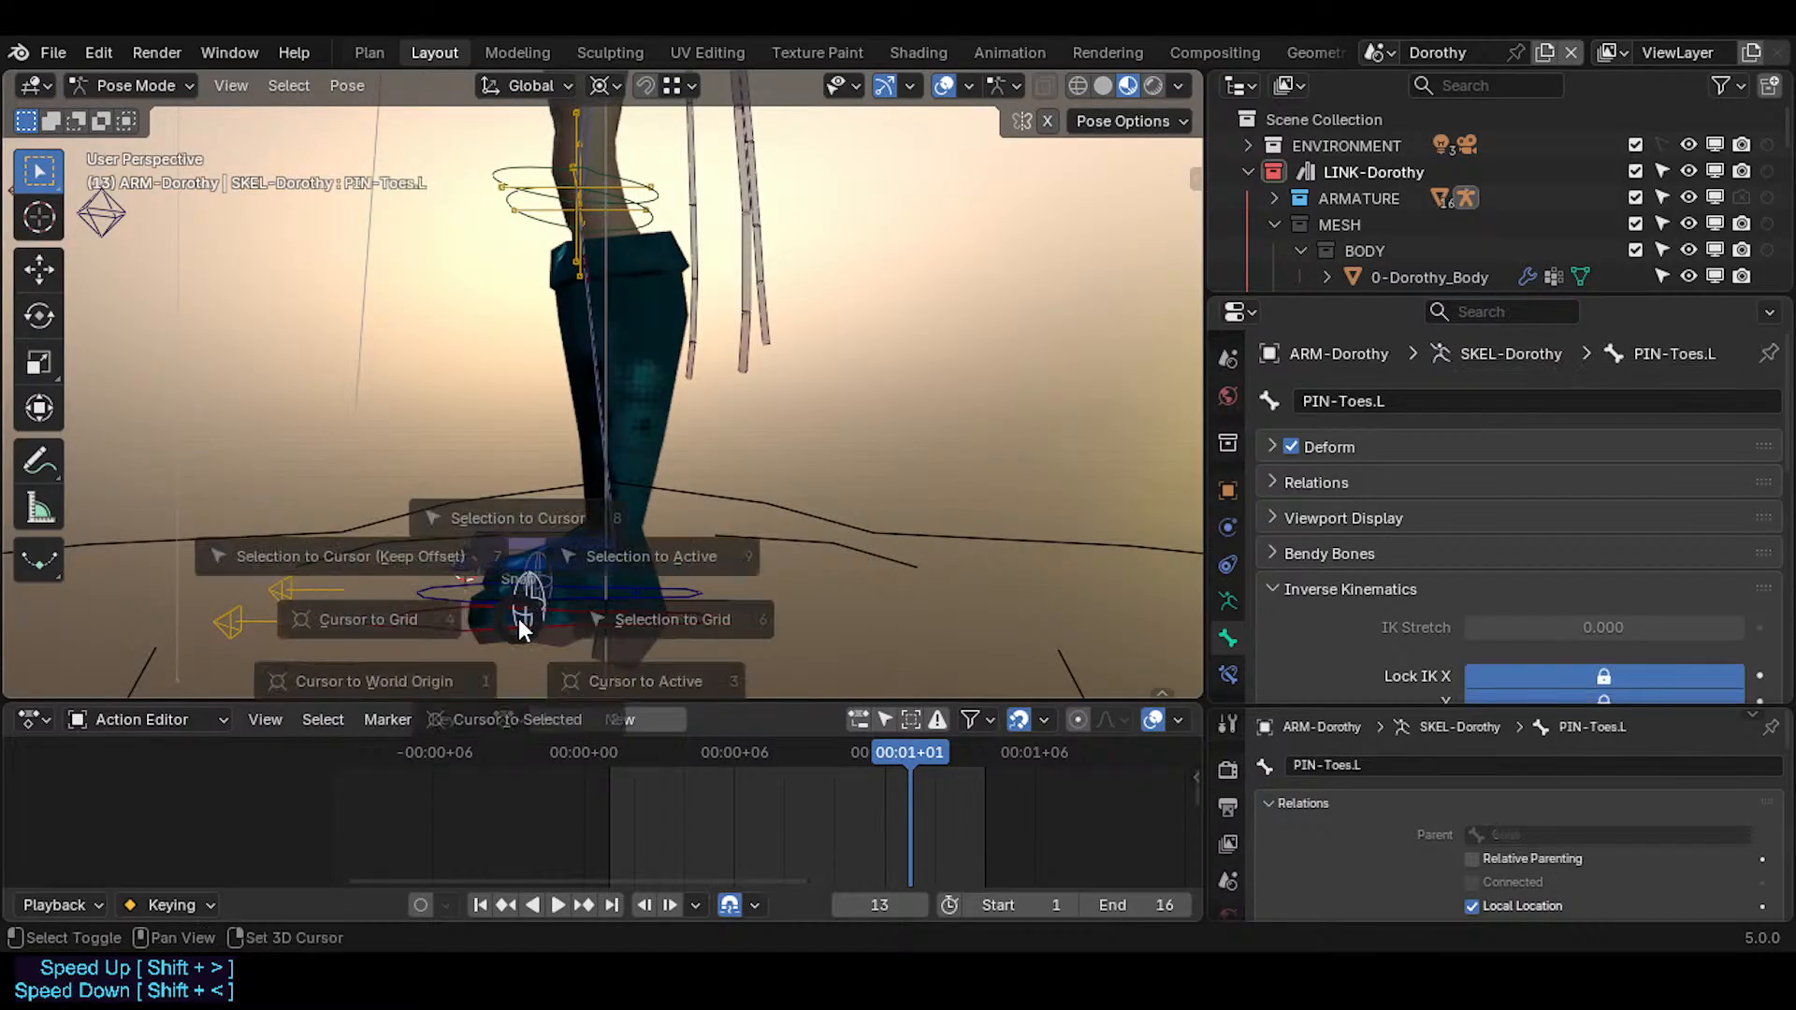
left_click(648, 621)
- Try rotating CTL-IK-LeverageAnkle.L around the 3D cursor at the toes to roll the left heel up, cancelling the rotation
left_click(587, 567)
key("r")
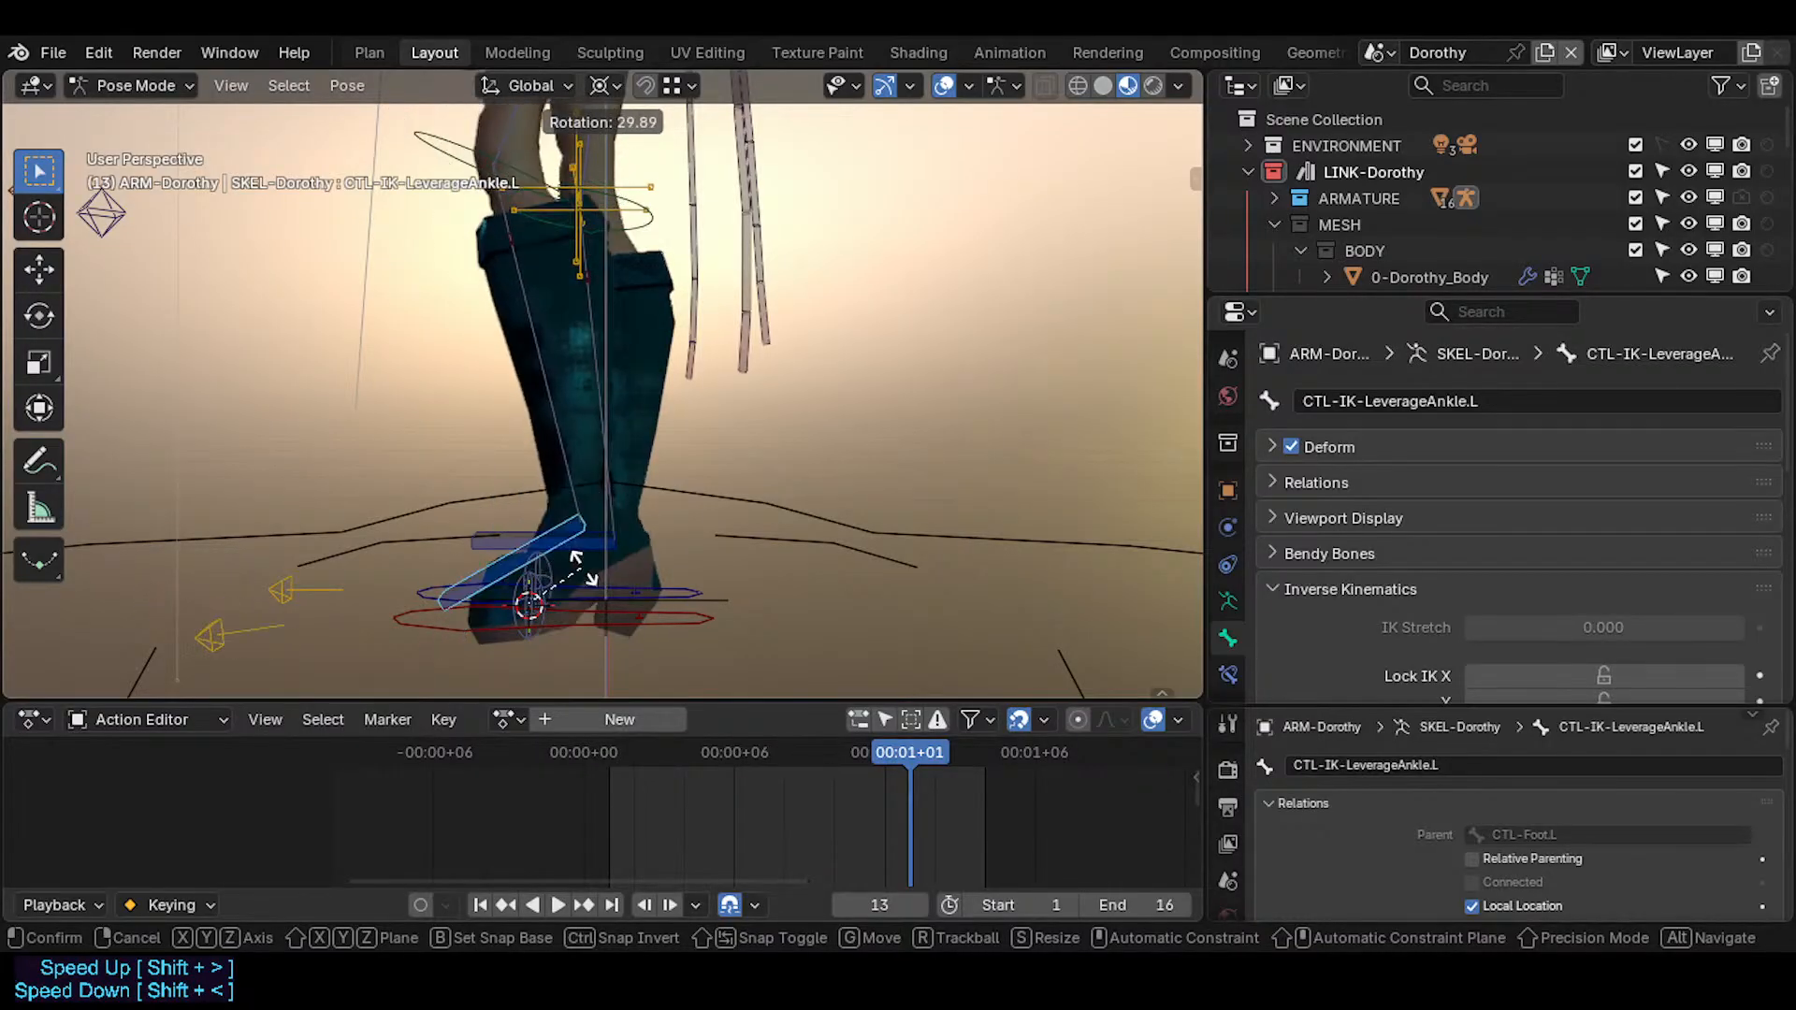
right_click(604, 613)
key("r")
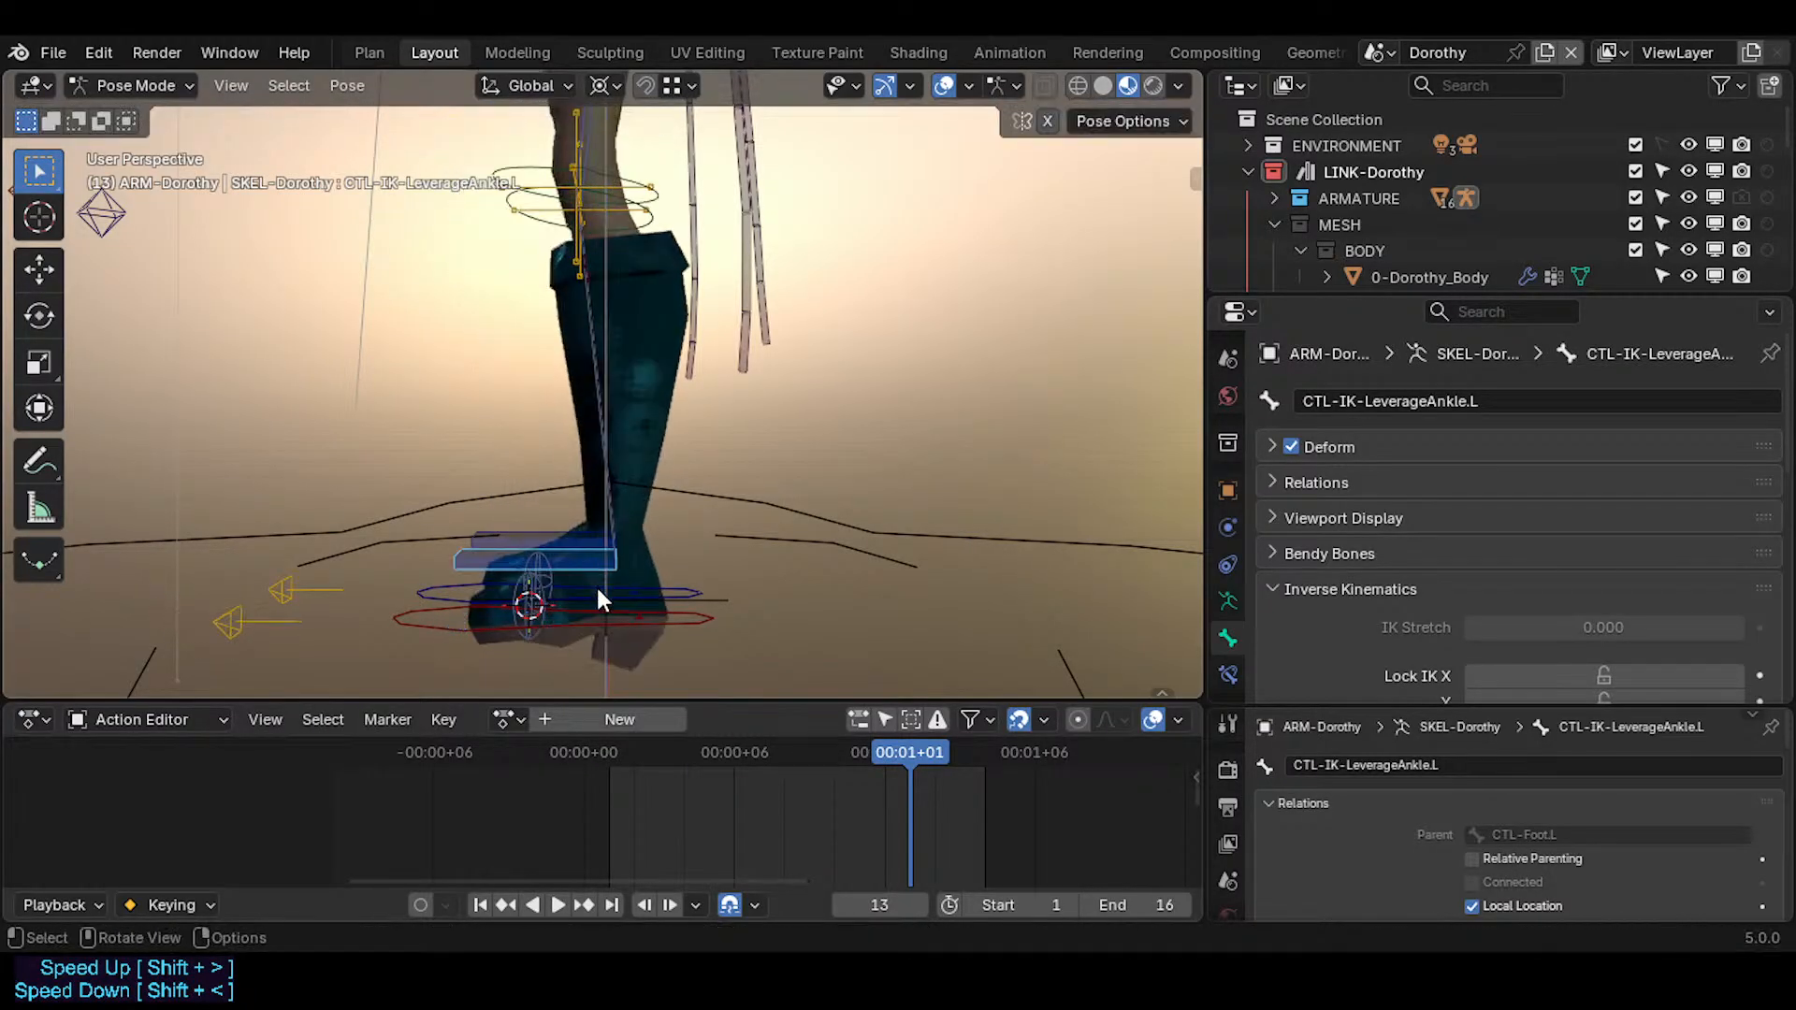
right_click(582, 589)
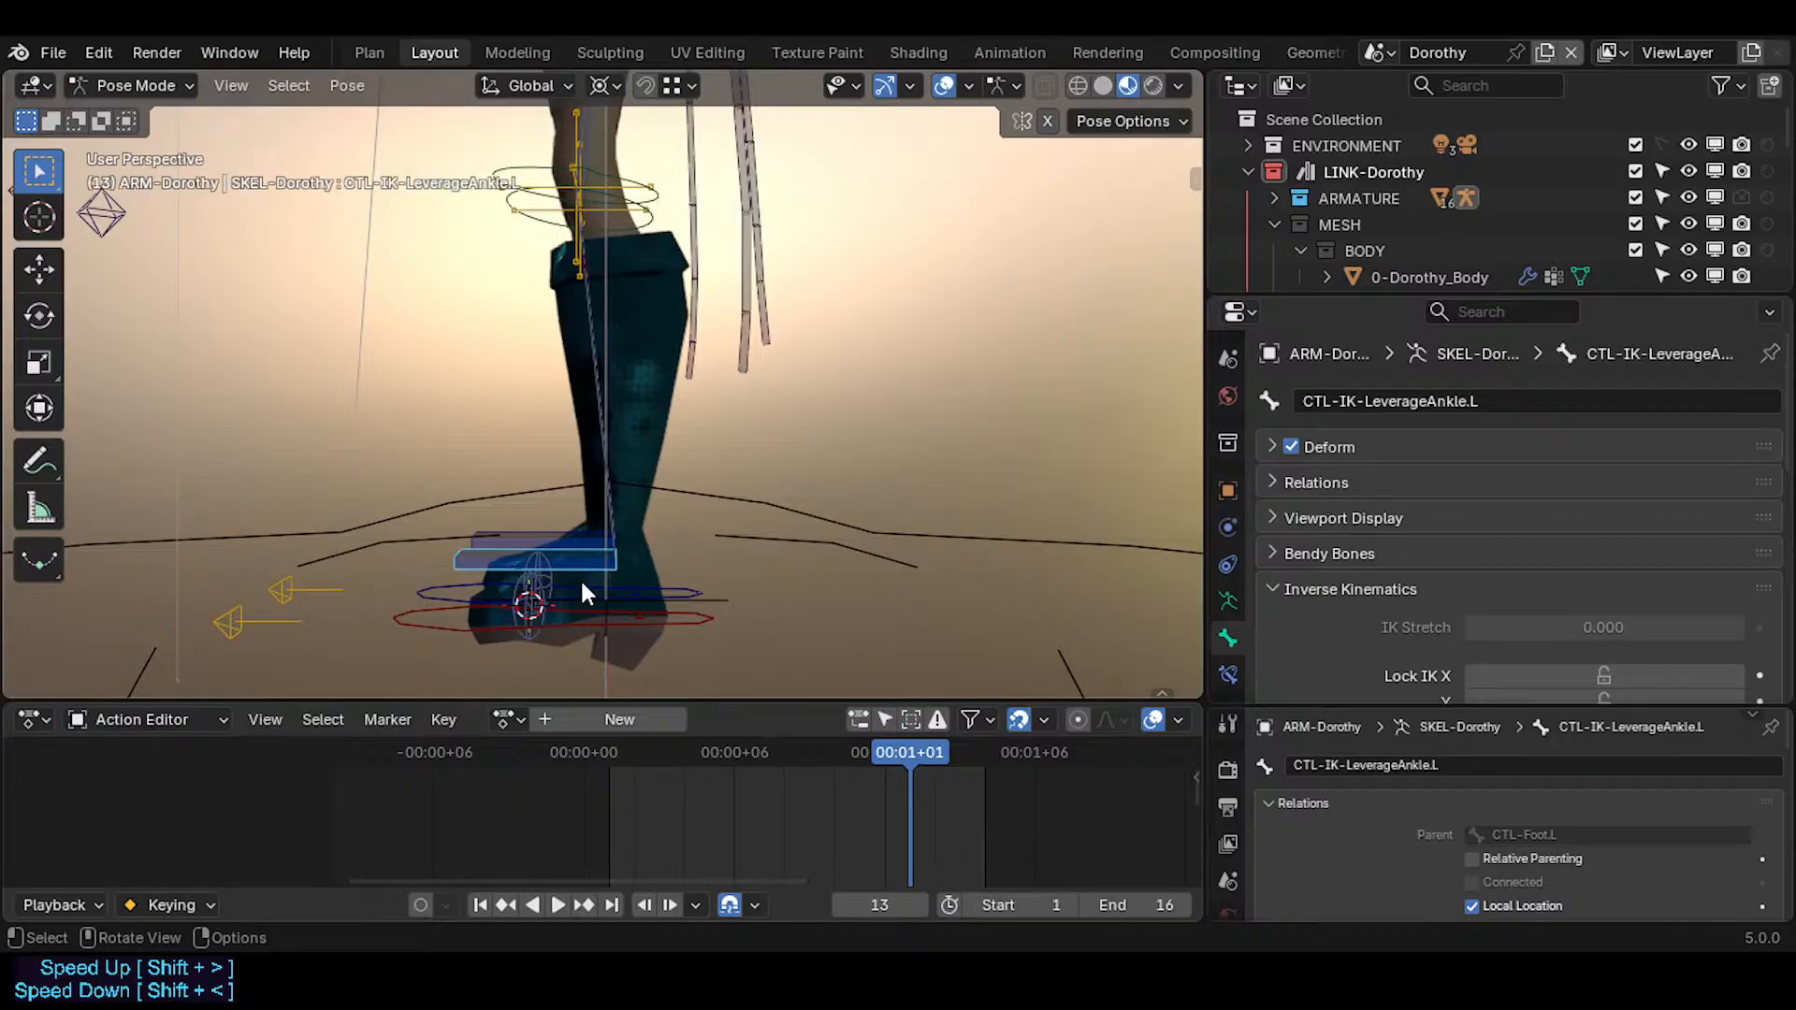
- Compare PIN-Toes.L with CTL-IK-LeverageAnkle.L and test-rotate the leverage bone around the toes without keeping the rotation
left_click(530, 638)
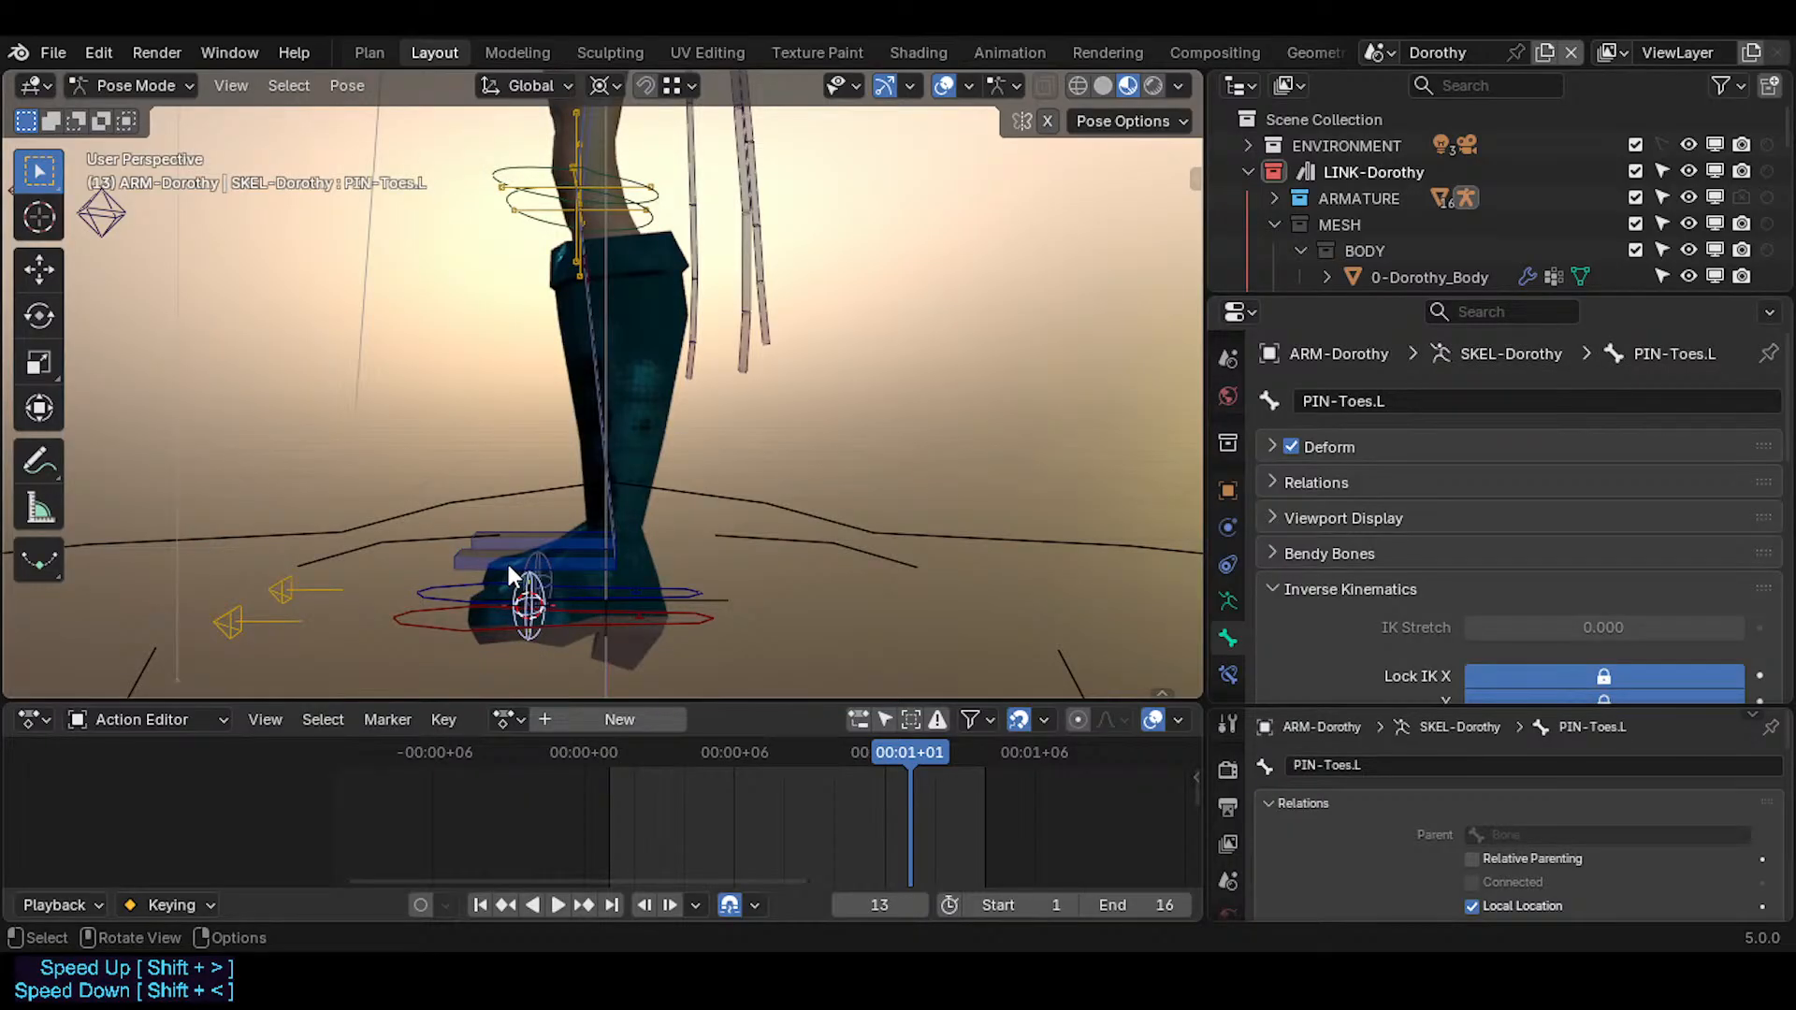
left_click(591, 559)
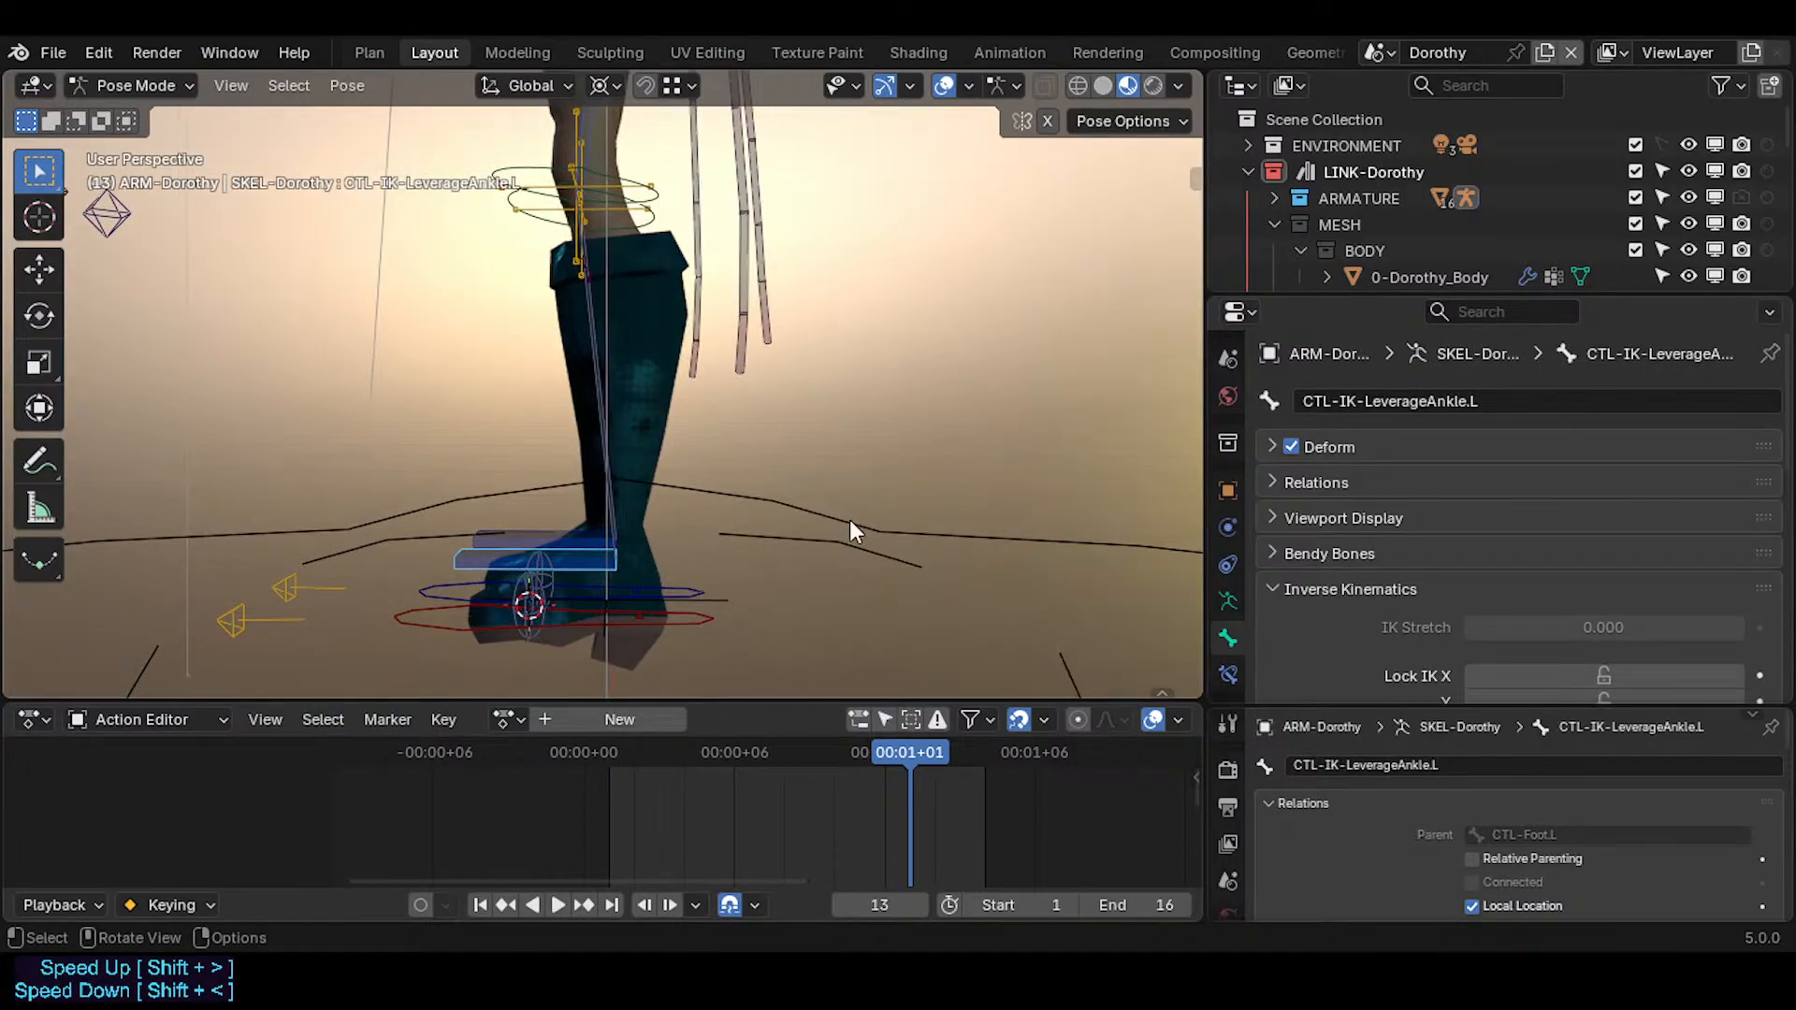
scroll(1515, 524, "down", 6)
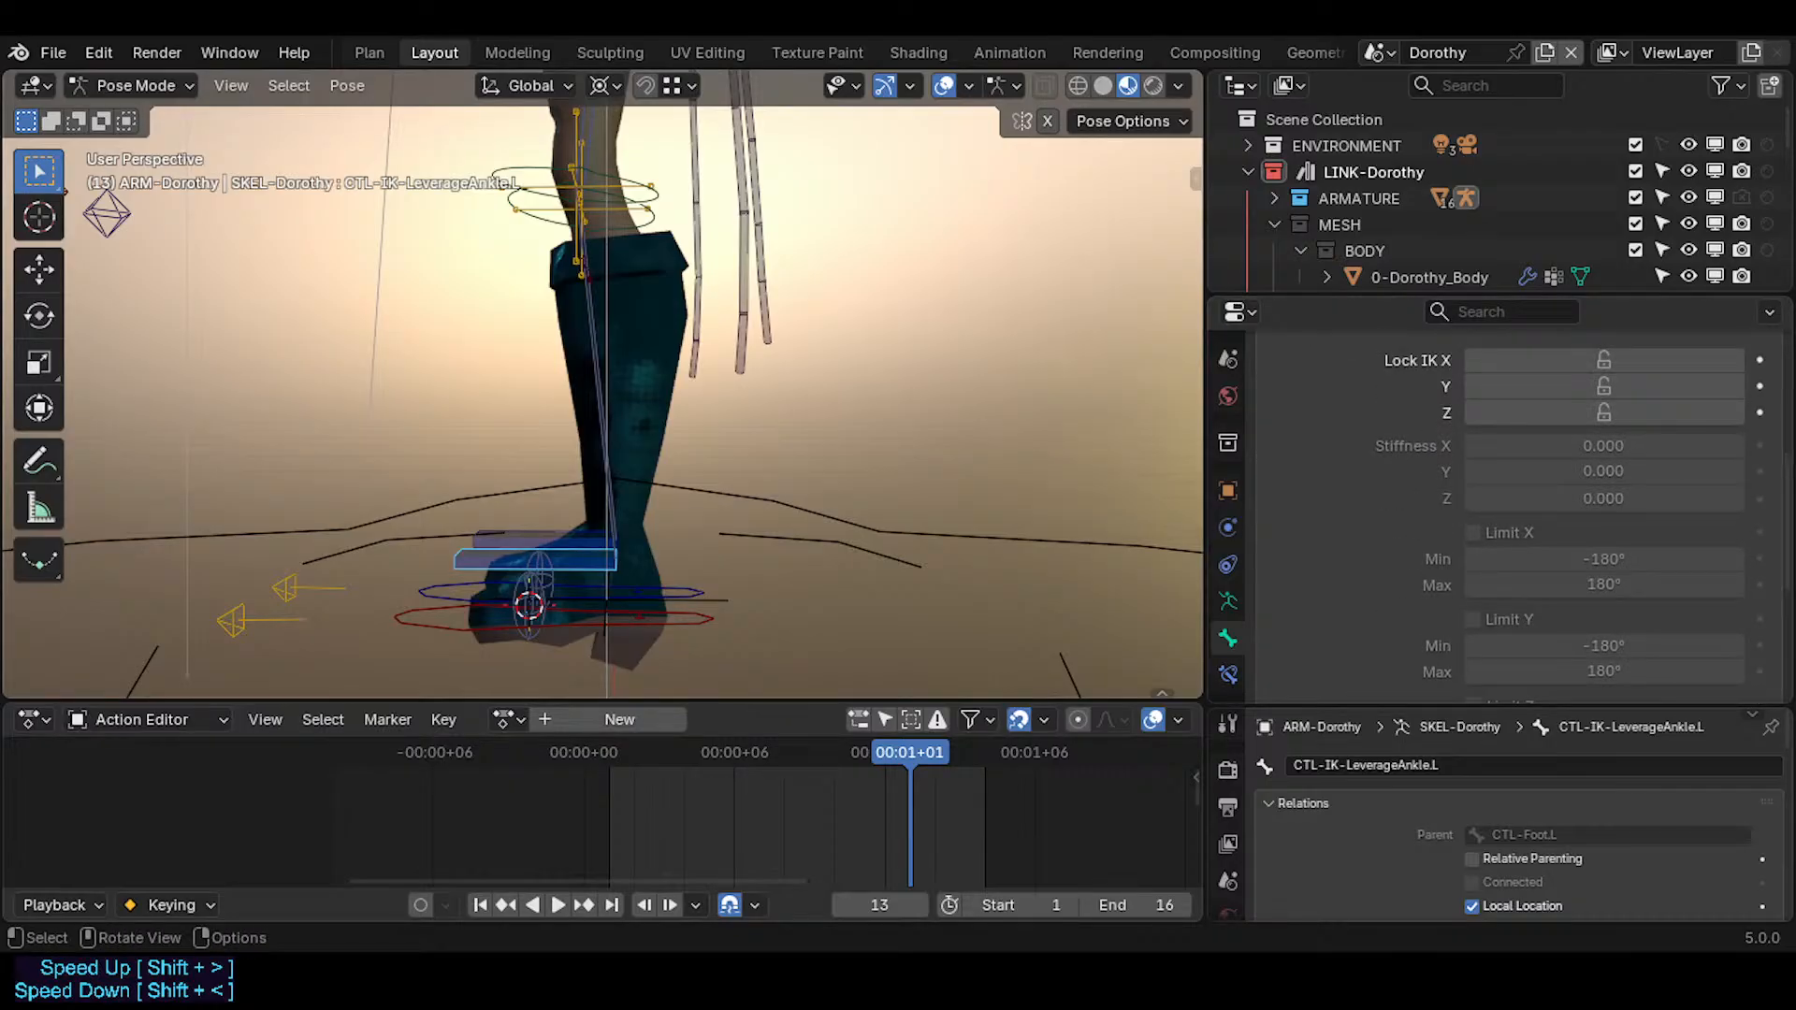
key("r")
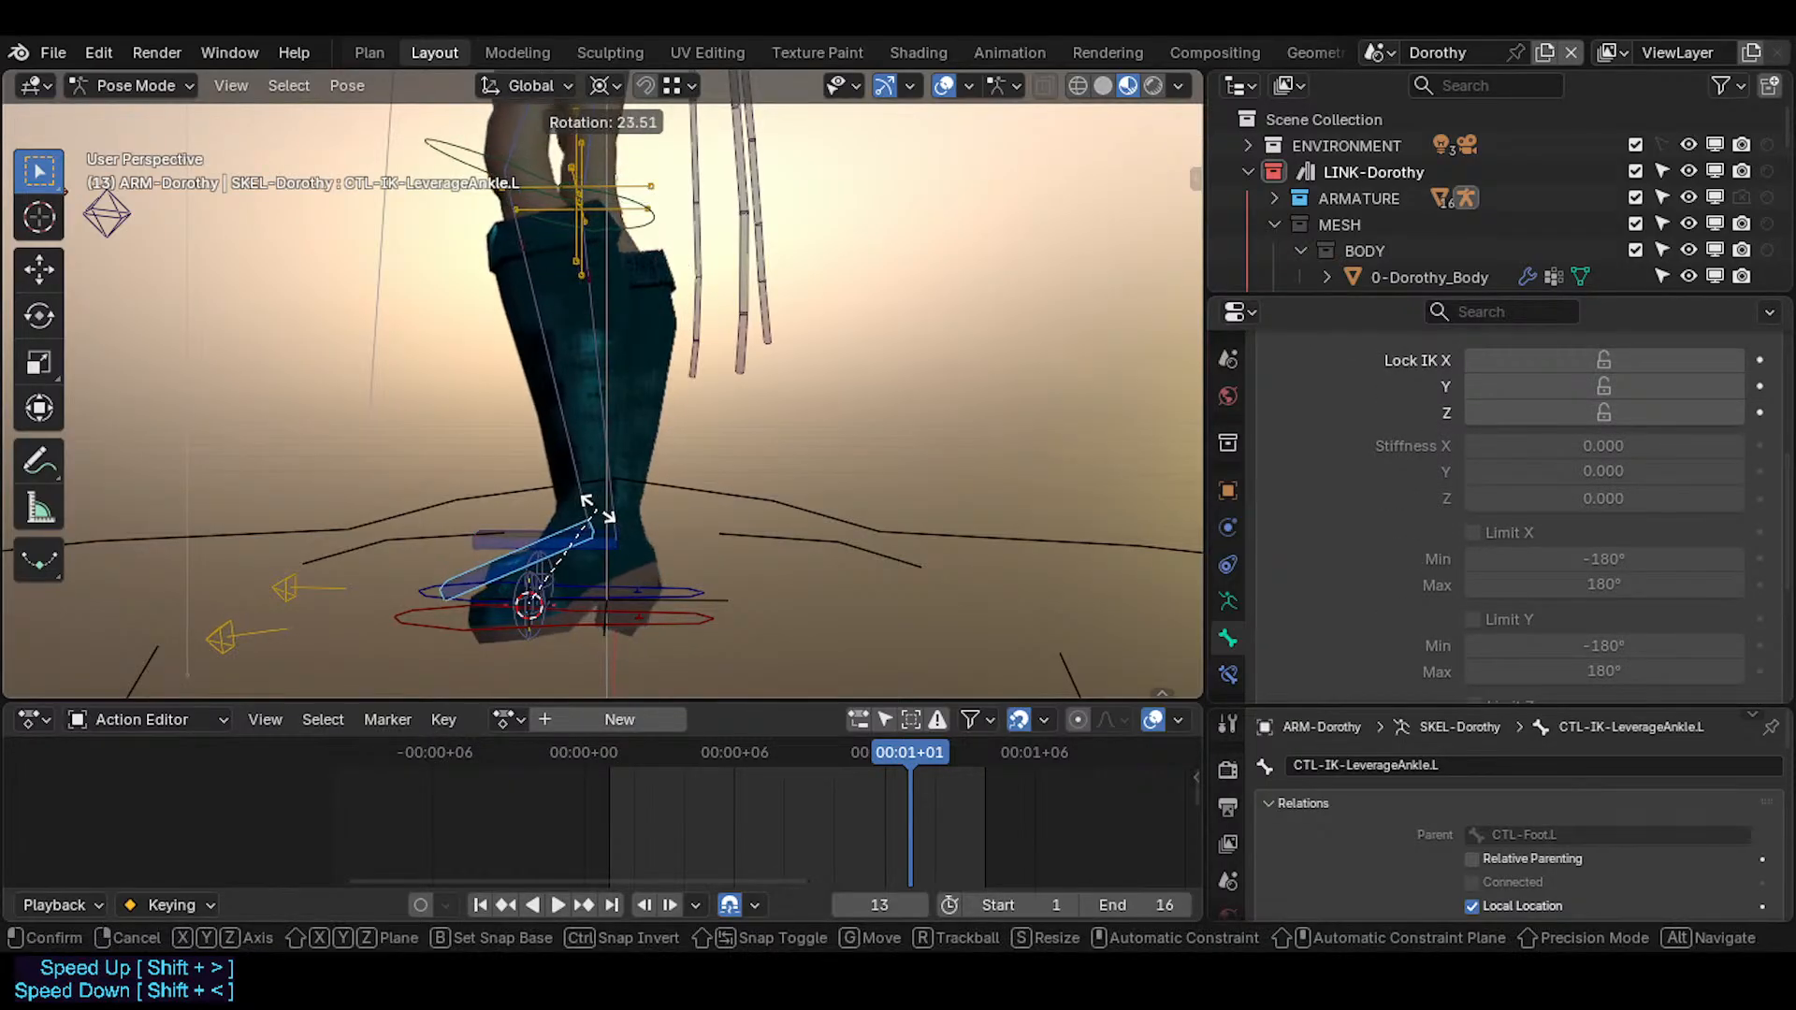
right_click(573, 587)
- Reselect CTL-IK-LeverageAnkle.L and examine its bone constraints and bone properties for a pivot setting
left_click(529, 645)
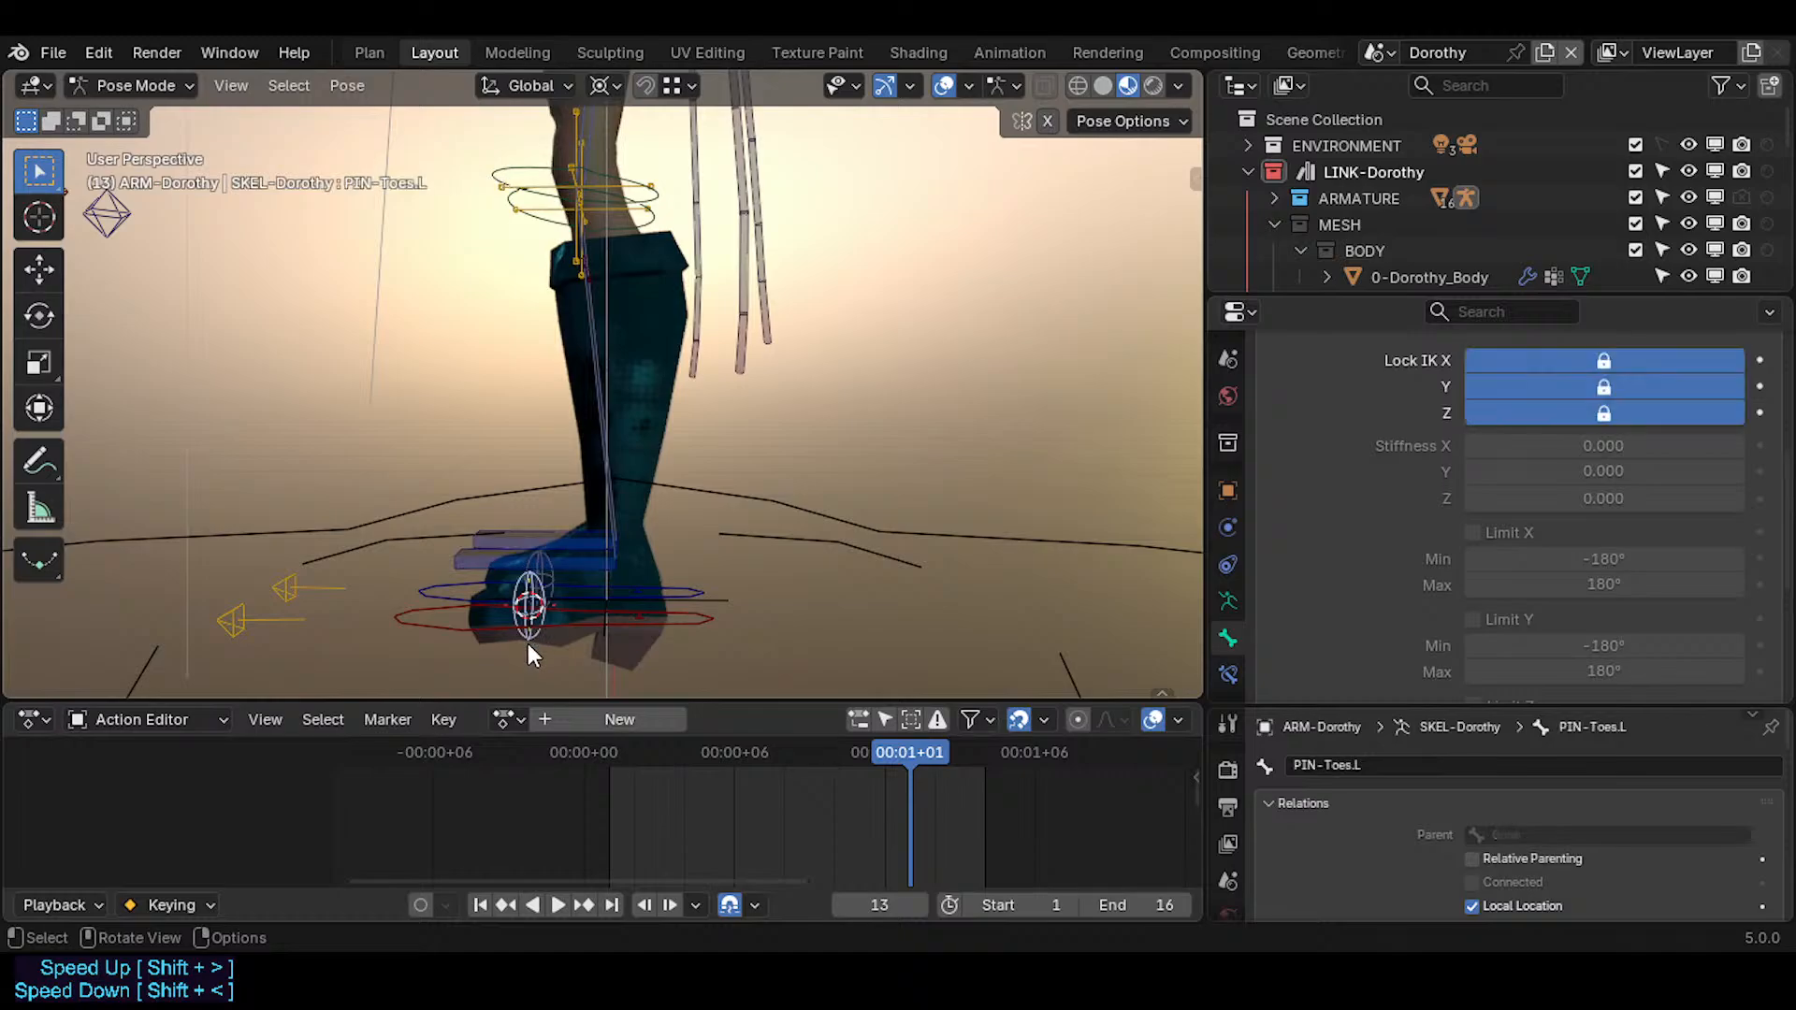
left_click(607, 583)
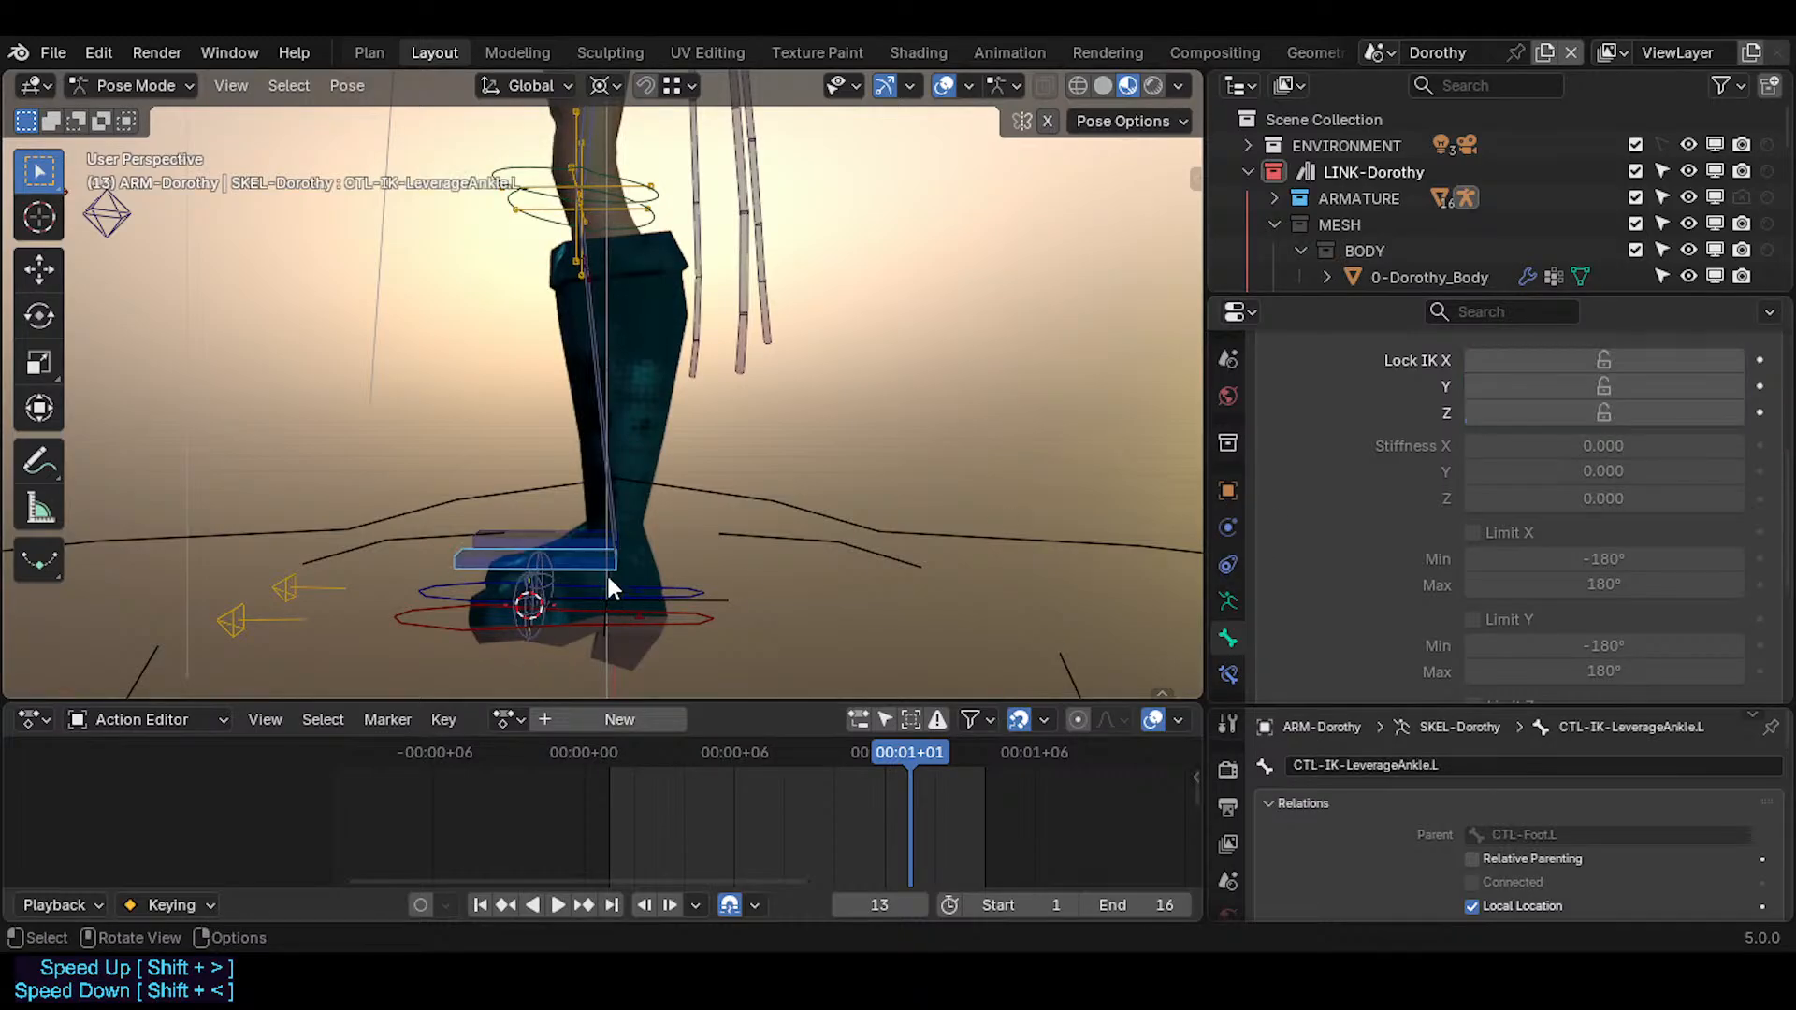
left_click(529, 643)
left_click(567, 578)
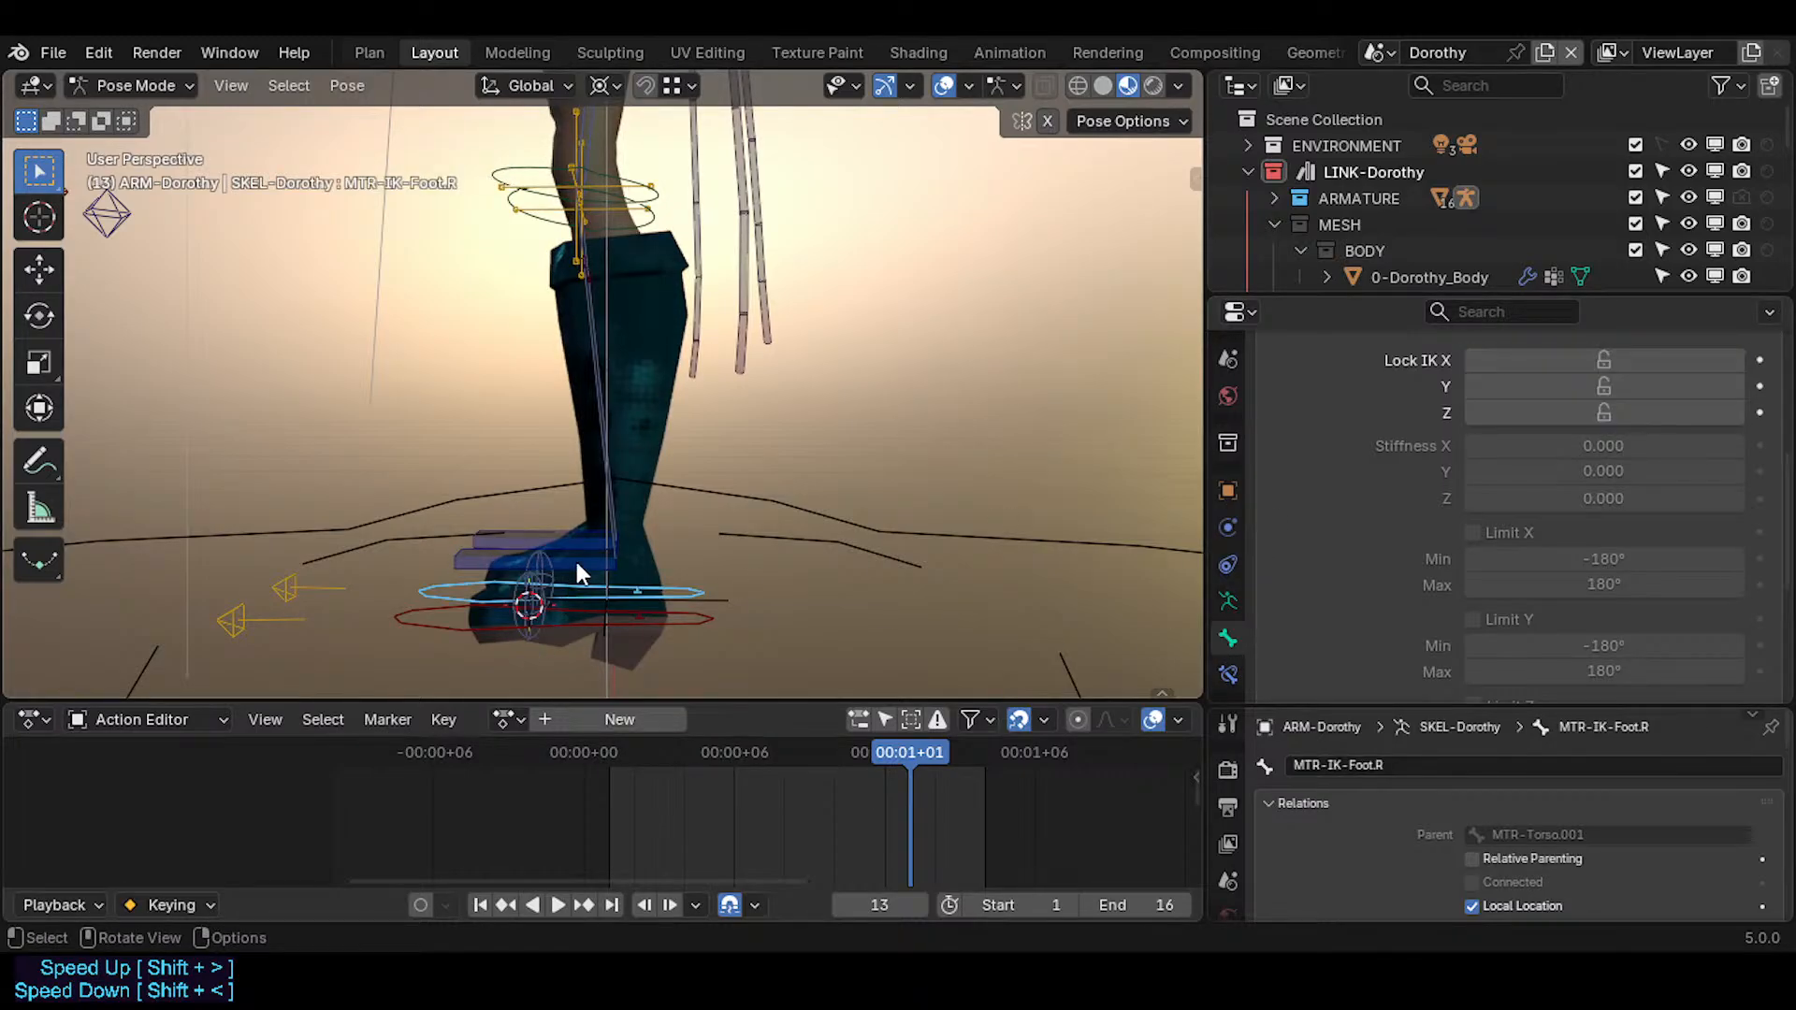
left_click(574, 558)
left_click(1228, 673)
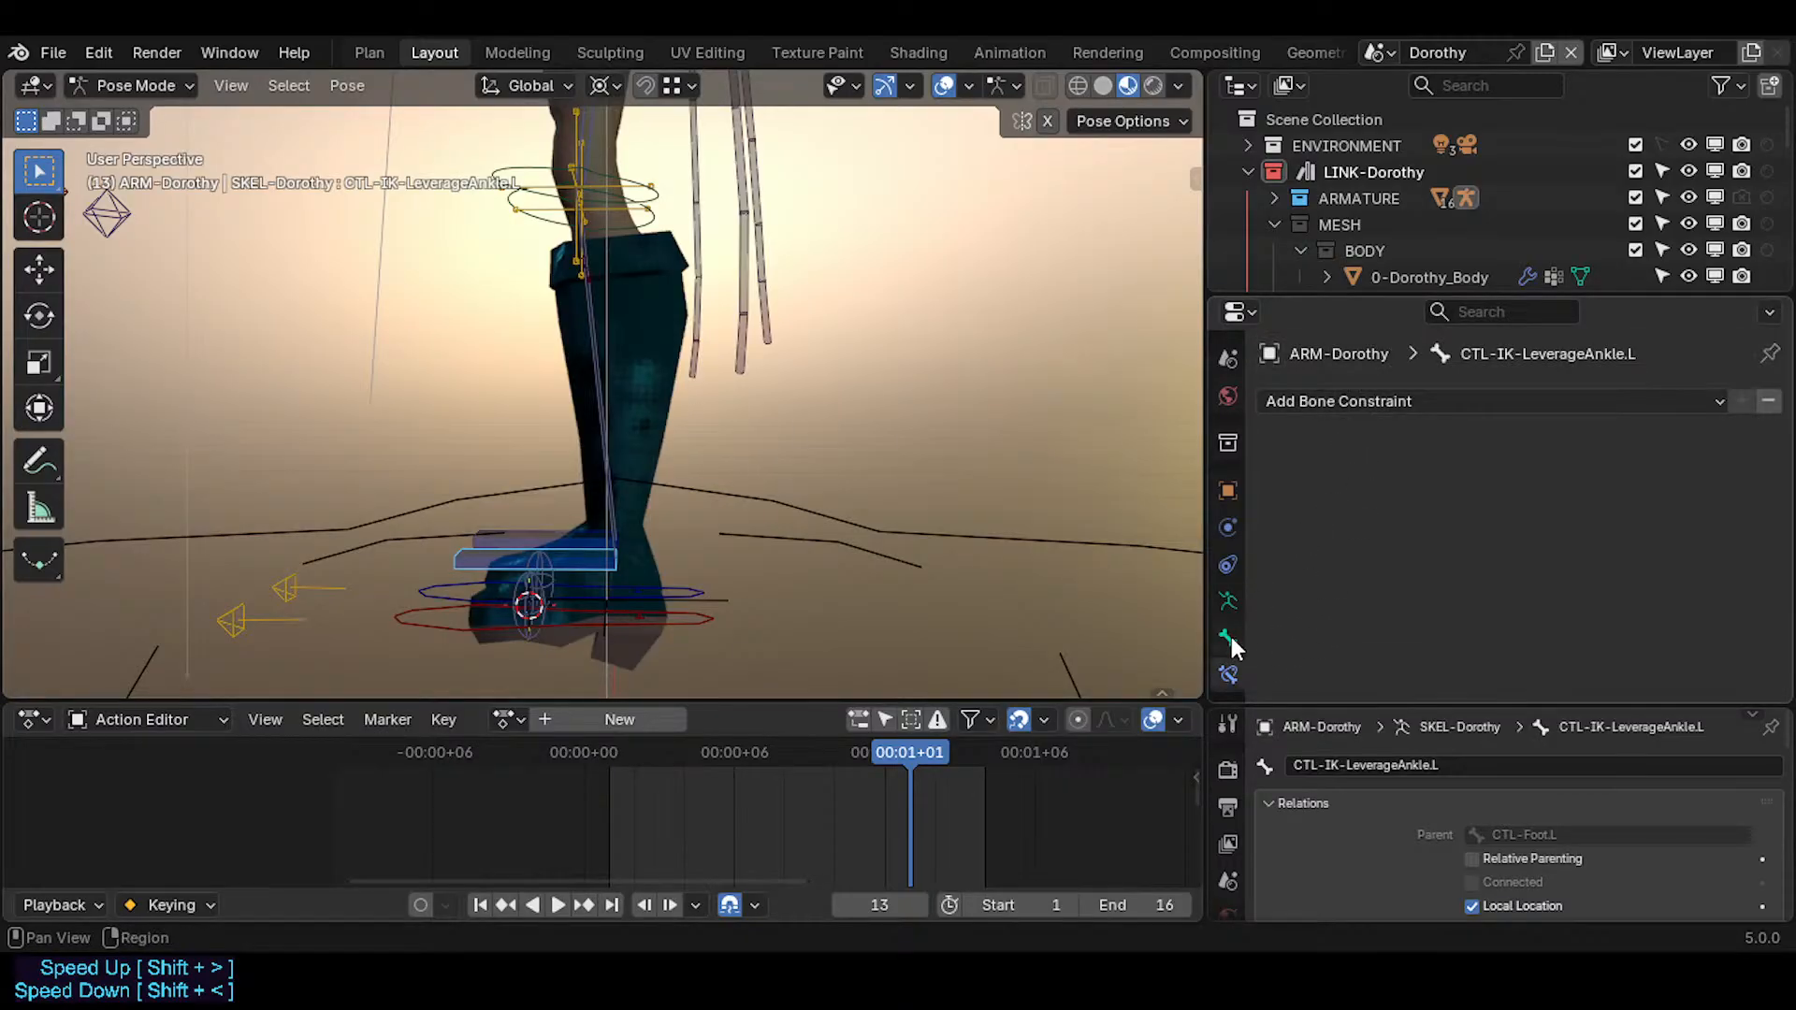
left_click(1227, 639)
scroll(1478, 557, "down", 15)
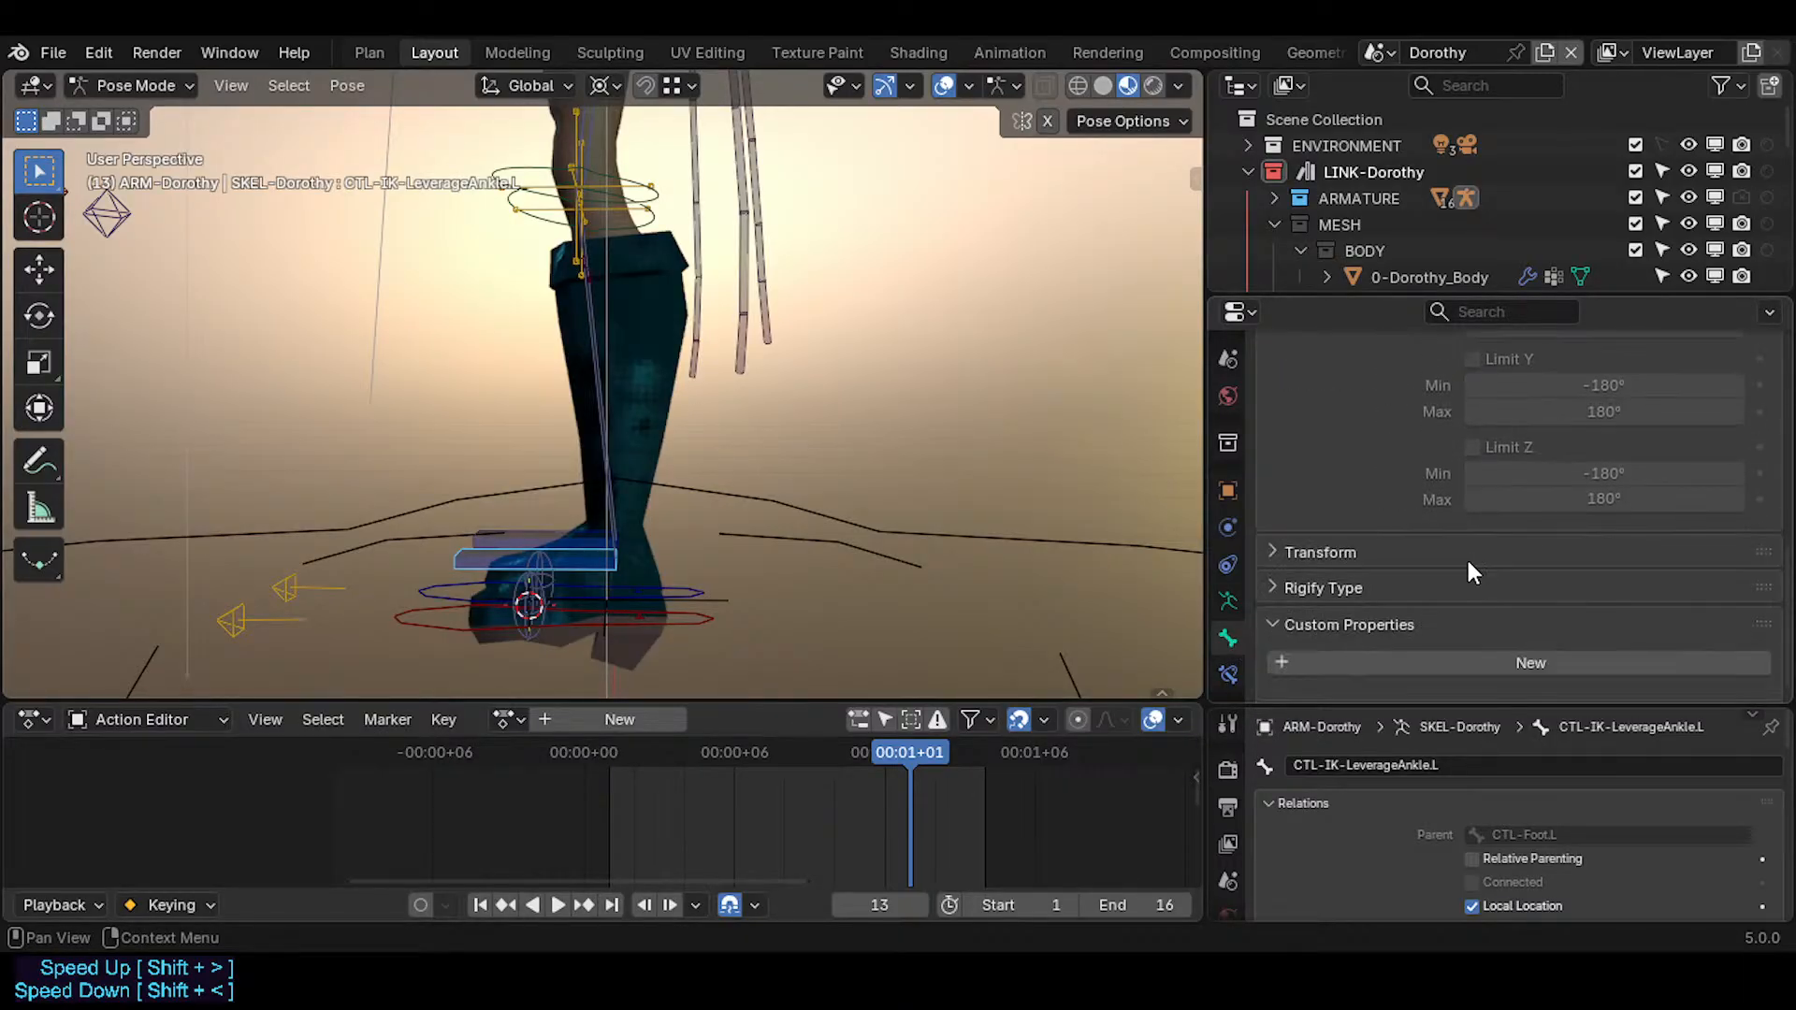
left_click(1226, 673)
left_click(1227, 639)
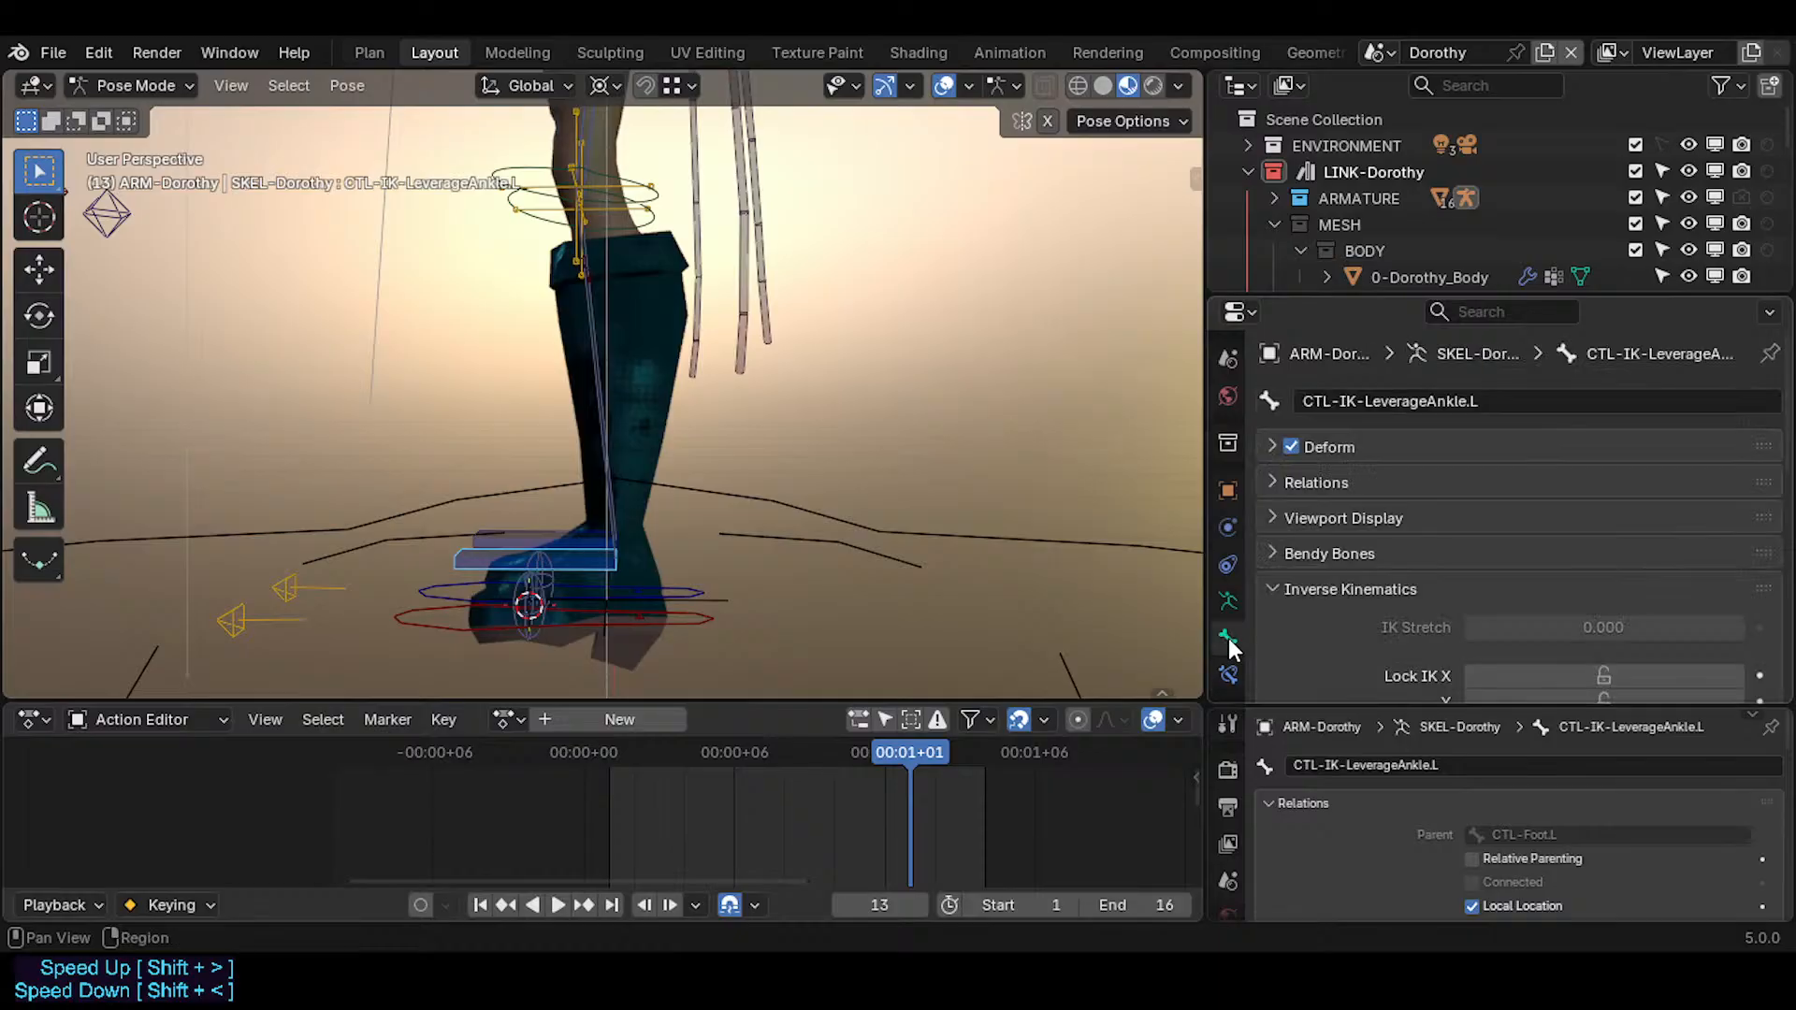
scroll(1312, 554, "down", 12)
scroll(1312, 558, "up", 12)
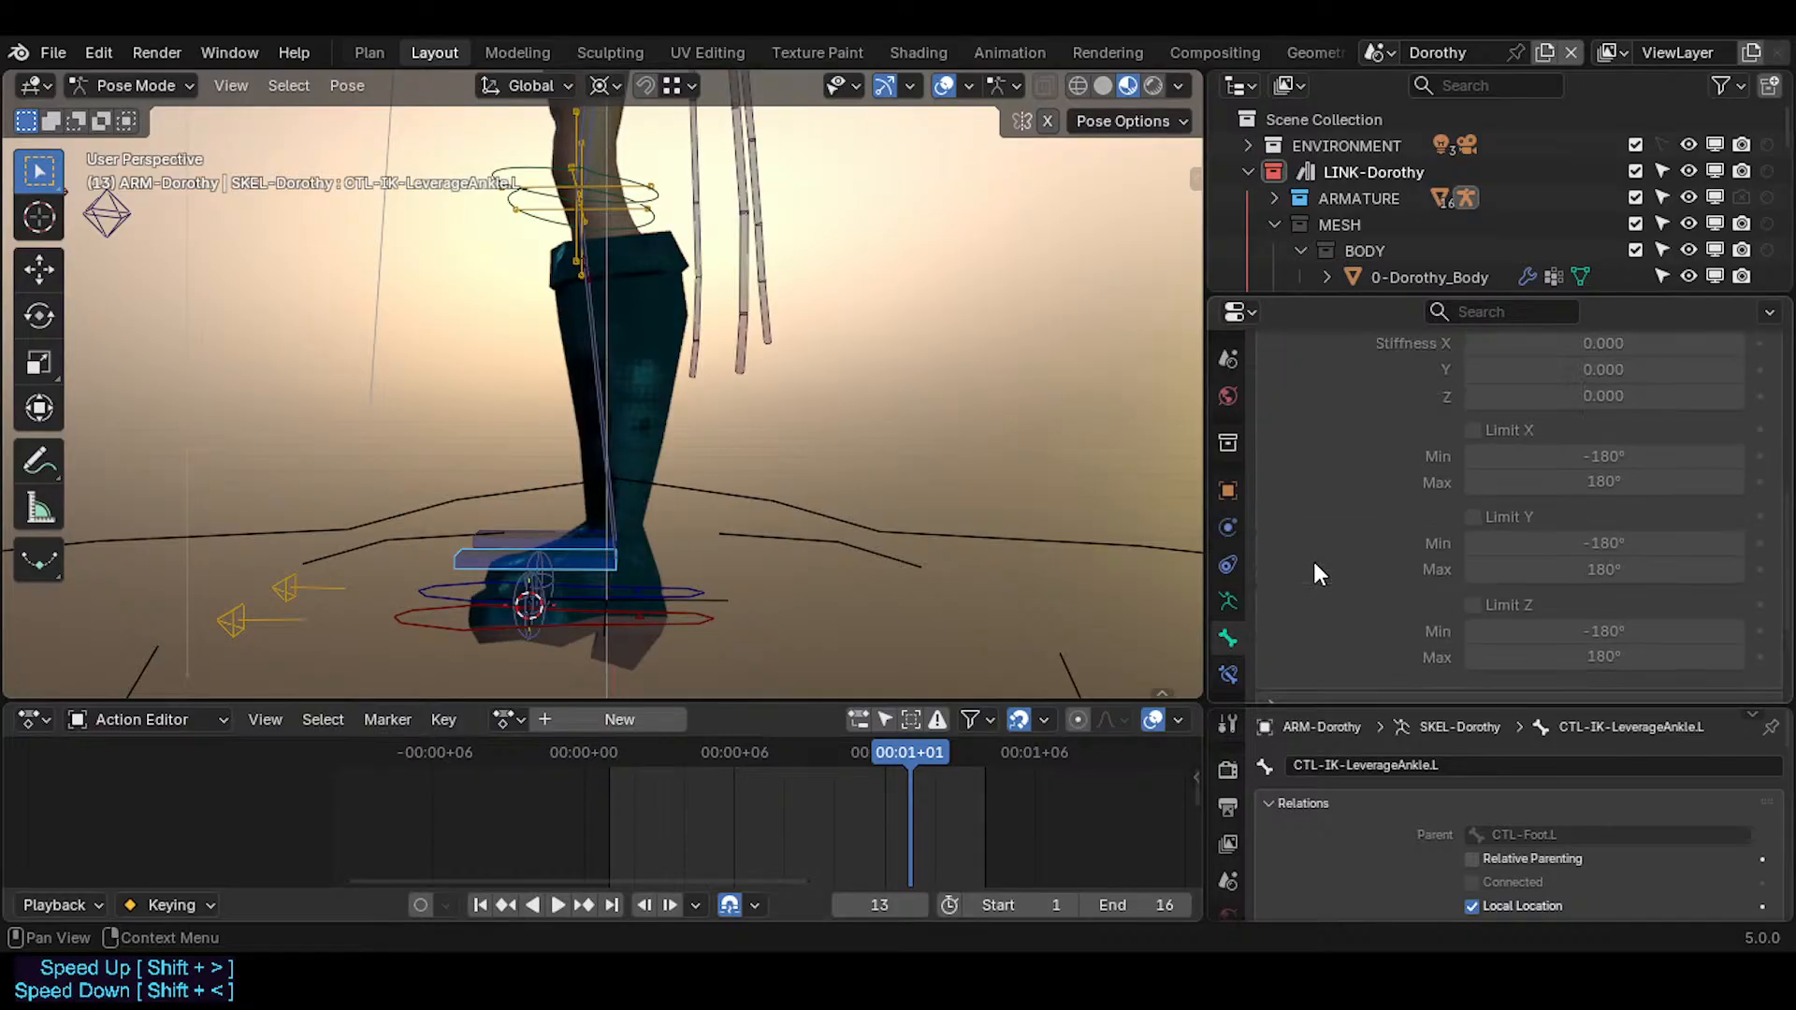
- Assign WGT-Line.001 as the custom shape object of CTL-IK-LeverageAnkle.L in its viewport display settings
left_click(1322, 488)
left_click(1340, 443)
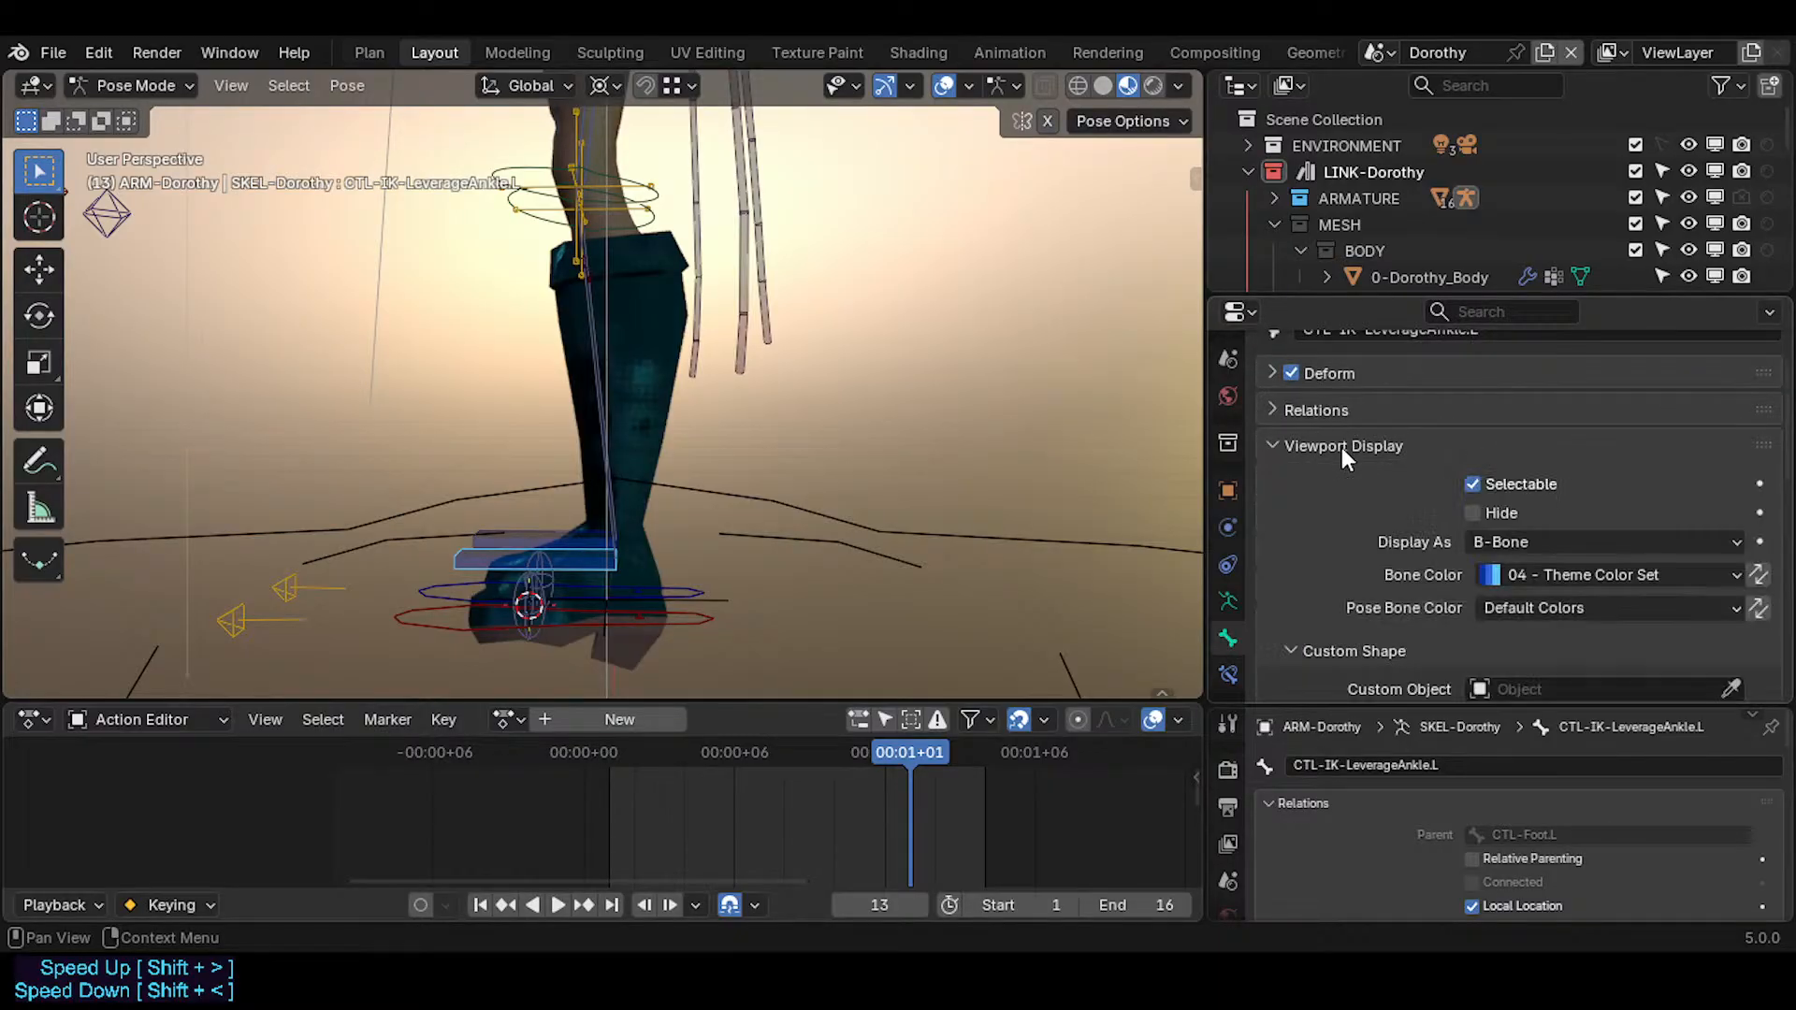
scroll(1438, 603, "down", 8)
scroll(1489, 571, "up", 7)
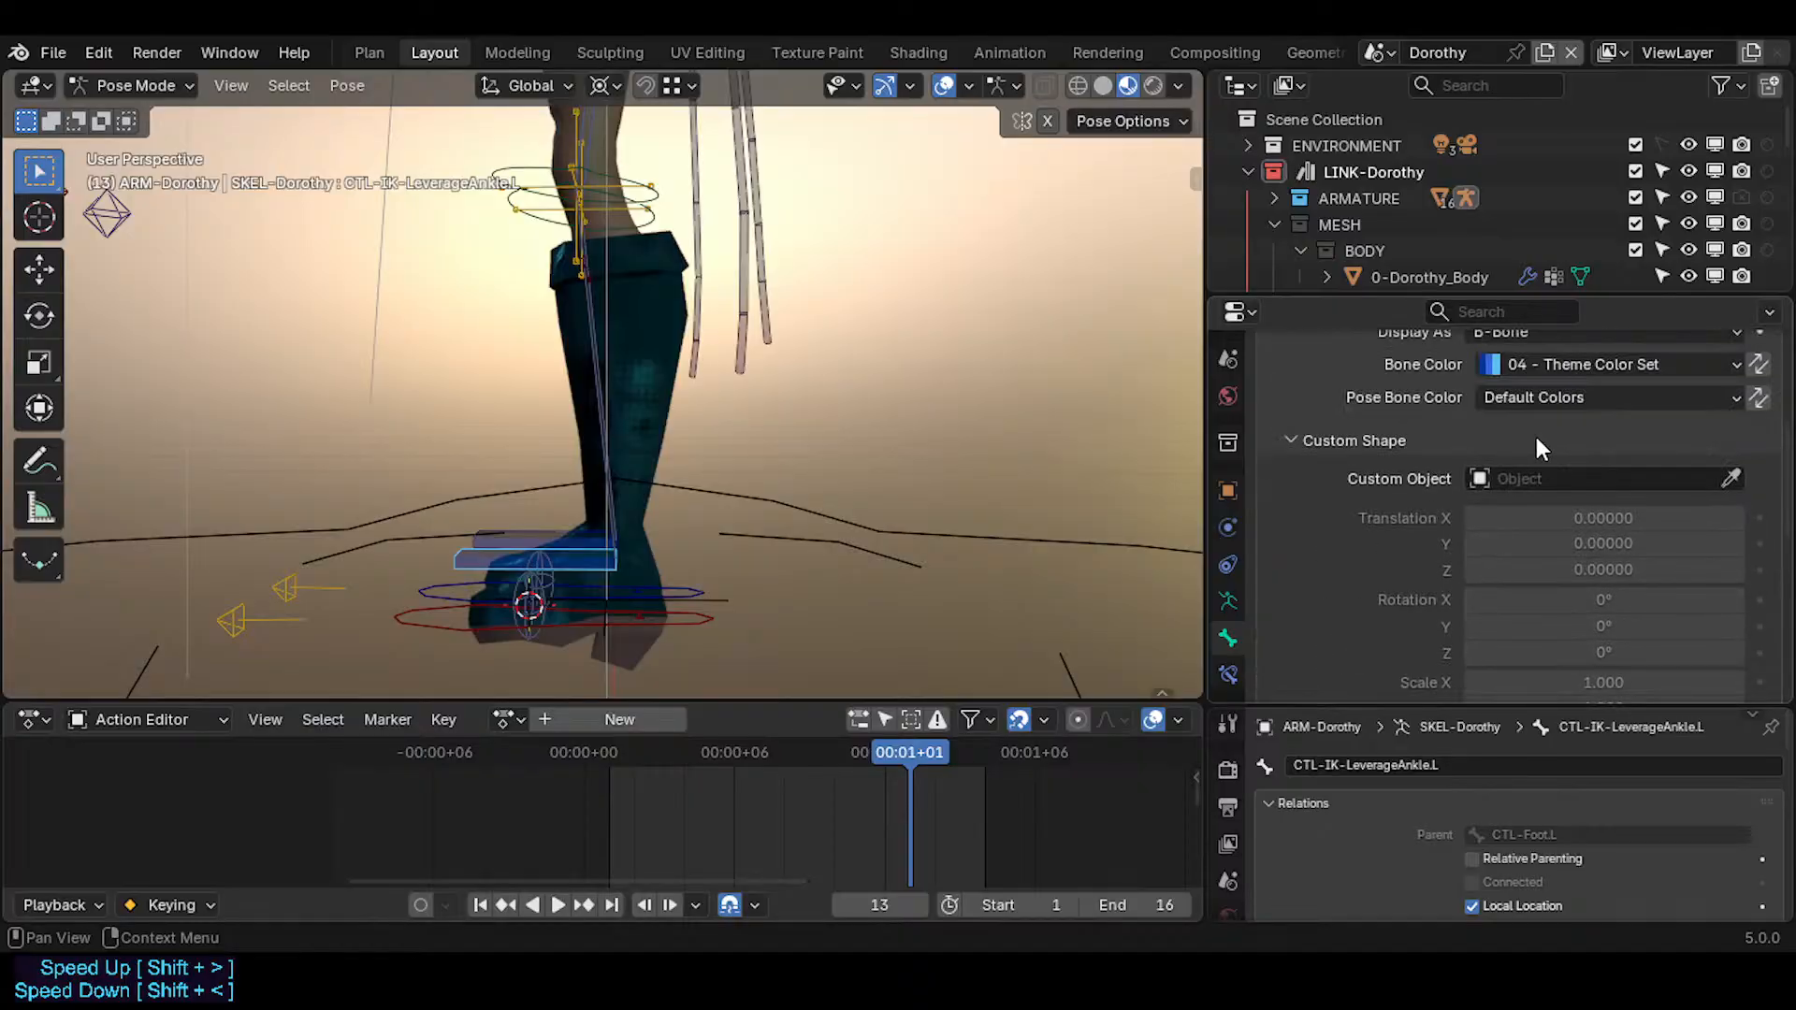
left_click(1609, 478)
type("wire")
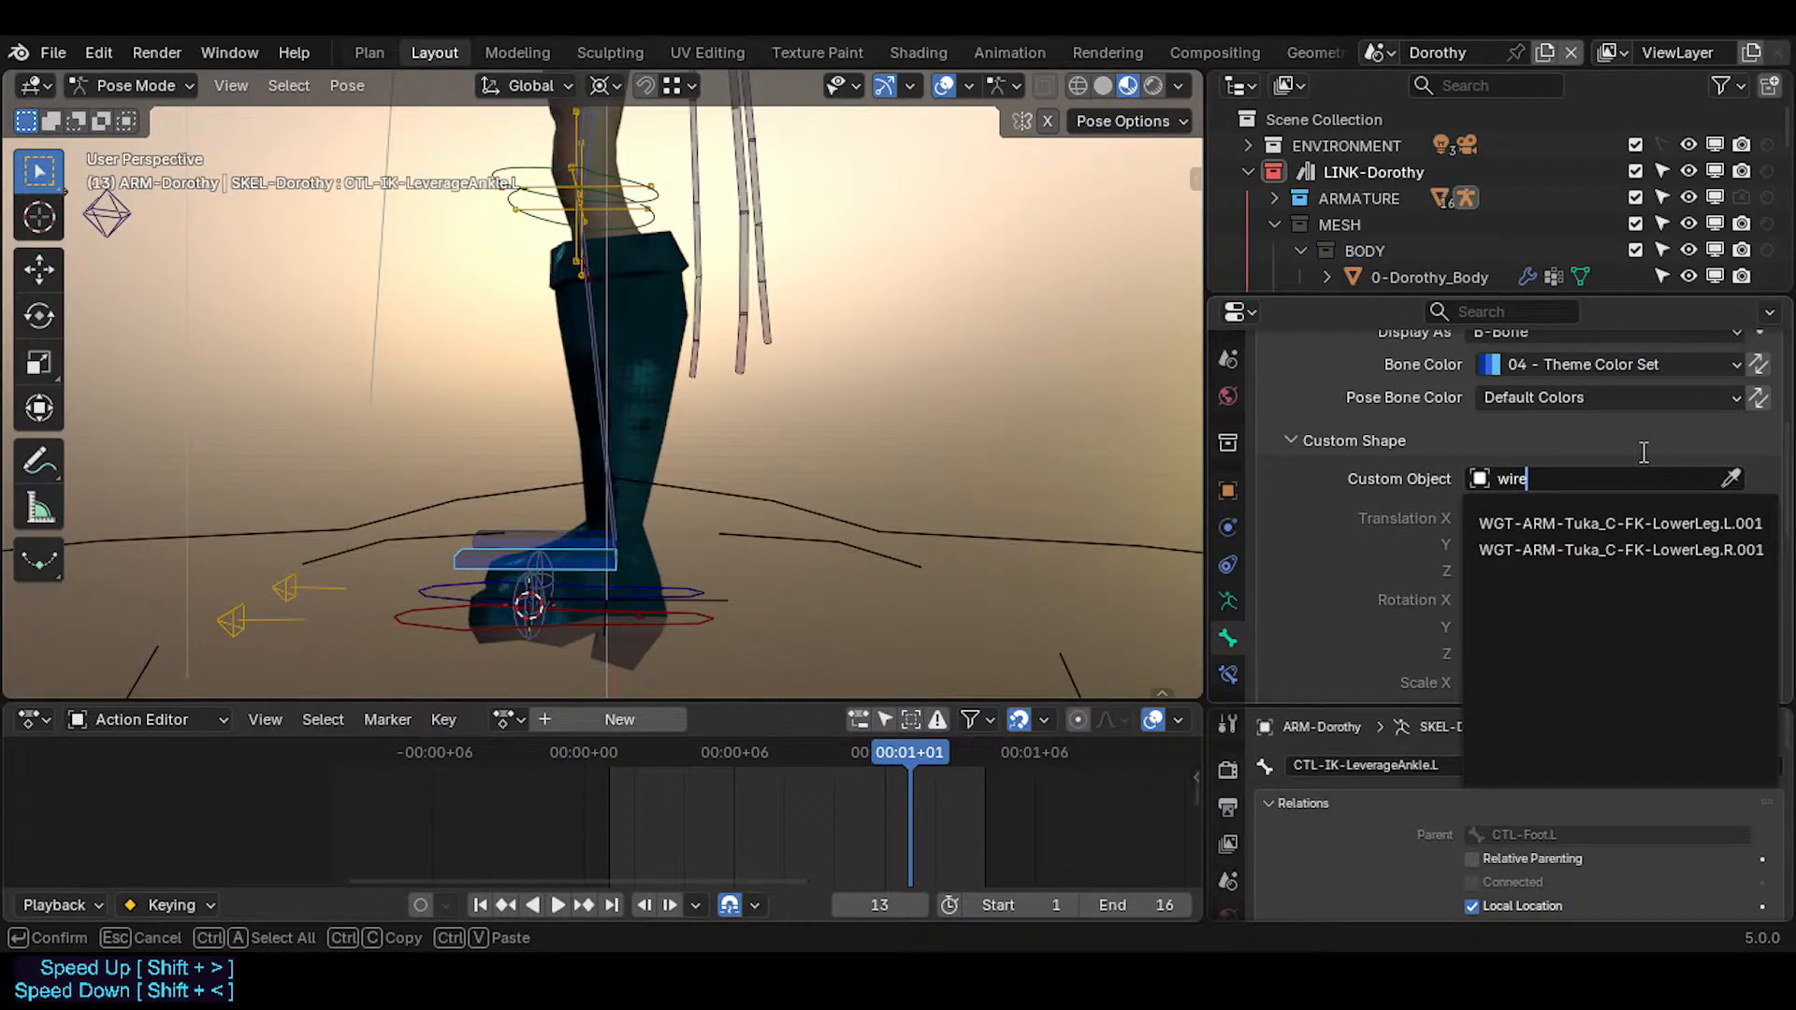
key("BackSpace")
key("BackSpace")
key("BackSpace")
key("BackSpace")
type("line")
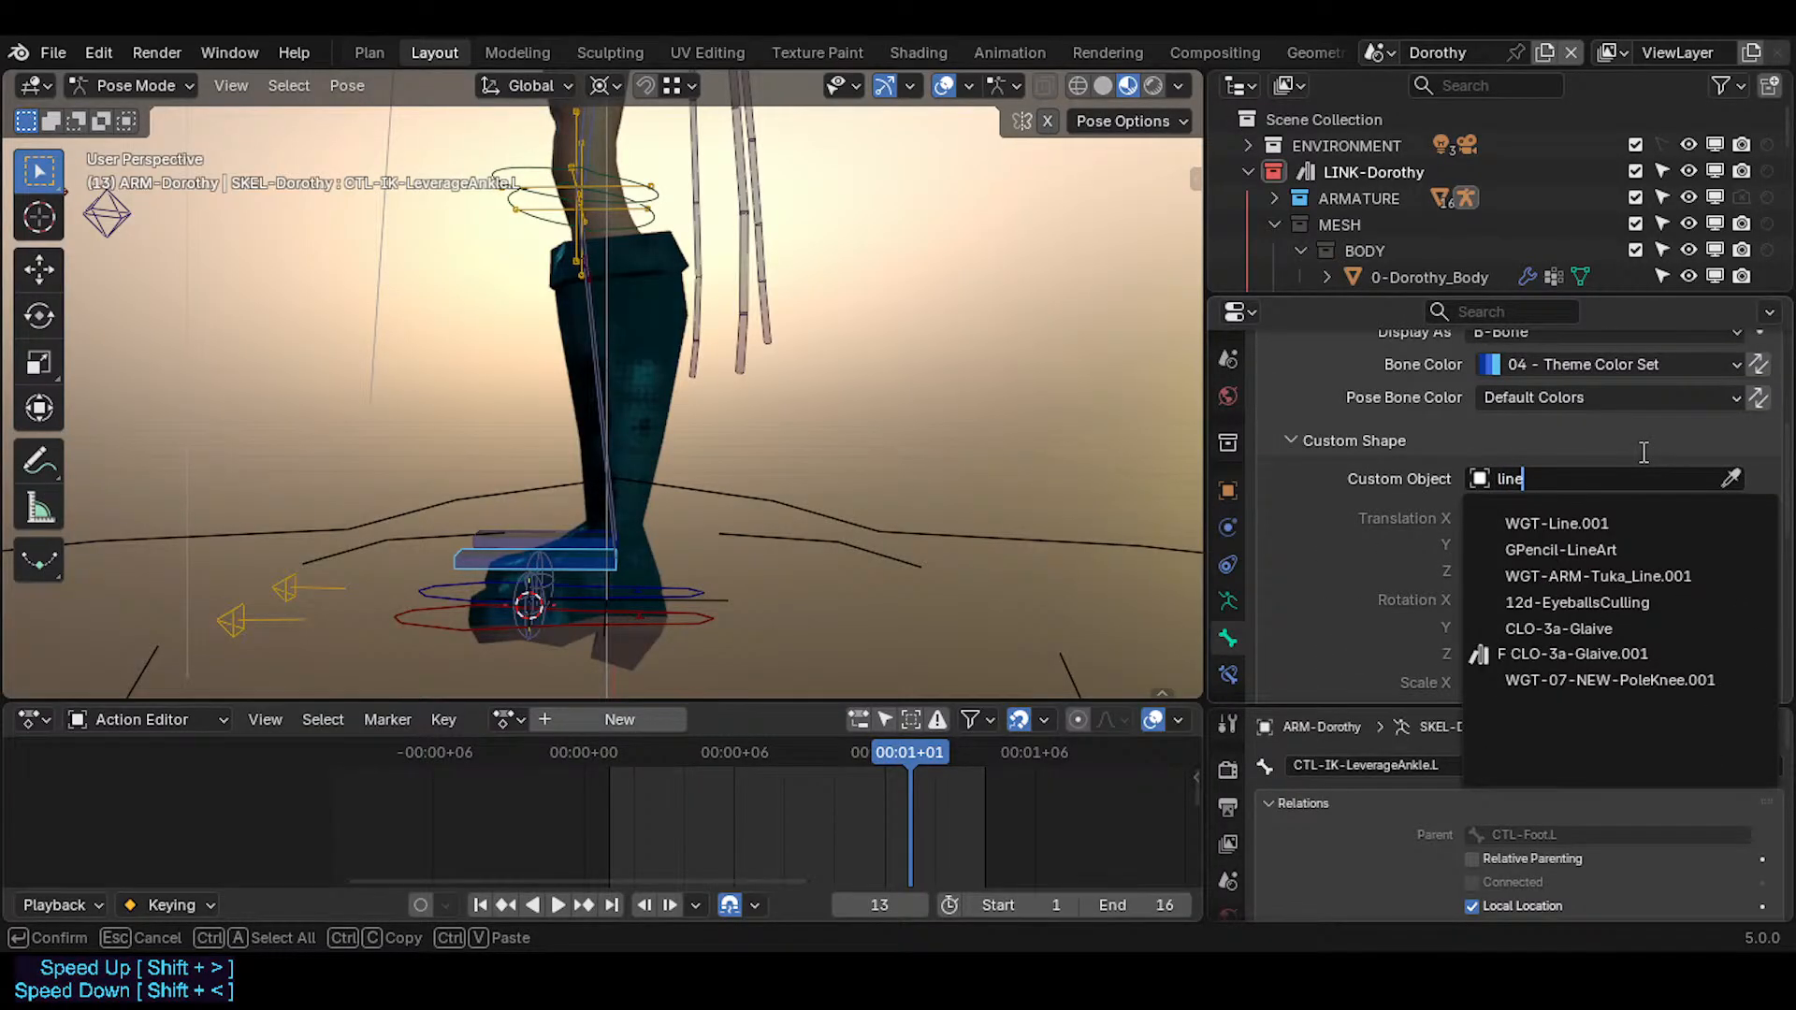
key("Return")
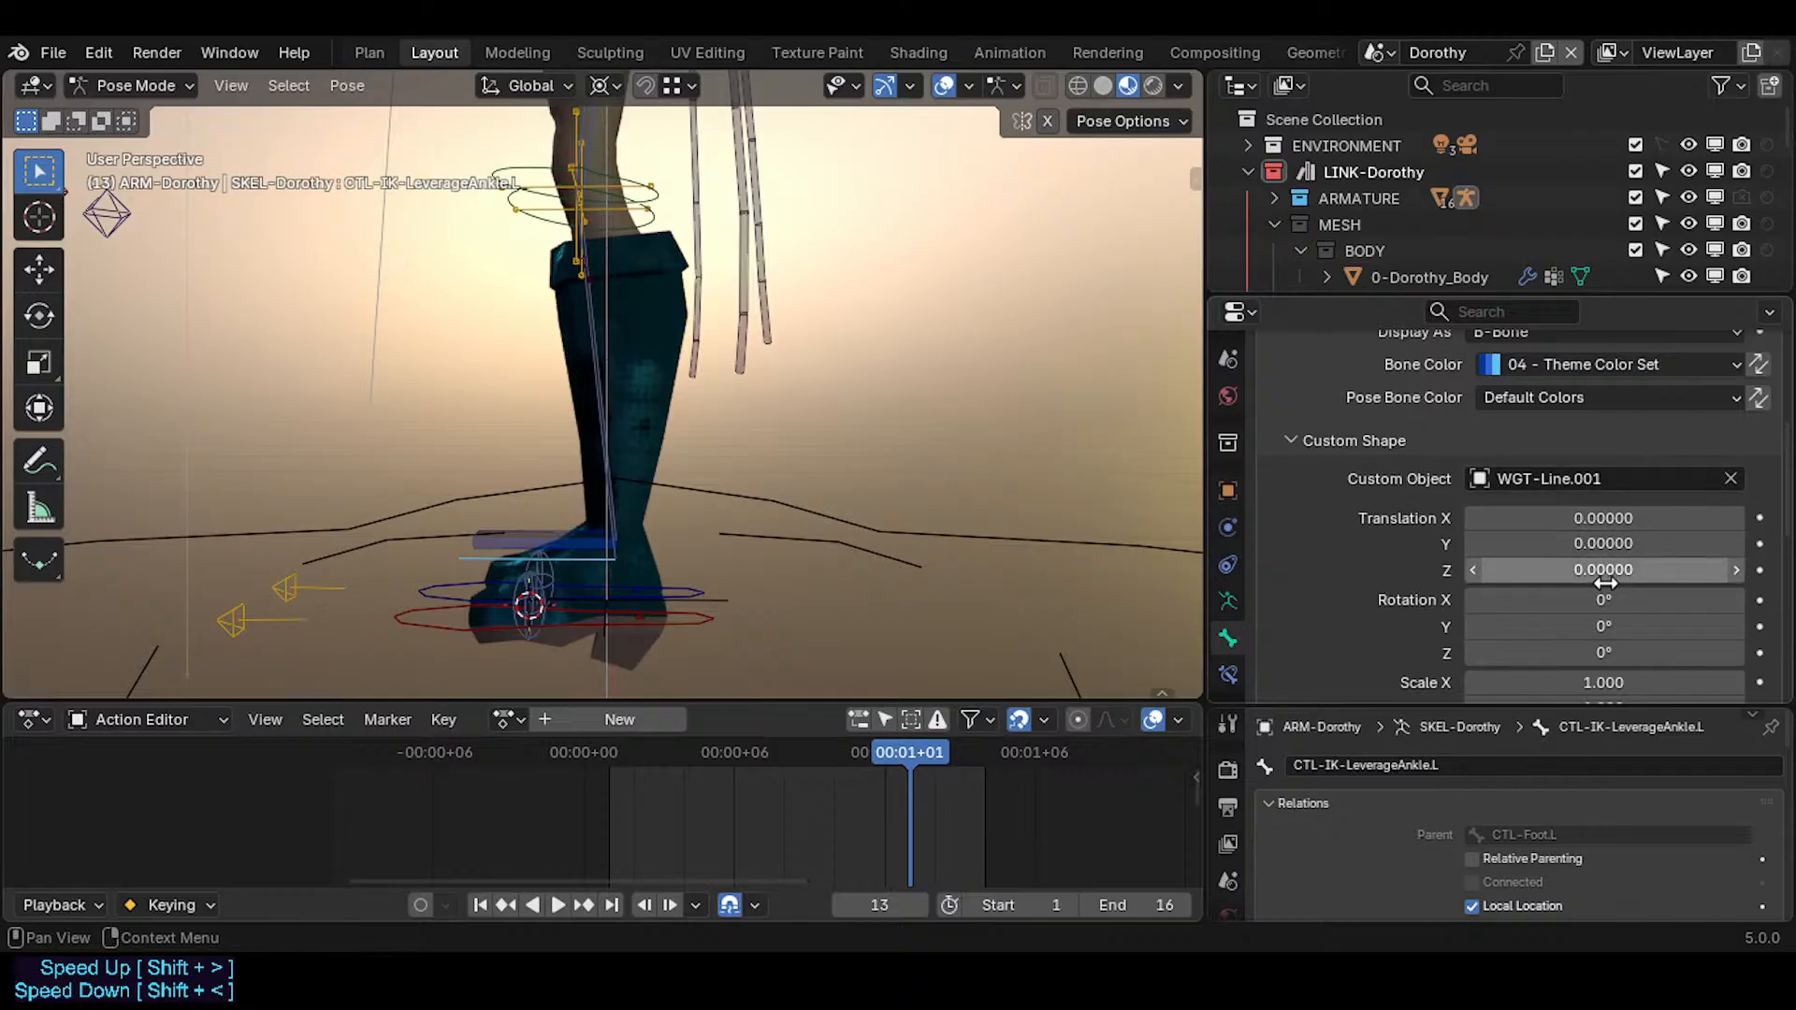
- Set the custom shape's Override Transform to PIN-Toes.L and enable Affect Gizmo and Use As Pivot
scroll(1603, 589, "down", 4)
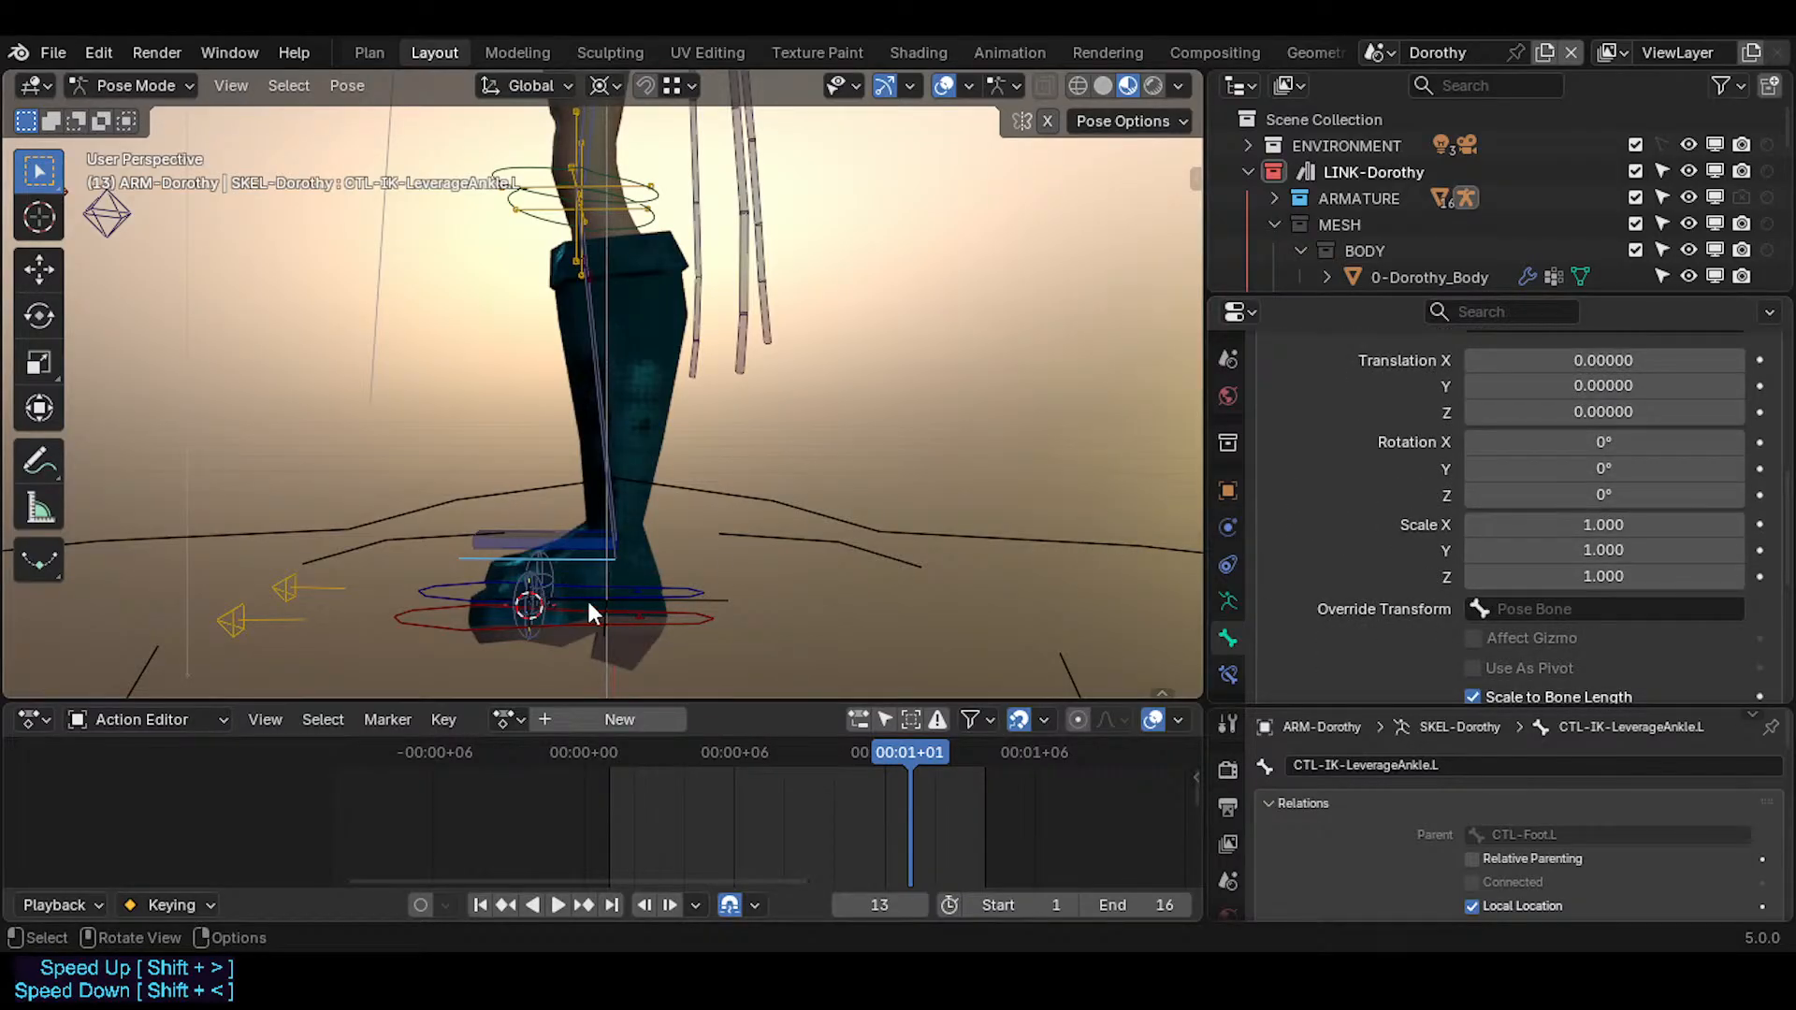
left_click(519, 648)
key("F2")
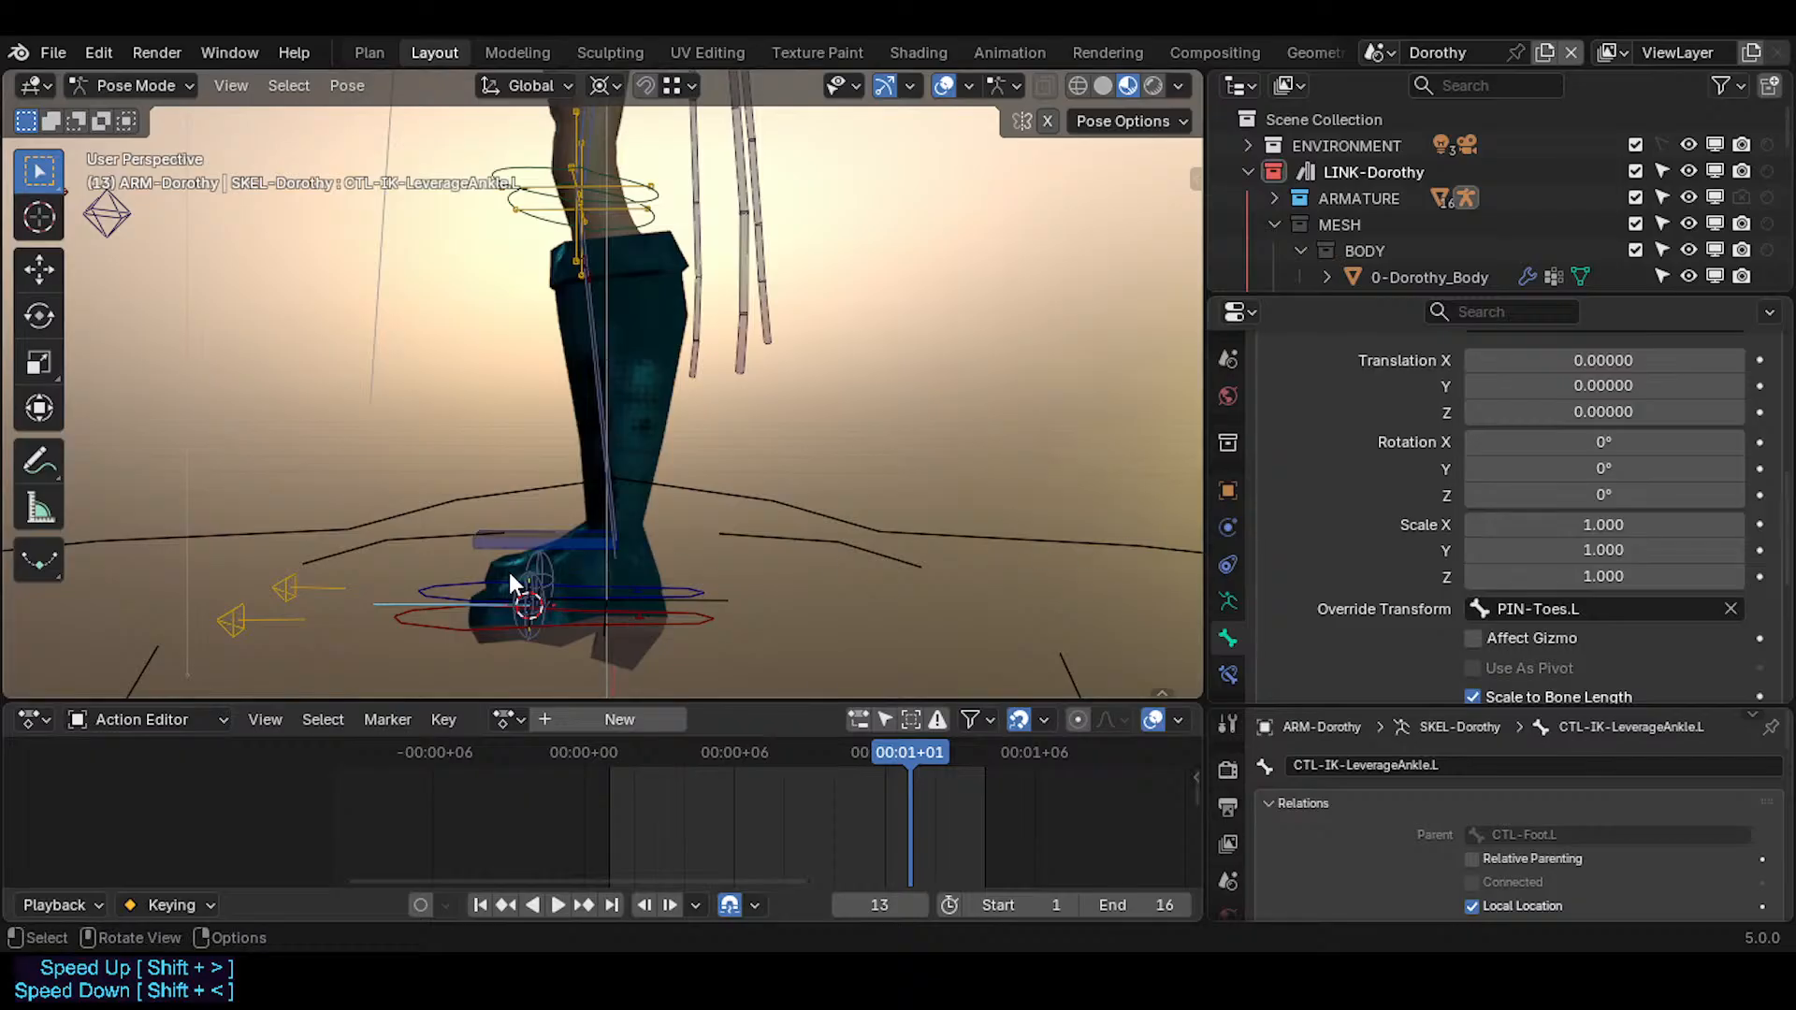
scroll(1582, 646, "down", 1)
left_click(1503, 586)
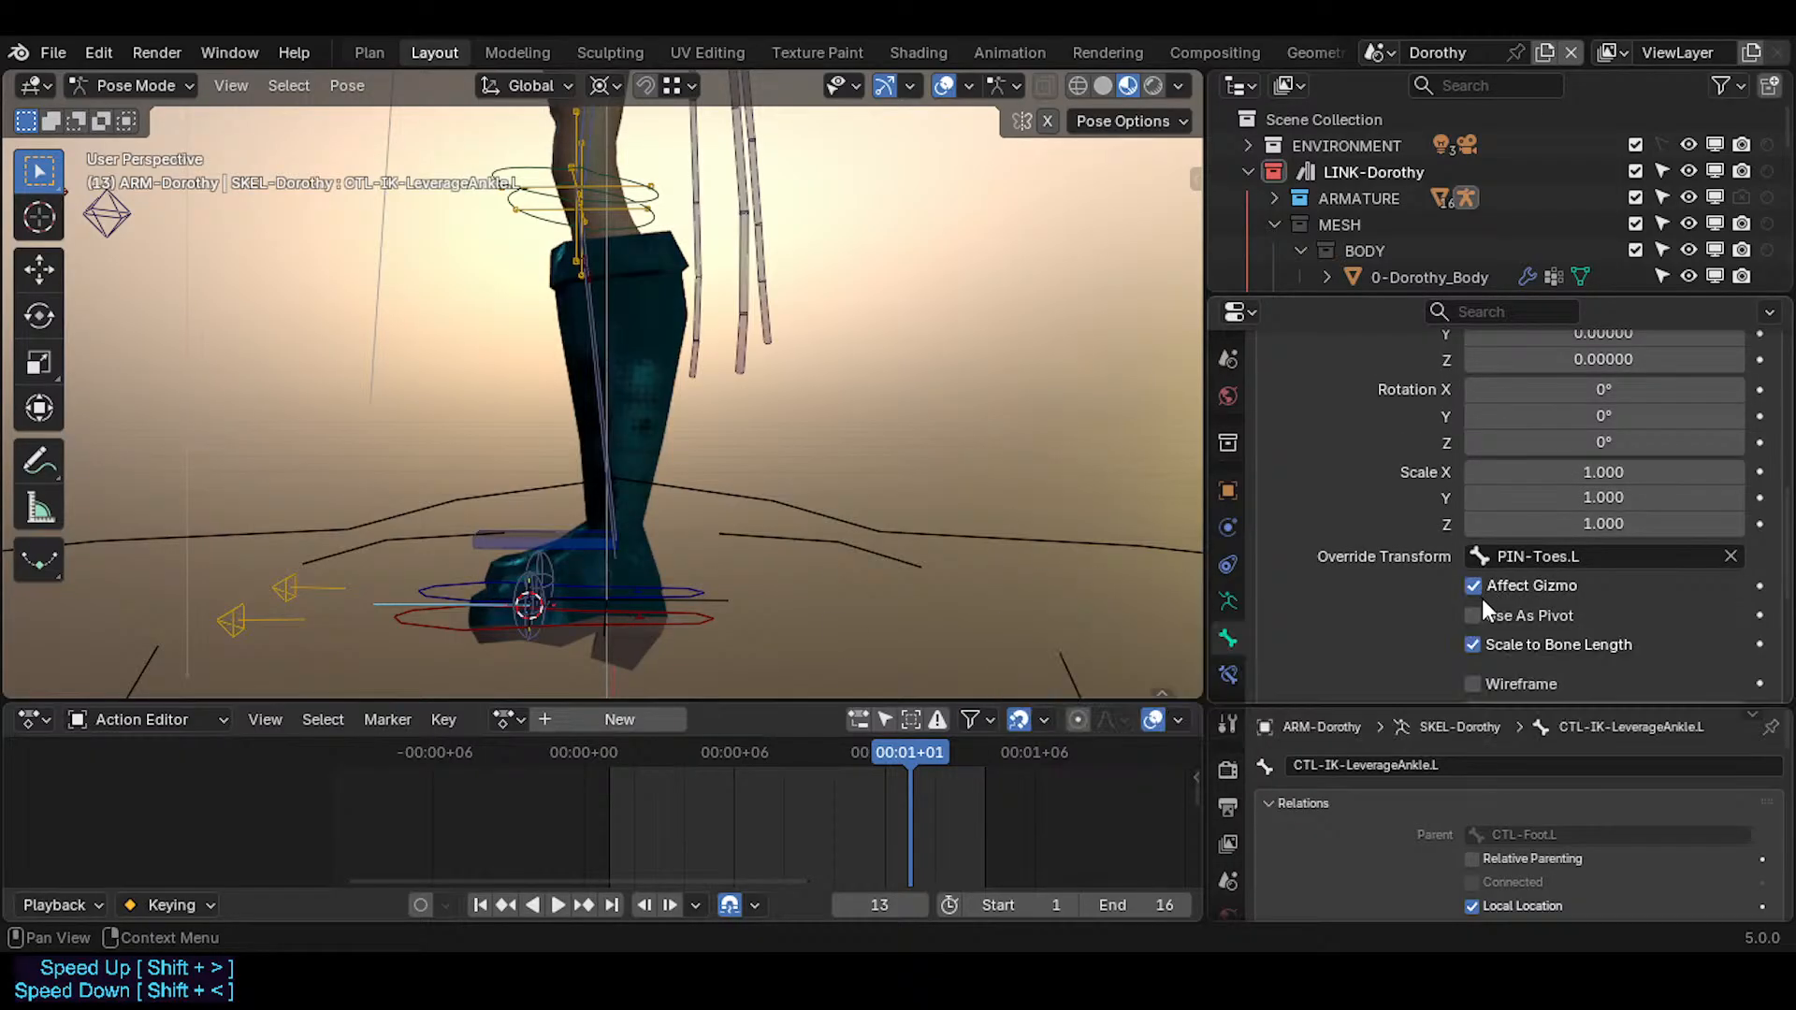
left_click(1483, 610)
- Test-rotate the leverage bone without keeping it and set the transform pivot point to Individual Origins
key("r")
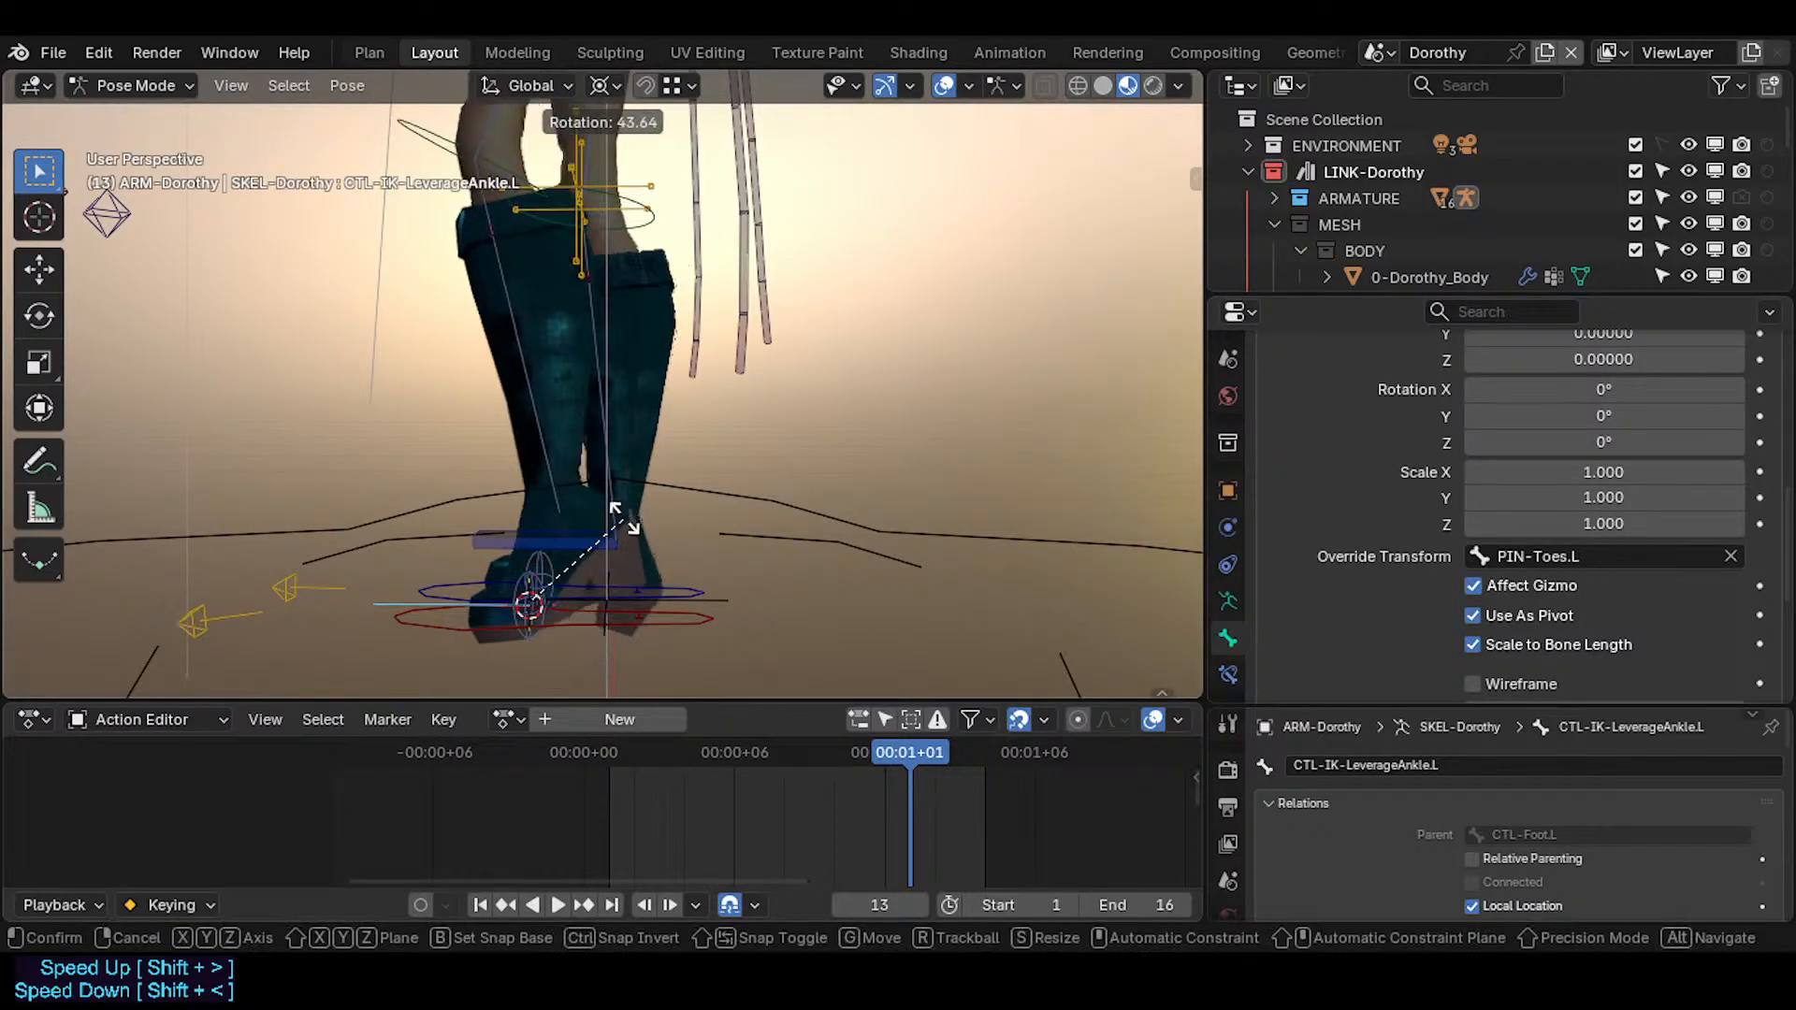
right_click(584, 513)
key("period")
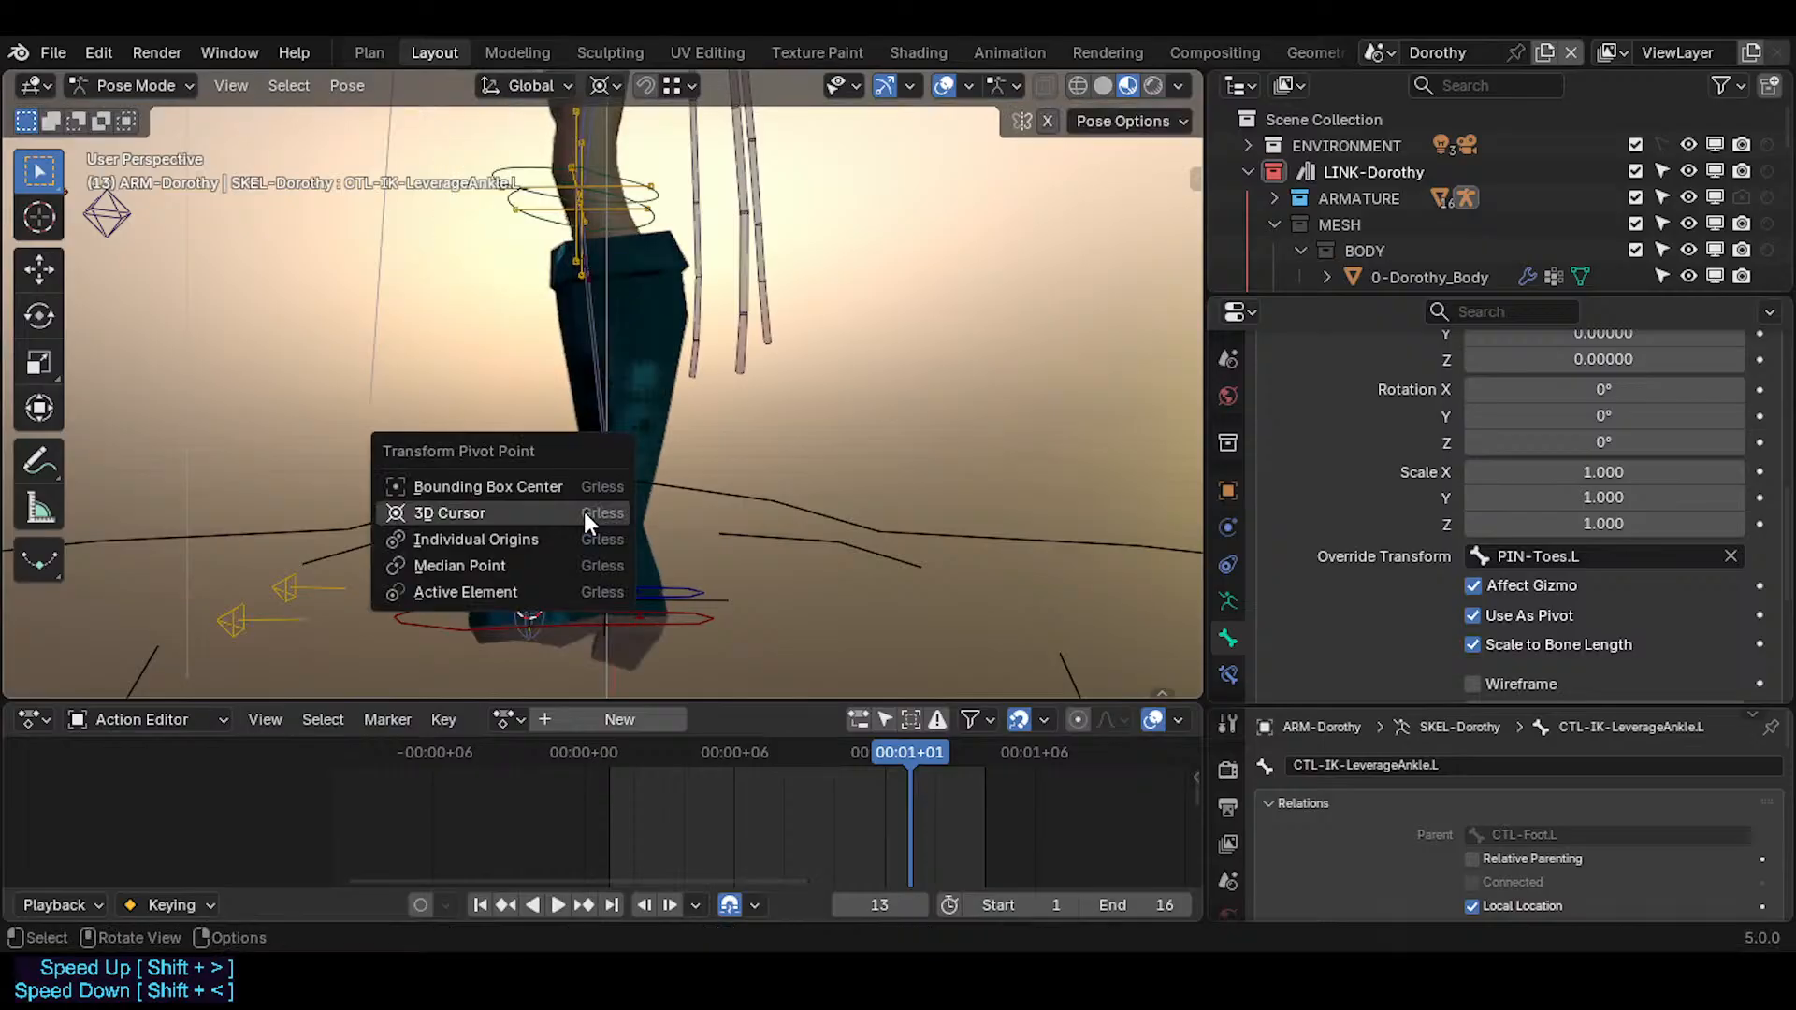
left_click(568, 537)
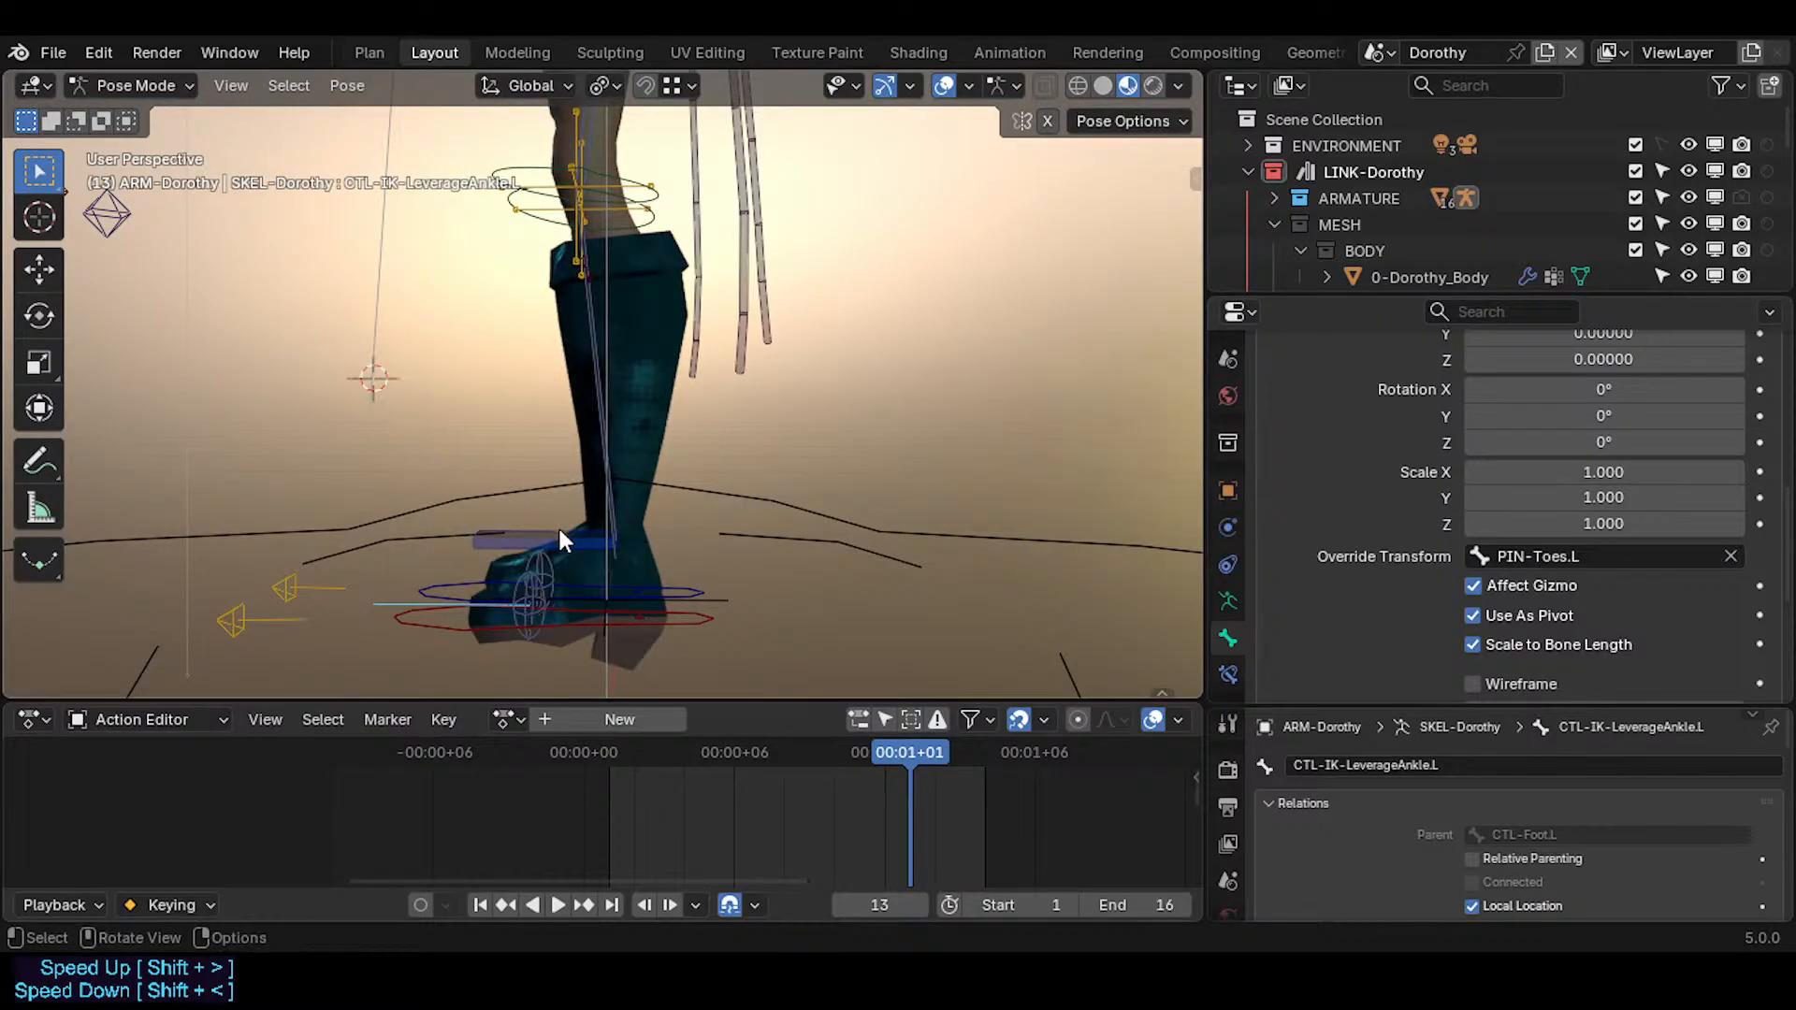
- Rotate CTL-IK-LeverageAnkle.L around its PIN-Toes.L pivot, using both free trackball and view-plane rotation
key("r")
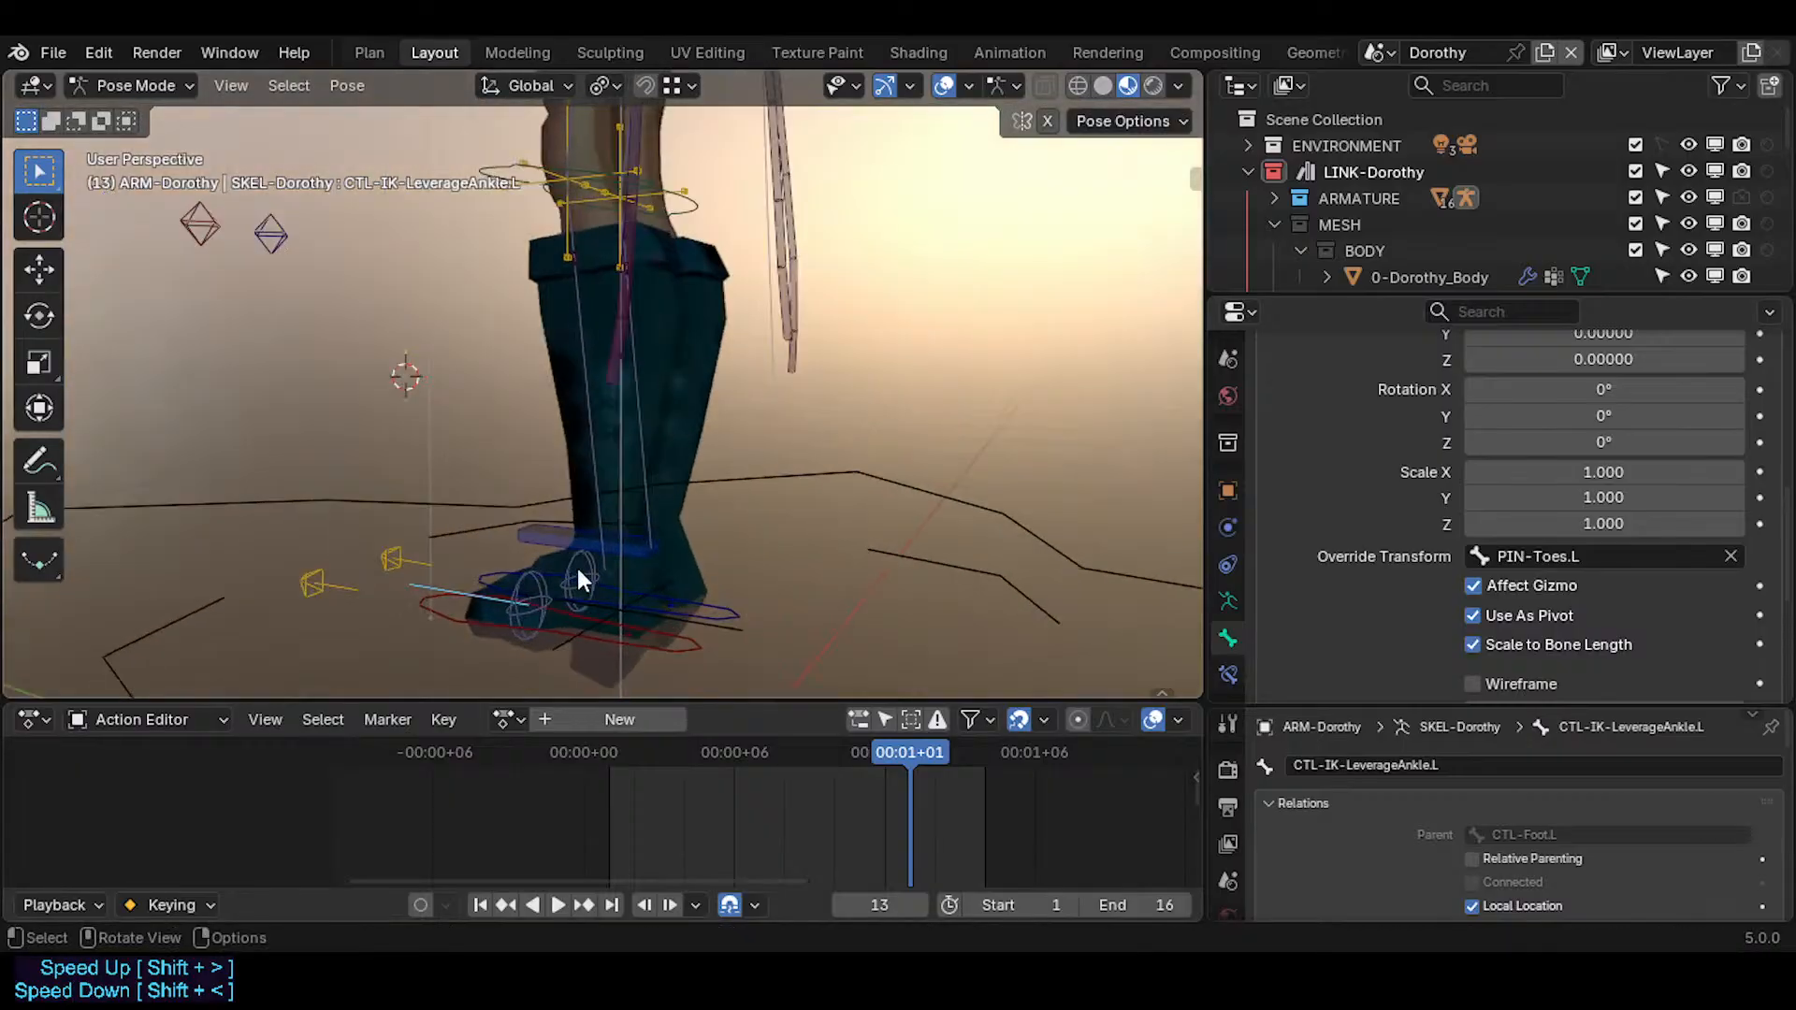
key("r")
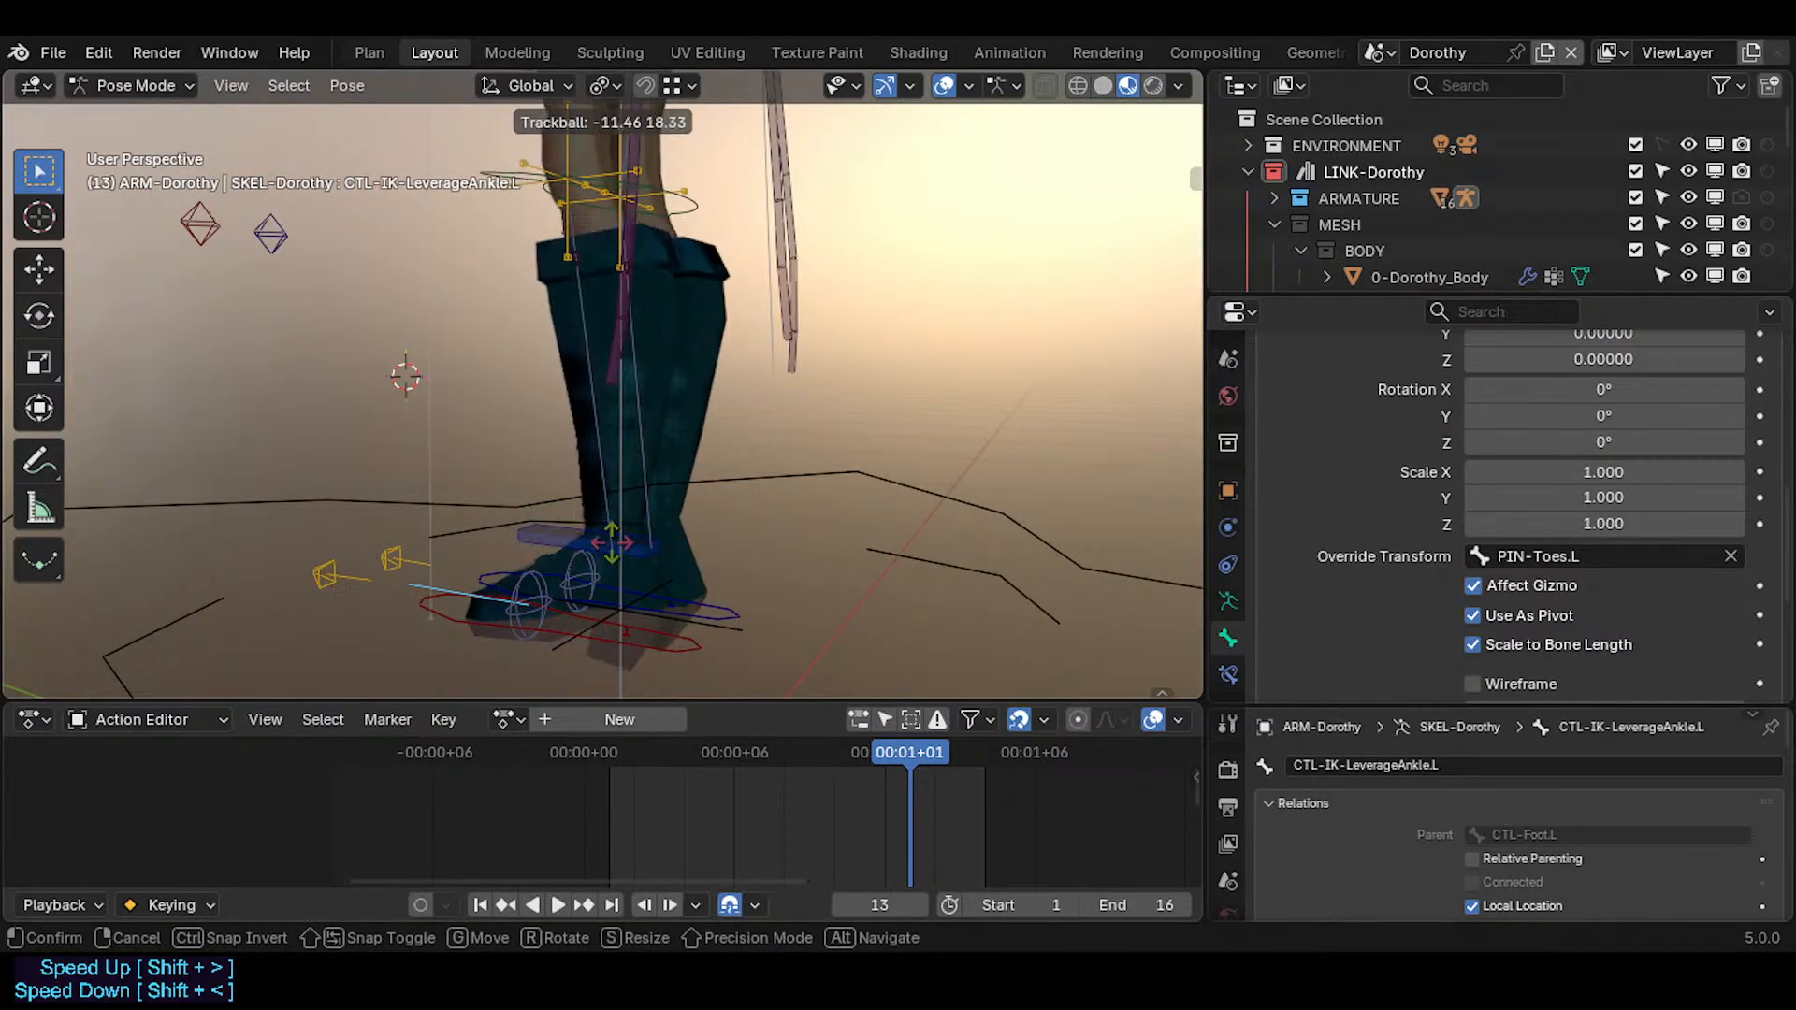
left_click(590, 541)
middle_click_drag(589, 541, 609, 604)
key("r")
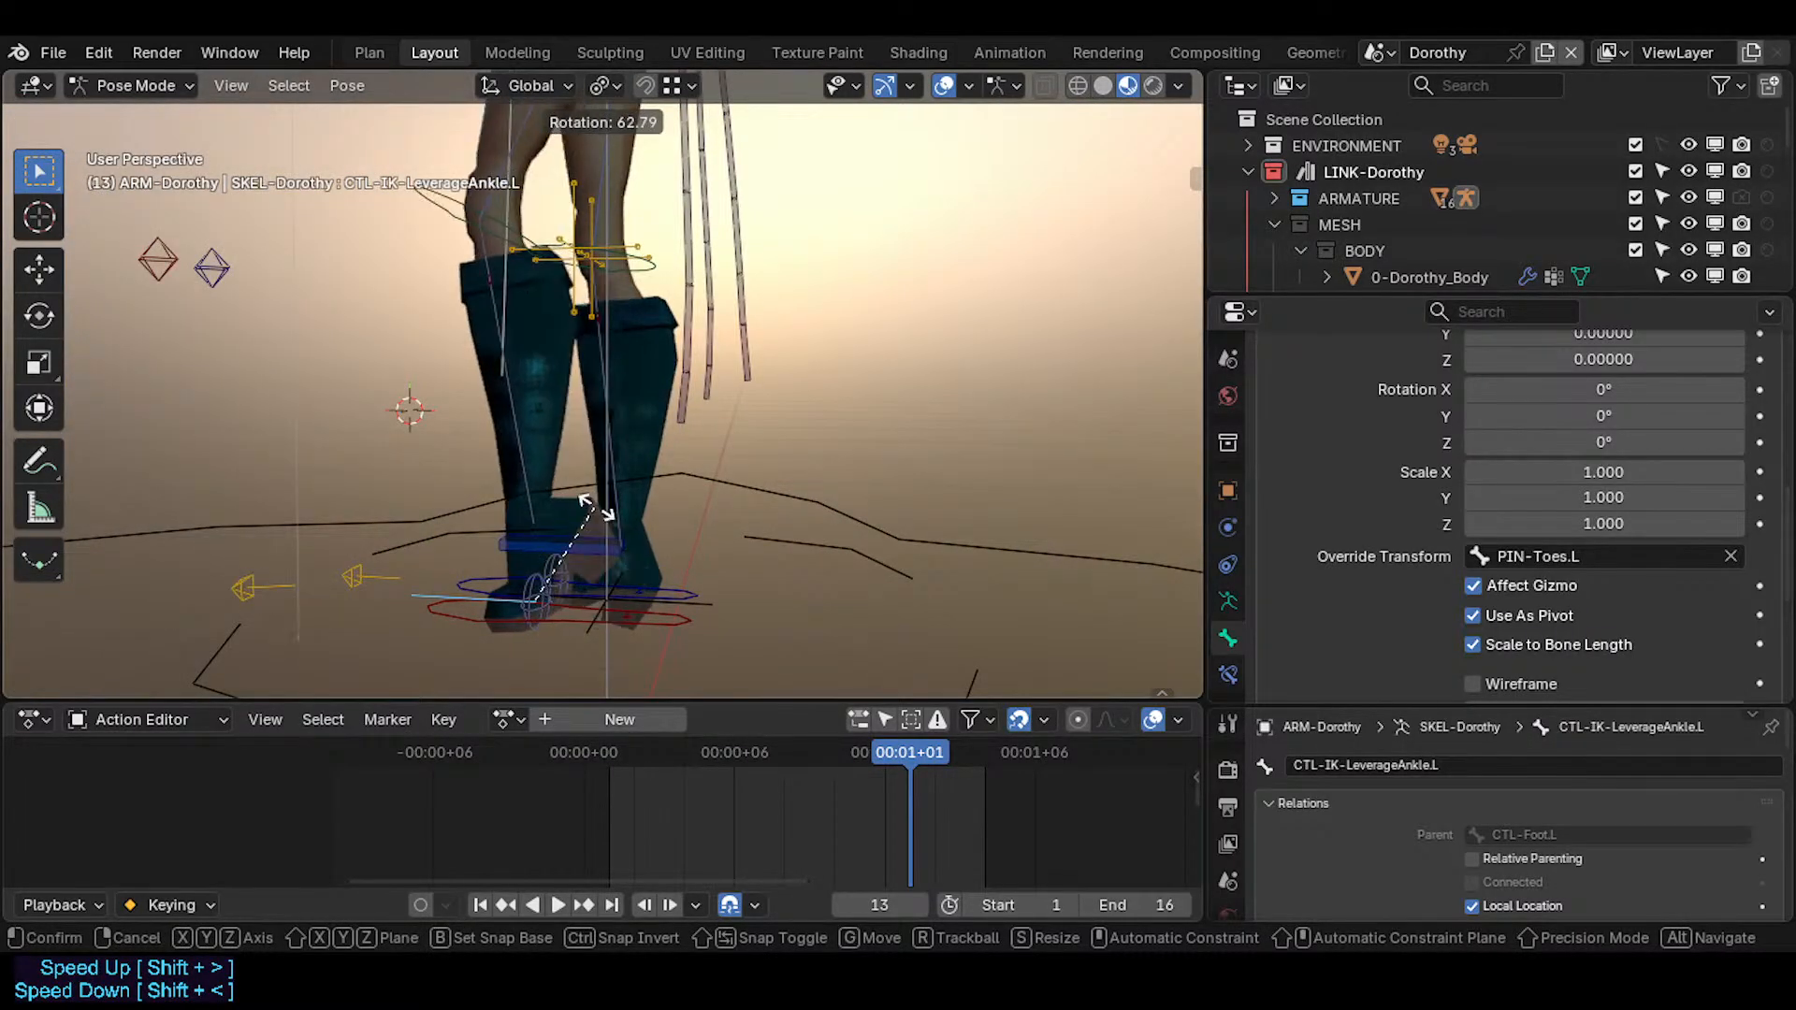
left_click(492, 621)
- Try a trackball rotation and a move on CTL-IK-LeverageAnkle.L, and undo both
key("r")
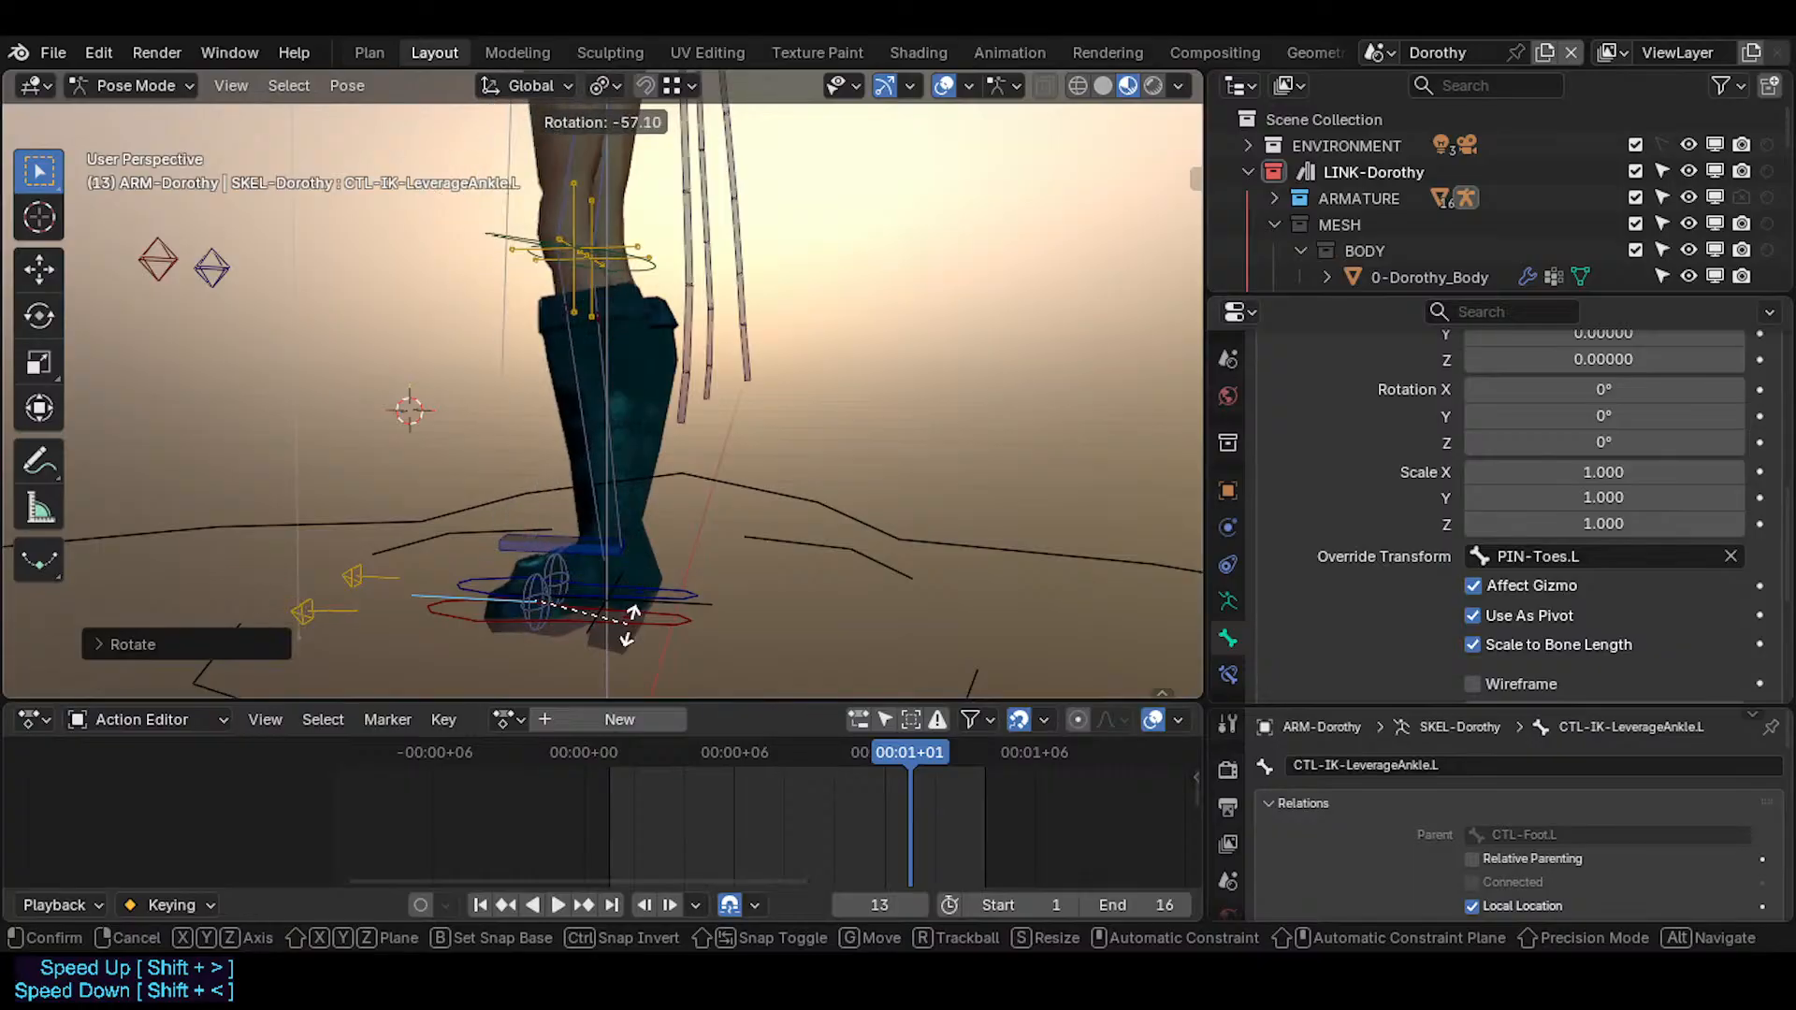
key("r")
left_click(560, 553)
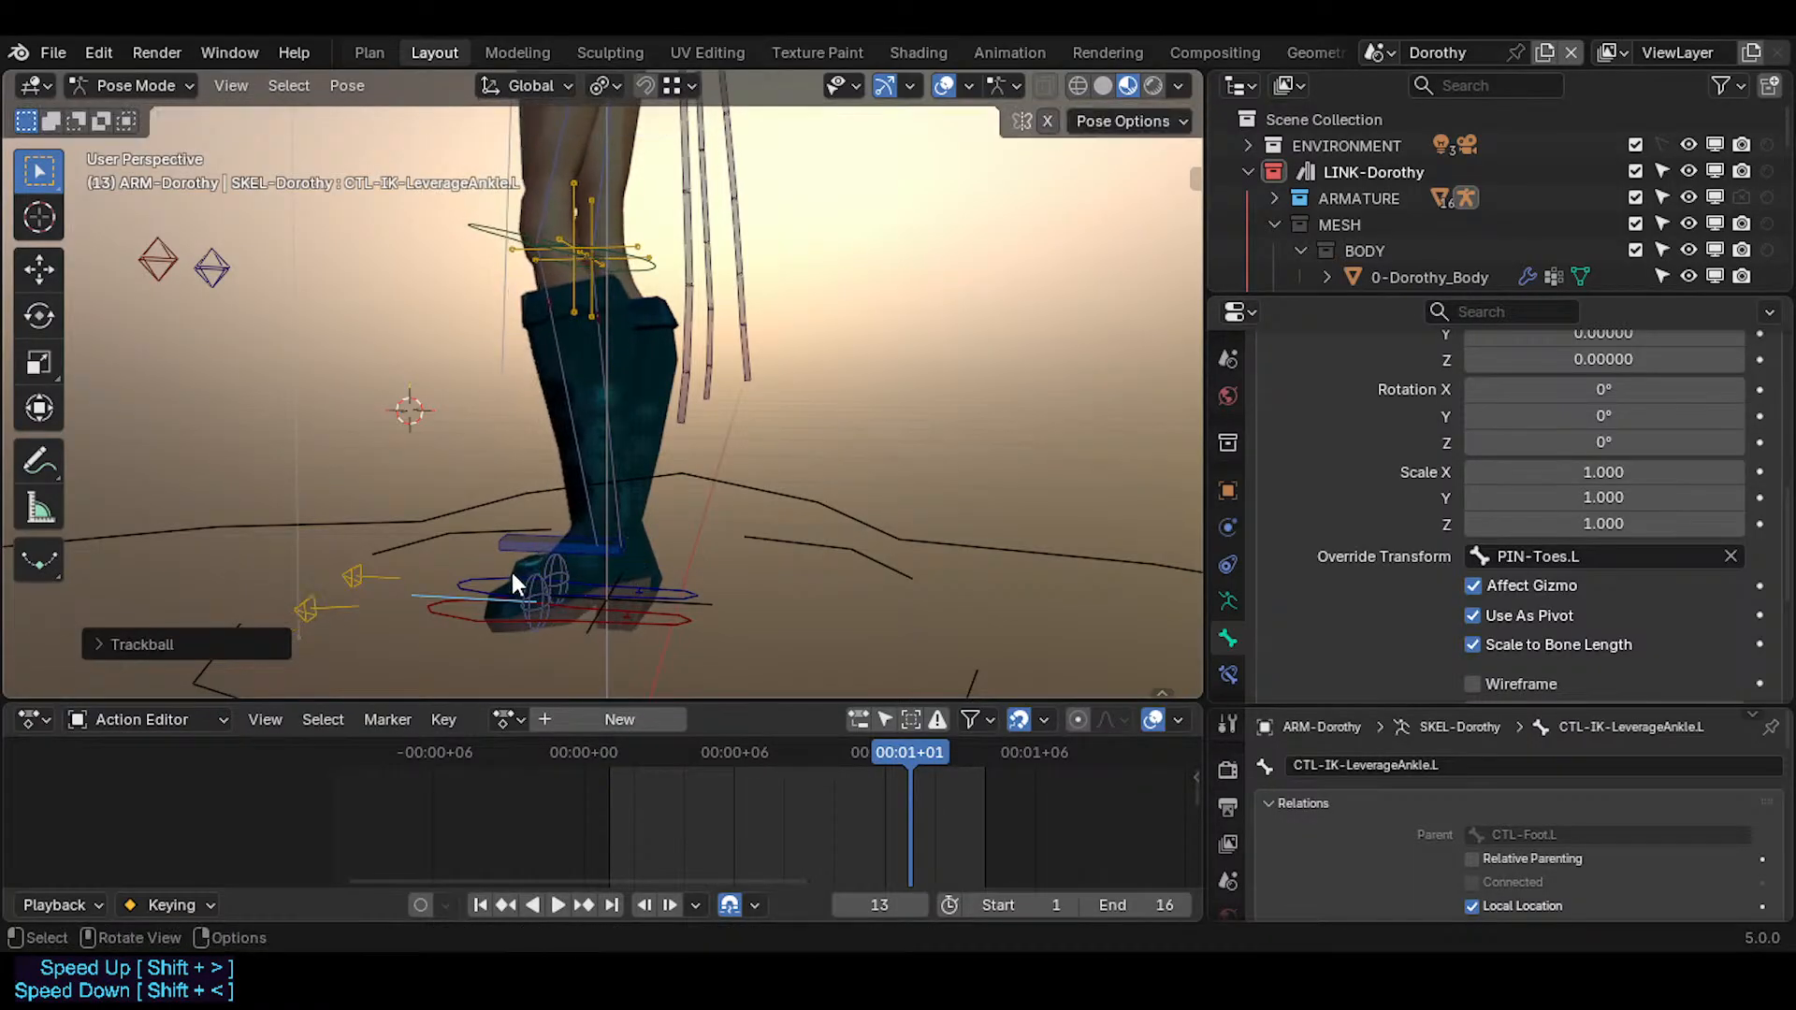
key("g")
left_click(484, 567)
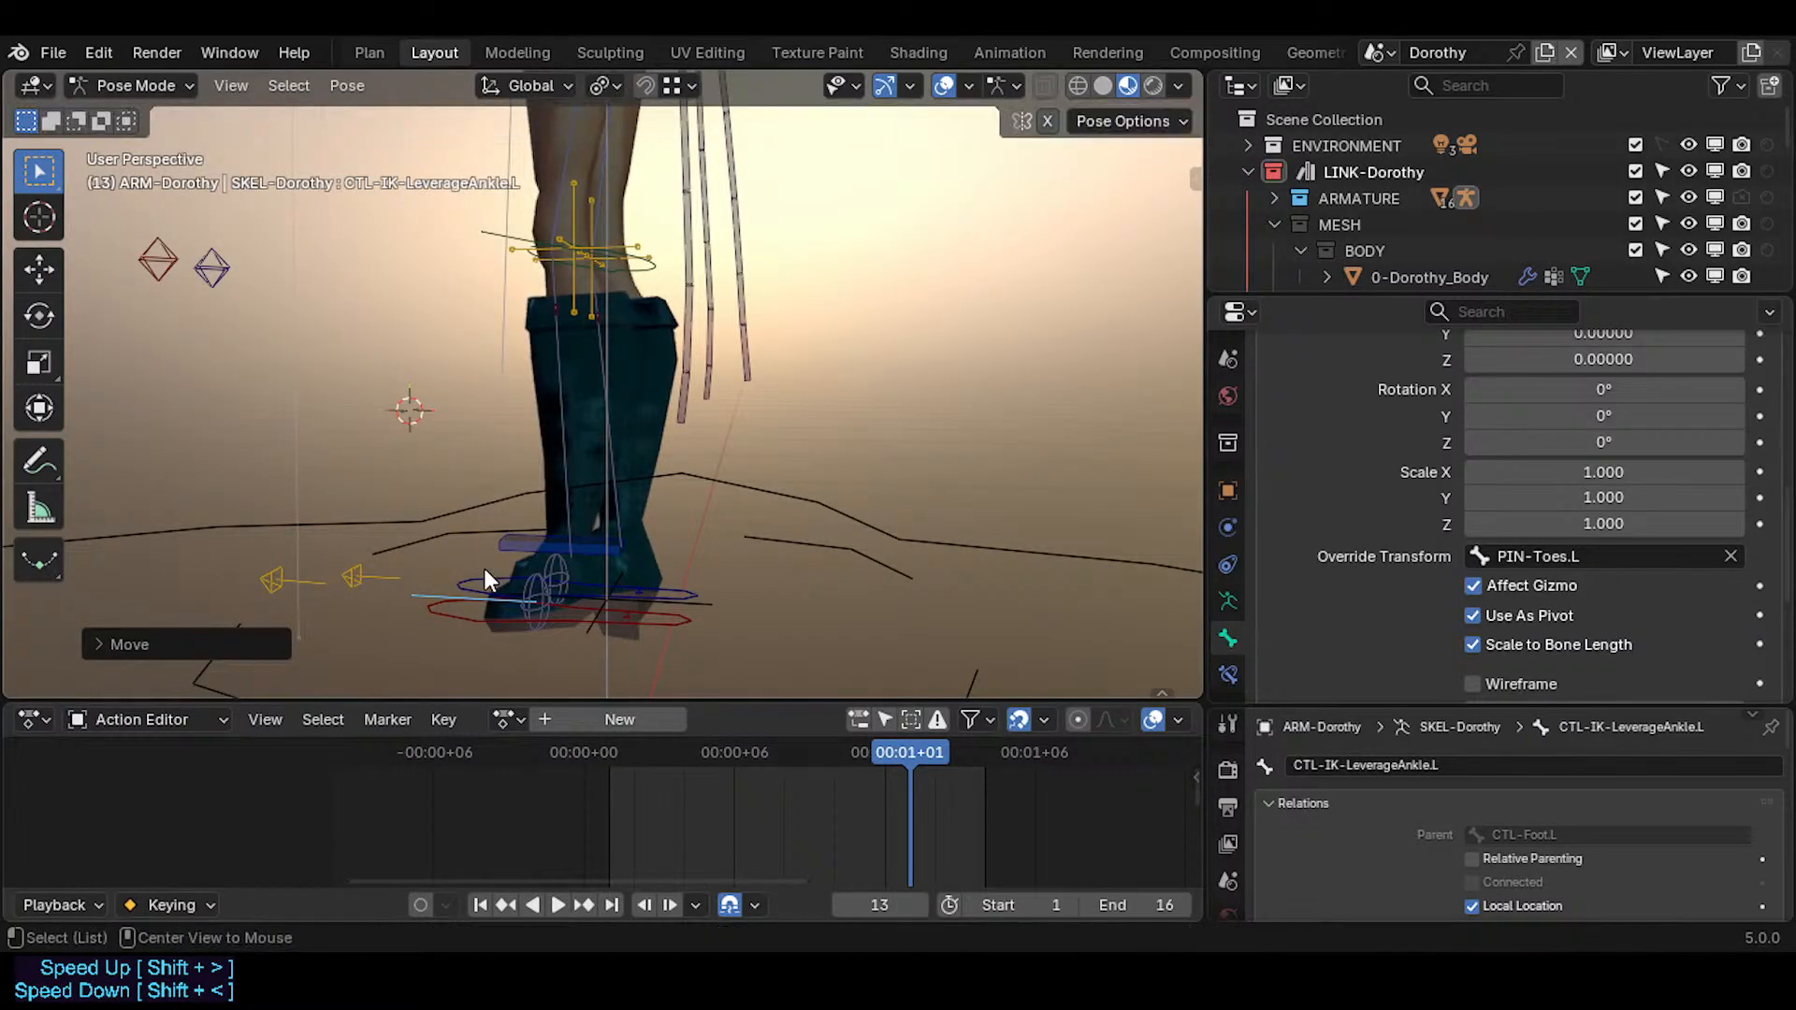
key("ctrl+z")
key("ctrl+z")
- Grab the line-shaped CTL-IK-LeverageAnkle.L control and move it to shift the left ankle
left_click(430, 605)
left_click(414, 594)
key("g")
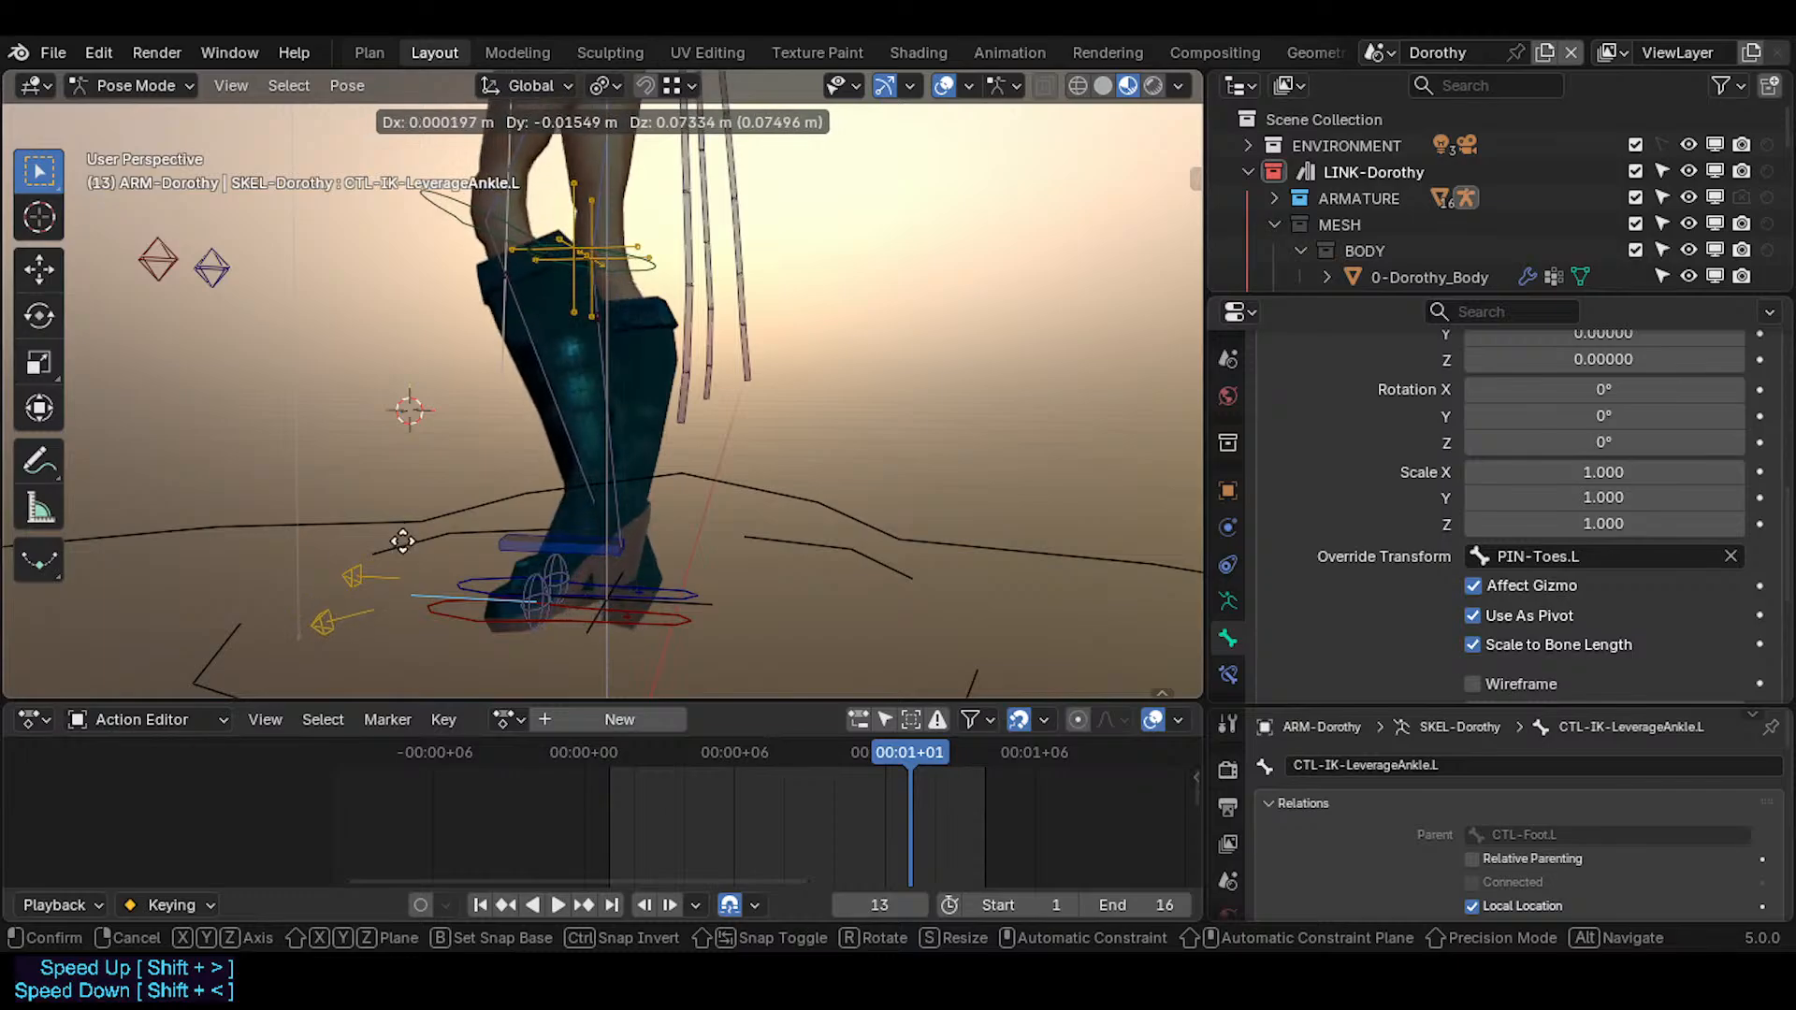
left_click(445, 552)
middle_click_drag(446, 552, 636, 570)
key("g")
left_click(393, 599)
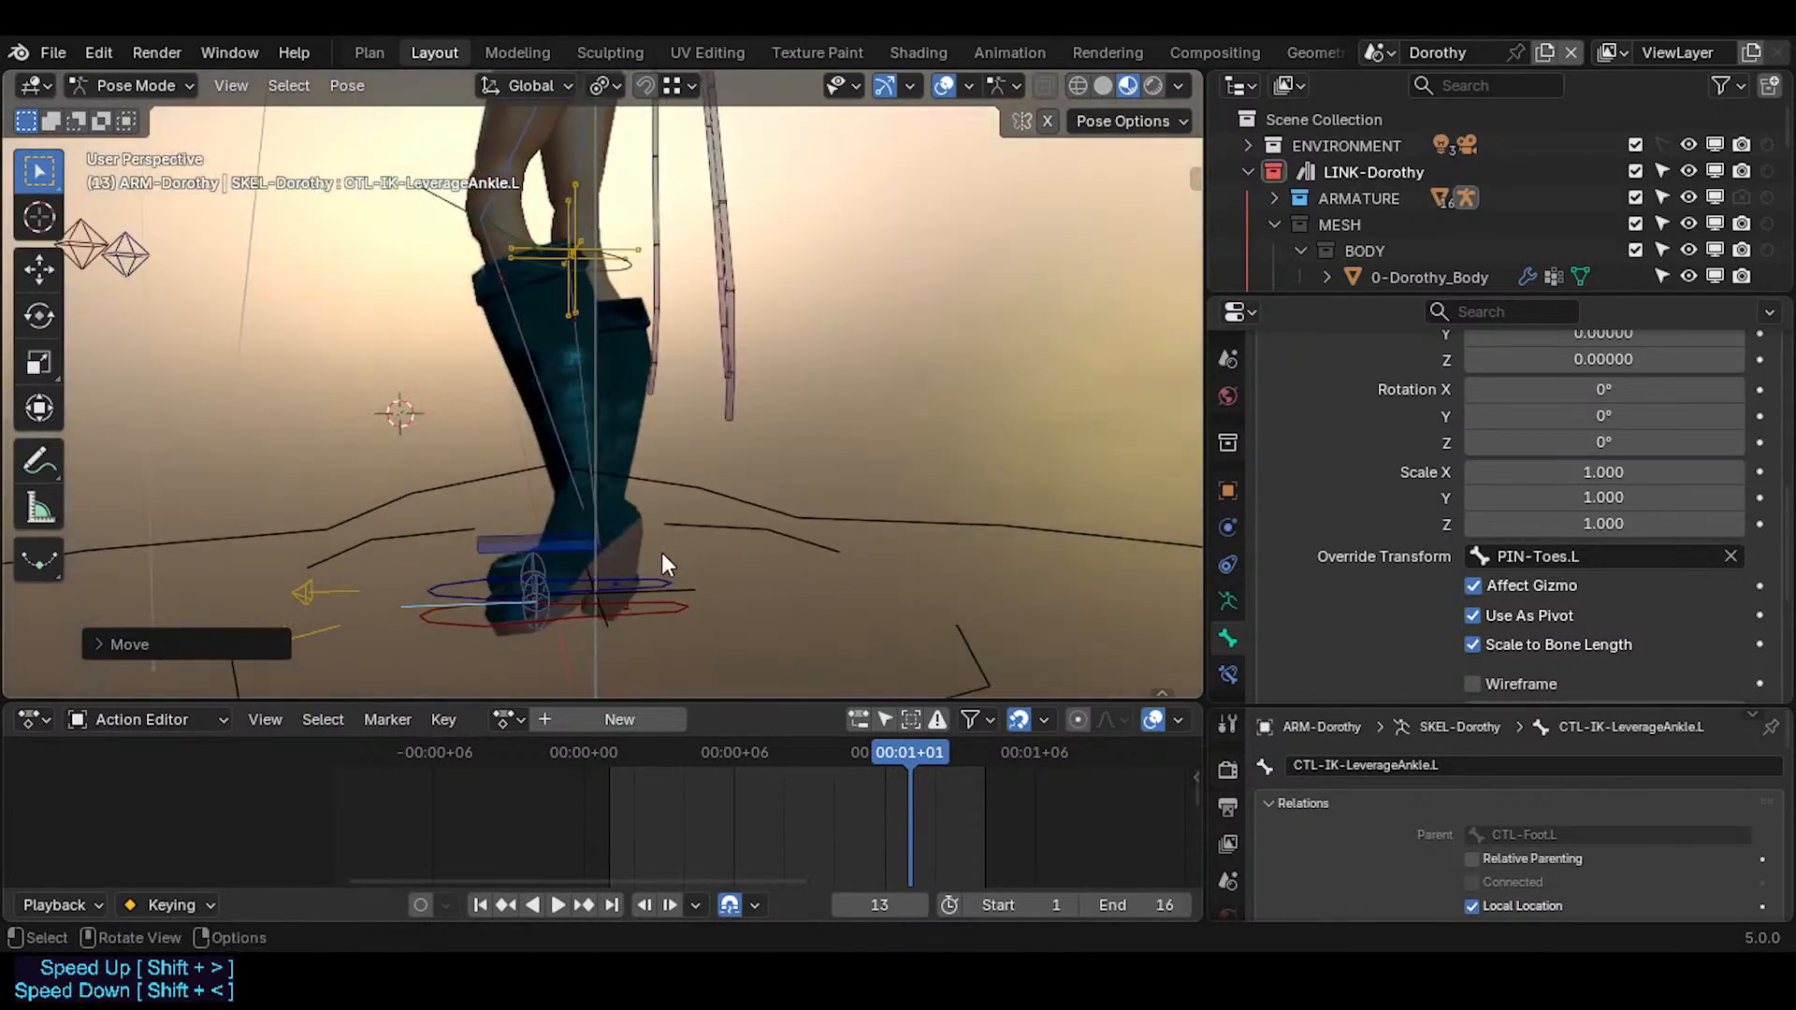
- Test rolling the left foot around the toes with view-plane and trackball rotations, cancelling or undoing each
key("r")
key("r")
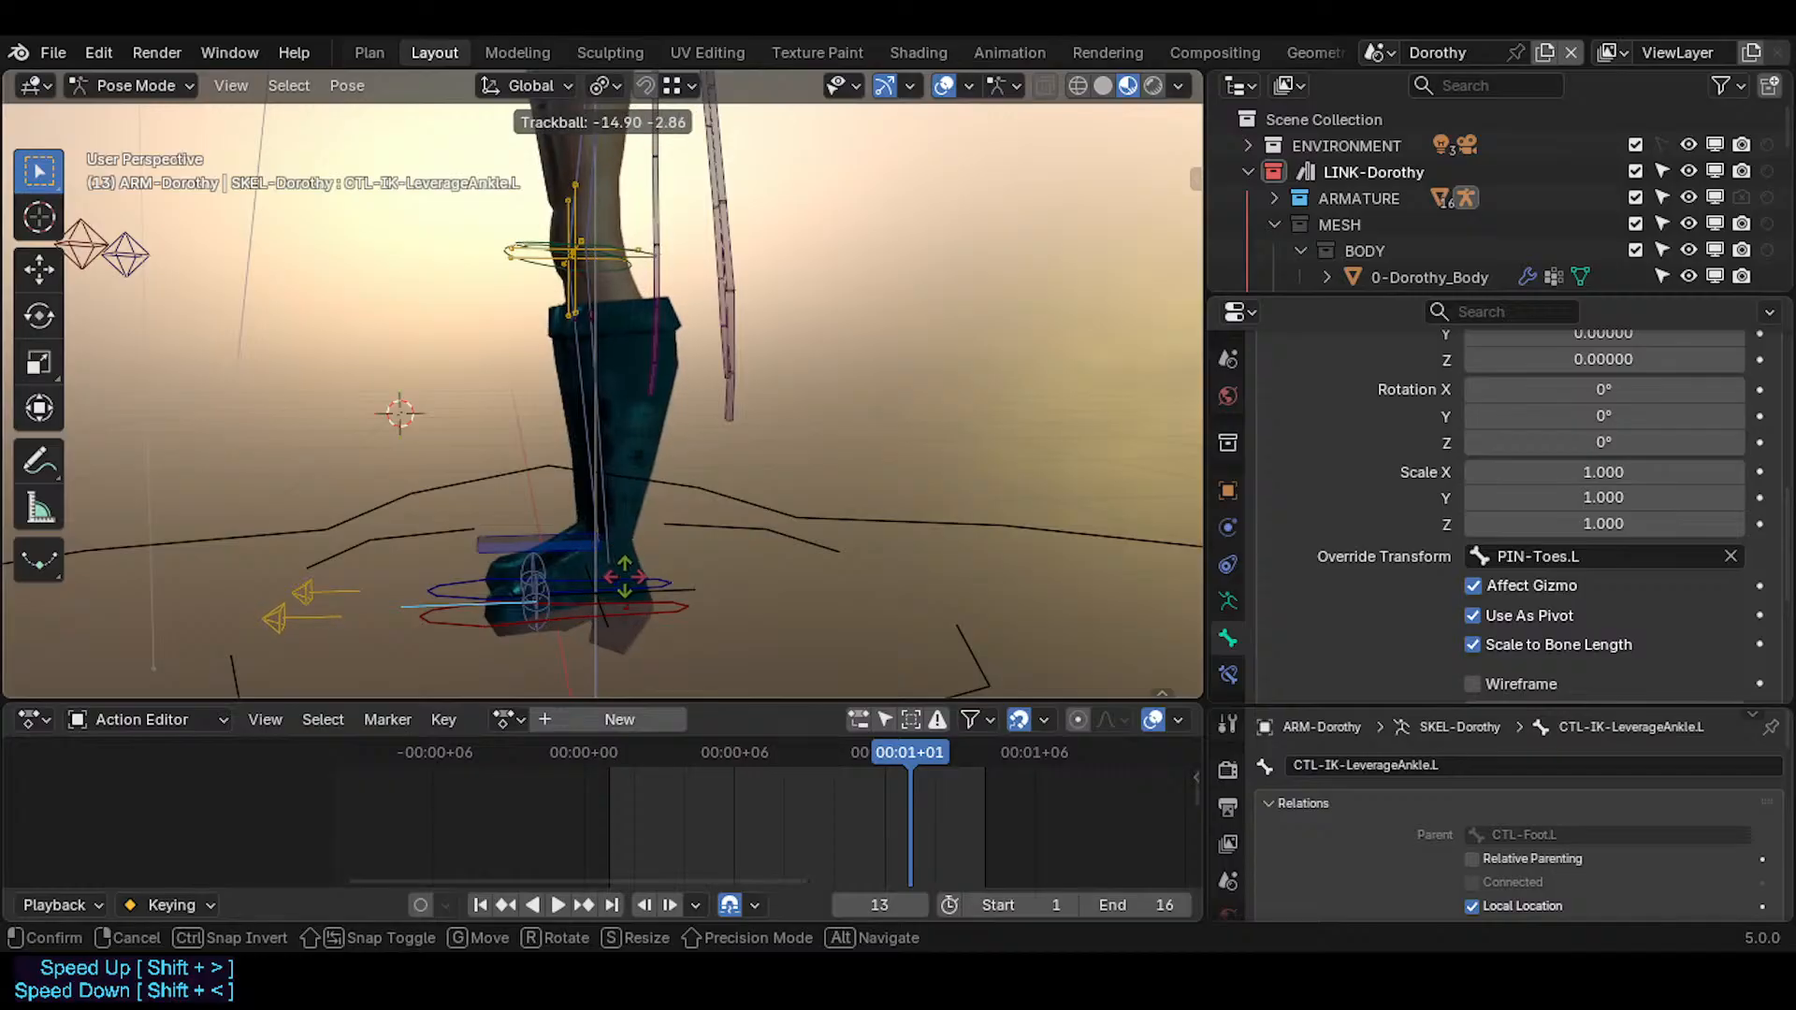
key("r")
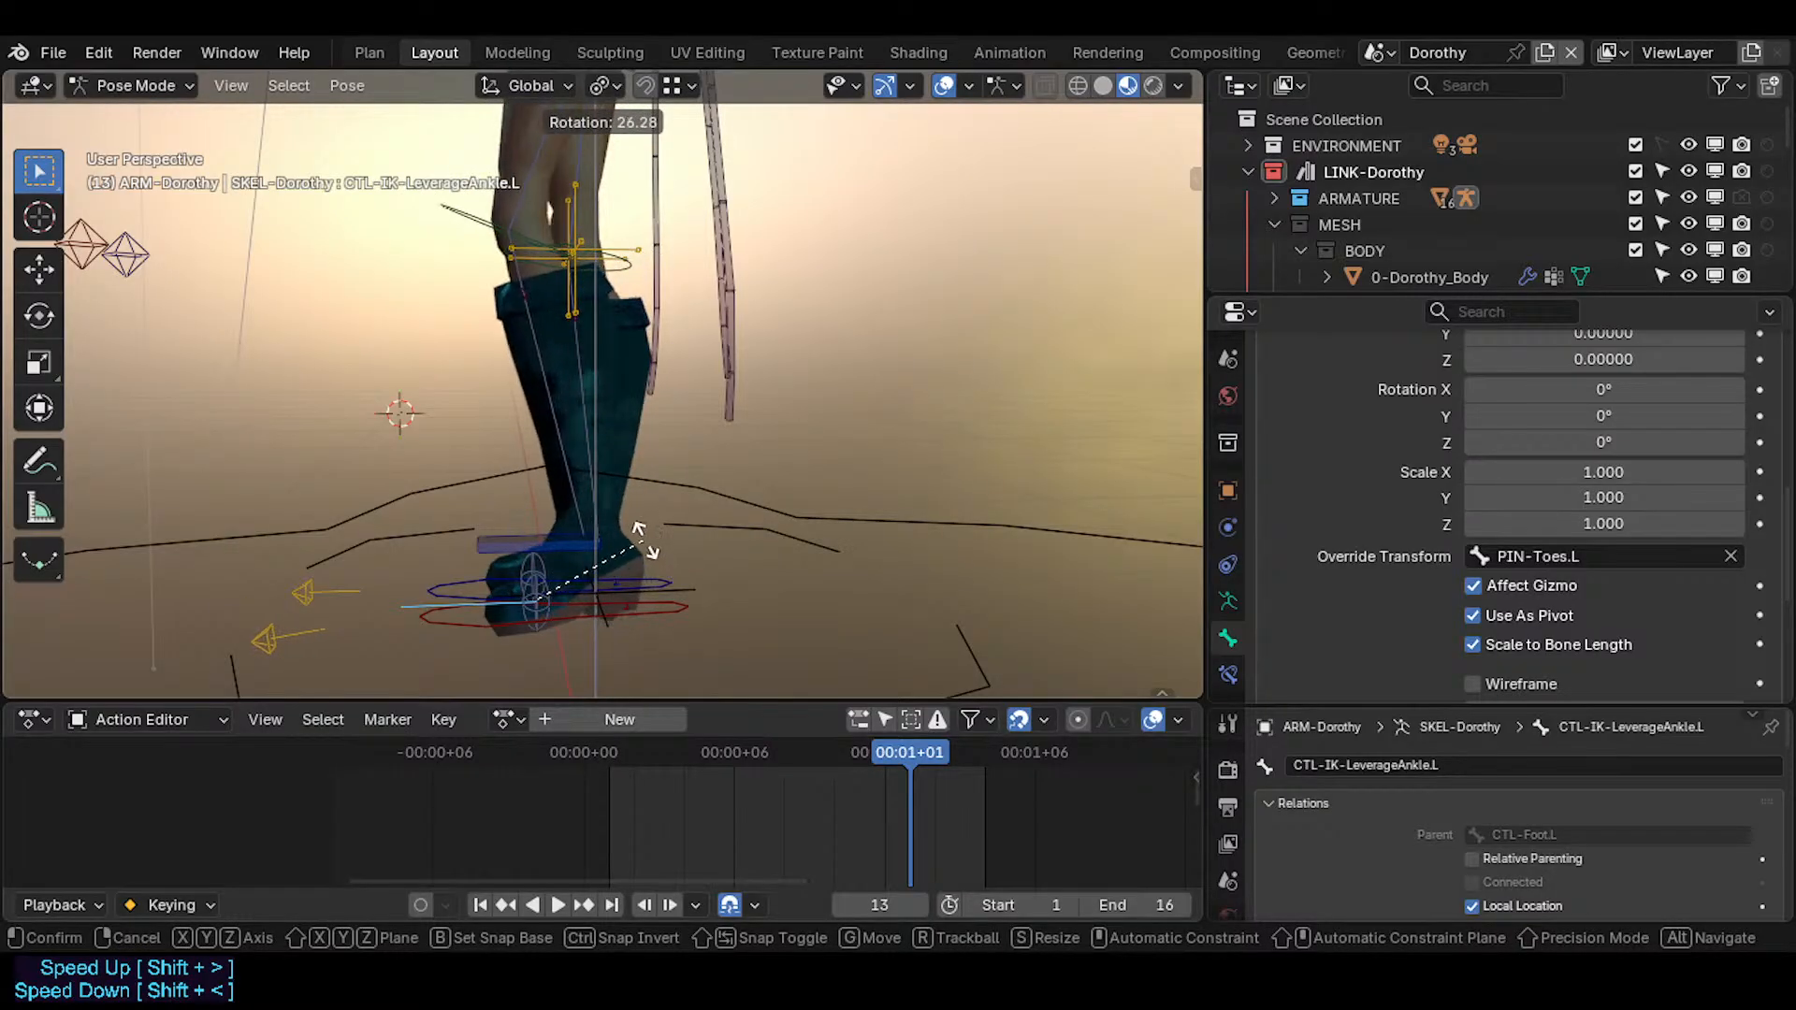
right_click(645, 541)
middle_click_drag(645, 541, 368, 561)
key("r")
key("r")
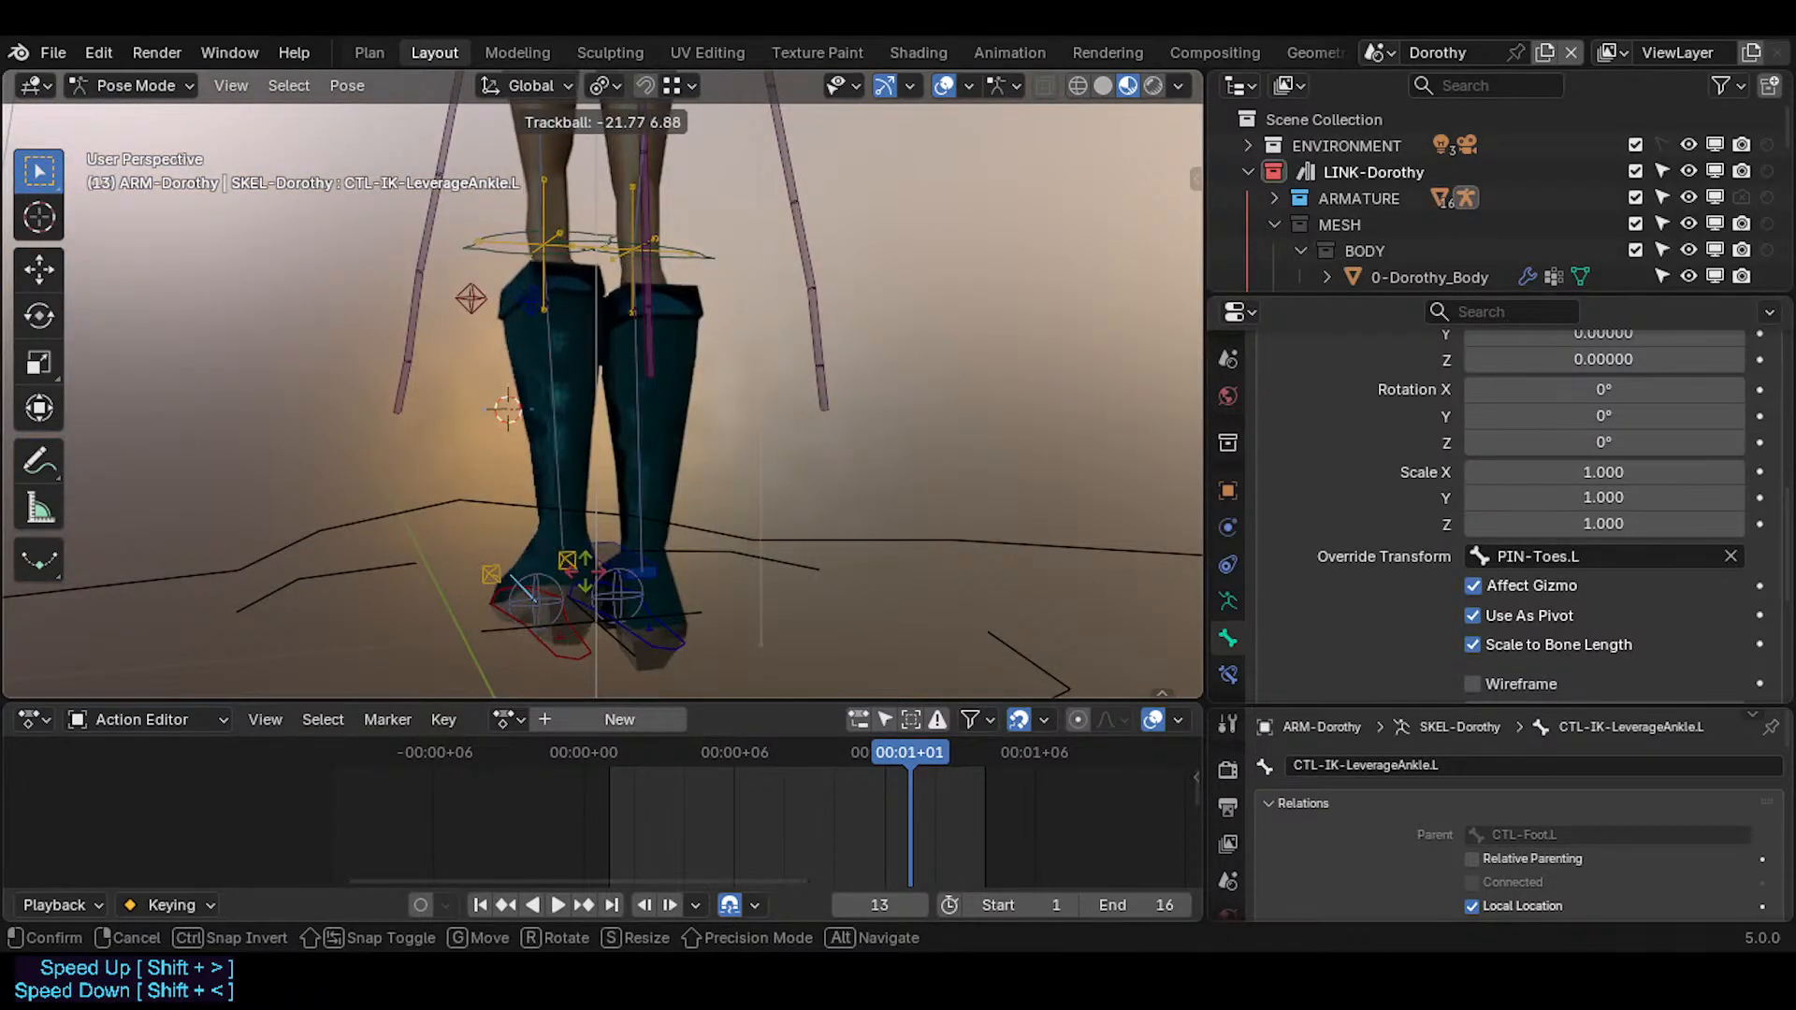
left_click(475, 569)
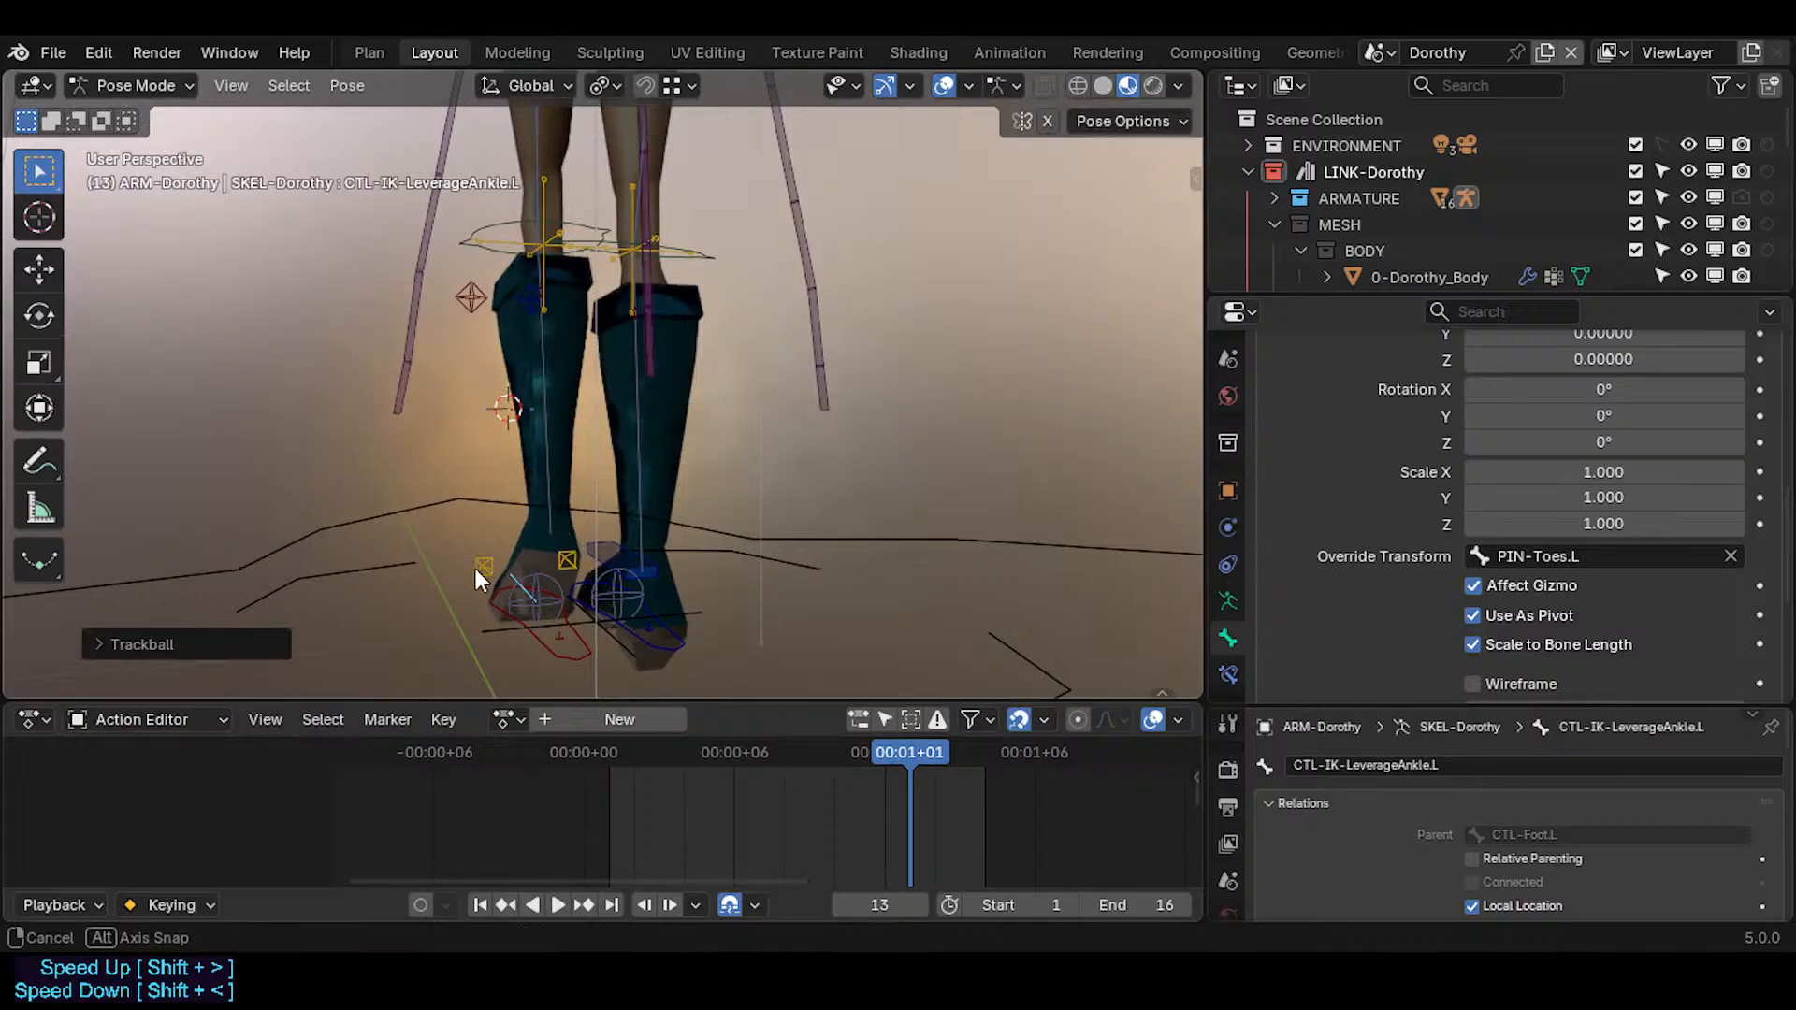
key("ctrl+z")
- Rotate CTL-IK-LeverageAnkle.L around the toes to lift the left heel and inspect it from the side
middle_click_drag(487, 589, 608, 599)
key("r")
left_click(625, 510)
middle_click_drag(624, 510, 693, 550)
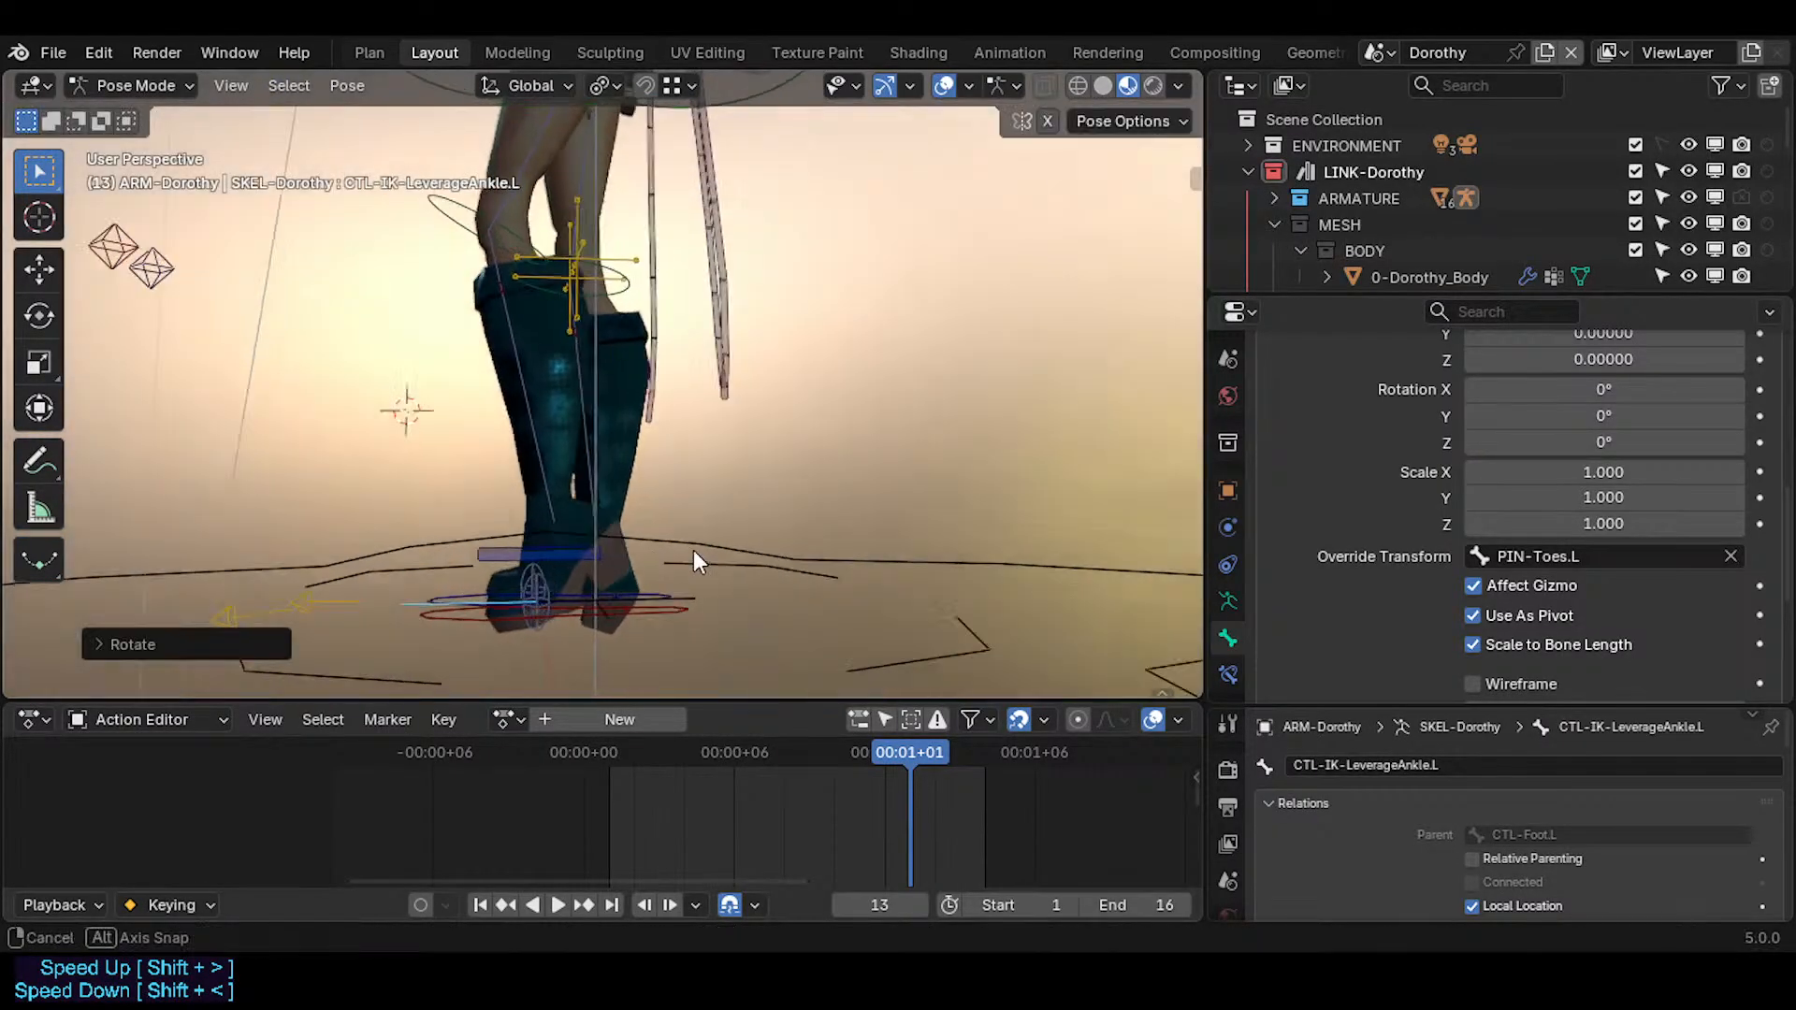
- Rotate CTL-IK-LeverageAnkle.L around the toes with a view-plane and a trackball rotation, and inspect the left foot from the side
key("r")
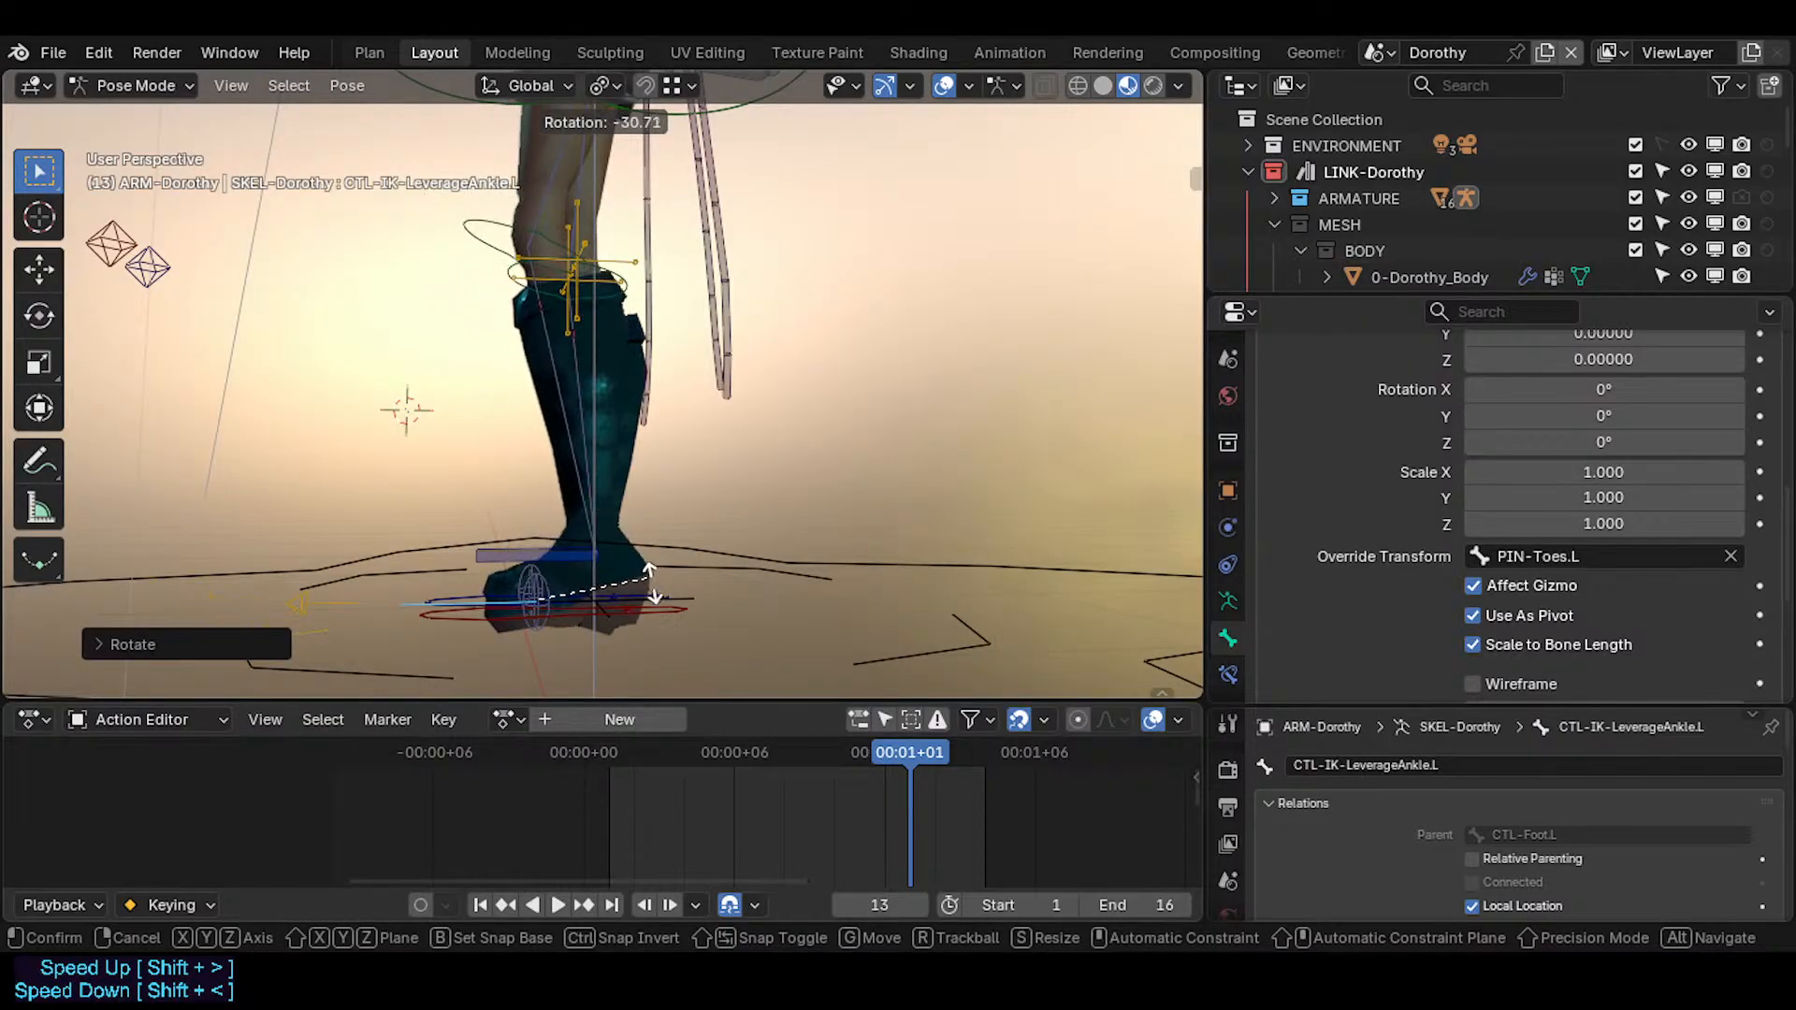
left_click(604, 527)
middle_click_drag(604, 526, 276, 595)
key("r")
key("r")
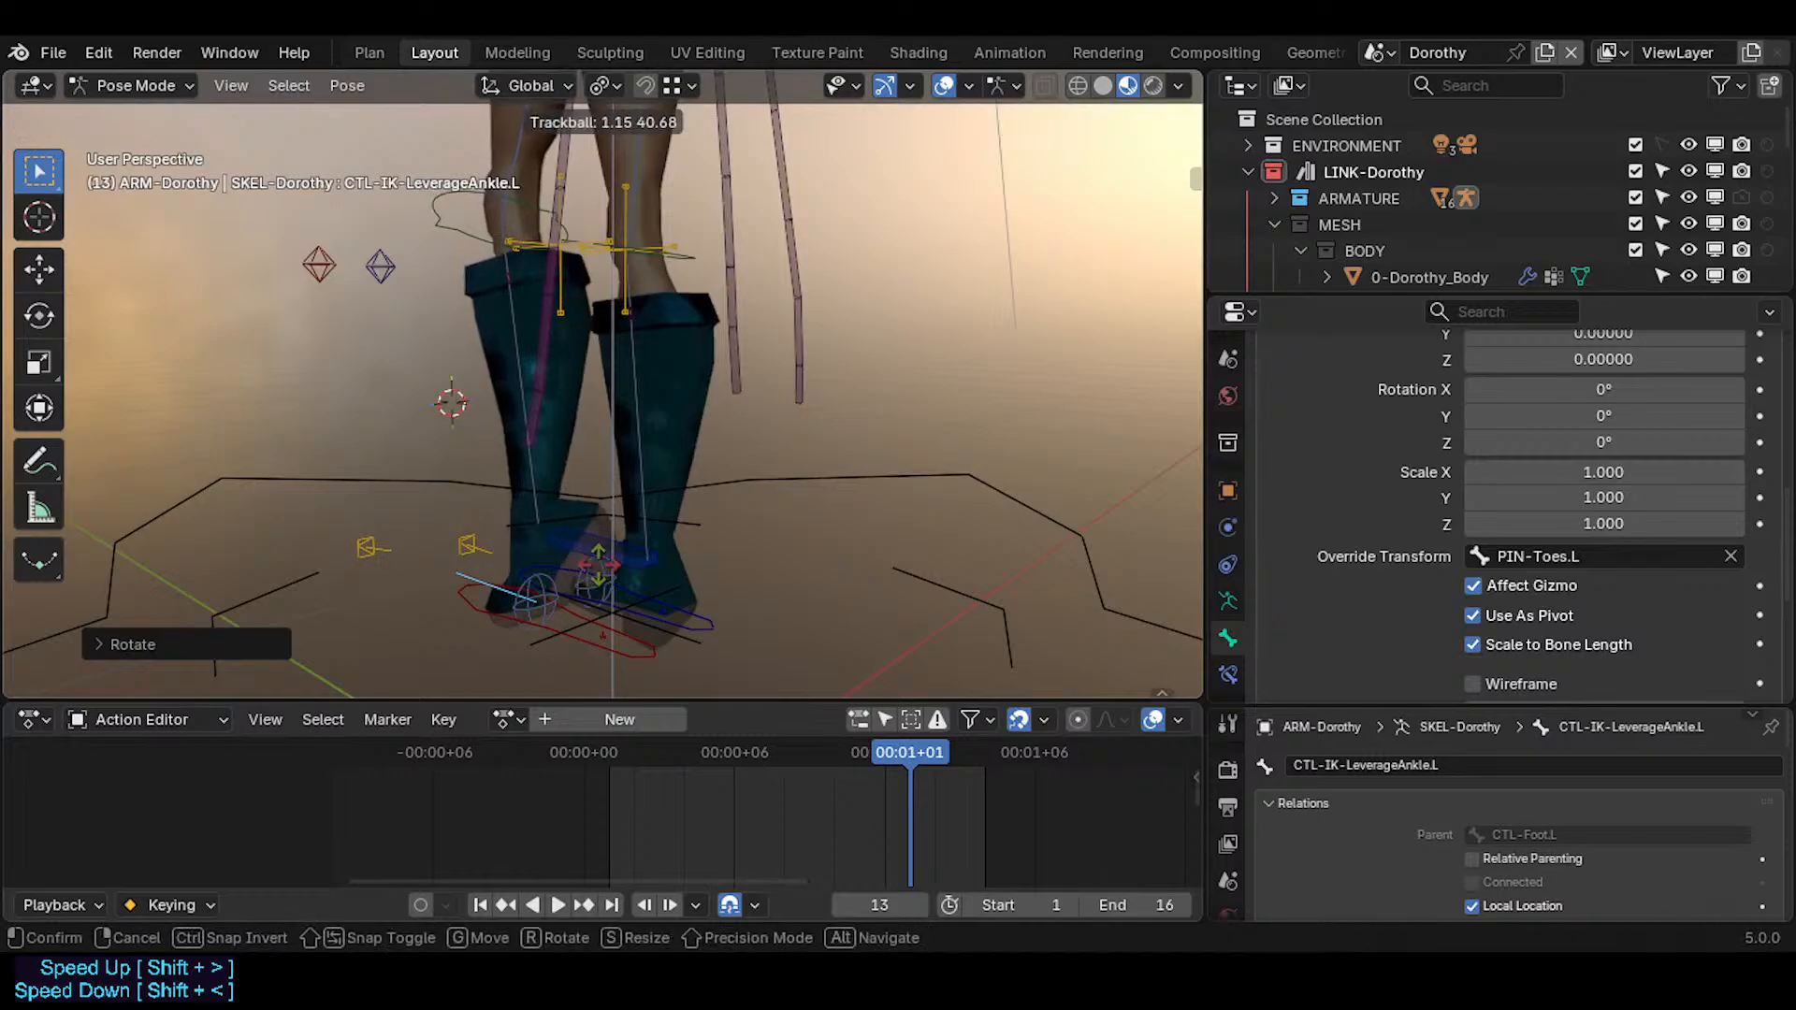
left_click(518, 584)
middle_click_drag(519, 584, 796, 465)
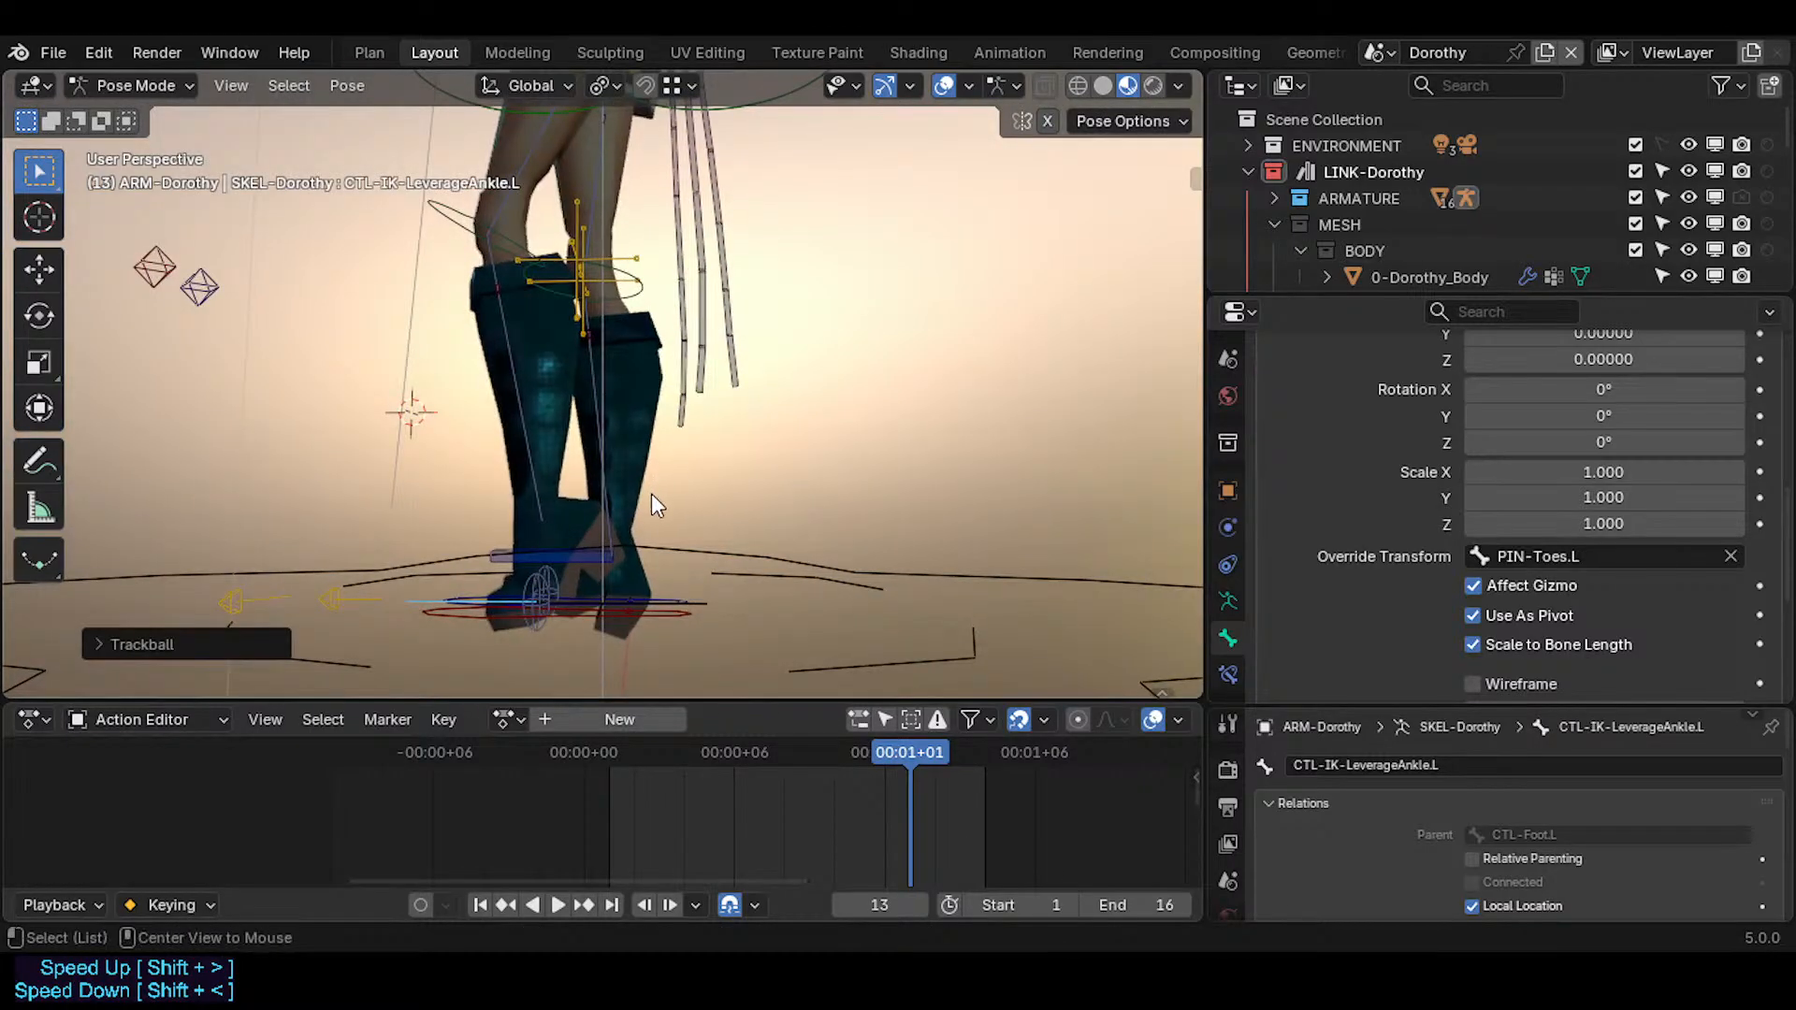
- Try another trackball rotation of CTL-IK-LeverageAnkle.L from a front three-quarter angle and check the left foot's tilt
middle_click_drag(652, 496, 467, 614)
key("r")
key("r")
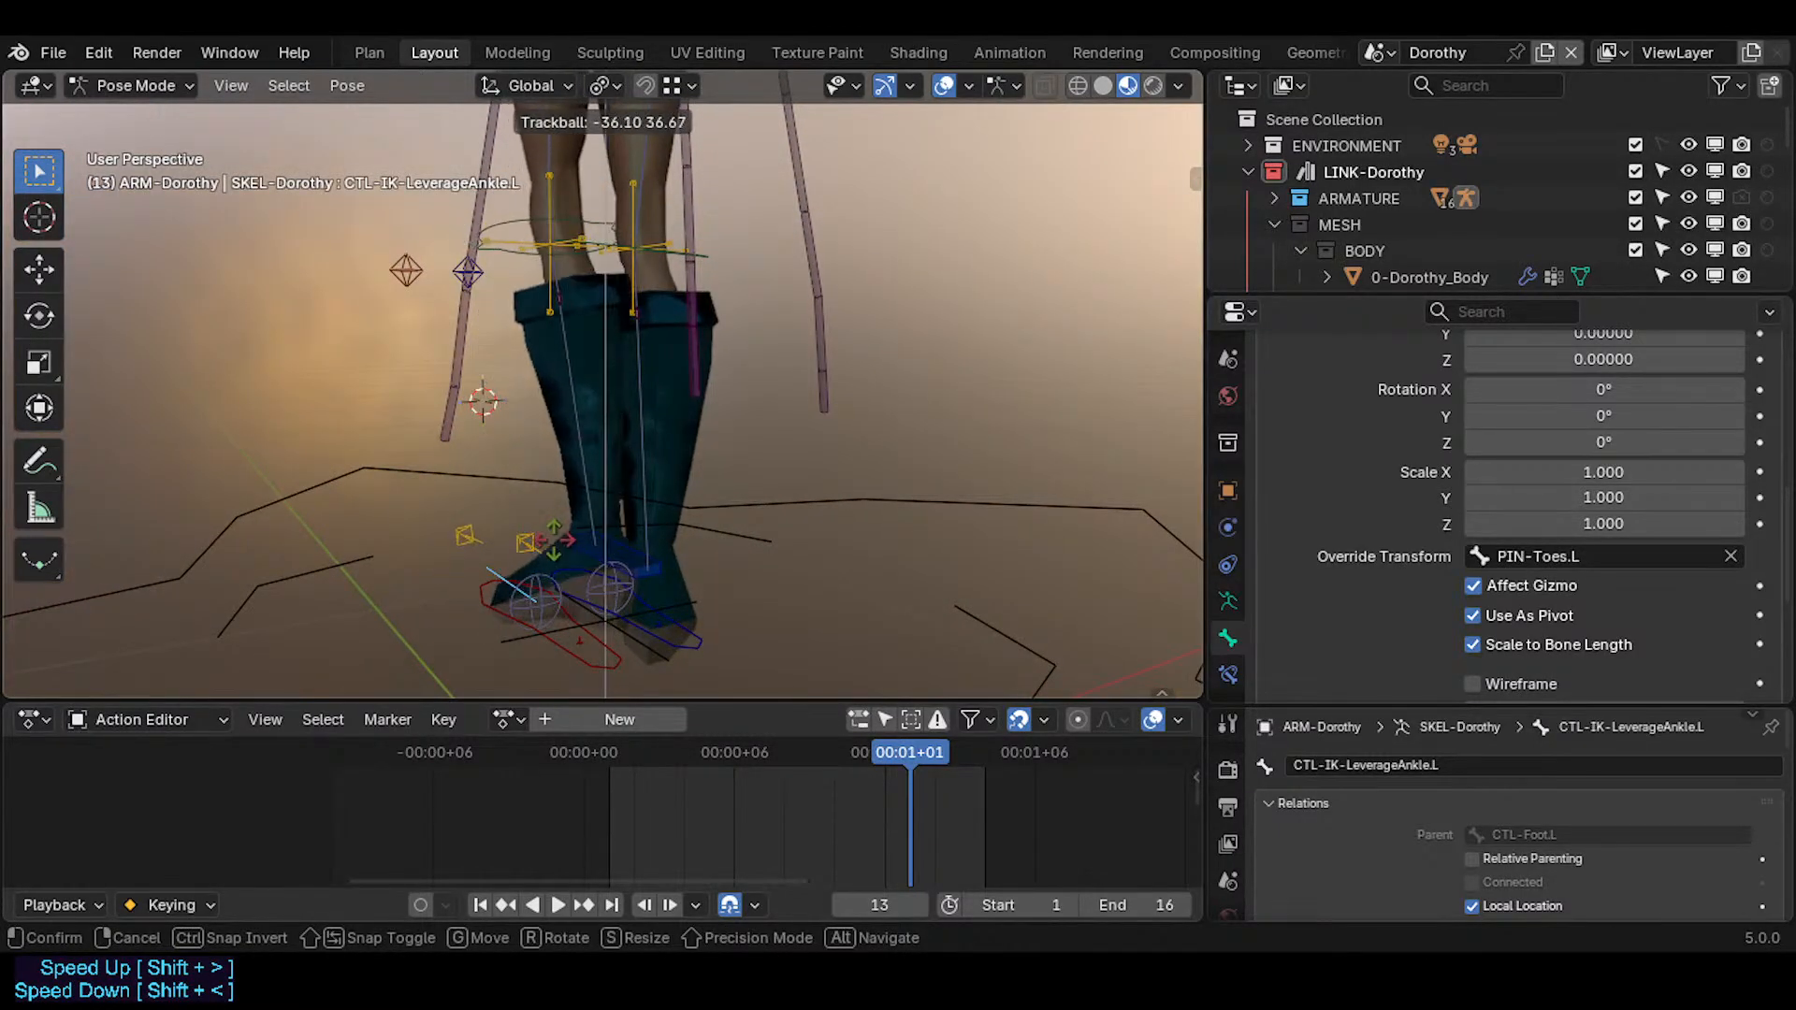
left_click(574, 586)
middle_click_drag(574, 586, 658, 513)
- Hide the bones' custom shapes and try several trackball rotations of CTL-IK-LeverageAnkle.L, cancelling each
key("r")
key("r")
right_click(614, 559)
key("r")
key("r")
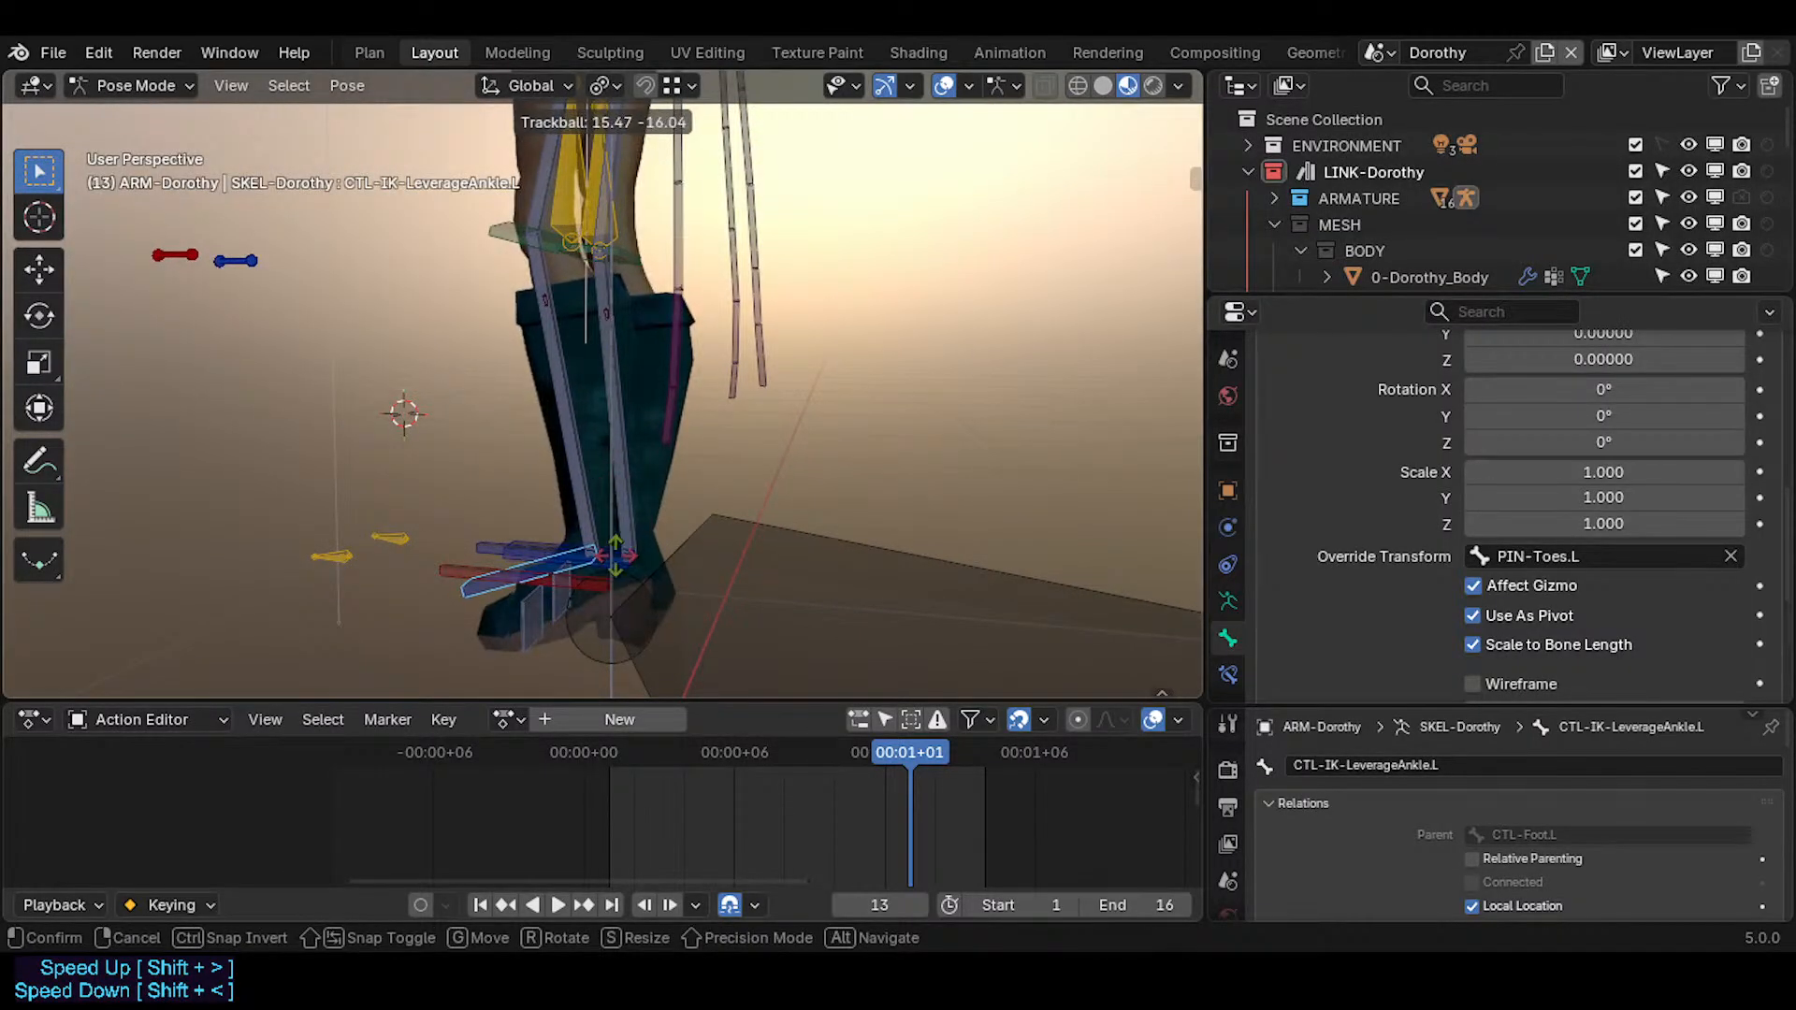
right_click(616, 555)
key("r")
key("r")
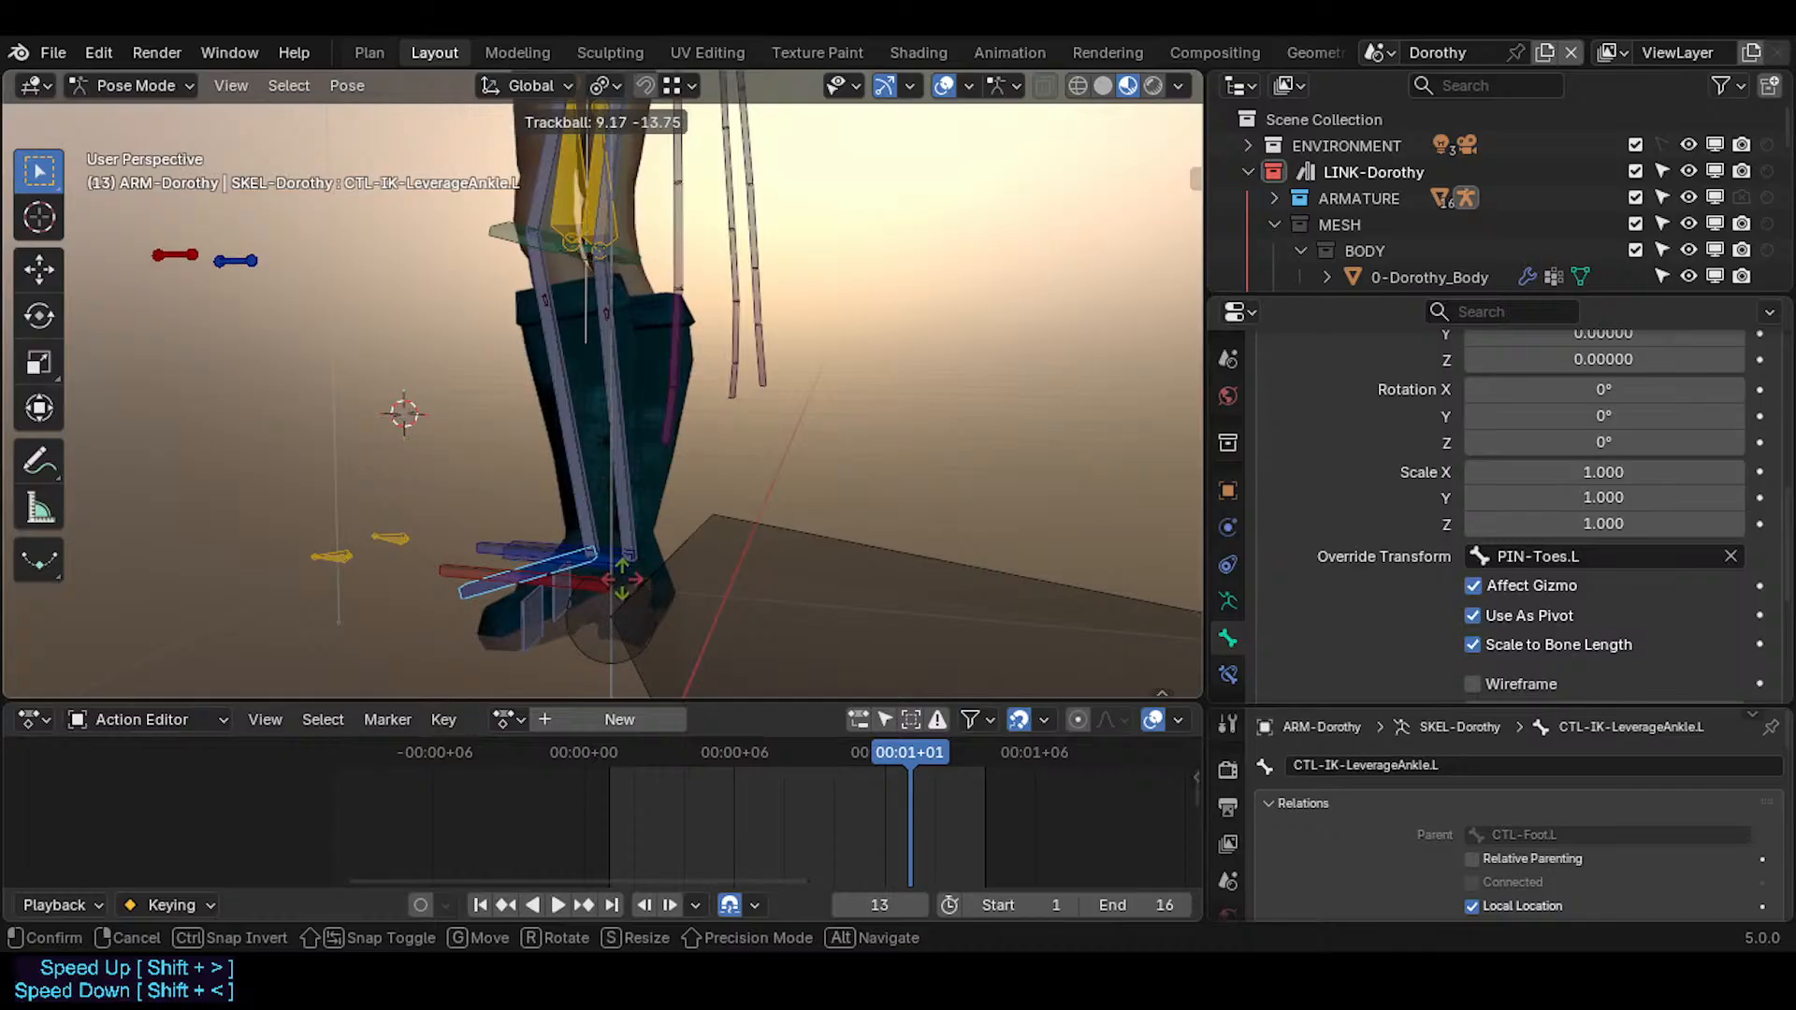
right_click(622, 580)
- Try view-plane rotations of CTL-IK-LeverageAnkle.L, comparing its pivot with custom shapes shown and hidden, and cancel them
key("r")
right_click(642, 592)
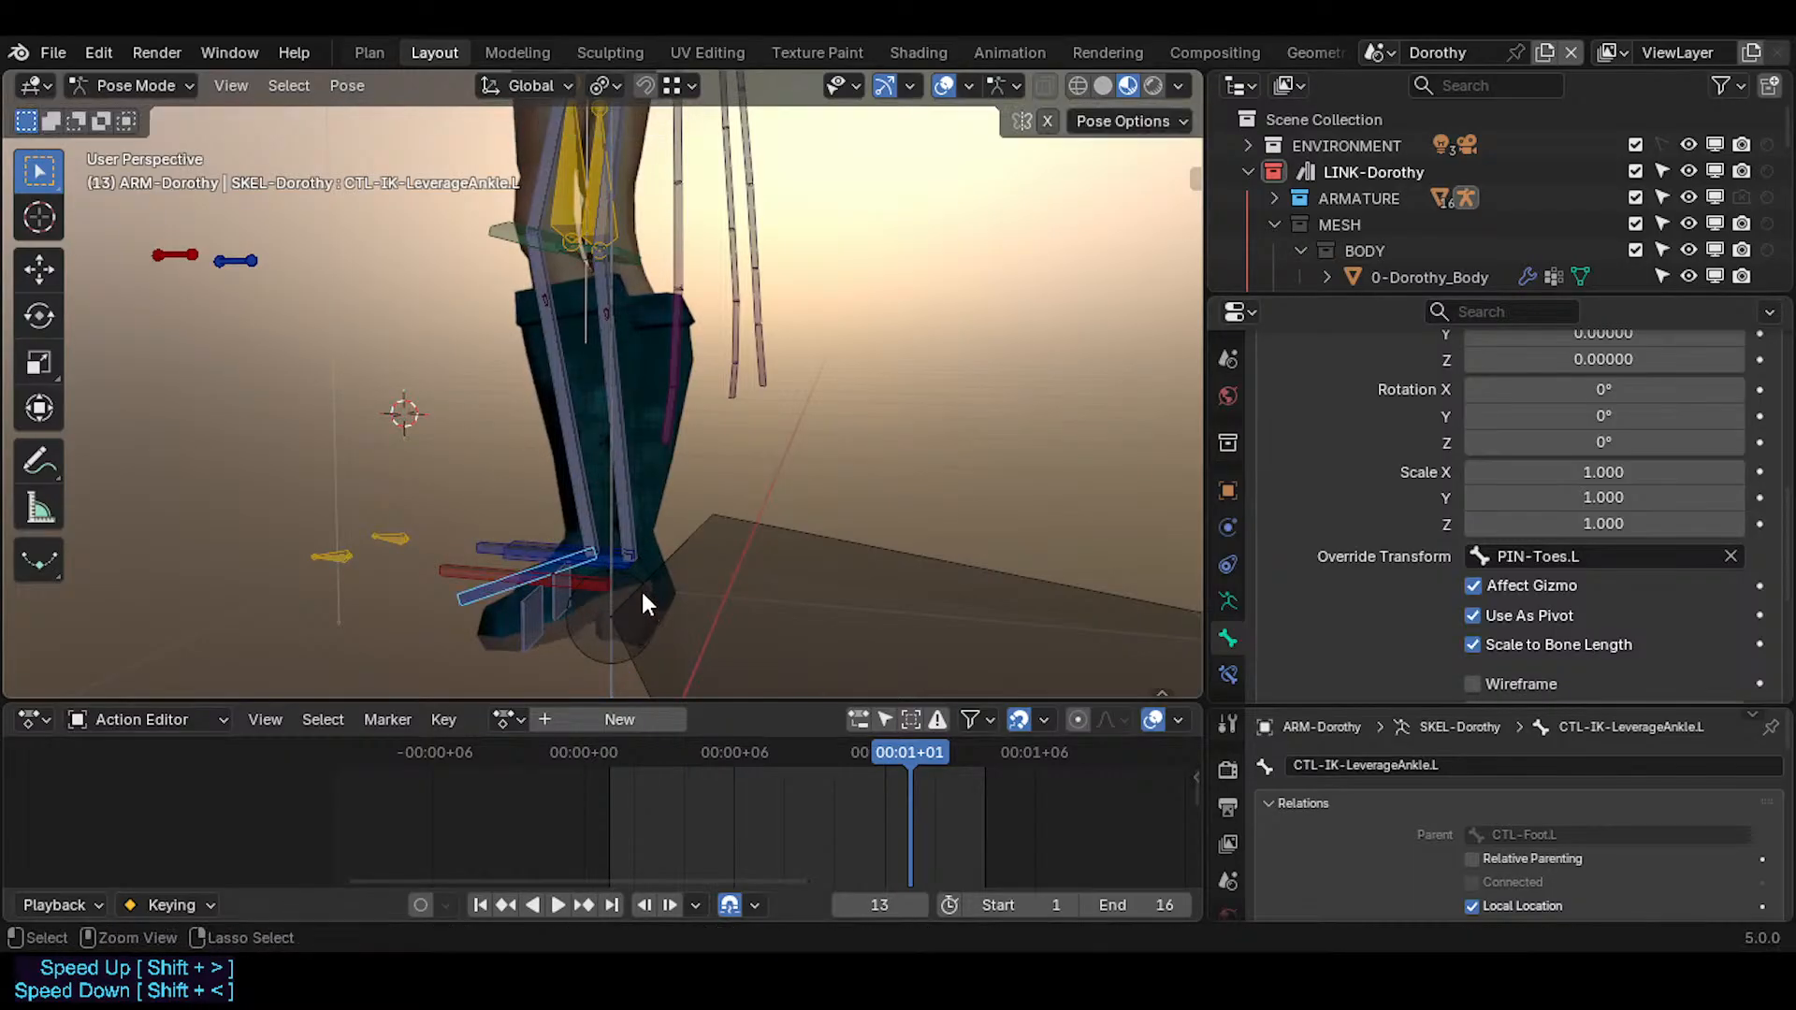
key("r")
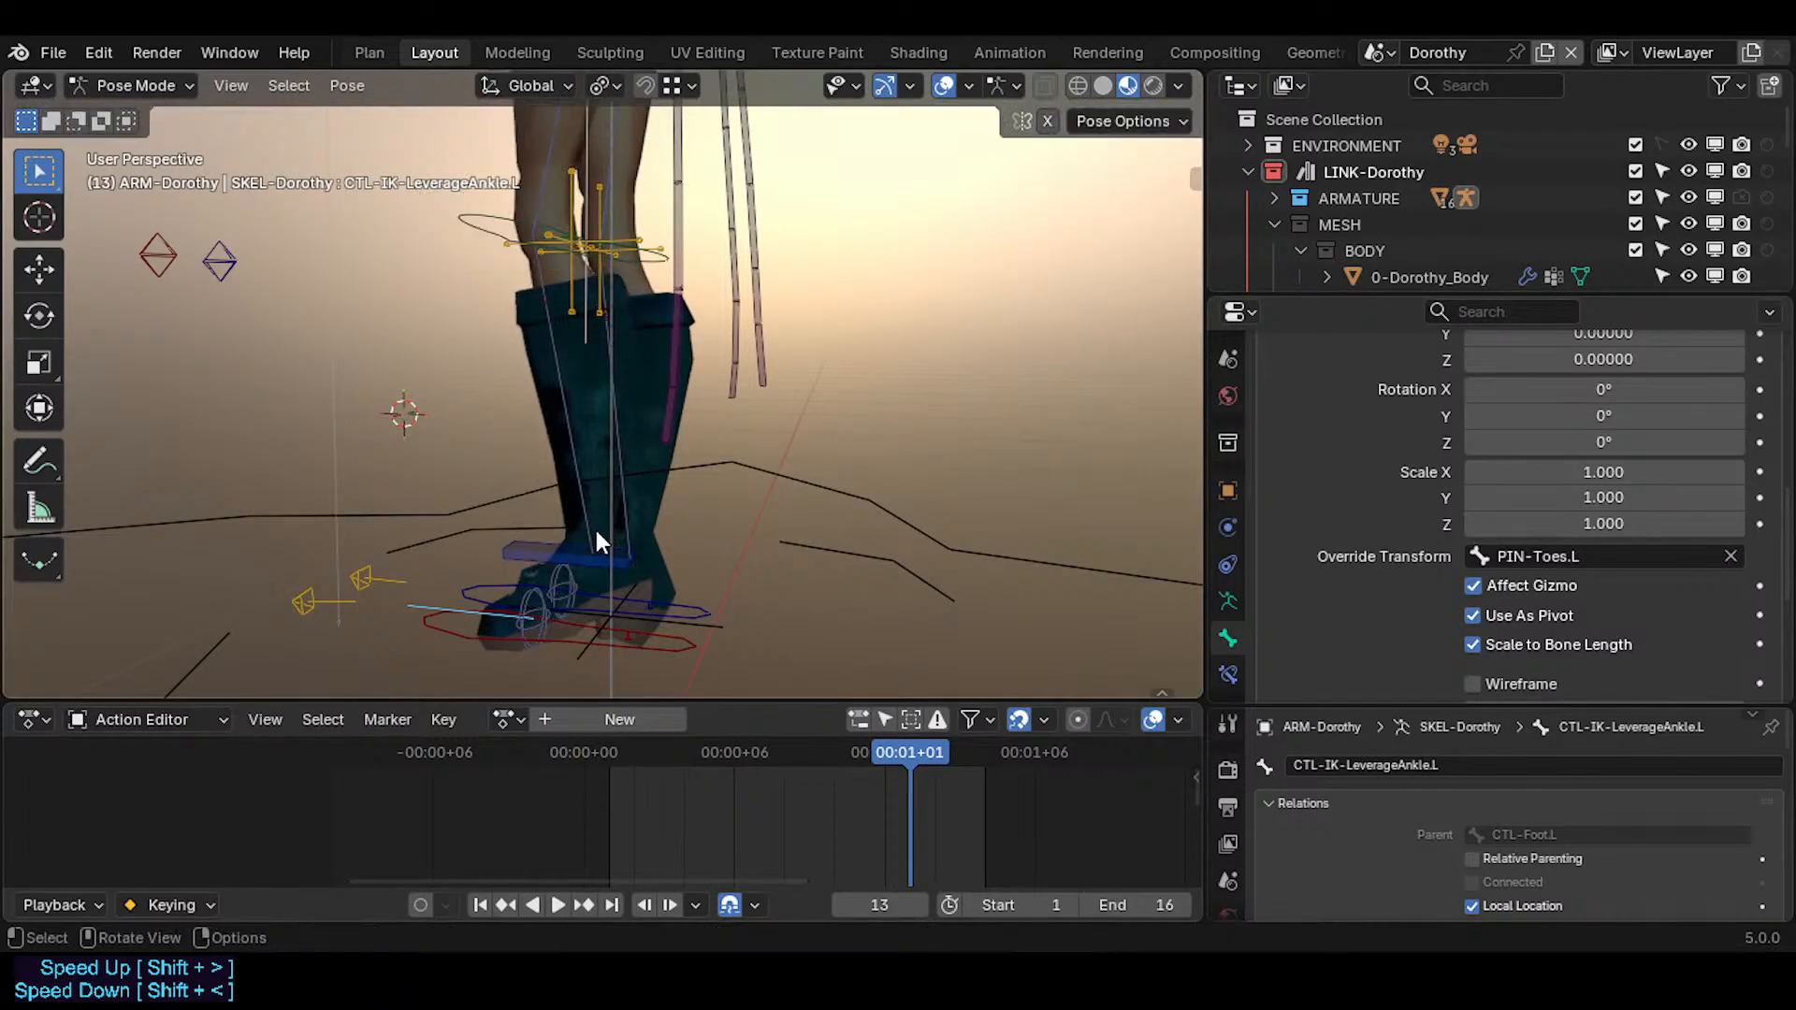
right_click(643, 583)
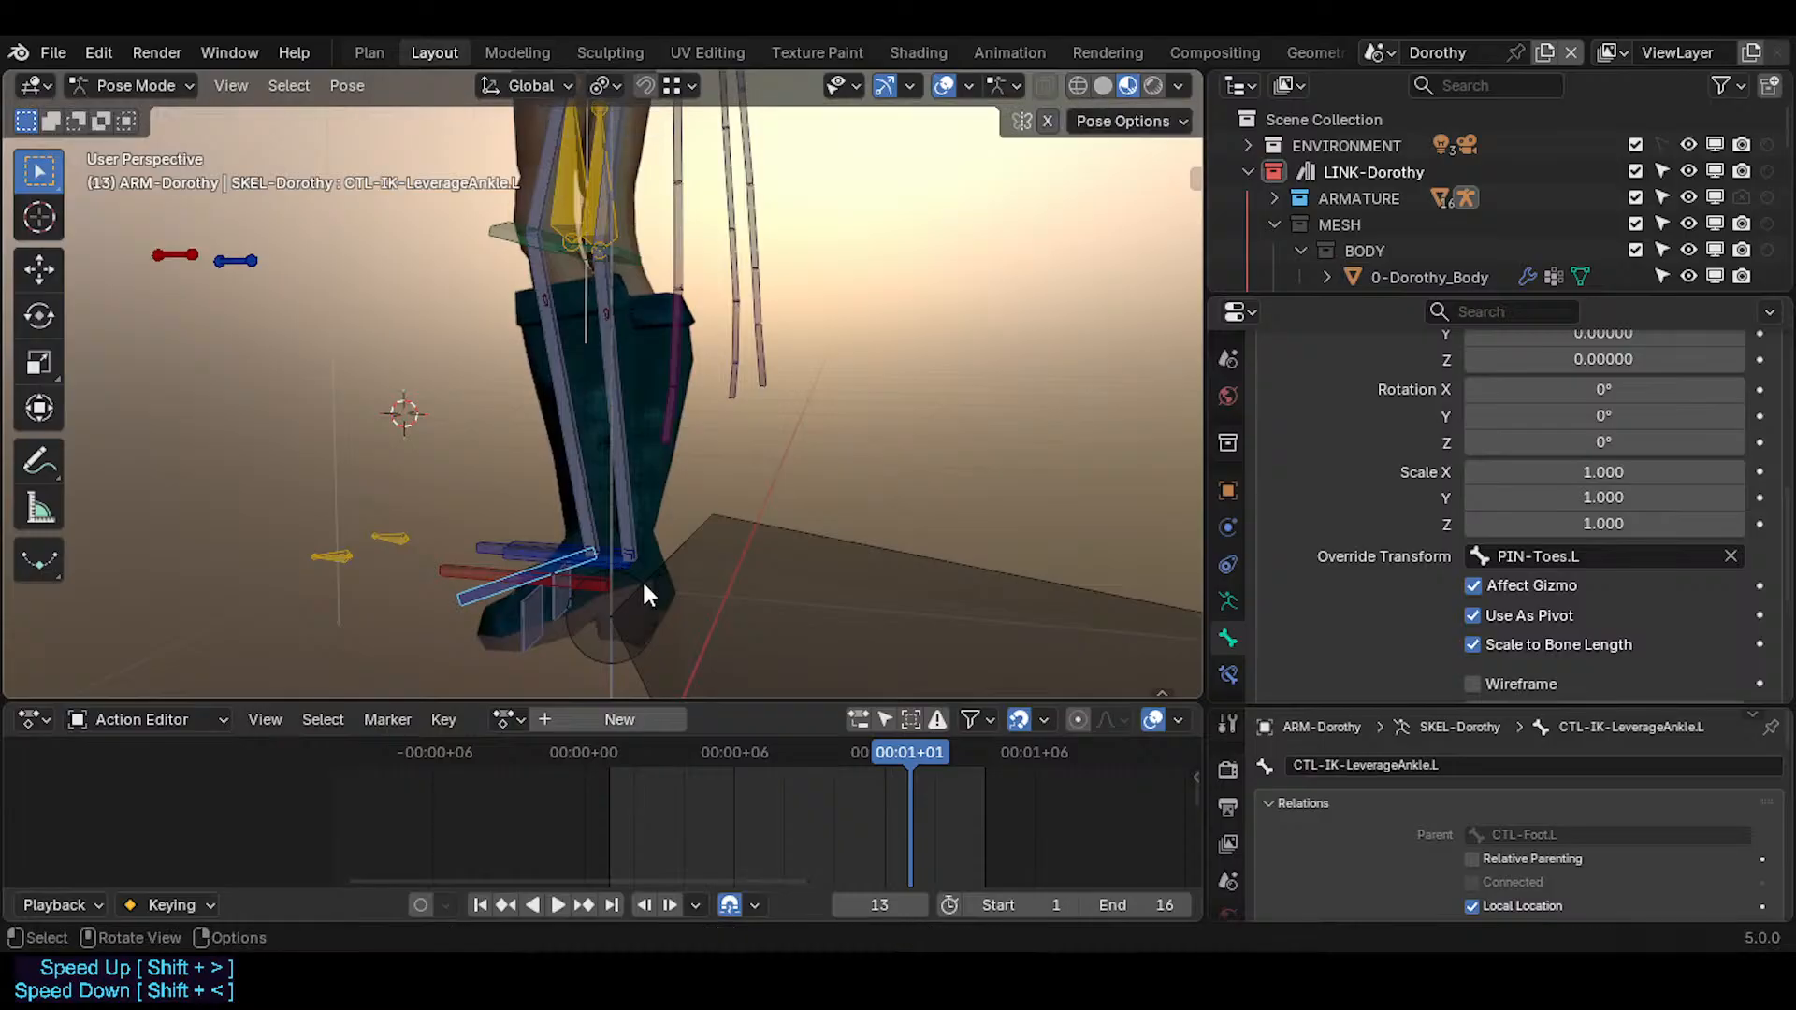
- With custom shapes shown, rotate CTL-IK-LeverageAnkle.L around the toes in both directions, and test moving it
key("r")
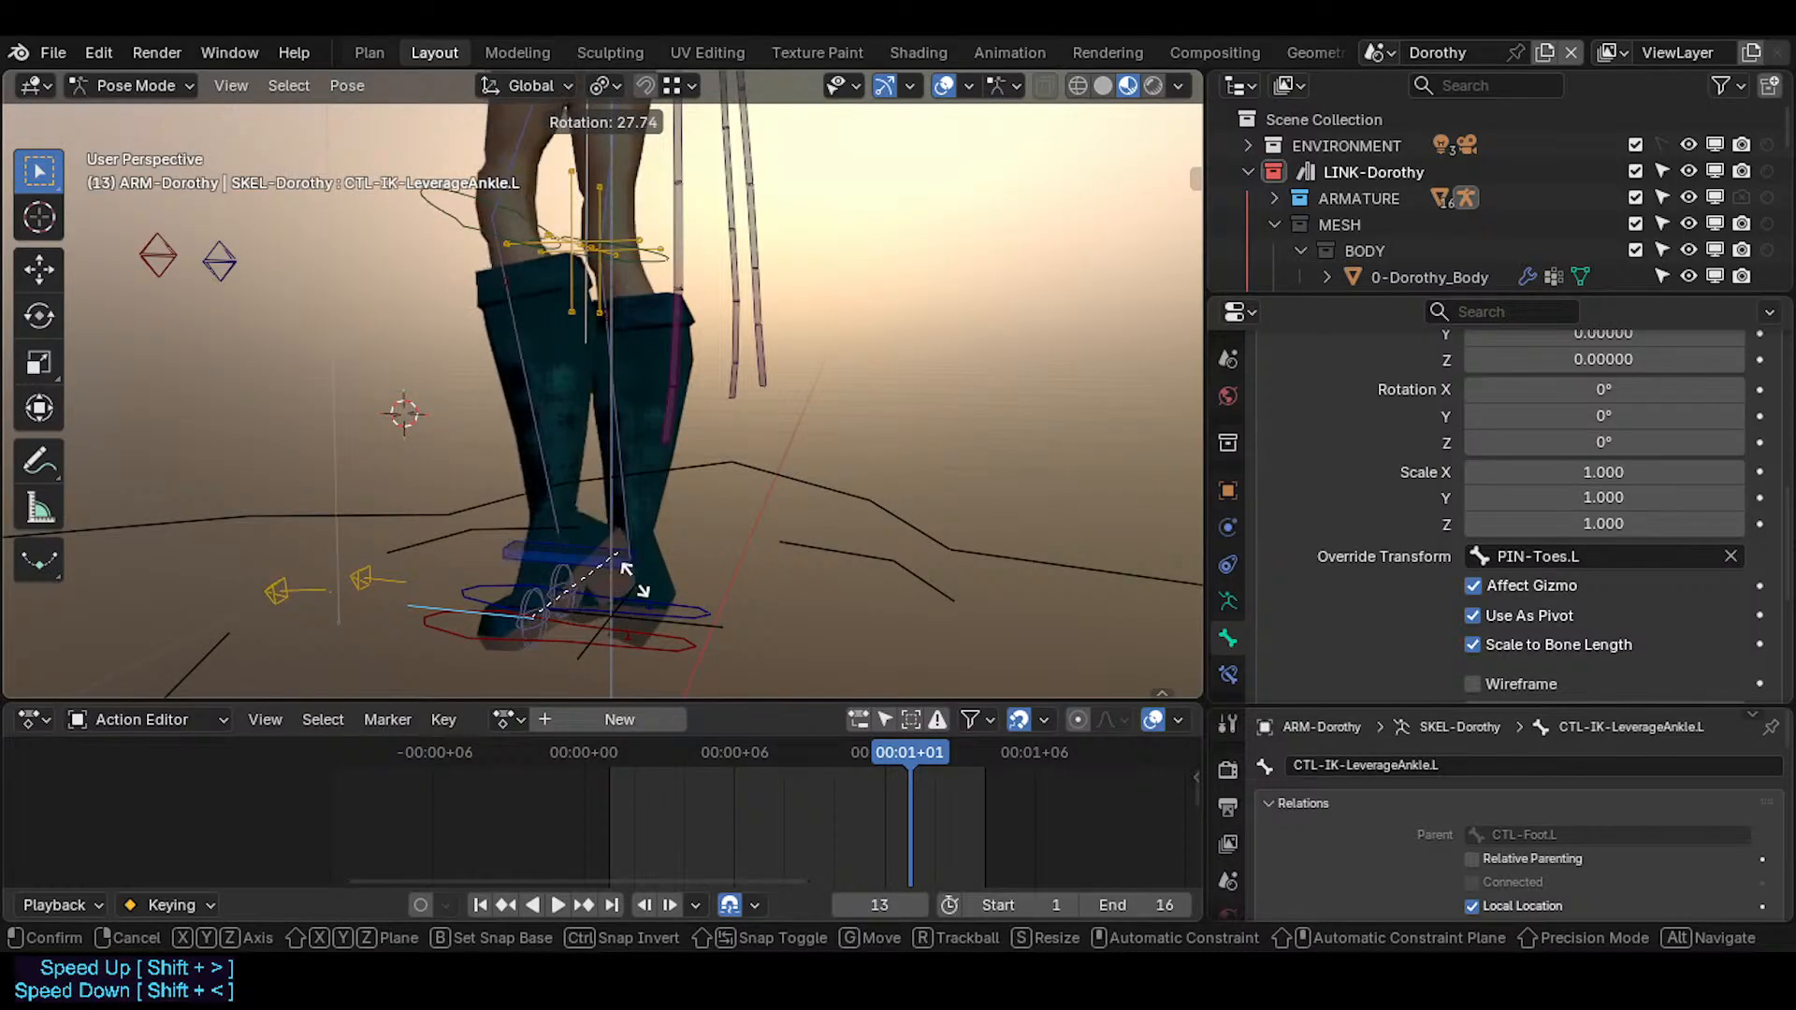
left_click(613, 532)
middle_click_drag(613, 531, 661, 556)
scroll(654, 554, "down", 1)
key("r")
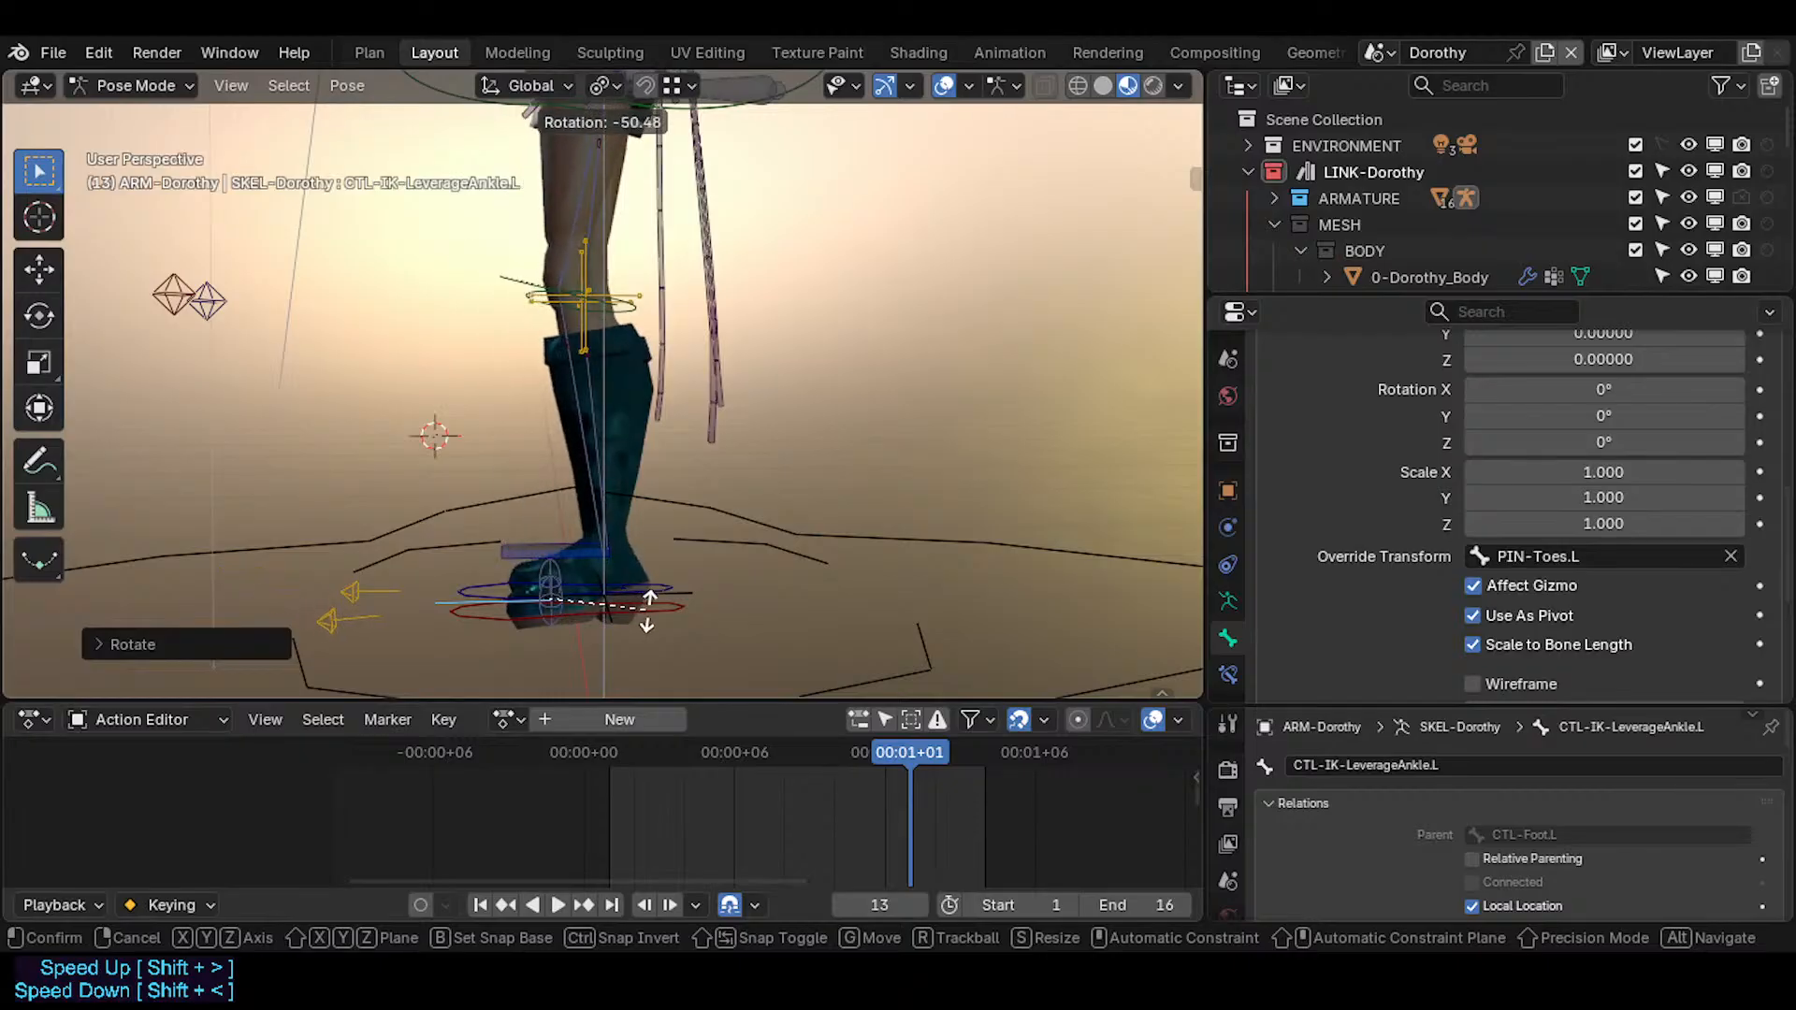
left_click(649, 591)
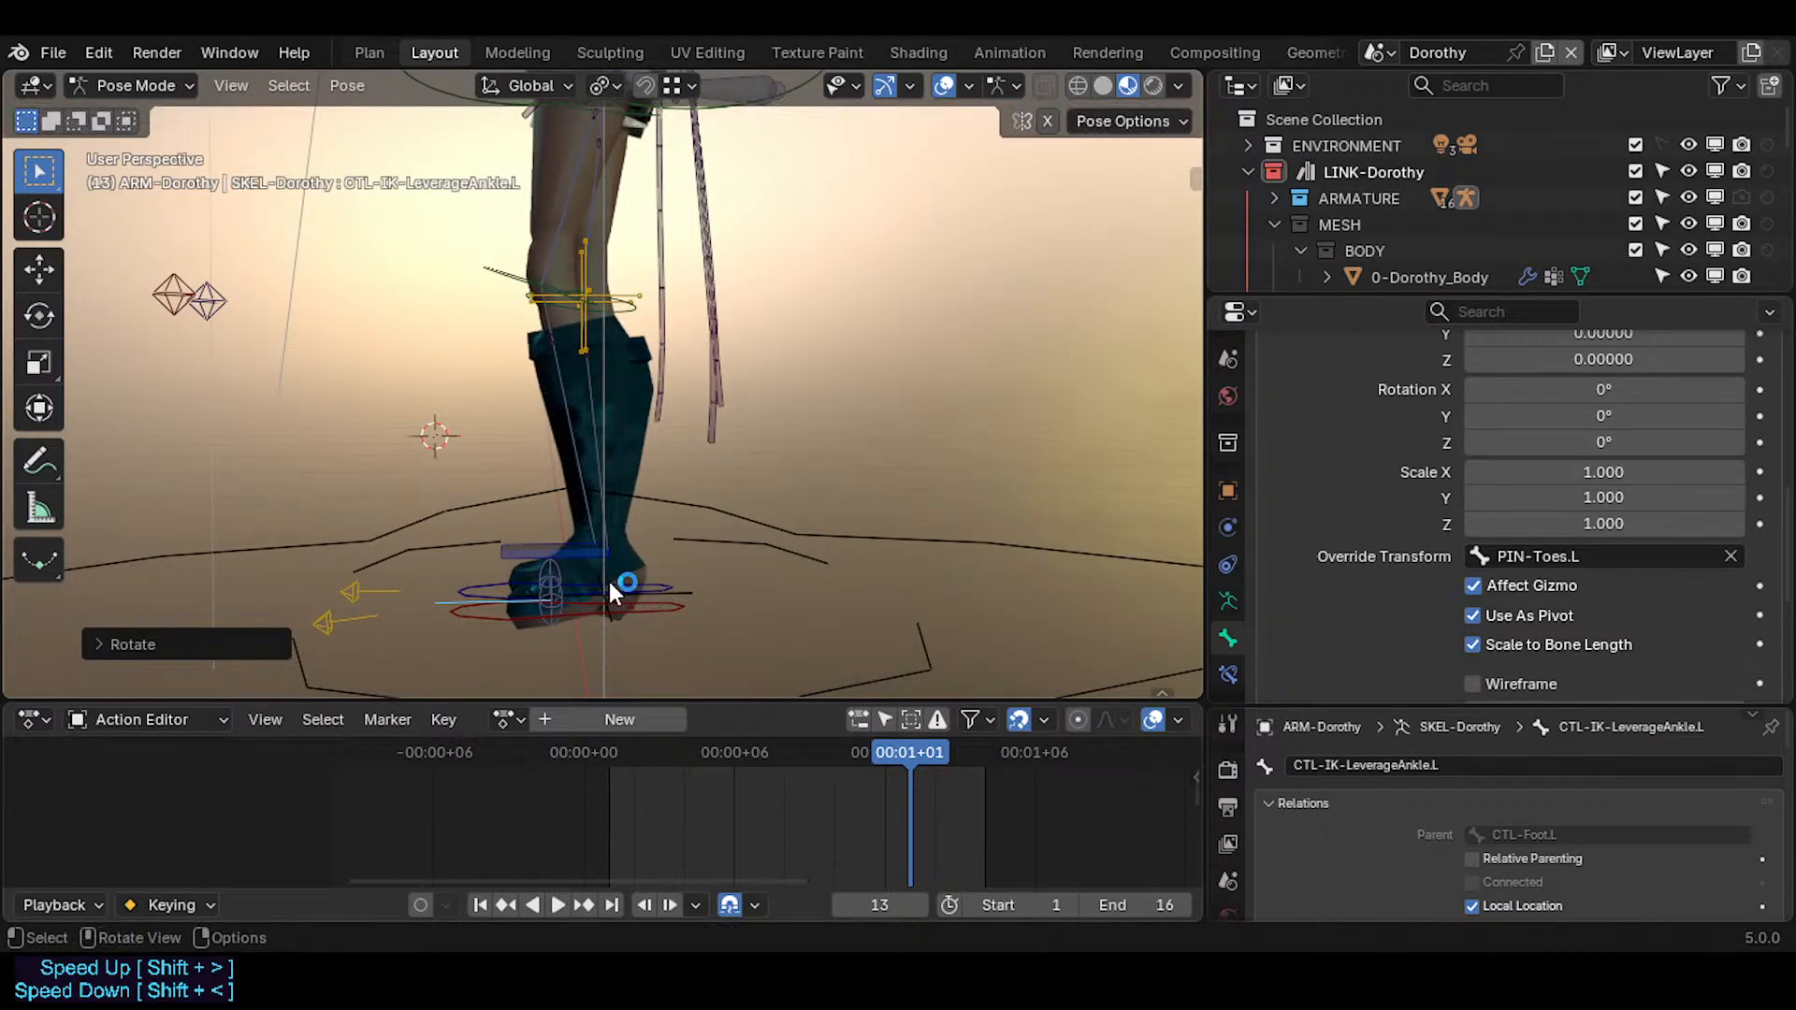
key("g")
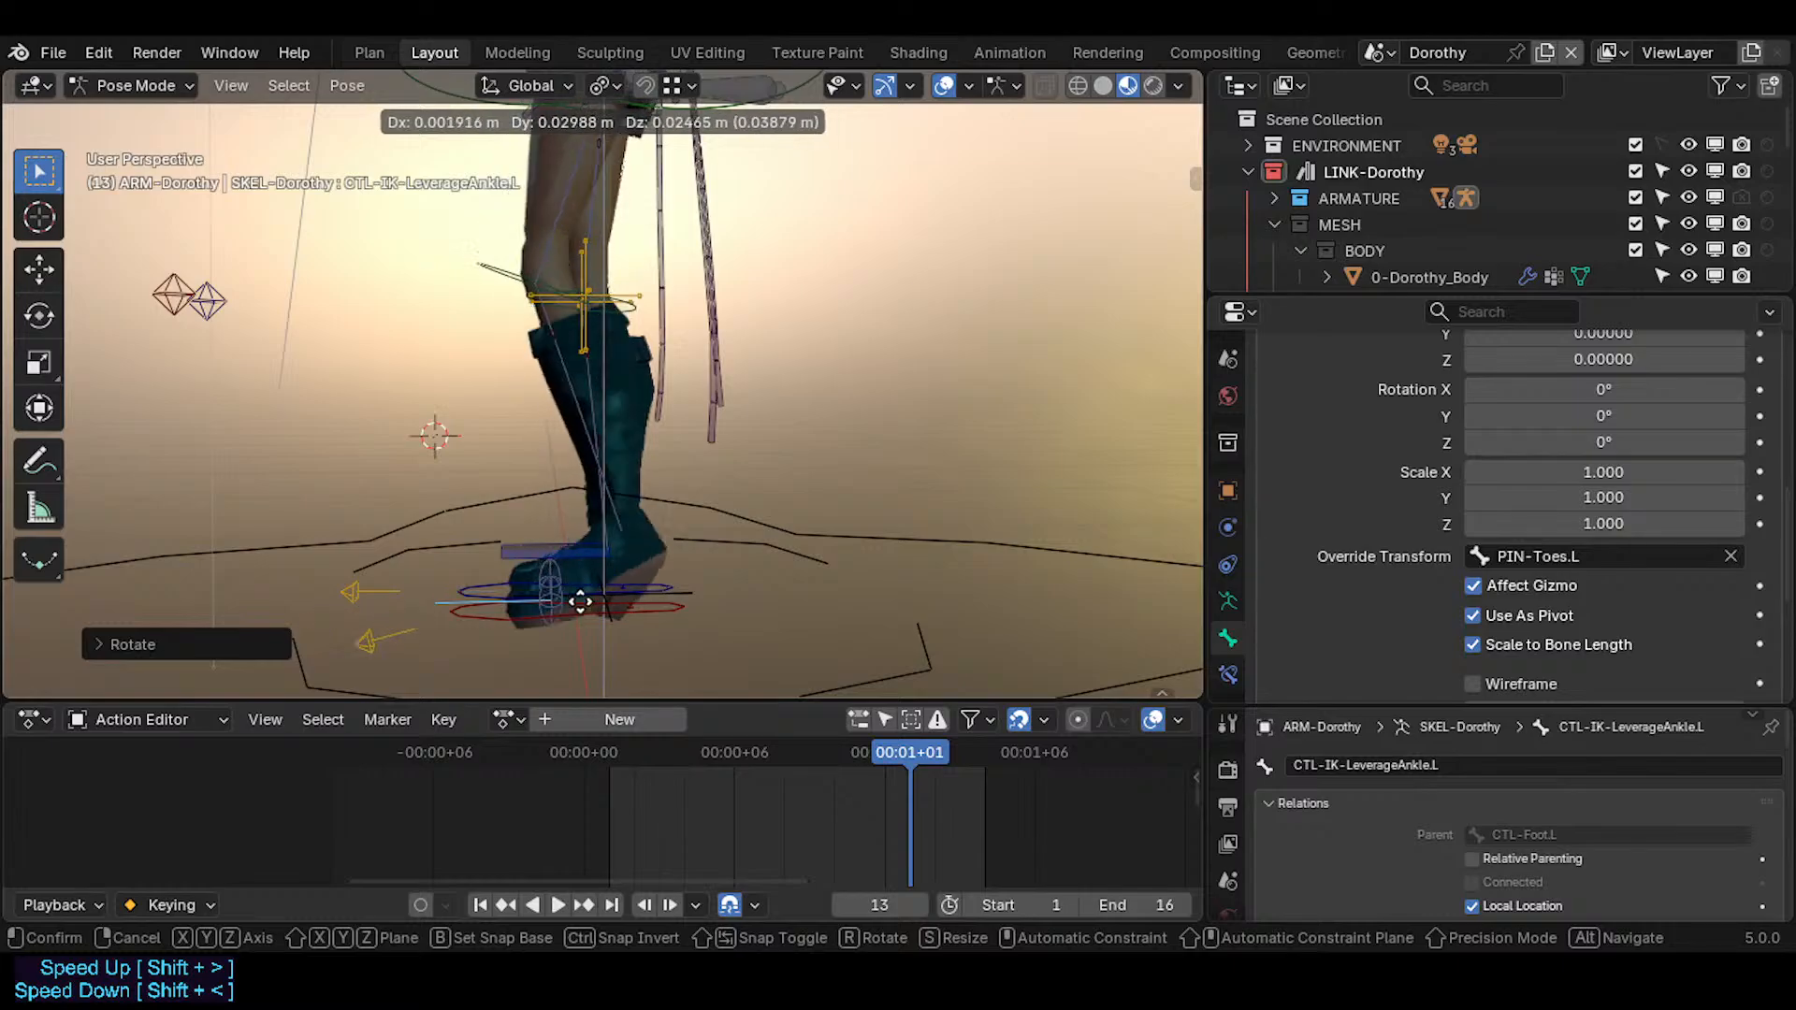
left_click(567, 598)
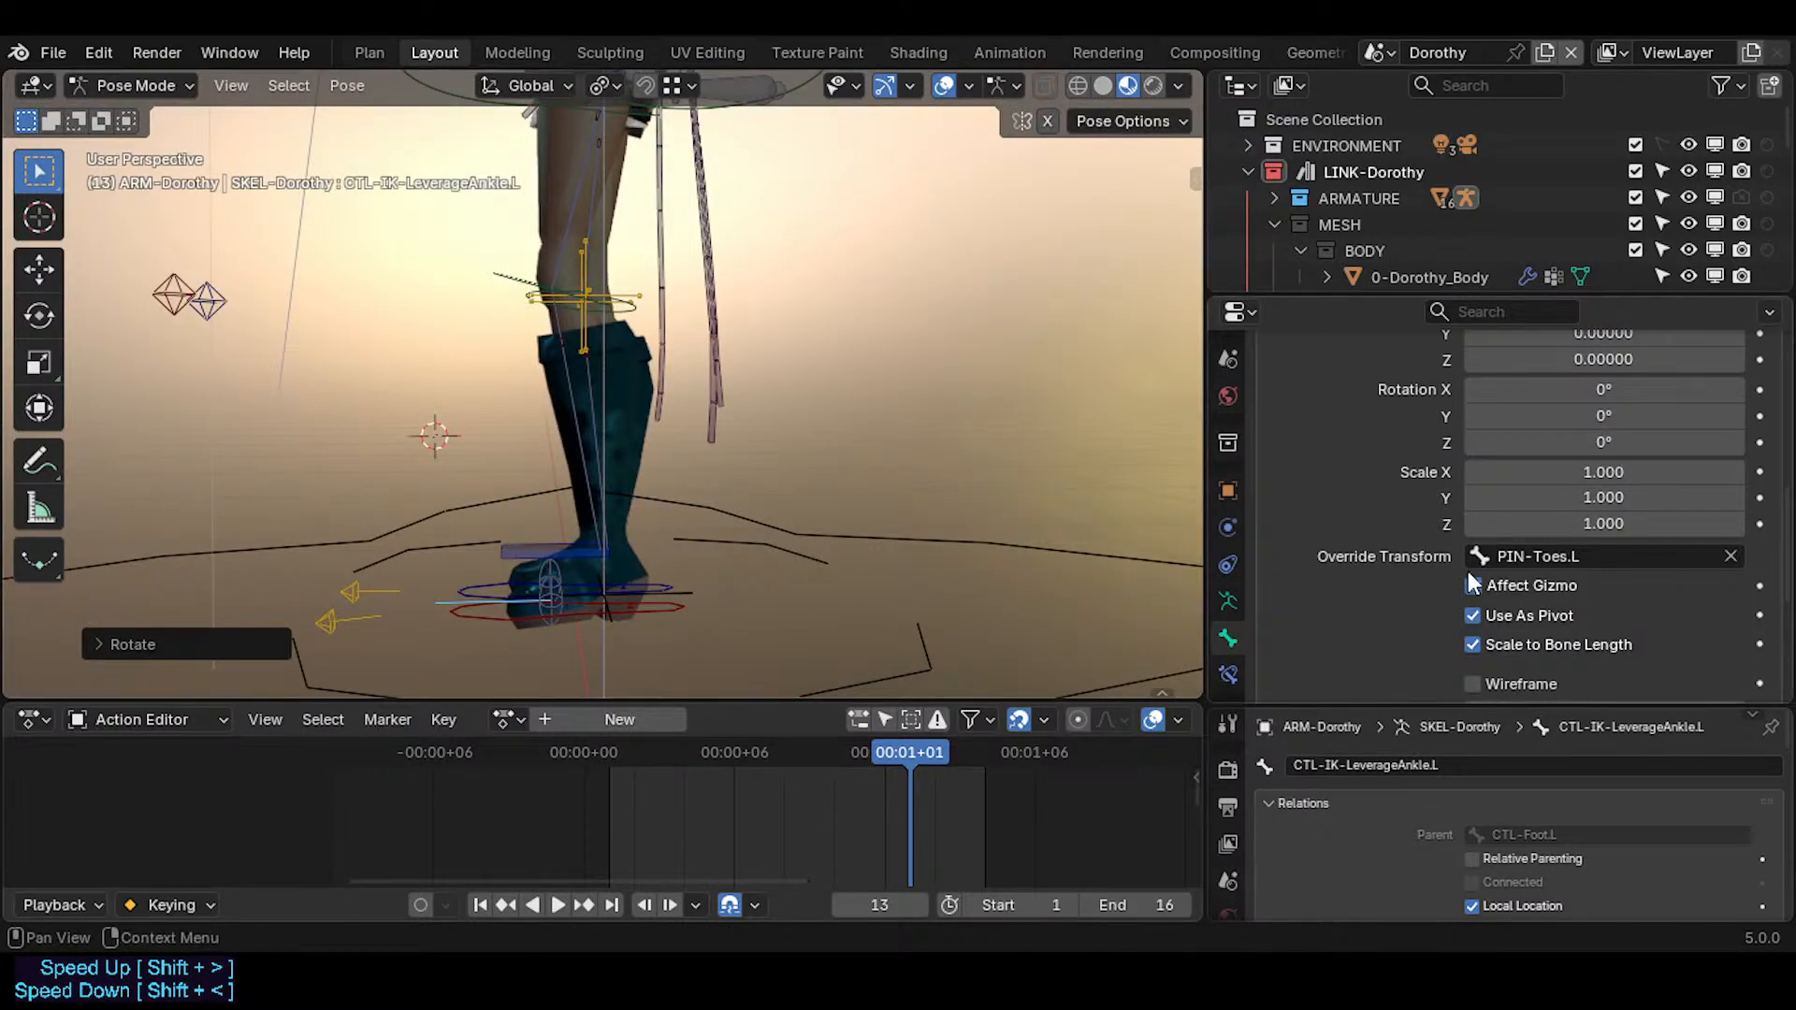
- Clear the Override Transform of CTL-IK-LeverageAnkle.L and try moving and rotating the control from its own origin
left_click(1731, 556)
key("g")
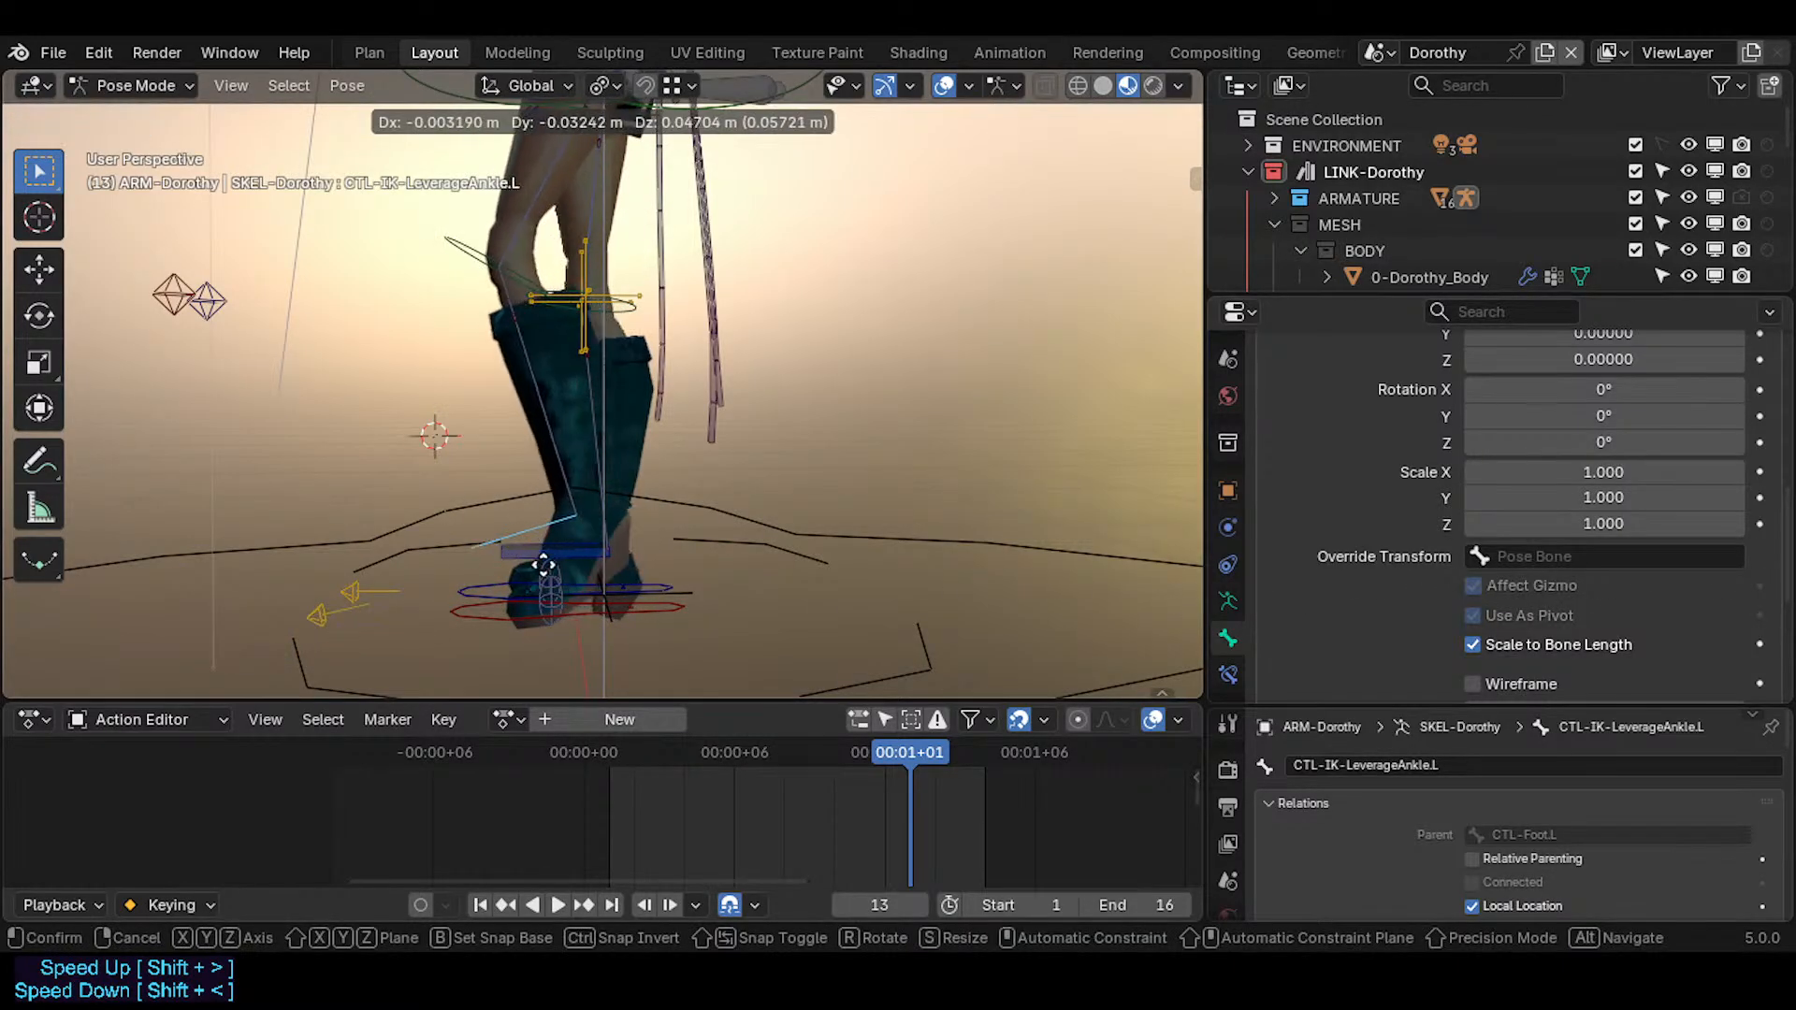
left_click(535, 558)
key("r")
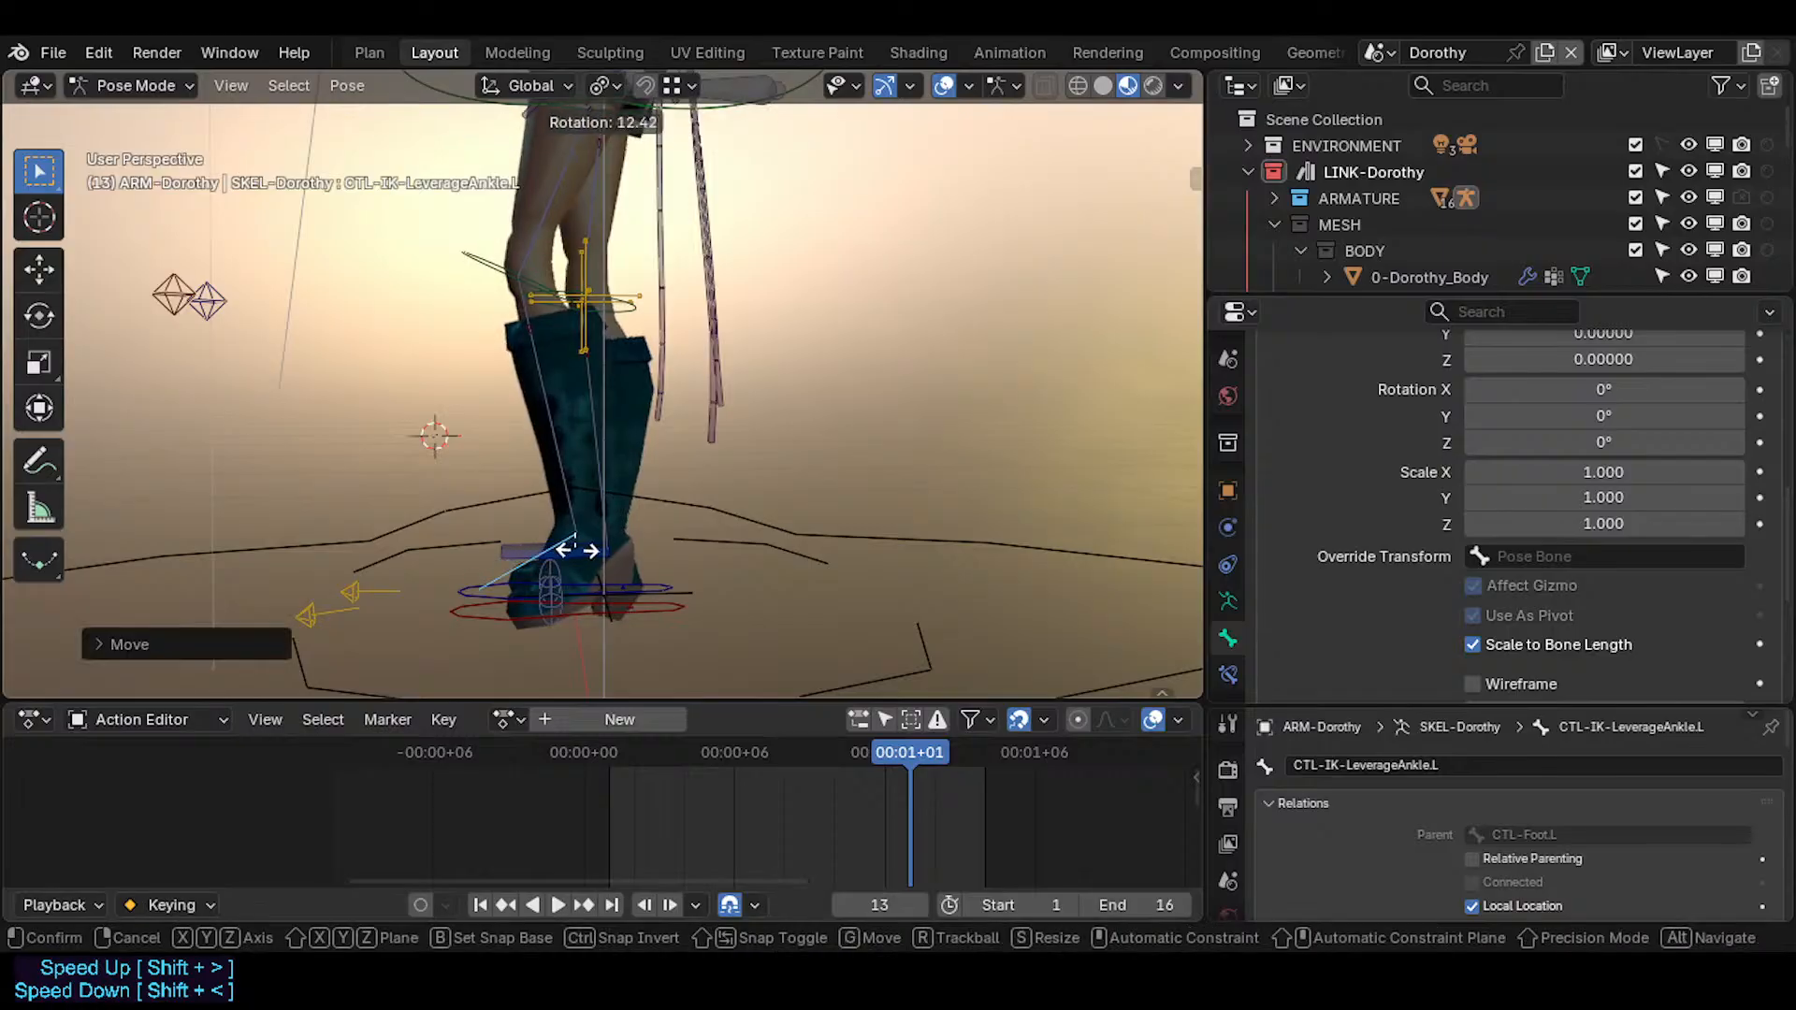
key("r")
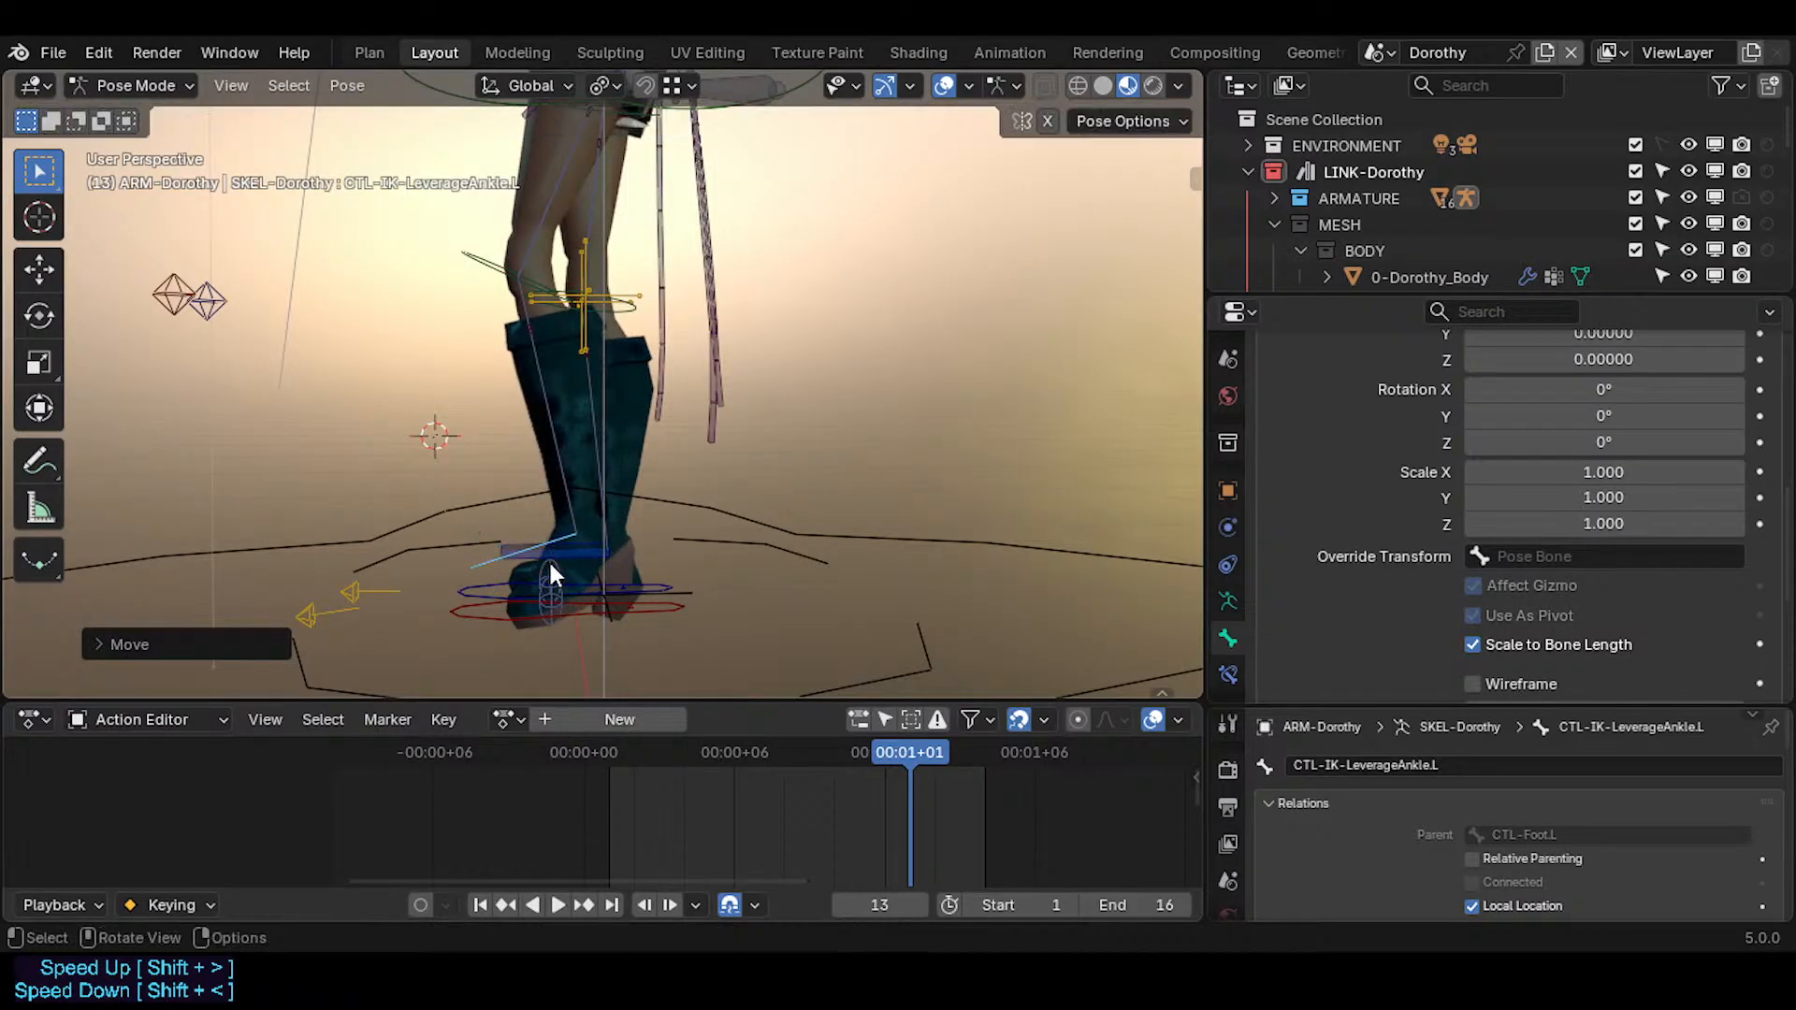
key("r")
right_click(603, 570)
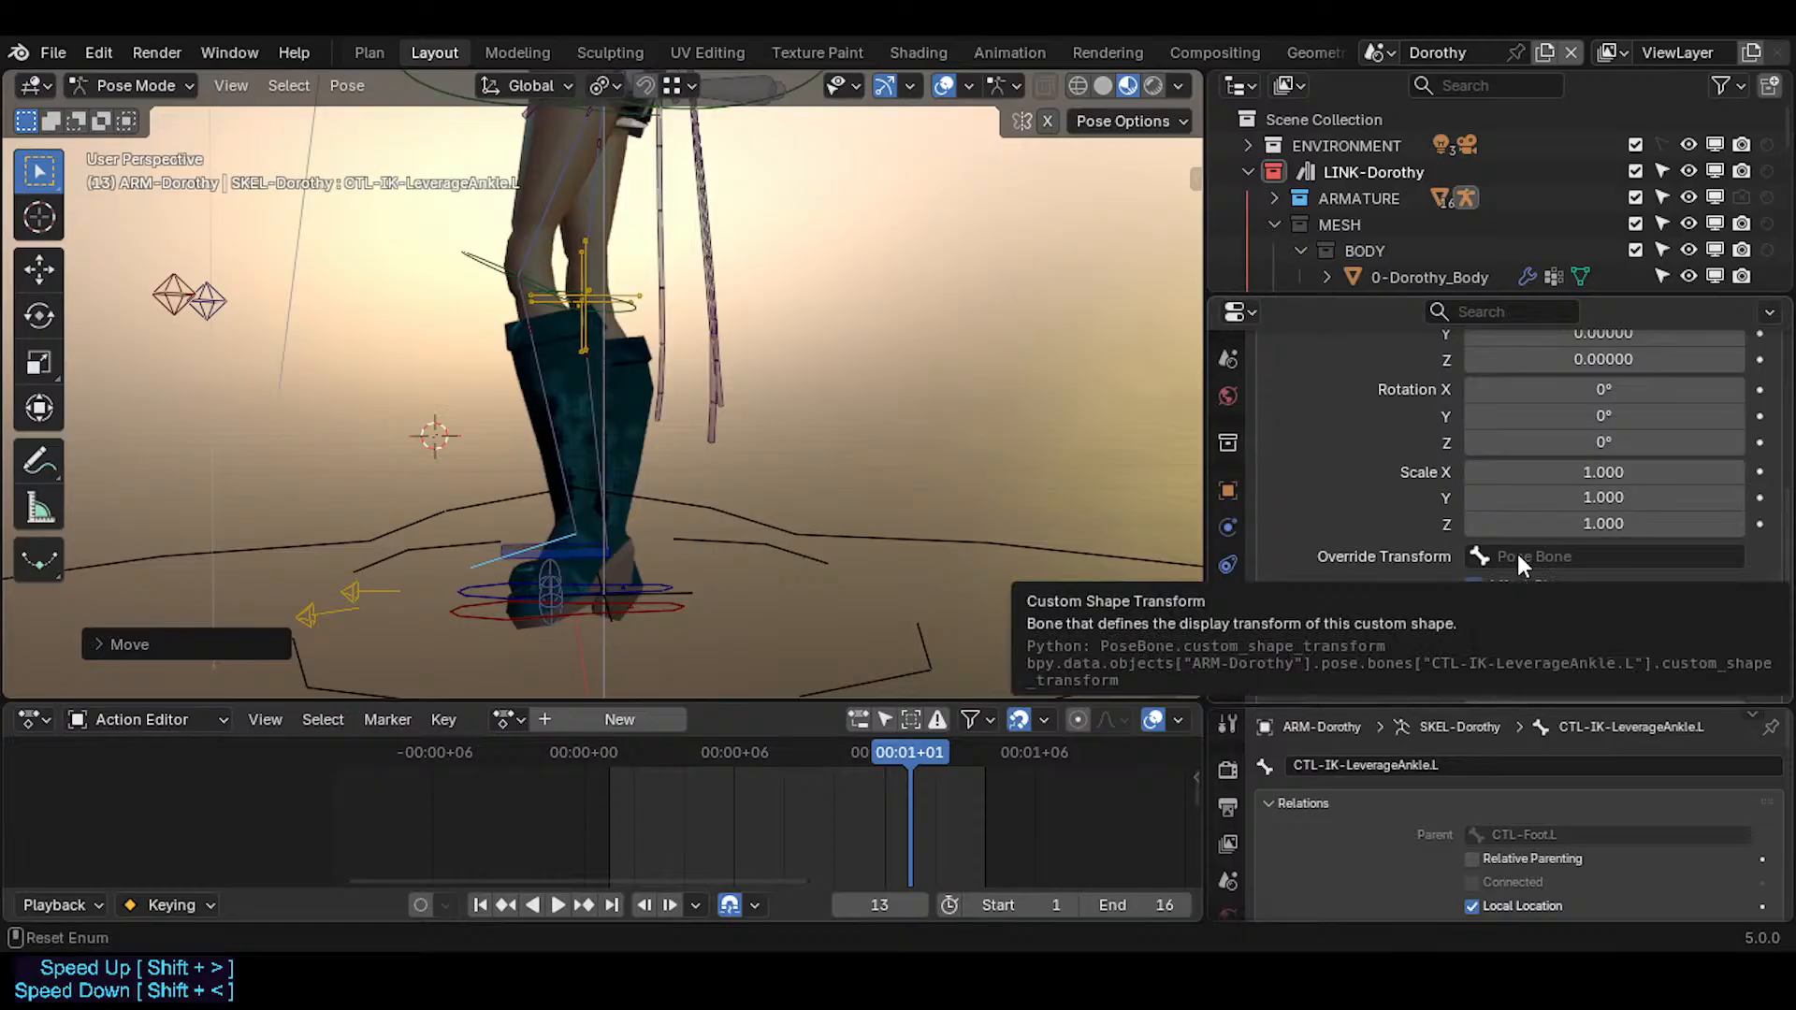
- Set the Override Transform of CTL-IK-LeverageAnkle.L back to PIN-Toes.L and reselect its line-shaped control at the toes
type("PIN-Toes.L")
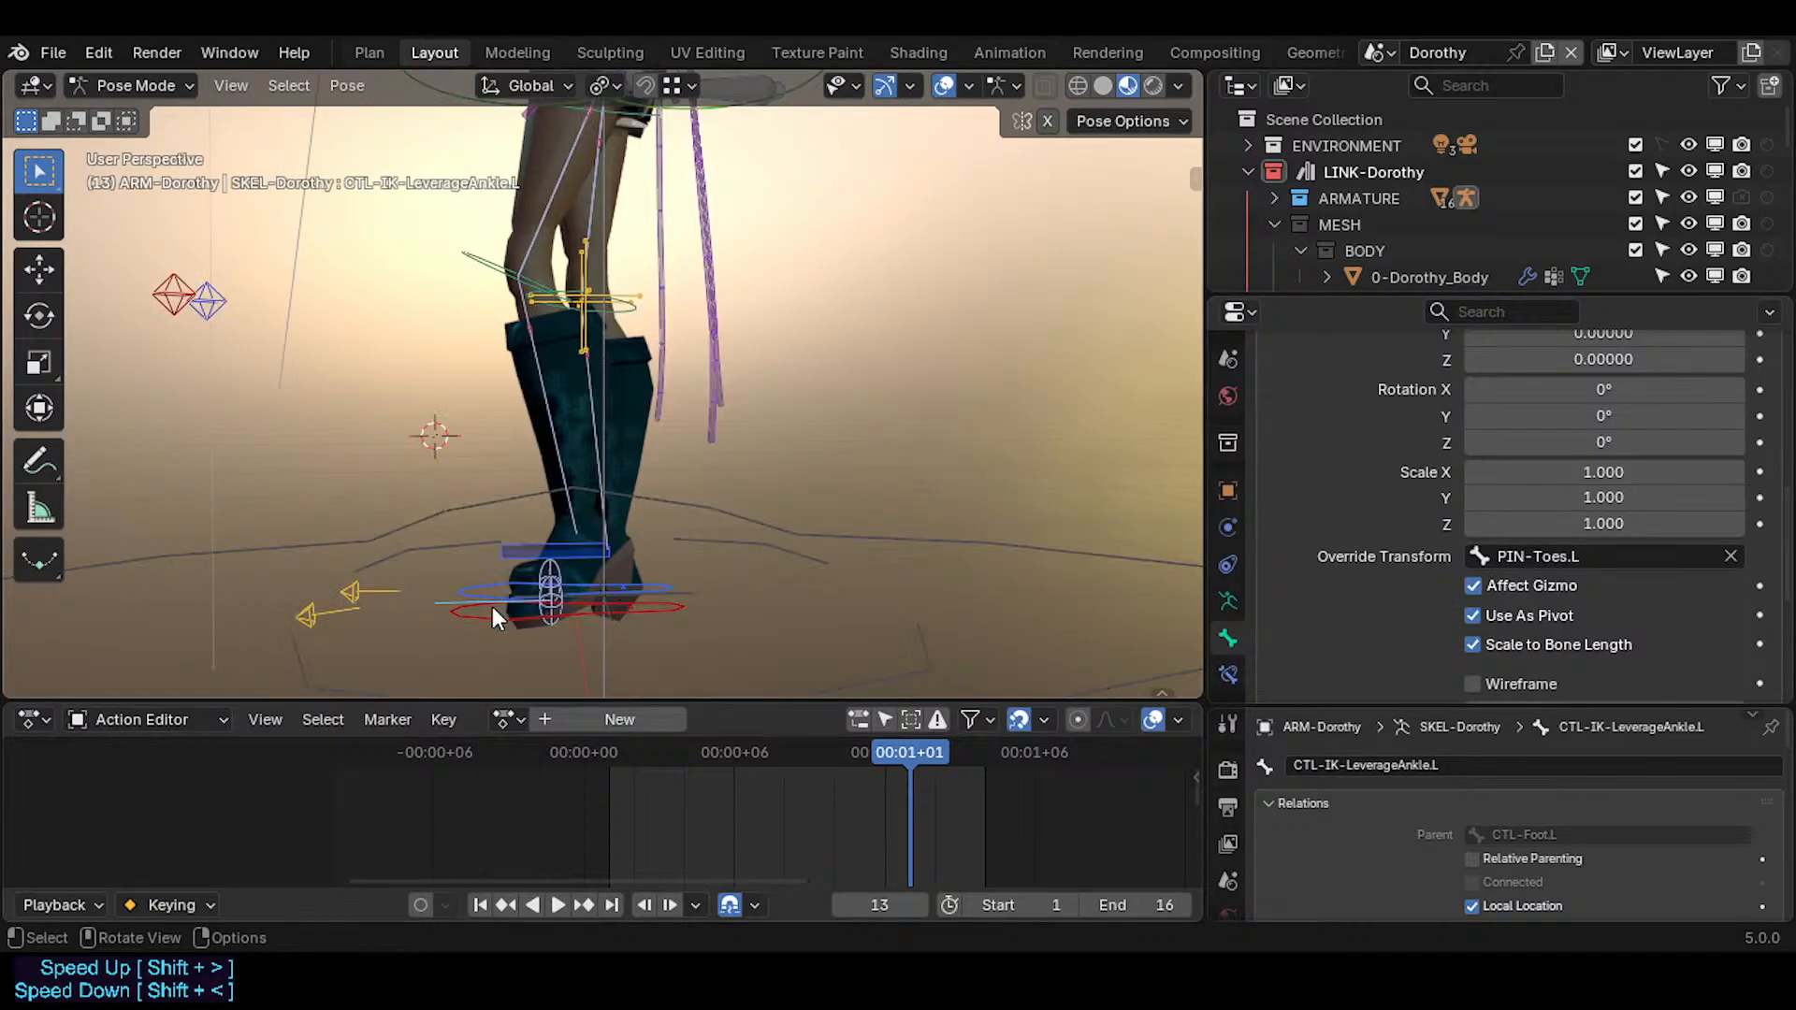
left_click(461, 601)
left_click(462, 602)
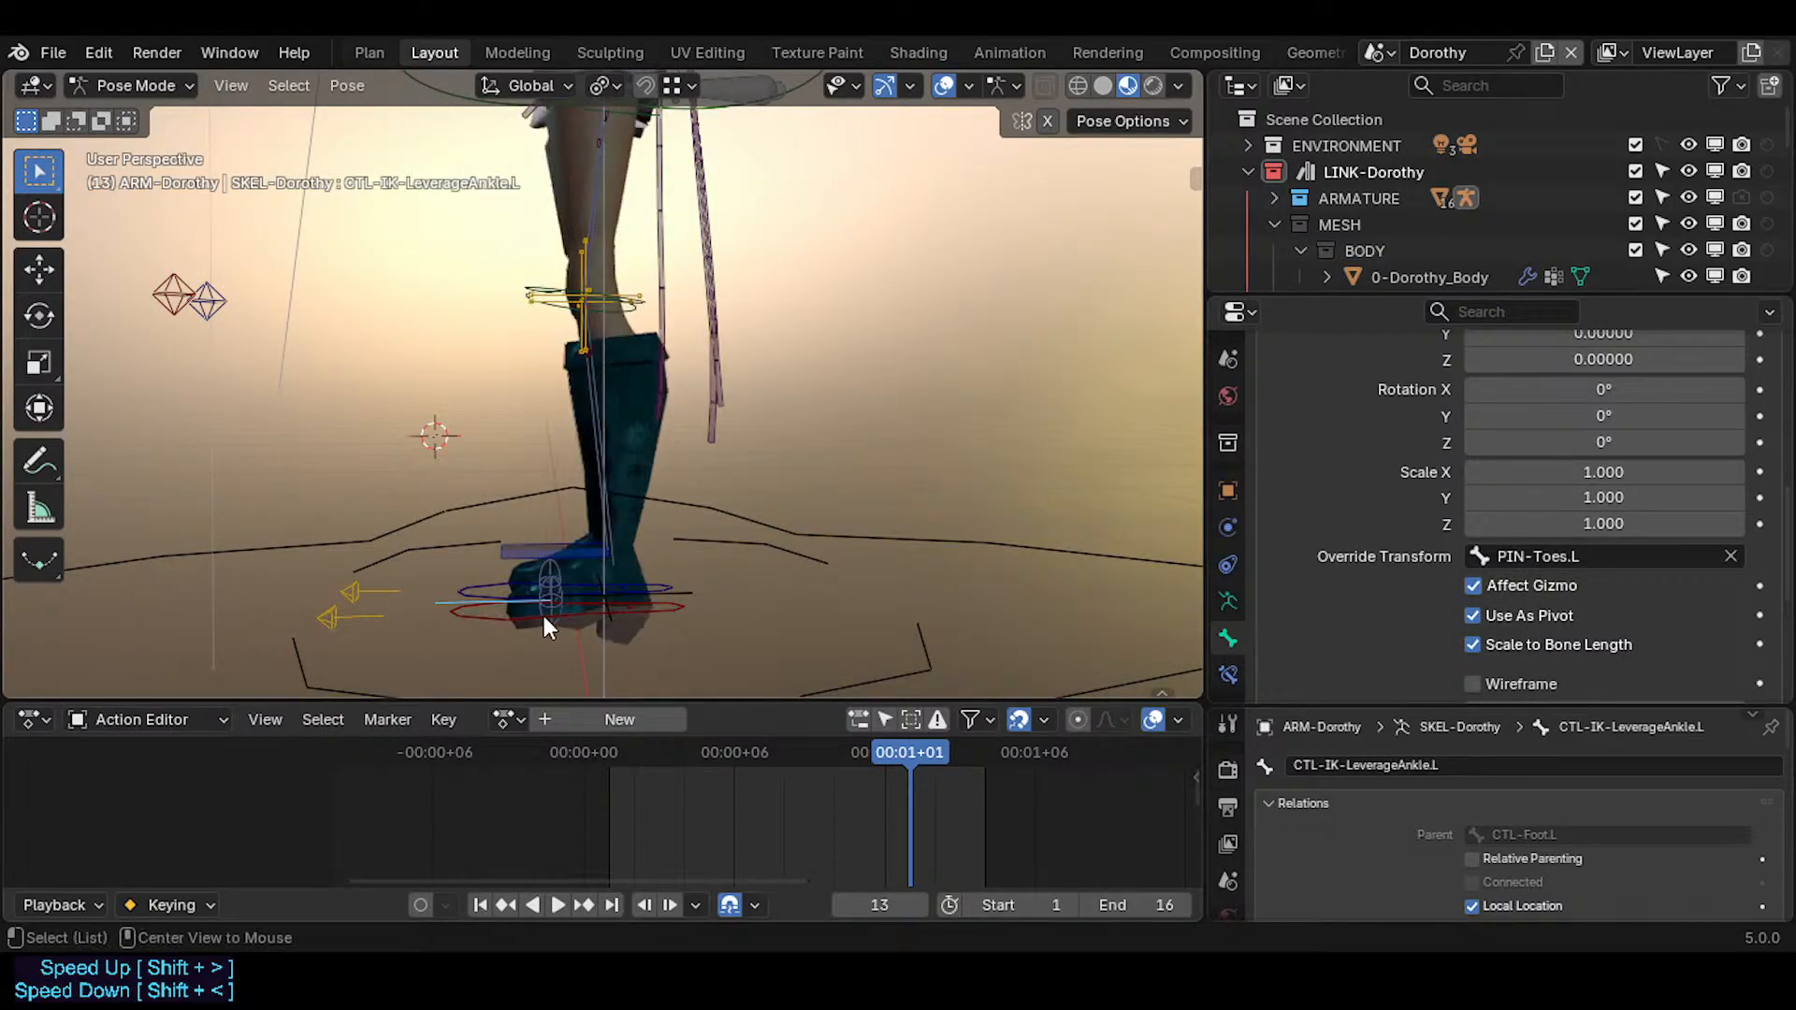
- Select CTL-IK-LeverageAnkle.L among the overlapping foot controls and test rotating it around the toes, cancelling the extra move and rotation
left_click(609, 565)
key("r")
left_click(434, 607)
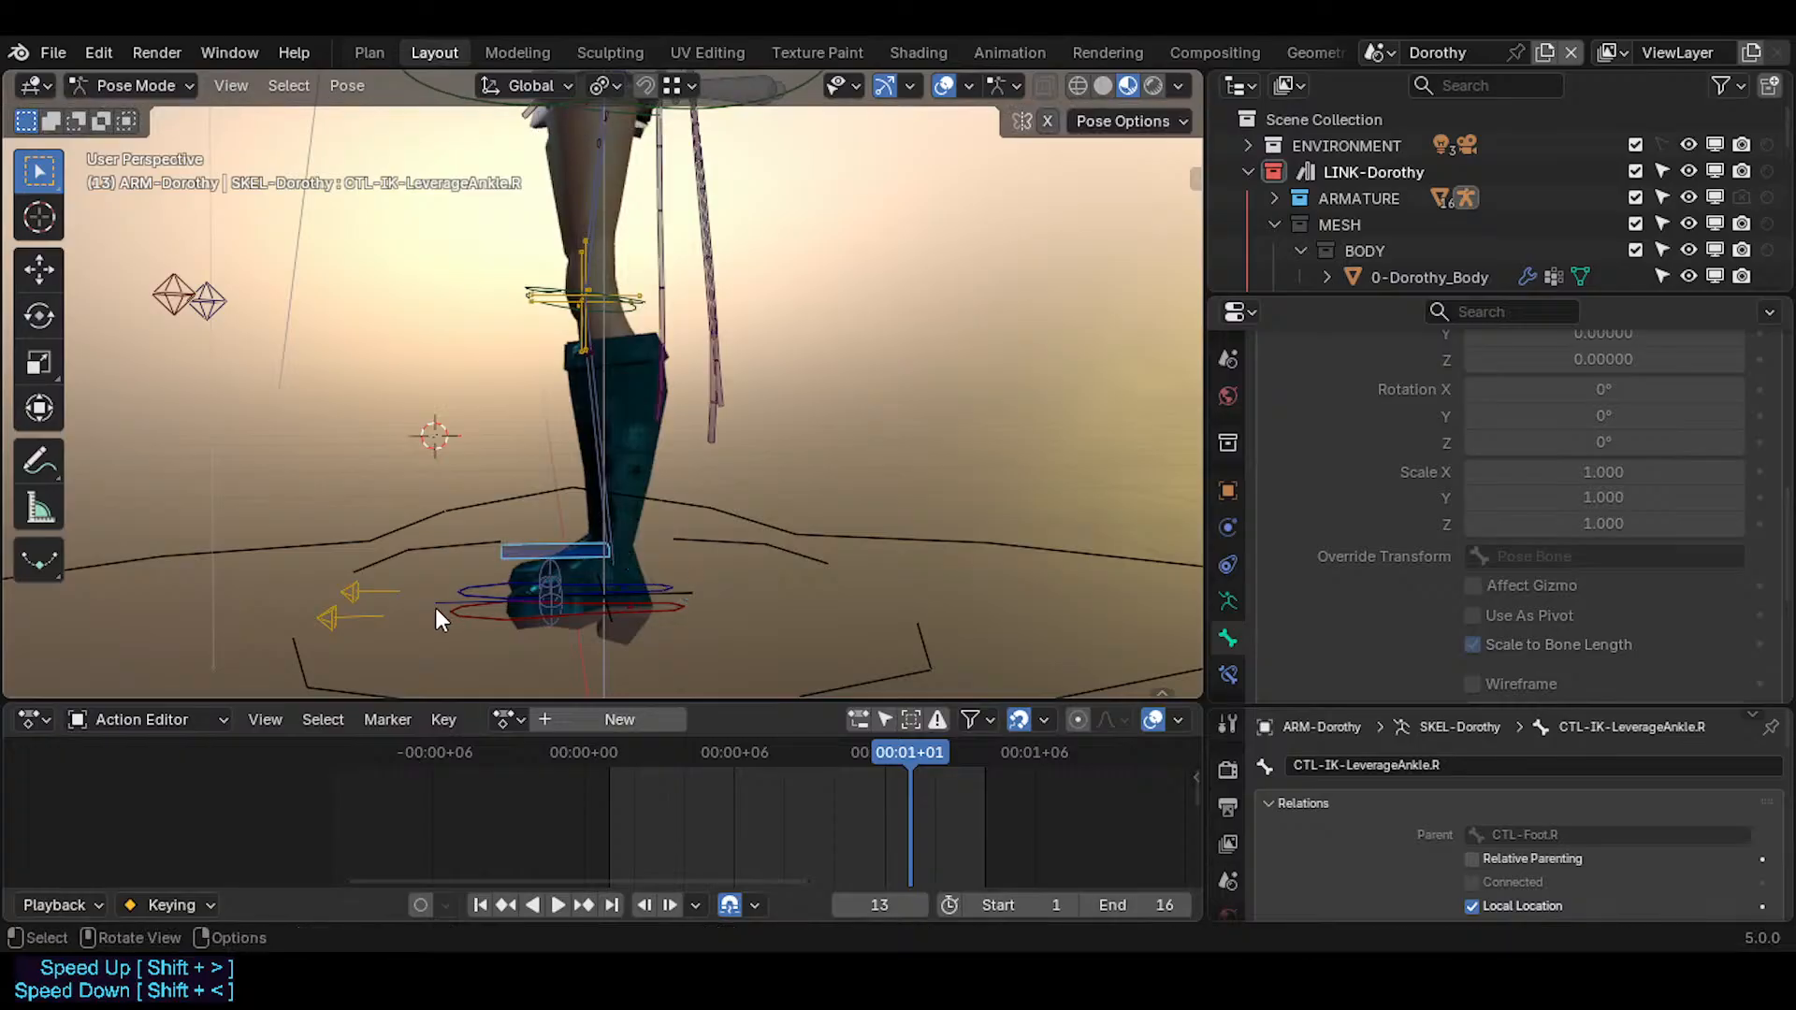
left_click(449, 607)
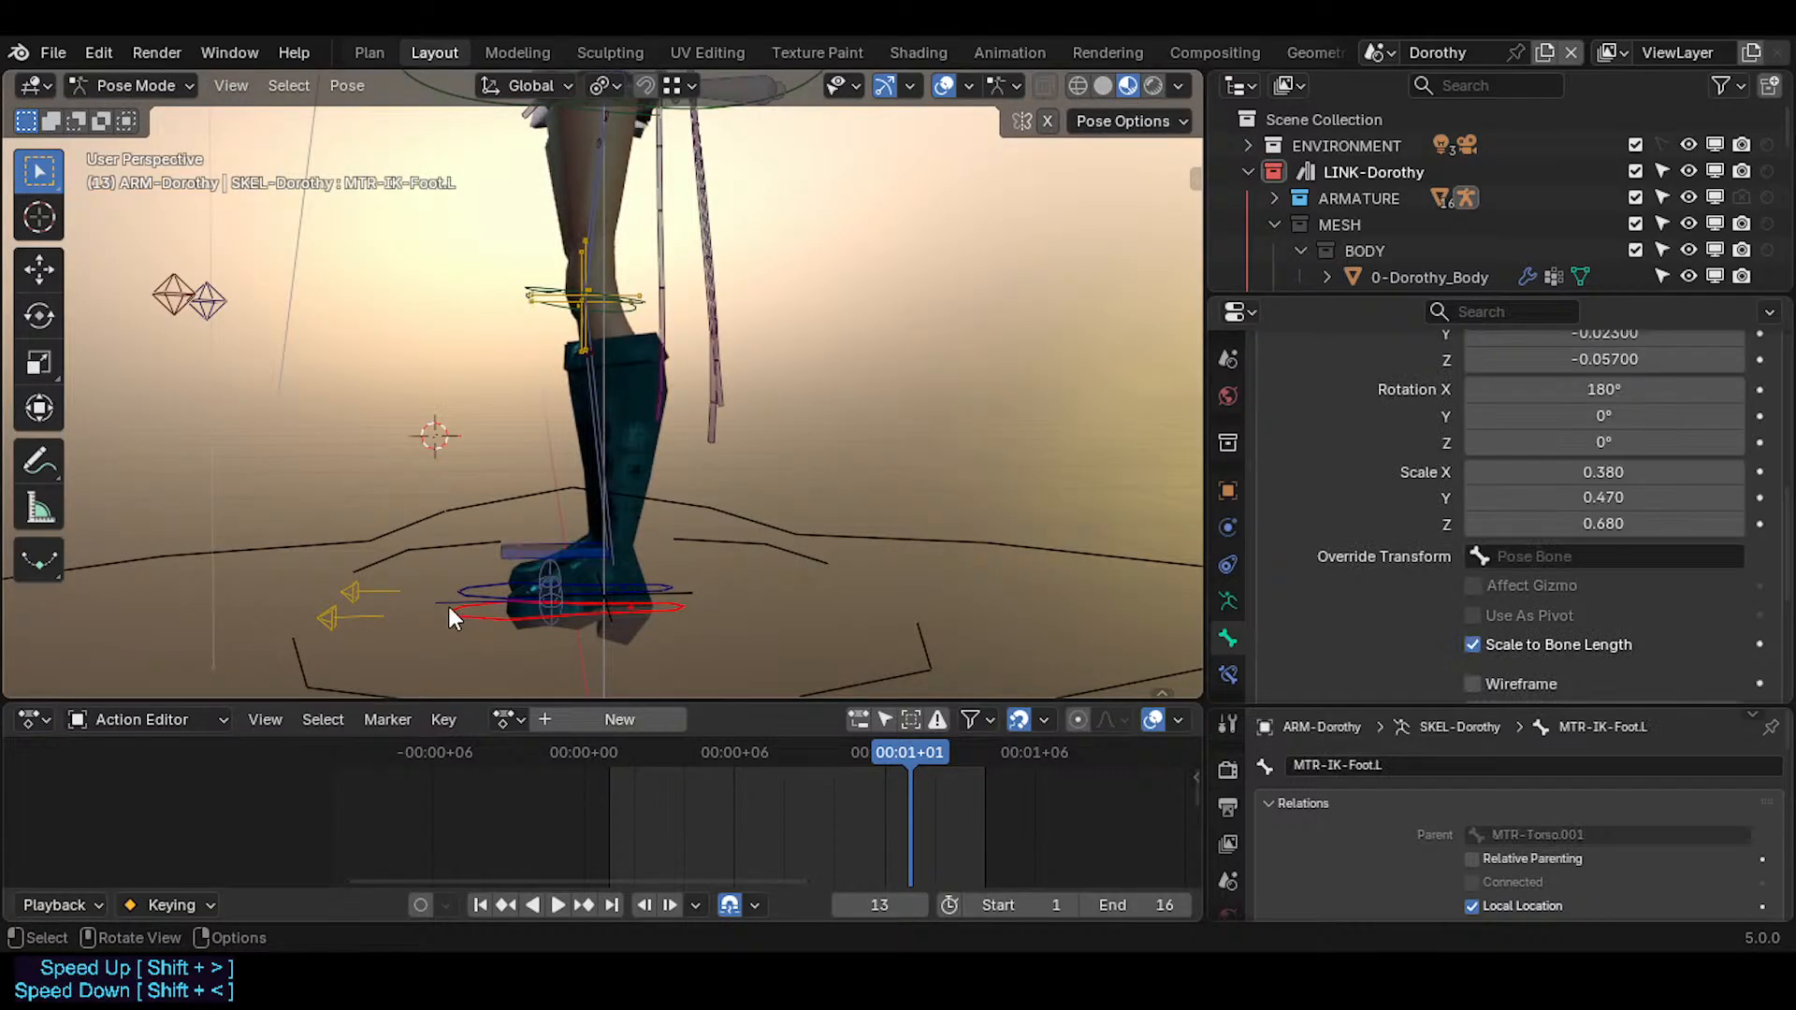
left_click(447, 607)
key("r")
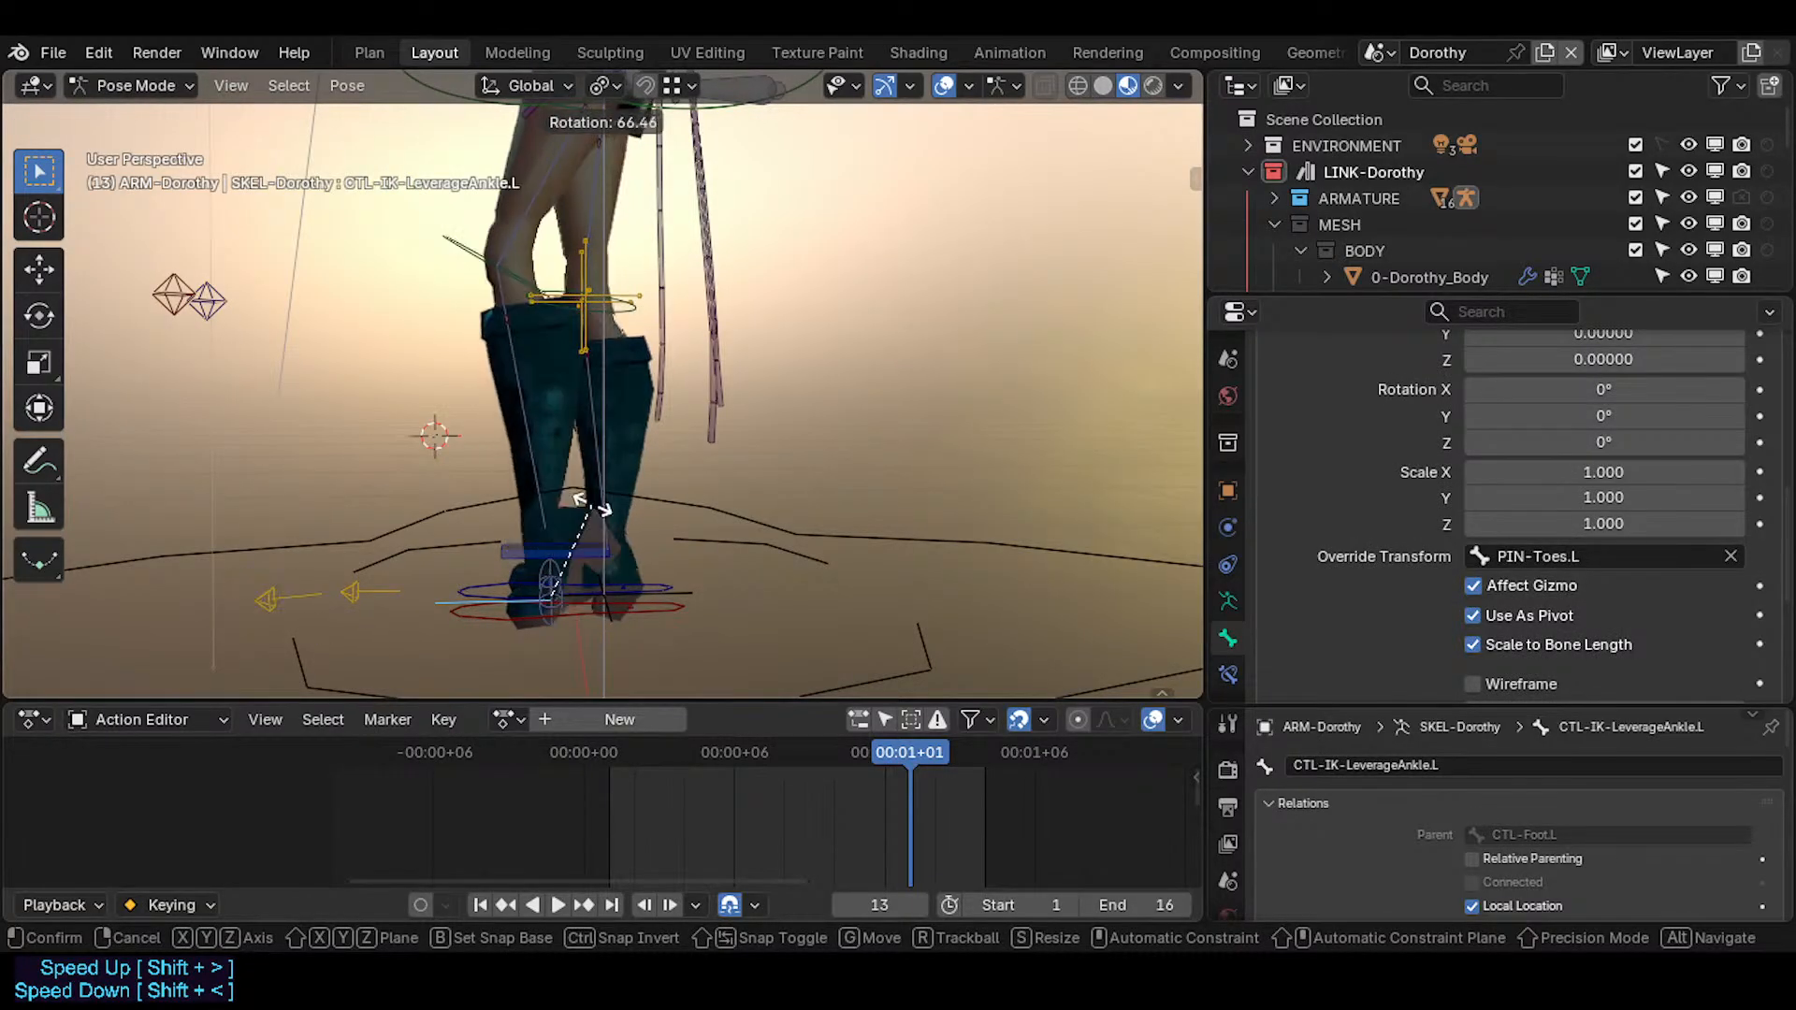
left_click(619, 543)
key("g")
right_click(628, 541)
key("r")
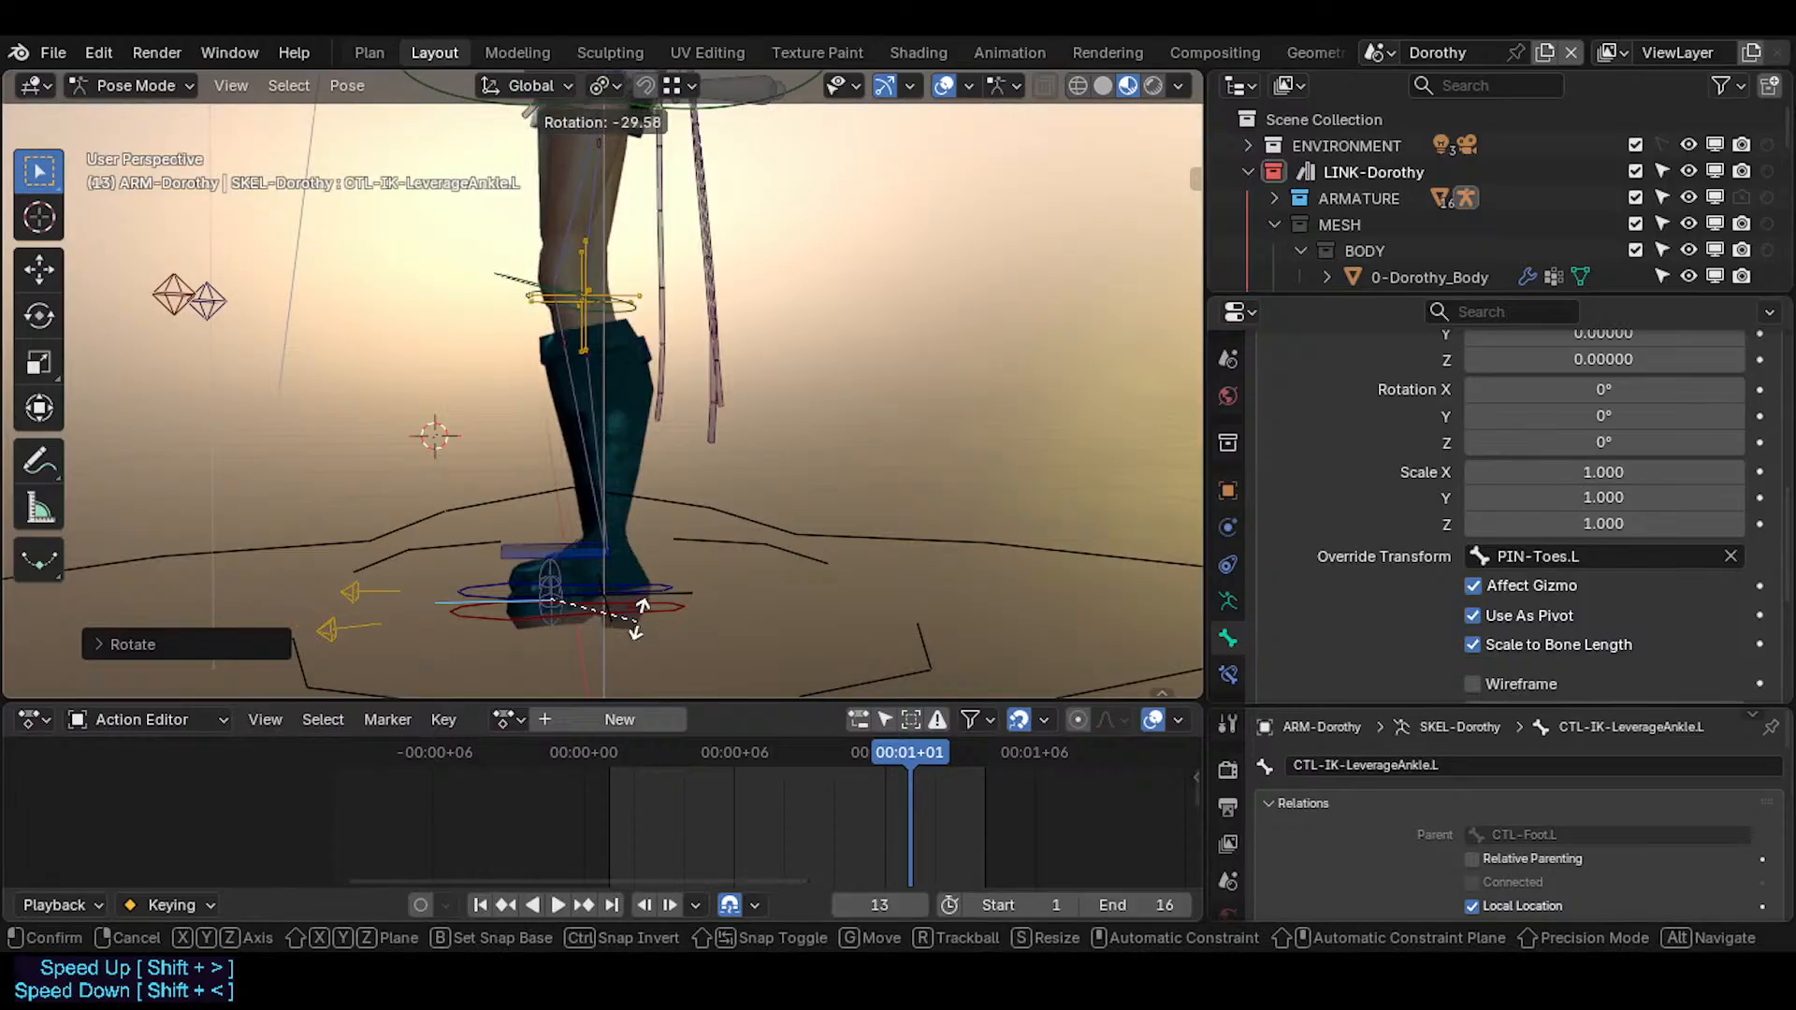
right_click(644, 608)
- Try a trackball rotation of CTL-IK-LeverageAnkle.L, reset it, and rotate the control around the toes to lift the left heel
middle_click_drag(639, 617, 734, 552)
key("r")
key("r")
left_click(601, 576)
key("r")
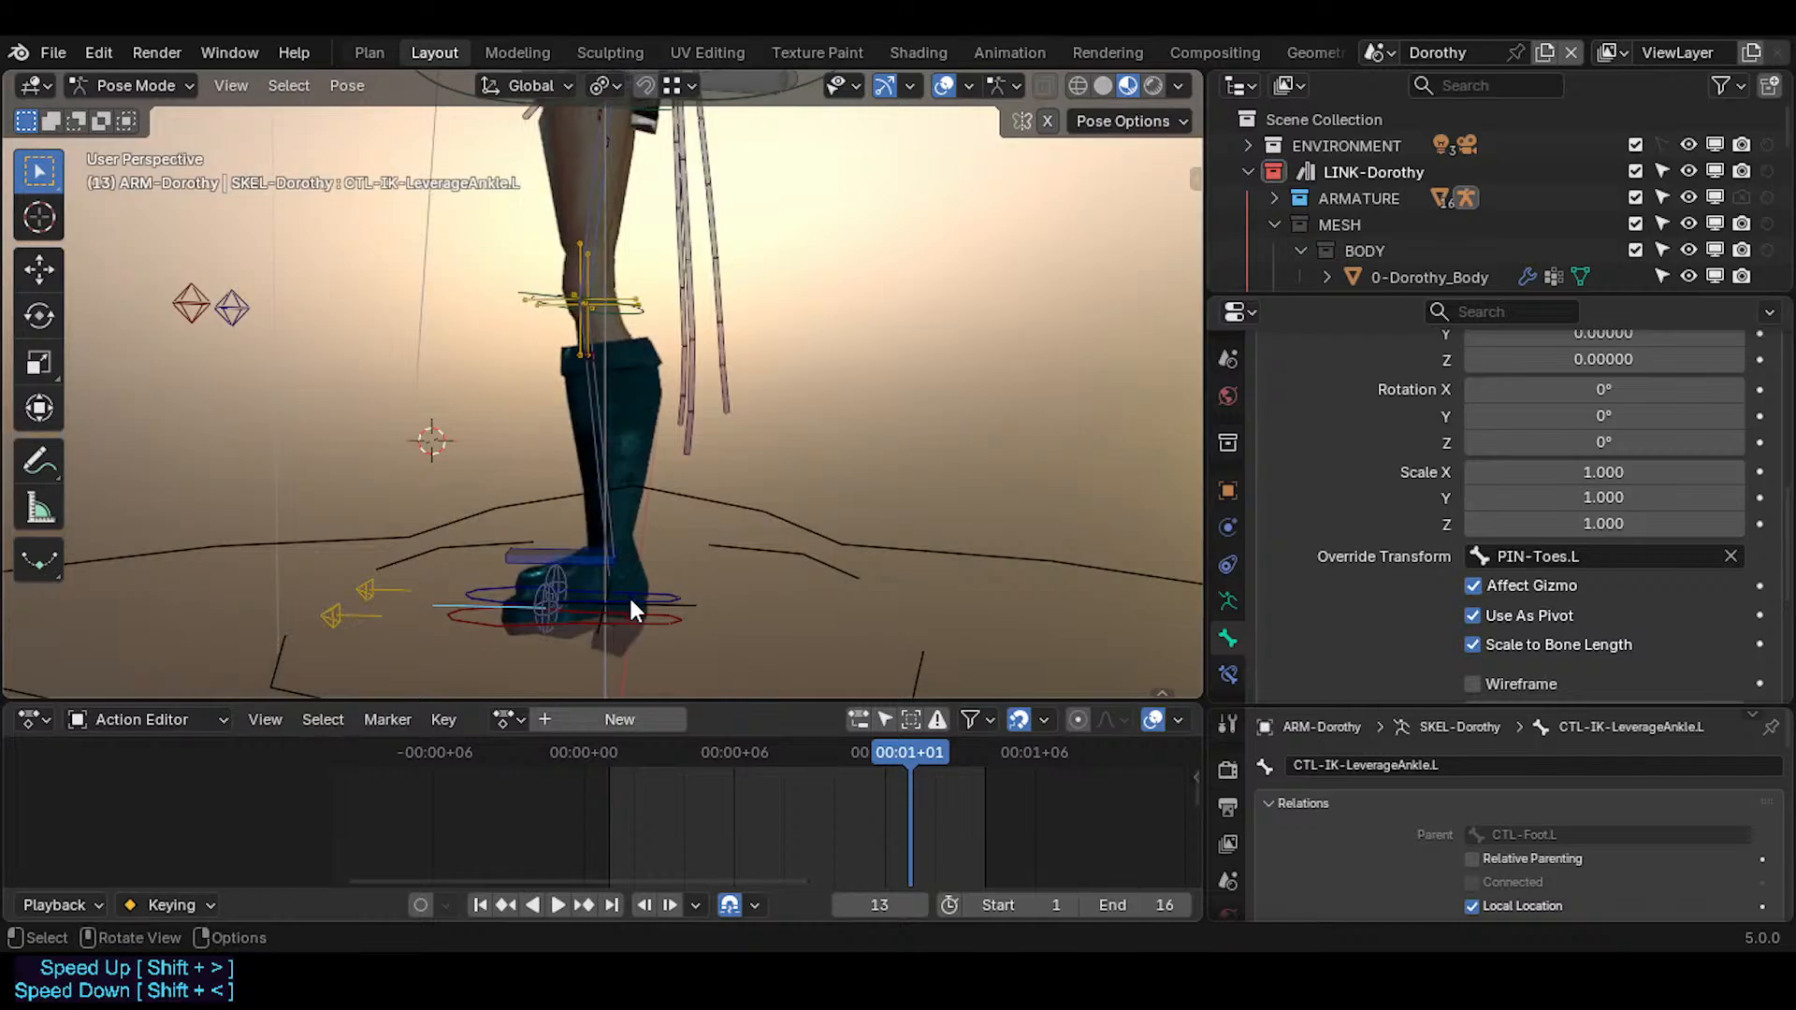
left_click(614, 529)
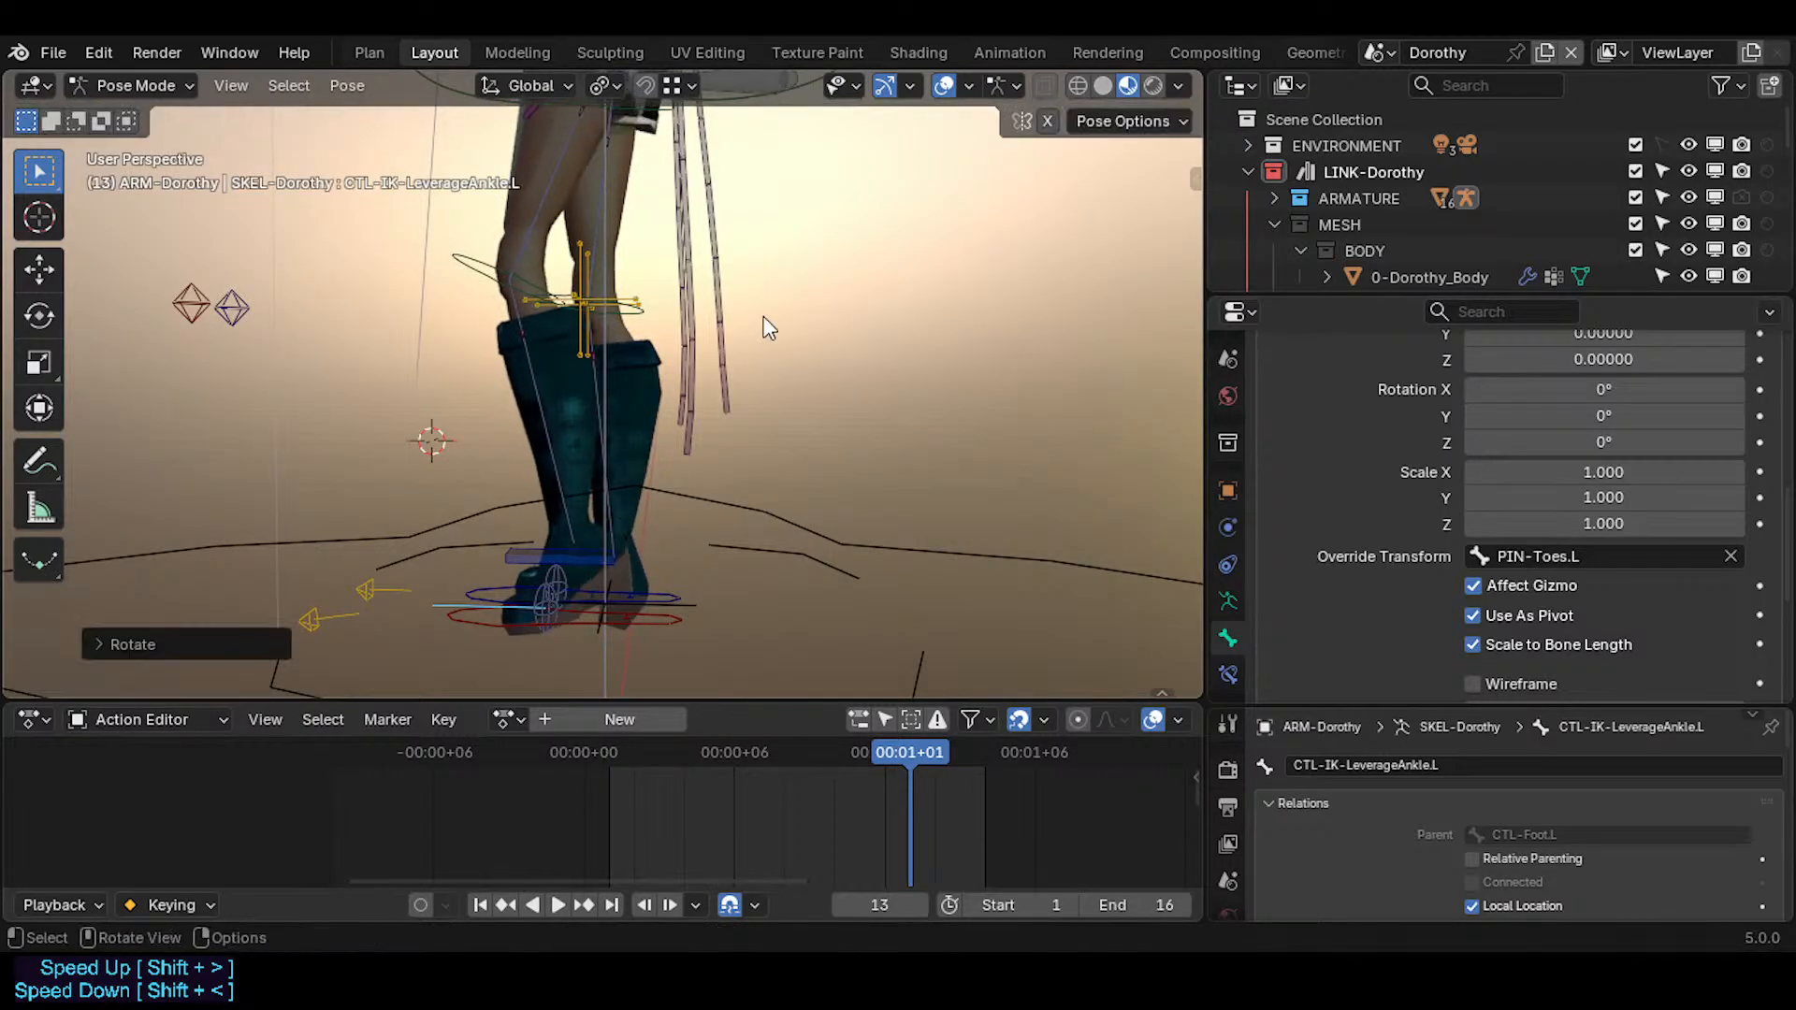
- Save Dorothy.blend, look over the BODY control bone collections in the Bone Manager, and save the file again
key("ctrl+s")
key("n")
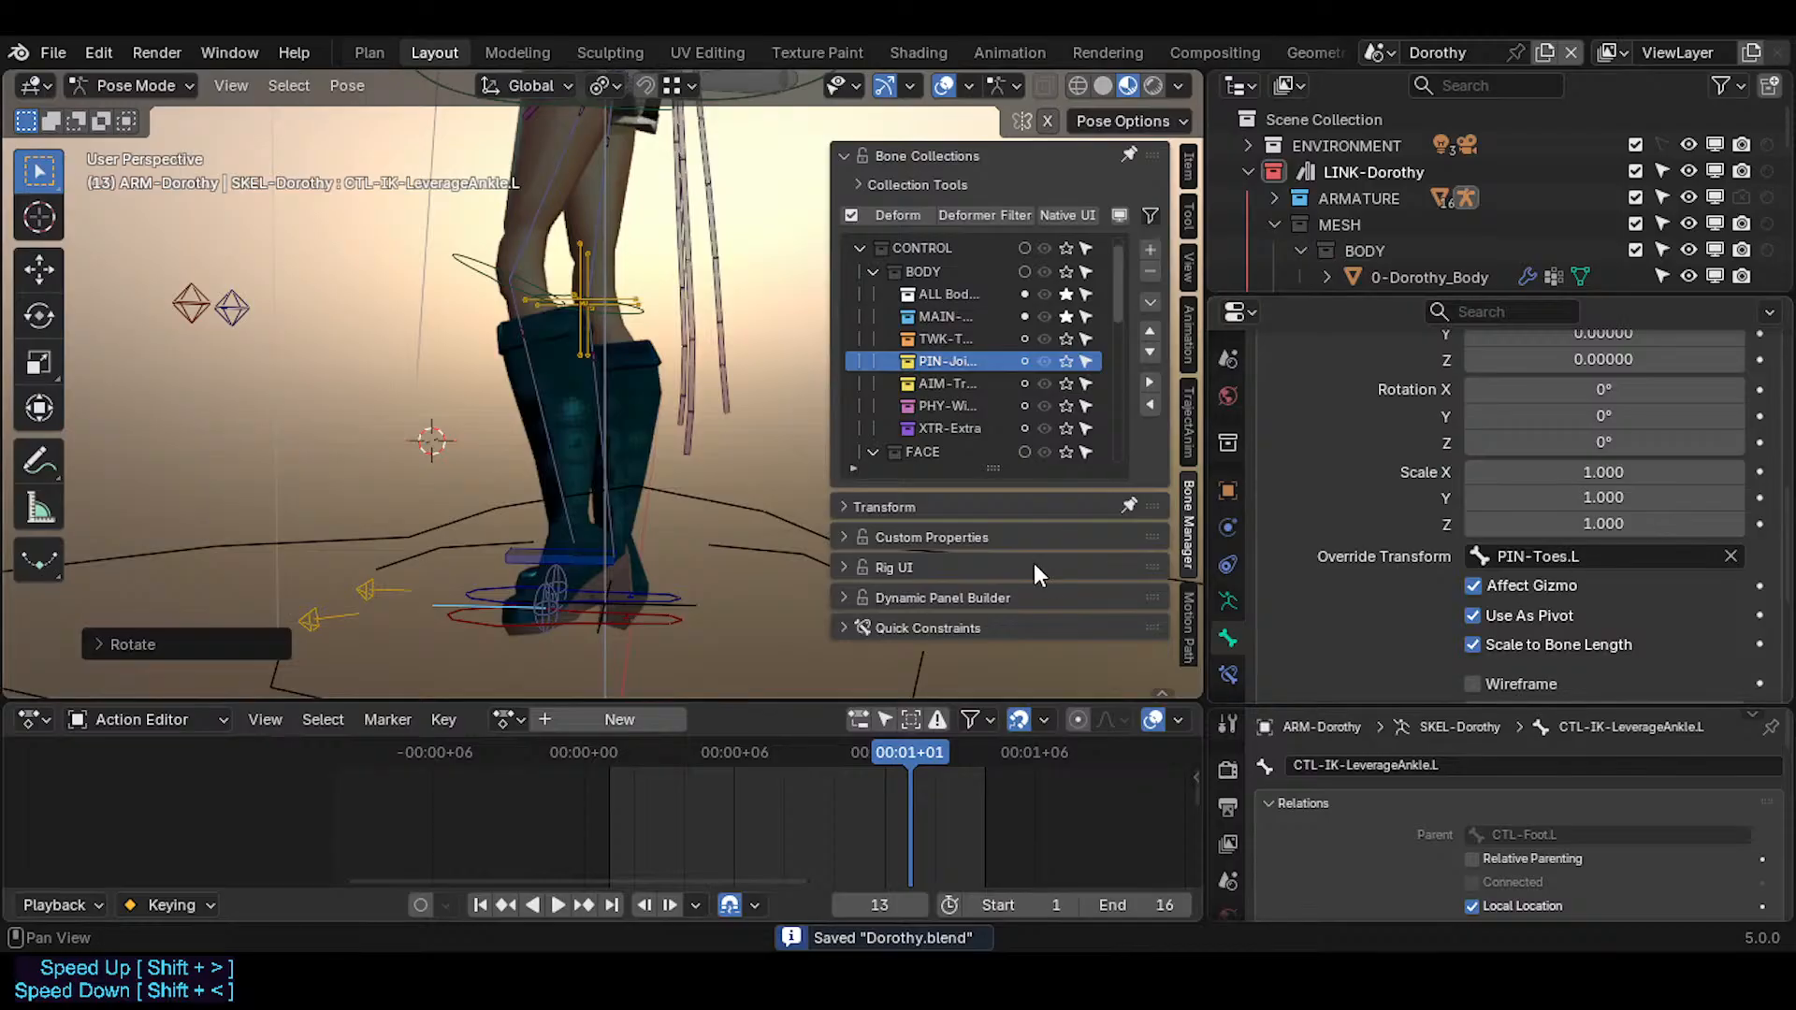
scroll(973, 374, "up", 1)
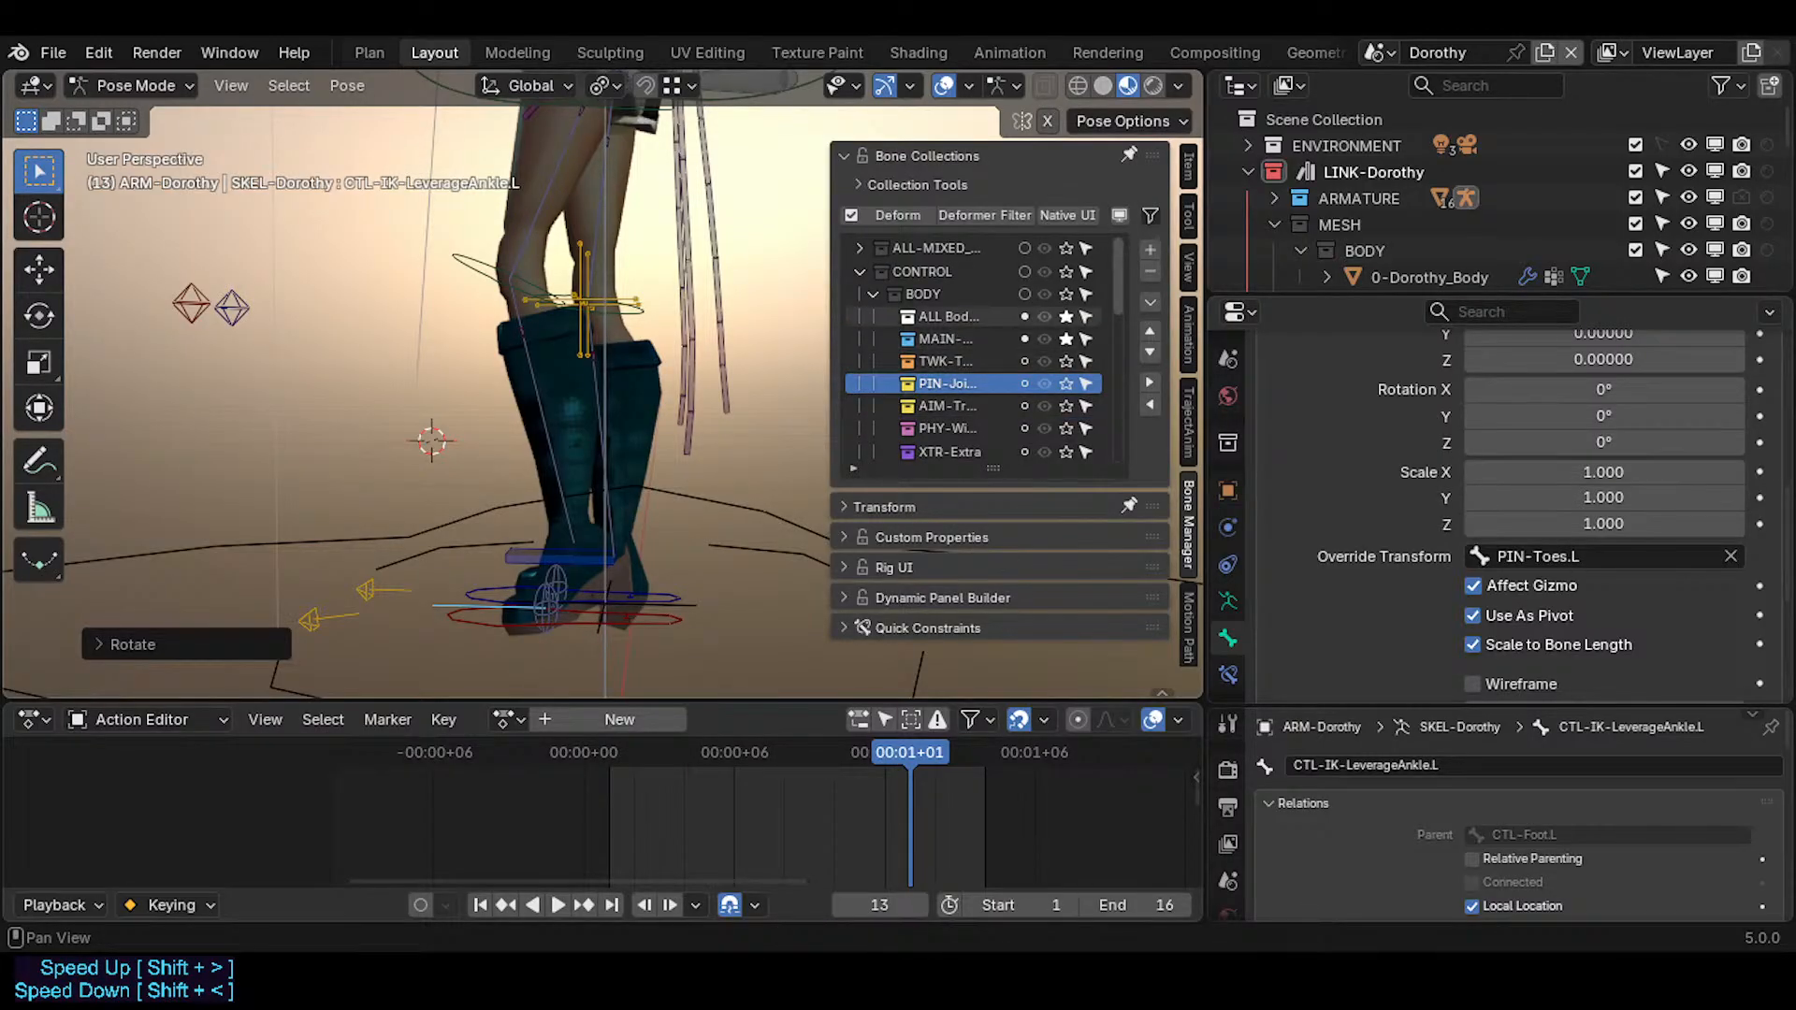
left_click(499, 626)
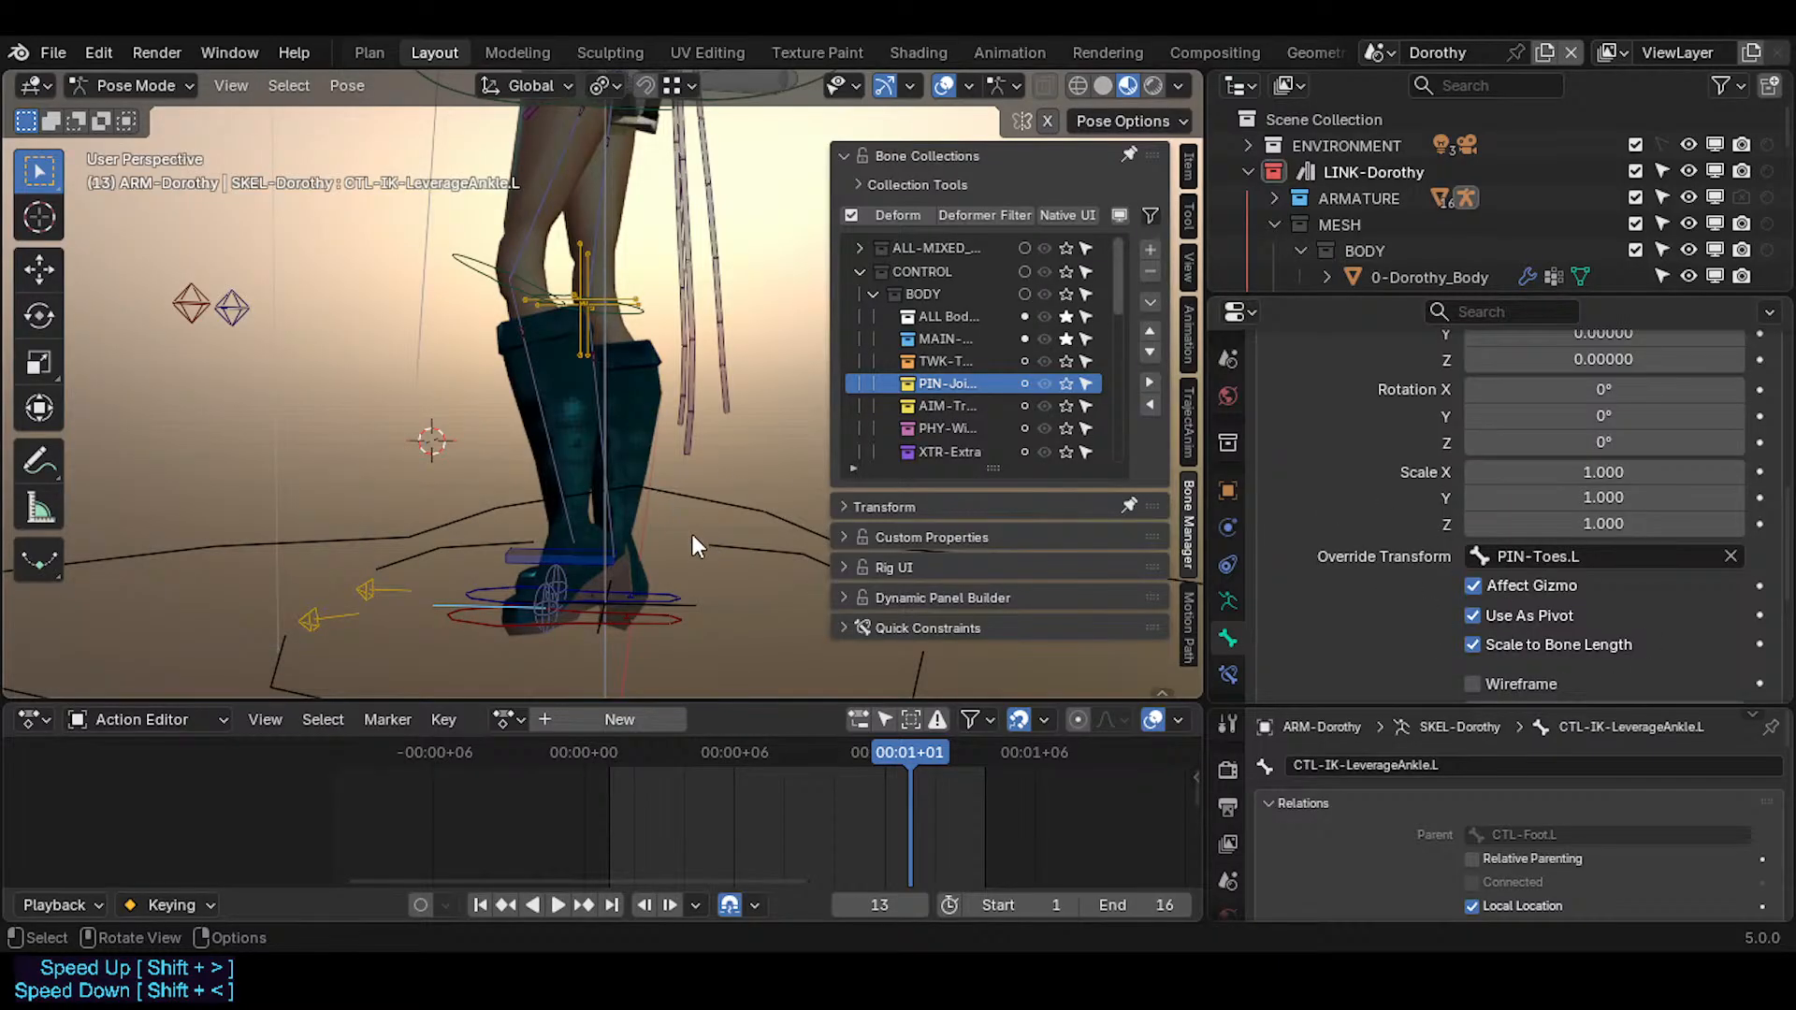
key("n")
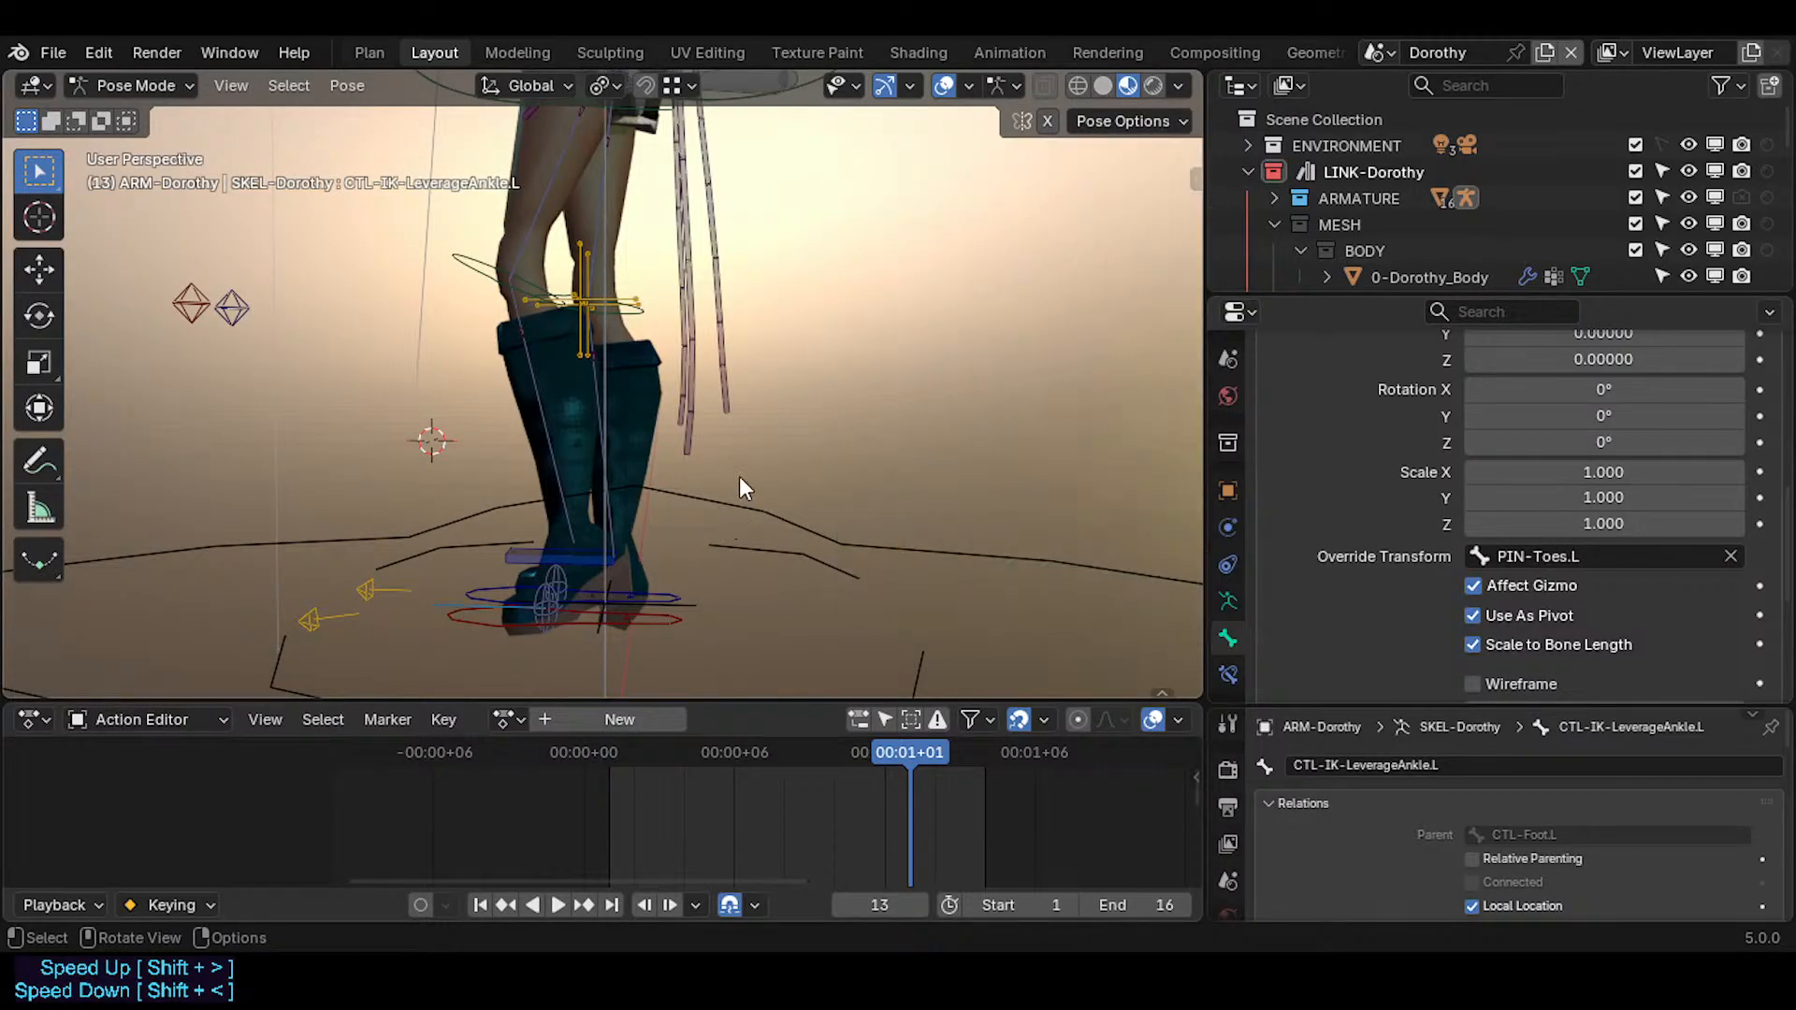
key("ctrl+s")
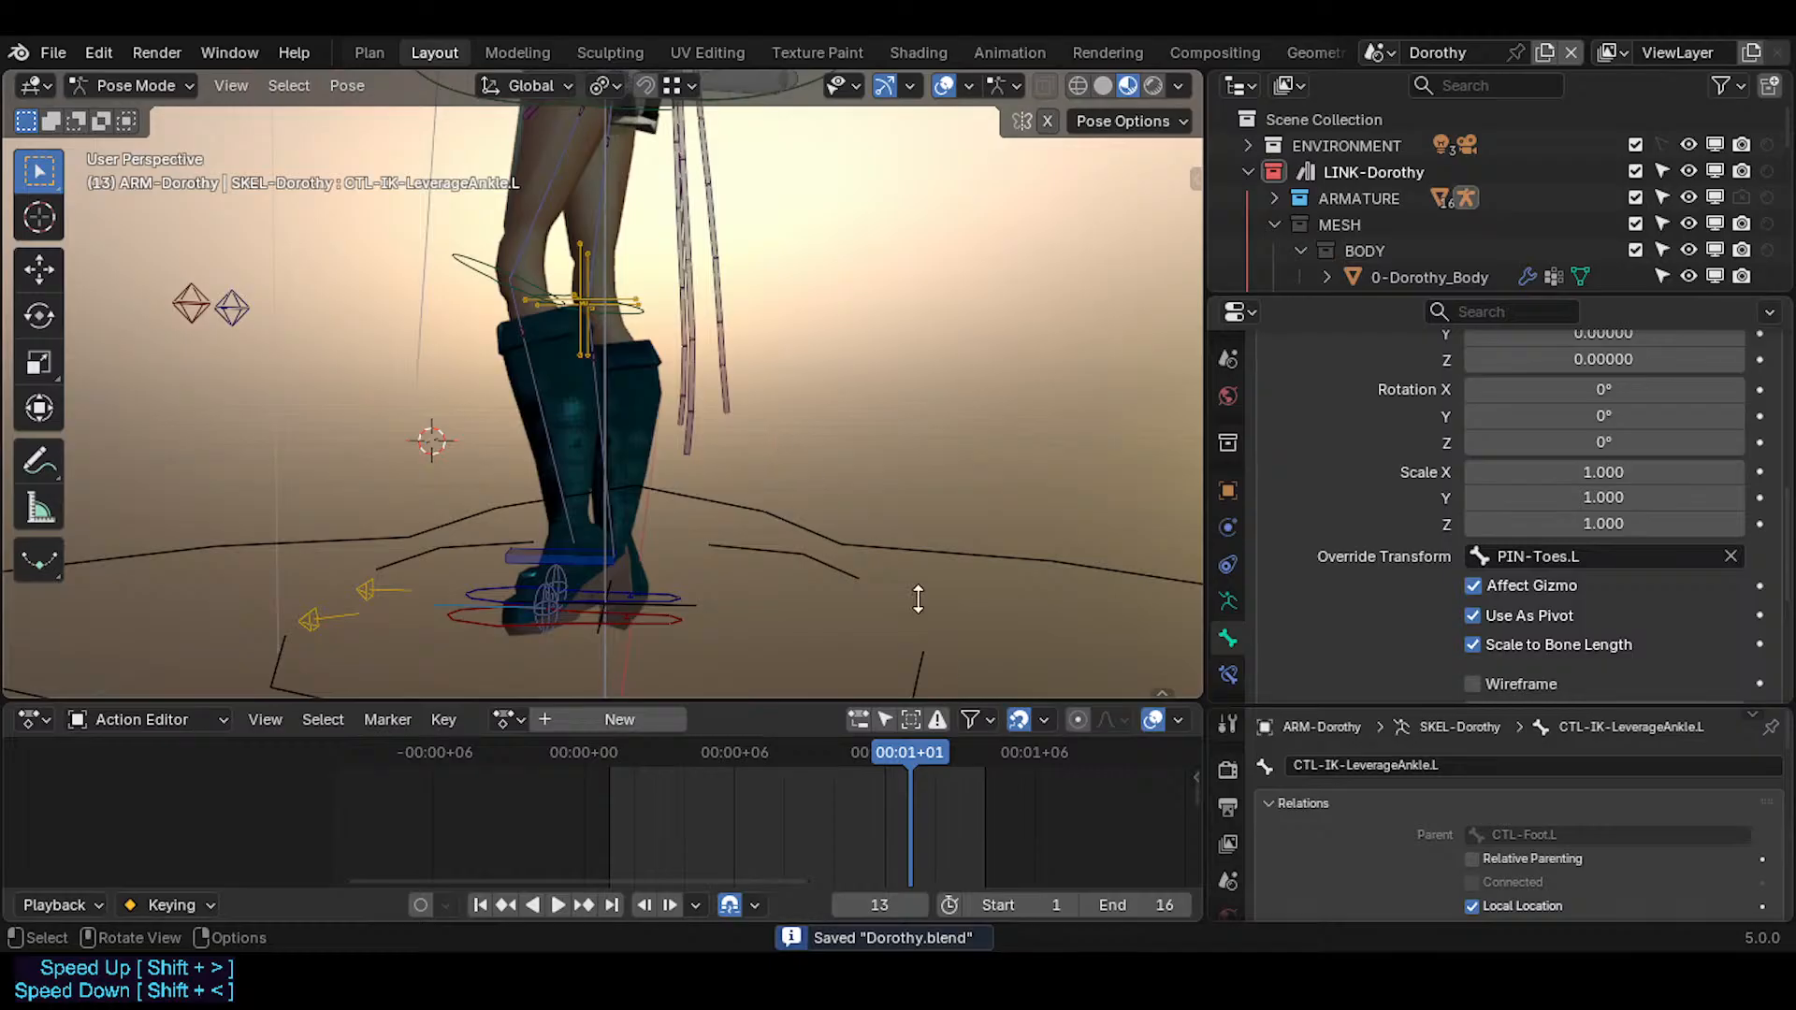